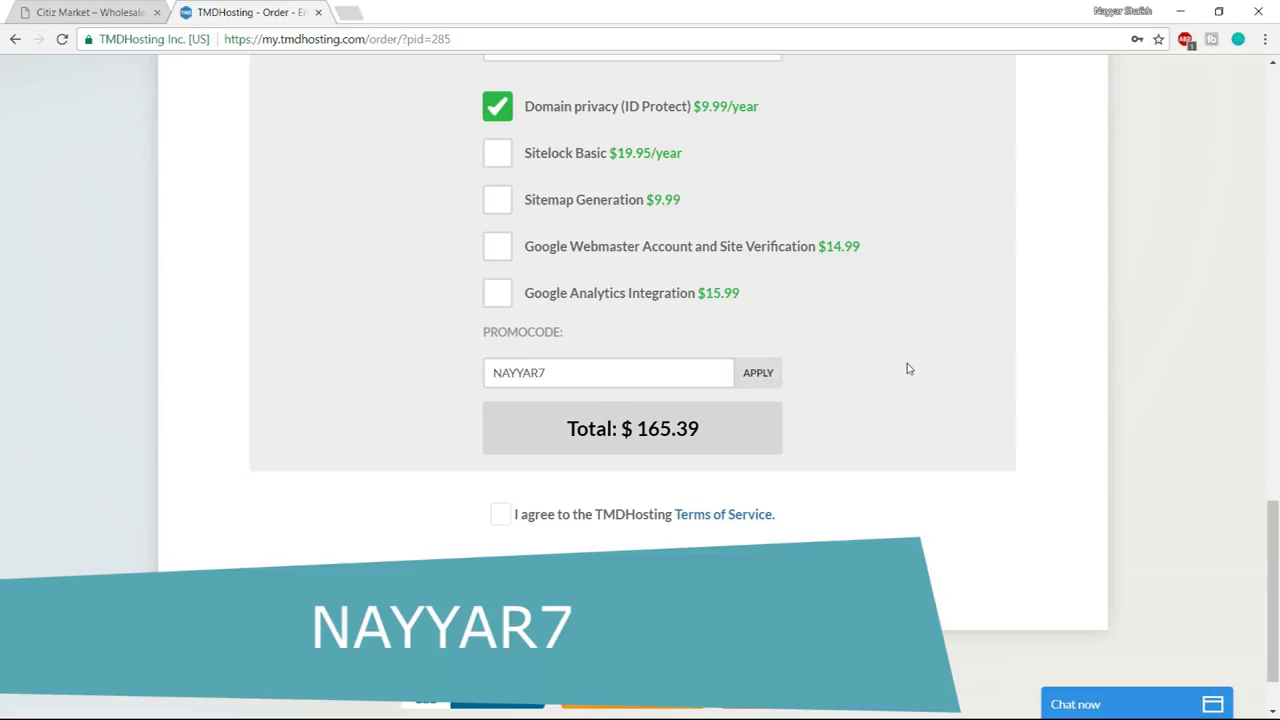
# - Accept the TMDHosting terms of service and open the cPanel login from the welcome email
pyautogui.scroll(-1, 543, 330)
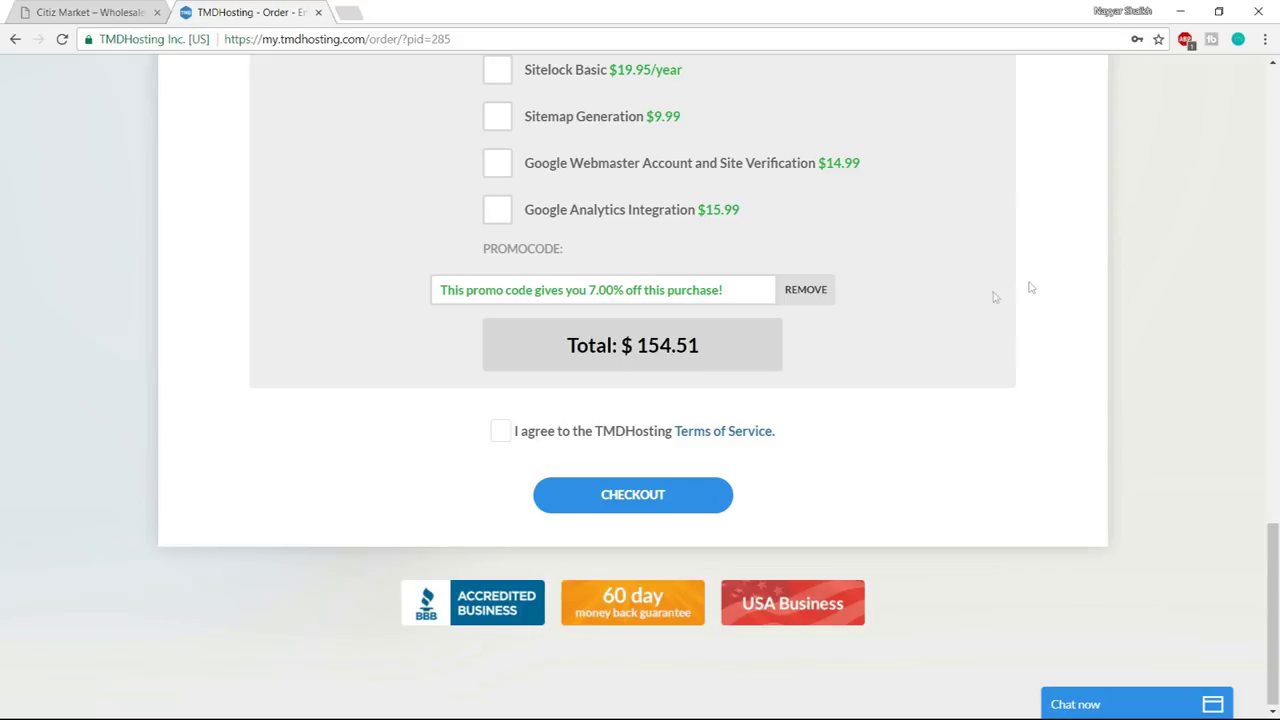
pyautogui.click(495, 433)
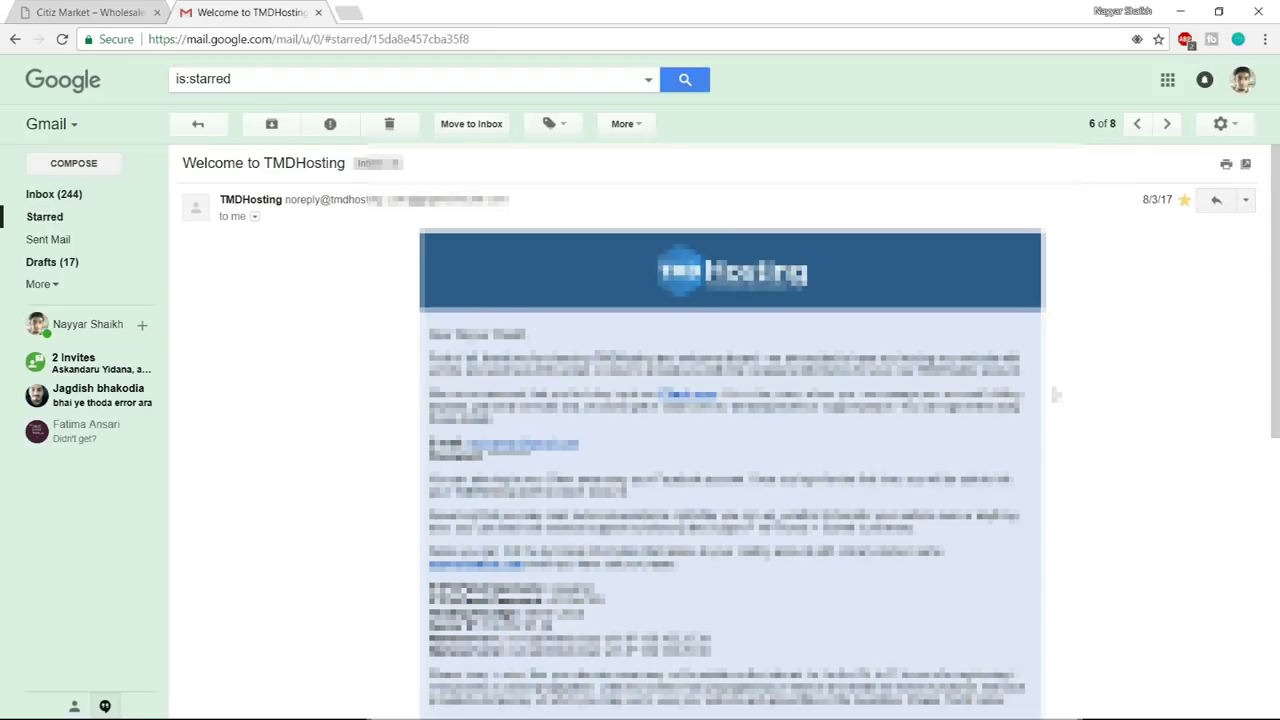
pyautogui.scroll(-3, 1056, 395)
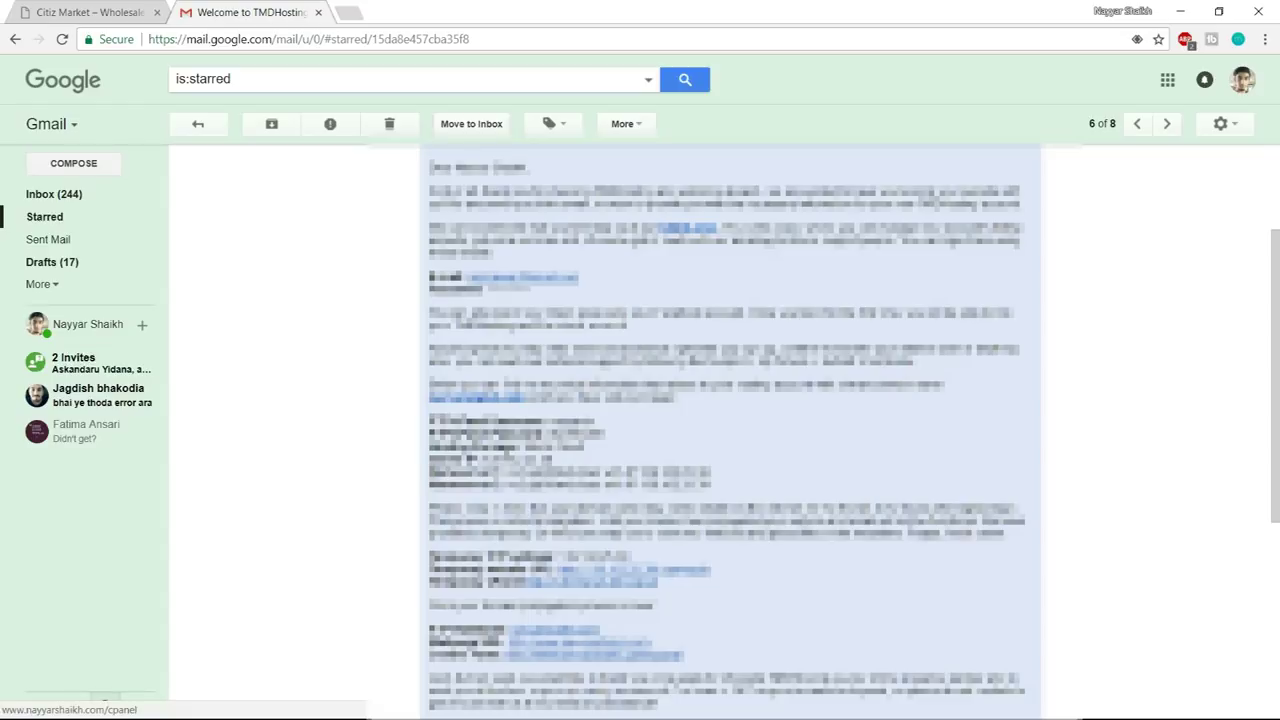
pyautogui.click(470, 398)
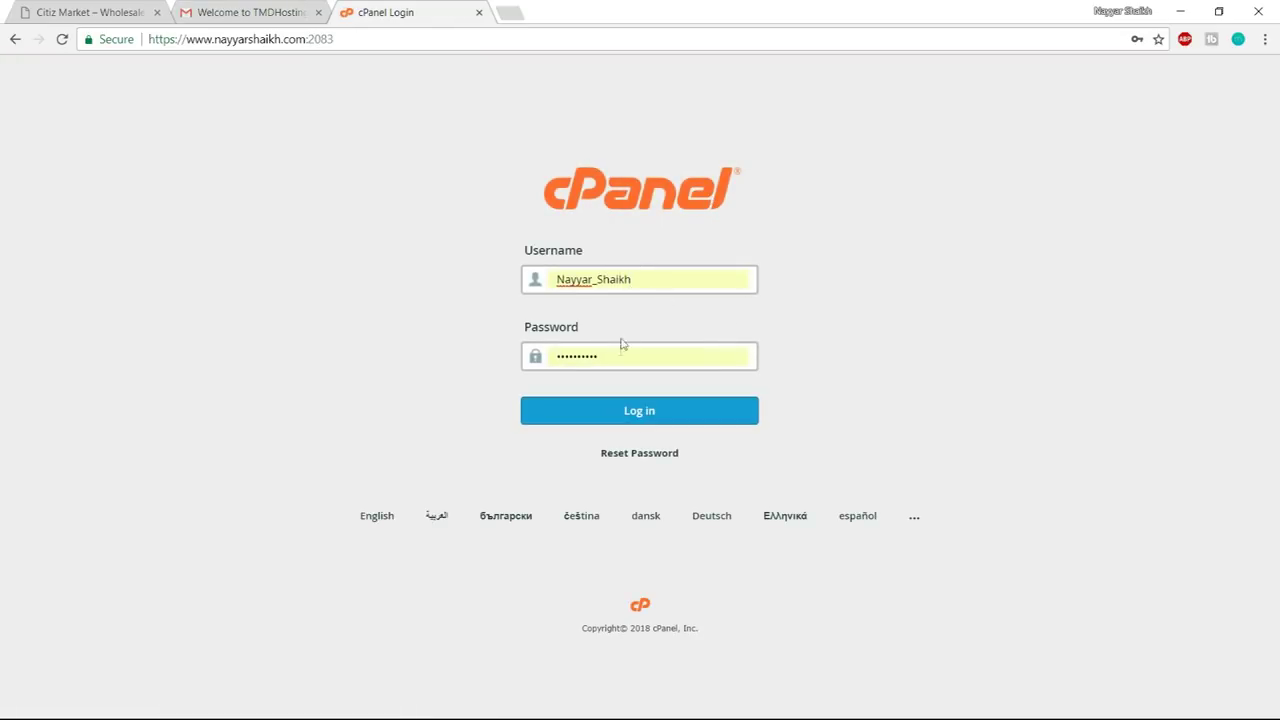
# - Log in to cPanel with the saved username and open Softaculous's WordPress installer
pyautogui.click(650, 284)
pyautogui.click(640, 338)
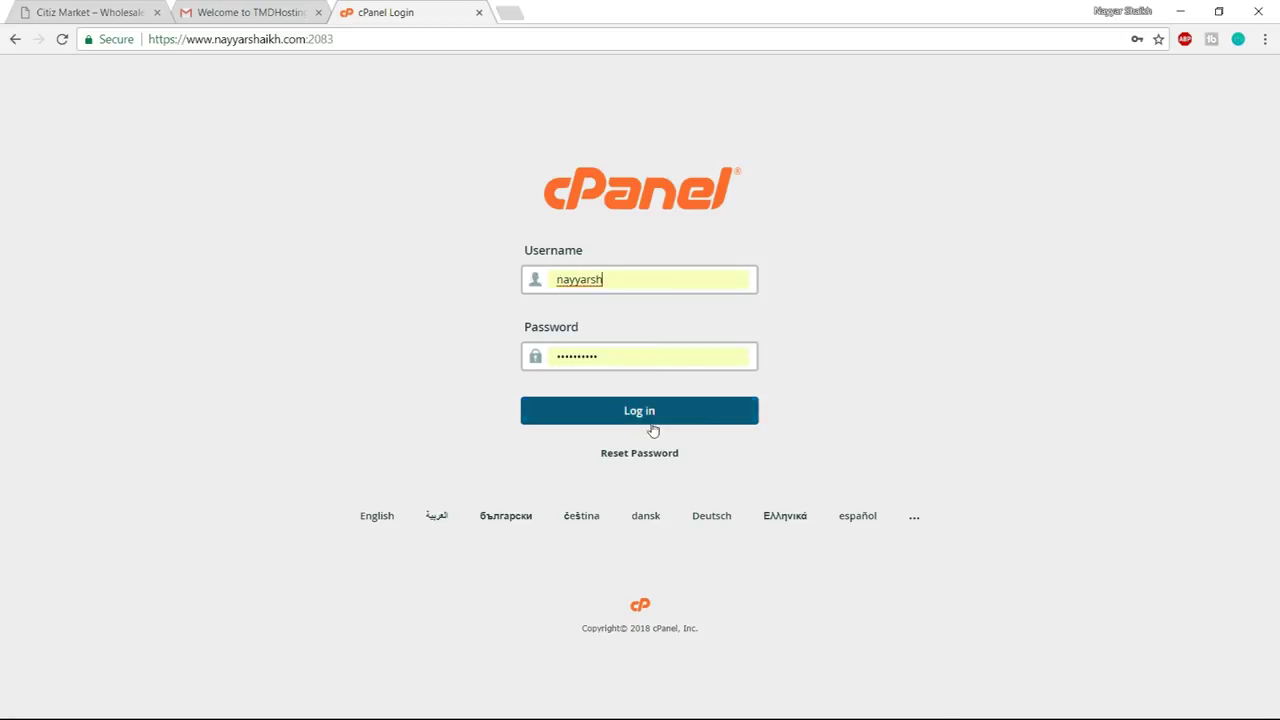
pyautogui.click(650, 414)
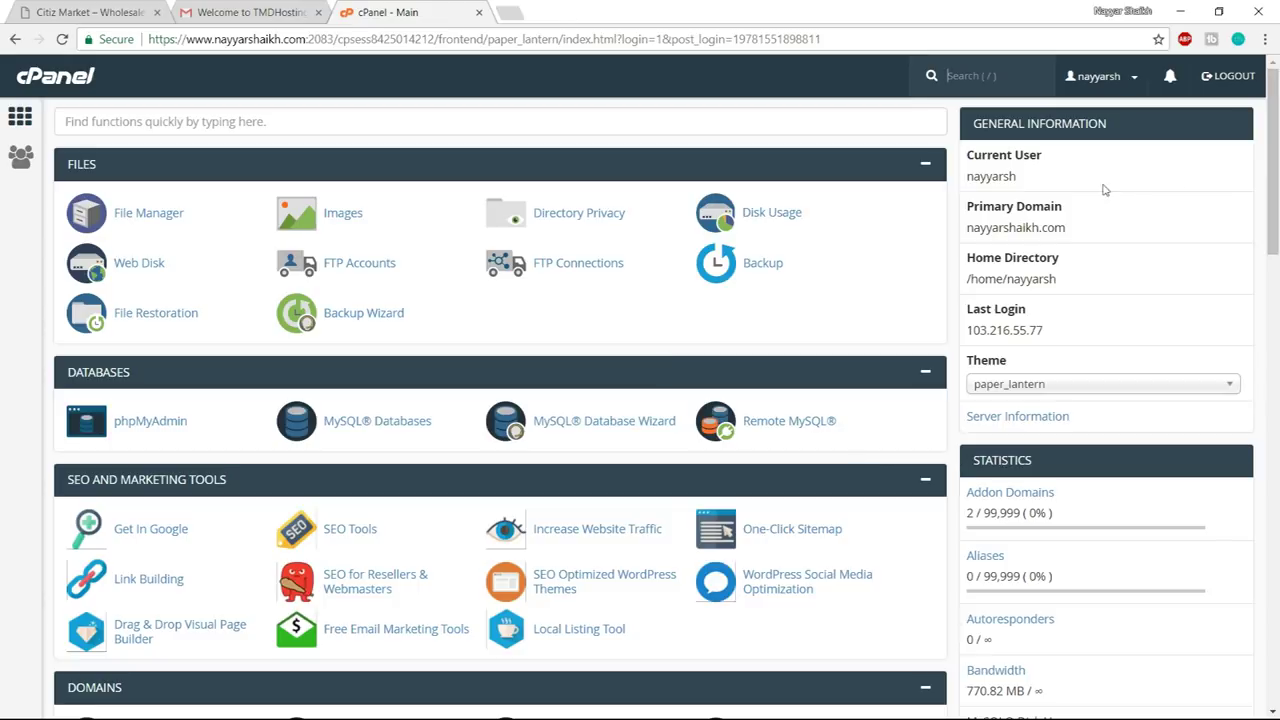
pyautogui.scroll(-2, 1277, 237)
pyautogui.scroll(-15, 1277, 237)
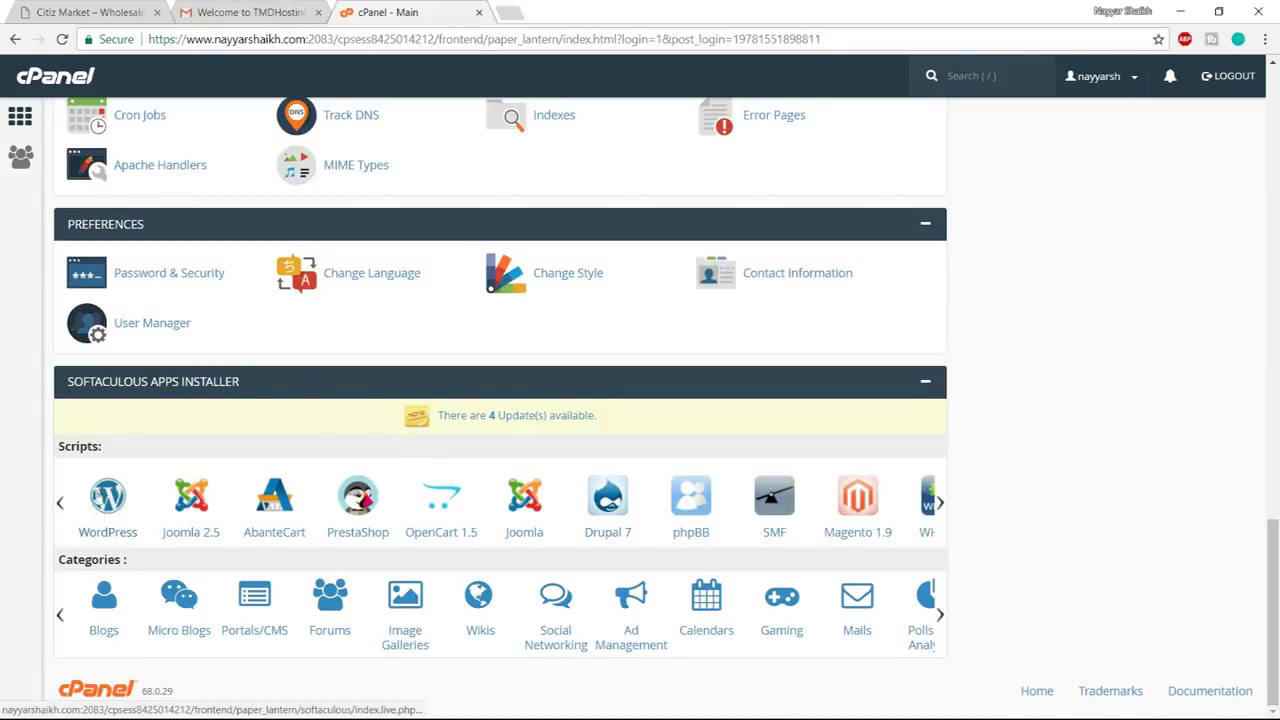
pyautogui.click(115, 511)
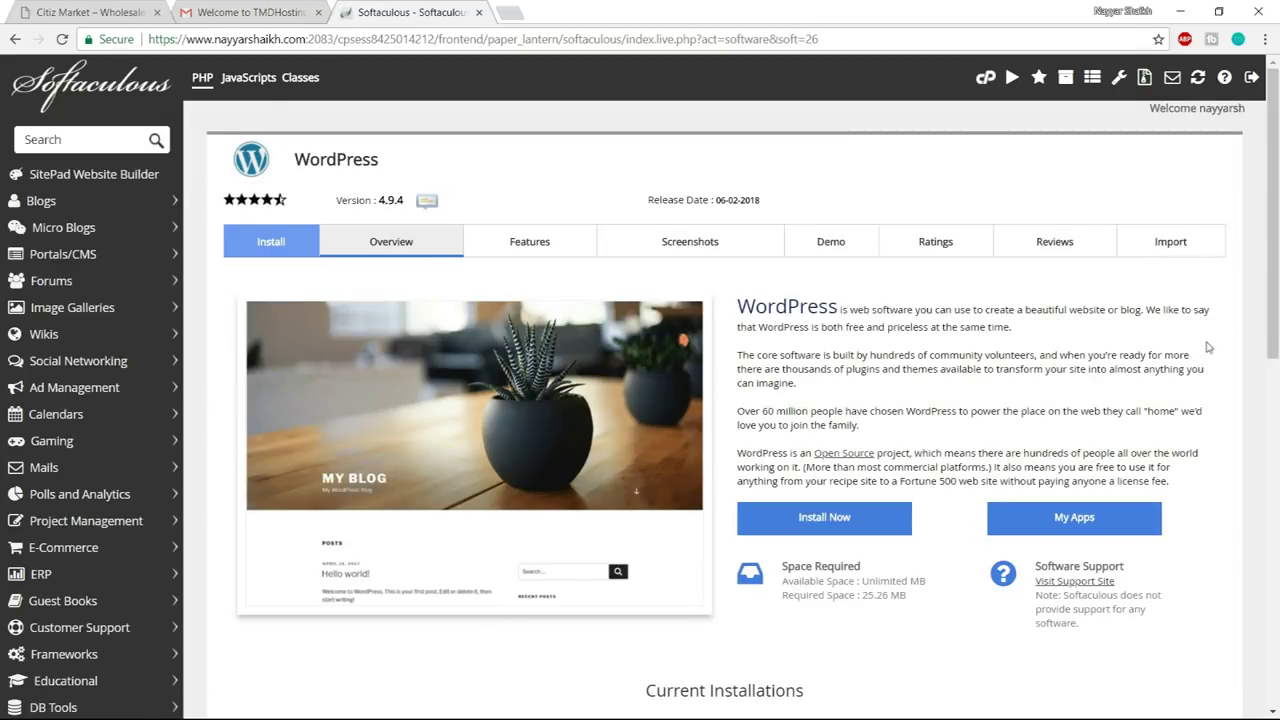
pyautogui.click(850, 520)
pyautogui.scroll(-1, 792, 440)
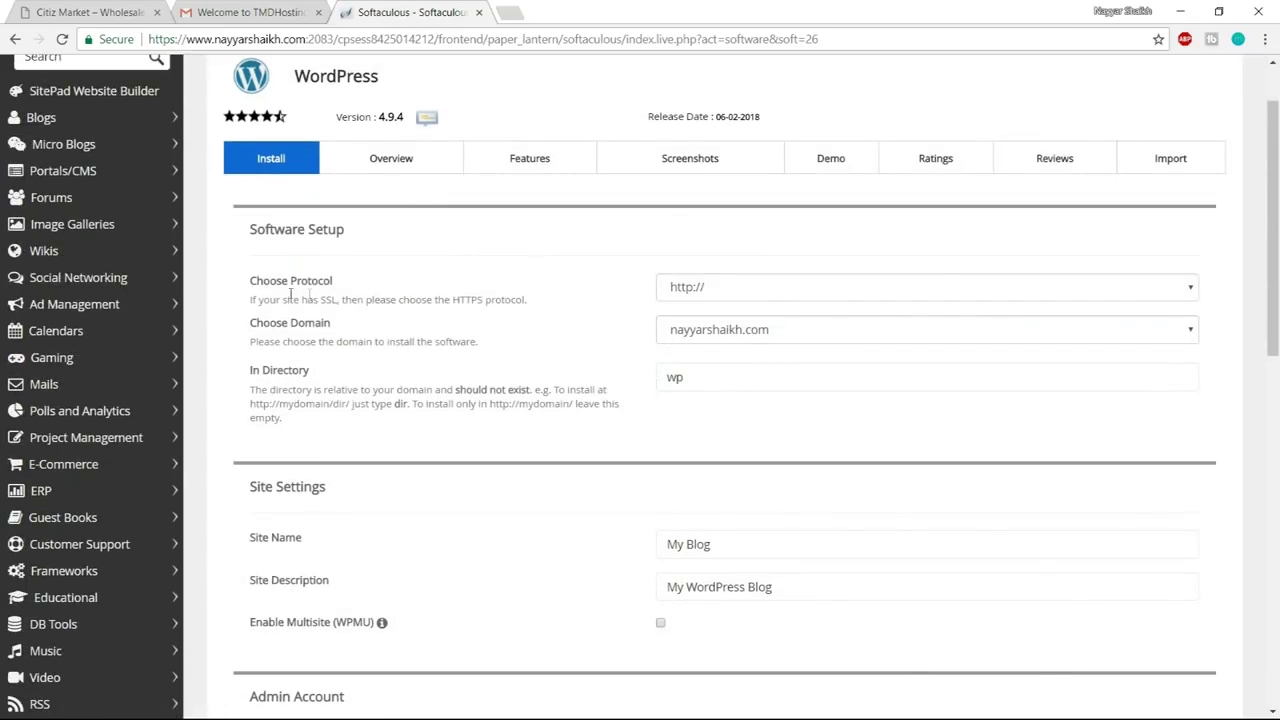
pyautogui.click(758, 298)
pyautogui.click(716, 346)
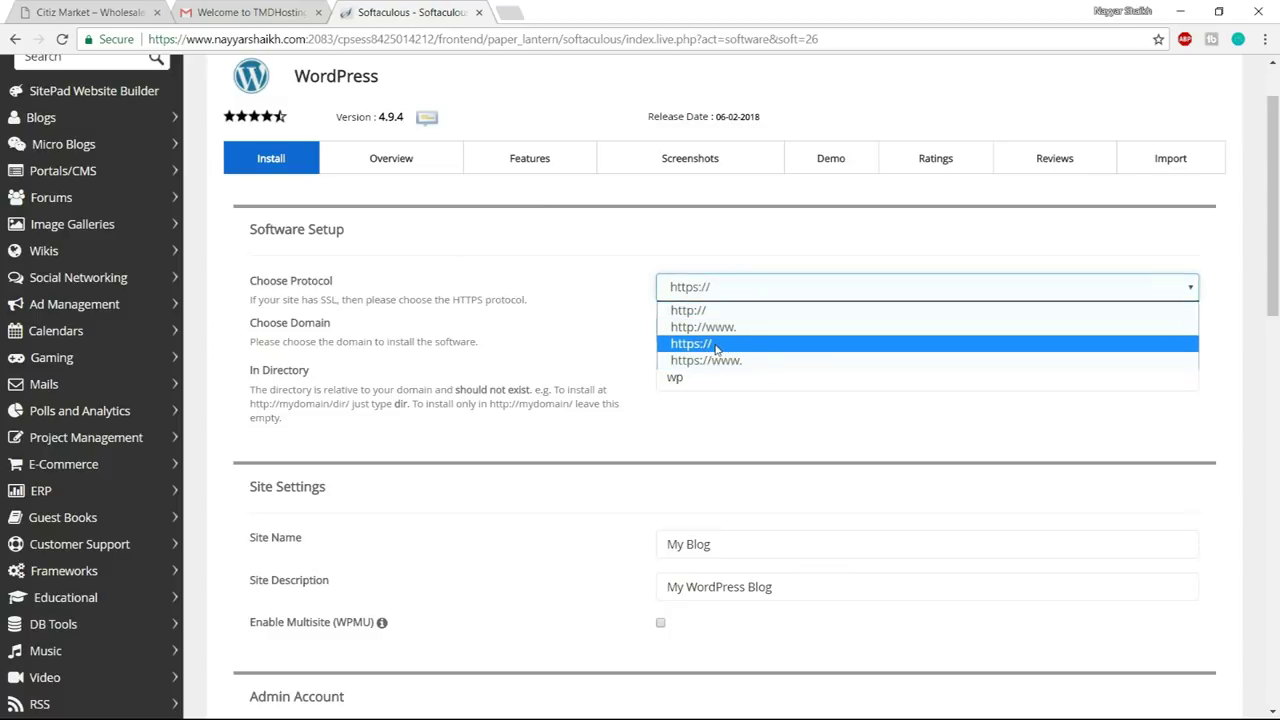
pyautogui.click(716, 346)
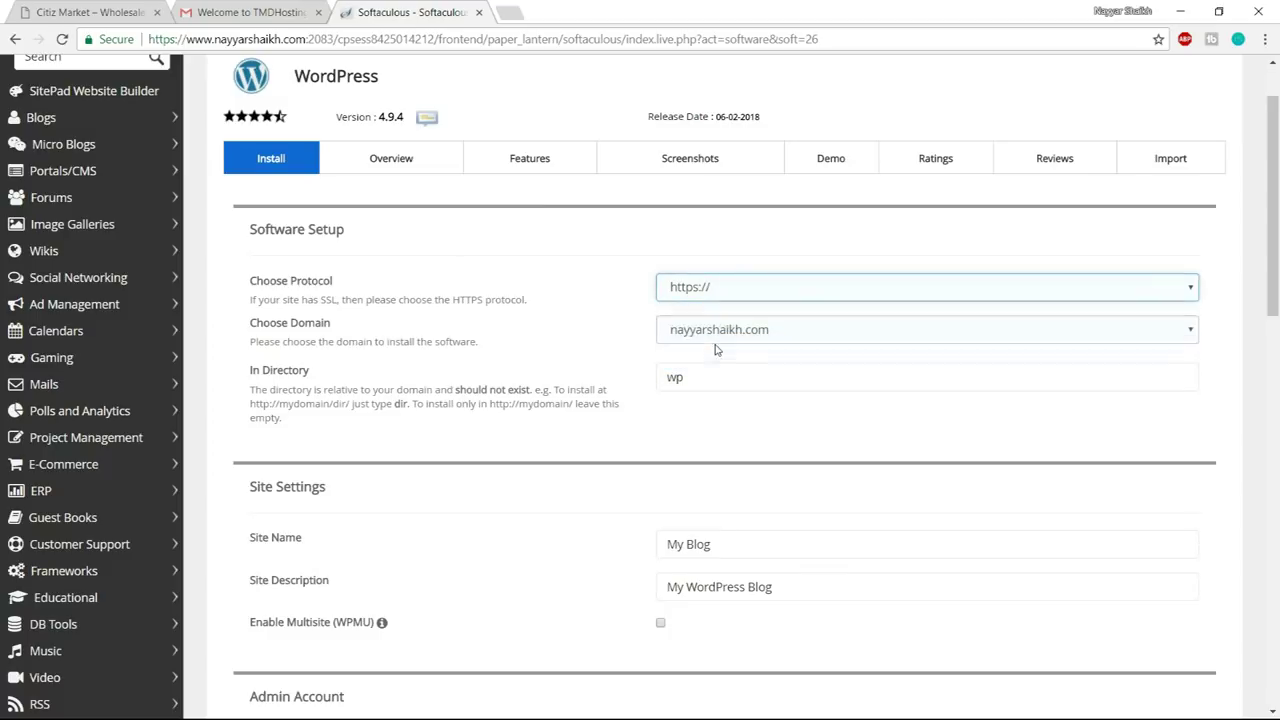
pyautogui.click(714, 292)
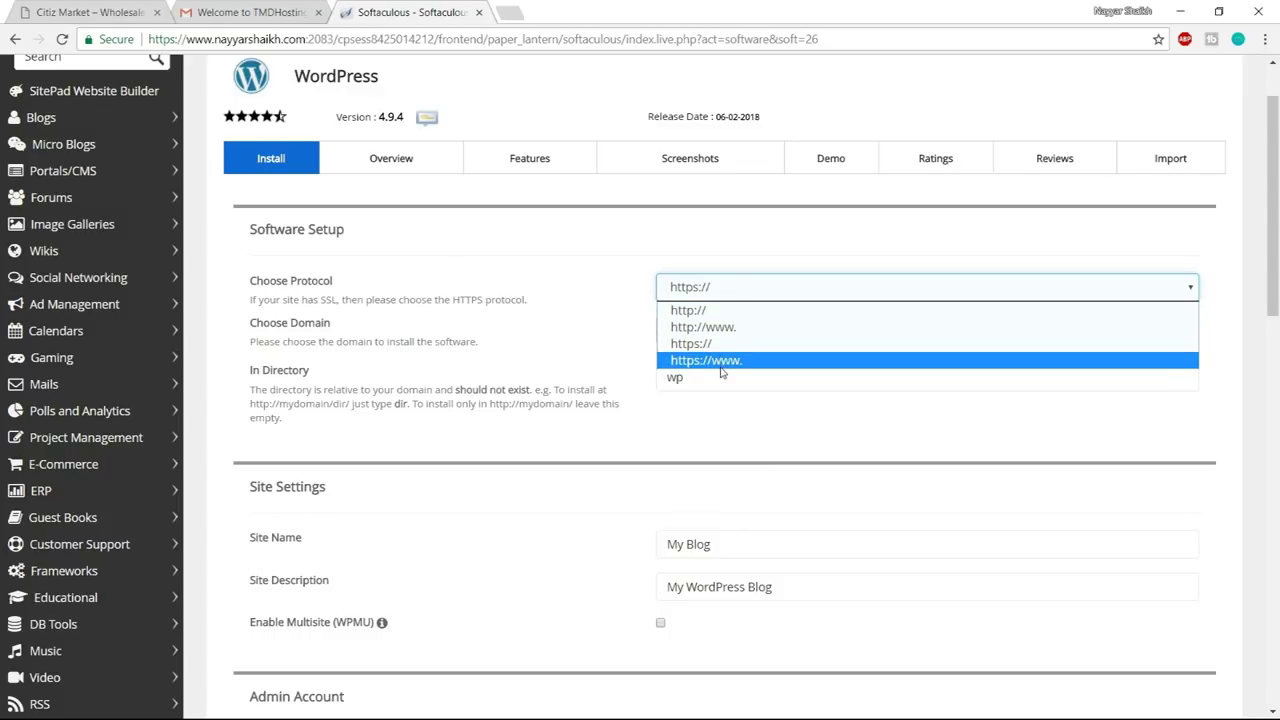
pyautogui.click(722, 362)
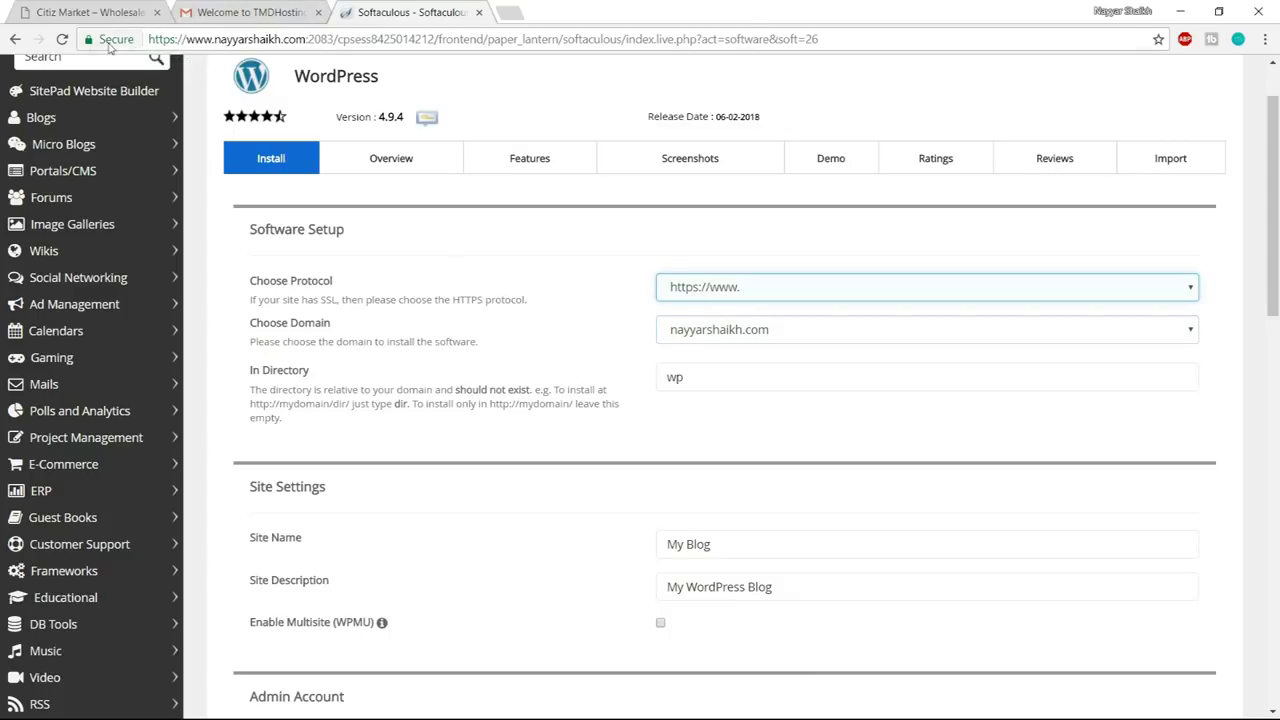
# - Choose the nitro1 subdomain as the install domain
pyautogui.click(755, 334)
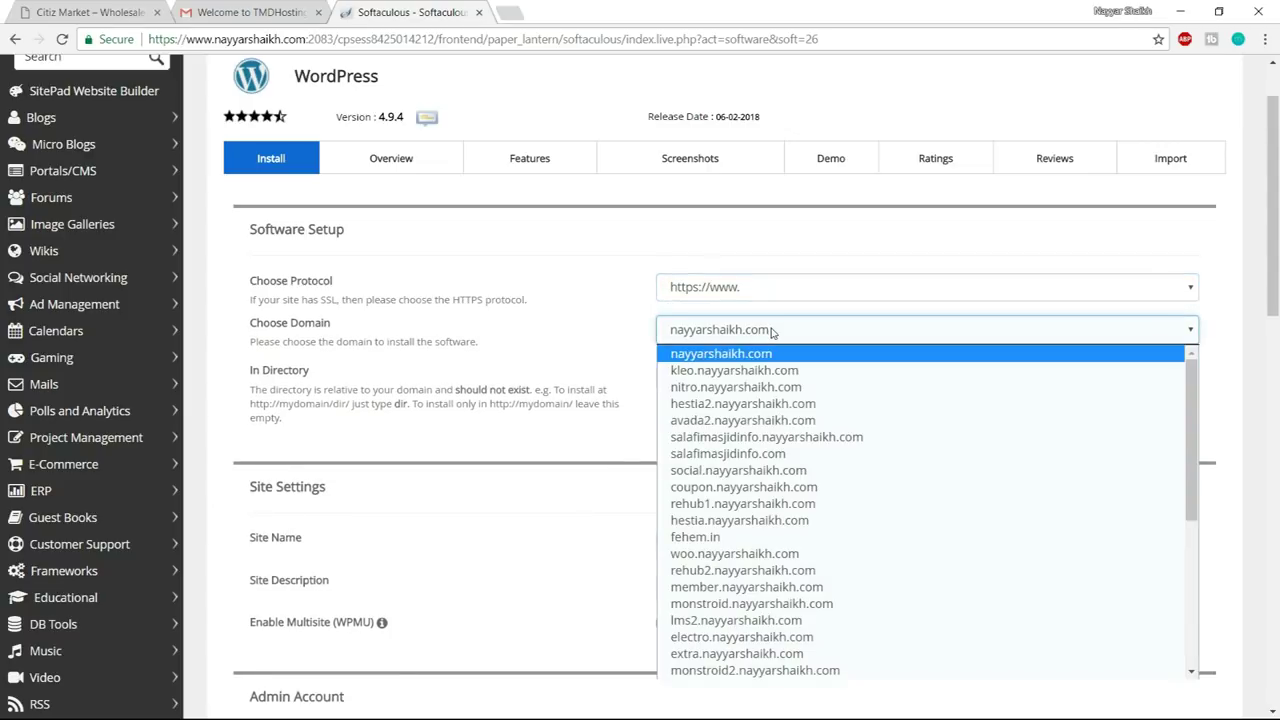
pyautogui.press('Down')
pyautogui.press('Down')
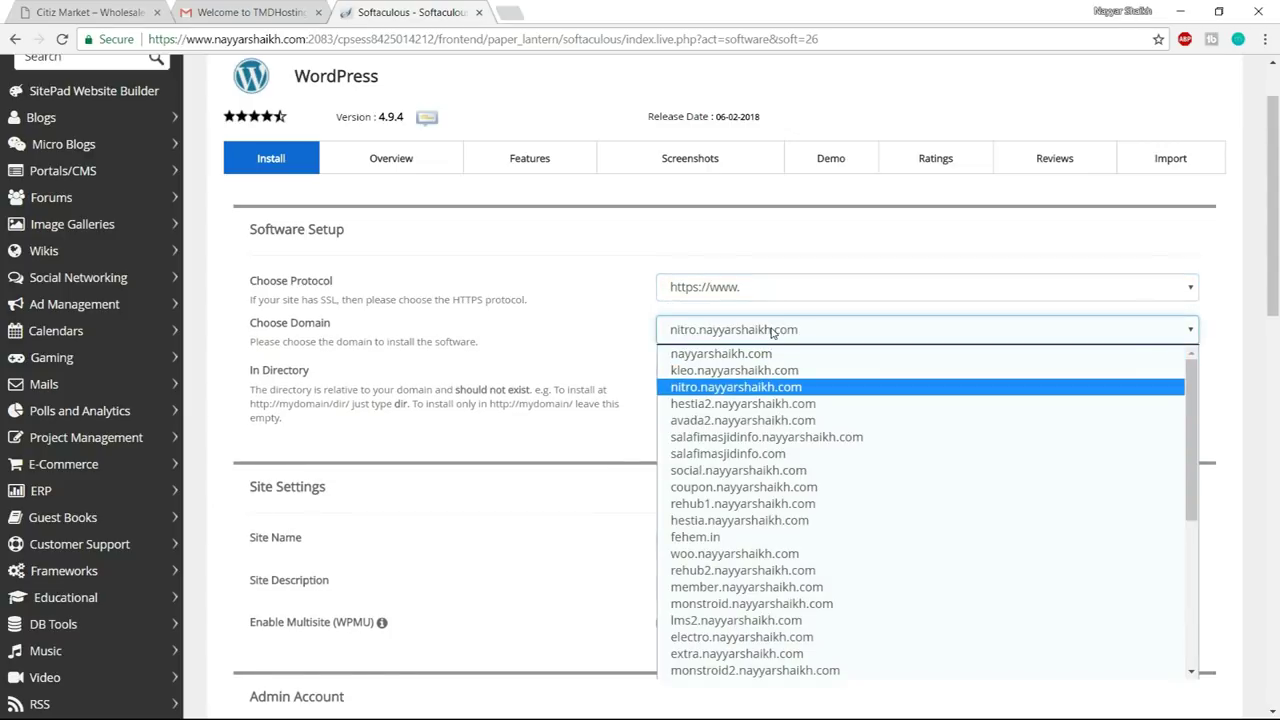
pyautogui.press('n')
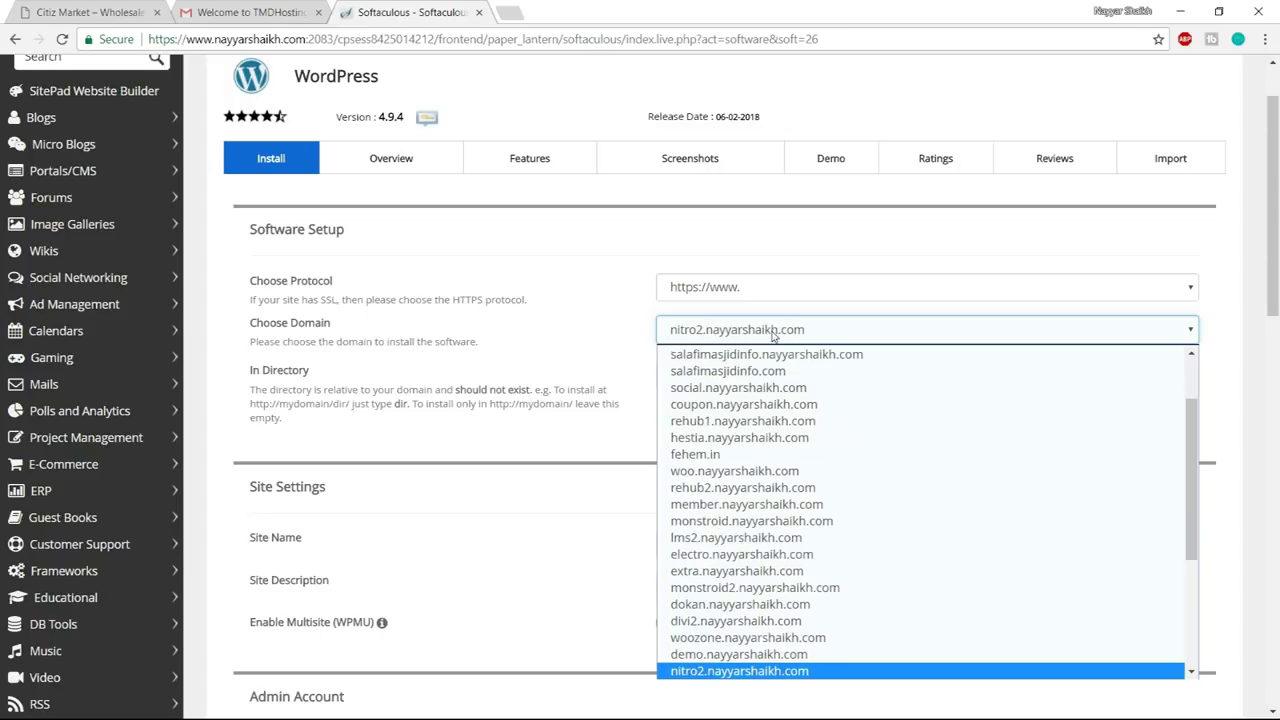
pyautogui.press('n')
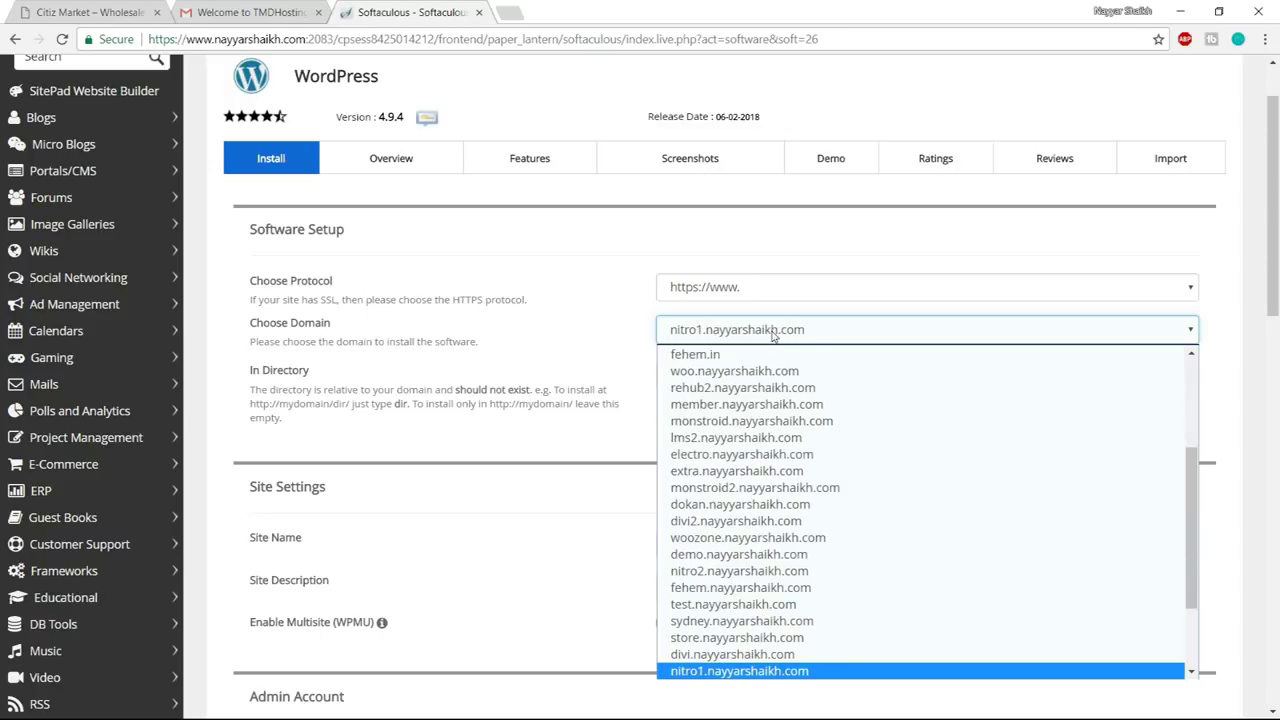
pyautogui.press('Return')
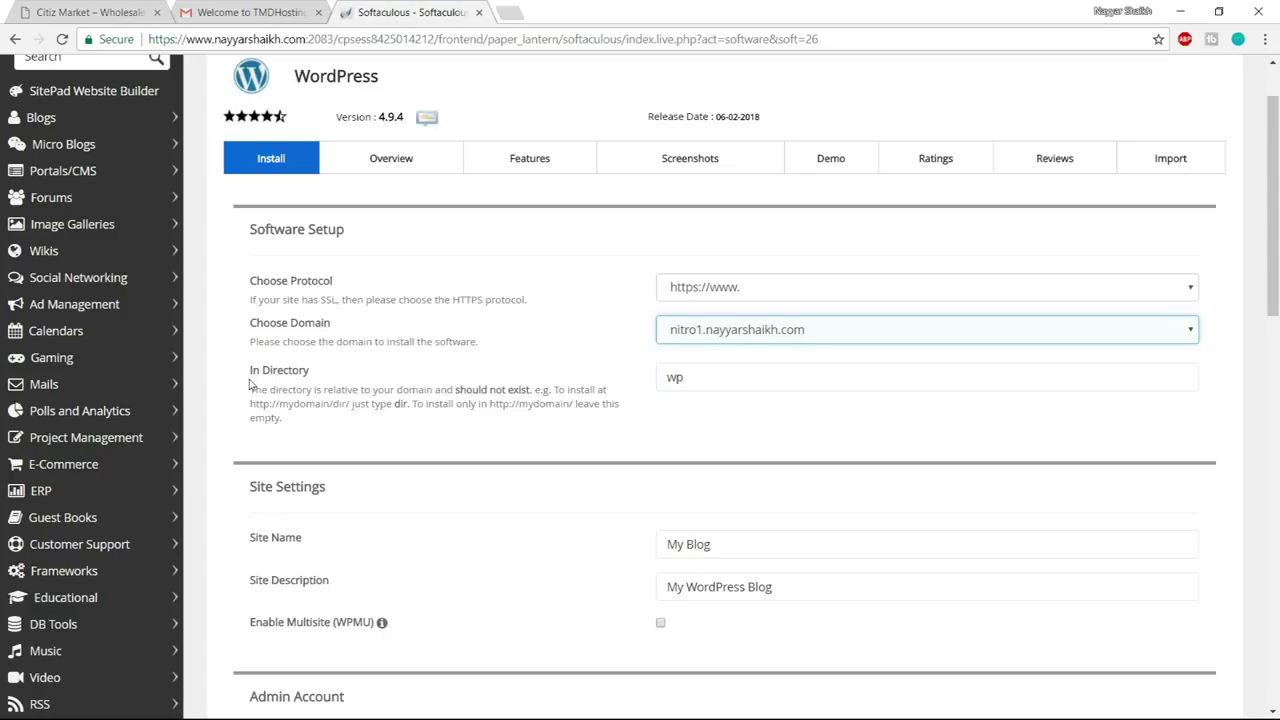
# - Clear the default 'wp' install directory so WordPress installs at the root
pyautogui.doubleClick(714, 377)
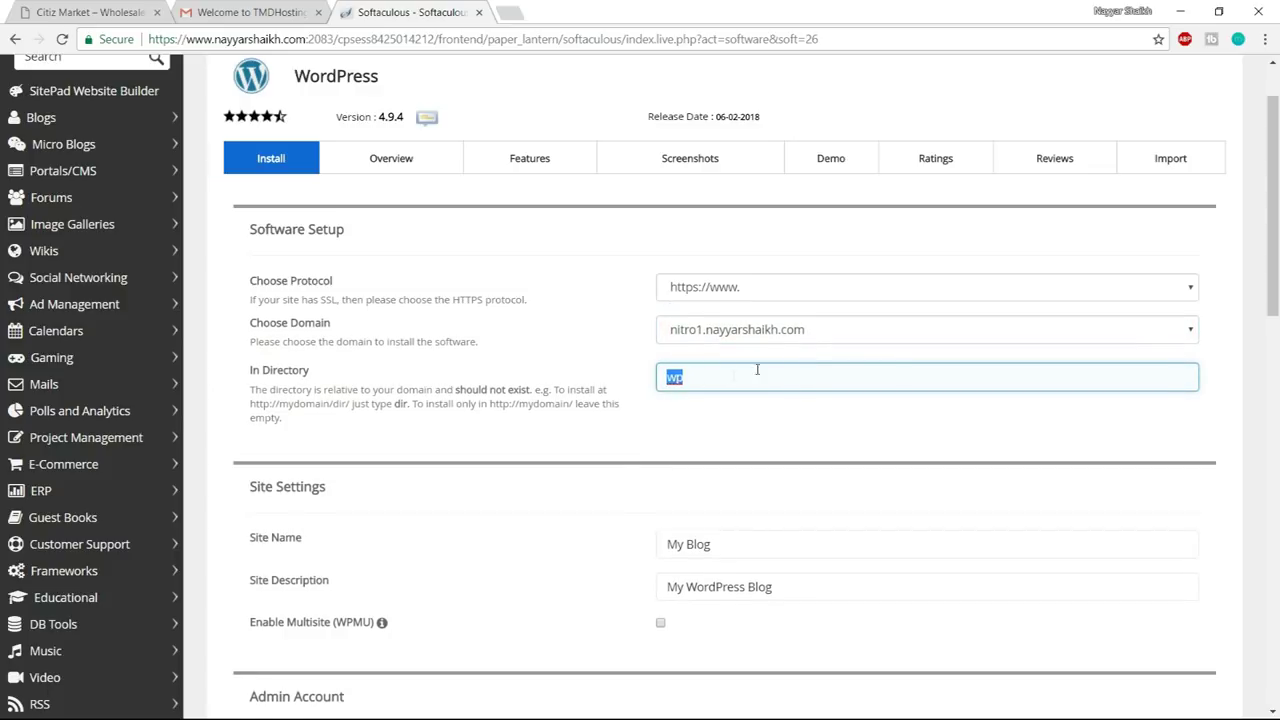
pyautogui.press('BackSpace')
pyautogui.scroll(-3, 832, 286)
pyautogui.press('Tab')
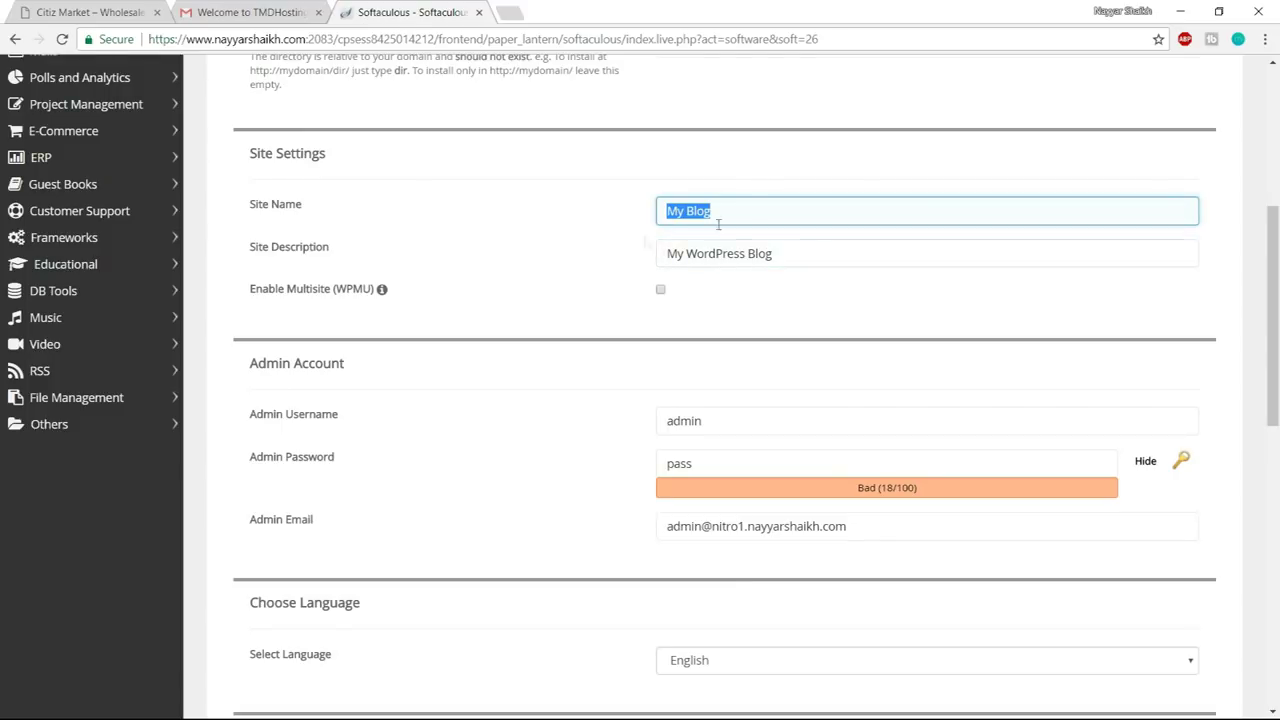
pyautogui.moveTo(772, 253); pyautogui.dragTo(744, 209)
pyautogui.scroll(-2, 870, 290)
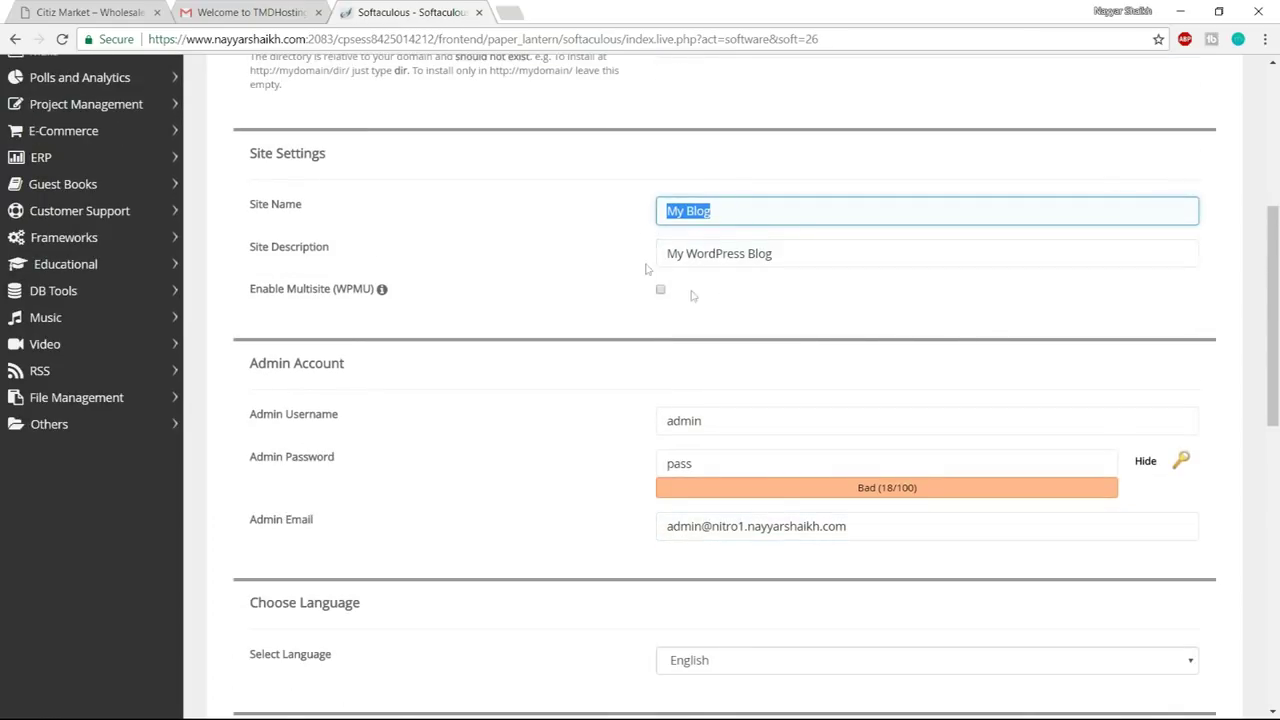
pyautogui.scroll(-1, 905, 250)
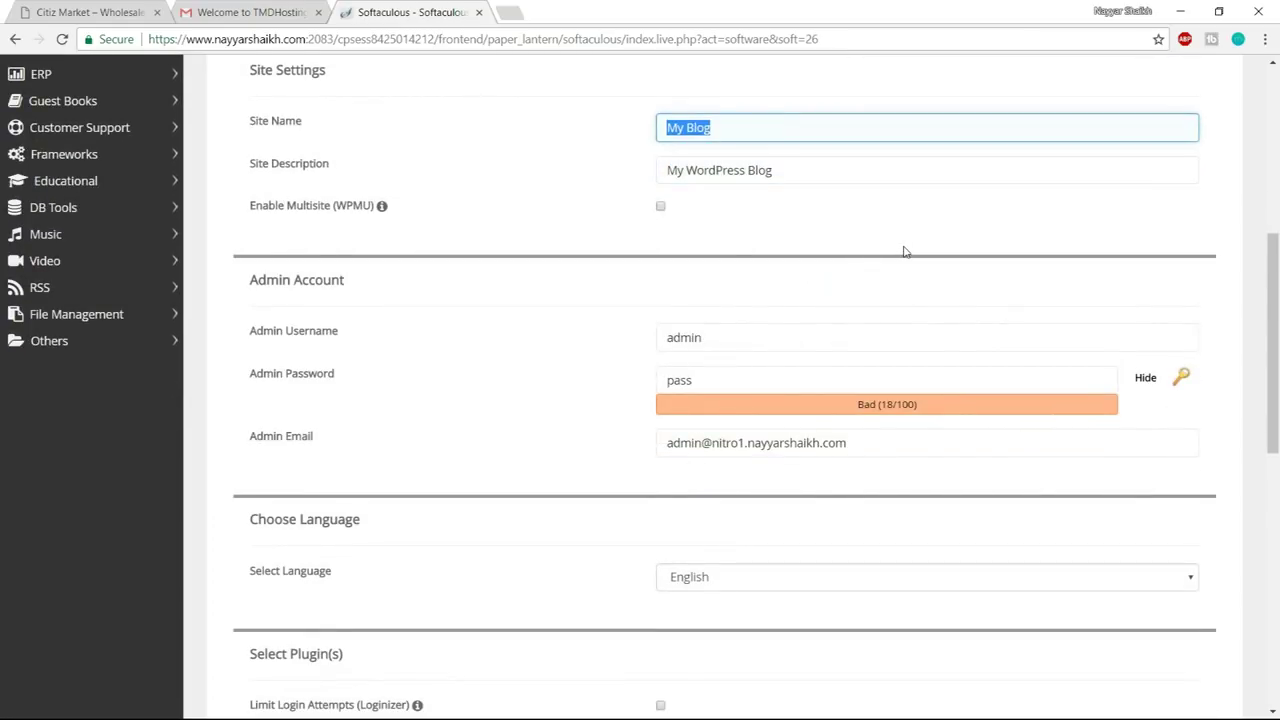
pyautogui.scroll(-2, 905, 251)
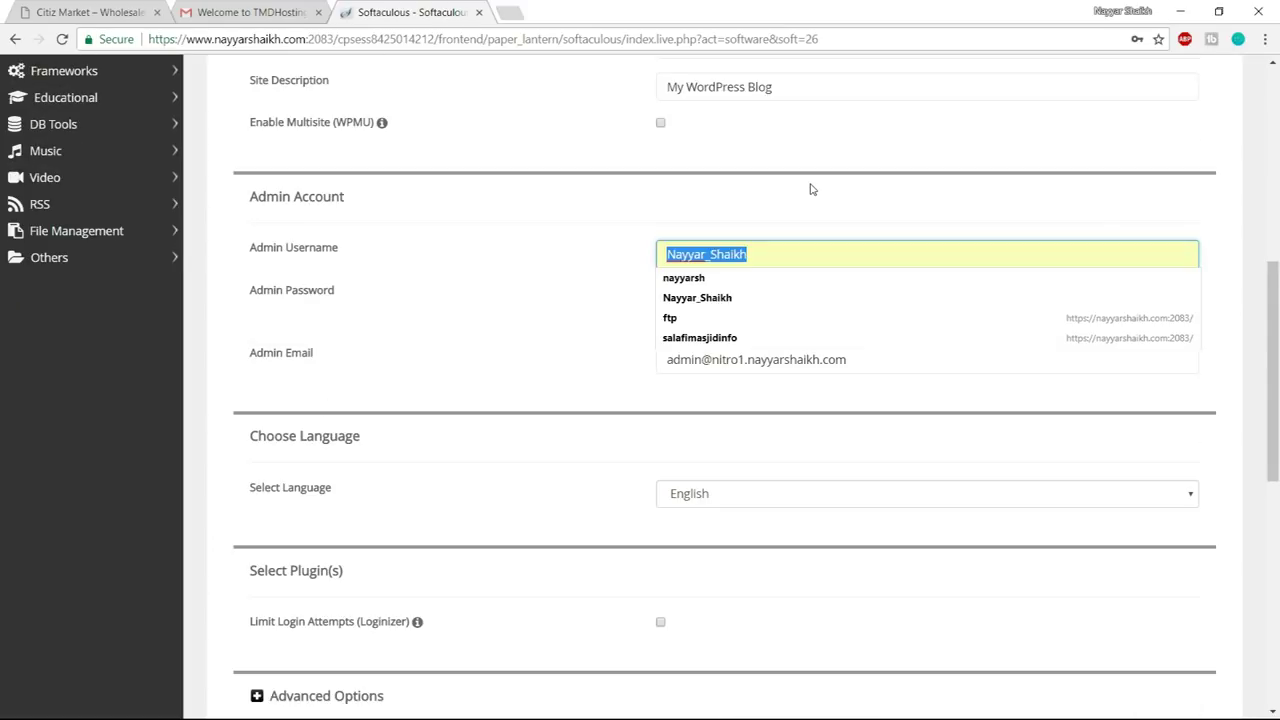
# - Fill the admin username from the saved entry and enter a new admin password
pyautogui.press('BackSpace')
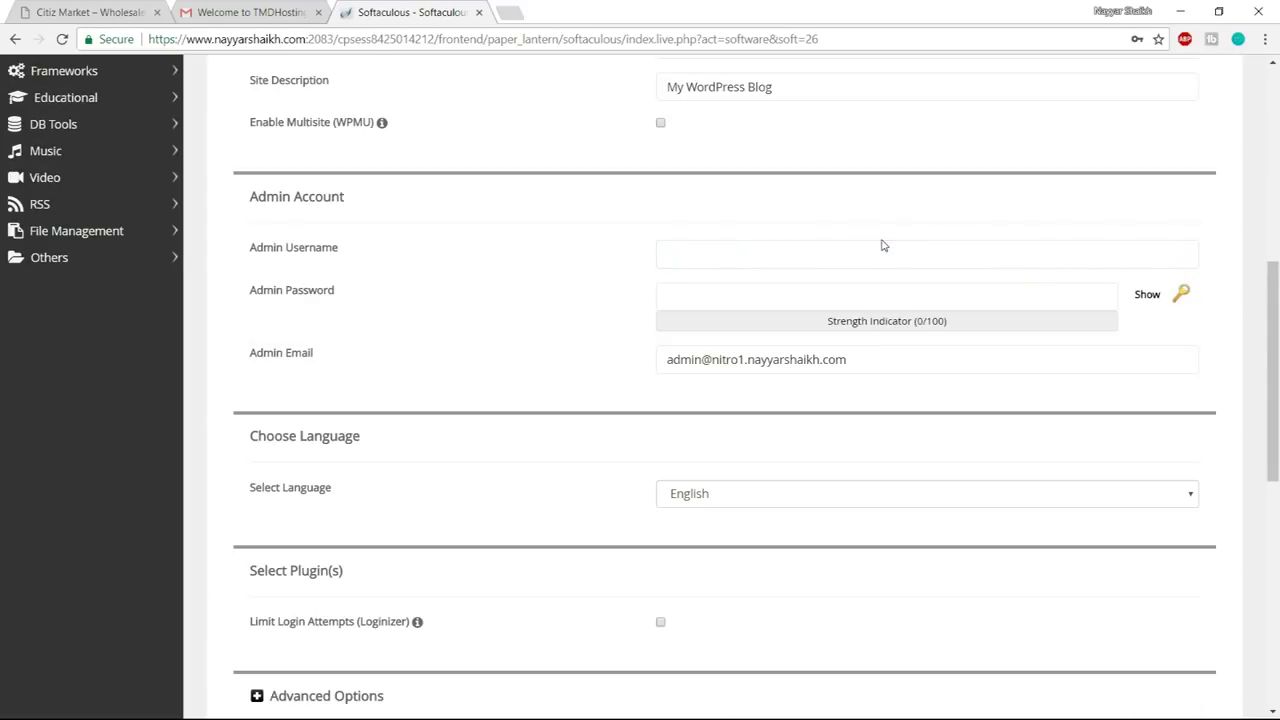
pyautogui.click(855, 258)
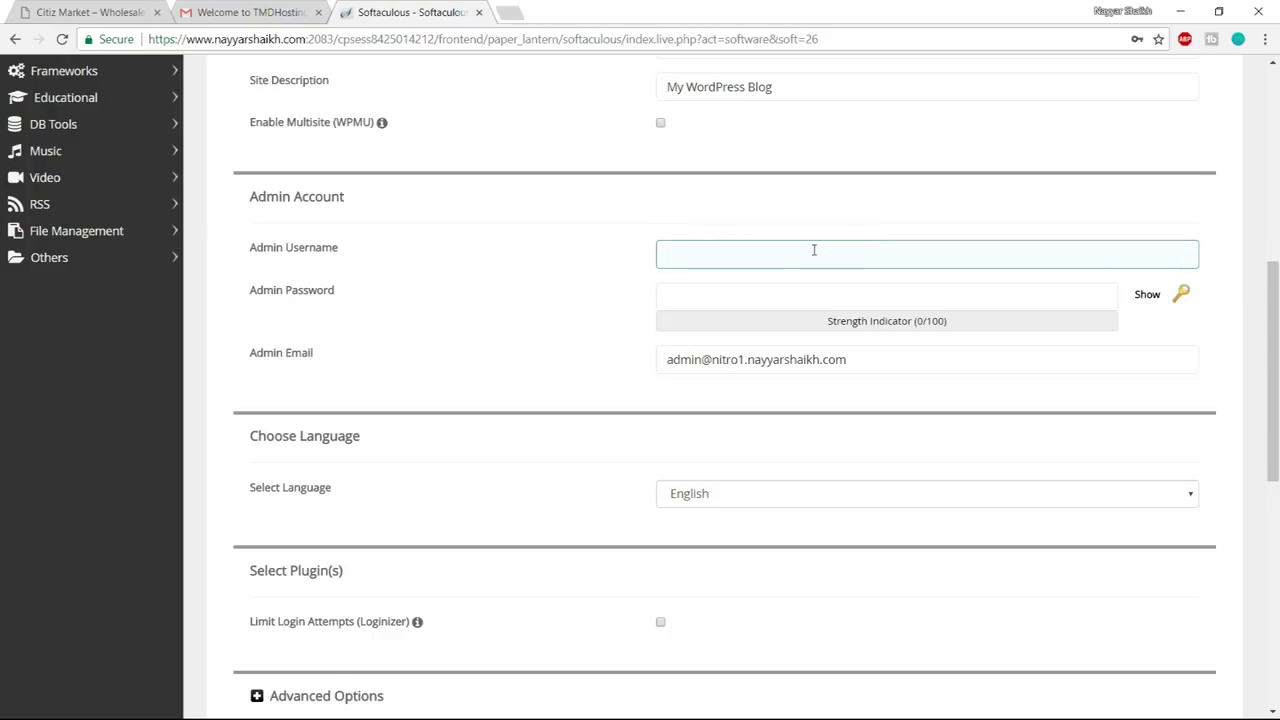
pyautogui.click(814, 250)
pyautogui.click(750, 299)
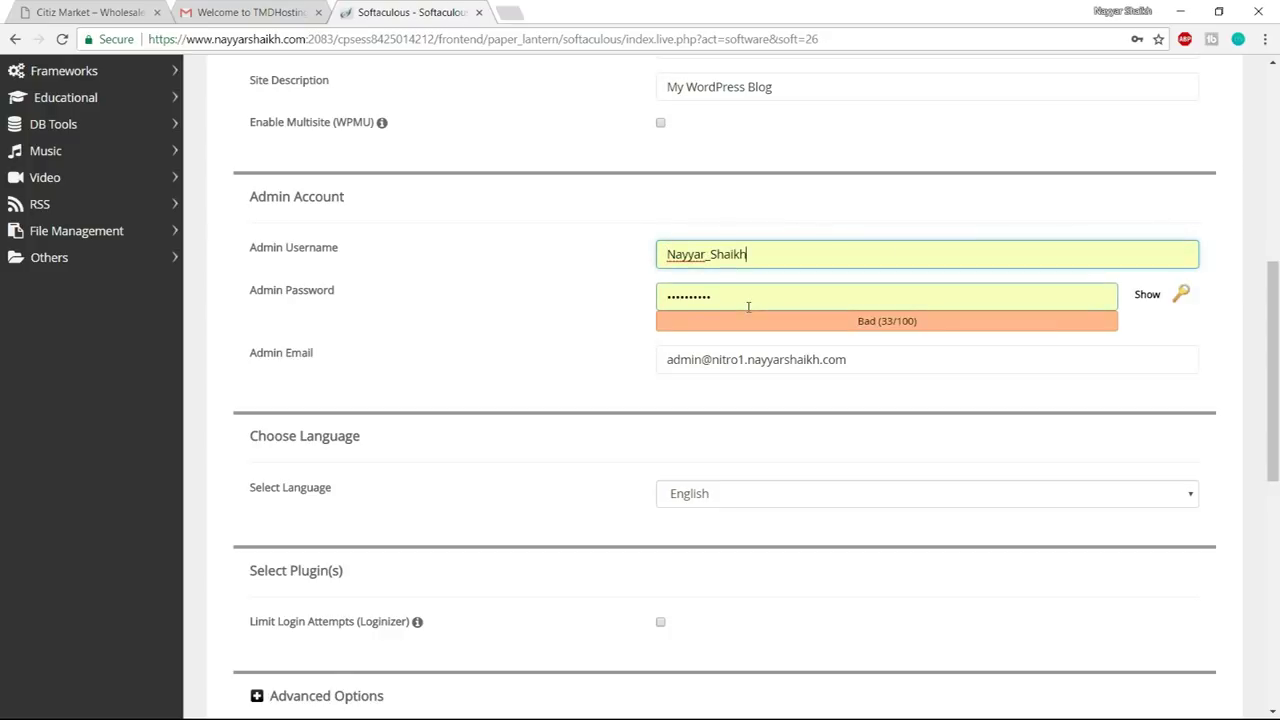
pyautogui.click(748, 307)
pyautogui.write('********')
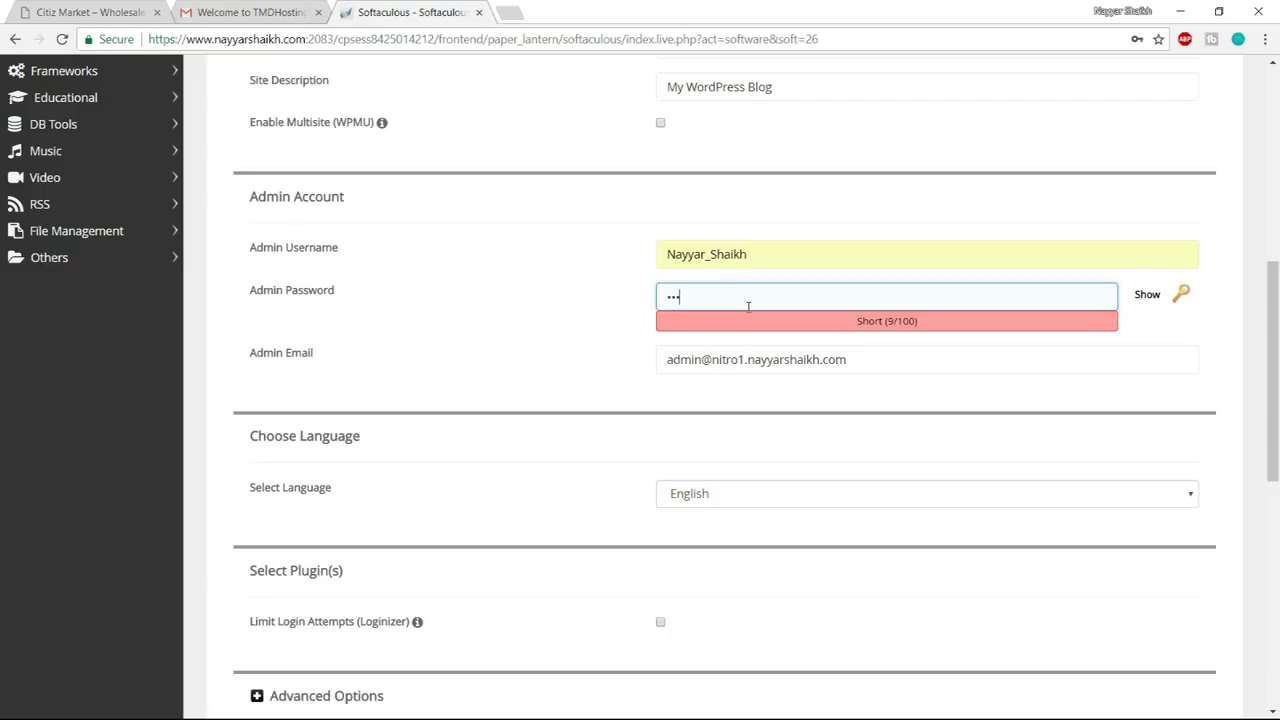
pyautogui.write('**')
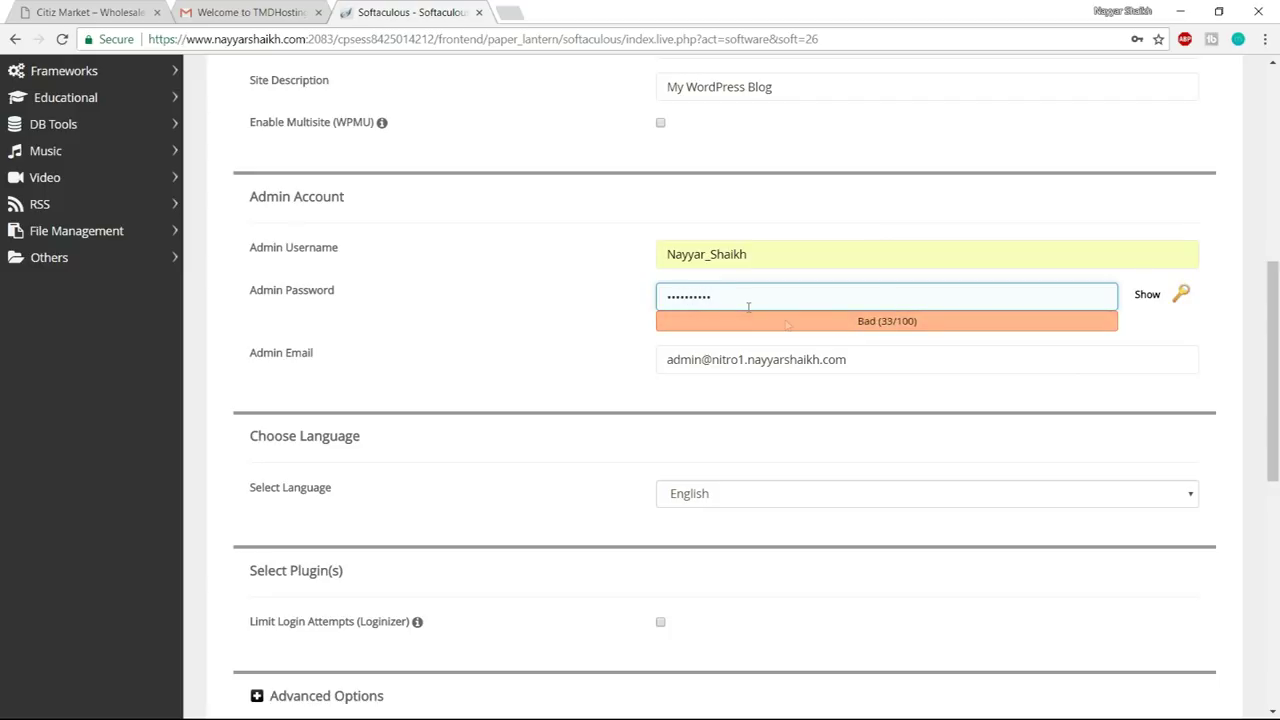
# - Replace the default admin email with the owner's e-mail address
pyautogui.moveTo(865, 358); pyautogui.dragTo(534, 366)
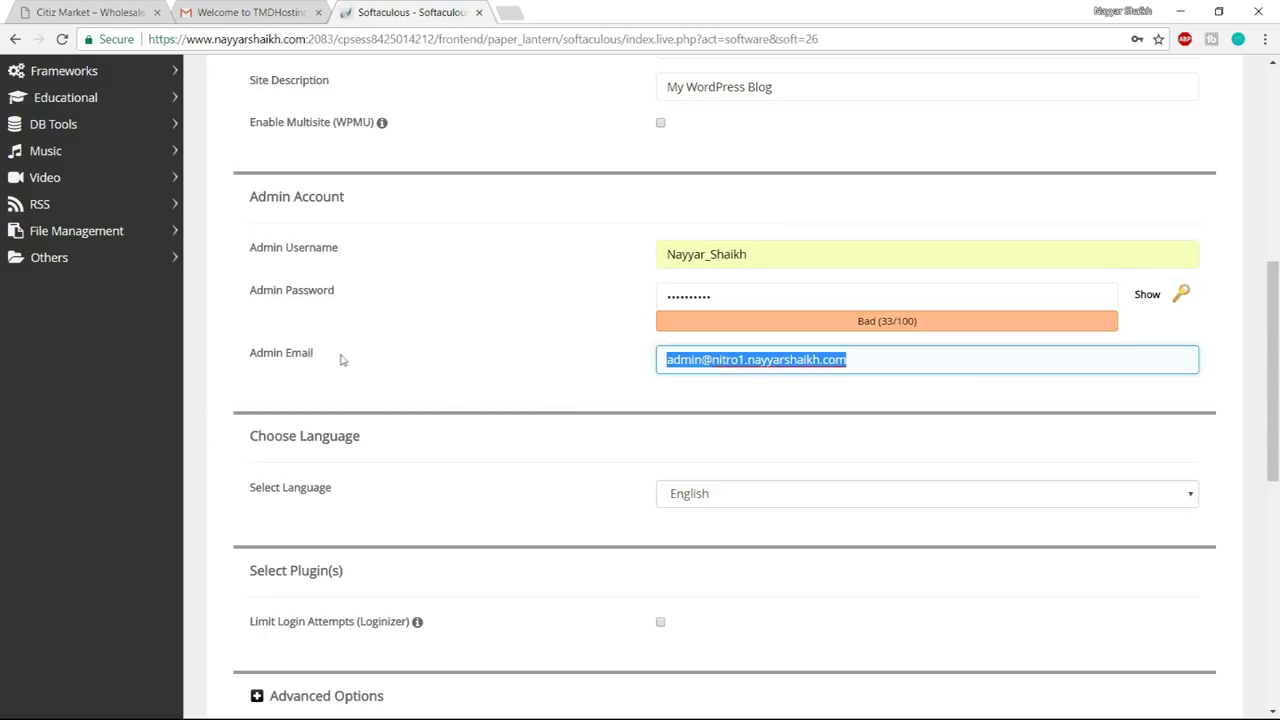
pyautogui.click(730, 383)
pyautogui.scroll(-1, 1015, 442)
pyautogui.scroll(-6, 1015, 442)
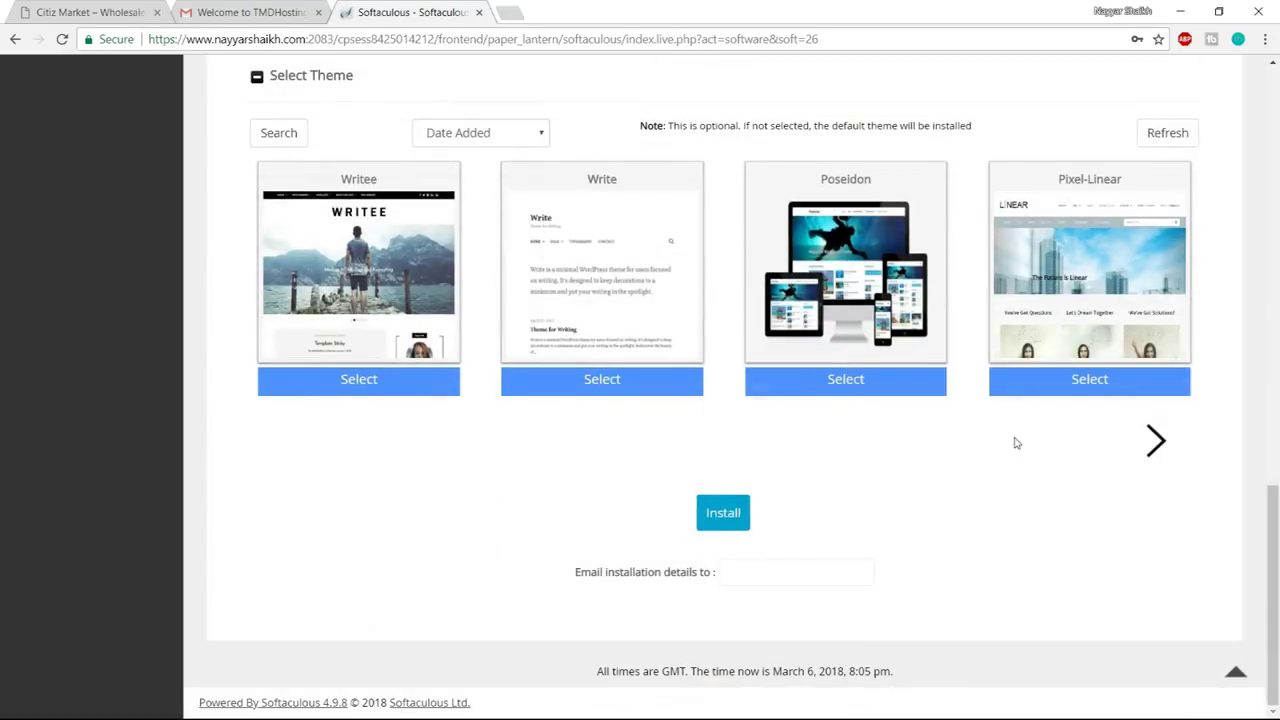
# - Install WordPress on nitro1 and close the old hosting and installer tabs
pyautogui.click(723, 514)
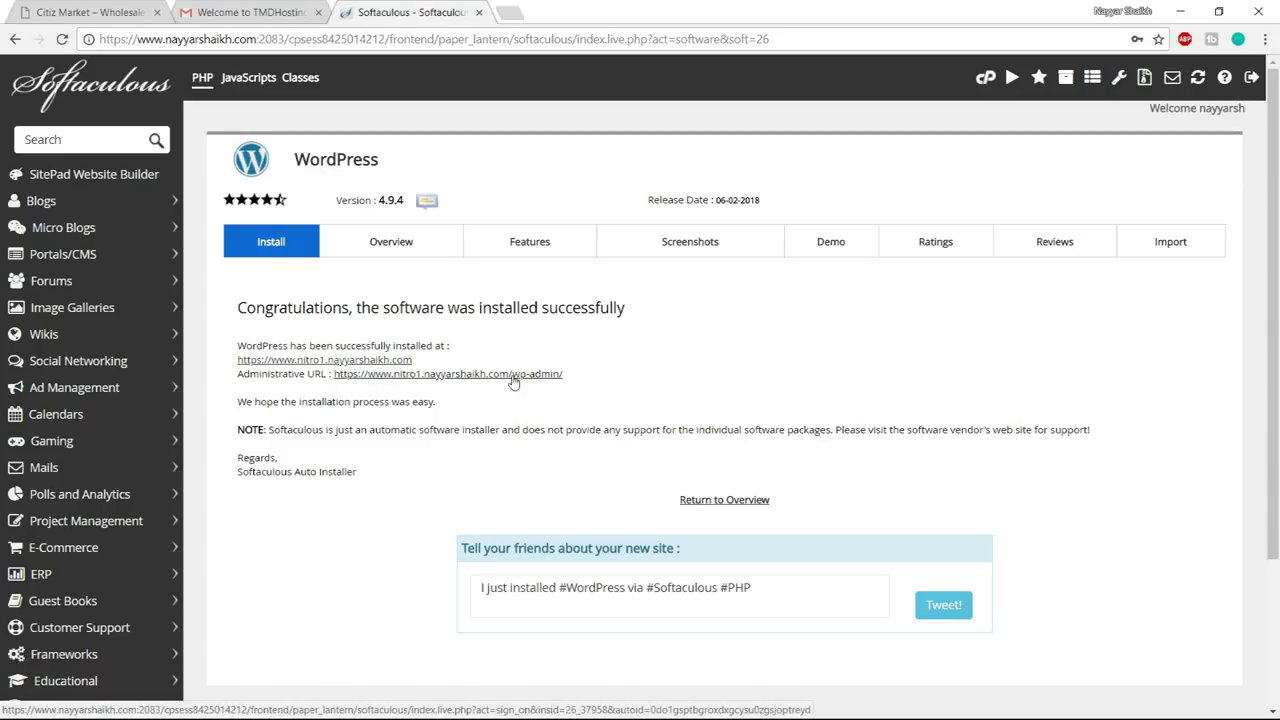
pyautogui.click(318, 12)
pyautogui.click(318, 12)
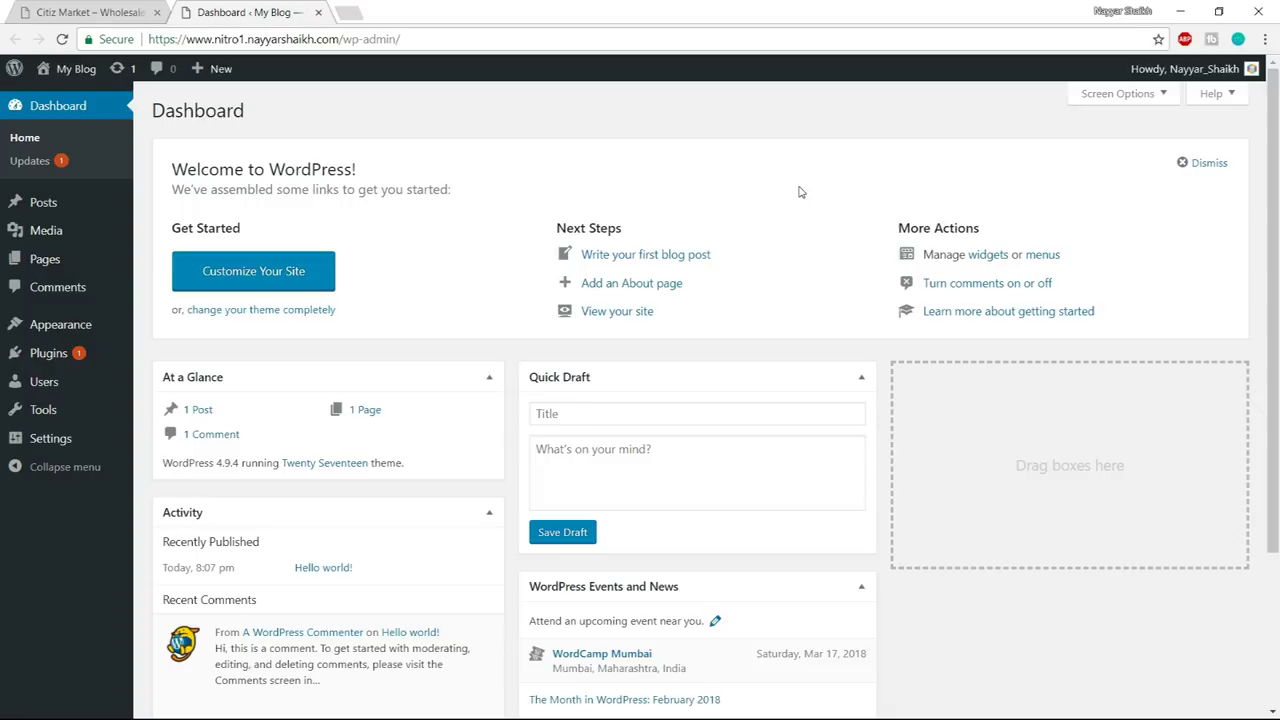
# - Open Appearance > Themes to view Twenty Seventeen, Twenty Fifteen and Twenty Sixteen
pyautogui.scroll(-3, 996, 330)
pyautogui.scroll(1, 996, 335)
pyautogui.scroll(-2, 40, 438)
pyautogui.scroll(2, 60, 460)
pyautogui.moveTo(44, 210)
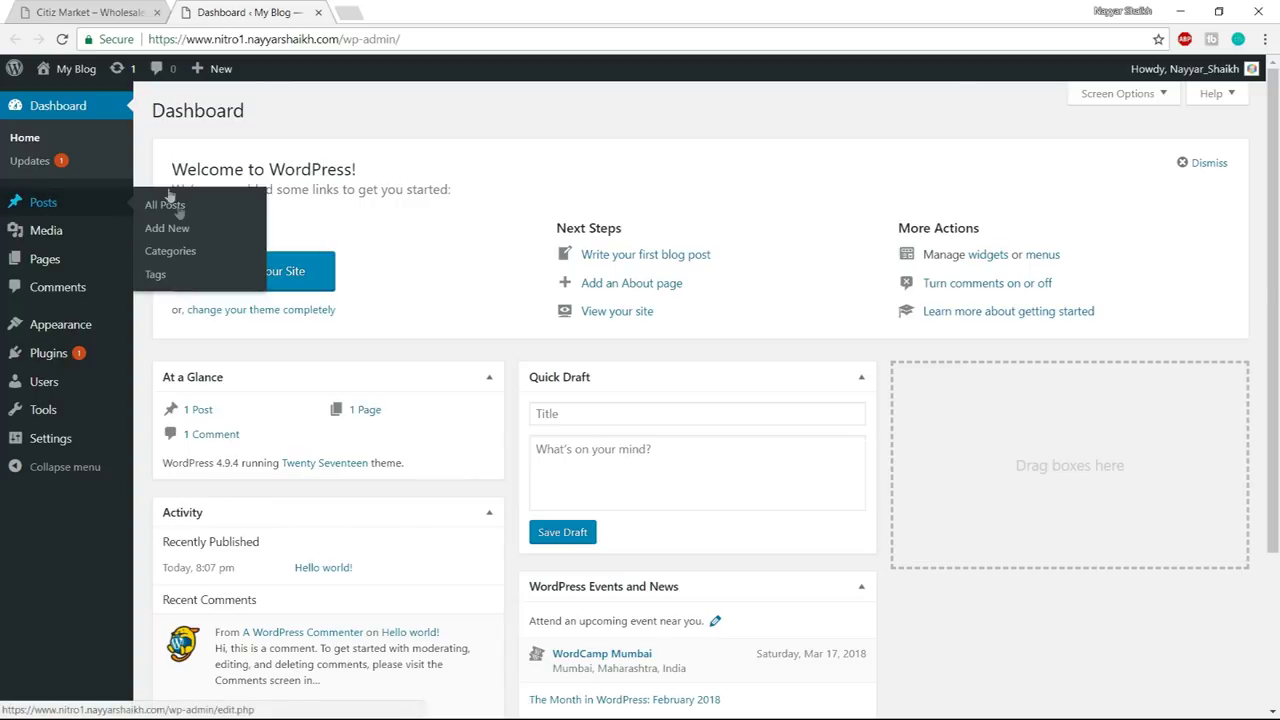
pyautogui.moveTo(44, 265)
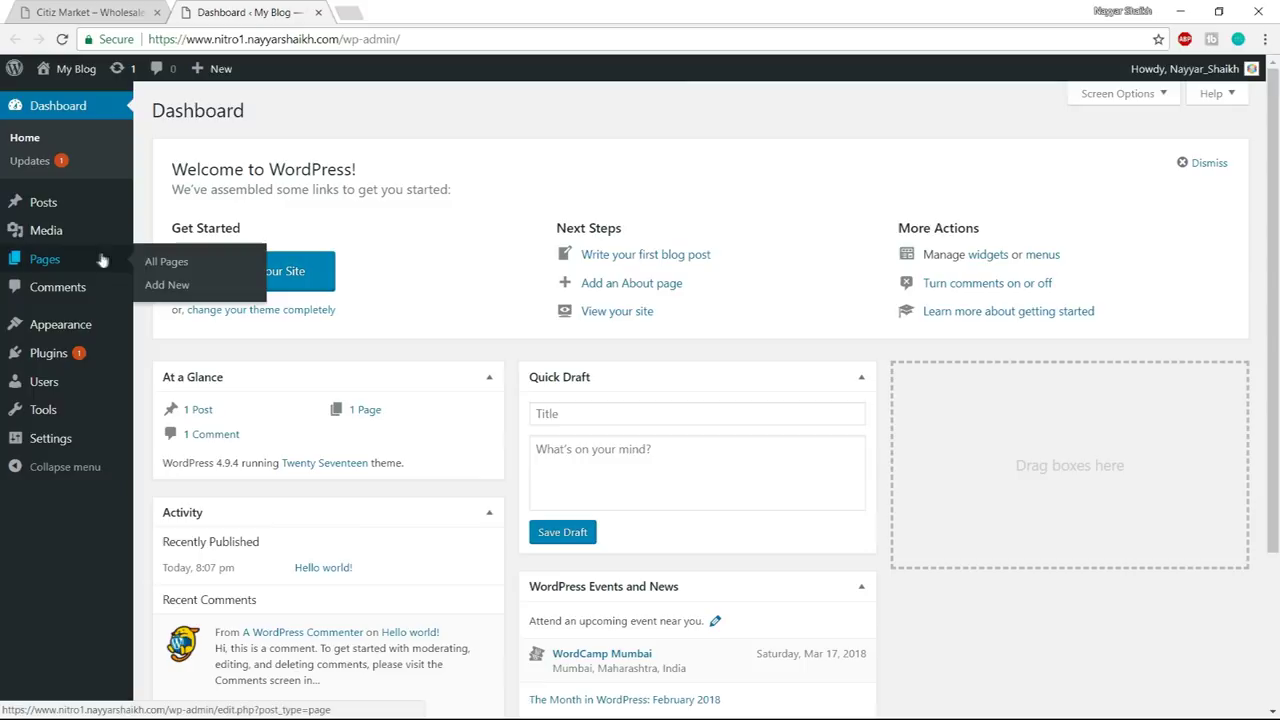
pyautogui.moveTo(66, 246)
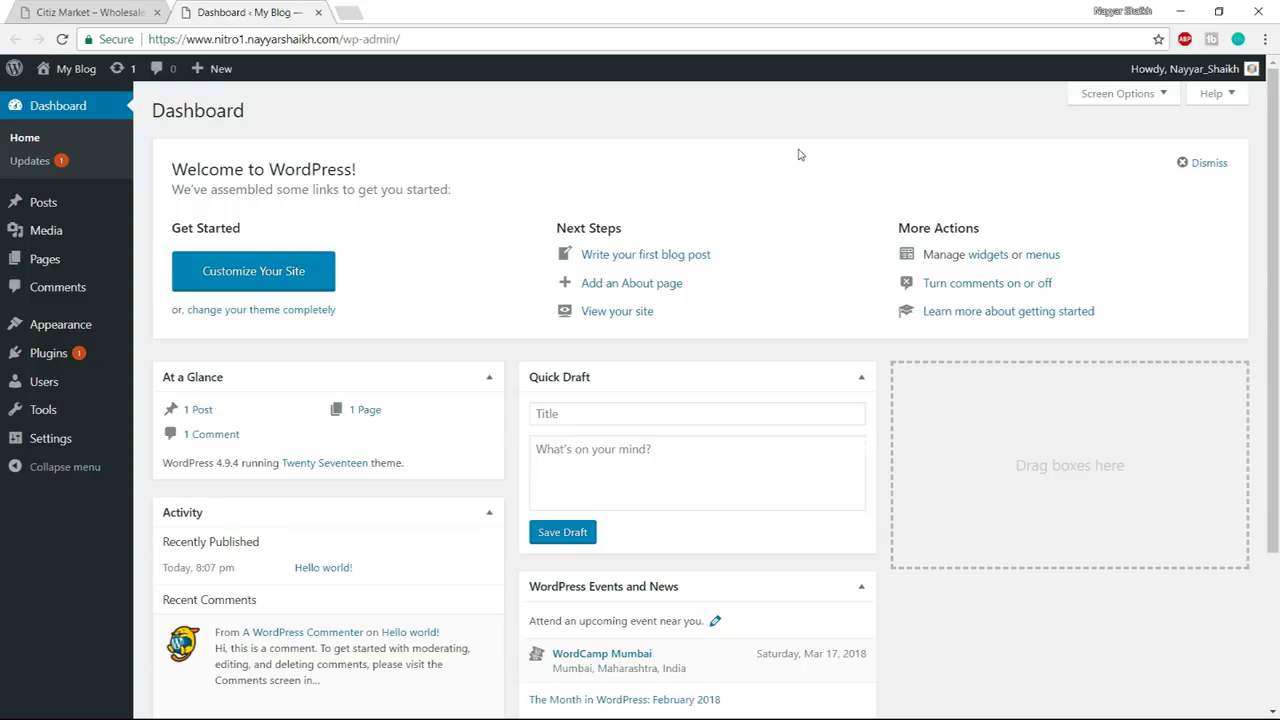
pyautogui.moveTo(57, 322)
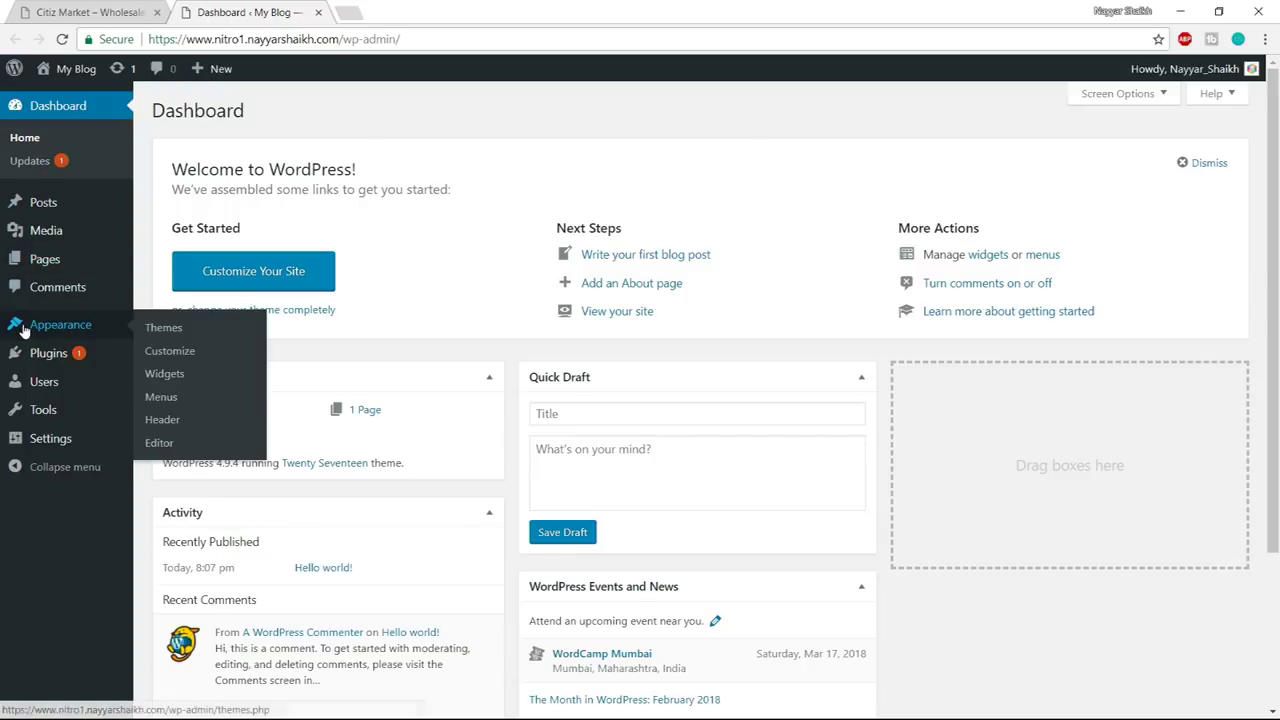
pyautogui.click(165, 328)
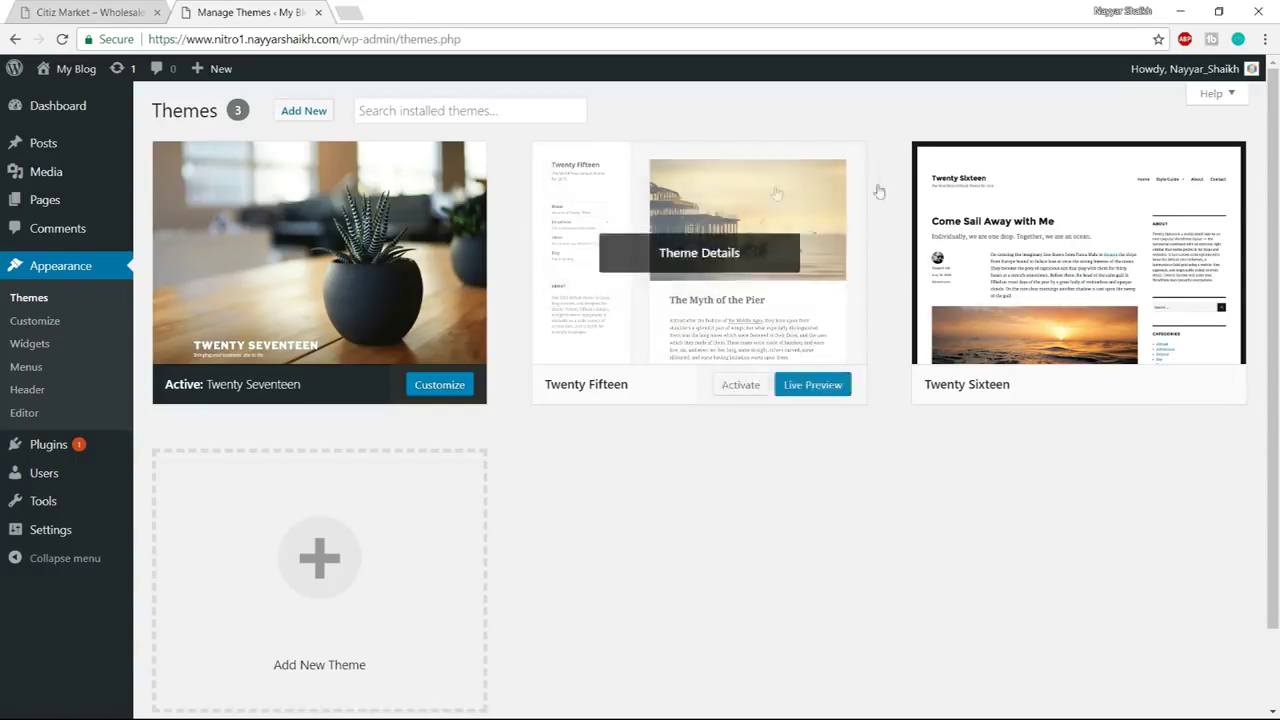
# - Delete the inactive Twenty Fifteen and Twenty Sixteen themes
pyautogui.click(745, 240)
pyautogui.click(1213, 683)
pyautogui.press('Return')
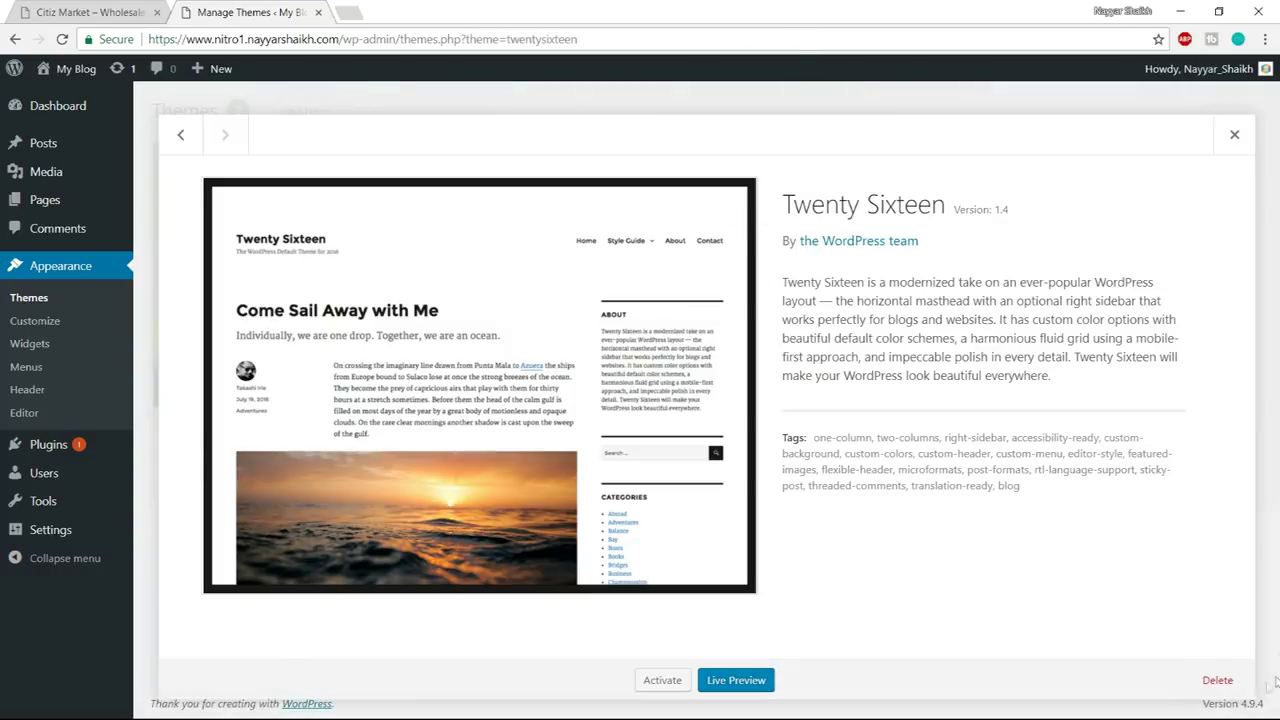
pyautogui.click(1216, 680)
pyautogui.press('Return')
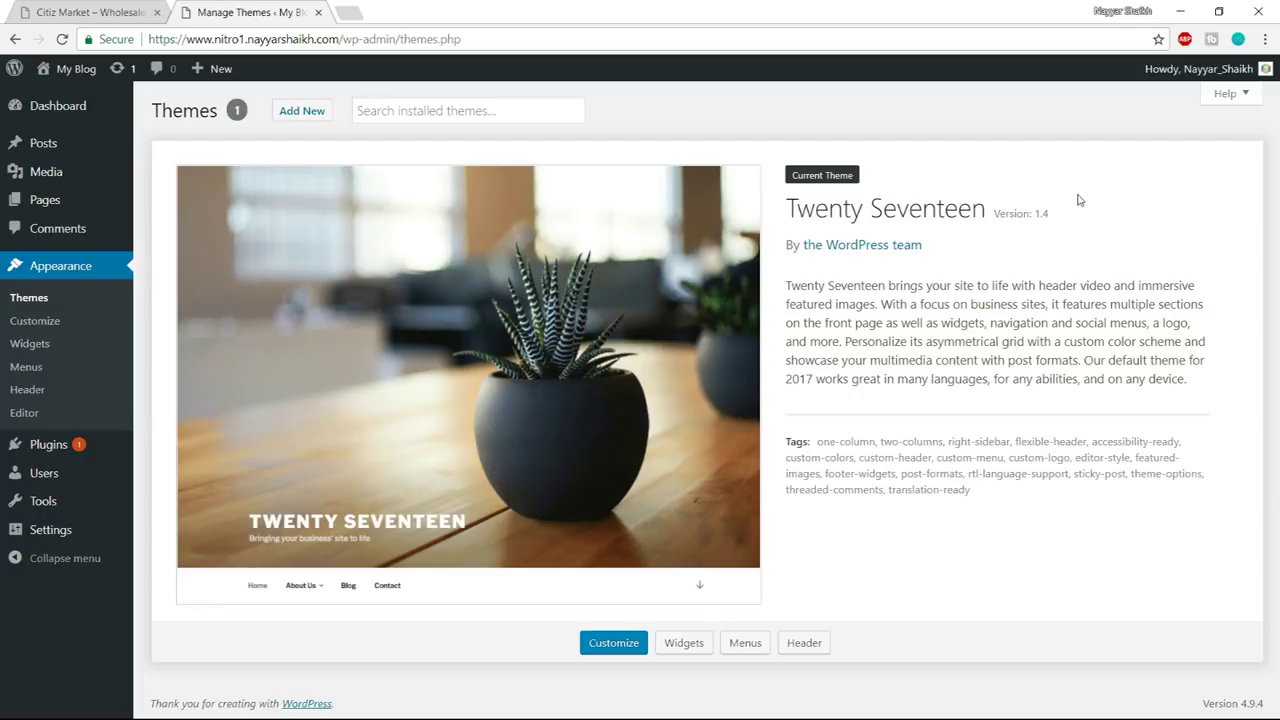
pyautogui.moveTo(80, 77)
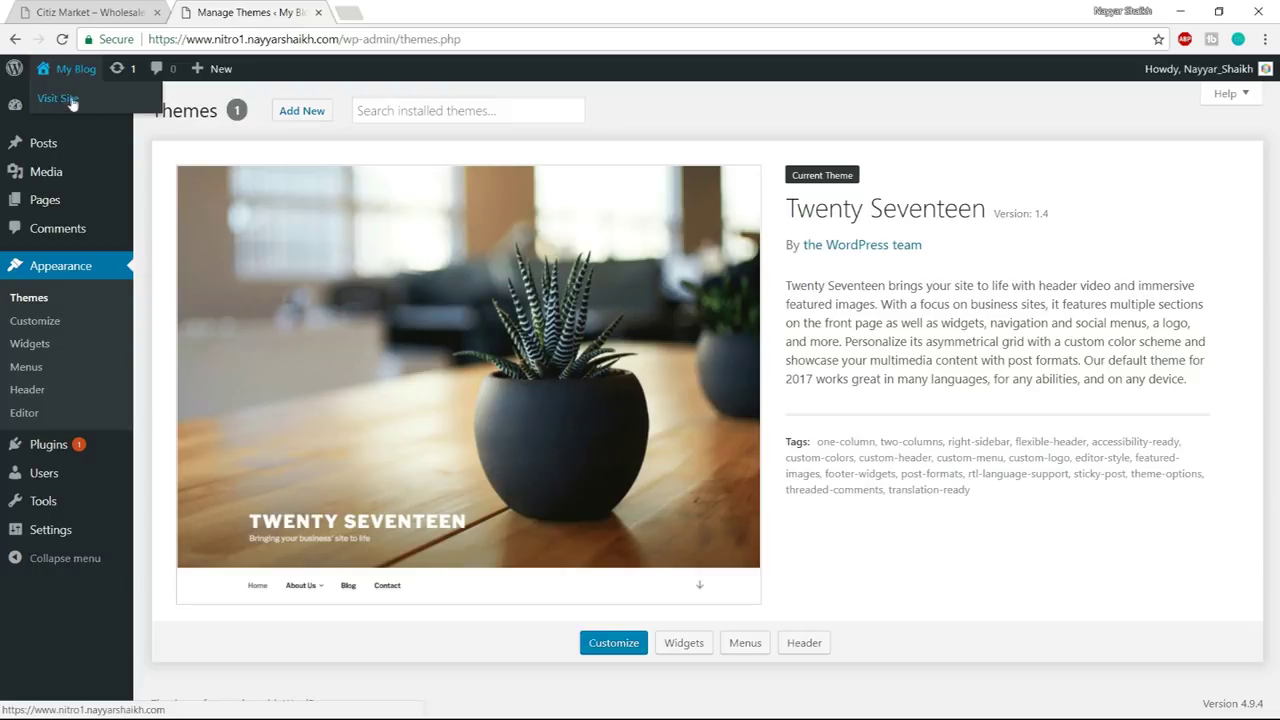
# - Open the live My Blog site in a new tab and browse its front page
pyautogui.rightClick(70, 104)
pyautogui.click(100, 110)
pyautogui.hotkey('ctrl', 'Tab')
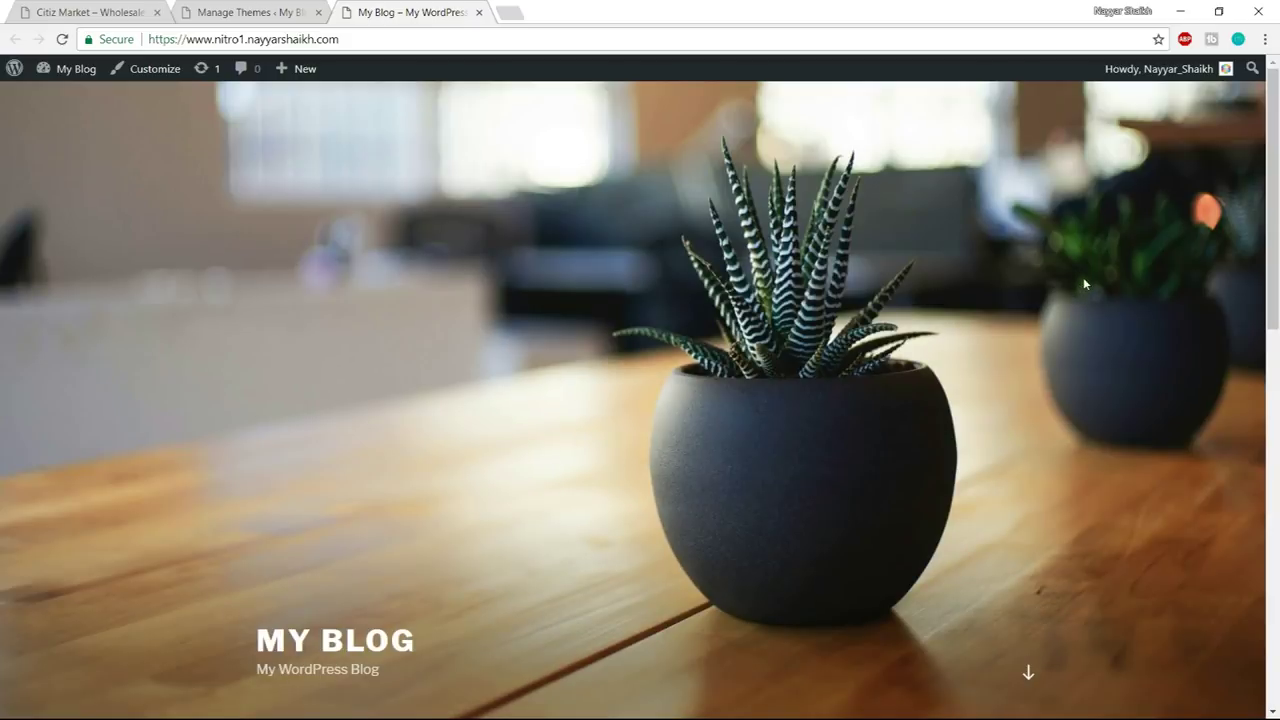
pyautogui.scroll(-4, 1073, 404)
pyautogui.scroll(-3, 1071, 404)
pyautogui.scroll(7, 1069, 420)
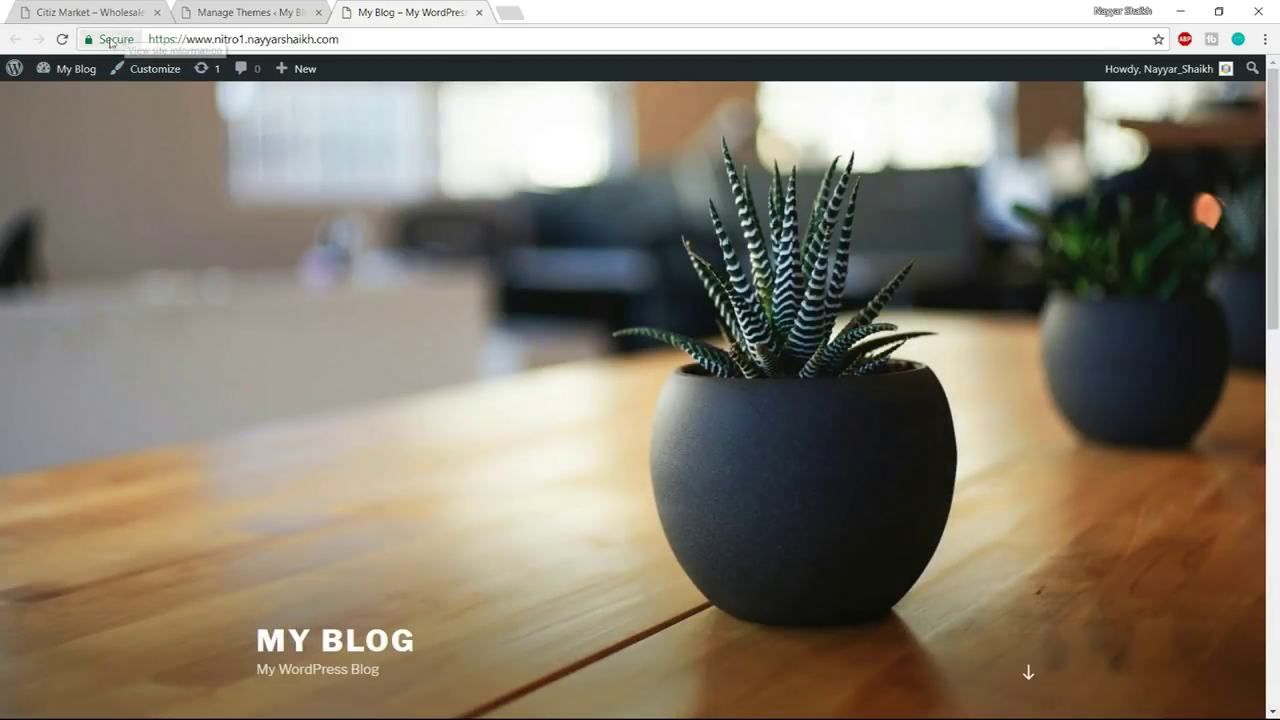
pyautogui.scroll(-4, 811, 387)
pyautogui.scroll(-3, 811, 387)
pyautogui.scroll(7, 809, 400)
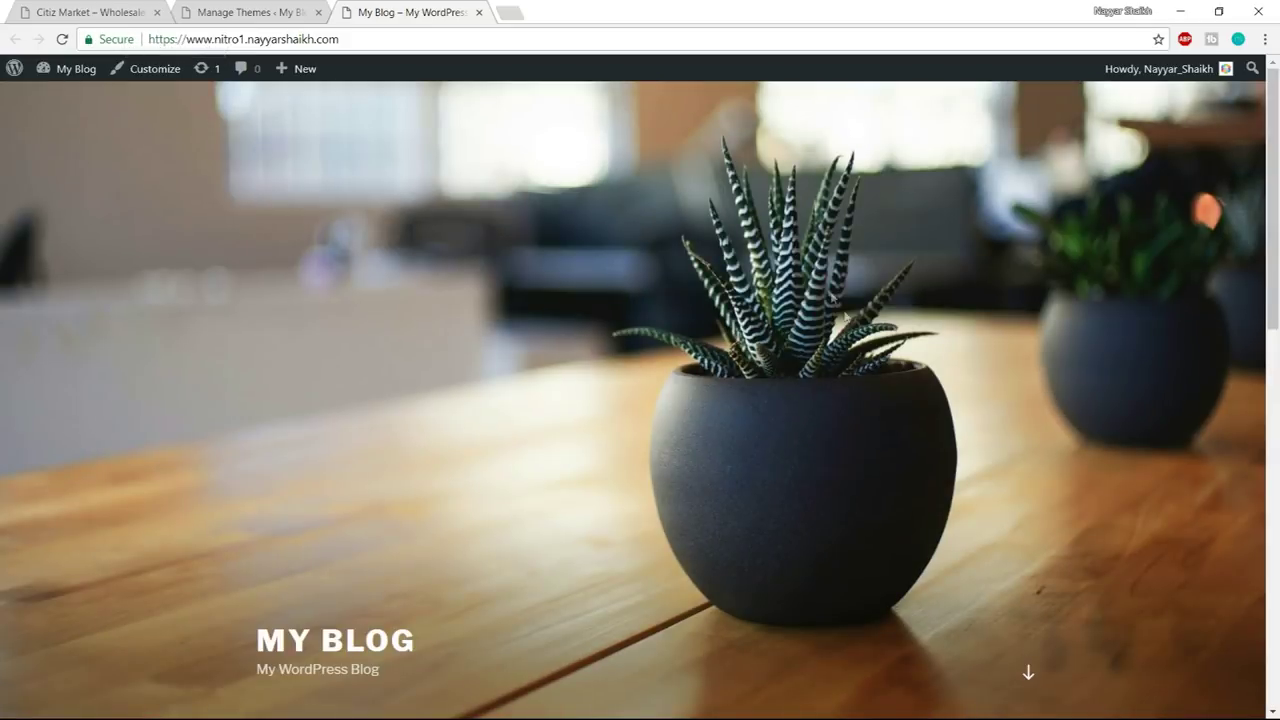
pyautogui.scroll(-7, 927, 374)
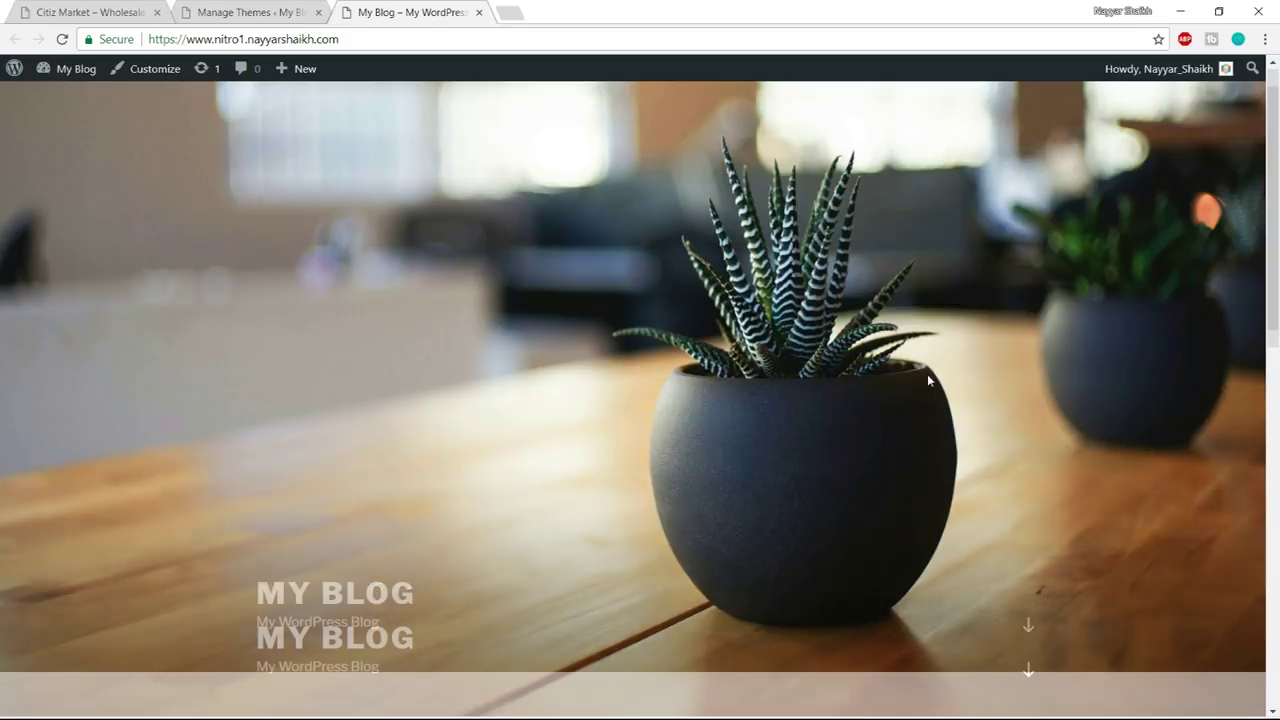
pyautogui.scroll(7, 982, 477)
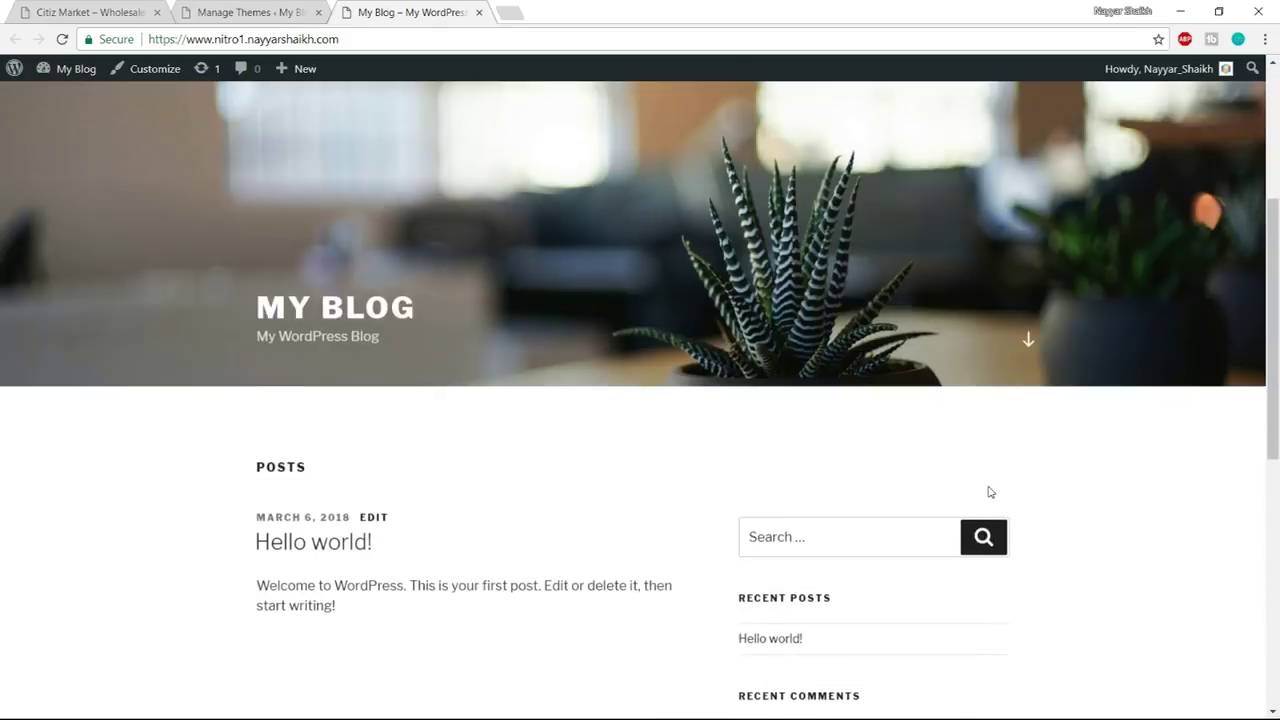
# - Compare with the Citiz Market demo tab, then start a fresh empty tab
pyautogui.click(57, 8)
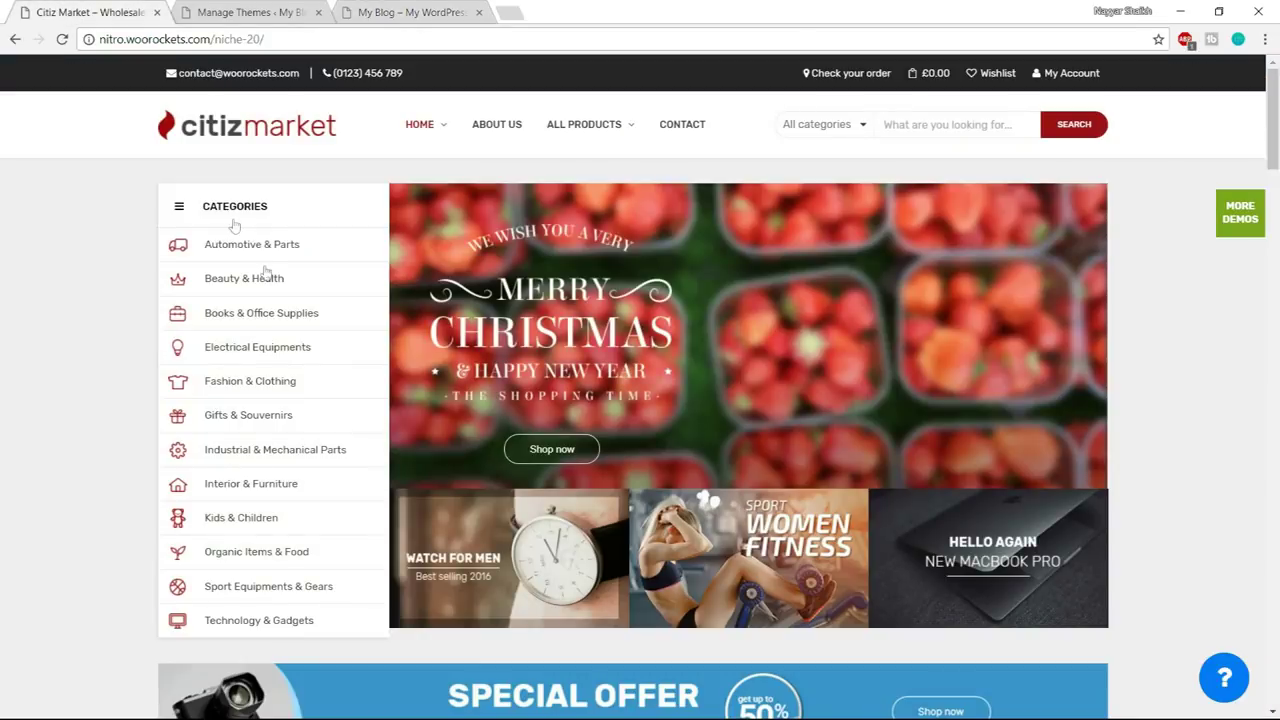
pyautogui.scroll(-10, 1043, 449)
pyautogui.scroll(10, 1045, 449)
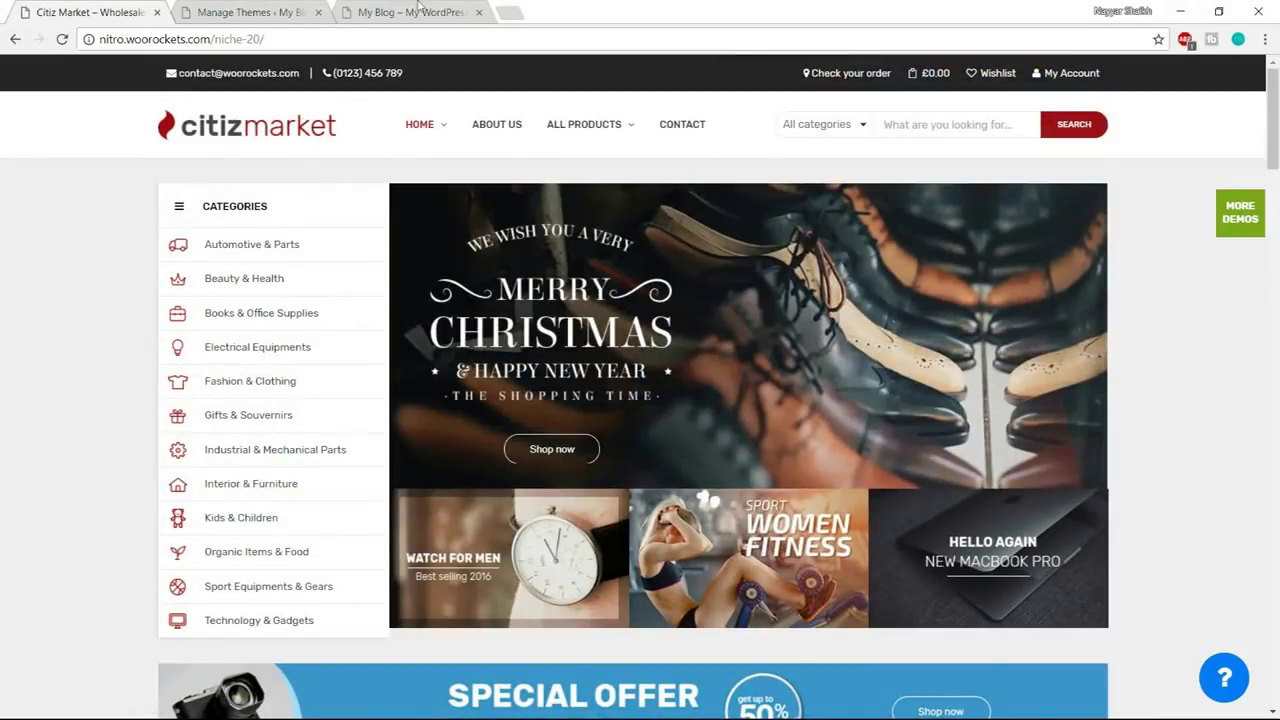
pyautogui.click(395, 10)
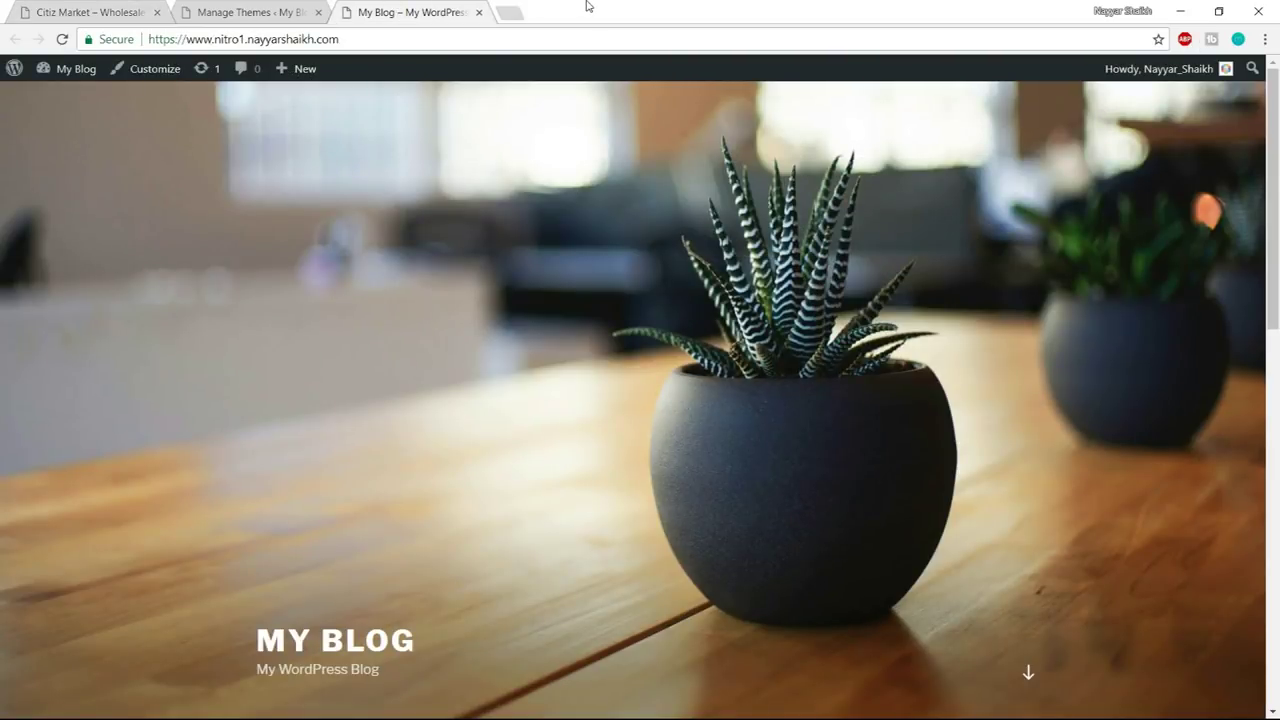
pyautogui.click(512, 6)
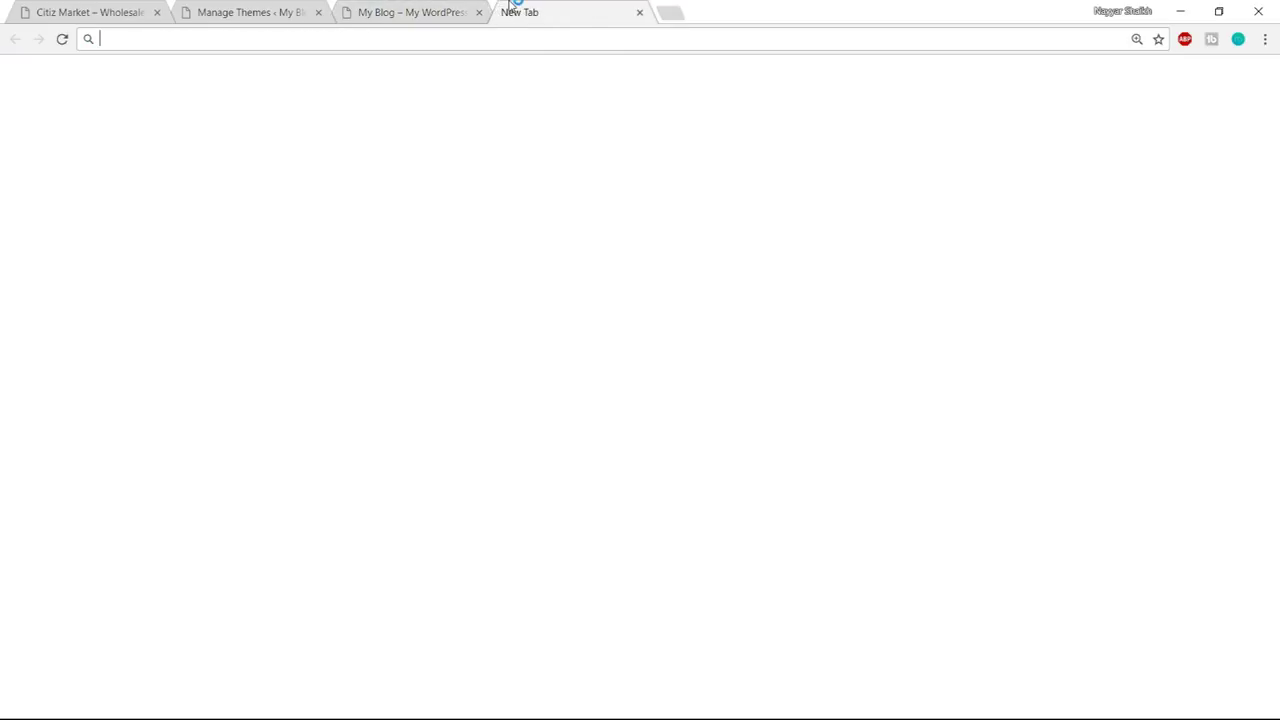
# - Load the Nitro ThemeForest page via bloggdude.com/n, browse it, then view Citiz Market
pyautogui.write('bloggdude.com')
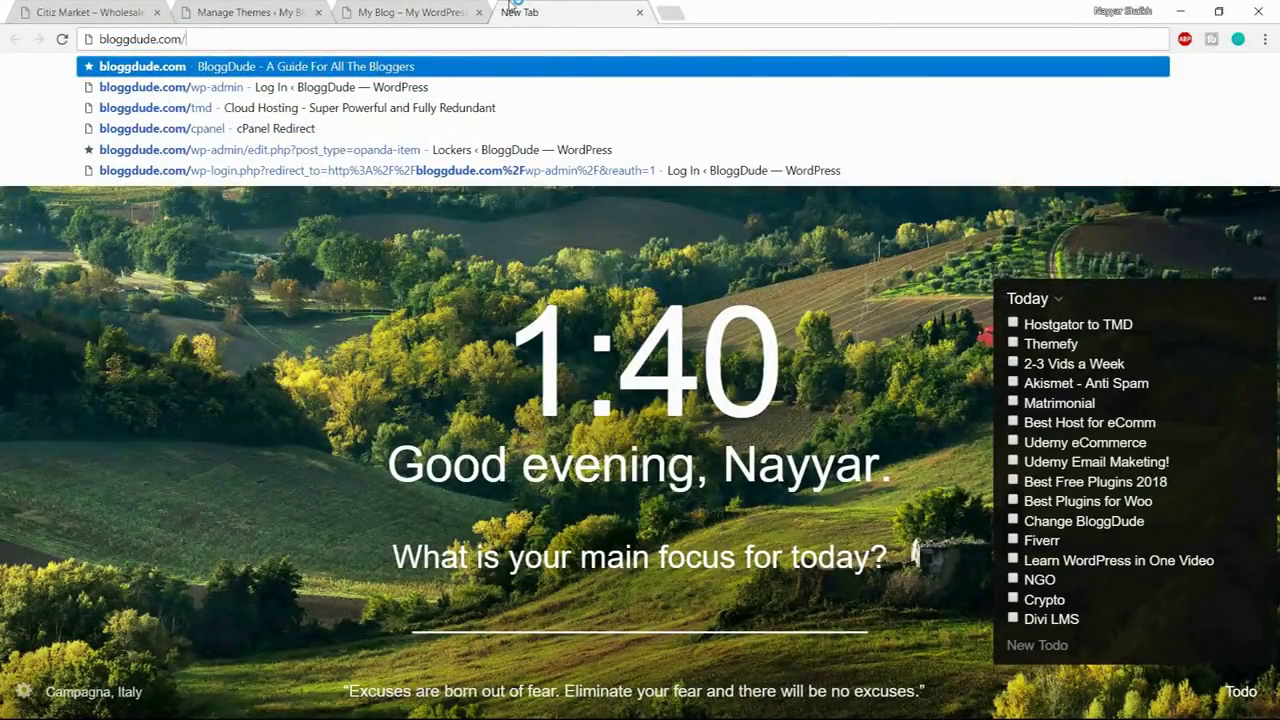
pyautogui.write('/ni')
pyautogui.press('Return')
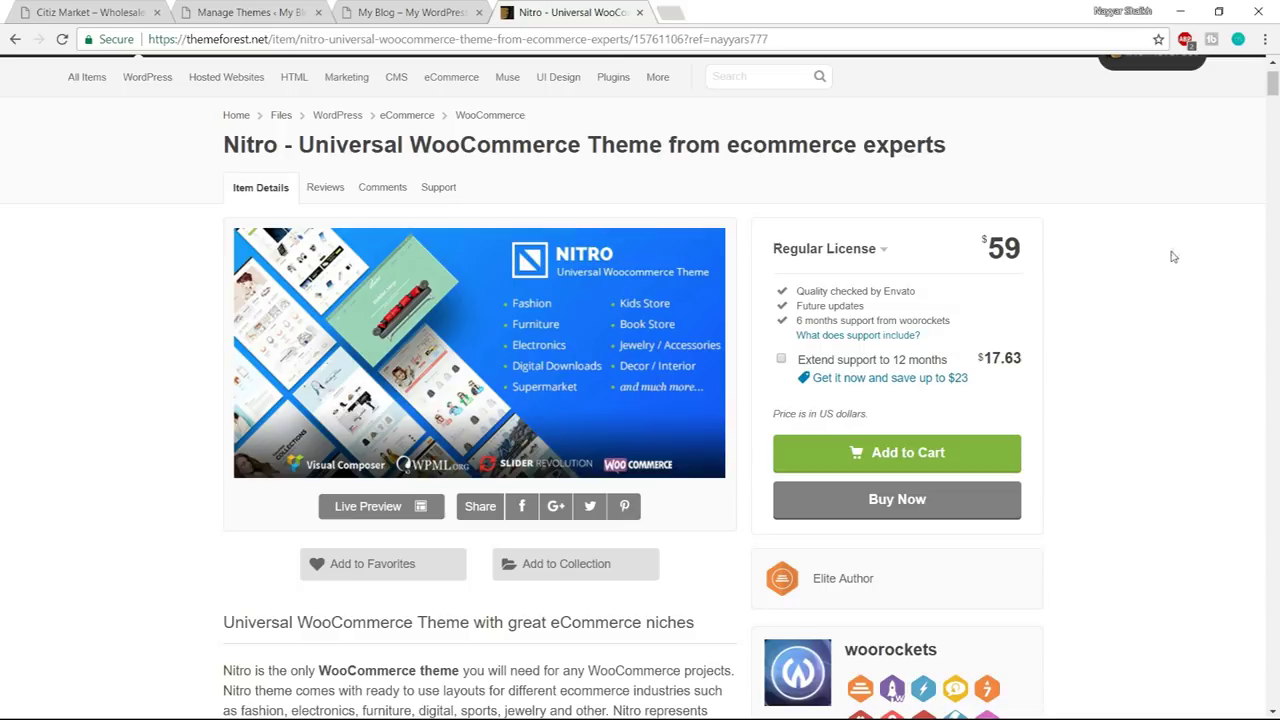
pyautogui.scroll(-20, 1192, 323)
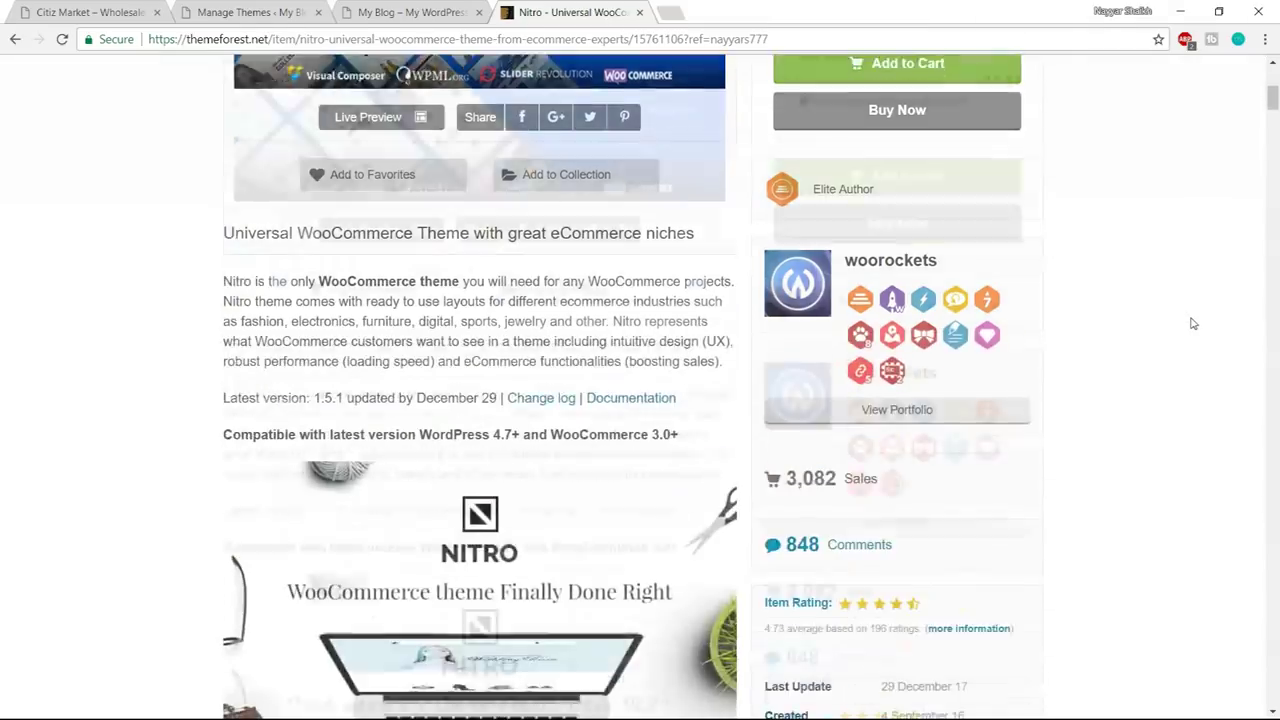
pyautogui.scroll(-20, 1199, 314)
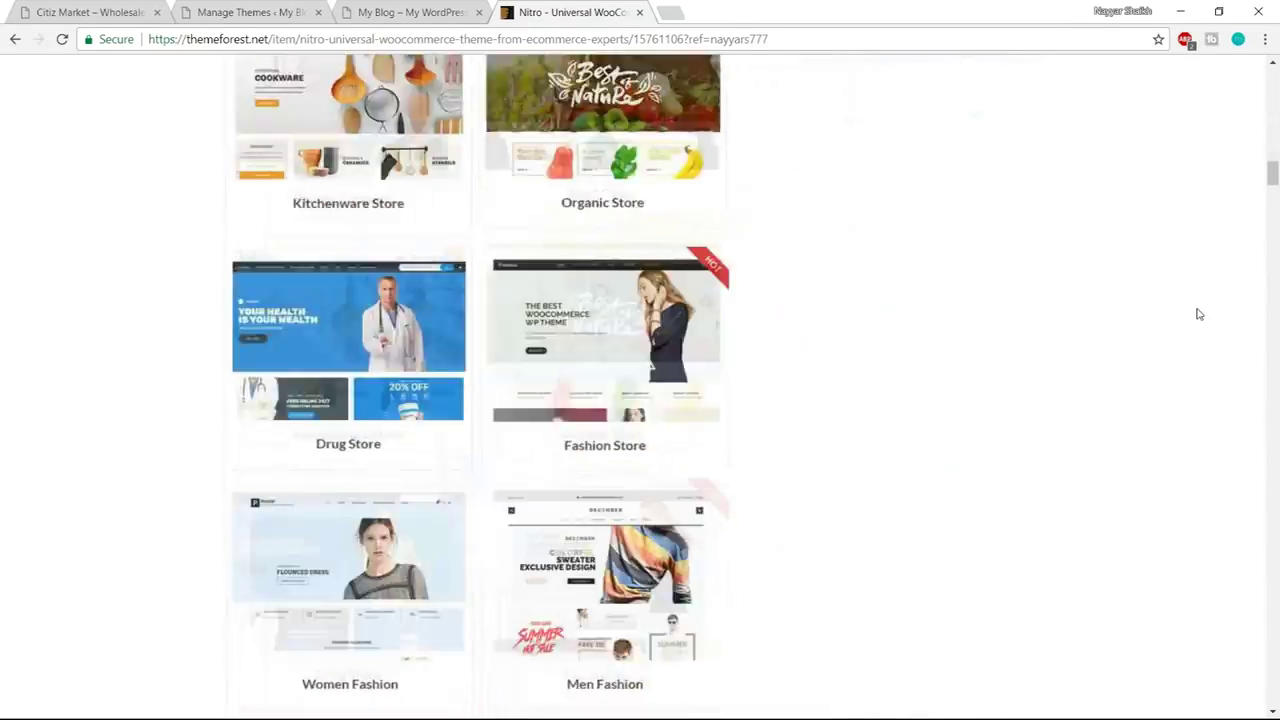
pyautogui.scroll(5, 1199, 314)
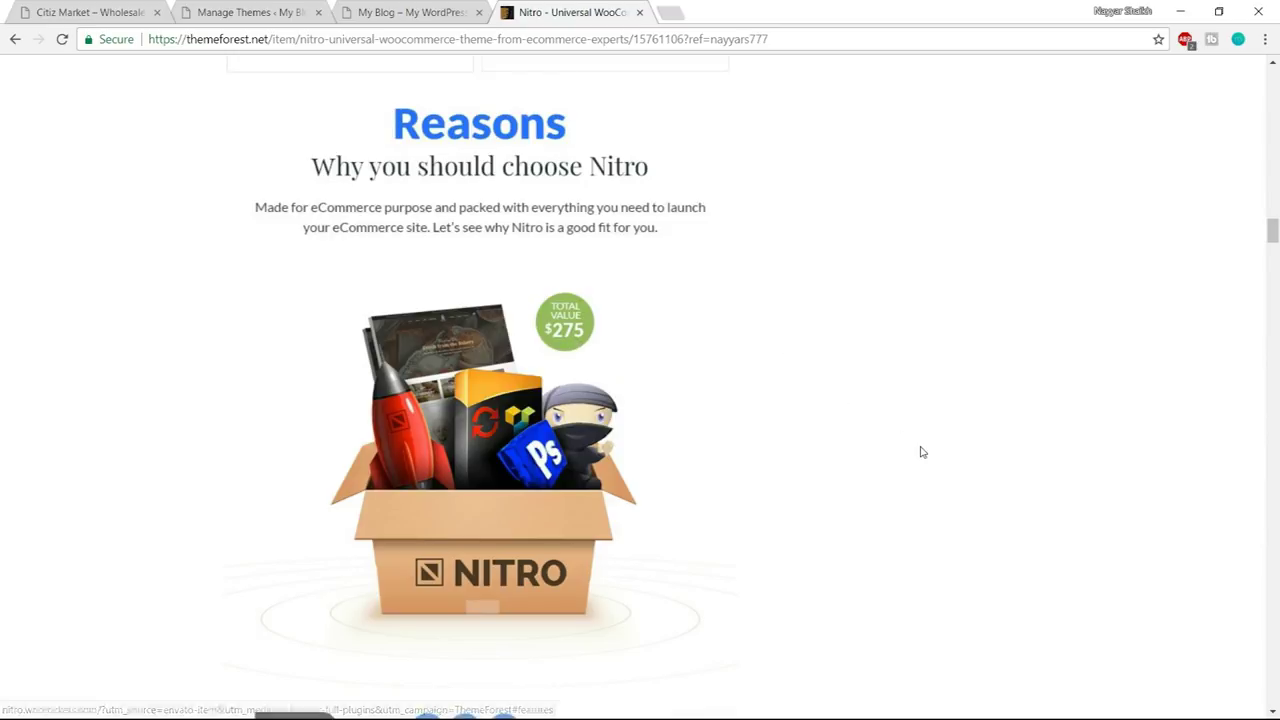
pyautogui.scroll(-8, 920, 449)
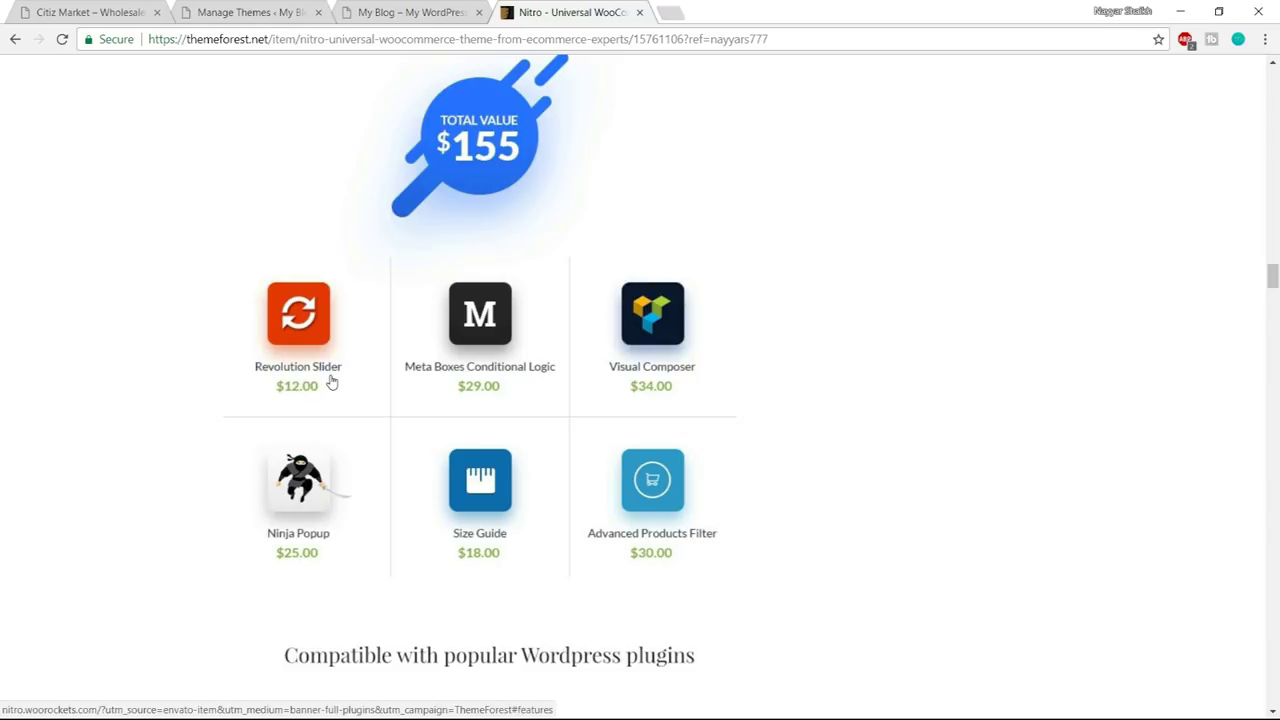
pyautogui.click(95, 12)
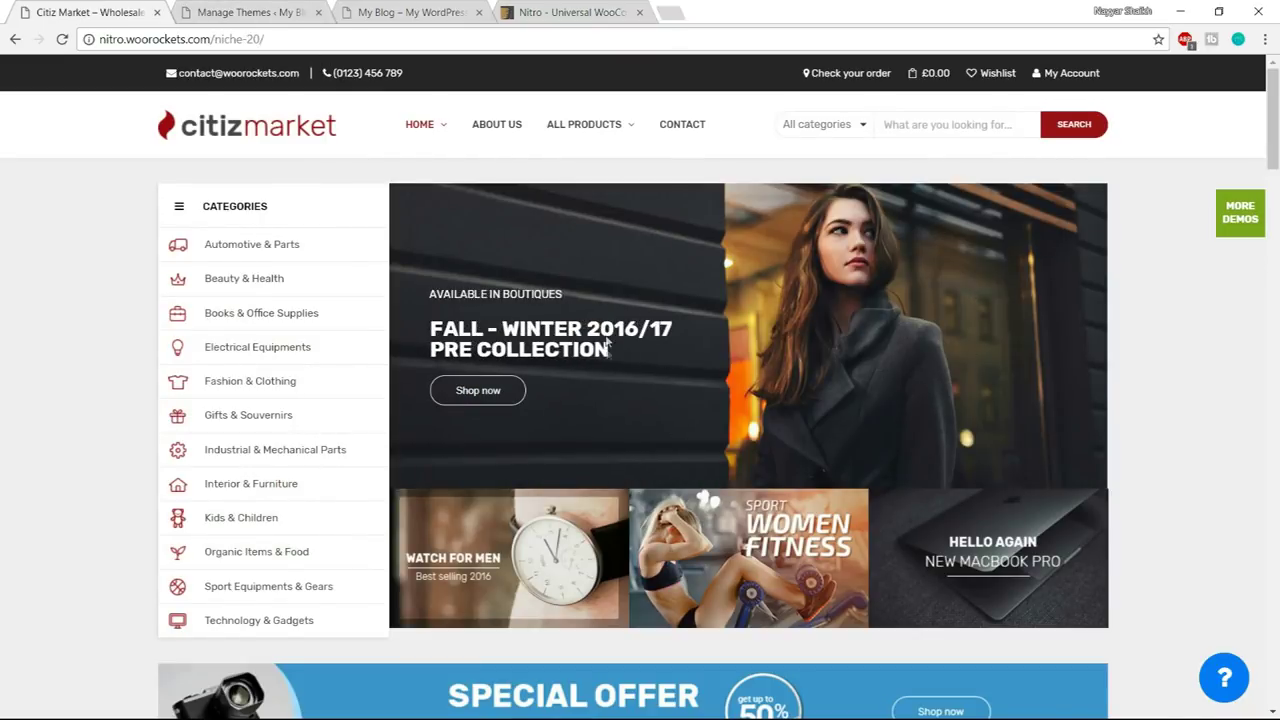
# - Review the Nitro ThemeForest page again, then close its tab
pyautogui.click(585, 15)
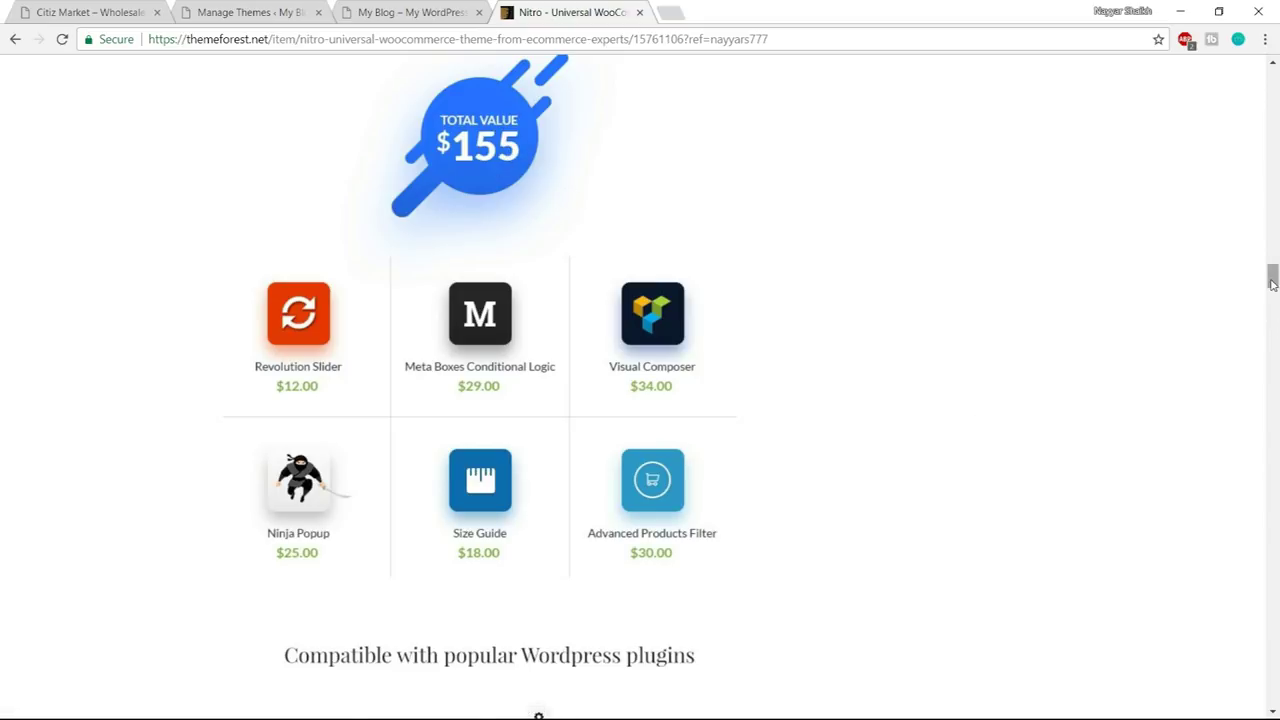
pyautogui.scroll(15, 1245, 330)
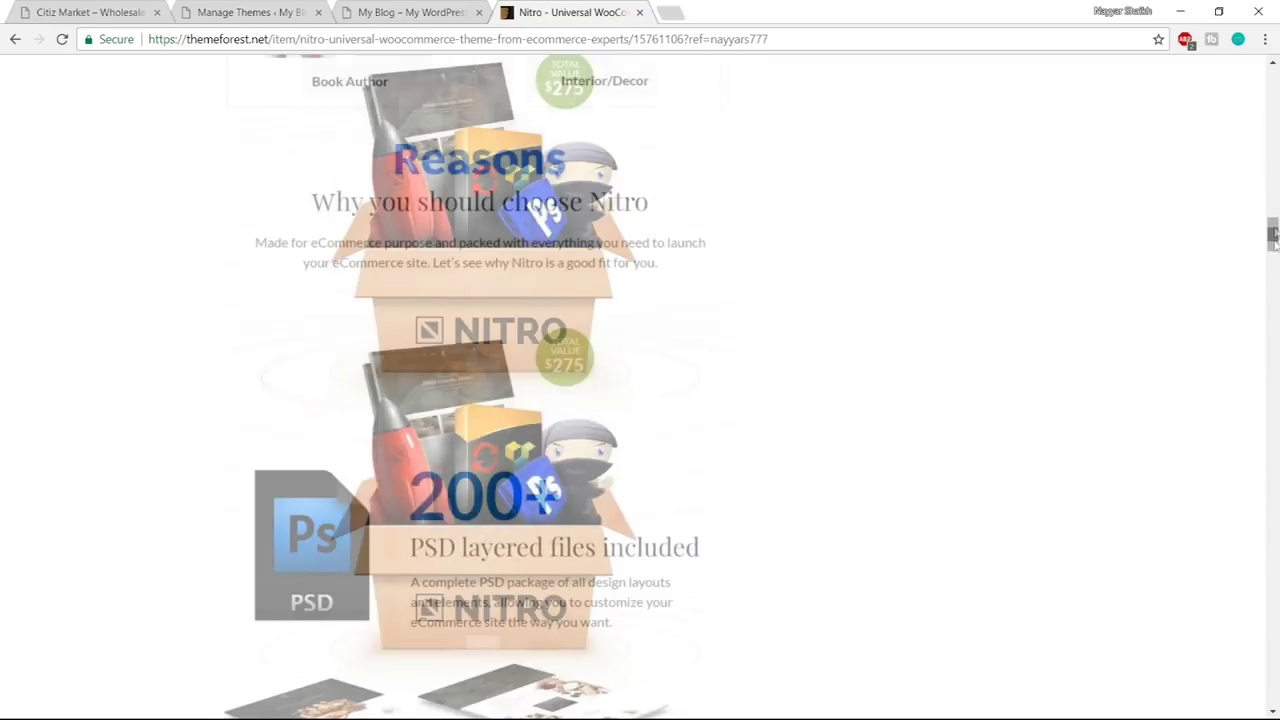
pyautogui.scroll(12, 1236, 409)
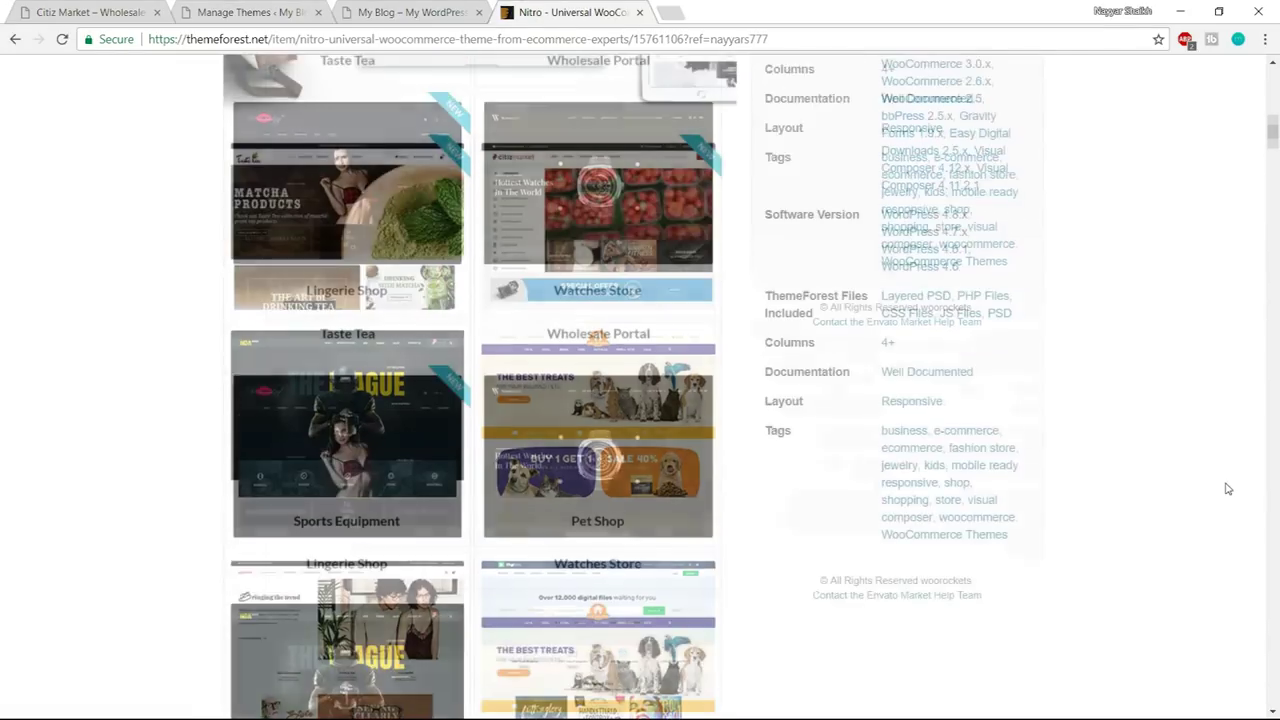
pyautogui.scroll(3, 1228, 489)
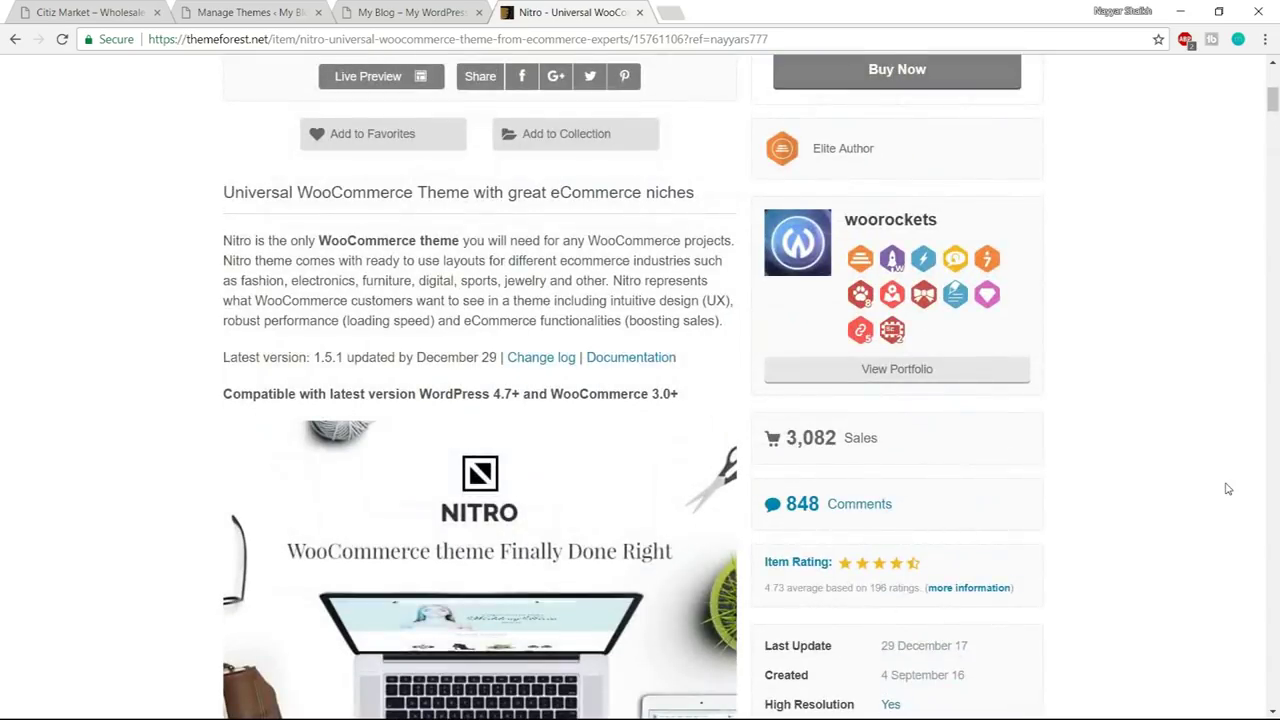
pyautogui.scroll(3, 1228, 489)
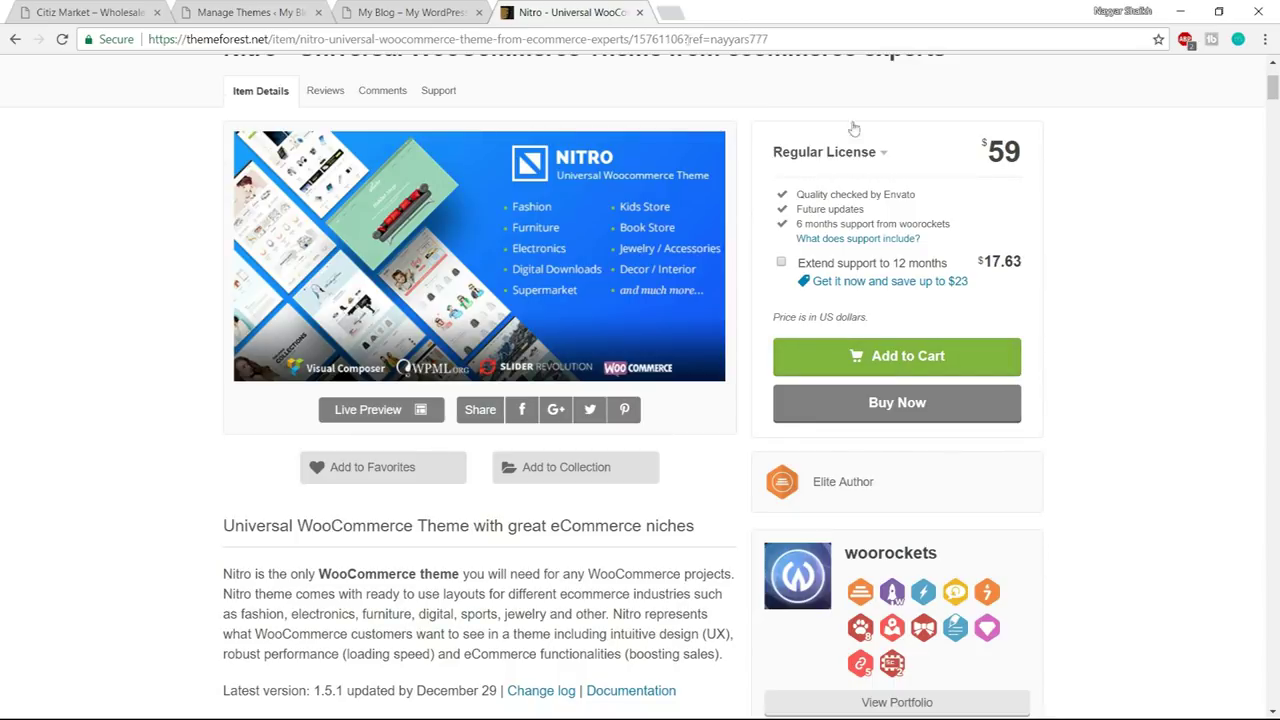
pyautogui.click(640, 13)
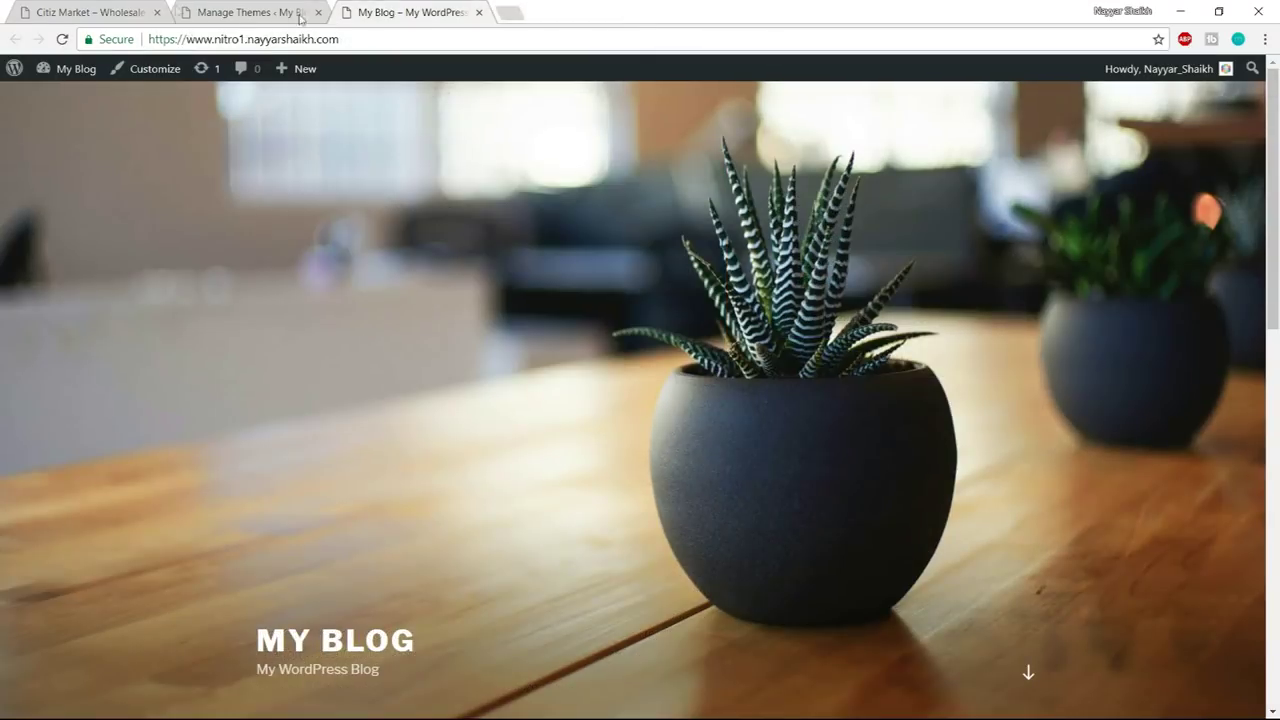
# - Upload wr-nitro.zip from E:\Nitro as a new theme and install it
pyautogui.click(255, 12)
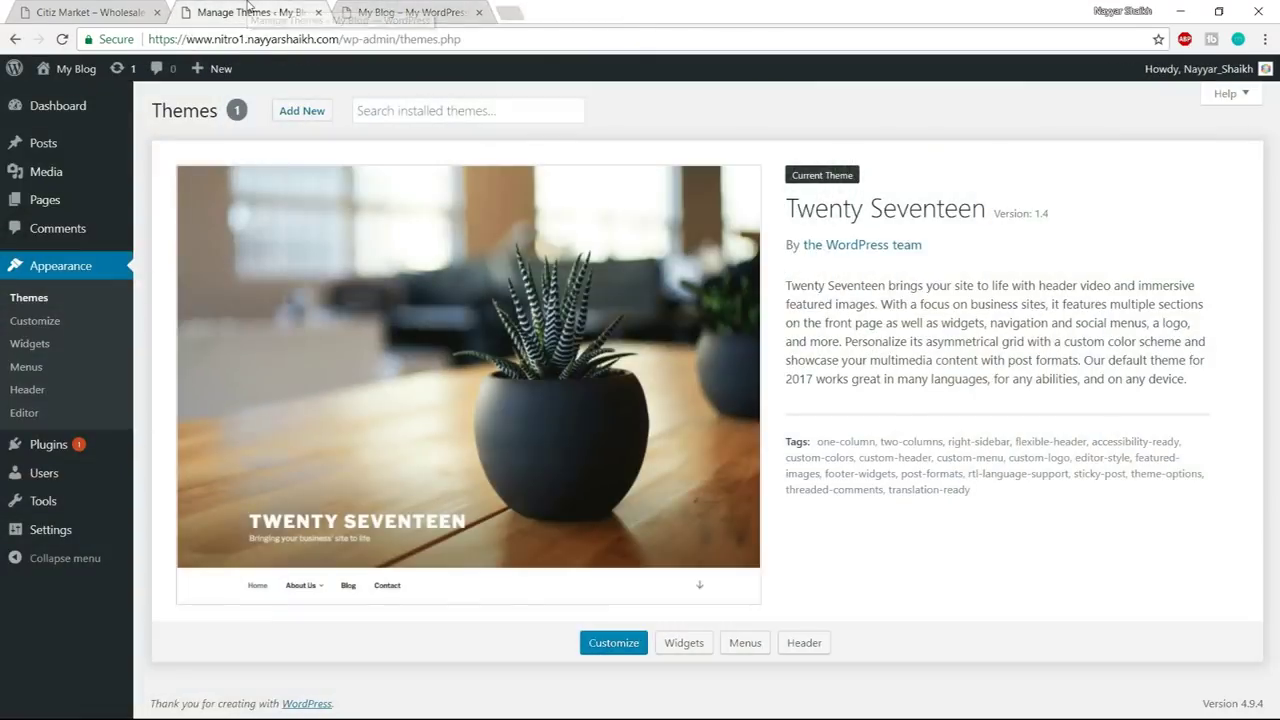
pyautogui.click(320, 118)
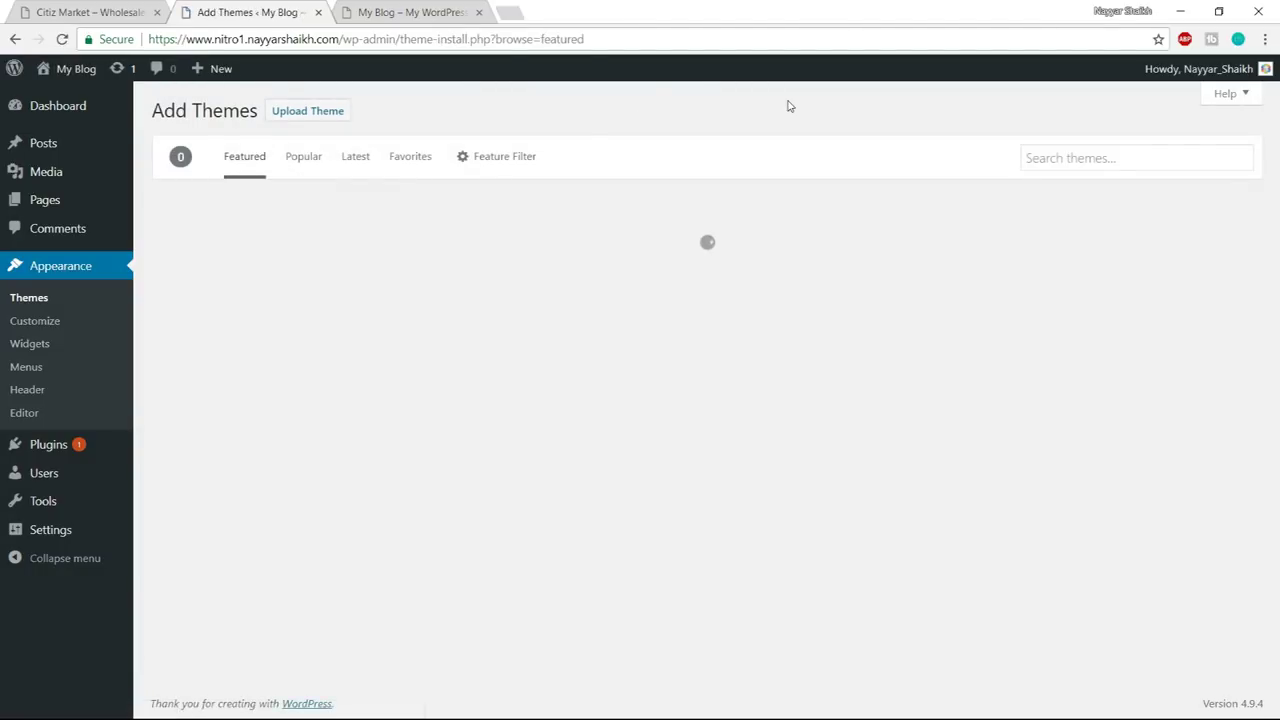
pyautogui.hotkey('ctrl', 'Tab')
pyautogui.hotkey('ctrl', 'shift', 'Tab')
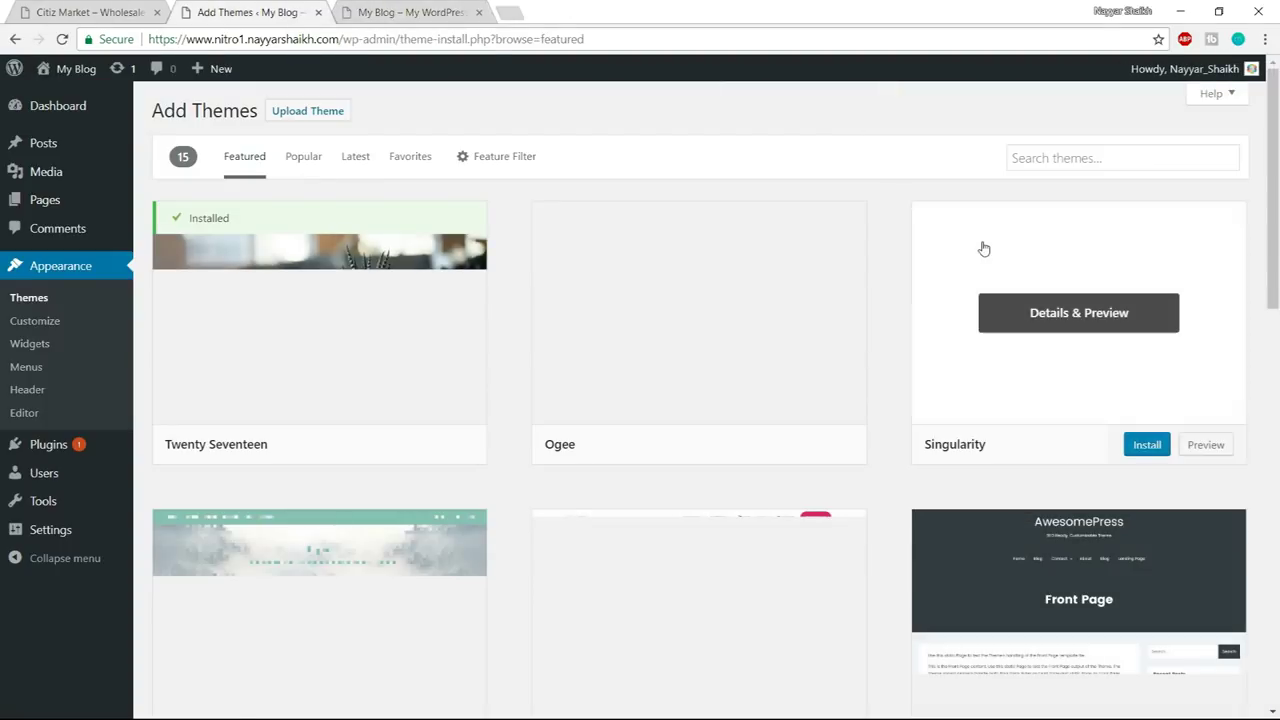
pyautogui.click(286, 112)
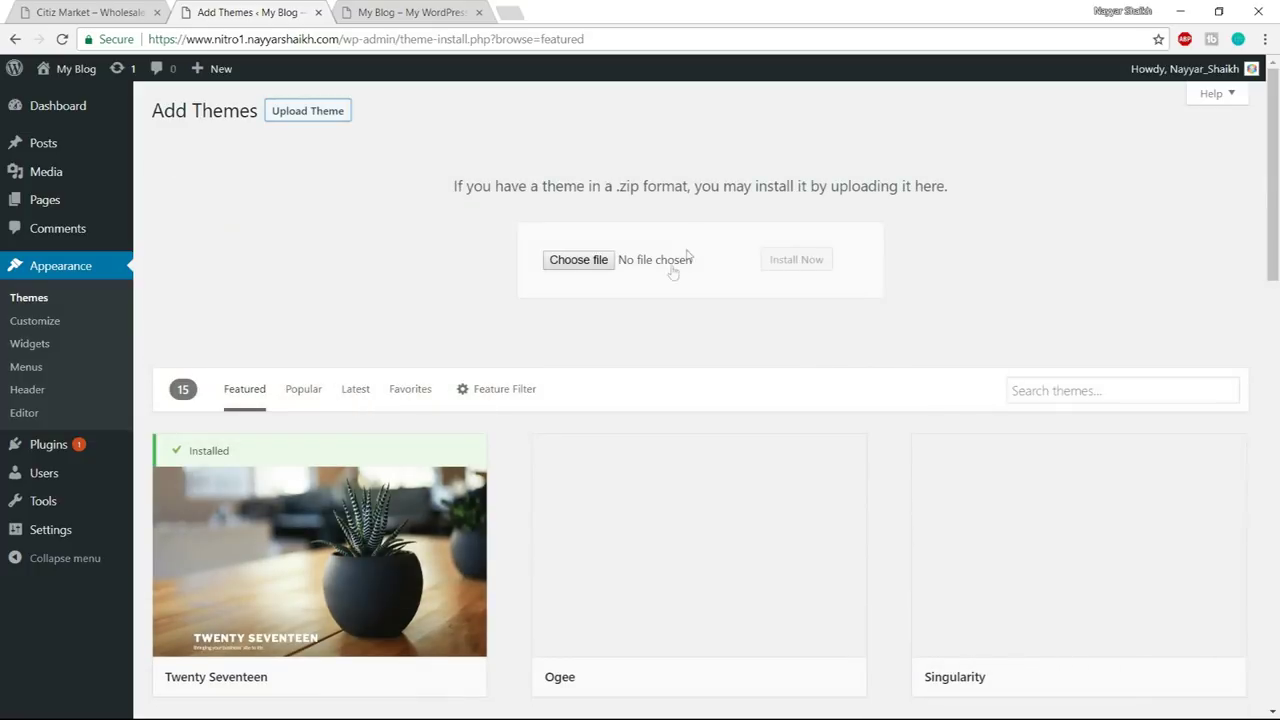
pyautogui.click(586, 264)
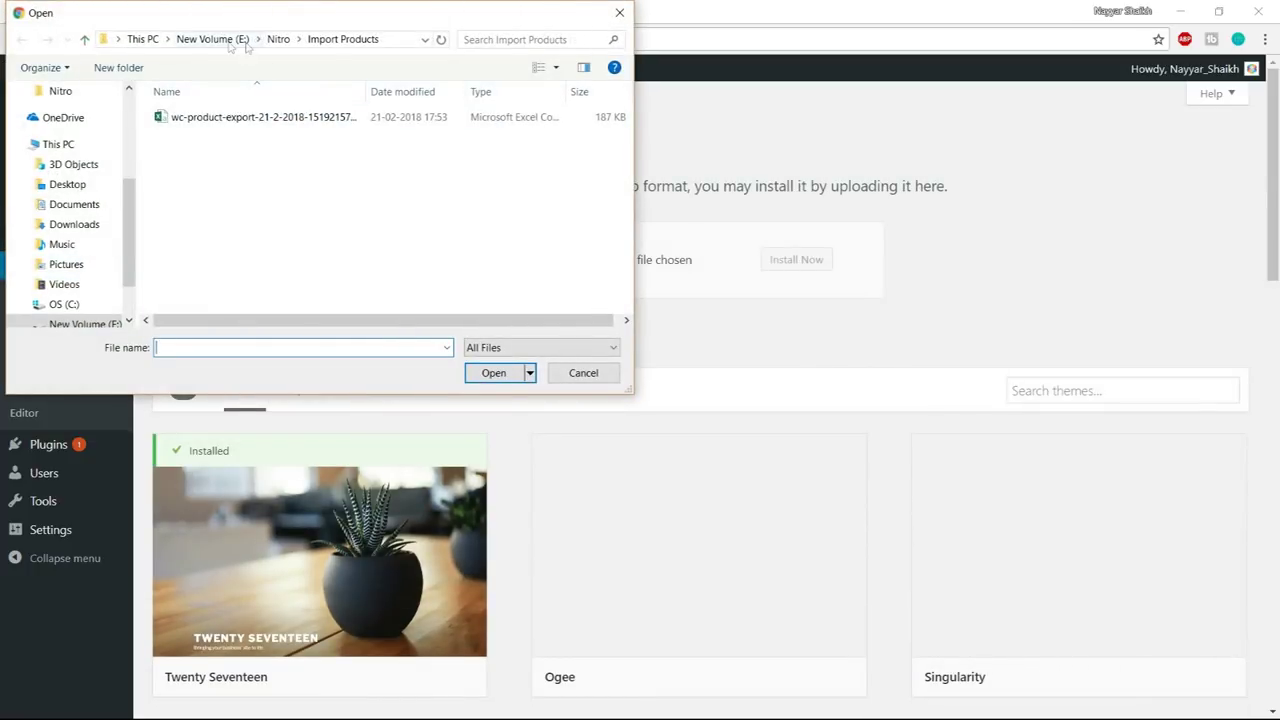
pyautogui.click(240, 40)
pyautogui.doubleClick(206, 214)
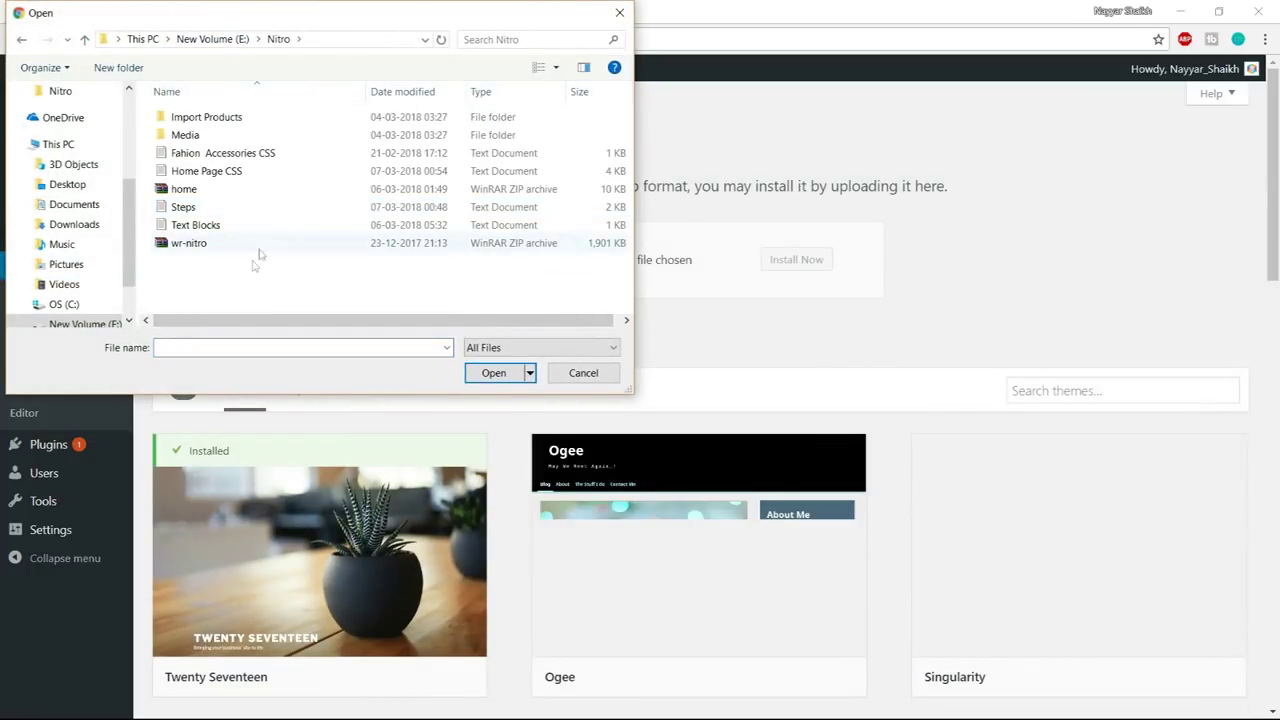
pyautogui.click(196, 246)
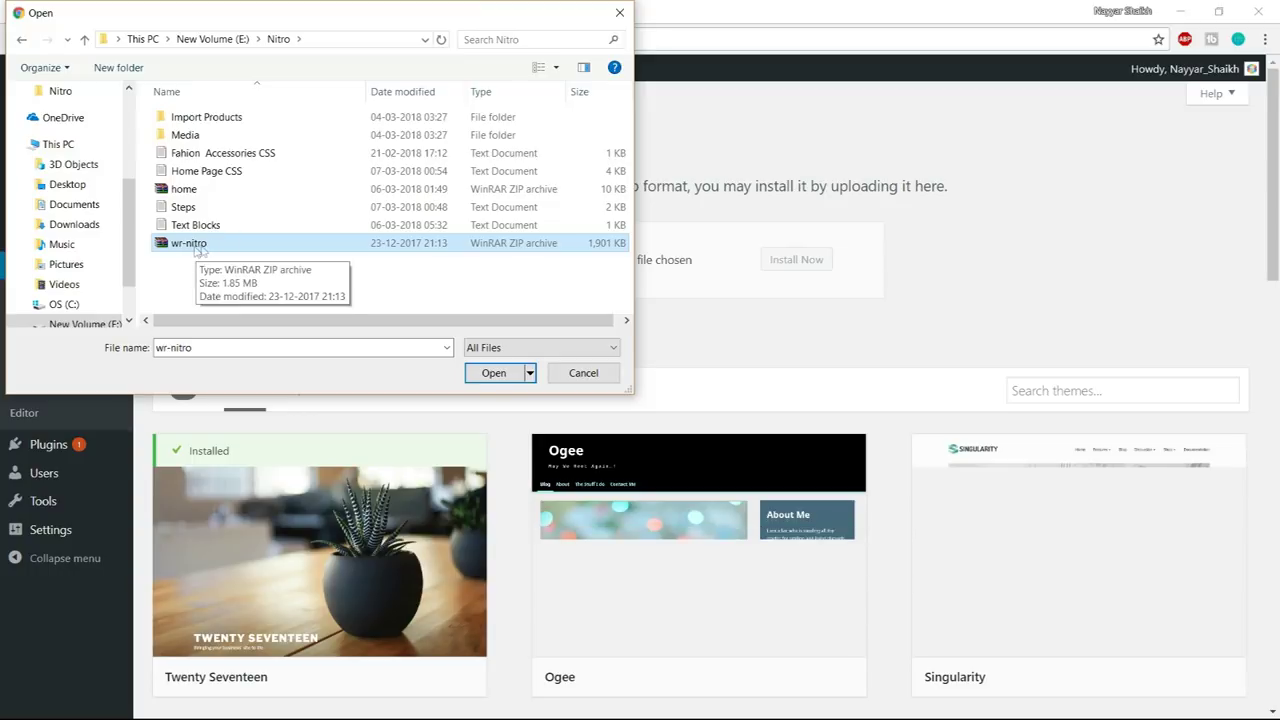
pyautogui.click(480, 376)
pyautogui.click(792, 266)
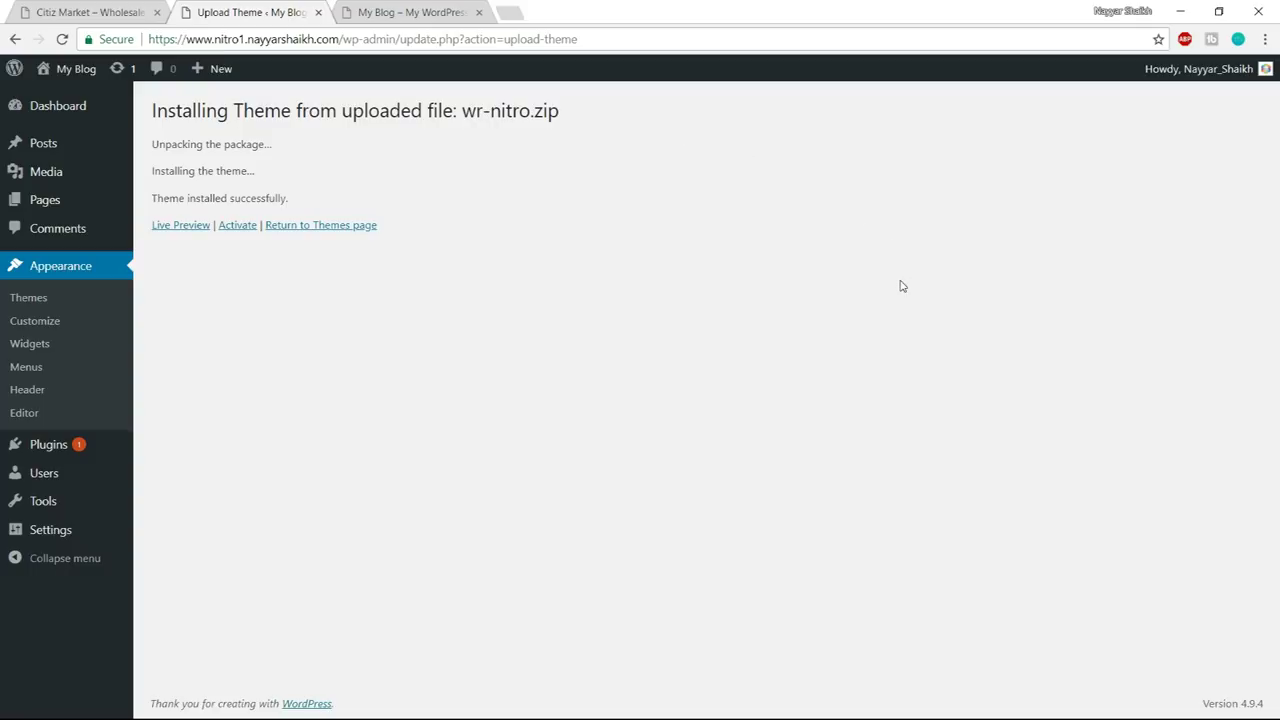
# - Activate the Nitro theme and reload the blog front page to view its new layout
pyautogui.click(237, 225)
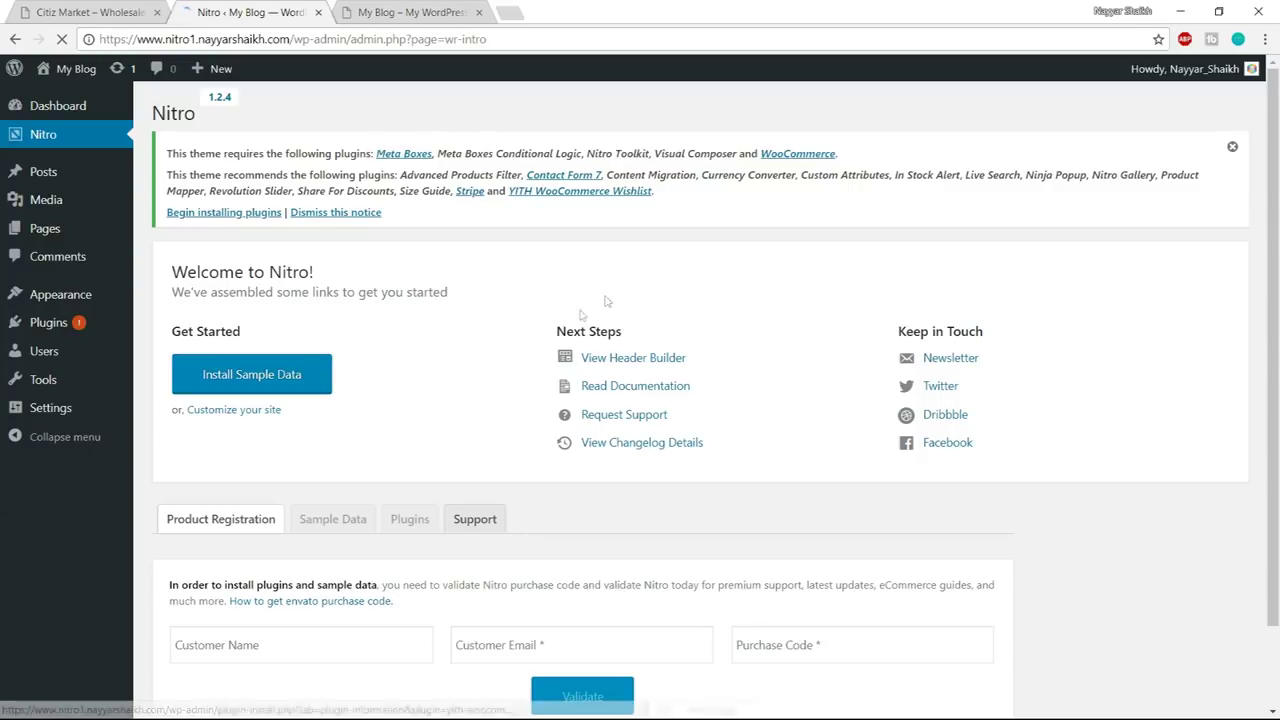
pyautogui.click(405, 12)
pyautogui.click(66, 41)
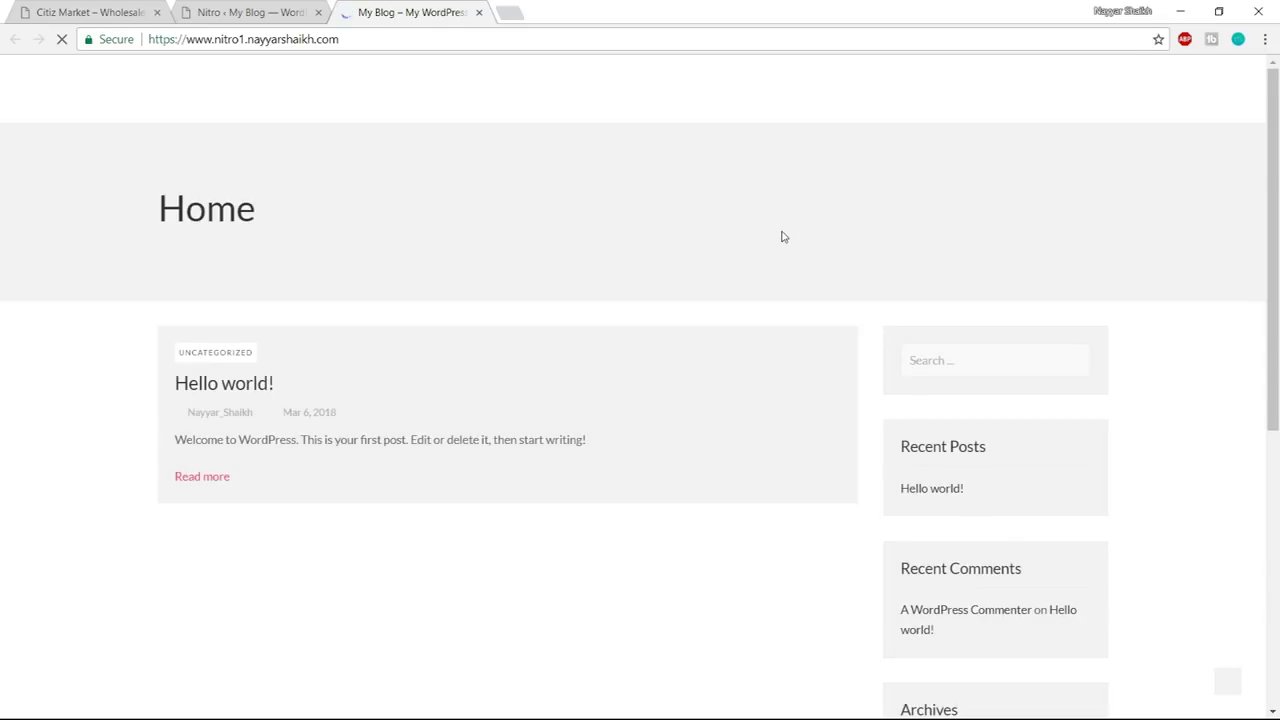
pyautogui.scroll(-5, 1149, 526)
pyautogui.scroll(5, 1140, 571)
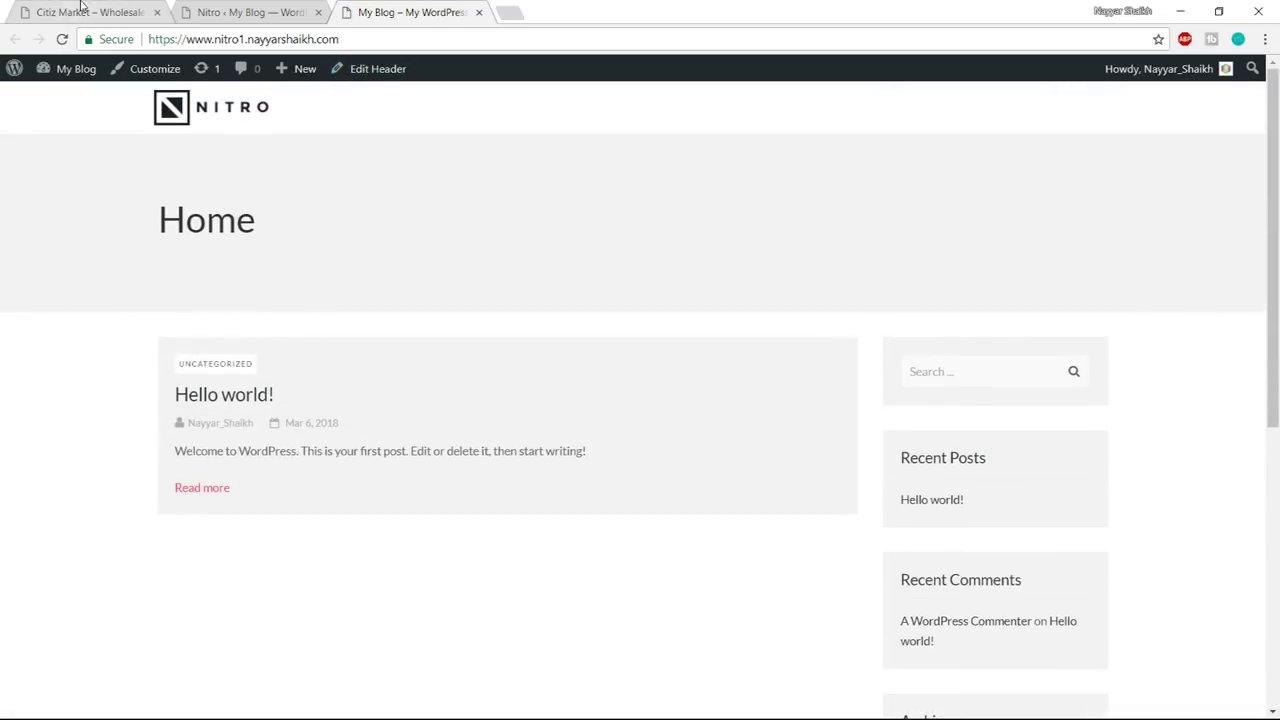
# - Compare the Citiz Market demo store with the blog front page, then return to Nitro's welcome page
pyautogui.click(86, 11)
pyautogui.scroll(-3, 773, 583)
pyautogui.scroll(3, 814, 700)
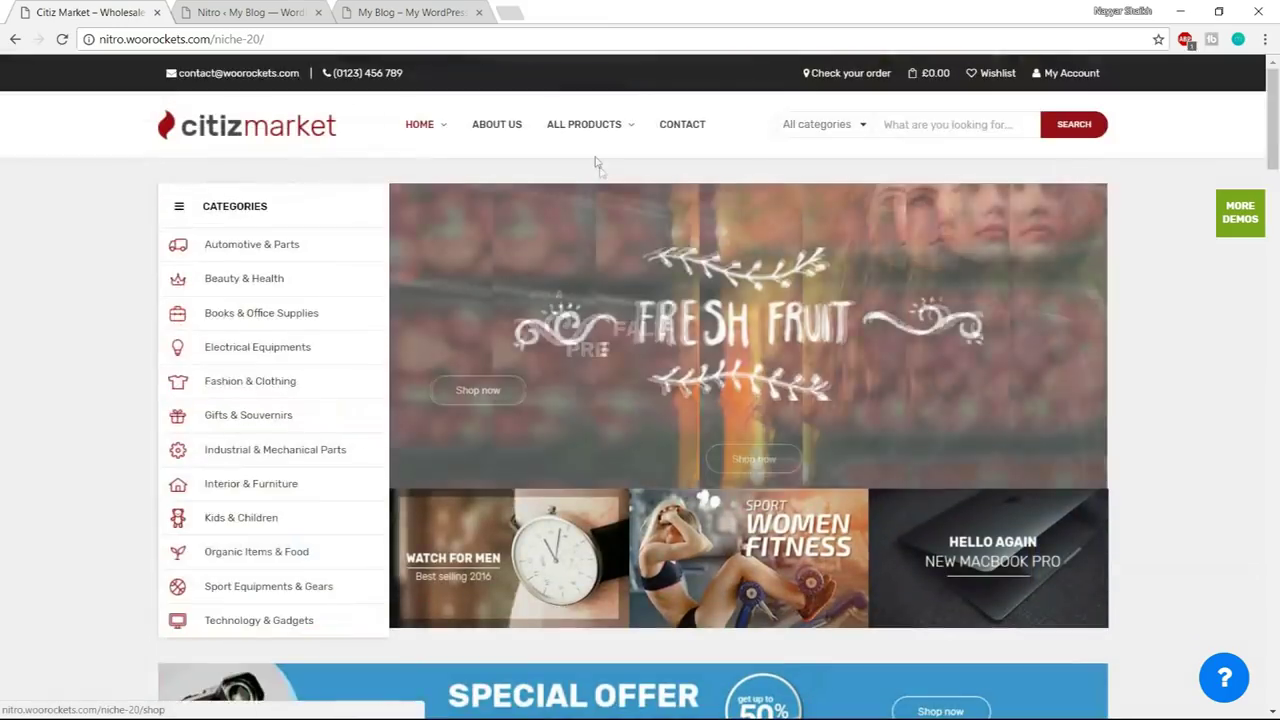
pyautogui.click(445, 8)
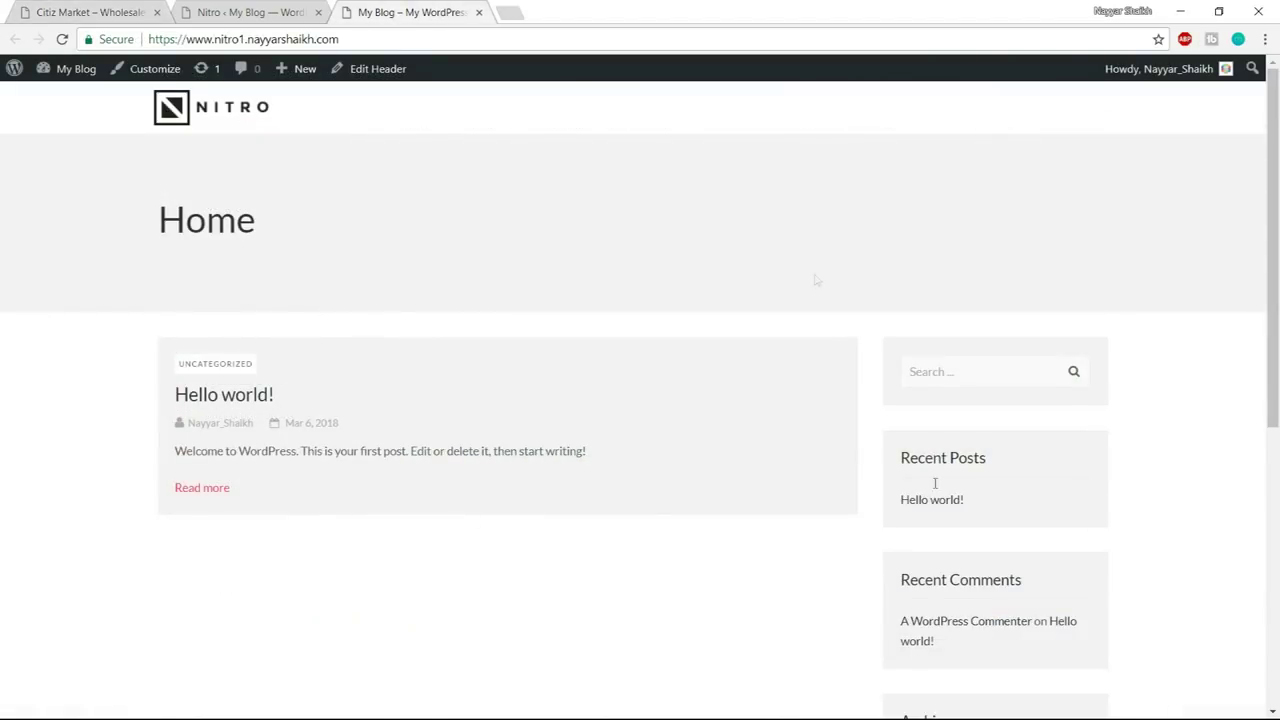
pyautogui.click(88, 8)
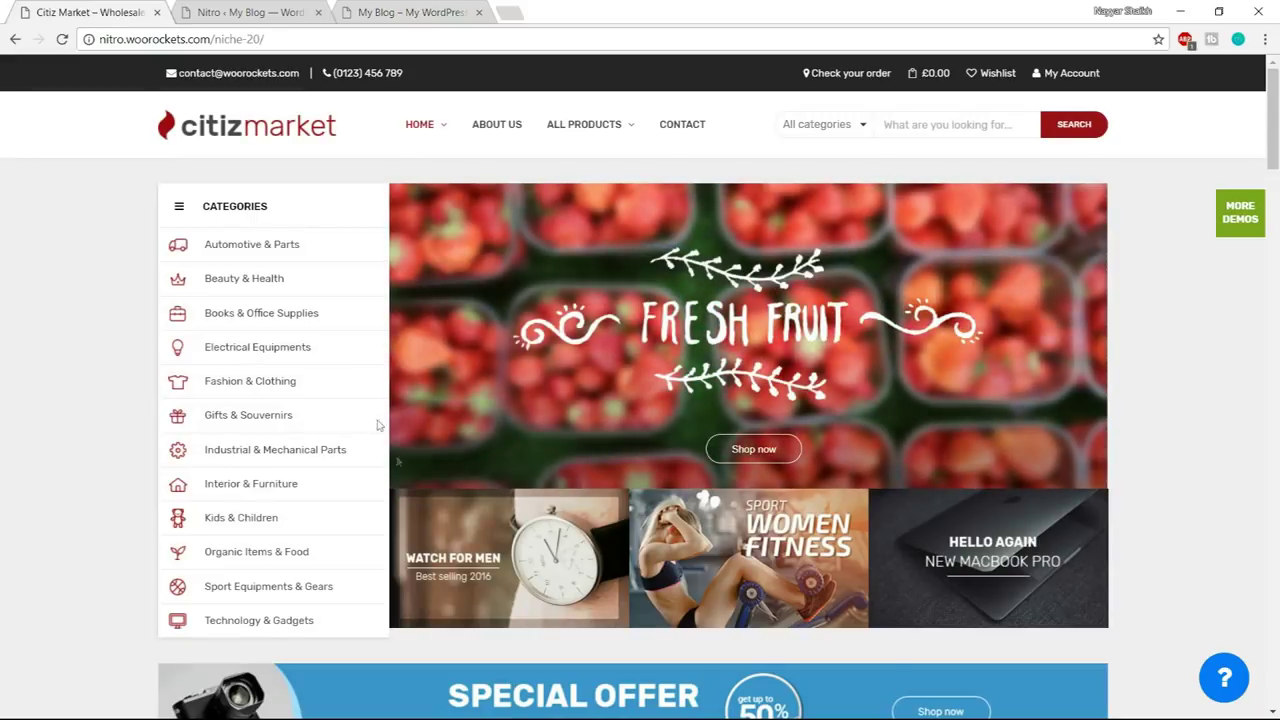
pyautogui.click(273, 12)
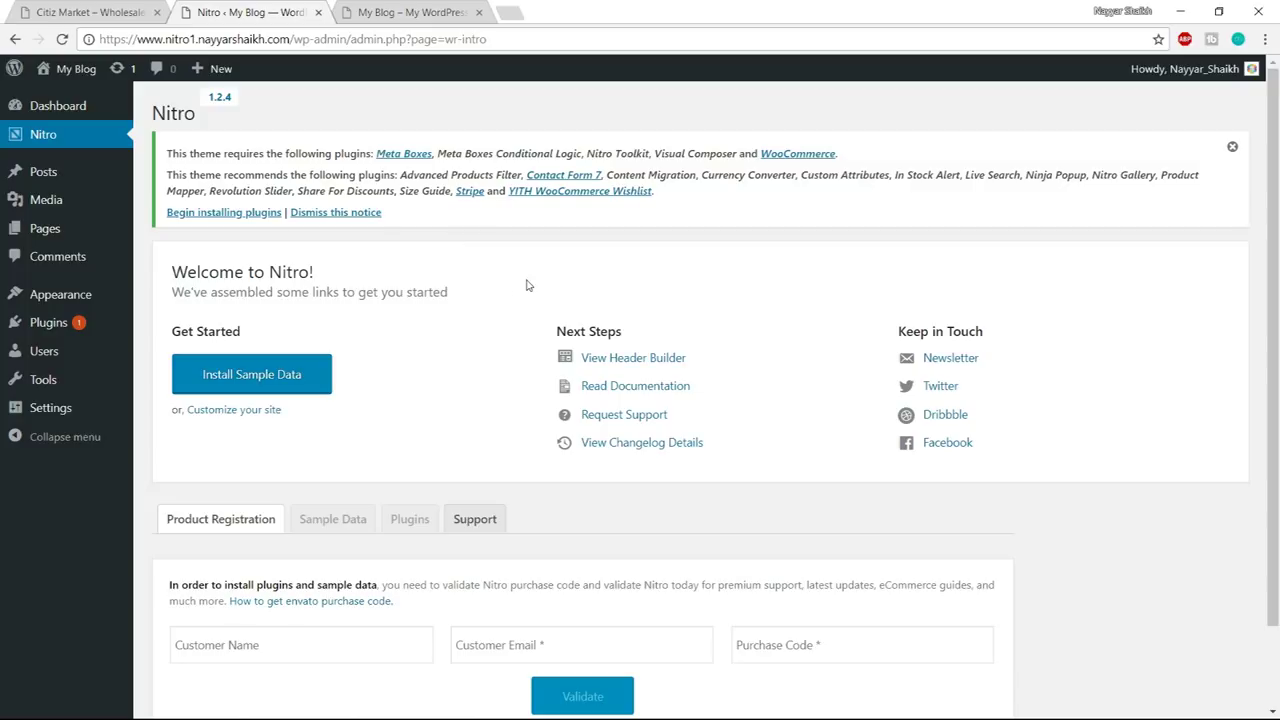
# - Enter the customer e-mail and purchase code in Nitro's Product Registration form
pyautogui.scroll(-1, 183, 440)
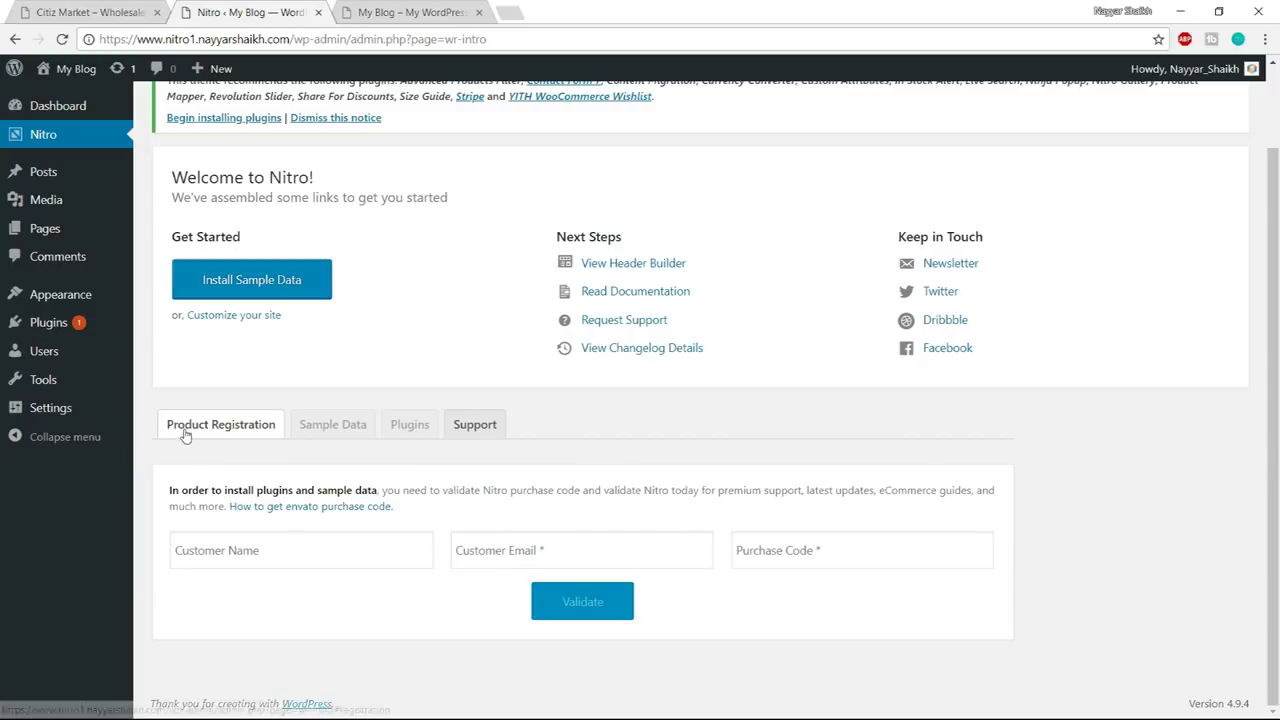
pyautogui.scroll(1, 231, 449)
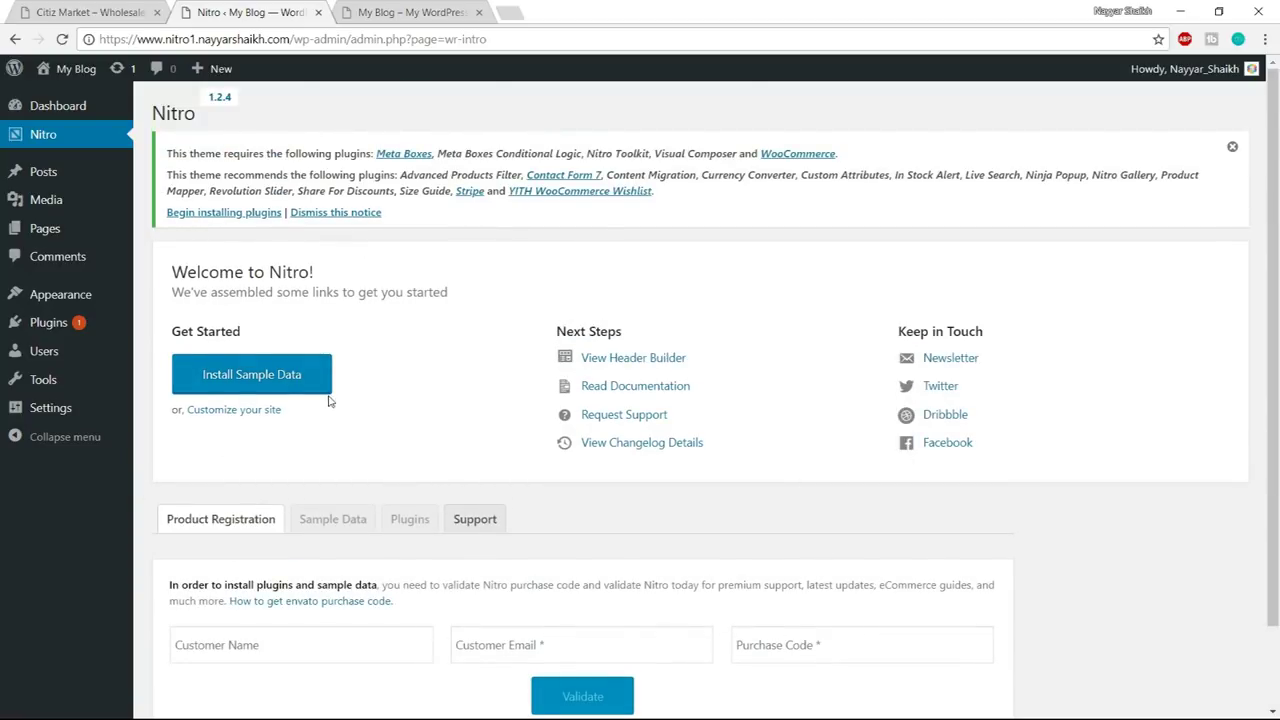
pyautogui.moveTo(46, 109)
pyautogui.scroll(-1, 1175, 445)
pyautogui.scroll(-1, 1177, 447)
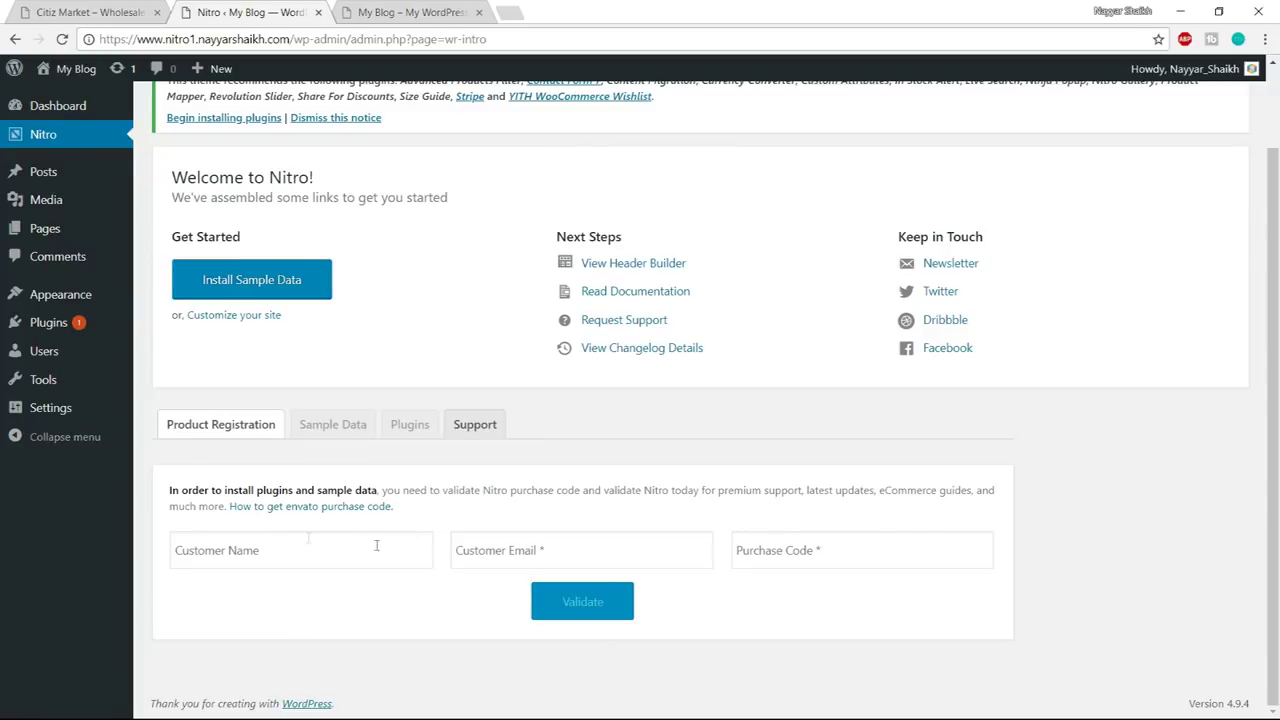
pyautogui.click(558, 549)
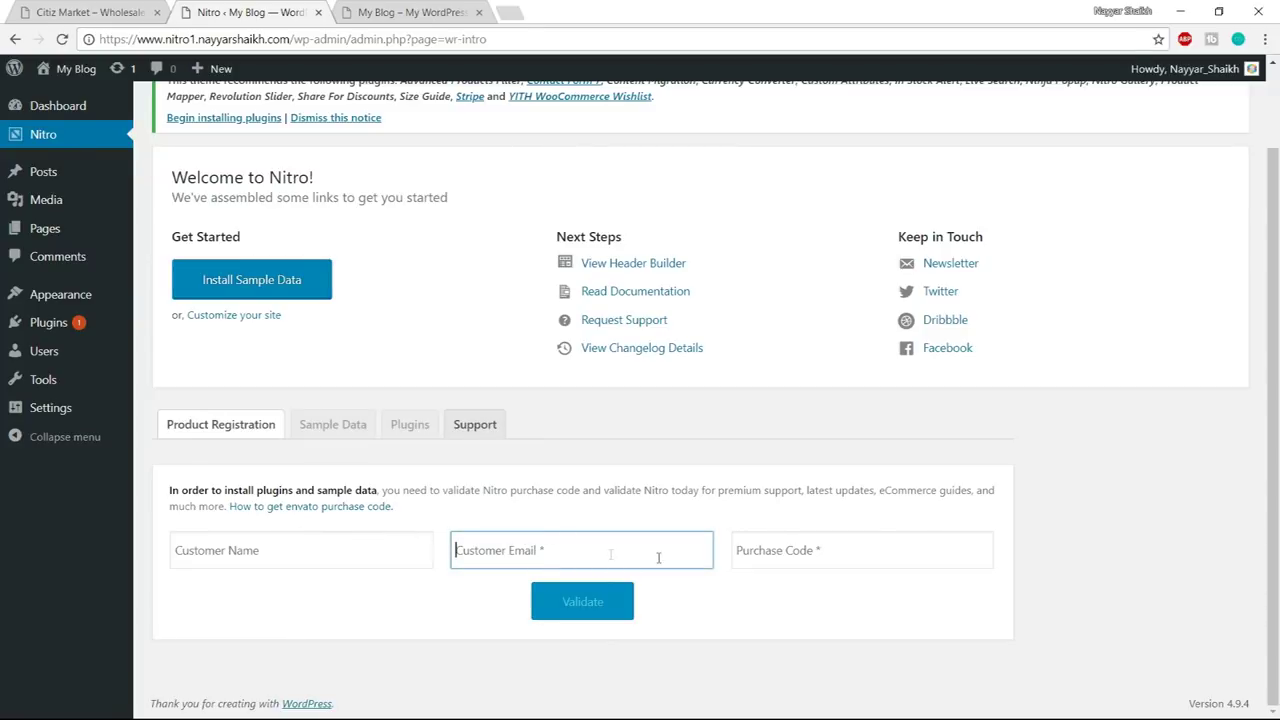
pyautogui.click(797, 553)
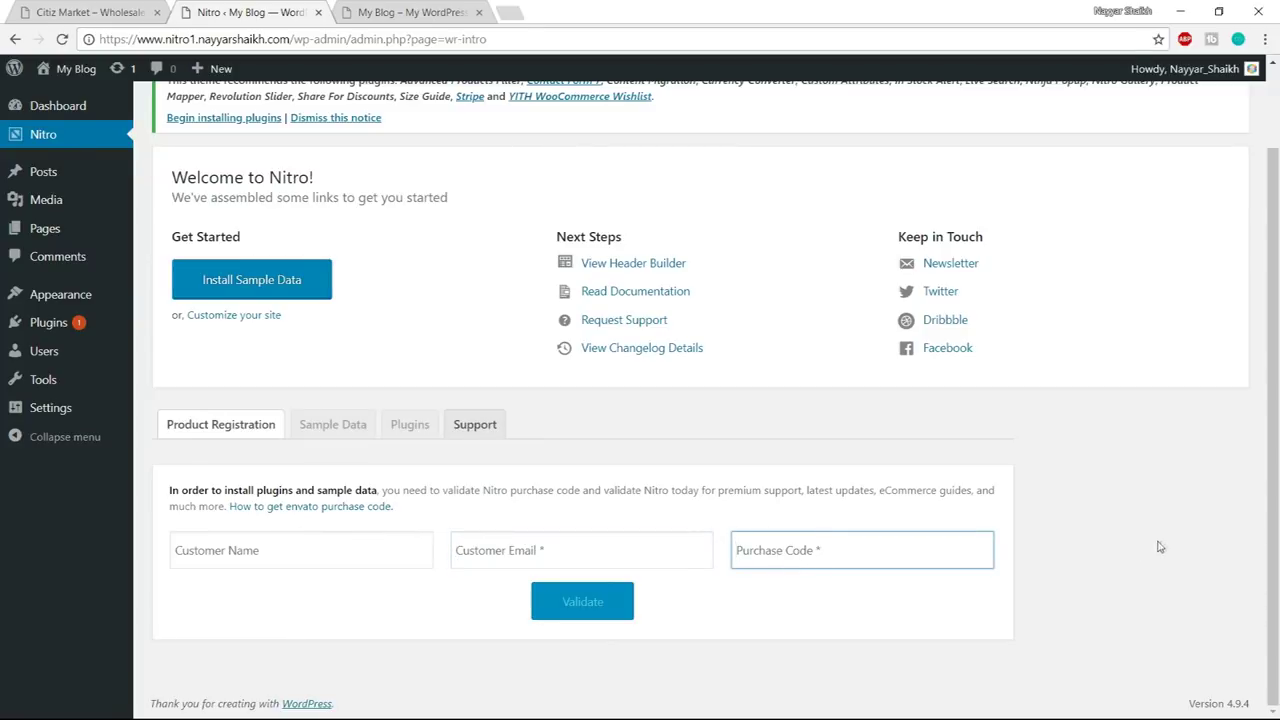
pyautogui.click(677, 560)
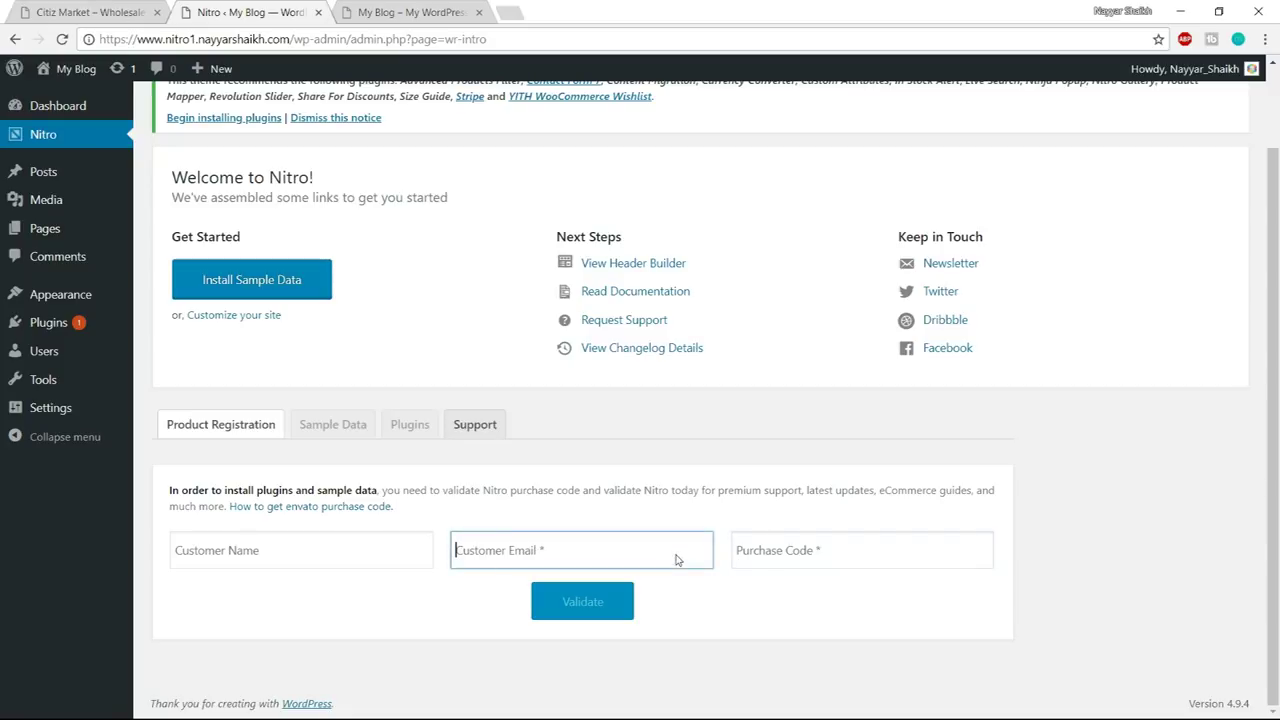
pyautogui.click(830, 553)
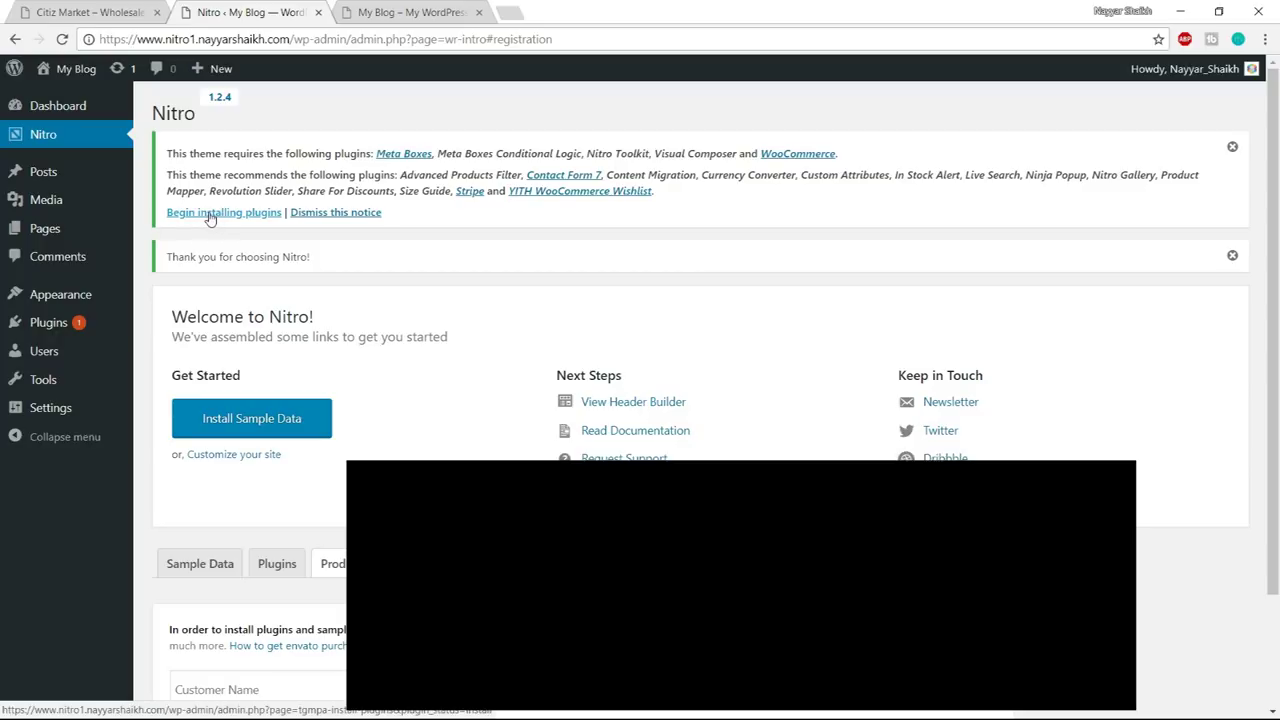
# - Open the installer listing all the plugins Nitro requires and recommends
pyautogui.click(212, 215)
pyautogui.scroll(-2, 543, 294)
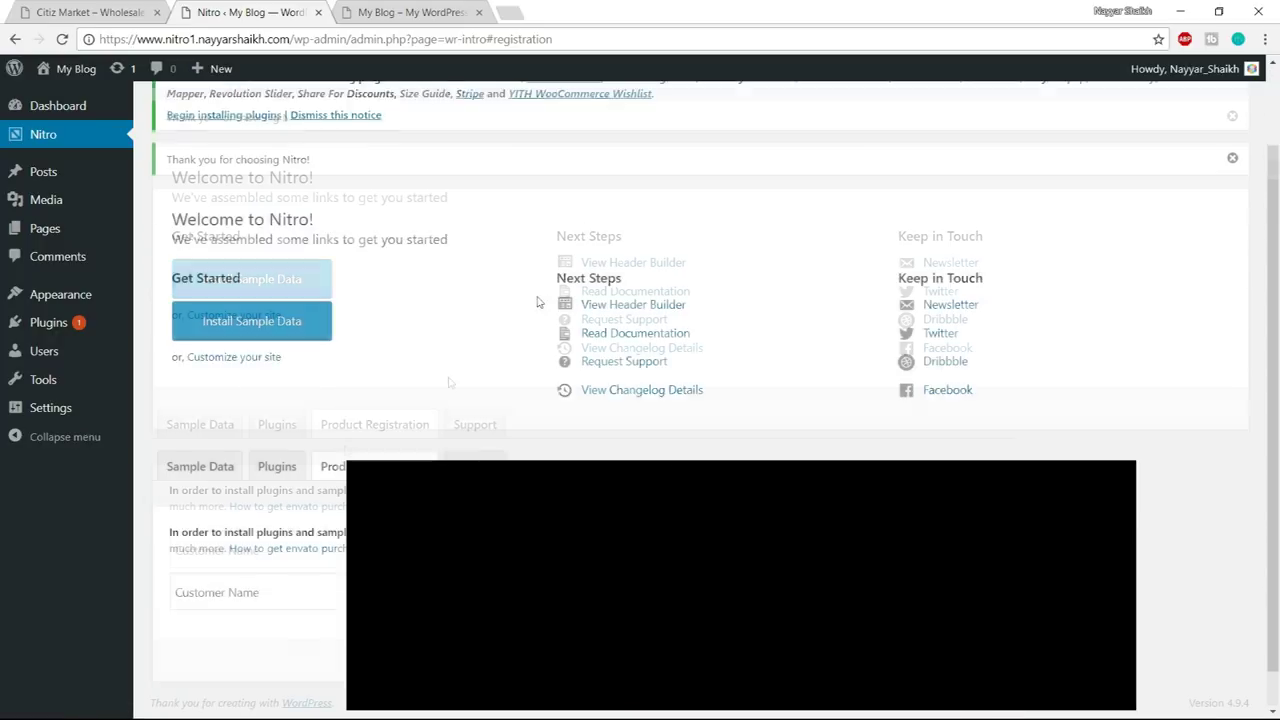
pyautogui.click(277, 424)
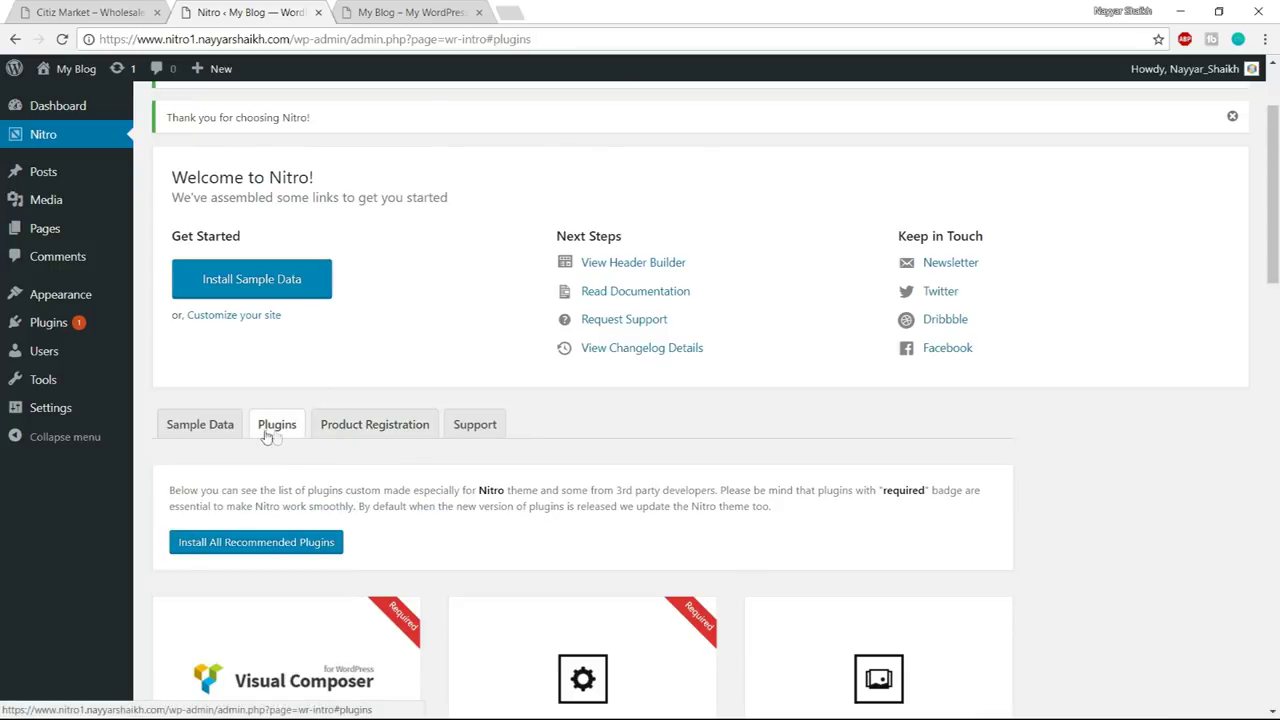
pyautogui.scroll(-3, 1020, 408)
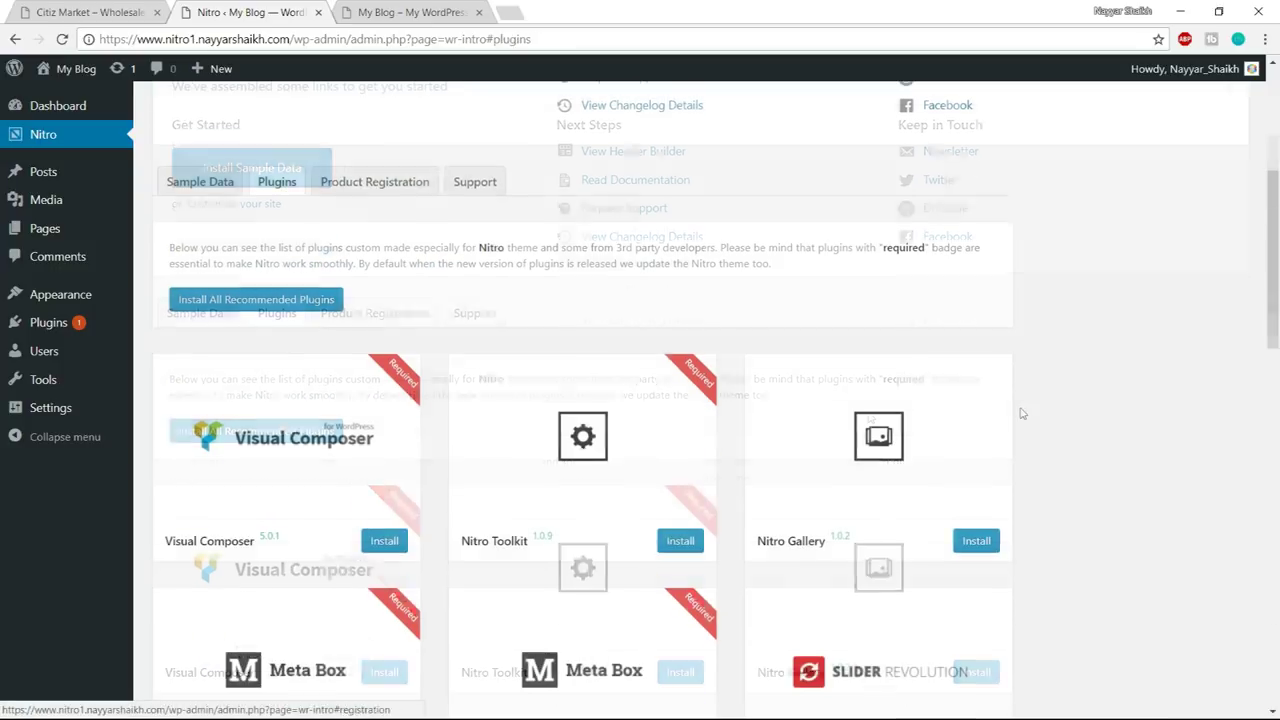
pyautogui.scroll(1, 843, 431)
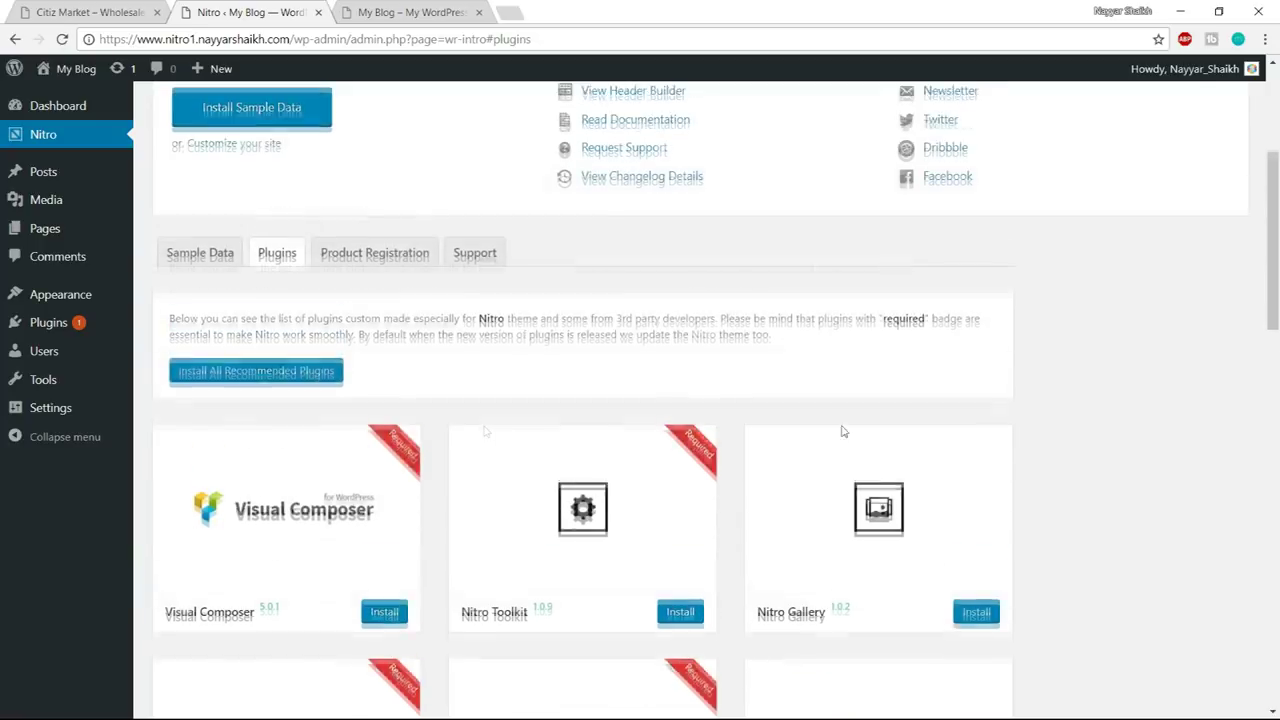
pyautogui.click(251, 388)
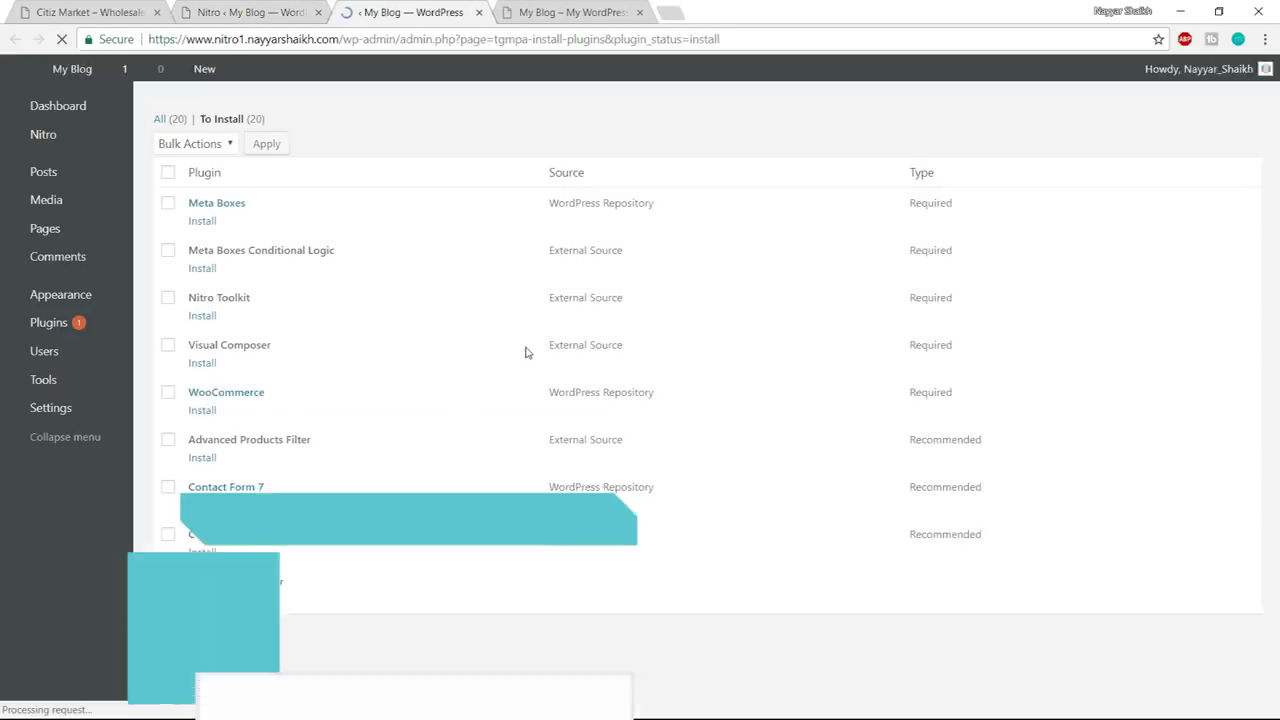
pyautogui.scroll(-6, 597, 430)
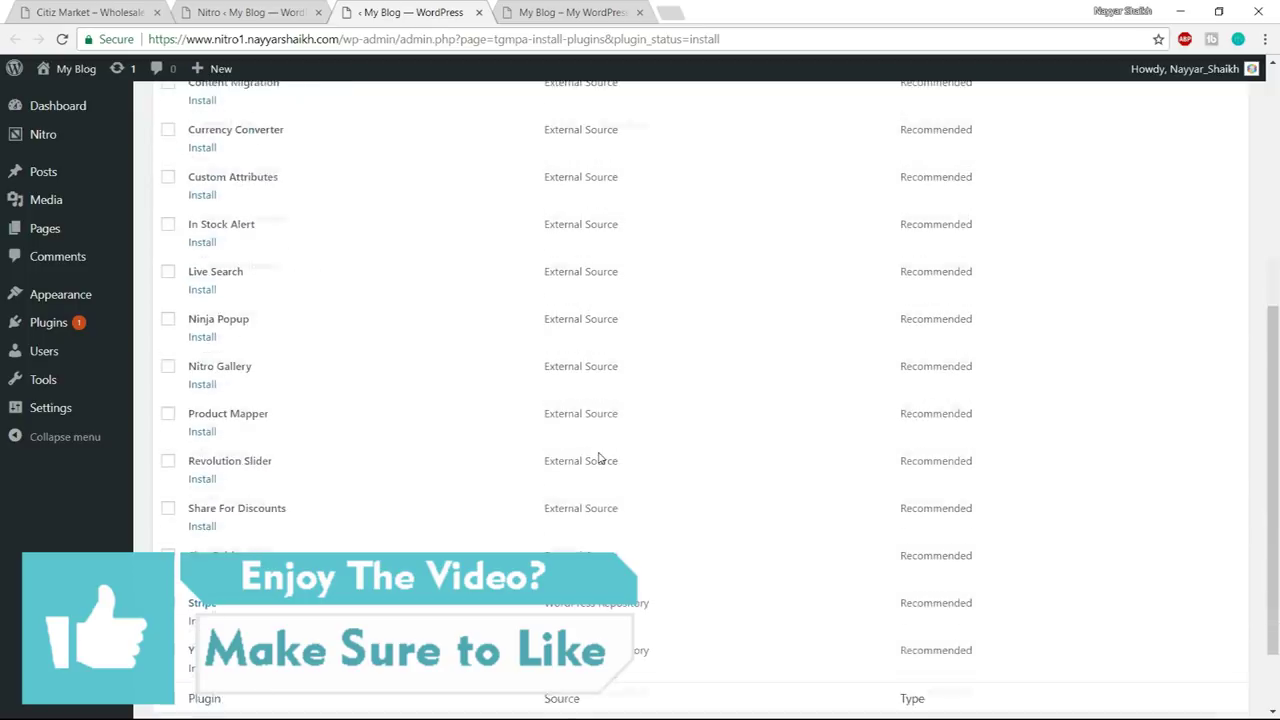
pyautogui.scroll(10, 607, 515)
# - Bulk-install all 20 selected plugins and return to the Required Plugins Installer
pyautogui.click(168, 172)
pyautogui.scroll(-6, 306, 429)
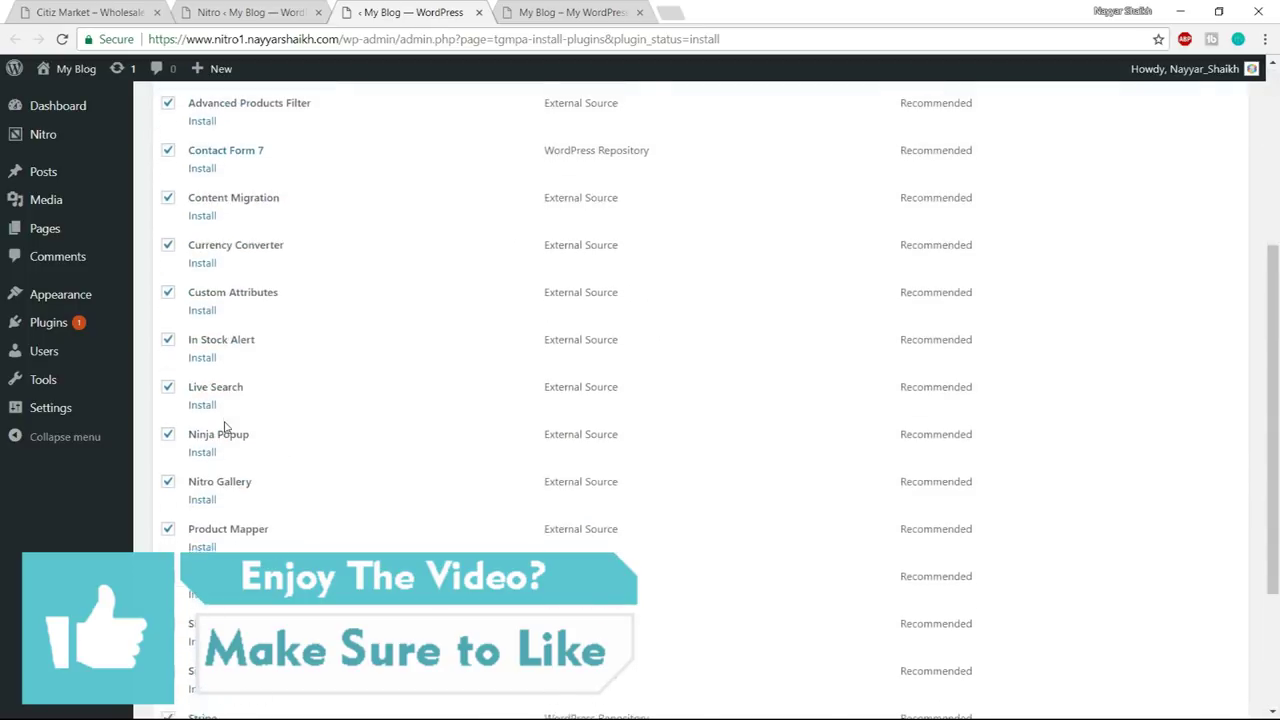
pyautogui.scroll(8, 334, 500)
pyautogui.click(200, 144)
pyautogui.click(175, 181)
pyautogui.click(267, 145)
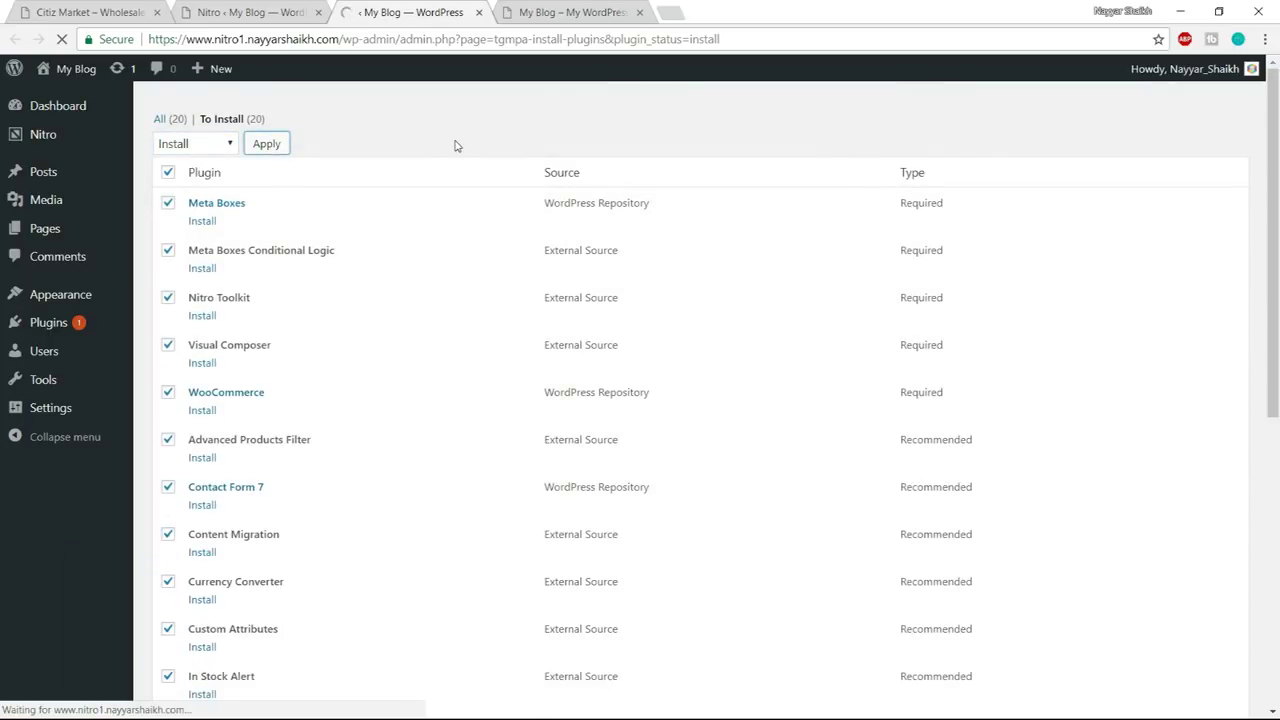
pyautogui.scroll(-6, 455, 415)
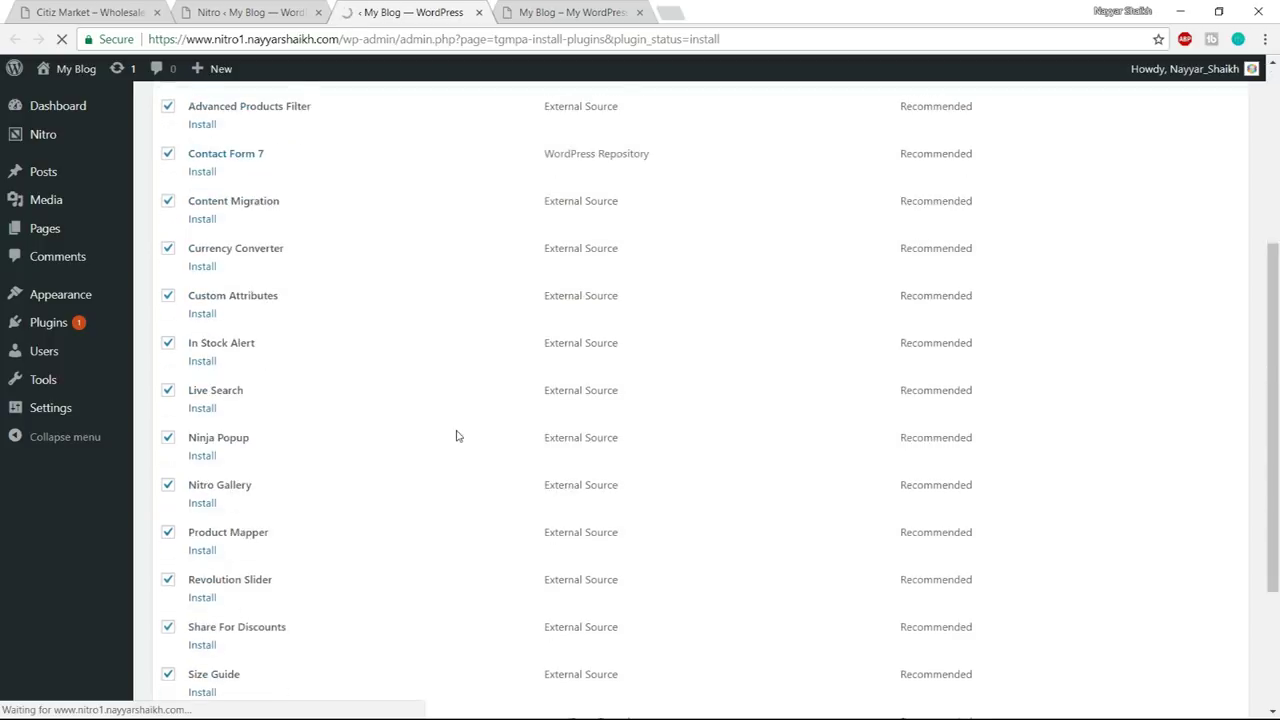
pyautogui.scroll(5, 460, 449)
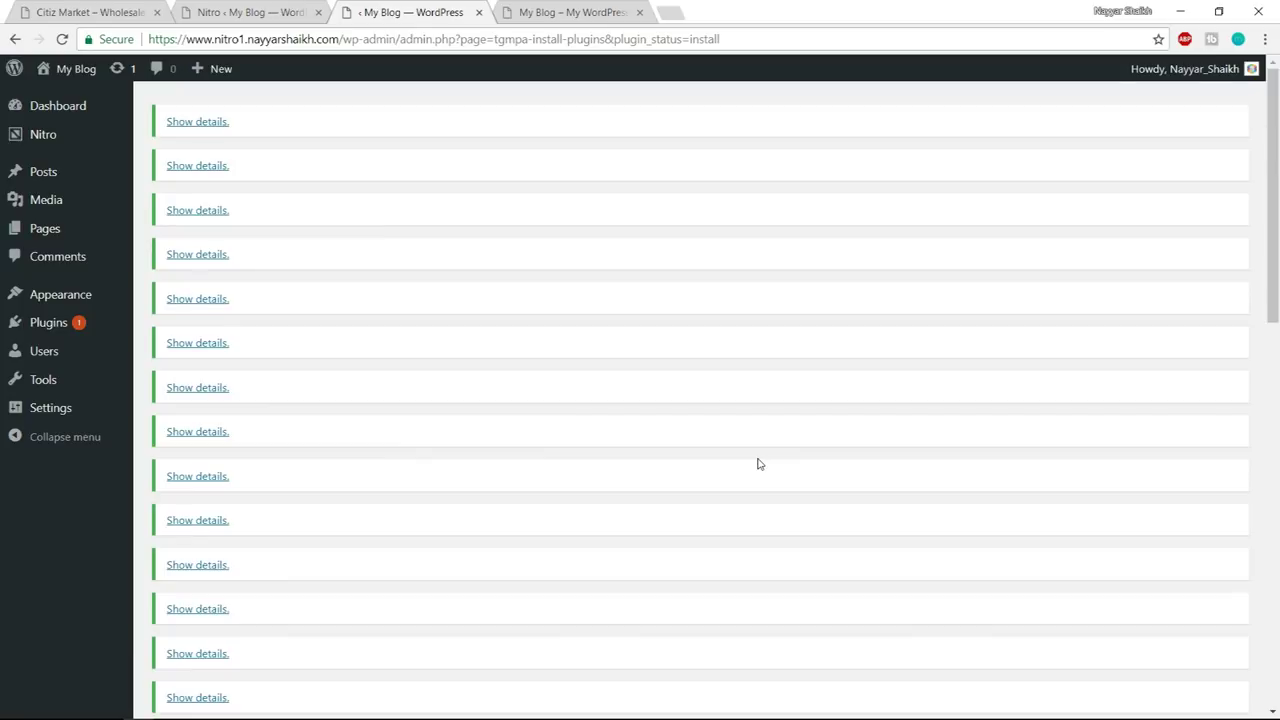
pyautogui.scroll(-10, 757, 472)
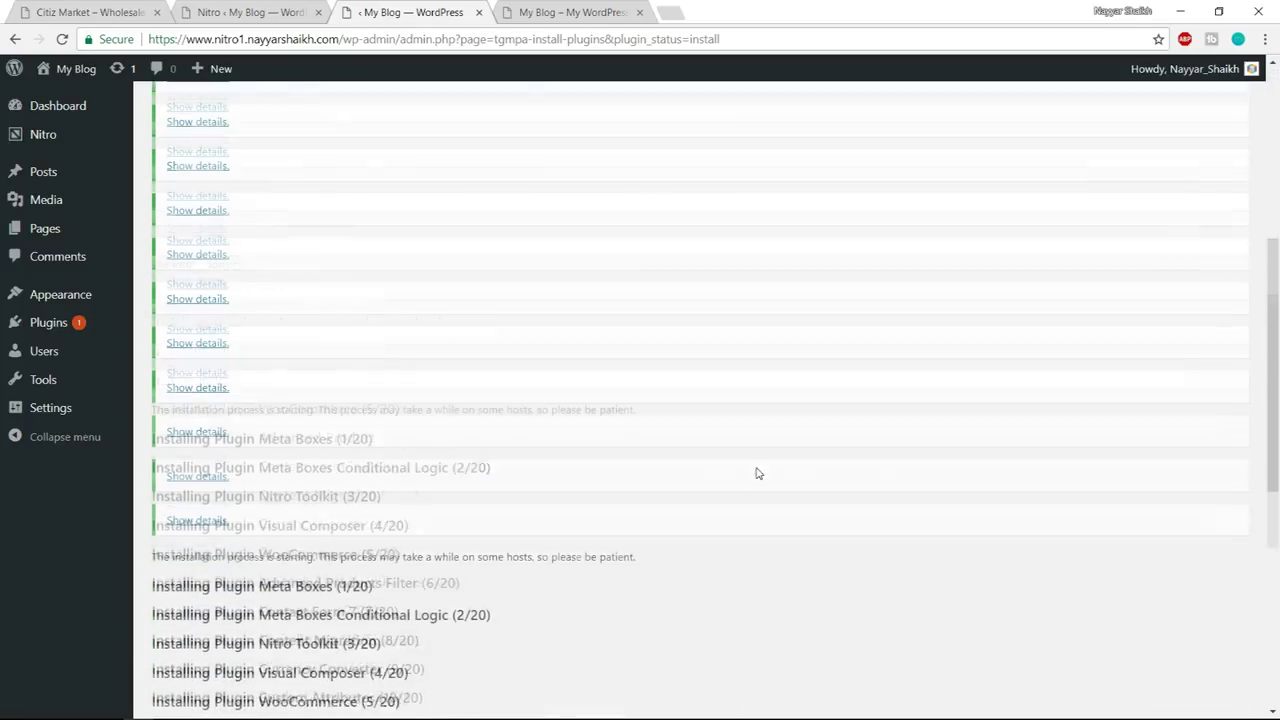
pyautogui.scroll(-2, 735, 460)
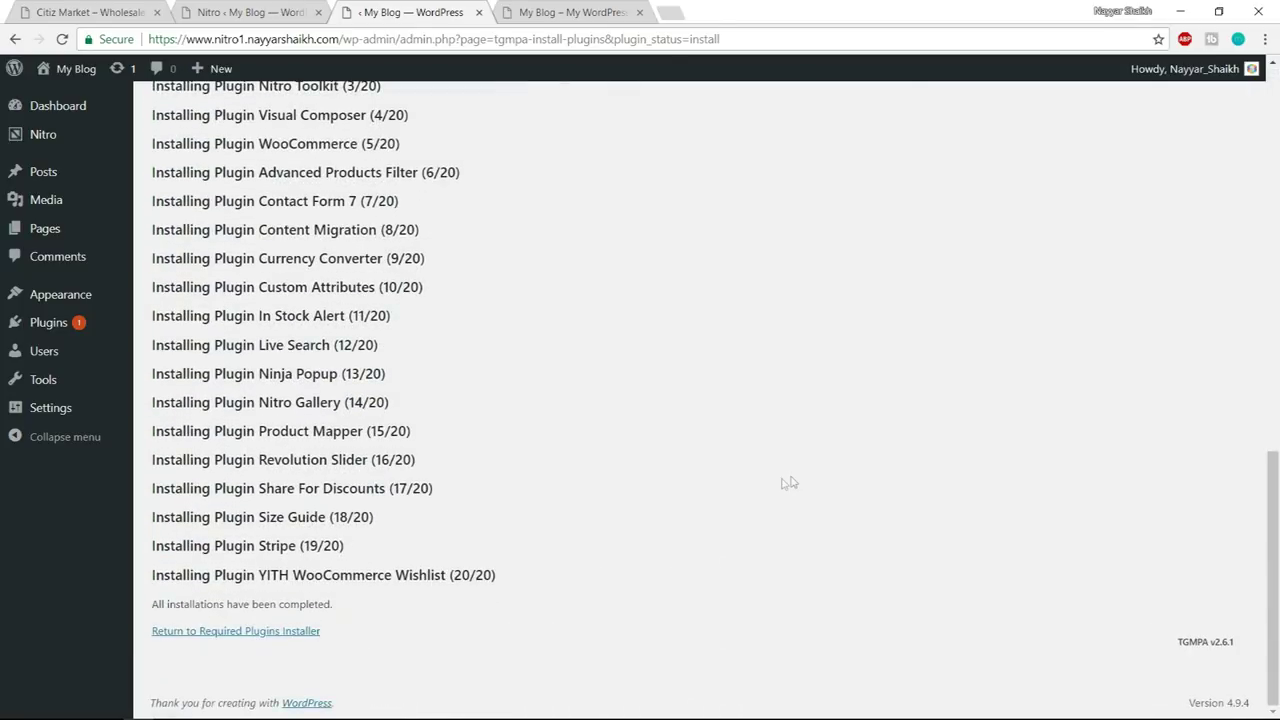
pyautogui.click(292, 638)
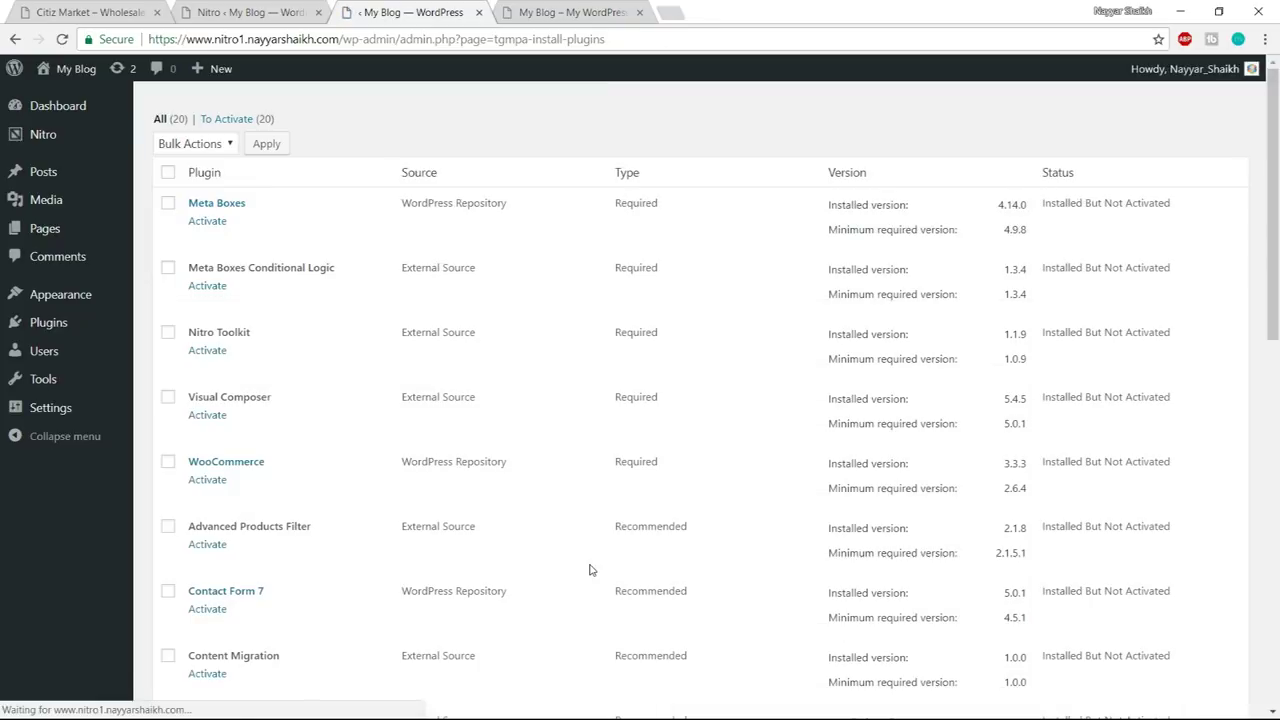
# - Select all installed Nitro plugins and bulk-activate them
pyautogui.click(168, 173)
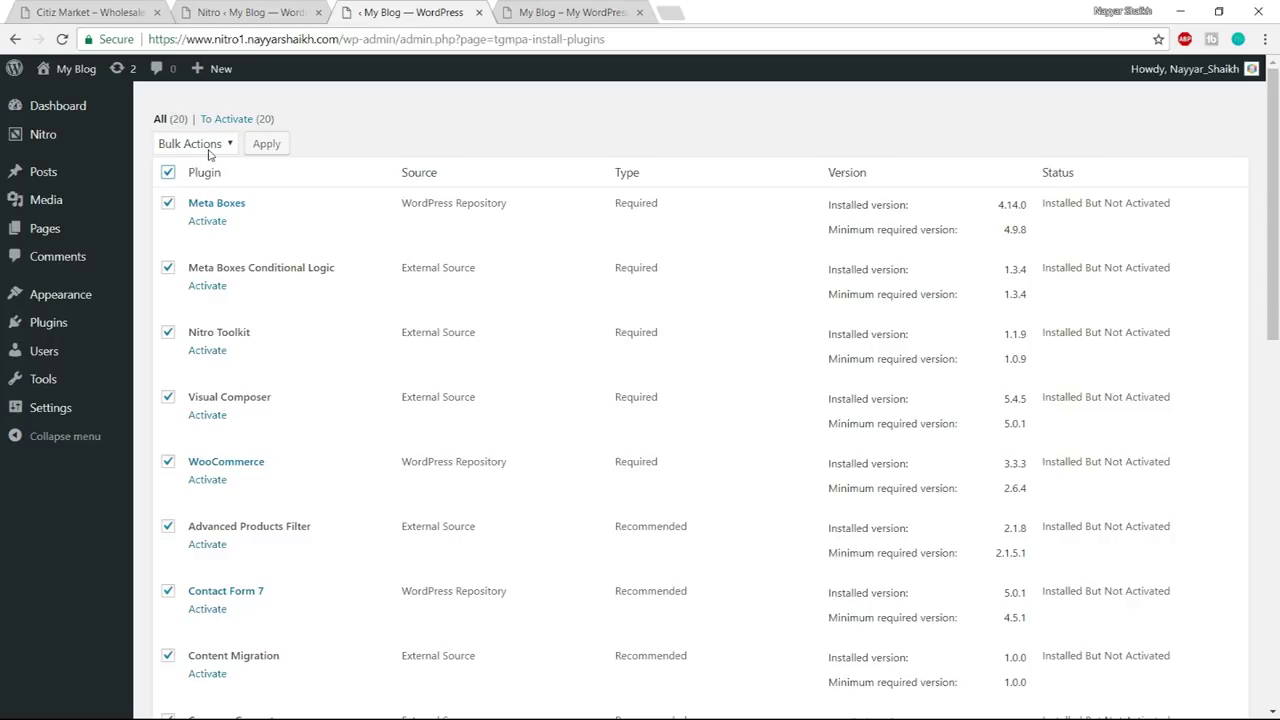
pyautogui.click(210, 146)
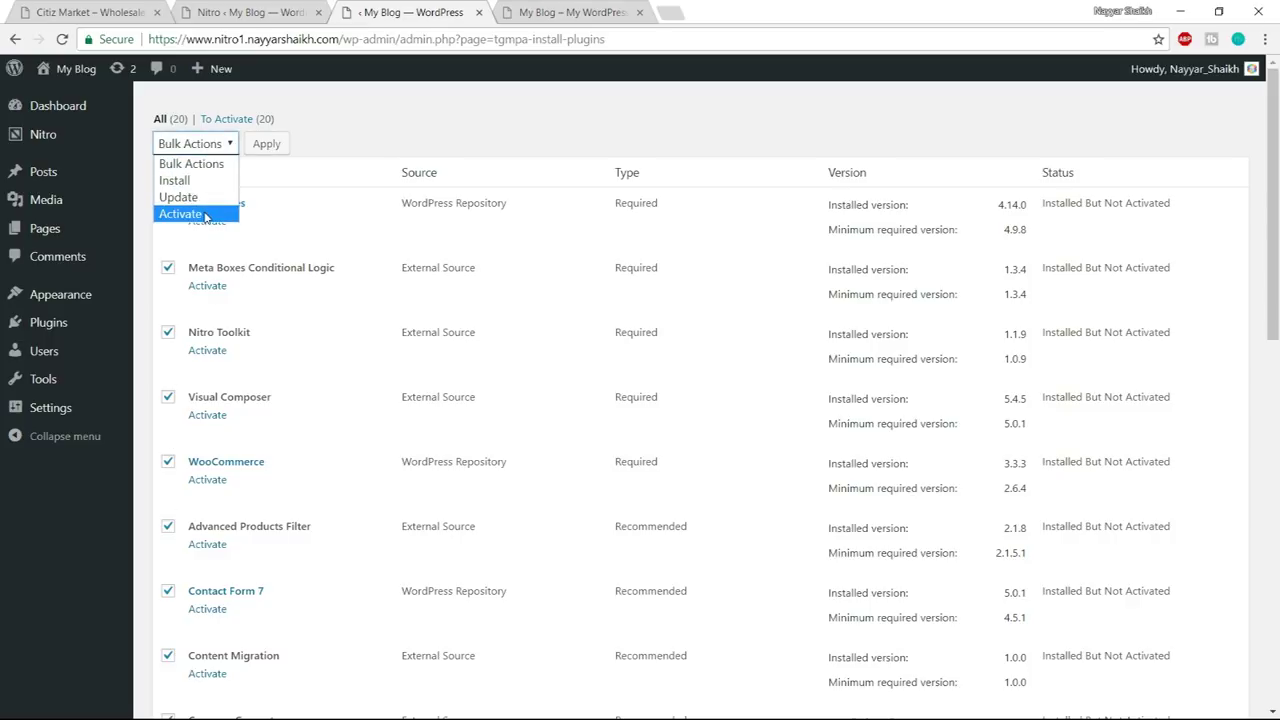
pyautogui.click(205, 215)
pyautogui.click(270, 146)
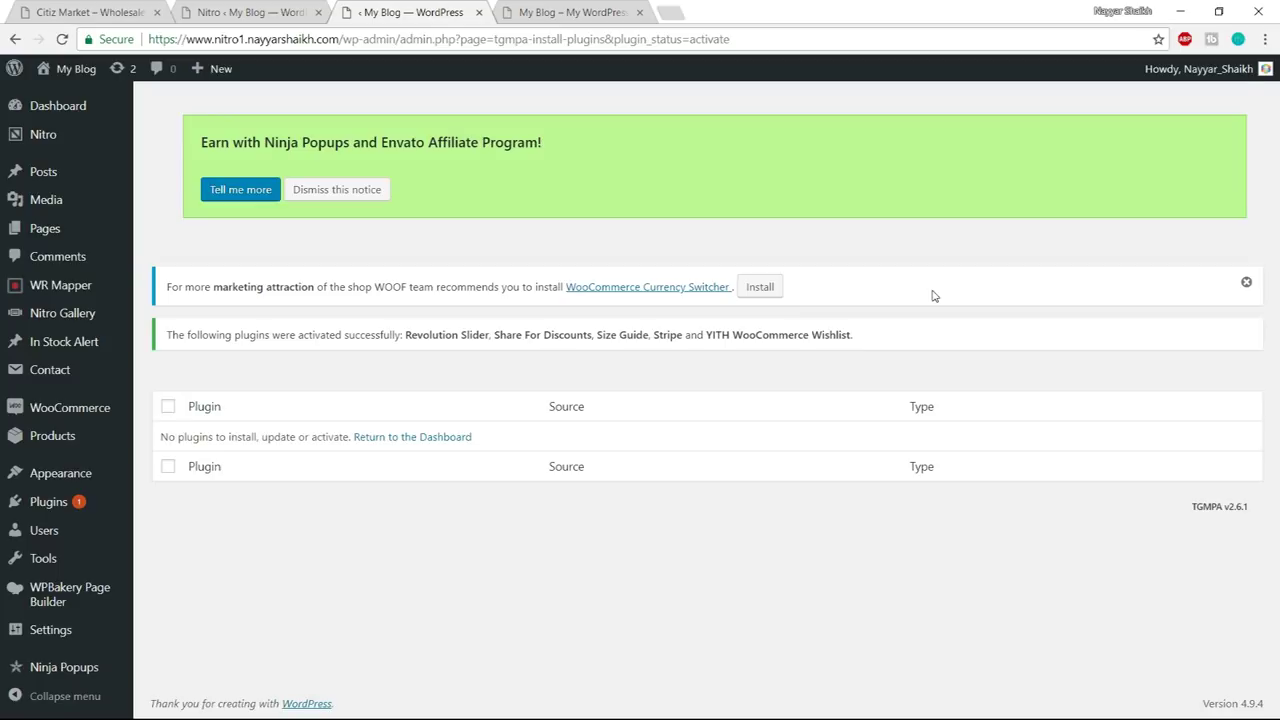
# - Dismiss the green Ninja Popups affiliate banner
pyautogui.click(375, 193)
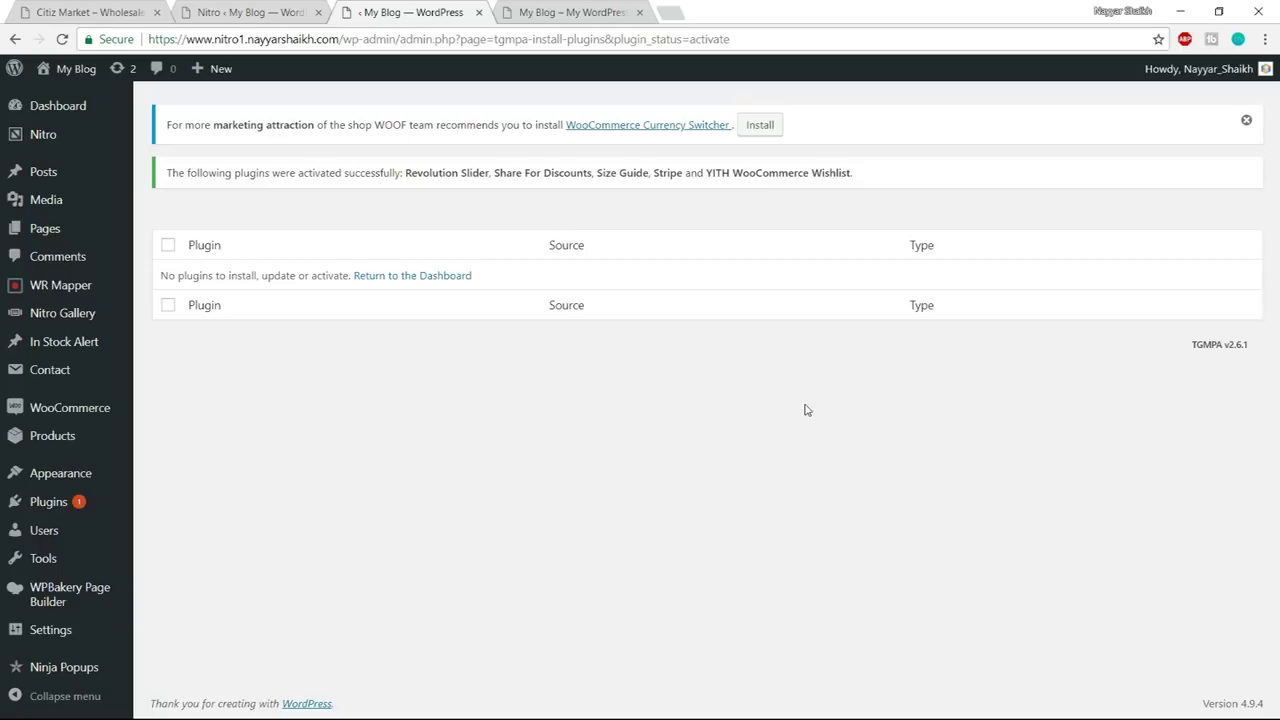
# - Paste the wc-setup URL into the address bar and highlight its domain and index.php?page=wc-setup parts
pyautogui.click(343, 40)
pyautogui.write('https://nitro1.nayyarshaikh.com/wp-admin/index.php?page=wc-setup')
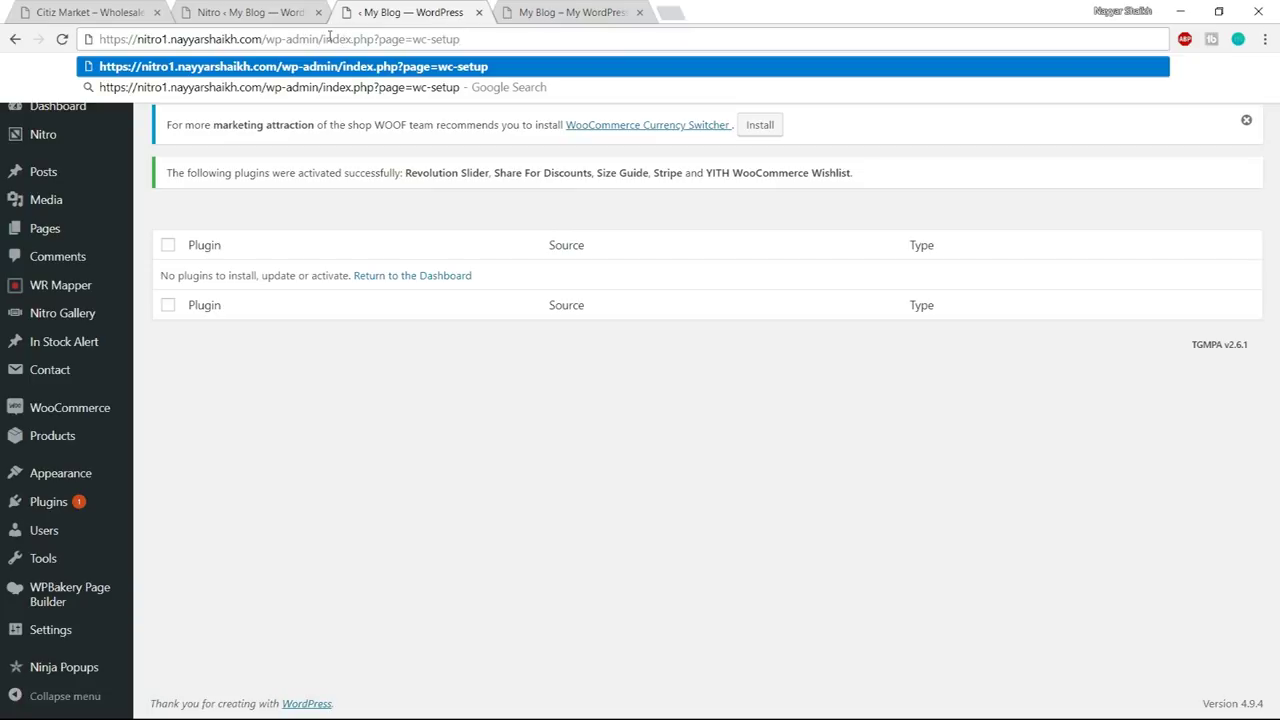
pyautogui.press('Return')
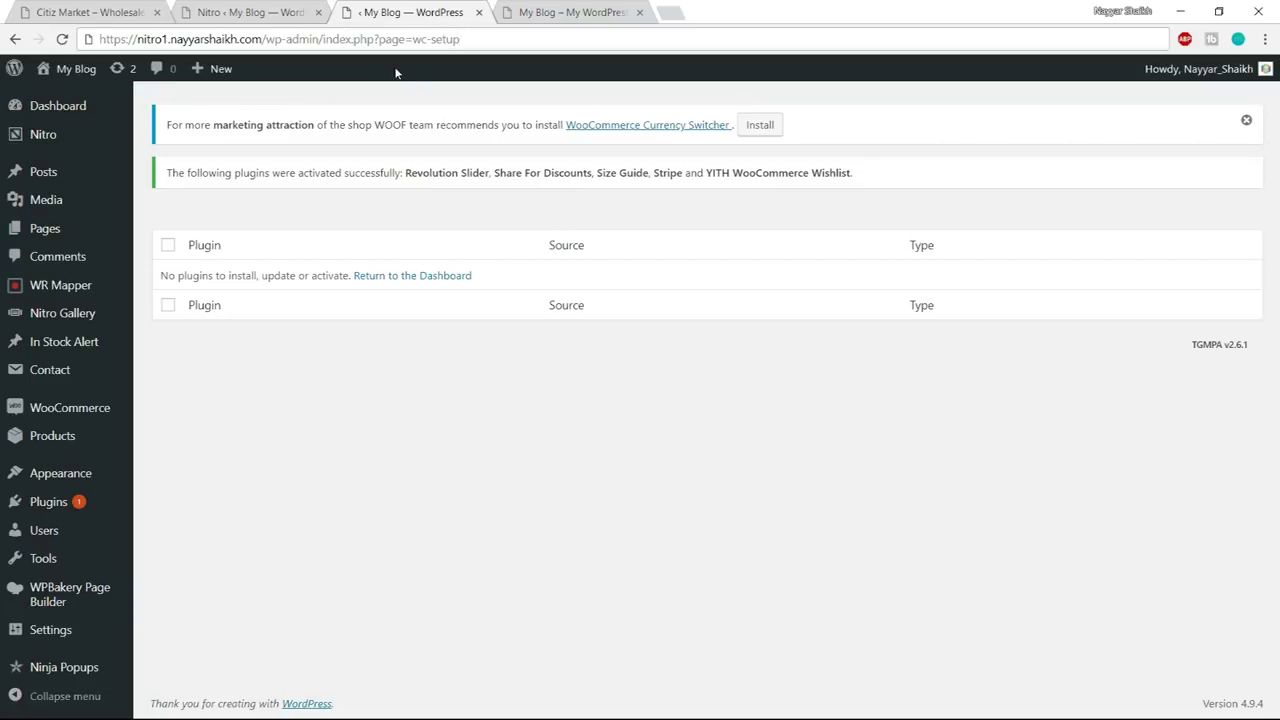
pyautogui.moveTo(101, 38); pyautogui.dragTo(479, 44)
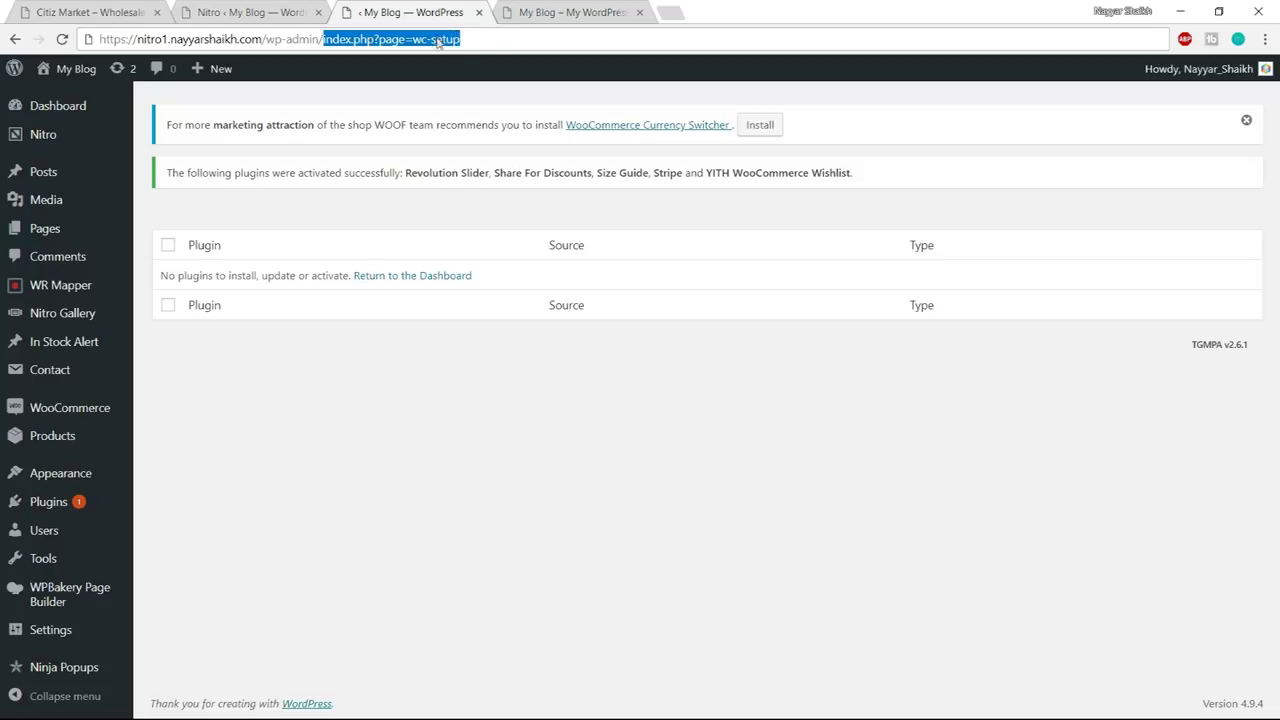
pyautogui.click(534, 43)
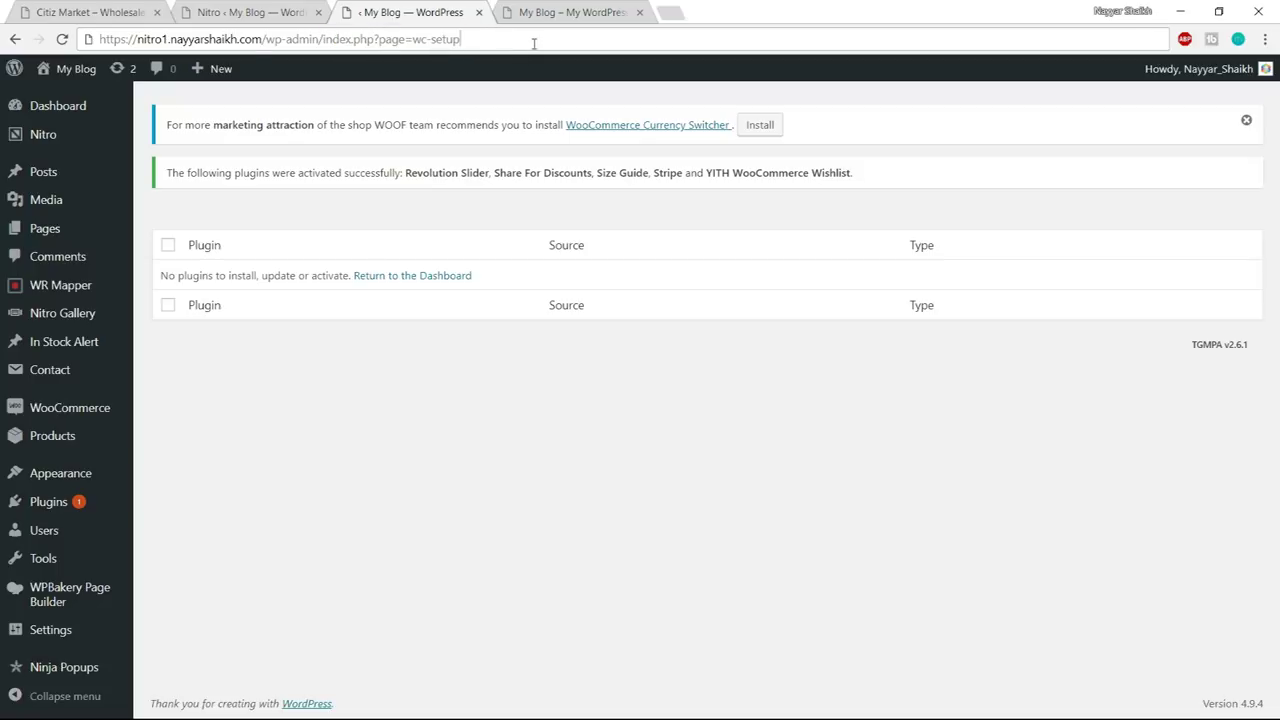
pyautogui.moveTo(534, 43); pyautogui.dragTo(320, 41)
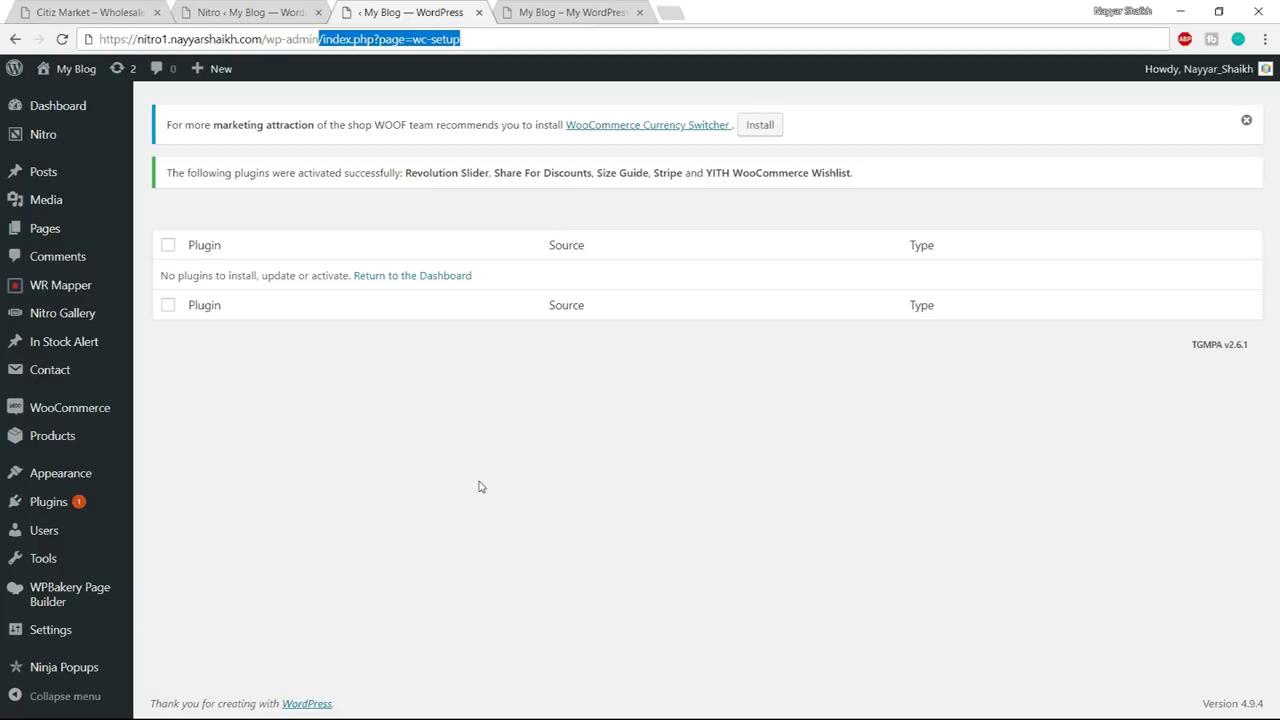
pyautogui.press('super')
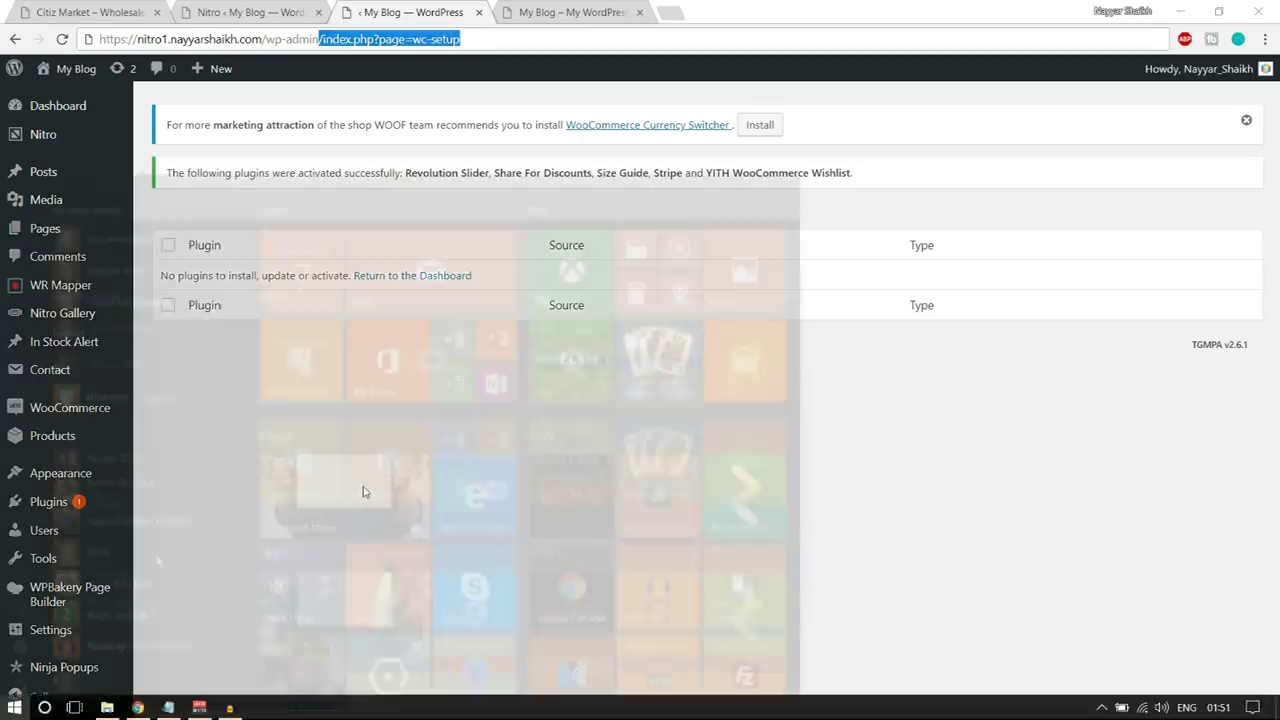
# - Highlight the index.php?page=wc-setup address on line 3 of the Steps notes, then return to the browser
pyautogui.click(178, 710)
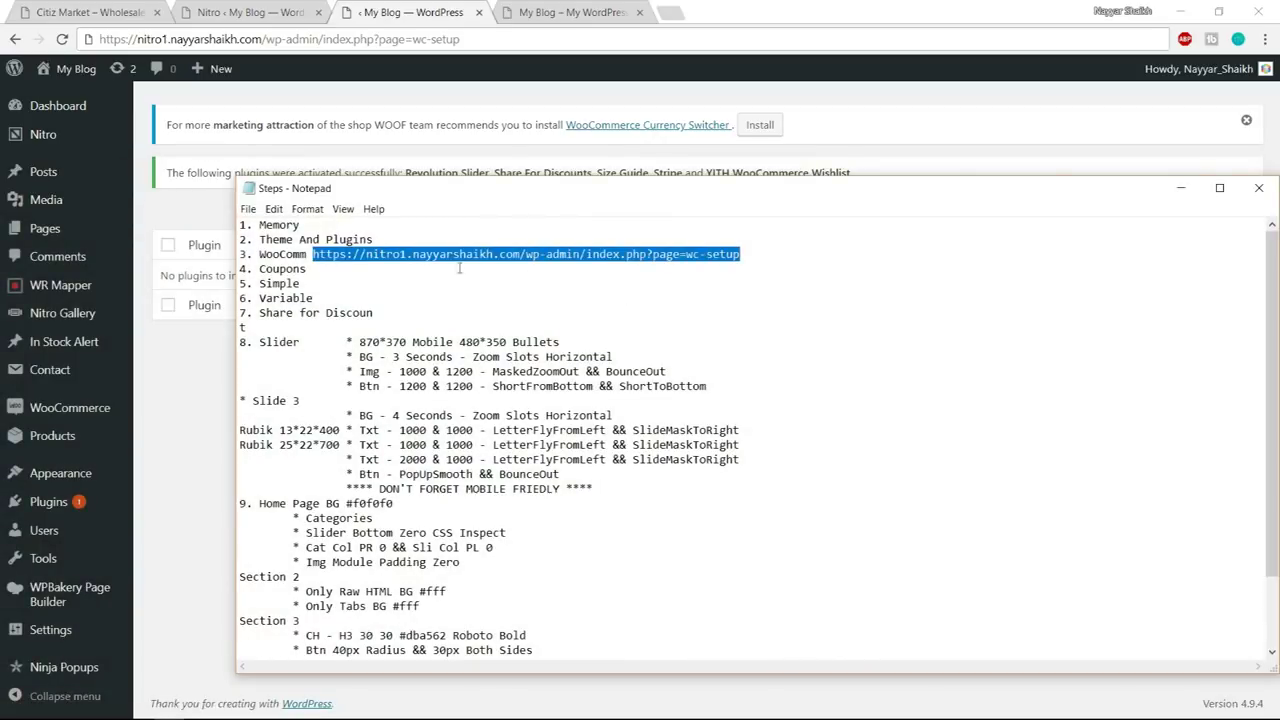
pyautogui.click(526, 256)
pyautogui.moveTo(526, 254); pyautogui.dragTo(700, 256)
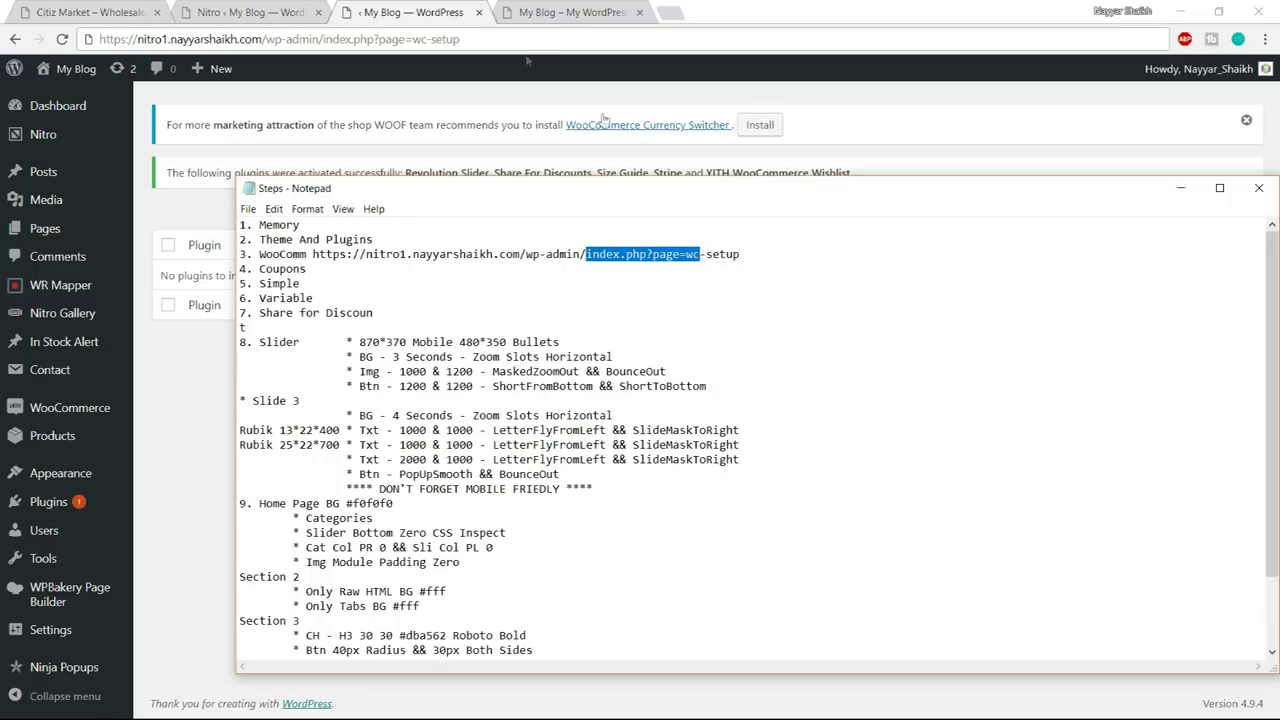
pyautogui.moveTo(318, 39); pyautogui.dragTo(528, 55)
pyautogui.click(560, 44)
# - Load the setup wizard and set the store location to India — Maharashtra with its address
pyautogui.press('Return')
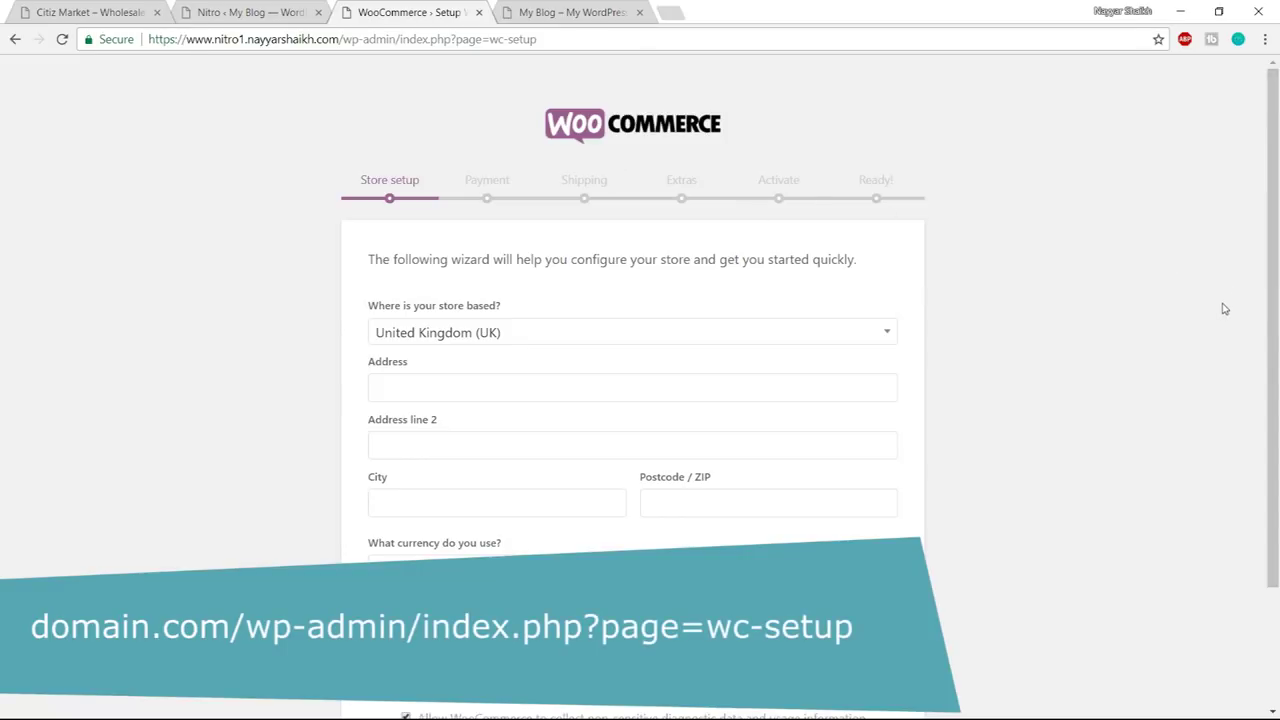
pyautogui.scroll(-2, 1224, 309)
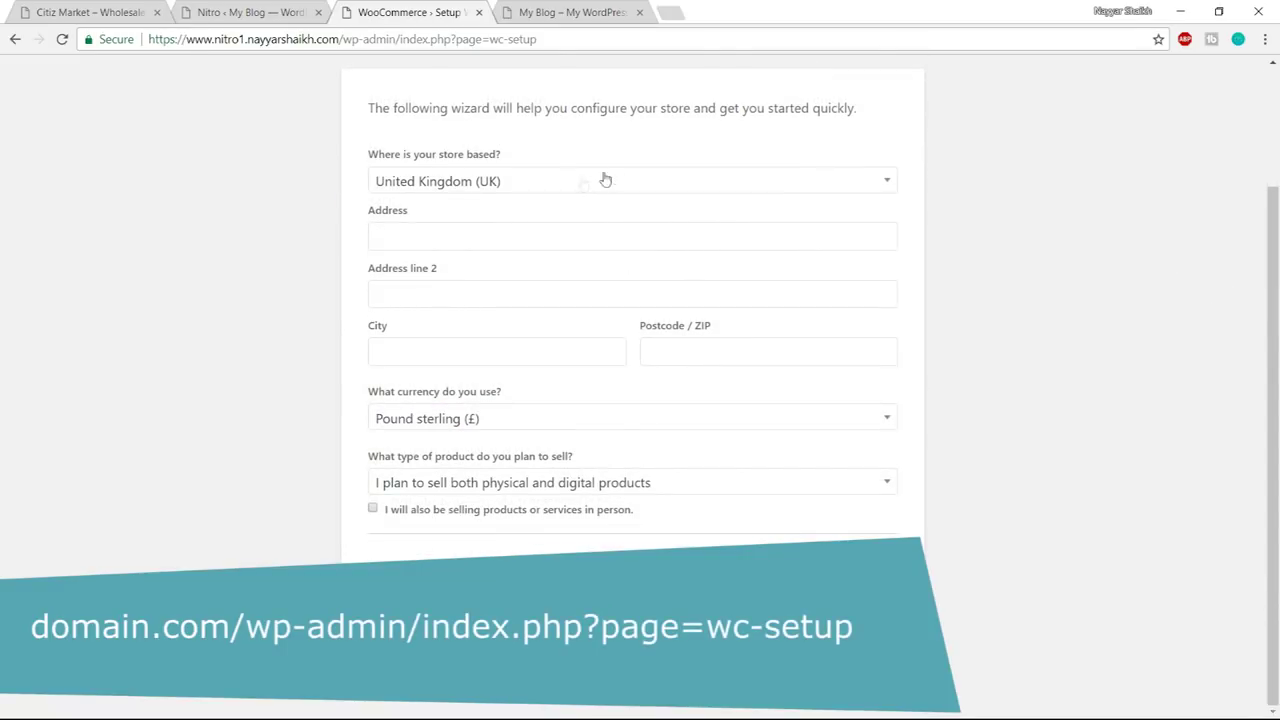
pyautogui.click(827, 193)
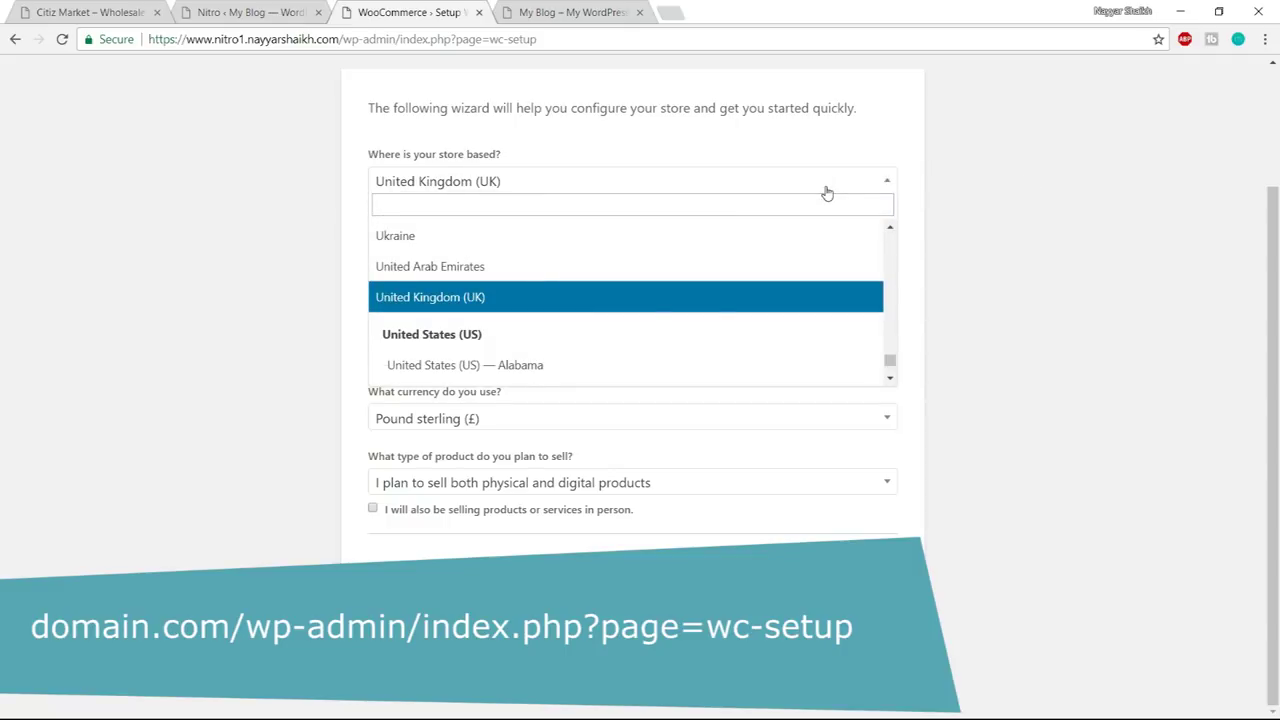
pyautogui.write('maha')
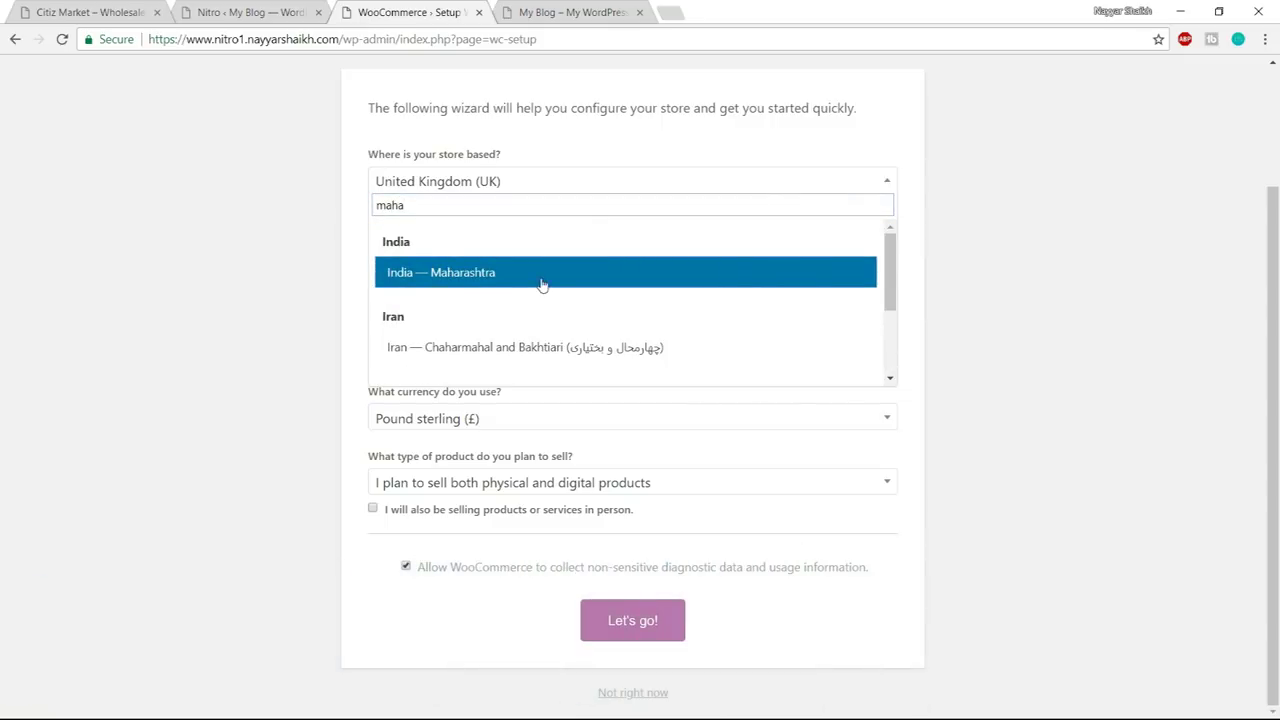
pyautogui.click(478, 286)
pyautogui.click(640, 237)
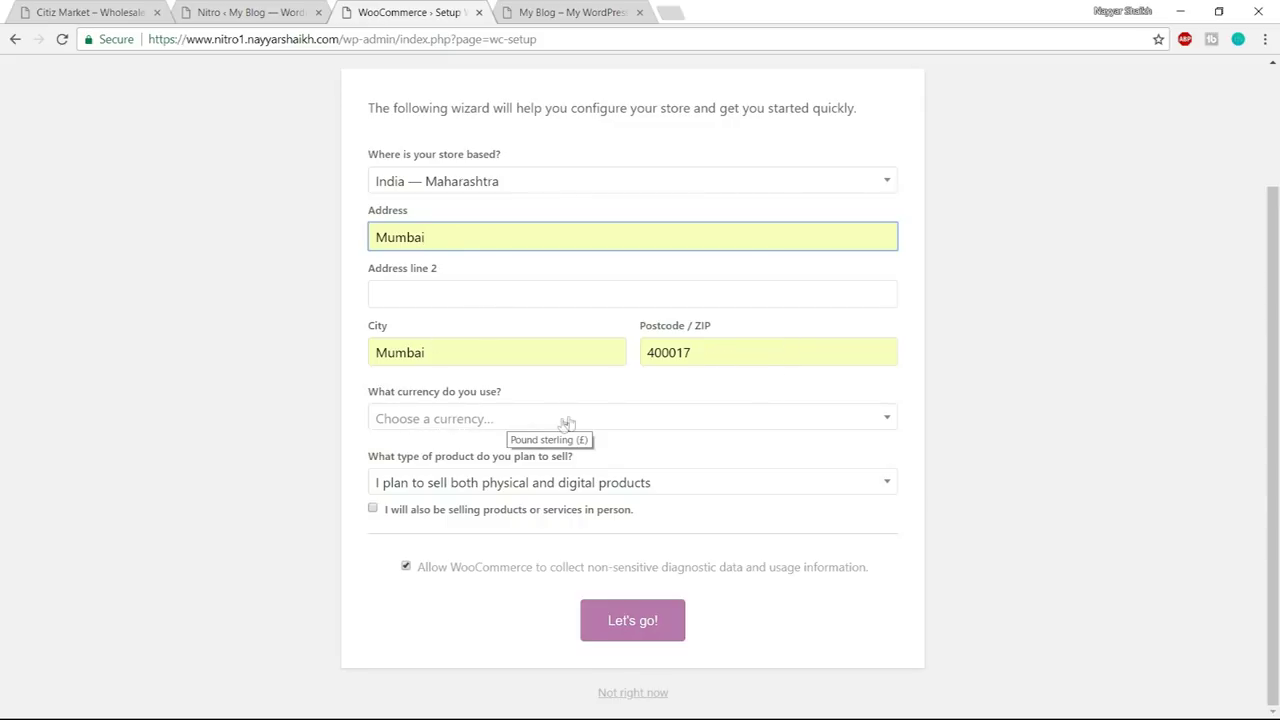
# - Choose United States dollar currency, keep physical and digital products, and submit with Let's go!
pyautogui.click(529, 427)
pyautogui.write('unite')
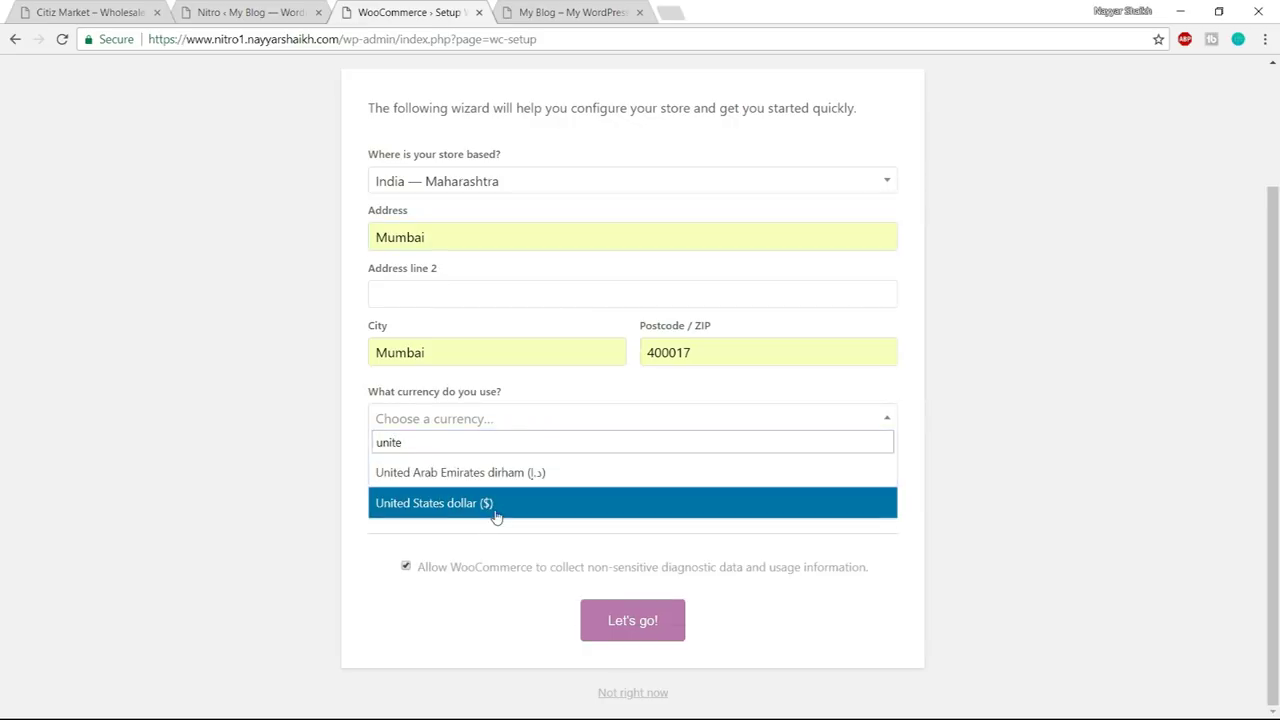
pyautogui.click(496, 507)
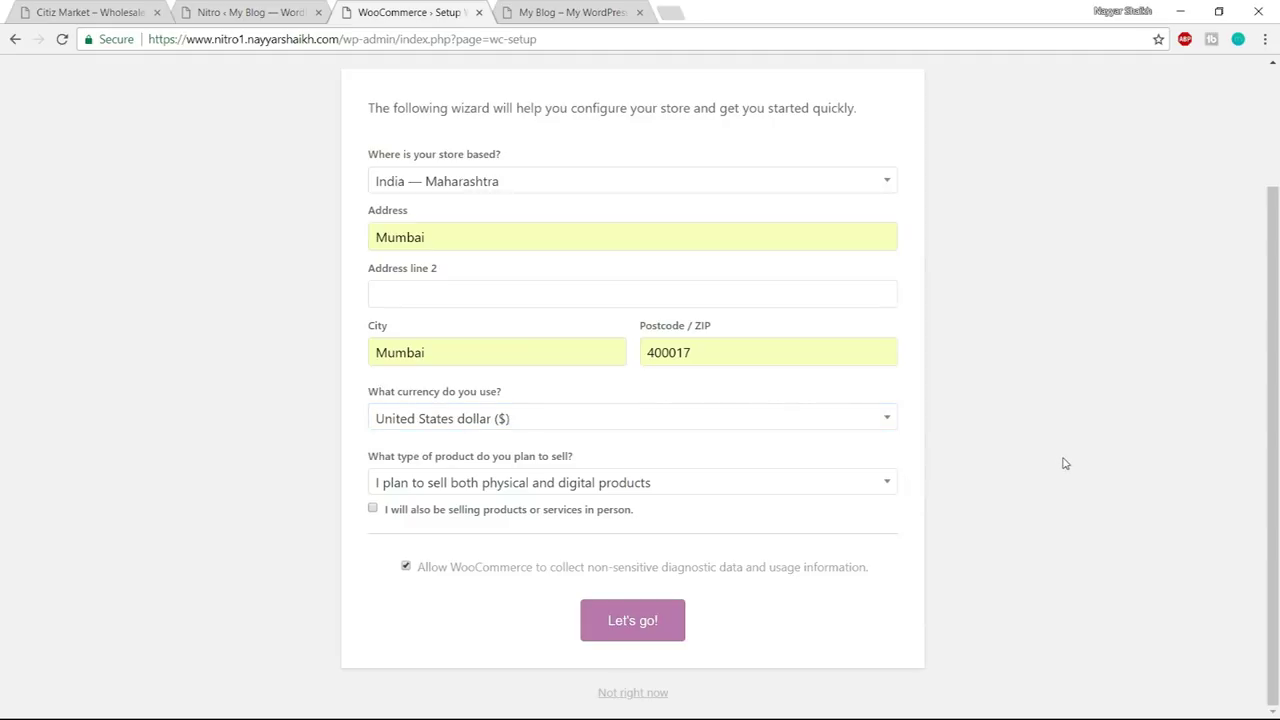
pyautogui.click(664, 489)
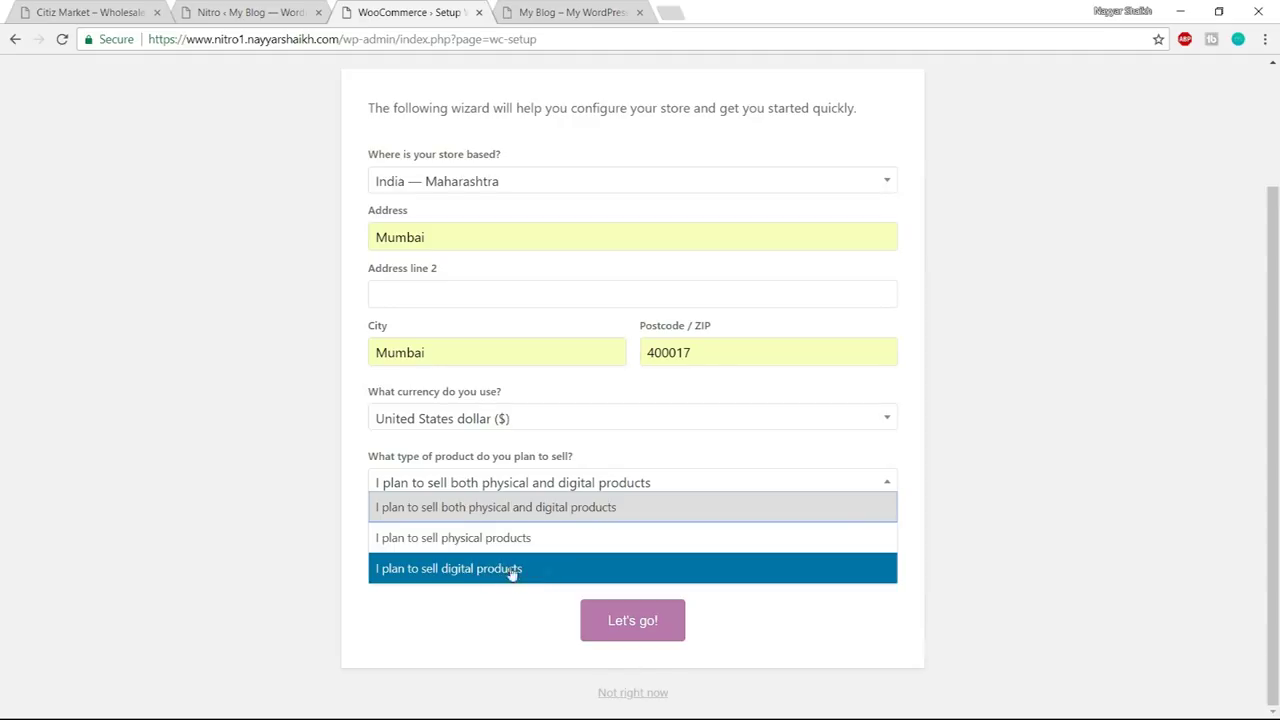
pyautogui.click(447, 510)
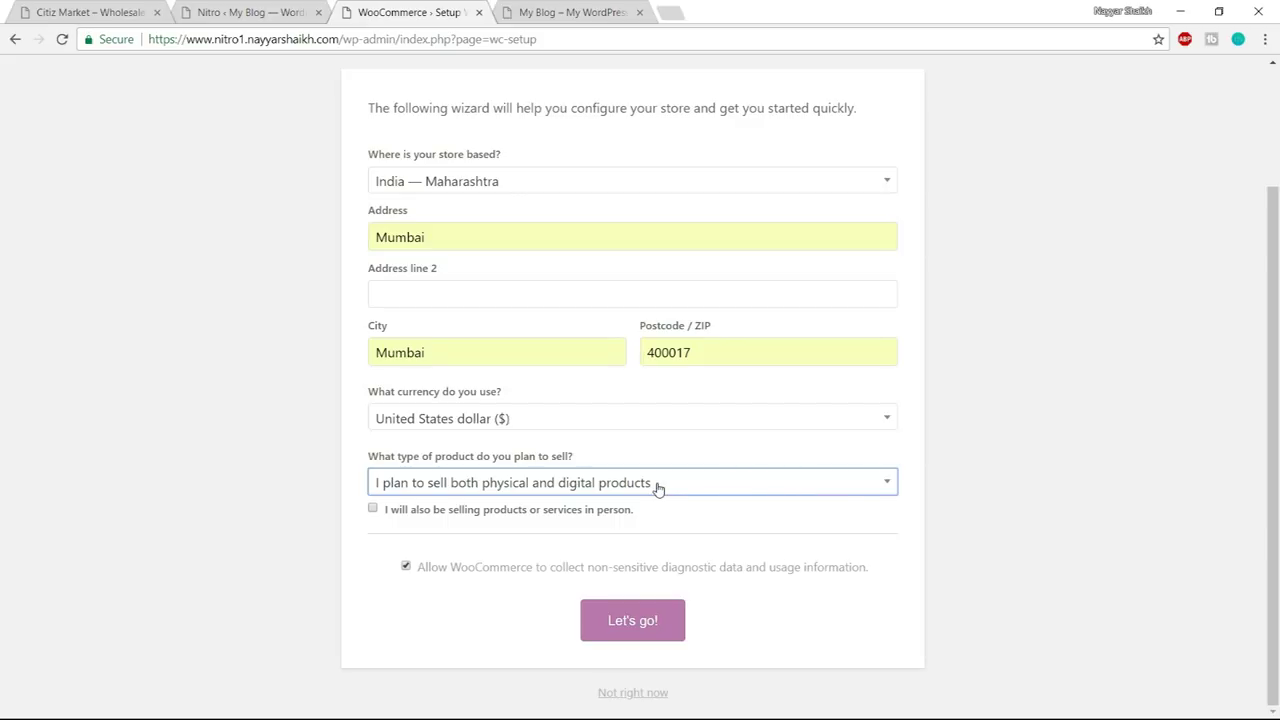
pyautogui.click(660, 632)
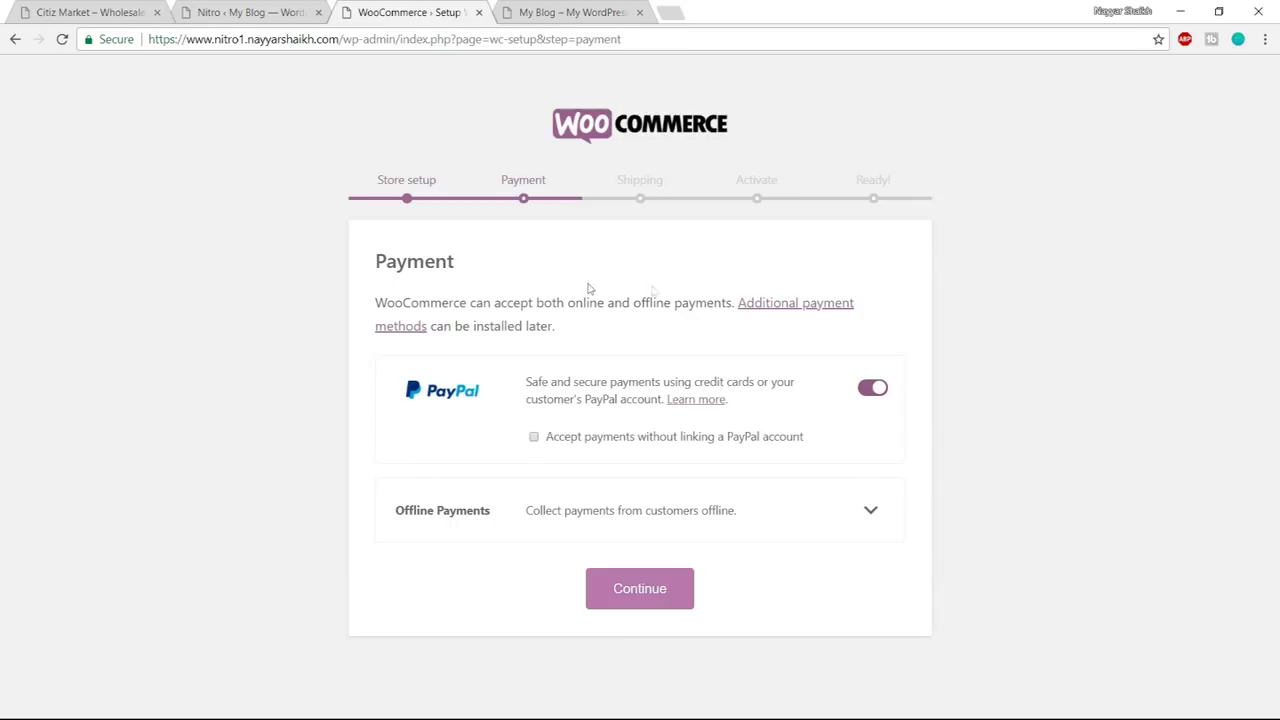
# - Turn off PayPal payments and both flat-rate shipping options for India and elsewhere
pyautogui.click(872, 390)
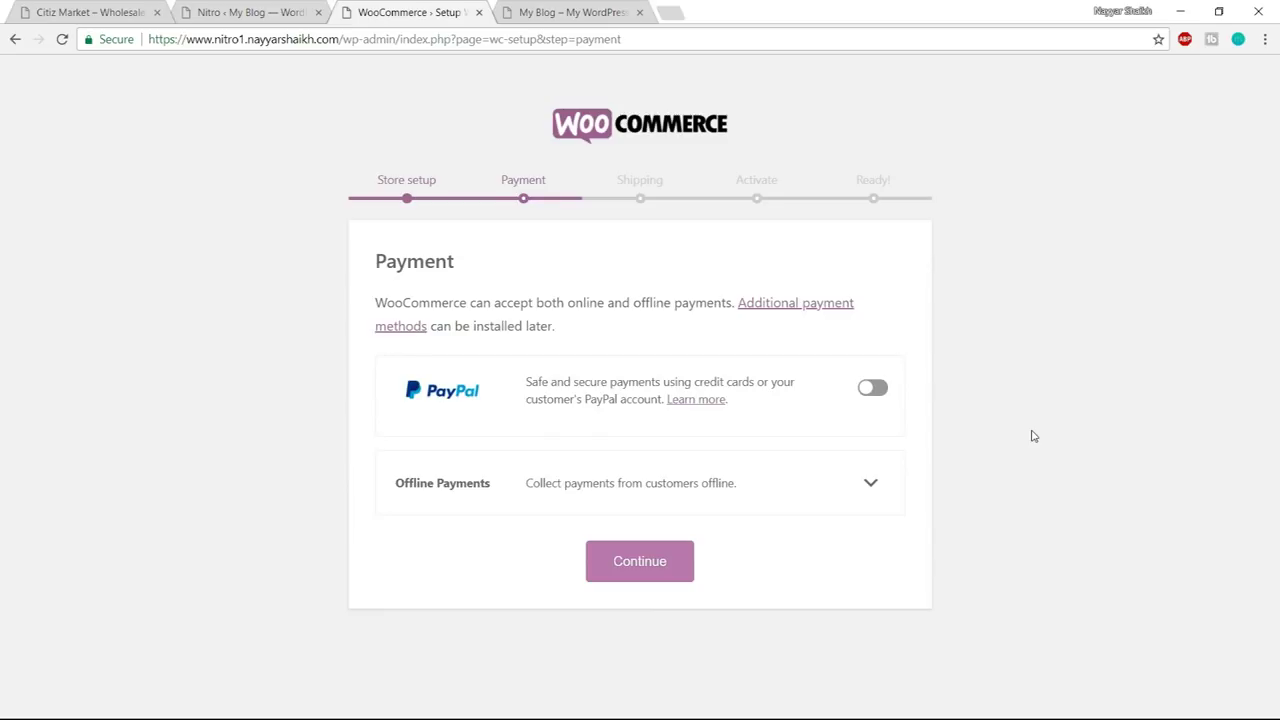
pyautogui.click(652, 574)
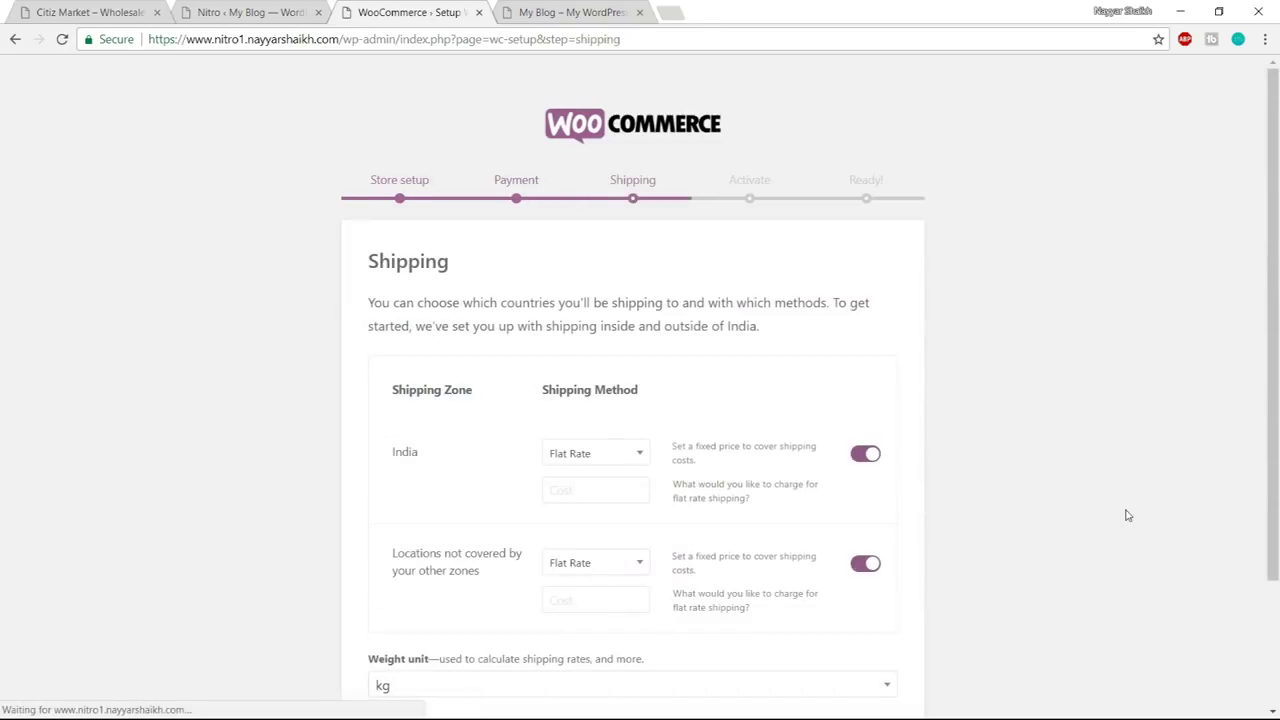
pyautogui.scroll(-2, 1093, 436)
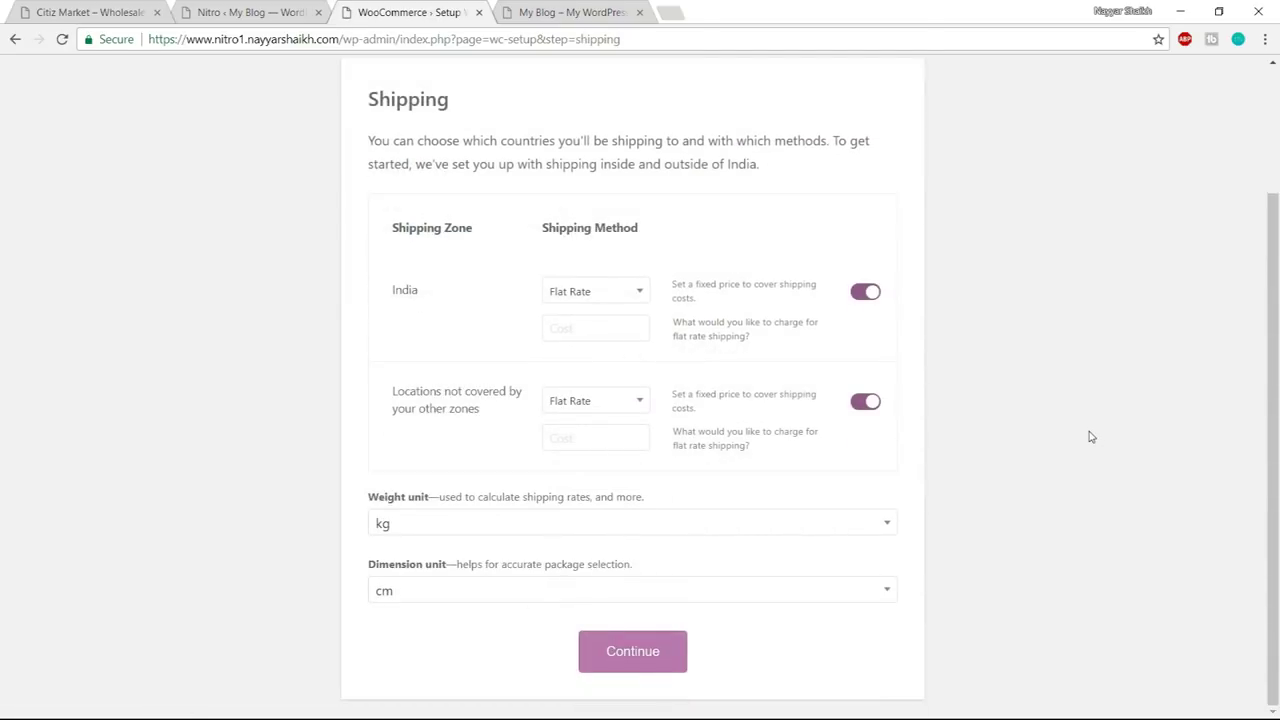
pyautogui.click(866, 292)
pyautogui.click(866, 401)
pyautogui.scroll(2, 1012, 450)
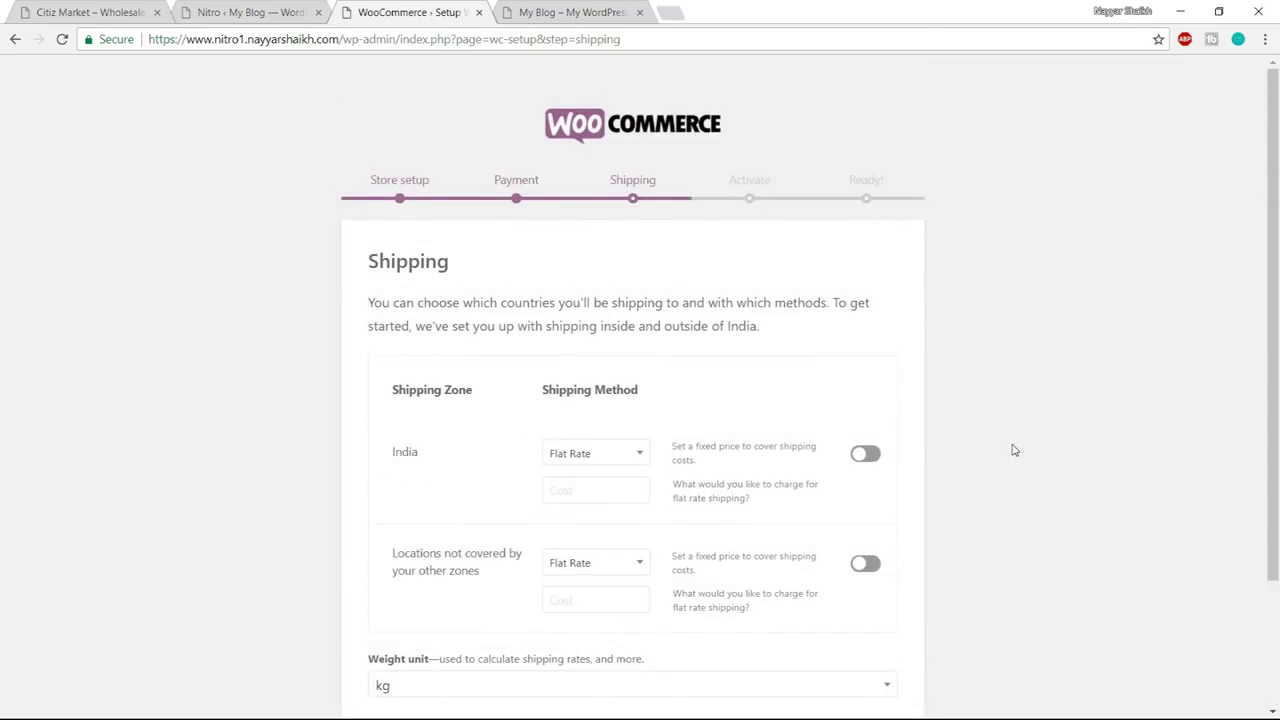
pyautogui.scroll(-2, 1012, 450)
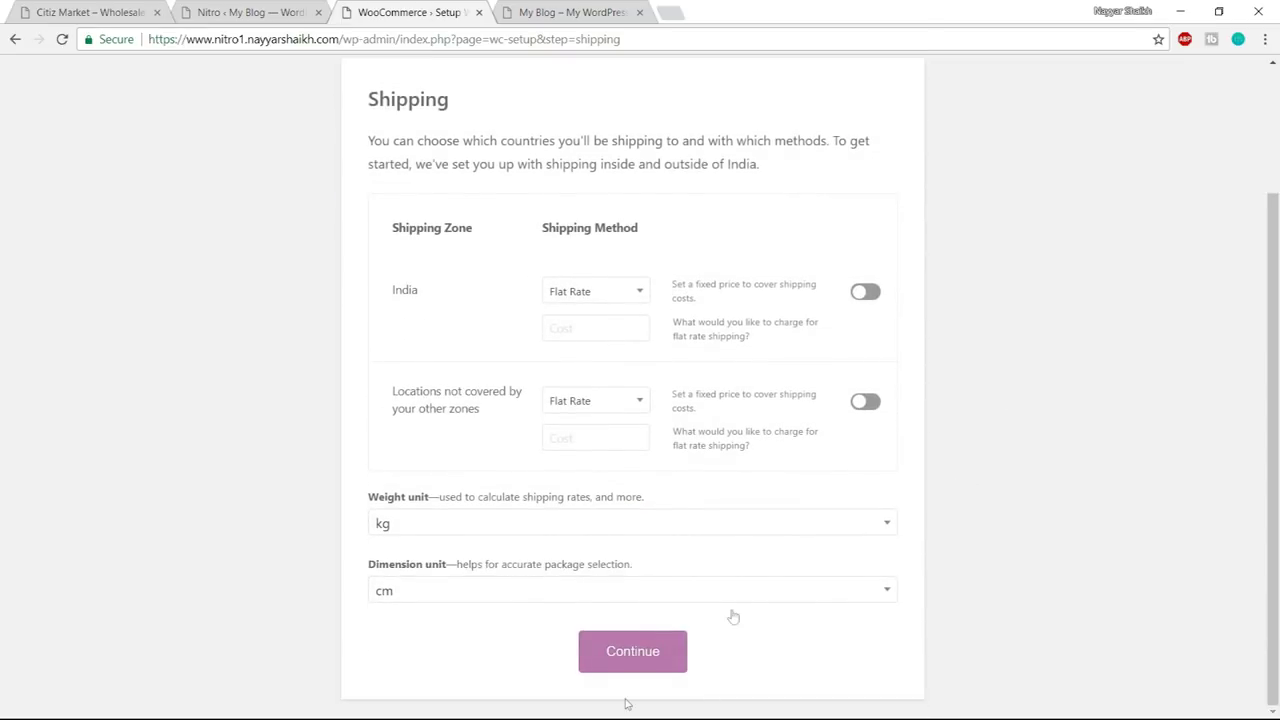
pyautogui.click(637, 656)
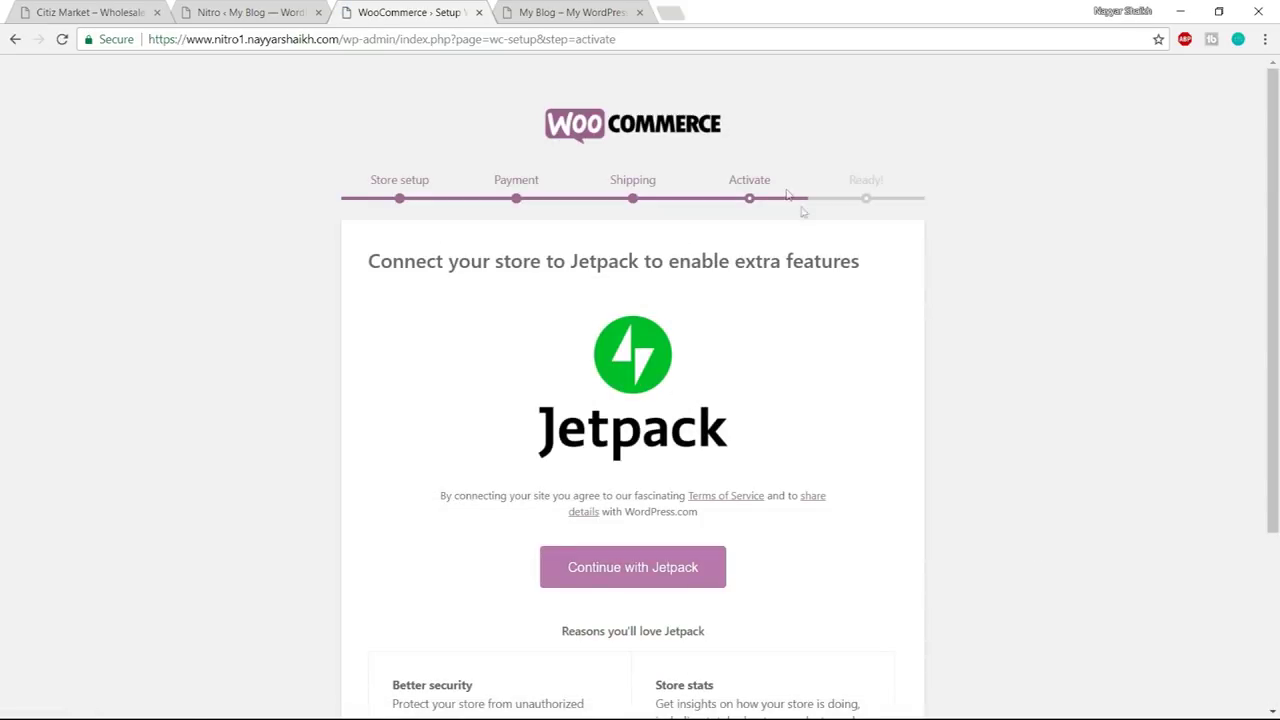
# - Skip the Jetpack connection and leave the wizard for the admin dashboard
pyautogui.scroll(-3, 953, 351)
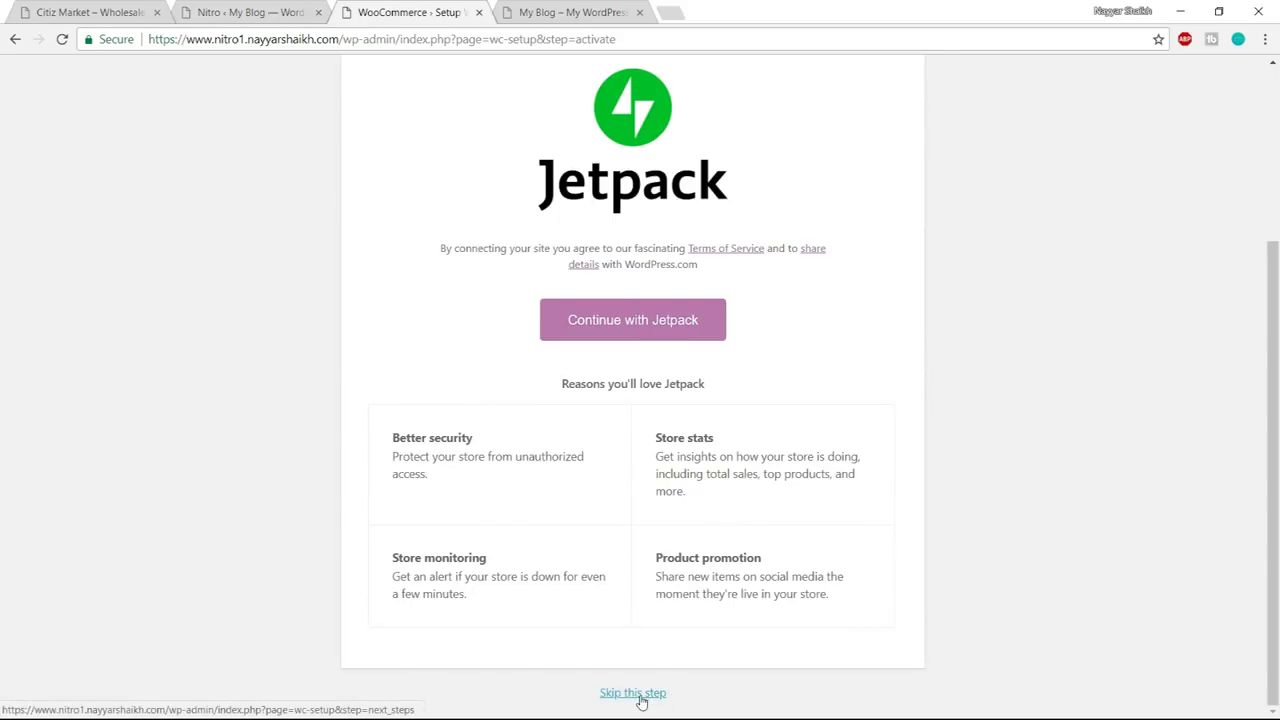
pyautogui.click(641, 700)
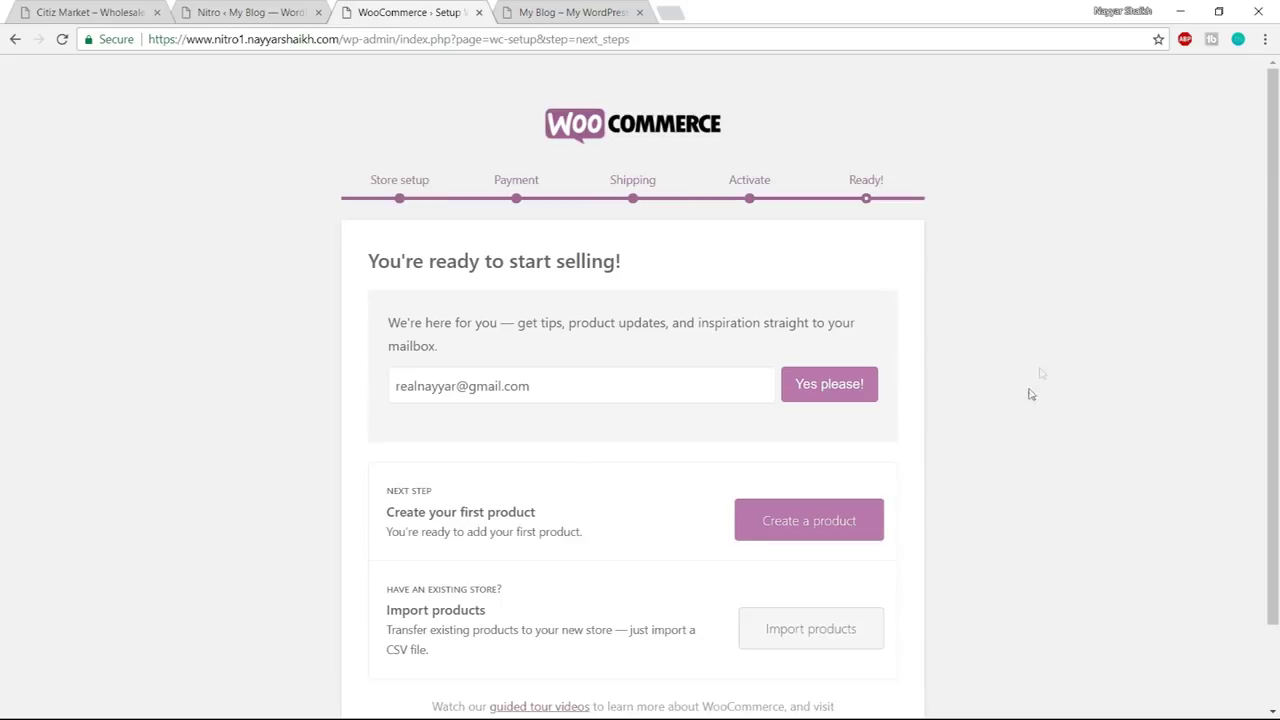
pyautogui.scroll(-1, 900, 280)
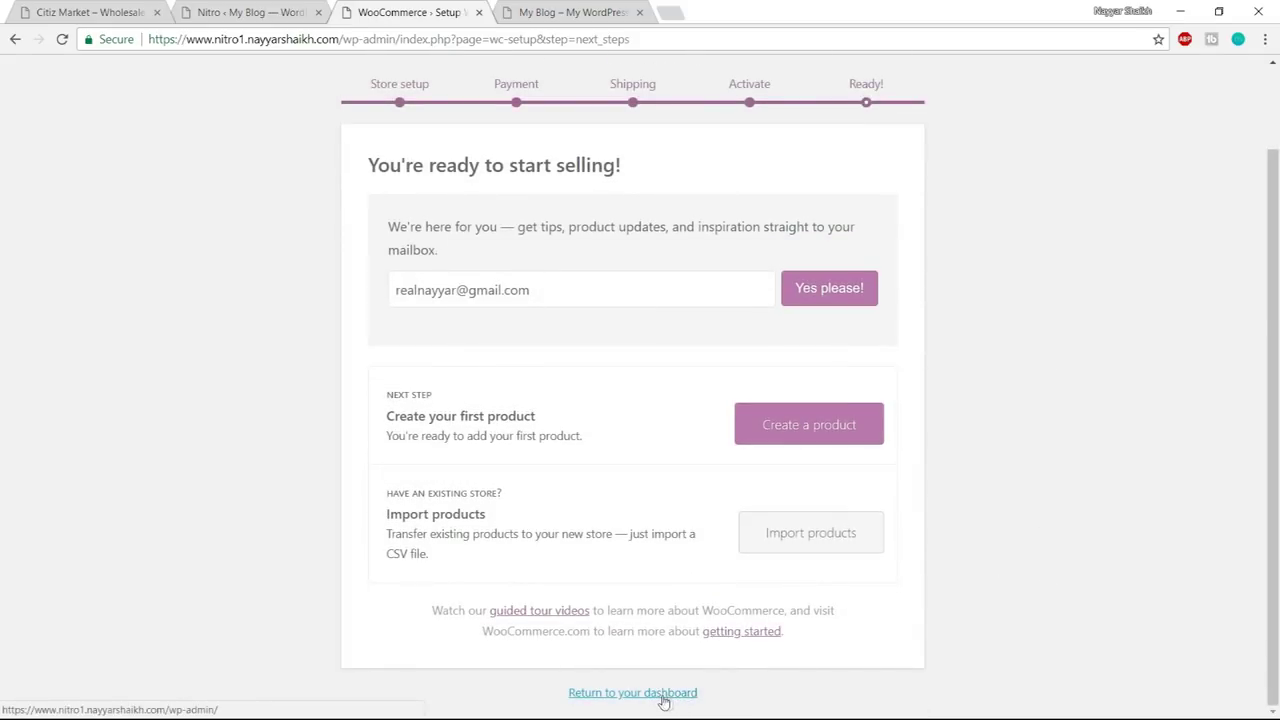
pyautogui.click(666, 697)
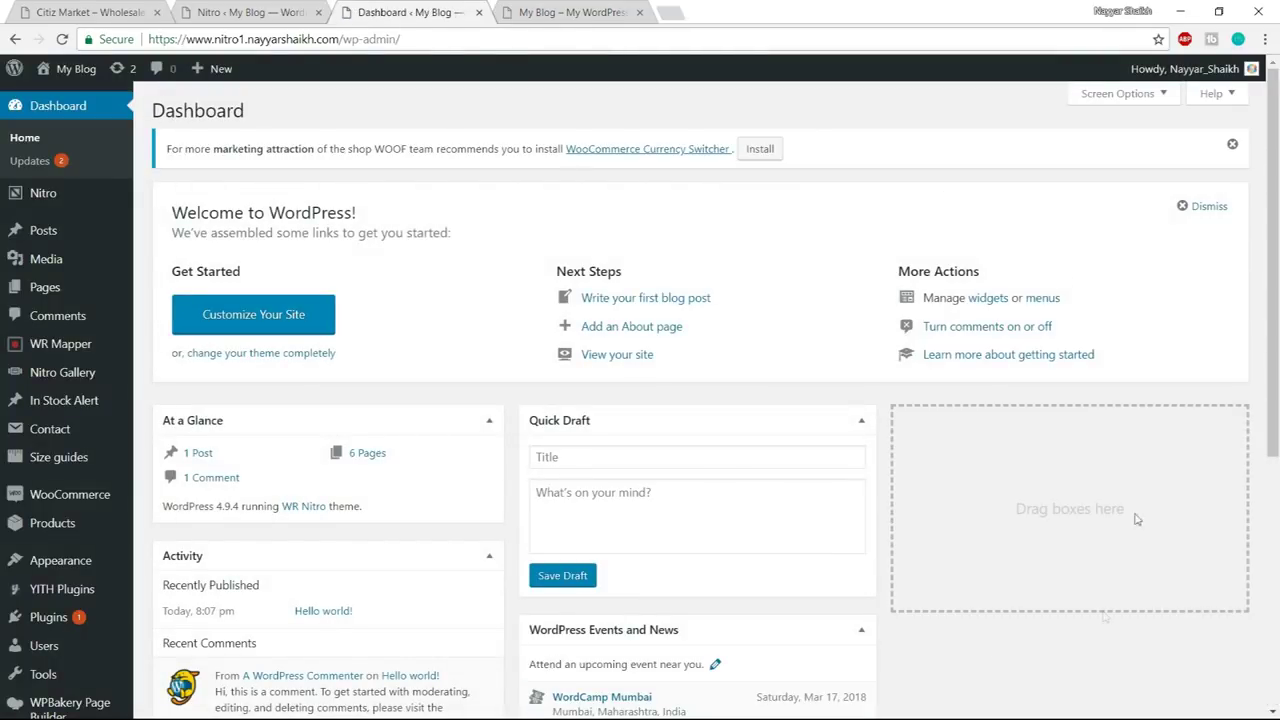
pyautogui.scroll(-3, 778, 597)
pyautogui.scroll(3, 778, 597)
# - Trash the Sample Page from the Pages list, leaving Cart, Checkout, My account, Shop and Wishlist
pyautogui.moveTo(45, 300)
pyautogui.click(45, 300)
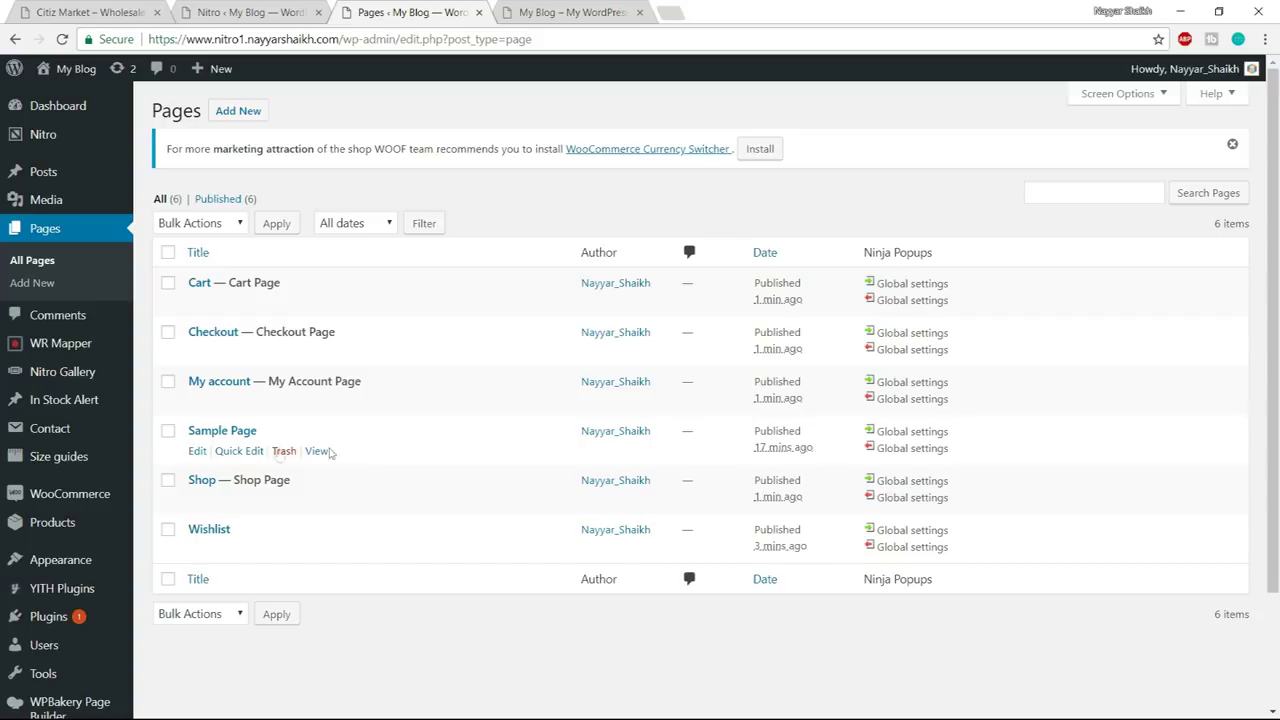
pyautogui.click(284, 451)
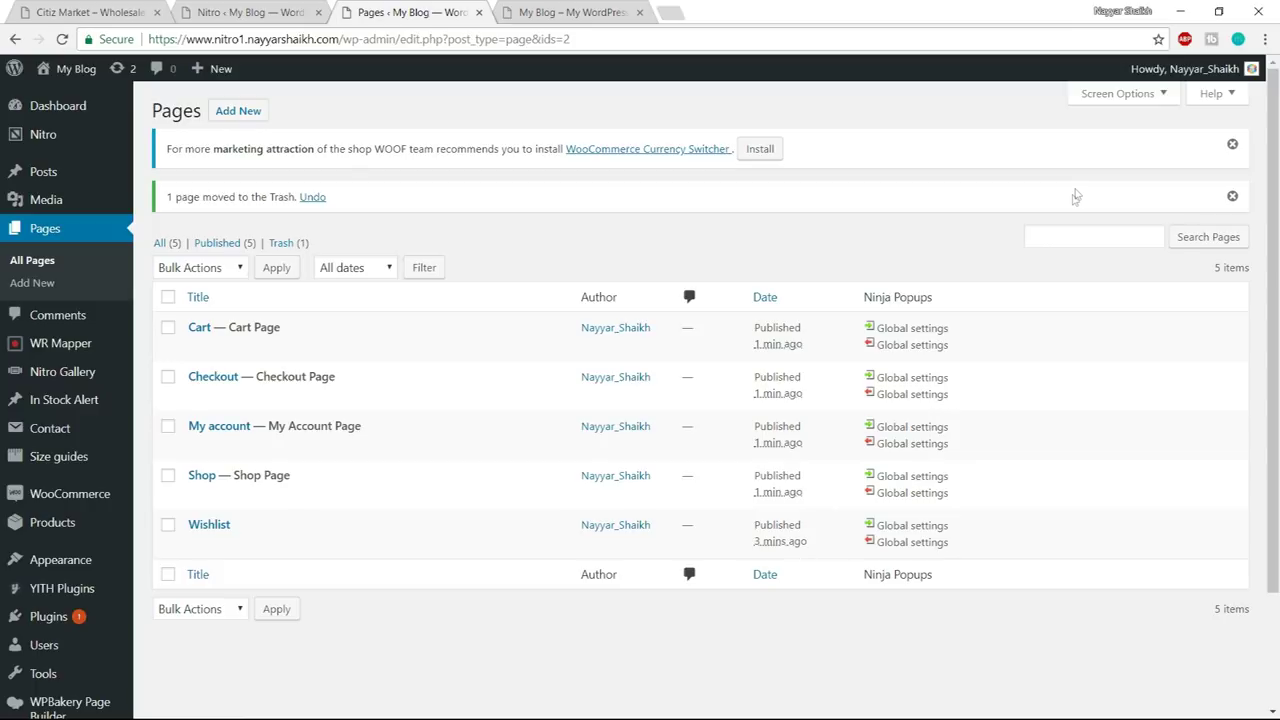
pyautogui.scroll(-2, 1065, 270)
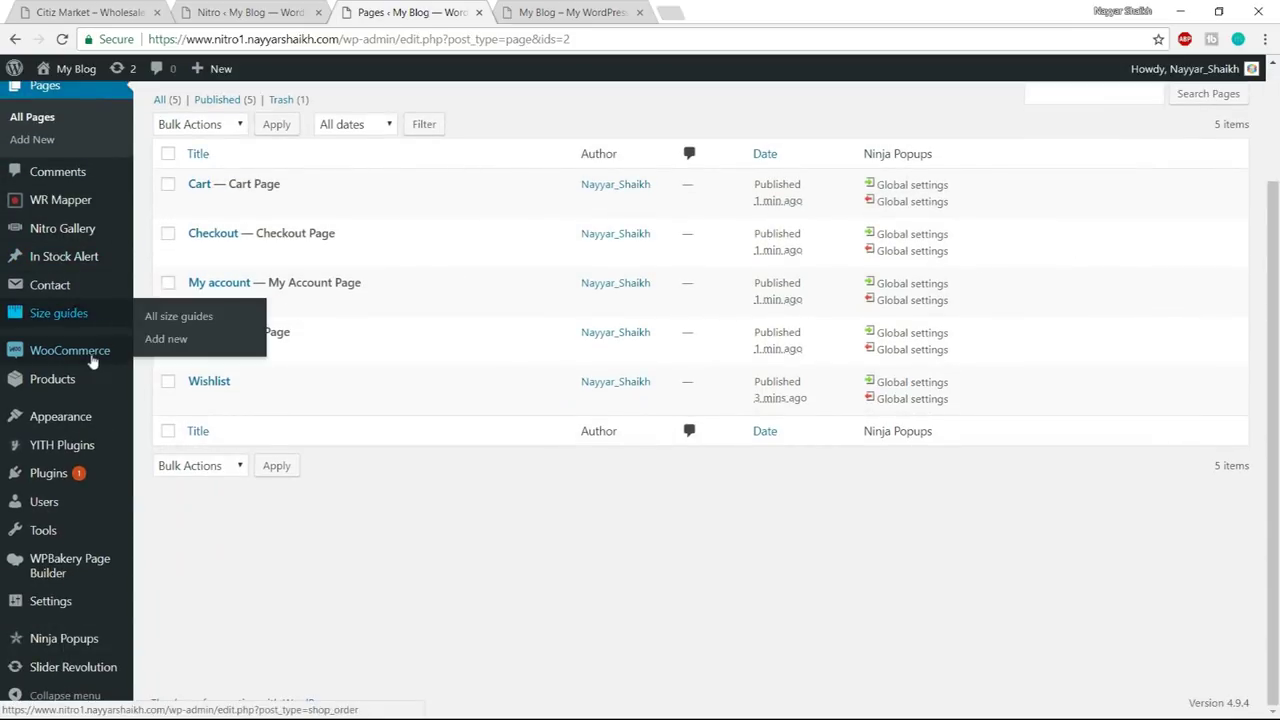
# - In WooCommerce settings, set Selling location(s) to 'Sell to specific countries'
pyautogui.moveTo(77, 362)
pyautogui.click(164, 422)
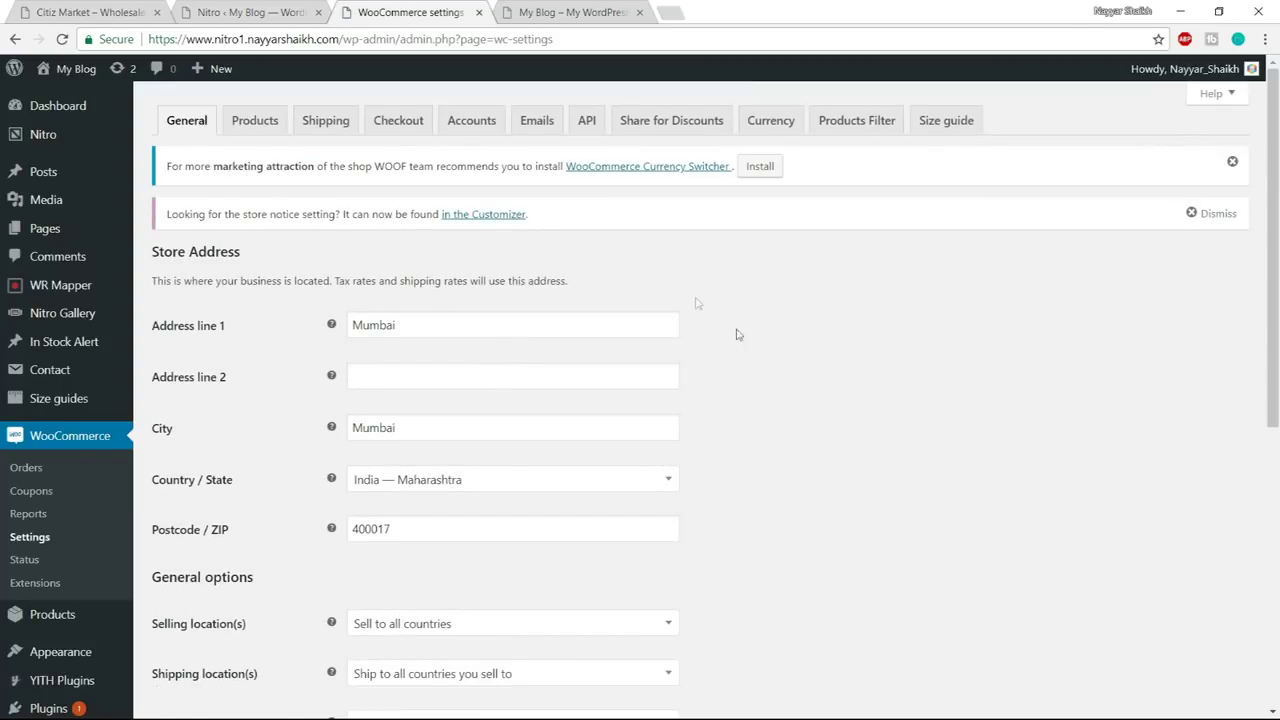
pyautogui.scroll(-2, 740, 340)
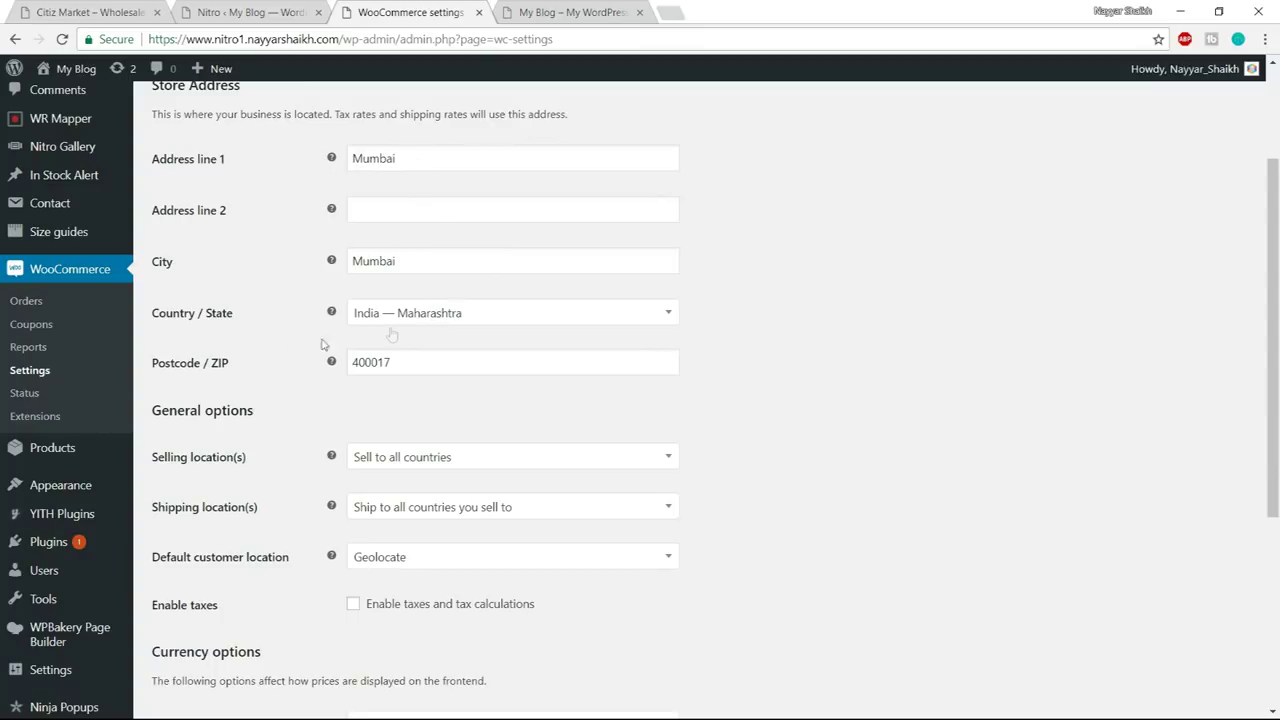
pyautogui.scroll(-2, 605, 376)
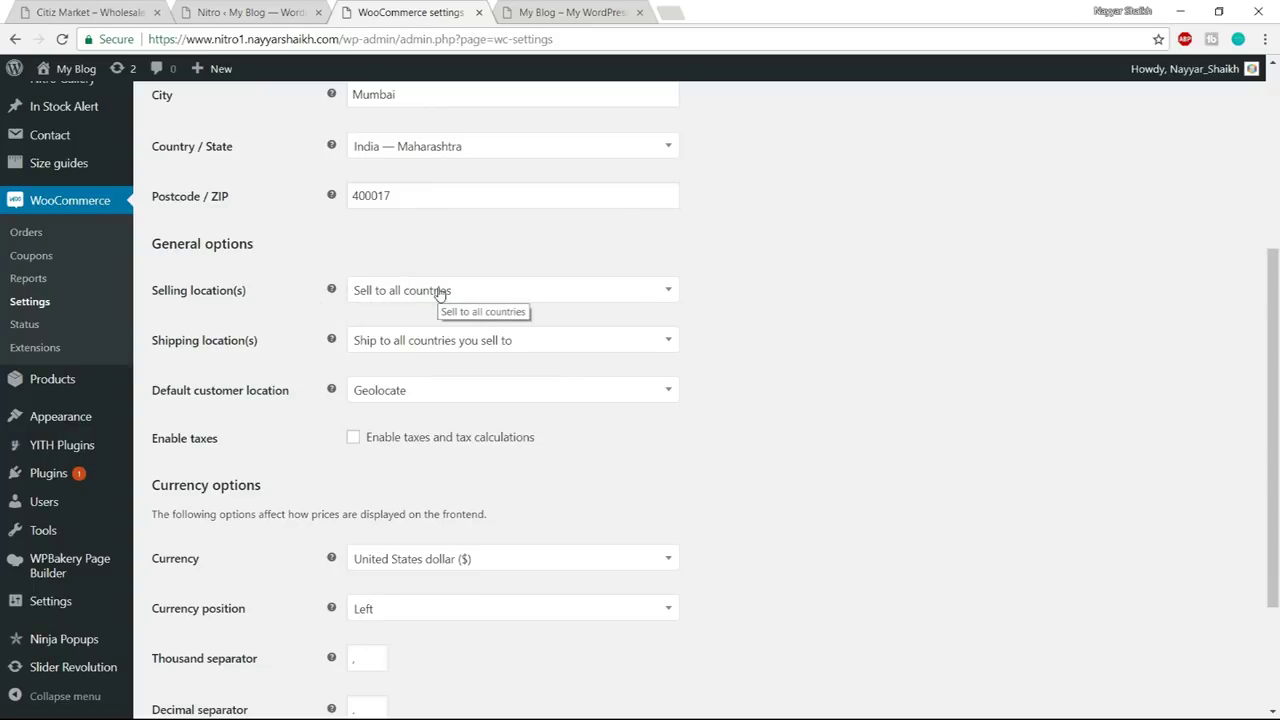
pyautogui.click(440, 293)
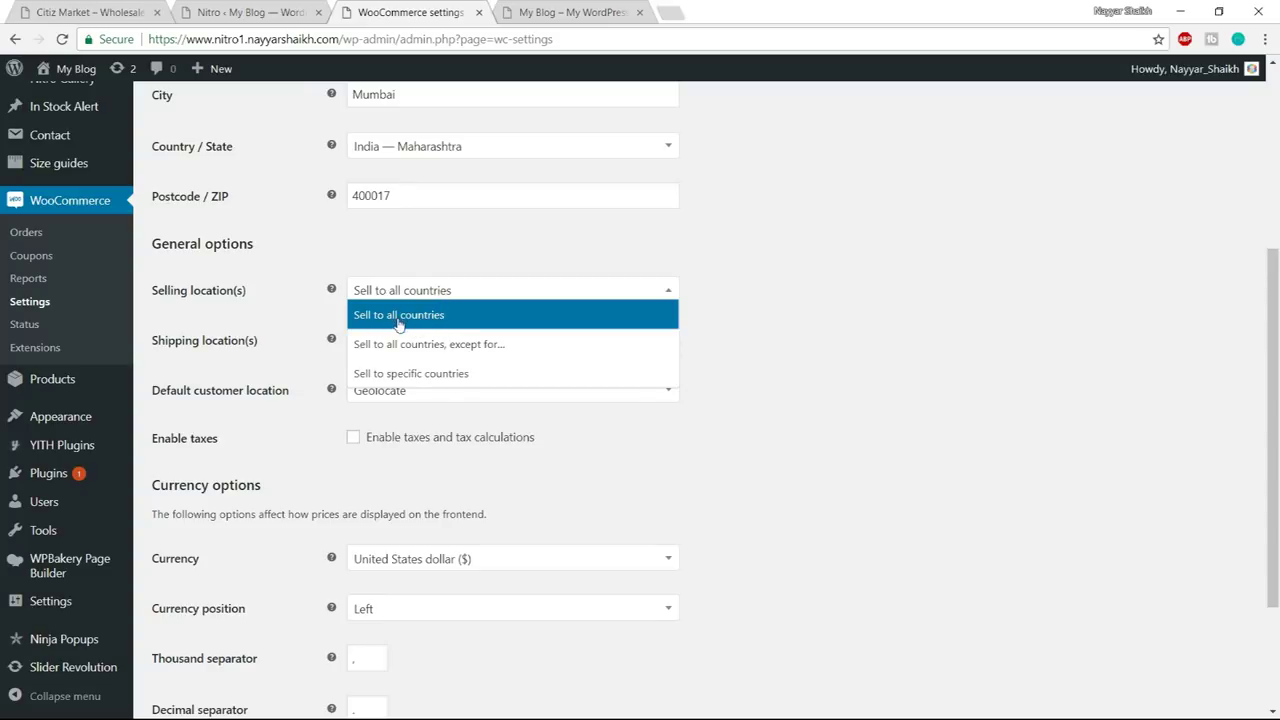
pyautogui.click(408, 320)
pyautogui.click(467, 290)
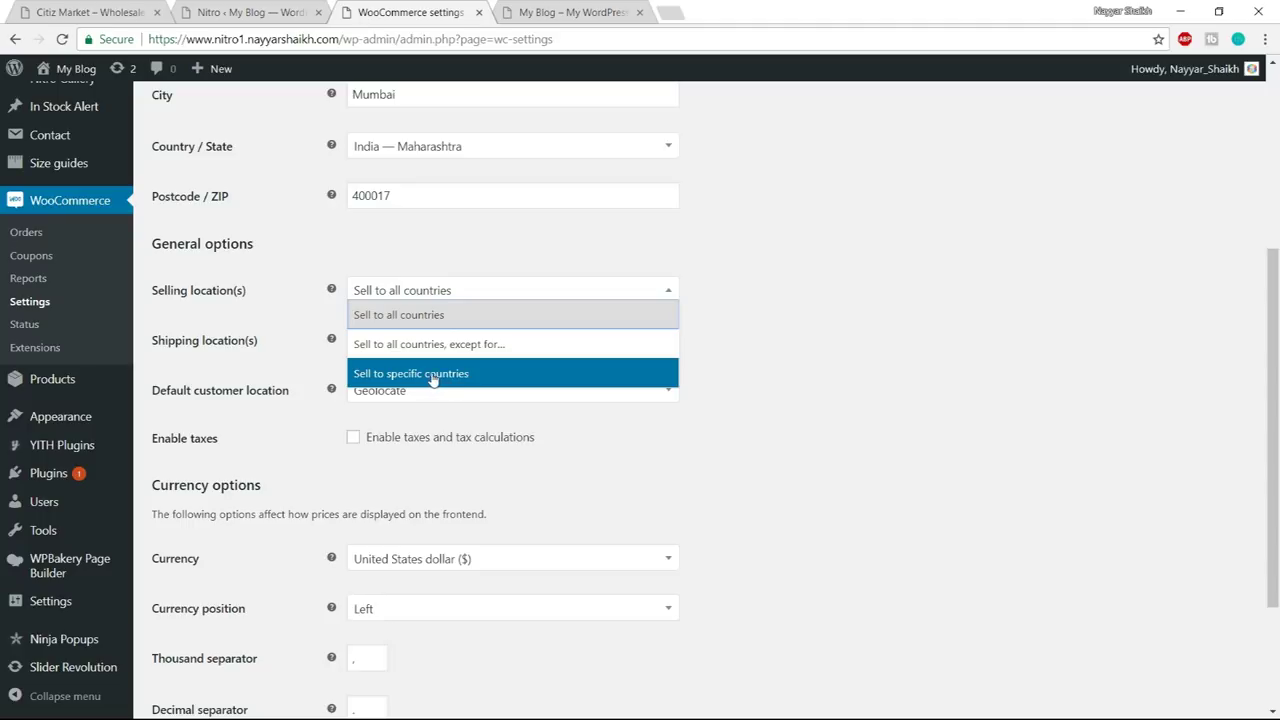
pyautogui.click(430, 375)
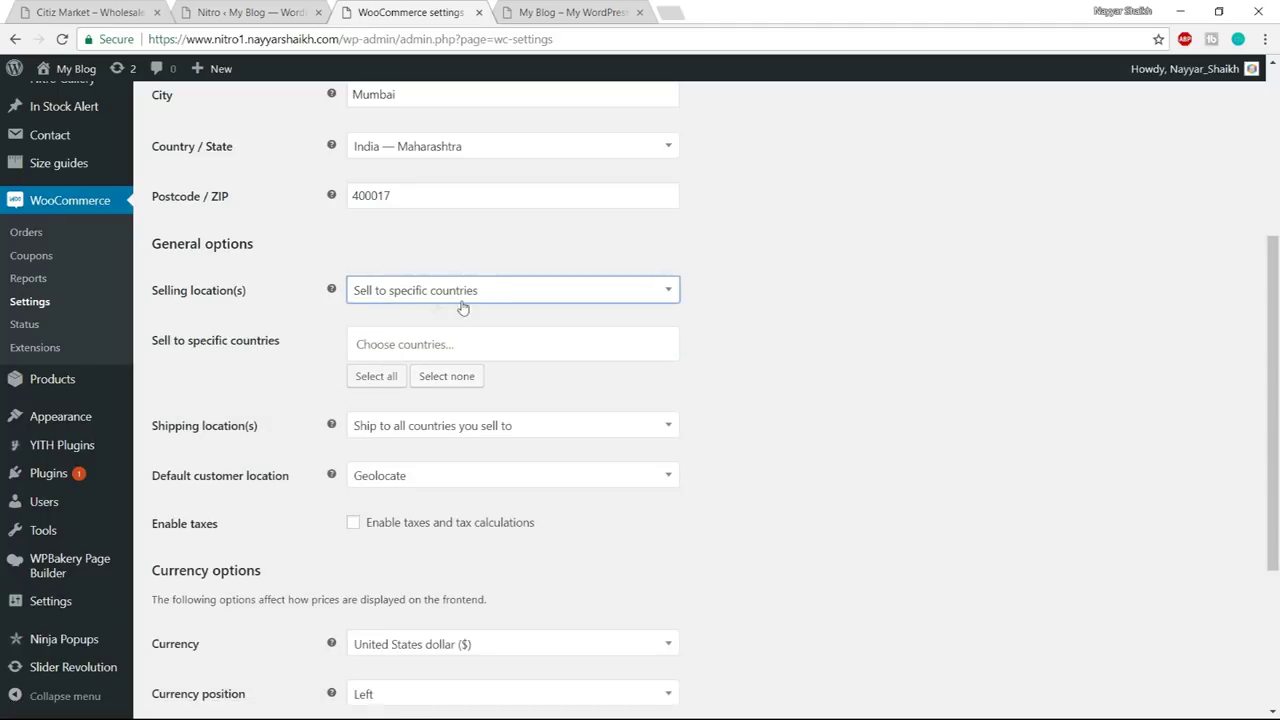
# - Add India, Pakistan and United Arab Emirates to the selling countries
pyautogui.click(450, 343)
pyautogui.write('indi')
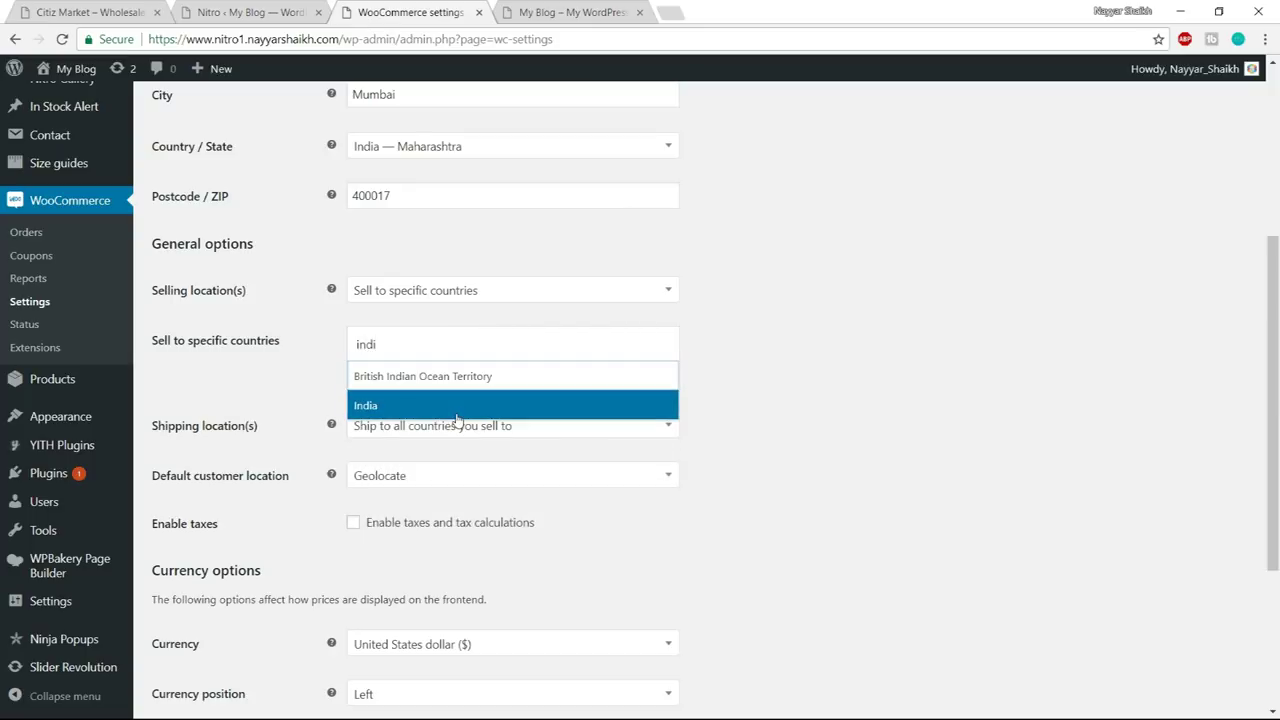
pyautogui.click(457, 405)
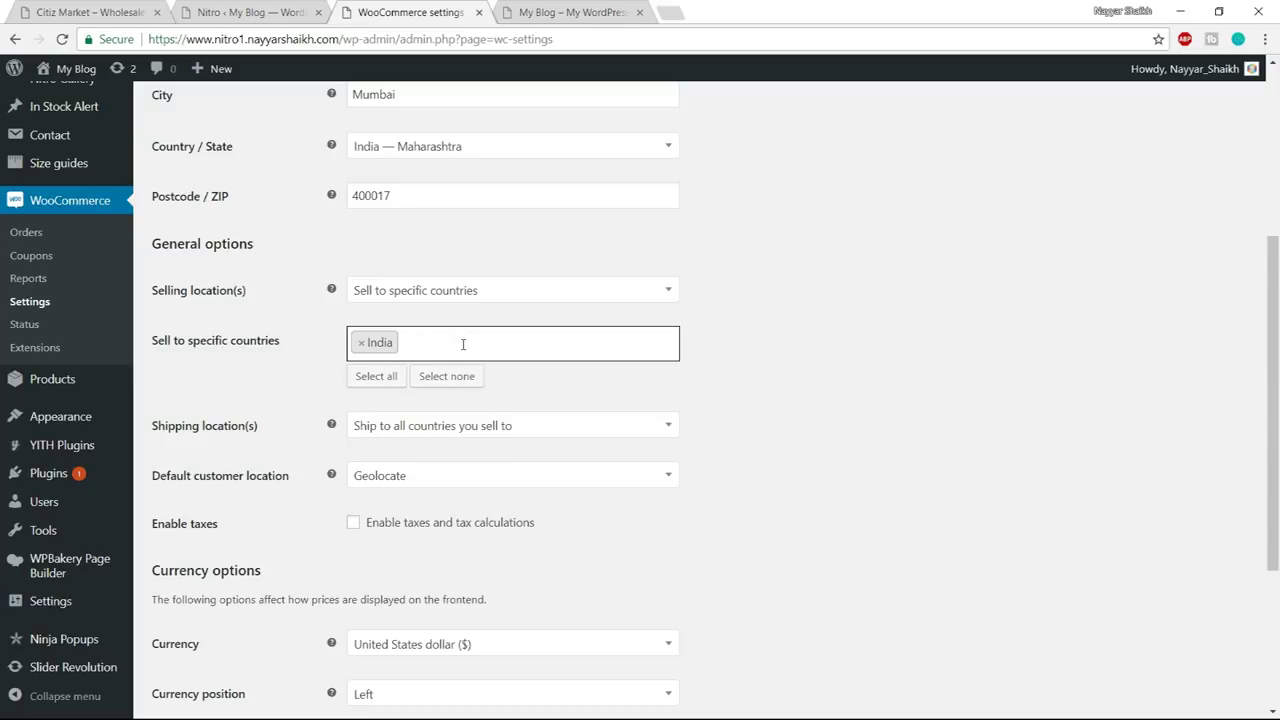
pyautogui.write('pakis')
pyautogui.press('Return')
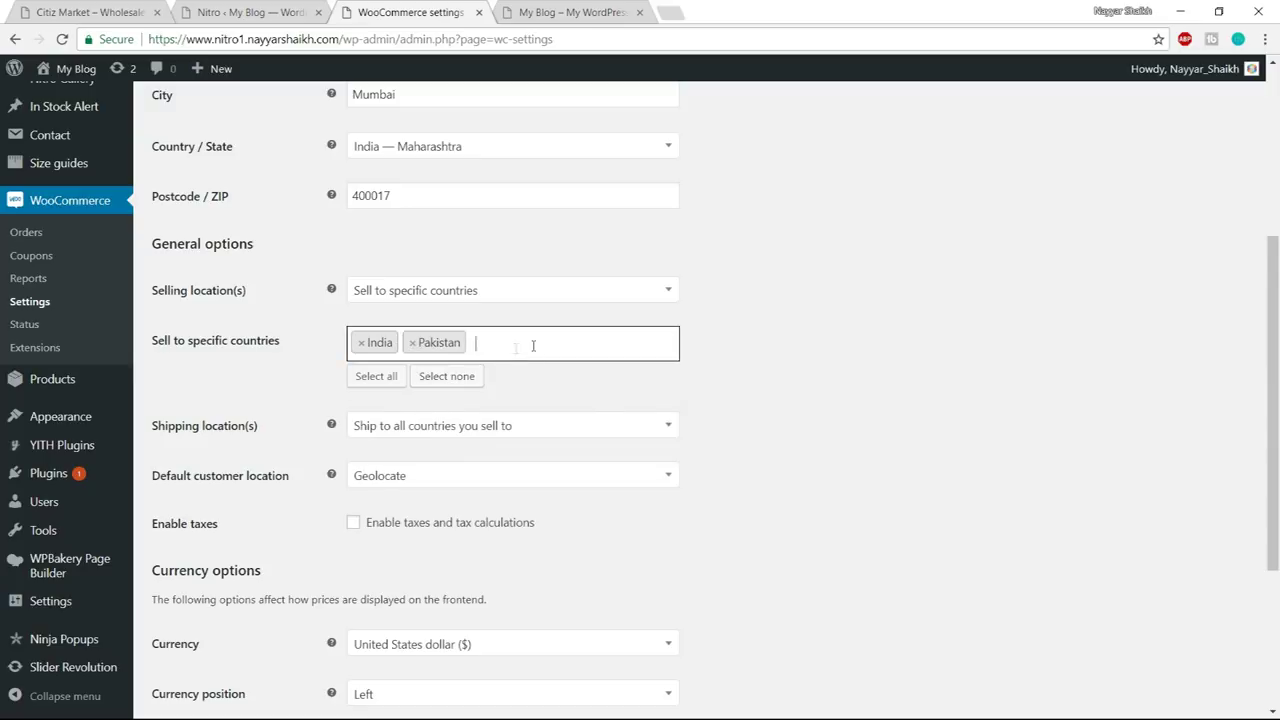
pyautogui.write('duabi')
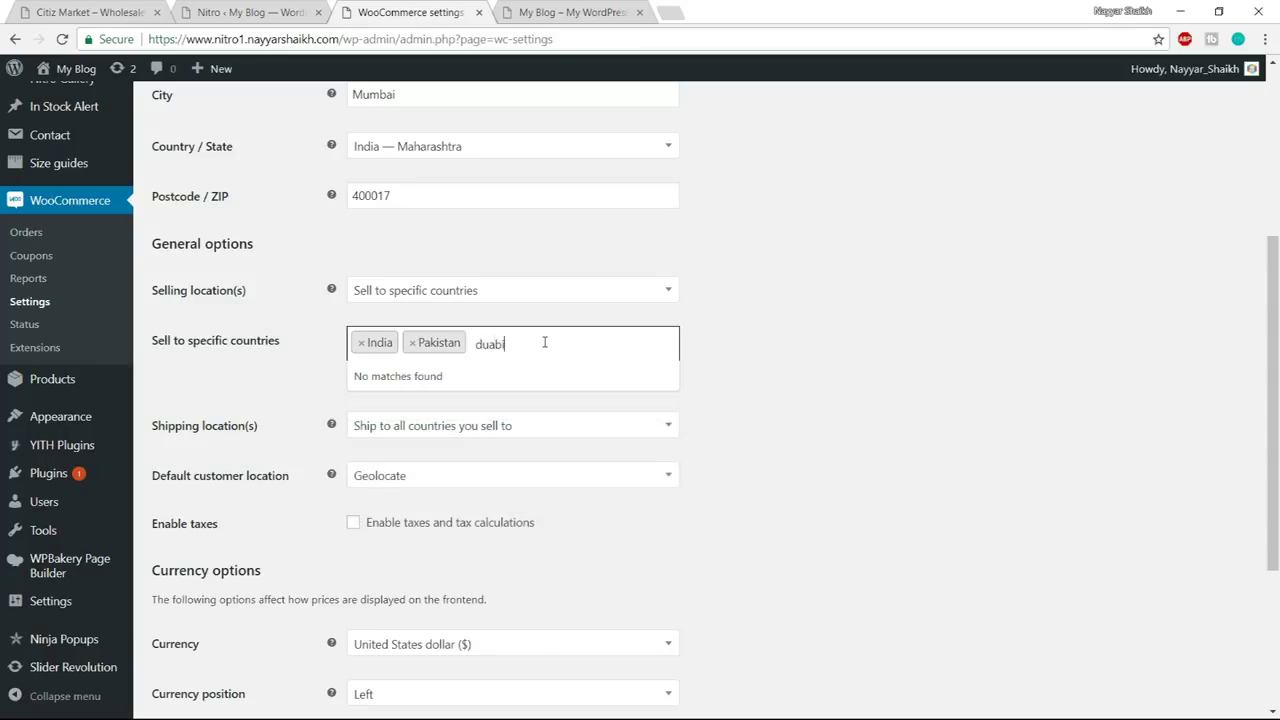
pyautogui.press('BackSpace')
pyautogui.write('bai')
pyautogui.press('BackSpace')
pyautogui.press('BackSpace')
pyautogui.press('BackSpace')
pyautogui.press('BackSpace')
pyautogui.press('BackSpace')
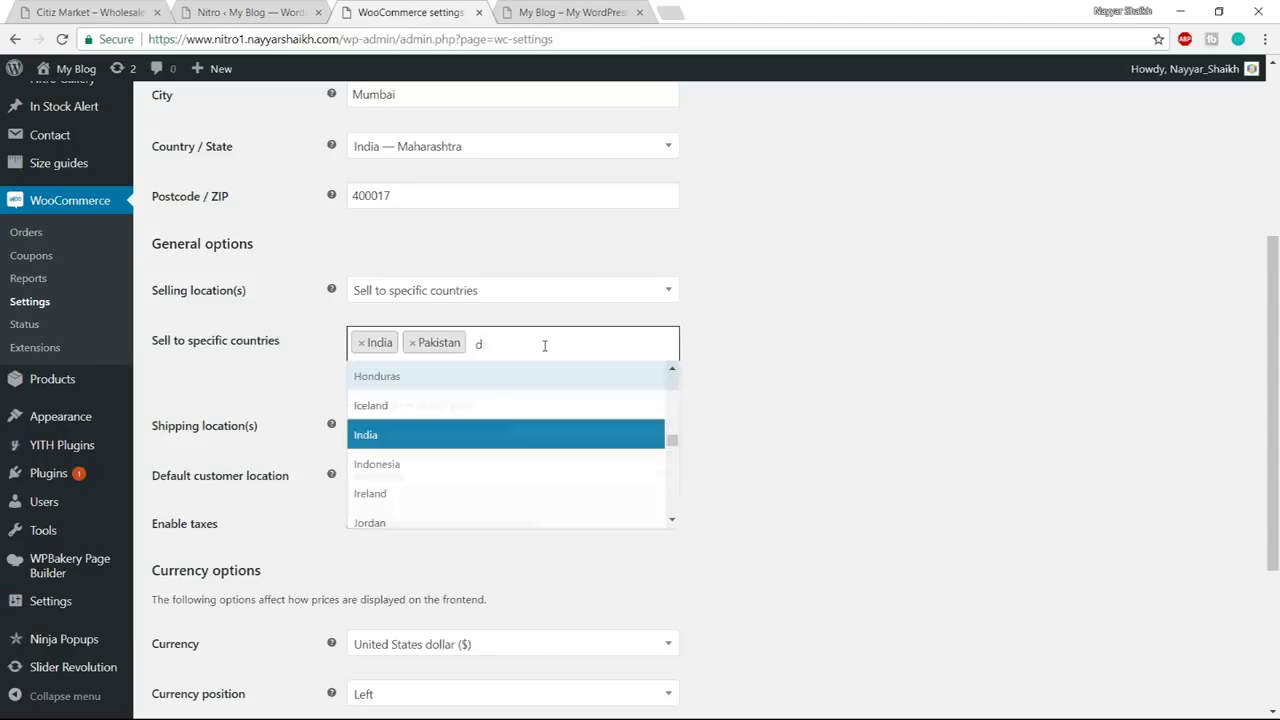
pyautogui.write('uni')
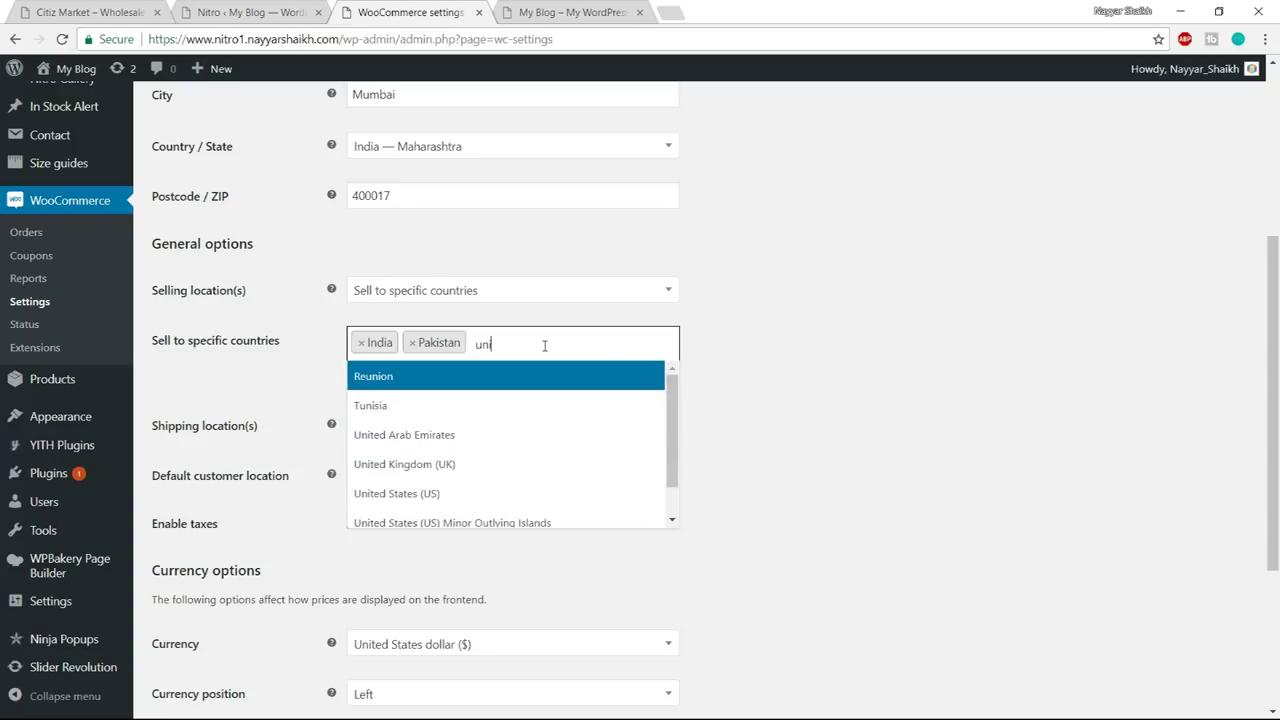
pyautogui.write('ted')
pyautogui.press('Return')
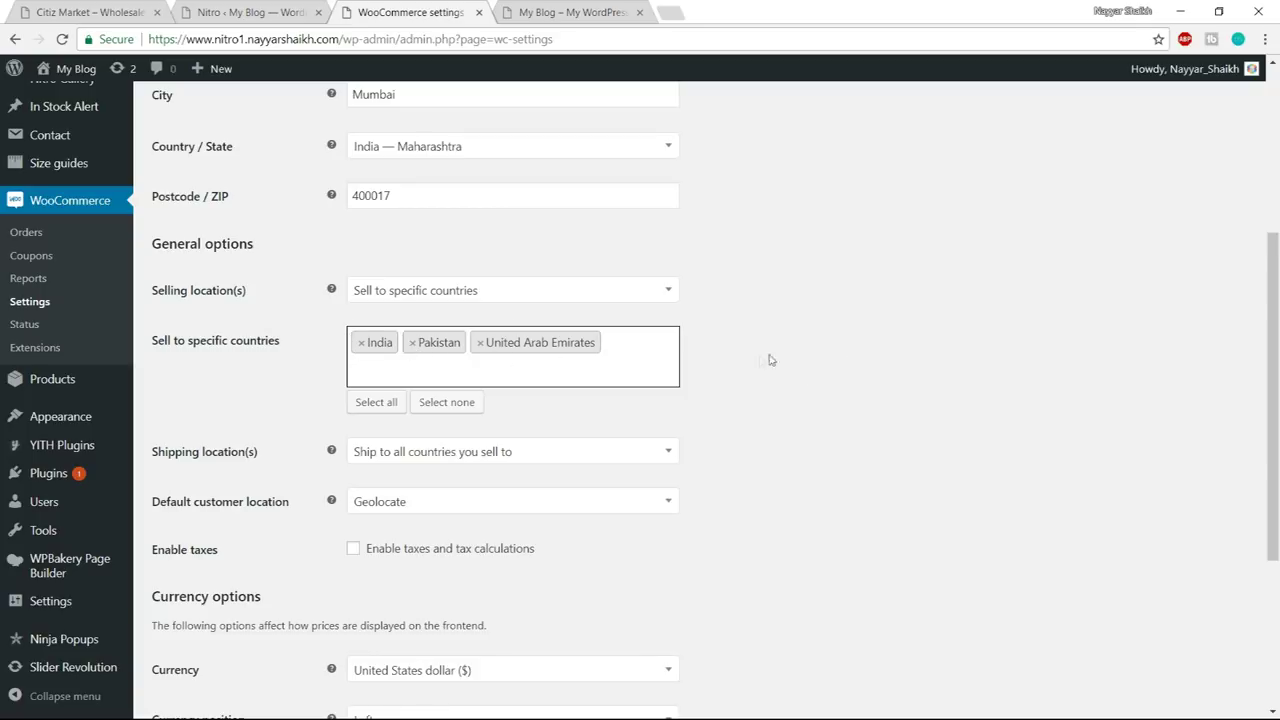
# - Remove Pakistan and United Arab Emirates, leaving India as the only selling country
pyautogui.click(413, 345)
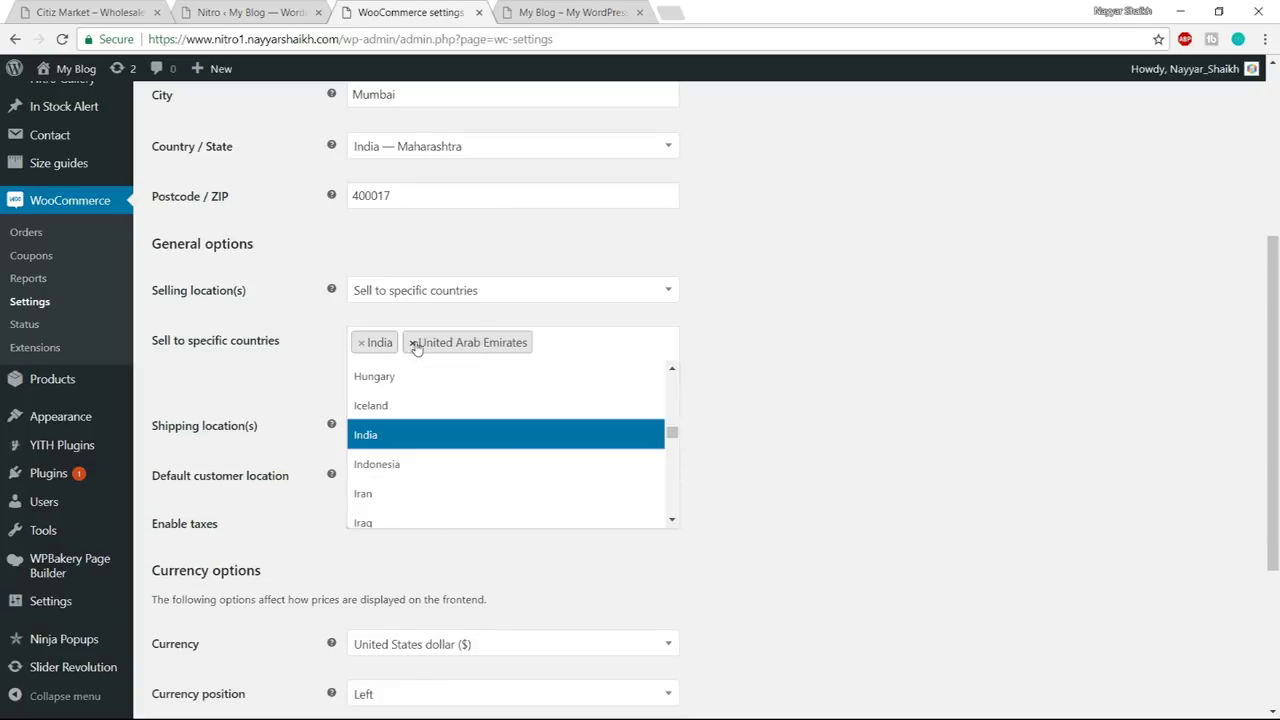
pyautogui.click(413, 344)
pyautogui.click(754, 354)
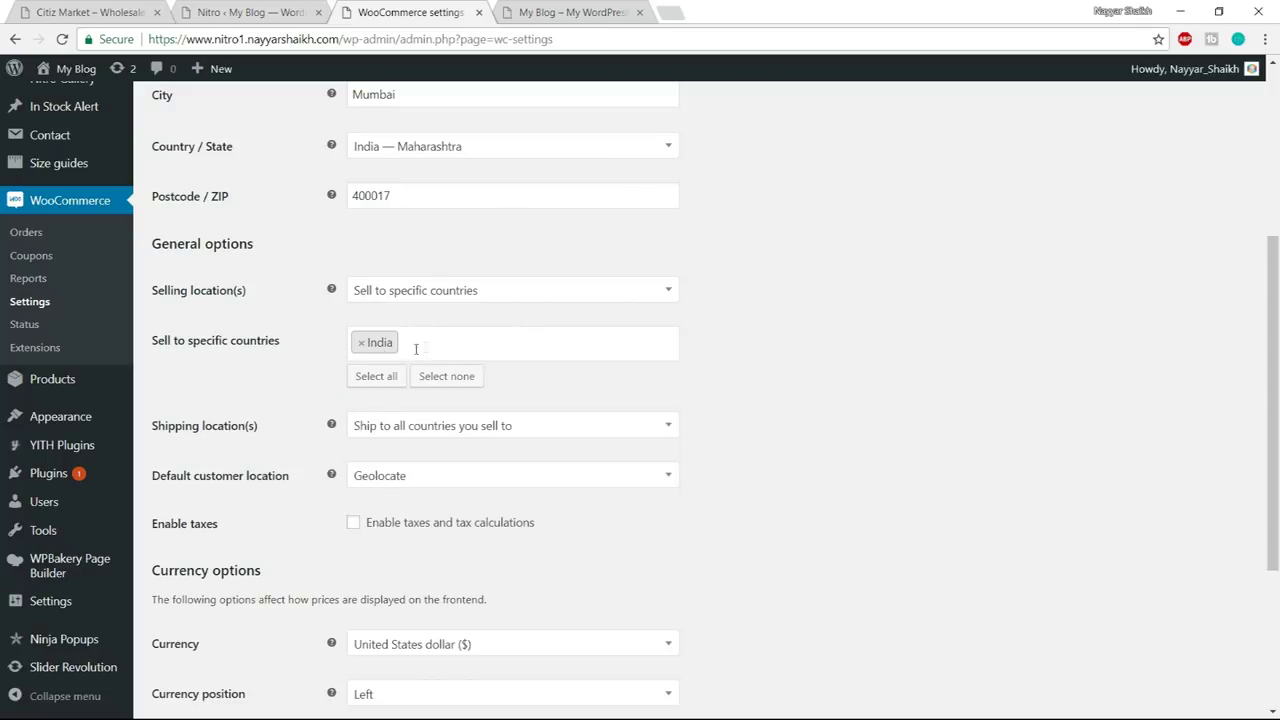
pyautogui.scroll(-3, 840, 355)
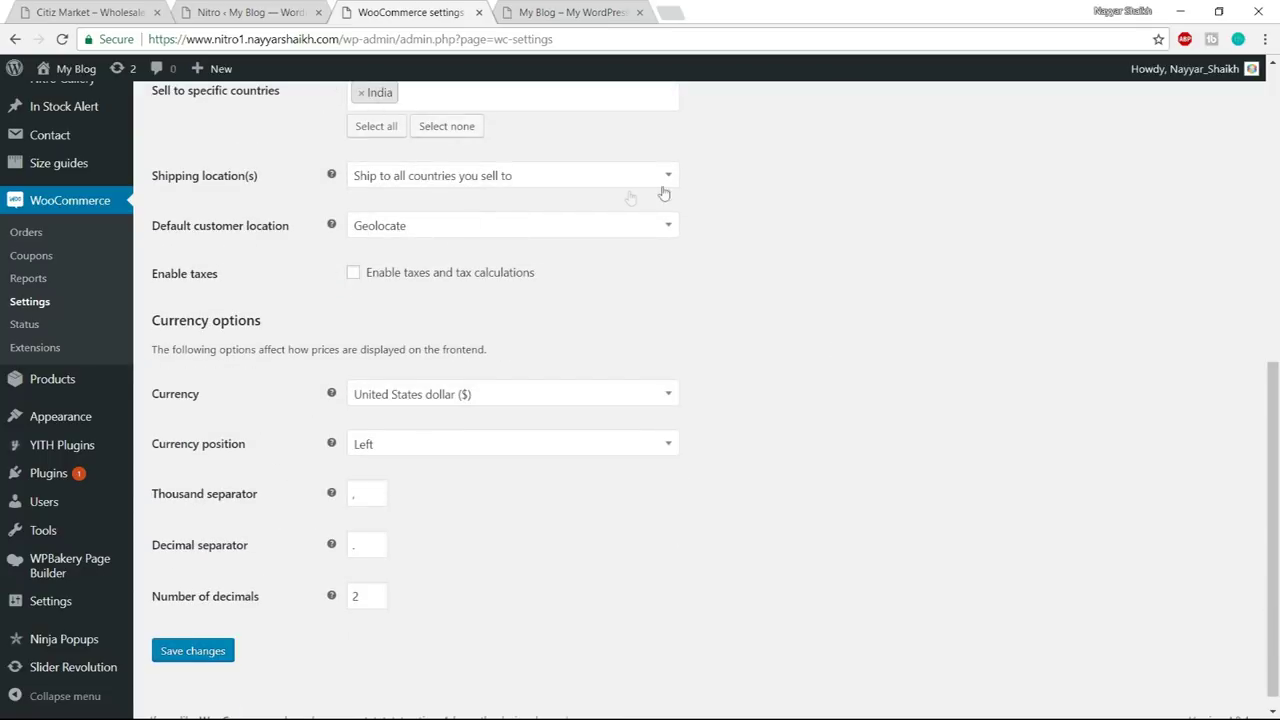
# - Keep shipping to all selling countries and enable taxes and tax calculations
pyautogui.click(455, 185)
pyautogui.click(440, 203)
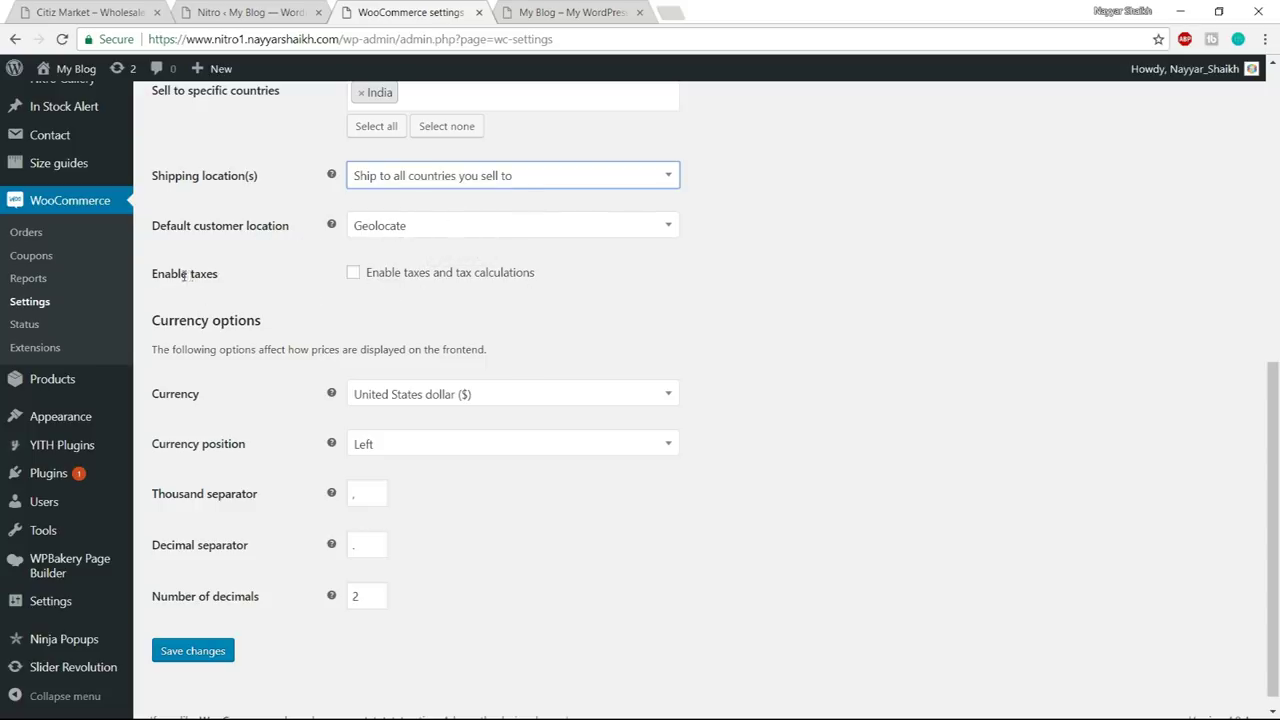
pyautogui.click(351, 278)
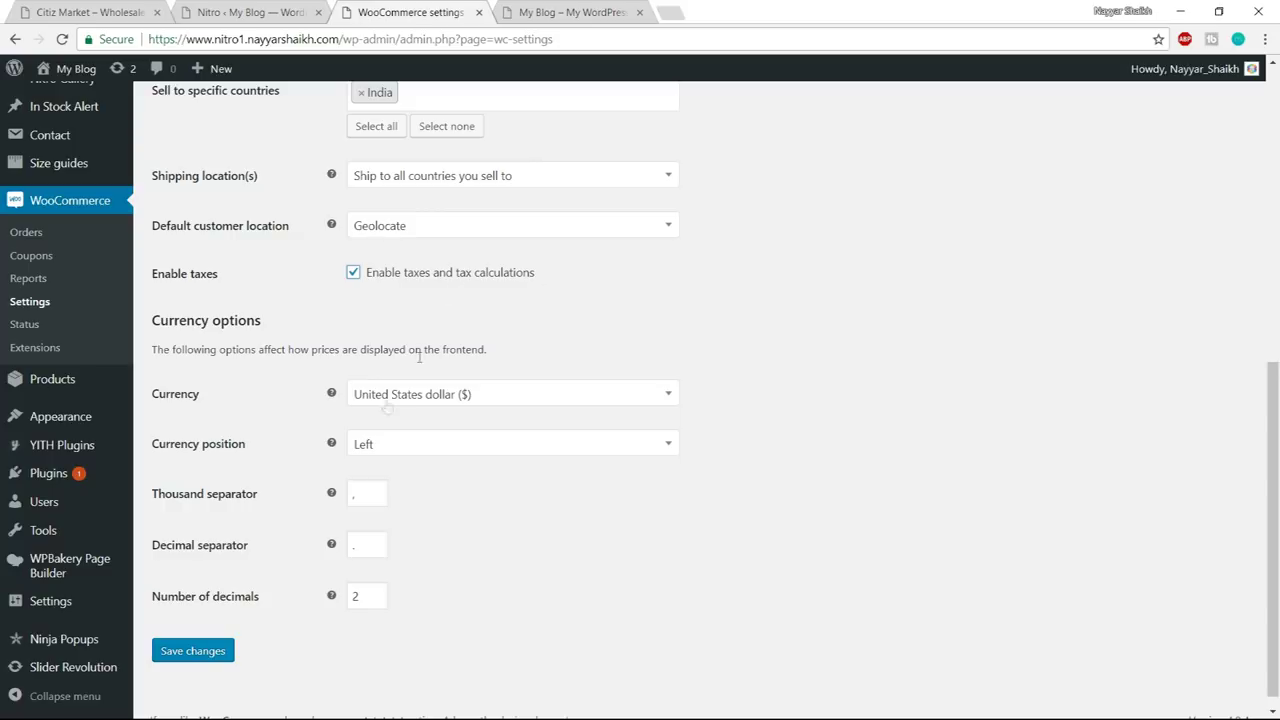
# - Keep United States dollar and the default separators, then save the general settings
pyautogui.click(451, 396)
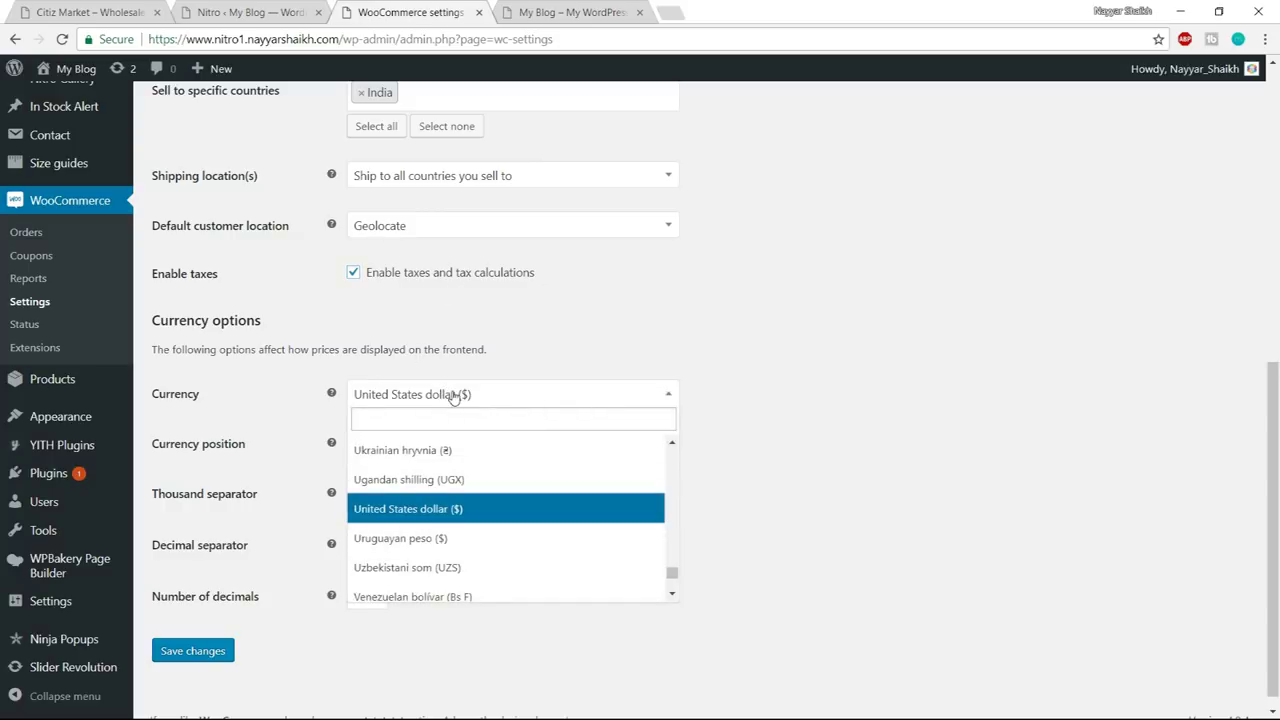
pyautogui.click(452, 396)
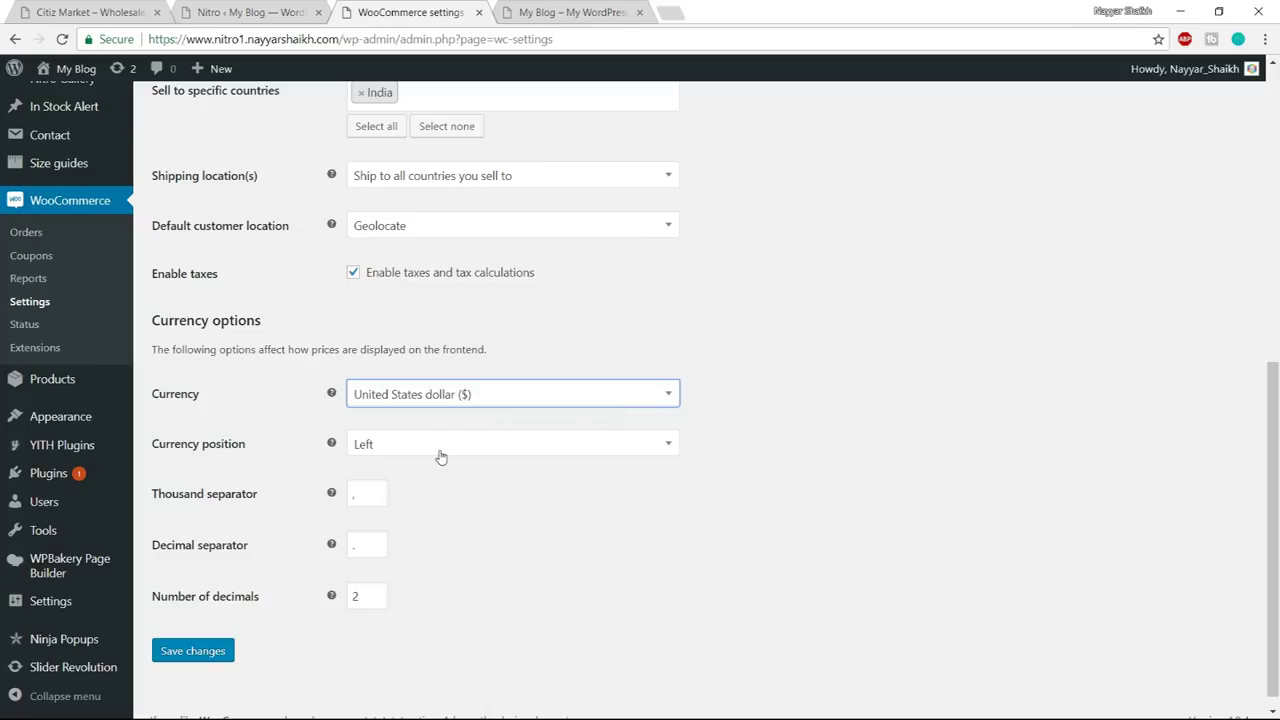
pyautogui.doubleClick(368, 500)
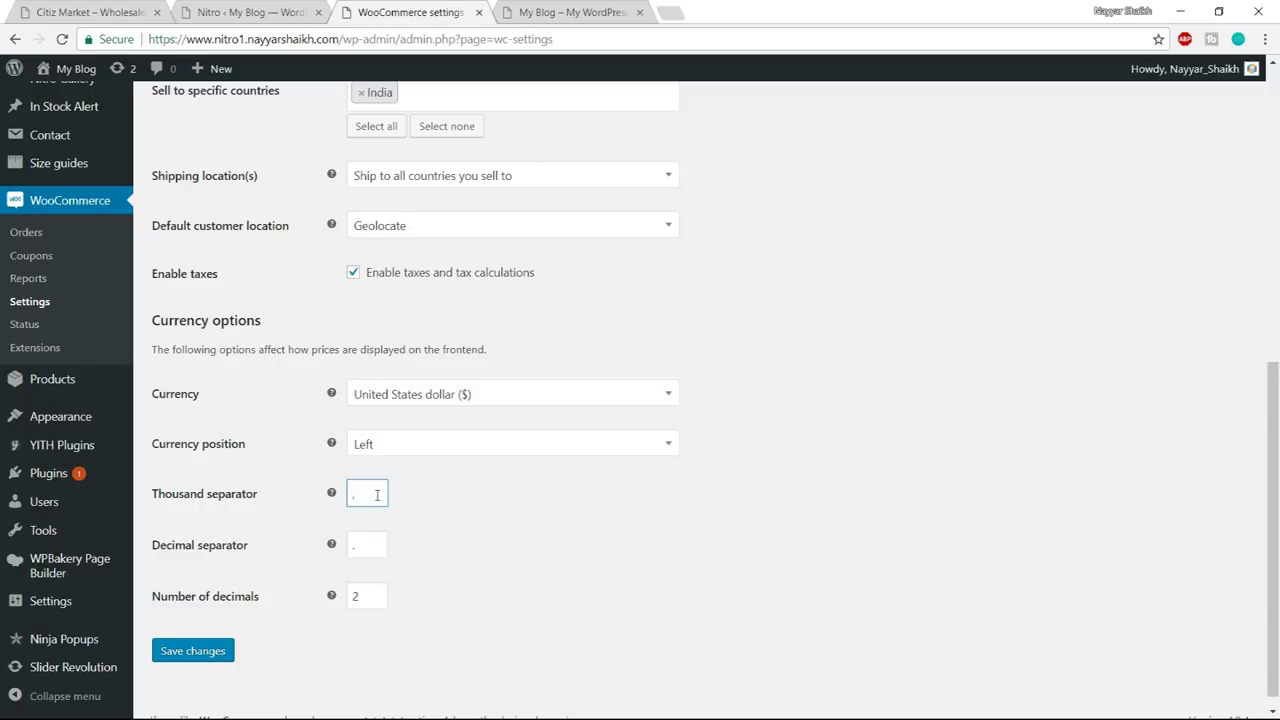
pyautogui.click(453, 505)
pyautogui.doubleClick(366, 550)
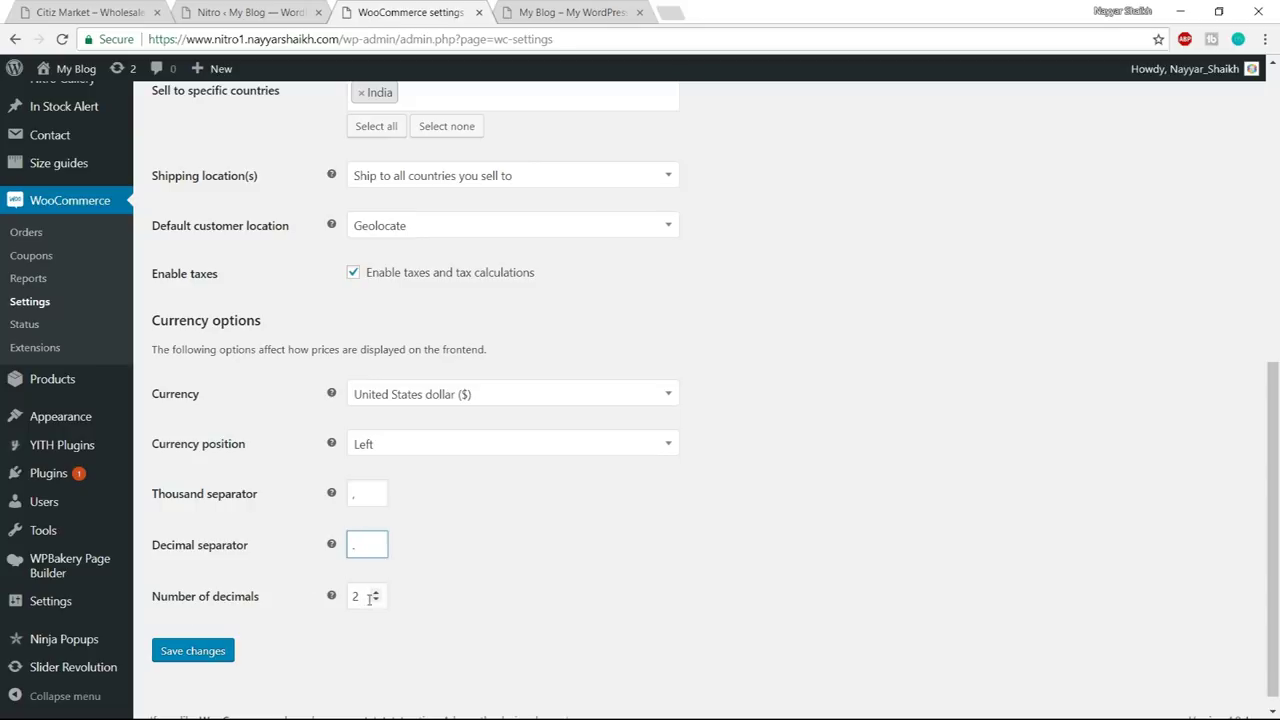
pyautogui.click(208, 652)
pyautogui.scroll(-5, 838, 497)
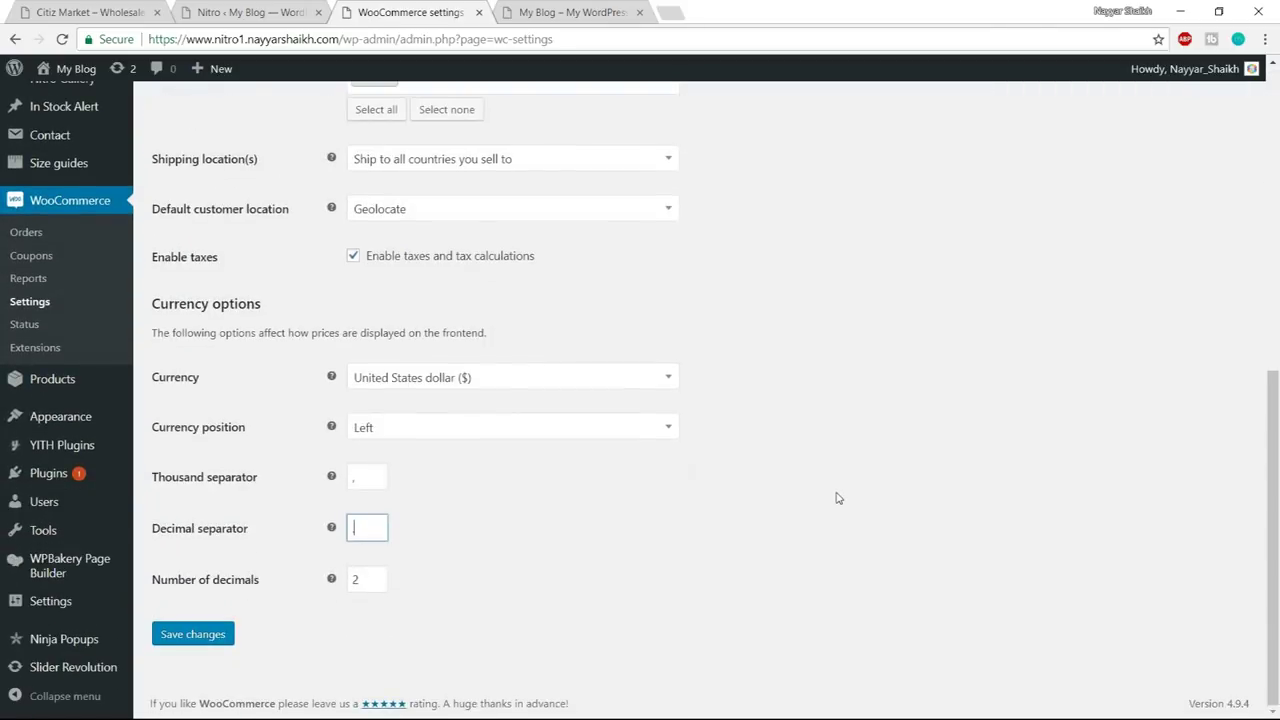
pyautogui.click(172, 646)
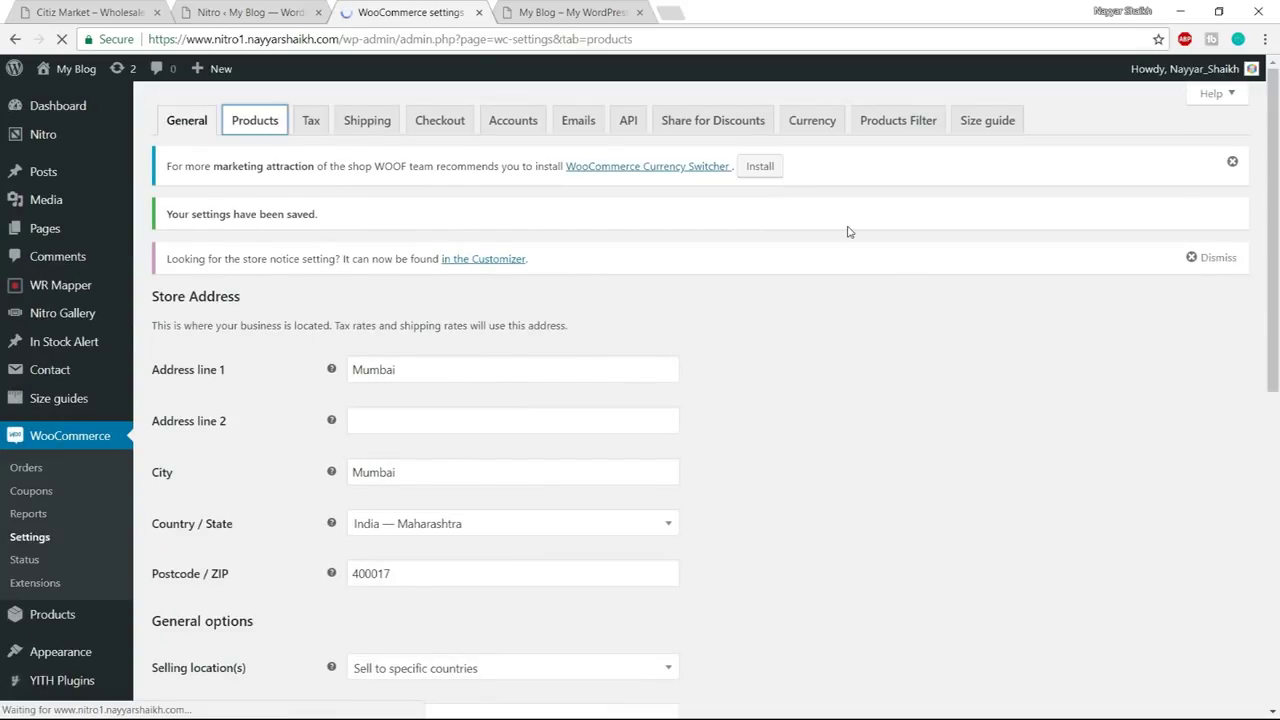
# - Review the general product options: Shop page, Add to cart behaviour, kg and cm units
pyautogui.scroll(-1, 435, 288)
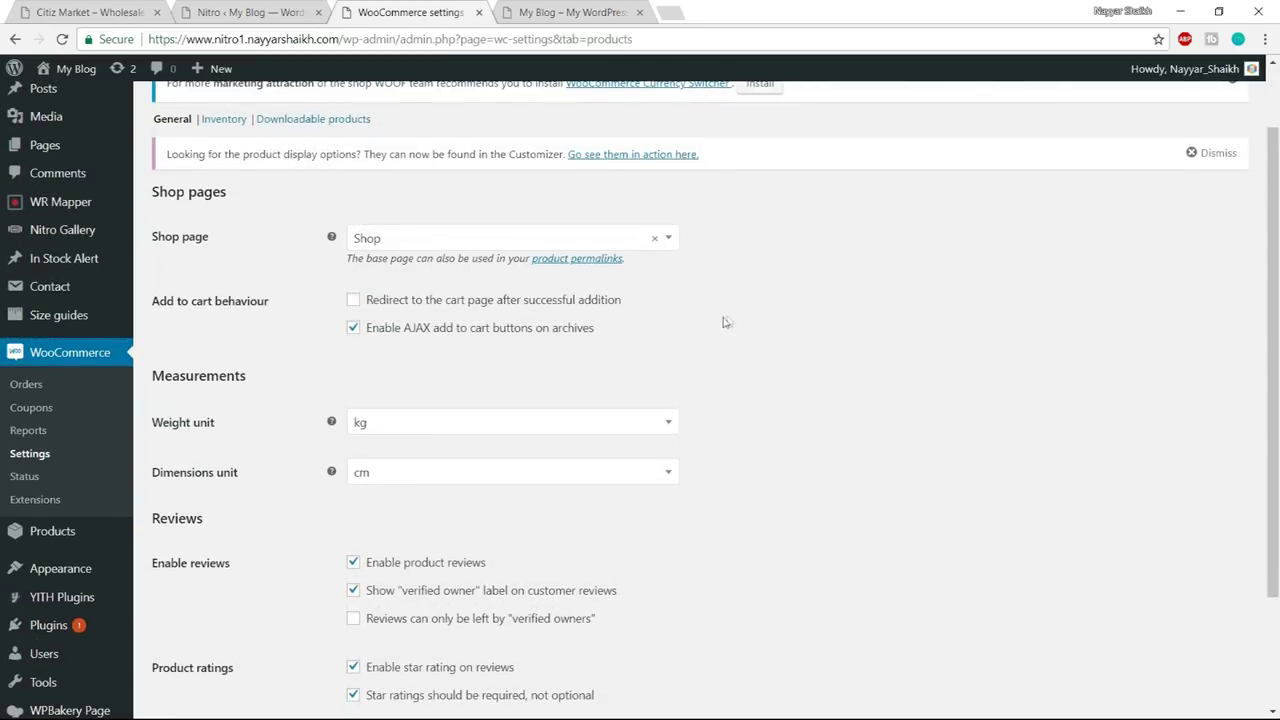
pyautogui.moveTo(158, 307); pyautogui.dragTo(307, 311)
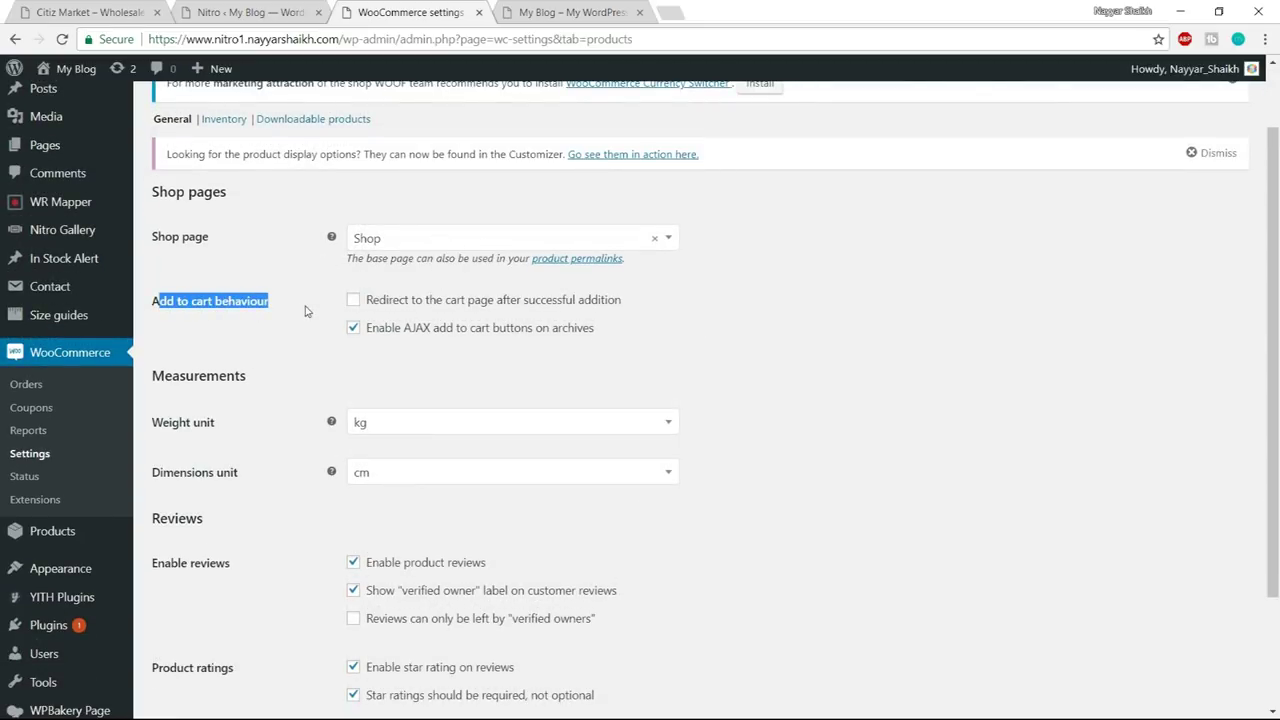
pyautogui.click(307, 311)
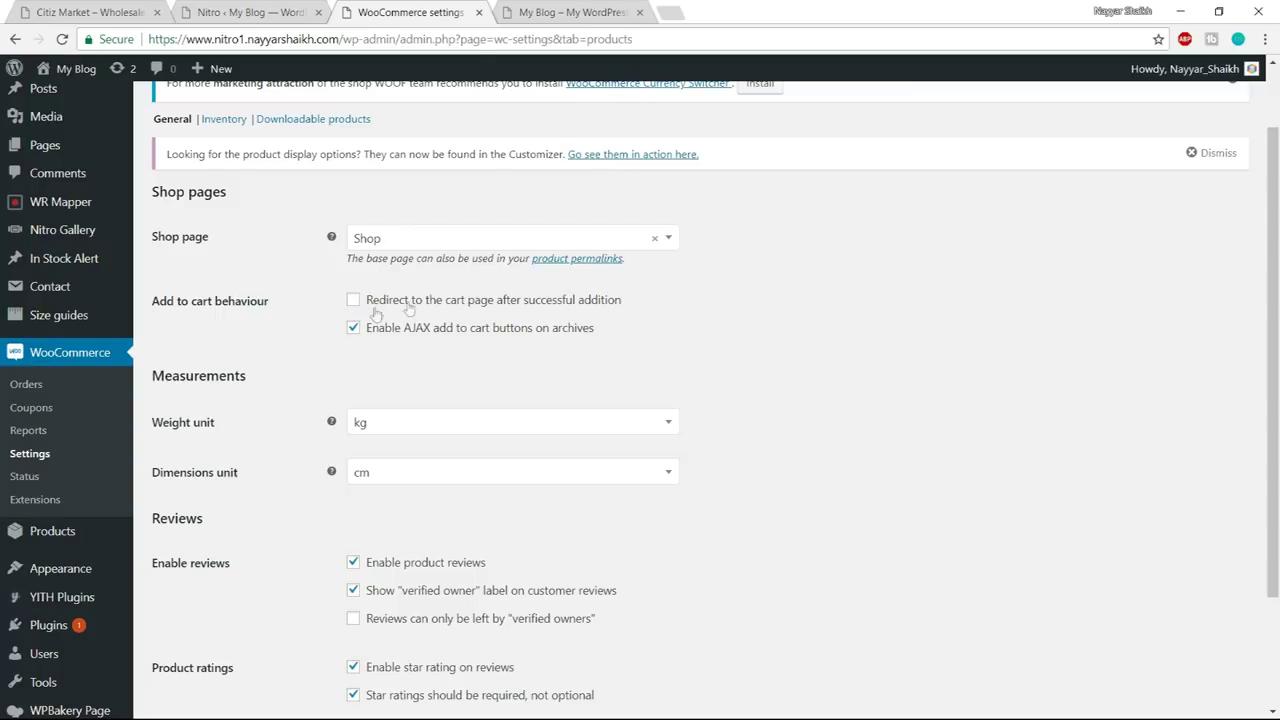
pyautogui.scroll(-3, 823, 314)
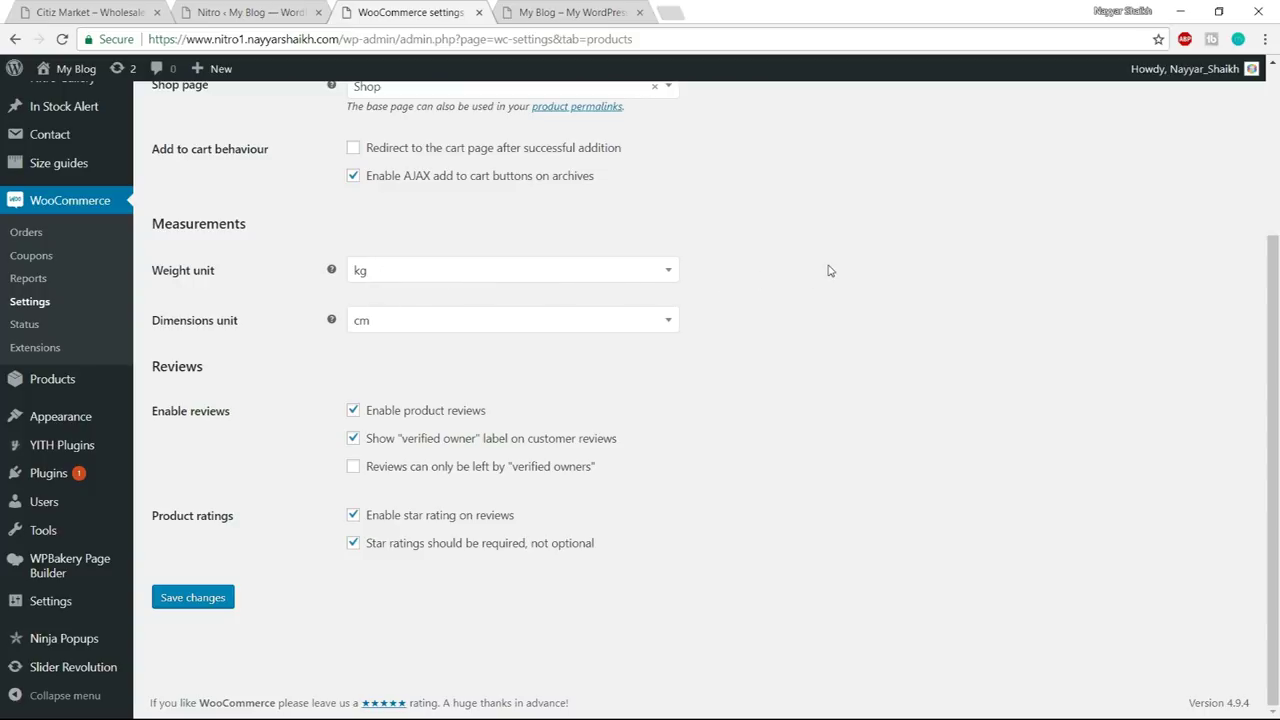
# - Set the weight unit to g and keep the dimensions unit as cm
pyautogui.click(557, 271)
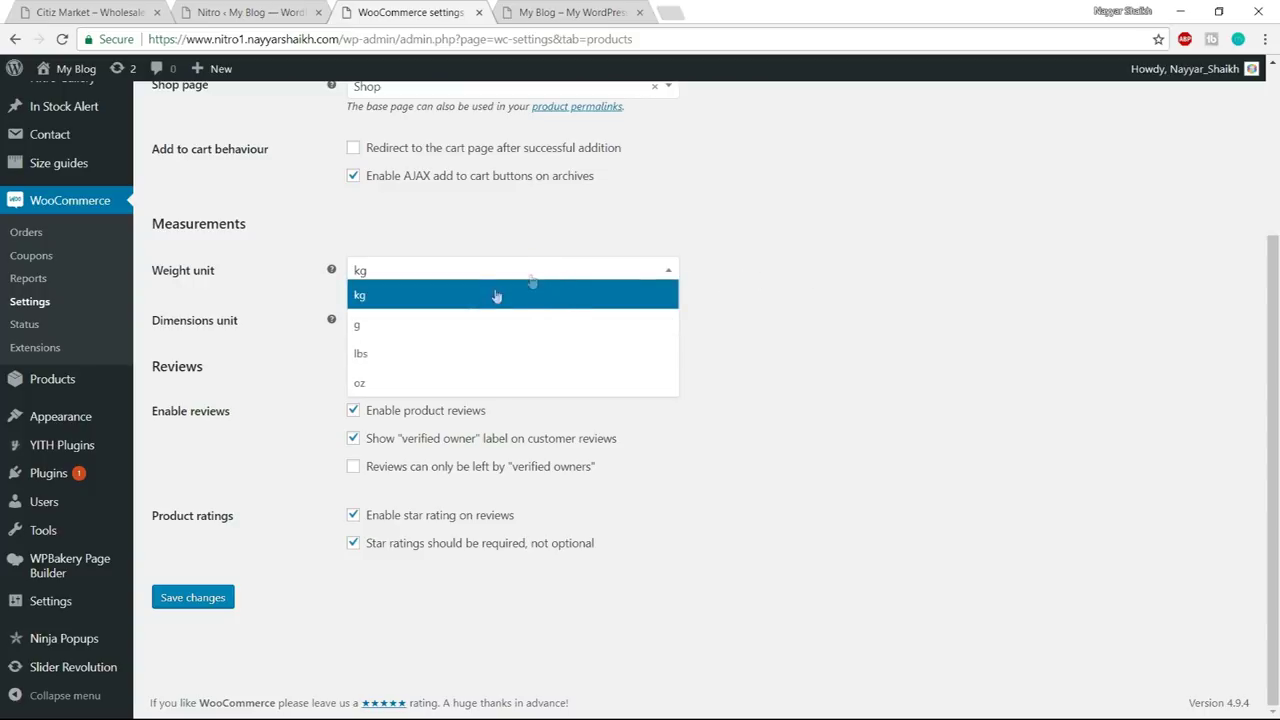
pyautogui.click(436, 331)
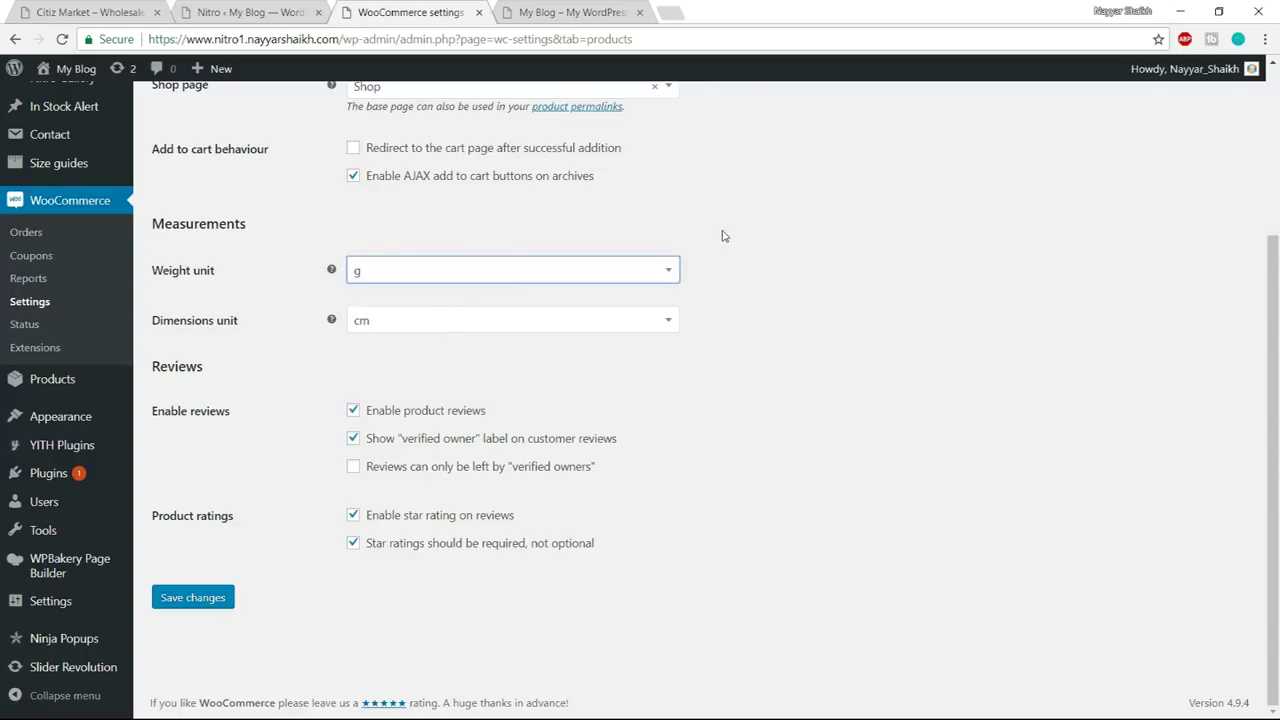
pyautogui.click(395, 326)
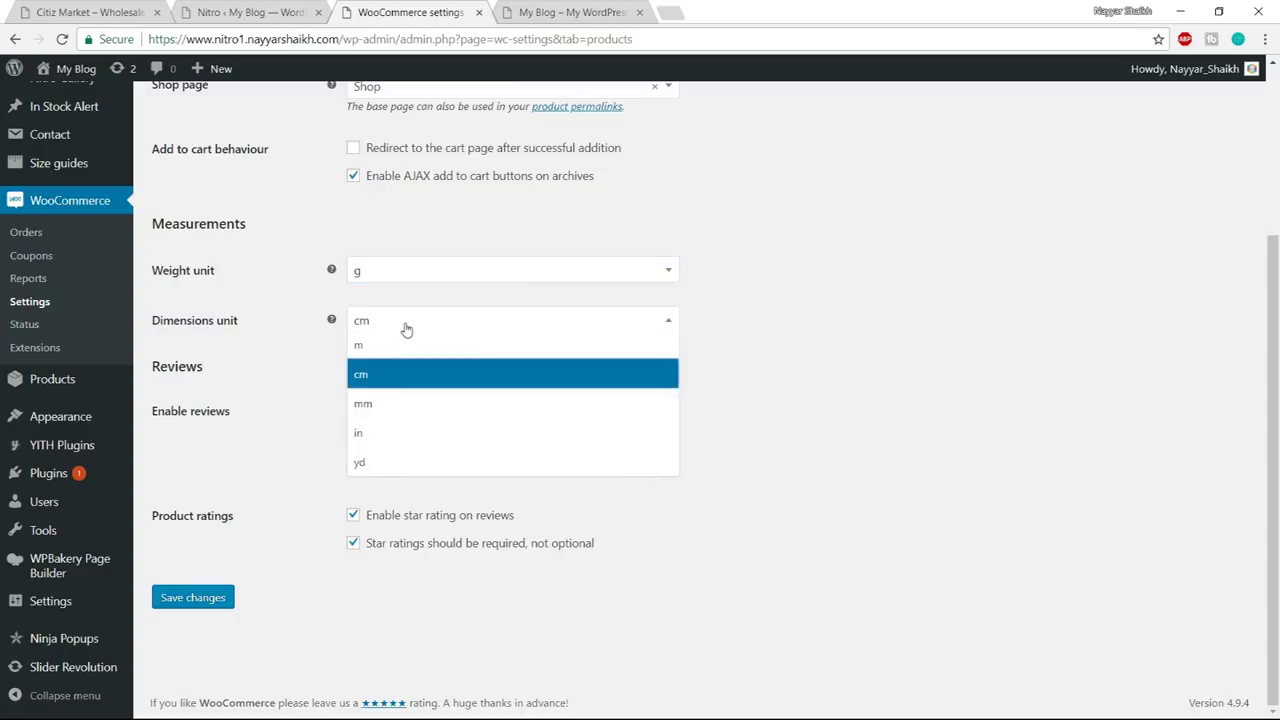
pyautogui.click(420, 375)
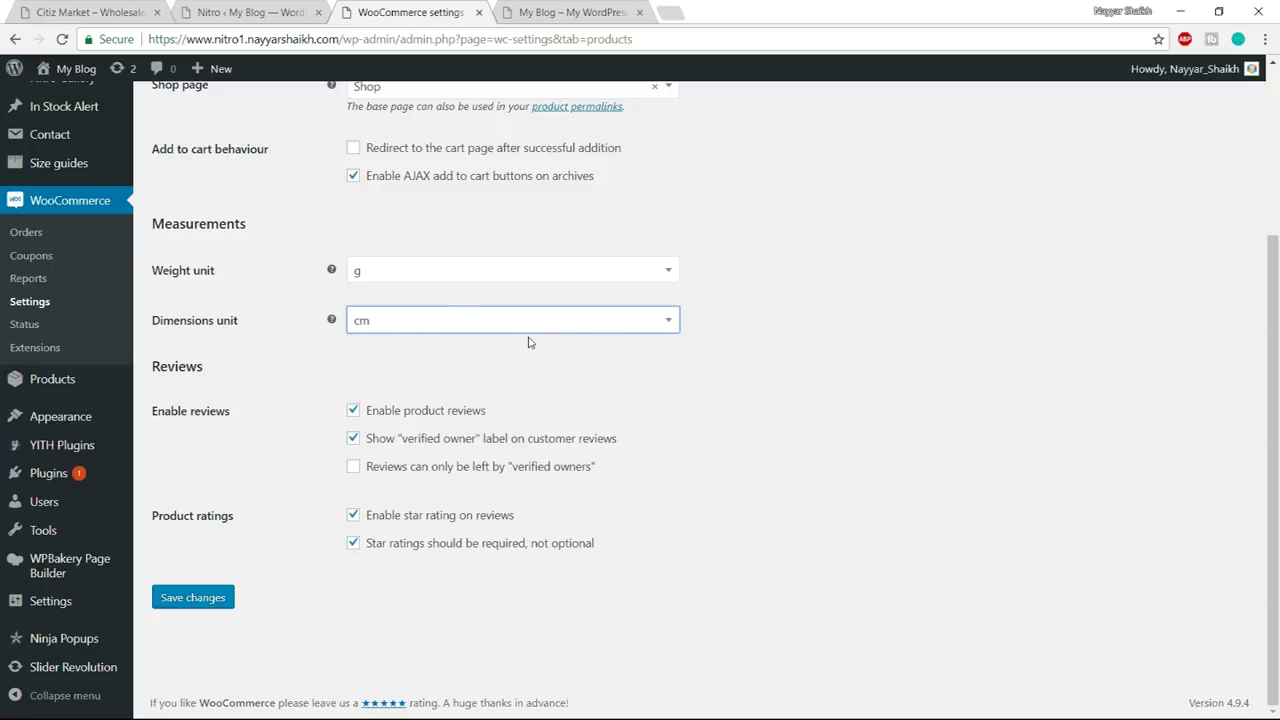
pyautogui.click(437, 276)
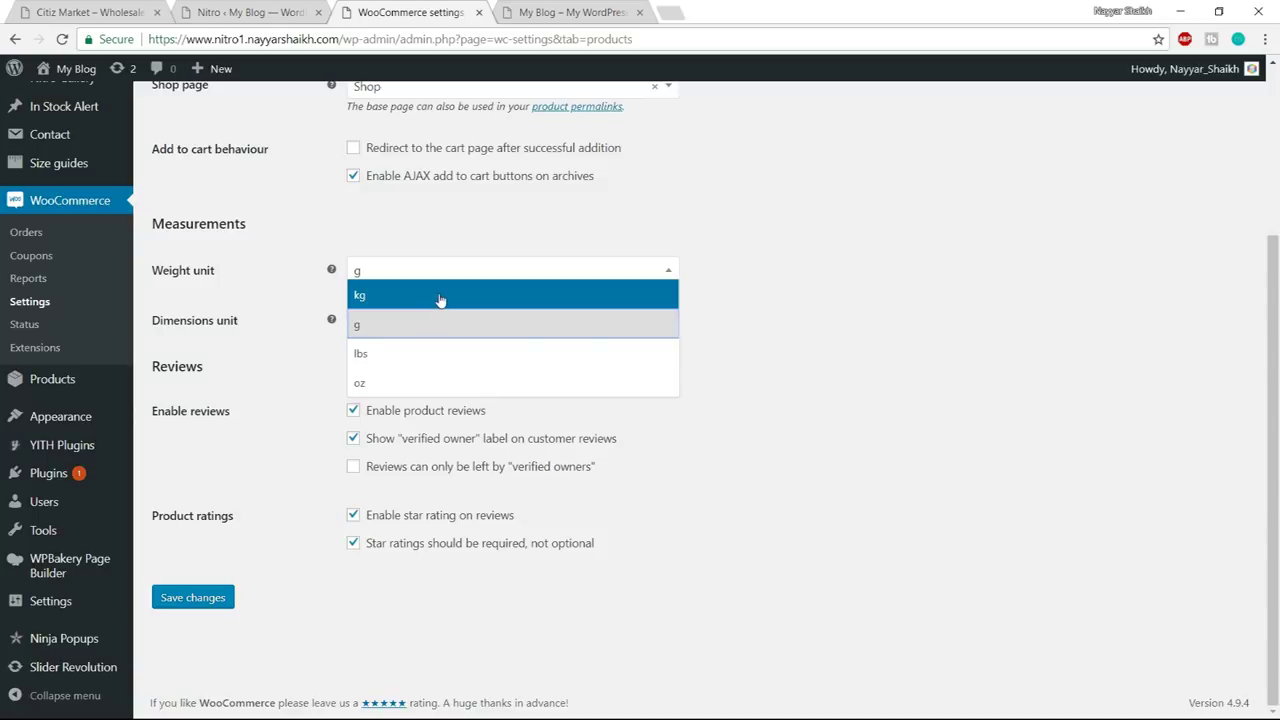
pyautogui.click(776, 294)
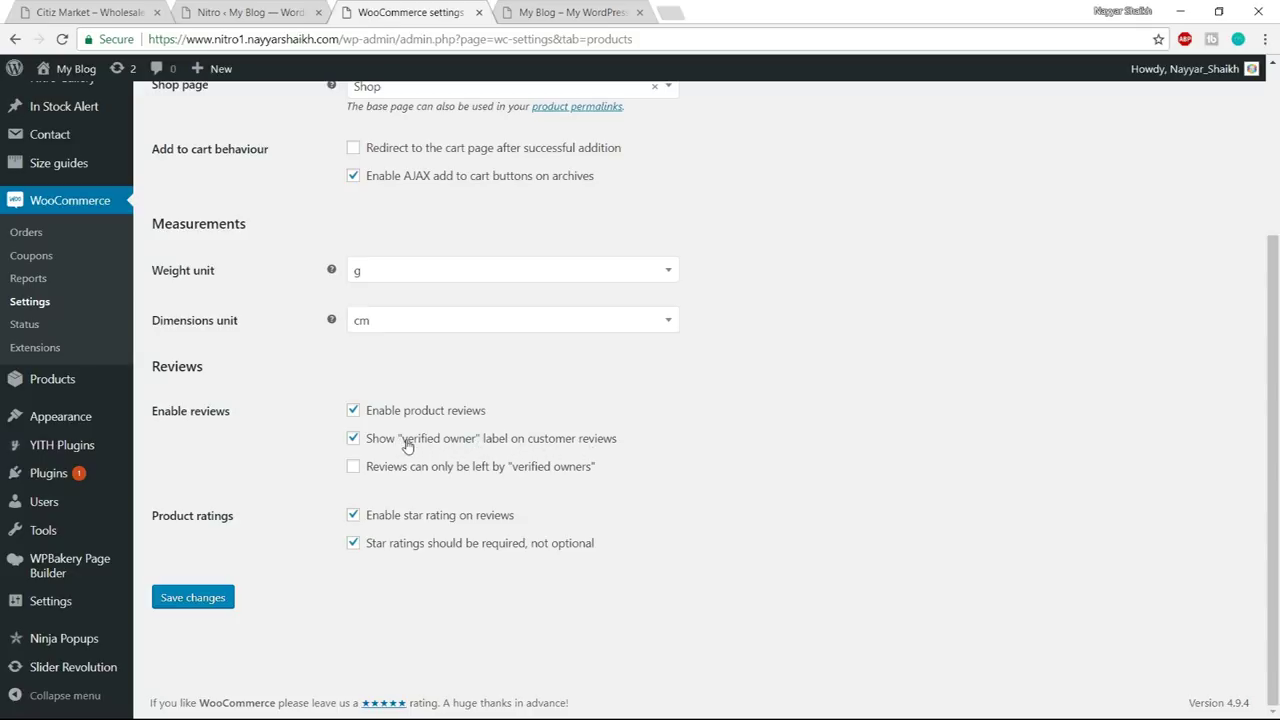
# - Leave the verified owner label option enabled in the product review settings
pyautogui.moveTo(403, 444); pyautogui.dragTo(474, 444)
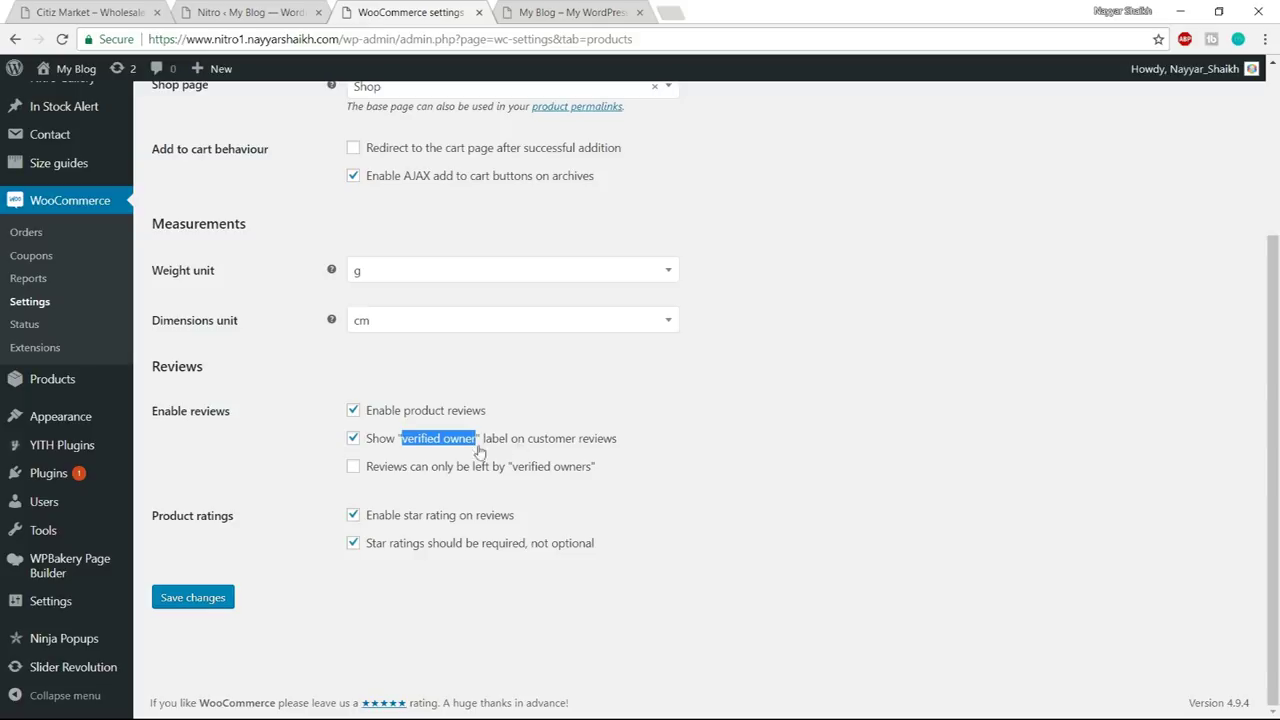
pyautogui.click(470, 450)
pyautogui.click(402, 447)
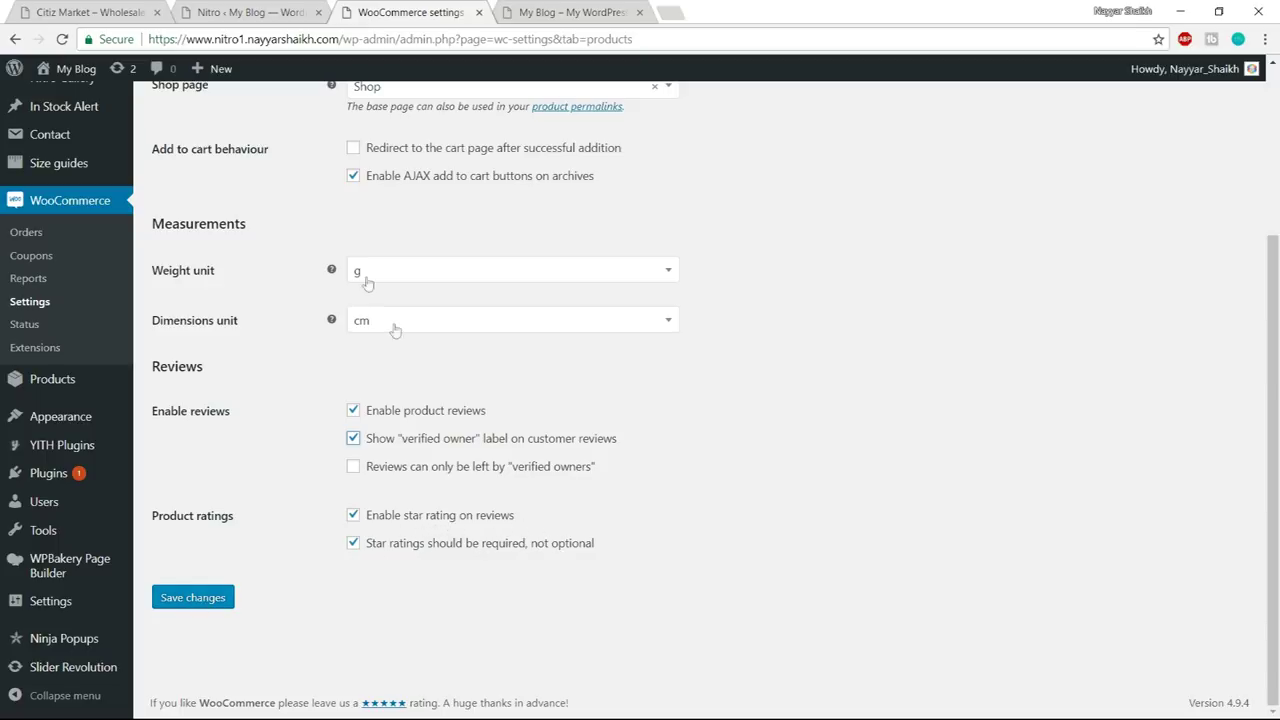
pyautogui.scroll(4, 1005, 478)
pyautogui.scroll(-4, 1006, 489)
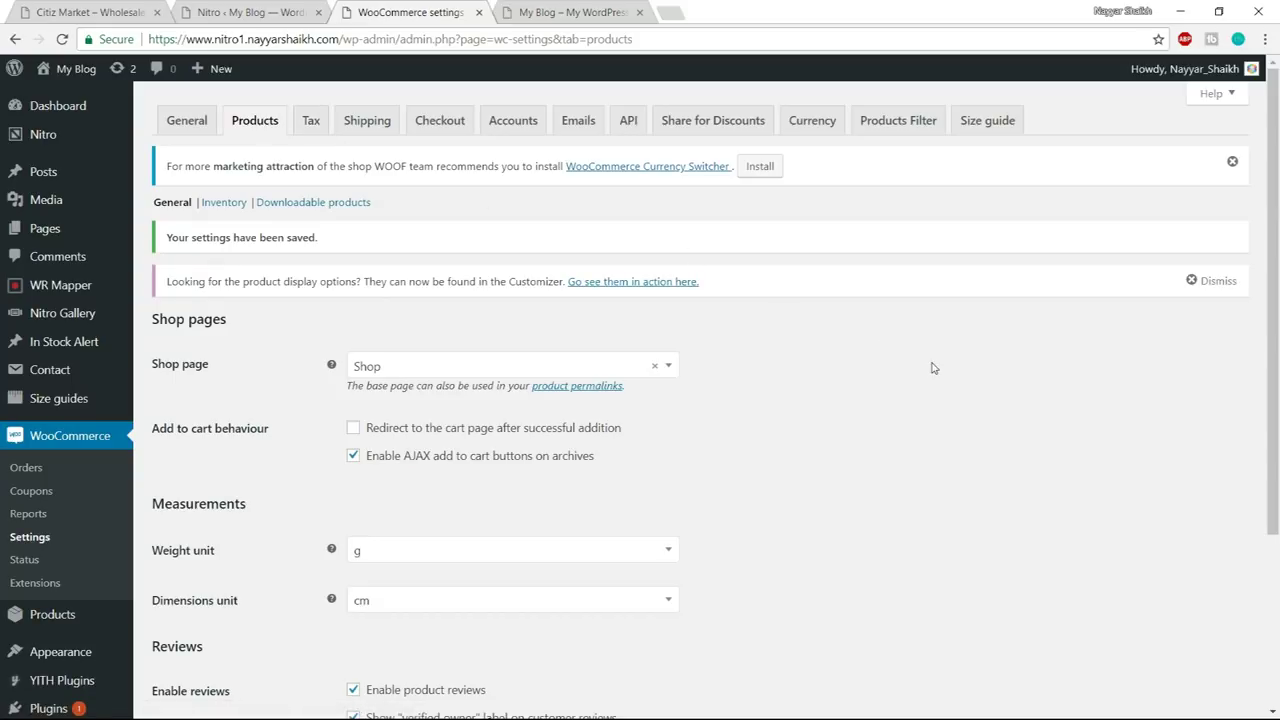
# - Open the Inventory settings and keep stock management enabled
pyautogui.click(216, 206)
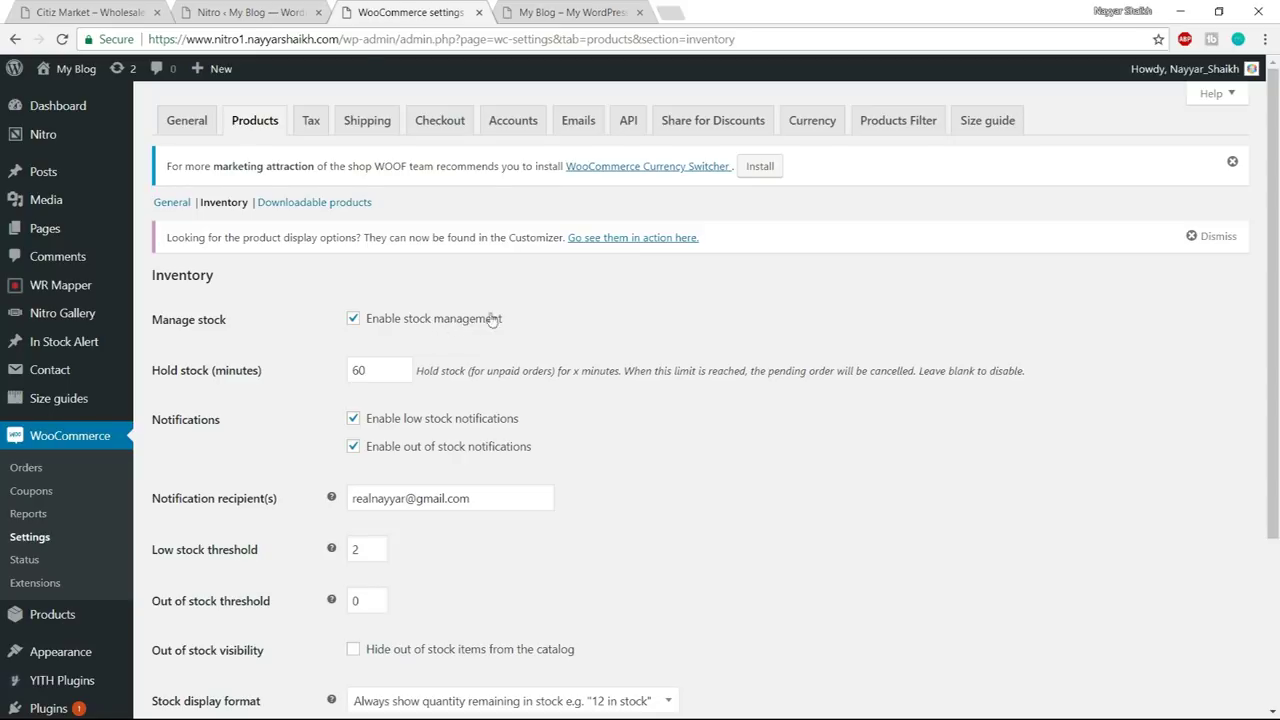
pyautogui.click(355, 320)
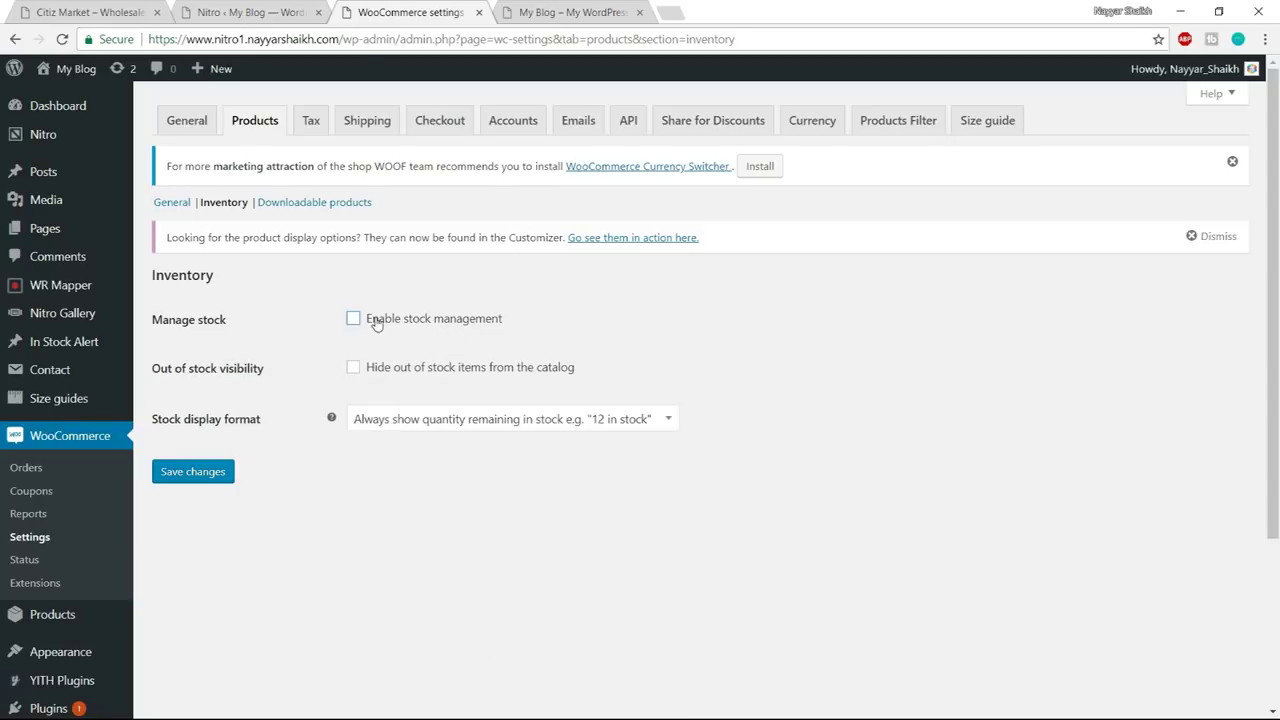
pyautogui.click(381, 327)
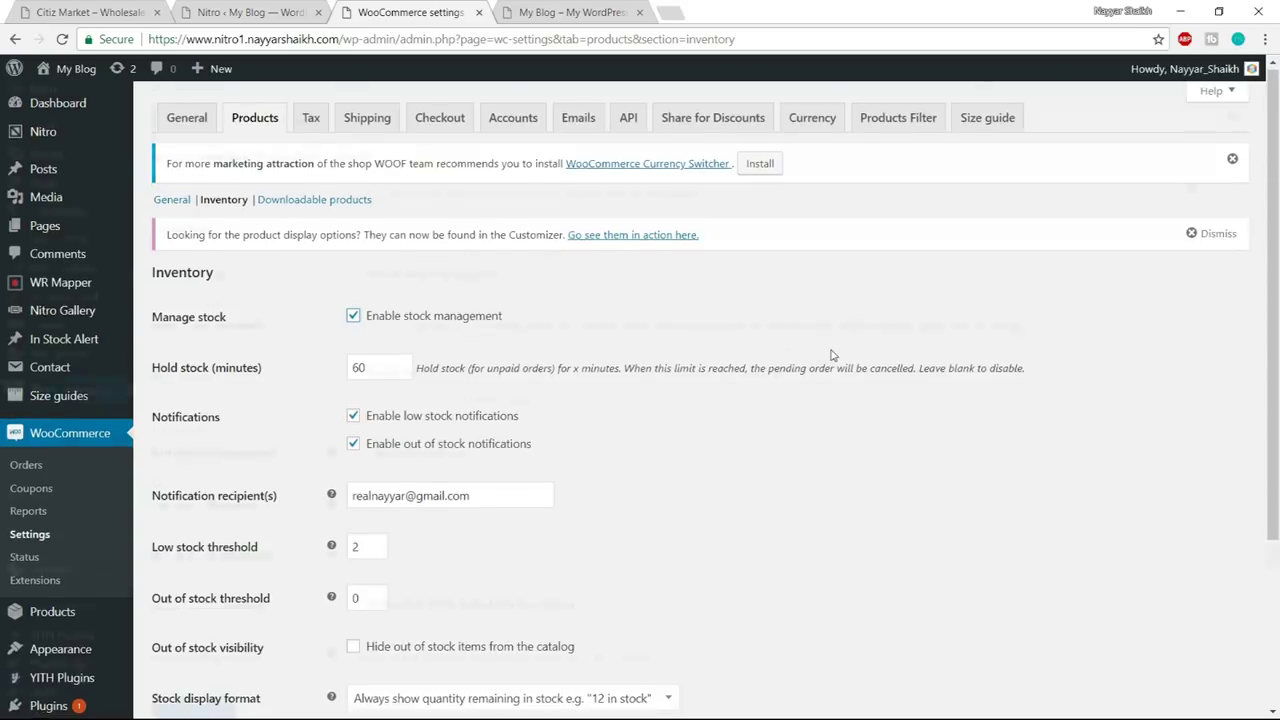
pyautogui.scroll(-3, 831, 355)
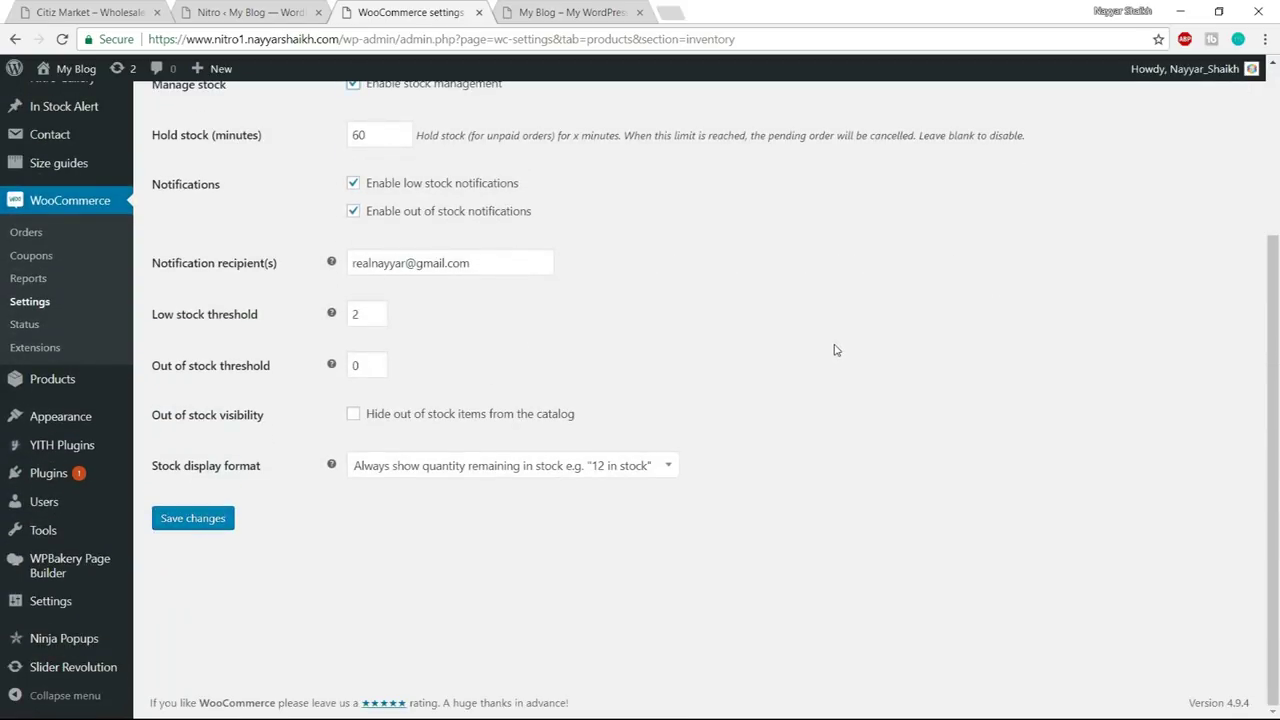
pyautogui.scroll(1, 836, 350)
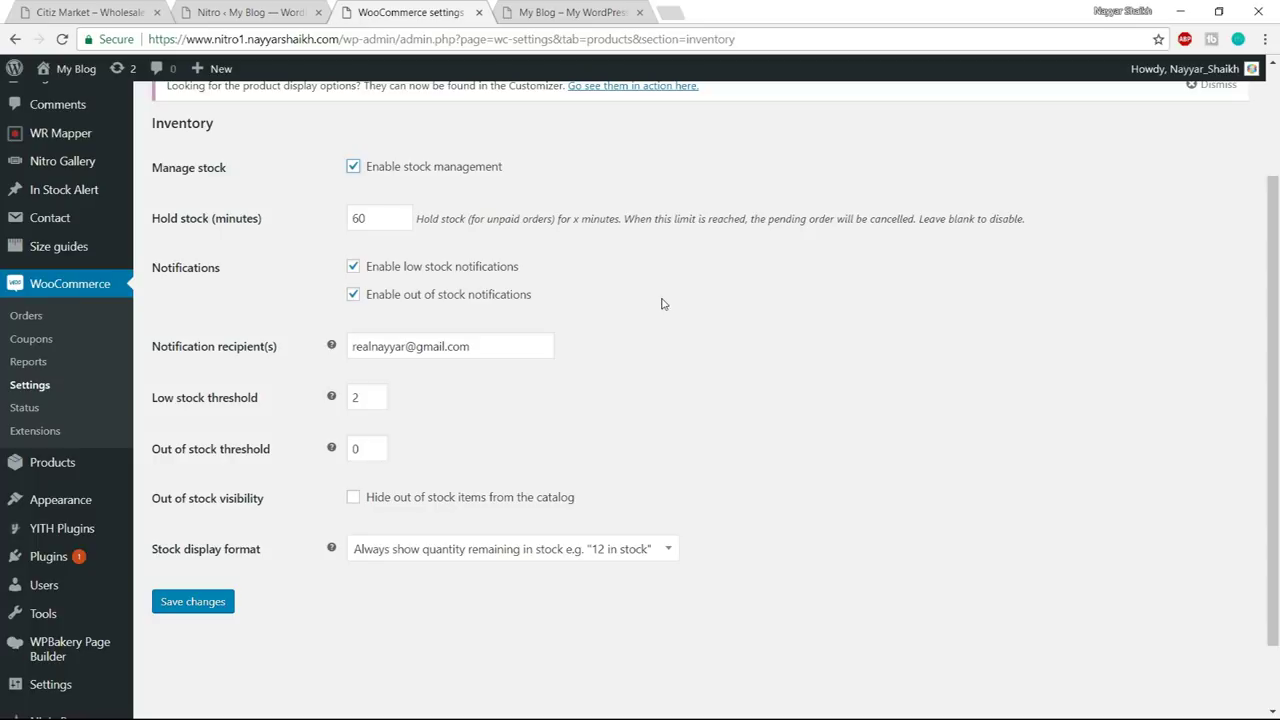
# - Keep low stock threshold 2, hide out-of-stock items from the catalog, and save
pyautogui.moveTo(494, 342); pyautogui.dragTo(318, 346)
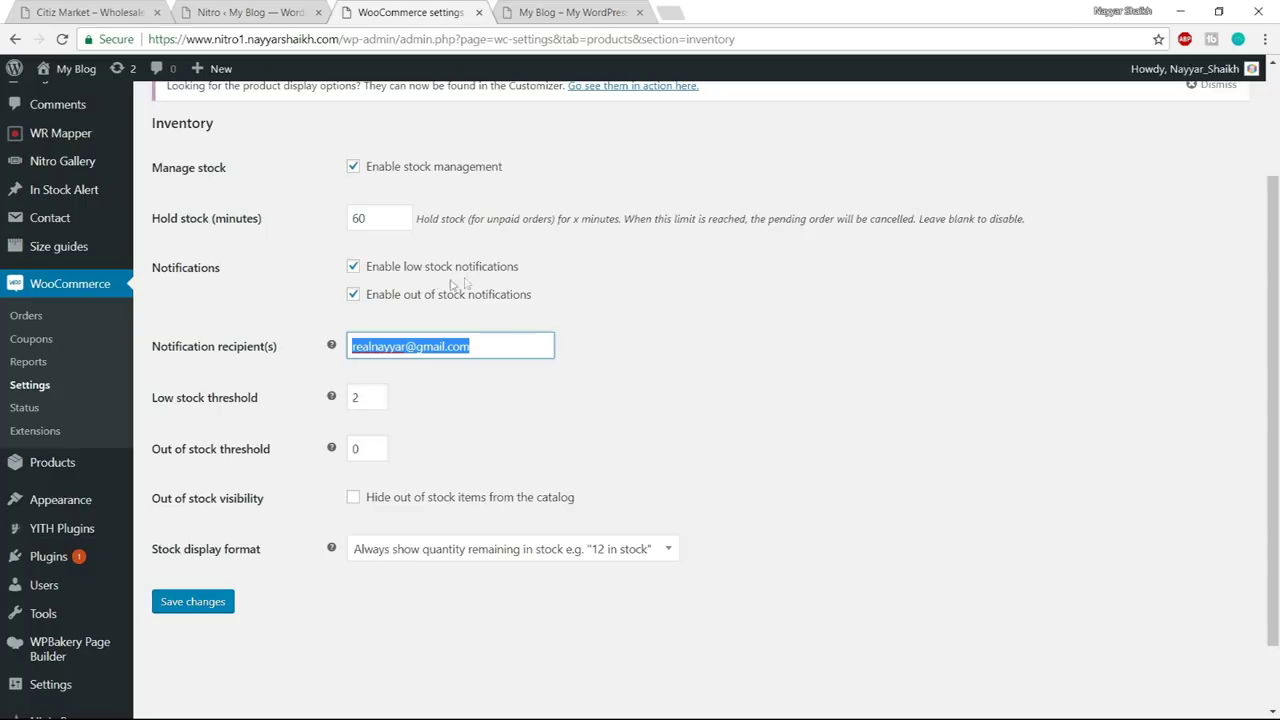
pyautogui.doubleClick(353, 398)
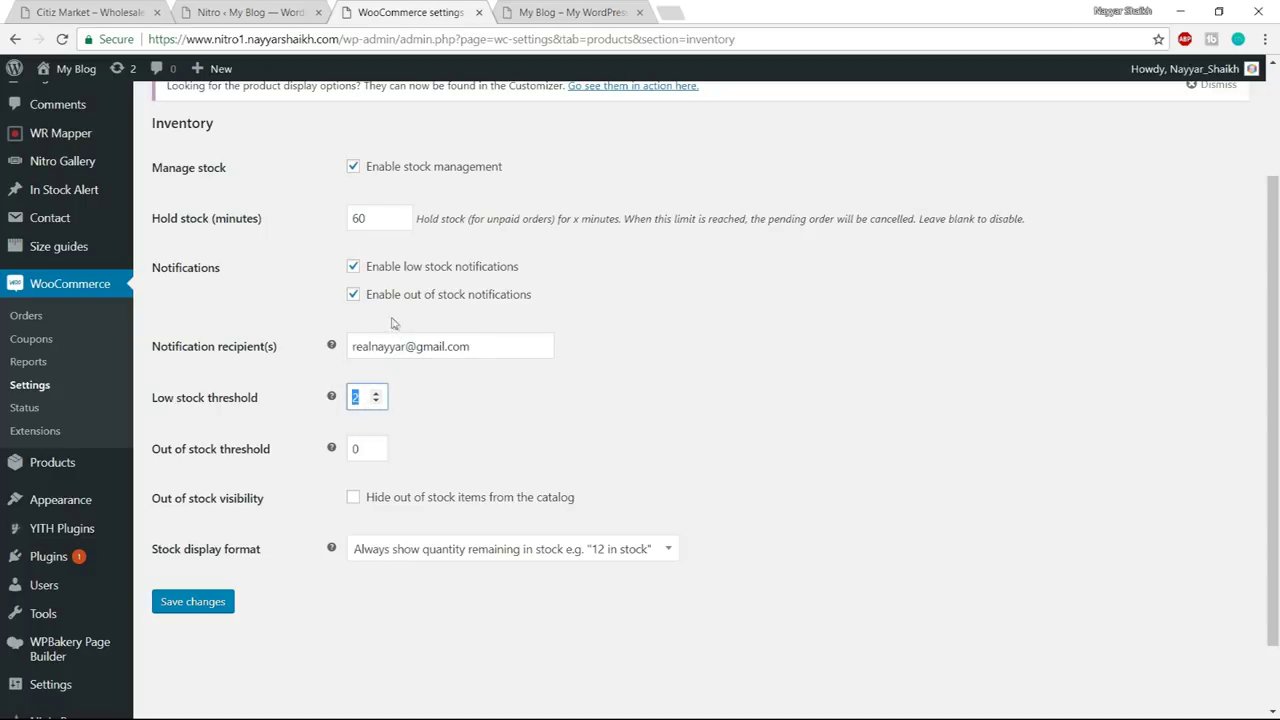
pyautogui.doubleClick(364, 446)
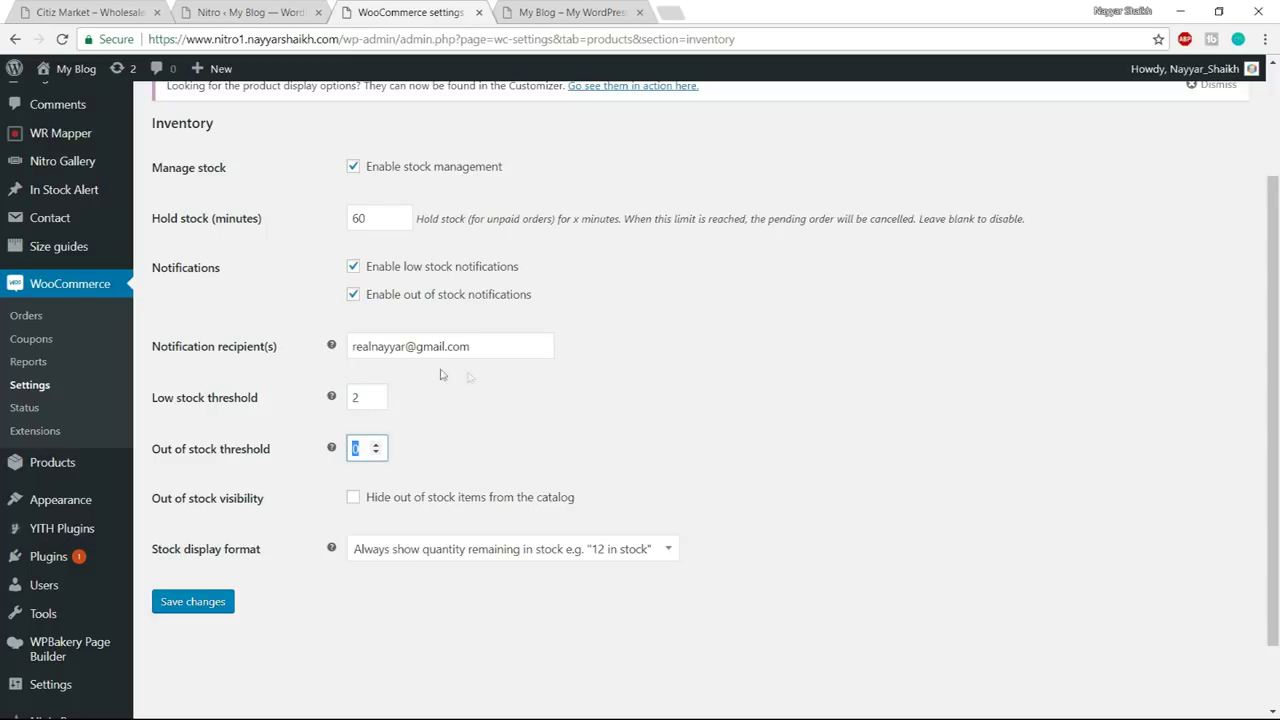
pyautogui.doubleClick(351, 398)
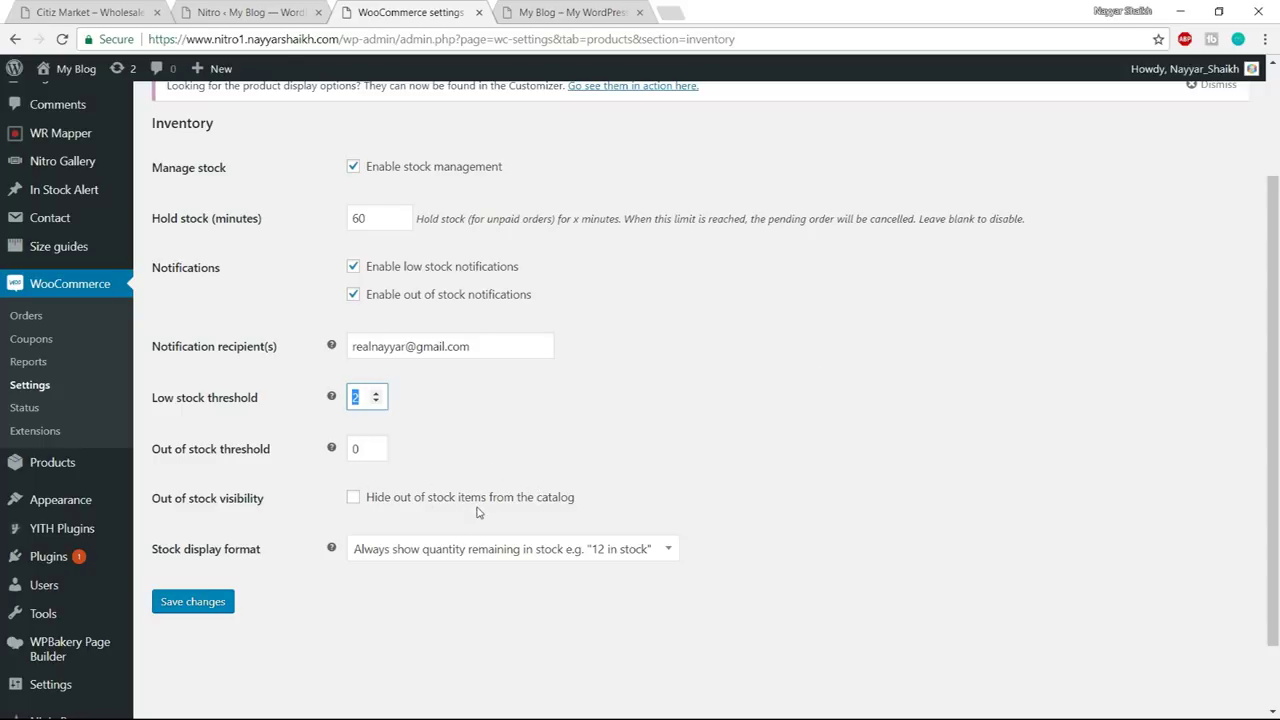
pyautogui.click(378, 503)
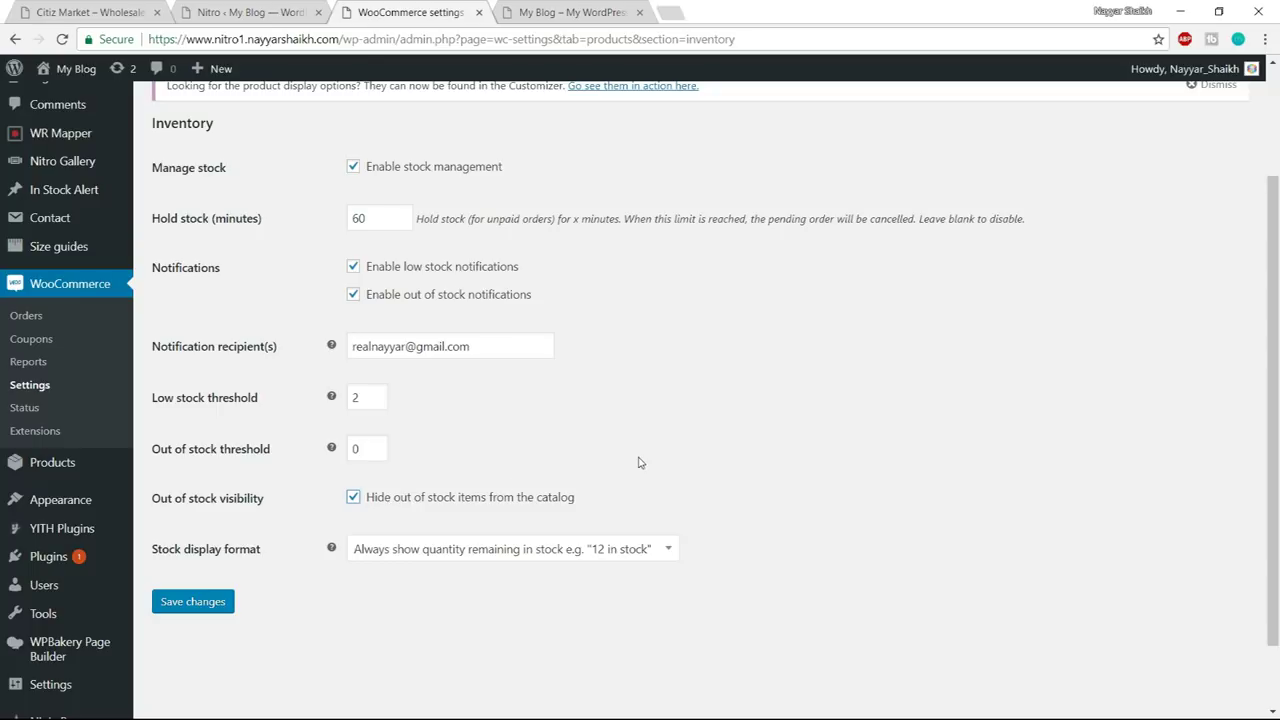
pyautogui.press('Return')
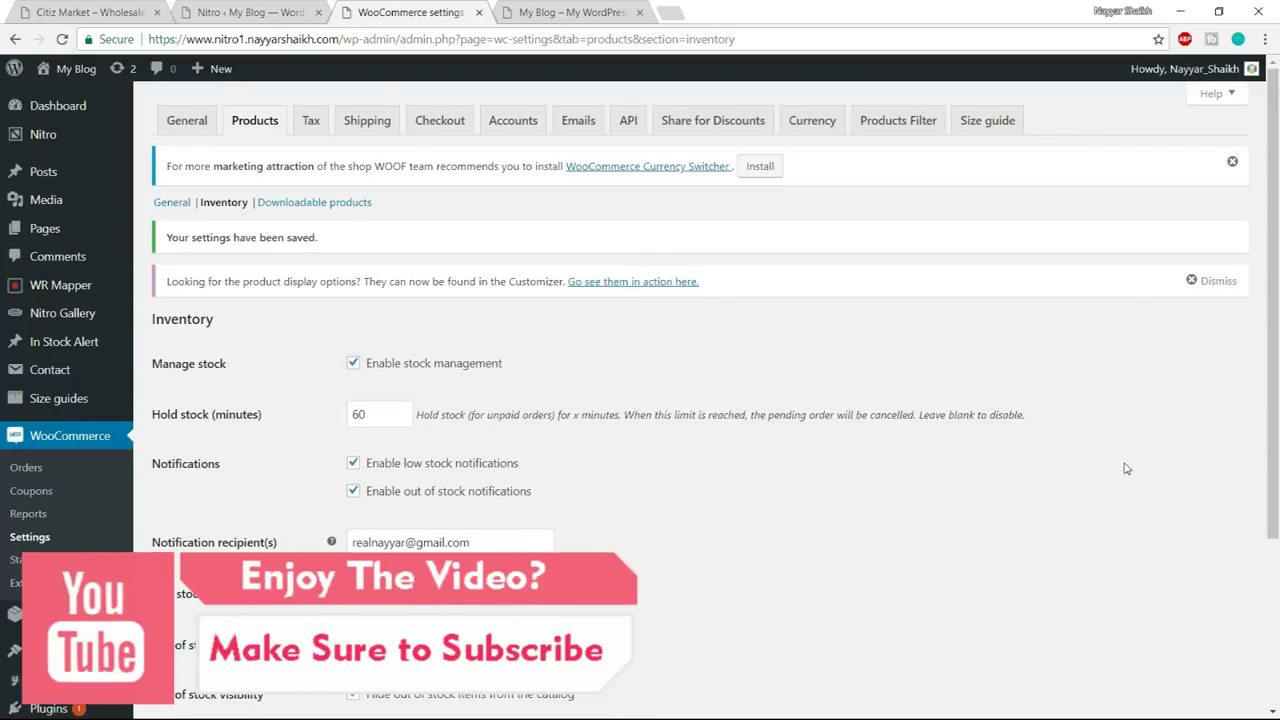
# - Keep tax based on customer shipping address and shipping tax class based on cart items
pyautogui.click(310, 125)
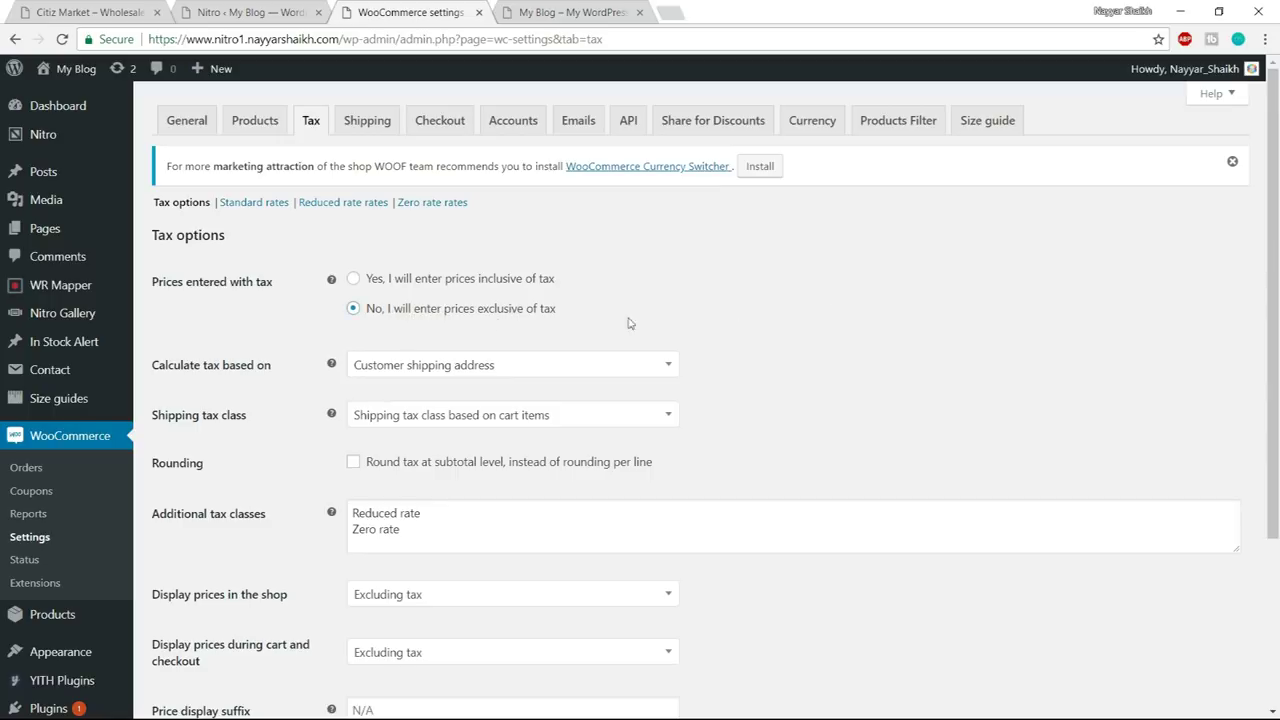
pyautogui.scroll(-1, 884, 307)
pyautogui.scroll(-1, 207, 308)
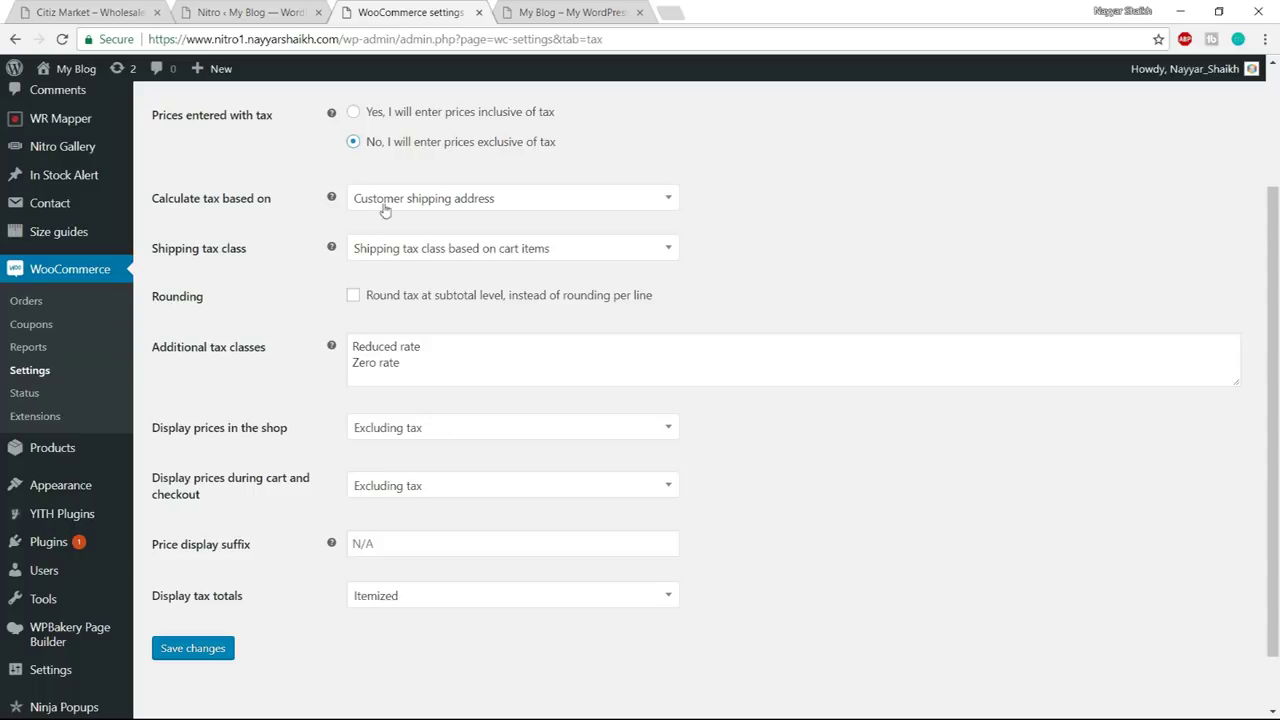
pyautogui.click(477, 205)
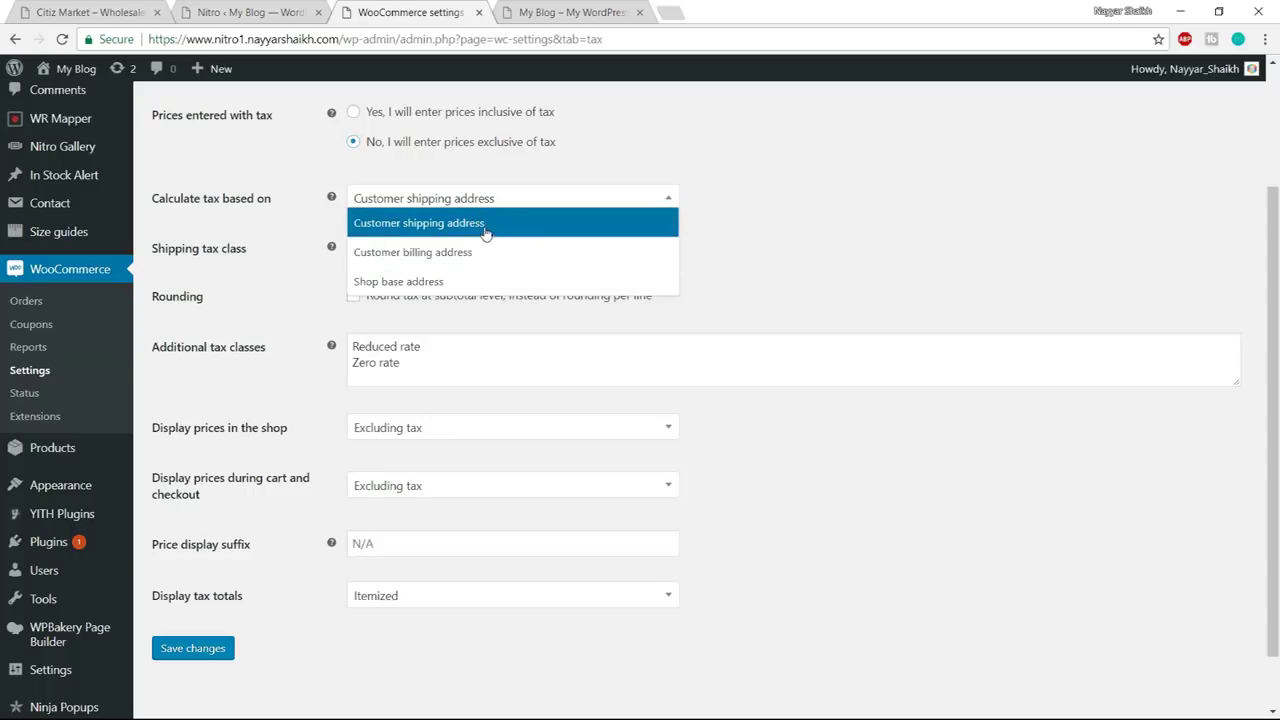
pyautogui.click(514, 233)
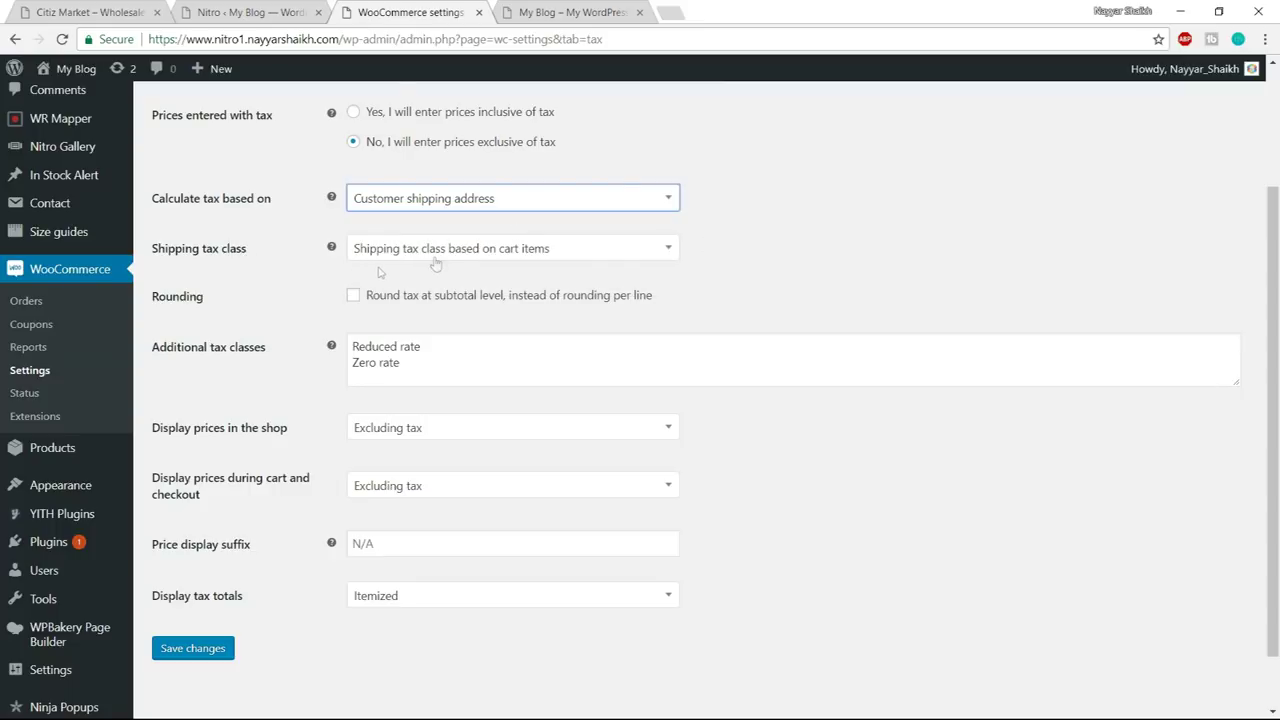
pyautogui.click(458, 252)
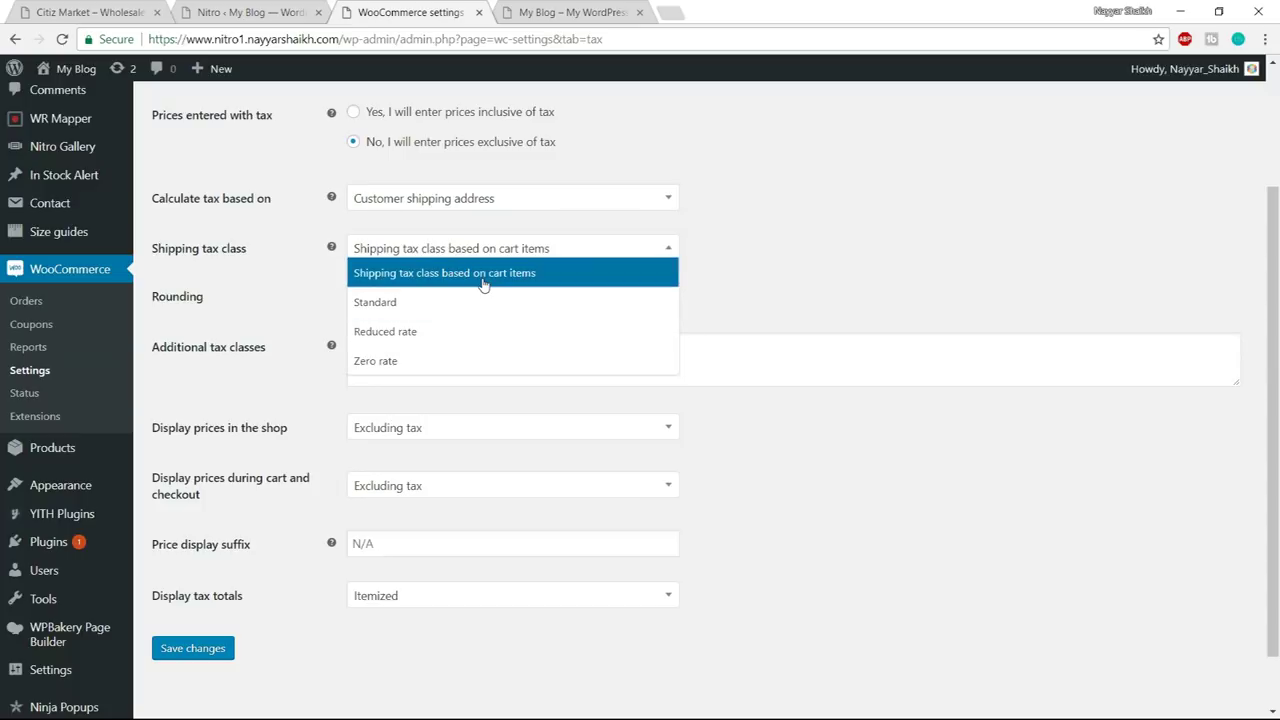
pyautogui.click(483, 285)
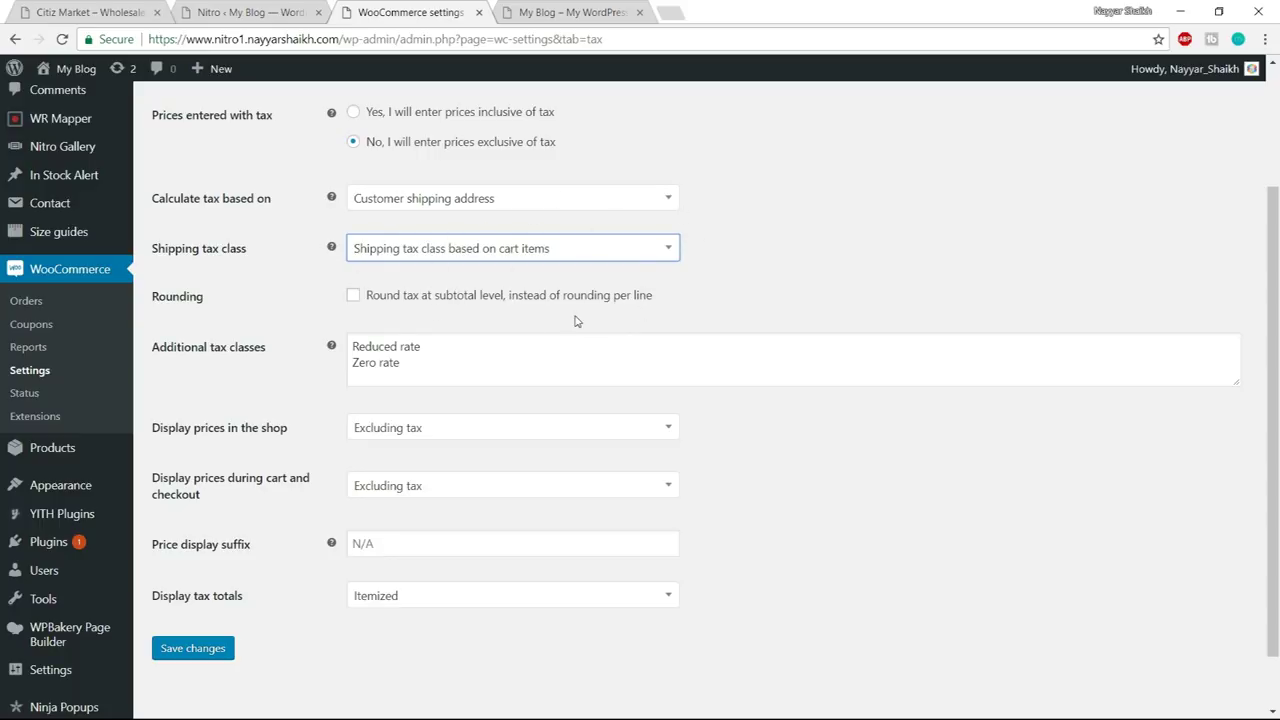
# - Start a new blank line below Zero rate in Additional tax classes
pyautogui.scroll(-1, 808, 300)
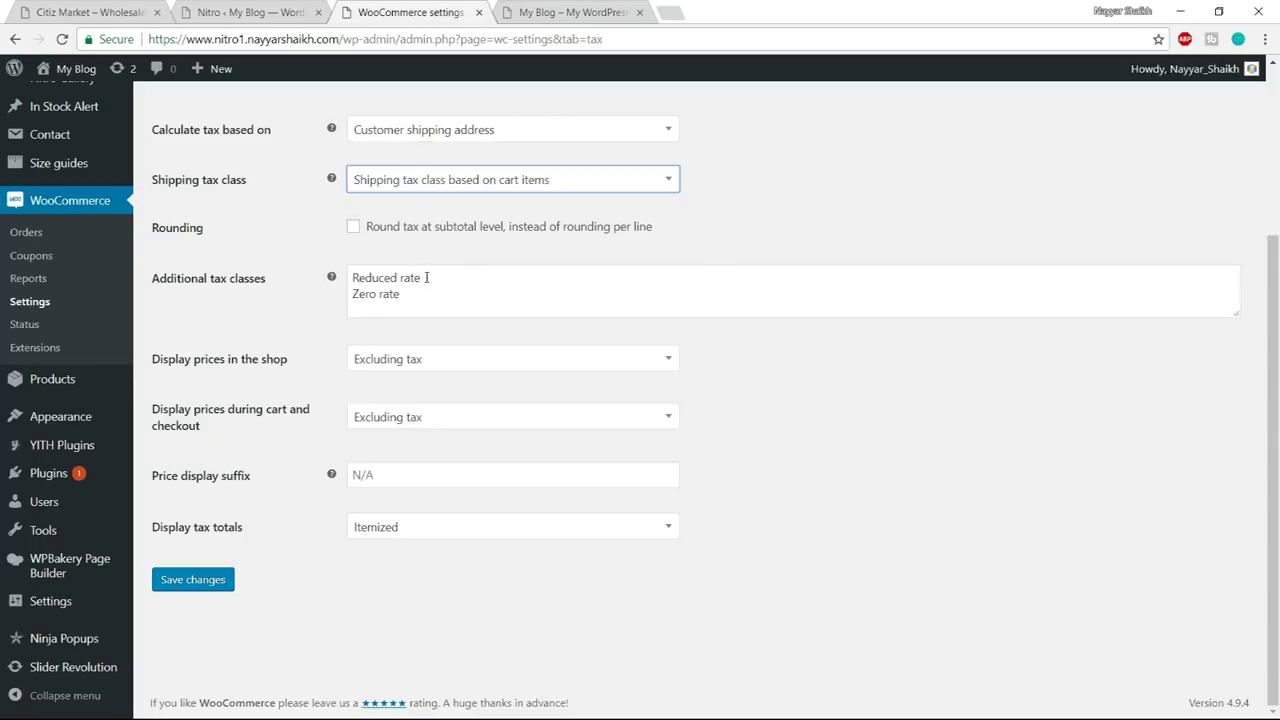
pyautogui.moveTo(429, 283); pyautogui.dragTo(320, 287)
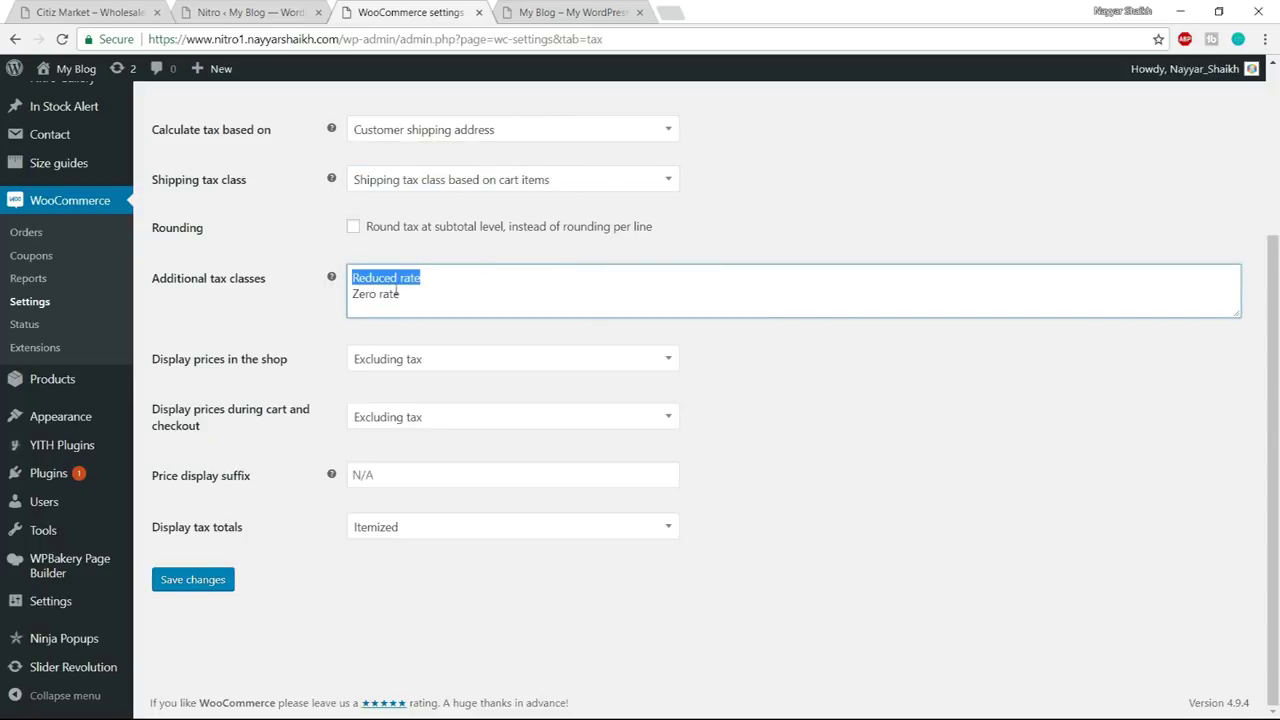
pyautogui.moveTo(439, 294); pyautogui.dragTo(343, 300)
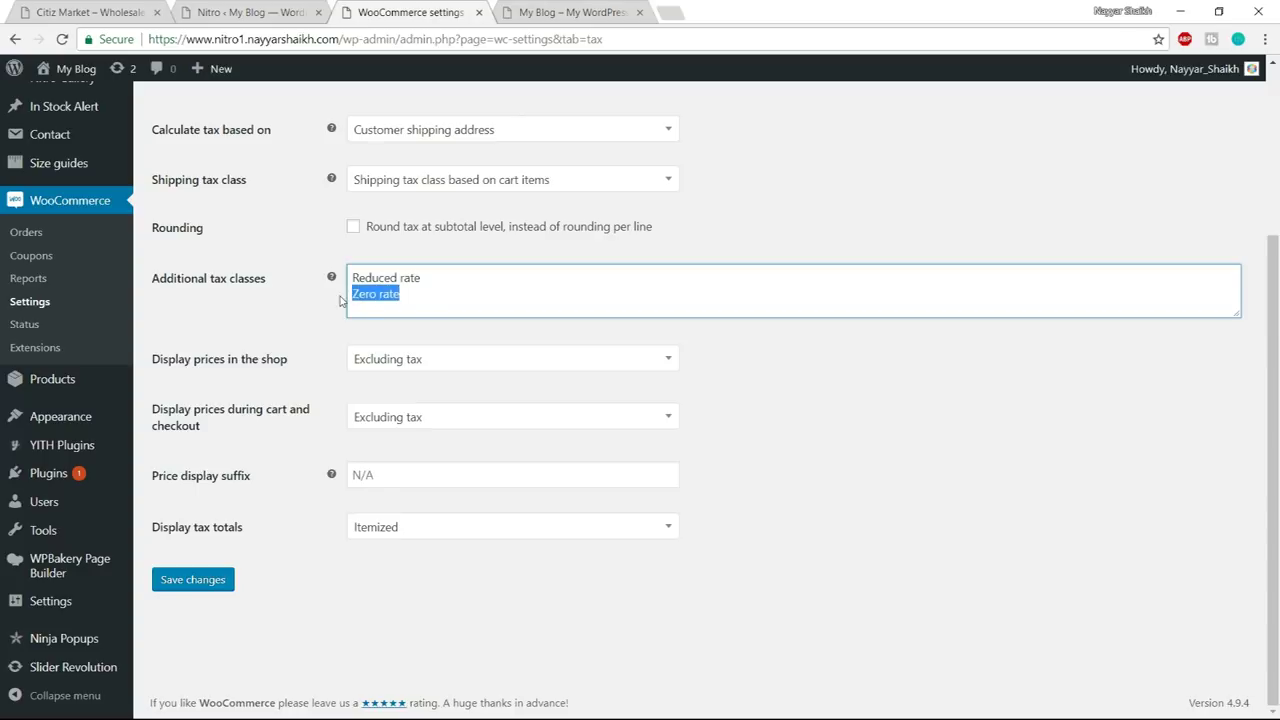
pyautogui.click(399, 309)
pyautogui.press('Return')
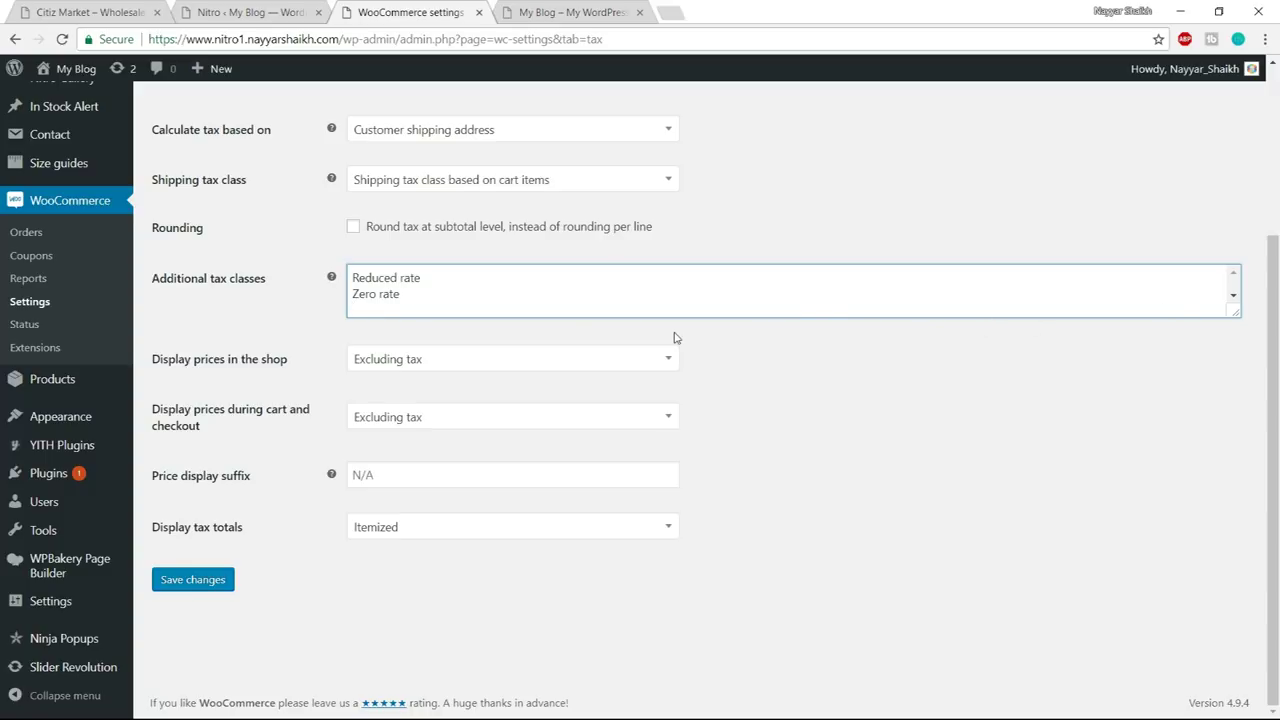
# - Add GST as a tax class, keep shop prices excluding tax, and save
pyautogui.press('Return')
pyautogui.write('GST')
pyautogui.click(438, 364)
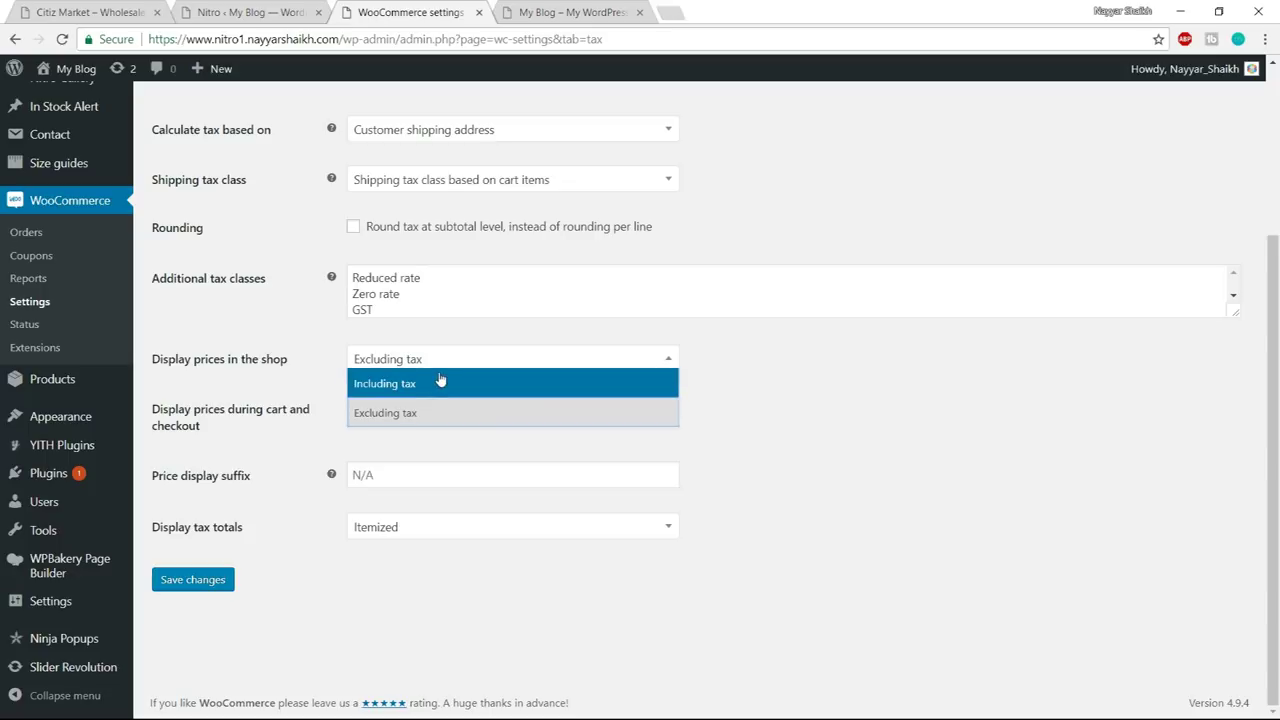
pyautogui.click(426, 416)
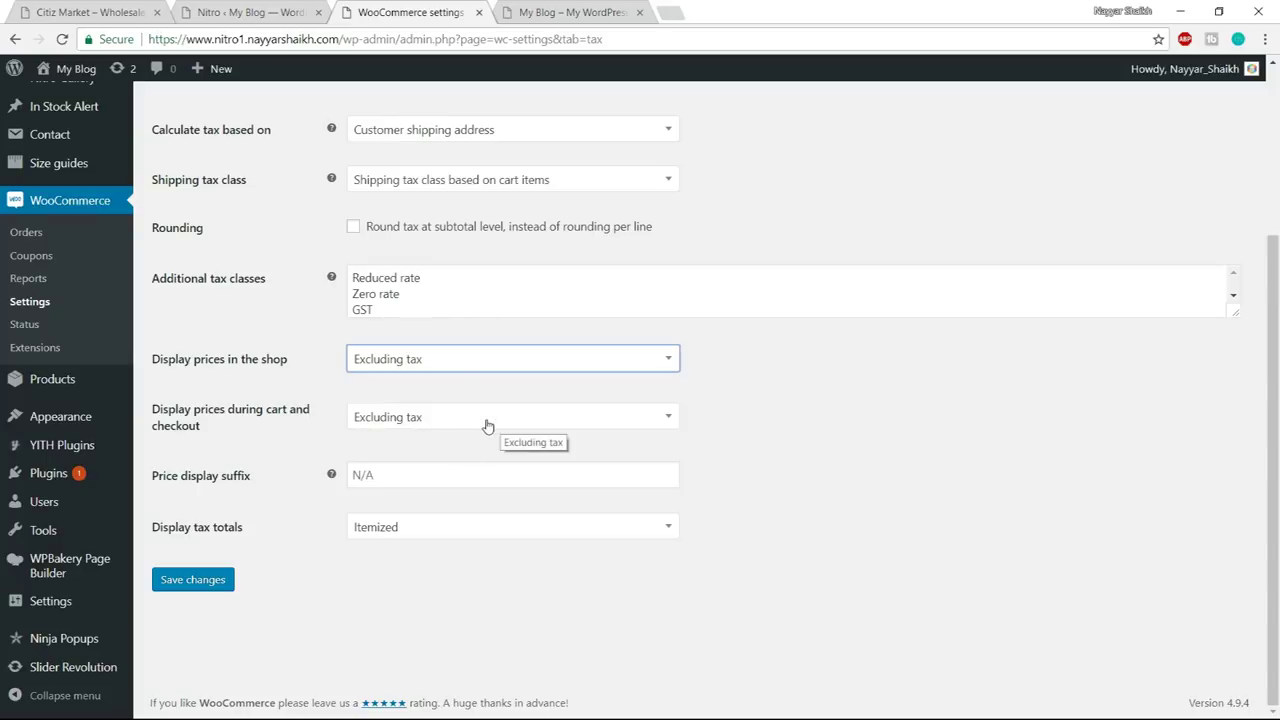
pyautogui.click(190, 585)
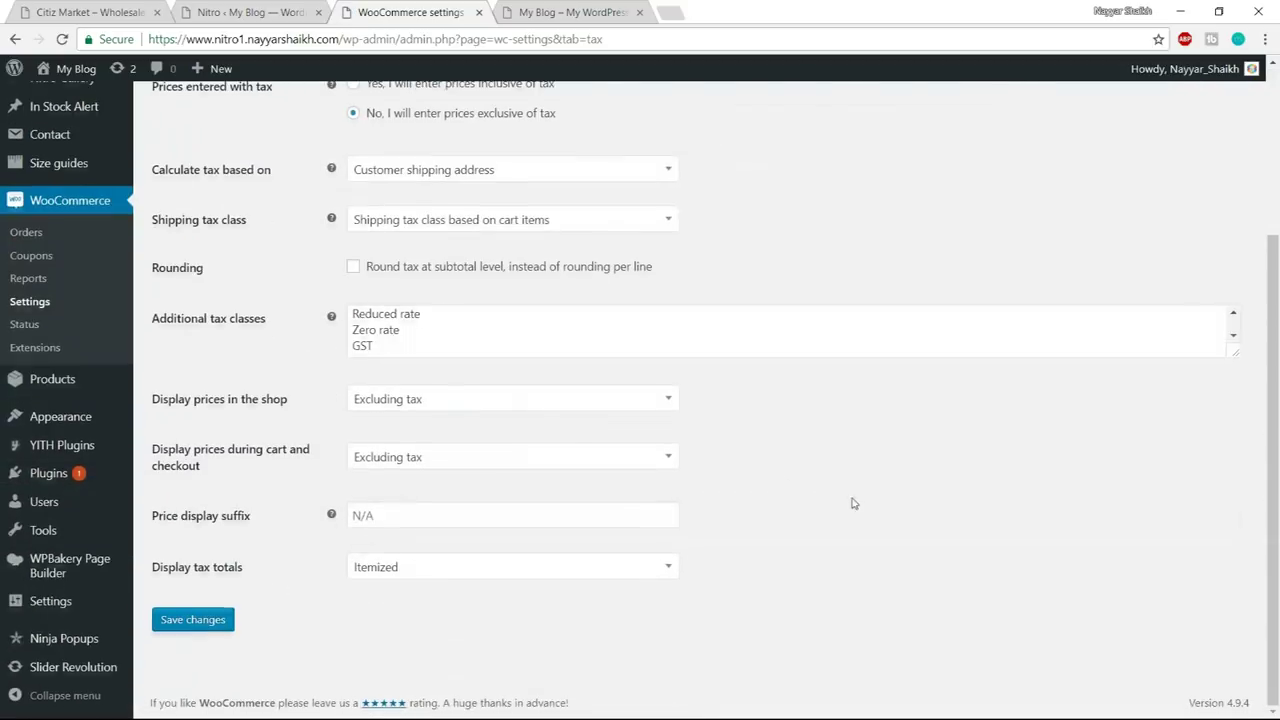
# - Go to the GST rates section under the Tax tab
pyautogui.moveTo(388, 349); pyautogui.dragTo(340, 350)
pyautogui.scroll(3, 540, 402)
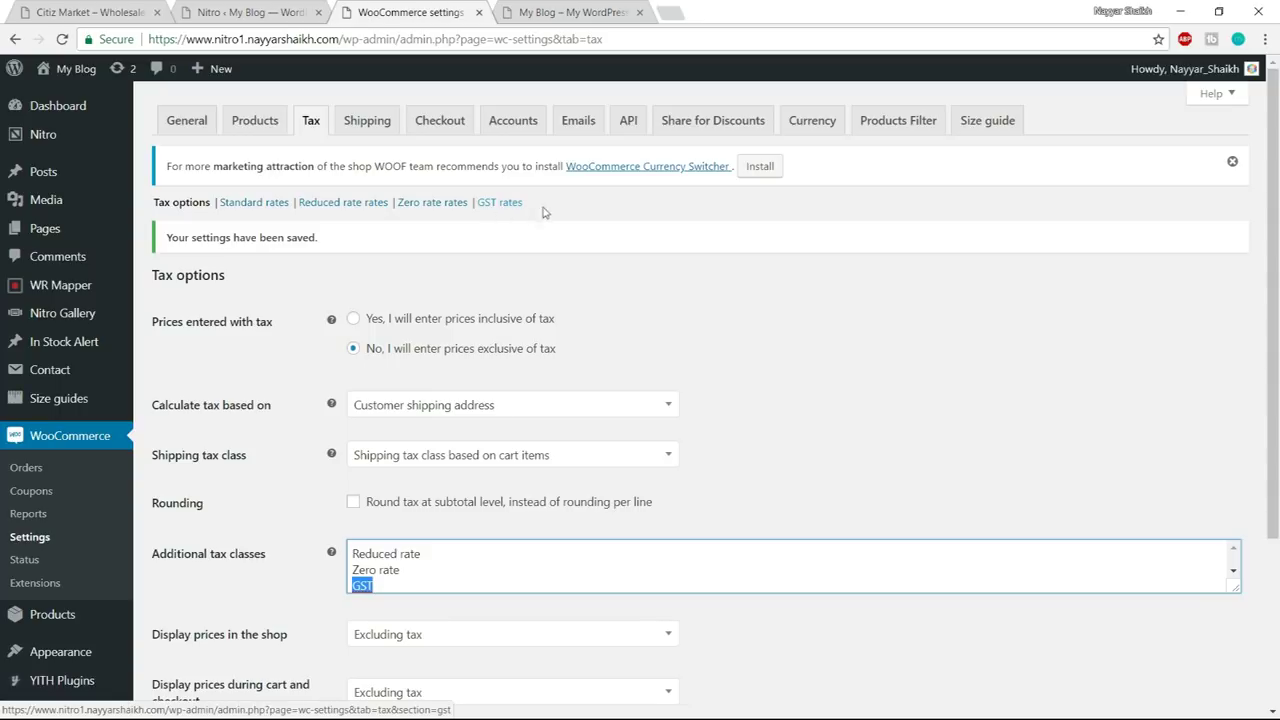
pyautogui.click(516, 205)
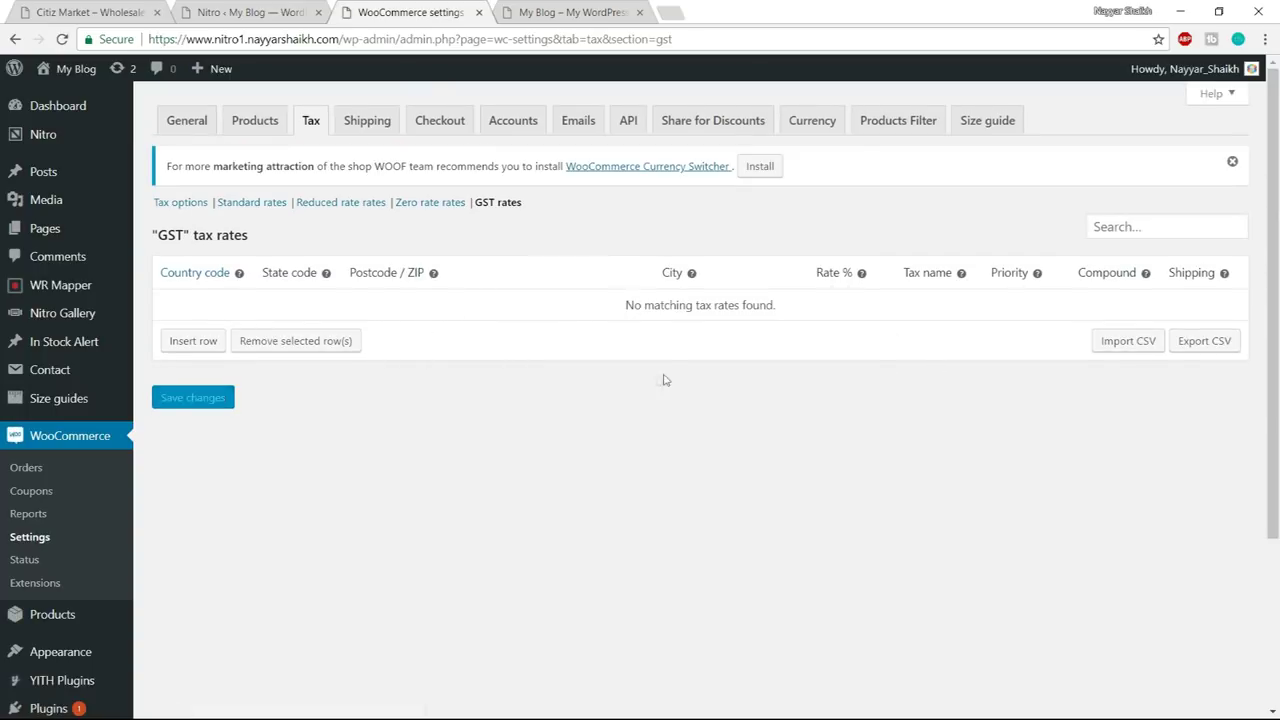
# - Insert a GST rate row with country code IN and state code mh
pyautogui.click(197, 341)
pyautogui.click(226, 298)
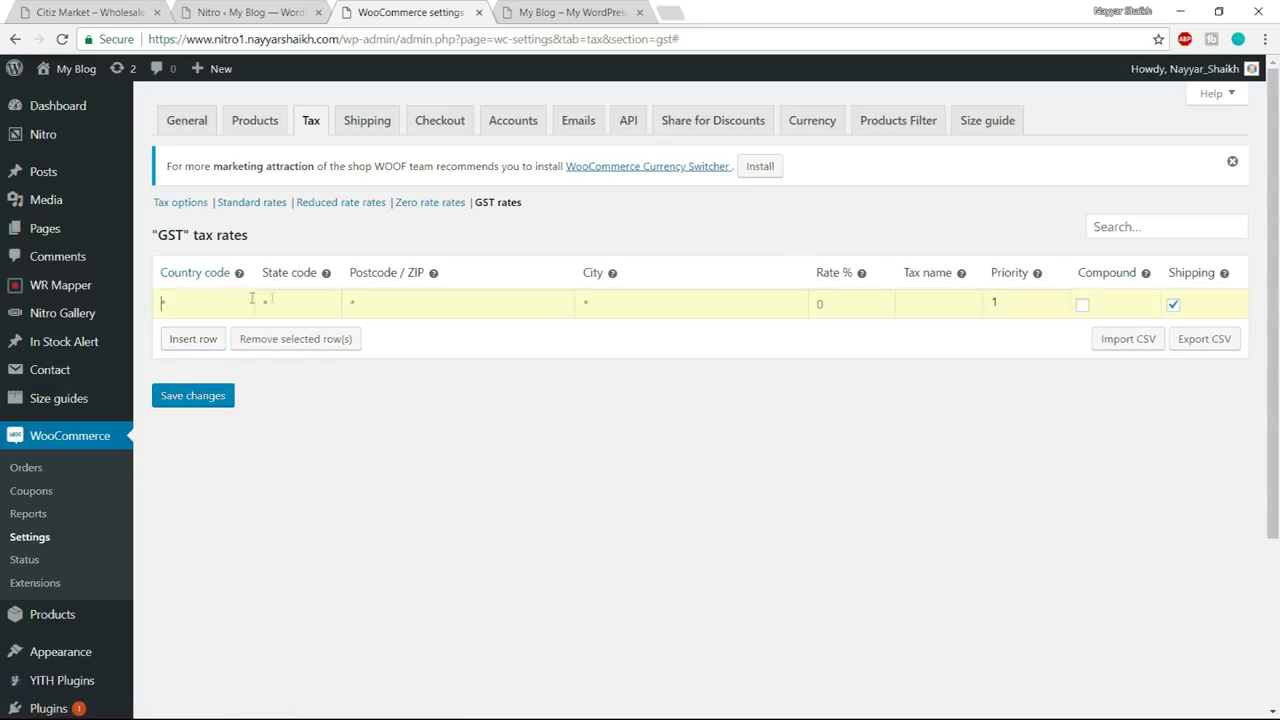
pyautogui.write('IN')
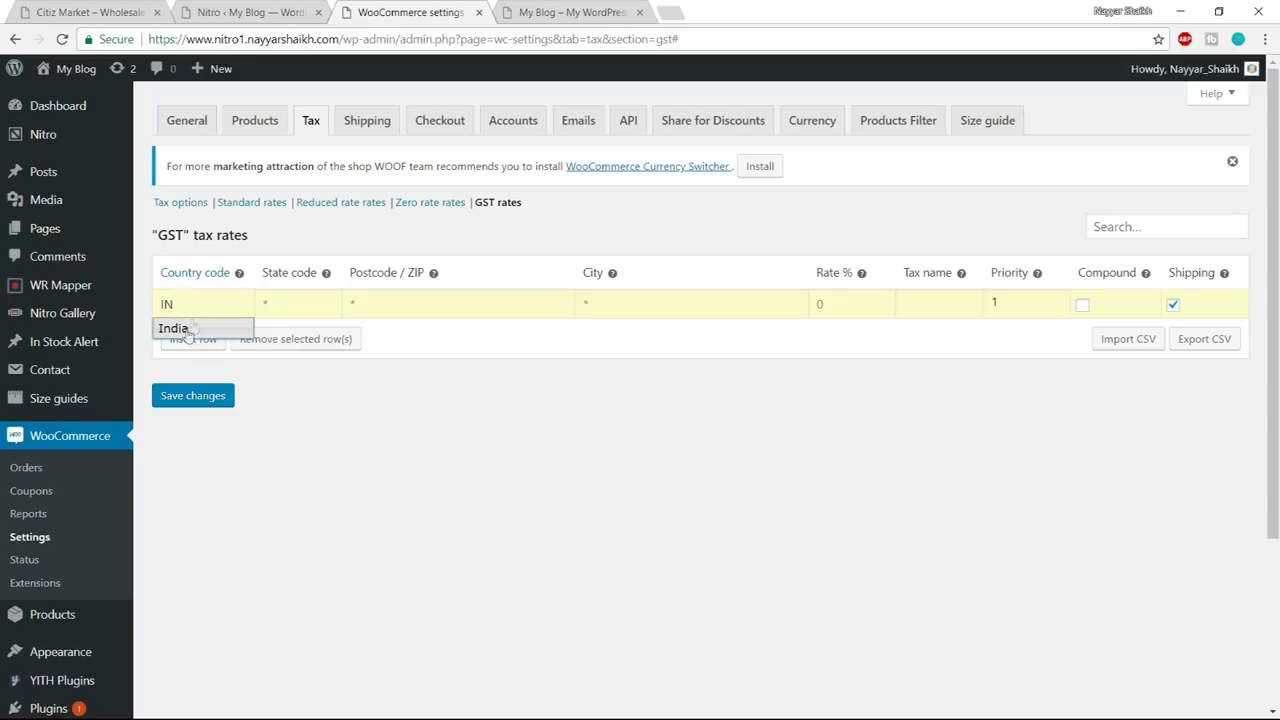
pyautogui.click(194, 330)
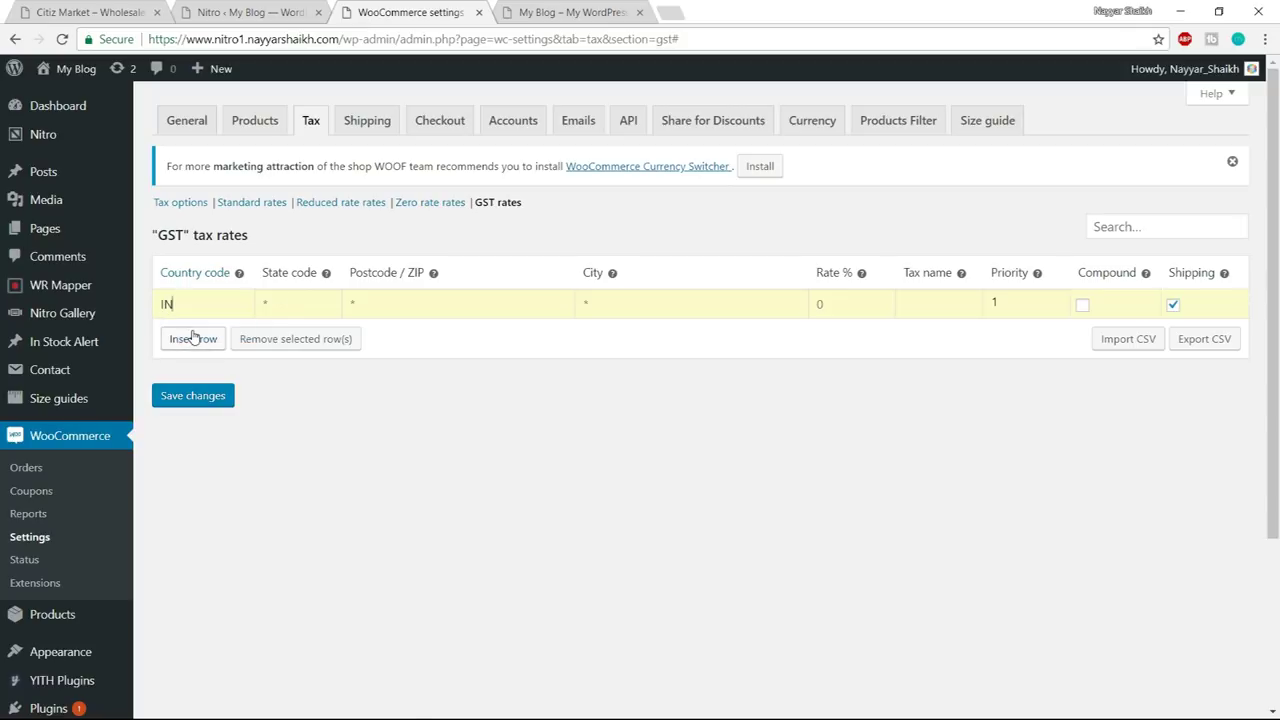
pyautogui.press('Tab')
pyautogui.write('mh')
# - Set the row to state MH, rate 9% and tax name SGST, then insert a second row
pyautogui.click(652, 300)
pyautogui.moveTo(281, 304); pyautogui.dragTo(256, 306)
pyautogui.write('MH')
pyautogui.click(837, 303)
pyautogui.write('9')
pyautogui.doubleClick(818, 304)
pyautogui.click(952, 308)
pyautogui.write('SGST')
pyautogui.click(204, 342)
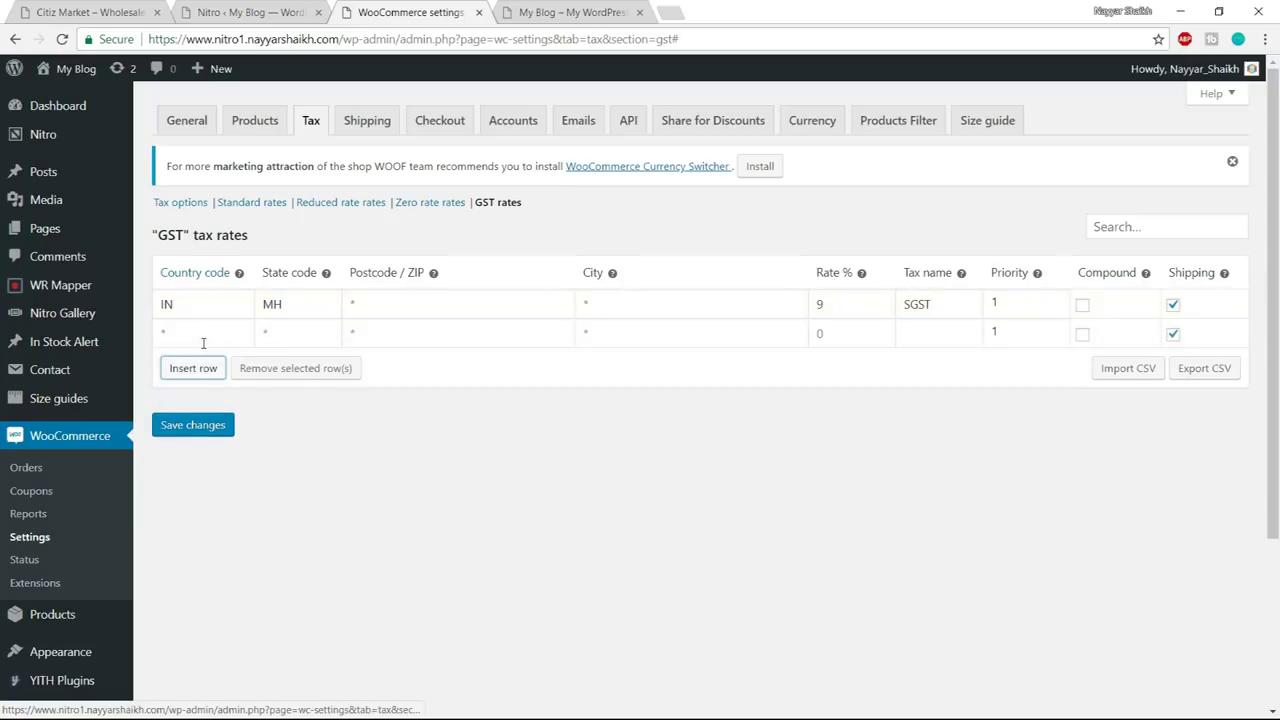
# - Set the second tax row's country code to IN, clearing the autofilled state
pyautogui.click(199, 340)
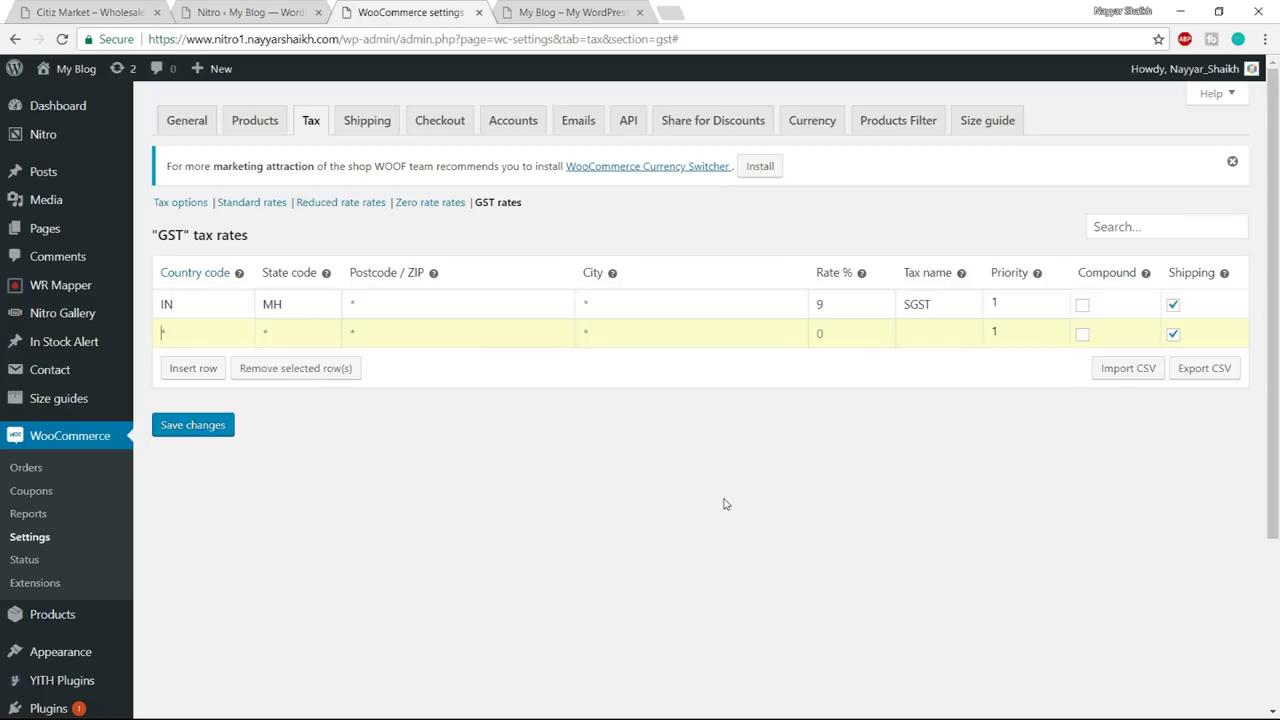
pyautogui.write('IN')
pyautogui.press('Down')
pyautogui.press('Return')
pyautogui.click(315, 336)
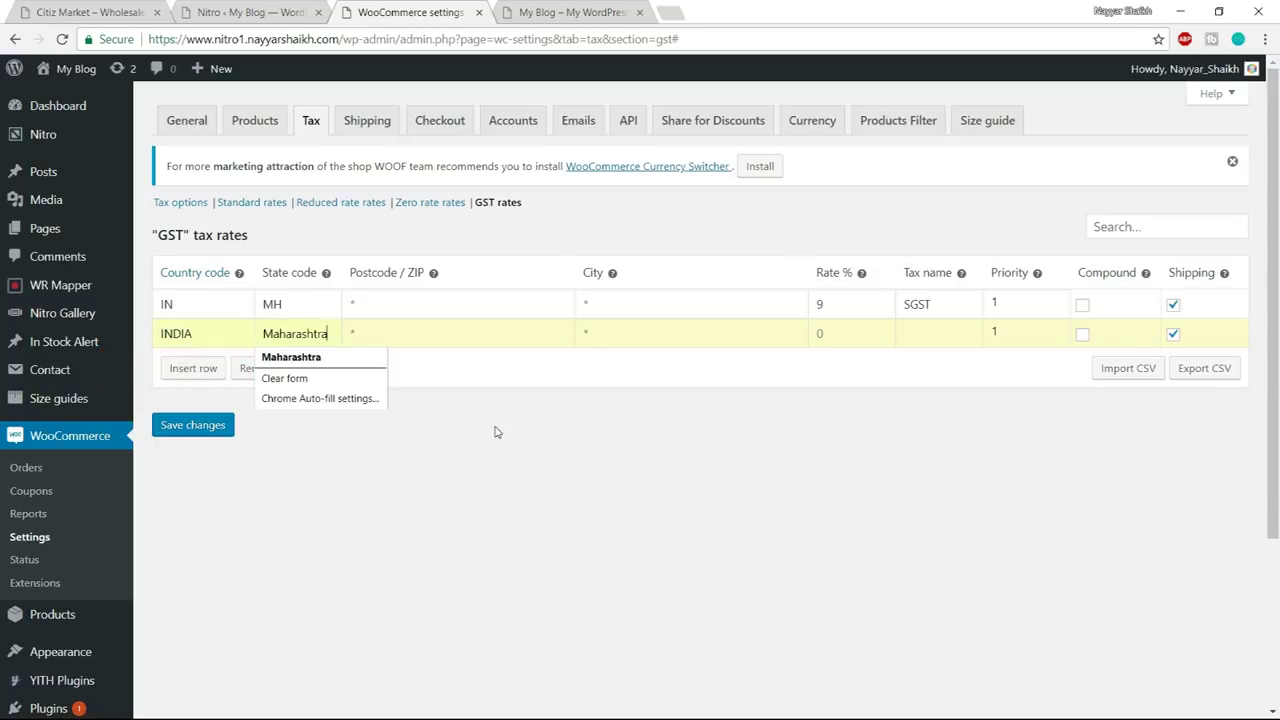
pyautogui.hotkey('ctrl', 'a')
pyautogui.press('BackSpace')
pyautogui.press('Escape')
pyautogui.press('BackSpace')
pyautogui.press('BackSpace')
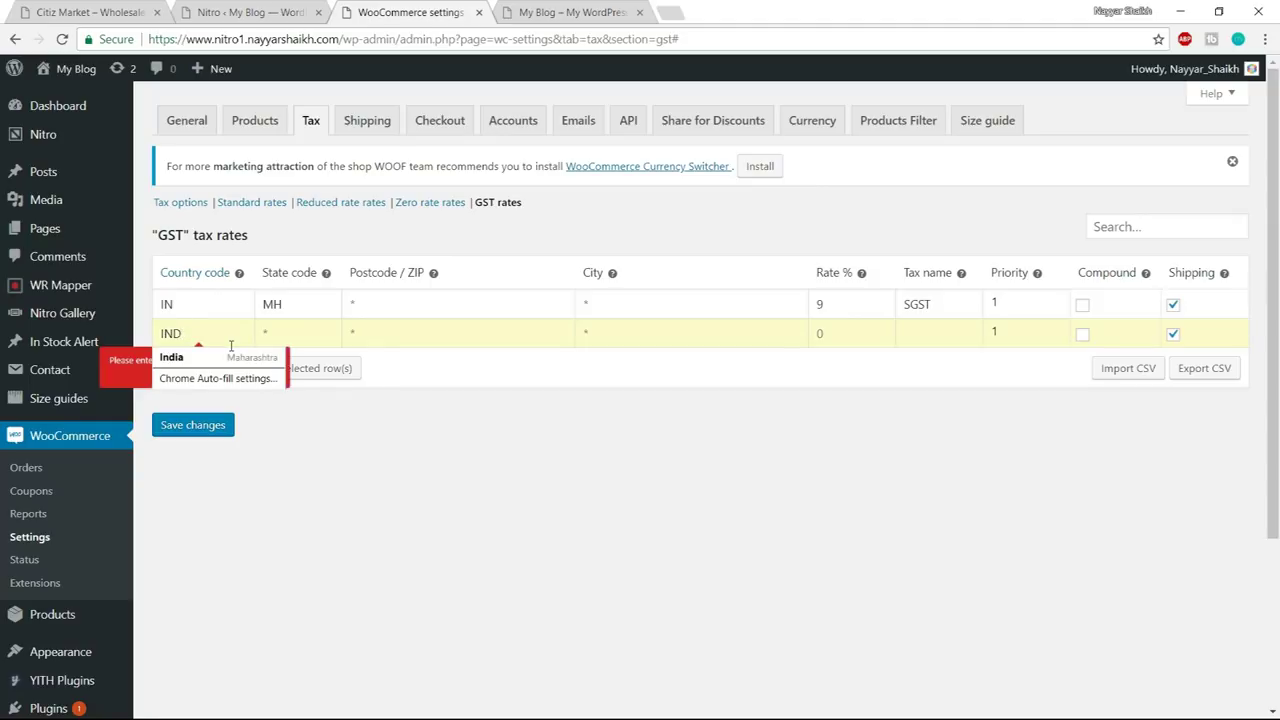
pyautogui.press('BackSpace')
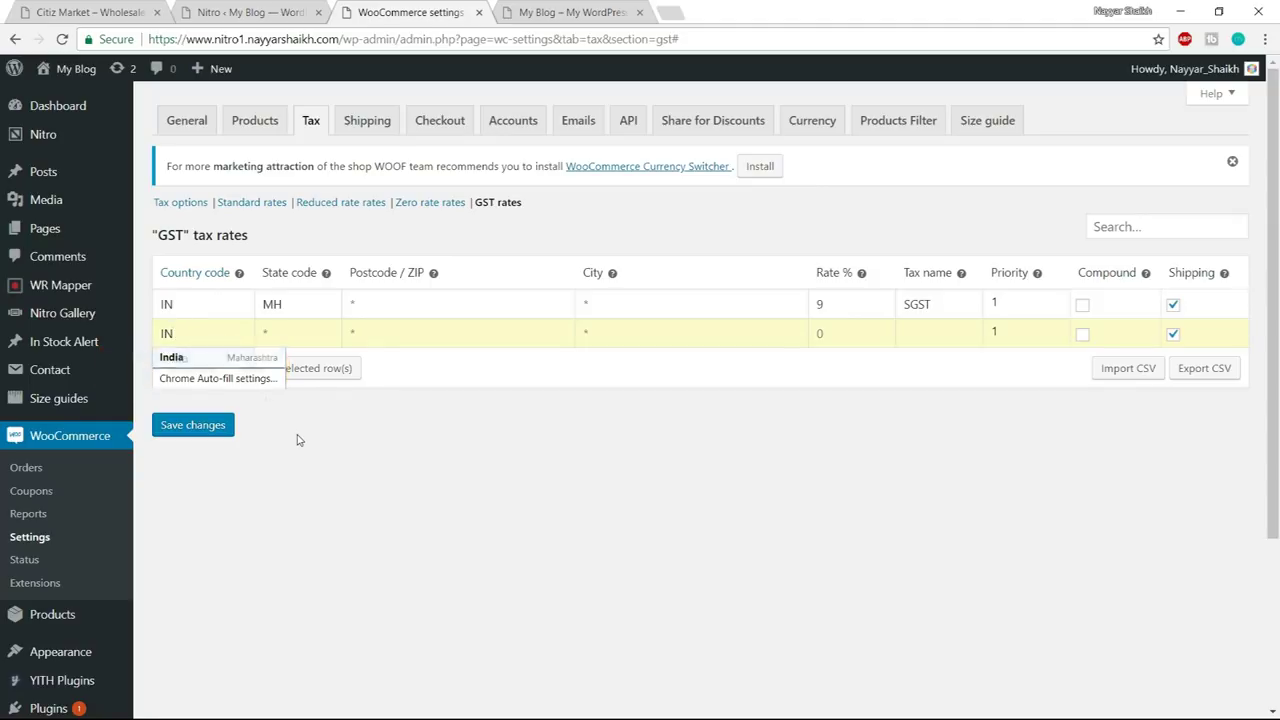
pyautogui.press('Escape')
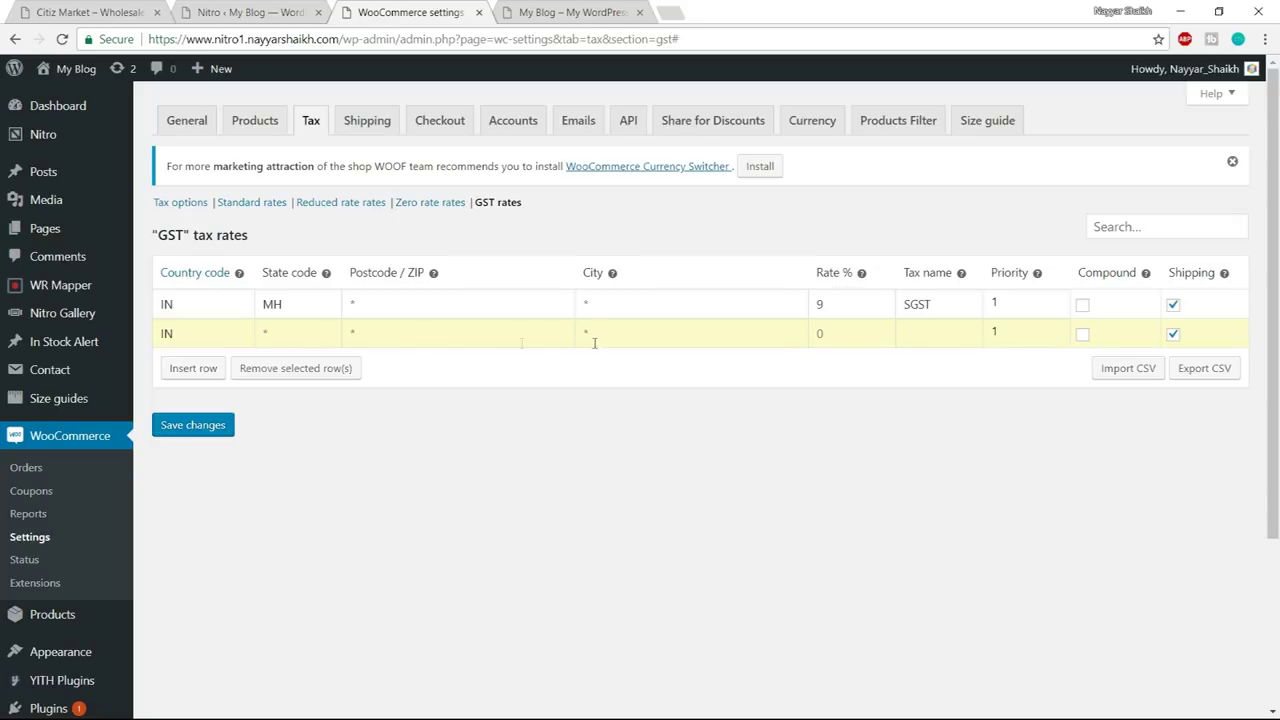
# - Give the second row rate 9 and tax name CGST, then save both GST rates
pyautogui.click(818, 335)
pyautogui.write('9')
pyautogui.click(928, 334)
pyautogui.write('CGST')
pyautogui.click(226, 425)
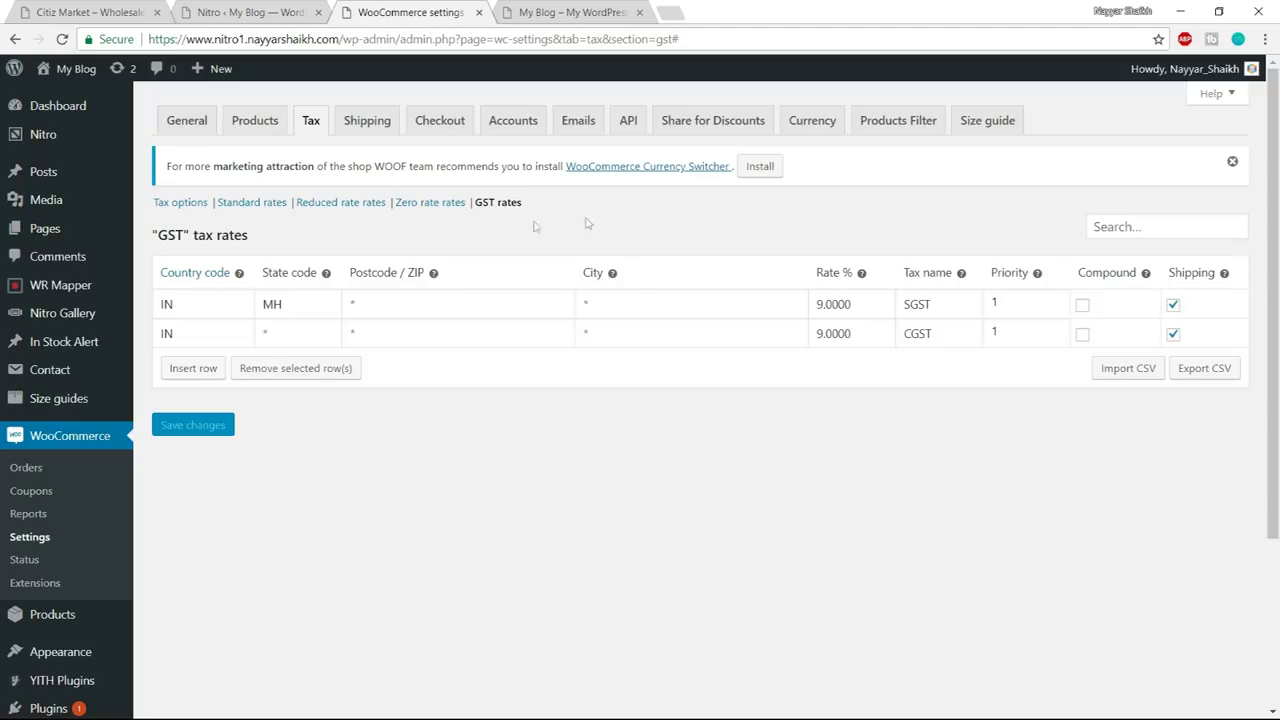
# - View the Zero rate rates, then go to Shipping settings and start a new shipping zone
pyautogui.click(436, 204)
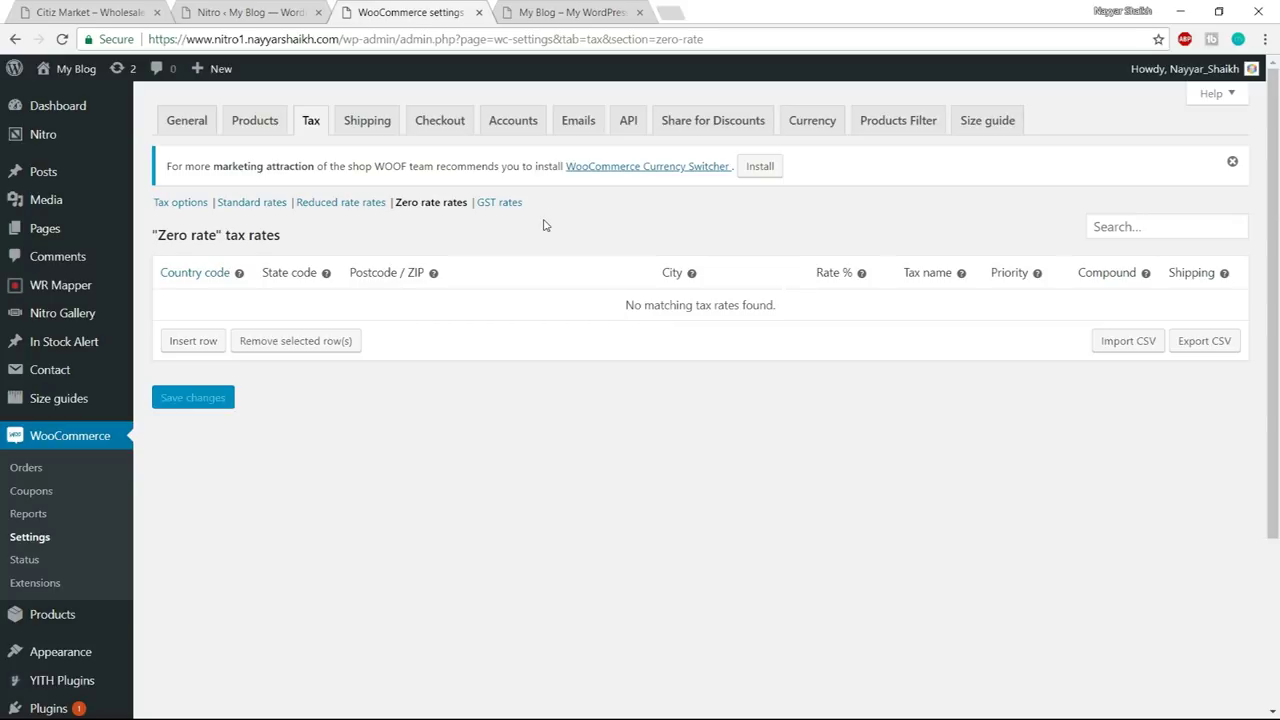
pyautogui.click(367, 120)
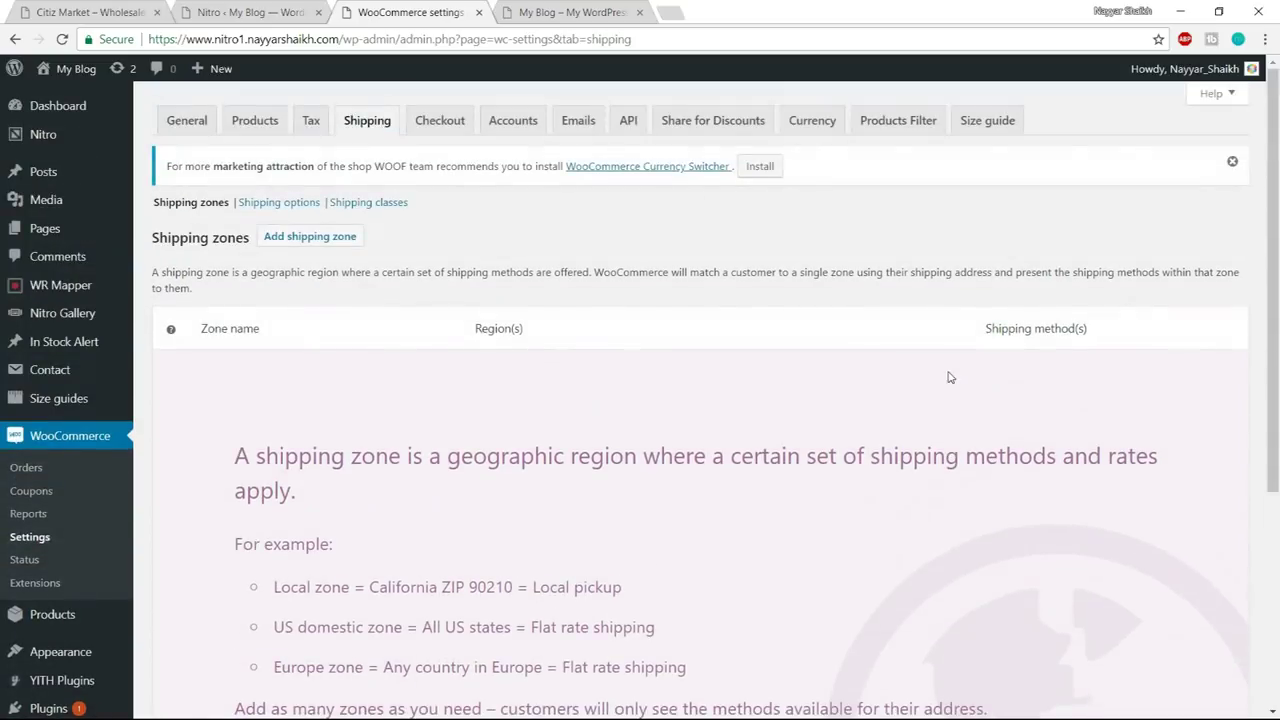
pyautogui.click(310, 237)
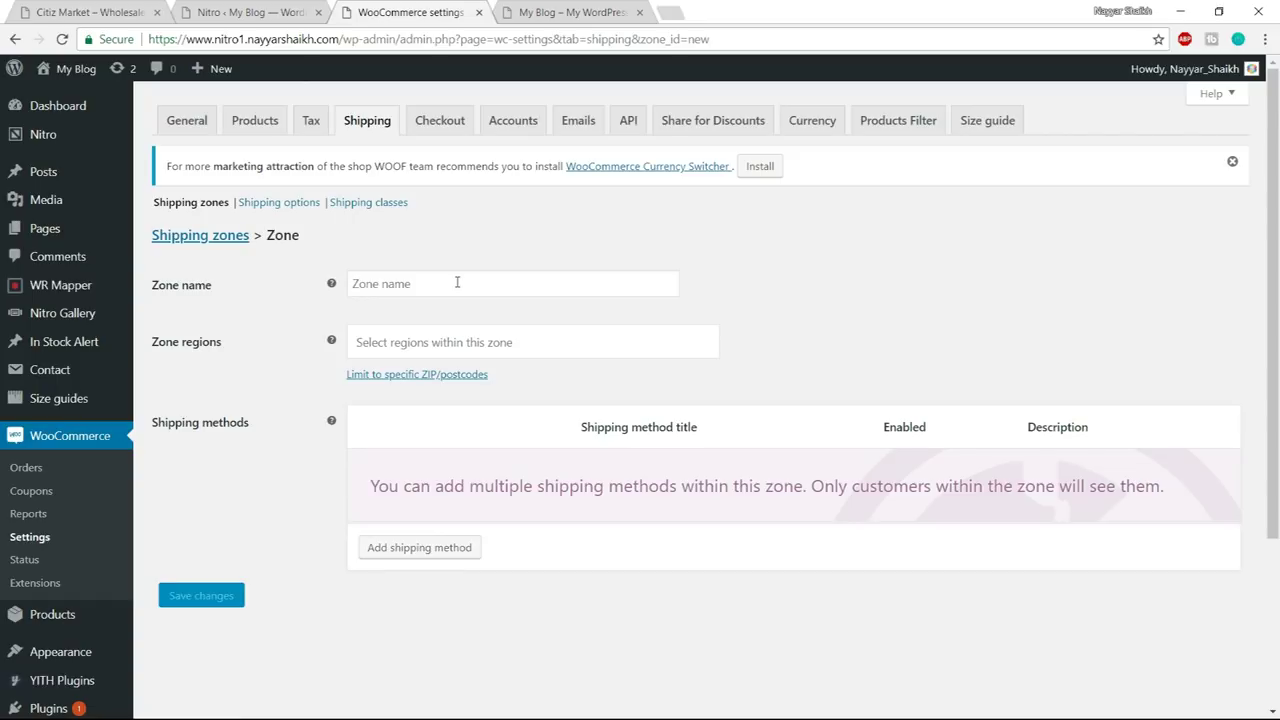
# - Save a shipping zone named India with region India, ready to add a shipping method
pyautogui.click(457, 283)
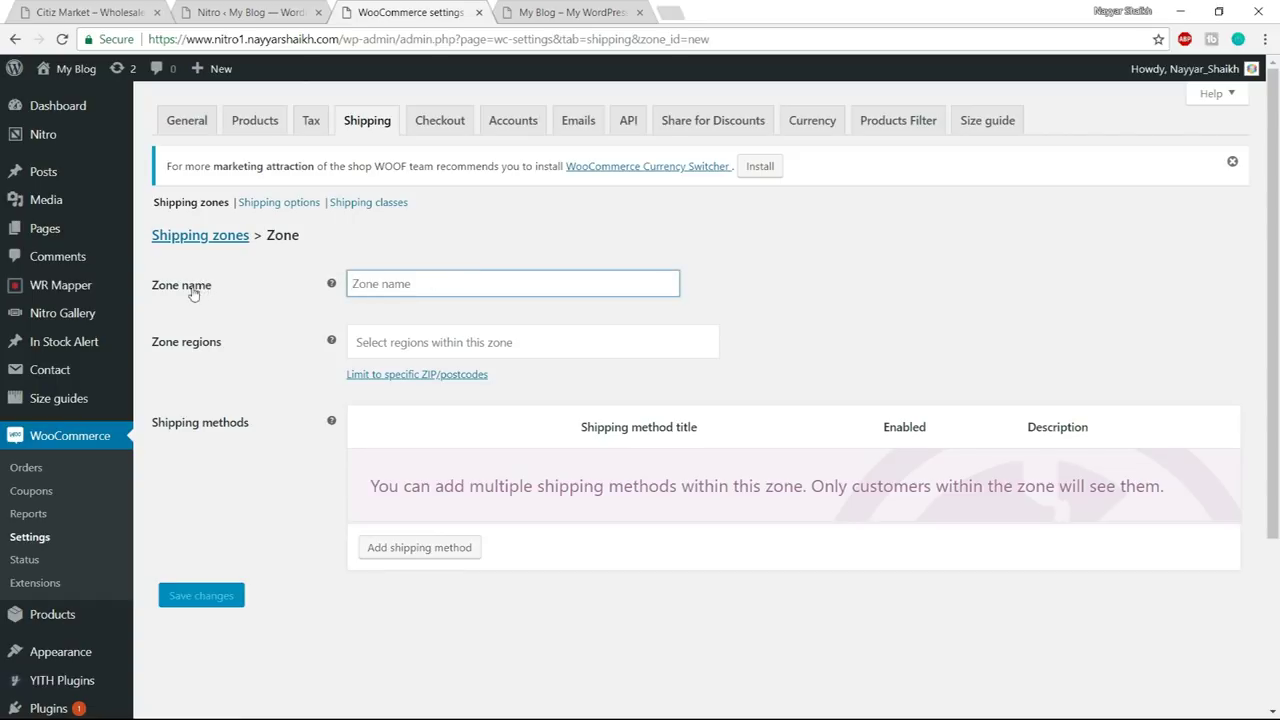
pyautogui.write('India')
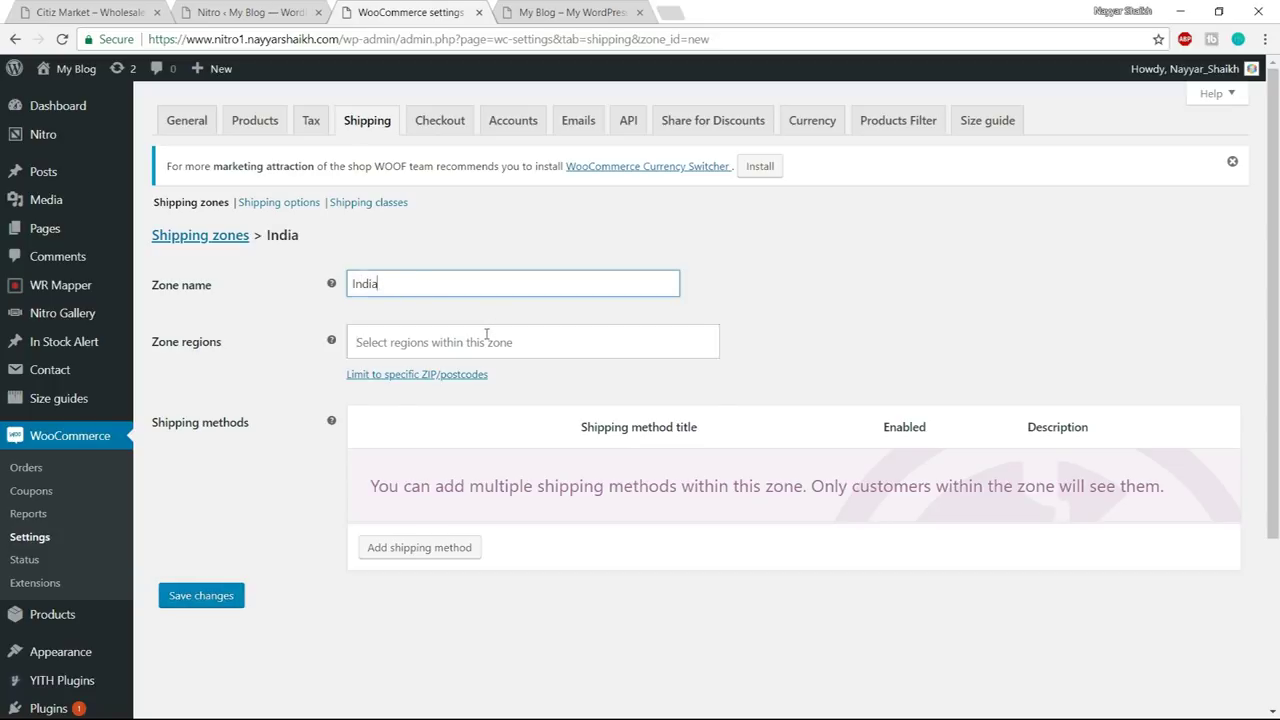
pyautogui.click(483, 341)
pyautogui.write('india')
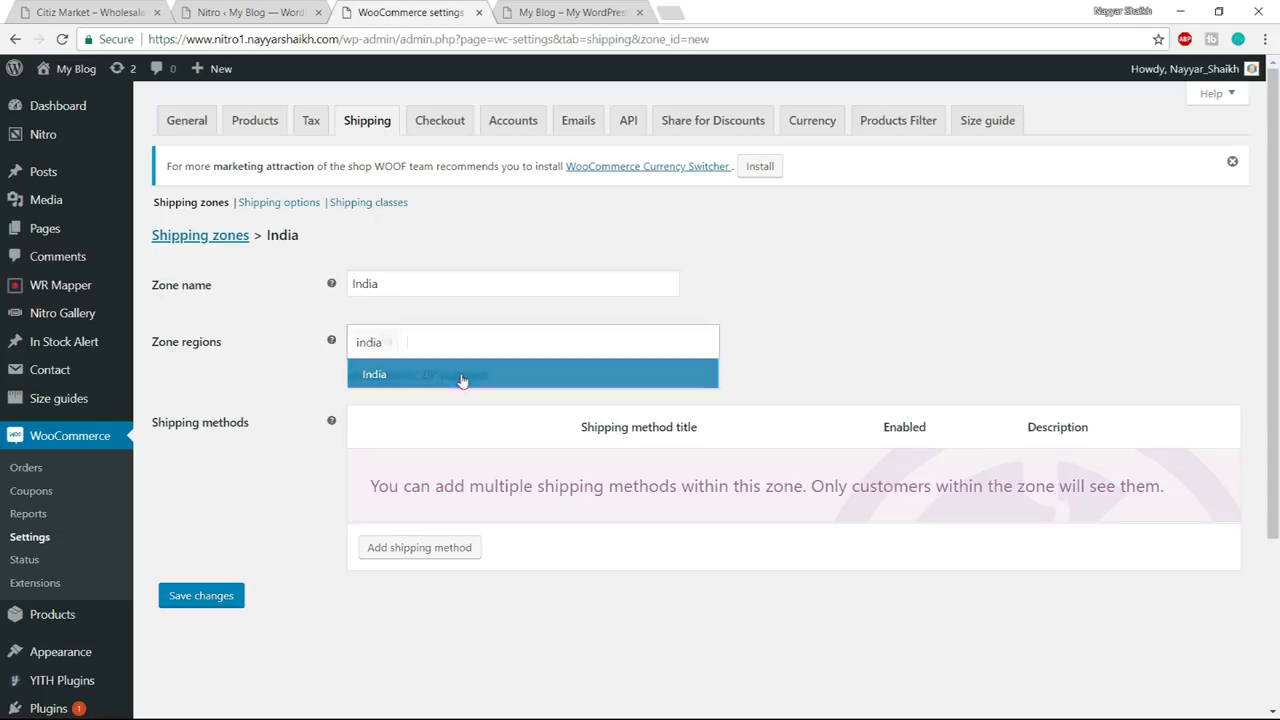
pyautogui.click(462, 380)
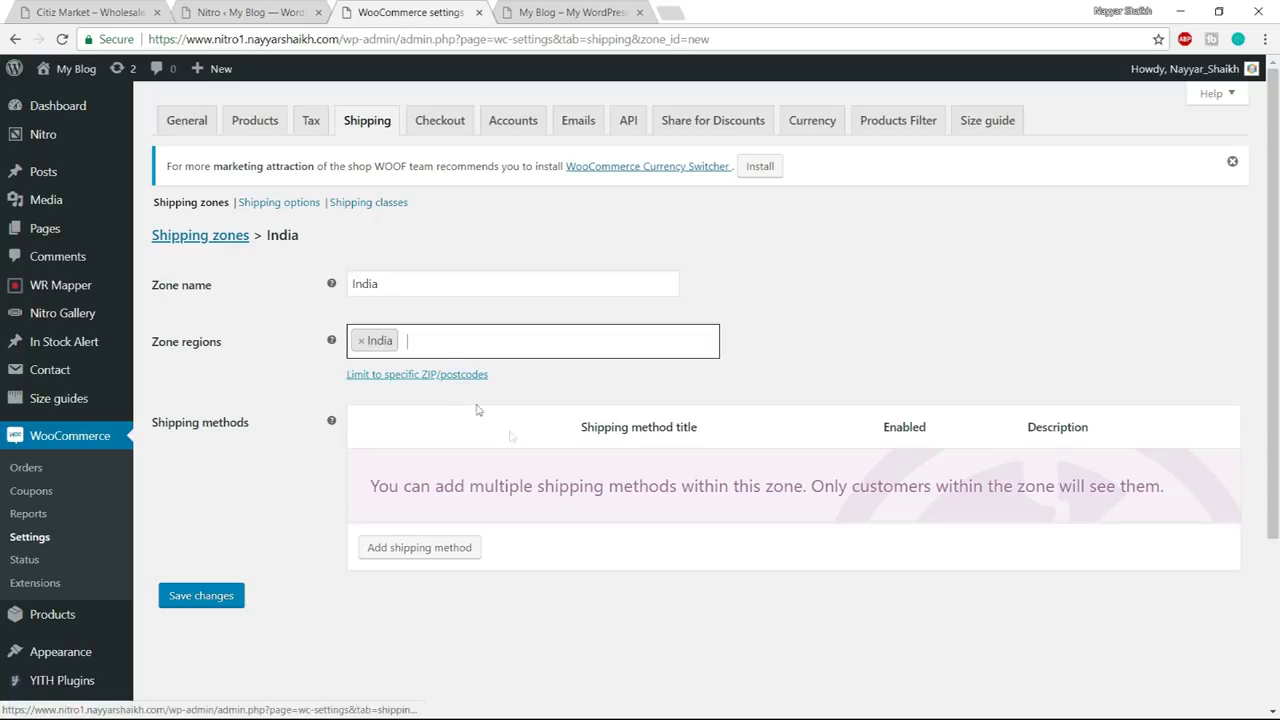
pyautogui.click(229, 605)
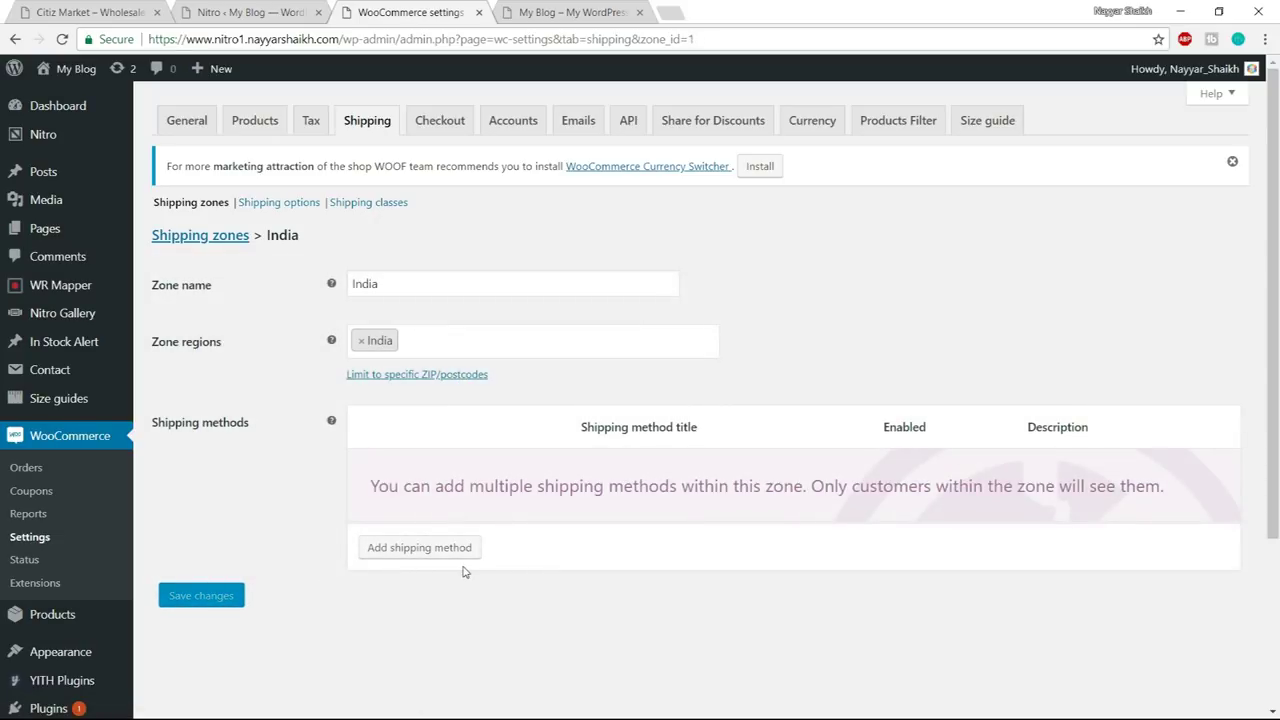
pyautogui.click(421, 557)
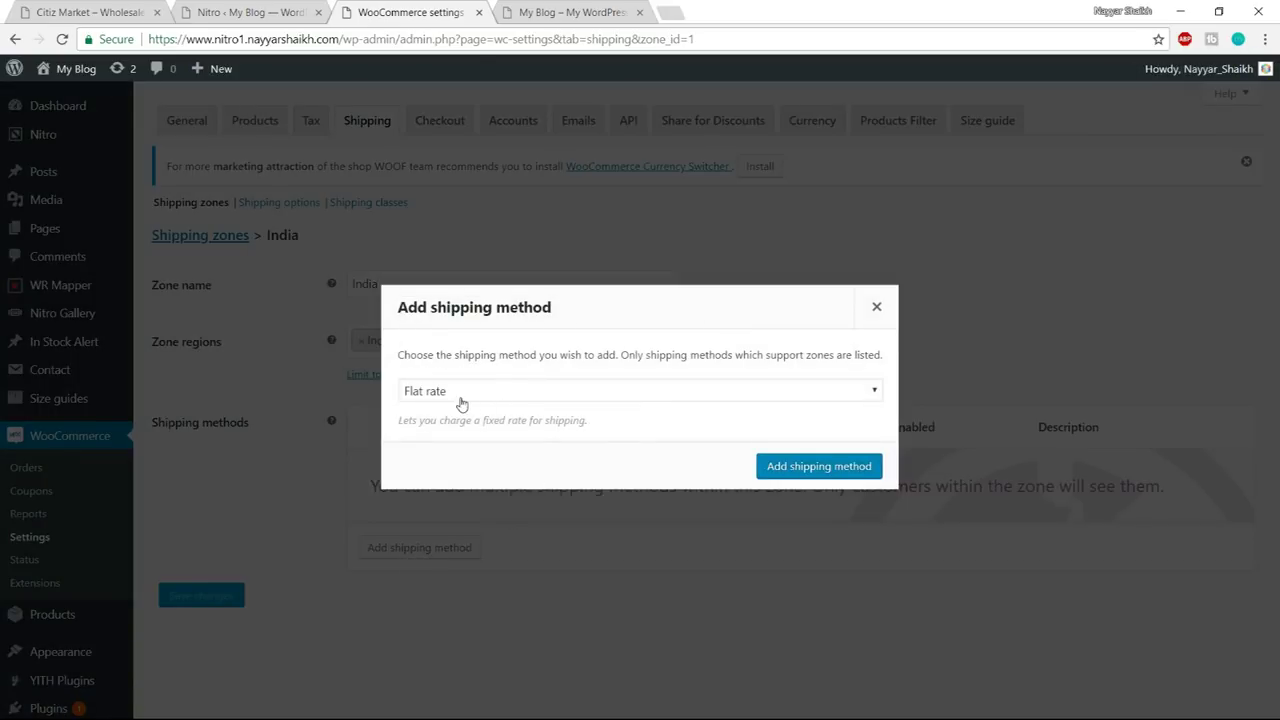
# - Add a Flat rate method to the India zone with cost 1 and save it
pyautogui.click(793, 470)
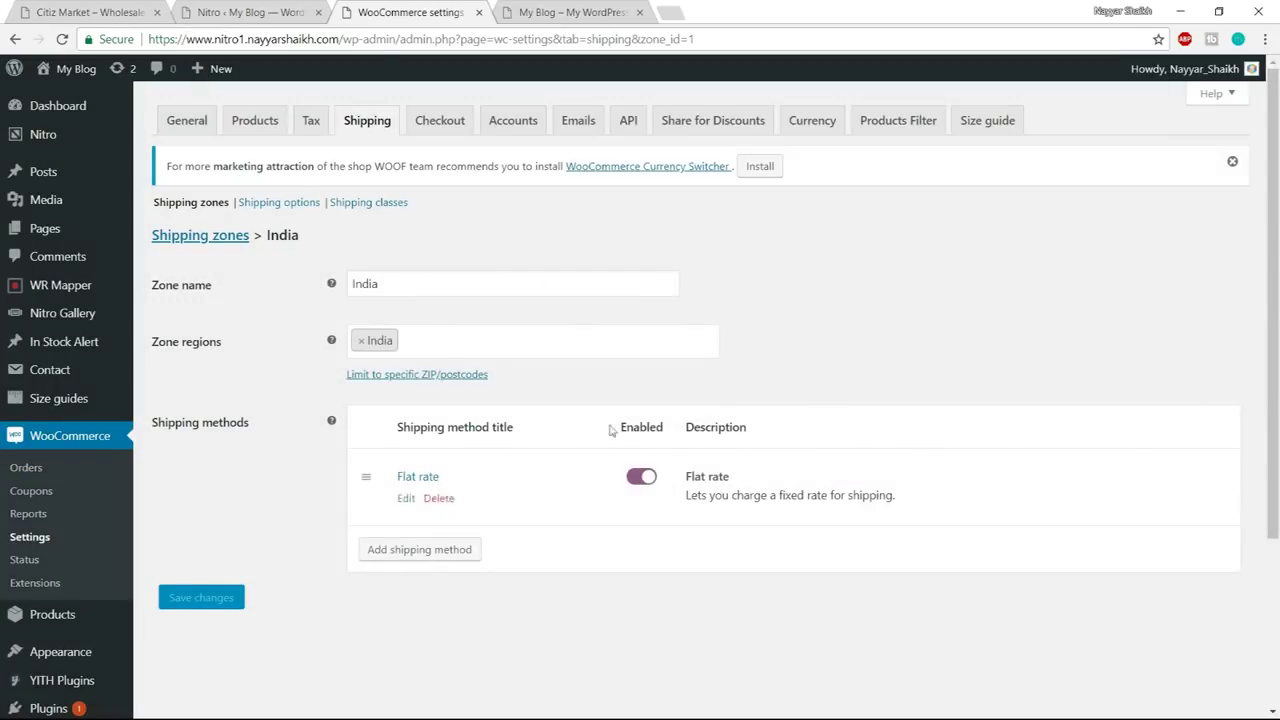
pyautogui.click(406, 498)
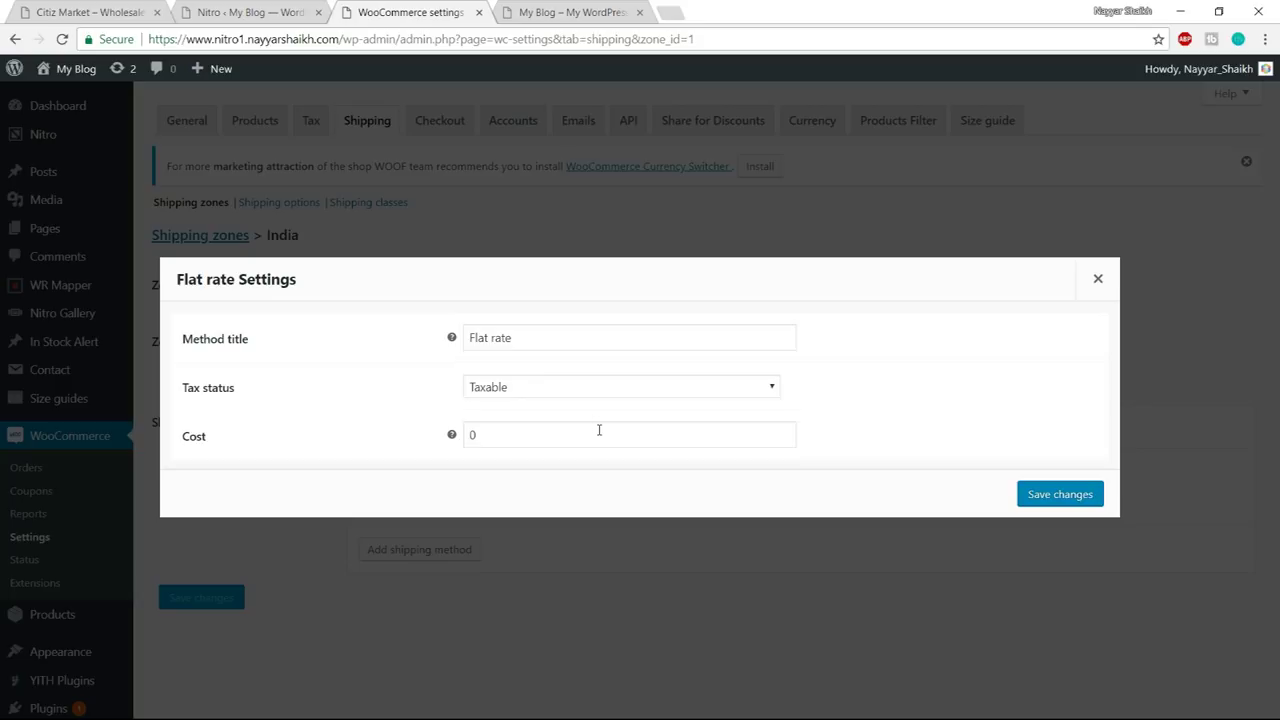
pyautogui.moveTo(520, 434); pyautogui.dragTo(446, 444)
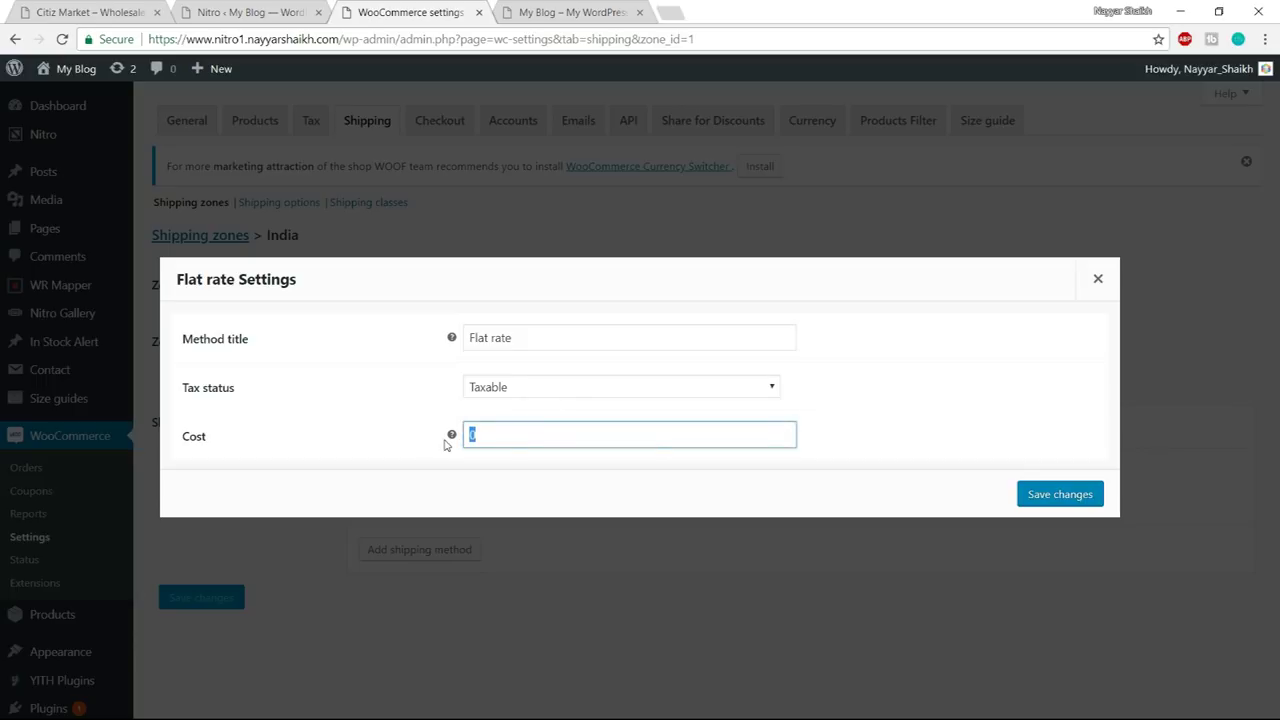
pyautogui.write('1')
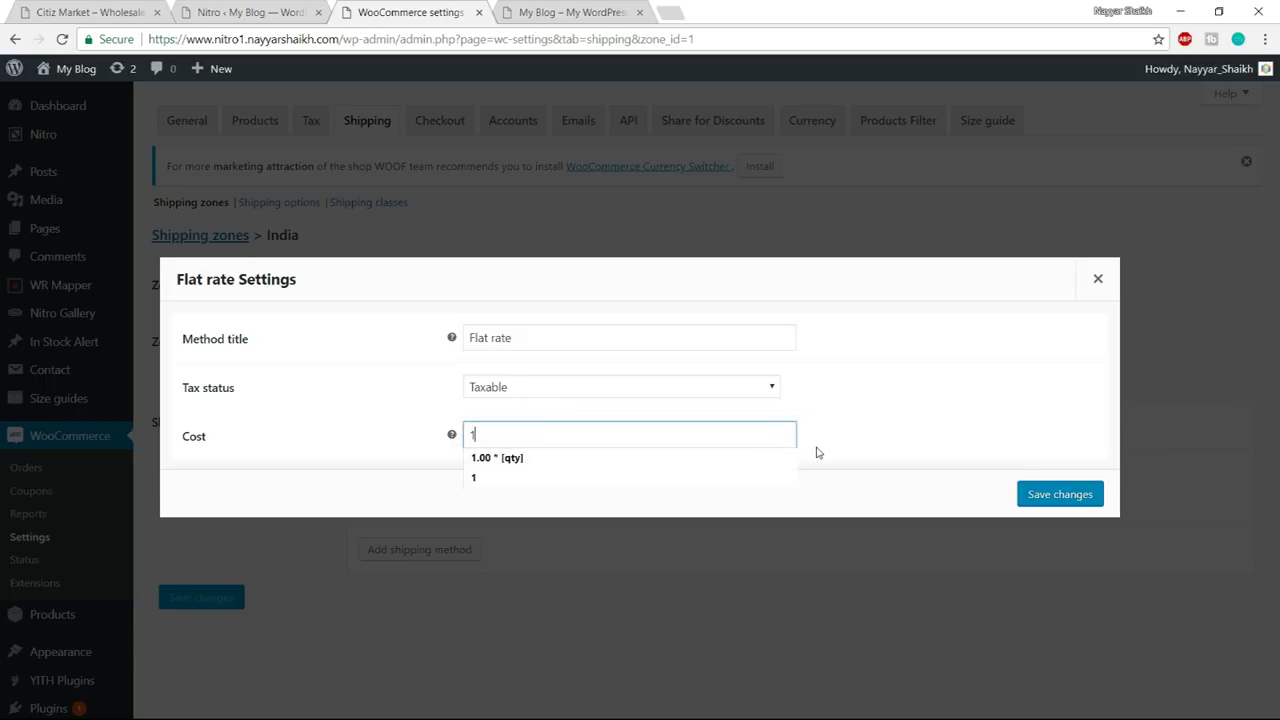
pyautogui.click(838, 468)
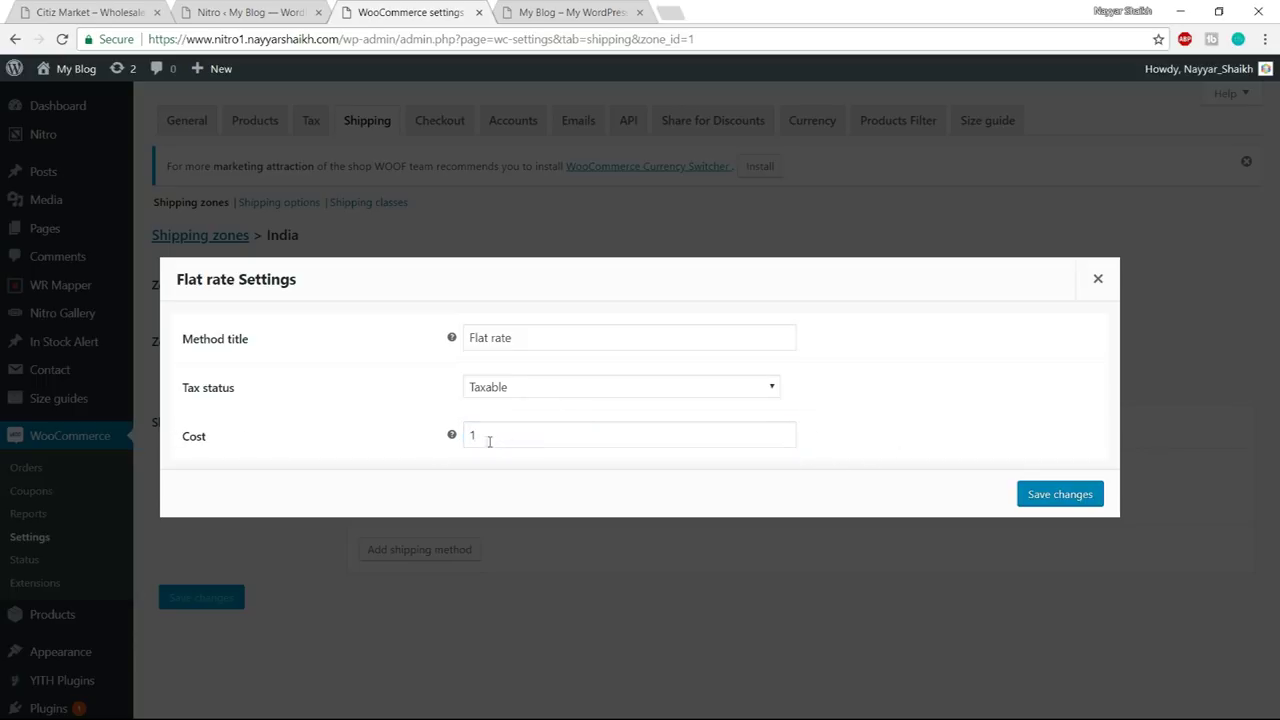
pyautogui.click(1058, 494)
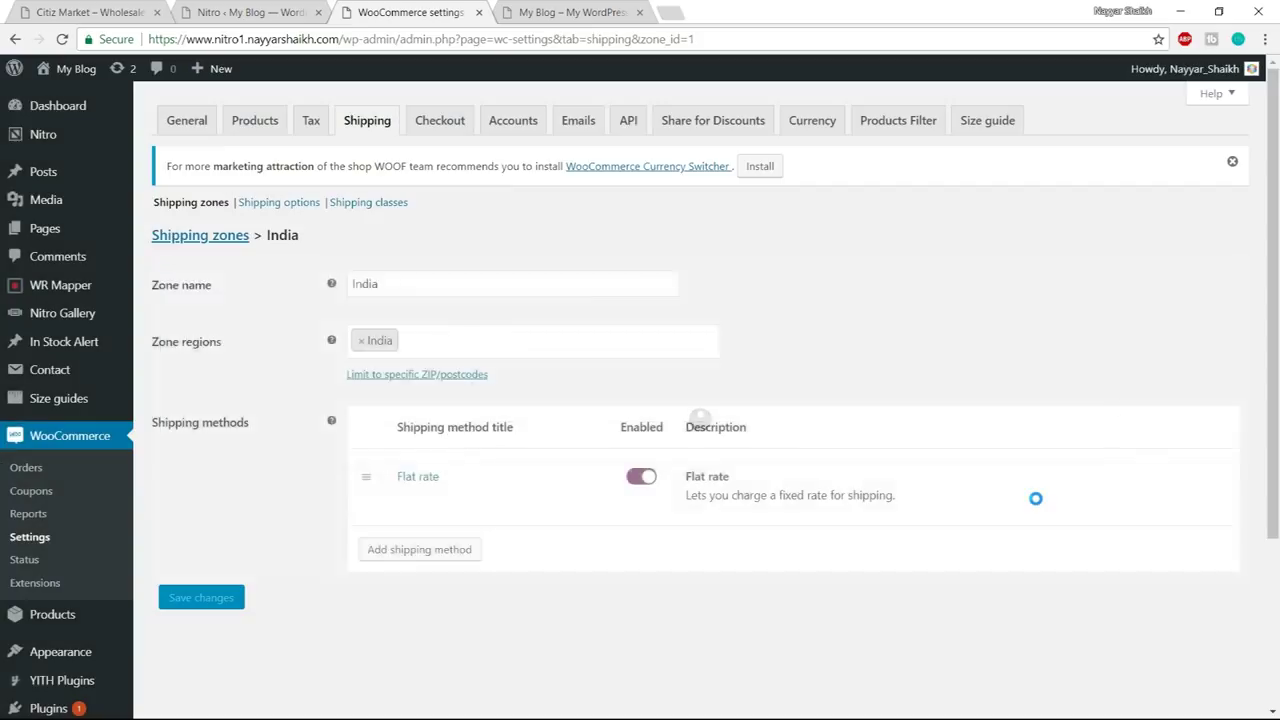
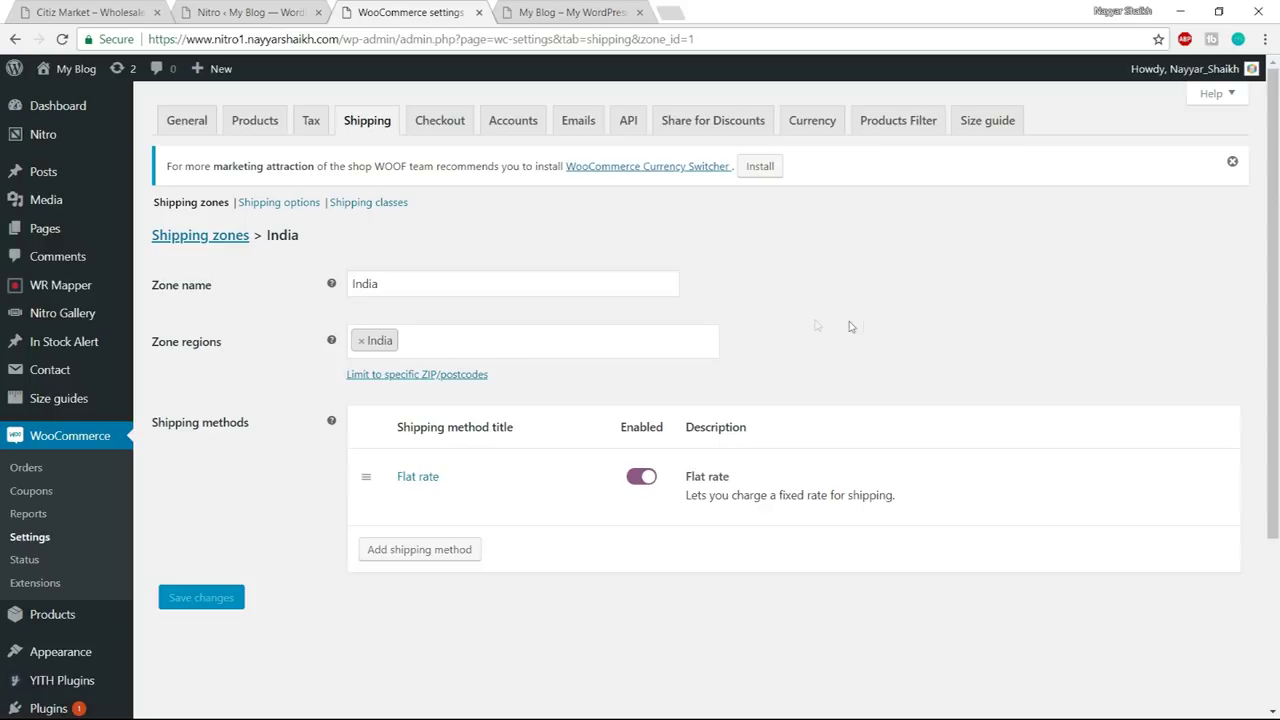
# - Add and save a new shipping class named 'Bulky Products'
pyautogui.click(385, 205)
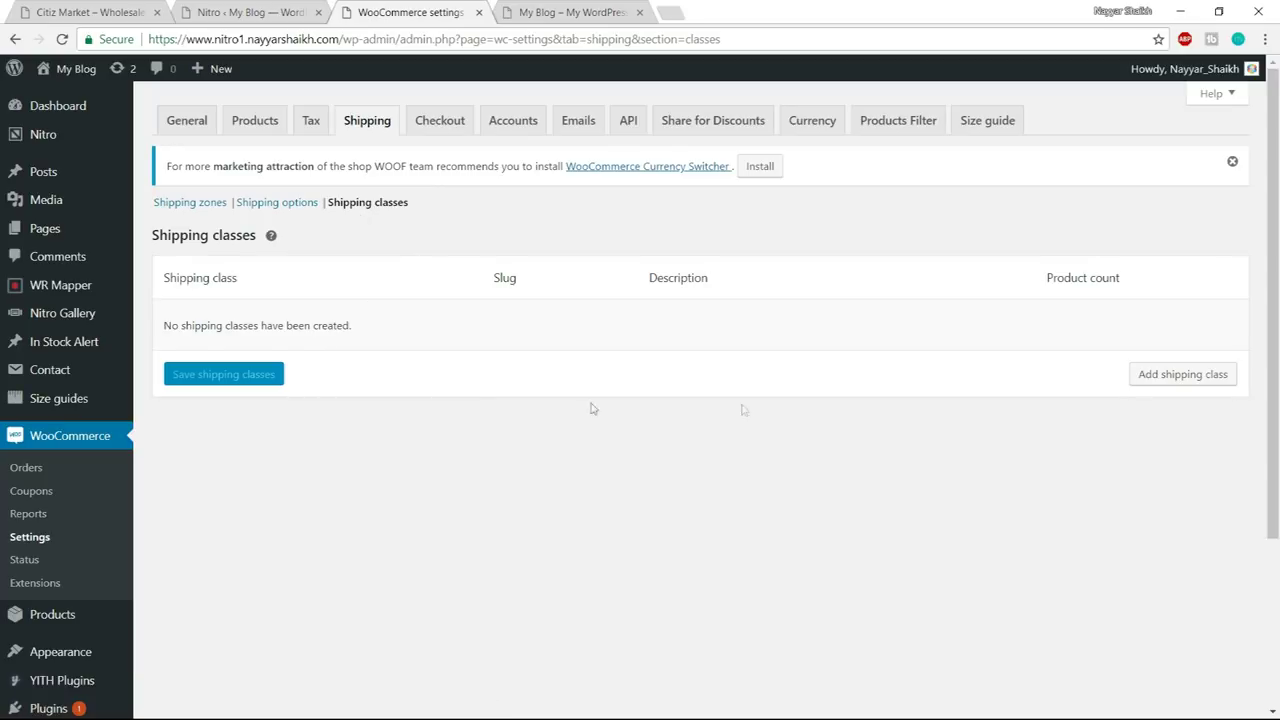
pyautogui.click(1155, 375)
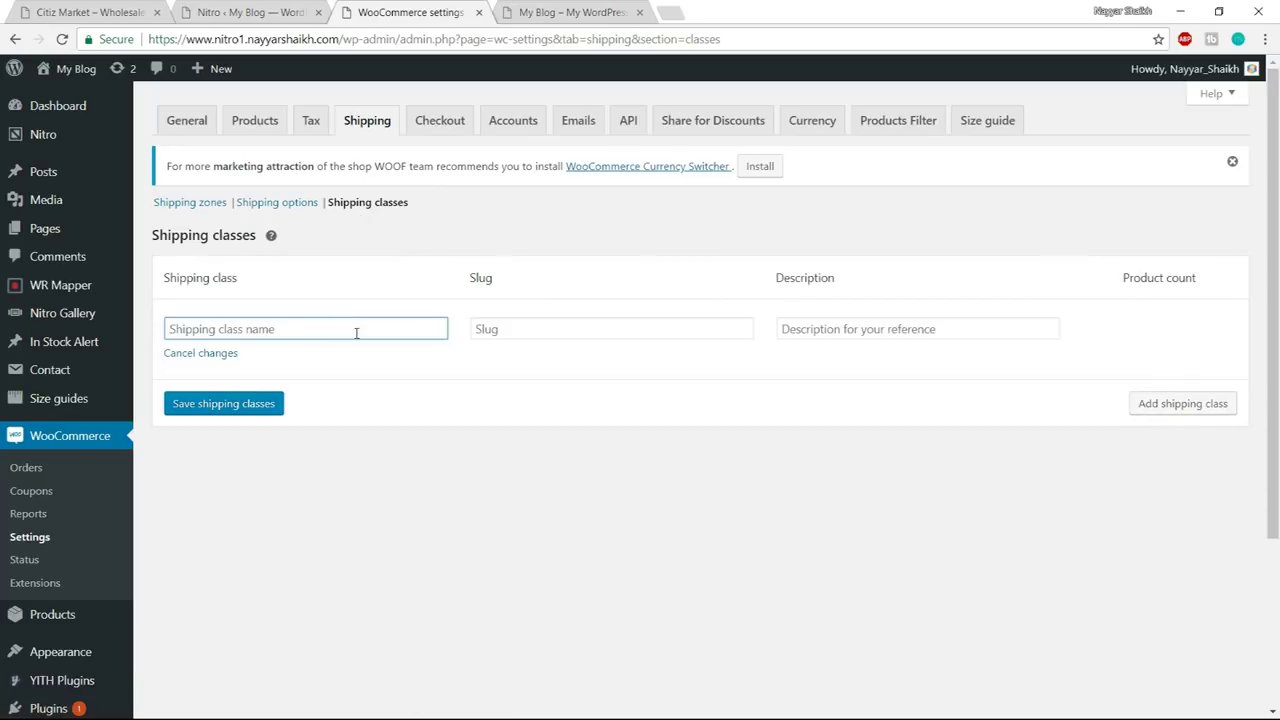
pyautogui.write('Bulky Products')
pyautogui.click(240, 410)
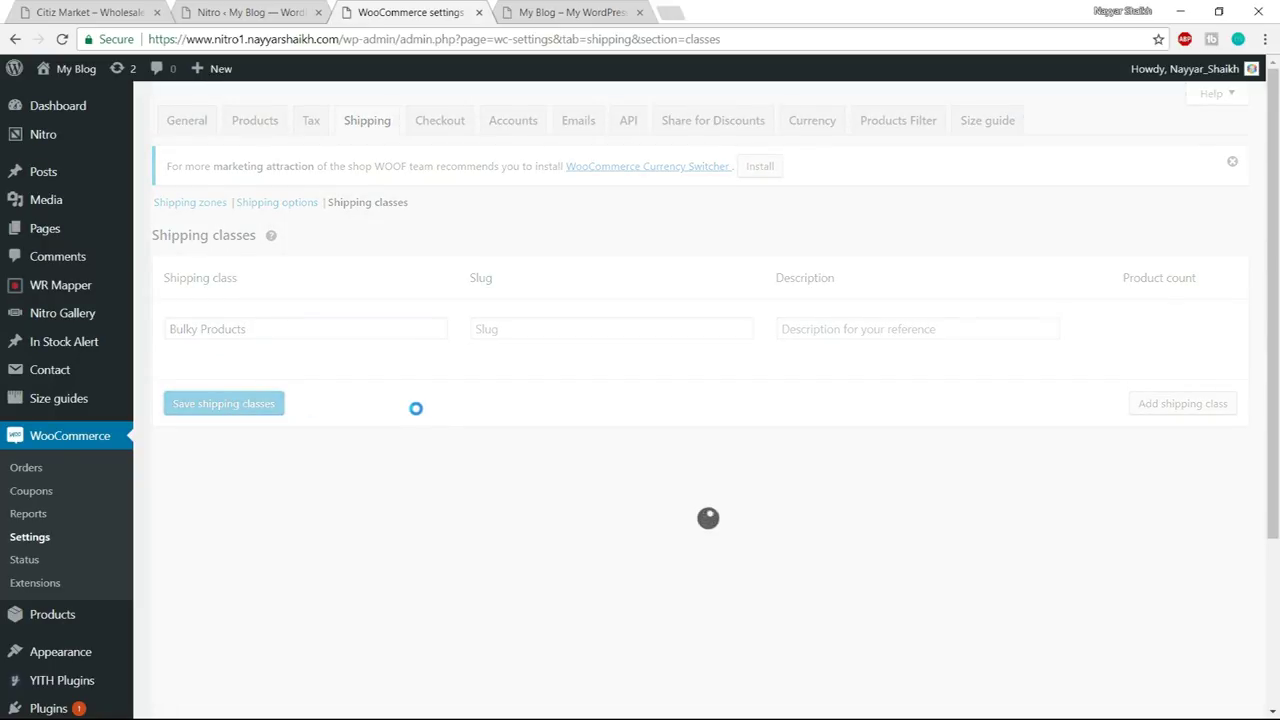
pyautogui.click(273, 205)
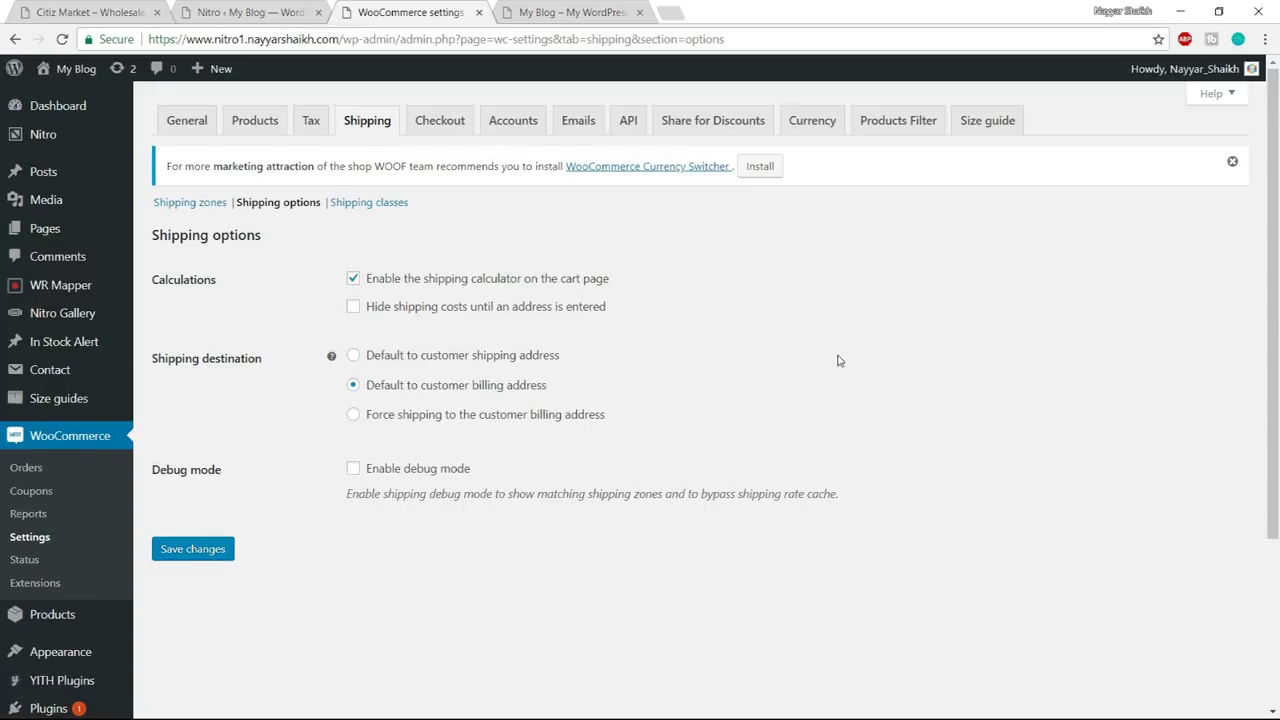
# - Scroll the Shipping options page, then return to the shipping zones list showing the India zone
pyautogui.scroll(-2, 837, 358)
pyautogui.click(189, 208)
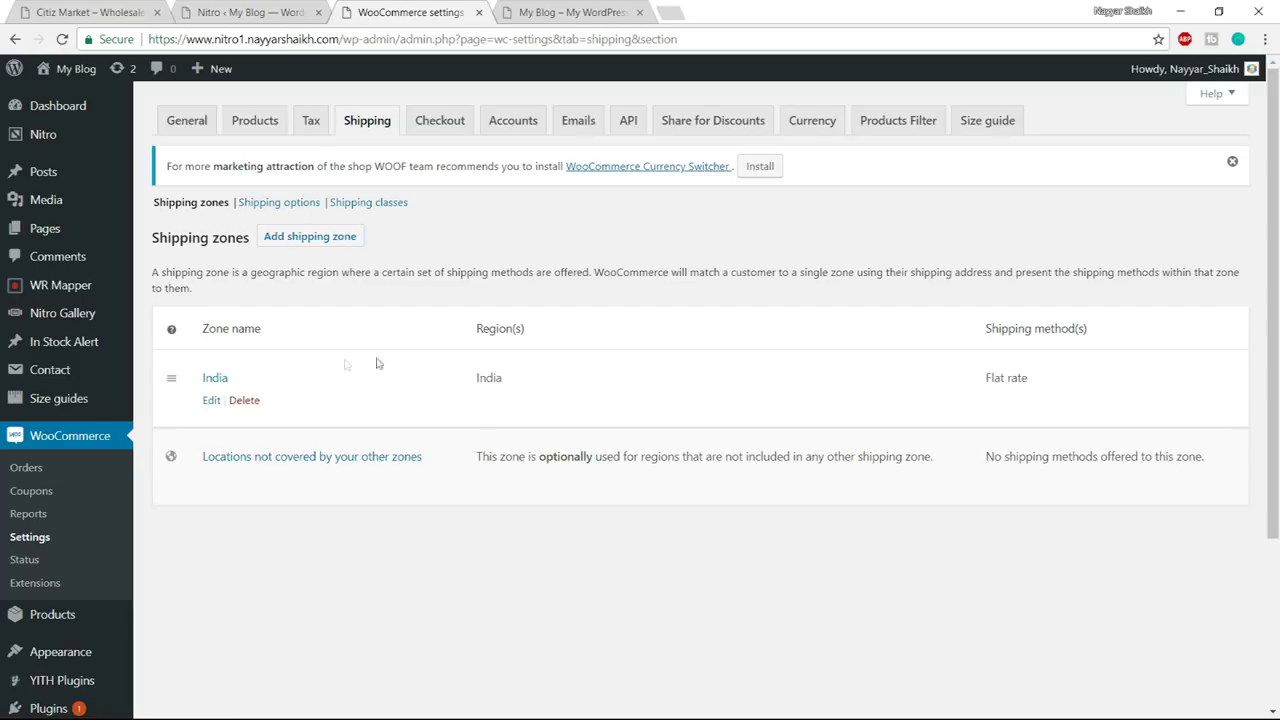
# - Edit the India shipping zone and open its Flat rate method settings
pyautogui.click(211, 401)
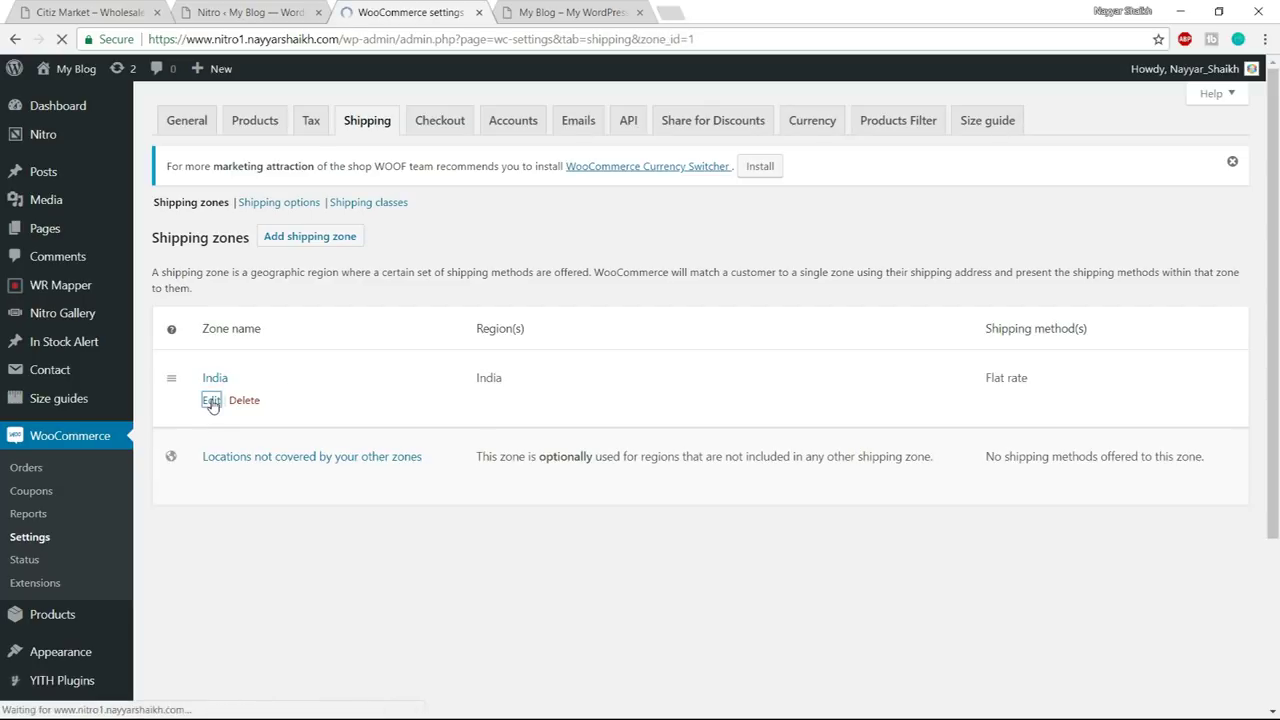
pyautogui.scroll(-1, 600, 390)
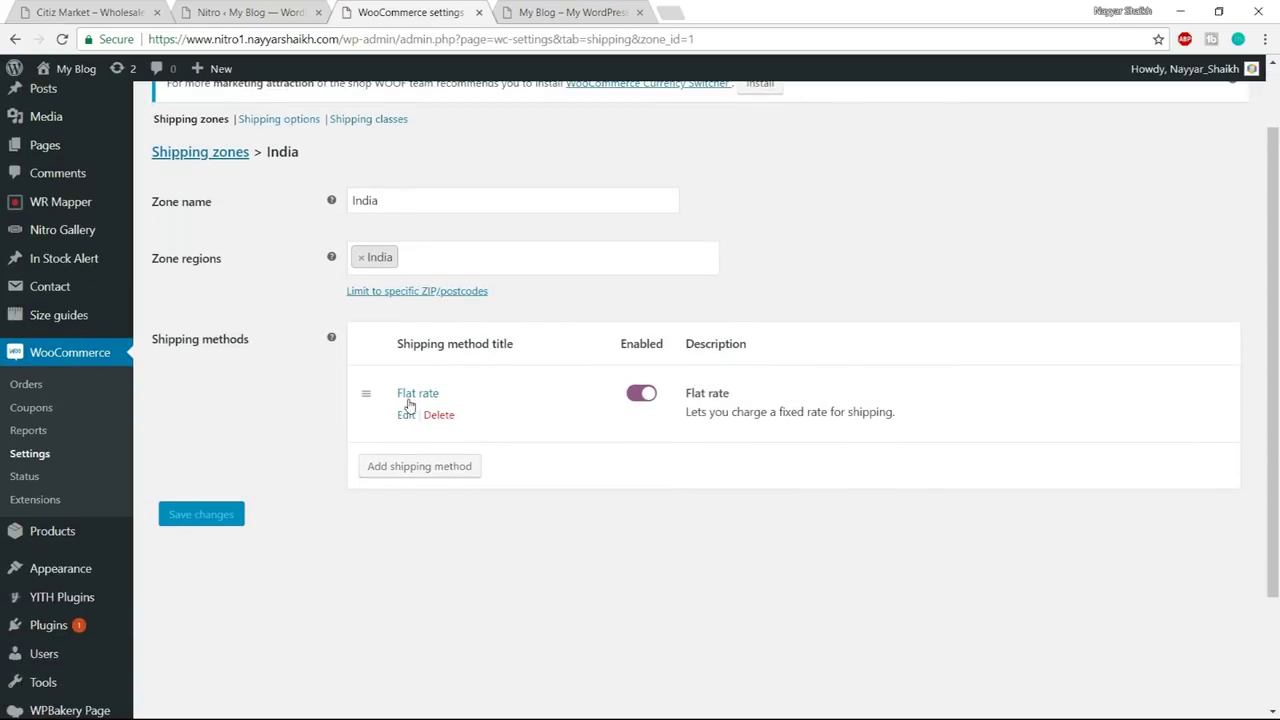
pyautogui.click(406, 416)
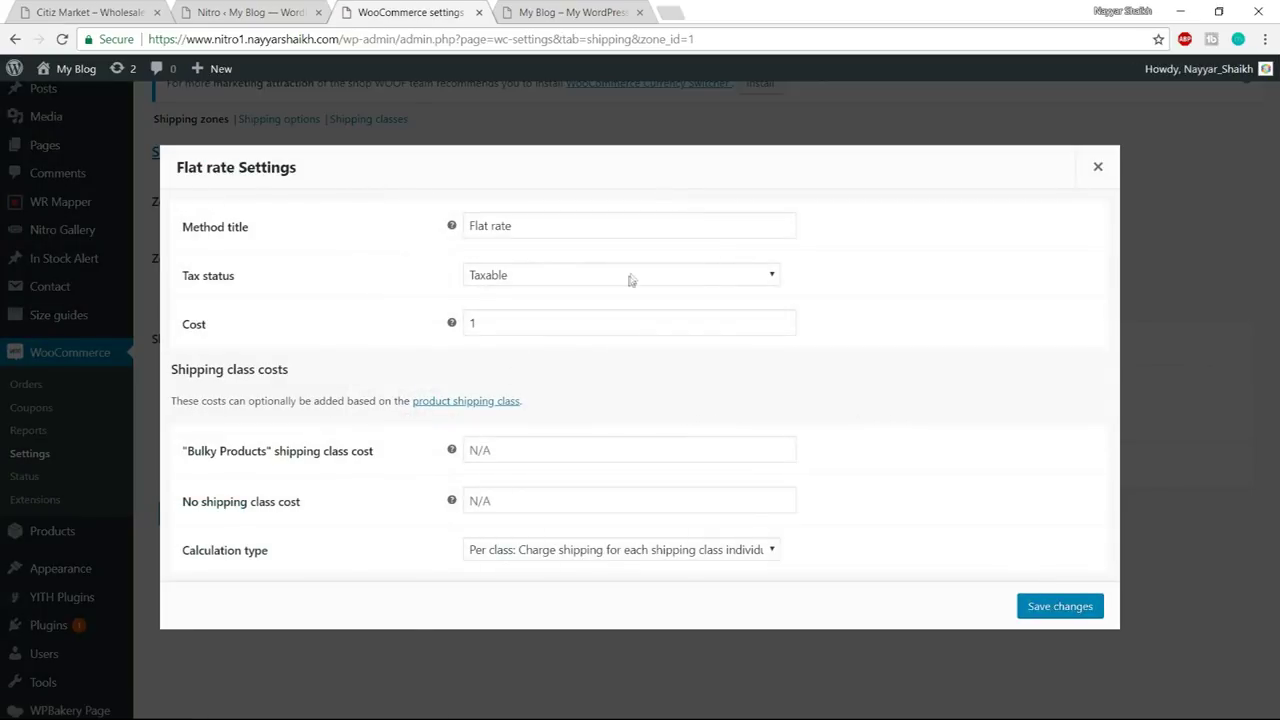
# - Inspect the flat rate Cost value 1 and the empty Bulky Products class cost
pyautogui.click(518, 326)
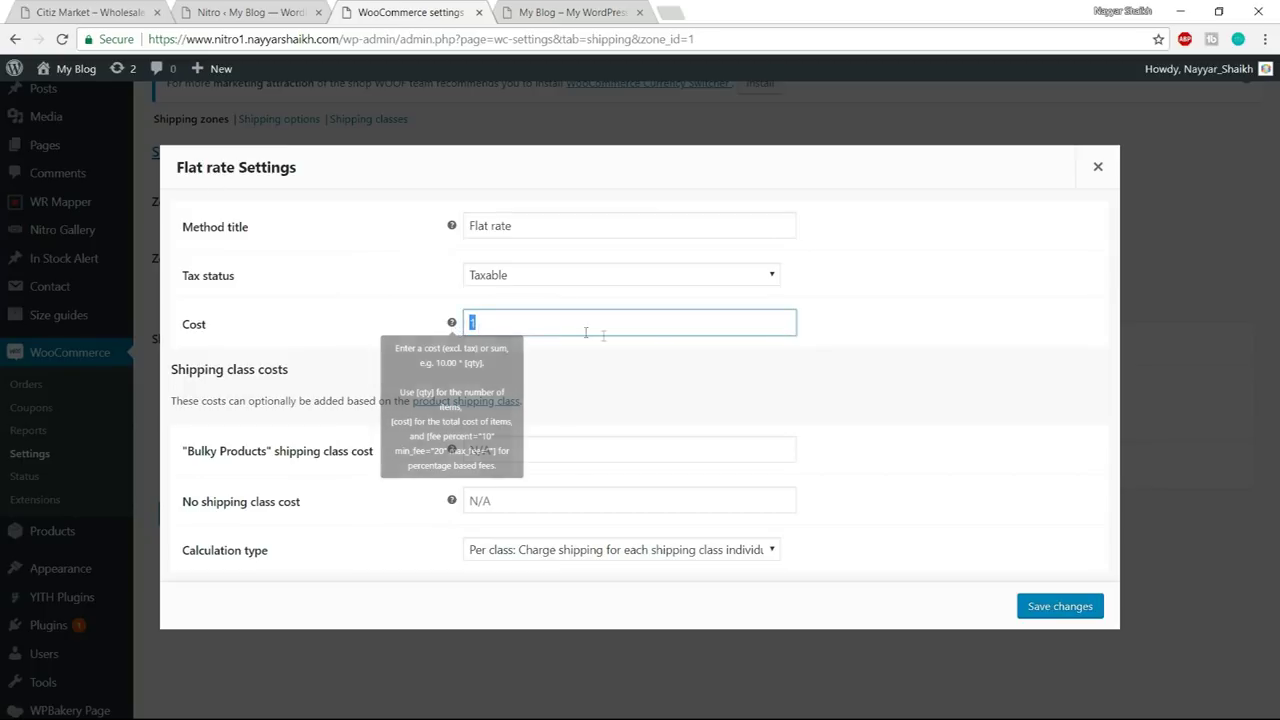
pyautogui.click(924, 367)
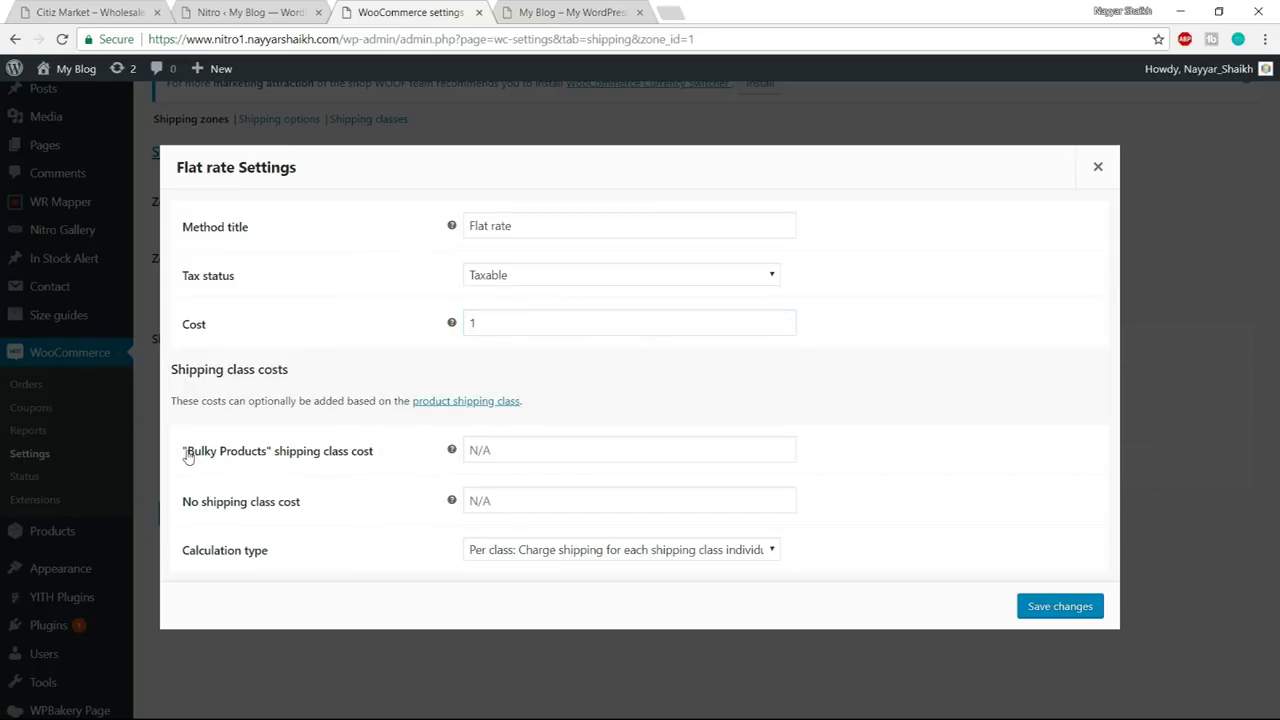
pyautogui.moveTo(188, 451); pyautogui.dragTo(286, 460)
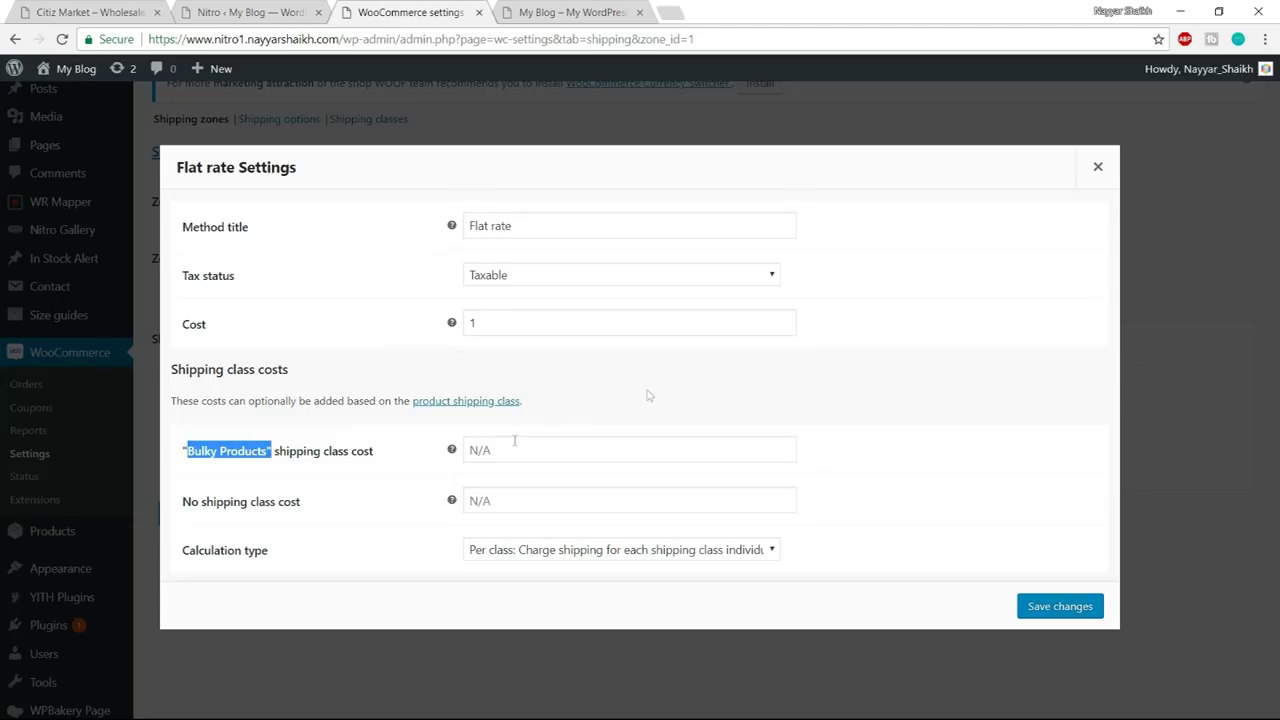
pyautogui.click(524, 327)
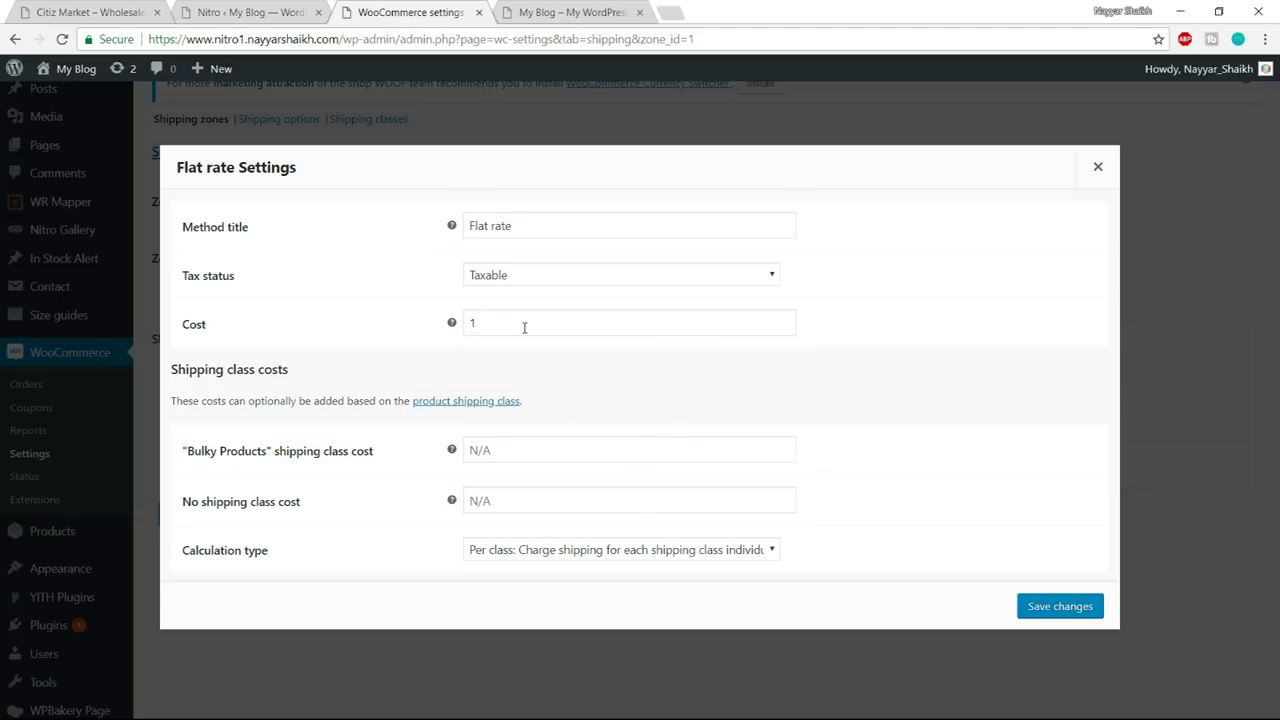
pyautogui.doubleClick(524, 327)
pyautogui.click(944, 318)
pyautogui.click(505, 326)
pyautogui.doubleClick(476, 324)
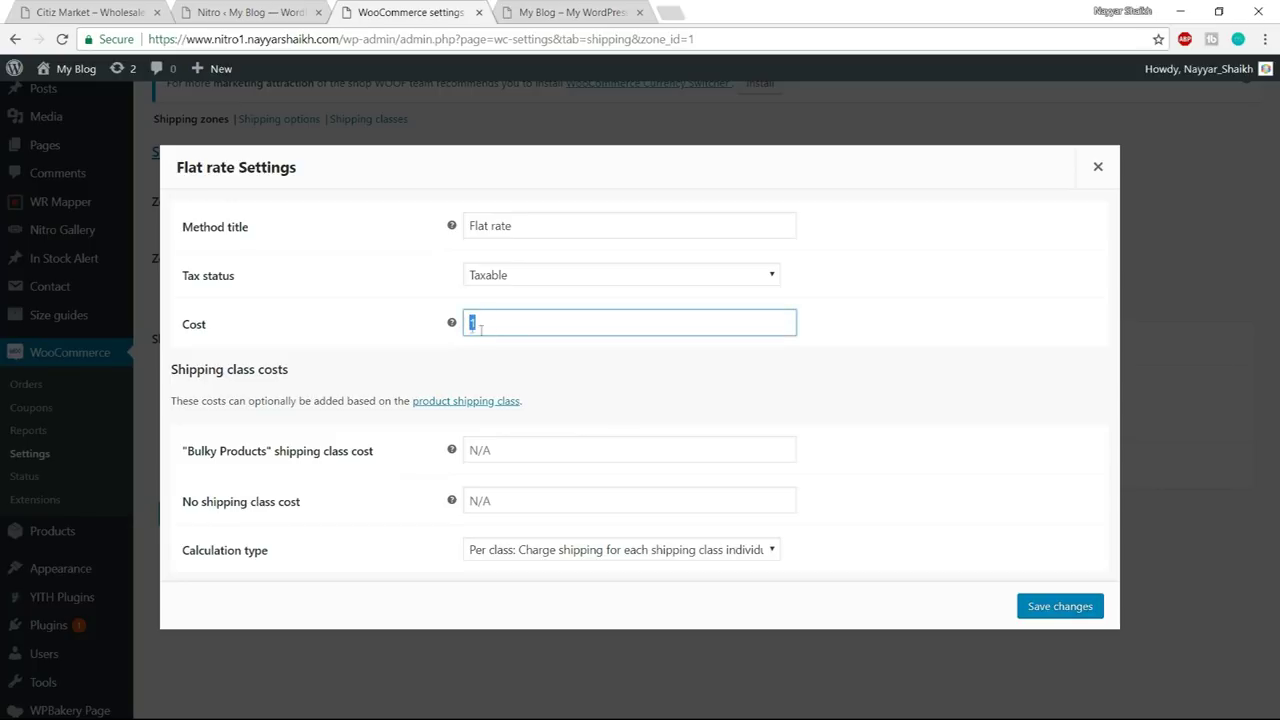
pyautogui.click(681, 371)
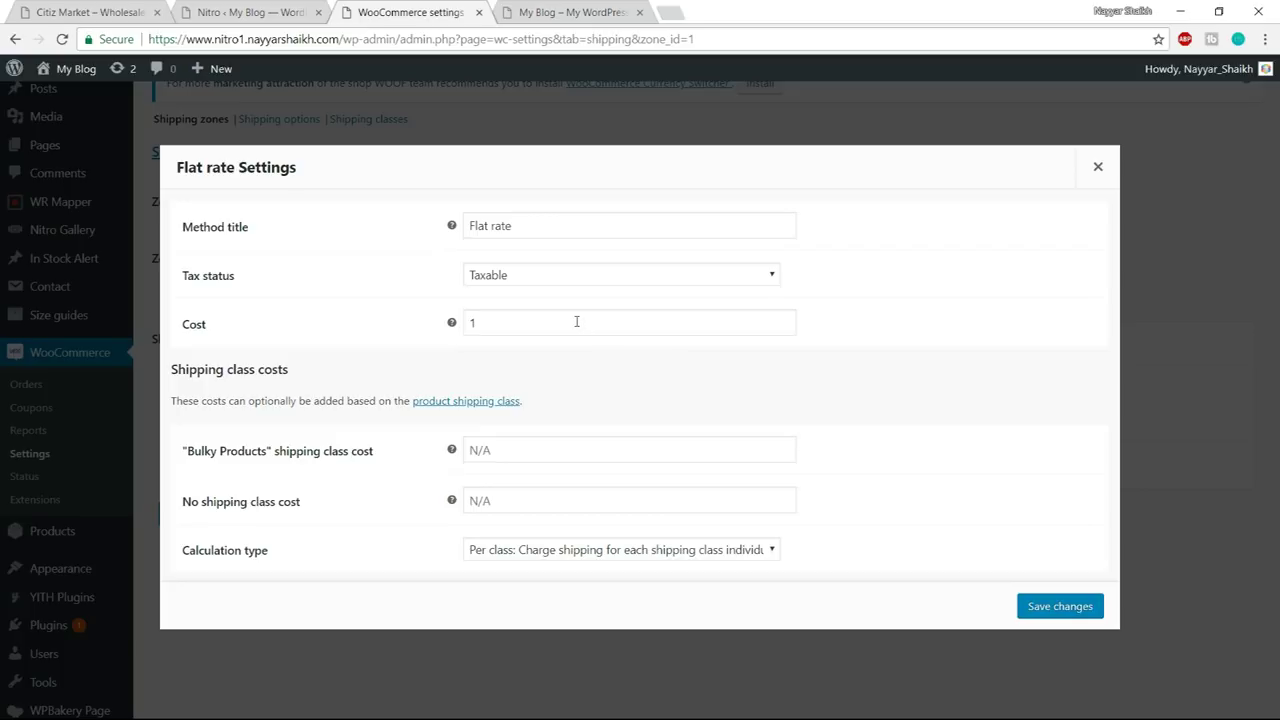
pyautogui.click(544, 318)
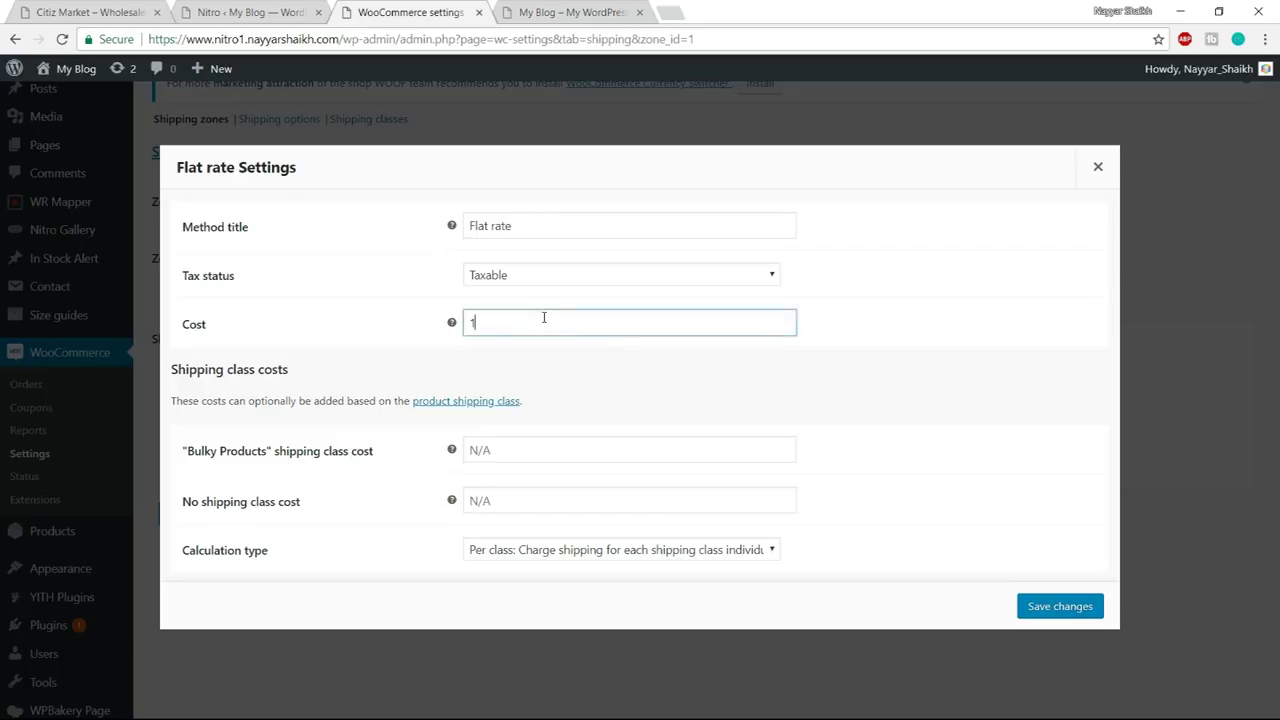
pyautogui.moveTo(451, 323)
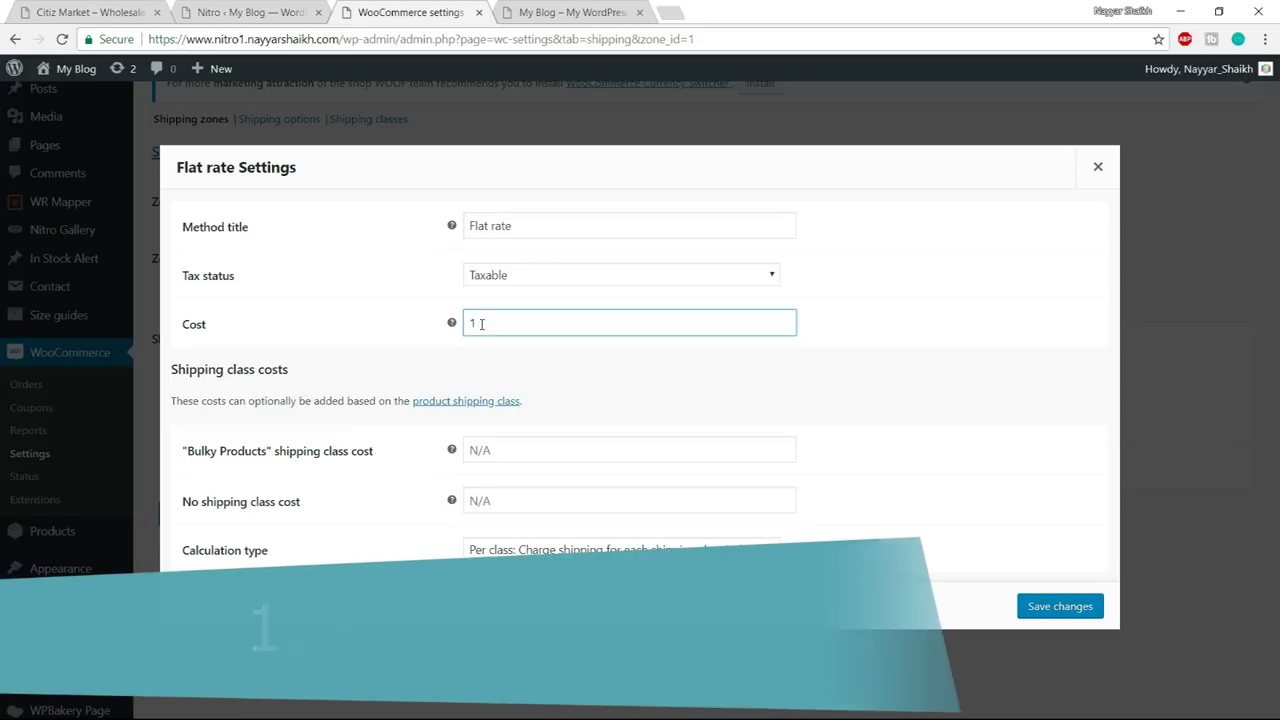
# - Change the flat rate Cost to '1.00 * [qty]'
pyautogui.click(480, 324)
pyautogui.write('.00')
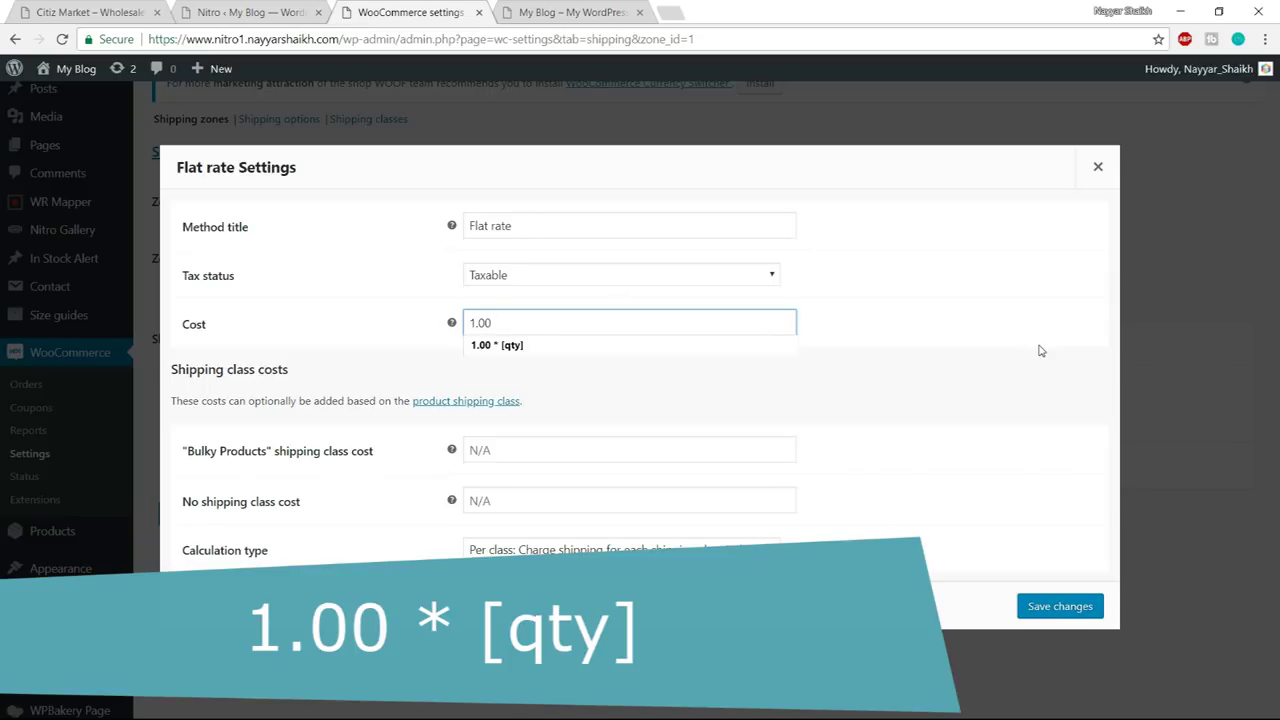
pyautogui.write(' * [qty')
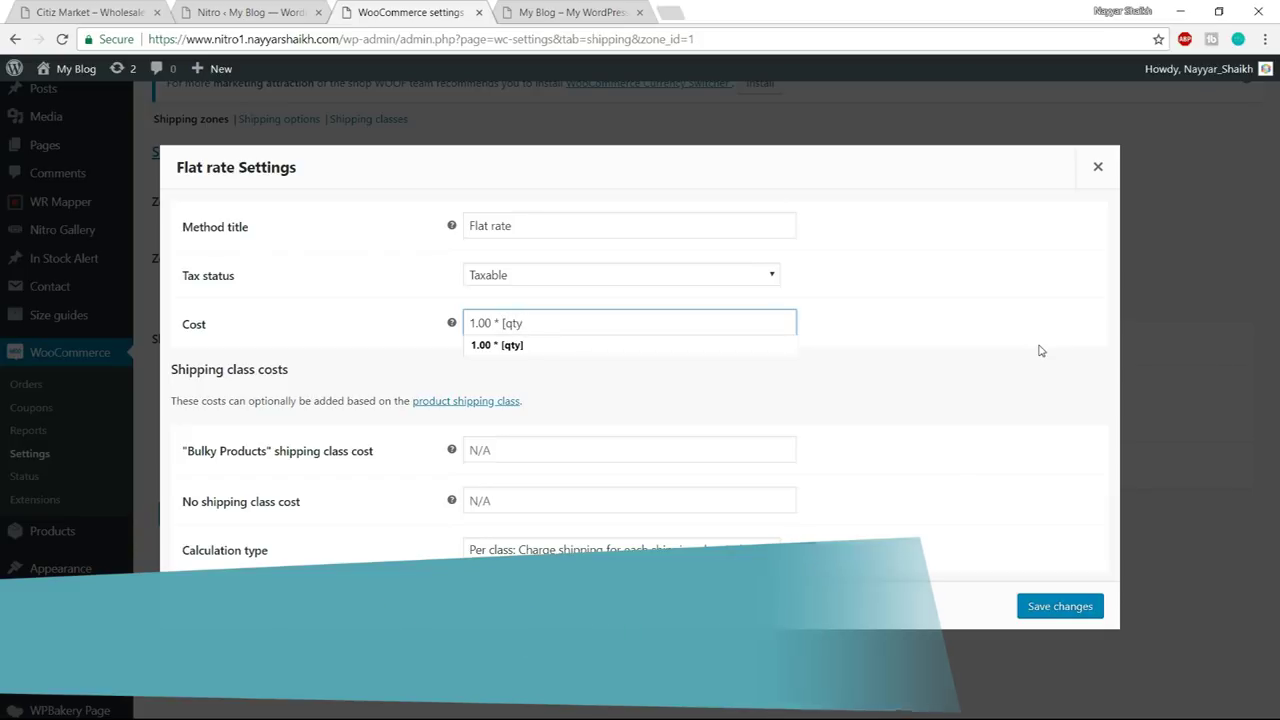
pyautogui.write(']')
pyautogui.click(1017, 358)
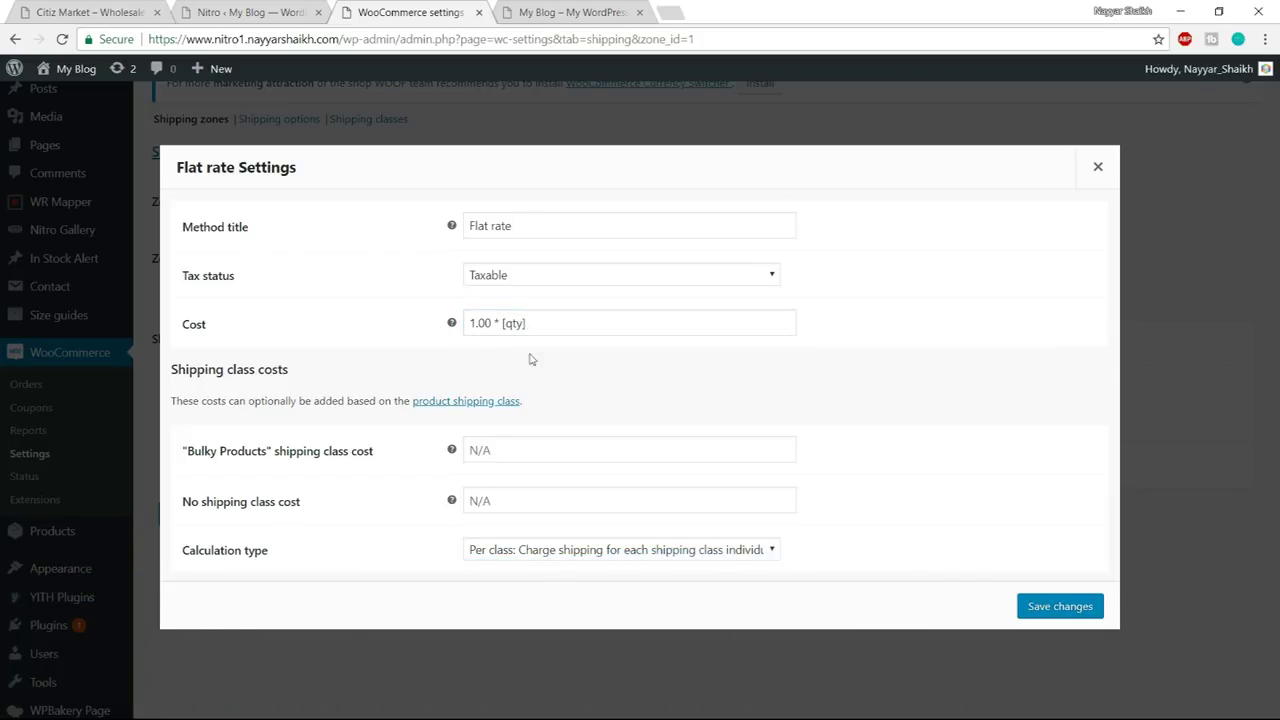
pyautogui.moveTo(527, 322); pyautogui.dragTo(465, 322)
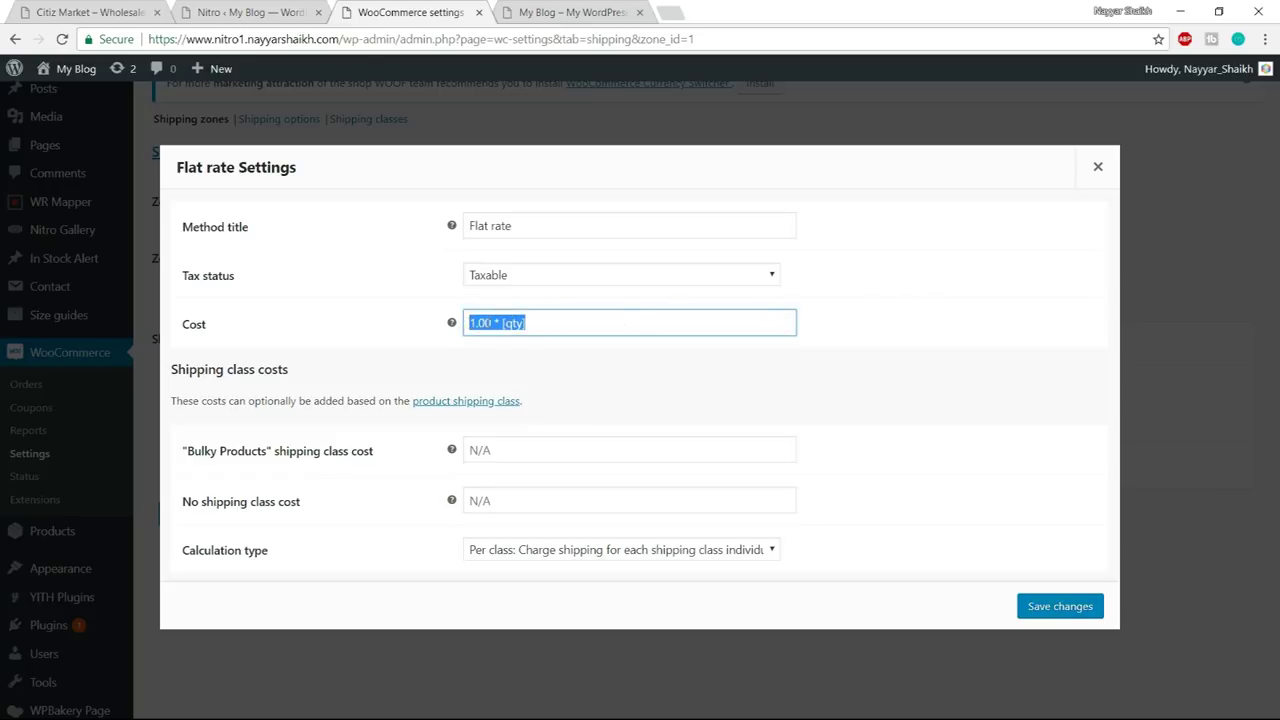
pyautogui.click(571, 323)
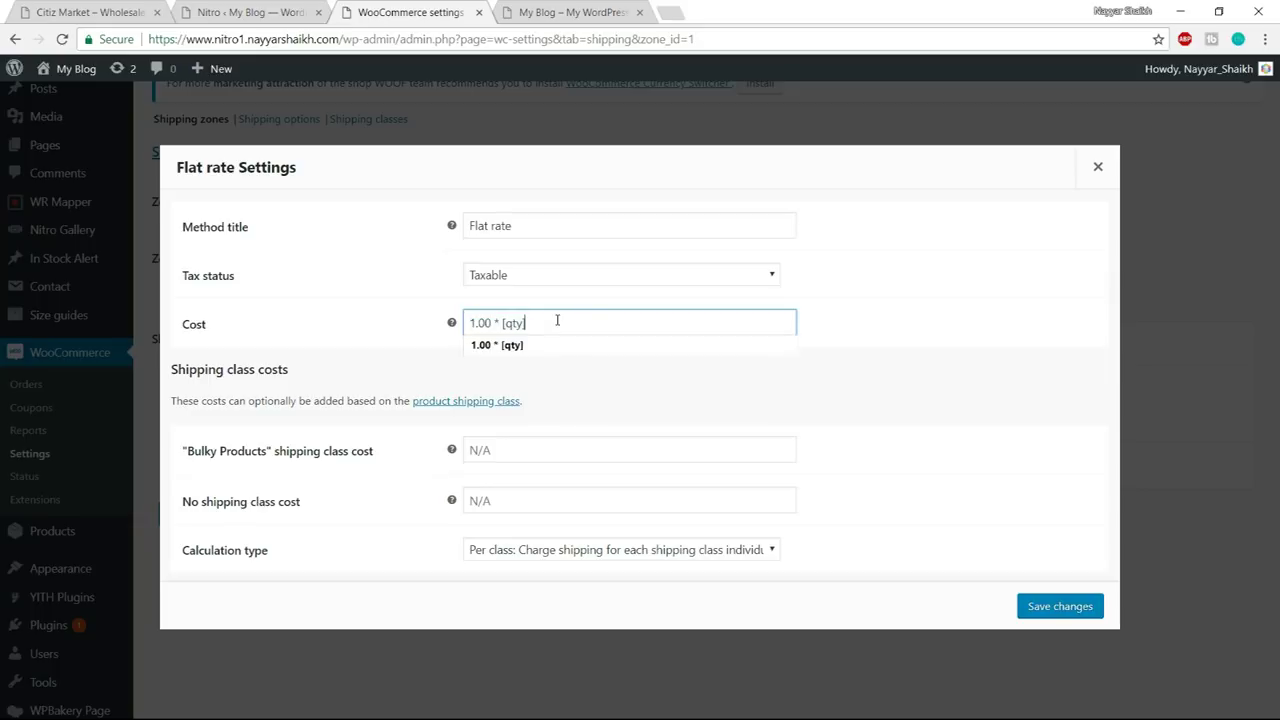
pyautogui.moveTo(525, 322); pyautogui.dragTo(504, 322)
pyautogui.click(551, 321)
pyautogui.click(922, 310)
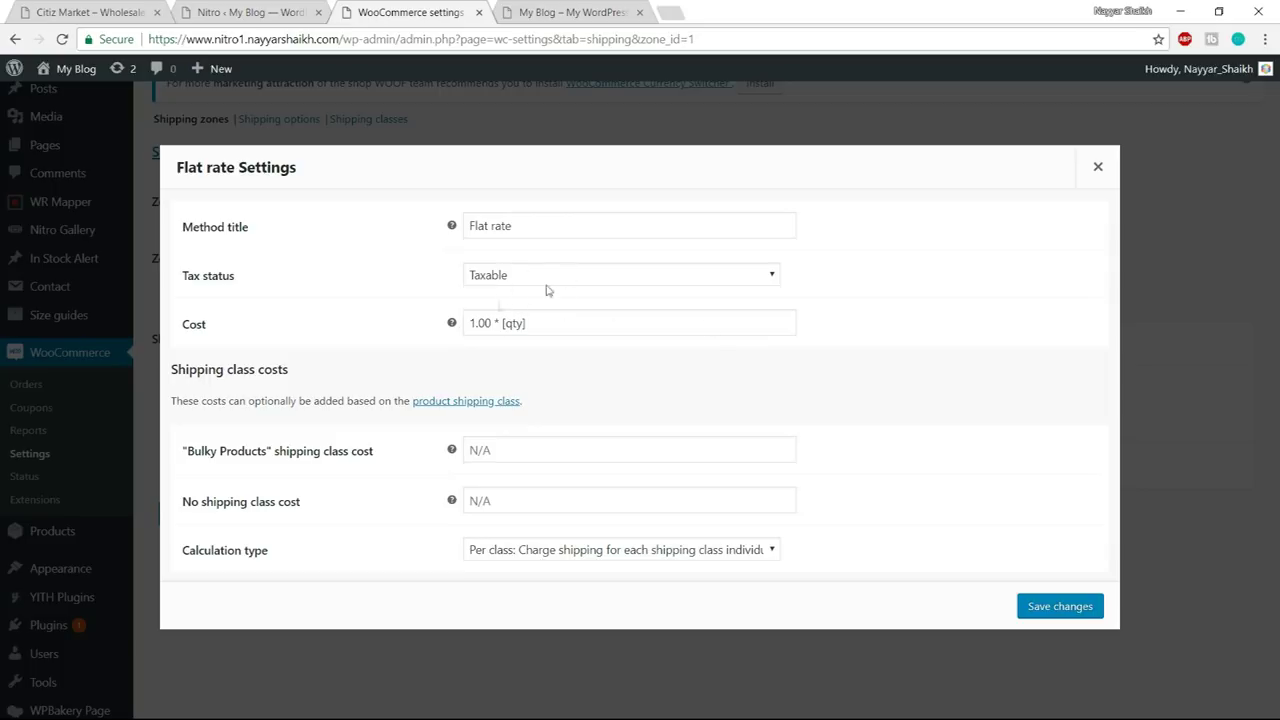
# - Set the Bulky Products class cost to '5.00 * [qty]' and save the flat rate
pyautogui.click(500, 446)
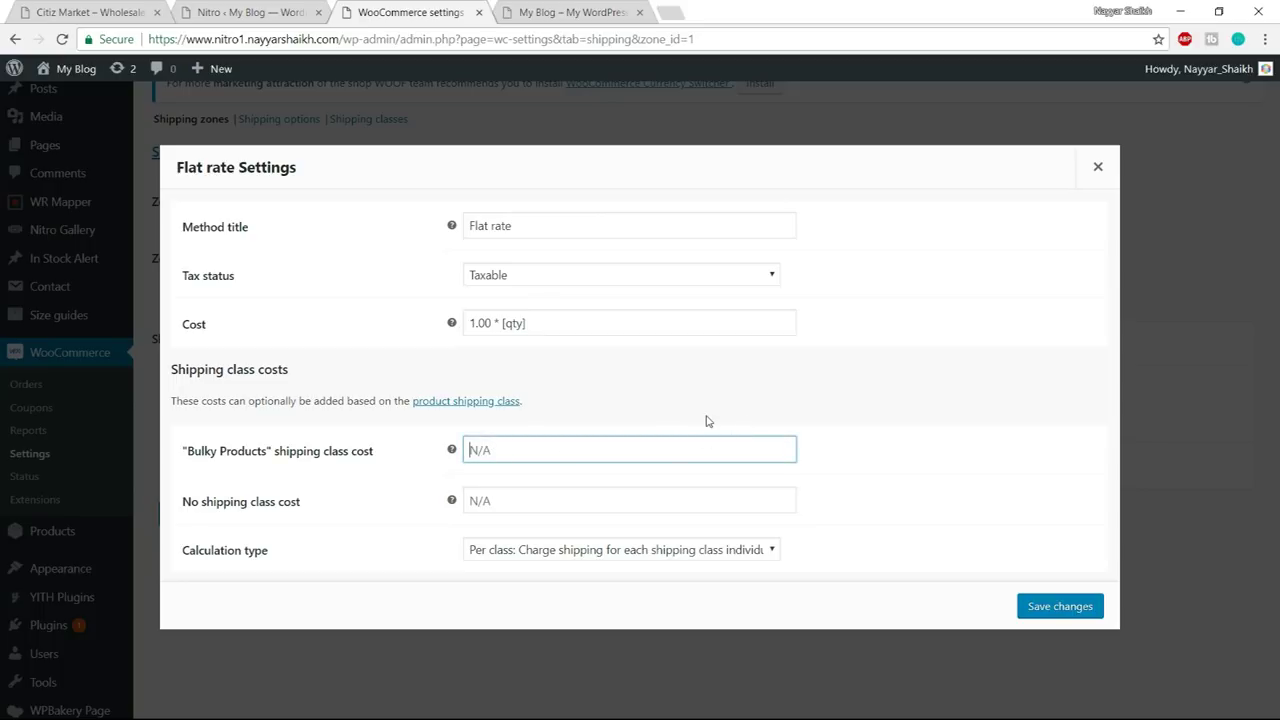
pyautogui.write('5.00 * [qty]')
pyautogui.click(1073, 608)
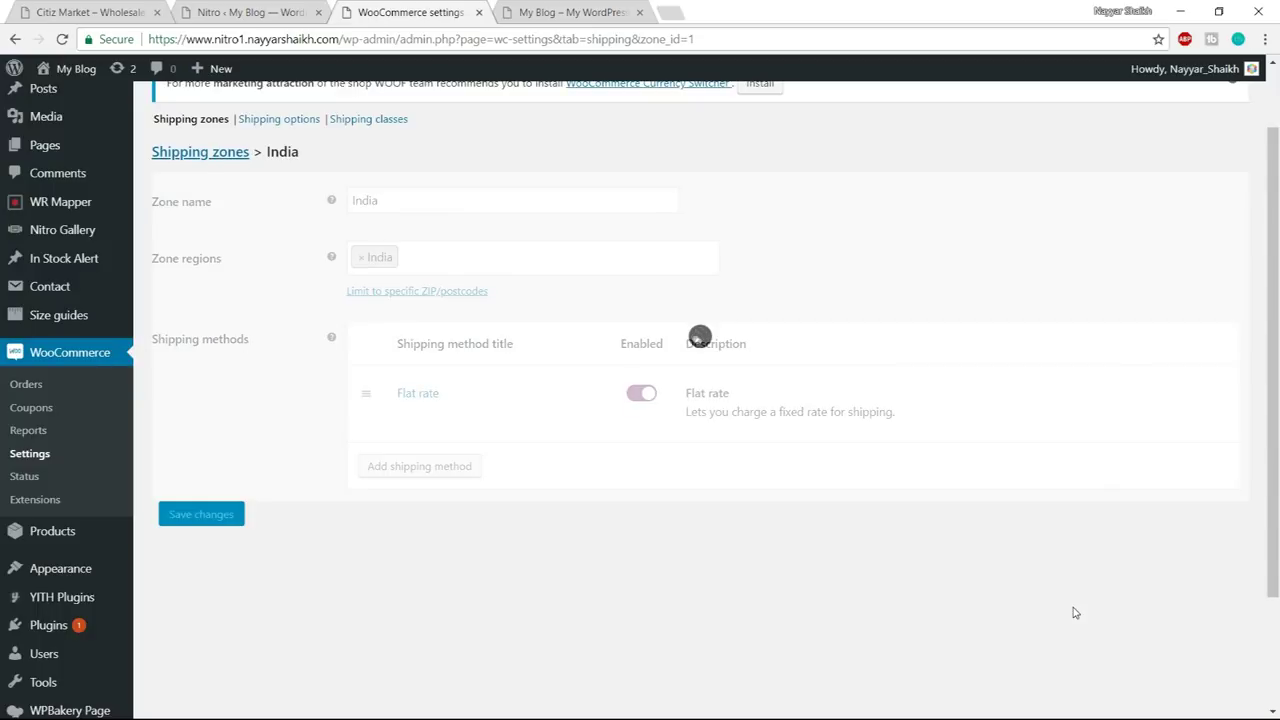
pyautogui.scroll(1, 1050, 548)
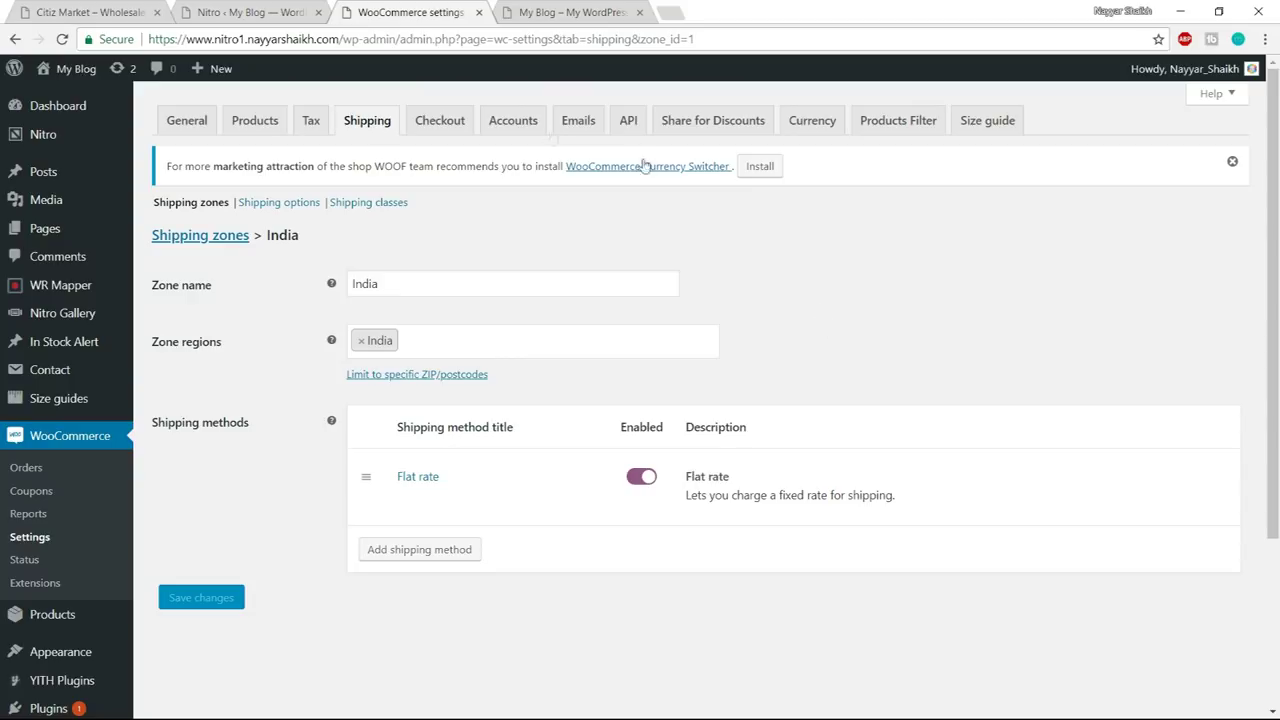
pyautogui.click(438, 128)
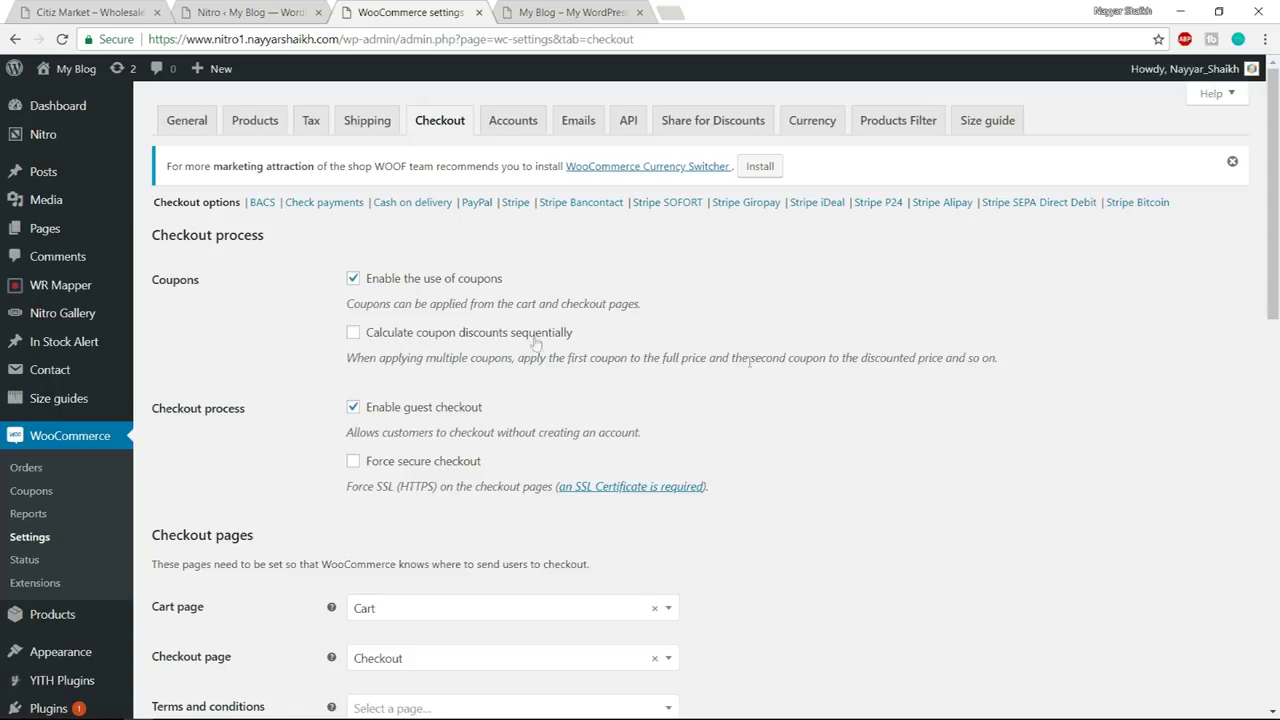
pyautogui.scroll(-2, 446, 332)
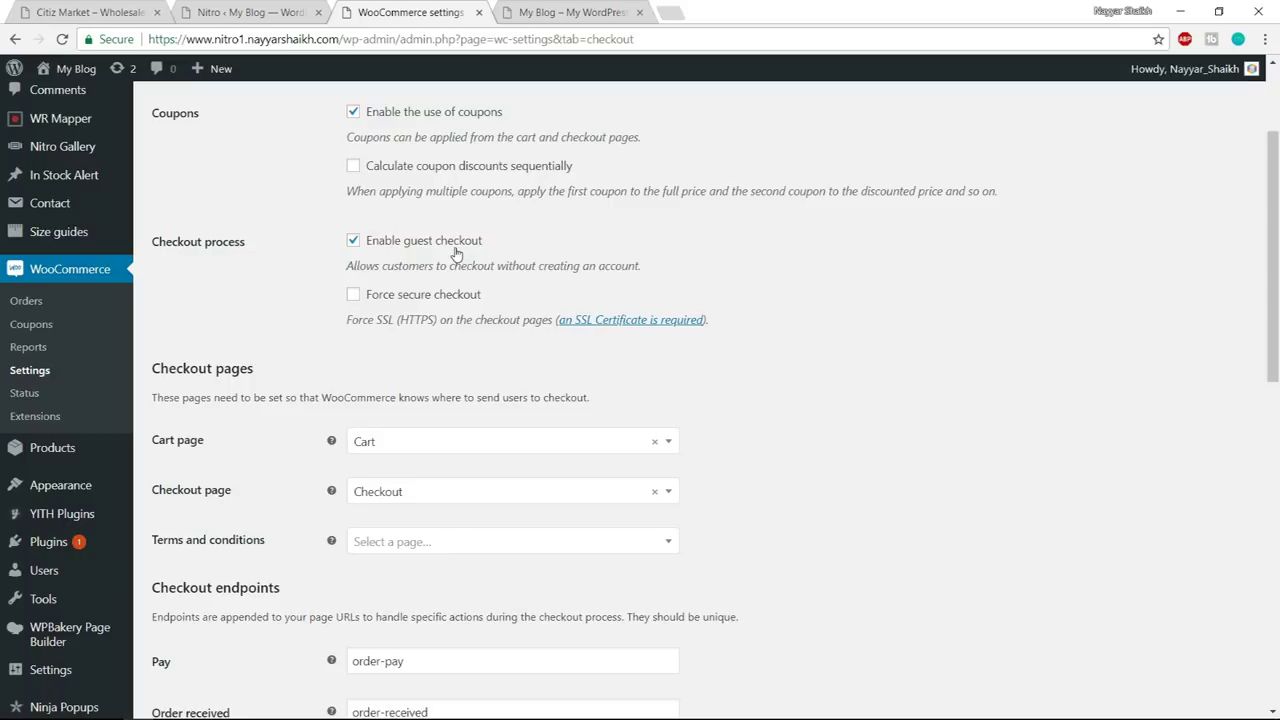
pyautogui.click(404, 302)
pyautogui.moveTo(347, 319); pyautogui.dragTo(437, 319)
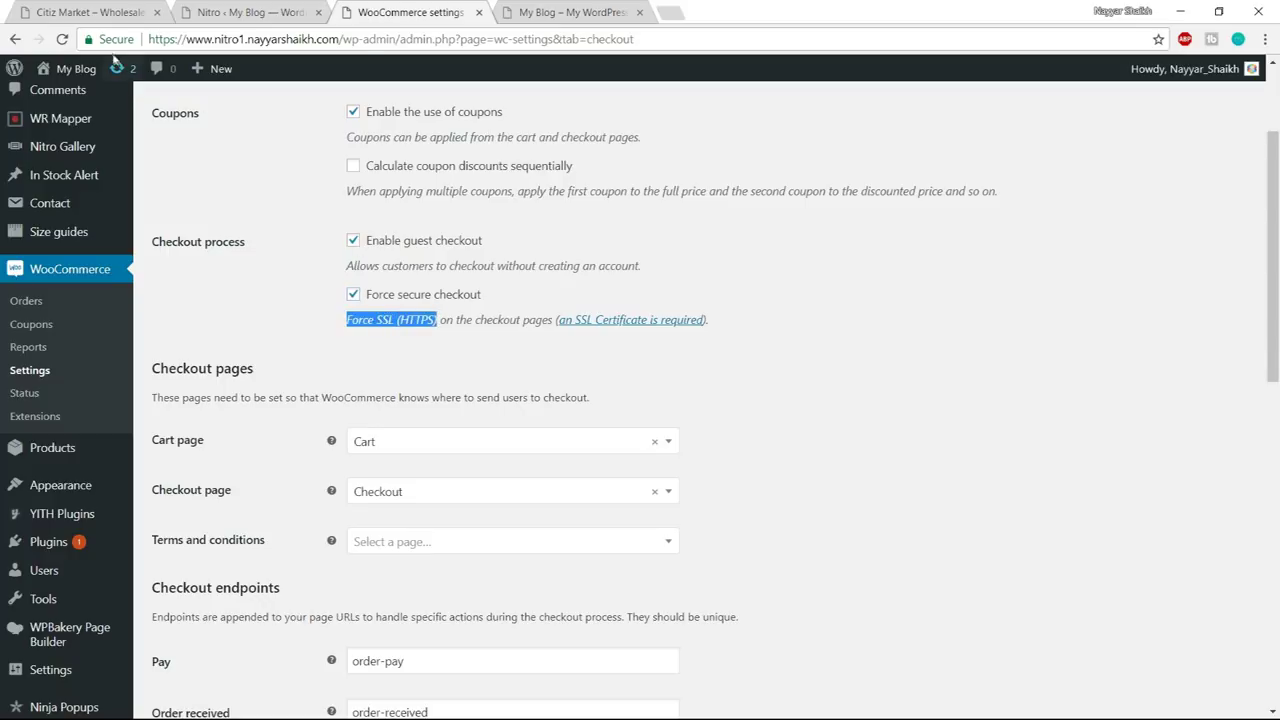
pyautogui.click(116, 40)
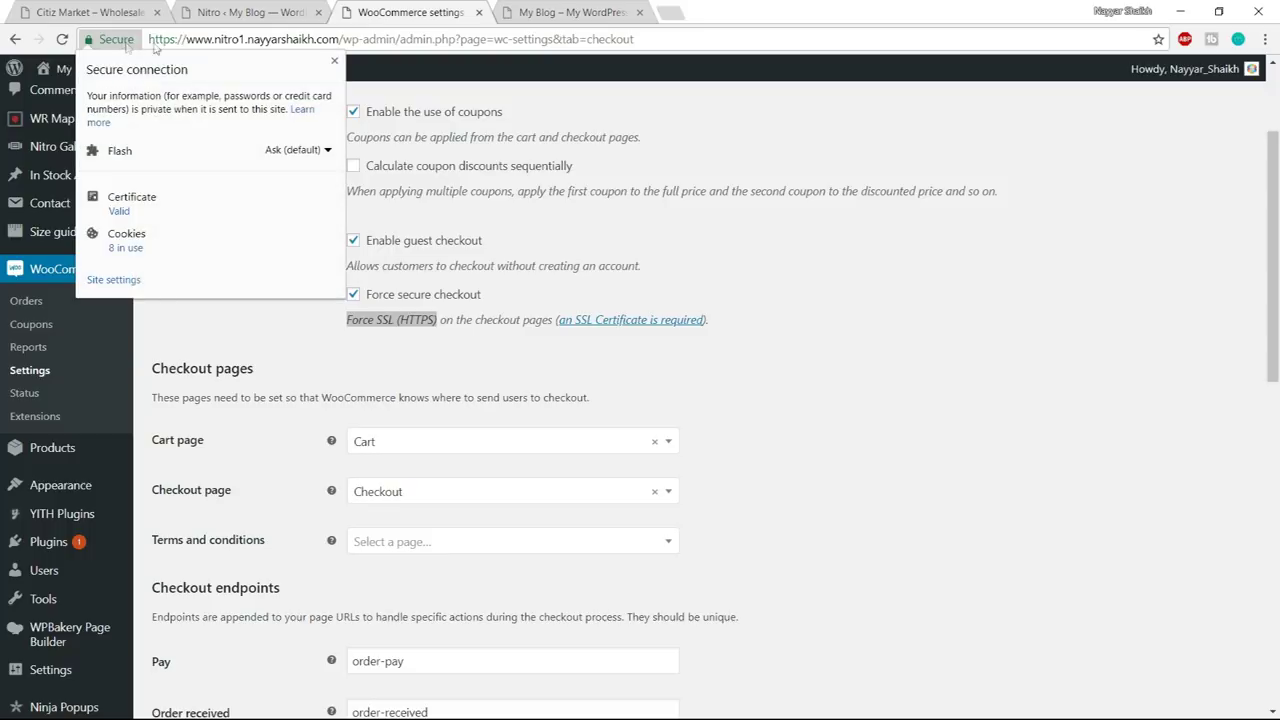
pyautogui.click(334, 62)
pyautogui.click(288, 228)
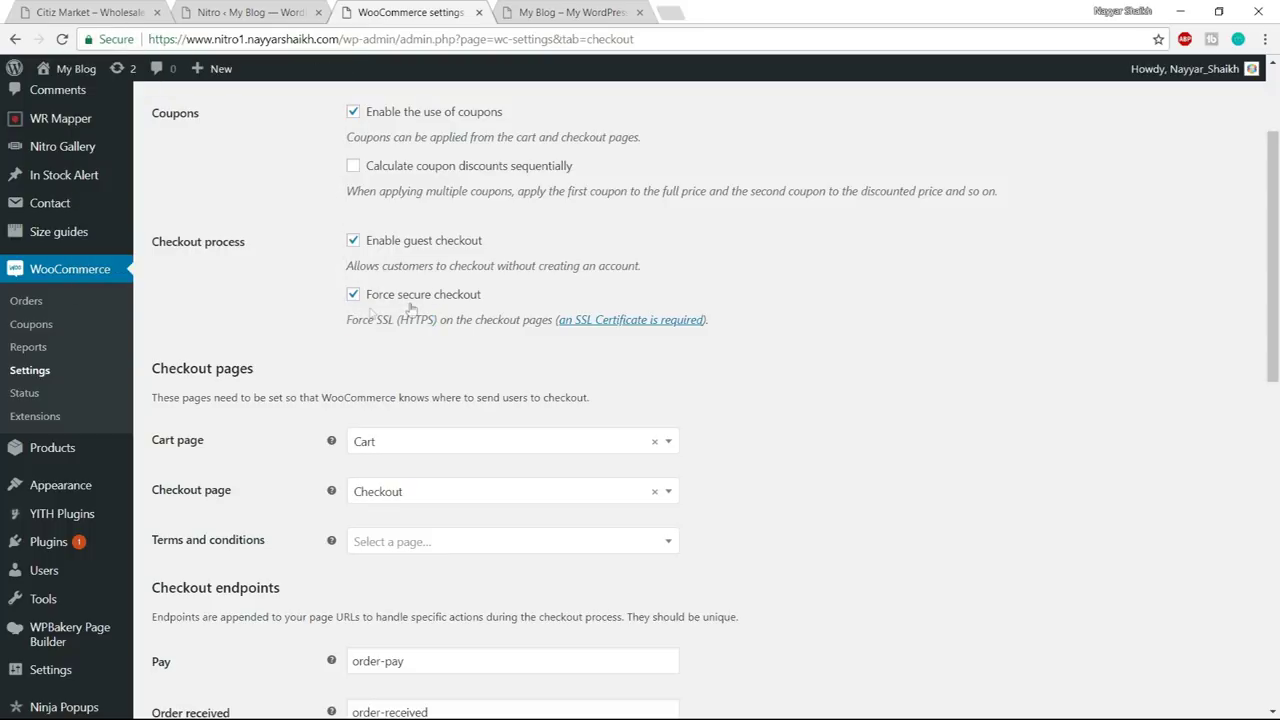
pyautogui.scroll(-3, 966, 333)
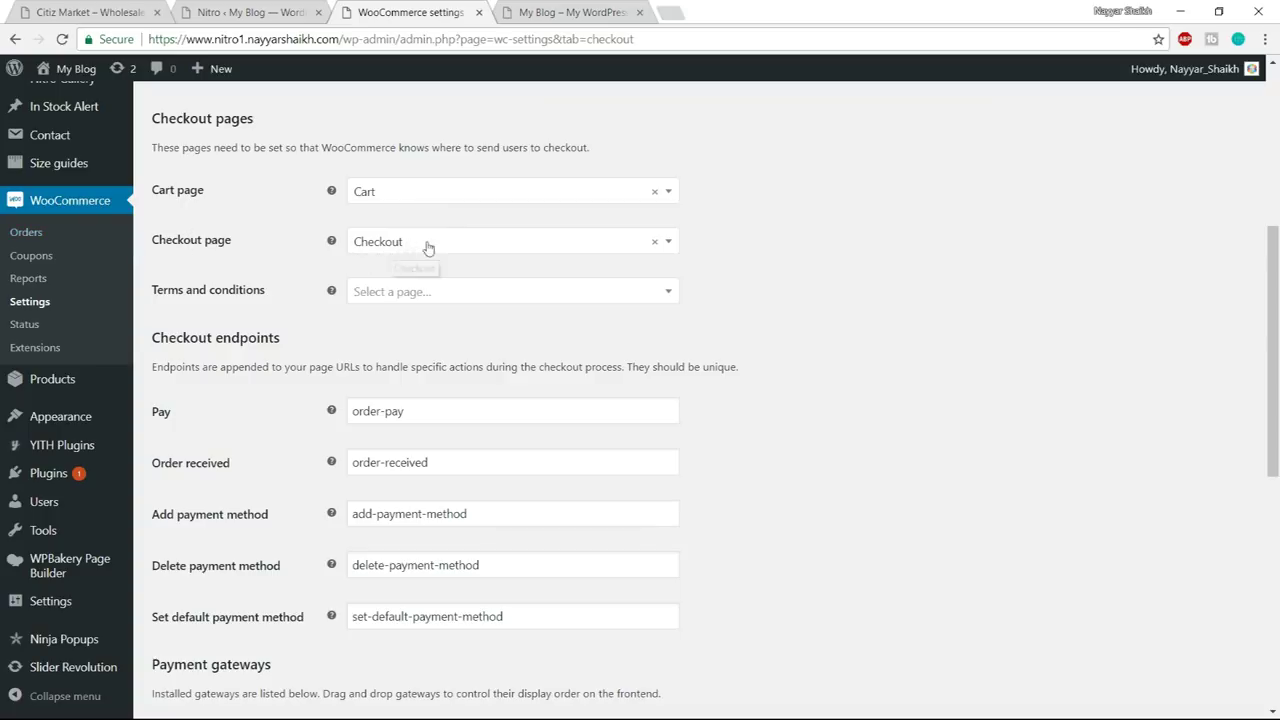
pyautogui.scroll(-4, 951, 340)
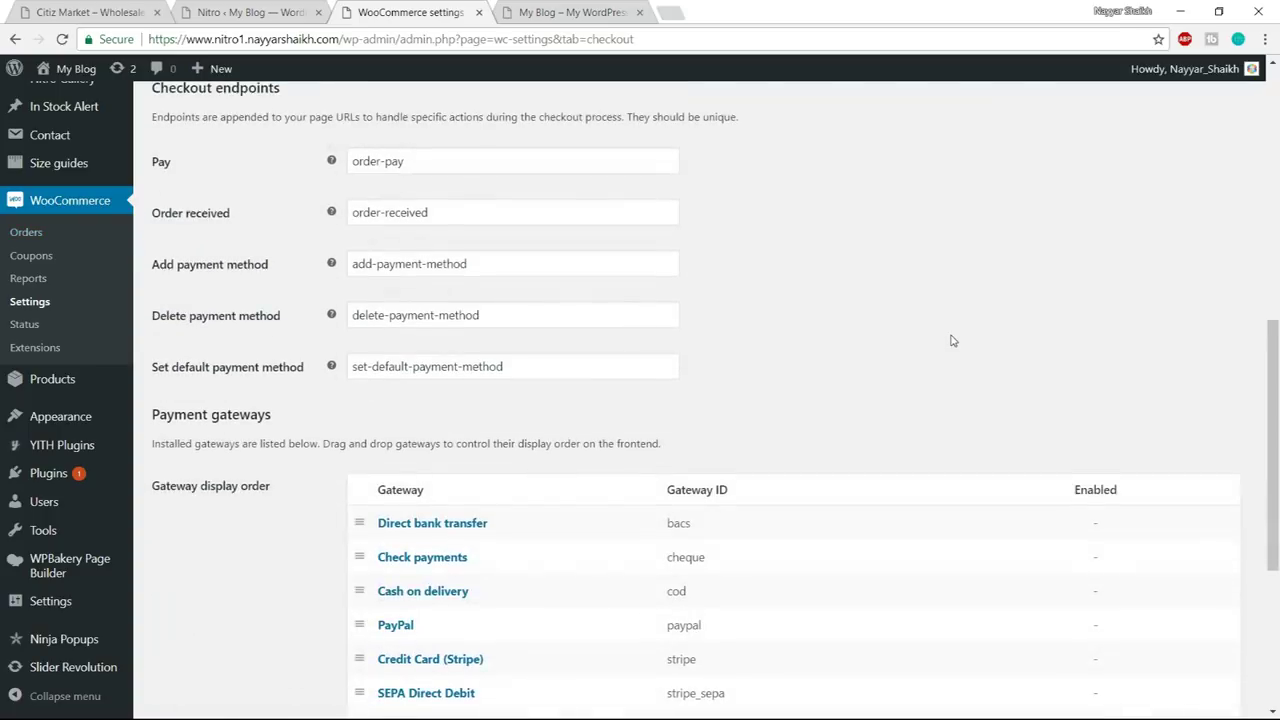
pyautogui.scroll(10, 951, 340)
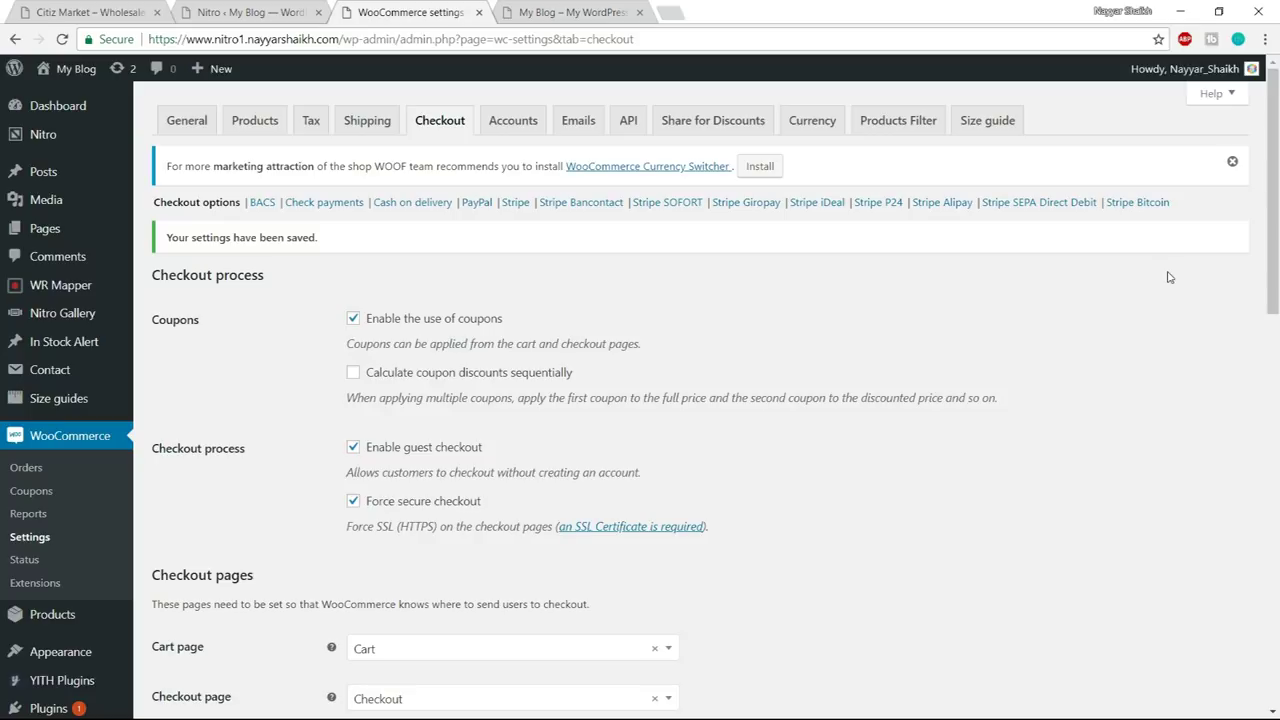
pyautogui.click(477, 202)
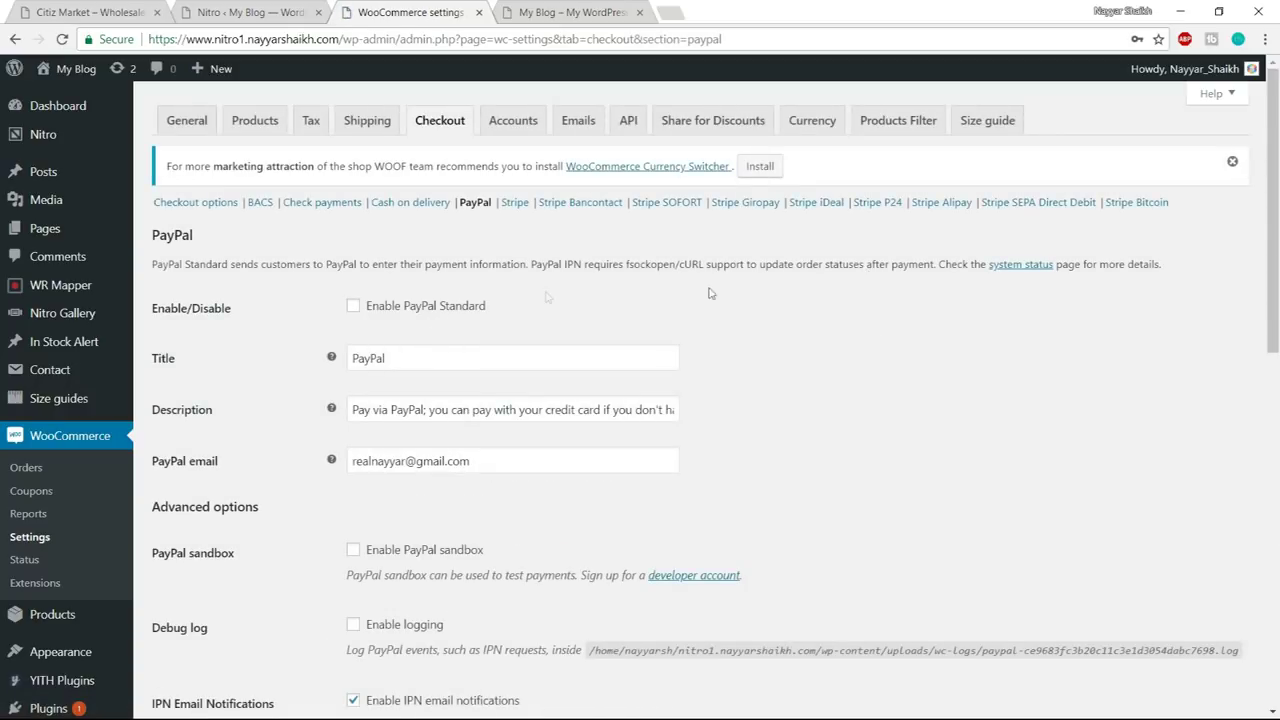
# - Enable PayPal Standard, review its email and API settings, and open a new browser tab
pyautogui.click(355, 307)
pyautogui.scroll(-3, 500, 216)
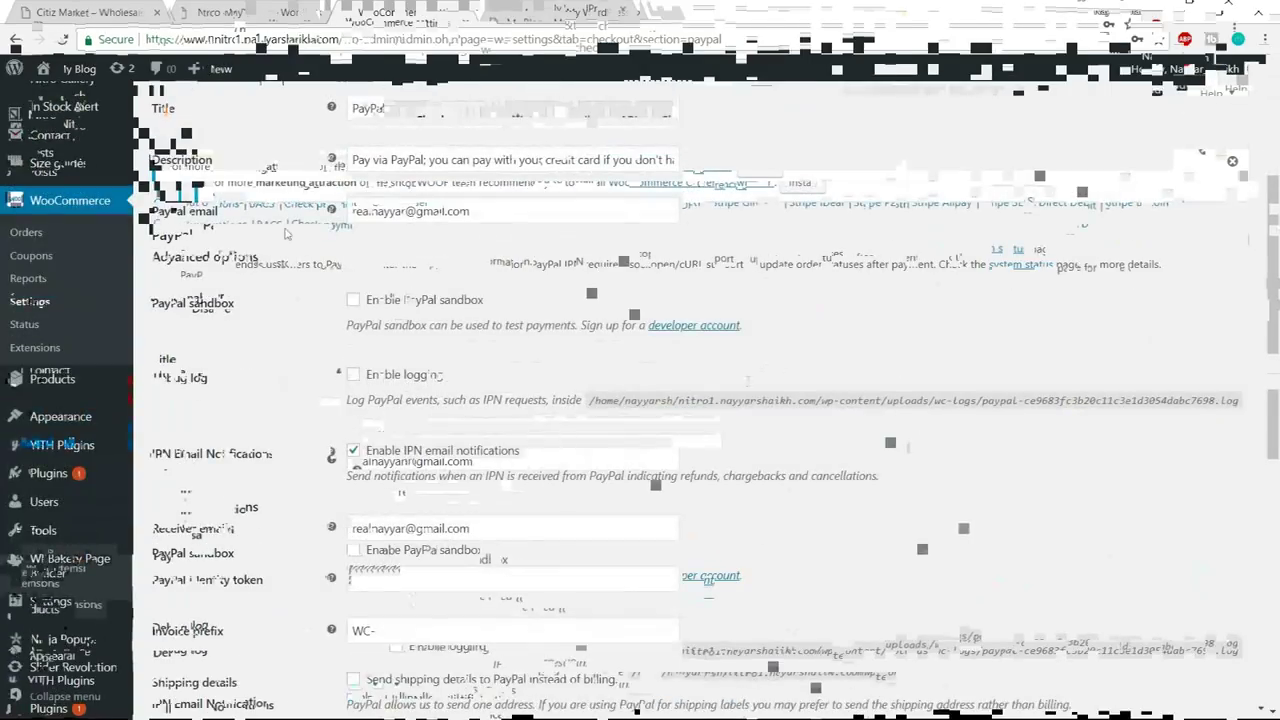
pyautogui.moveTo(500, 216); pyautogui.dragTo(312, 218)
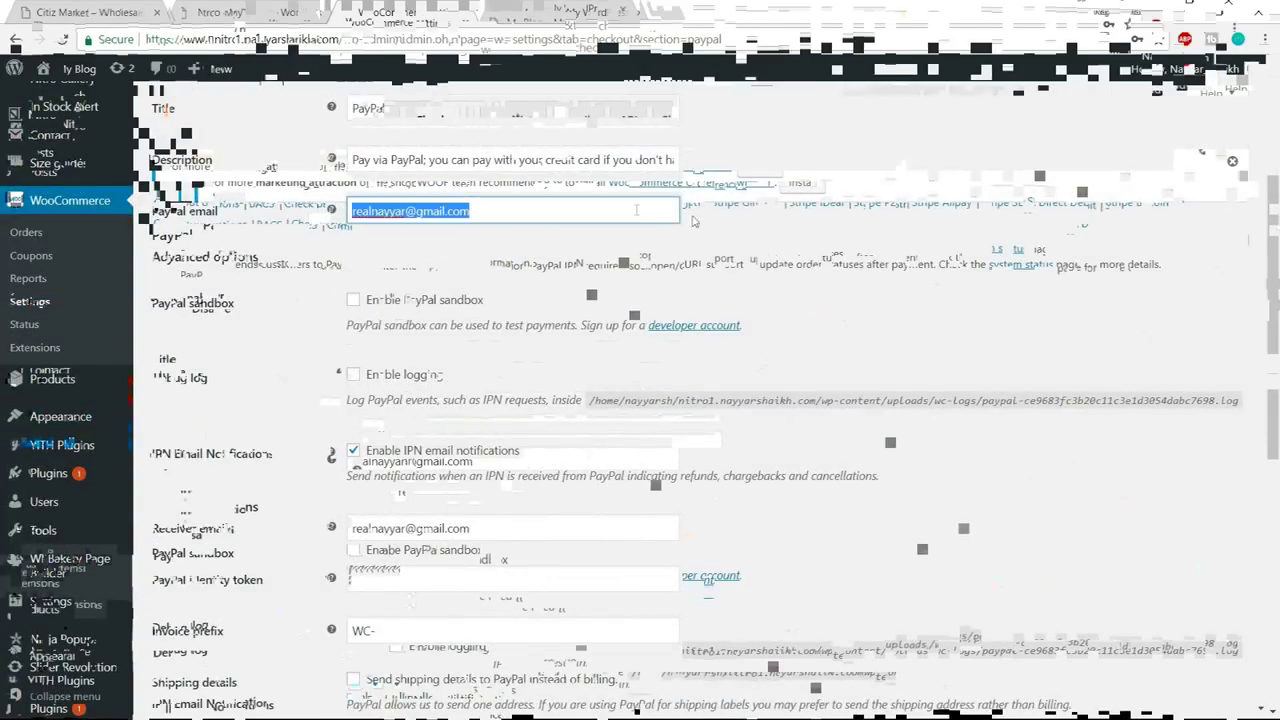
pyautogui.click(960, 510)
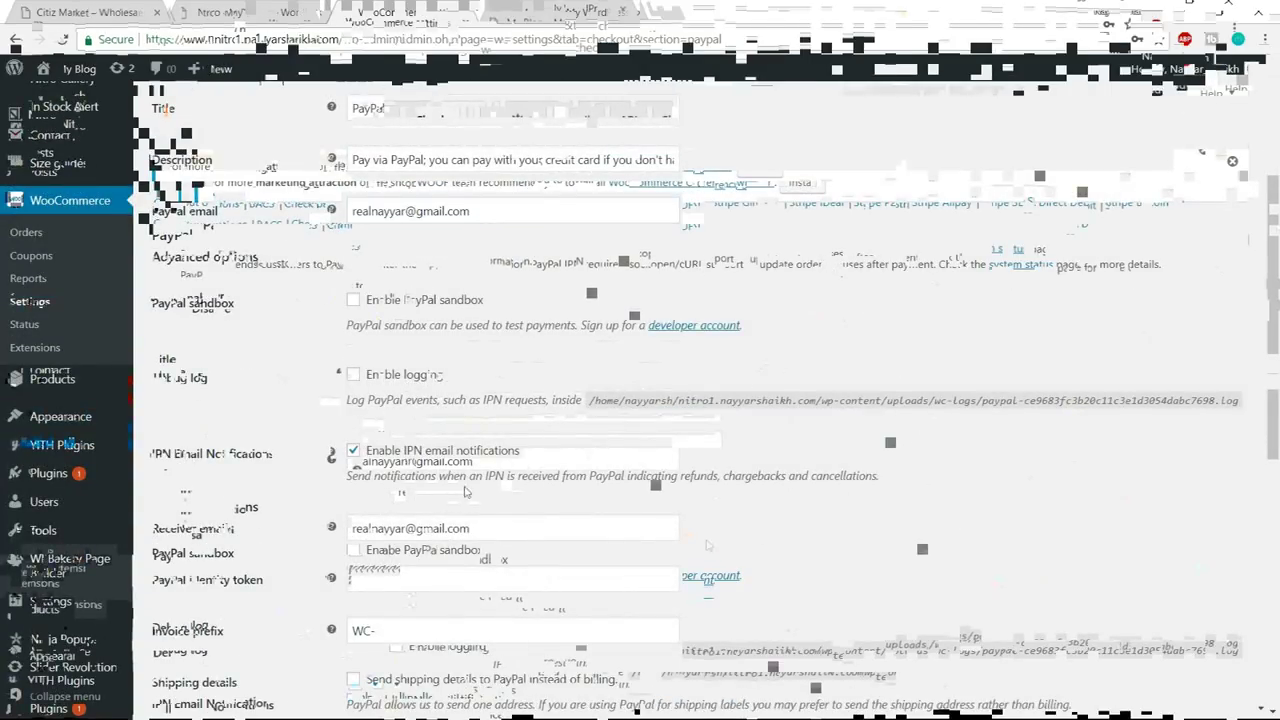
pyautogui.scroll(-6, 706, 545)
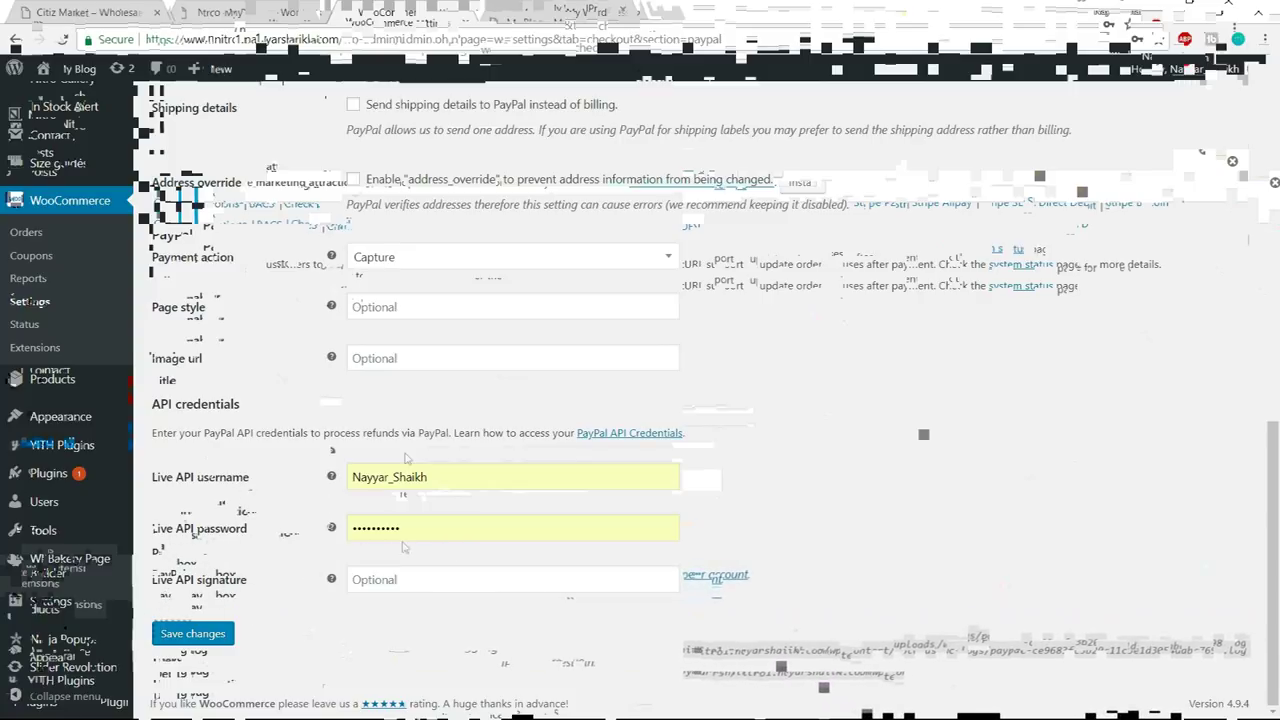
pyautogui.click(680, 11)
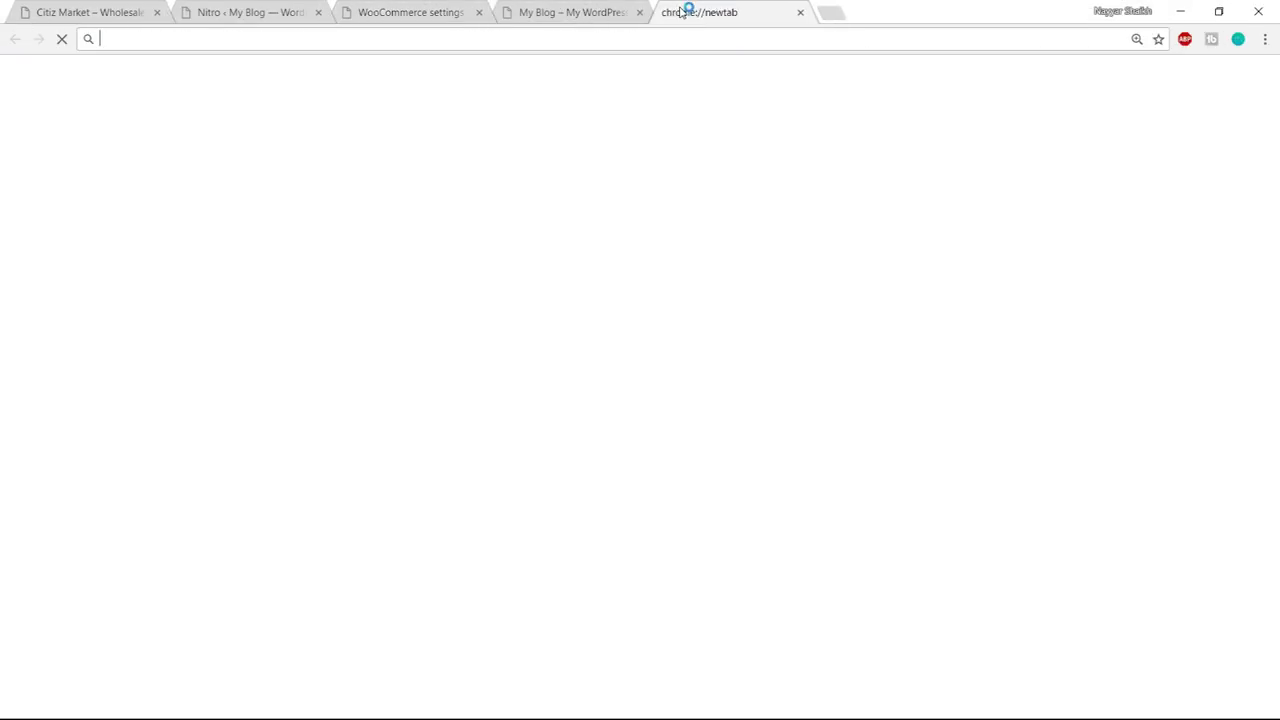
# - Go to paypal.com and open the seller preferences
pyautogui.write('paypal.com')
pyautogui.press('Return')
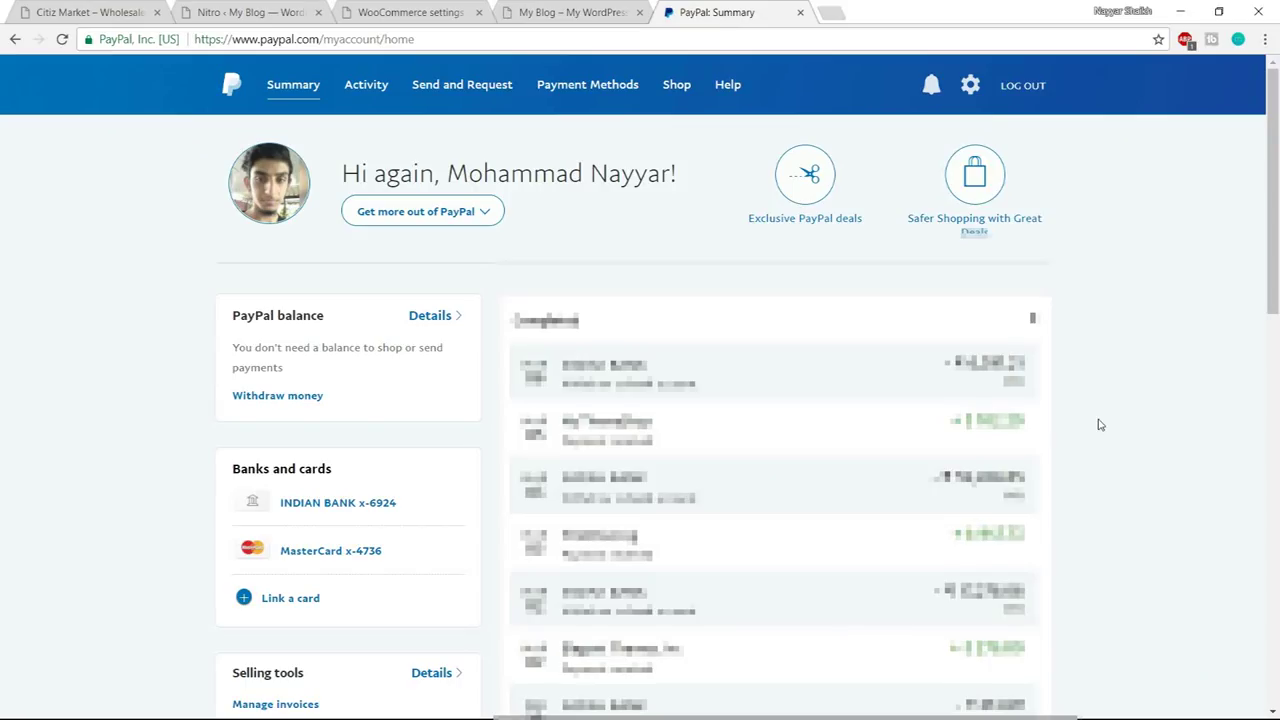
pyautogui.scroll(-1, 1099, 425)
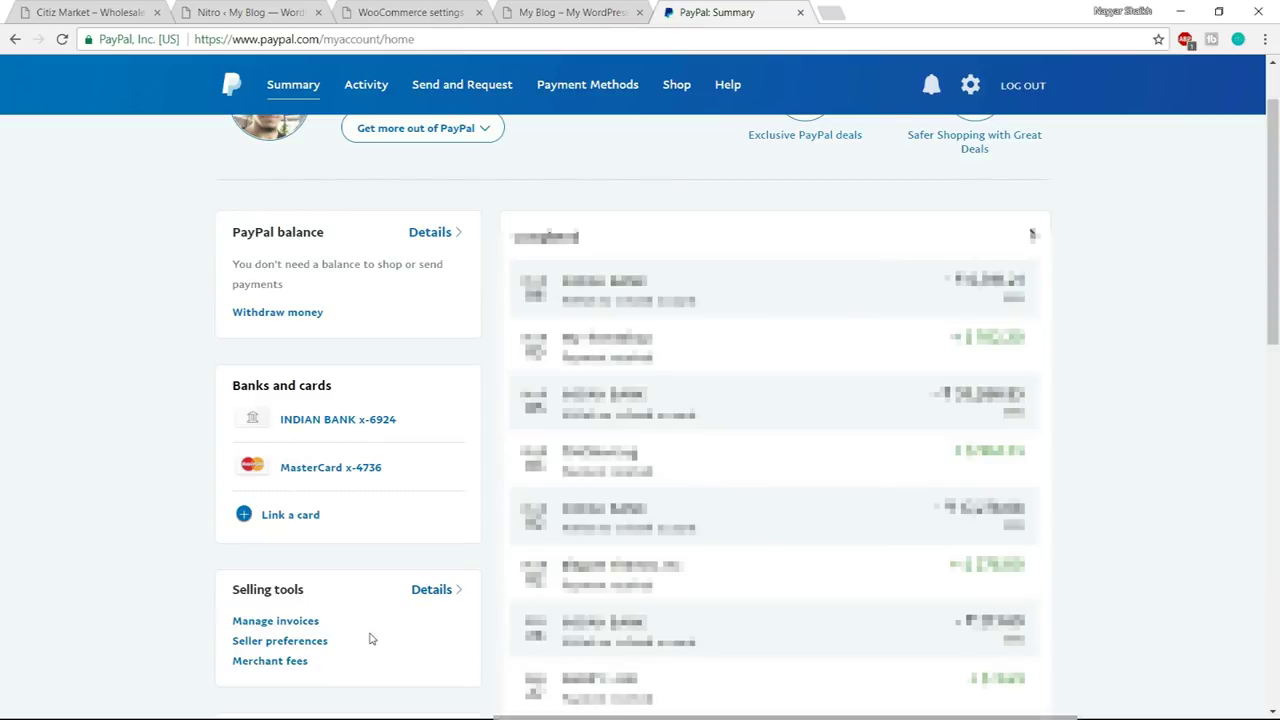
pyautogui.click(280, 645)
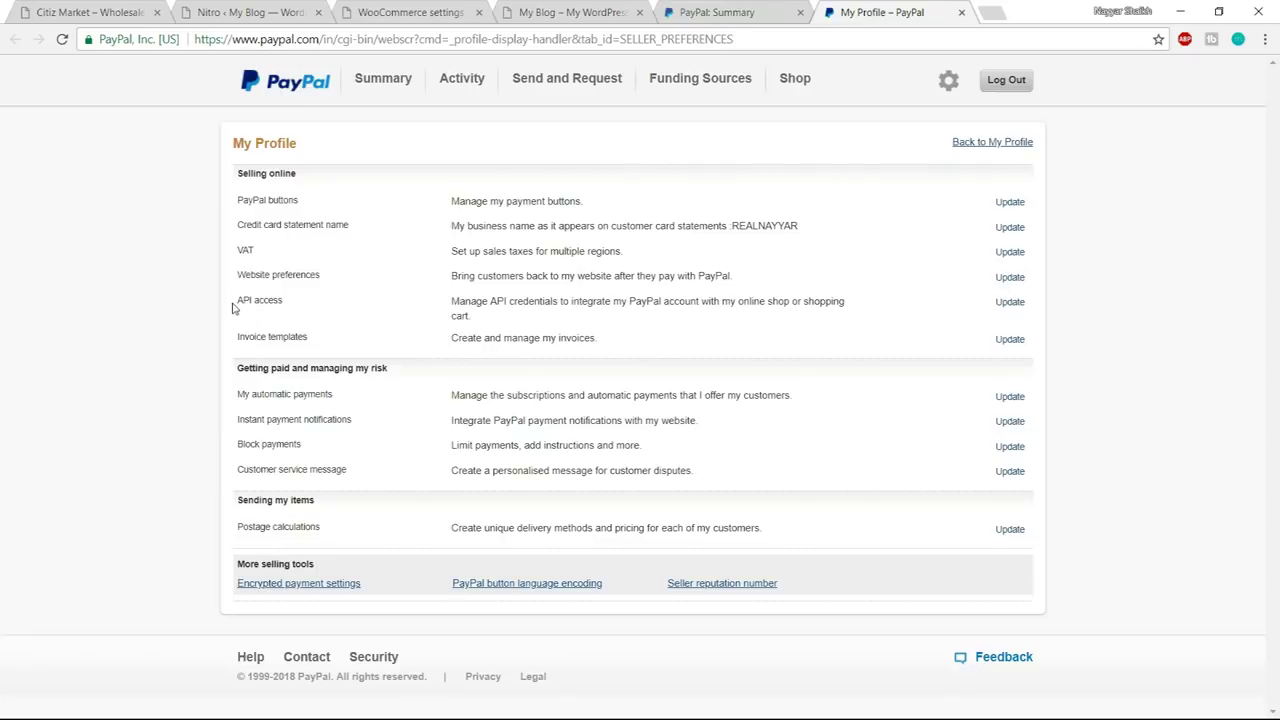
# - Open API access and manage the NVP/SOAP API integration (Classic) credentials
pyautogui.moveTo(237, 305); pyautogui.dragTo(698, 303)
pyautogui.click(875, 304)
pyautogui.tripleClick(875, 304)
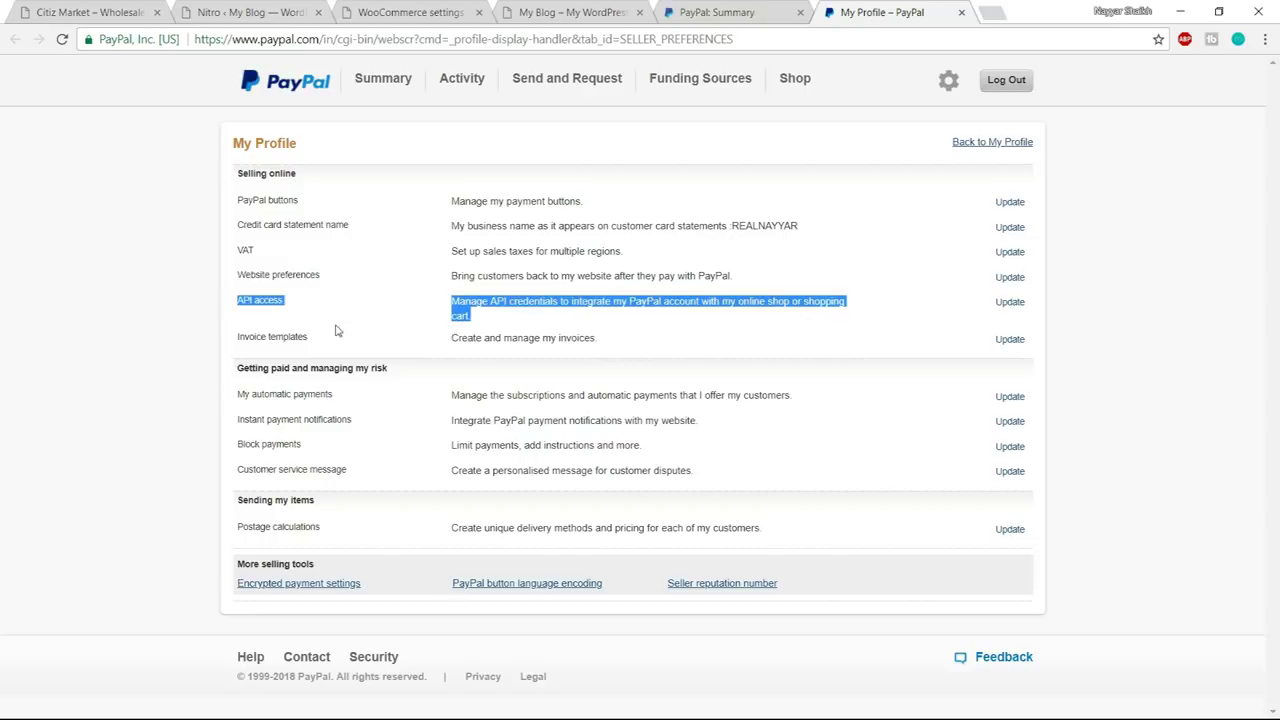
pyautogui.click(1011, 308)
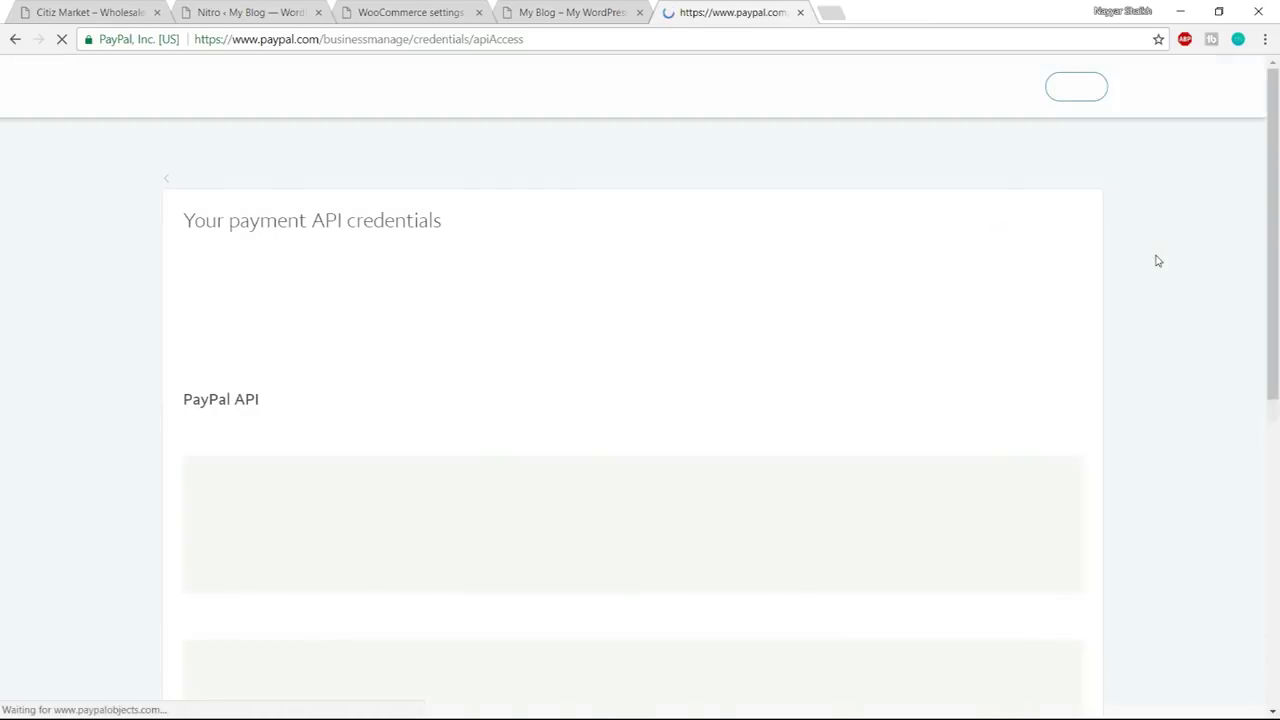
pyautogui.scroll(-5, 1151, 284)
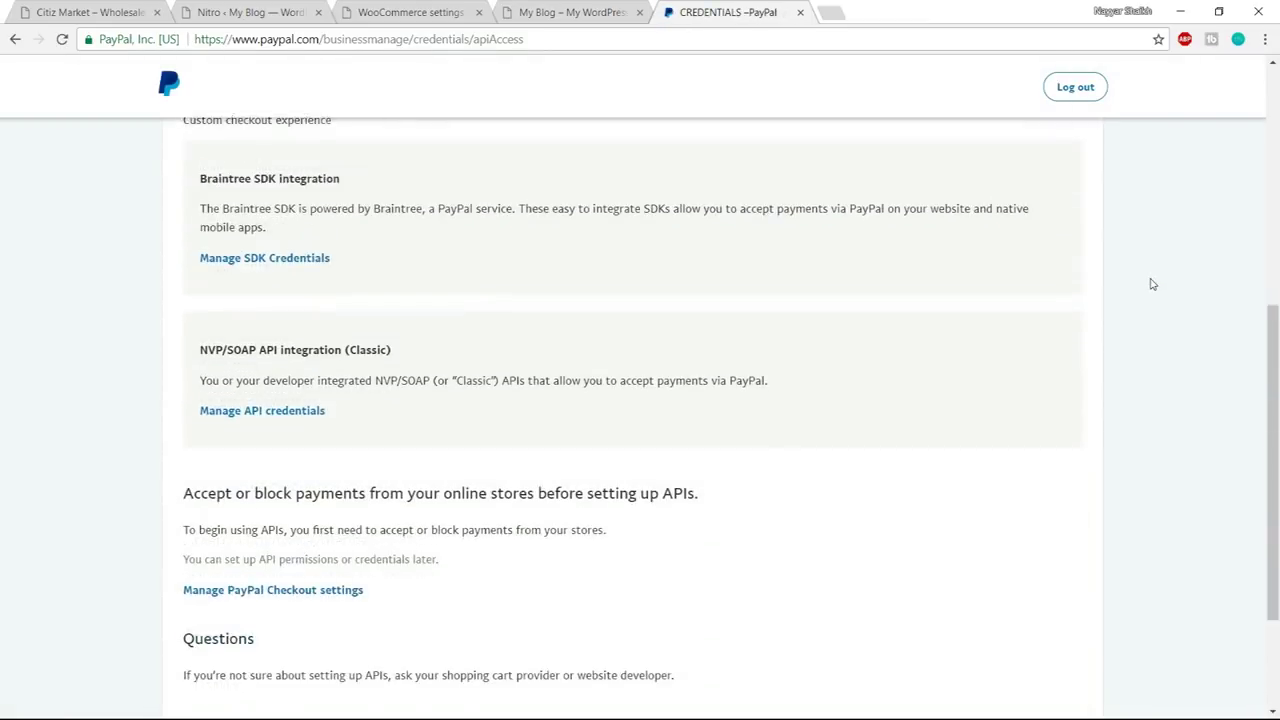
pyautogui.scroll(-2, 1151, 284)
pyautogui.scroll(3, 1151, 284)
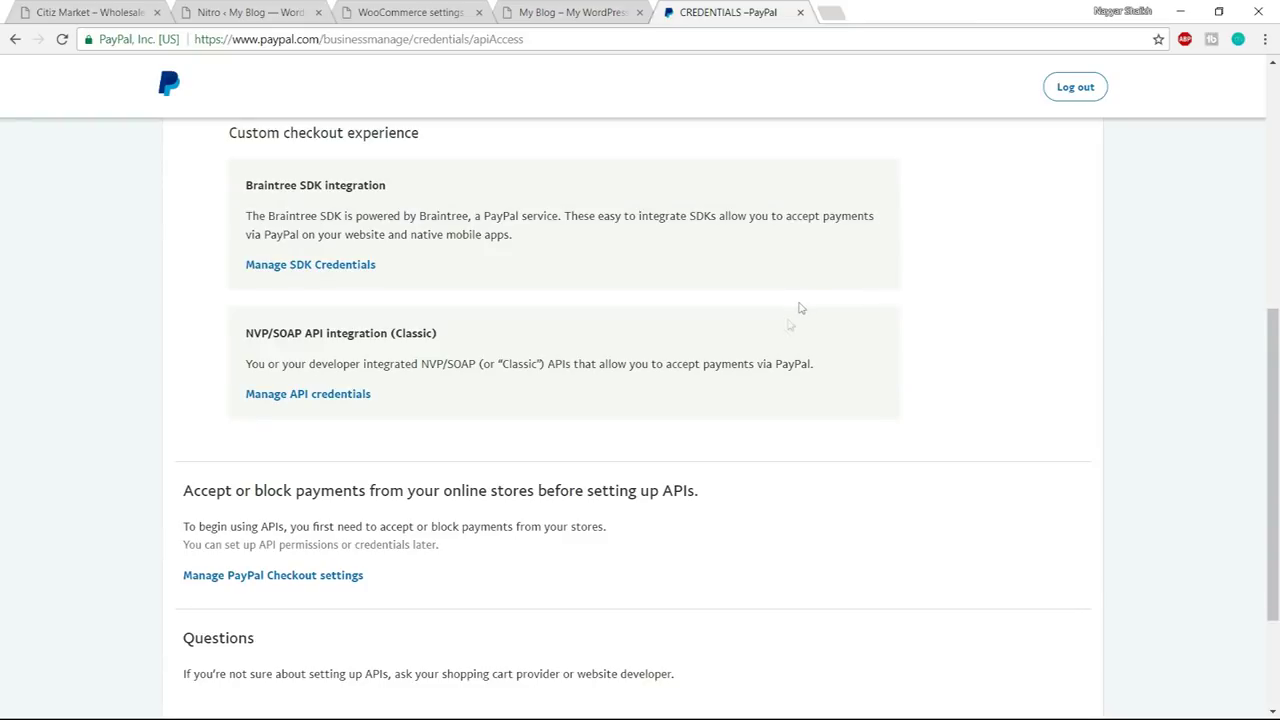
pyautogui.moveTo(244, 340); pyautogui.dragTo(480, 337)
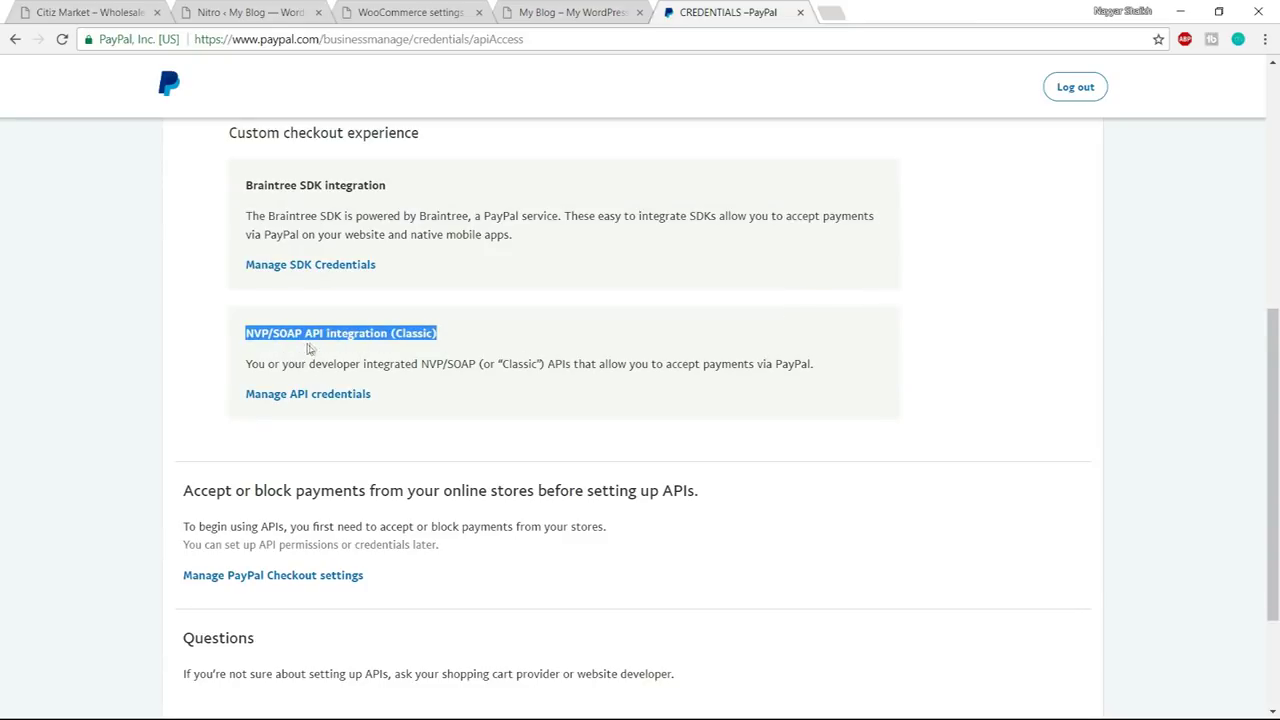
pyautogui.click(407, 350)
pyautogui.moveTo(391, 333); pyautogui.dragTo(459, 337)
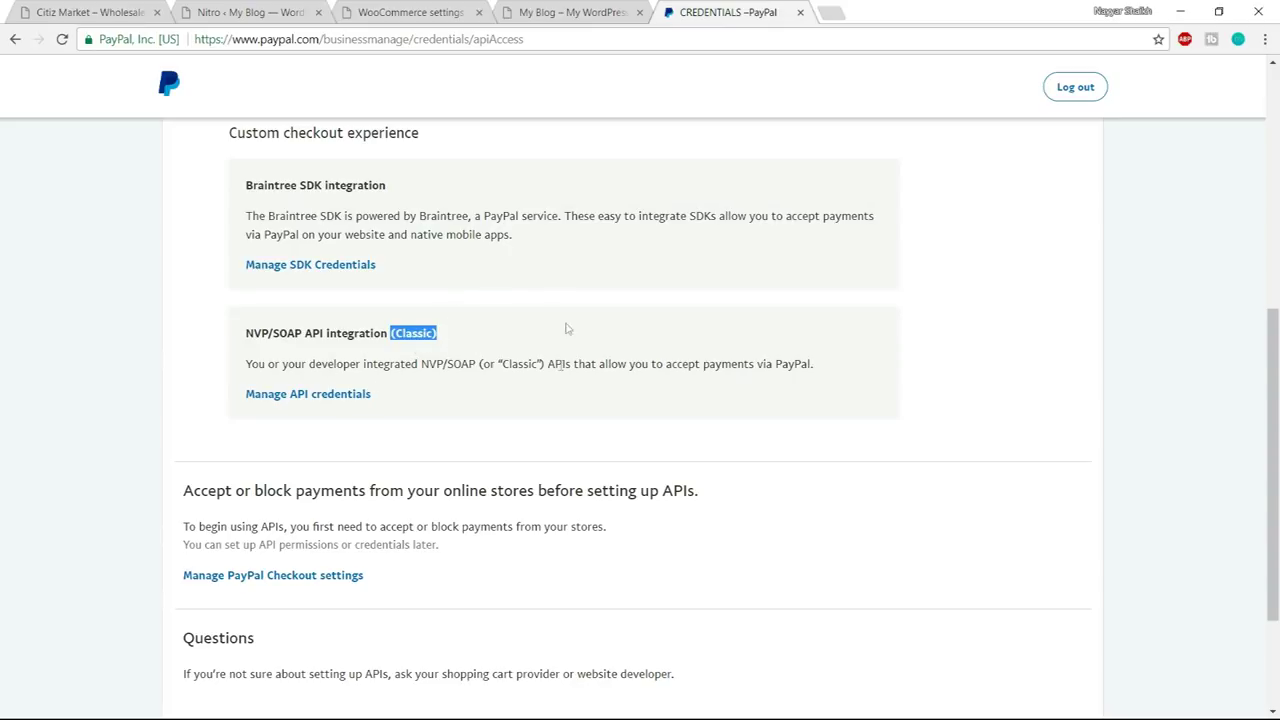
pyautogui.click(311, 399)
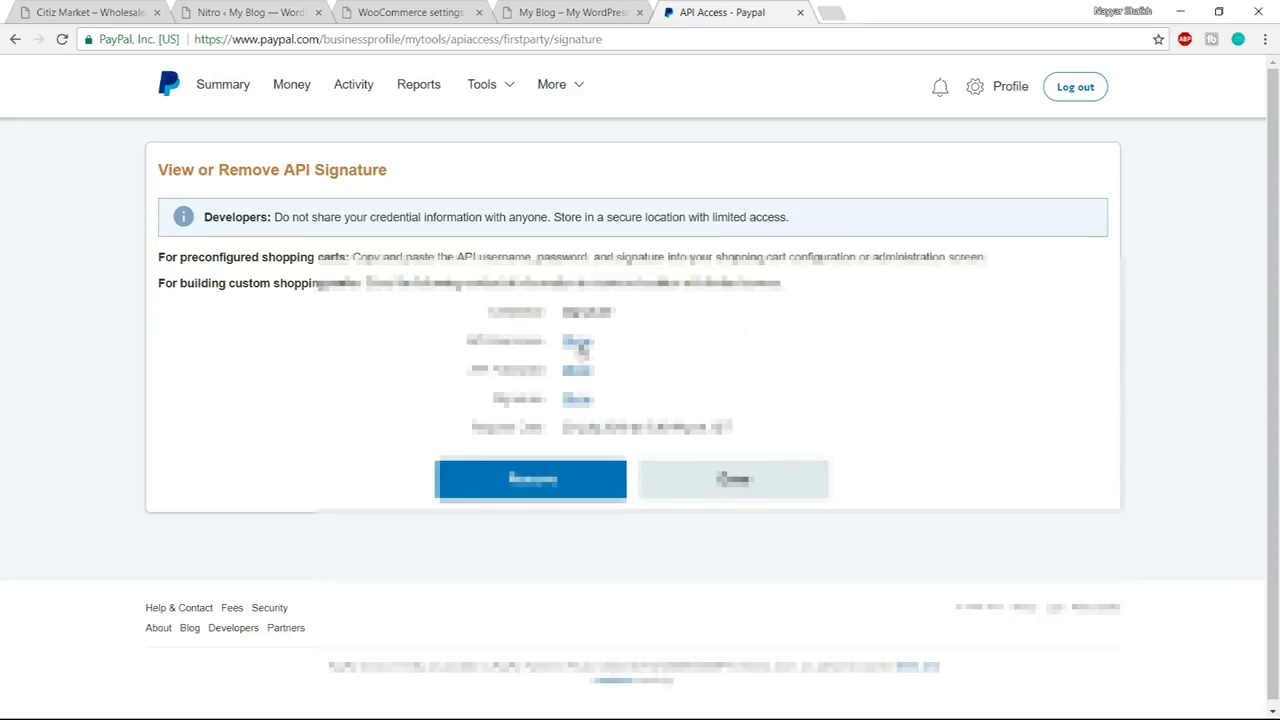
# - Copy the PayPal API username into WooCommerce's Live API username field
pyautogui.click(577, 342)
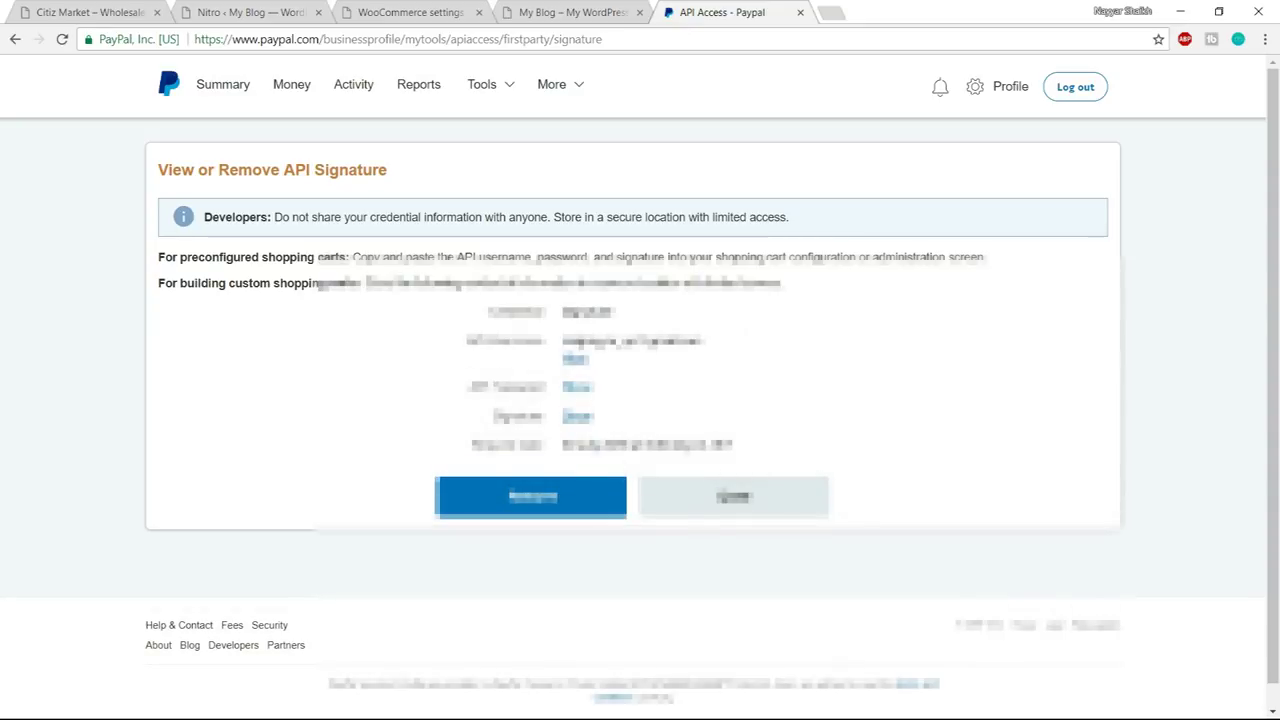
pyautogui.moveTo(562, 342); pyautogui.dragTo(740, 342)
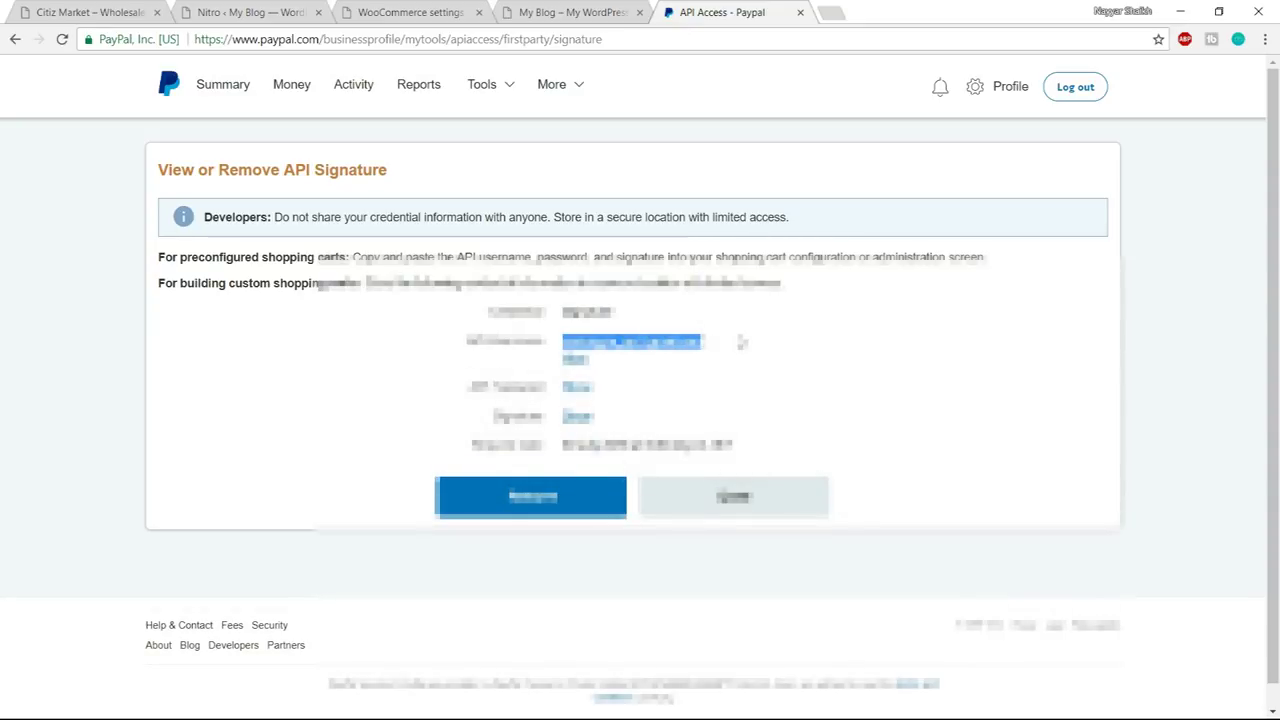
pyautogui.click(572, 12)
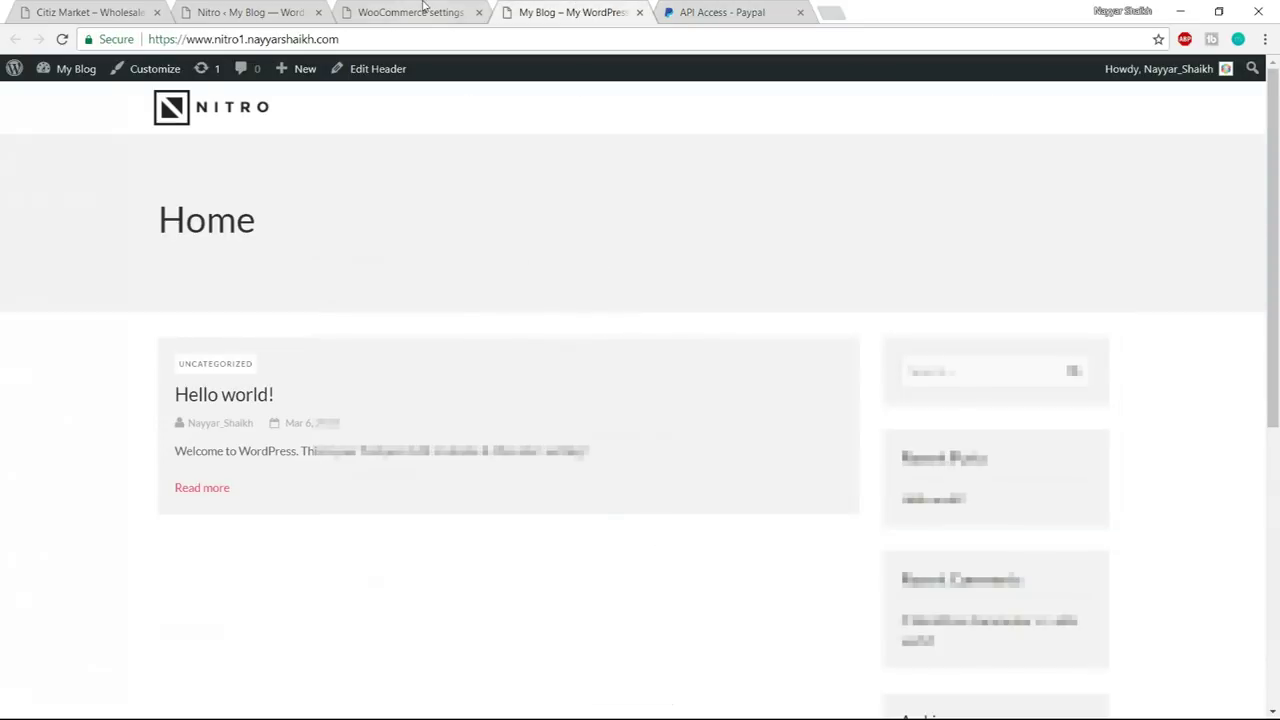
pyautogui.click(423, 8)
pyautogui.click(520, 477)
pyautogui.hotkey('ctrl', 'v')
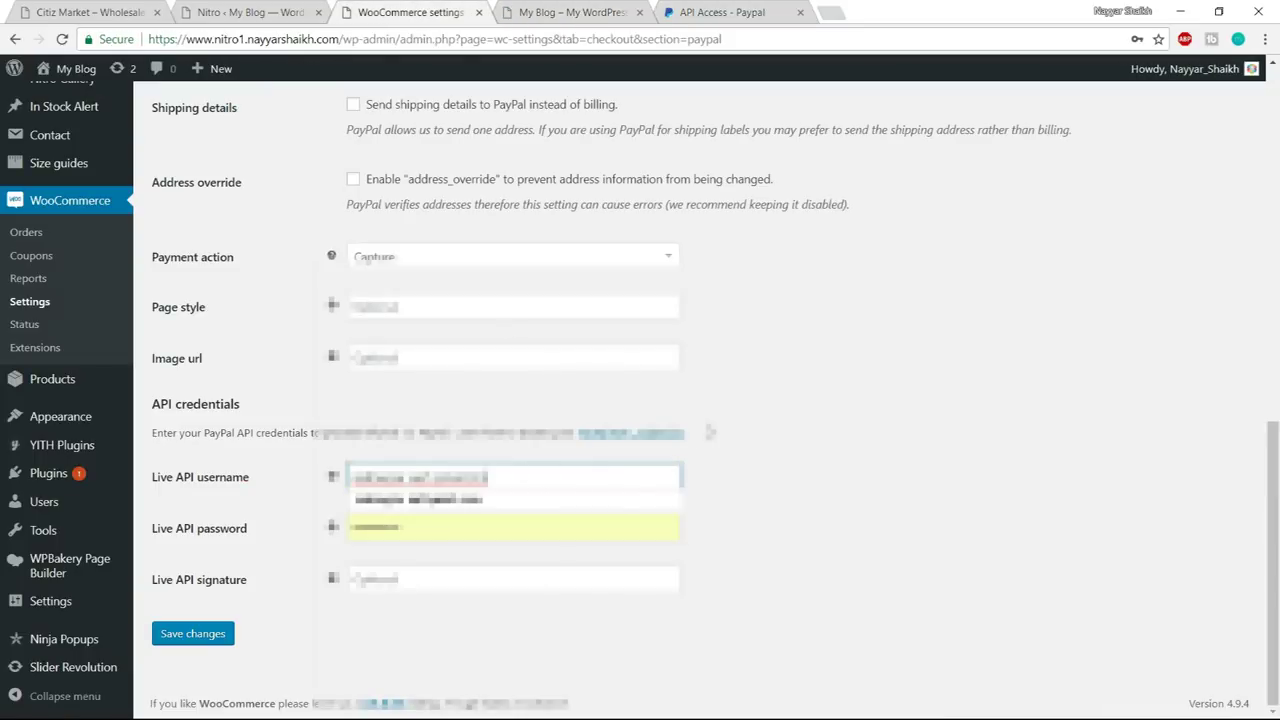
# - Copy the PayPal API password into the Live API password field
pyautogui.click(724, 10)
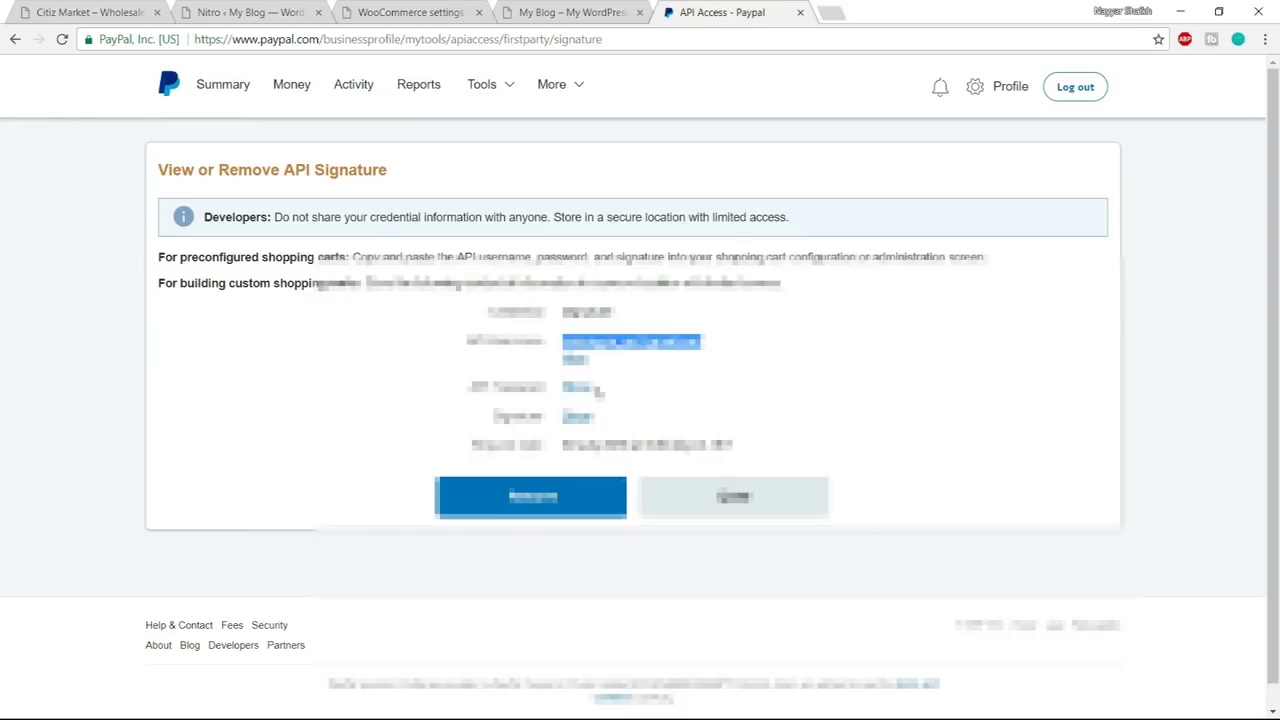
pyautogui.click(580, 388)
pyautogui.doubleClick(622, 386)
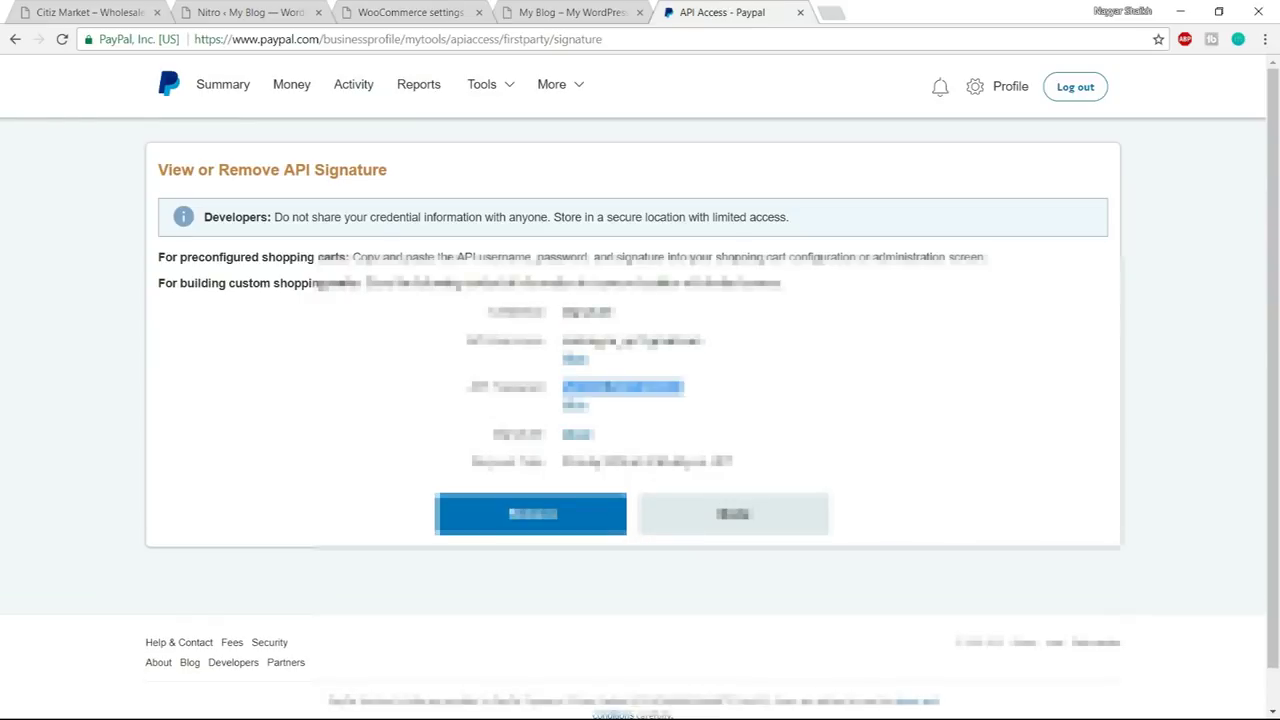
pyautogui.click(410, 12)
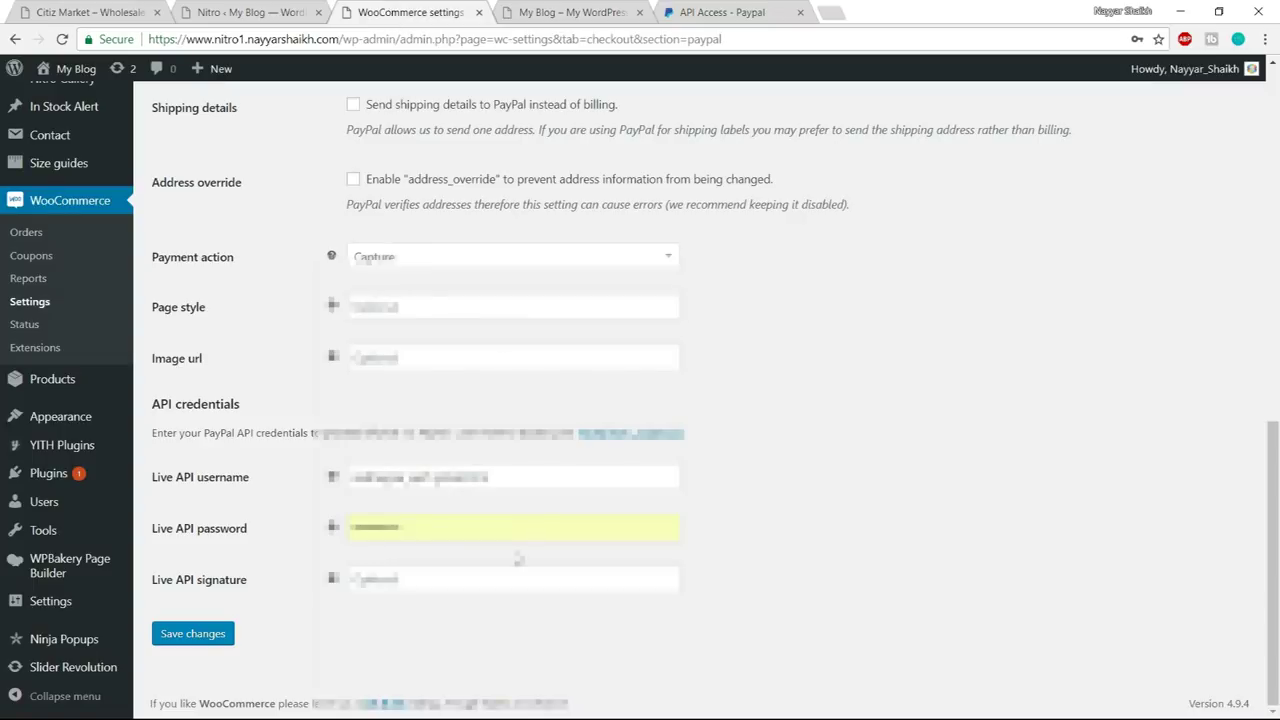
pyautogui.click(503, 528)
pyautogui.hotkey('ctrl', 'a')
pyautogui.hotkey('ctrl', 'v')
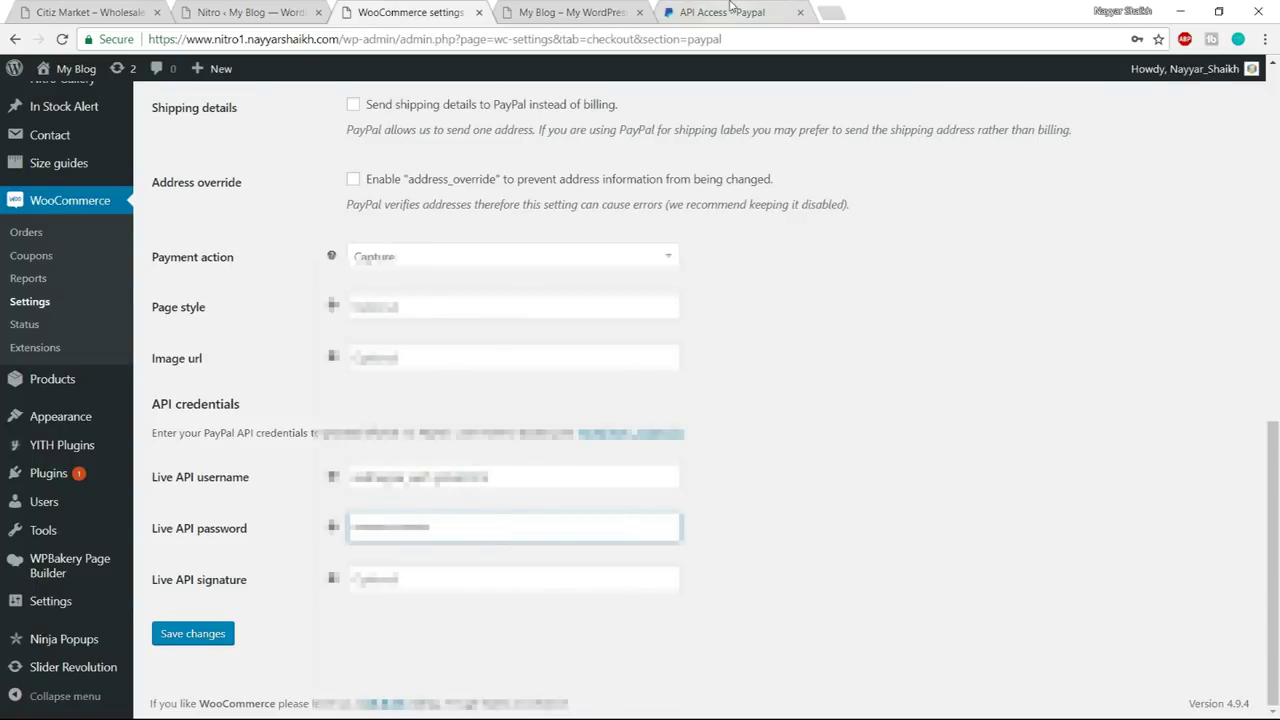
# - Paste the PayPal API signature into the Live API signature field and save
pyautogui.click(722, 12)
pyautogui.click(577, 434)
pyautogui.doubleClick(640, 432)
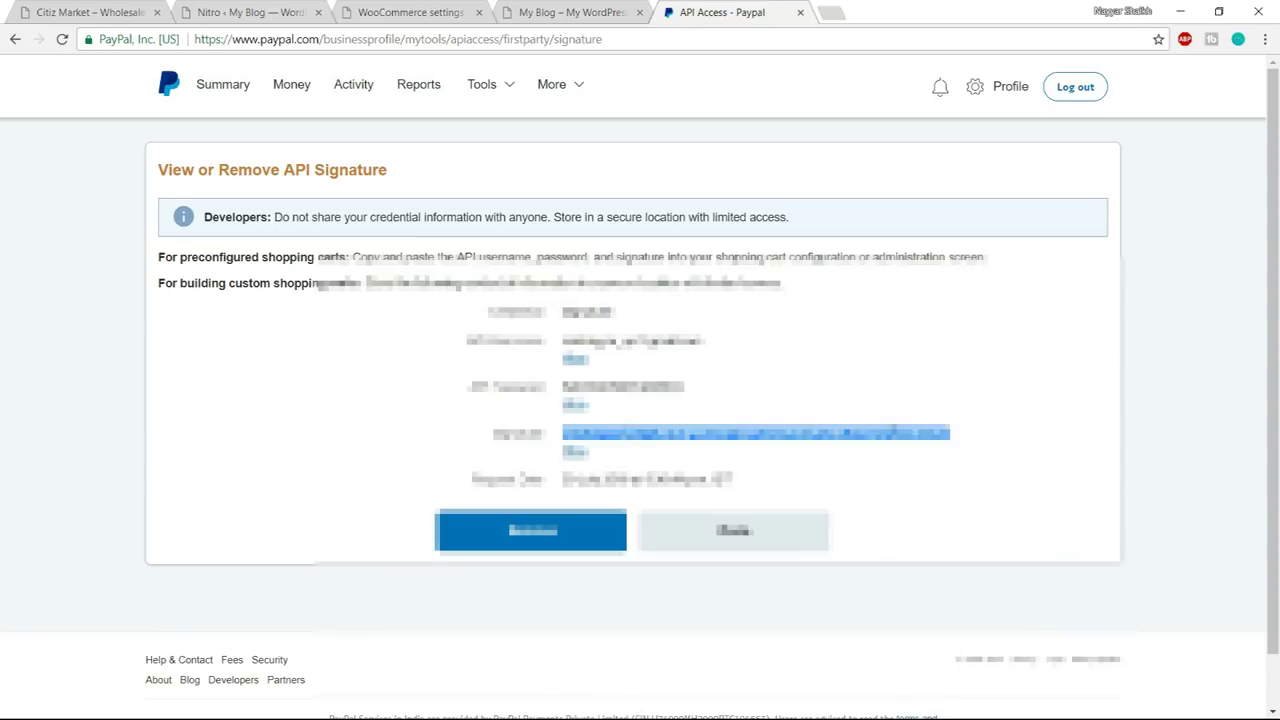
pyautogui.click(637, 432)
pyautogui.moveTo(560, 432)
pyautogui.mouseDown()
pyautogui.moveTo(902, 436)
pyautogui.moveTo(970, 452)
pyautogui.mouseUp()
pyautogui.click(970, 452)
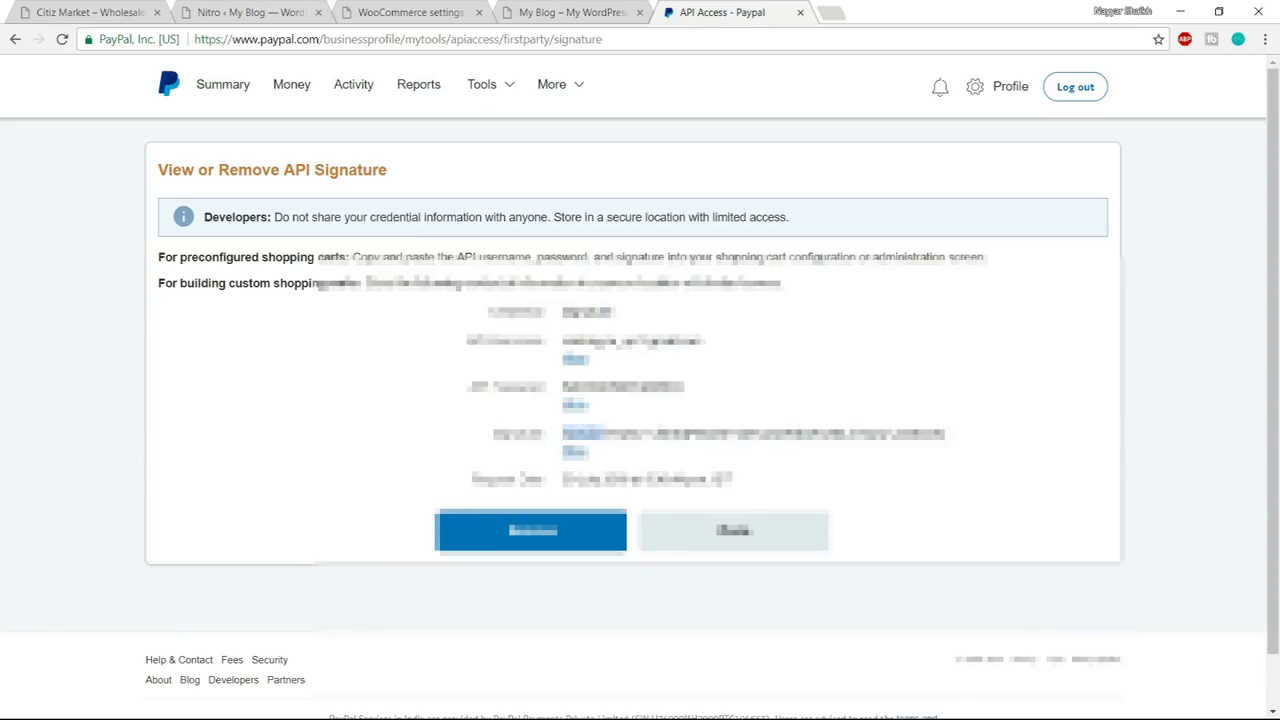
pyautogui.moveTo(562, 432); pyautogui.dragTo(946, 434)
pyautogui.click(471, 10)
pyautogui.click(458, 577)
pyautogui.hotkey('ctrl', 'v')
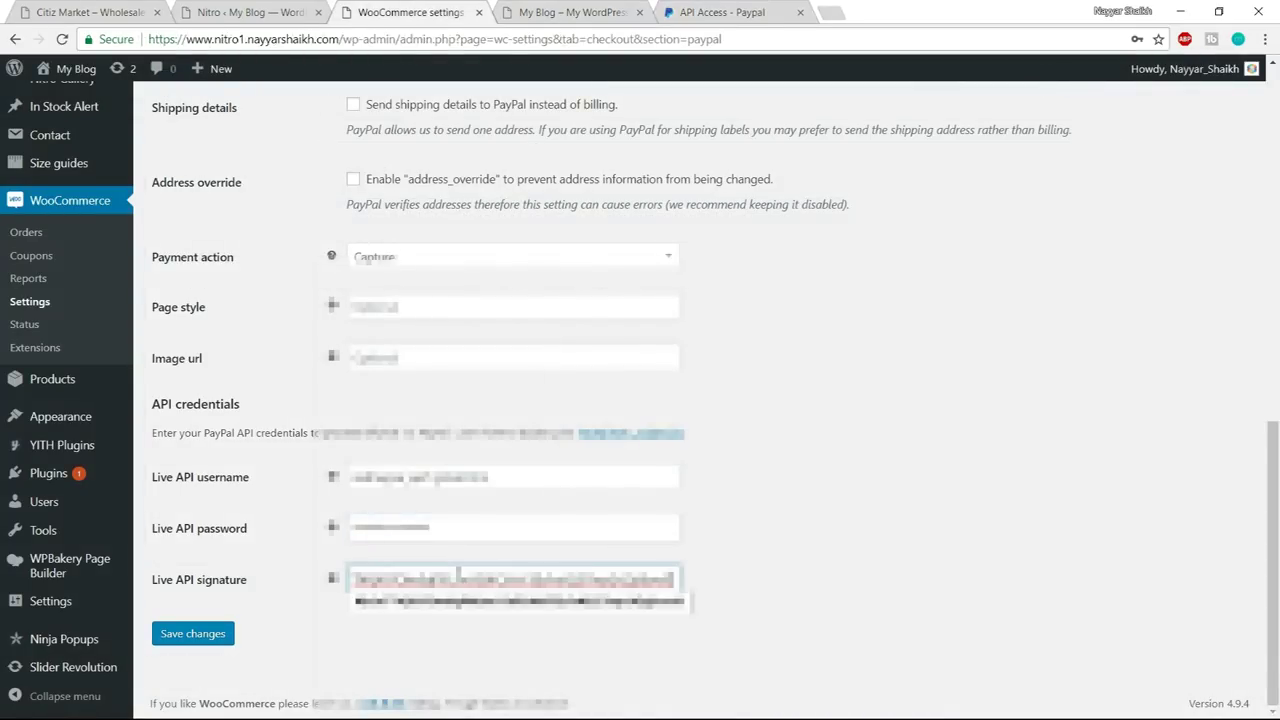
pyautogui.click(205, 634)
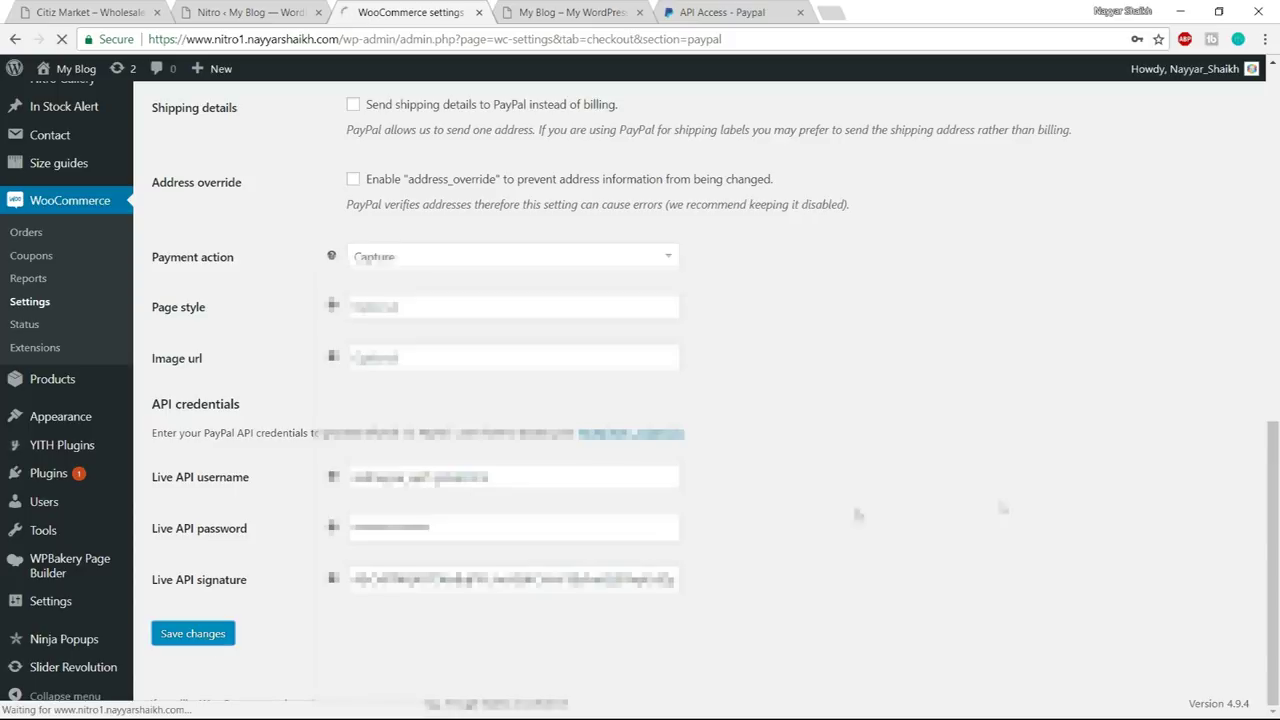
pyautogui.click(515, 126)
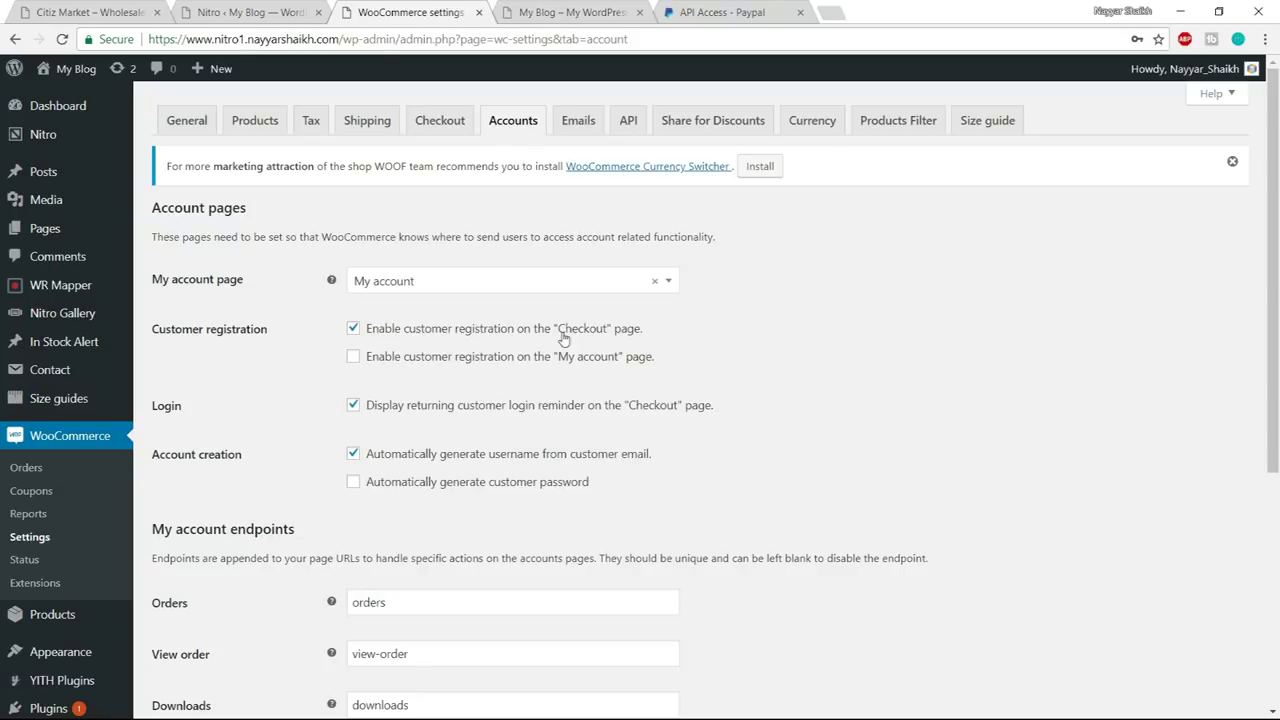
# - Allow registration on the My account page and stop generating usernames from customer email
pyautogui.moveTo(559, 334); pyautogui.dragTo(604, 336)
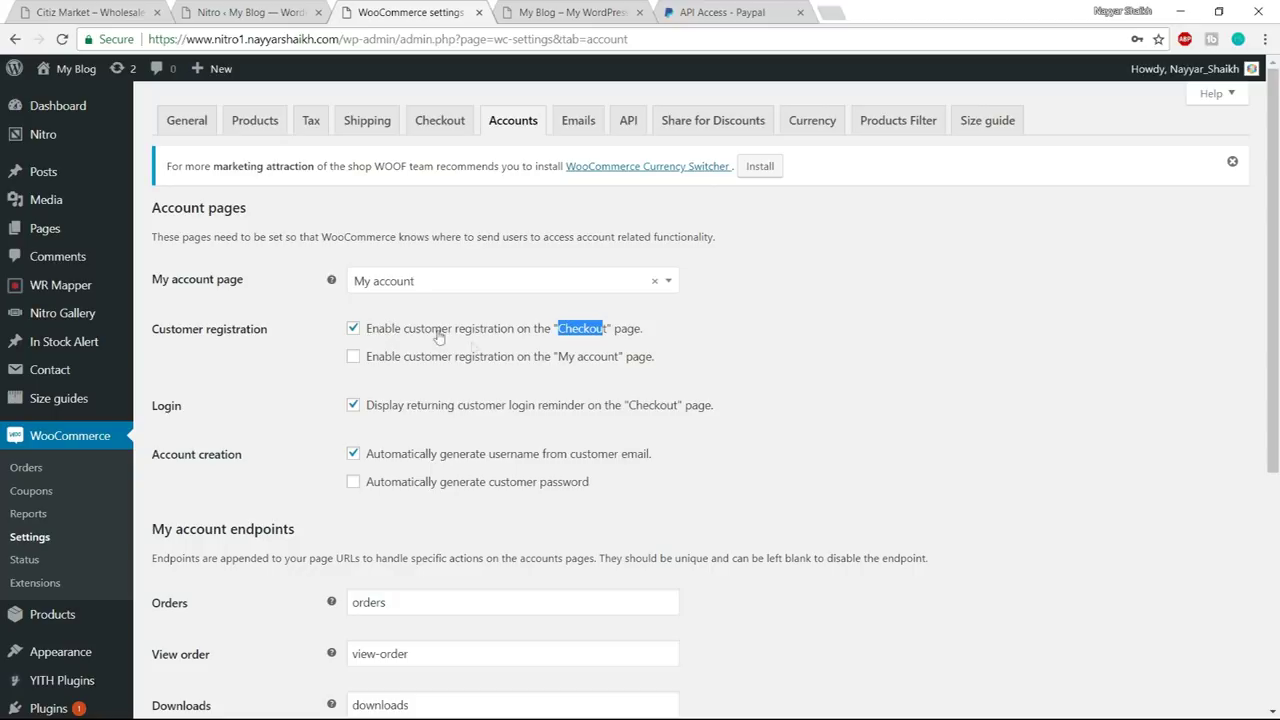
pyautogui.click(366, 360)
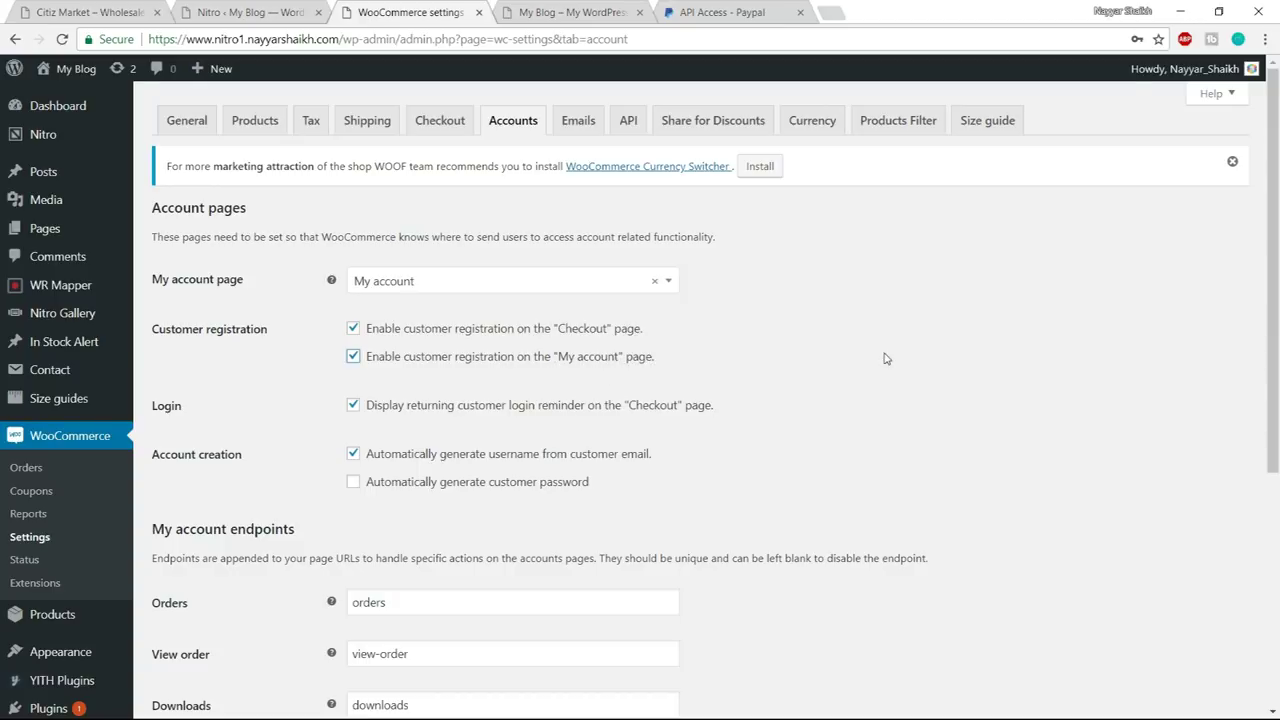
pyautogui.scroll(-1, 885, 358)
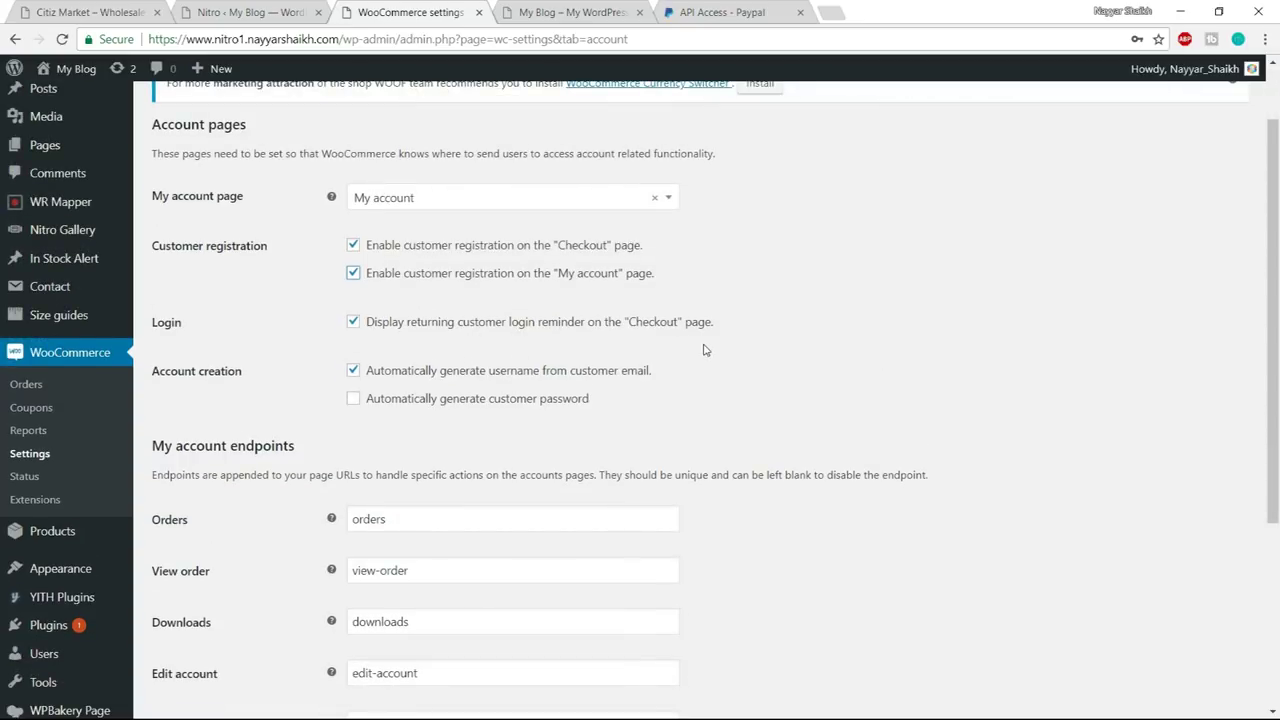
pyautogui.scroll(-2, 479, 341)
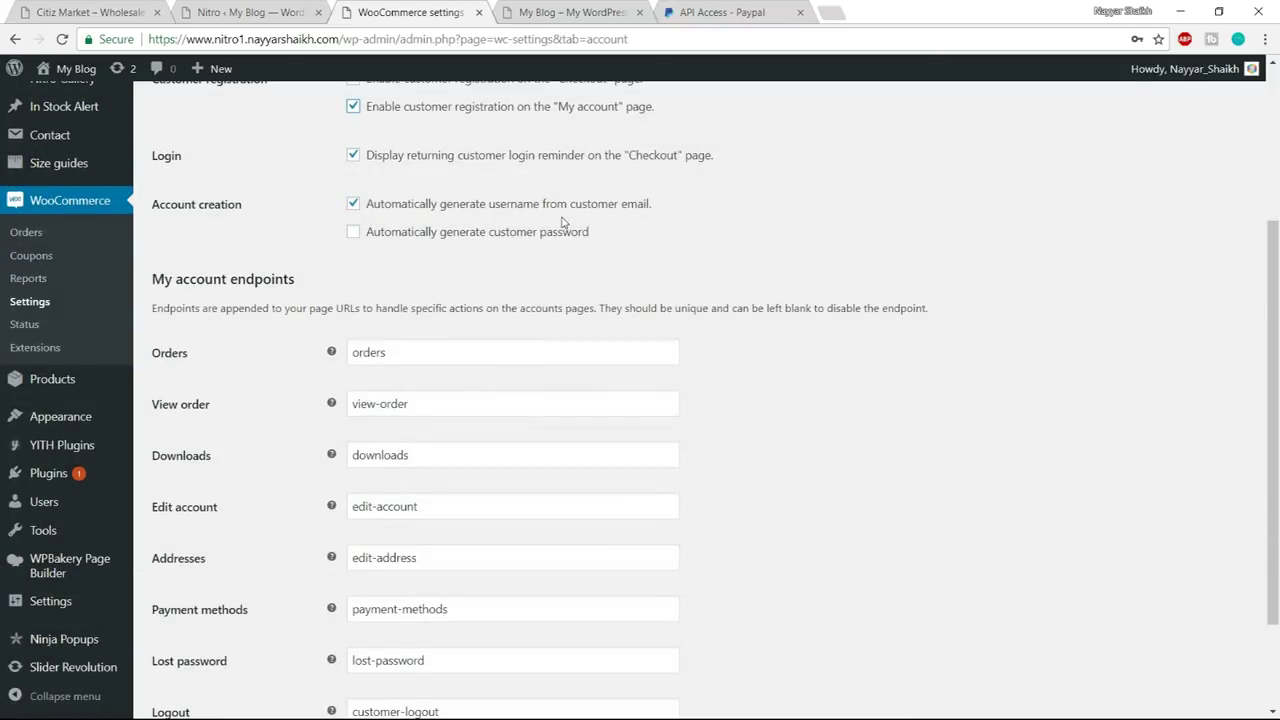
pyautogui.click(395, 212)
pyautogui.scroll(-2, 600, 280)
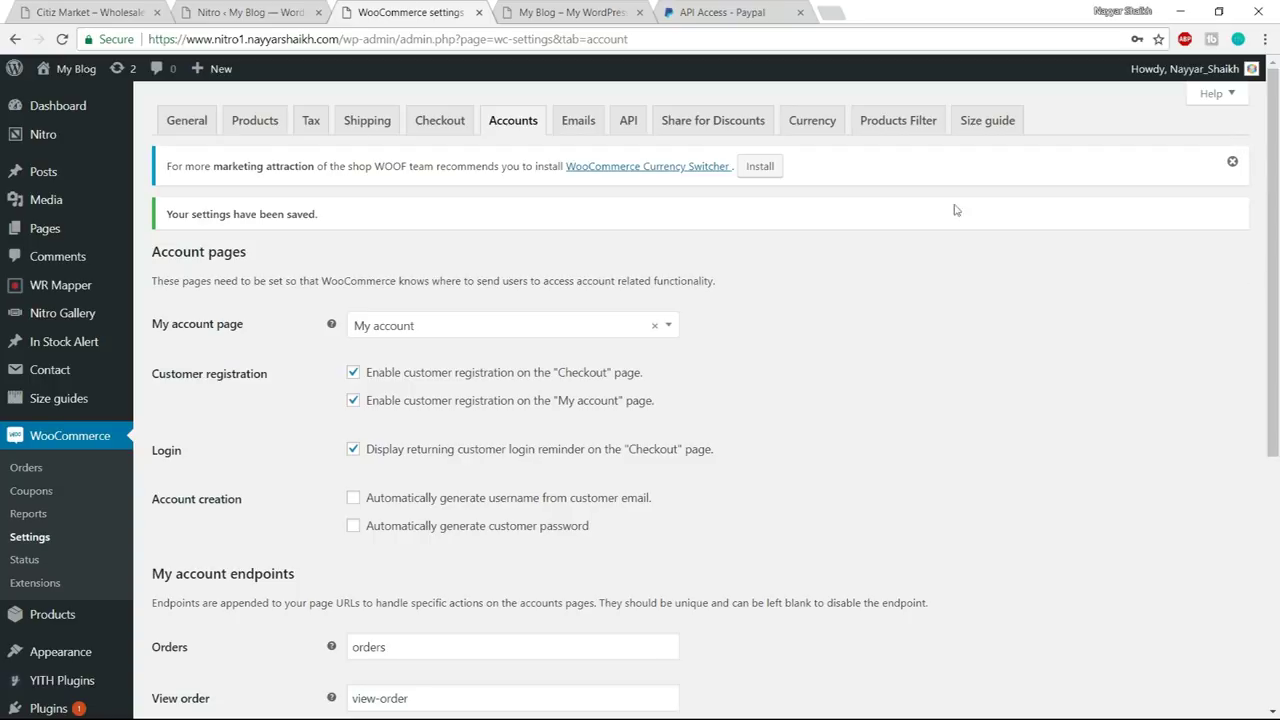
pyautogui.click(579, 128)
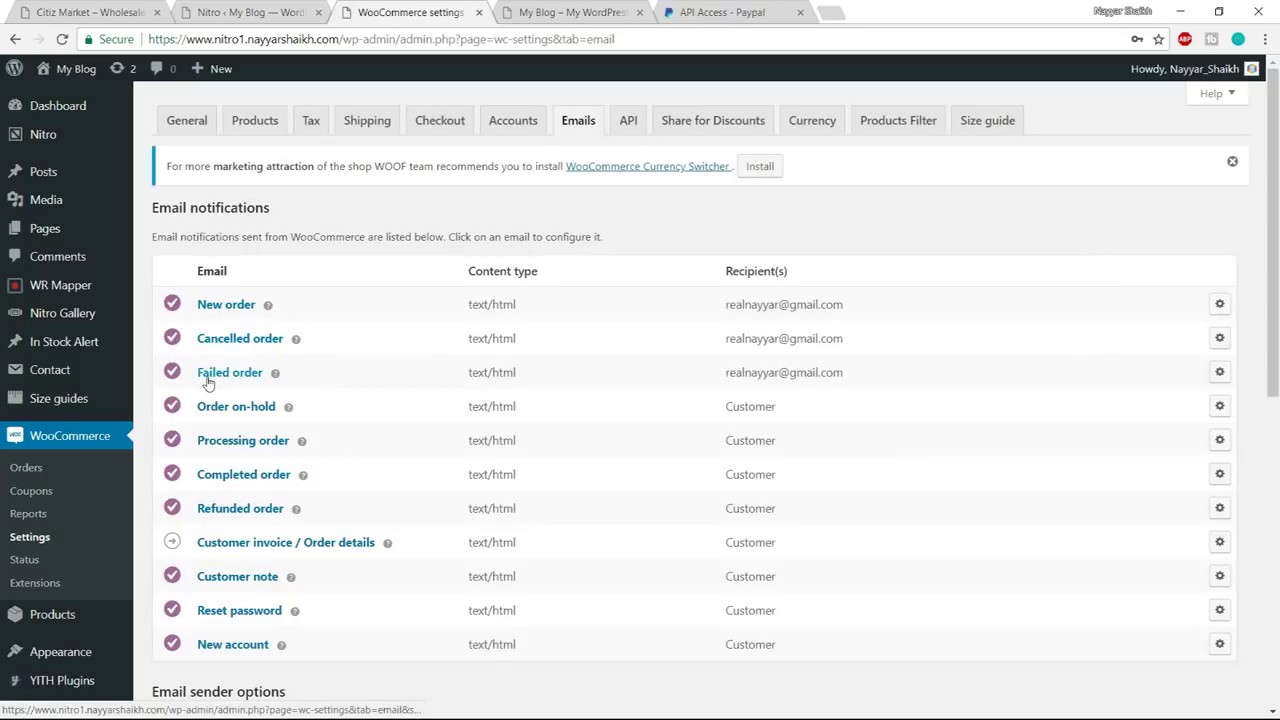
# - Replace the email From name 'My Blog' with 'BloggDude' and save the email settings
pyautogui.moveTo(840, 381); pyautogui.dragTo(872, 310)
pyautogui.click(755, 304)
pyautogui.scroll(-3, 891, 349)
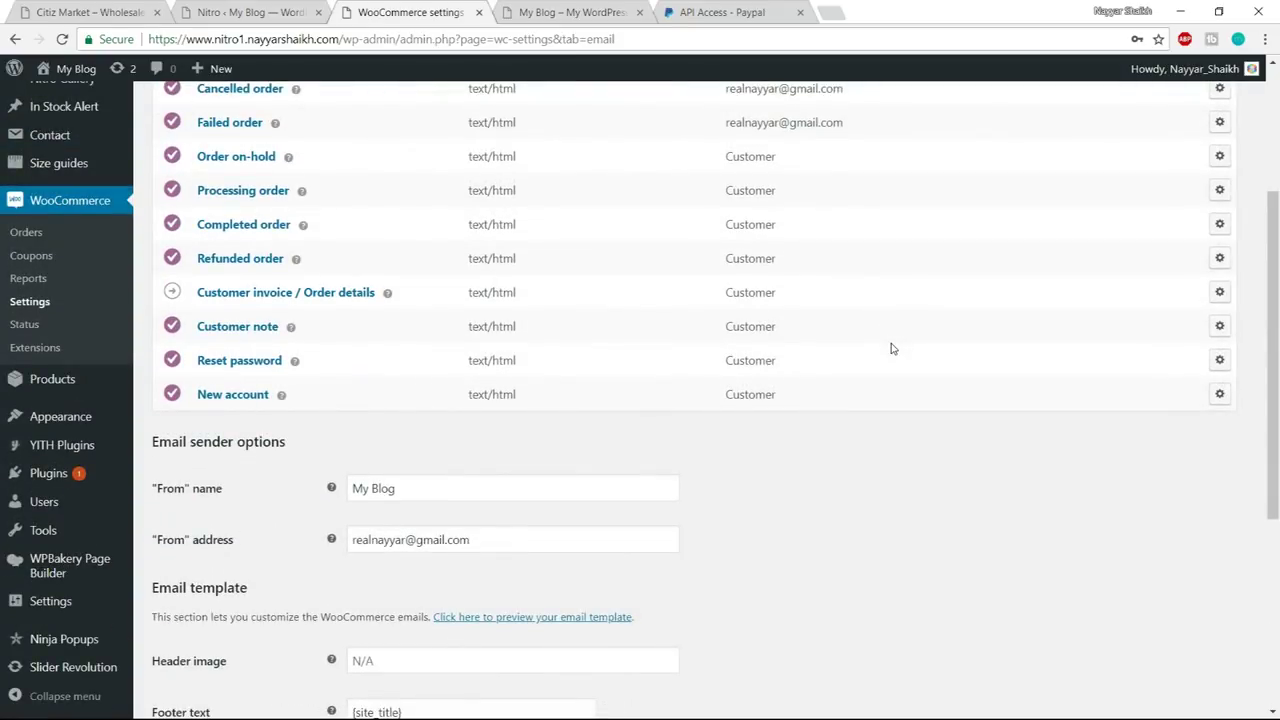
pyautogui.scroll(-3, 909, 314)
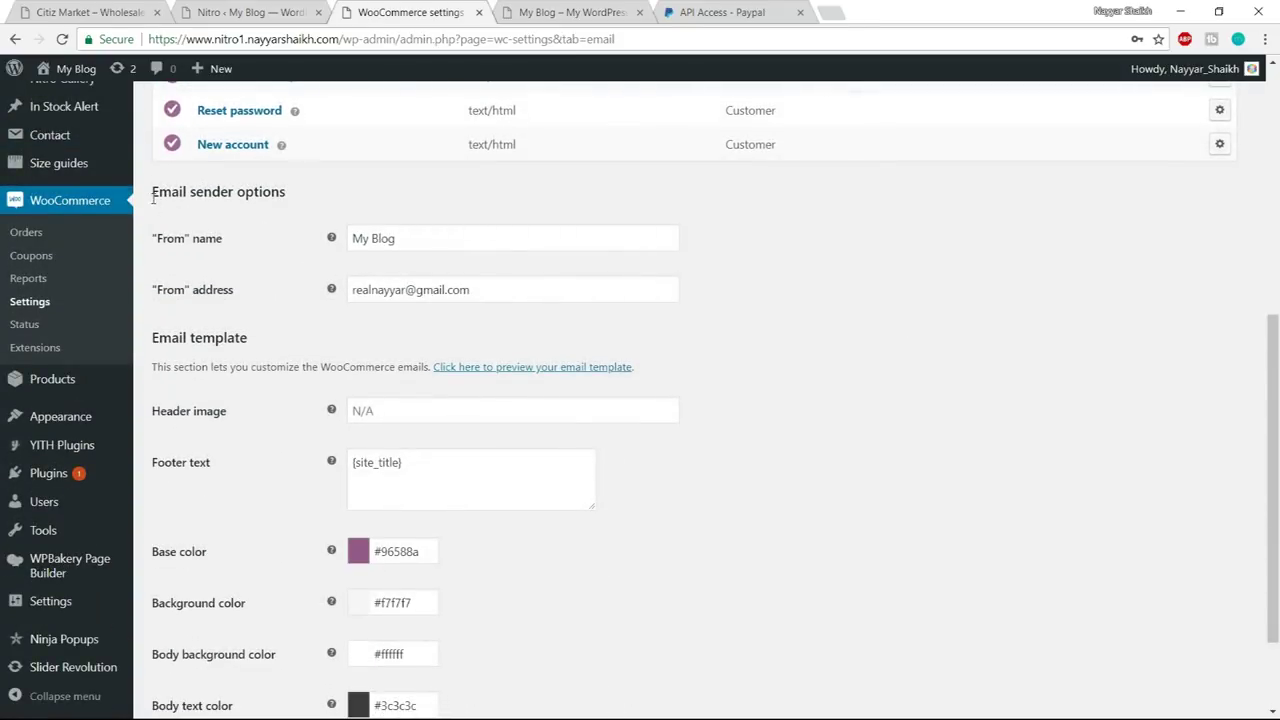
pyautogui.moveTo(152, 196); pyautogui.dragTo(296, 203)
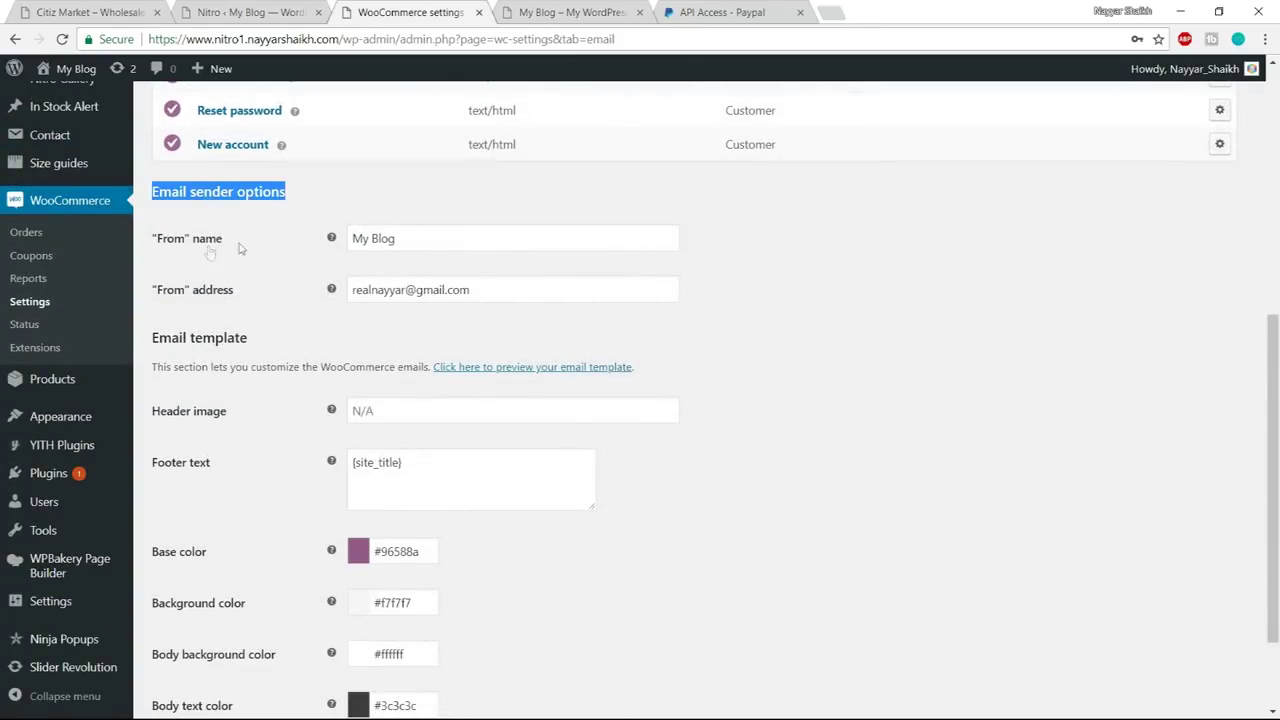
pyautogui.moveTo(423, 243); pyautogui.dragTo(310, 241)
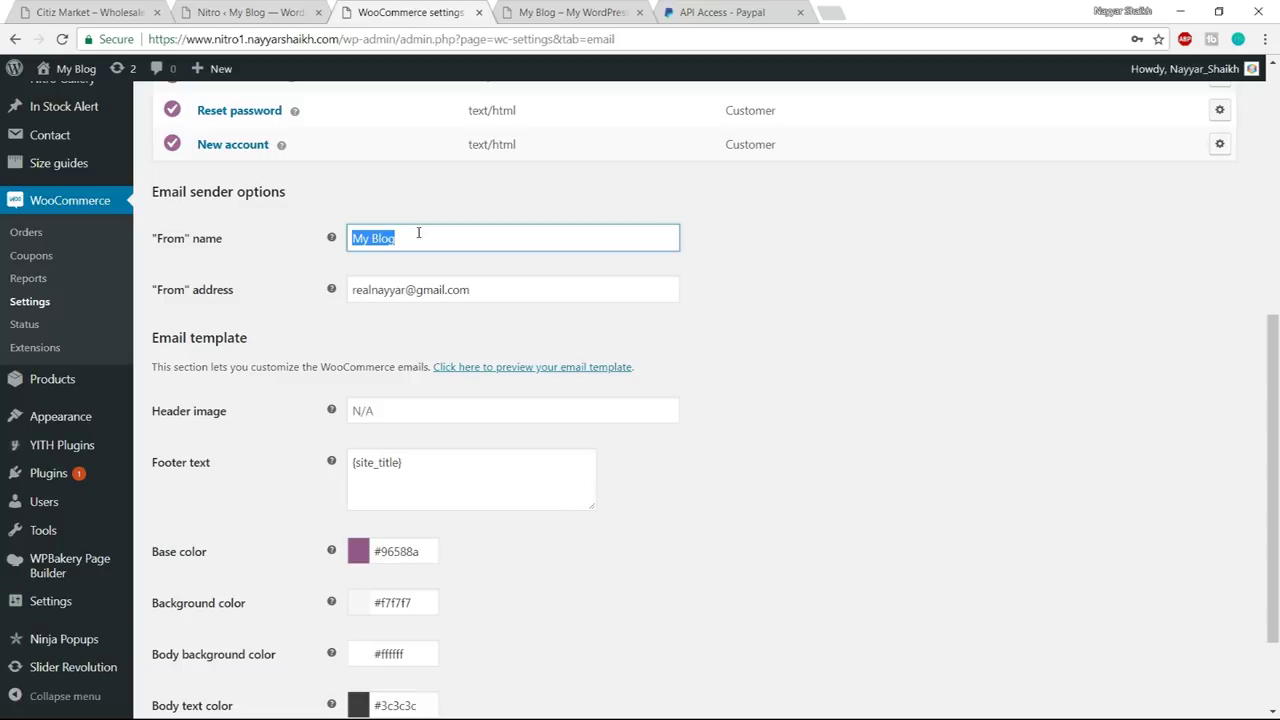
pyautogui.write('BloggDude')
pyautogui.scroll(-2, 441, 317)
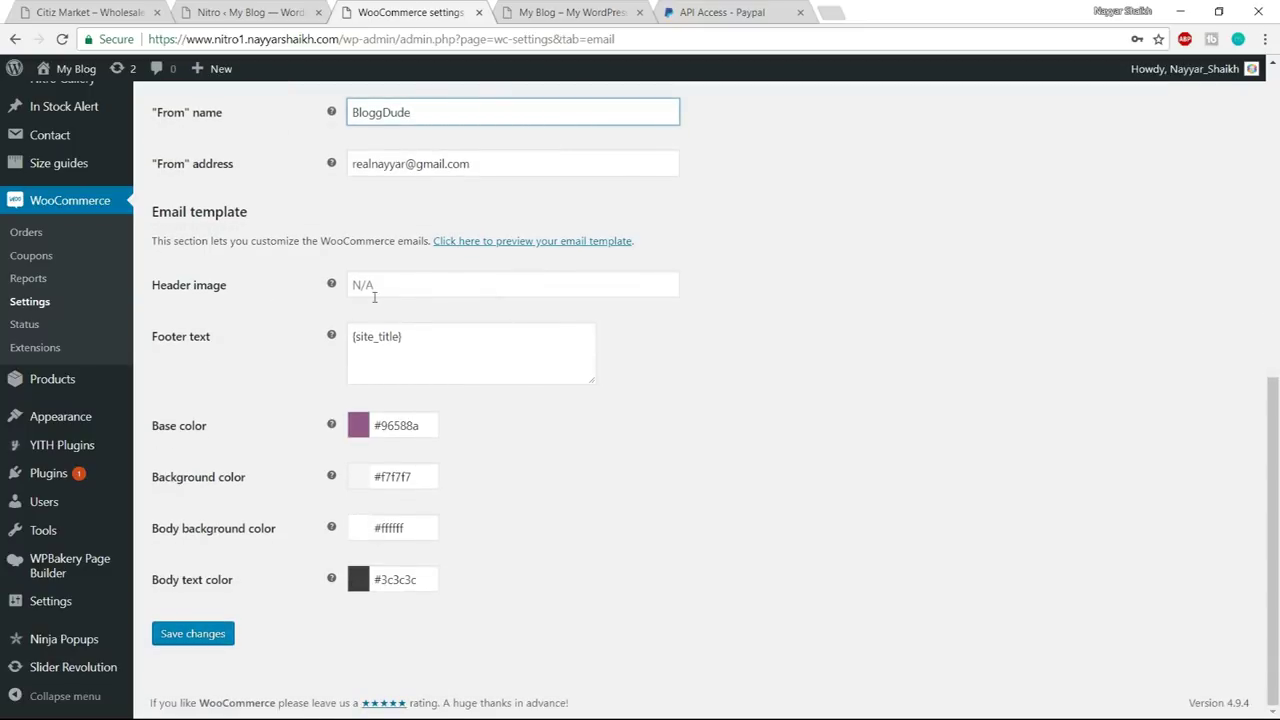
pyautogui.click(412, 289)
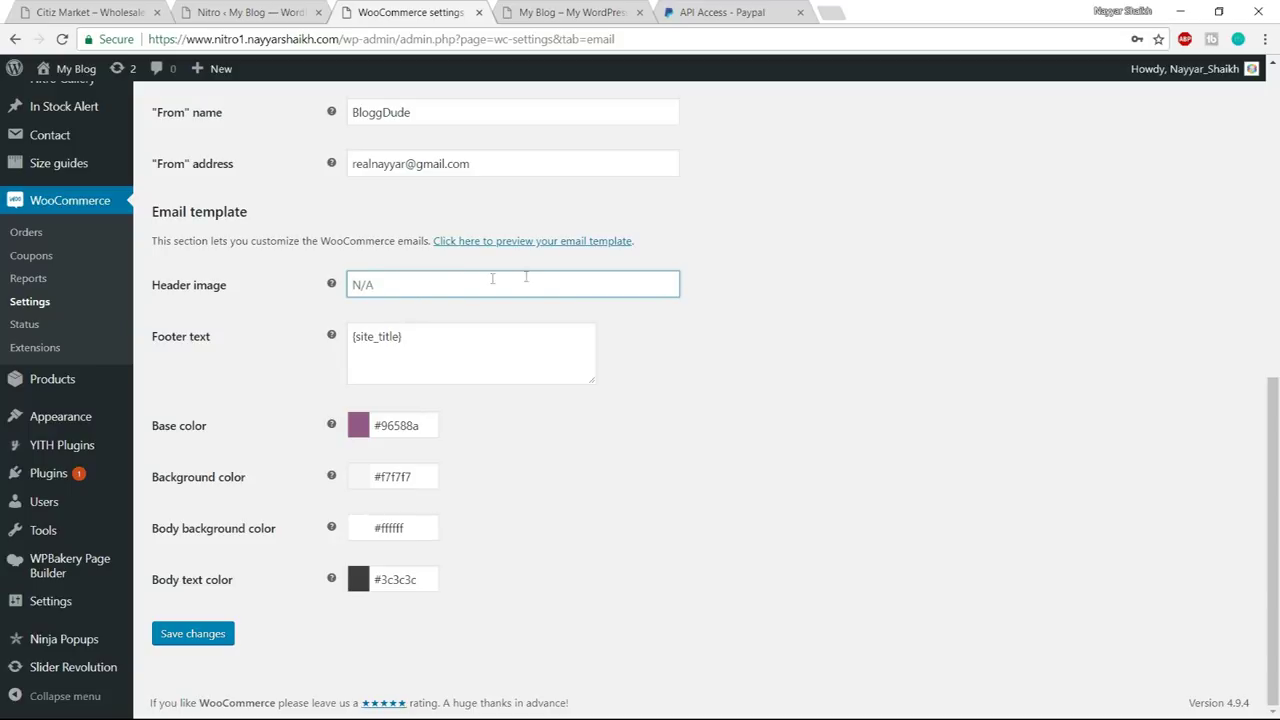
pyautogui.click(186, 636)
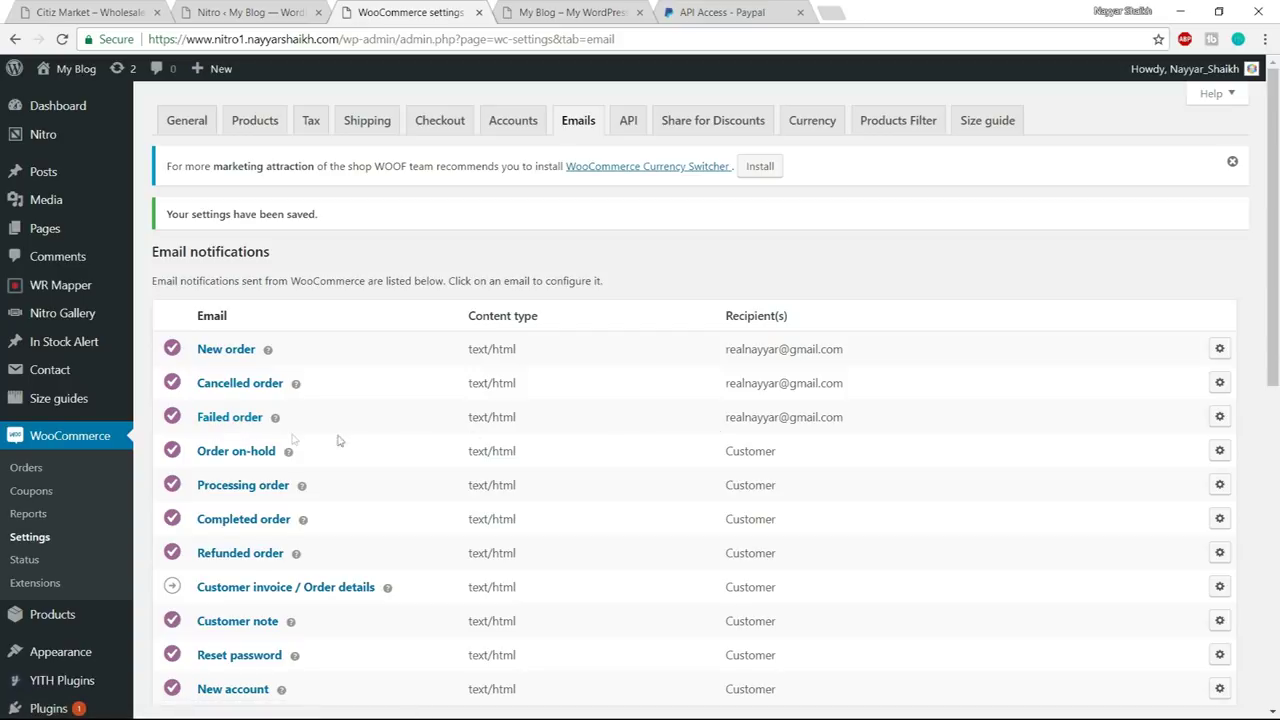
# - Go to WooCommerce Coupons and start creating the first coupon
pyautogui.moveTo(856, 420); pyautogui.dragTo(718, 360)
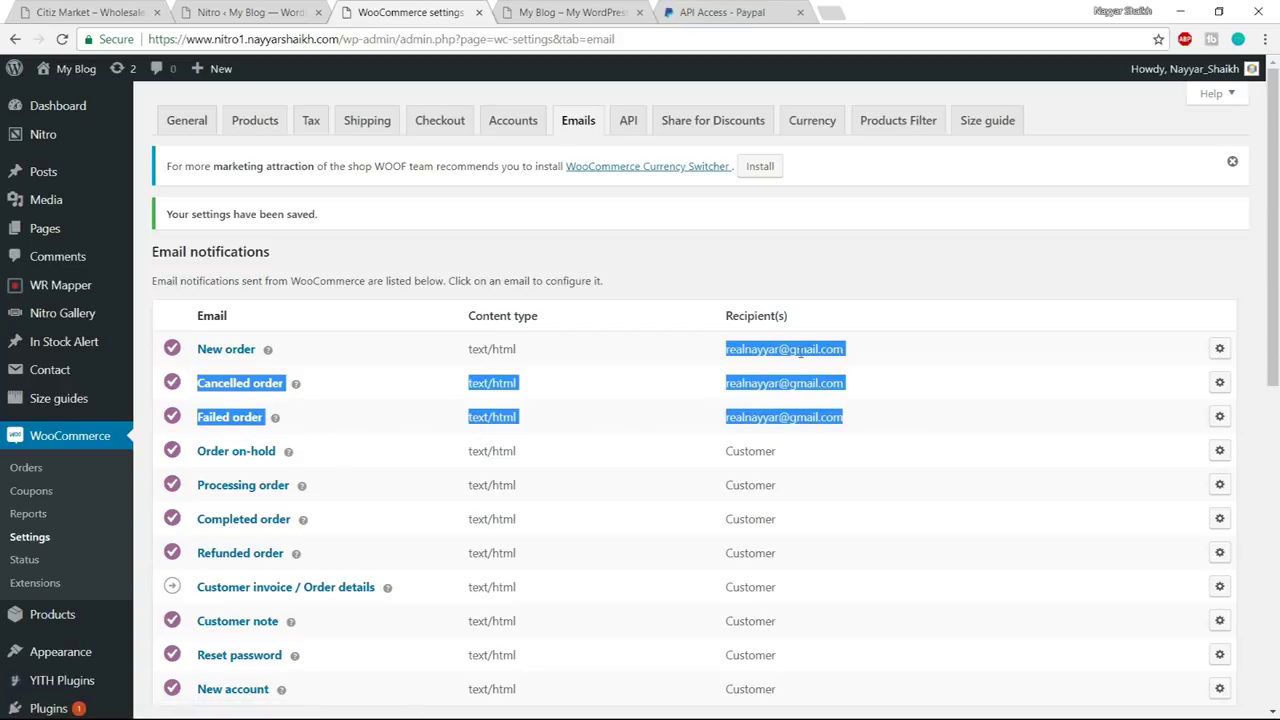
pyautogui.click(938, 372)
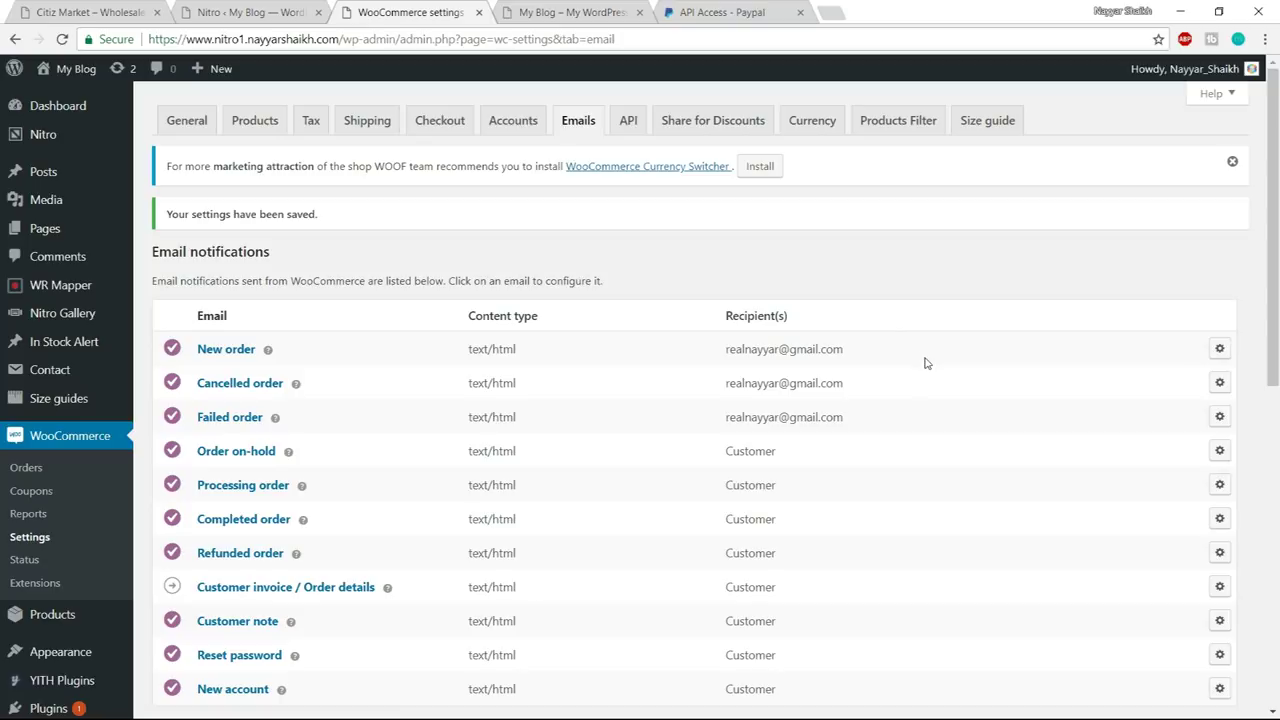
pyautogui.scroll(-3, 855, 368)
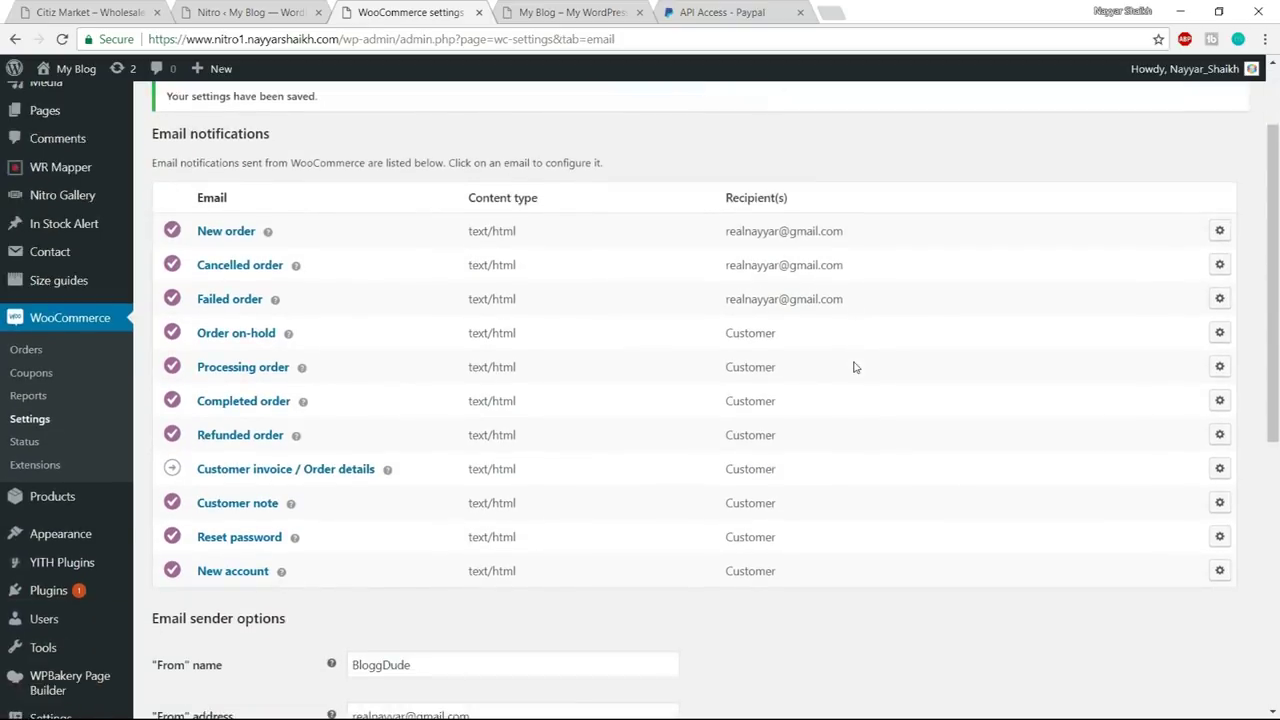
pyautogui.scroll(3, 853, 367)
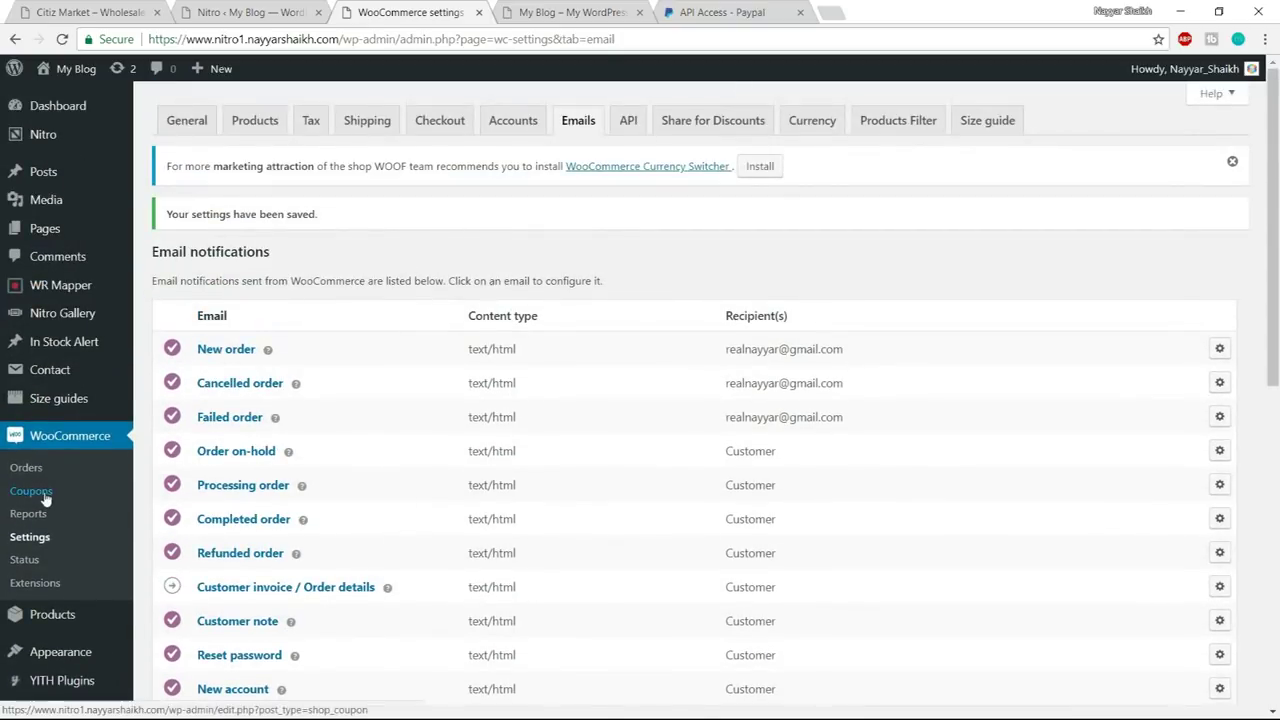
pyautogui.scroll(-1, 97, 450)
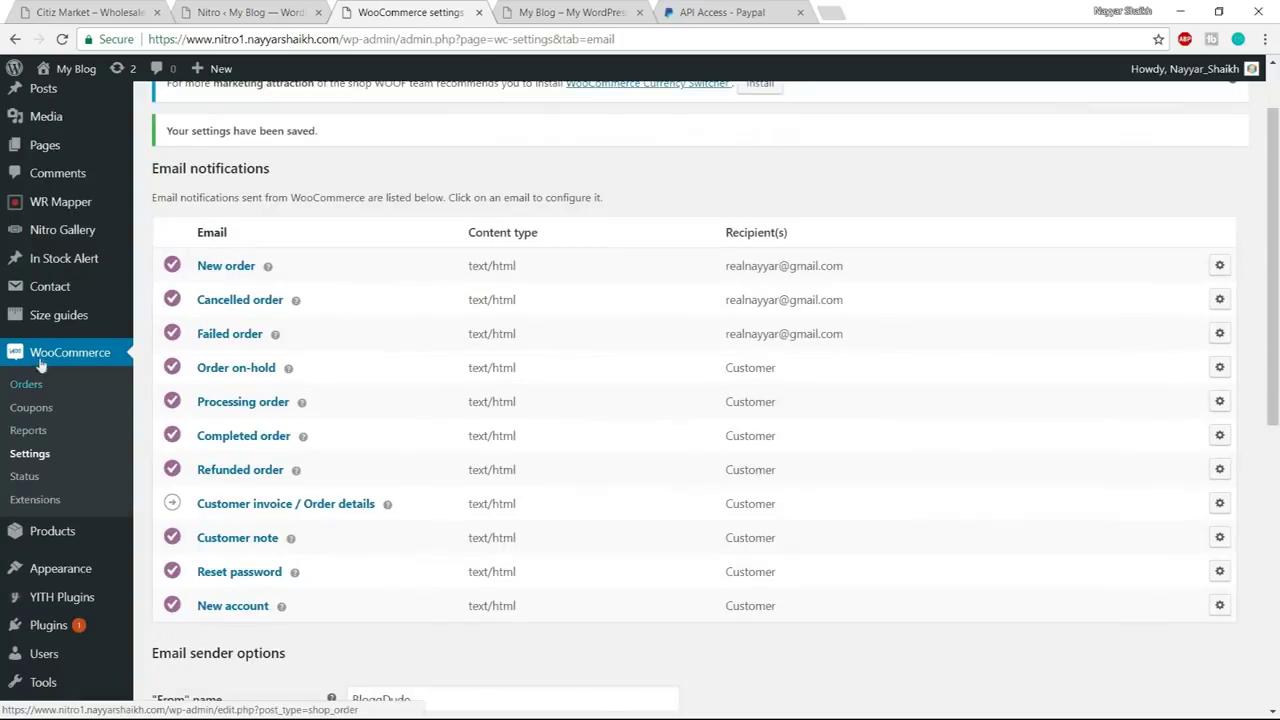
pyautogui.click(44, 418)
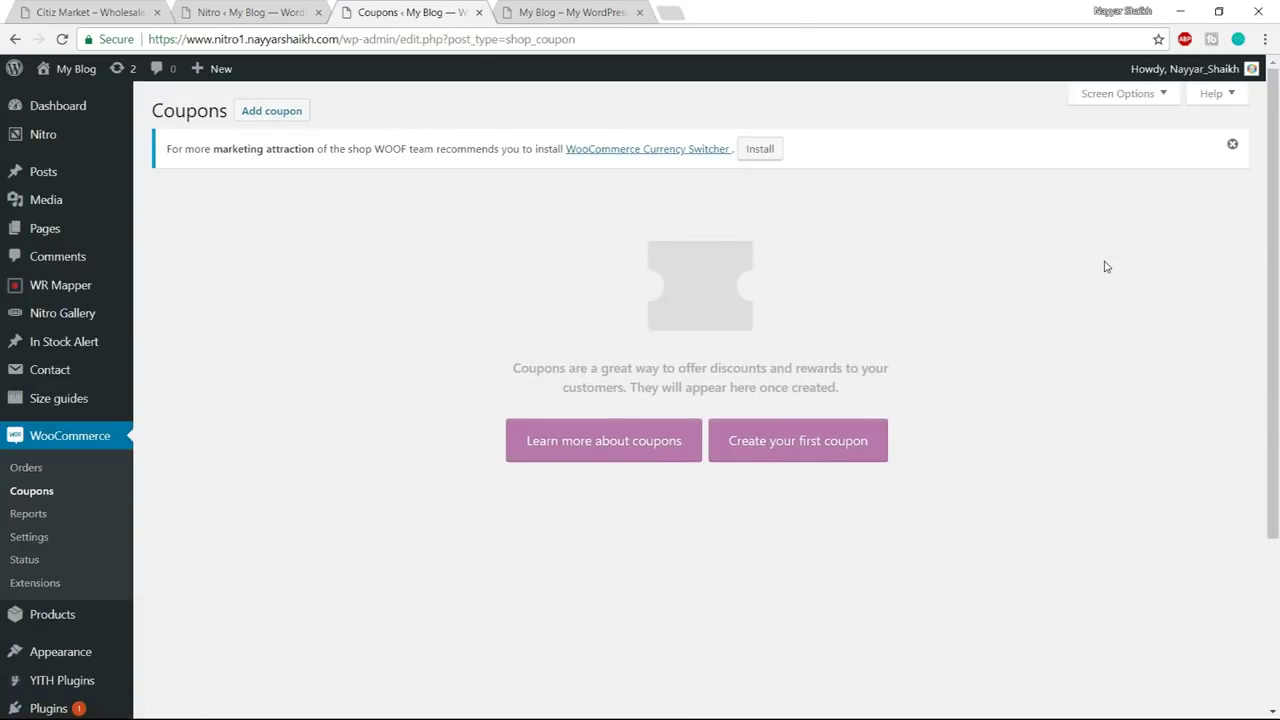
pyautogui.click(849, 449)
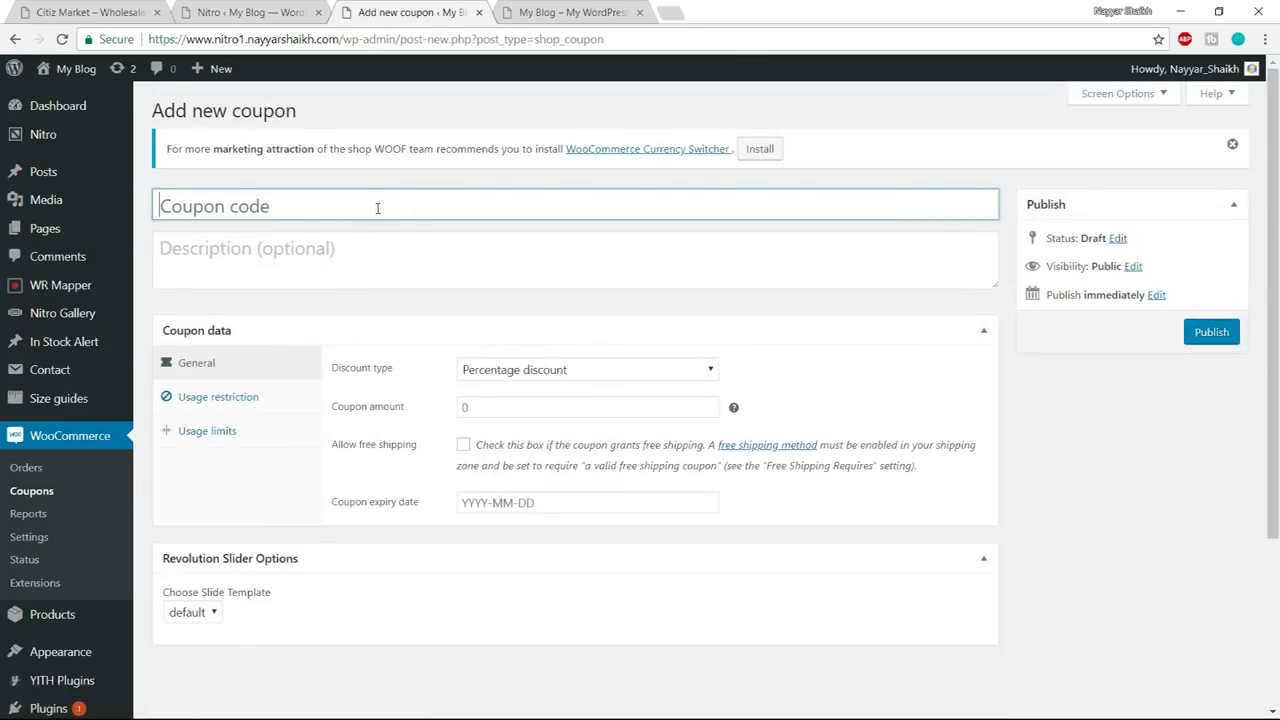
# - Enter the coupon code and add 60 to the end of it
pyautogui.write('NAYYAR7')
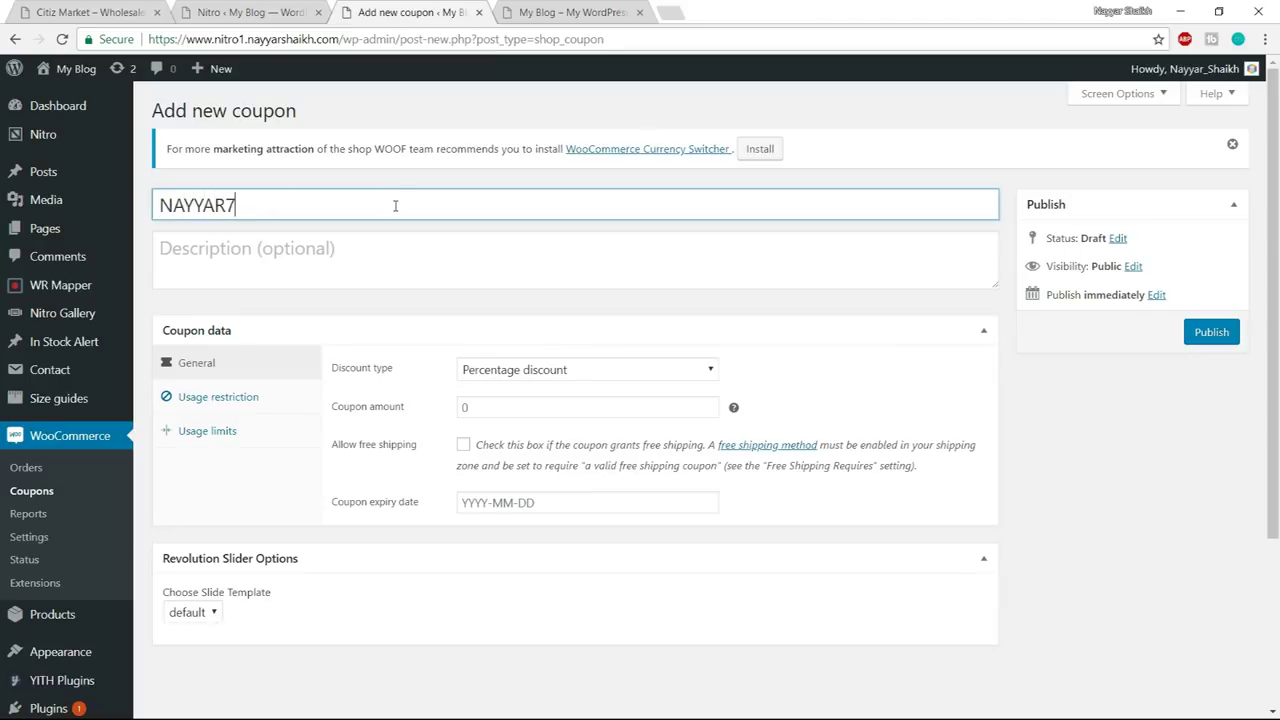
pyautogui.moveTo(395, 205); pyautogui.dragTo(60, 205)
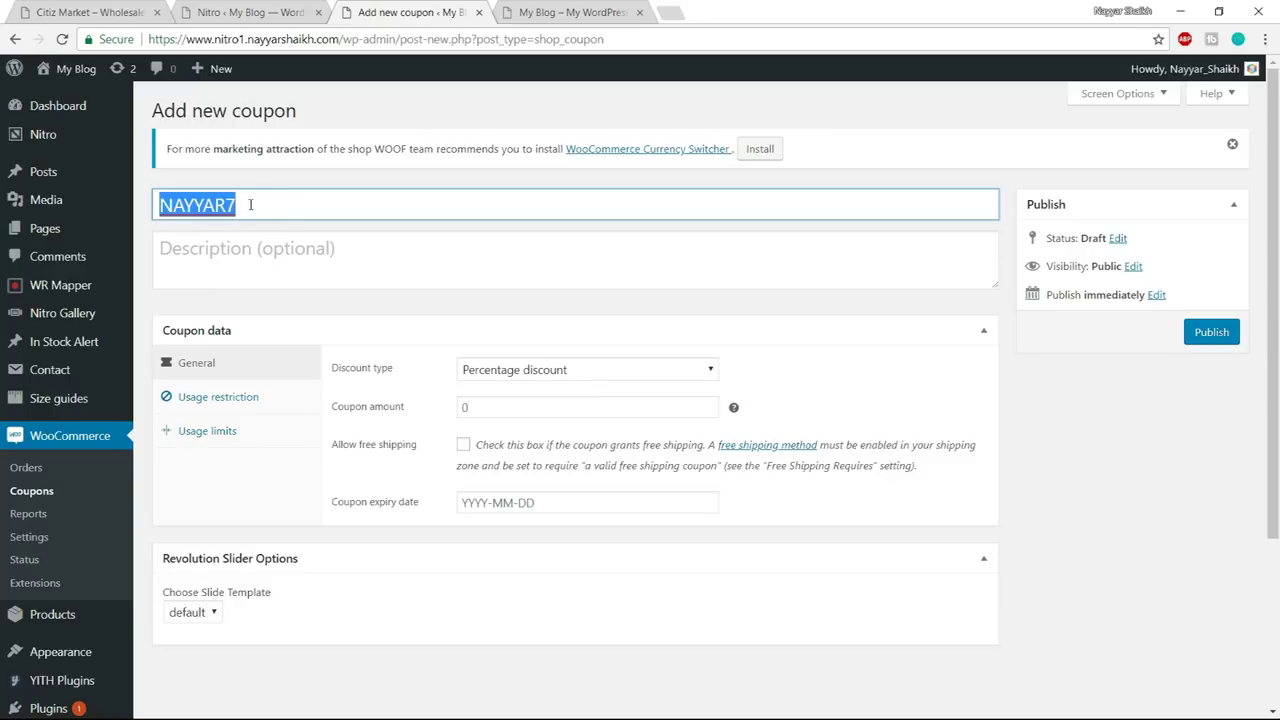
pyautogui.click(271, 206)
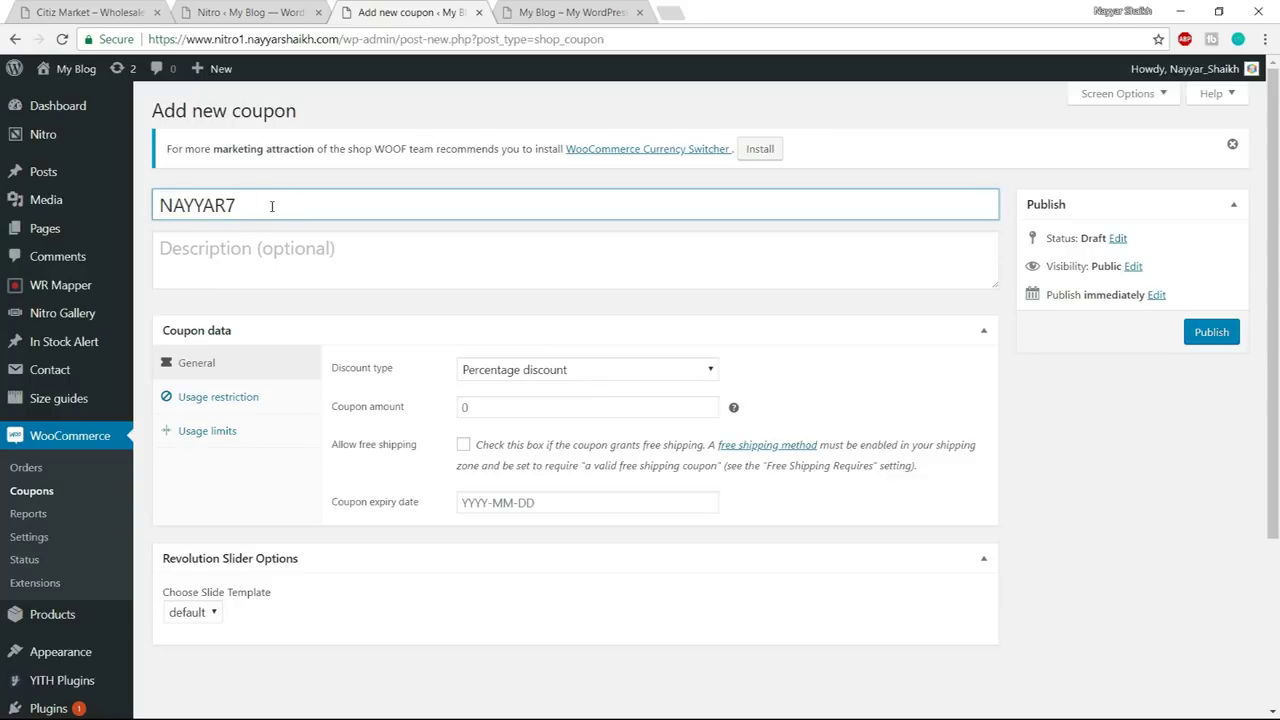
pyautogui.write('60')
pyautogui.moveTo(271, 206); pyautogui.dragTo(155, 205)
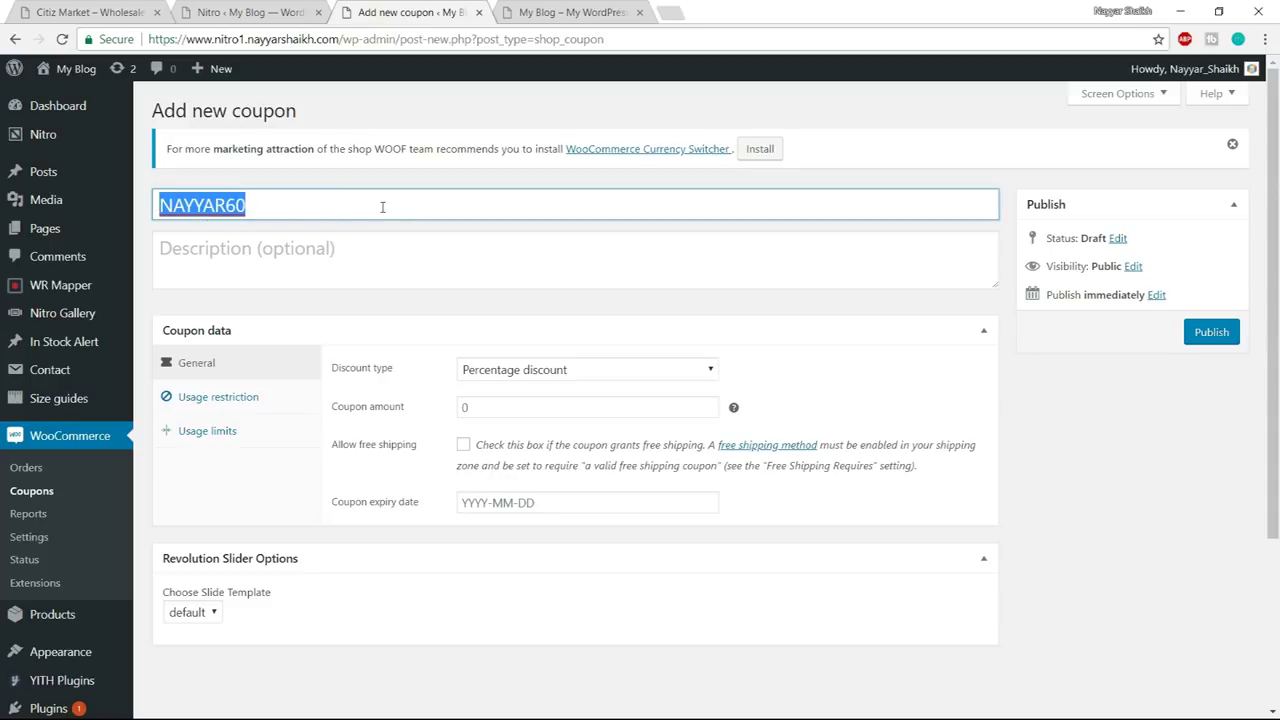
pyautogui.moveTo(160, 205); pyautogui.dragTo(160, 205)
pyautogui.click(284, 204)
# - Write the description 'This coupon code gives you 60% Discount!', correcting the misspelled 'Discount'
pyautogui.click(309, 248)
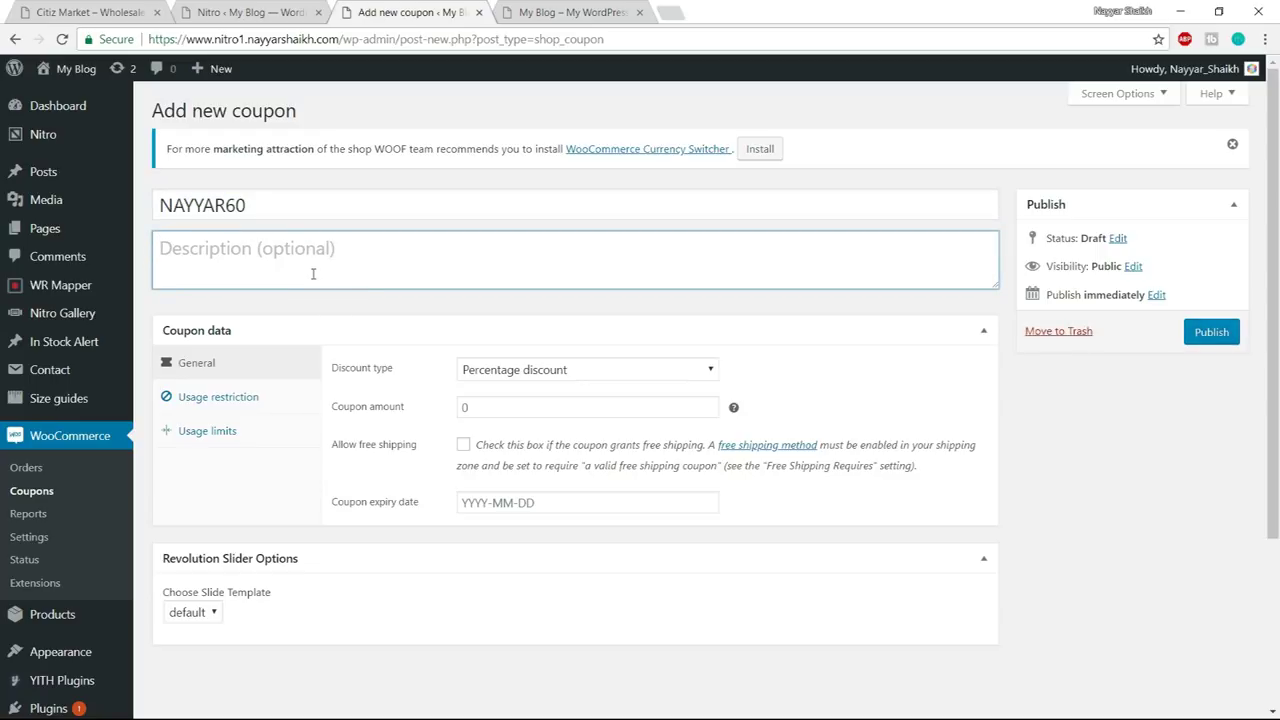
pyautogui.write('This')
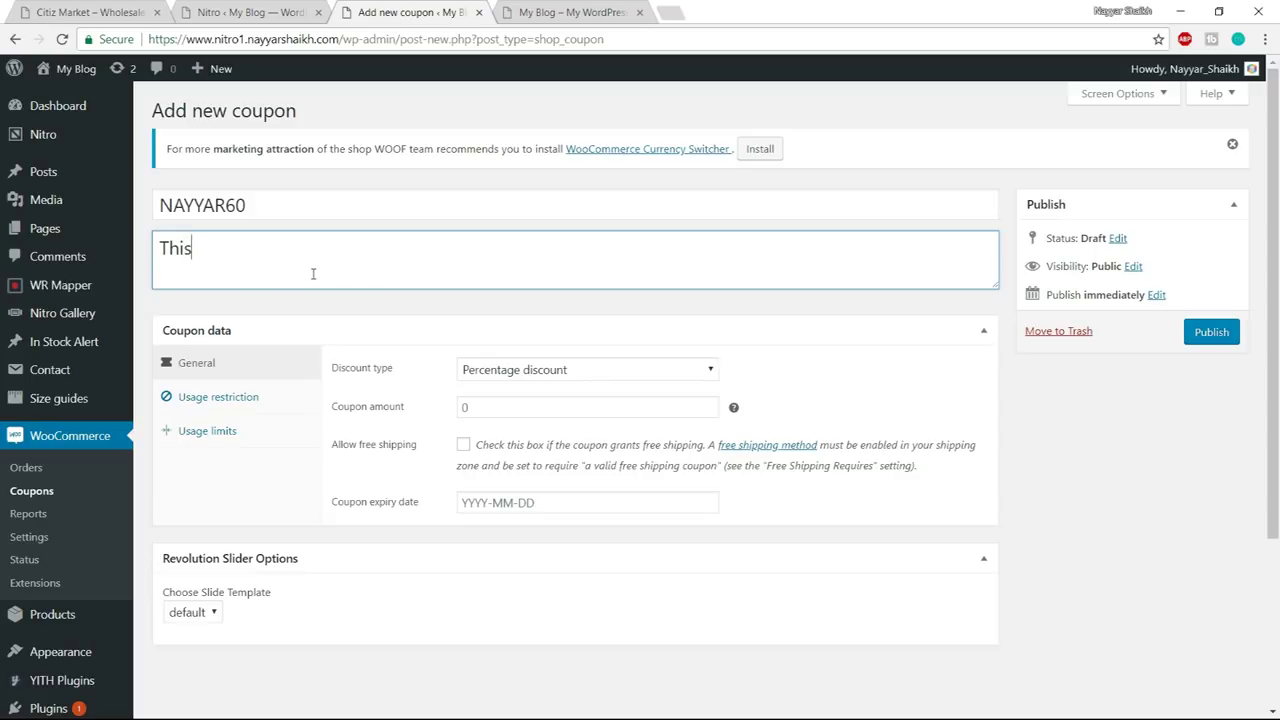
pyautogui.write(' coupon cod')
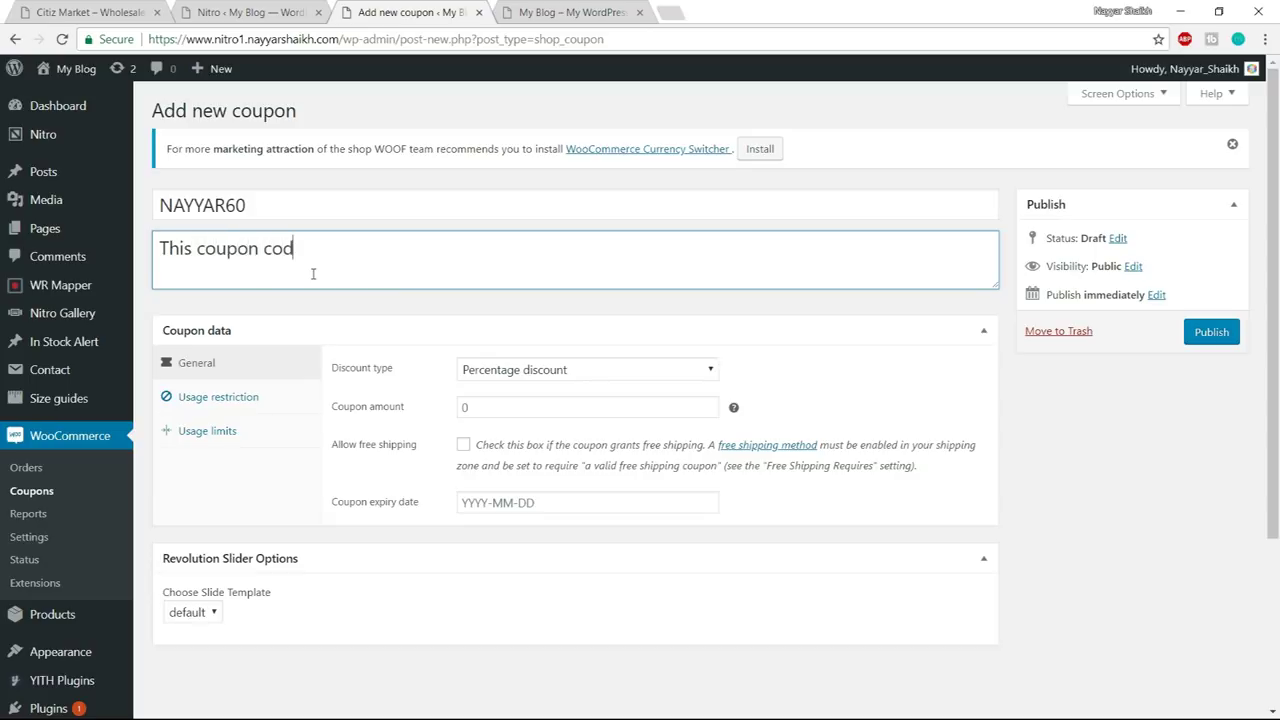
pyautogui.write('e gives you 60% ')
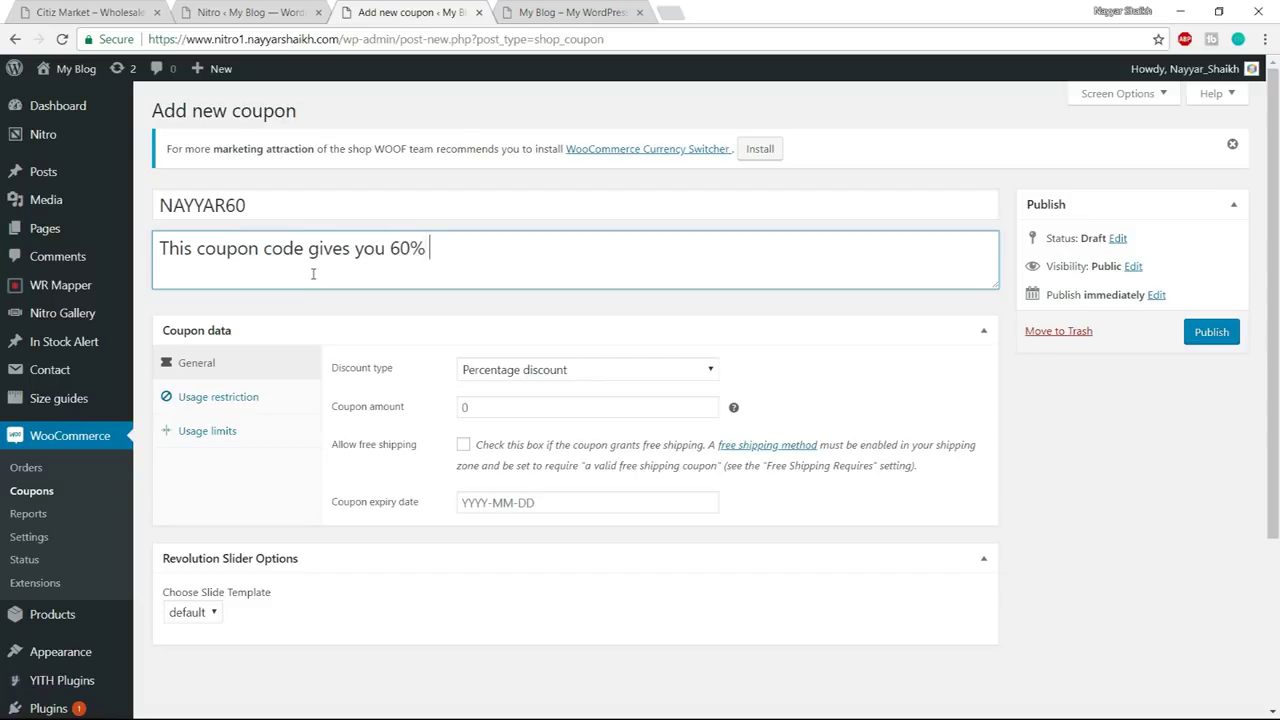
pyautogui.write('Discount!')
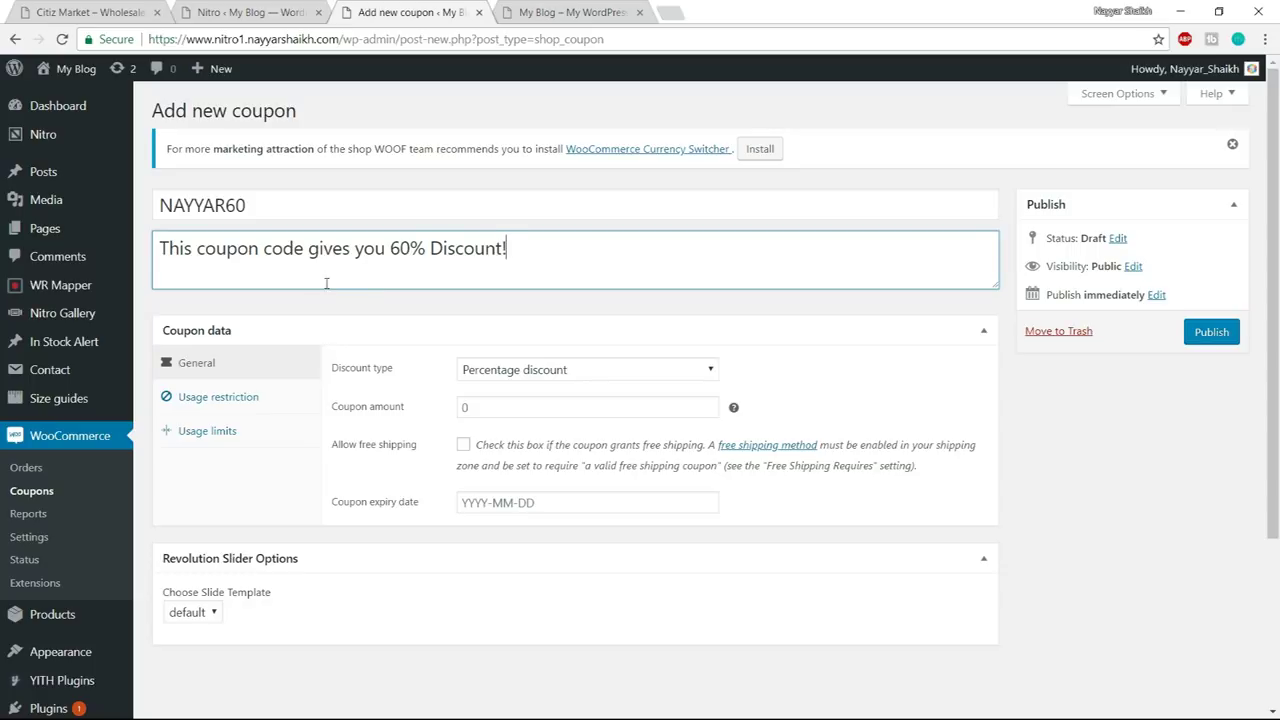
pyautogui.scroll(-2, 326, 284)
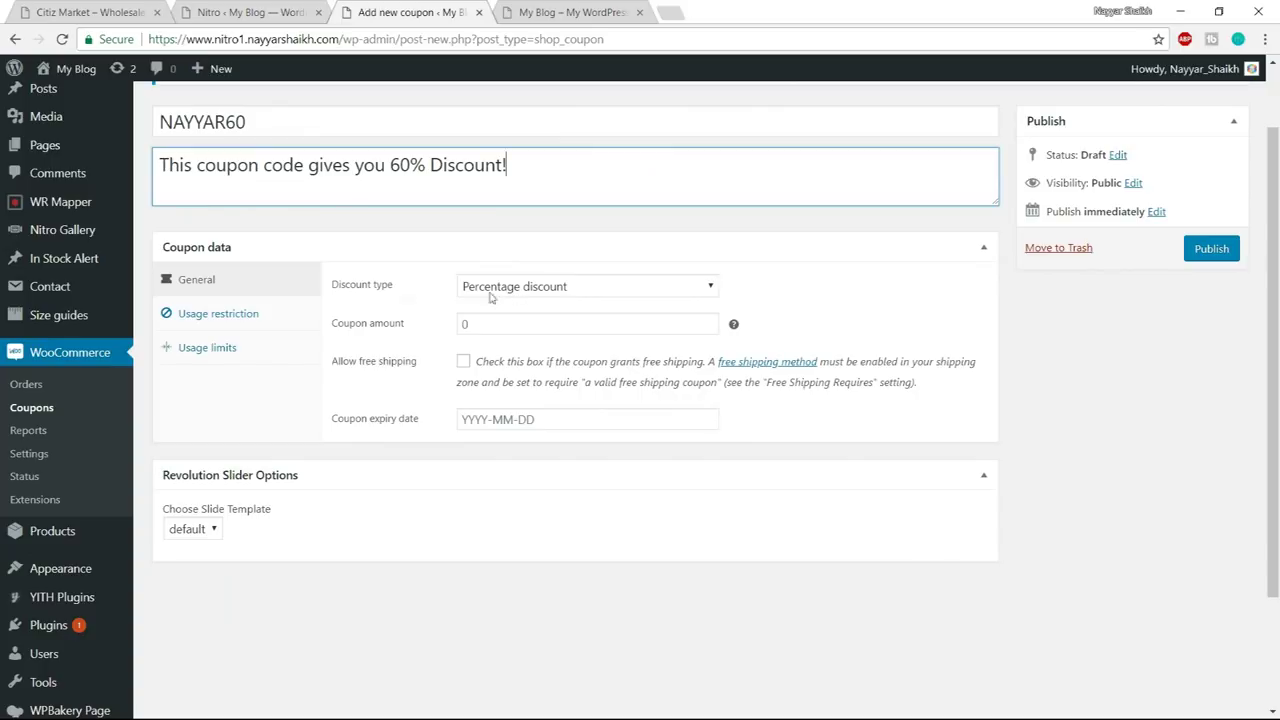
# - Keep the discount type as Percentage discount
pyautogui.moveTo(390, 166); pyautogui.dragTo(428, 166)
pyautogui.click(572, 288)
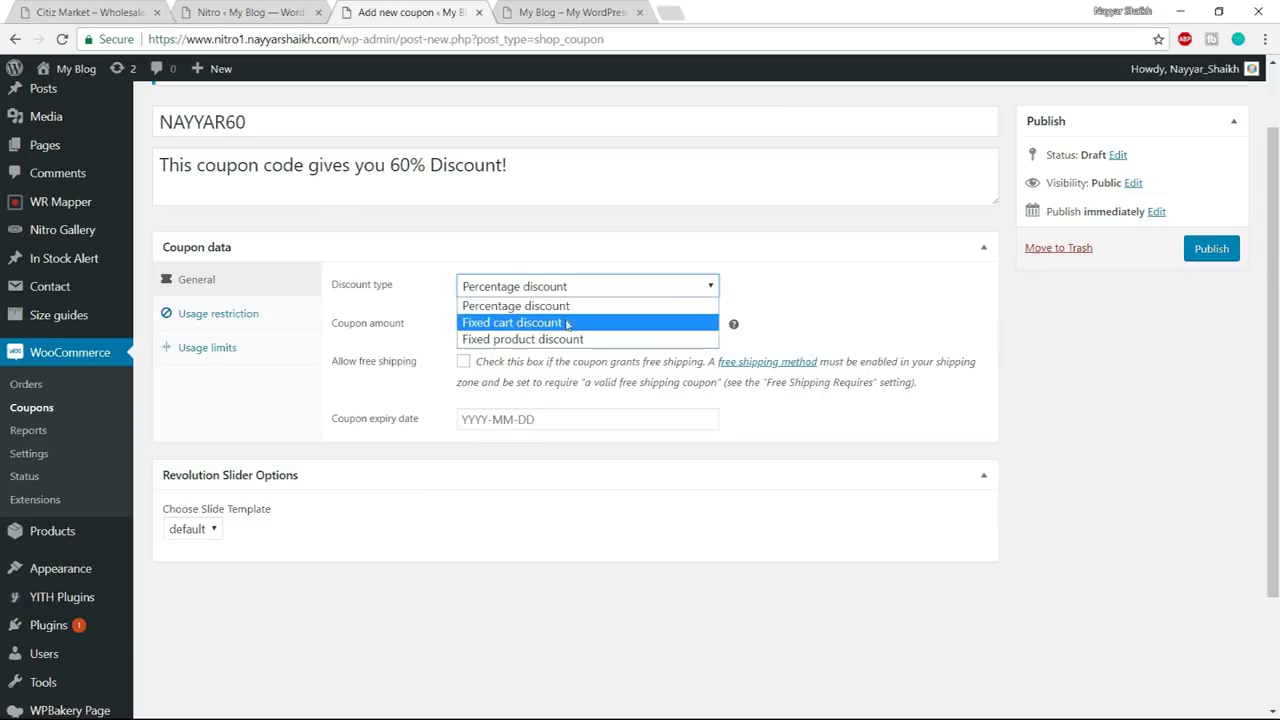
pyautogui.click(542, 311)
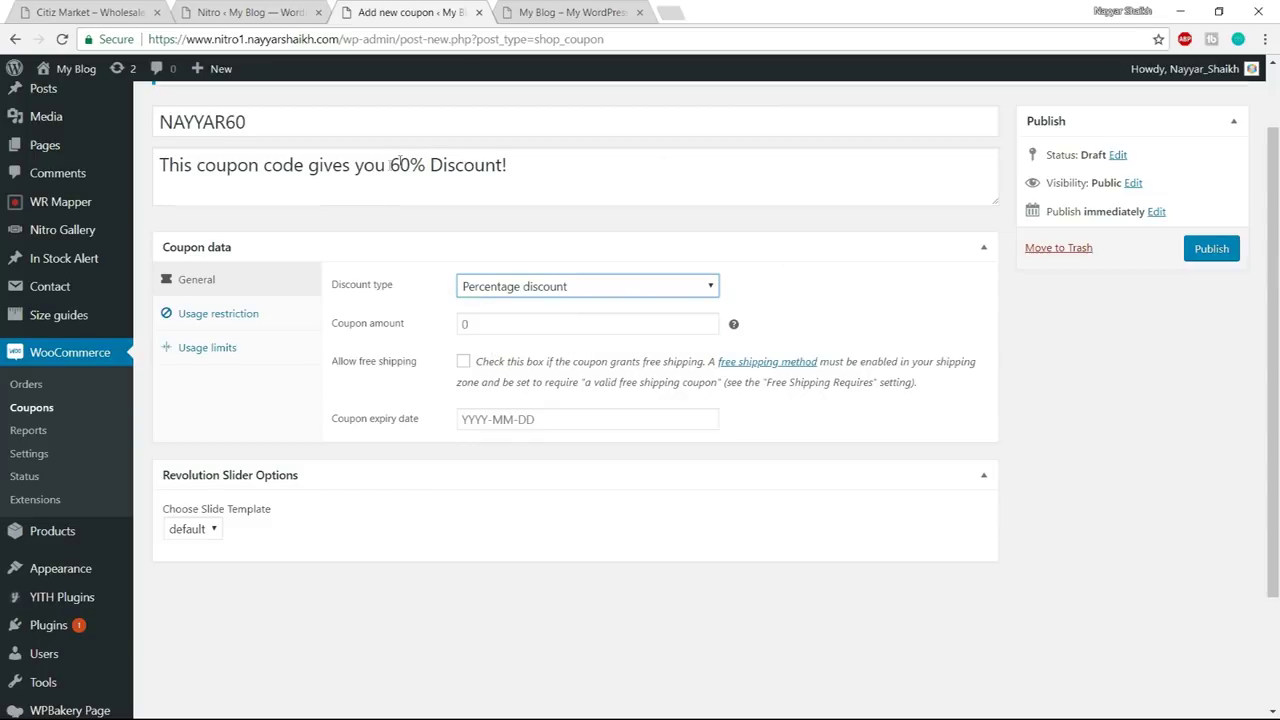
pyautogui.moveTo(389, 165); pyautogui.dragTo(428, 166)
pyautogui.click(441, 215)
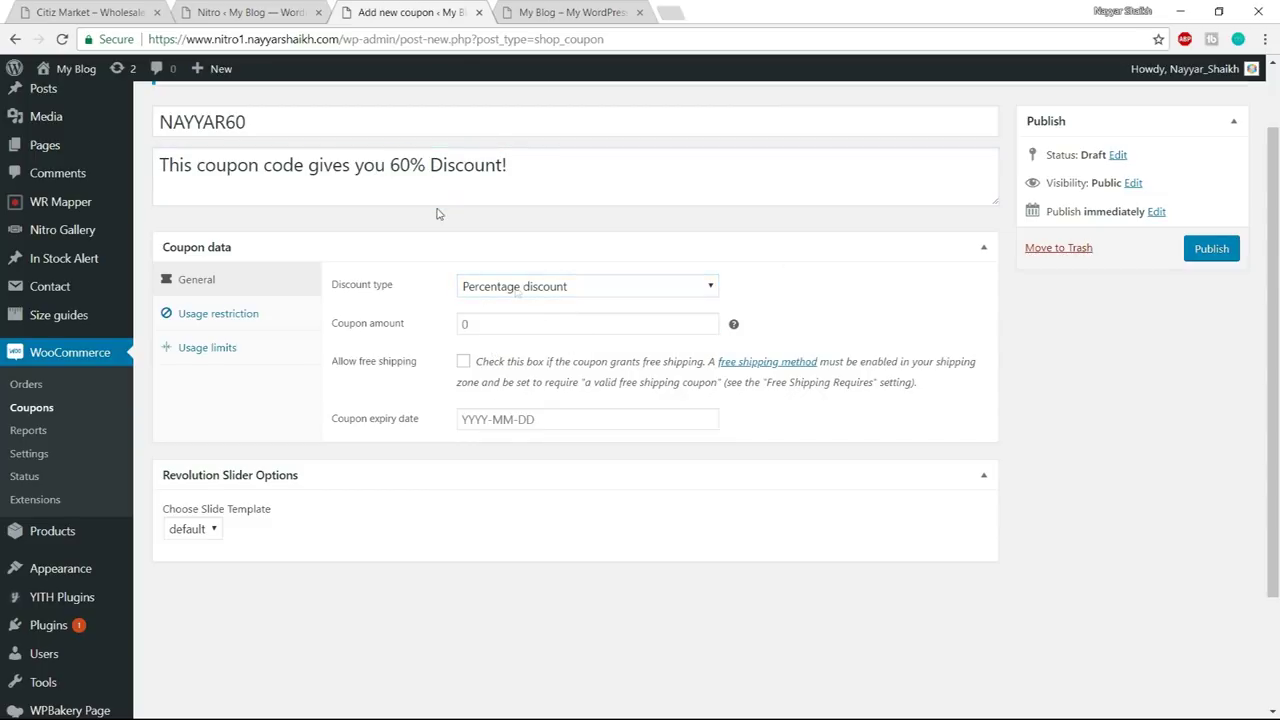
# - Enter a coupon amount of 60
pyautogui.click(534, 320)
pyautogui.write('60')
pyautogui.scroll(-1, 869, 415)
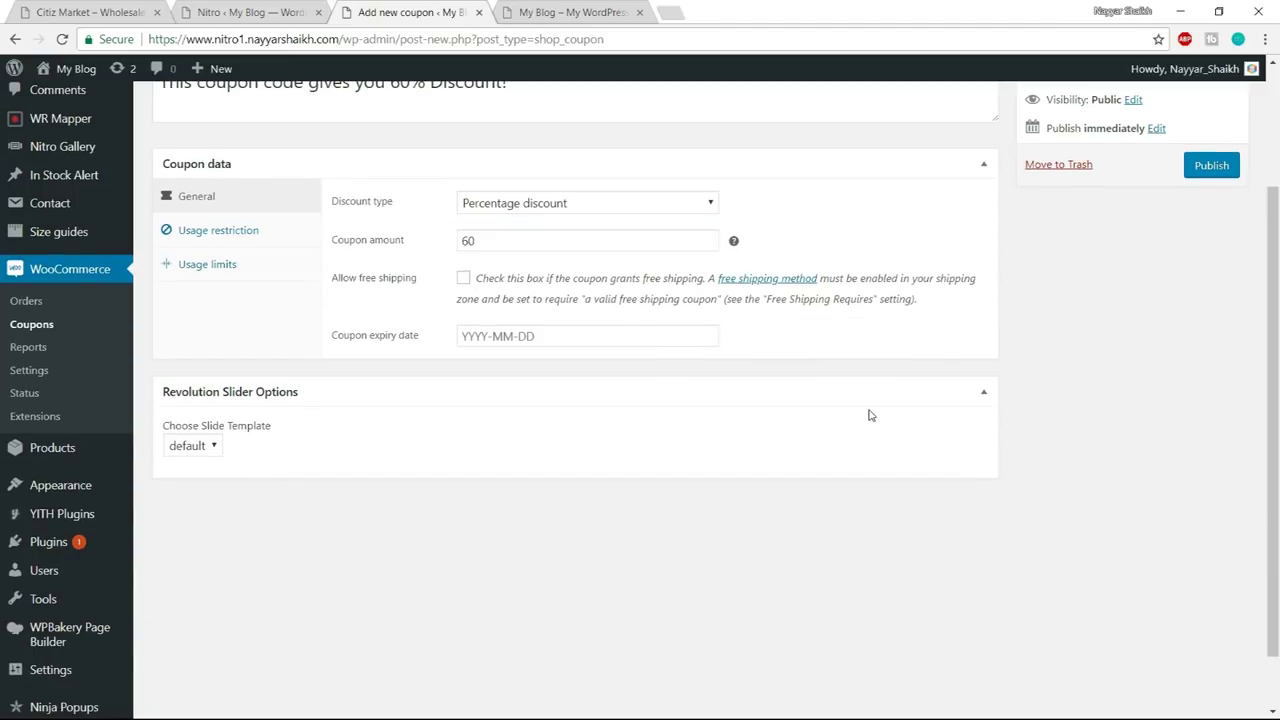
pyautogui.scroll(-2, 869, 415)
pyautogui.scroll(2, 869, 414)
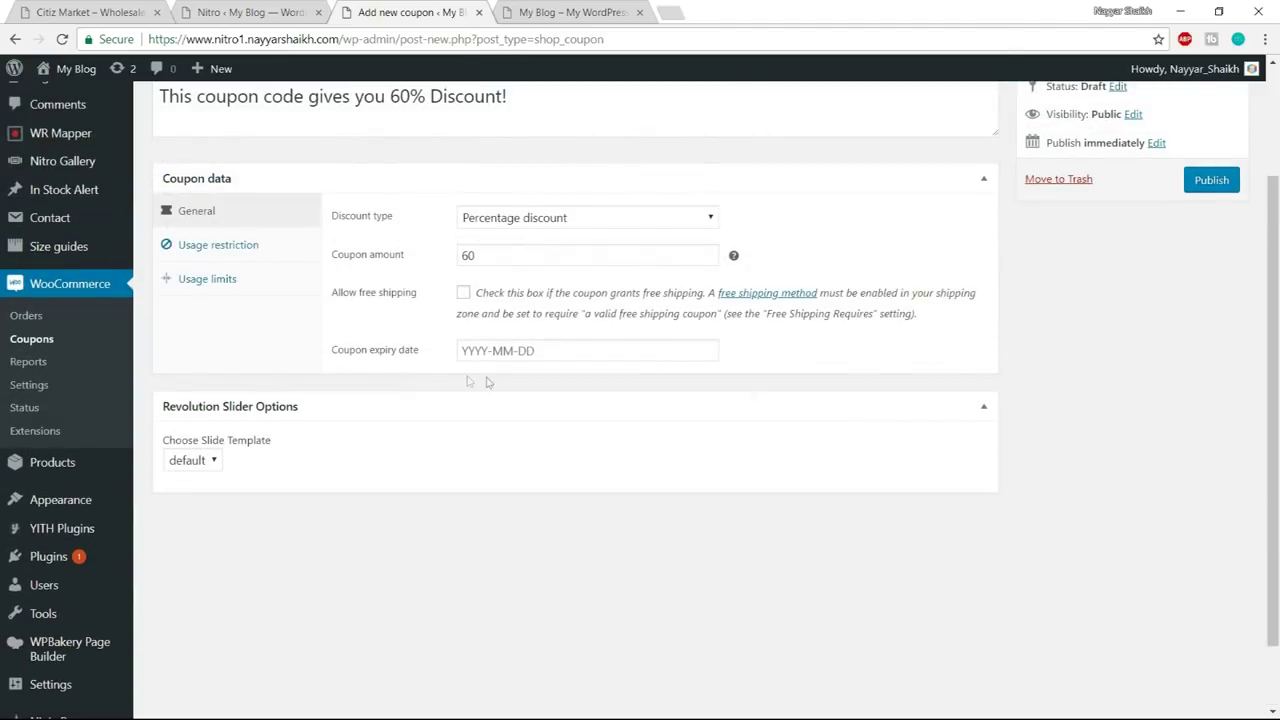
# - Leave the expiry date unset and bring up the Usage restriction settings
pyautogui.click(540, 351)
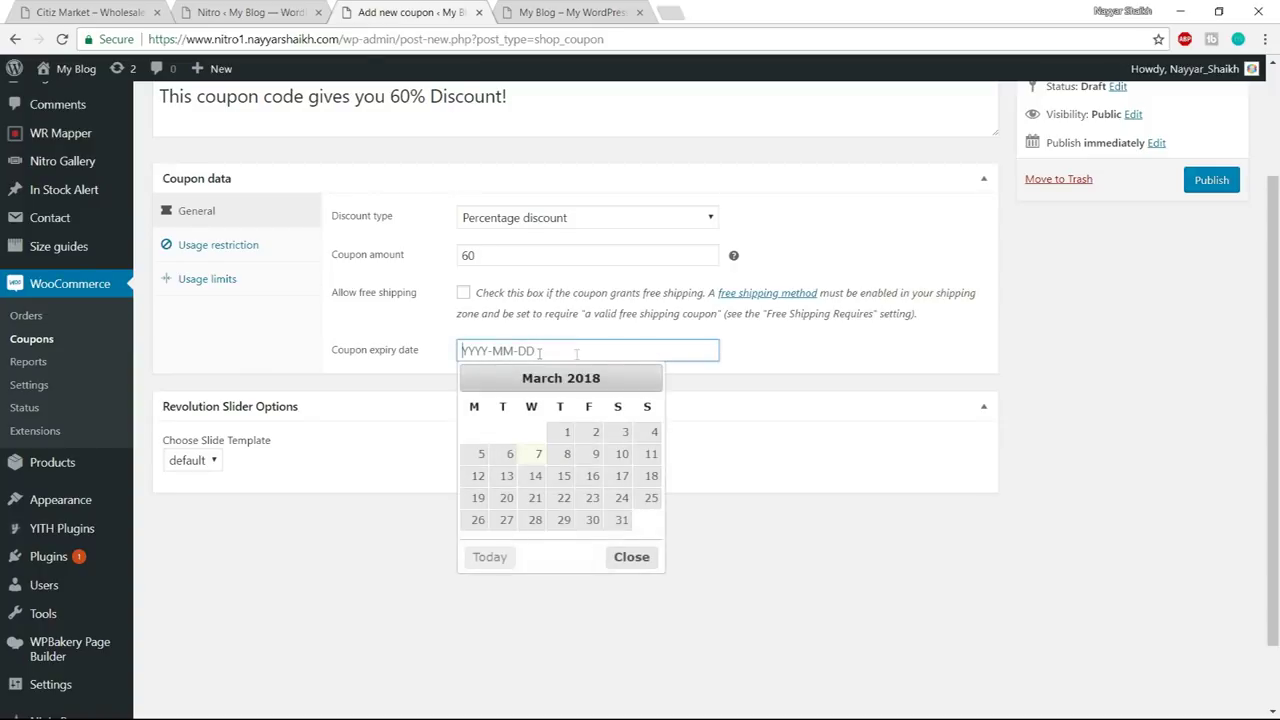
pyautogui.click(632, 557)
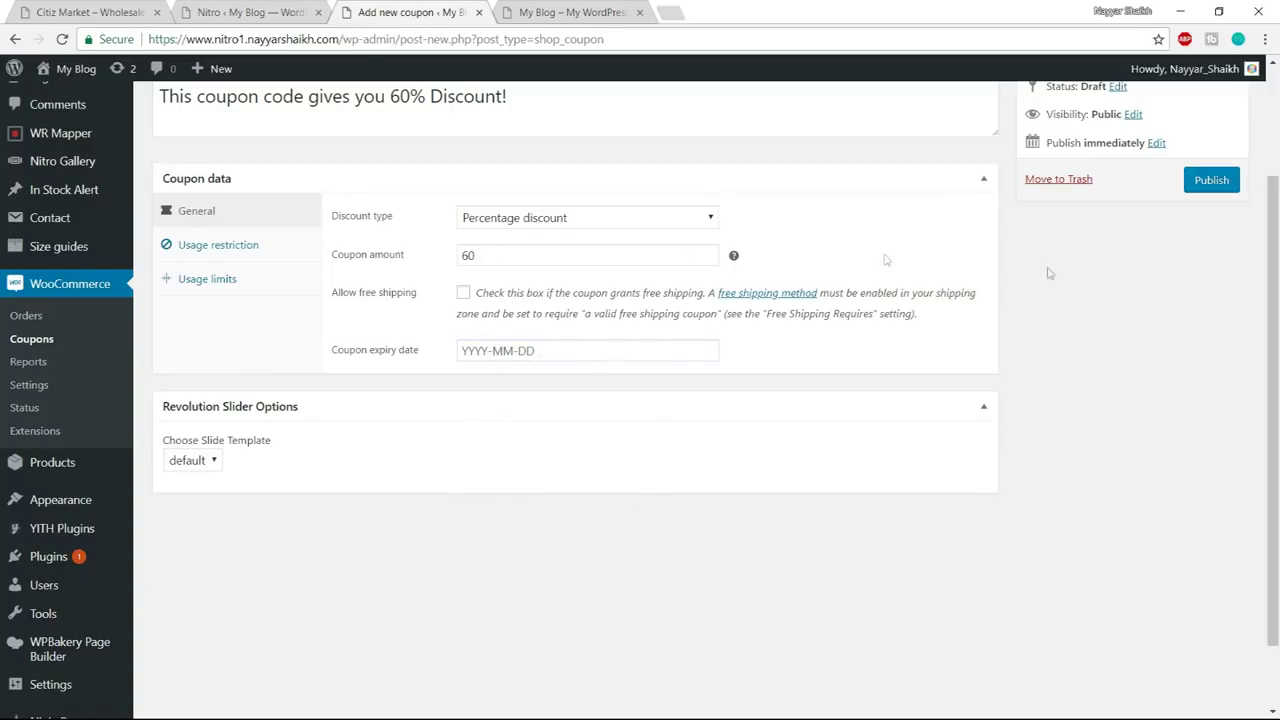
pyautogui.click(221, 256)
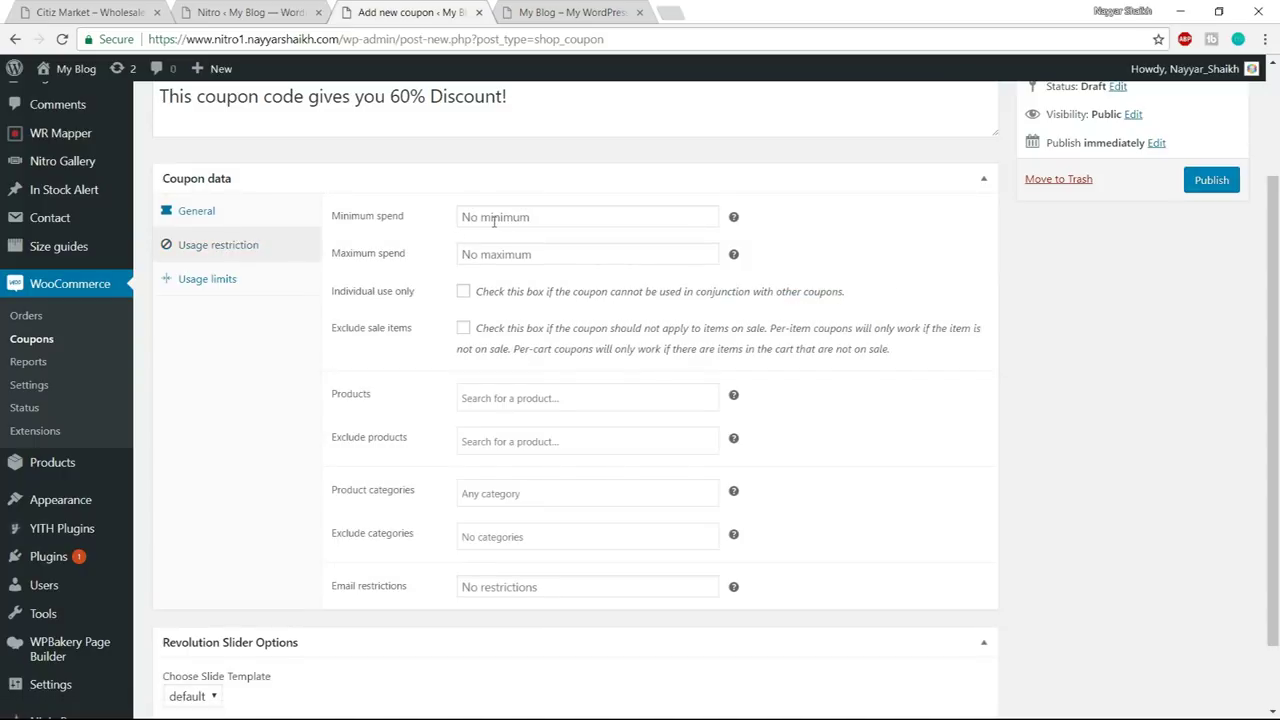
# - Set a minimum spend of 100 and a maximum spend of 1000
pyautogui.scroll(3, 880, 336)
pyautogui.scroll(-1, 880, 340)
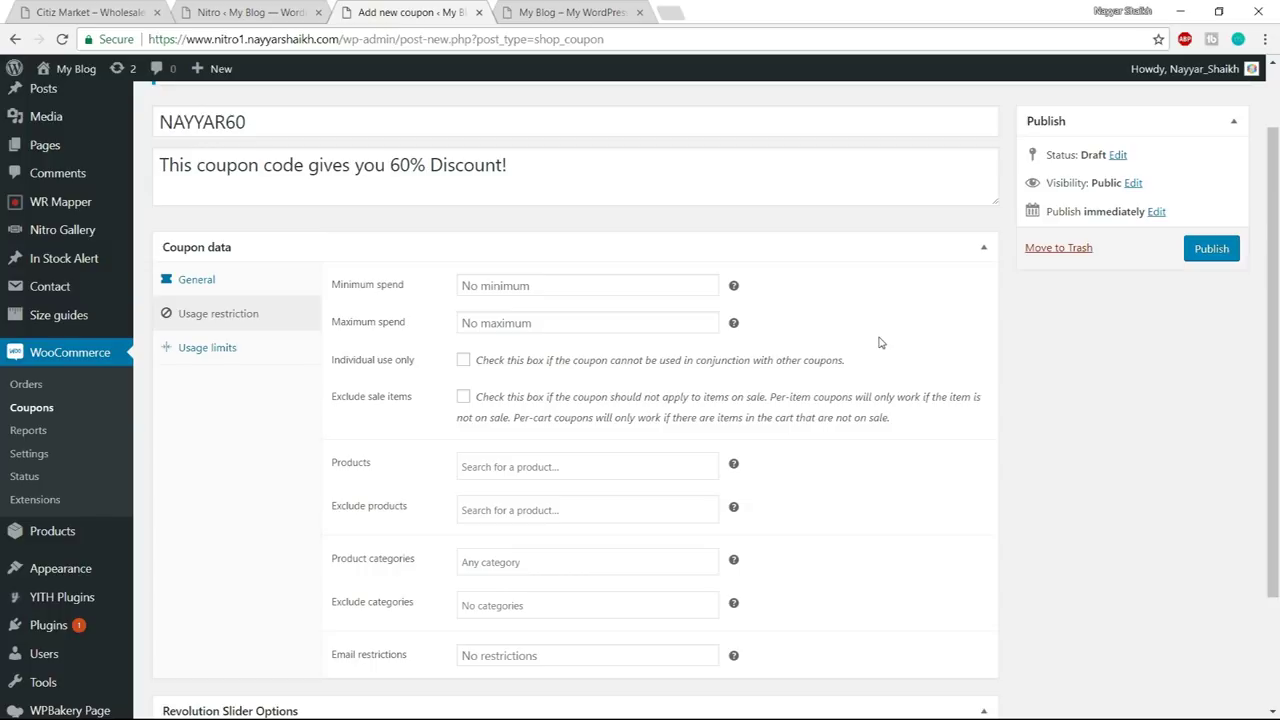
pyautogui.scroll(2, 880, 340)
pyautogui.scroll(-2, 880, 340)
pyautogui.click(533, 287)
pyautogui.write('100')
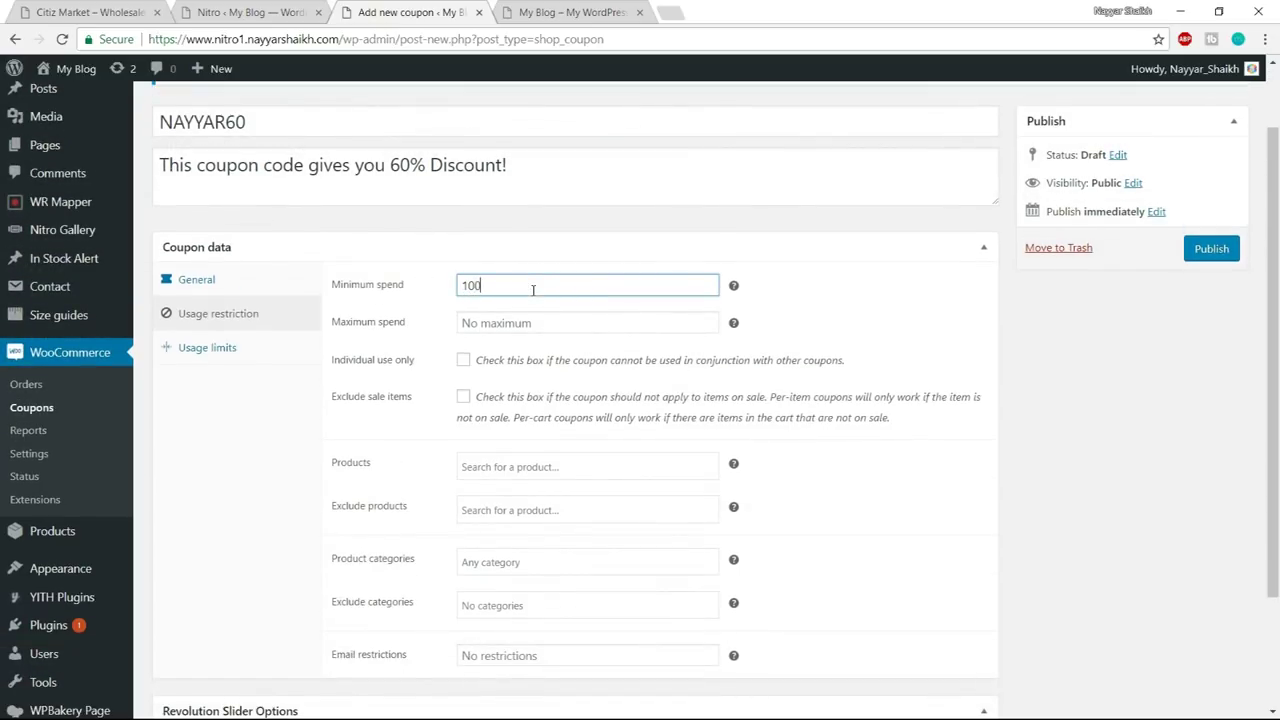
pyautogui.click(837, 264)
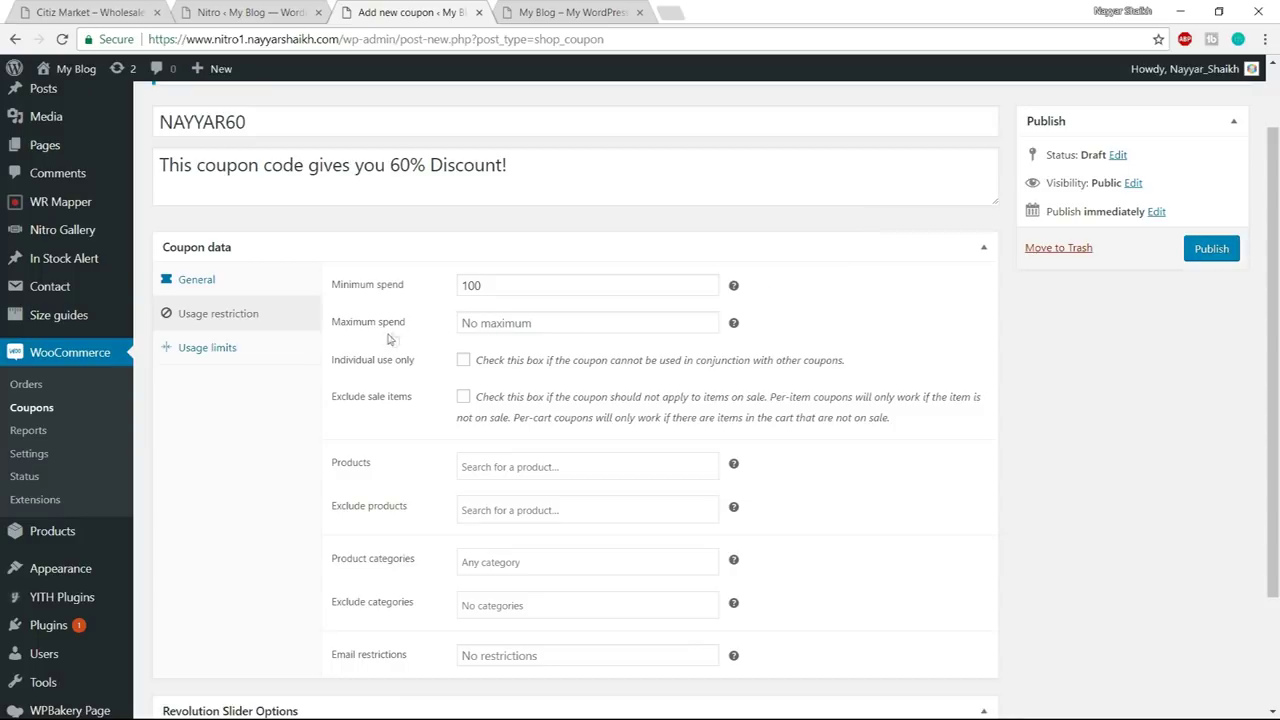
pyautogui.click(572, 330)
pyautogui.write('1000')
pyautogui.click(833, 328)
# - Make the coupon individual use only and exclude sale items
pyautogui.scroll(-1, 1101, 365)
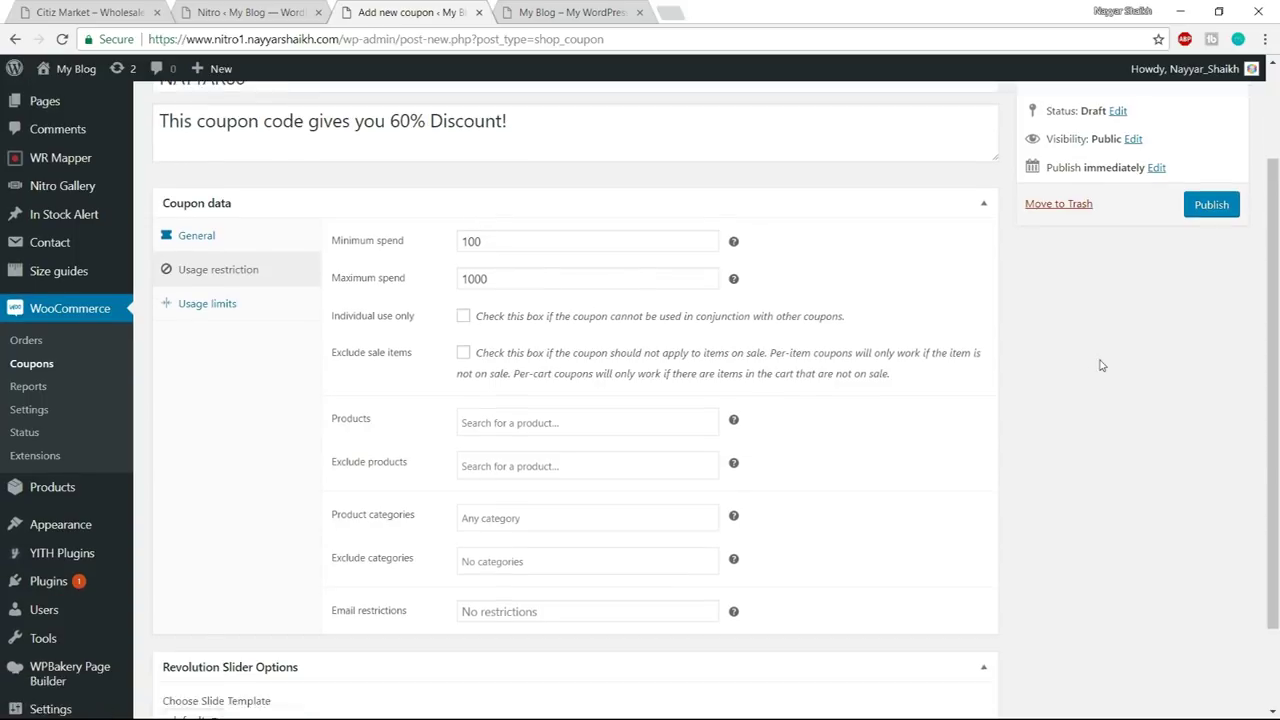
pyautogui.scroll(-1, 1101, 365)
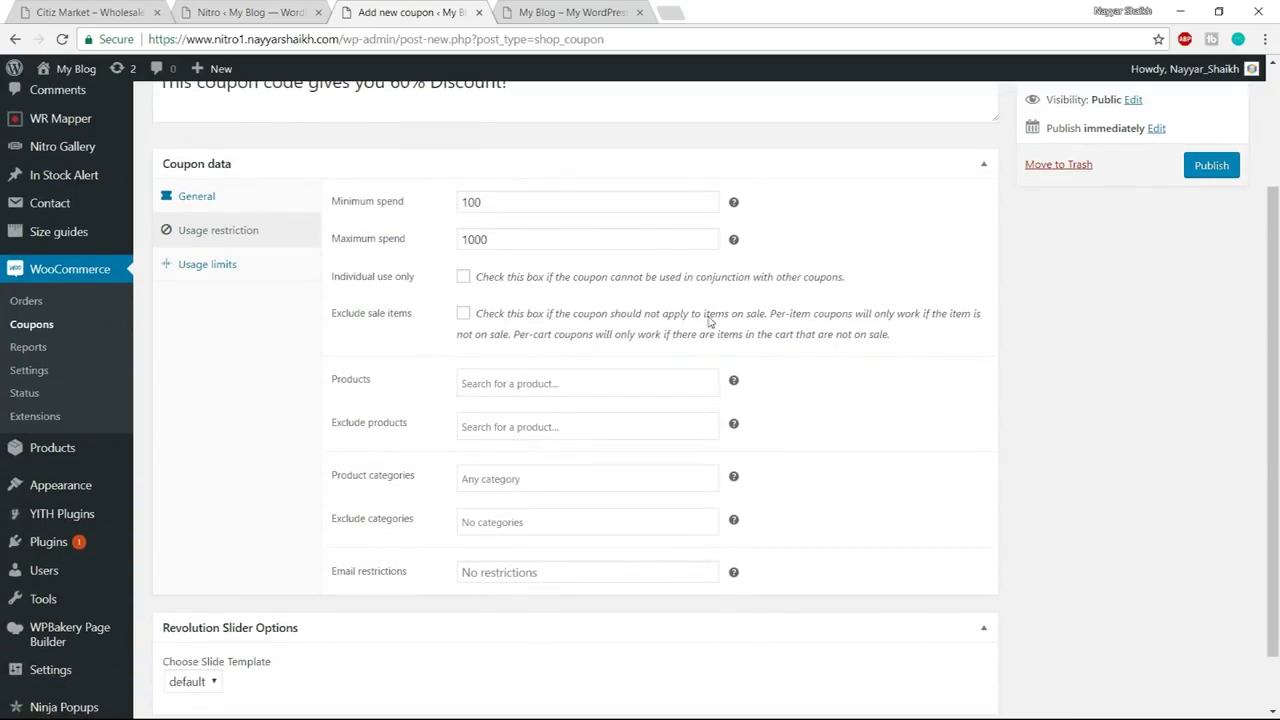
pyautogui.click(464, 279)
pyautogui.click(463, 318)
# - Look through the products, excluded products and email restriction fields without setting any
pyautogui.scroll(-2, 1048, 337)
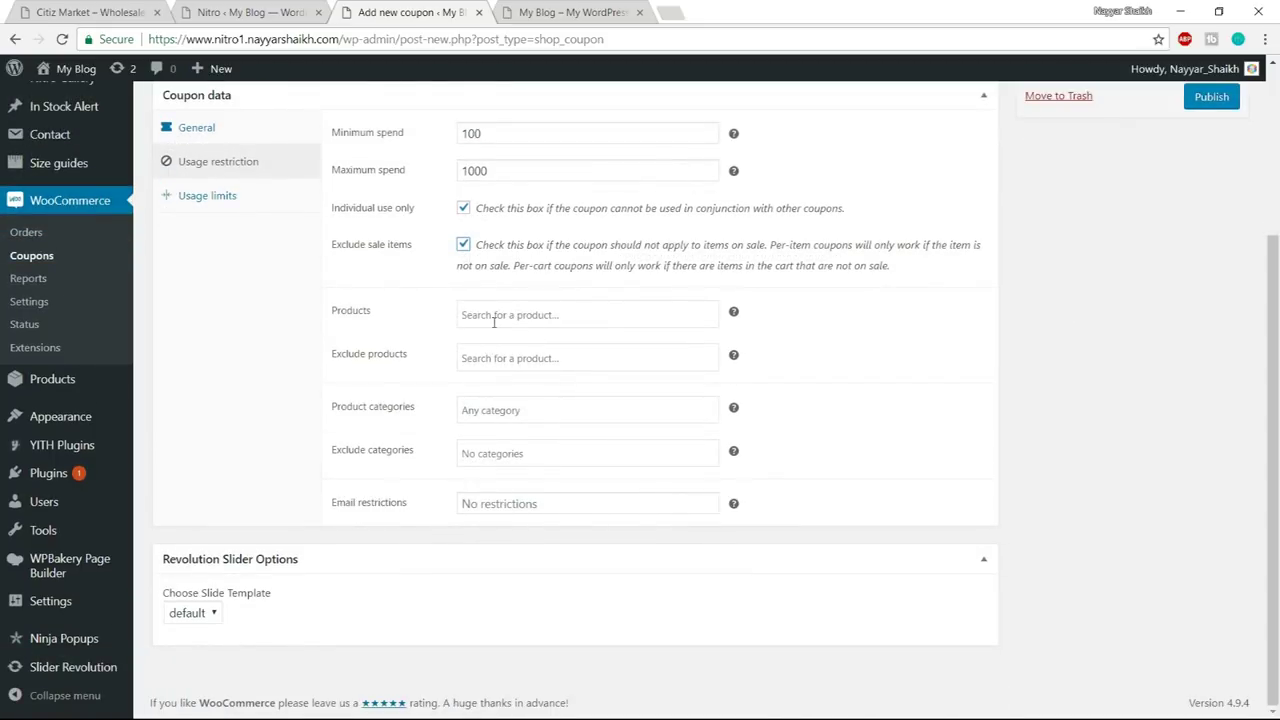
pyautogui.click(505, 317)
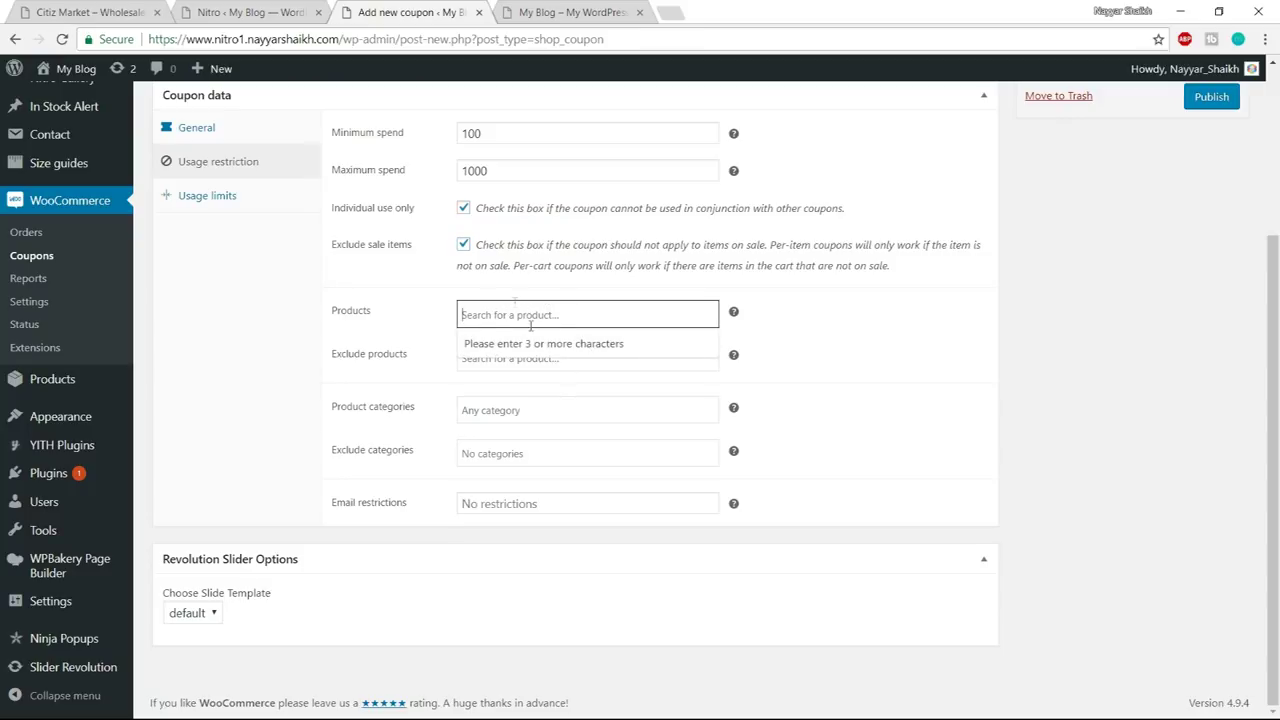
pyautogui.click(994, 307)
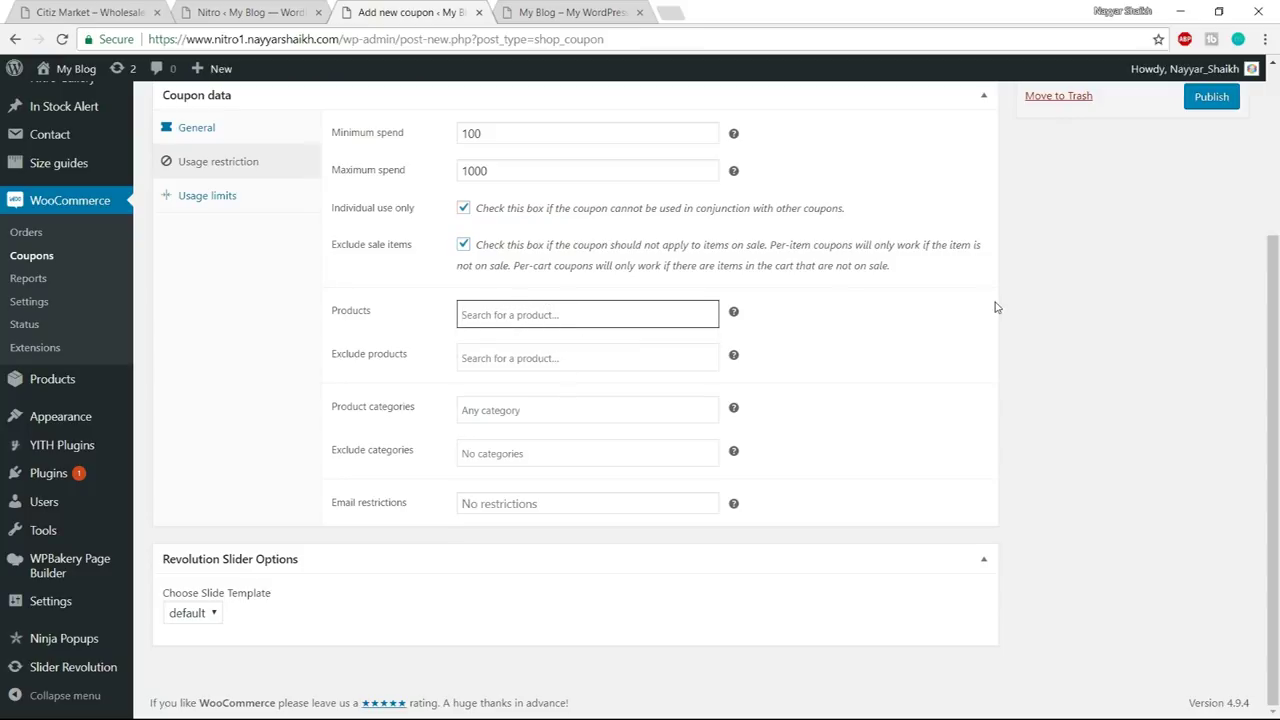
pyautogui.scroll(3, 1005, 330)
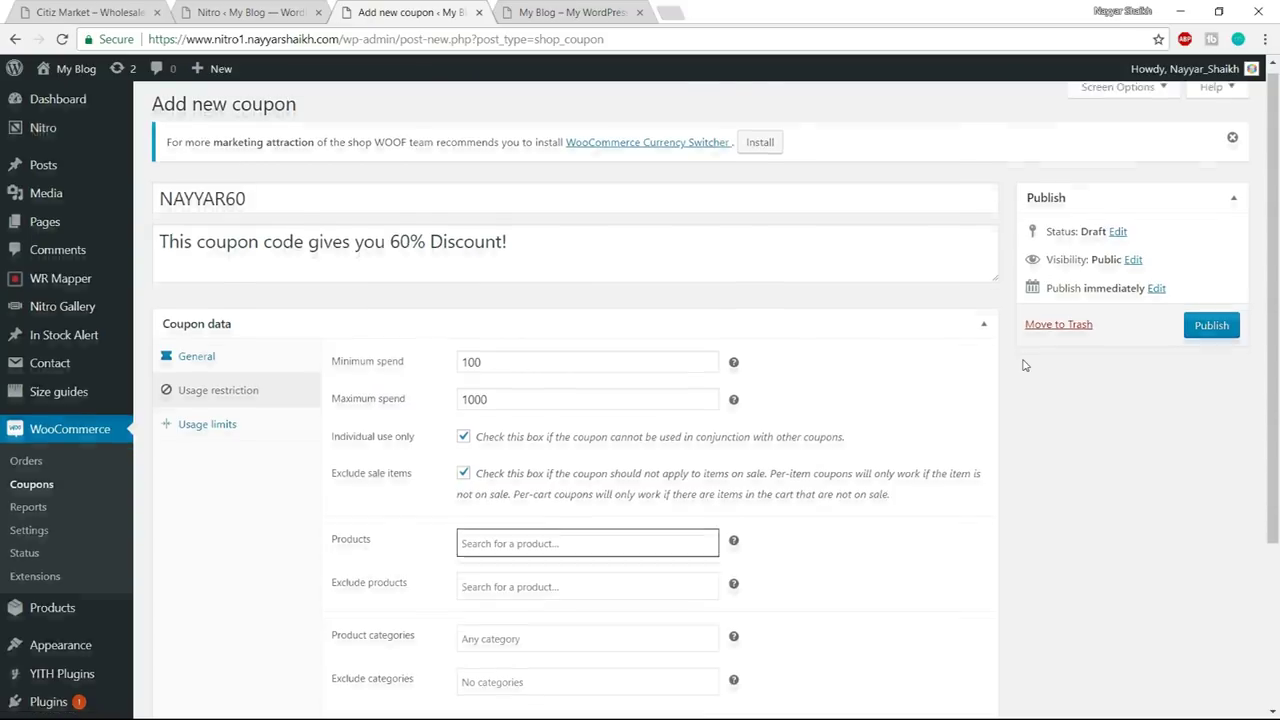
pyautogui.scroll(-2, 1022, 365)
pyautogui.click(710, 382)
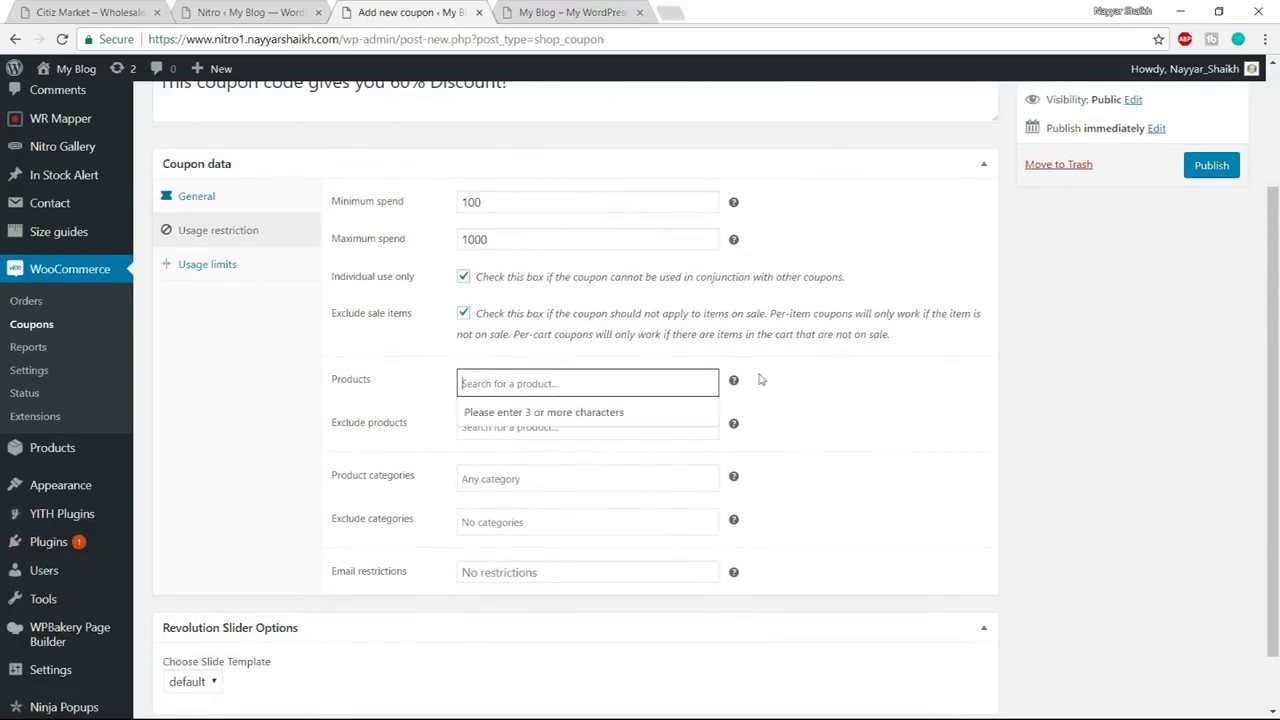
pyautogui.click(833, 434)
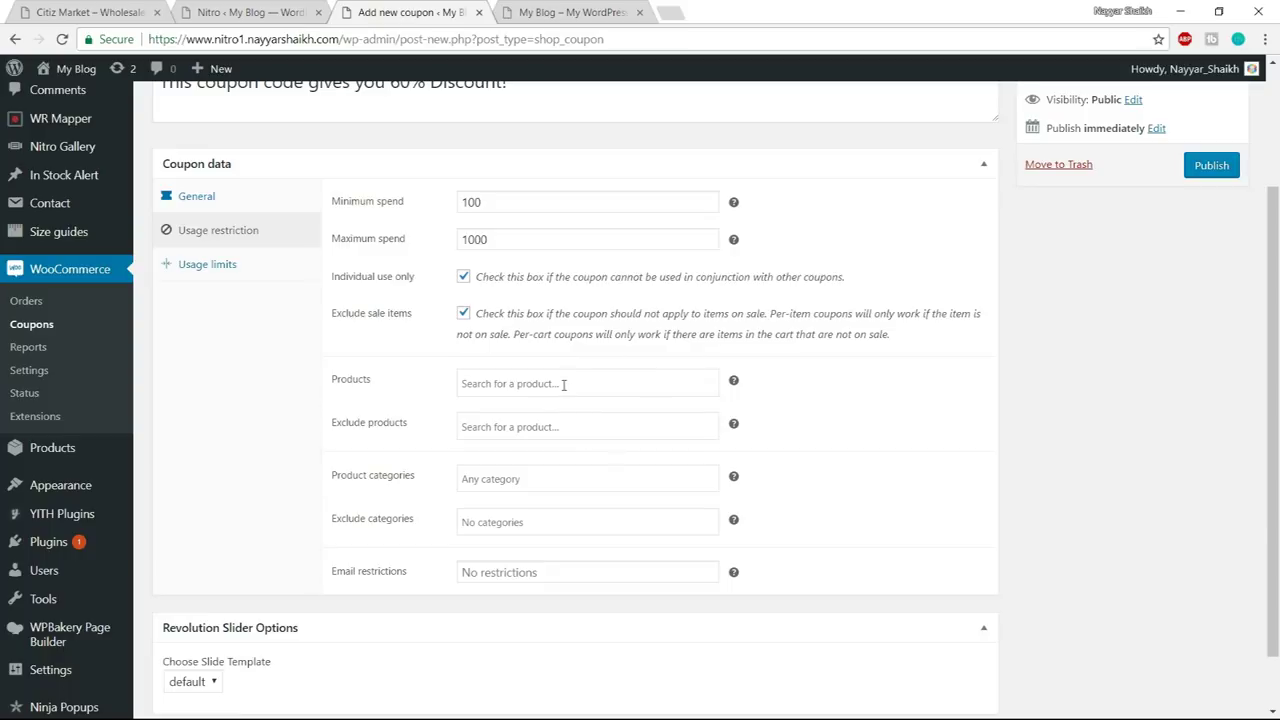
pyautogui.scroll(2, 914, 406)
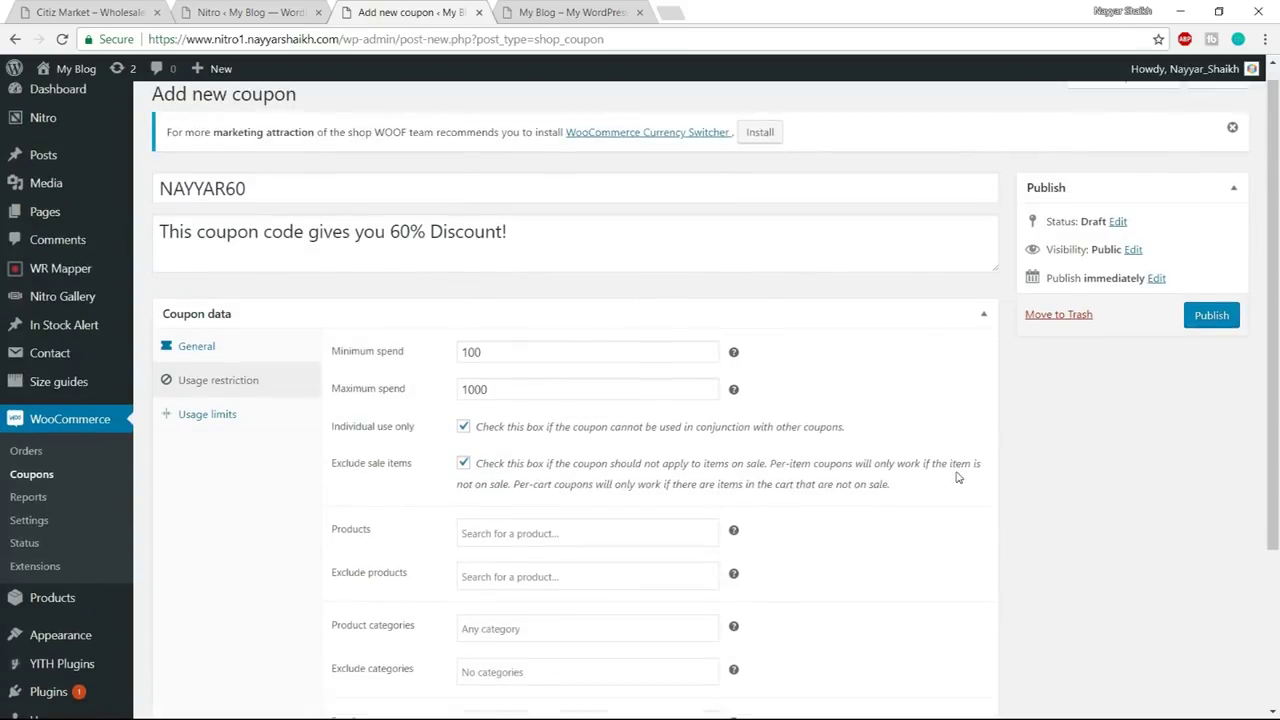
pyautogui.scroll(-3, 956, 478)
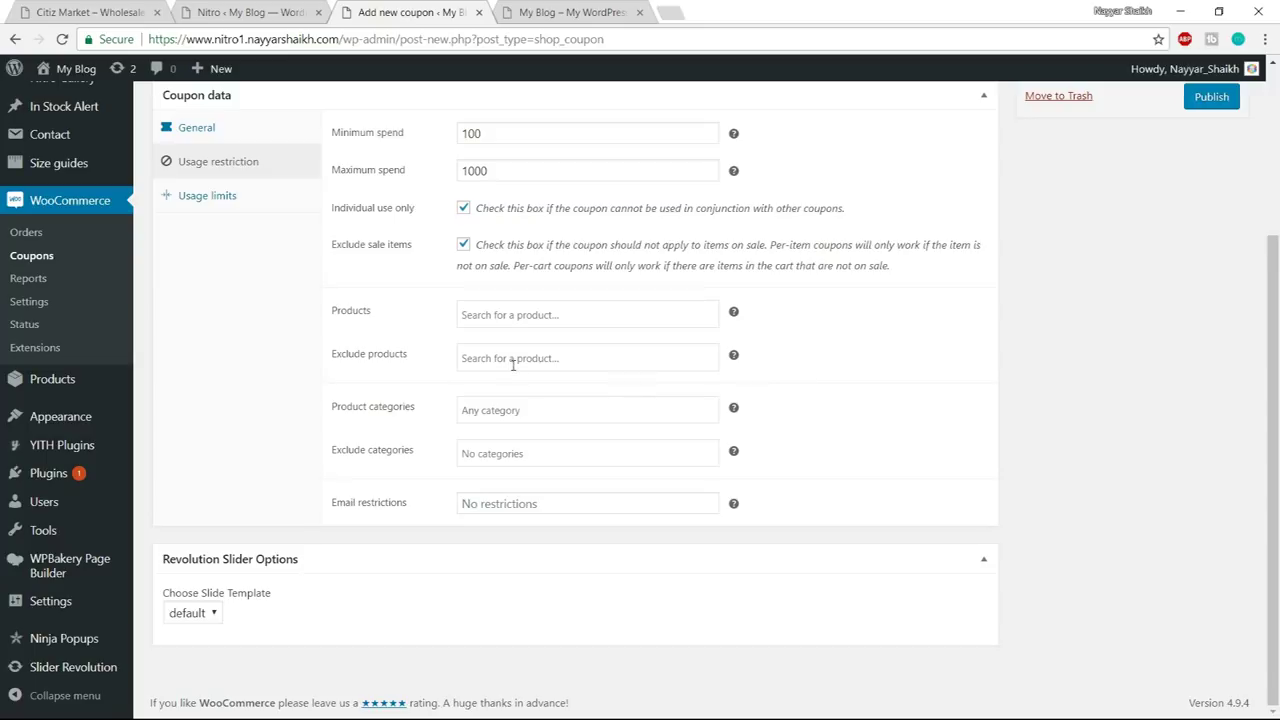
pyautogui.click(556, 357)
pyautogui.click(1105, 375)
pyautogui.scroll(1, 938, 423)
pyautogui.scroll(-1, 938, 423)
pyautogui.click(514, 505)
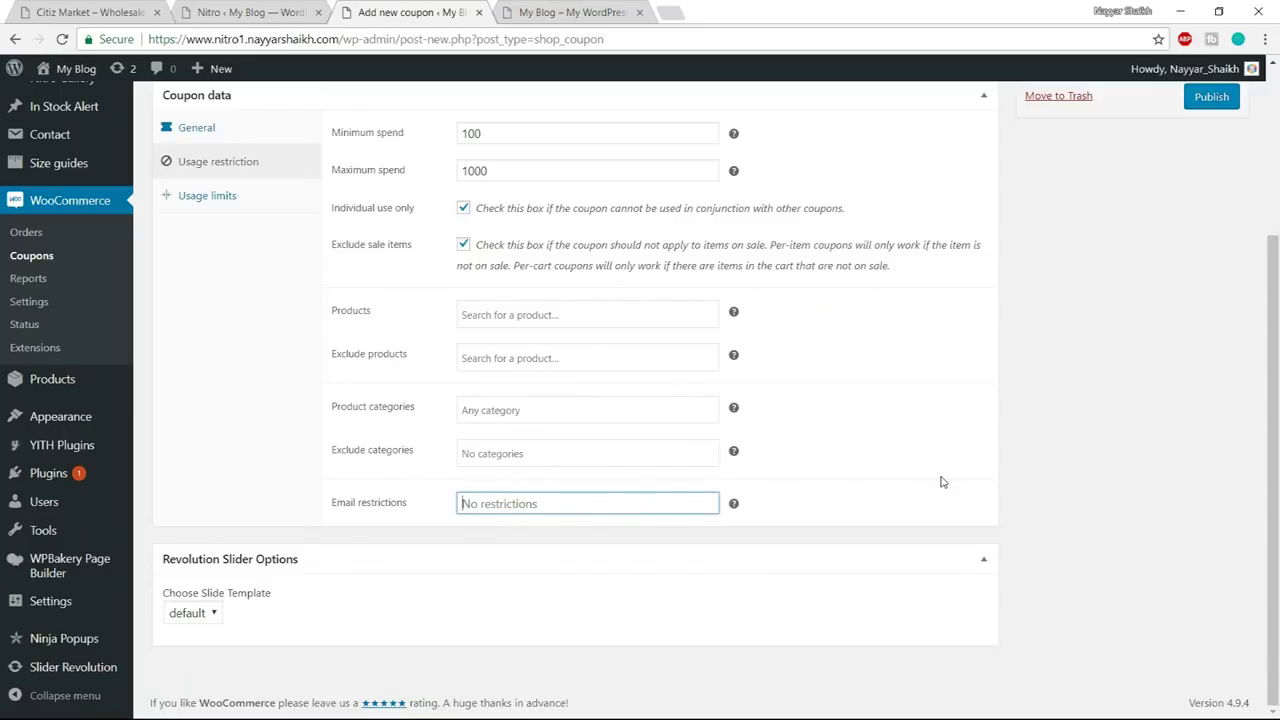
pyautogui.scroll(2, 940, 483)
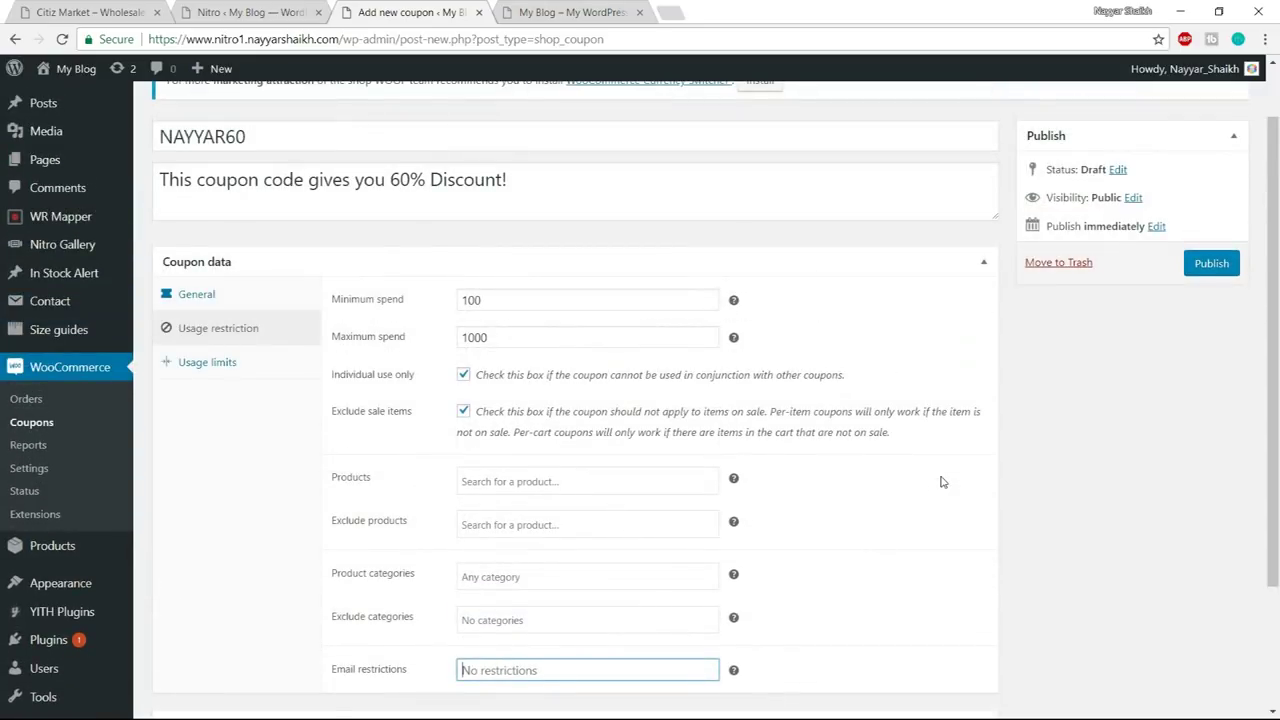
pyautogui.scroll(-1, 941, 481)
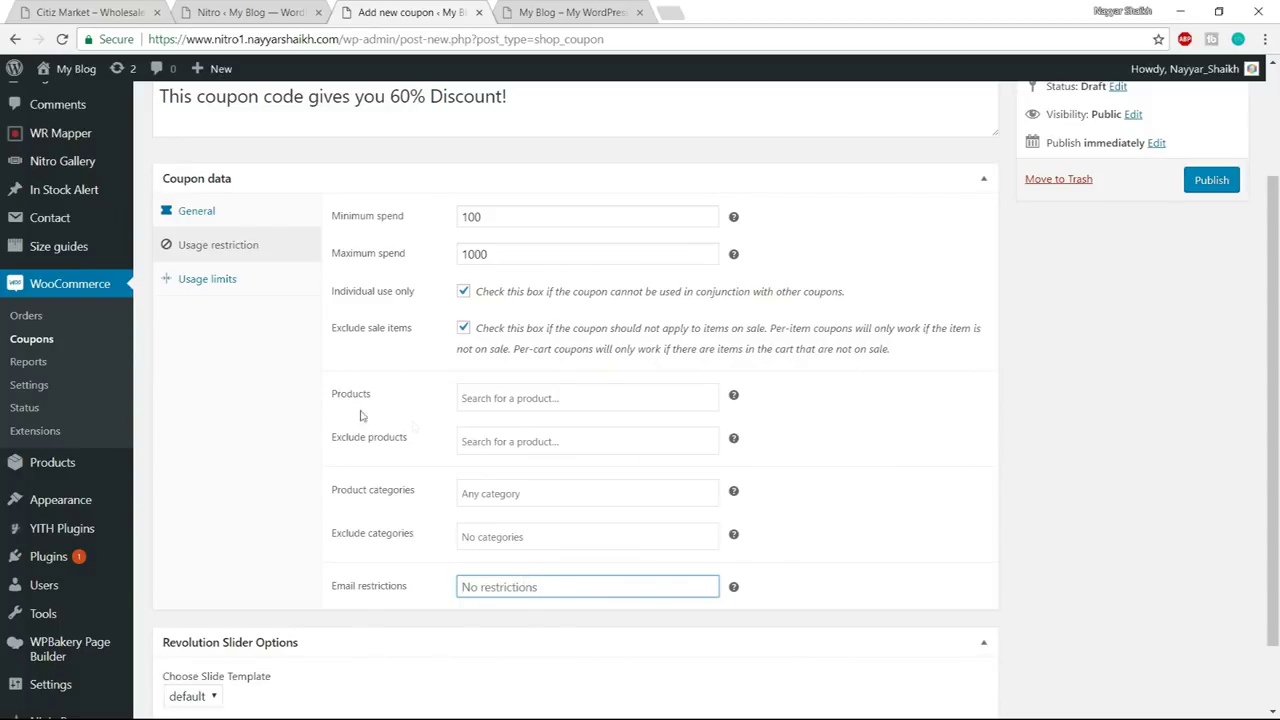
# - Set the usage limit per coupon and the limit on number of items to 1
pyautogui.click(237, 289)
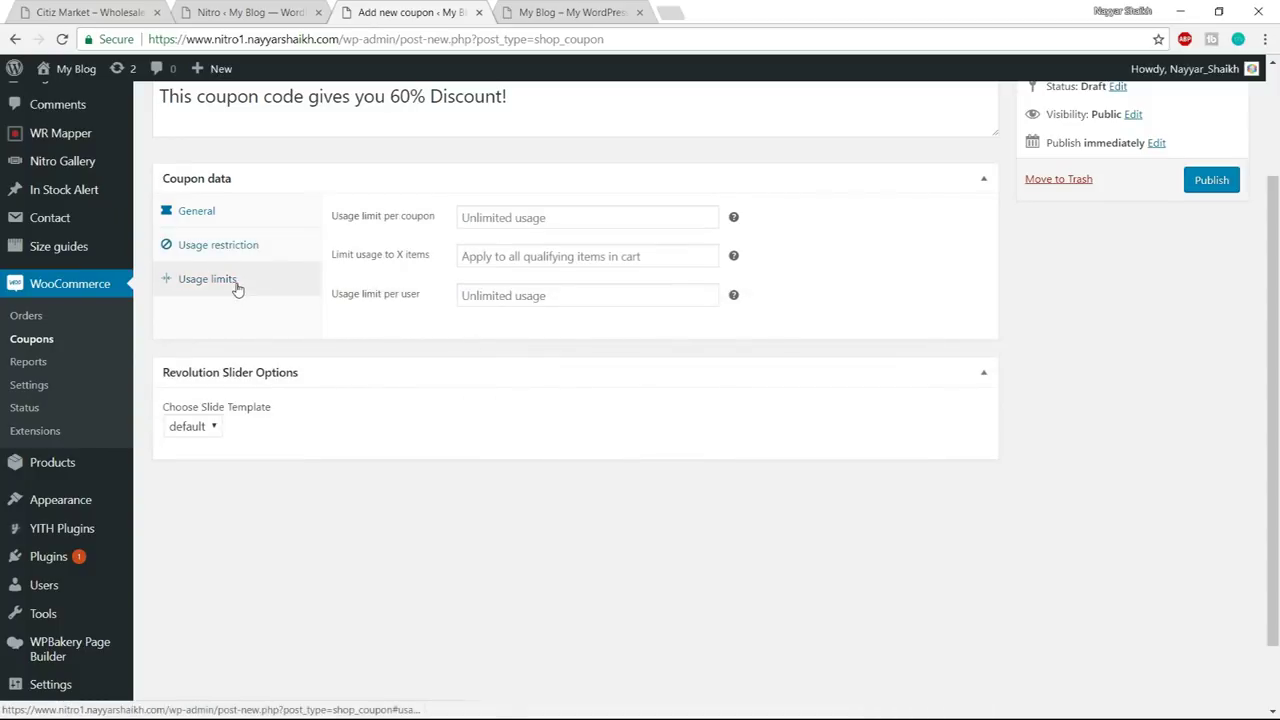
pyautogui.click(579, 216)
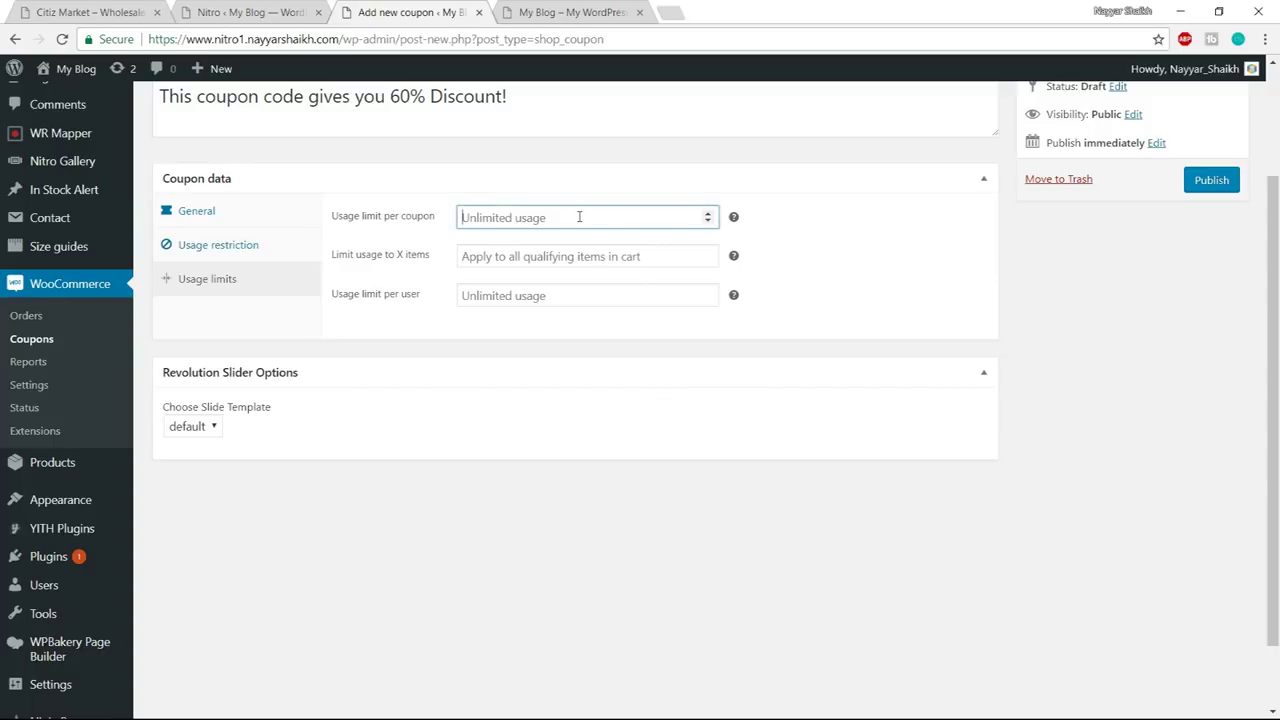
pyautogui.write('1')
pyautogui.click(797, 237)
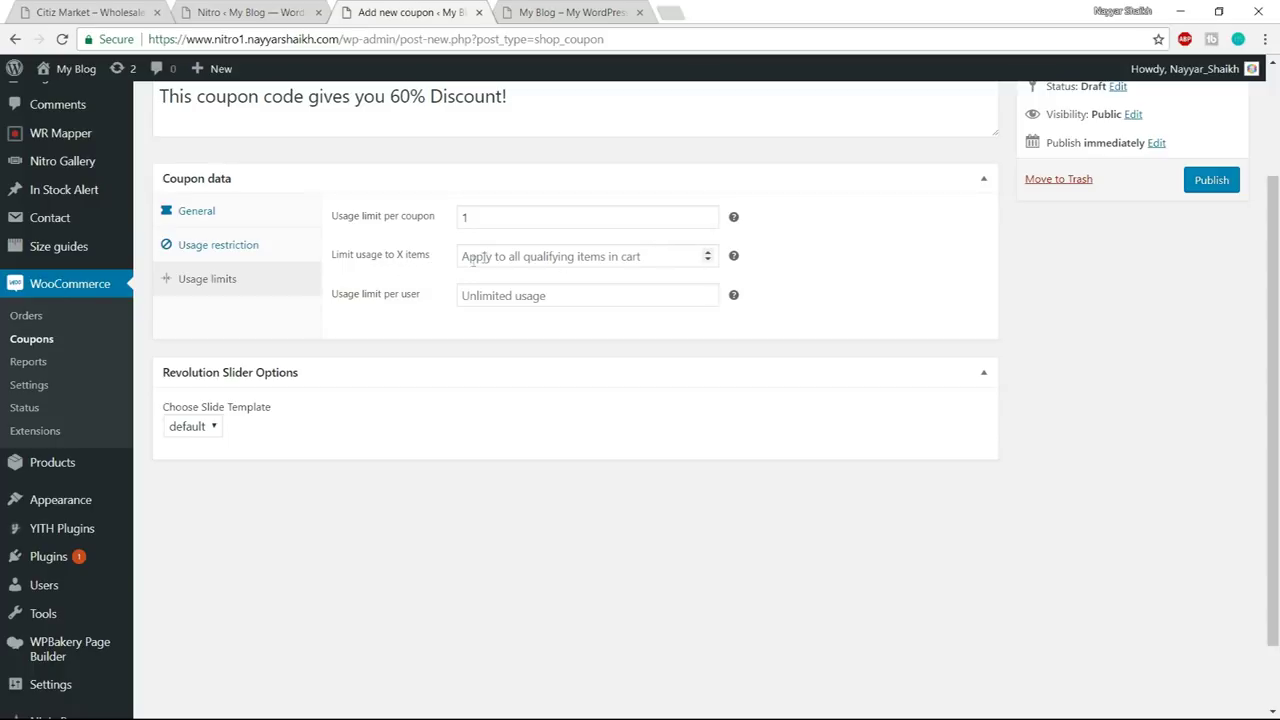
pyautogui.click(649, 256)
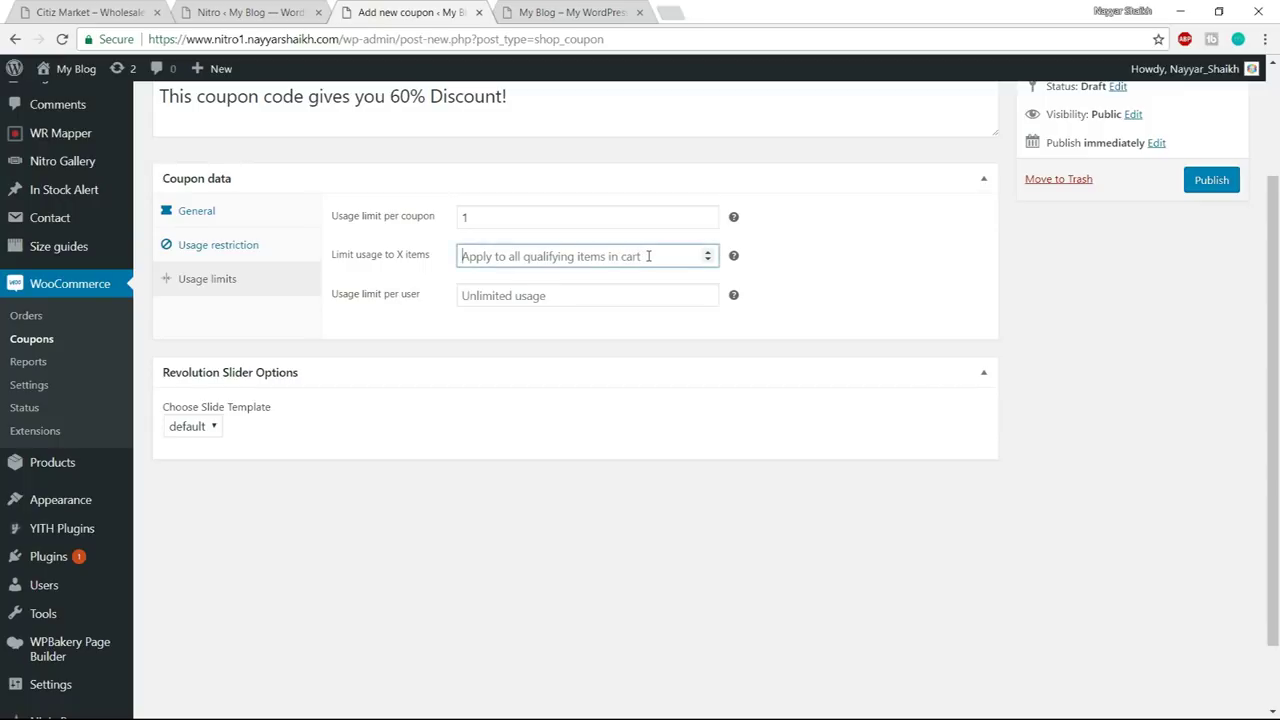
pyautogui.write('1')
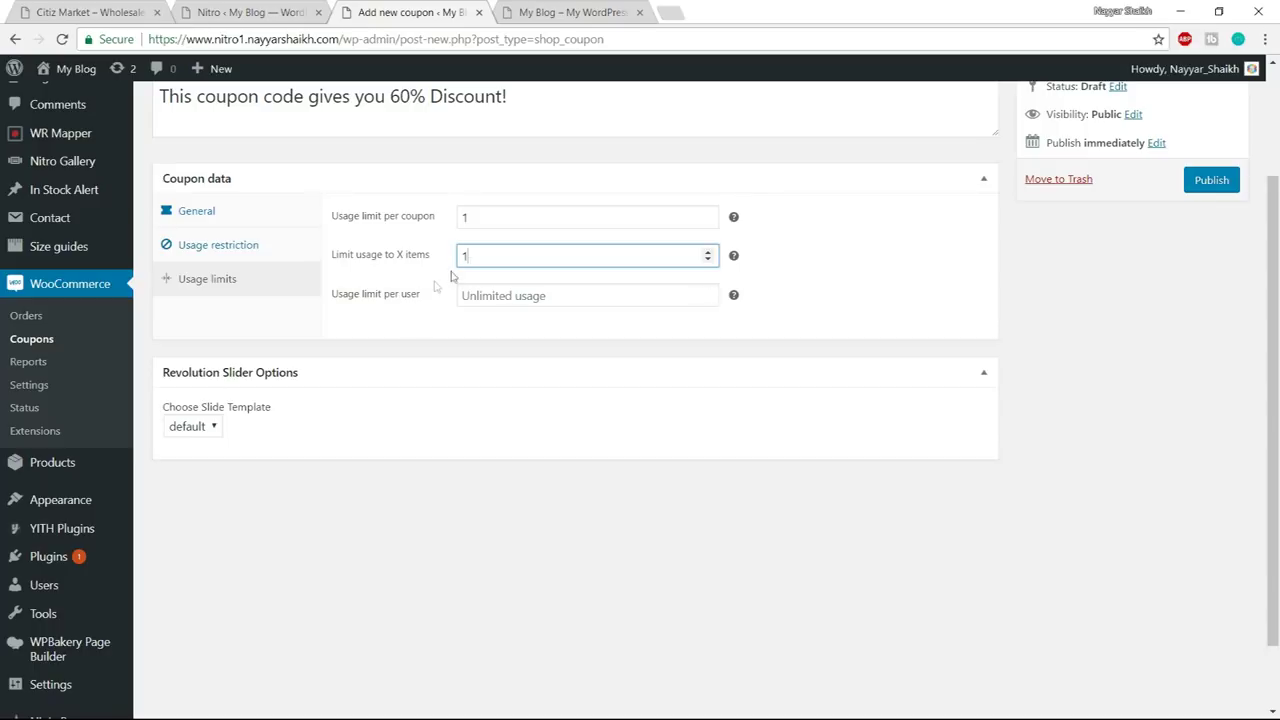
pyautogui.moveTo(469, 259); pyautogui.dragTo(443, 263)
pyautogui.press('BackSpace')
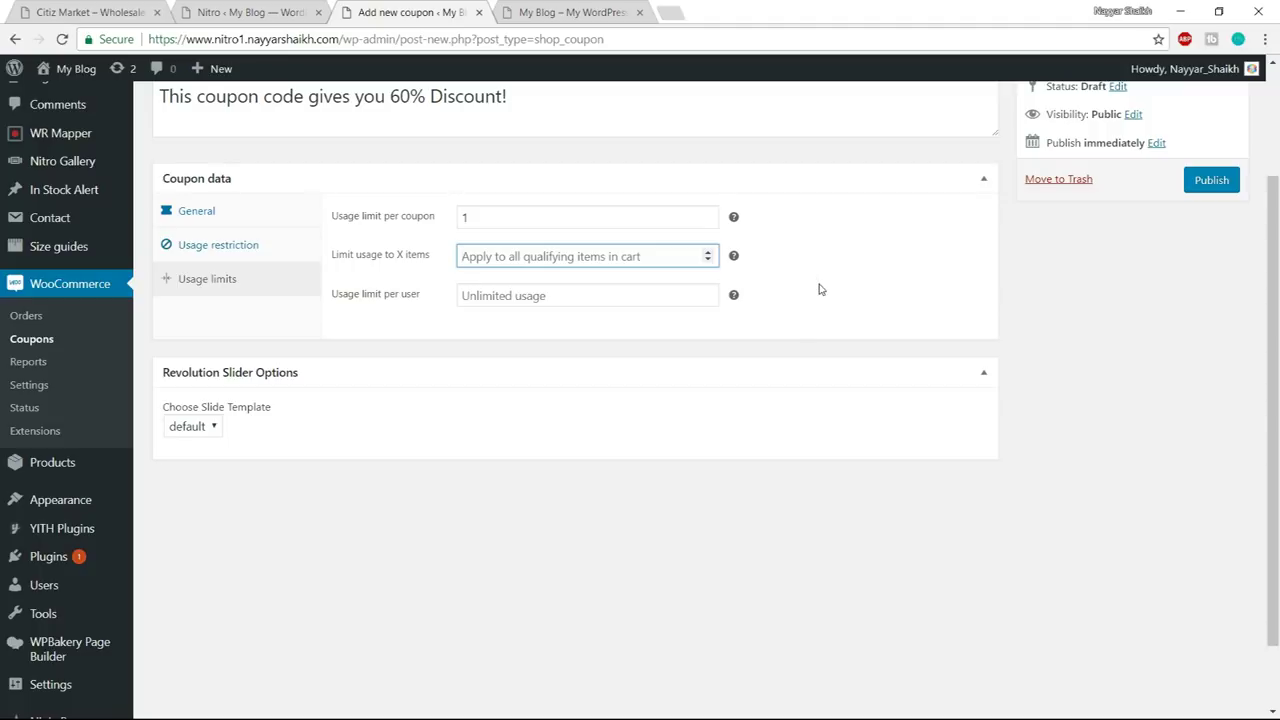
pyautogui.write('1')
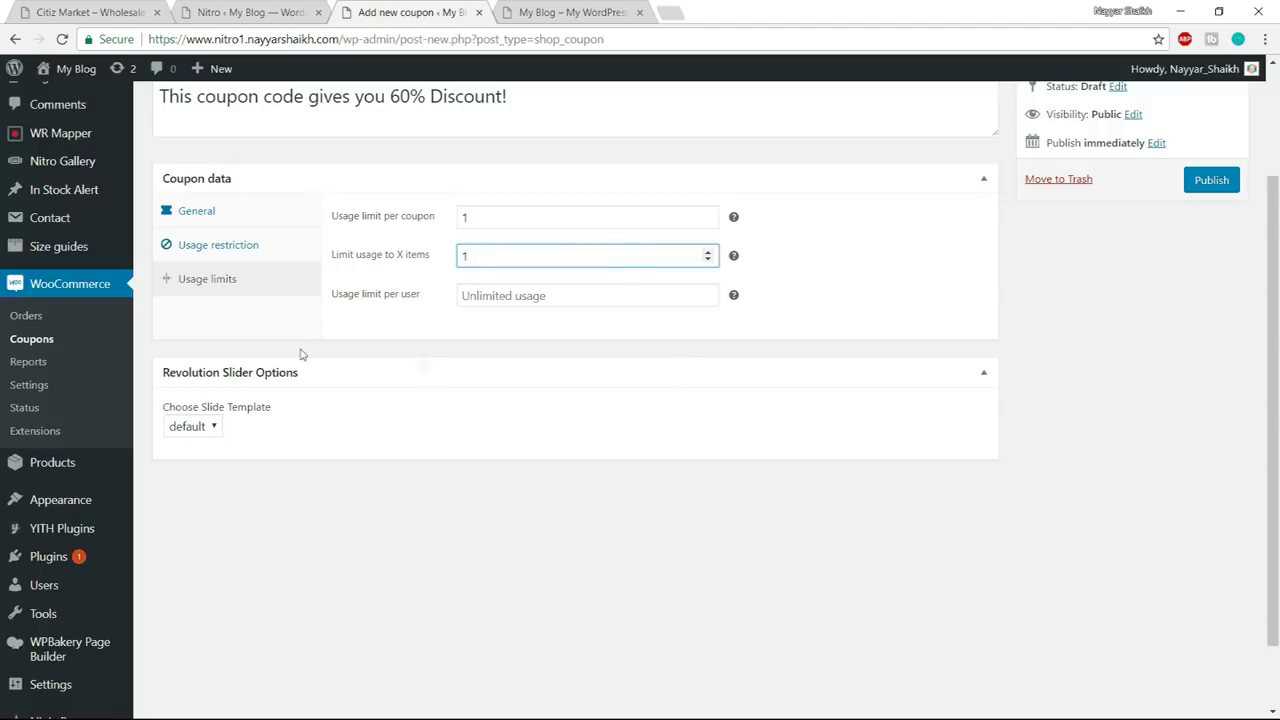
# - Set the usage limit per user to 1 and publish the coupon
pyautogui.click(508, 298)
pyautogui.write('1')
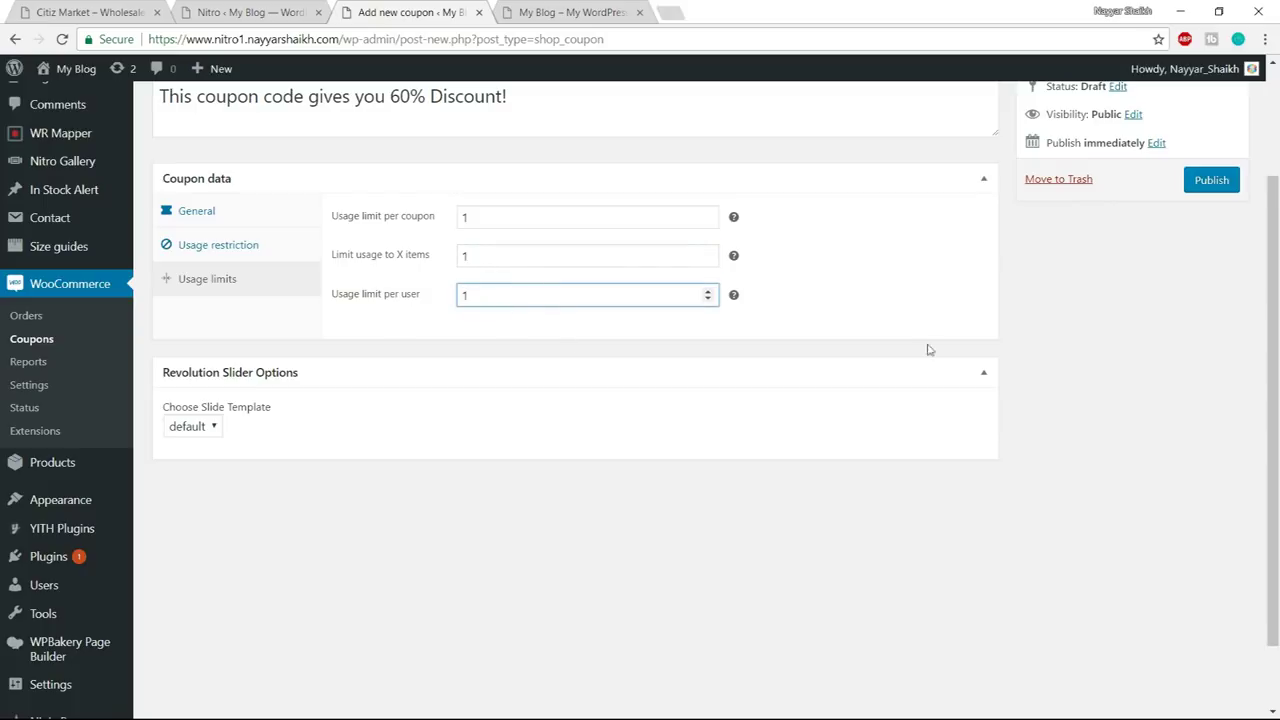
pyautogui.scroll(3, 1249, 350)
pyautogui.click(1220, 340)
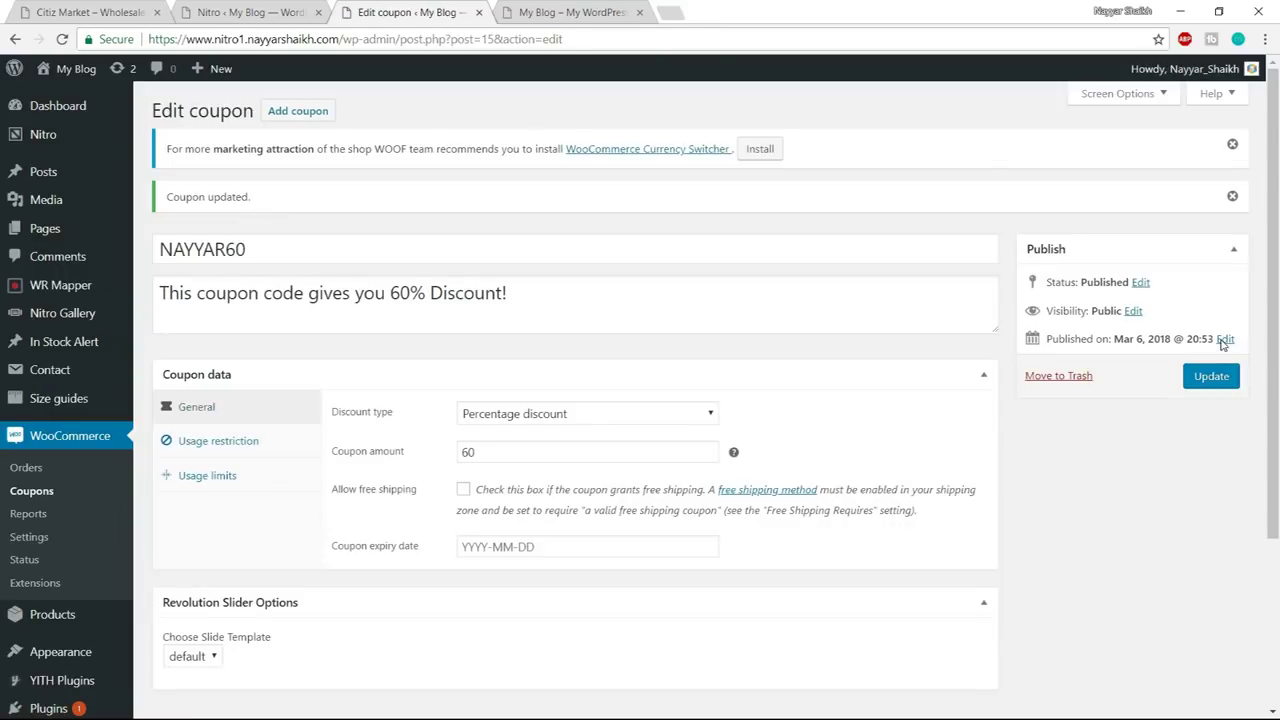
# - Start a new product titled 'iPhone 7 - 32GB - Black'
pyautogui.hotkey('ctrl', 'shift', 'b')
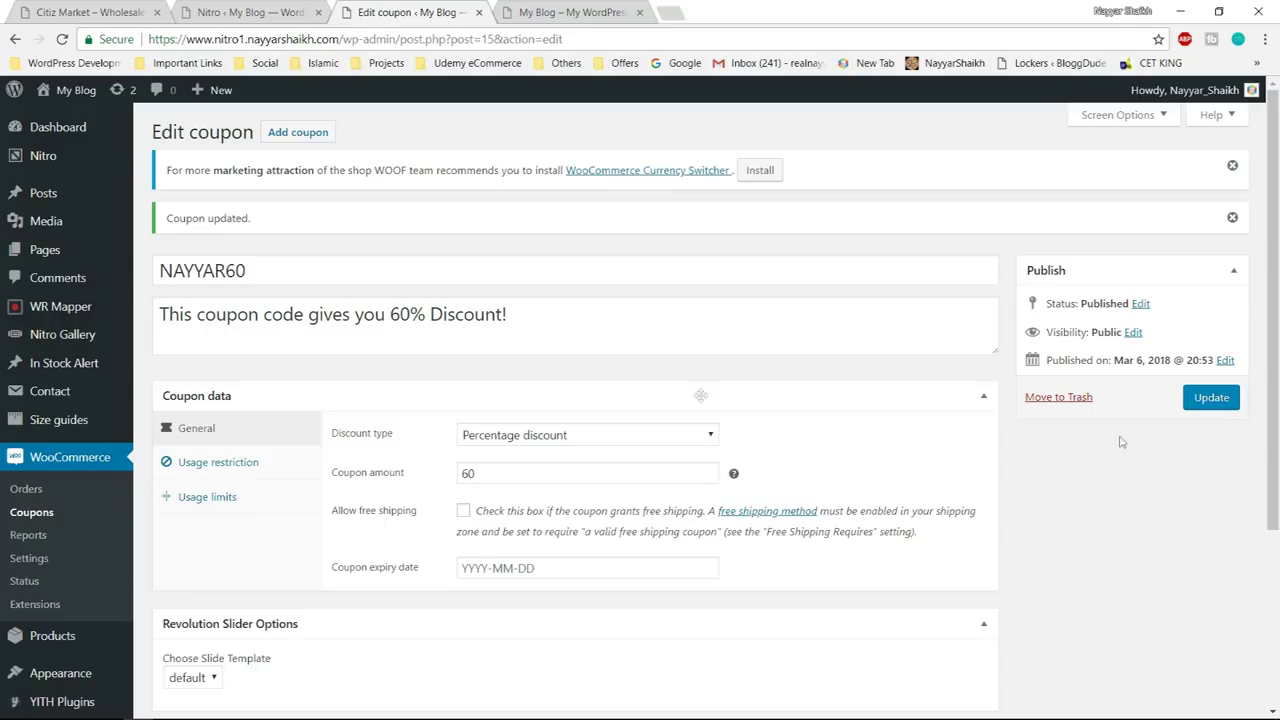
pyautogui.scroll(-3, 517, 400)
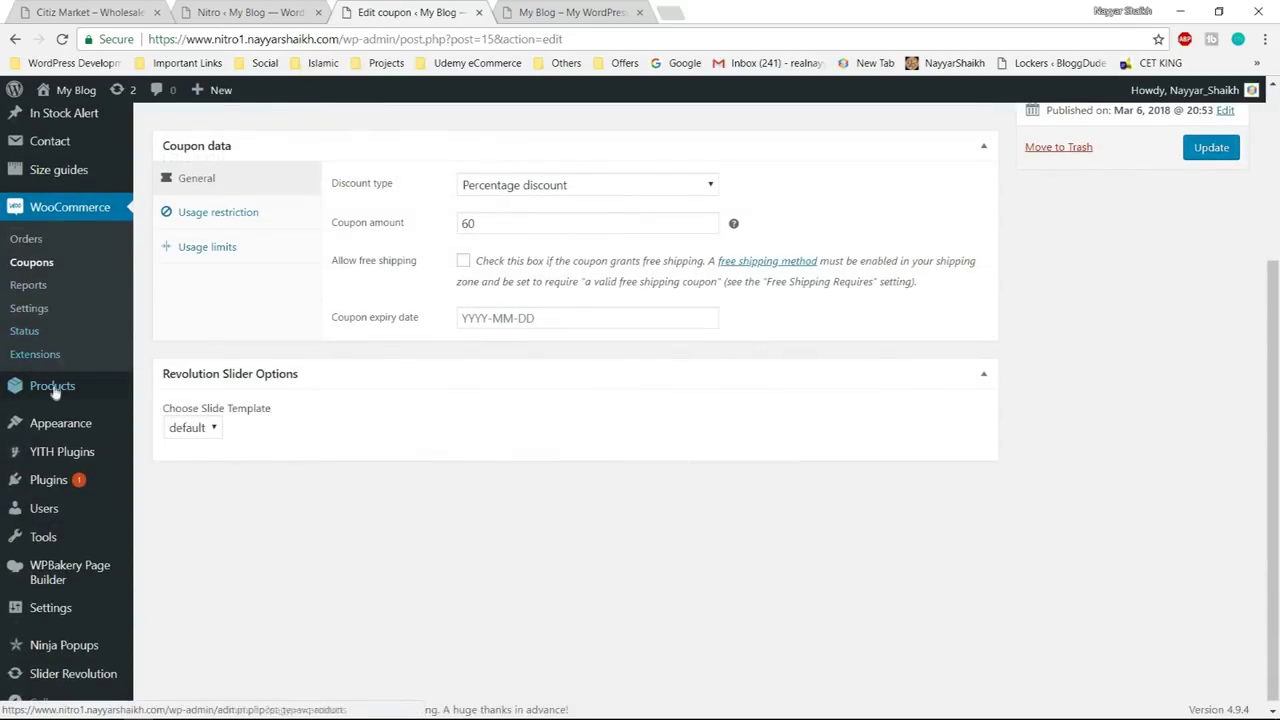
pyautogui.moveTo(50, 398)
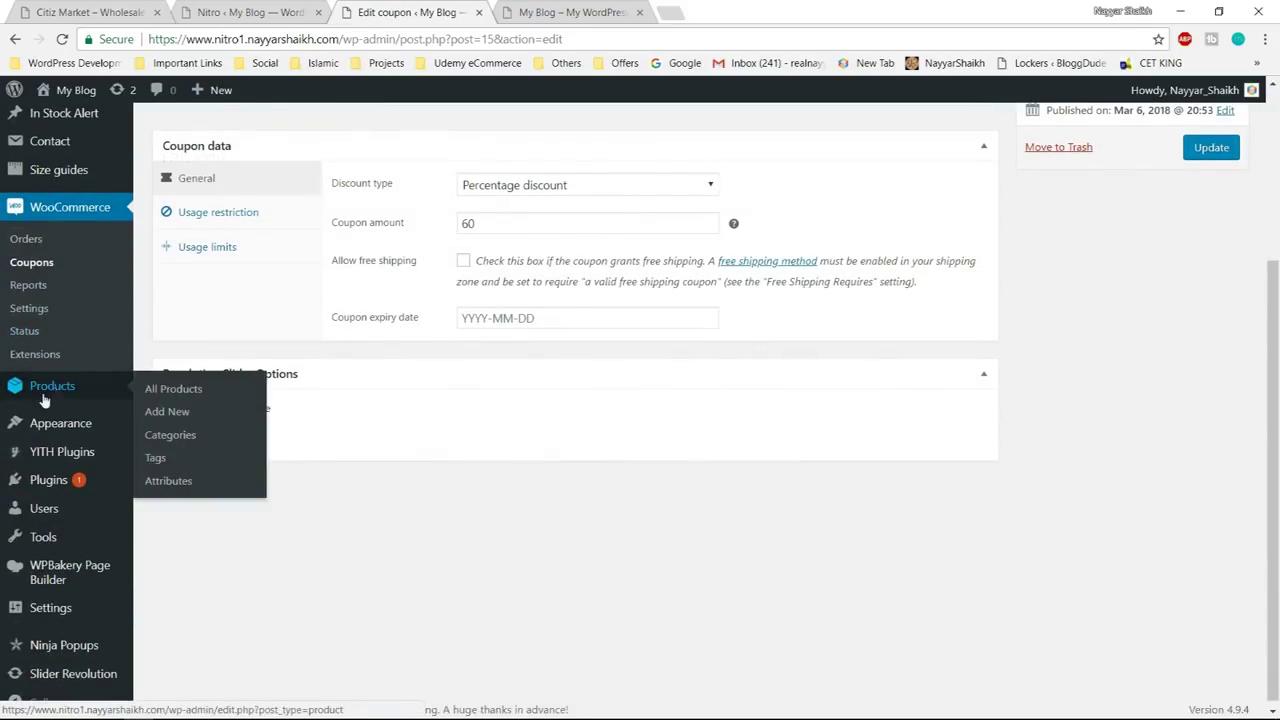
pyautogui.click(183, 411)
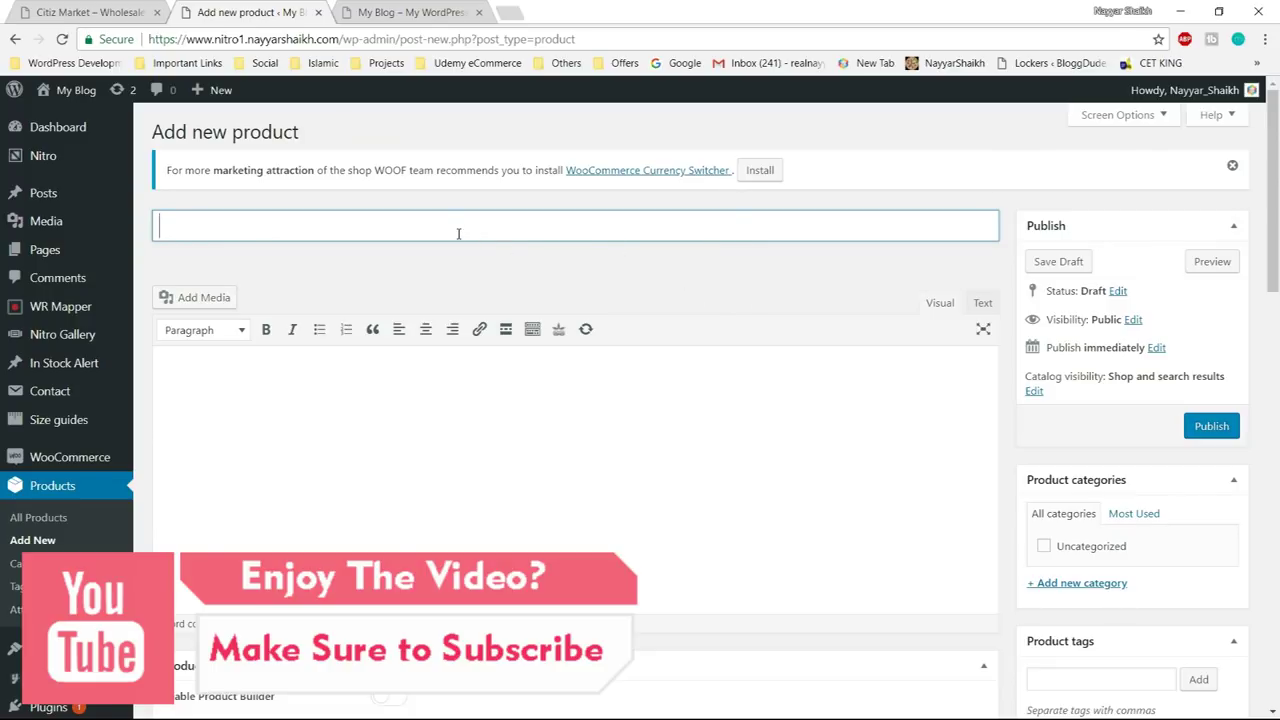
pyautogui.write('iPhone 7')
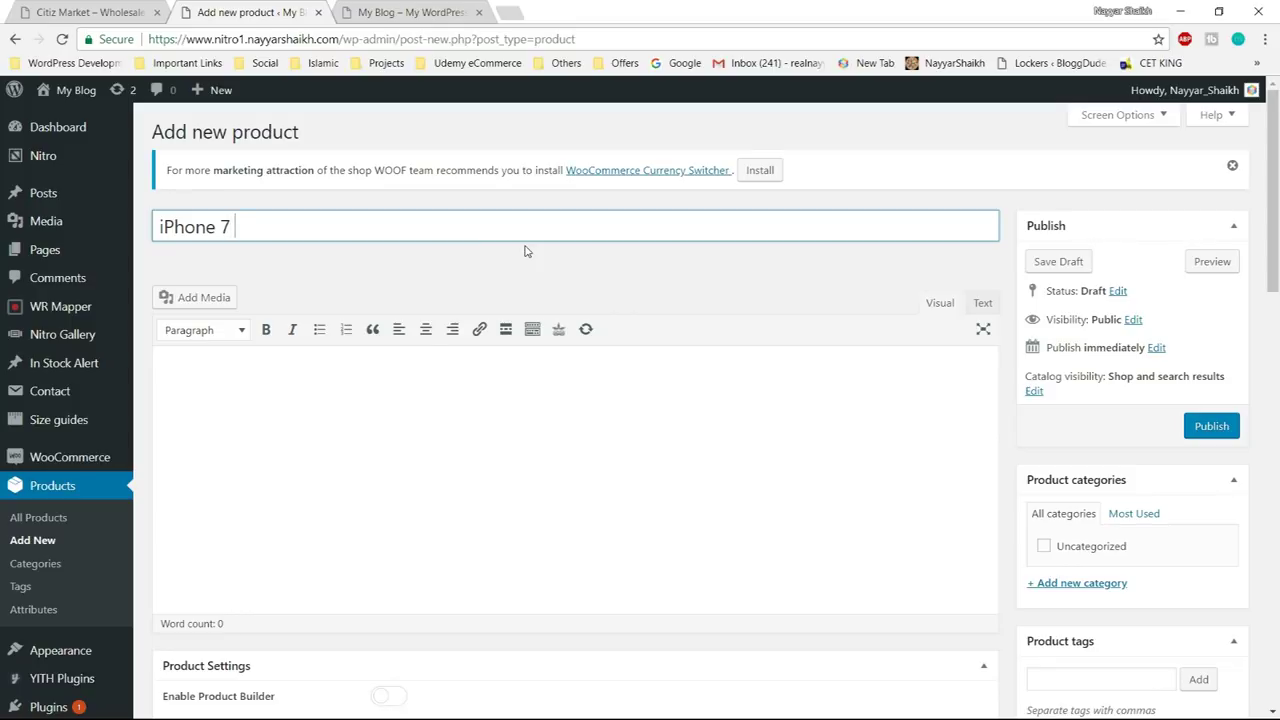
pyautogui.write('- 32GB - Black')
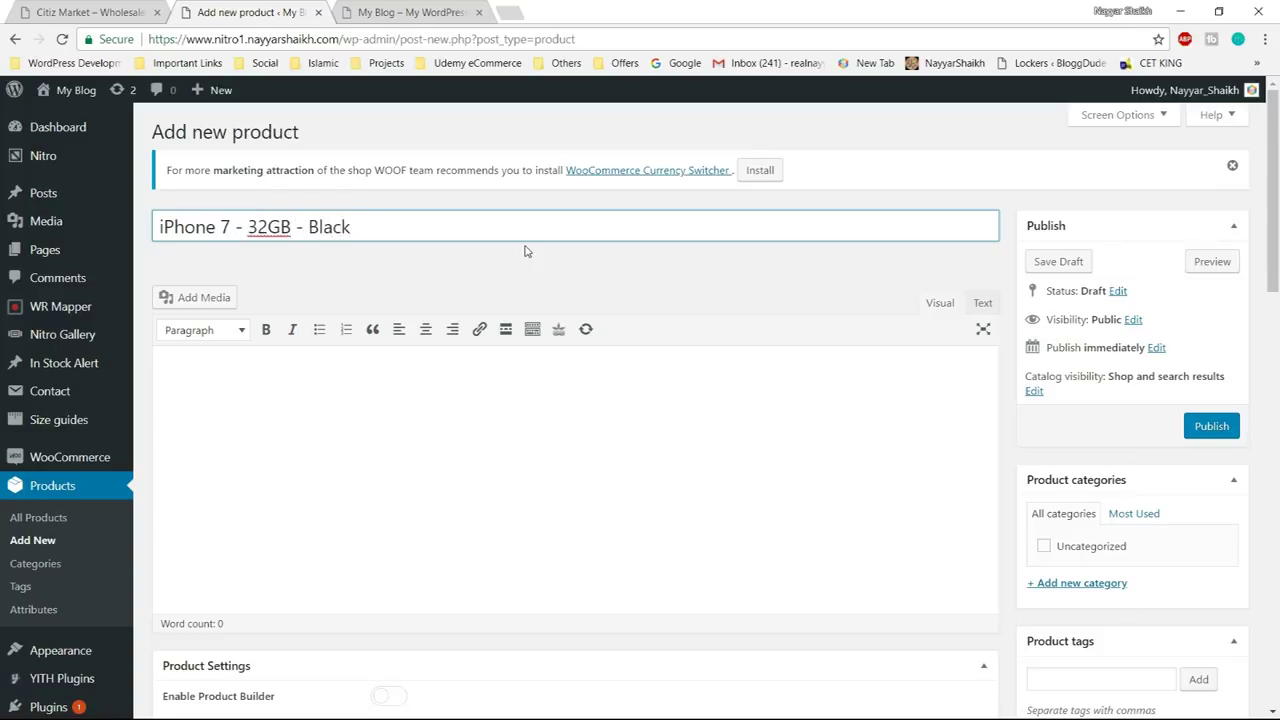
pyautogui.click(546, 501)
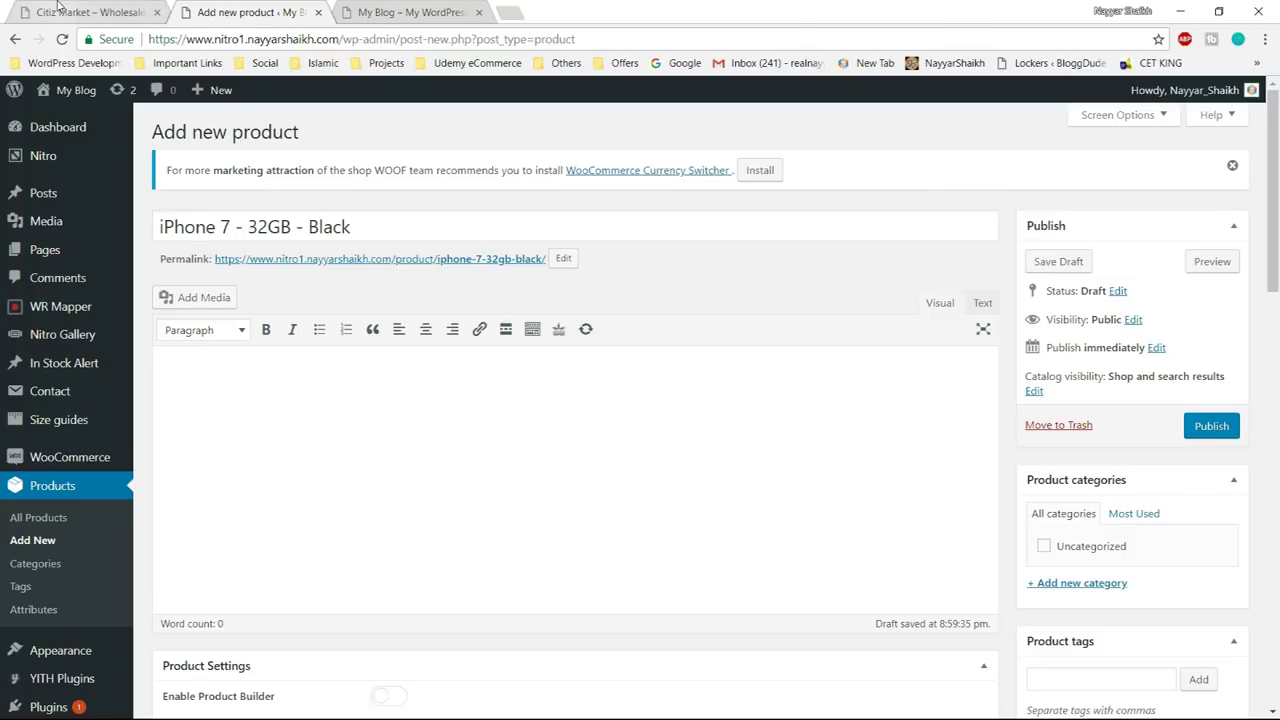
# - Open the Apple – iPhone 7 32GB page in the Citiz Market store to copy its description
pyautogui.click(75, 12)
pyautogui.scroll(-12, 1066, 434)
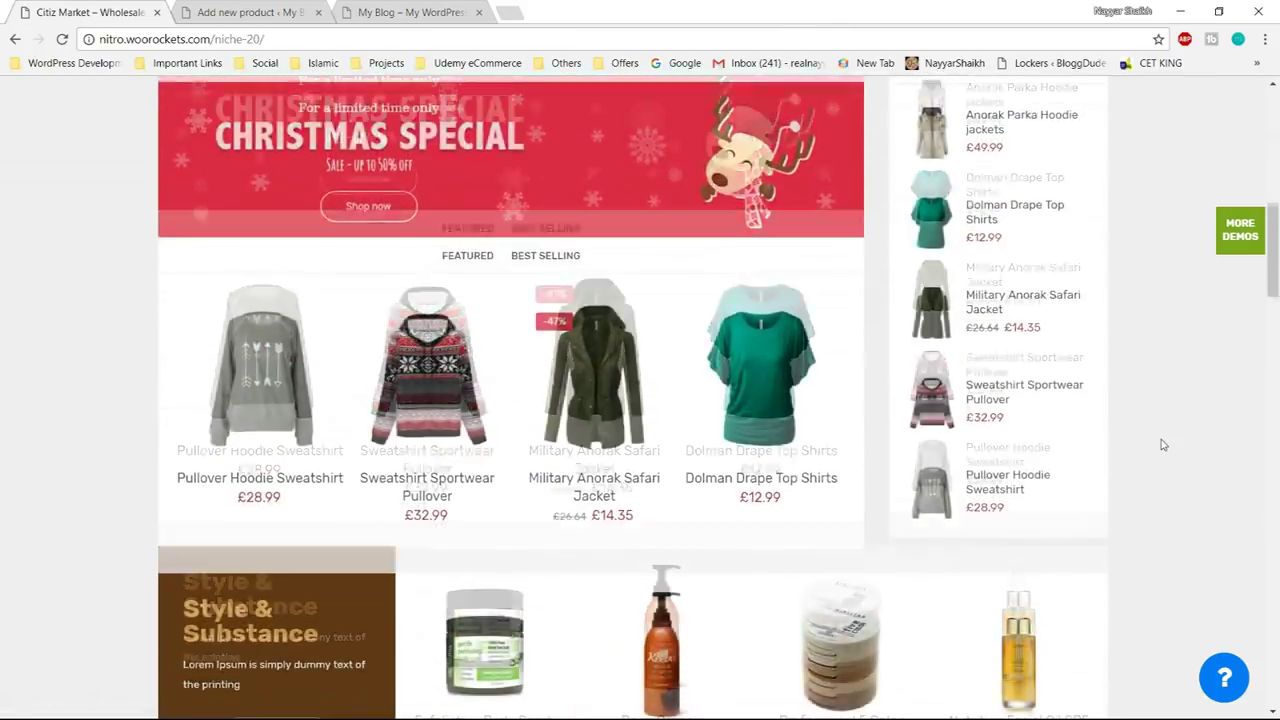
pyautogui.scroll(-15, 1163, 444)
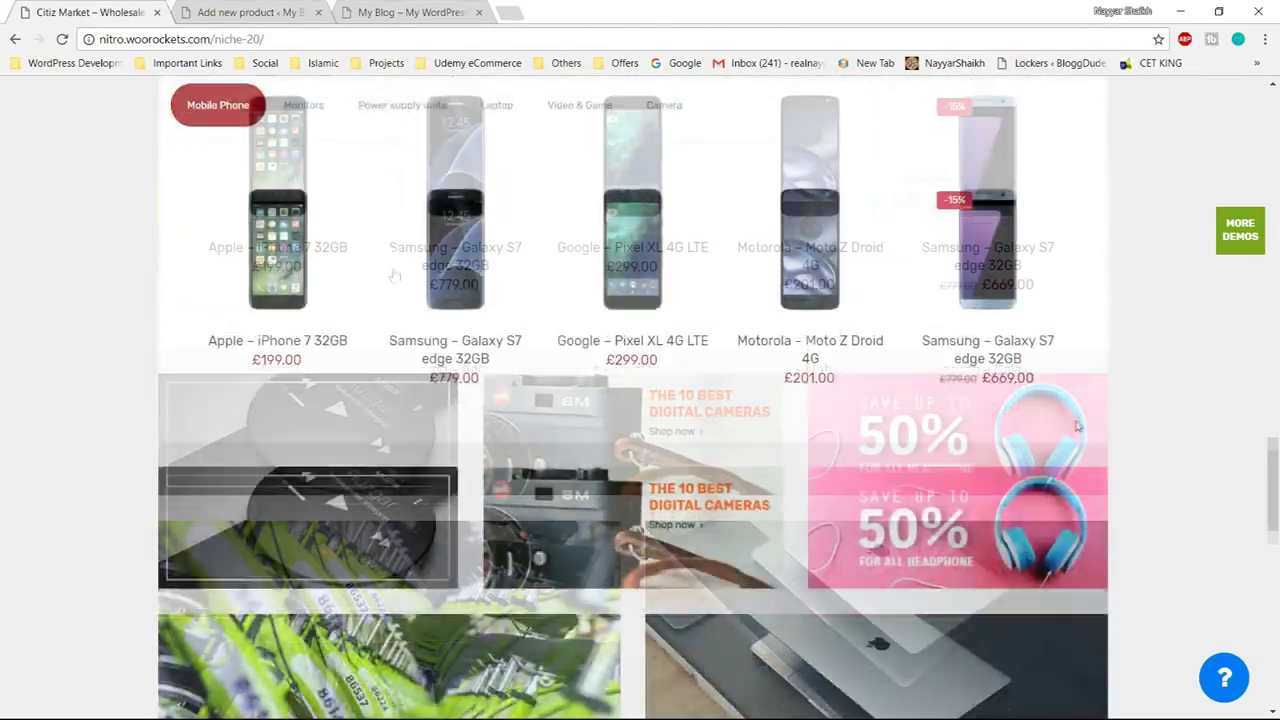
pyautogui.scroll(3, 308, 243)
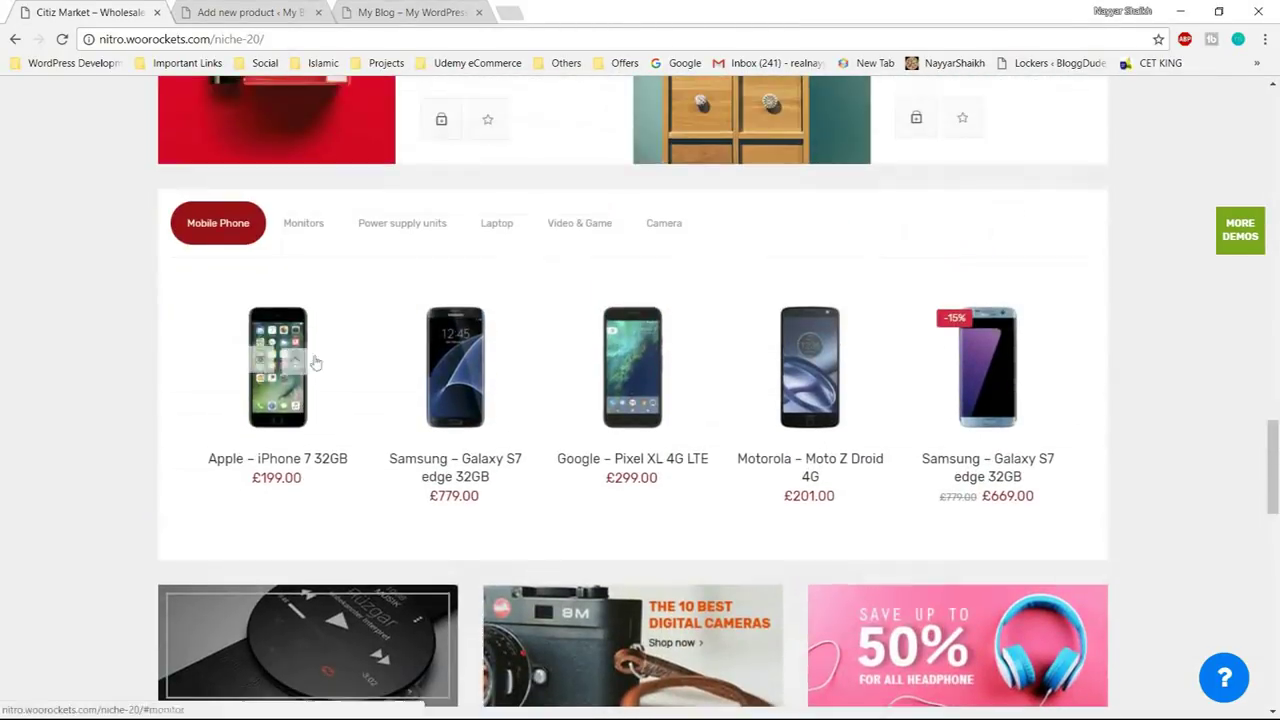
pyautogui.click(288, 424)
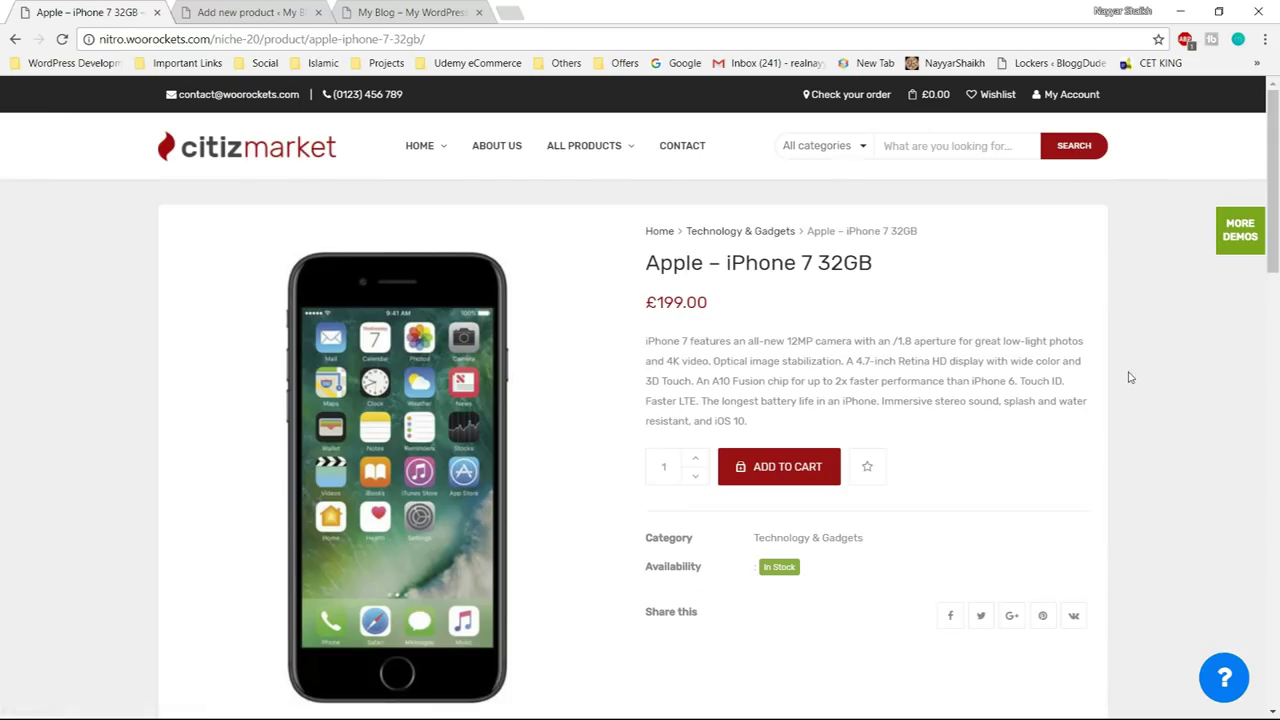
pyautogui.moveTo(650, 263); pyautogui.dragTo(903, 268)
pyautogui.click(903, 268)
pyautogui.moveTo(723, 309); pyautogui.dragTo(755, 428)
pyautogui.click(643, 344)
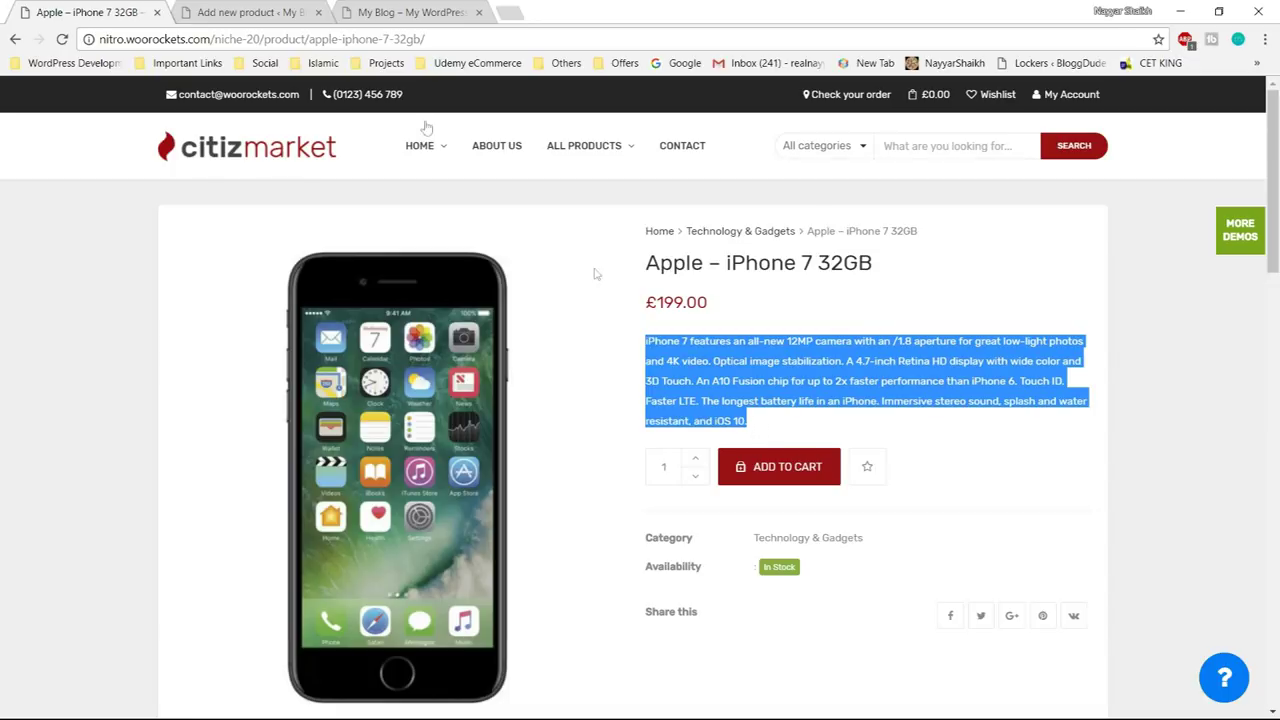
pyautogui.click(250, 12)
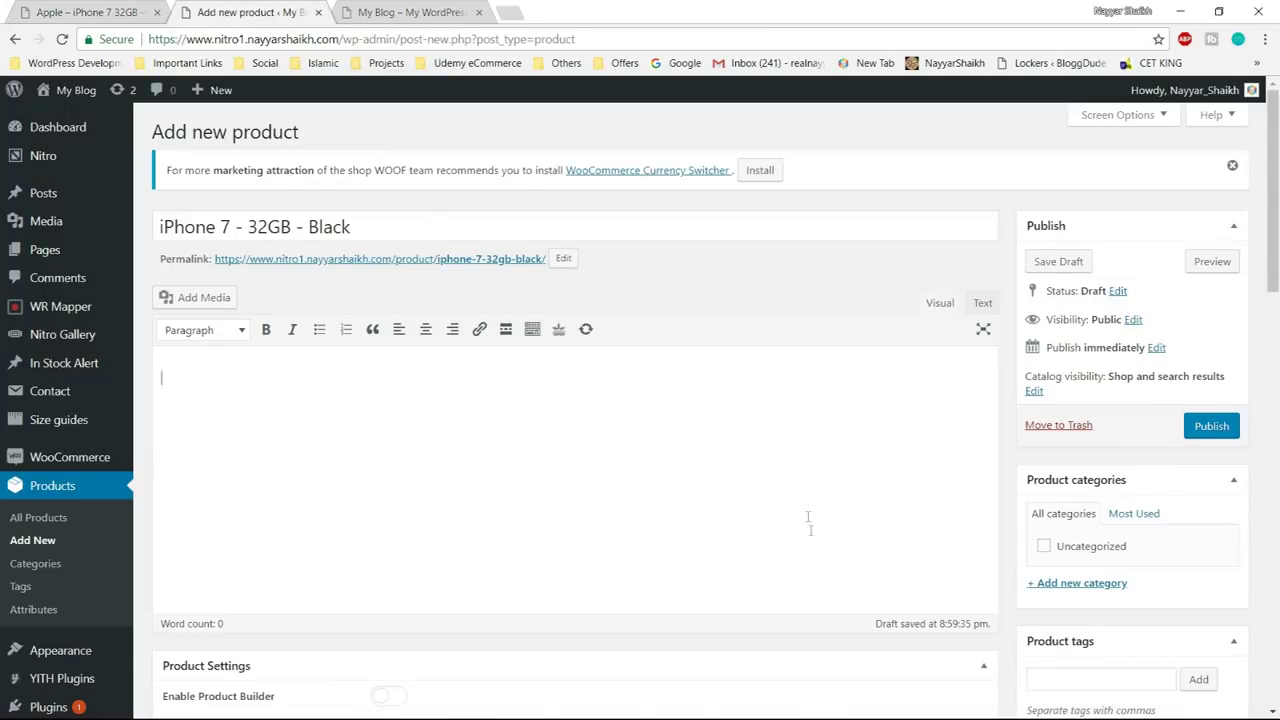
# - Paste the iPhone 7 feature paragraph, 12MP camera to iOS 10, into the short description
pyautogui.scroll(-10, 812, 530)
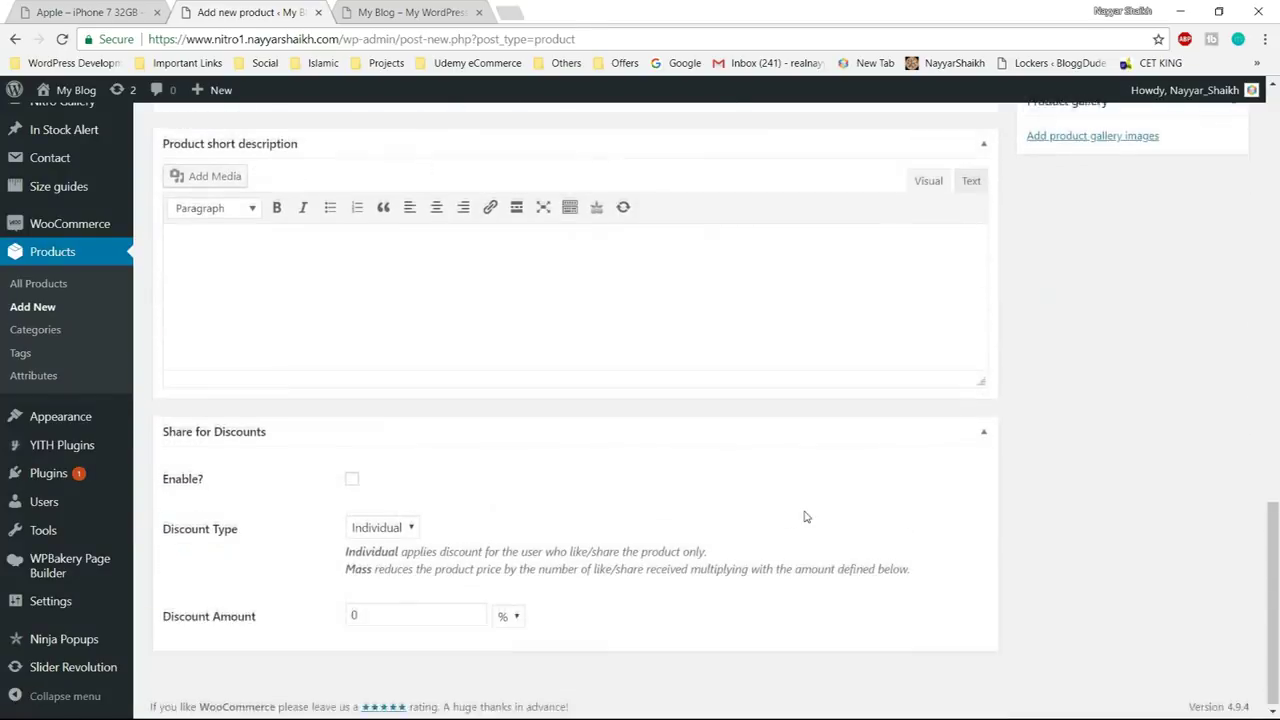
pyautogui.scroll(1, 806, 512)
pyautogui.click(290, 397)
pyautogui.write('iPhone 7 features an all-new 12MP camera with an /1.8 aperture for great low-light photos and 4K video. Optical image stabilization. A 4.7-inch Retina HD display with wide color and 3D Touch. An A10 Fusion chip for up to 2x faster performance than iPhone 6. Touch ID. Faster LTE. The longest battery life in an iPhone. Immersive stereo sound, splash and water resistant, and iOS 10.')
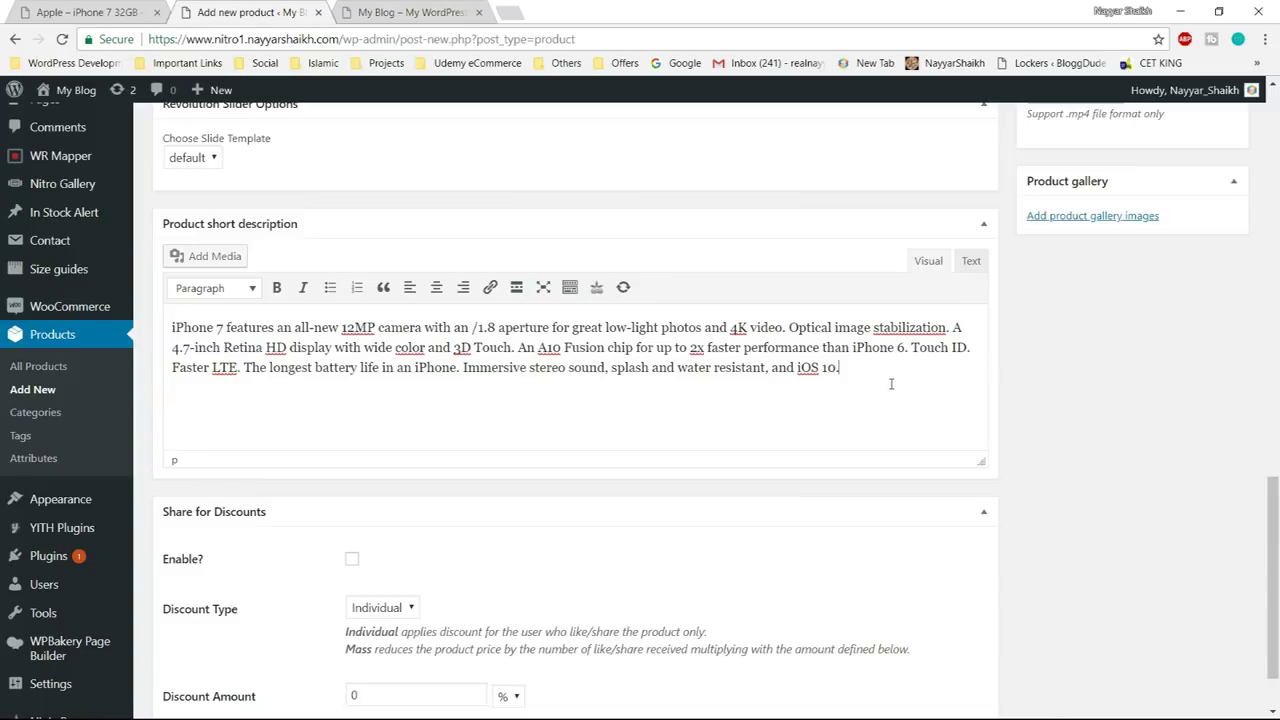
pyautogui.moveTo(340, 327); pyautogui.dragTo(385, 328)
pyautogui.click(434, 367)
pyautogui.scroll(-1, 1126, 373)
pyautogui.scroll(4, 1126, 373)
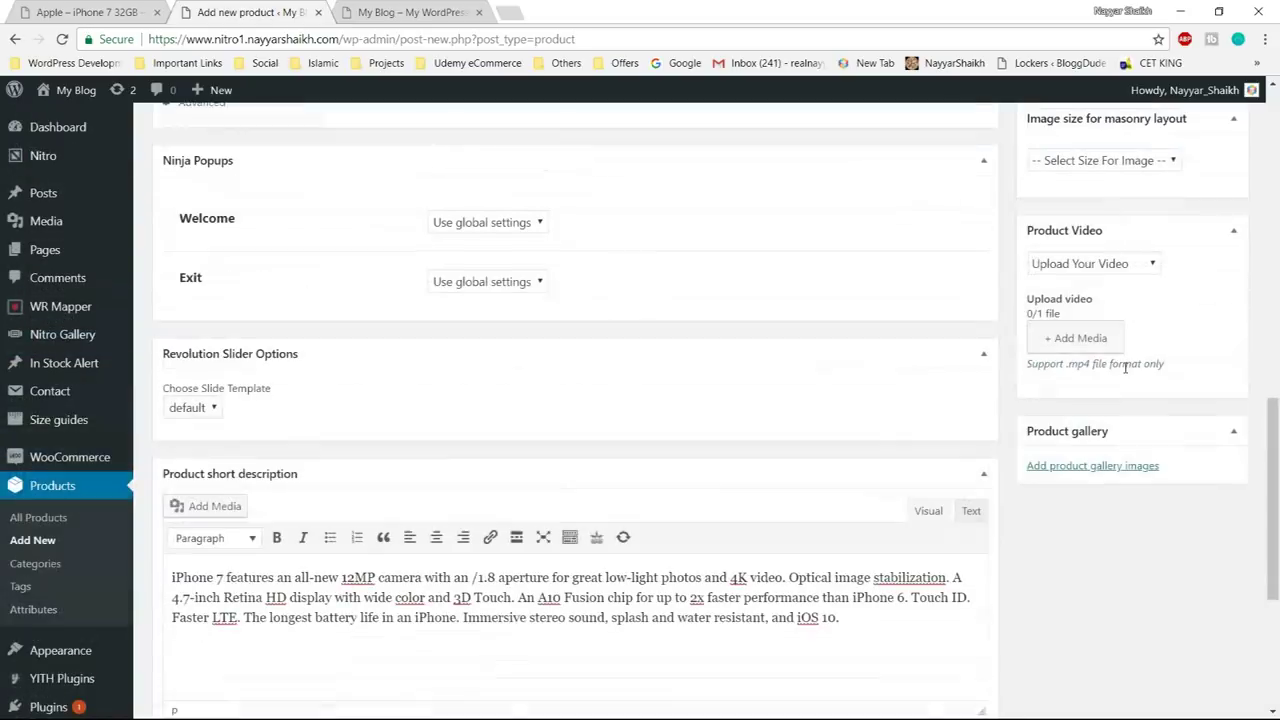
pyautogui.scroll(10, 798, 433)
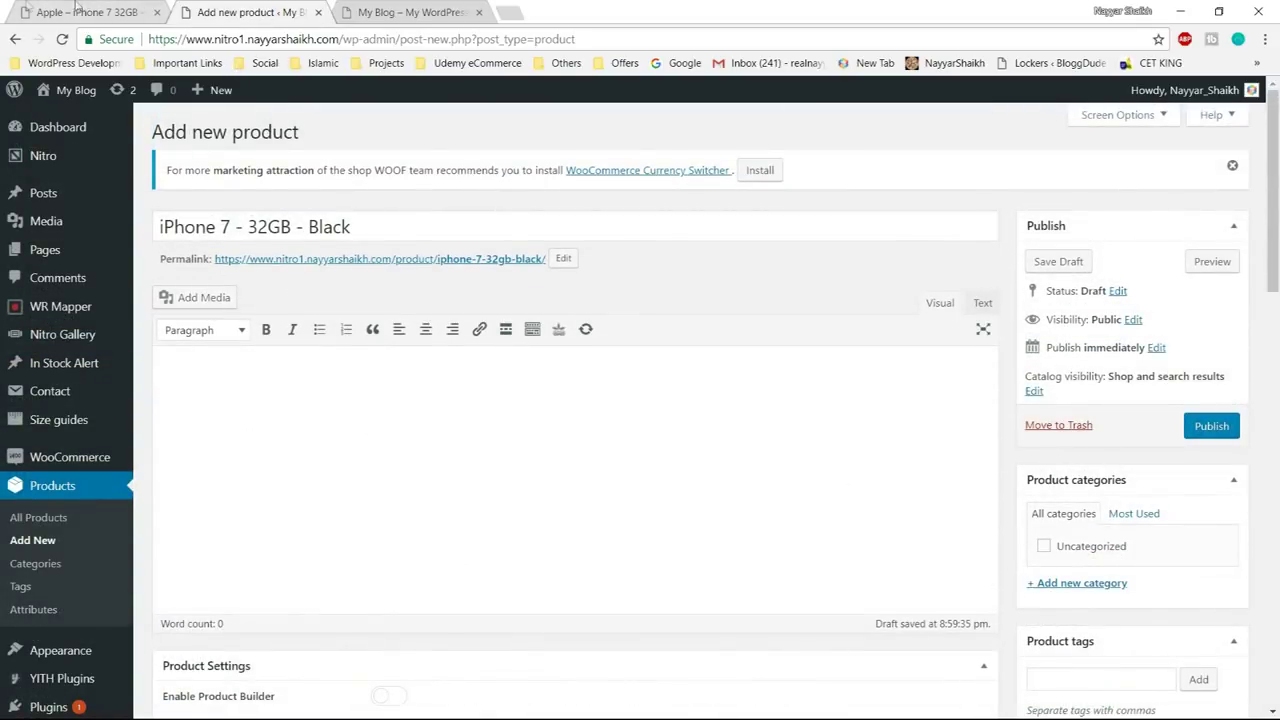
# - Go back to the Citiz Market store's home page
pyautogui.click(80, 12)
pyautogui.scroll(-4, 815, 385)
pyautogui.scroll(-3, 815, 385)
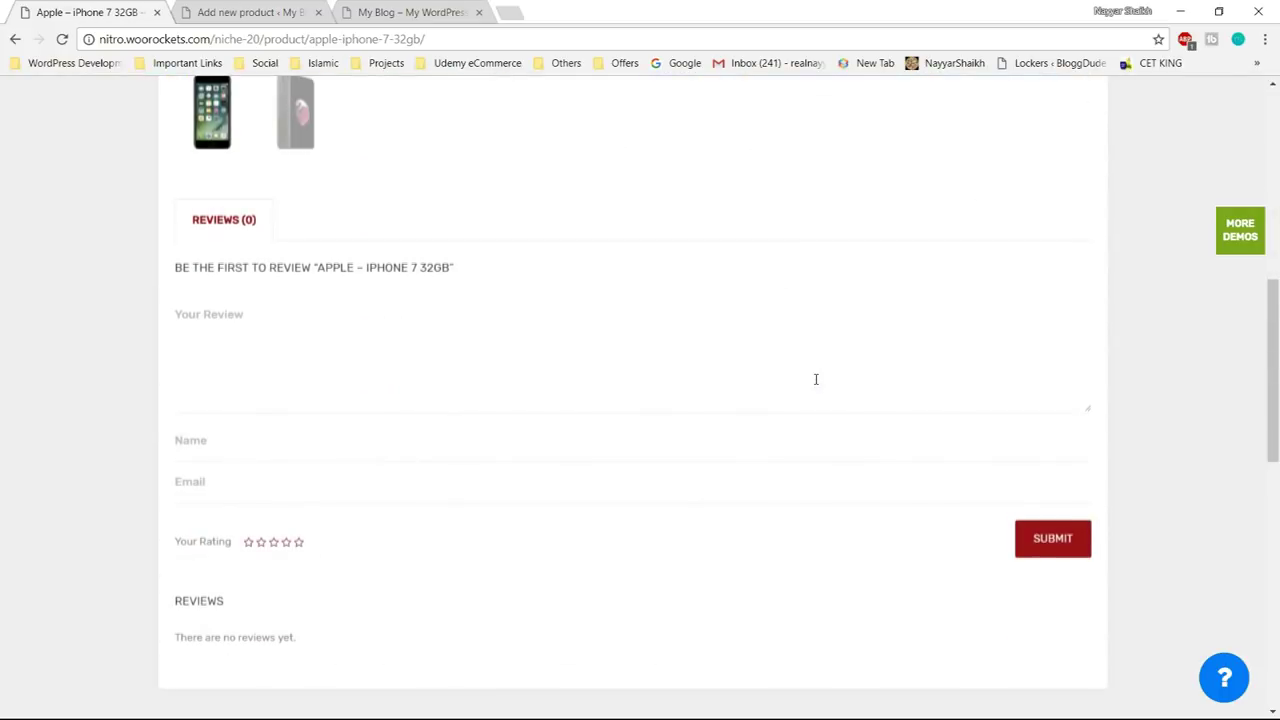
pyautogui.scroll(1, 443, 353)
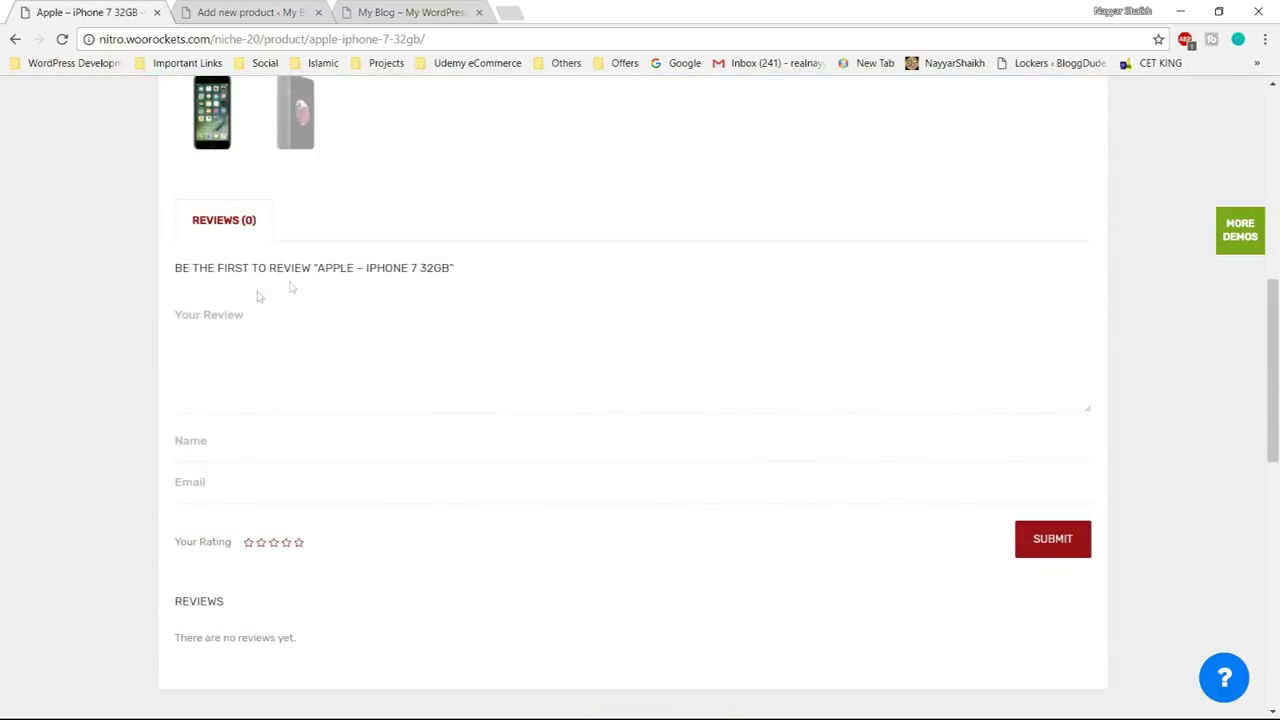
pyautogui.scroll(7, 404, 299)
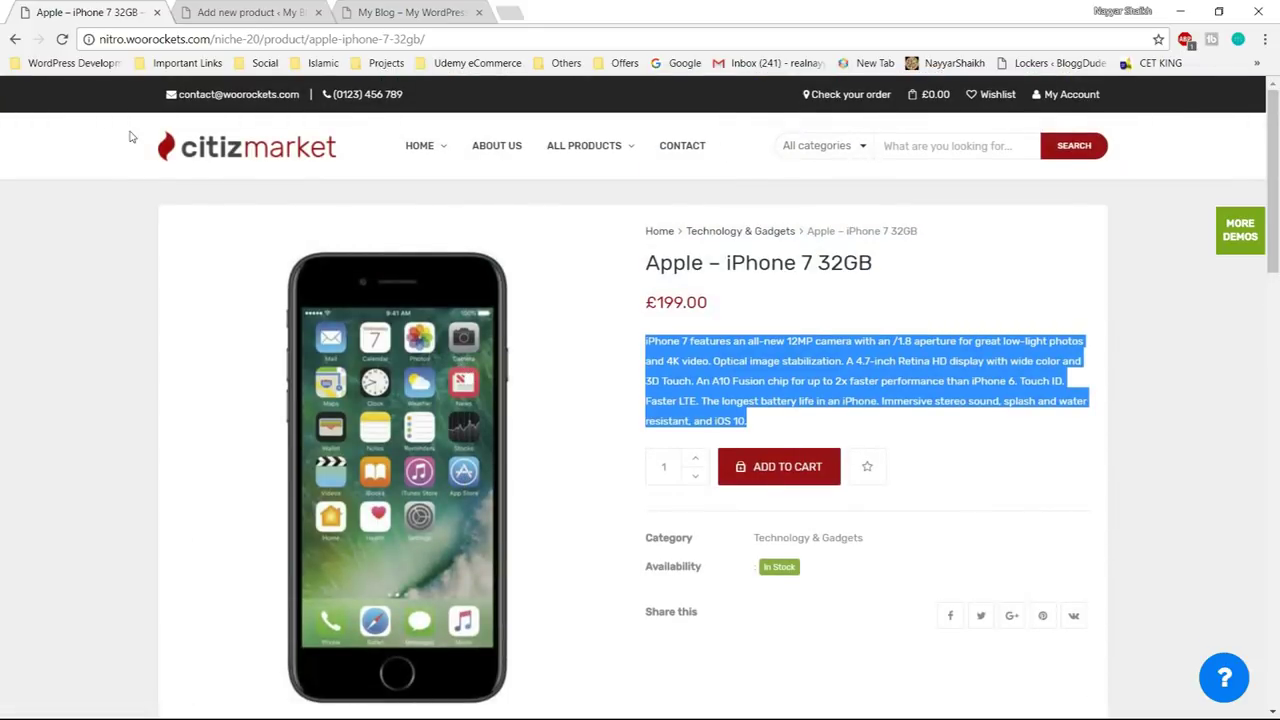
pyautogui.click(15, 39)
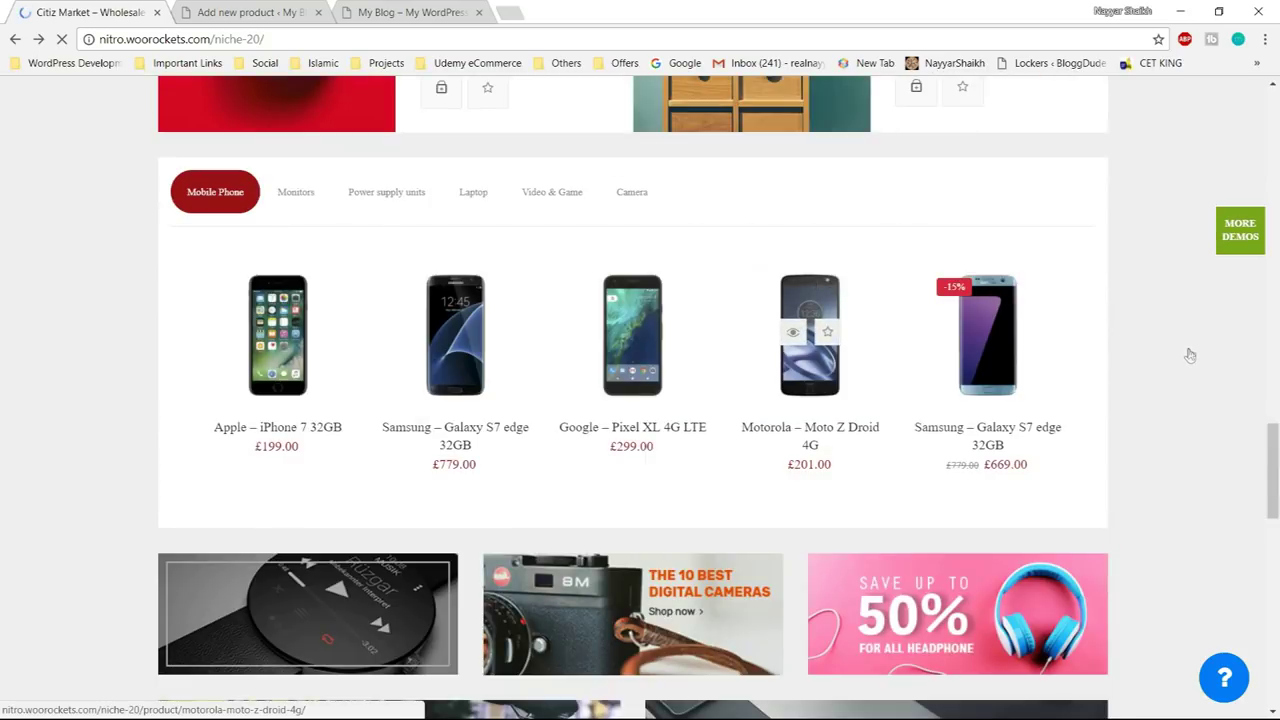
# - Open the Varela Suri Accent Chair page and select its seven-line description
pyautogui.scroll(-6, 1188, 354)
pyautogui.scroll(-1, 1188, 354)
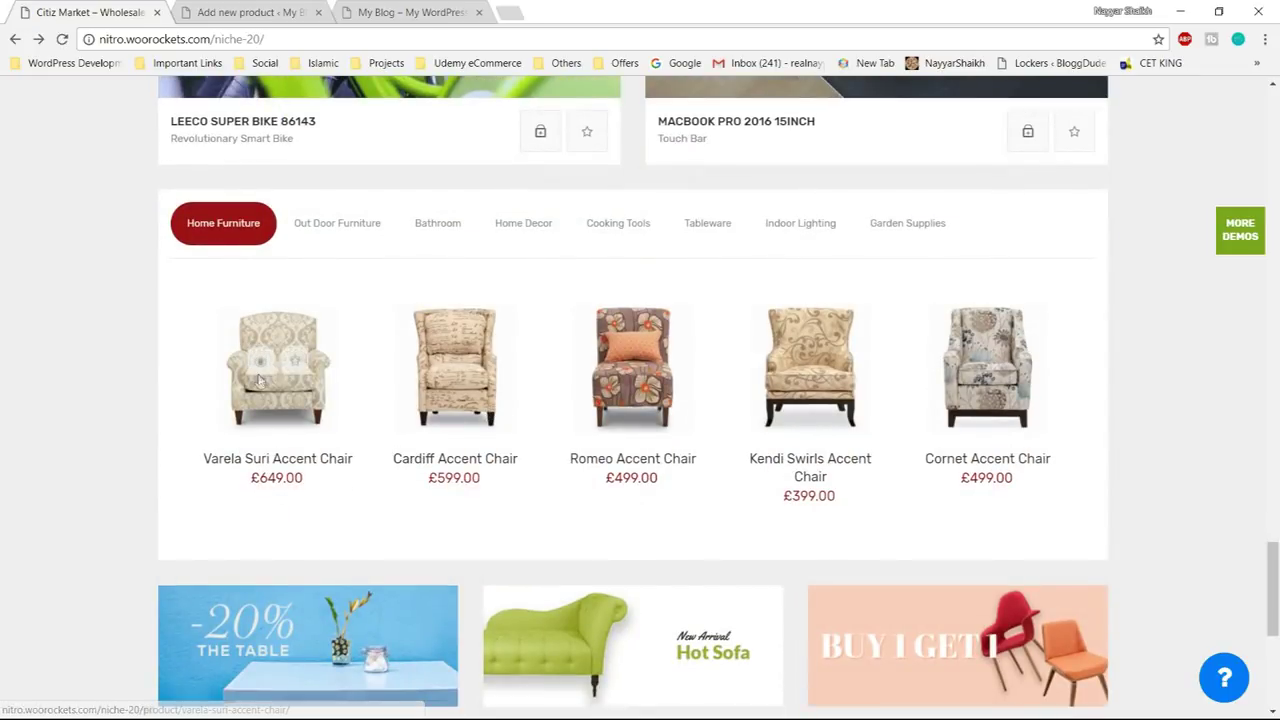
pyautogui.click(269, 408)
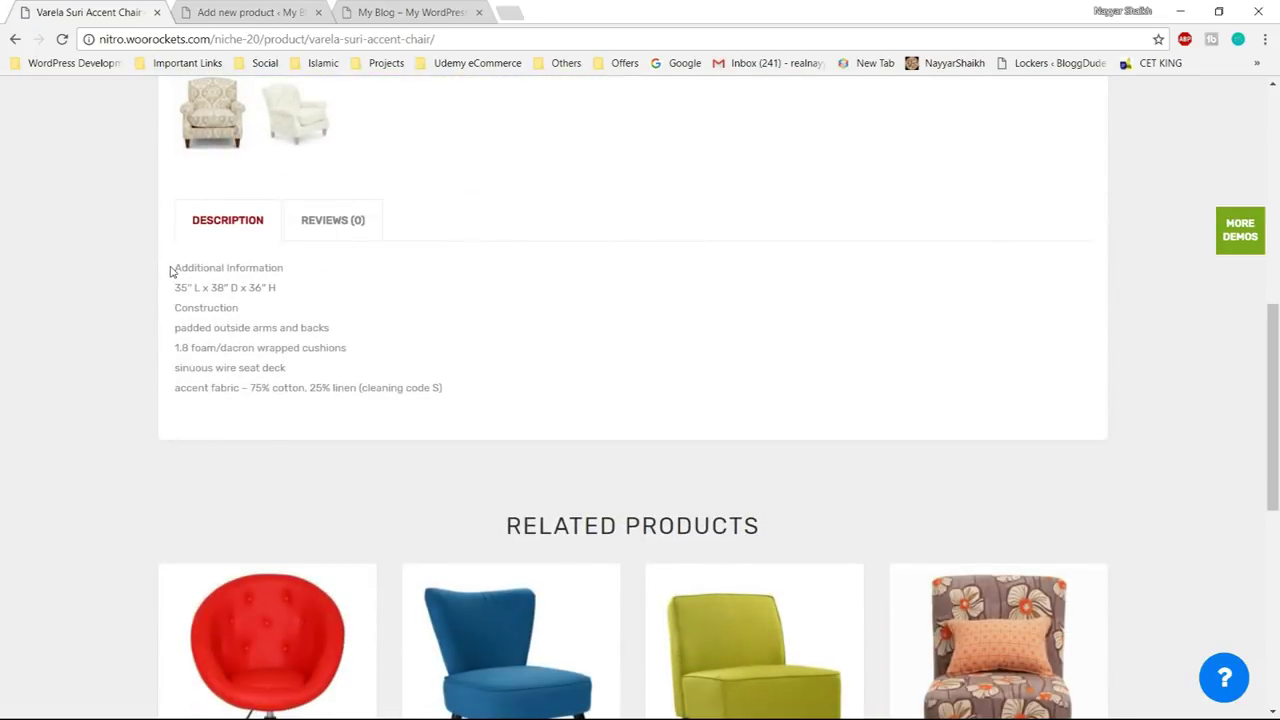
pyautogui.moveTo(194, 281); pyautogui.dragTo(492, 399)
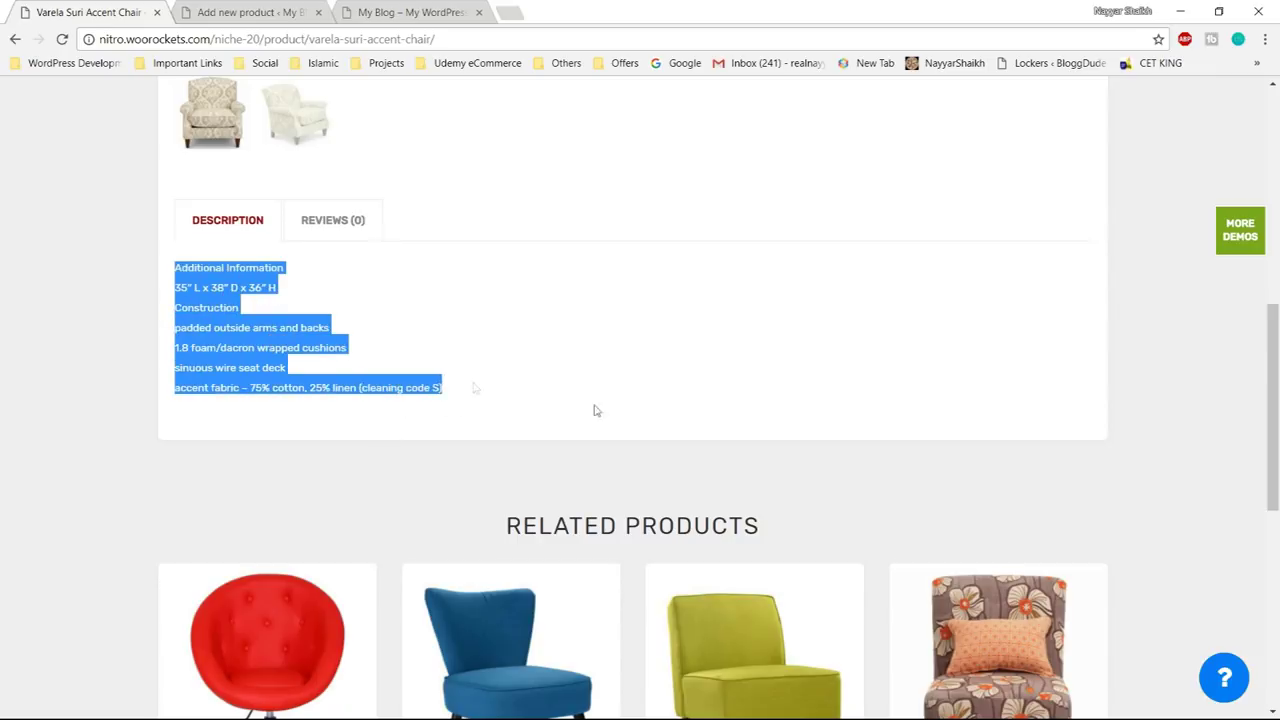
pyautogui.scroll(3, 584, 400)
pyautogui.scroll(5, 584, 400)
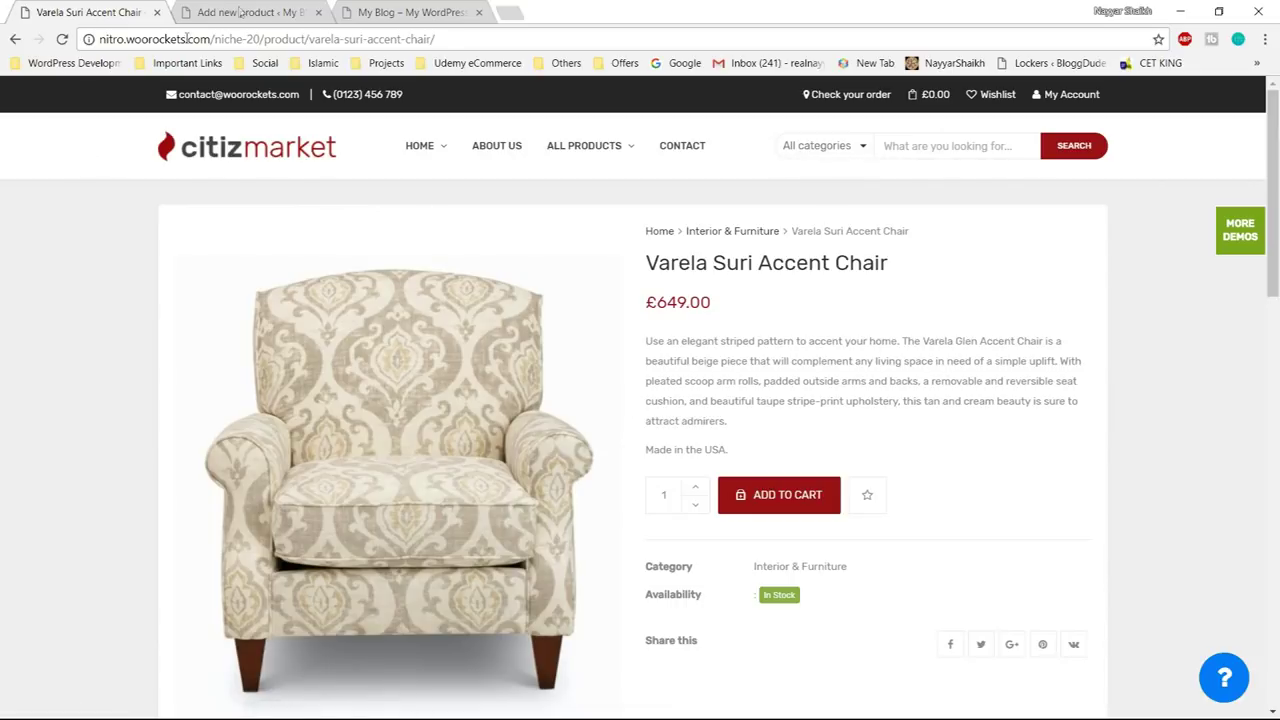
pyautogui.click(245, 12)
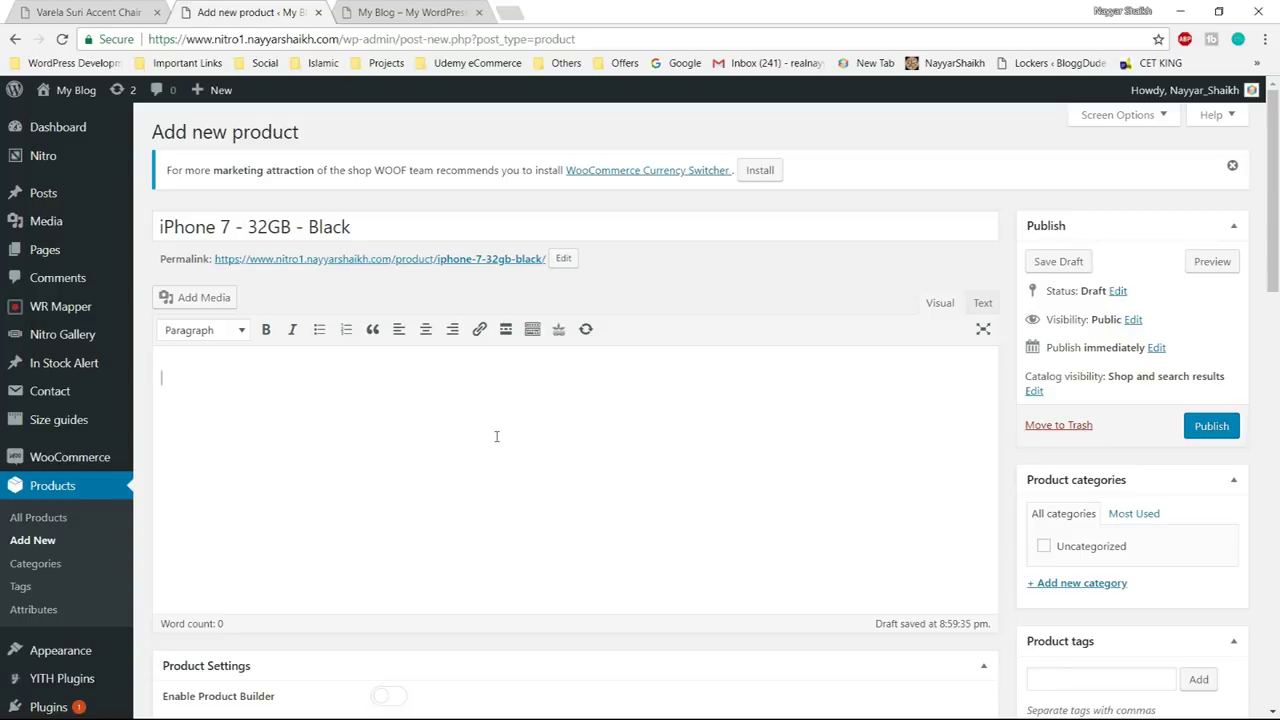
# - Paste the copied Varela Suri chair construction details into the product description
pyautogui.write('Additional Information 35″ L x 38″ D x 36″ H Construction padded outside arms and backs 1.8 foam/dacron wrapped cushions sinuous wire seat deck accent fabric – 75% cotton, 25% linen (cleaning code S)')
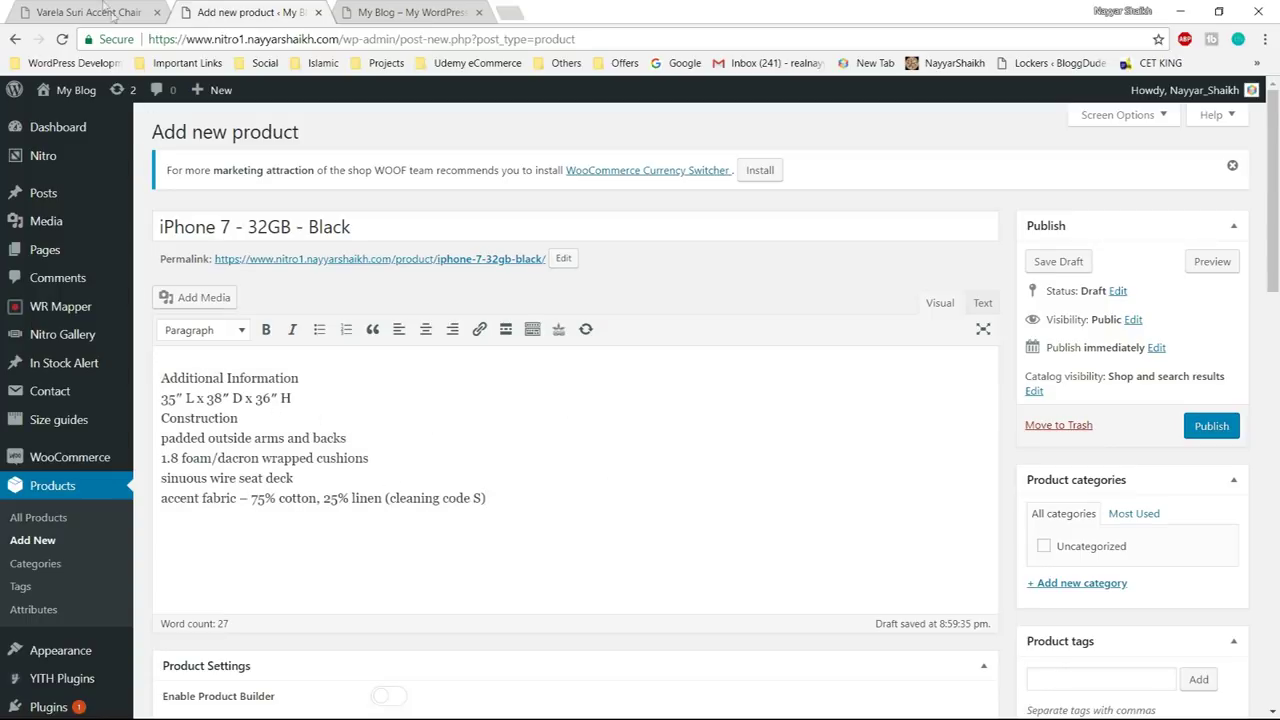
pyautogui.click(90, 12)
pyautogui.scroll(-5, 640, 400)
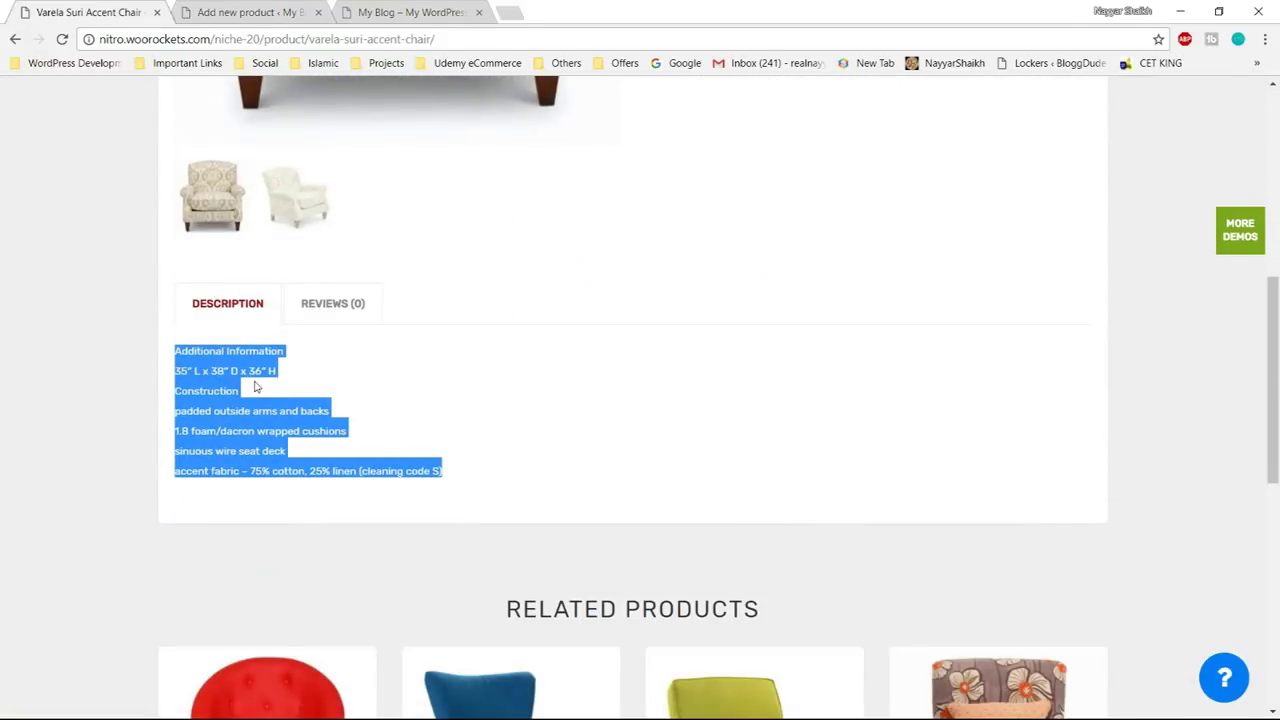
pyautogui.click(258, 387)
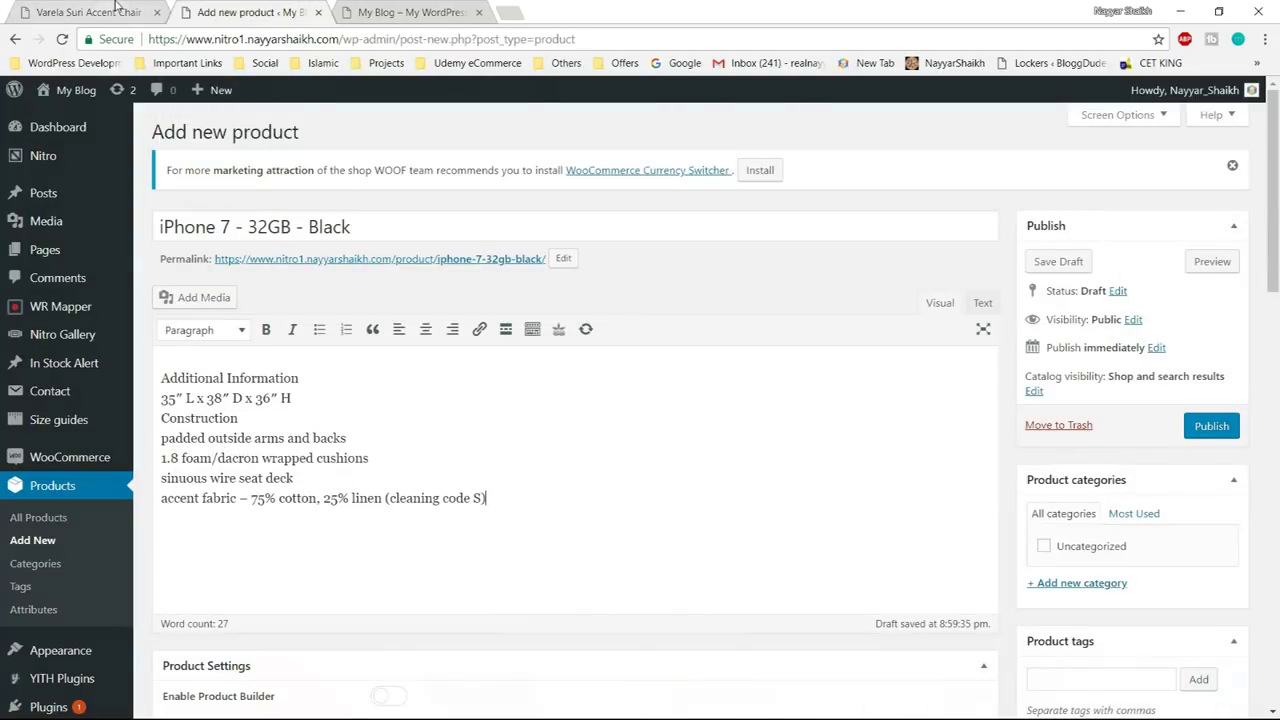
pyautogui.click(115, 7)
pyautogui.moveTo(174, 362); pyautogui.dragTo(383, 470)
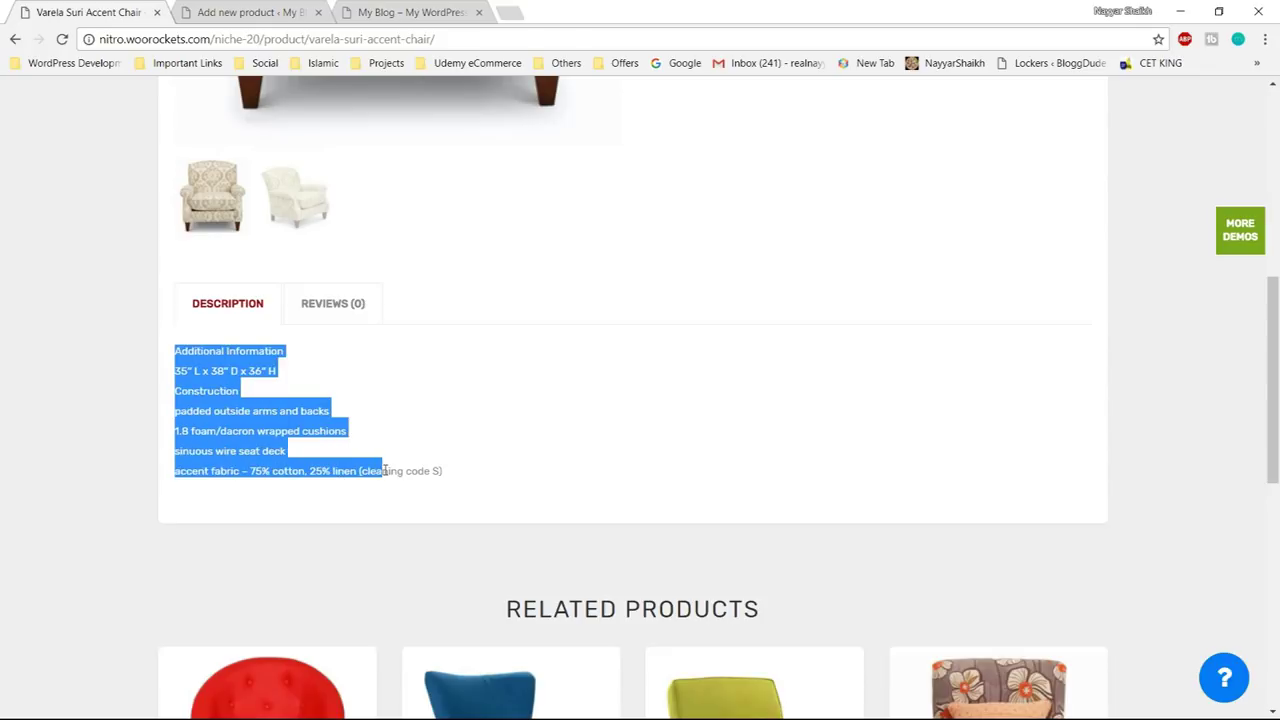
pyautogui.click(252, 12)
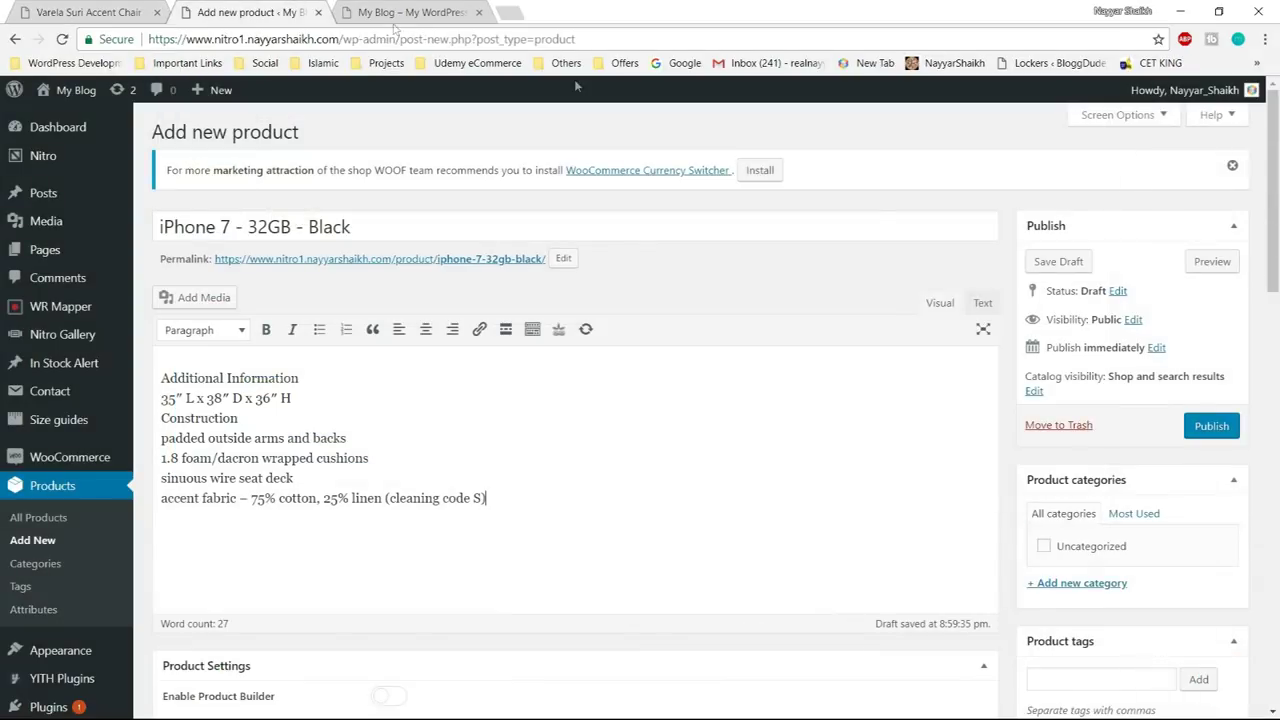
pyautogui.scroll(-2, 823, 430)
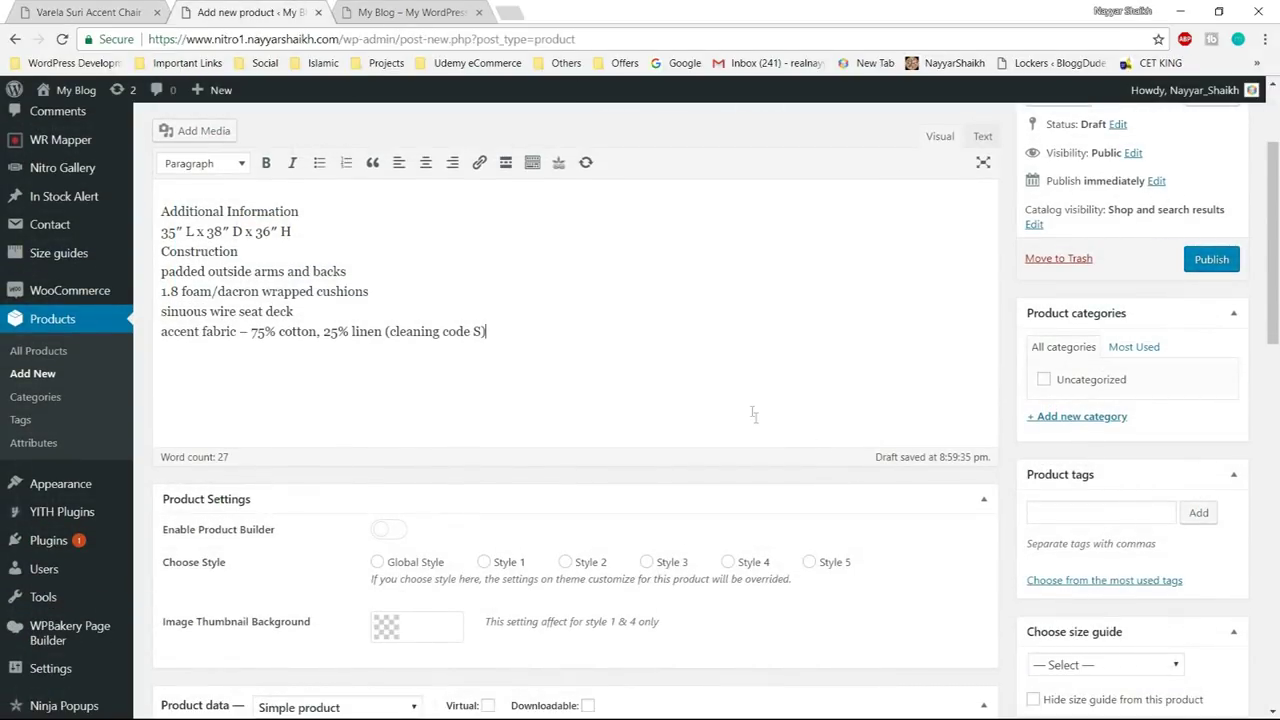
pyautogui.click(90, 12)
pyautogui.scroll(5, 220, 270)
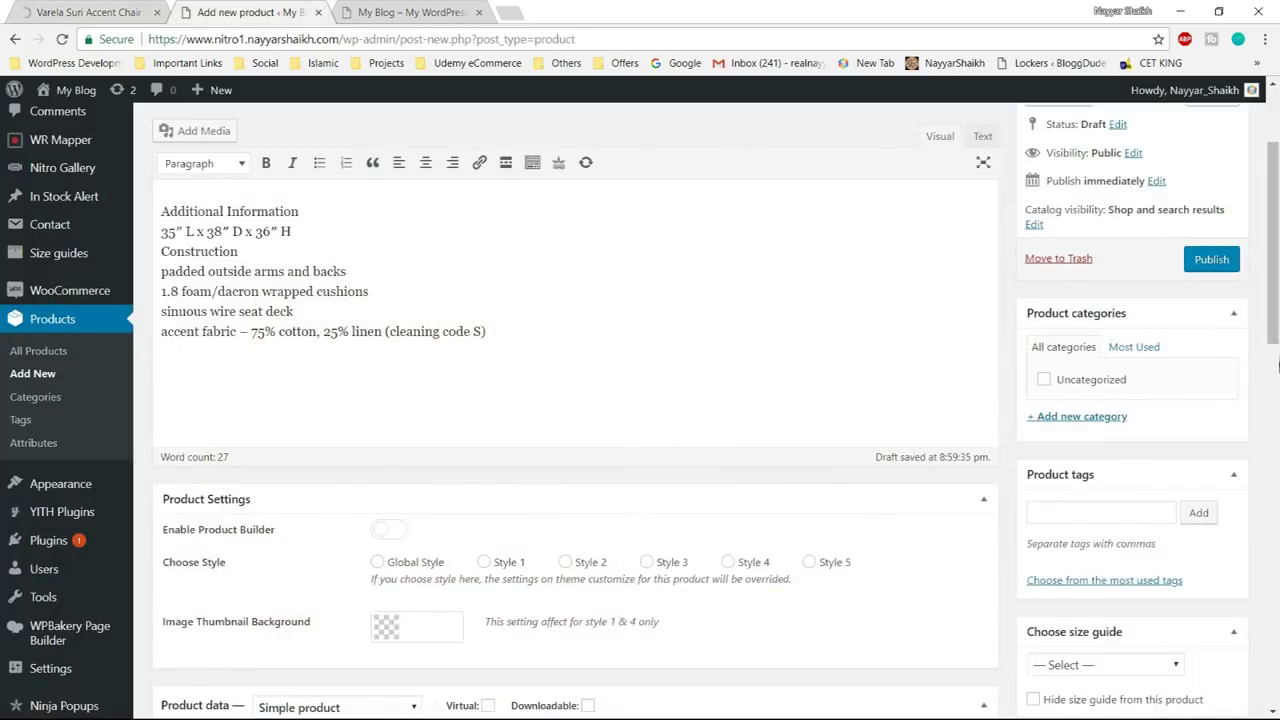
pyautogui.scroll(-1, 1270, 399)
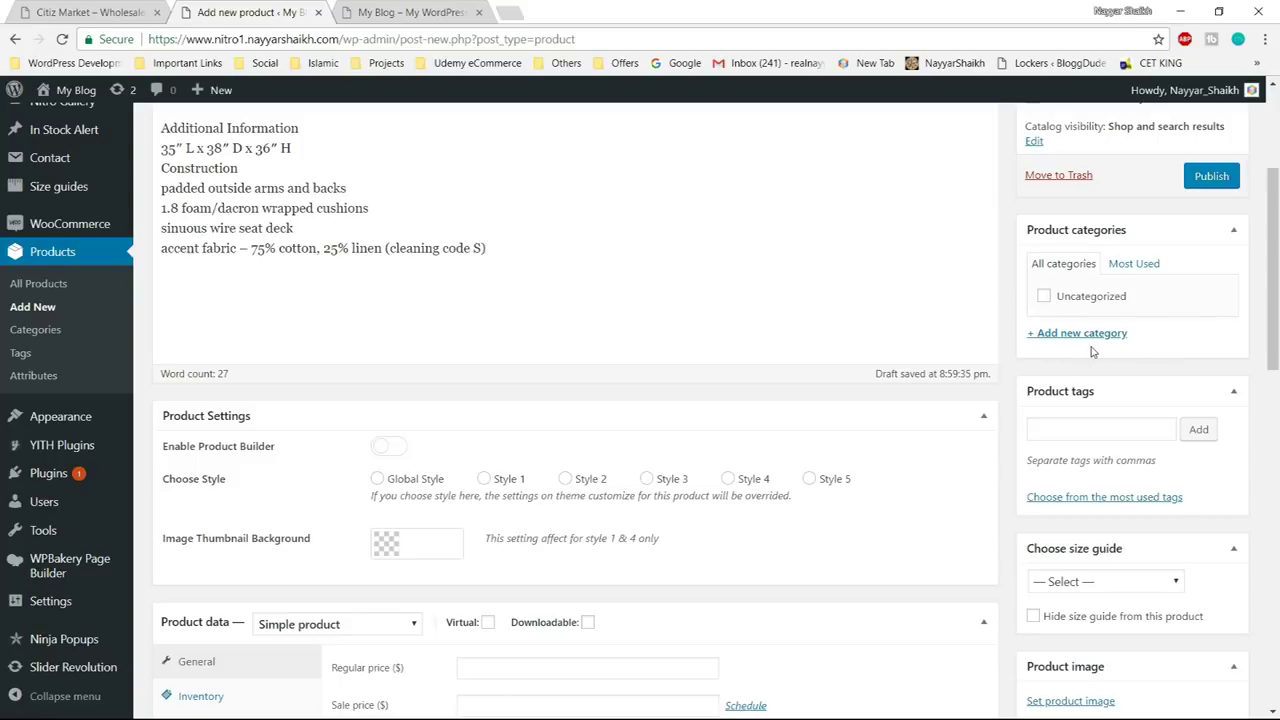
pyautogui.scroll(3, 436, 409)
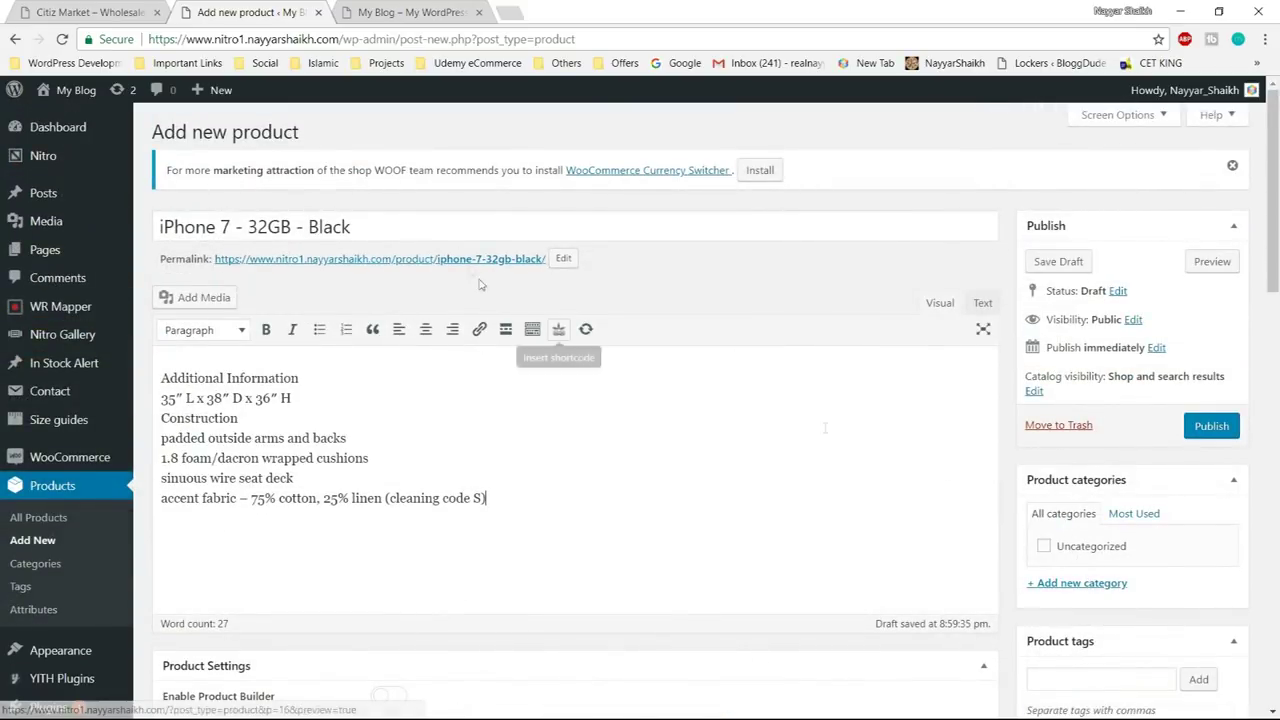
pyautogui.click(82, 14)
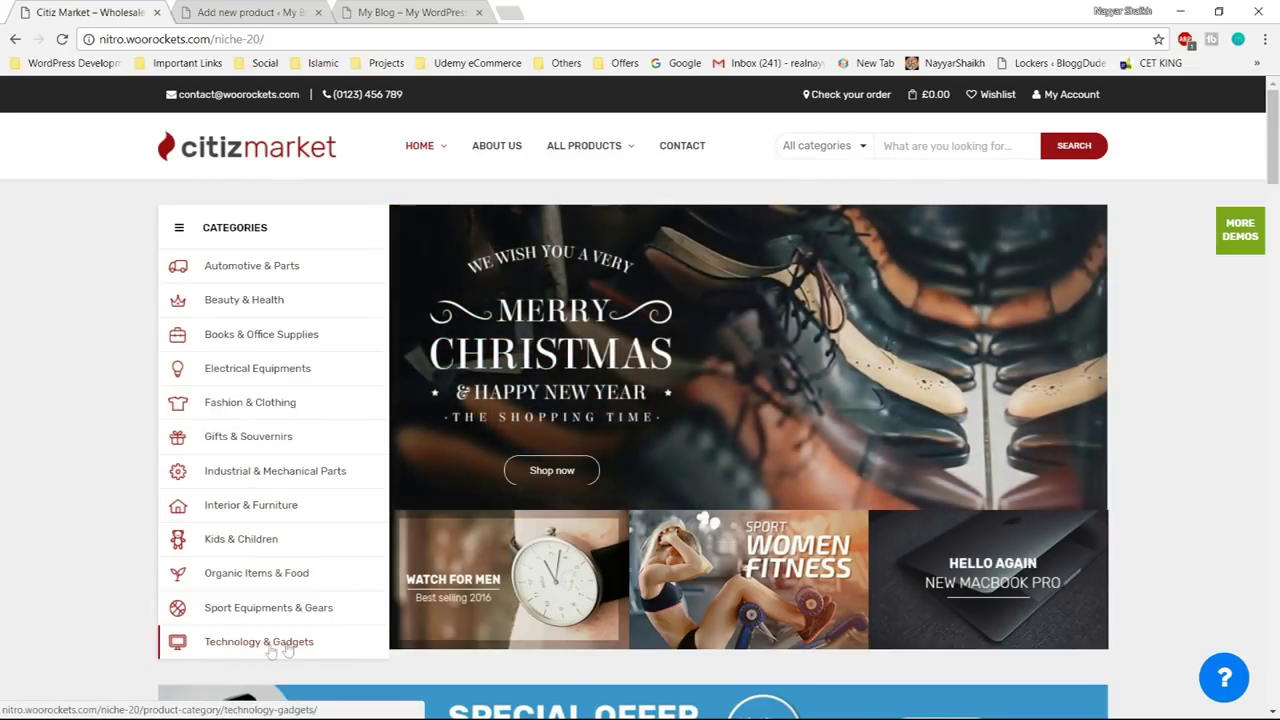
# - Create a 'Mobile Phones' product category and tick it for the iPhone product
pyautogui.click(293, 6)
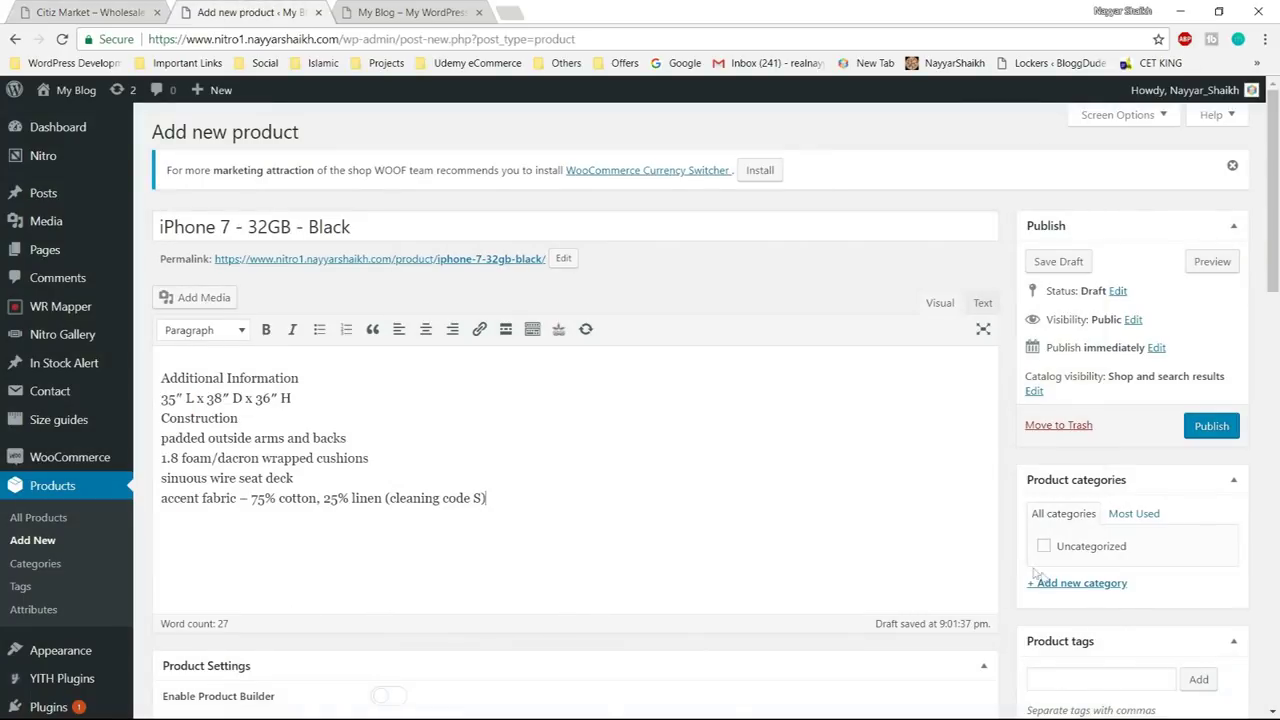
pyautogui.click(1083, 588)
pyautogui.scroll(-2, 1095, 540)
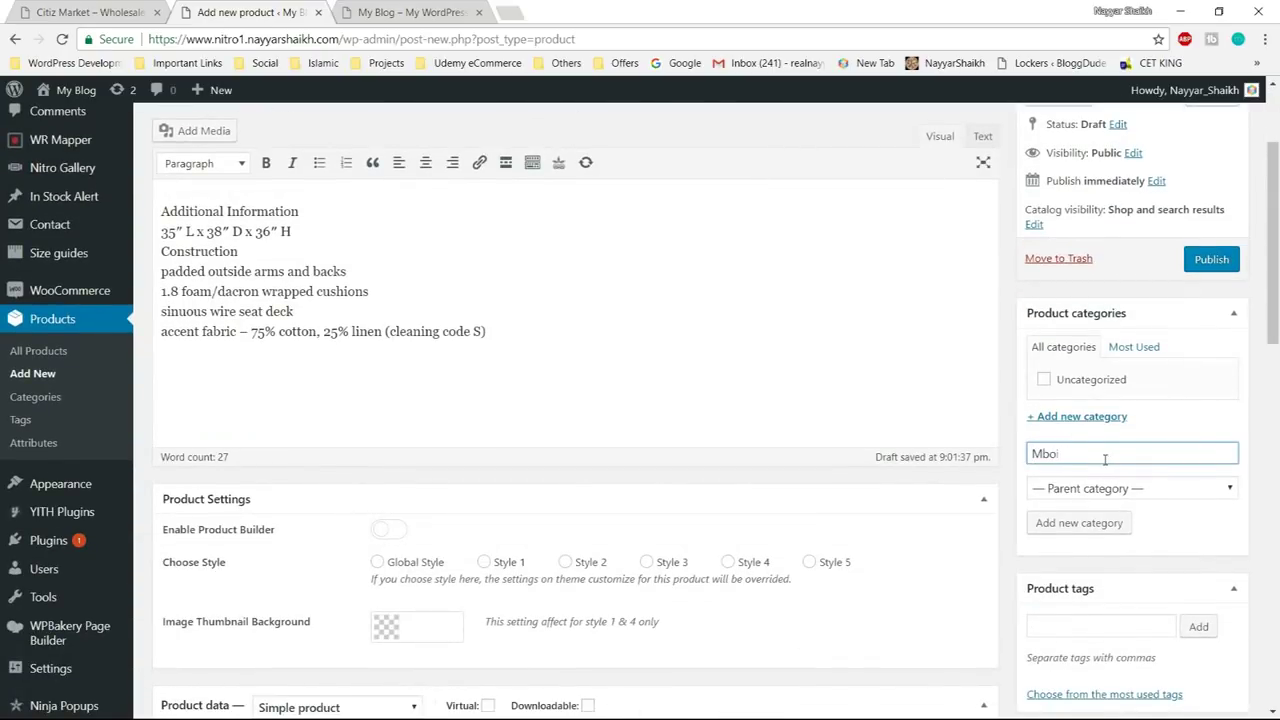
pyautogui.write('Mobile Phones')
pyautogui.click(1082, 526)
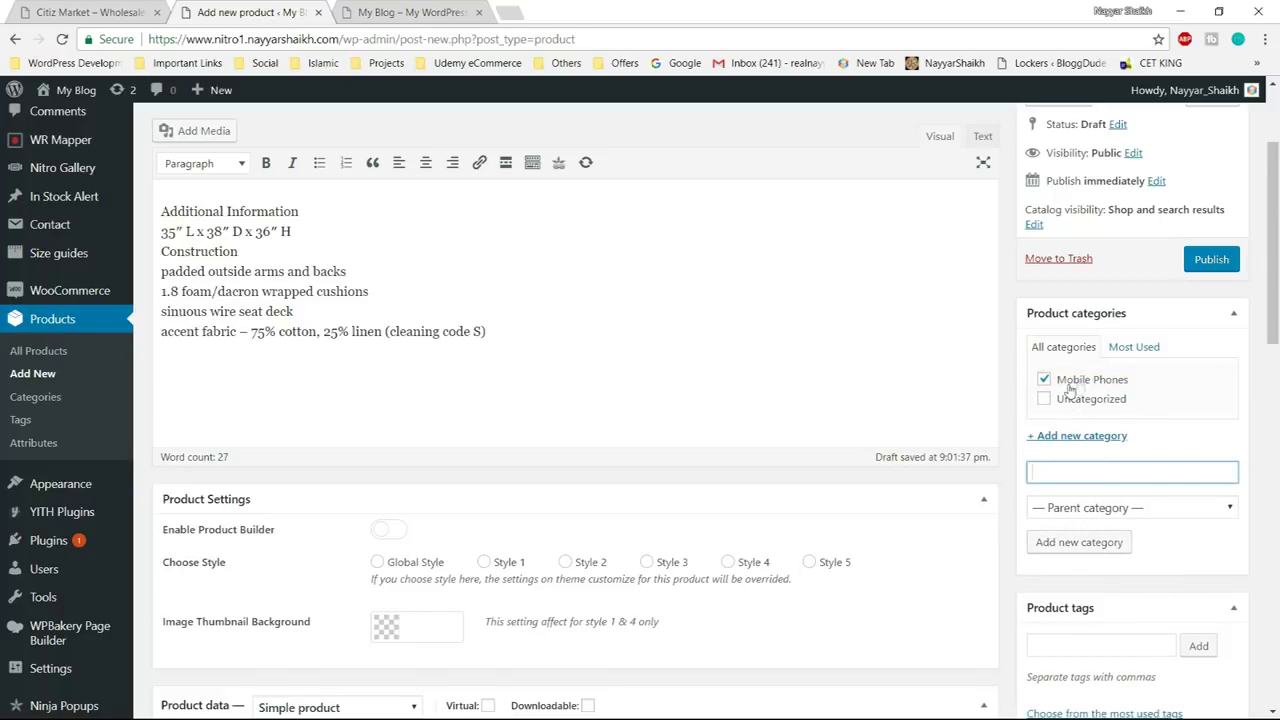
pyautogui.scroll(-3, 429, 426)
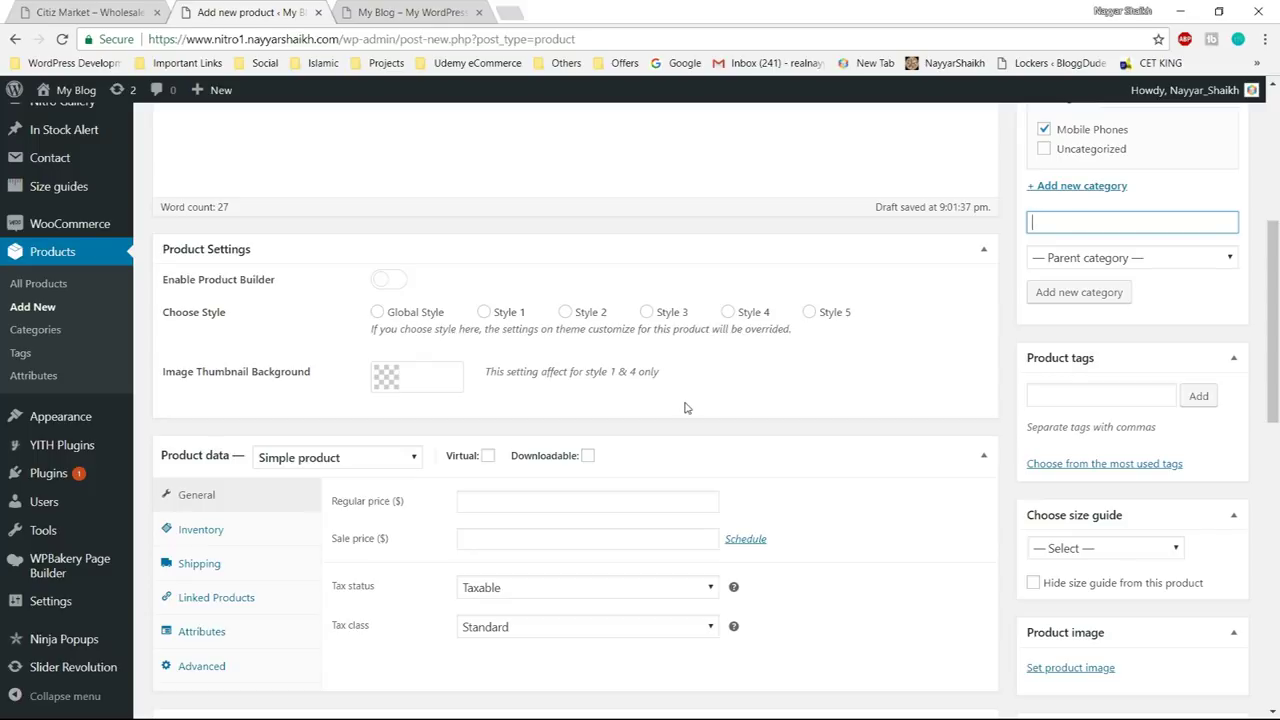
# - Tag the product iphone, black and 32 GB, then return to the Citiz Market storefront
pyautogui.click(1110, 396)
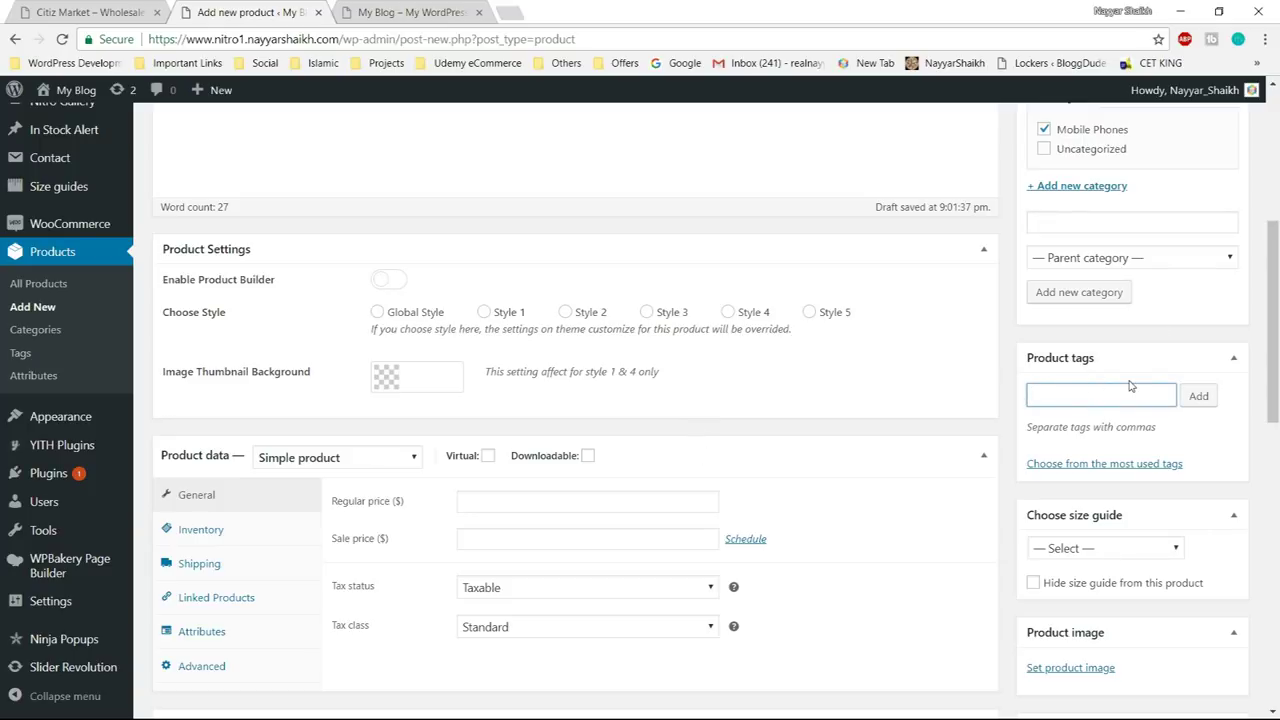
pyautogui.write('iphone')
pyautogui.press('Return')
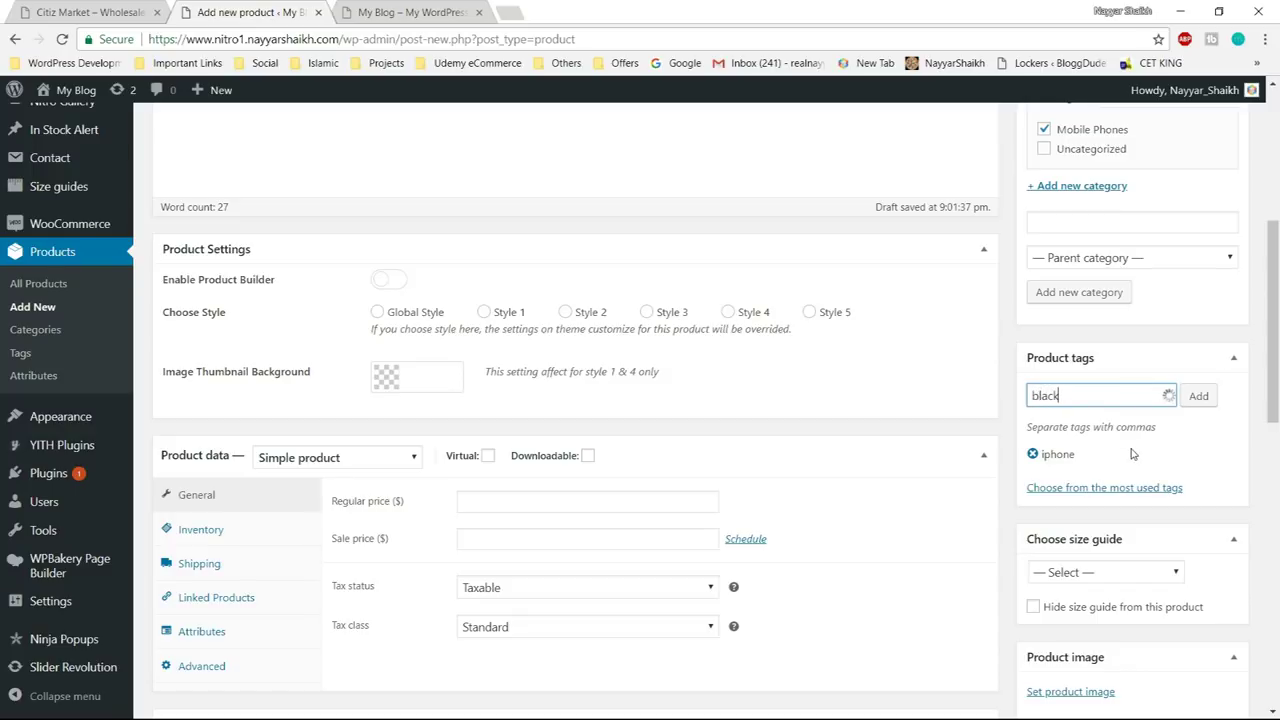
pyautogui.press('Return')
pyautogui.press('Return')
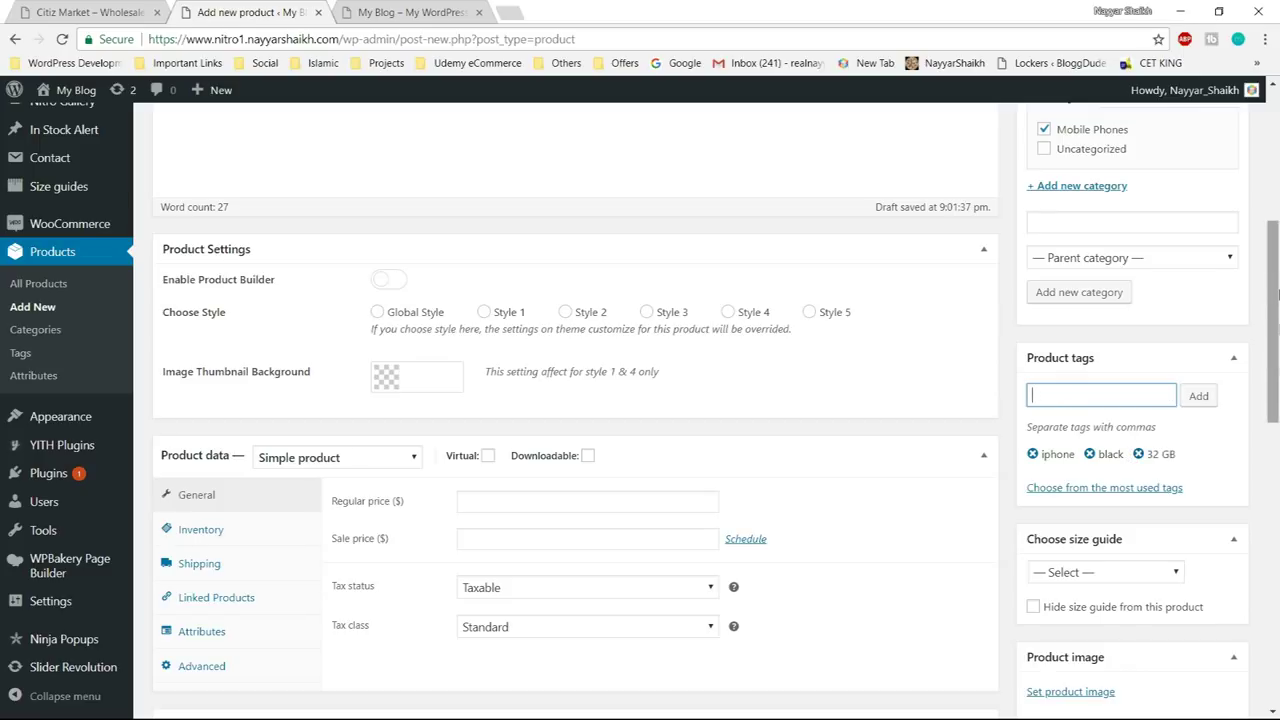
pyautogui.moveTo(1277, 390); pyautogui.dragTo(1277, 445)
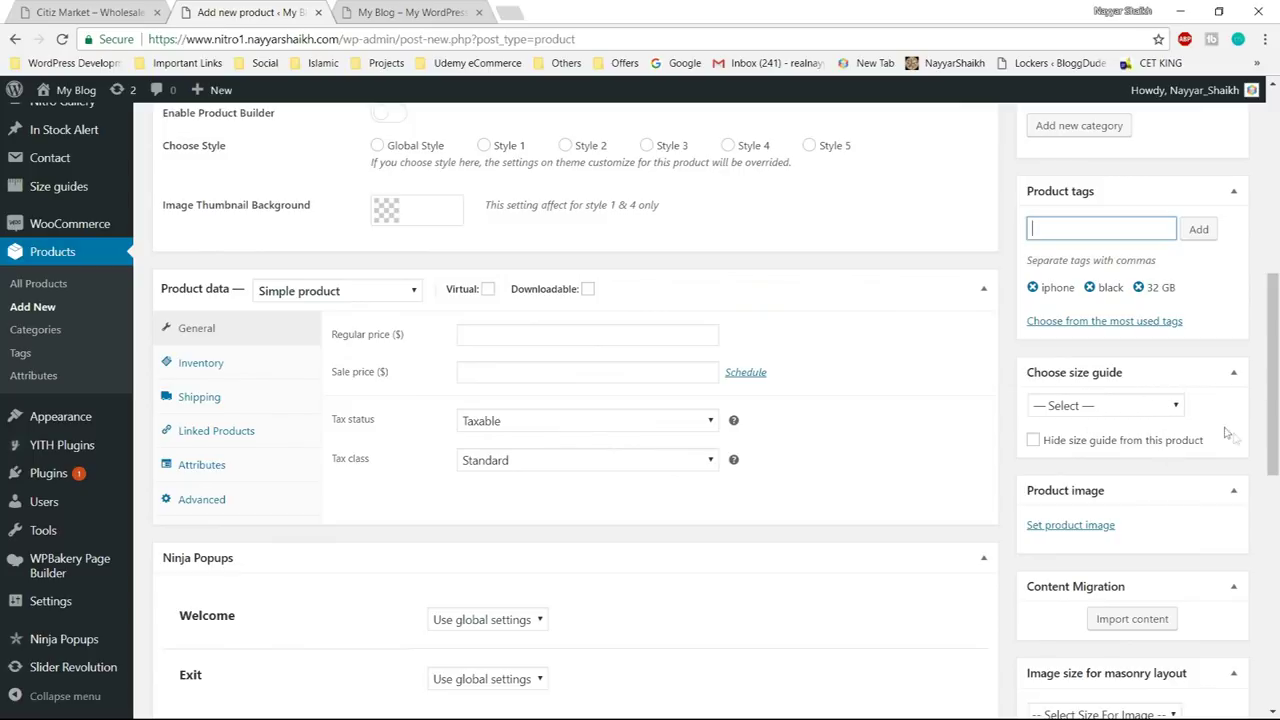
pyautogui.scroll(-1, 1230, 442)
pyautogui.scroll(-2, 1123, 457)
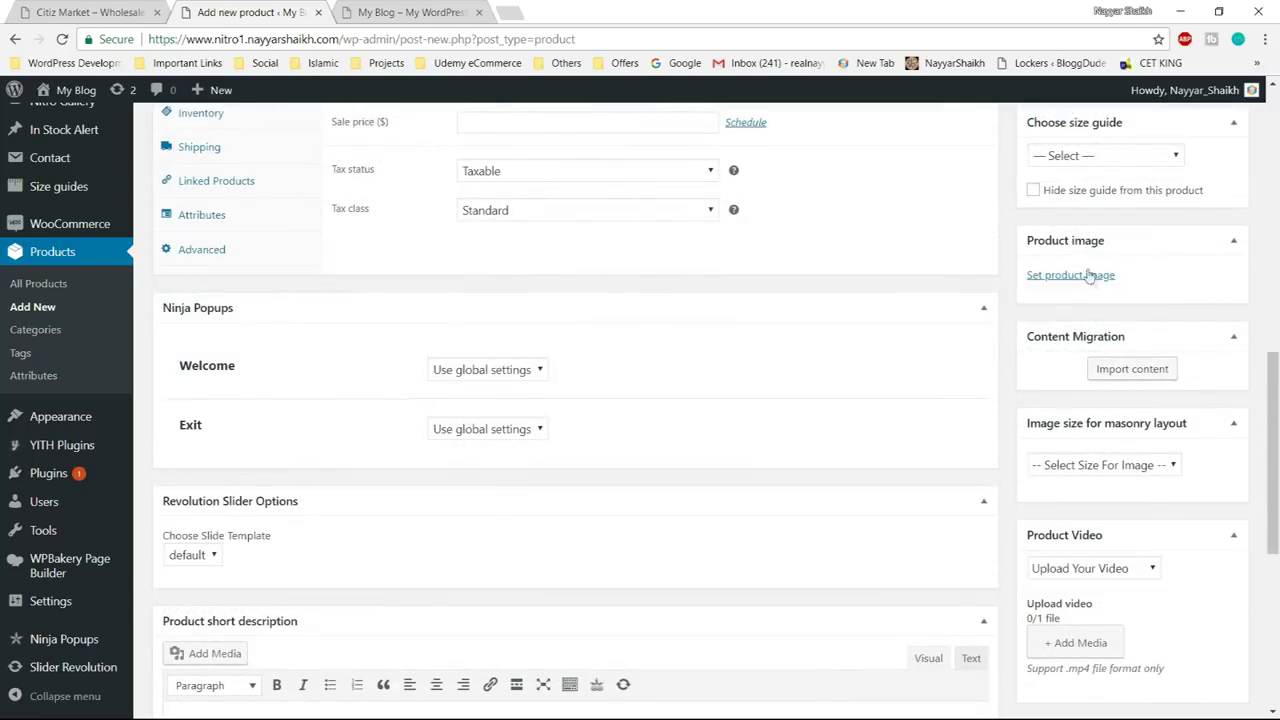
pyautogui.click(90, 12)
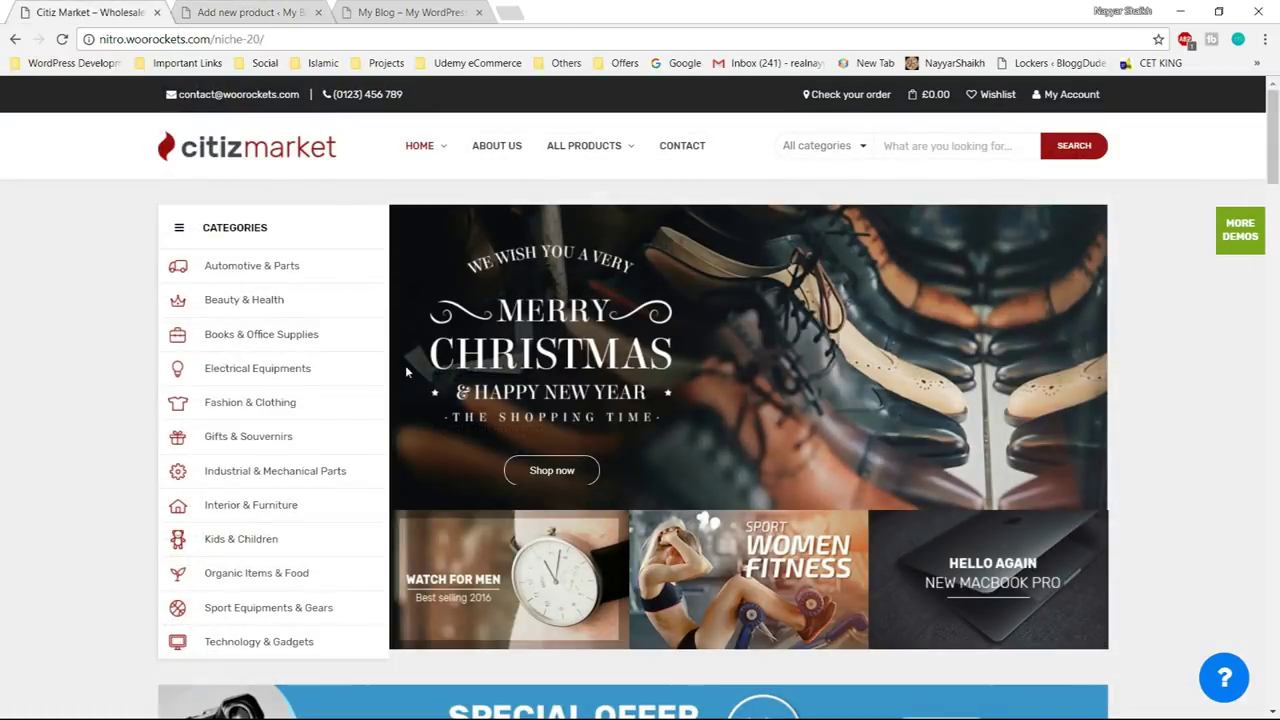
# - Open the Apple – iPhone 7 32GB product page in the Citiz Market store
pyautogui.scroll(-10, 405, 365)
pyautogui.scroll(-12, 452, 497)
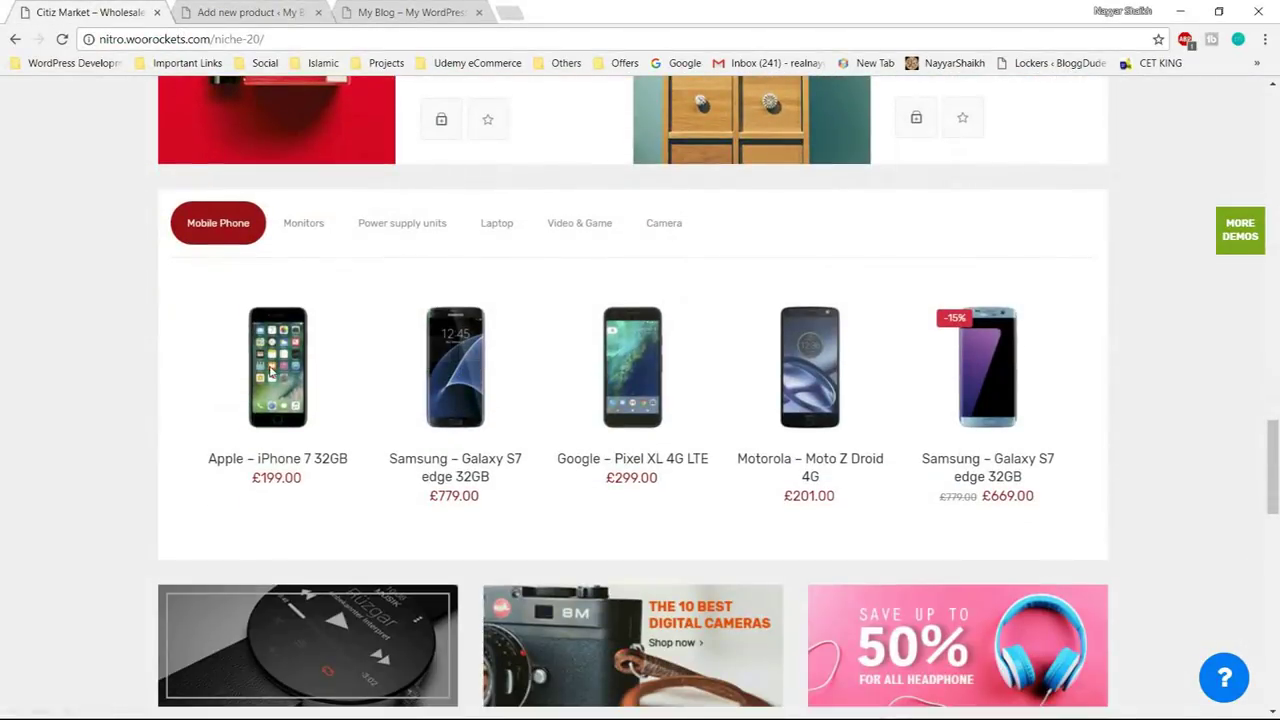
pyautogui.moveTo(272, 365)
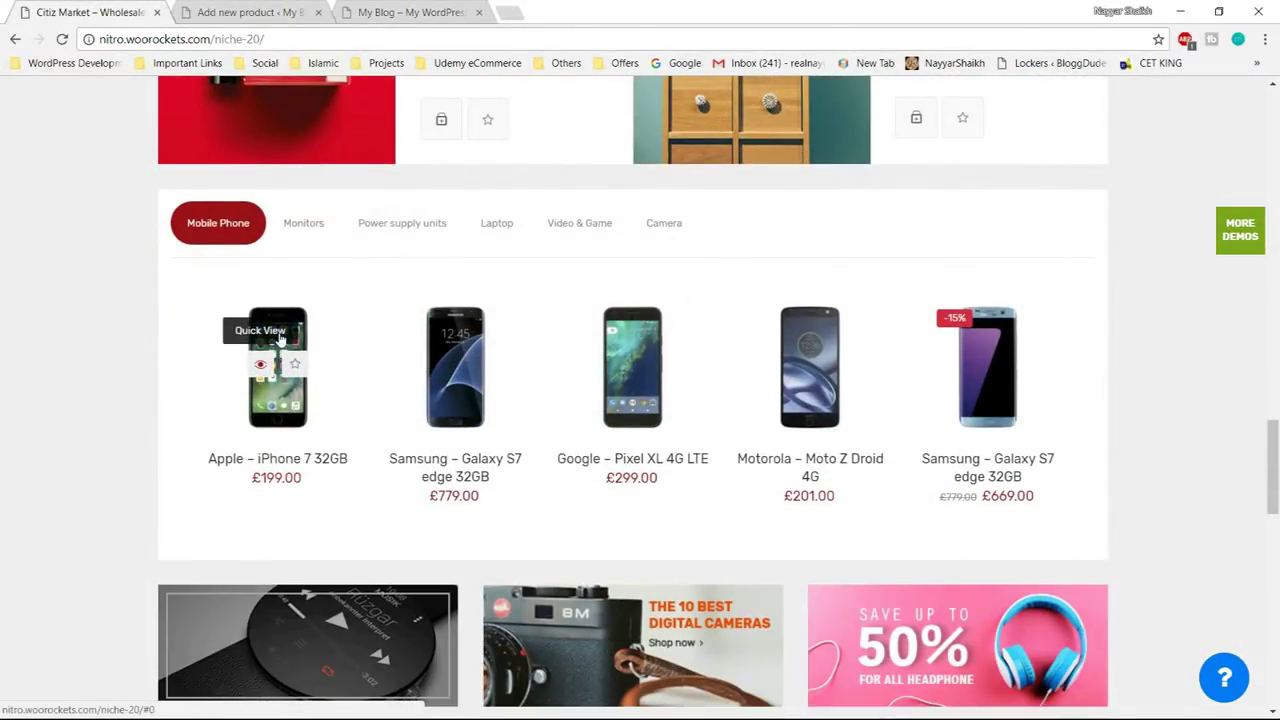
pyautogui.click(298, 327)
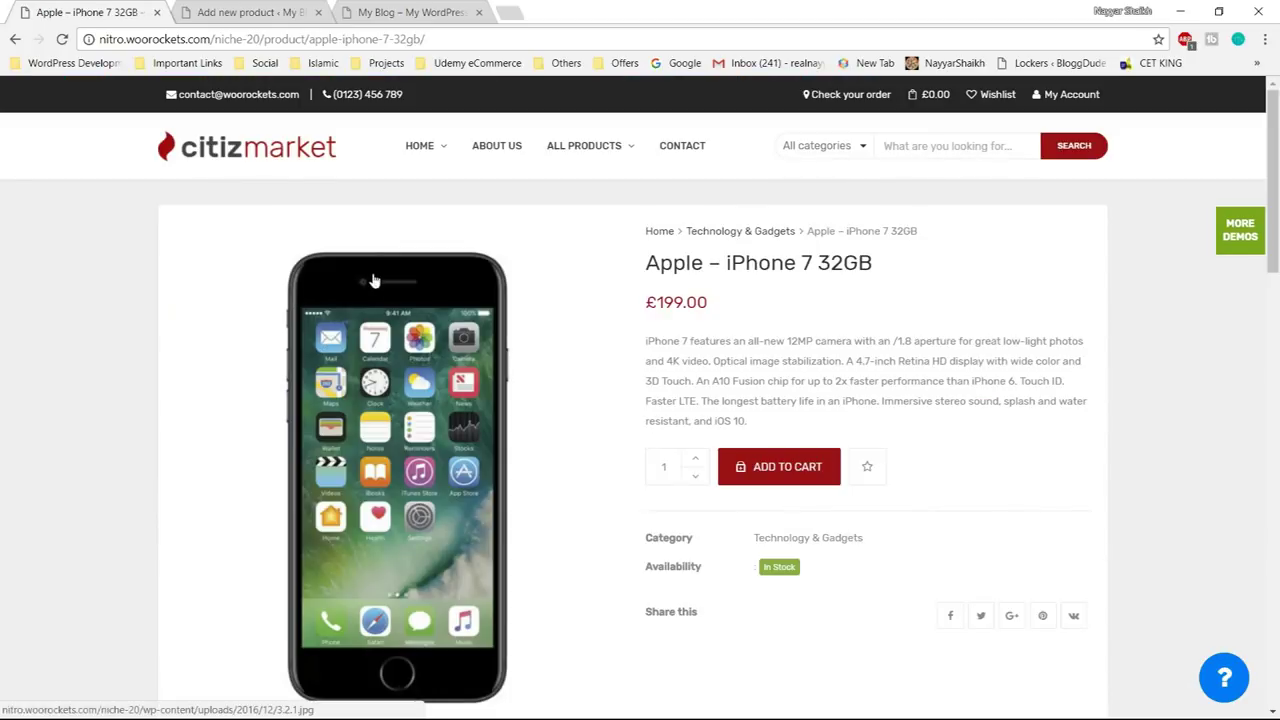
# - Preview the black and front-facing iPhone gallery images, then begin setting the WooCommerce product image
pyautogui.scroll(-3, 375, 458)
pyautogui.click(295, 450)
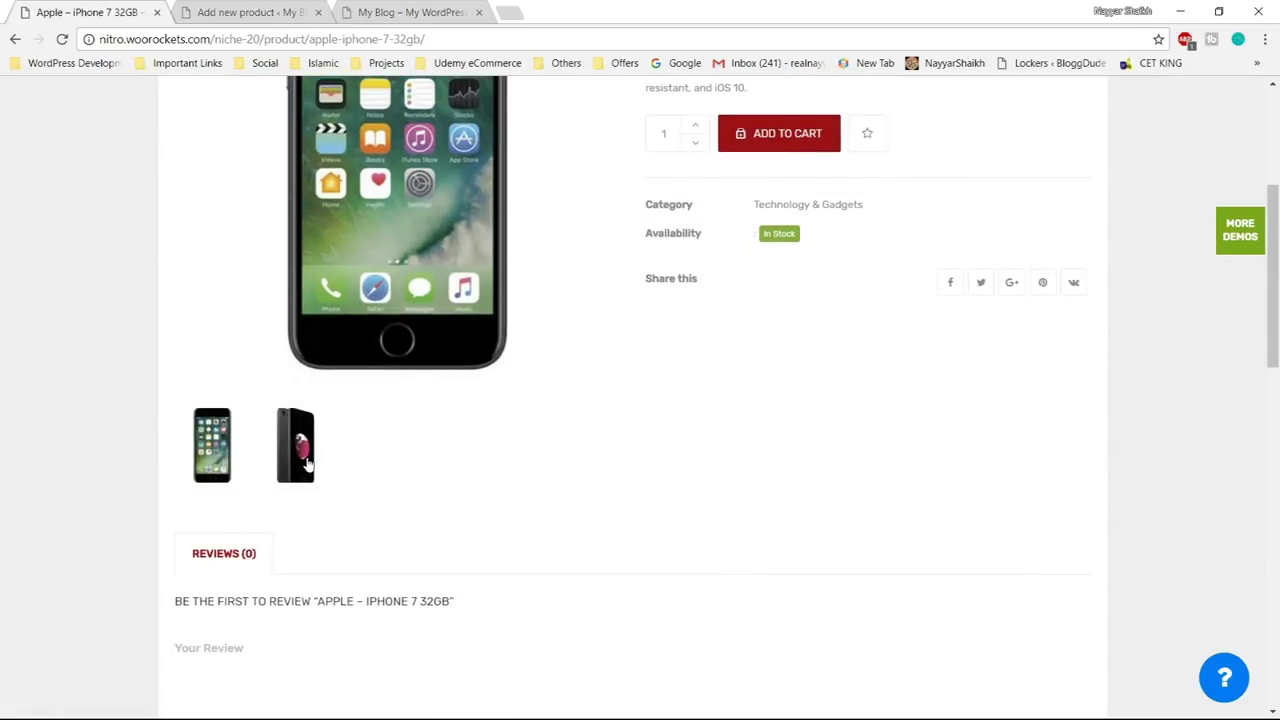
pyautogui.click(238, 456)
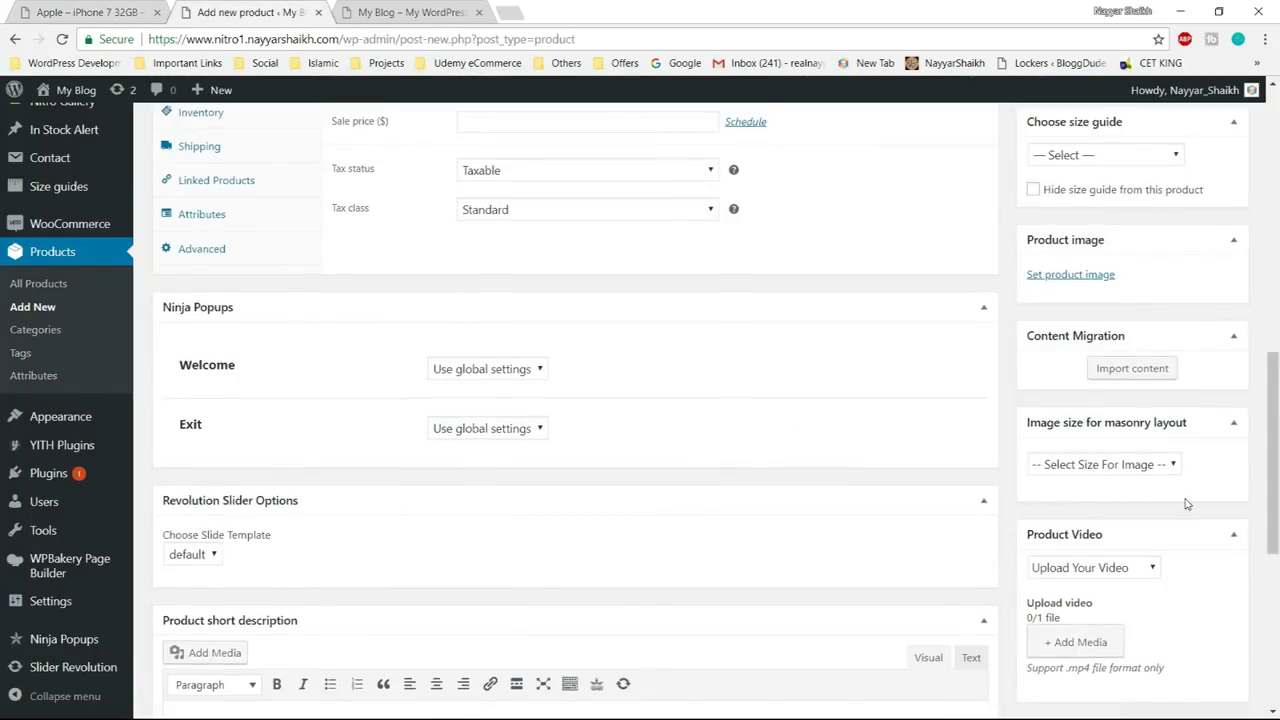
pyautogui.scroll(-2, 1186, 503)
pyautogui.scroll(1, 1186, 504)
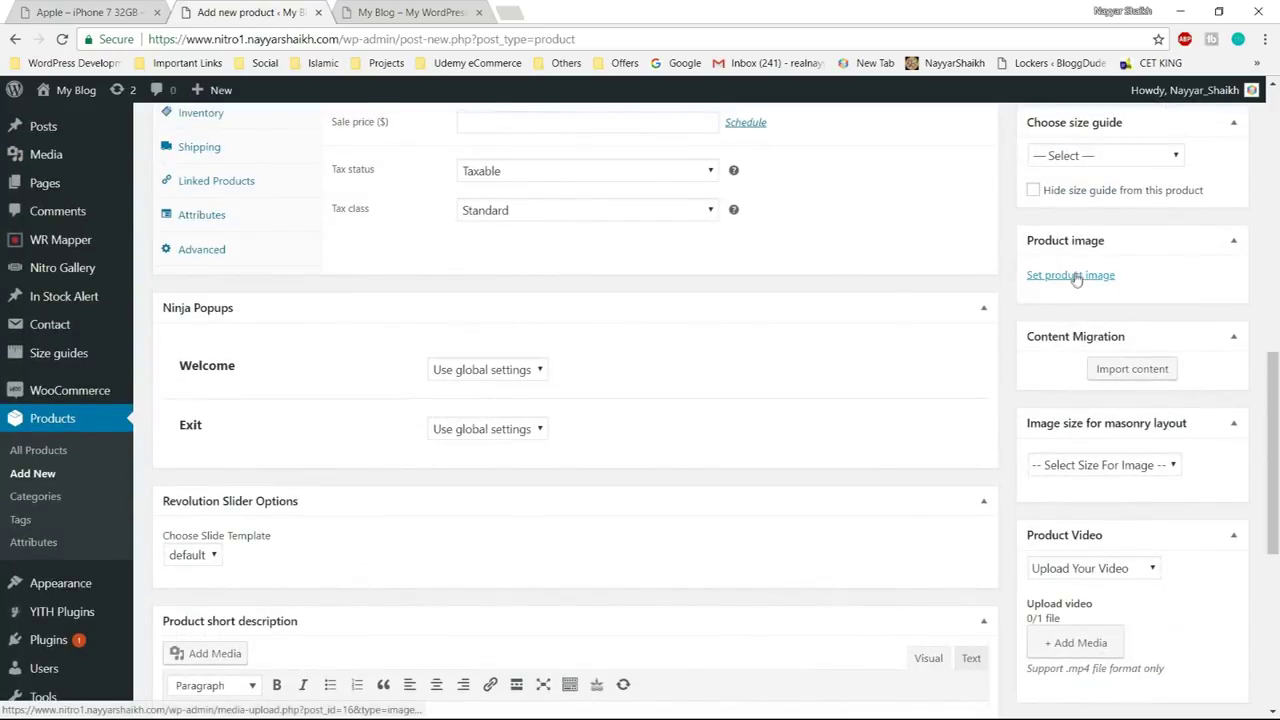
pyautogui.click(1045, 276)
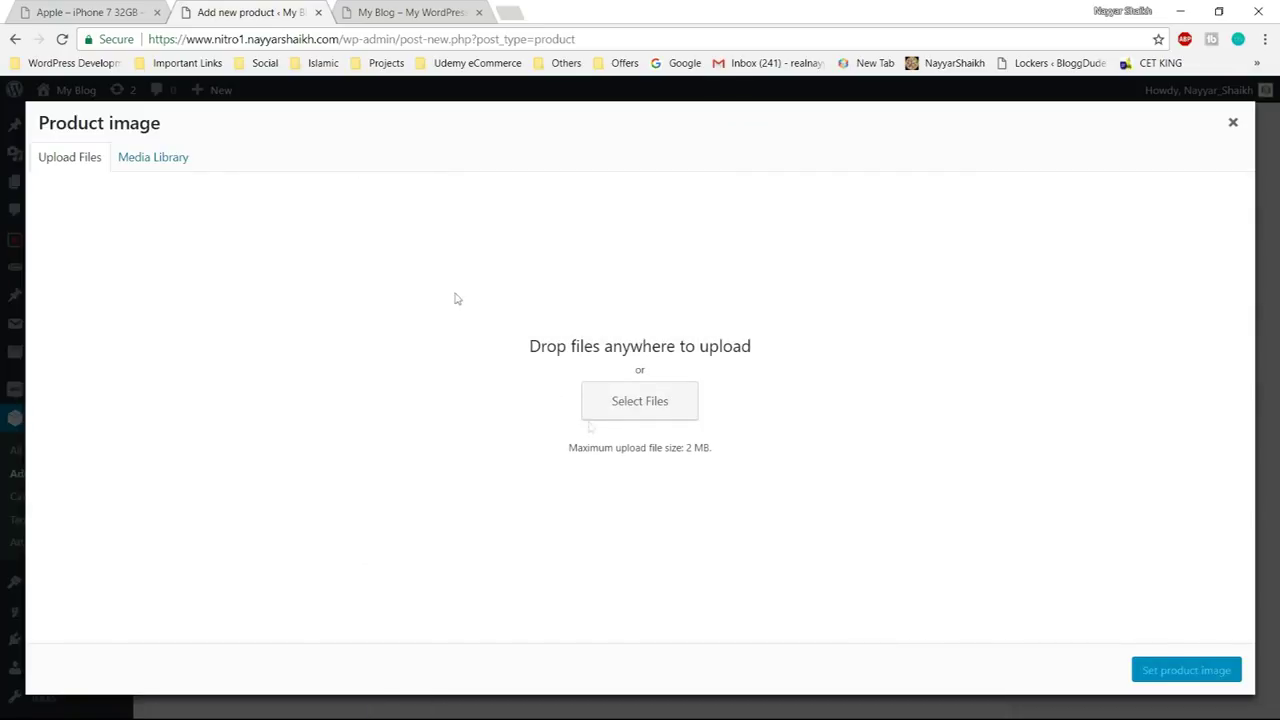
# - Upload Apple1 and Apple2 and set the front-facing Apple1 as the product image
pyautogui.click(649, 404)
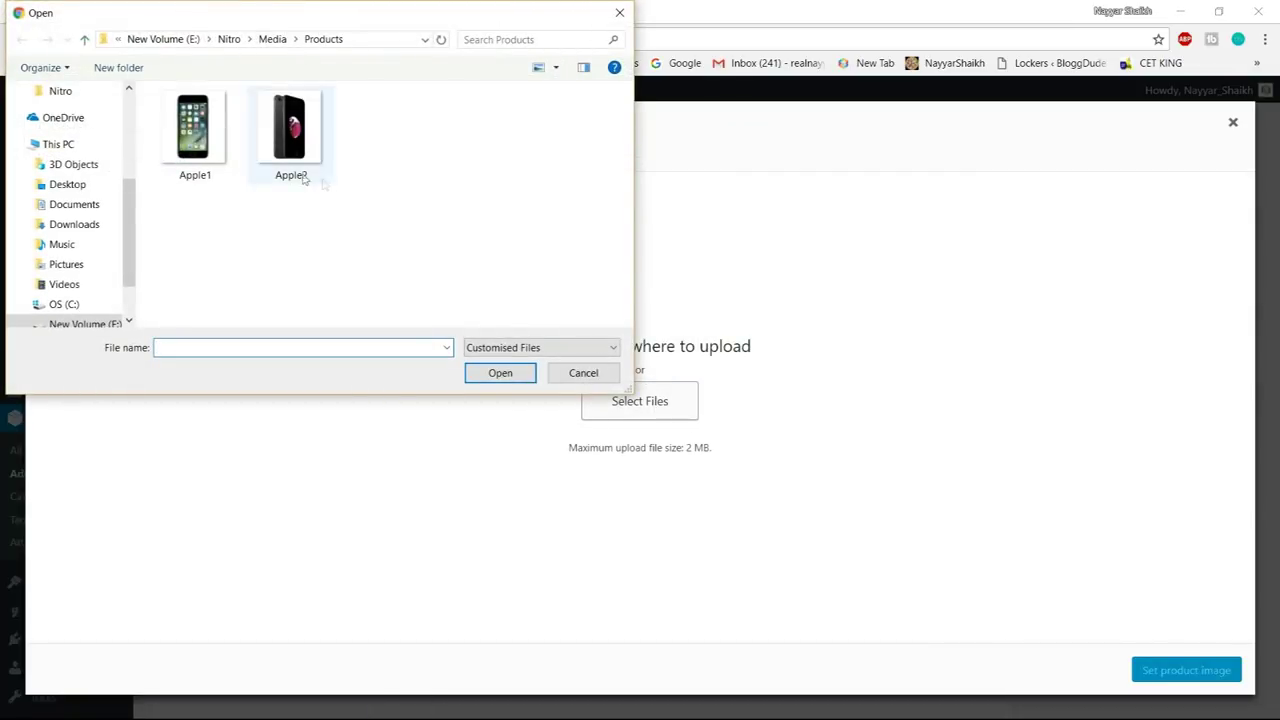
pyautogui.moveTo(317, 206); pyautogui.dragTo(156, 88)
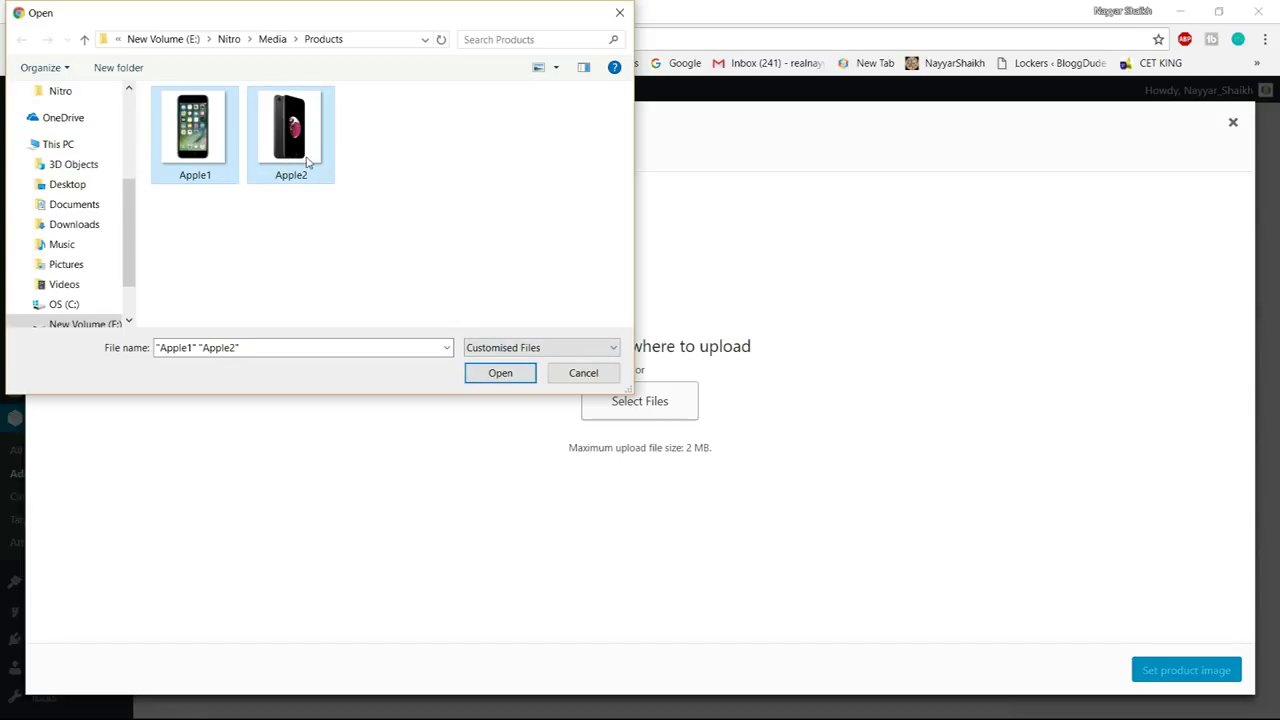
pyautogui.click(500, 373)
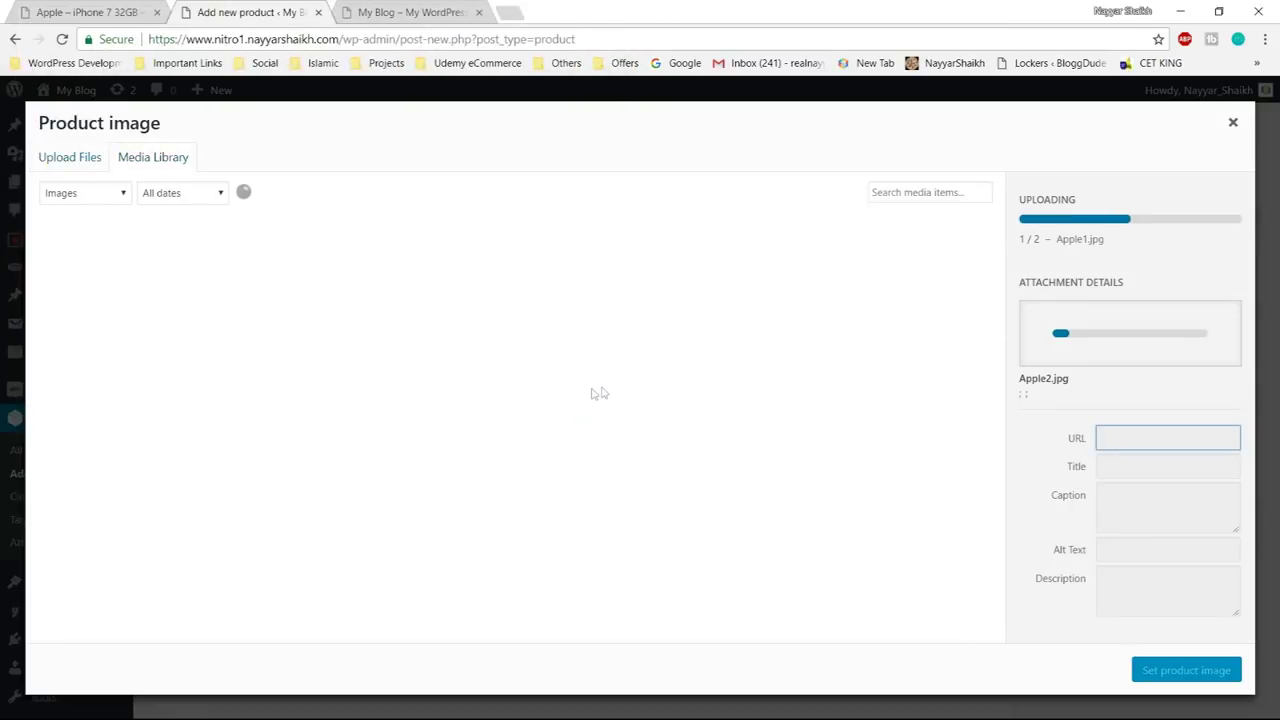
pyautogui.click(228, 291)
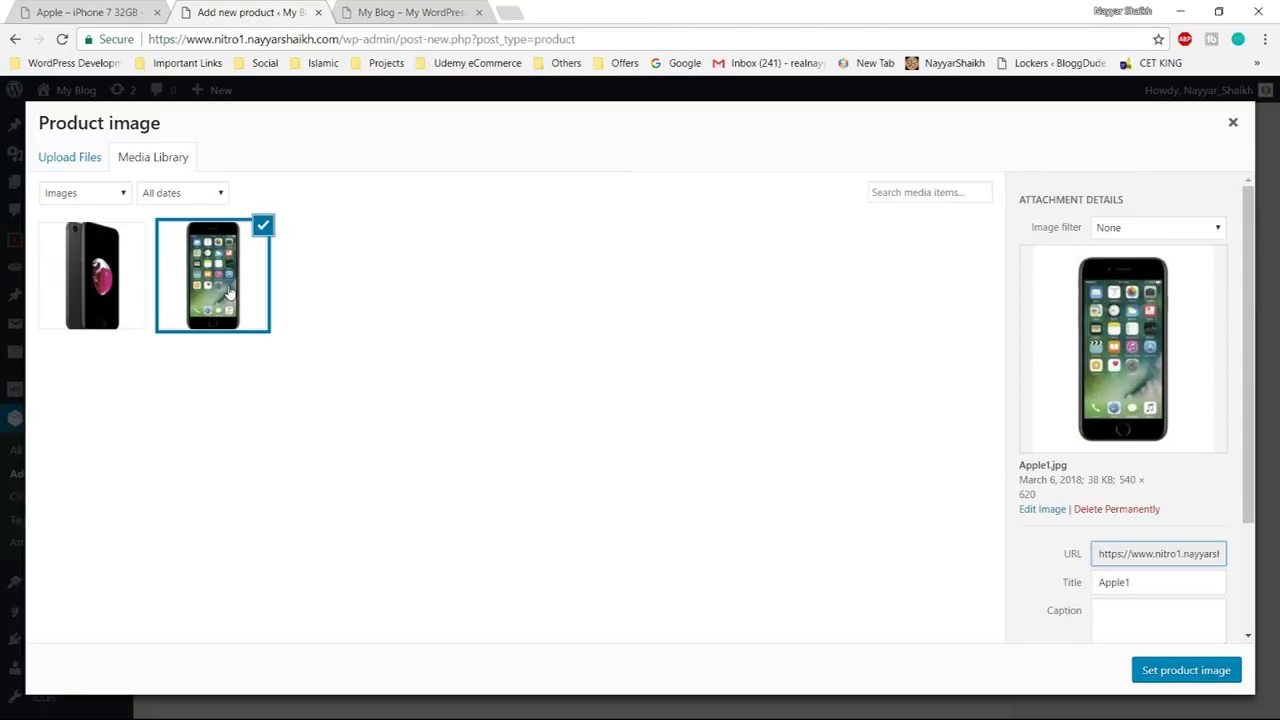
pyautogui.click(1186, 670)
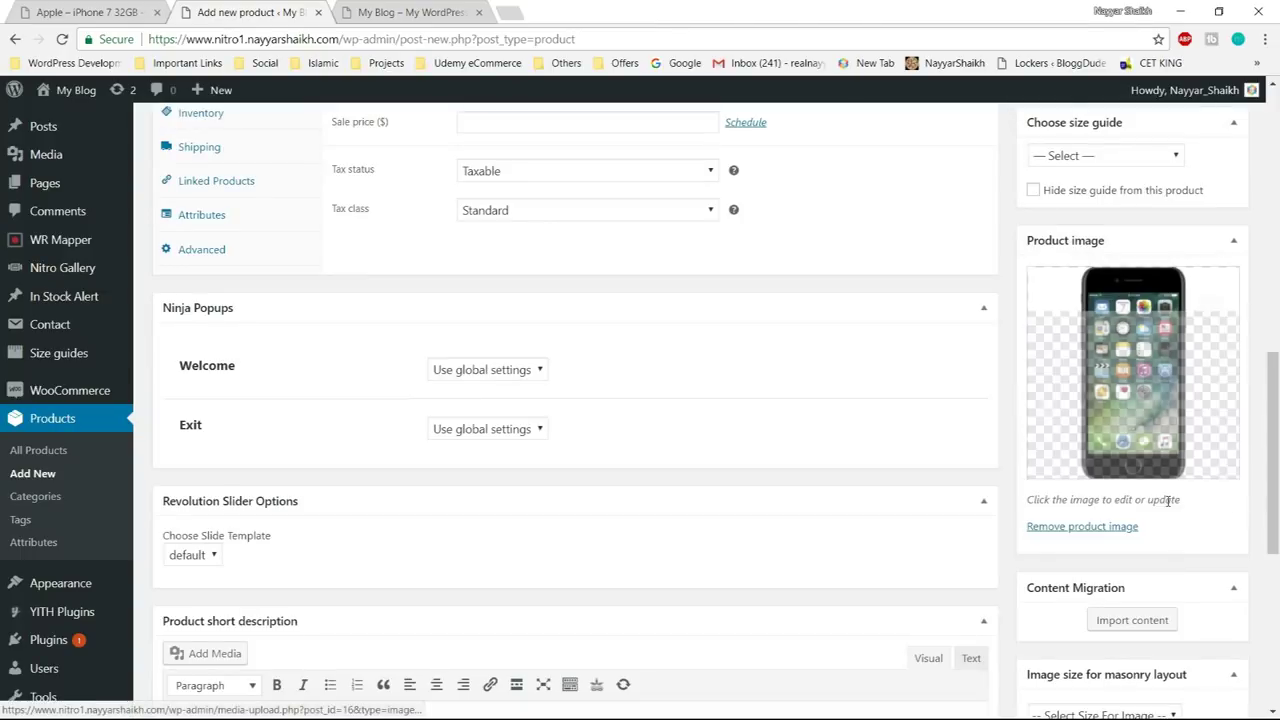
# - Add the black iPhone image Apple2 to the product gallery
pyautogui.scroll(-4, 1242, 510)
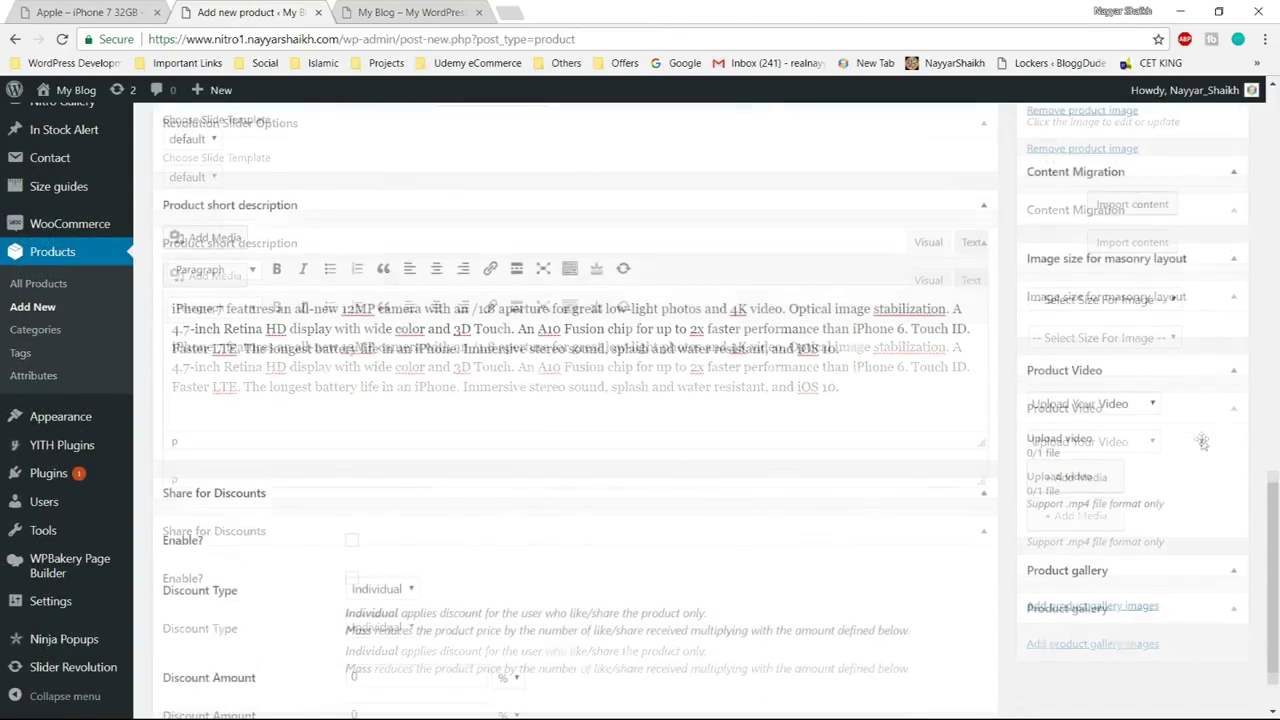
pyautogui.scroll(-1, 1204, 444)
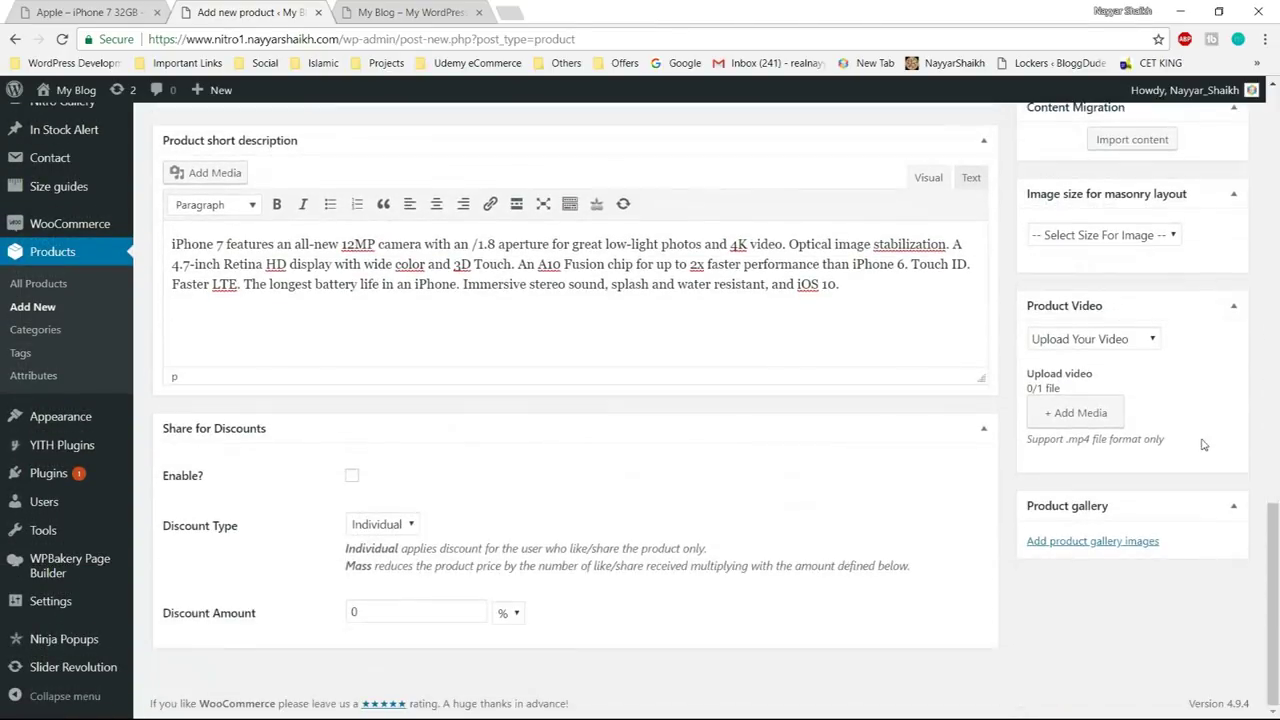
pyautogui.click(1087, 543)
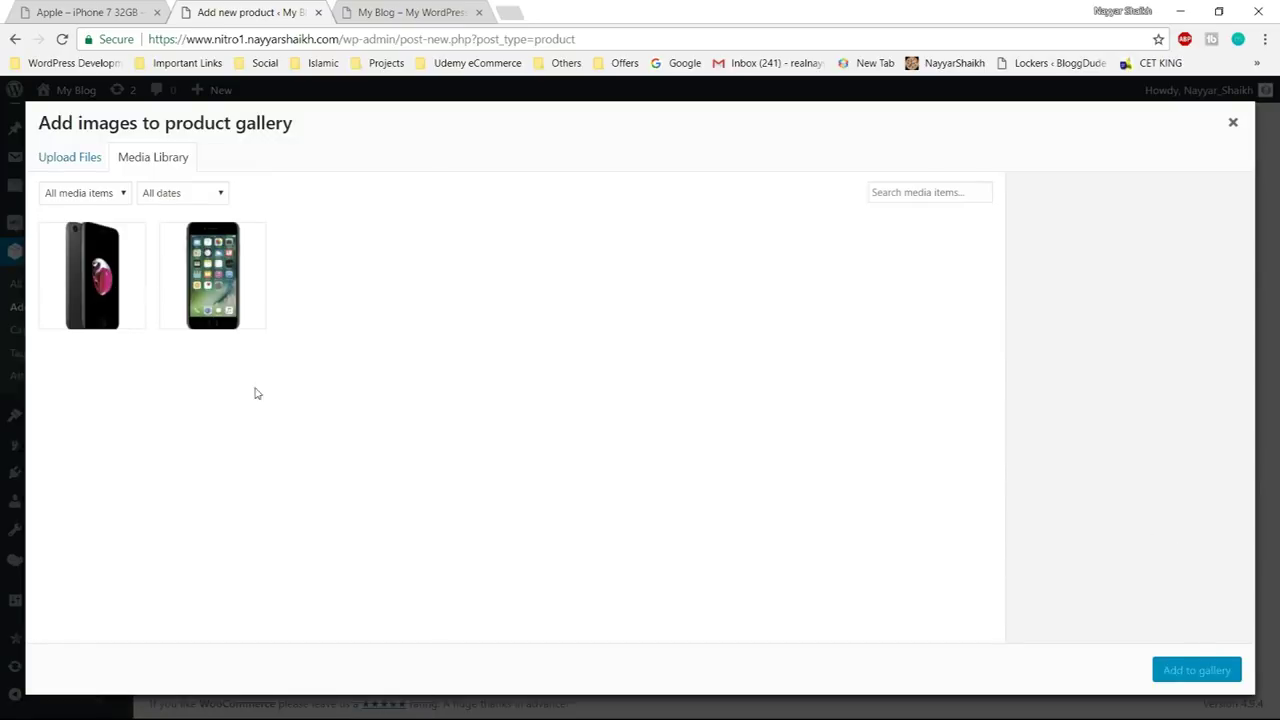
pyautogui.click(100, 292)
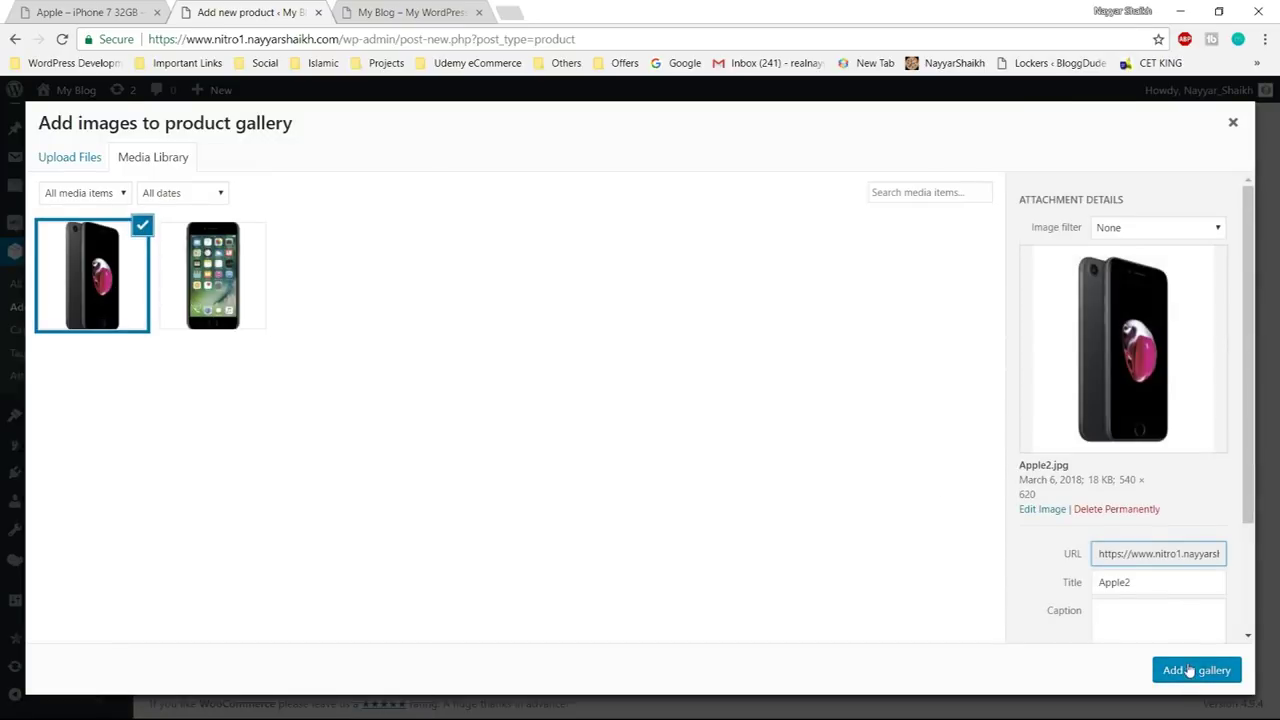
pyautogui.click(1191, 670)
pyautogui.scroll(8, 1191, 660)
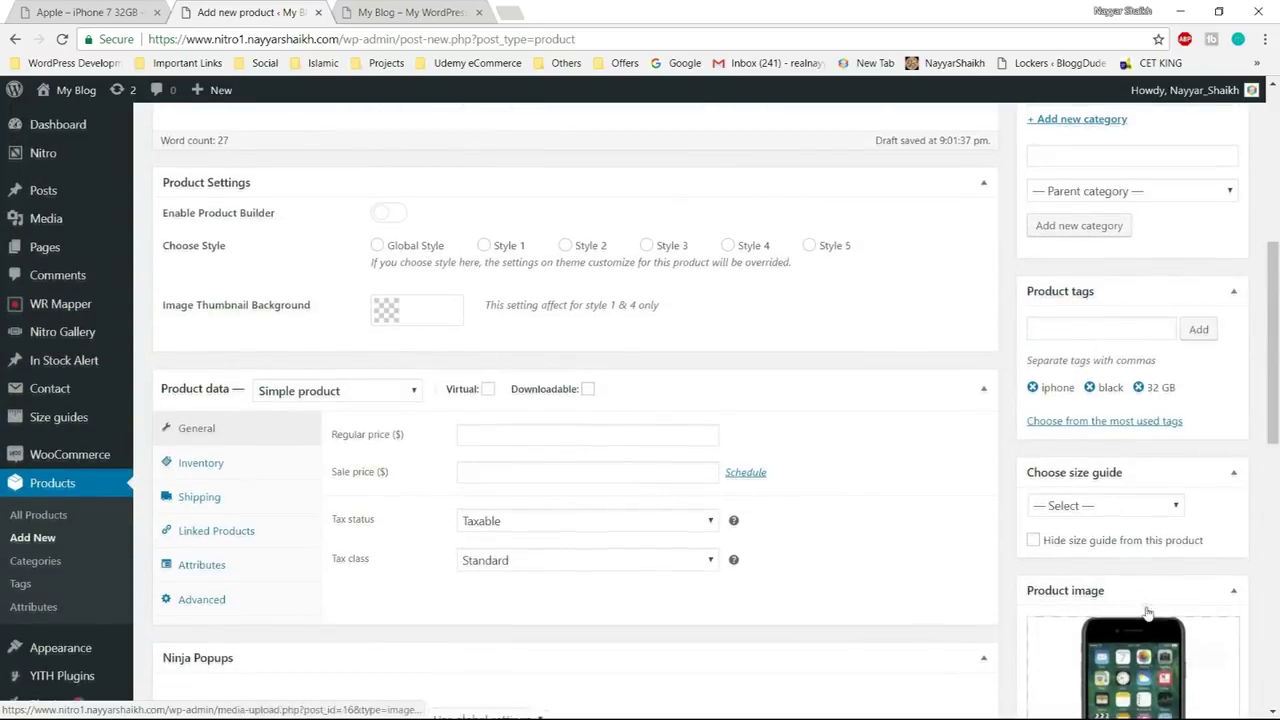
# - Keep the product type as Simple product and enter a regular price of 300
pyautogui.scroll(-2, 329, 434)
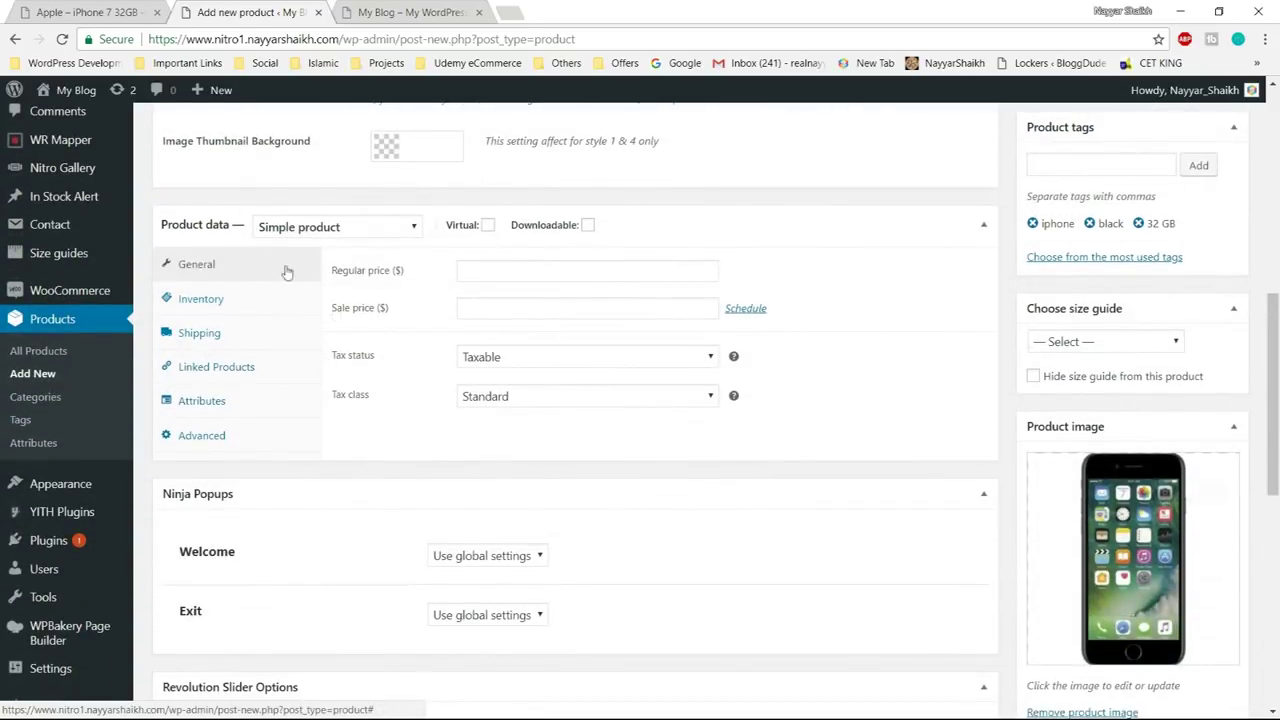
pyautogui.click(330, 228)
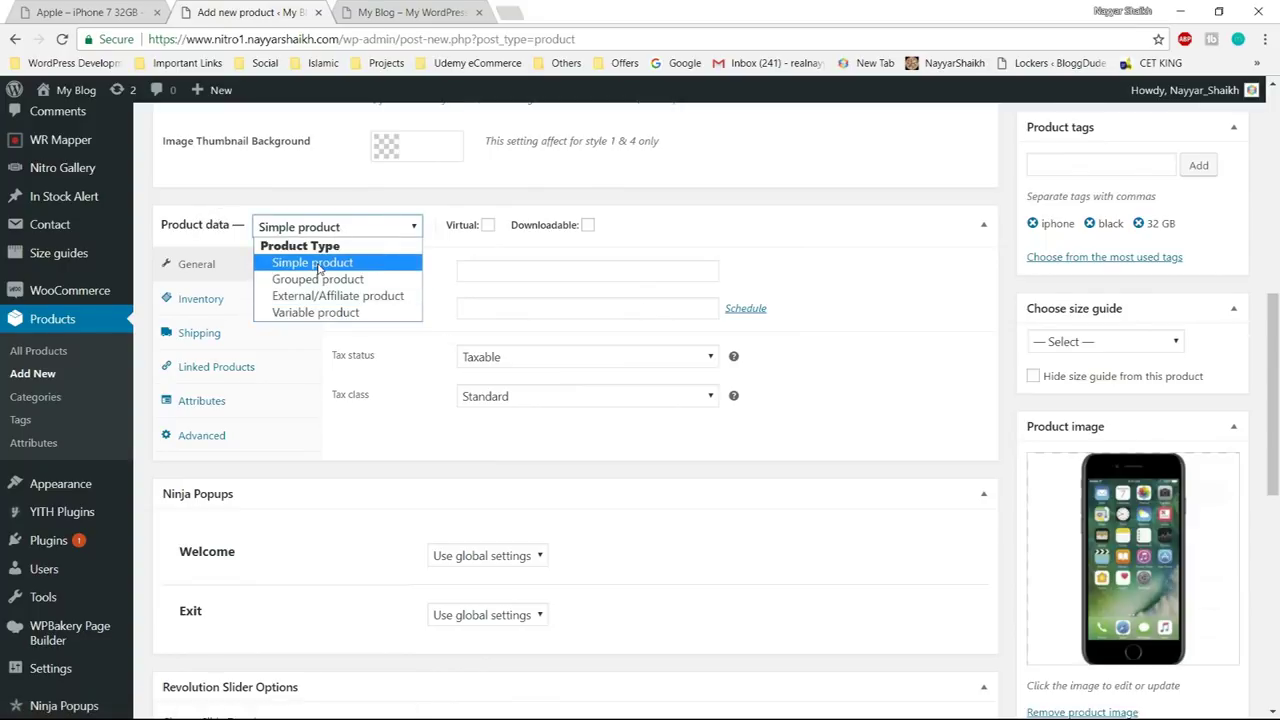
pyautogui.click(310, 262)
pyautogui.click(468, 270)
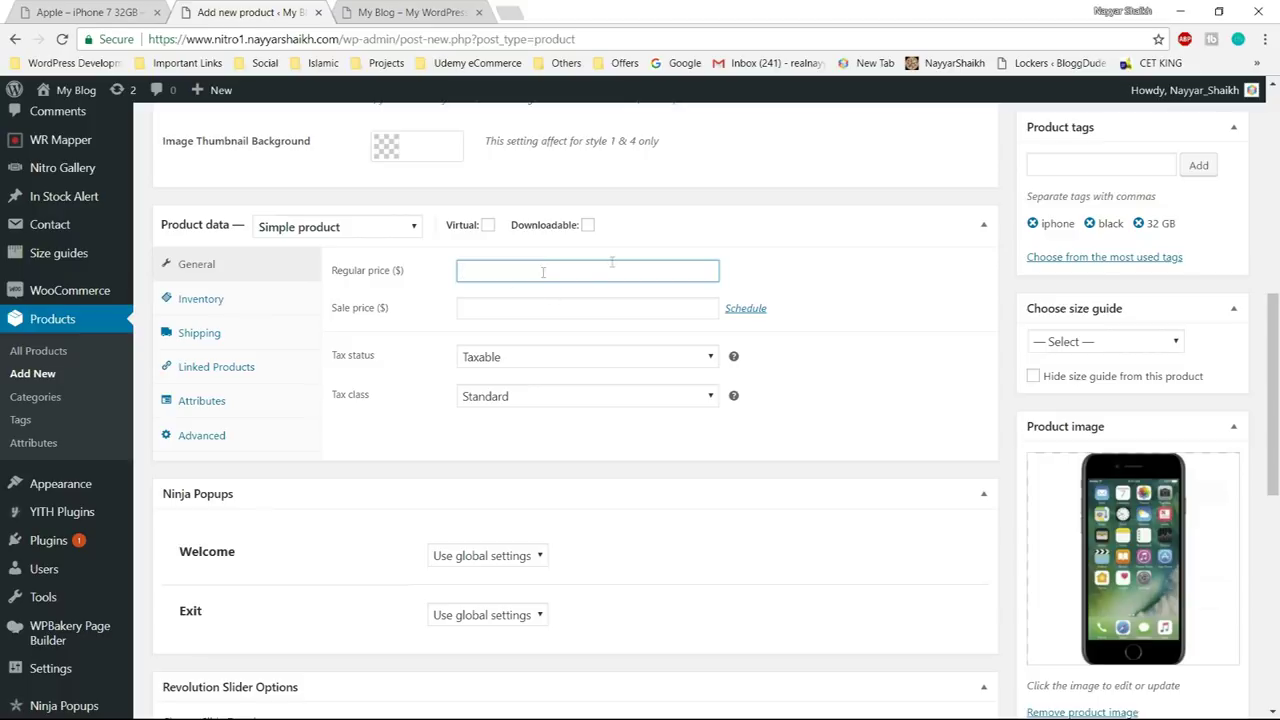
# - Check the demo store product's 199 price for reference, then move on to the sale price
pyautogui.click(86, 12)
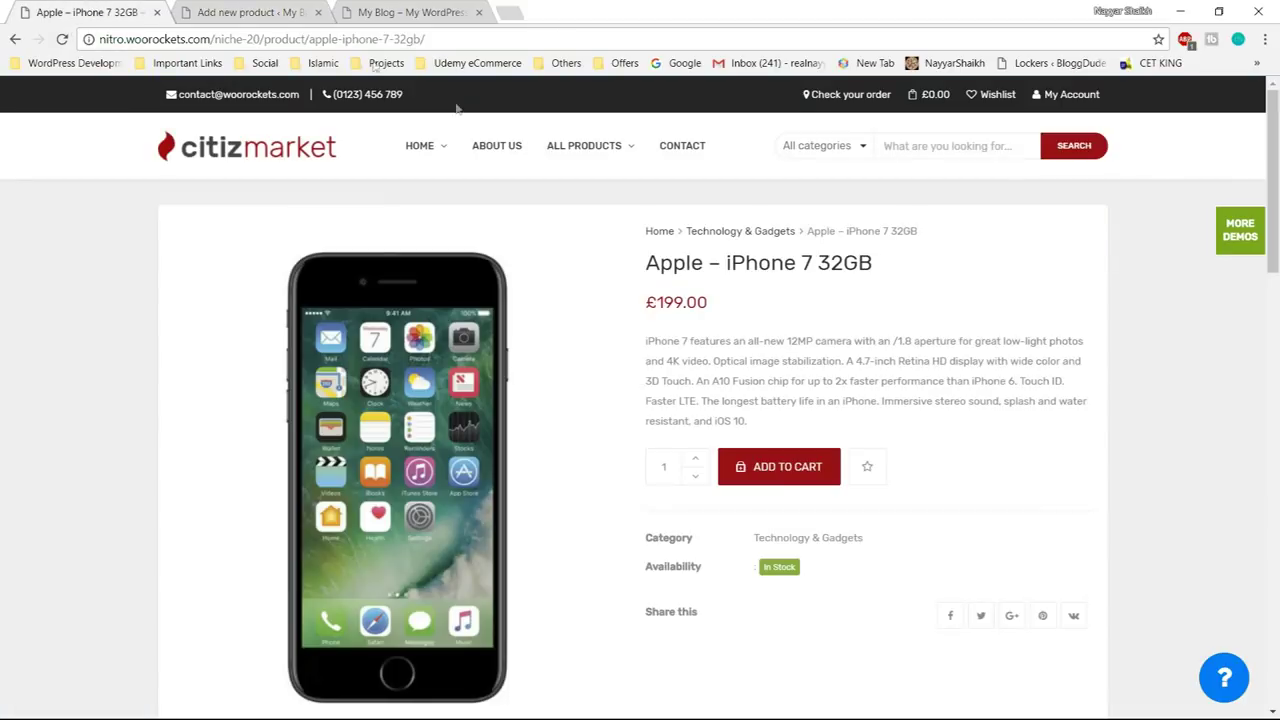
pyautogui.moveTo(663, 302); pyautogui.dragTo(683, 302)
pyautogui.click(225, 12)
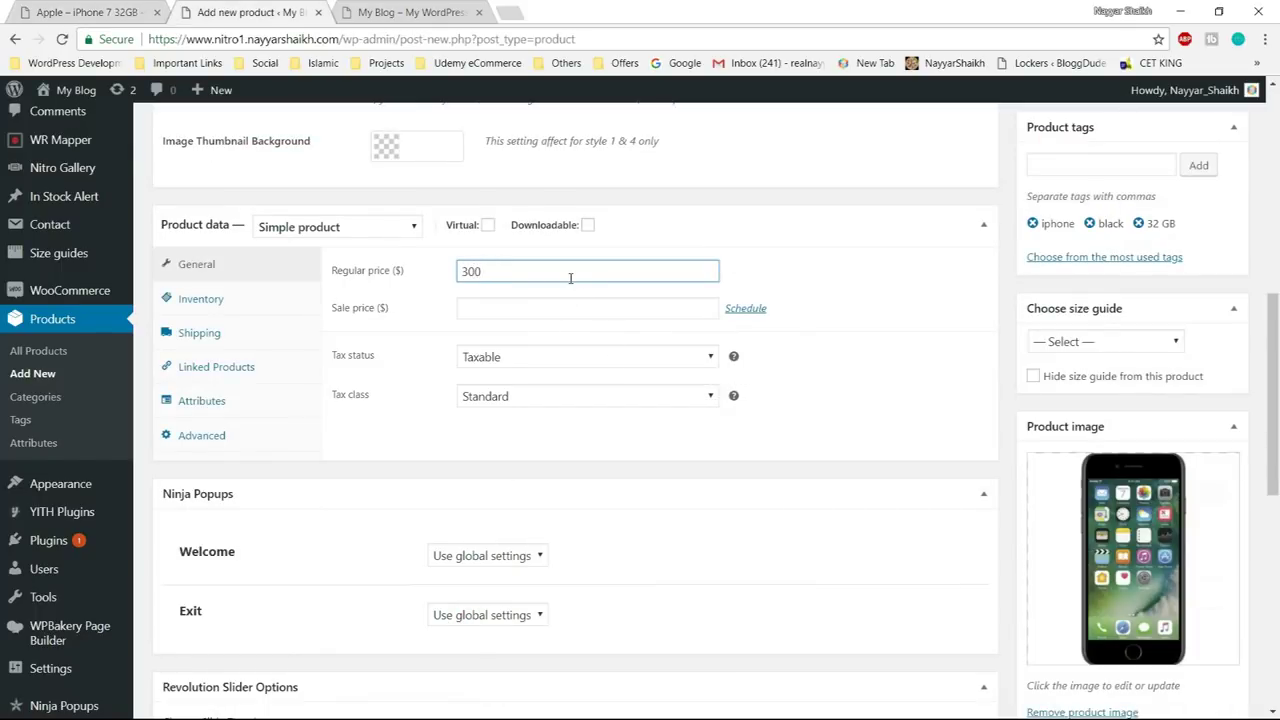
pyautogui.click(568, 313)
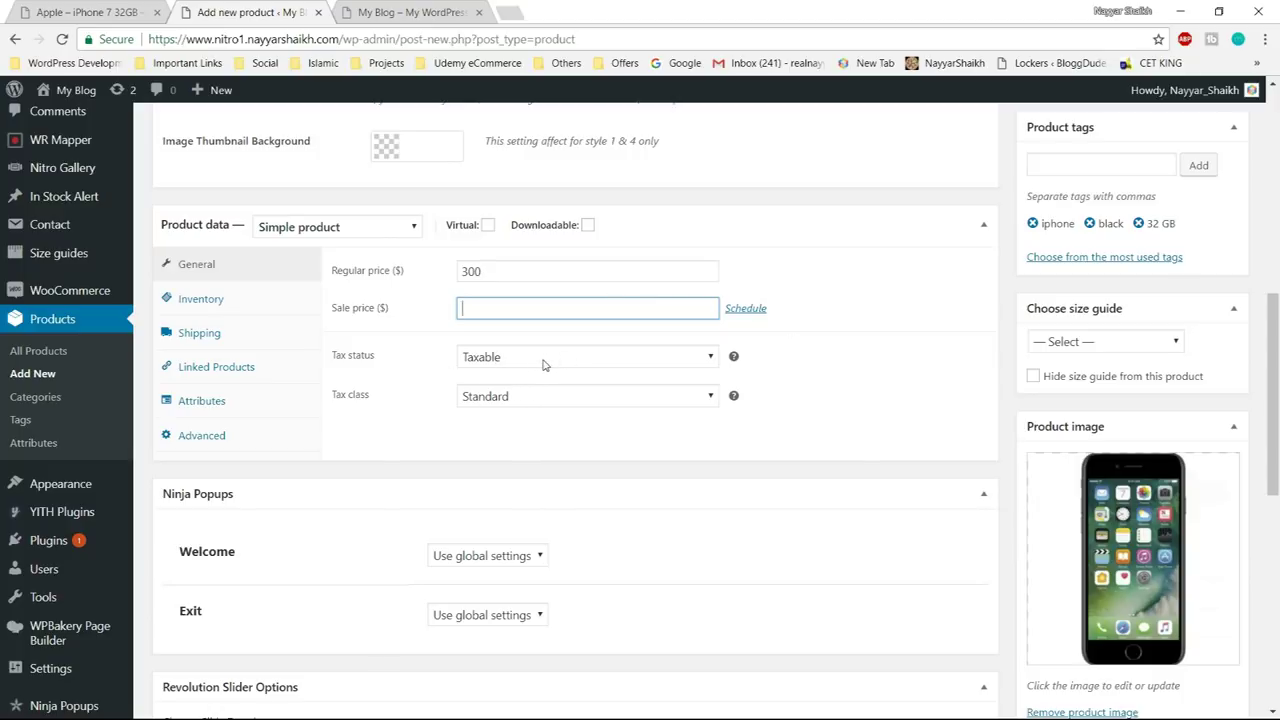
# - Set the tax class to GST with Taxable status, then go to inventory and the SKU field
pyautogui.click(538, 398)
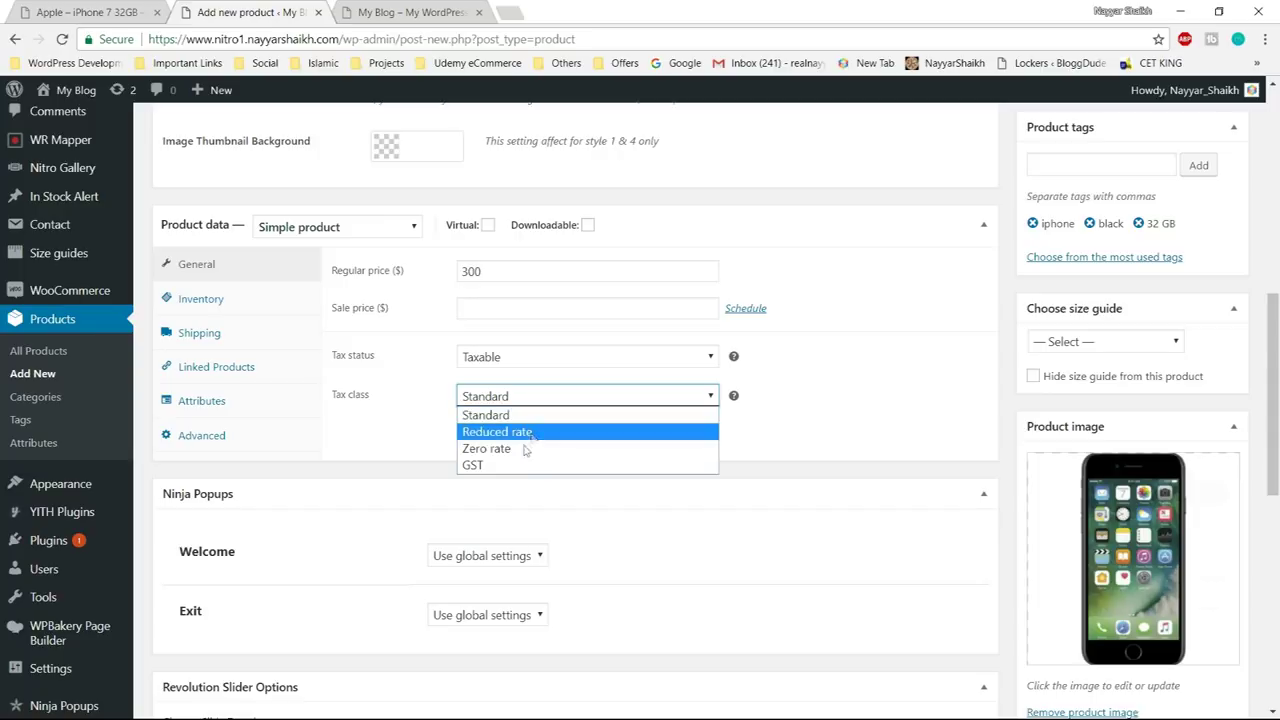
pyautogui.click(503, 467)
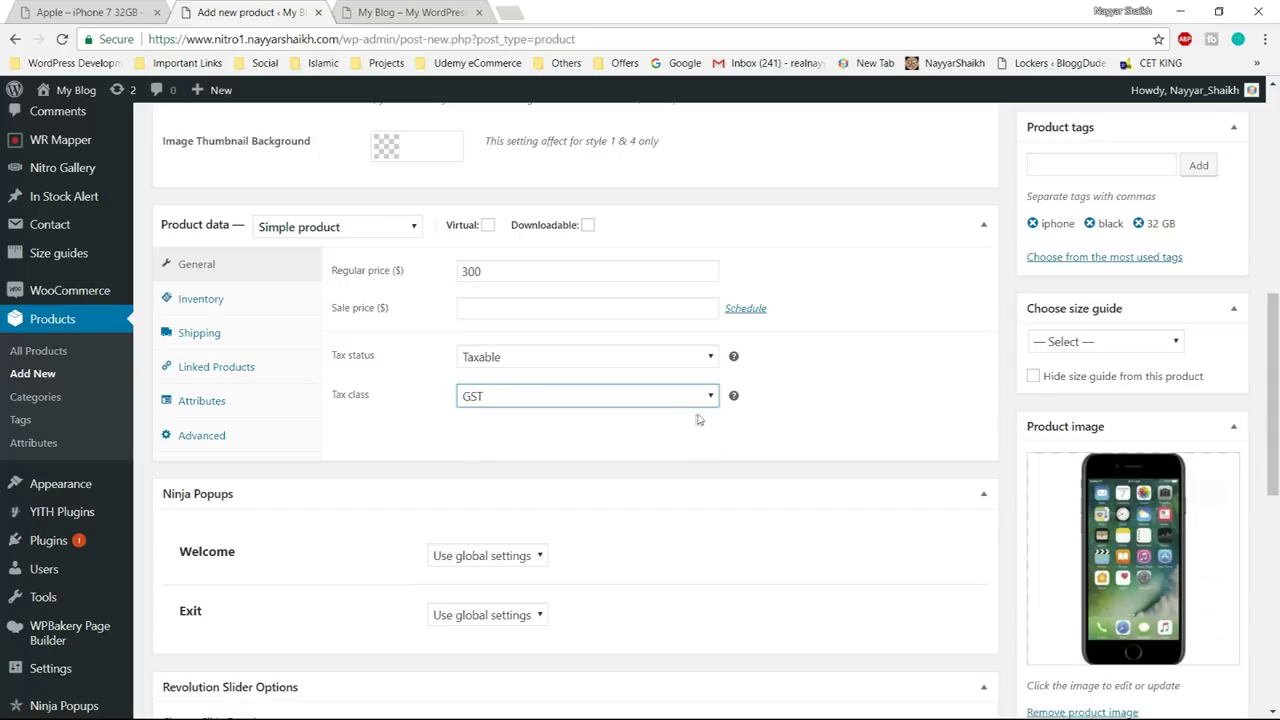
pyautogui.click(522, 399)
pyautogui.click(513, 467)
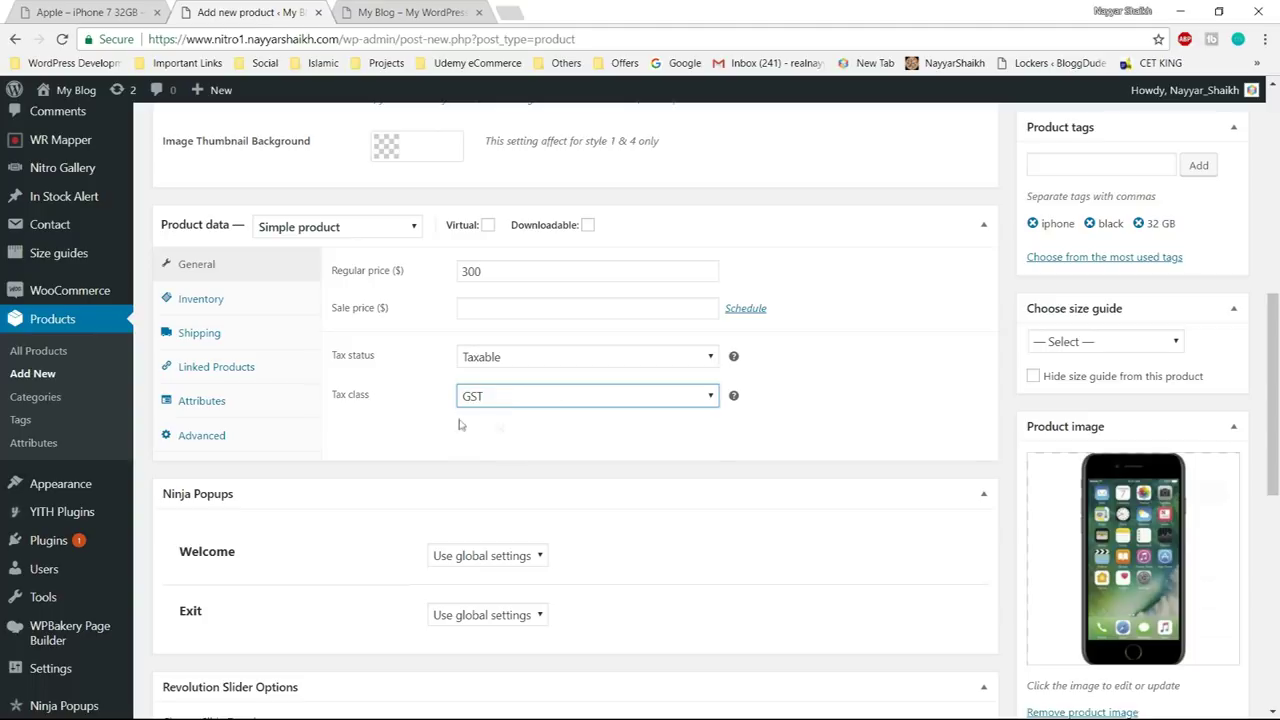
pyautogui.click(525, 358)
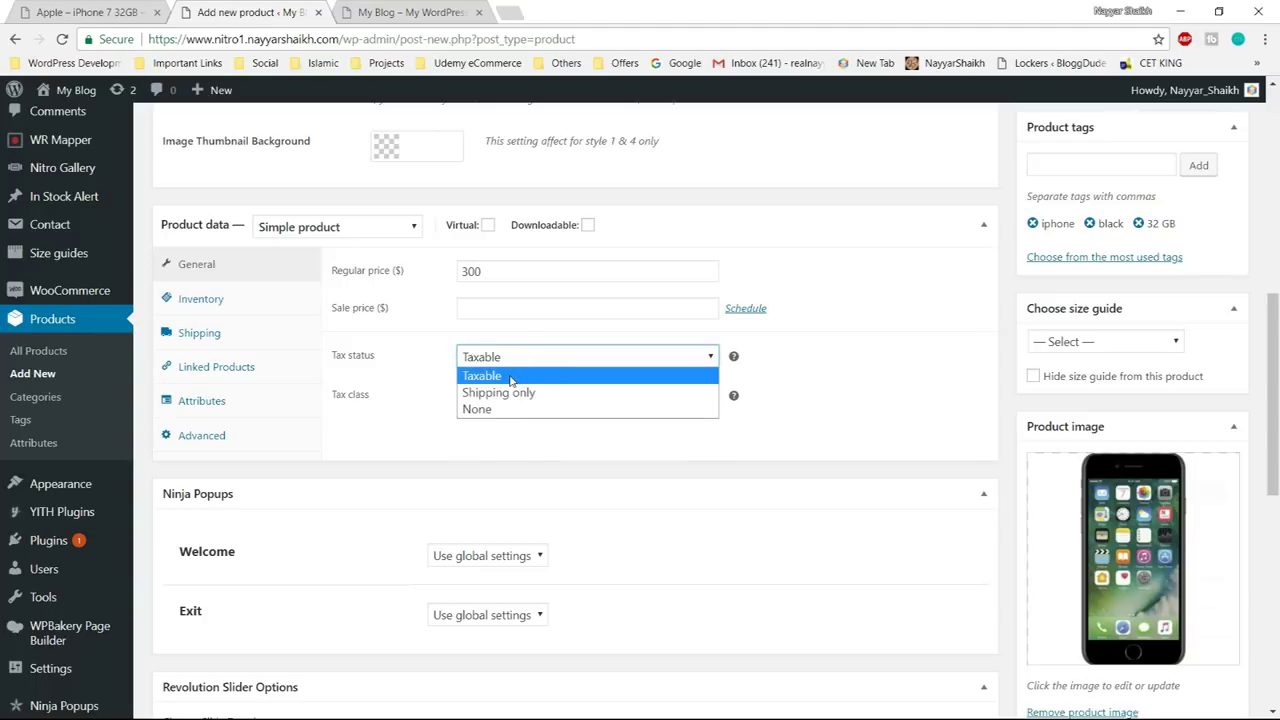
pyautogui.click(510, 378)
pyautogui.click(475, 308)
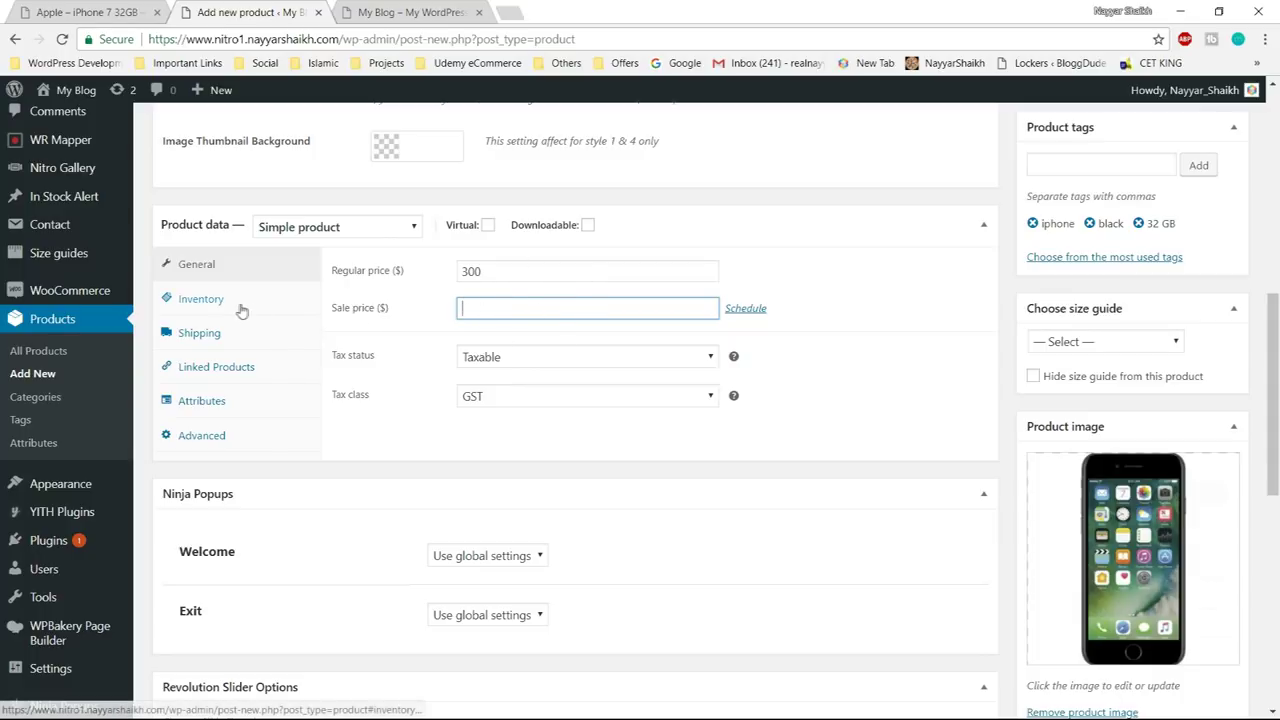
pyautogui.click(240, 309)
pyautogui.click(486, 270)
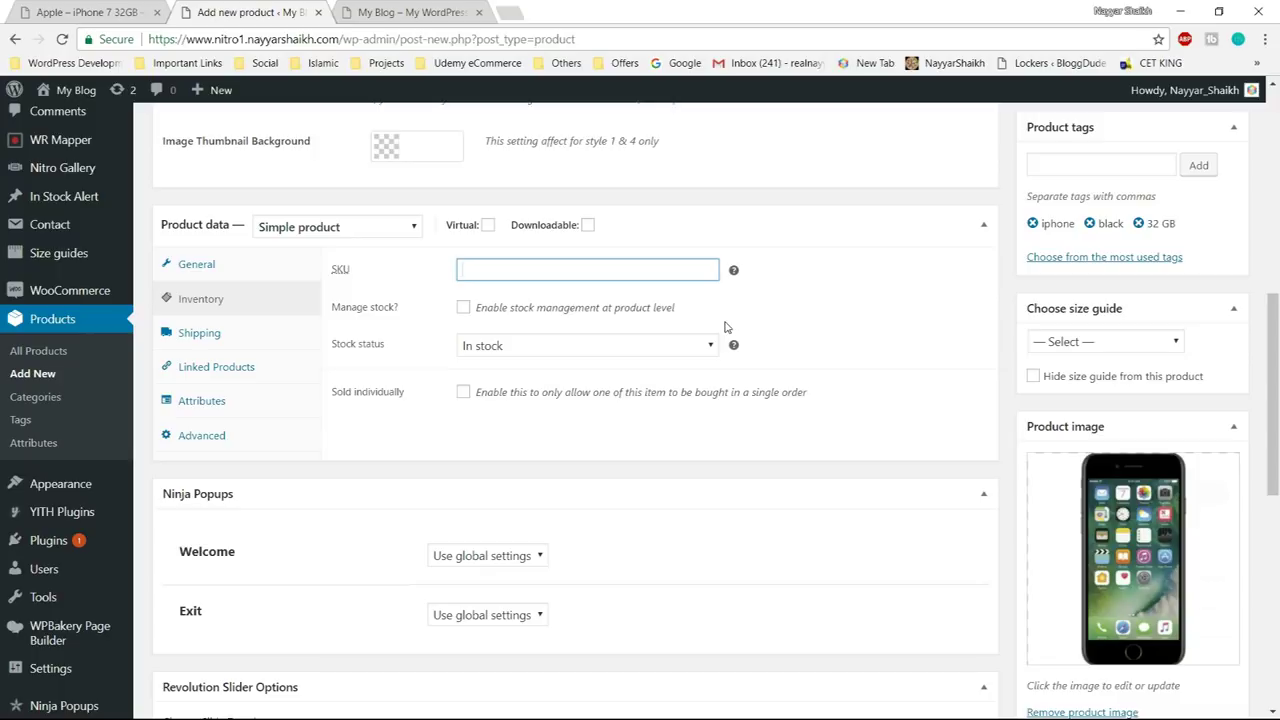
# - Enter the product SKU as A-i732B
pyautogui.write('A-i732')
pyautogui.moveTo(460, 270); pyautogui.dragTo(472, 270)
pyautogui.moveTo(474, 270); pyautogui.dragTo(479, 270)
pyautogui.click(516, 272)
pyautogui.moveTo(498, 270); pyautogui.dragTo(492, 270)
pyautogui.click(512, 271)
pyautogui.write('B')
pyautogui.doubleClick(512, 271)
pyautogui.click(535, 280)
# - Turn on stock management with a stock quantity of 50
pyautogui.click(463, 308)
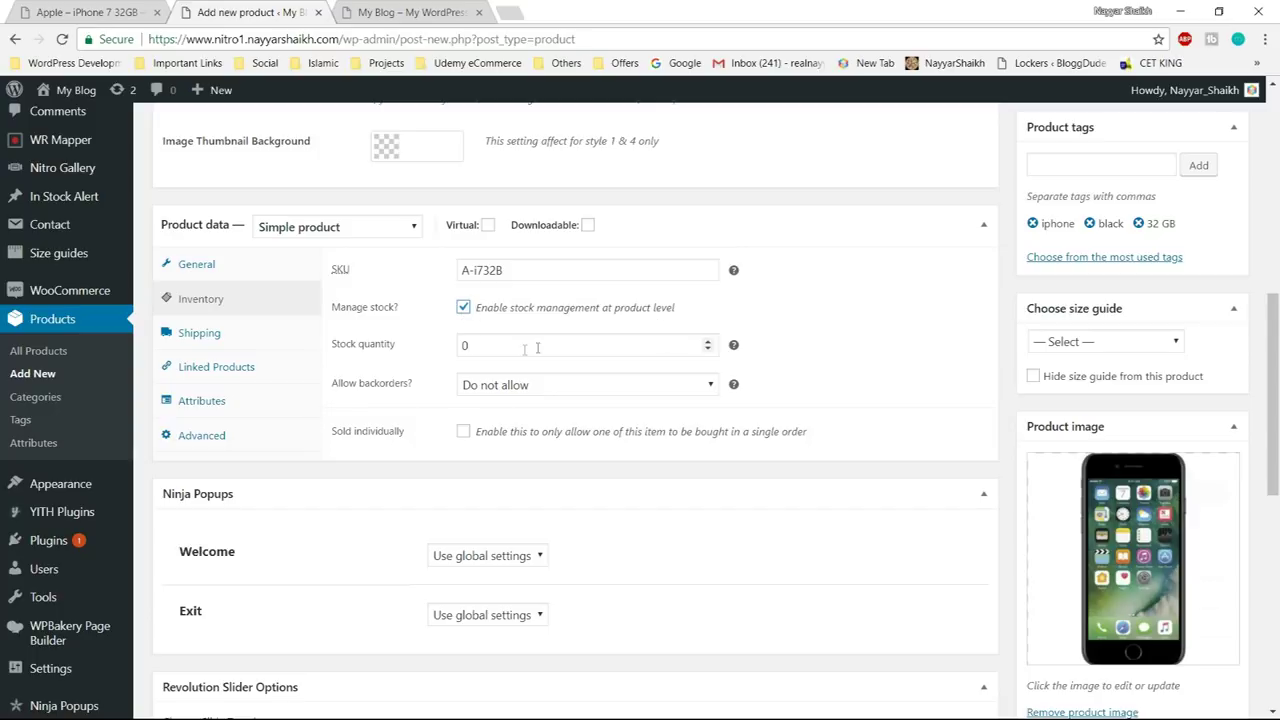
pyautogui.moveTo(486, 346); pyautogui.dragTo(447, 350)
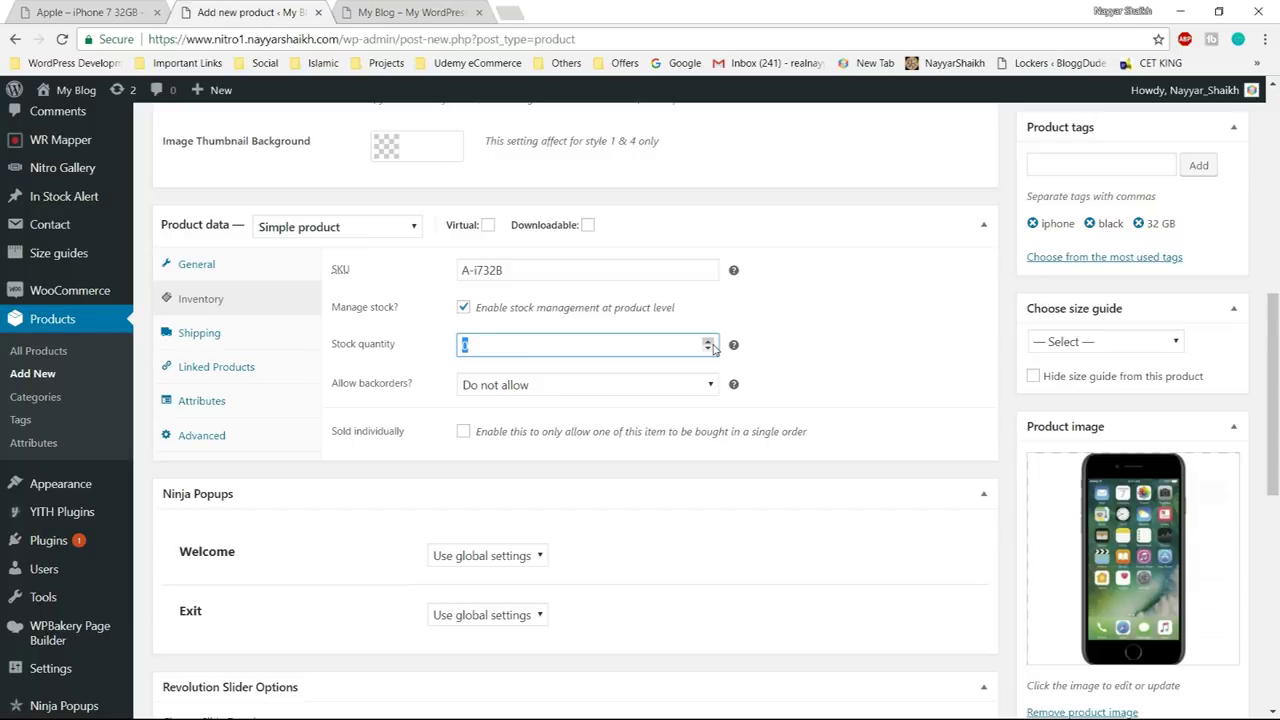
pyautogui.write('50')
pyautogui.click(818, 332)
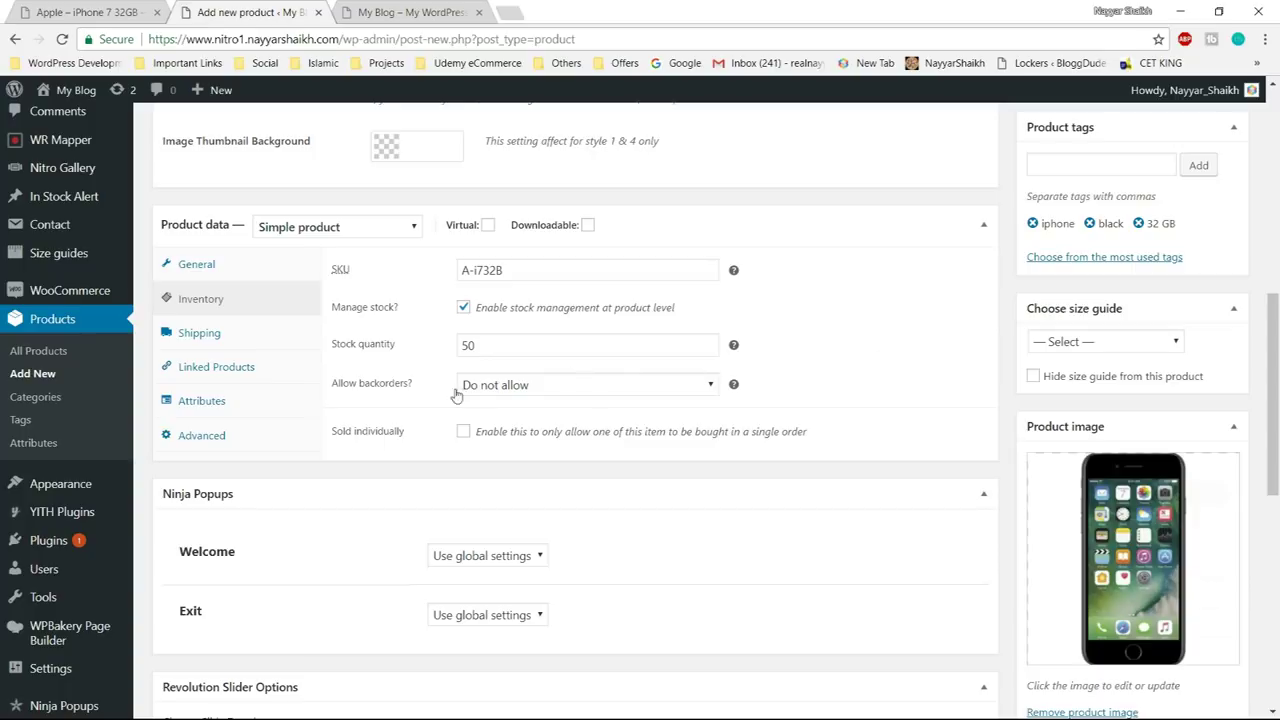
# - Set backorders to 'Allow, but notify customer'
pyautogui.click(589, 391)
pyautogui.click(588, 393)
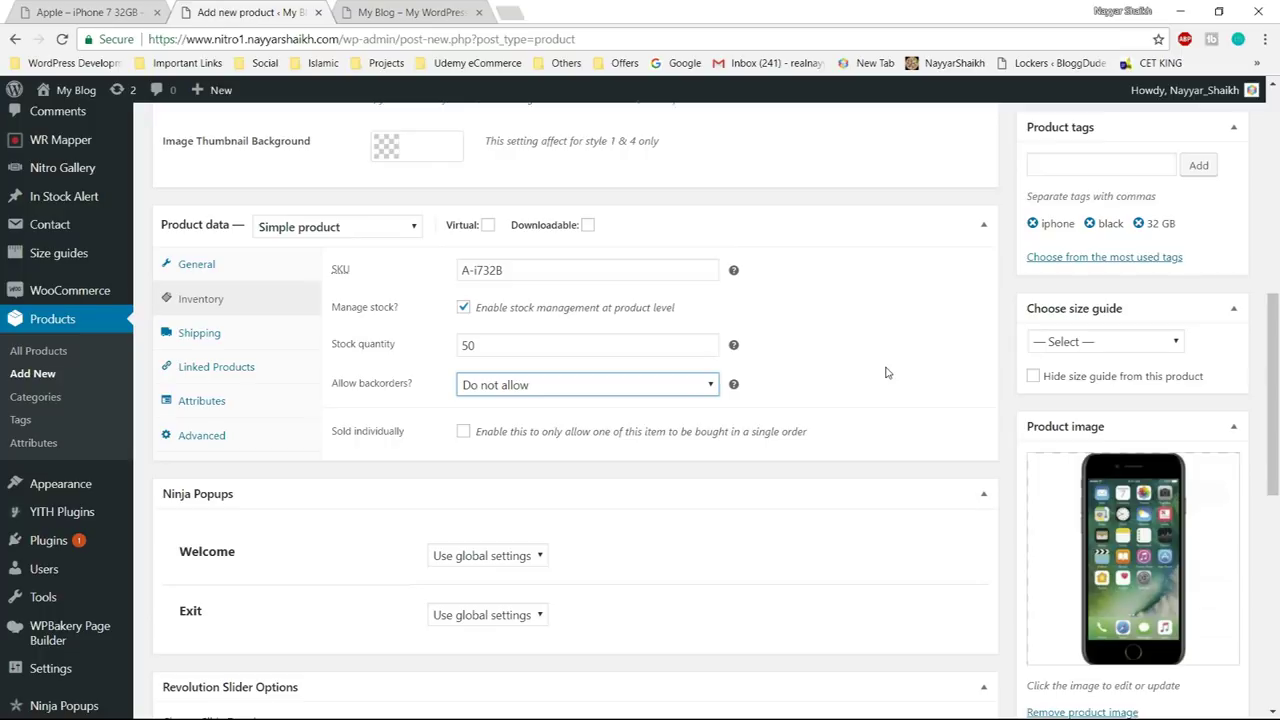
pyautogui.click(598, 385)
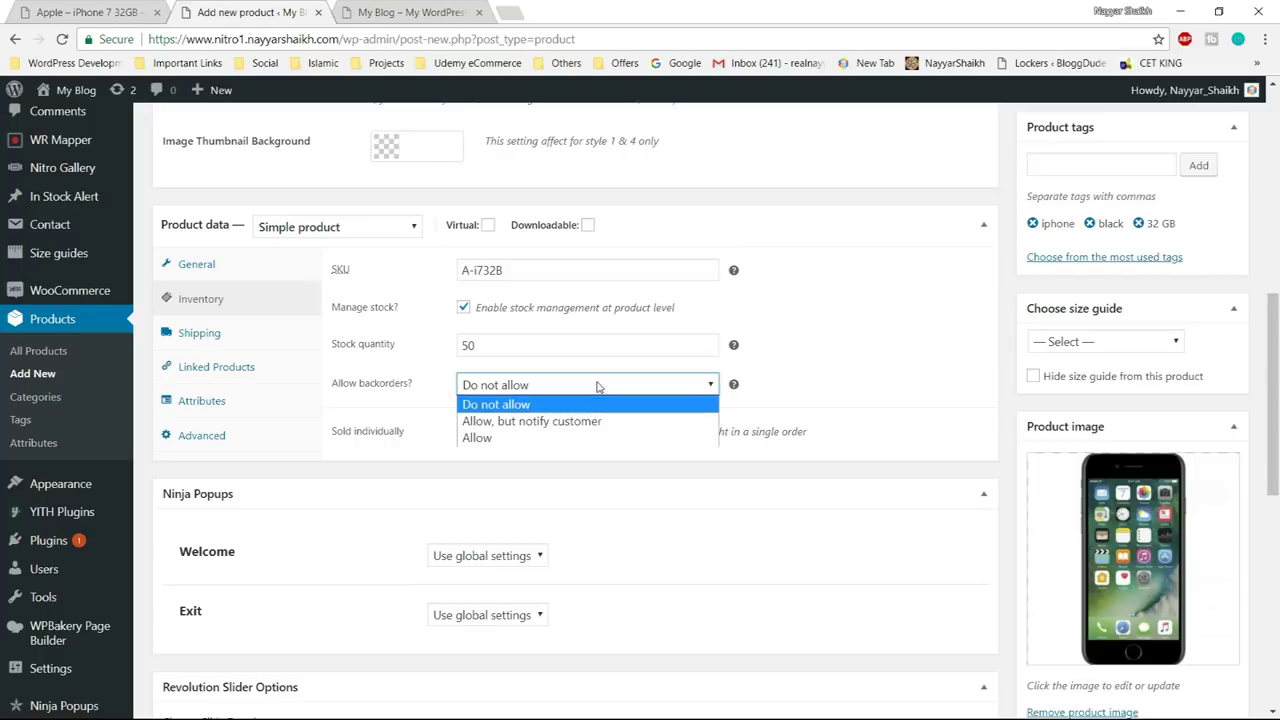
pyautogui.click(558, 440)
pyautogui.click(565, 386)
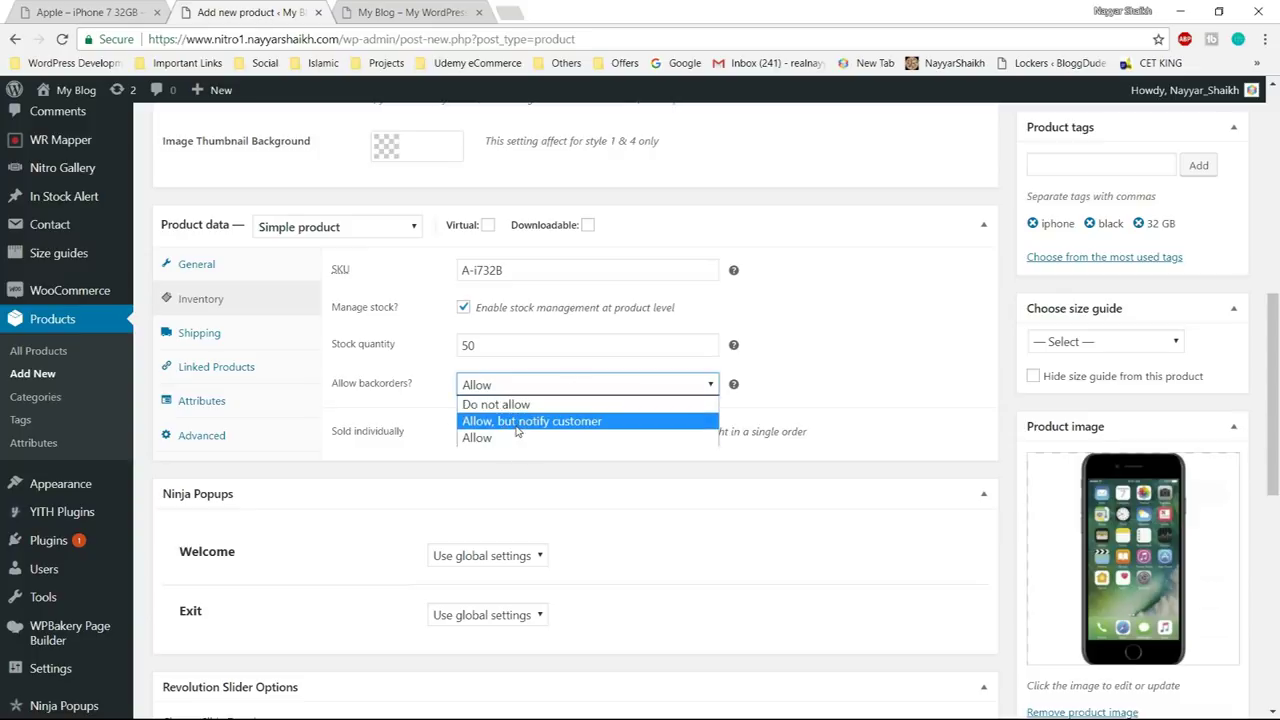
pyautogui.click(517, 425)
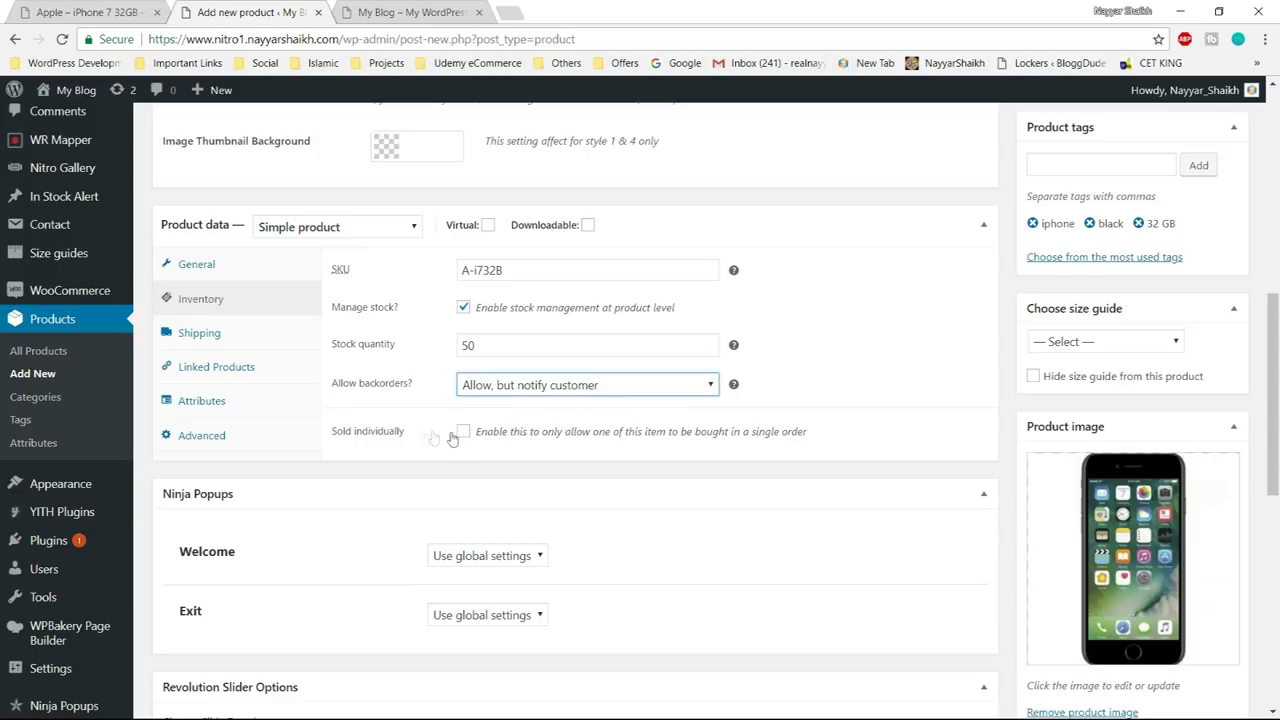
pyautogui.click(186, 335)
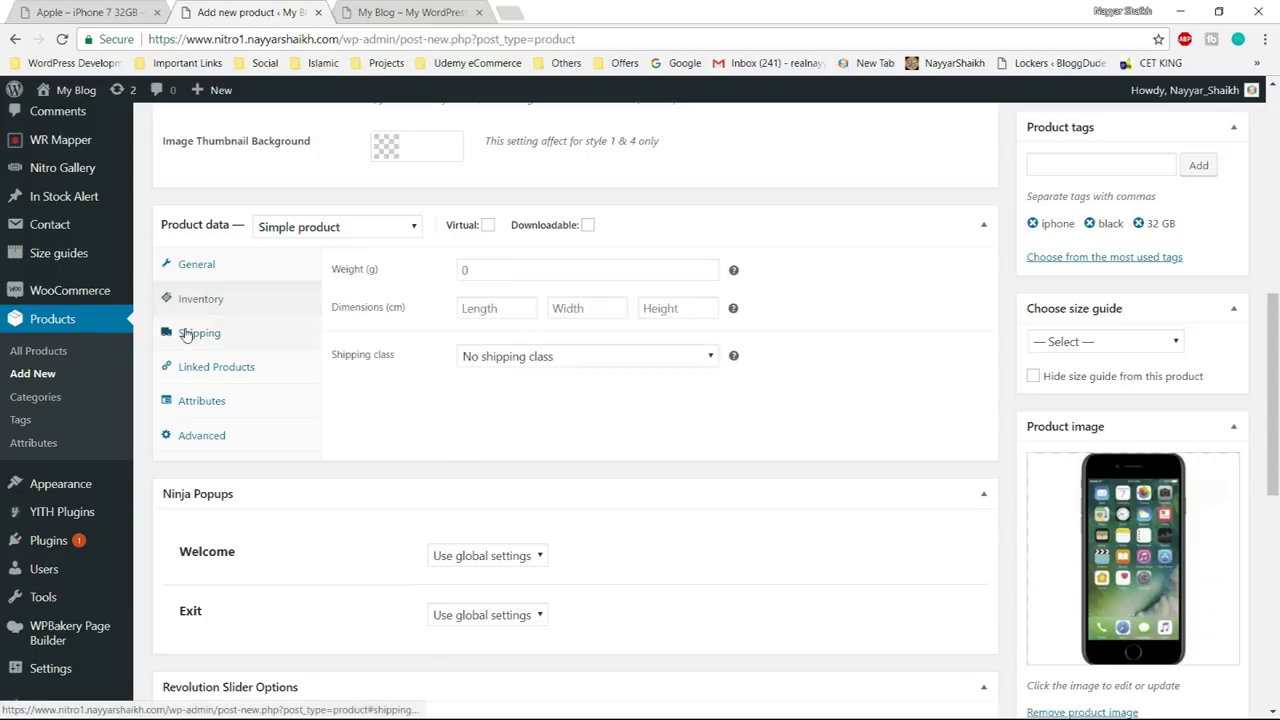
# - Enter shipping weight 120 and dimensions 8 × 4 × 8
pyautogui.click(545, 270)
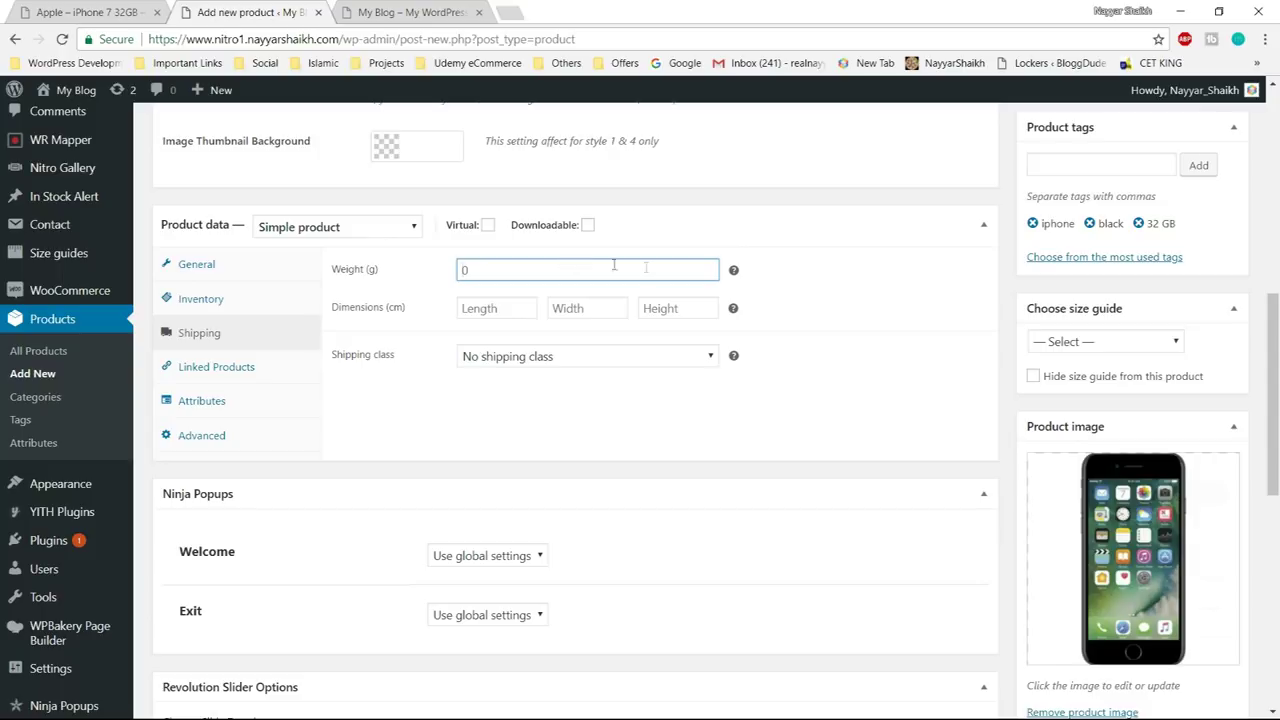
pyautogui.write('120')
pyautogui.click(488, 312)
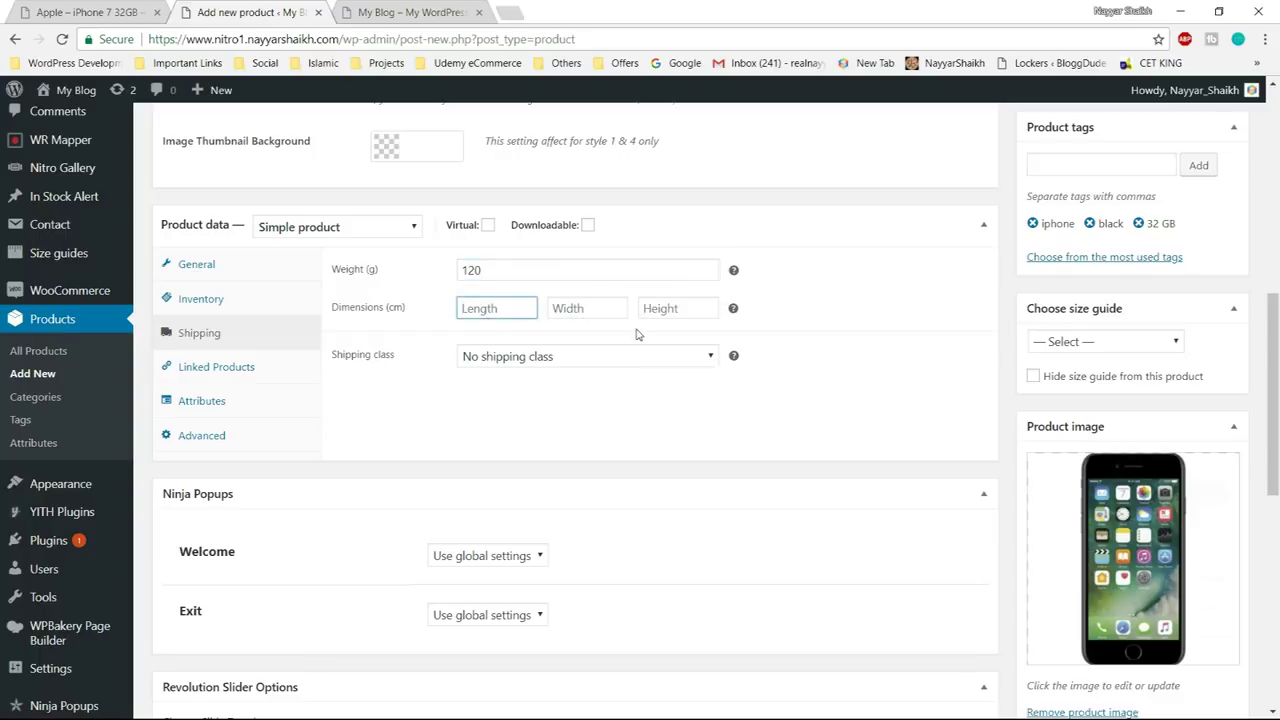
pyautogui.write('8')
pyautogui.press('Tab')
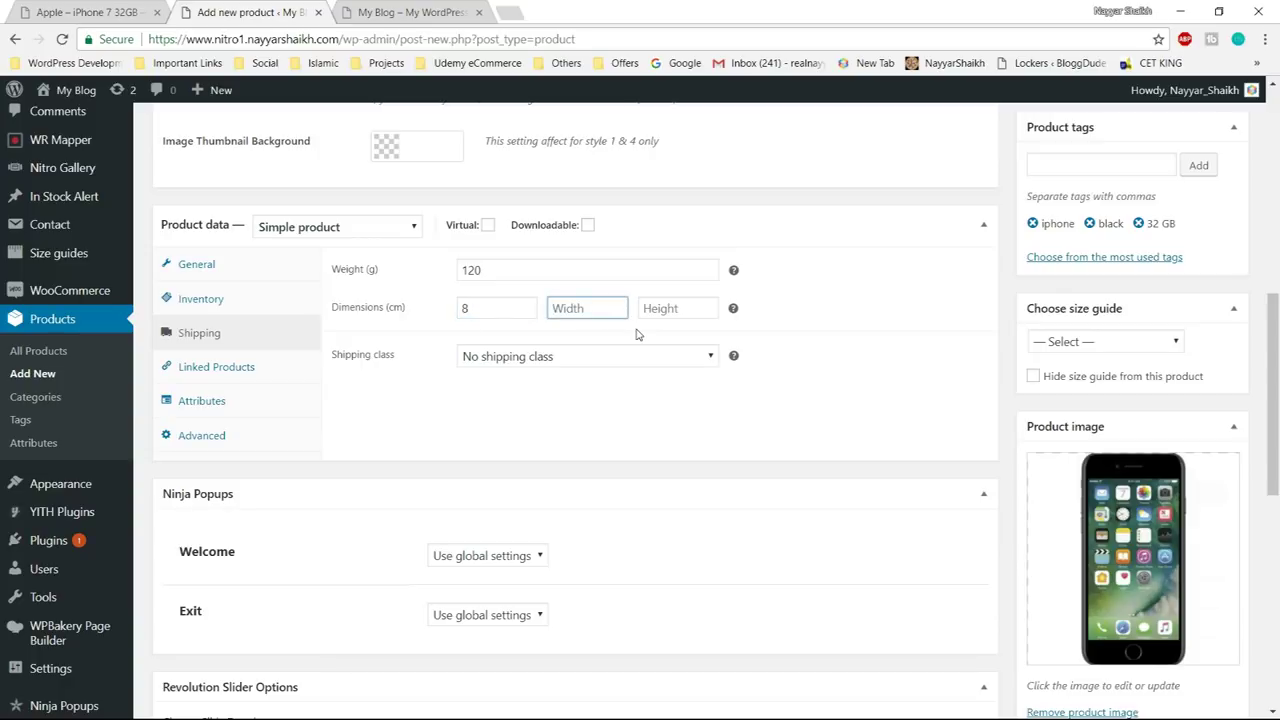
pyautogui.write('4')
pyautogui.press('Tab')
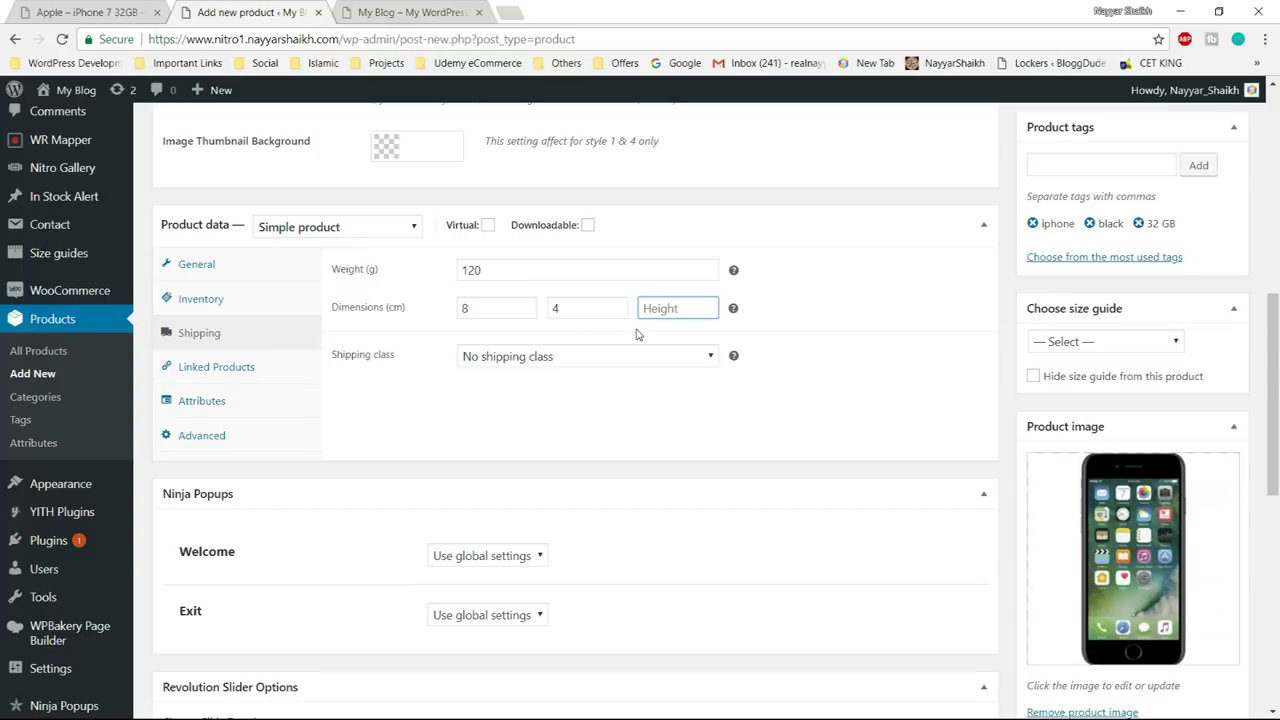
pyautogui.write('8')
pyautogui.click(770, 354)
# - Leave the shipping class as No shipping class after briefly trying Bulky Products
pyautogui.click(558, 357)
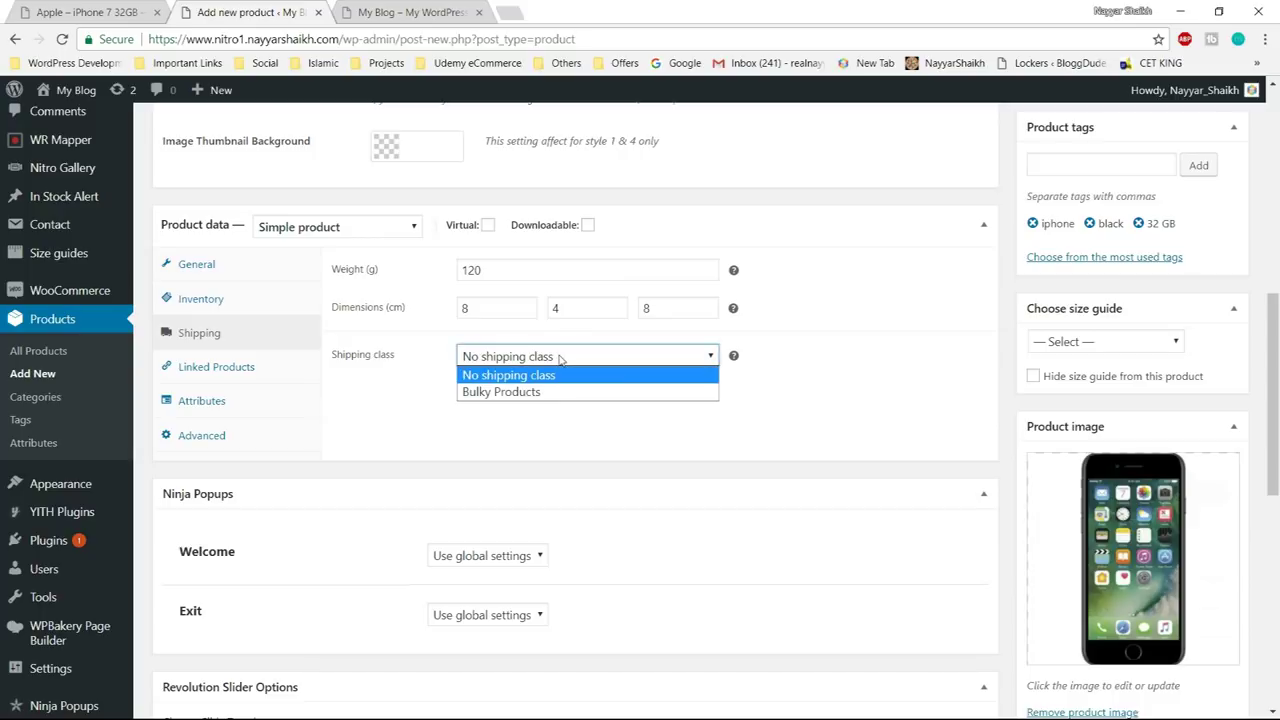
pyautogui.click(568, 375)
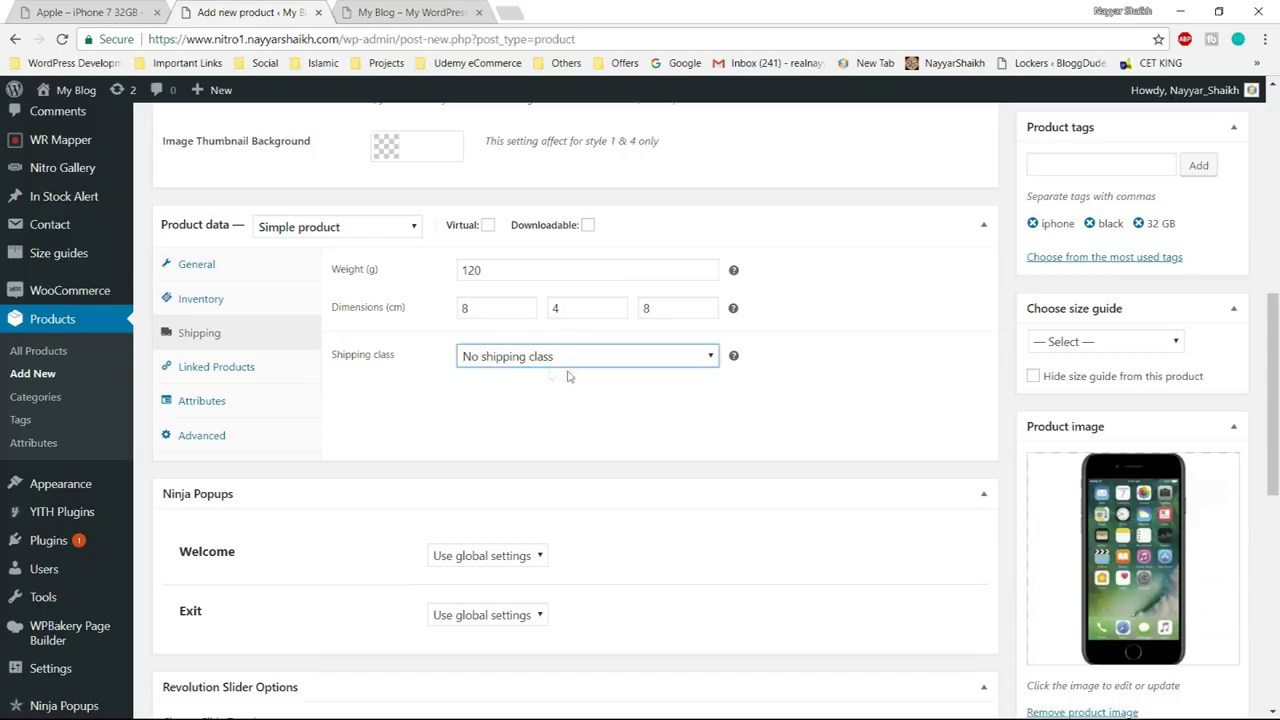
pyautogui.click(621, 357)
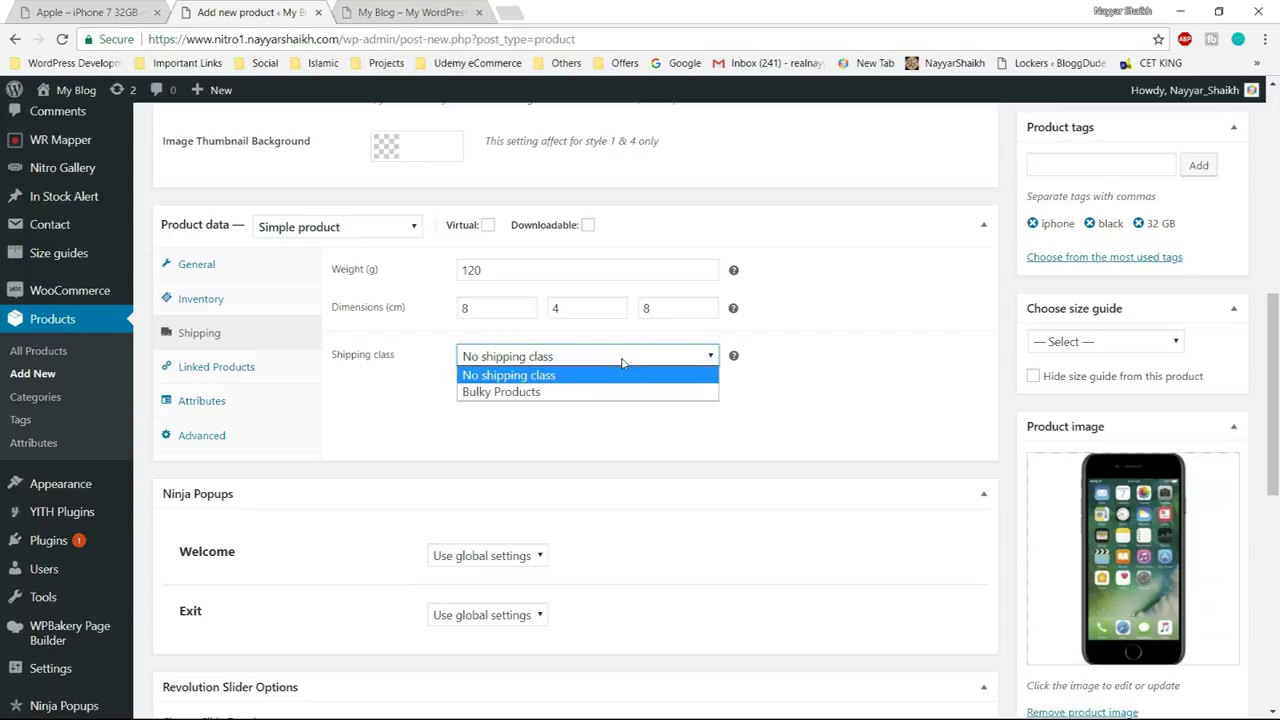
pyautogui.click(552, 391)
pyautogui.click(549, 357)
pyautogui.click(550, 378)
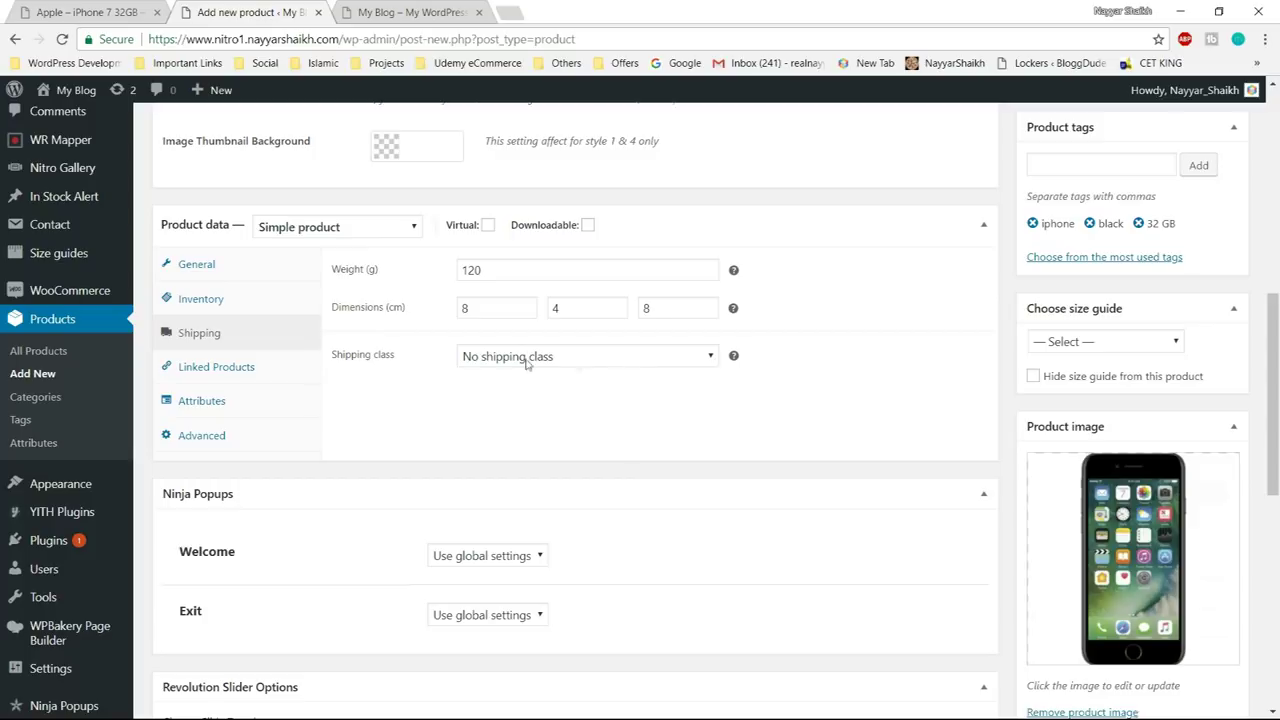
pyautogui.click(270, 367)
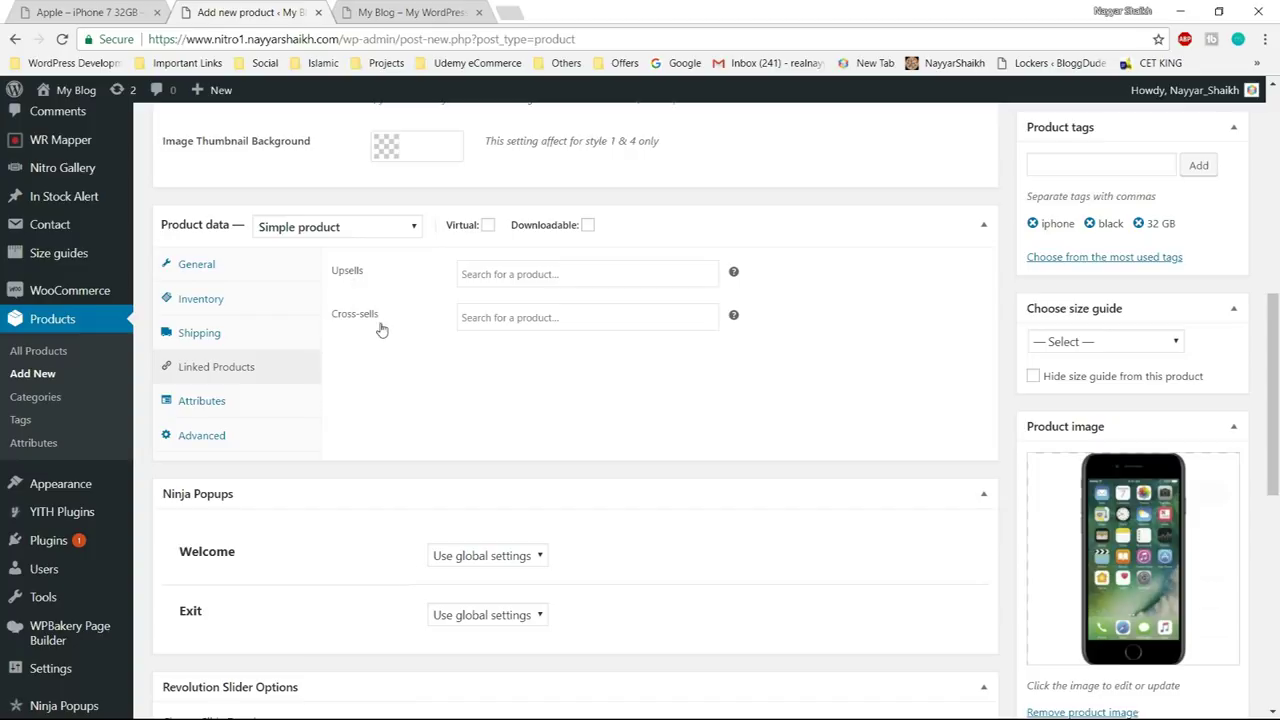
# - Review the product's Attributes and Advanced settings
pyautogui.click(225, 402)
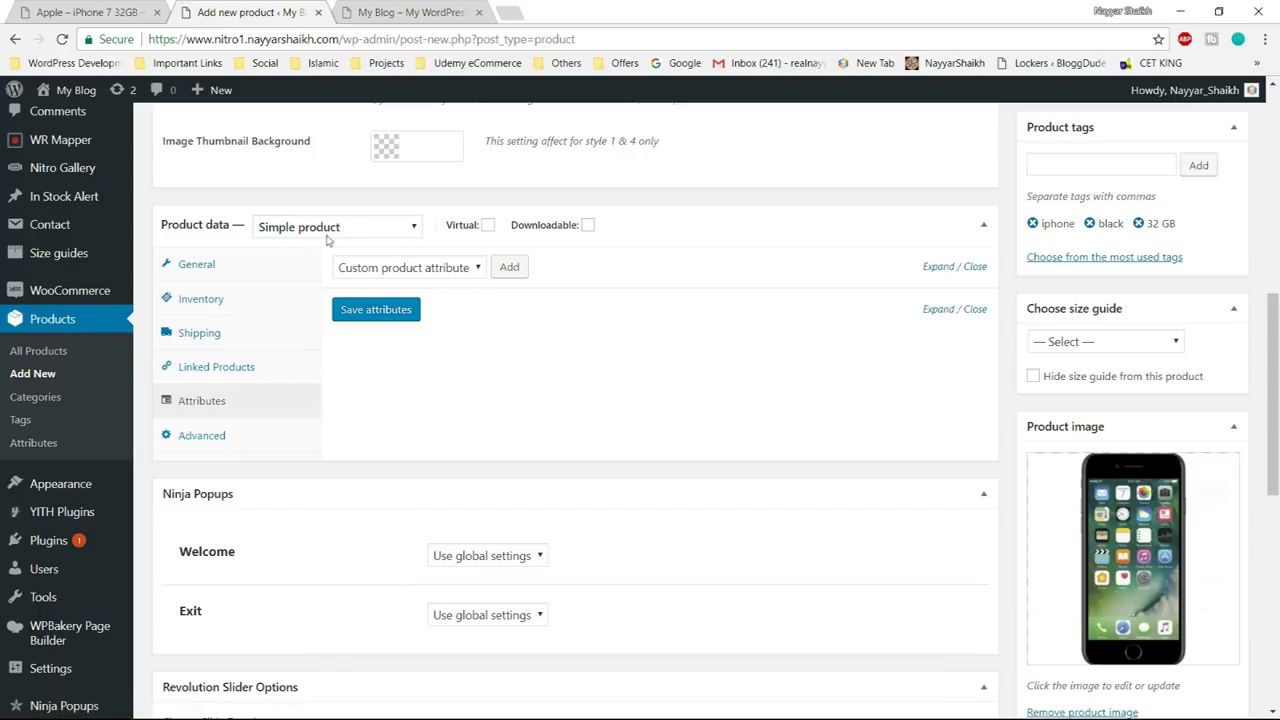
pyautogui.click(202, 436)
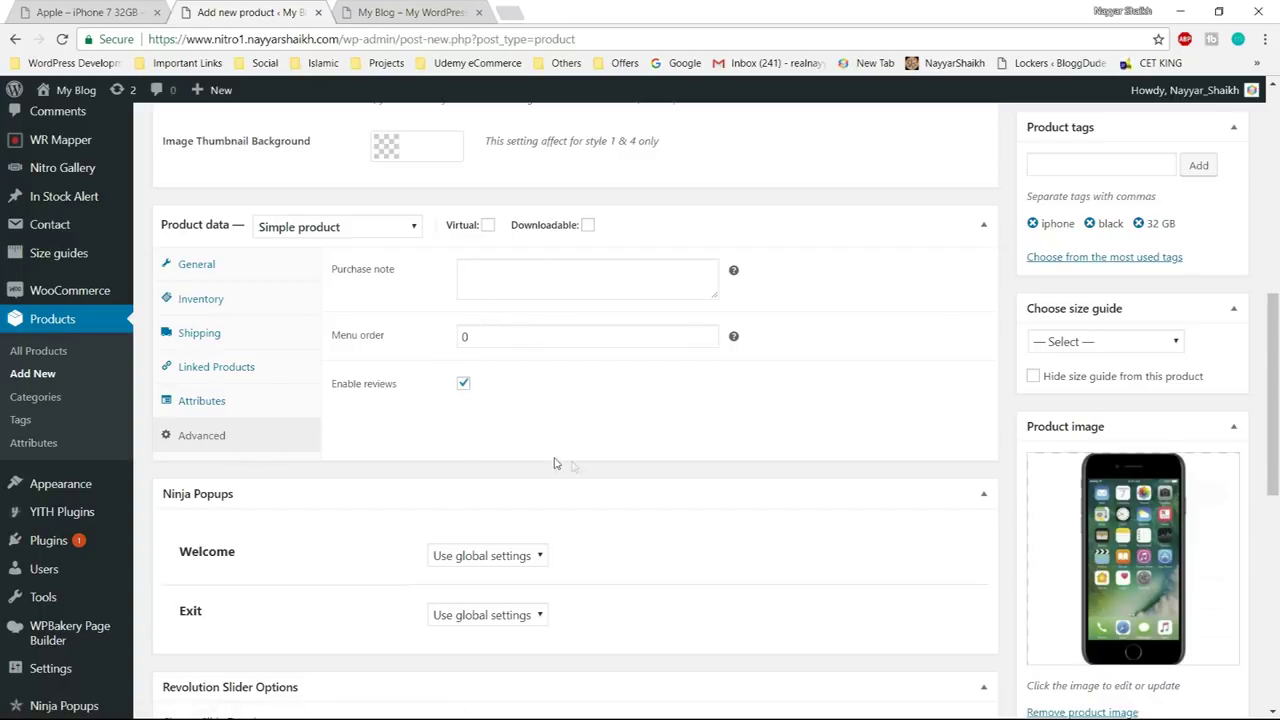
pyautogui.scroll(-5, 556, 463)
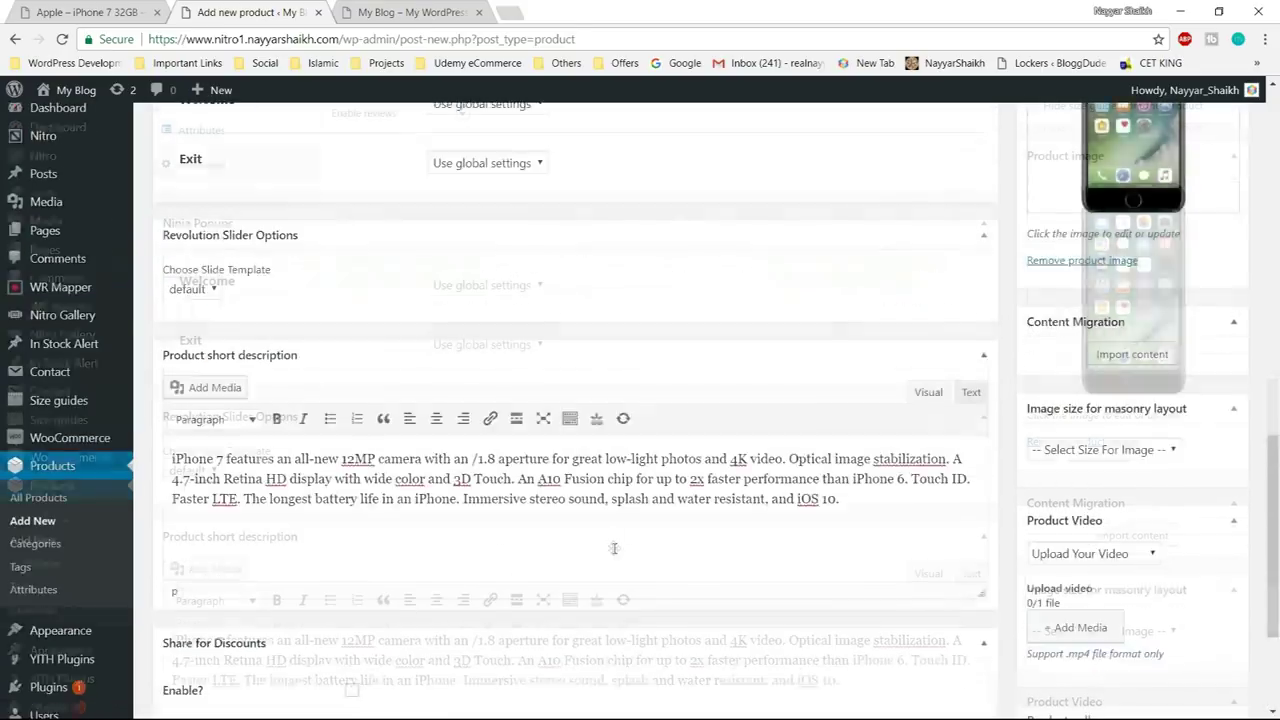
pyautogui.scroll(15, 614, 548)
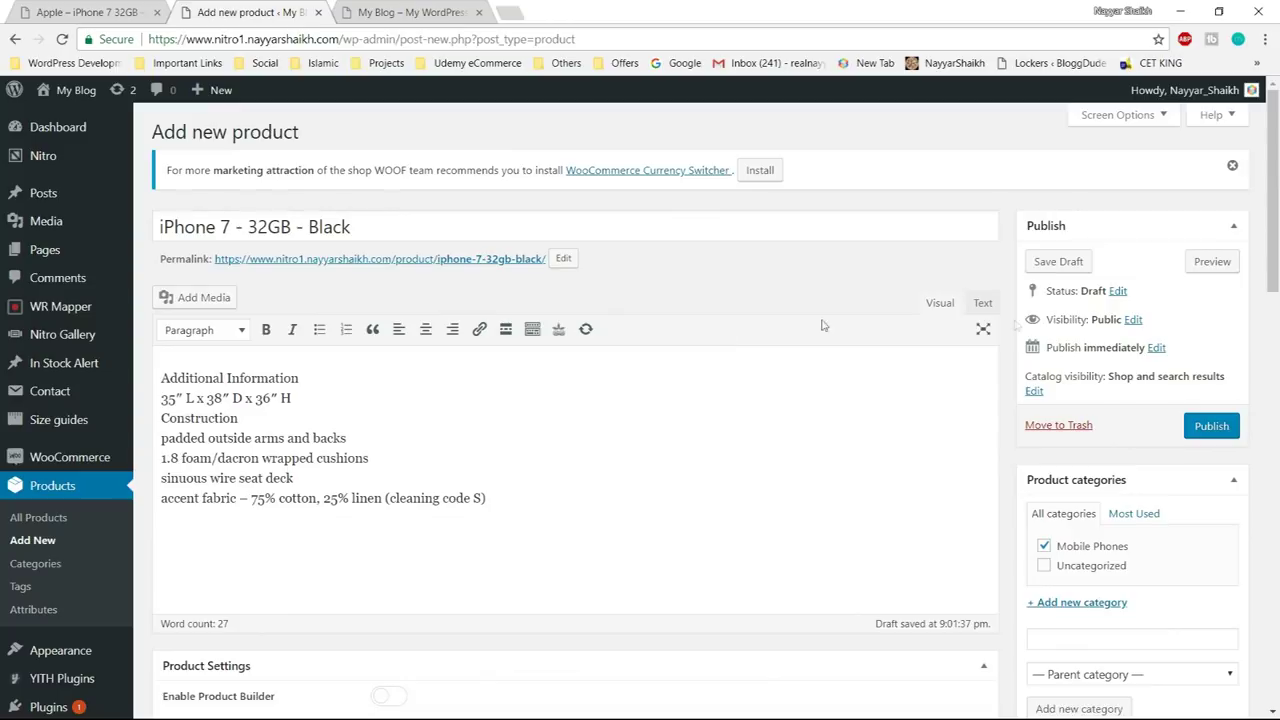
# - Publish the iPhone product and open its product page in a new tab
pyautogui.click(1209, 427)
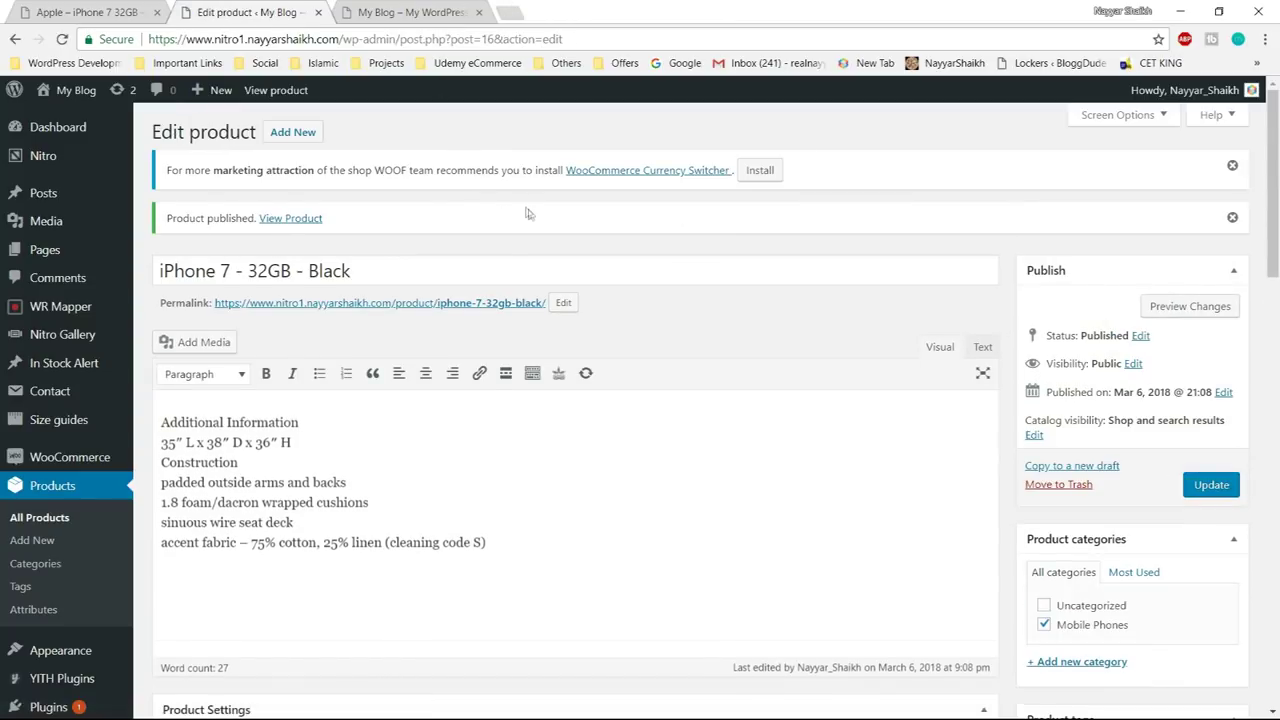
pyautogui.rightClick(299, 220)
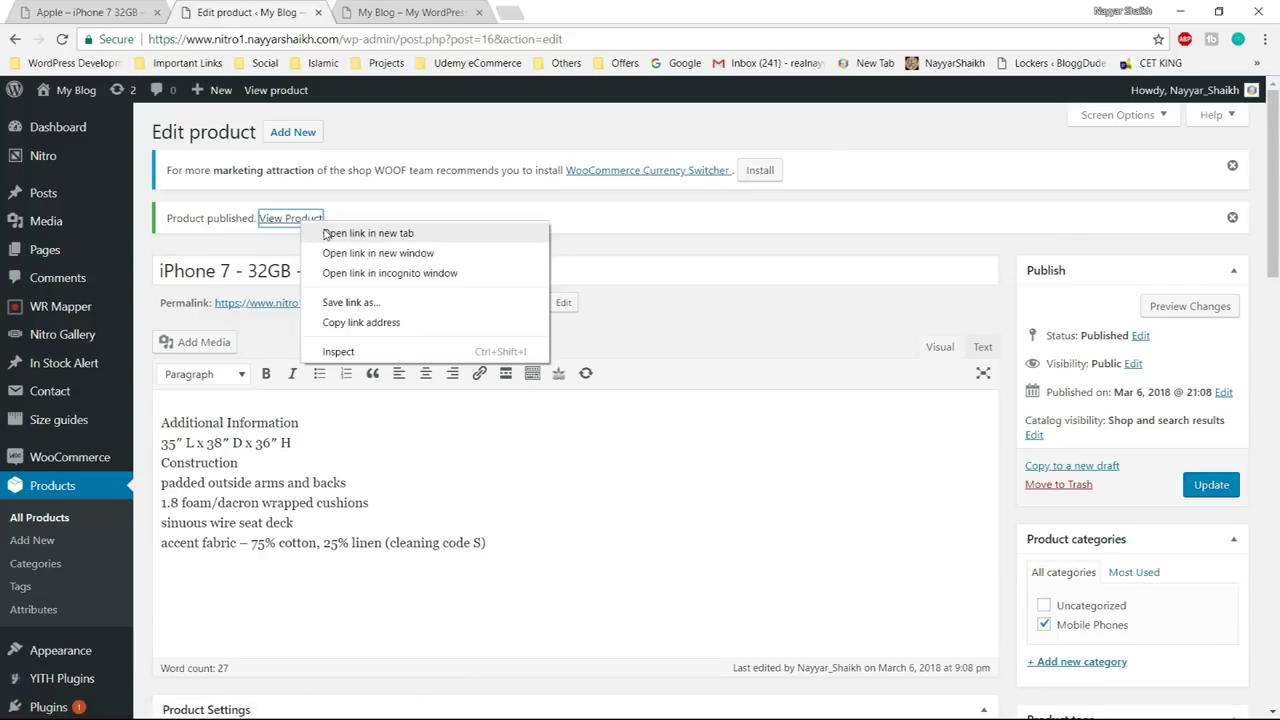
pyautogui.click(367, 233)
pyautogui.hotkey('ctrl', 'Tab')
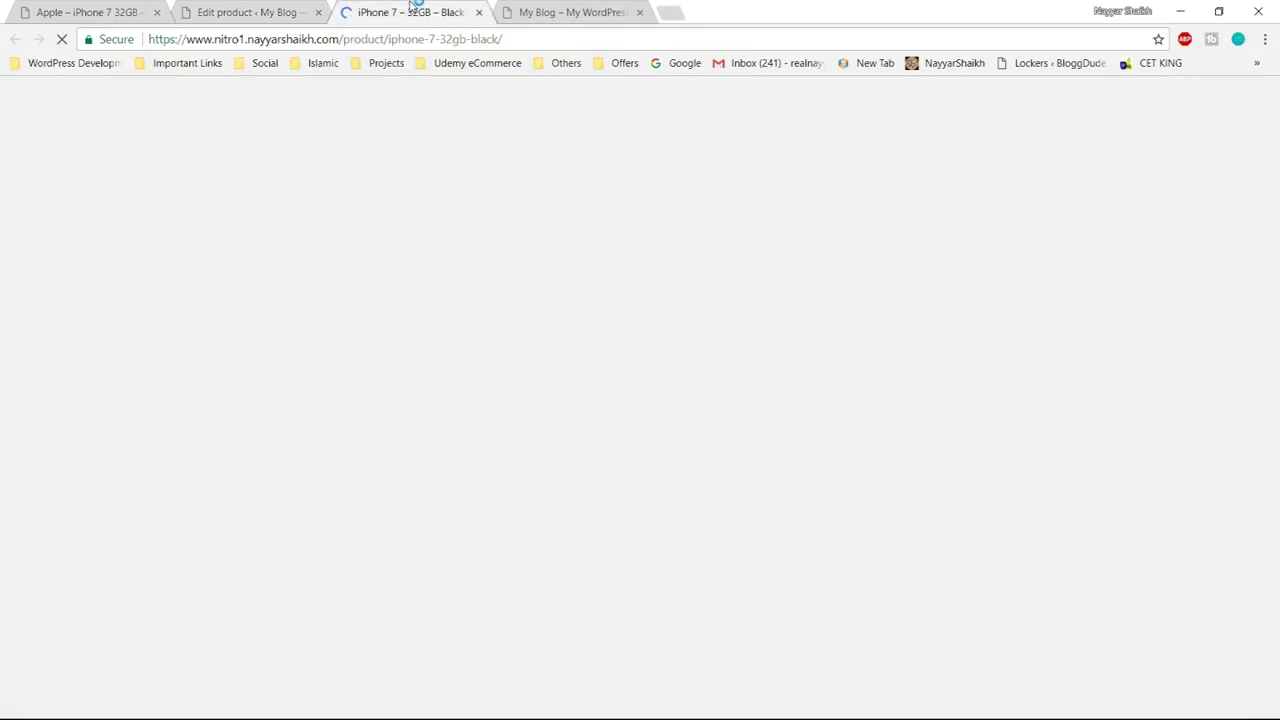
# - Browse the storefront page, toggling the Description and Additional Information sections
pyautogui.scroll(-3, 1222, 320)
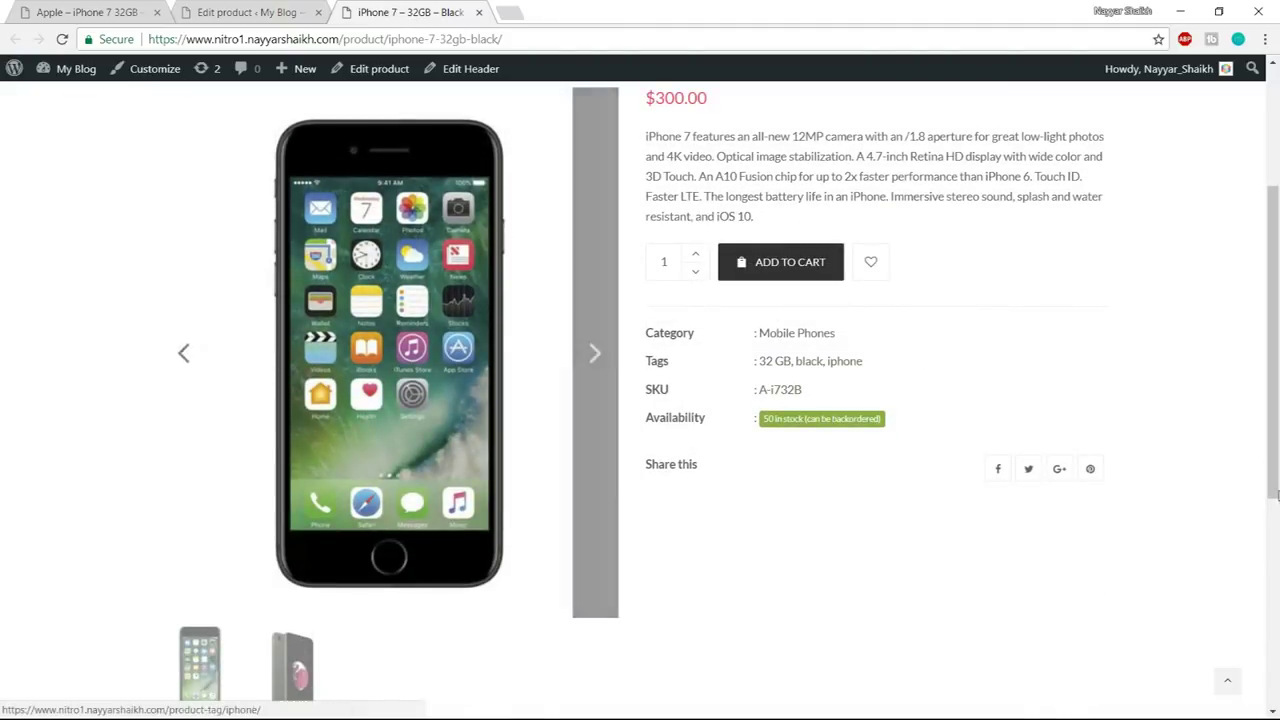
pyautogui.scroll(3, 1278, 497)
pyautogui.scroll(-2, 1278, 497)
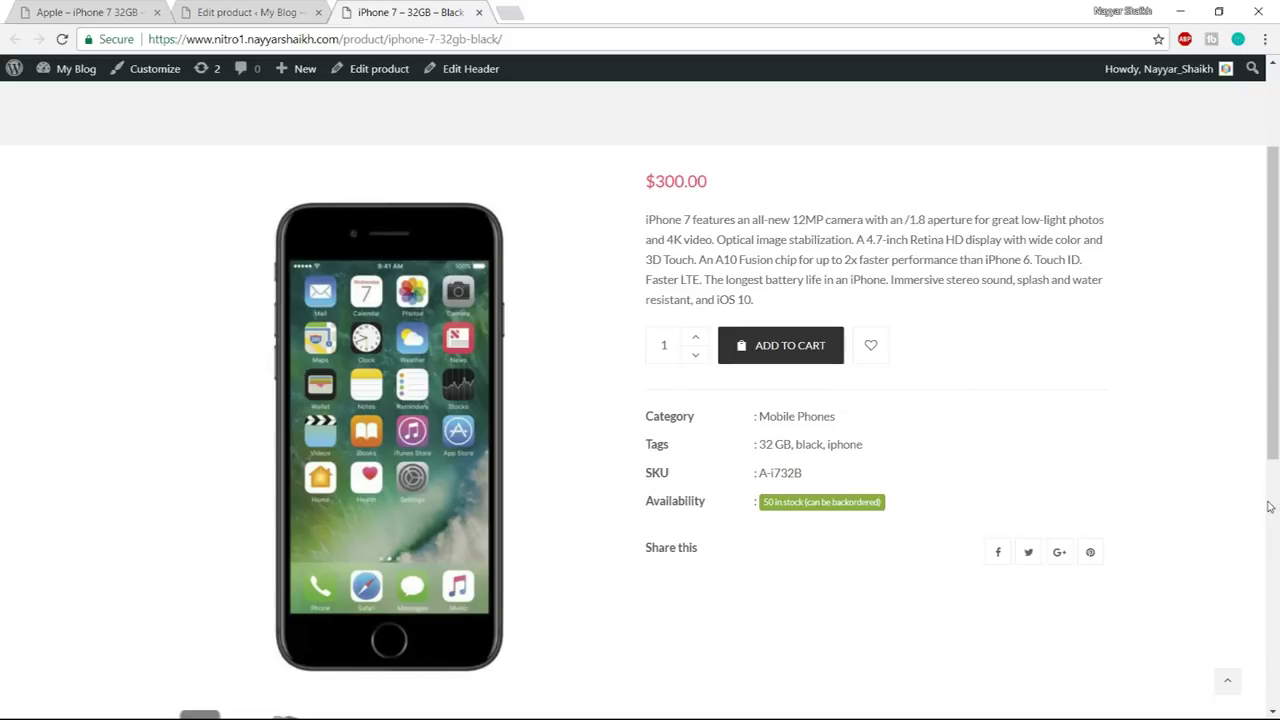
pyautogui.scroll(-6, 1268, 507)
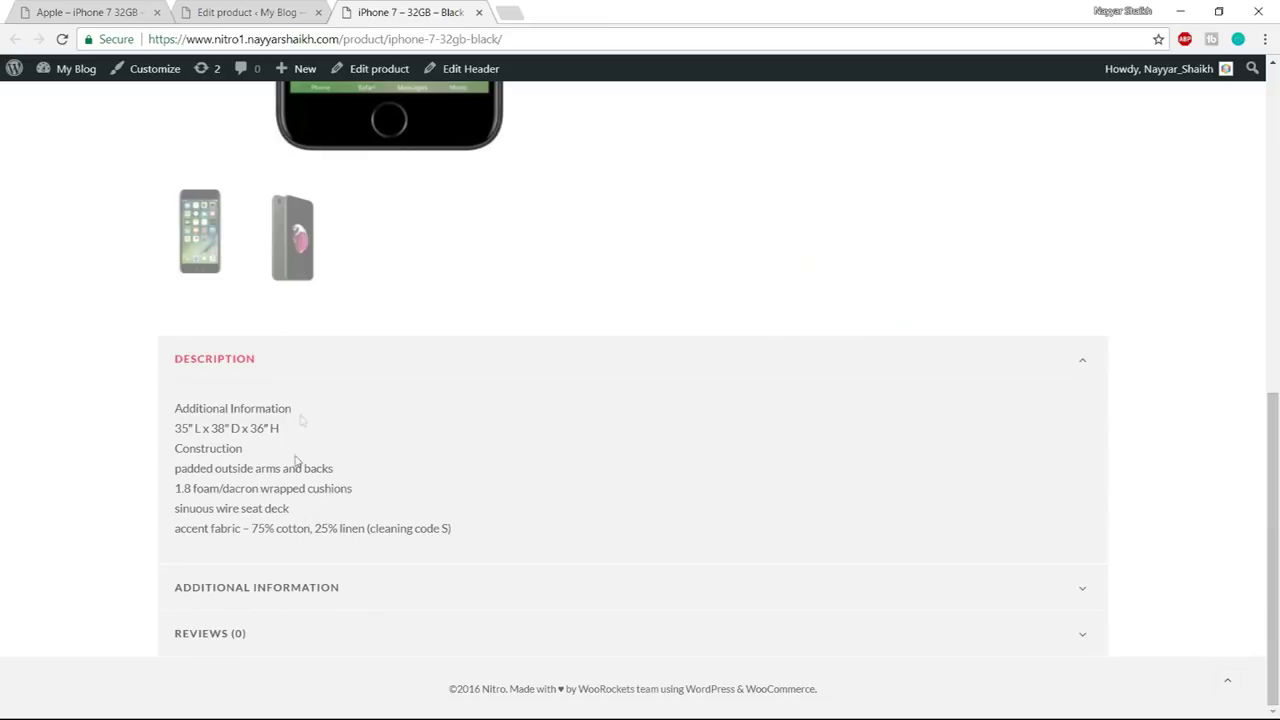
pyautogui.click(180, 359)
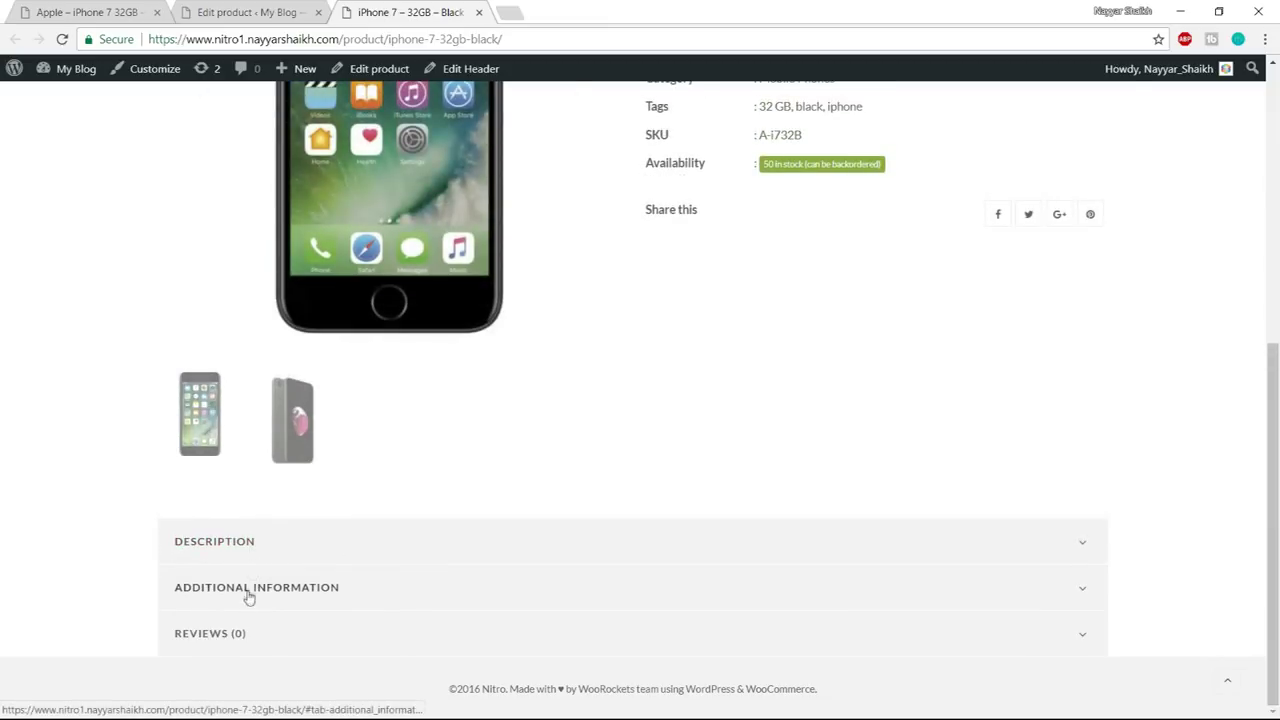
pyautogui.click(249, 595)
pyautogui.click(200, 416)
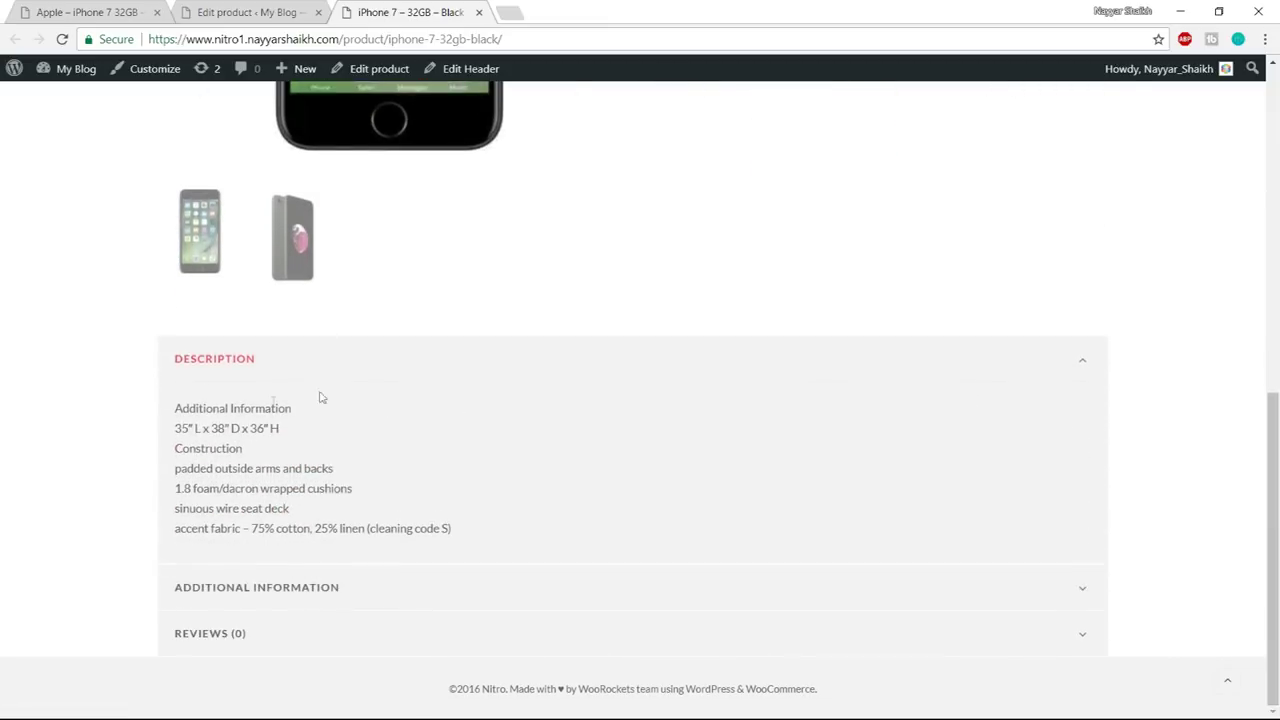
pyautogui.click(257, 361)
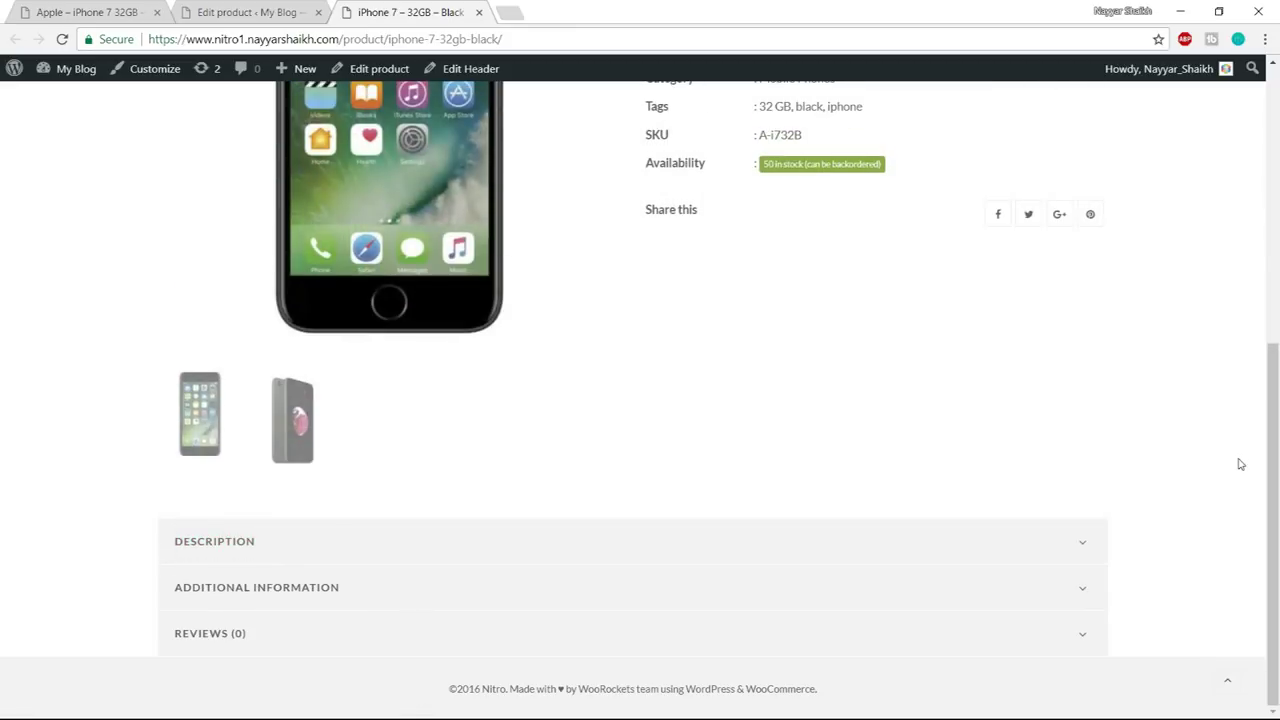
pyautogui.scroll(5, 1238, 464)
pyautogui.scroll(-2, 1239, 465)
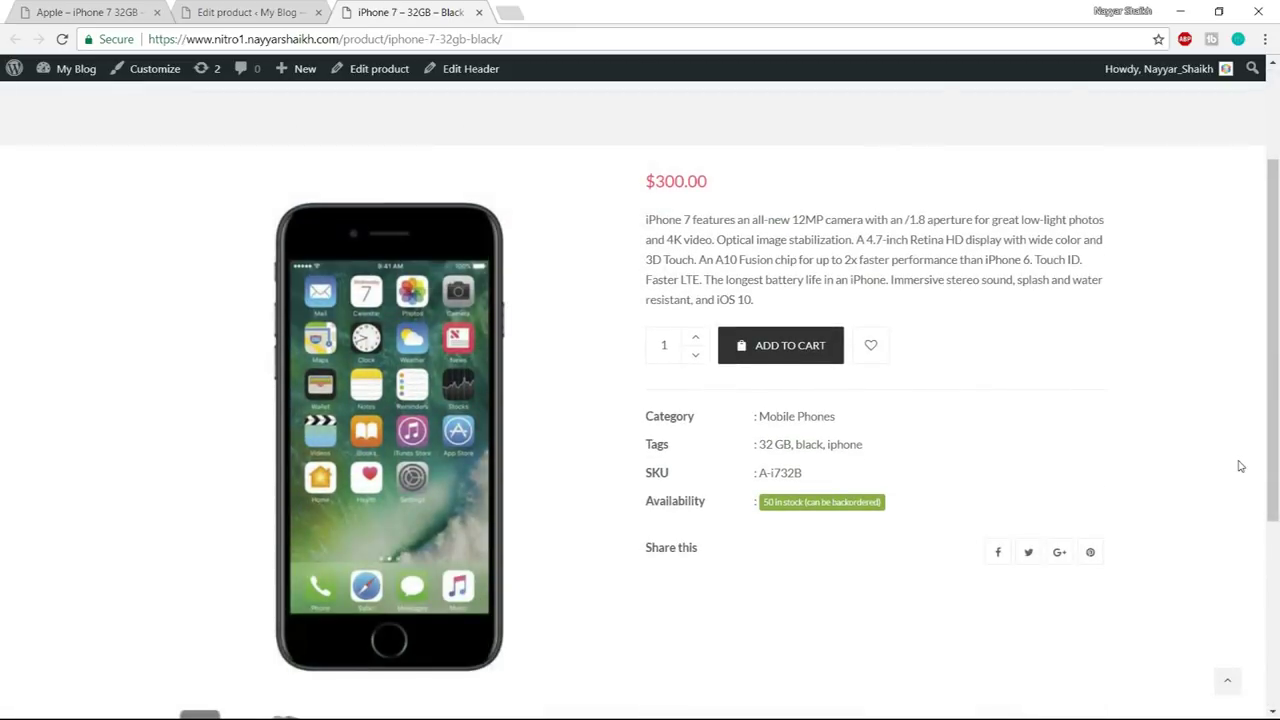
pyautogui.scroll(-1, 1240, 466)
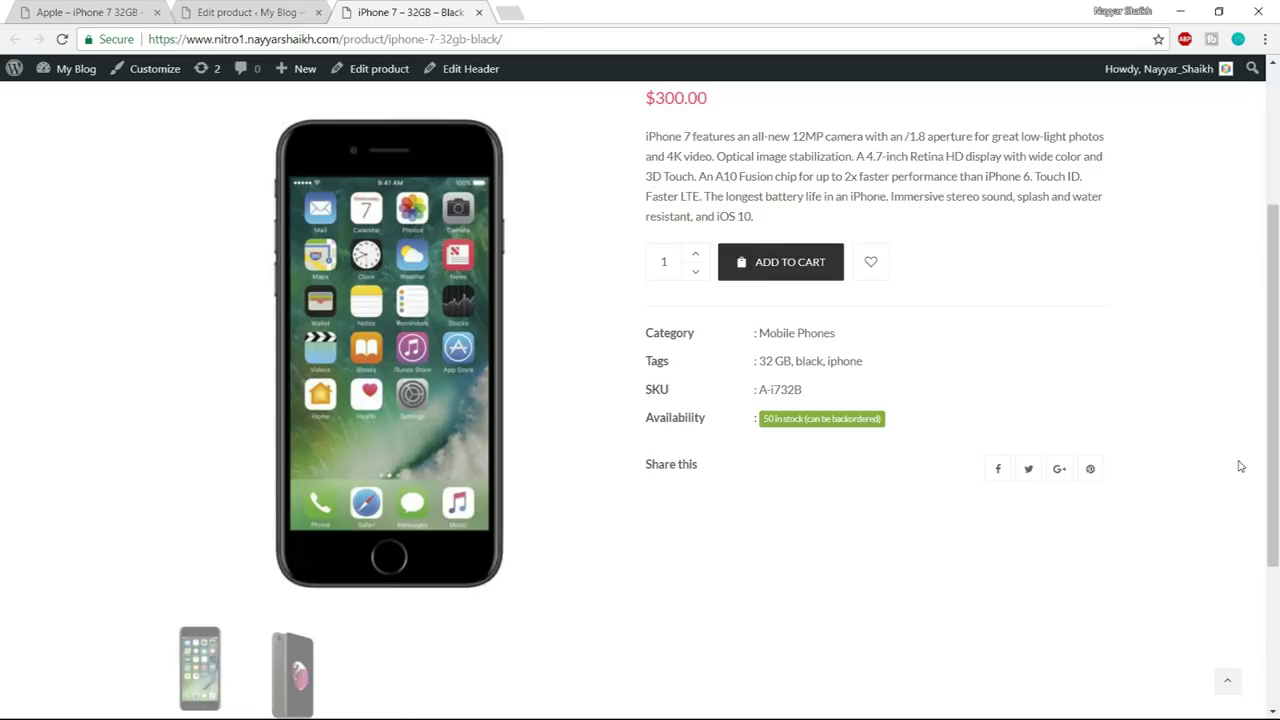
pyautogui.scroll(3, 1240, 466)
pyautogui.scroll(-2, 1237, 463)
pyautogui.scroll(2, 1217, 460)
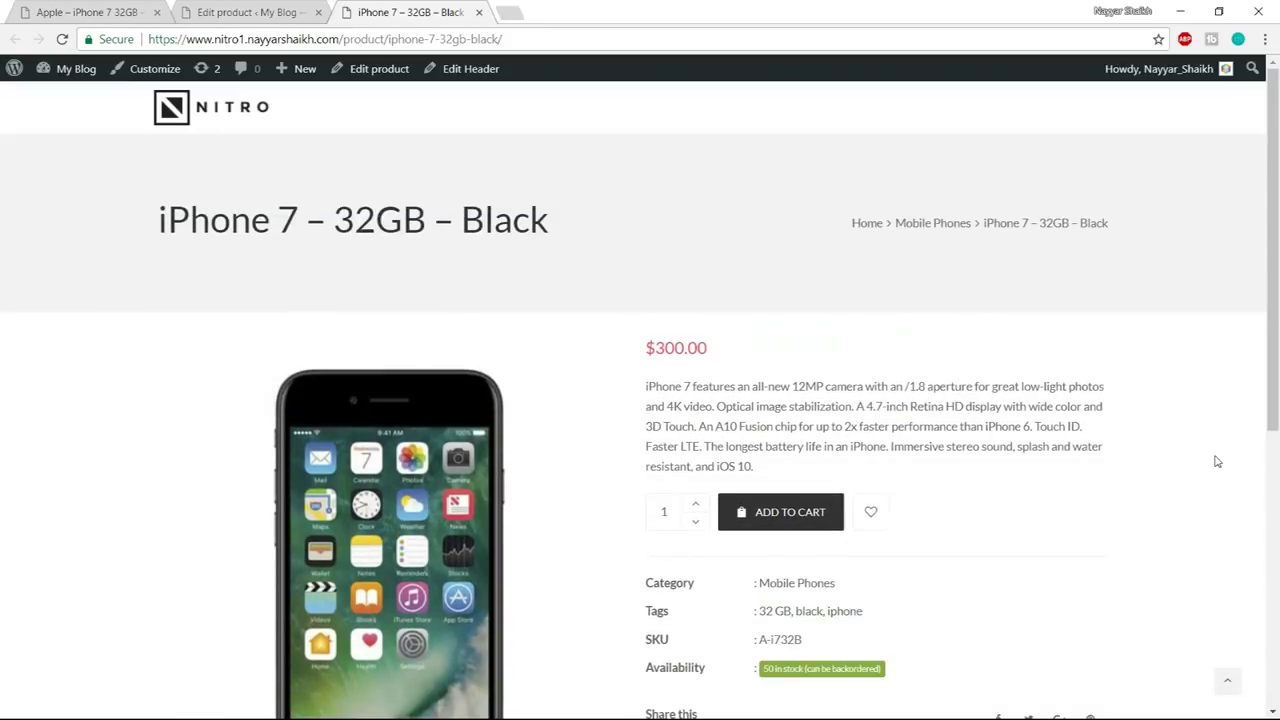
pyautogui.scroll(-3, 392, 459)
pyautogui.scroll(1, 392, 459)
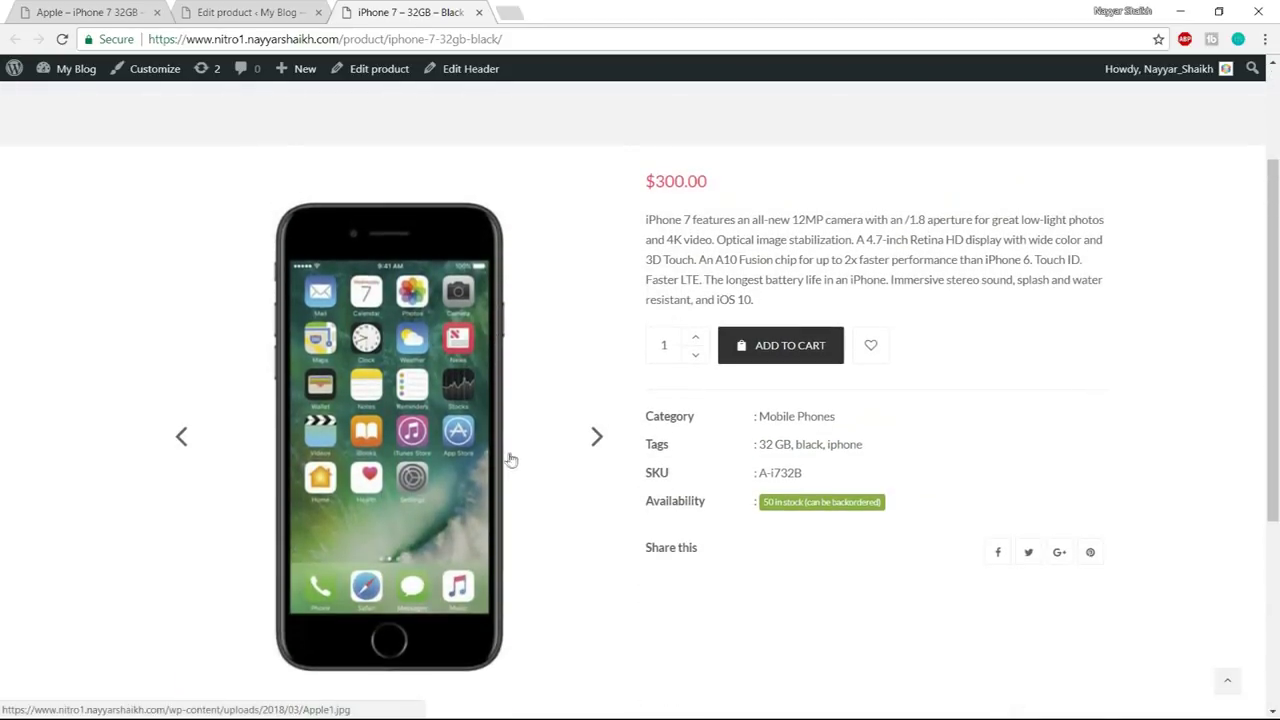
# - View the phone's back image and check the 50 in stock, SKU A-i732B and tags
pyautogui.moveTo(642, 220); pyautogui.dragTo(794, 343)
pyautogui.scroll(-4, 794, 343)
pyautogui.click(317, 555)
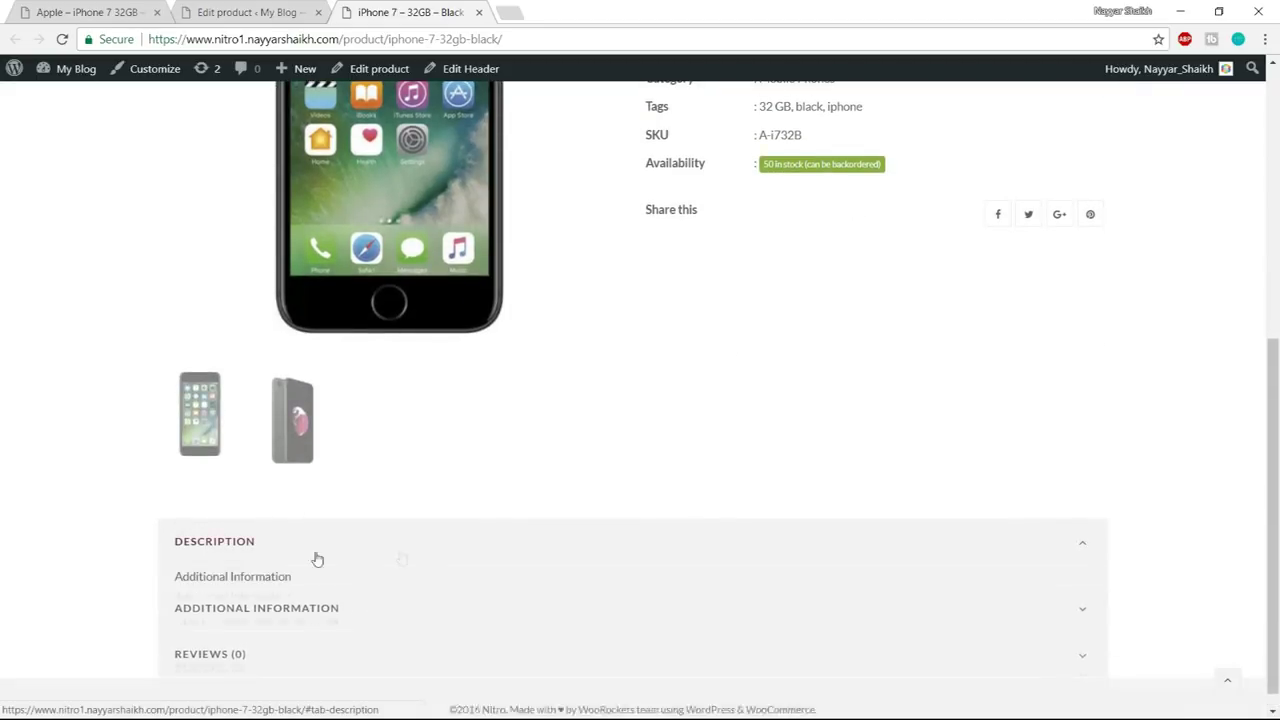
pyautogui.scroll(-2, 312, 565)
pyautogui.scroll(4, 323, 551)
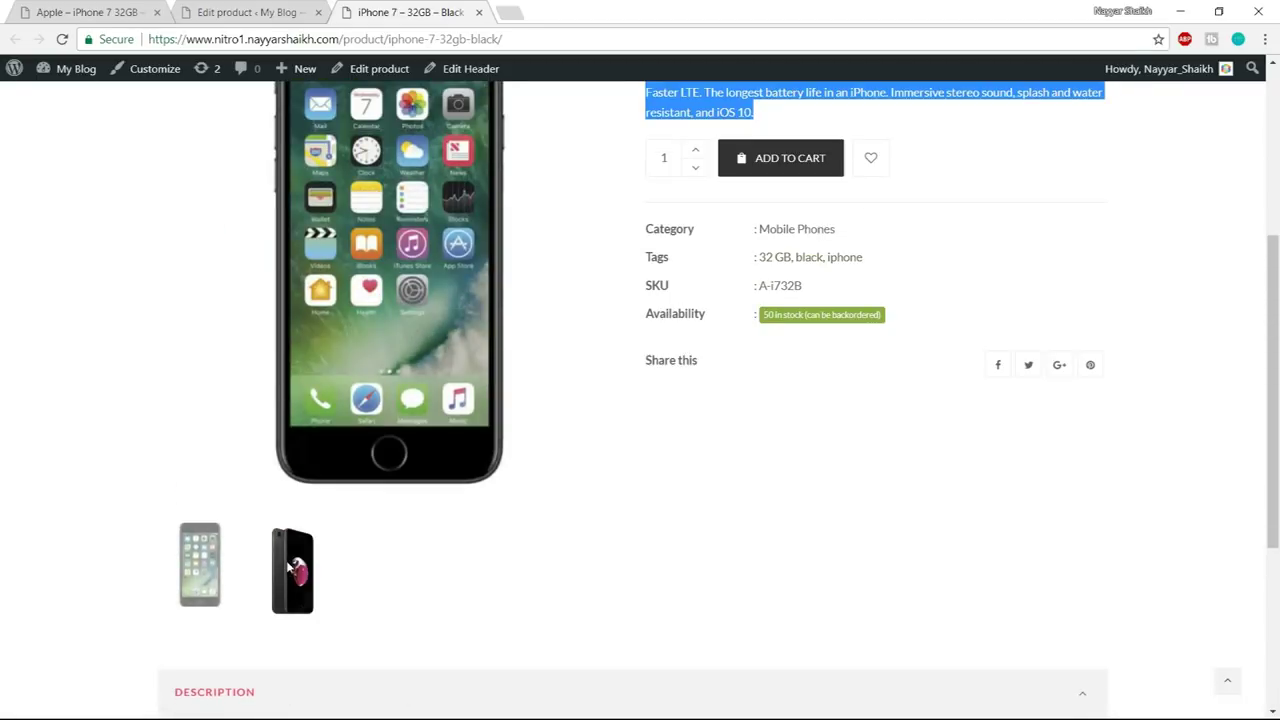
pyautogui.click(292, 567)
pyautogui.scroll(2, 828, 540)
pyautogui.moveTo(764, 481); pyautogui.dragTo(899, 490)
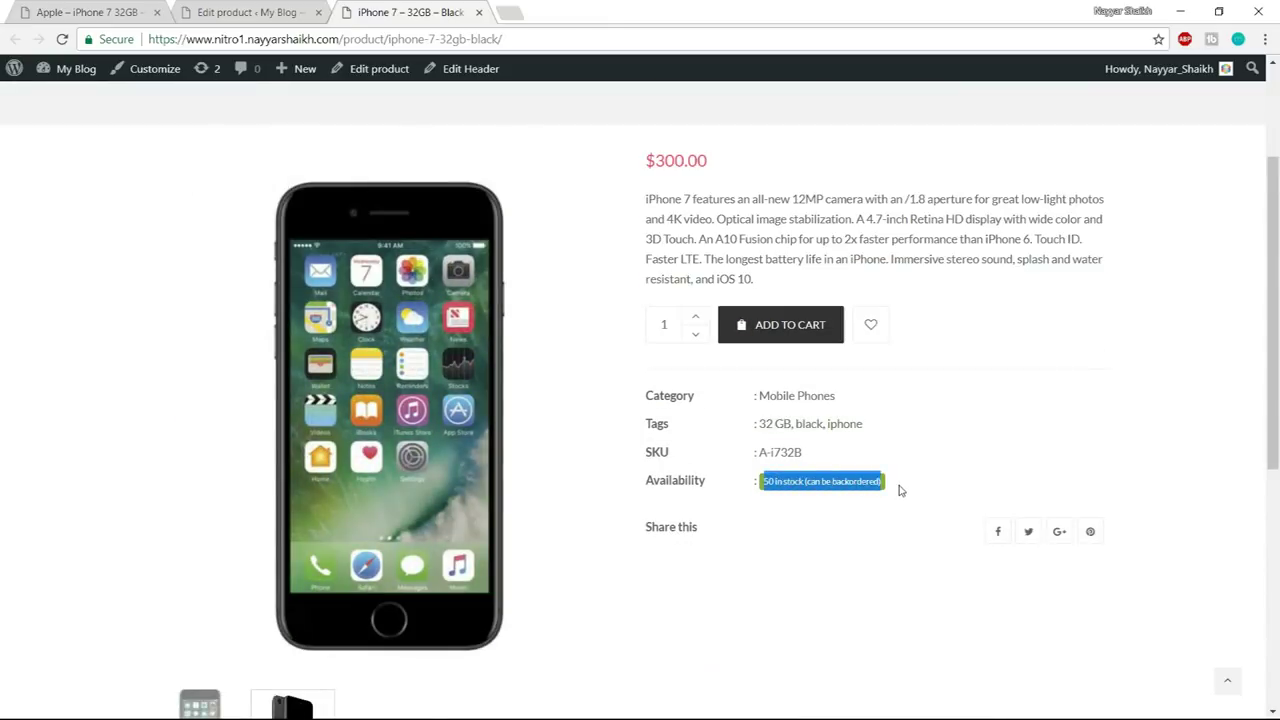
pyautogui.click(899, 490)
pyautogui.moveTo(805, 453); pyautogui.dragTo(730, 453)
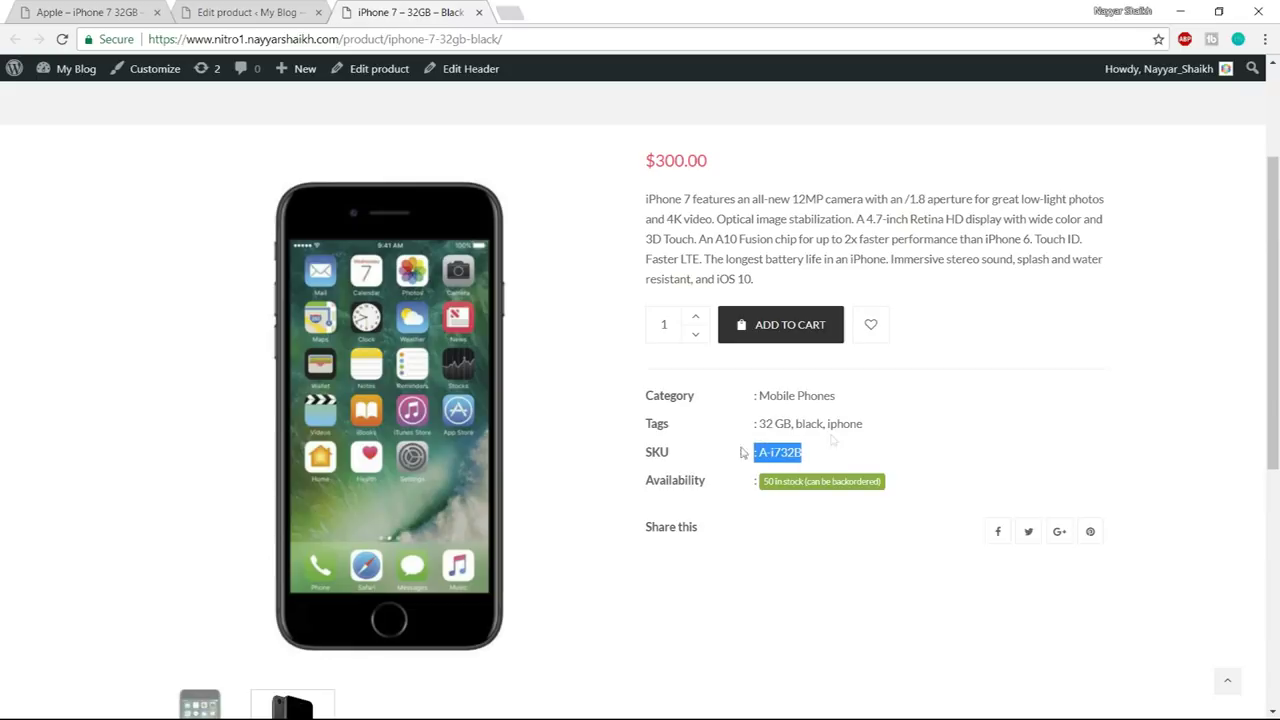
pyautogui.moveTo(864, 426); pyautogui.dragTo(700, 432)
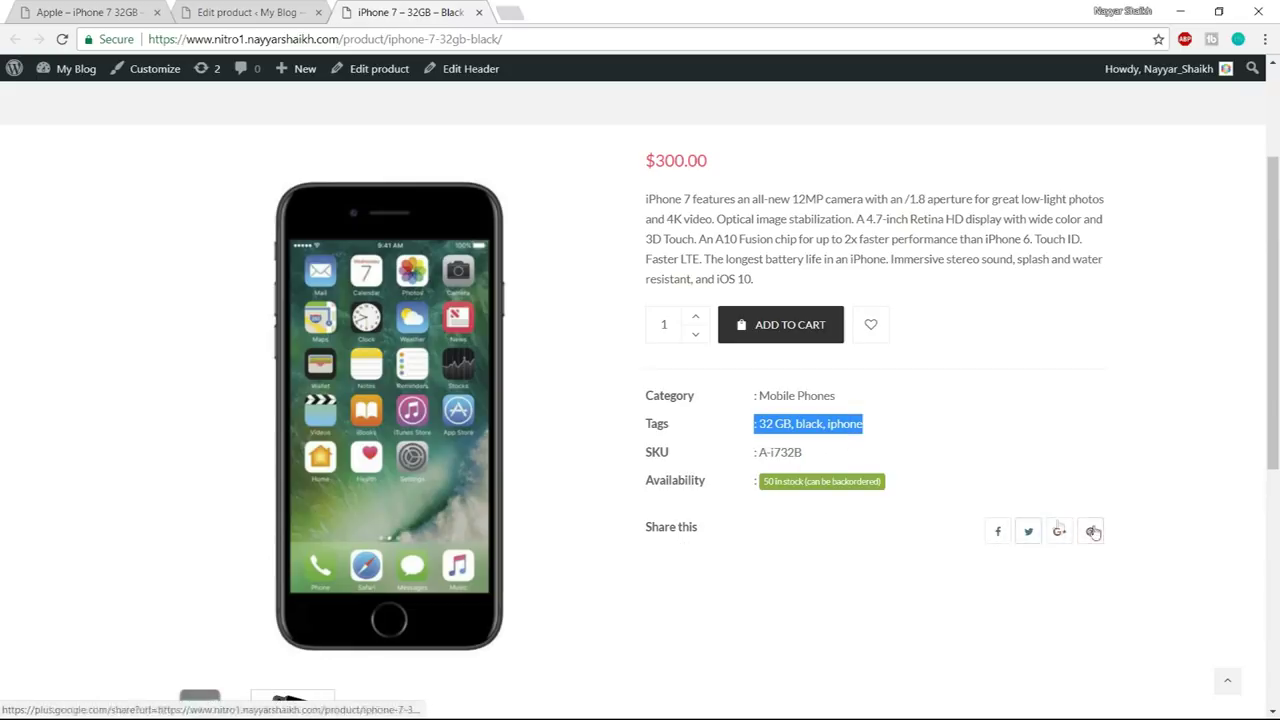
pyautogui.scroll(1, 1128, 481)
pyautogui.scroll(1, 1128, 481)
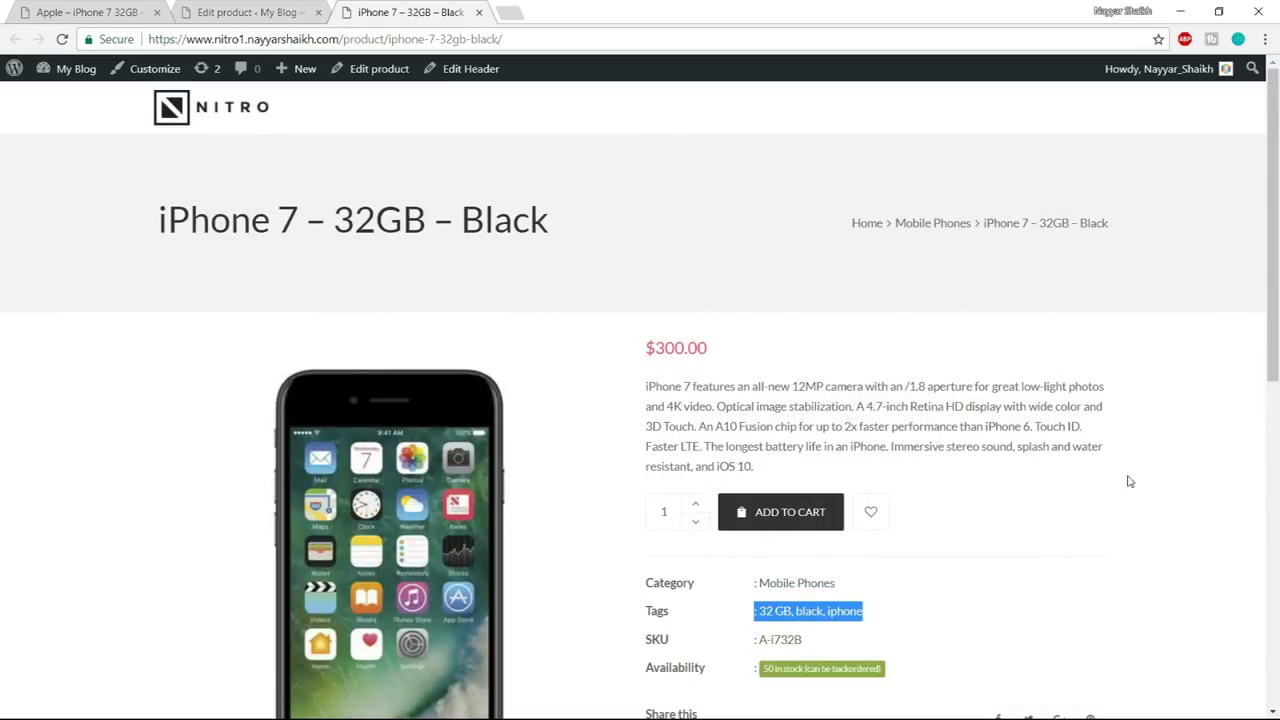
pyautogui.click(270, 12)
# - Schedule a 290 sale price from 2018-03-06 to 2018-03-31 and update the product
pyautogui.scroll(-5, 744, 378)
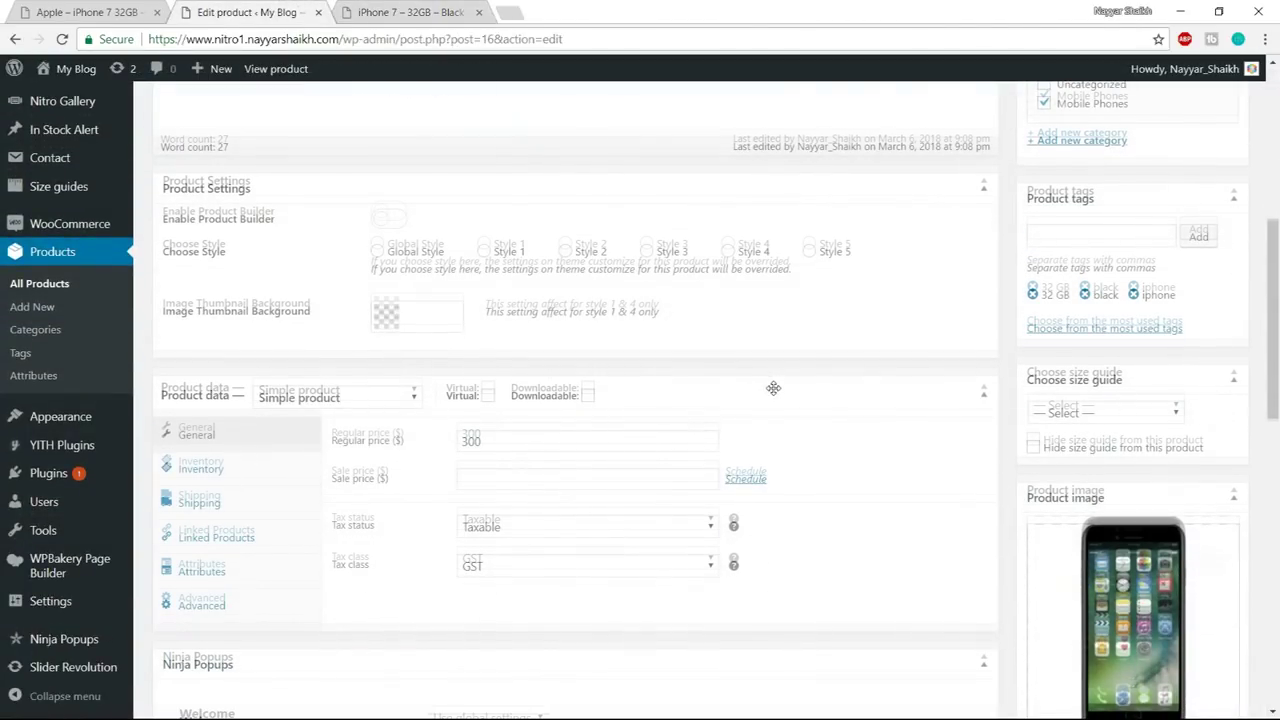
pyautogui.click(500, 396)
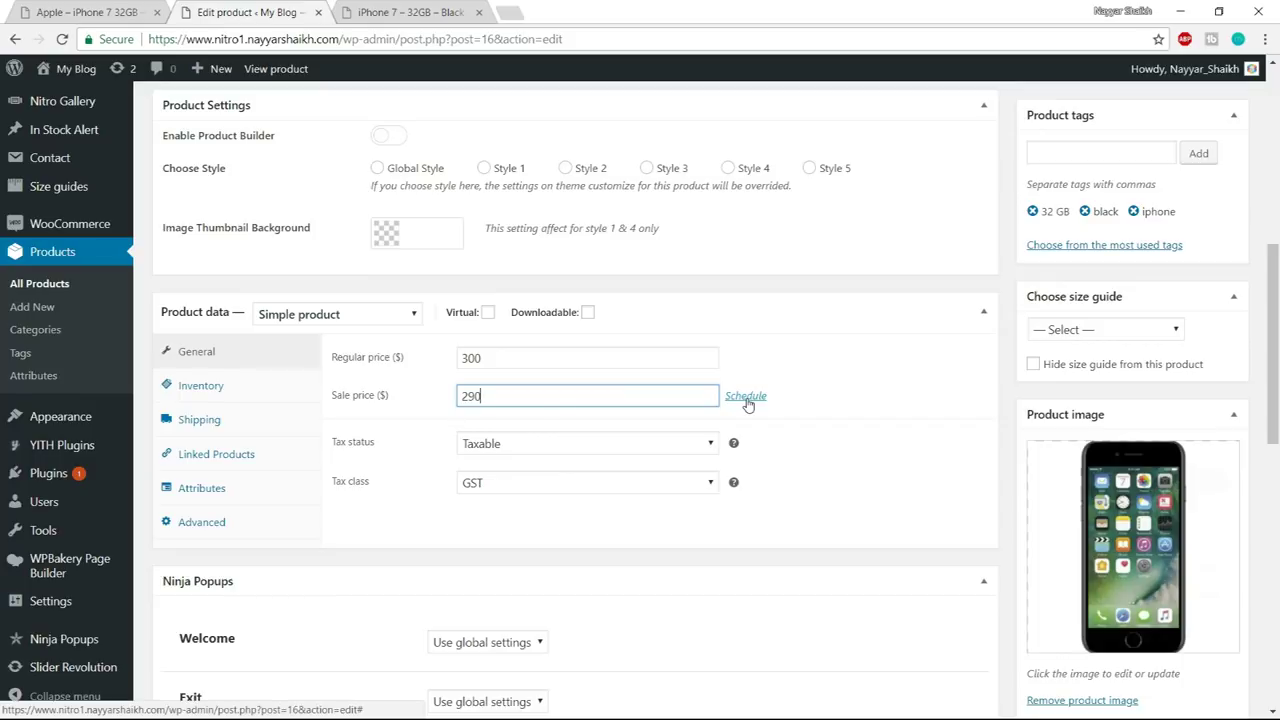
pyautogui.click(746, 397)
pyautogui.scroll(-1, 700, 390)
pyautogui.click(580, 351)
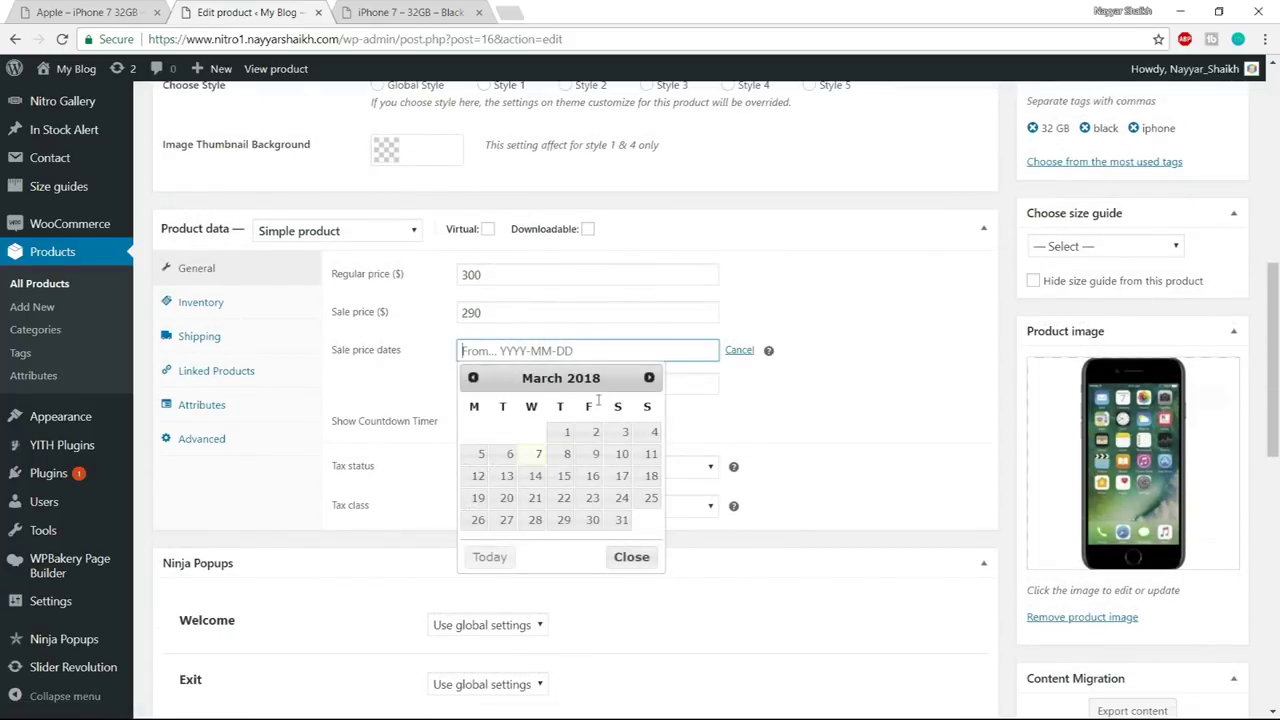
pyautogui.click(509, 454)
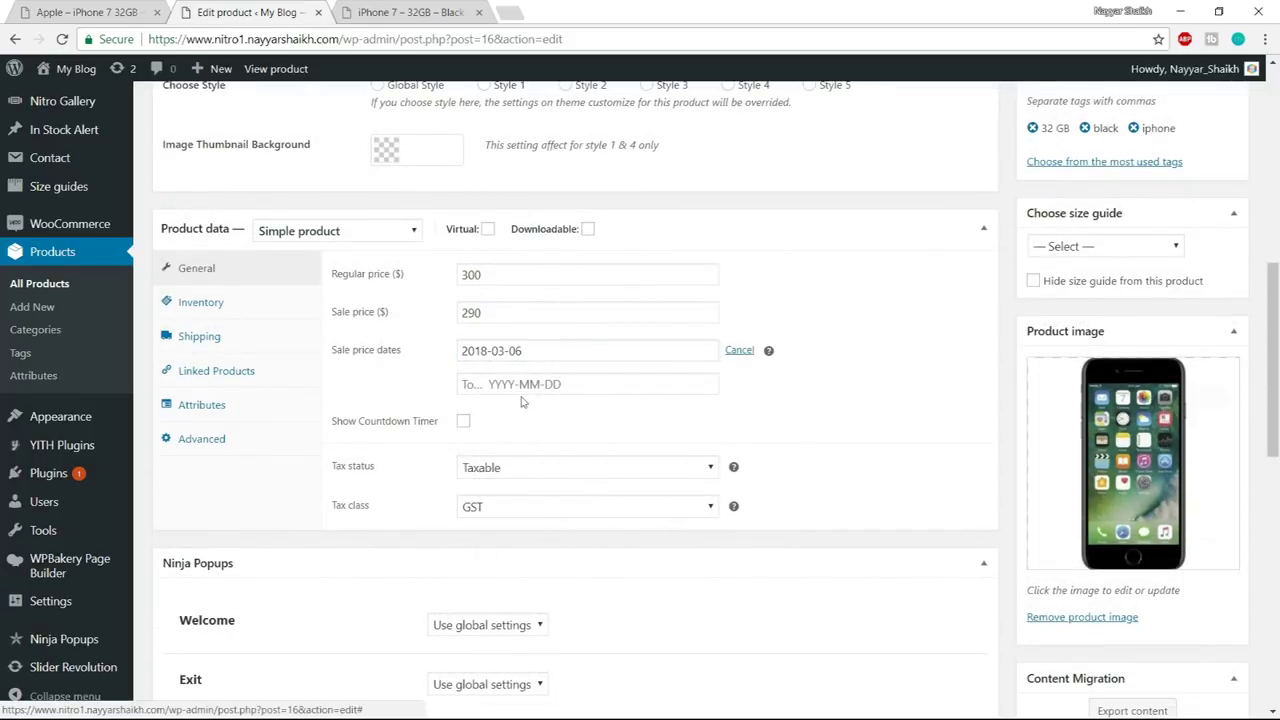
pyautogui.click(525, 385)
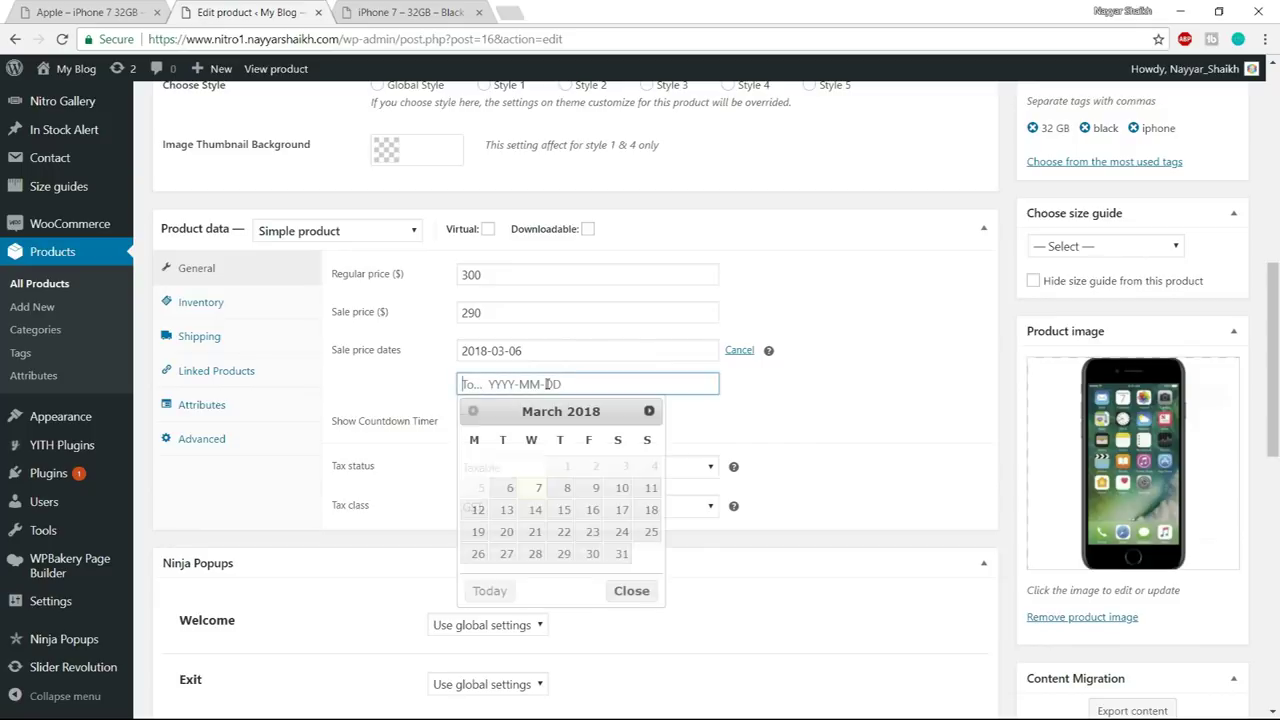
pyautogui.click(621, 555)
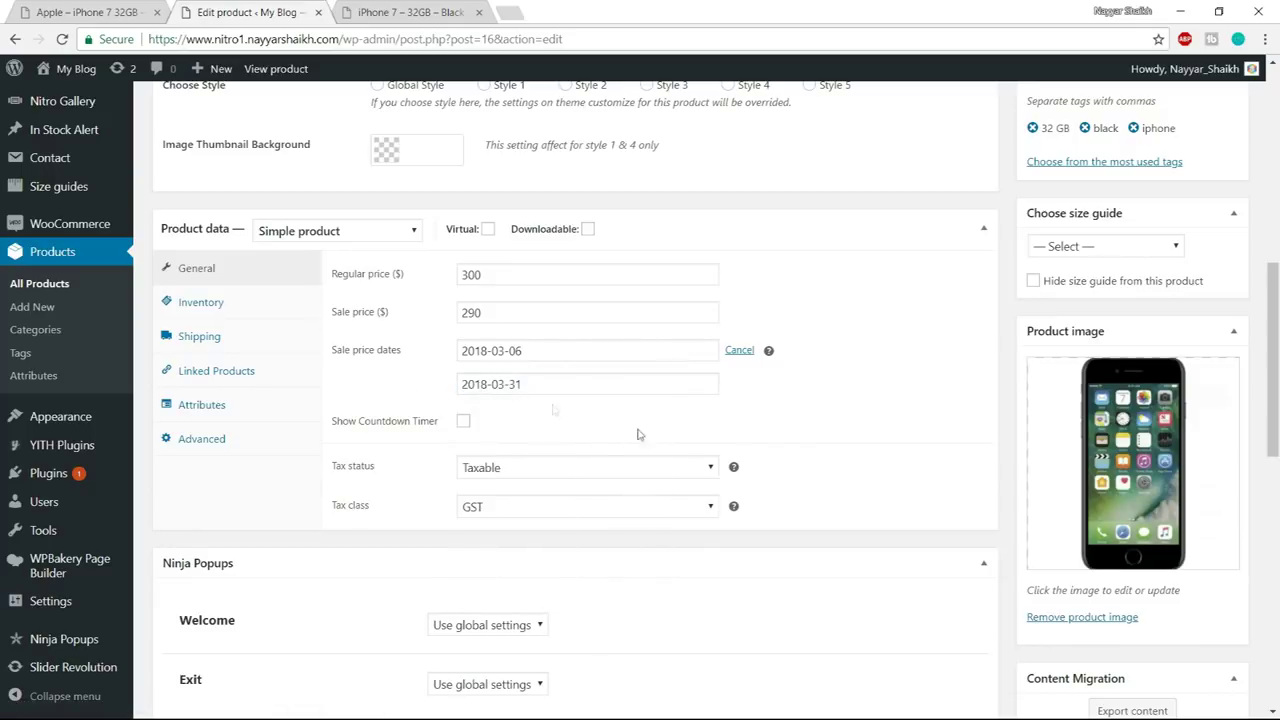
pyautogui.scroll(4, 931, 371)
pyautogui.click(1226, 220)
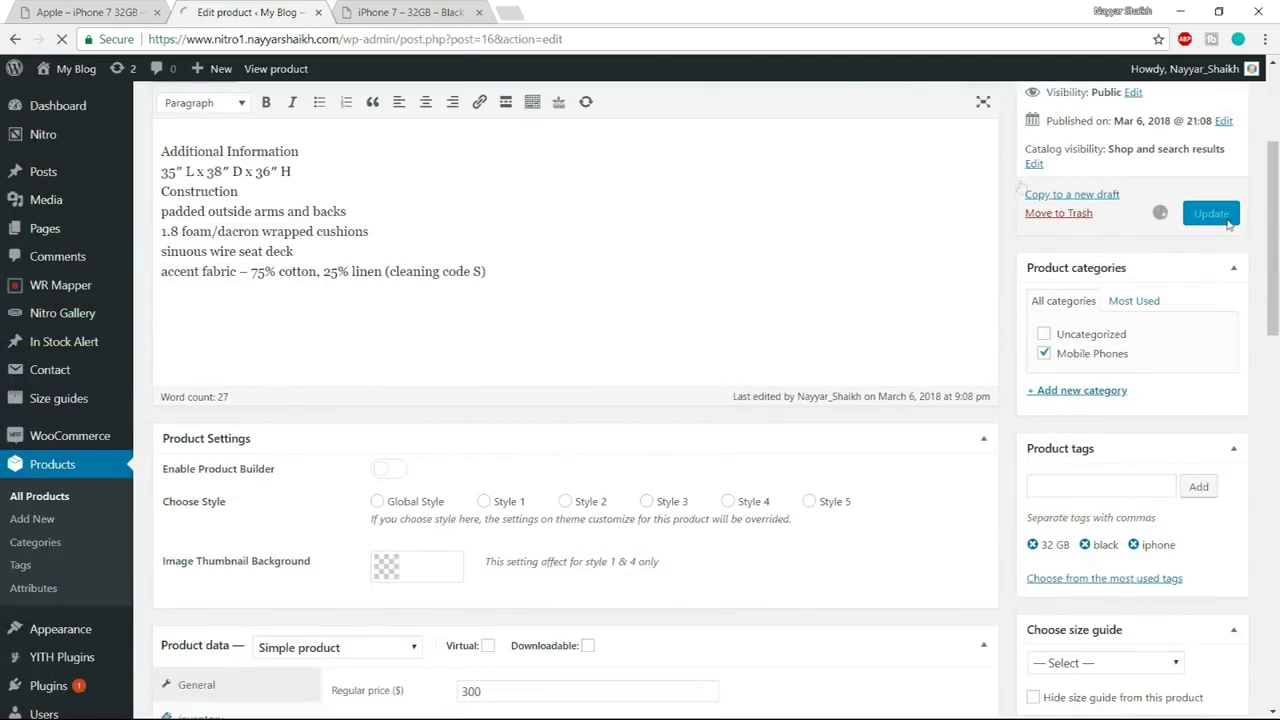
# - Reload the storefront product page to pick up the sale price
pyautogui.click(410, 12)
pyautogui.click(525, 43)
pyautogui.press('Return')
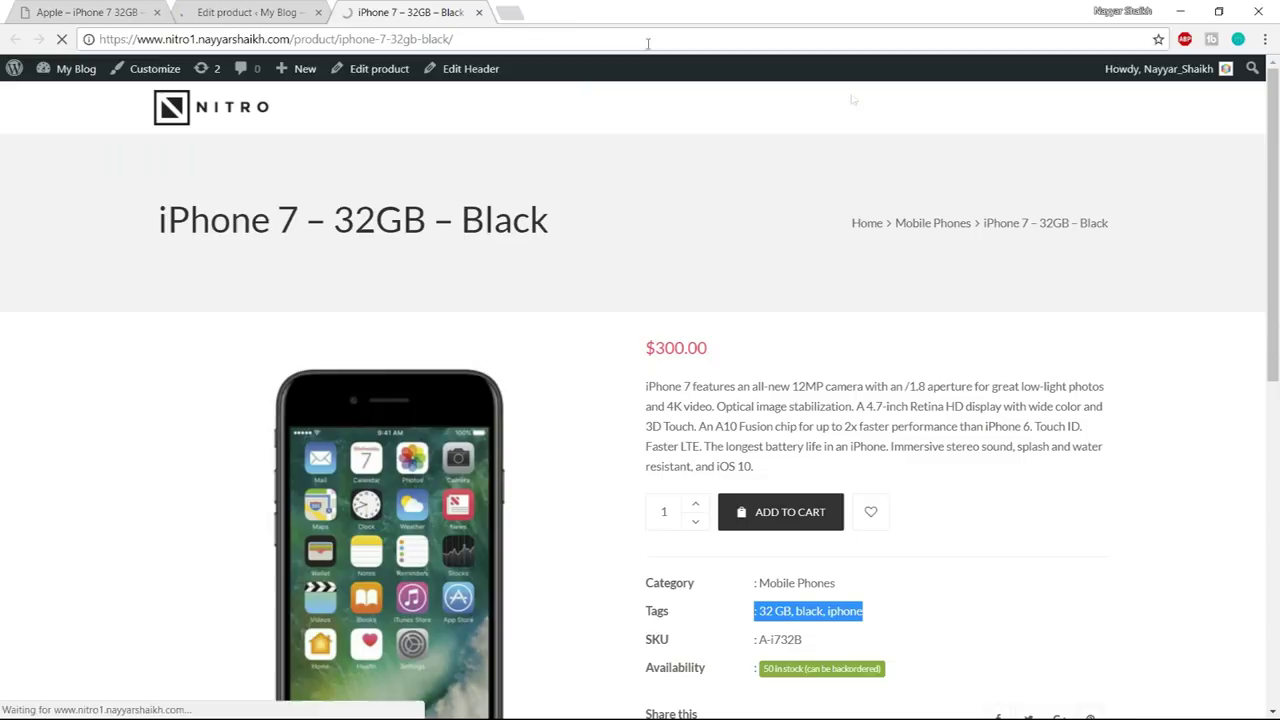
pyautogui.scroll(-1, 1090, 266)
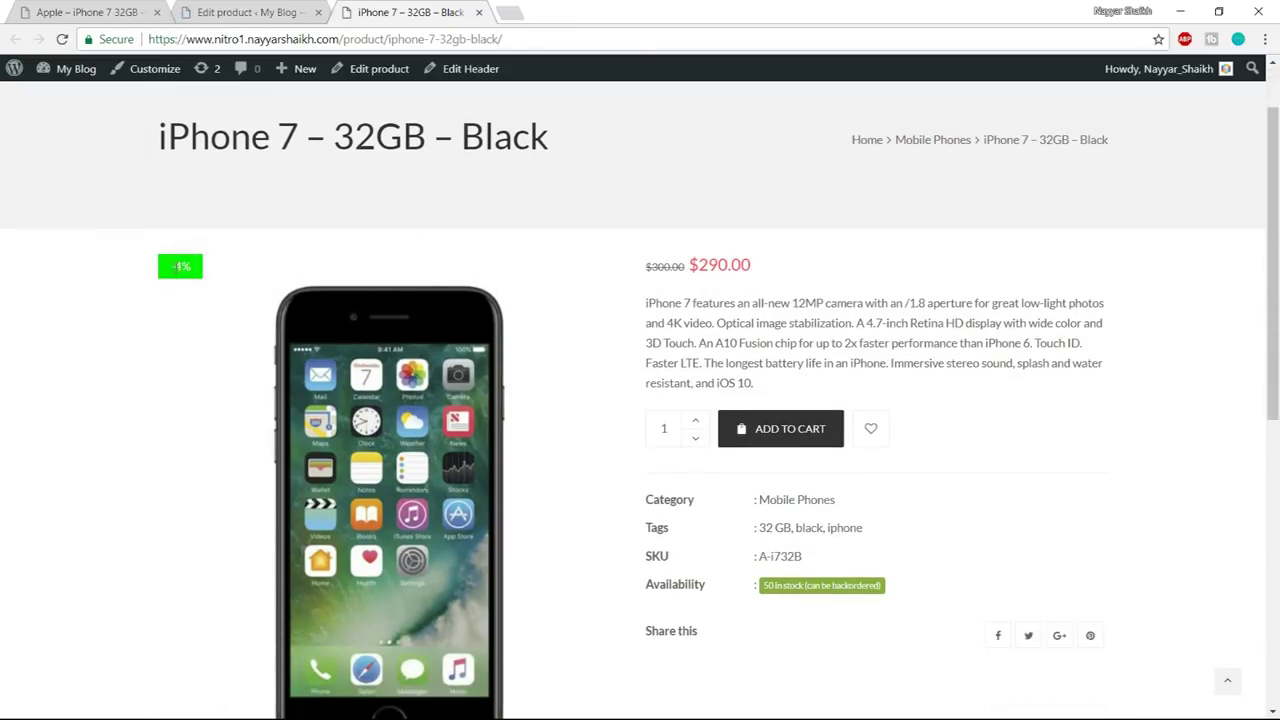
# - Verify the -4% badge, struck-through $300.00 and $290.00 sale price
pyautogui.moveTo(172, 265); pyautogui.dragTo(195, 268)
pyautogui.click(276, 242)
pyautogui.moveTo(168, 270); pyautogui.dragTo(198, 270)
pyautogui.click(198, 270)
pyautogui.moveTo(645, 272); pyautogui.dragTo(692, 267)
pyautogui.click(701, 286)
pyautogui.moveTo(696, 265); pyautogui.dragTo(799, 264)
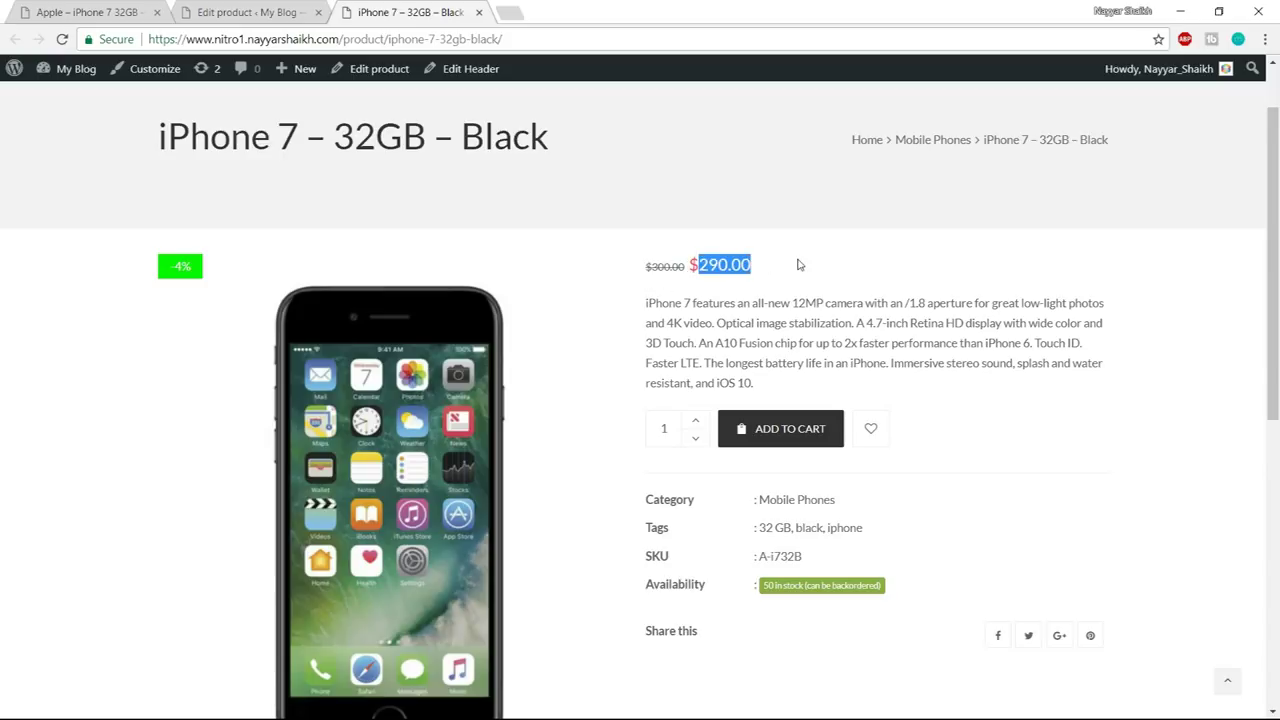
pyautogui.click(798, 264)
pyautogui.scroll(-6, 798, 264)
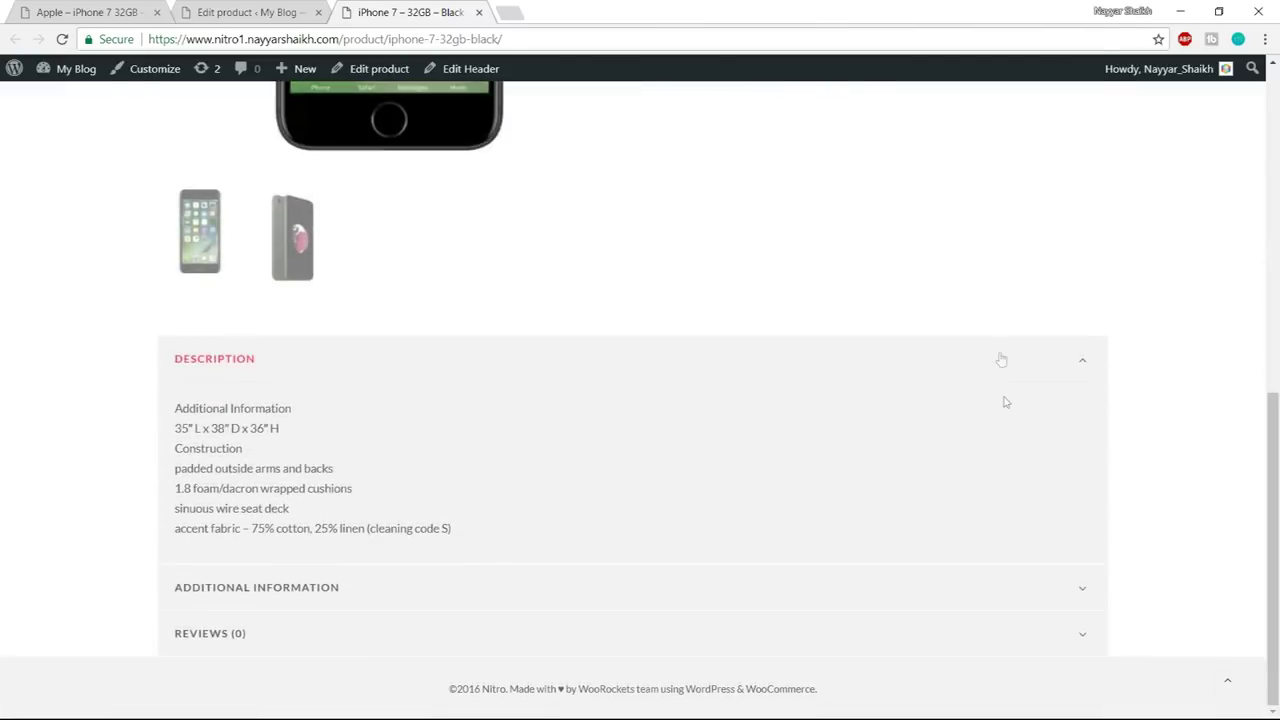
pyautogui.scroll(7, 1003, 400)
pyautogui.scroll(2, 1003, 400)
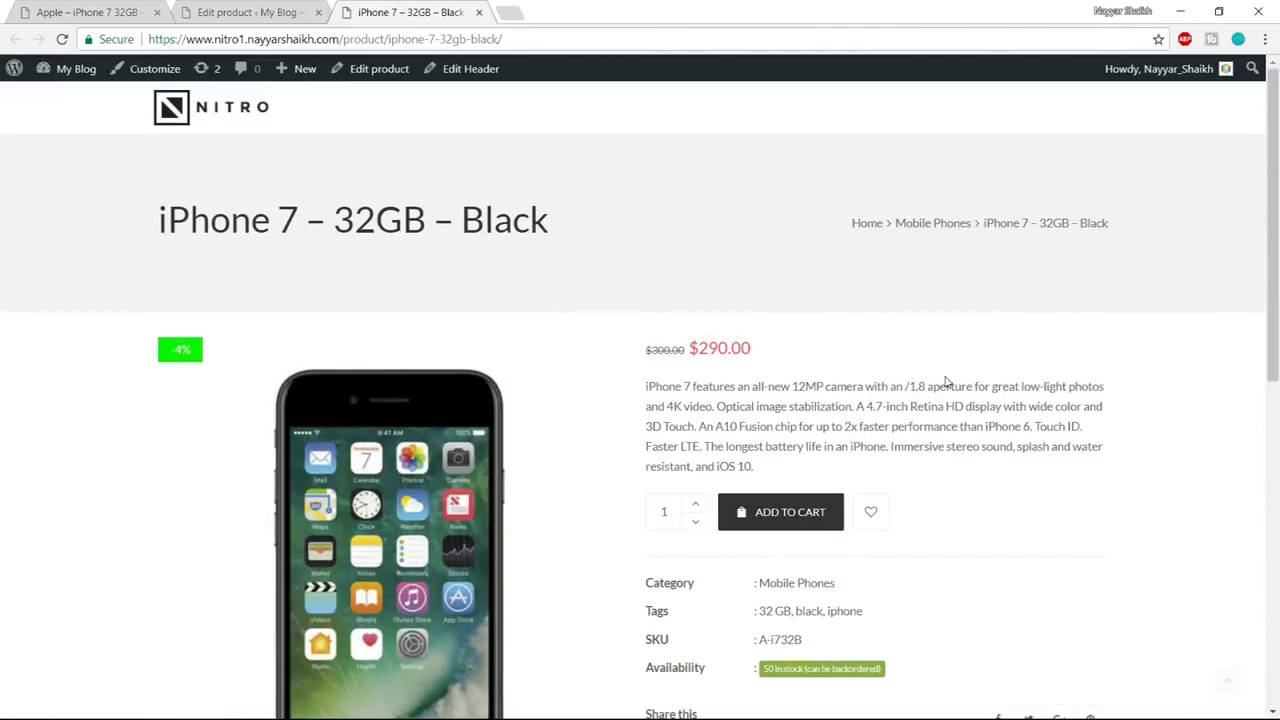
pyautogui.click(295, 8)
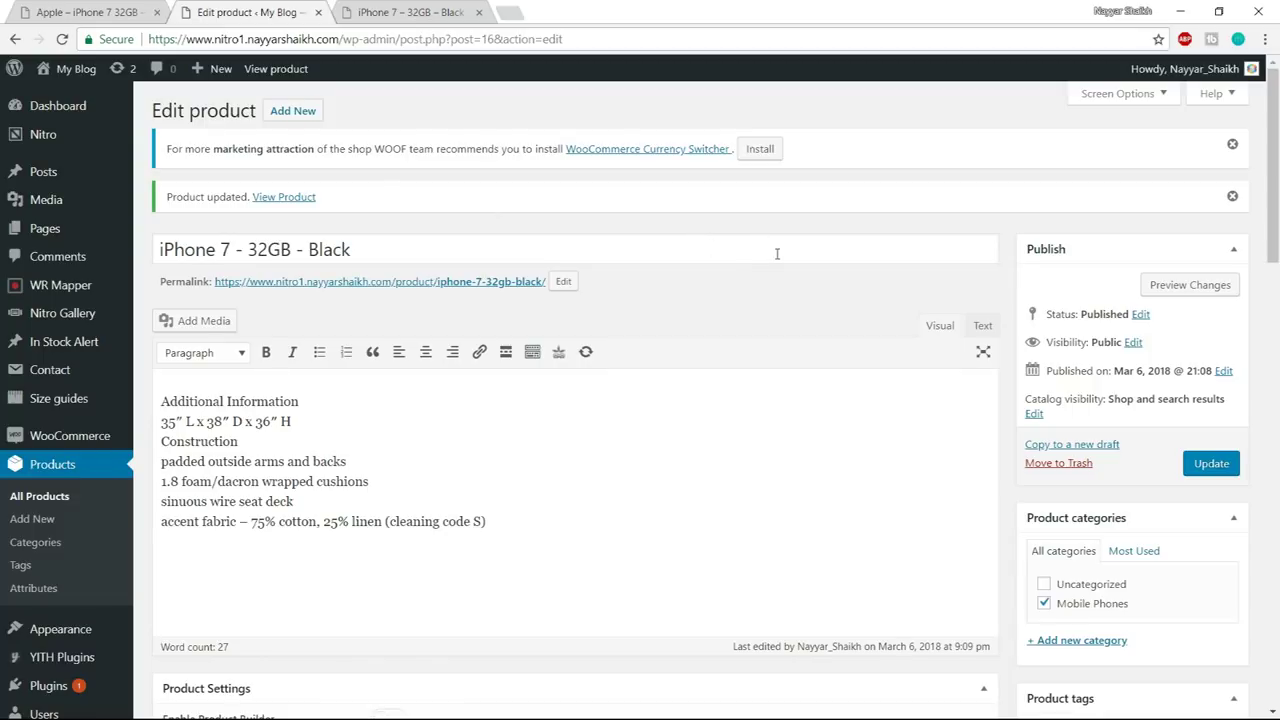
# - Duplicate the iPhone 7 – 32GB – Black product from the All Products list
pyautogui.scroll(-2, 201, 360)
pyautogui.scroll(2, 201, 360)
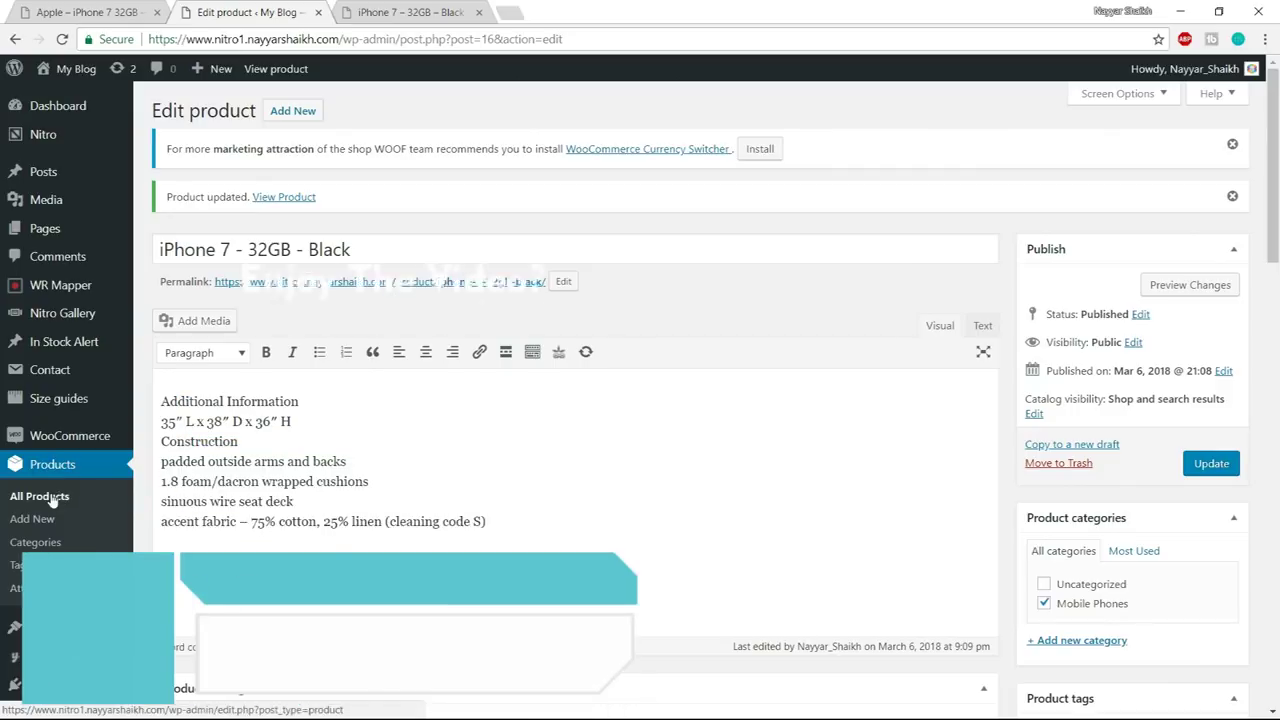
pyautogui.click(45, 496)
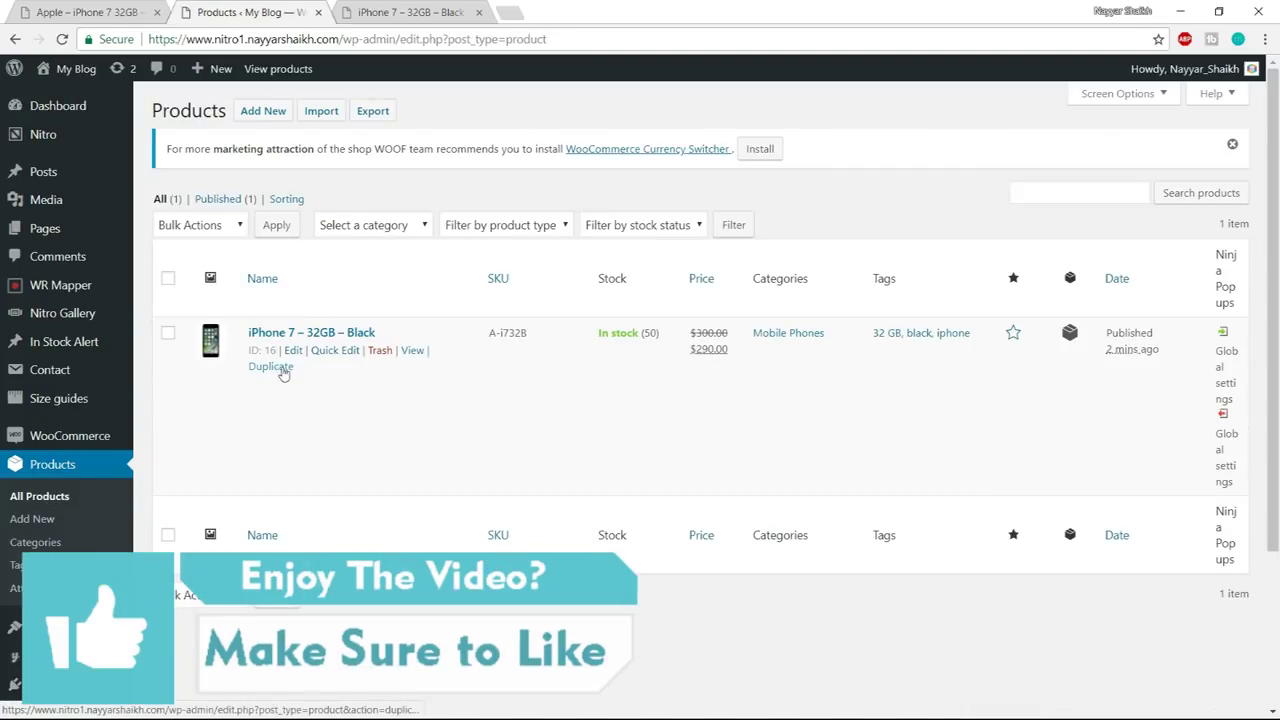
pyautogui.click(279, 368)
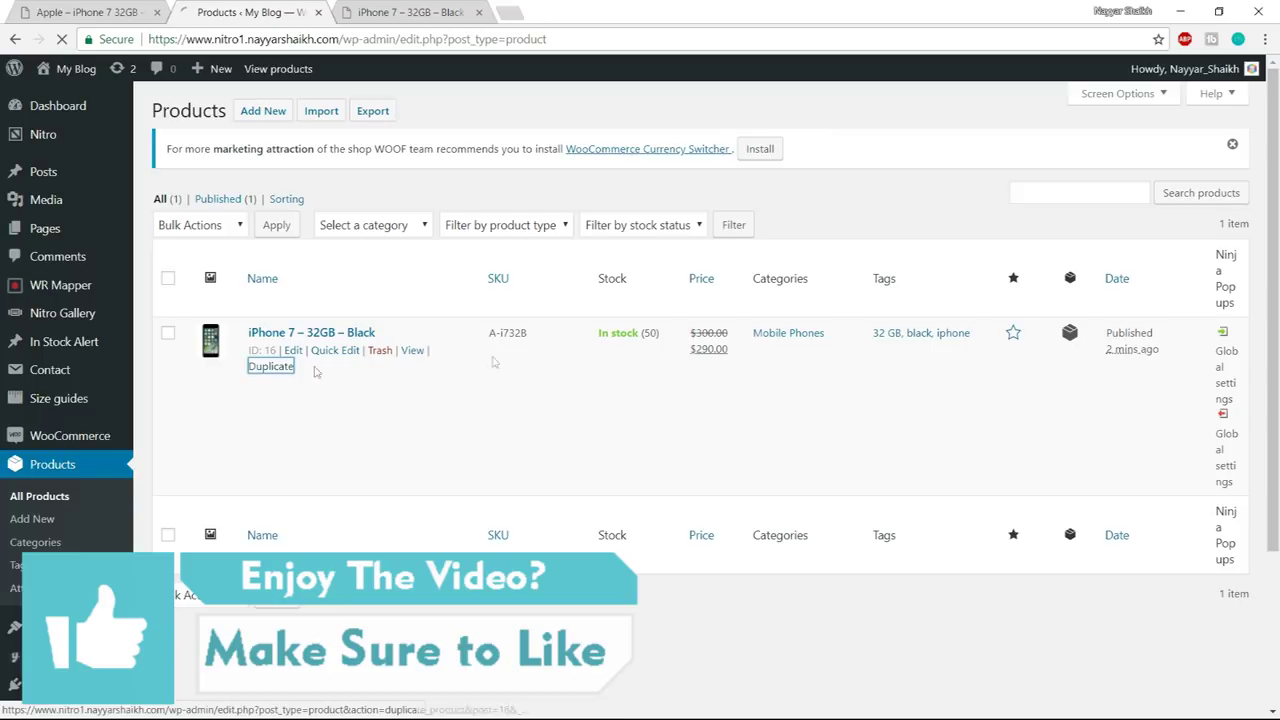
# - Glance over the storefront page, then return to the copied product's edit page
pyautogui.click(433, 14)
pyautogui.scroll(-2, 650, 250)
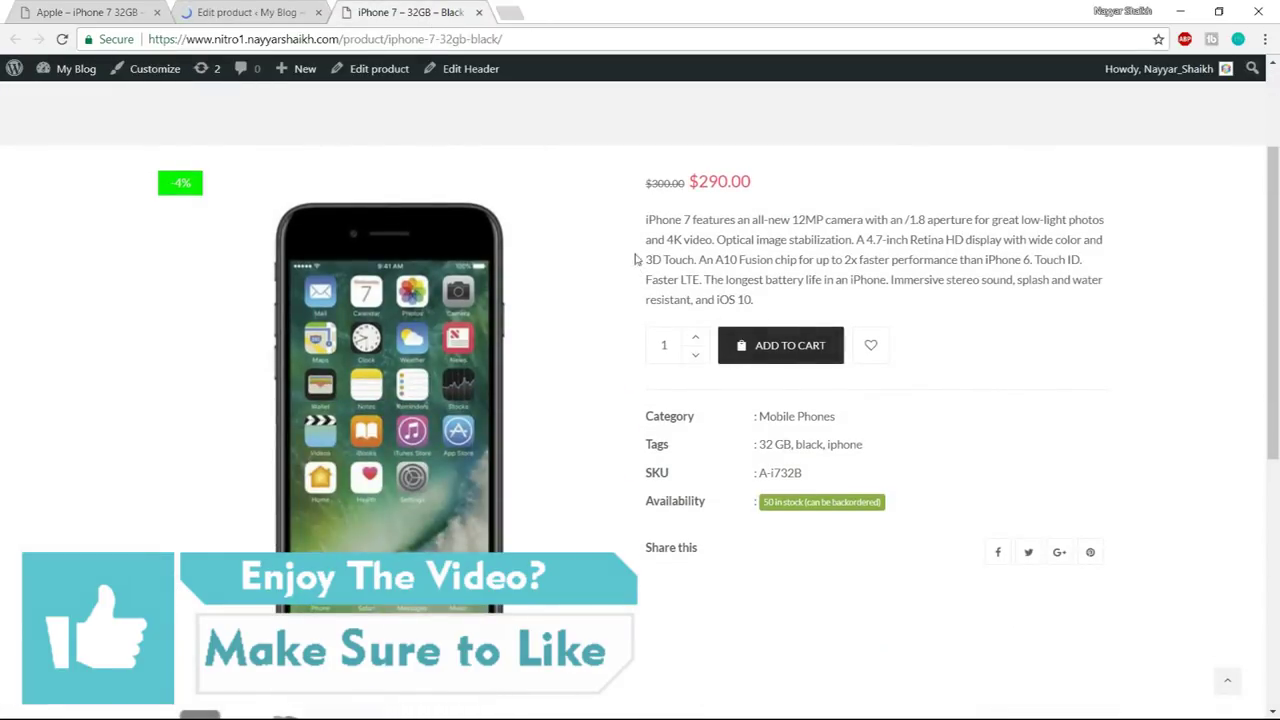
pyautogui.moveTo(646, 220); pyautogui.dragTo(823, 297)
pyautogui.click(823, 297)
pyautogui.scroll(-5, 871, 320)
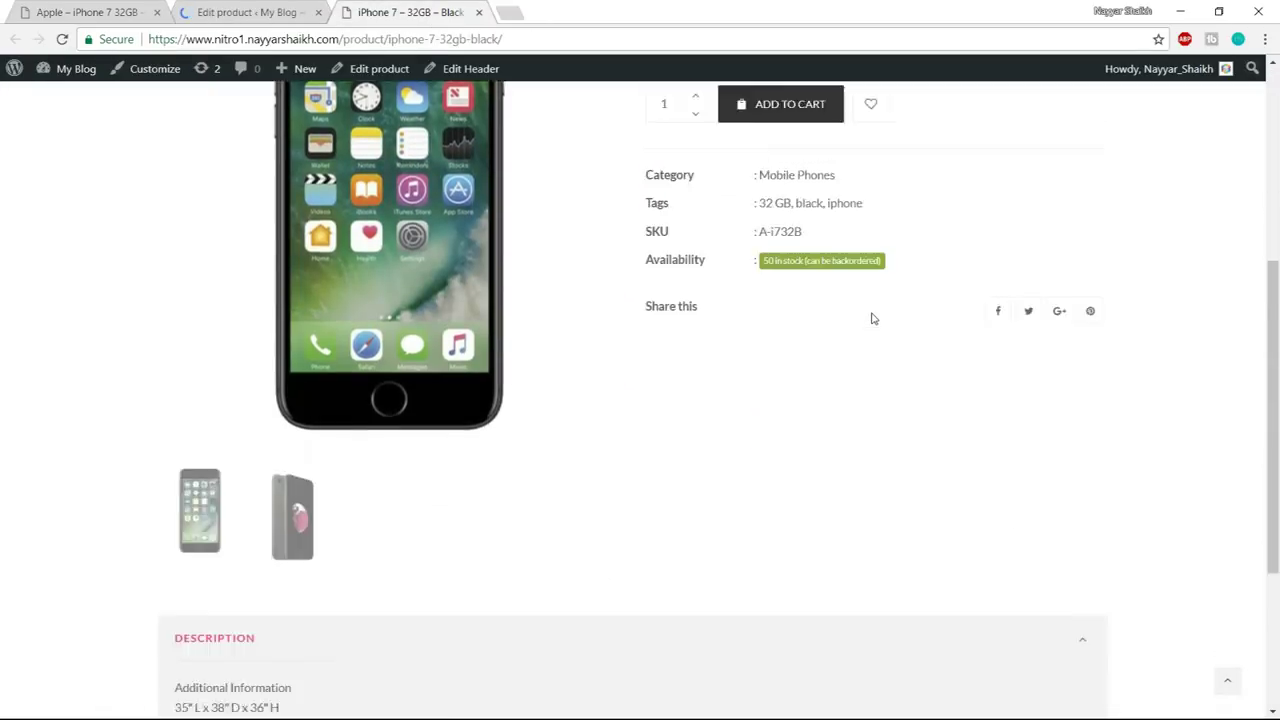
pyautogui.scroll(-1, 537, 580)
pyautogui.scroll(7, 537, 580)
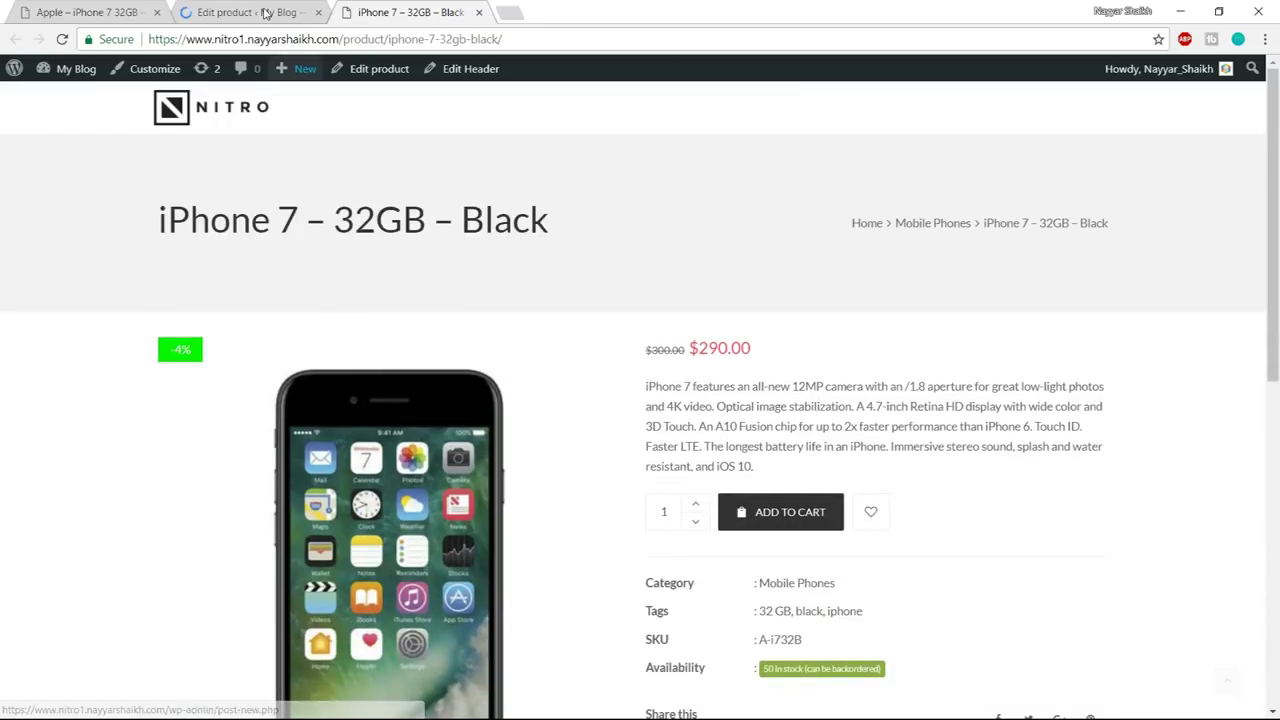
pyautogui.click(266, 12)
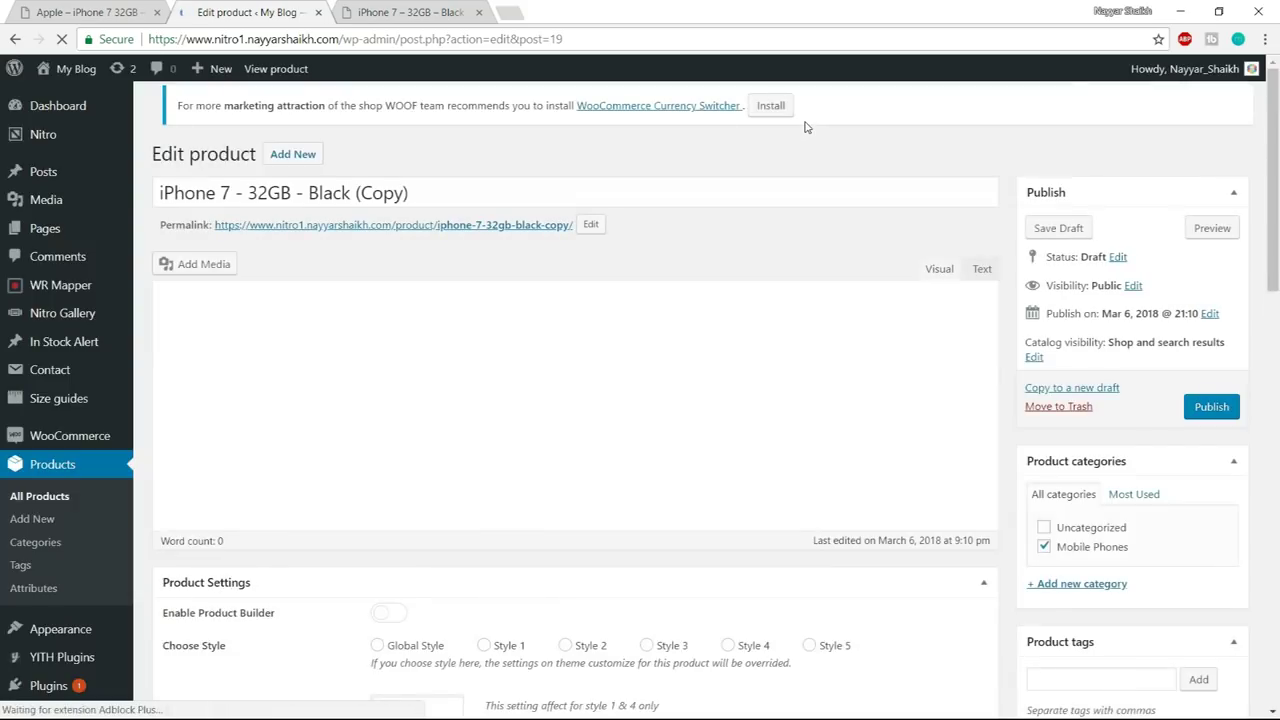
# - Delete ' - 32GB - Black (Copy)' so the copy's title reads 'iPhone 7'
pyautogui.click(340, 205)
pyautogui.keyDown('shift'); pyautogui.click(340, 205); pyautogui.keyUp('shift')
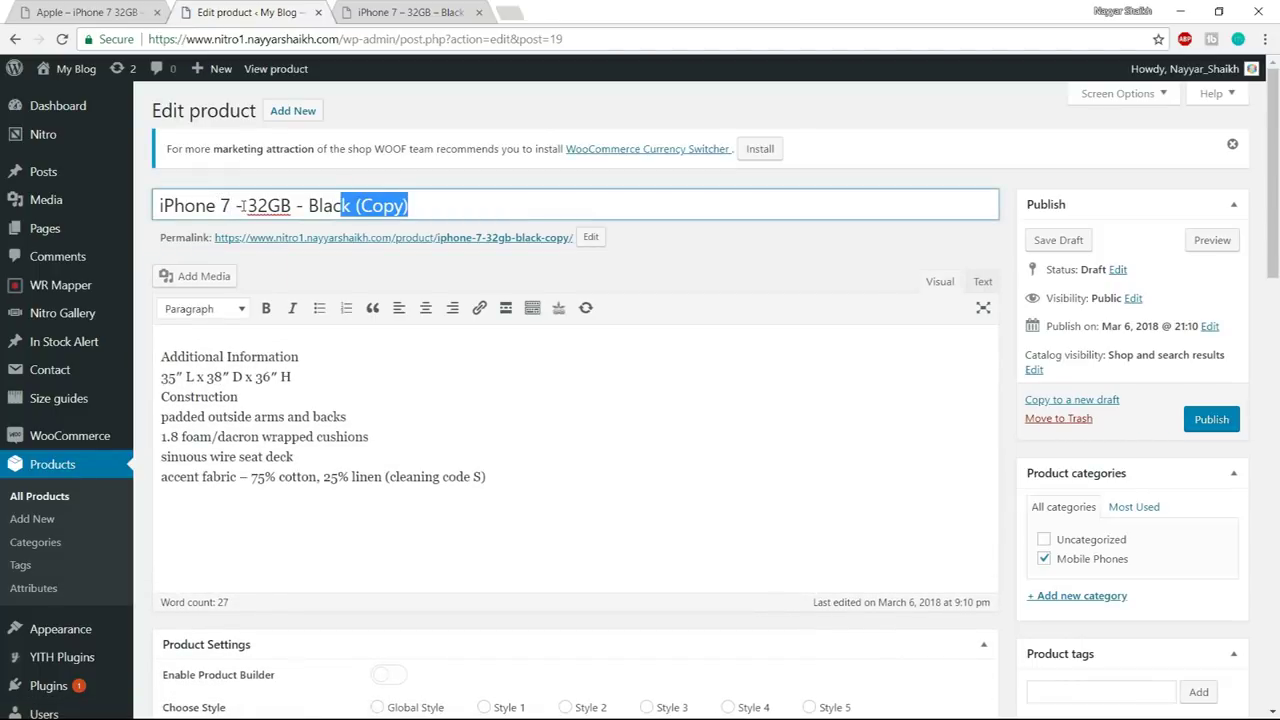
pyautogui.moveTo(233, 205); pyautogui.dragTo(474, 207)
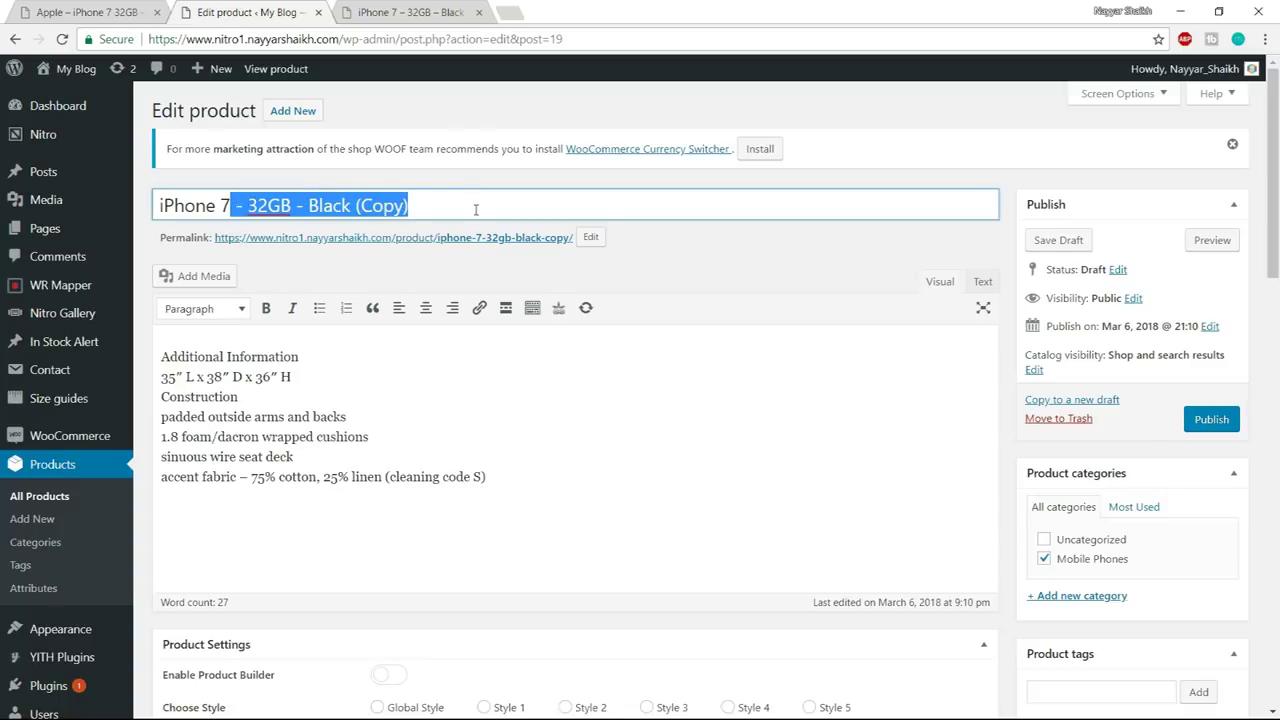
pyautogui.press('BackSpace')
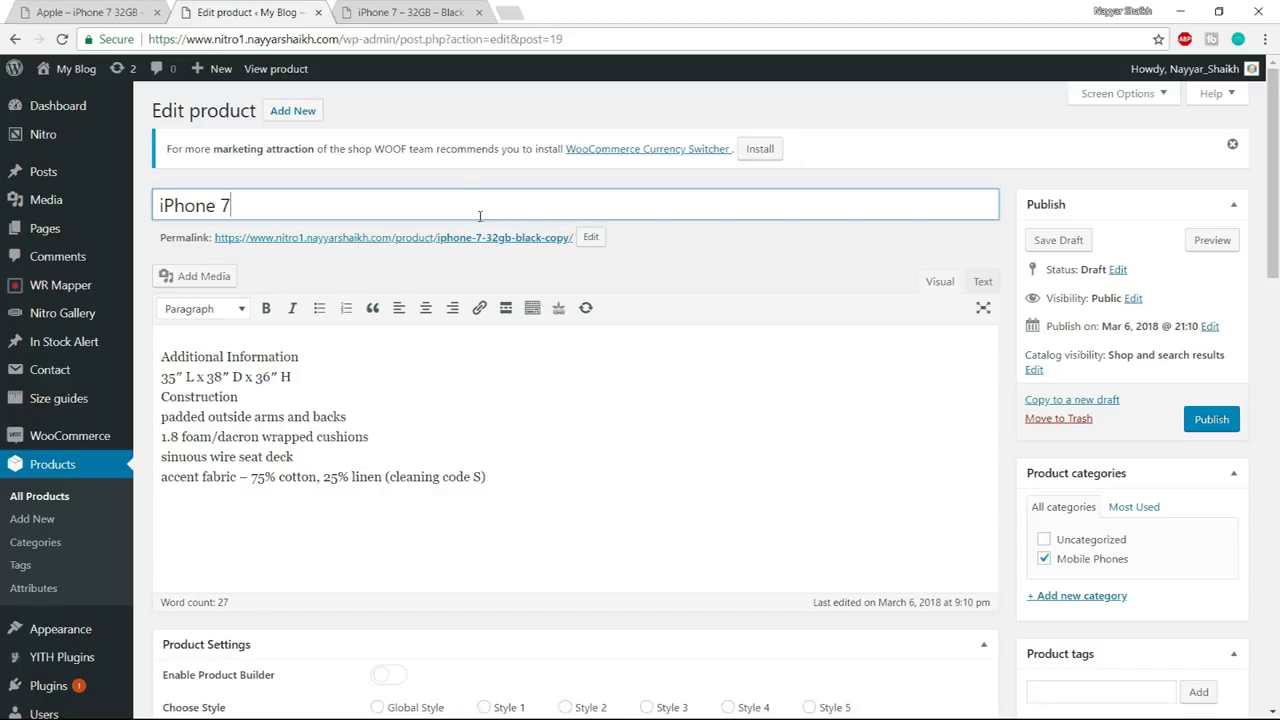
pyautogui.moveTo(307, 201); pyautogui.dragTo(148, 206)
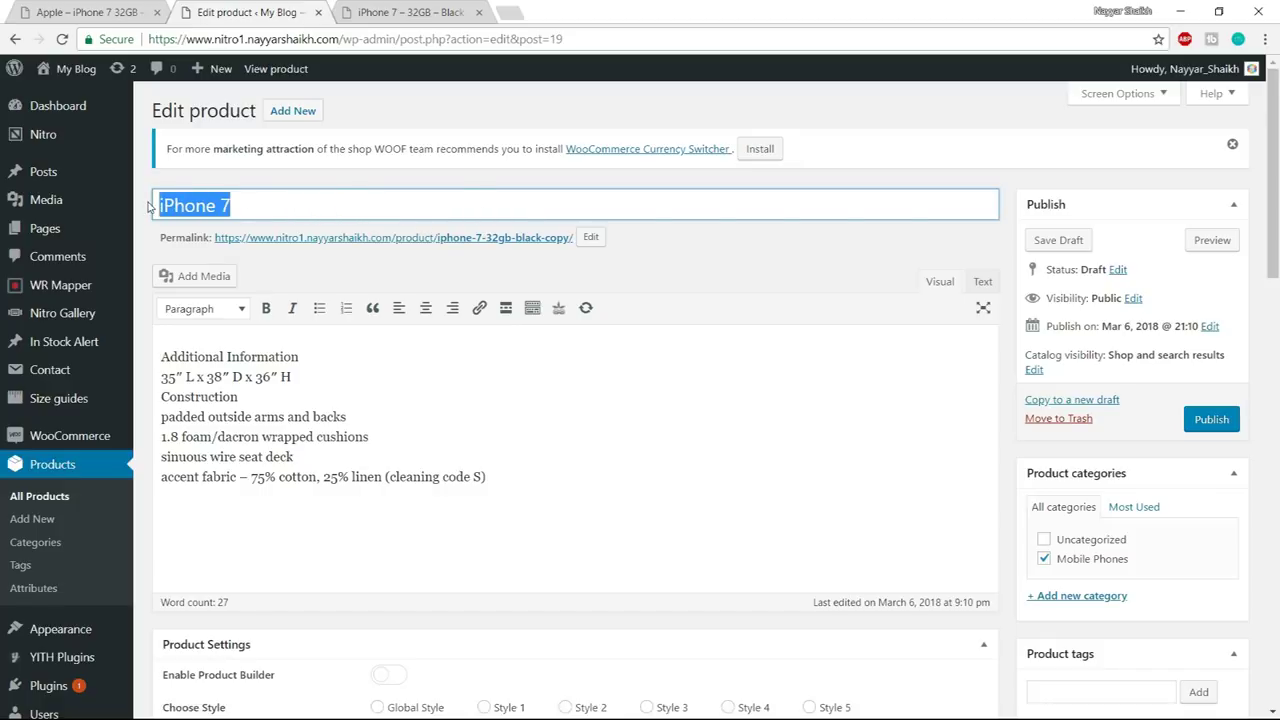
pyautogui.scroll(-8, 653, 340)
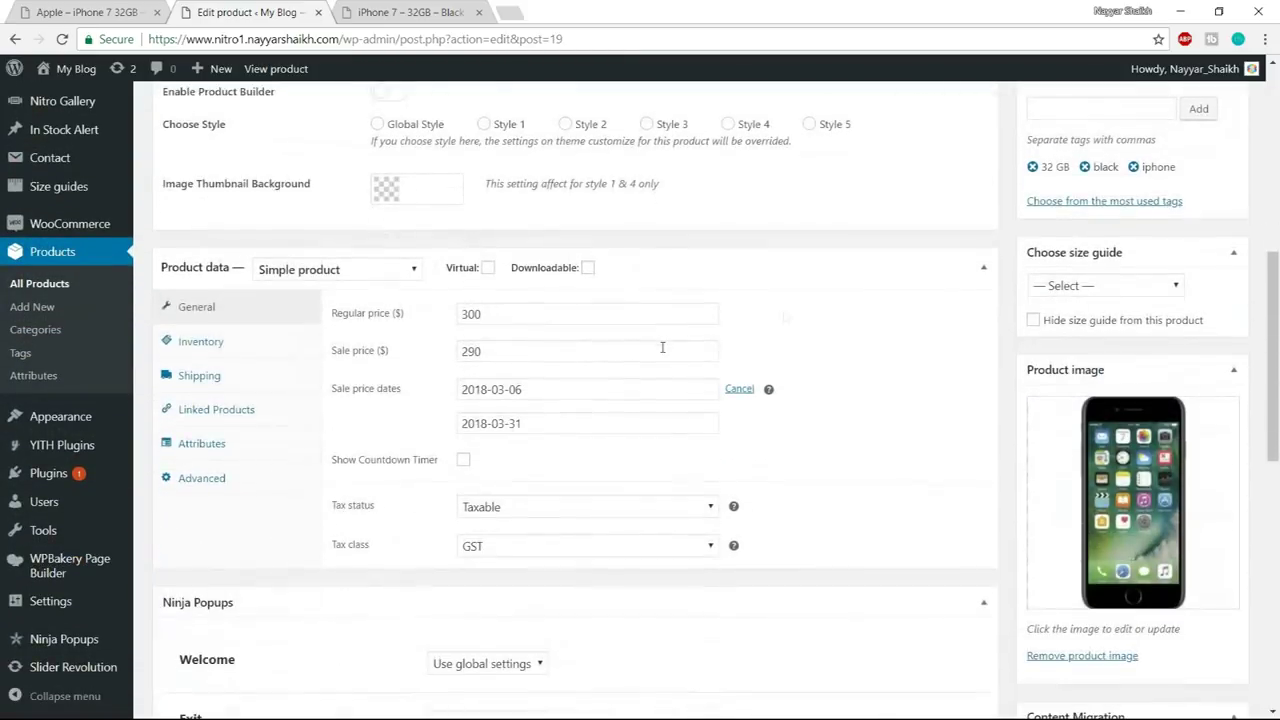
# - Change the product type to Variable product
pyautogui.scroll(-5, 995, 402)
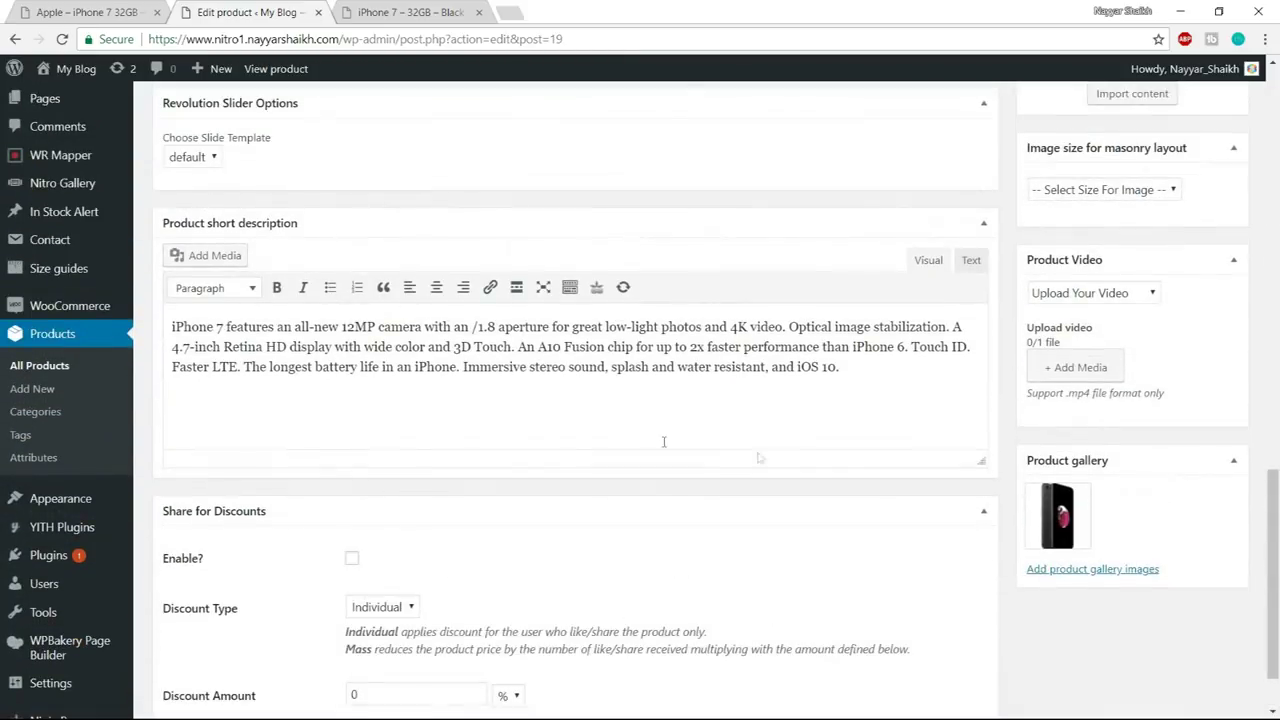
pyautogui.scroll(5, 897, 497)
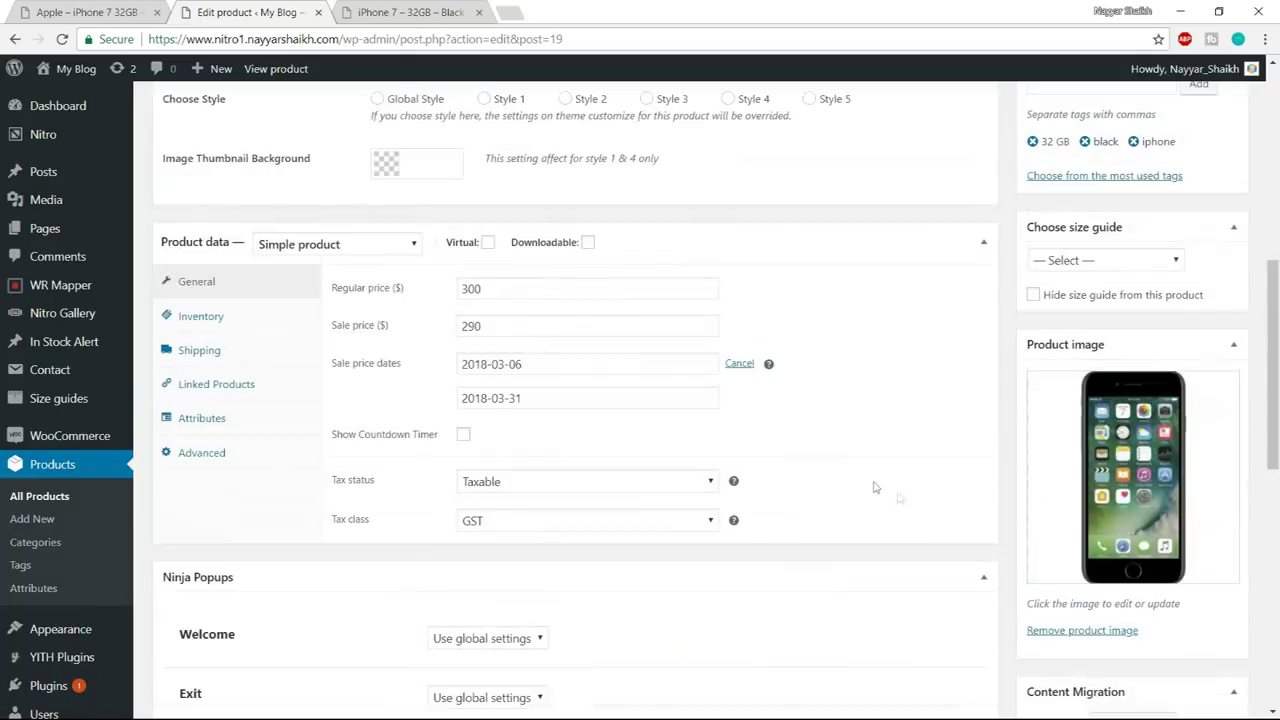
pyautogui.click(331, 248)
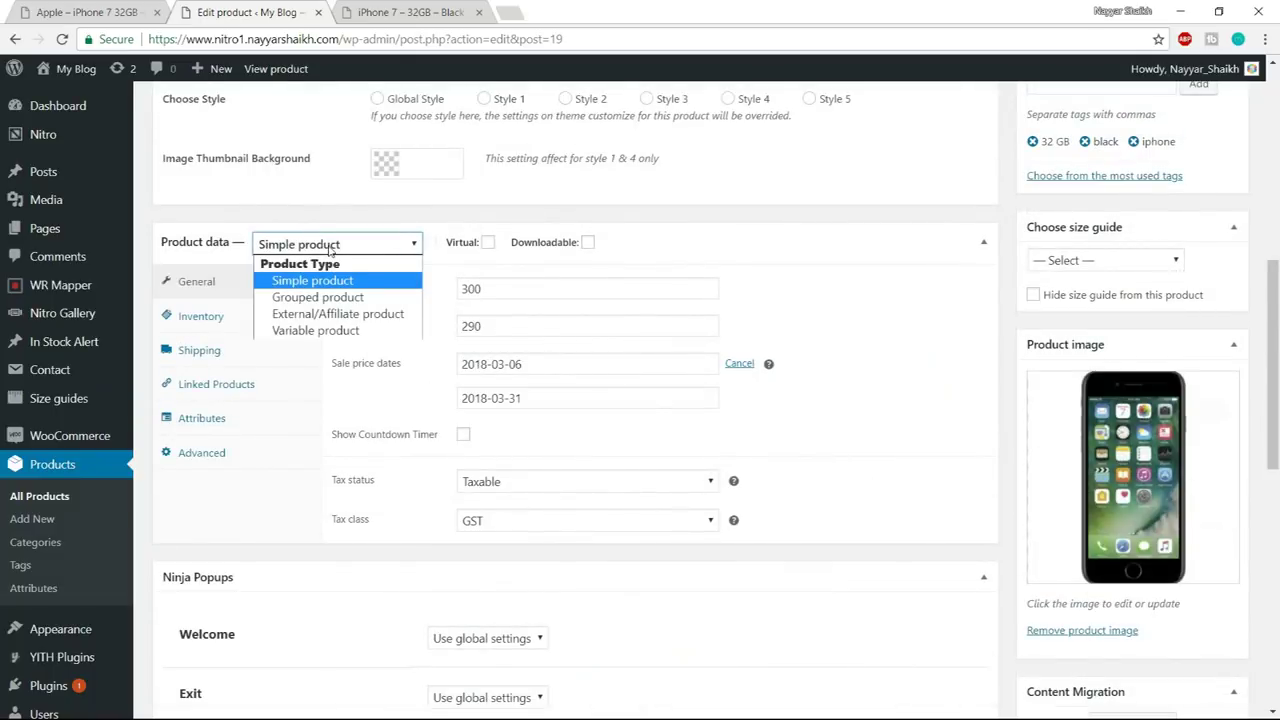
pyautogui.click(339, 331)
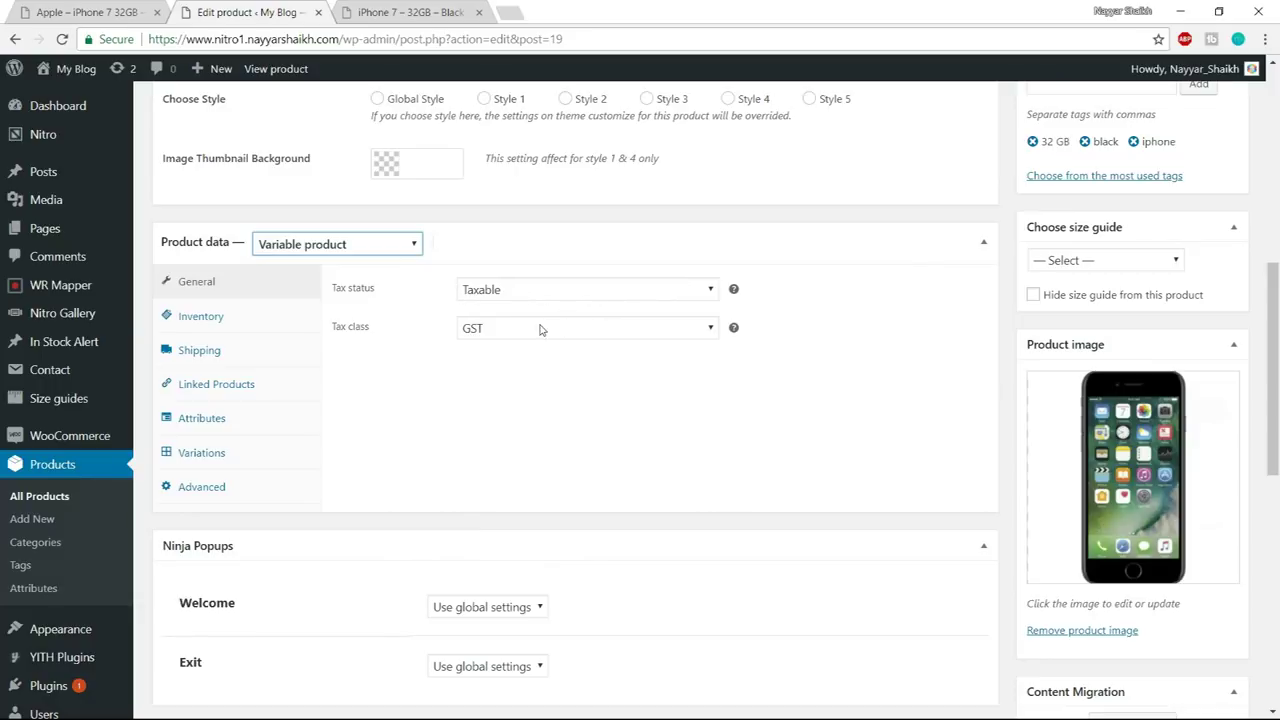
# - Review the Inventory, Shipping, Linked Products and Attributes settings
pyautogui.click(209, 322)
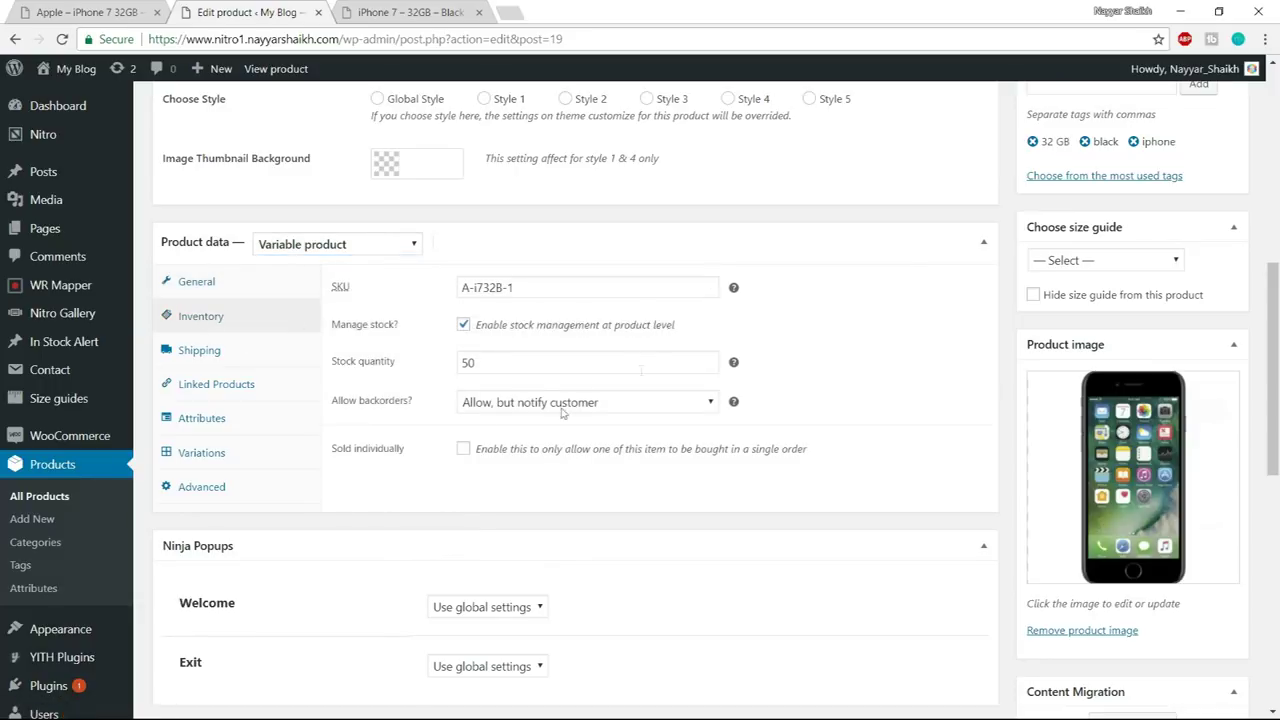
pyautogui.click(230, 351)
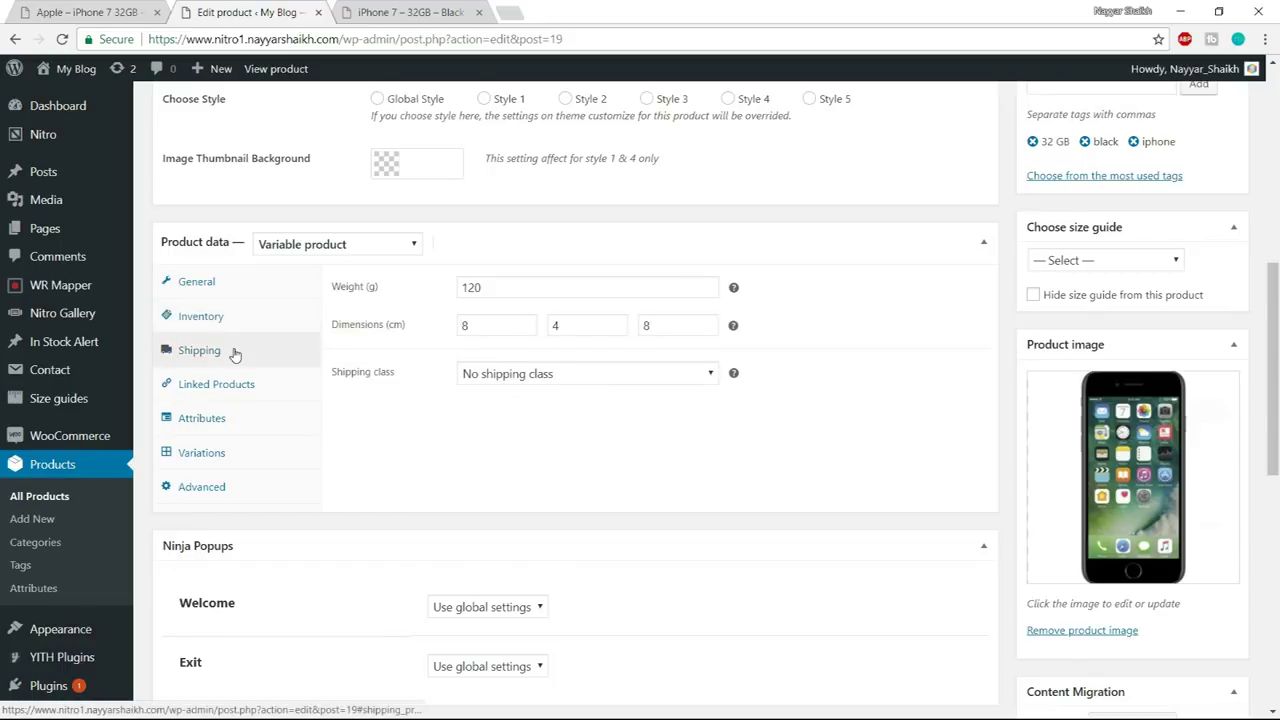
pyautogui.click(214, 390)
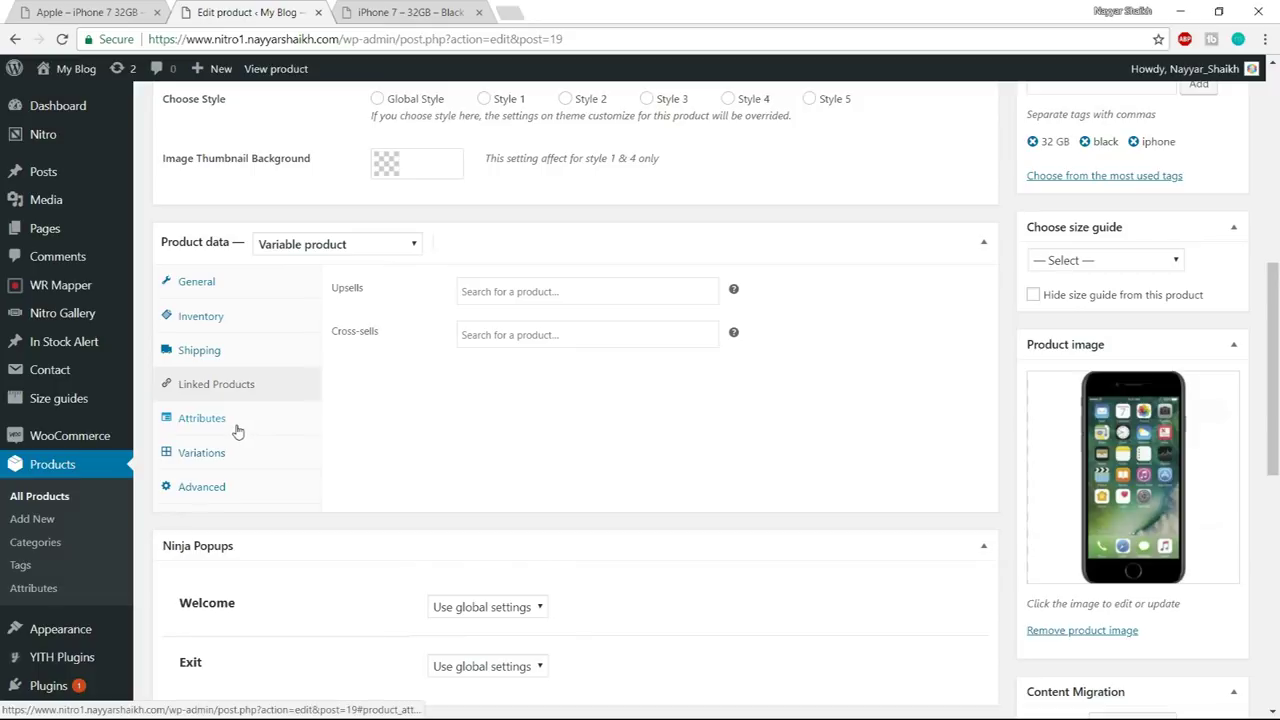
pyautogui.click(218, 428)
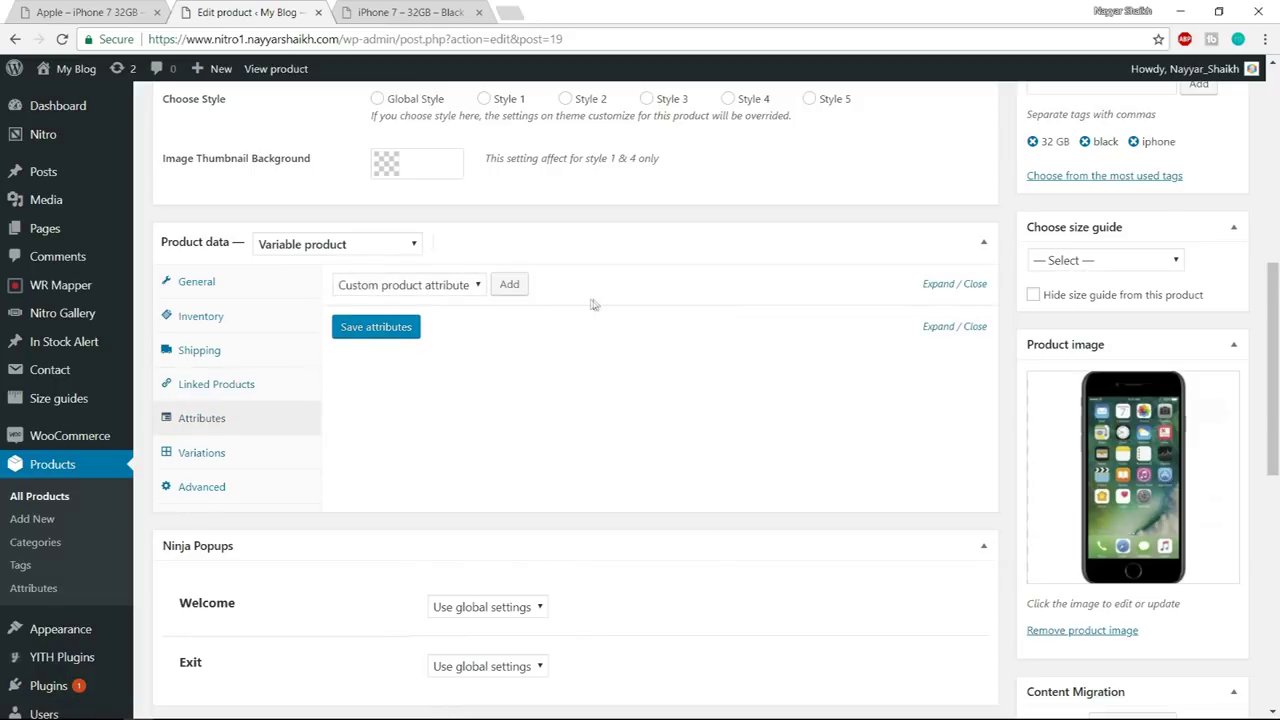
# - Add a Memory attribute with values 32GB | 64GB | 128GB, used for variations, and save it
pyautogui.click(512, 285)
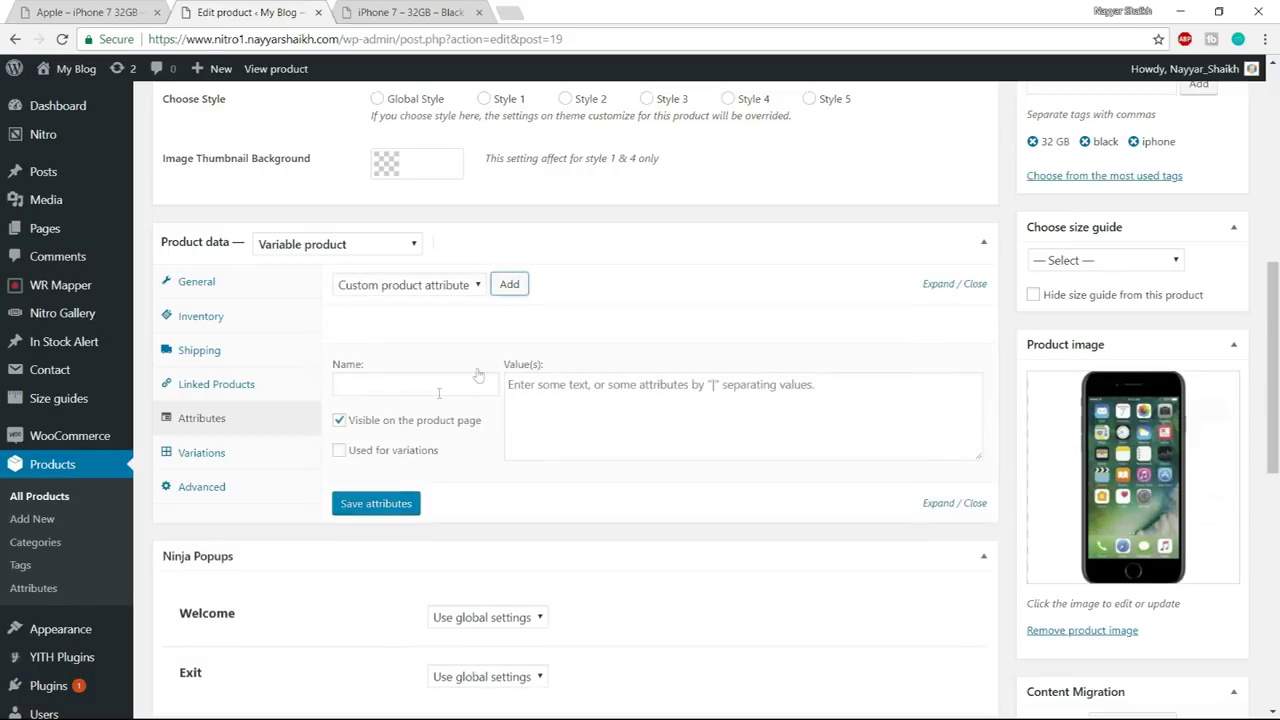
pyautogui.click(410, 377)
pyautogui.write('Memory')
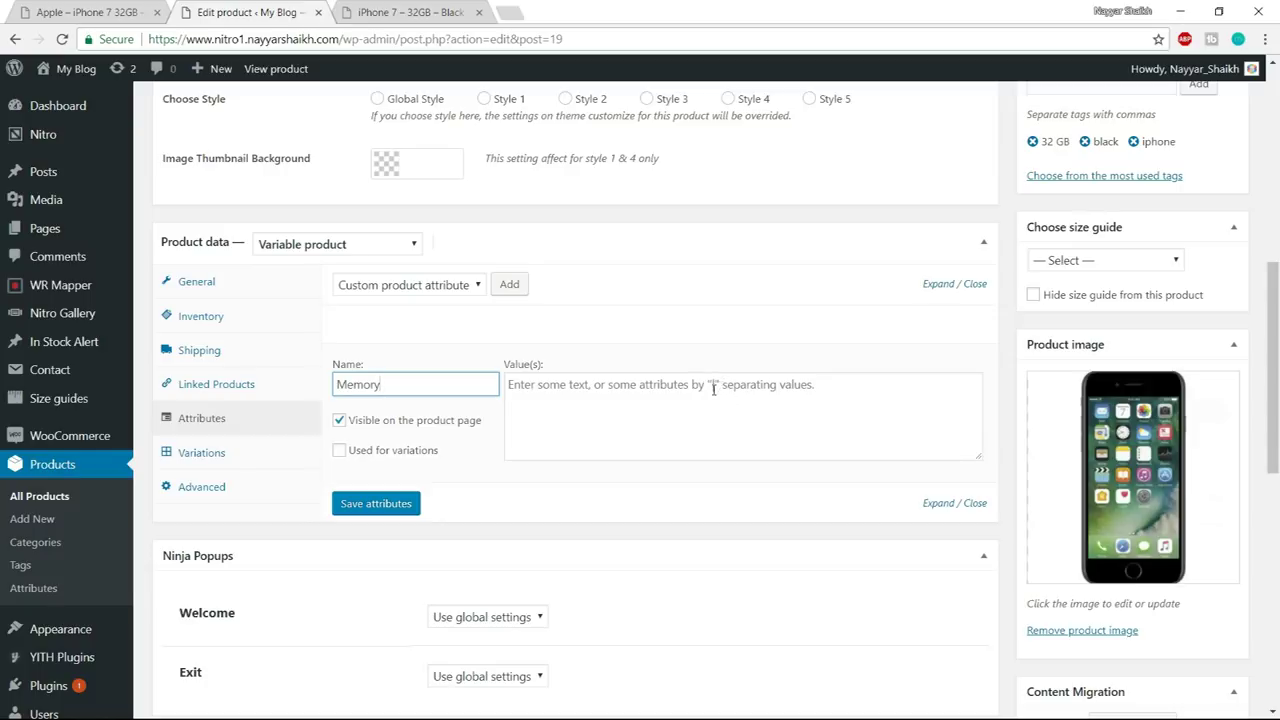
pyautogui.click(730, 392)
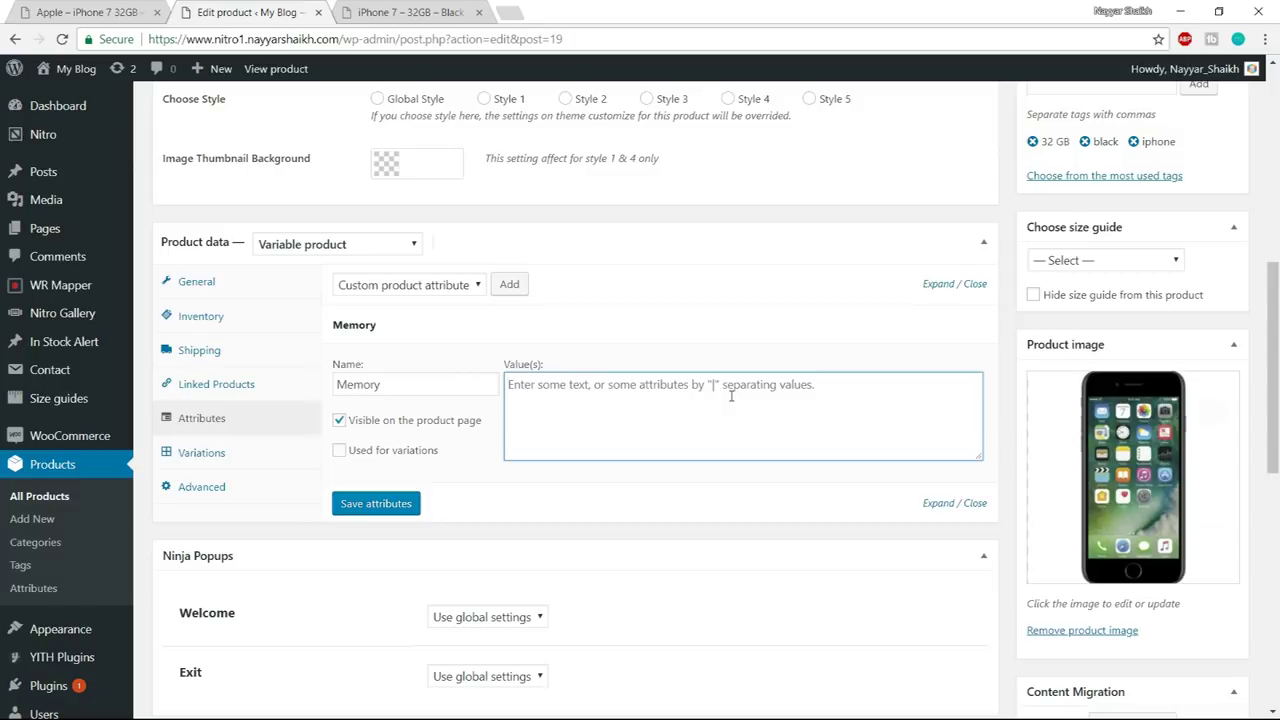
pyautogui.write('32GB | 64GB | 128GB')
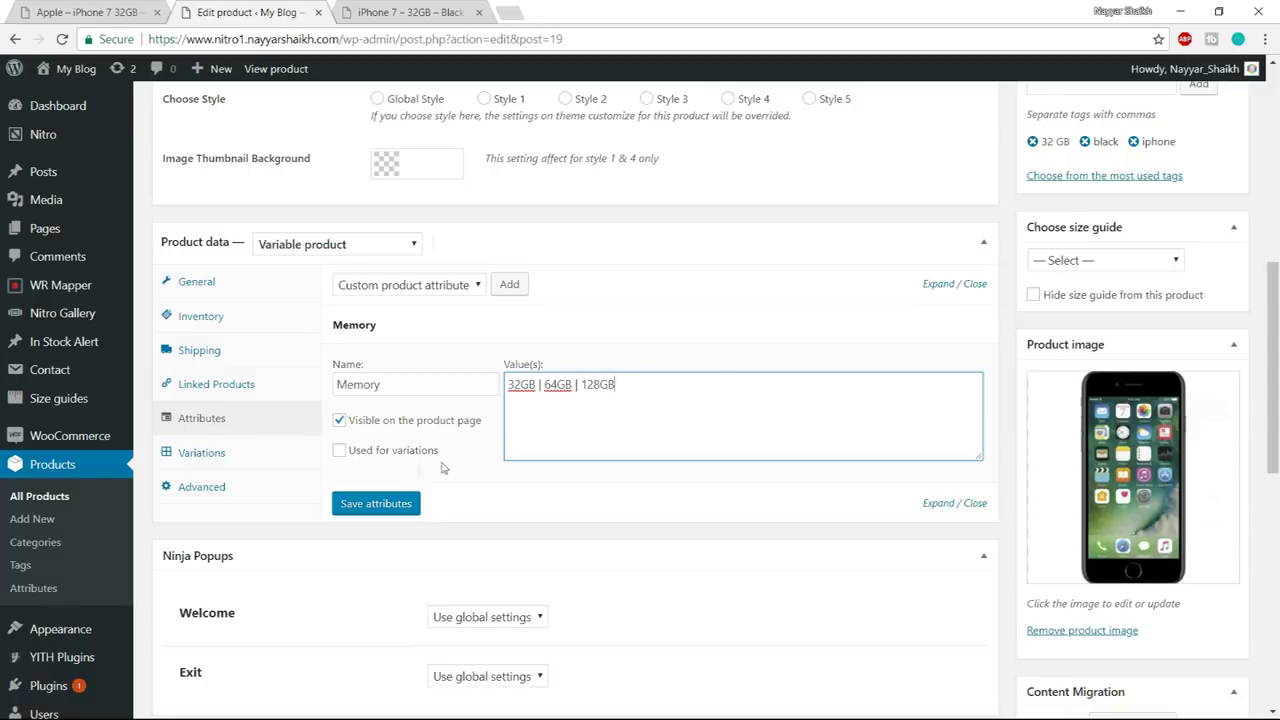
pyautogui.click(372, 456)
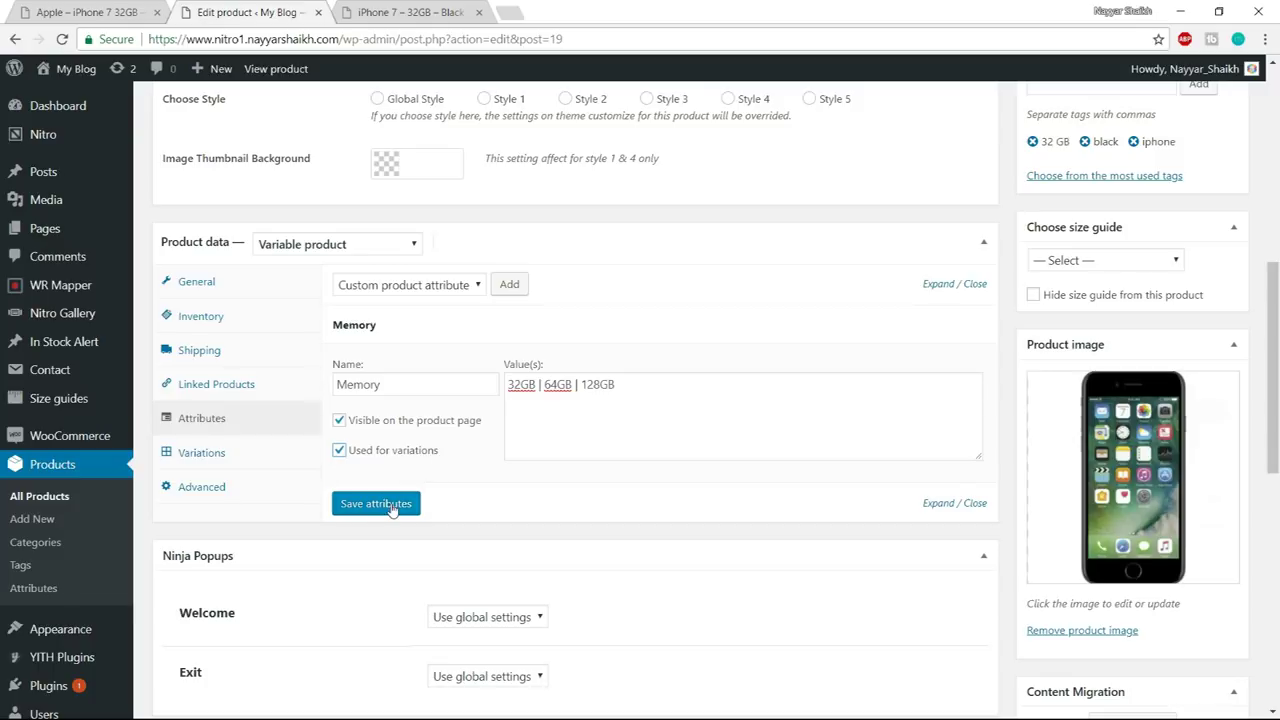
pyautogui.click(376, 504)
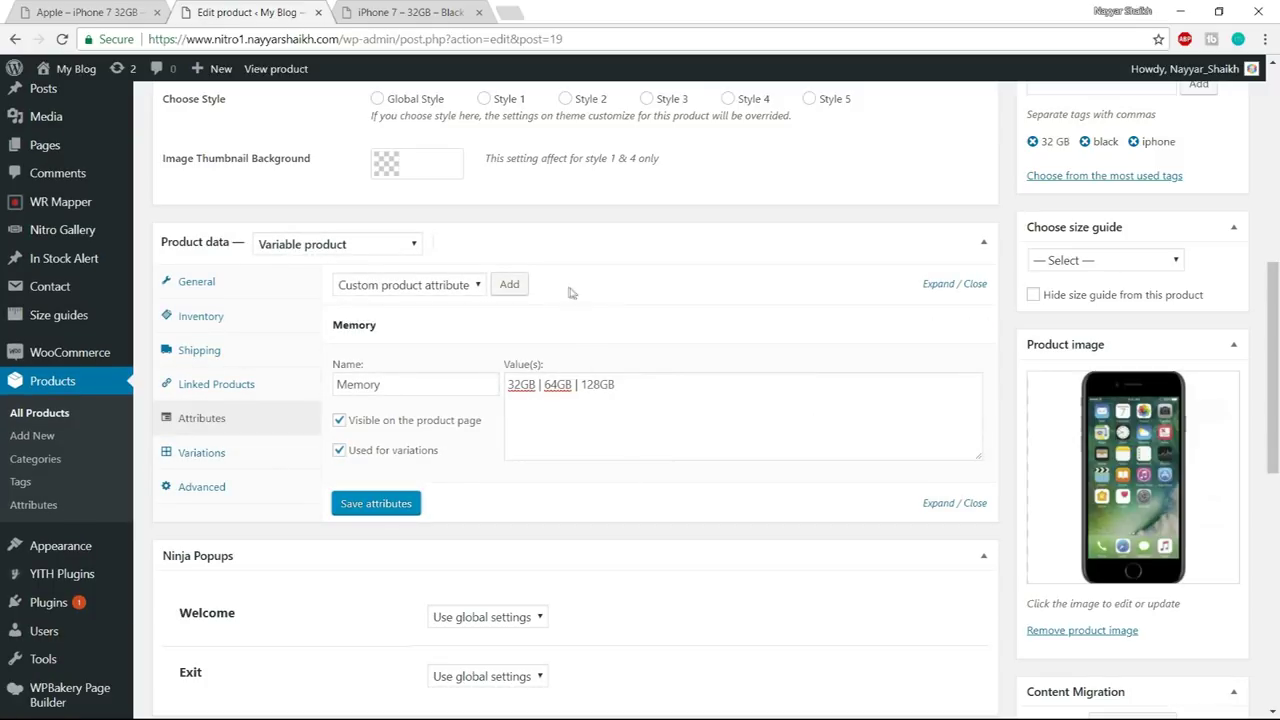
# - Add a Color attribute with values Black | Gold | White, used for variations, and save
pyautogui.click(511, 286)
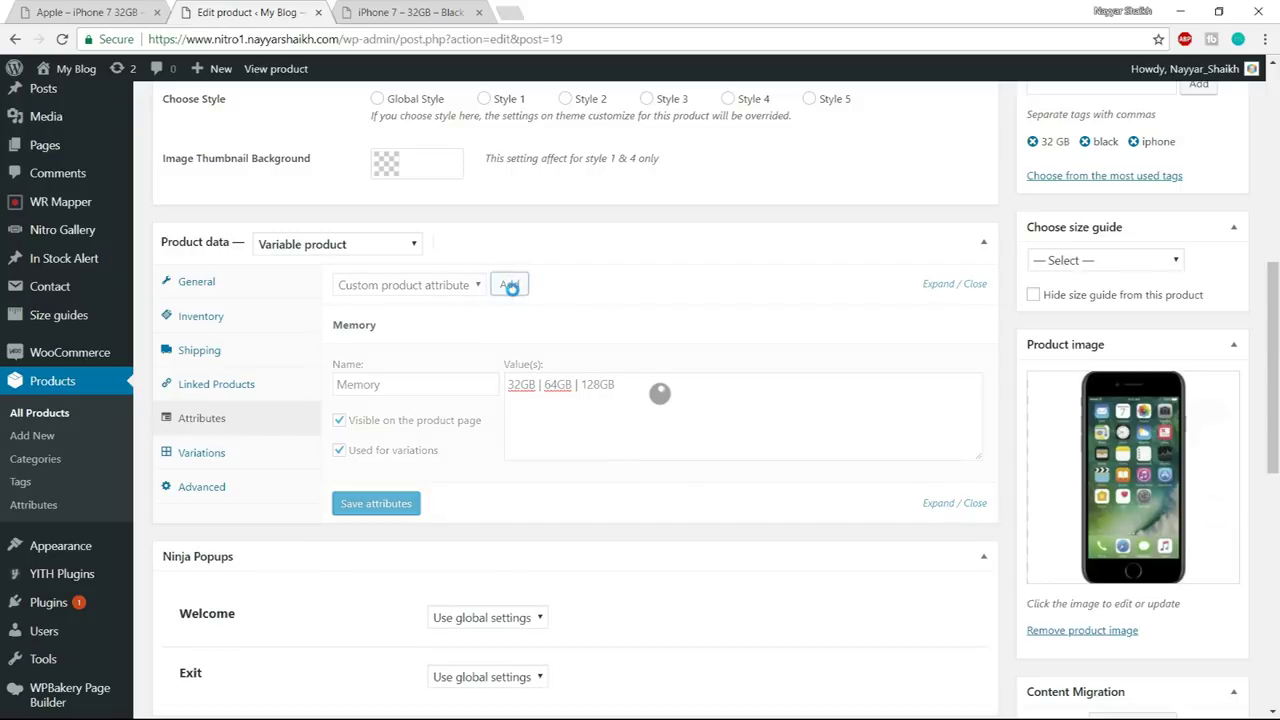
pyautogui.scroll(-2, 656, 390)
pyautogui.click(414, 396)
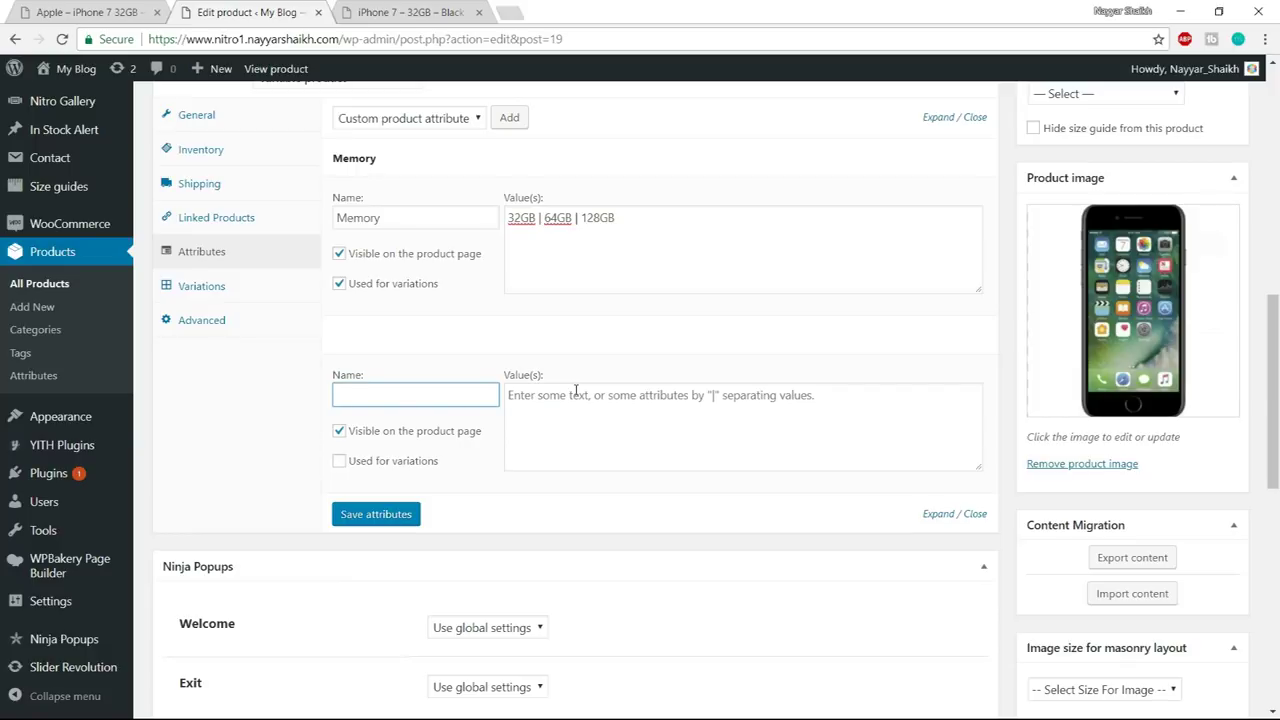
pyautogui.click(342, 462)
pyautogui.click(524, 441)
pyautogui.write('Black | Gold | White')
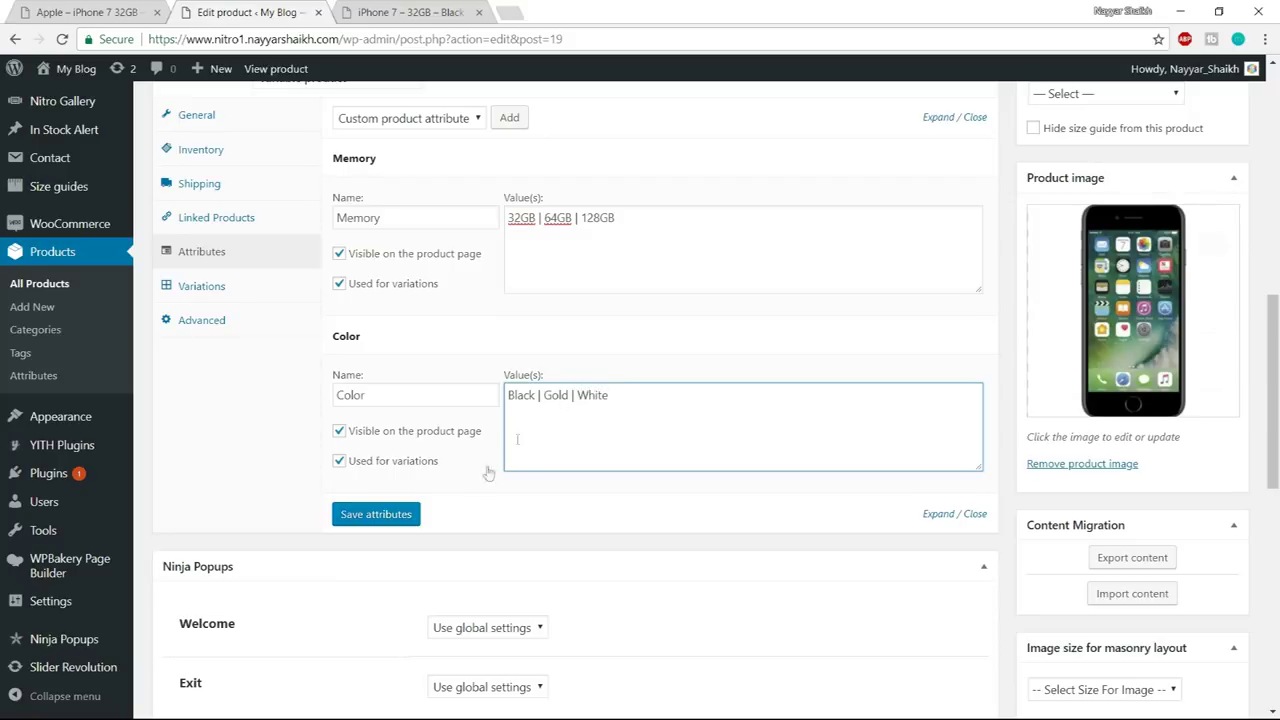
pyautogui.click(405, 520)
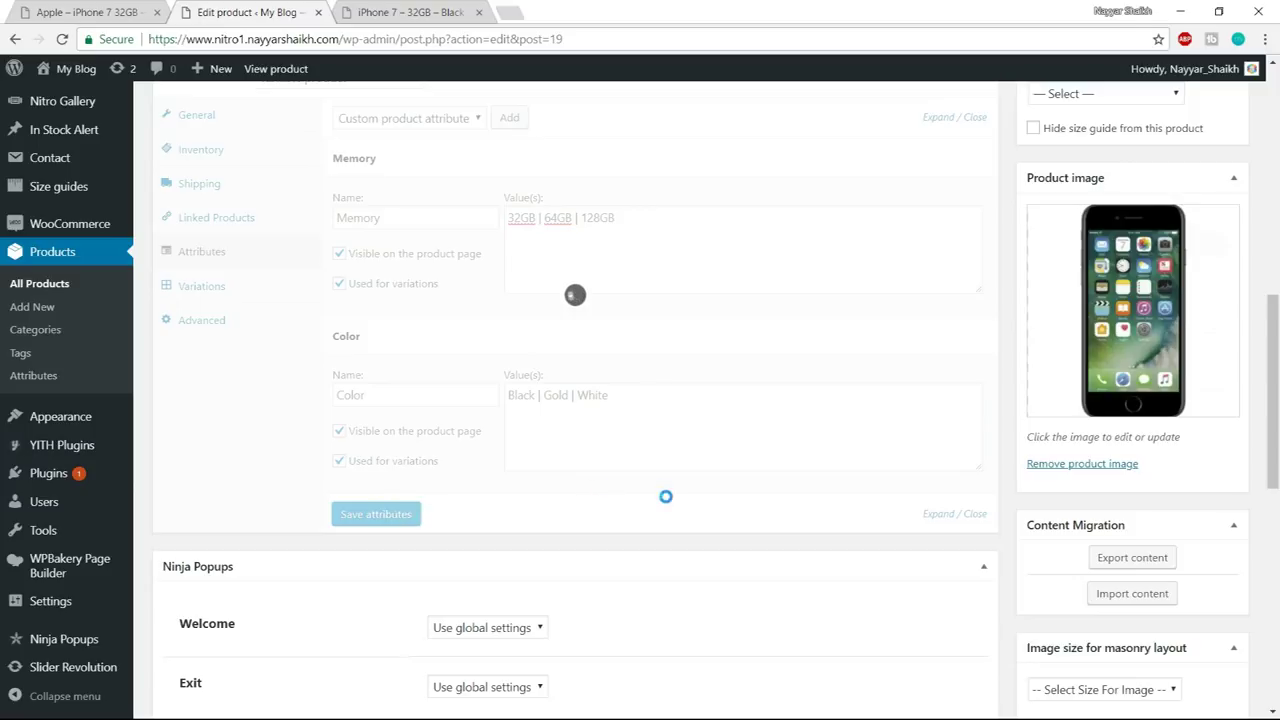
pyautogui.scroll(1, 740, 466)
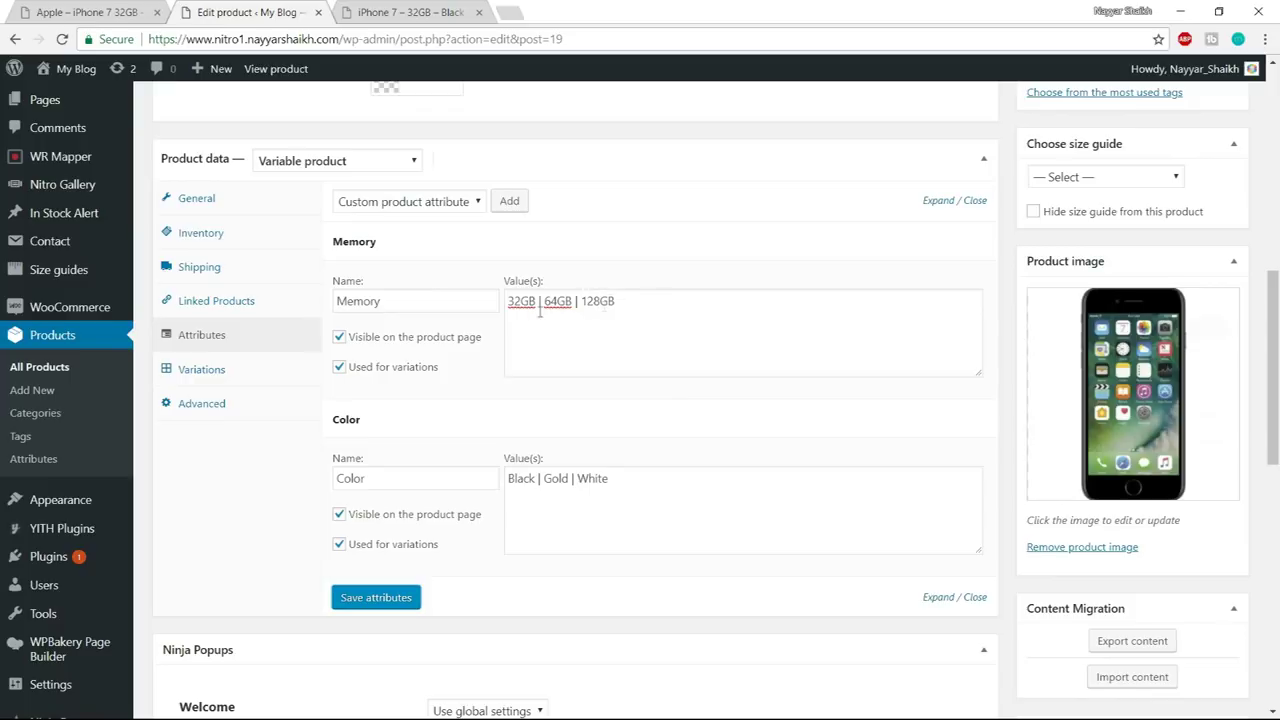
# - Create all nine Memory–Color variations from all attributes, then open variation #20's image chooser
pyautogui.click(178, 370)
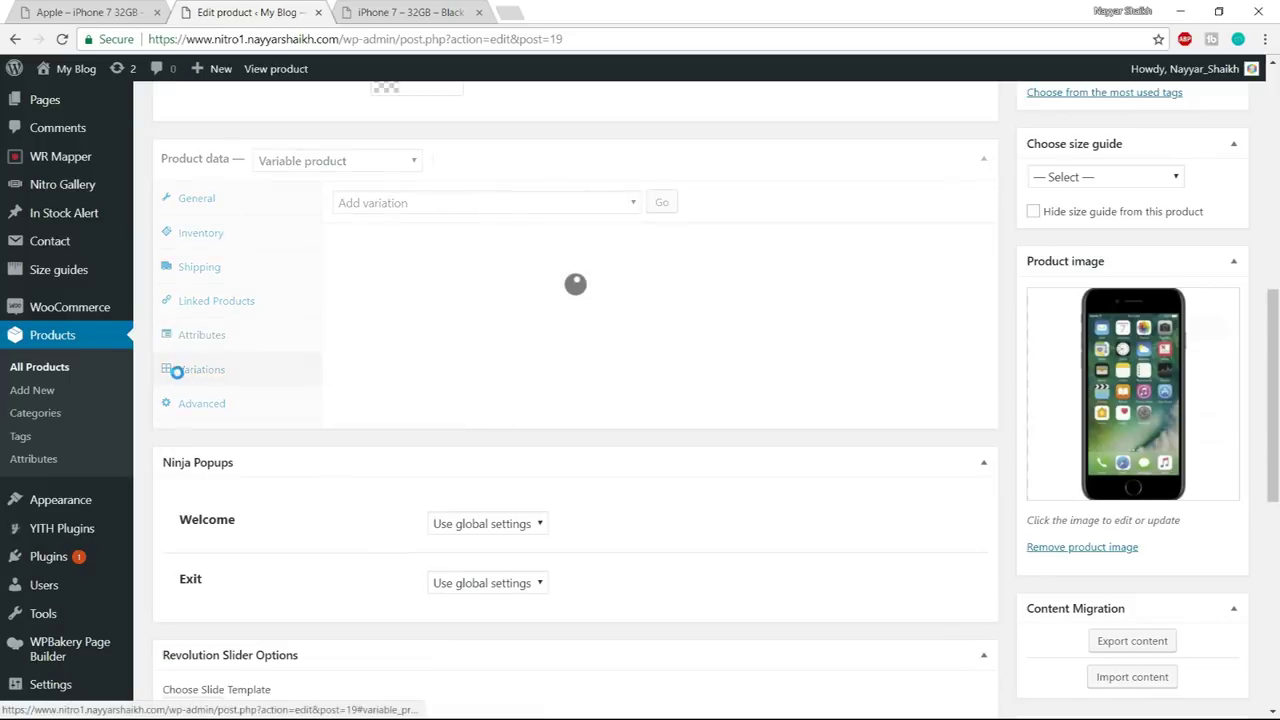
pyautogui.click(419, 205)
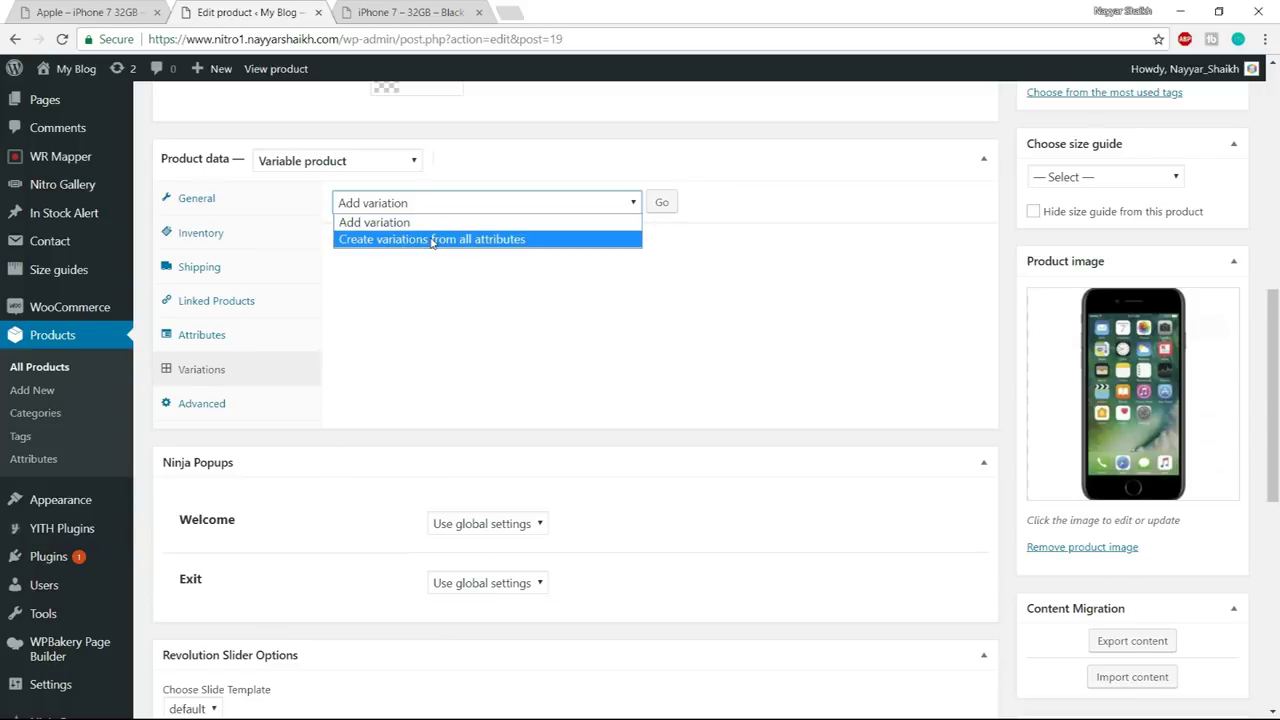
pyautogui.click(445, 240)
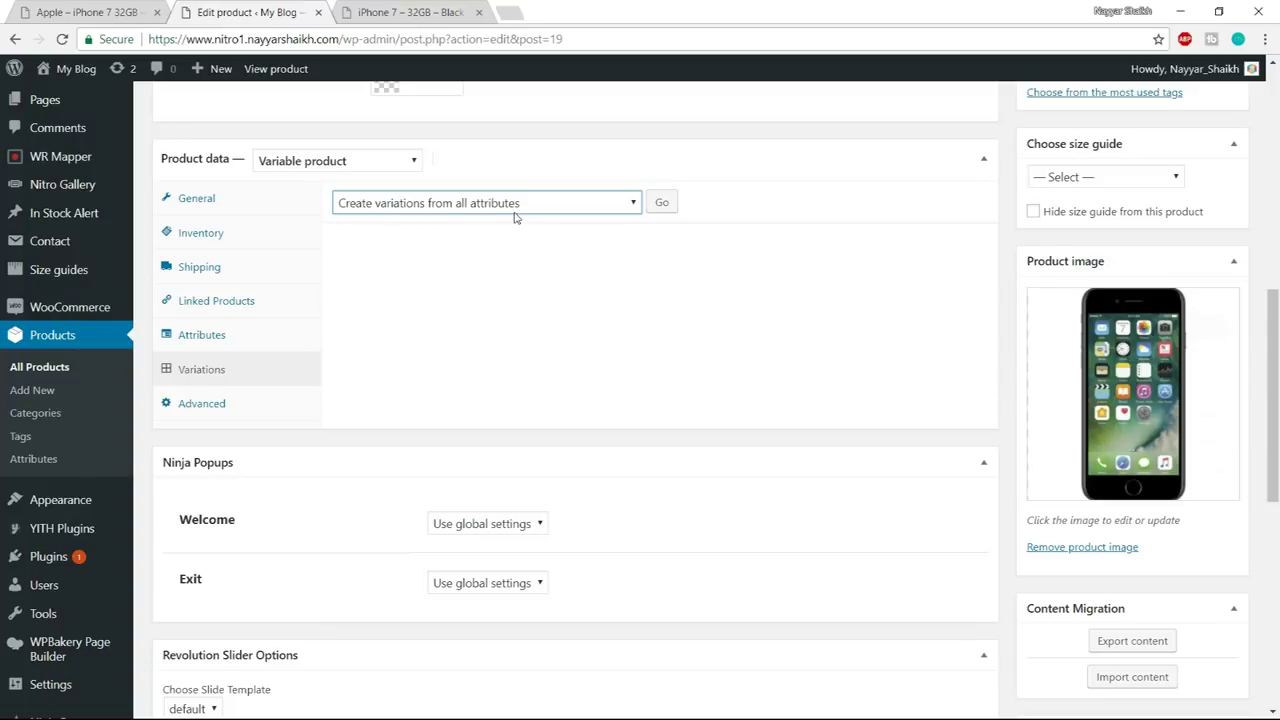
pyautogui.click(664, 204)
pyautogui.click(697, 157)
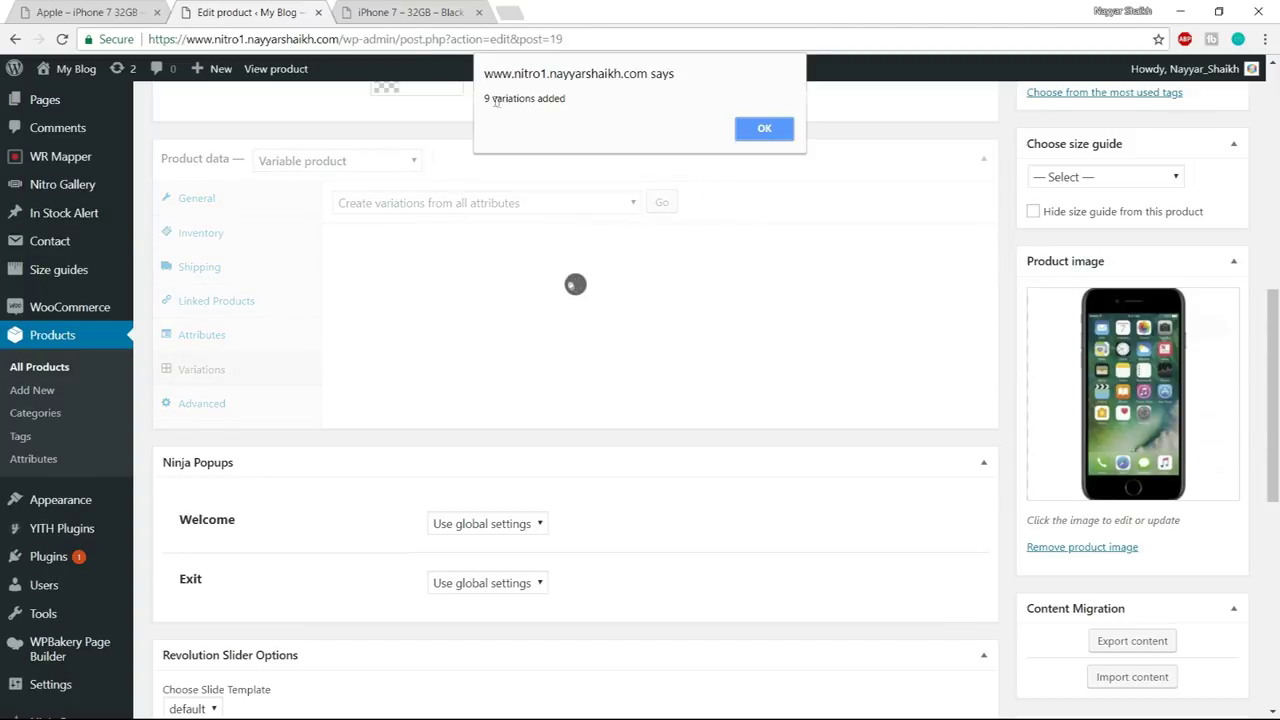
pyautogui.moveTo(486, 98); pyautogui.dragTo(575, 99)
pyautogui.click(760, 129)
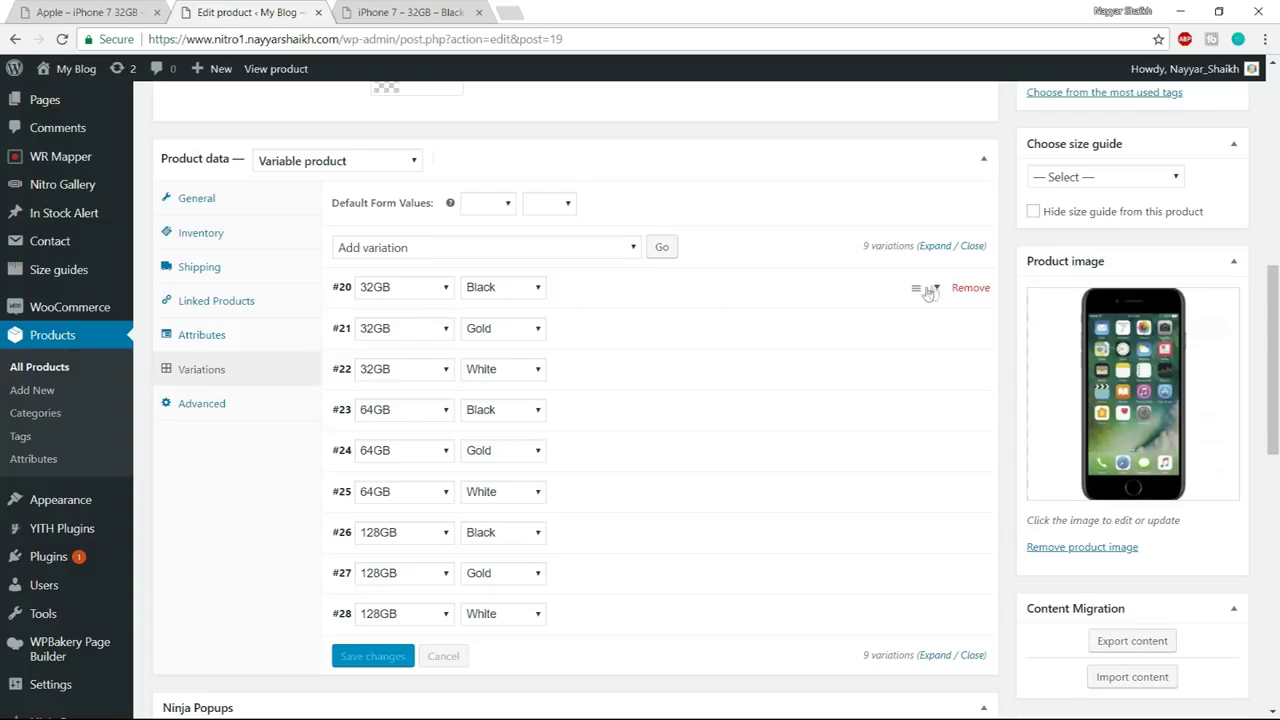
pyautogui.click(940, 289)
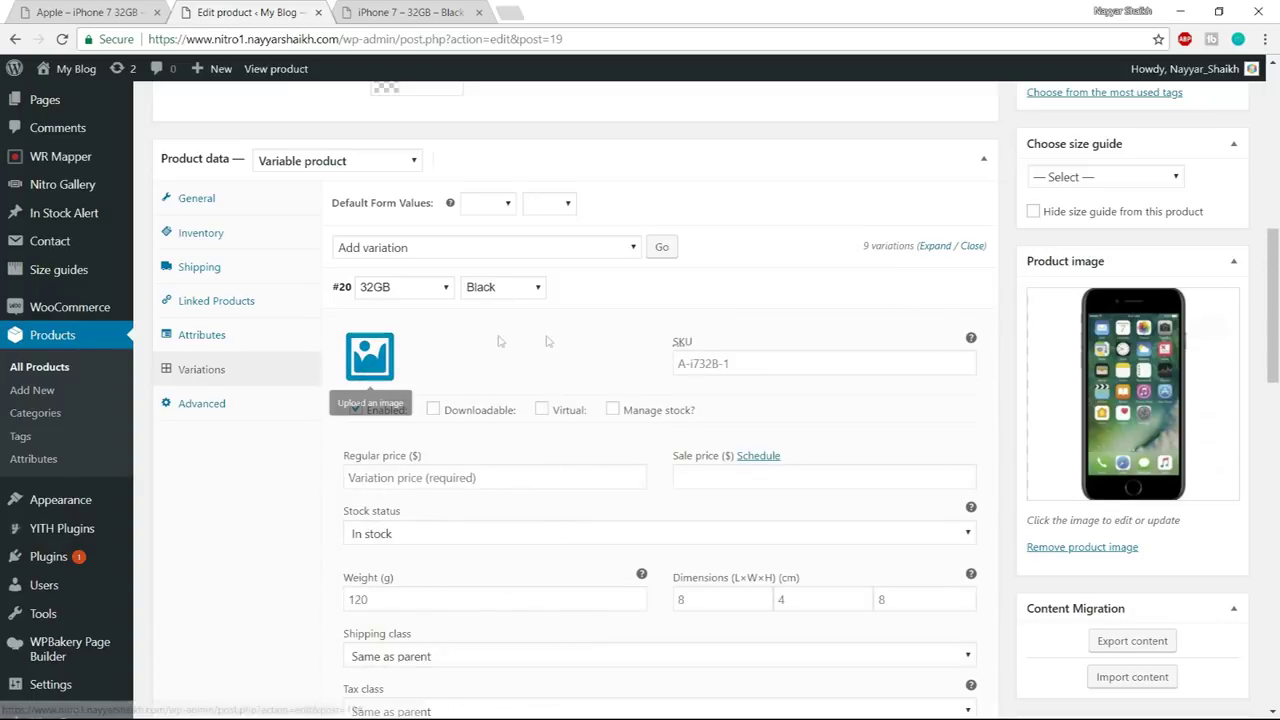
pyautogui.click(369, 356)
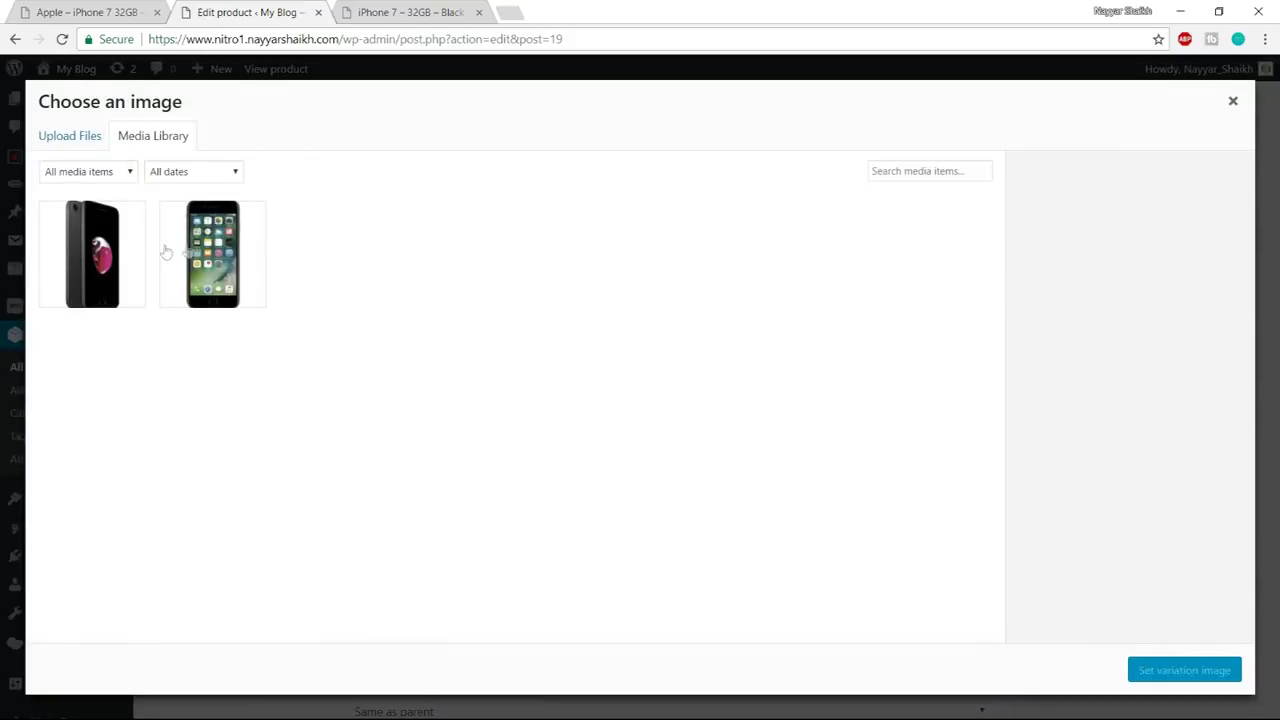
# - Give variation #20 the front-facing Apple1 image and a regular price of 300
pyautogui.click(238, 240)
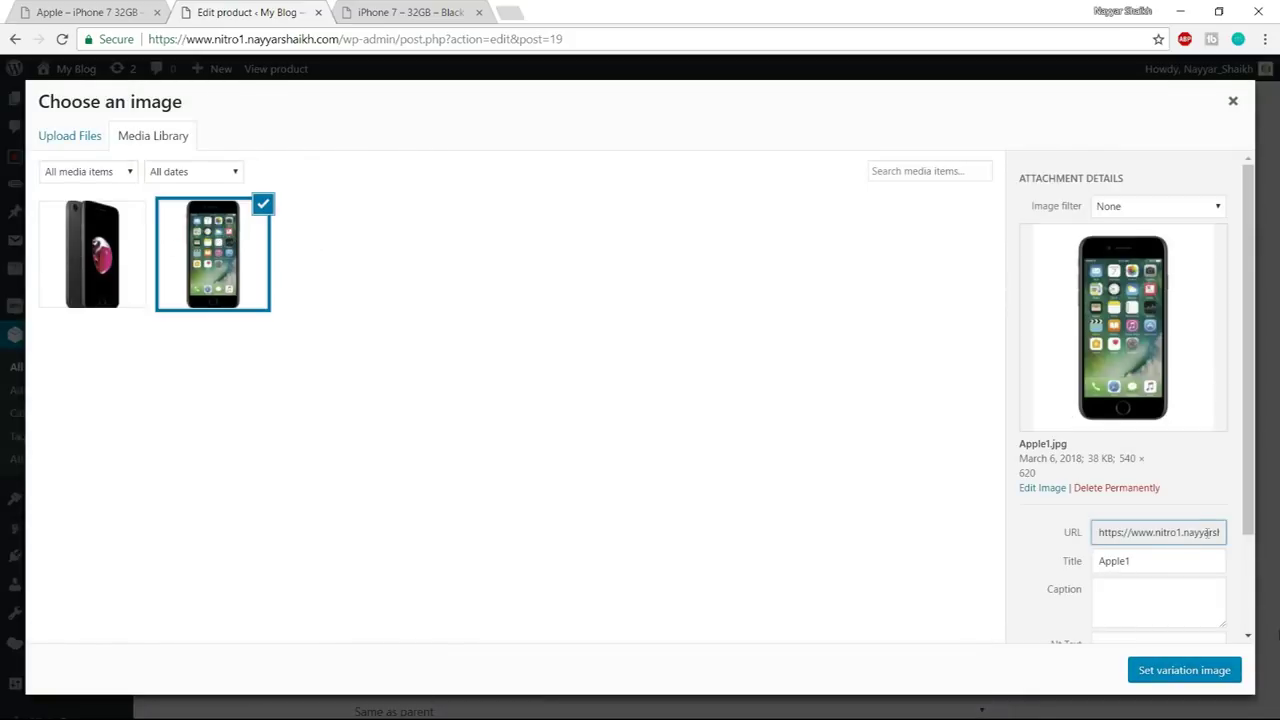
pyautogui.click(1198, 670)
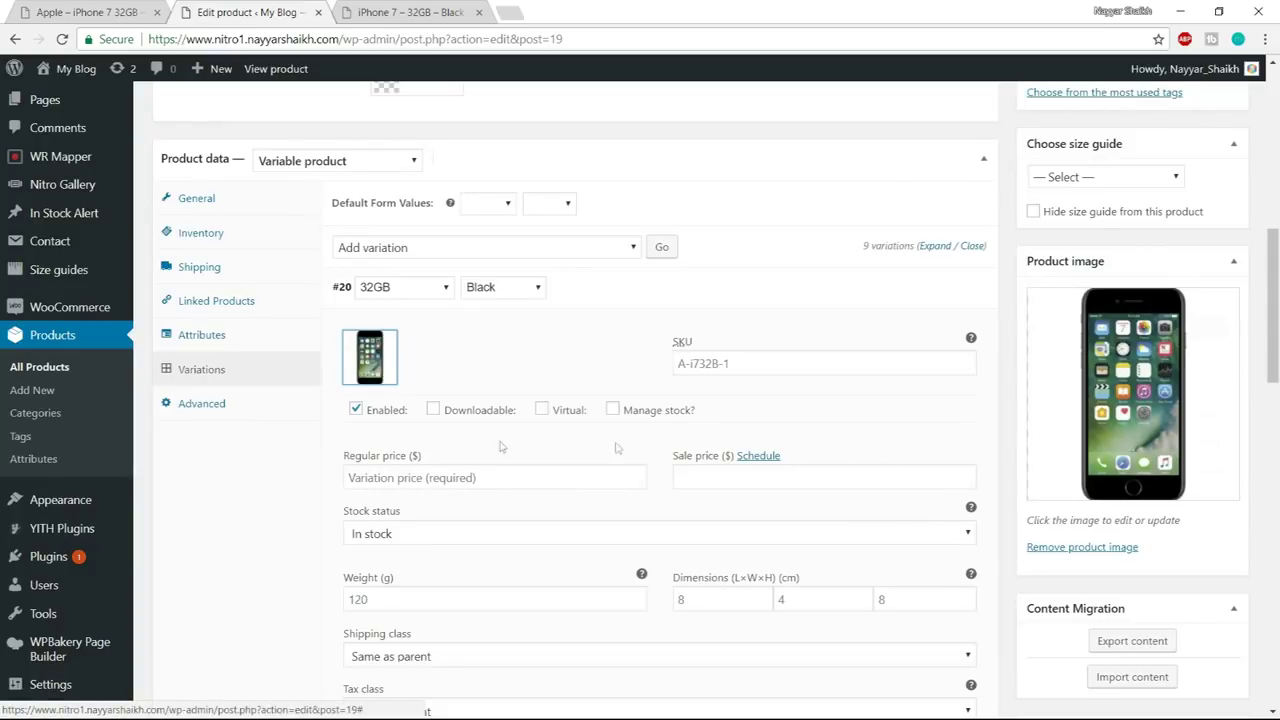
pyautogui.click(449, 477)
pyautogui.scroll(-1, 520, 474)
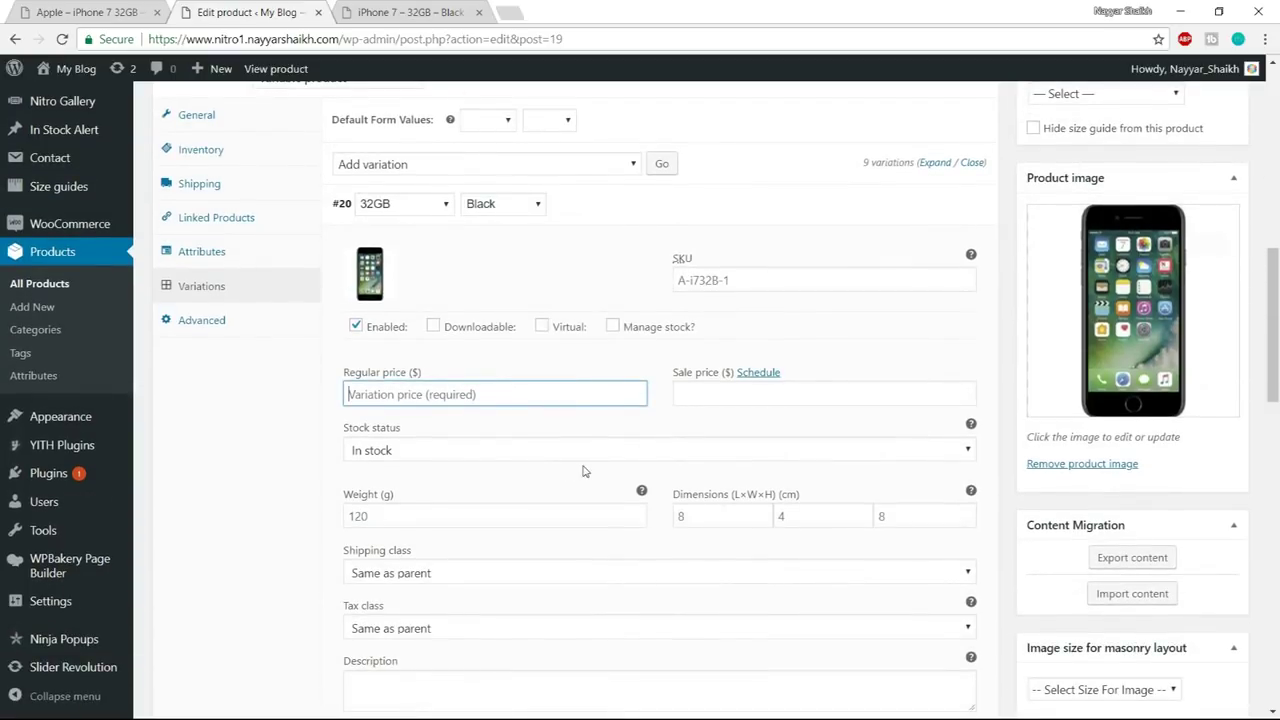
pyautogui.write('300')
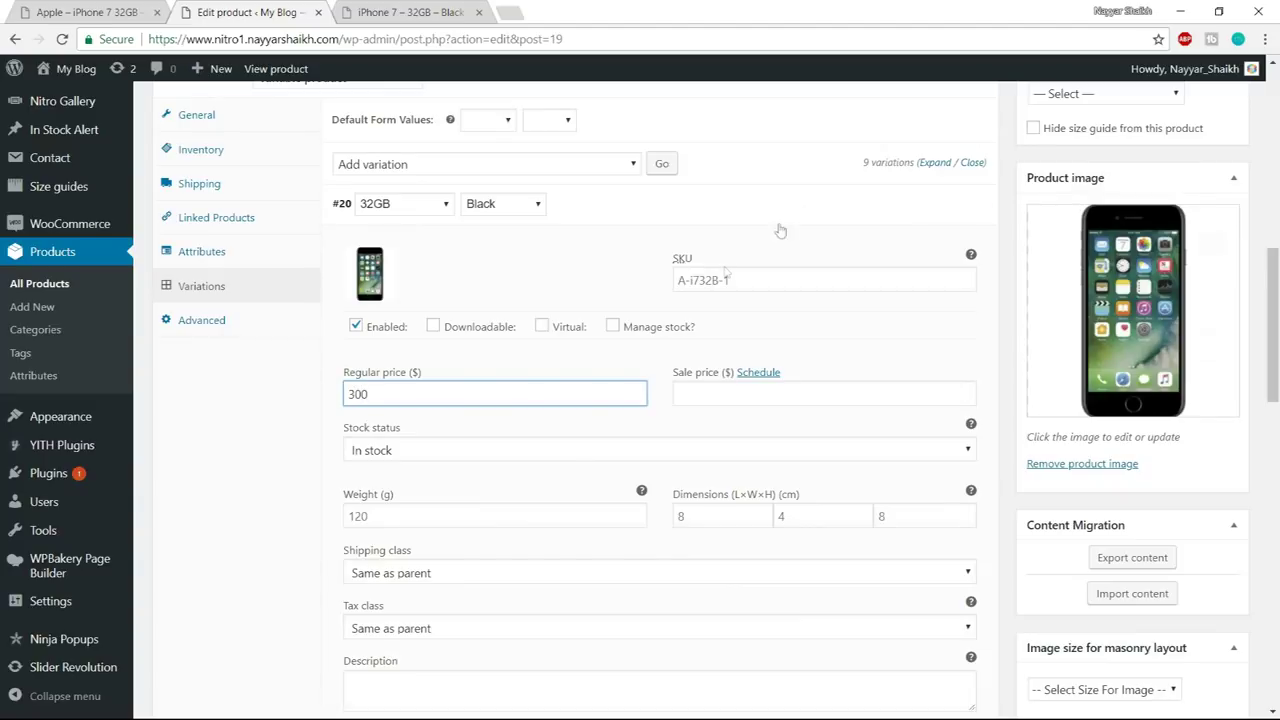
pyautogui.click(939, 208)
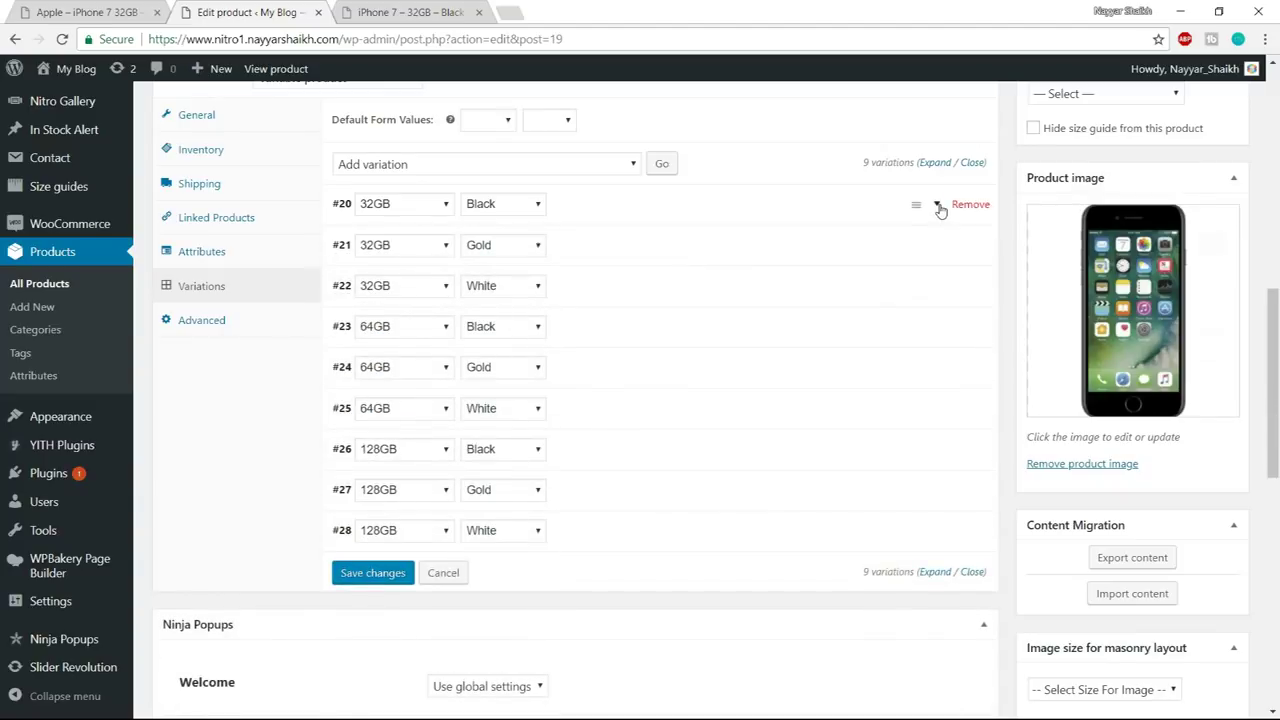
# - Give variation #21 the black Apple2 image and a regular price of 350
pyautogui.click(940, 245)
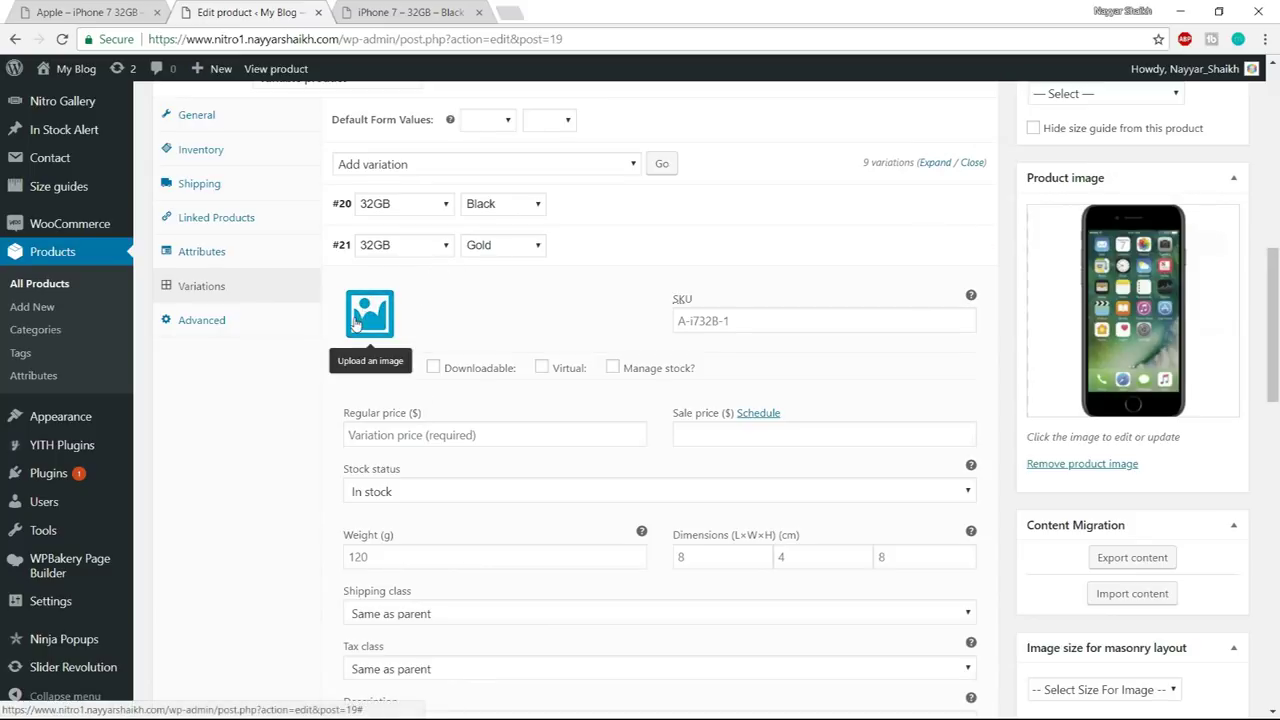
pyautogui.click(357, 322)
pyautogui.click(135, 292)
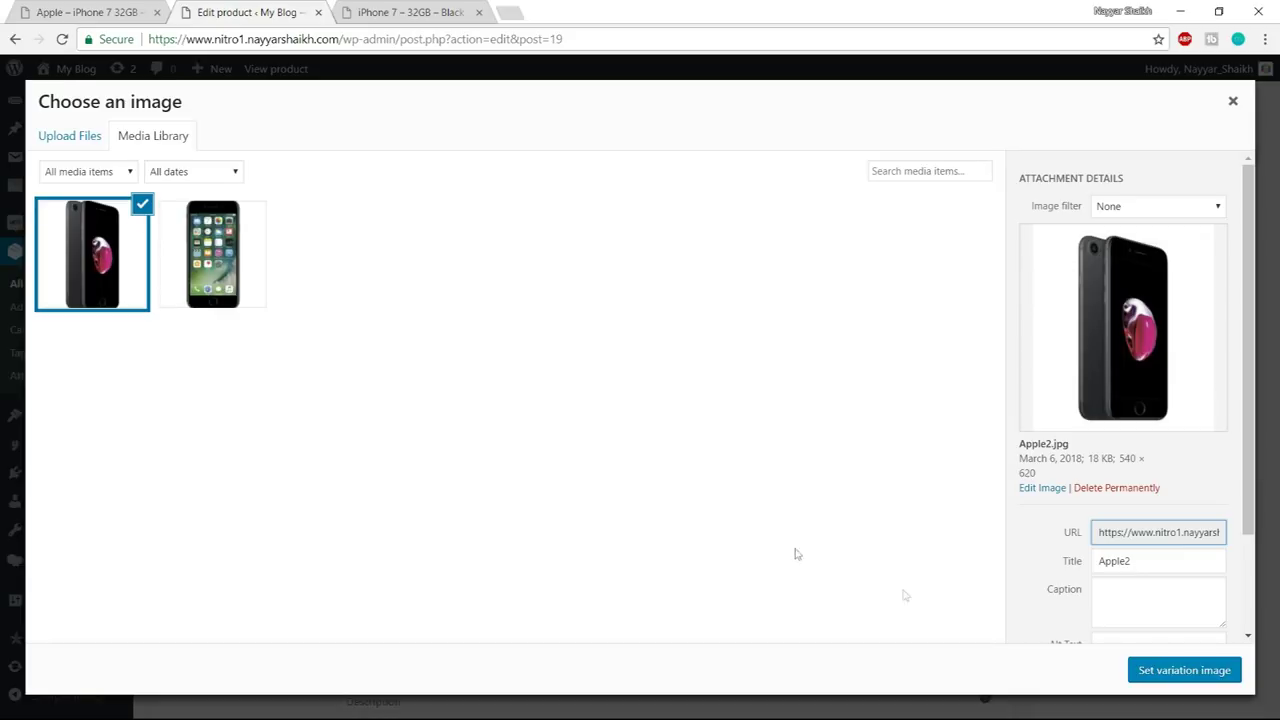
pyautogui.click(1131, 672)
pyautogui.click(499, 430)
pyautogui.write('350')
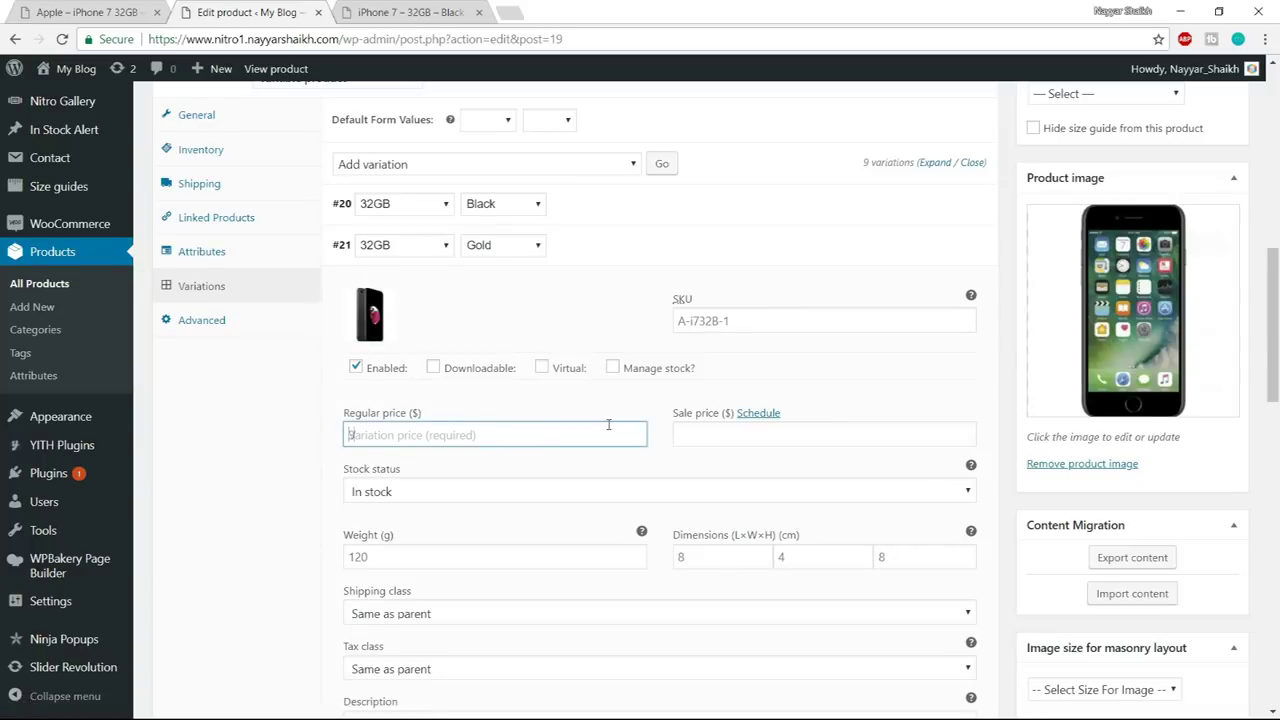
pyautogui.click(938, 248)
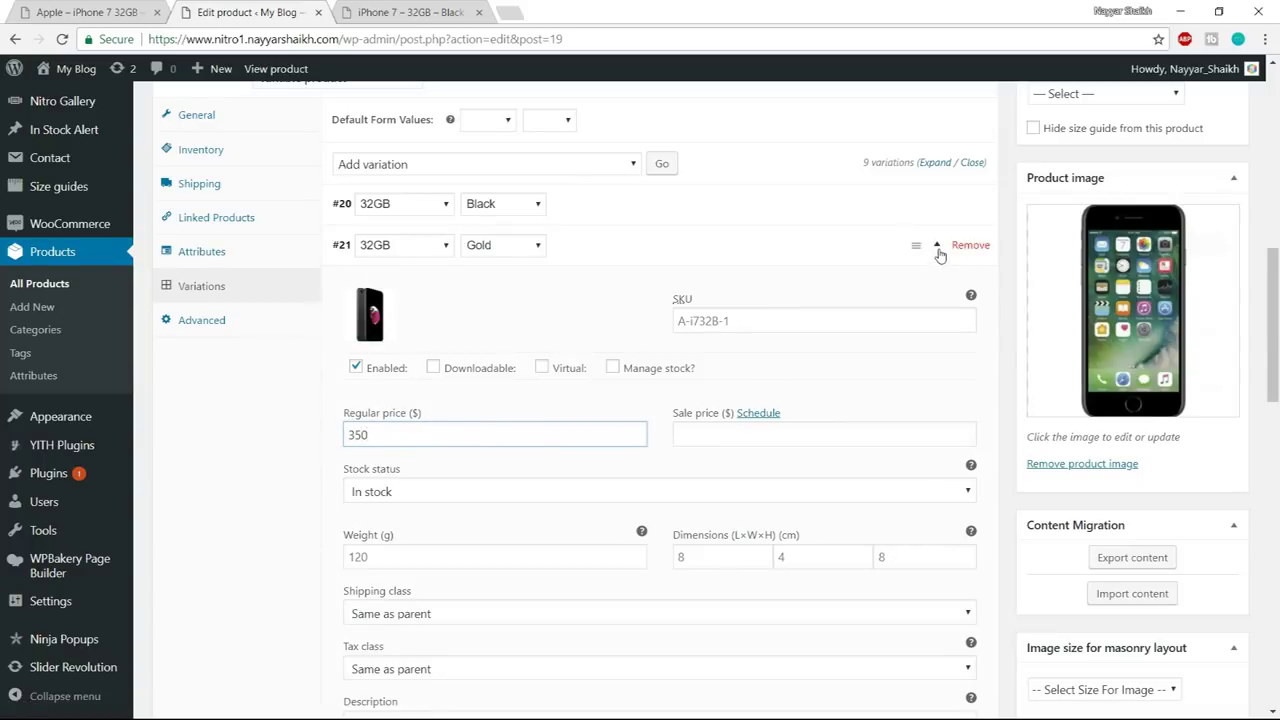
# - Give variation #22 the front-facing Apple1 image and a regular price of 300
pyautogui.click(938, 287)
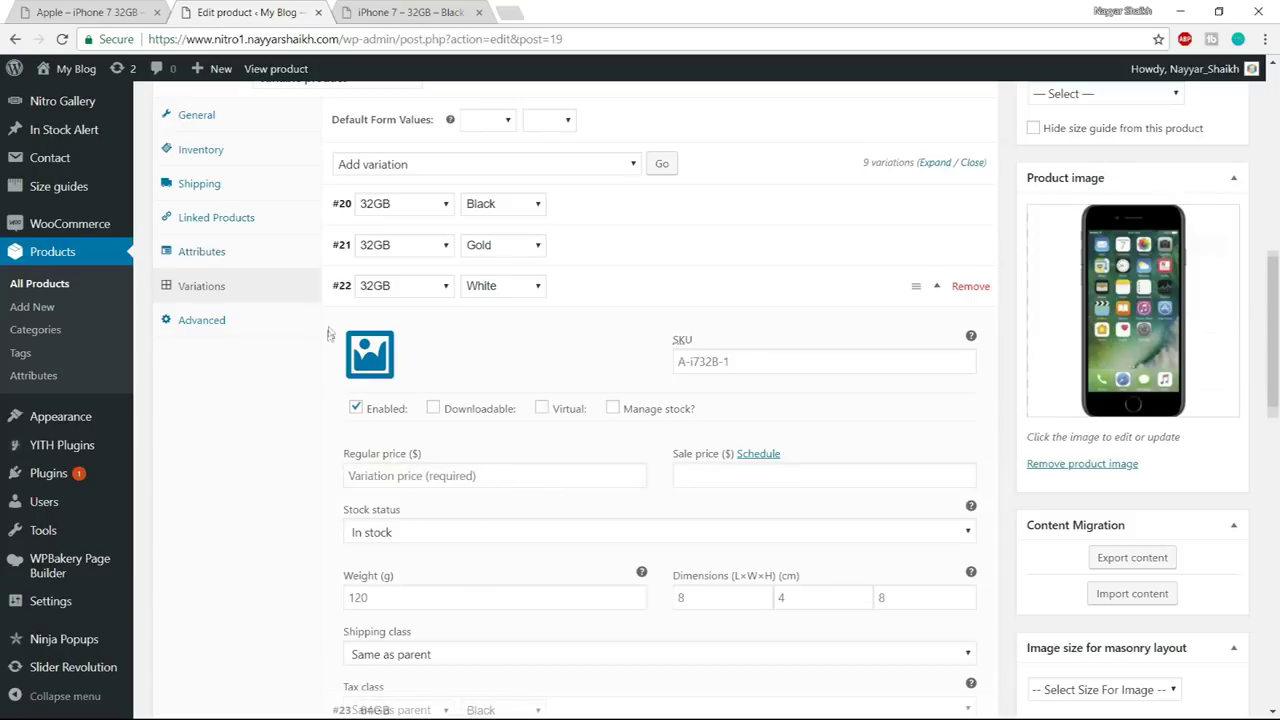
pyautogui.click(368, 352)
pyautogui.click(245, 268)
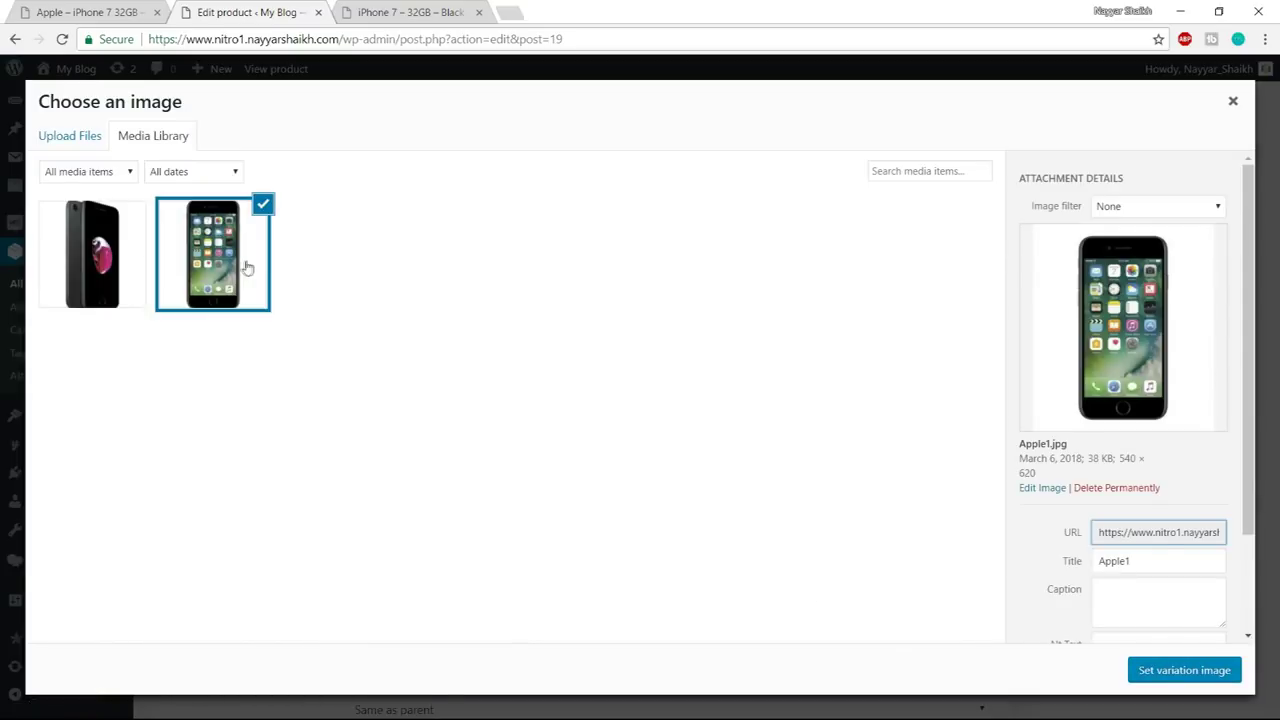
pyautogui.click(1185, 671)
pyautogui.click(579, 470)
pyautogui.write('300')
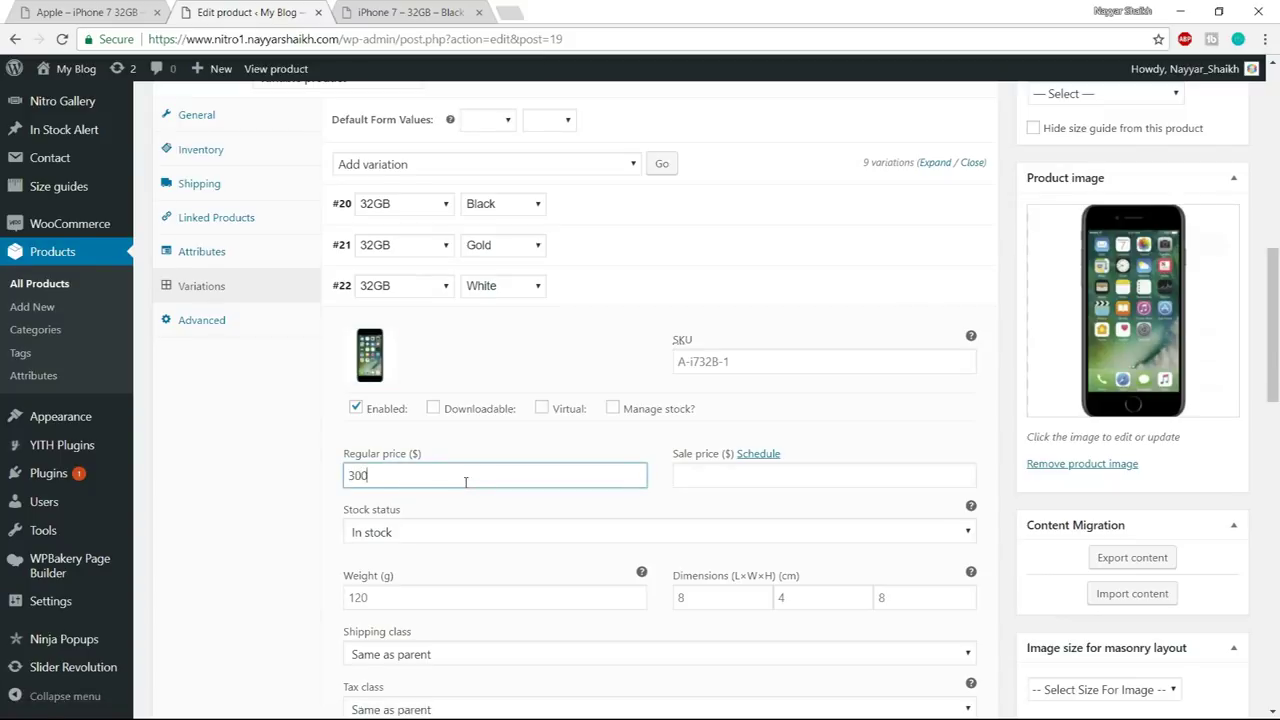
pyautogui.click(932, 290)
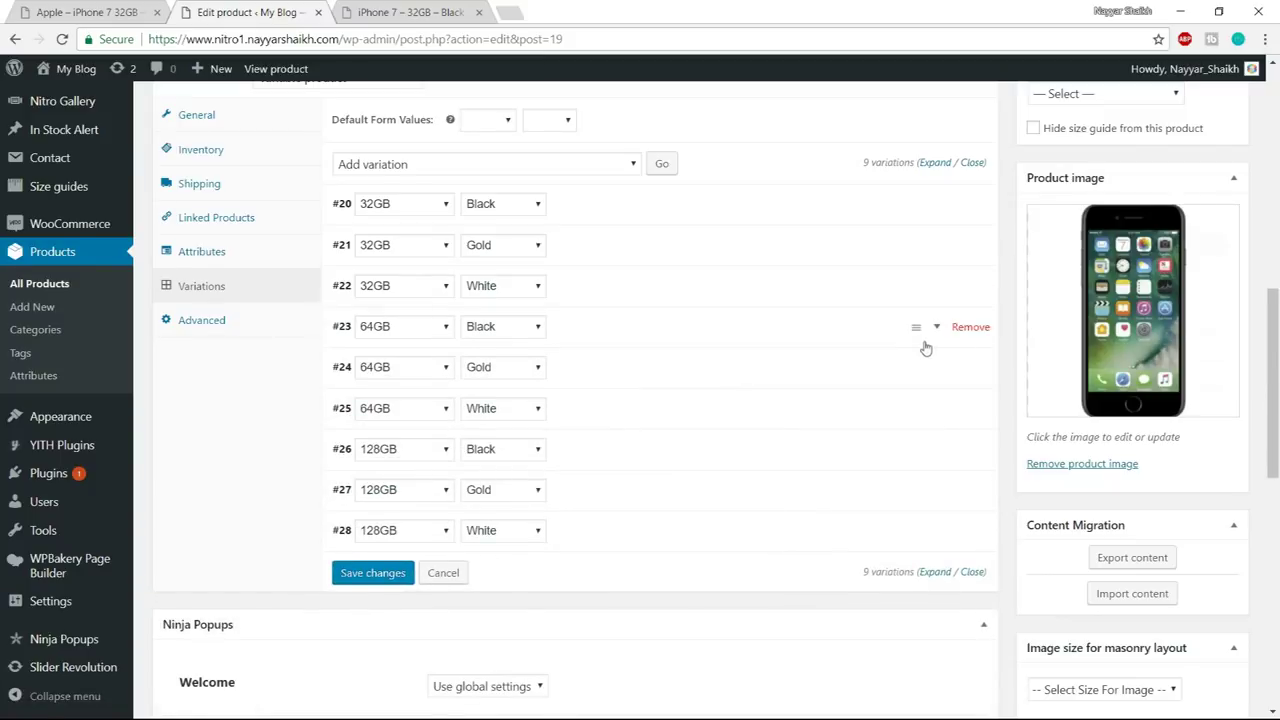
# - Give variation #23 the front-facing Apple1 image and enter its regular price
pyautogui.click(928, 330)
pyautogui.click(370, 400)
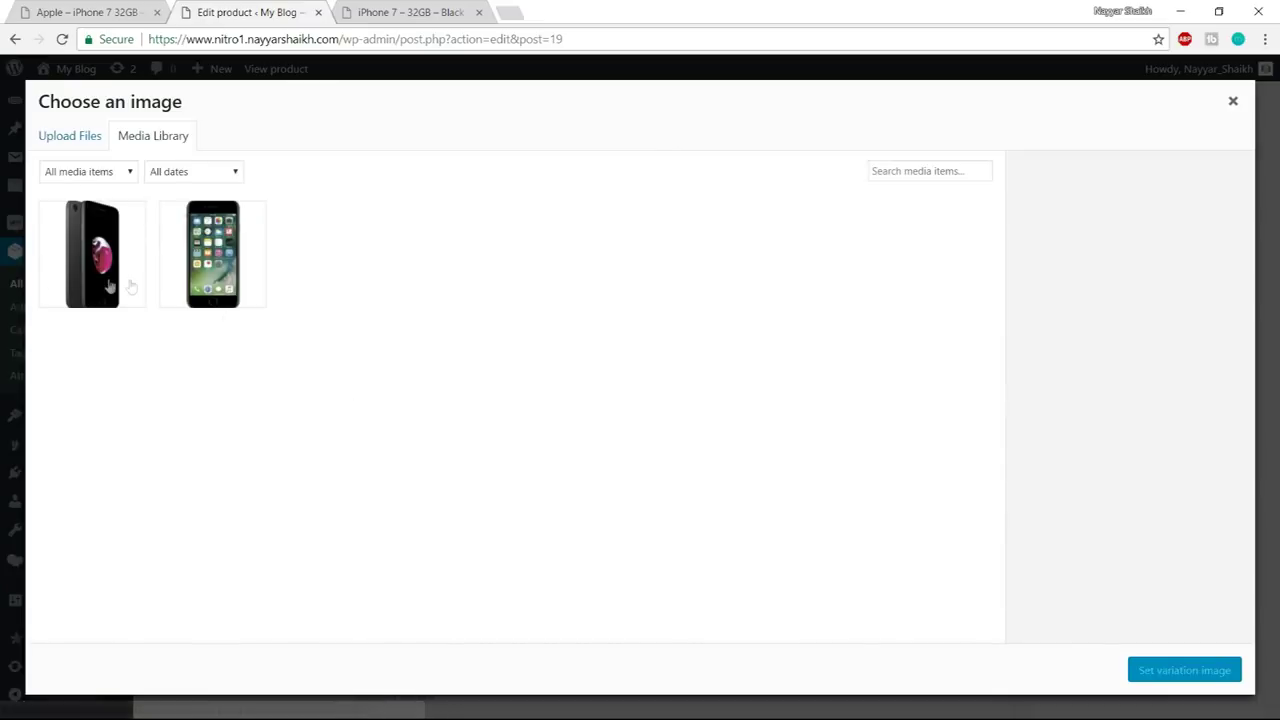
pyautogui.click(200, 262)
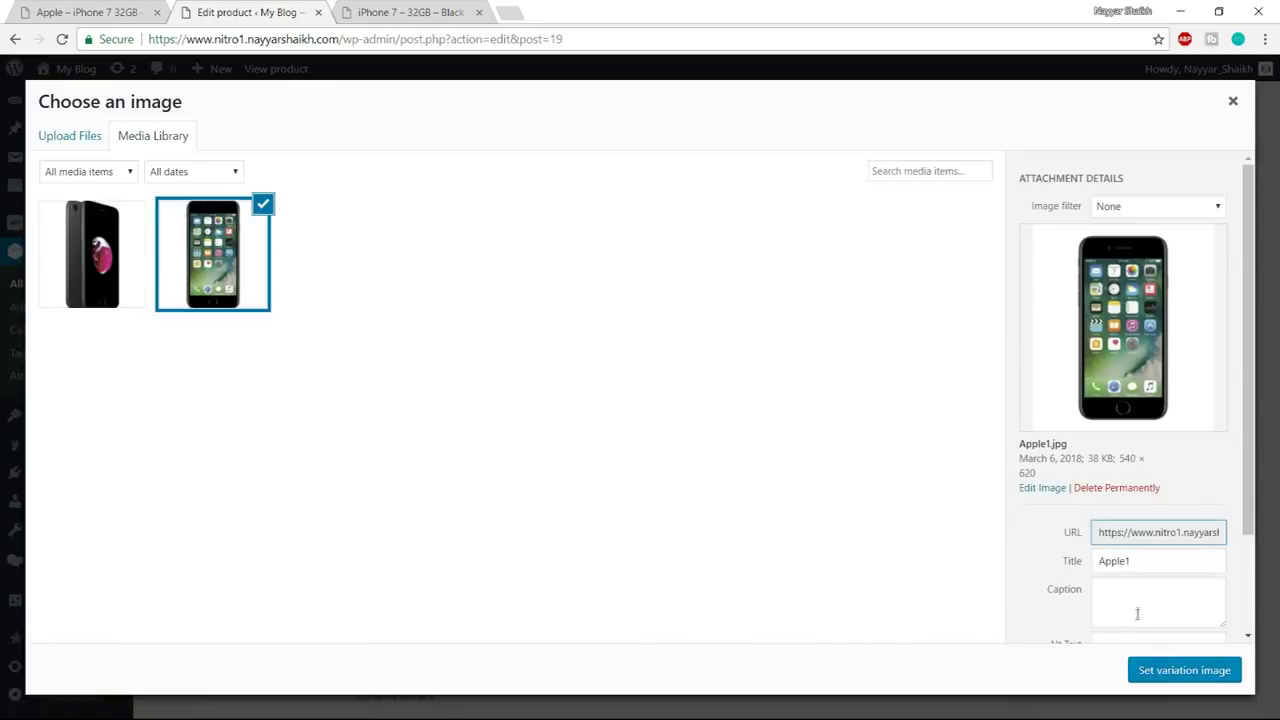
pyautogui.click(1170, 670)
pyautogui.click(420, 518)
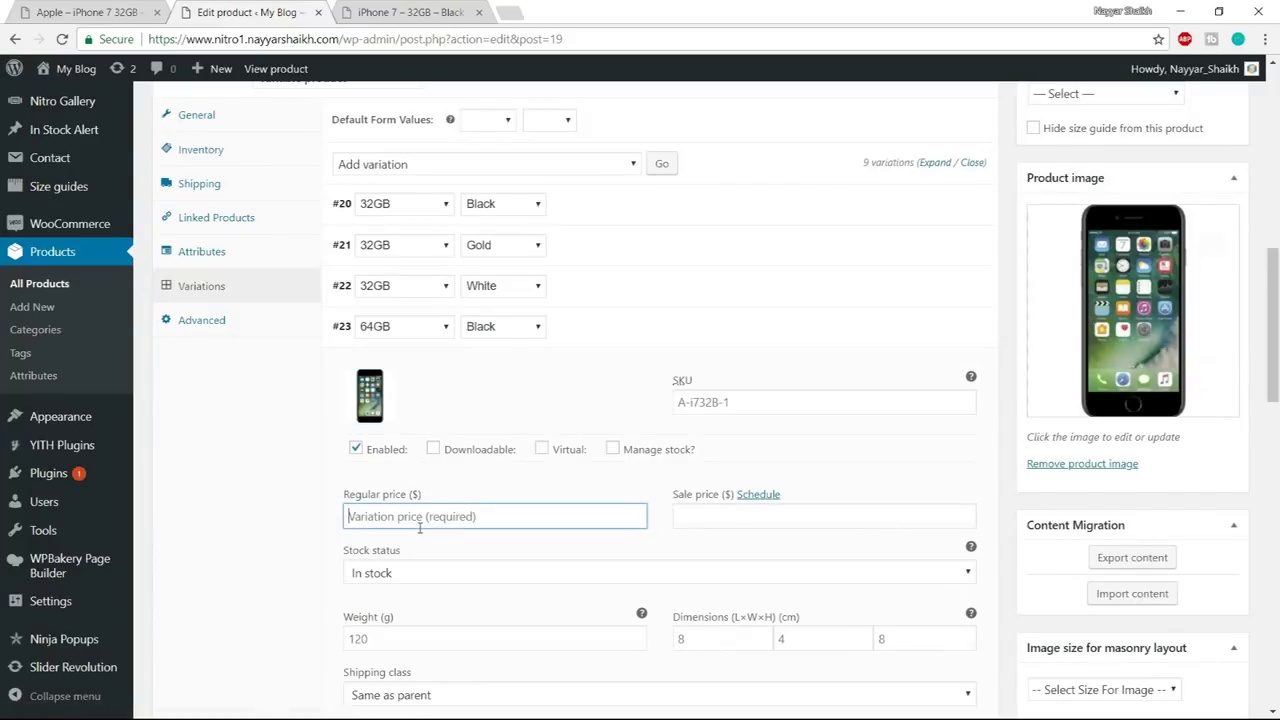
pyautogui.write('400')
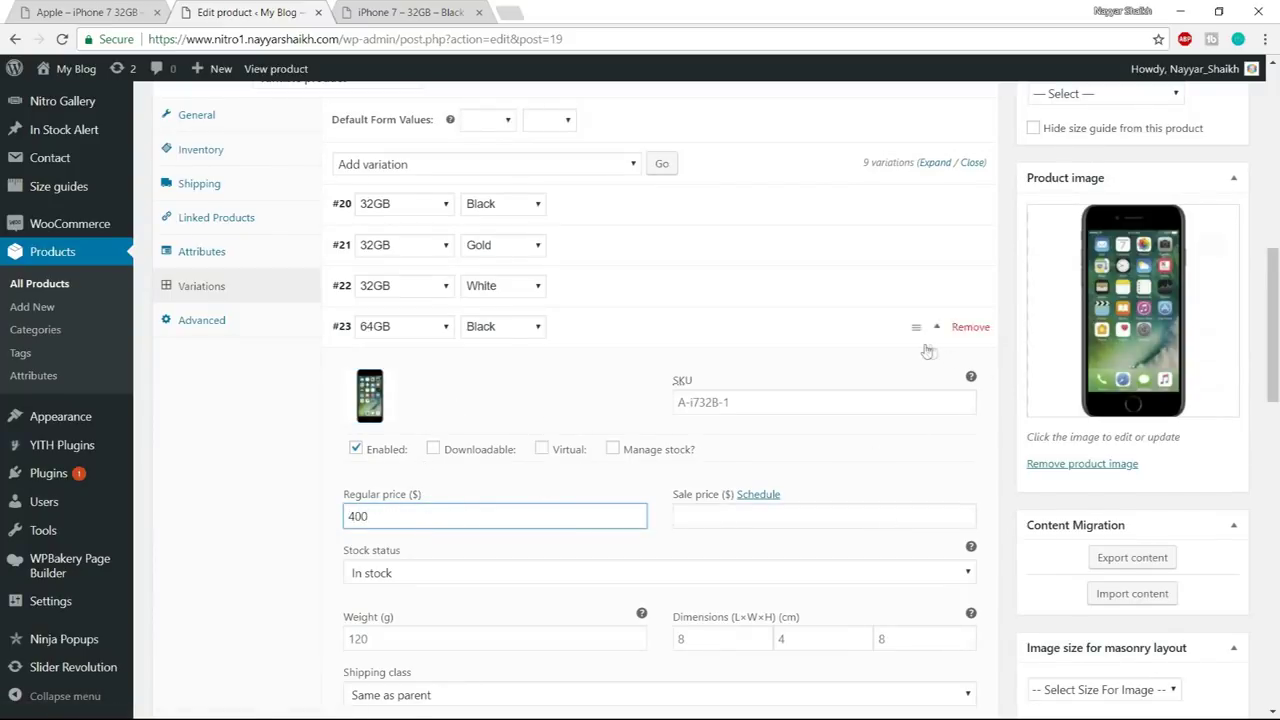
pyautogui.click(940, 340)
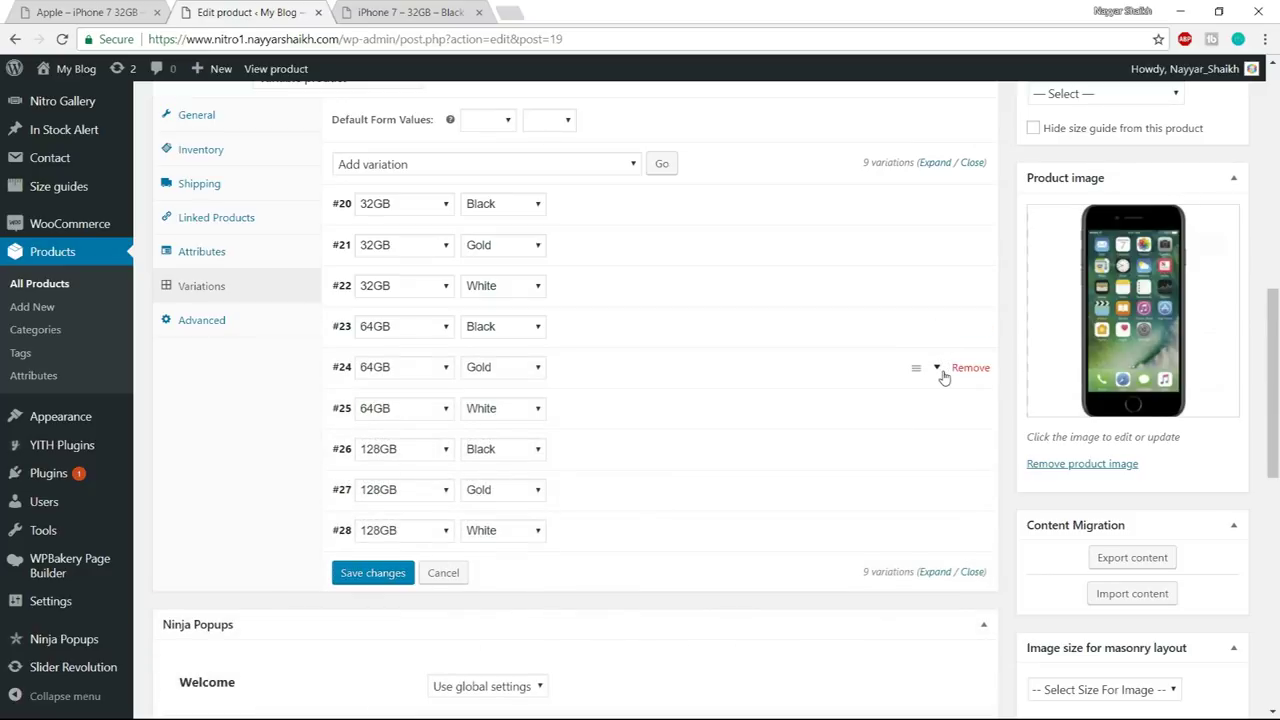
# - Give variation #24 (64GB Gold) the black Apple2 image and a regular price of 420
pyautogui.click(940, 367)
pyautogui.click(370, 436)
pyautogui.click(92, 278)
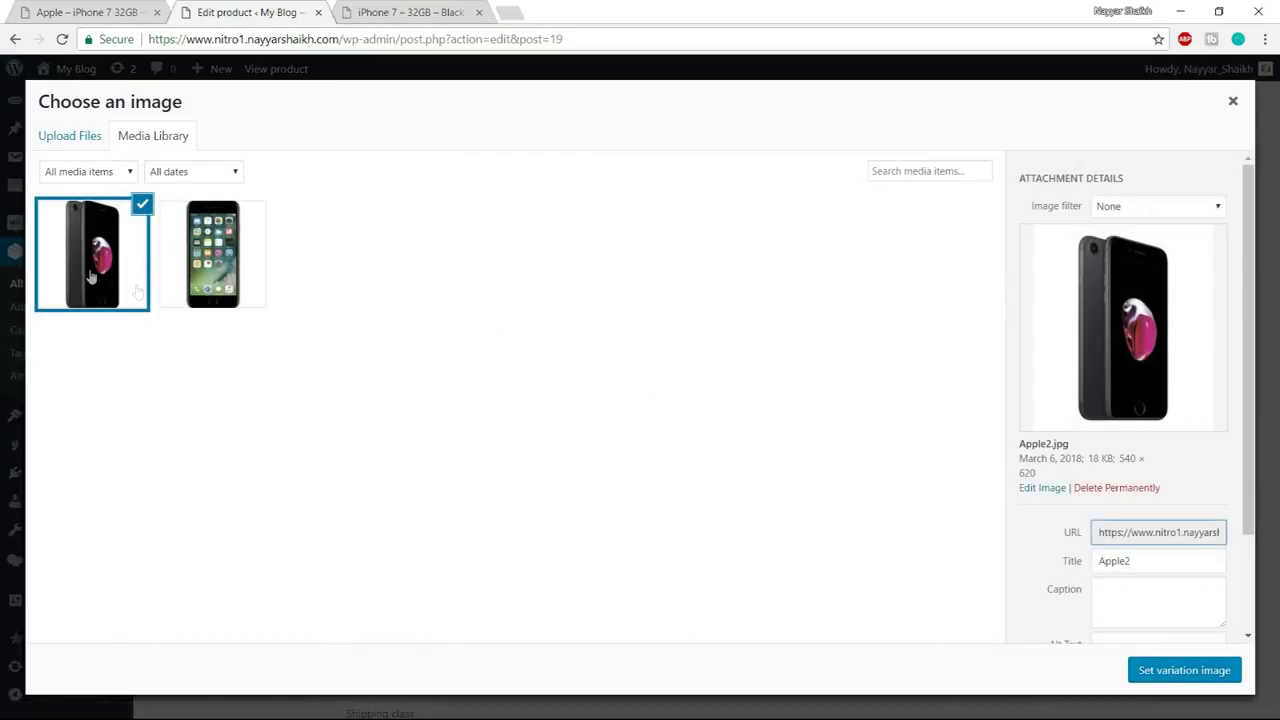
pyautogui.click(1185, 665)
pyautogui.click(497, 558)
pyautogui.write('420')
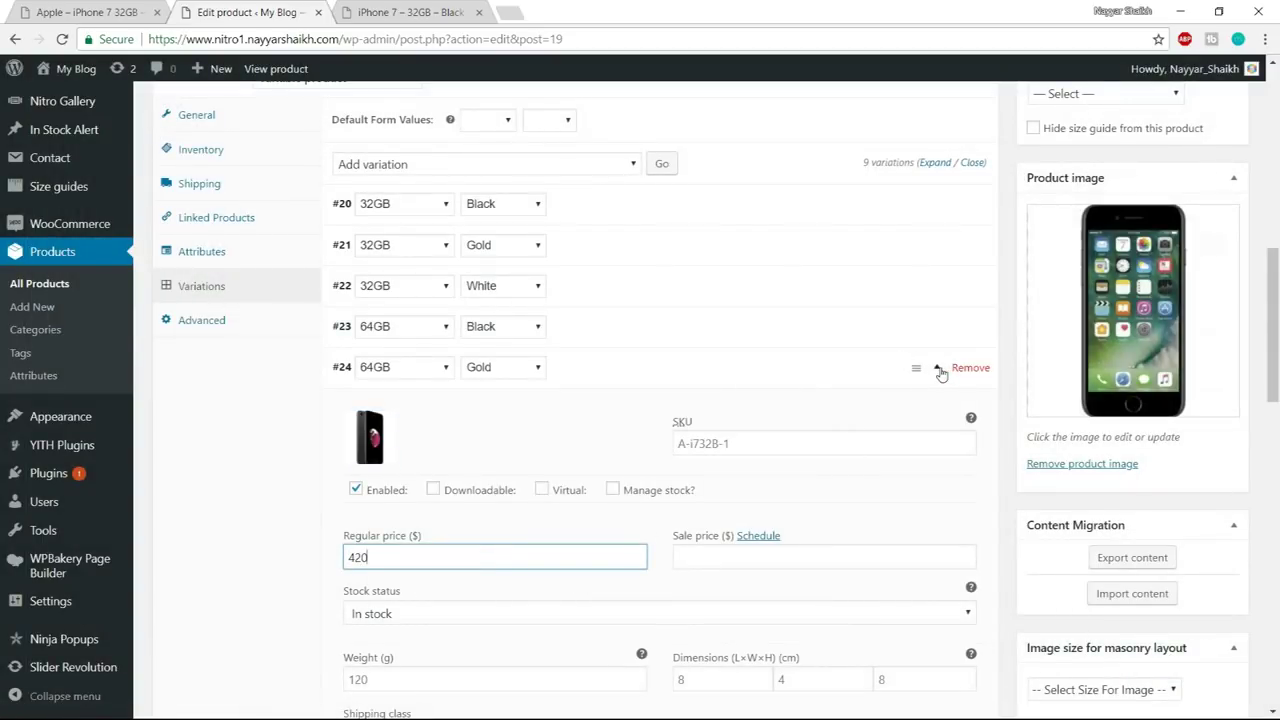
pyautogui.click(938, 369)
# - Give variation #25 (64GB White) the front-facing image and a regular price of 400
pyautogui.click(938, 409)
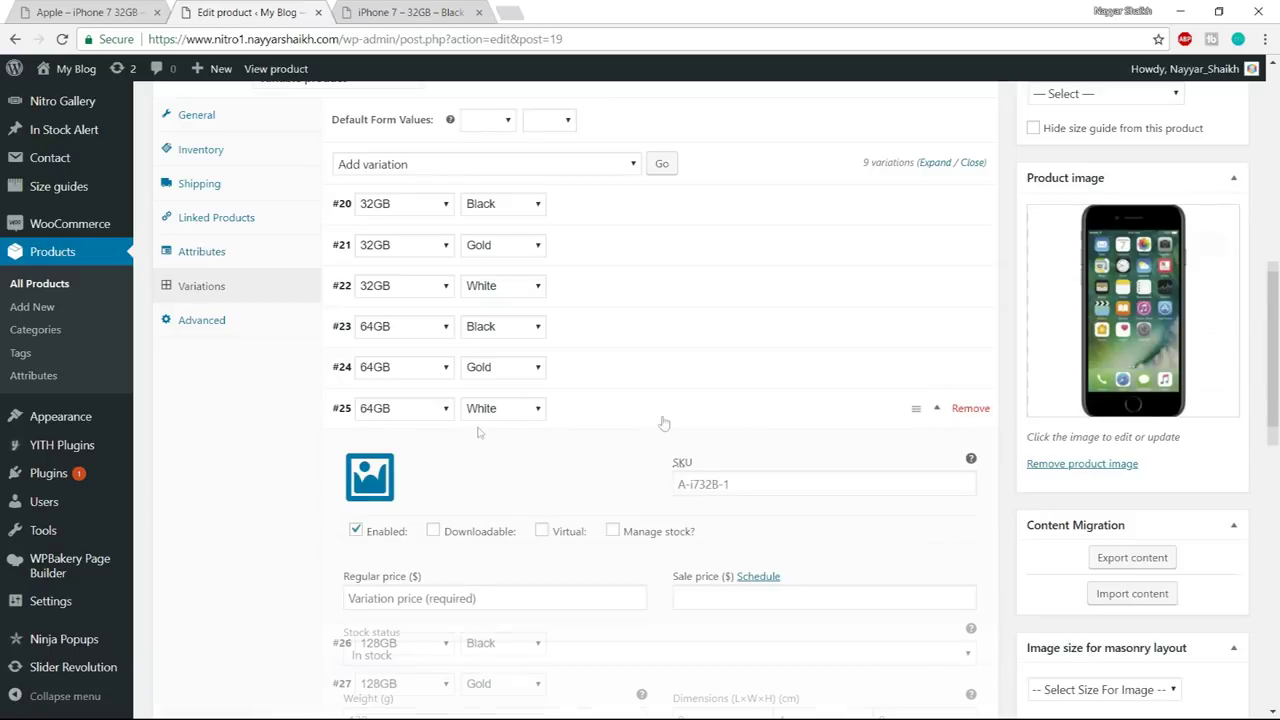
pyautogui.click(368, 476)
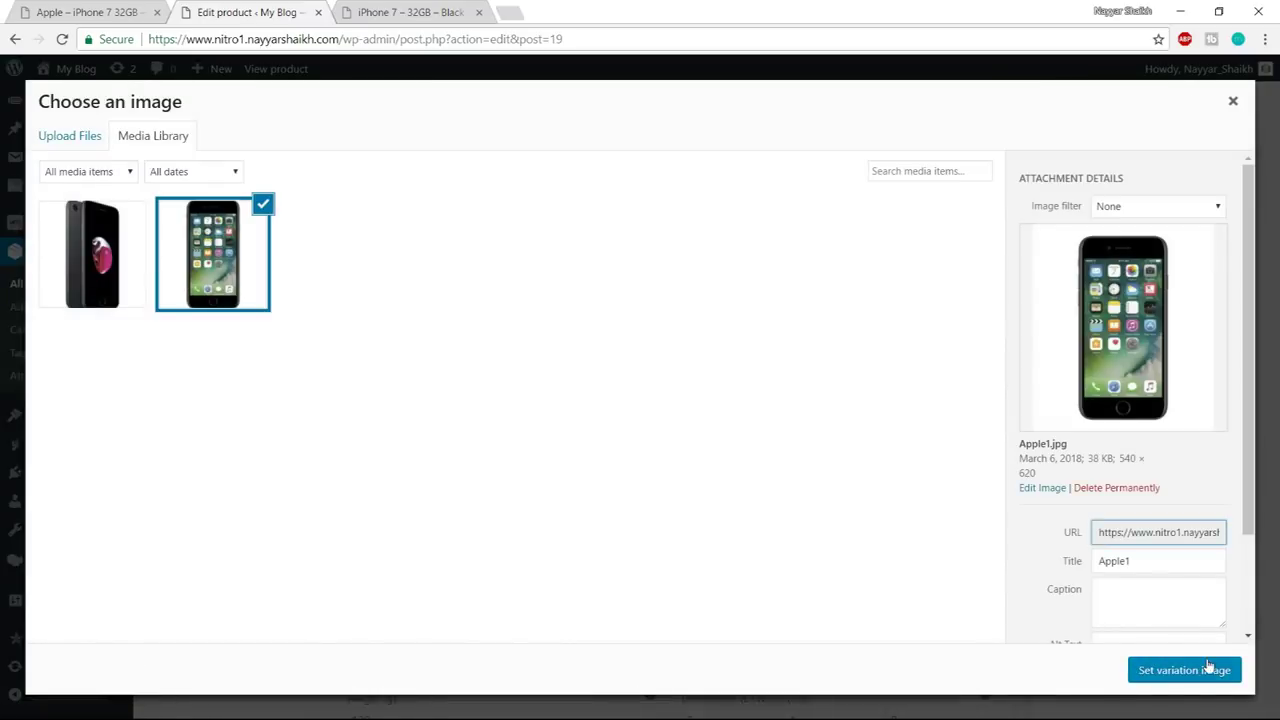
pyautogui.click(1208, 669)
pyautogui.click(414, 603)
pyautogui.write('4')
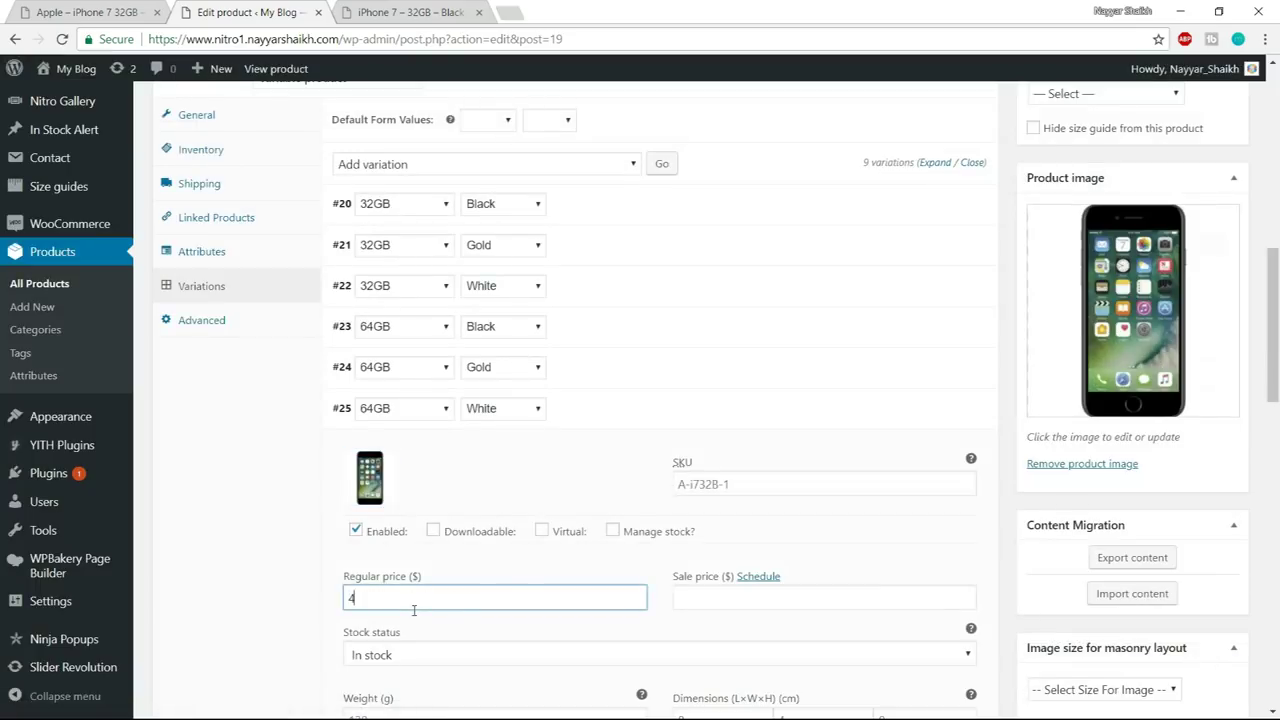
pyautogui.write('00')
pyautogui.click(936, 418)
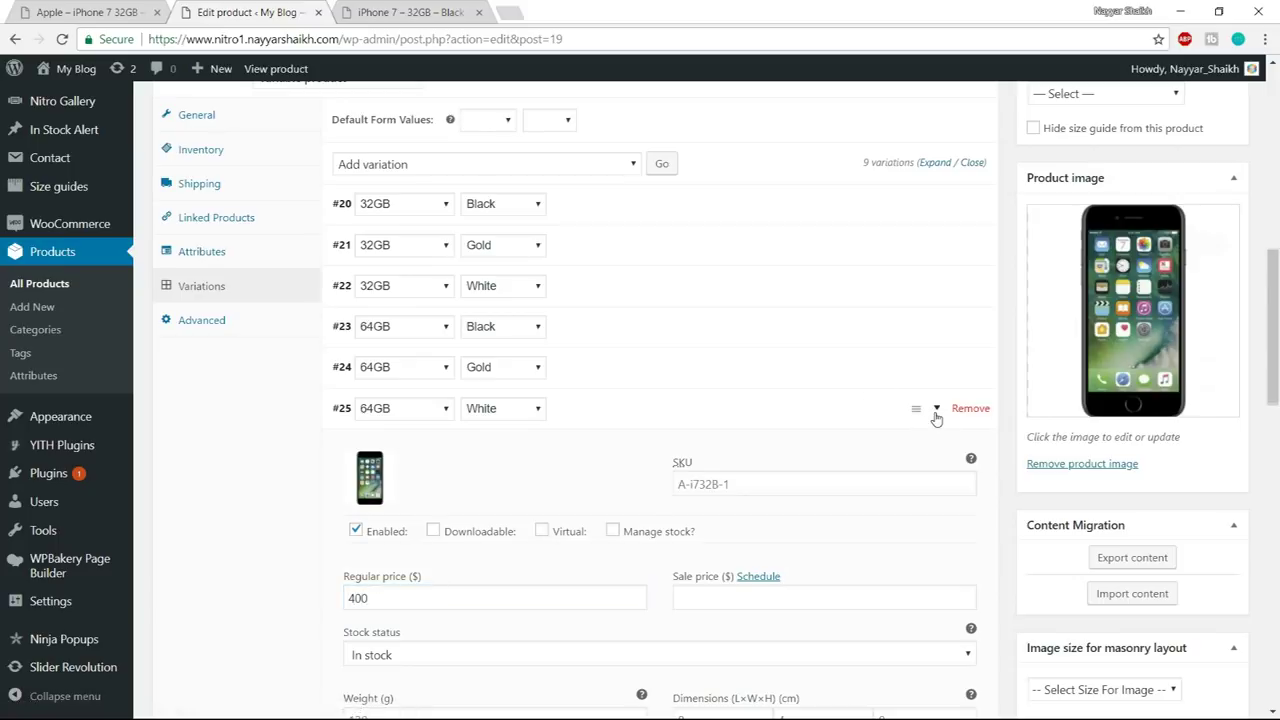
pyautogui.scroll(-2, 932, 400)
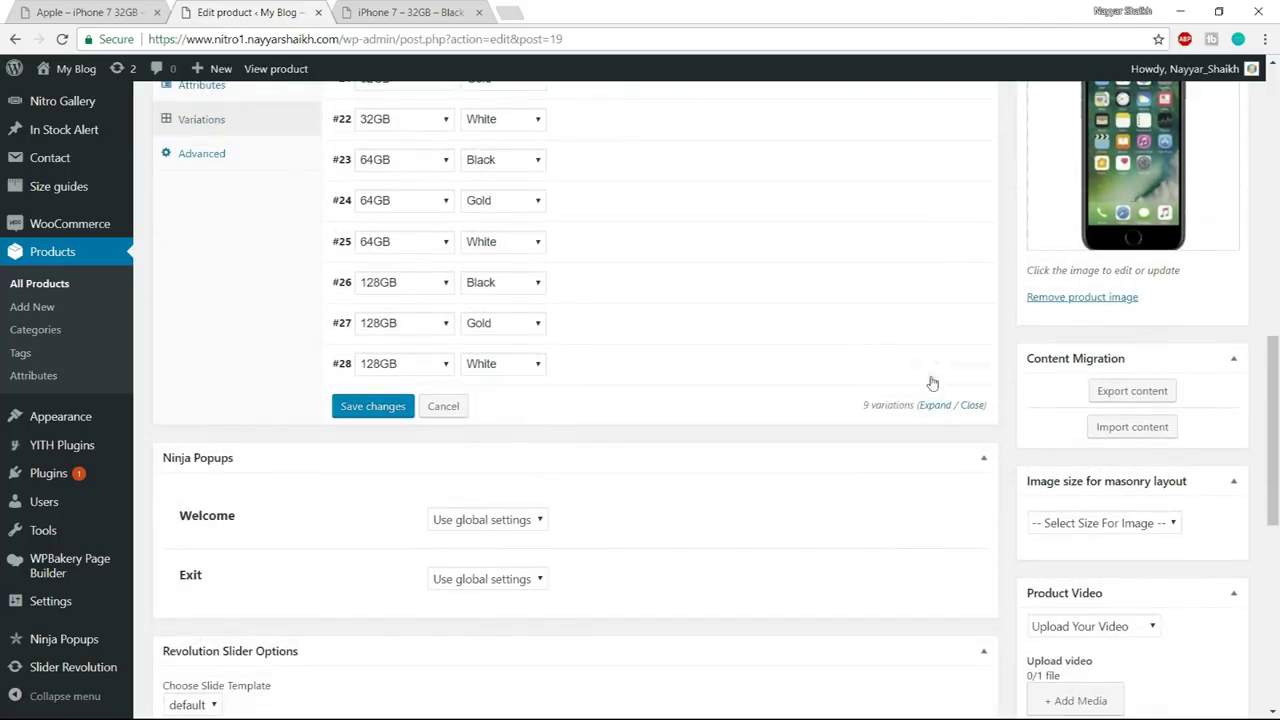
# - Give variation #26 (128GB Black) the front-facing image and a regular price of 400
pyautogui.click(941, 284)
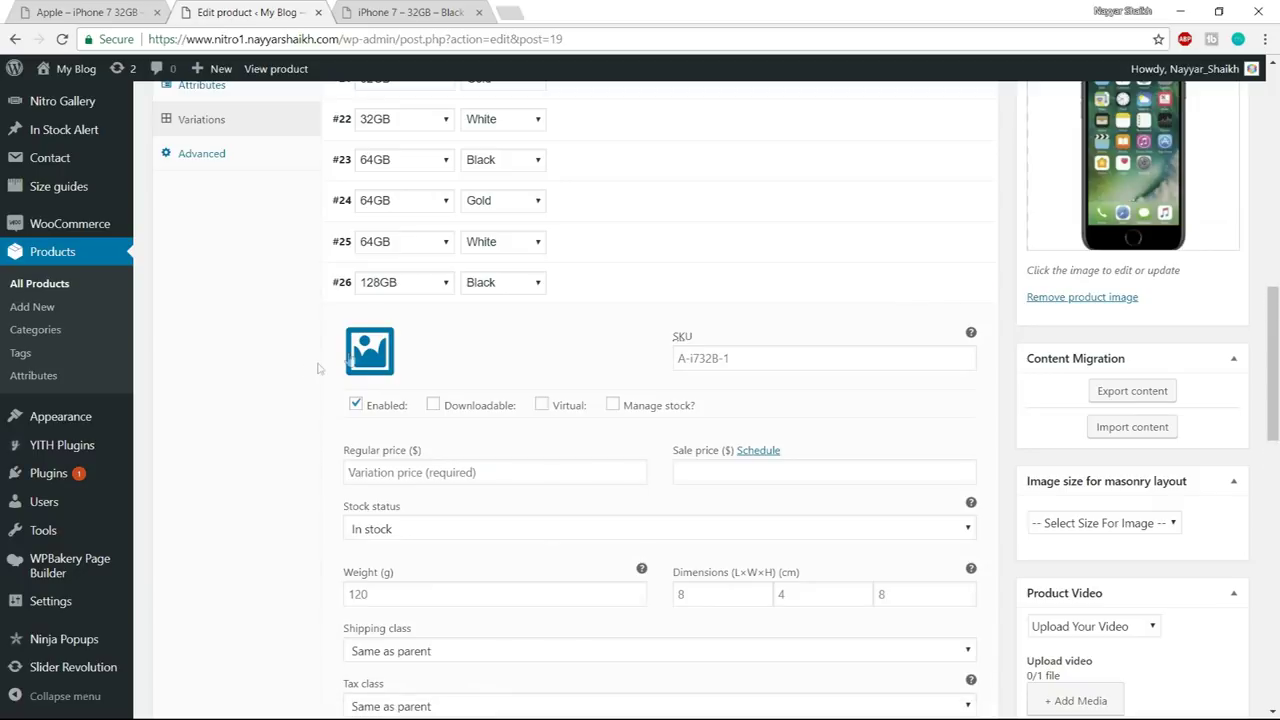
pyautogui.click(370, 350)
pyautogui.click(213, 254)
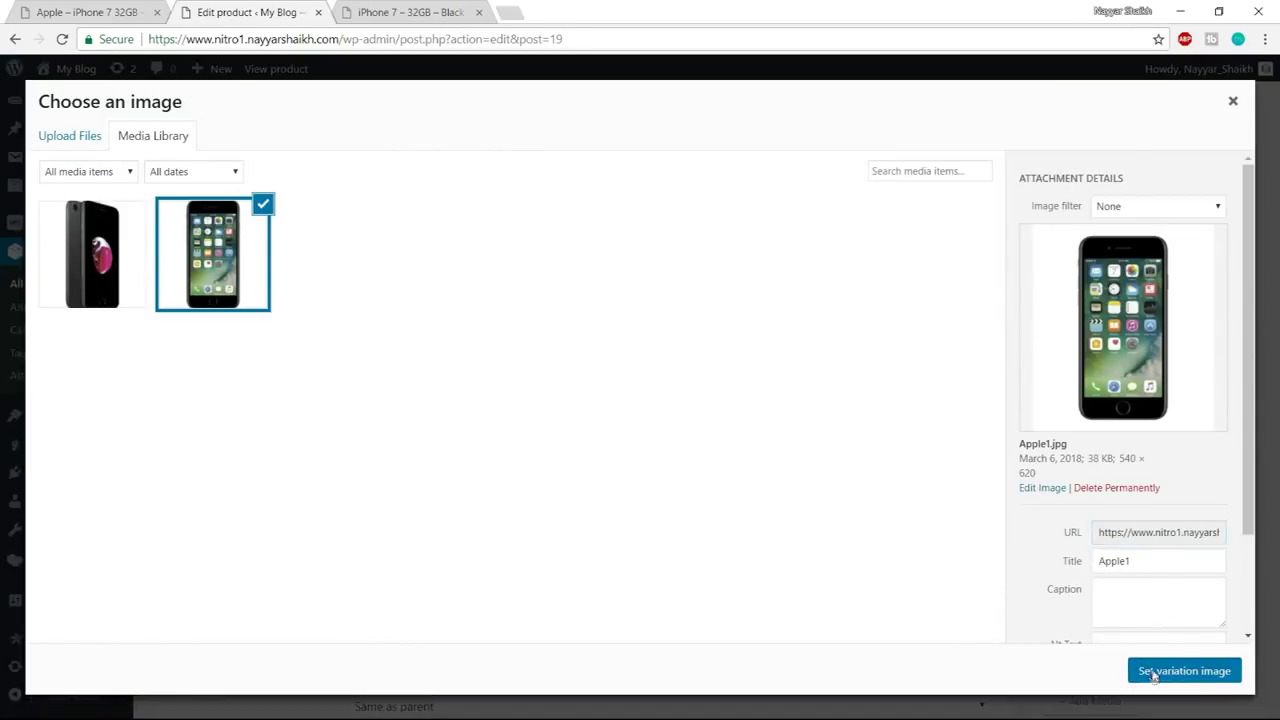
pyautogui.click(1153, 677)
pyautogui.click(466, 472)
pyautogui.write('4')
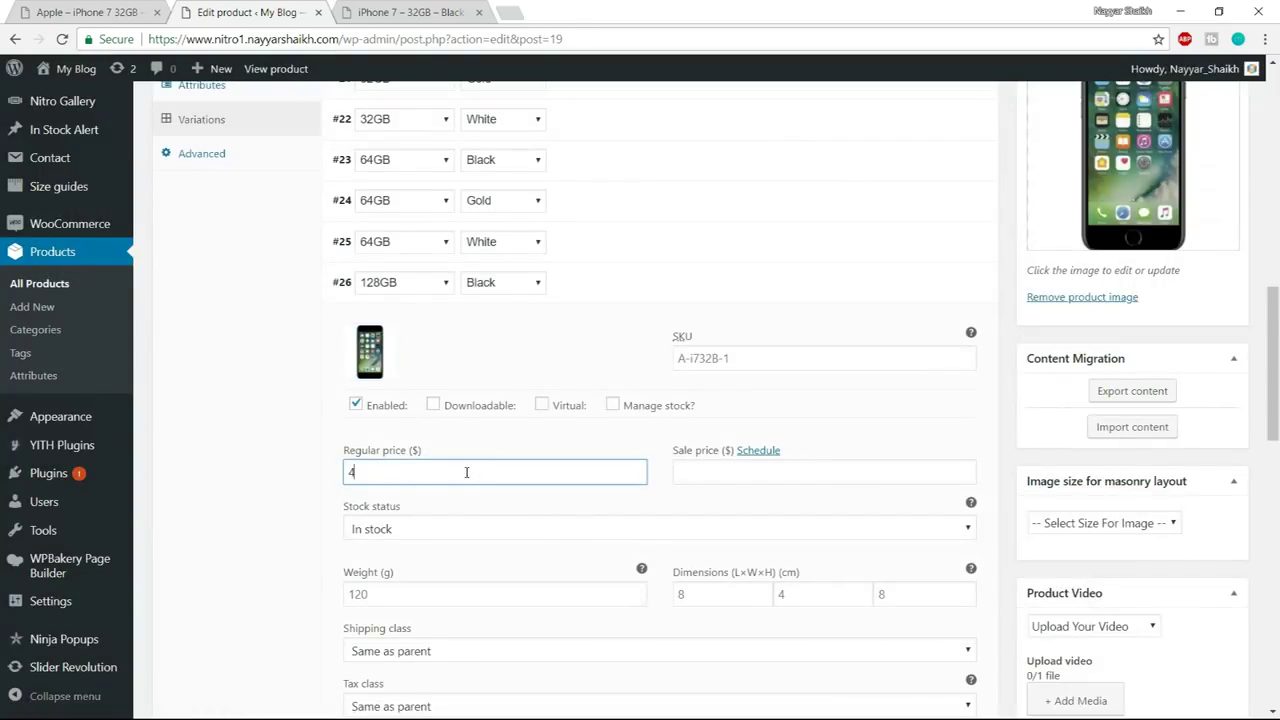
pyautogui.write('00')
pyautogui.click(943, 290)
# - Give variation #27 (128GB Gold) the black Apple2 image and a regular price of 450
pyautogui.click(909, 326)
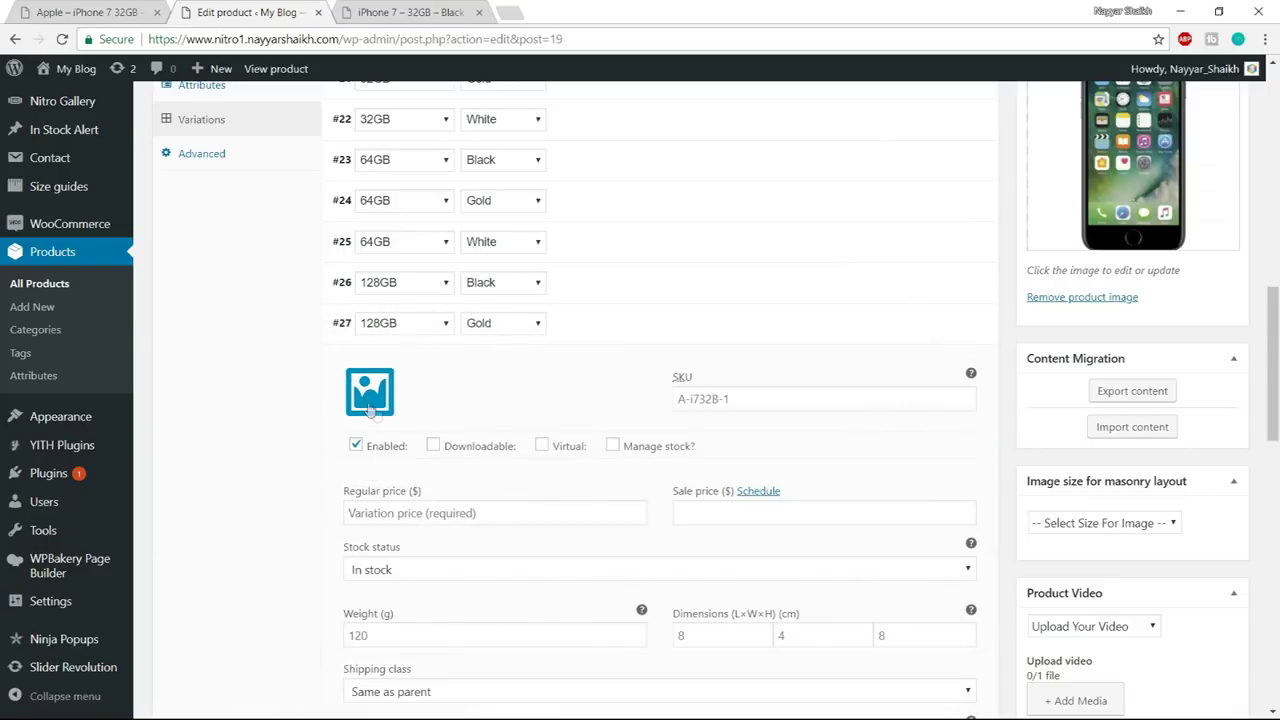
pyautogui.click(365, 352)
pyautogui.click(122, 288)
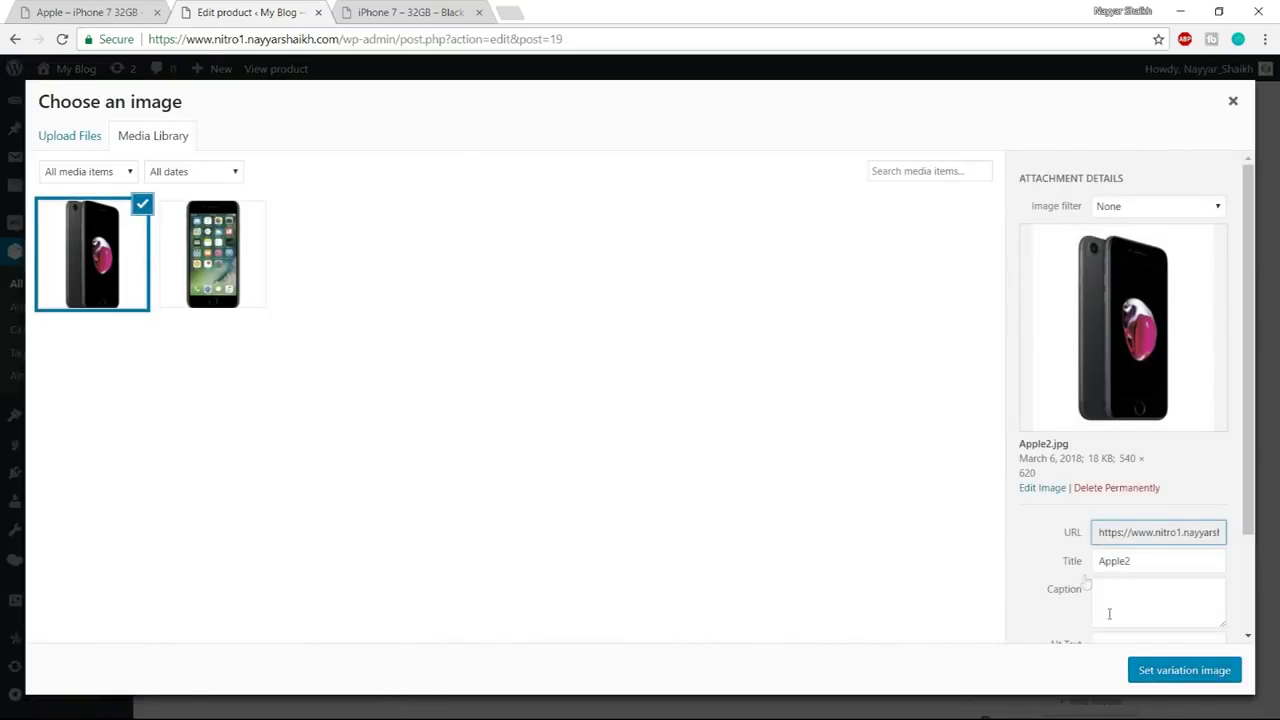
pyautogui.click(1181, 681)
pyautogui.click(487, 514)
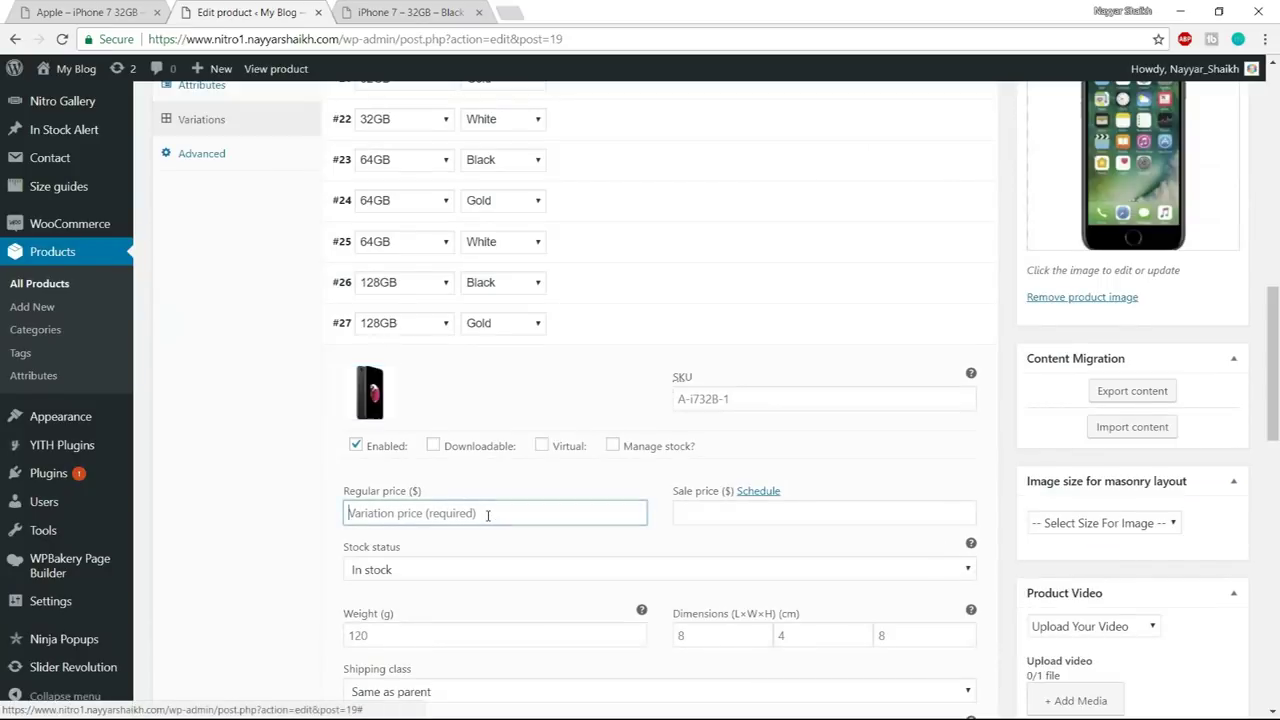
pyautogui.write('450')
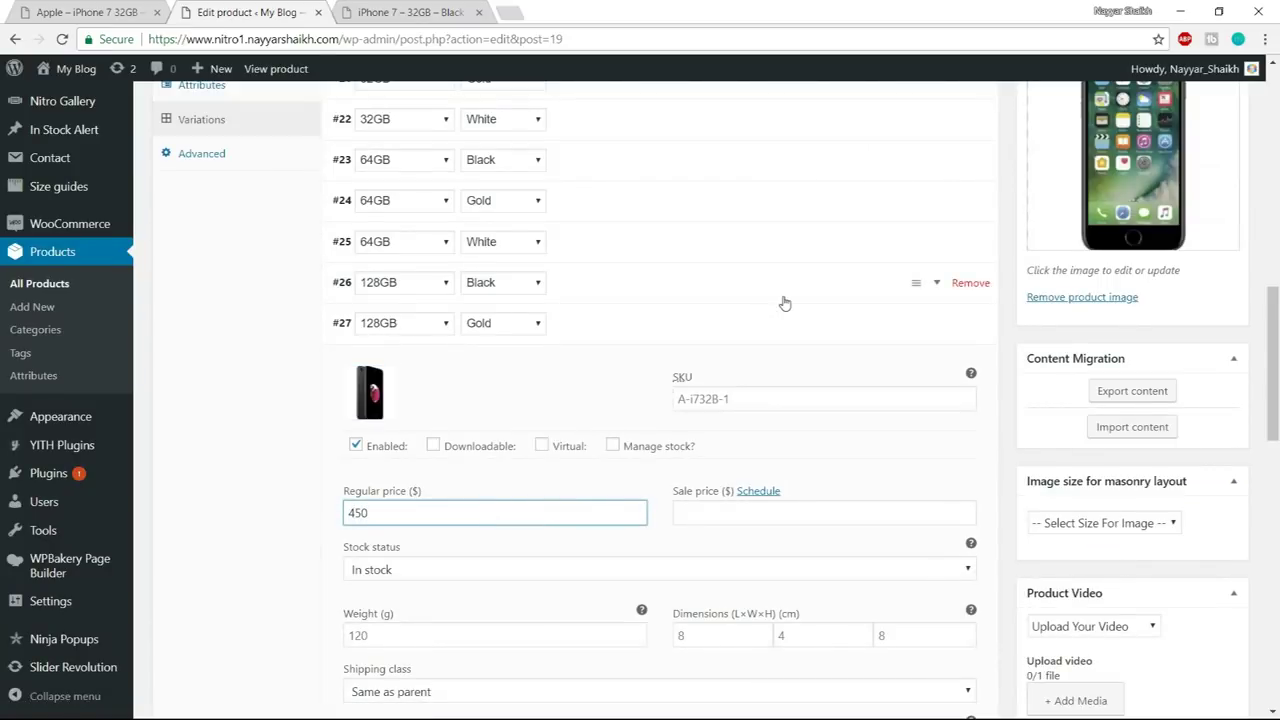
pyautogui.click(934, 334)
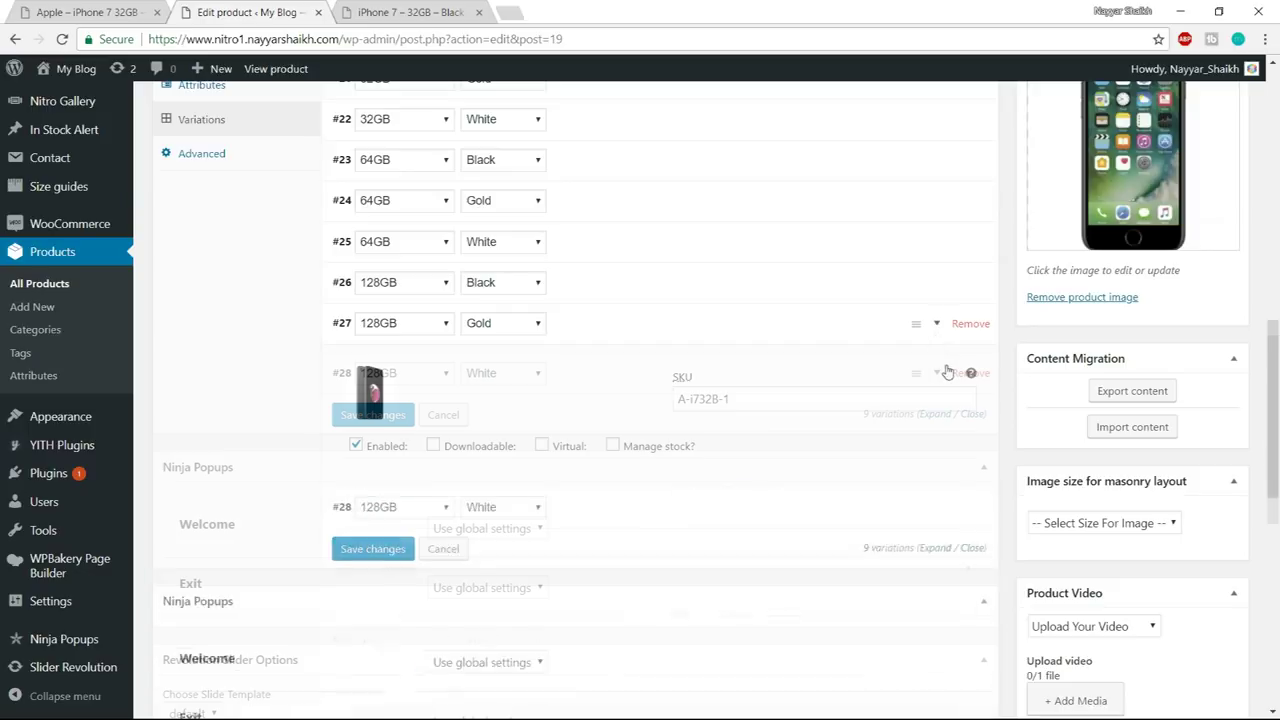
# - Give variation #28 (128GB White) the front-facing image and a regular price of 400
pyautogui.click(940, 366)
pyautogui.click(368, 430)
pyautogui.click(233, 259)
pyautogui.click(1184, 670)
pyautogui.click(440, 556)
pyautogui.write('400')
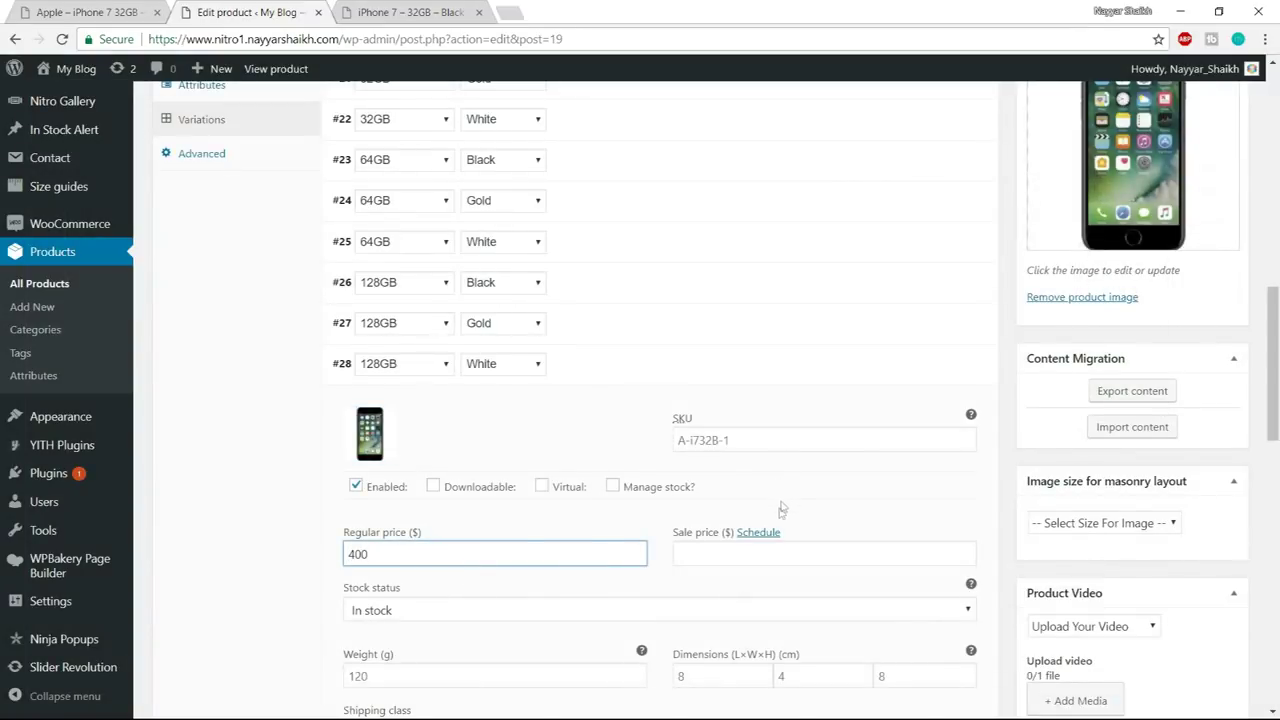
pyautogui.click(936, 365)
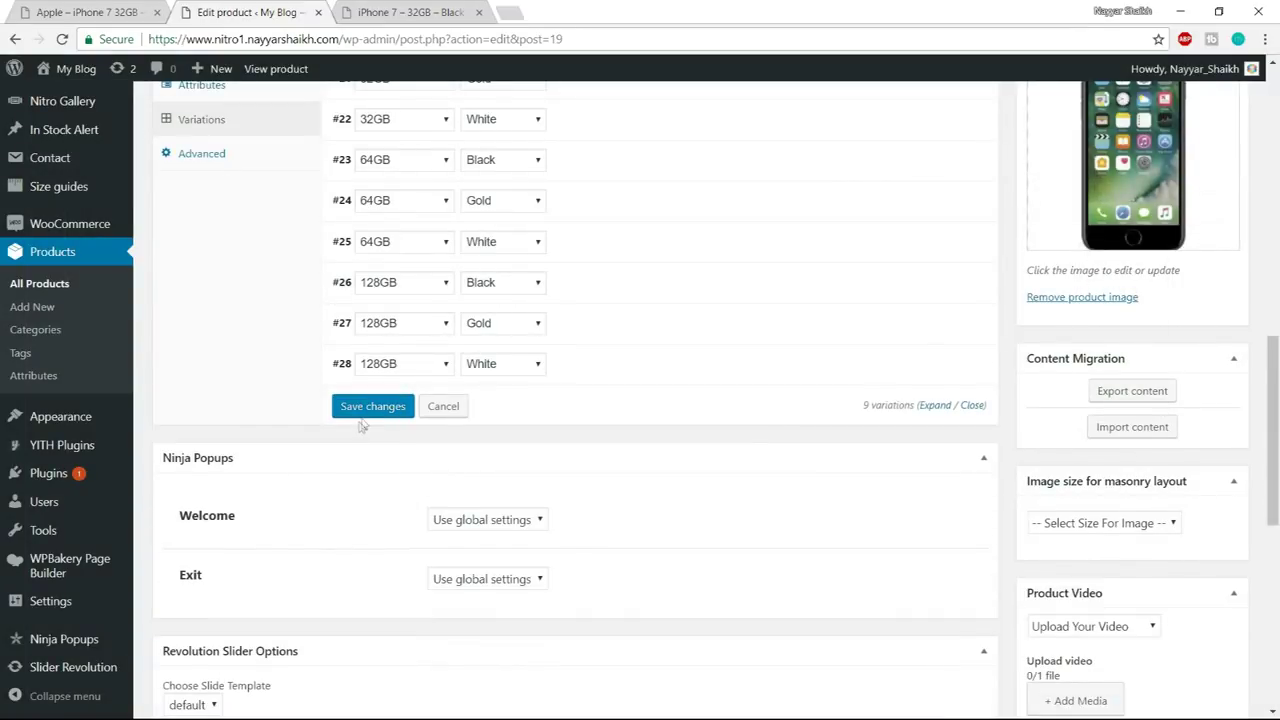
# - Save the variation changes, publish iPhone 7, and close the old 32GB Black product tab
pyautogui.click(370, 407)
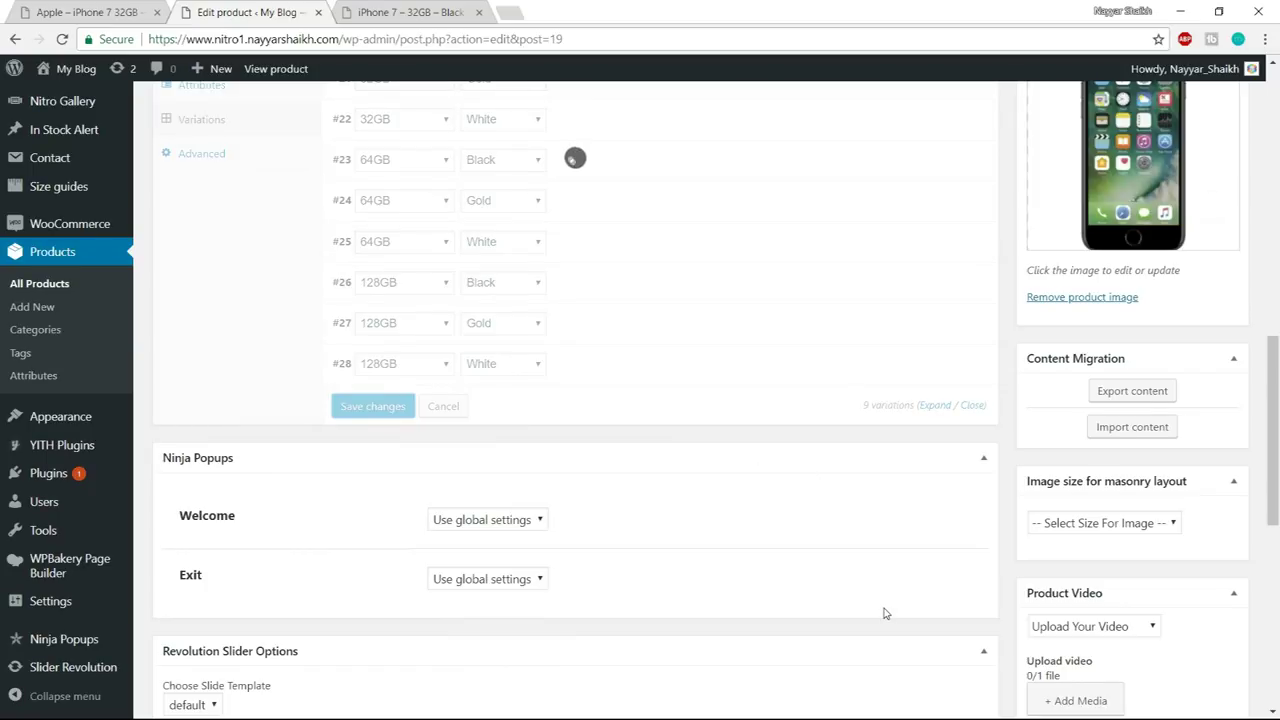
pyautogui.scroll(10, 926, 630)
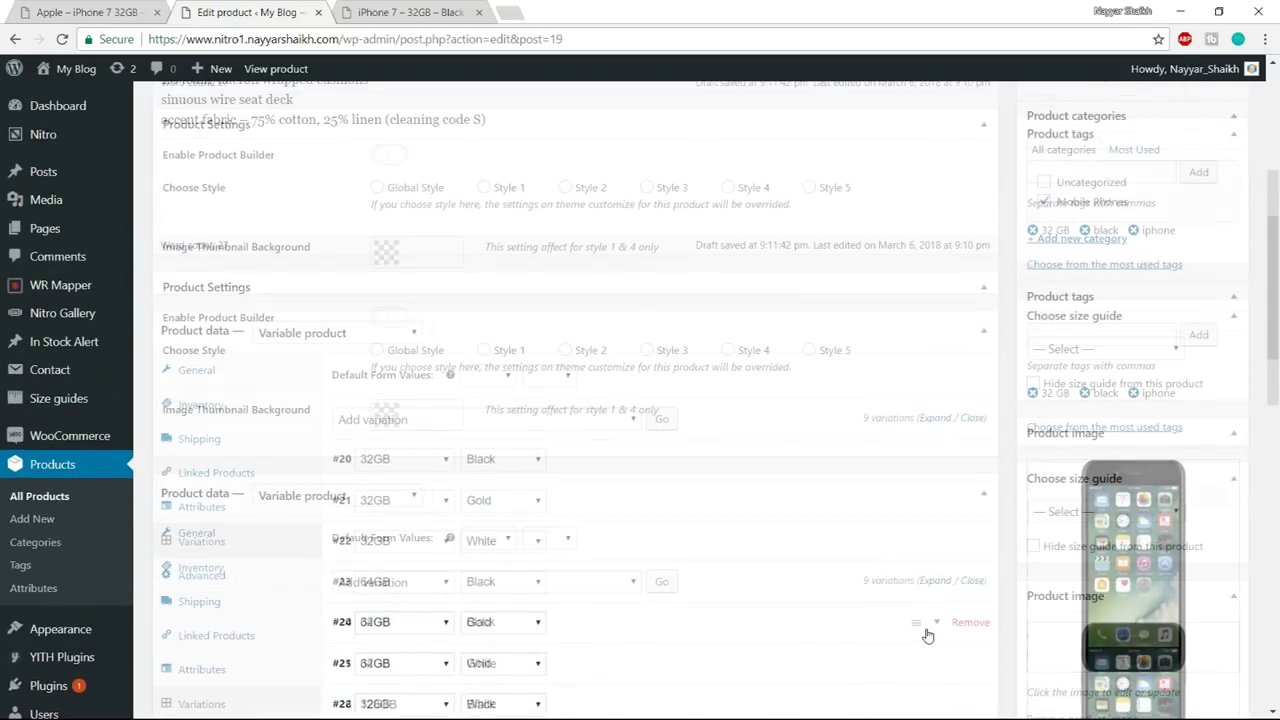
pyautogui.click(1226, 424)
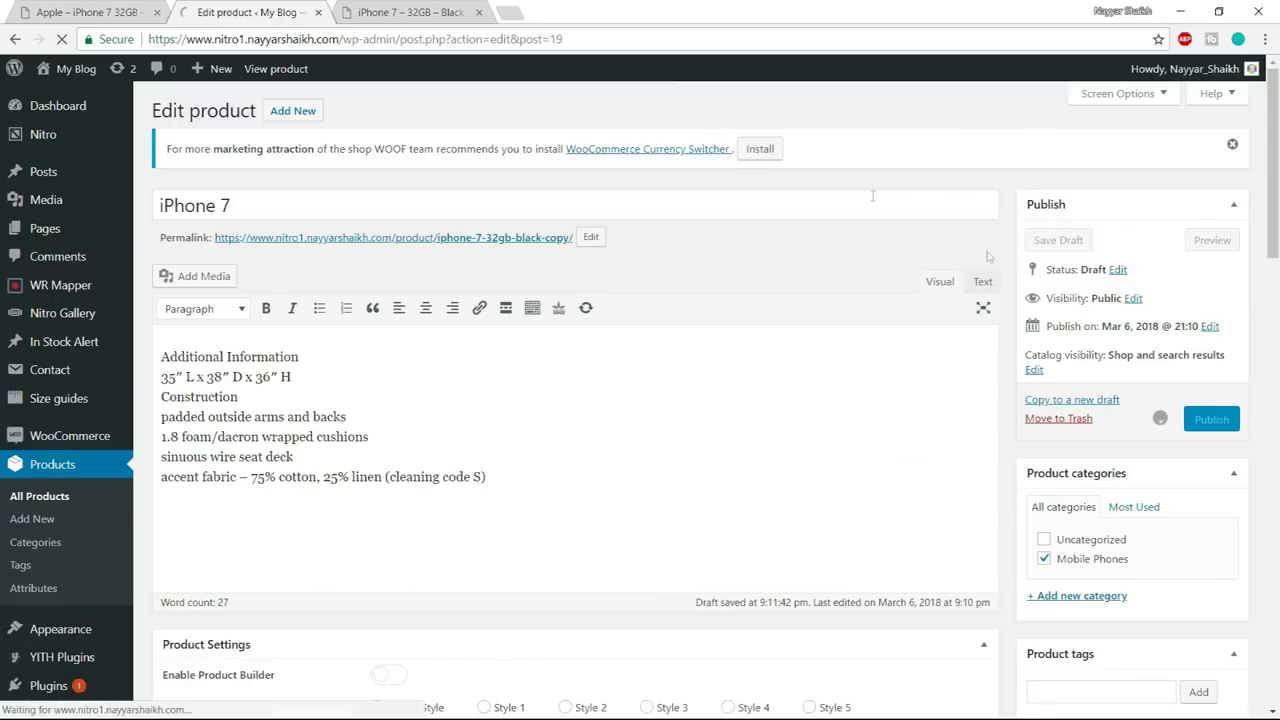
pyautogui.click(437, 11)
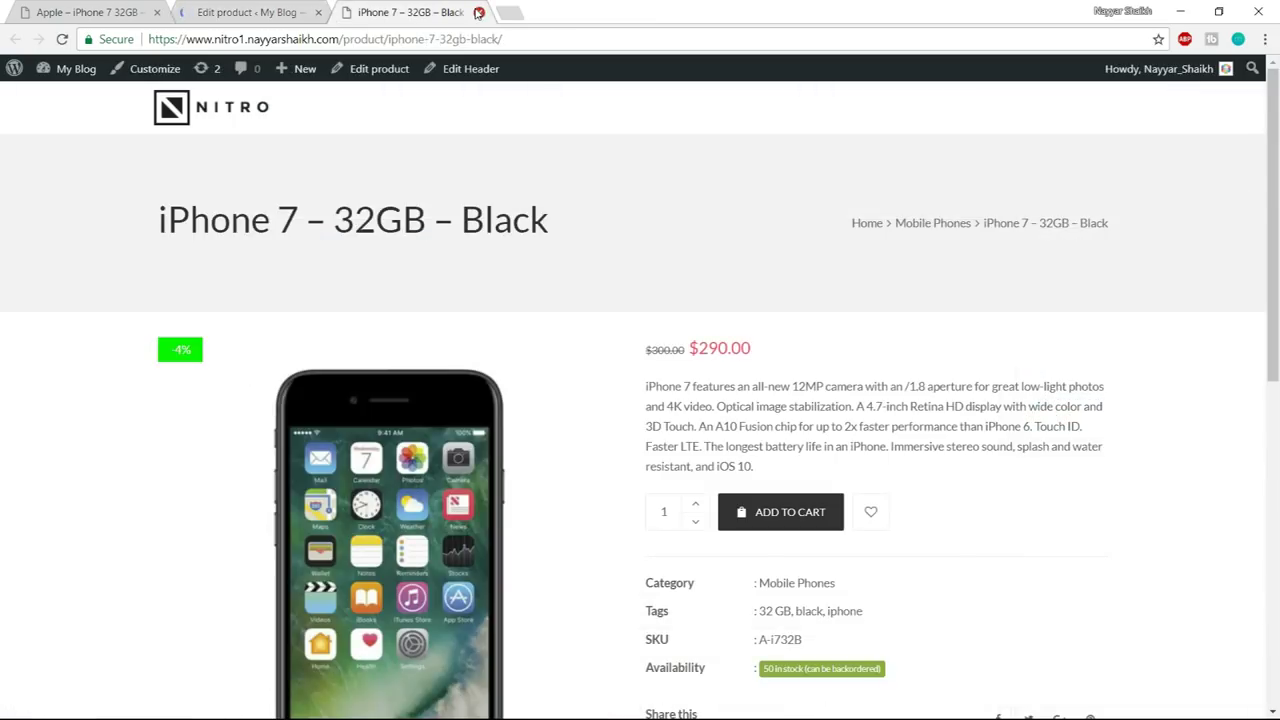
pyautogui.click(478, 12)
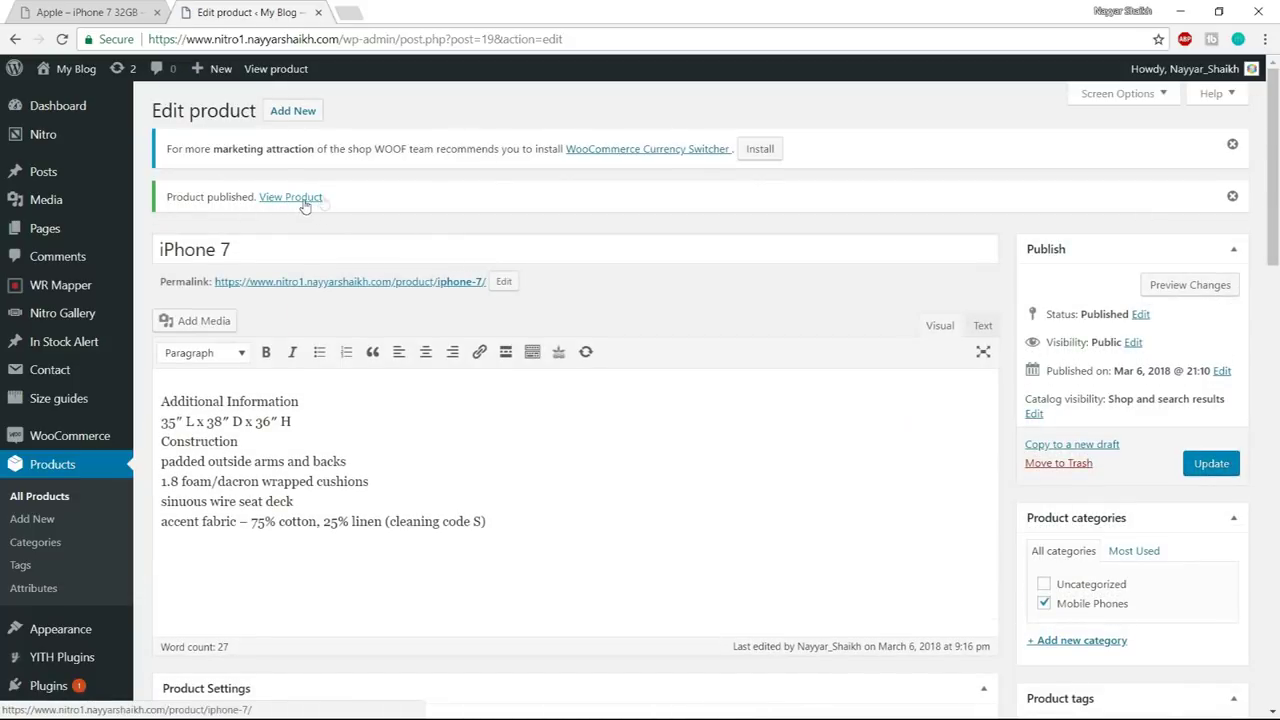
# - Open the published iPhone 7 product page in a new browser tab
pyautogui.rightClick(298, 199)
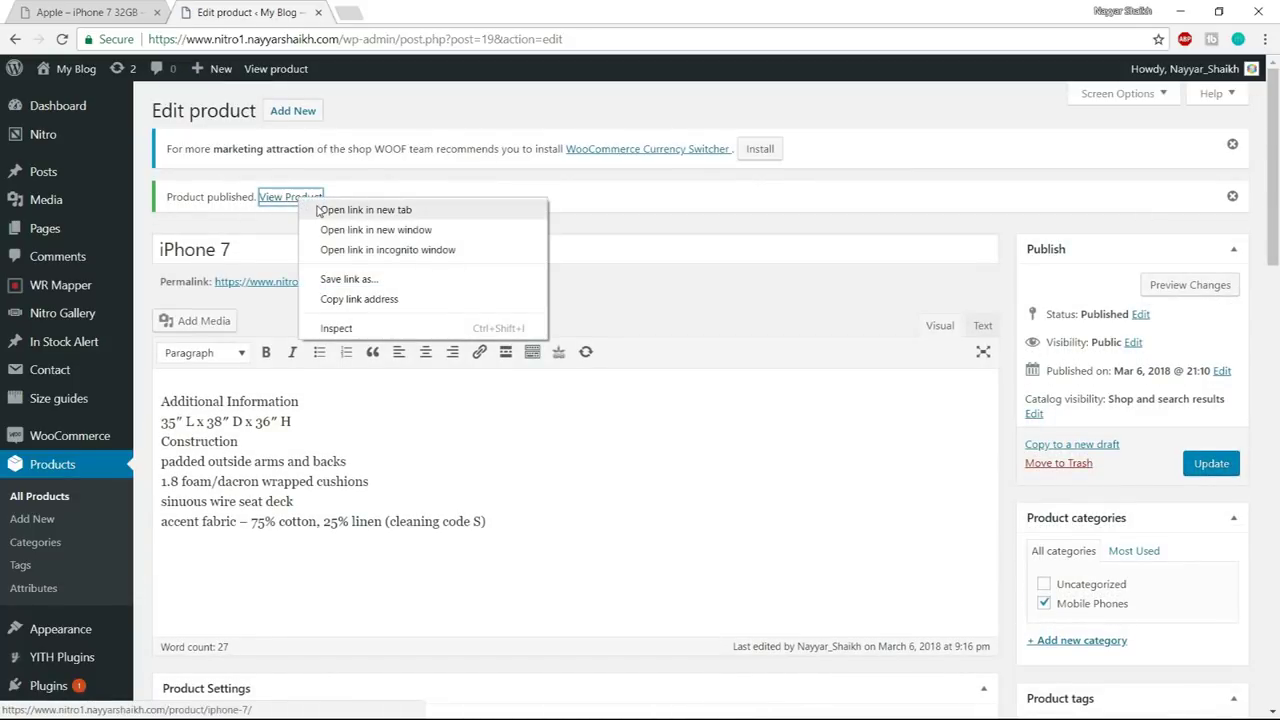
pyautogui.click(318, 210)
pyautogui.click(418, 12)
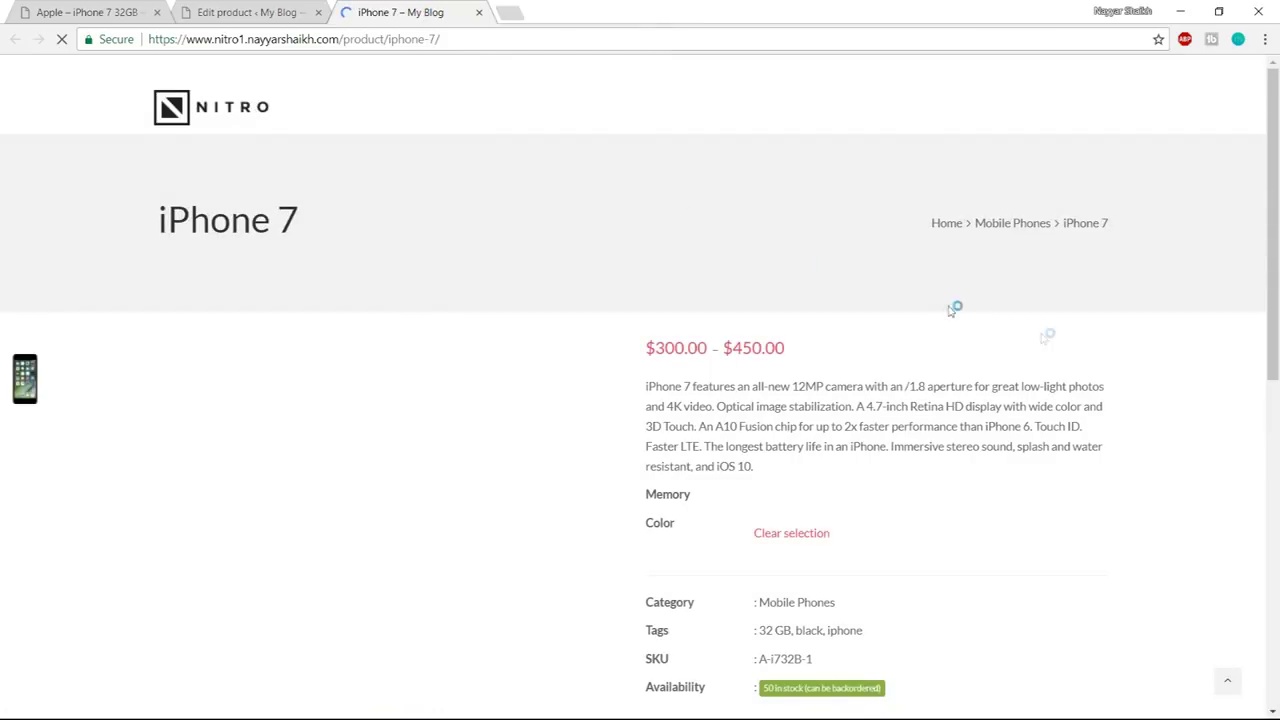
pyautogui.scroll(-2, 1157, 408)
pyautogui.scroll(1, 1157, 408)
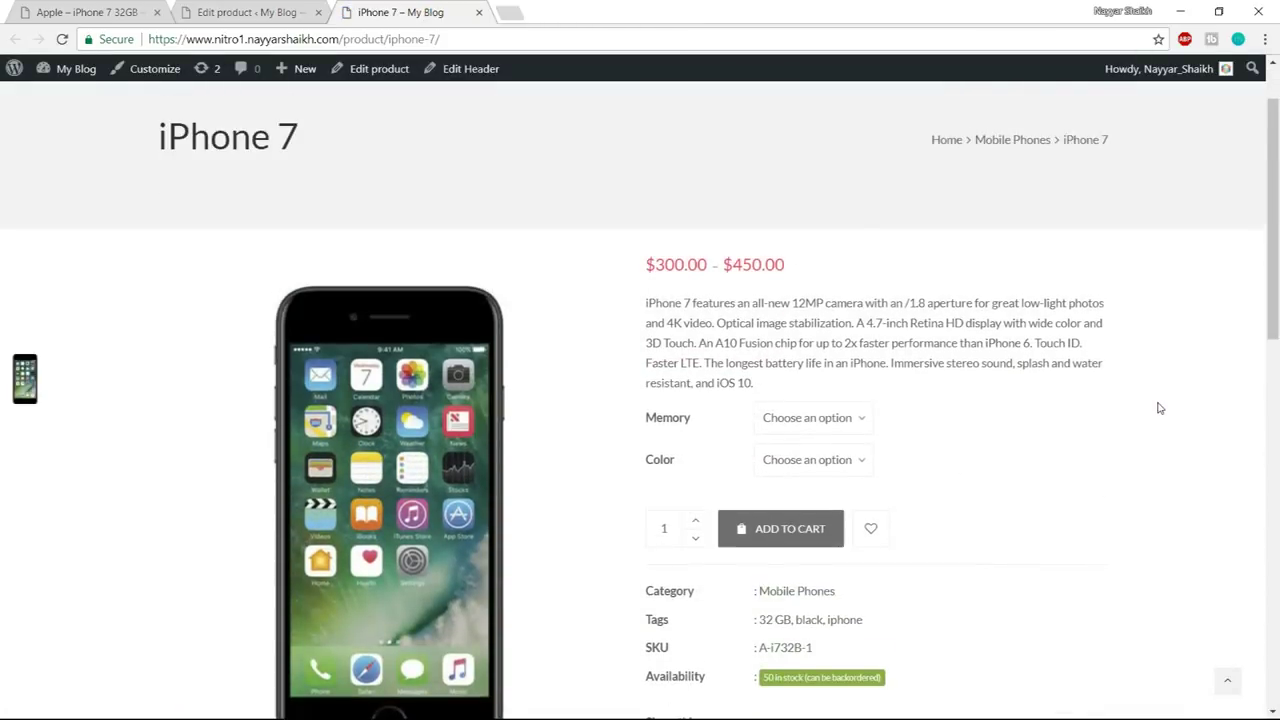
pyautogui.scroll(-1, 1157, 408)
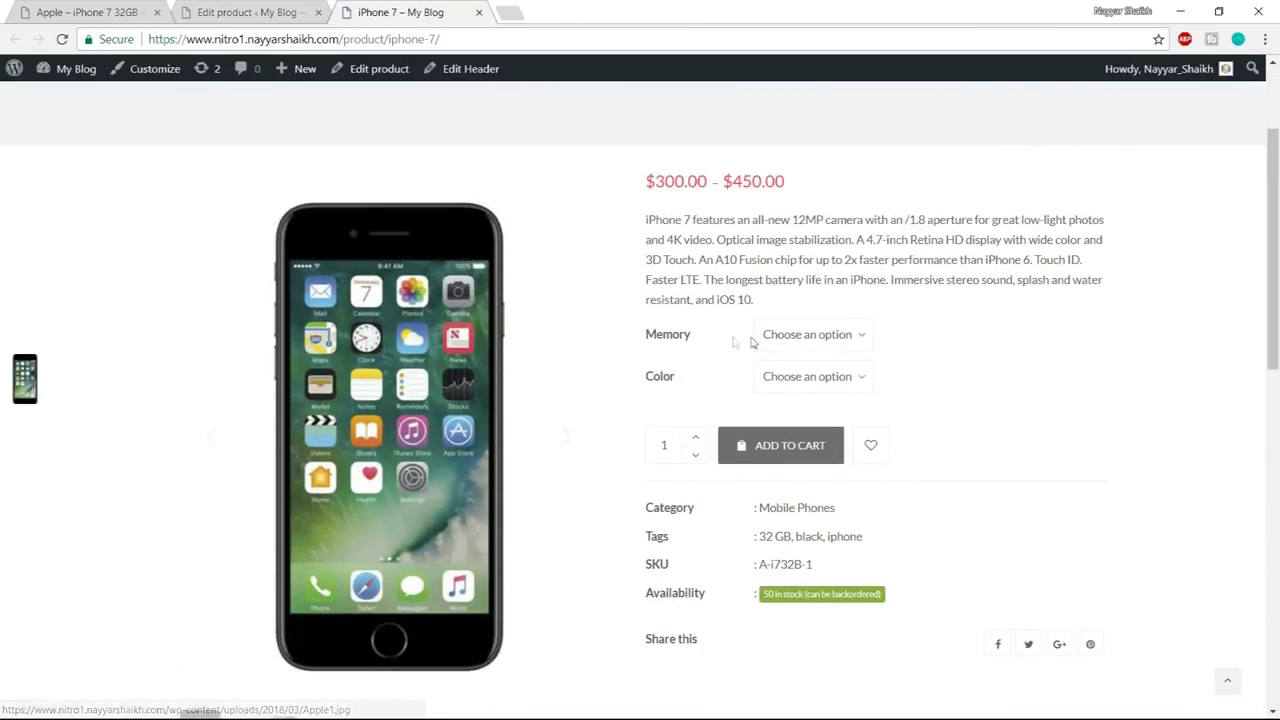
# - Check 32GB prices: Black $300.00, Gold $350.00, White $300.00
pyautogui.moveTo(647, 337); pyautogui.dragTo(682, 382)
pyautogui.click(806, 338)
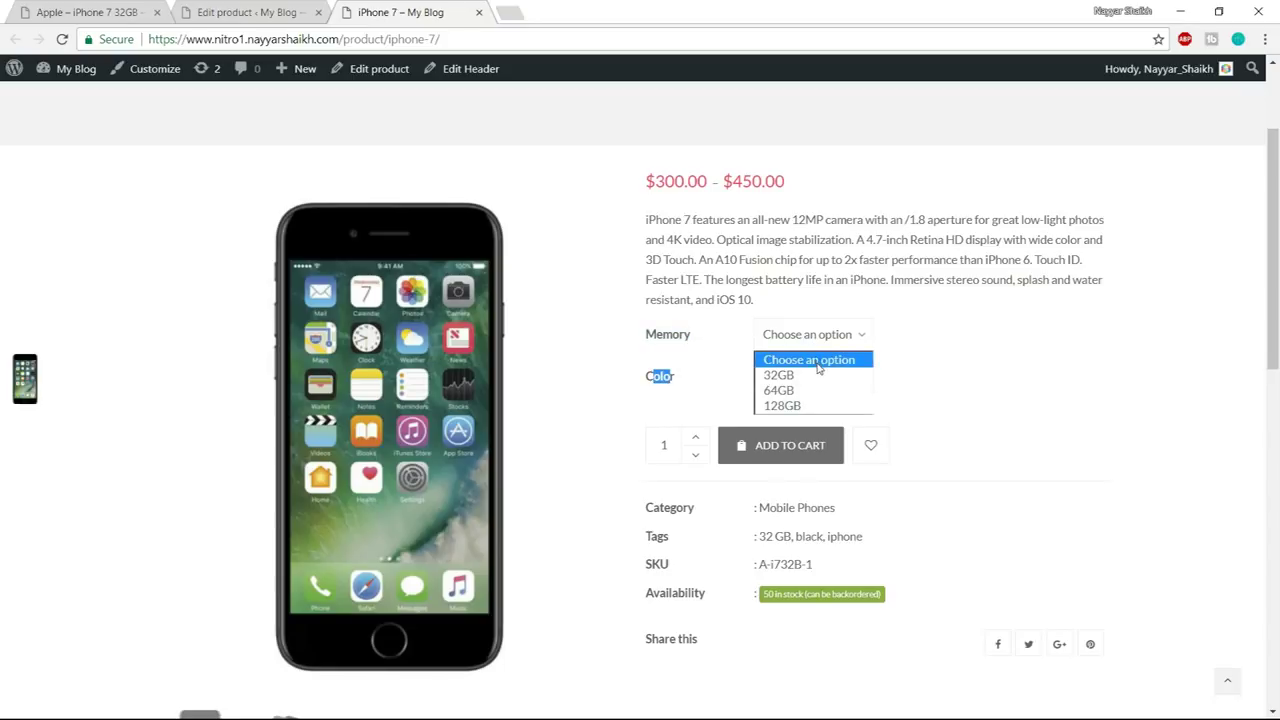
pyautogui.click(818, 376)
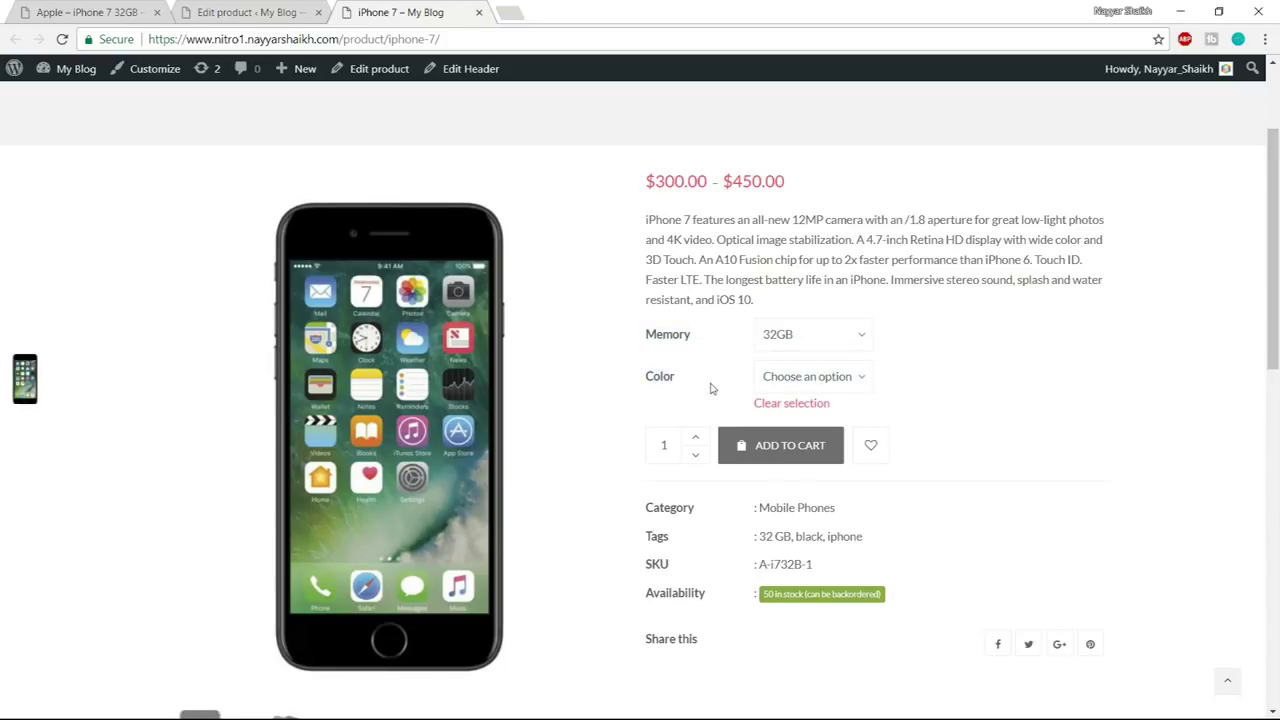
pyautogui.click(822, 384)
pyautogui.click(818, 416)
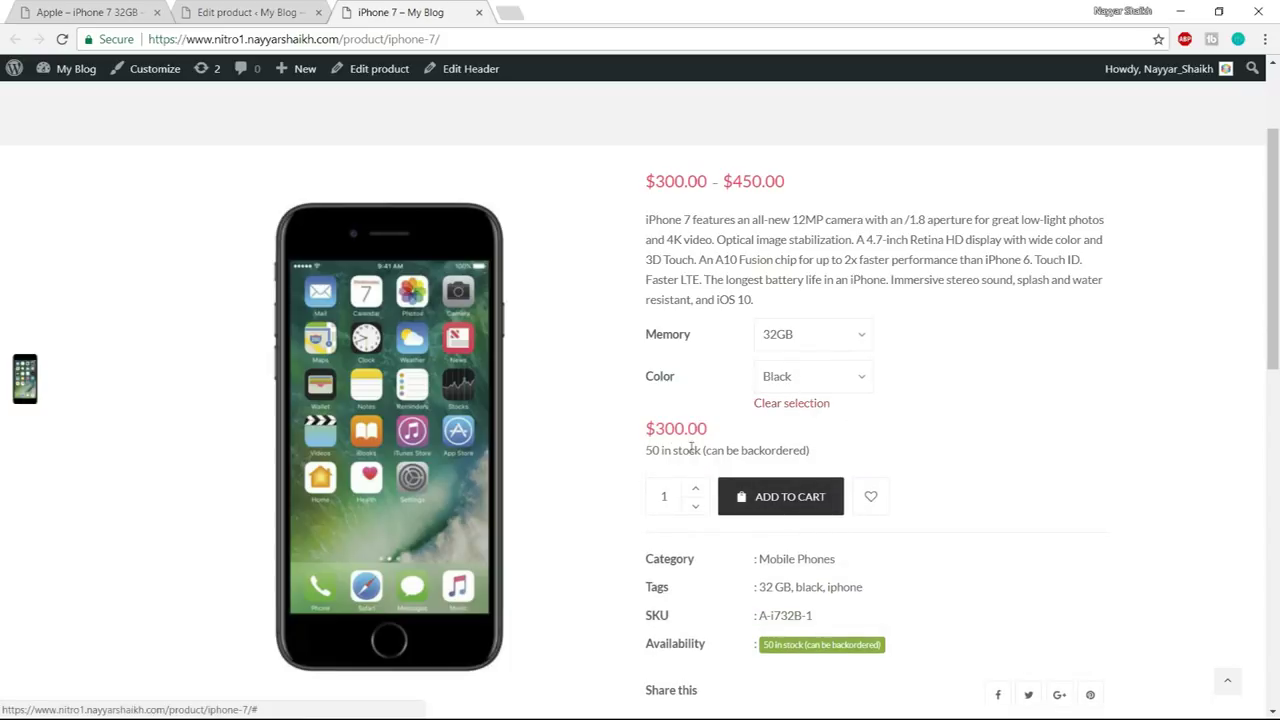
pyautogui.moveTo(642, 435); pyautogui.dragTo(730, 431)
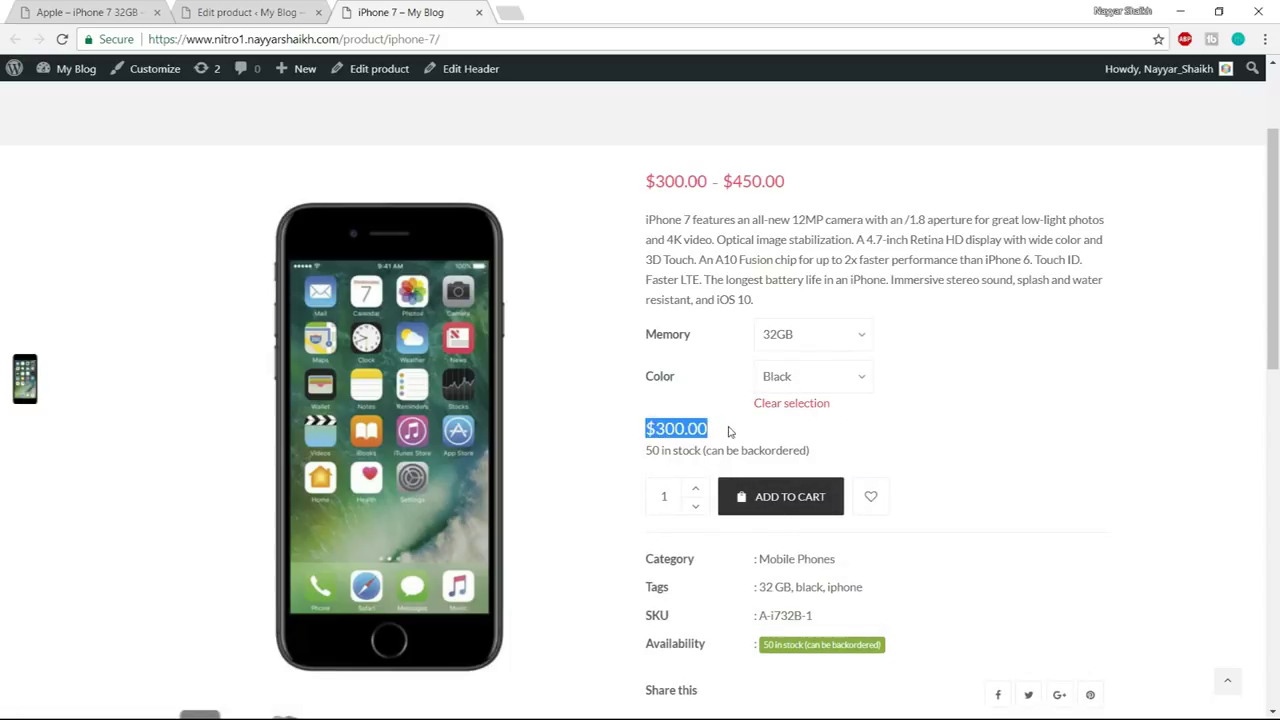
pyautogui.click(770, 425)
pyautogui.click(822, 380)
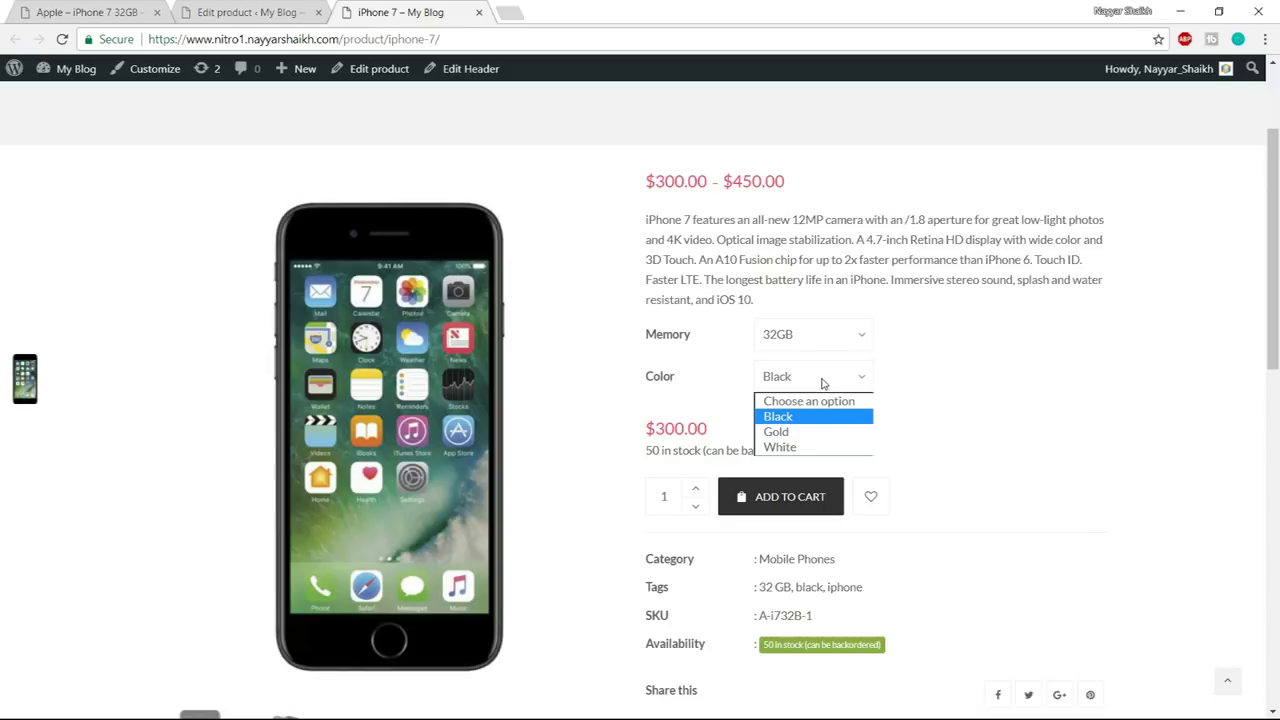
pyautogui.click(818, 432)
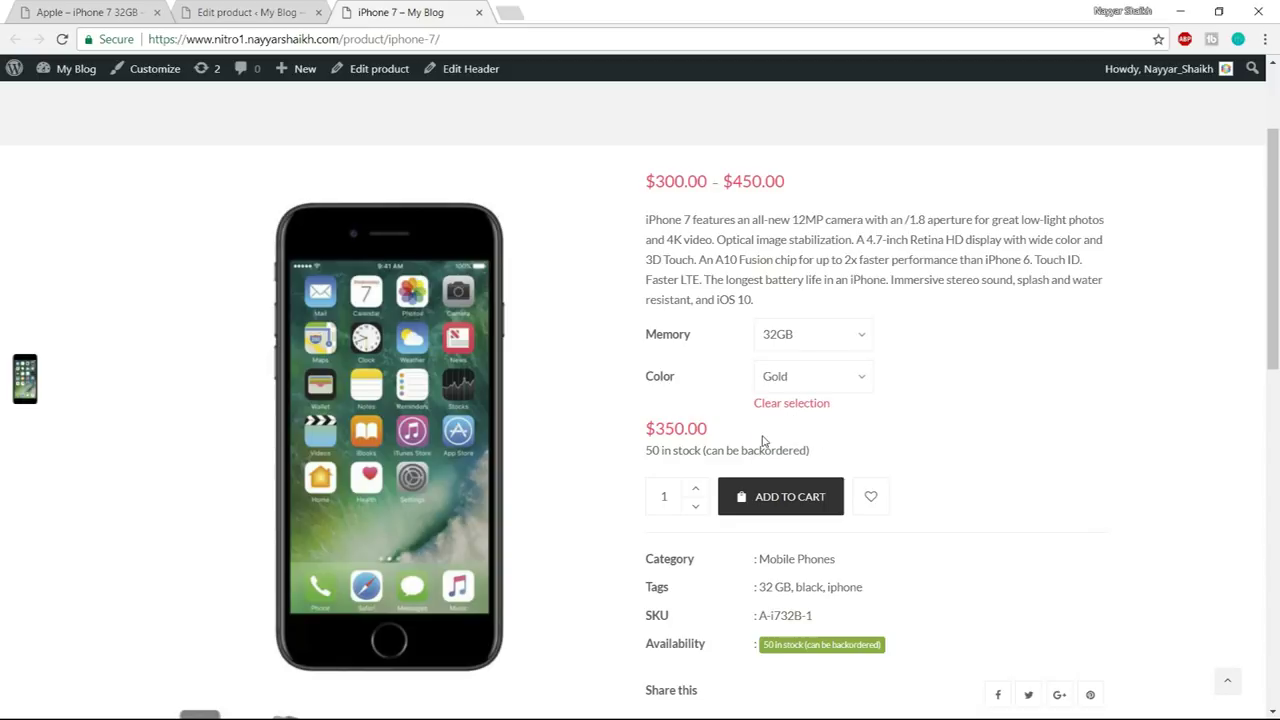
pyautogui.moveTo(645, 440); pyautogui.dragTo(716, 433)
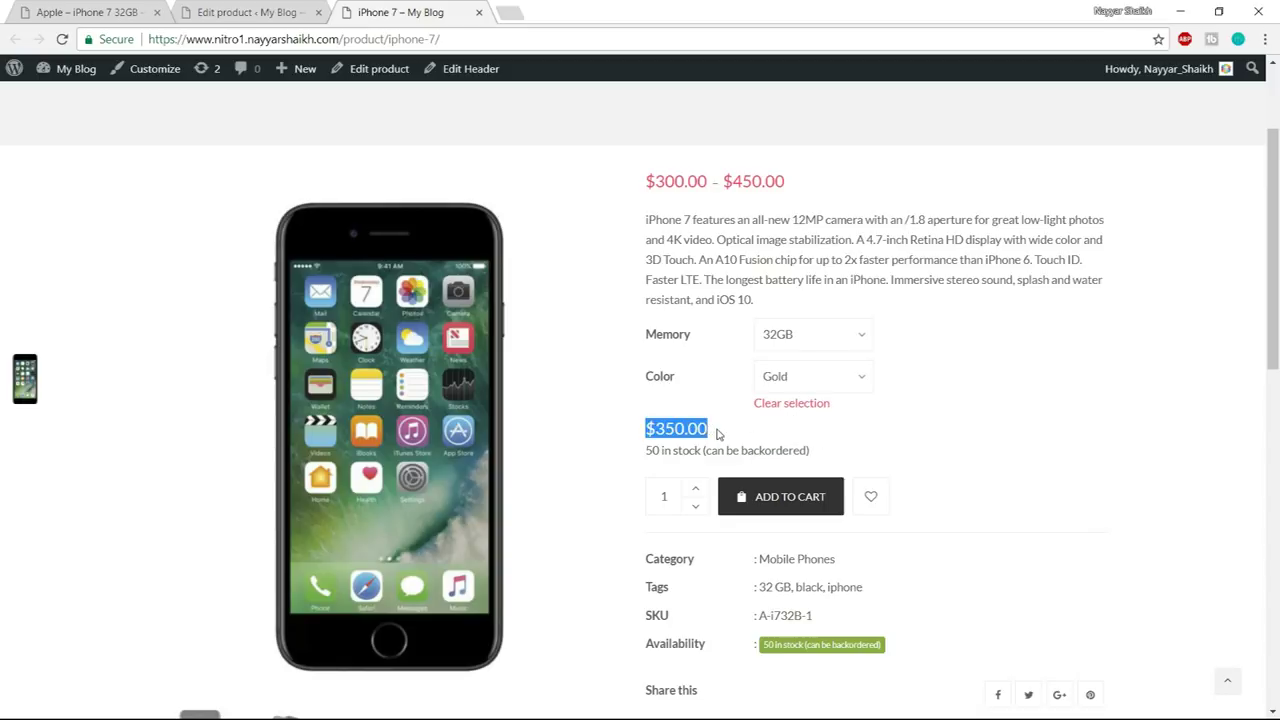
pyautogui.click(815, 379)
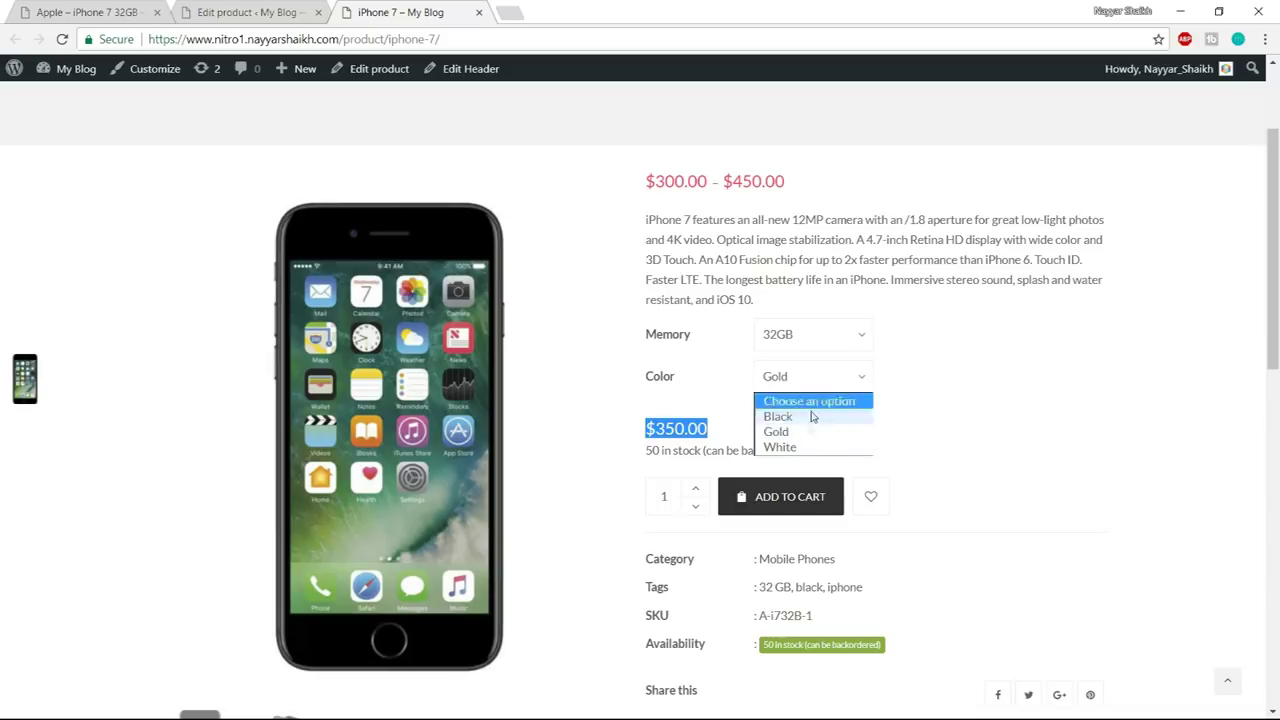
pyautogui.click(810, 448)
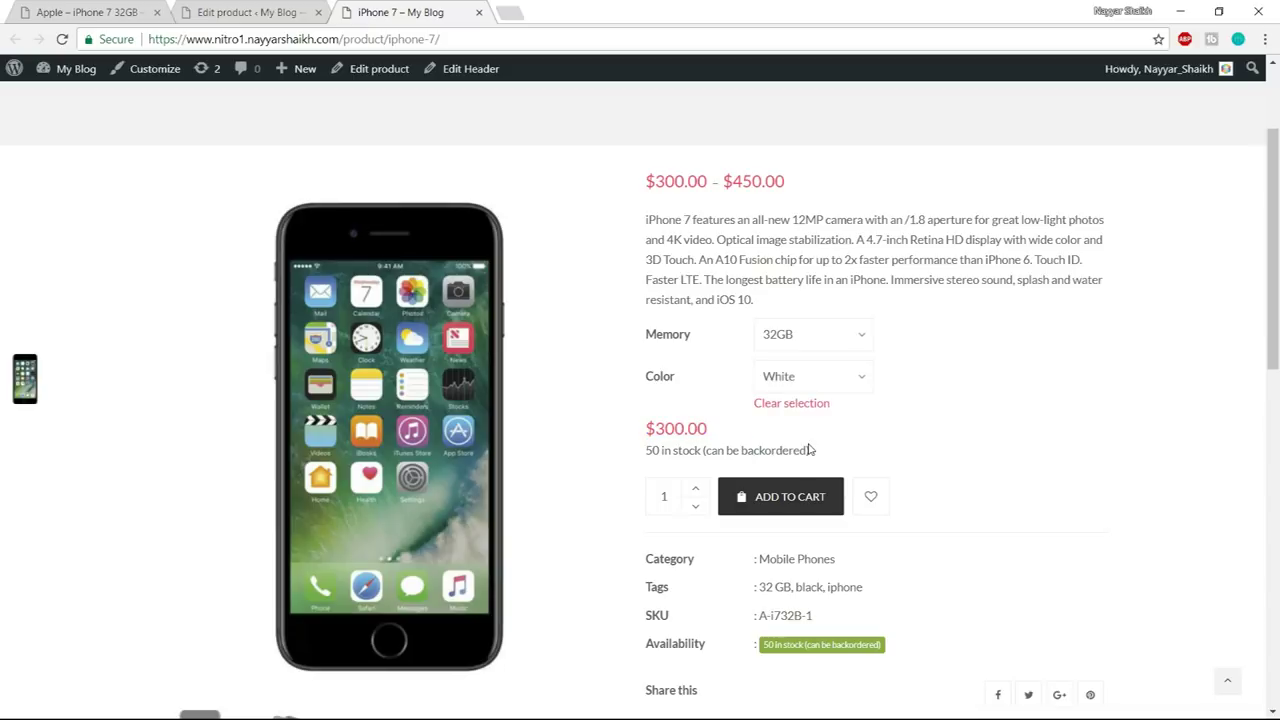
pyautogui.moveTo(718, 433); pyautogui.dragTo(644, 440)
pyautogui.click(733, 411)
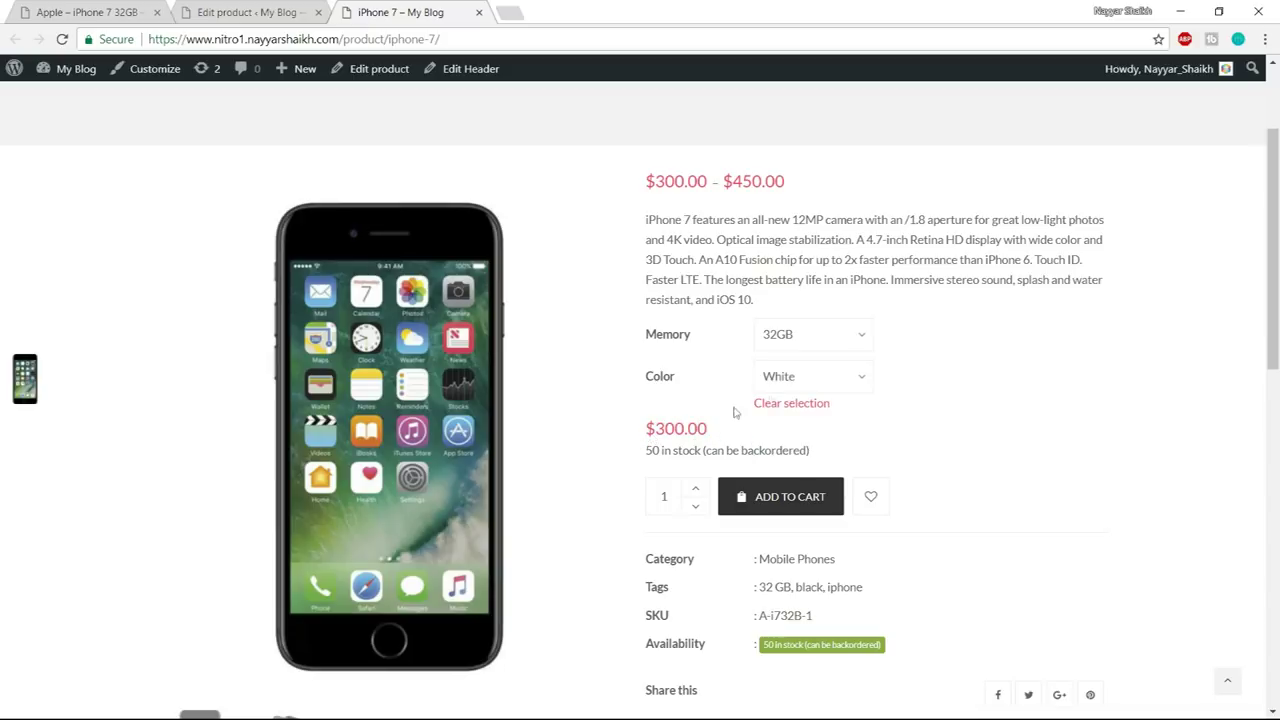
# - Switch to 128GB White and confirm it shows $400.00 with 50 in stock
pyautogui.click(826, 342)
pyautogui.click(807, 406)
pyautogui.moveTo(712, 432); pyautogui.dragTo(645, 434)
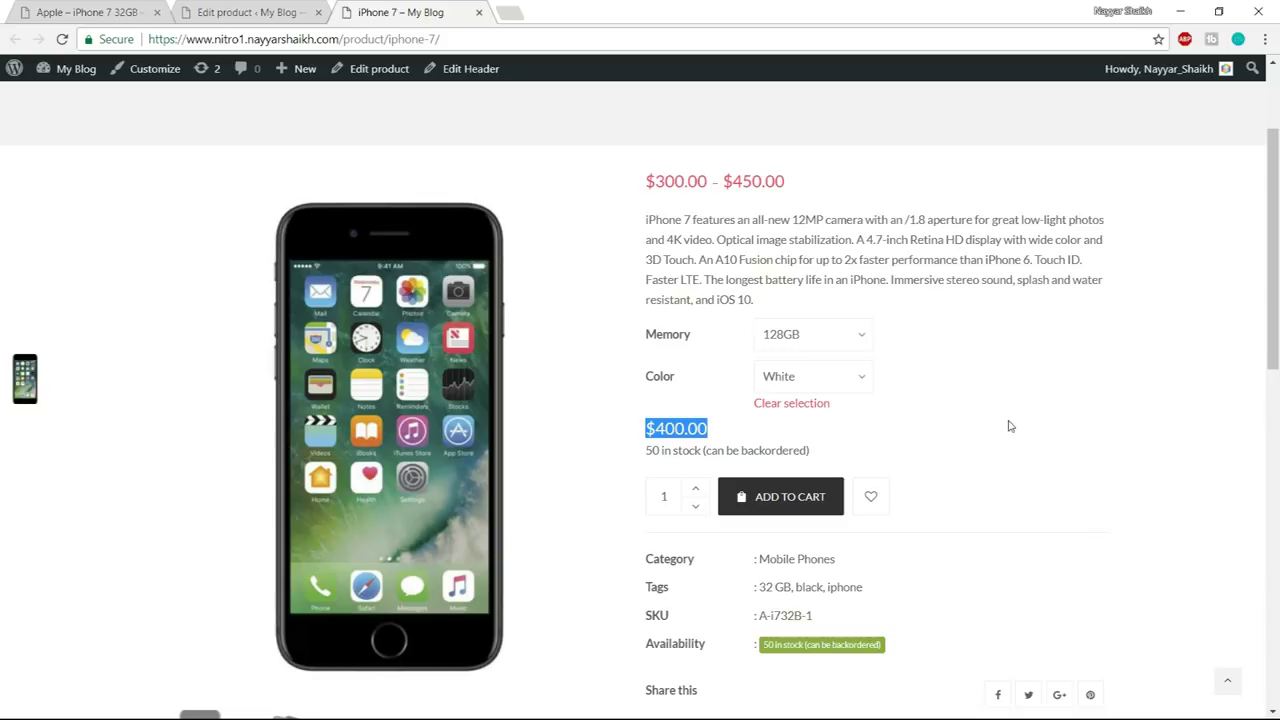
pyautogui.scroll(-1, 1008, 424)
pyautogui.scroll(2, 1010, 419)
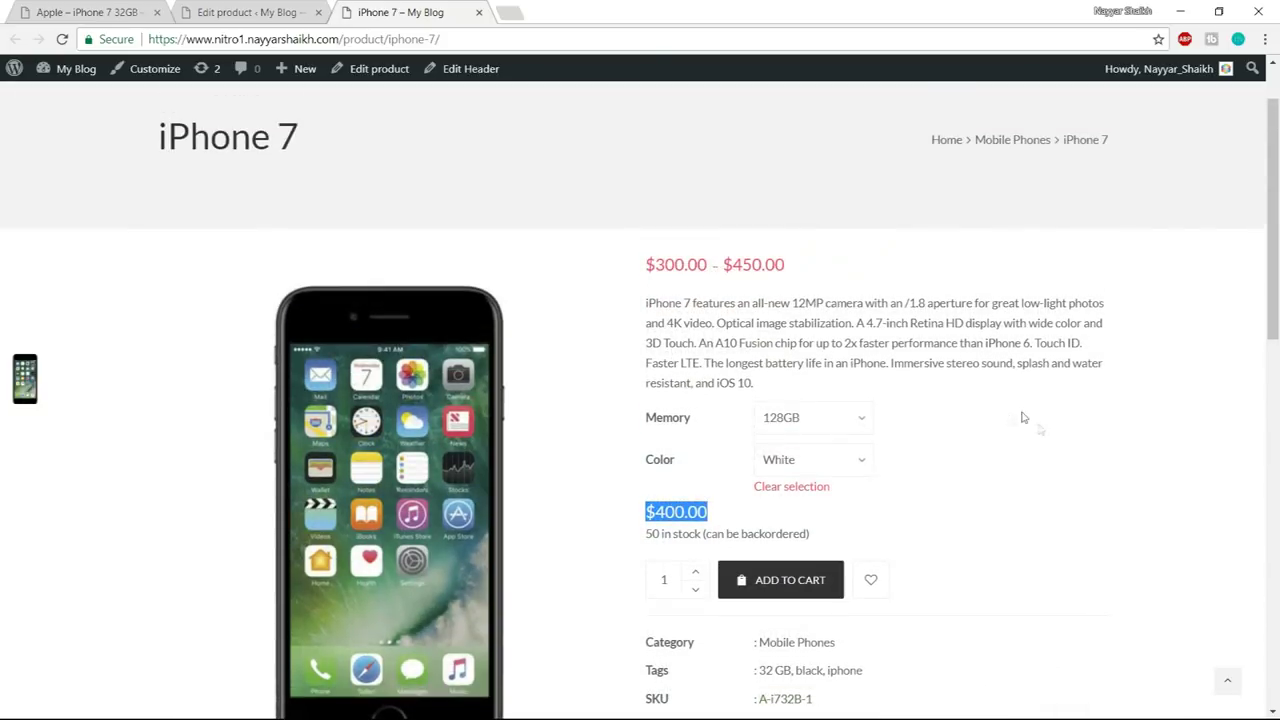
pyautogui.click(1058, 455)
pyautogui.scroll(-1, 1057, 452)
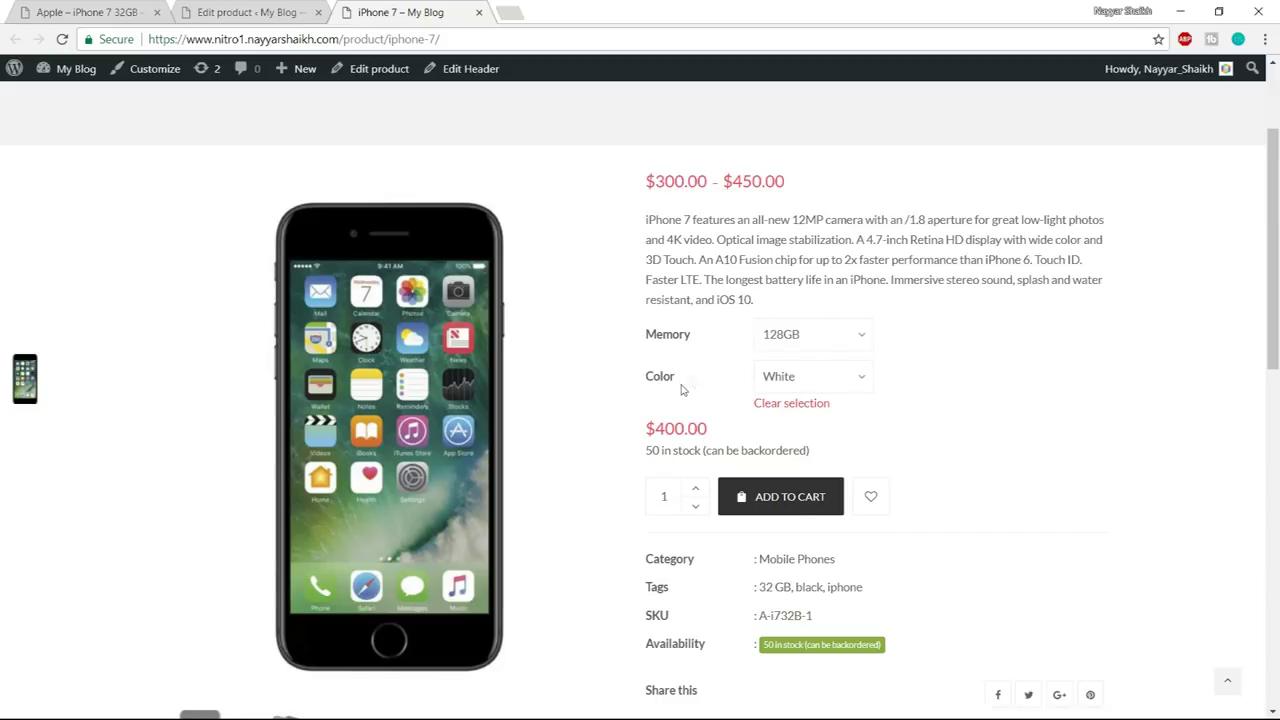
pyautogui.click(816, 380)
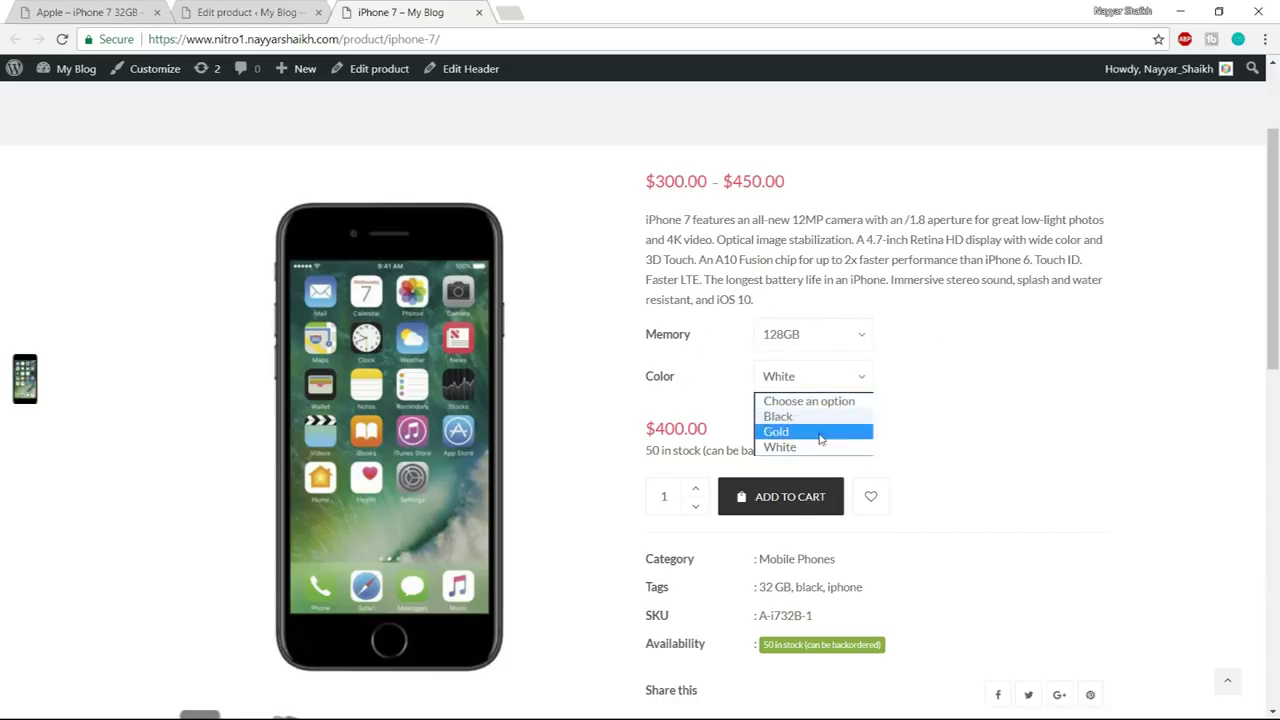
pyautogui.click(921, 398)
pyautogui.click(798, 376)
pyautogui.click(920, 416)
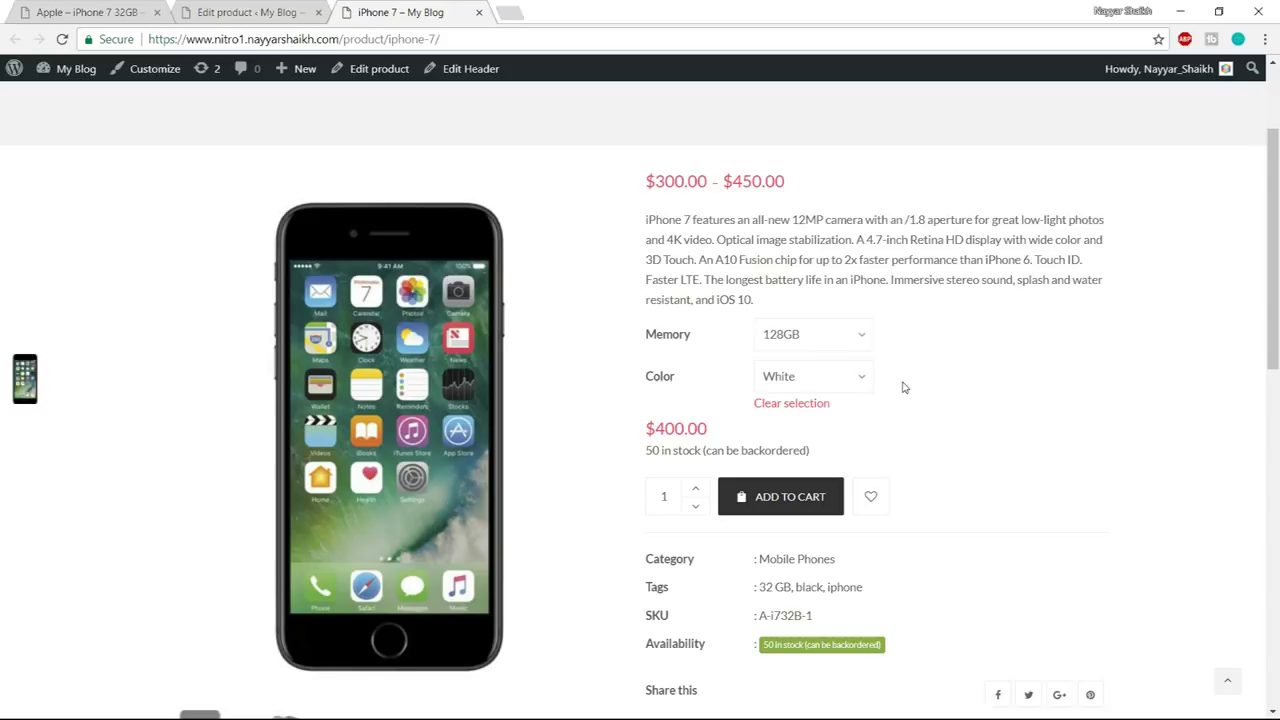
pyautogui.scroll(-5, 943, 394)
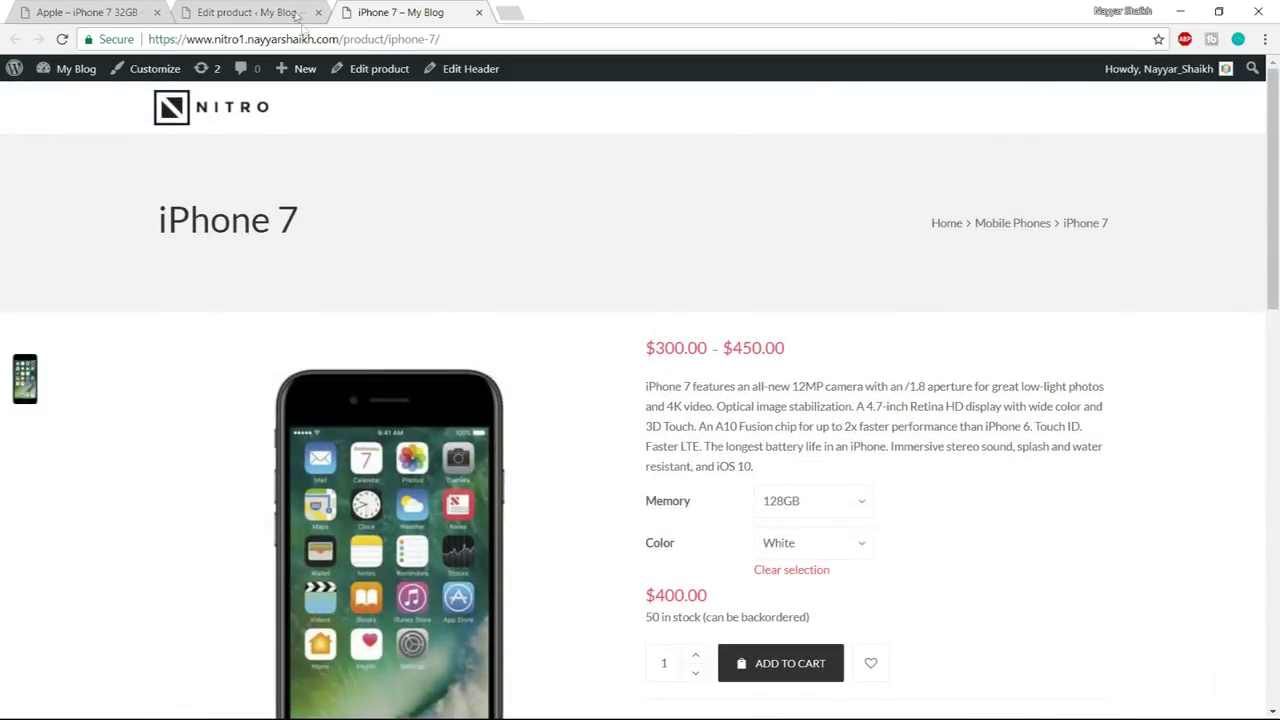
# - Return to the iPhone 7 product editor and inspect the Product data type dropdown
pyautogui.click(297, 12)
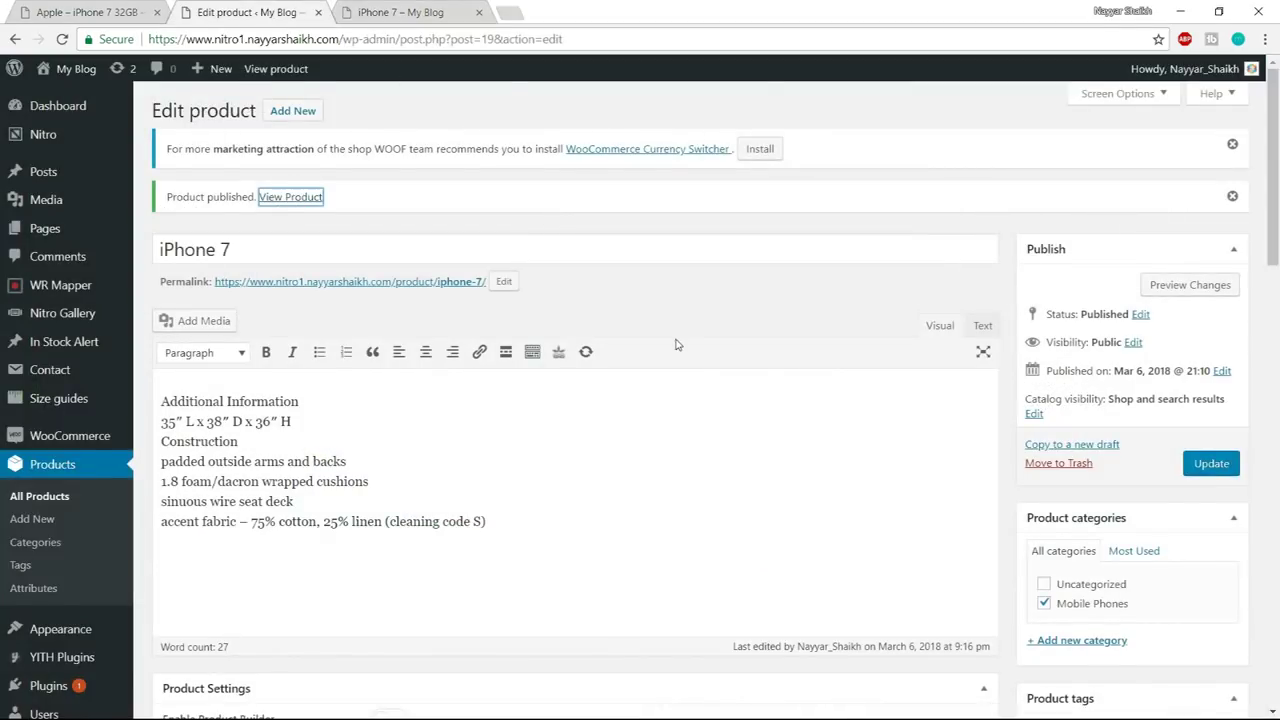
pyautogui.scroll(-5, 676, 344)
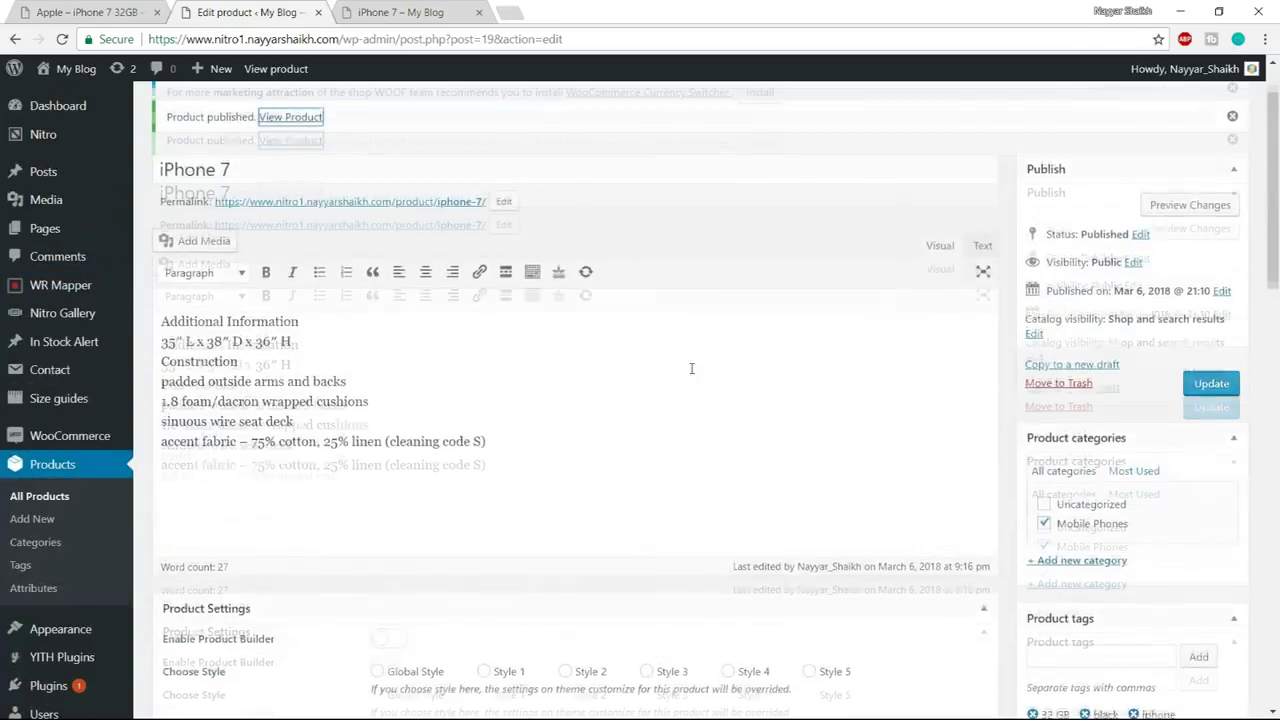
pyautogui.scroll(1, 691, 368)
pyautogui.scroll(-8, 695, 330)
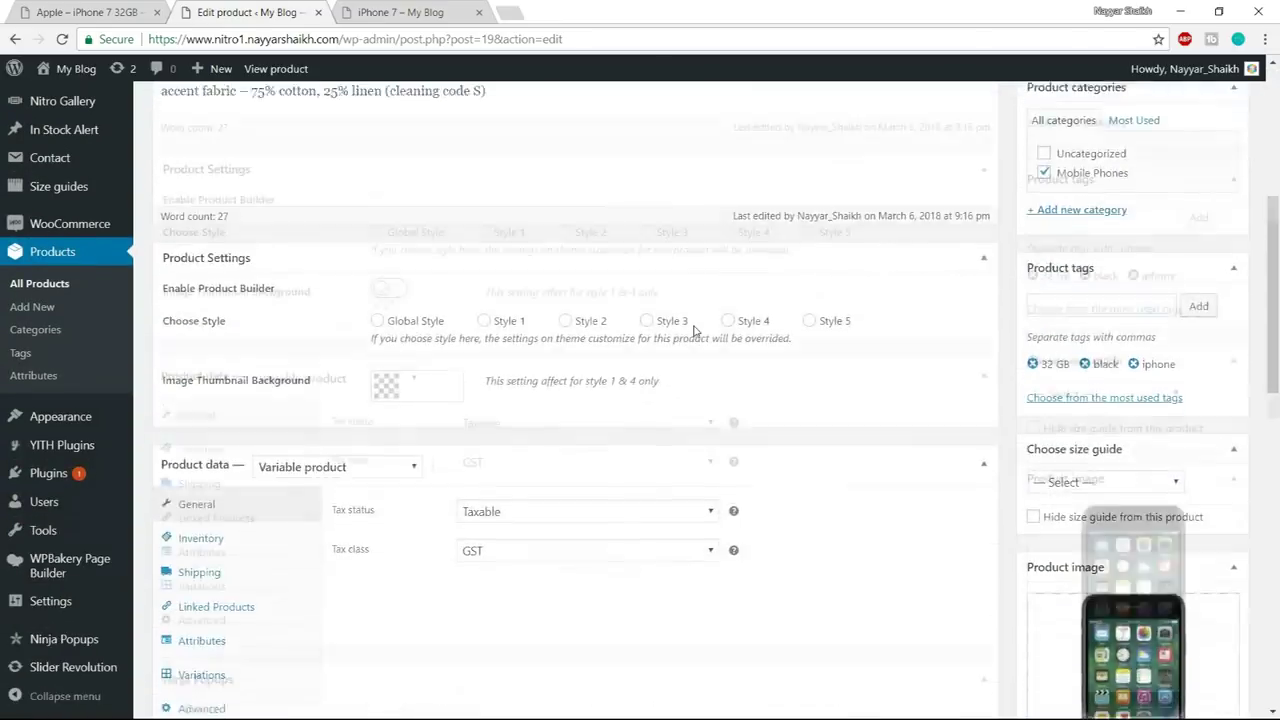
pyautogui.click(340, 228)
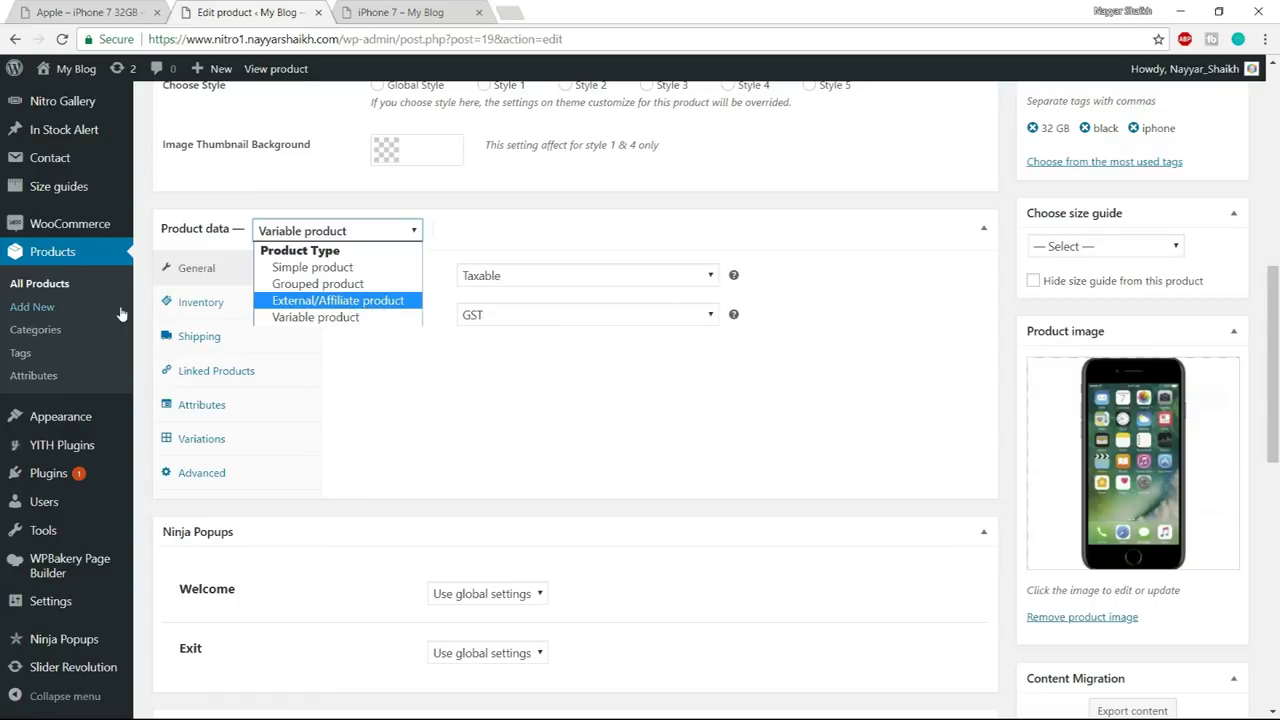
# - Go to All Products and duplicate the iPhone 7 – 32GB – Black product
pyautogui.click(47, 290)
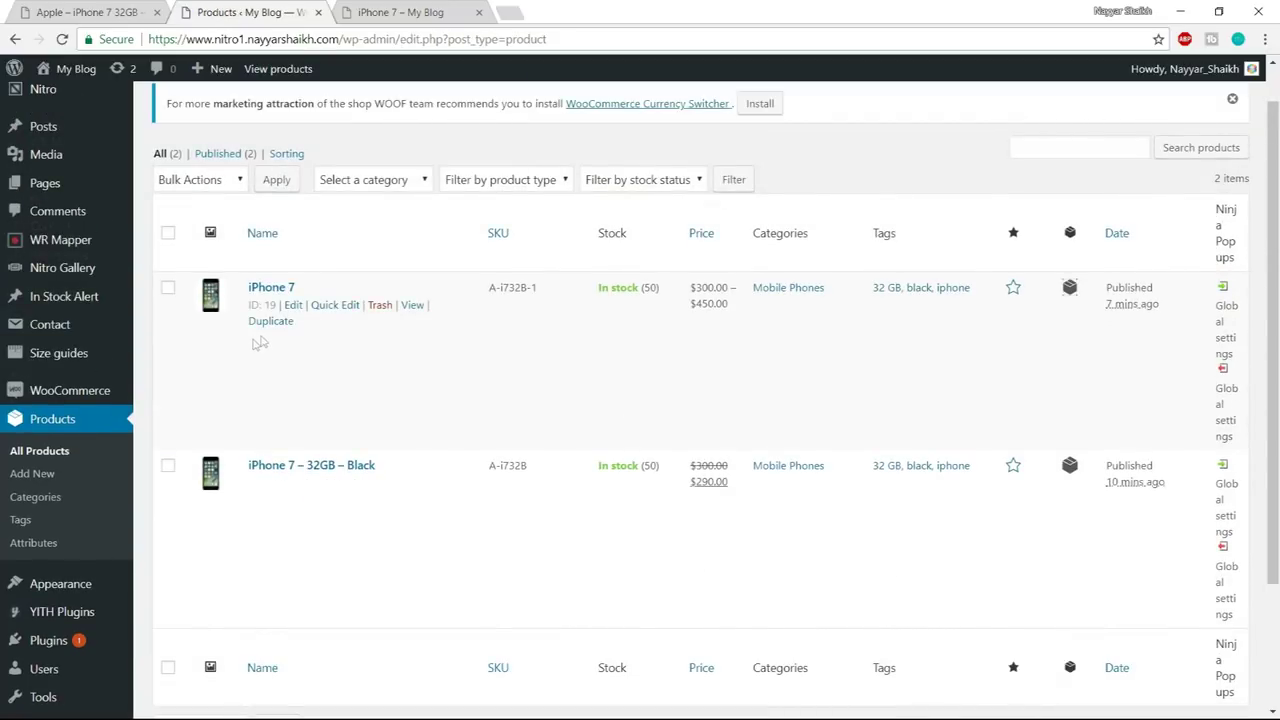
pyautogui.scroll(-2, 300, 355)
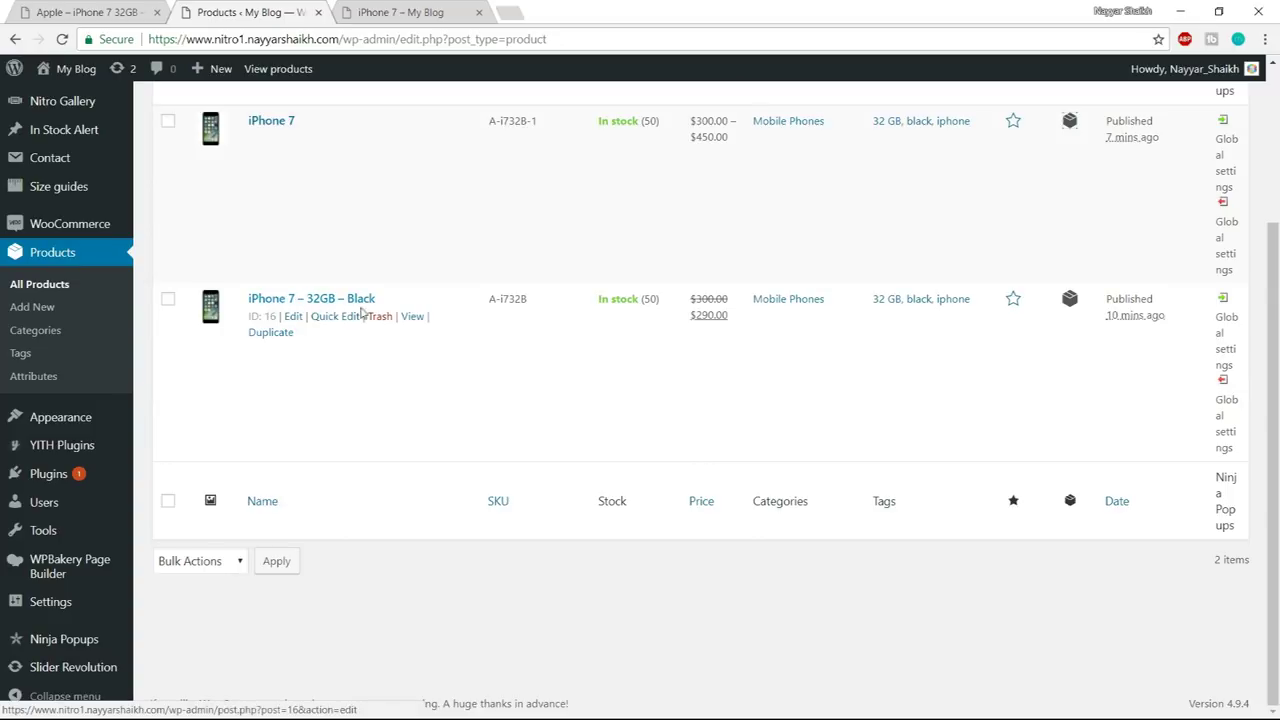
pyautogui.click(282, 340)
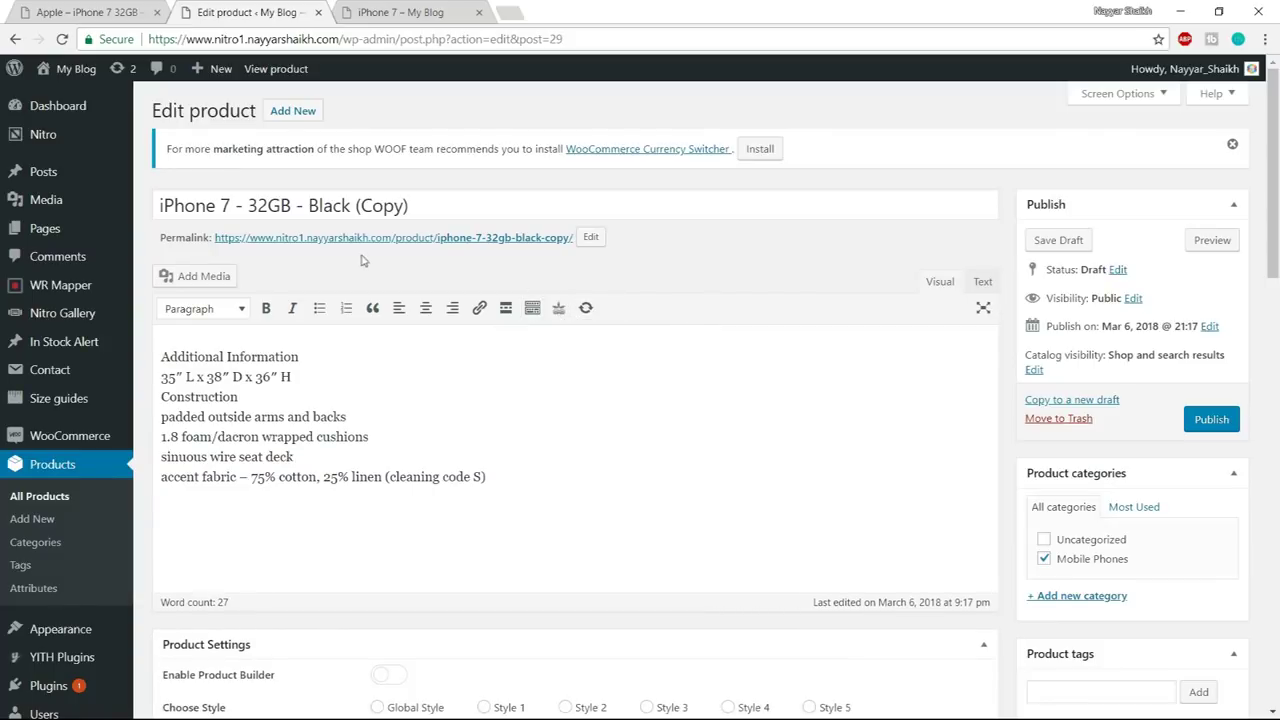
# - Remove the ' (Copy)' suffix so the title reads iPhone 7 - 32GB - Black
pyautogui.moveTo(351, 206); pyautogui.dragTo(586, 194)
pyautogui.press('BackSpace')
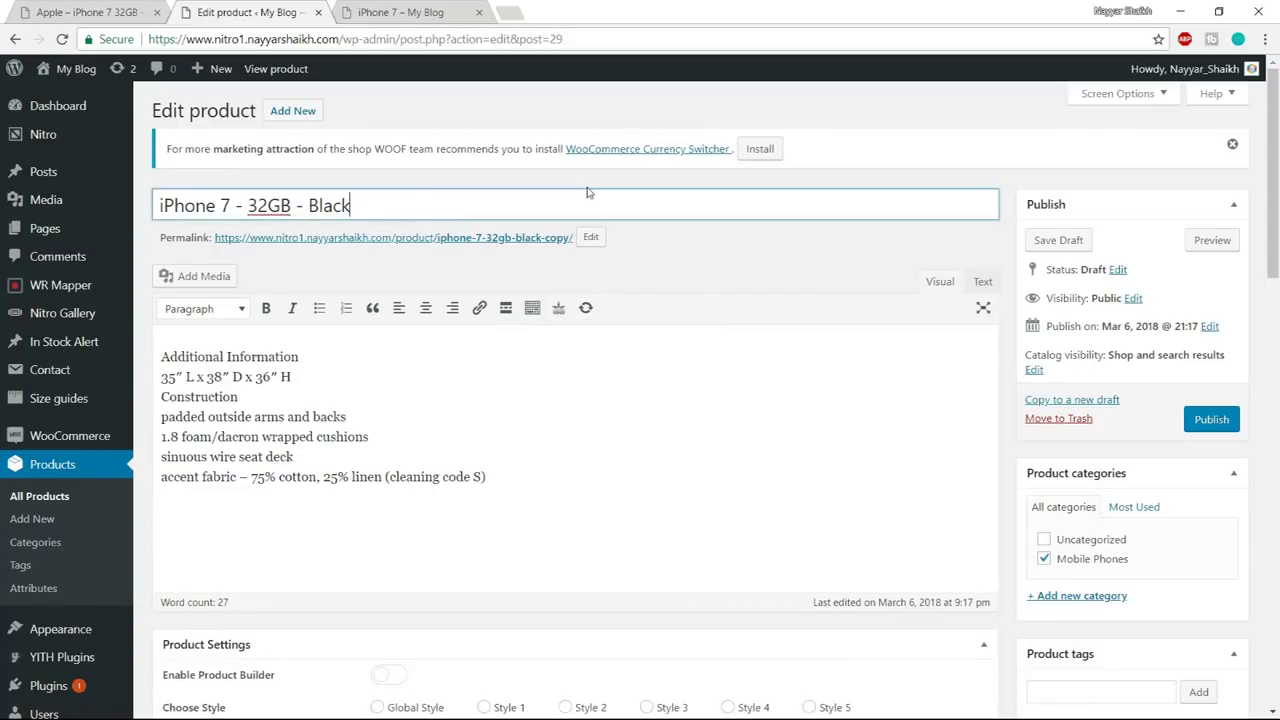
pyautogui.click(582, 393)
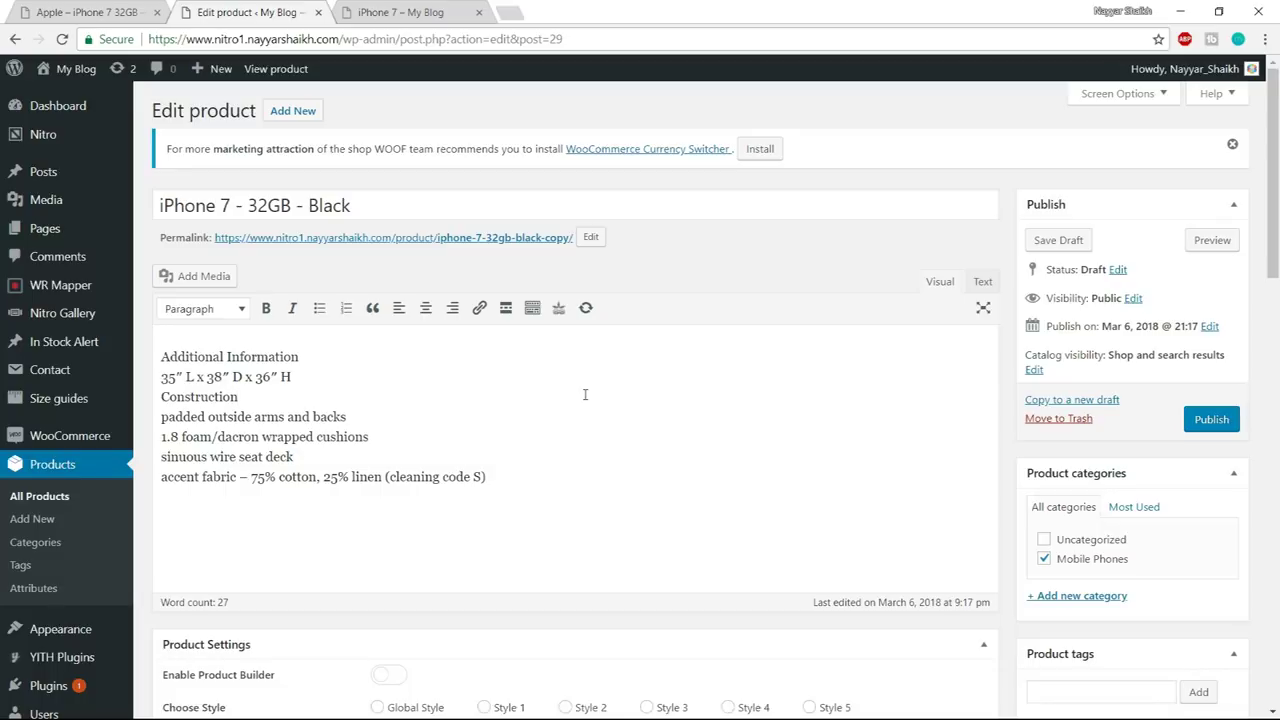
# - Set the product data type to External/Affiliate product
pyautogui.scroll(-3, 716, 480)
pyautogui.scroll(-3, 718, 488)
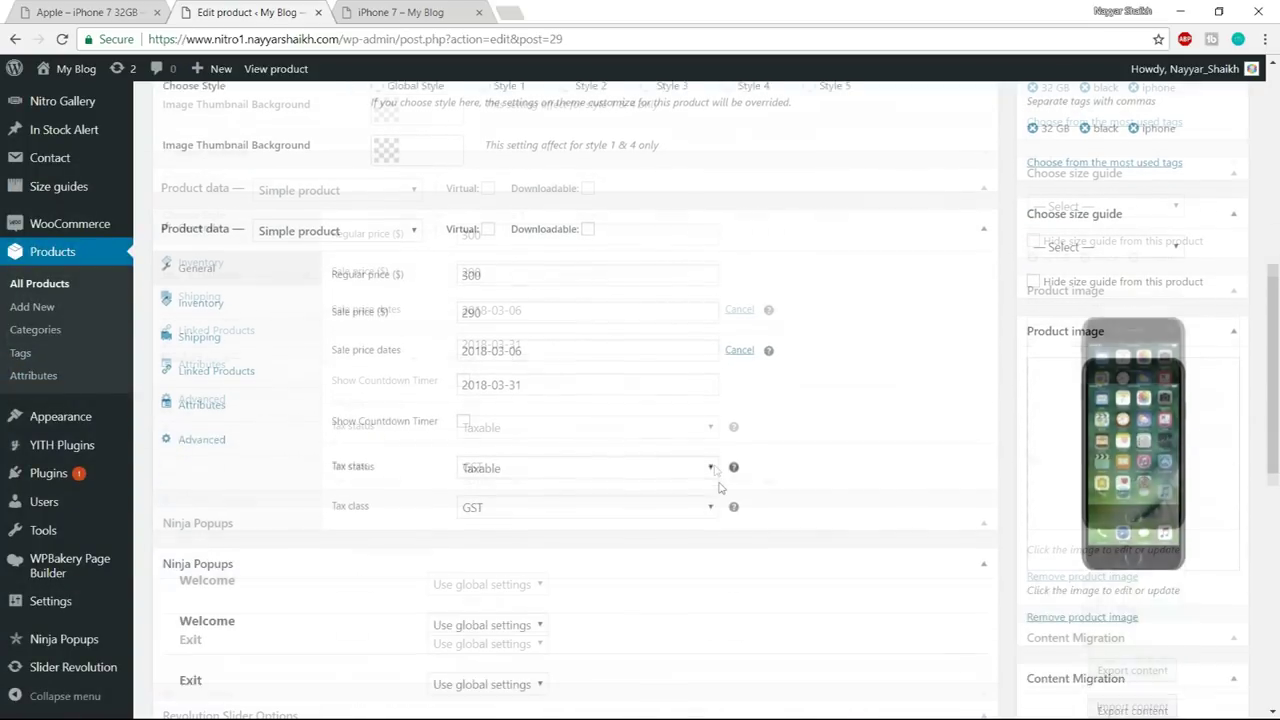
pyautogui.click(372, 188)
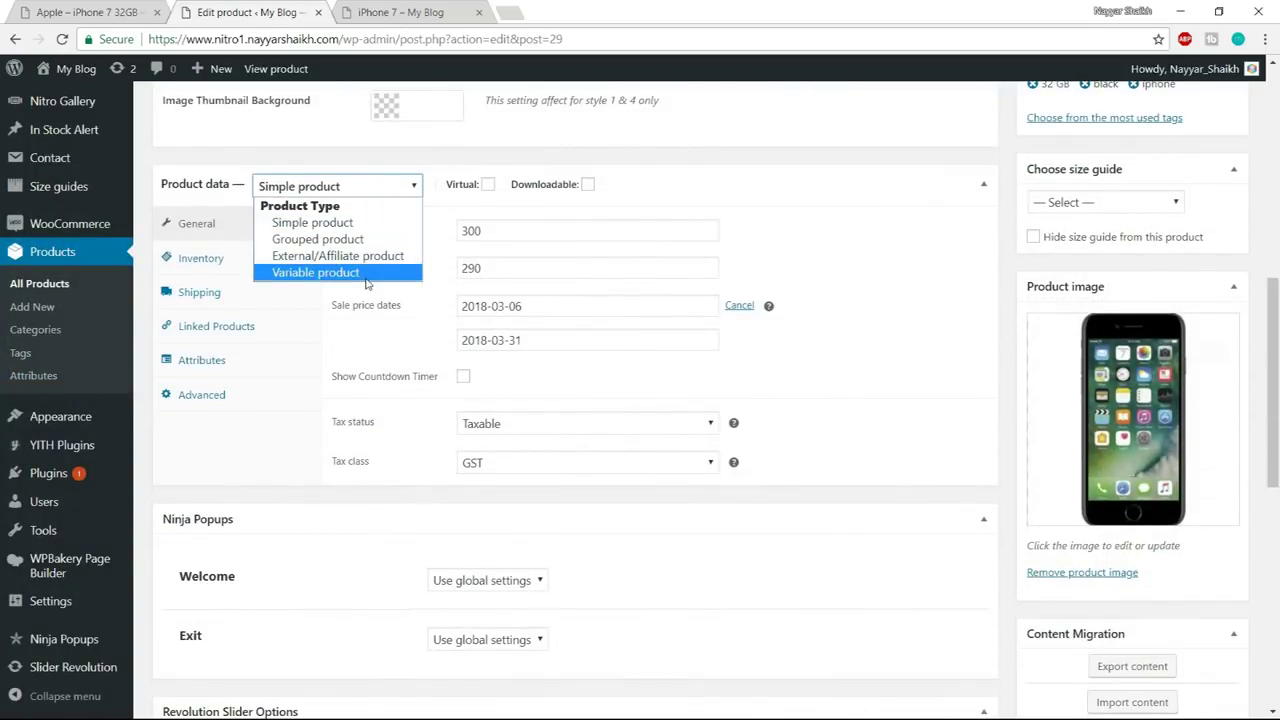
pyautogui.click(362, 256)
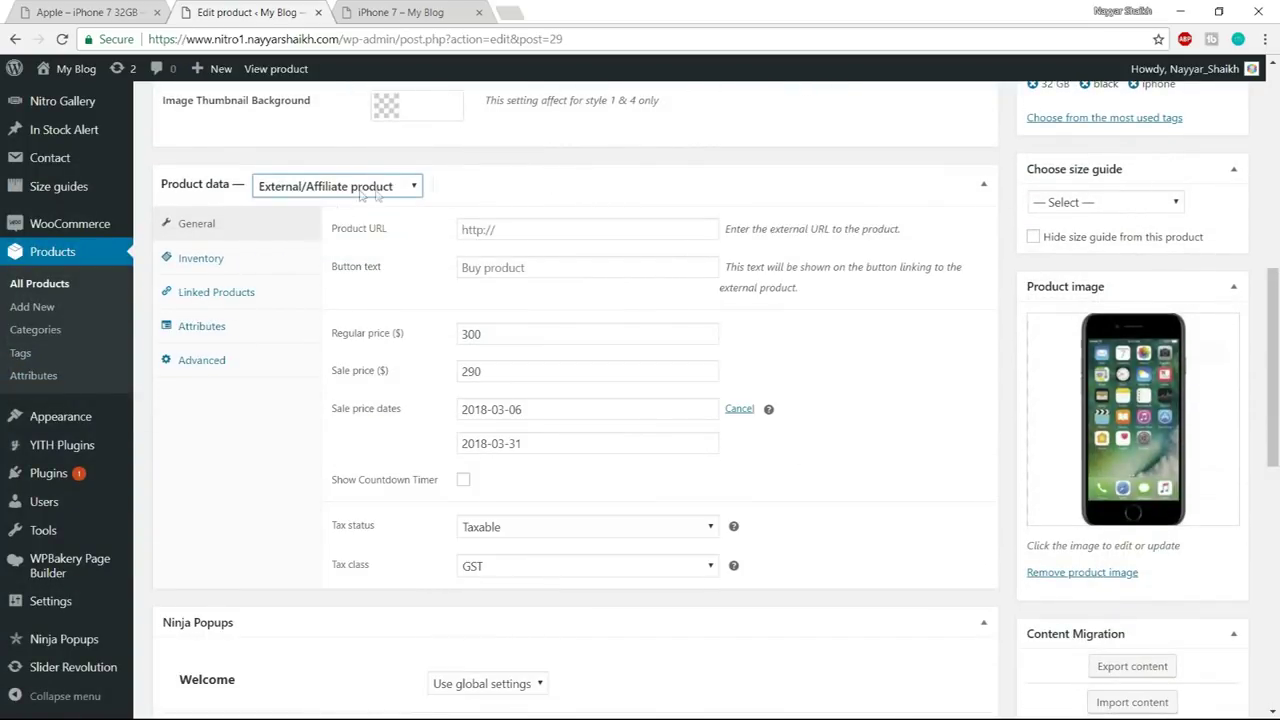
pyautogui.click(490, 230)
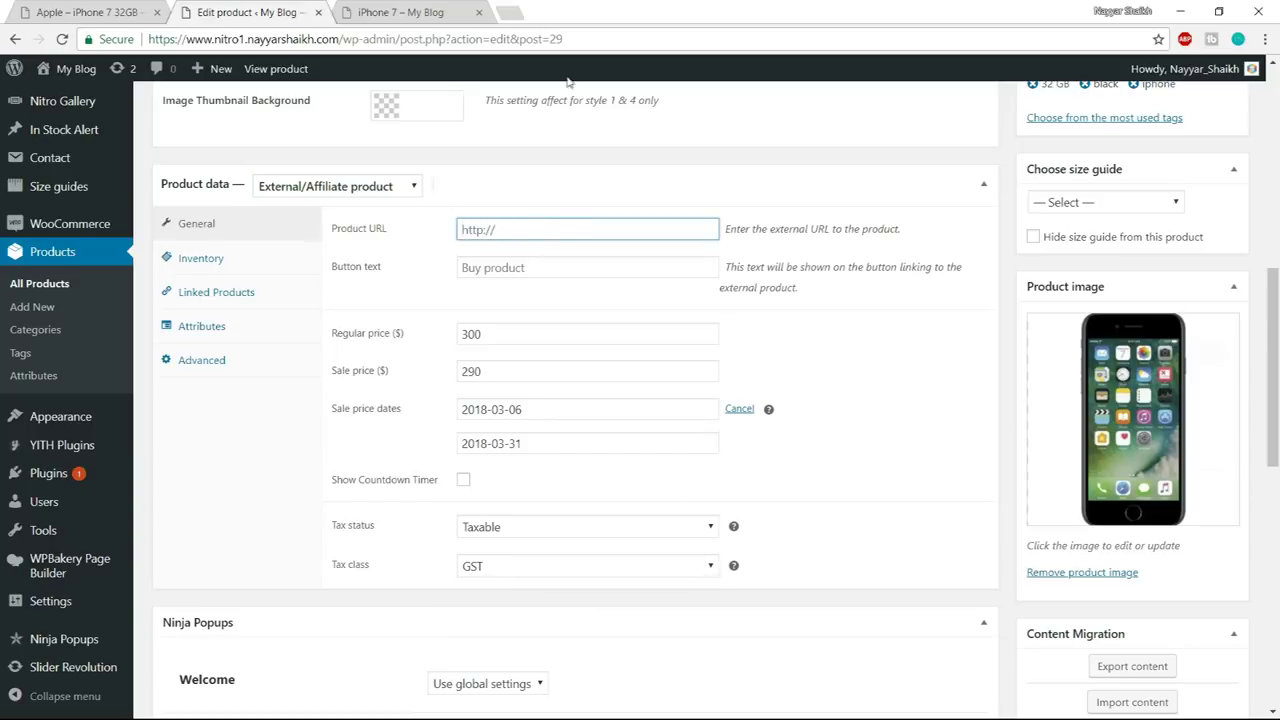
pyautogui.click(512, 10)
# - Load Amazon in a new tab and copy the product title from the editor
pyautogui.write('ma')
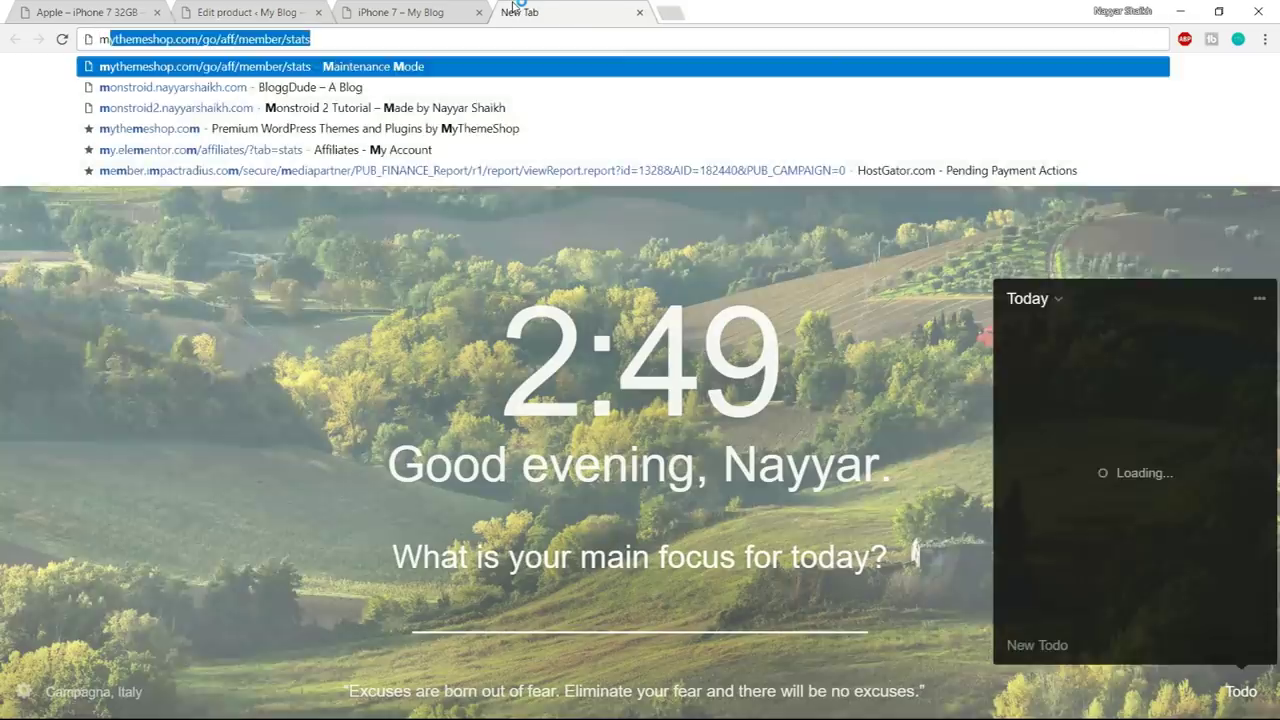
pyautogui.press('Return')
pyautogui.click(250, 12)
pyautogui.scroll(3, 416, 250)
pyautogui.moveTo(415, 206); pyautogui.dragTo(157, 201)
pyautogui.hotkey('ctrl', 'c')
# - Search Amazon.in for 'iPhone 7 - 32GB - Black'
pyautogui.click(580, 10)
pyautogui.click(488, 80)
pyautogui.hotkey('ctrl', 'v')
pyautogui.press('Return')
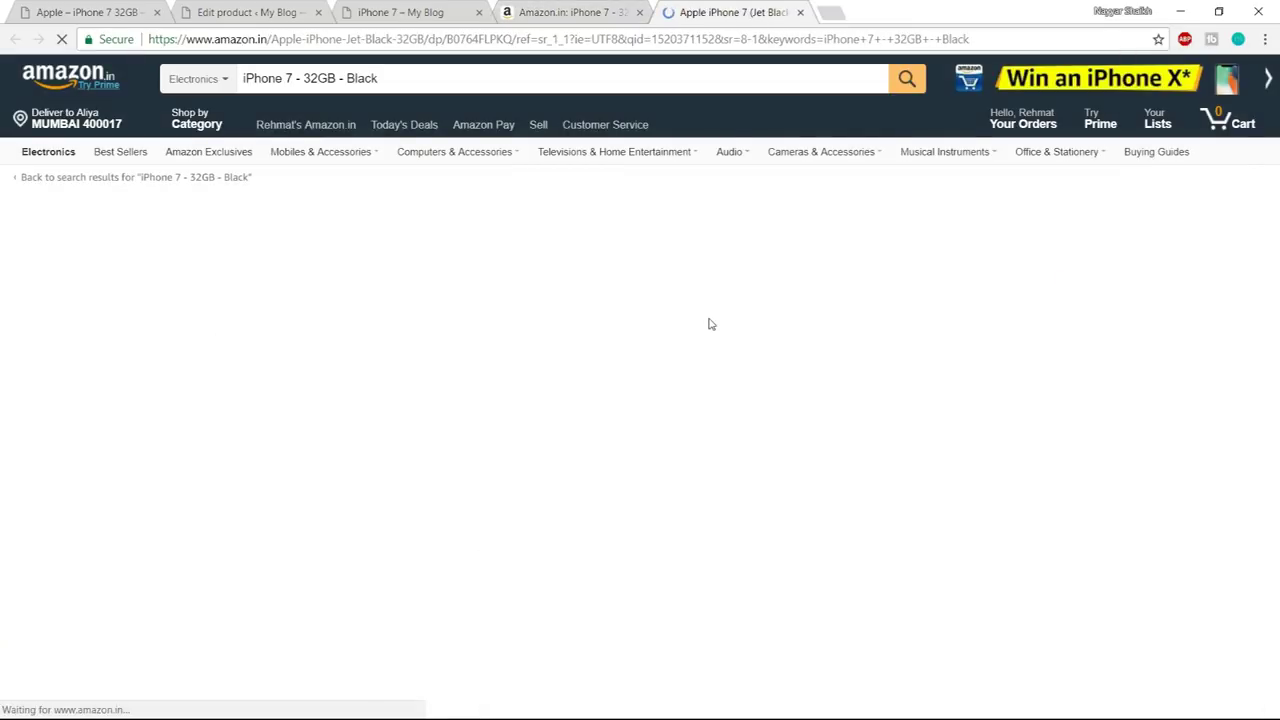
# - Copy the iPhone 7 (Jet Black, 32GB) page address and return to the product editor
pyautogui.click(860, 41)
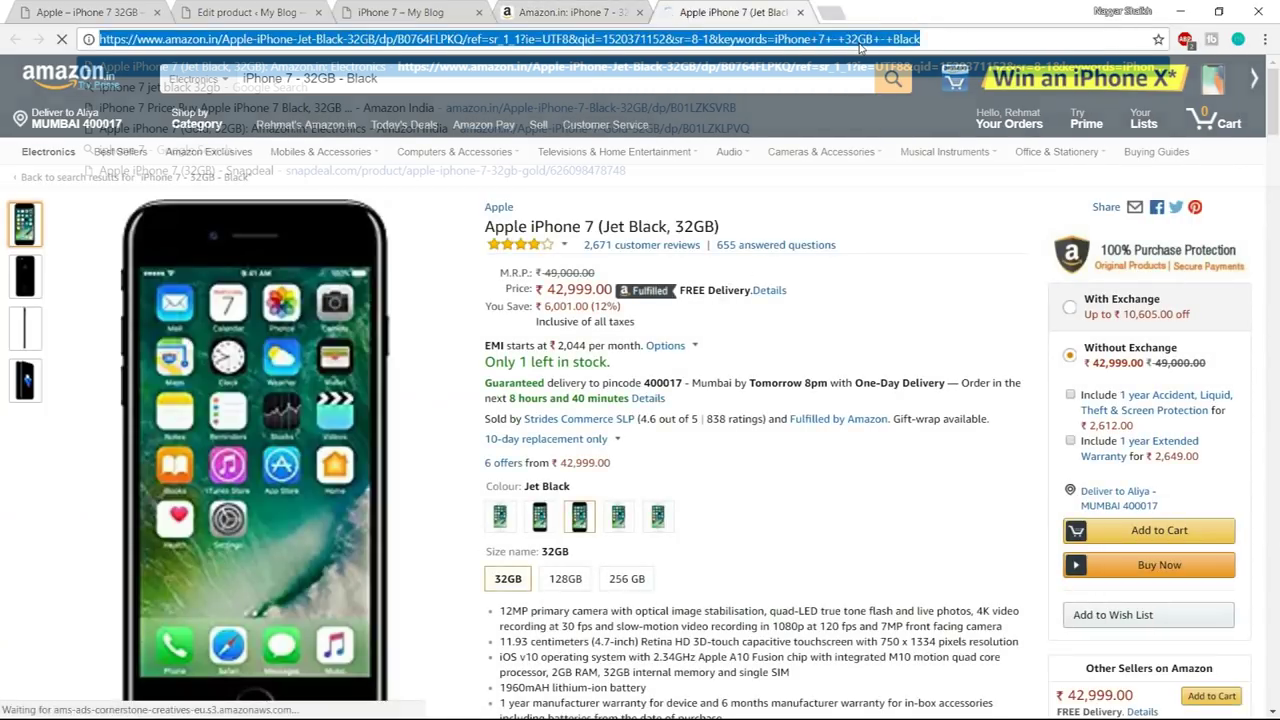
pyautogui.click(890, 226)
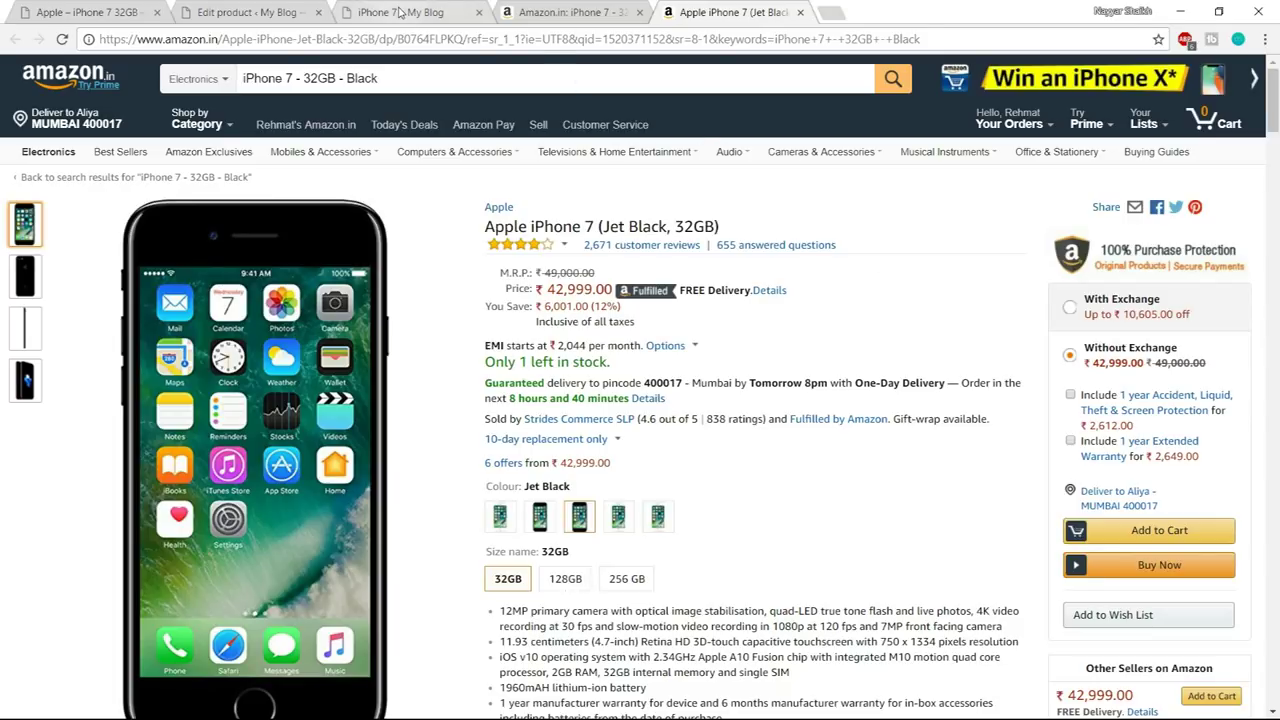
pyautogui.hotkey('ctrl', 'l')
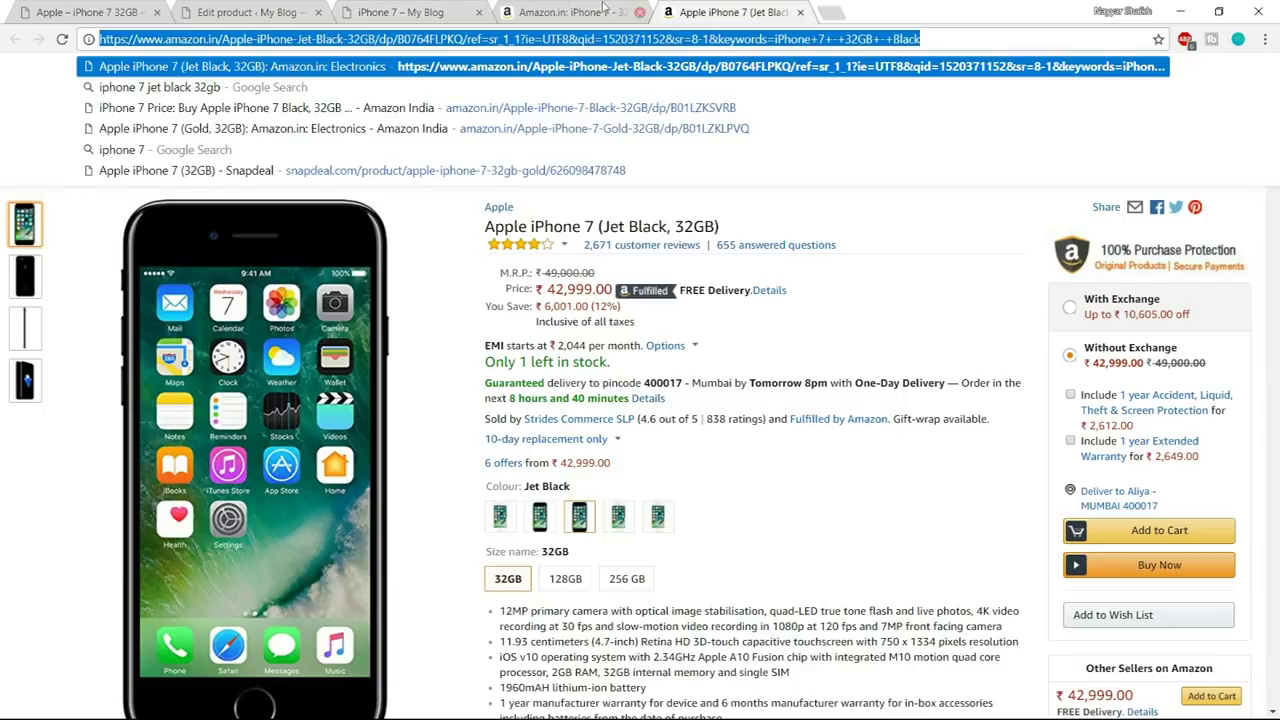
pyautogui.click(453, 6)
pyautogui.hotkey('ctrl', 'shift', 'Tab')
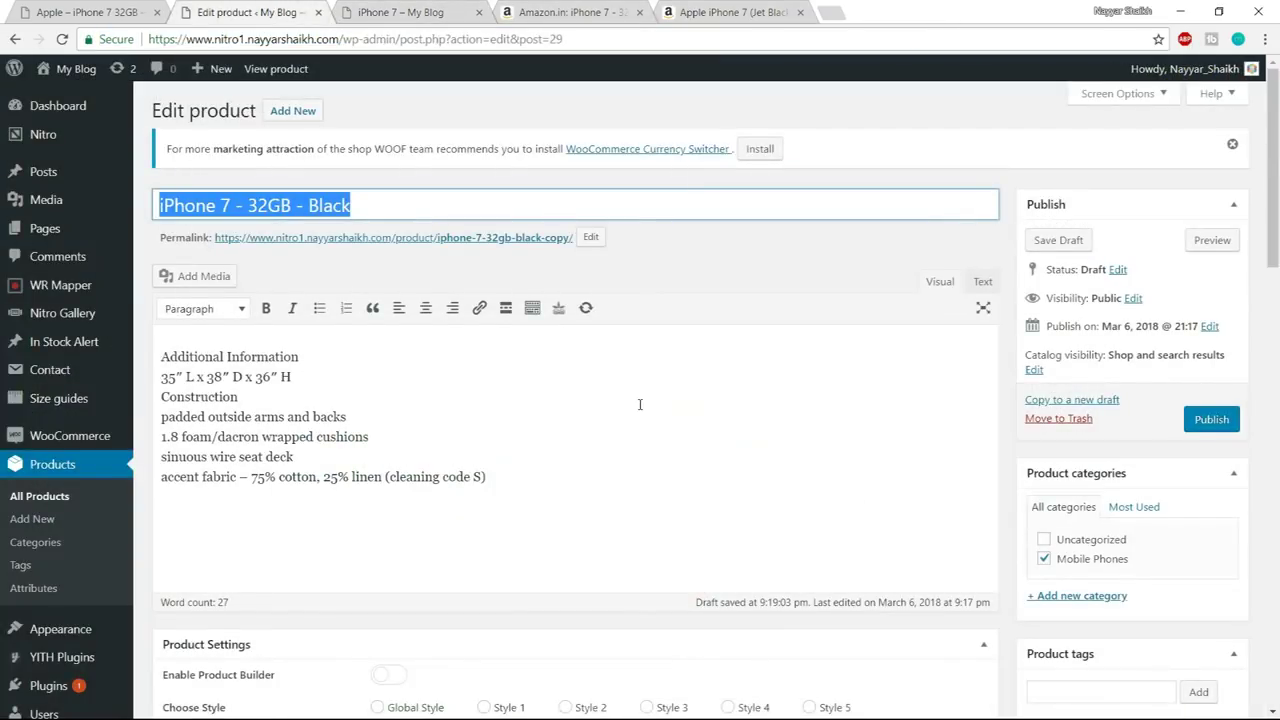
# - Paste the Amazon iPhone 7 page address into the Product URL field
pyautogui.scroll(-4, 639, 409)
pyautogui.scroll(-3, 639, 409)
pyautogui.click(547, 230)
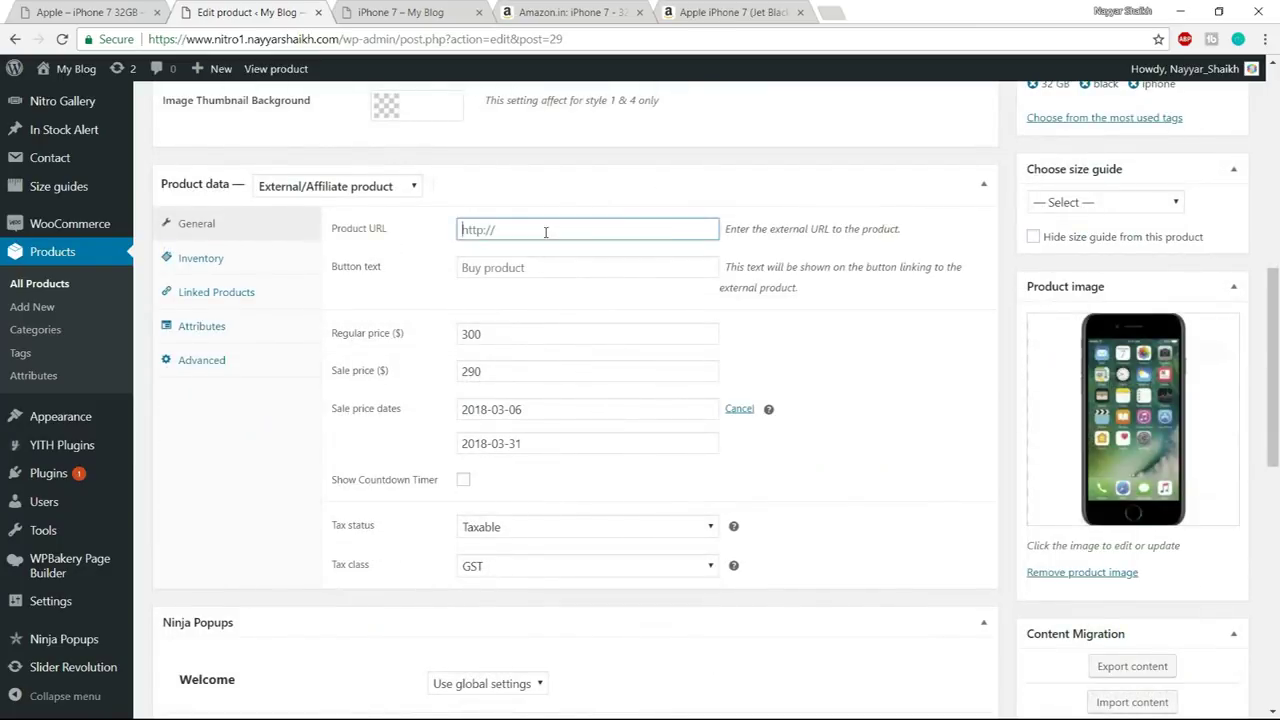
pyautogui.hotkey('ctrl', 'v')
# - Set the Button text to 'Buy from Amazon'
pyautogui.click(544, 268)
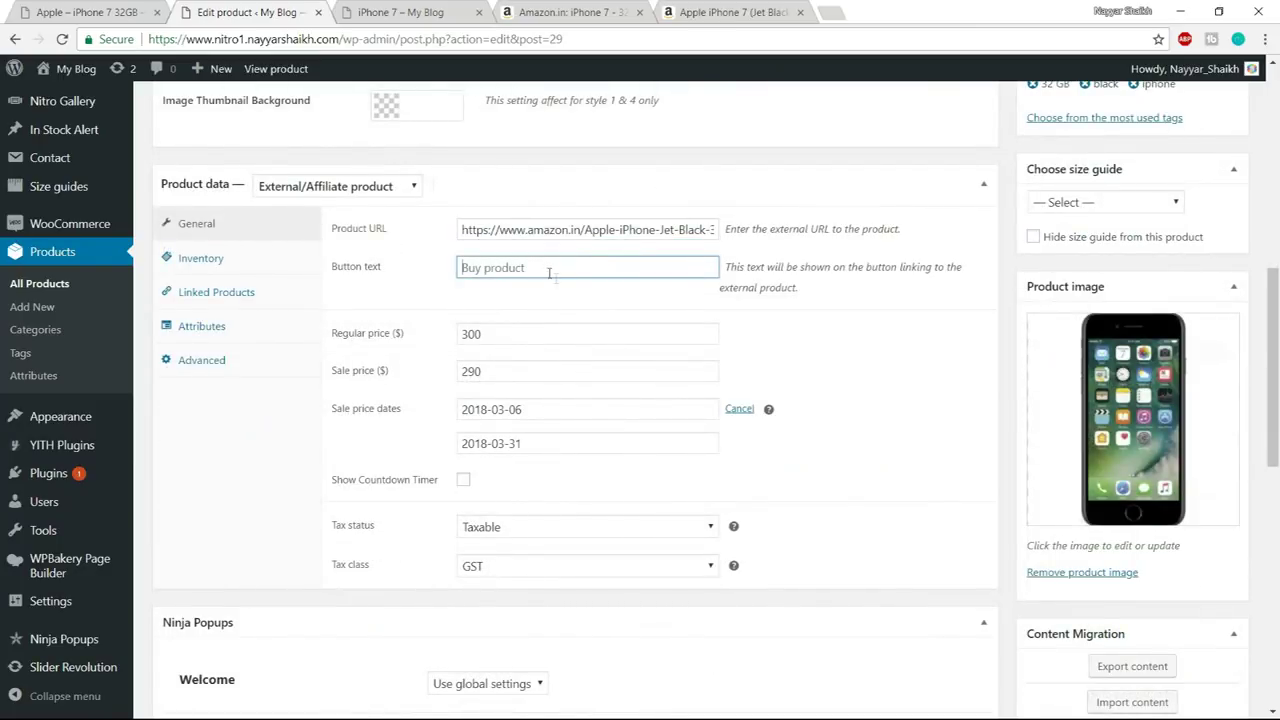
pyautogui.click(543, 296)
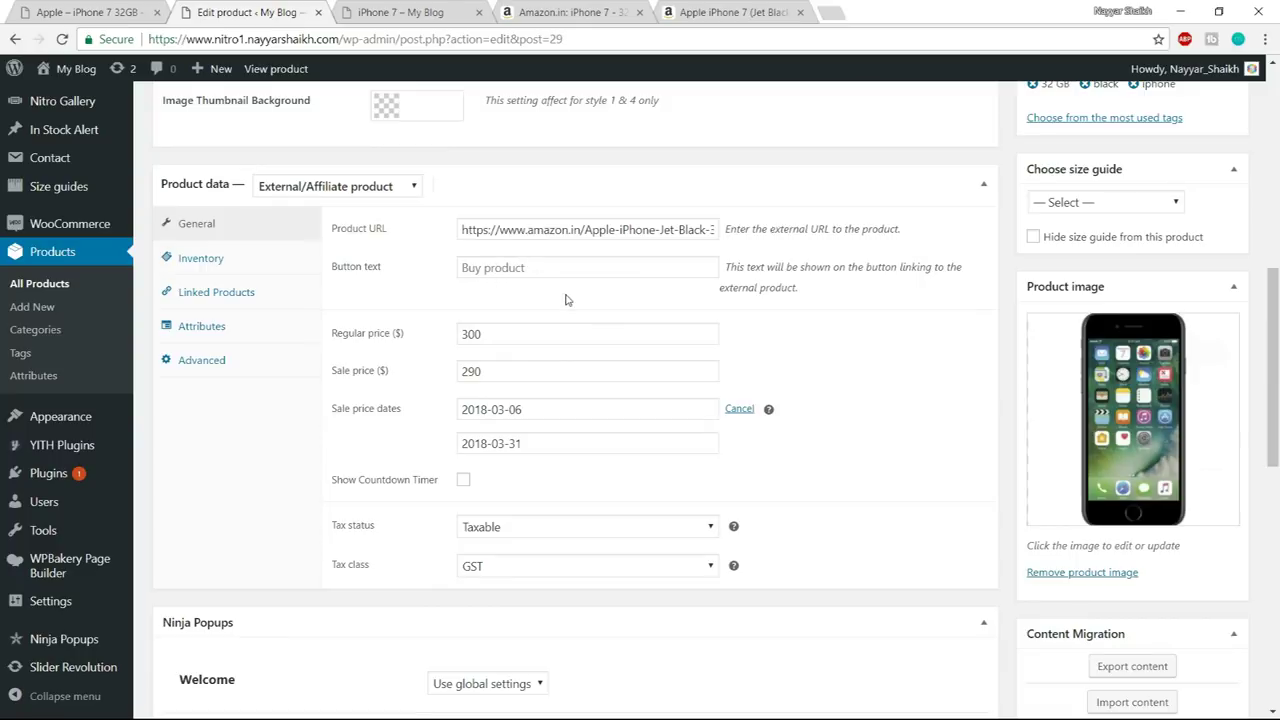
pyautogui.click(543, 267)
pyautogui.write('B')
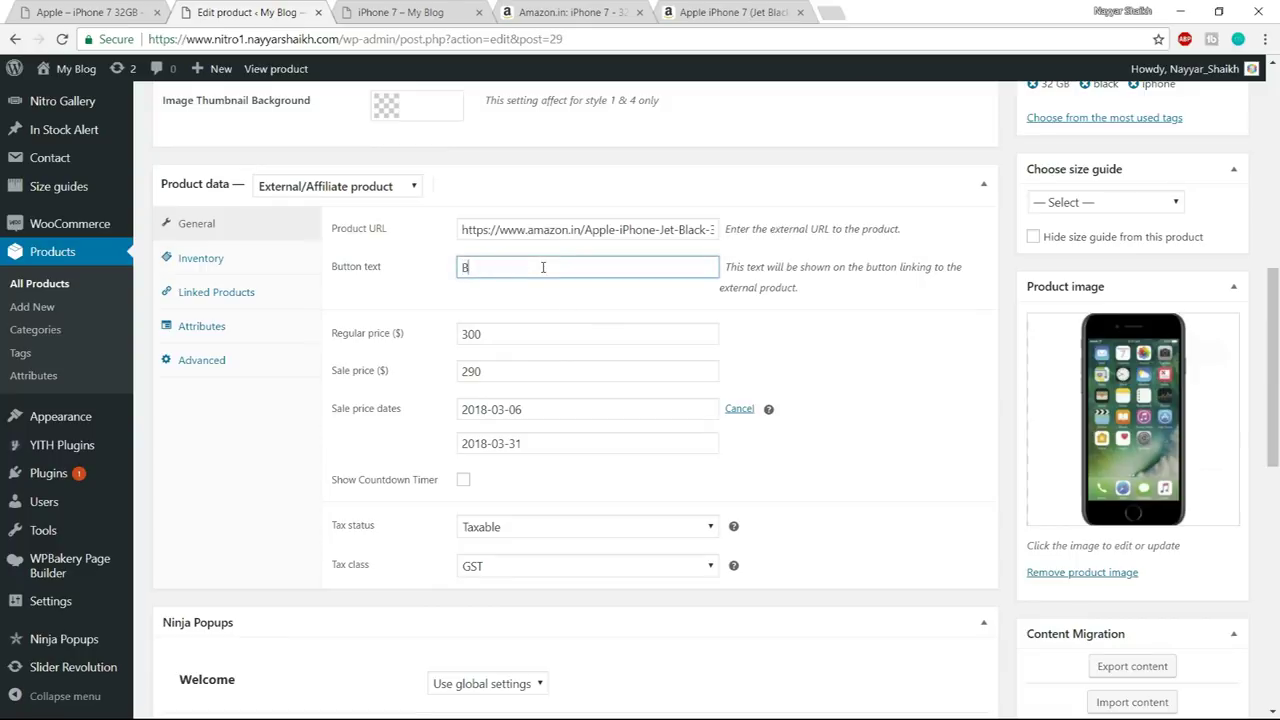
pyautogui.write('uy from ama')
pyautogui.write('zon')
# - Review the Regular price of 300 and the Sale price field
pyautogui.scroll(-1, 552, 352)
pyautogui.click(505, 255)
pyautogui.moveTo(505, 255); pyautogui.dragTo(453, 266)
pyautogui.moveTo(505, 305); pyautogui.dragTo(457, 298)
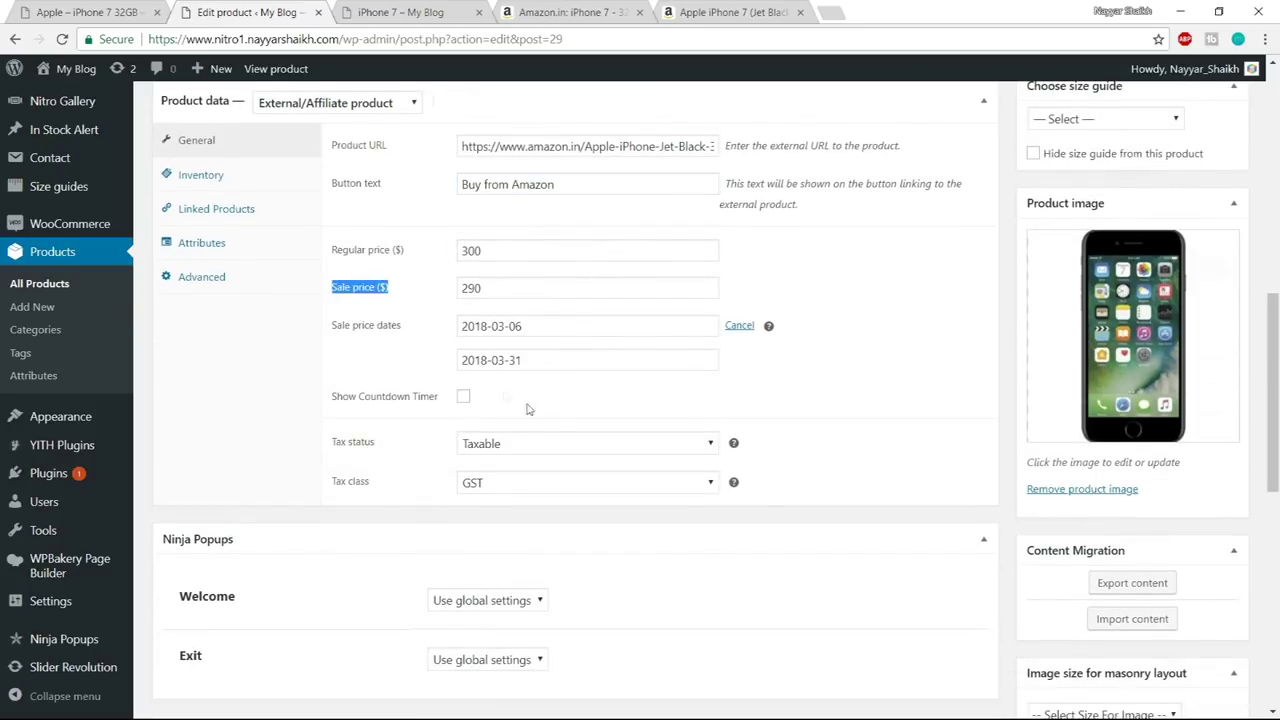
# - Check the Inventory, Linked Products and Attributes tabs, then publish the product
pyautogui.scroll(2, 571, 459)
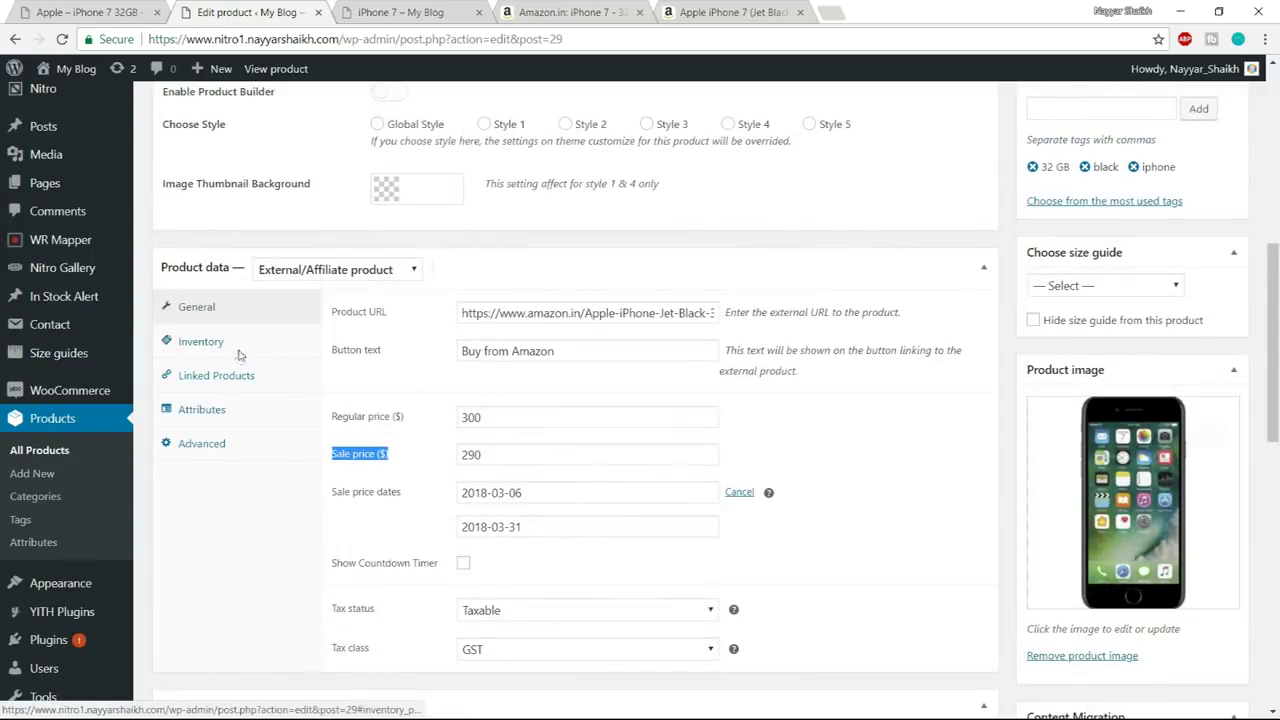
pyautogui.click(240, 353)
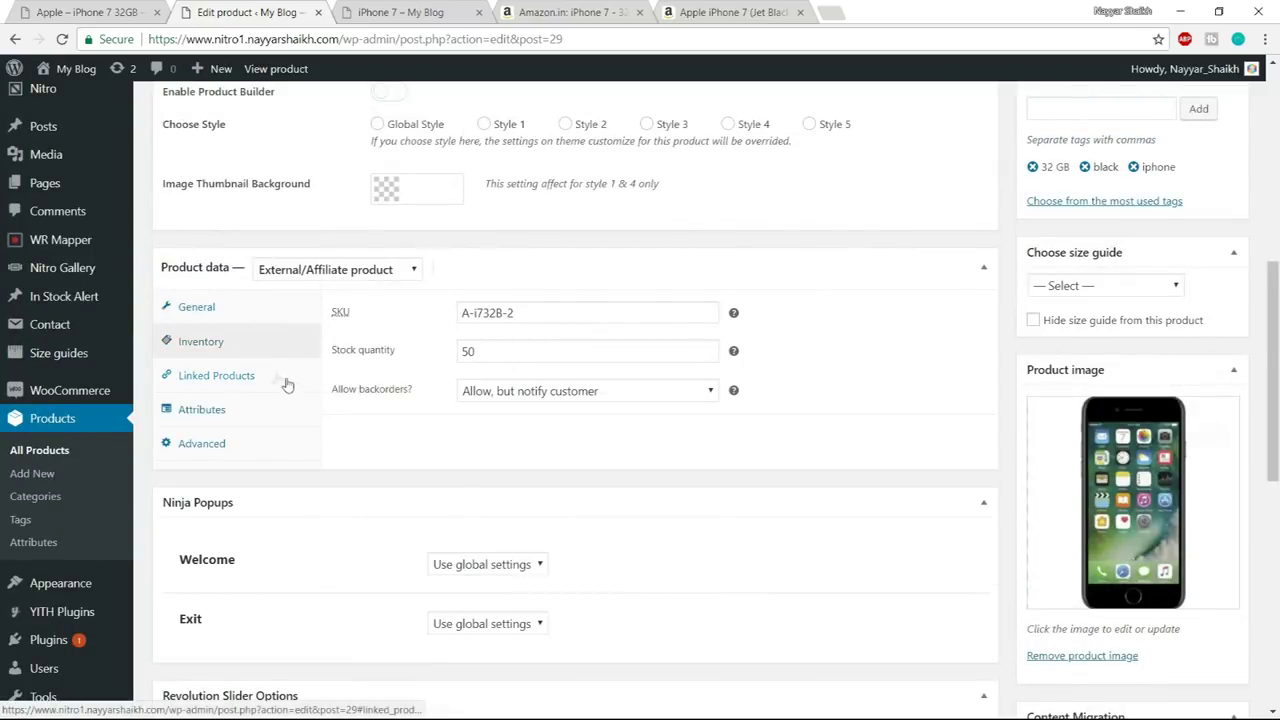
pyautogui.click(266, 376)
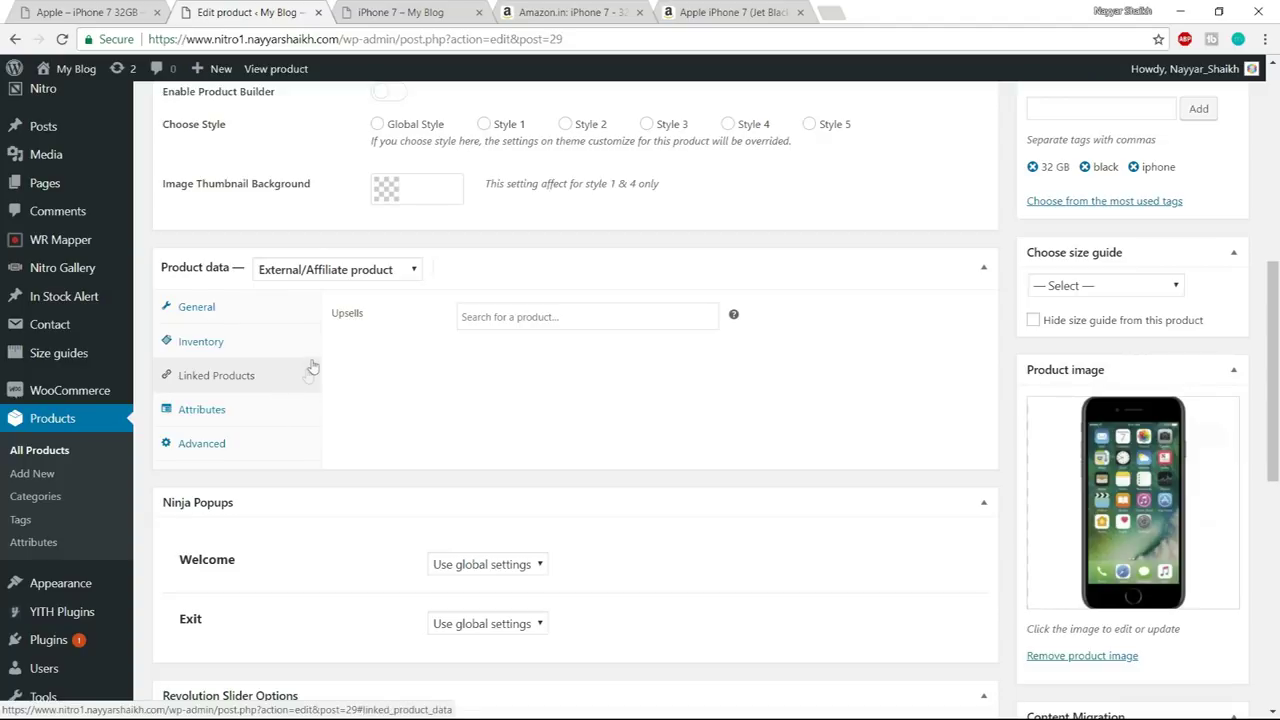
pyautogui.click(285, 422)
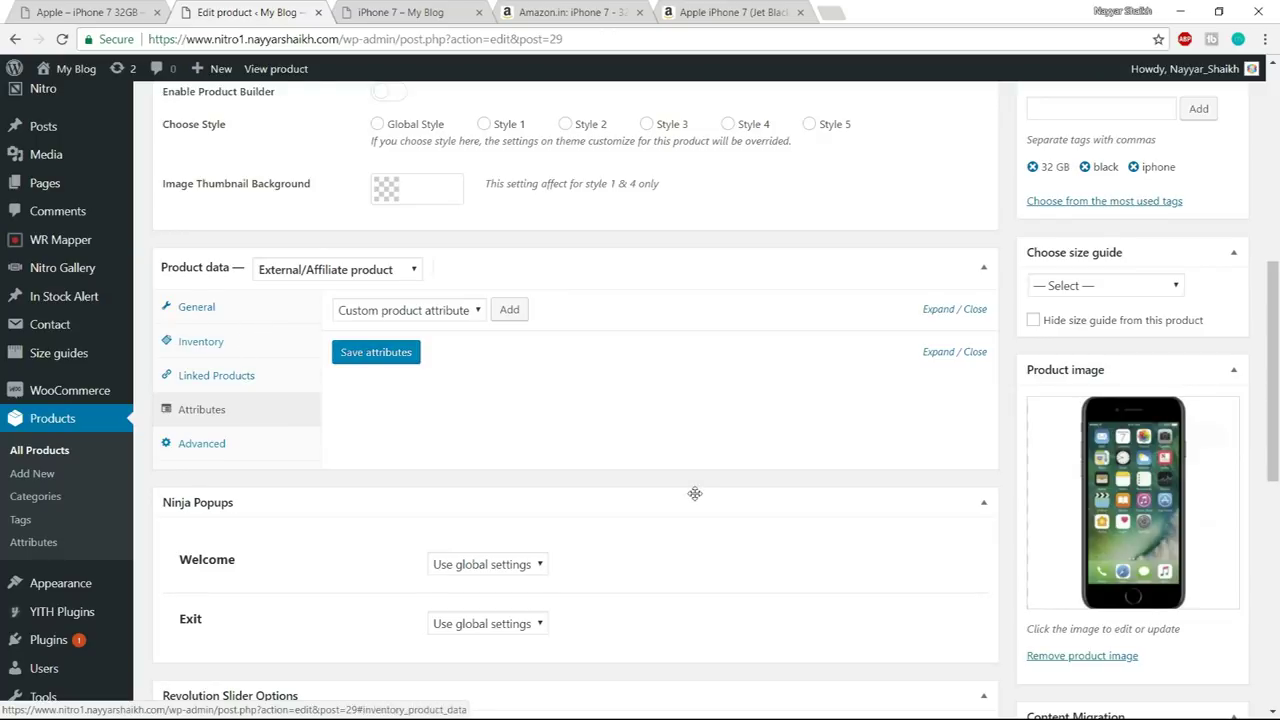
pyautogui.scroll(-3, 705, 505)
pyautogui.scroll(10, 738, 541)
pyautogui.click(1210, 418)
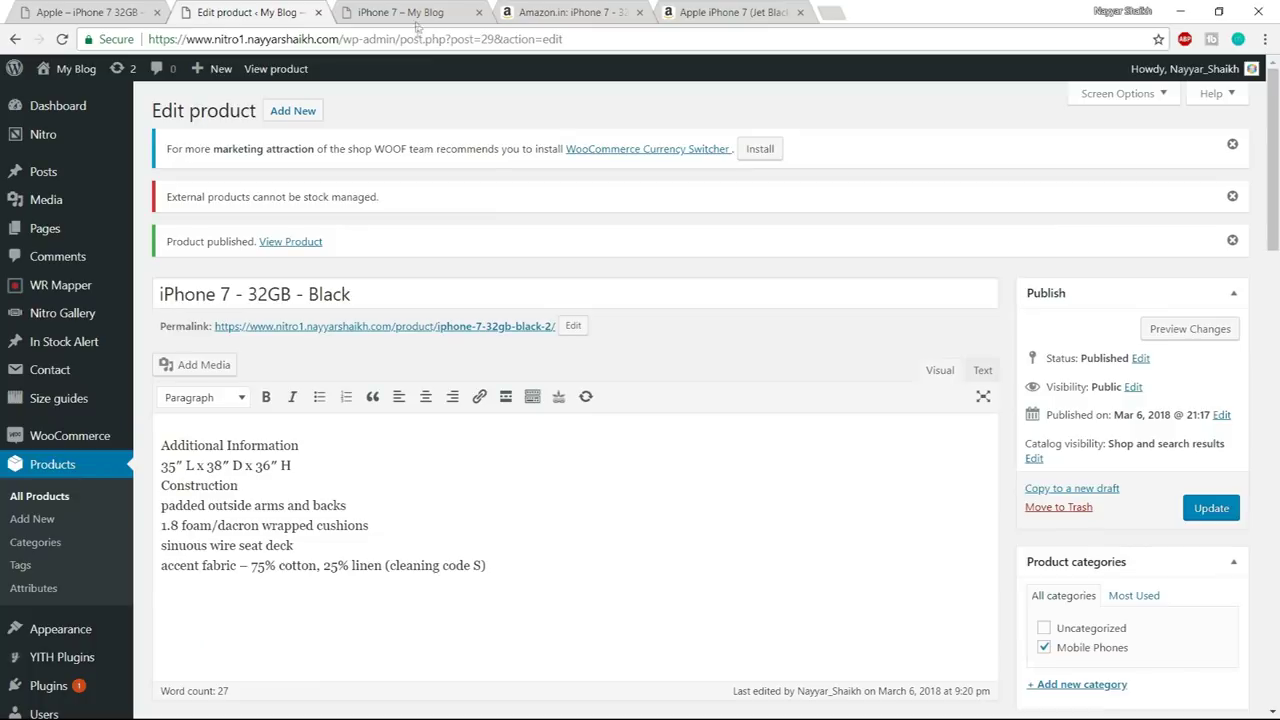
# - Open the published iPhone 7 product page in a new tab
pyautogui.rightClick(290, 242)
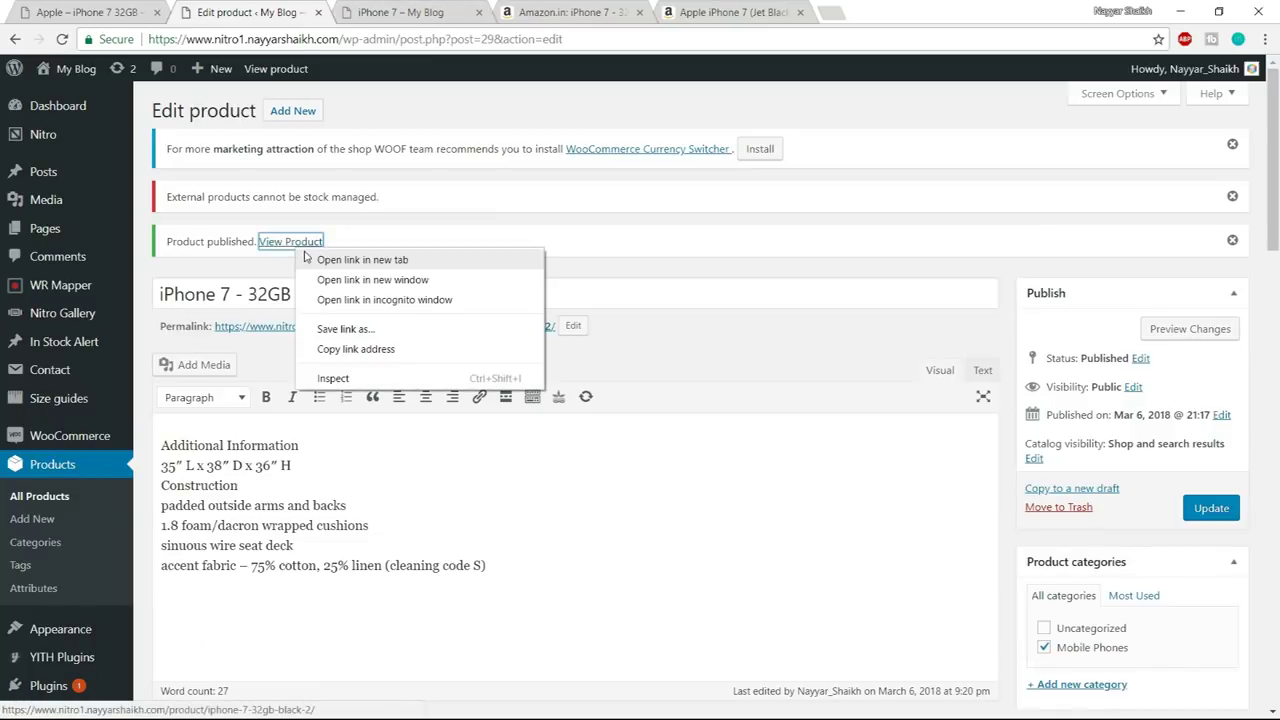
pyautogui.click(320, 255)
pyautogui.click(447, 10)
pyautogui.click(639, 12)
# - Test BUY FROM AMAZON reaching the Amazon.in listing, then return to the product editor
pyautogui.scroll(-3, 1194, 320)
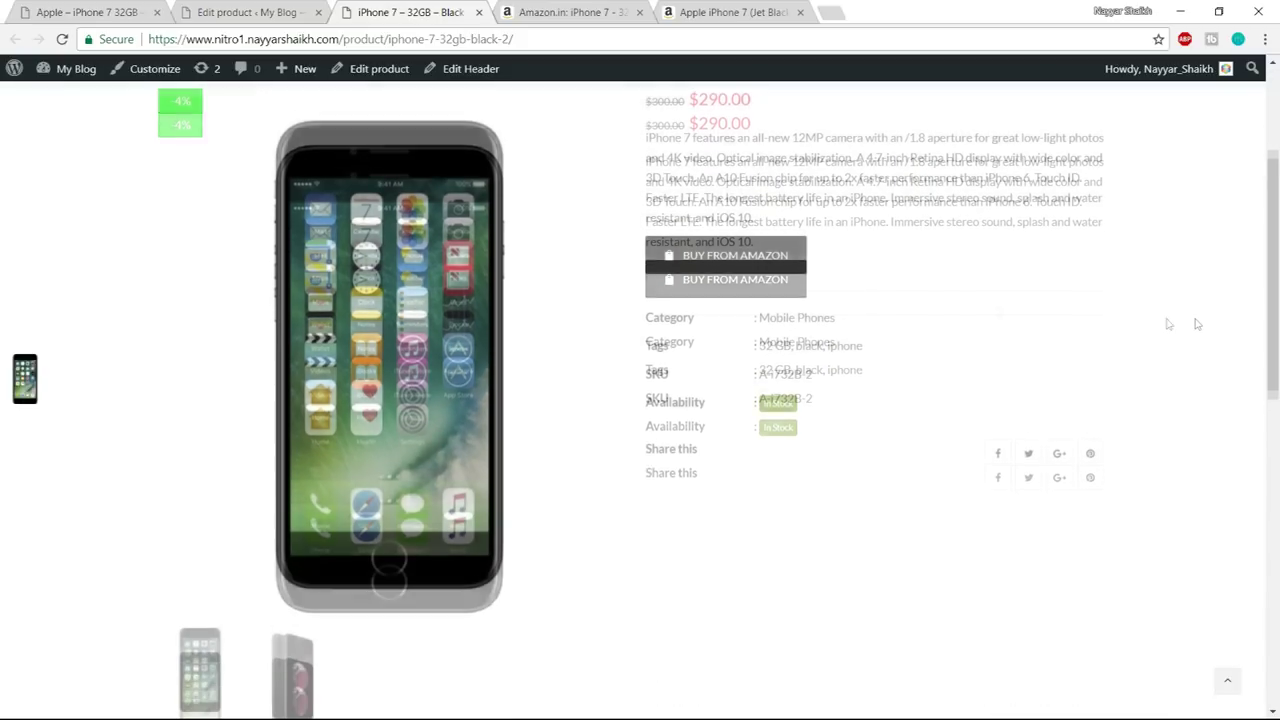
pyautogui.click(716, 263)
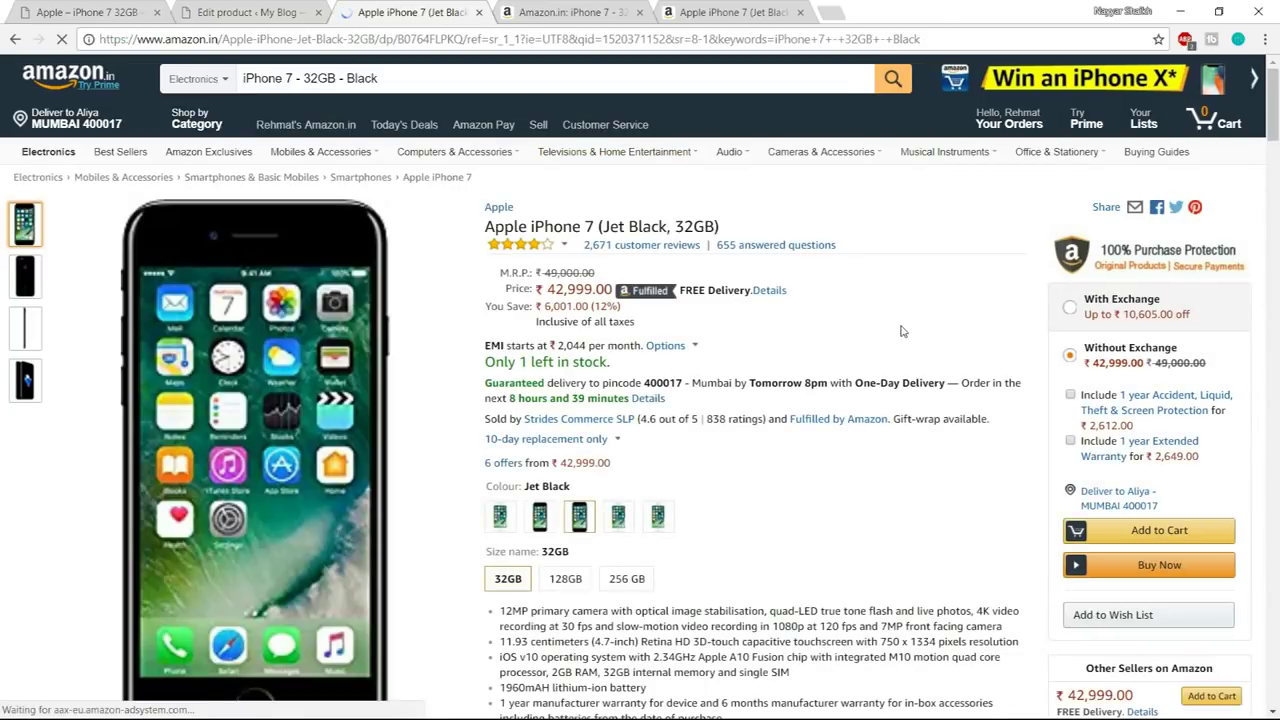
pyautogui.scroll(-3, 1199, 338)
pyautogui.scroll(3, 1140, 400)
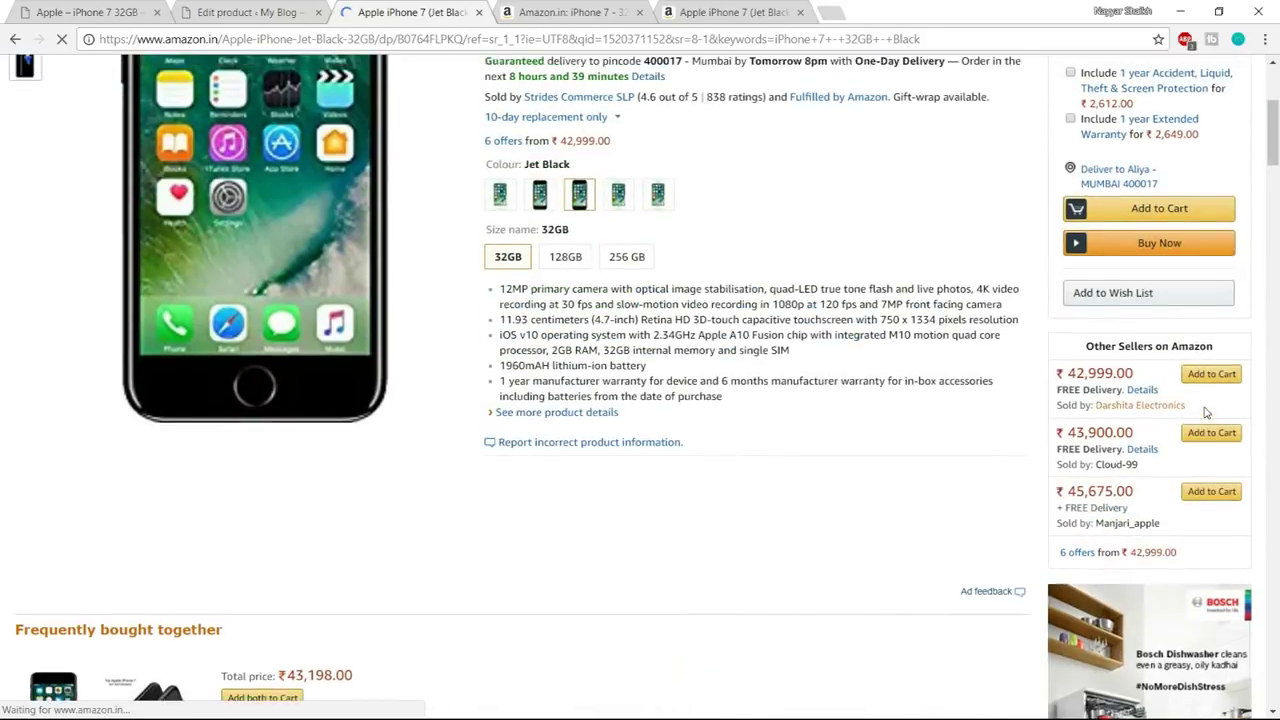
pyautogui.click(15, 39)
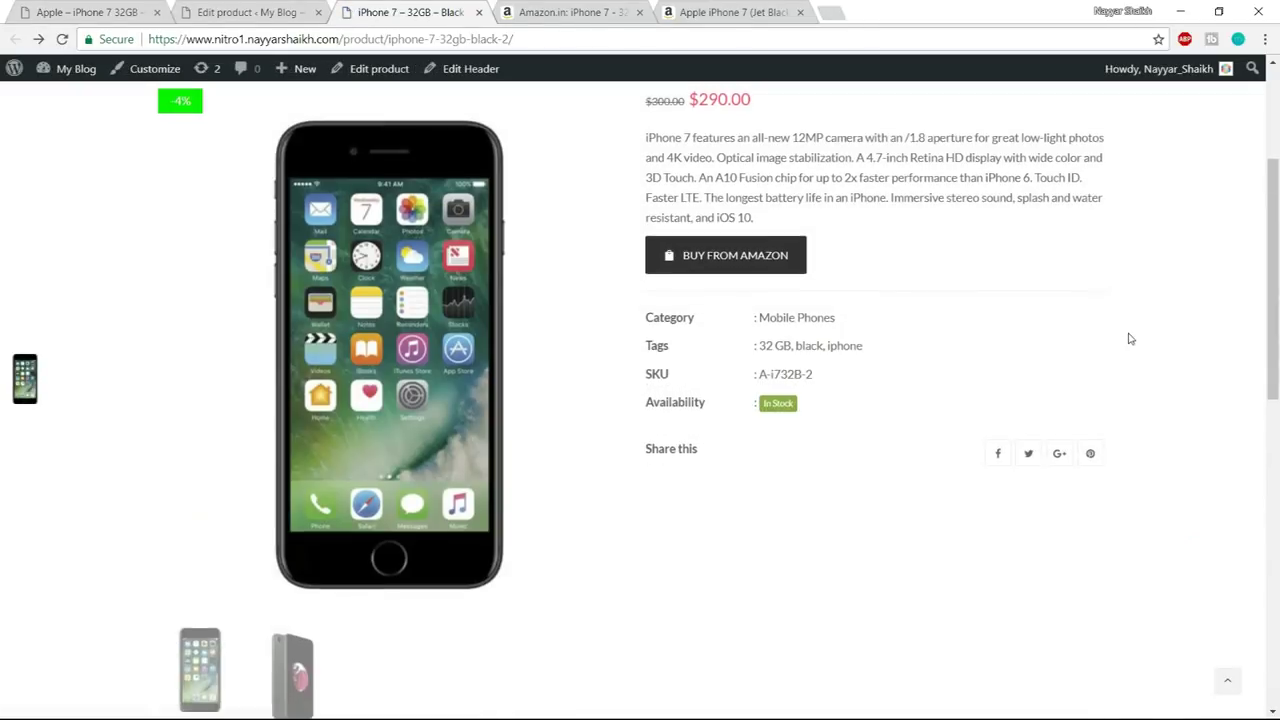
pyautogui.scroll(3, 1129, 337)
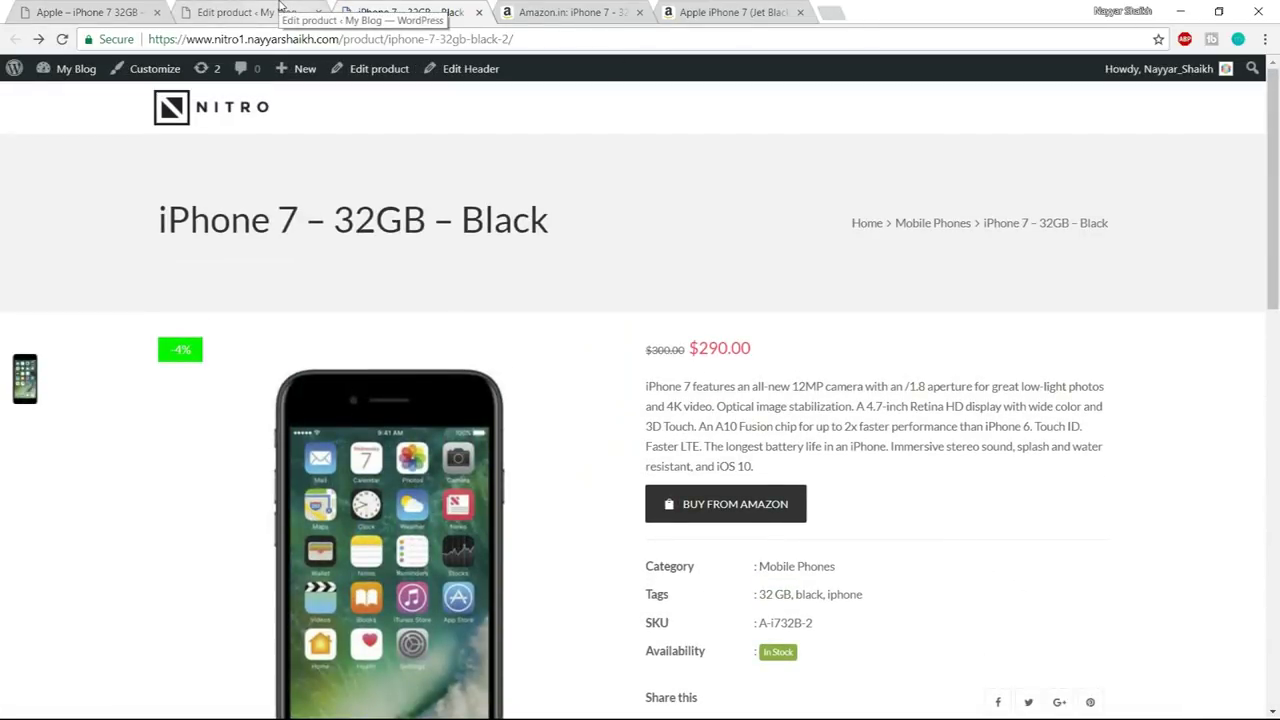
pyautogui.click(265, 12)
pyautogui.scroll(-10, 390, 300)
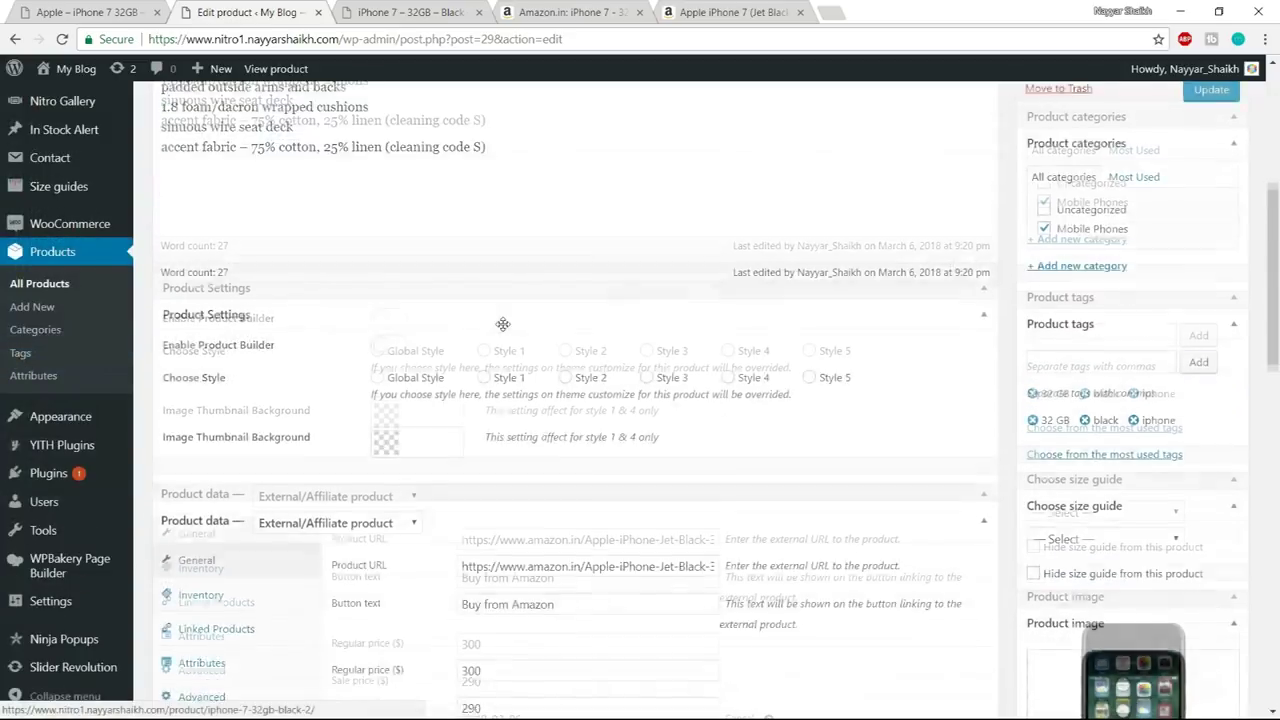
pyautogui.click(387, 275)
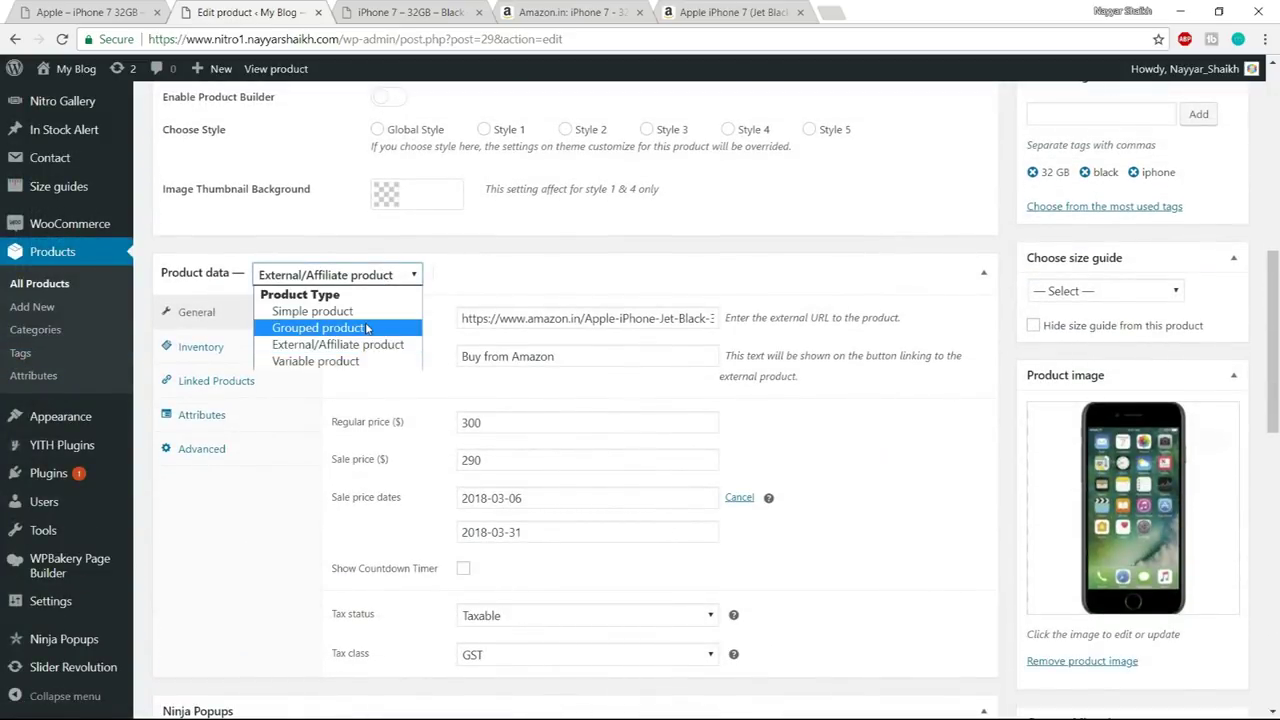
pyautogui.click(440, 272)
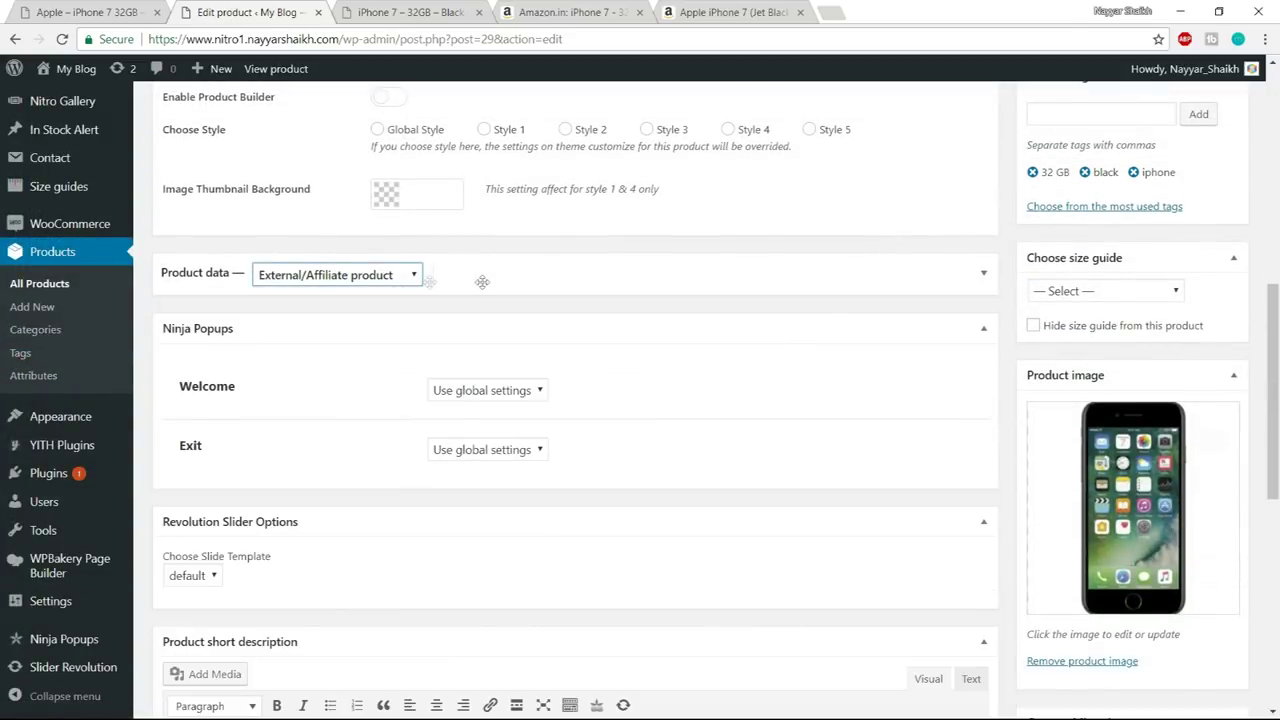
pyautogui.click(474, 274)
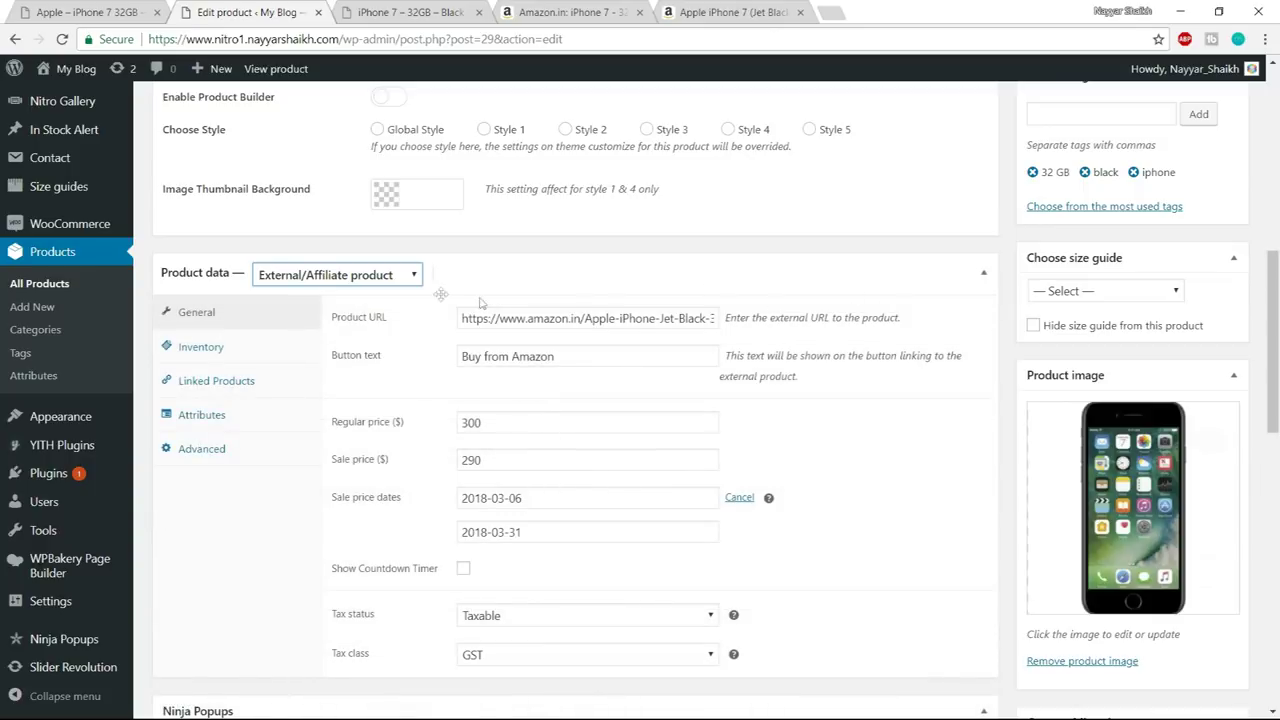
pyautogui.click(867, 247)
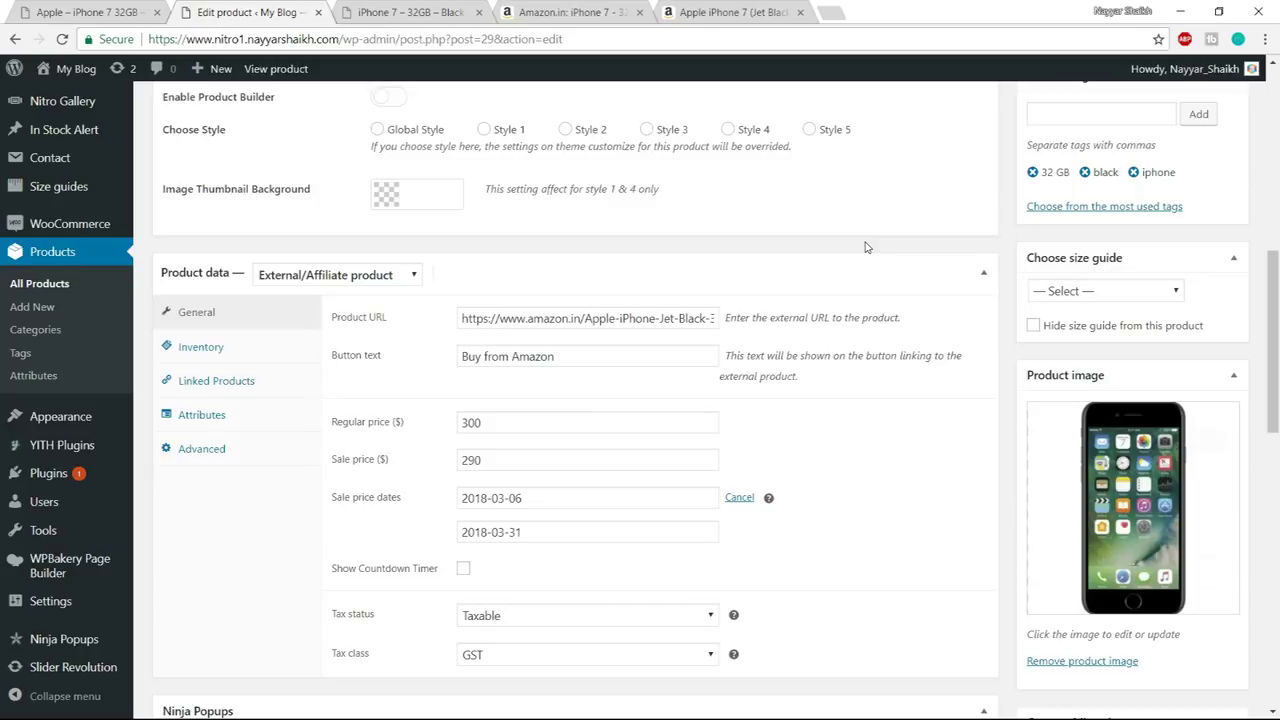
pyautogui.click(409, 275)
pyautogui.click(407, 278)
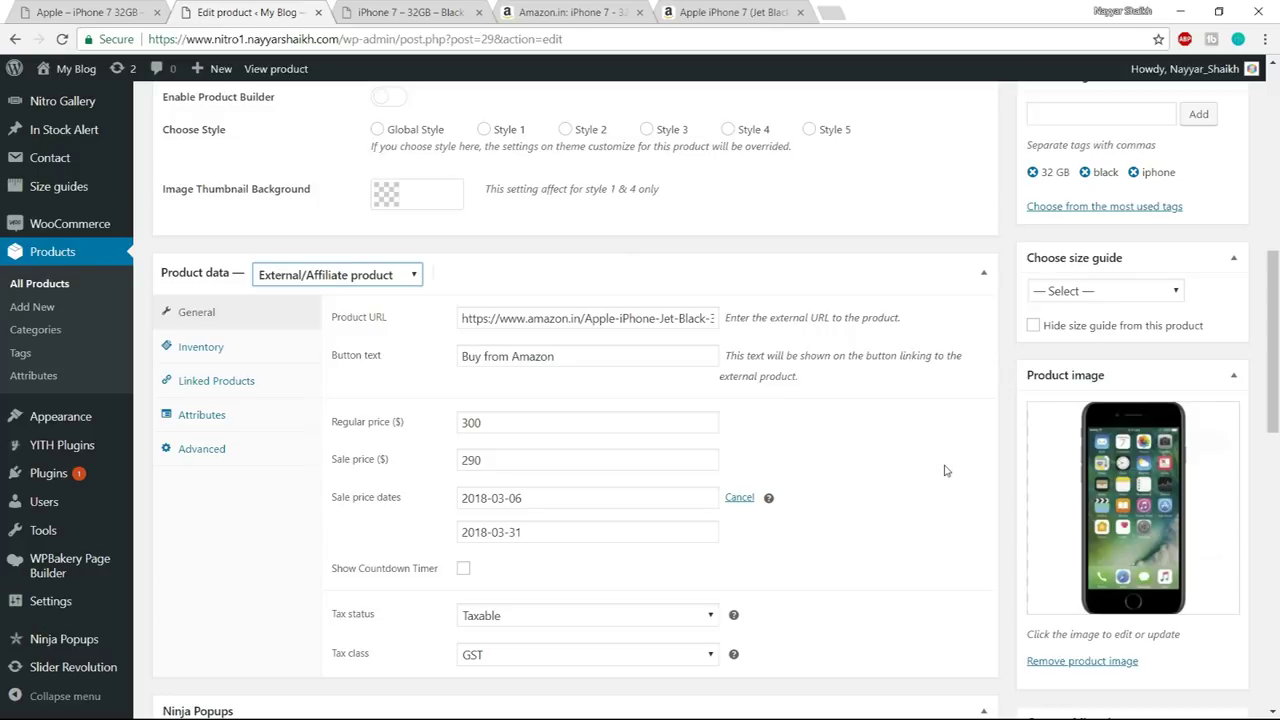
pyautogui.scroll(-4, 946, 470)
pyautogui.scroll(10, 946, 470)
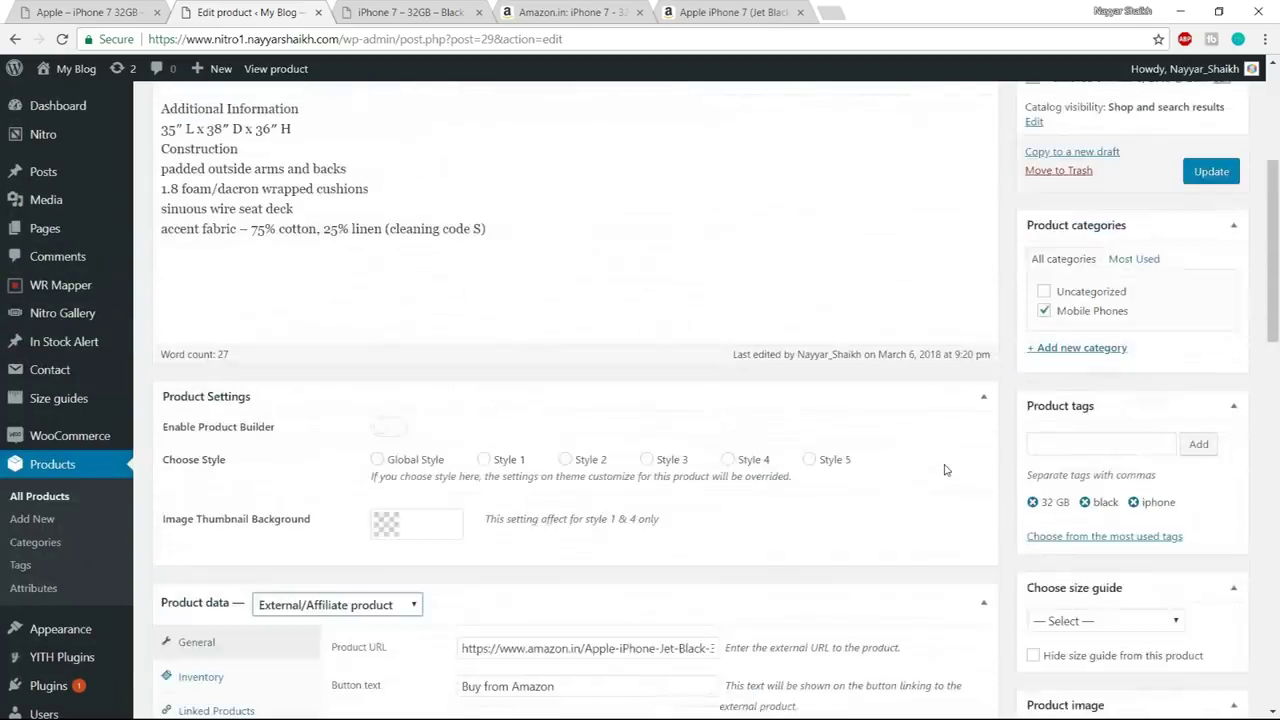
pyautogui.scroll(1, 946, 470)
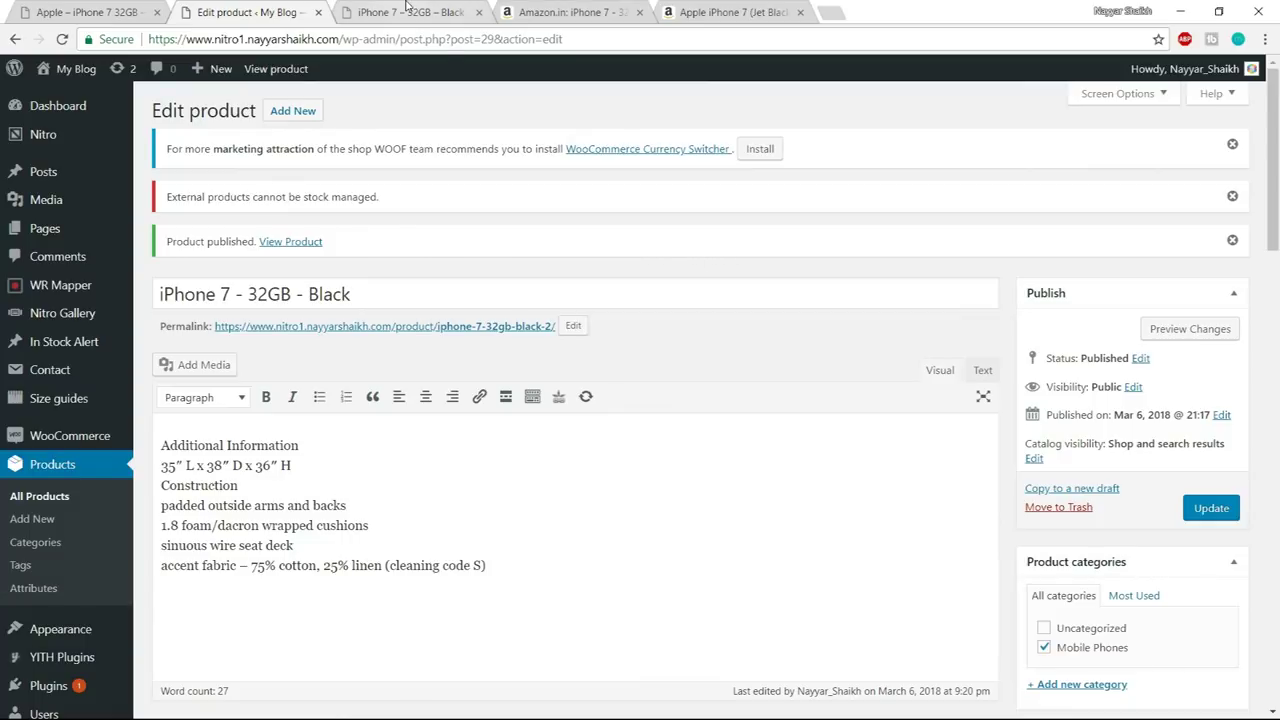
pyautogui.click(407, 8)
pyautogui.click(280, 12)
pyautogui.scroll(-3, 805, 312)
pyautogui.scroll(3, 804, 315)
pyautogui.moveTo(100, 438)
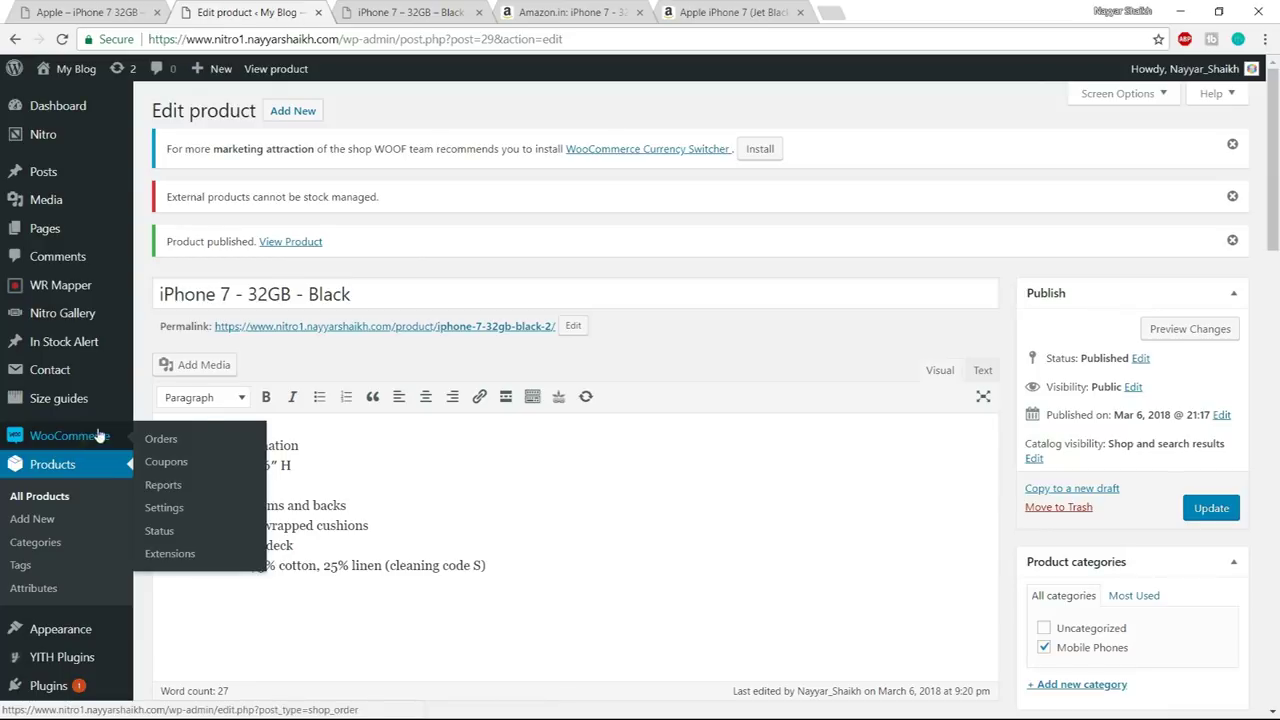
# - Enable Facebook sharing under WooCommerce Settings > Share for Discounts
pyautogui.click(175, 508)
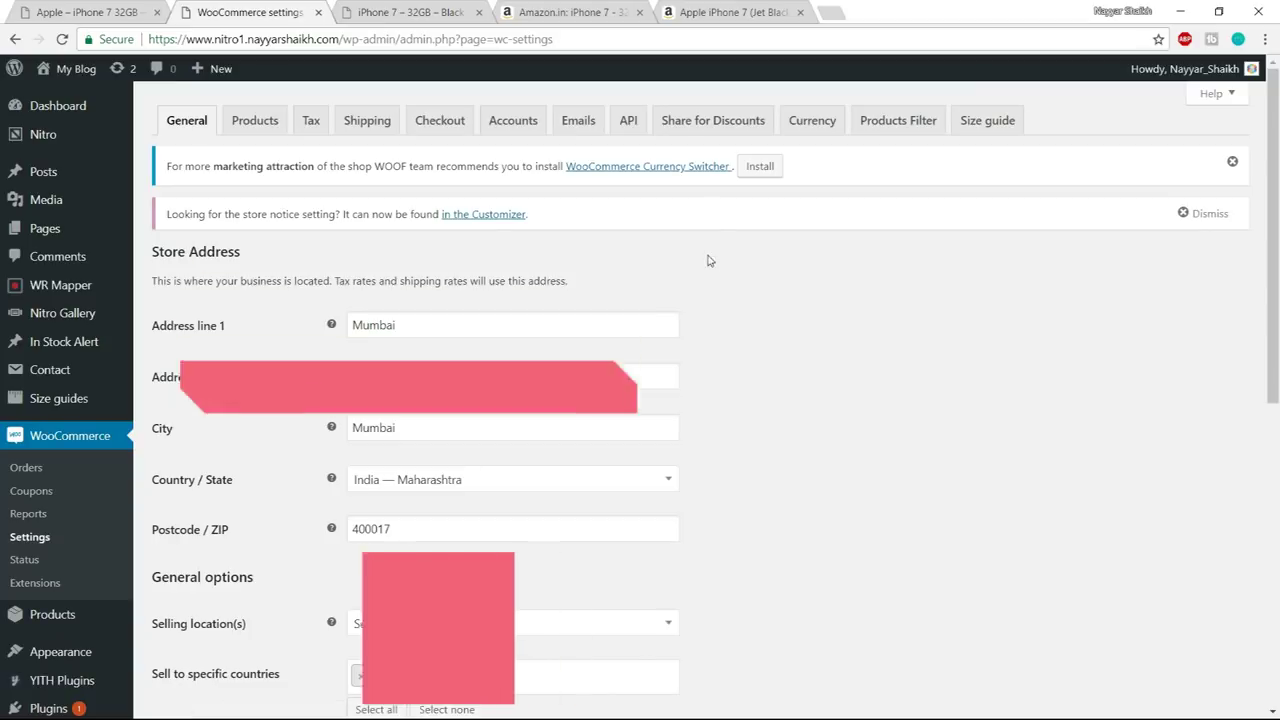
pyautogui.click(709, 128)
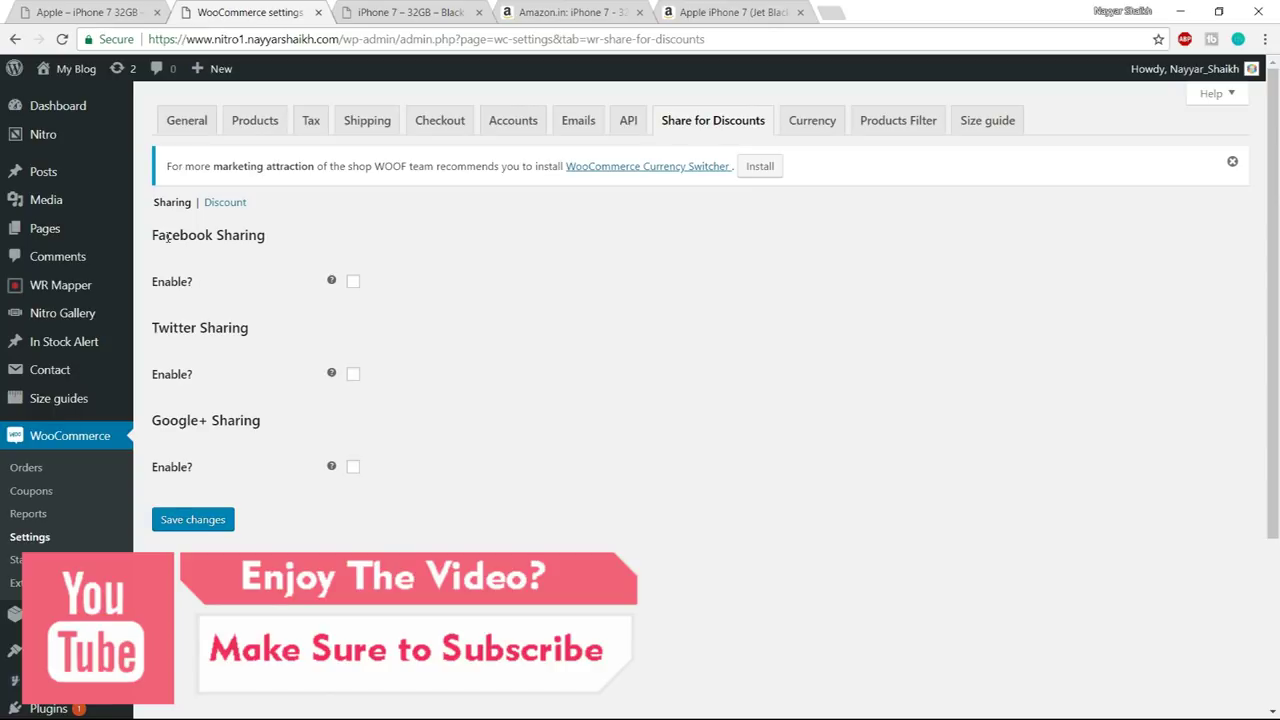
pyautogui.moveTo(196, 235); pyautogui.dragTo(305, 237)
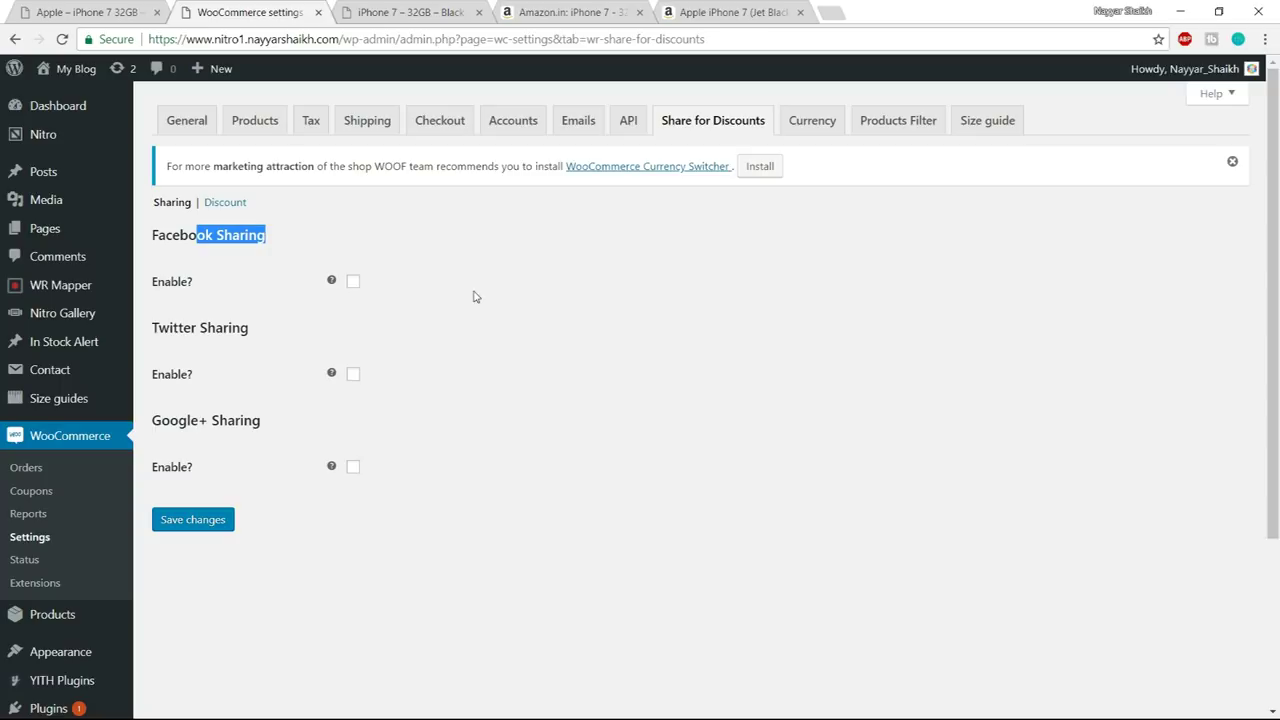
pyautogui.click(353, 284)
pyautogui.click(226, 334)
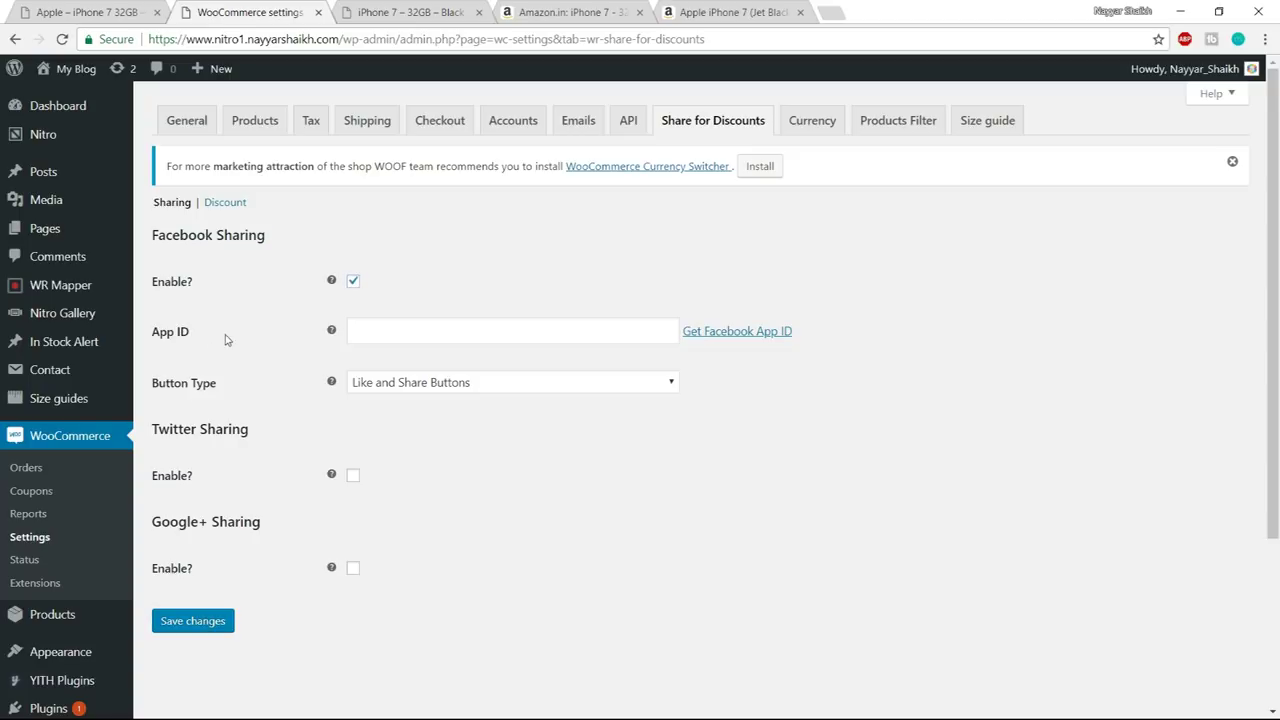
# - Open the Get Facebook App ID developer apps page in a new tab
pyautogui.click(393, 328)
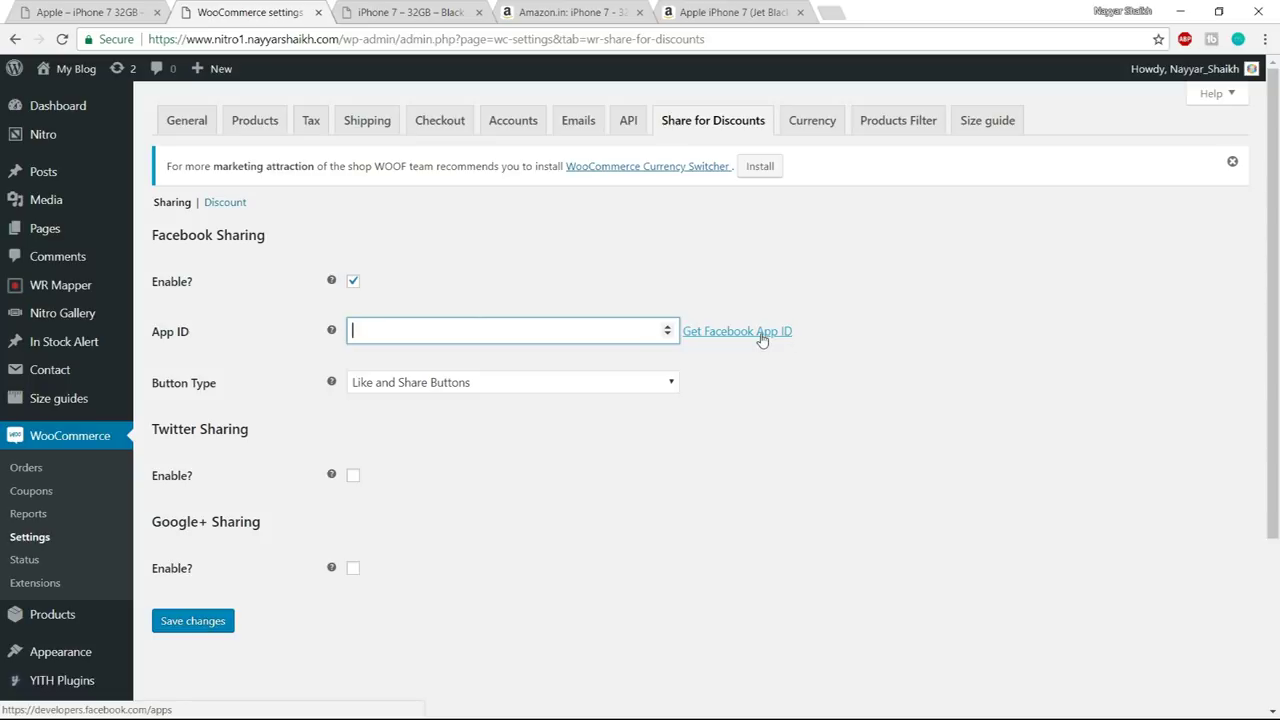
pyautogui.keyDown('ctrl'); pyautogui.click(760, 334); pyautogui.keyUp('ctrl')
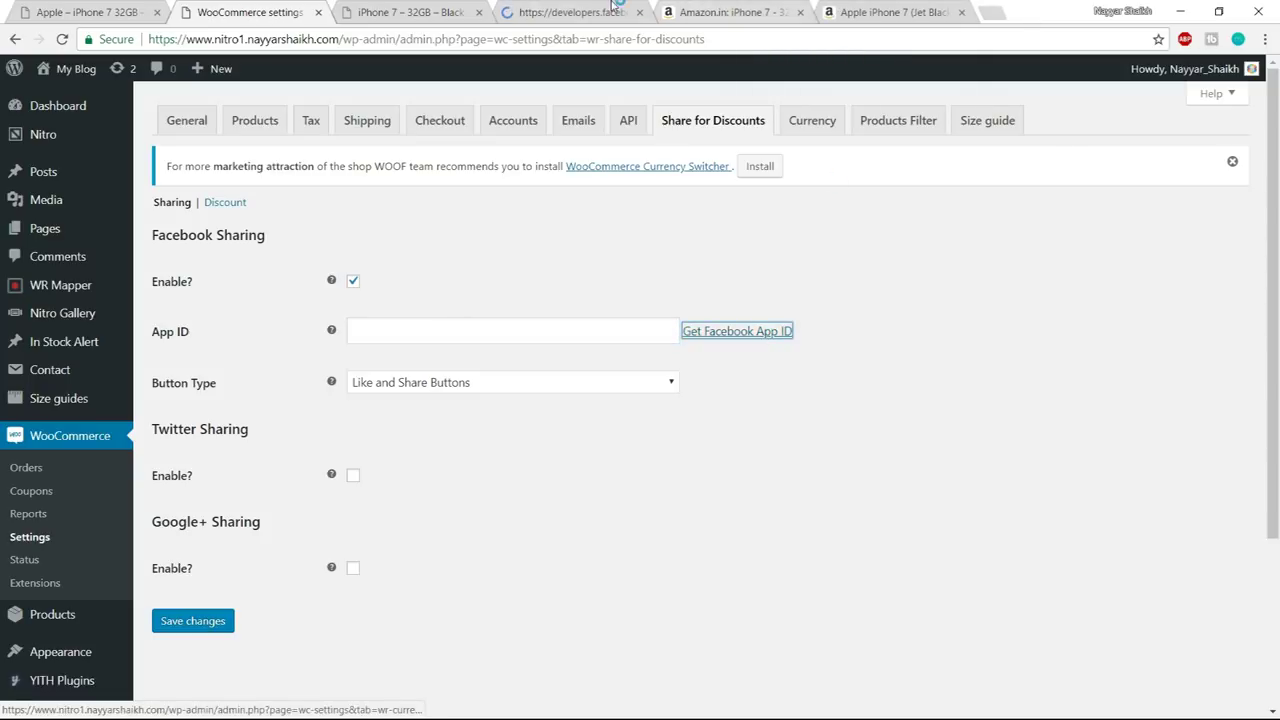
pyautogui.click(600, 12)
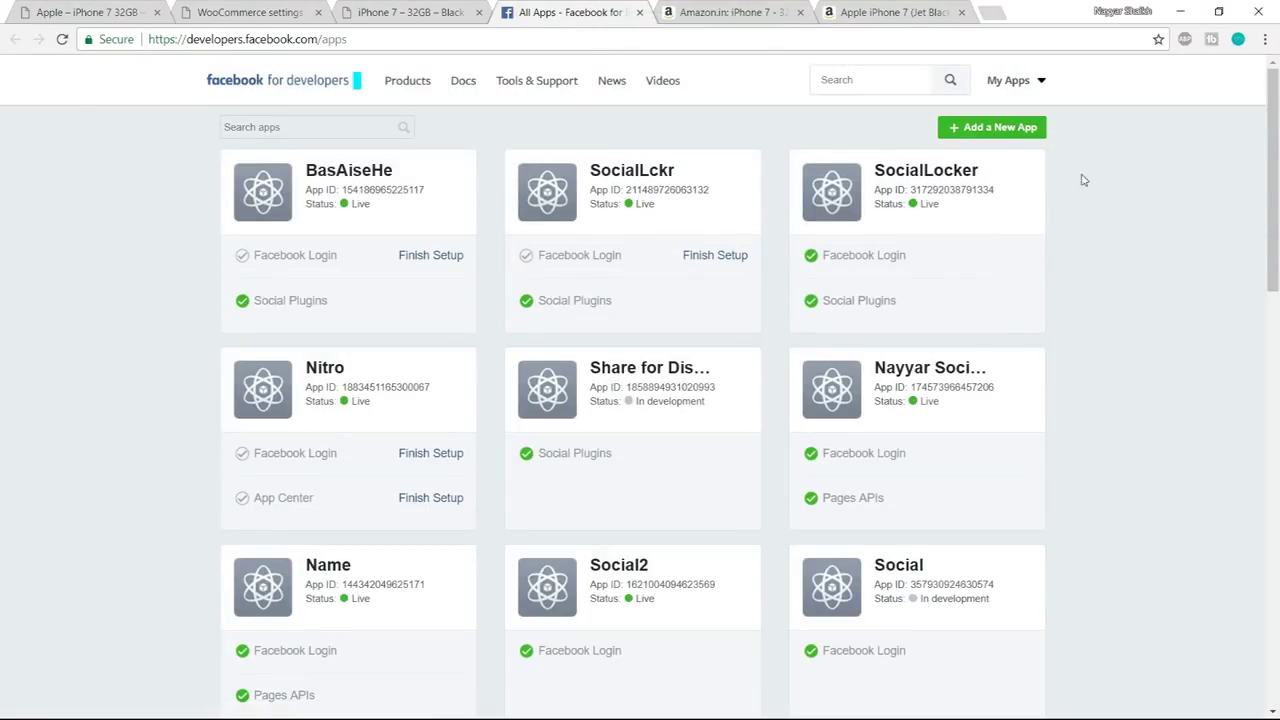
# - Create a new Facebook app named NitroWooCommerce and pass the security check
pyautogui.click(1001, 132)
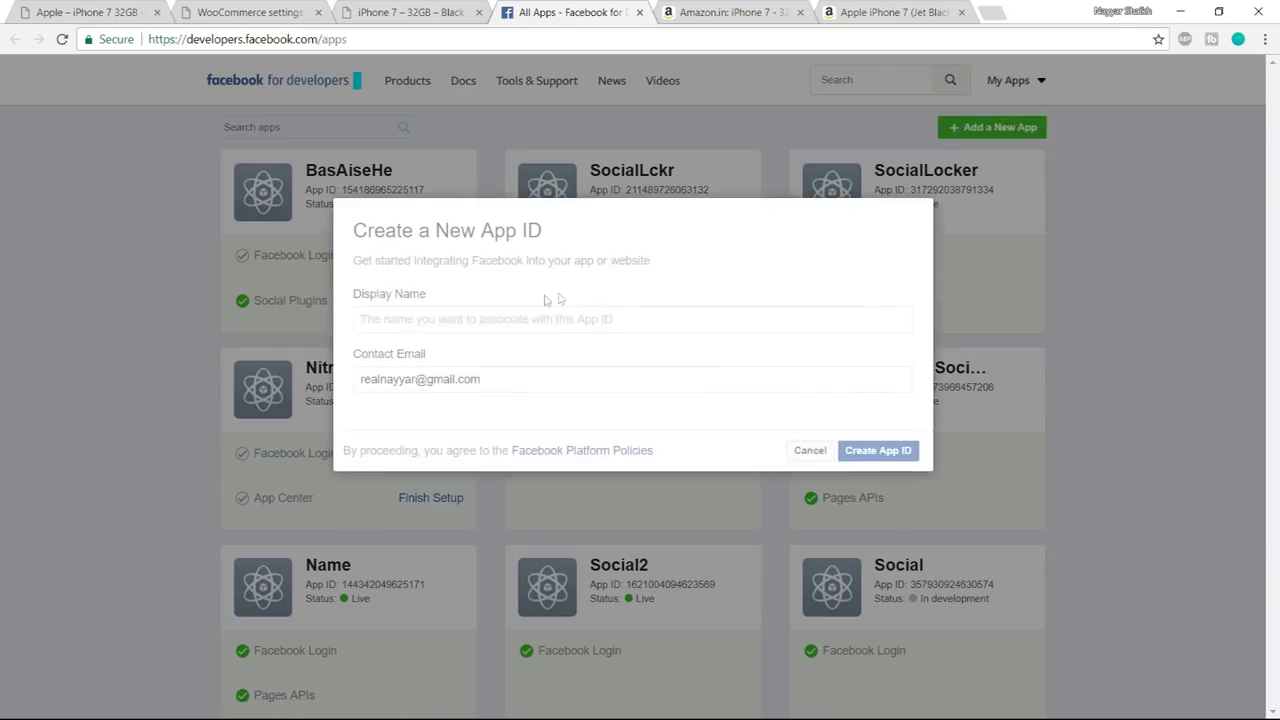
pyautogui.click(497, 319)
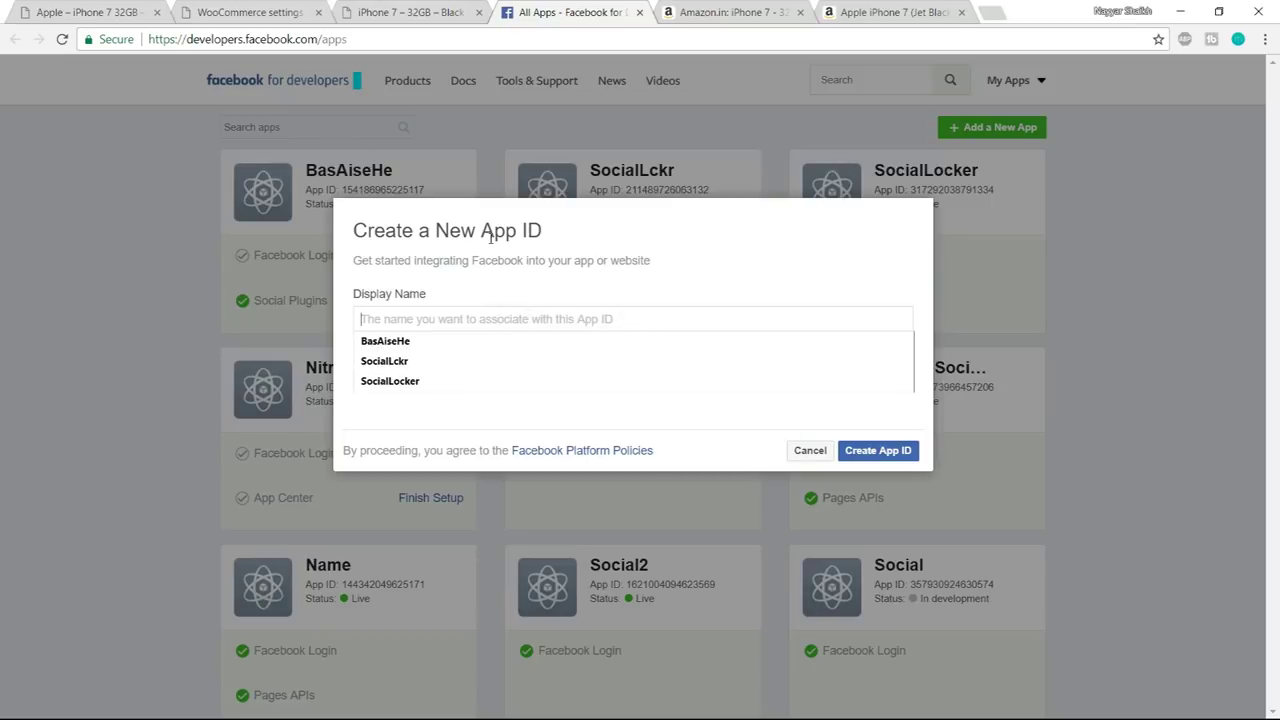
pyautogui.write('NitroWooCommerce')
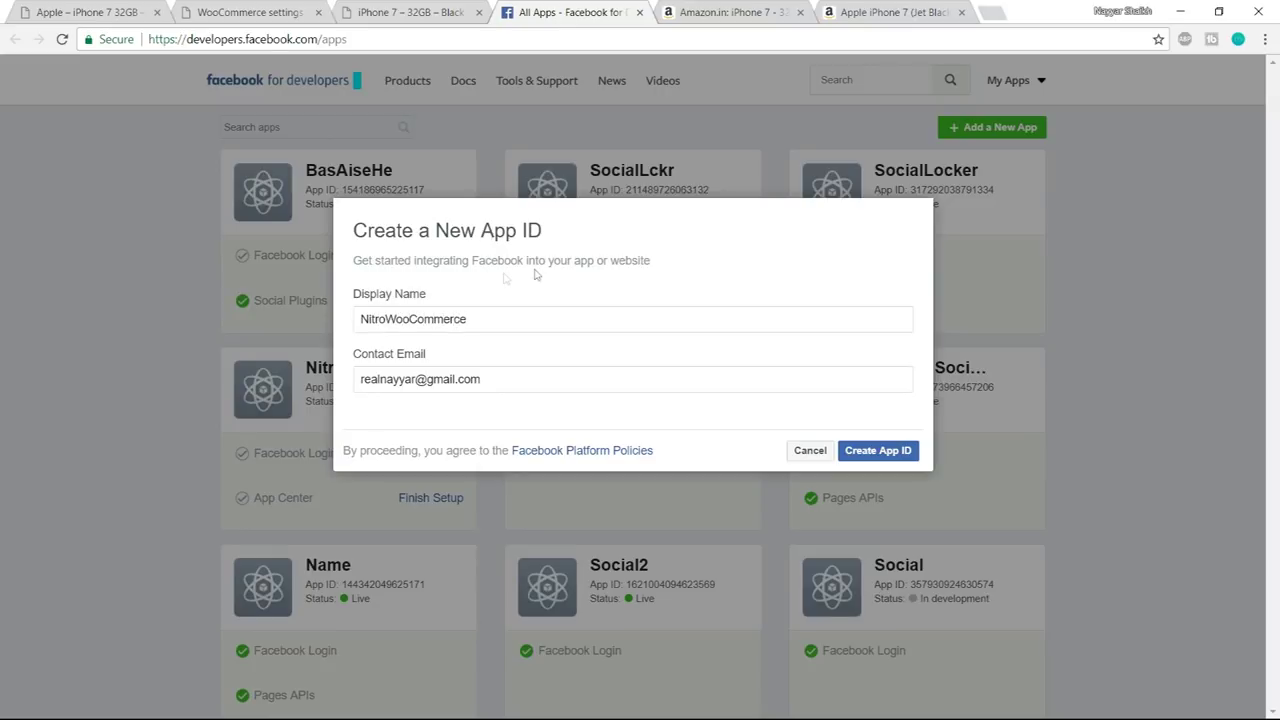
pyautogui.click(878, 452)
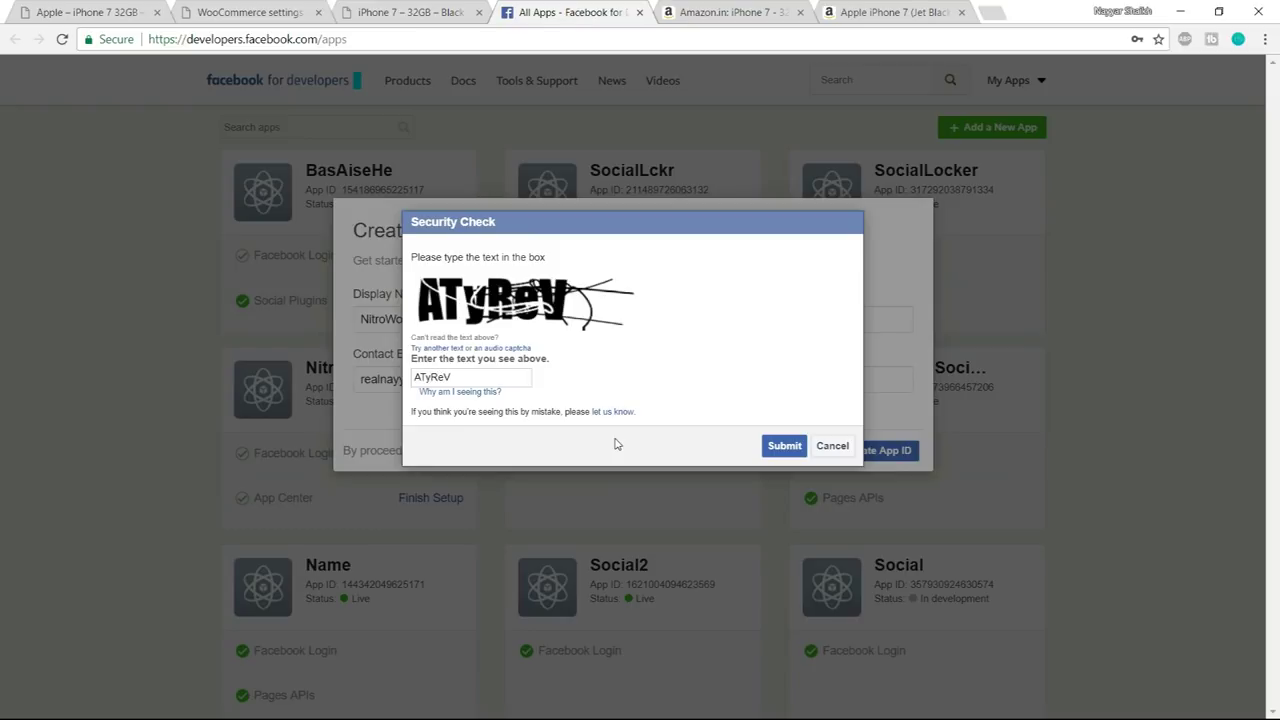
pyautogui.click(769, 446)
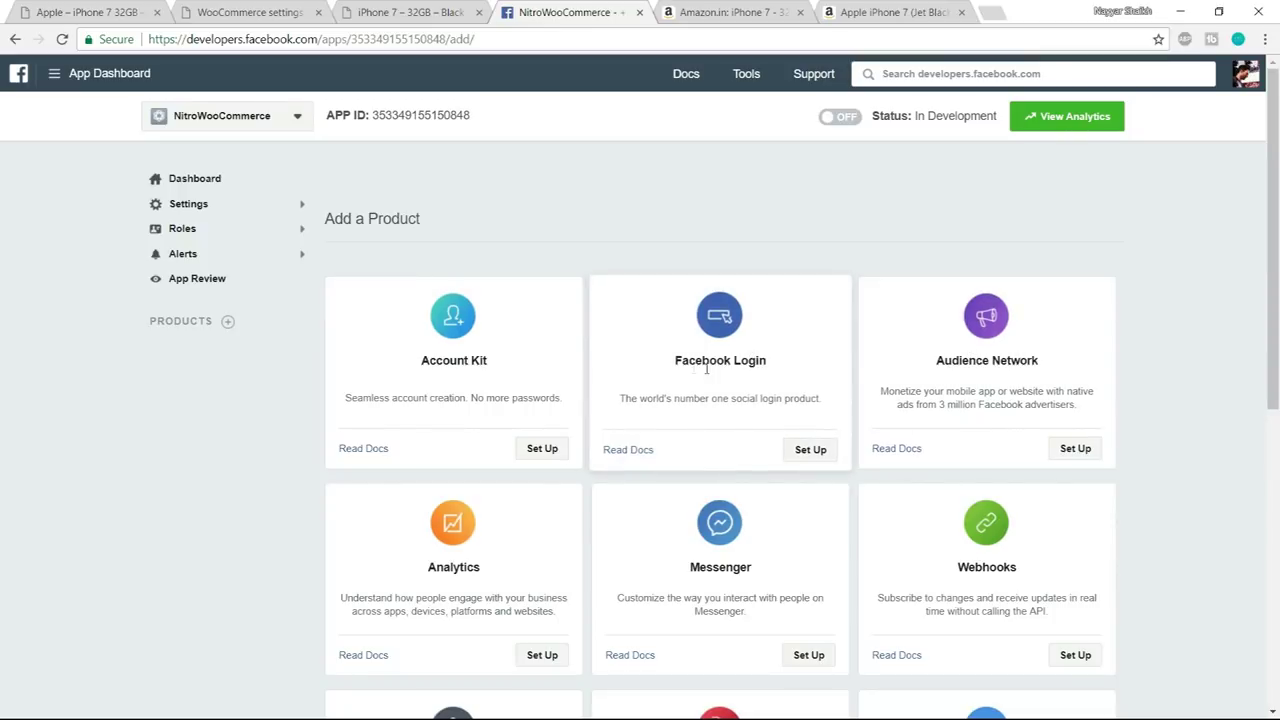
# - Add Facebook Login for Web and save the store's address as the site URL
pyautogui.click(818, 452)
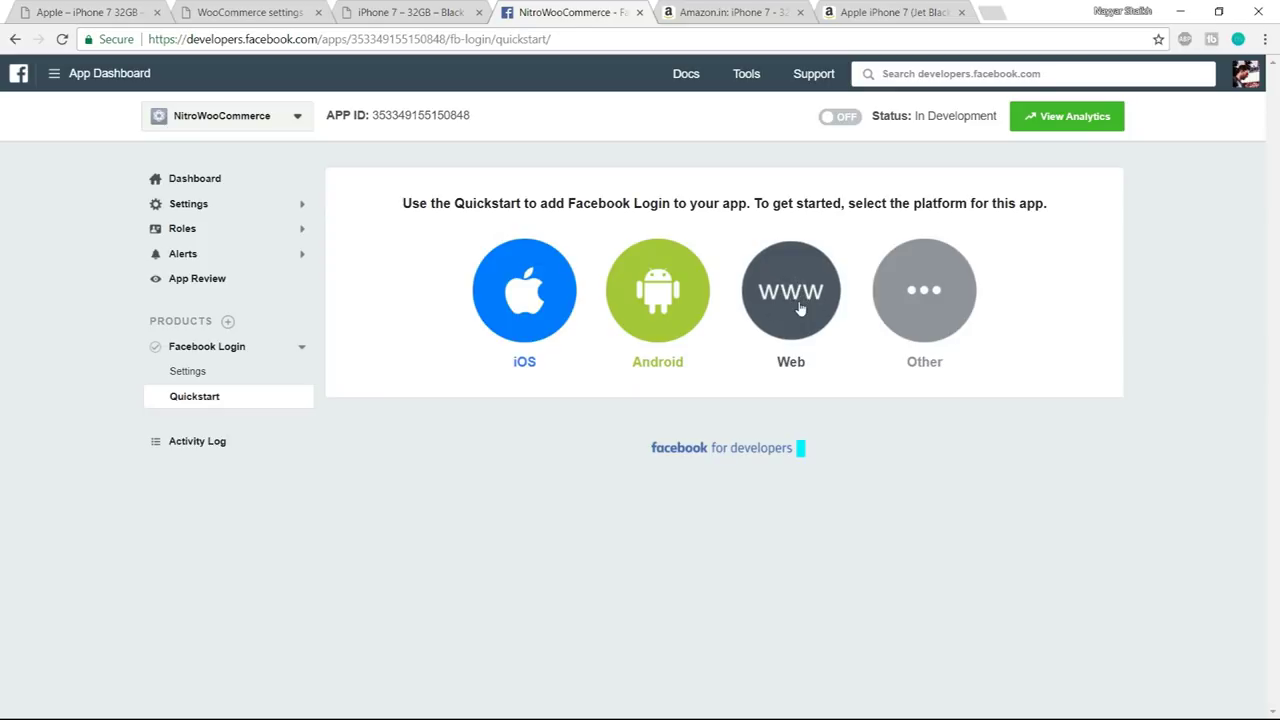
pyautogui.click(800, 309)
pyautogui.click(586, 371)
pyautogui.click(270, 12)
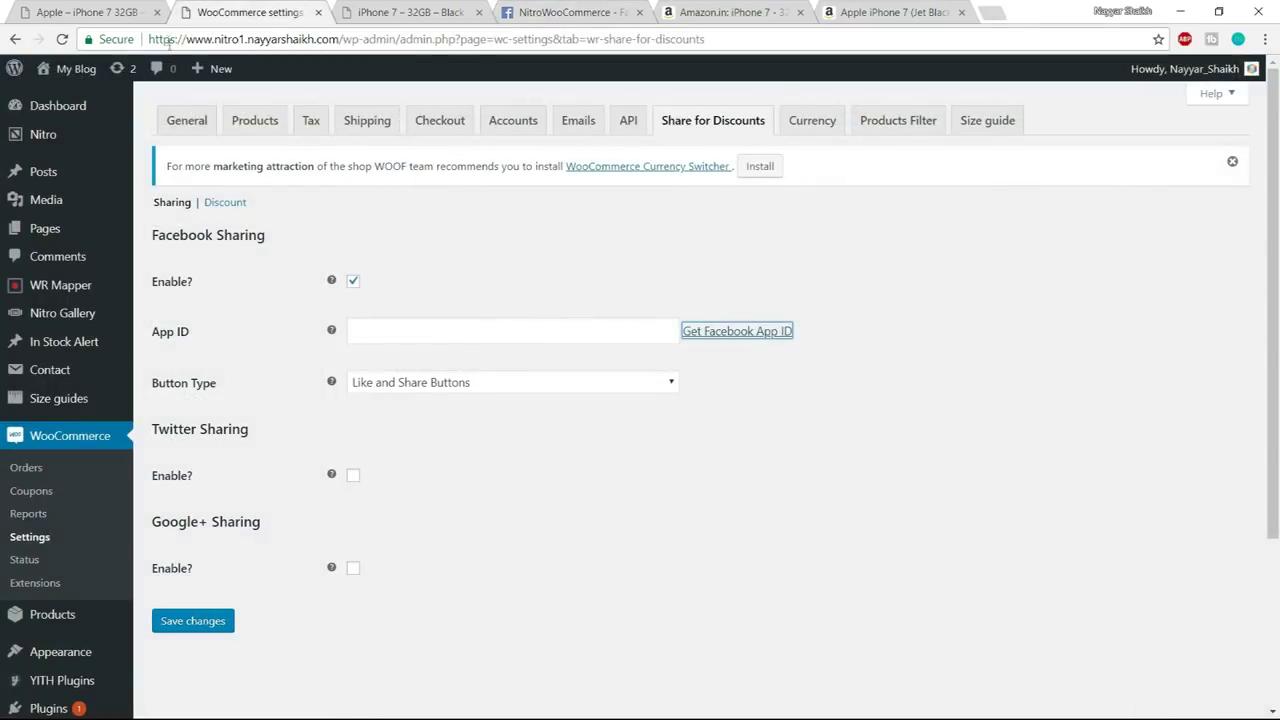
pyautogui.moveTo(153, 38); pyautogui.dragTo(148, 38)
pyautogui.hotkey('ctrl', 'c')
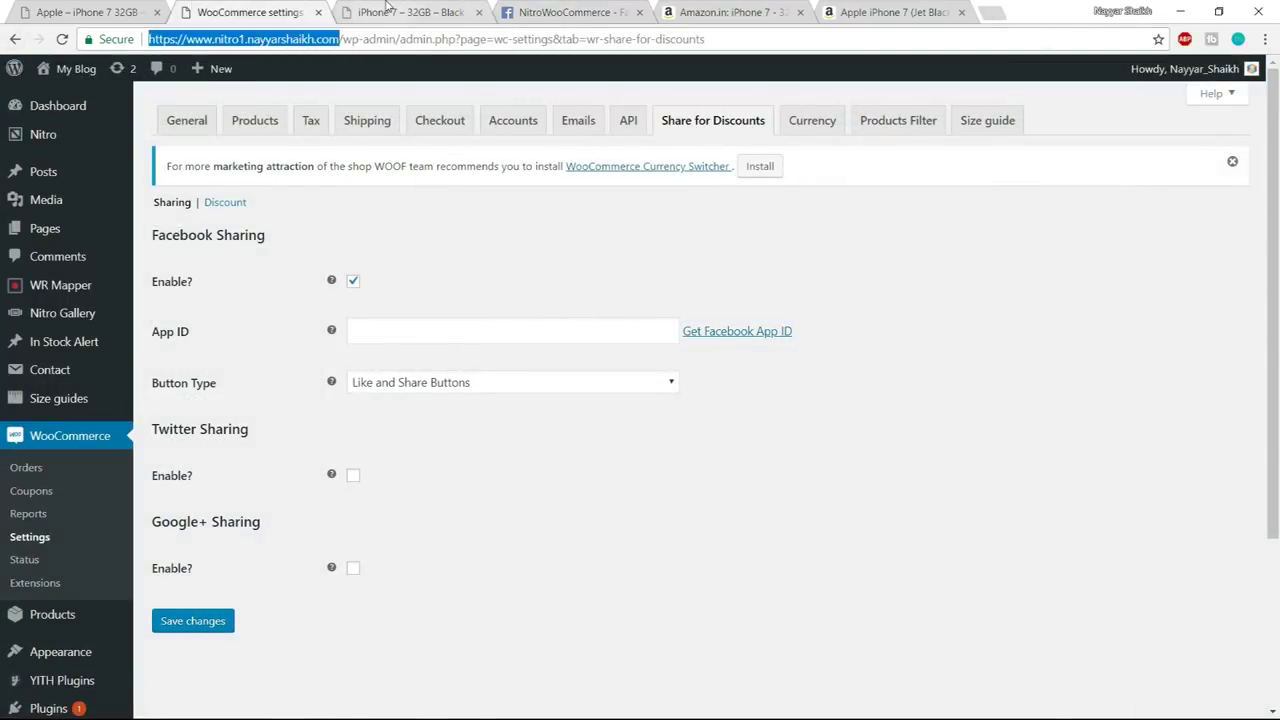
pyautogui.click(386, 10)
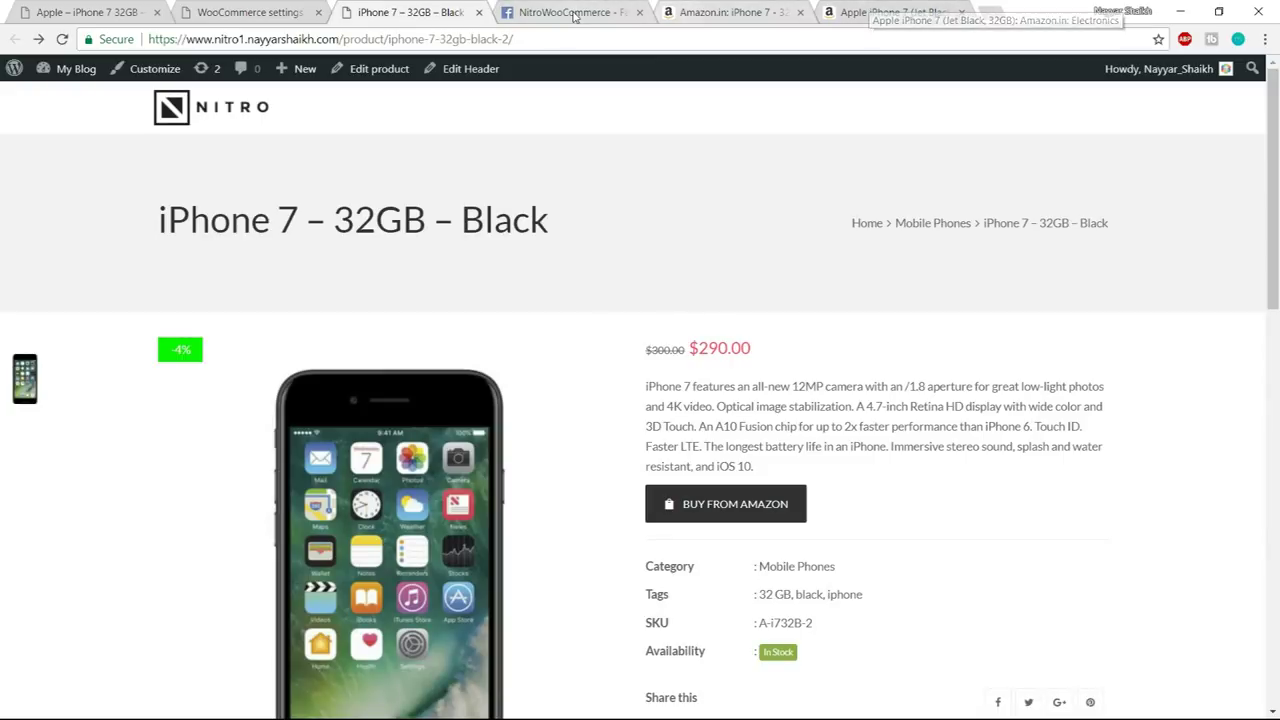
pyautogui.click(575, 12)
pyautogui.hotkey('ctrl', 'v')
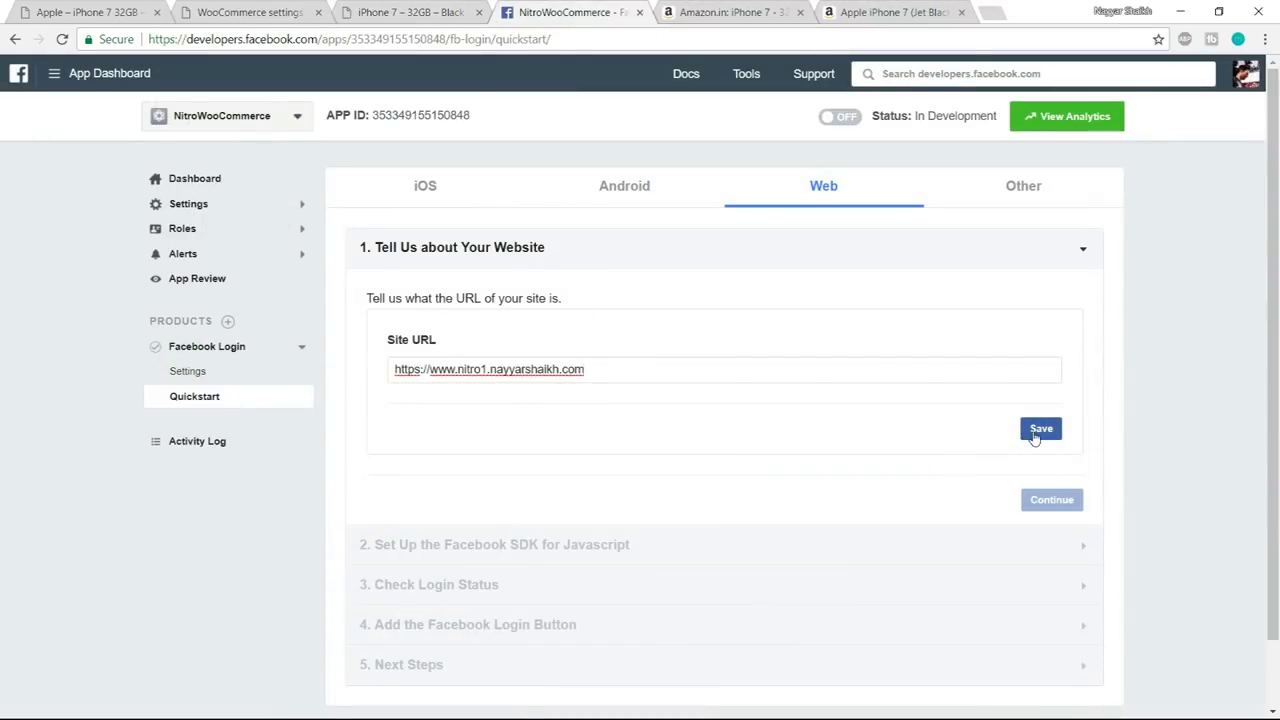
pyautogui.click(1035, 437)
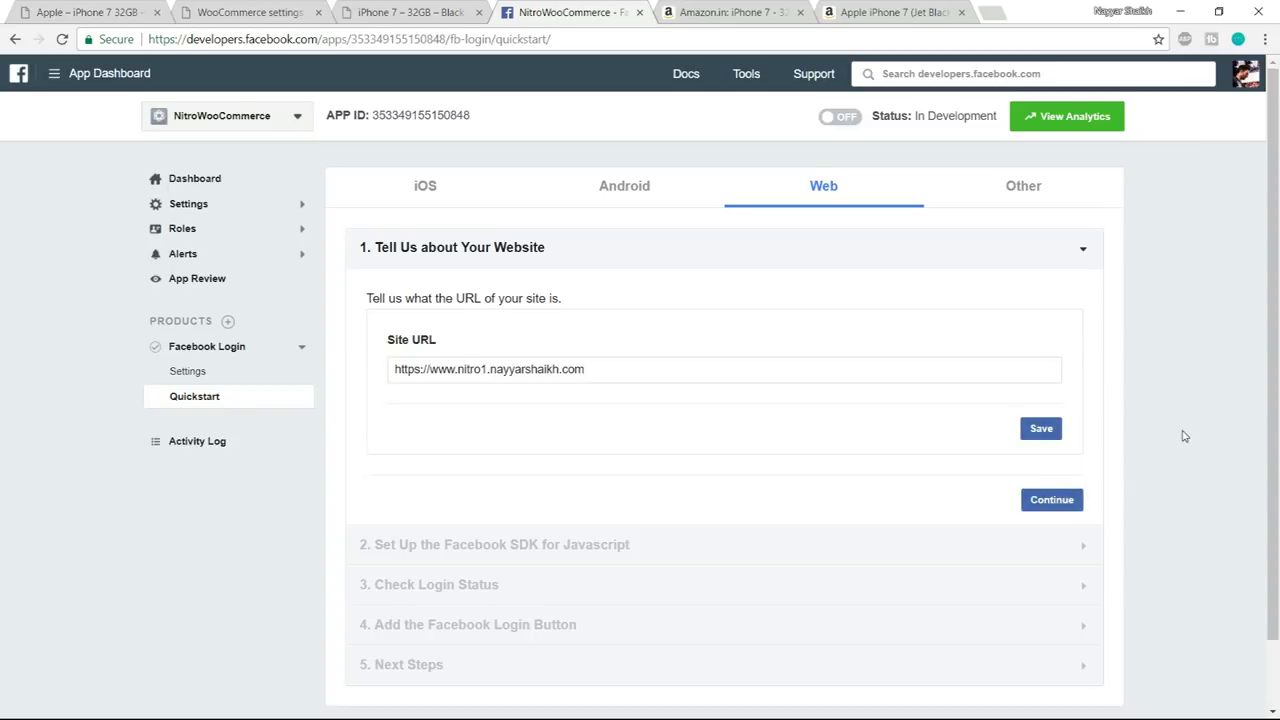
# - Step through the SDK, login status, login button and next-steps quickstart stages
pyautogui.click(1052, 499)
pyautogui.scroll(-5, 1050, 580)
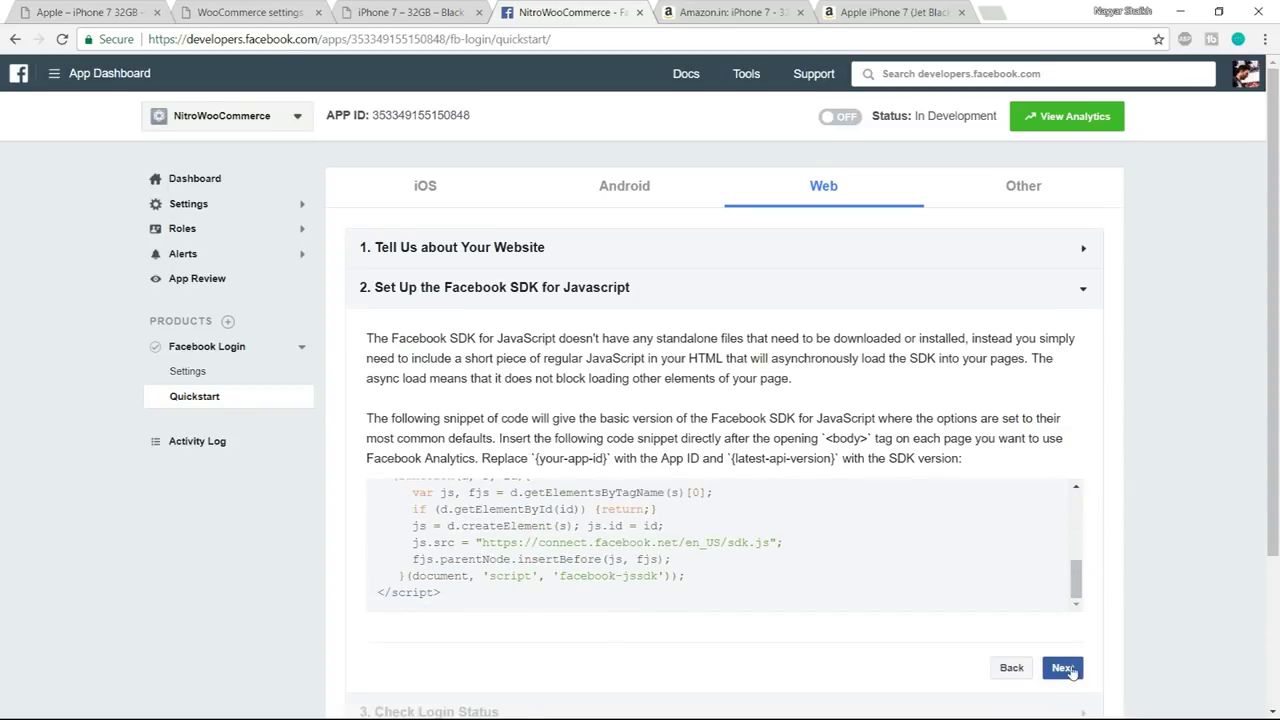
pyautogui.click(1063, 666)
pyautogui.scroll(-7, 1090, 600)
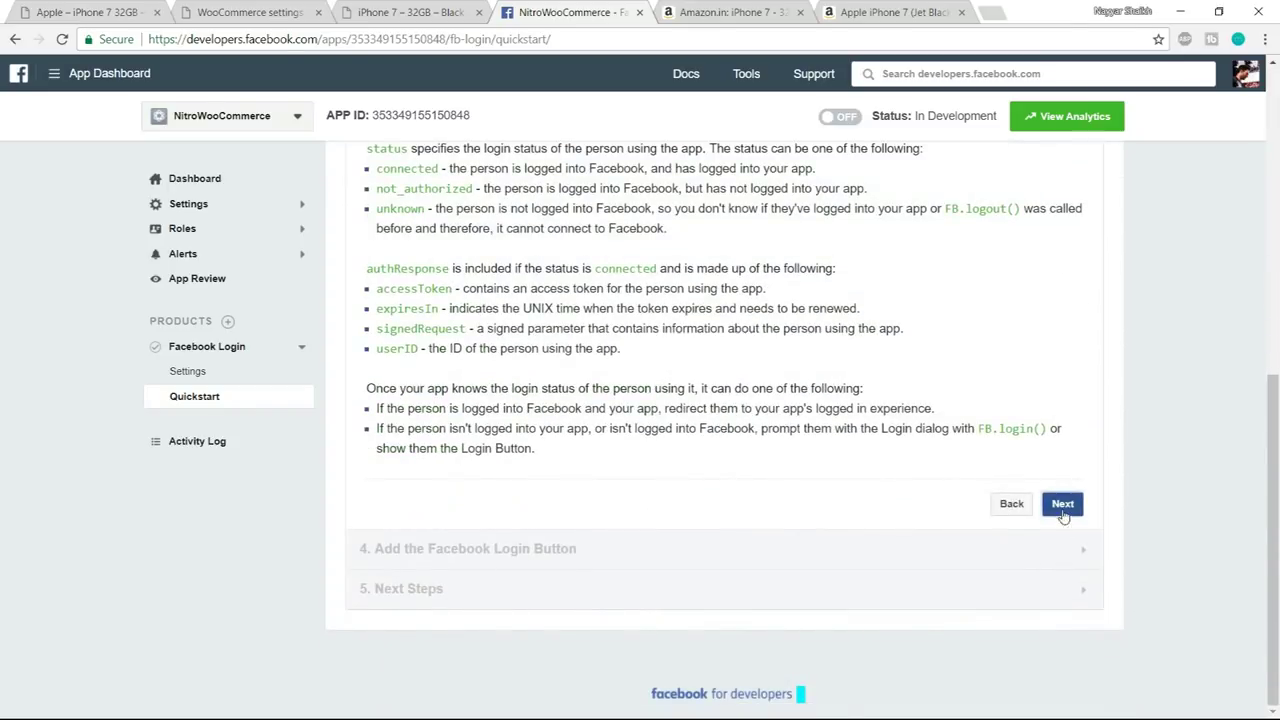
pyautogui.click(1063, 503)
pyautogui.click(1062, 544)
pyautogui.scroll(-3, 1140, 558)
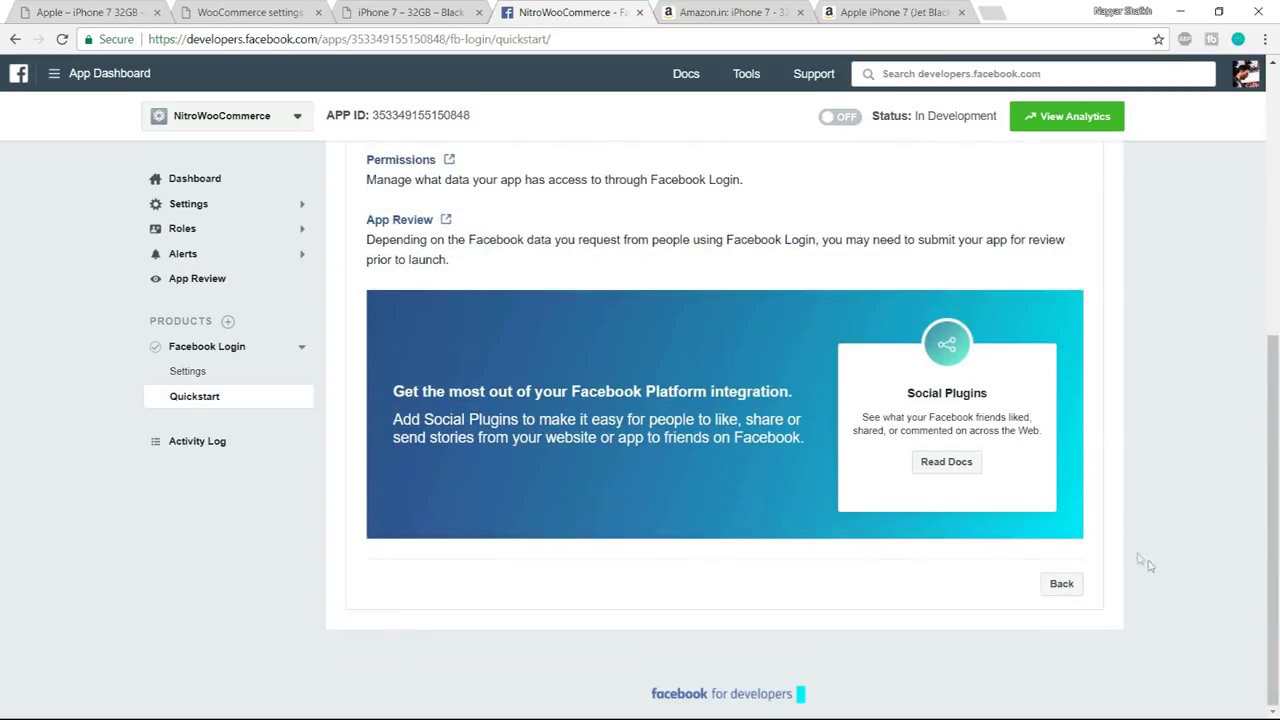
pyautogui.scroll(5, 1164, 603)
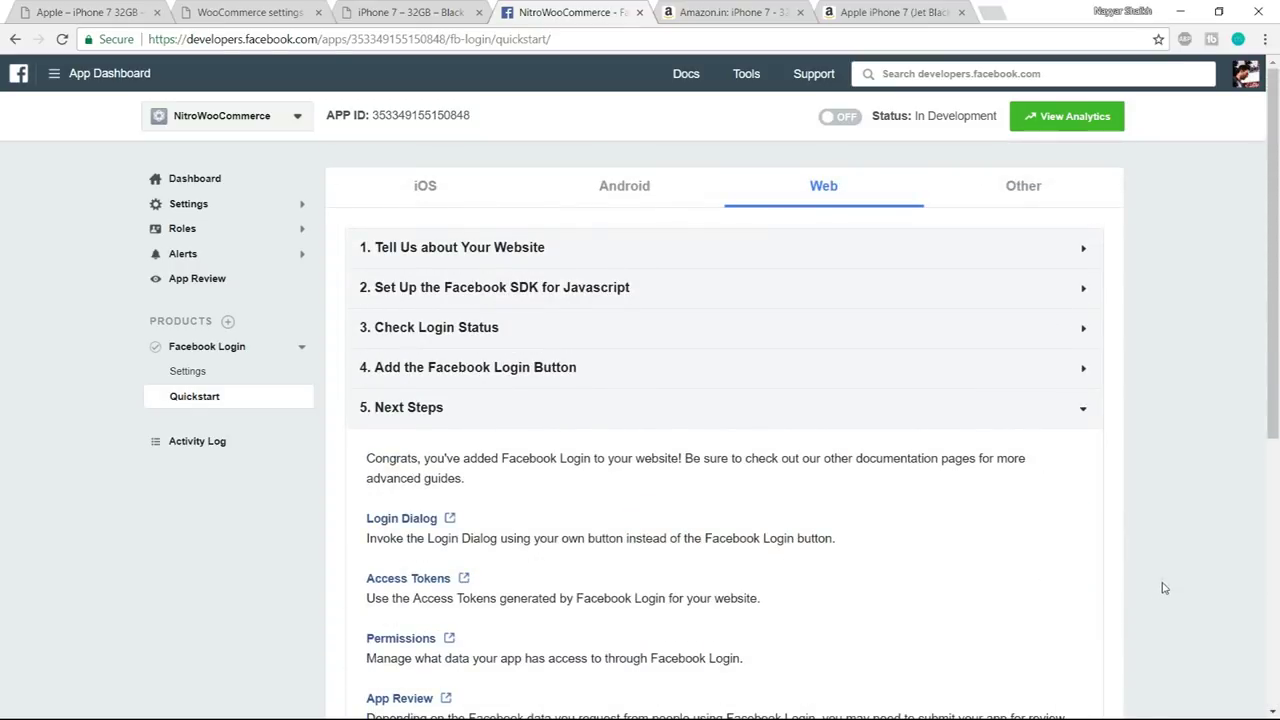
pyautogui.click(205, 208)
# - In Basic settings, enter the store's address as App Domain and Privacy Policy URL
pyautogui.click(204, 240)
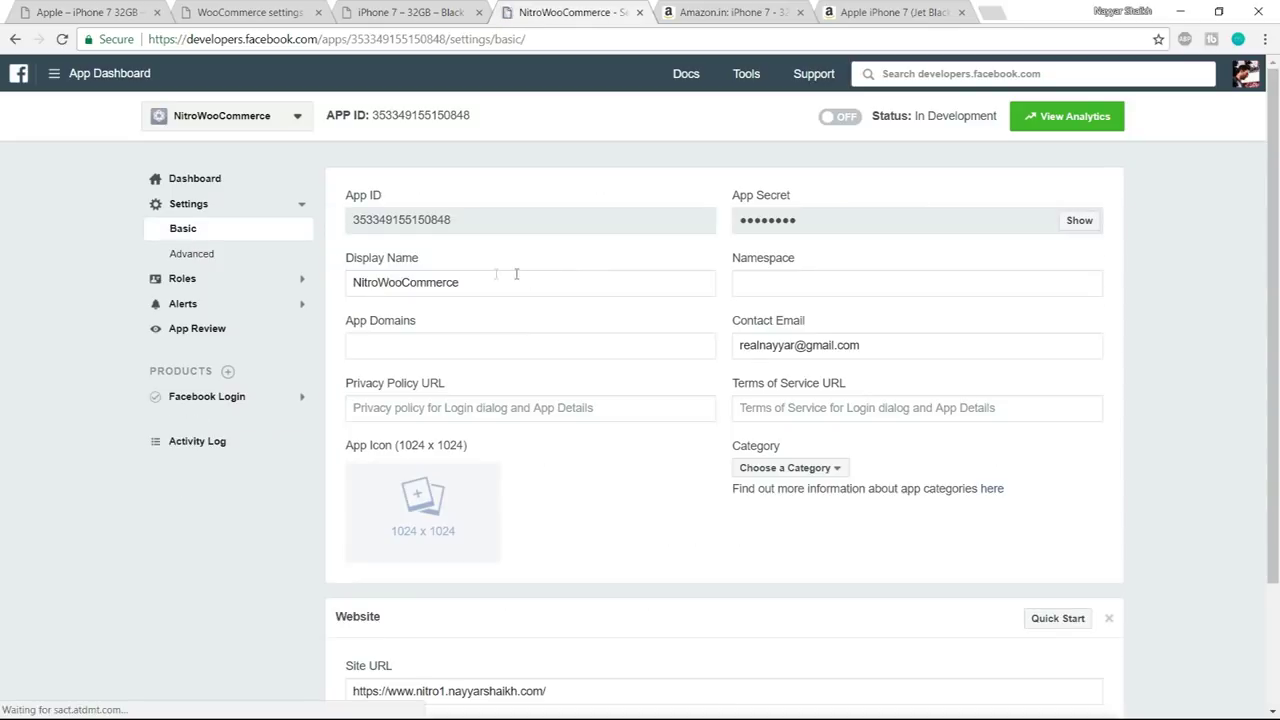
pyautogui.click(432, 341)
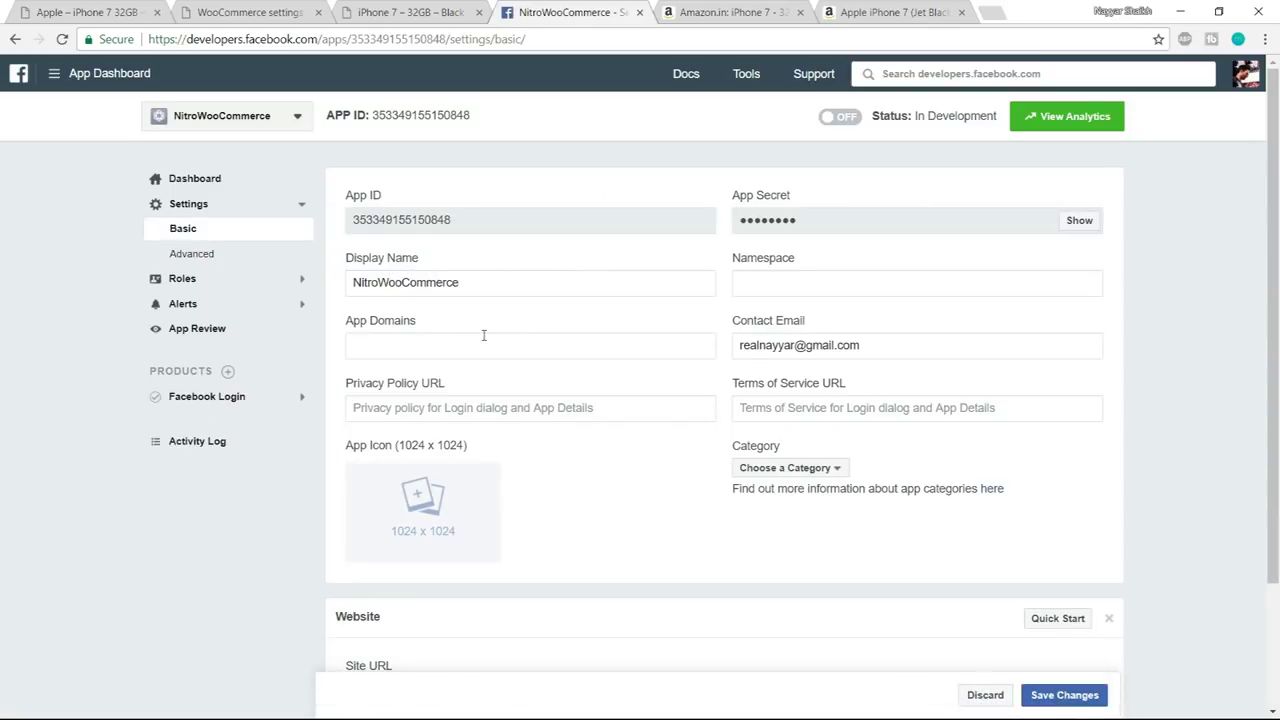
pyautogui.hotkey('ctrl', 'v')
pyautogui.press('Return')
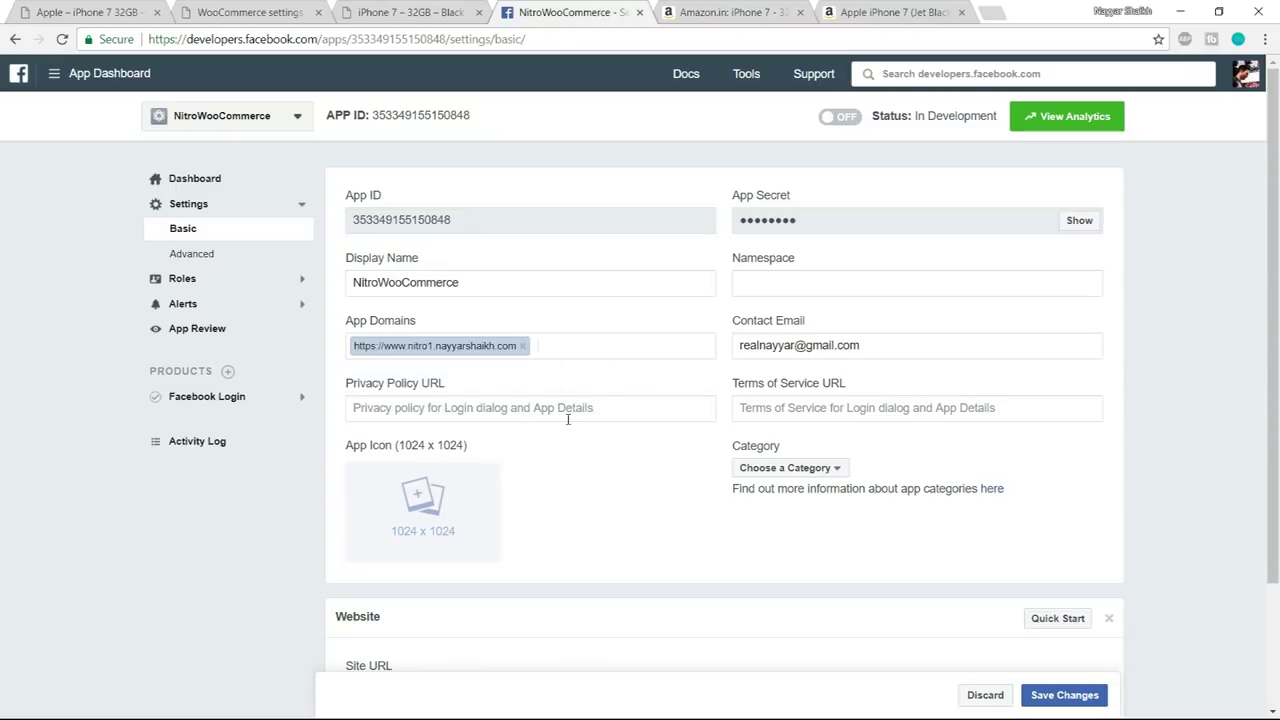
pyautogui.click(469, 407)
pyautogui.hotkey('ctrl', 'v')
# - Set the app category to Shopping and save the changes
pyautogui.click(806, 469)
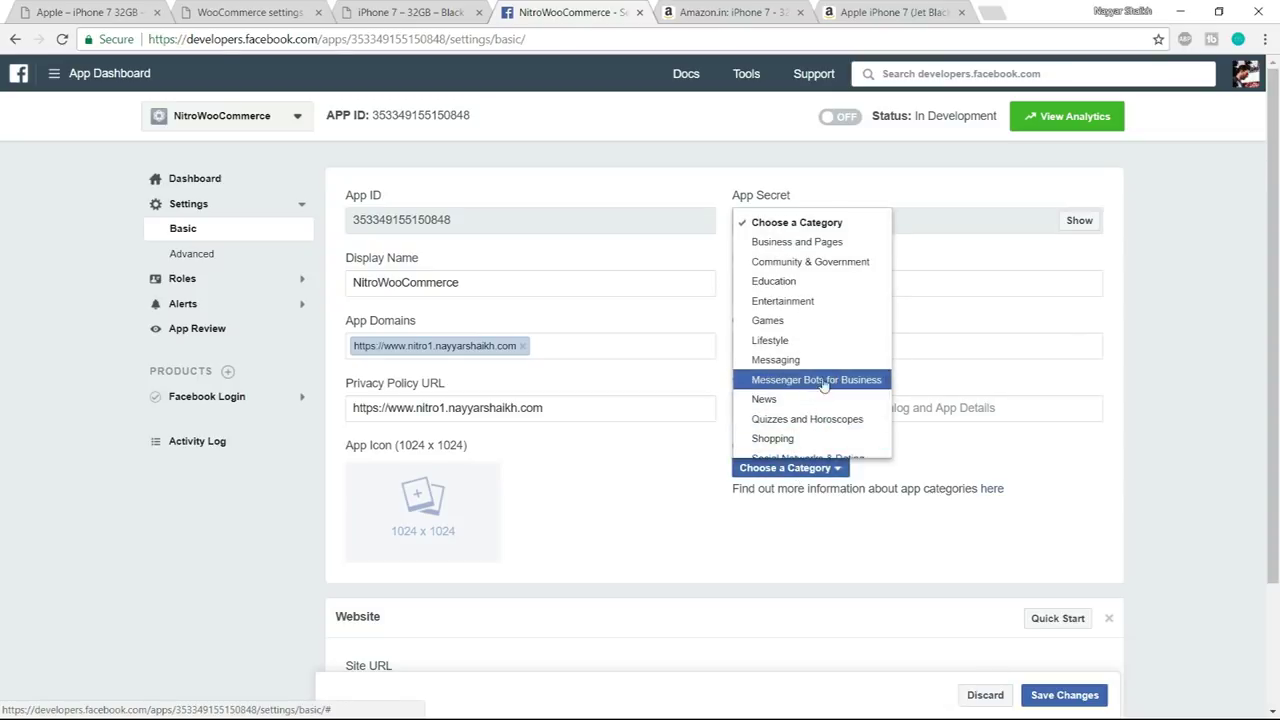
pyautogui.scroll(-3, 829, 355)
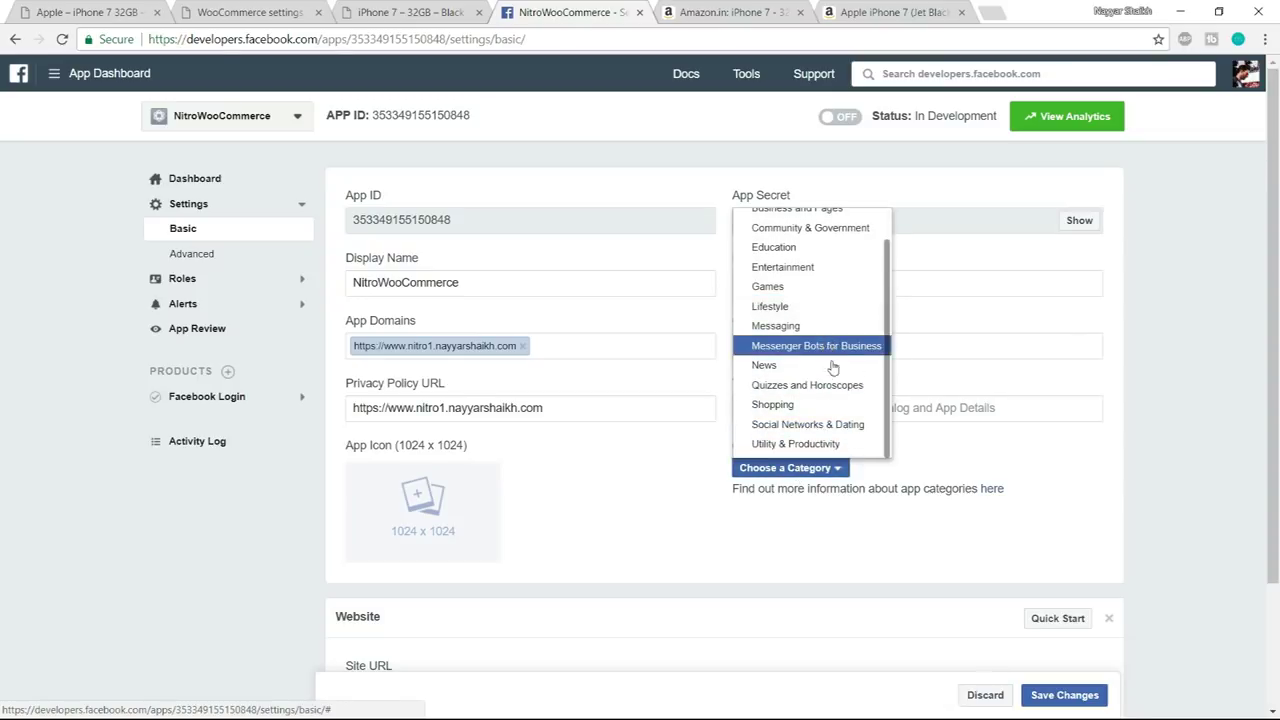
pyautogui.click(805, 327)
pyautogui.scroll(1, 1046, 408)
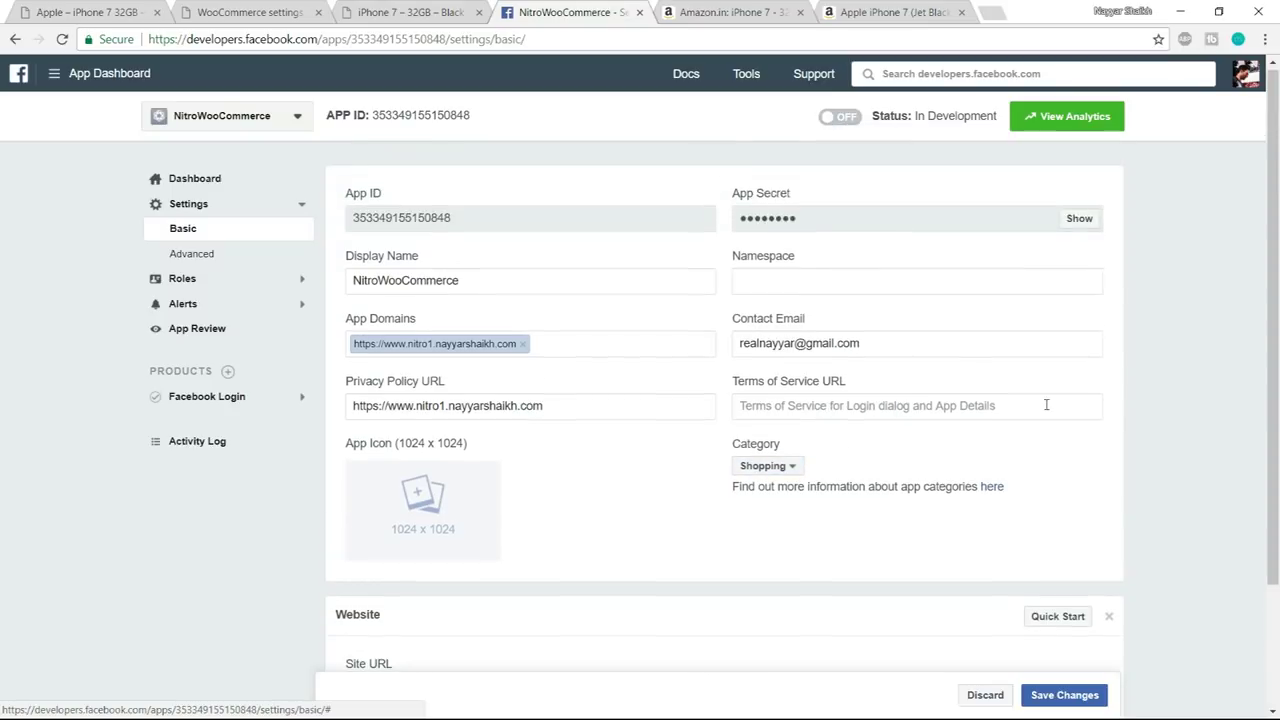
pyautogui.scroll(-2, 883, 400)
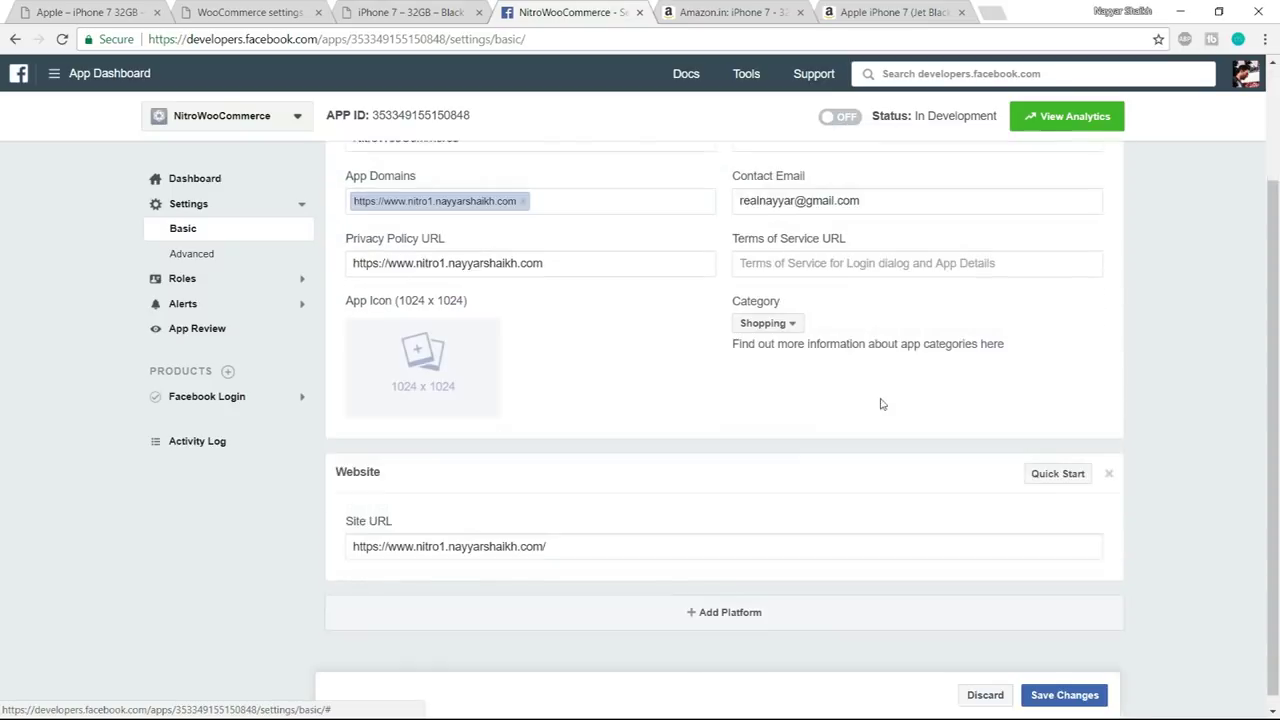
pyautogui.click(1103, 690)
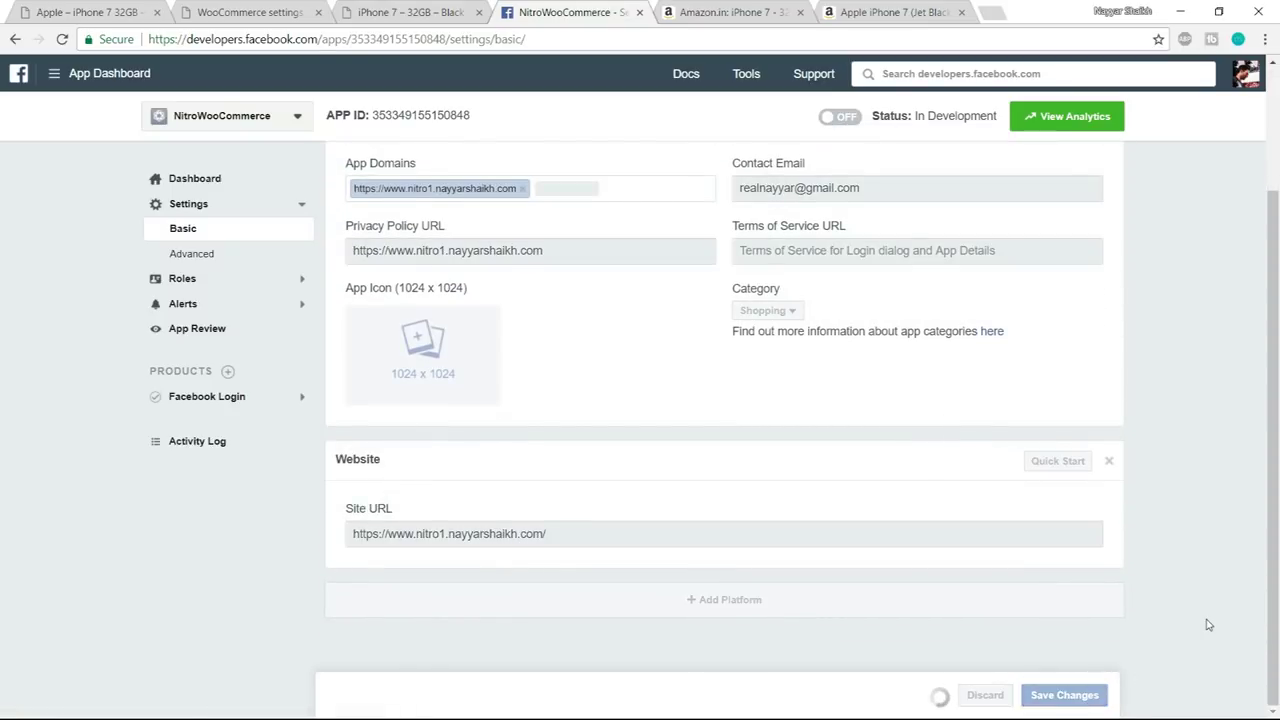
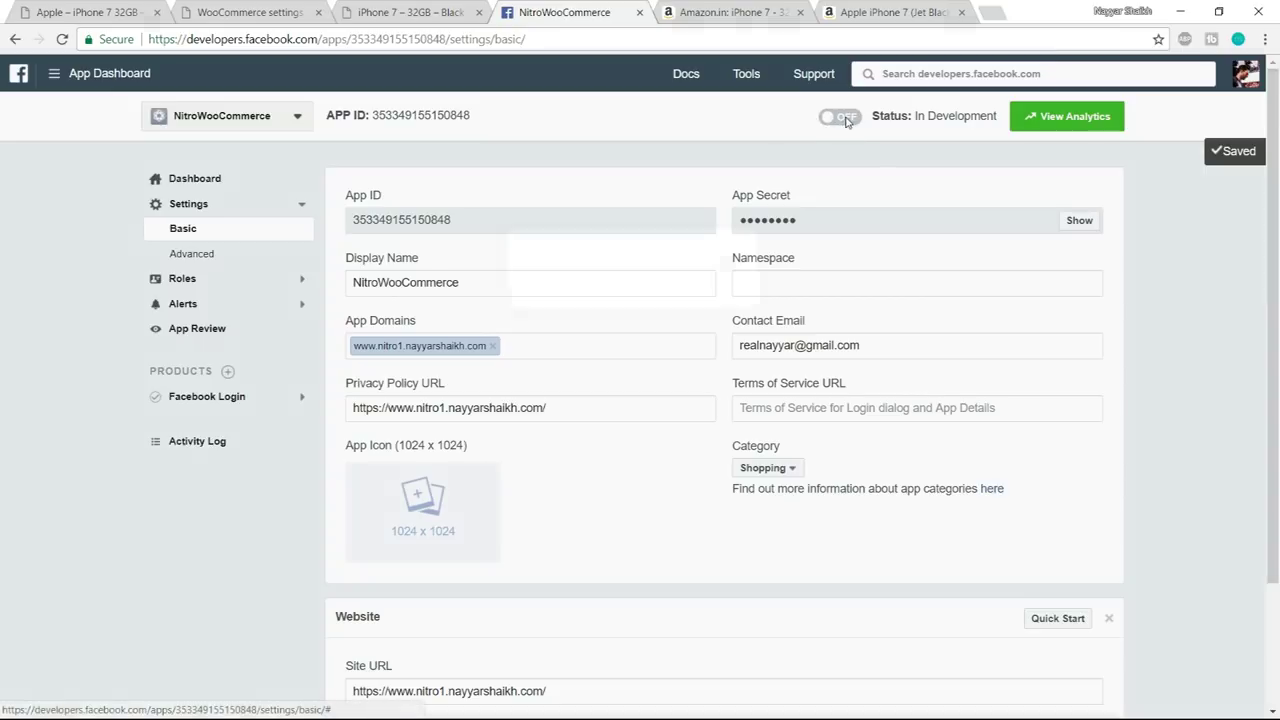
# - Make the NitroWooCommerce app public so it goes Live, then copy its App ID
pyautogui.click(840, 117)
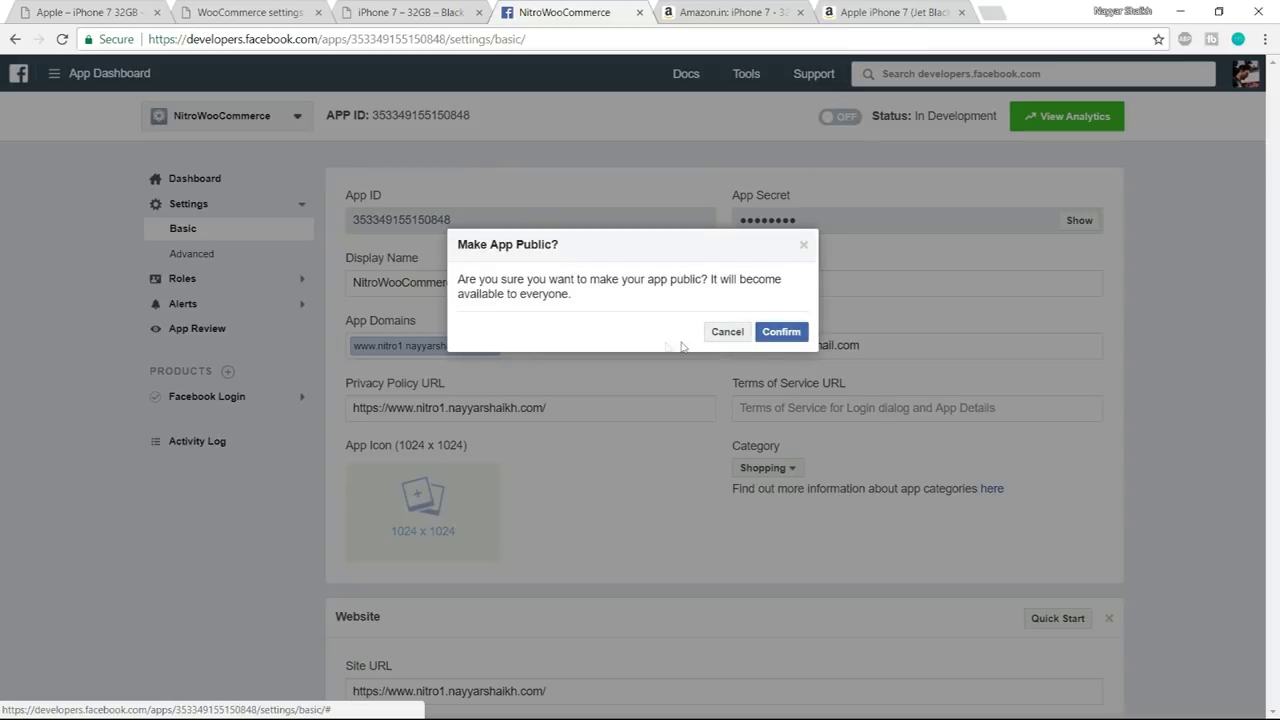
pyautogui.click(778, 332)
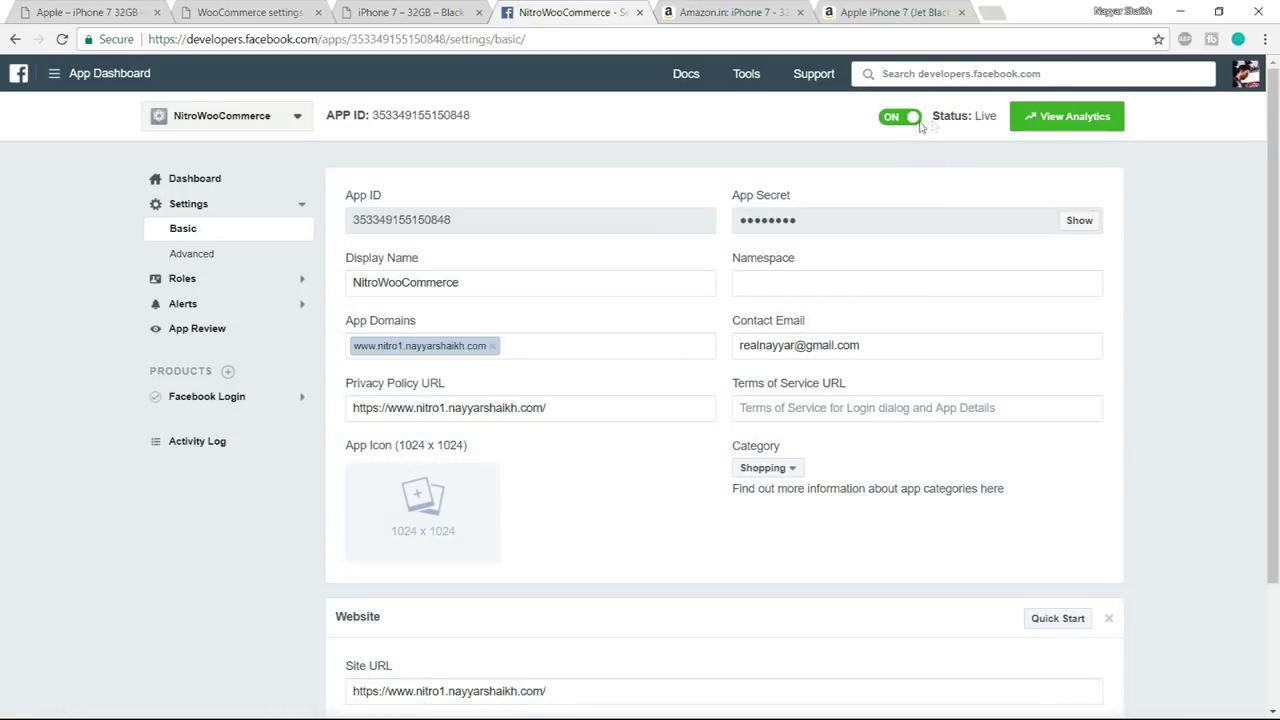
pyautogui.moveTo(938, 120); pyautogui.dragTo(1003, 122)
pyautogui.click(974, 140)
pyautogui.moveTo(548, 230); pyautogui.dragTo(350, 219)
pyautogui.hotkey('ctrl', 'c')
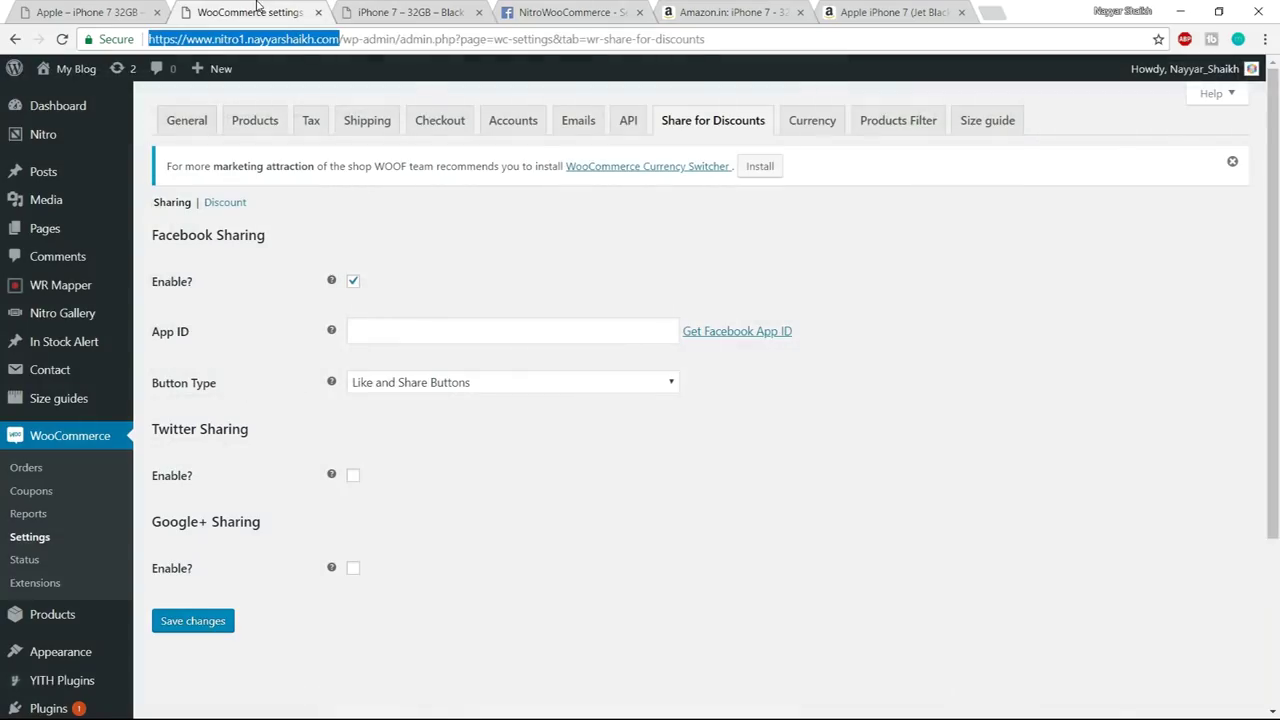
# - Paste the Facebook App ID, enable Twitter sharing with the store's username, and save
pyautogui.click(258, 10)
pyautogui.click(494, 328)
pyautogui.hotkey('ctrl', 'v')
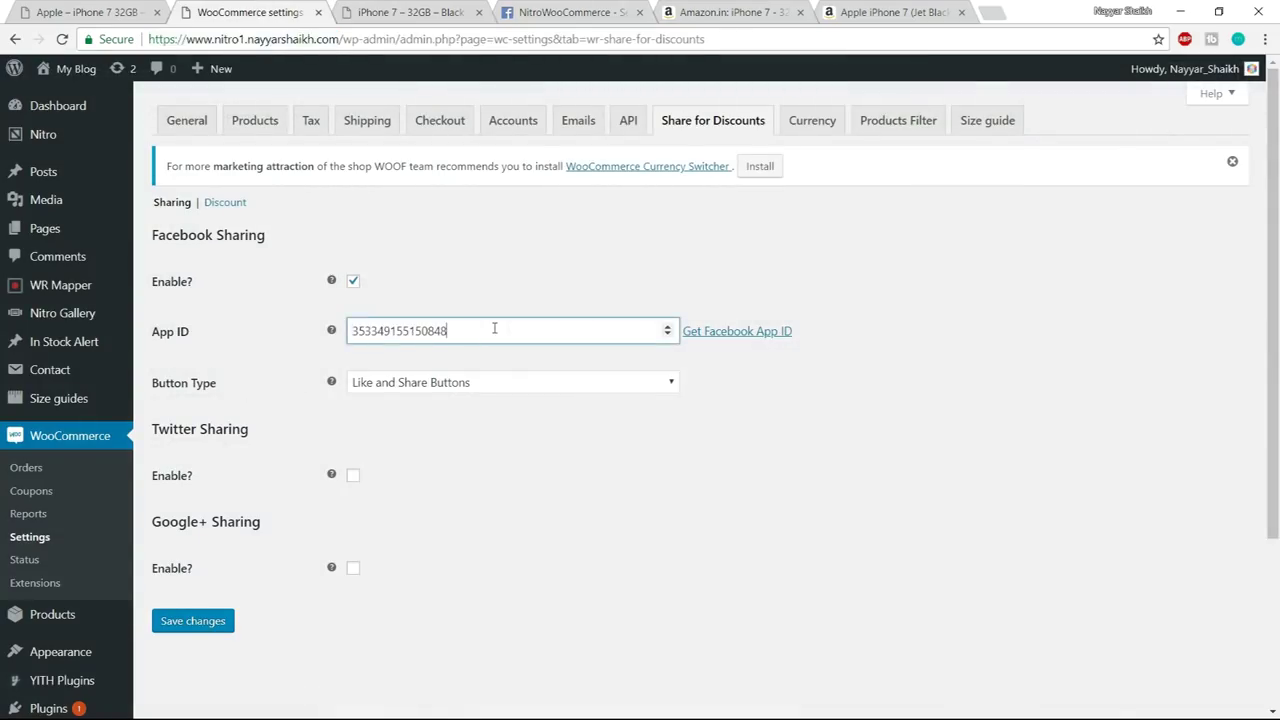
pyautogui.click(556, 440)
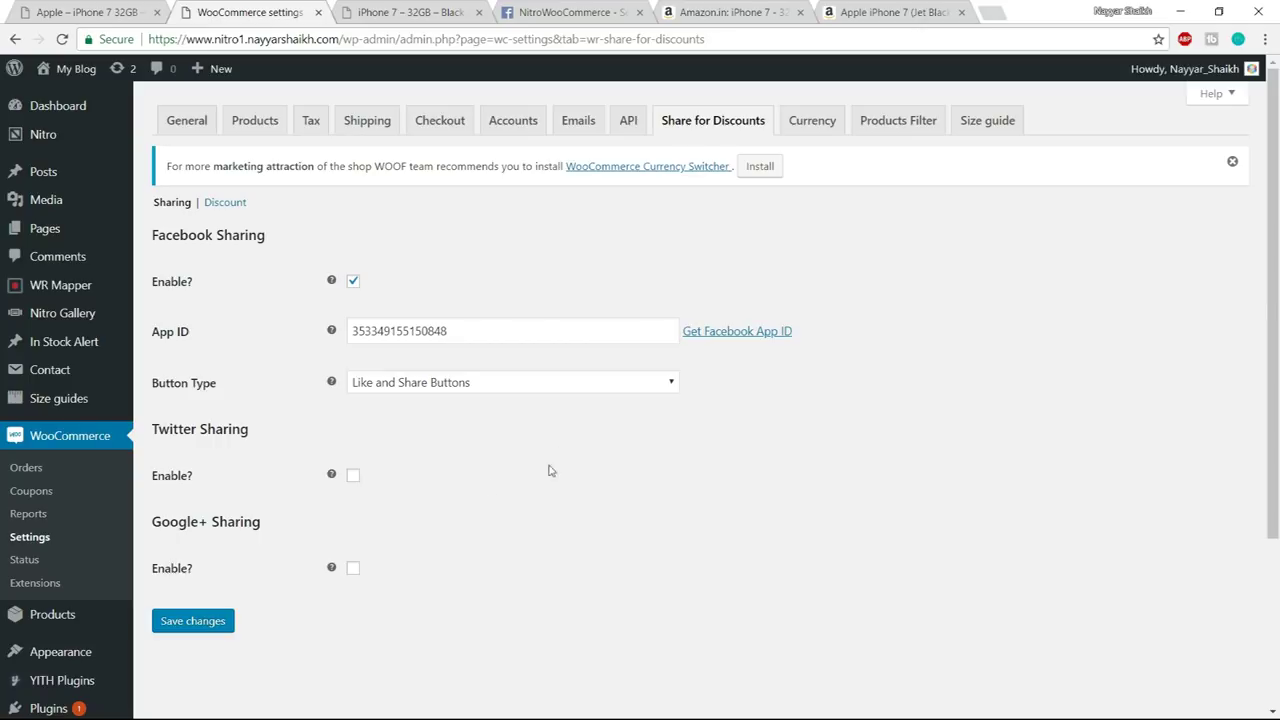
pyautogui.scroll(-3, 344, 297)
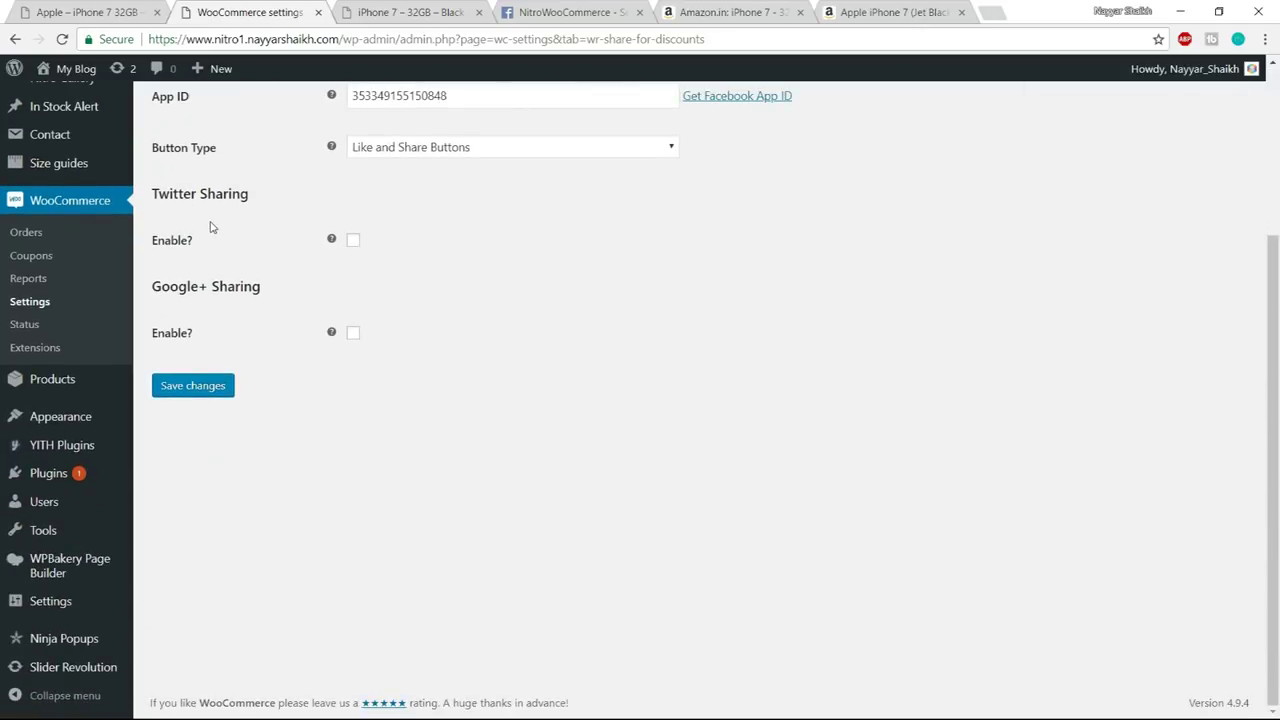
pyautogui.click(353, 241)
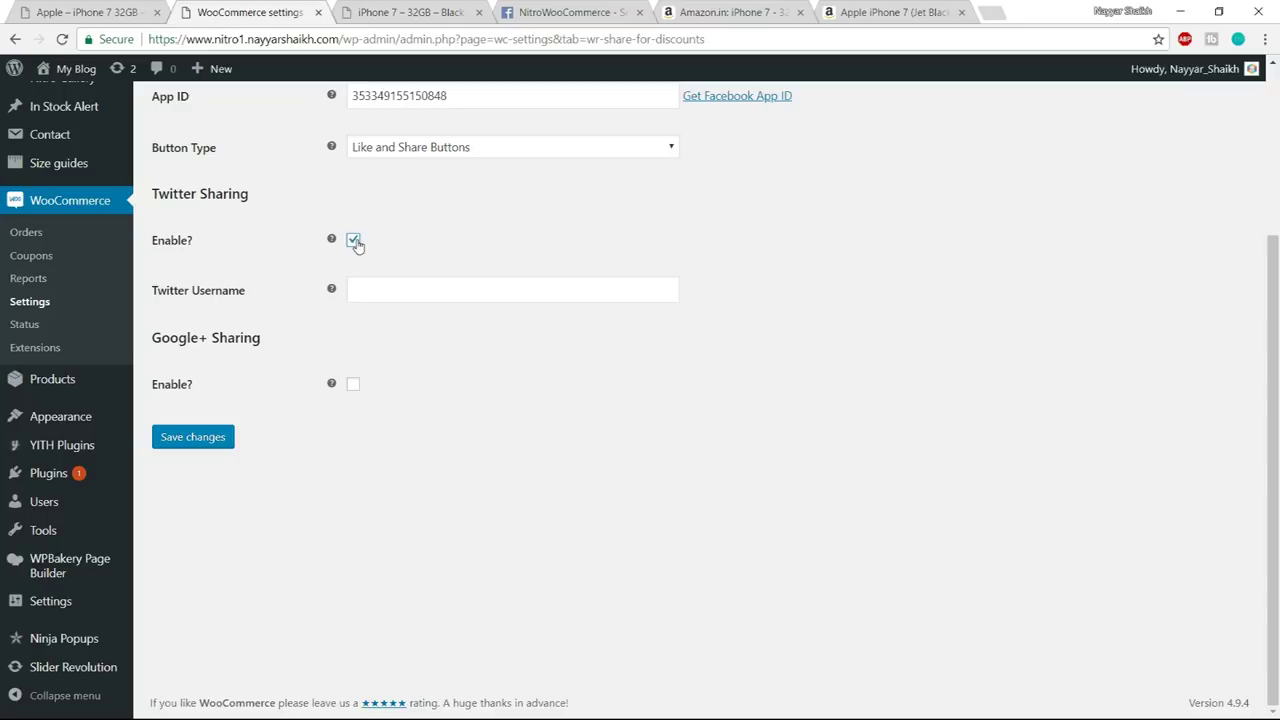
pyautogui.click(410, 298)
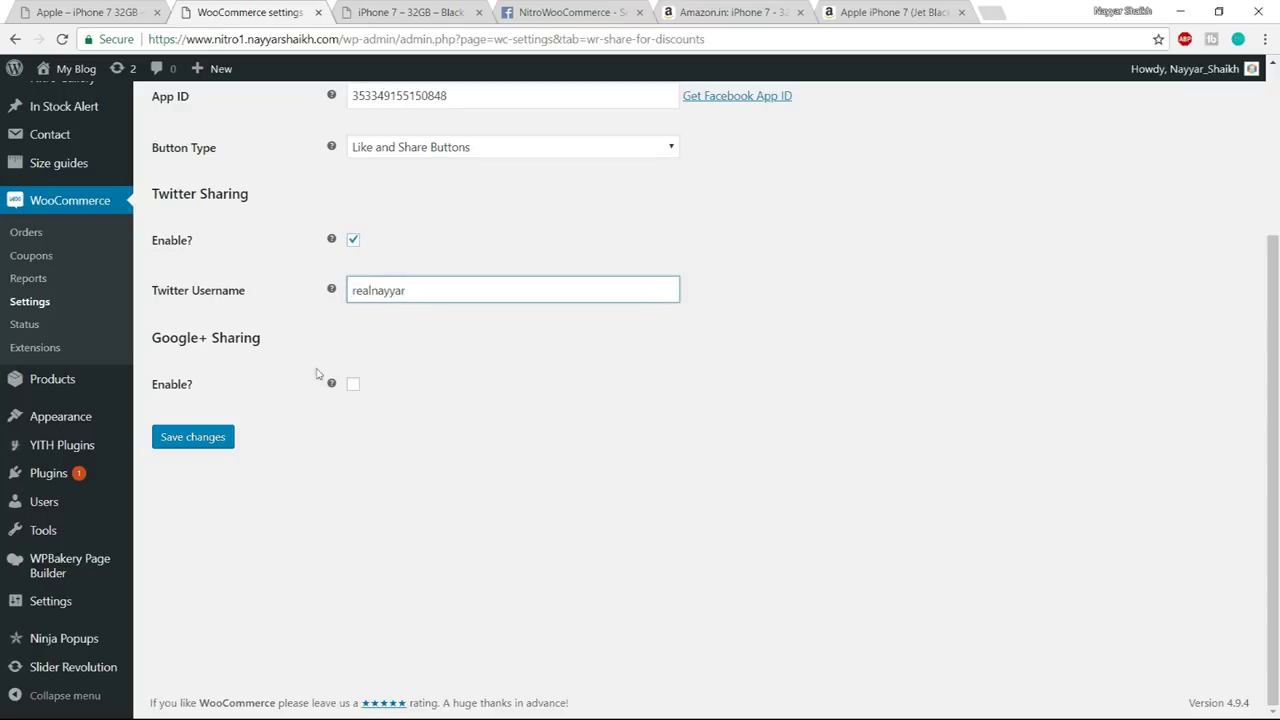
pyautogui.click(202, 445)
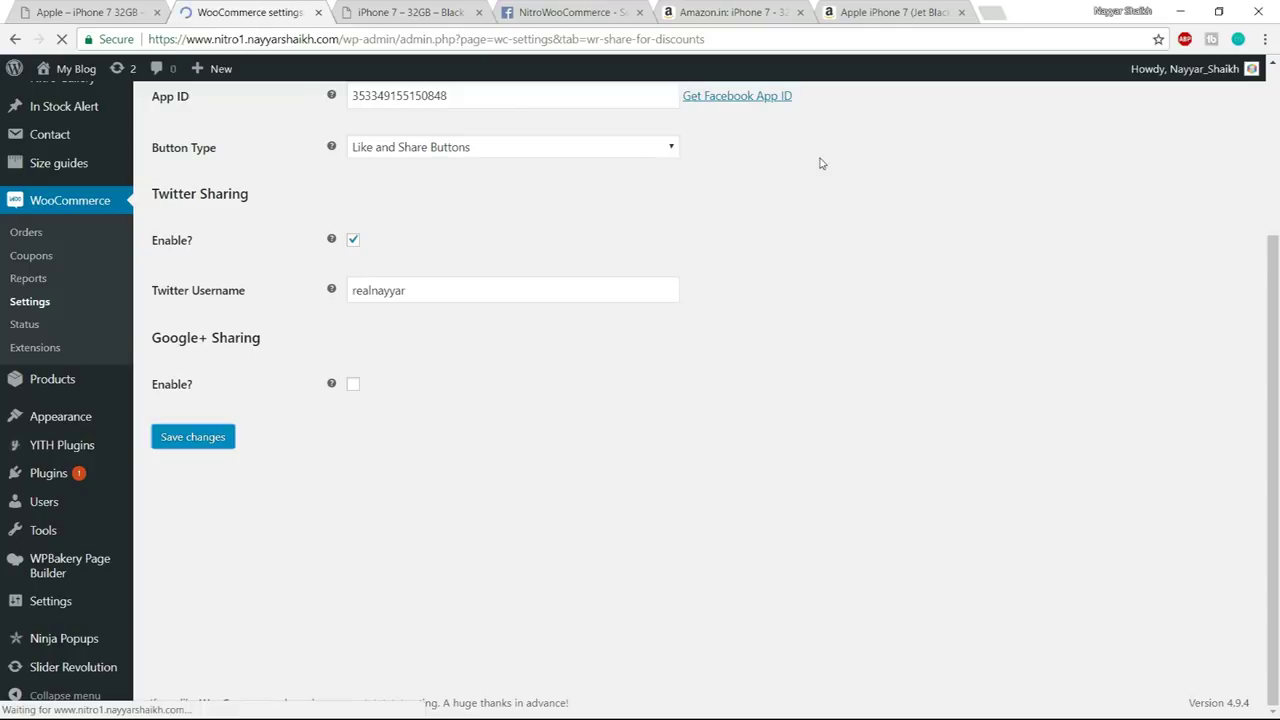
# - Close the two Amazon pages and the Facebook developer tab, returning to WooCommerce settings
pyautogui.click(800, 12)
pyautogui.click(800, 12)
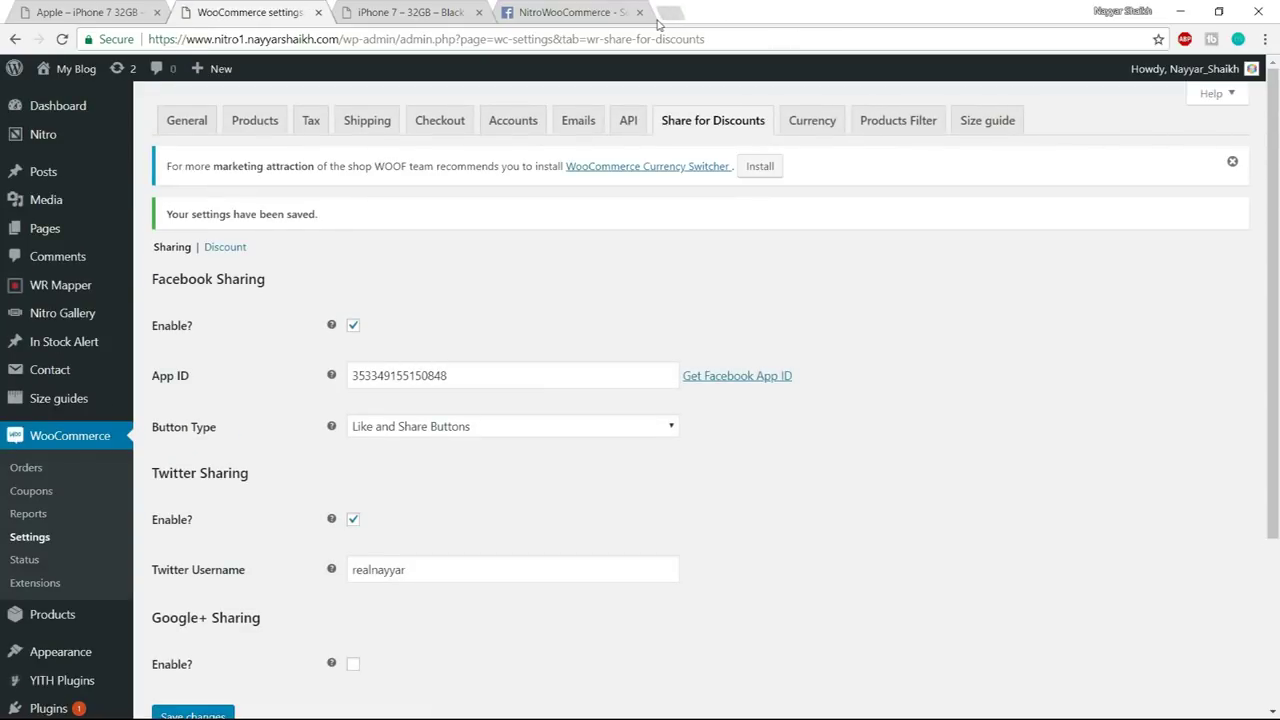
pyautogui.click(600, 13)
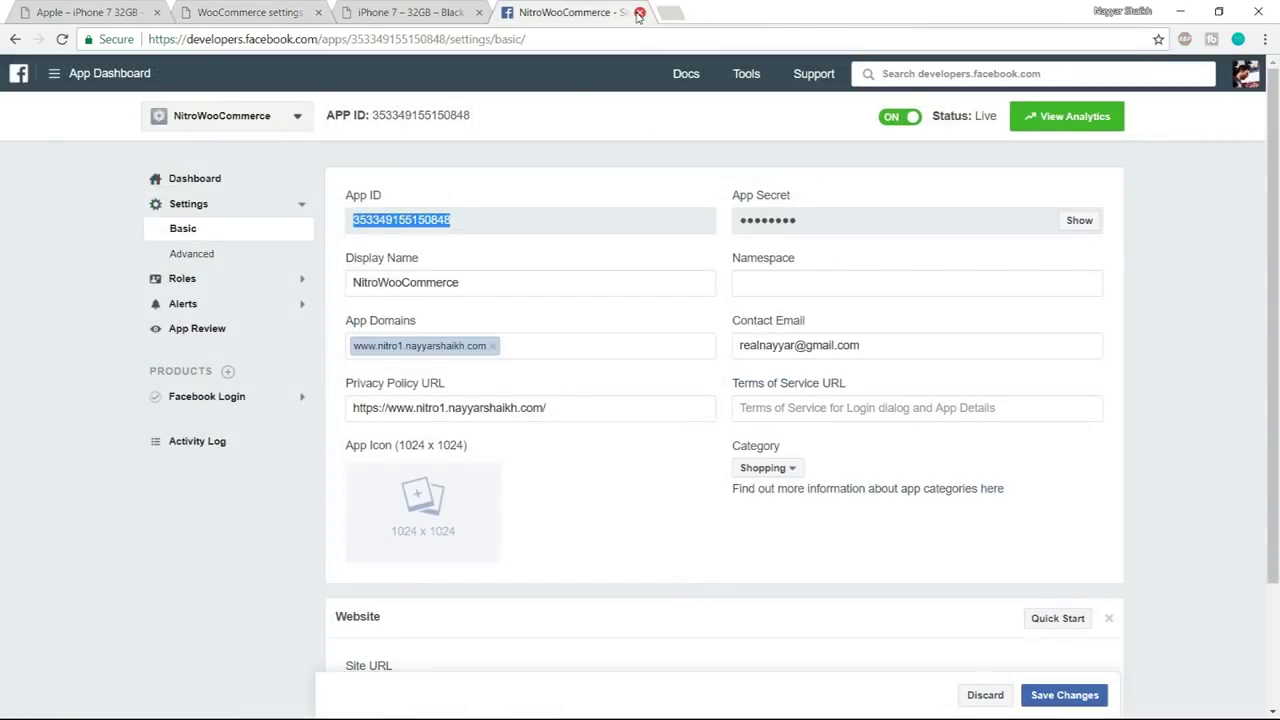
pyautogui.click(639, 12)
pyautogui.click(290, 8)
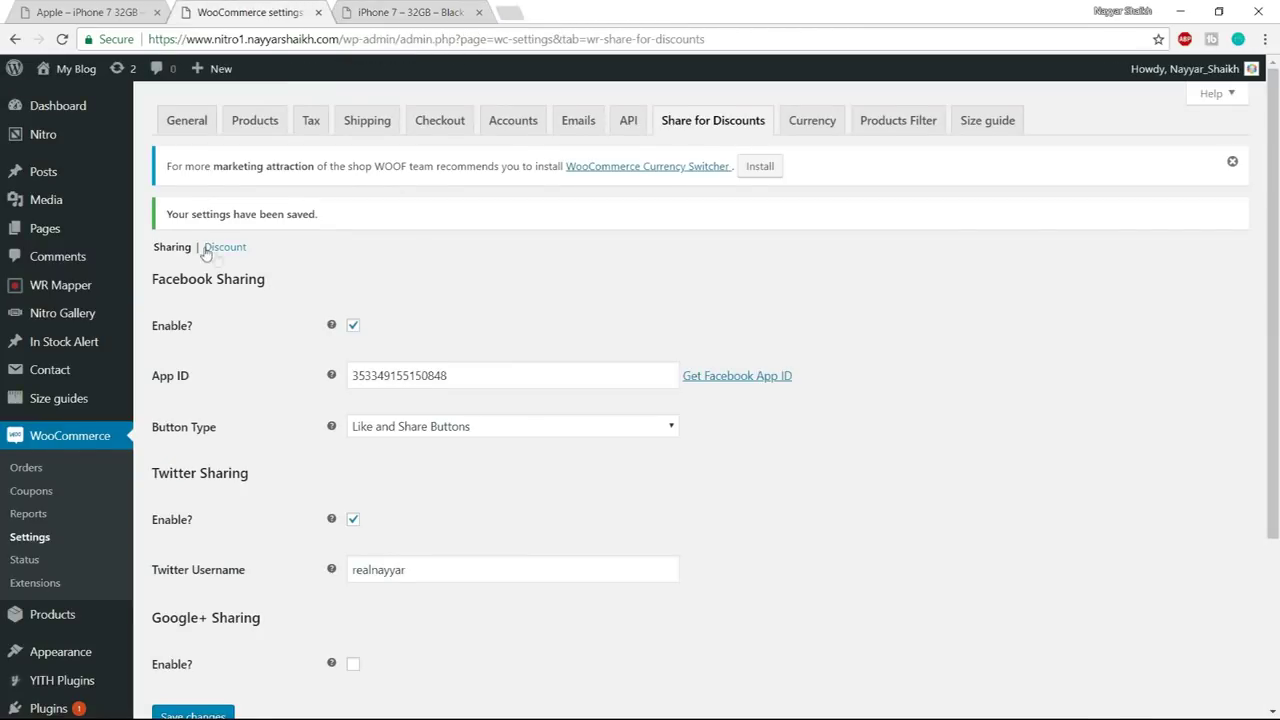
pyautogui.scroll(-2, 200, 248)
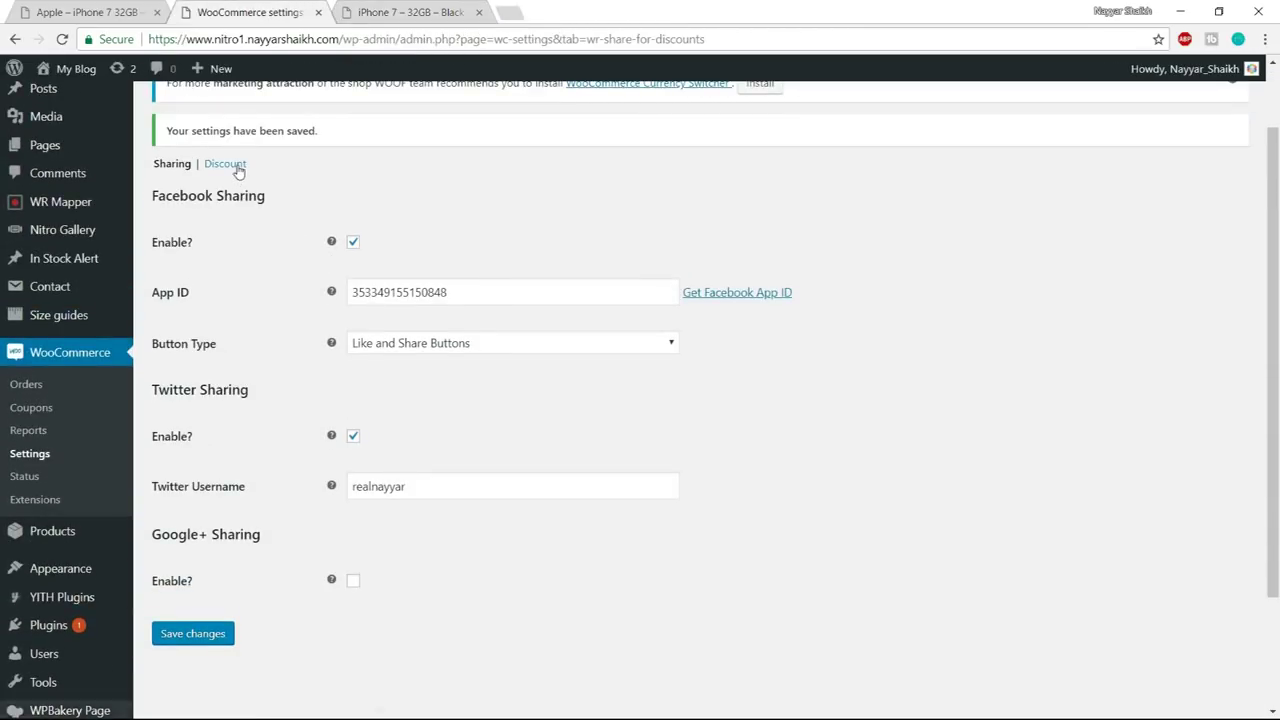
# - In the Discount section, enable Product Discount with Individual type and save changes
pyautogui.click(226, 165)
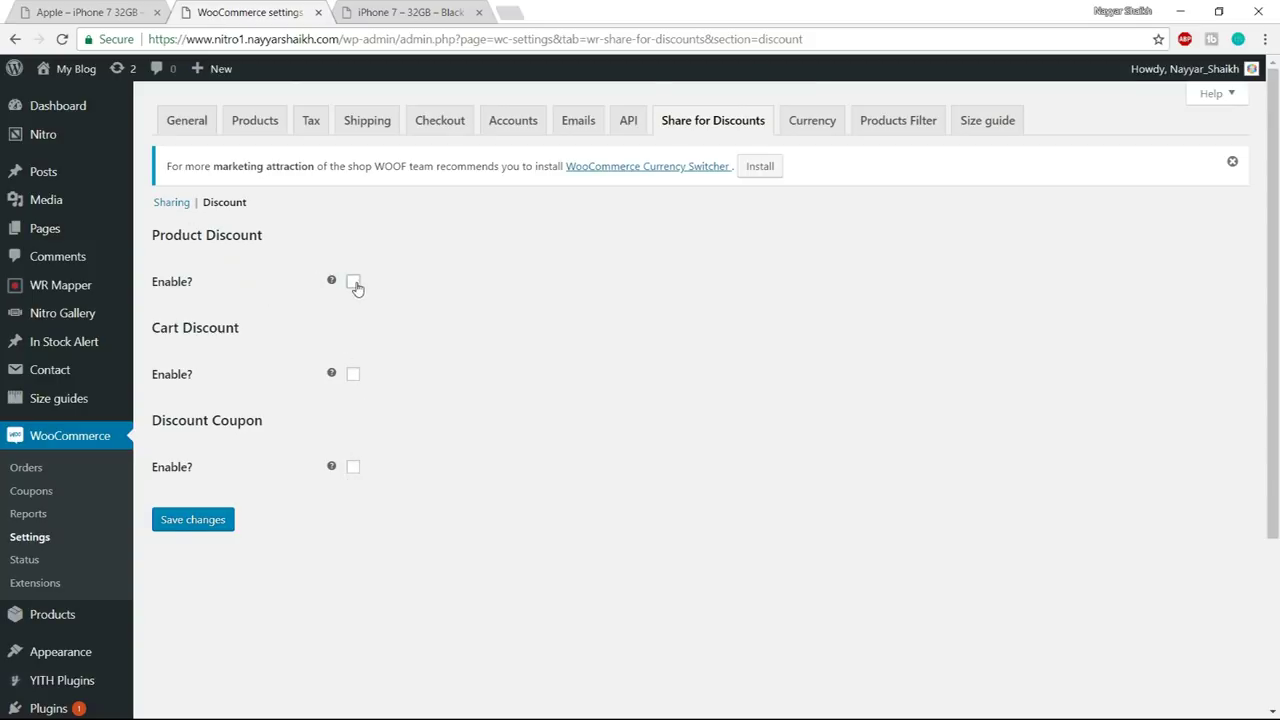
pyautogui.click(354, 284)
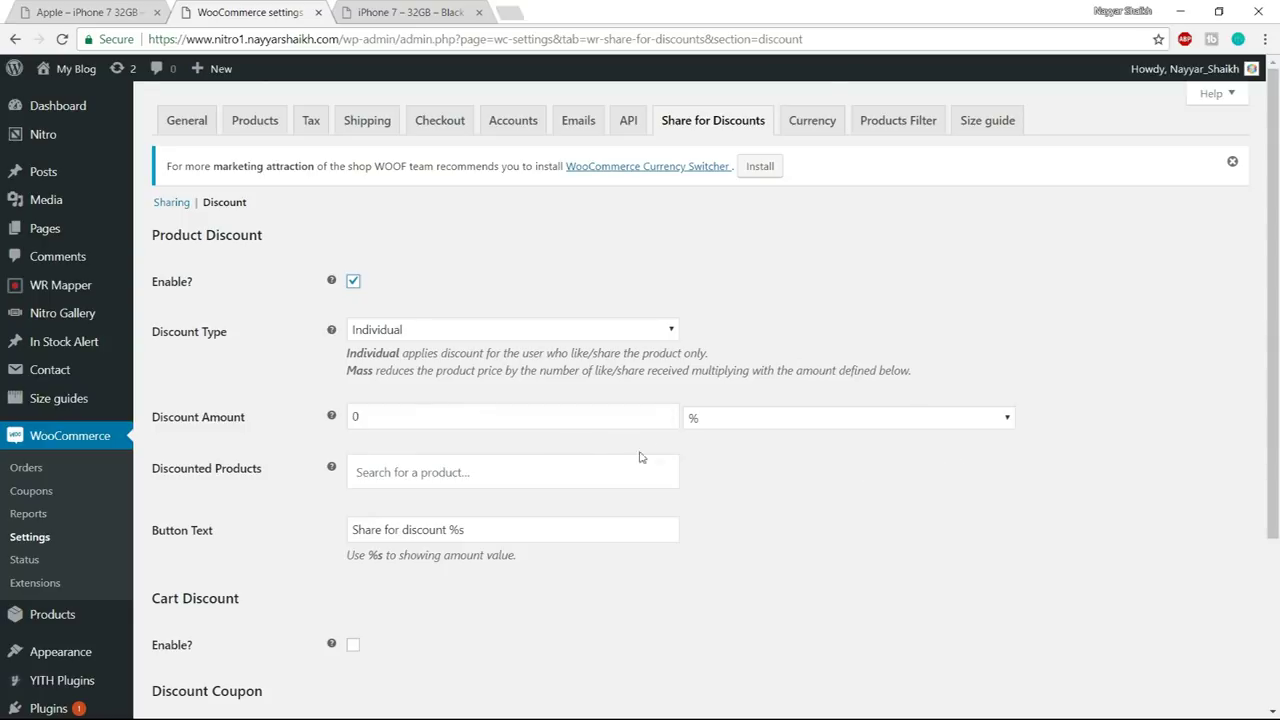
pyautogui.click(406, 332)
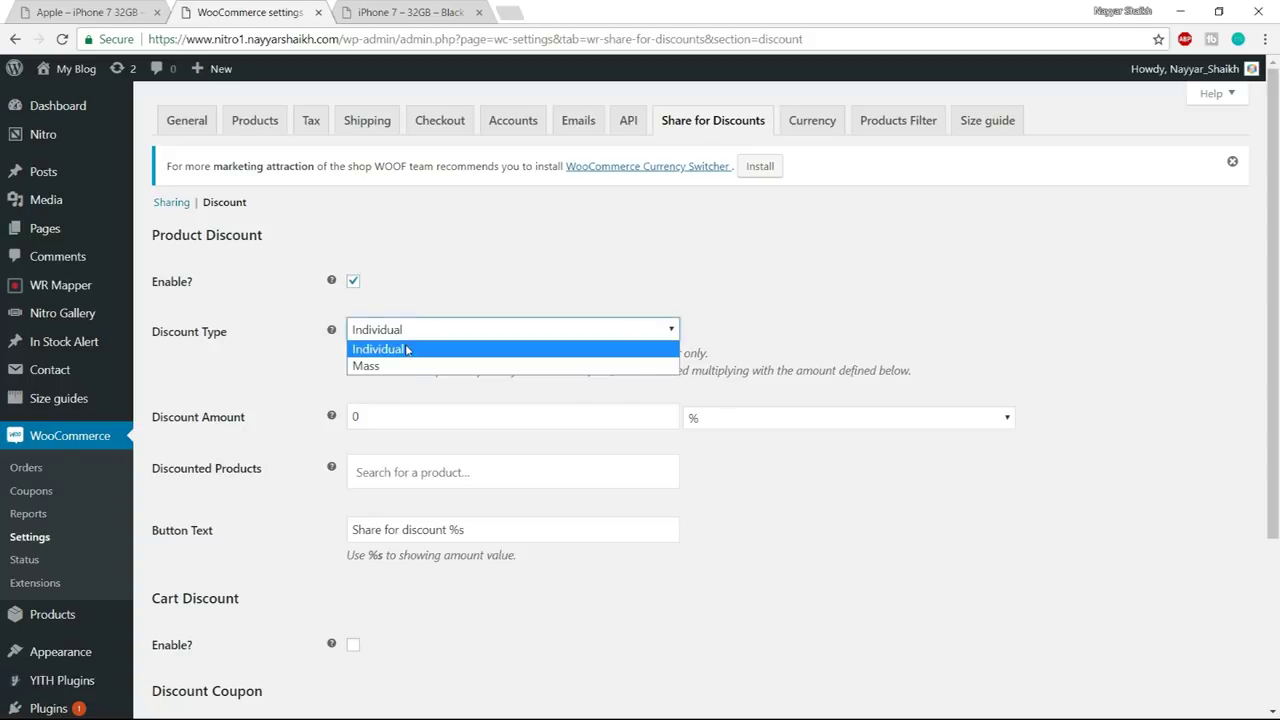
pyautogui.click(406, 349)
pyautogui.scroll(-3, 709, 406)
pyautogui.scroll(3, 430, 520)
pyautogui.scroll(-5, 460, 515)
pyautogui.click(182, 560)
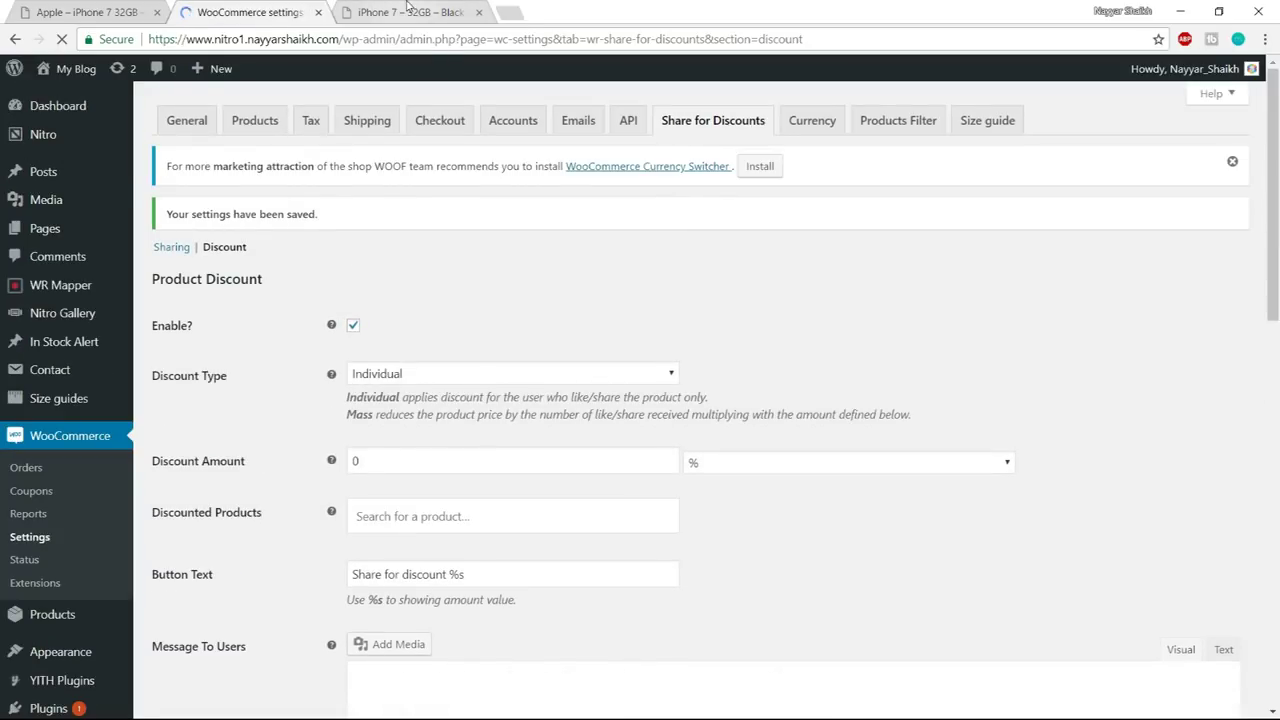
pyautogui.click(407, 10)
pyautogui.scroll(-2, 600, 350)
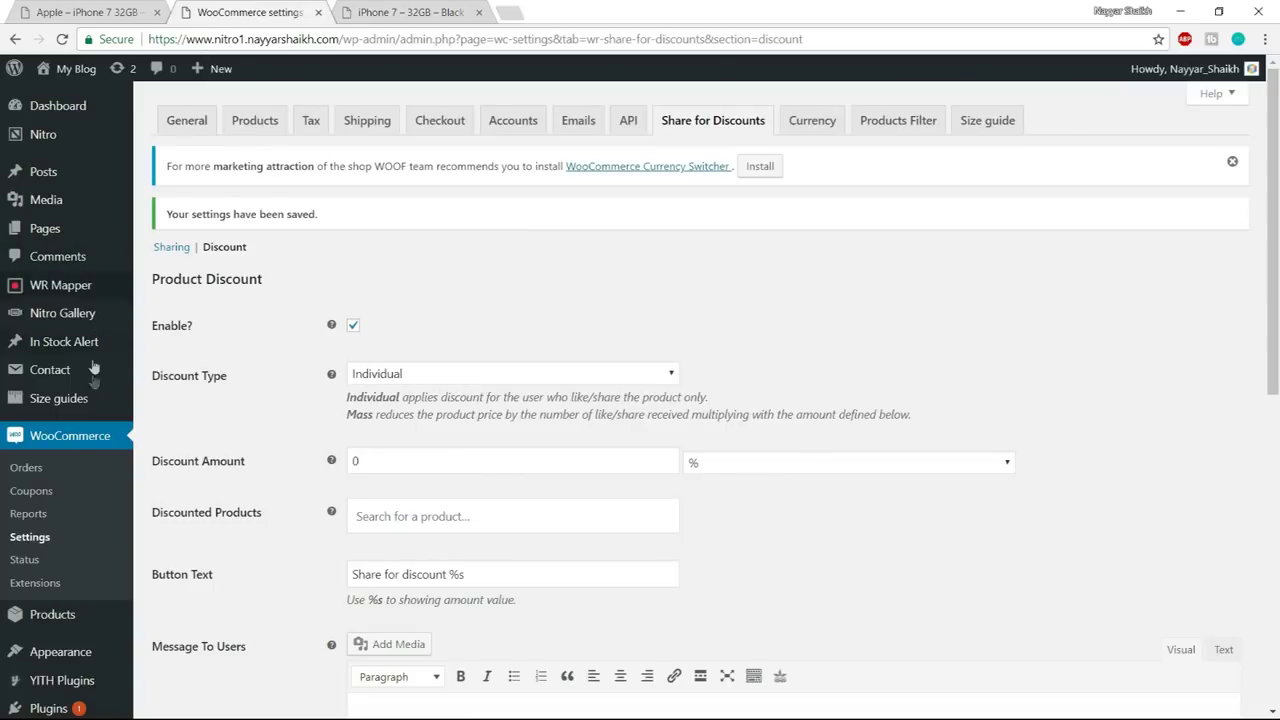
pyautogui.scroll(-3, 88, 420)
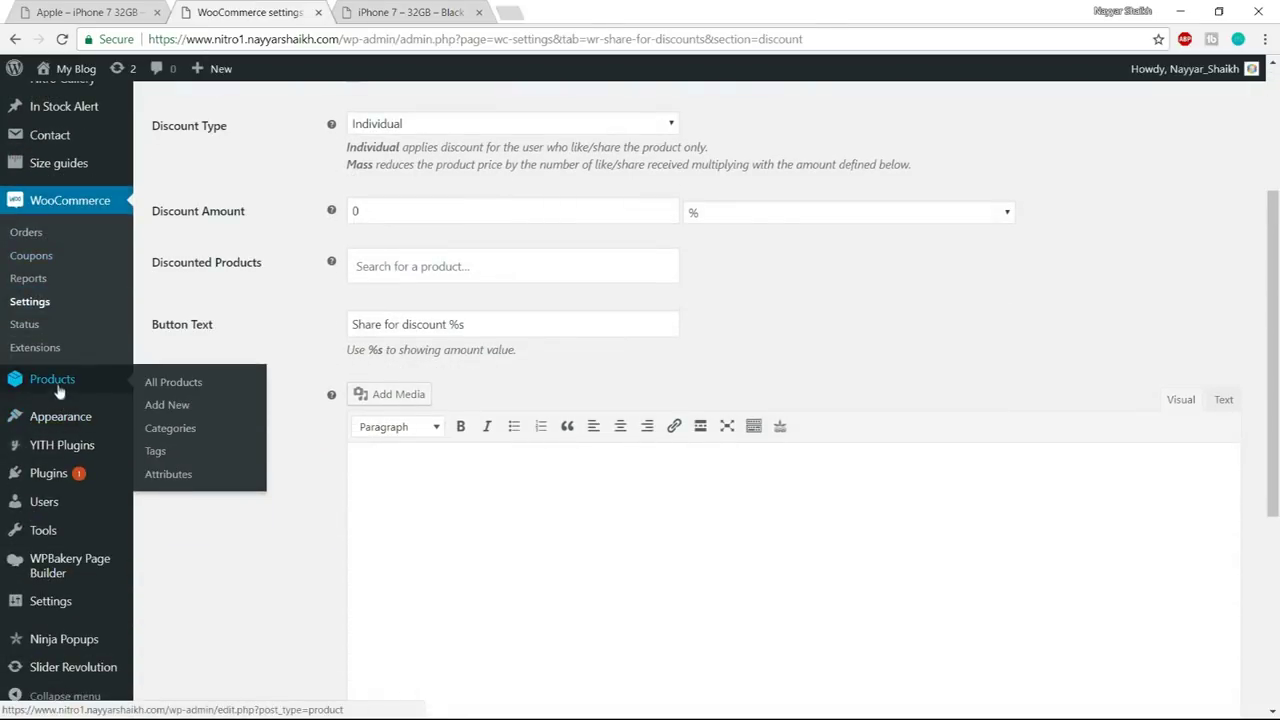
# - Open iPhone 7 – 32GB – Black for editing from All Products
pyautogui.click(57, 382)
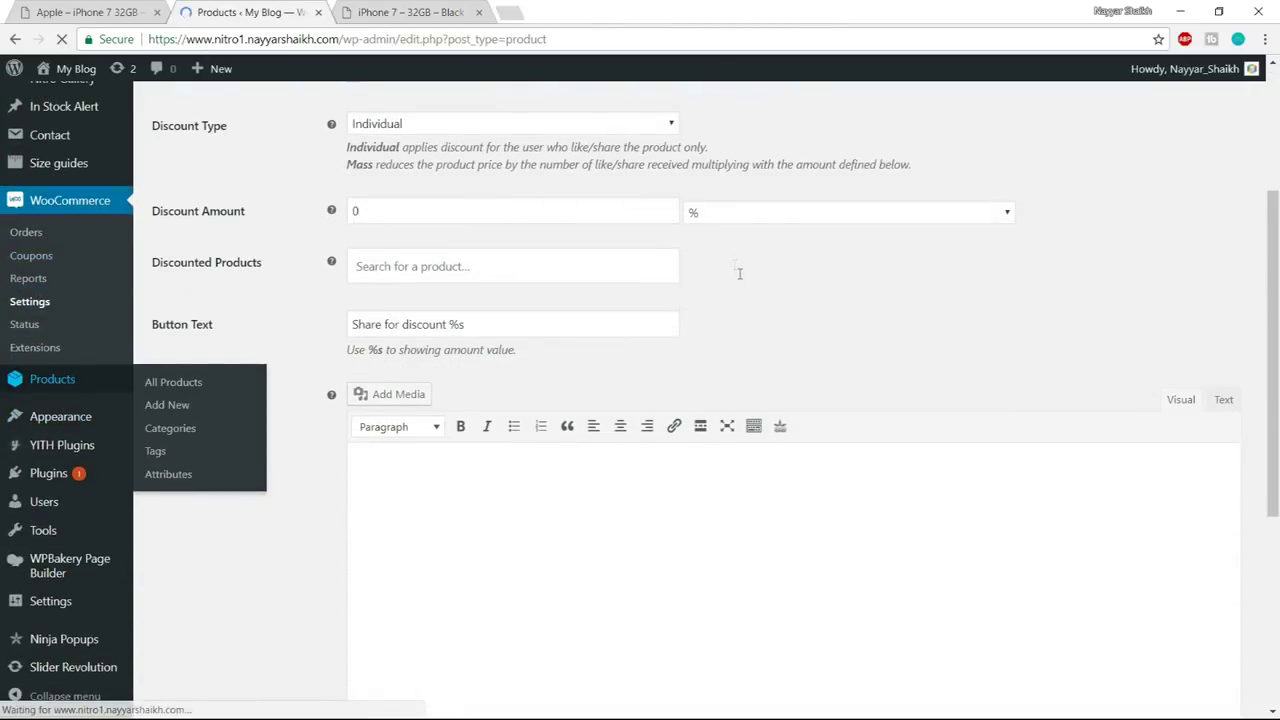
pyautogui.scroll(-4, 305, 270)
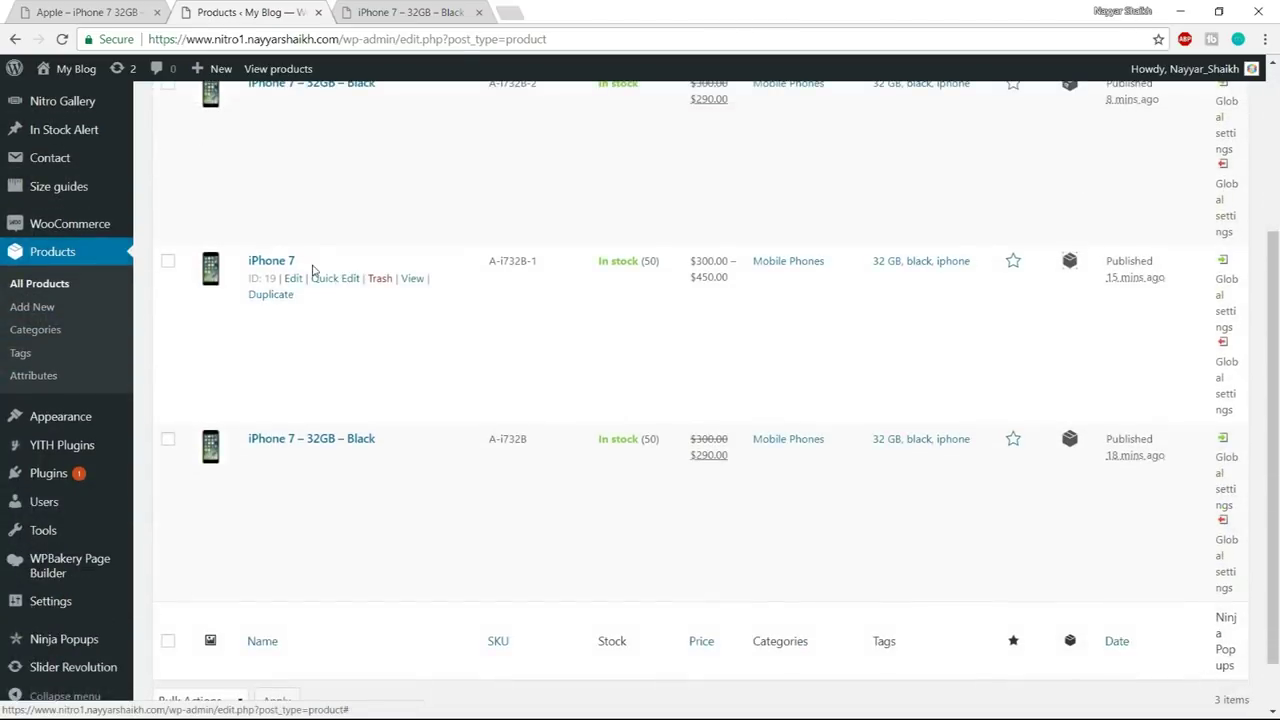
pyautogui.scroll(3, 305, 270)
pyautogui.scroll(-2, 323, 277)
pyautogui.scroll(2, 346, 311)
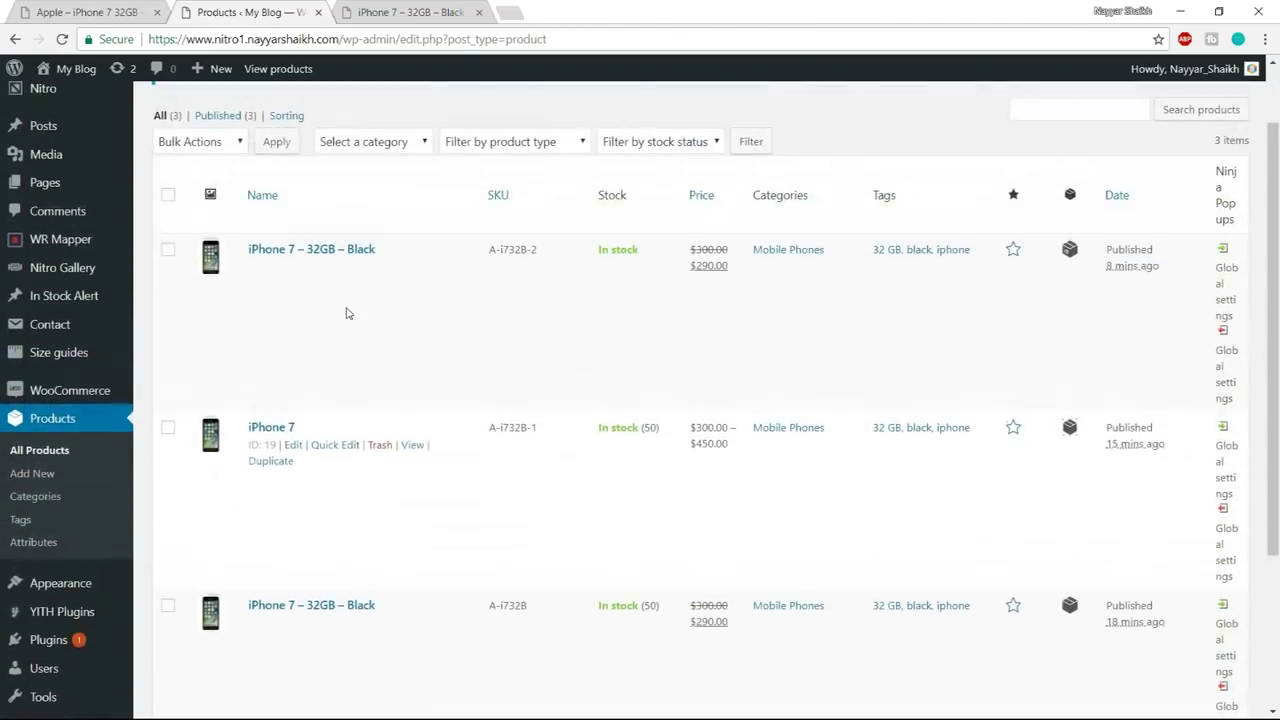
pyautogui.scroll(-1, 347, 313)
pyautogui.scroll(-1, 347, 313)
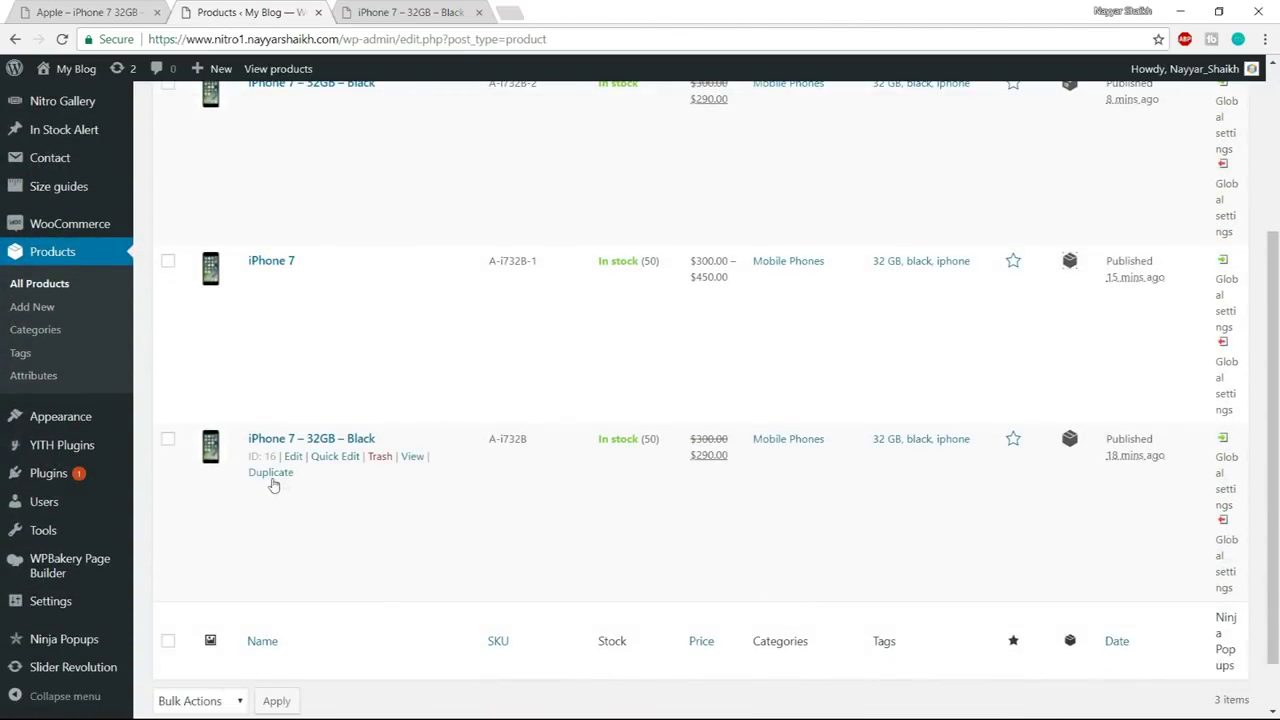
pyautogui.click(291, 457)
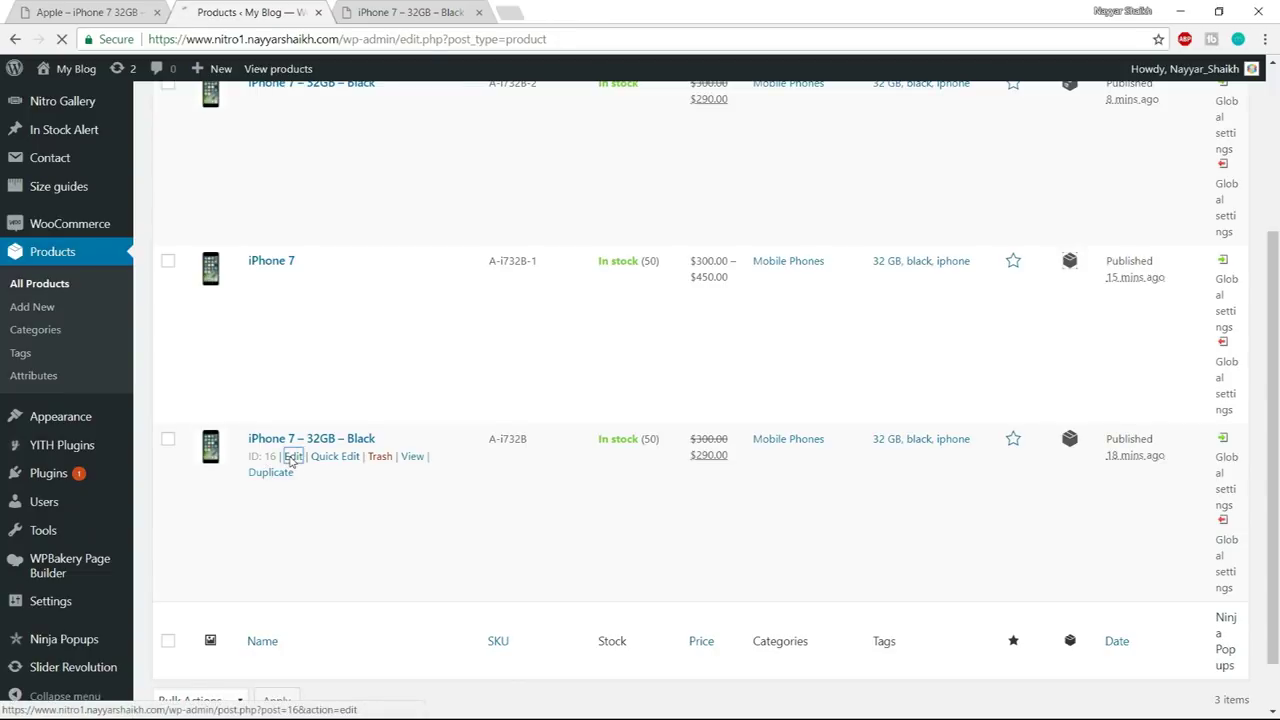
pyautogui.click(480, 13)
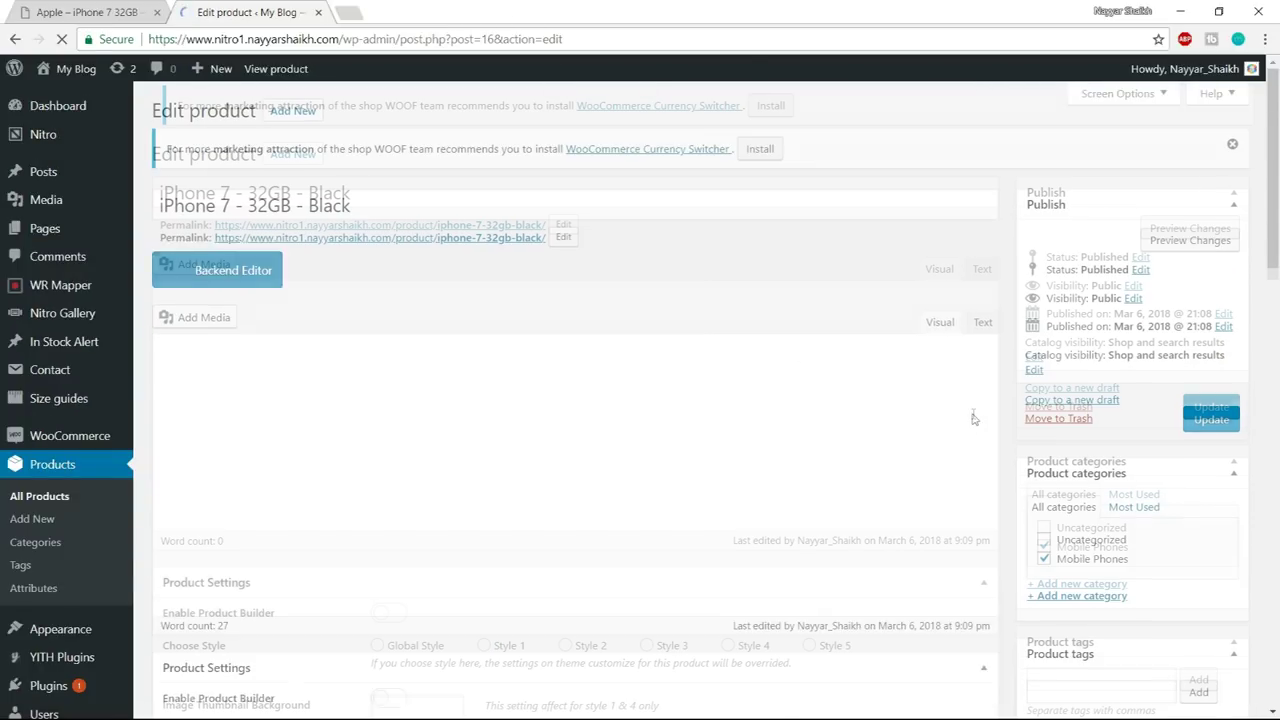
# - Enable Share for Discounts with an amount of 1 in $ and update the product
pyautogui.scroll(-2, 973, 414)
pyautogui.scroll(-15, 973, 414)
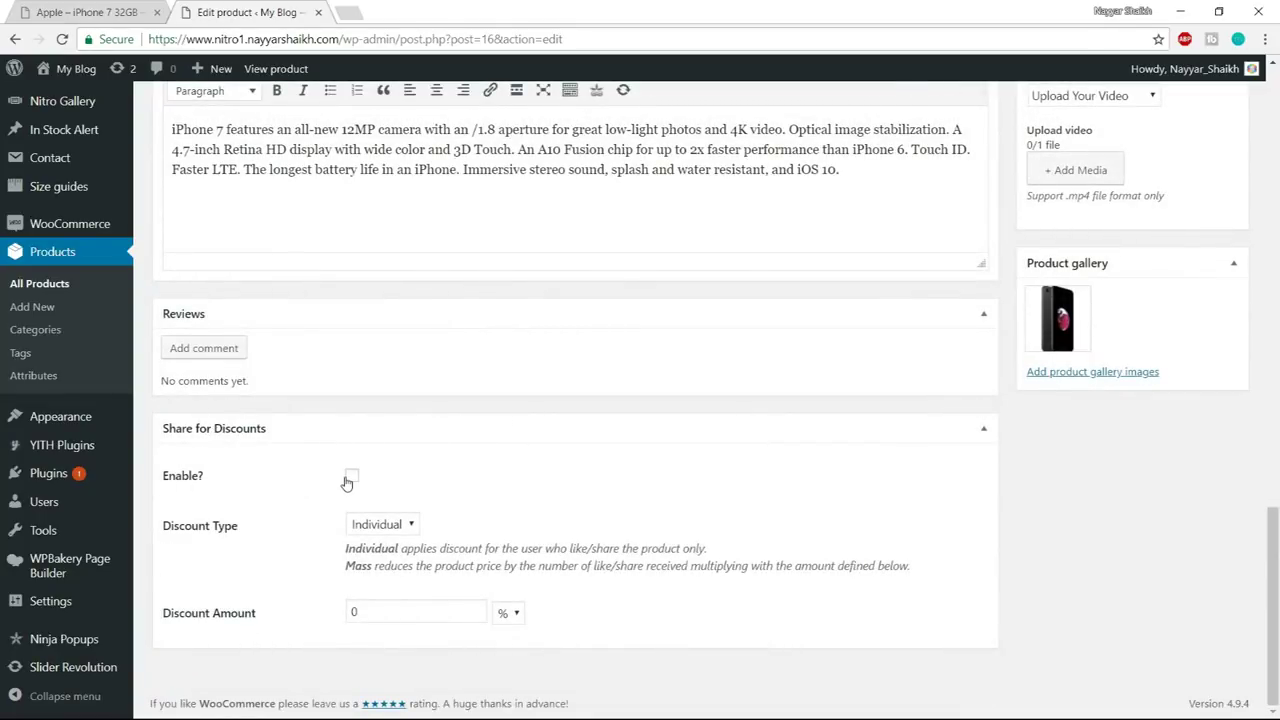
pyautogui.click(351, 476)
pyautogui.moveTo(395, 616); pyautogui.dragTo(337, 622)
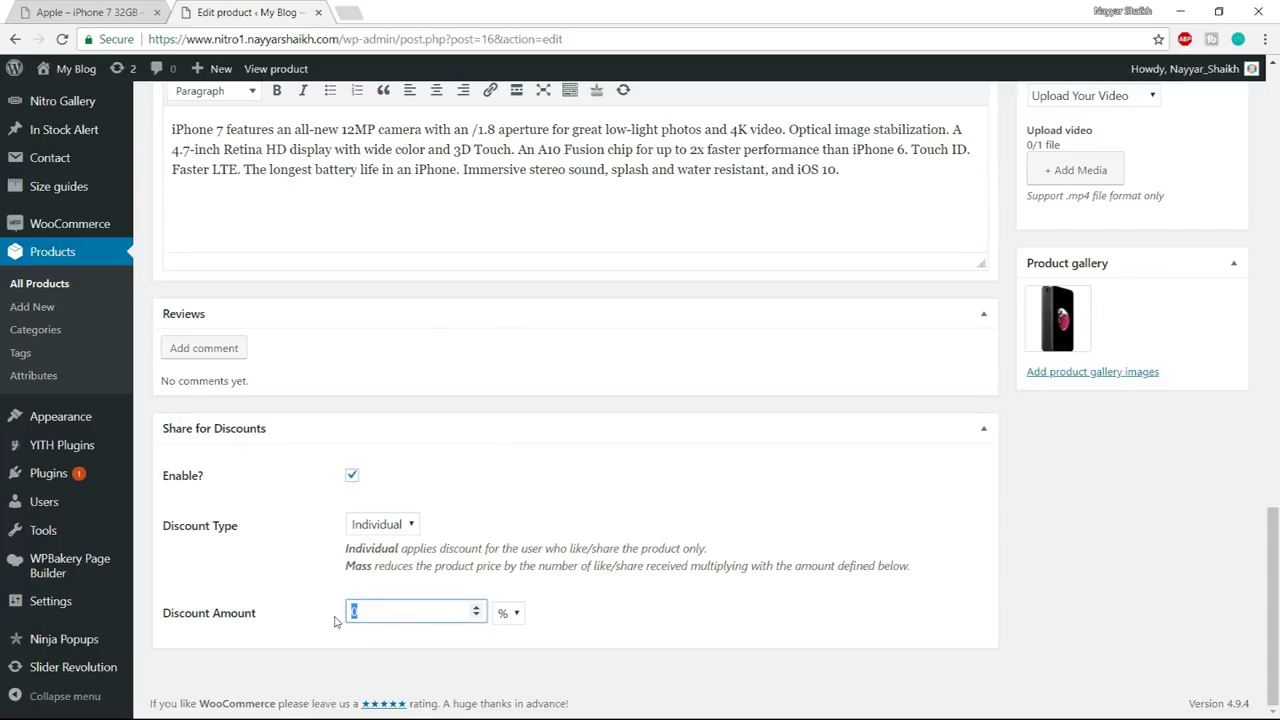
pyautogui.click(503, 614)
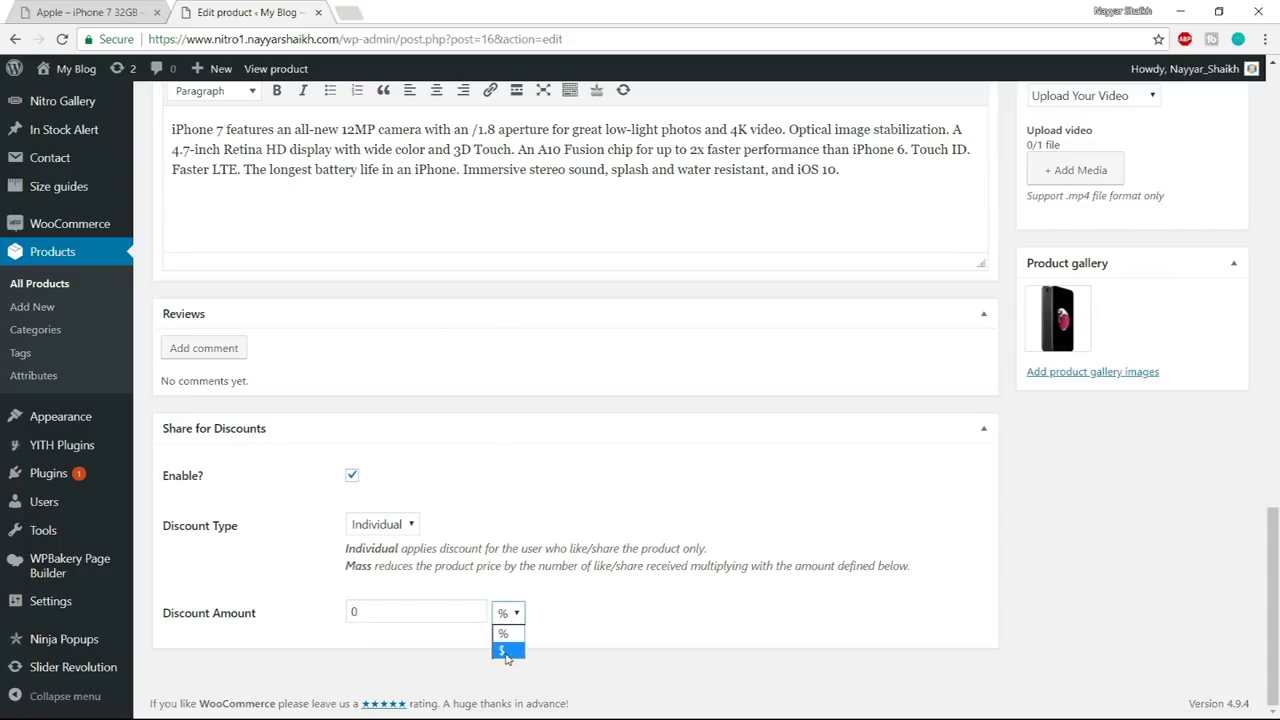
pyautogui.click(507, 651)
pyautogui.moveTo(424, 607); pyautogui.dragTo(380, 606)
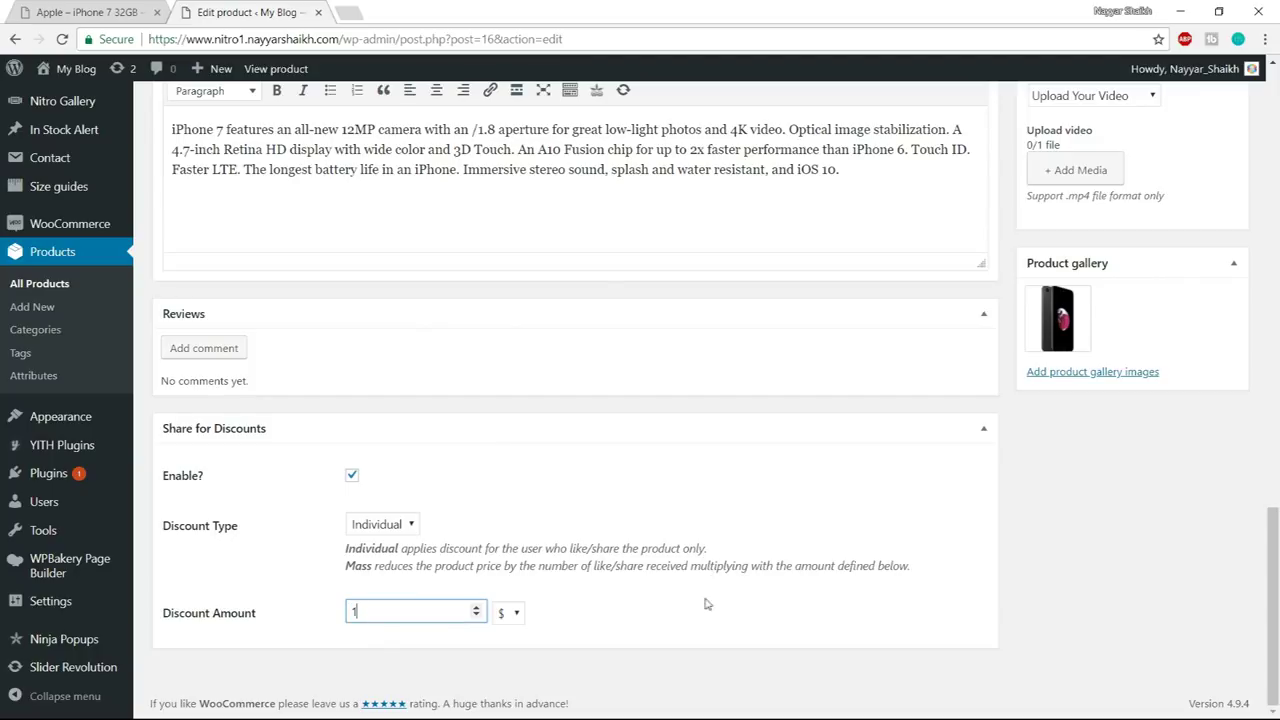
pyautogui.click(581, 617)
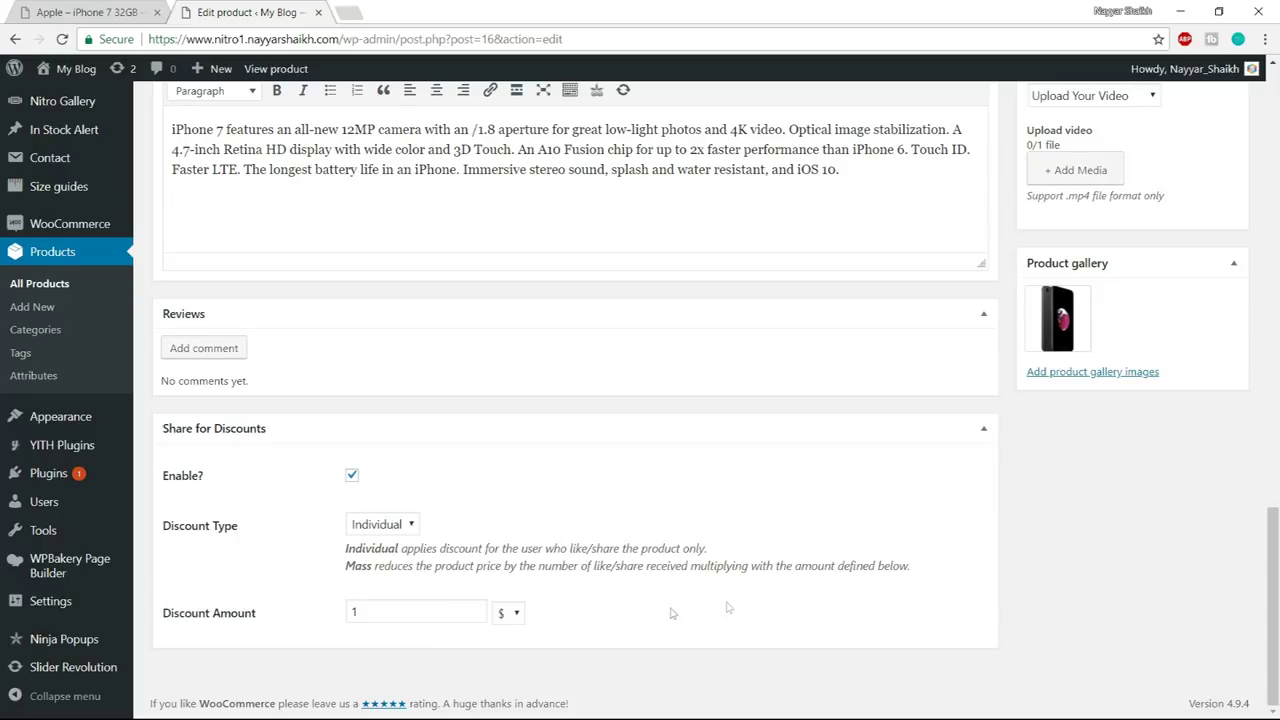
pyautogui.scroll(15, 671, 609)
pyautogui.scroll(5, 736, 606)
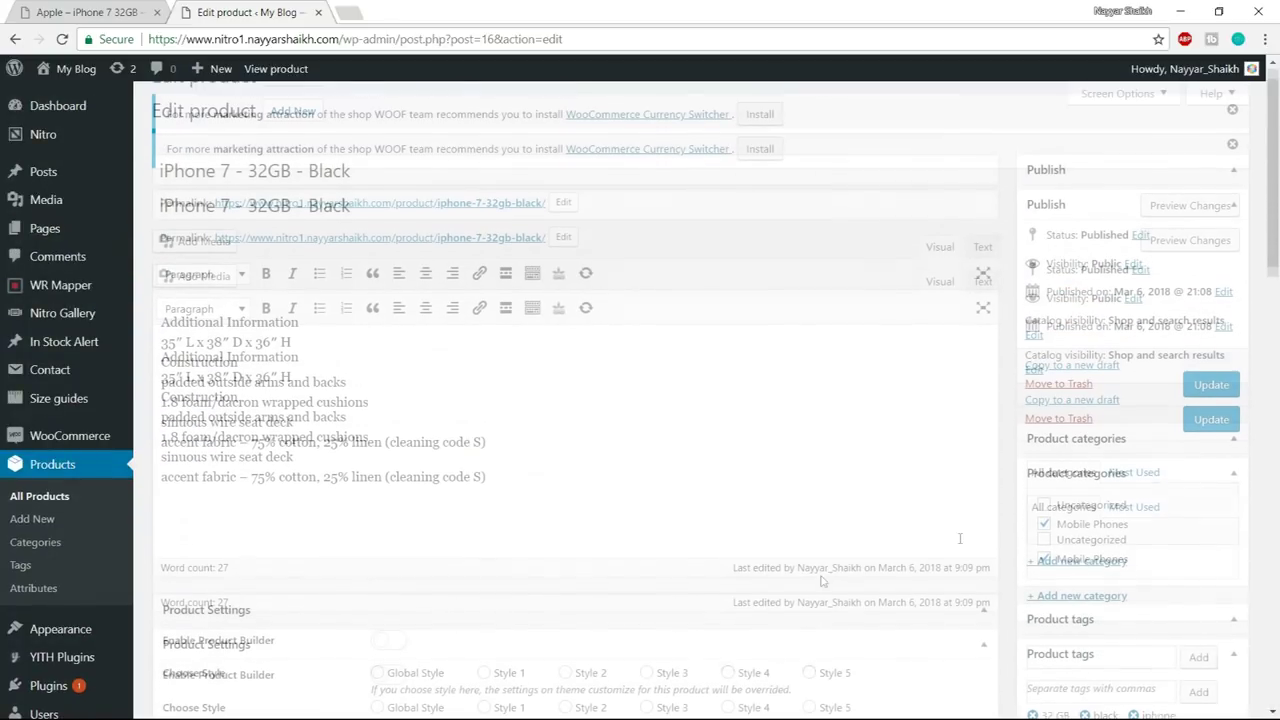
pyautogui.click(1212, 420)
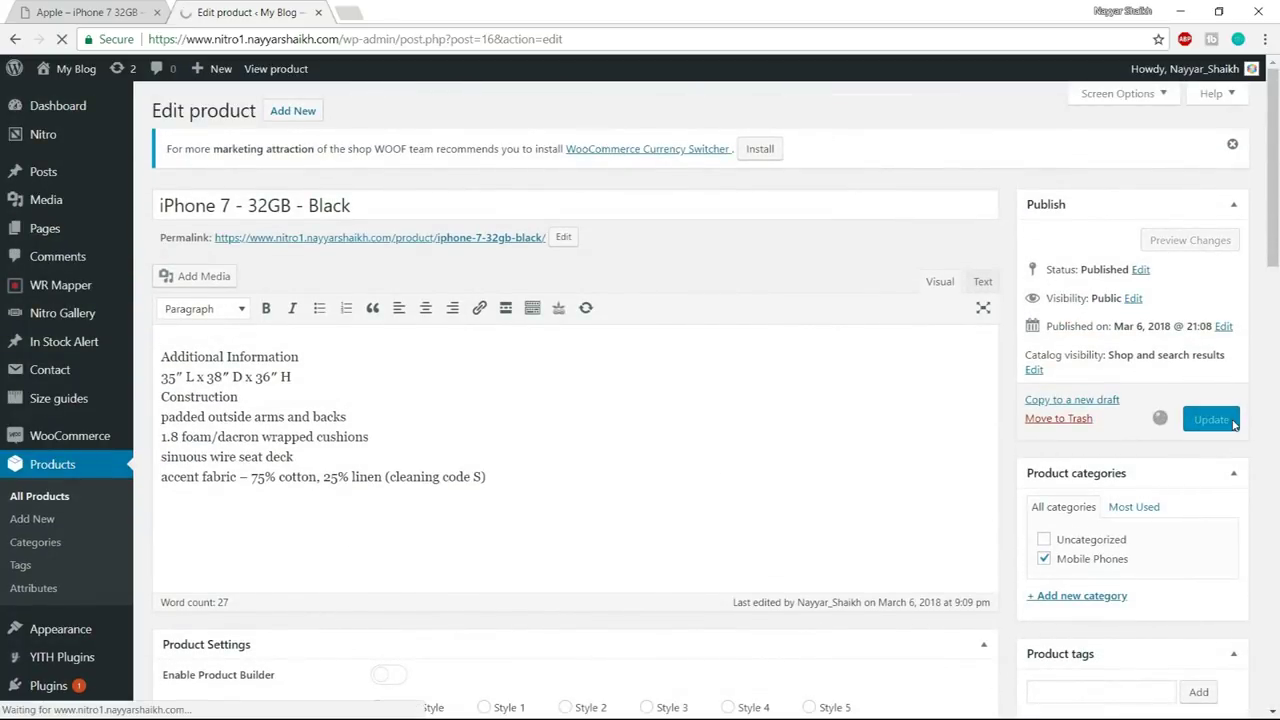
# - Open the updated iPhone 7 product page in a new tab
pyautogui.rightClick(296, 196)
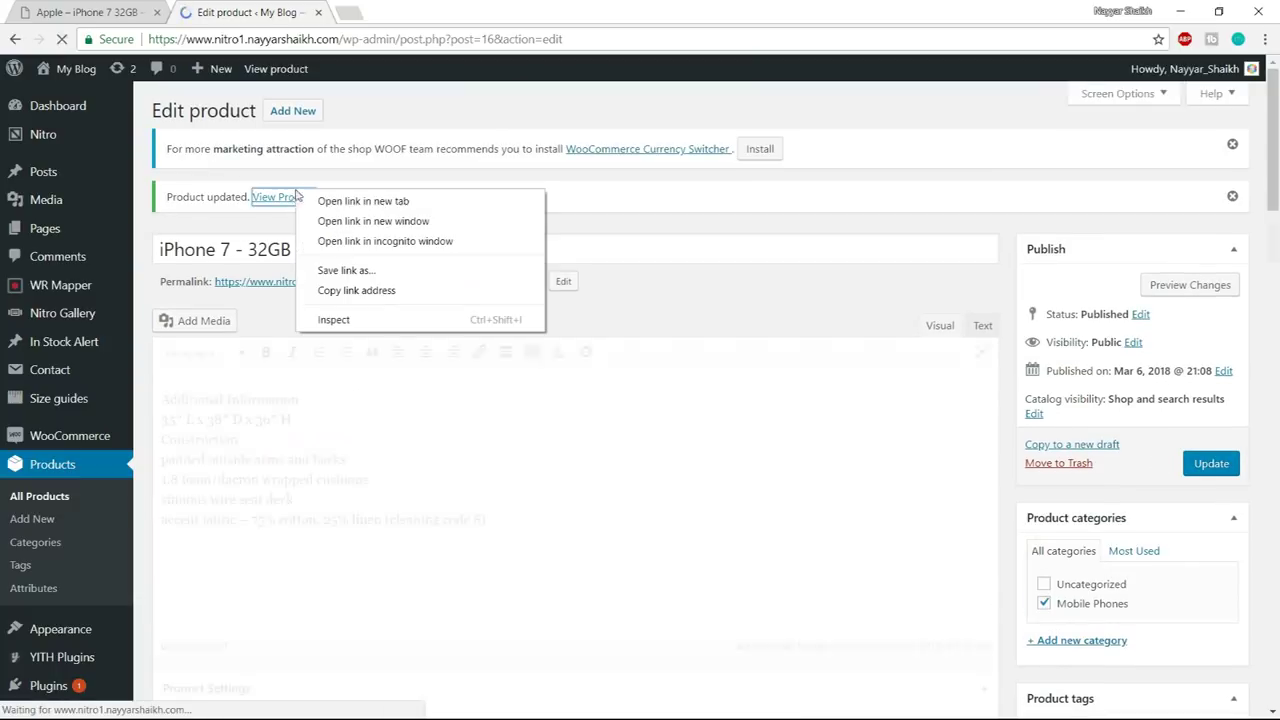
pyautogui.click(335, 201)
pyautogui.click(430, 12)
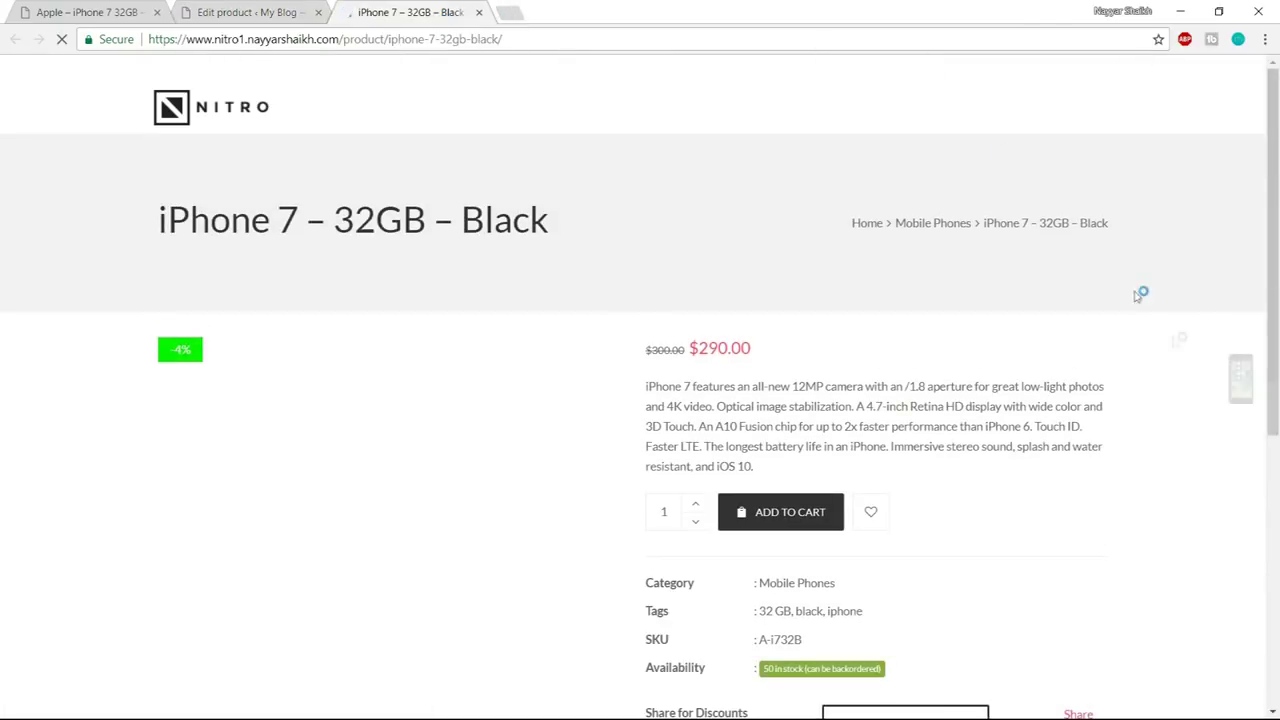
pyautogui.scroll(-1, 1186, 362)
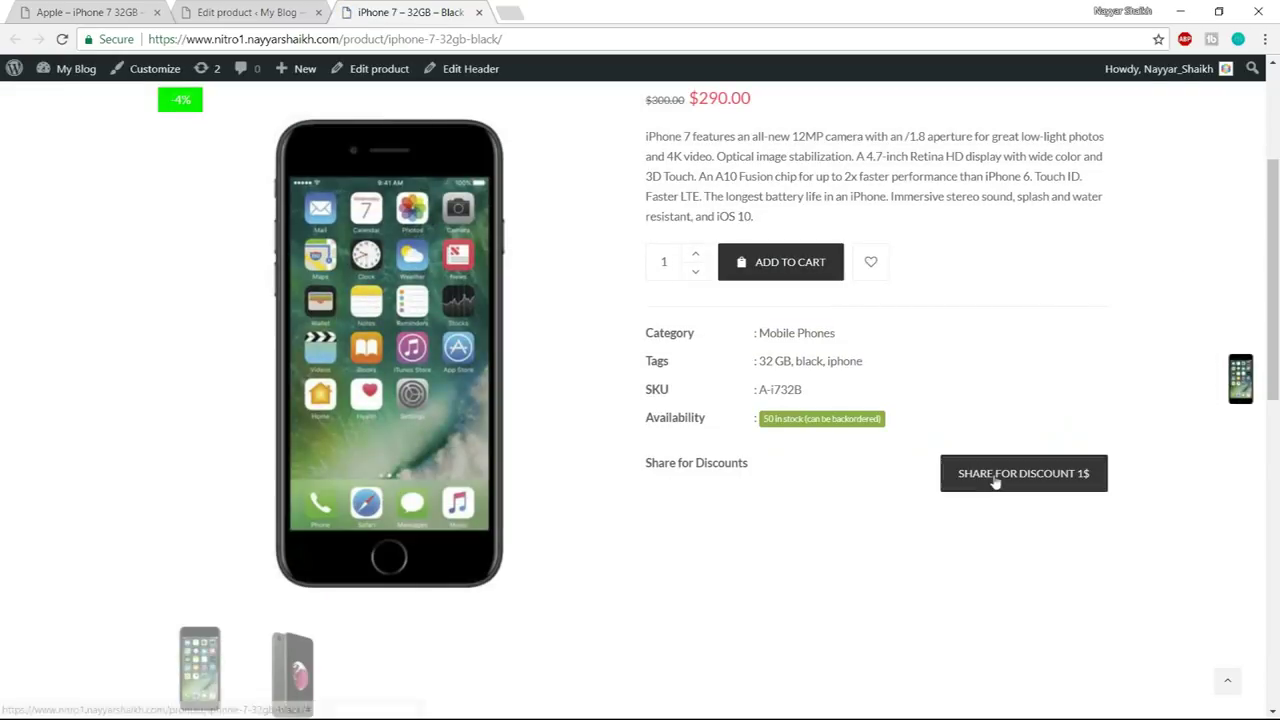
# - Share the product on Facebook with audience Only me, revealing the $289.00 price
pyautogui.click(1048, 487)
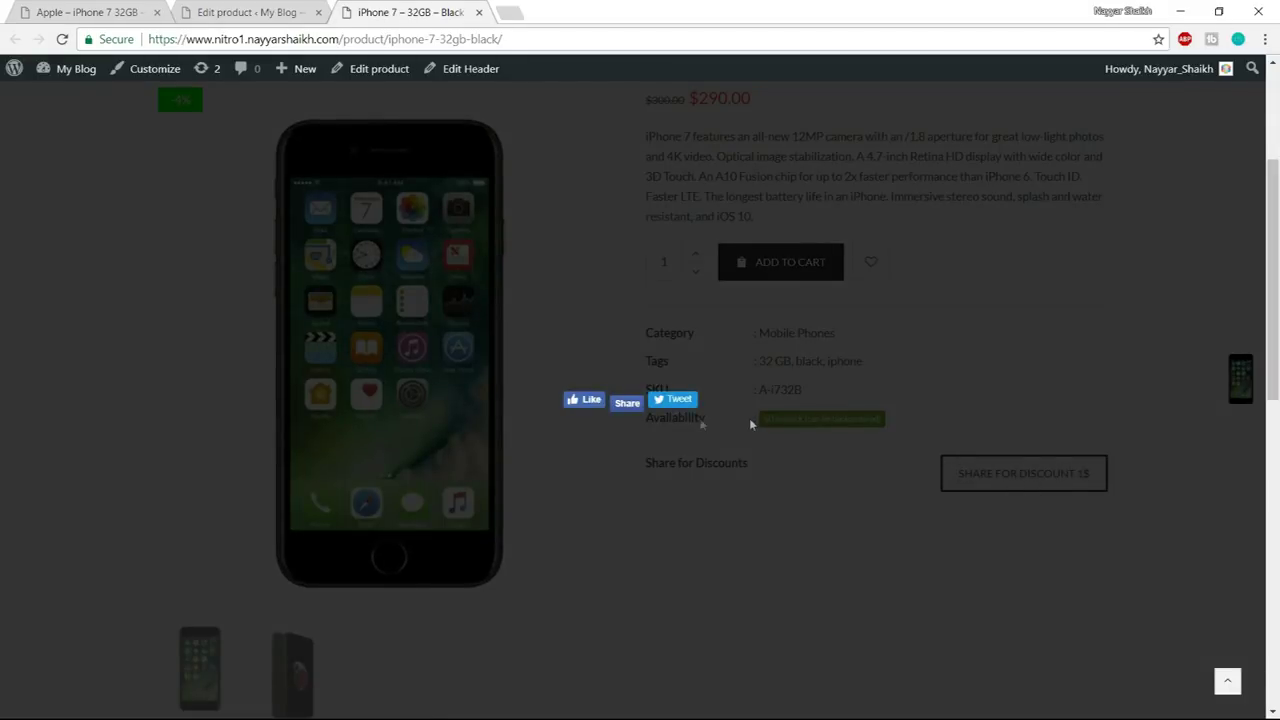
pyautogui.click(628, 404)
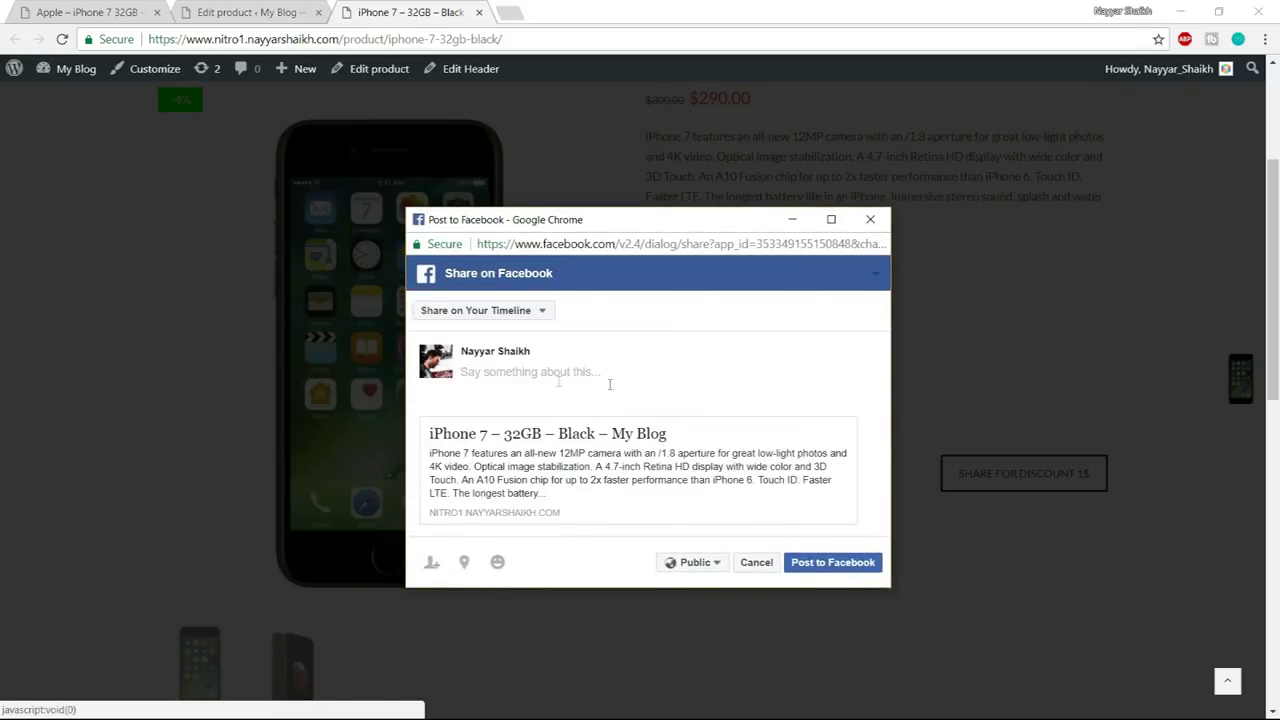
pyautogui.click(709, 564)
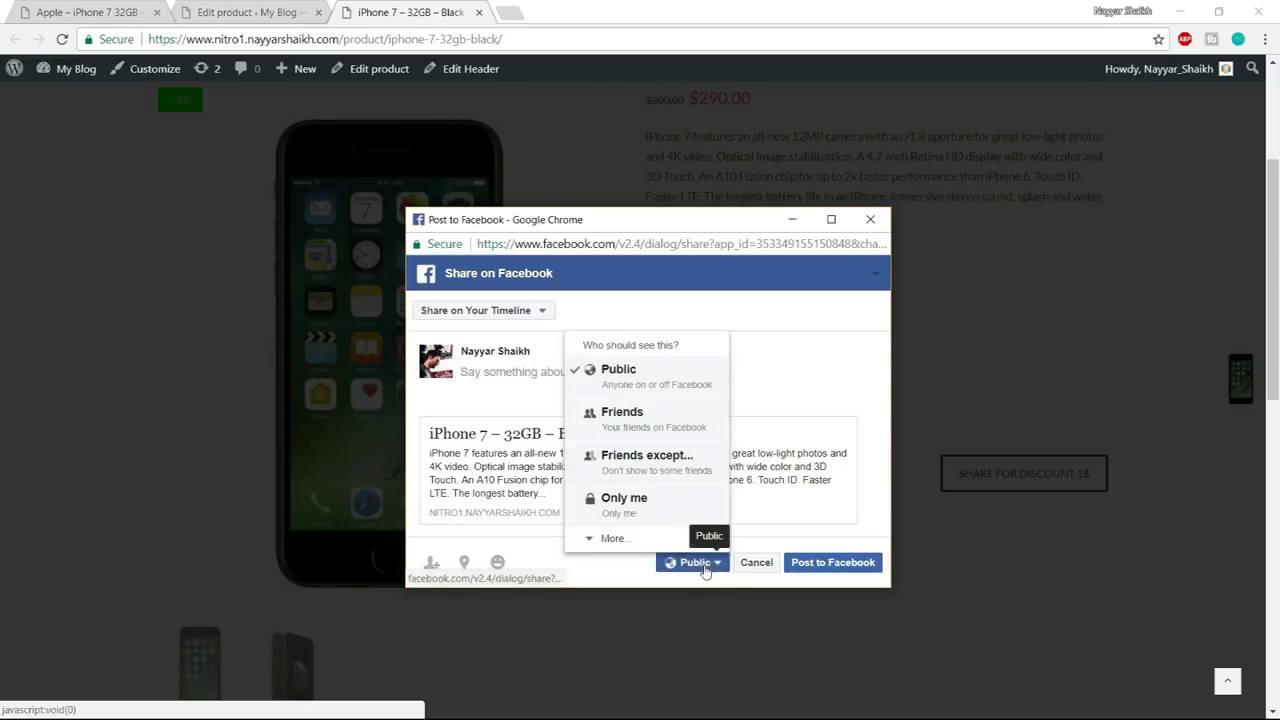
pyautogui.click(650, 510)
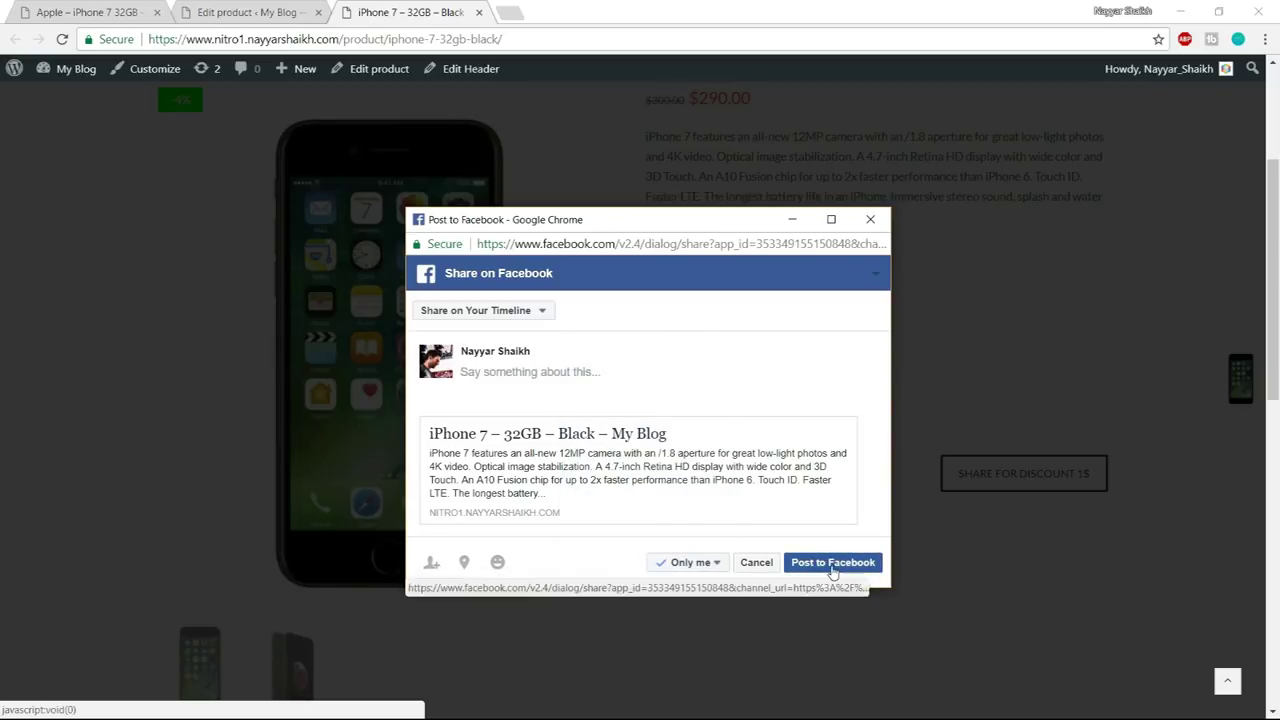
pyautogui.click(832, 565)
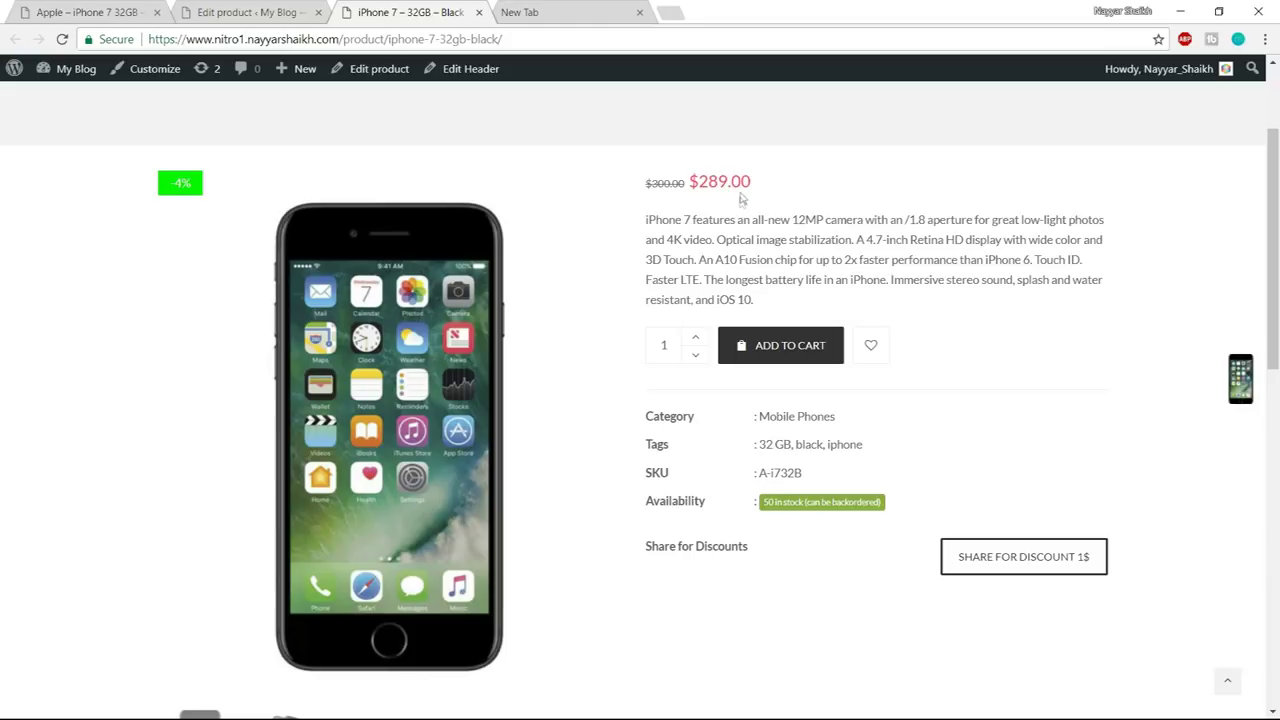
pyautogui.moveTo(752, 185); pyautogui.dragTo(650, 182)
# - Clear the iPhone 7's 290 sale price and cancel its scheduled sale dates
pyautogui.click(762, 188)
pyautogui.click(255, 10)
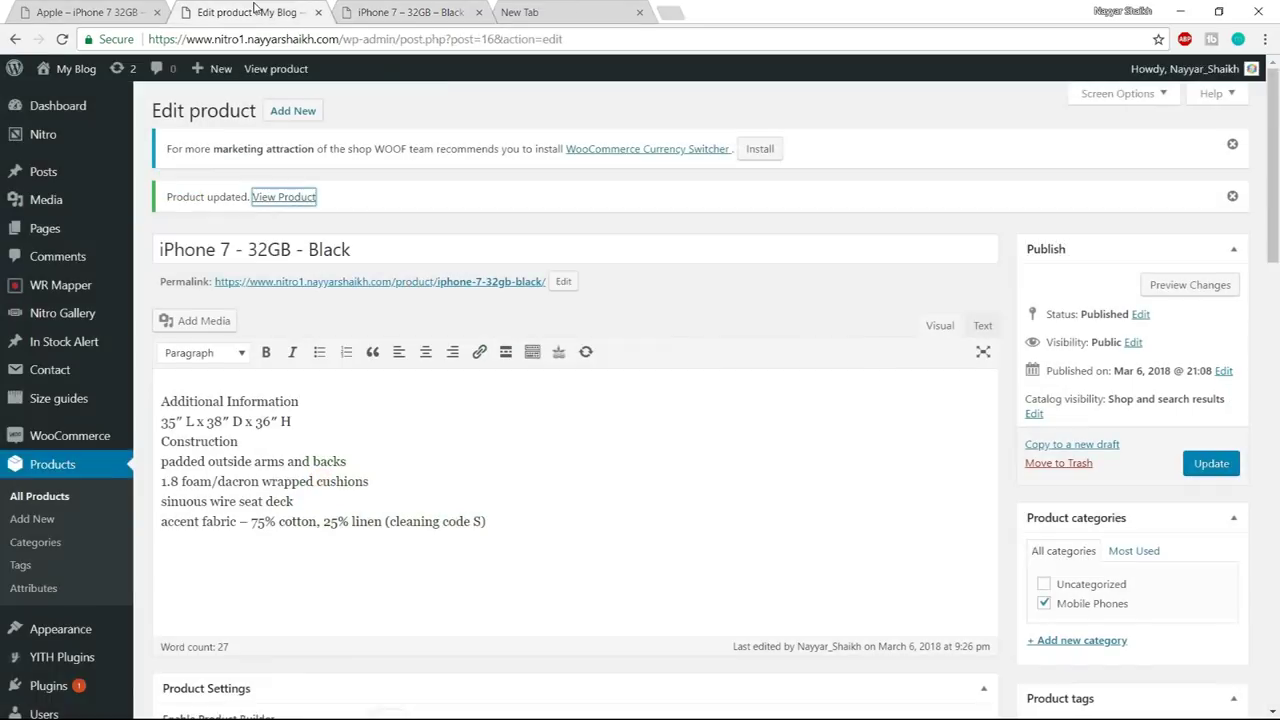
pyautogui.scroll(-7, 695, 383)
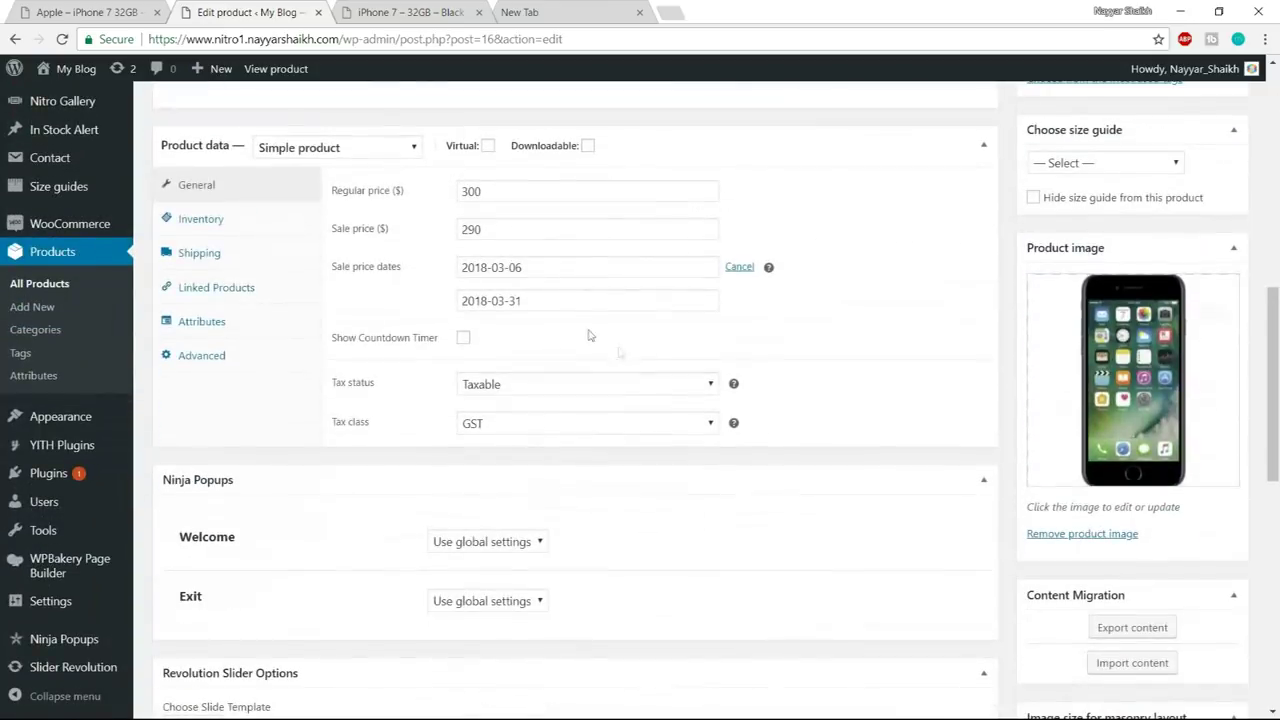
pyautogui.moveTo(520, 223); pyautogui.dragTo(411, 236)
pyautogui.press('BackSpace')
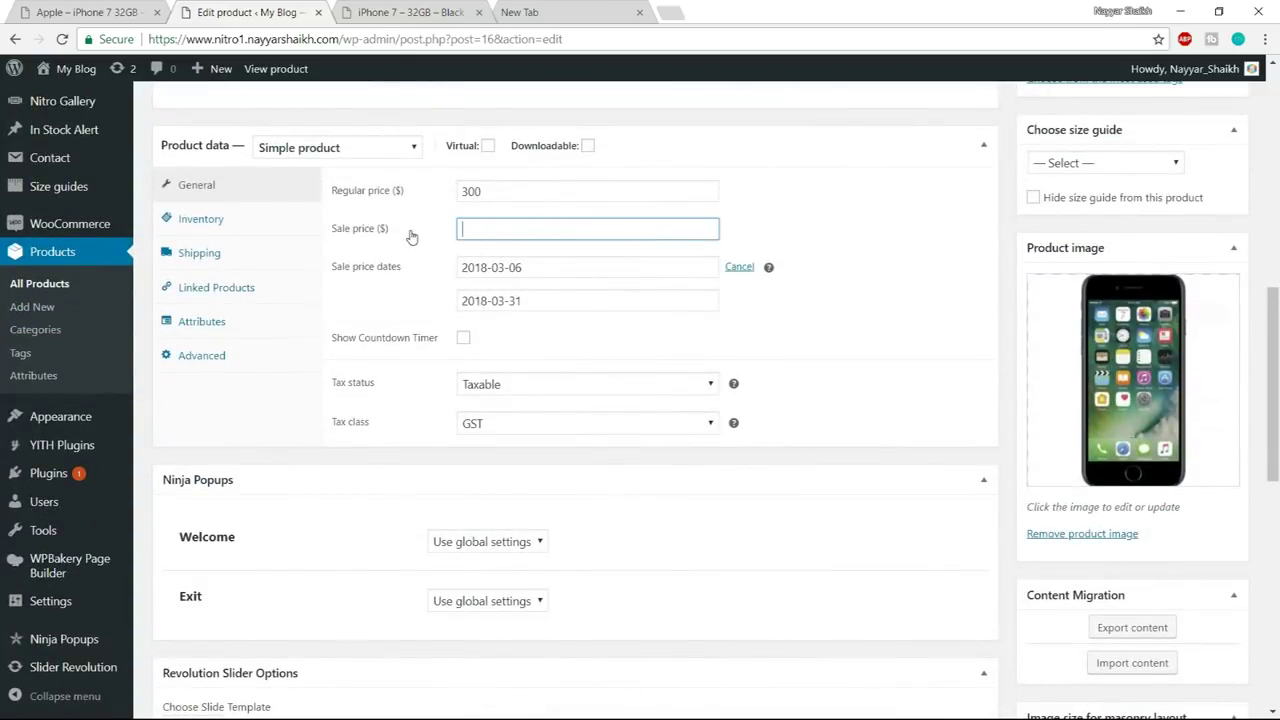
pyautogui.click(834, 223)
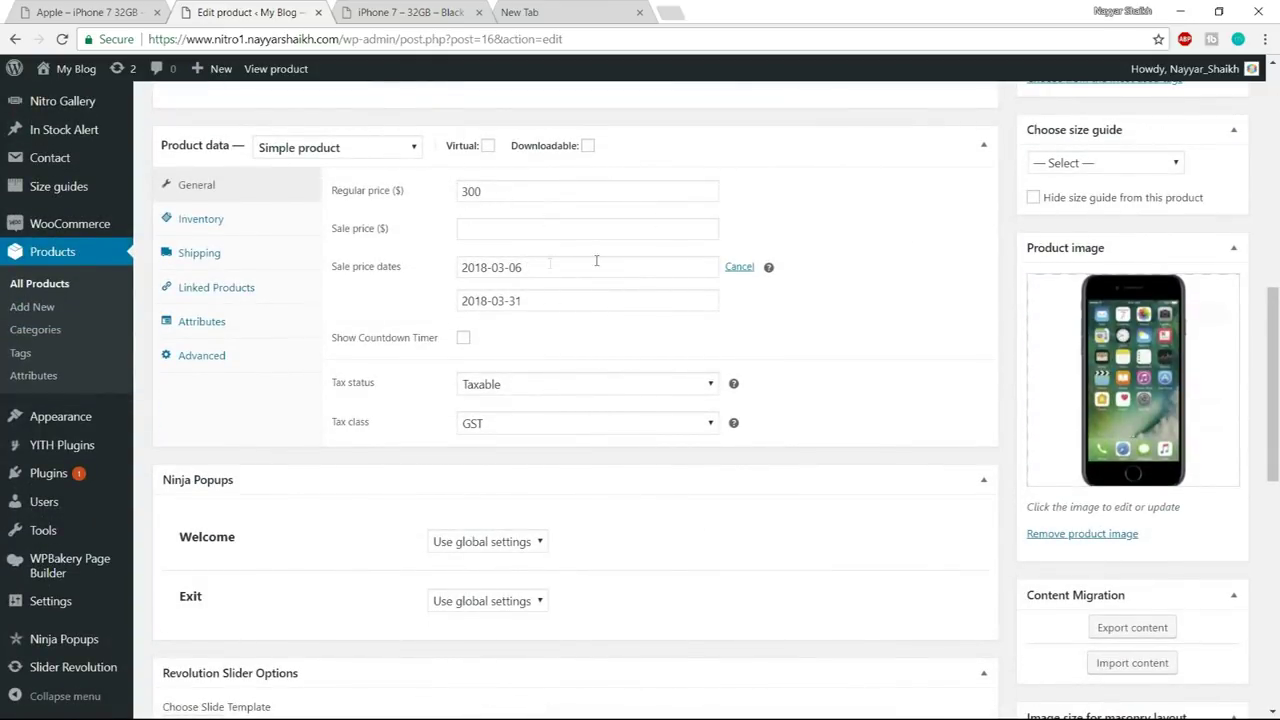
pyautogui.click(740, 268)
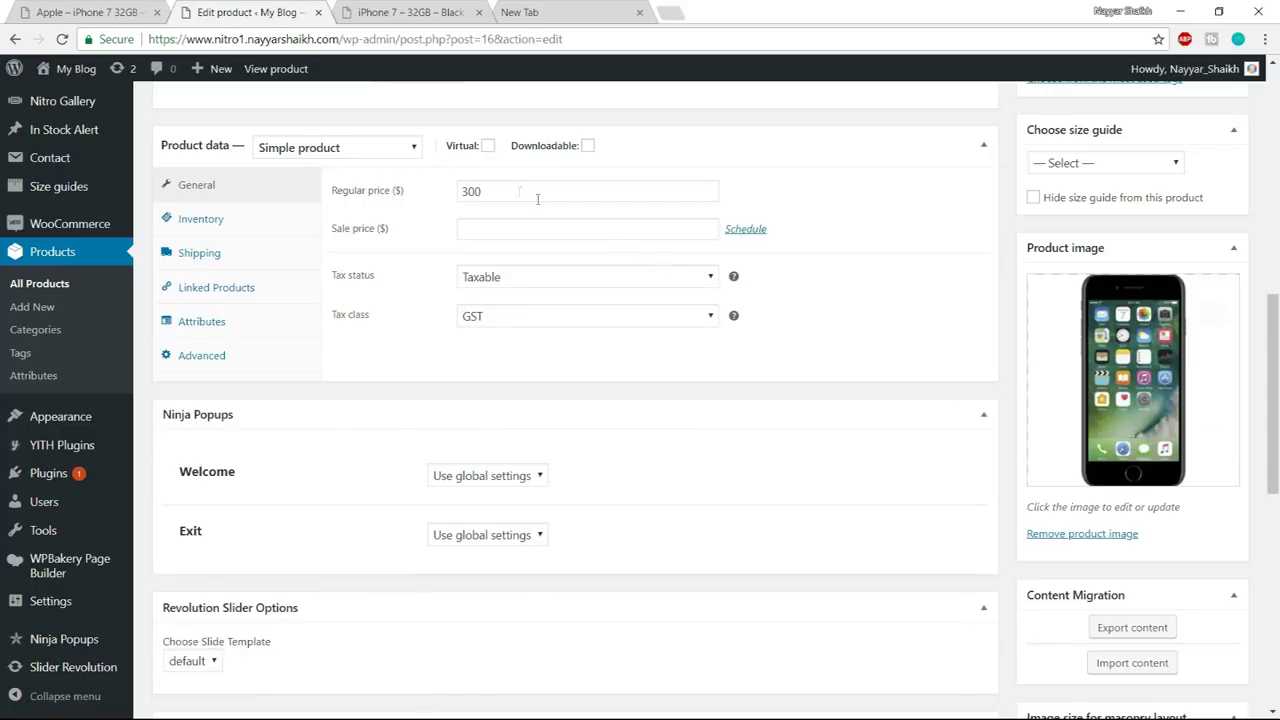
pyautogui.scroll(2, 519, 191)
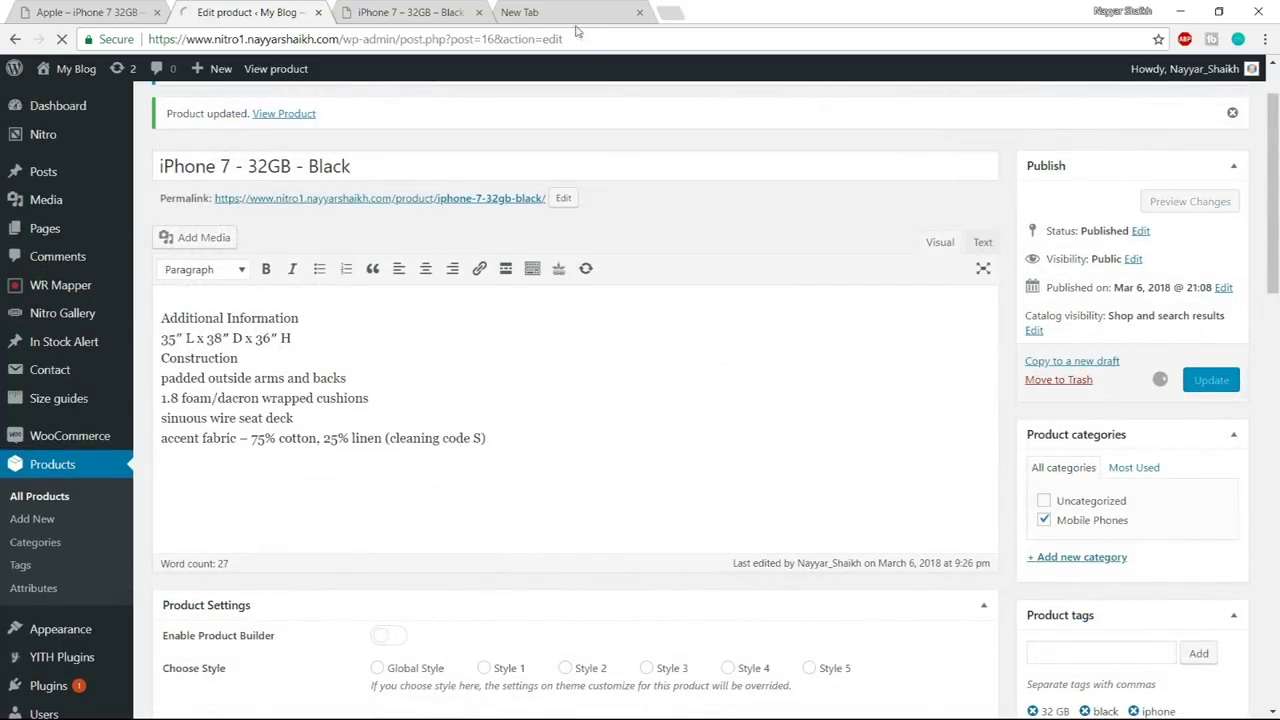
# - Reload the storefront product page and close the empty new tab
pyautogui.click(450, 9)
pyautogui.click(448, 39)
pyautogui.press('Return')
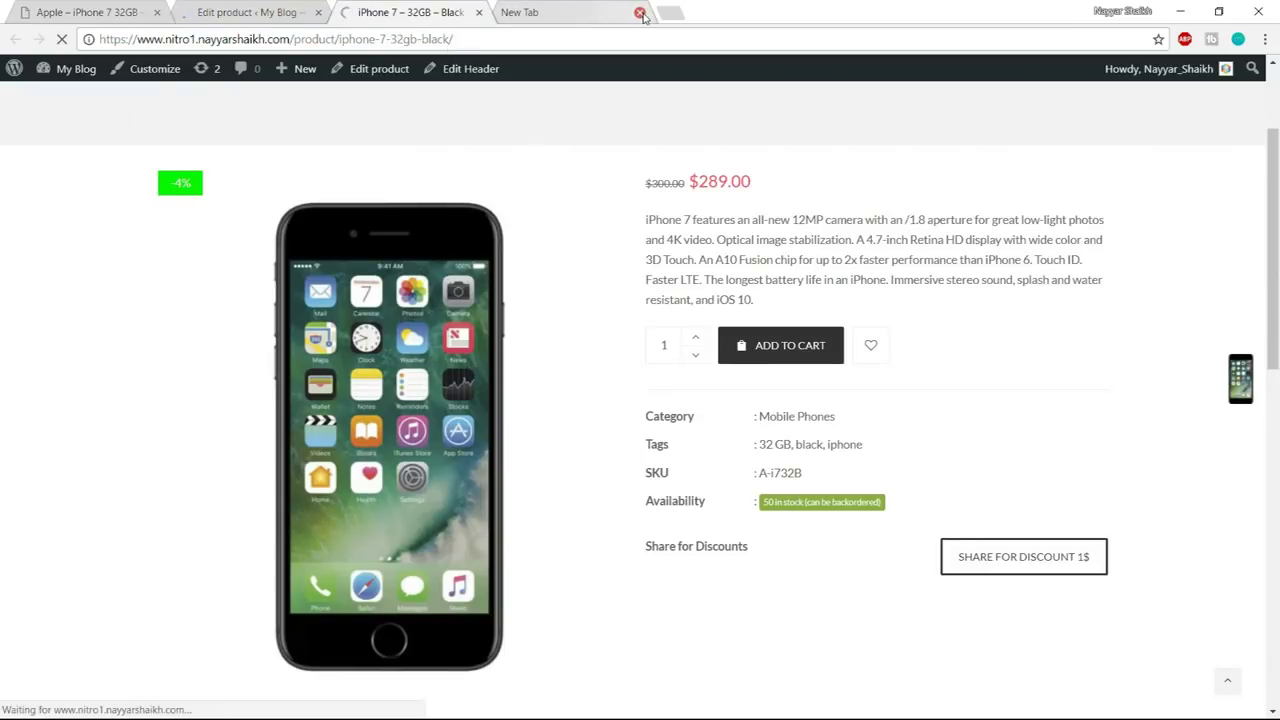
pyautogui.click(639, 12)
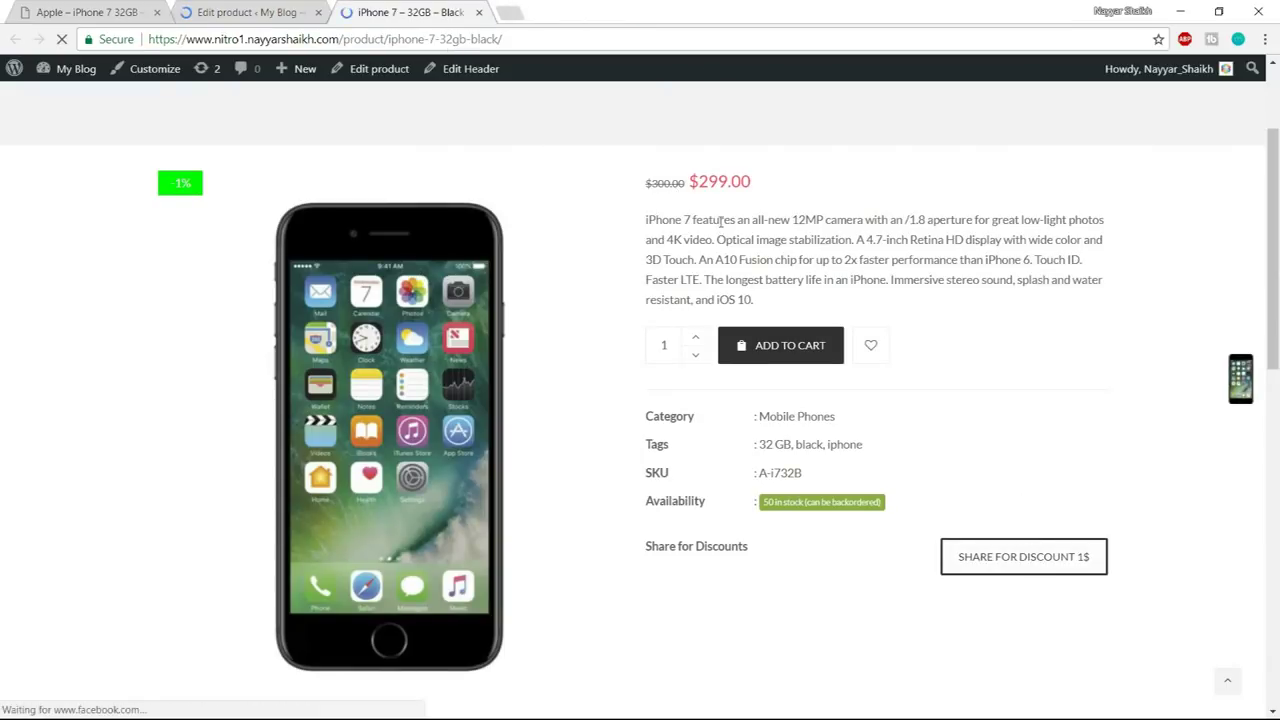
# - Check the reloaded price: $299.00 sale price against the struck-through $300.00
pyautogui.doubleClick(705, 181)
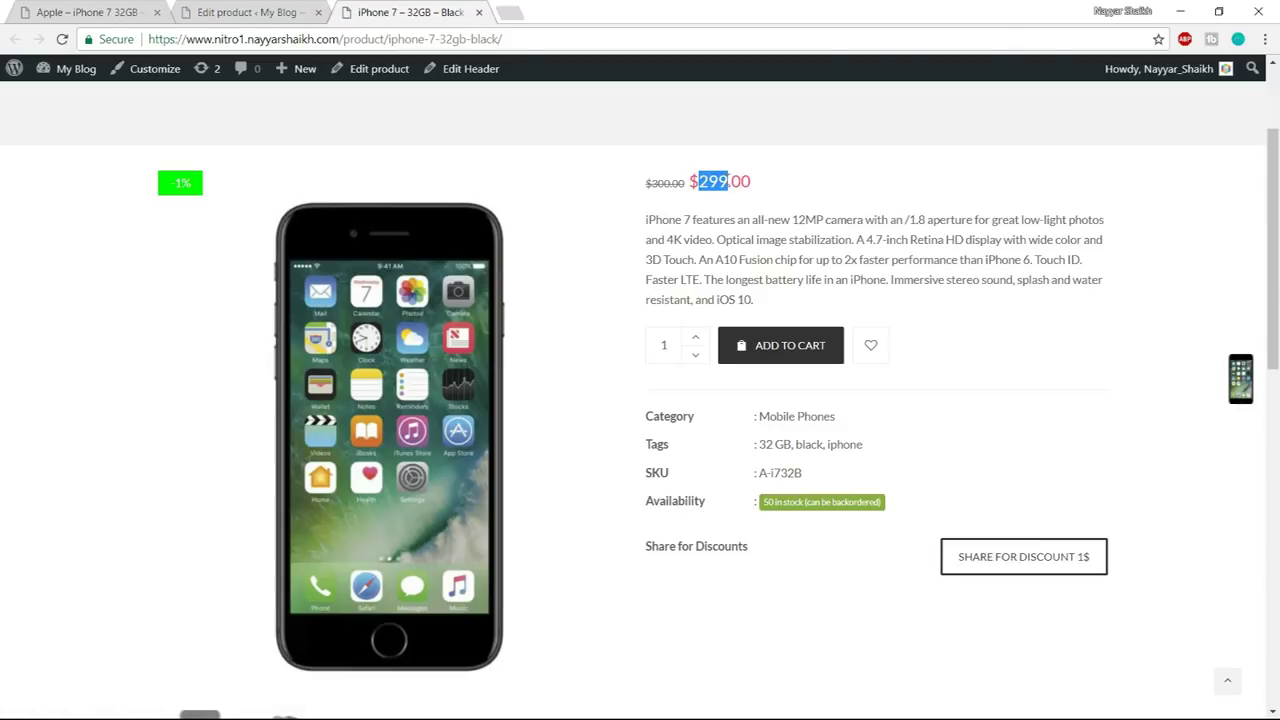
pyautogui.moveTo(648, 183); pyautogui.dragTo(760, 194)
pyautogui.click(703, 181)
pyautogui.click(805, 207)
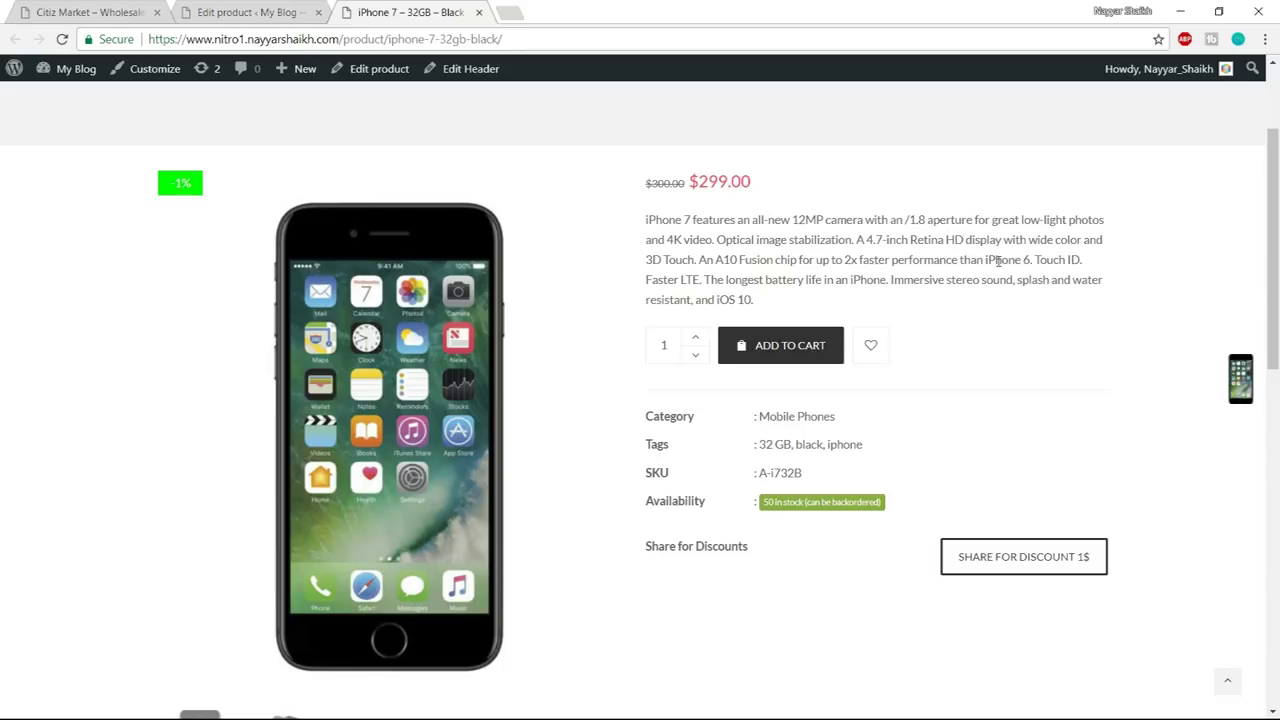
# - Switch to the Citiz Market demo tab
pyautogui.hotkey('alt', 'space')
pyautogui.press('Escape')
pyautogui.hotkey('ctrl', '1')
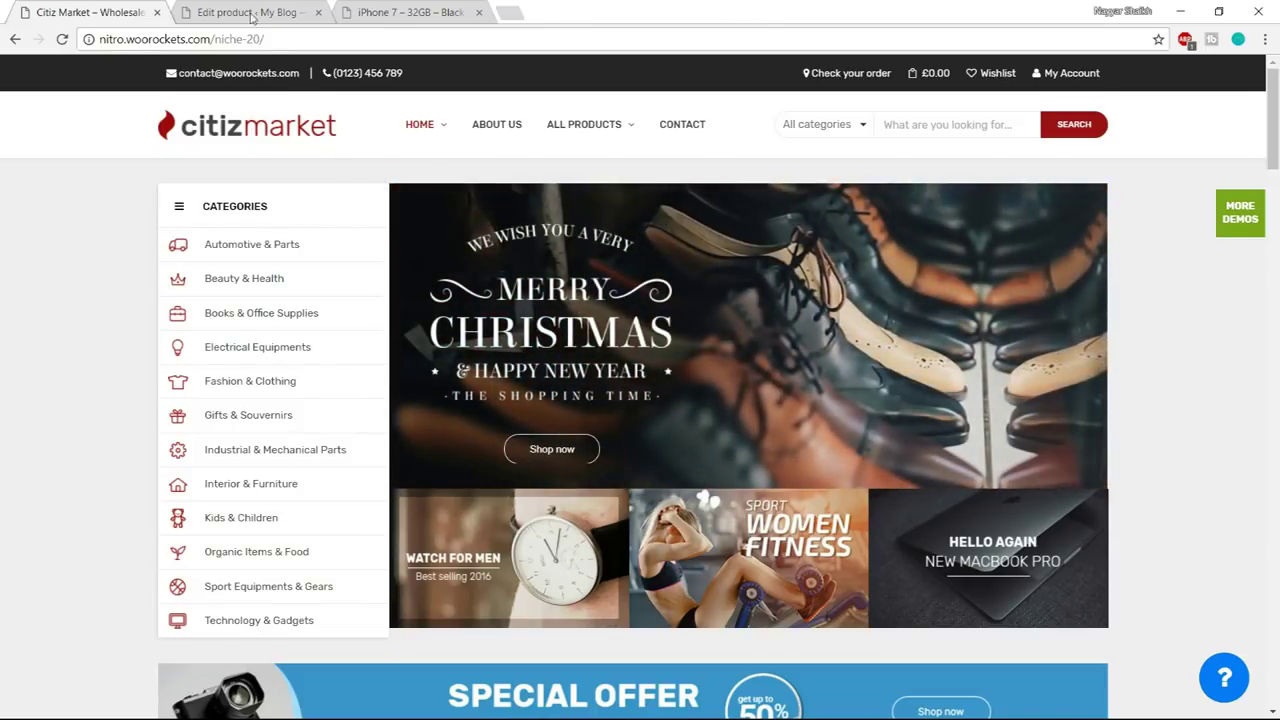
# - Start a new slider from the Slider Revolution overview
pyautogui.click(252, 13)
pyautogui.scroll(-3, 36, 540)
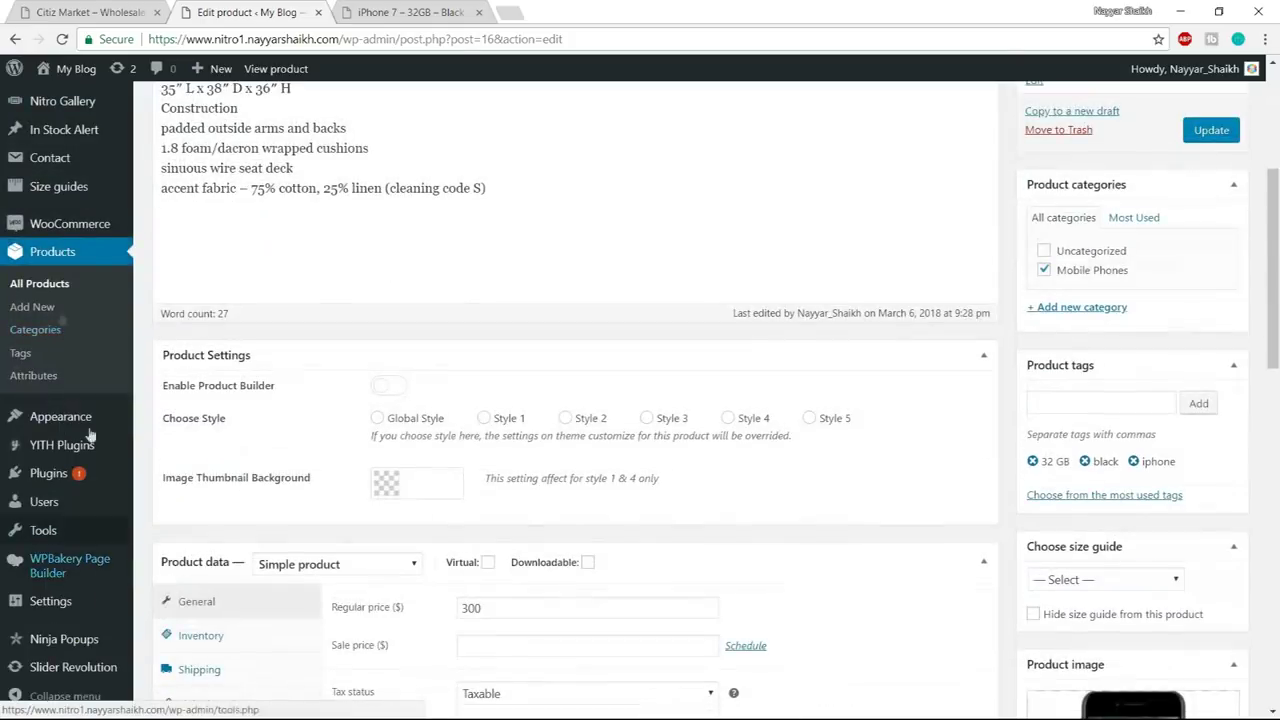
pyautogui.moveTo(47, 680)
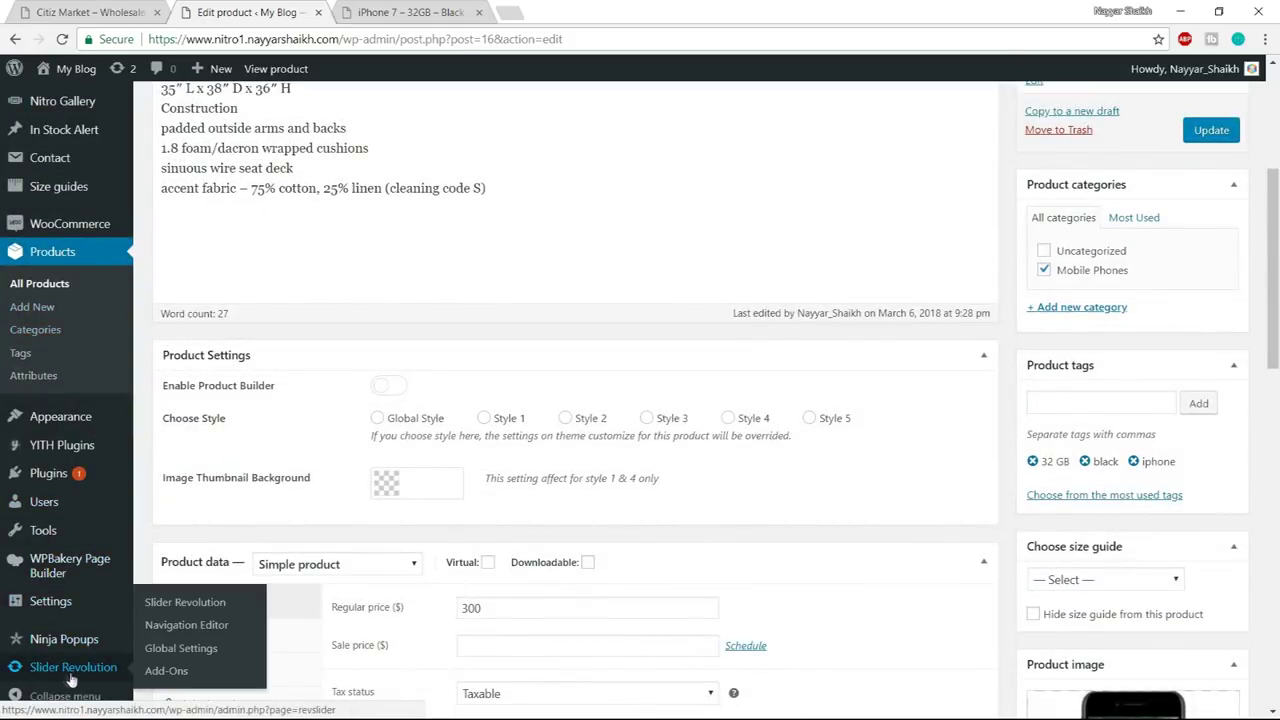
pyautogui.click(95, 667)
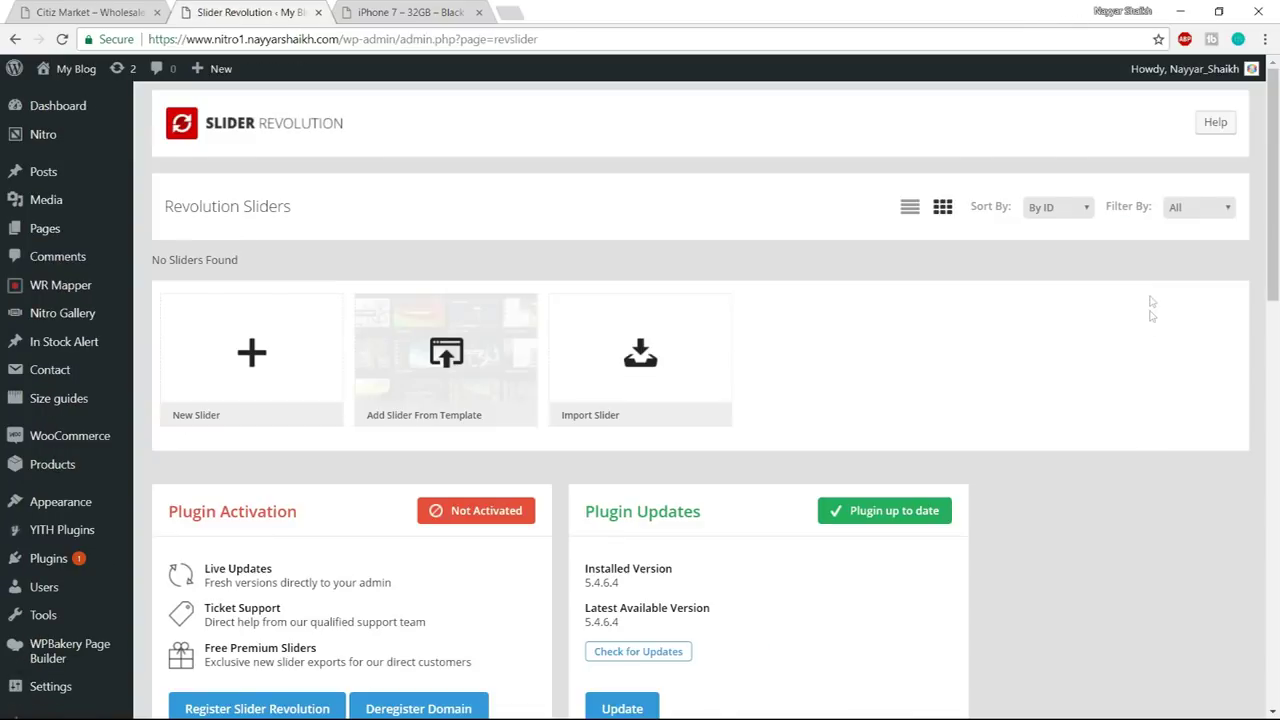
pyautogui.click(247, 358)
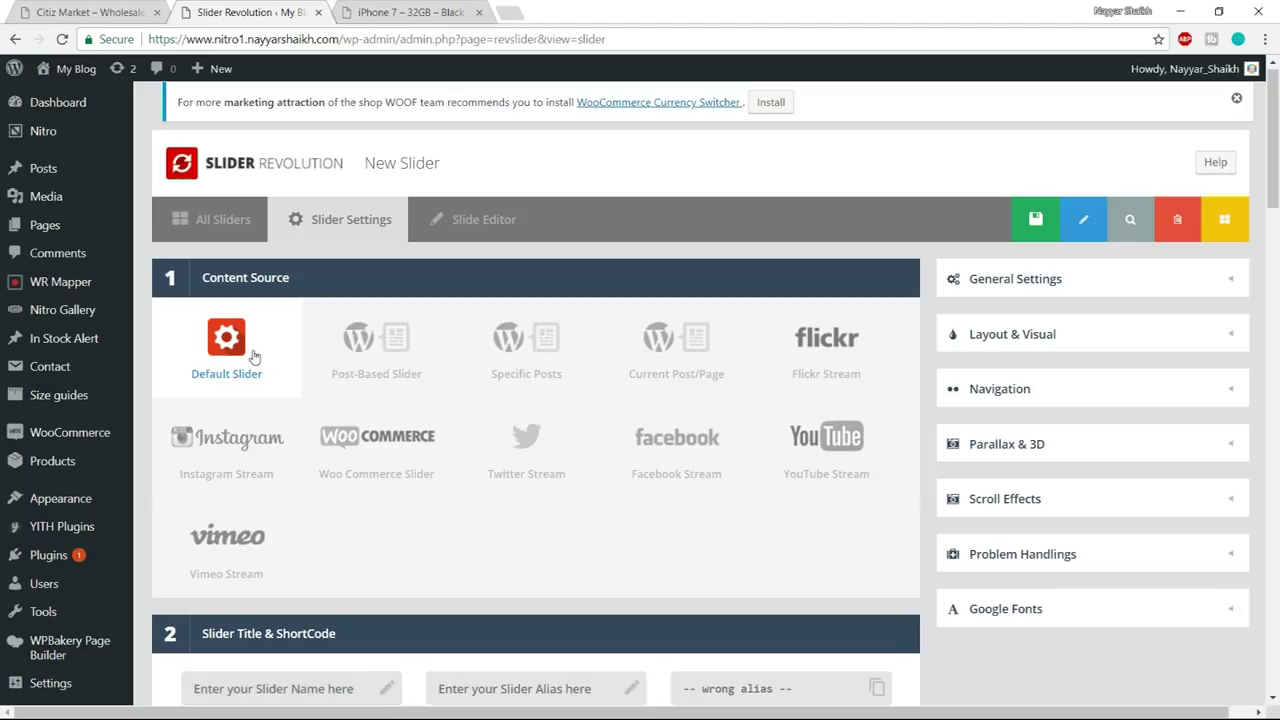
# - Enter slider1 as both the slider title and alias
pyautogui.scroll(-3, 258, 357)
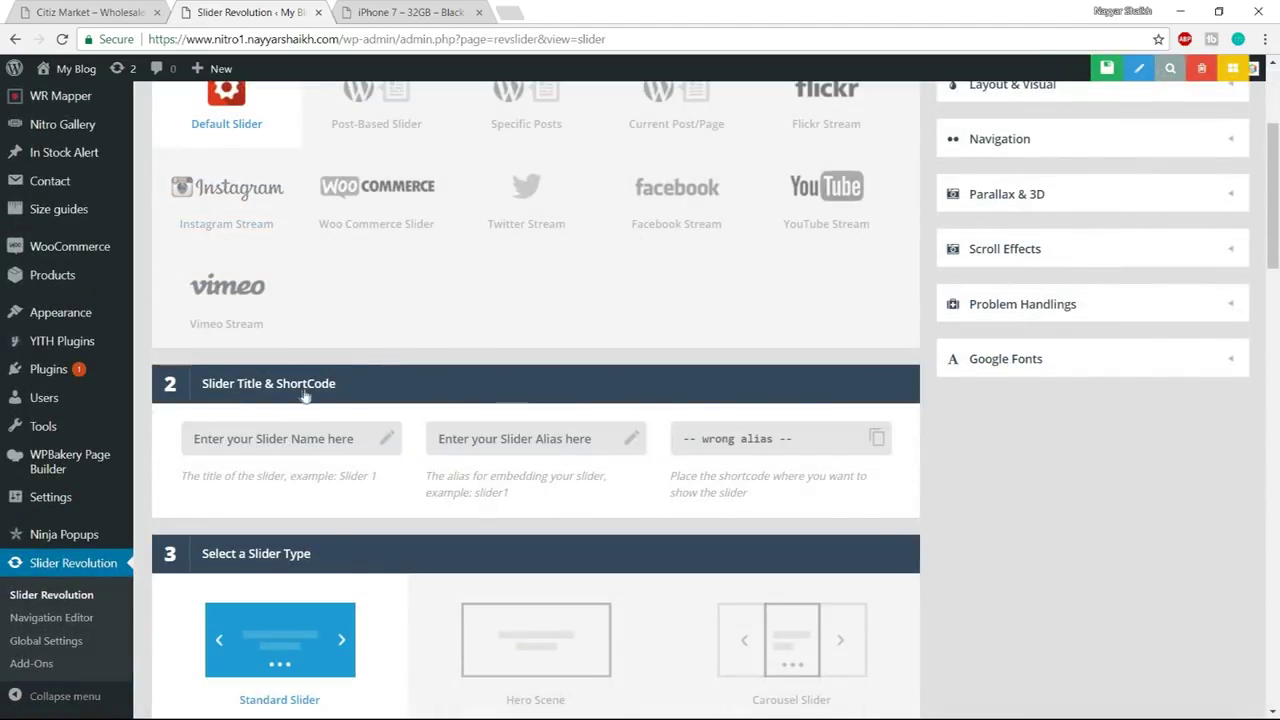
pyautogui.click(322, 447)
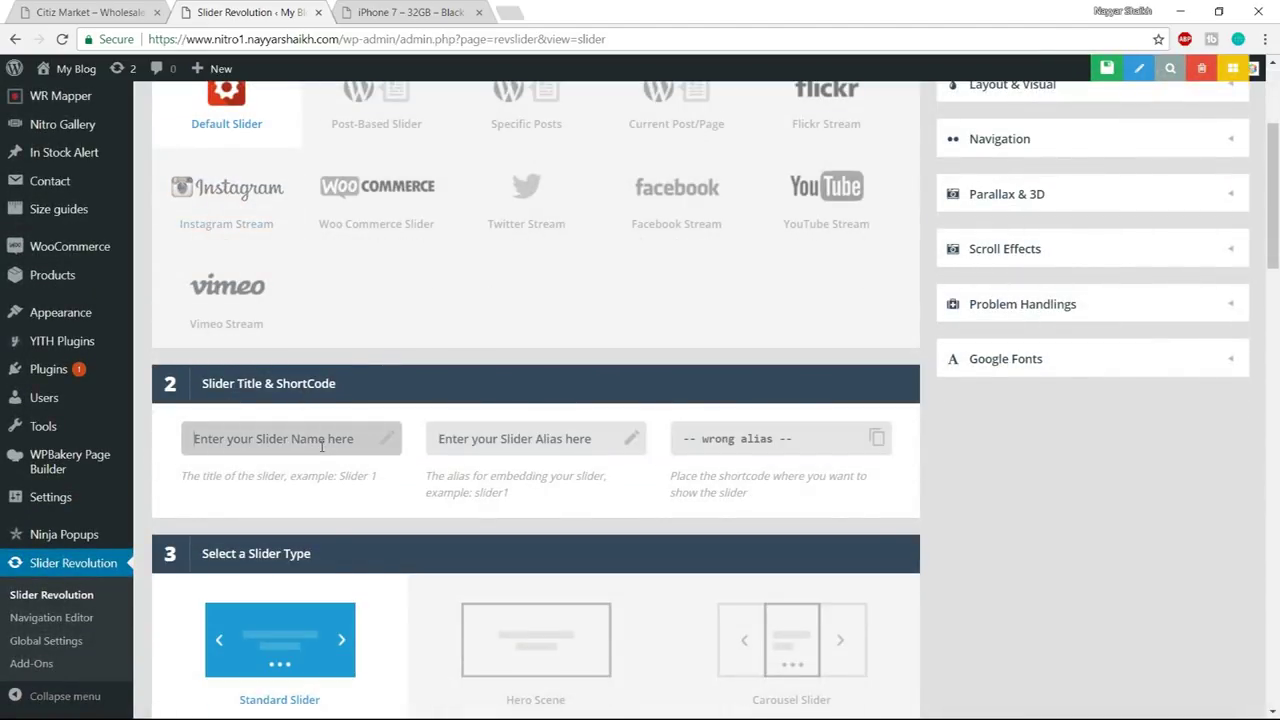
pyautogui.write('s')
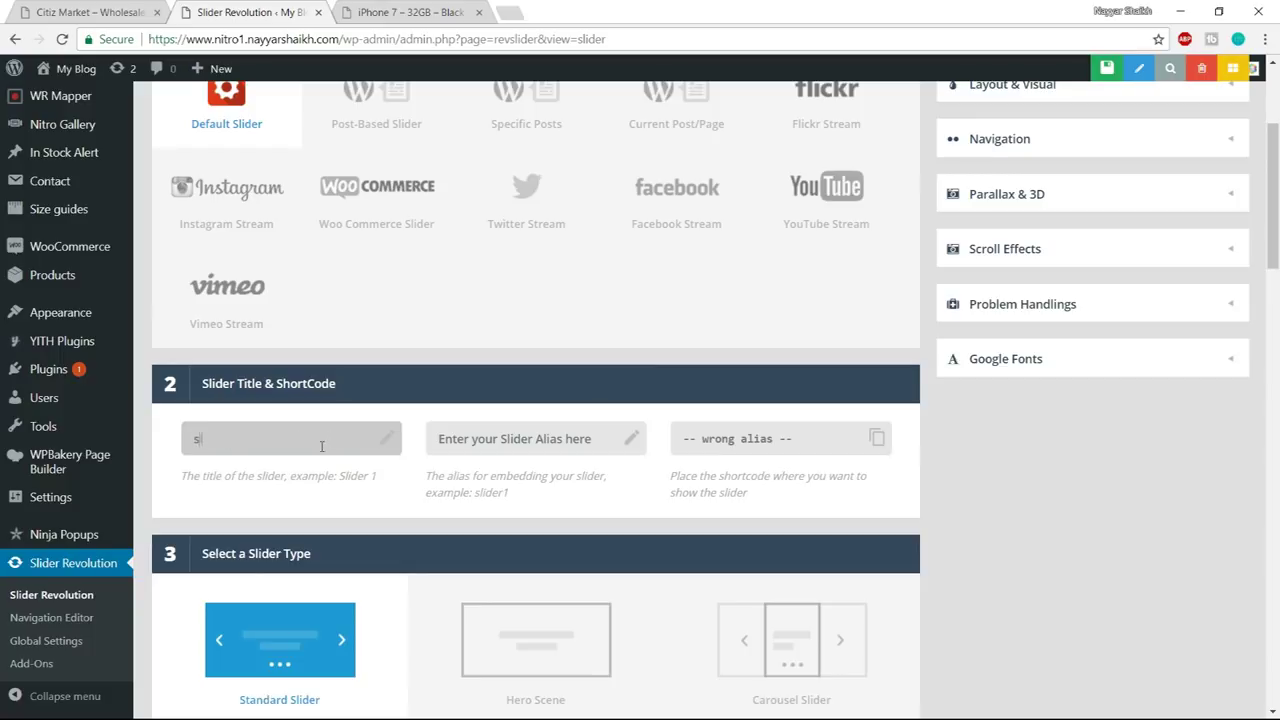
pyautogui.write('lider1')
pyautogui.click(515, 436)
pyautogui.write('slider1')
pyautogui.click(1003, 454)
pyautogui.scroll(-3, 1010, 465)
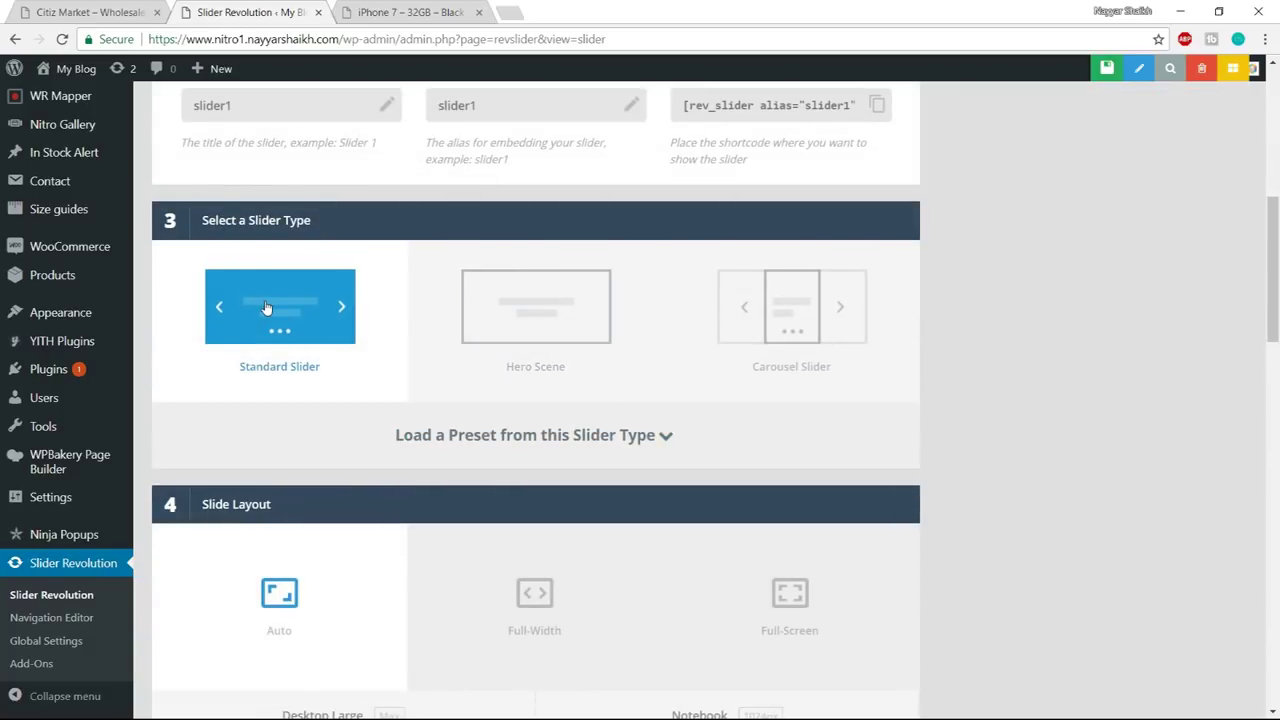
pyautogui.scroll(-3, 505, 460)
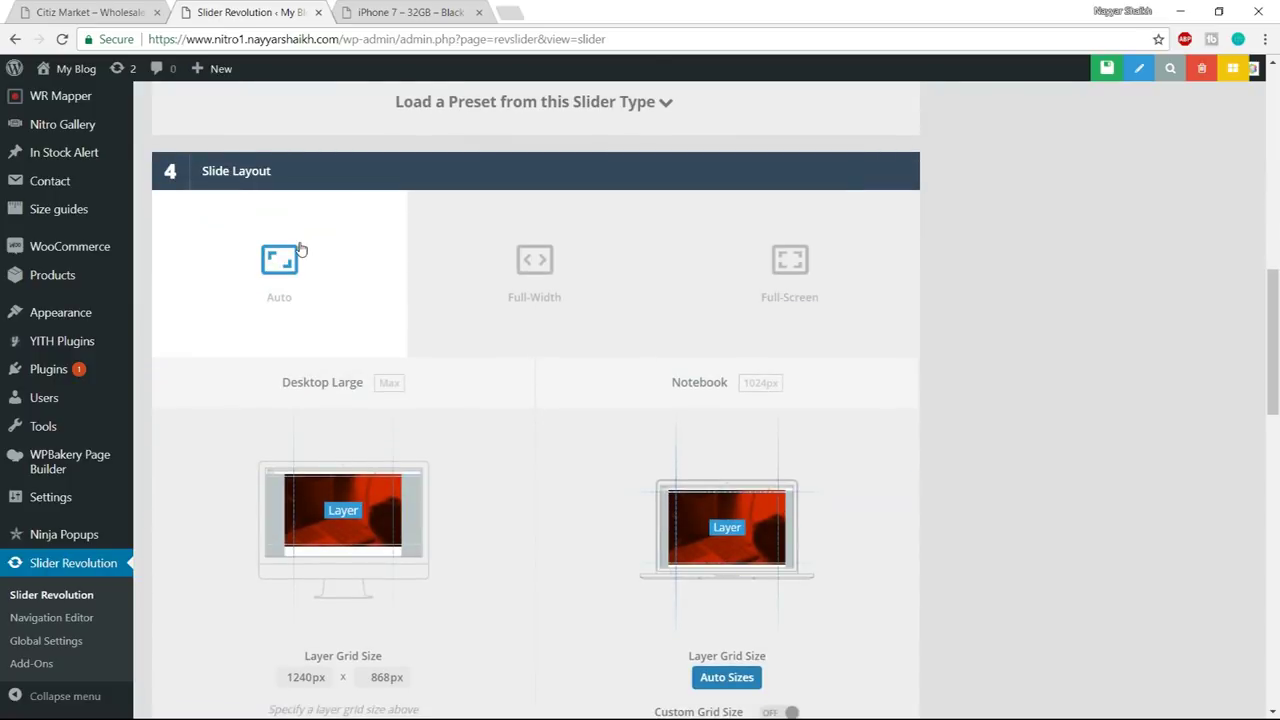
# - Set the layer grid size to 870 x 370 px
pyautogui.scroll(-3, 392, 385)
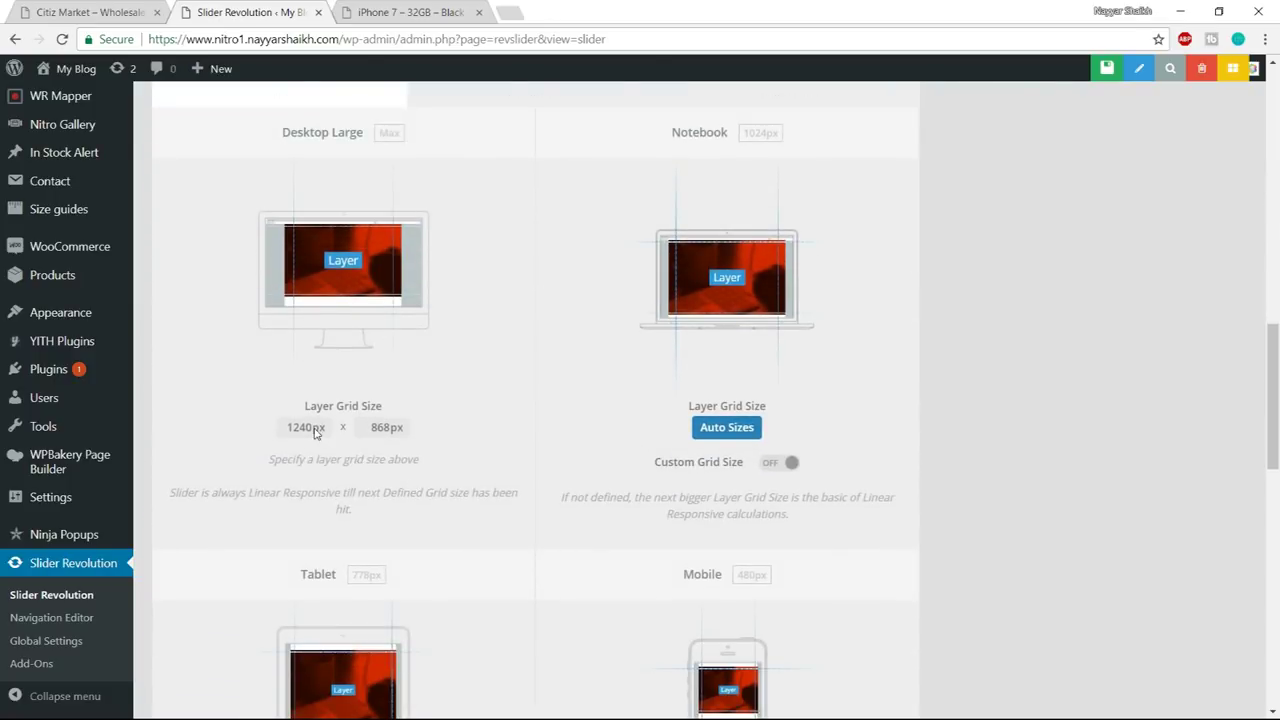
pyautogui.scroll(1, 421, 463)
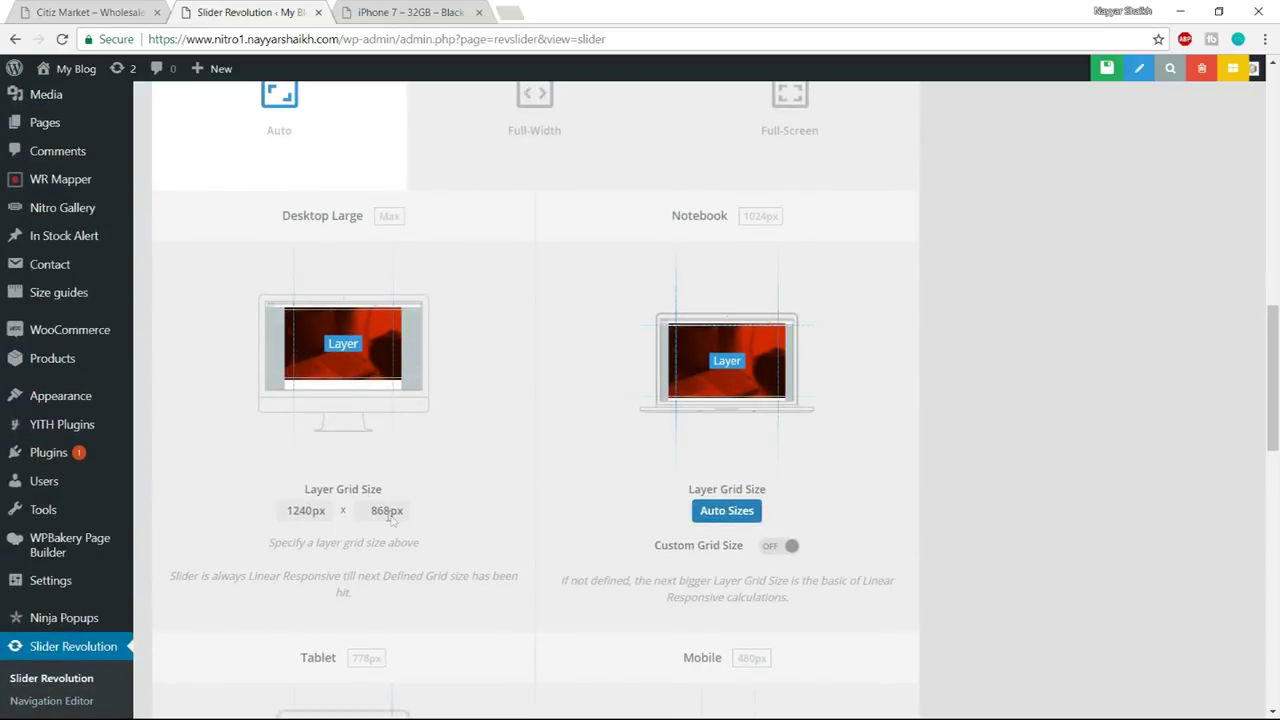
pyautogui.click(305, 511)
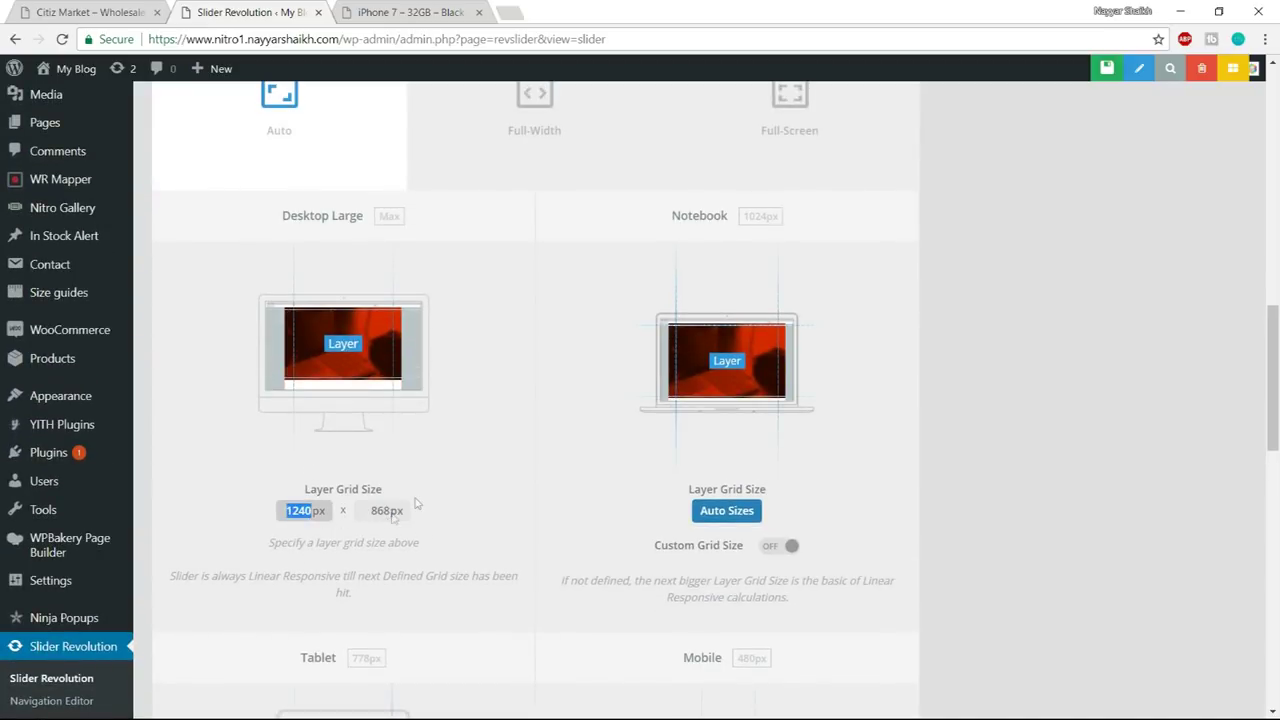
pyautogui.click(150, 16)
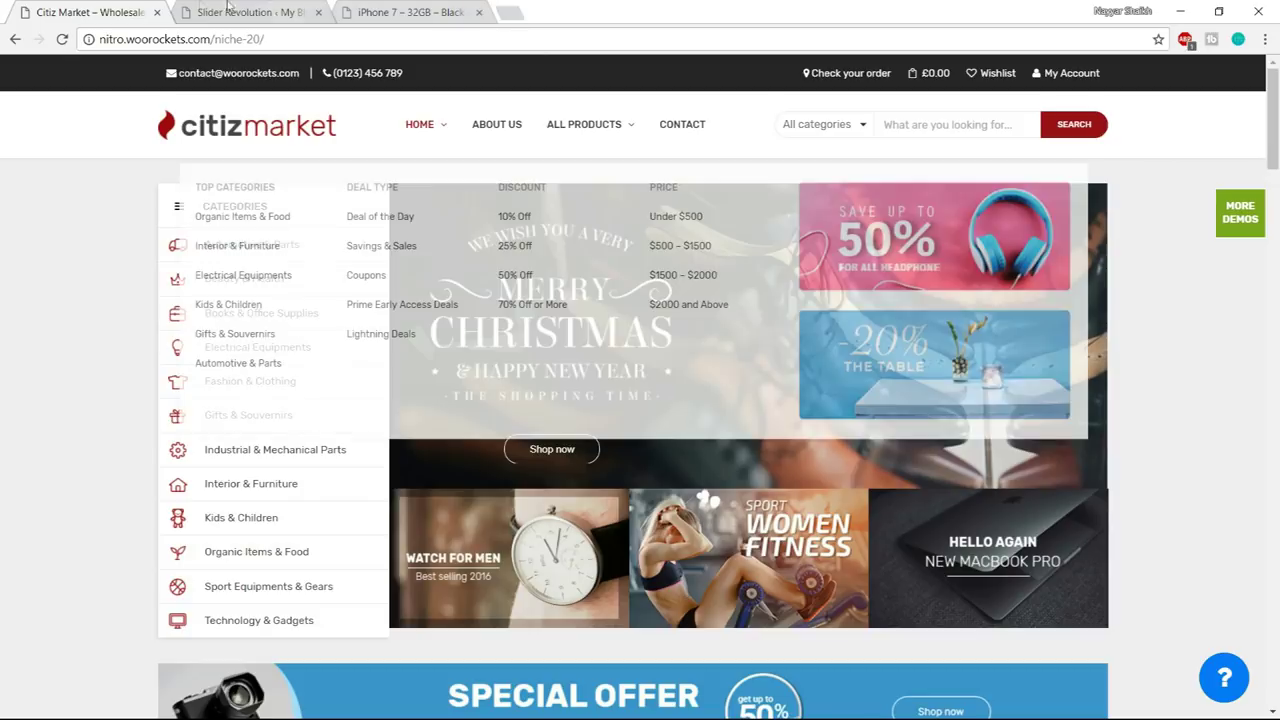
pyautogui.hotkey('ctrl', 'Tab')
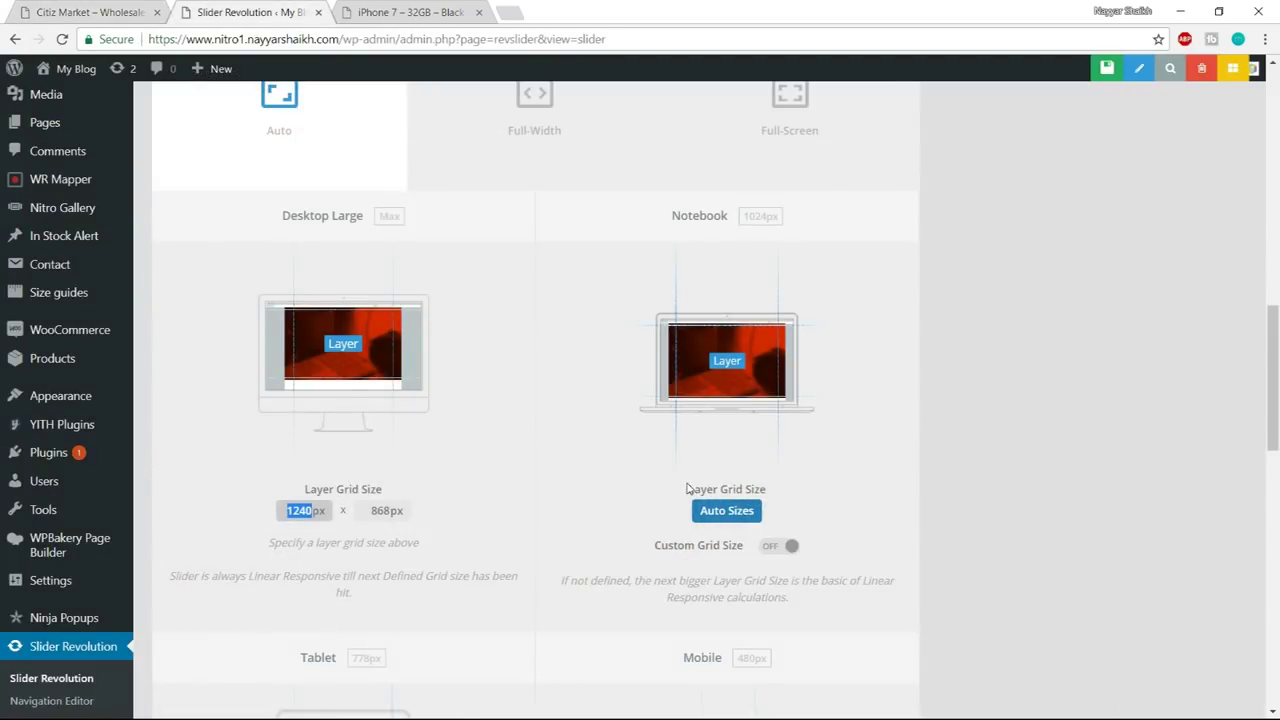
pyautogui.write('870')
pyautogui.press('Tab')
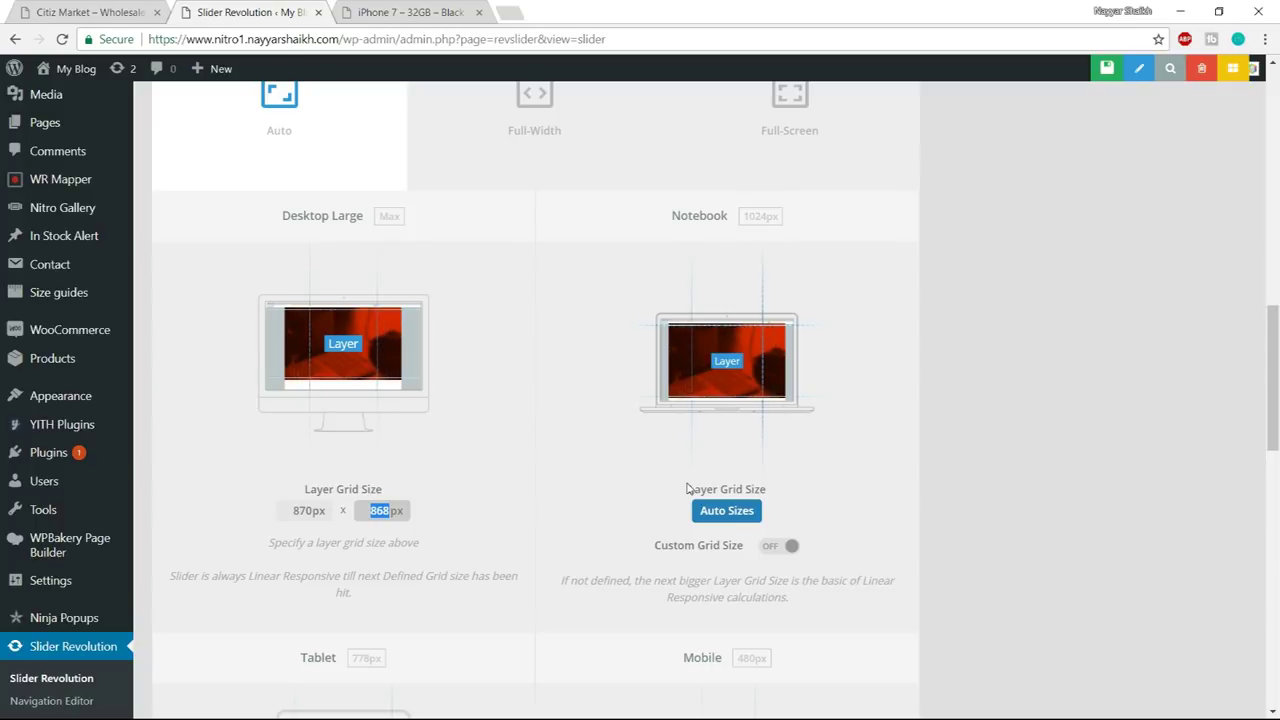
pyautogui.write('370')
pyautogui.click(673, 450)
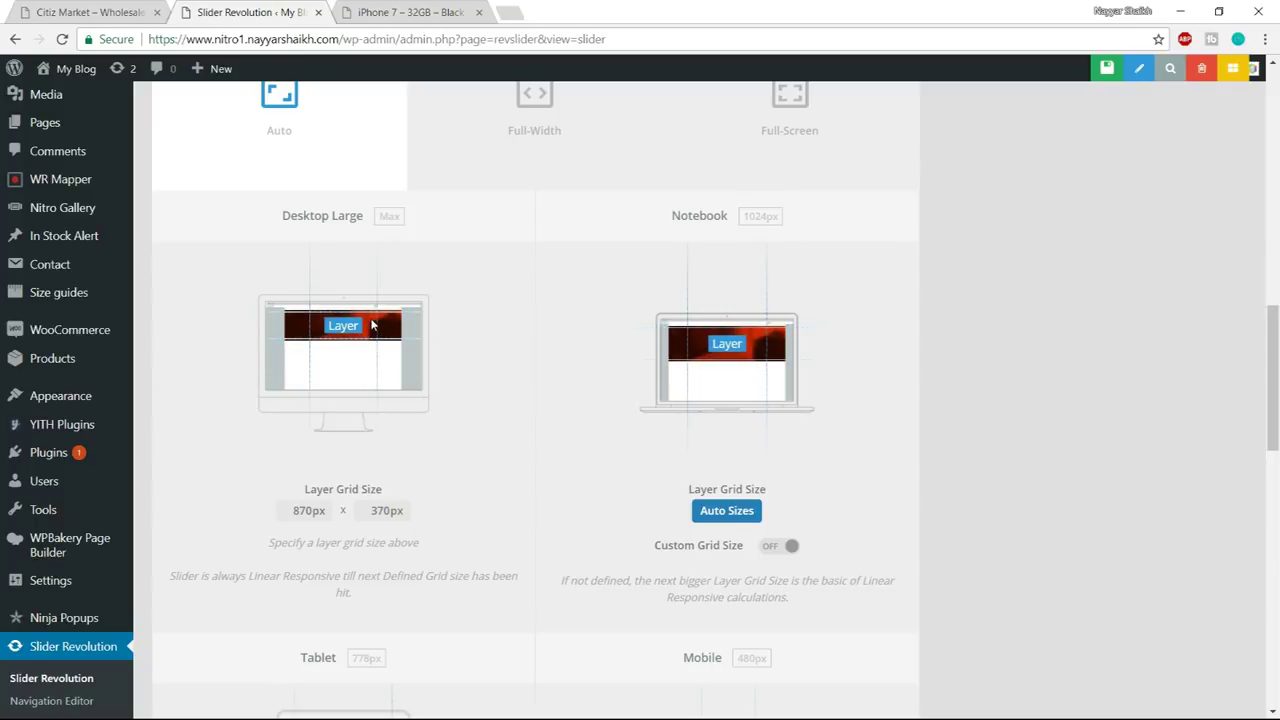
# - Turn on a custom Mobile grid size of 480 x 350 px
pyautogui.scroll(-1, 400, 315)
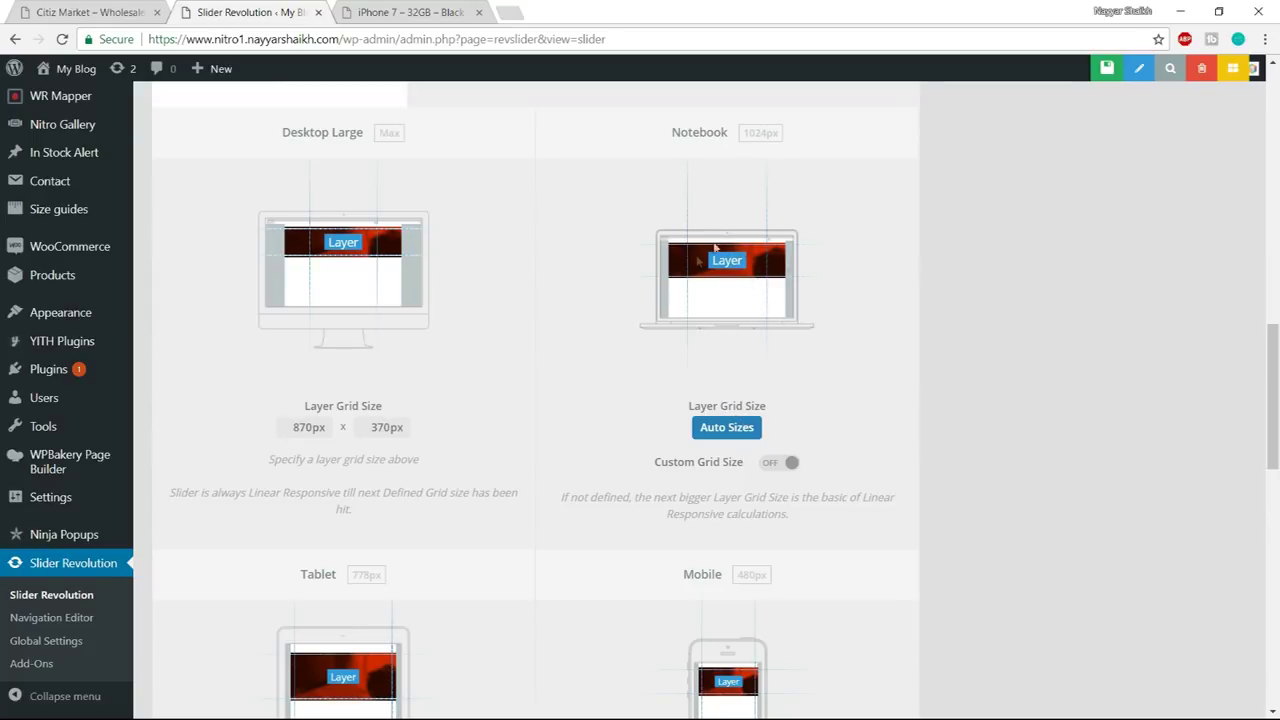
pyautogui.scroll(-3, 809, 400)
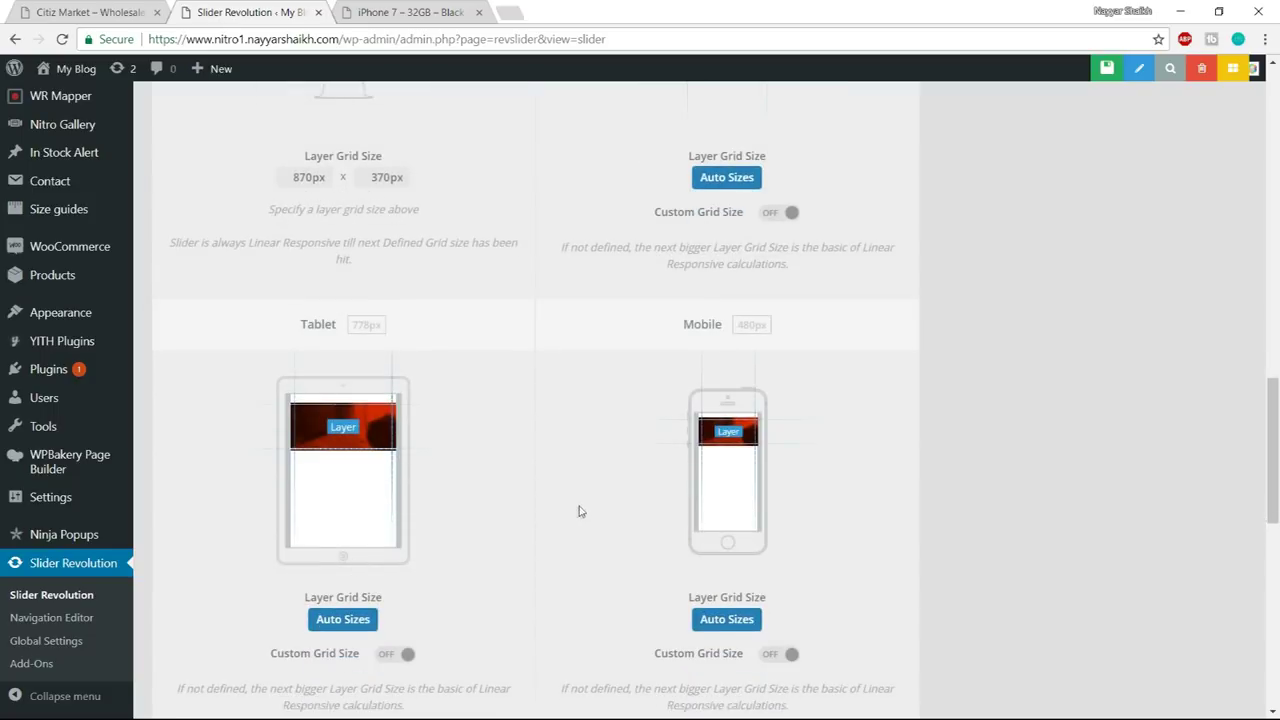
pyautogui.scroll(-1, 577, 512)
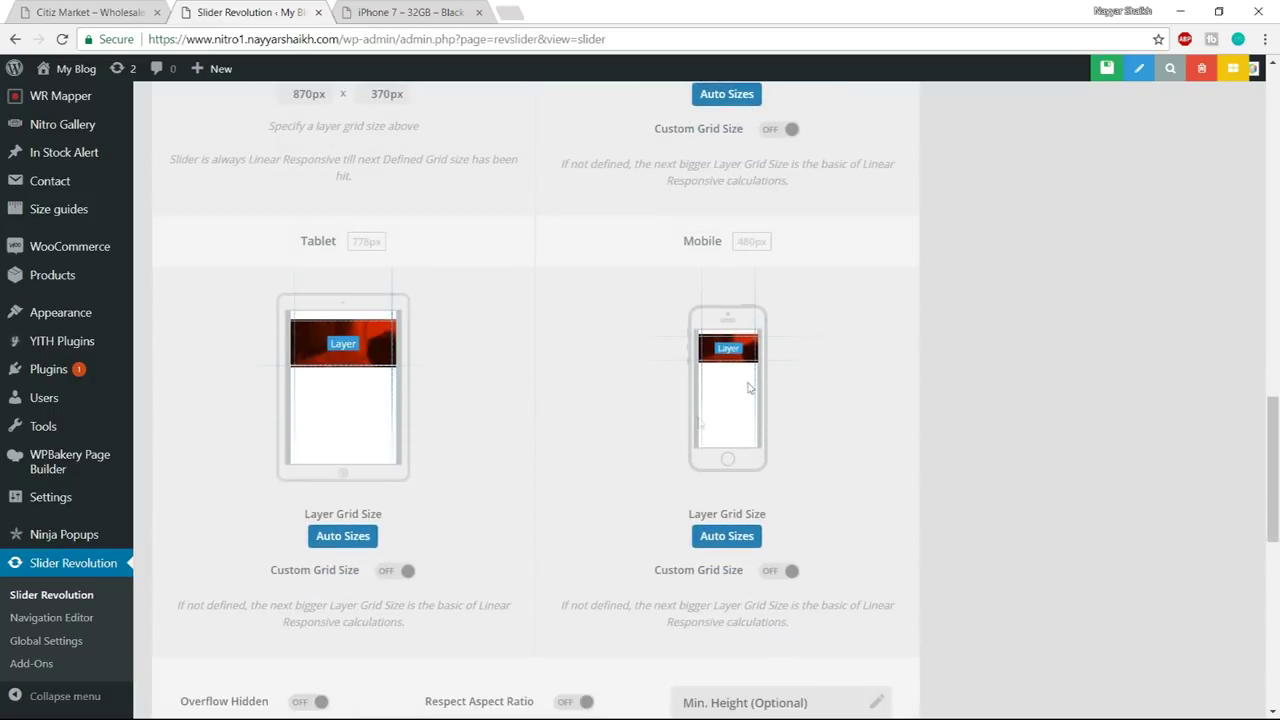
pyautogui.click(772, 576)
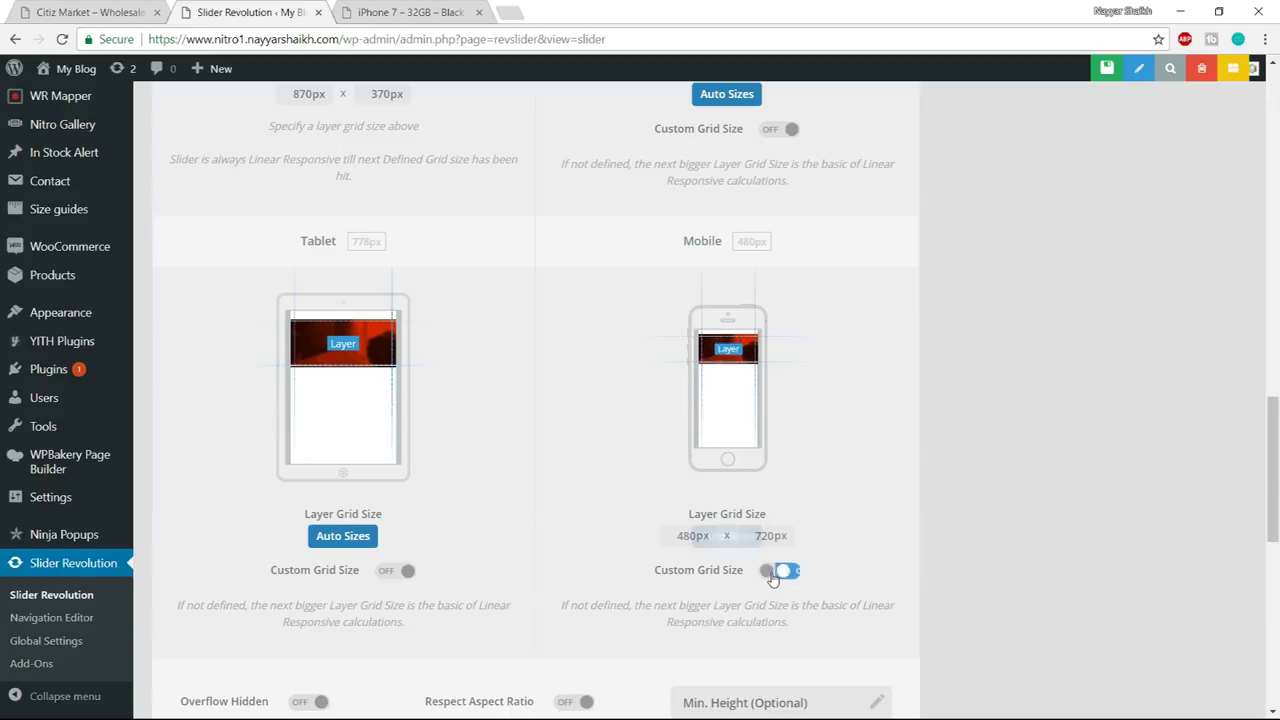
pyautogui.click(699, 541)
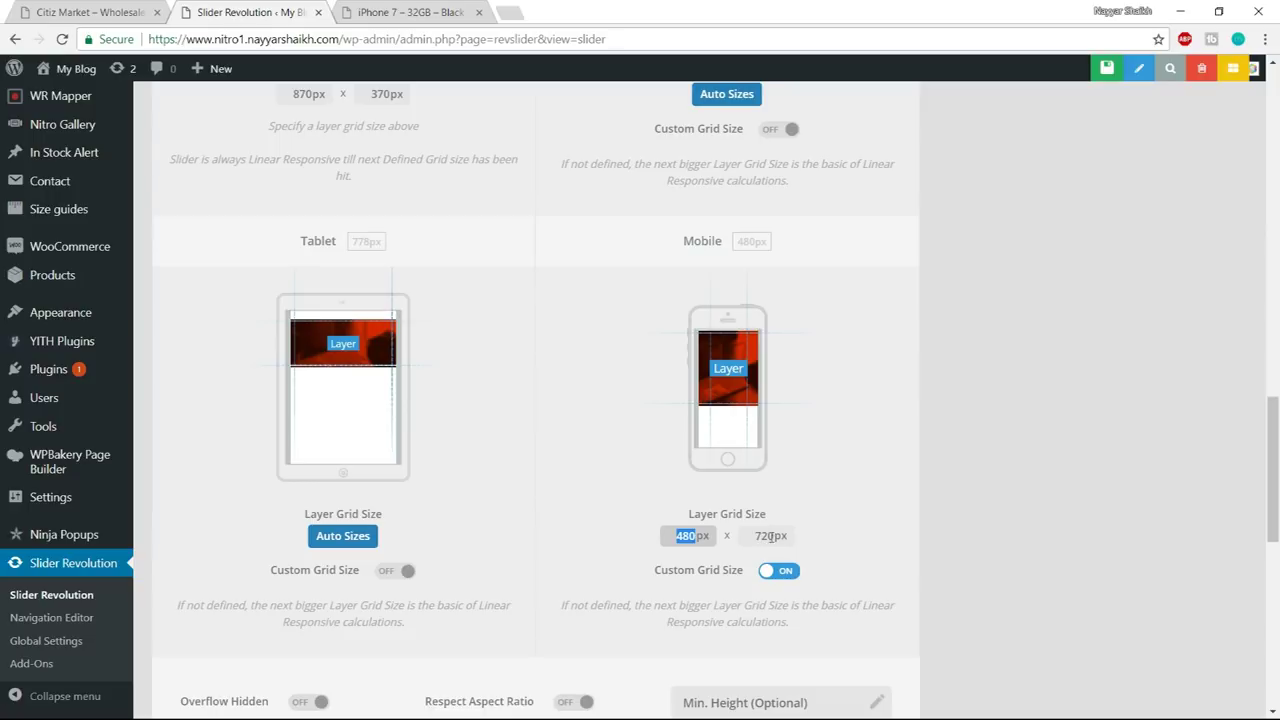
pyautogui.click(768, 537)
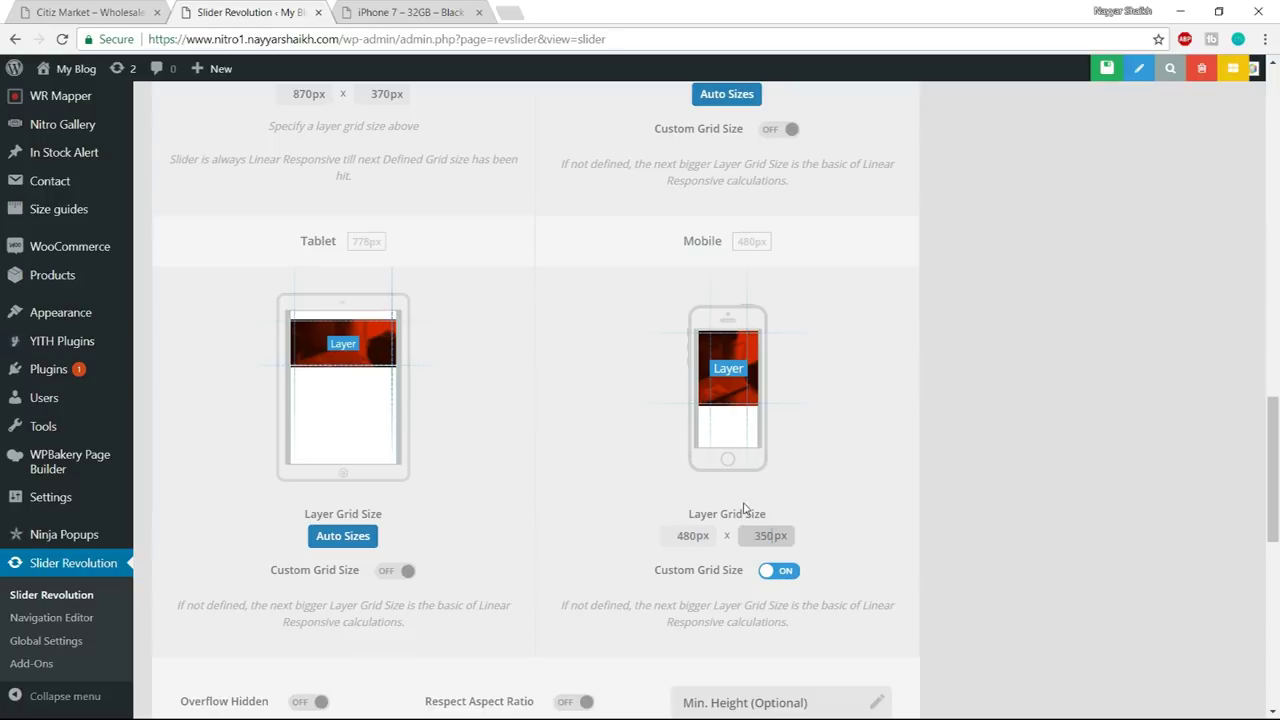
pyautogui.click(1043, 421)
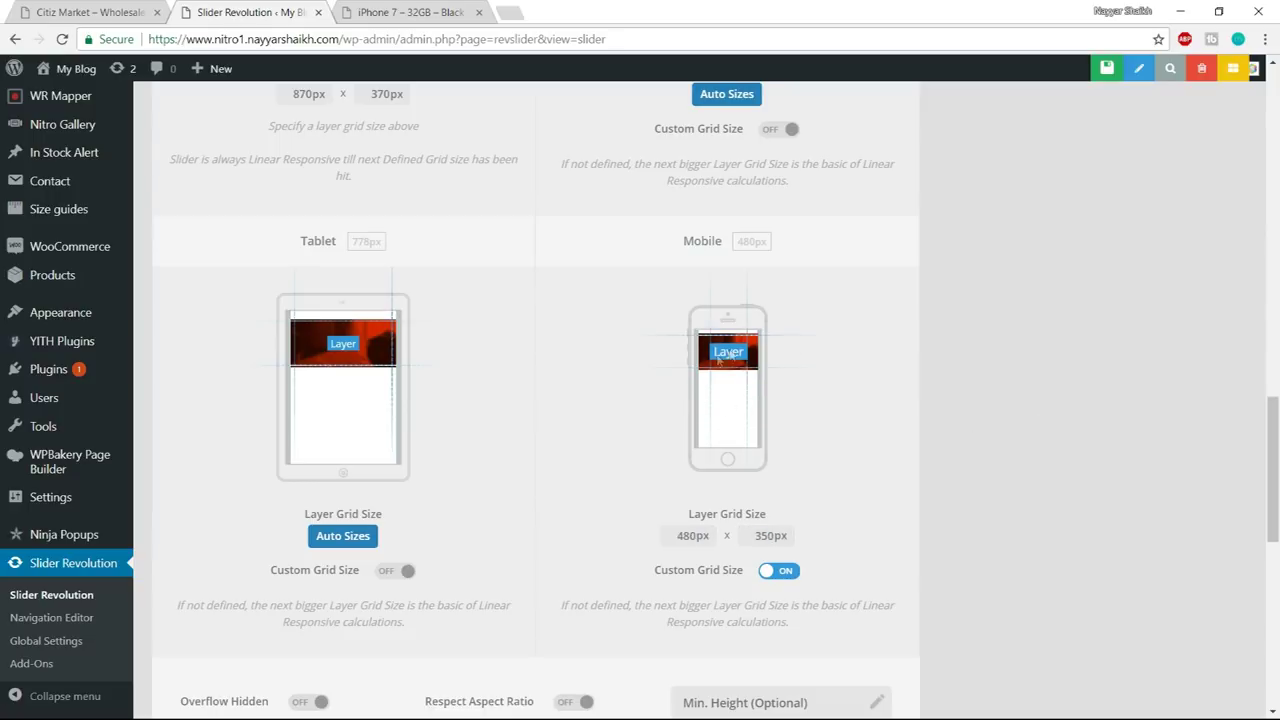
pyautogui.scroll(10, 1088, 476)
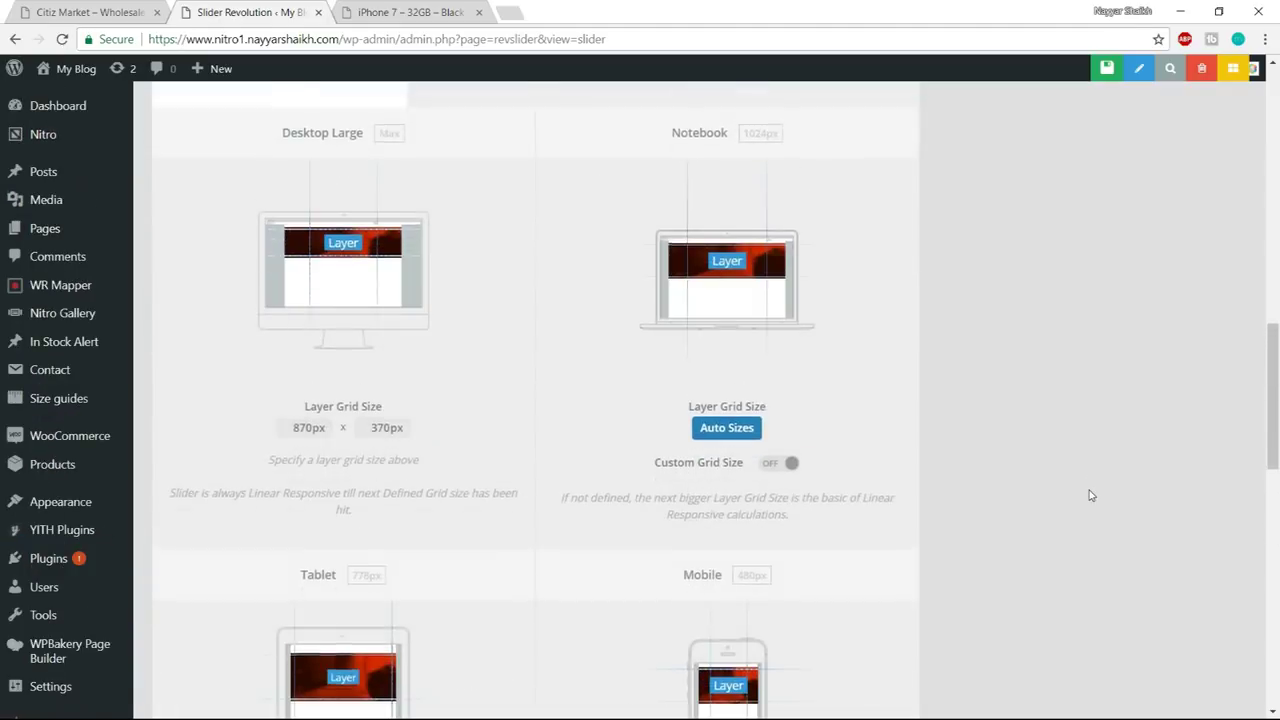
pyautogui.scroll(5, 1090, 495)
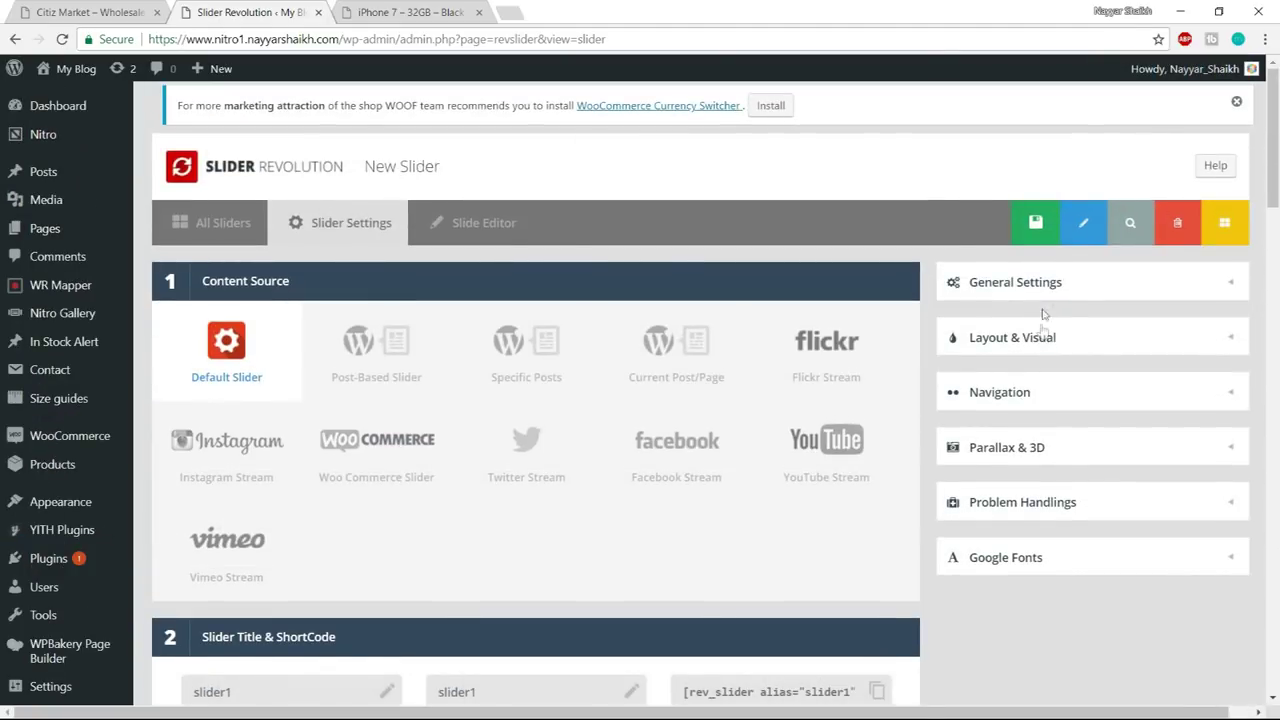
# - Enable navigation arrows in the slider's Navigation settings
pyautogui.click(1071, 287)
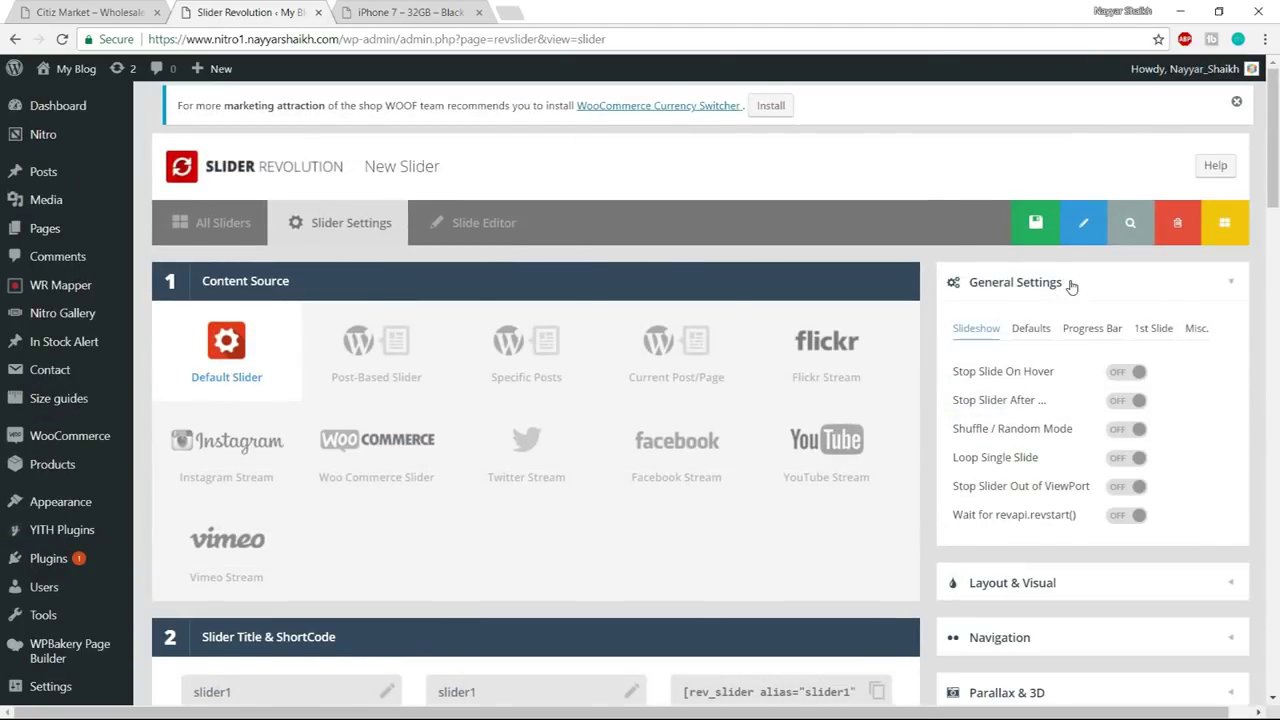
pyautogui.click(1071, 287)
pyautogui.click(1066, 391)
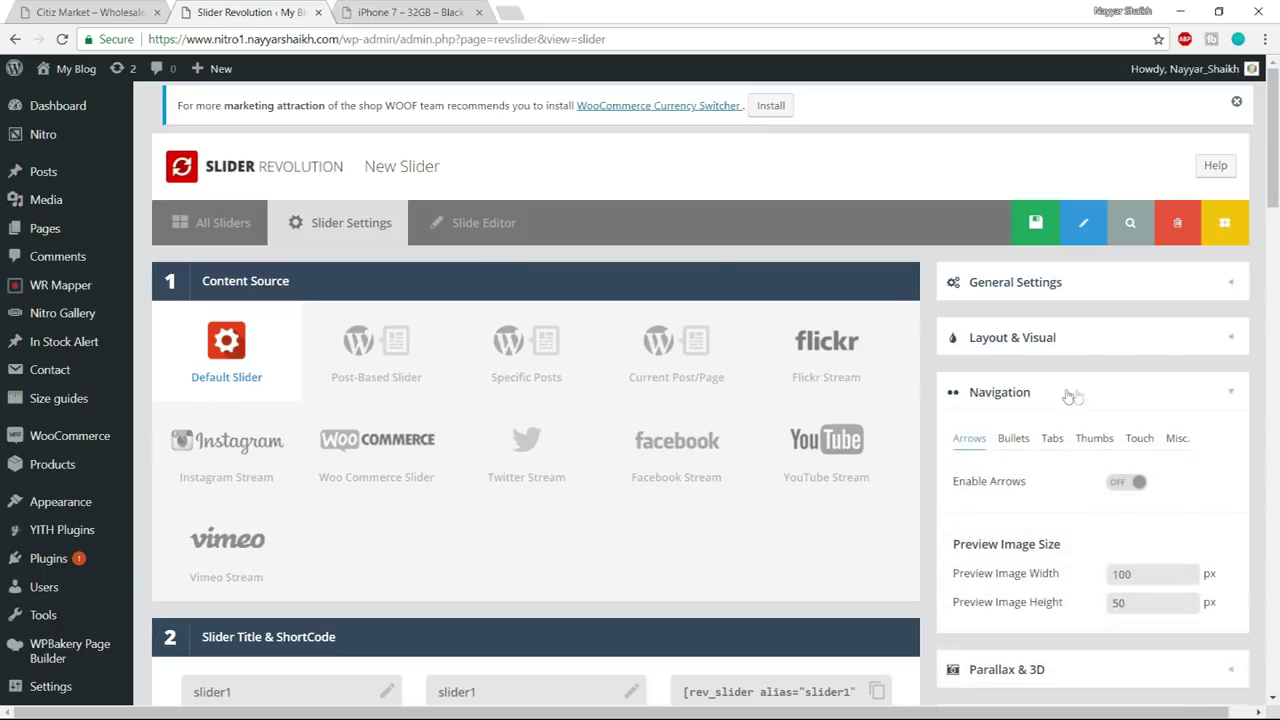
pyautogui.scroll(-1, 1160, 477)
pyautogui.click(1128, 399)
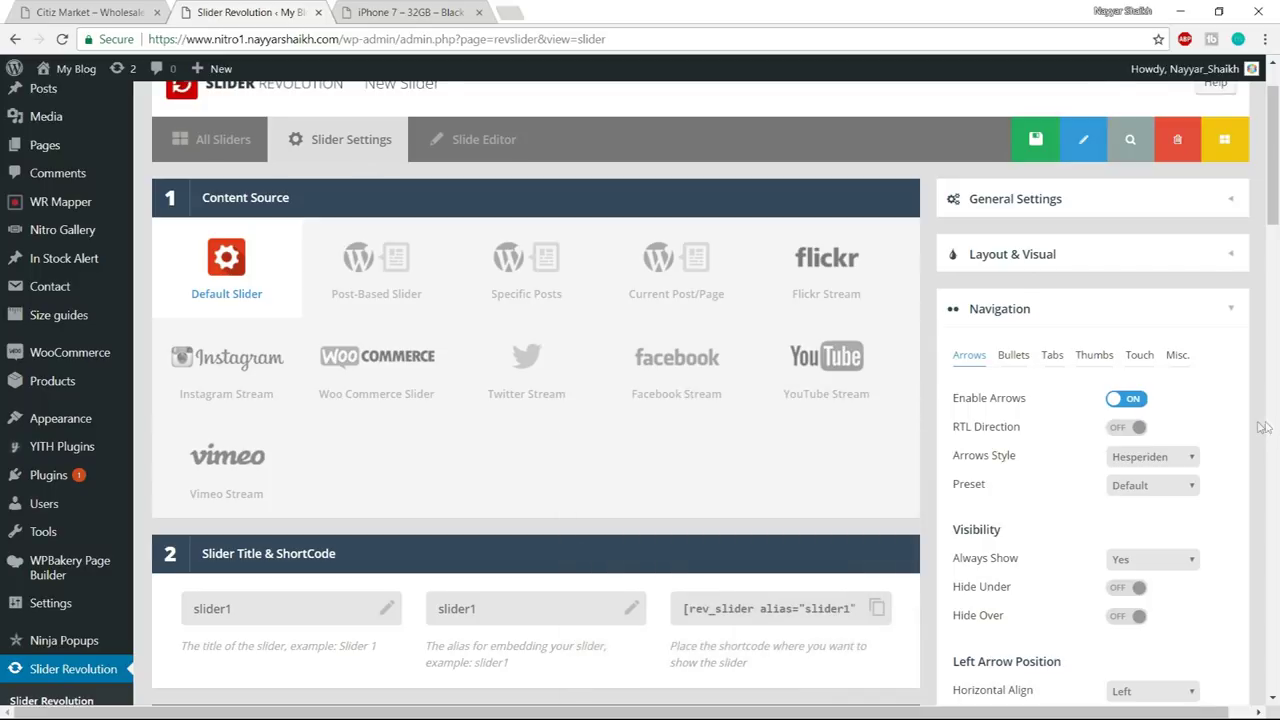
pyautogui.scroll(-2, 1262, 425)
pyautogui.scroll(-1, 1230, 378)
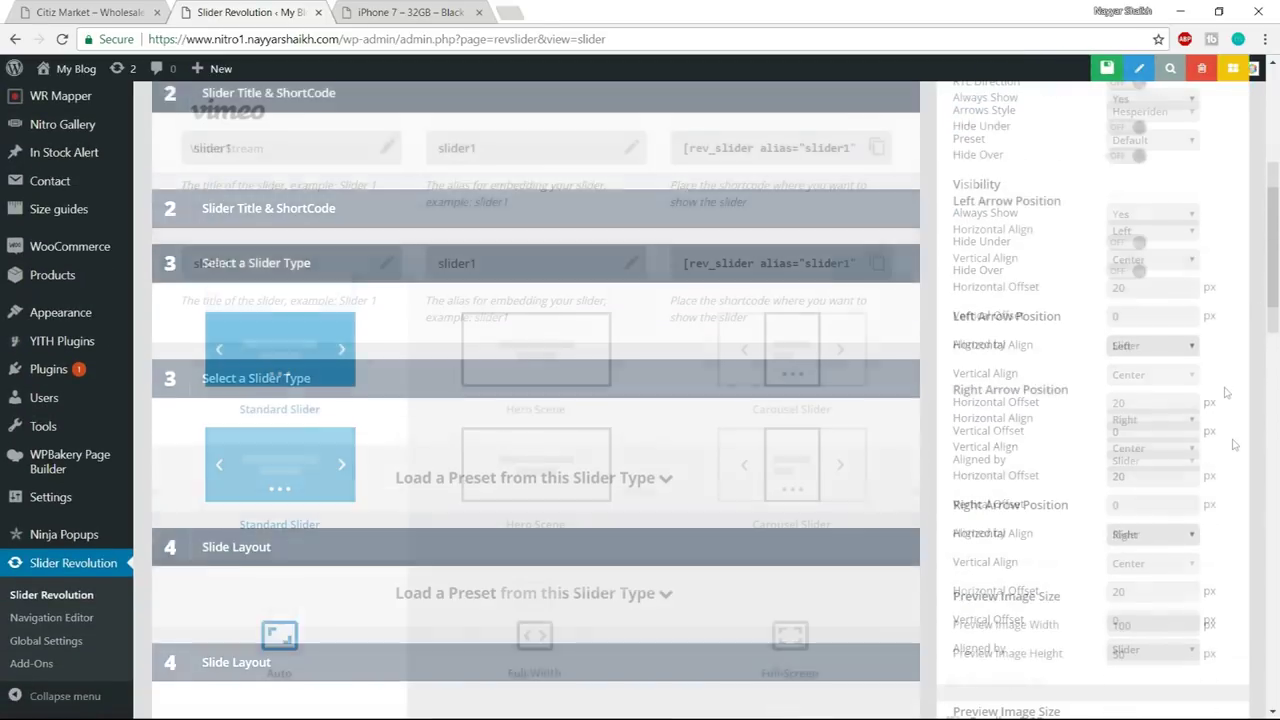
pyautogui.scroll(6, 1100, 300)
# - Save the slider settings to open the slide editor, briefly checking the Citiz Market tab
pyautogui.click(1018, 232)
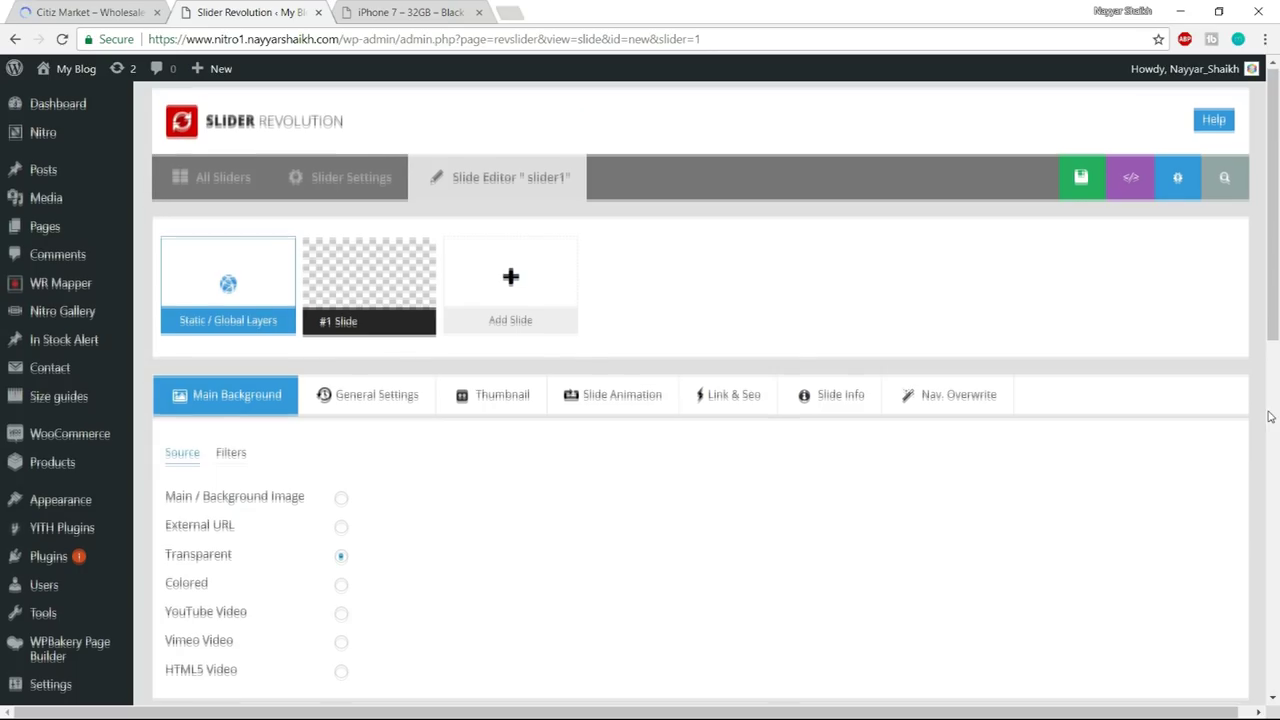
pyautogui.scroll(-8, 1270, 416)
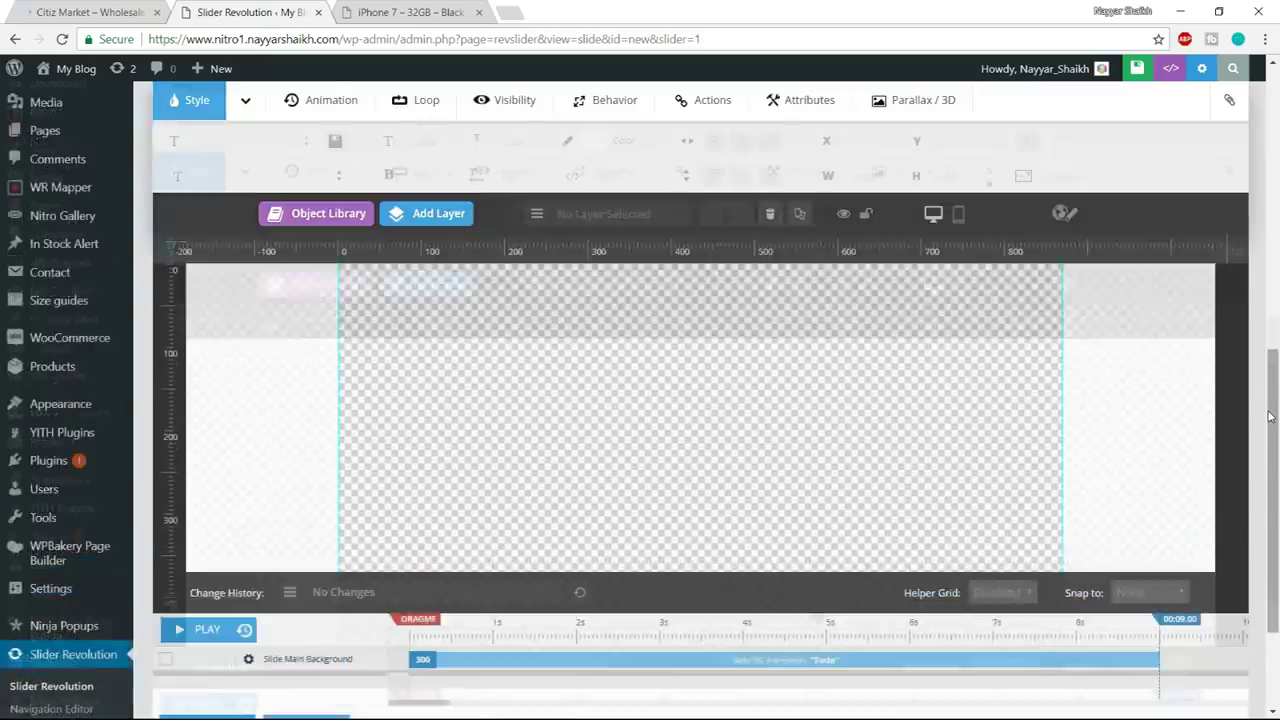
pyautogui.scroll(2, 843, 198)
pyautogui.rightClick(12, 5)
pyautogui.click(91, 11)
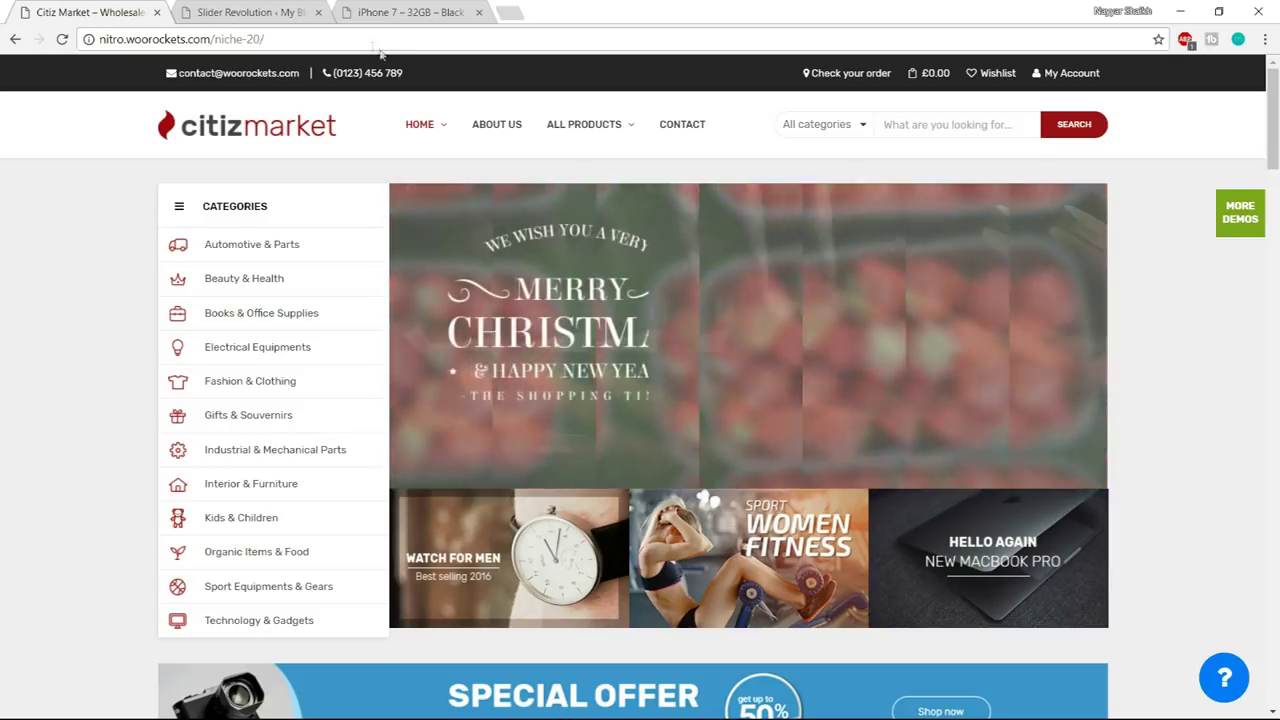
pyautogui.click(250, 12)
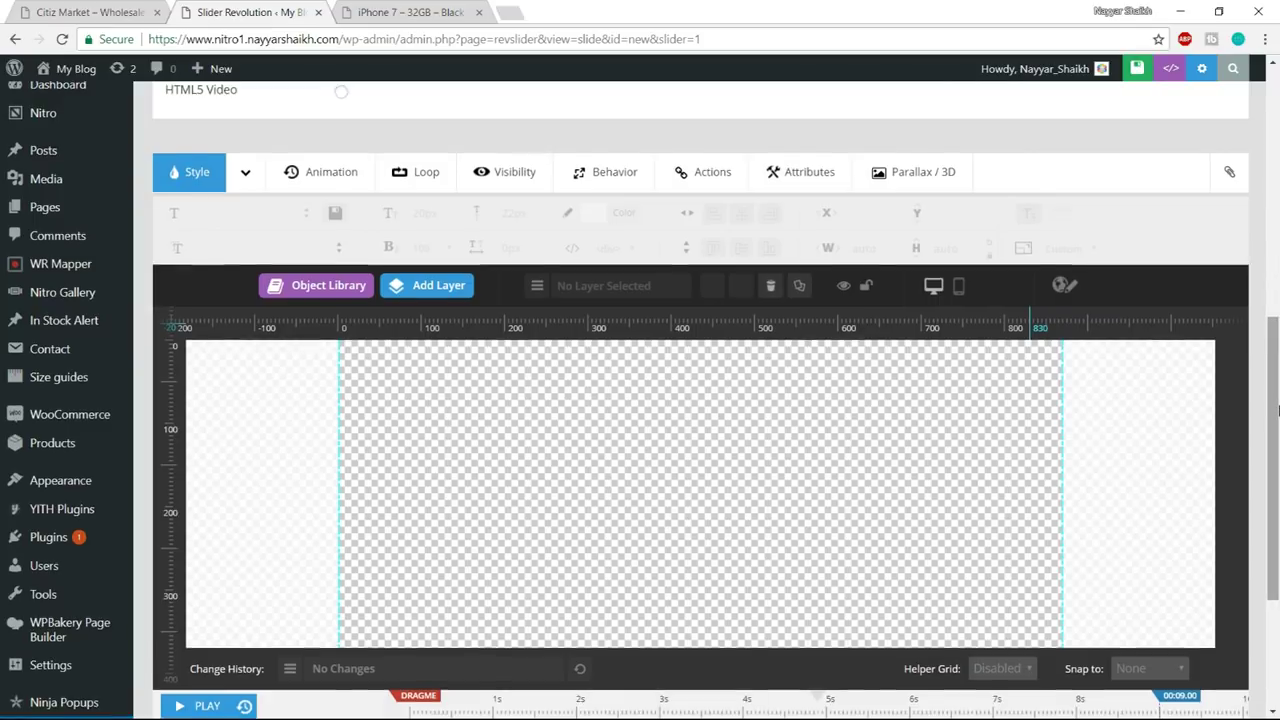
pyautogui.scroll(5, 1278, 410)
pyautogui.scroll(-2, 1278, 410)
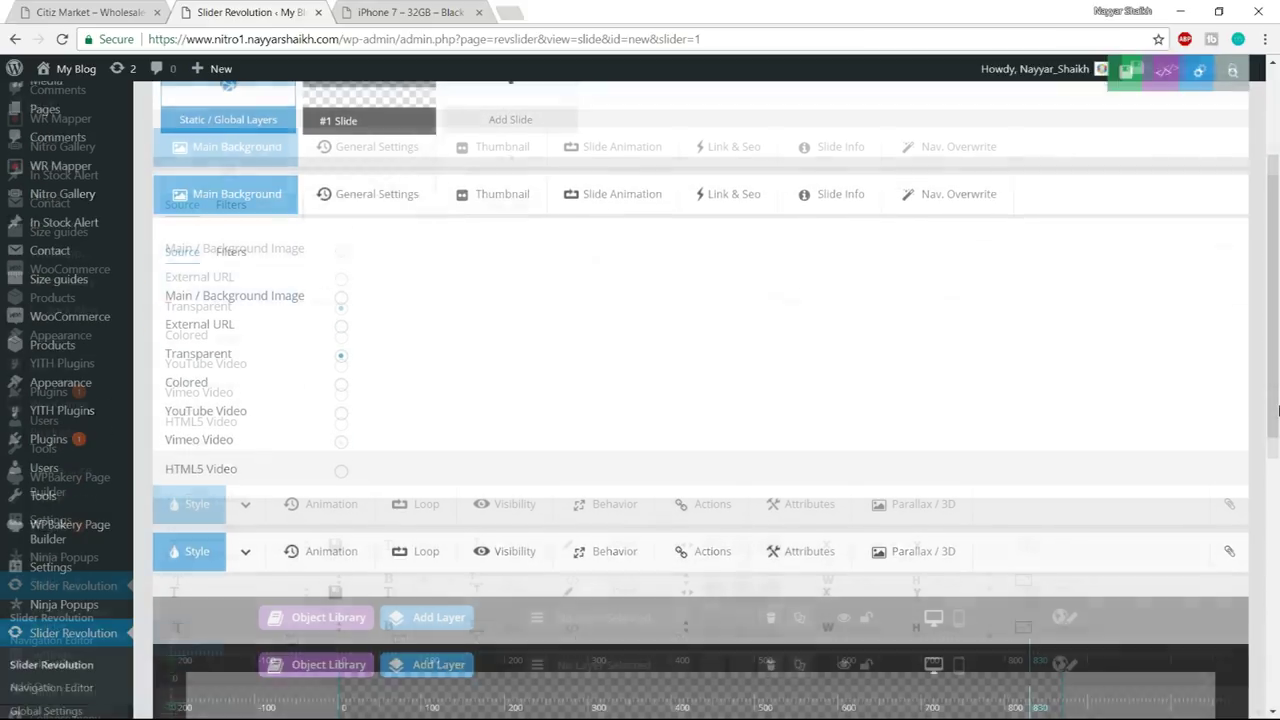
pyautogui.scroll(2, 1054, 422)
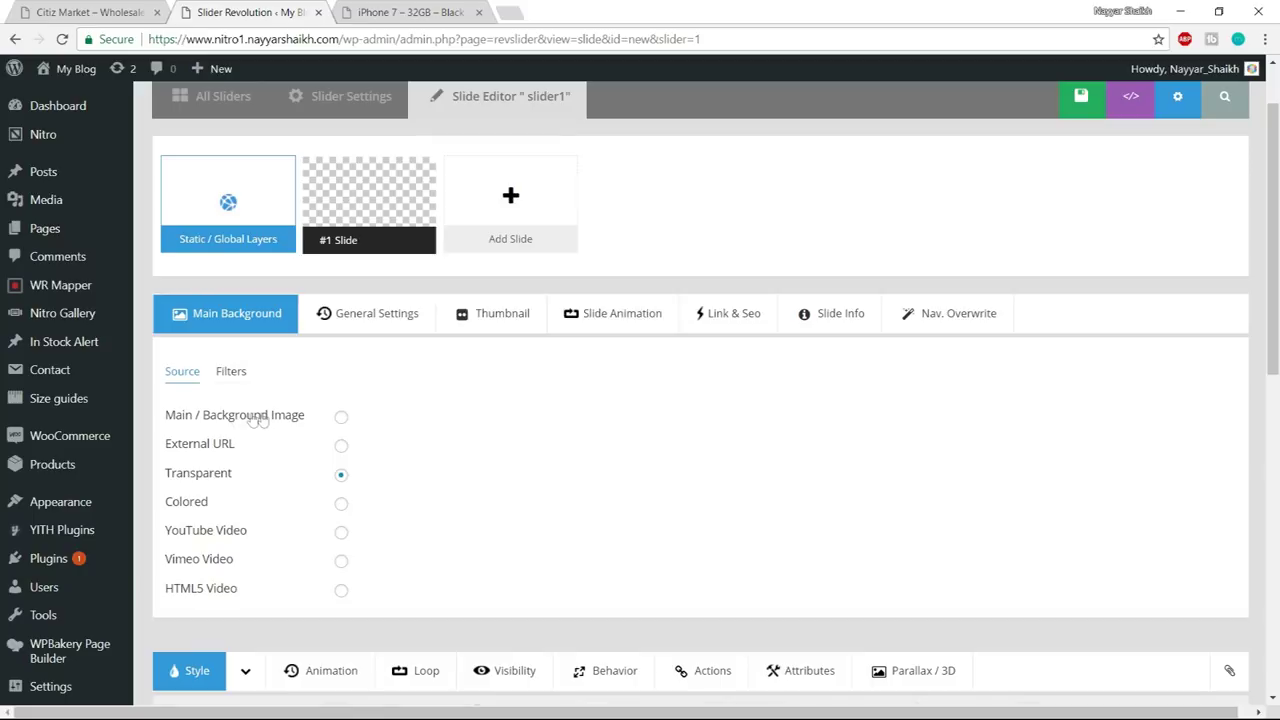
# - Upload the five images from the Nitro Media/Slider folder for the slide background
pyautogui.click(341, 418)
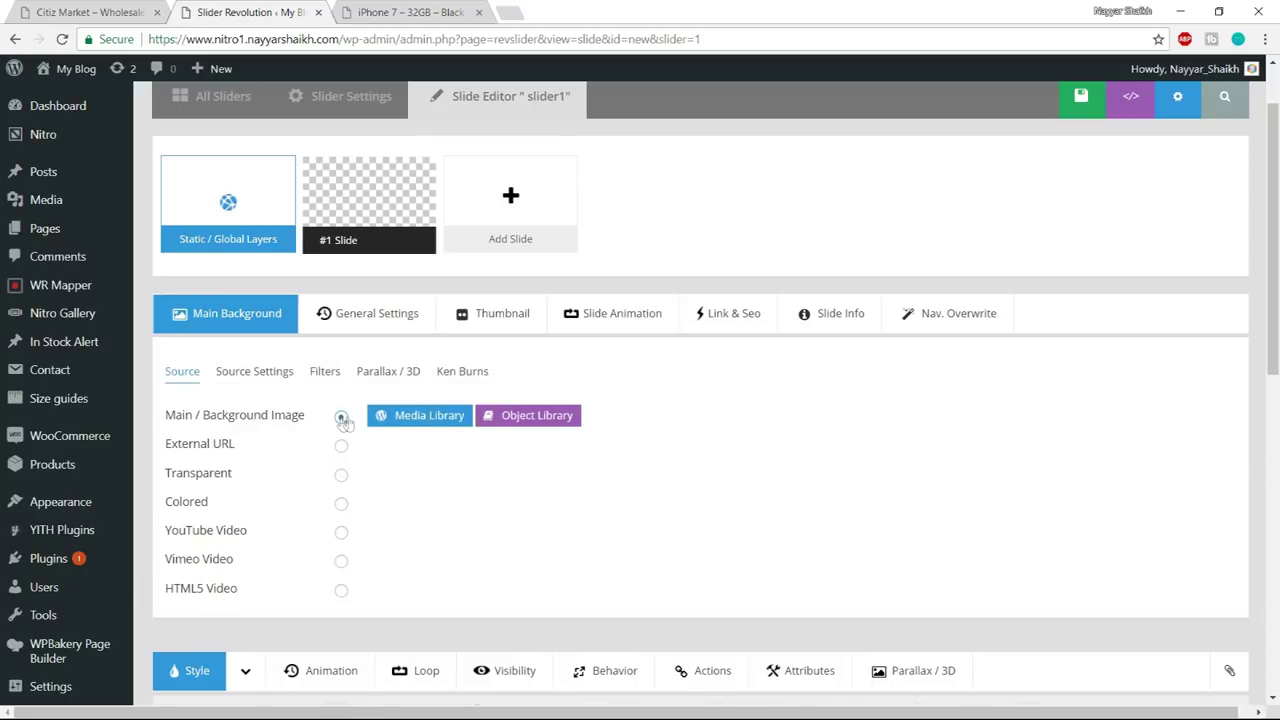
pyautogui.click(433, 420)
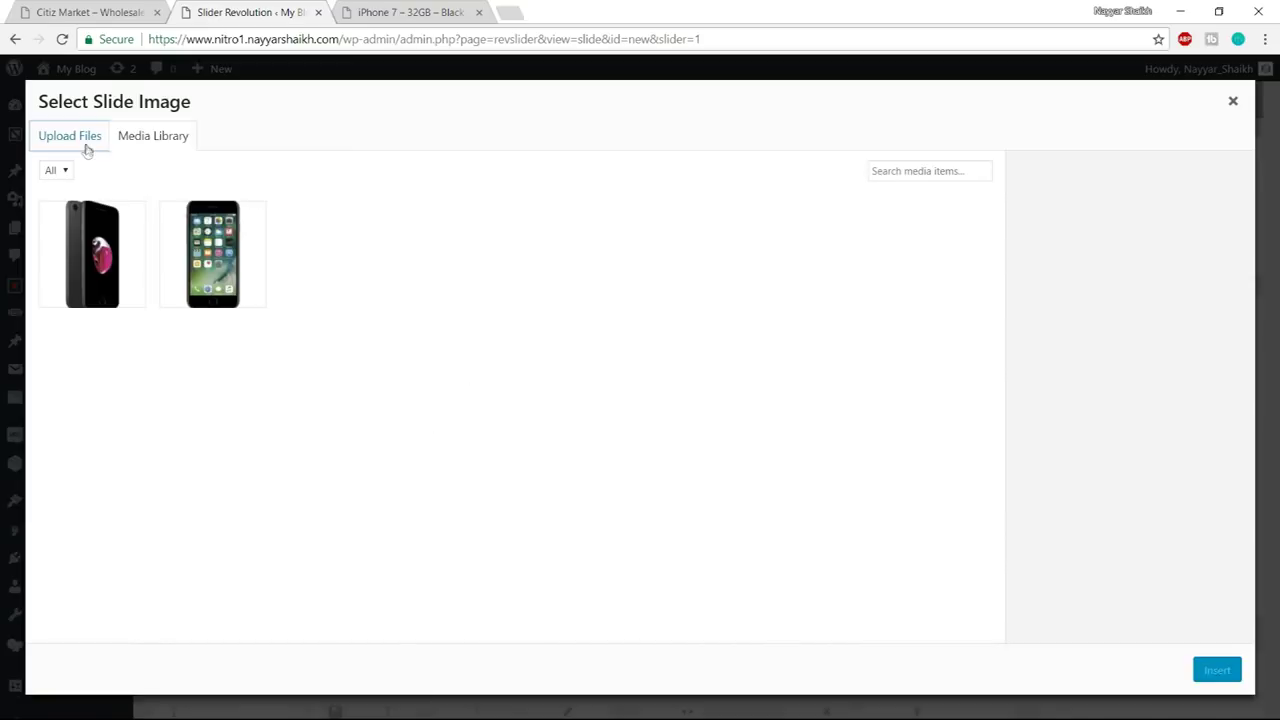
pyautogui.click(82, 142)
pyautogui.click(669, 398)
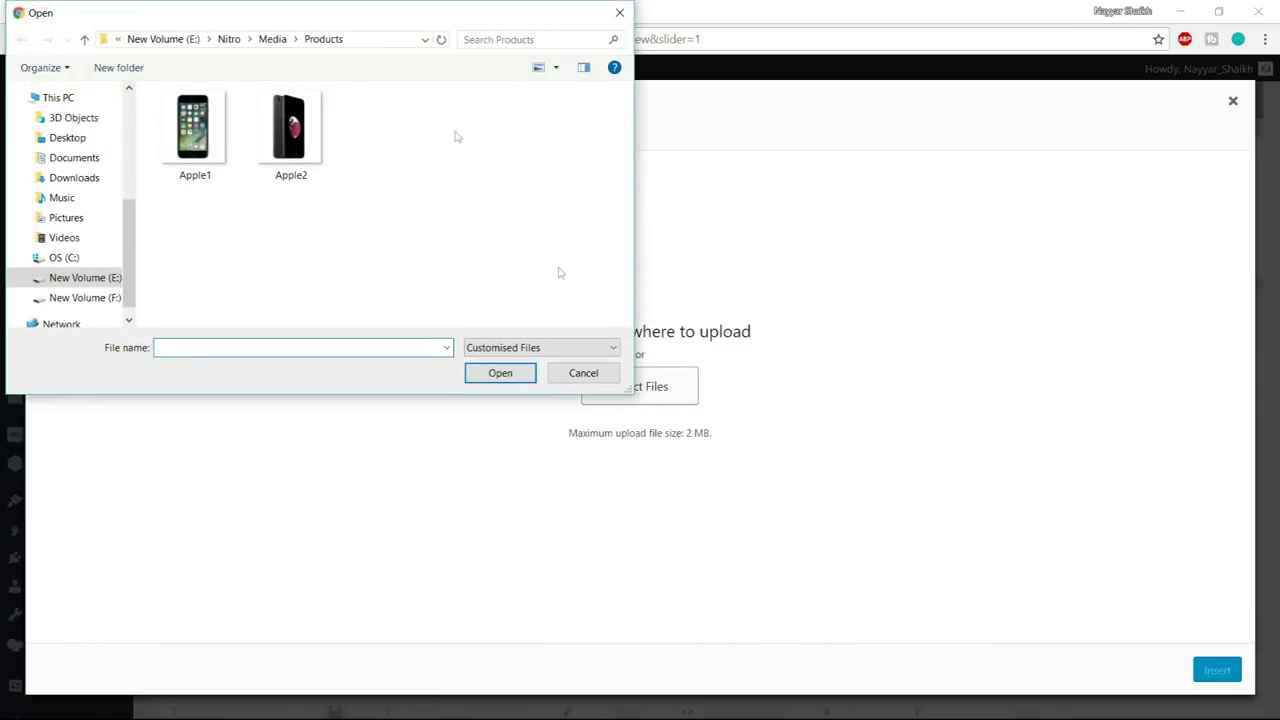
pyautogui.click(229, 39)
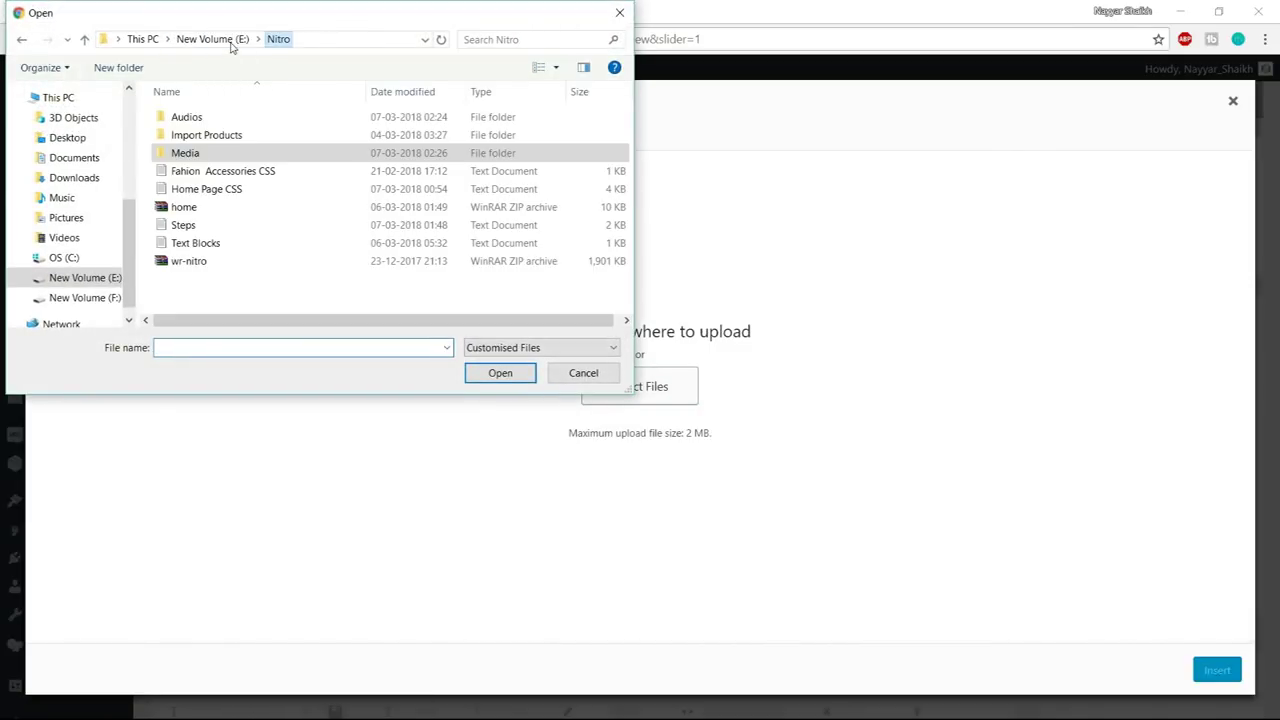
pyautogui.doubleClick(219, 157)
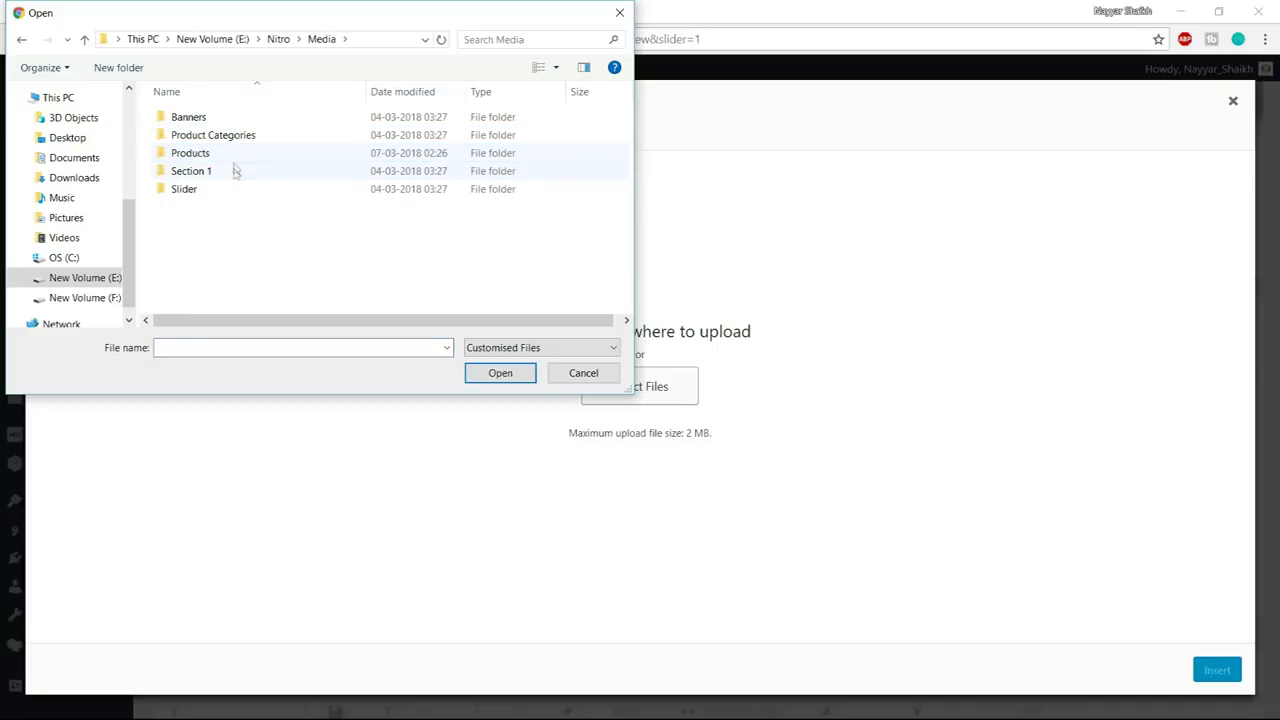
pyautogui.doubleClick(231, 191)
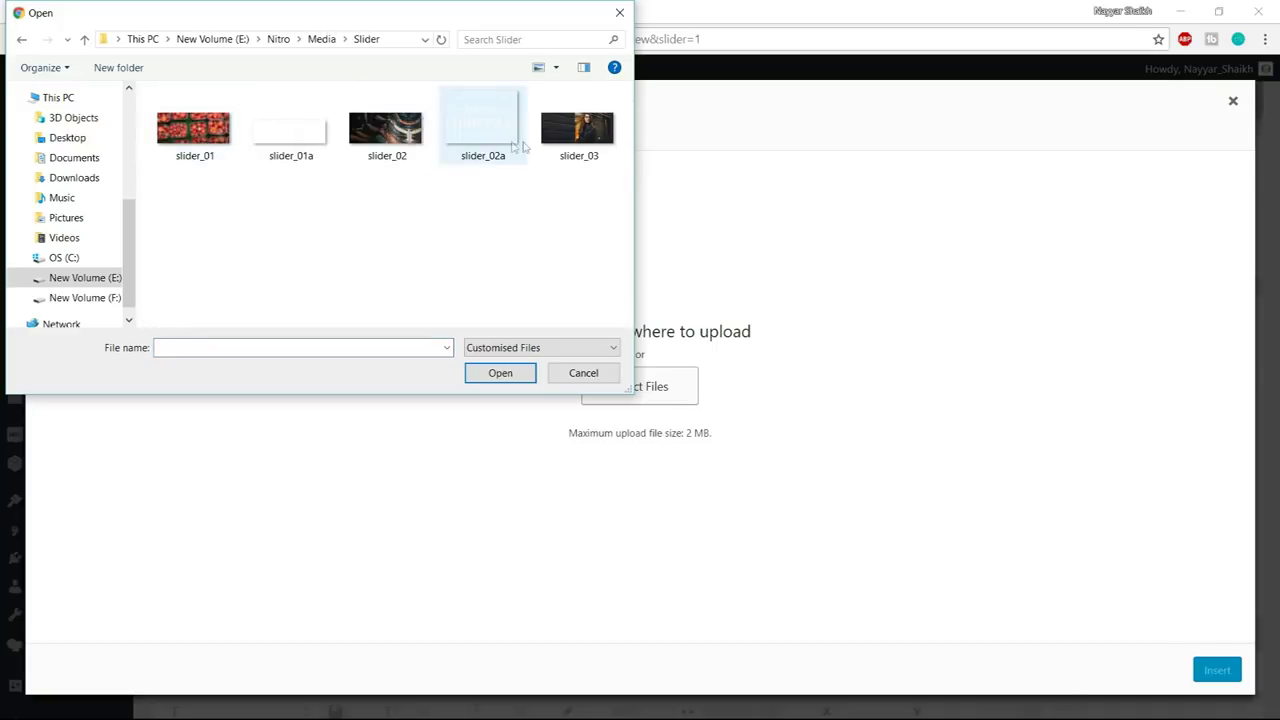
pyautogui.moveTo(588, 245); pyautogui.dragTo(158, 86)
pyautogui.click(500, 372)
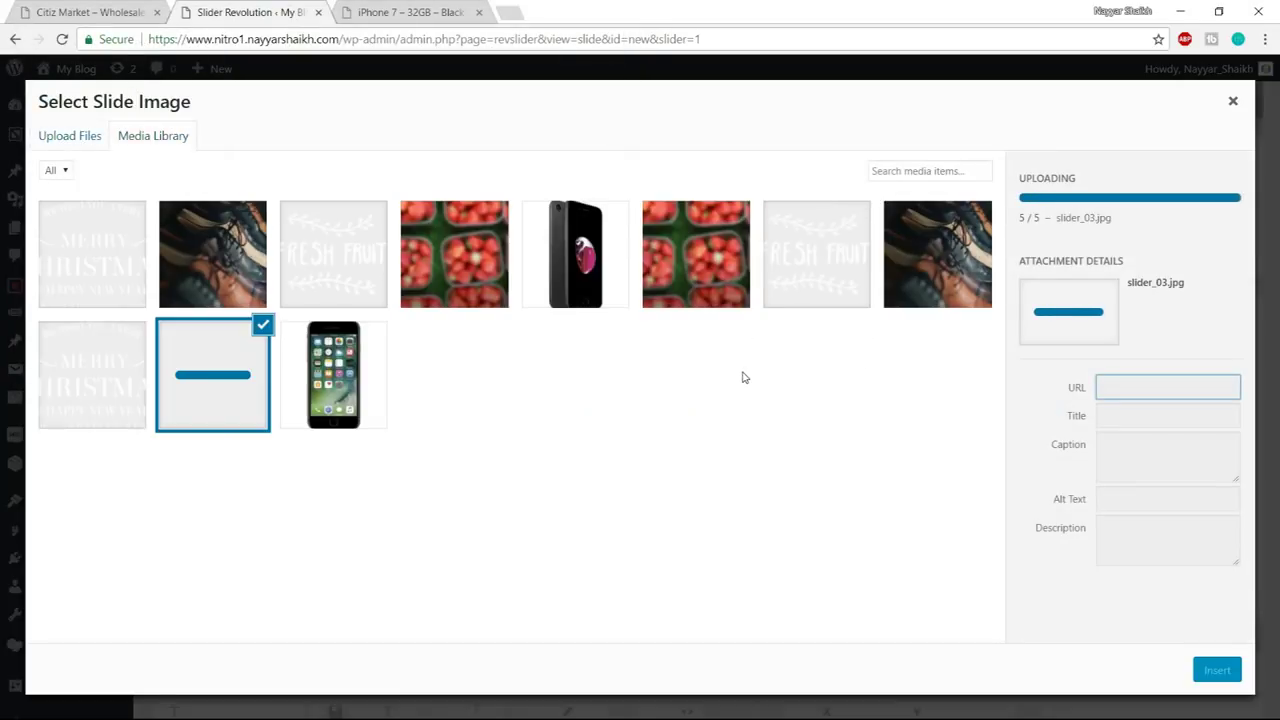
# - Insert the strawberry image slider_01 as slide #1's background and view the Citiz Market demo
pyautogui.click(597, 275)
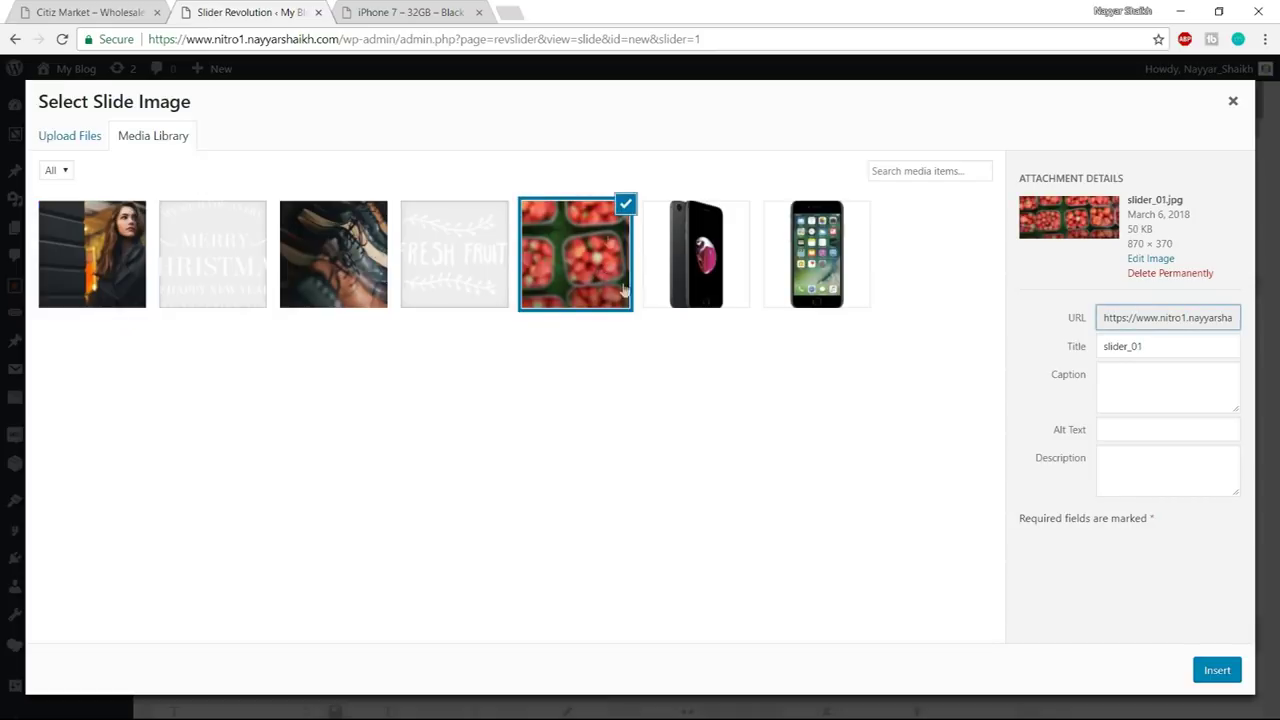
pyautogui.click(1217, 670)
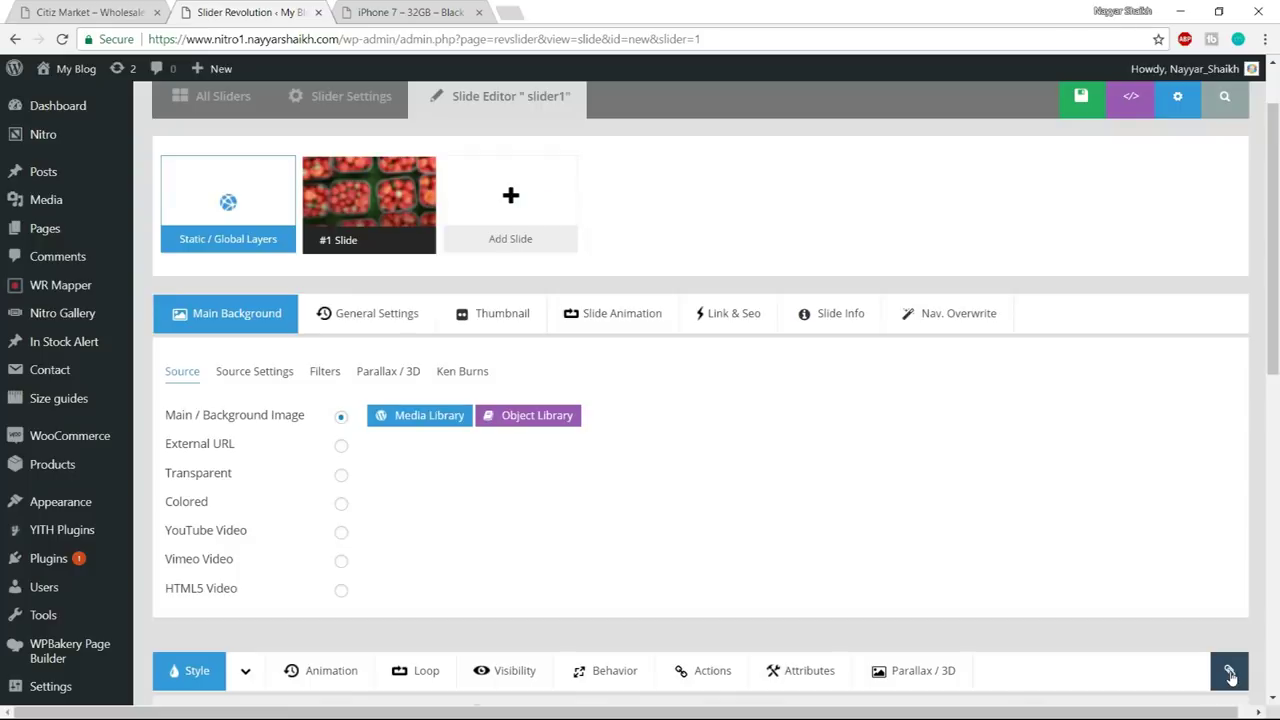
pyautogui.scroll(-5, 1029, 449)
pyautogui.scroll(-1, 723, 663)
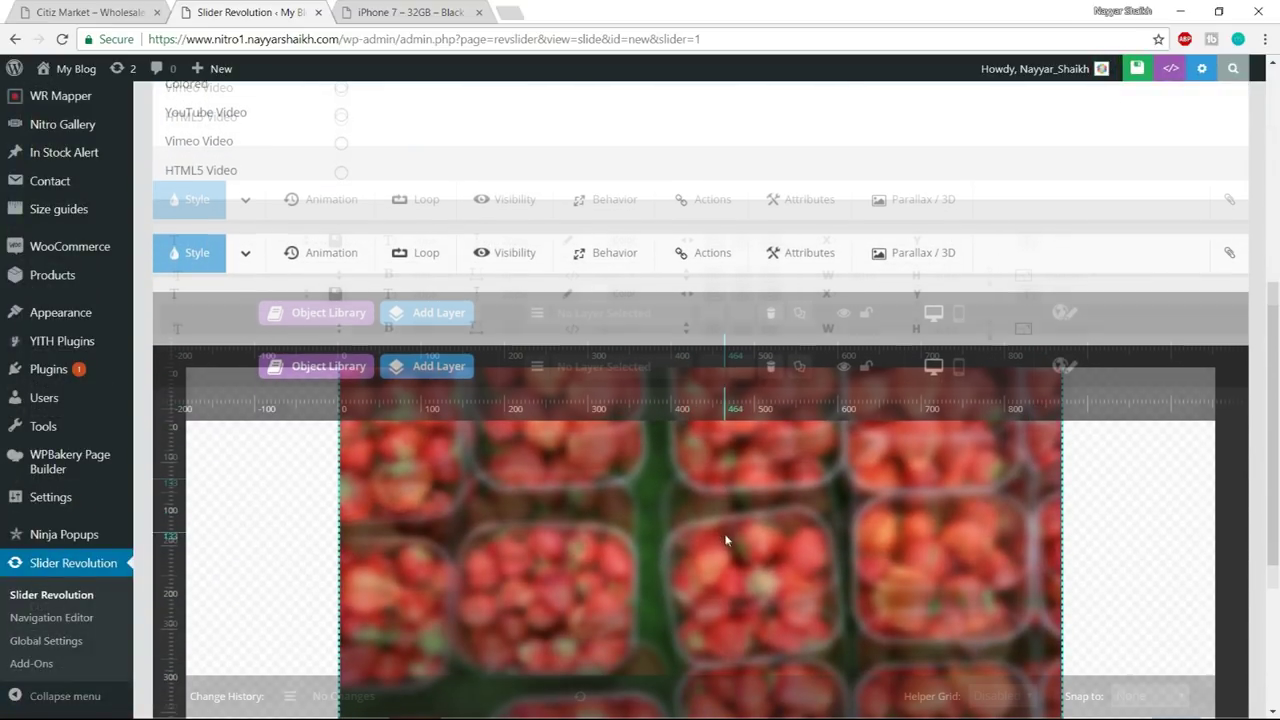
pyautogui.click(72, 14)
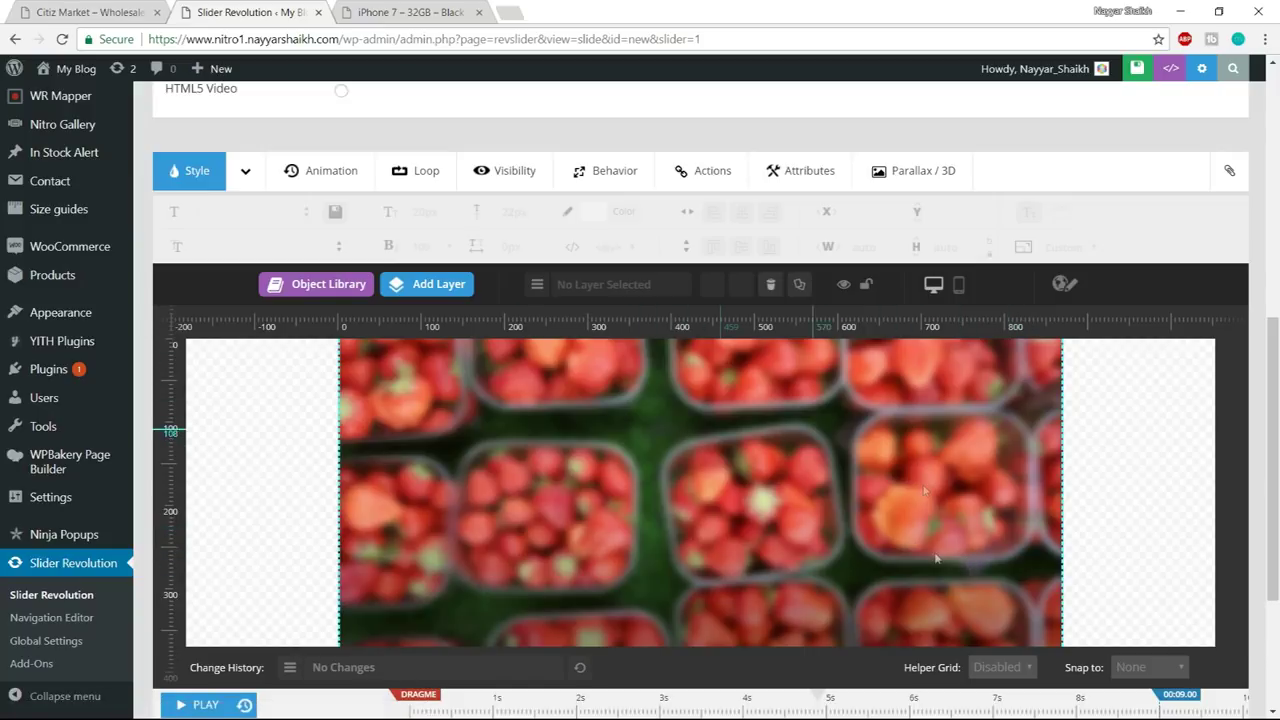
# - Add the Fresh Fruit graphic slider_01a as an image layer, positioned near X 152px, Y 49px
pyautogui.moveTo(437, 296)
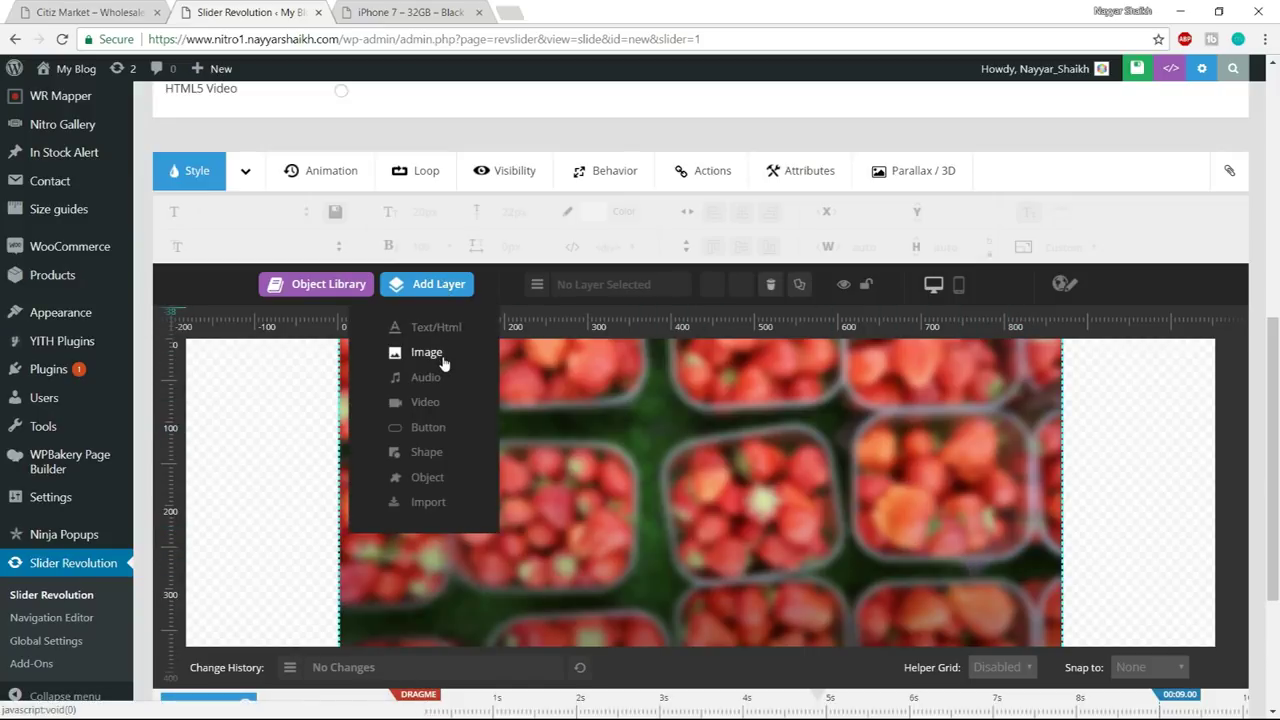
pyautogui.click(444, 358)
pyautogui.click(451, 280)
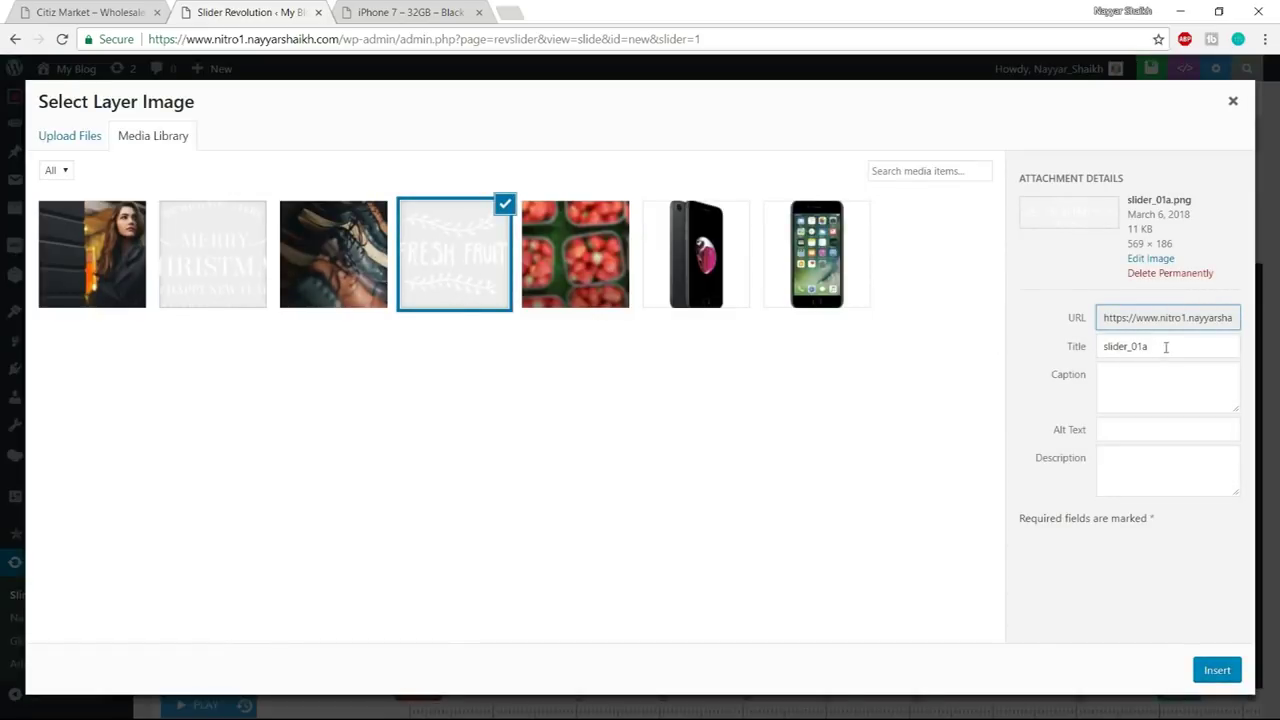
pyautogui.doubleClick(1165, 347)
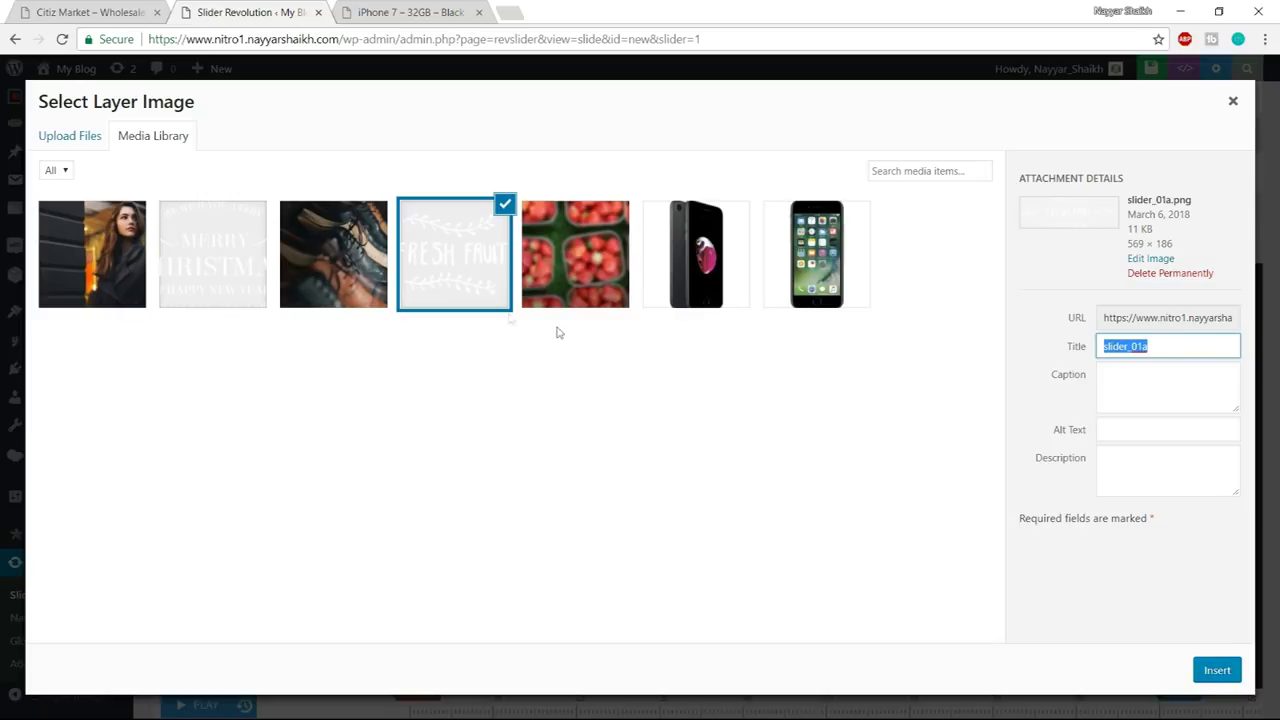
pyautogui.click(1216, 670)
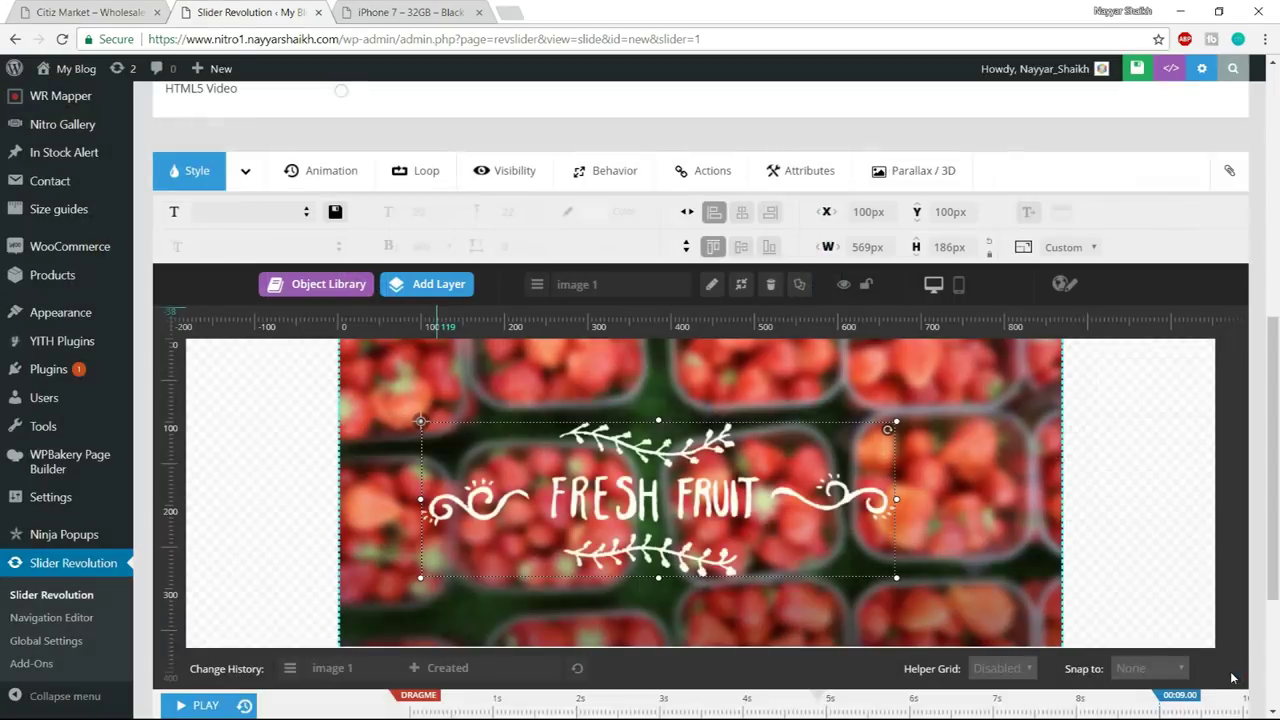
pyautogui.scroll(-1, 745, 459)
pyautogui.moveTo(745, 459); pyautogui.dragTo(775, 415)
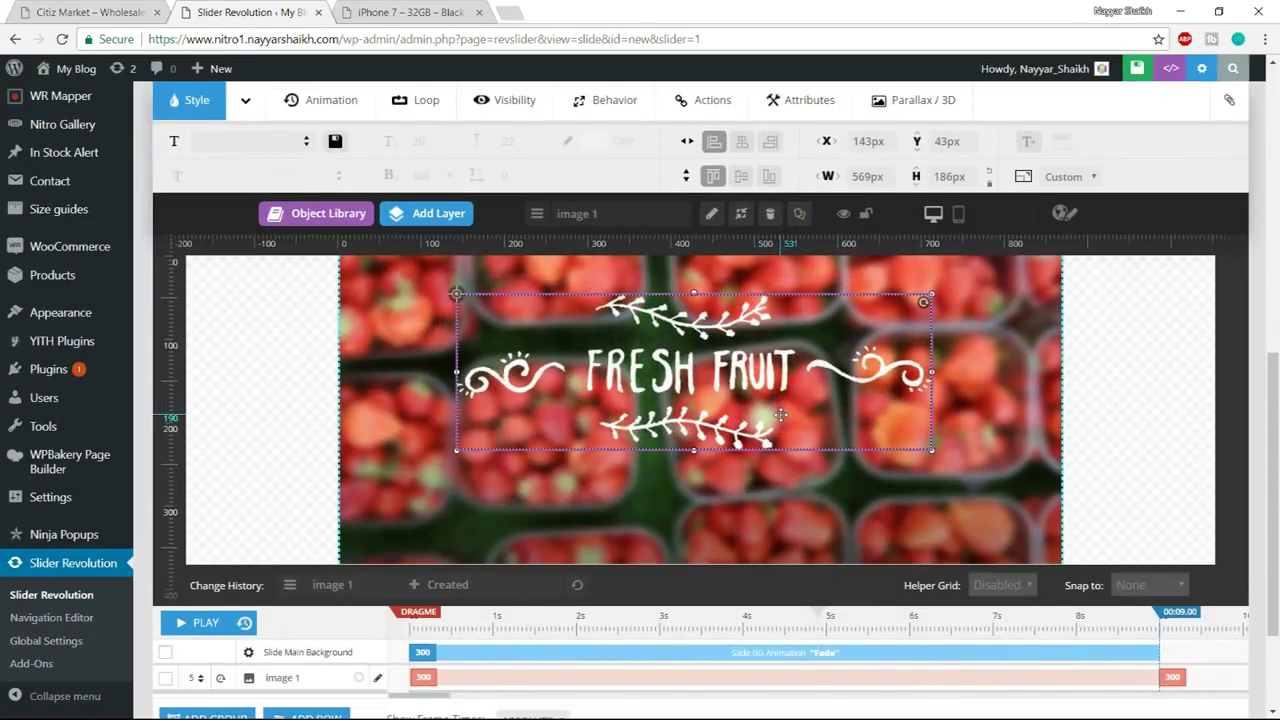
pyautogui.scroll(1, 778, 475)
pyautogui.moveTo(778, 475); pyautogui.dragTo(792, 476)
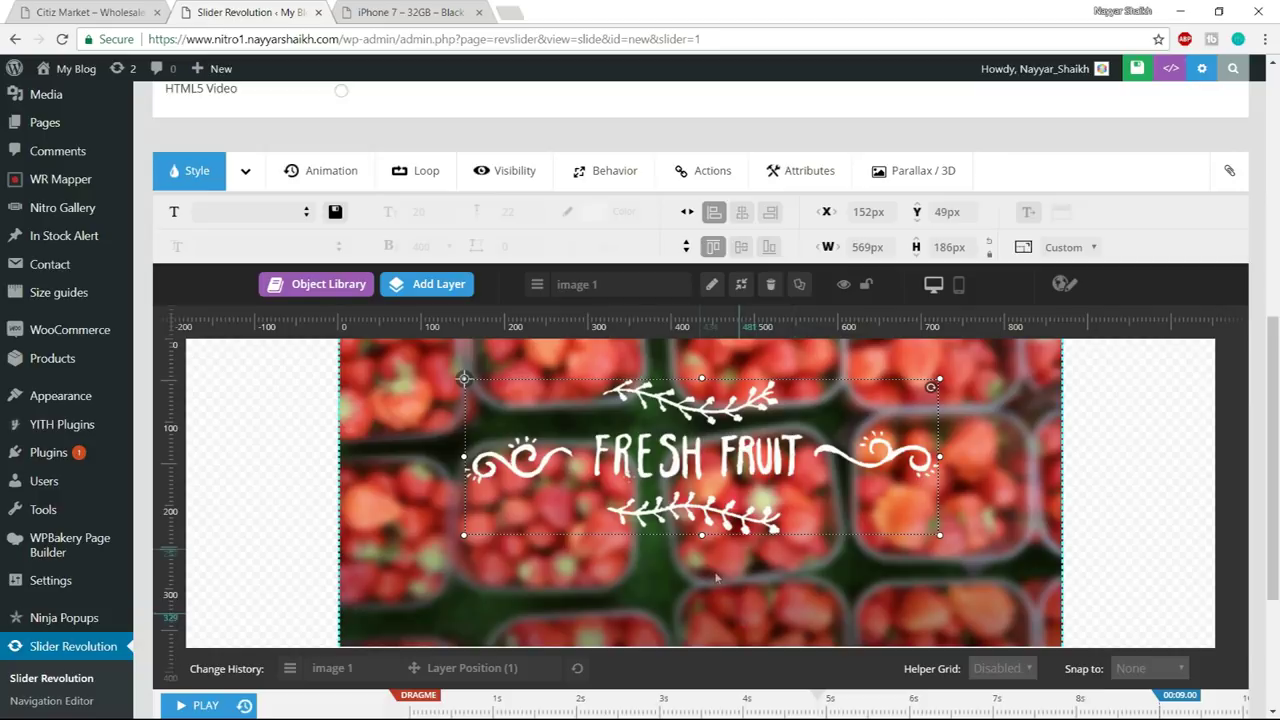
pyautogui.moveTo(427, 293)
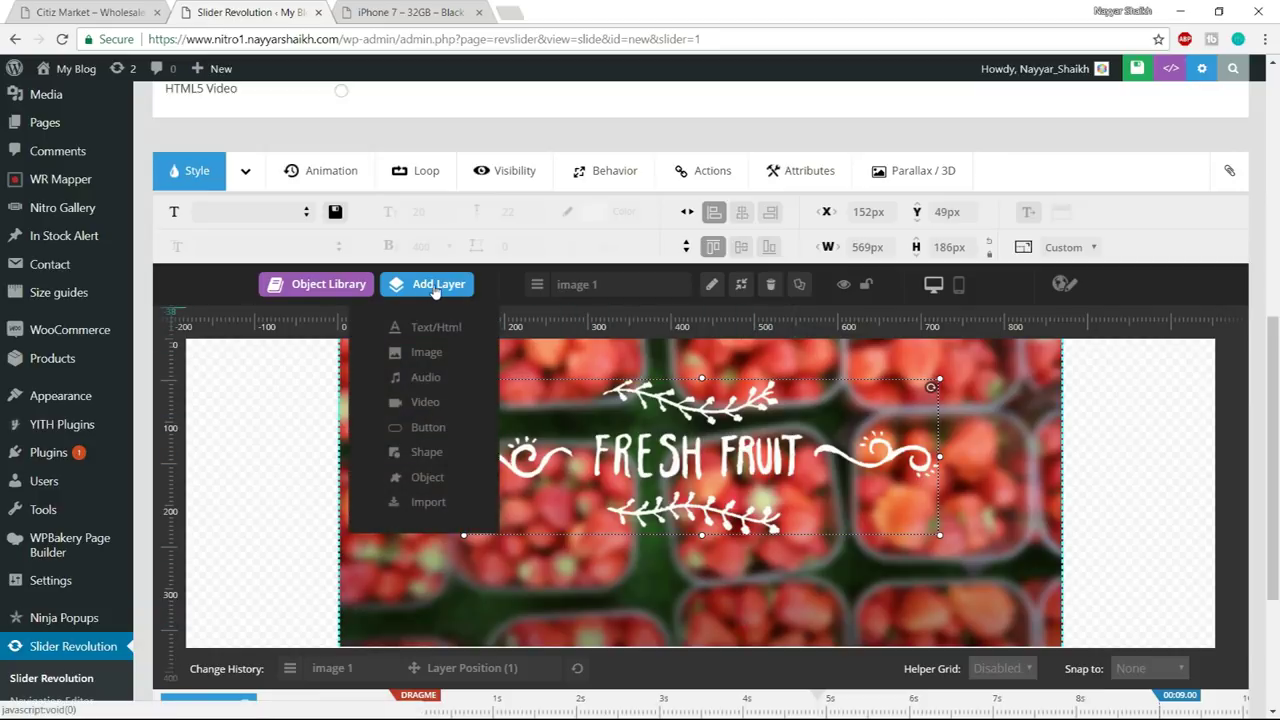
# - Add a button layer and give its idle state a fully transparent (0%) background
pyautogui.click(440, 428)
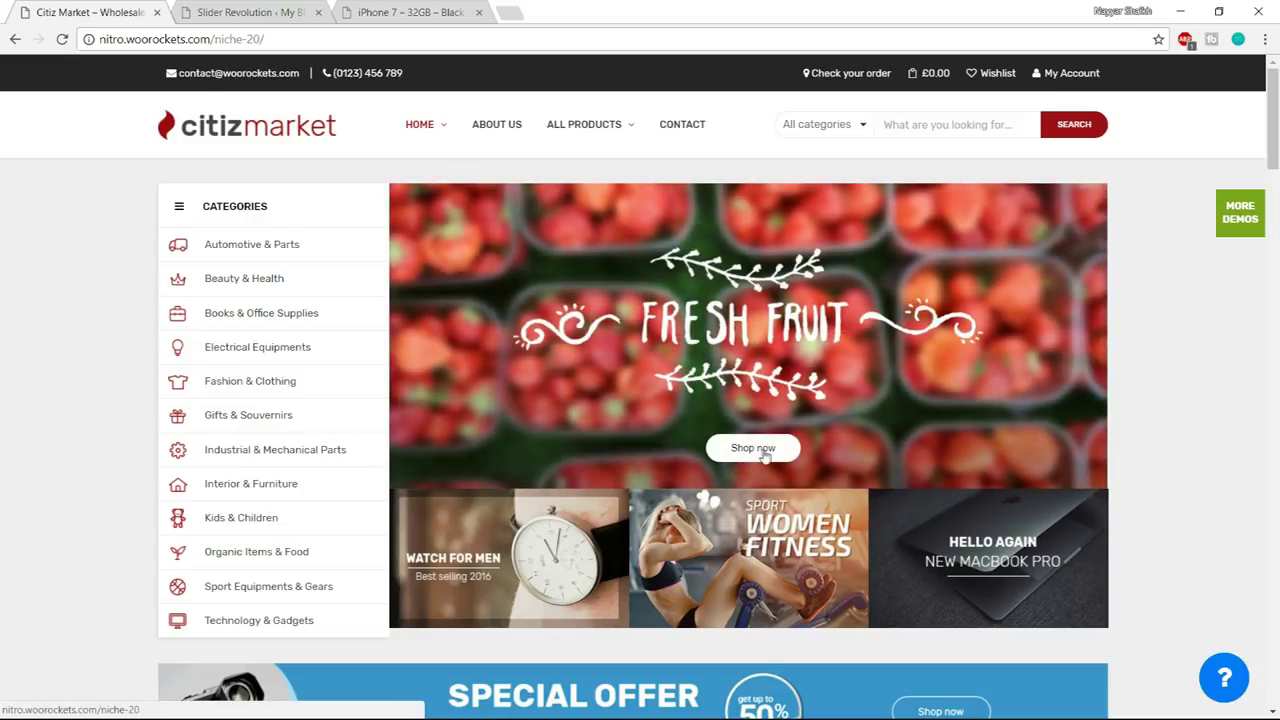
pyautogui.hotkey('ctrl', 'Tab')
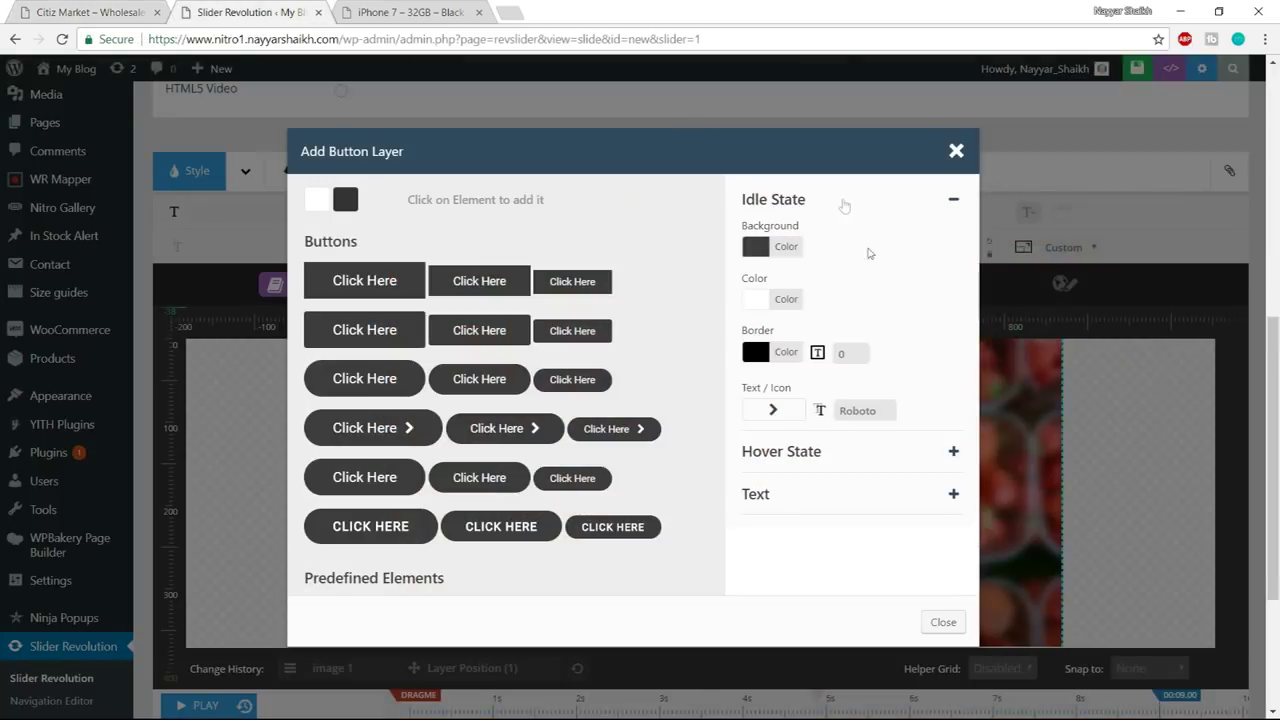
pyautogui.click(785, 245)
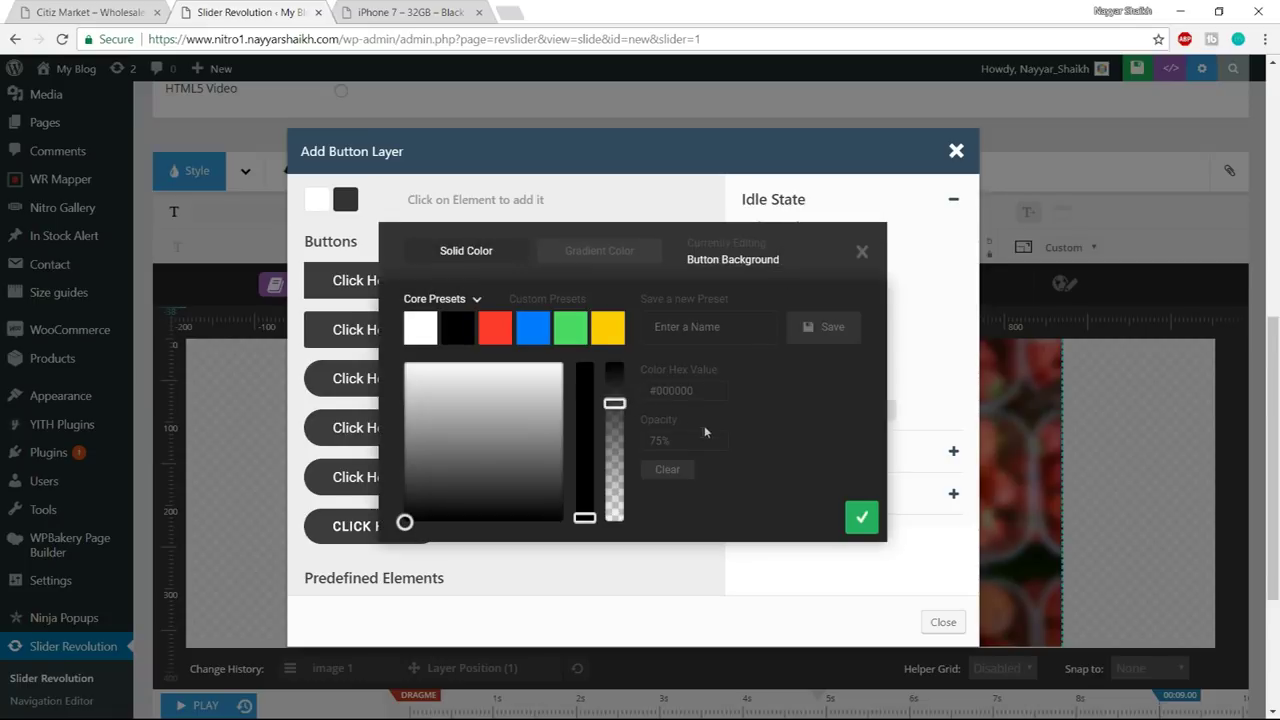
pyautogui.moveTo(620, 405); pyautogui.dragTo(620, 563)
pyautogui.click(861, 520)
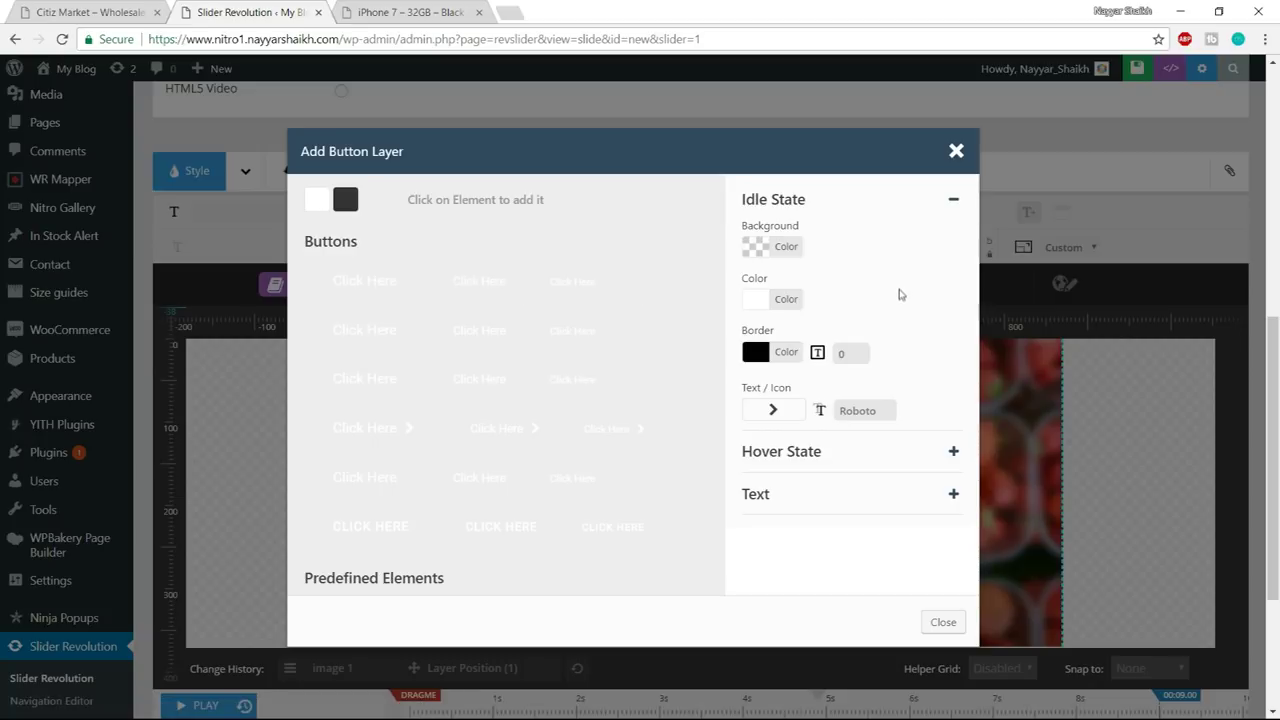
# - Set the button's idle text colour to white and add a 1px white border, with no icon
pyautogui.click(798, 304)
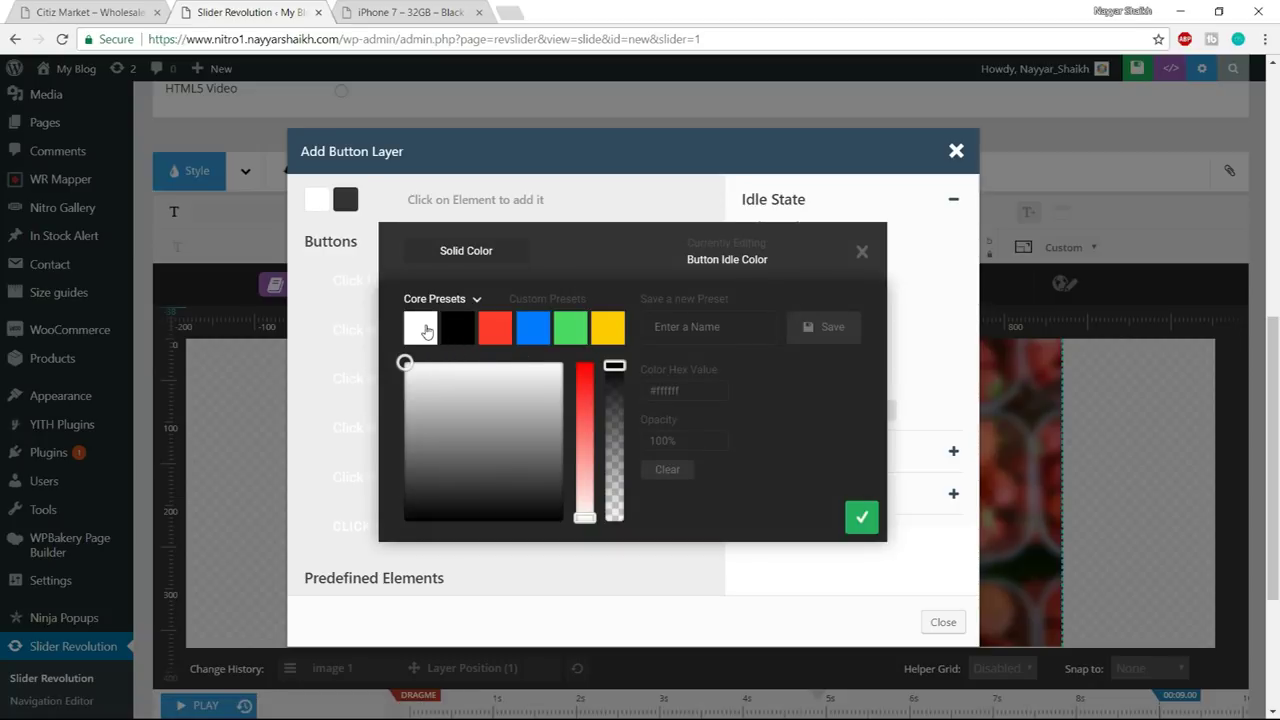
pyautogui.click(862, 518)
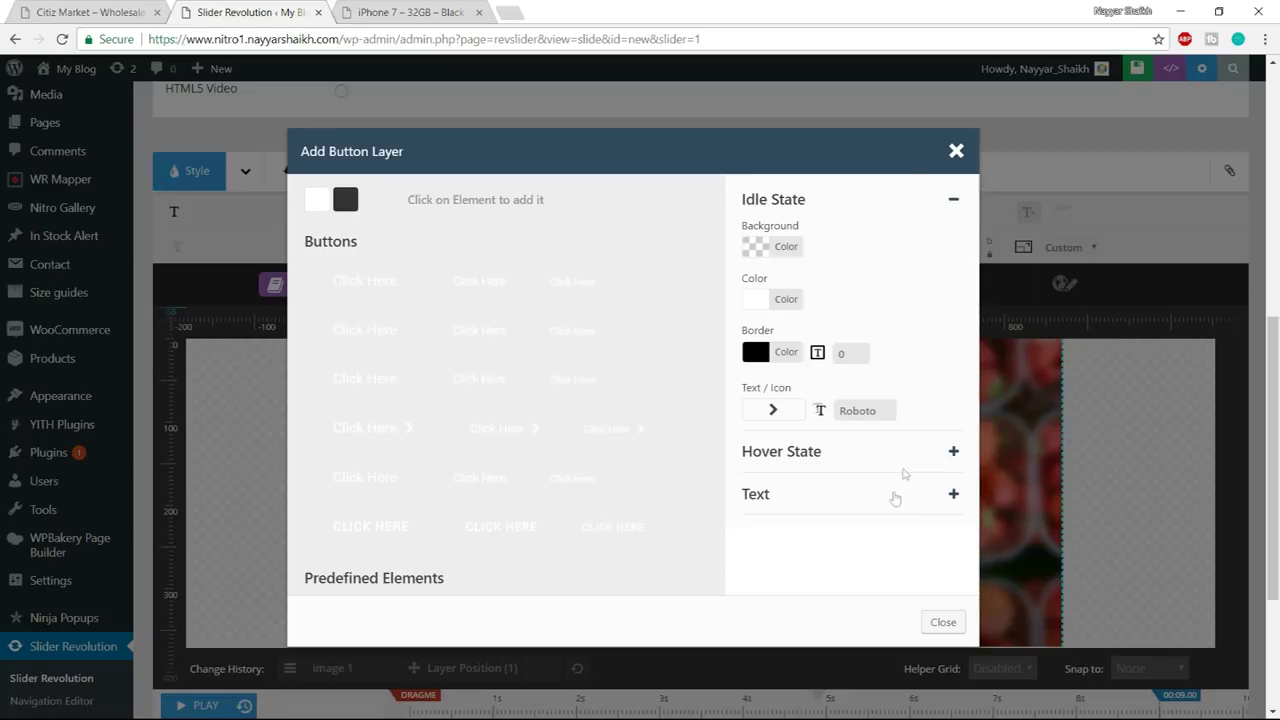
pyautogui.click(783, 352)
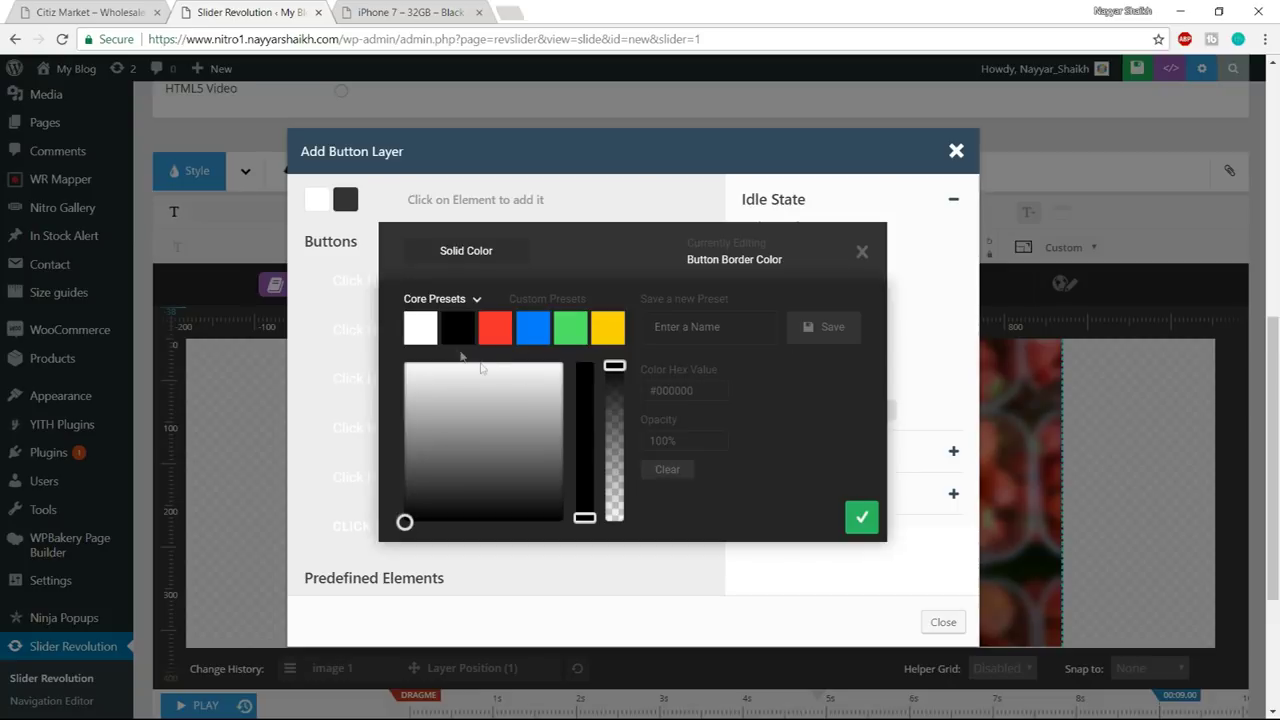
pyautogui.click(425, 335)
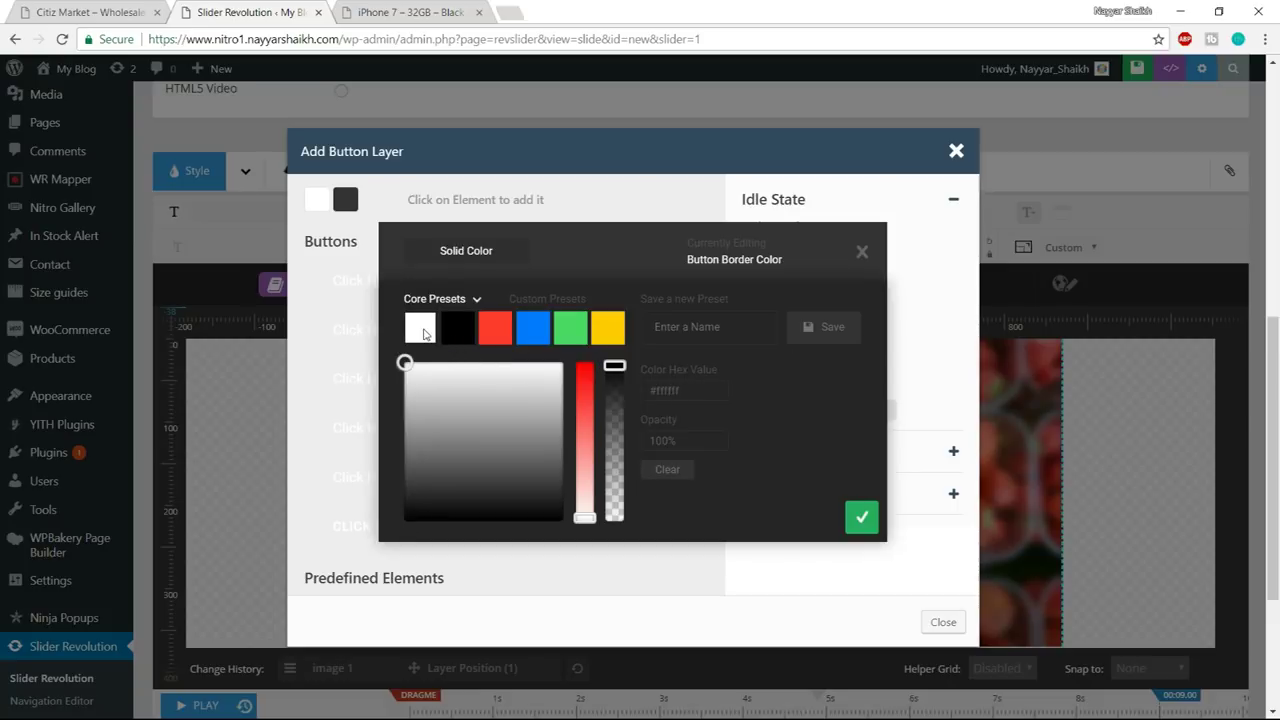
pyautogui.click(862, 517)
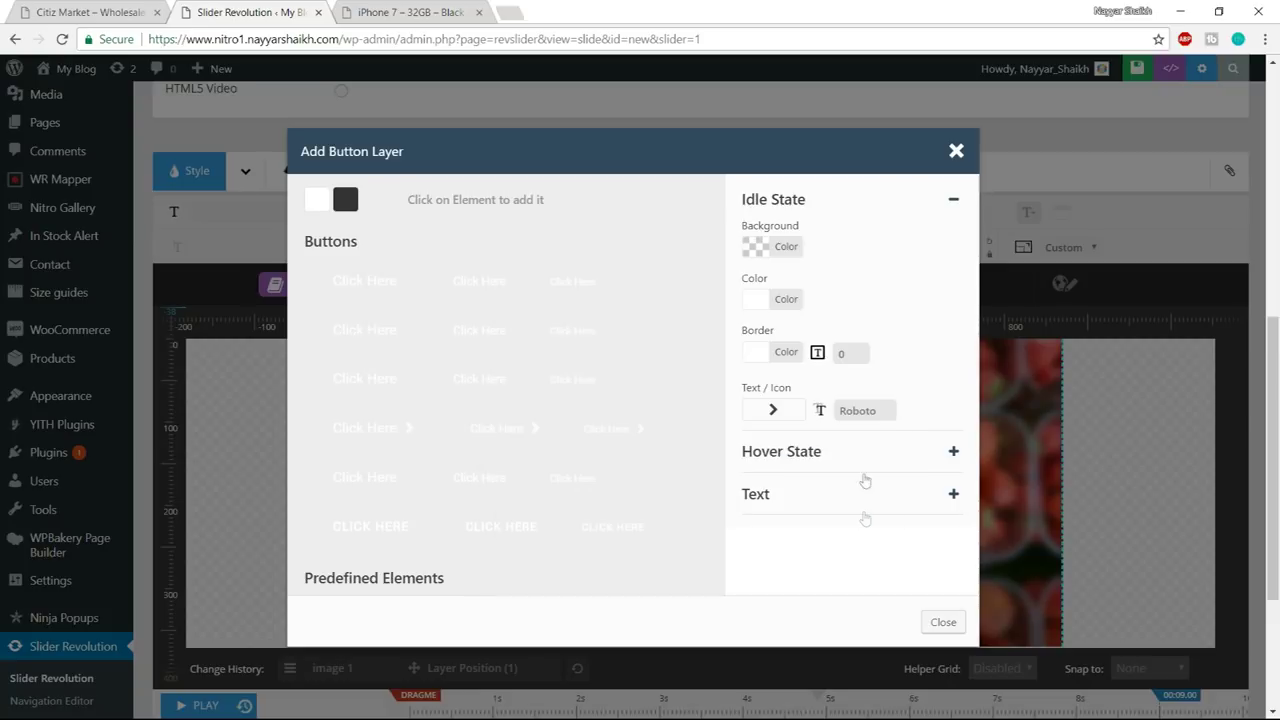
pyautogui.click(838, 353)
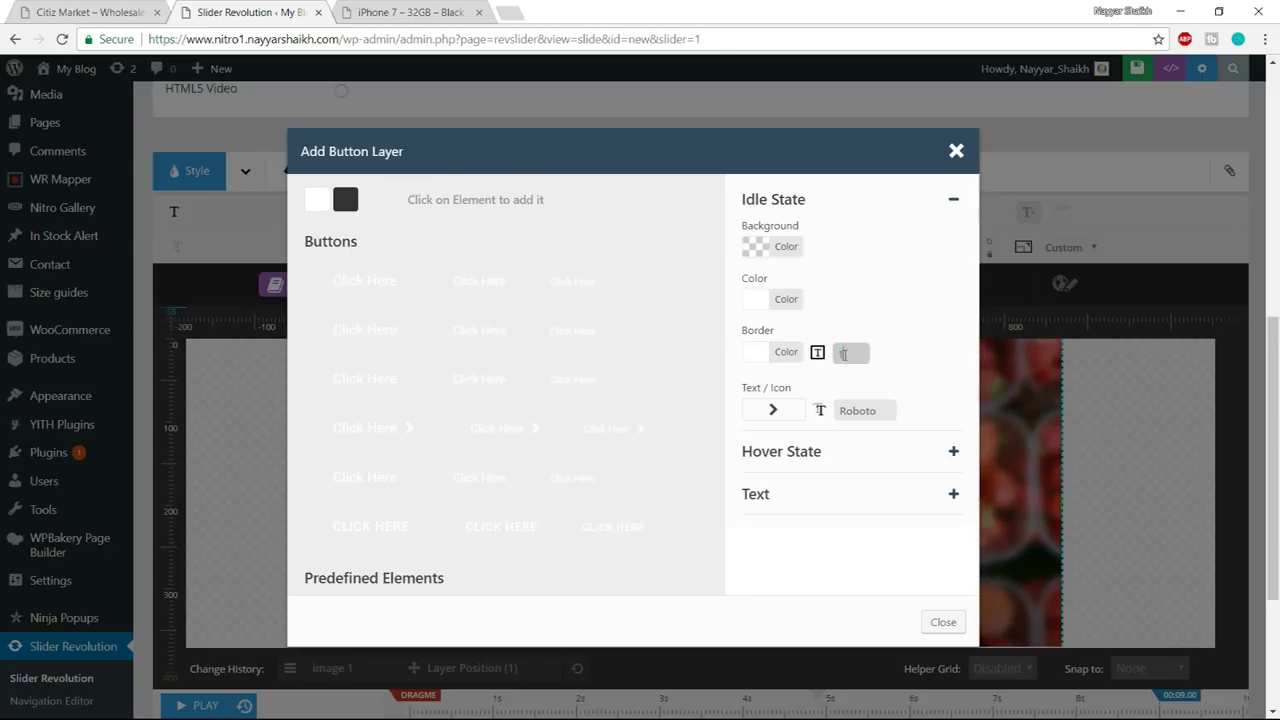
pyautogui.click(895, 380)
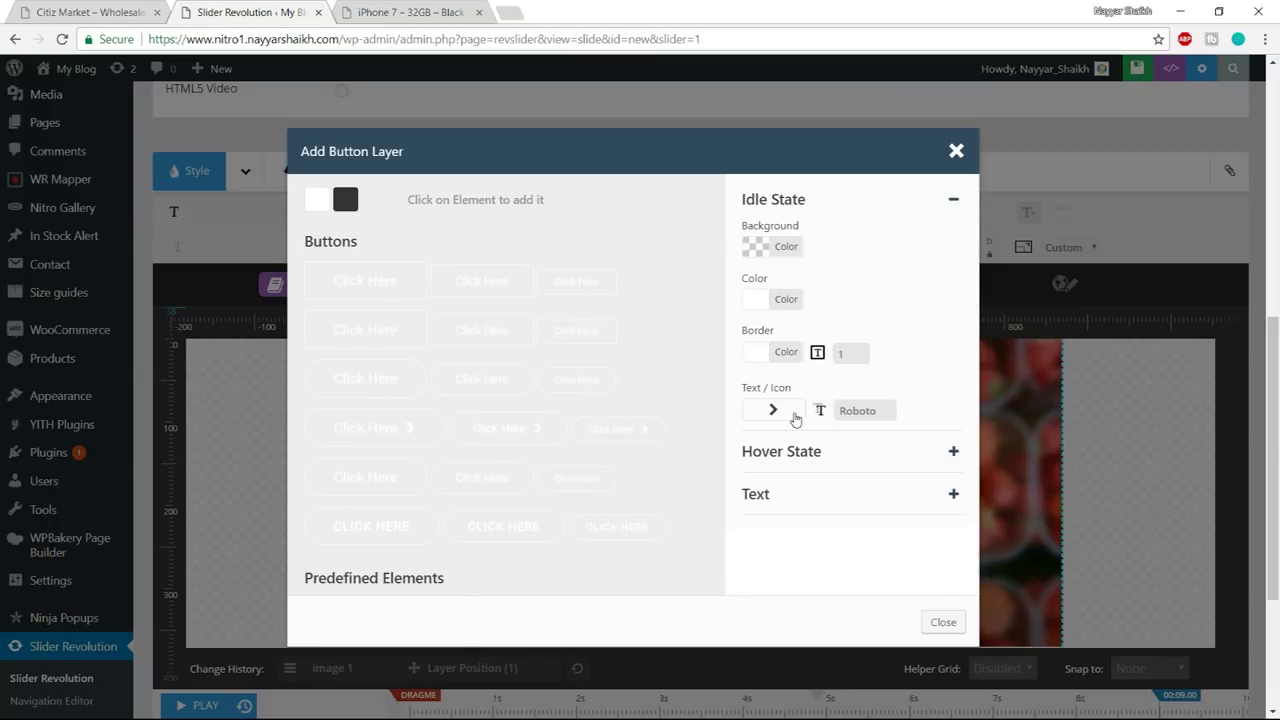
pyautogui.click(795, 417)
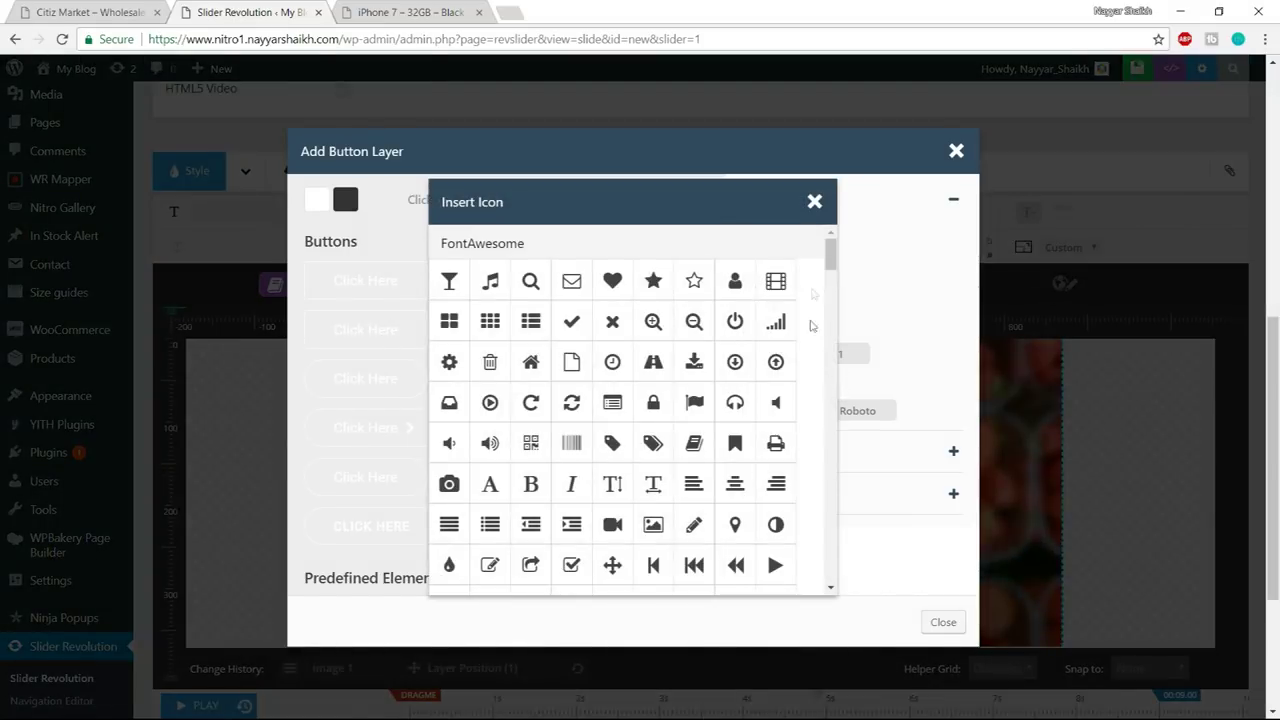
pyautogui.click(814, 201)
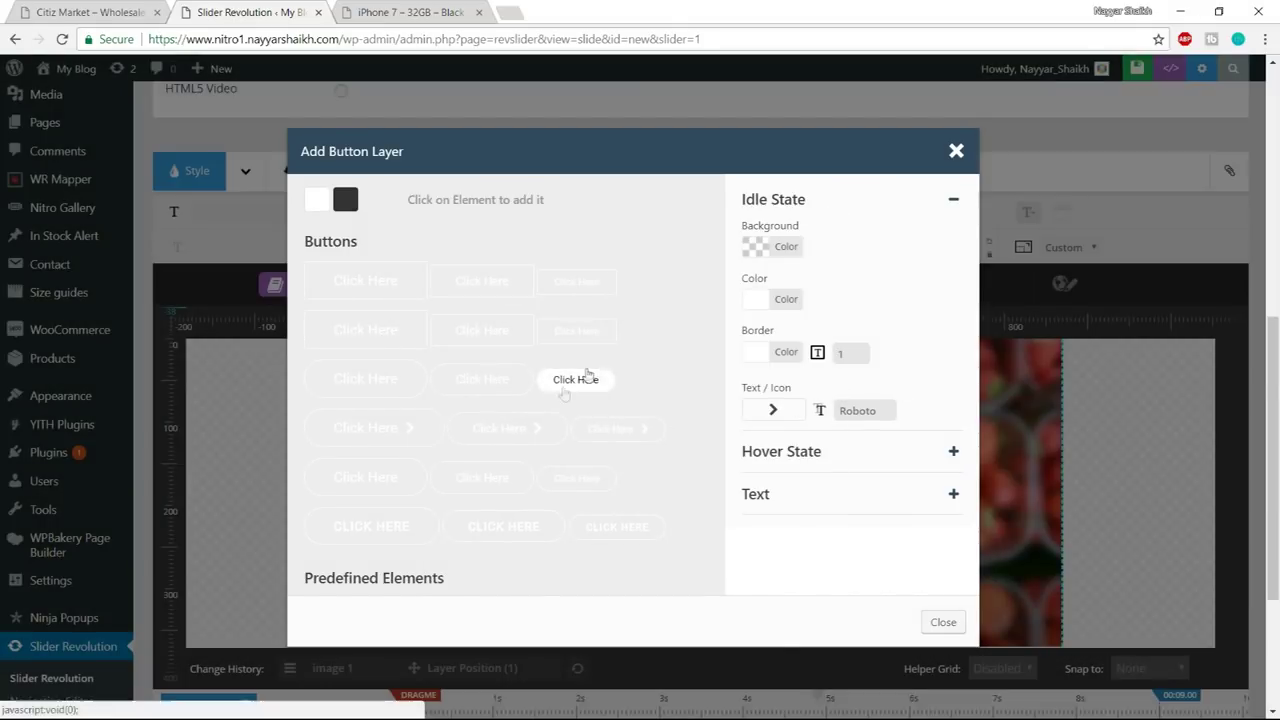
pyautogui.click(882, 457)
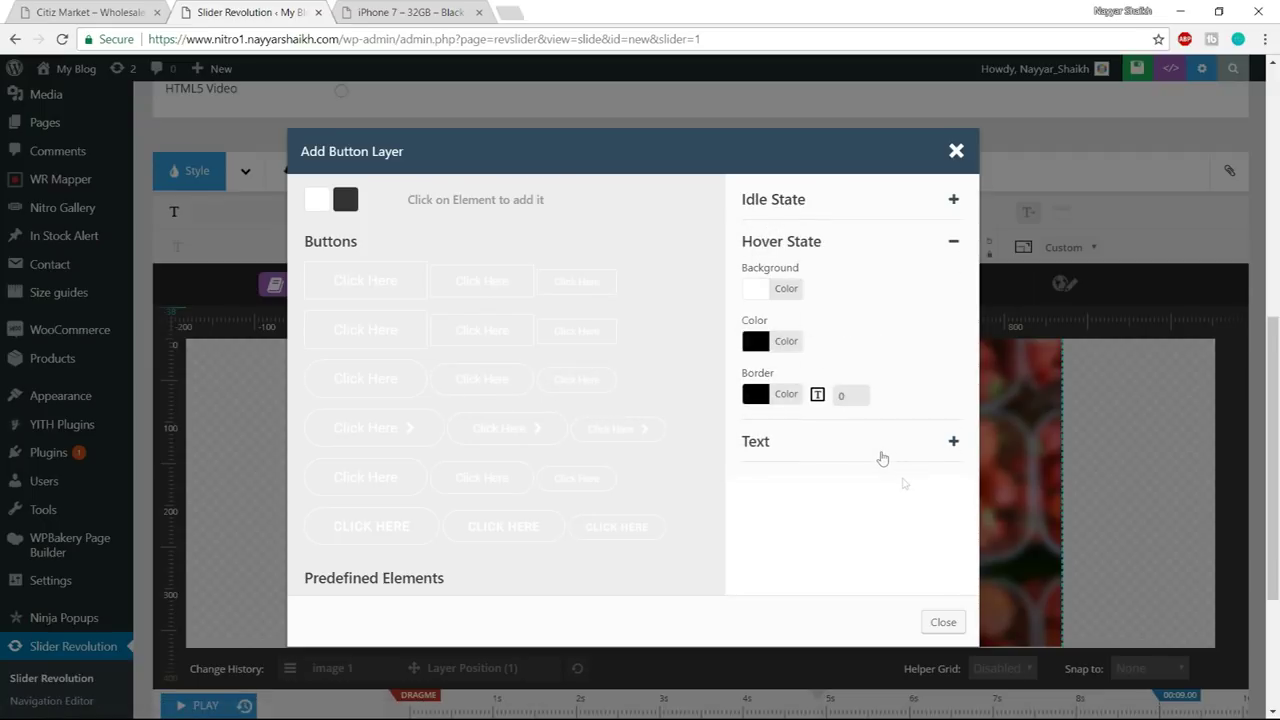
# - Give the button's hover state a white background, black text and a white border
pyautogui.click(112, 8)
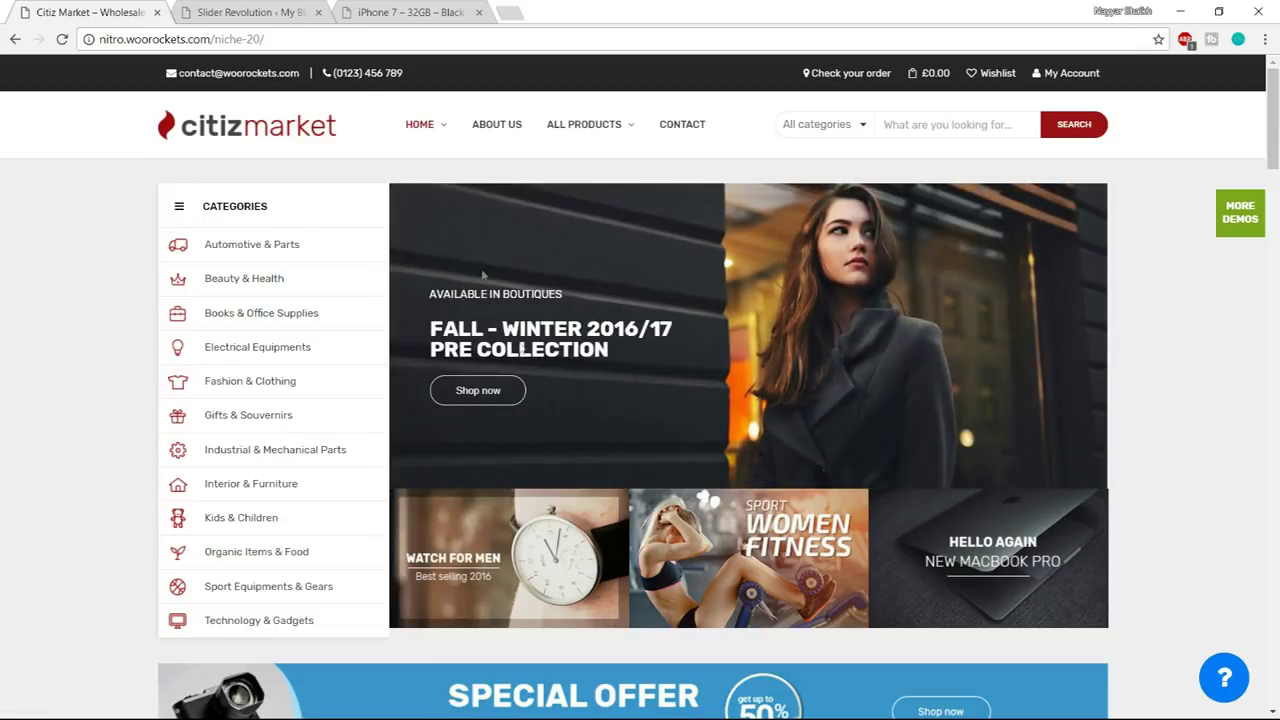
pyautogui.click(255, 12)
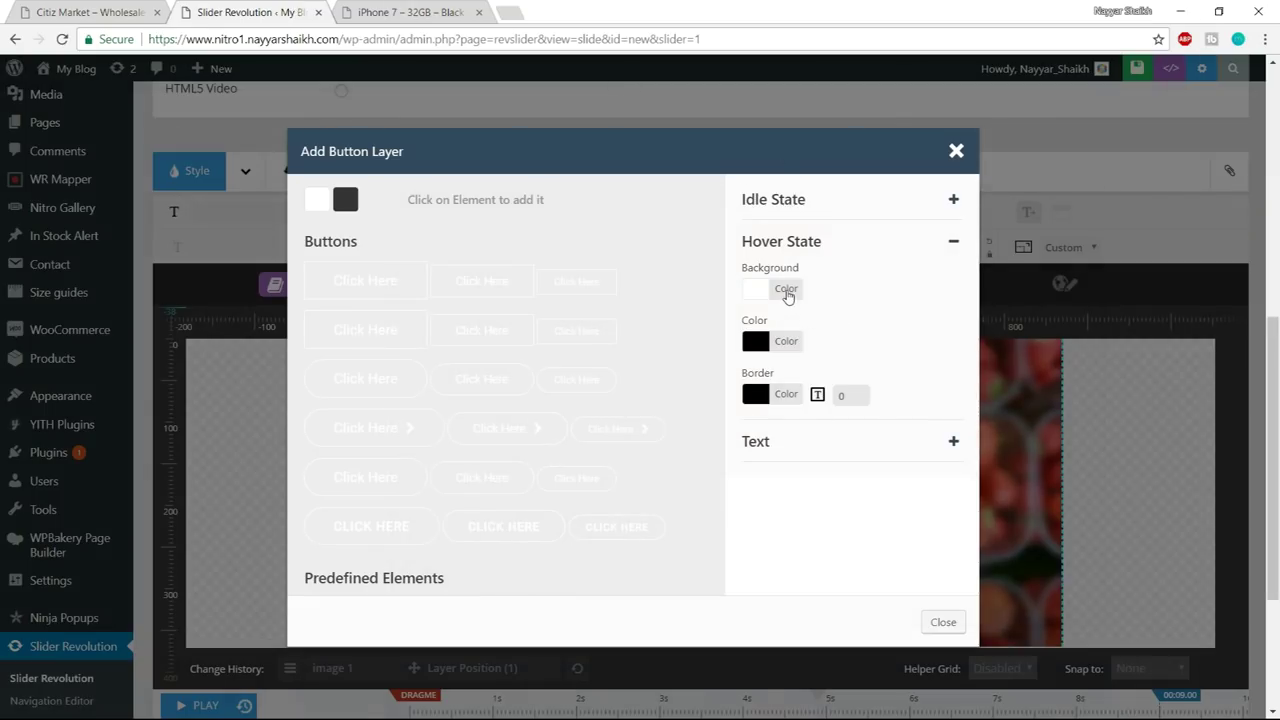
pyautogui.click(787, 290)
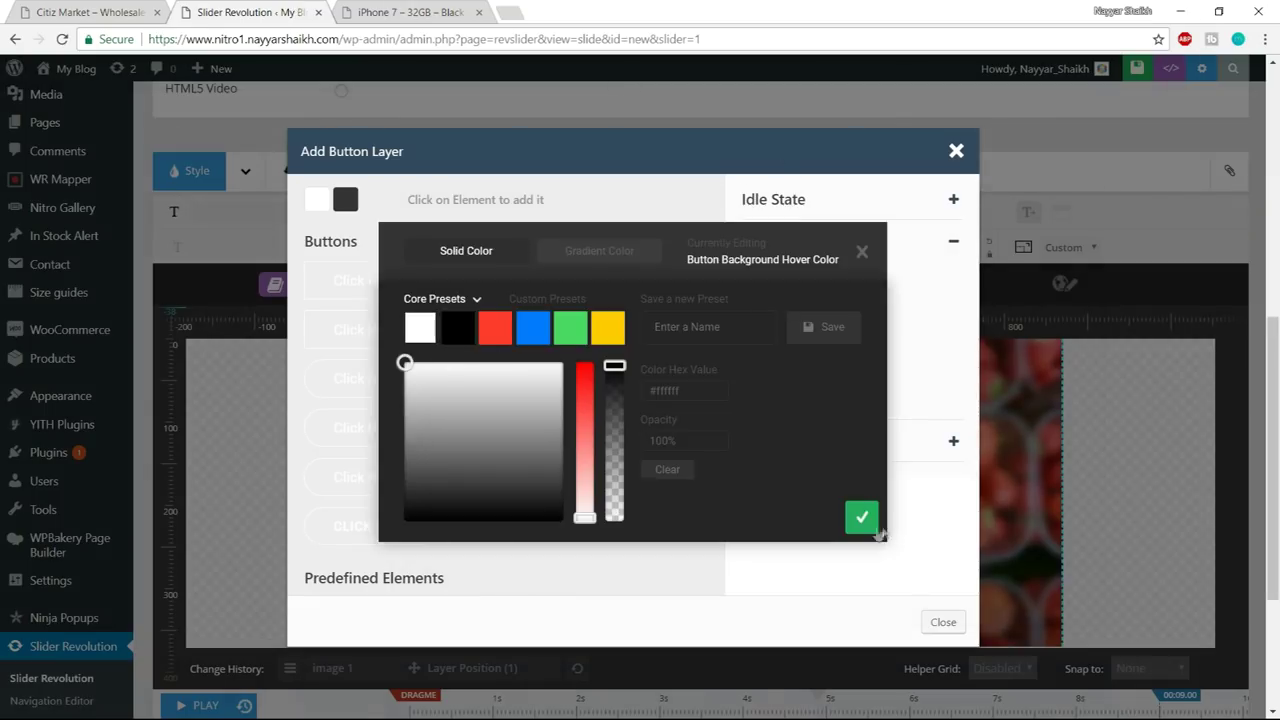
pyautogui.click(862, 517)
pyautogui.click(784, 344)
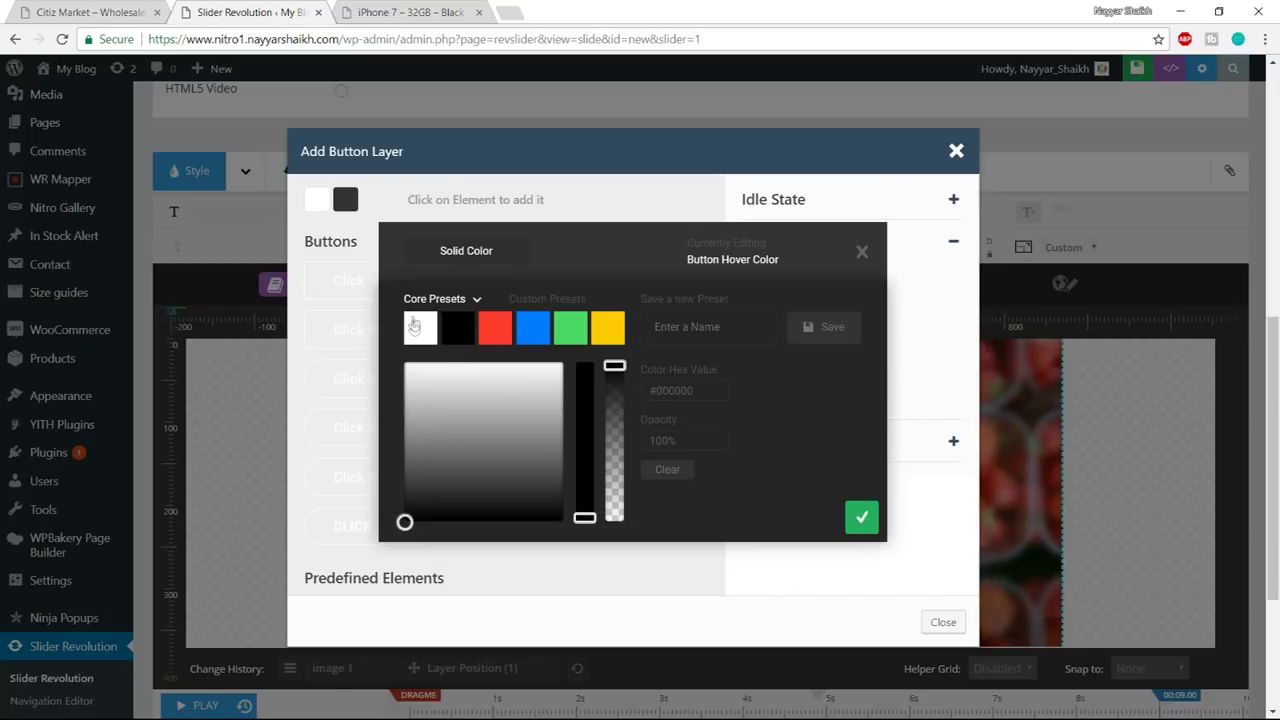
pyautogui.click(460, 331)
pyautogui.click(862, 517)
pyautogui.click(801, 402)
pyautogui.click(424, 329)
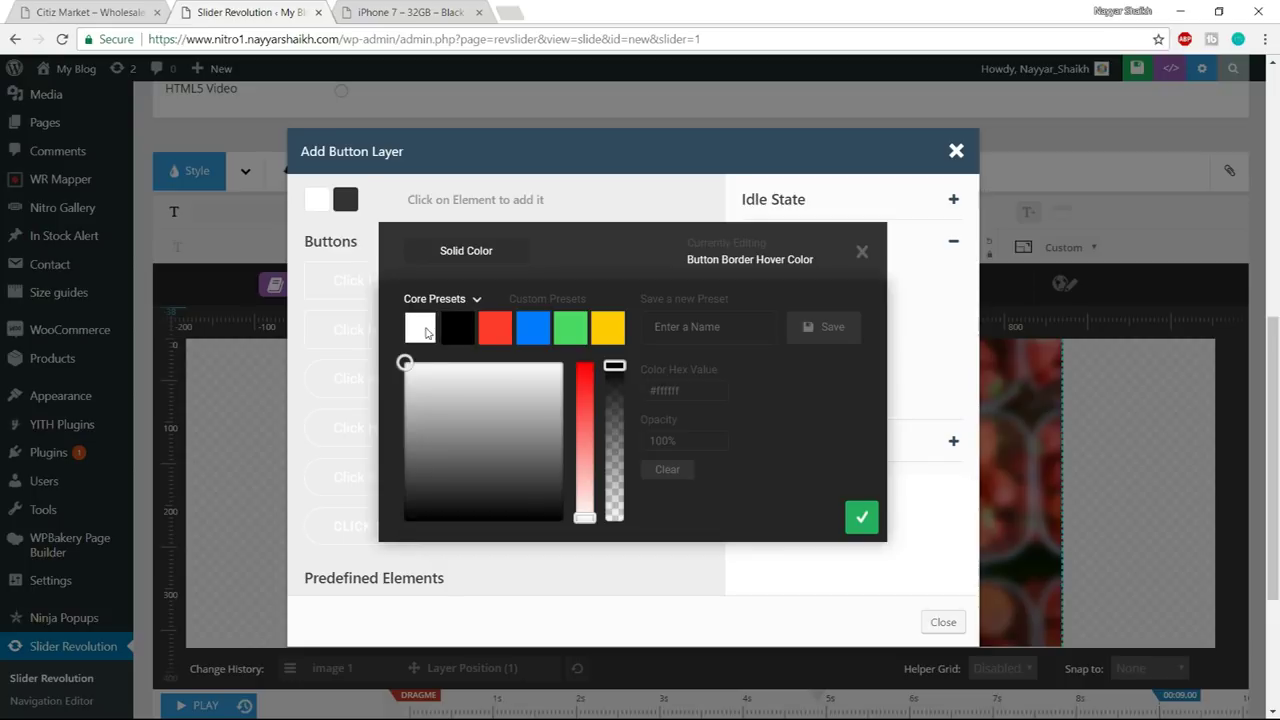
pyautogui.click(862, 517)
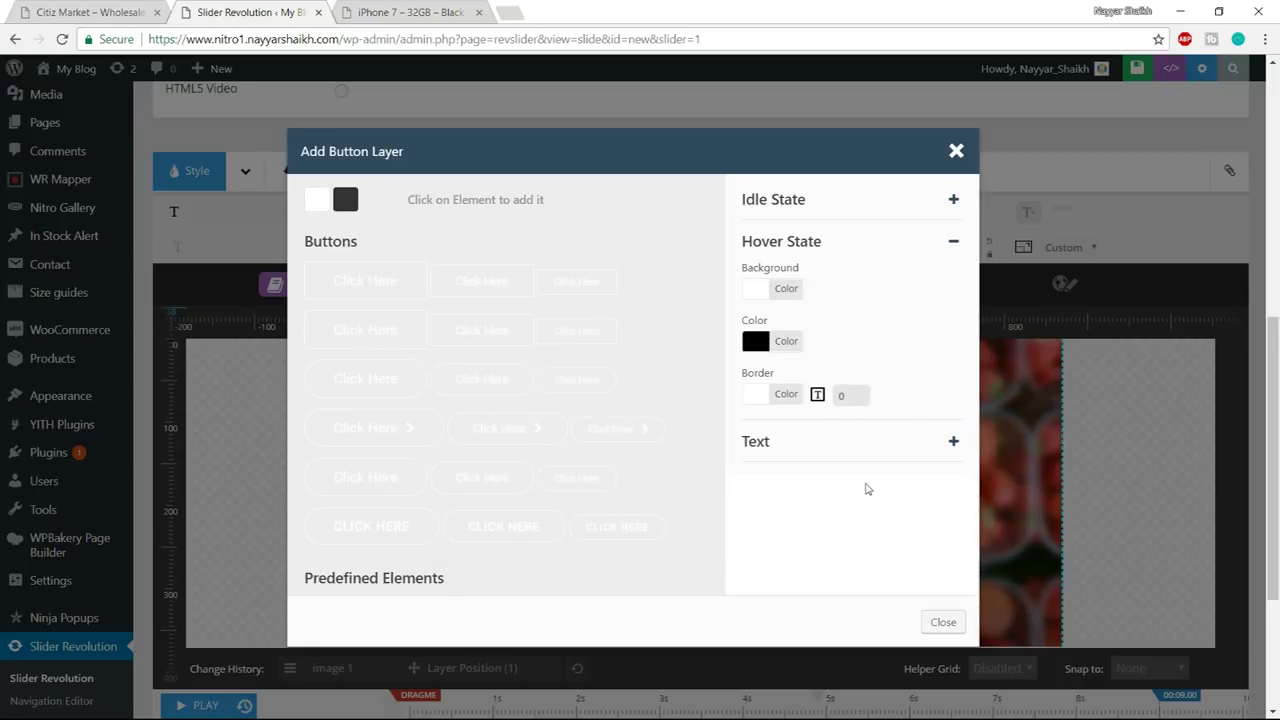
# - Relabel the button 'Shop Now', add the rounded style, and place it below the Fresh Fruit image
pyautogui.click(884, 454)
pyautogui.click(103, 8)
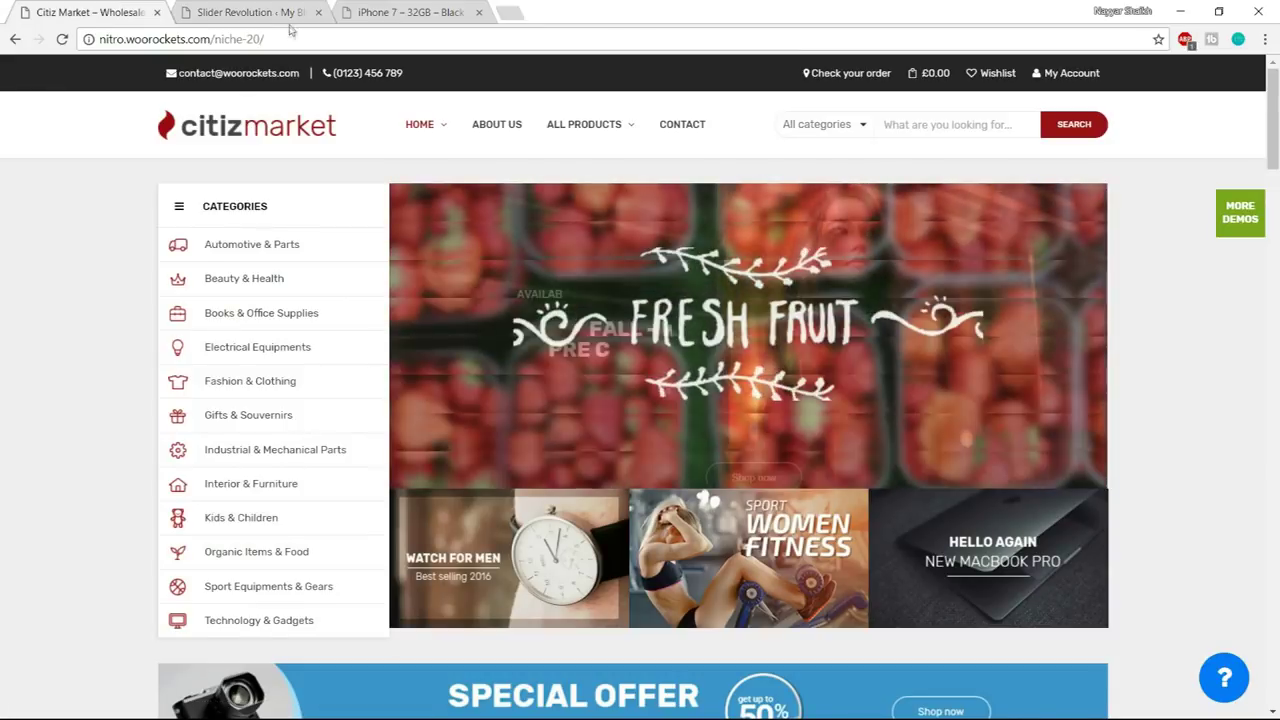
pyautogui.hotkey('ctrl', 'Tab')
pyautogui.moveTo(808, 312); pyautogui.dragTo(711, 318)
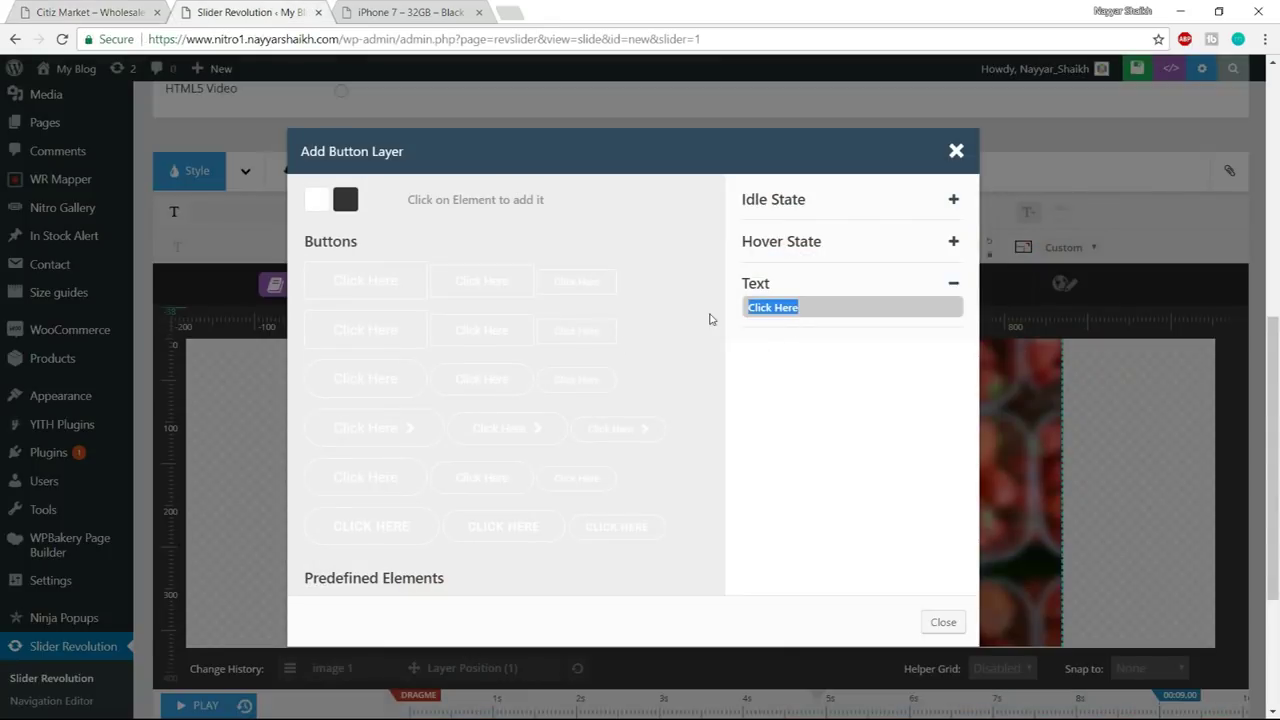
pyautogui.write('Shop Now')
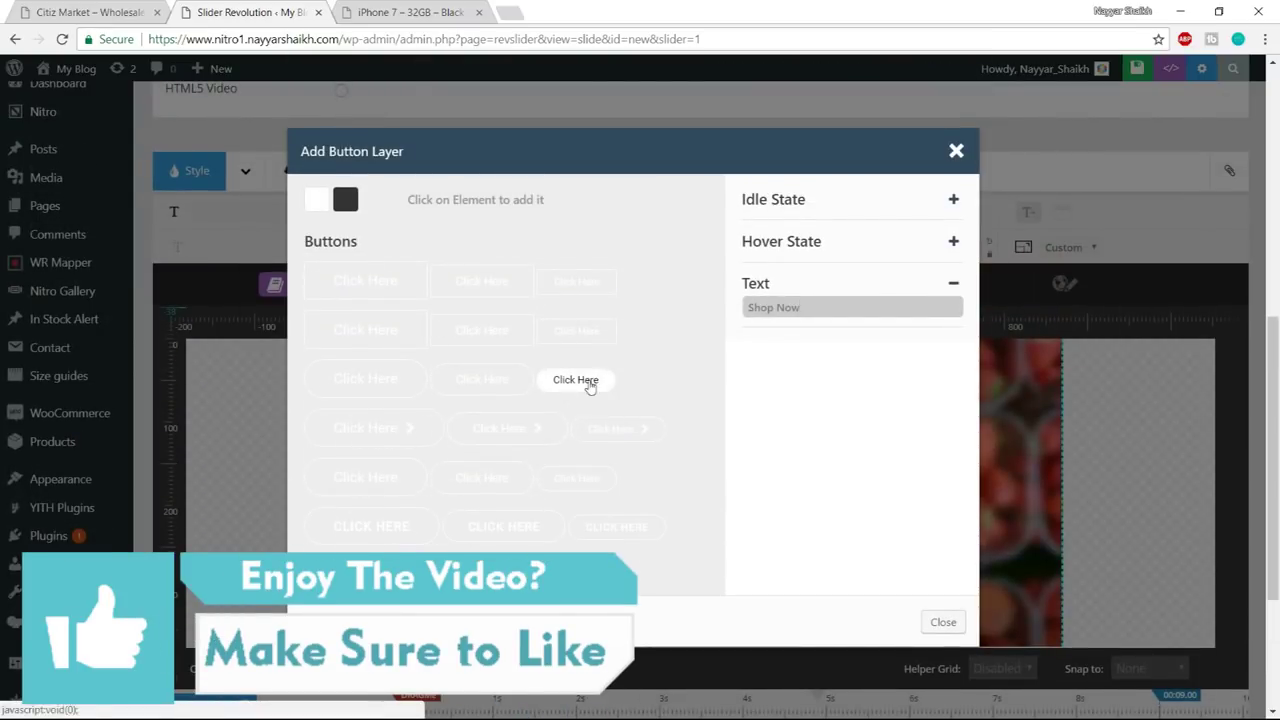
pyautogui.click(470, 385)
pyautogui.moveTo(430, 440); pyautogui.dragTo(676, 595)
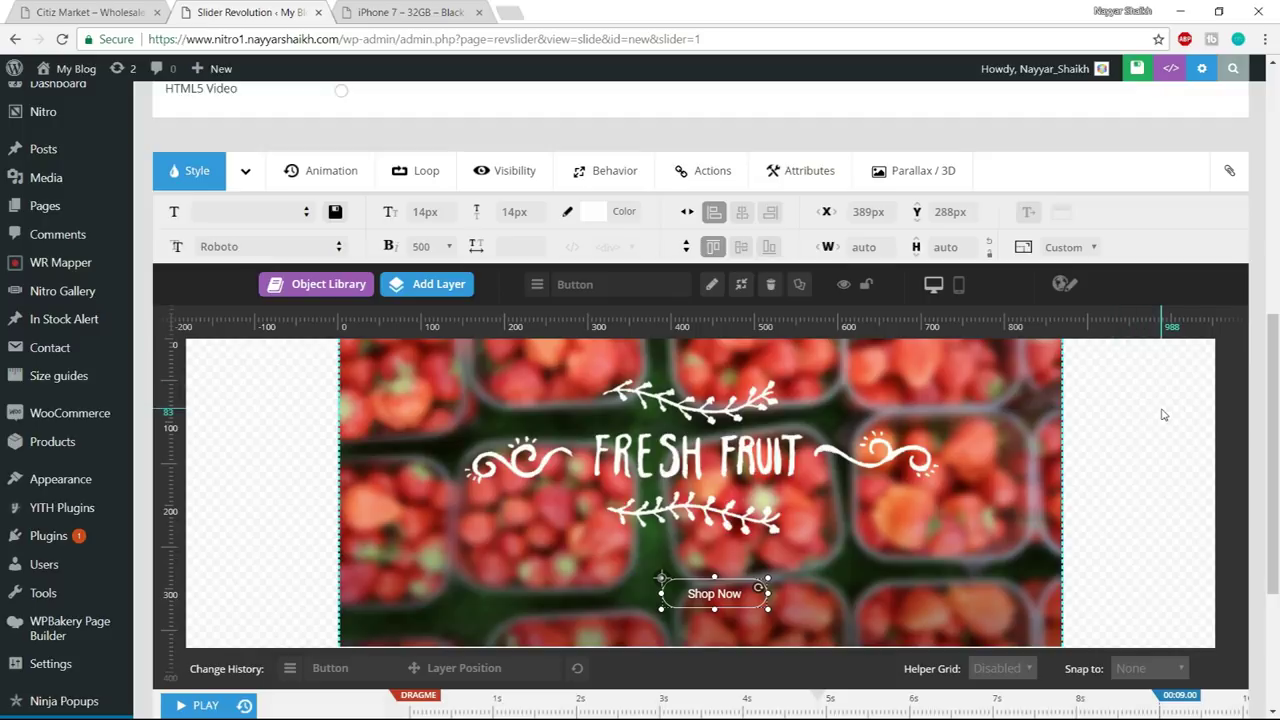
pyautogui.moveTo(1276, 375); pyautogui.dragTo(1276, 383)
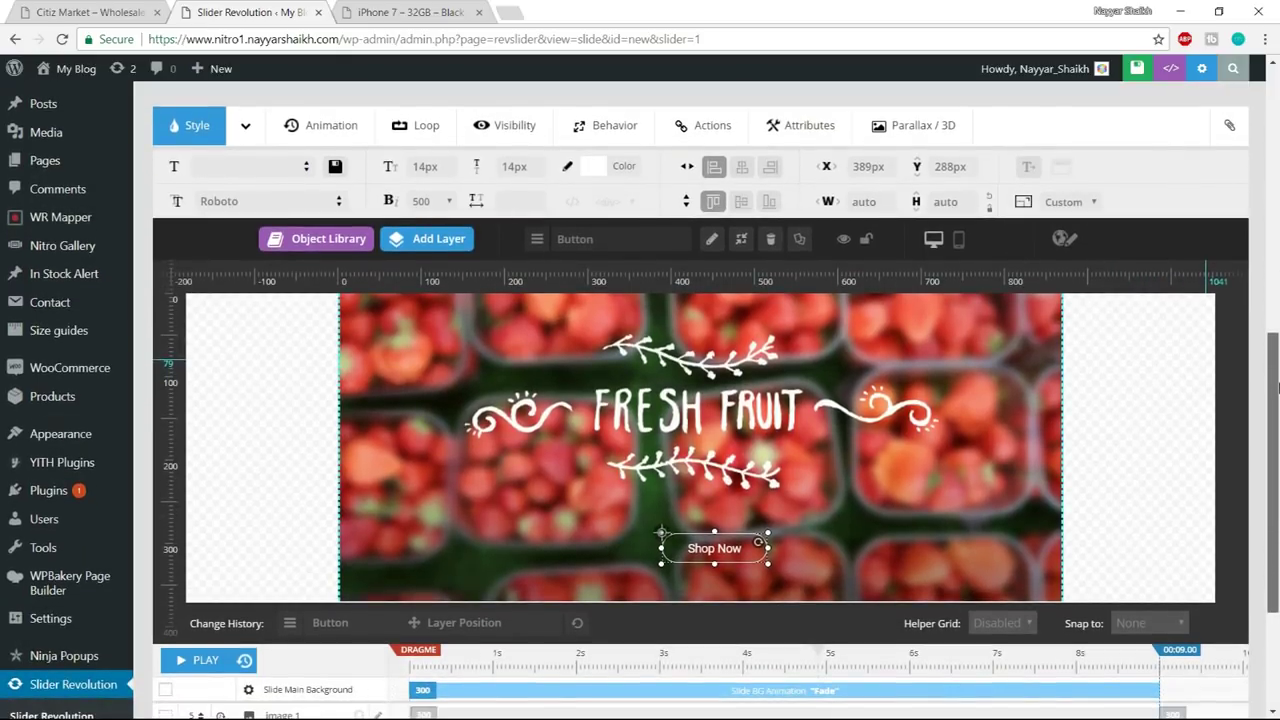
pyautogui.click(197, 664)
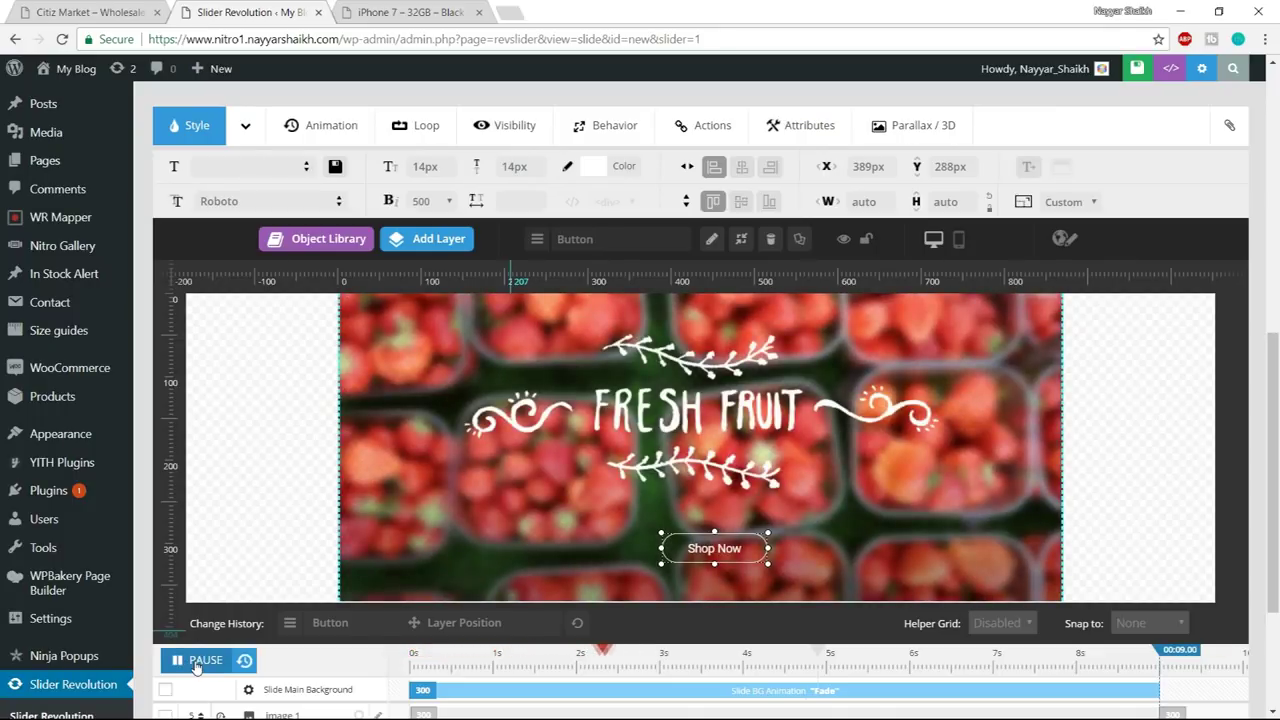
pyautogui.click(197, 664)
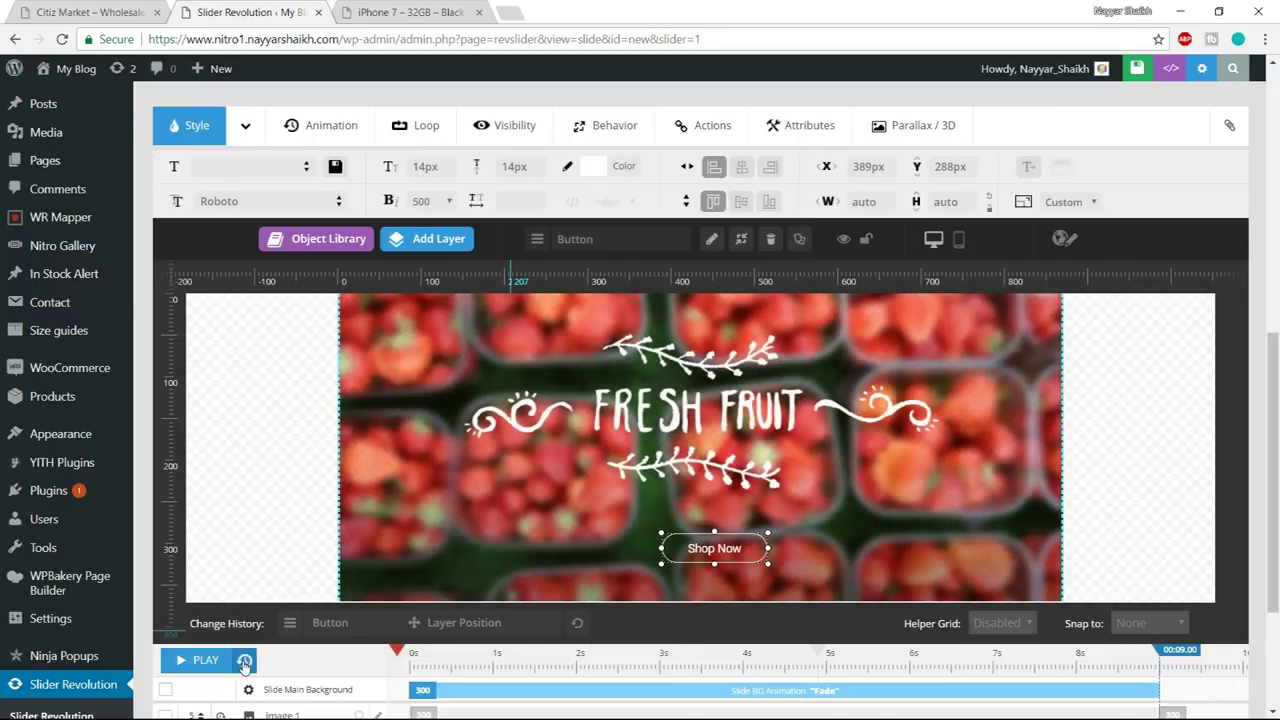
pyautogui.click(190, 664)
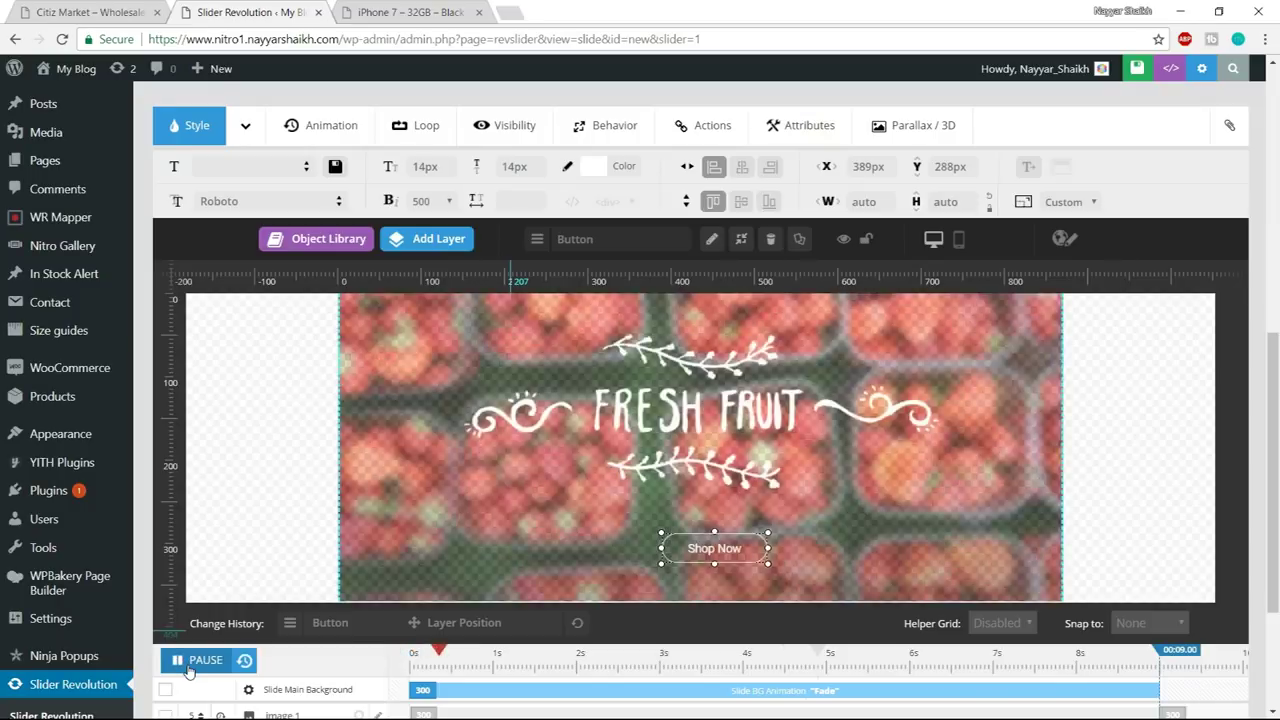
pyautogui.click(115, 12)
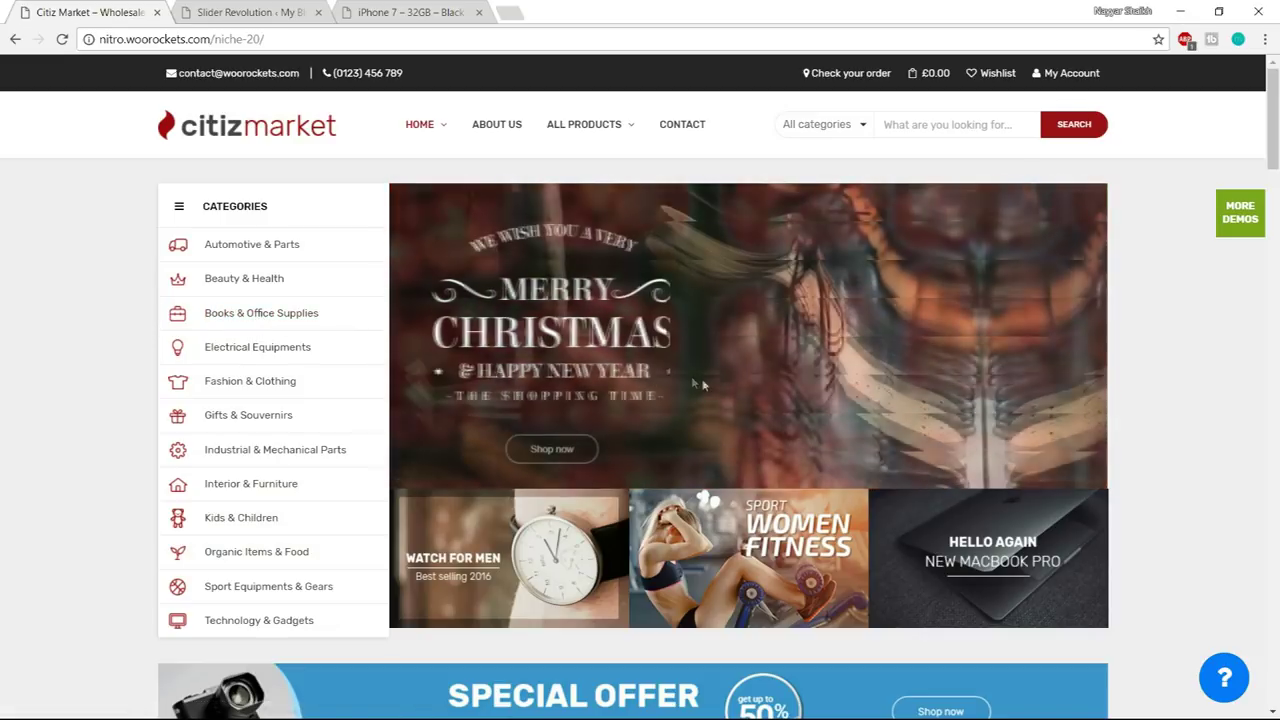
pyautogui.click(227, 10)
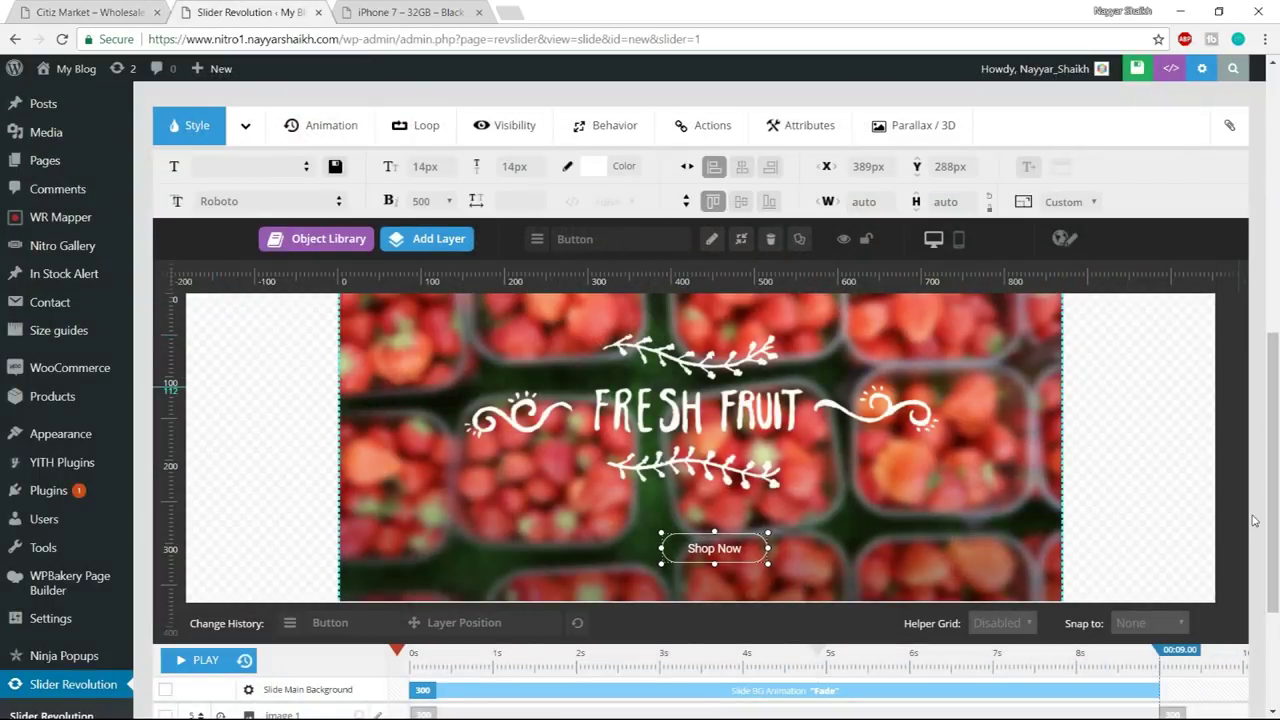
pyautogui.scroll(4, 1253, 520)
pyautogui.scroll(-3, 1032, 590)
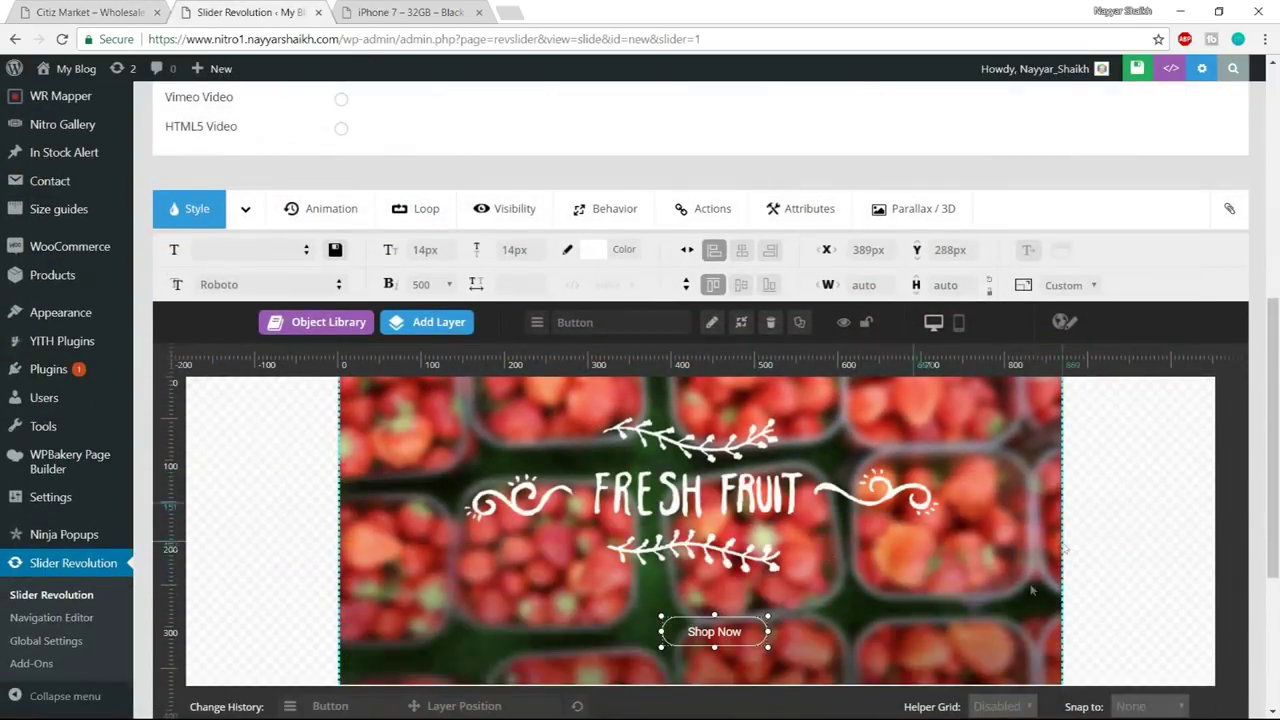
pyautogui.scroll(5, 1032, 590)
pyautogui.scroll(-2, 610, 447)
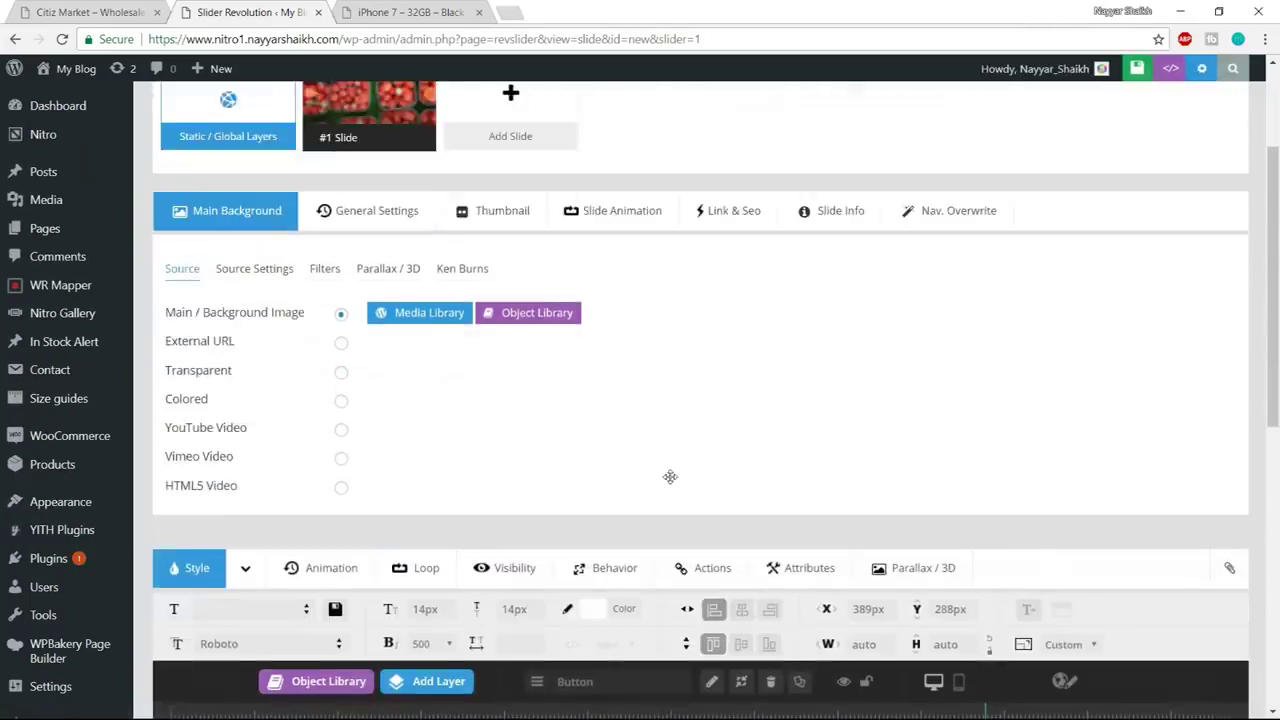
pyautogui.scroll(3, 669, 477)
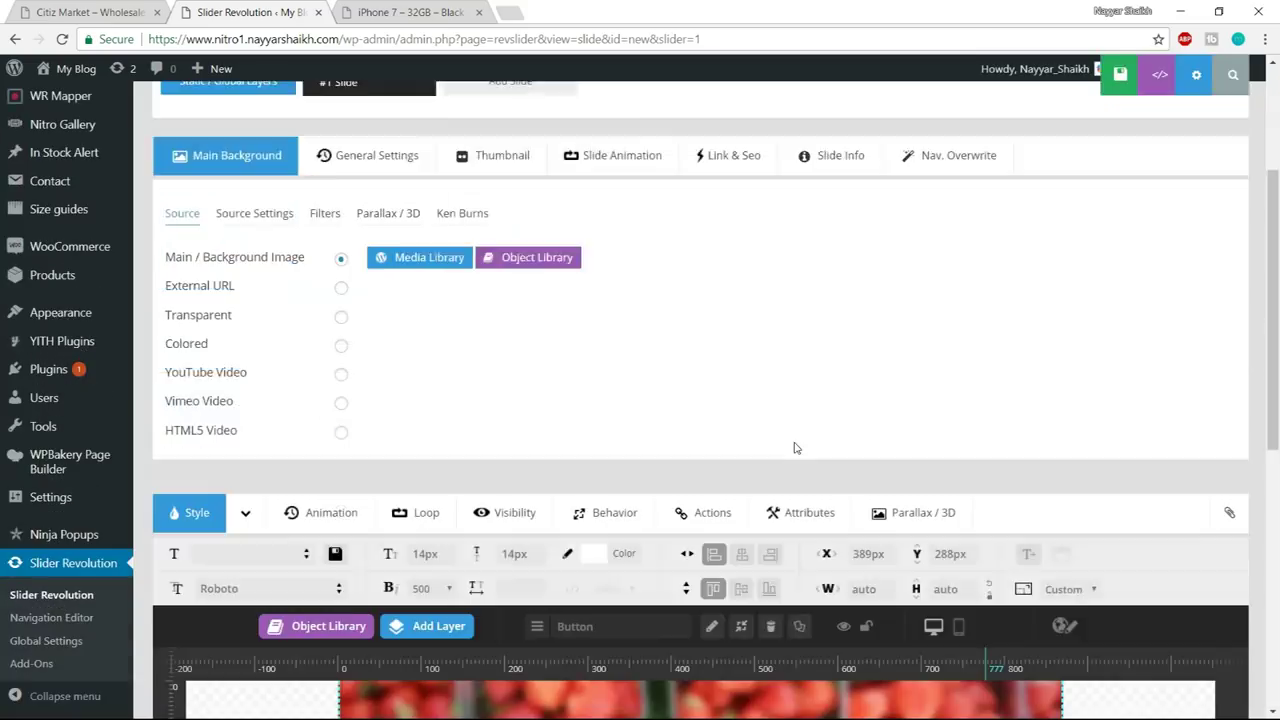
pyautogui.scroll(-6, 795, 446)
pyautogui.scroll(-1, 794, 441)
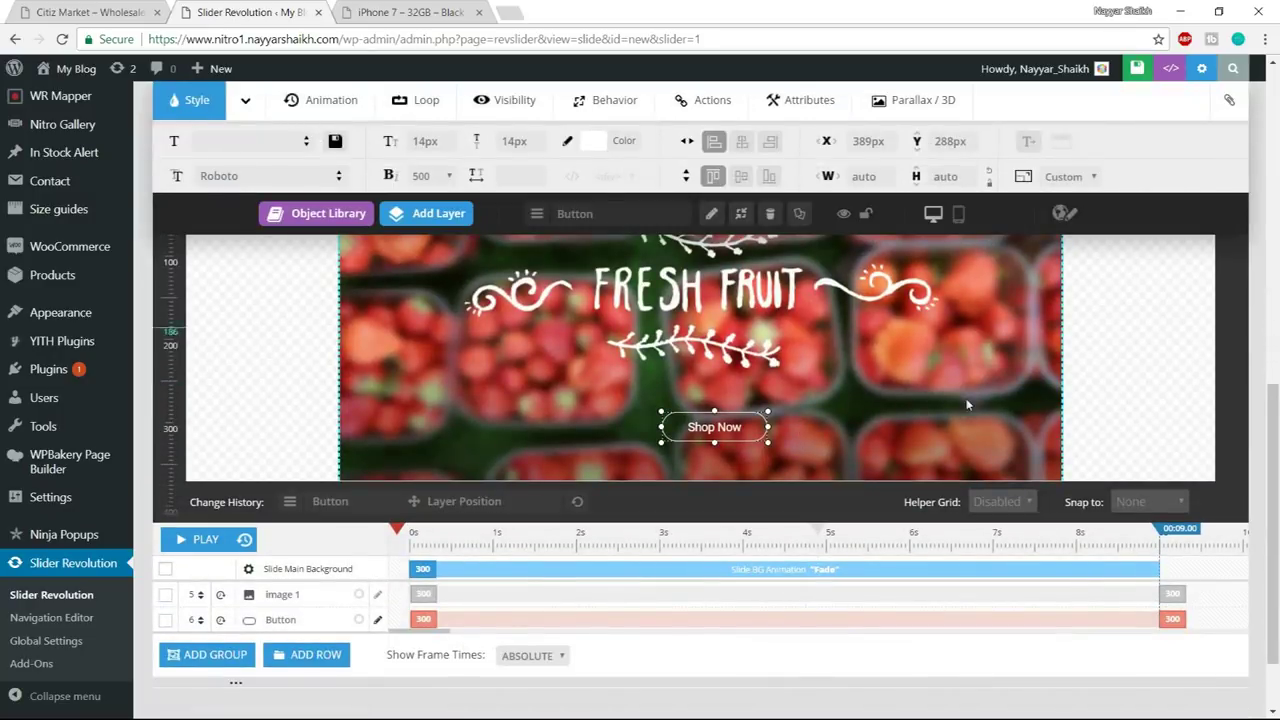
pyautogui.scroll(1, 857, 370)
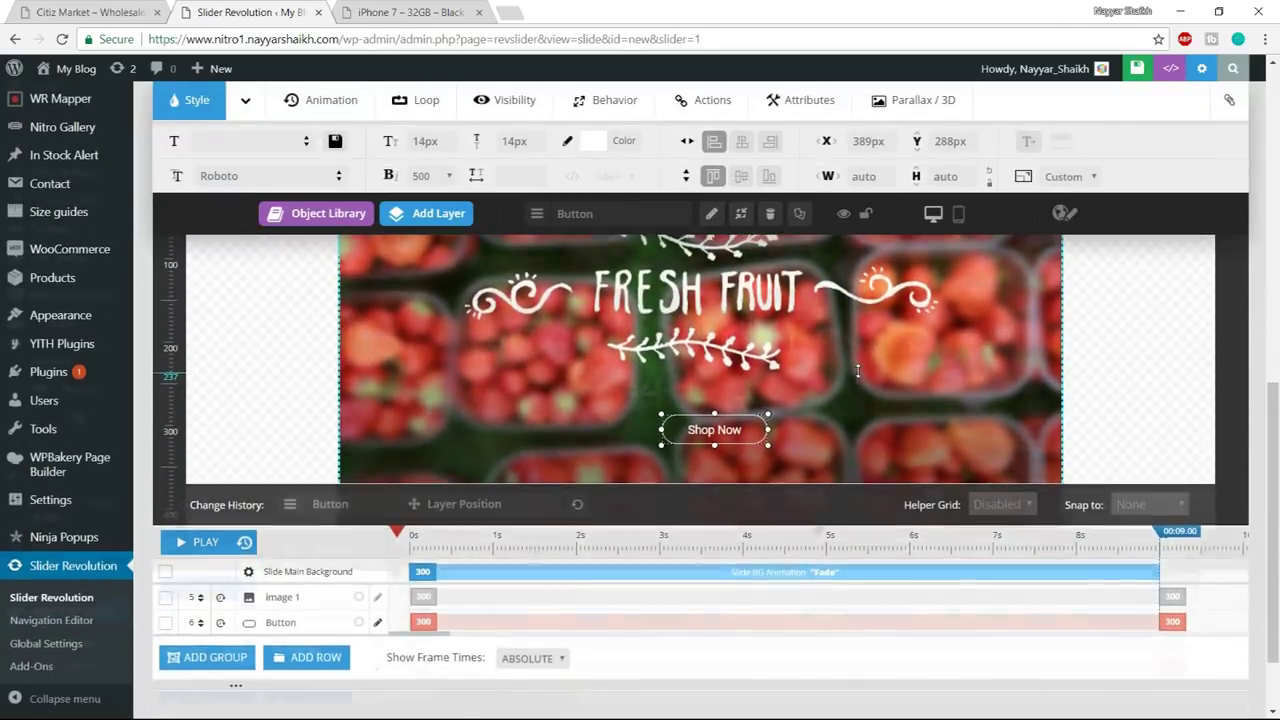
pyautogui.scroll(1, 857, 370)
pyautogui.scroll(-1, 858, 375)
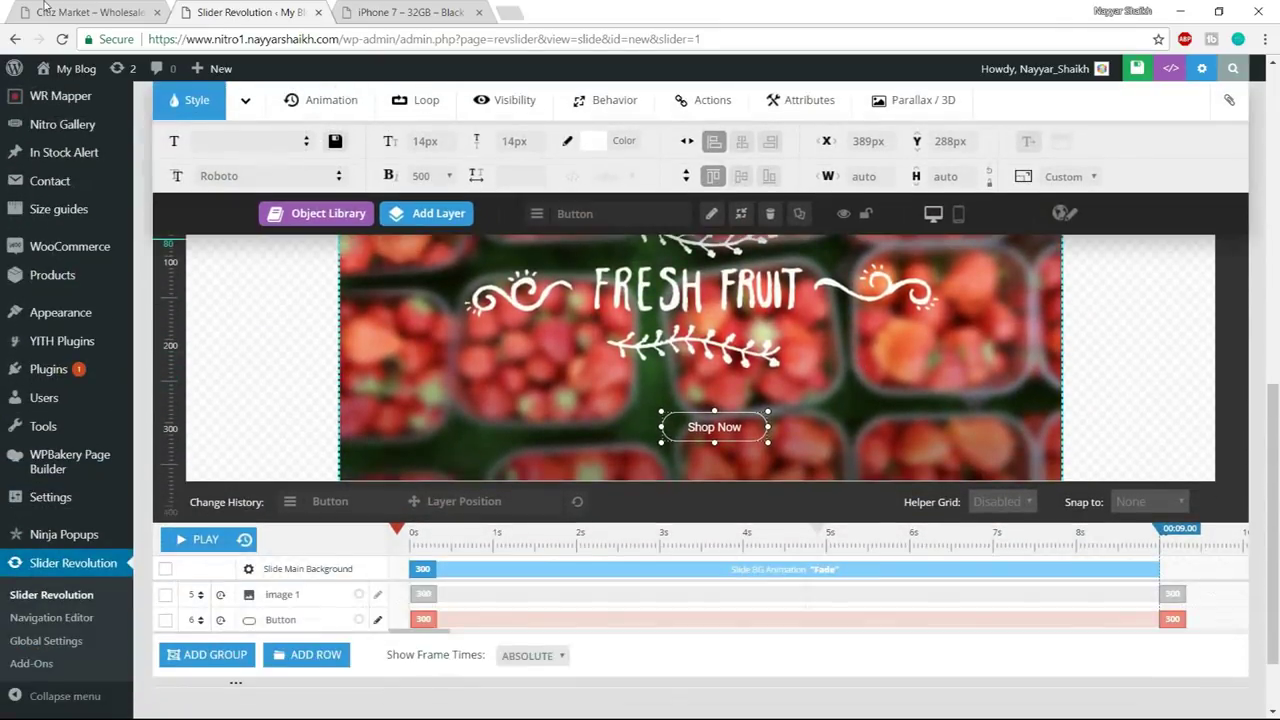
# - Shorten slide #1's duration on the timeline from 00:09.00 to about 00:04.93
pyautogui.click(40, 10)
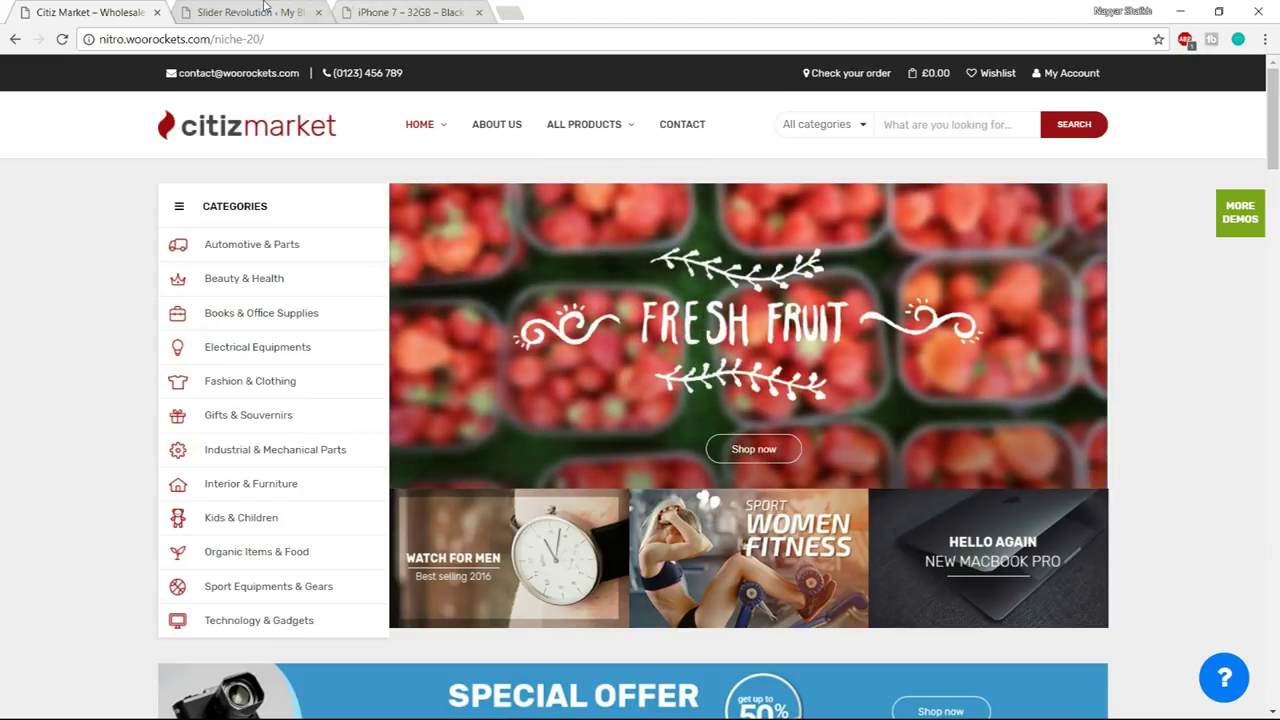
pyautogui.hotkey('ctrl', 'Tab')
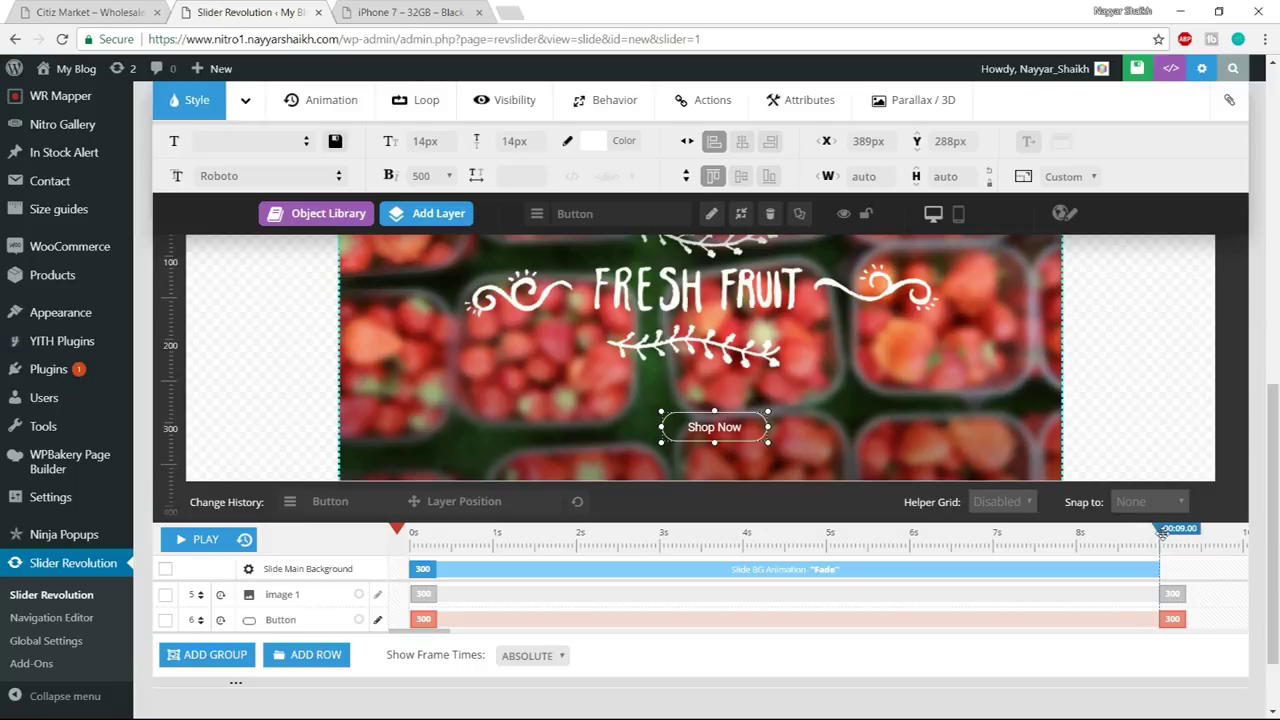
pyautogui.moveTo(1163, 531); pyautogui.dragTo(830, 545)
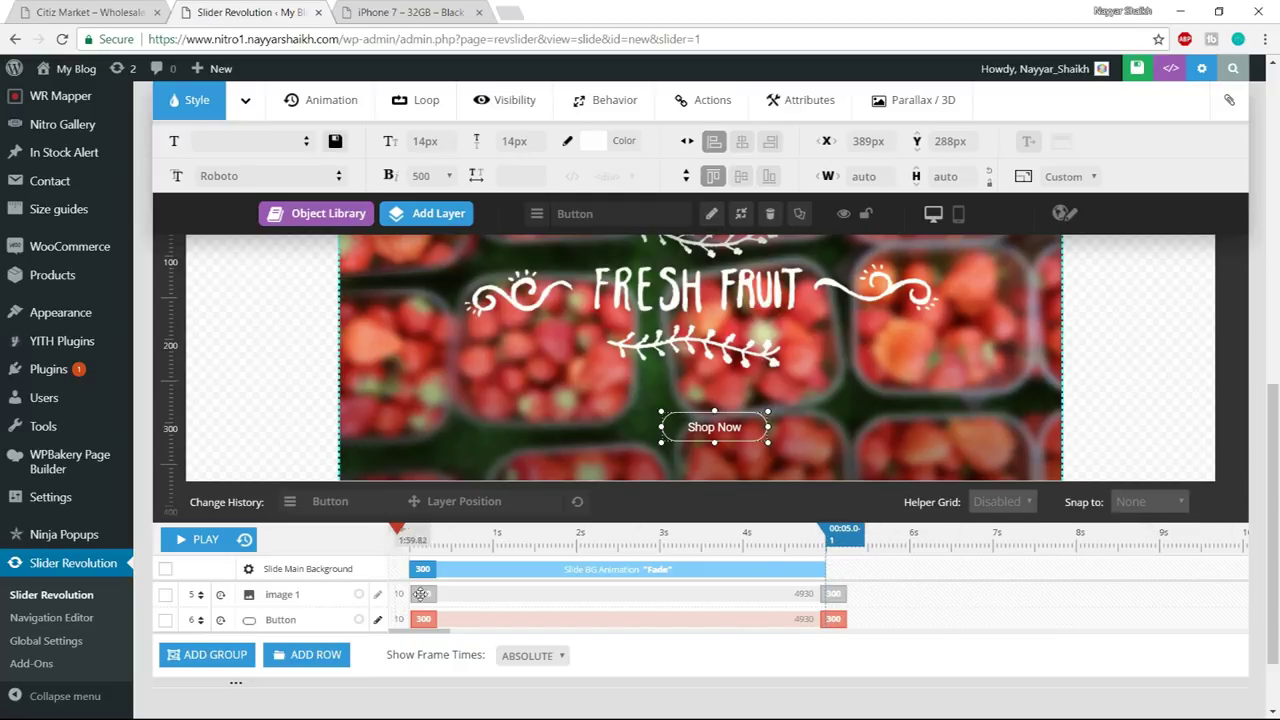
pyautogui.scroll(1, 645, 620)
pyautogui.scroll(-1, 645, 620)
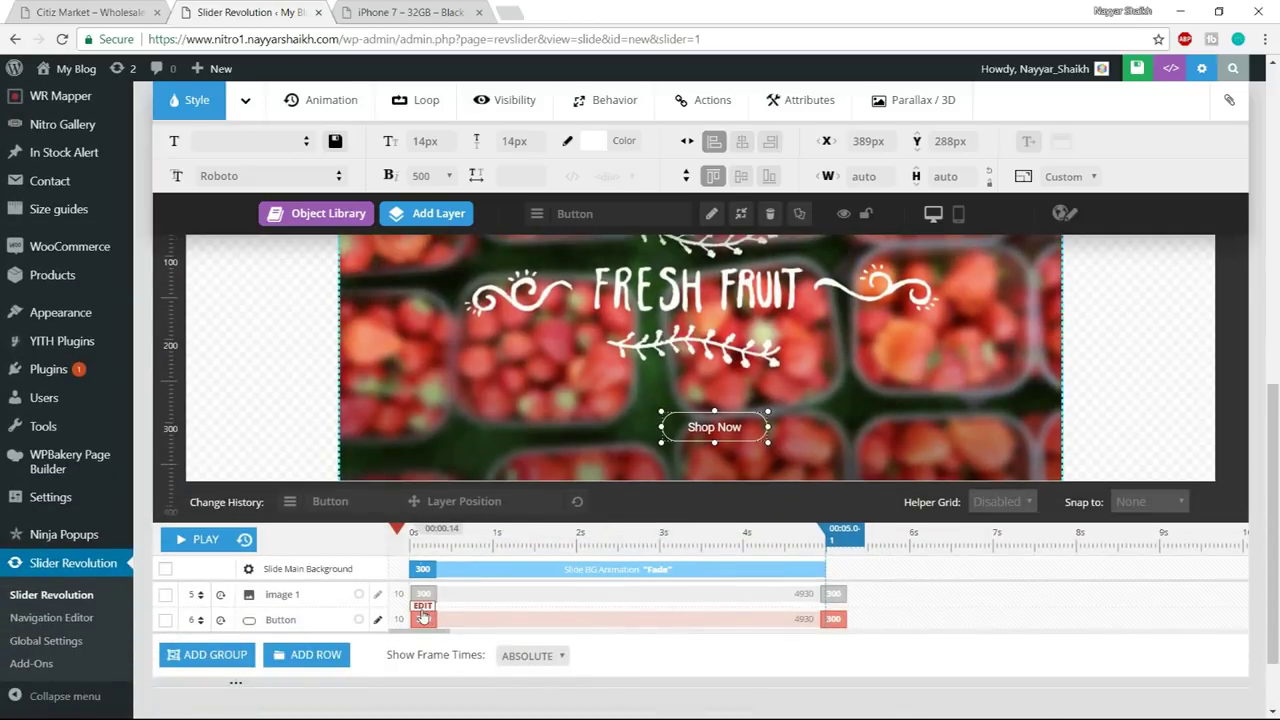
pyautogui.scroll(1, 530, 614)
pyautogui.scroll(-1, 530, 614)
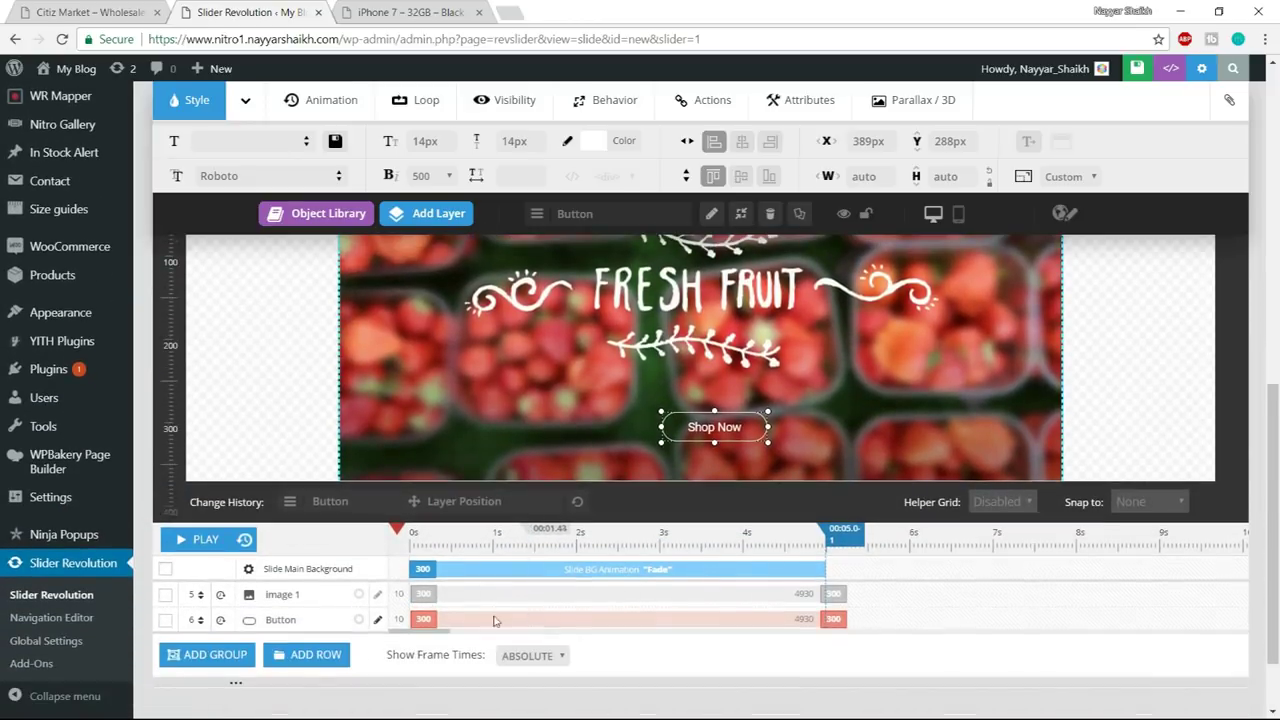
pyautogui.scroll(1, 360, 612)
pyautogui.scroll(-1, 362, 605)
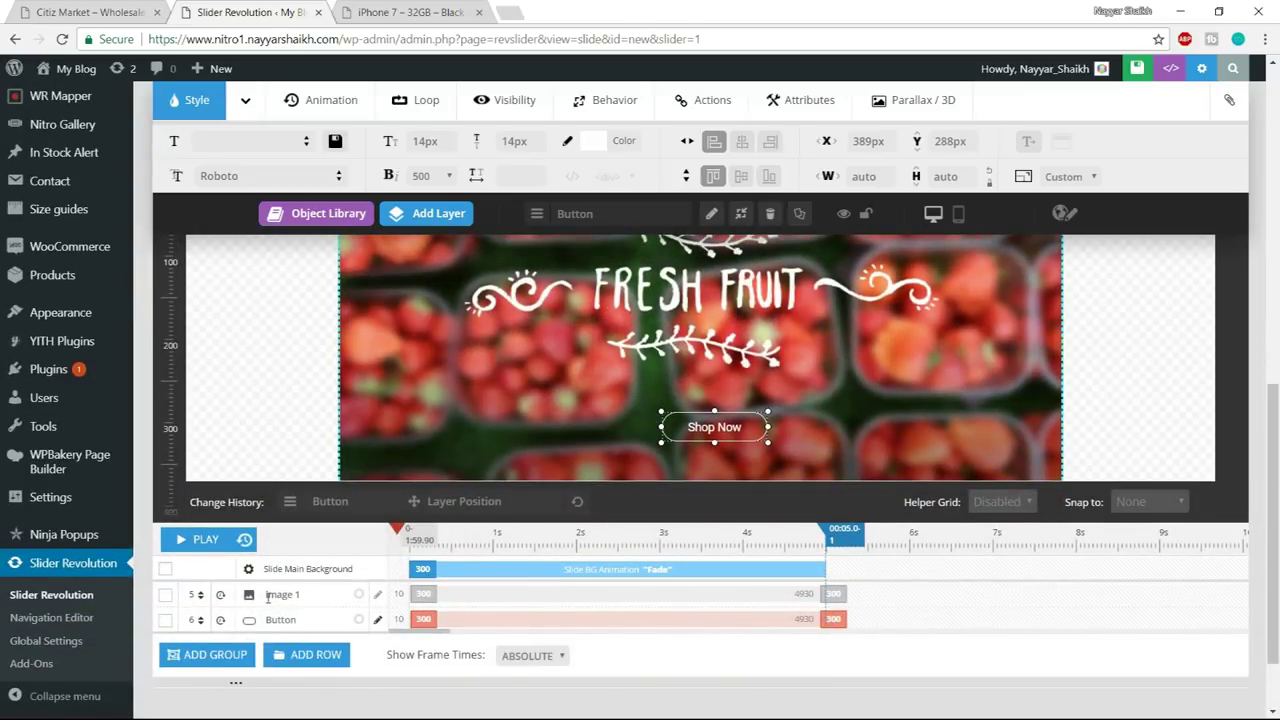
pyautogui.click(268, 597)
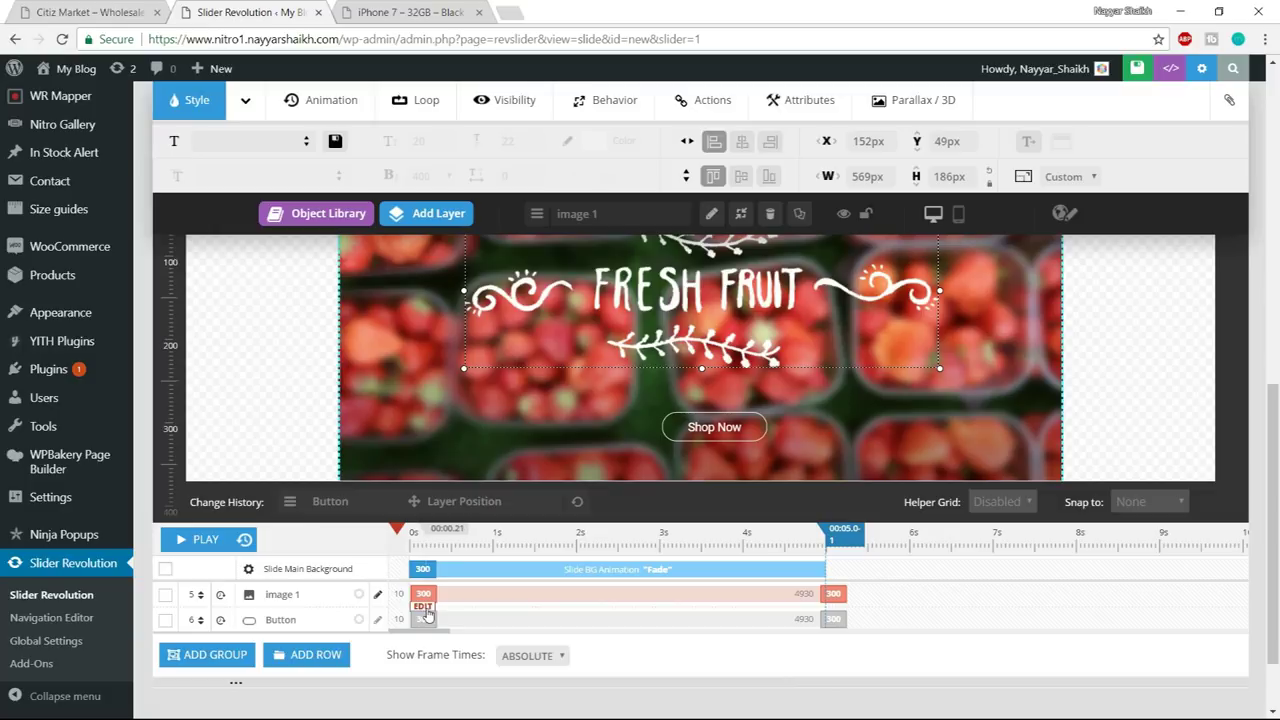
# - Change the Fresh Fruit image layer's entrance duration from 300 ms to 1000 ms
pyautogui.click(425, 607)
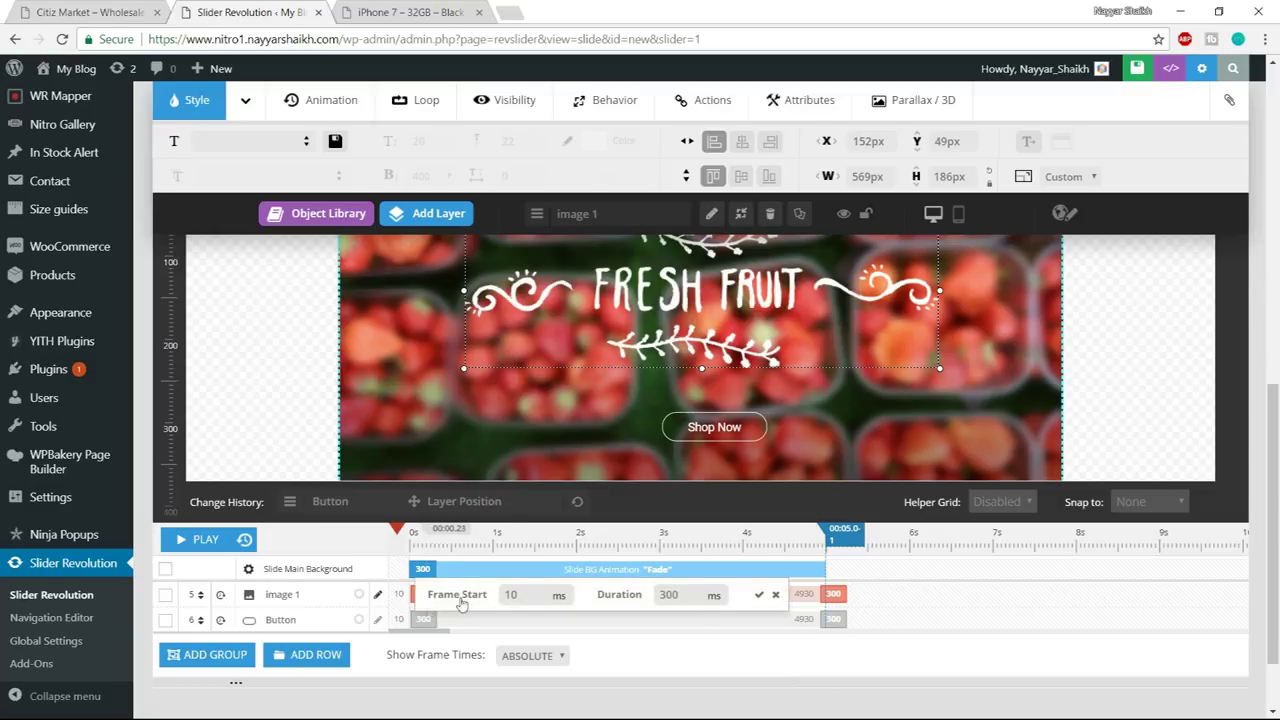
pyautogui.scroll(1, 600, 640)
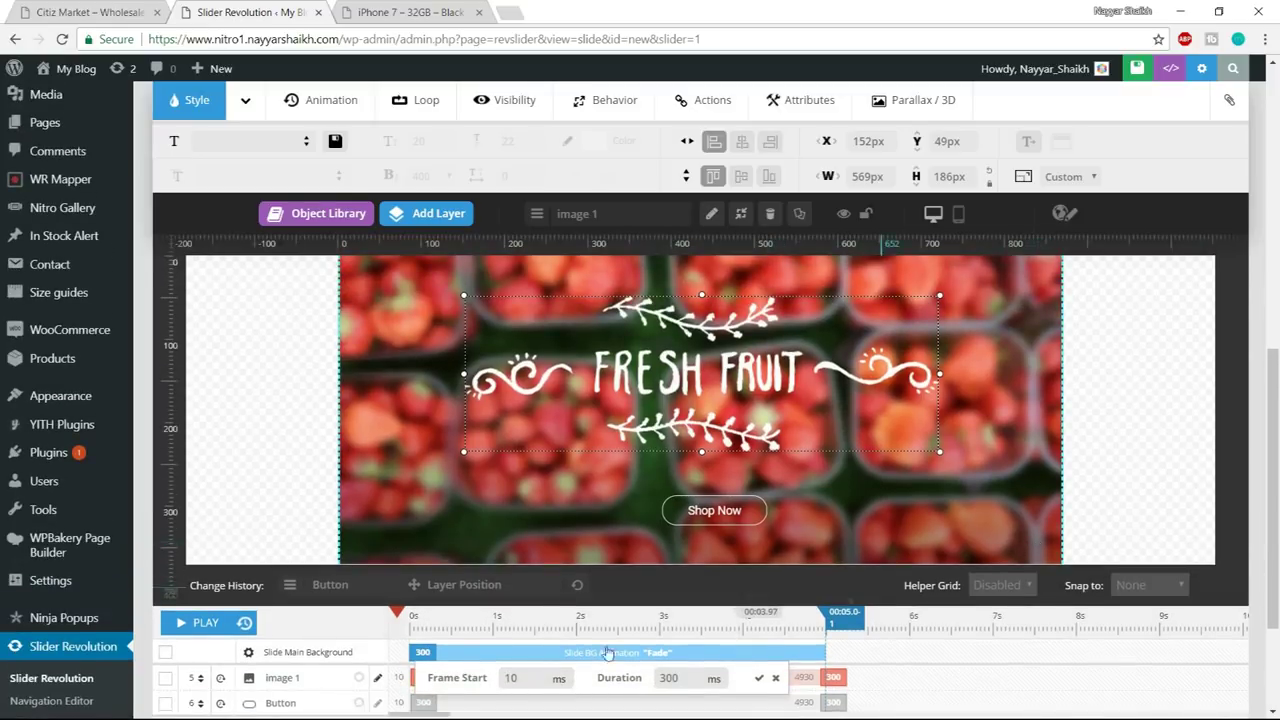
pyautogui.doubleClick(523, 676)
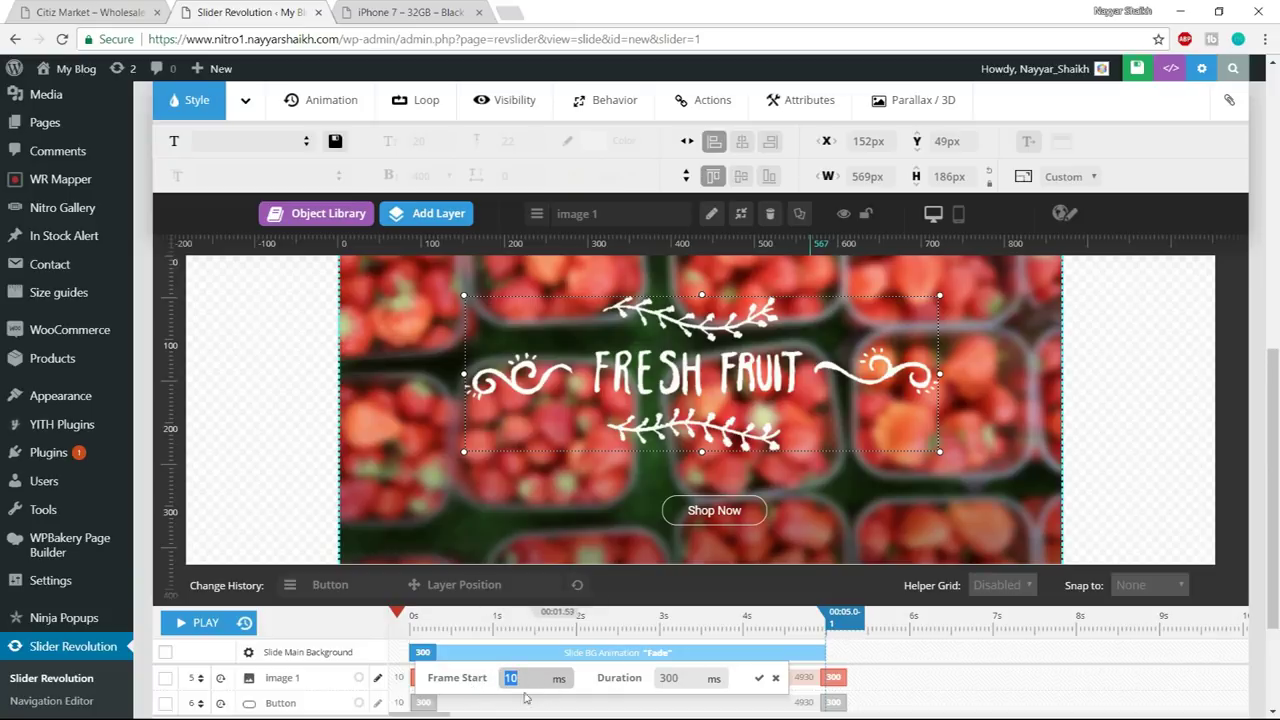
pyautogui.press('Tab')
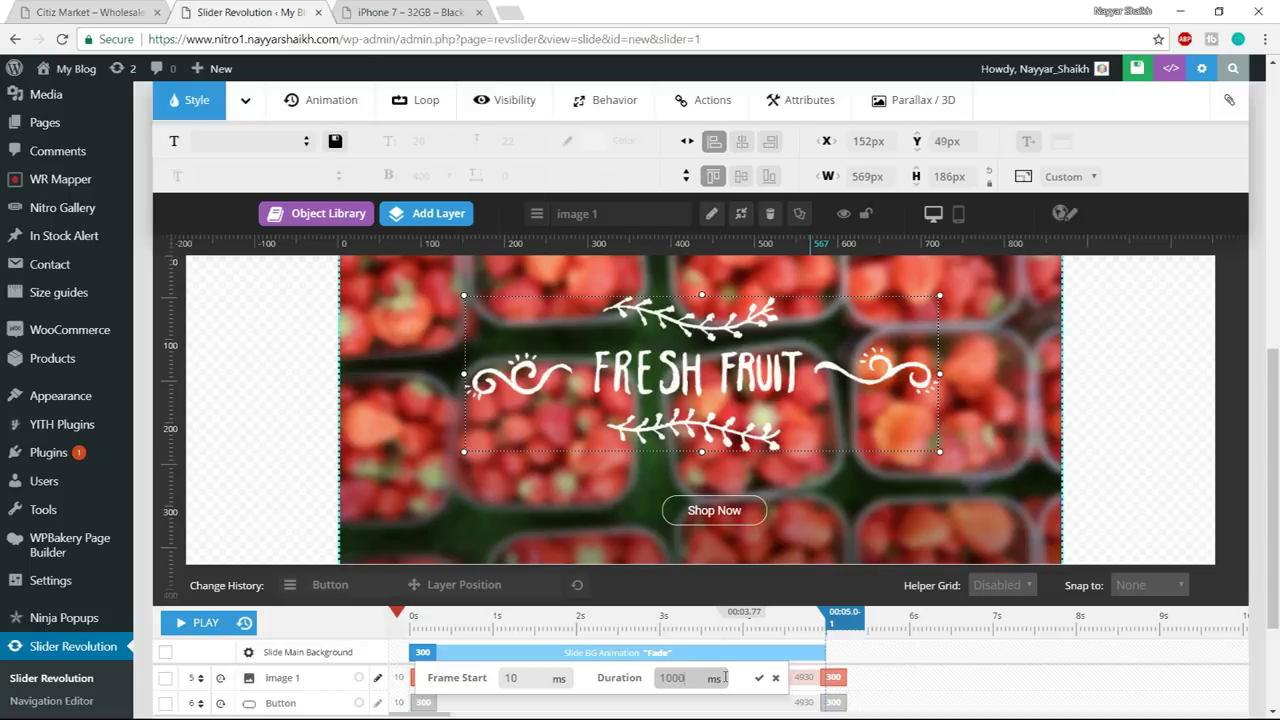
pyautogui.scroll(-2, 740, 640)
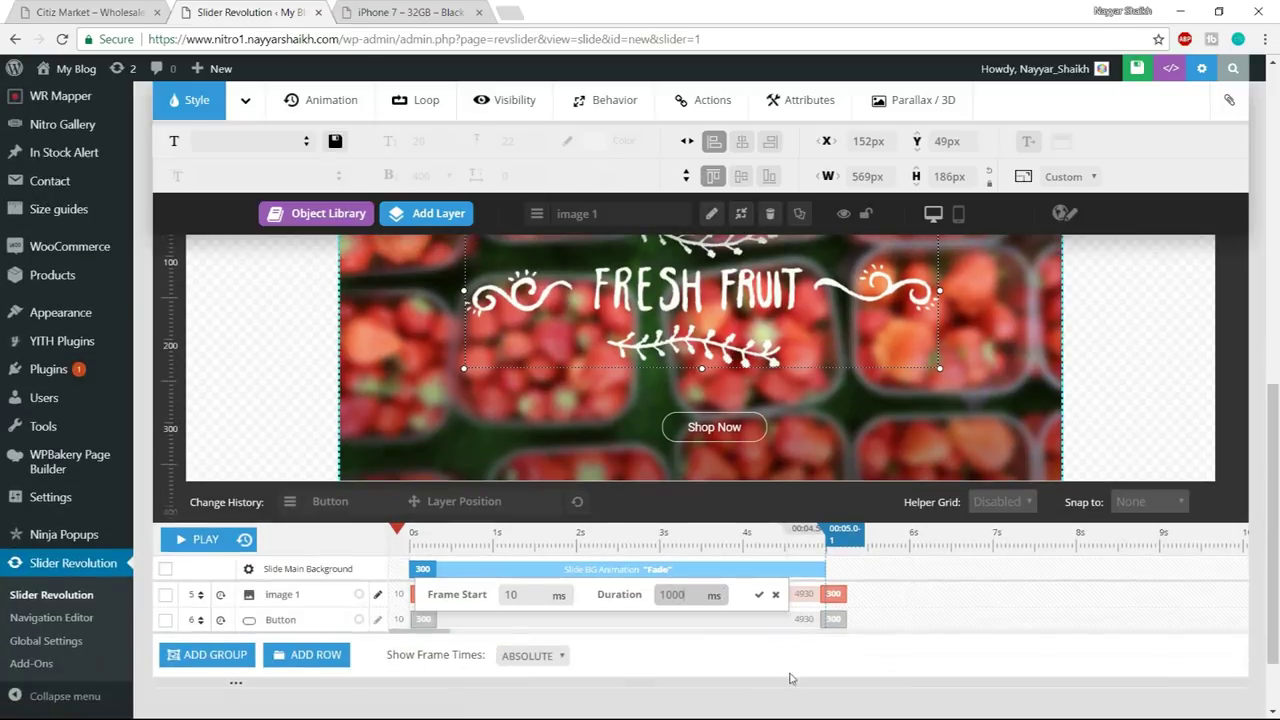
pyautogui.click(759, 596)
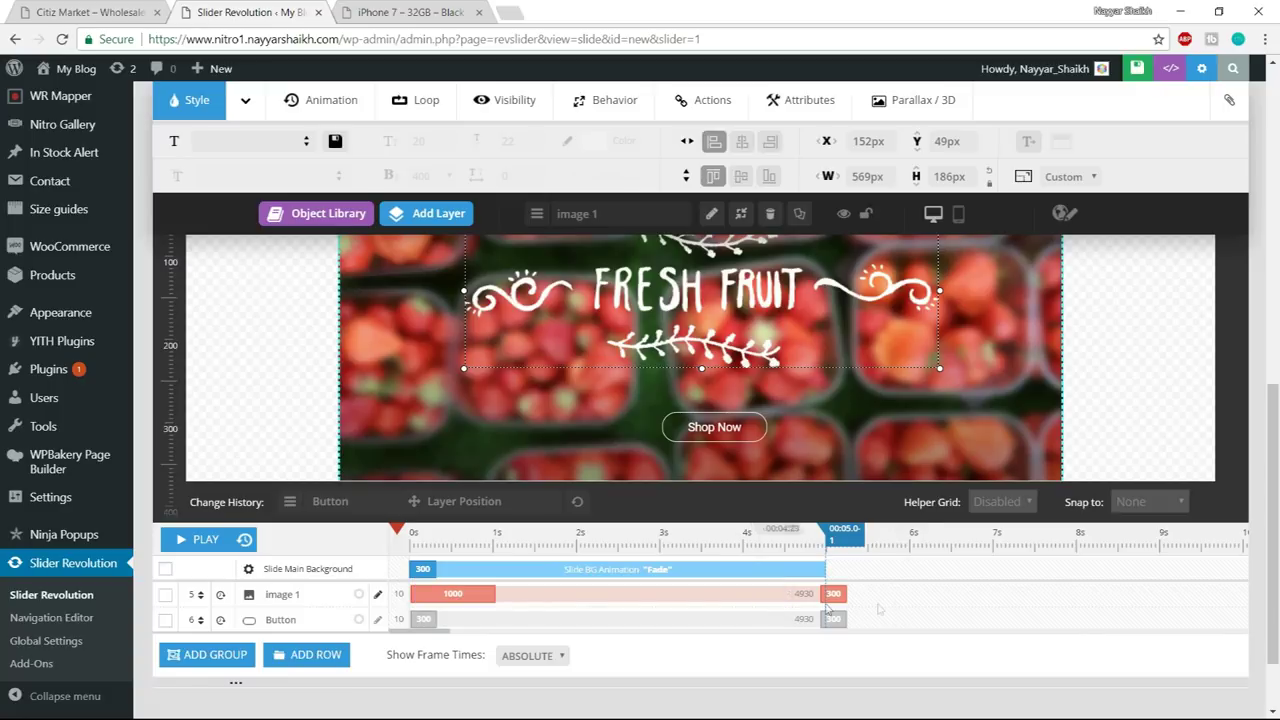
pyautogui.click(85, 10)
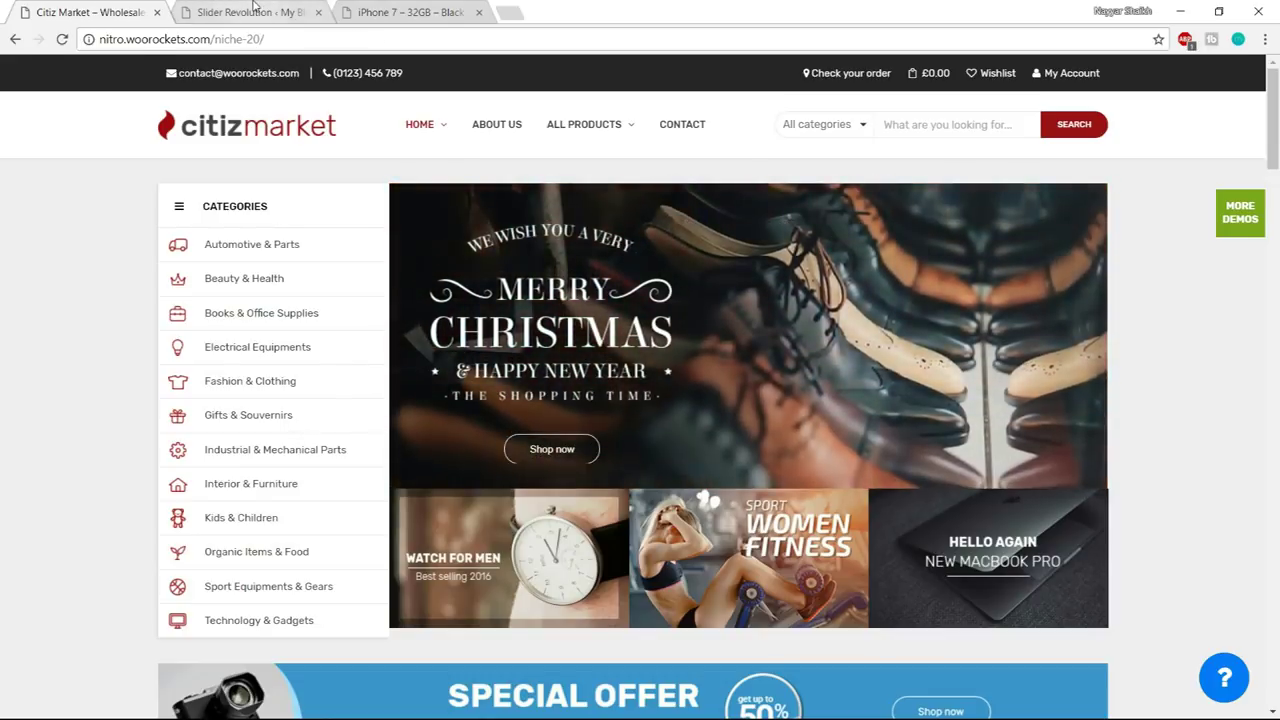
pyautogui.hotkey('ctrl', 'Tab')
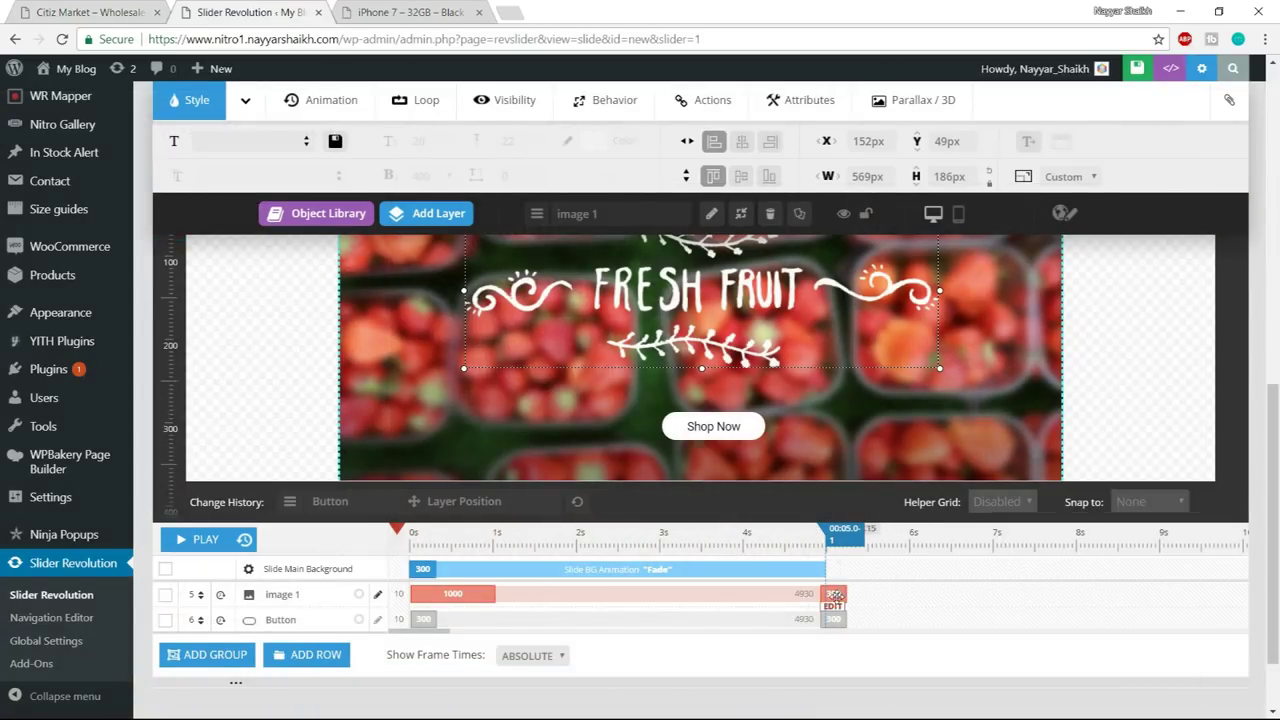
# - Set the Fresh Fruit image layer's exit duration to 1200 ms
pyautogui.click(425, 610)
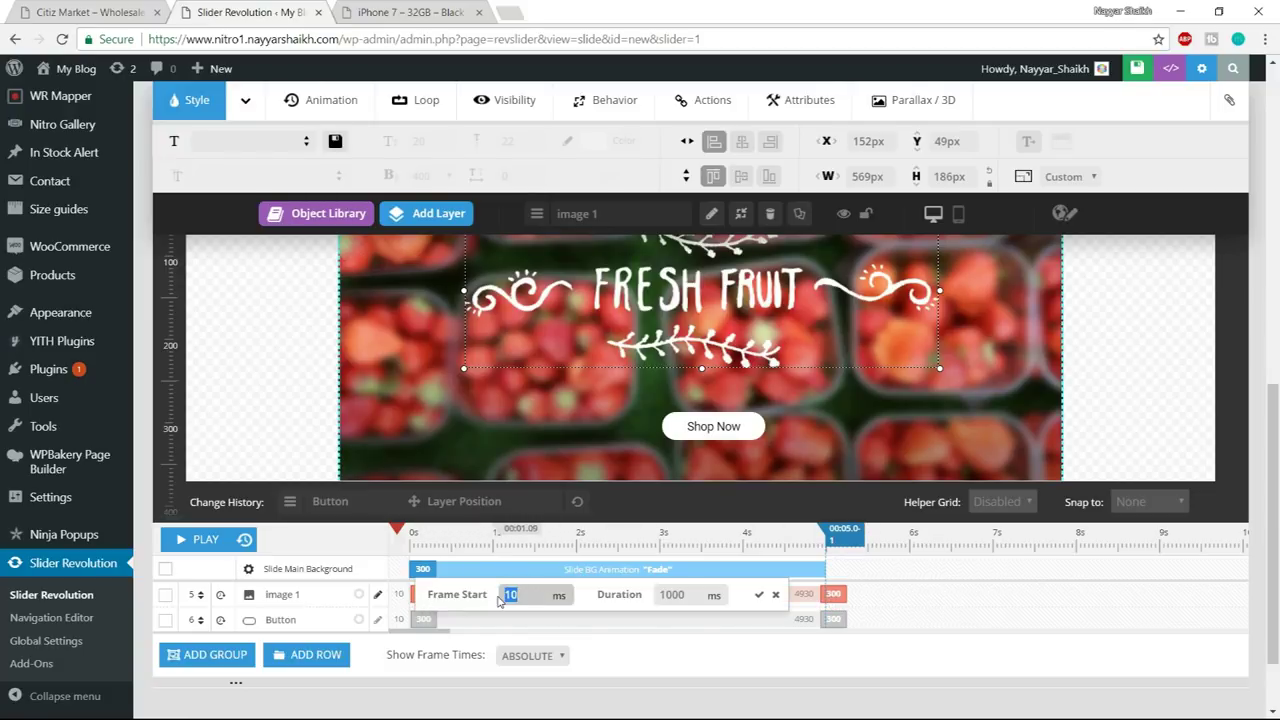
pyautogui.click(670, 595)
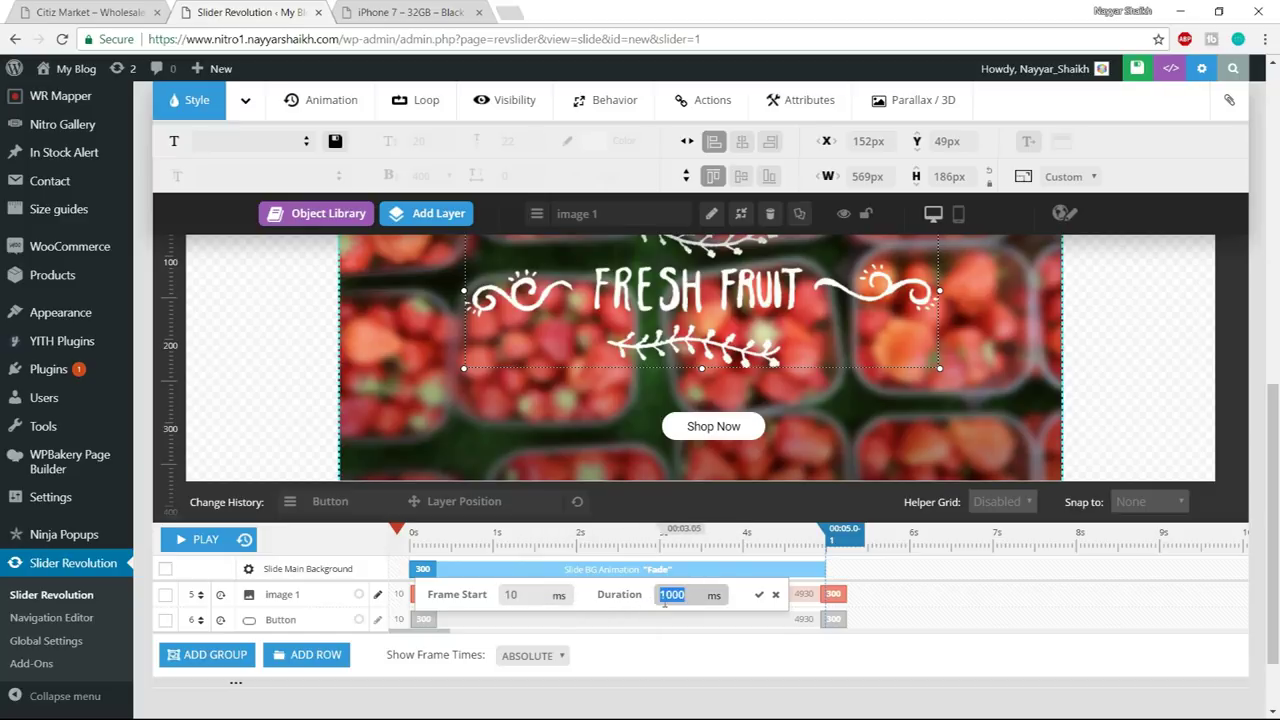
pyautogui.click(759, 595)
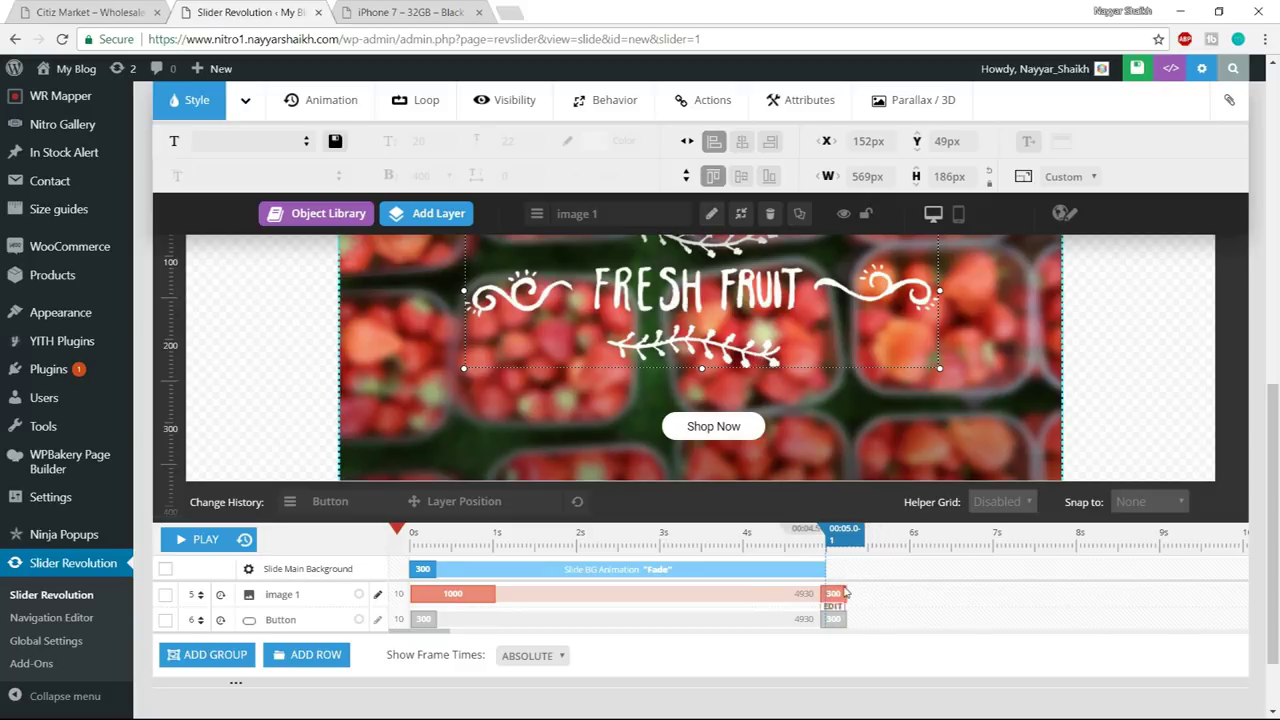
pyautogui.click(833, 607)
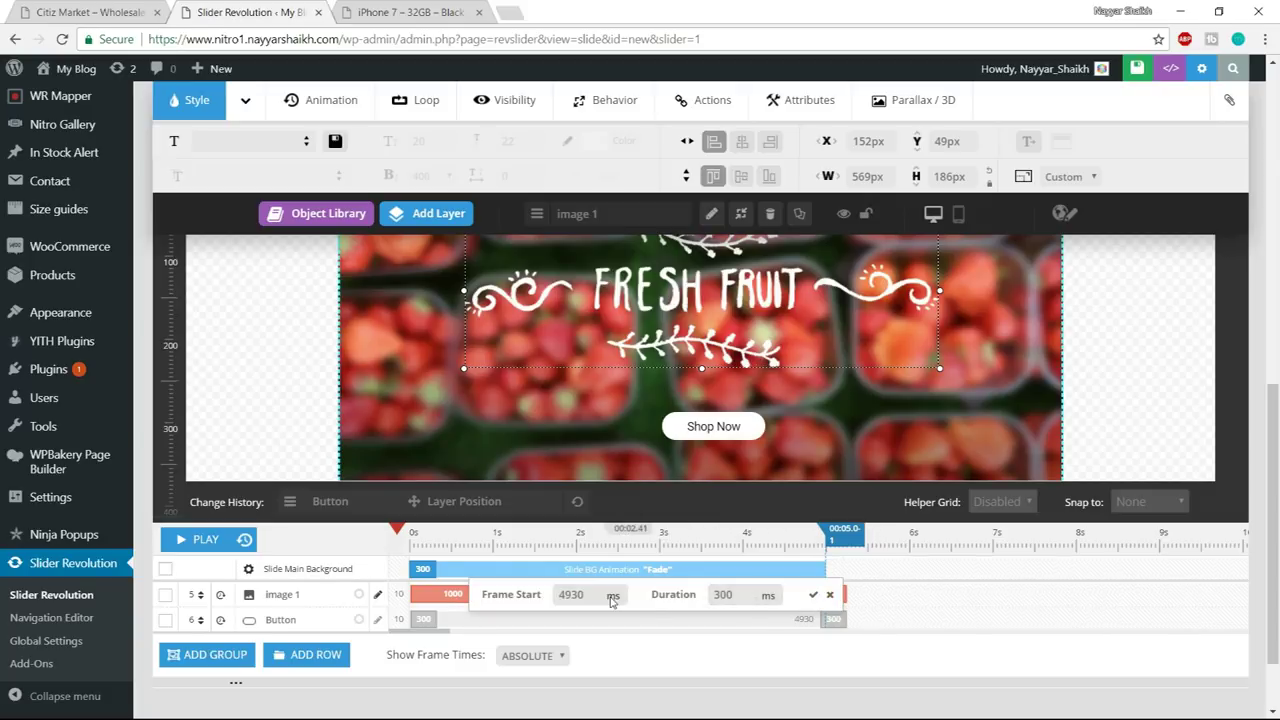
pyautogui.moveTo(745, 595); pyautogui.dragTo(705, 598)
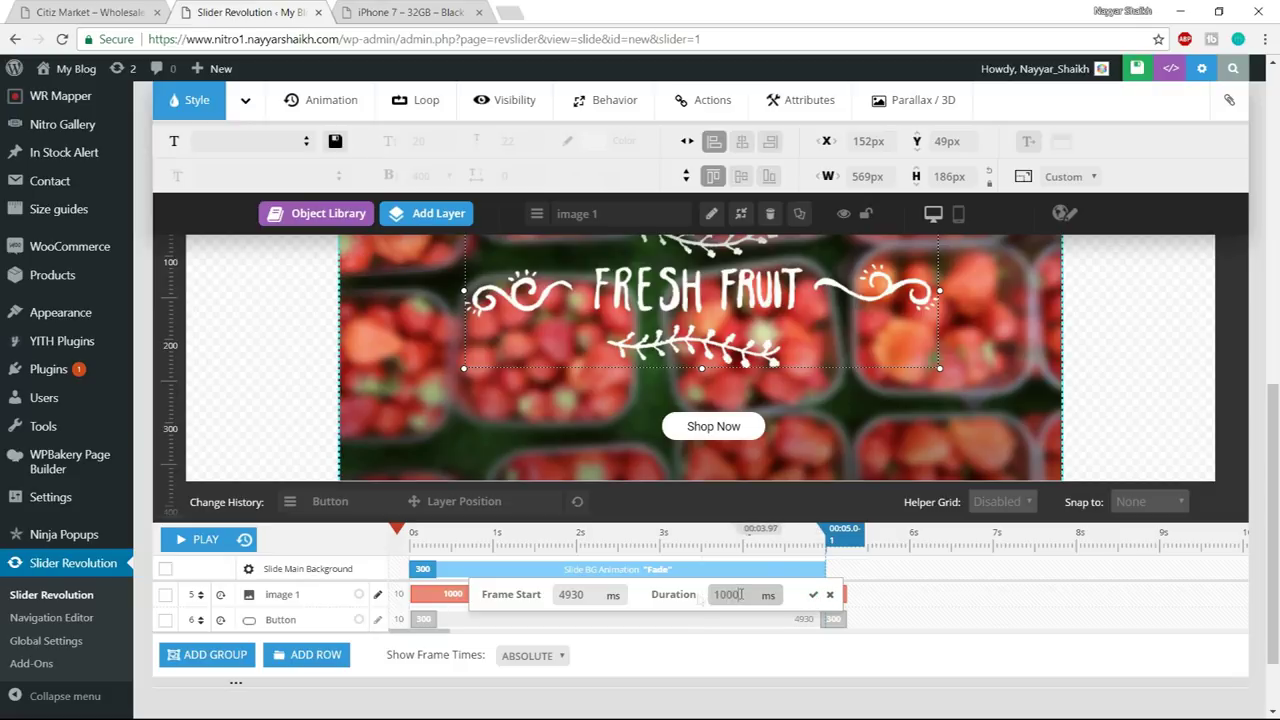
pyautogui.click(813, 594)
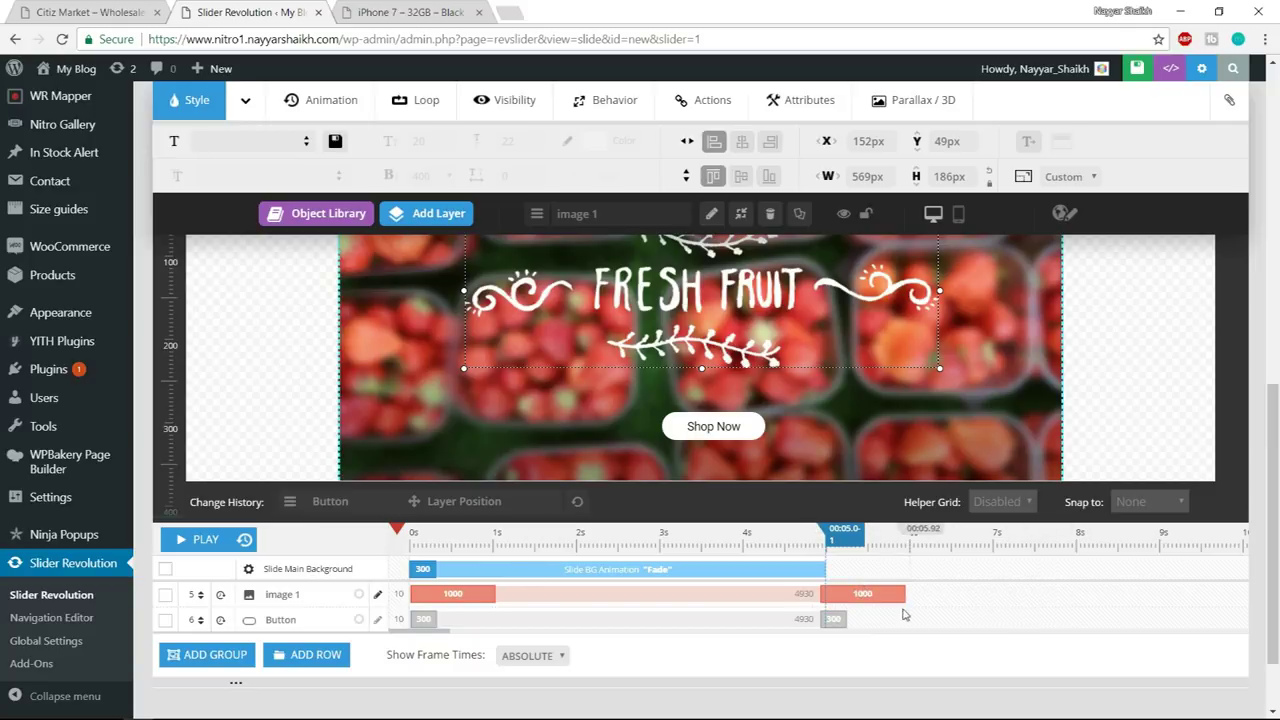
pyautogui.click(829, 613)
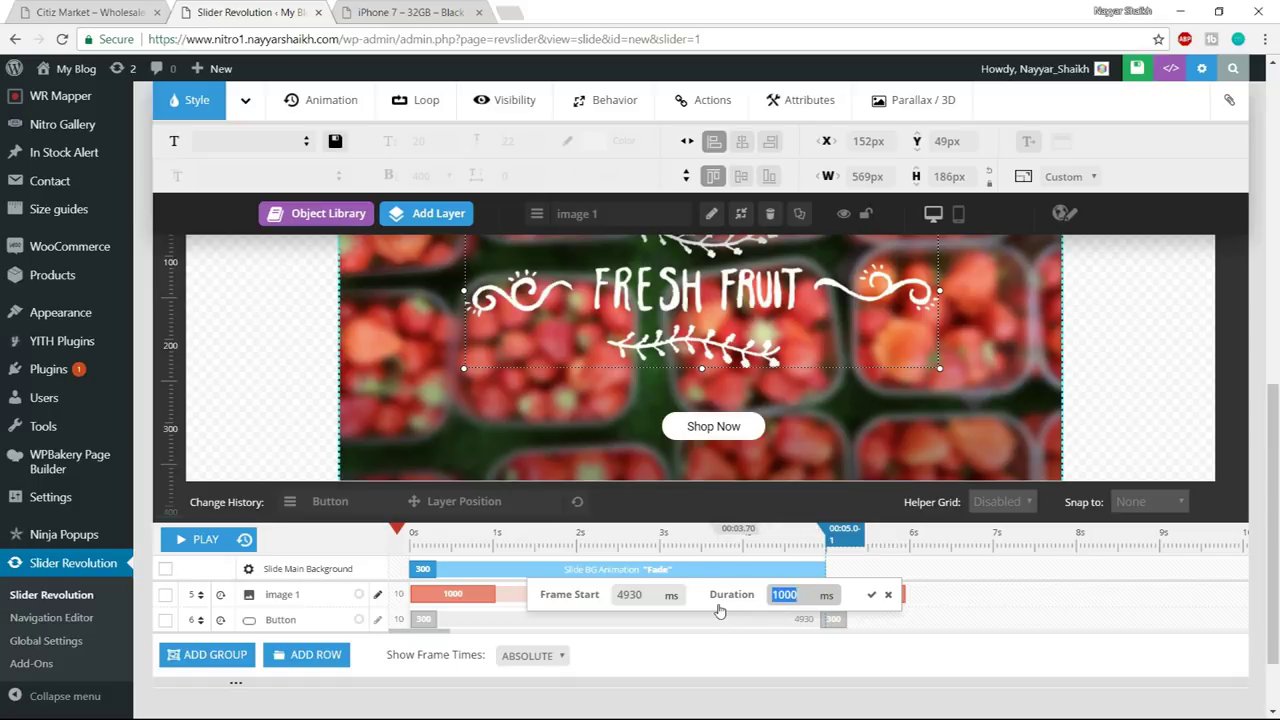
pyautogui.write('1200')
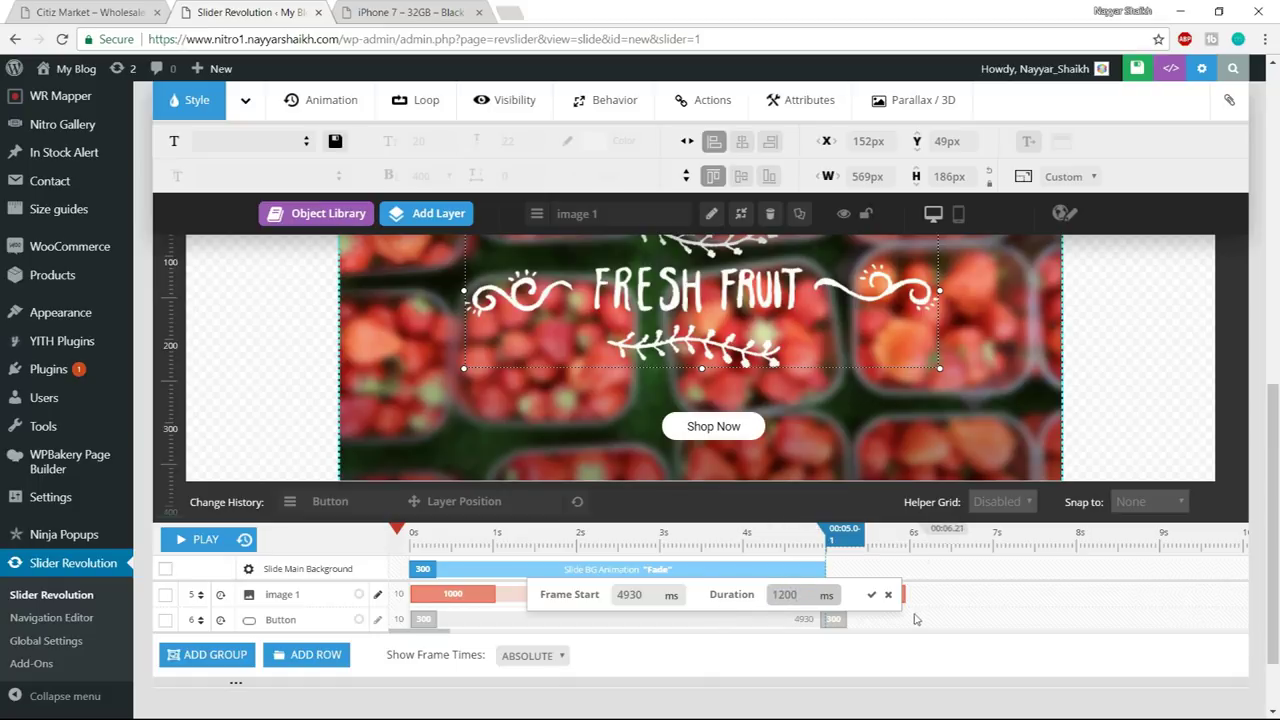
pyautogui.click(871, 594)
# - Preview the slide's animations with Play, then stop the preview
pyautogui.scroll(2, 1023, 607)
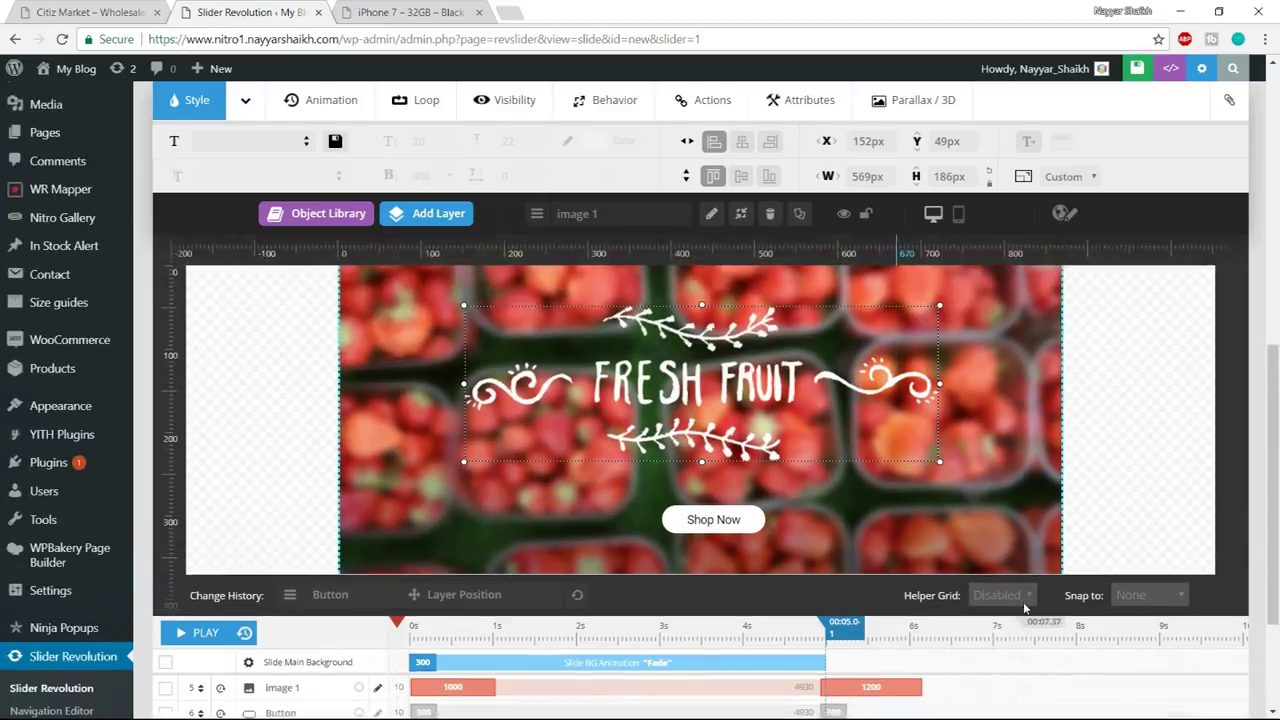
pyautogui.scroll(-2, 1023, 602)
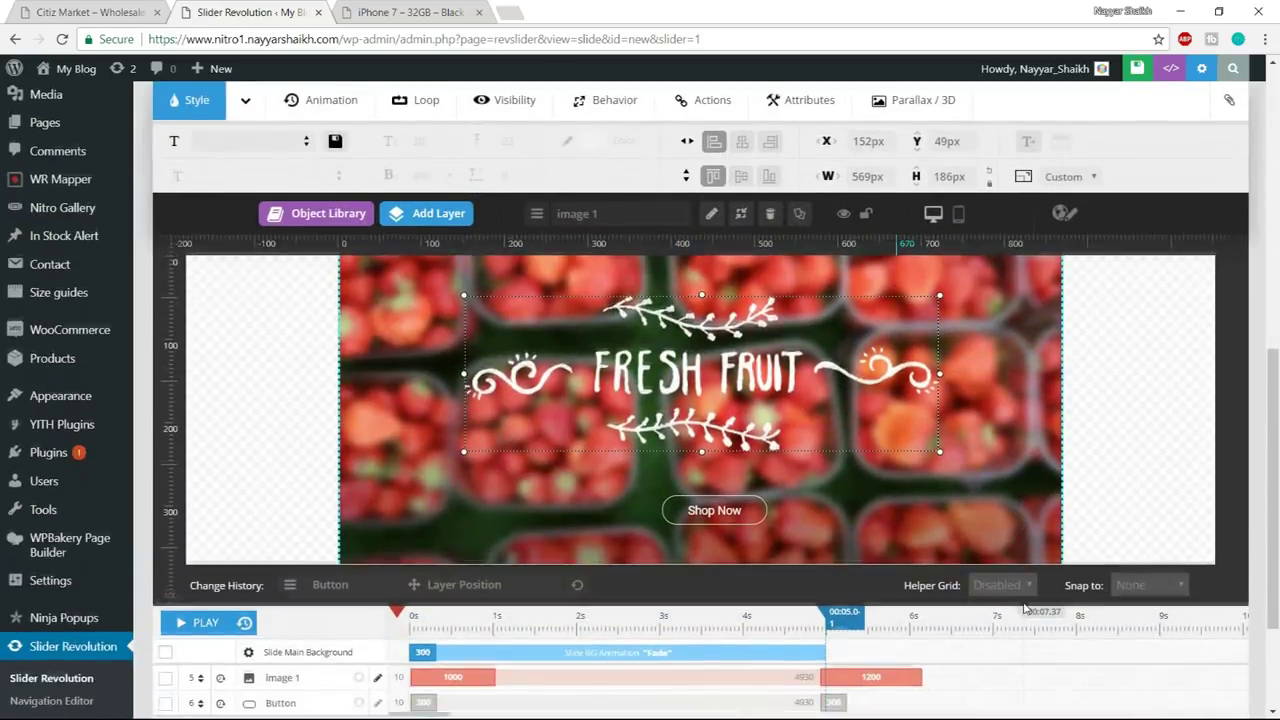
pyautogui.scroll(1, 1023, 607)
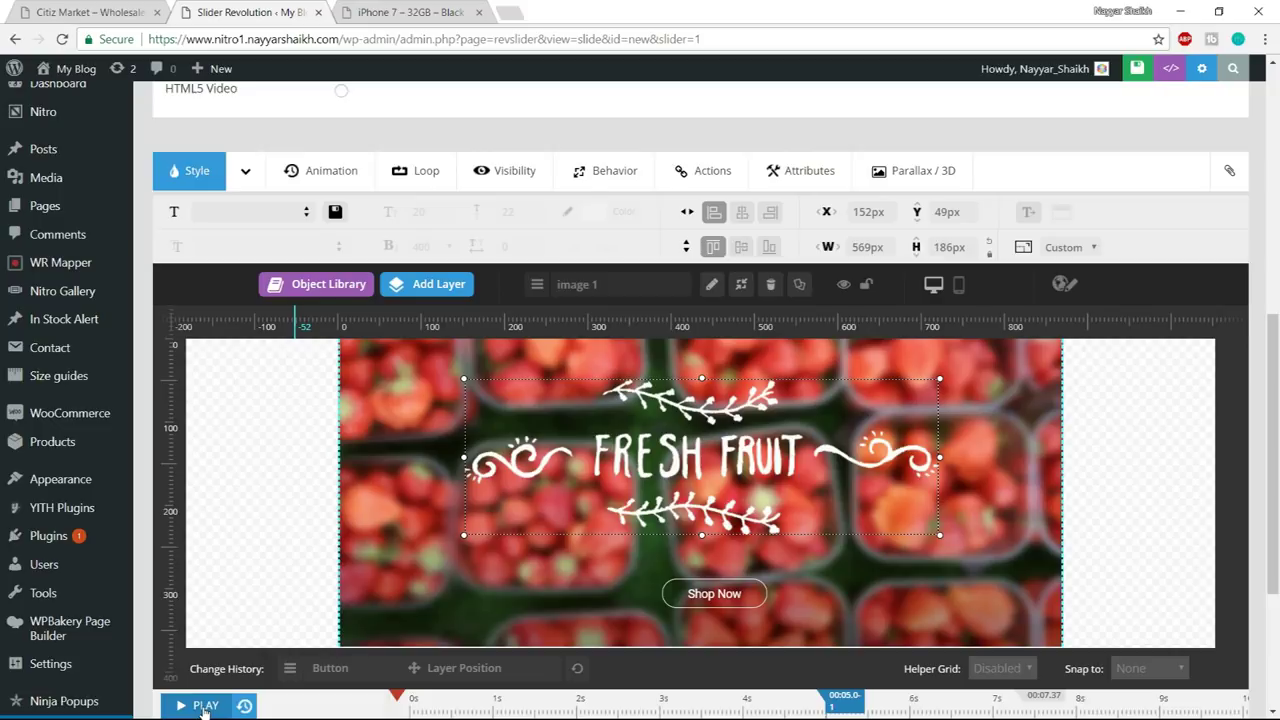
pyautogui.click(205, 706)
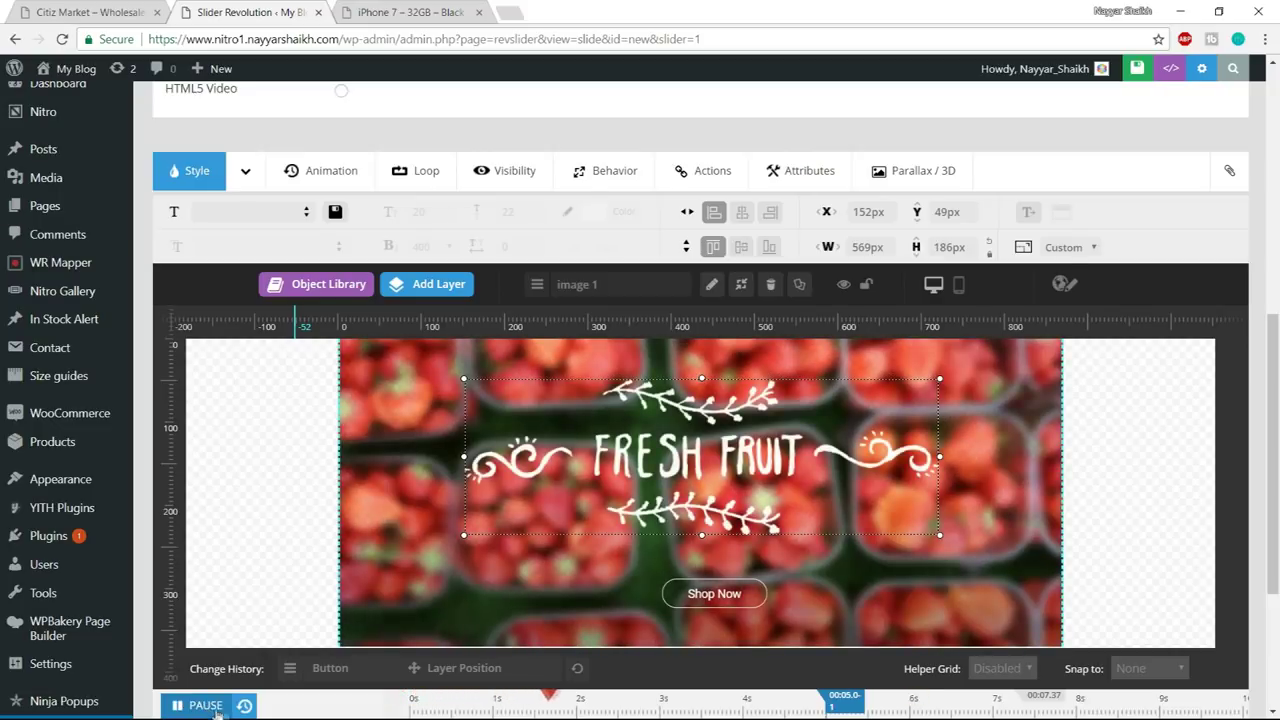
pyautogui.click(206, 706)
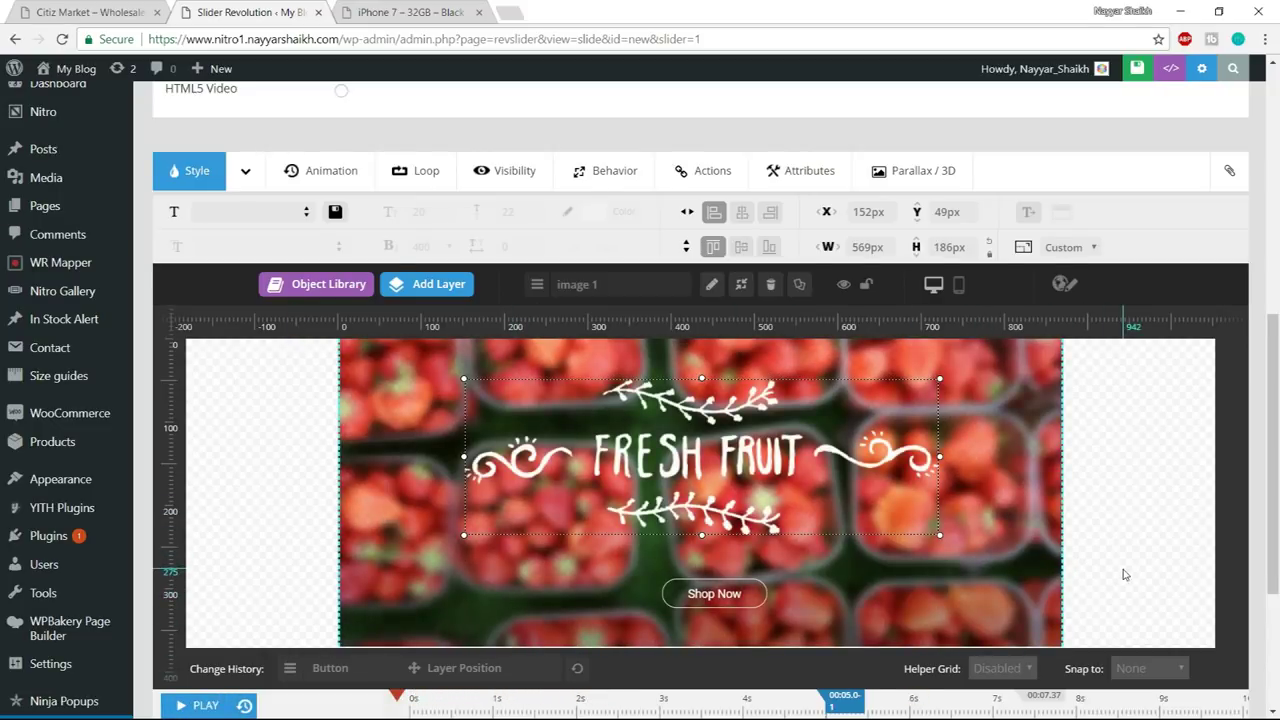
pyautogui.scroll(-1, 1124, 574)
pyautogui.scroll(-2, 745, 513)
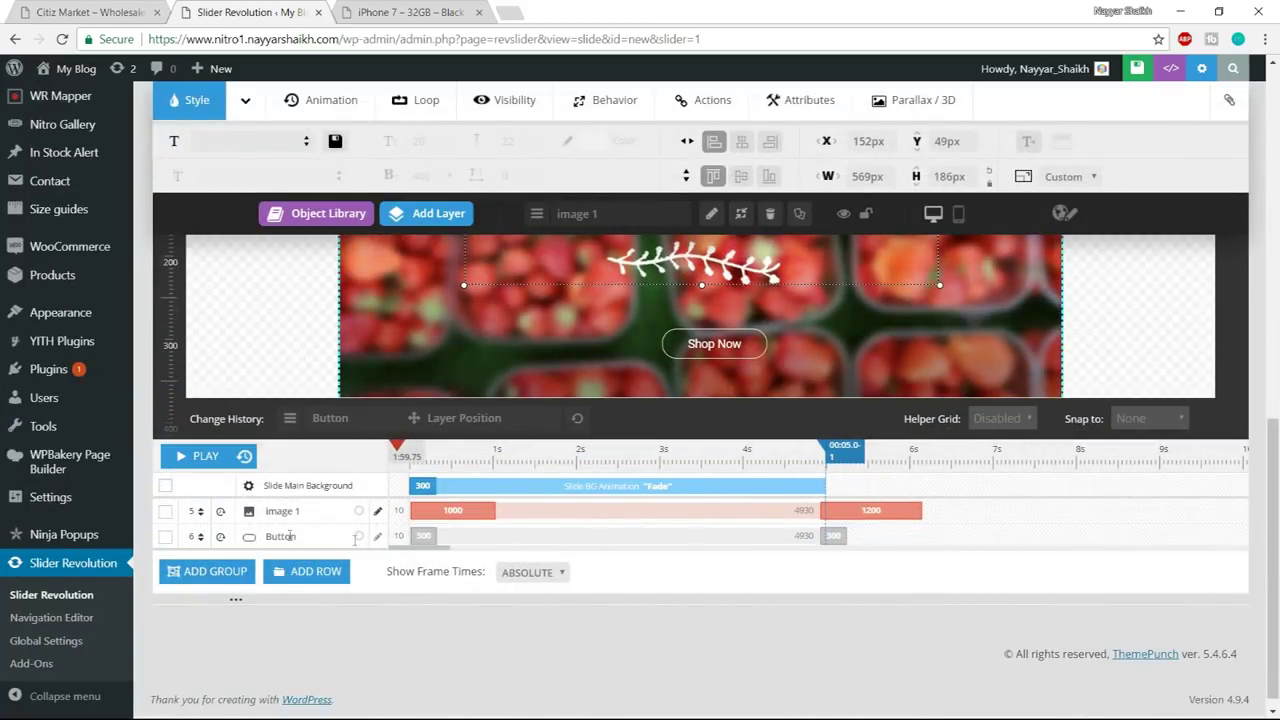
# - Set the Shop Now button layer's entrance and exit durations to 1200 ms
pyautogui.click(424, 536)
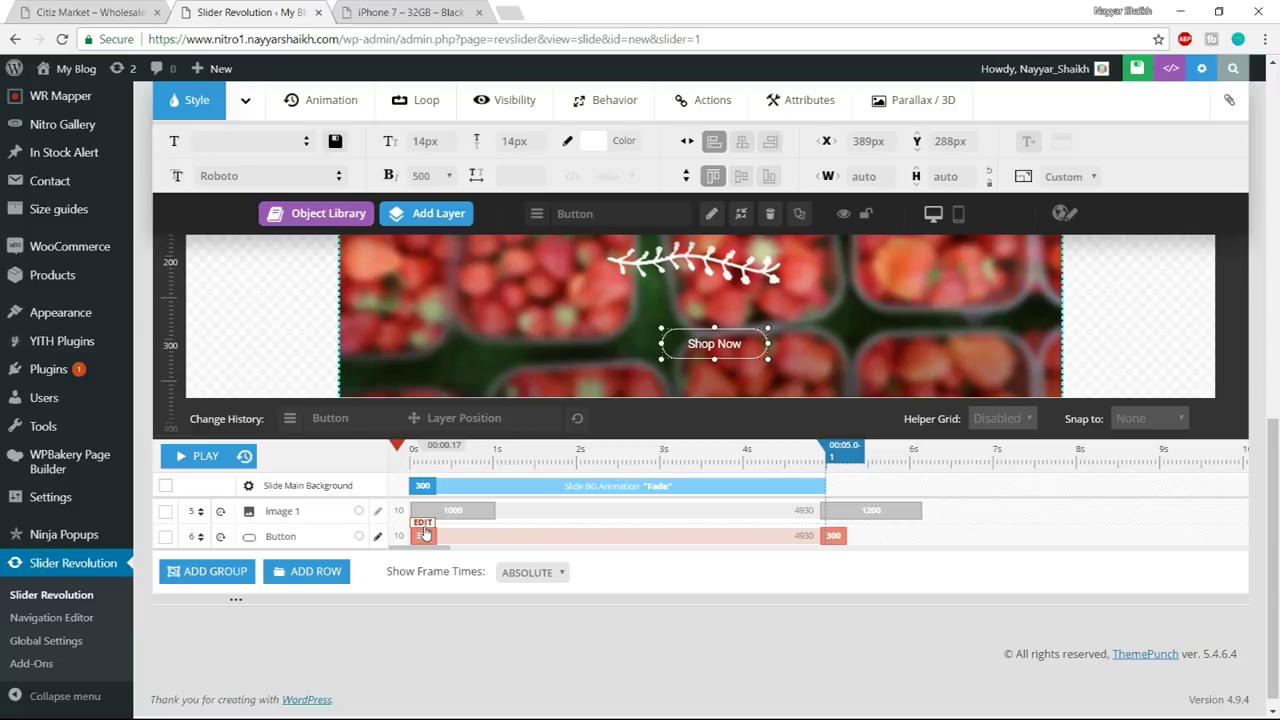
pyautogui.click(424, 533)
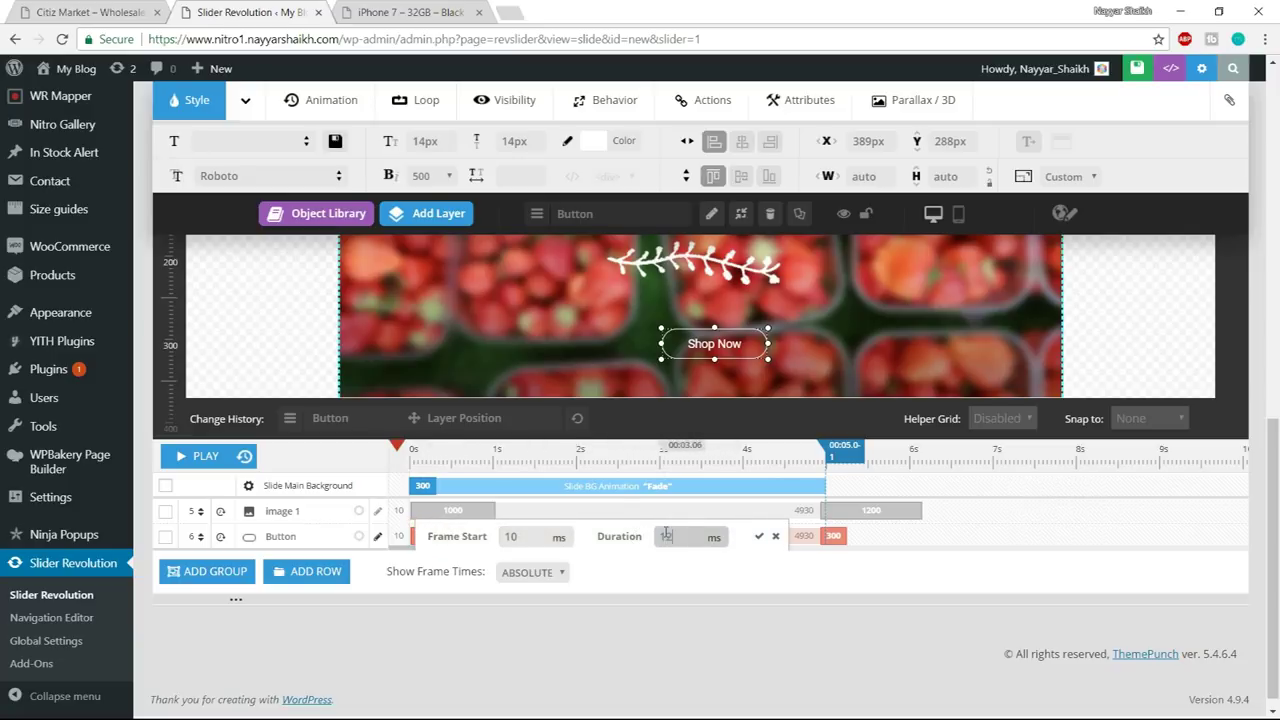
pyautogui.write('1200')
pyautogui.click(759, 536)
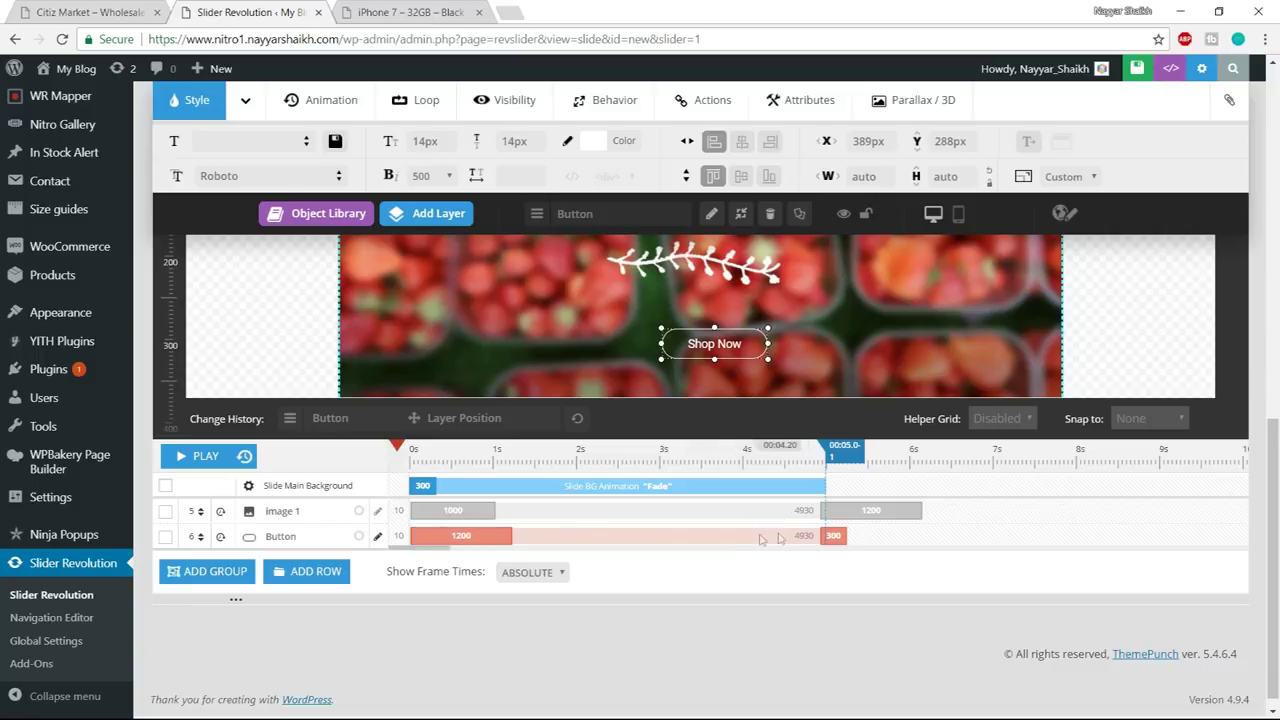
pyautogui.click(836, 533)
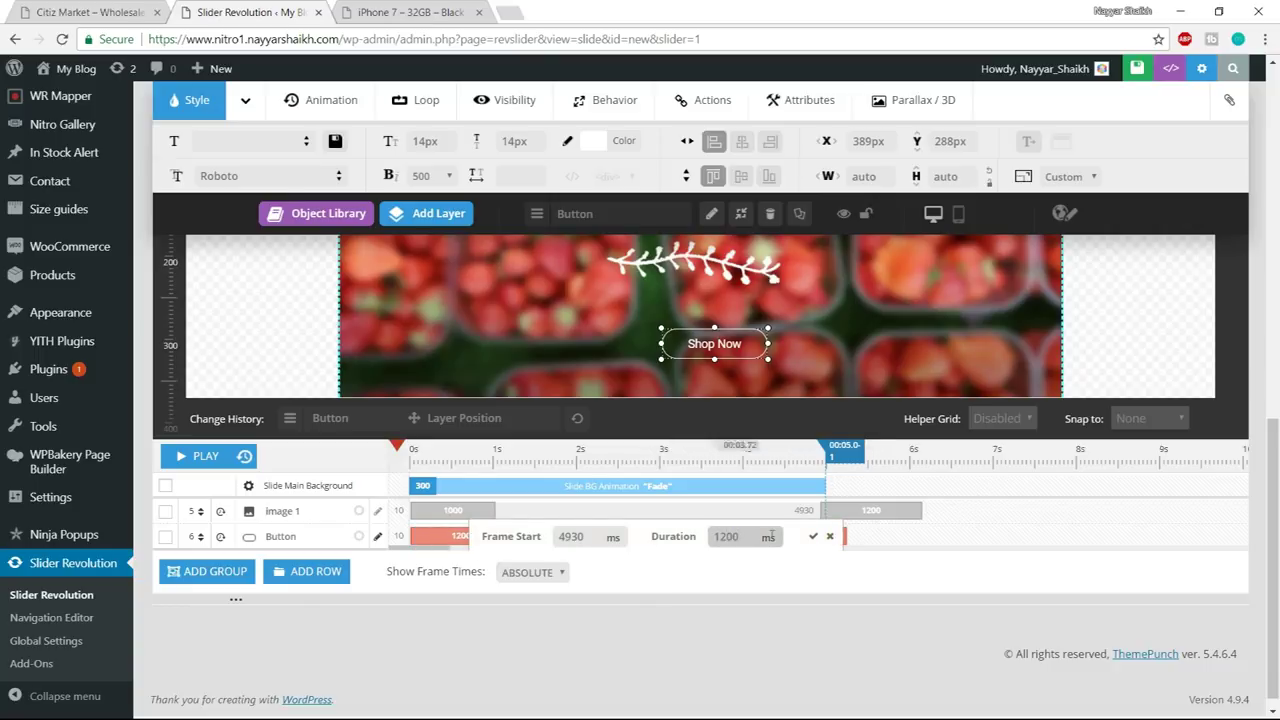
pyautogui.click(813, 536)
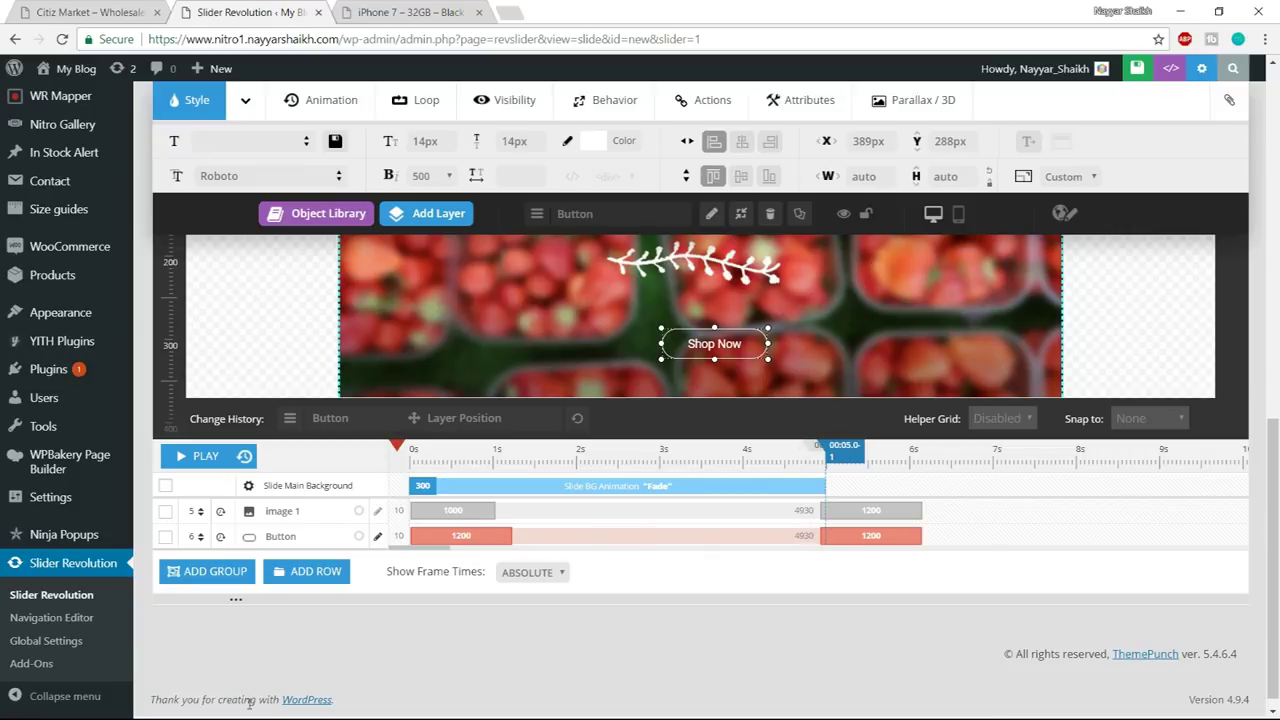
pyautogui.scroll(4, 1040, 586)
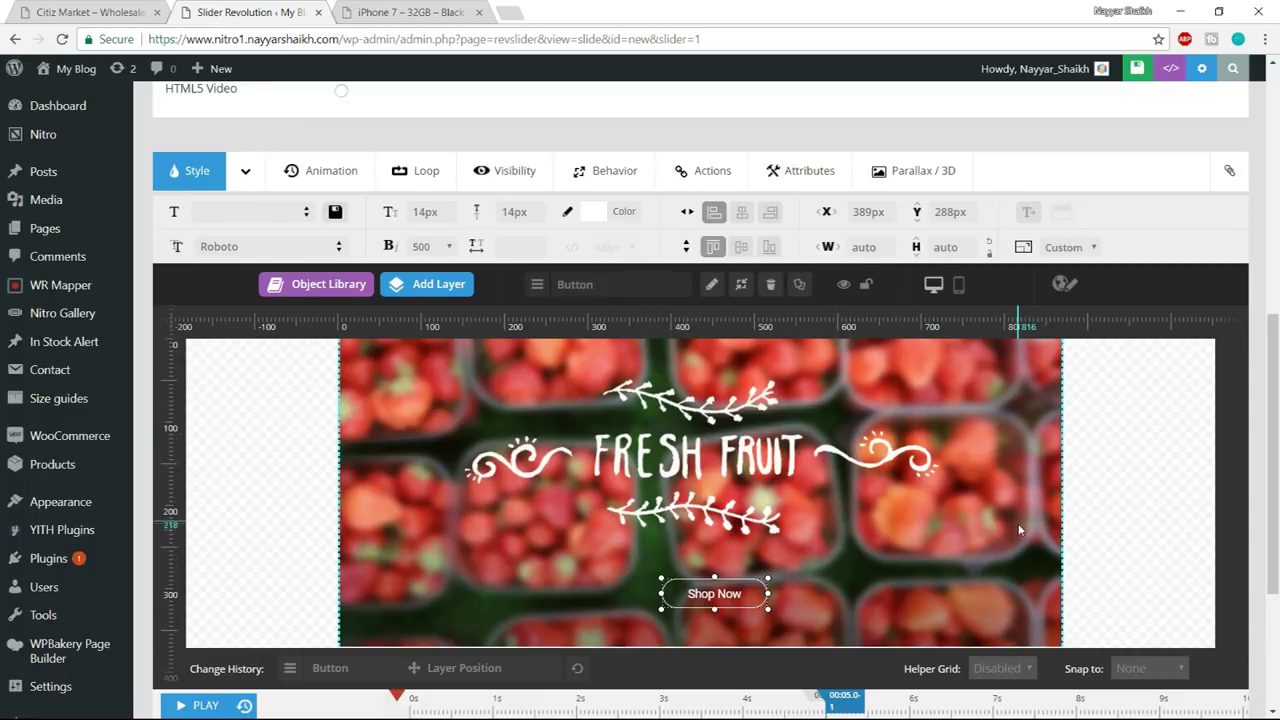
pyautogui.scroll(4, 1018, 523)
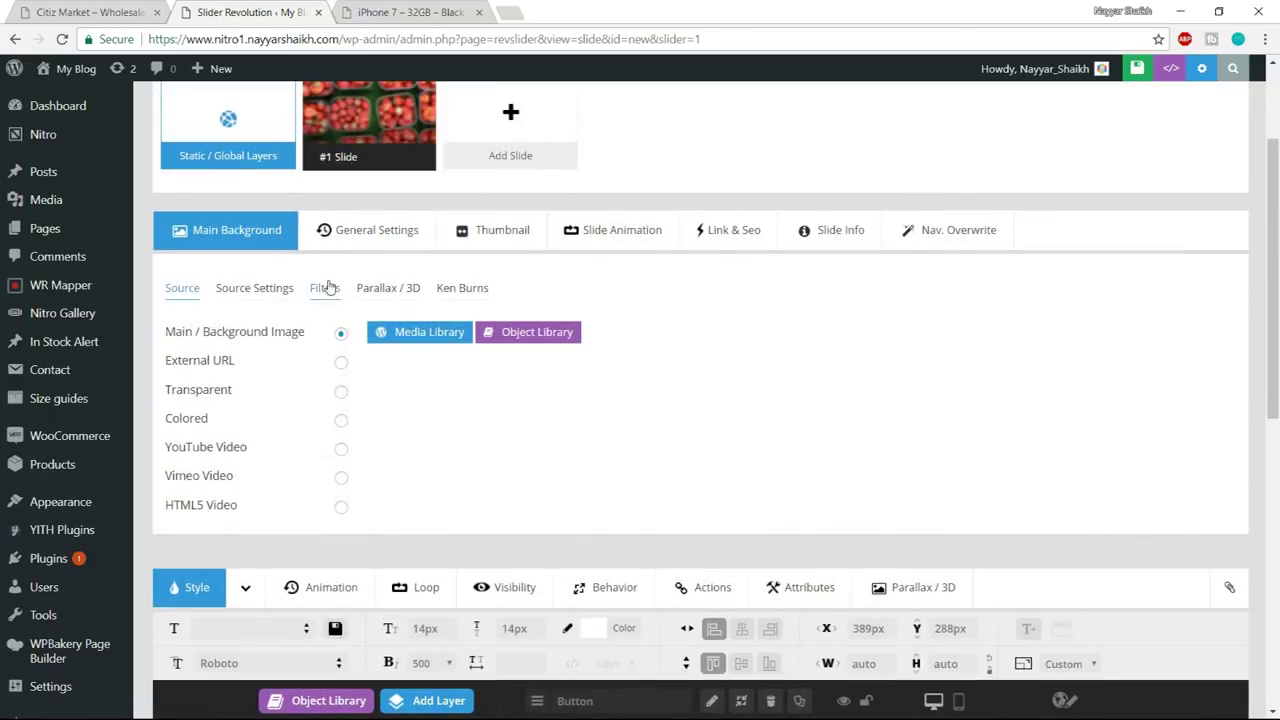
# - Choose Zoom Slots Horizontal from the Zoom Transitions as the slide transition
pyautogui.click(604, 244)
pyautogui.scroll(-1, 771, 276)
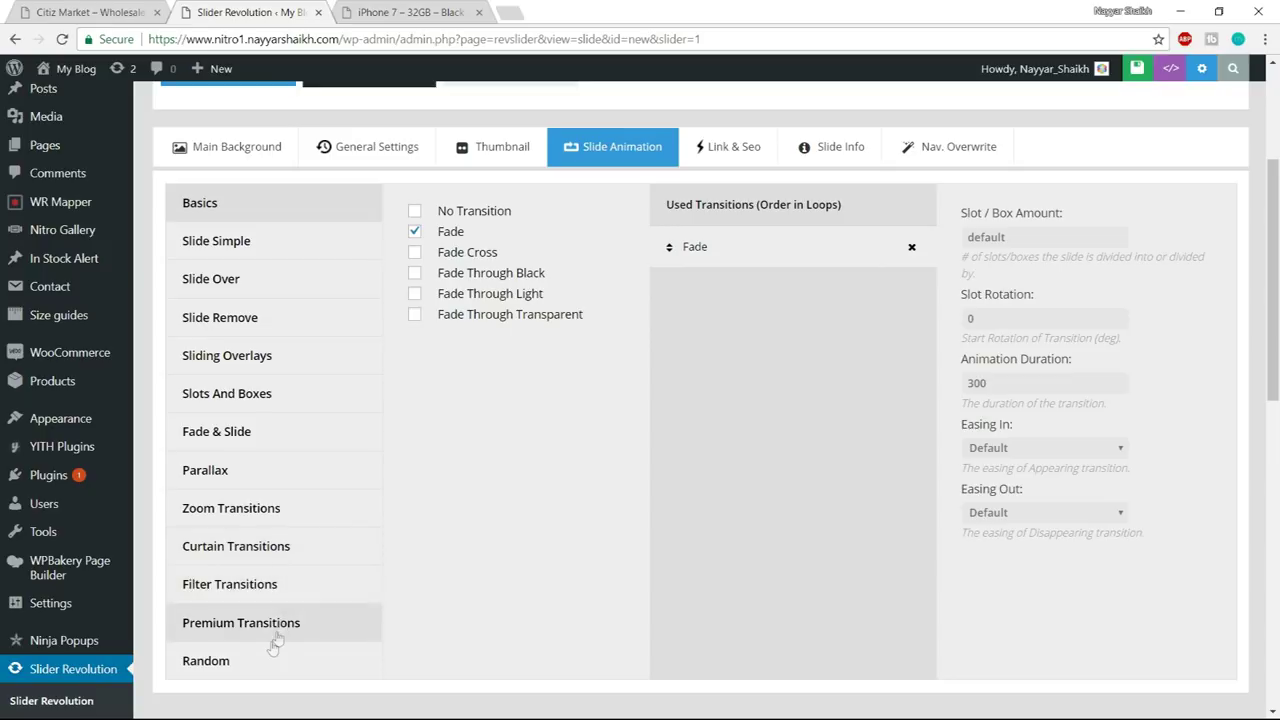
pyautogui.click(272, 510)
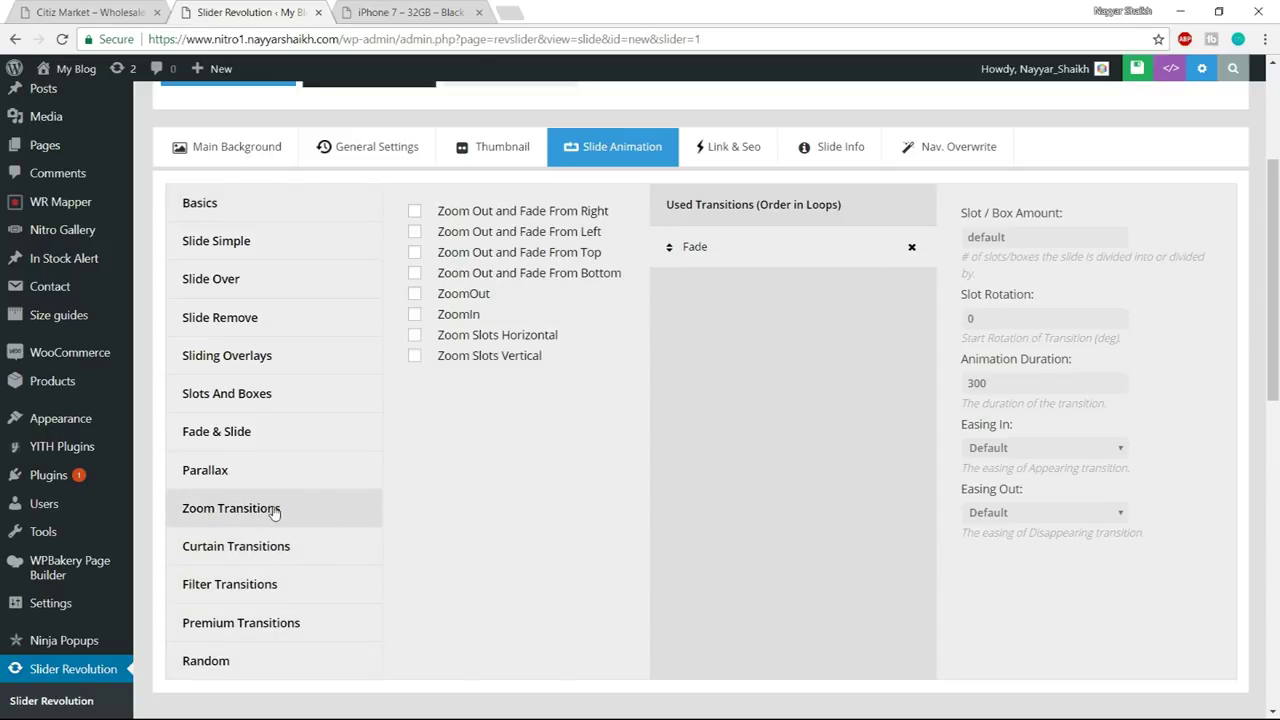
pyautogui.moveTo(455, 344)
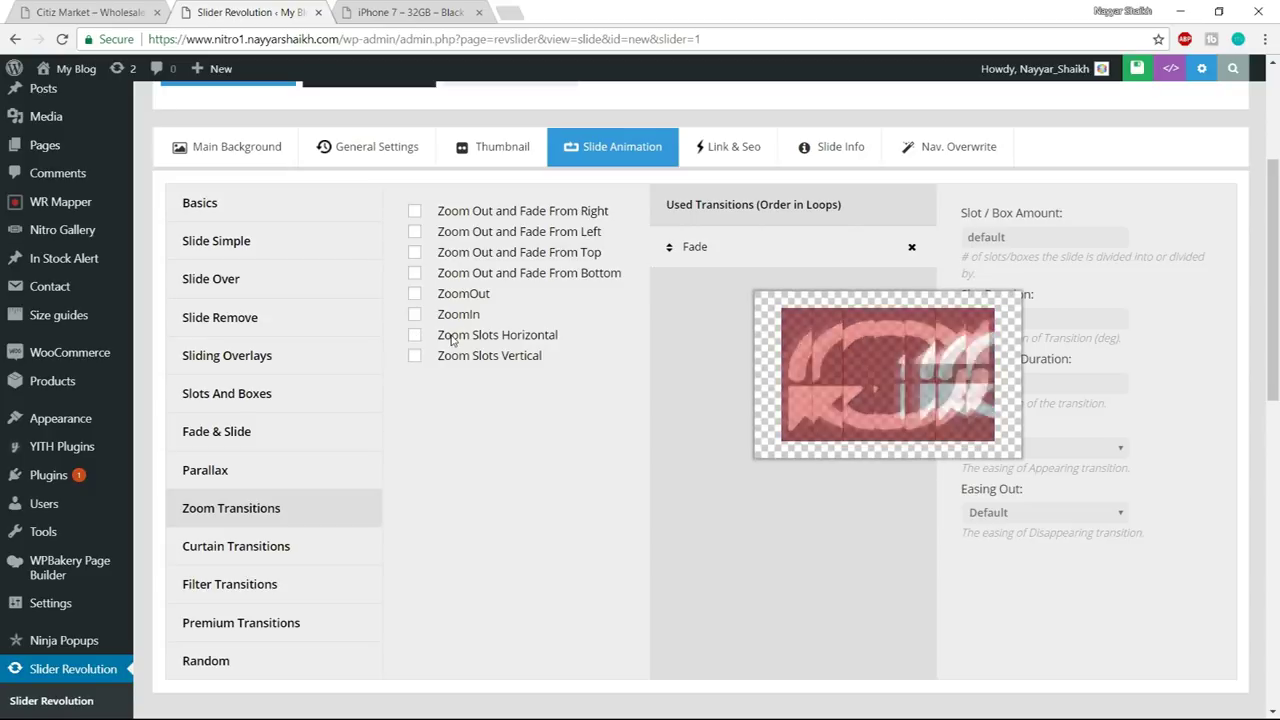
pyautogui.click(414, 340)
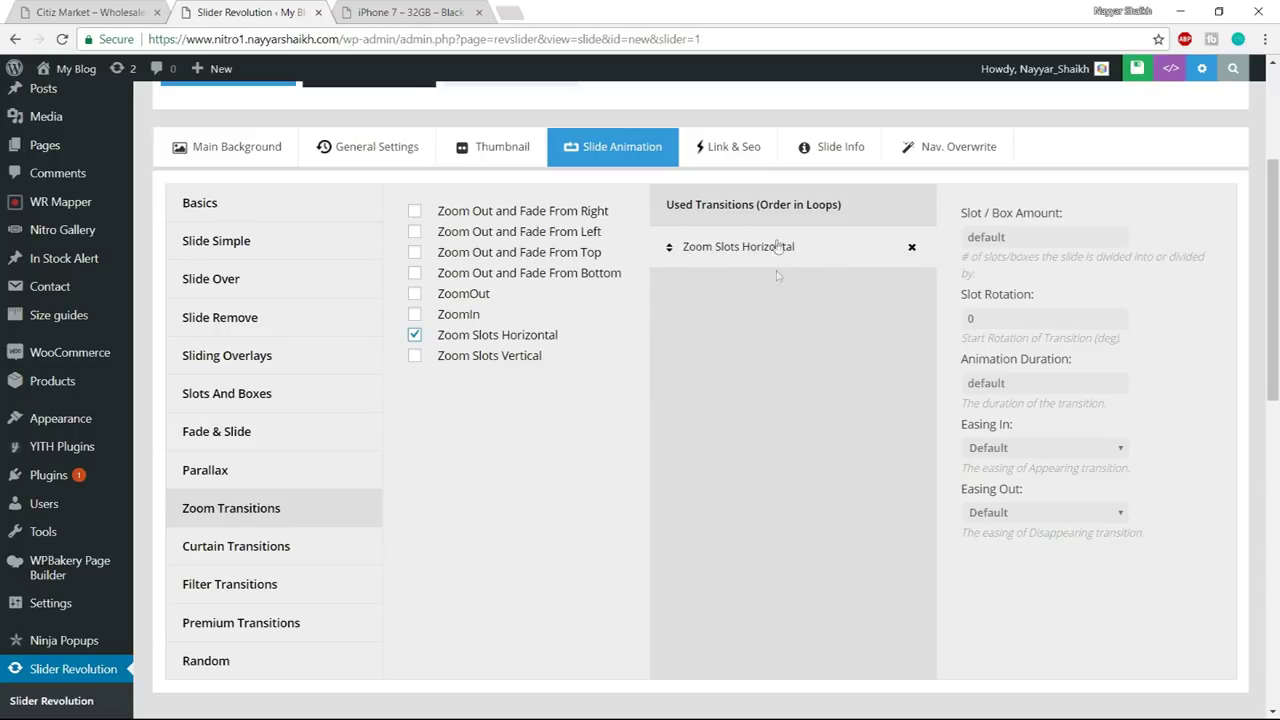
# - Open and close the browser menu and a stray new tab, then return to the slider editor
pyautogui.click(1265, 39)
pyautogui.click(1265, 39)
pyautogui.hotkey('ctrl', 't')
pyautogui.click(1265, 39)
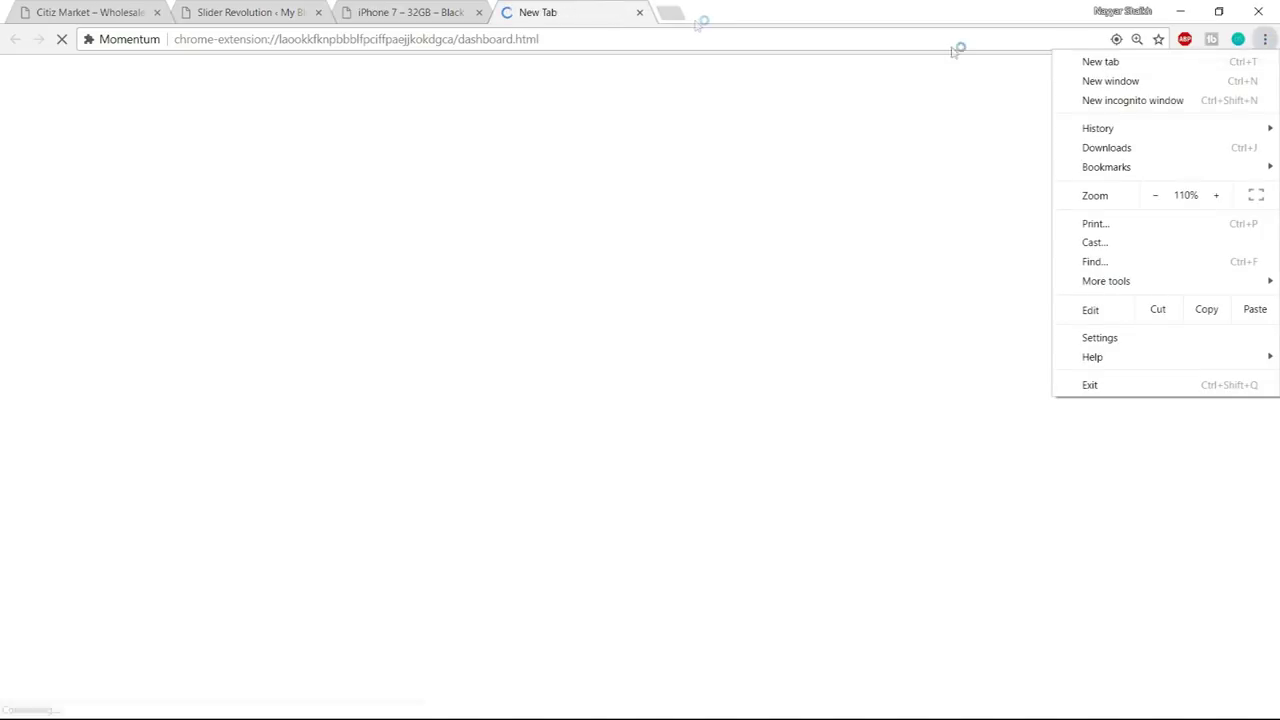
pyautogui.click(606, 12)
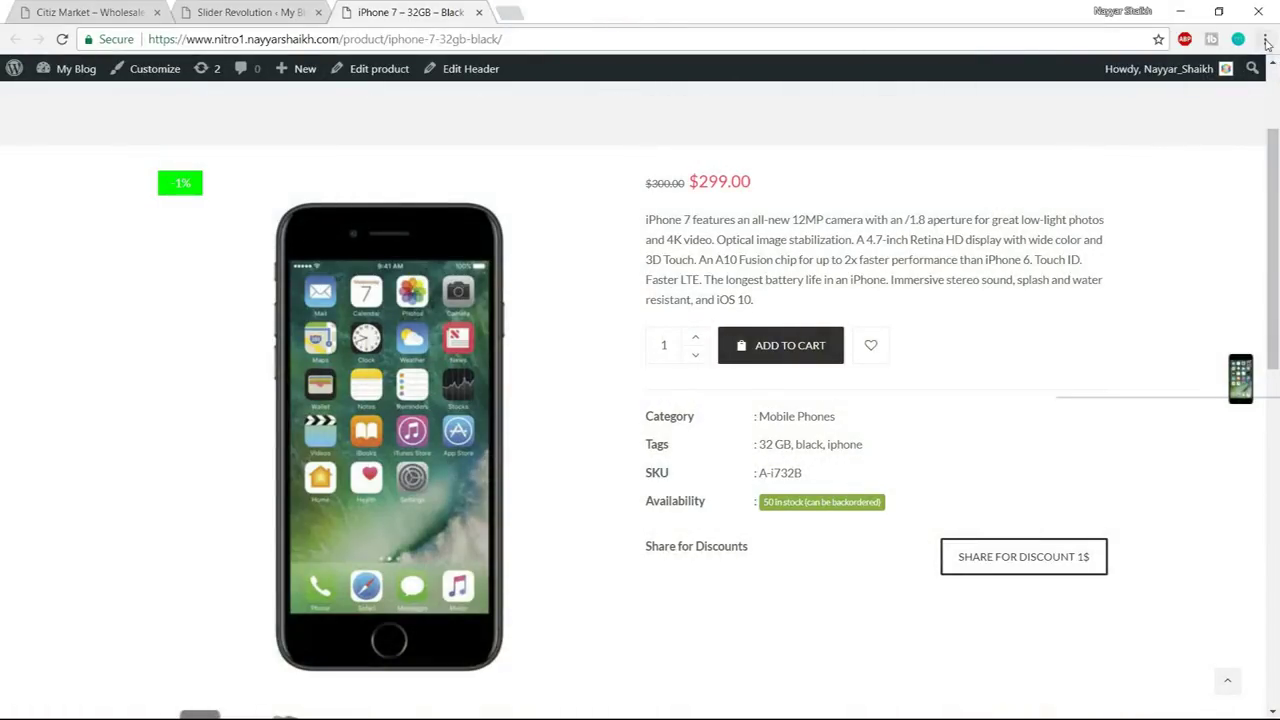
pyautogui.click(1265, 40)
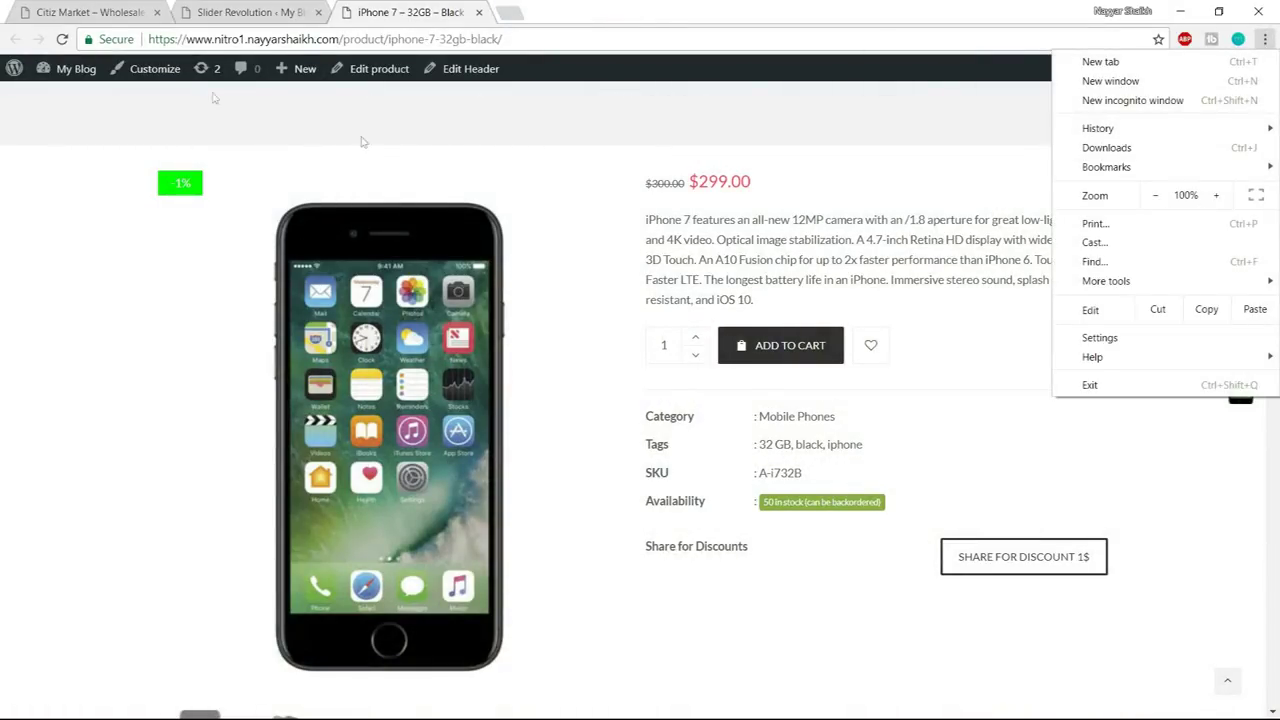
pyautogui.click(107, 14)
pyautogui.click(248, 12)
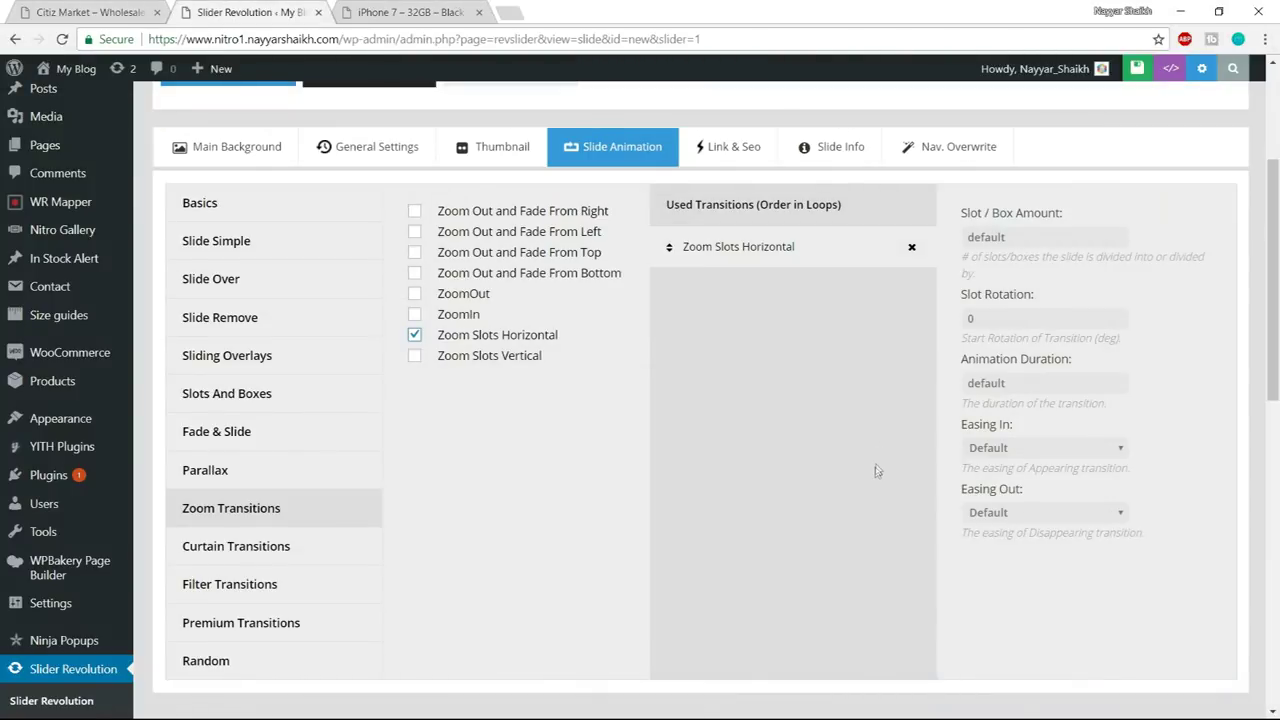
pyautogui.scroll(-6, 876, 469)
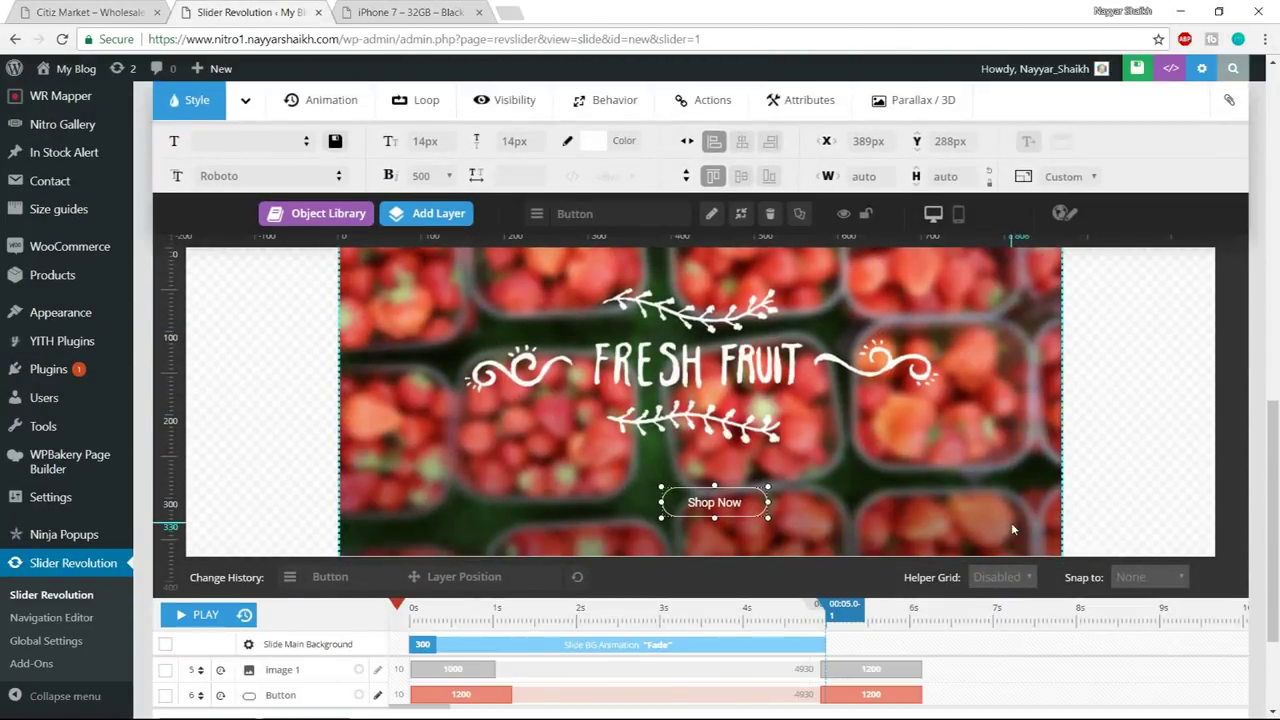
# - Give the Fresh Fruit image layer a MaskedZoomOut entrance animation
pyautogui.scroll(-1, 1024, 523)
pyautogui.scroll(2, 1060, 520)
pyautogui.scroll(1, 1063, 519)
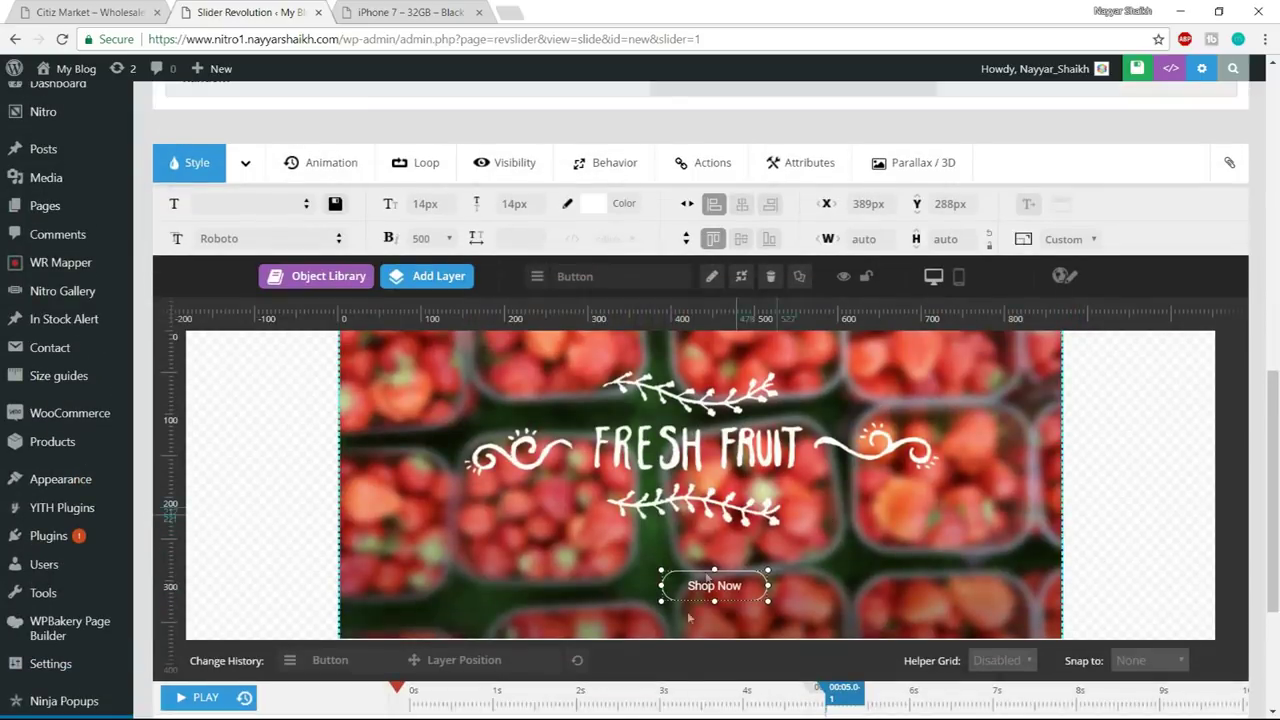
pyautogui.click(691, 432)
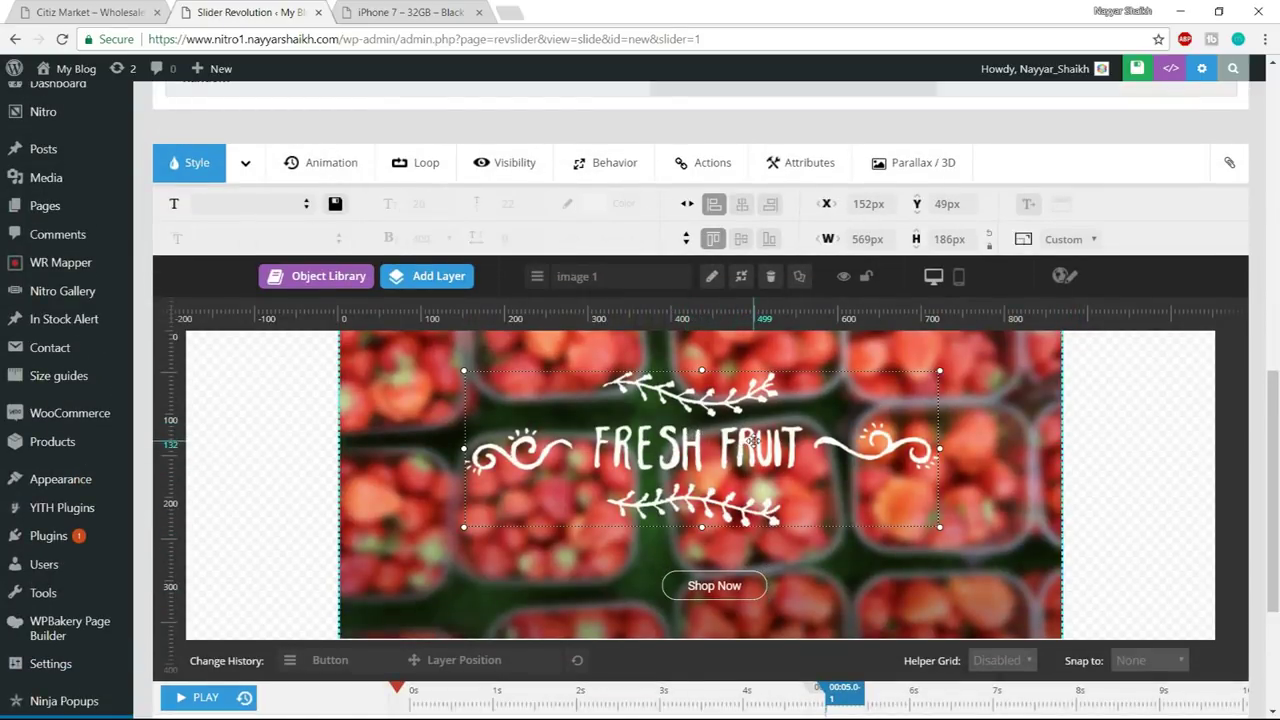
pyautogui.hotkey('alt', 'Tab')
pyautogui.press('Escape')
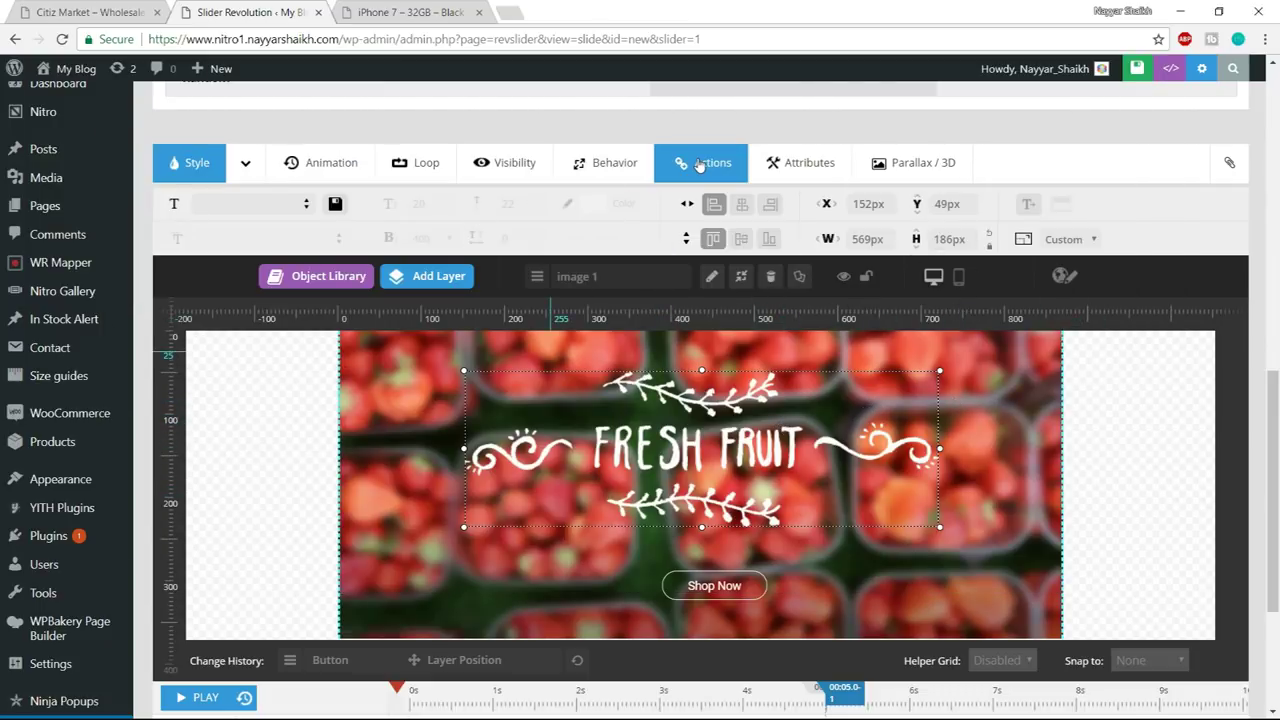
pyautogui.click(313, 170)
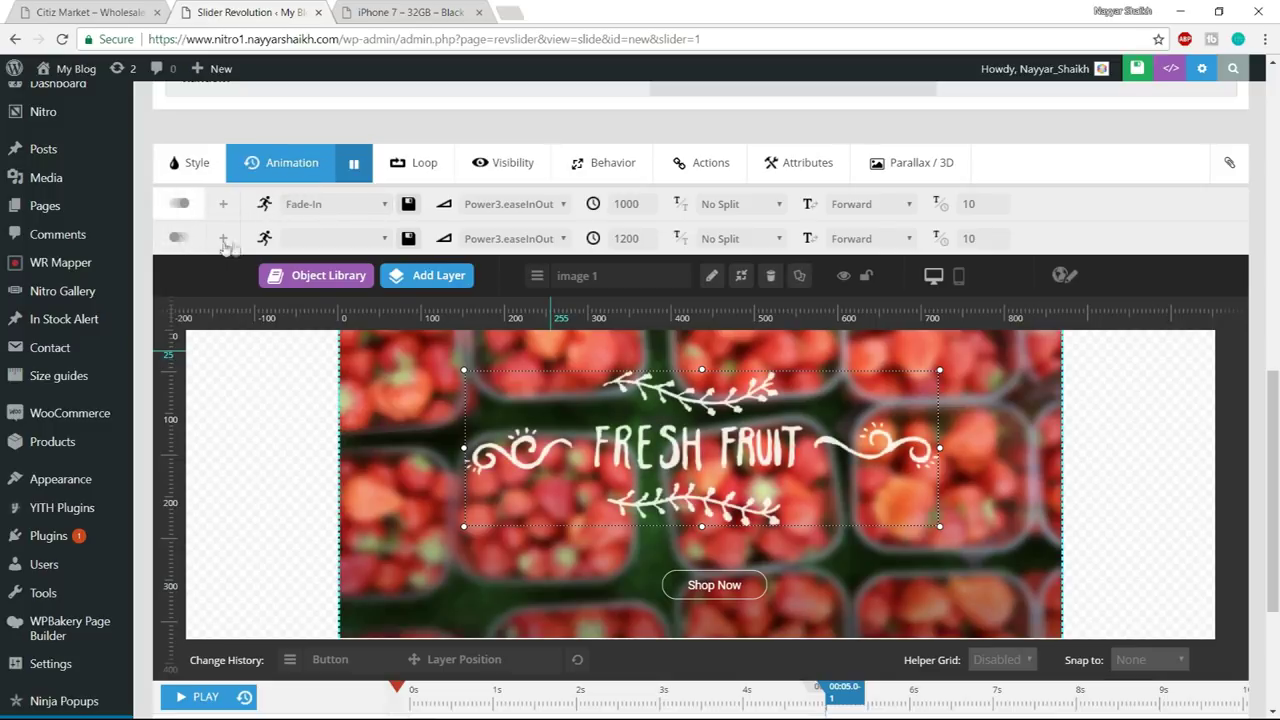
pyautogui.click(346, 206)
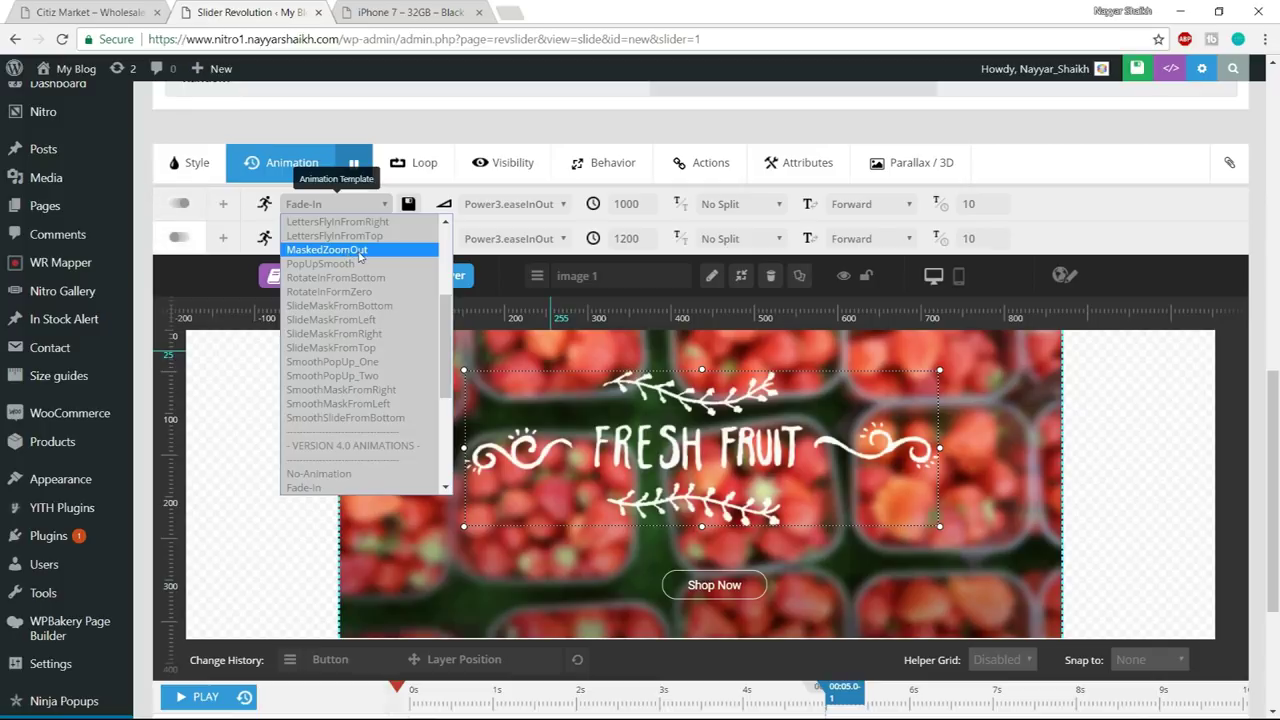
pyautogui.click(360, 251)
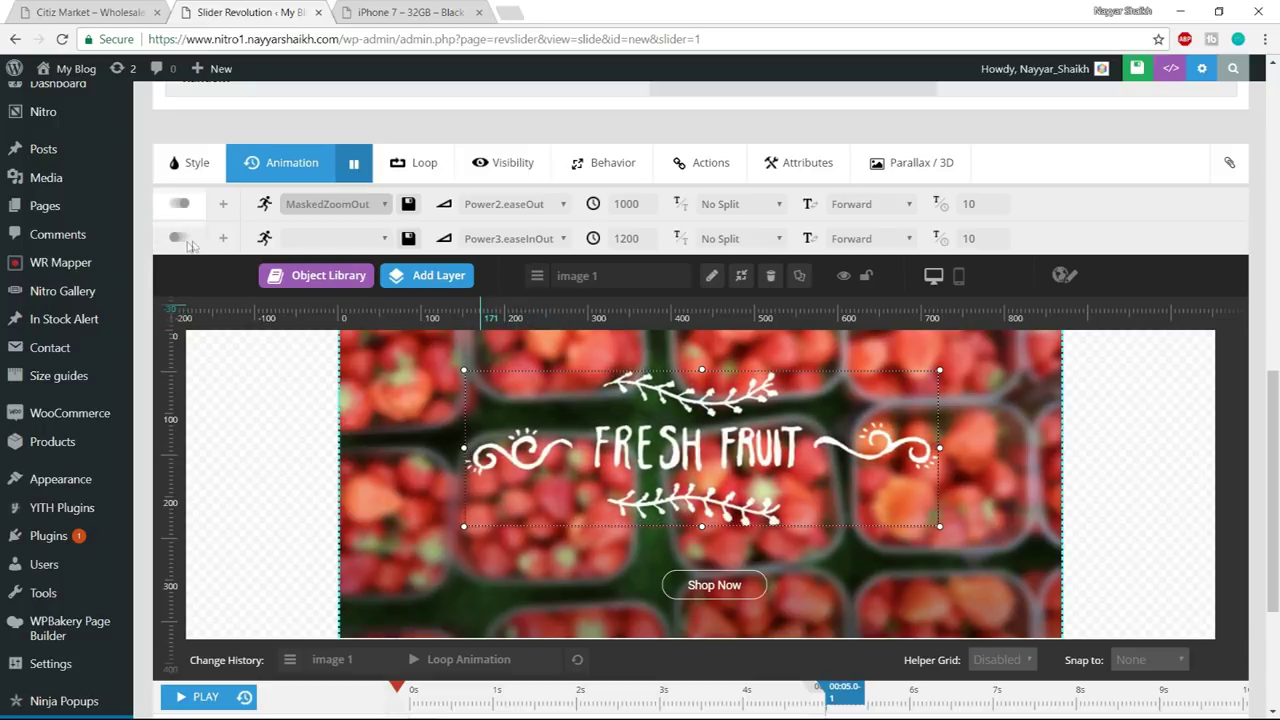
# - Make the Fresh Fruit image exit with BounceOut at speed 1000 ms
pyautogui.click(332, 238)
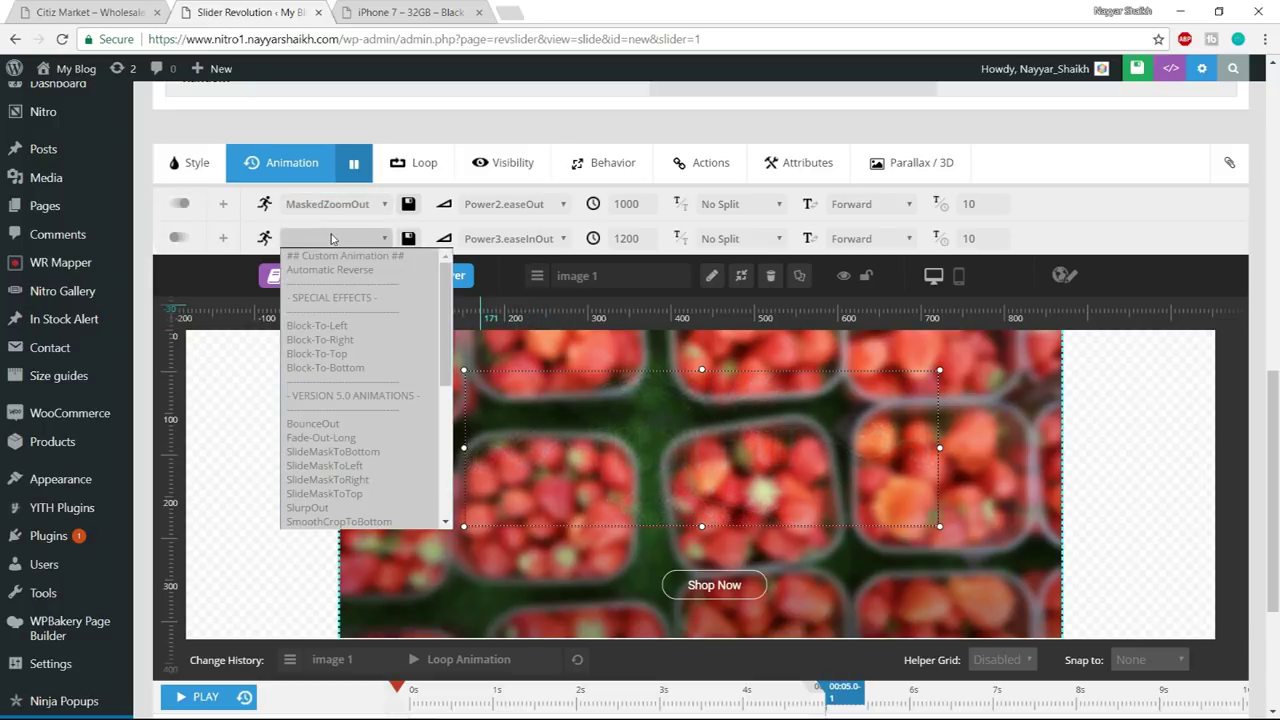
pyautogui.write('bo')
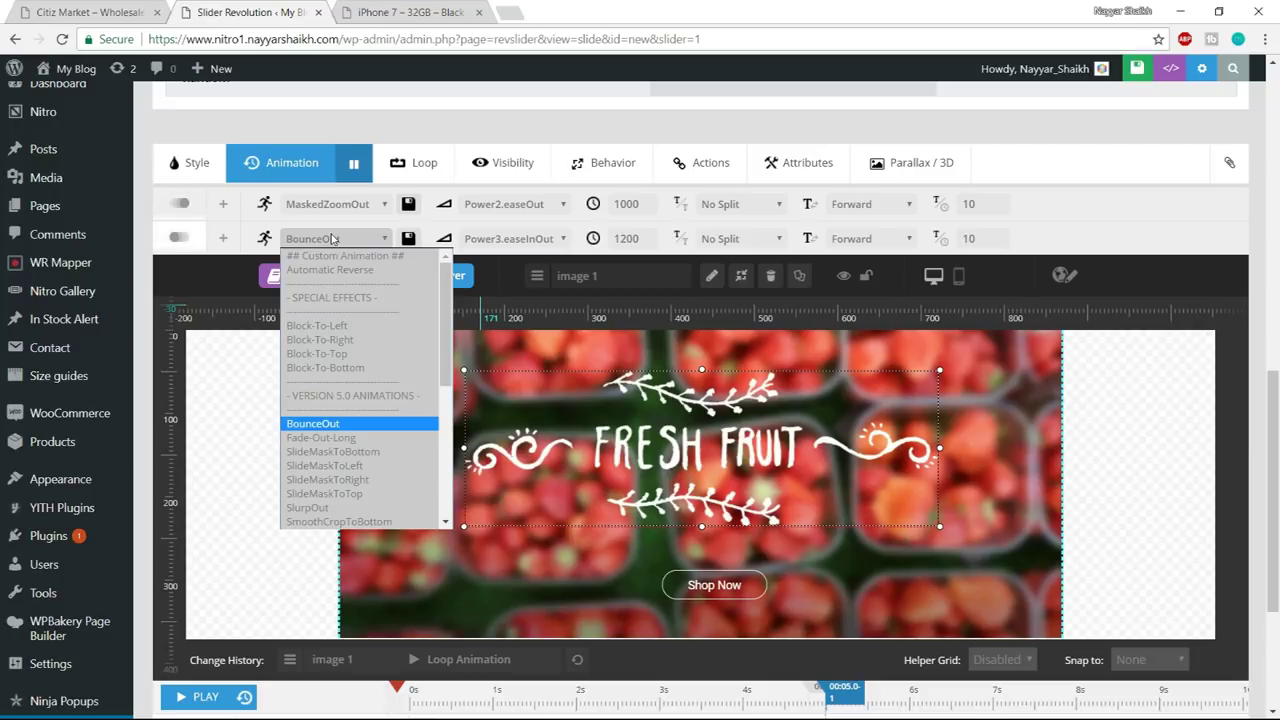
pyautogui.click(312, 427)
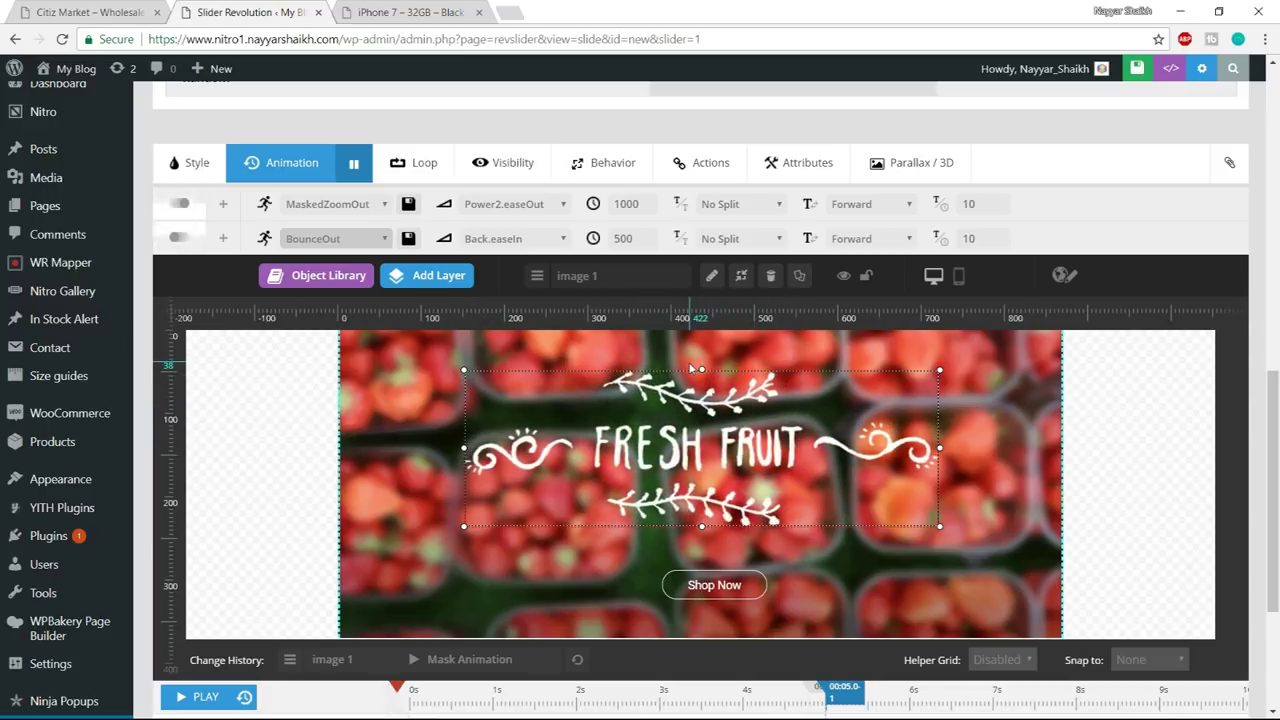
pyautogui.doubleClick(641, 237)
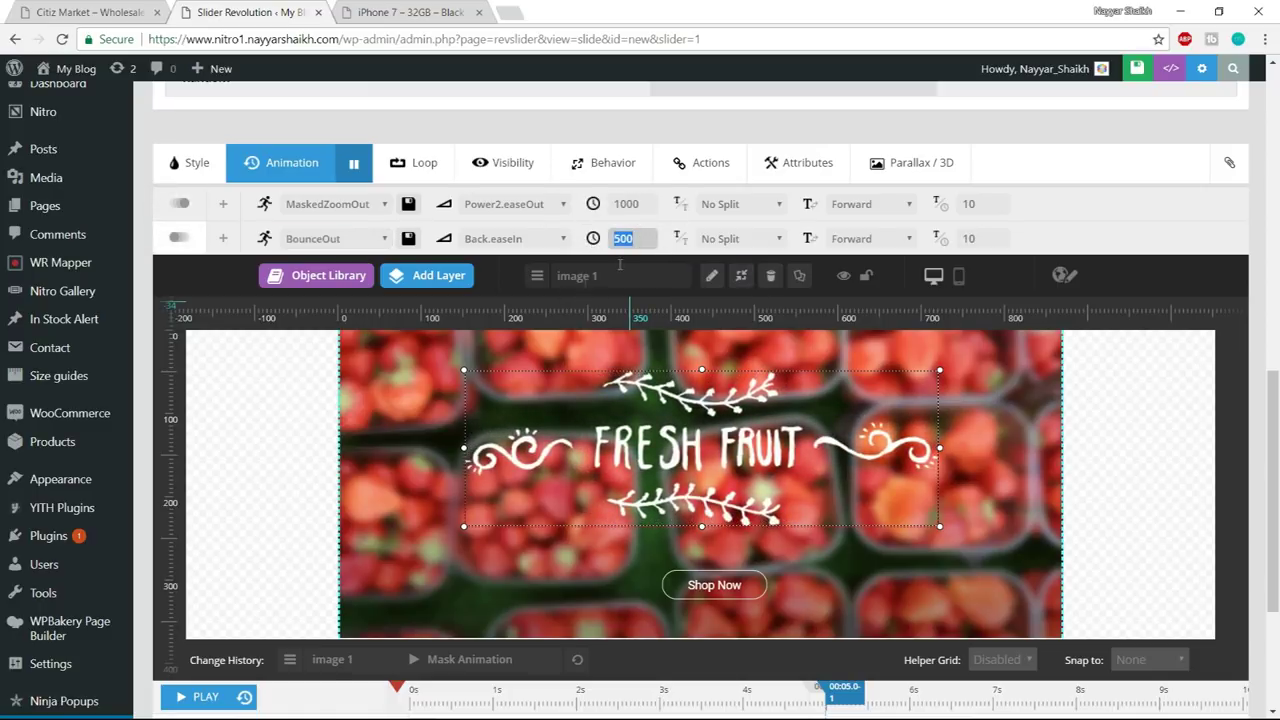
pyautogui.write('10')
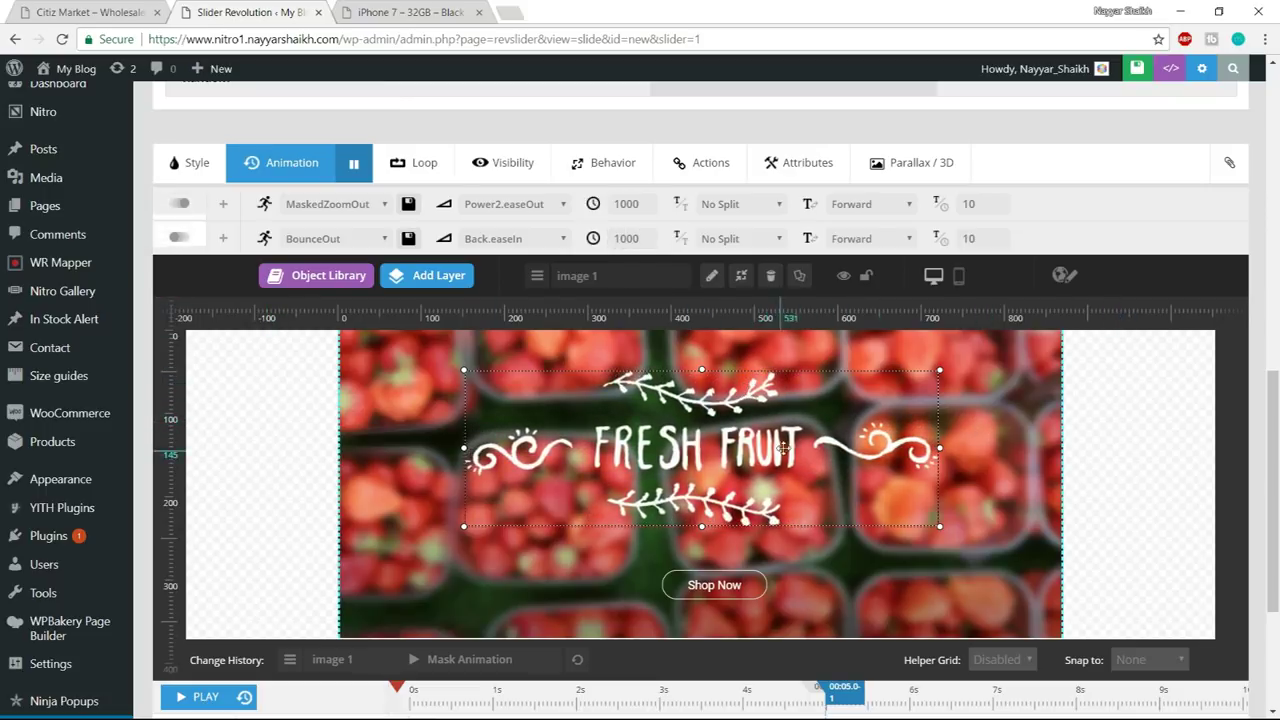
pyautogui.click(703, 597)
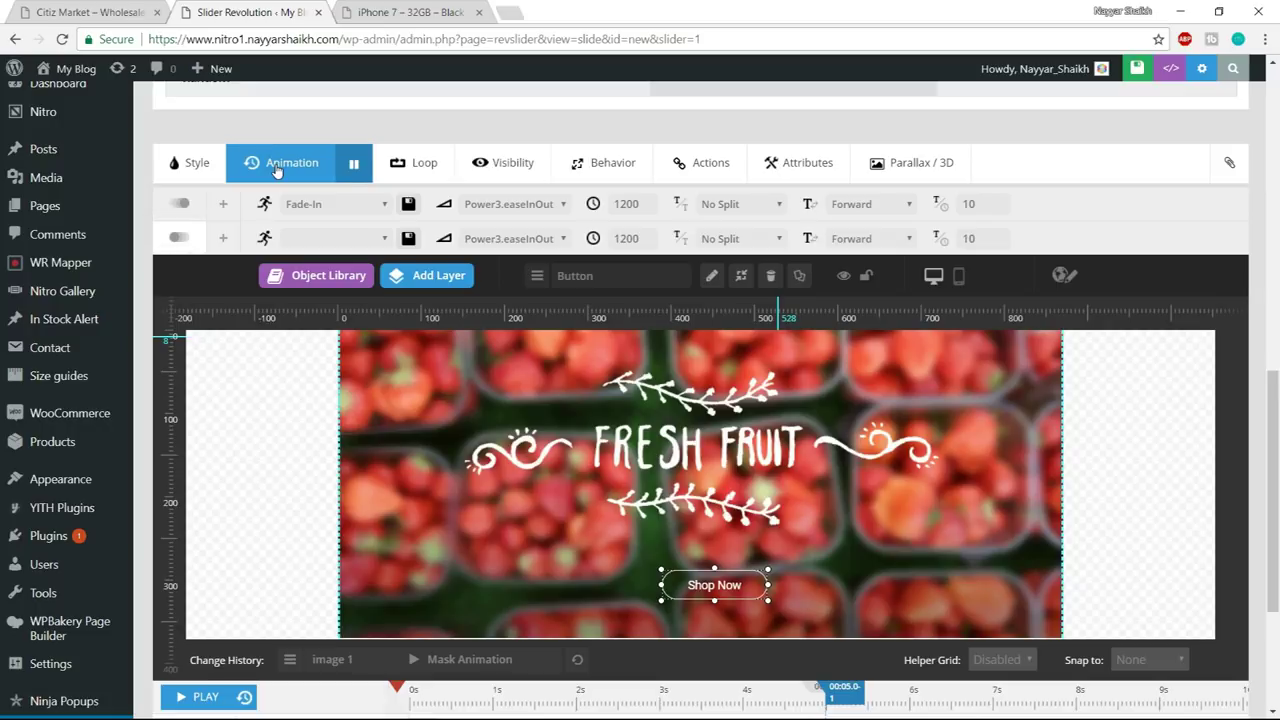
# - Set the Shop Now button to enter Short-from-Bottom and exit Short-To-Bottom
pyautogui.click(330, 204)
pyautogui.scroll(-5, 377, 370)
pyautogui.scroll(-2, 377, 370)
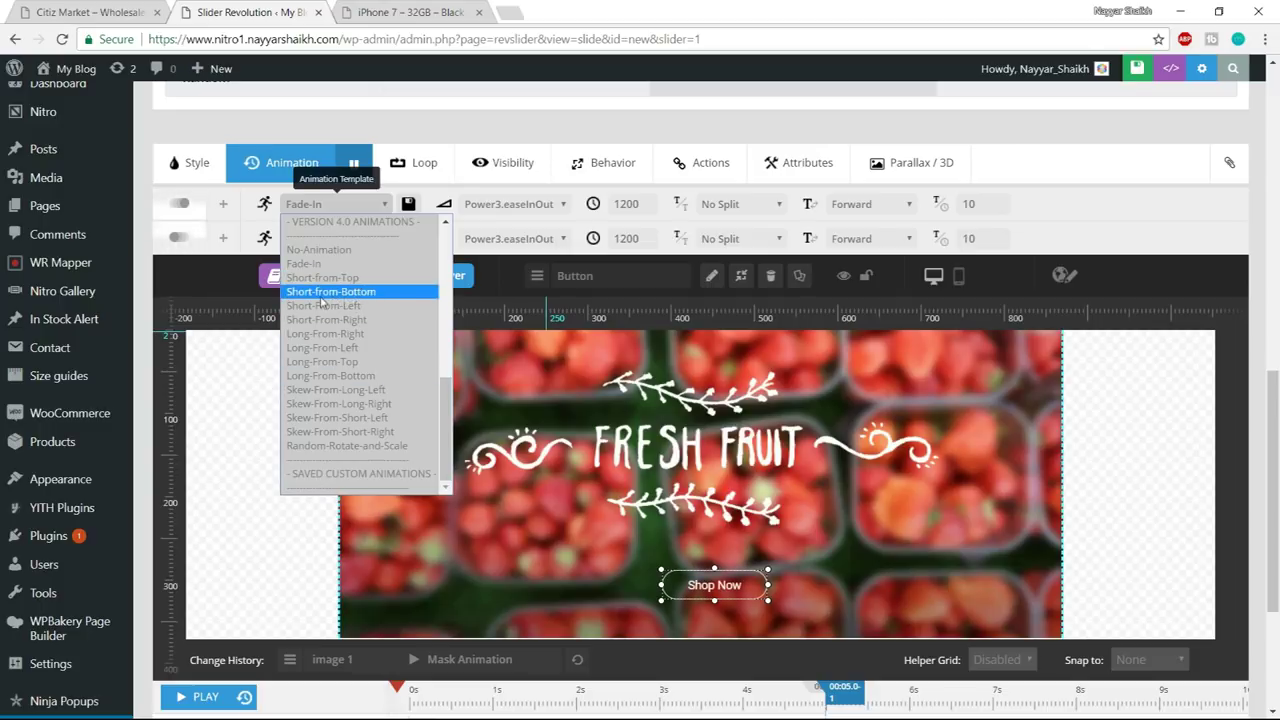
pyautogui.click(327, 292)
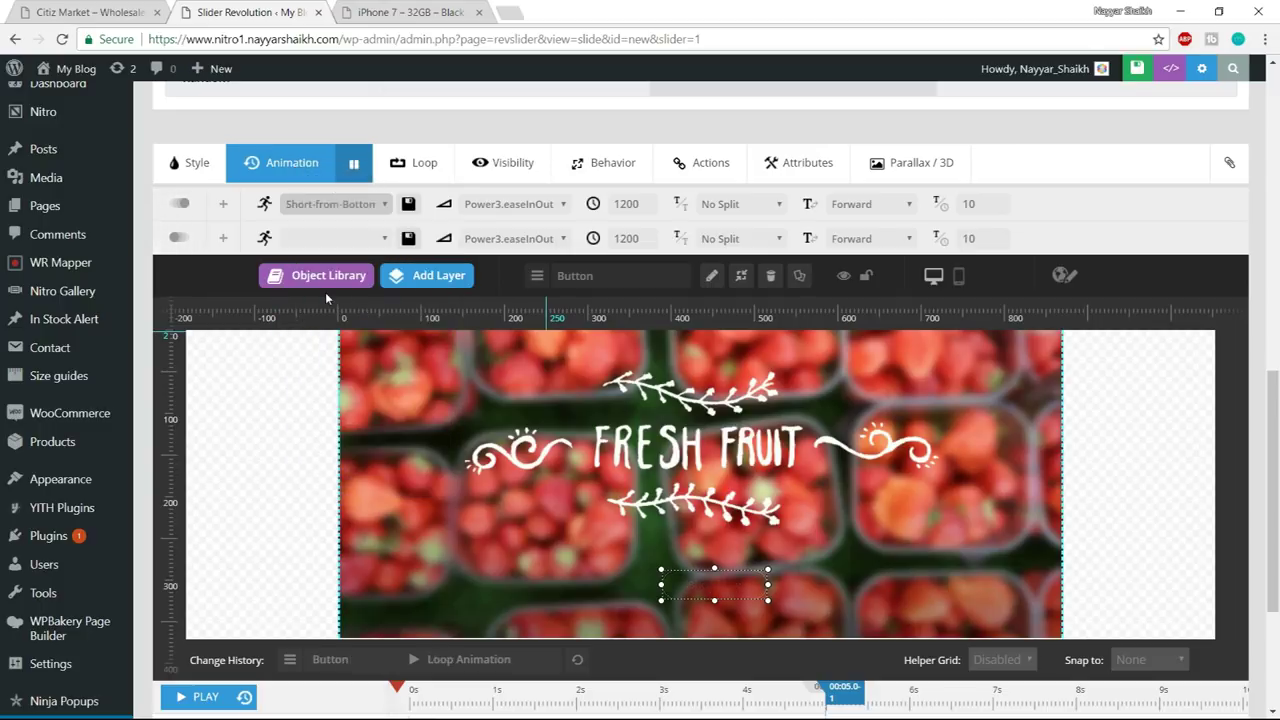
pyautogui.click(320, 234)
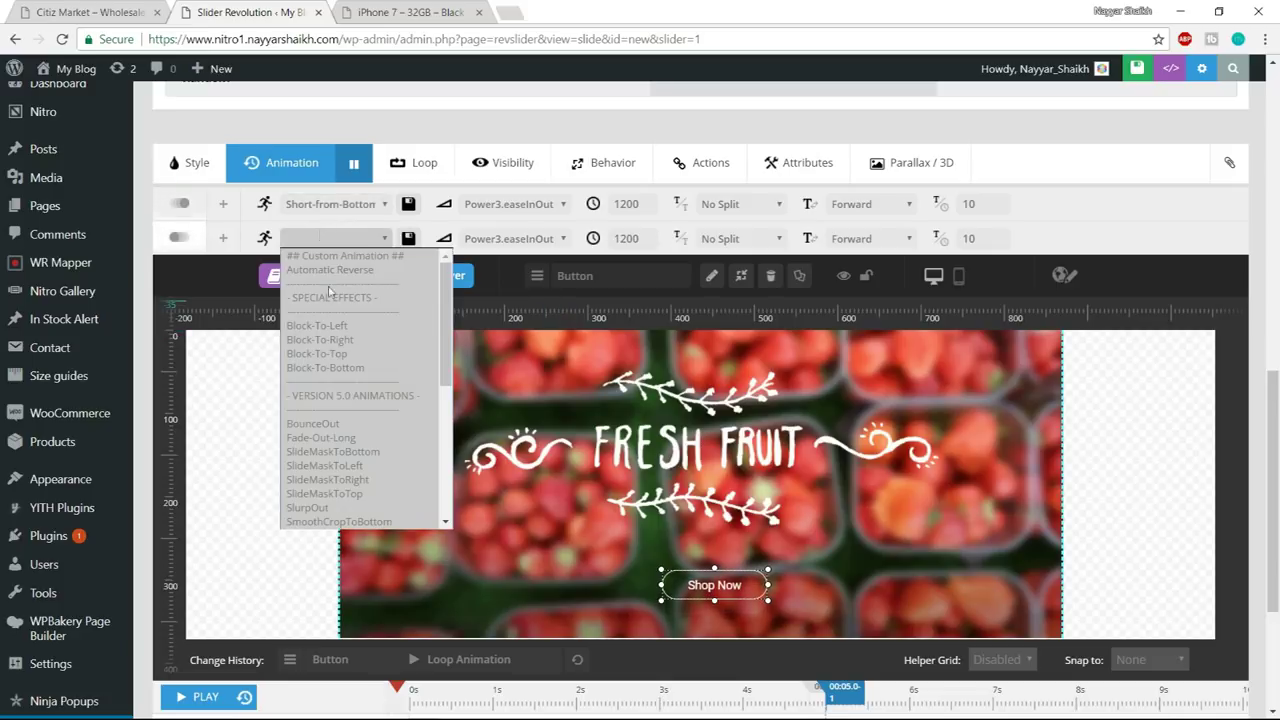
pyautogui.scroll(-10, 358, 386)
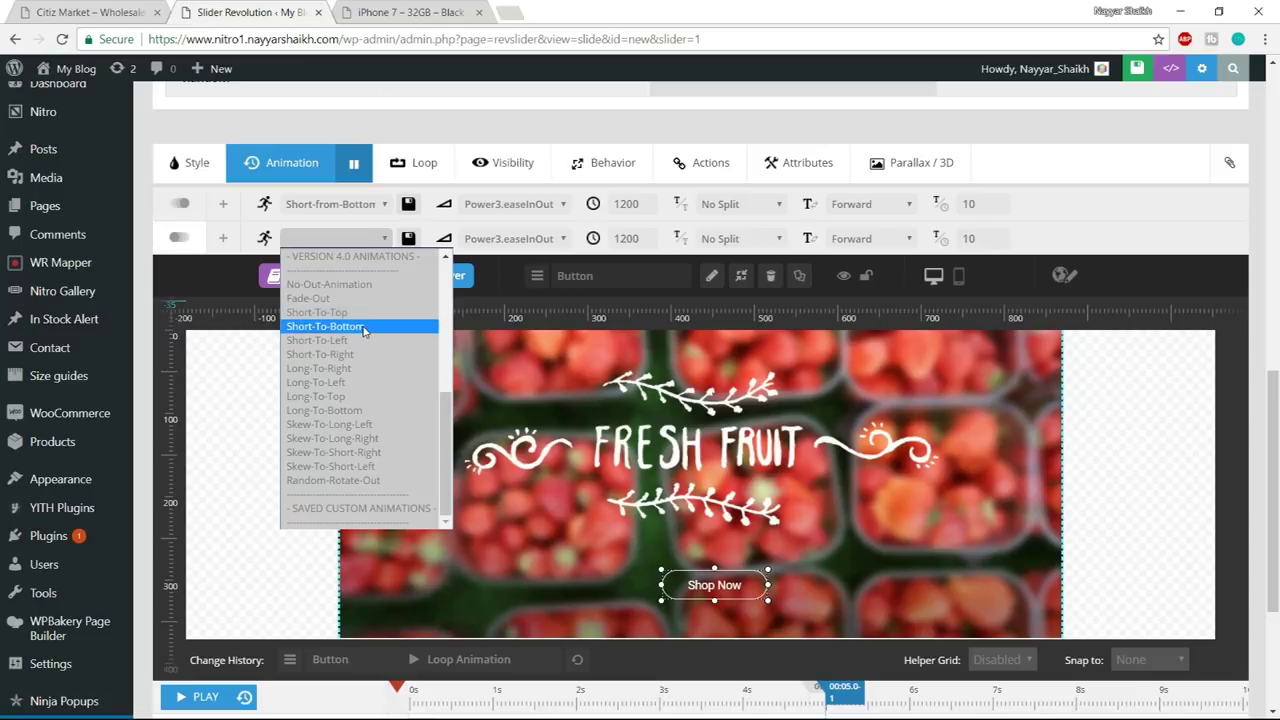
pyautogui.click(424, 333)
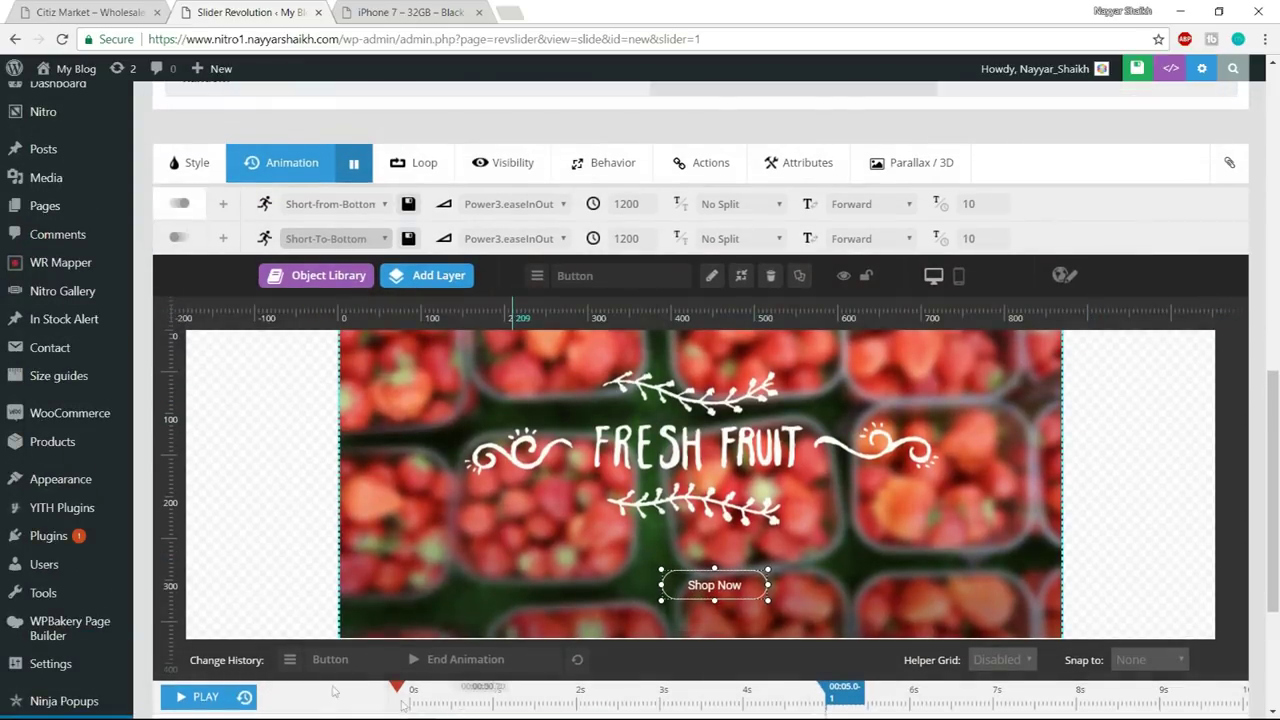
# - Preview the slide's animations, then stop and reset playback
pyautogui.click(203, 697)
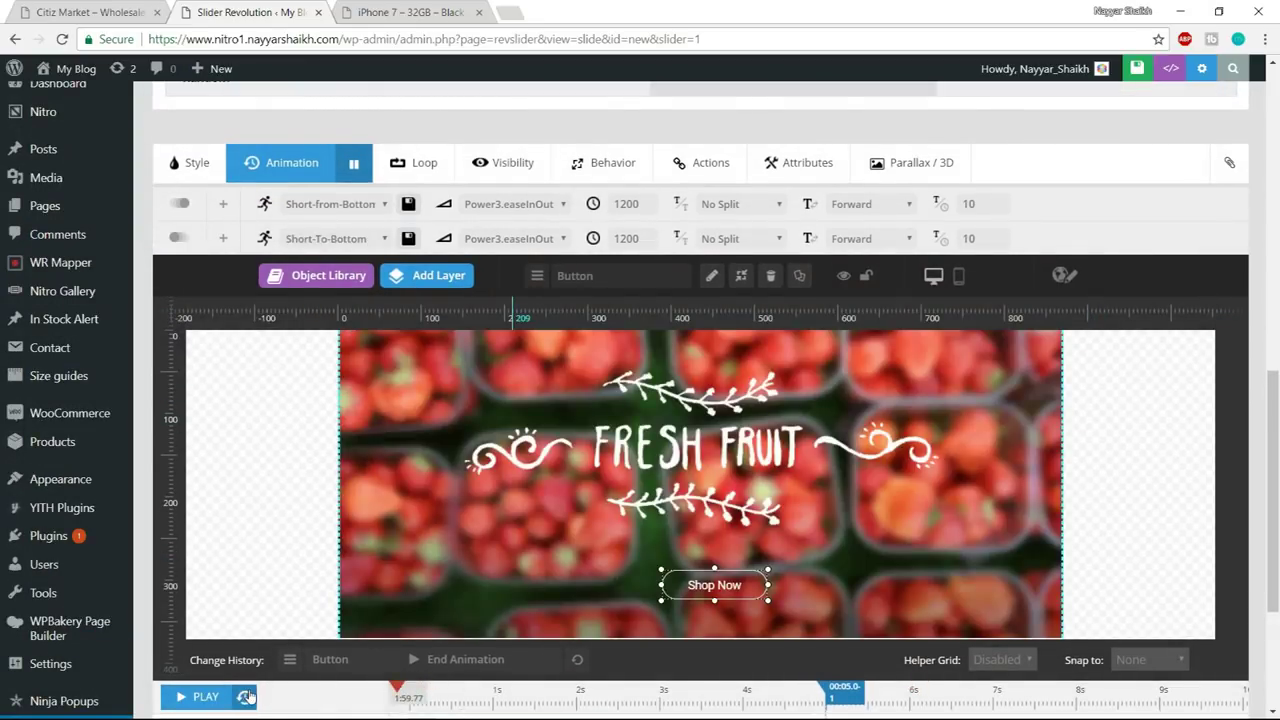
pyautogui.click(203, 697)
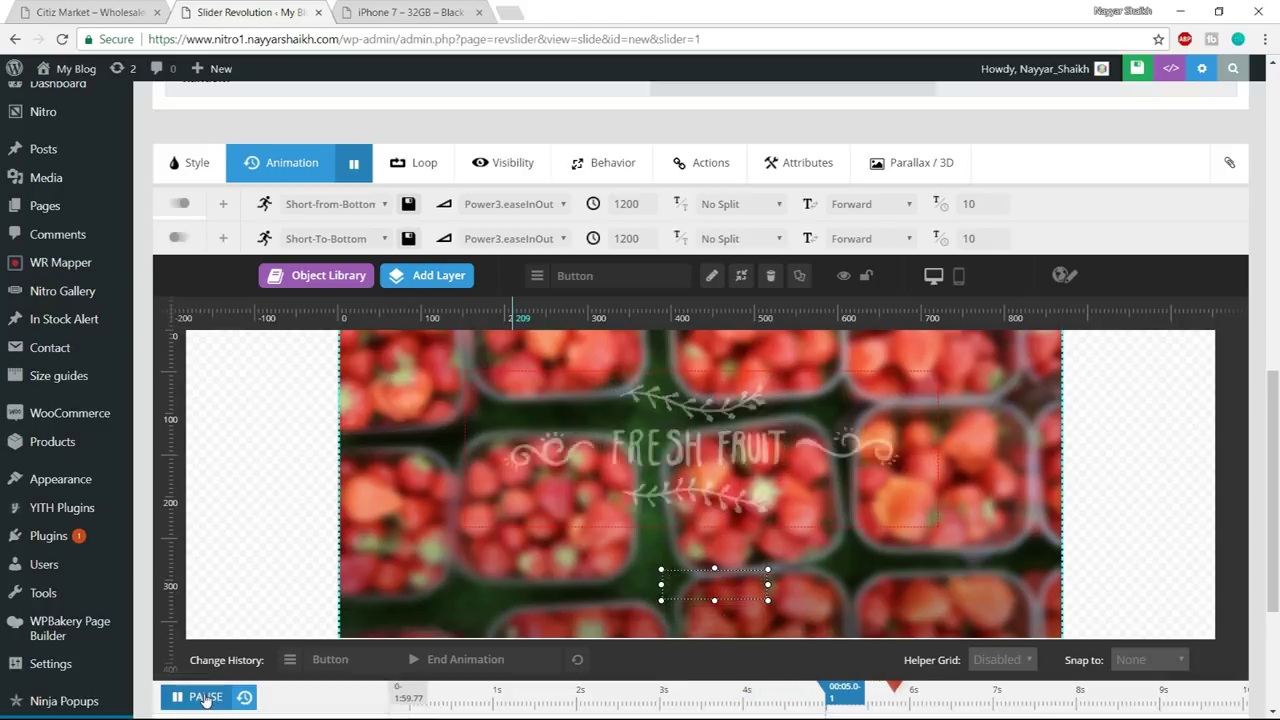
pyautogui.click(244, 699)
pyautogui.scroll(4, 1265, 478)
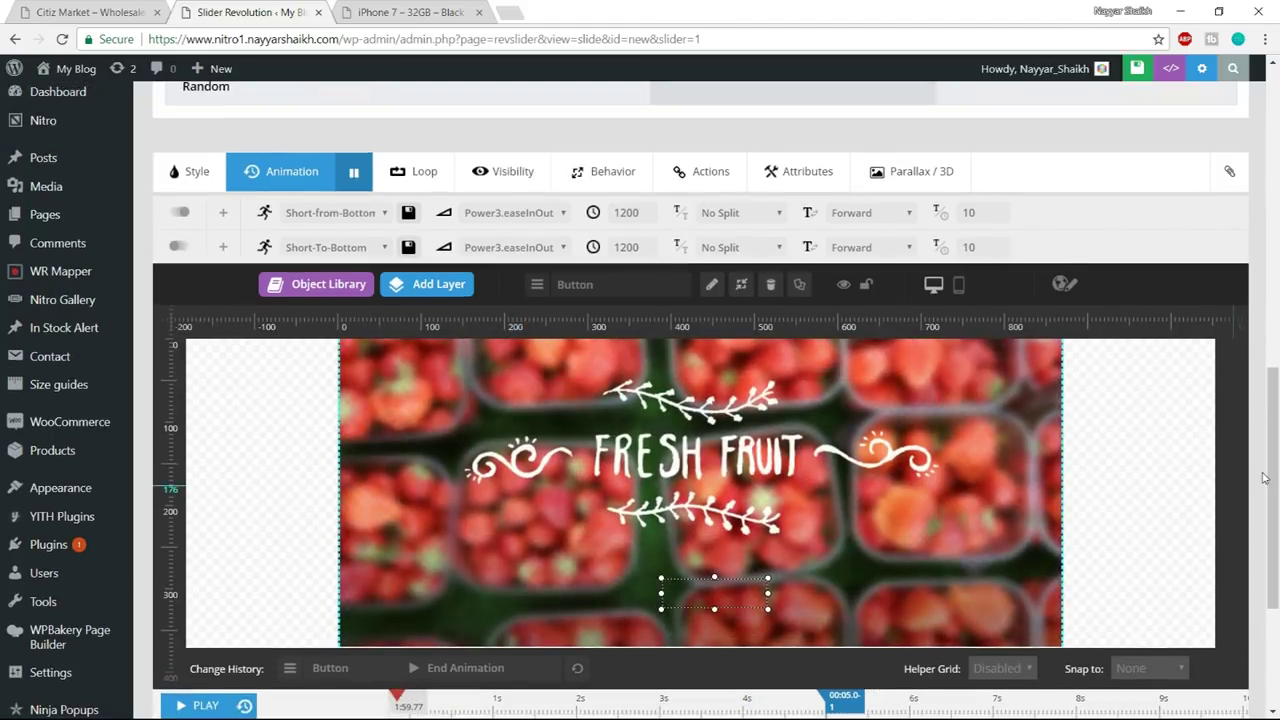
pyautogui.scroll(5, 1265, 478)
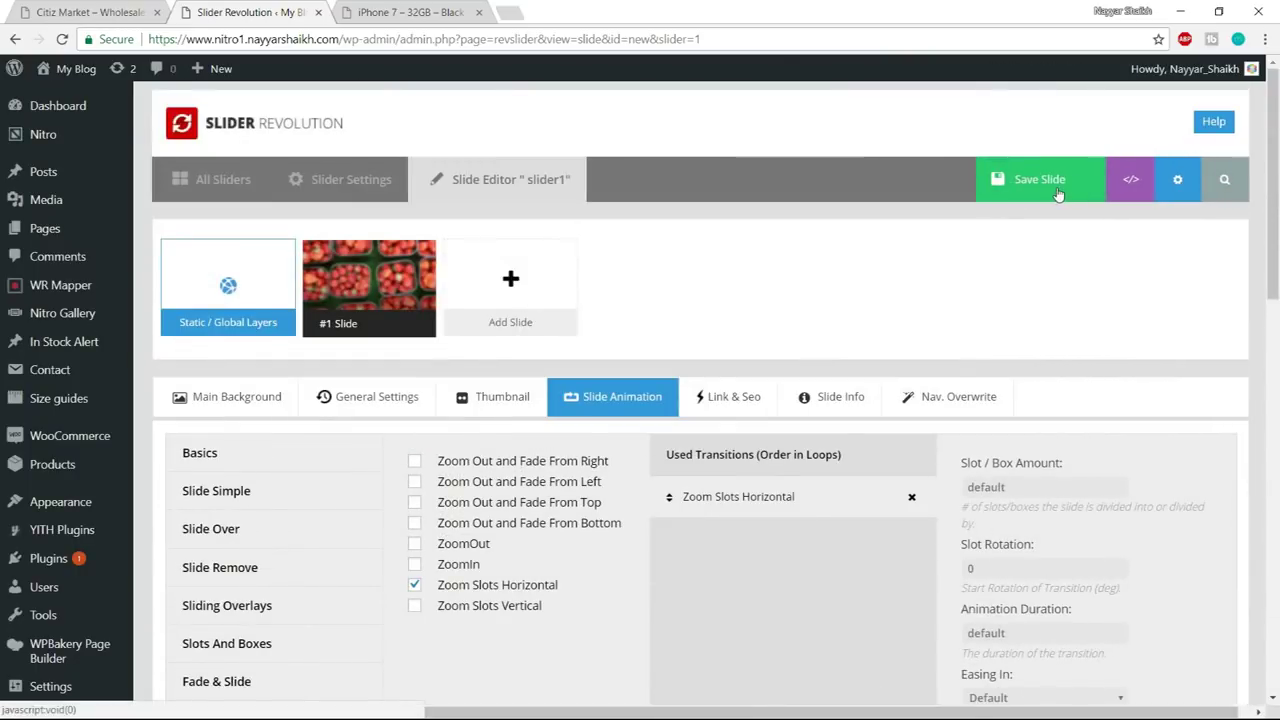
# - Save the slide edits and bring up File Explorer on the Nitro Audios folder
pyautogui.click(1058, 193)
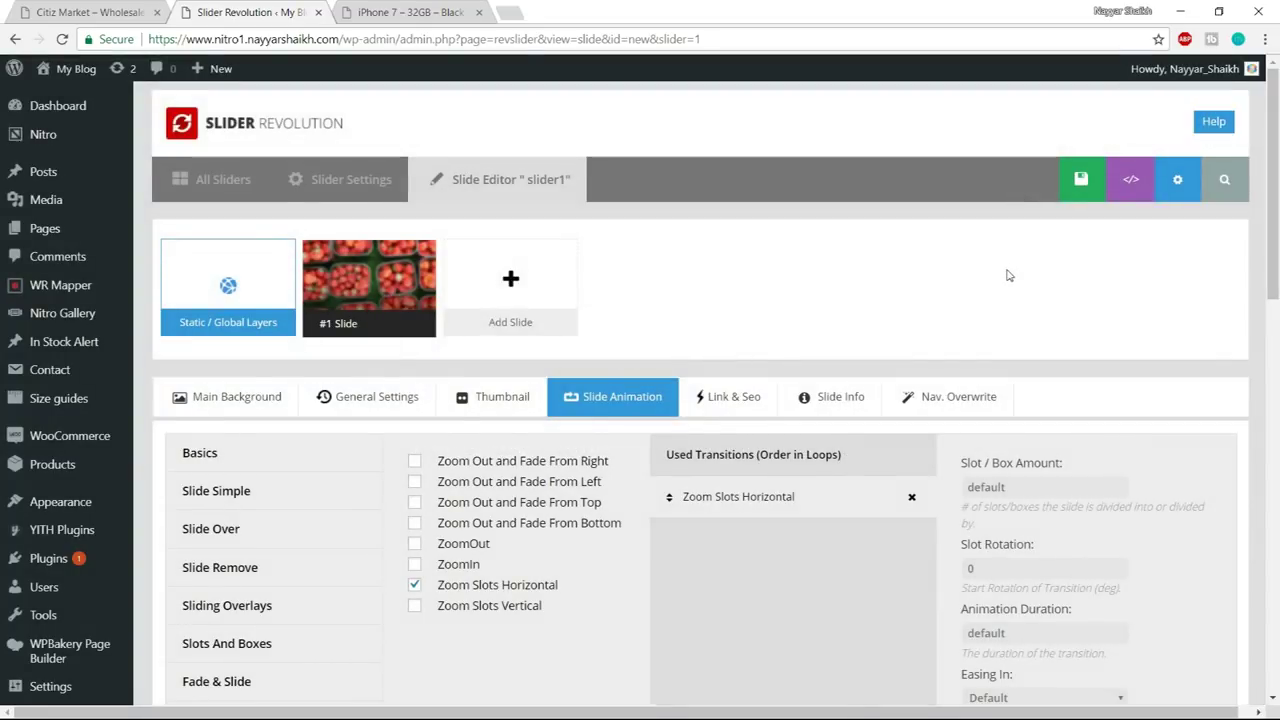
pyautogui.scroll(-1, 1008, 275)
pyautogui.moveTo(511, 193)
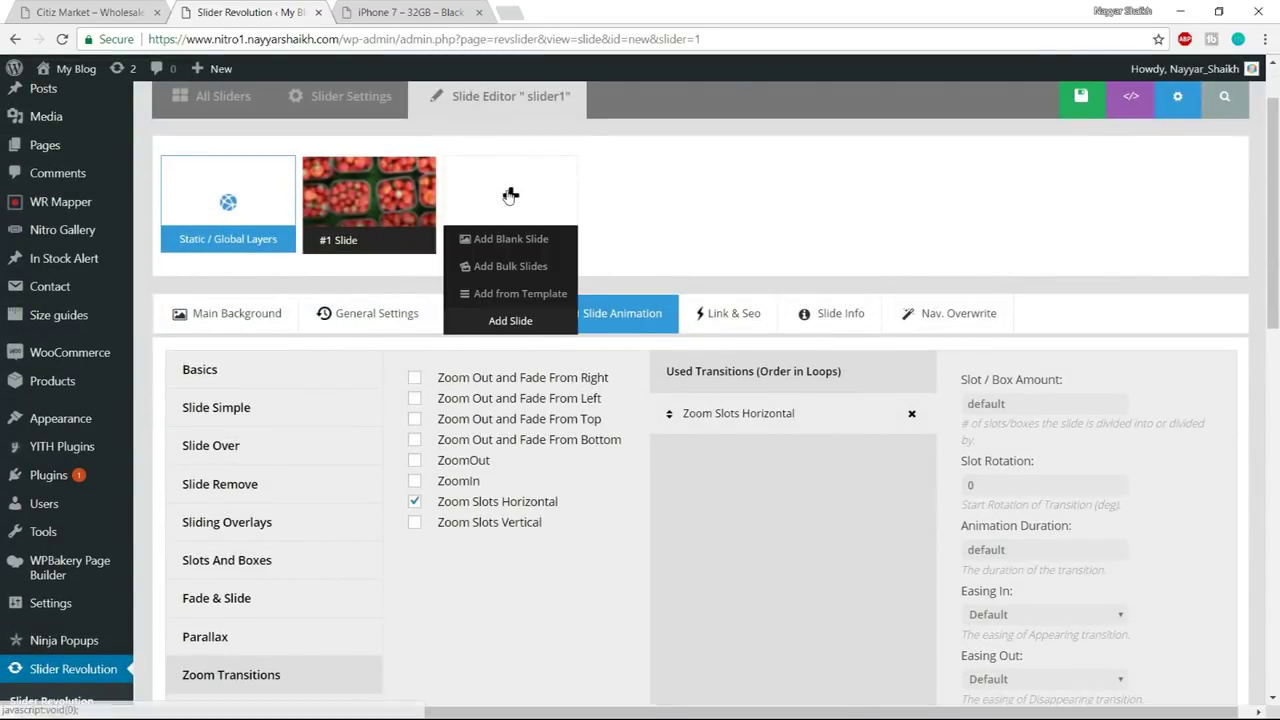
pyautogui.moveTo(420, 190)
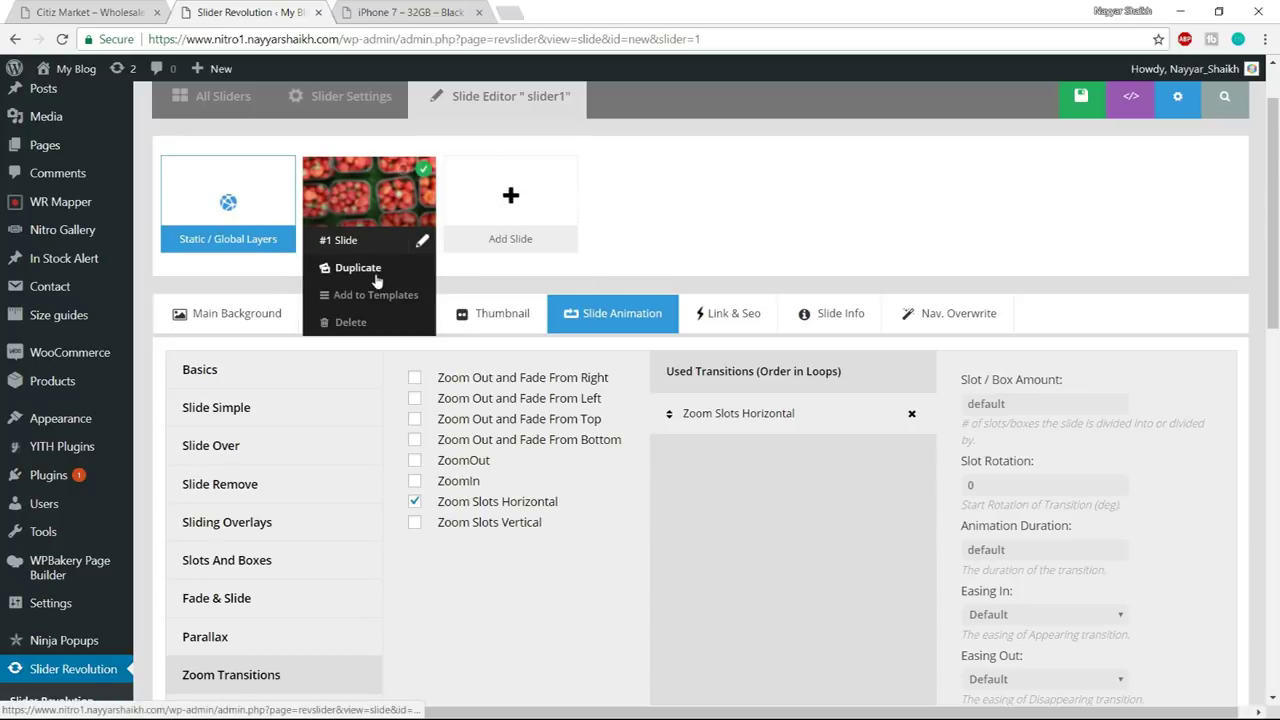
pyautogui.scroll(1, 893, 297)
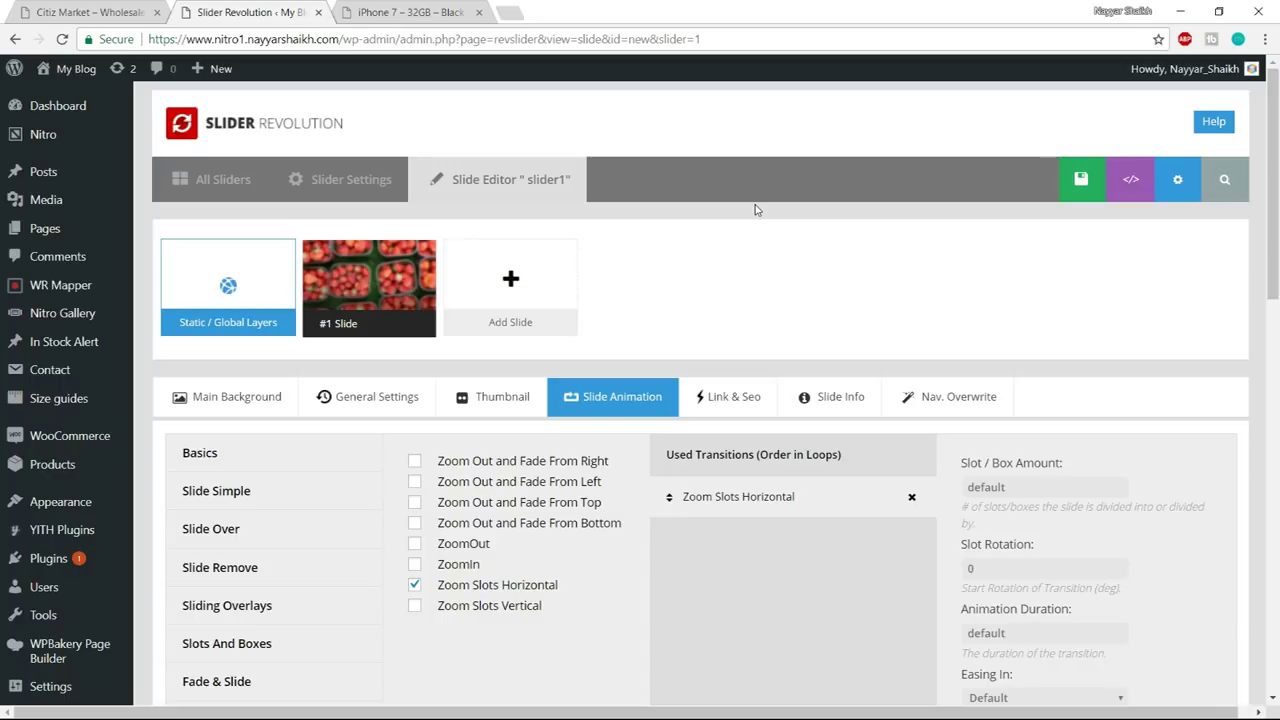
pyautogui.press('super')
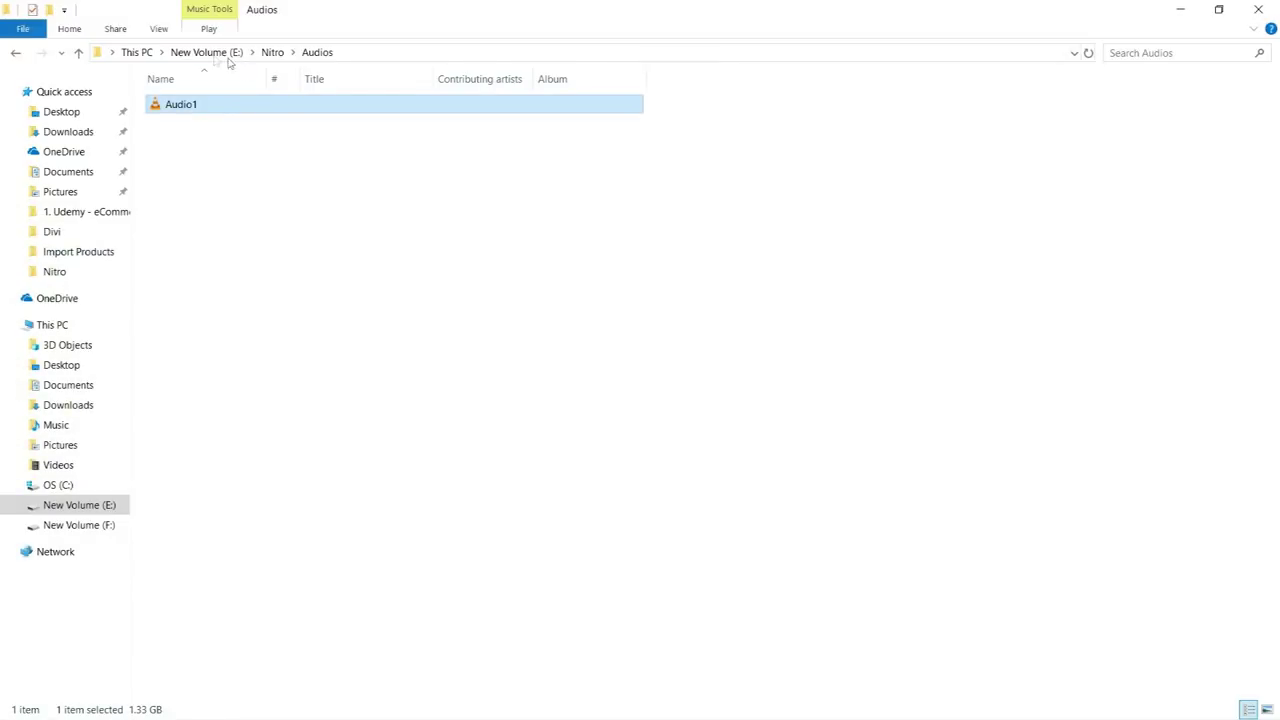
# - Browse to New Volume (E:) › Nitro, select the home ZIP archive, and return to the slide editor
pyautogui.click(228, 52)
pyautogui.doubleClick(209, 198)
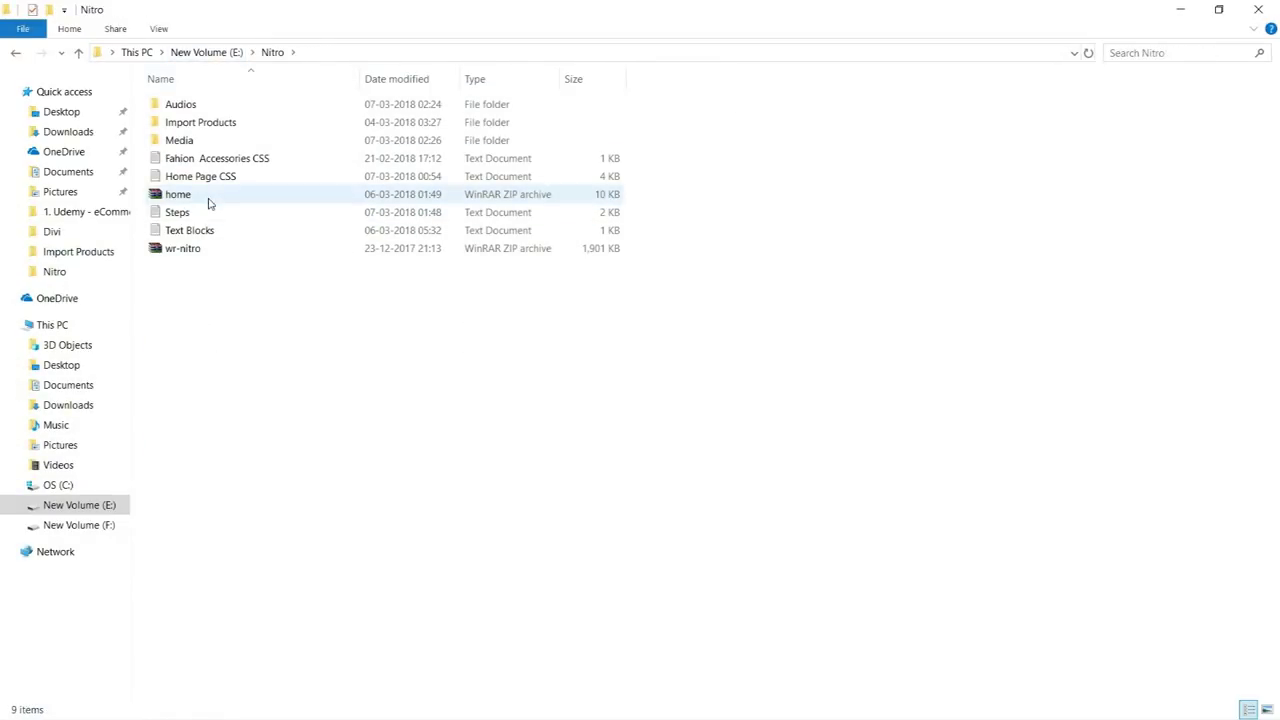
pyautogui.click(232, 199)
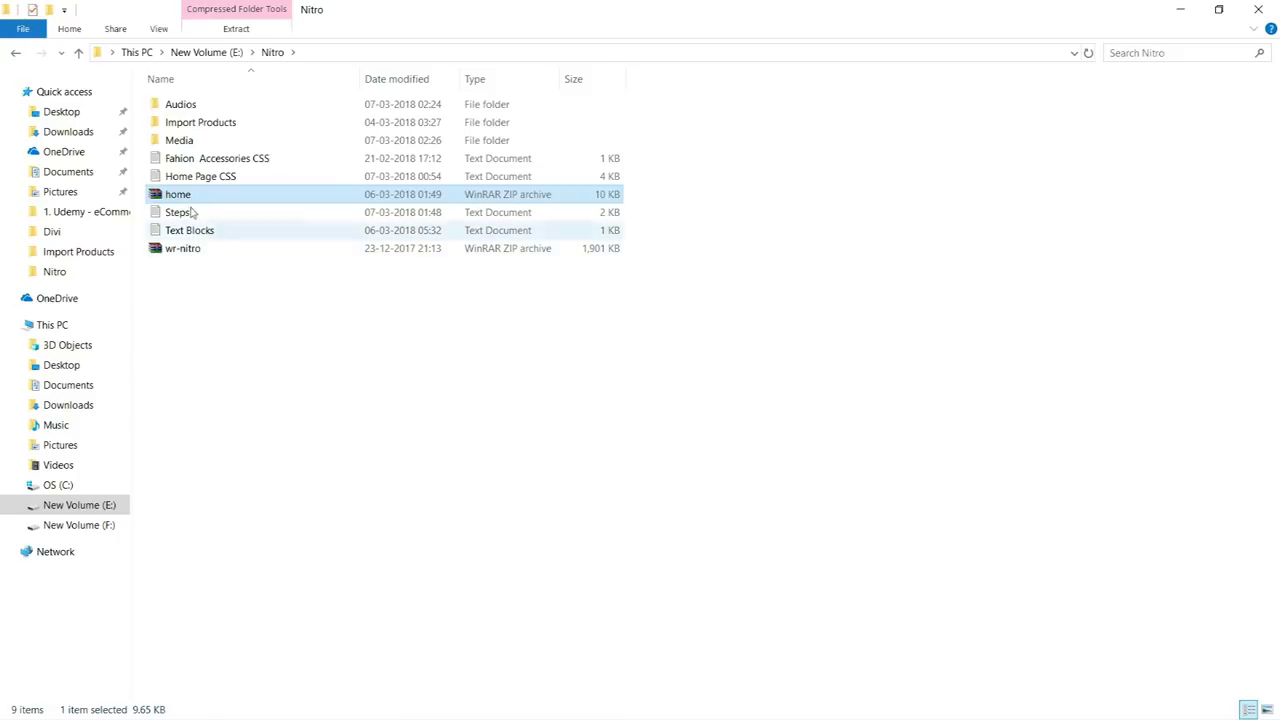
pyautogui.press('super')
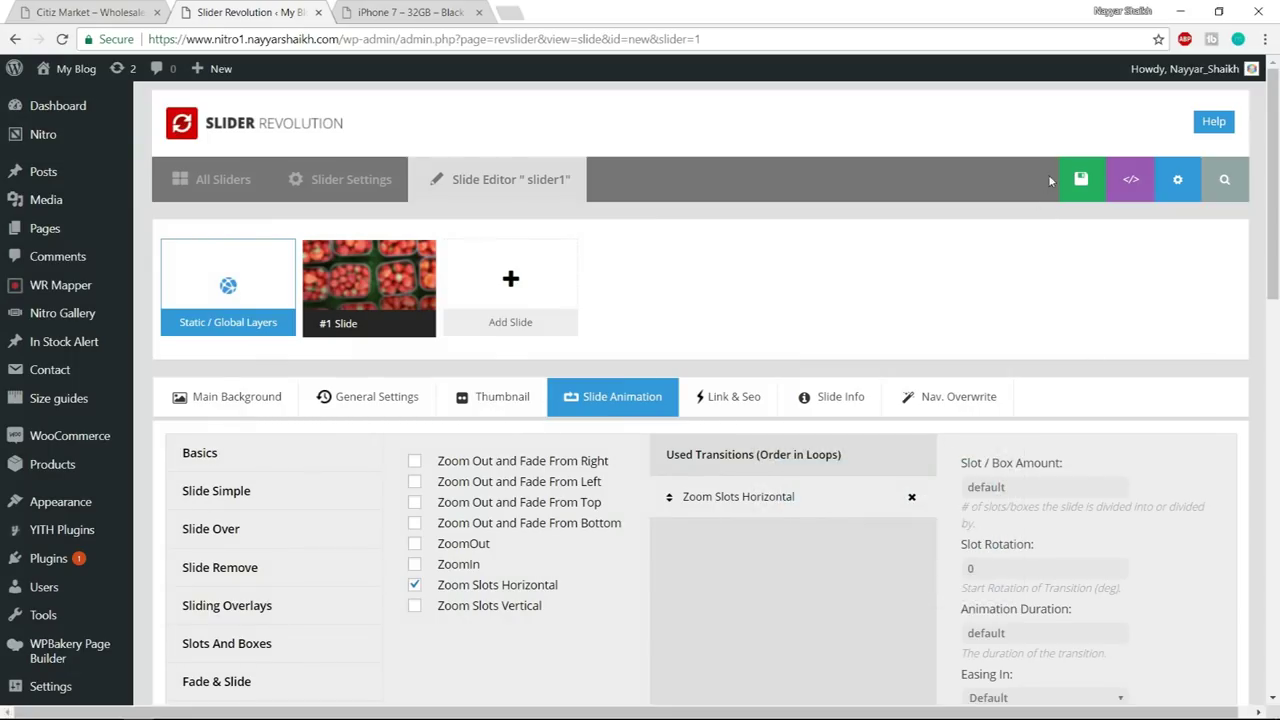
# - Save the slide again and import home.zip from E:\Nitro as a new slider
pyautogui.click(1071, 179)
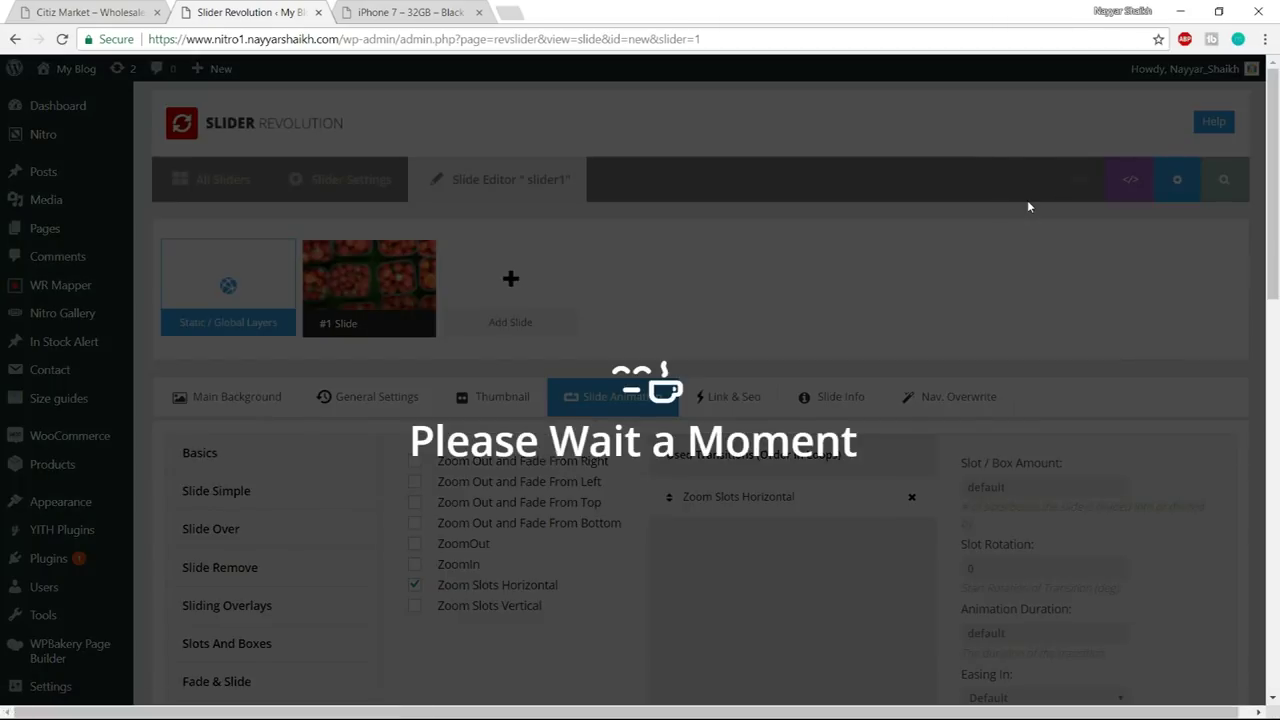
pyautogui.scroll(-1, 212, 525)
pyautogui.scroll(-3, 212, 525)
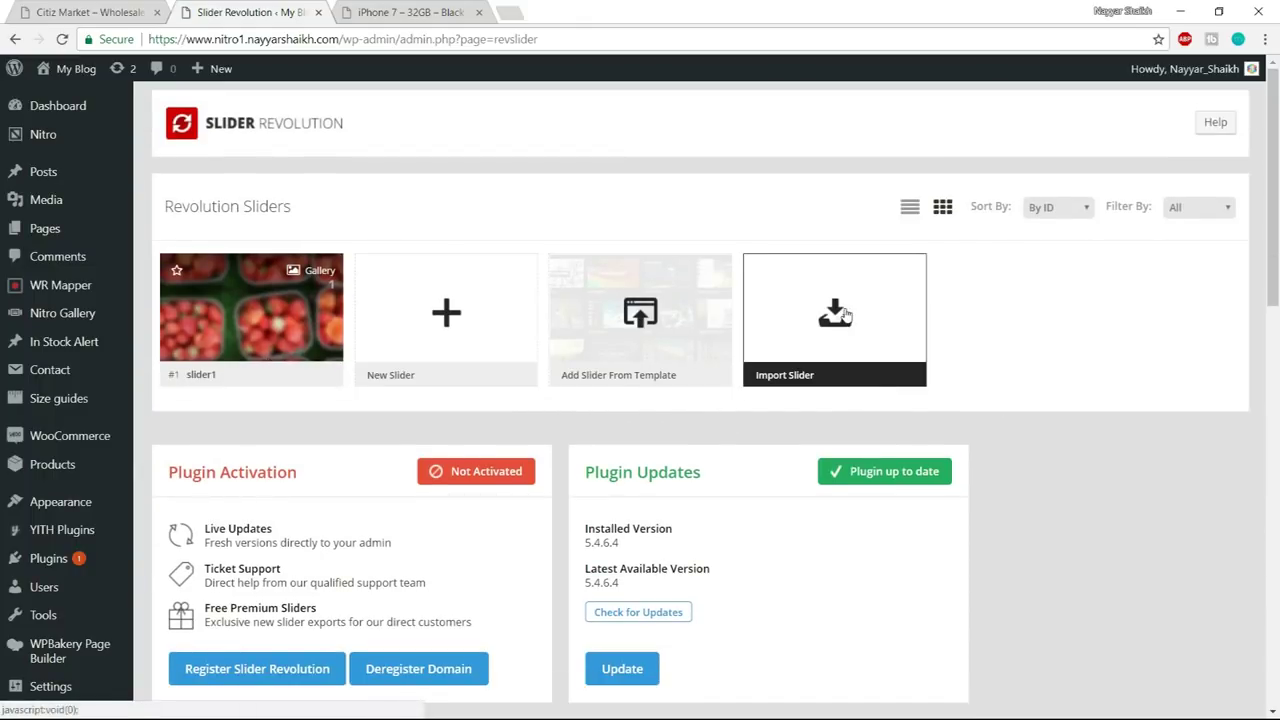
pyautogui.click(845, 316)
pyautogui.click(430, 321)
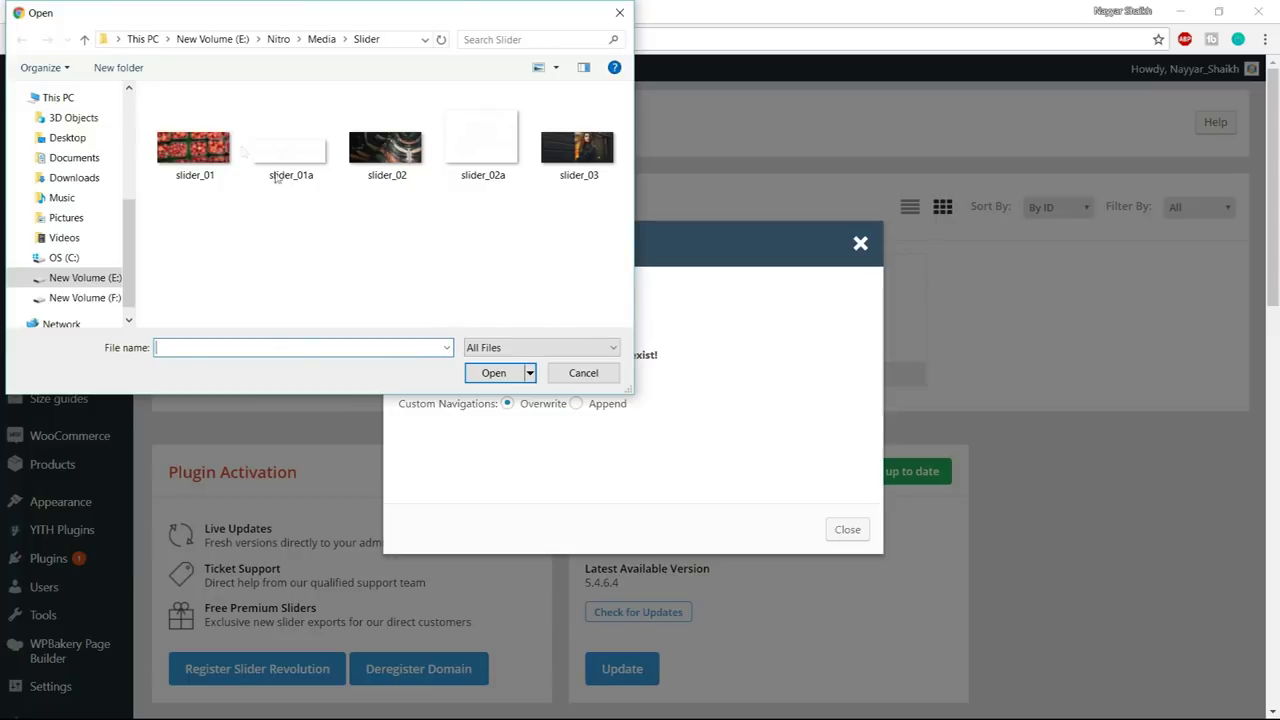
pyautogui.click(278, 39)
pyautogui.click(198, 207)
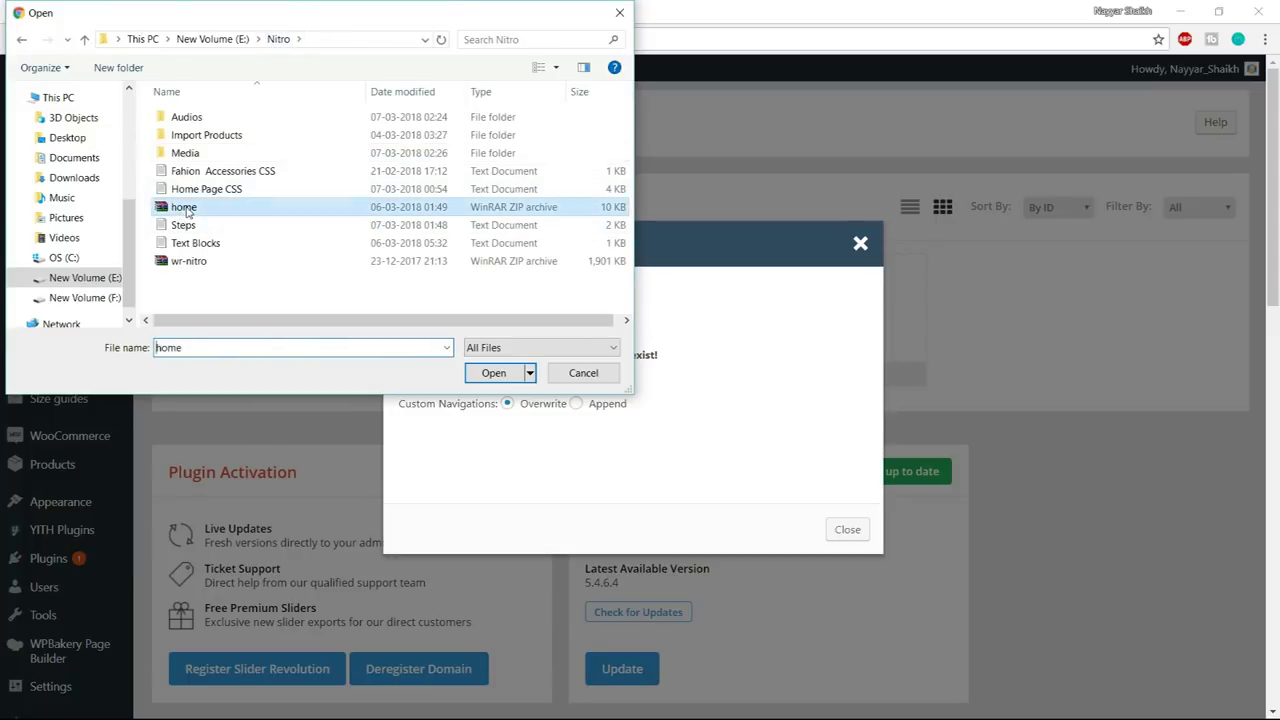
pyautogui.click(496, 376)
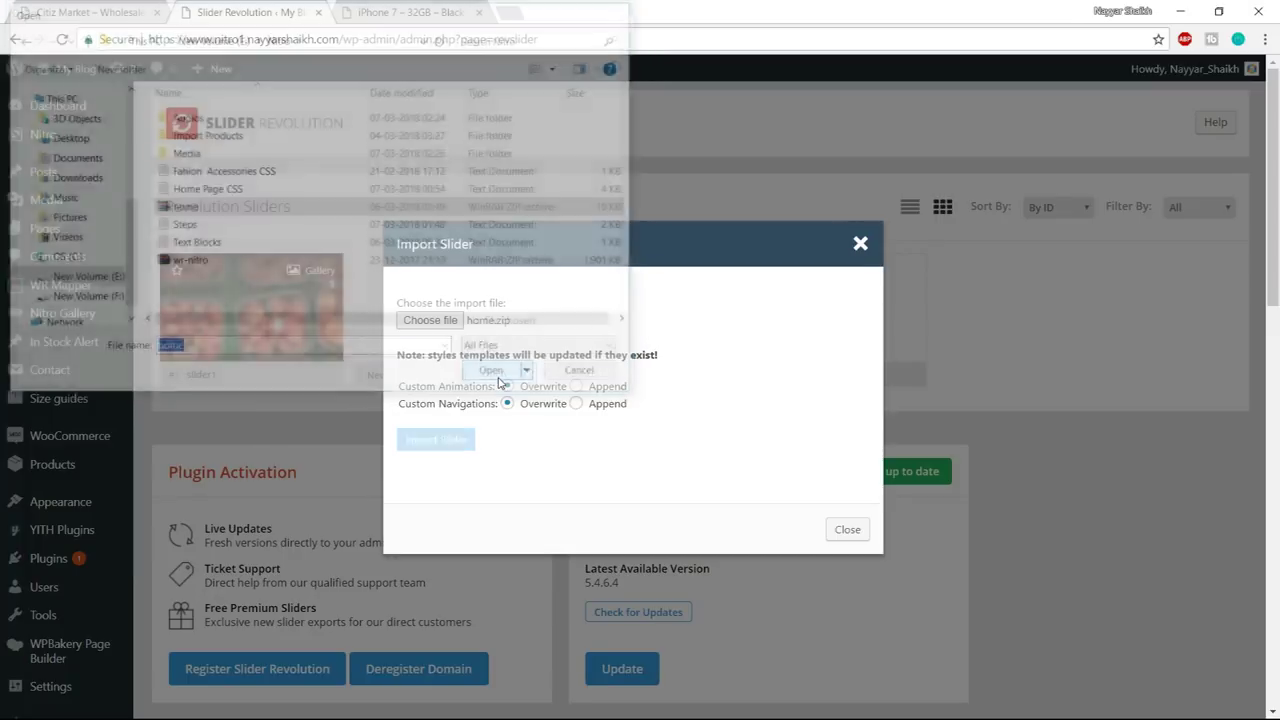
pyautogui.click(455, 443)
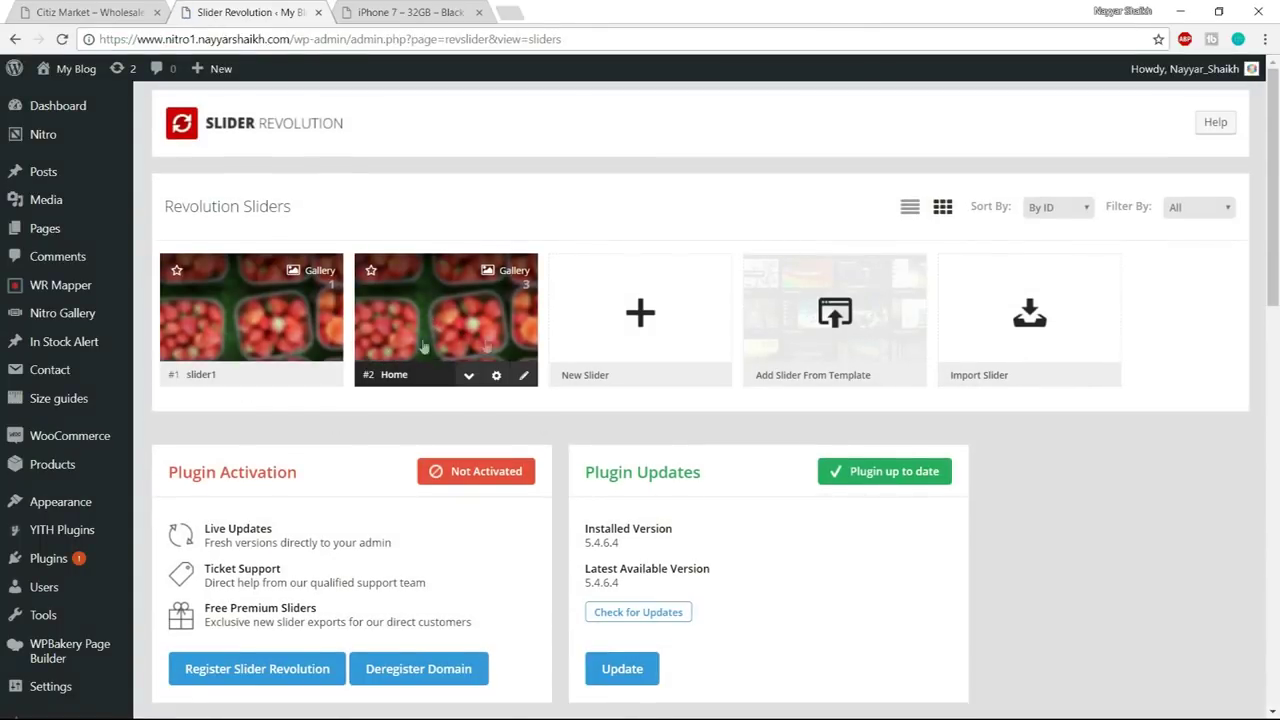
# - Glance at the Citiz Market demo, then return to the Slider Revolution list
pyautogui.scroll(-3, 1229, 406)
pyautogui.scroll(3, 646, 343)
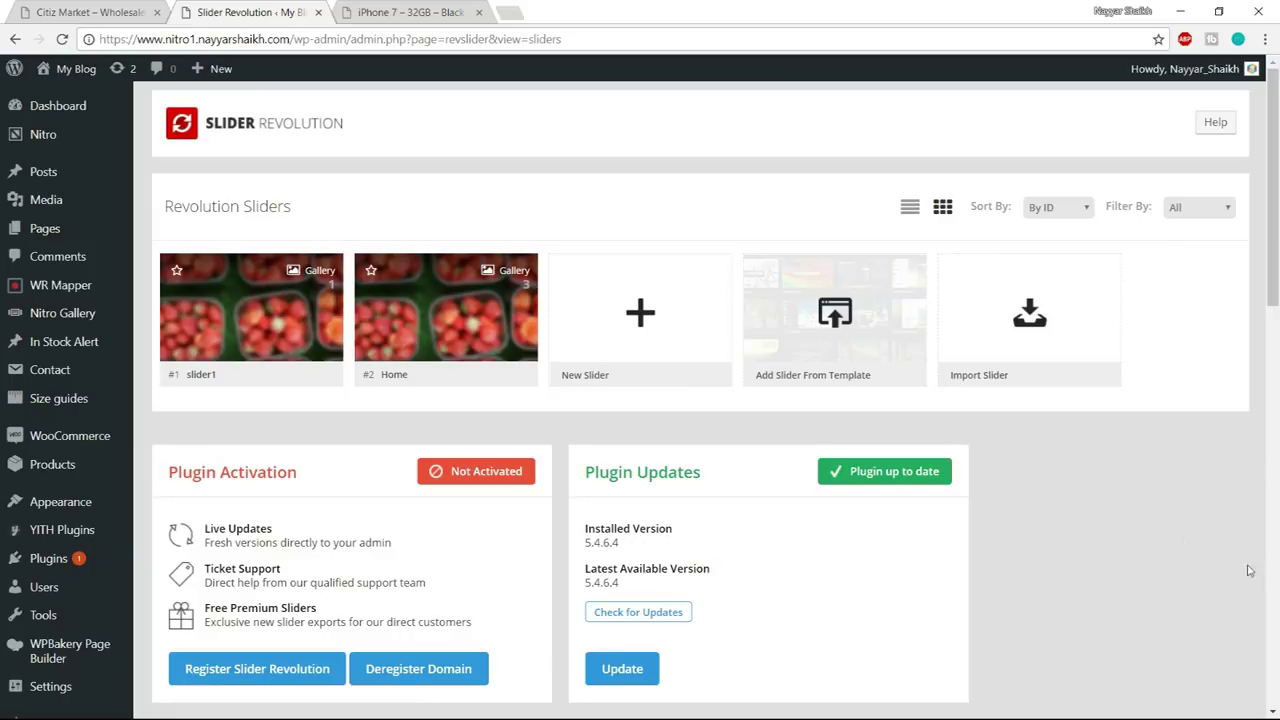
pyautogui.click(68, 8)
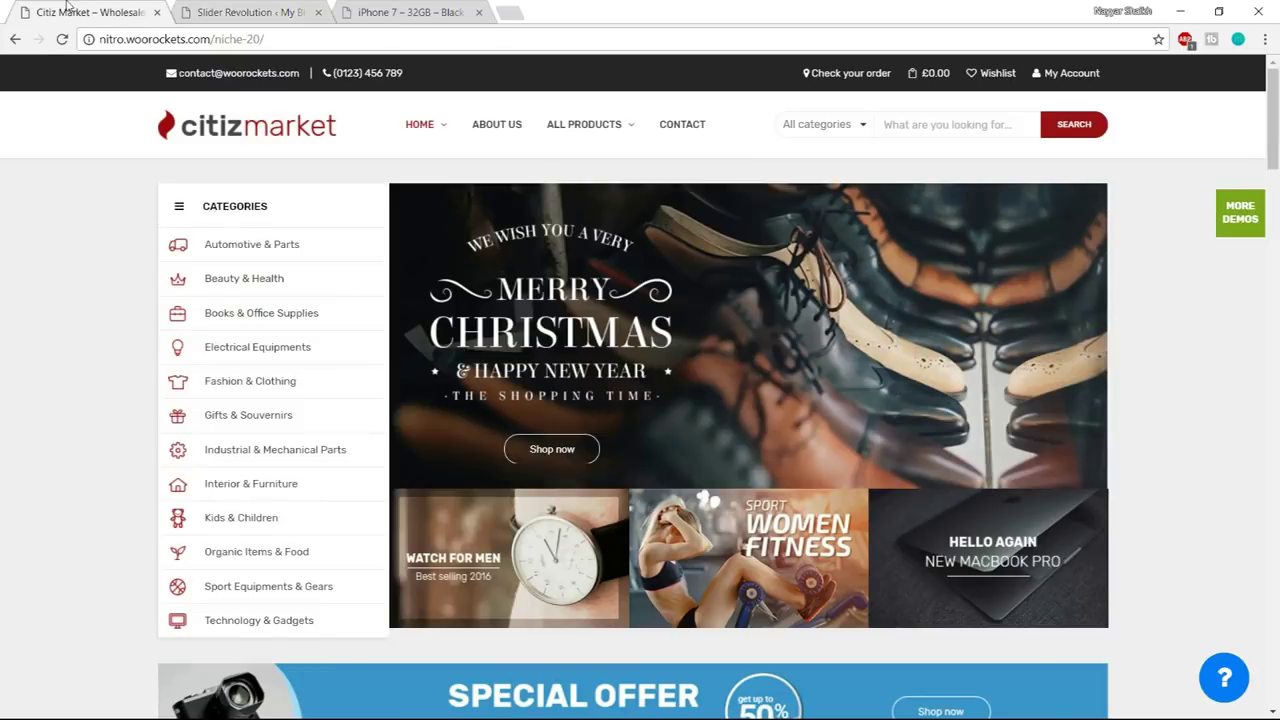
pyautogui.click(280, 8)
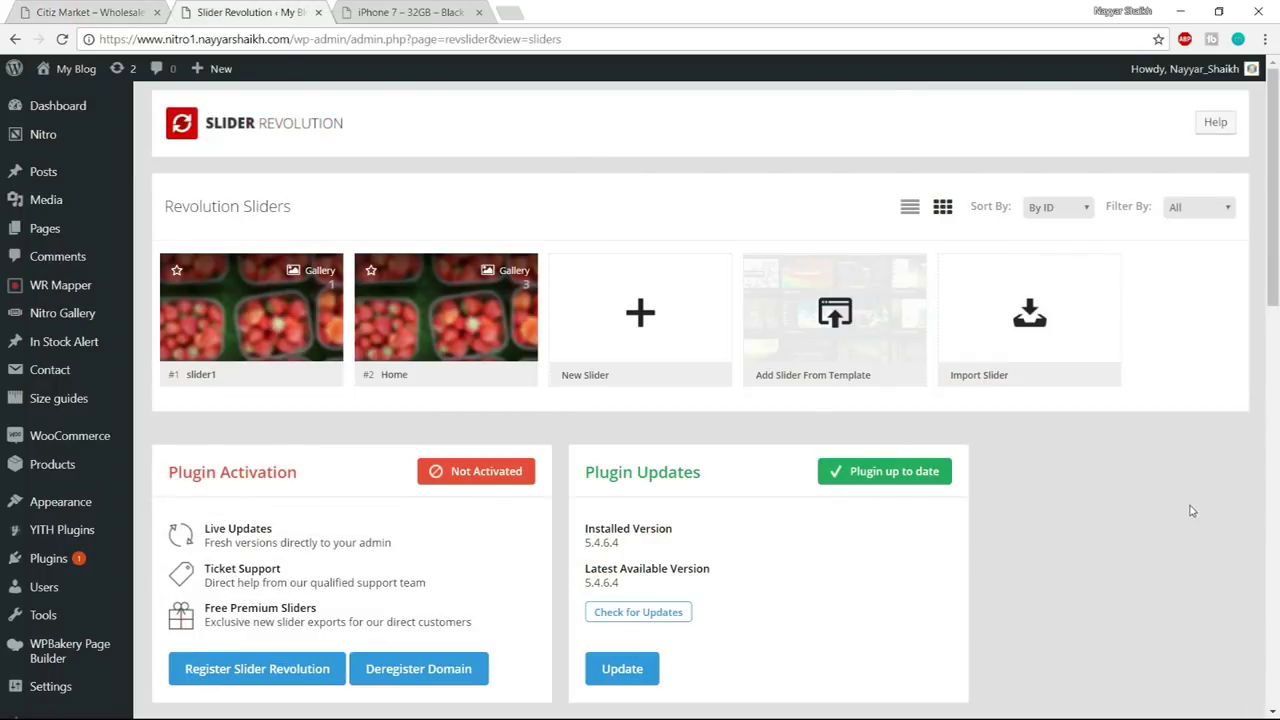
pyautogui.moveTo(85, 225)
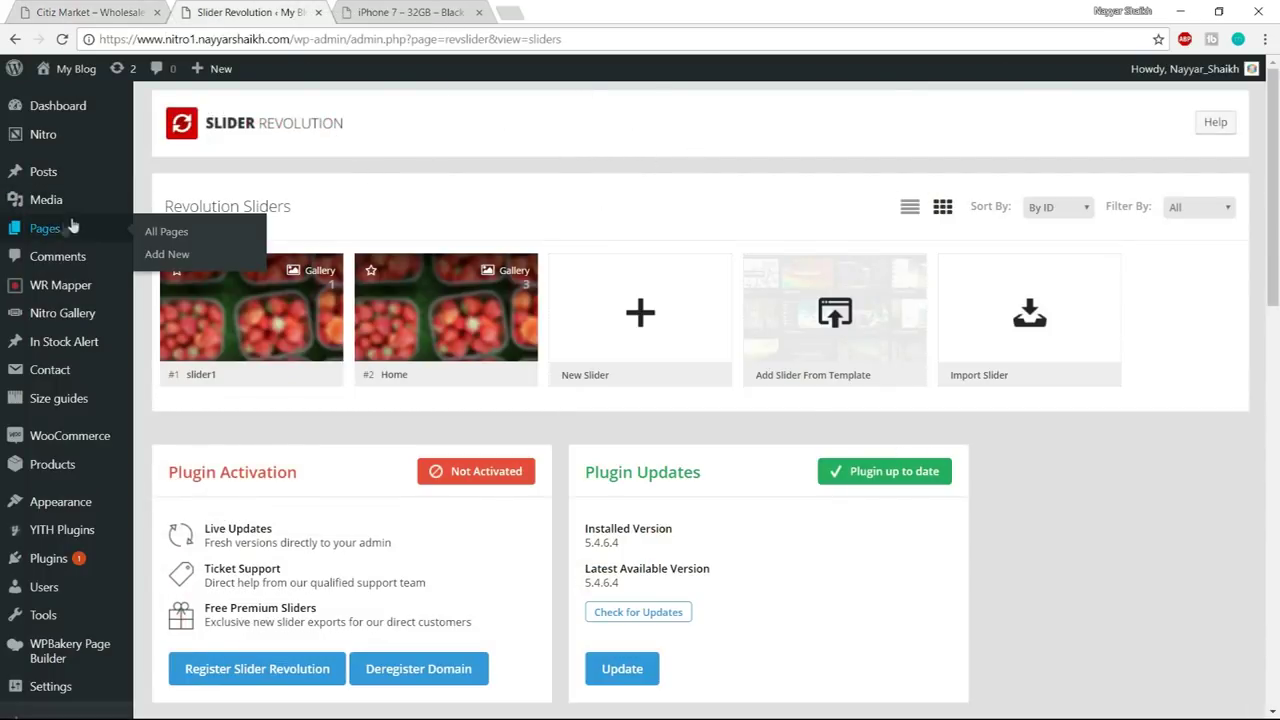
# - Create a new page titled Home Page, dismissing the WPBakery welcome popup
pyautogui.click(168, 255)
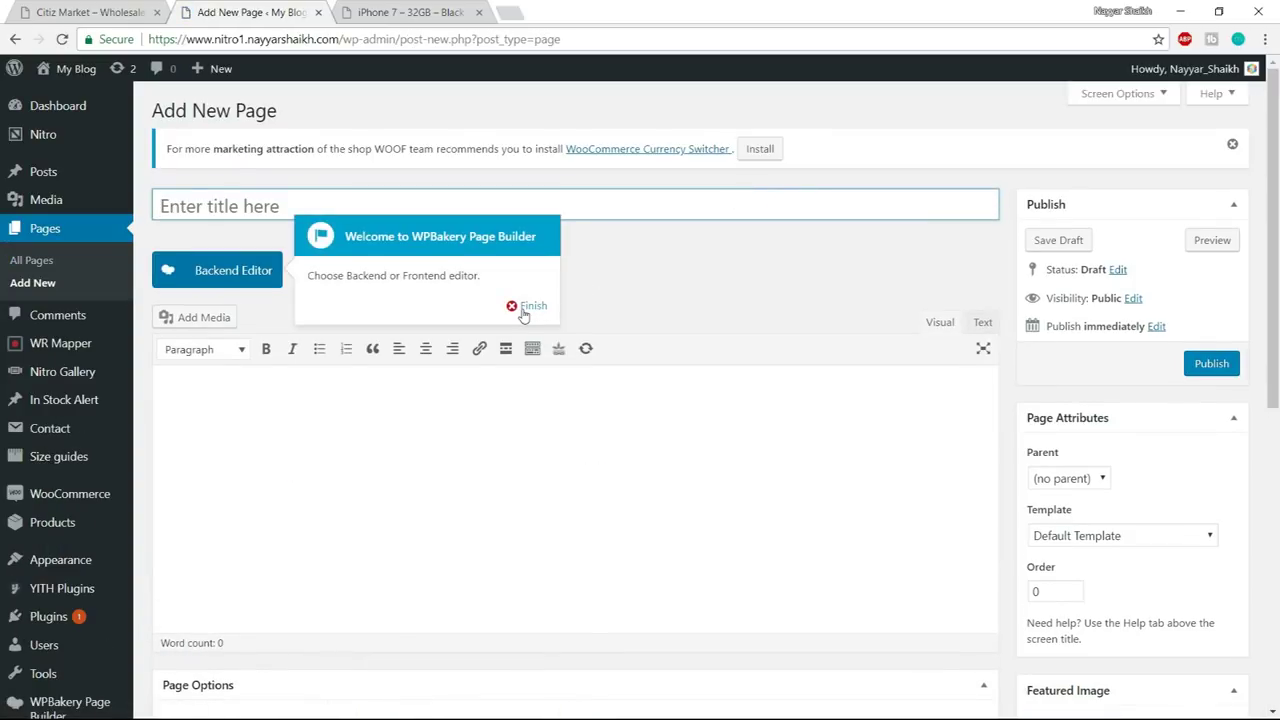
pyautogui.click(530, 306)
pyautogui.click(520, 207)
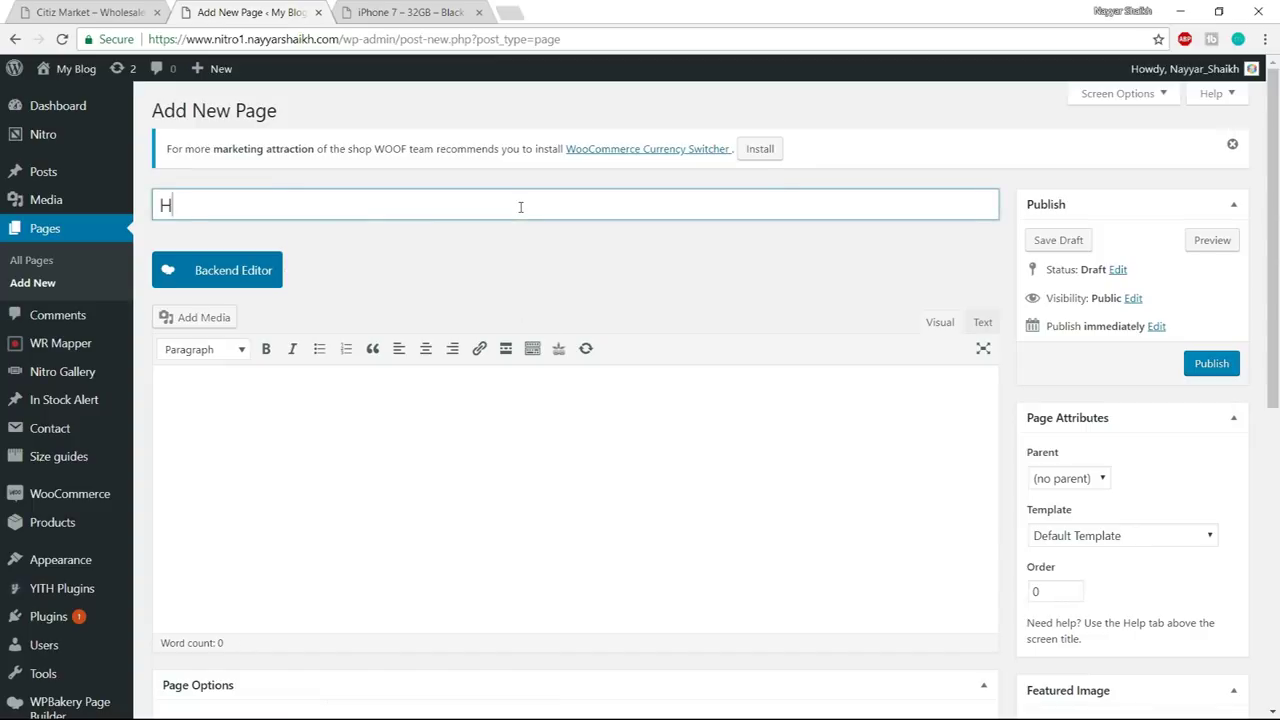
pyautogui.write('Home Page')
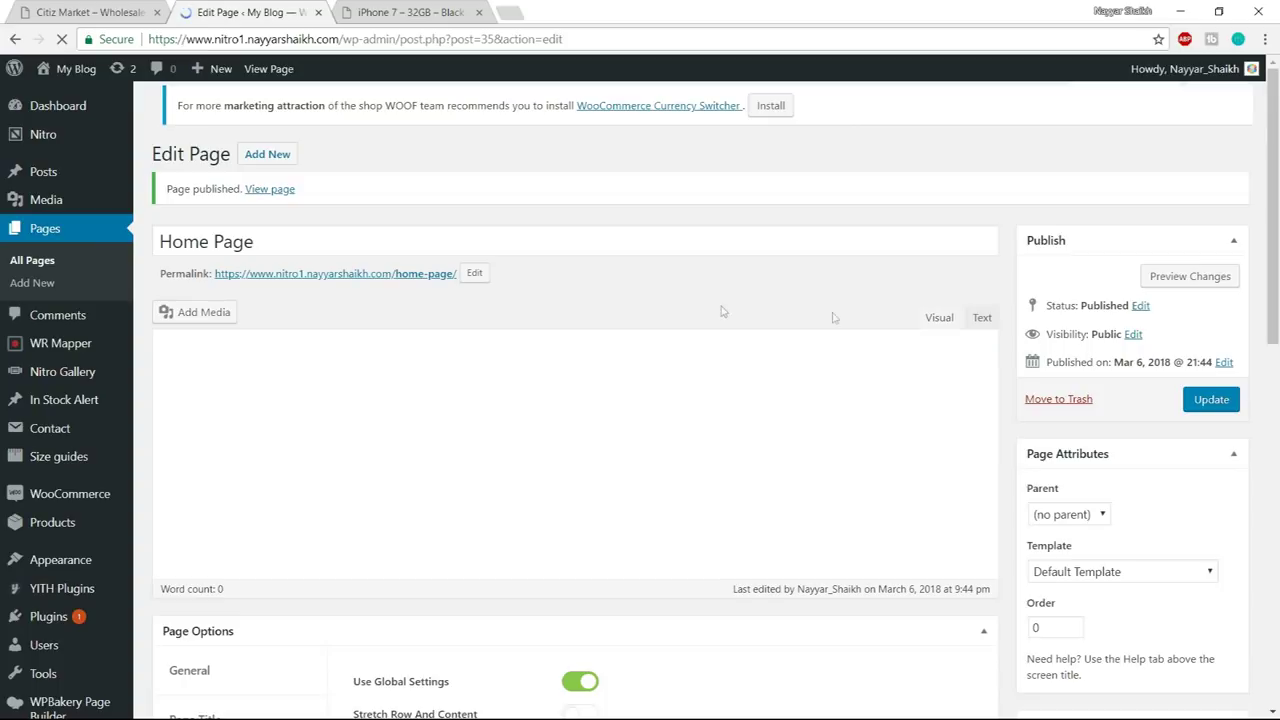
# - Open the published Home Page in a new tab, check its /home-page/ address, and return to the editor
pyautogui.rightClick(284, 198)
pyautogui.click(340, 204)
pyautogui.click(415, 12)
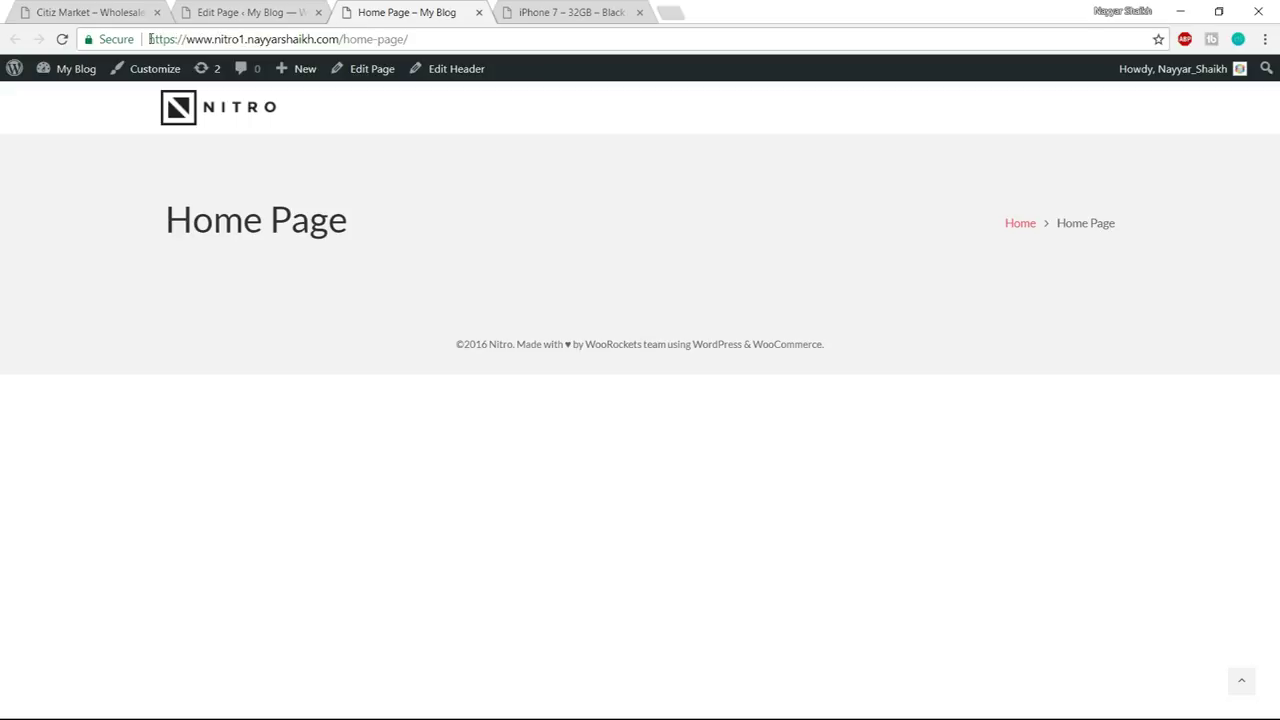
pyautogui.moveTo(150, 39); pyautogui.dragTo(417, 39)
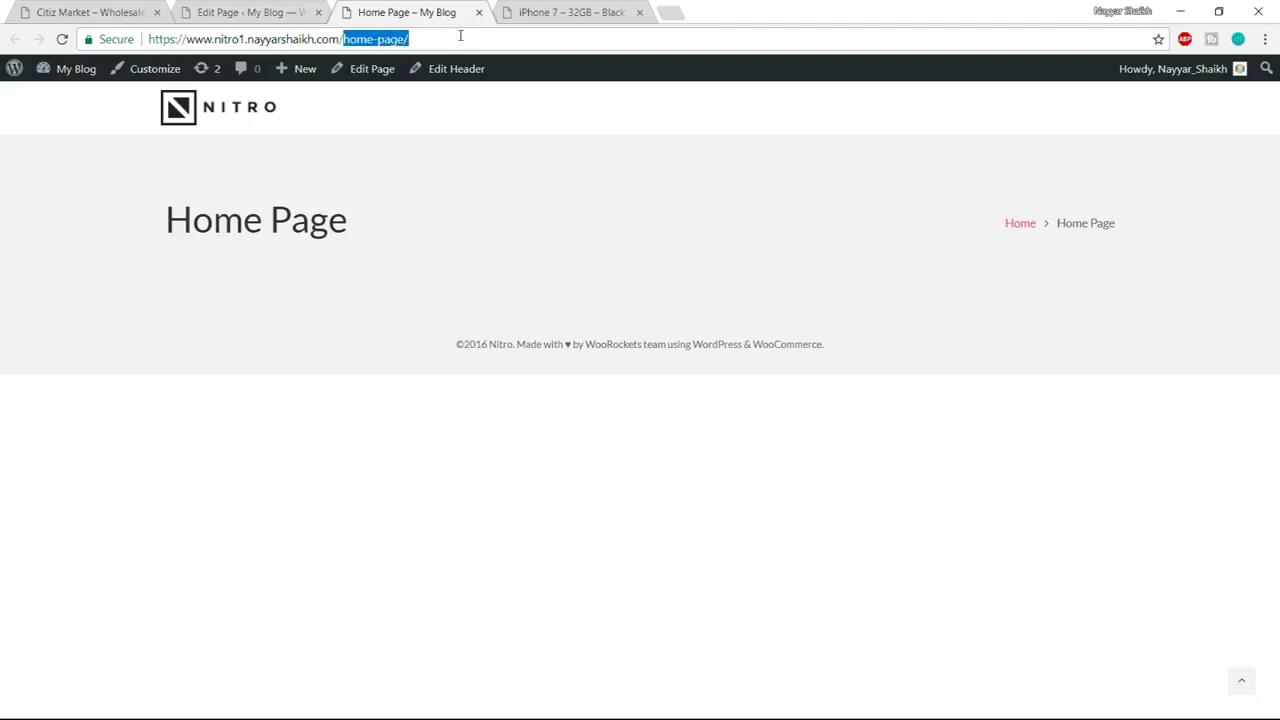
pyautogui.click(268, 10)
pyautogui.click(386, 8)
pyautogui.hotkey('ctrl', 'shift', 'Tab')
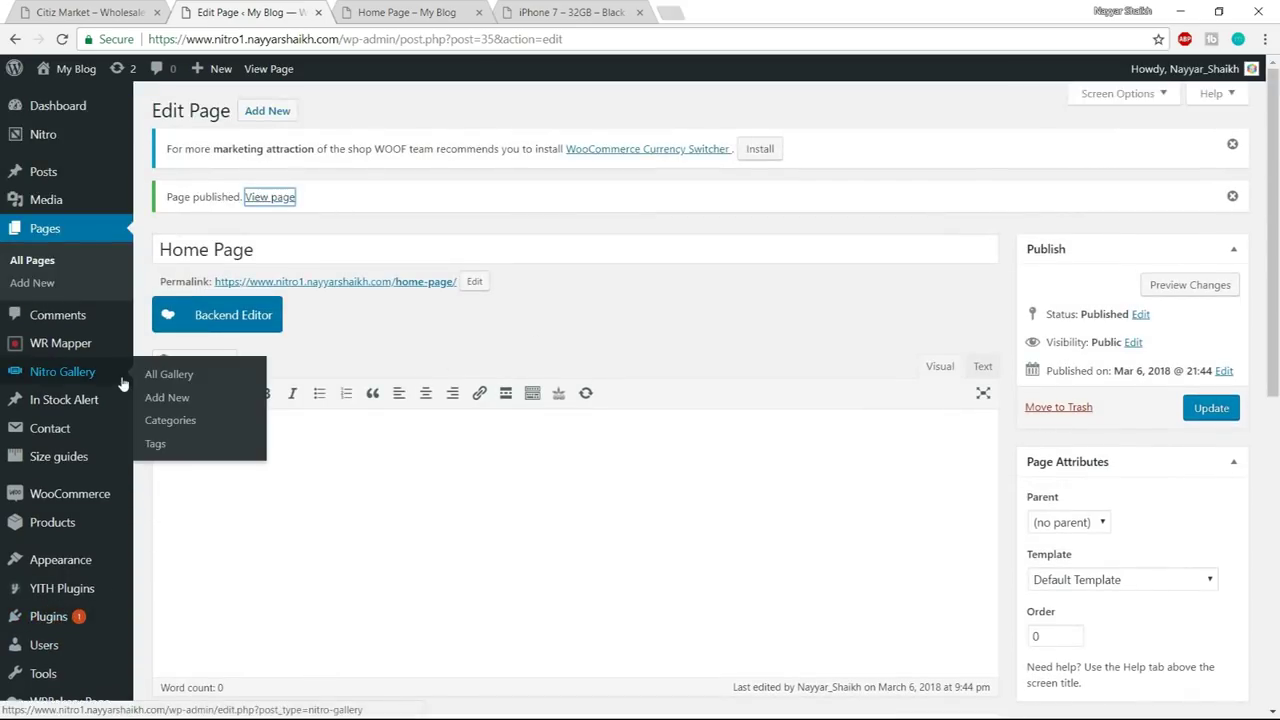
pyautogui.scroll(-3, 60, 340)
pyautogui.scroll(-2, 70, 540)
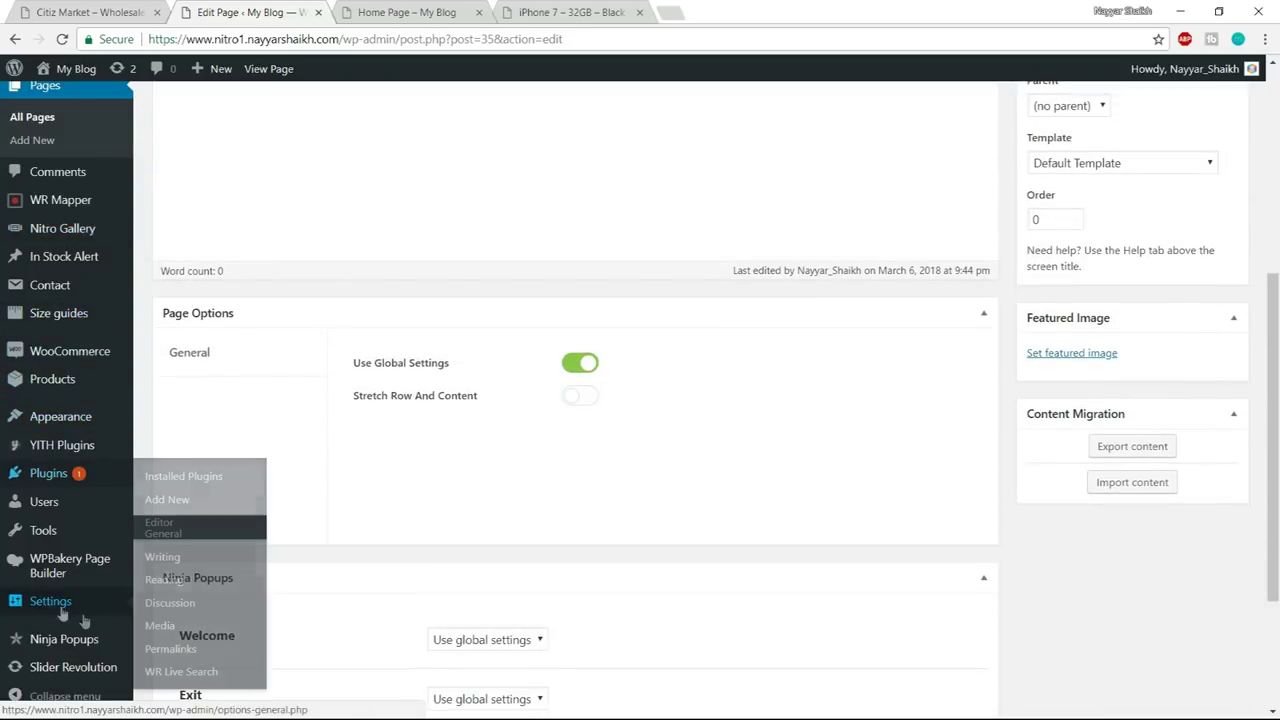
# - Open General Settings and review the site title and tagline fields
pyautogui.click(48, 603)
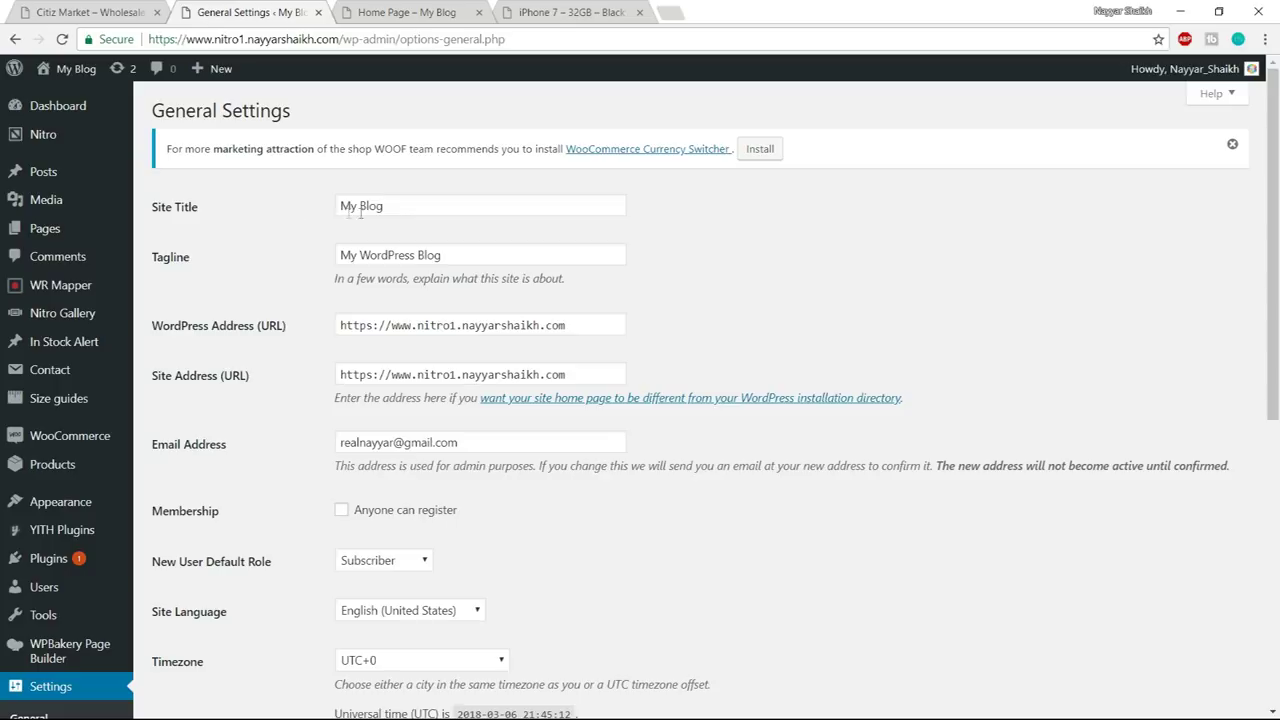
pyautogui.moveTo(421, 212); pyautogui.dragTo(290, 218)
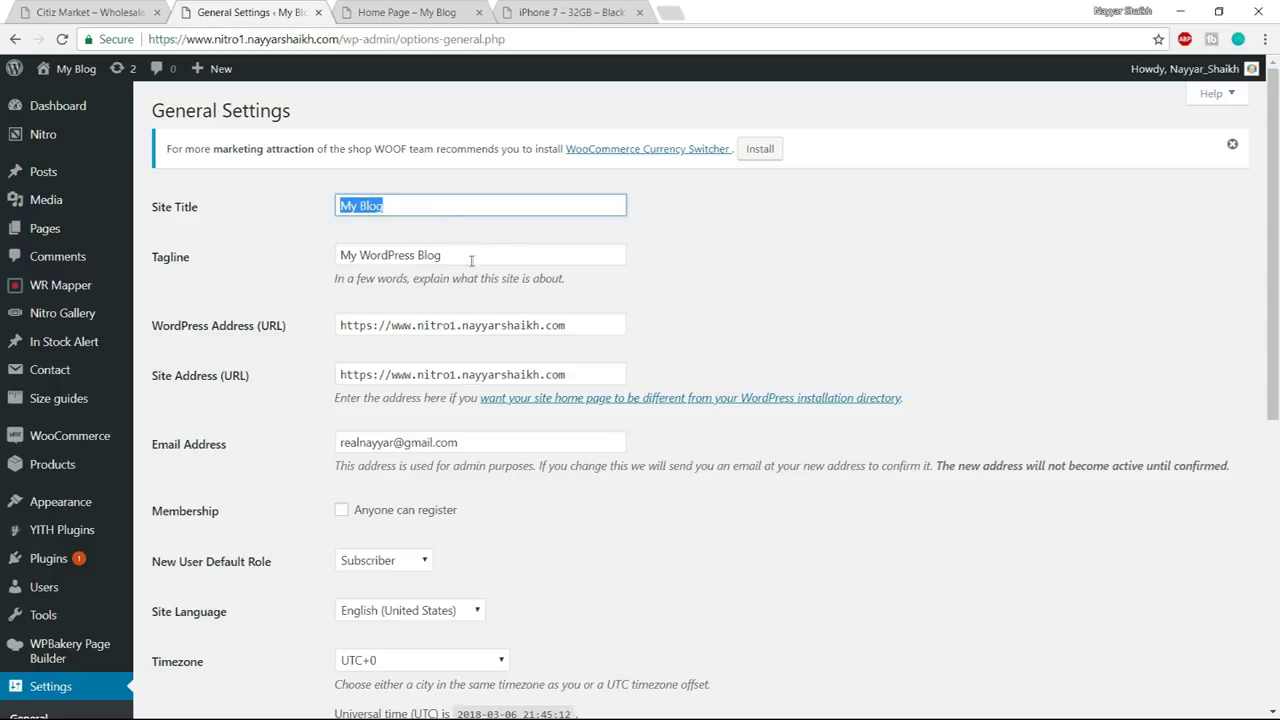
pyautogui.moveTo(474, 255); pyautogui.dragTo(297, 267)
pyautogui.scroll(-3, 741, 270)
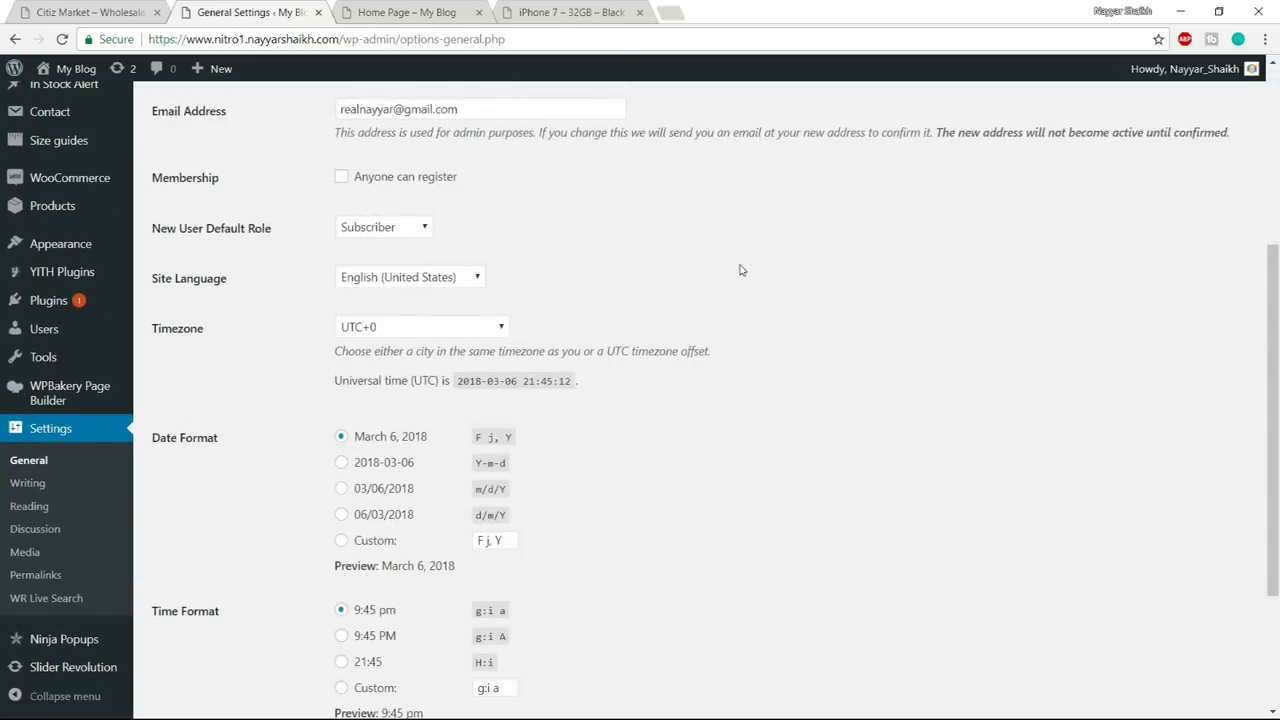
pyautogui.moveTo(152, 177); pyautogui.dragTo(218, 177)
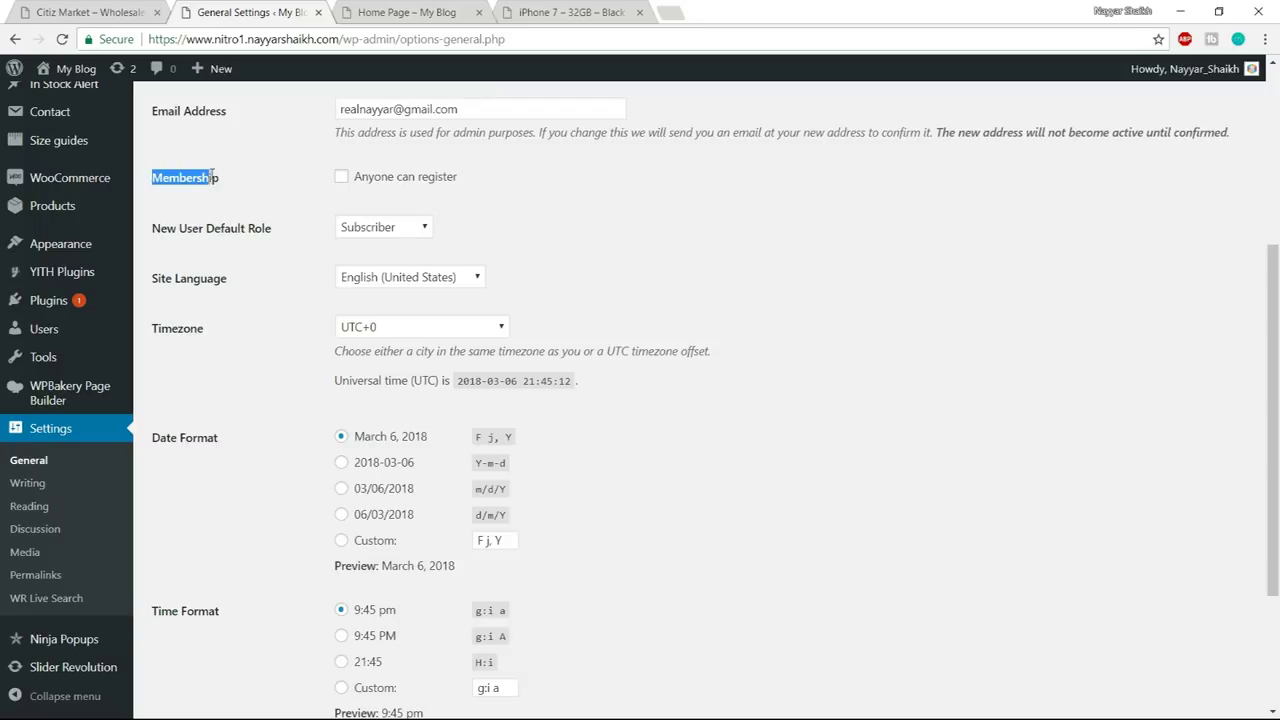
pyautogui.scroll(2, 280, 215)
# - Enable 'Anyone can register' under Membership and save the general settings
pyautogui.click(345, 345)
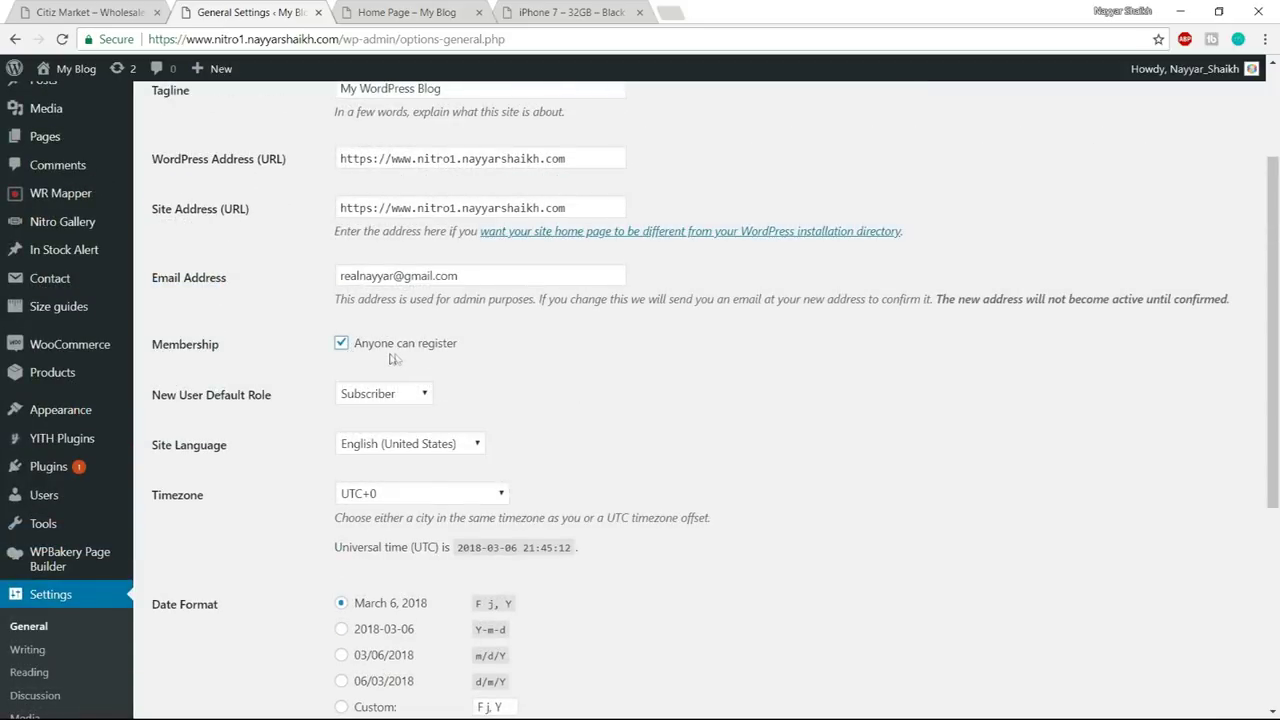
pyautogui.scroll(-5, 458, 345)
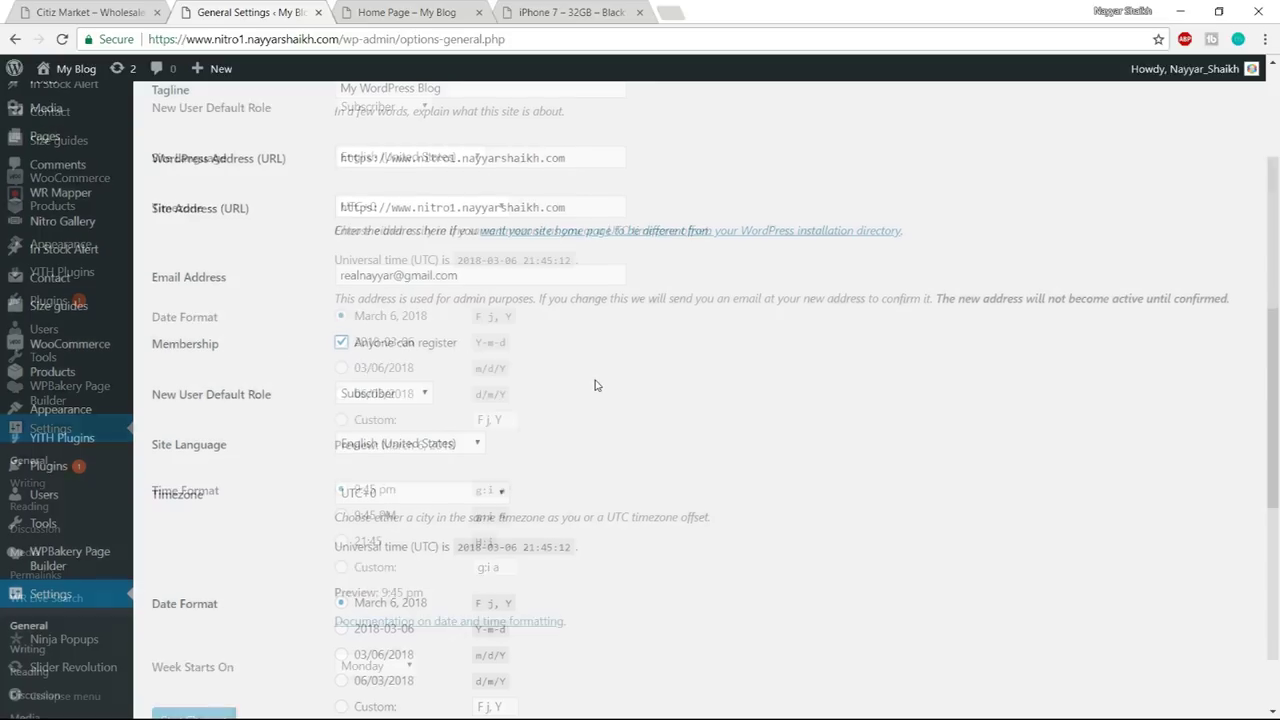
pyautogui.click(222, 639)
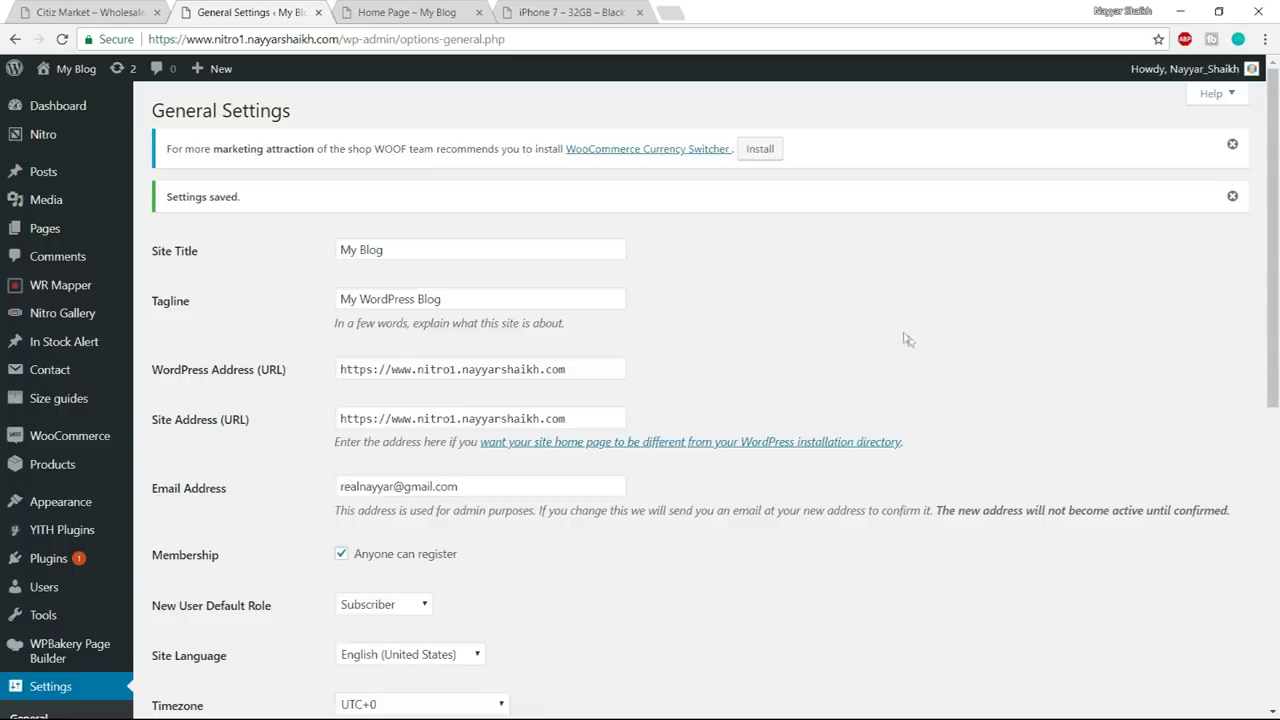
pyautogui.scroll(-2, 908, 340)
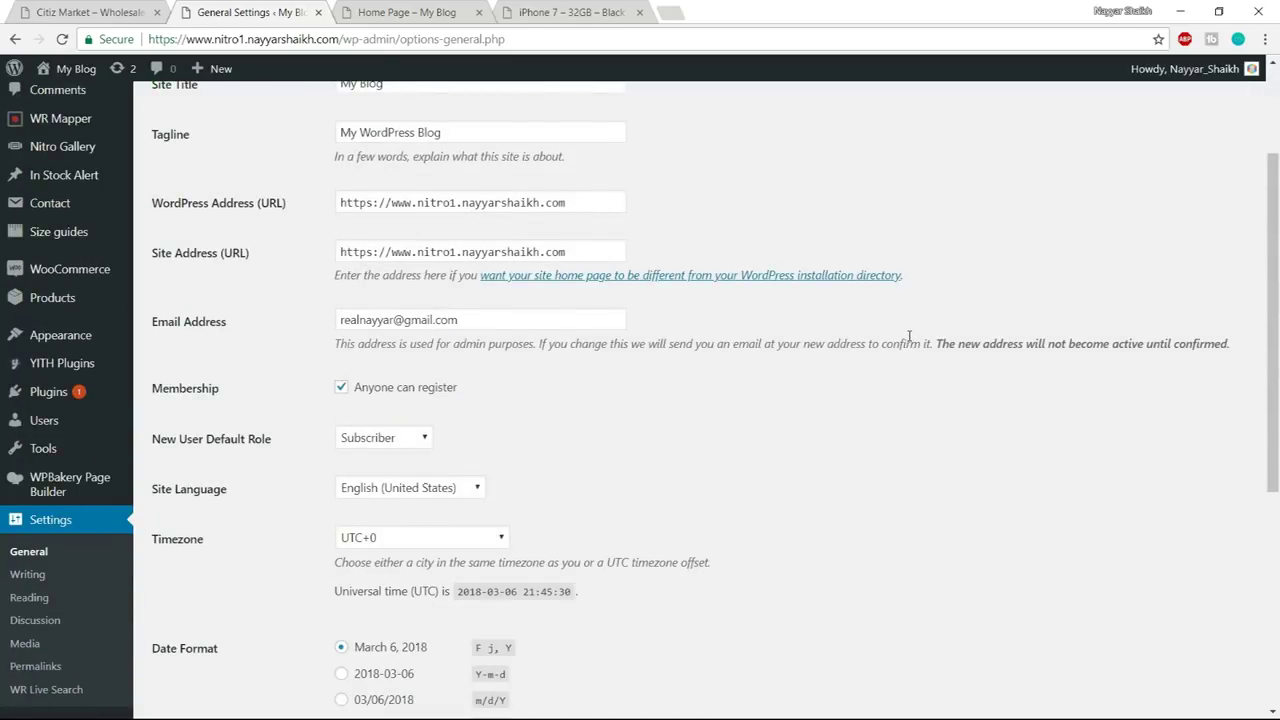
pyautogui.scroll(-1, 912, 337)
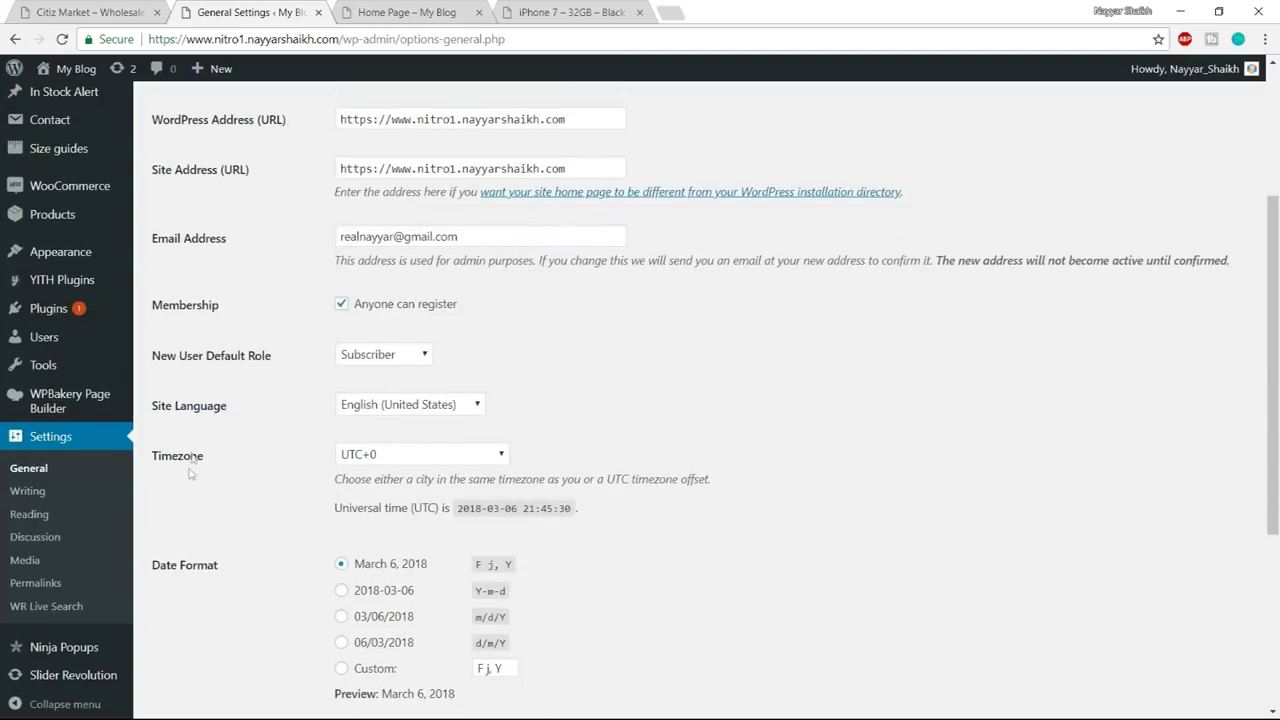
pyautogui.click(30, 515)
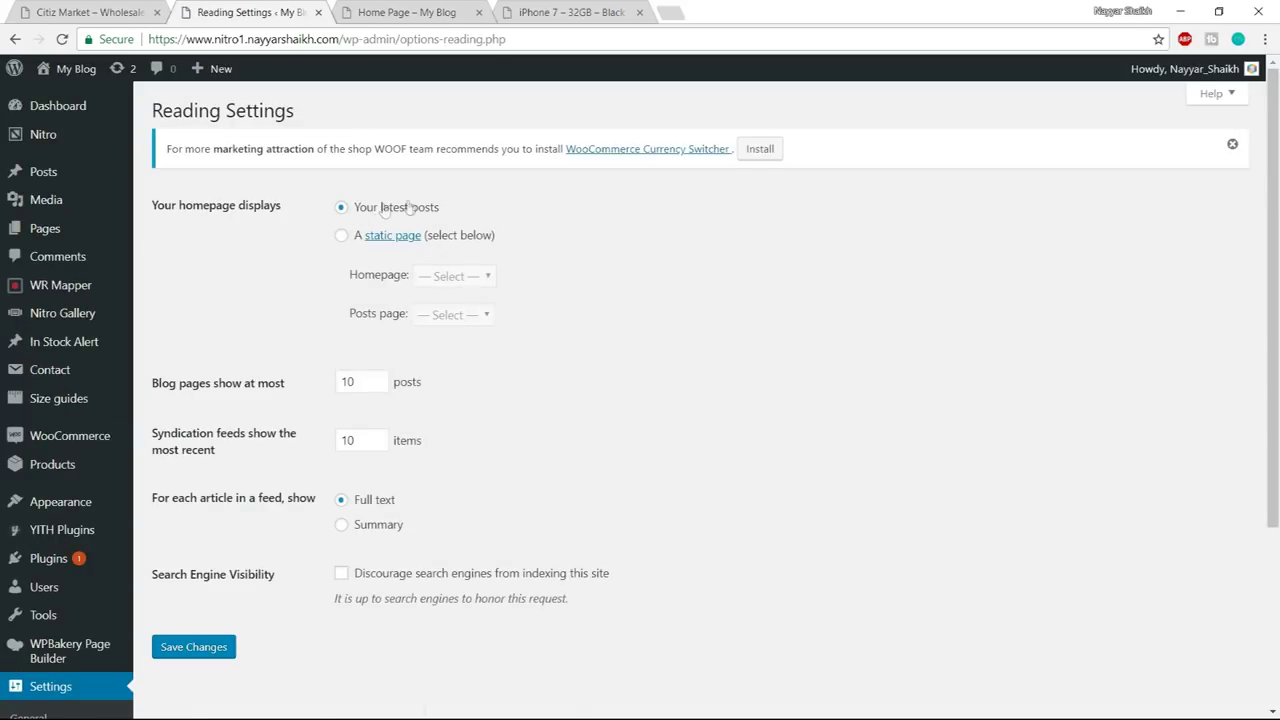
# - Make the homepage display the static page Home Page and save the Reading Settings
pyautogui.click(343, 238)
pyautogui.click(422, 277)
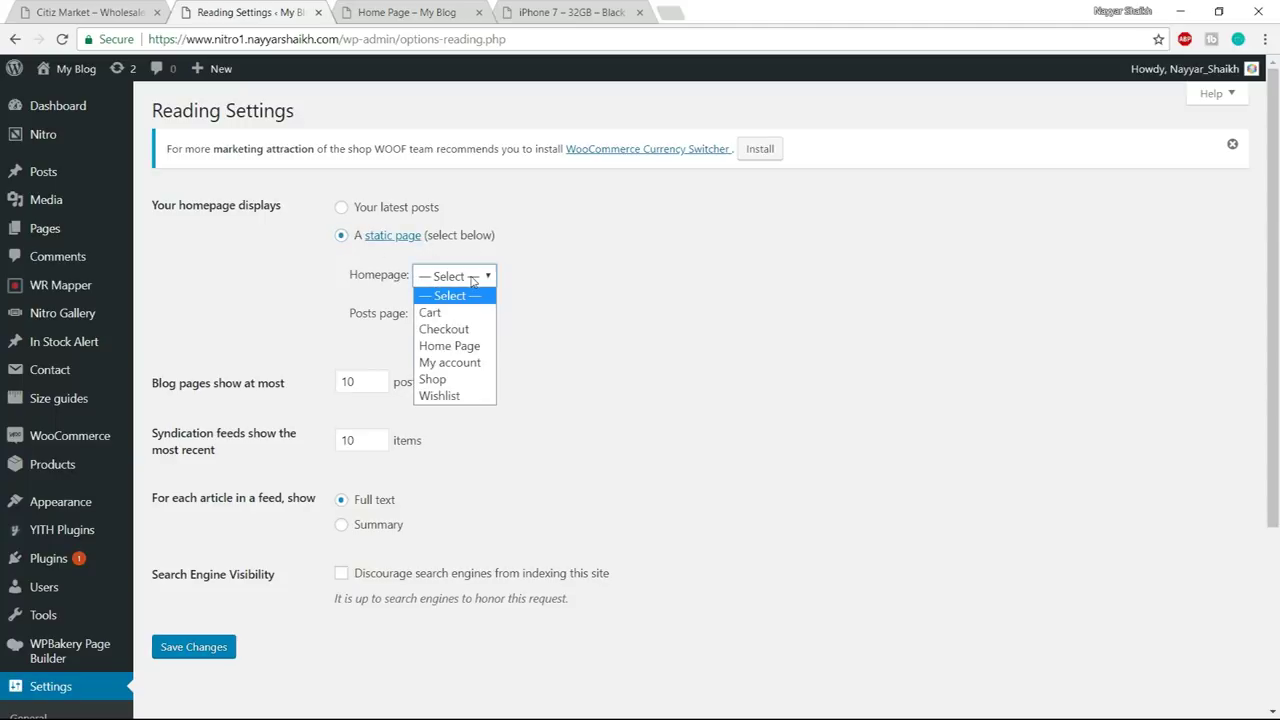
pyautogui.click(456, 347)
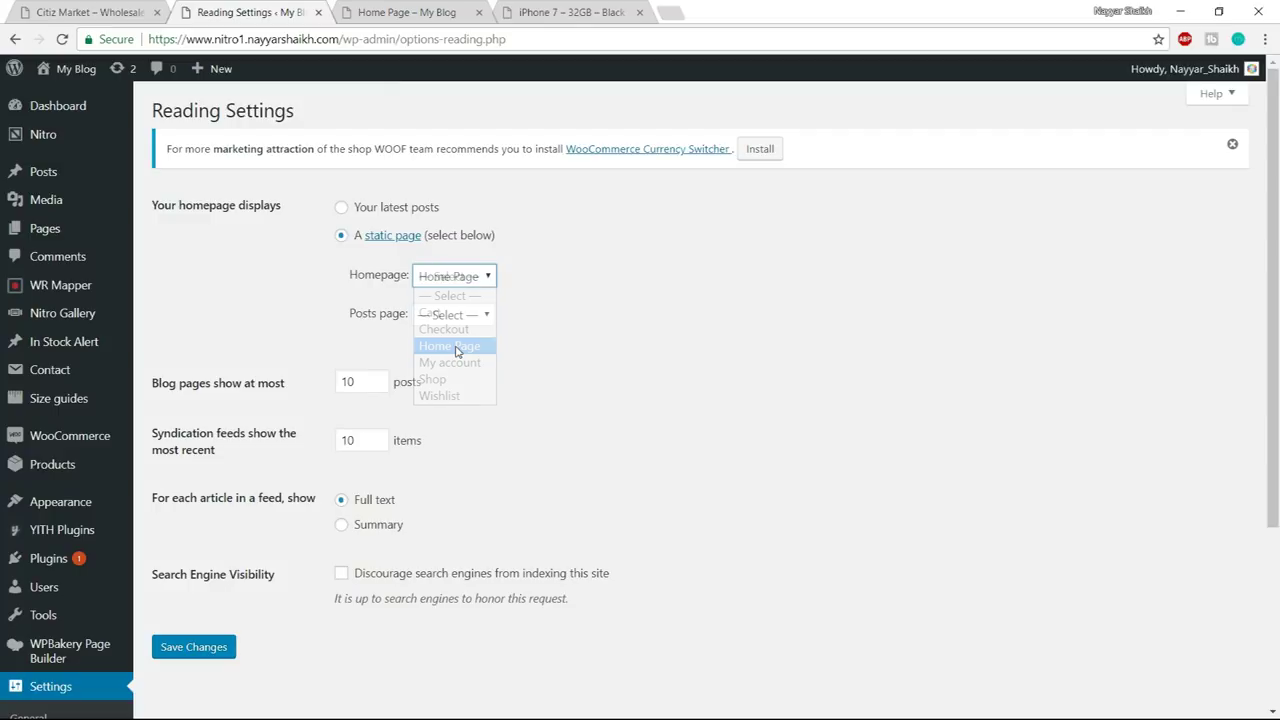
pyautogui.click(206, 650)
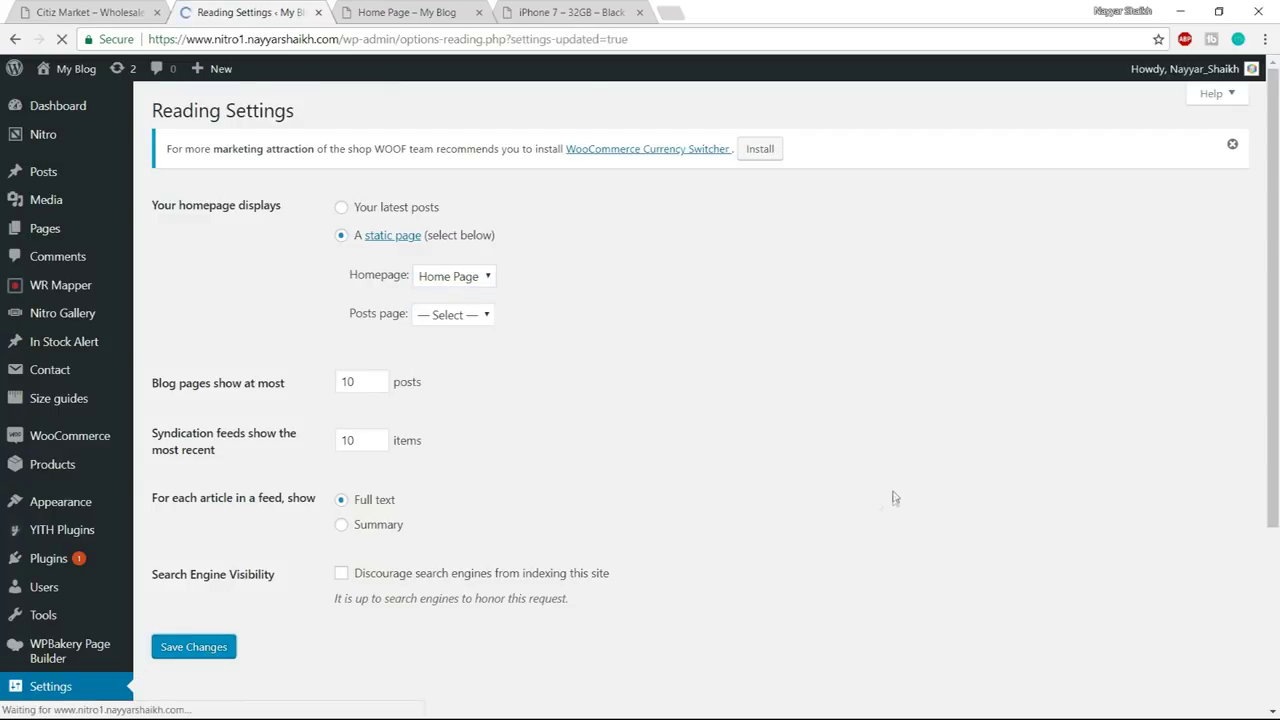
pyautogui.scroll(-3, 910, 487)
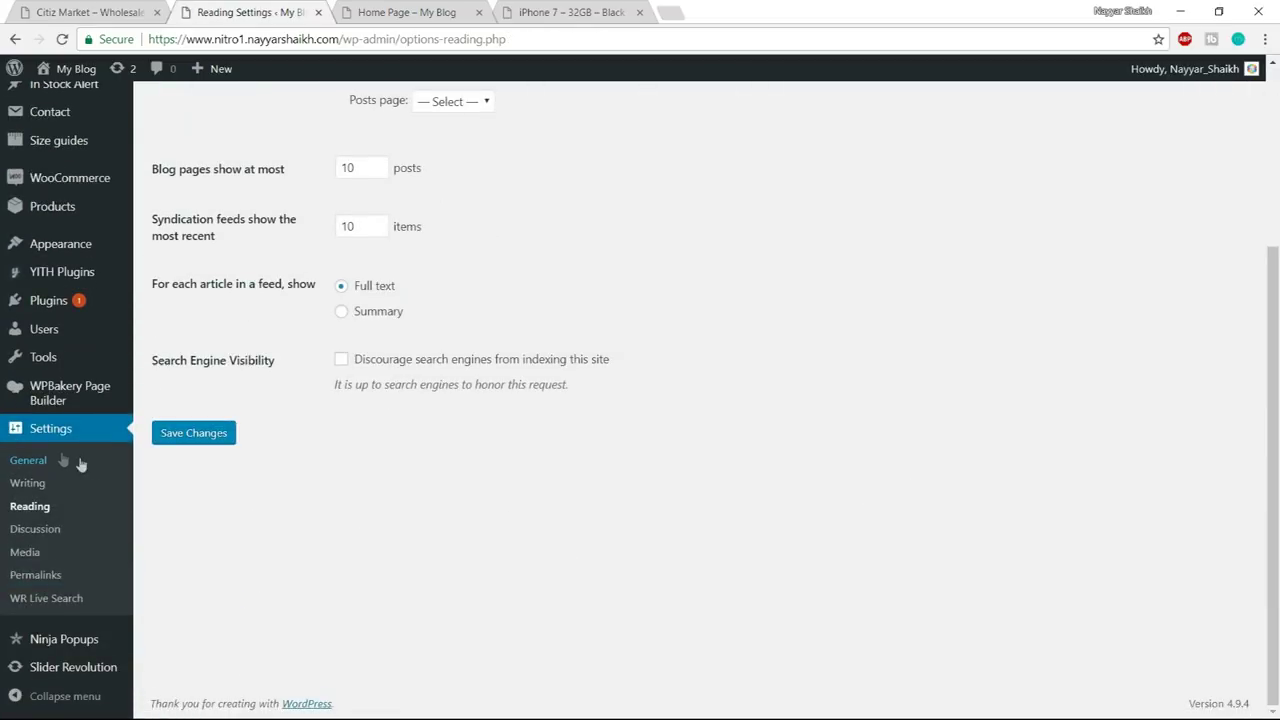
pyautogui.click(38, 586)
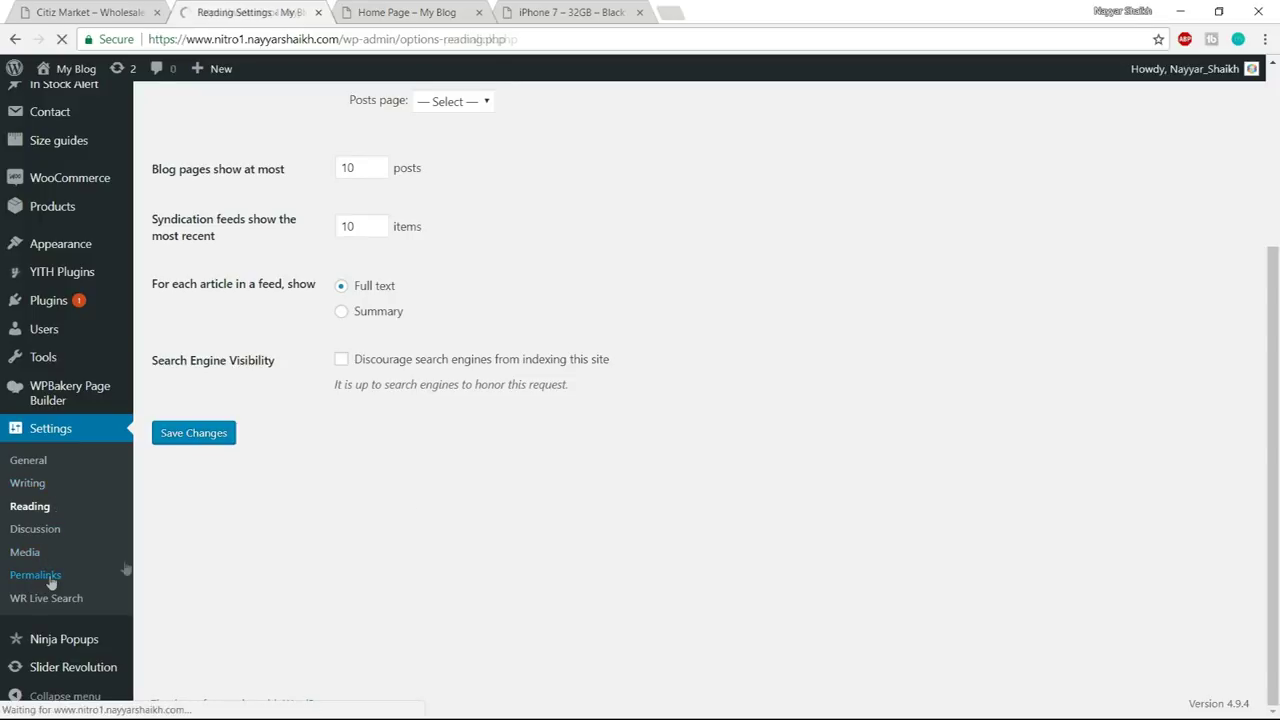
# - Replace the custom permalink structure with /%category%/%postname%/ using the tag buttons and save
pyautogui.scroll(-2, 881, 326)
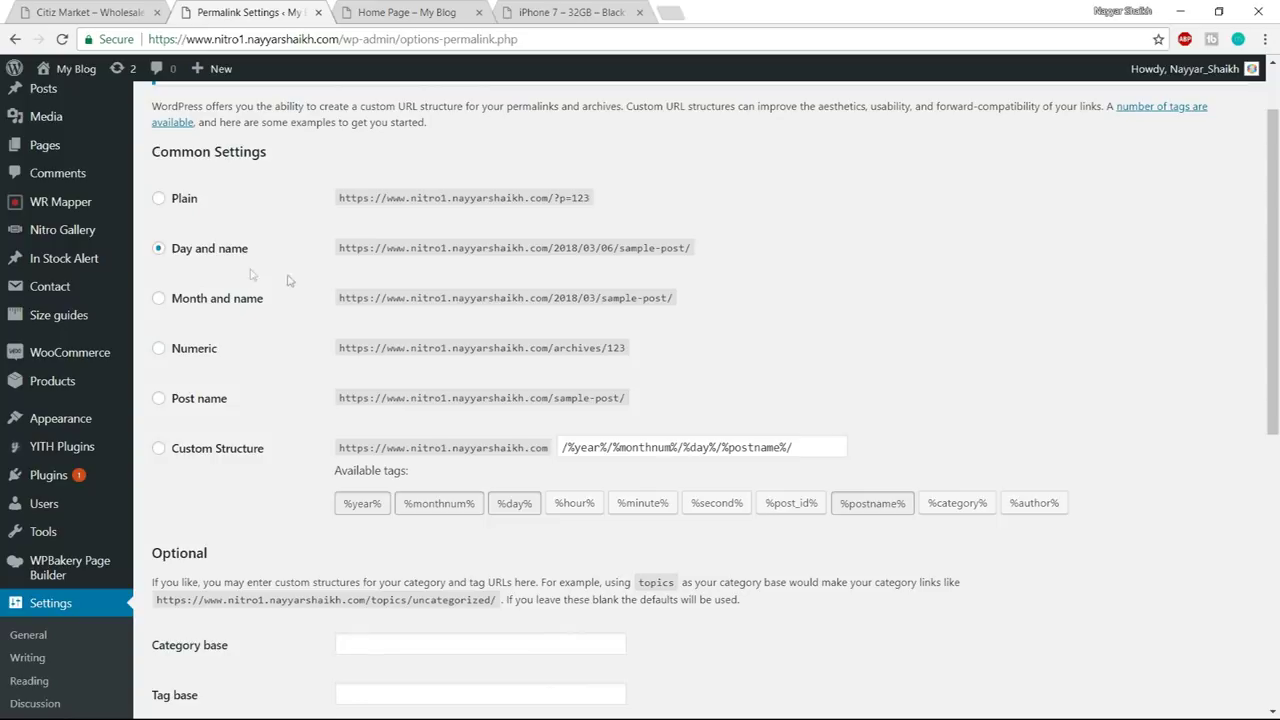
pyautogui.moveTo(172, 261); pyautogui.dragTo(240, 252)
pyautogui.click(251, 260)
pyautogui.click(211, 452)
pyautogui.moveTo(795, 448); pyautogui.dragTo(533, 447)
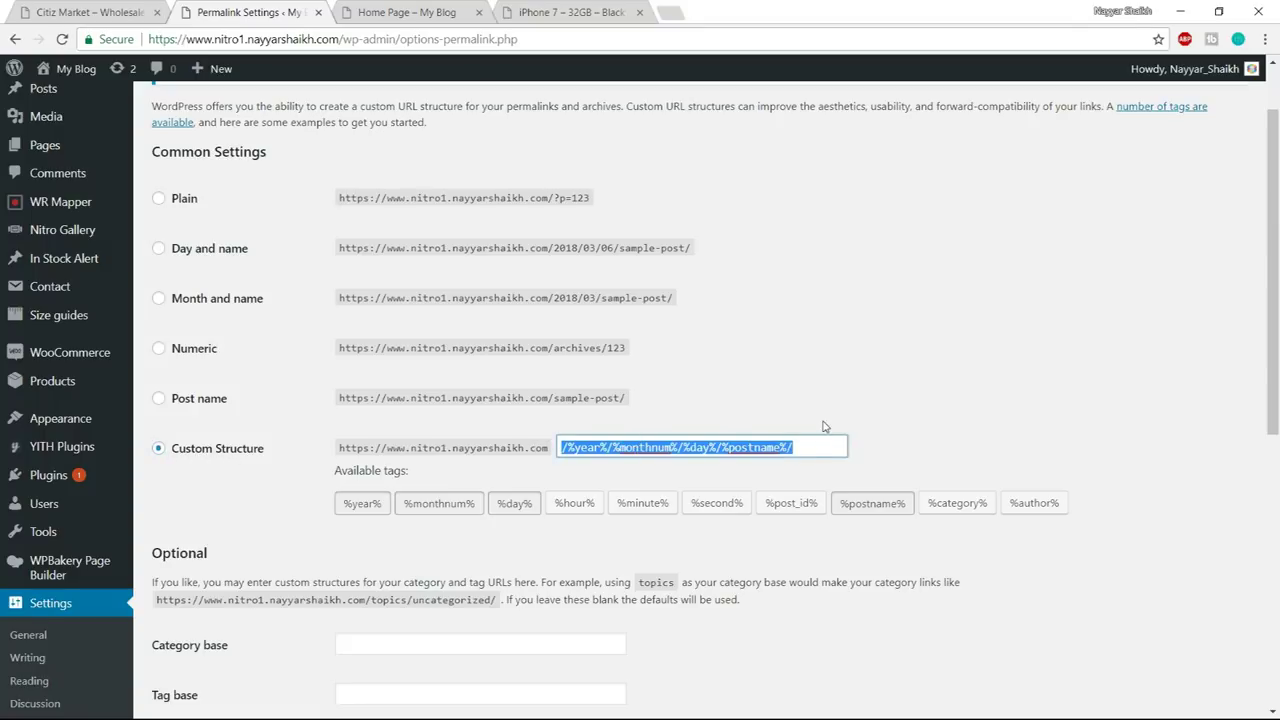
pyautogui.press('BackSpace')
pyautogui.click(931, 373)
pyautogui.click(955, 504)
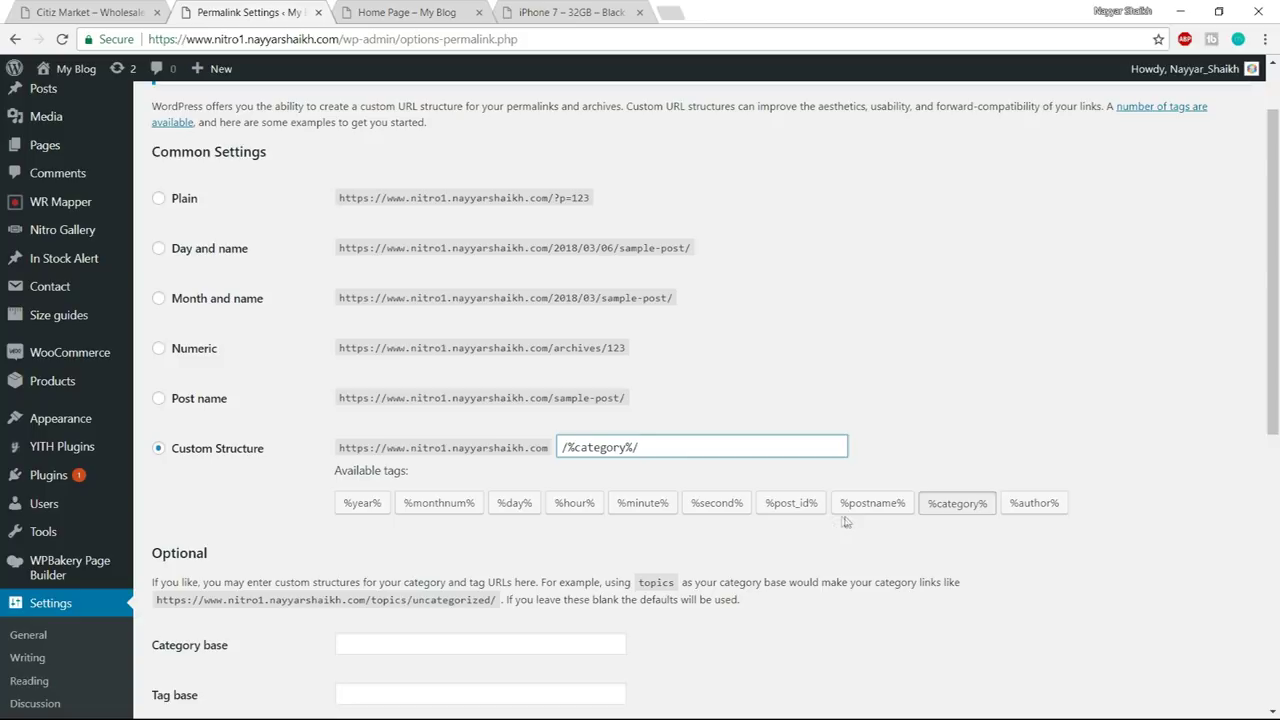
pyautogui.click(874, 508)
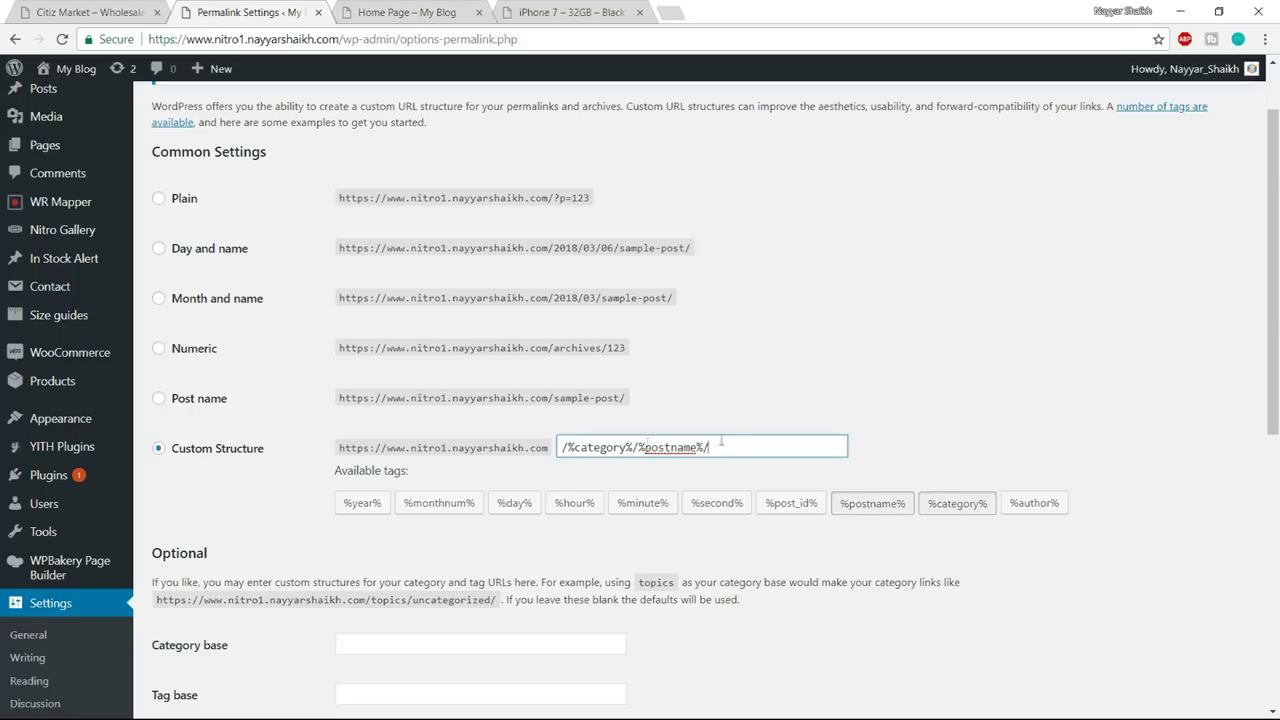
pyautogui.moveTo(746, 447); pyautogui.dragTo(559, 447)
pyautogui.click(818, 403)
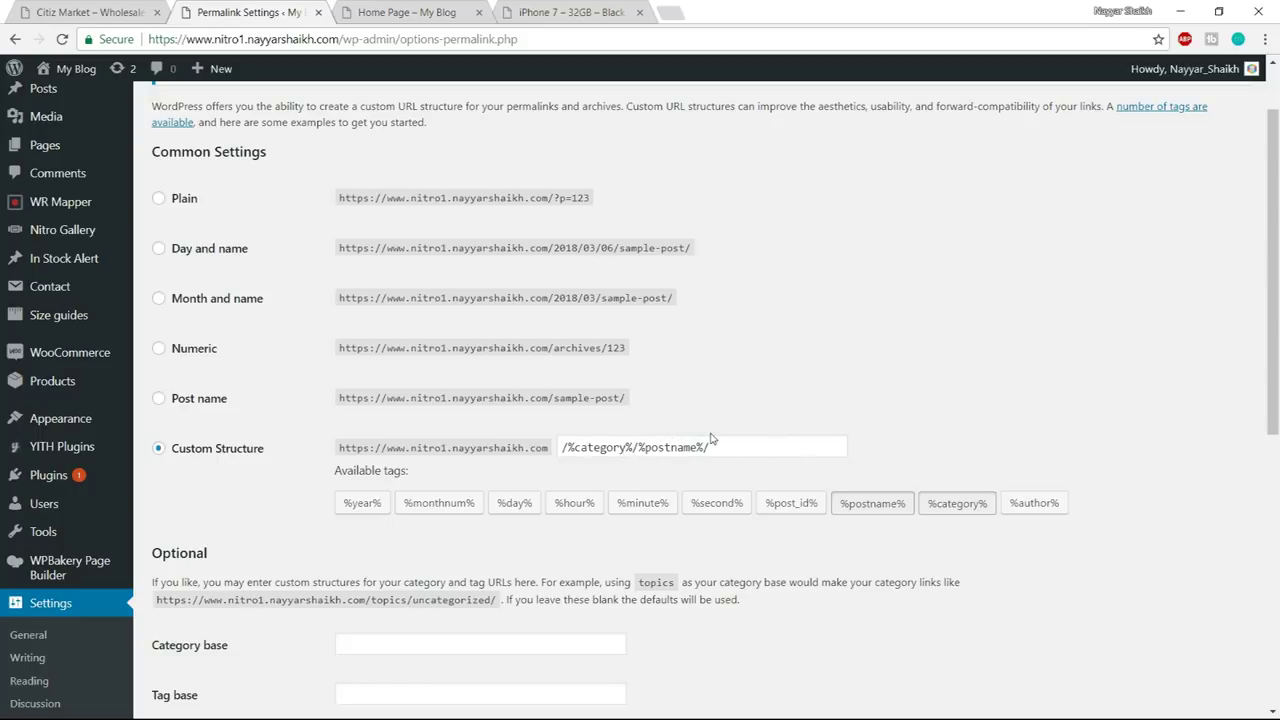
pyautogui.scroll(-6, 1060, 432)
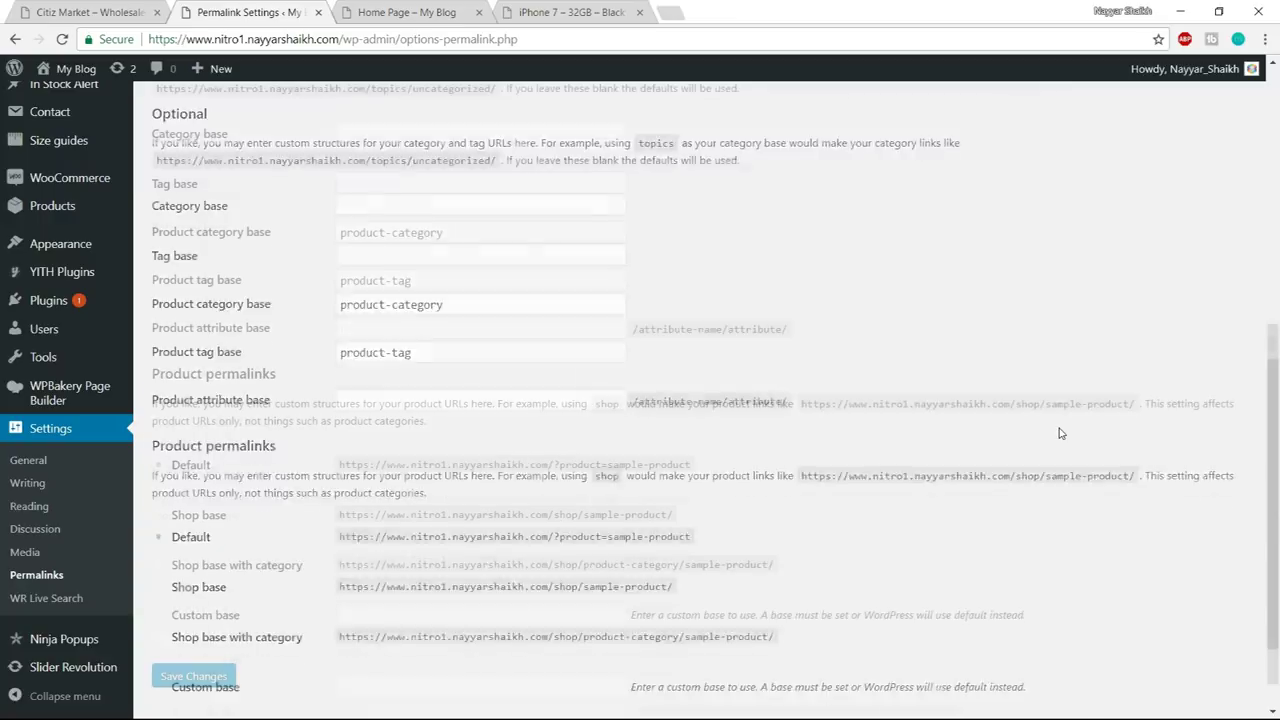
pyautogui.click(222, 634)
# - Reload the Home Page tab to confirm the site address still opens Home Page
pyautogui.click(434, 8)
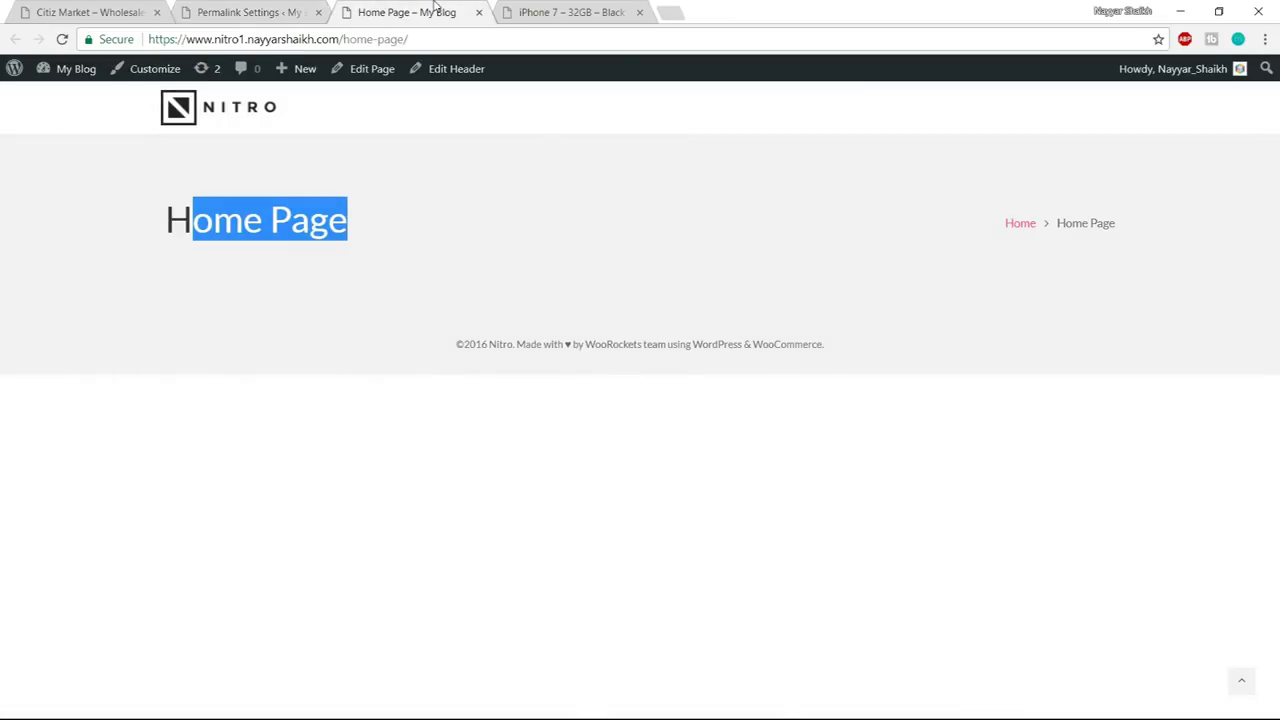
pyautogui.click(451, 41)
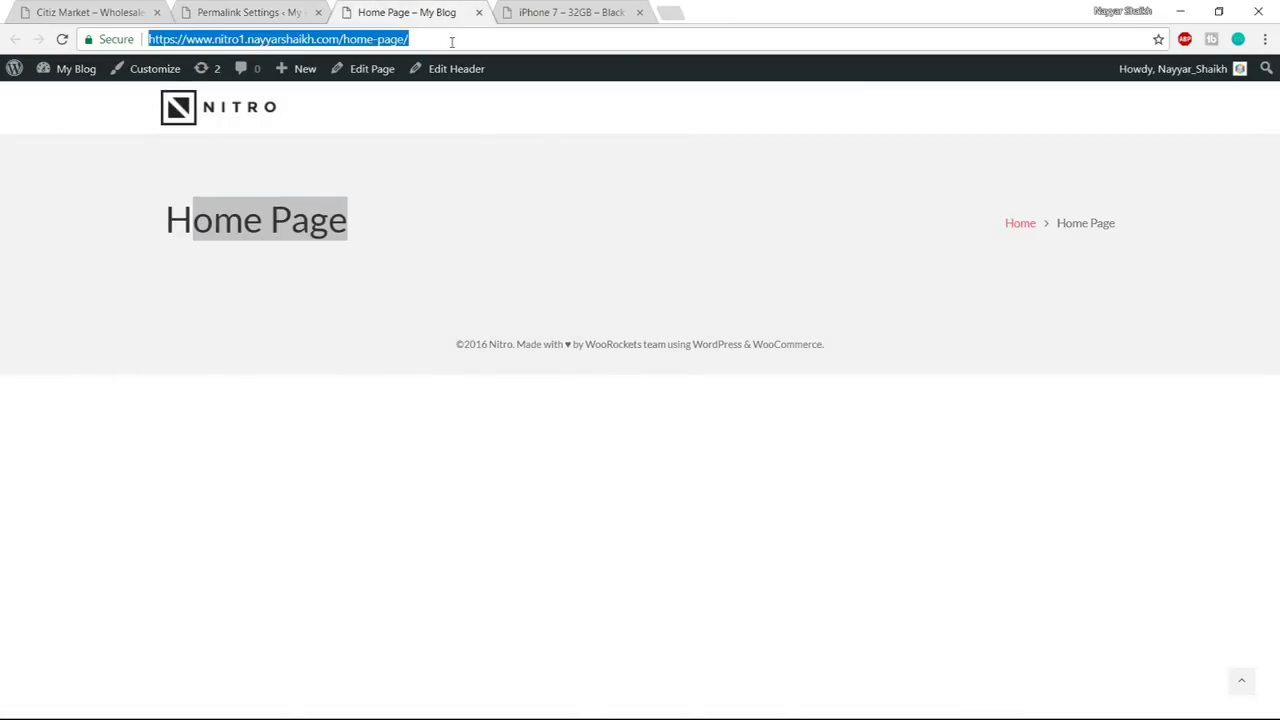
pyautogui.press('Return')
pyautogui.moveTo(441, 234); pyautogui.dragTo(148, 224)
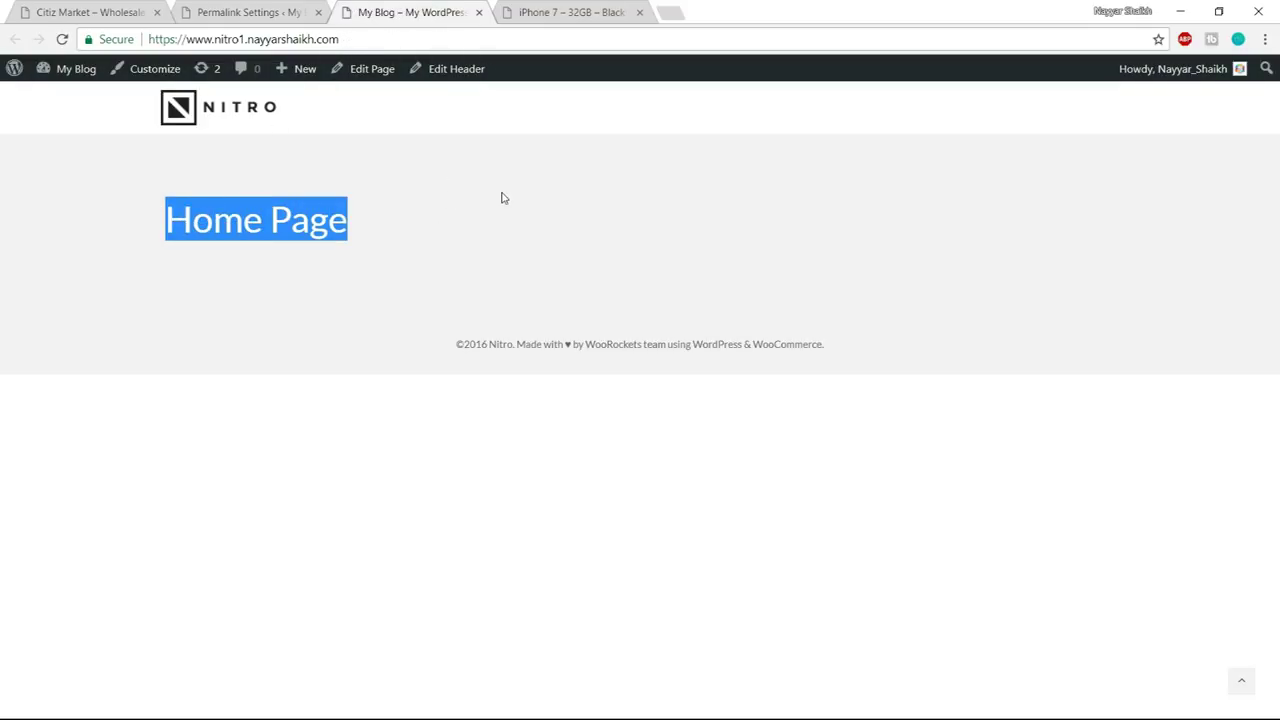
pyautogui.click(399, 204)
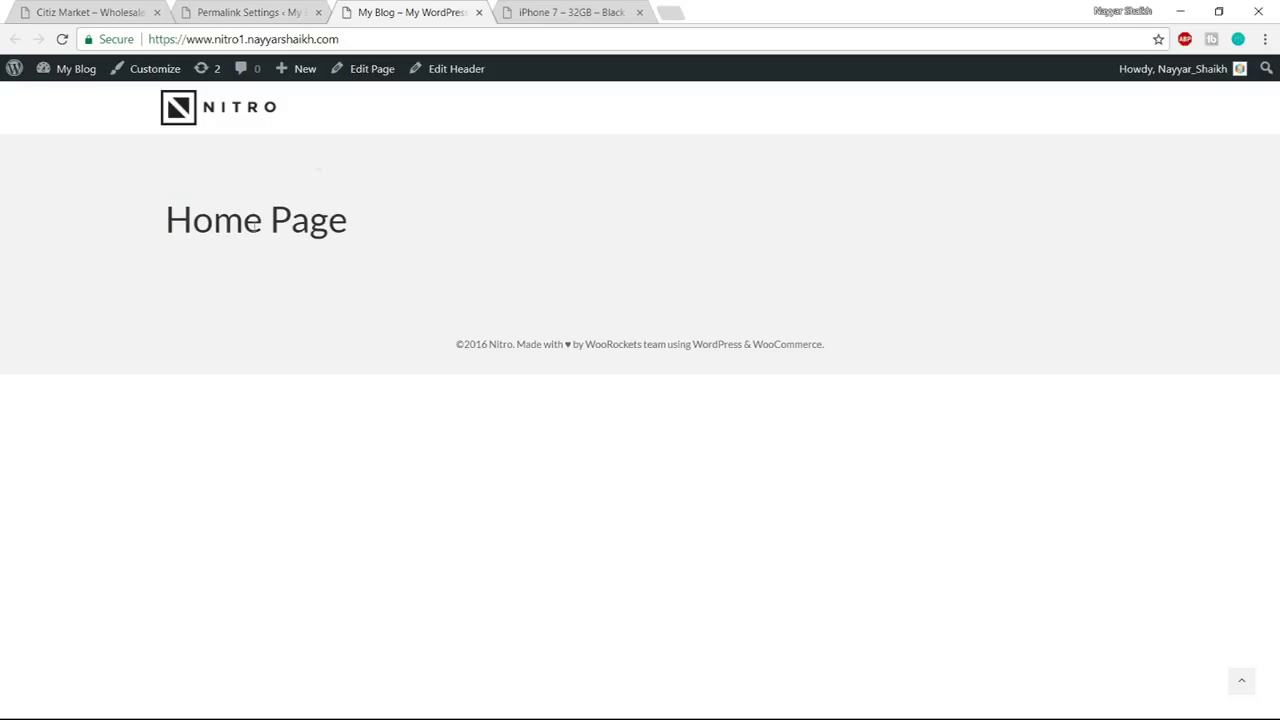
pyautogui.click(271, 14)
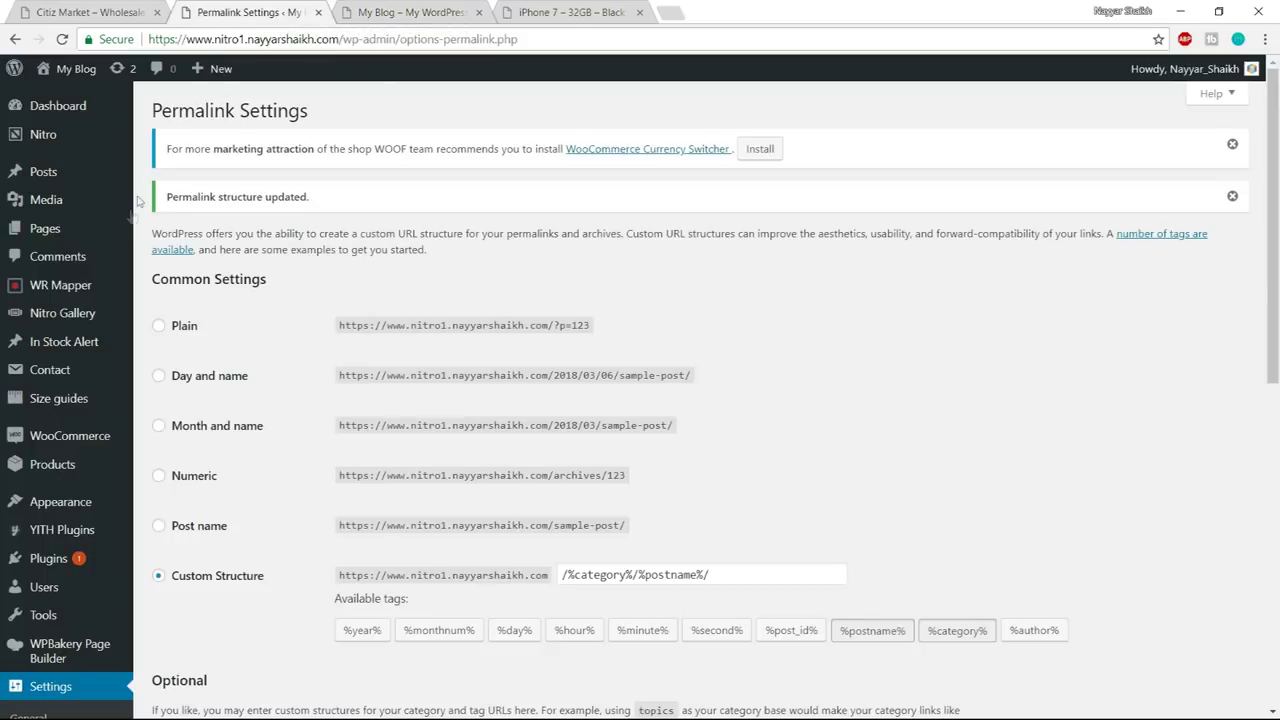
pyautogui.moveTo(80, 398)
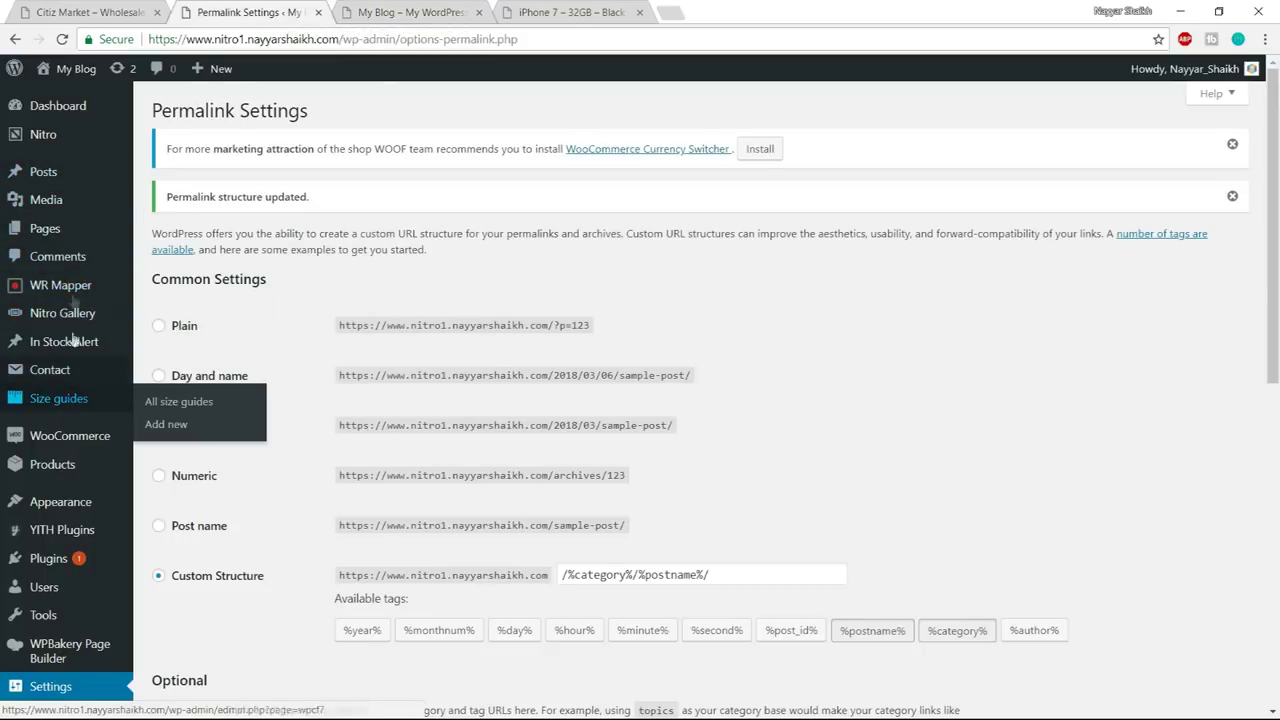
pyautogui.scroll(-3, 84, 311)
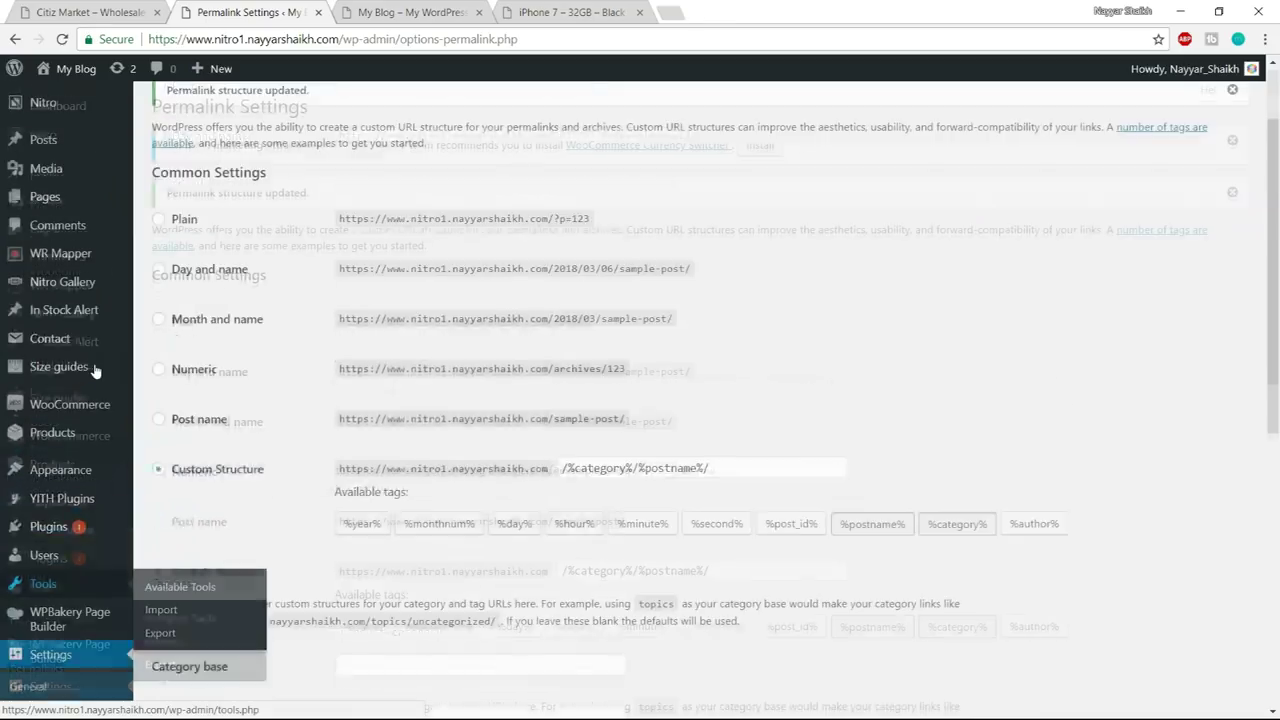
pyautogui.scroll(2, 95, 371)
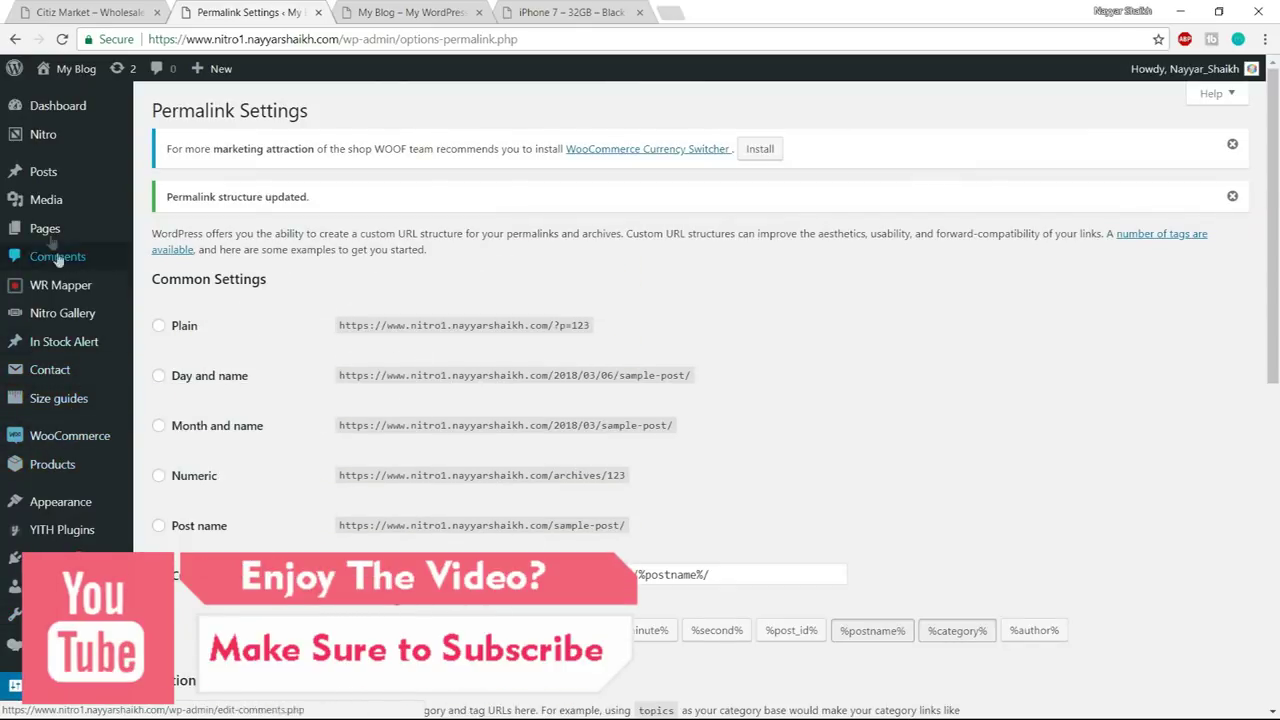
# - Open the admin Pages list, then switch to the Citiz Market demo tab
pyautogui.click(70, 230)
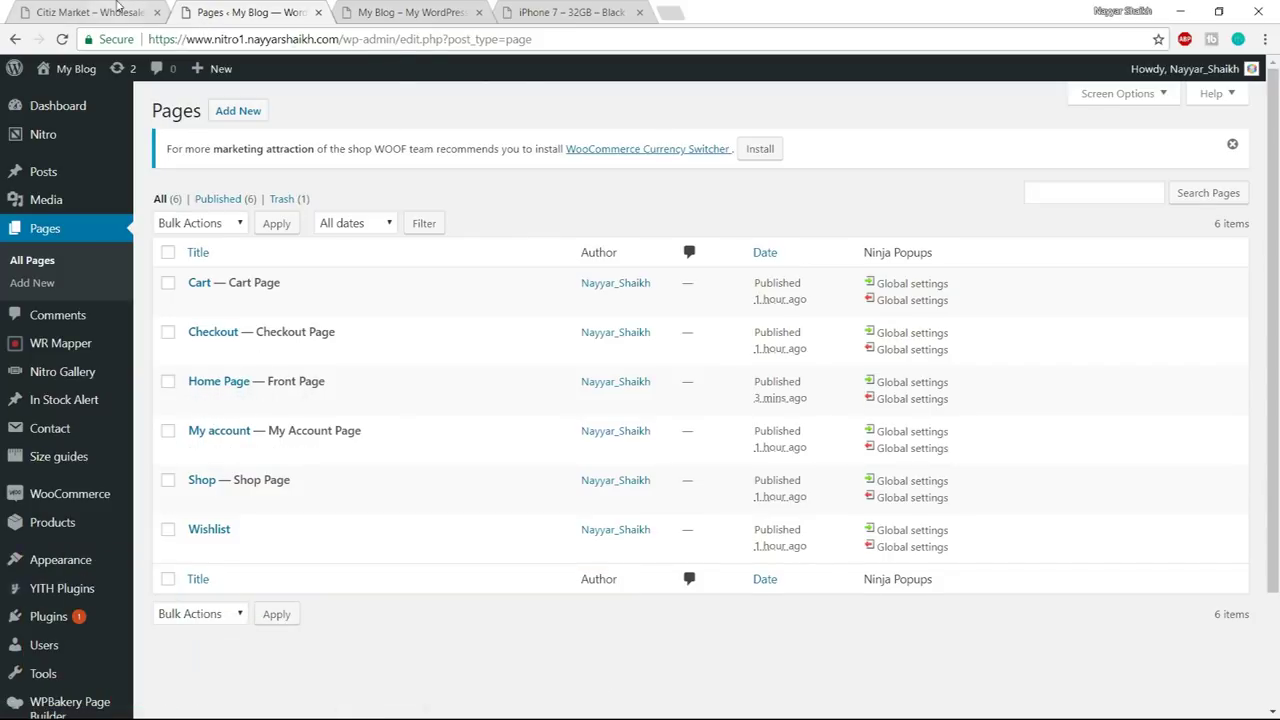
pyautogui.click(117, 8)
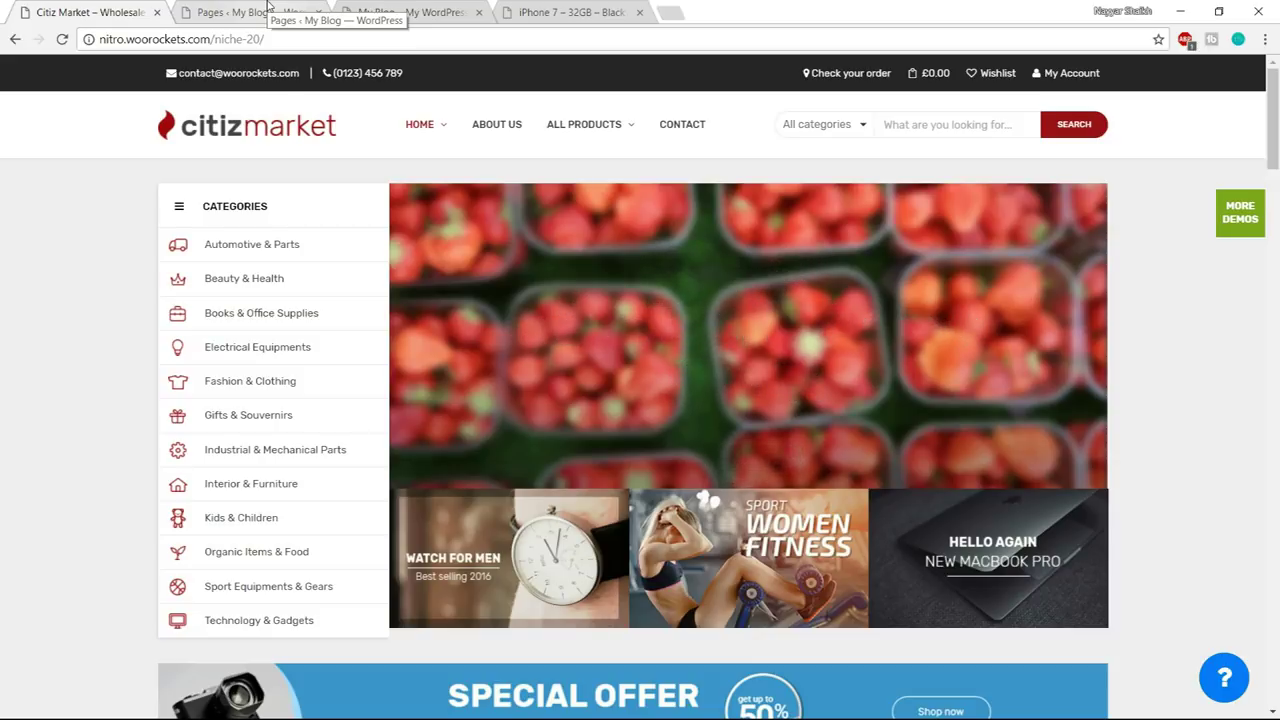
# - Scroll through the Citiz Market demo's featured products, then return to the WordPress Pages list
pyautogui.click(268, 6)
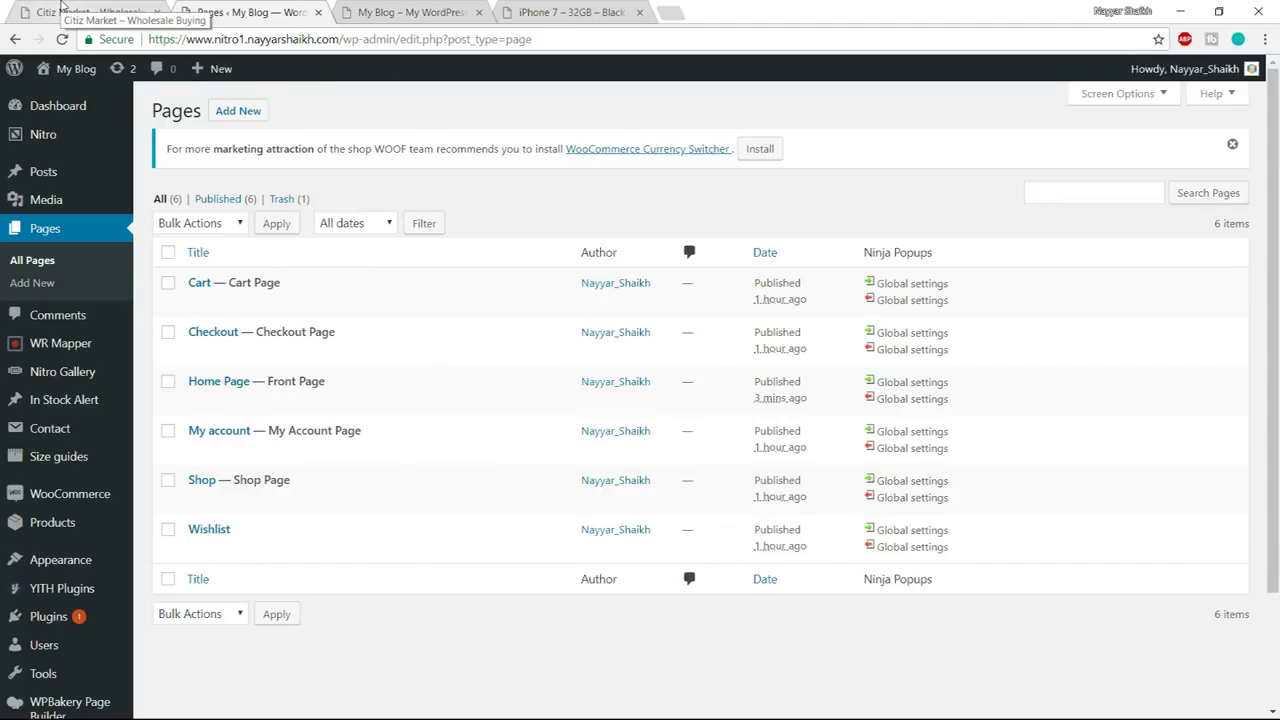
pyautogui.click(62, 8)
pyautogui.scroll(-15, 418, 318)
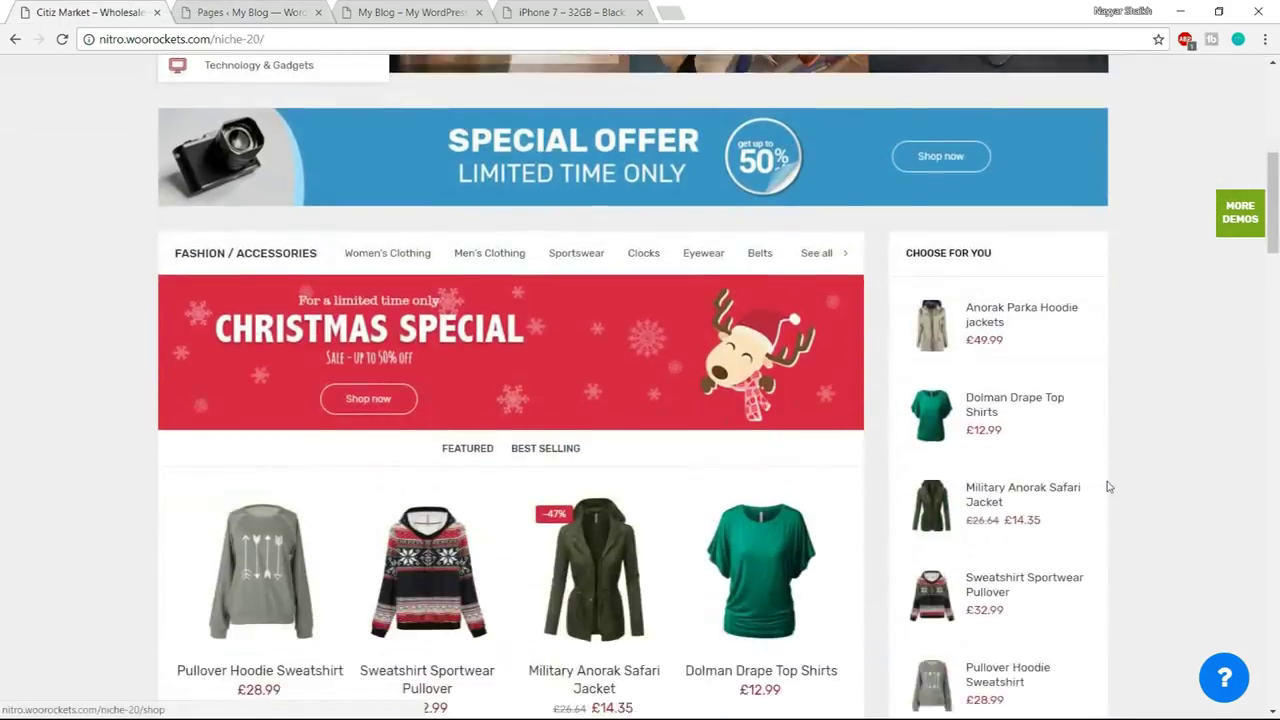
pyautogui.scroll(5, 1128, 437)
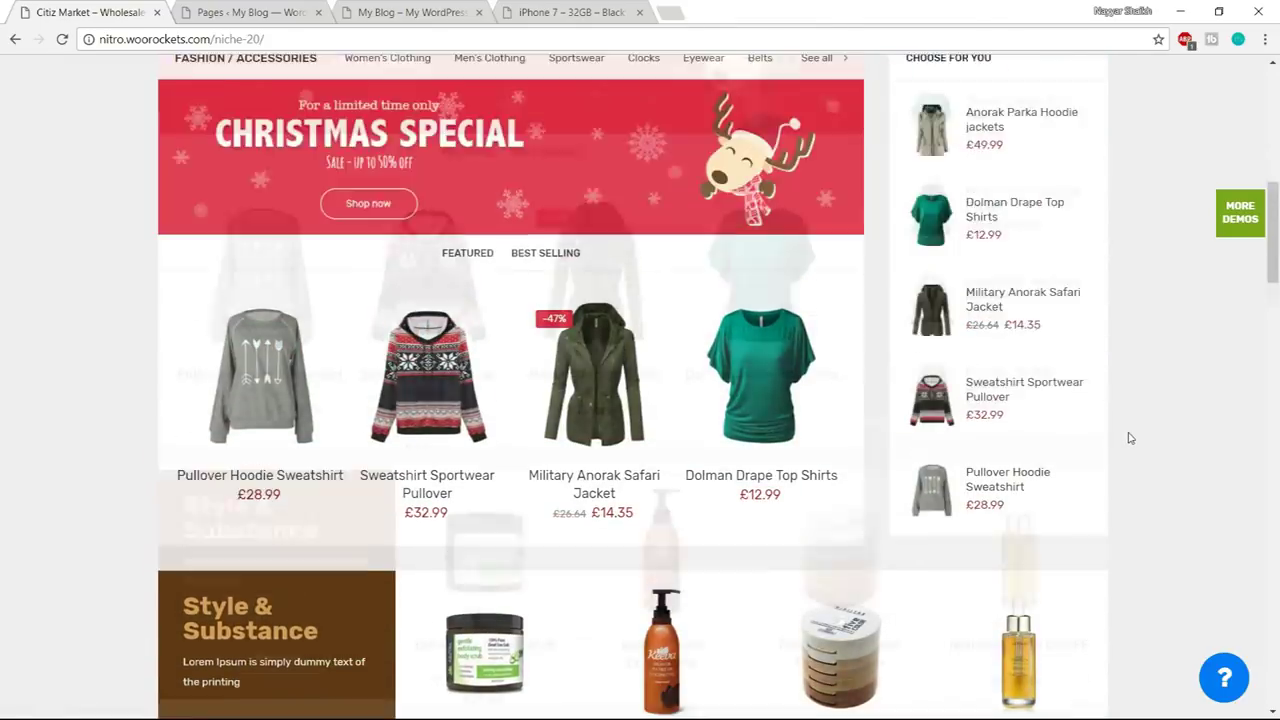
pyautogui.scroll(3, 1140, 420)
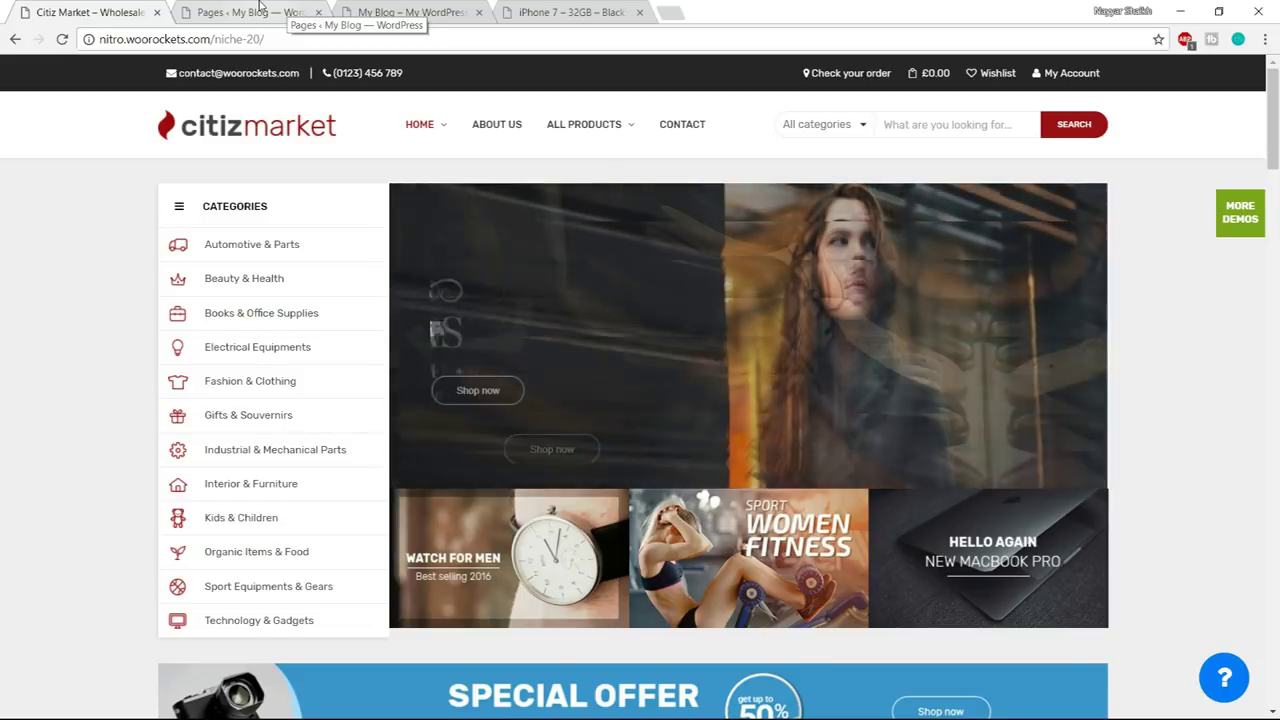
pyautogui.click(259, 8)
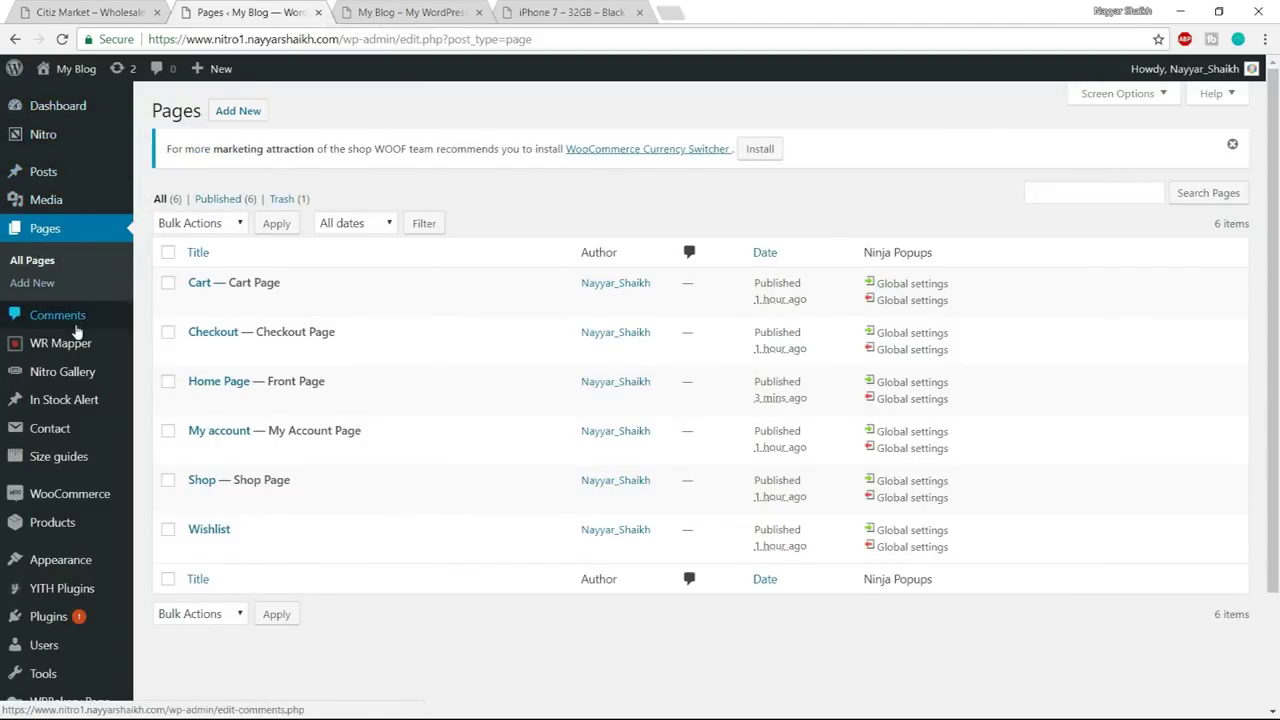
pyautogui.scroll(-2, 77, 330)
# - Open Product categories and compare it with the Citiz Market demo's category menu
pyautogui.moveTo(57, 393)
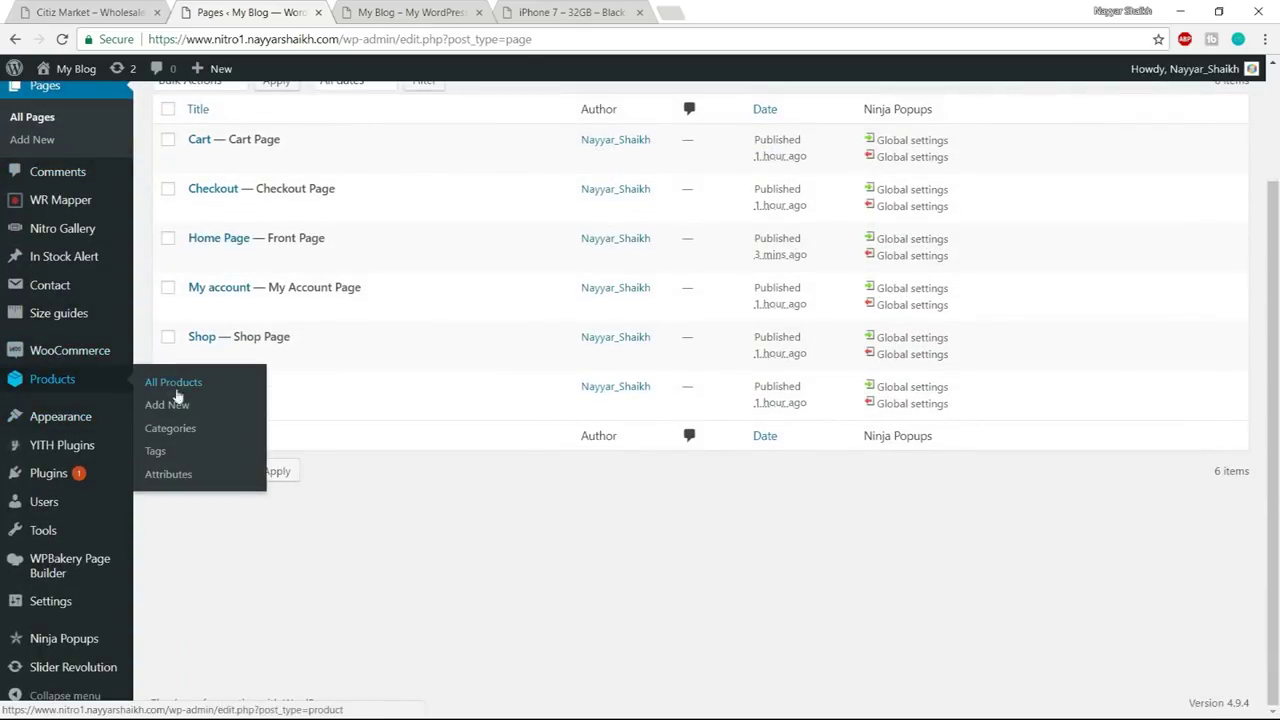
pyautogui.click(193, 430)
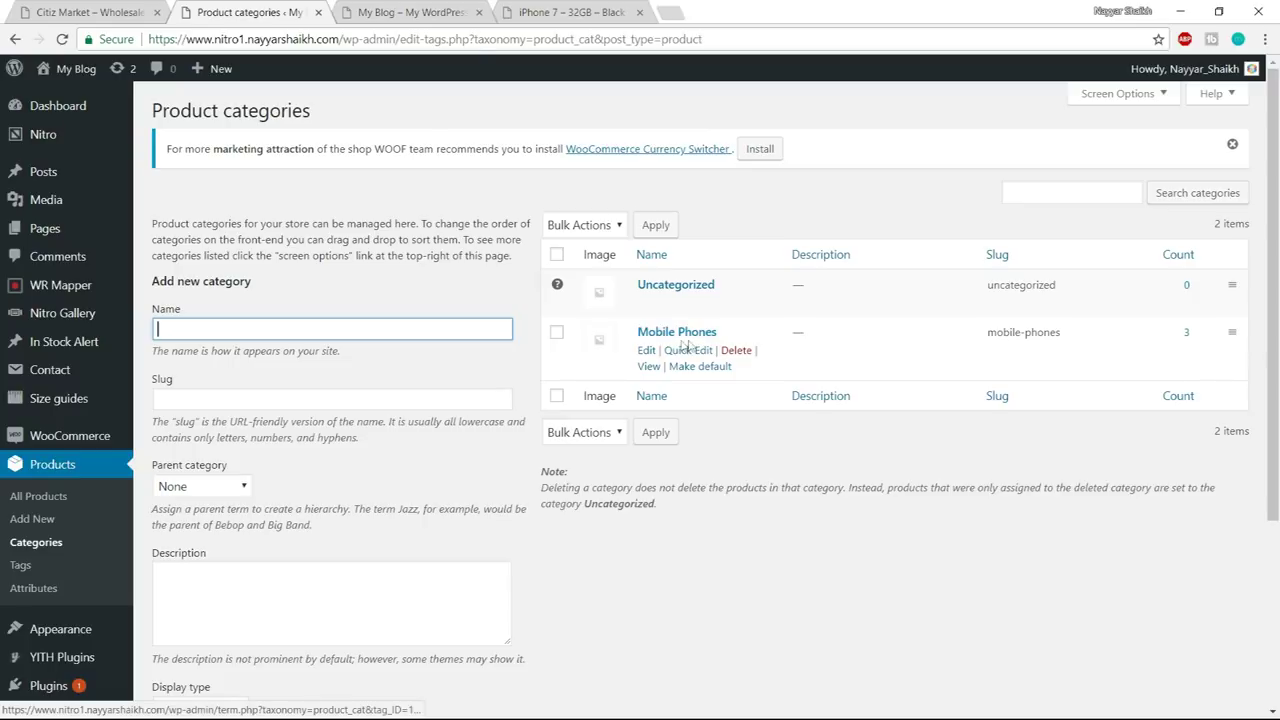
pyautogui.scroll(-3, 790, 380)
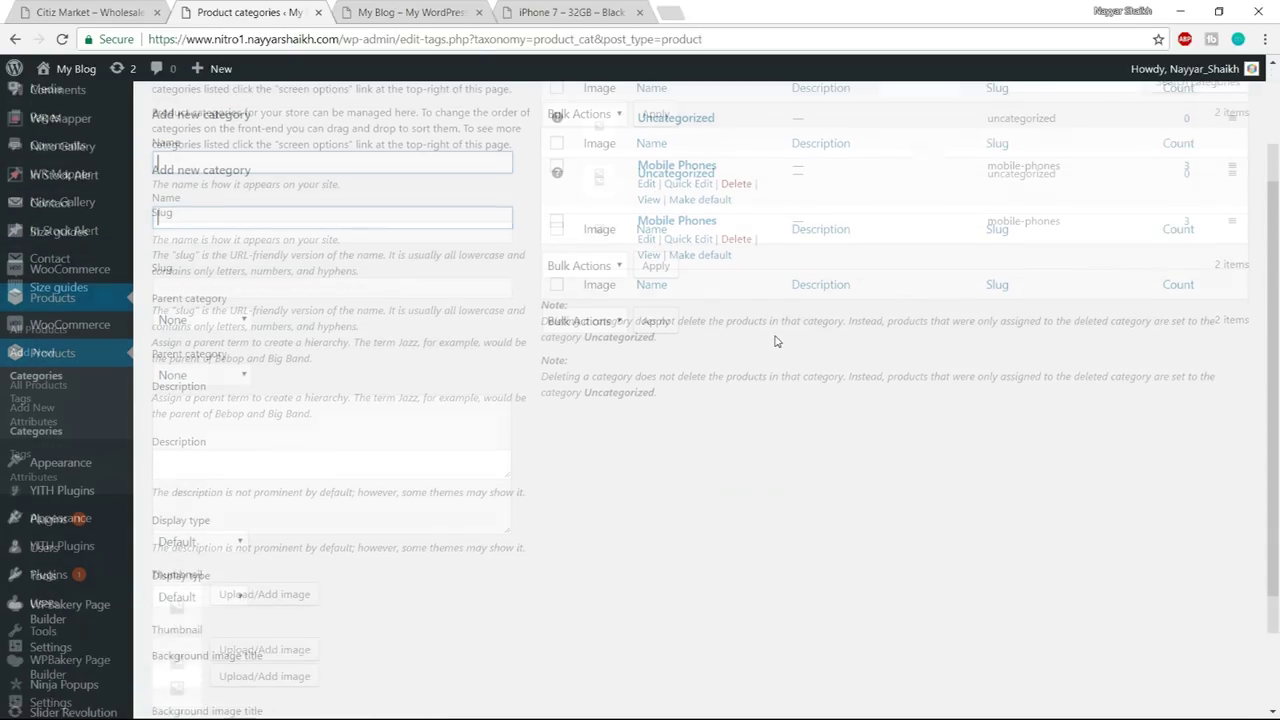
pyautogui.scroll(3, 794, 389)
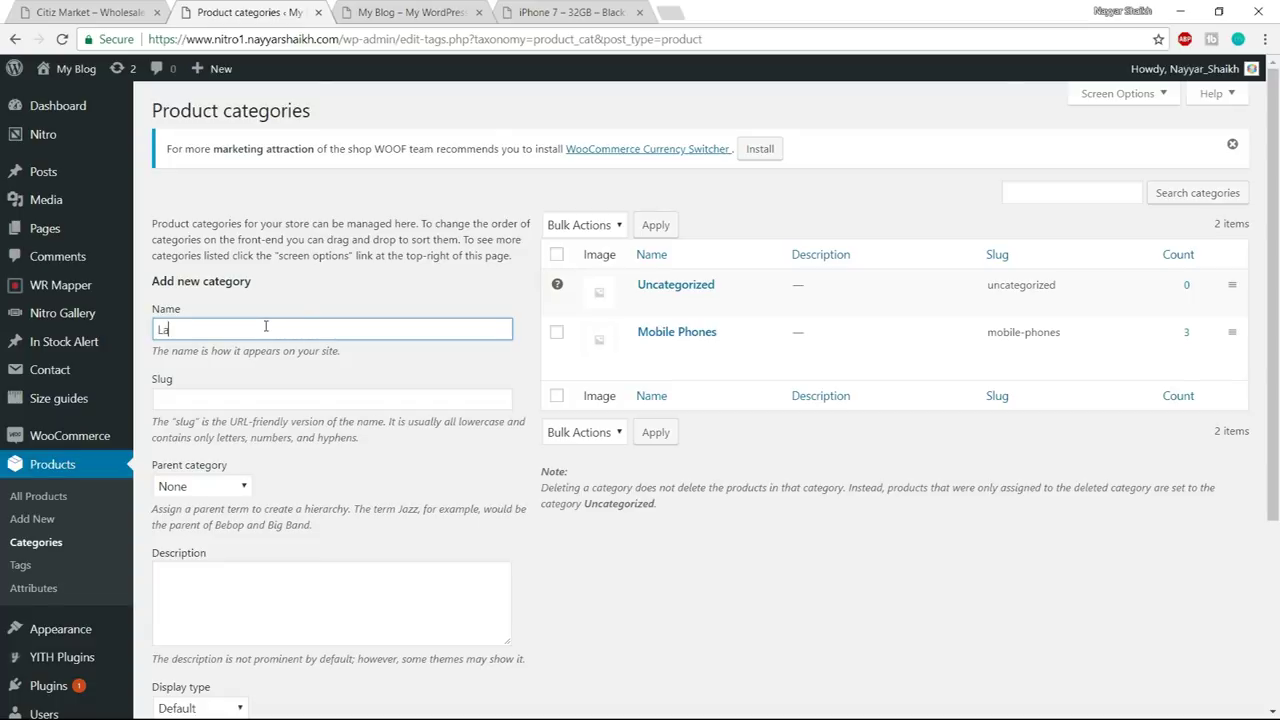
pyautogui.scroll(-3, 315, 323)
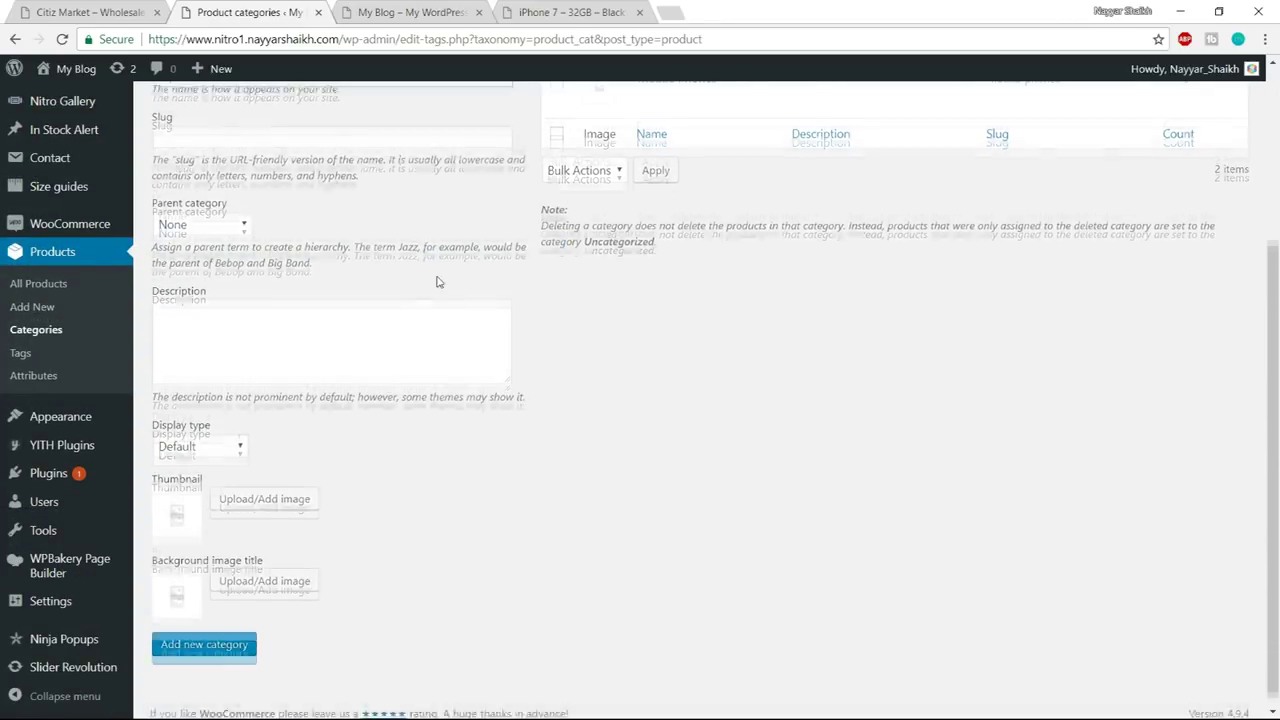
pyautogui.scroll(-1, 262, 330)
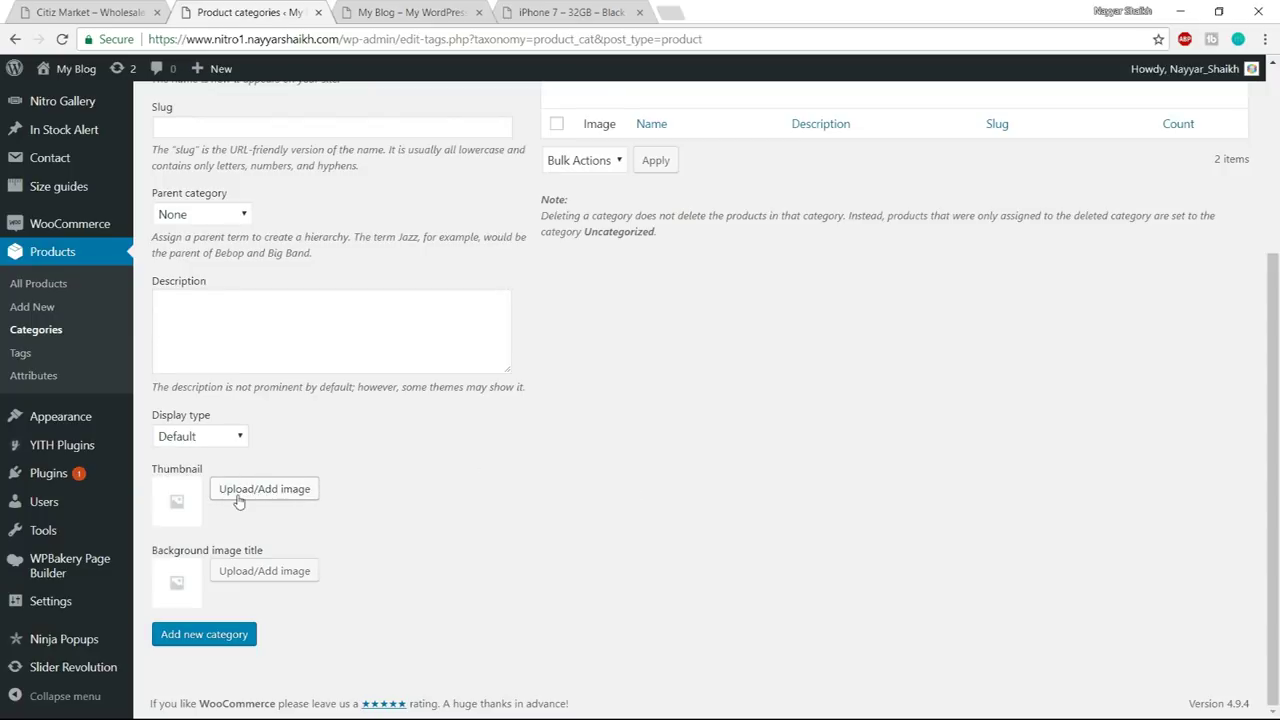
pyautogui.click(400, 12)
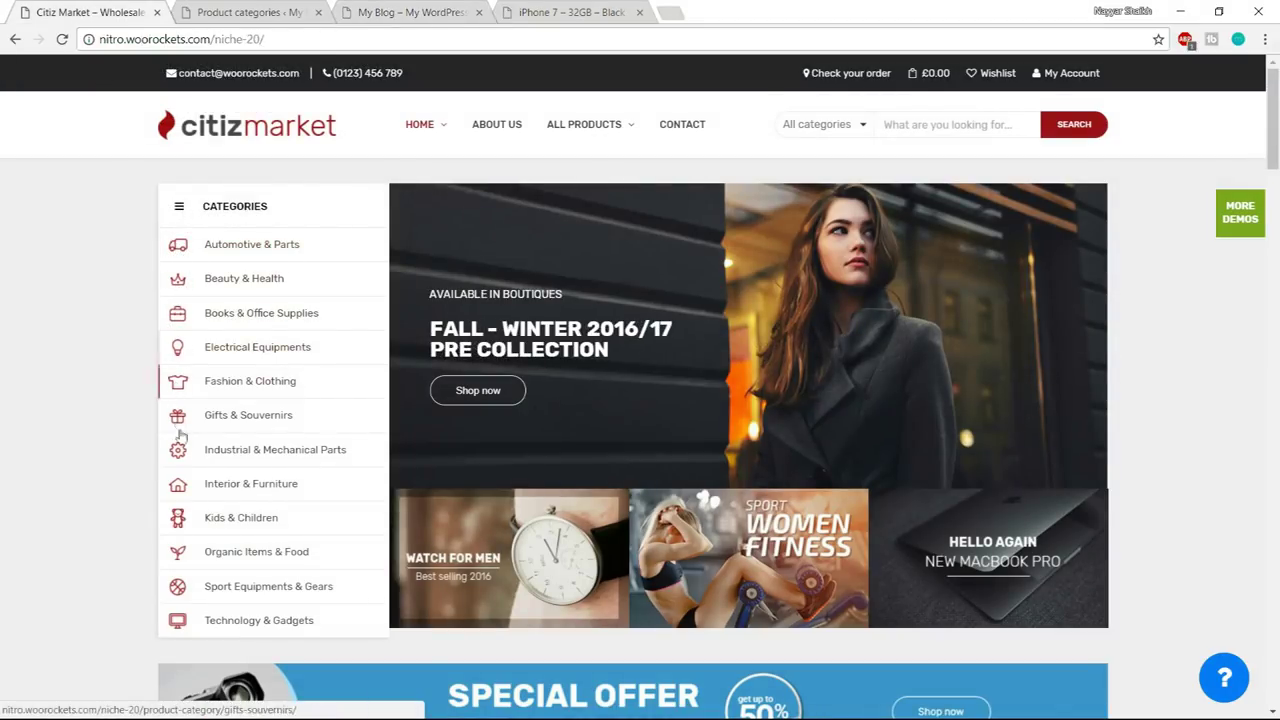
pyautogui.click(250, 12)
# - Add the Laptops category without a thumbnail, then check it against the demo's categories
pyautogui.click(262, 490)
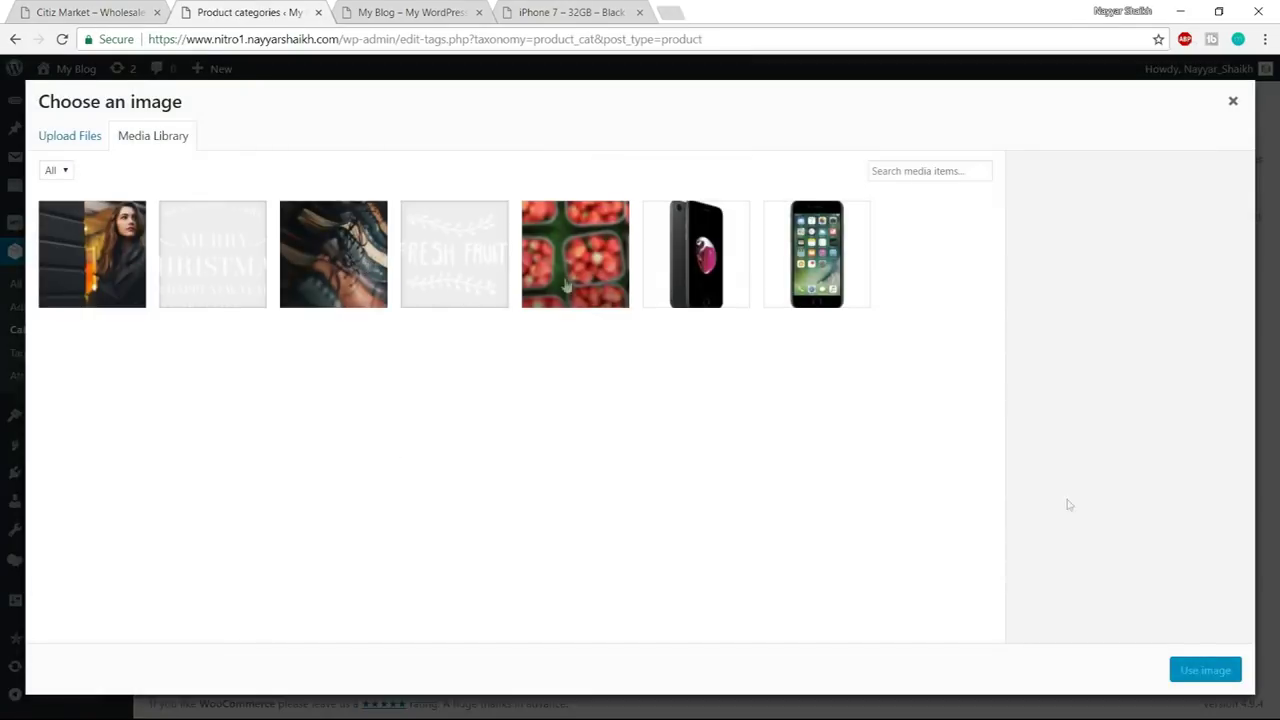
pyautogui.click(1232, 102)
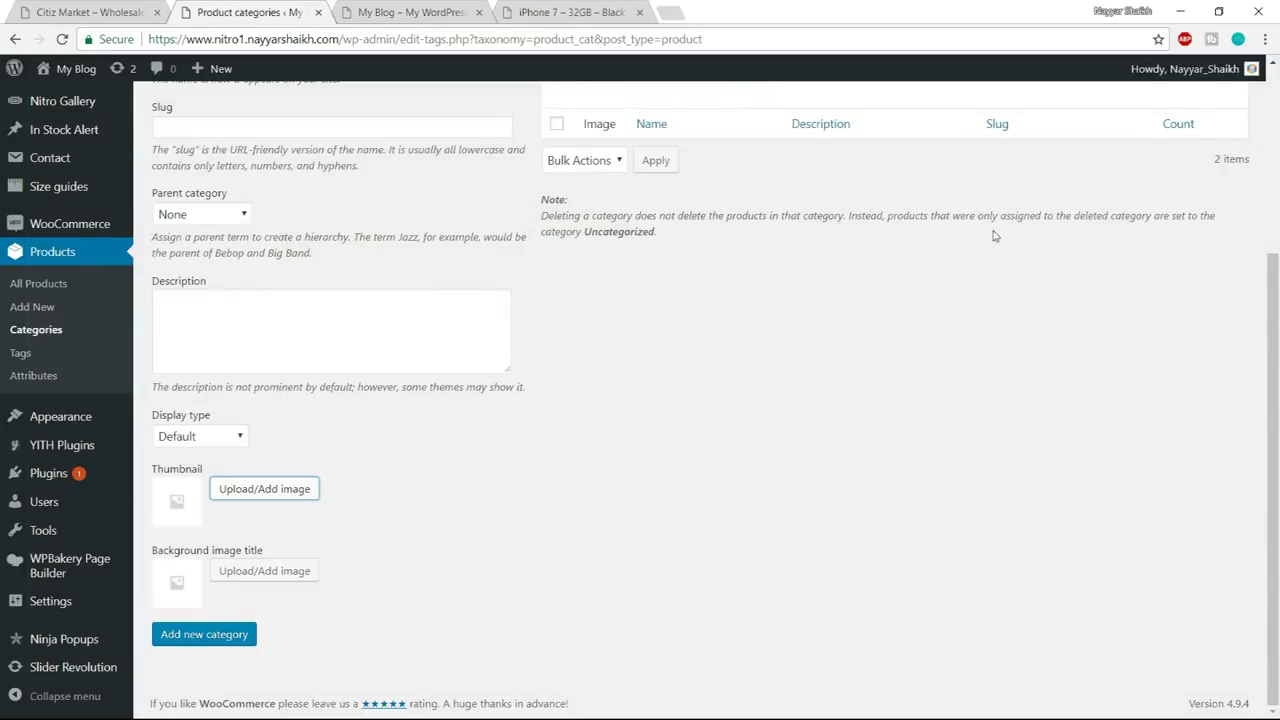
pyautogui.click(217, 648)
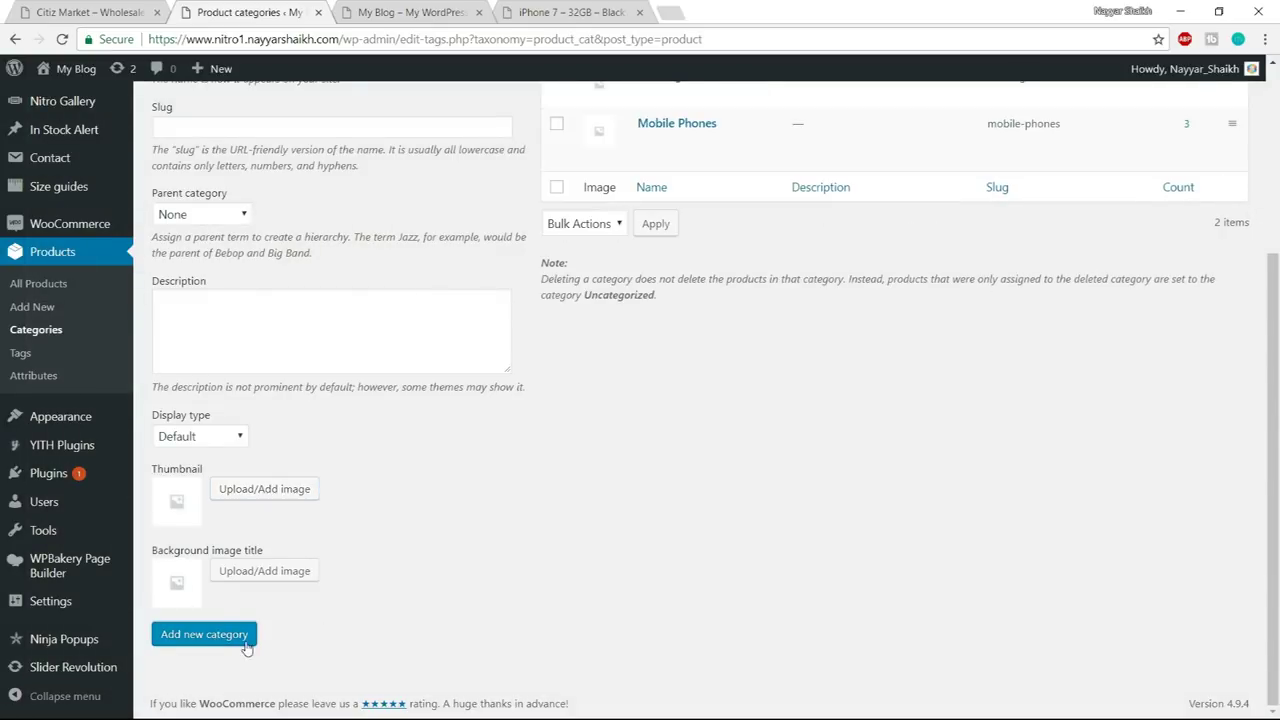
pyautogui.scroll(3, 600, 550)
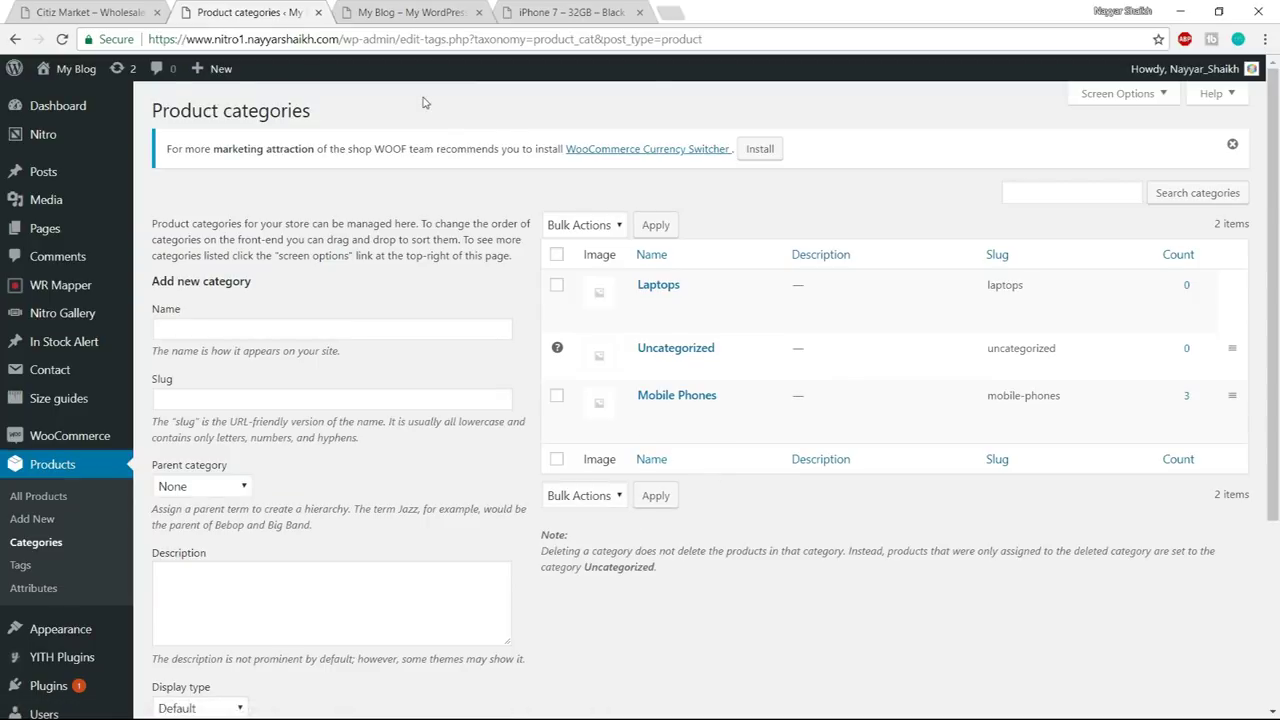
pyautogui.click(120, 12)
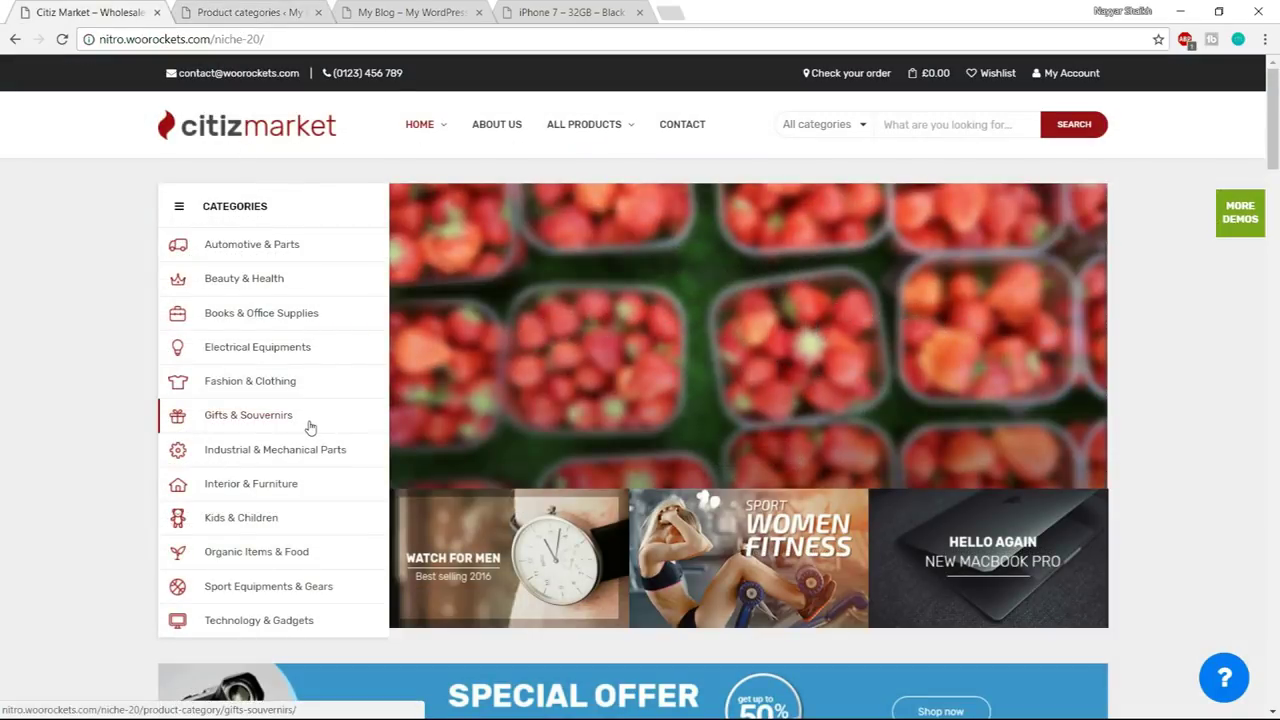
pyautogui.click(245, 12)
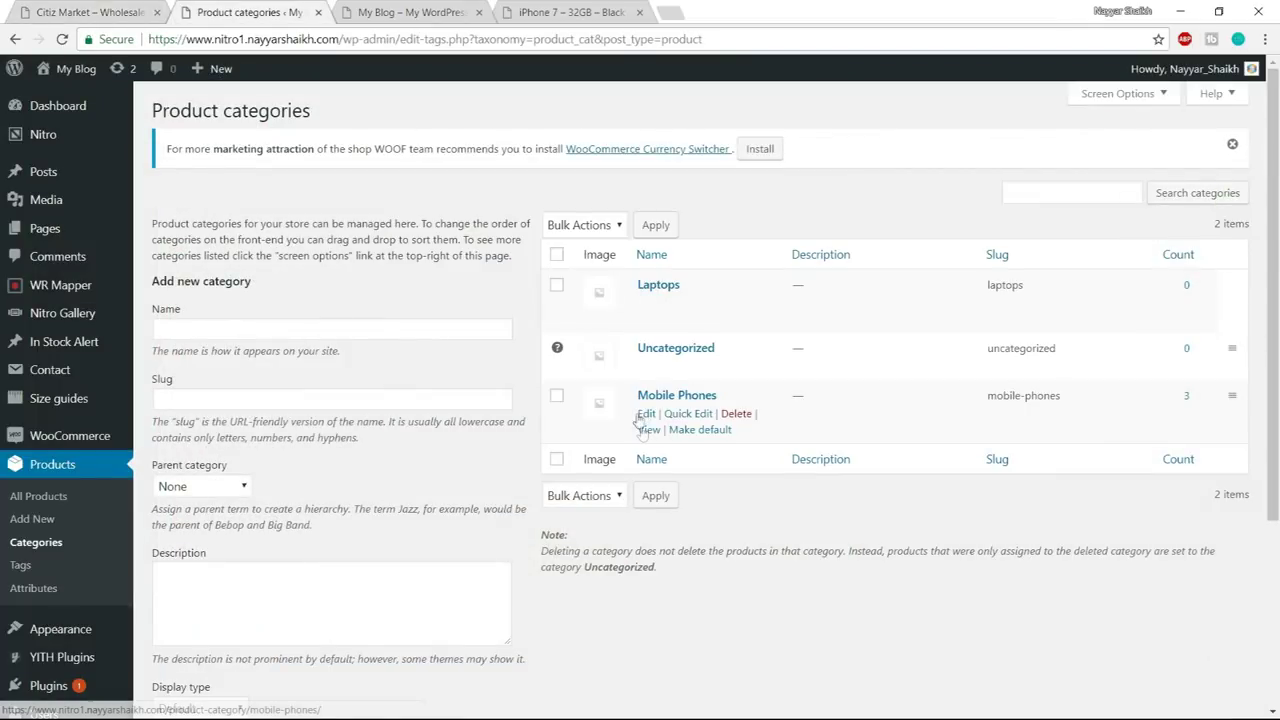
pyautogui.click(127, 8)
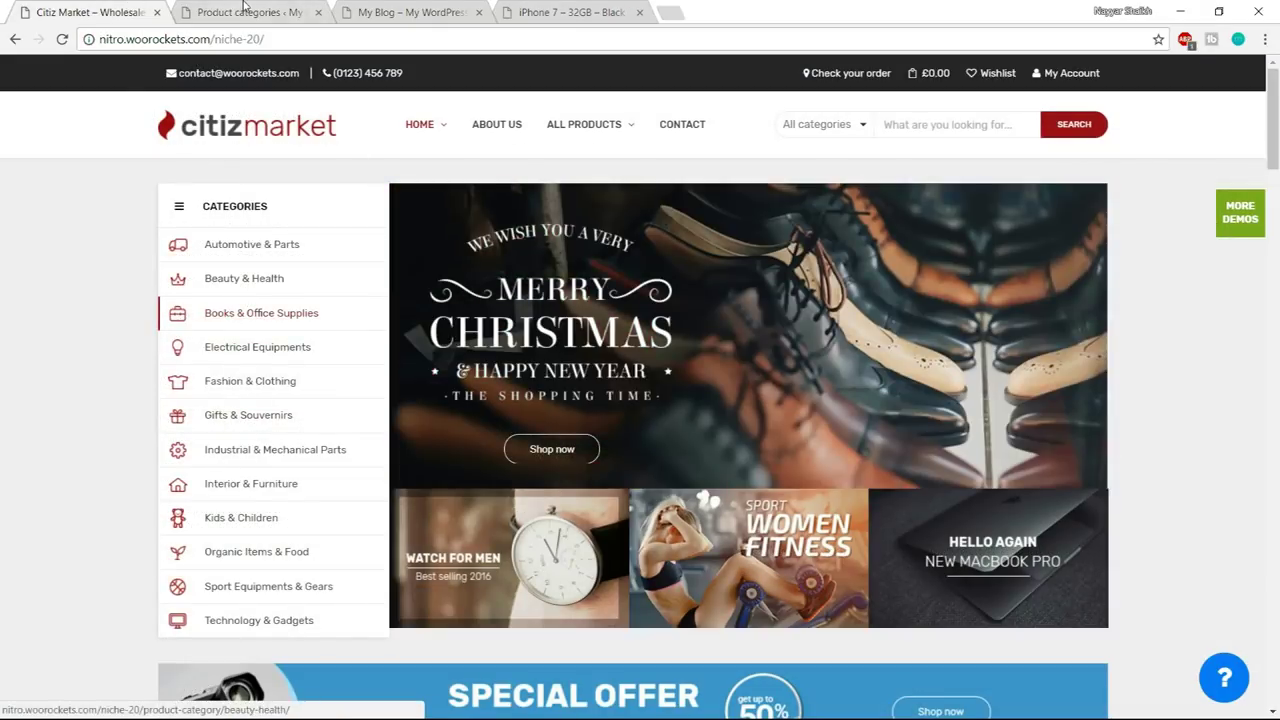
pyautogui.click(244, 10)
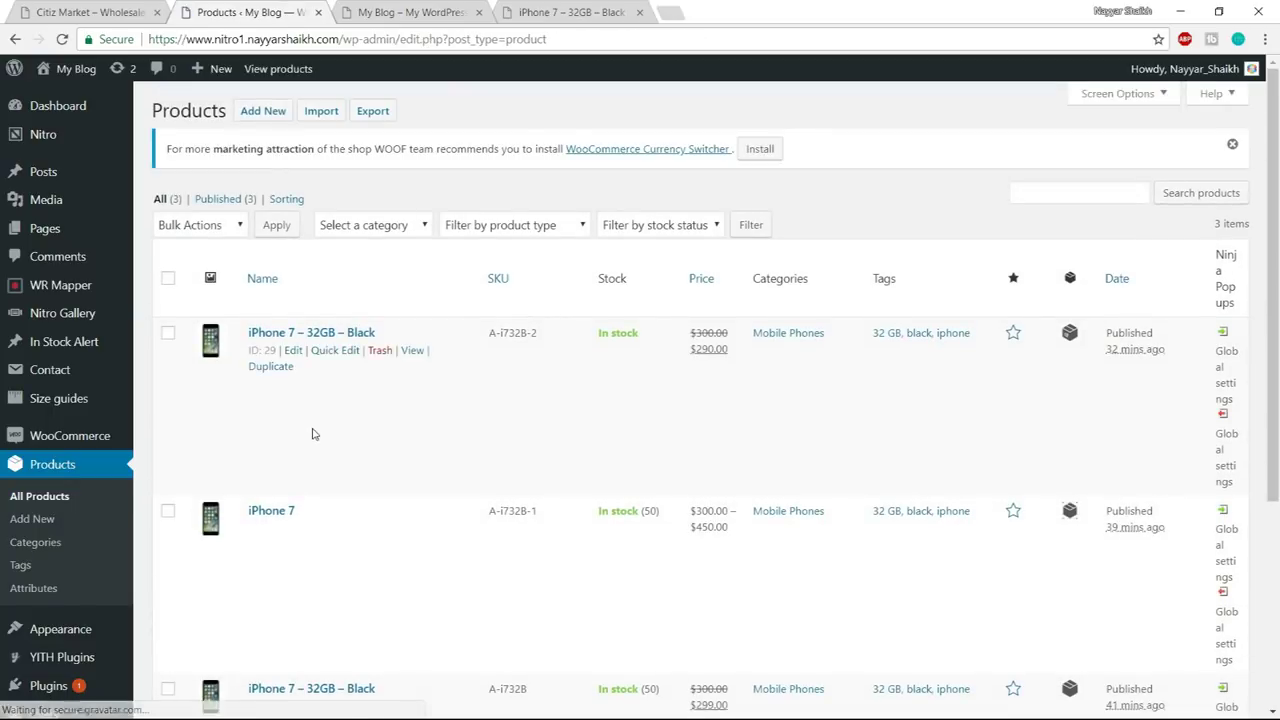
# - Upload the wc-product-export CSV from the Import Products folder into the product importer
pyautogui.click(315, 113)
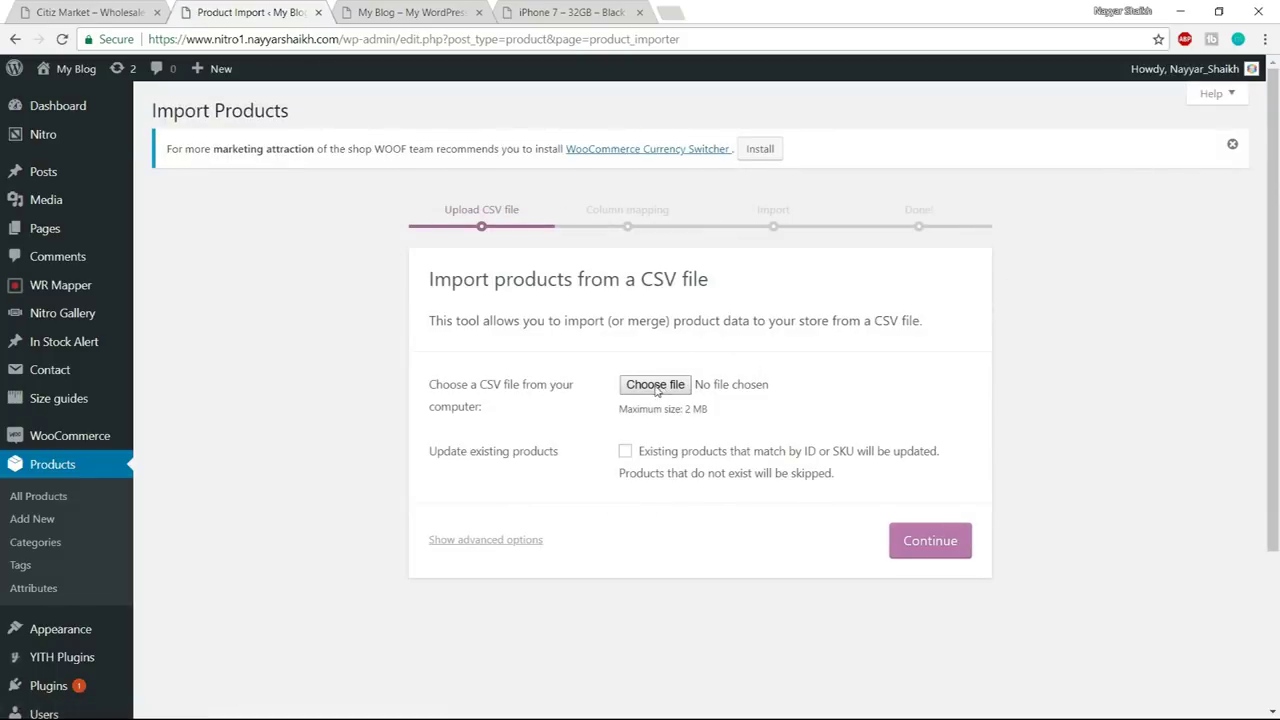
pyautogui.click(655, 385)
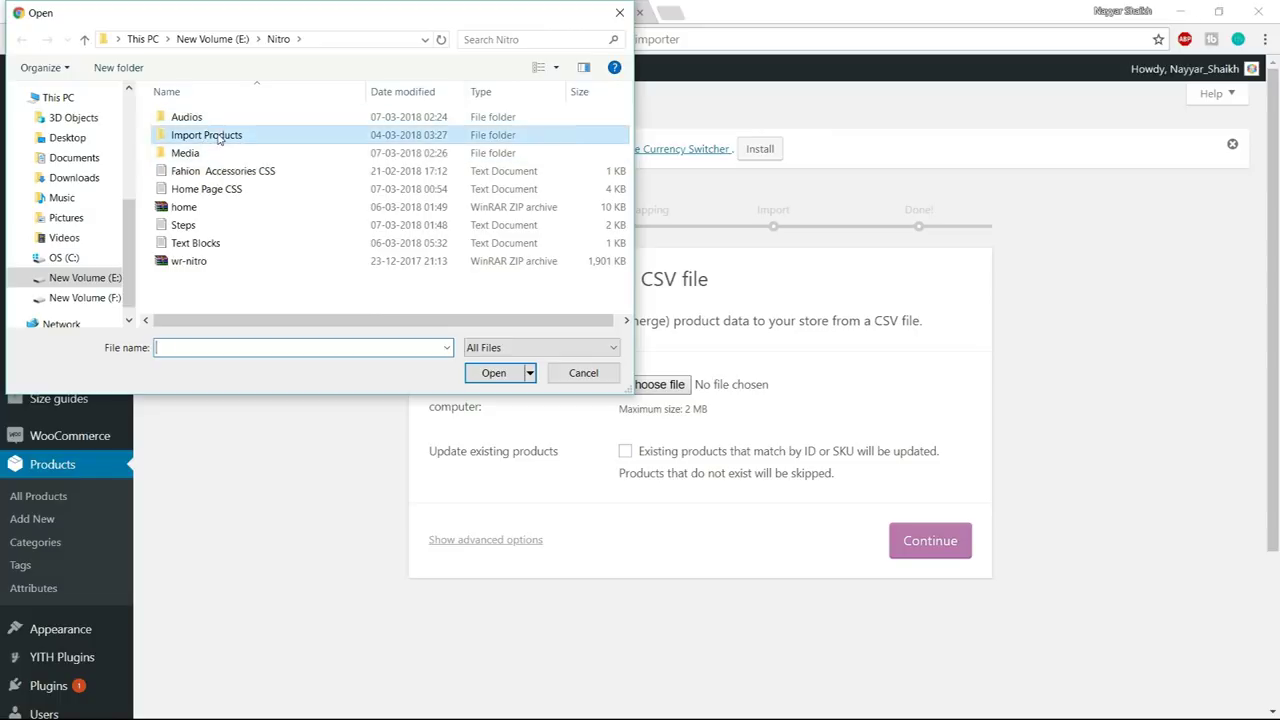
pyautogui.doubleClick(212, 137)
pyautogui.click(228, 120)
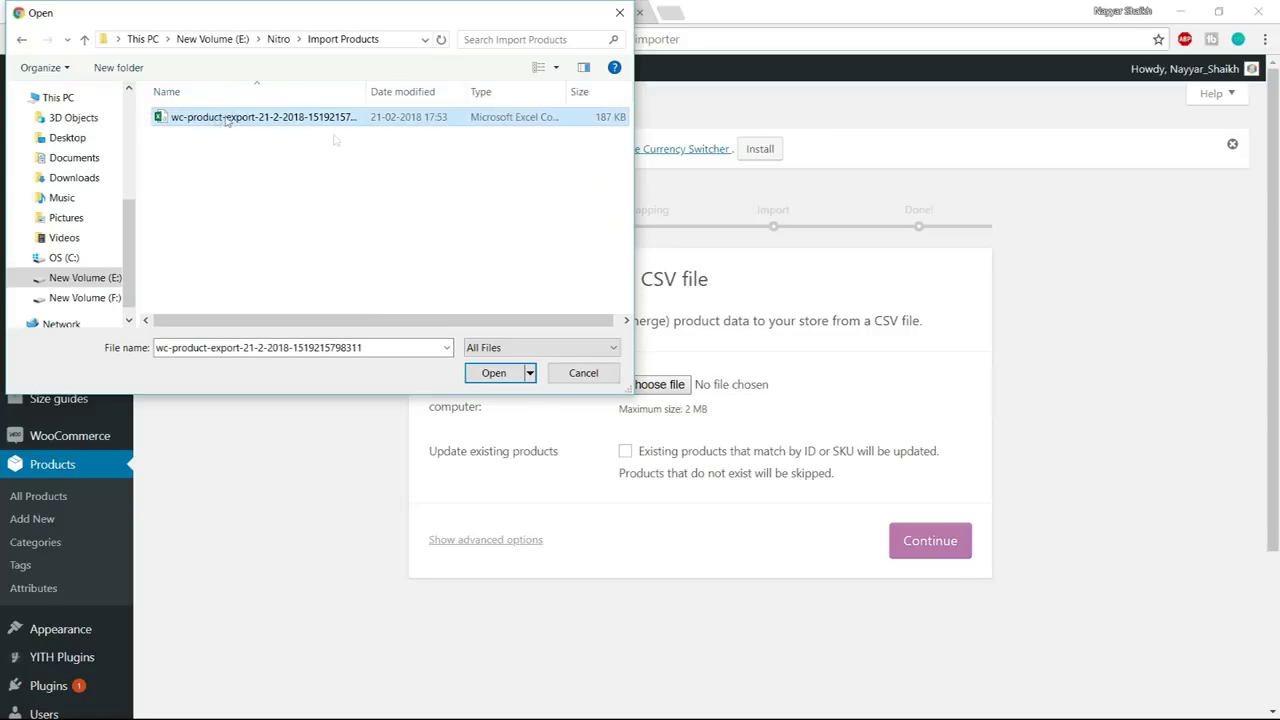
pyautogui.click(489, 376)
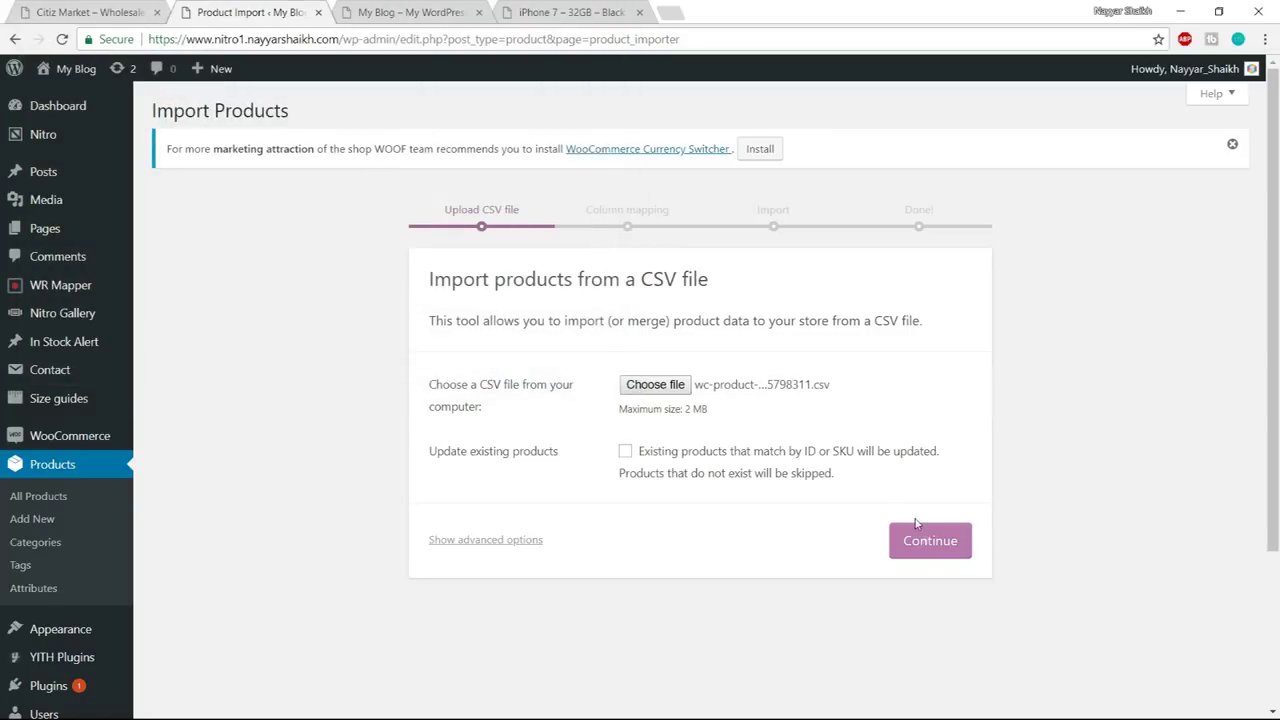
pyautogui.click(950, 552)
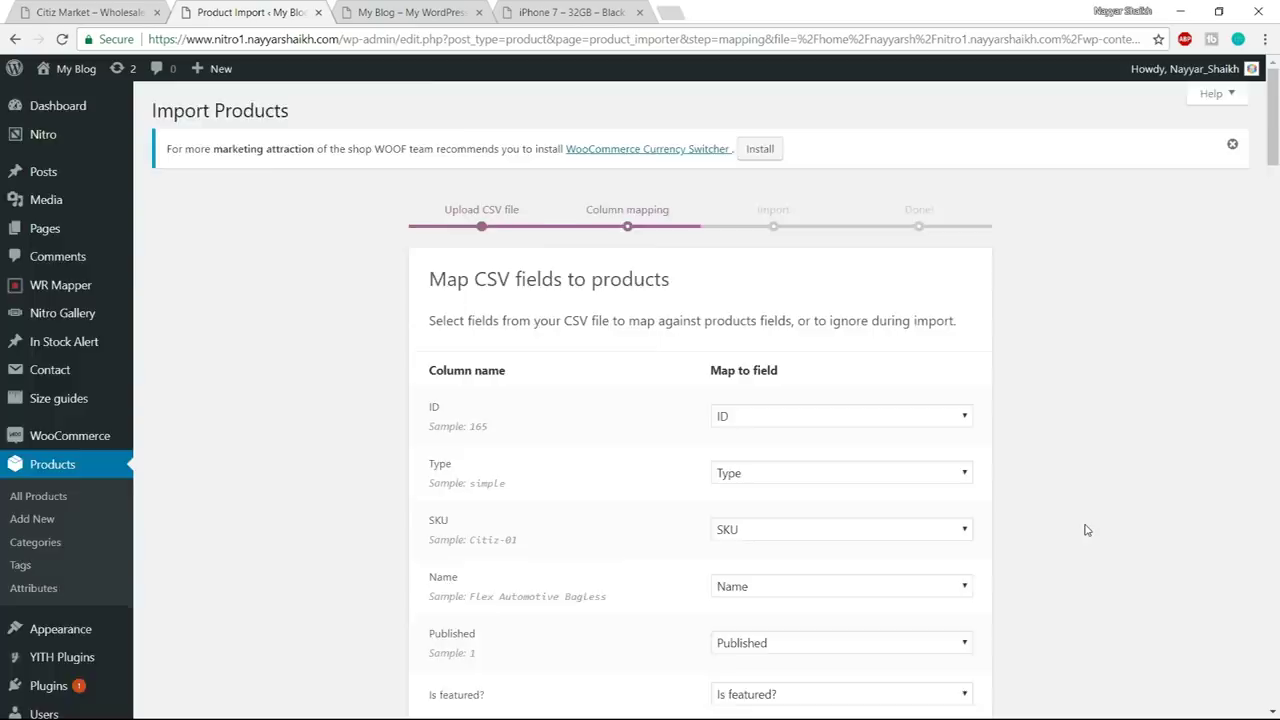
# - Keep the default column mapping and run the importer
pyautogui.scroll(-20, 1087, 530)
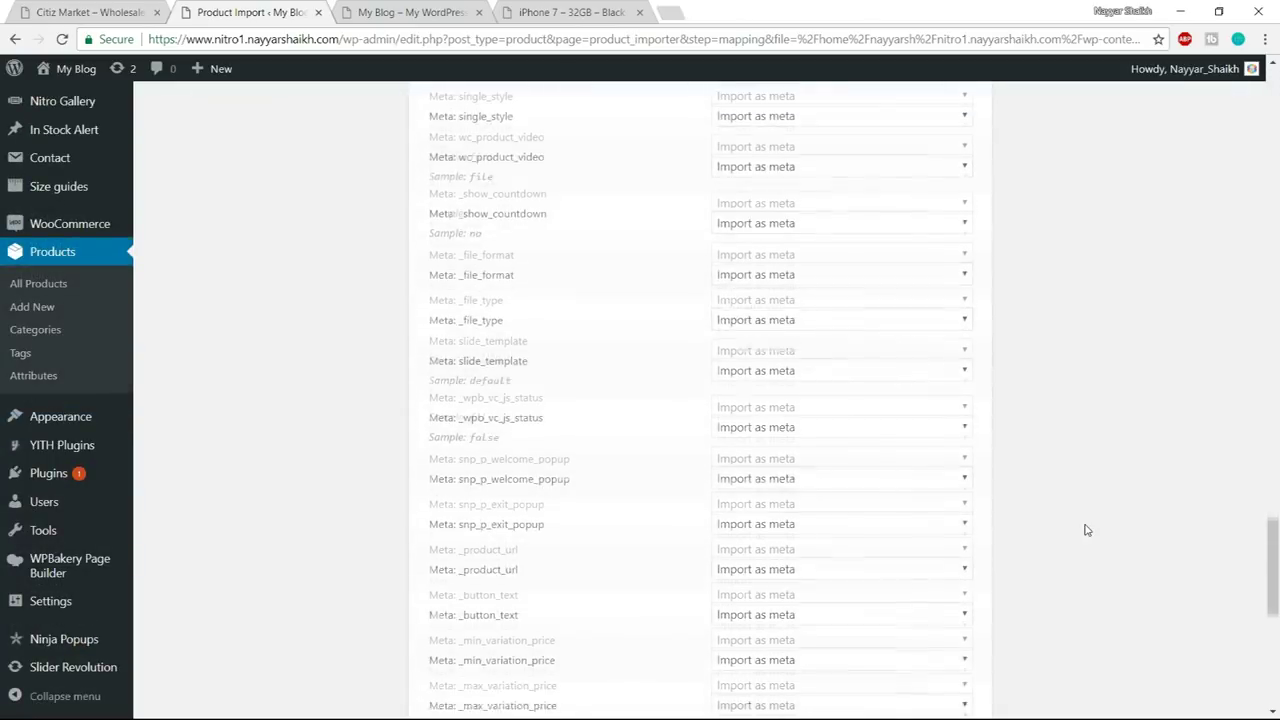
pyautogui.scroll(-8, 1087, 530)
pyautogui.click(960, 594)
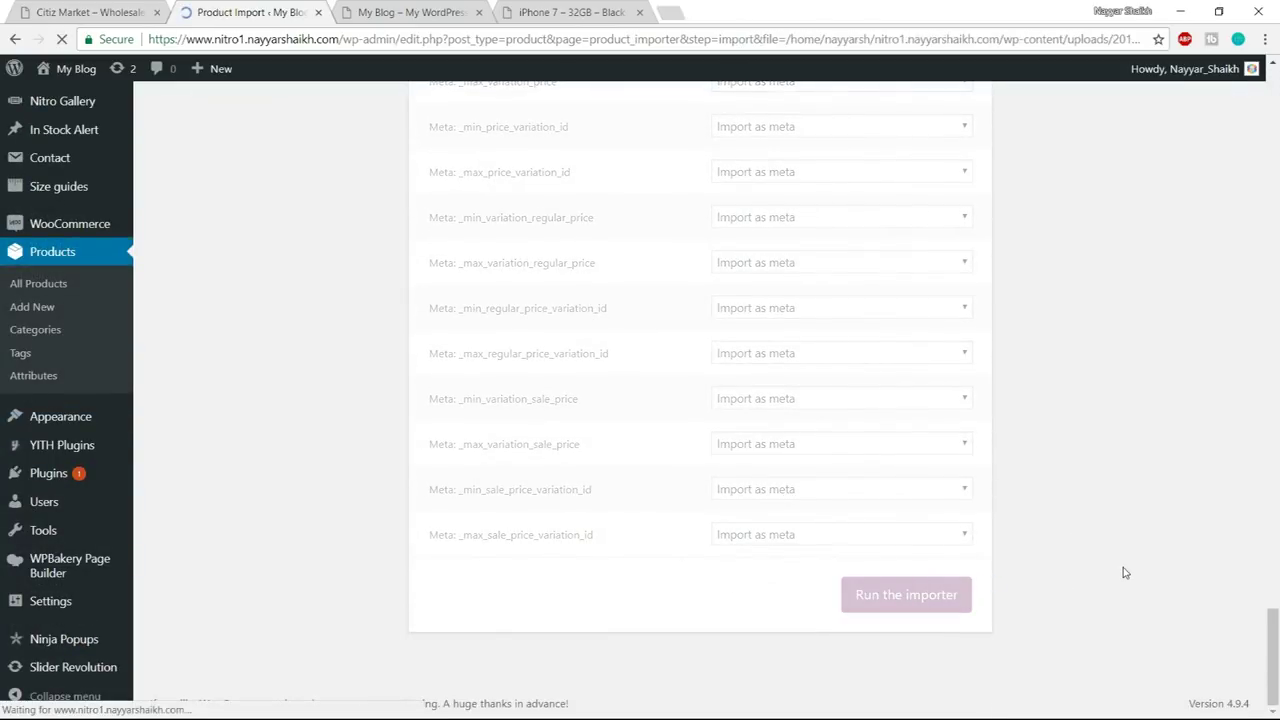
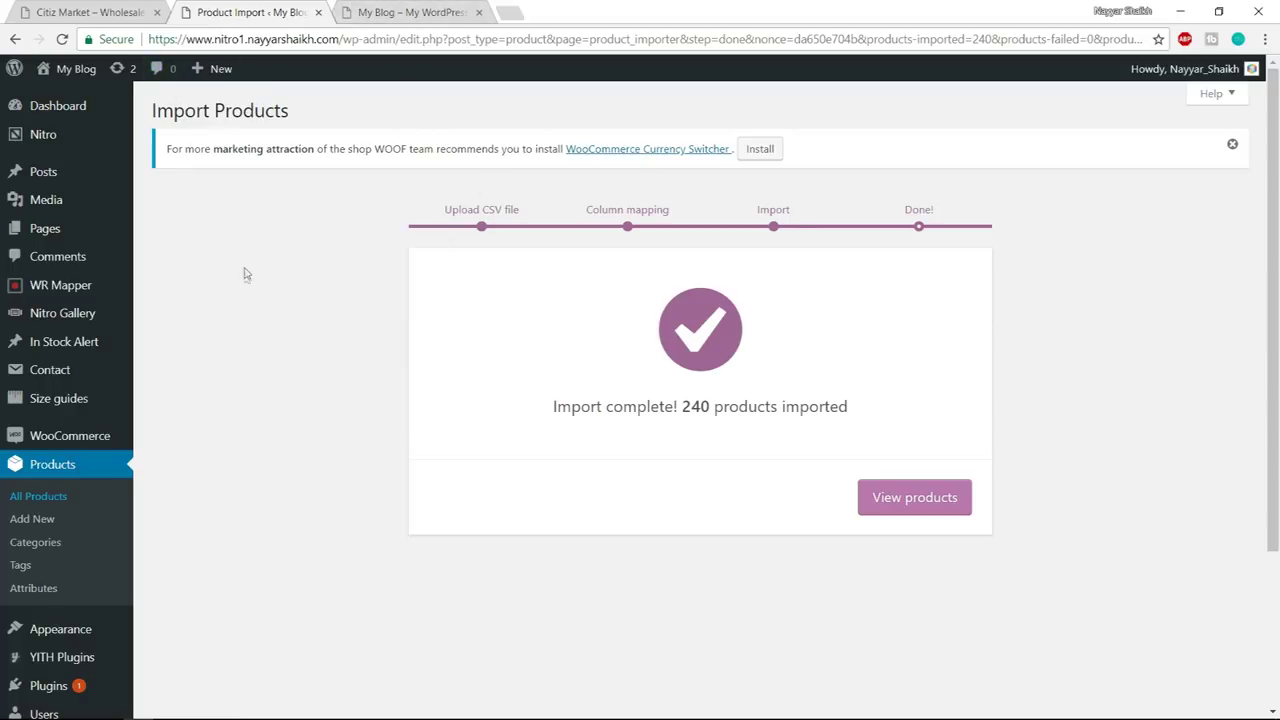
# - Scroll through the 103 imported products, then go to the Product categories page
pyautogui.click(56, 498)
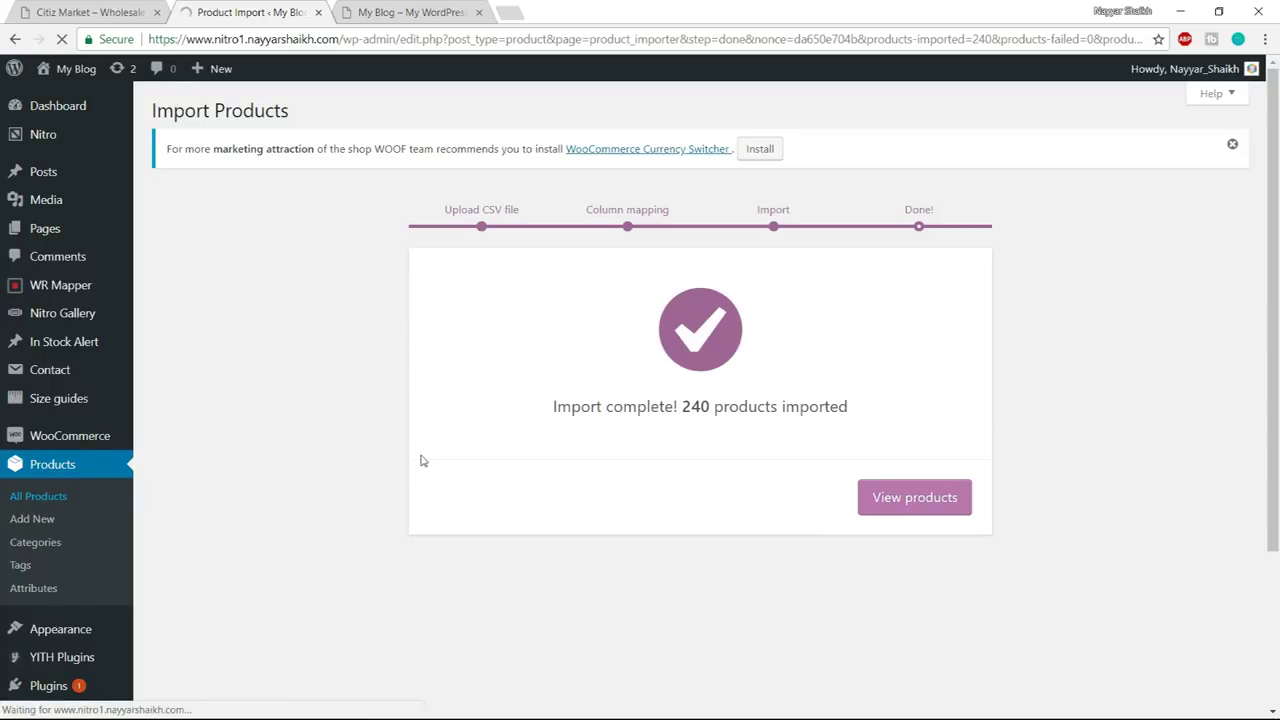
pyautogui.scroll(-6, 529, 500)
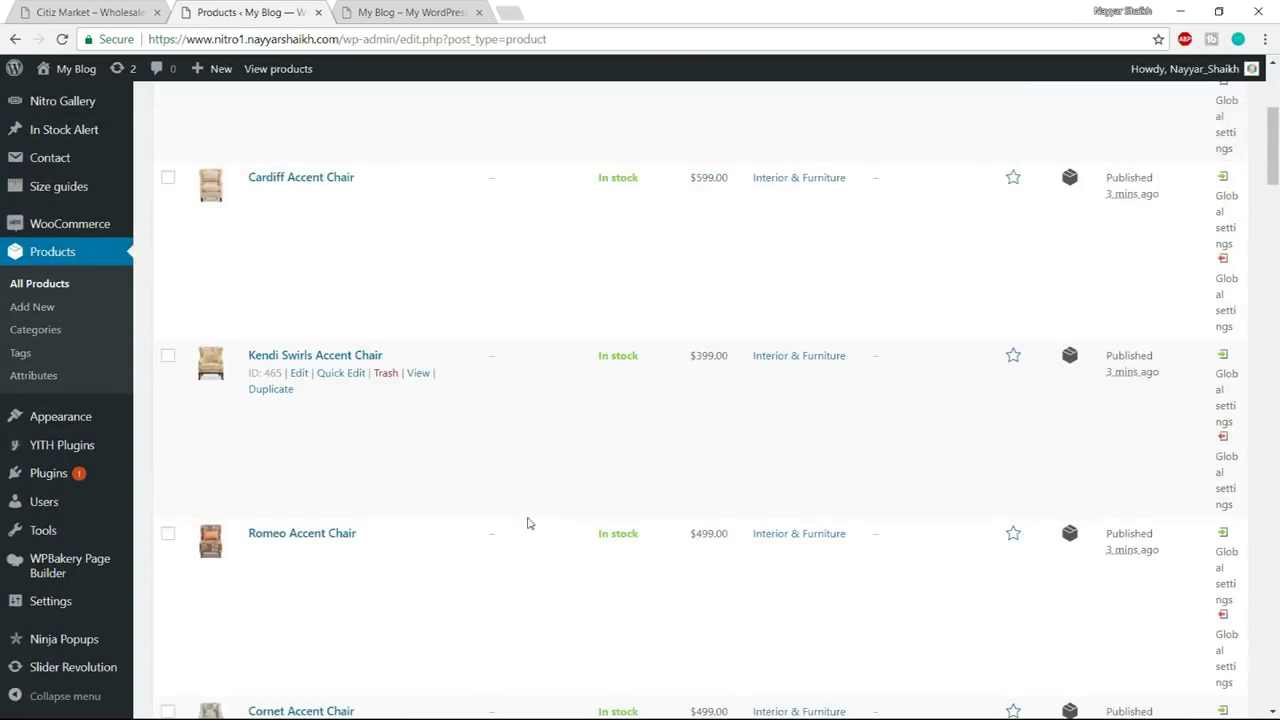
pyautogui.scroll(6, 529, 522)
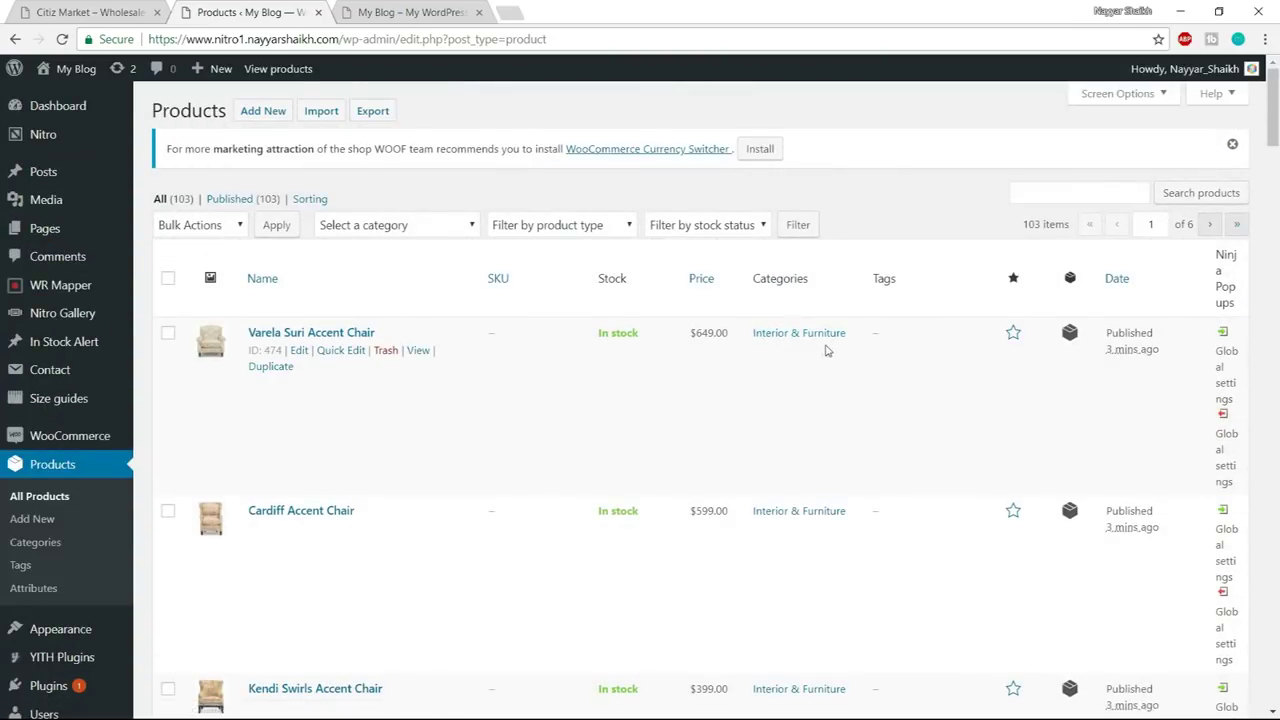
pyautogui.scroll(-4, 557, 512)
pyautogui.scroll(4, 557, 512)
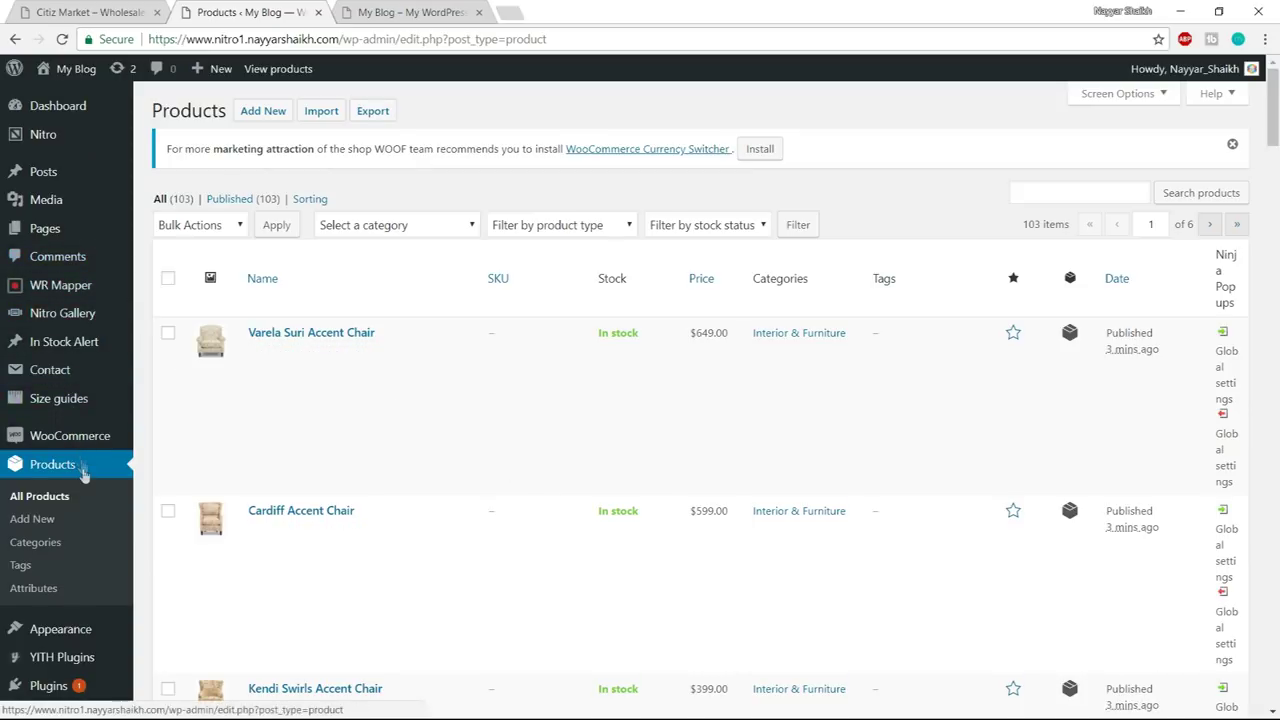
pyautogui.scroll(-2, 80, 470)
pyautogui.scroll(1, 70, 500)
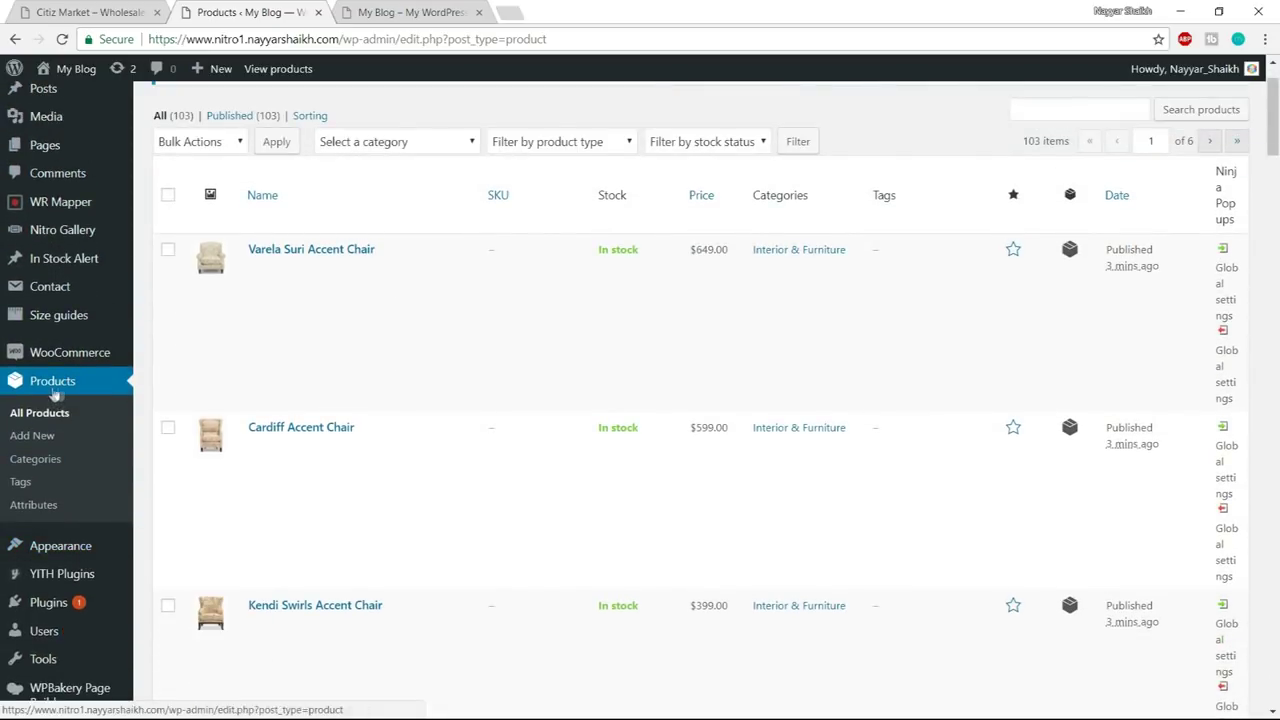
pyautogui.click(45, 466)
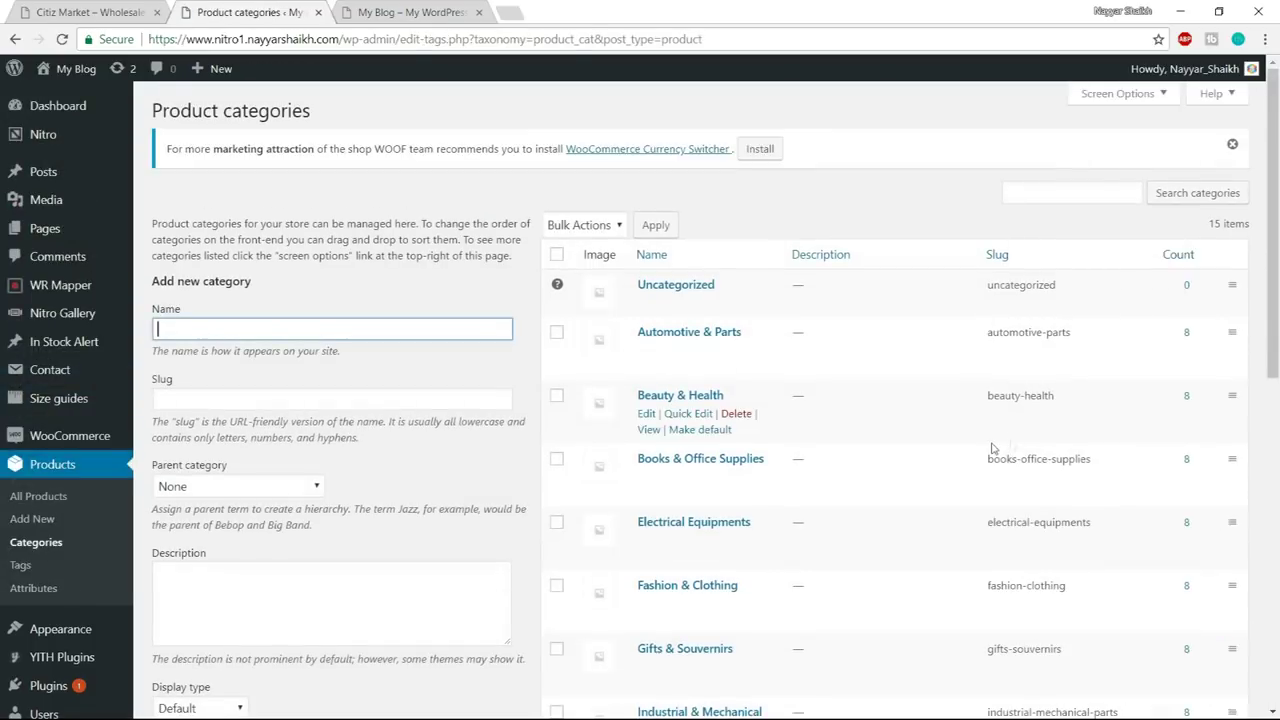
# - Review the product categories list and compare it with the Citiz Market demo storefront
pyautogui.scroll(-10, 988, 443)
pyautogui.scroll(10, 975, 485)
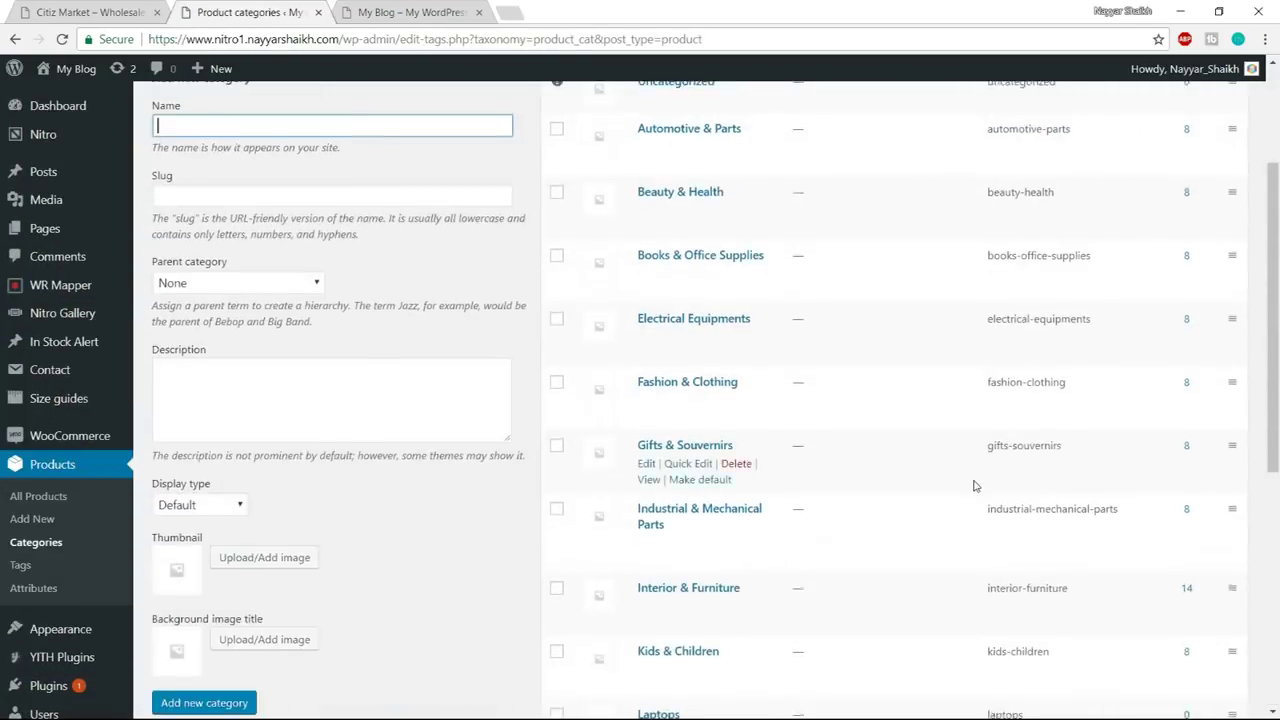
pyautogui.scroll(-10, 953, 388)
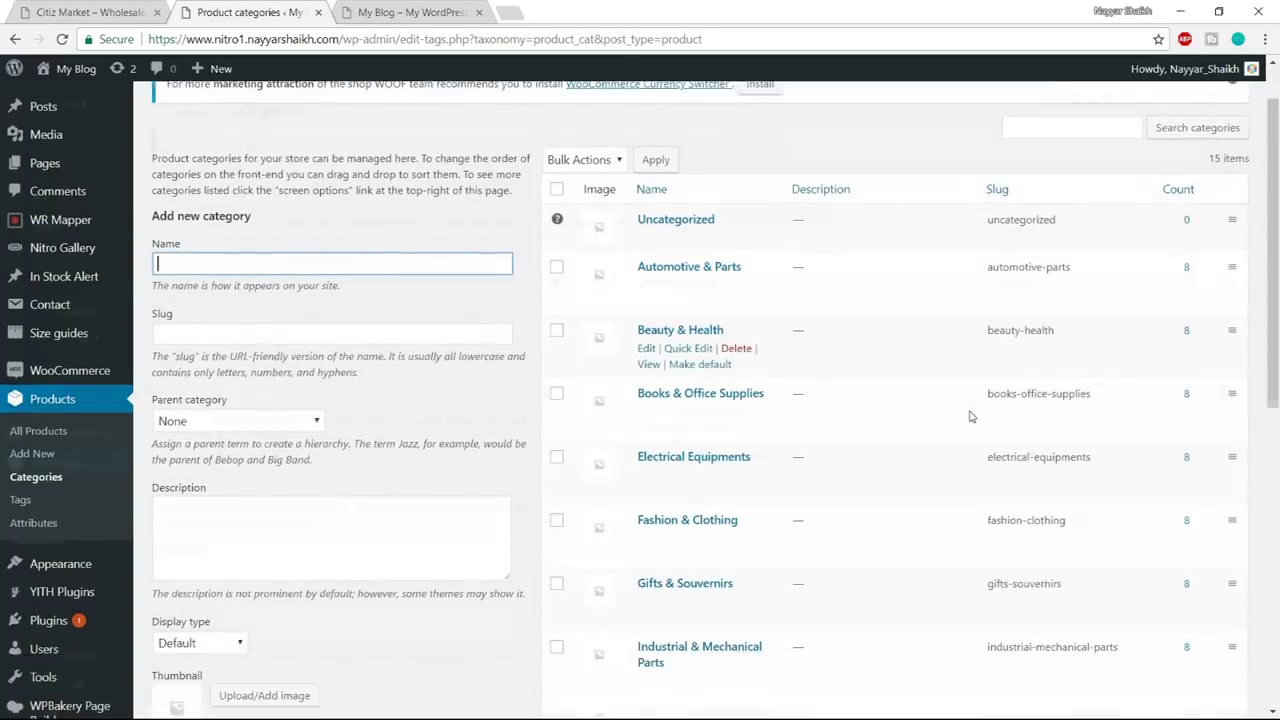
pyautogui.scroll(6, 969, 421)
pyautogui.scroll(3, 969, 421)
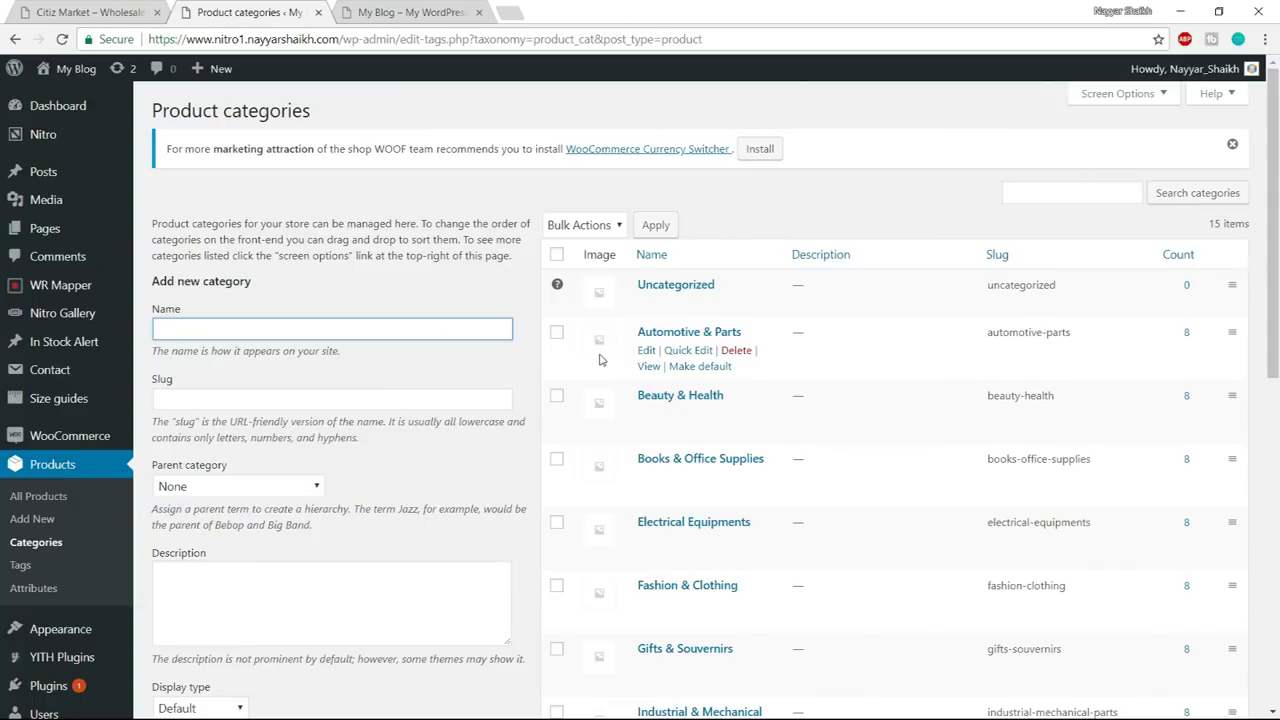
pyautogui.click(90, 12)
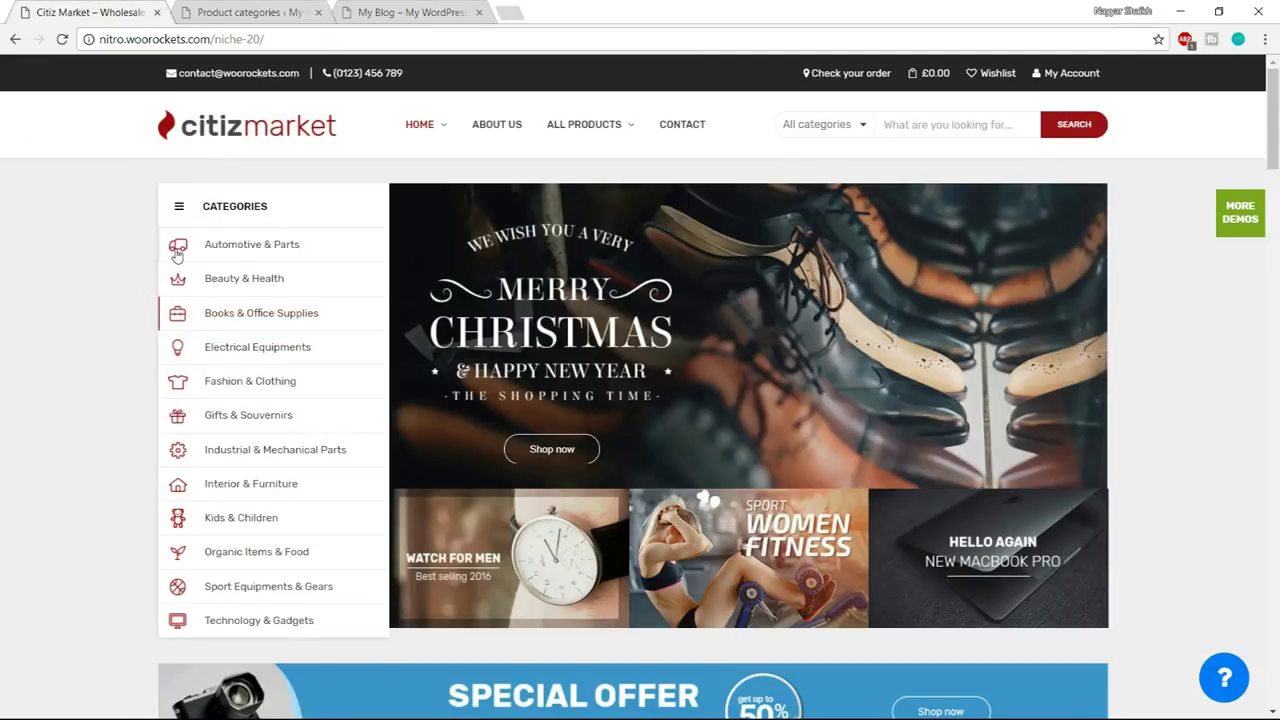
pyautogui.click(250, 12)
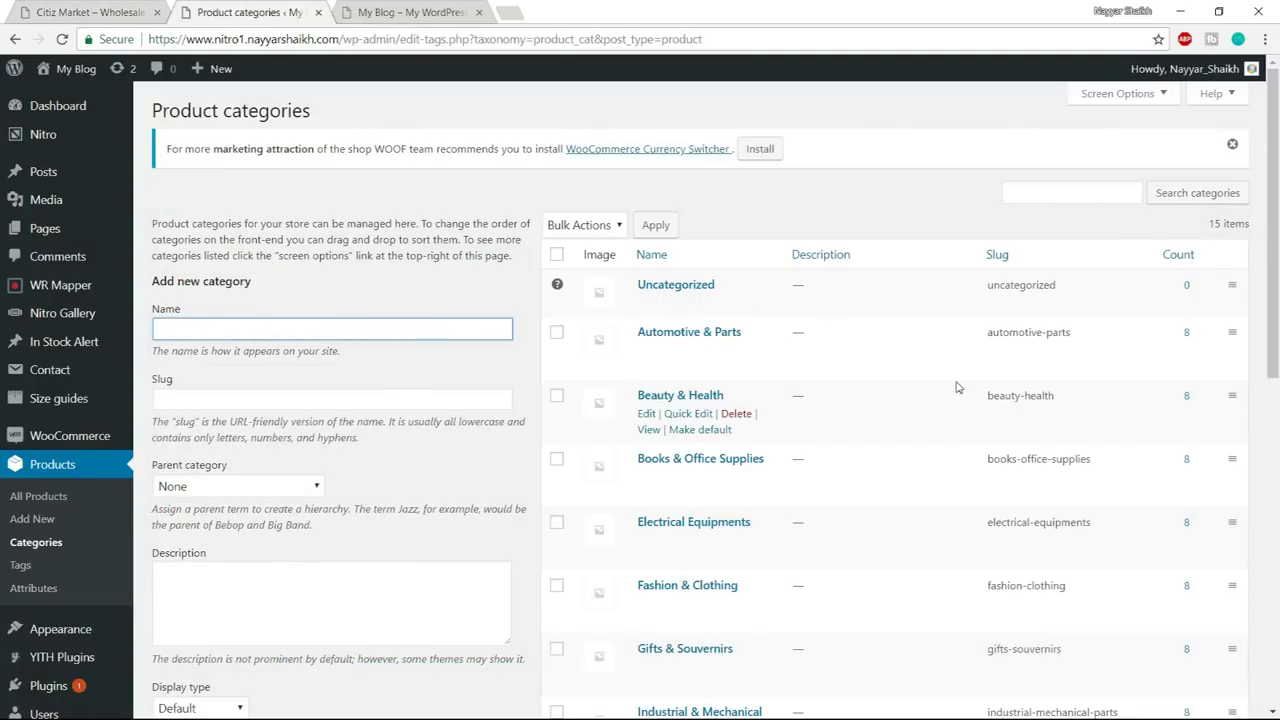
pyautogui.scroll(-5, 957, 387)
pyautogui.scroll(-3, 957, 387)
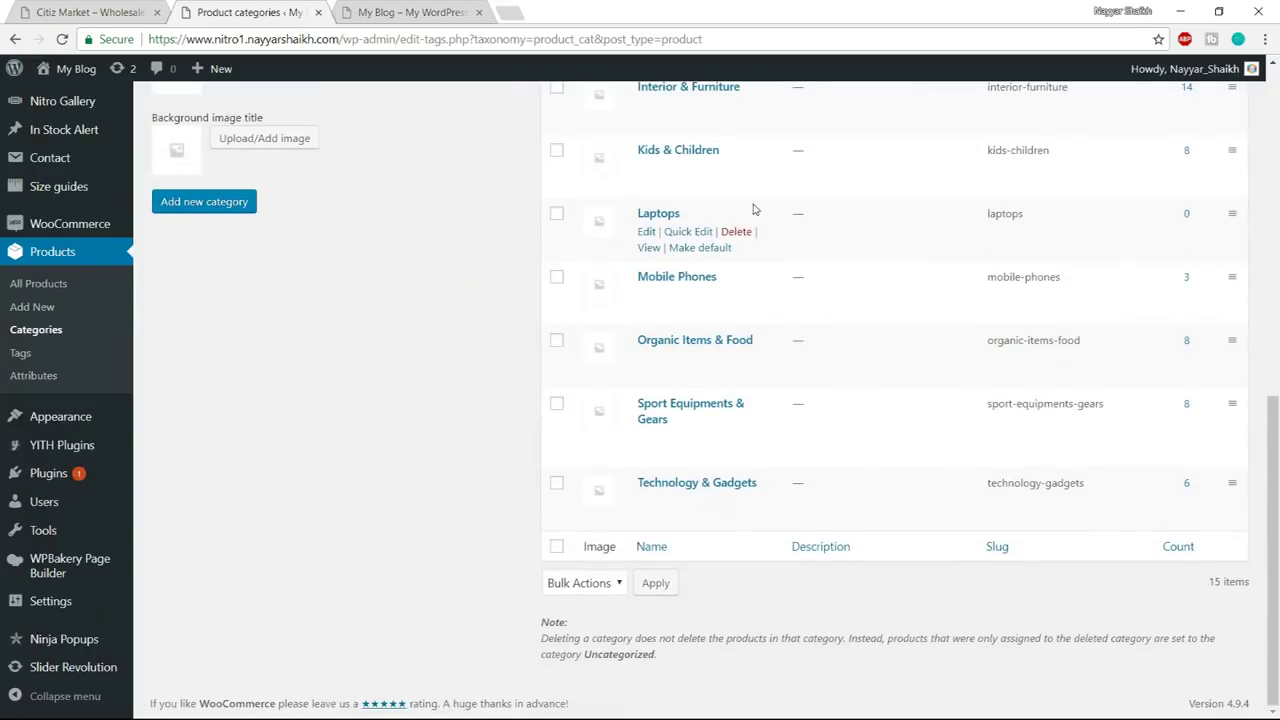
pyautogui.scroll(2, 786, 235)
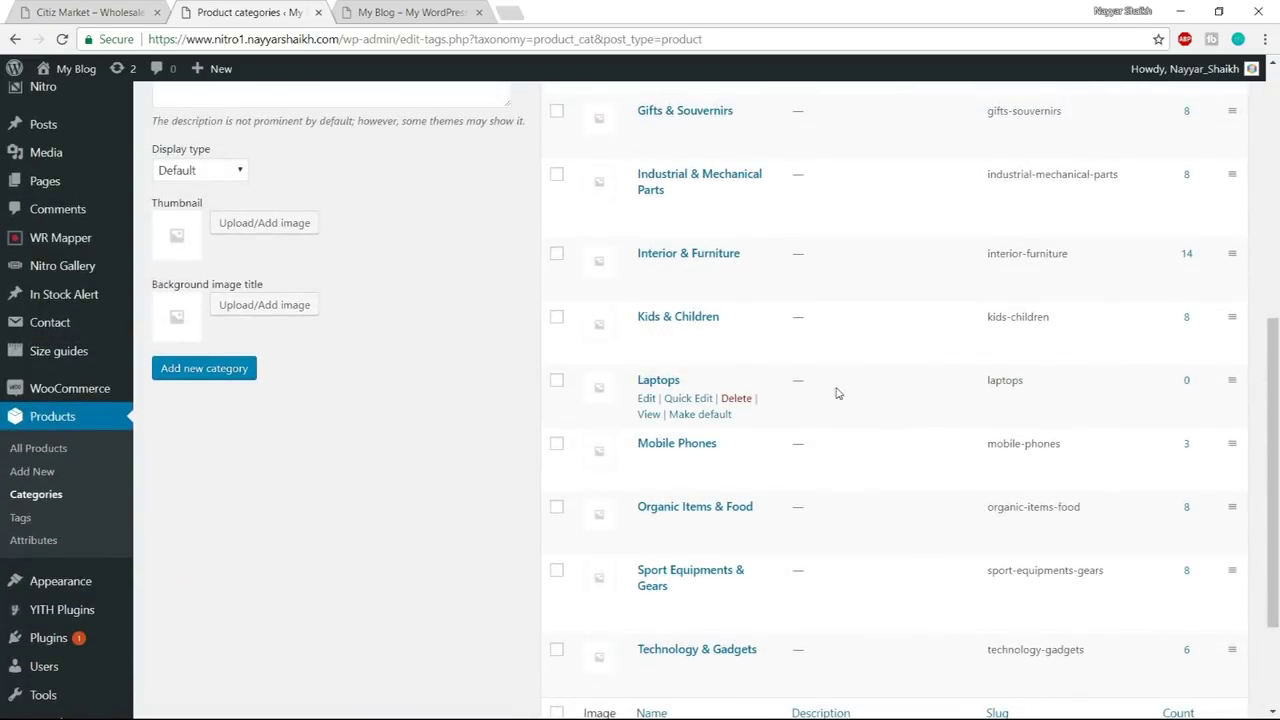
# - Delete the Laptops and Mobile Phones categories
pyautogui.click(736, 398)
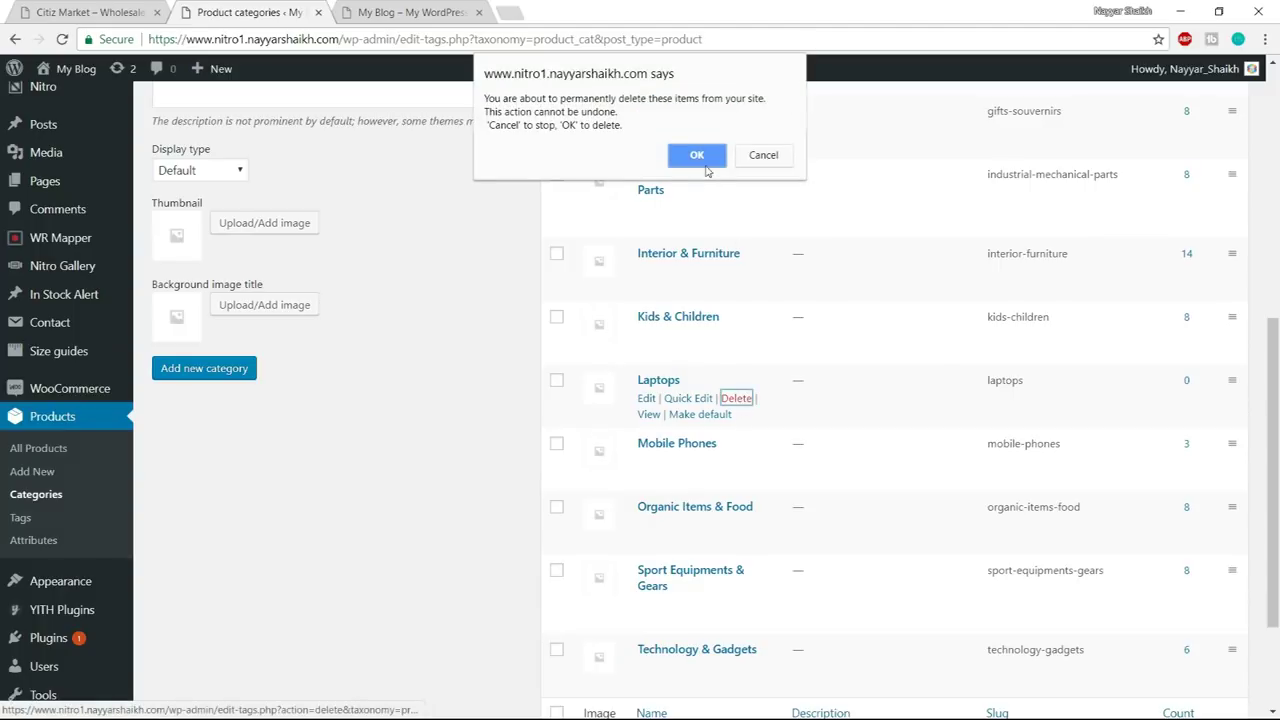
pyautogui.click(700, 156)
pyautogui.click(737, 398)
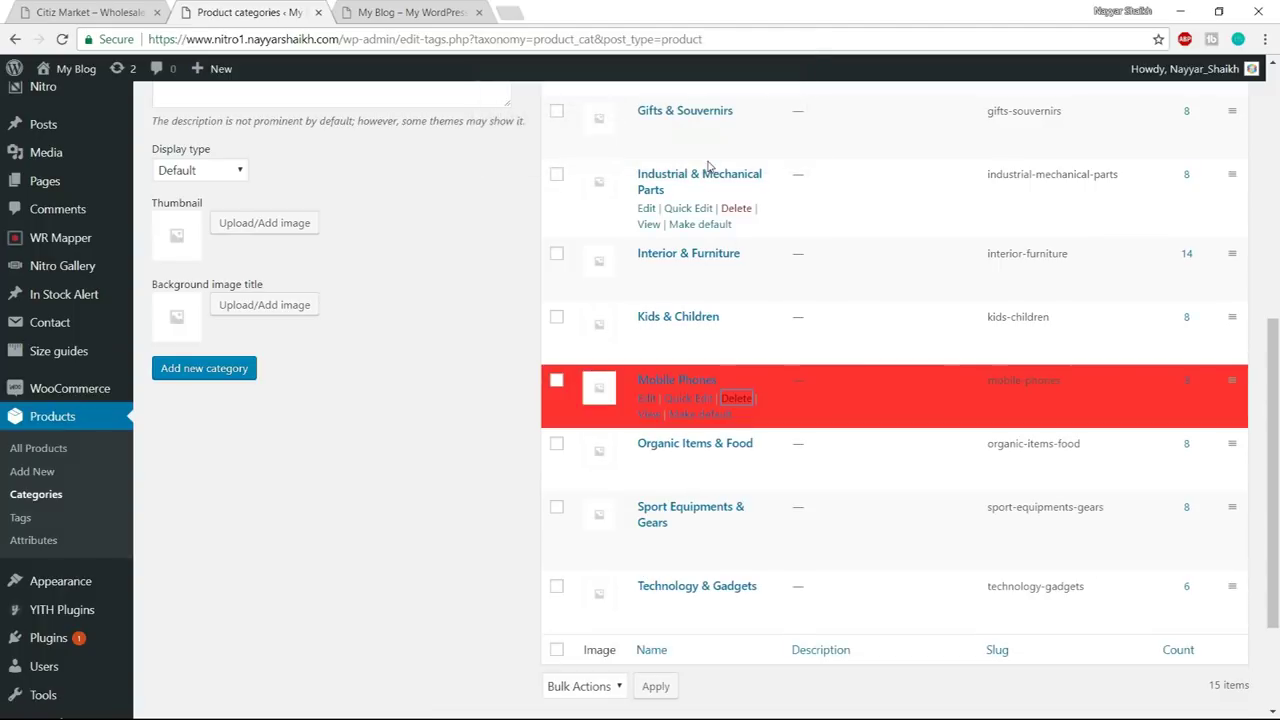
pyautogui.scroll(10, 766, 398)
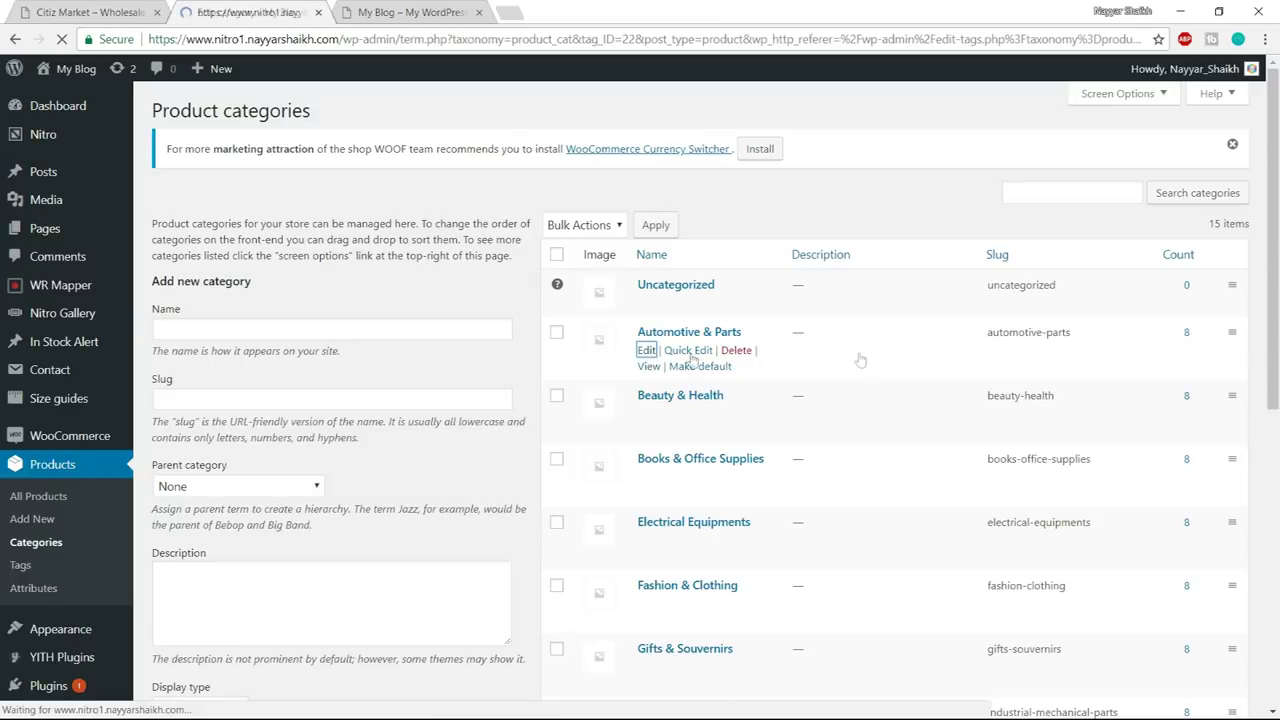
pyautogui.scroll(-2, 310, 420)
# - Upload all twelve icons from Media\Product Categories to the media library
pyautogui.click(467, 420)
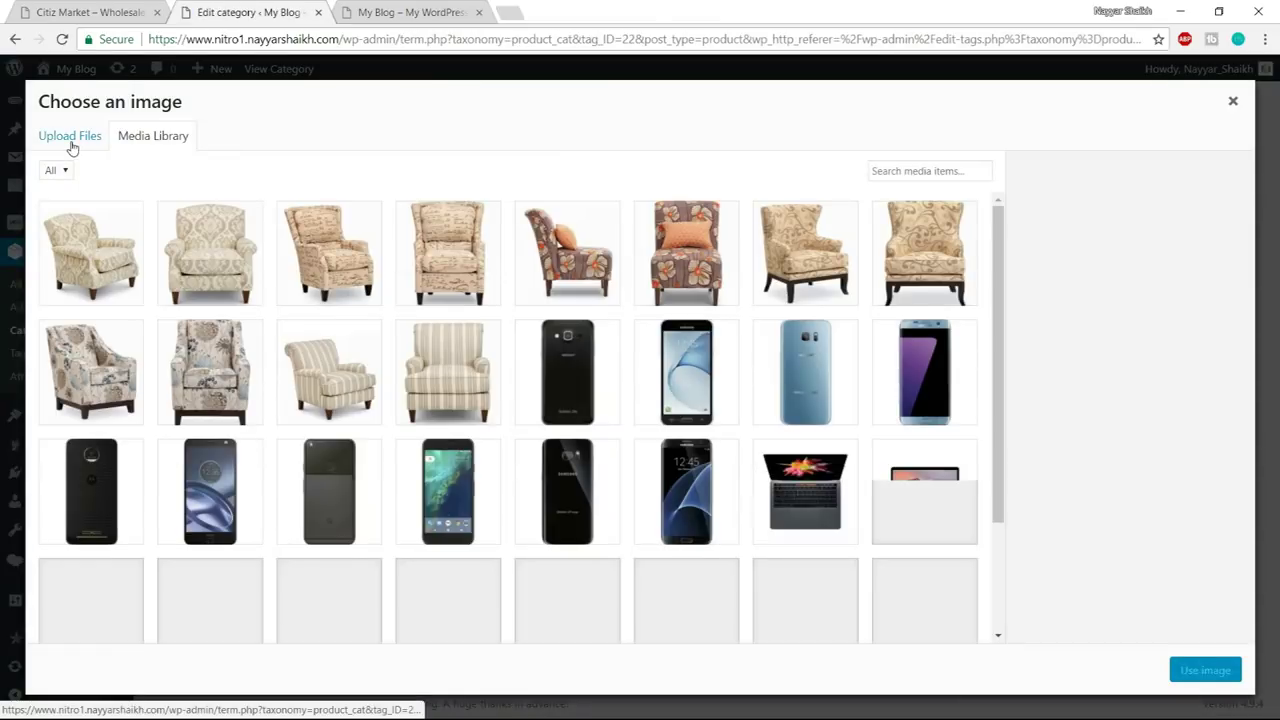
pyautogui.click(71, 143)
pyautogui.click(679, 396)
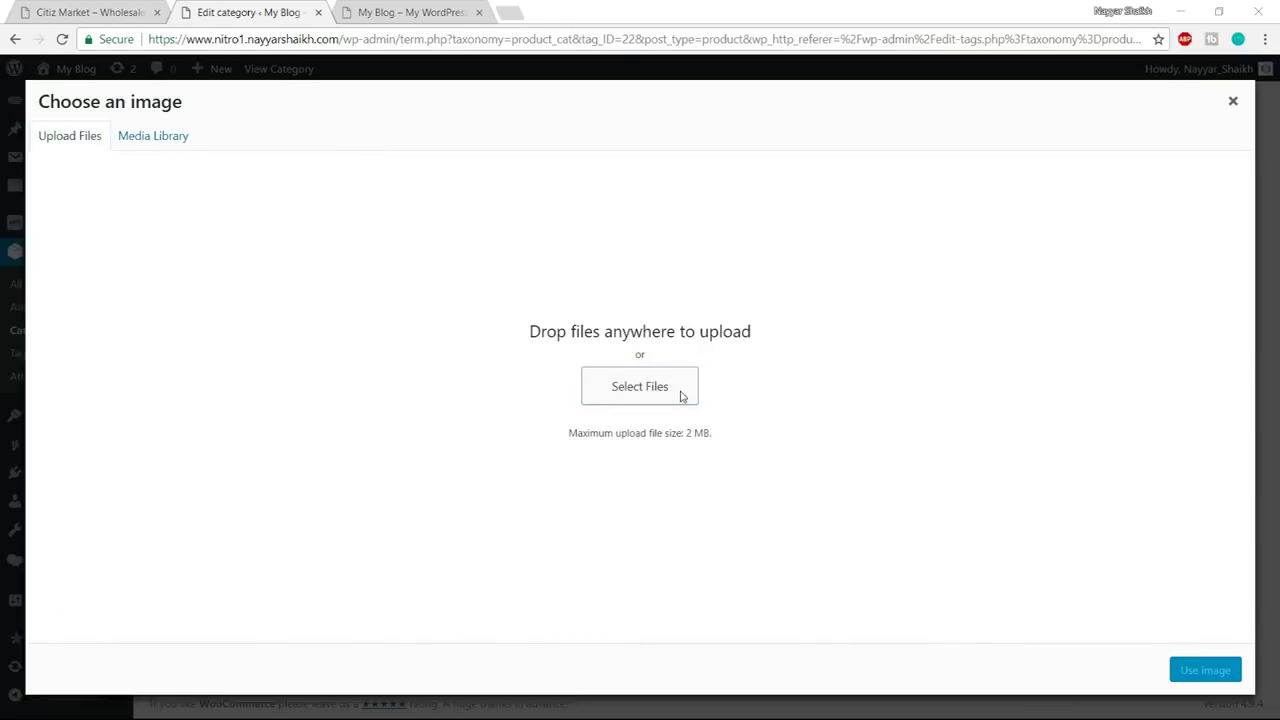
pyautogui.click(281, 39)
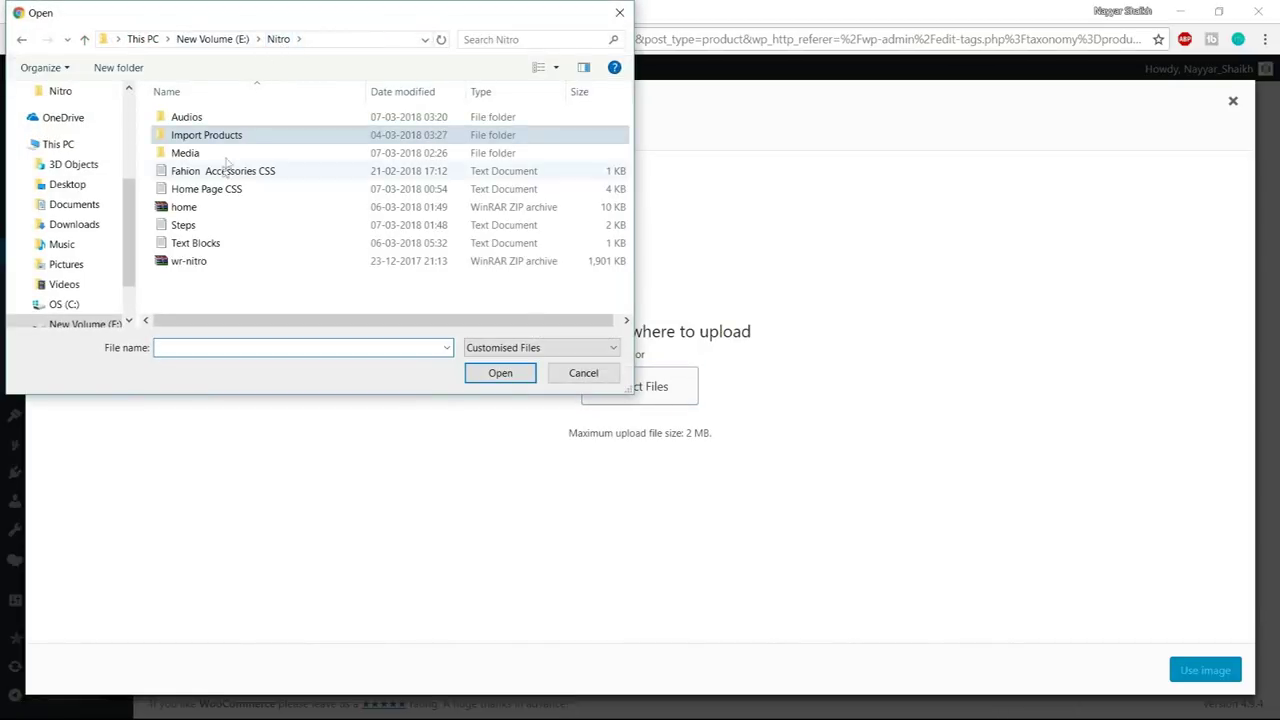
pyautogui.doubleClick(213, 153)
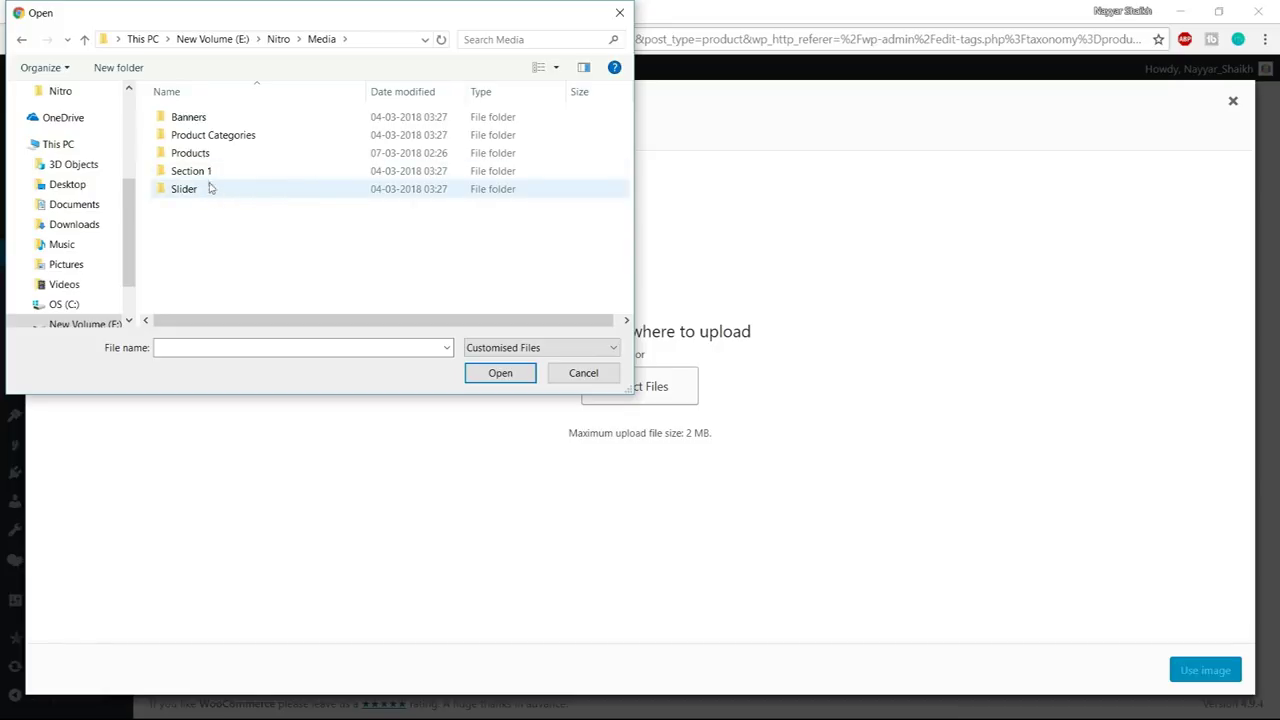
pyautogui.doubleClick(215, 137)
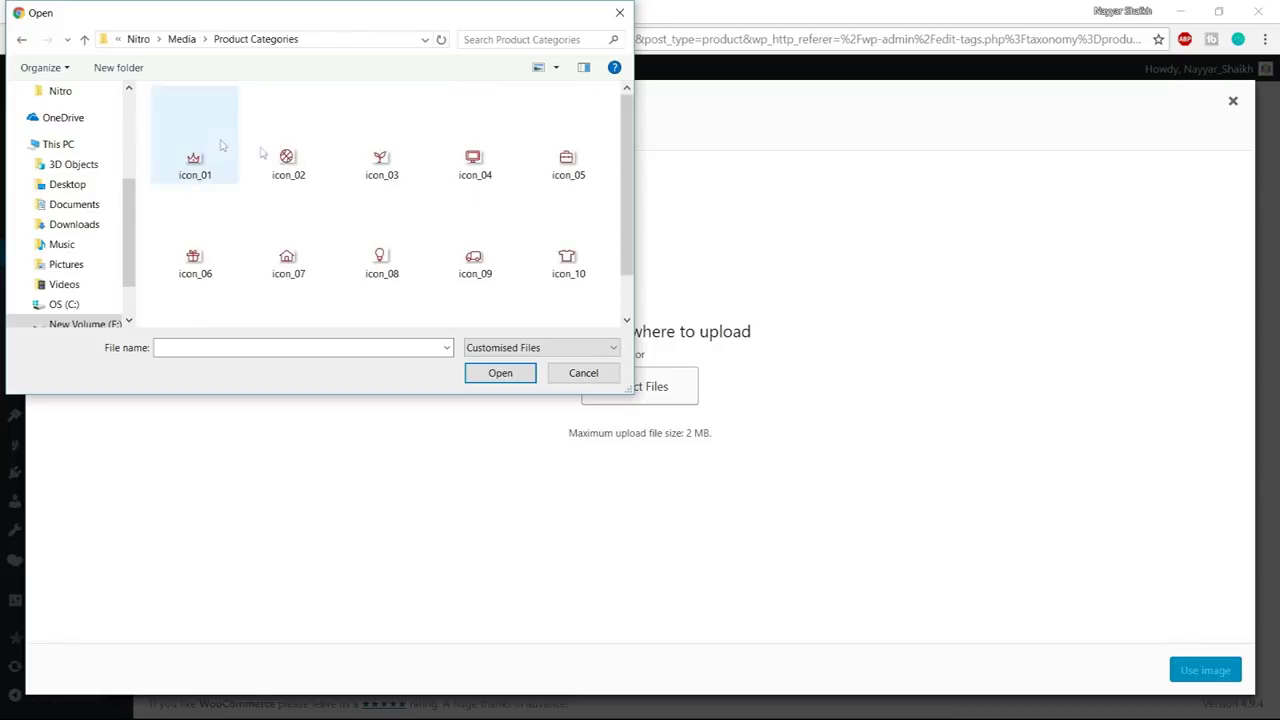
pyautogui.click(288, 135)
pyautogui.scroll(-1, 400, 170)
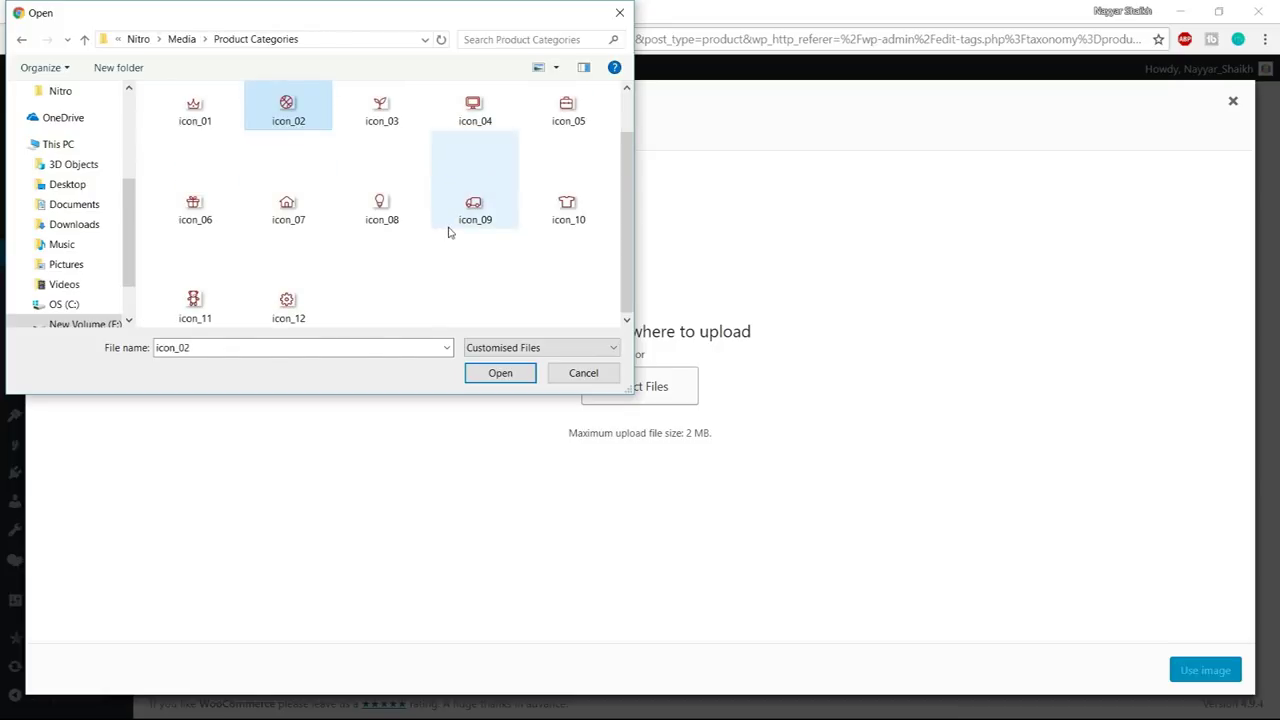
pyautogui.hotkey('ctrl', 'a')
pyautogui.click(500, 373)
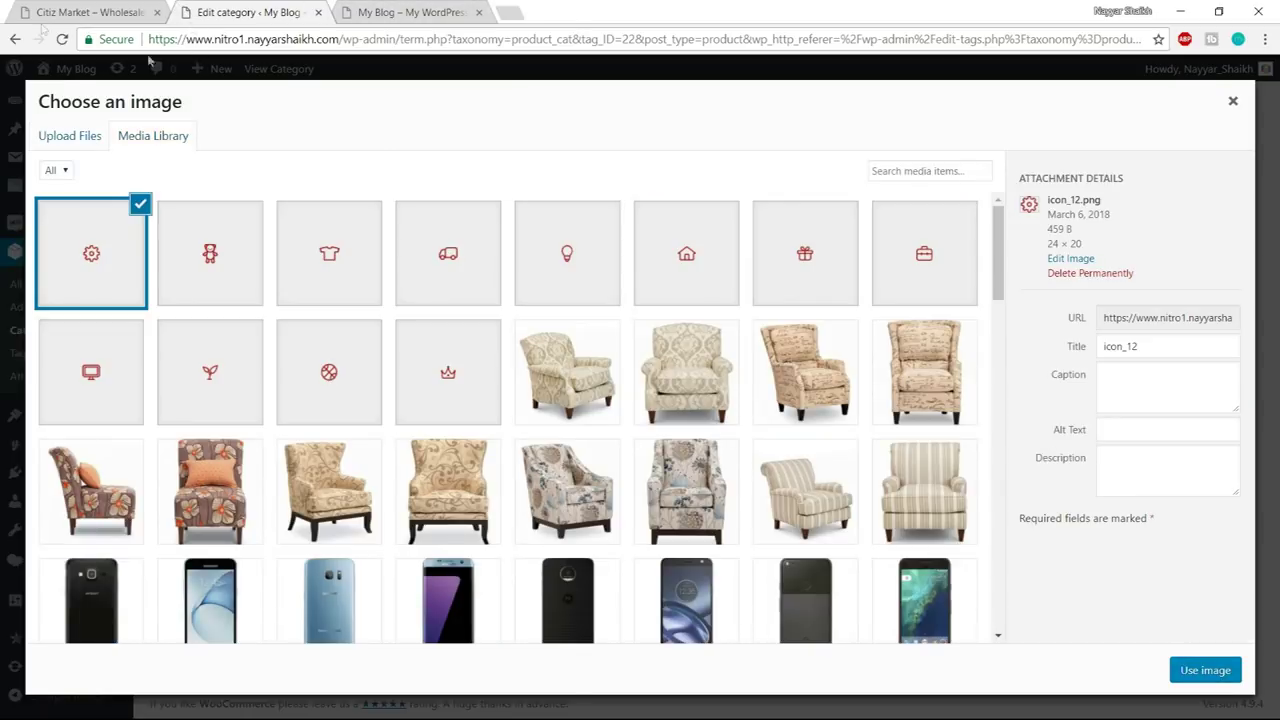
# - Set the red truck icon_09 as the Automotive & Parts thumbnail
pyautogui.click(97, 8)
pyautogui.click(267, 18)
pyautogui.click(438, 278)
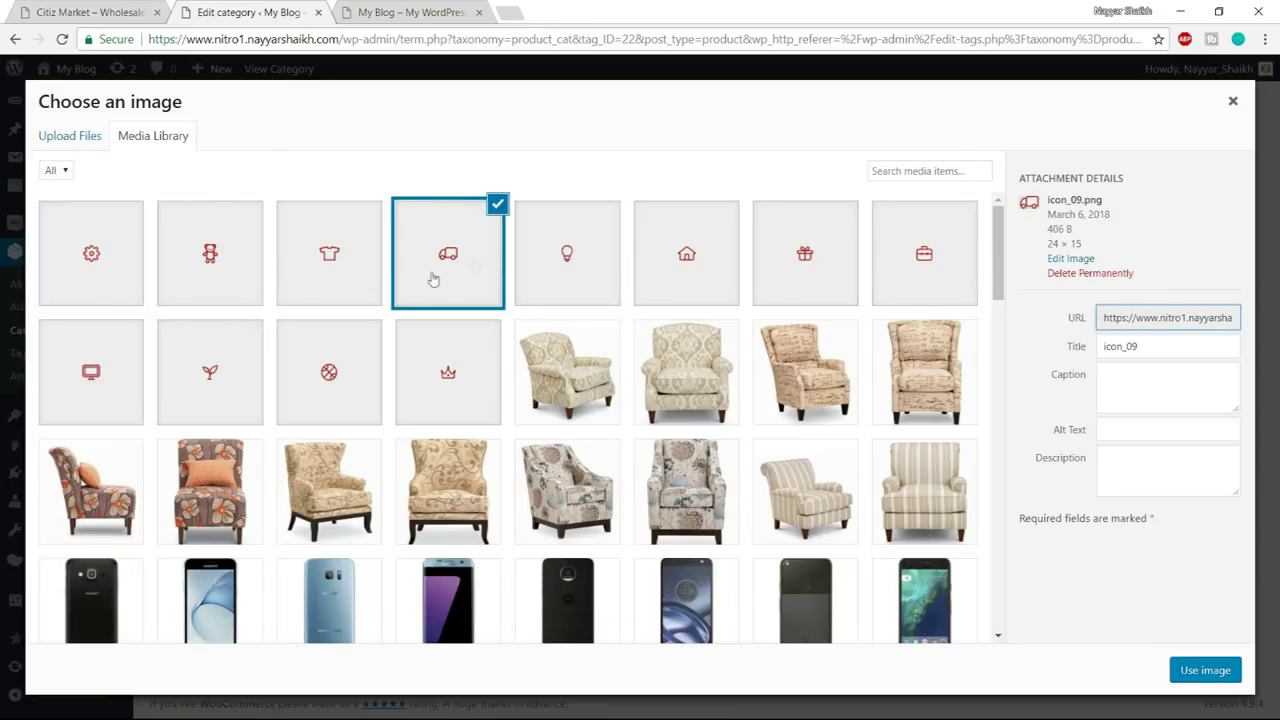
pyautogui.click(1210, 671)
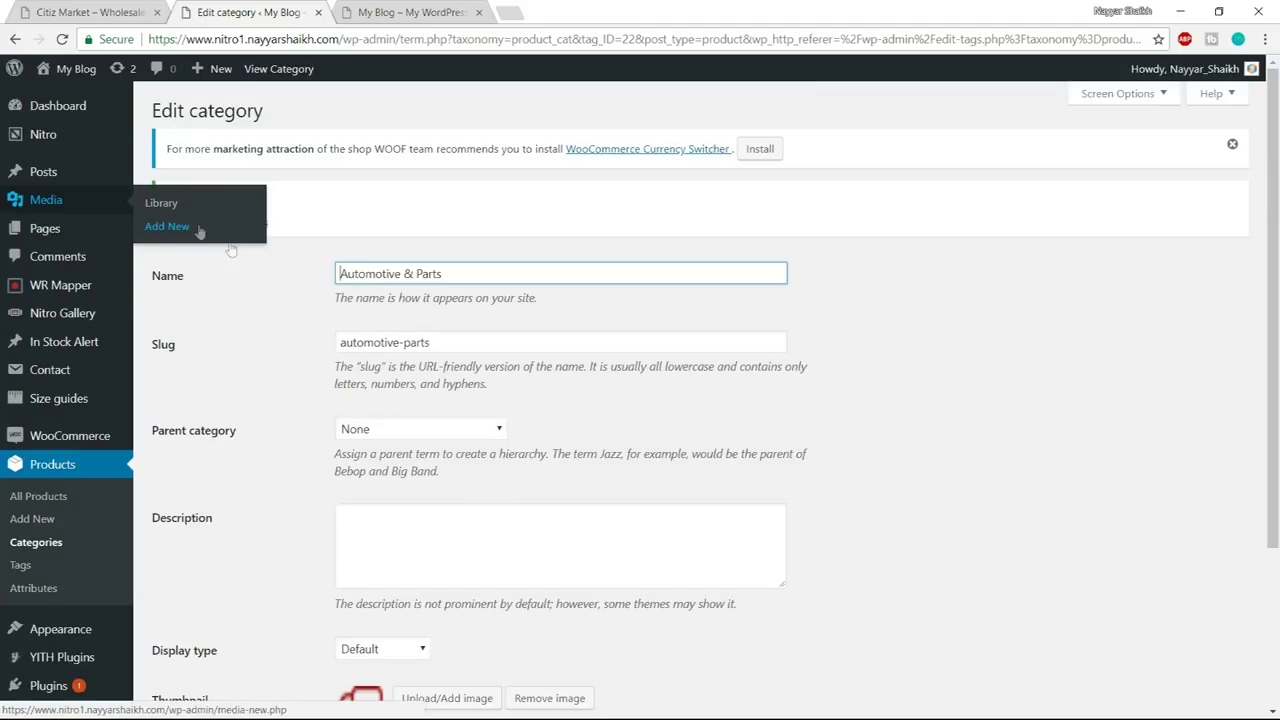
pyautogui.click(248, 223)
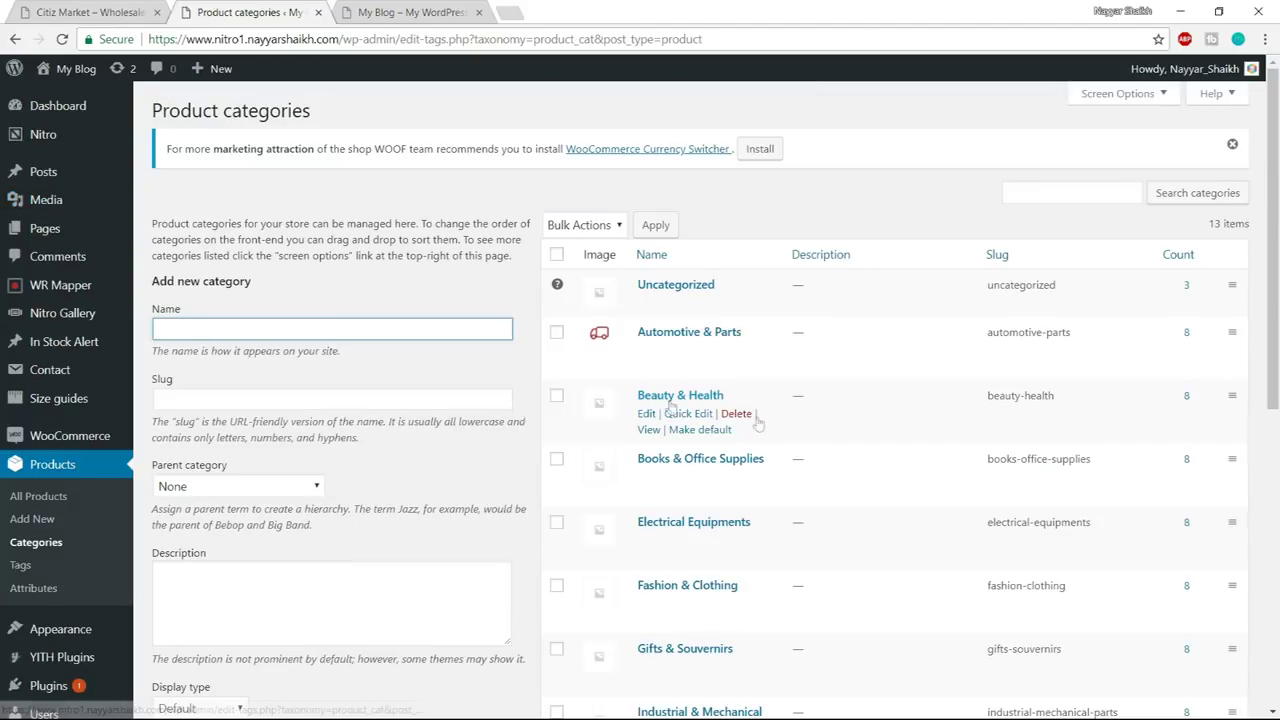
# - Give the Beauty & Health category the crown icon thumbnail
pyautogui.click(647, 414)
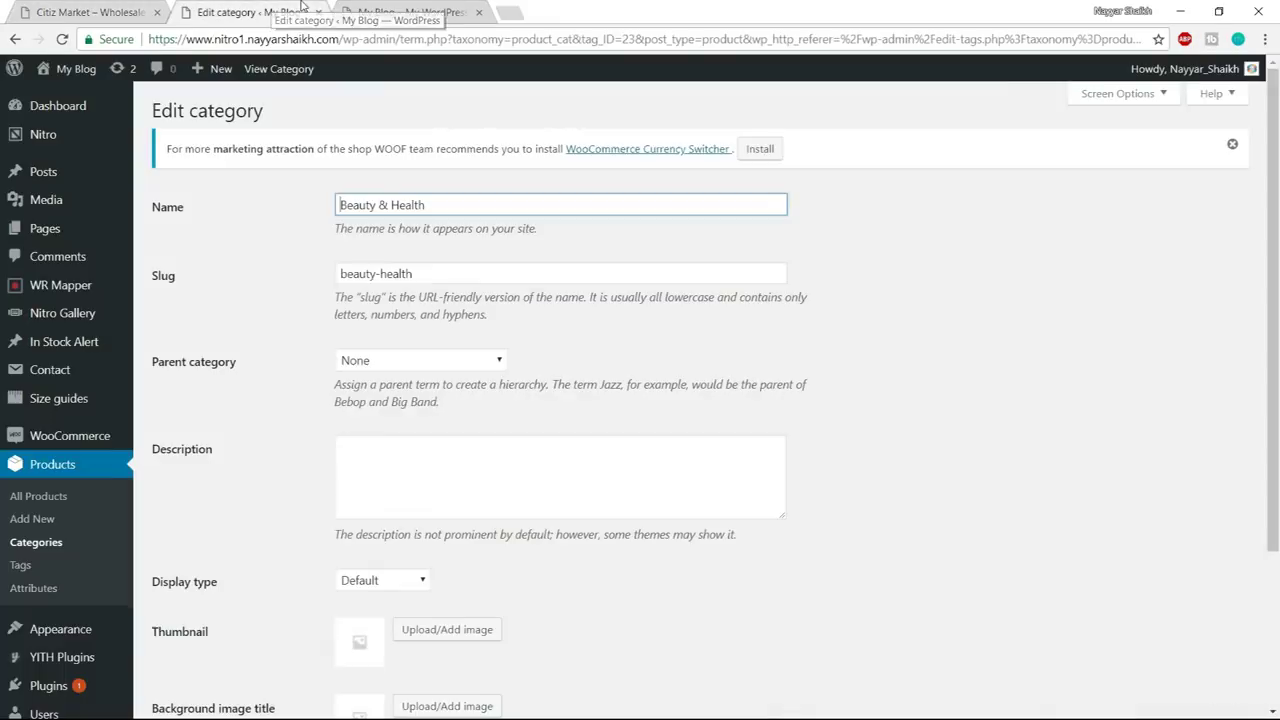
pyautogui.scroll(-1, 577, 311)
pyautogui.scroll(-2, 577, 311)
pyautogui.click(447, 417)
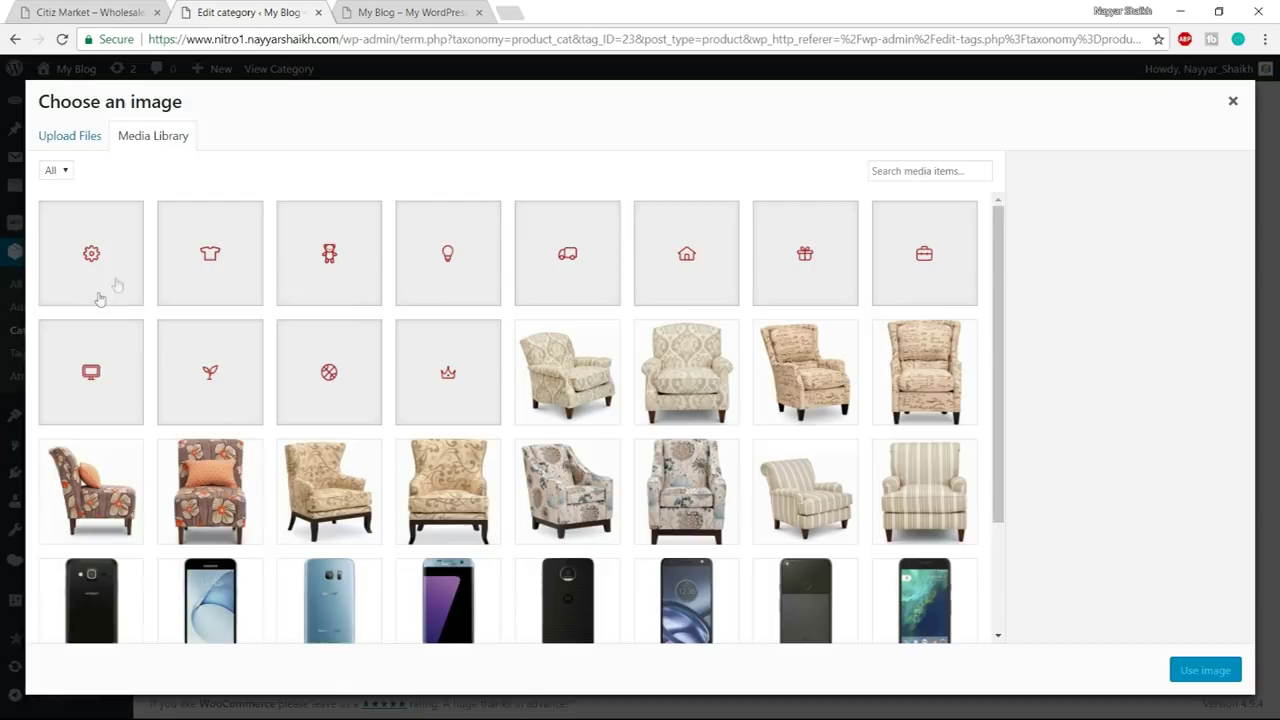
pyautogui.click(434, 397)
pyautogui.click(1186, 671)
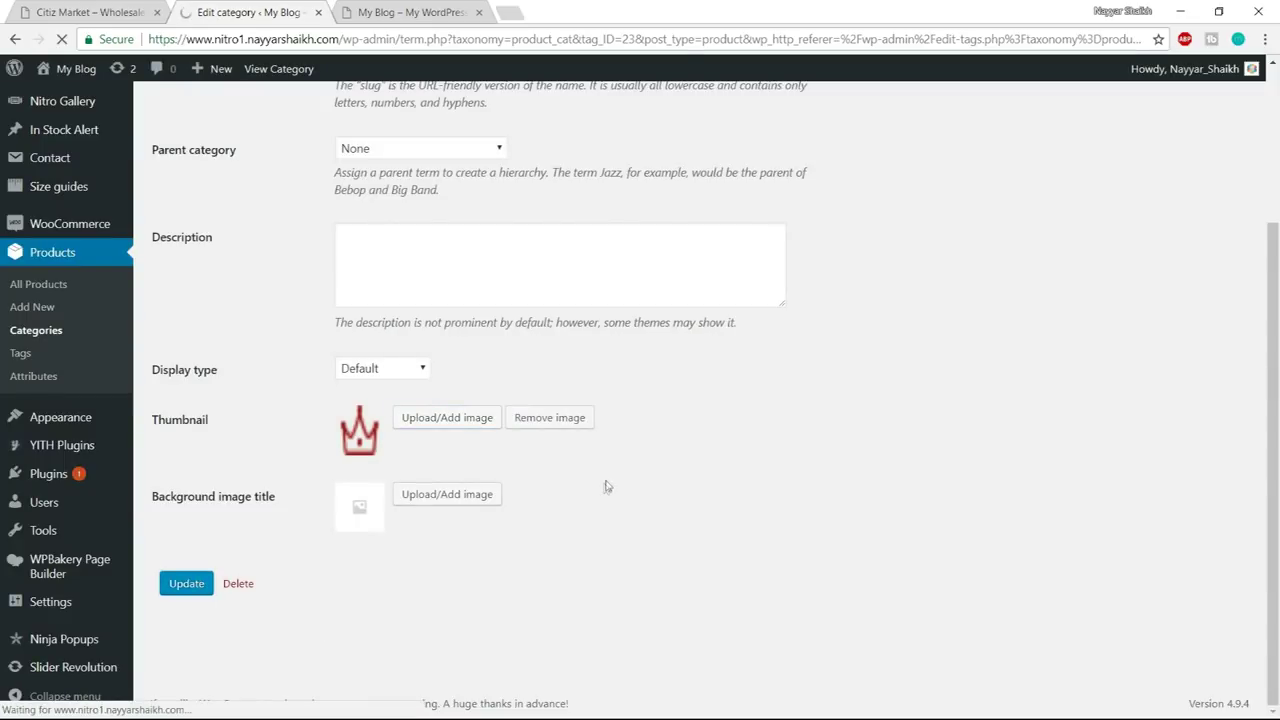
pyautogui.click(256, 224)
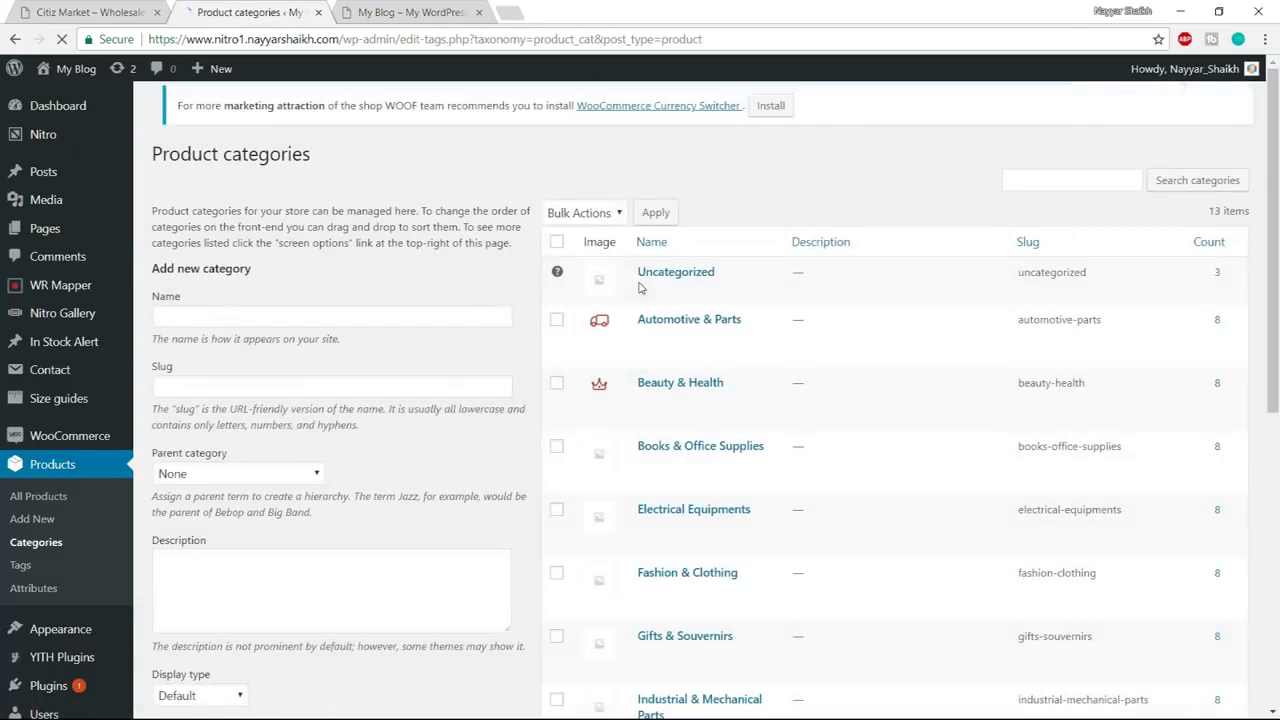
# - Give Books & Office Supplies the briefcase icon_05 thumbnail
pyautogui.scroll(-1, 700, 460)
pyautogui.click(646, 393)
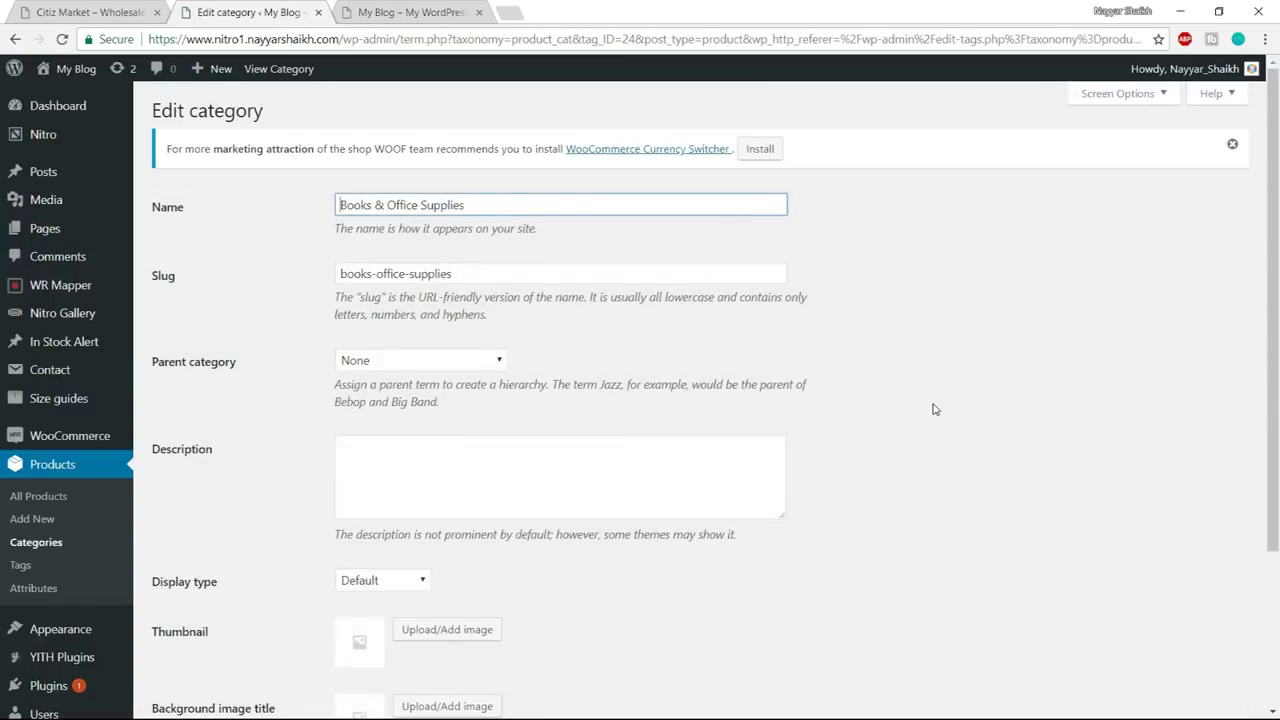
pyautogui.scroll(-3, 880, 409)
pyautogui.click(457, 423)
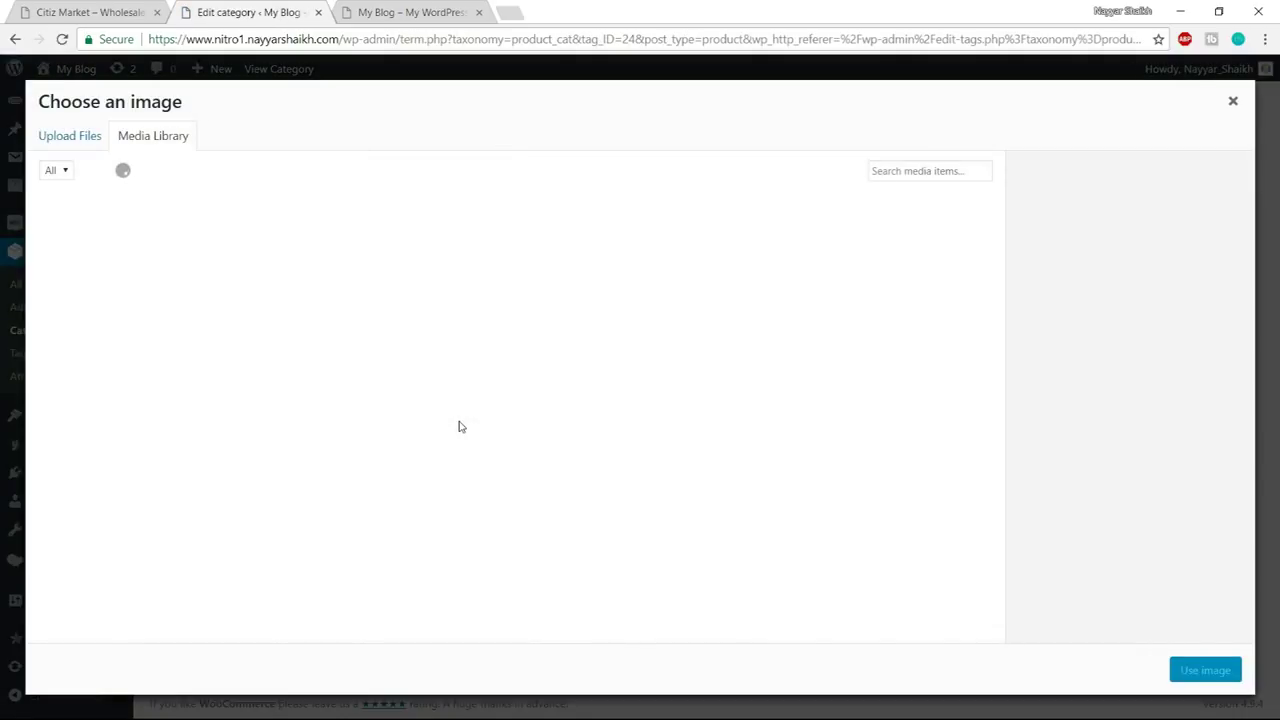
pyautogui.click(908, 268)
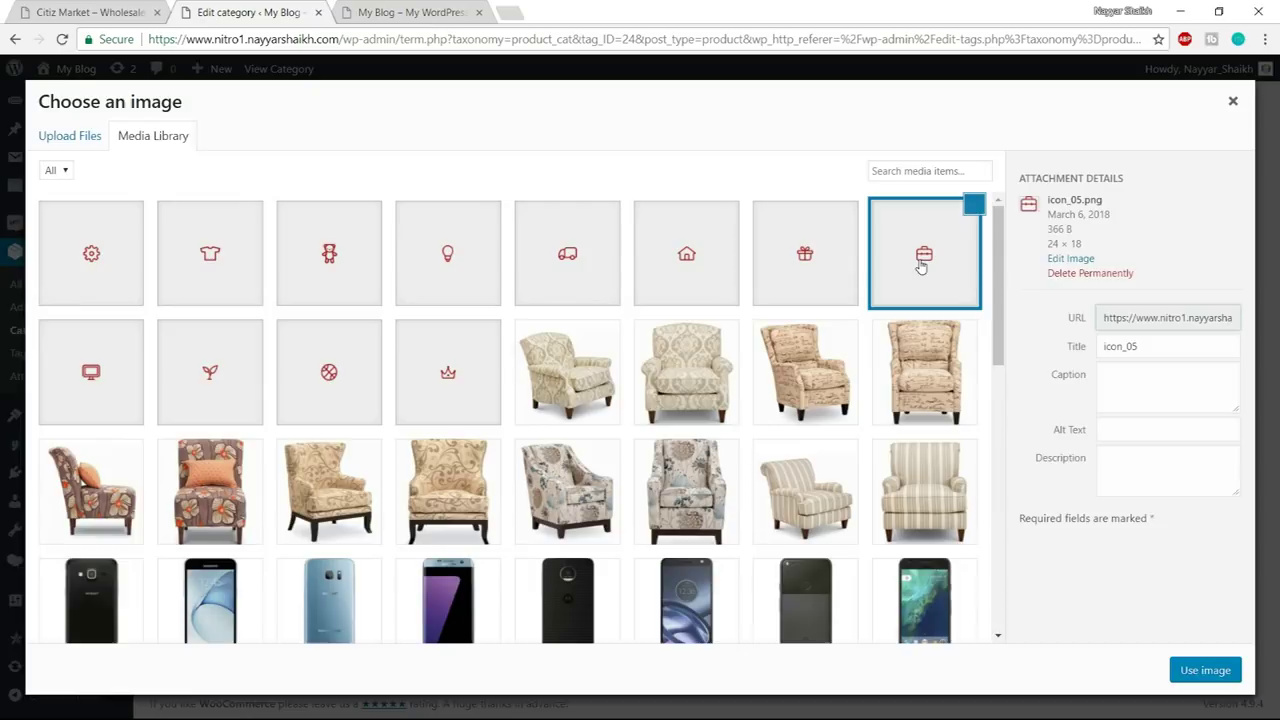
pyautogui.click(1215, 672)
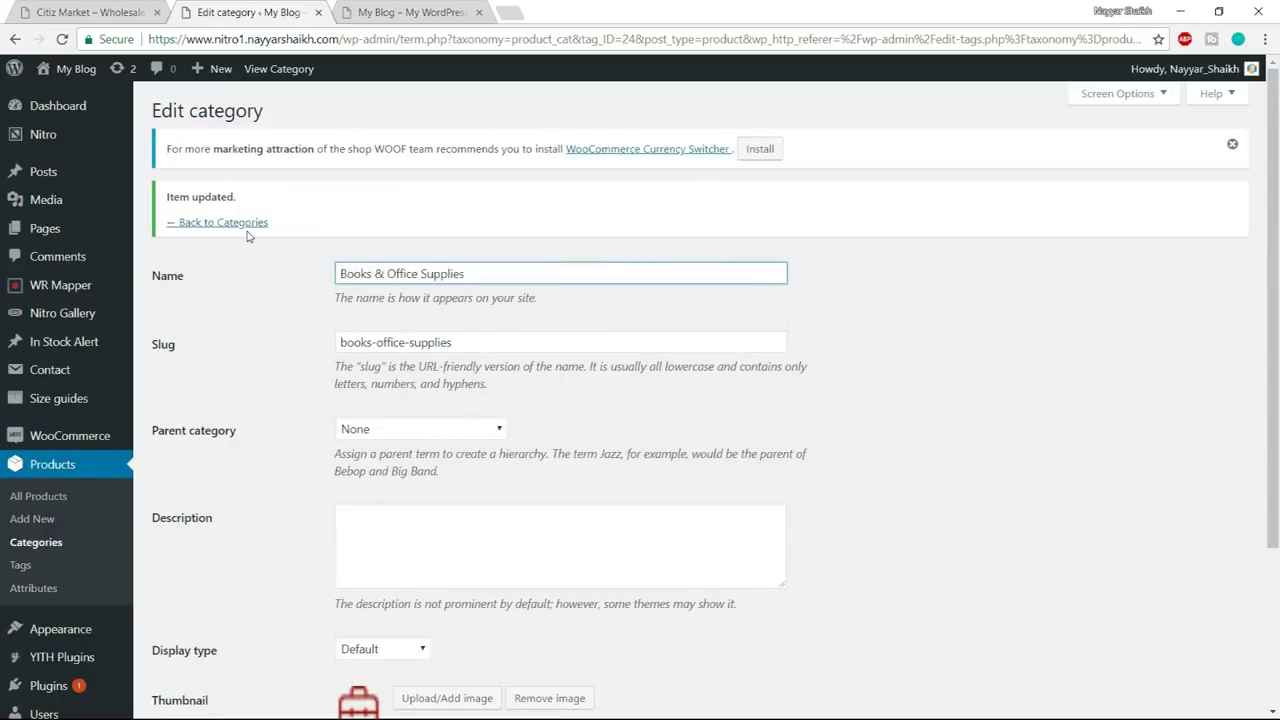
pyautogui.click(247, 225)
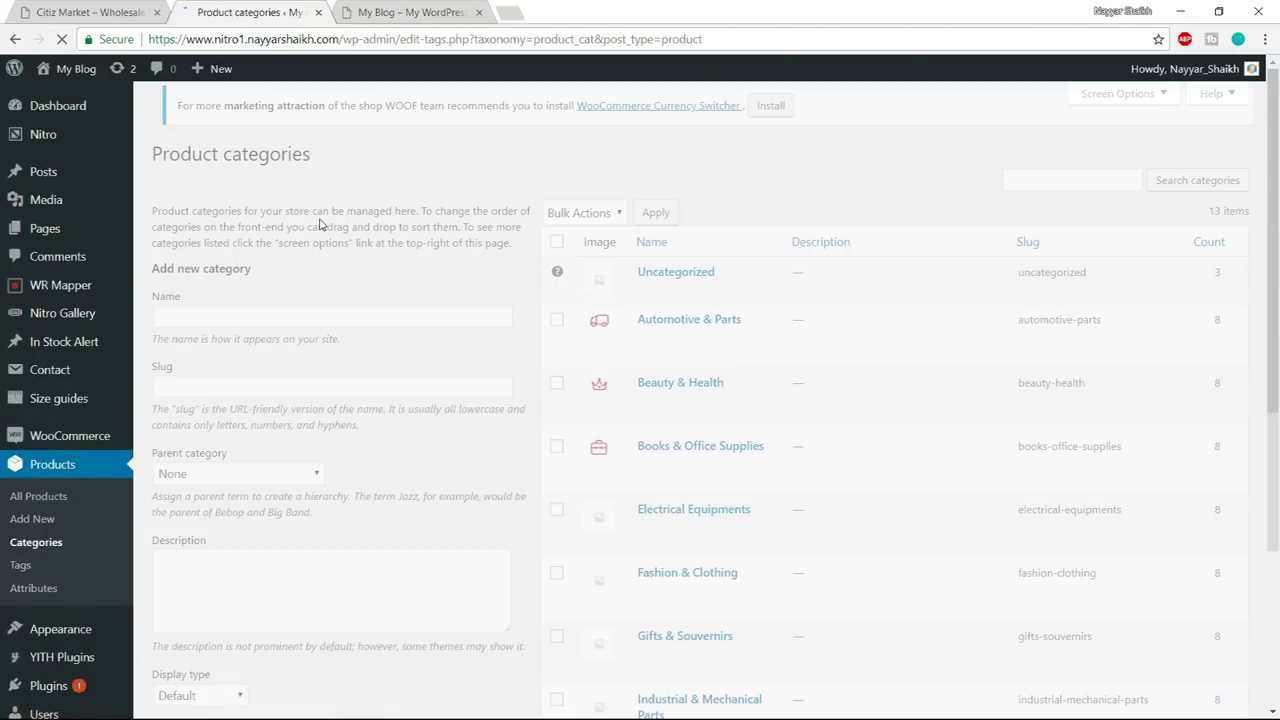
# - Give Electrical Equipments the lightbulb icon_08 thumbnail and save it
pyautogui.scroll(-1, 600, 470)
pyautogui.click(646, 457)
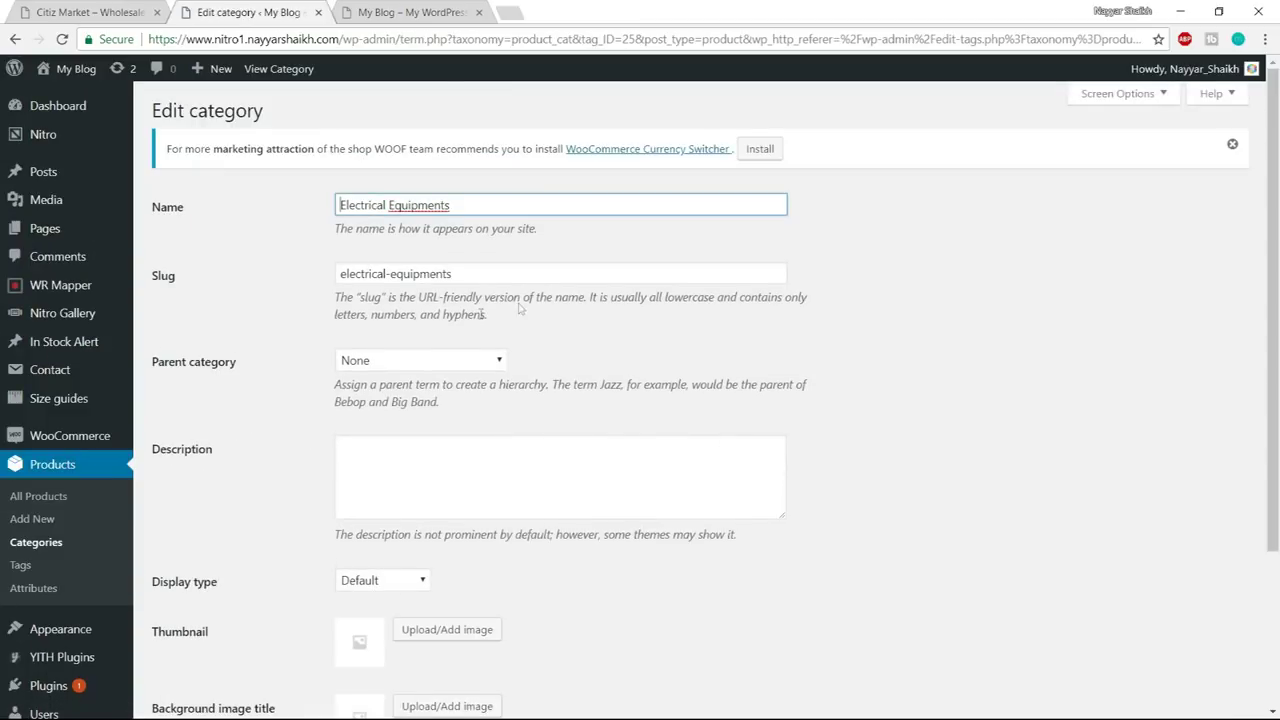
pyautogui.scroll(-2, 519, 310)
pyautogui.click(443, 463)
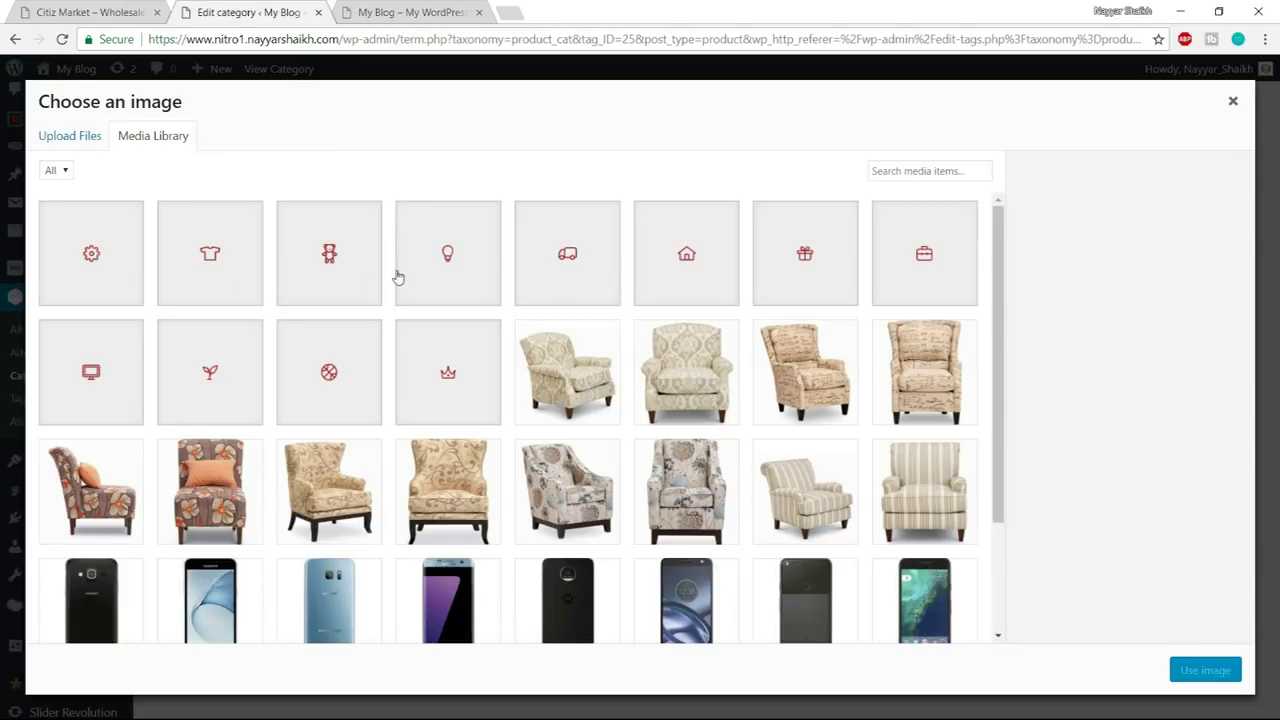
pyautogui.click(452, 278)
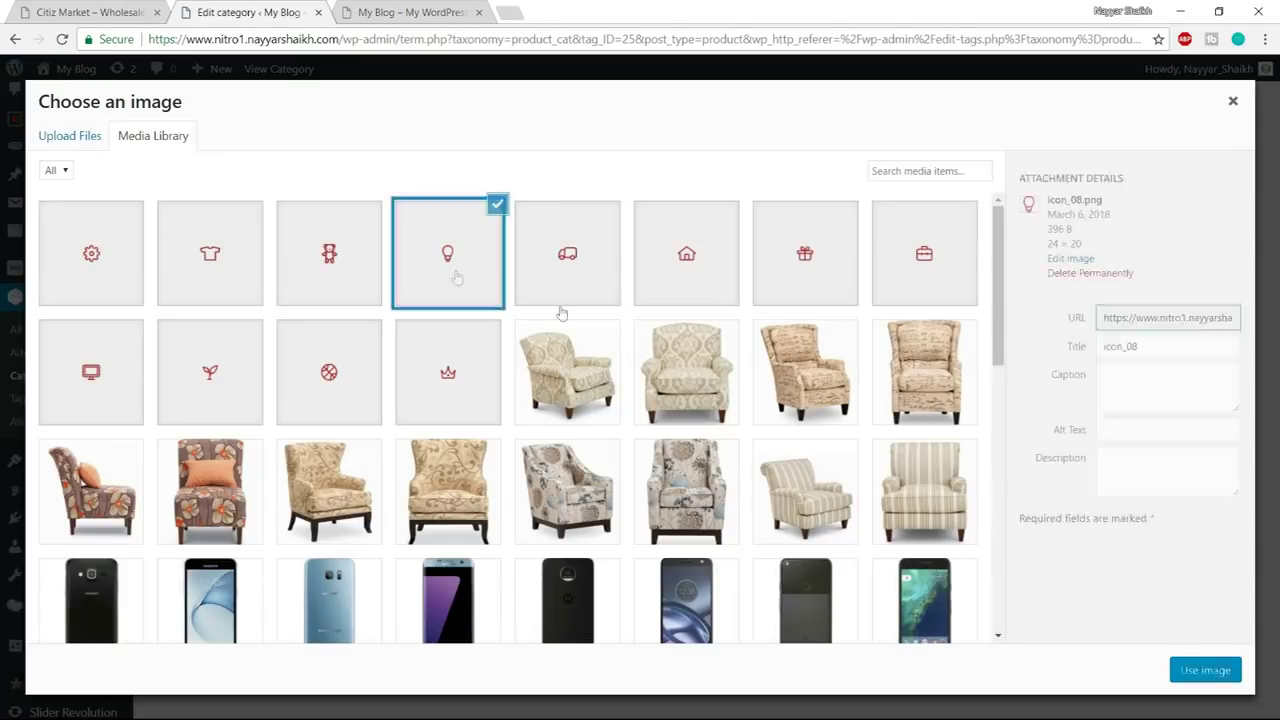
pyautogui.click(1200, 670)
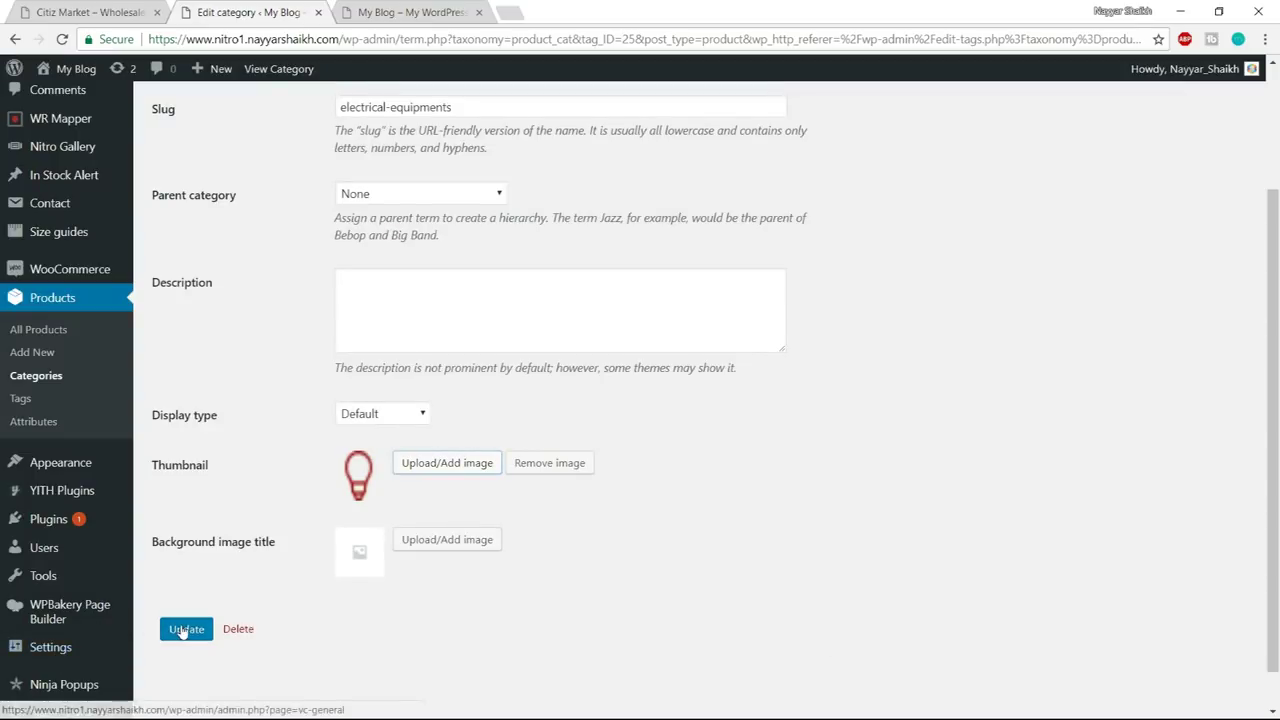
pyautogui.click(186, 628)
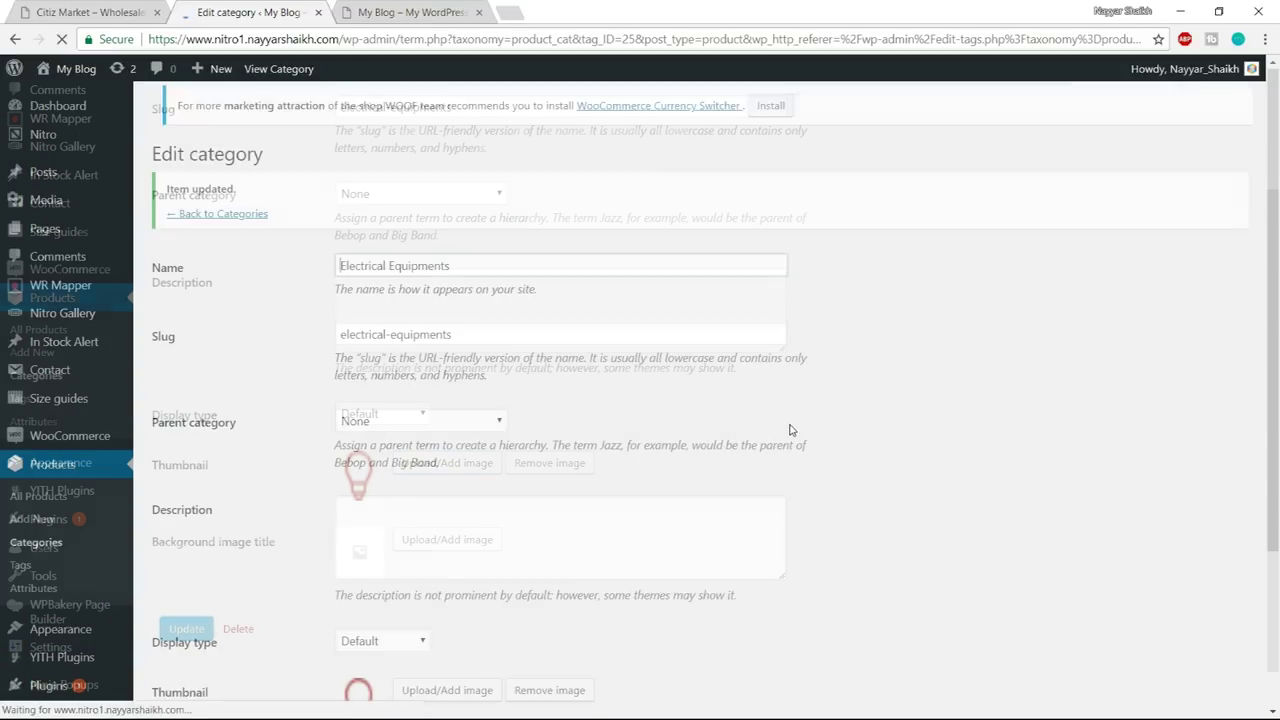
pyautogui.click(254, 222)
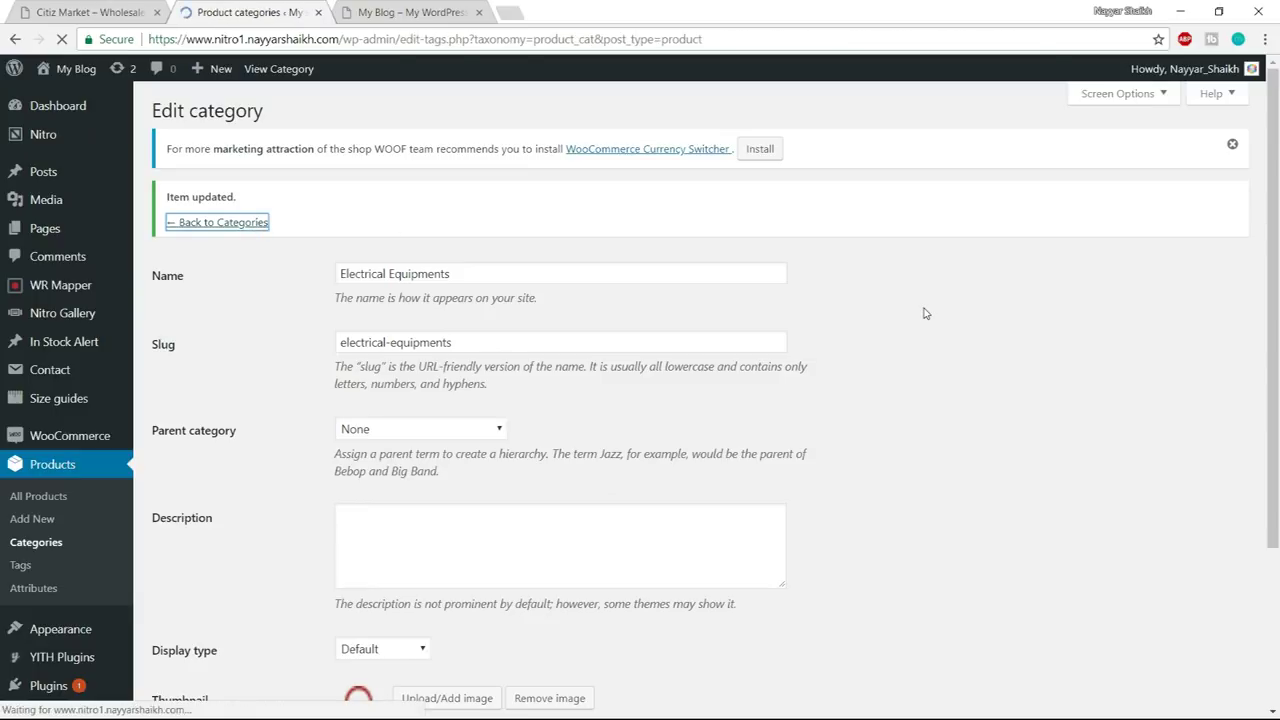
# - Give Fashion & Clothing the T-shirt icon thumbnail
pyautogui.scroll(-2, 925, 313)
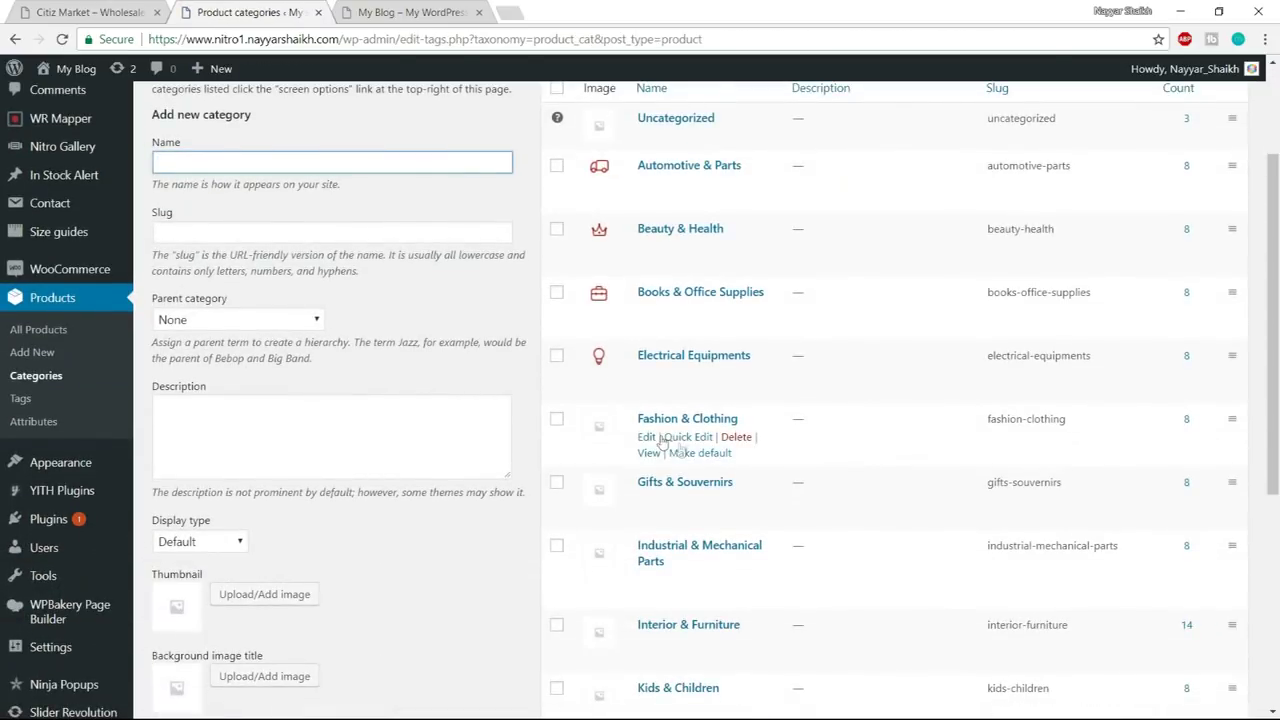
pyautogui.click(646, 436)
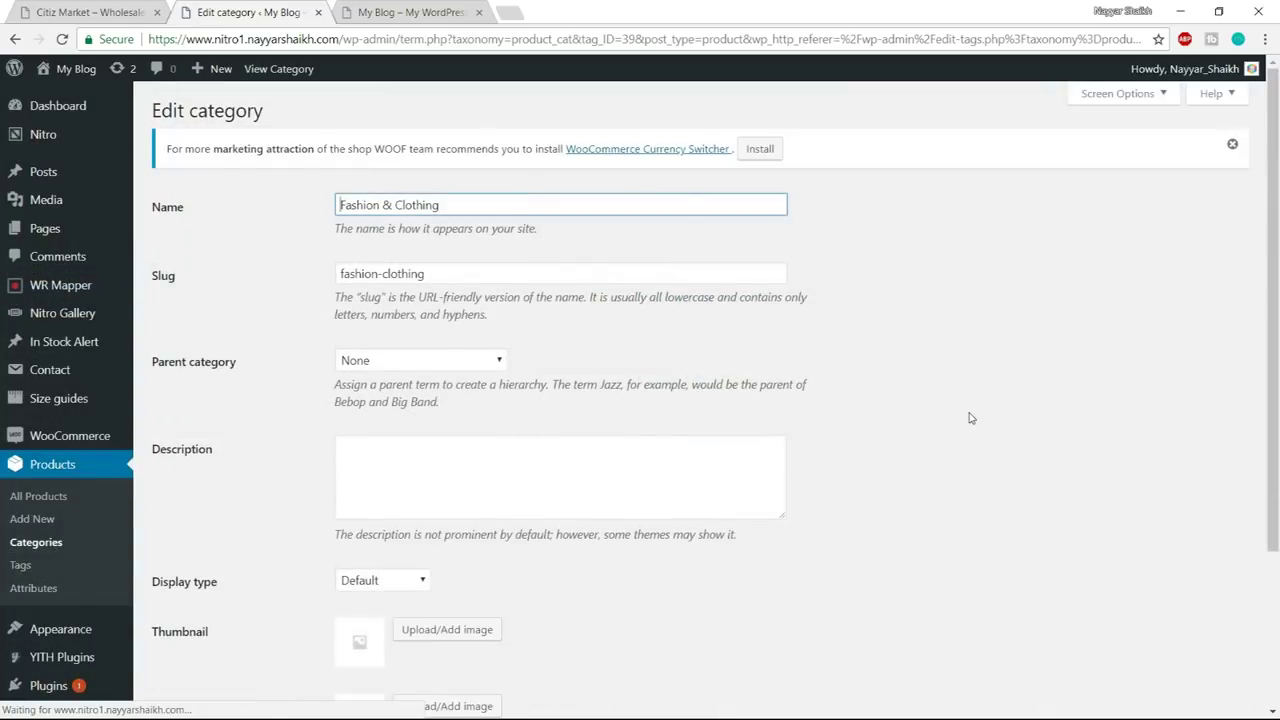
pyautogui.scroll(-3, 966, 405)
pyautogui.click(484, 419)
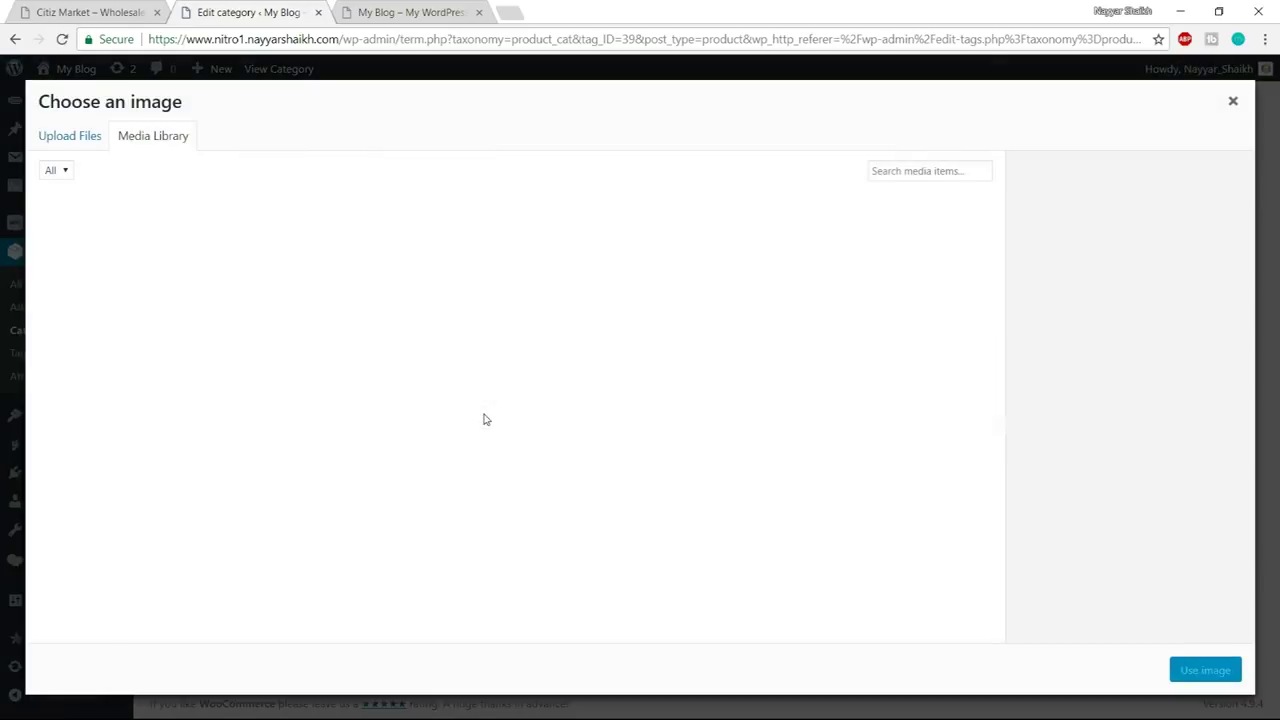
pyautogui.click(251, 277)
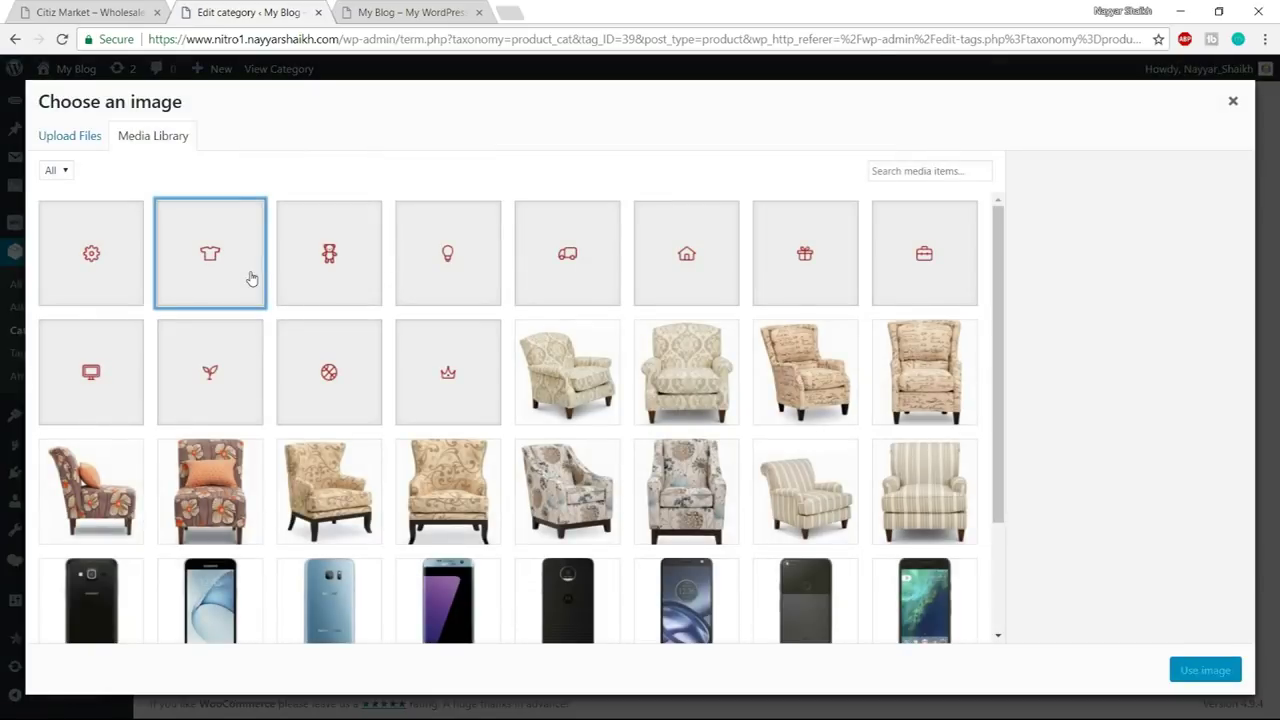
pyautogui.click(1206, 670)
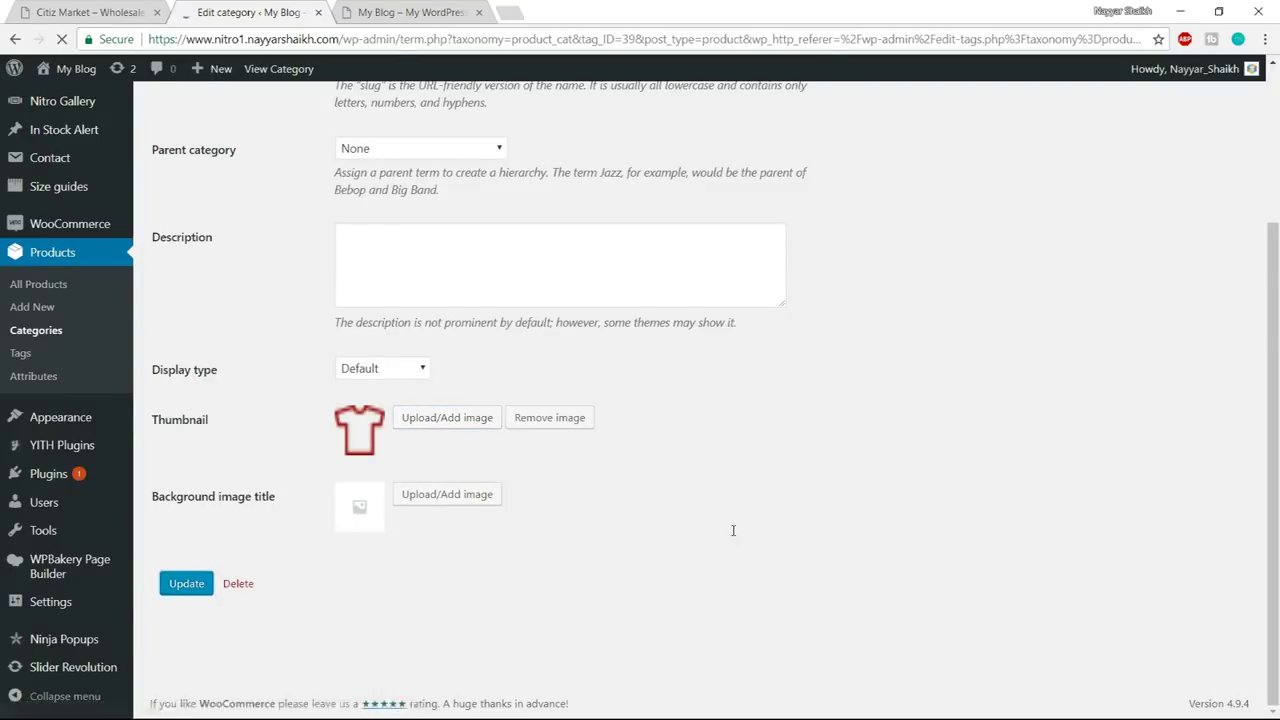
pyautogui.click(220, 223)
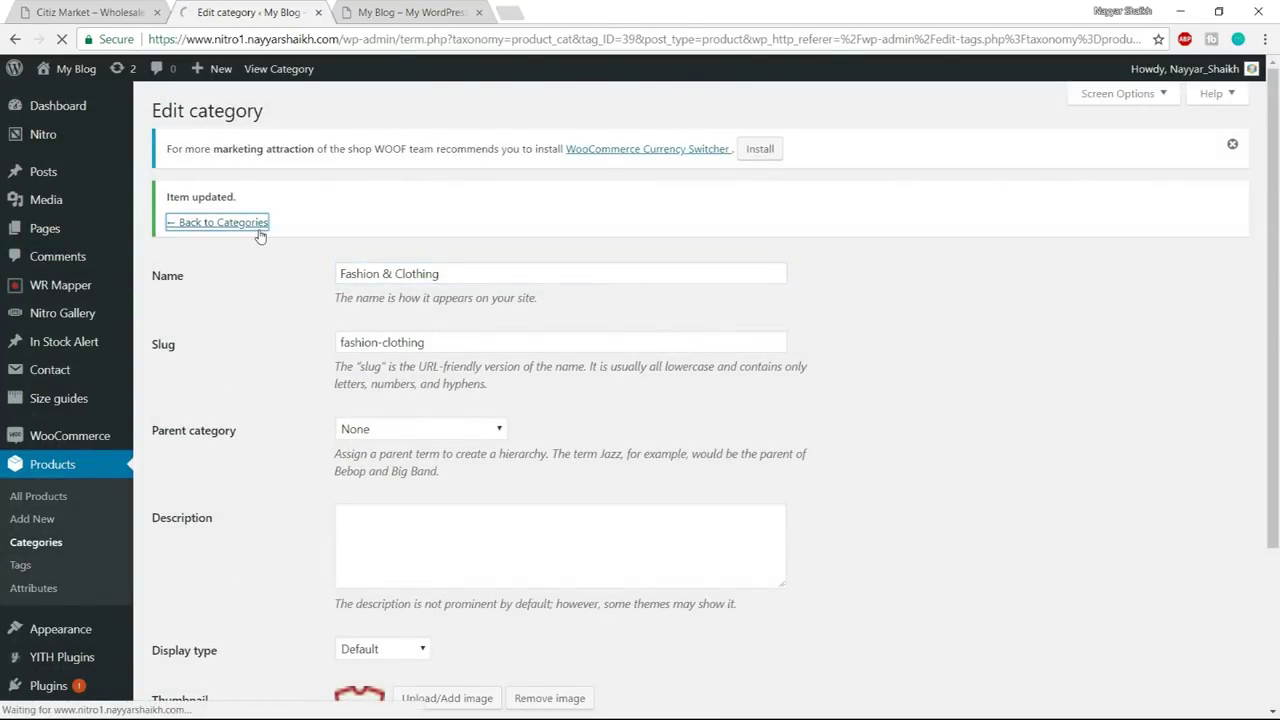
# - Give Gifts & Souvenirs the gift icon_06 thumbnail
pyautogui.scroll(-3, 724, 415)
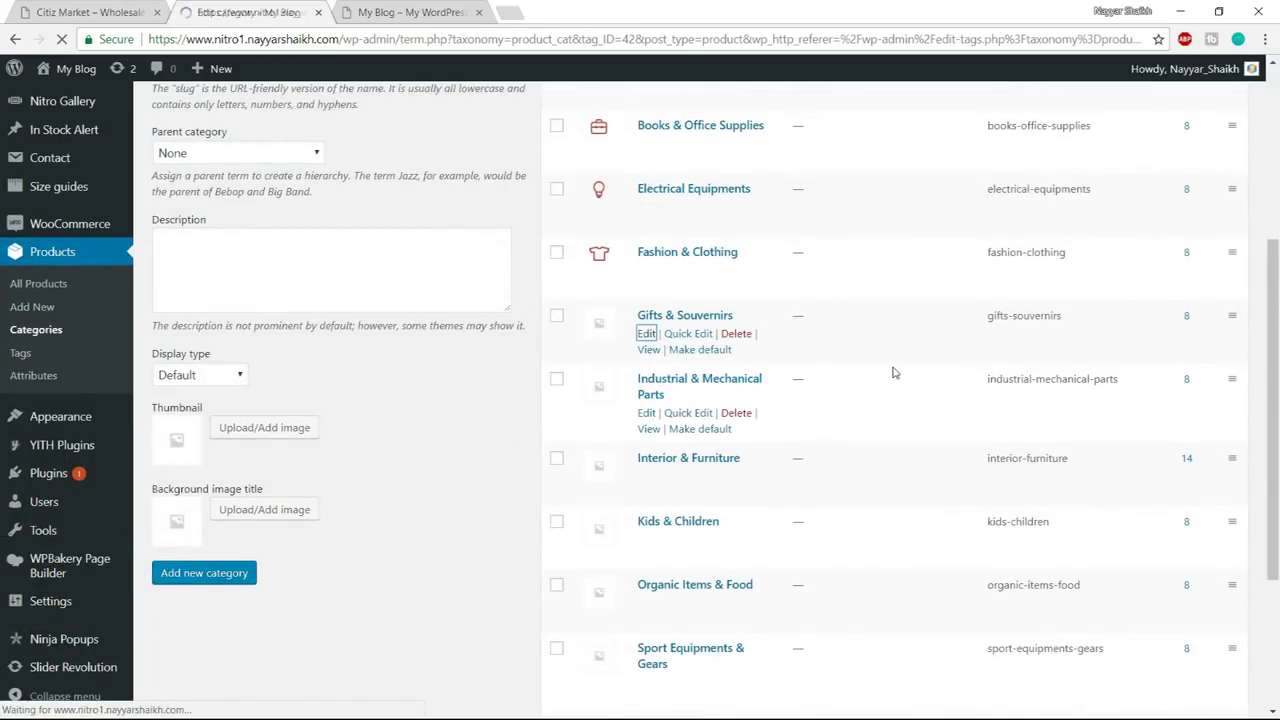
pyautogui.scroll(-1, 516, 455)
pyautogui.scroll(-1, 516, 455)
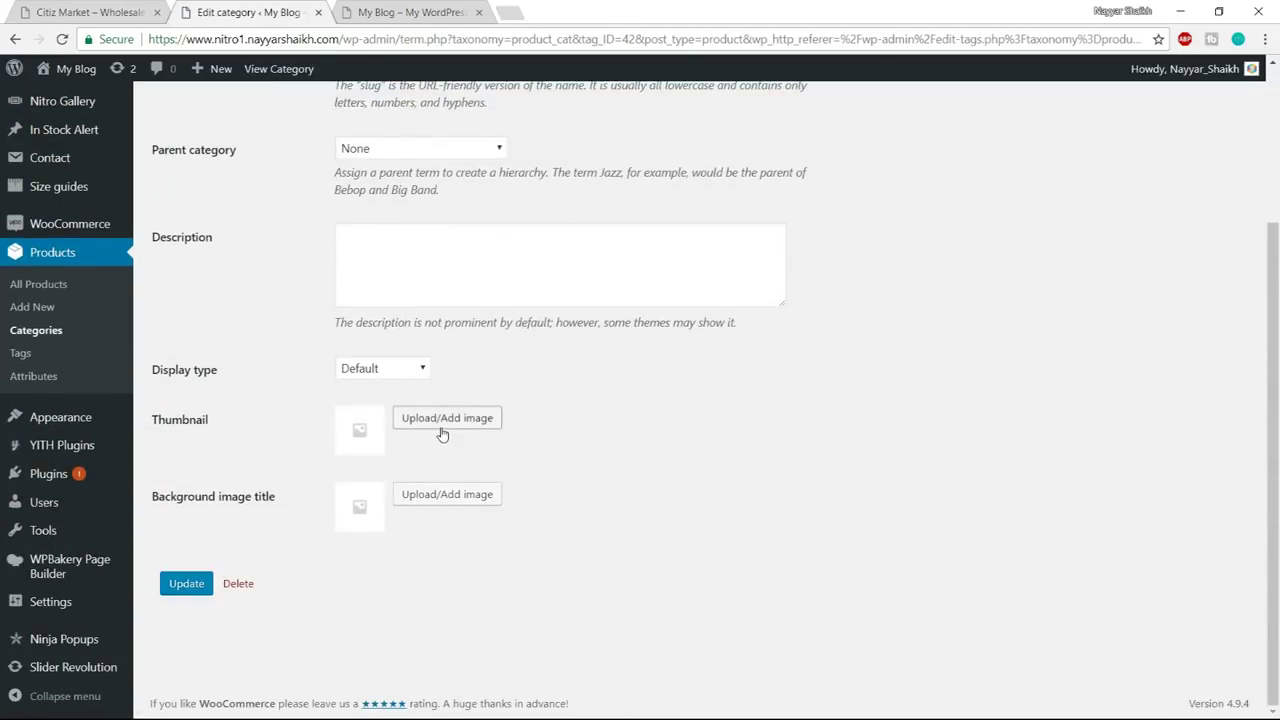
pyautogui.click(444, 425)
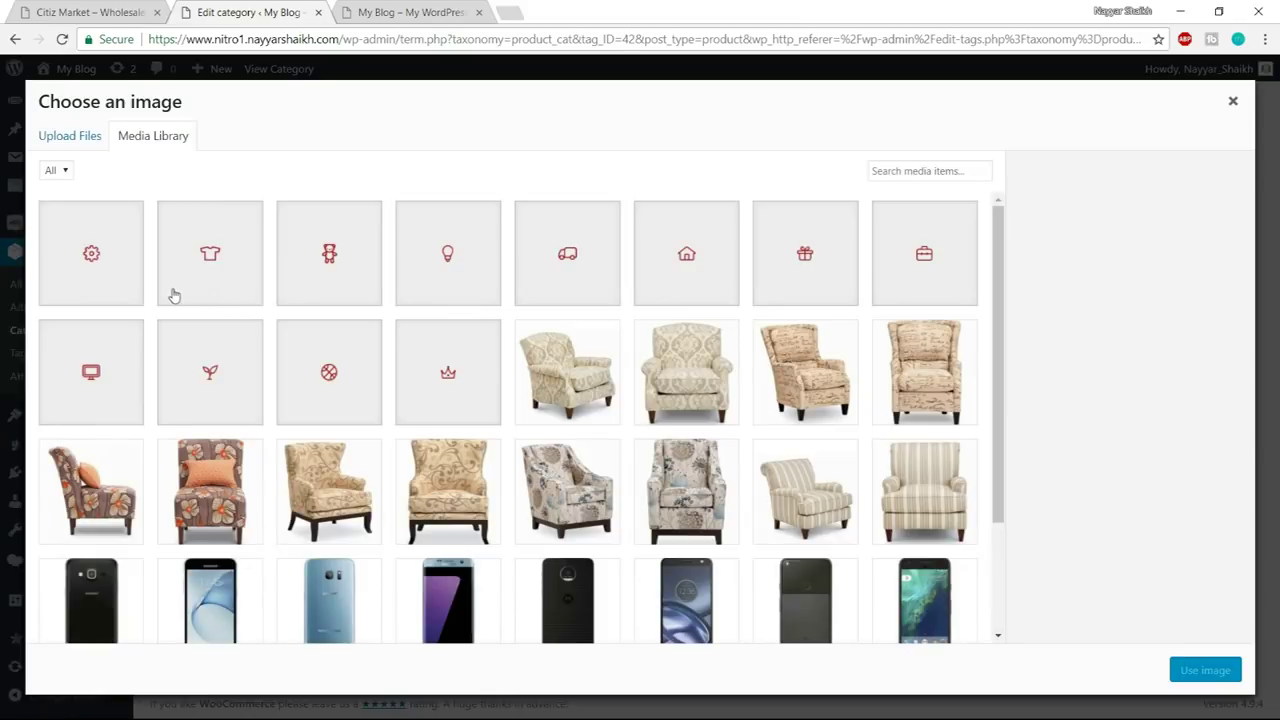
pyautogui.click(803, 277)
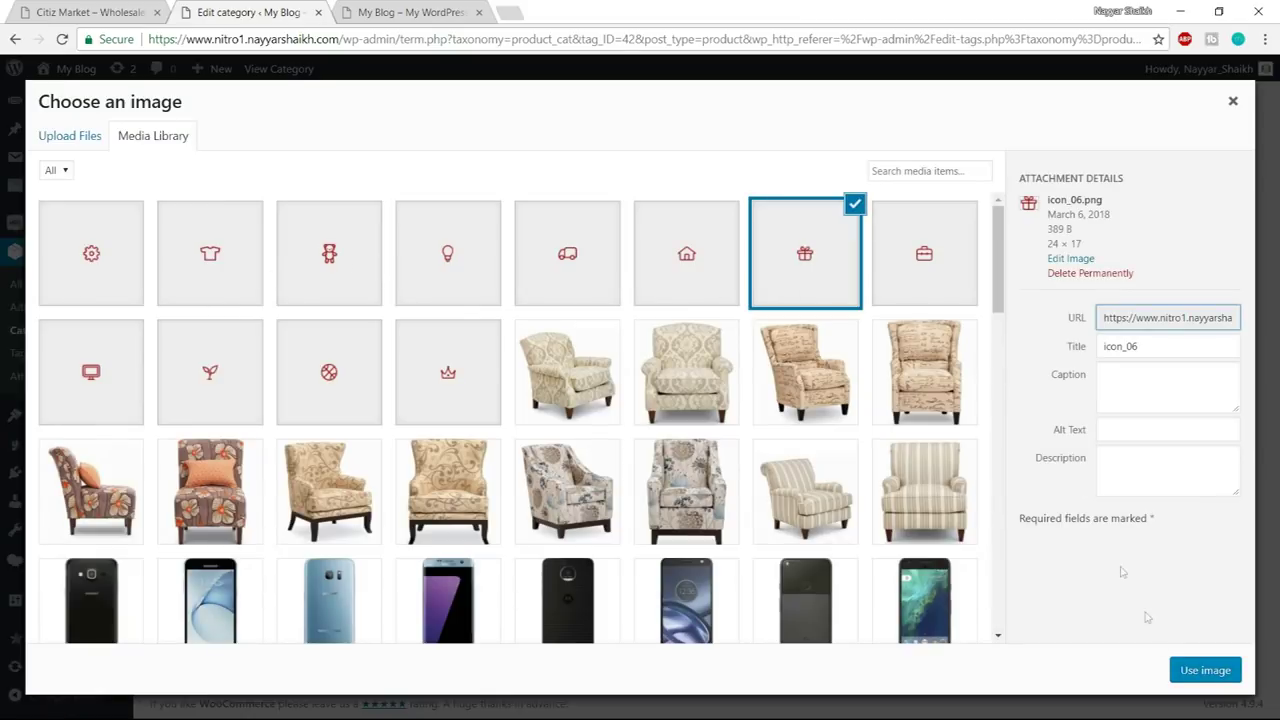
pyautogui.click(1203, 672)
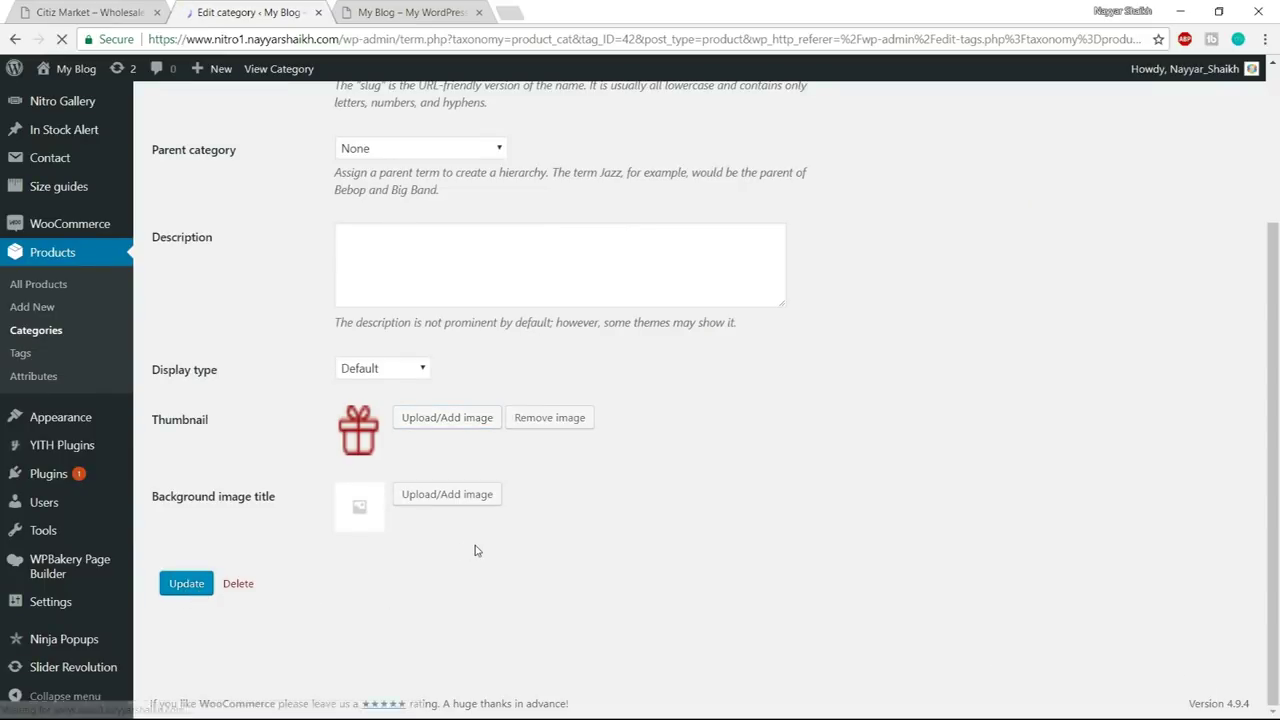
pyautogui.click(229, 225)
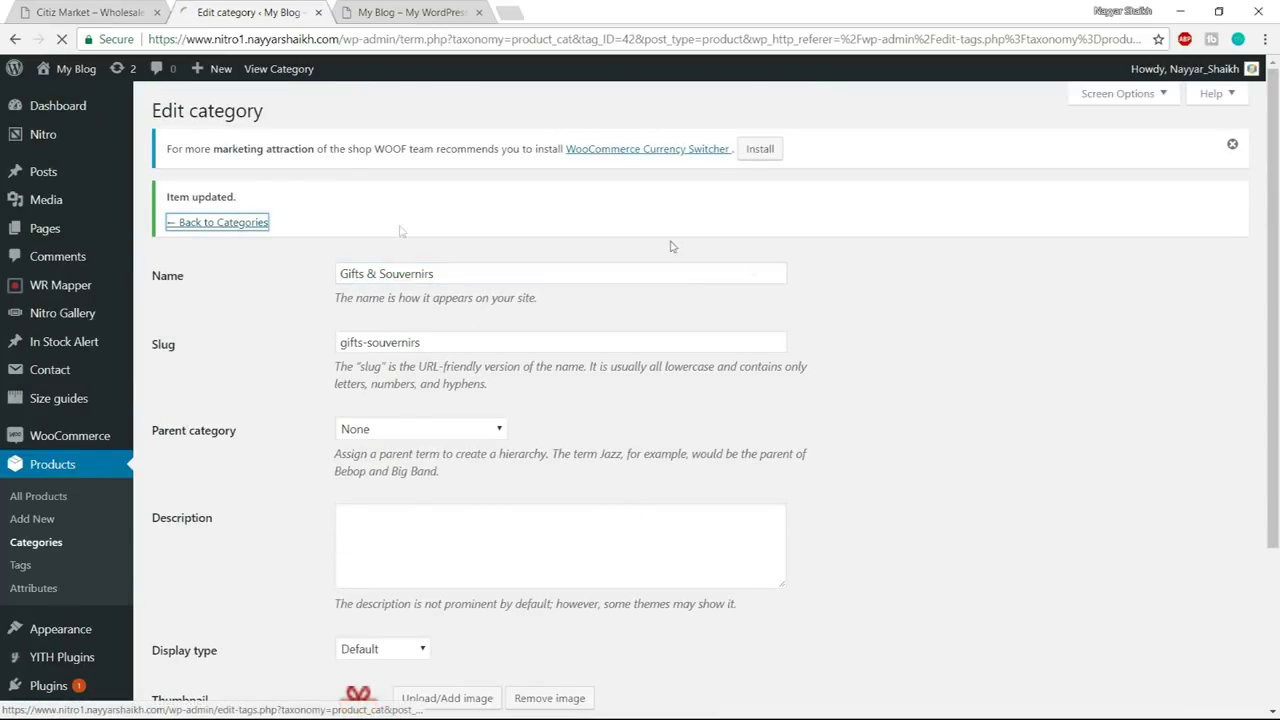
pyautogui.scroll(-4, 796, 310)
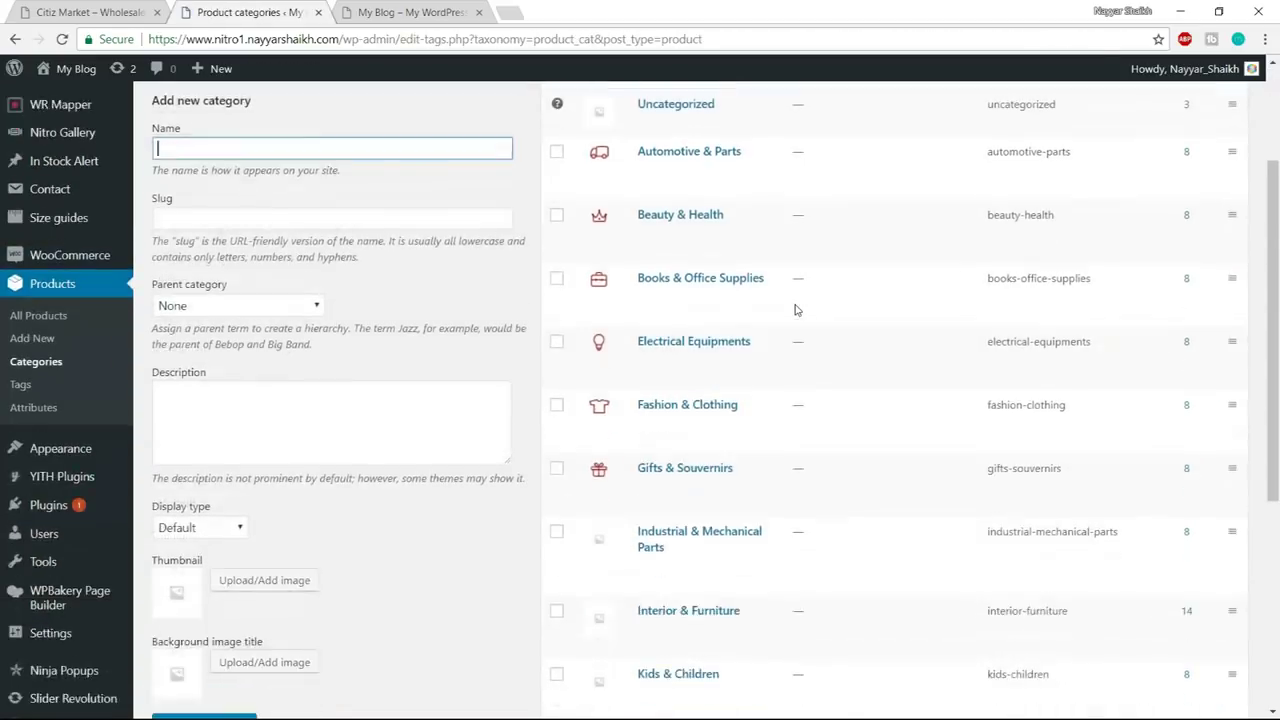
# - Give Industrial & Mechanical Parts the gear icon thumbnail and save it
pyautogui.click(651, 336)
pyautogui.scroll(-2, 543, 408)
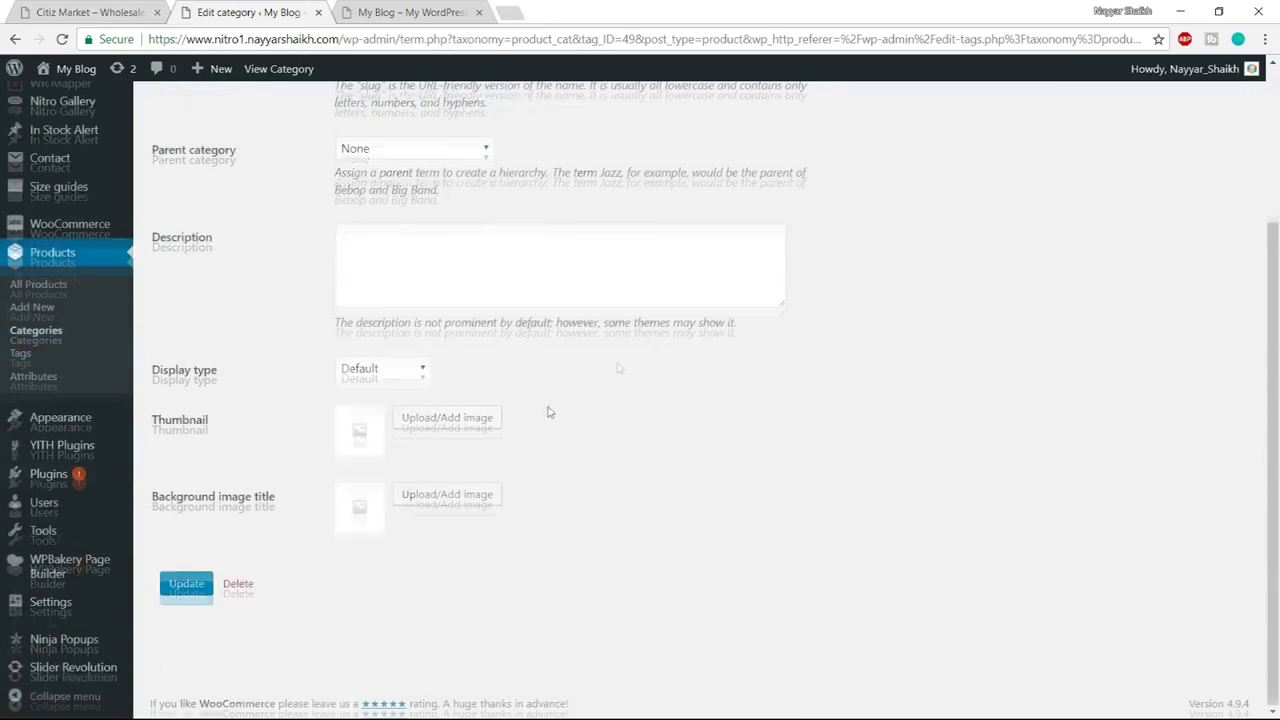
pyautogui.click(489, 420)
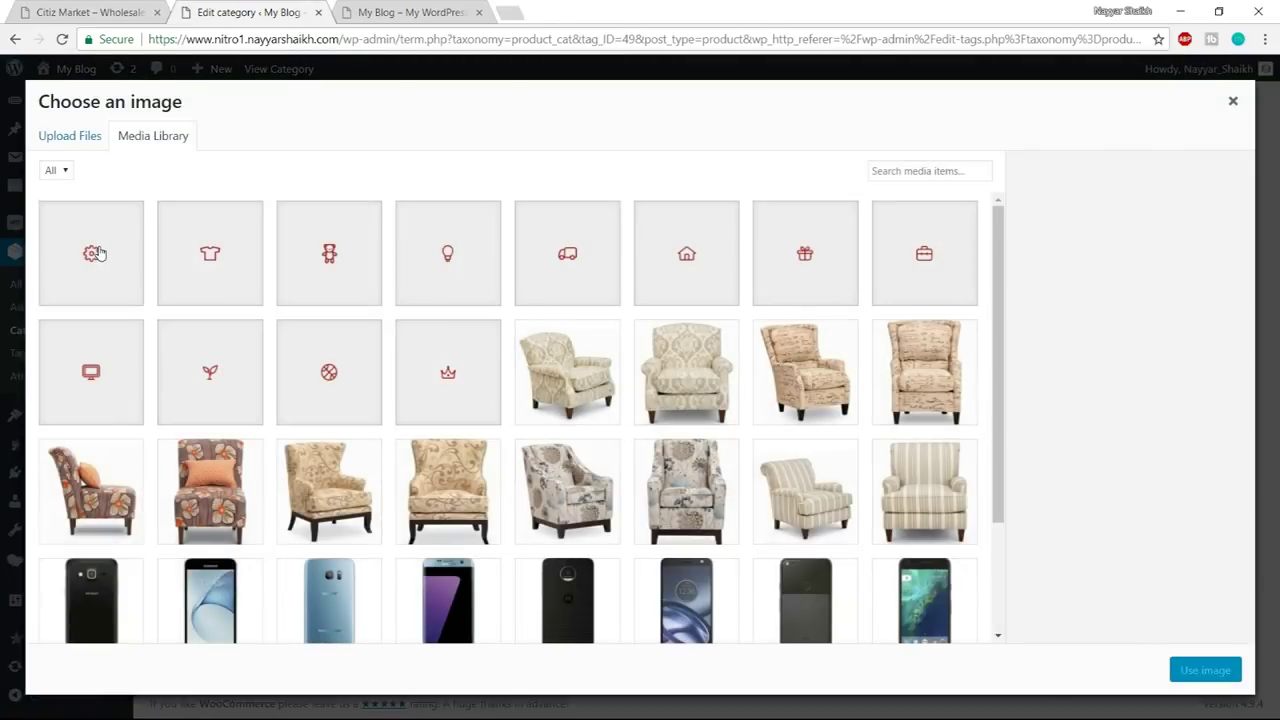
pyautogui.click(98, 252)
pyautogui.click(1204, 670)
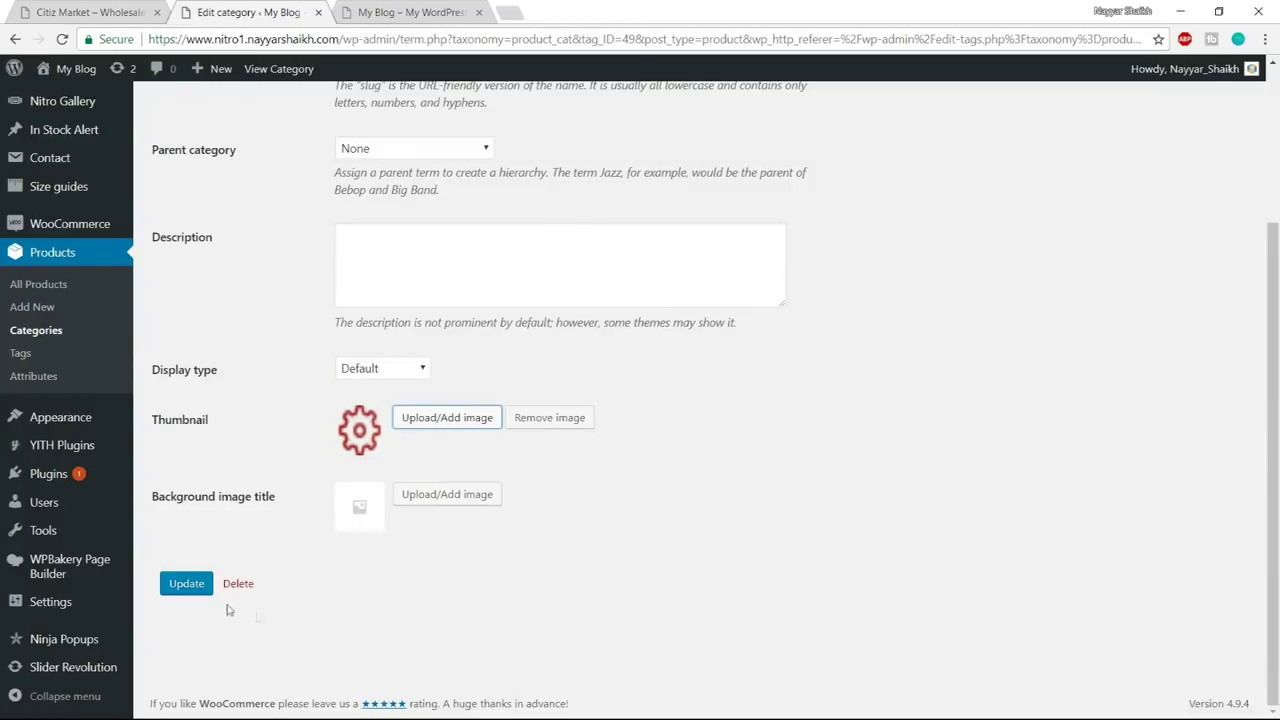
pyautogui.click(180, 584)
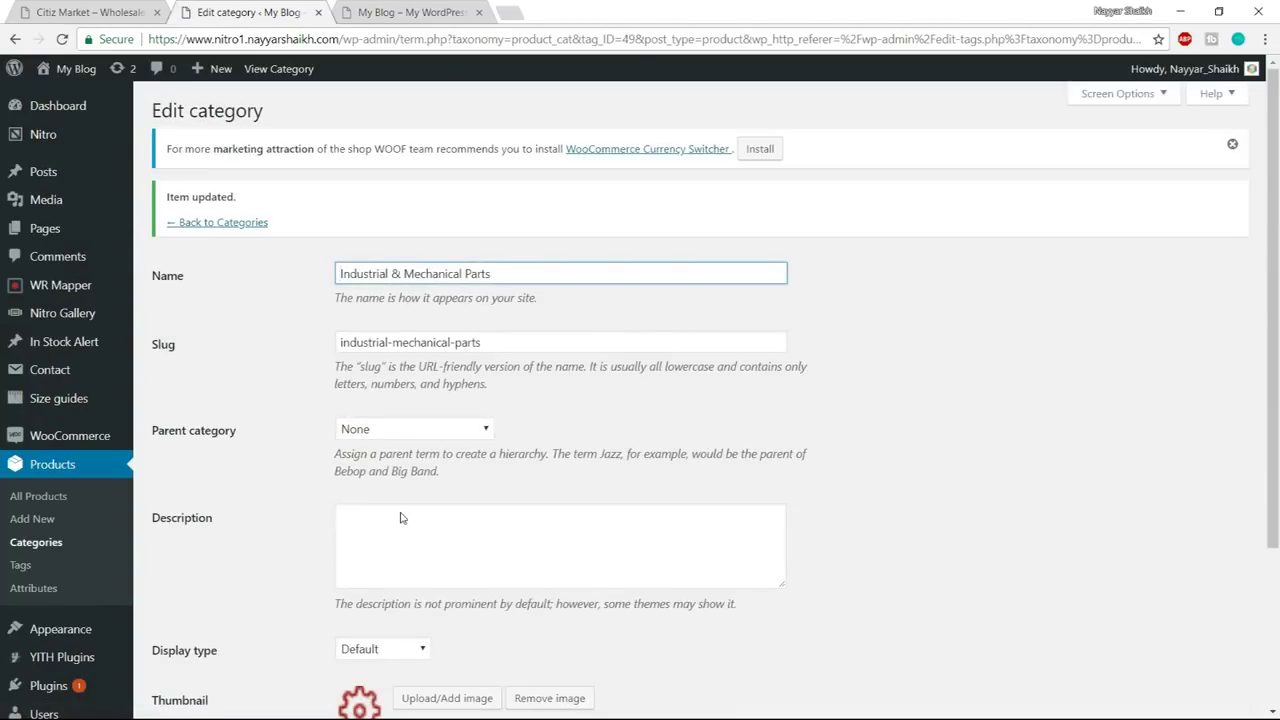
pyautogui.click(225, 223)
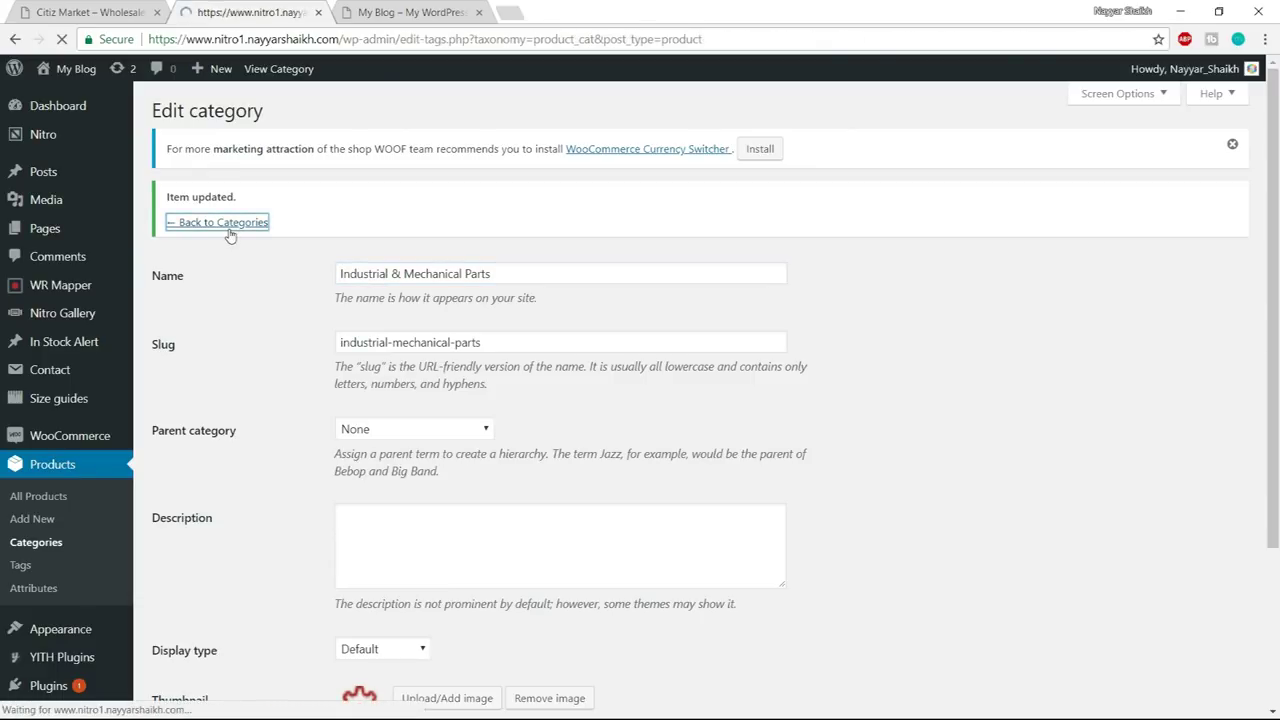
pyautogui.scroll(-5, 686, 412)
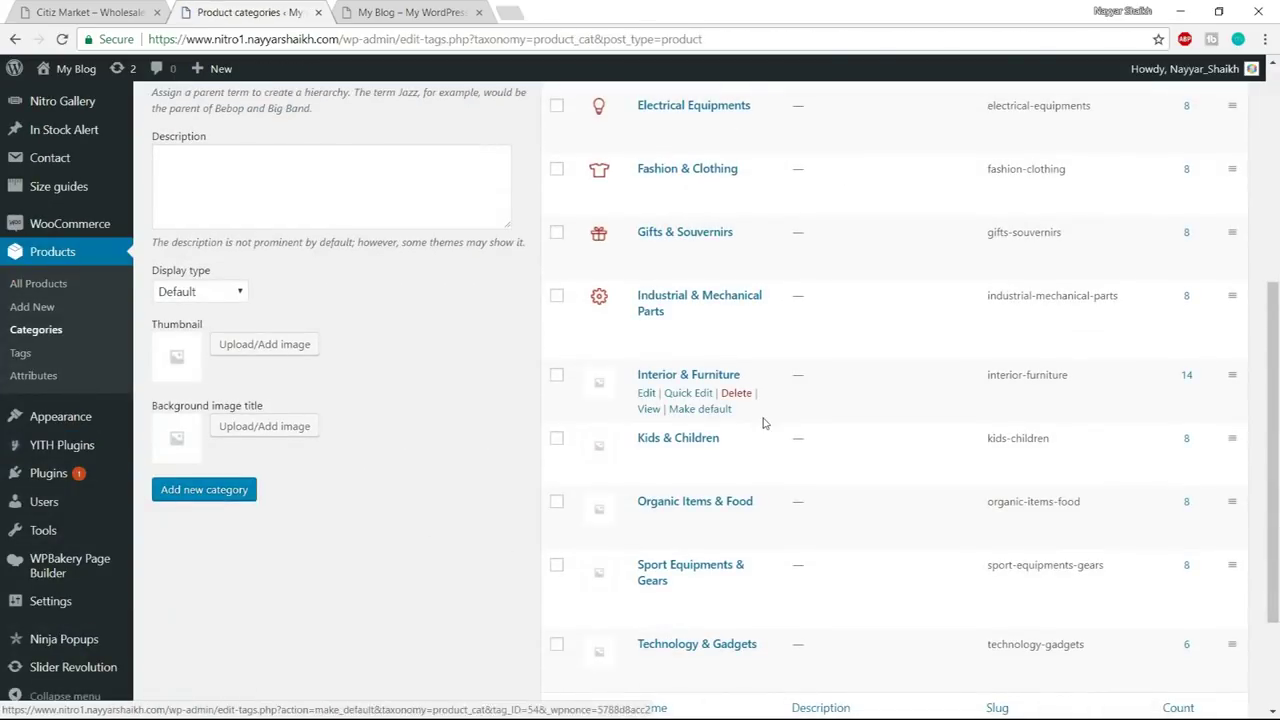
# - Give Interior & Furniture the house icon thumbnail and save it
pyautogui.click(647, 393)
pyautogui.scroll(-3, 493, 453)
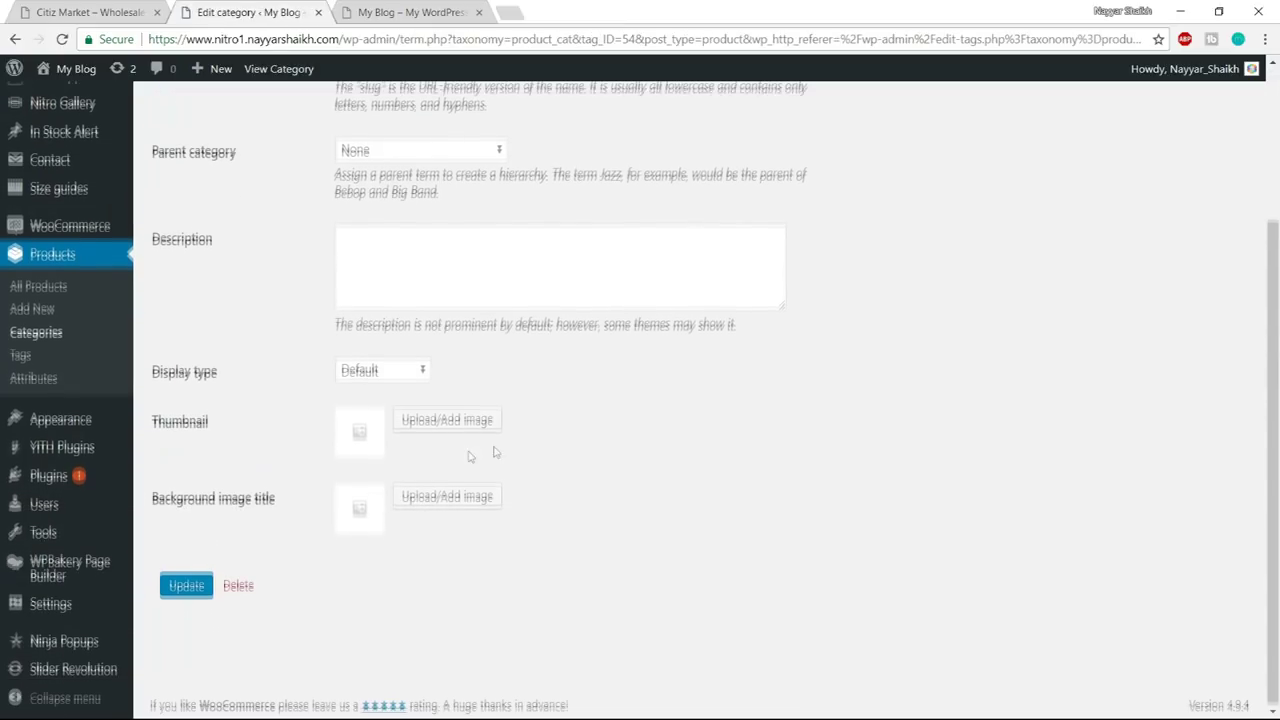
pyautogui.click(449, 421)
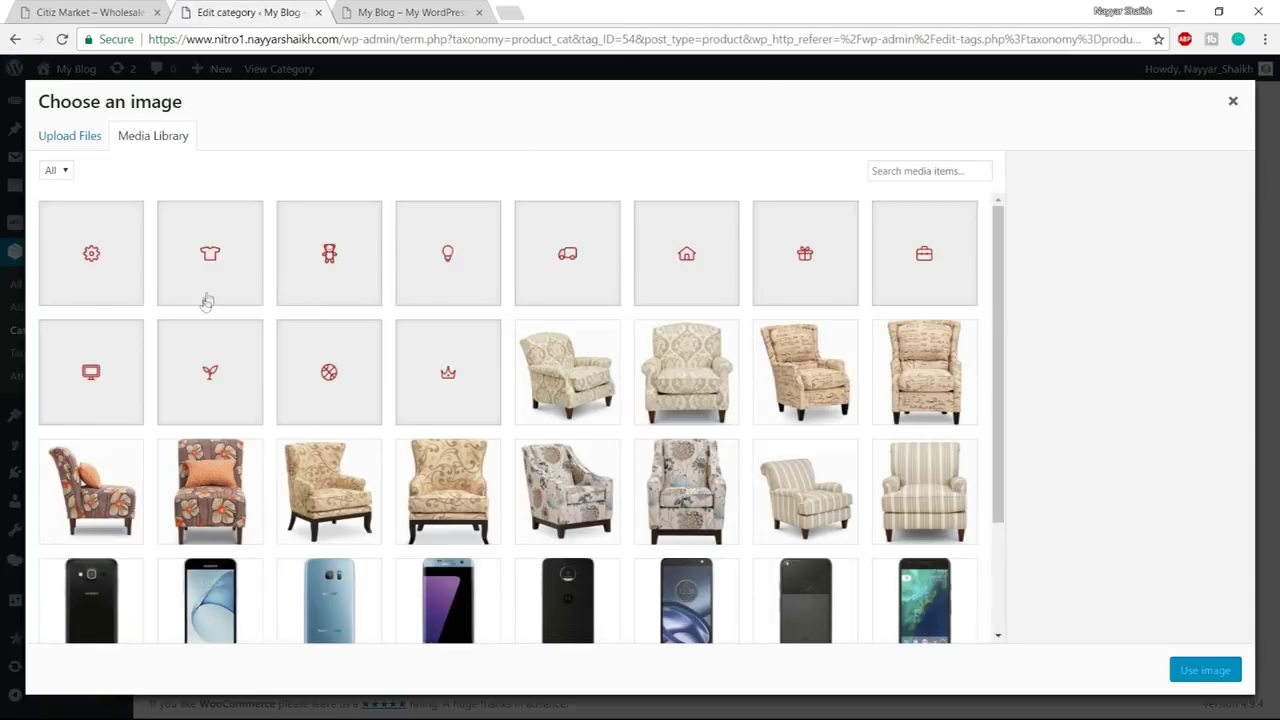
pyautogui.click(655, 275)
pyautogui.click(1215, 672)
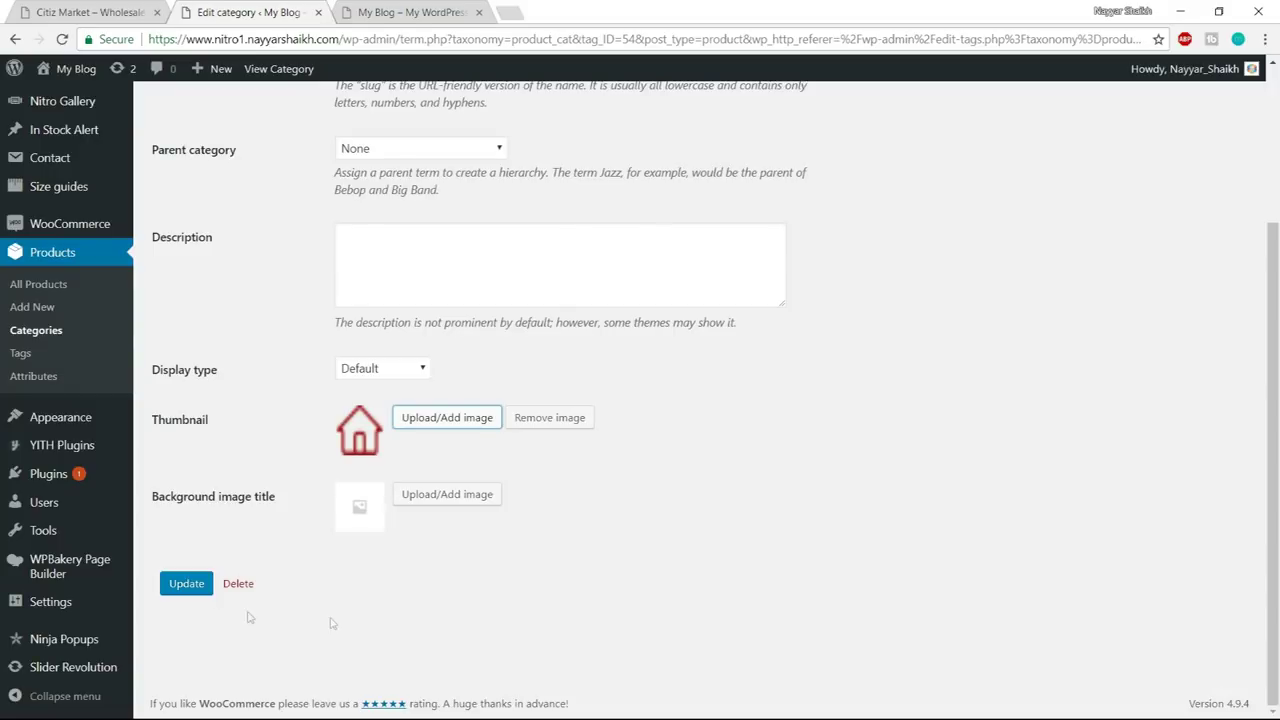
pyautogui.click(168, 593)
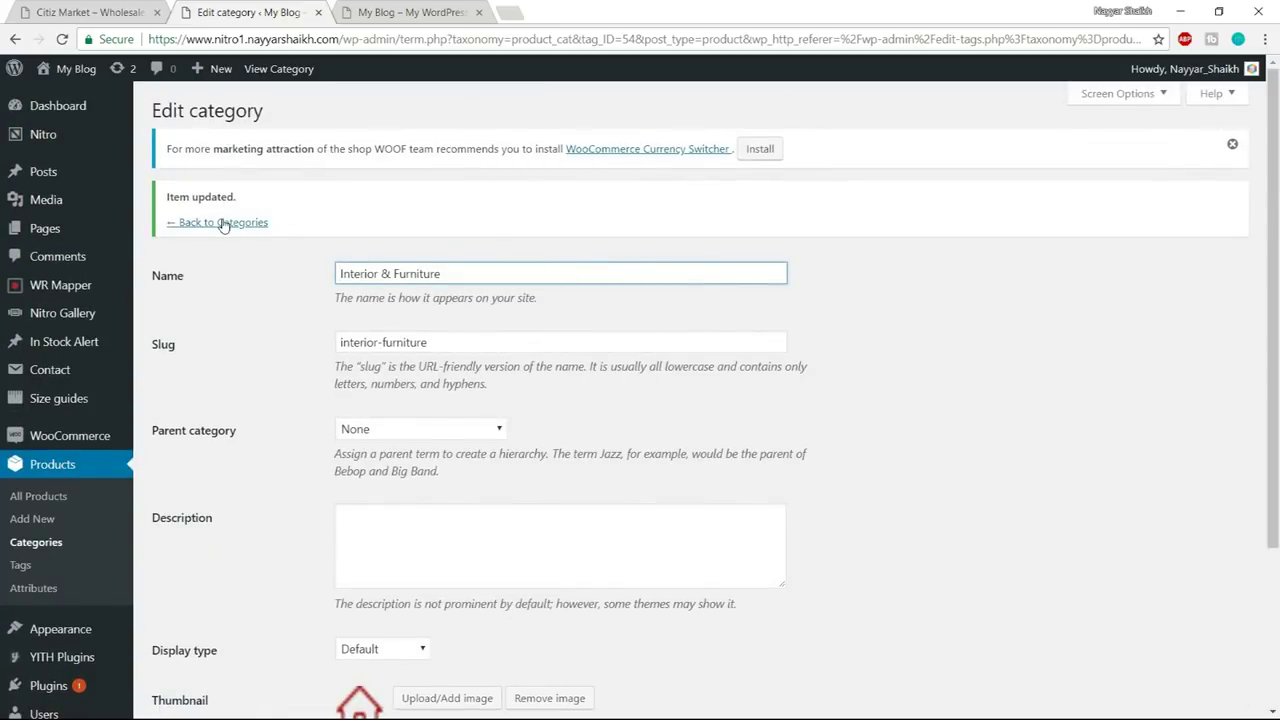
pyautogui.click(223, 225)
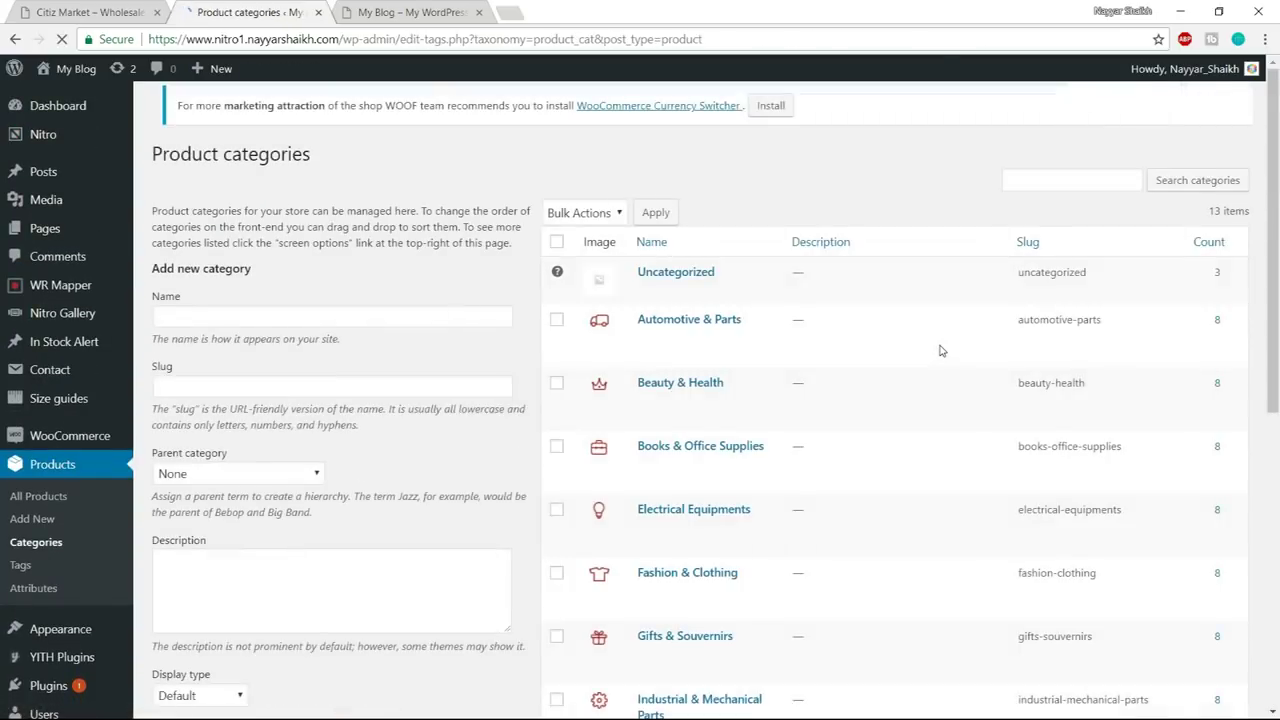
pyautogui.scroll(-8, 940, 350)
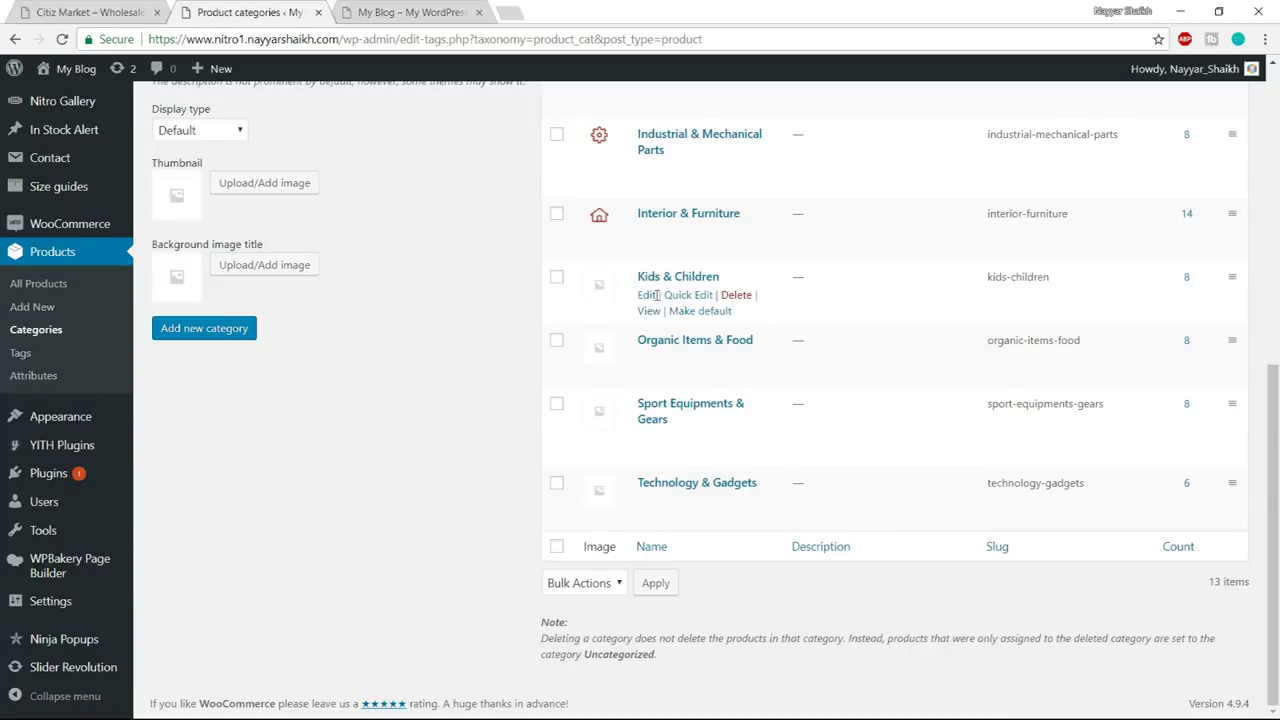
pyautogui.click(647, 295)
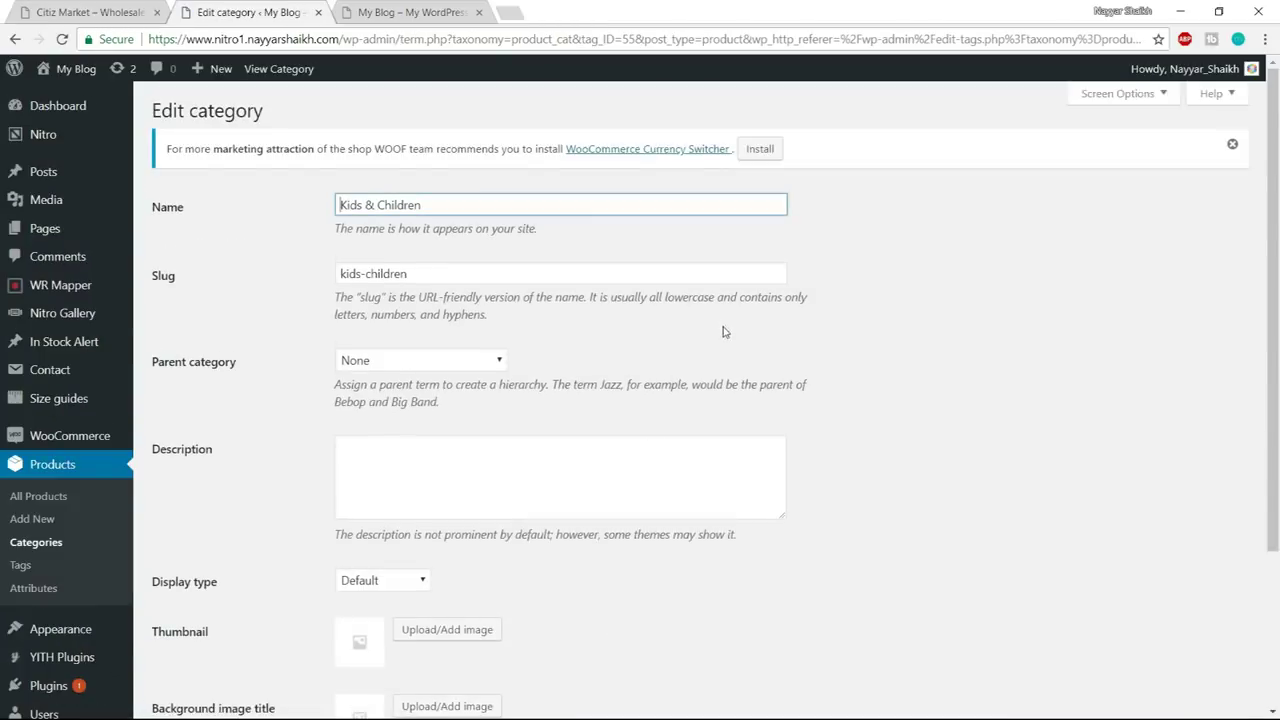
# - Give Kids & Children the teddy-bear icon thumbnail
pyautogui.scroll(-3, 725, 331)
pyautogui.click(438, 422)
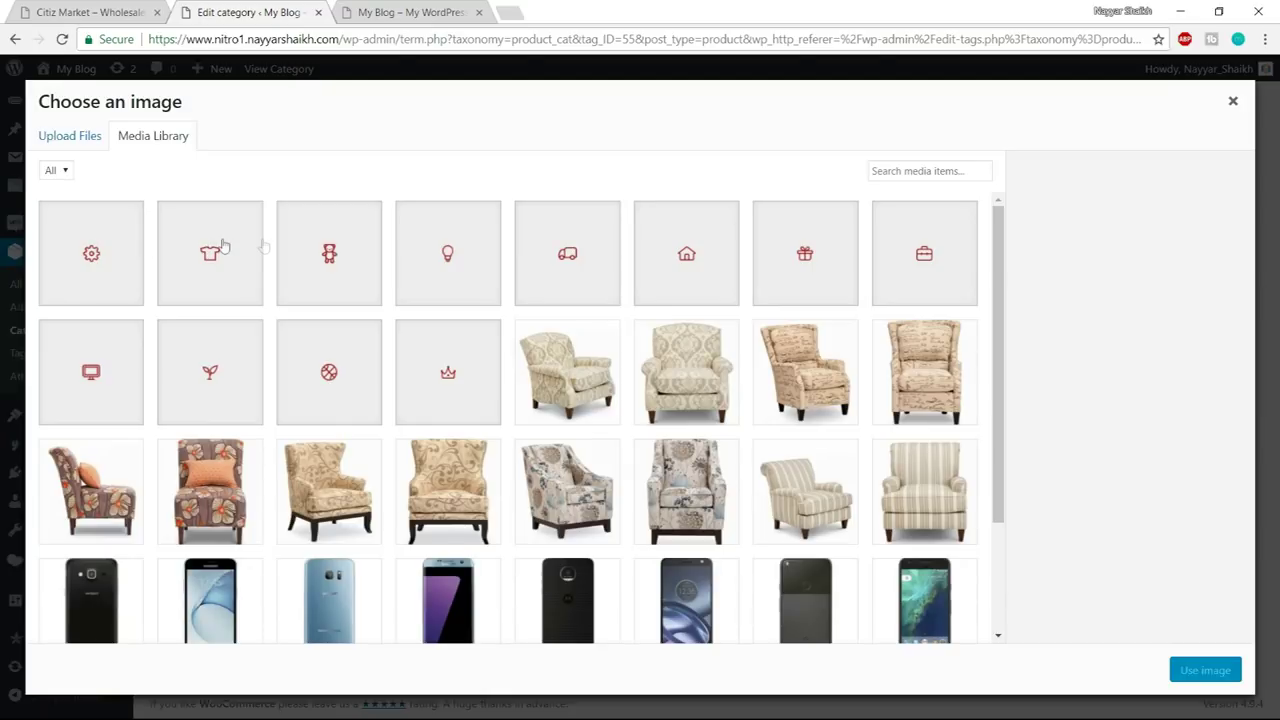
pyautogui.click(349, 278)
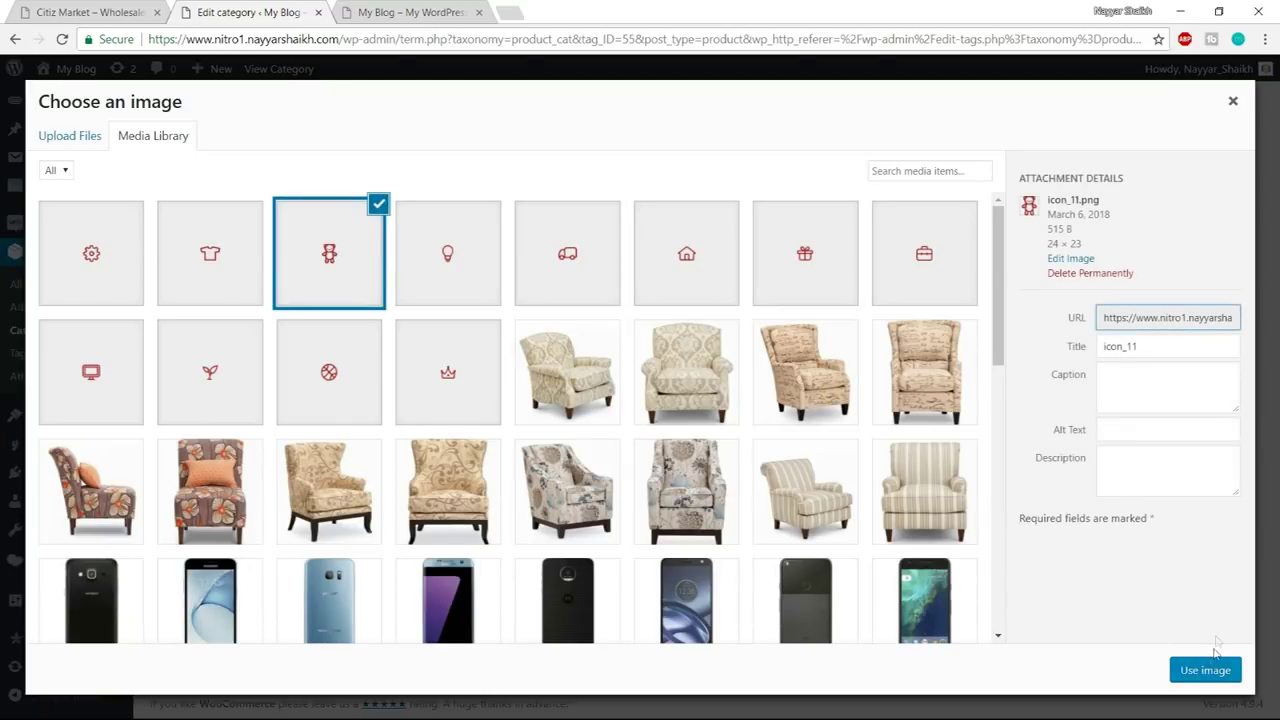
pyautogui.click(1205, 669)
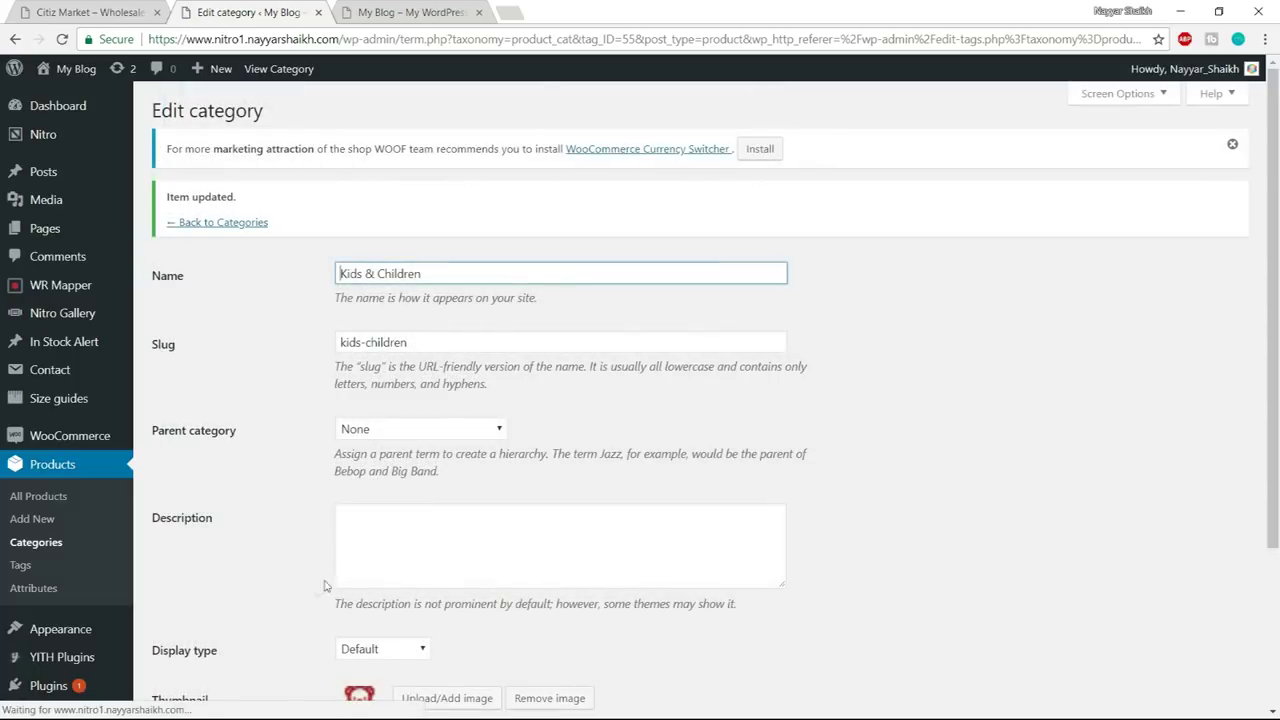
pyautogui.click(248, 223)
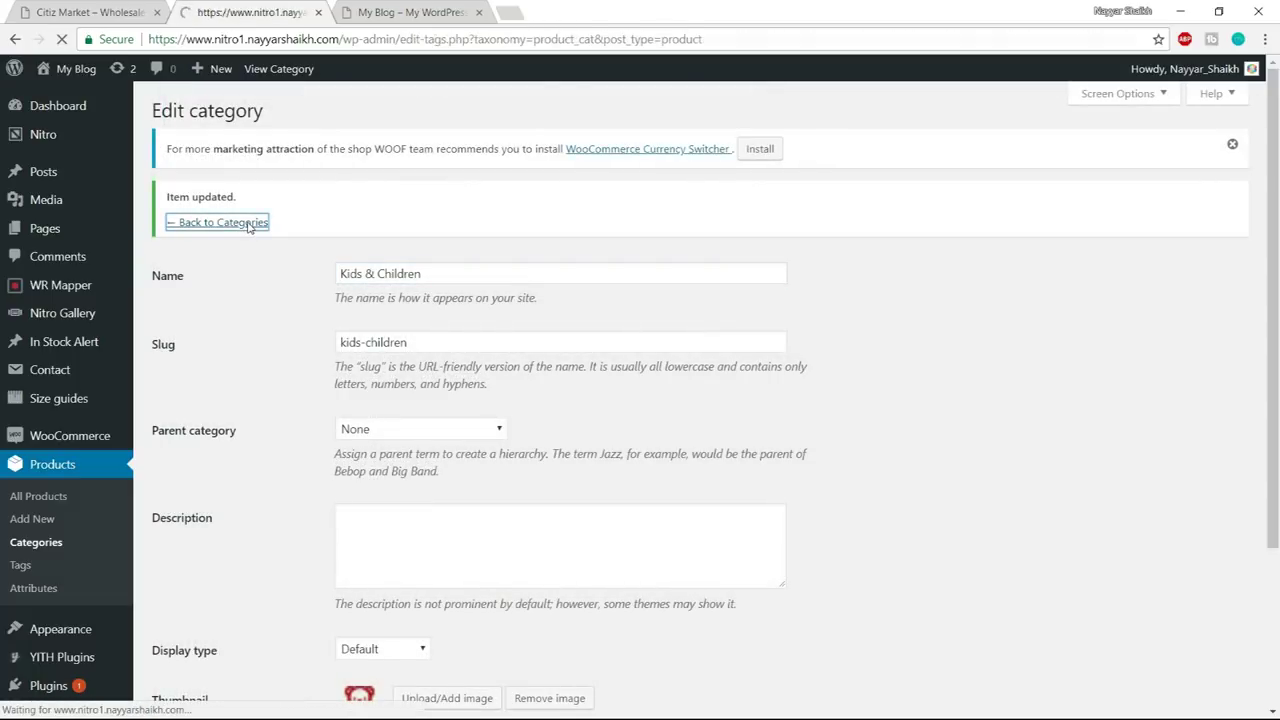
# - Give Organic Items & Food the plant icon thumbnail and save it
pyautogui.scroll(-6, 392, 450)
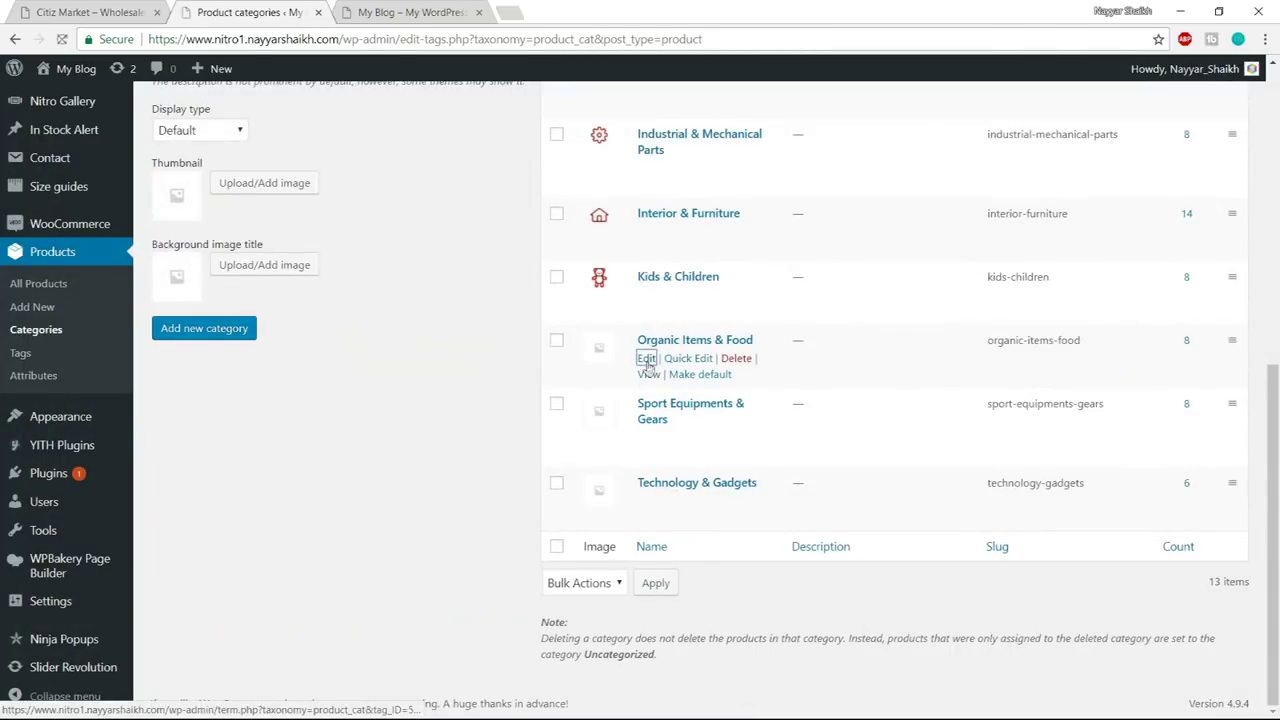
pyautogui.scroll(-2, 637, 397)
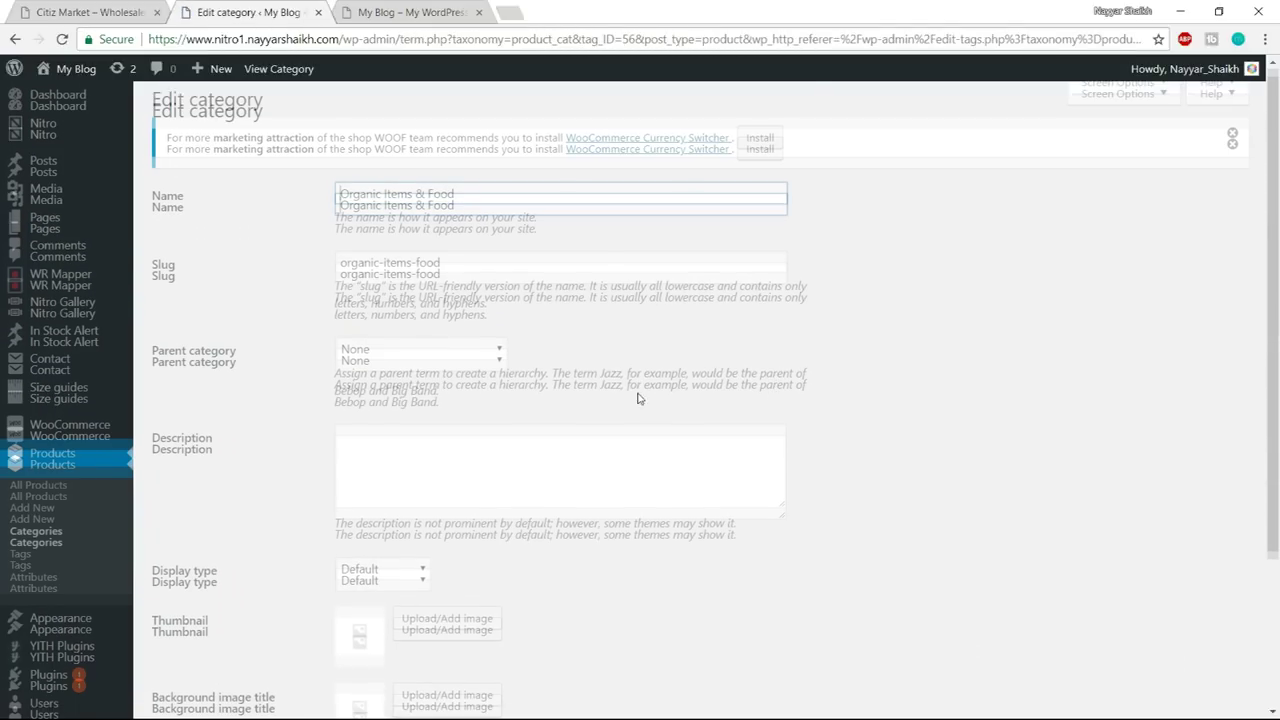
pyautogui.click(462, 420)
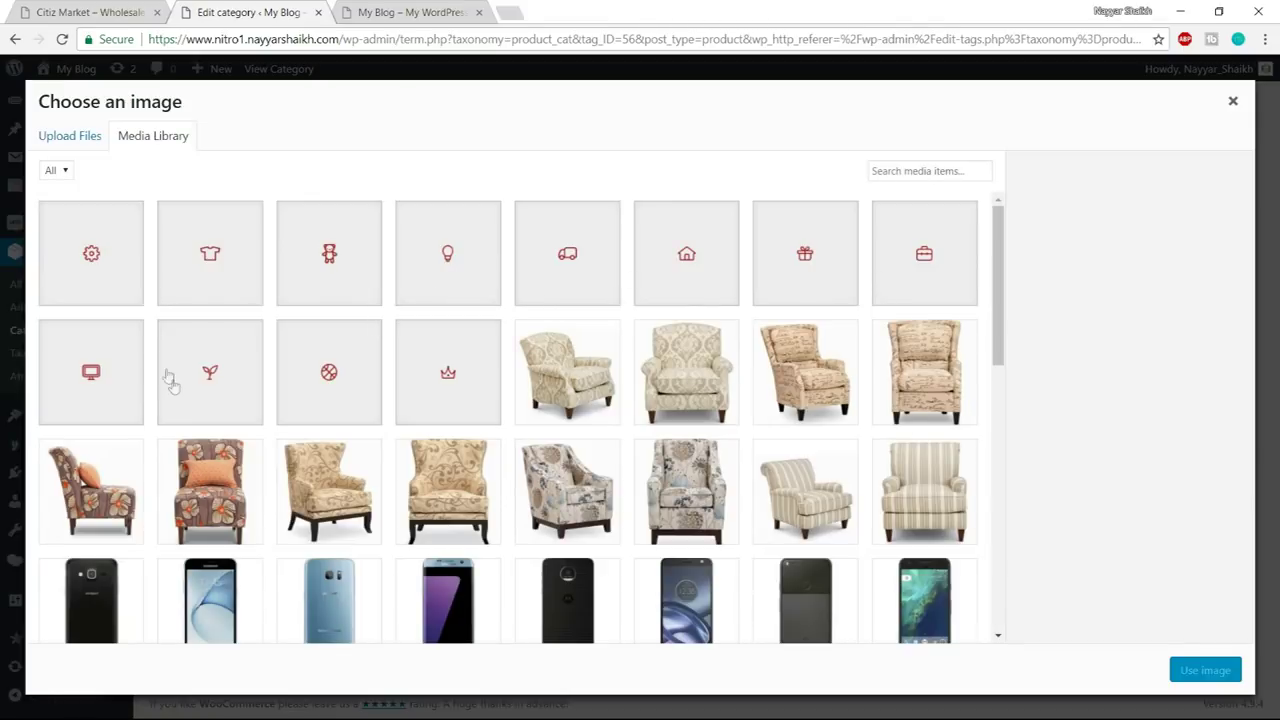
pyautogui.click(190, 386)
pyautogui.click(1205, 670)
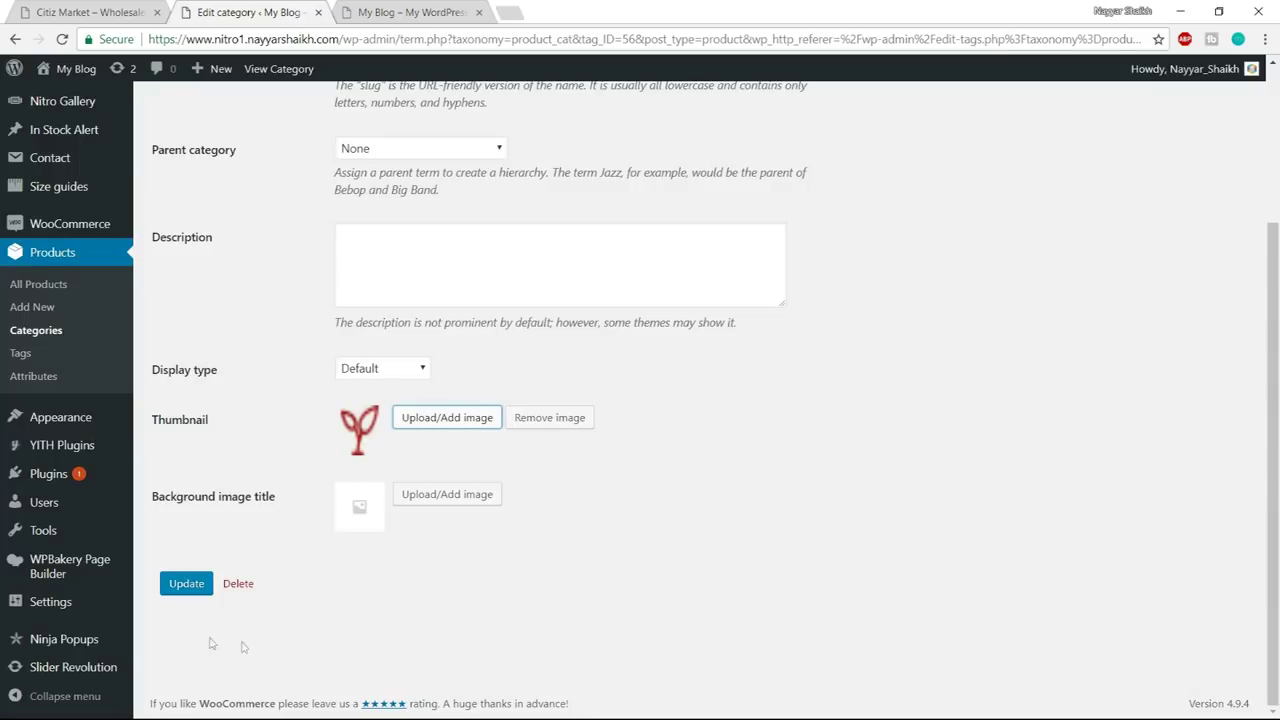
pyautogui.click(170, 586)
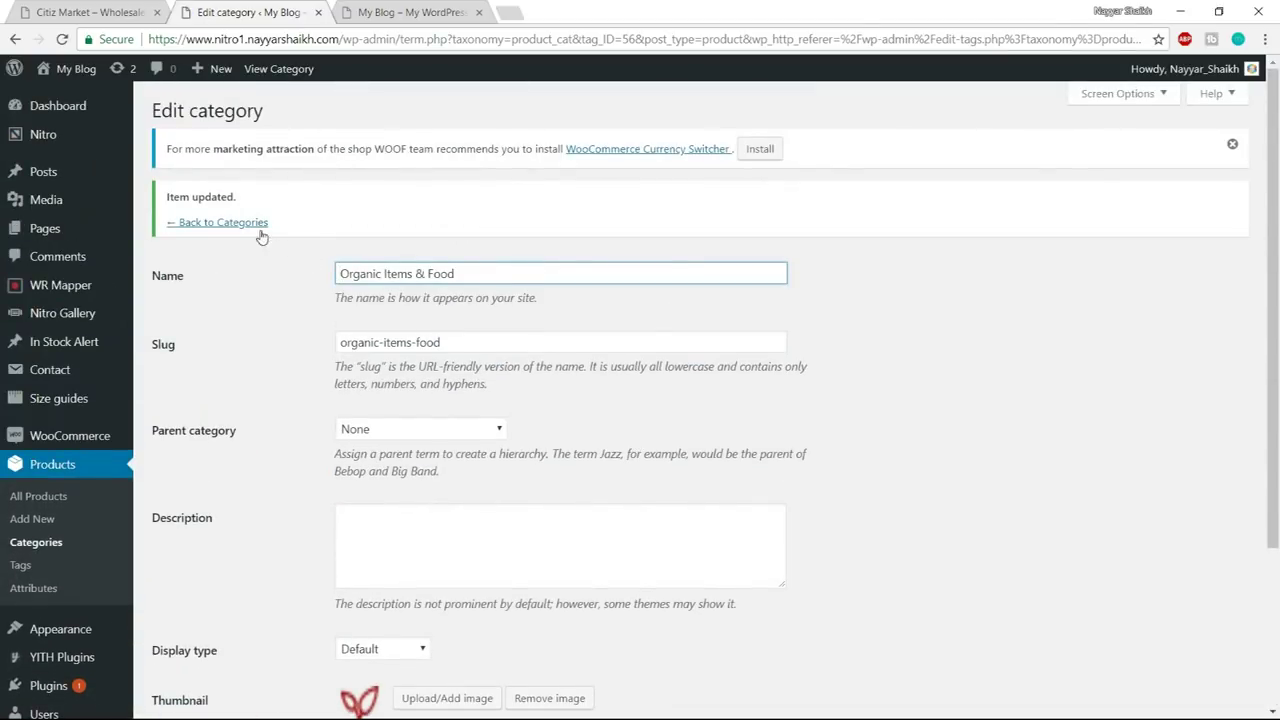
pyautogui.click(257, 226)
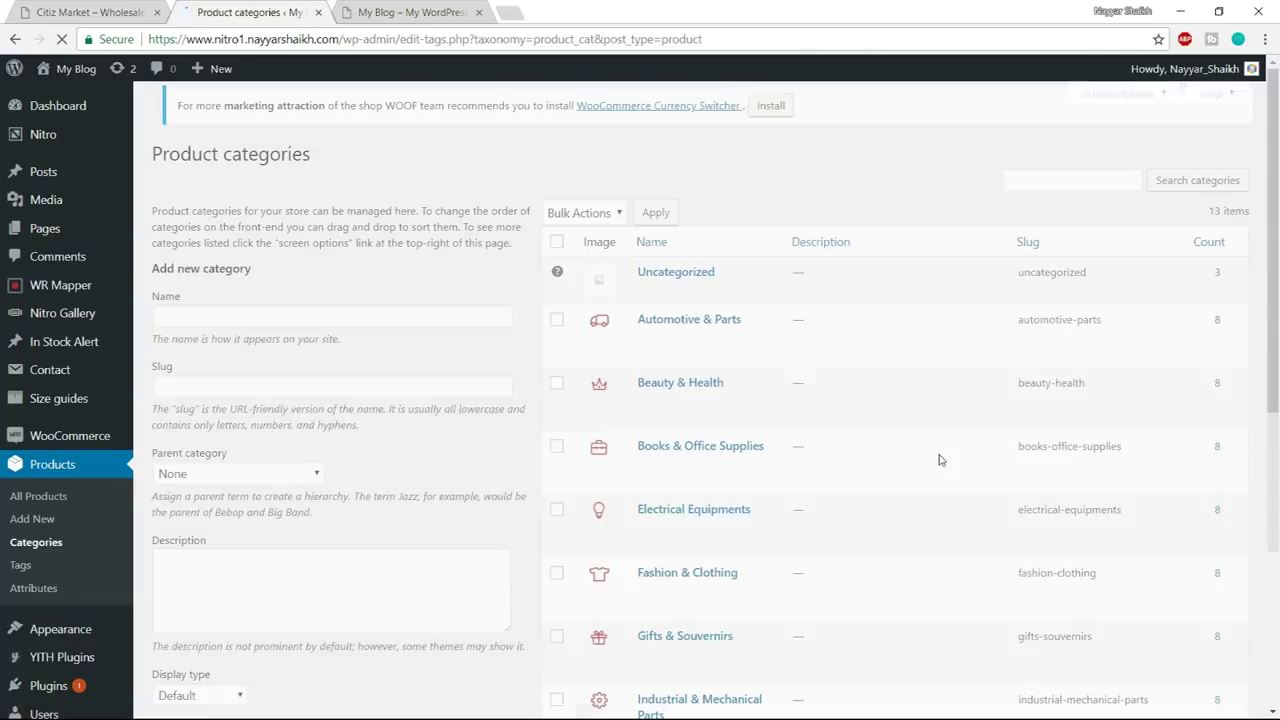
# - Give Sport Equipments & Gears the basketball icon_02 thumbnail and save it
pyautogui.scroll(-5, 939, 460)
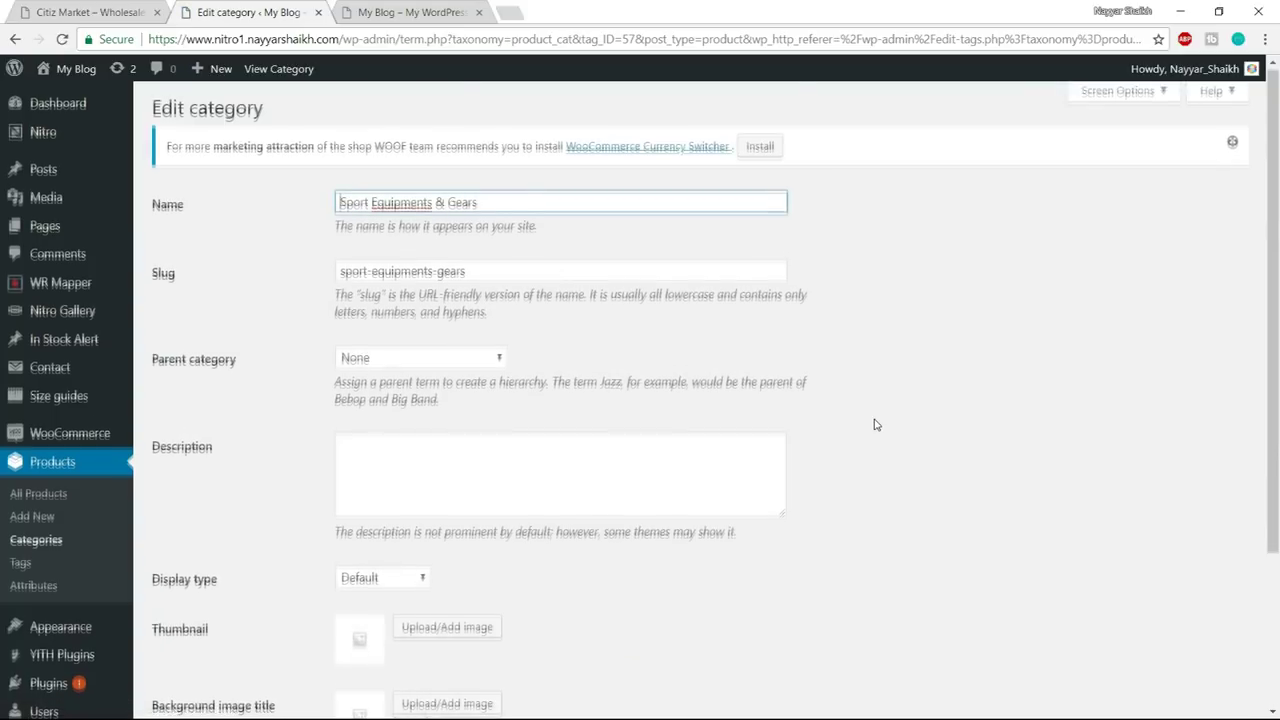
pyautogui.scroll(-3, 874, 423)
pyautogui.click(437, 423)
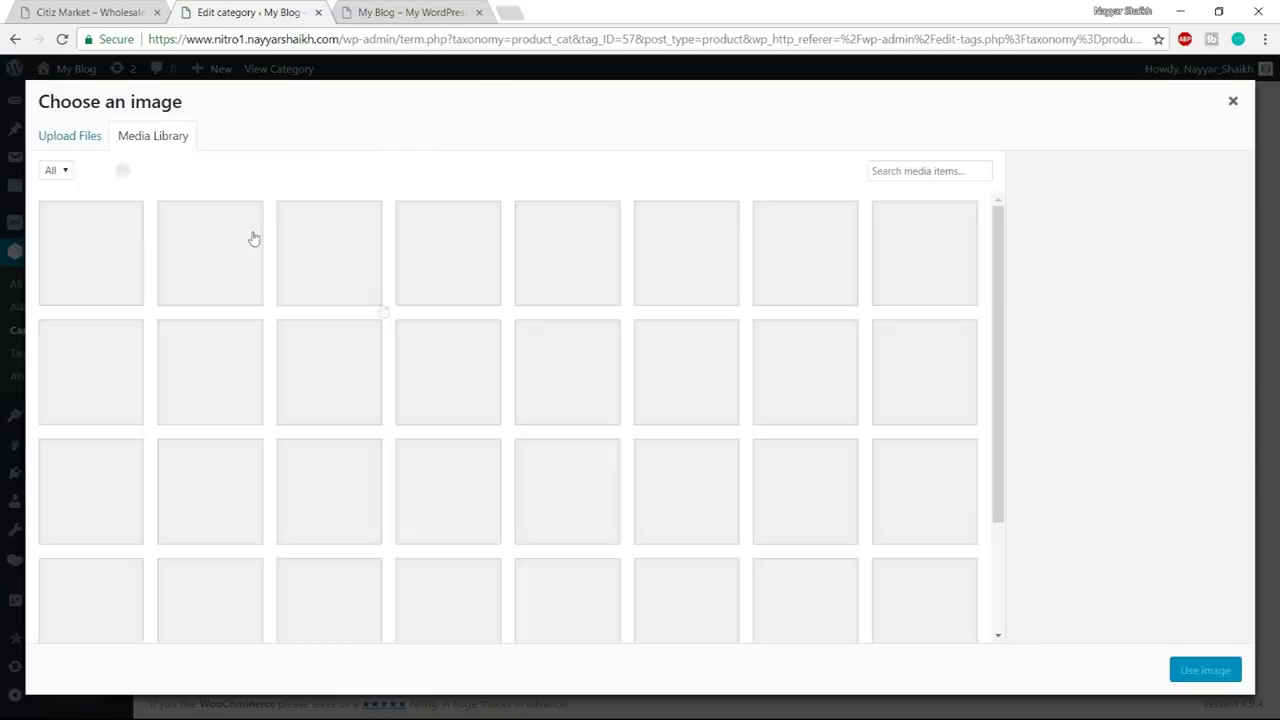
pyautogui.click(340, 380)
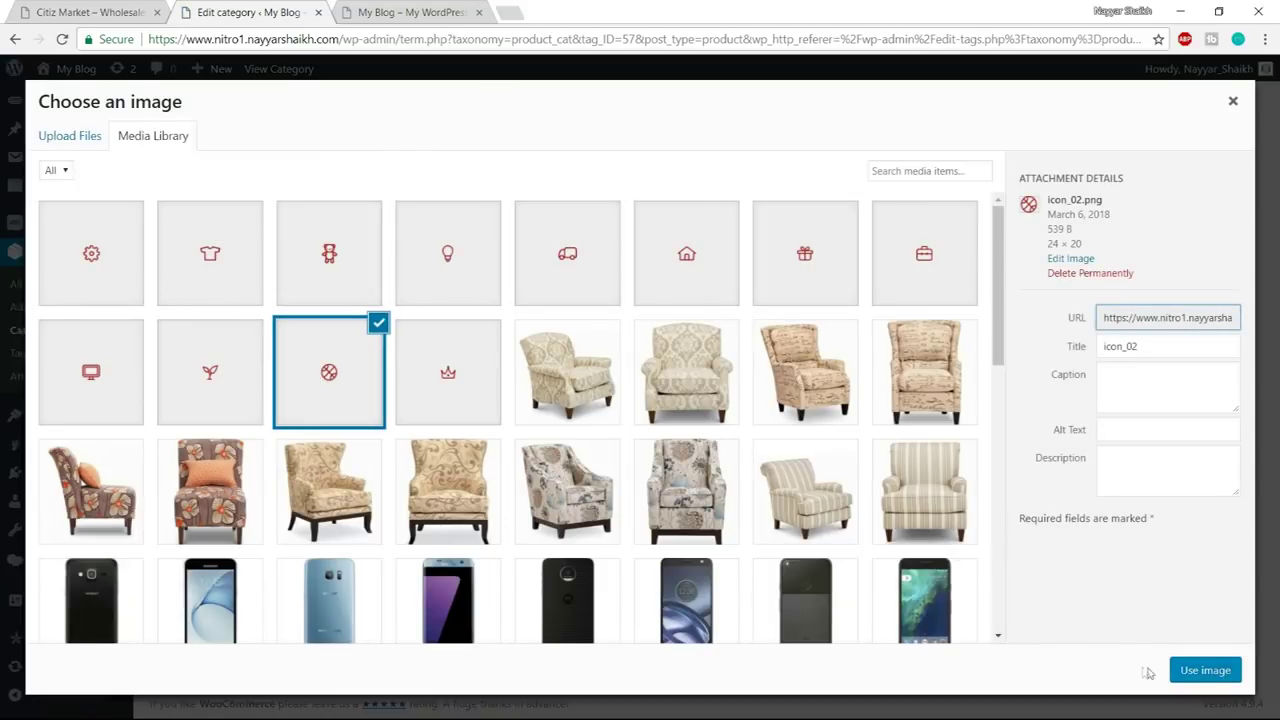
pyautogui.click(1185, 670)
pyautogui.click(188, 584)
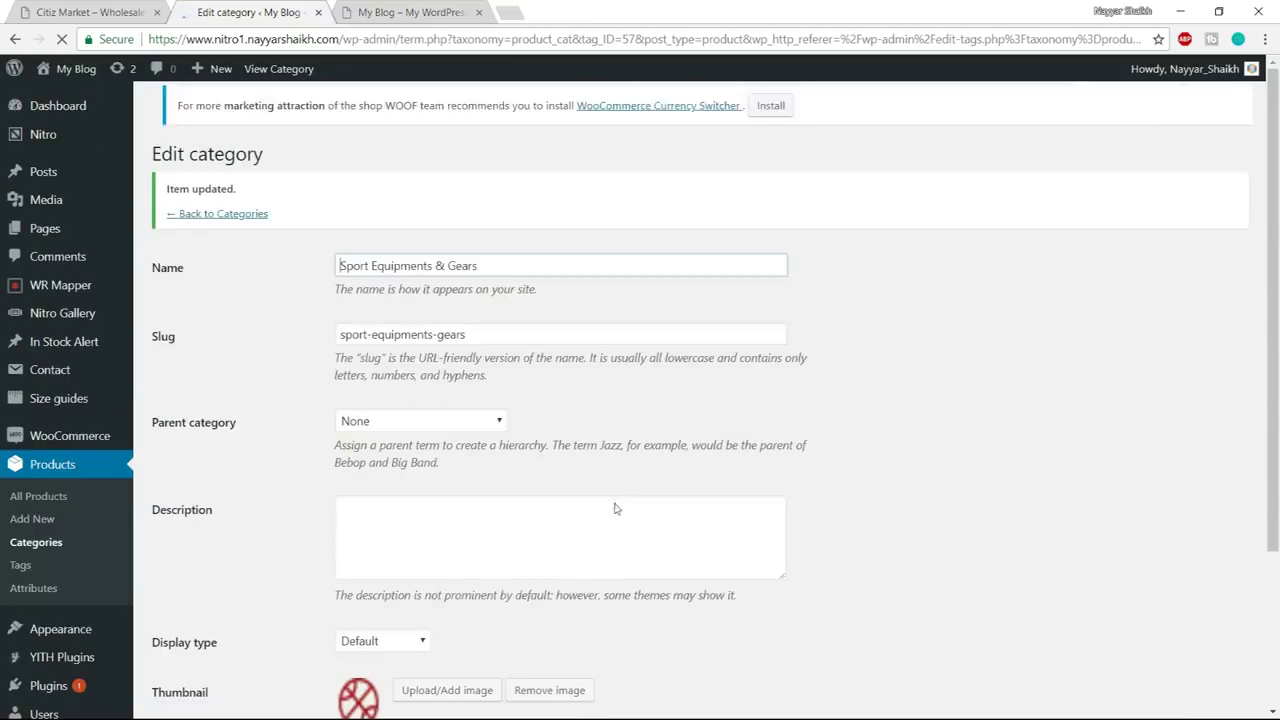
# - Permanently delete the Technology & Gadgets category from the categories list
pyautogui.click(240, 223)
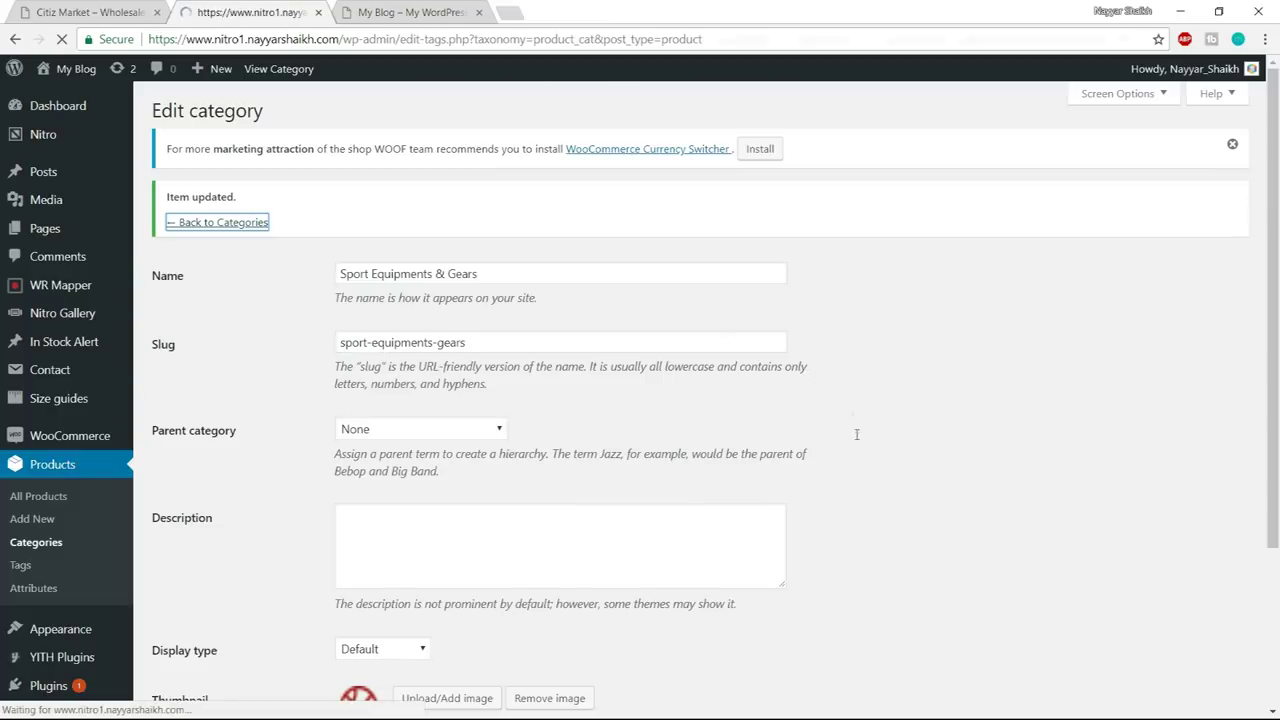
pyautogui.scroll(-6, 857, 442)
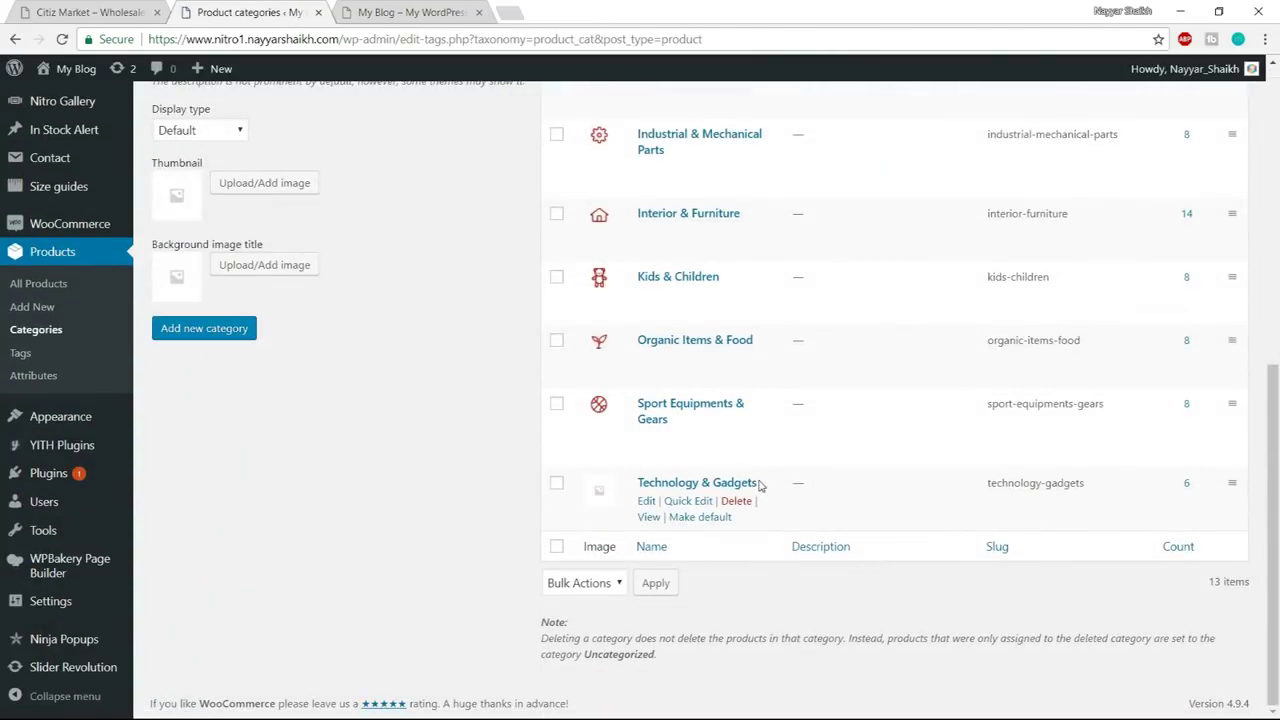
pyautogui.moveTo(681, 482); pyautogui.dragTo(638, 481)
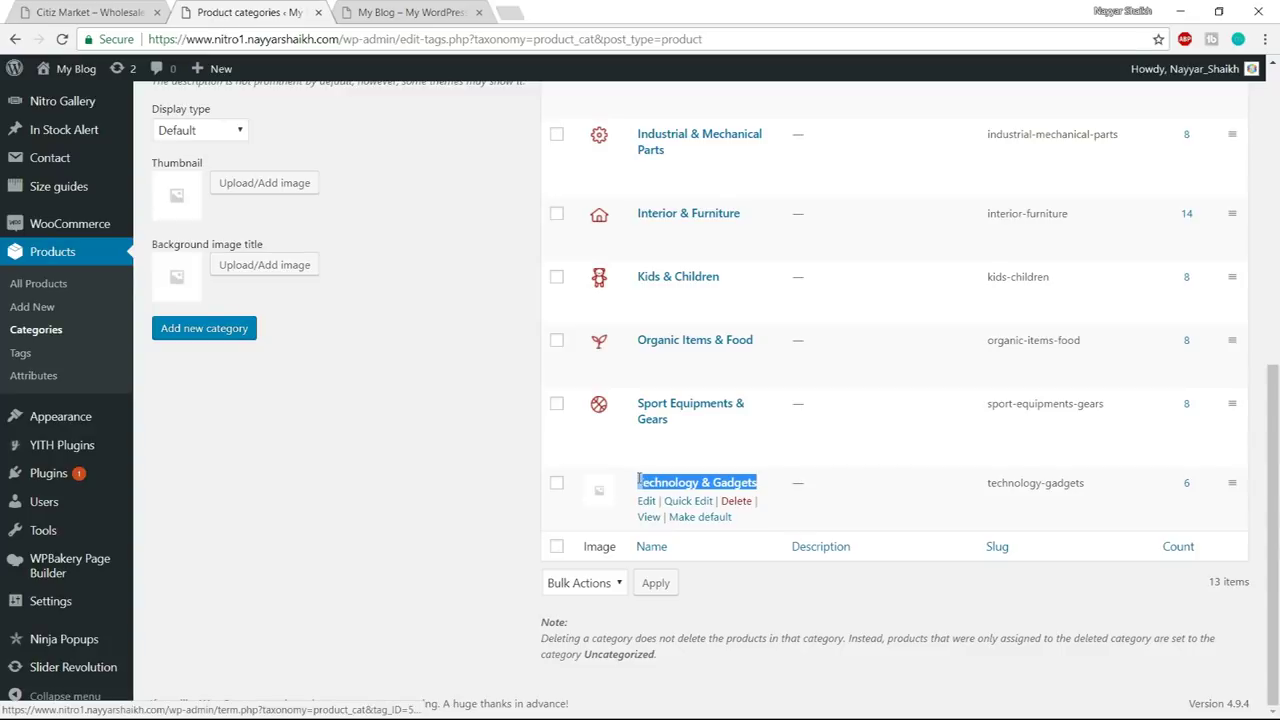
pyautogui.click(737, 501)
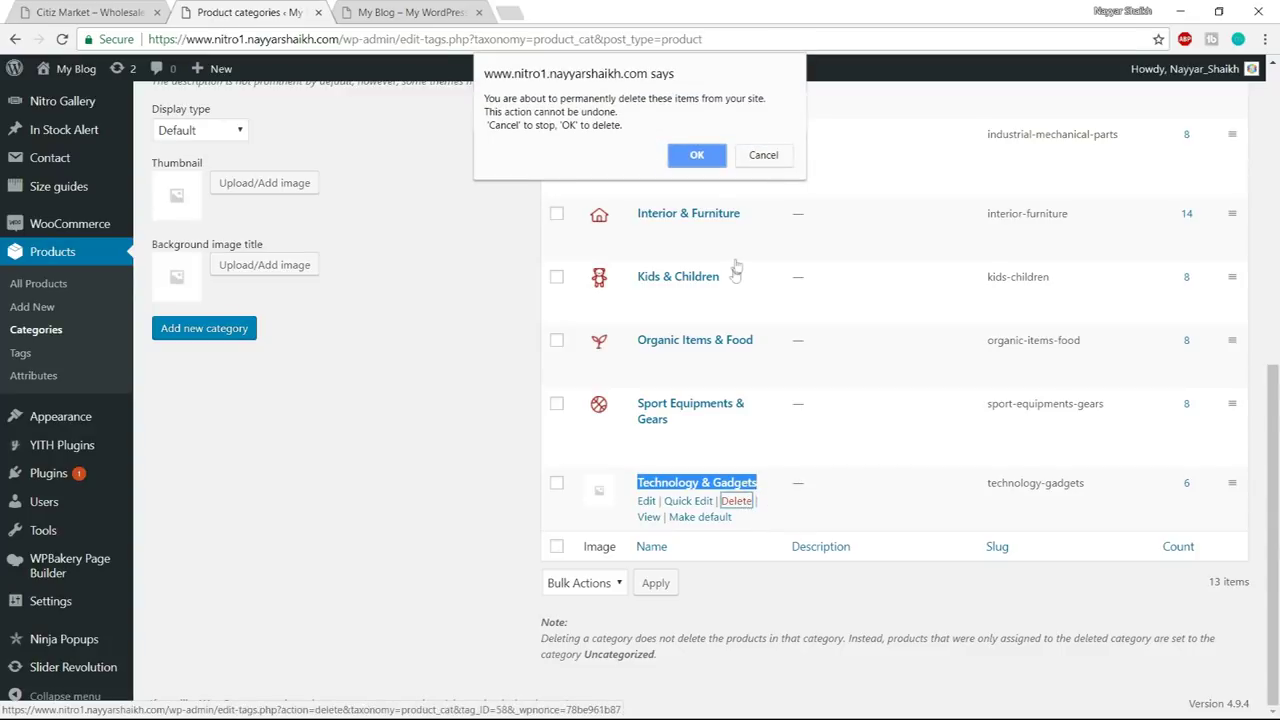
pyautogui.click(699, 157)
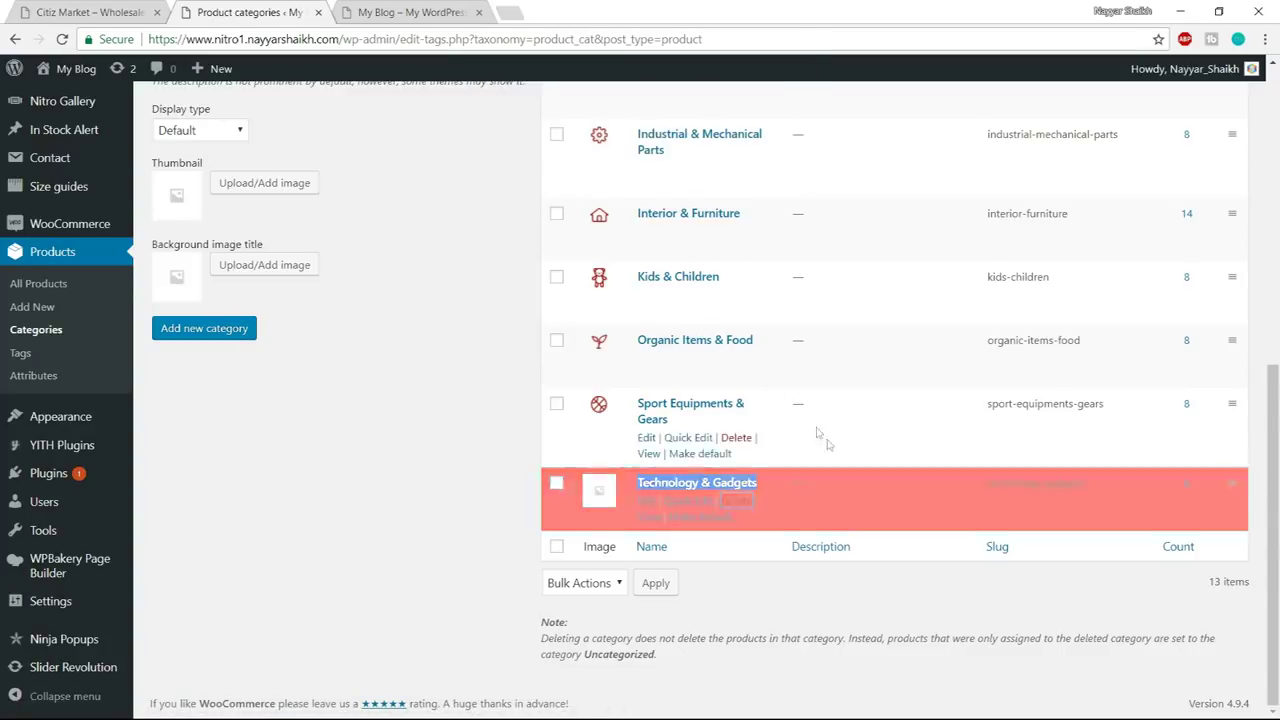
pyautogui.scroll(5, 847, 476)
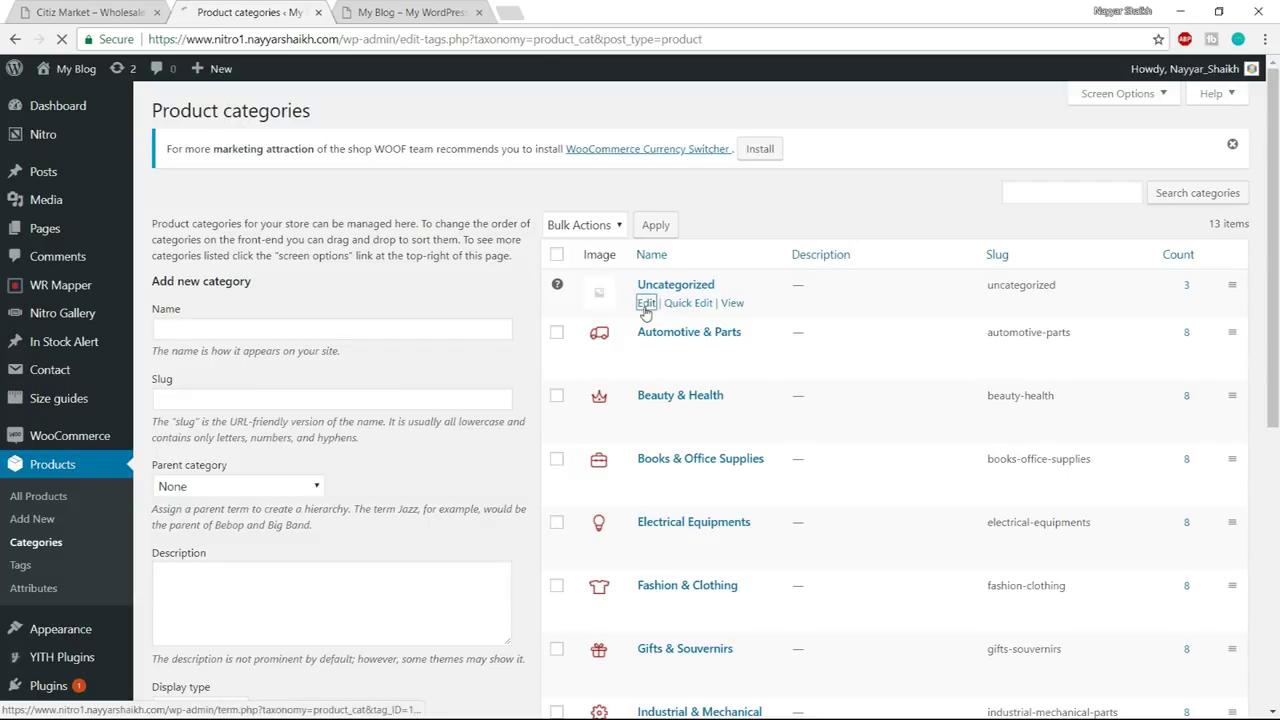
# - Rename the Uncategorized category to 'Technology & Gadgets' with slug technology-gadgets
pyautogui.hotkey('ctrl', 'a')
pyautogui.write('Technology & Gadgets')
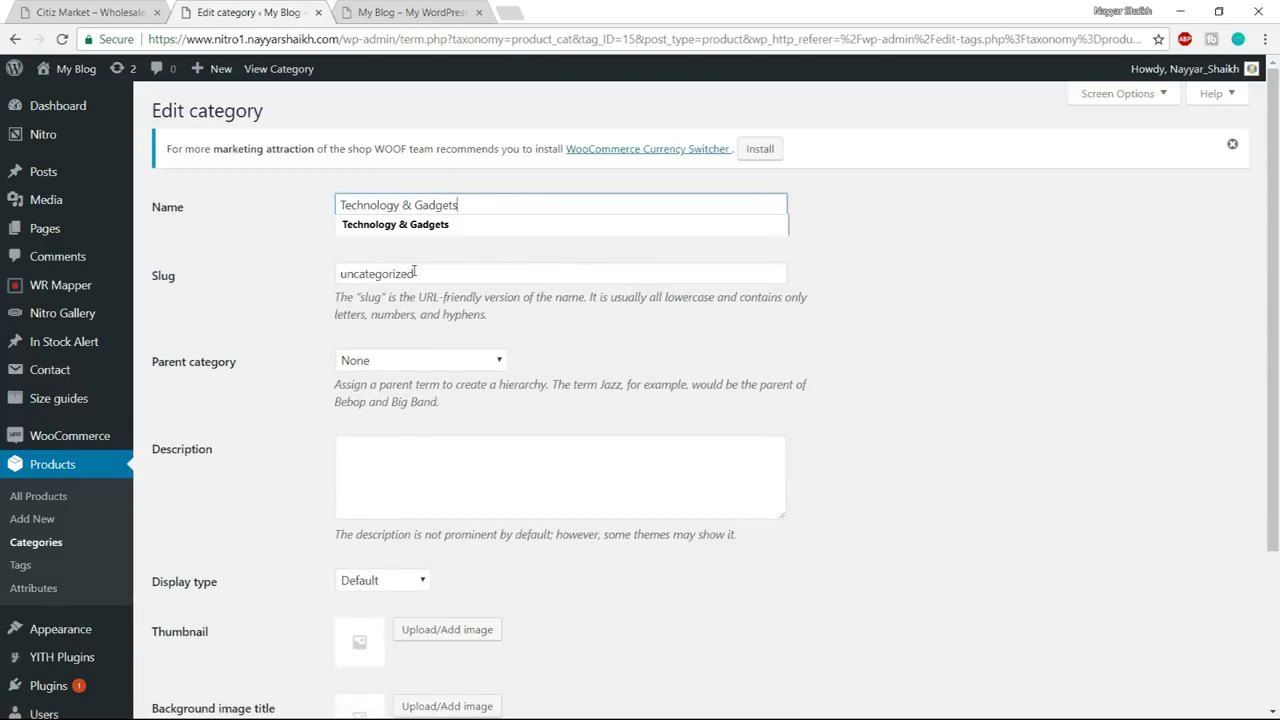
pyautogui.click(416, 279)
pyautogui.hotkey('ctrl', 'a')
pyautogui.write('t')
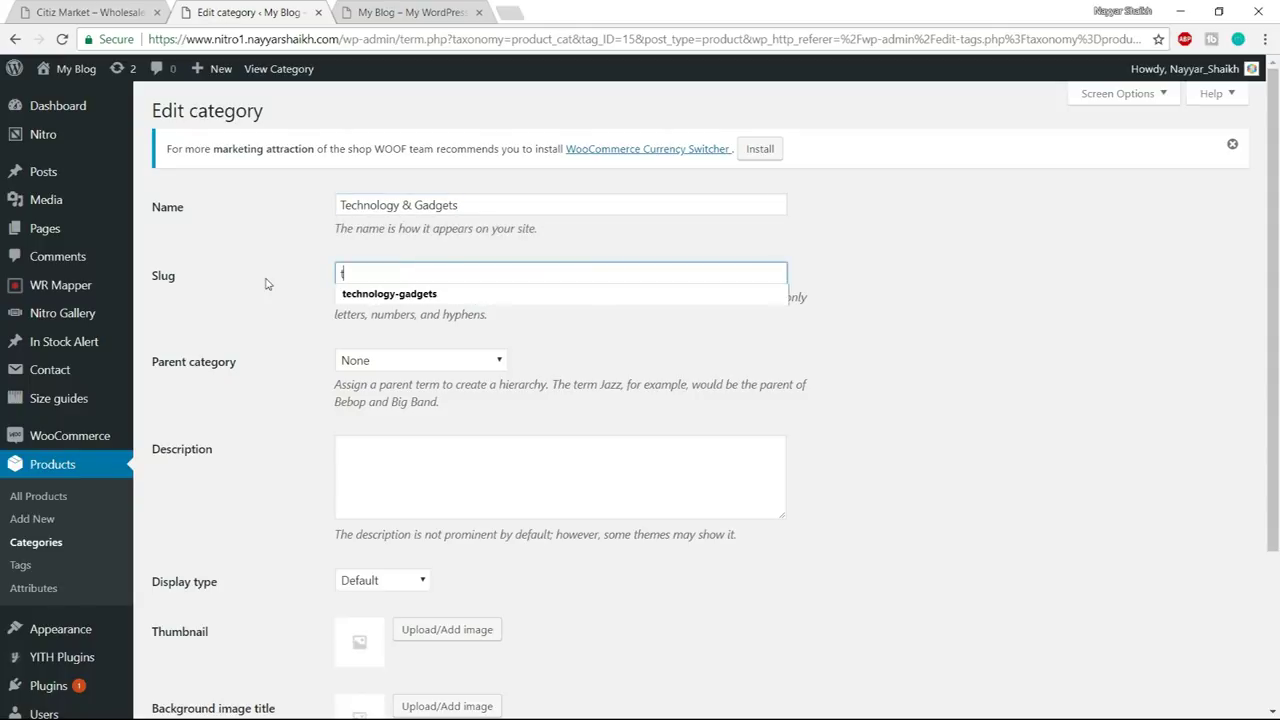
pyautogui.click(397, 295)
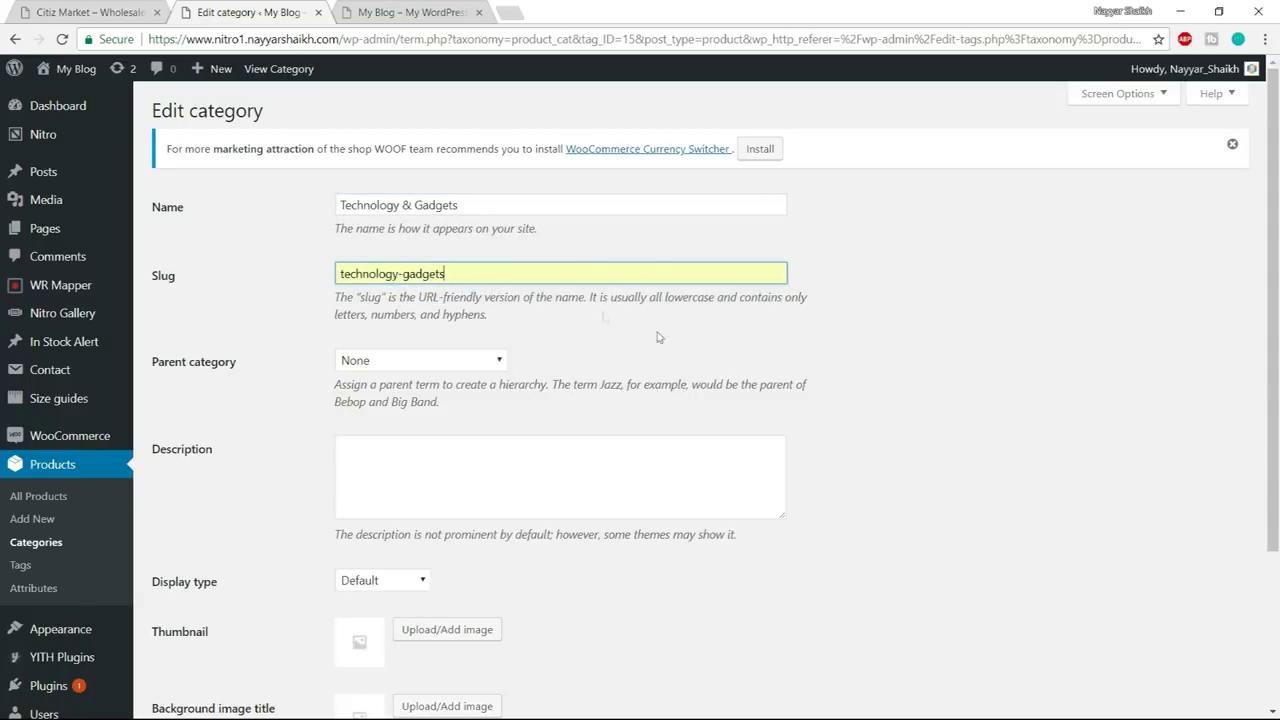
# - Give Technology & Gadgets the monitor icon_04 thumbnail and save it
pyautogui.scroll(-2, 957, 420)
pyautogui.click(455, 427)
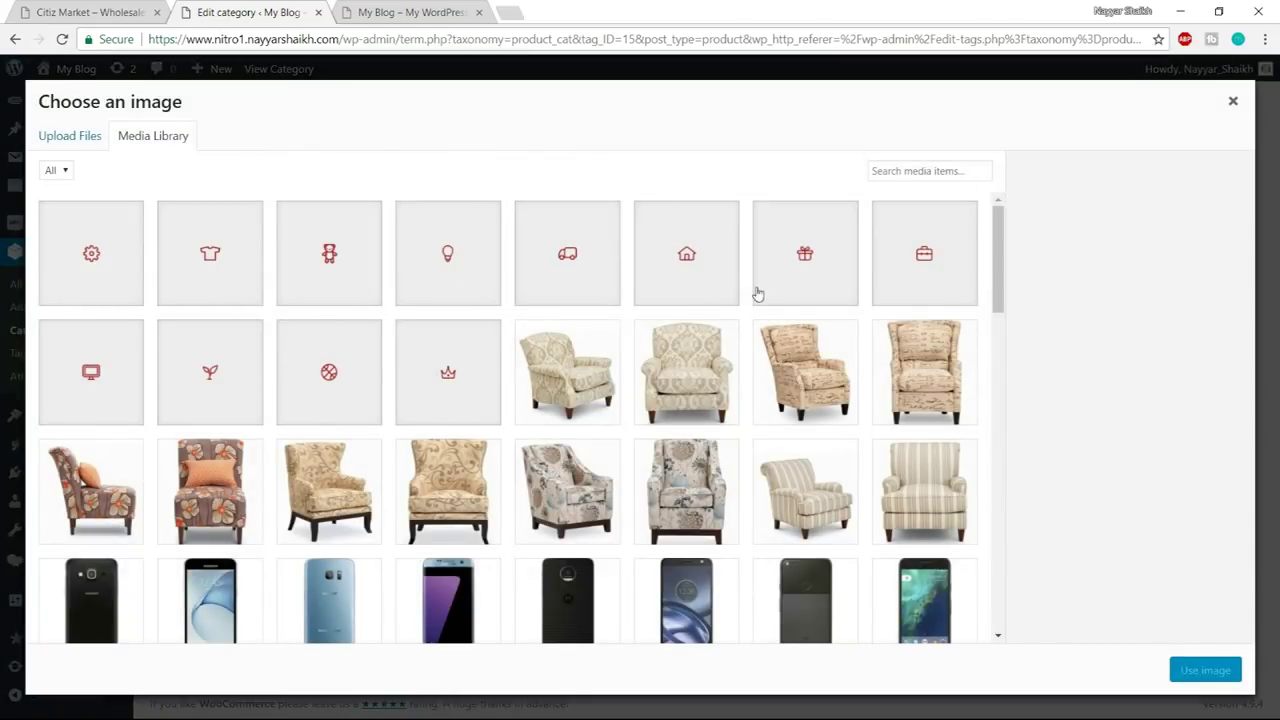
pyautogui.click(92, 390)
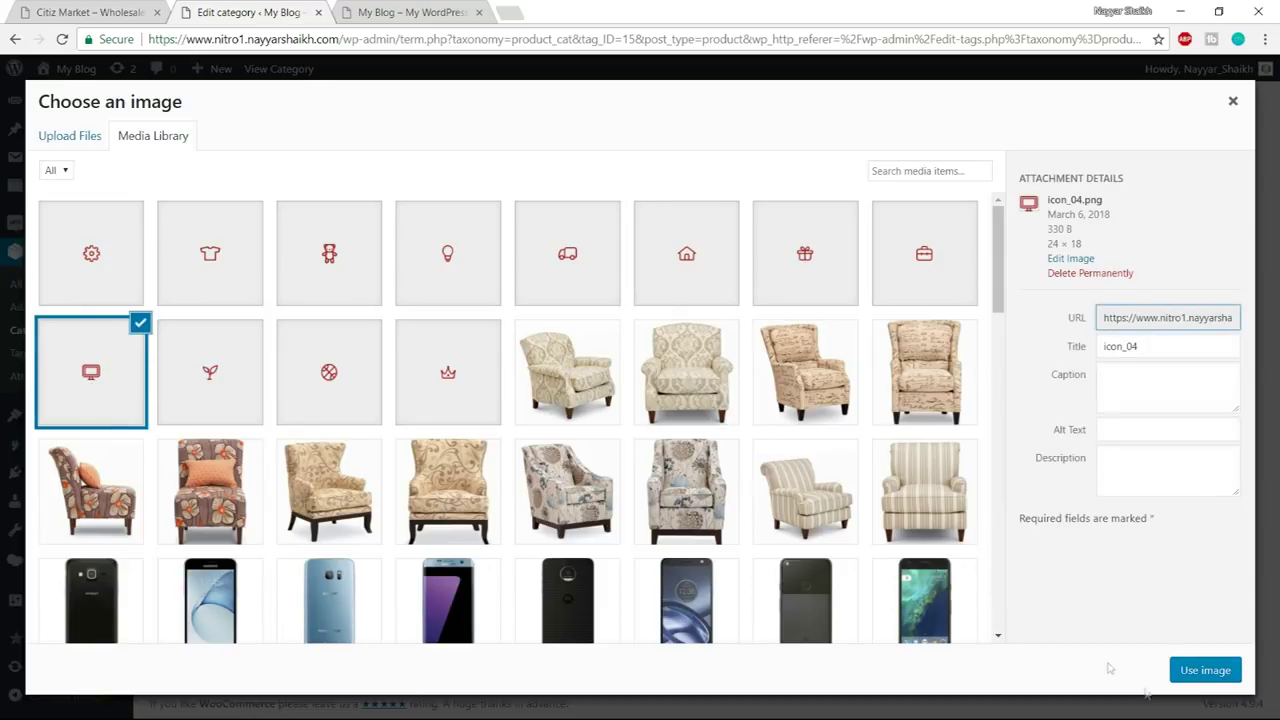
pyautogui.click(1204, 670)
pyautogui.click(208, 583)
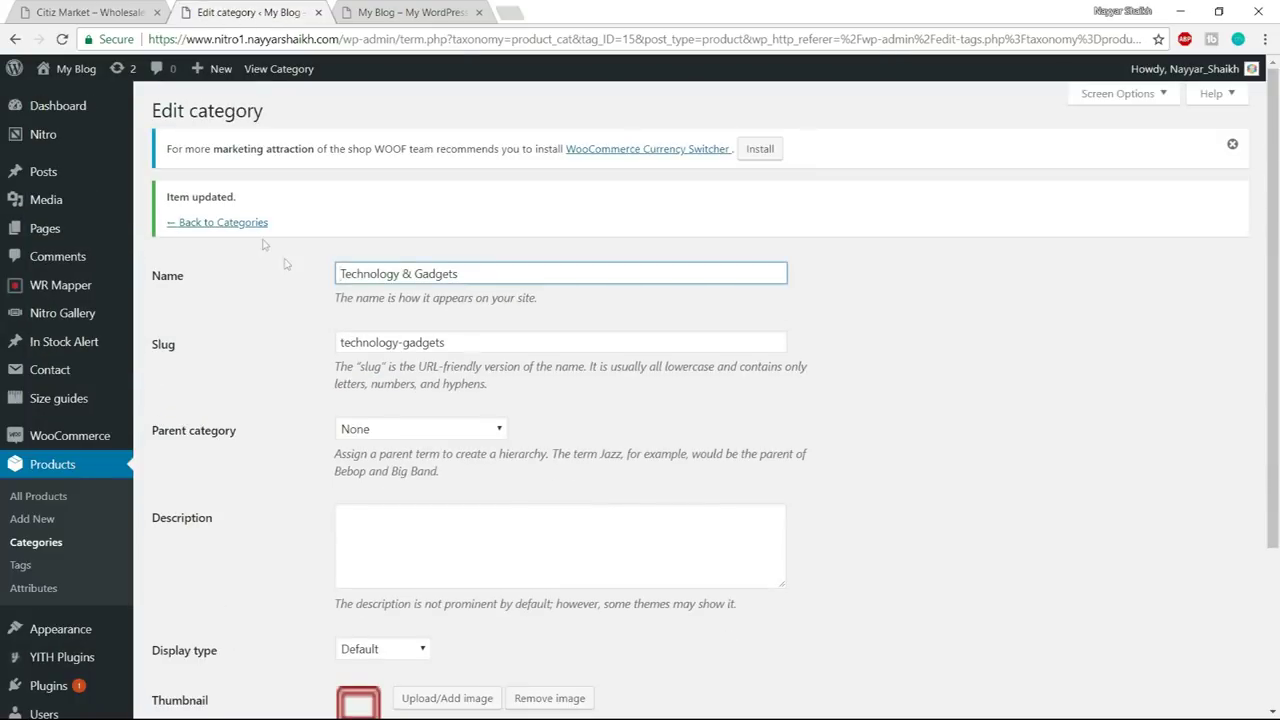
pyautogui.click(238, 224)
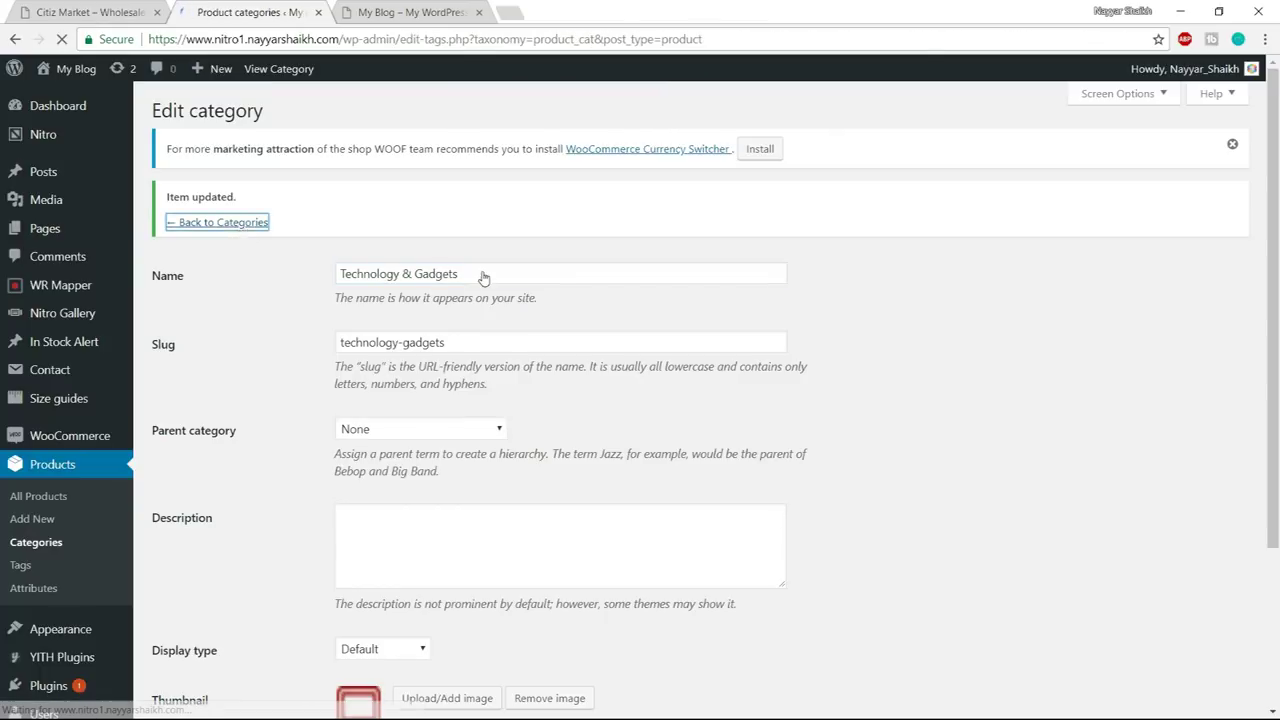
pyautogui.scroll(-4, 711, 463)
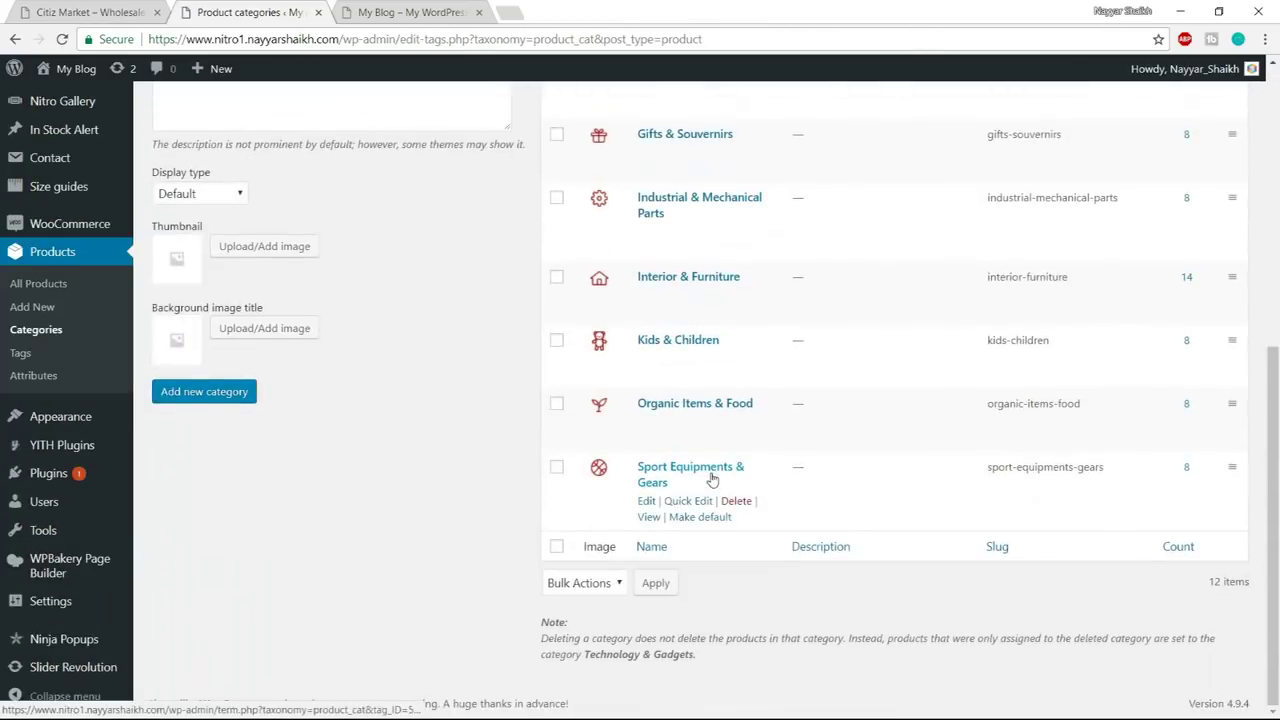
pyautogui.scroll(5, 720, 527)
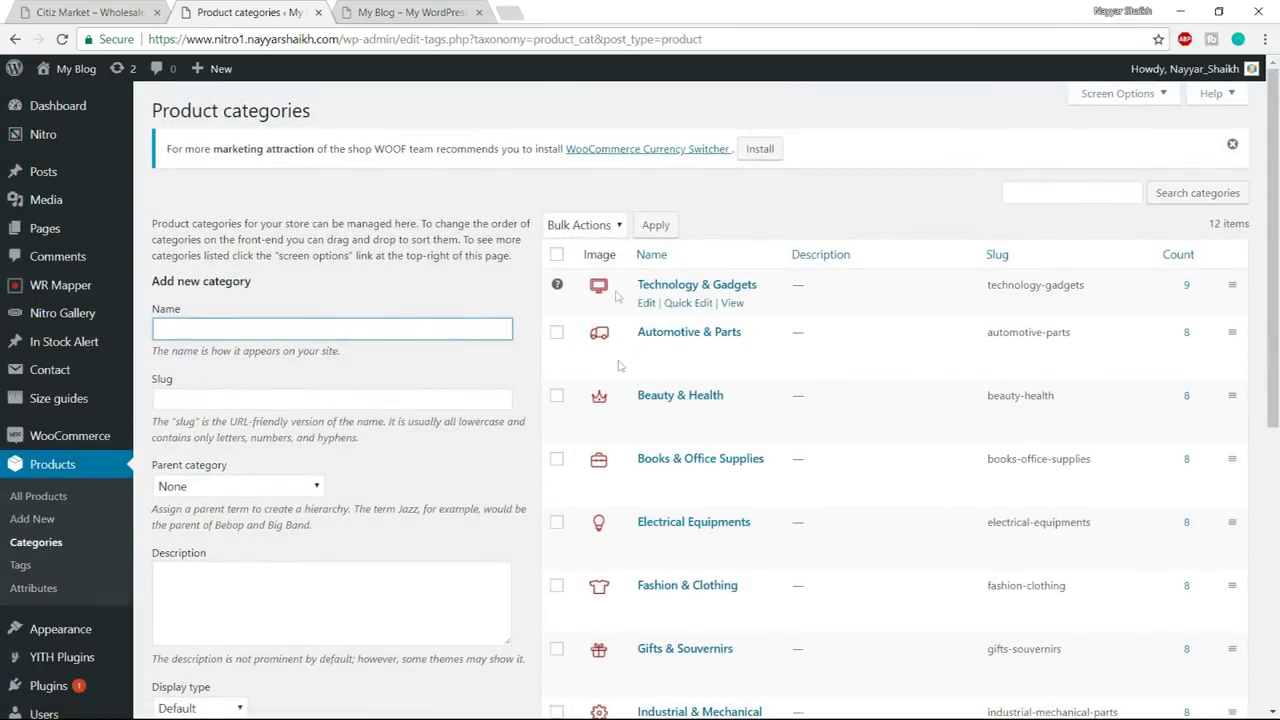
# - Open the Home Page in the WPBakery Backend Editor, with the Citiz Market demo for reference
pyautogui.click(42, 229)
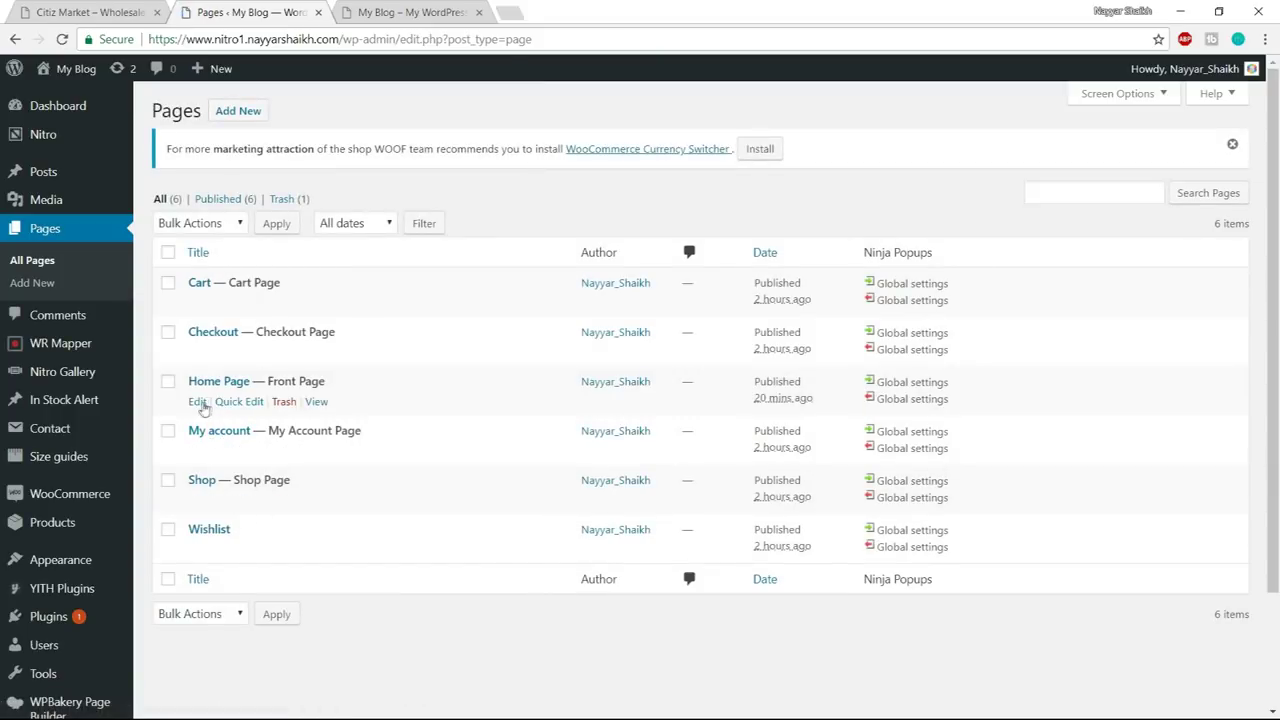
pyautogui.click(198, 402)
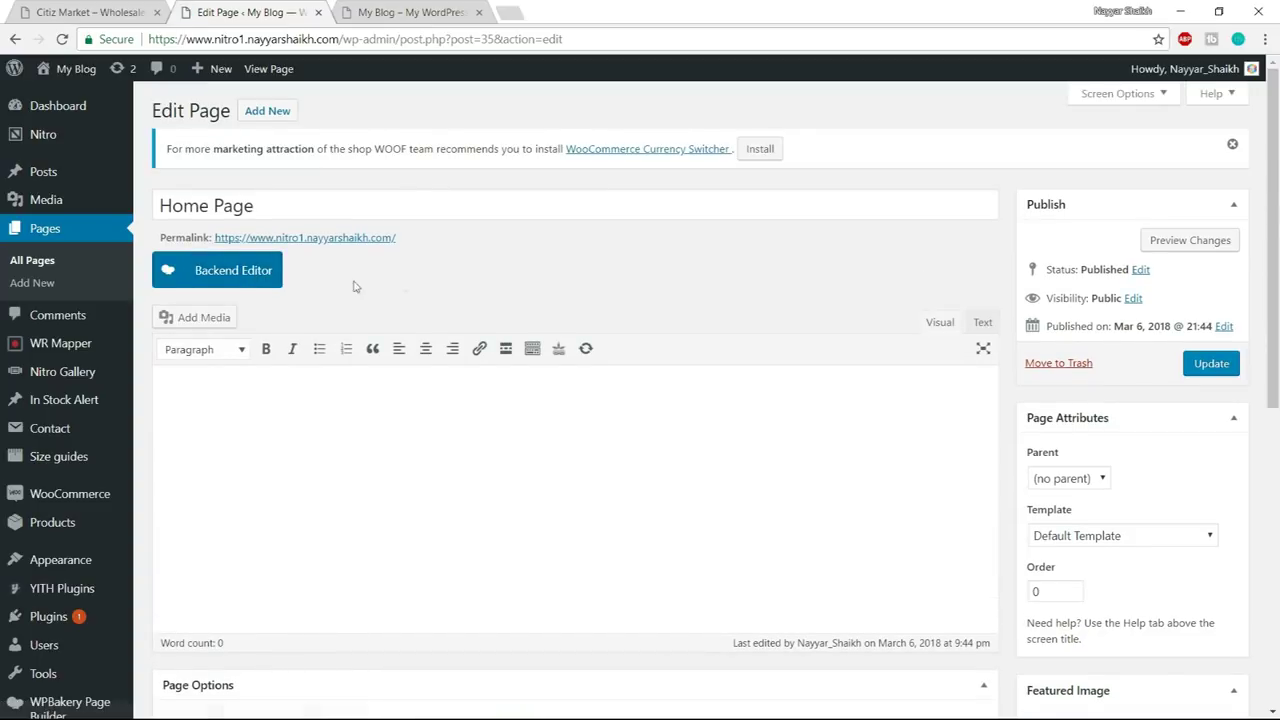
pyautogui.click(240, 285)
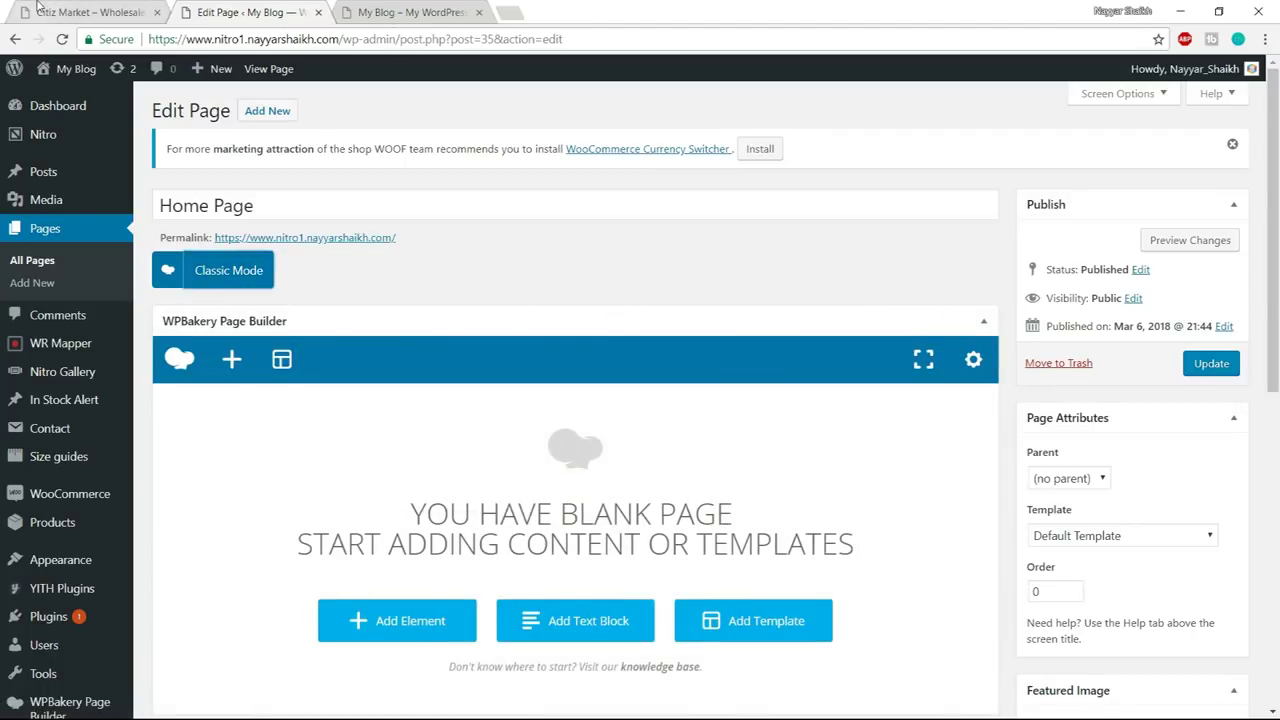
pyautogui.click(90, 12)
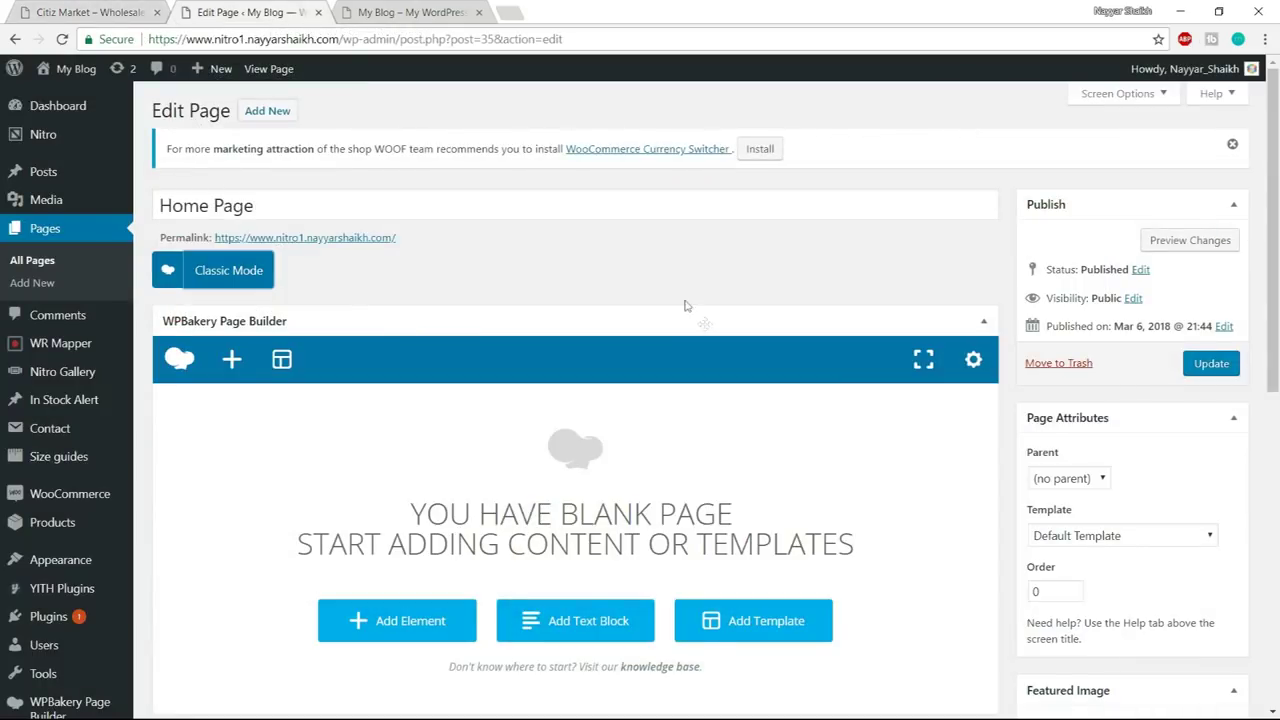
# - Add a Product Categories element to the blank Home Page via a 'produ' search
pyautogui.scroll(-2, 628, 420)
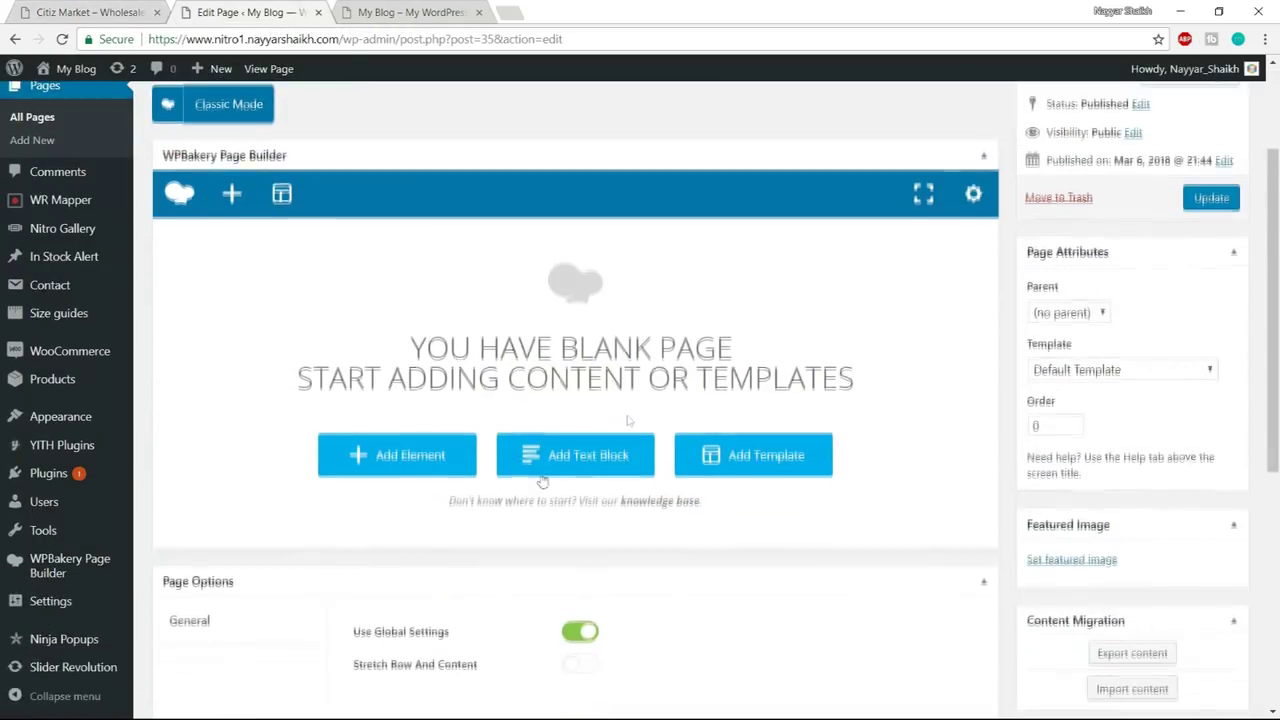
pyautogui.click(450, 457)
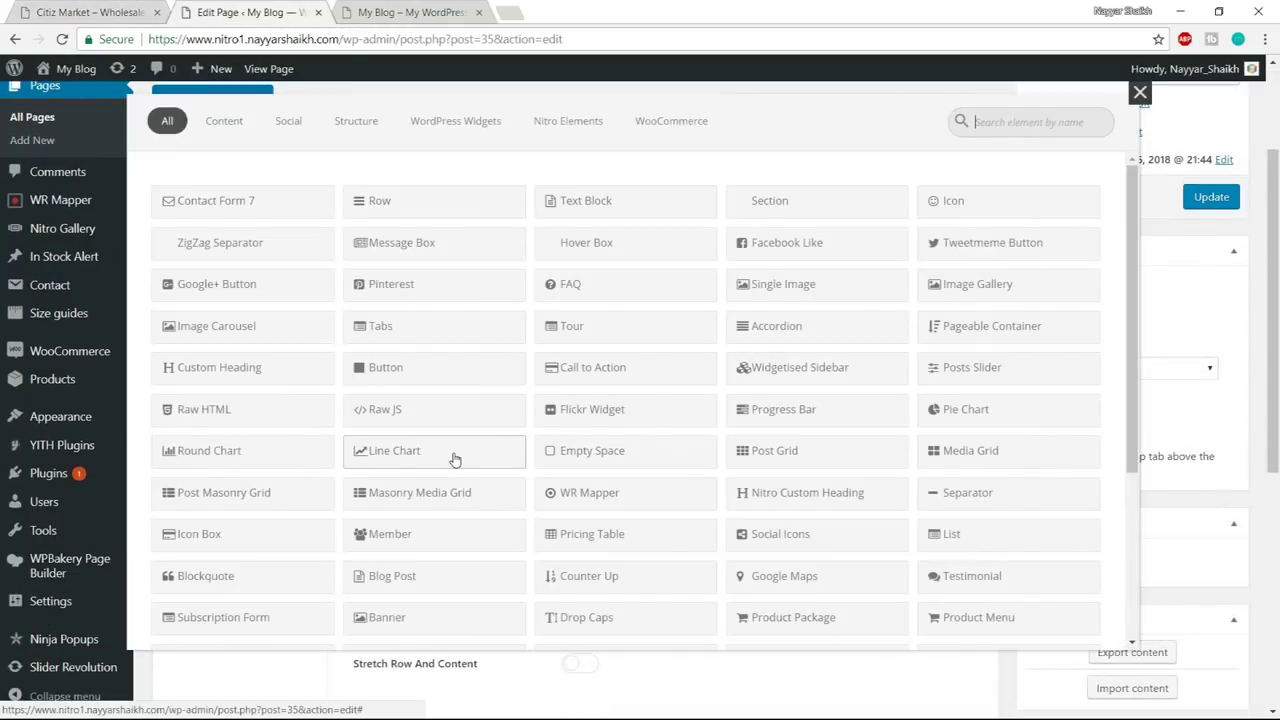
pyautogui.write('produ')
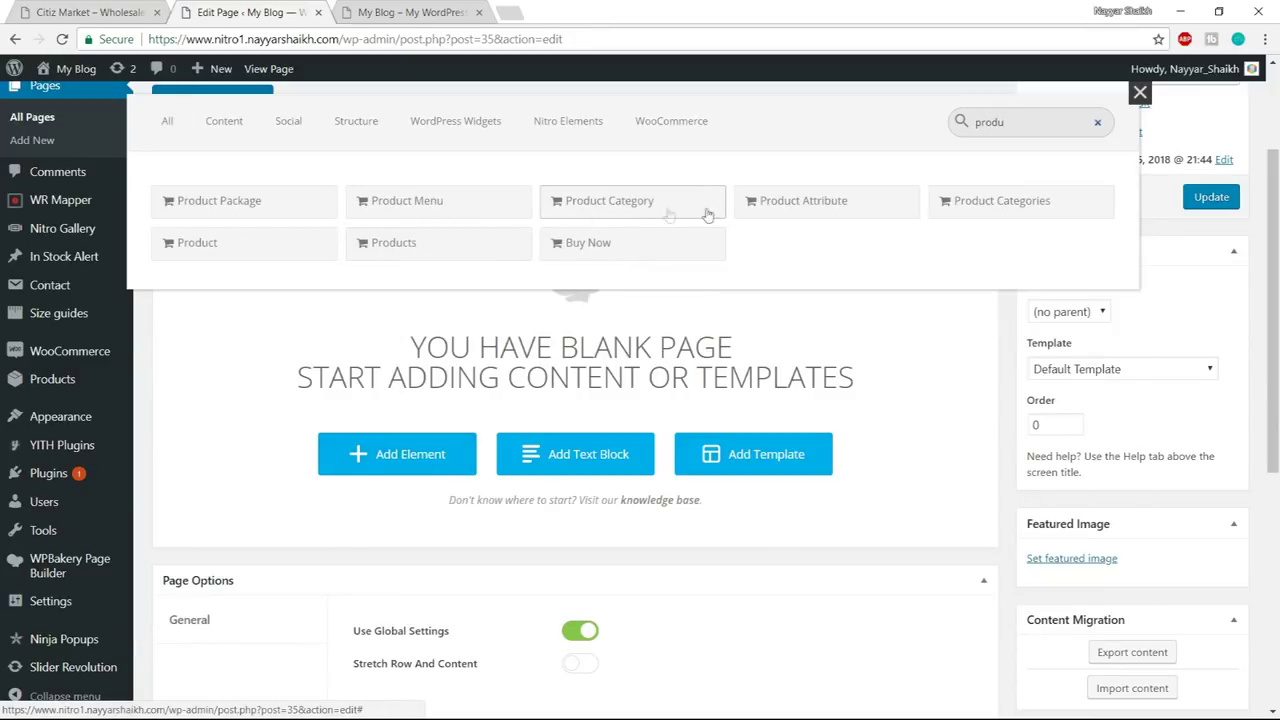
pyautogui.click(1013, 217)
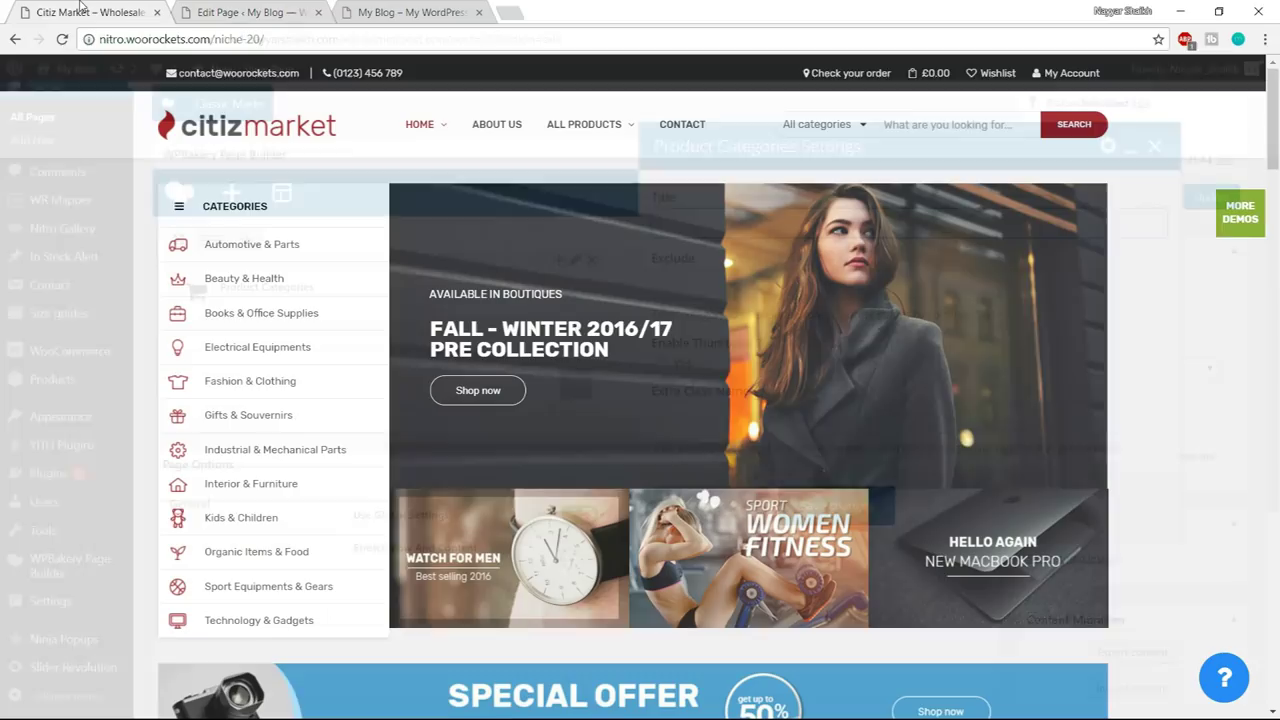
# - Title it CATEGORIES, use the Always expand style, enable thumbnails, and save the element
pyautogui.click(40, 20)
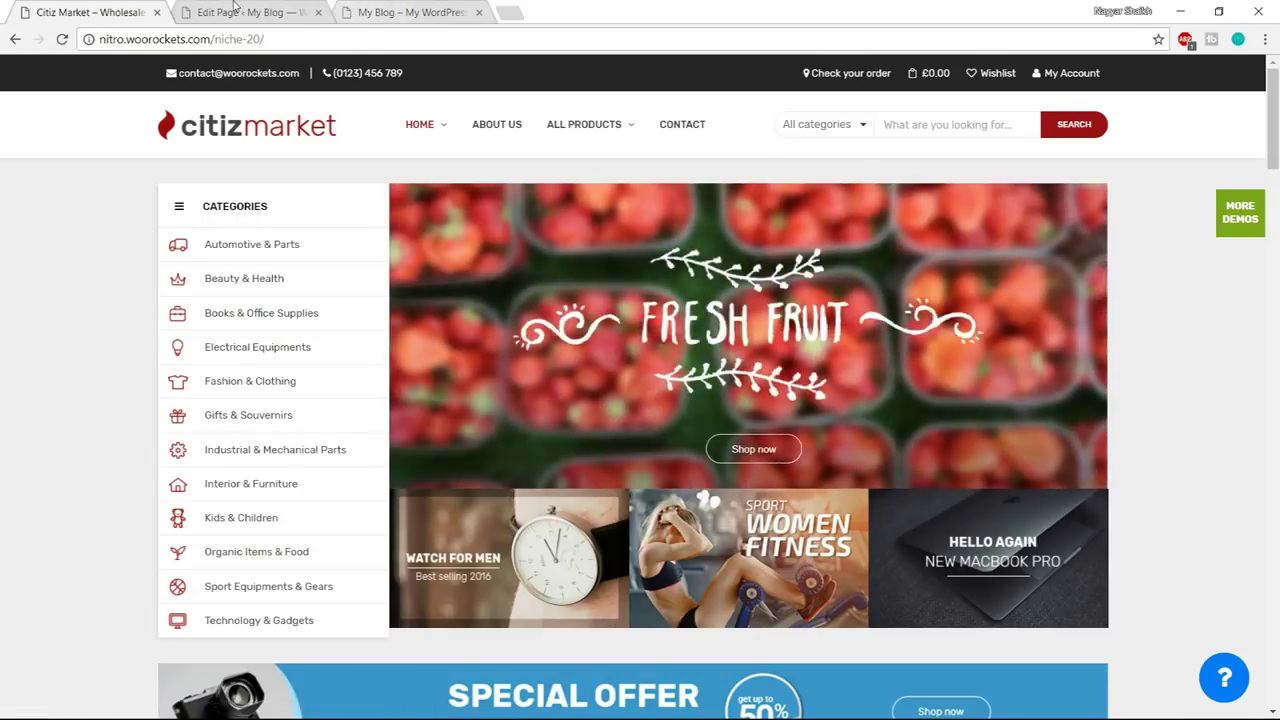
pyautogui.click(236, 12)
pyautogui.write('CATEGORIES')
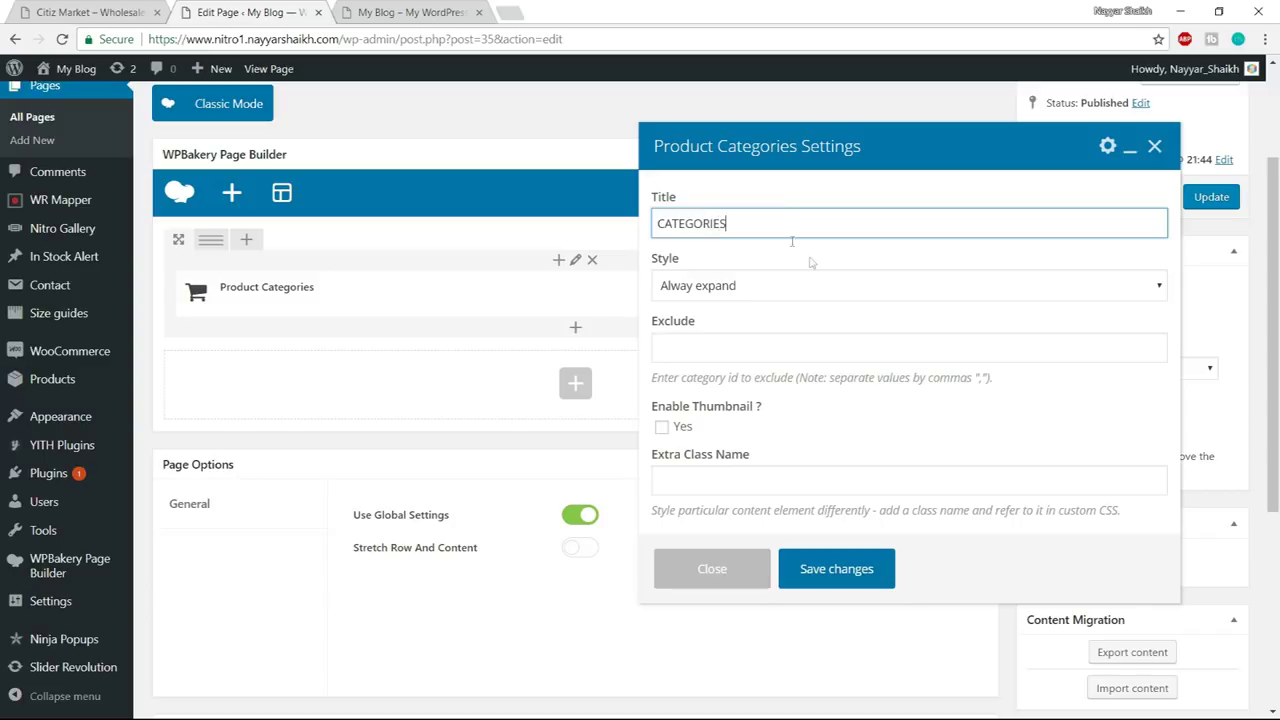
pyautogui.click(724, 289)
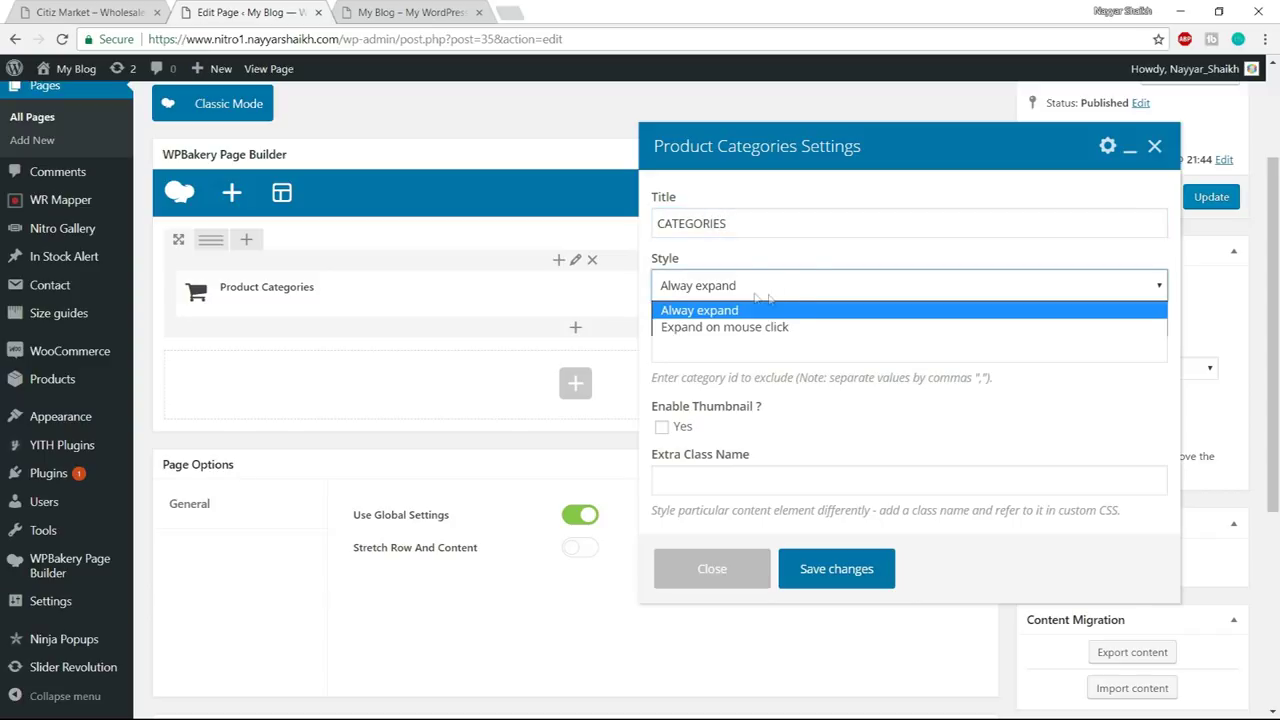
pyautogui.click(770, 311)
pyautogui.scroll(-2, 757, 433)
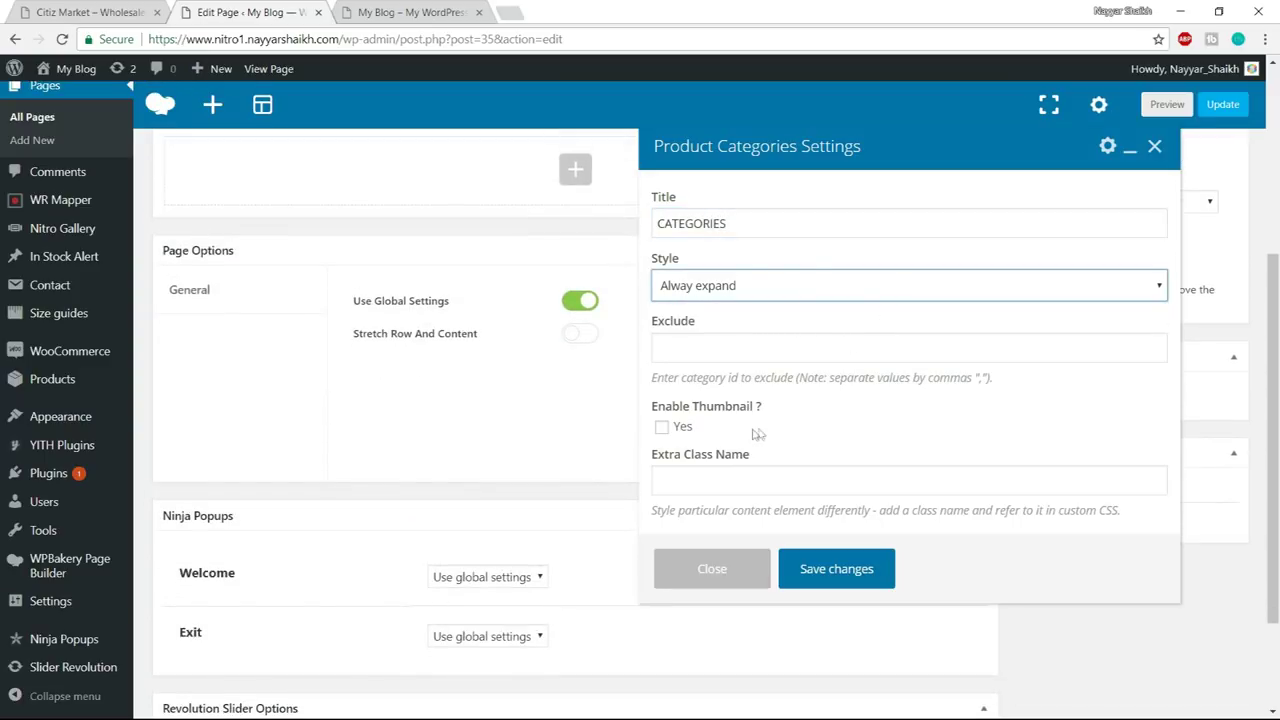
pyautogui.click(663, 428)
pyautogui.scroll(3, 837, 434)
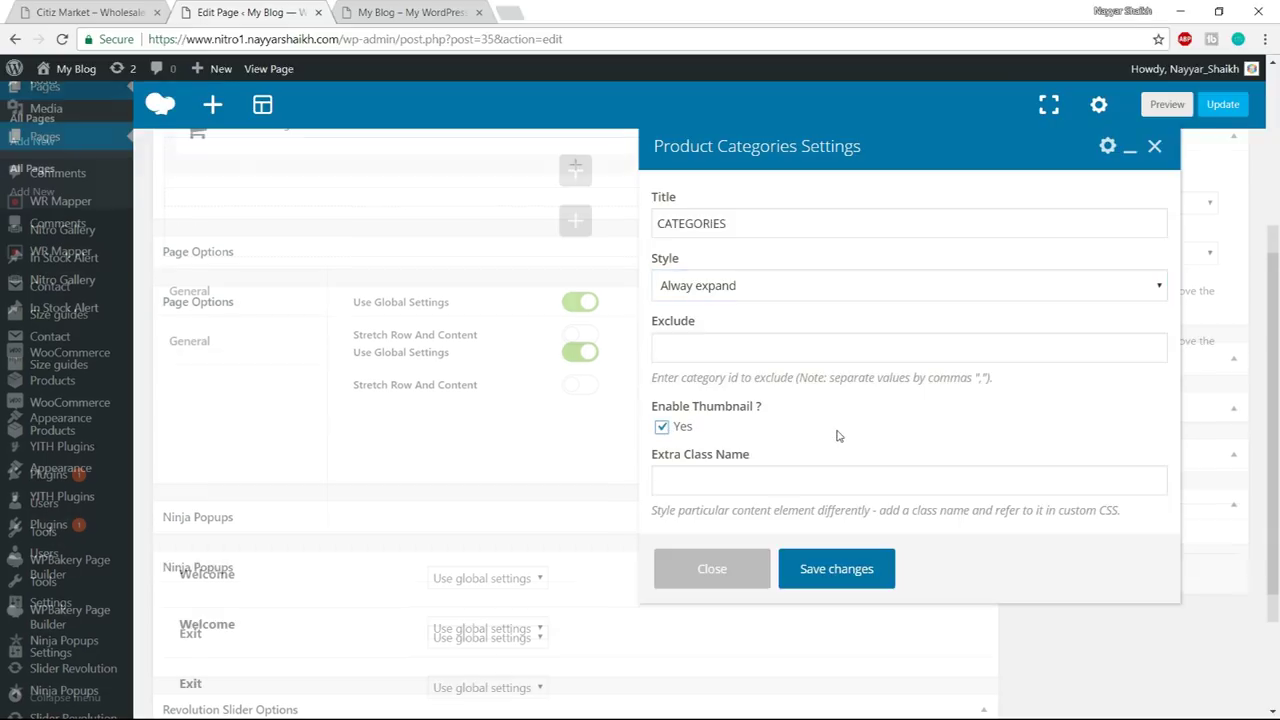
pyautogui.click(838, 586)
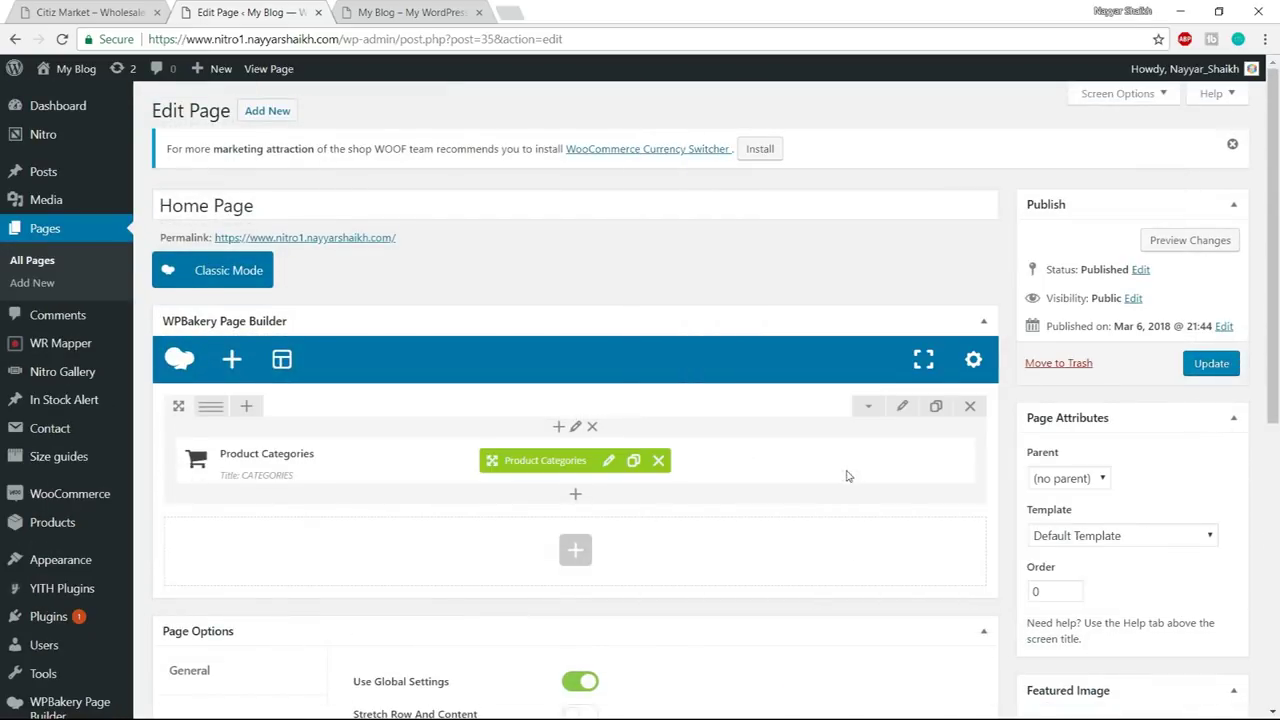
pyautogui.moveTo(235, 463)
pyautogui.click(55, 10)
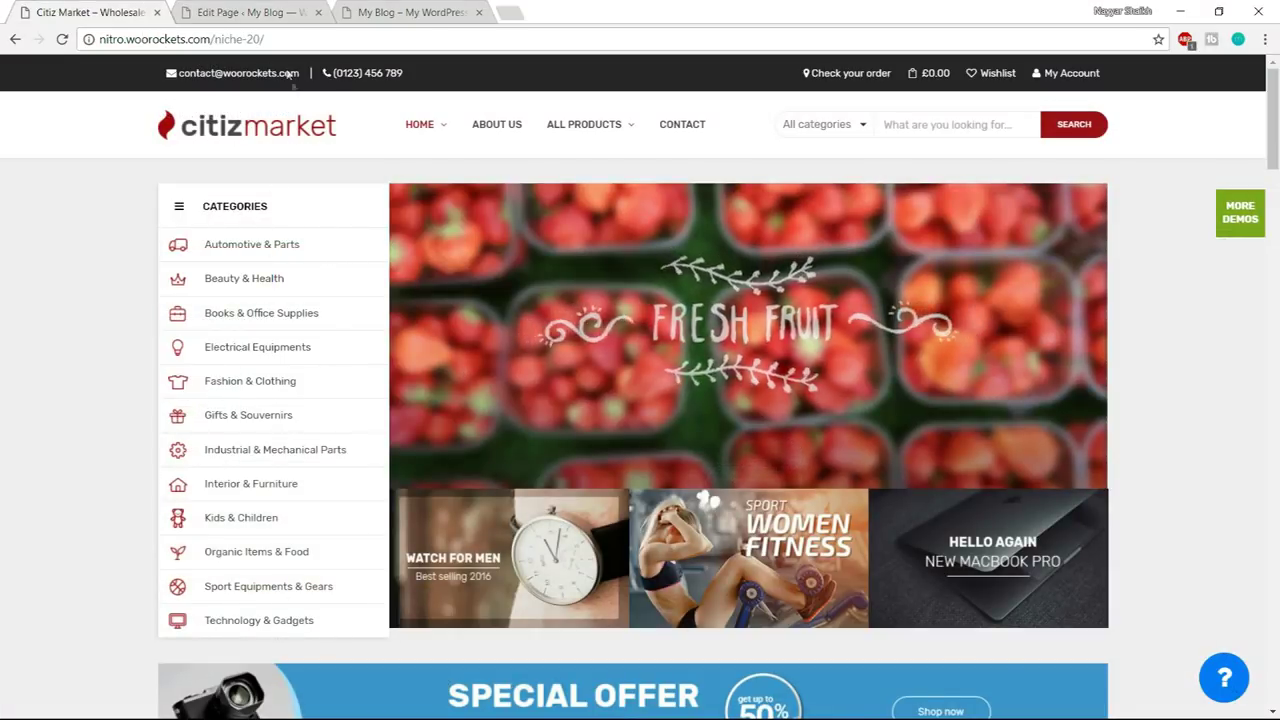
# - Split the Home Page row into 1/4 + 3/4 columns
pyautogui.click(252, 10)
pyautogui.scroll(-1, 450, 350)
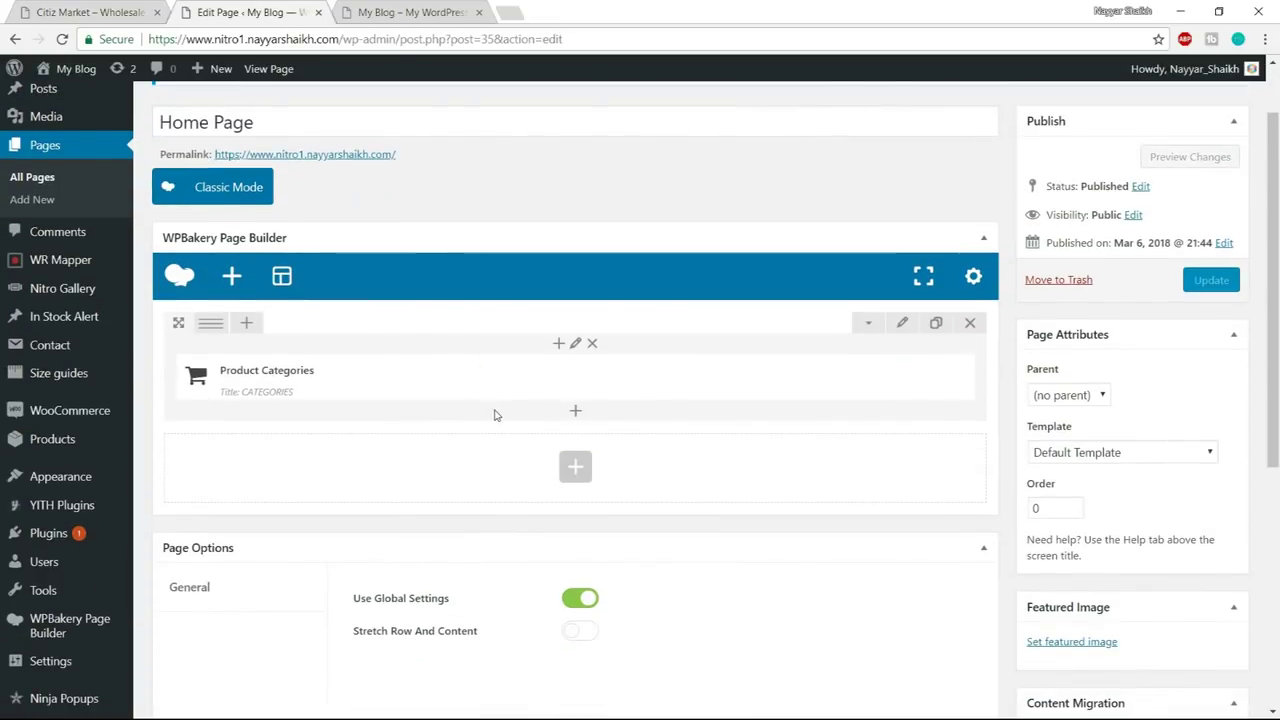
pyautogui.moveTo(210, 332)
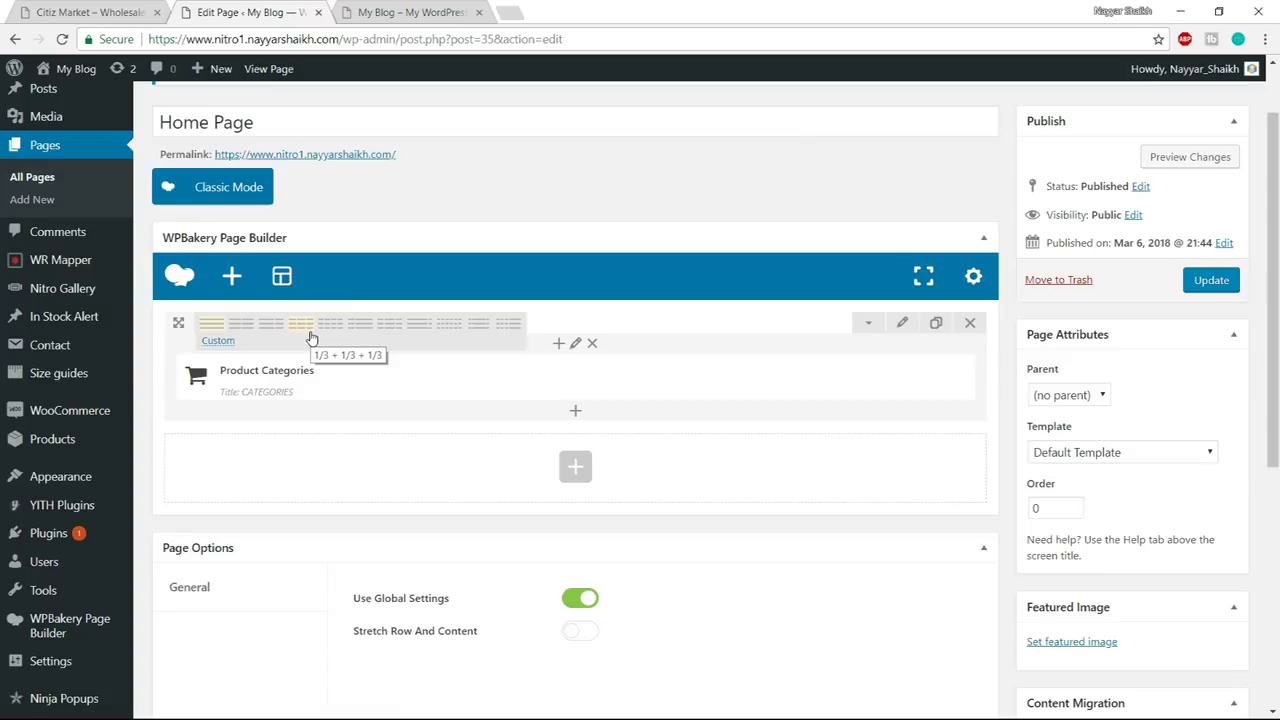
pyautogui.click(360, 335)
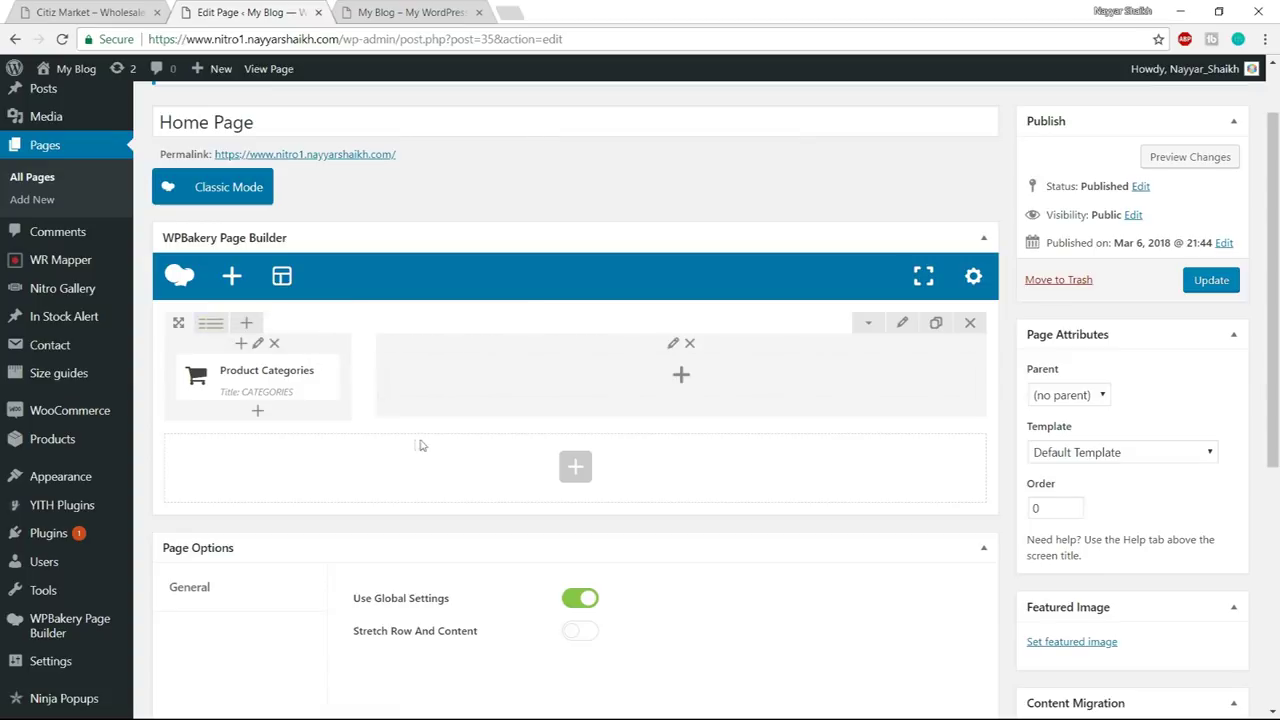
# - Add a Revolution Slider set to the Home slider in the right column, then update the page
pyautogui.click(681, 377)
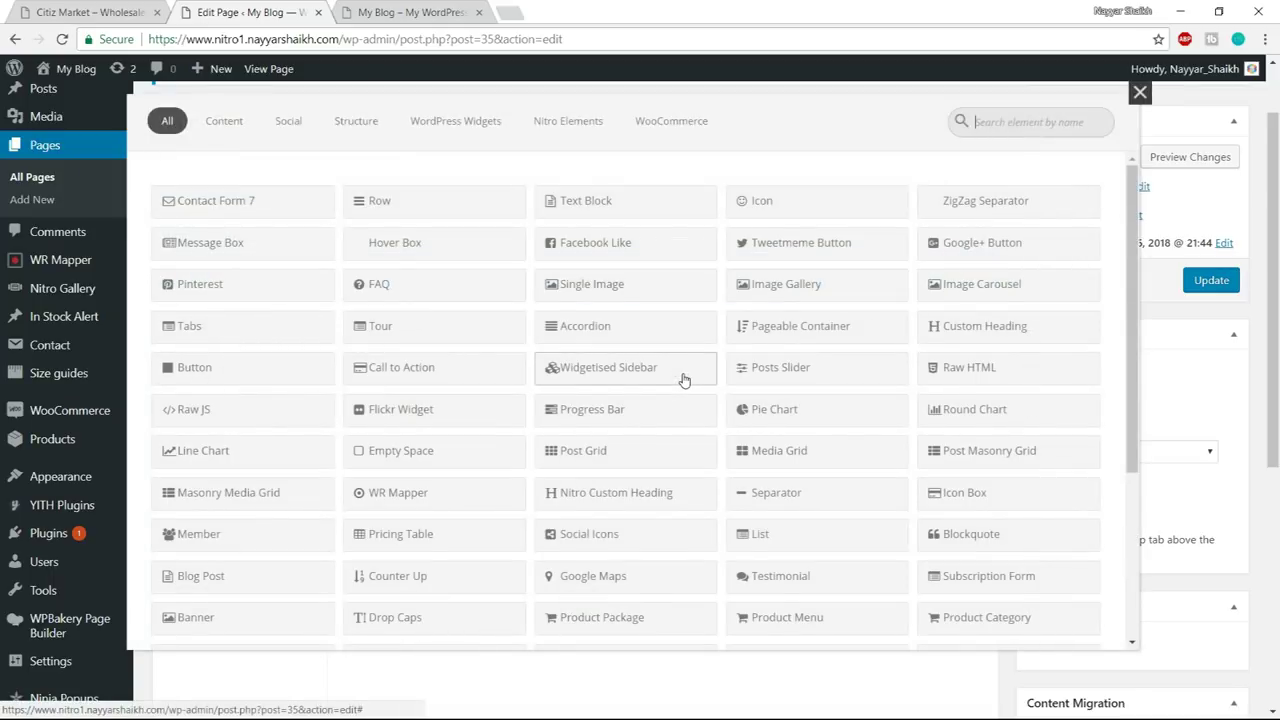
pyautogui.write('SLIDE')
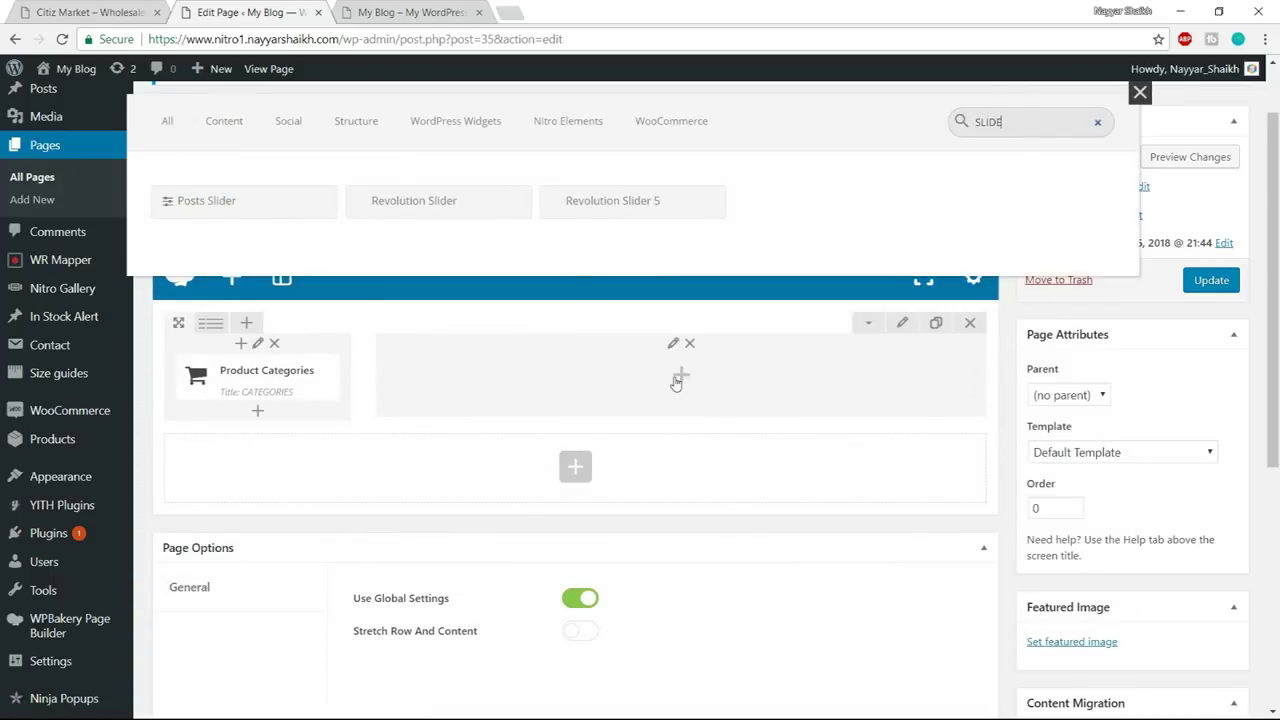
pyautogui.click(438, 209)
pyautogui.click(795, 312)
pyautogui.click(795, 348)
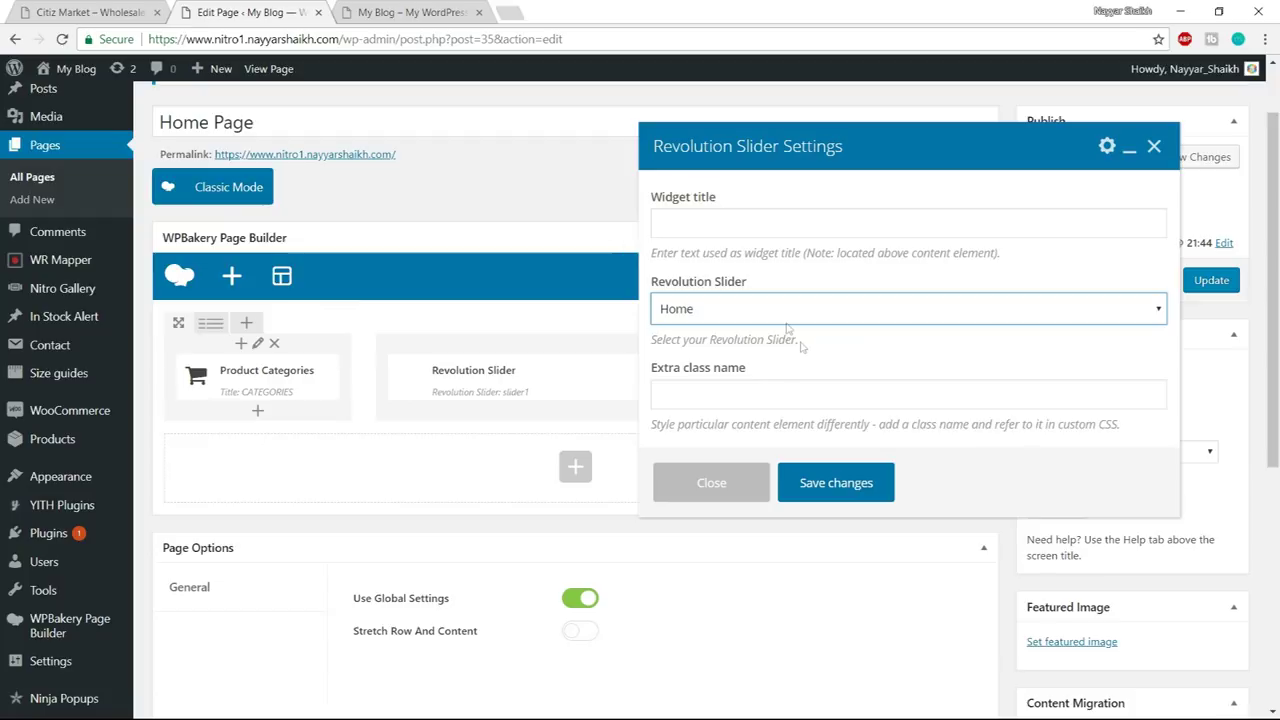
pyautogui.click(836, 483)
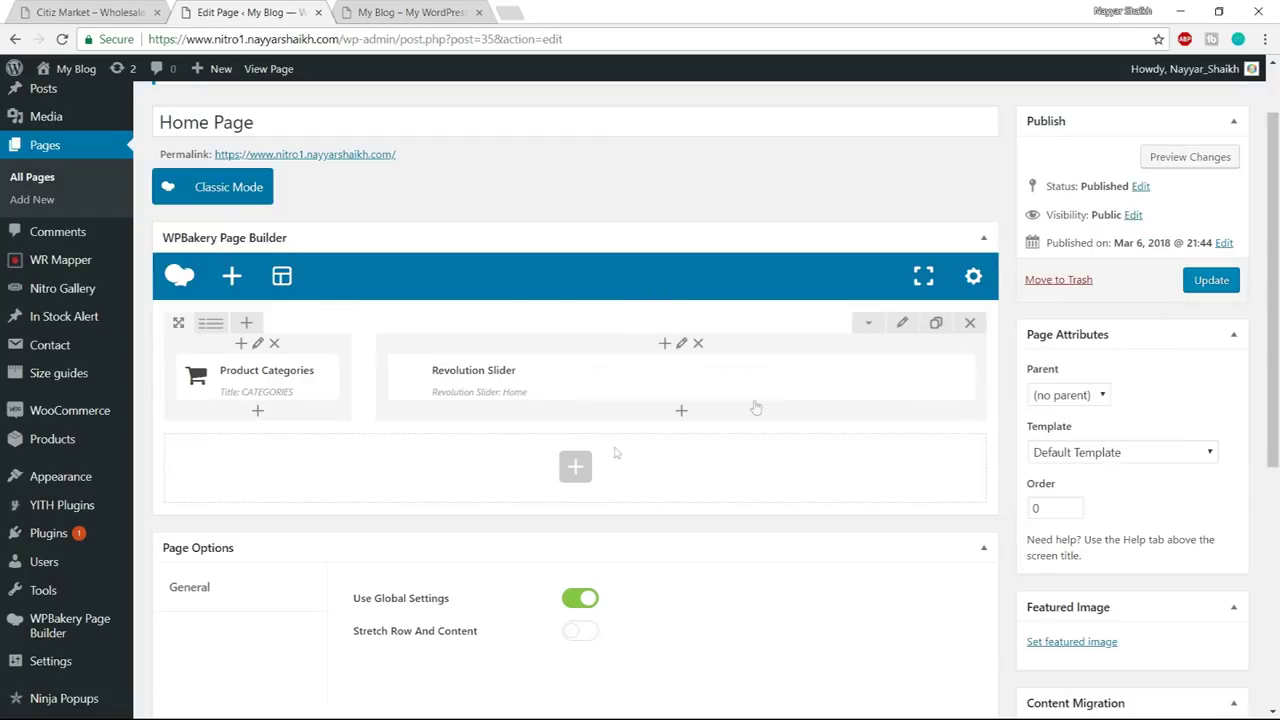
pyautogui.click(1212, 281)
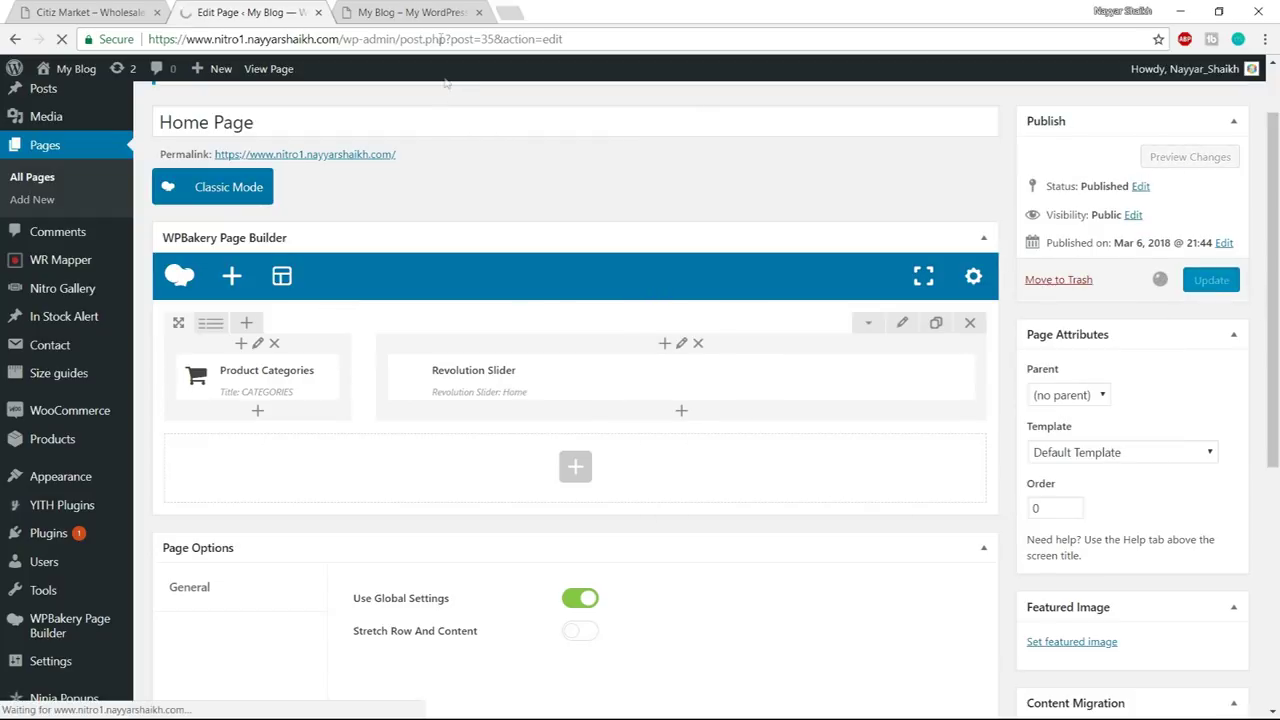
pyautogui.click(424, 12)
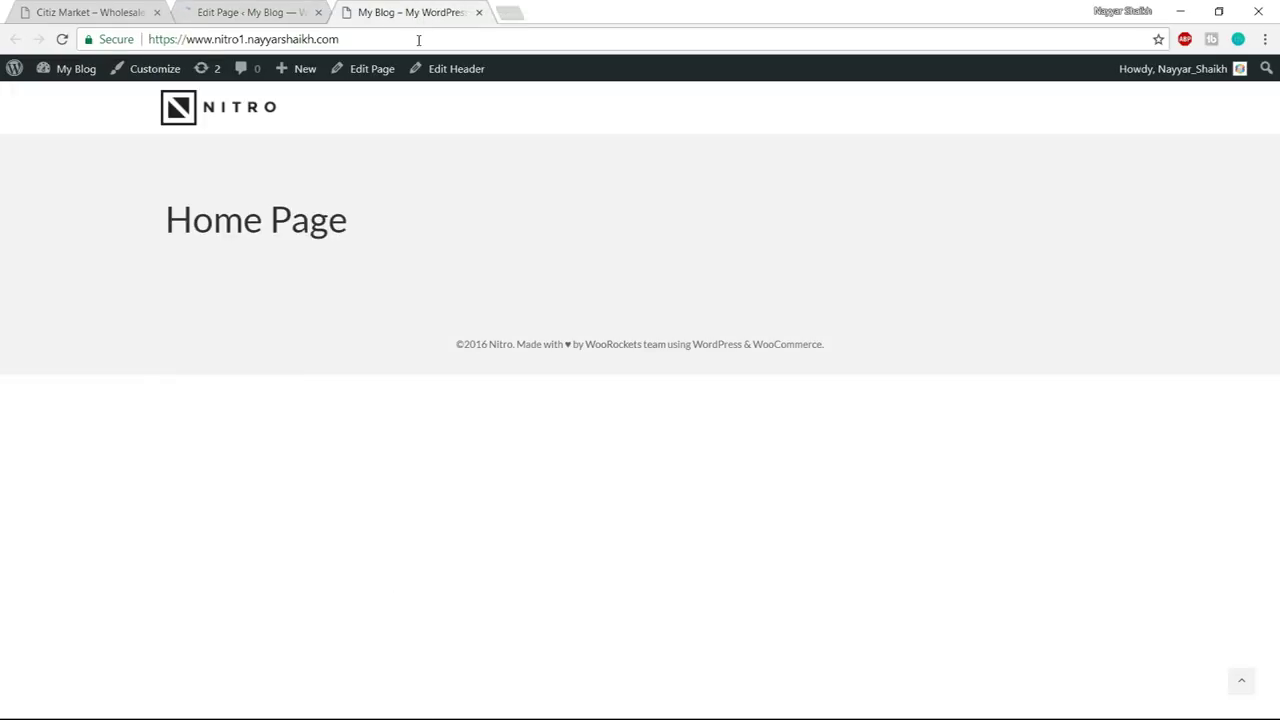
# - Reload the live Home Page to check the categories menu beside the slider
pyautogui.click(418, 40)
pyautogui.press('Return')
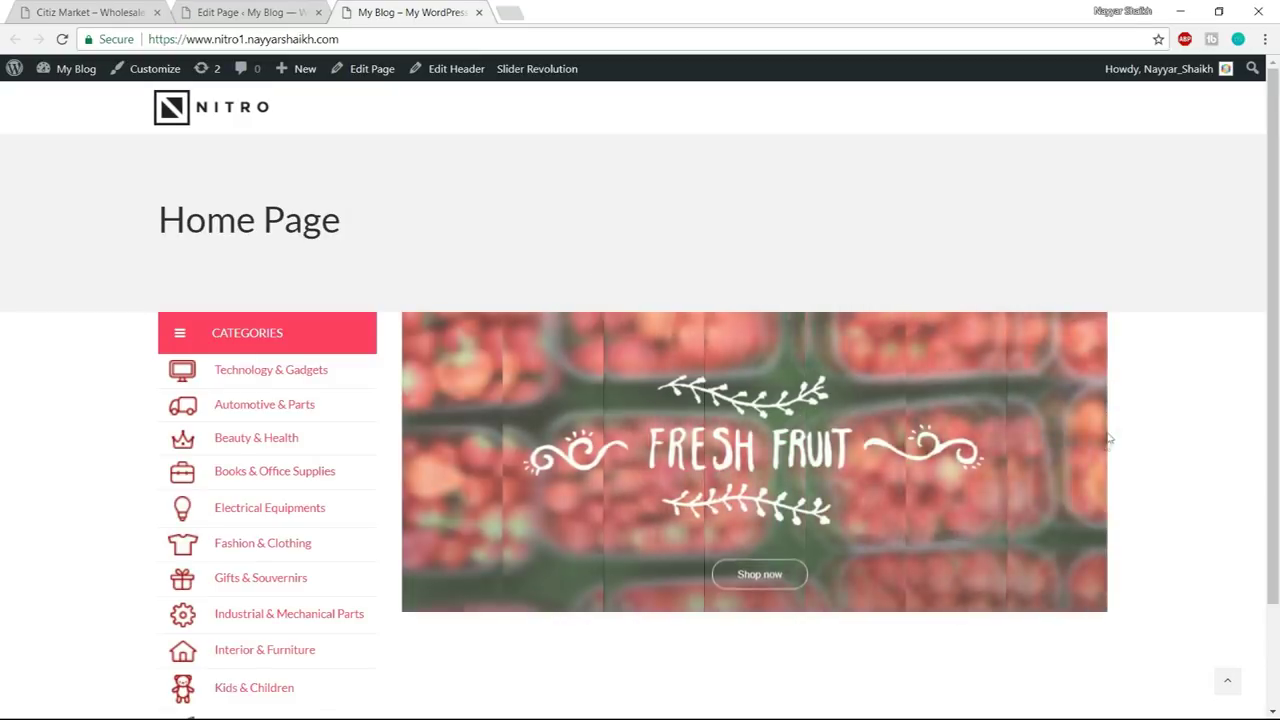
pyautogui.scroll(-1, 1116, 455)
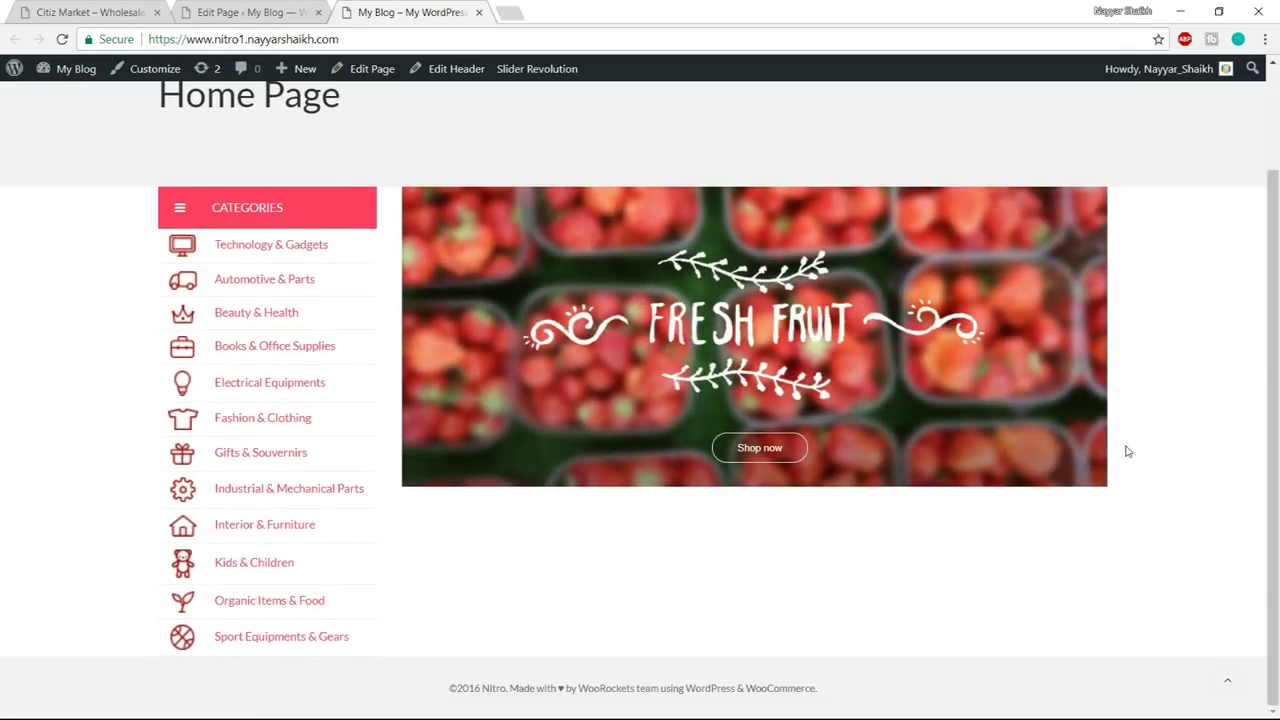
pyautogui.scroll(1, 1123, 449)
pyautogui.scroll(-1, 1123, 449)
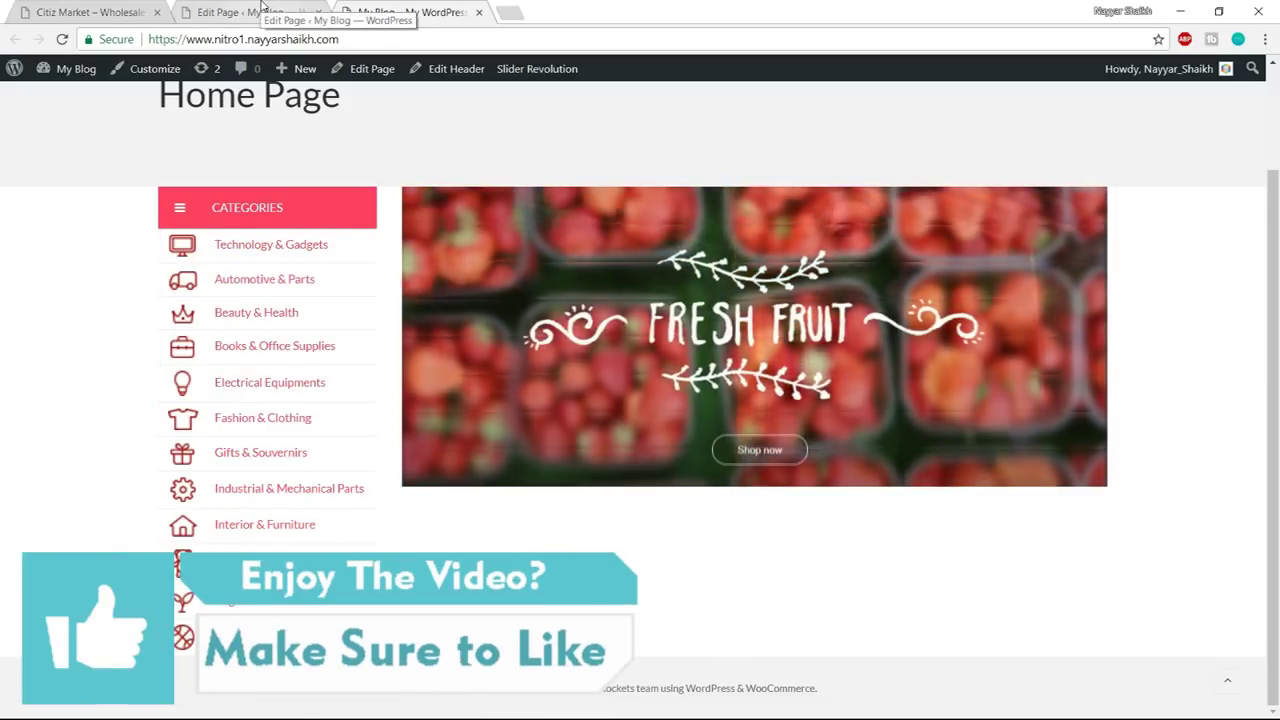
# - Open the Nitro folder in File Explorer
pyautogui.click(262, 8)
pyautogui.scroll(-2, 850, 390)
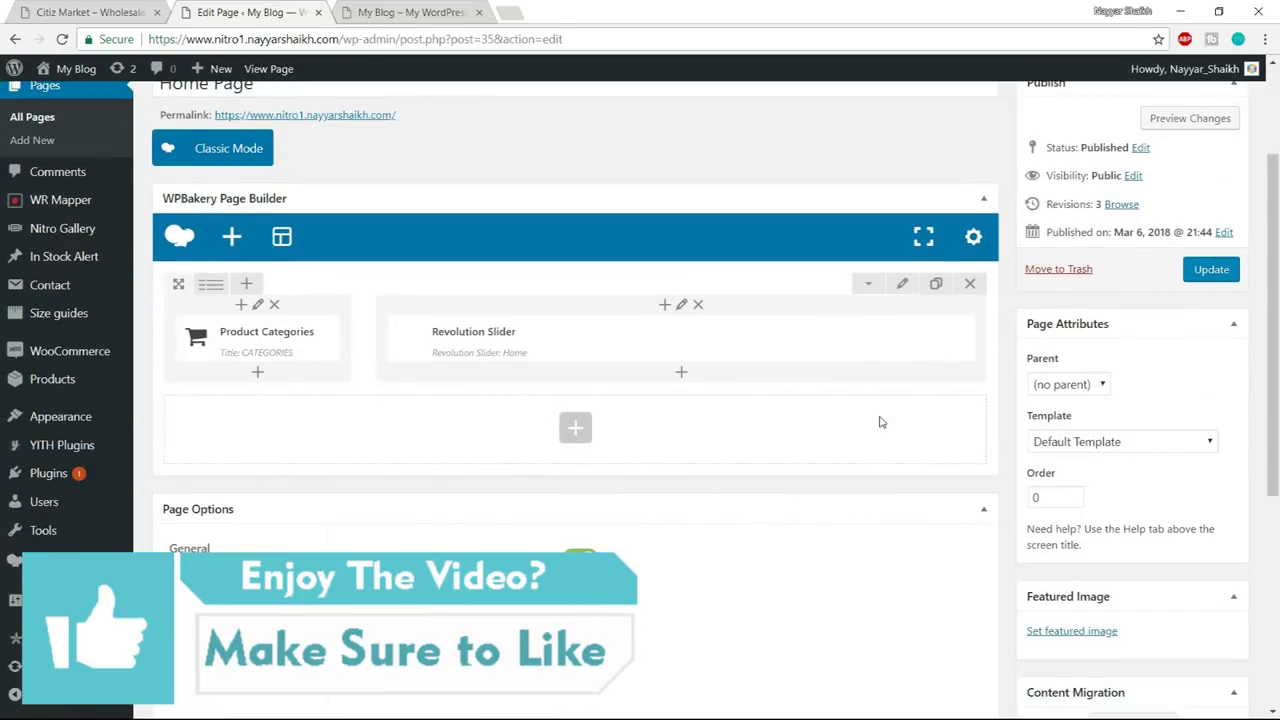
pyautogui.press('super')
pyautogui.click(173, 712)
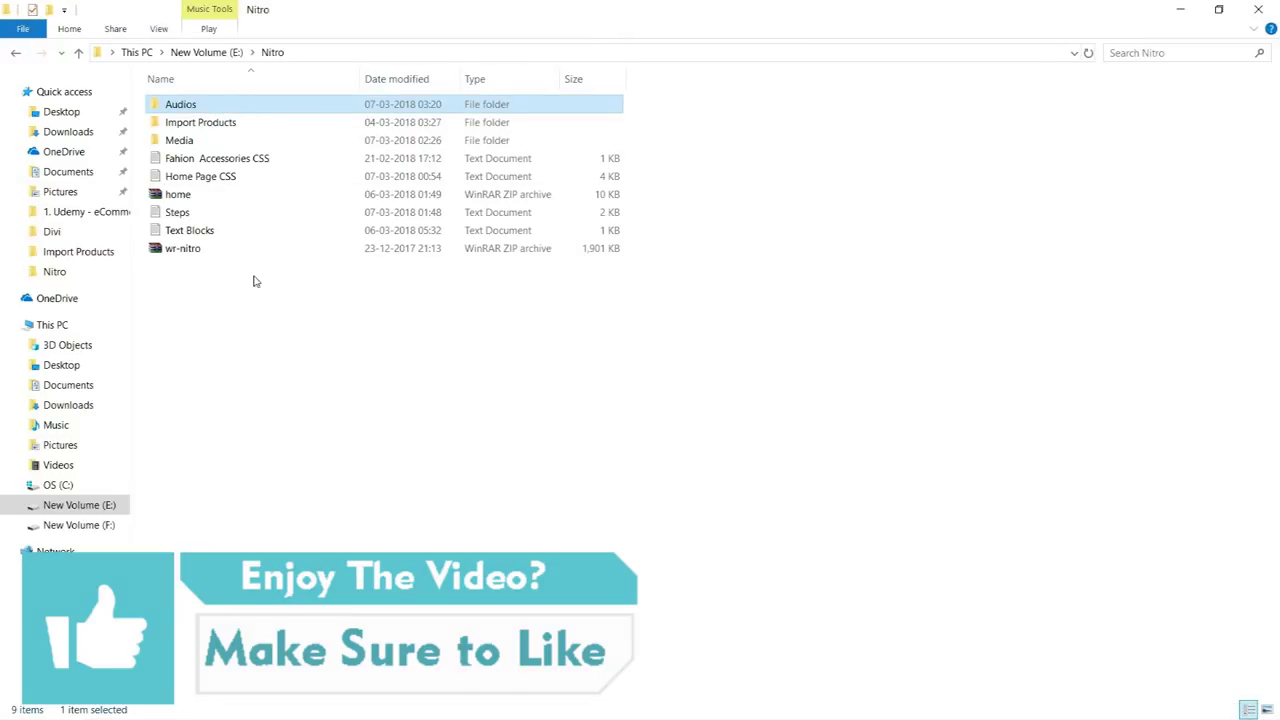
# - Open Home Page CSS in Notepad, select all its text, and close Notepad
pyautogui.doubleClick(226, 180)
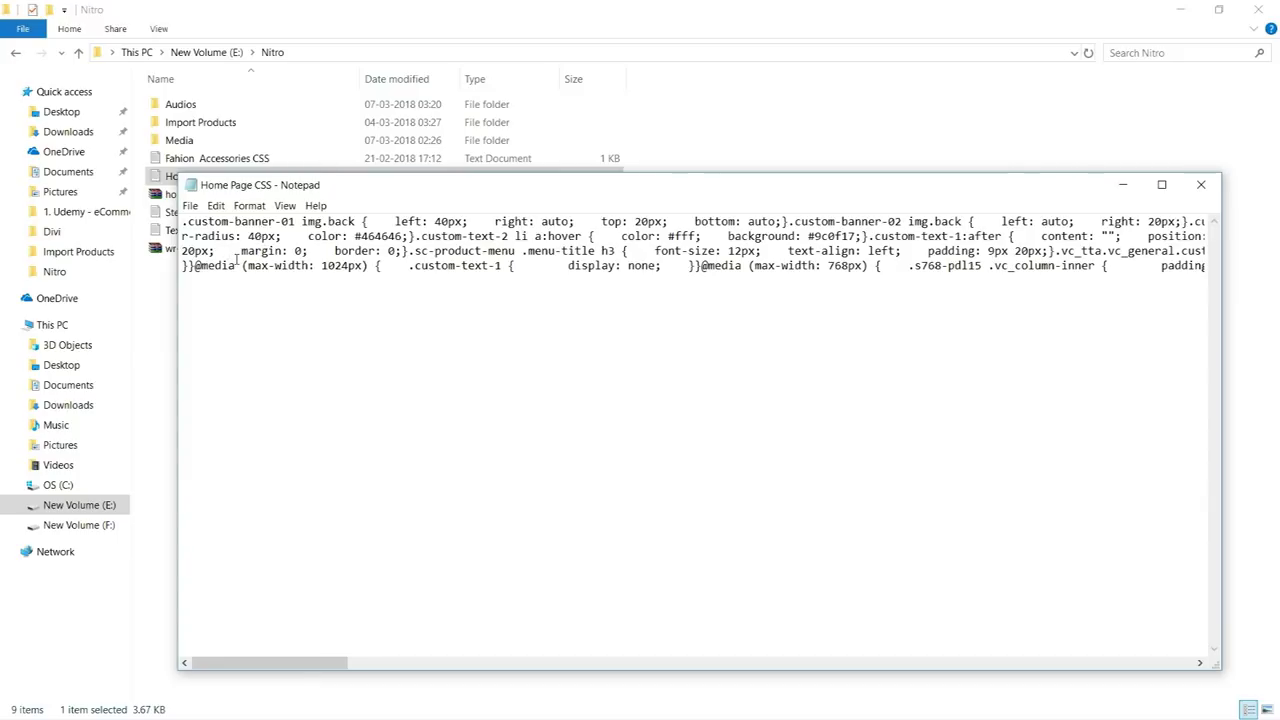
pyautogui.hotkey('ctrl', 'a')
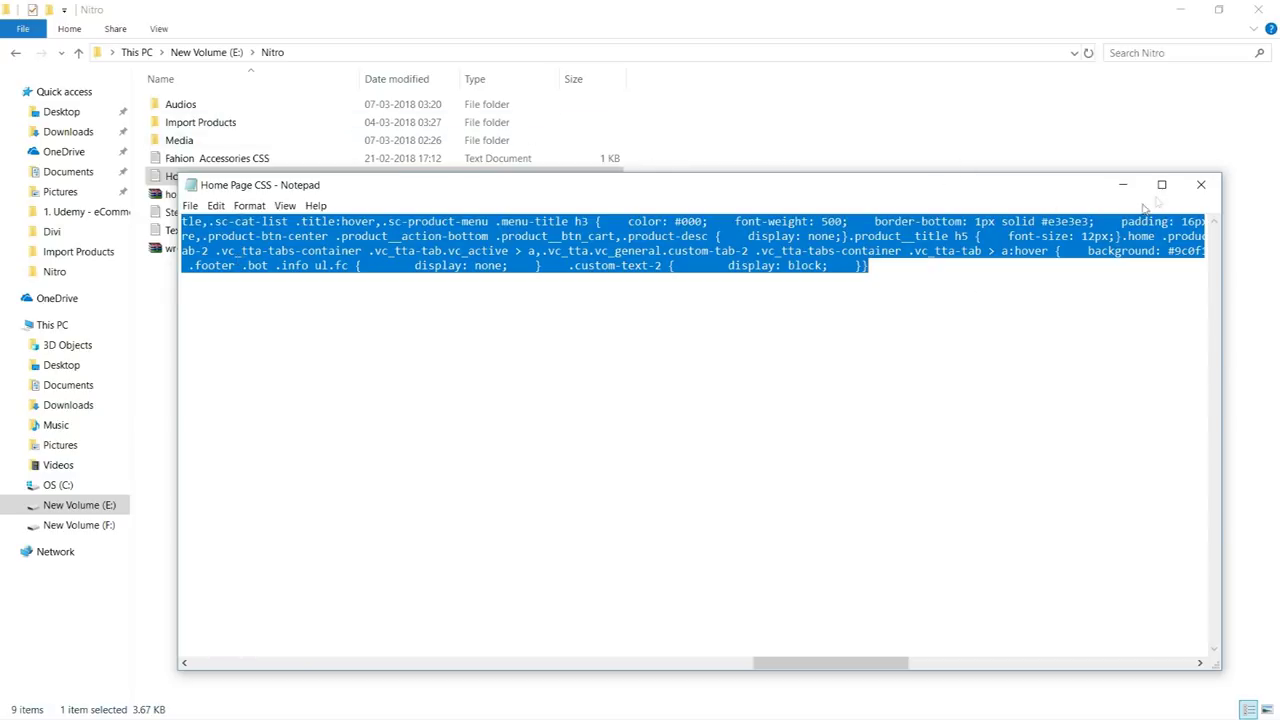
pyautogui.click(1201, 189)
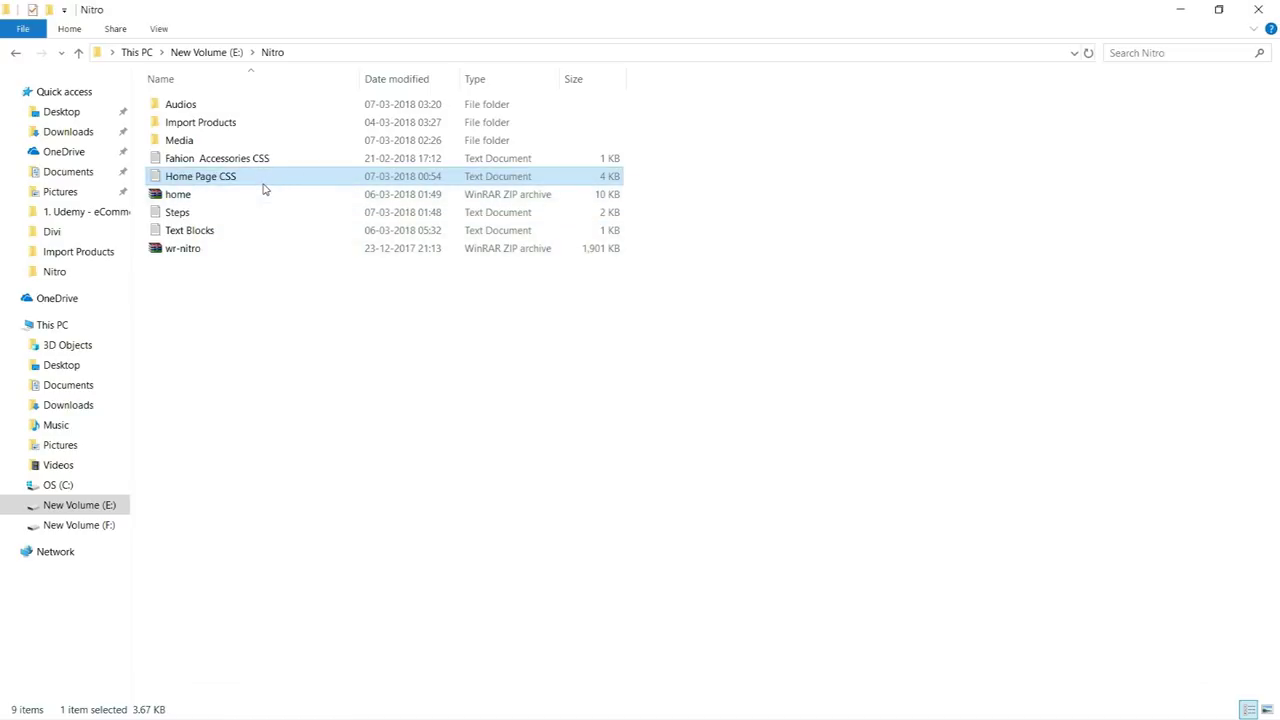
pyautogui.press('super')
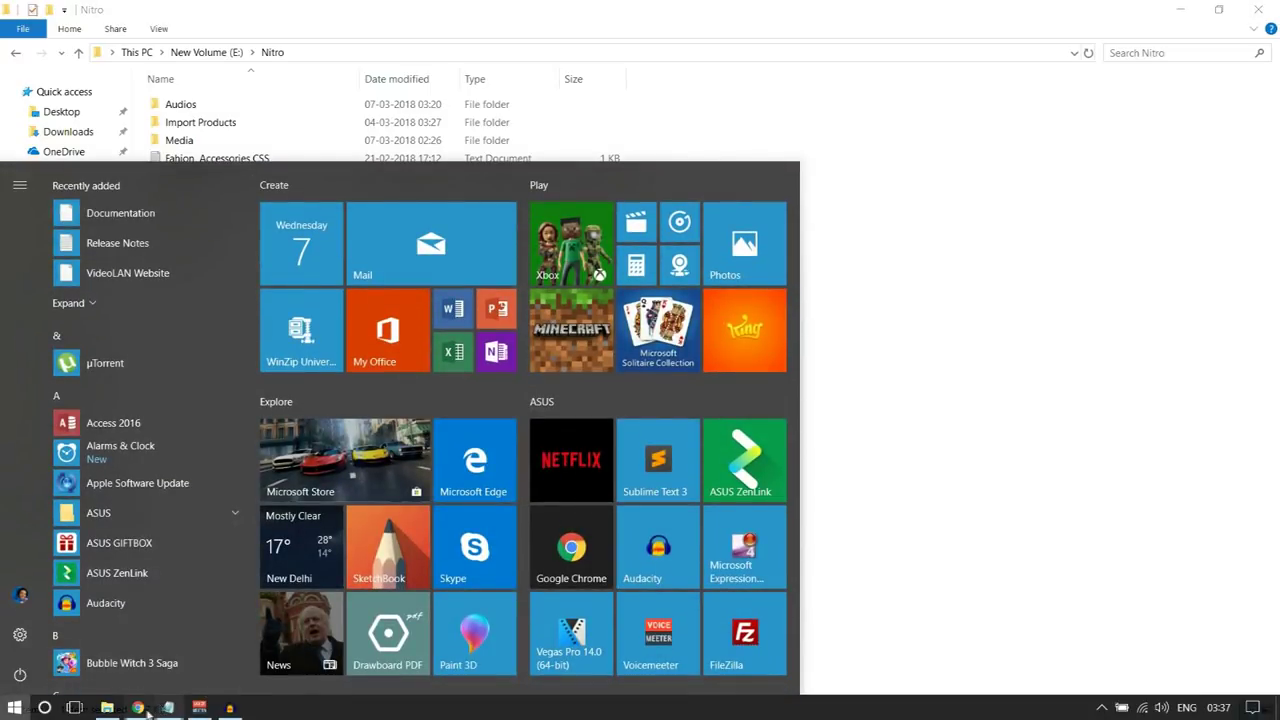
# - Paste the Home Page CSS into the page's Custom CSS settings, save, and update the page
pyautogui.click(138, 707)
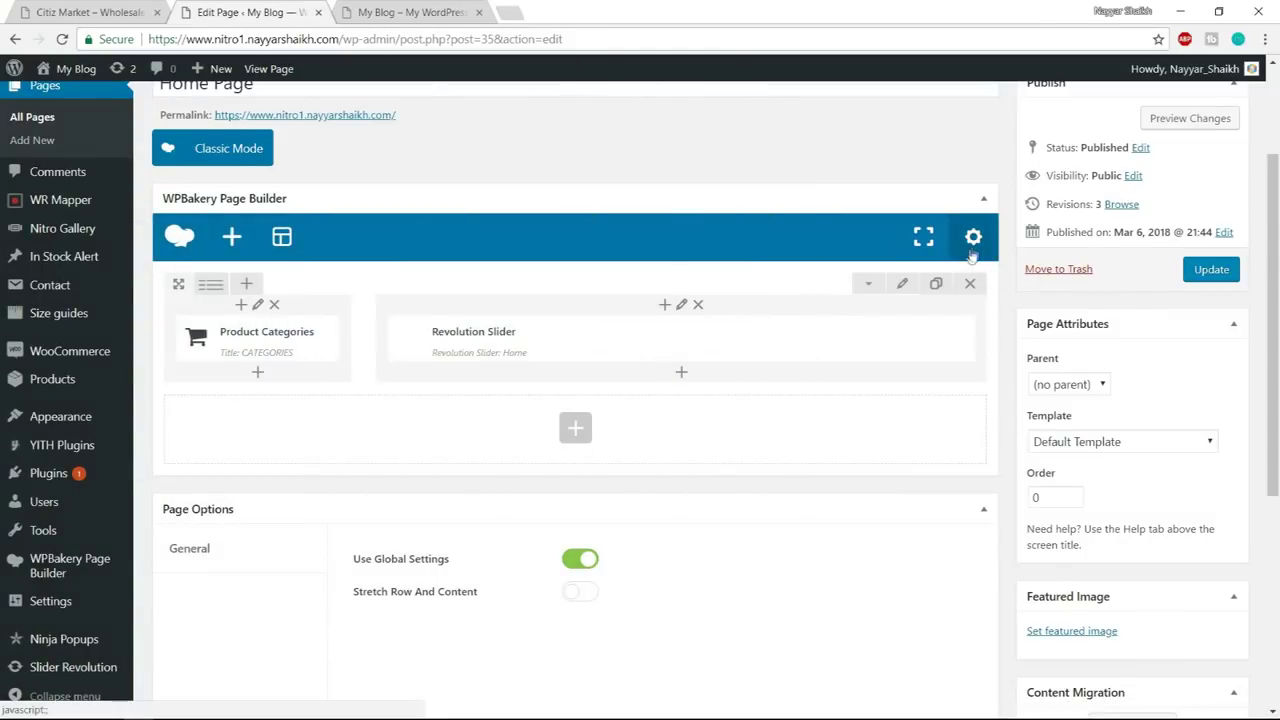
pyautogui.click(973, 240)
pyautogui.hotkey('ctrl', 'v')
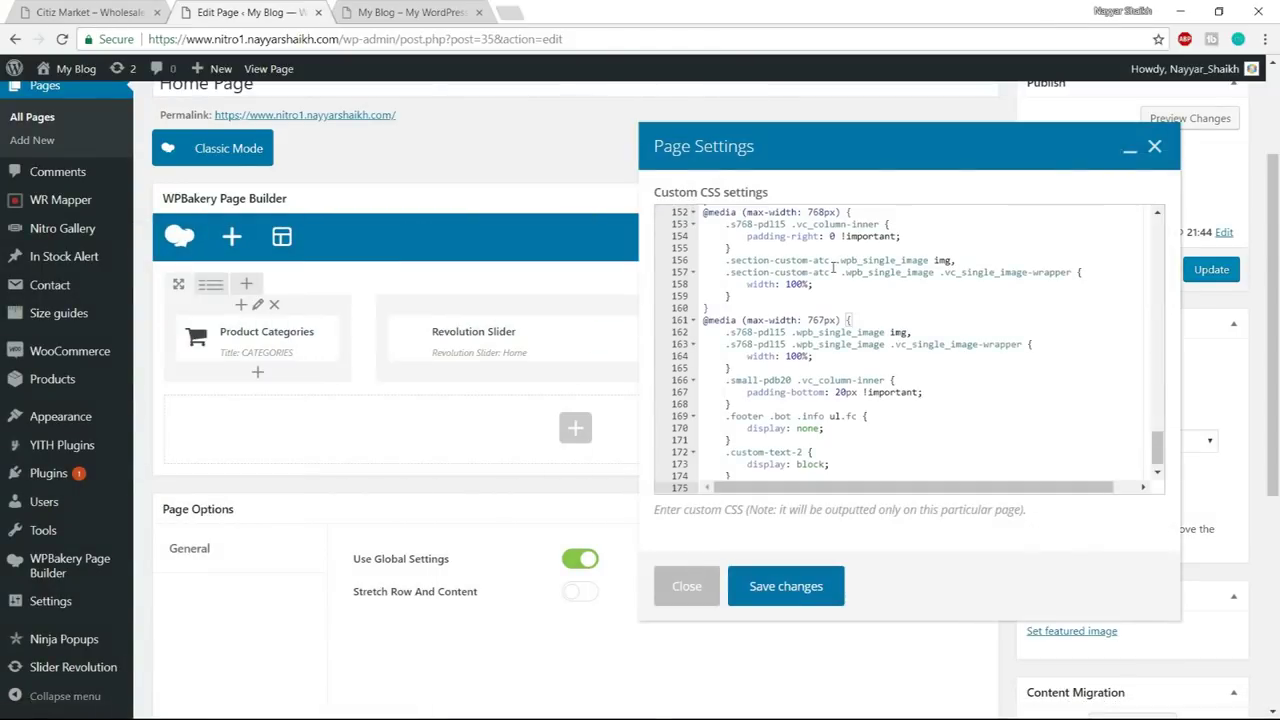
pyautogui.click(786, 587)
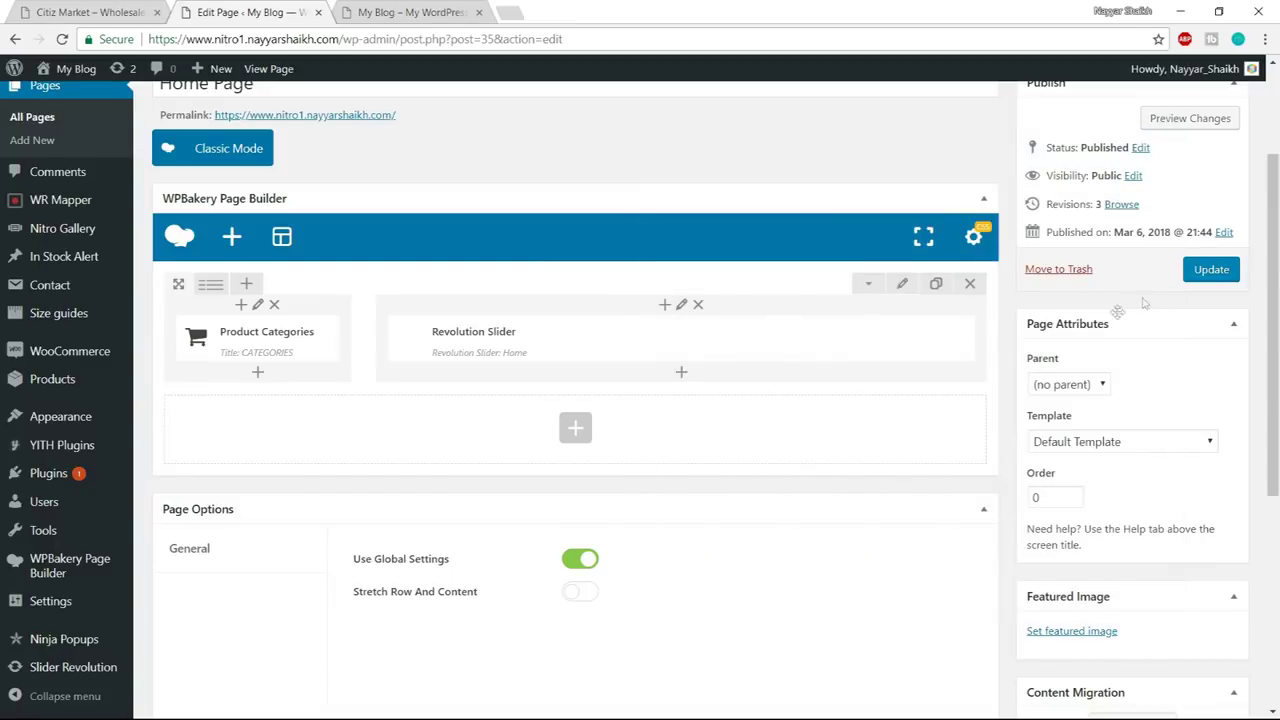
pyautogui.click(1208, 270)
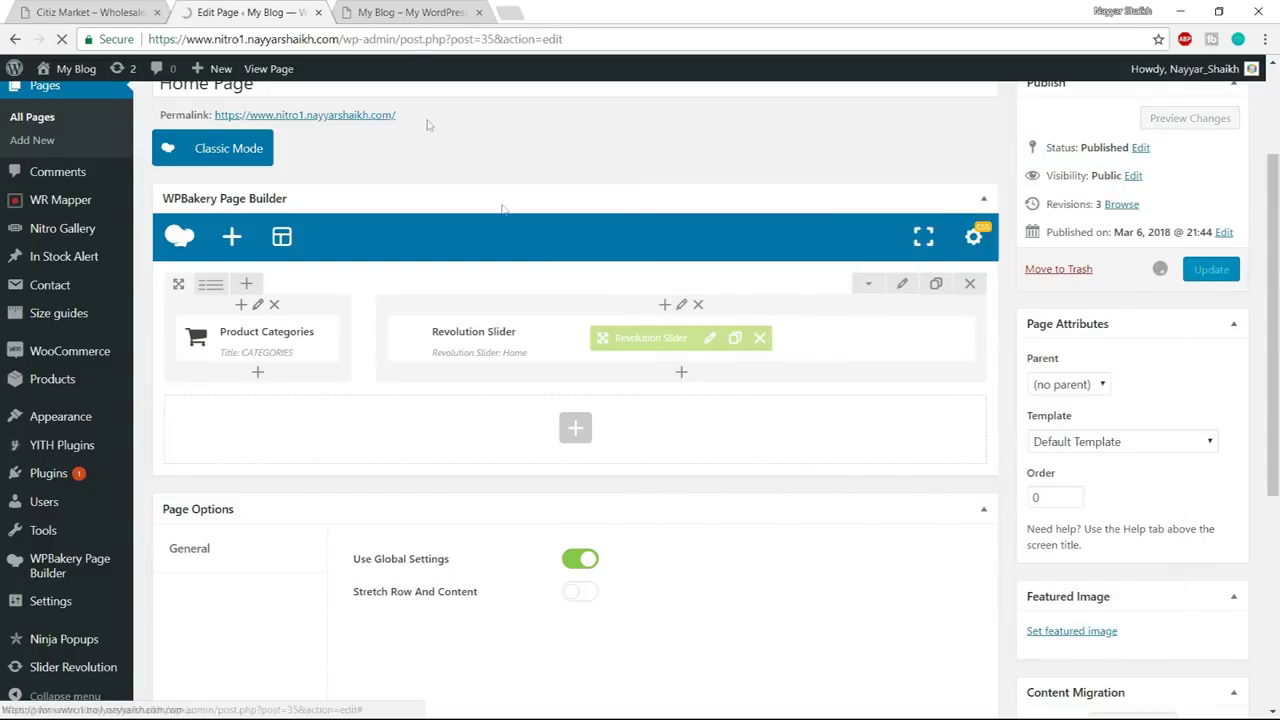
# - Reload the live home page to check the restyled categories menu against the Citiz Market demo
pyautogui.click(408, 12)
pyautogui.click(417, 38)
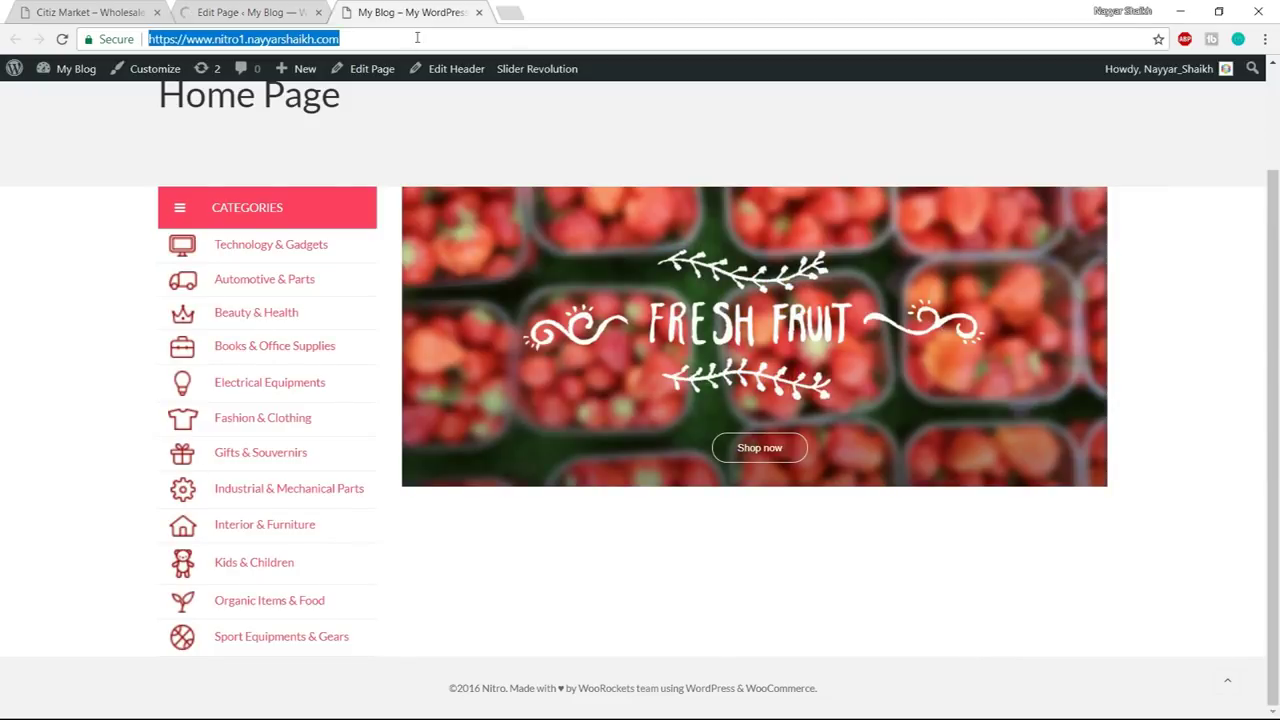
pyautogui.press('Return')
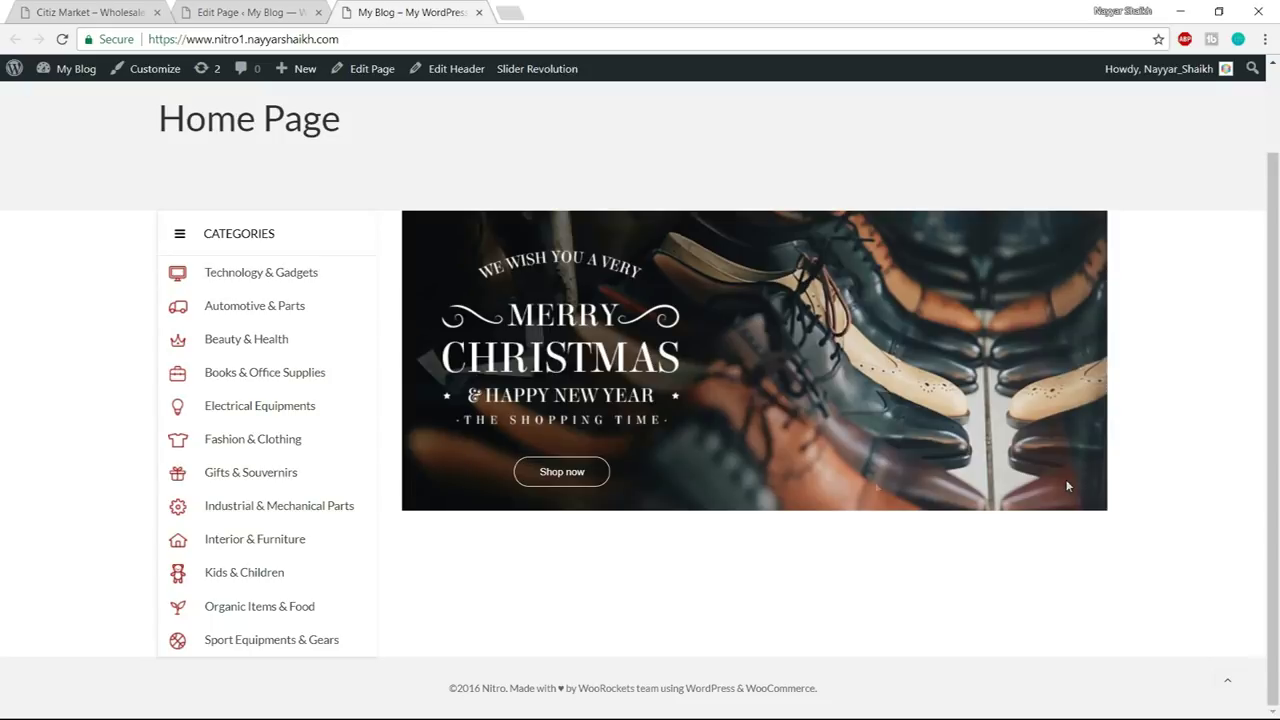
pyautogui.click(115, 8)
pyautogui.scroll(-1, 760, 450)
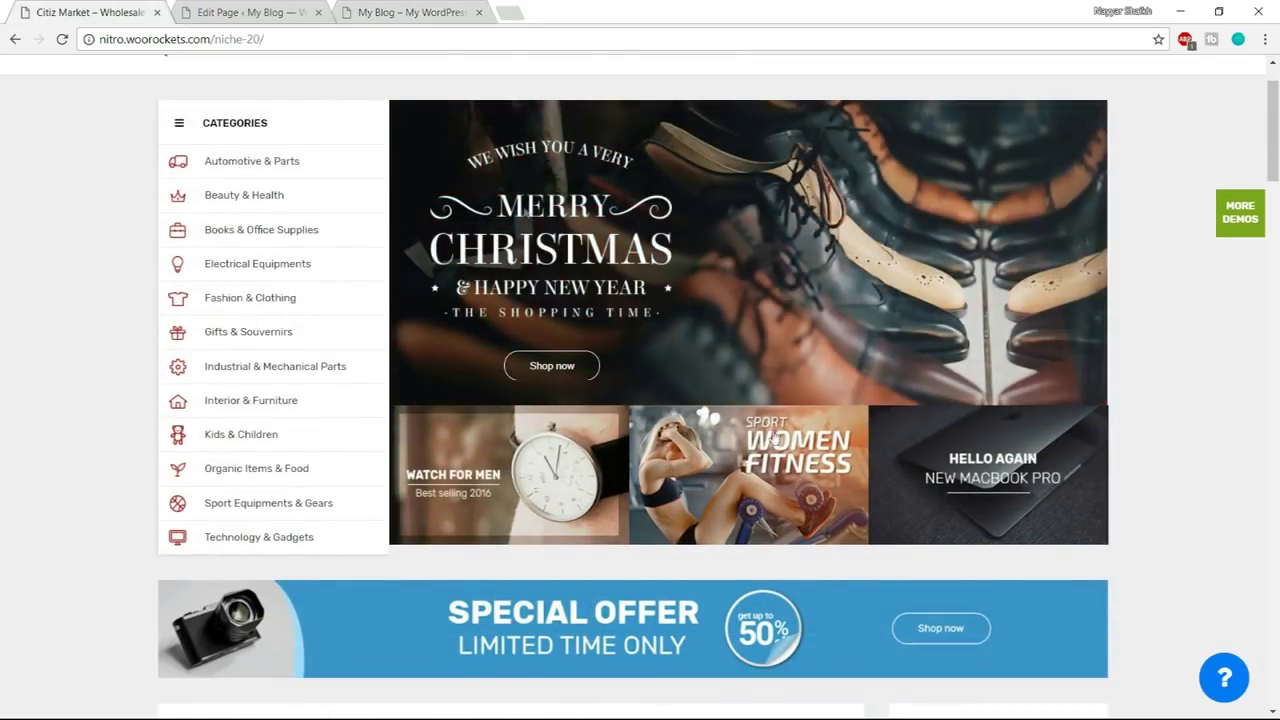
# - Insert an inner row under the Revolution Slider with a 1/3+1/3+1/3 layout
pyautogui.click(298, 12)
pyautogui.scroll(-1, 713, 538)
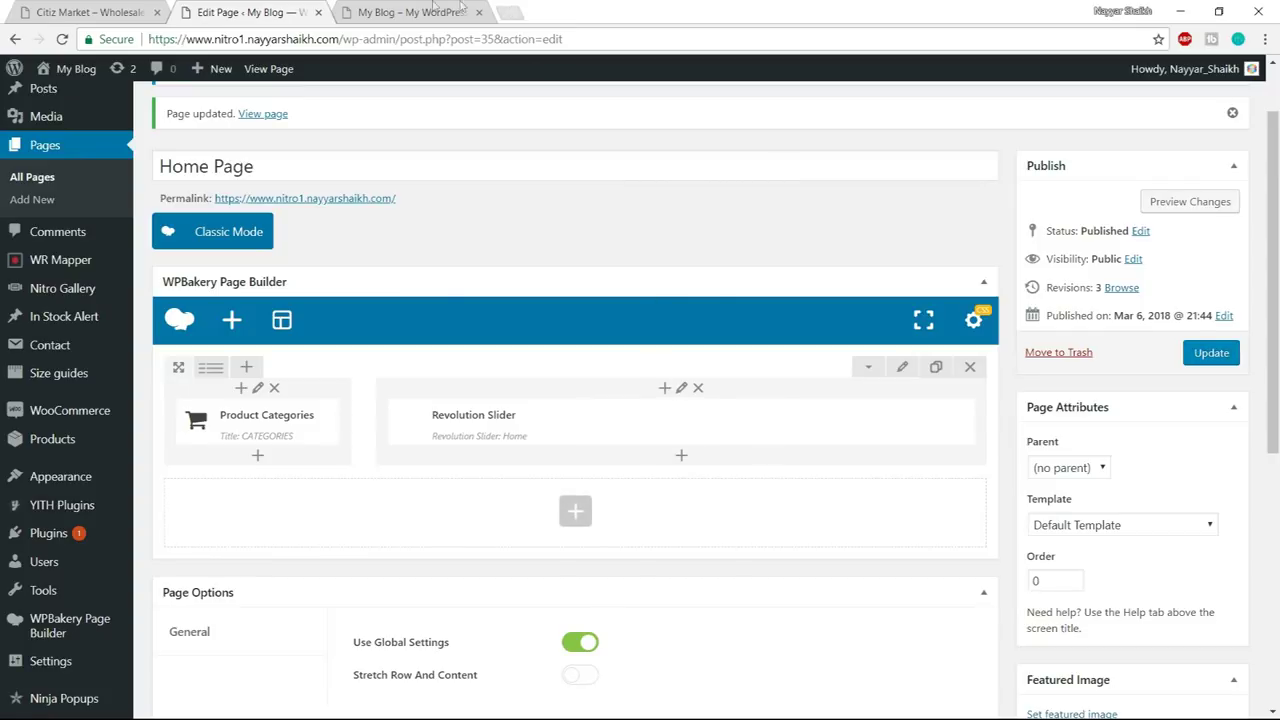
pyautogui.click(681, 461)
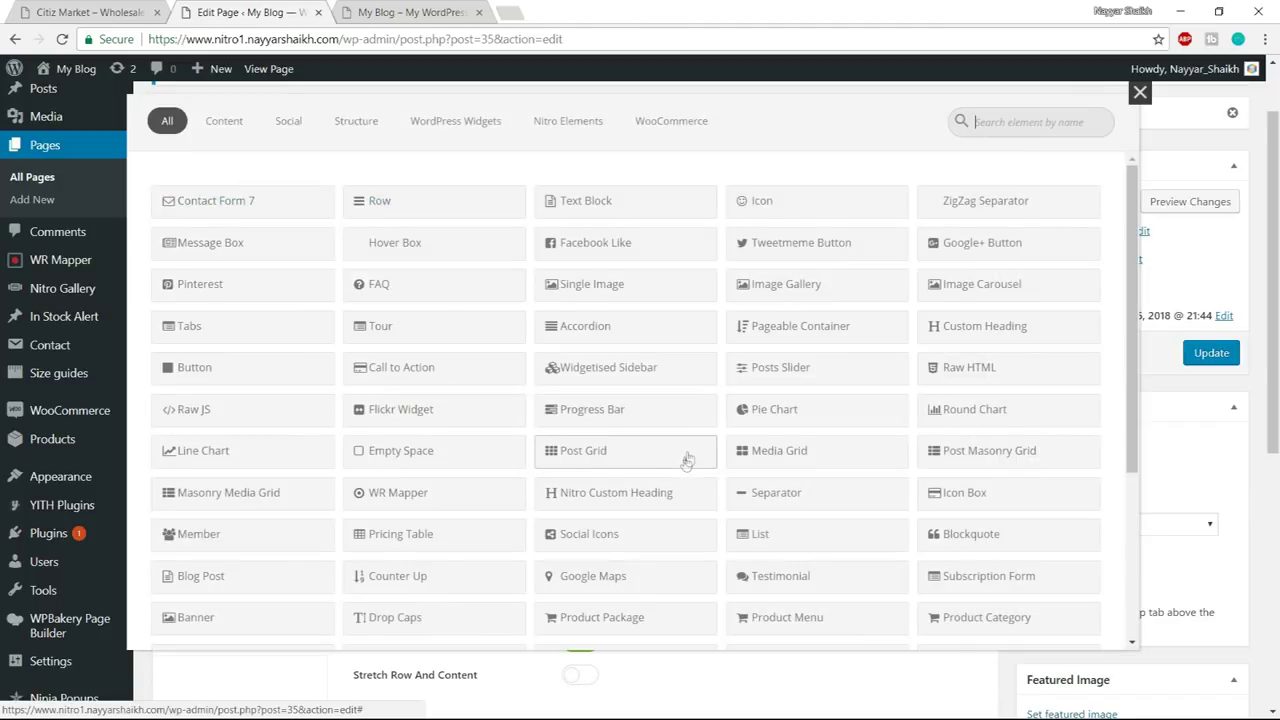
pyautogui.click(417, 207)
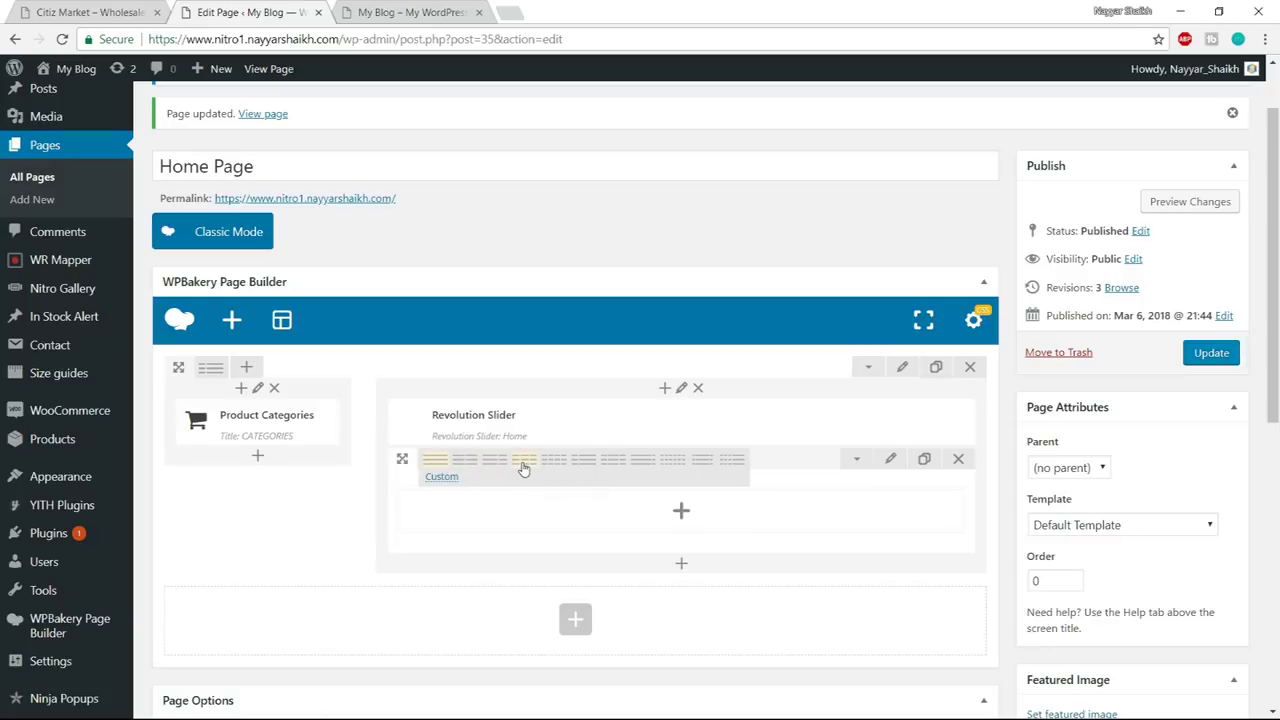
pyautogui.click(527, 468)
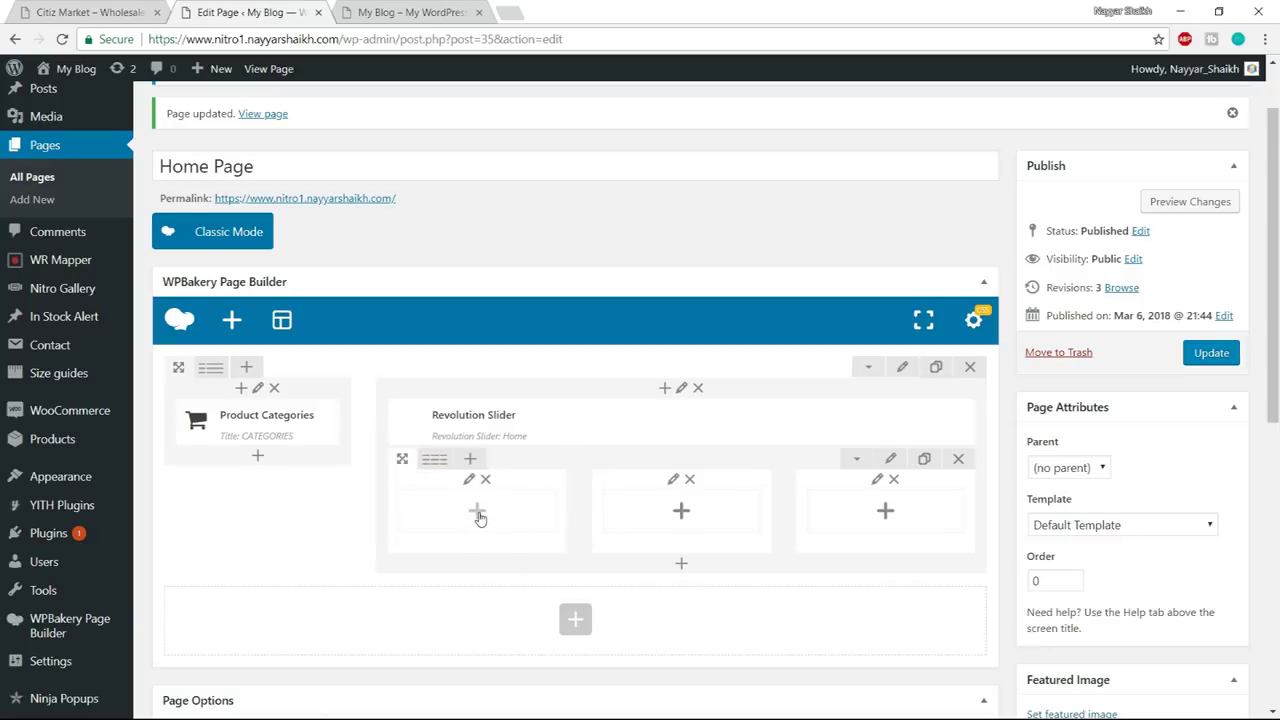
# - Add a Single Image element to the first inner column
pyautogui.click(66, 10)
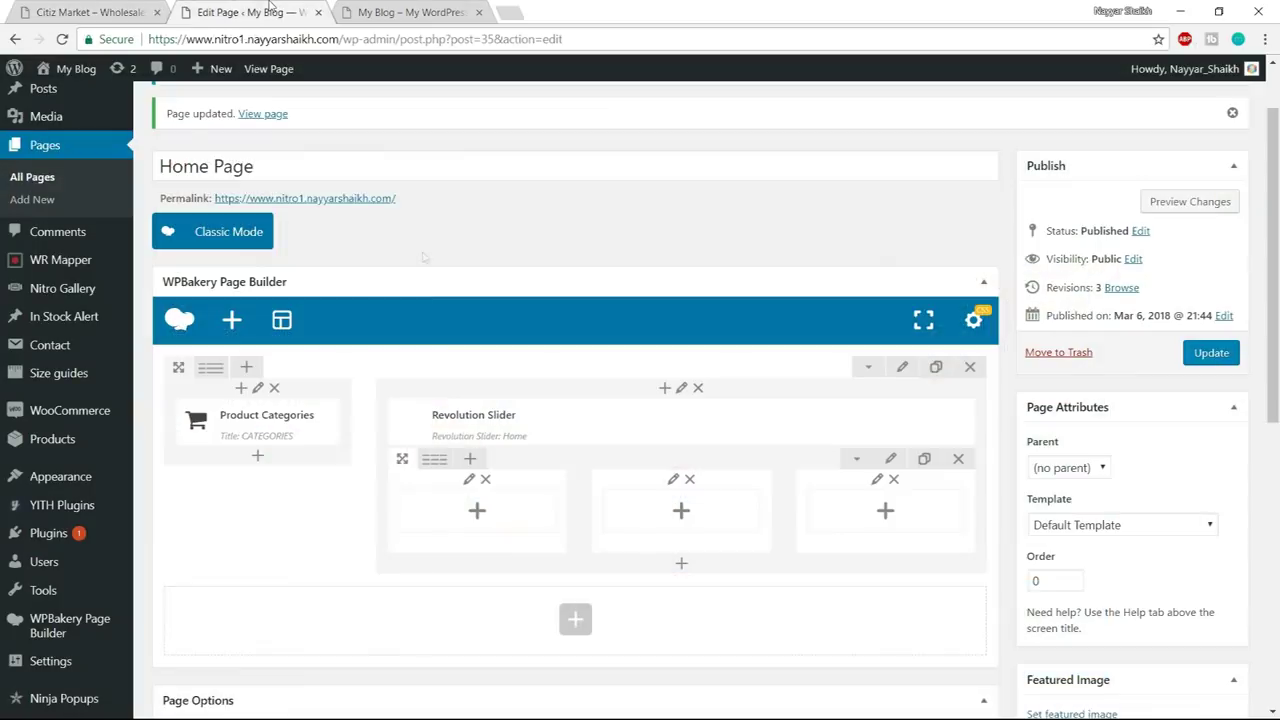
pyautogui.click(270, 10)
pyautogui.click(478, 512)
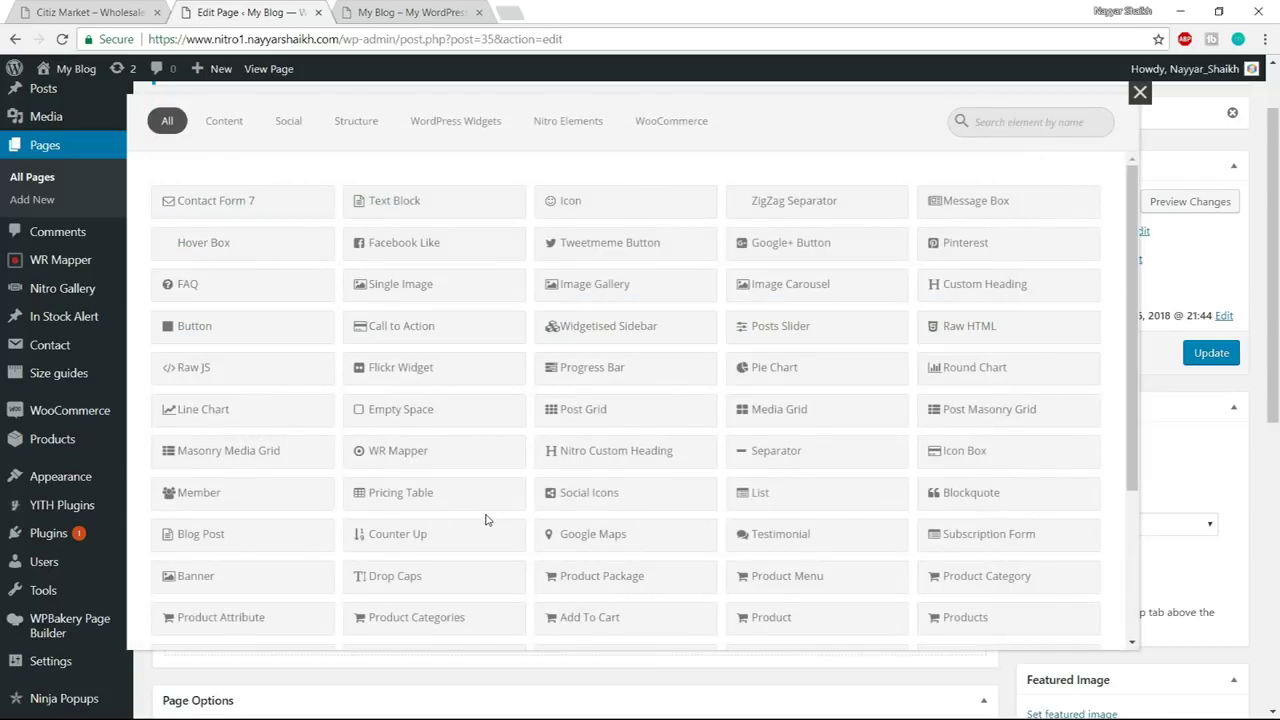
pyautogui.write('SING')
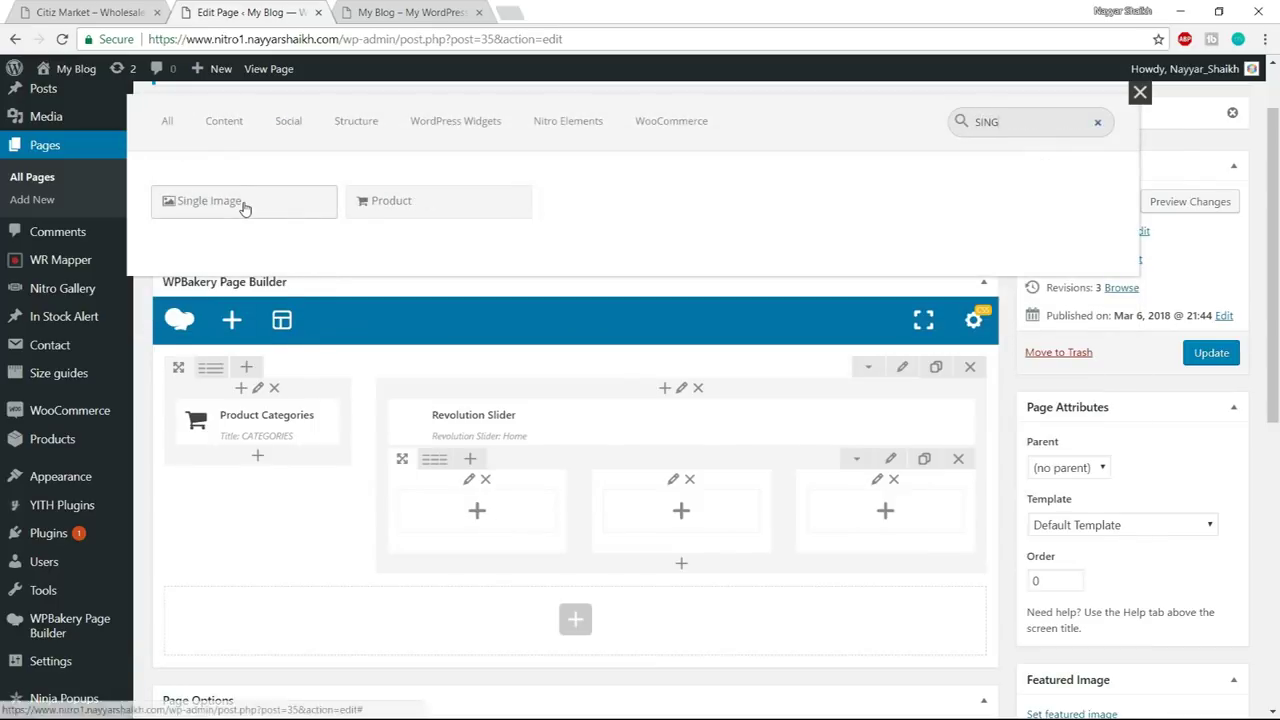
pyautogui.click(243, 204)
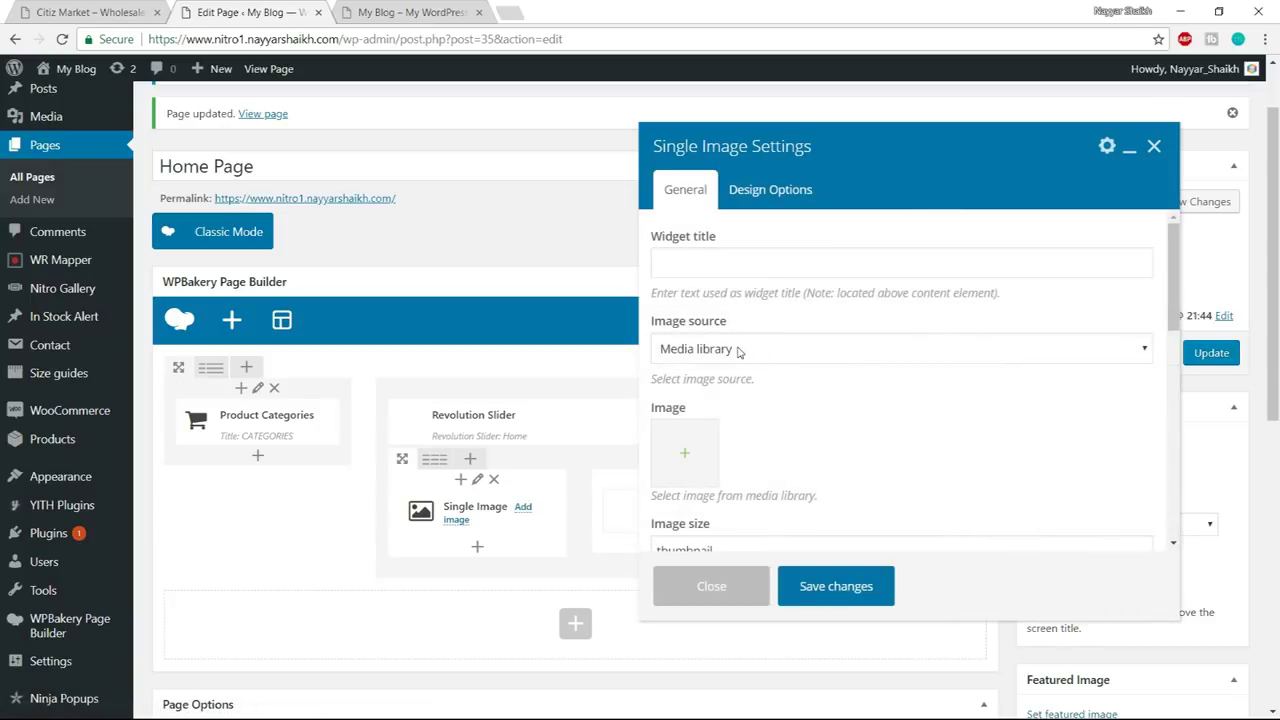
# - Upload the three banner images from the Media\Section 1 folder to the media library
pyautogui.scroll(-1, 840, 406)
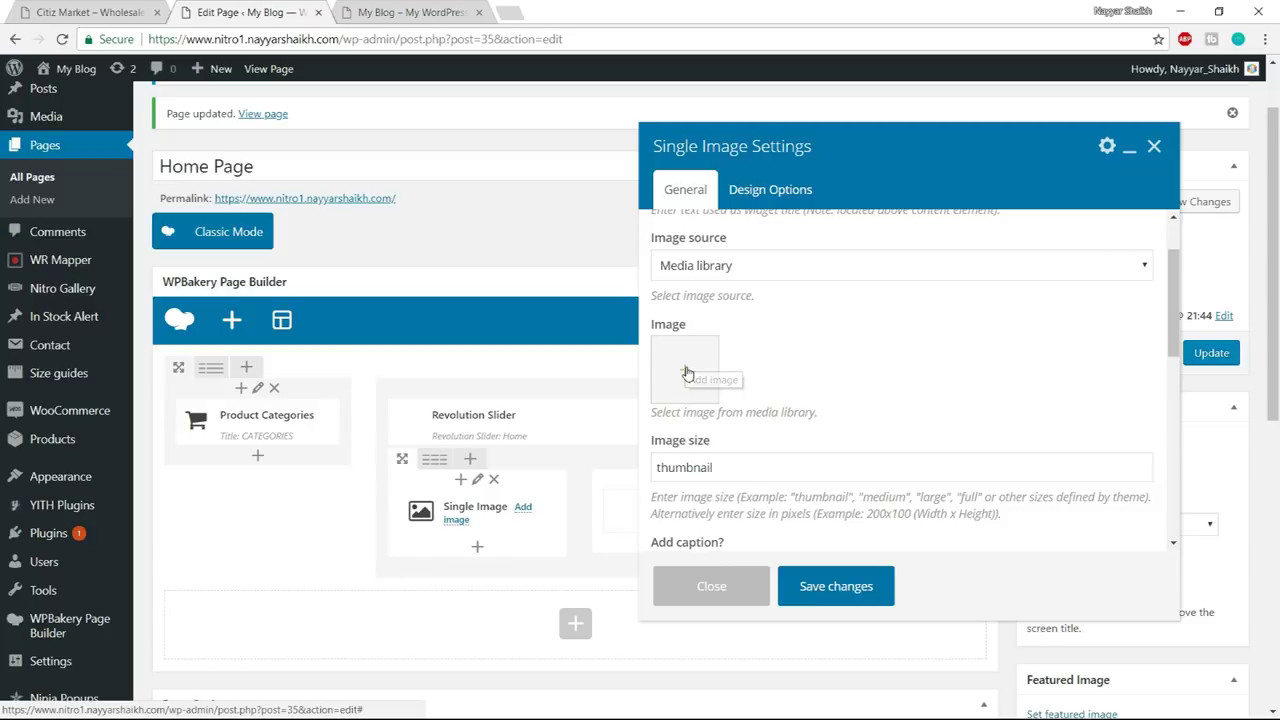
pyautogui.click(686, 372)
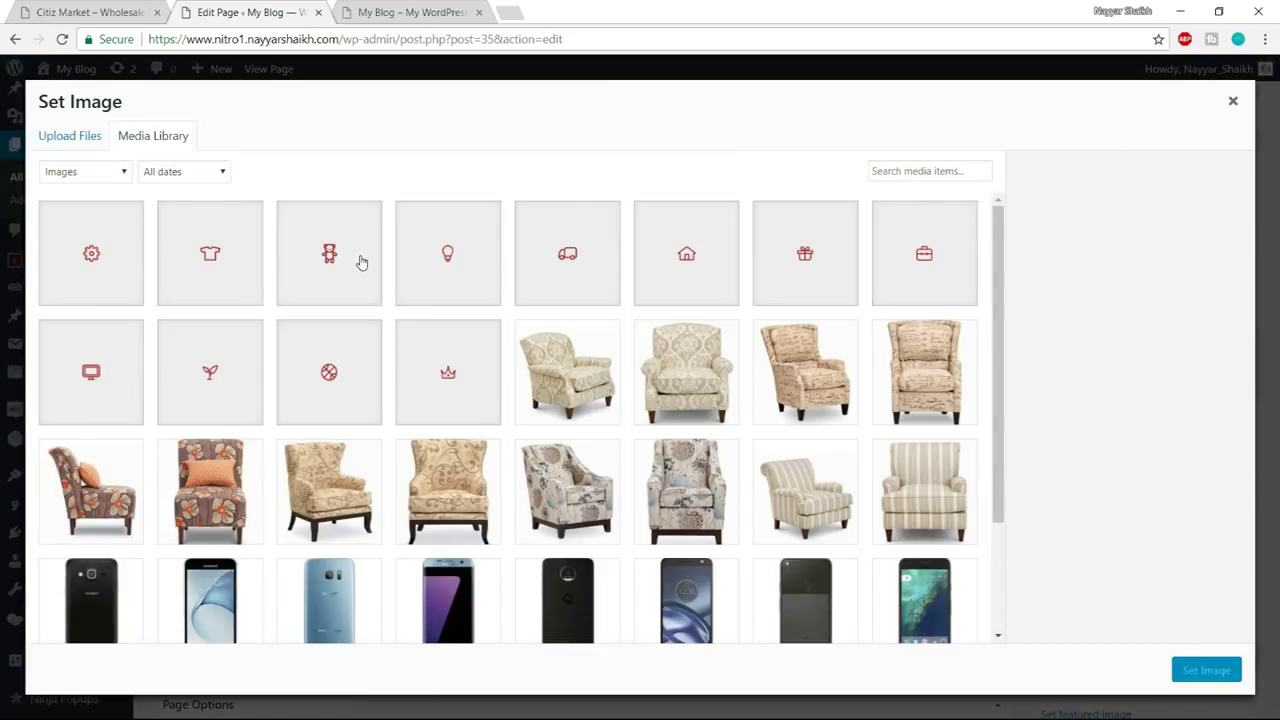
pyautogui.scroll(-1, 553, 500)
pyautogui.scroll(1, 157, 260)
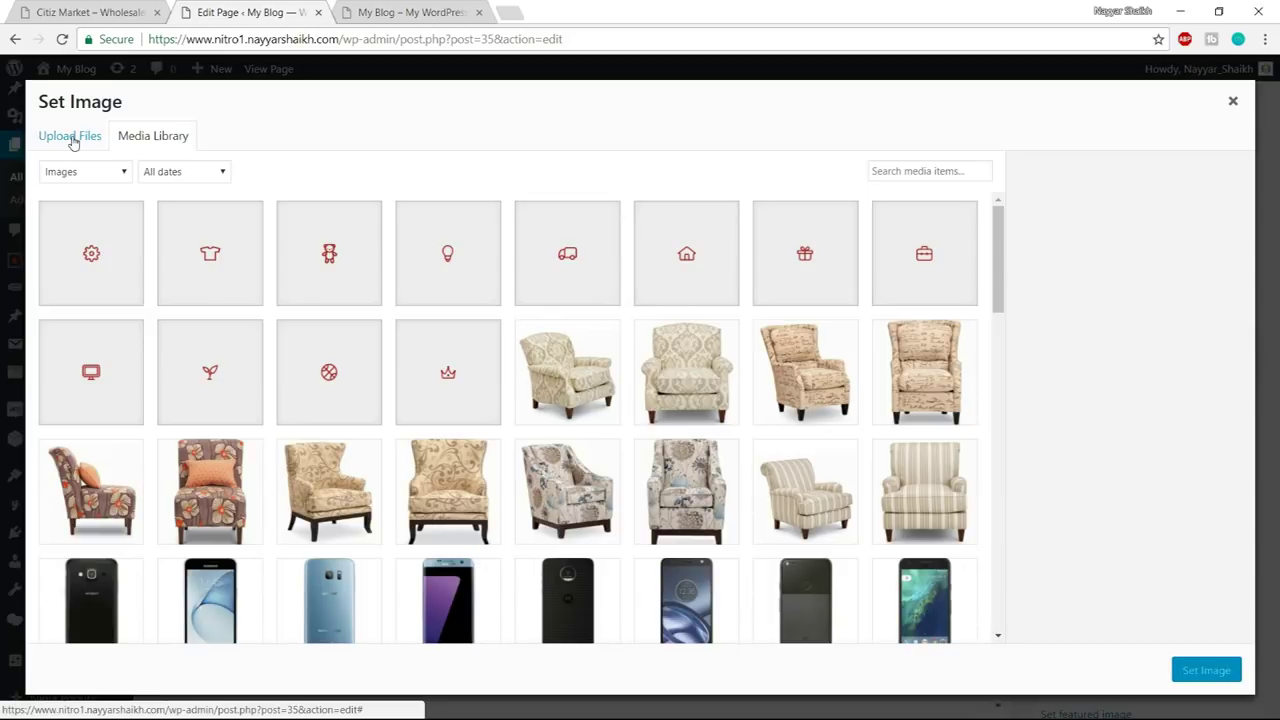
pyautogui.click(72, 140)
pyautogui.click(608, 387)
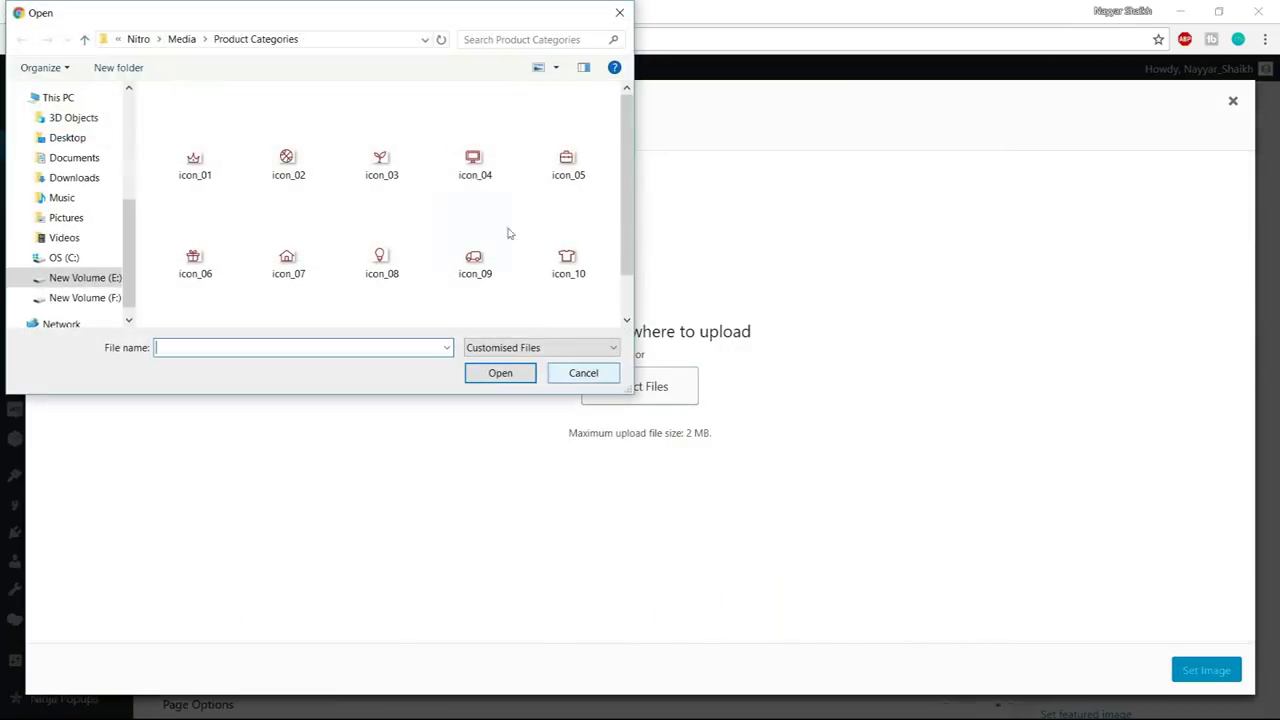
pyautogui.click(182, 39)
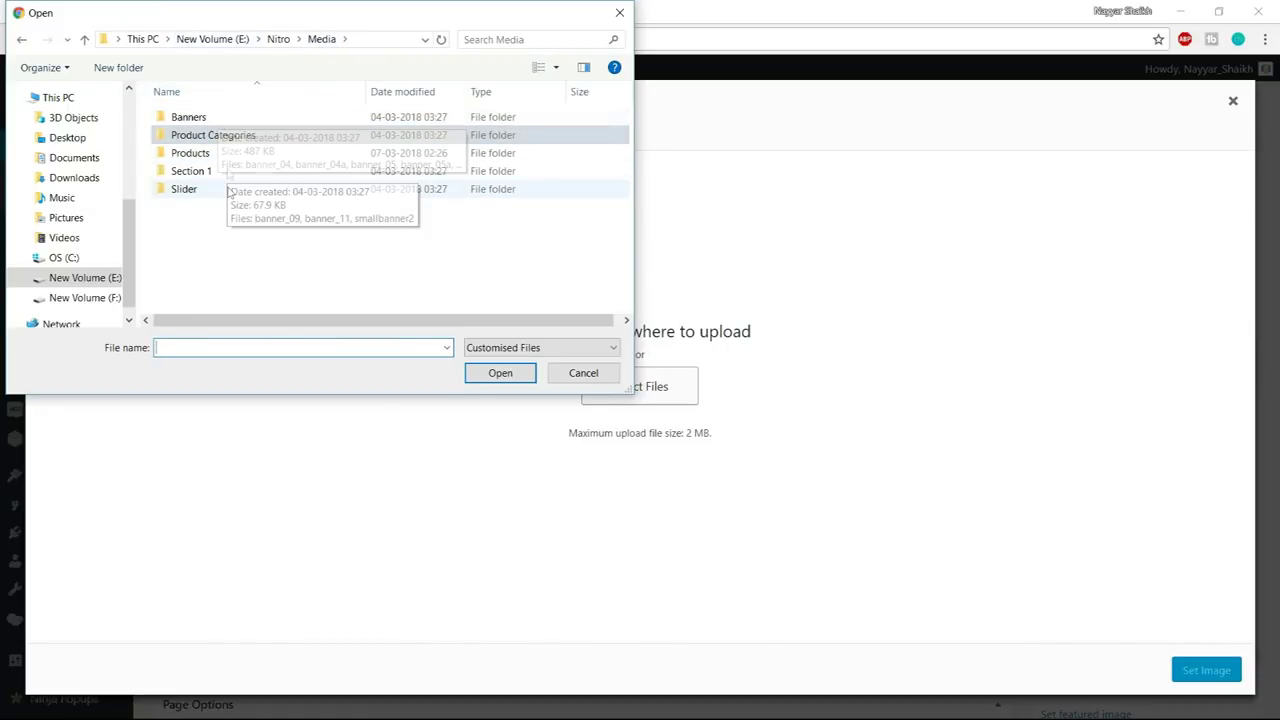
pyautogui.doubleClick(229, 174)
pyautogui.moveTo(490, 158); pyautogui.dragTo(174, 108)
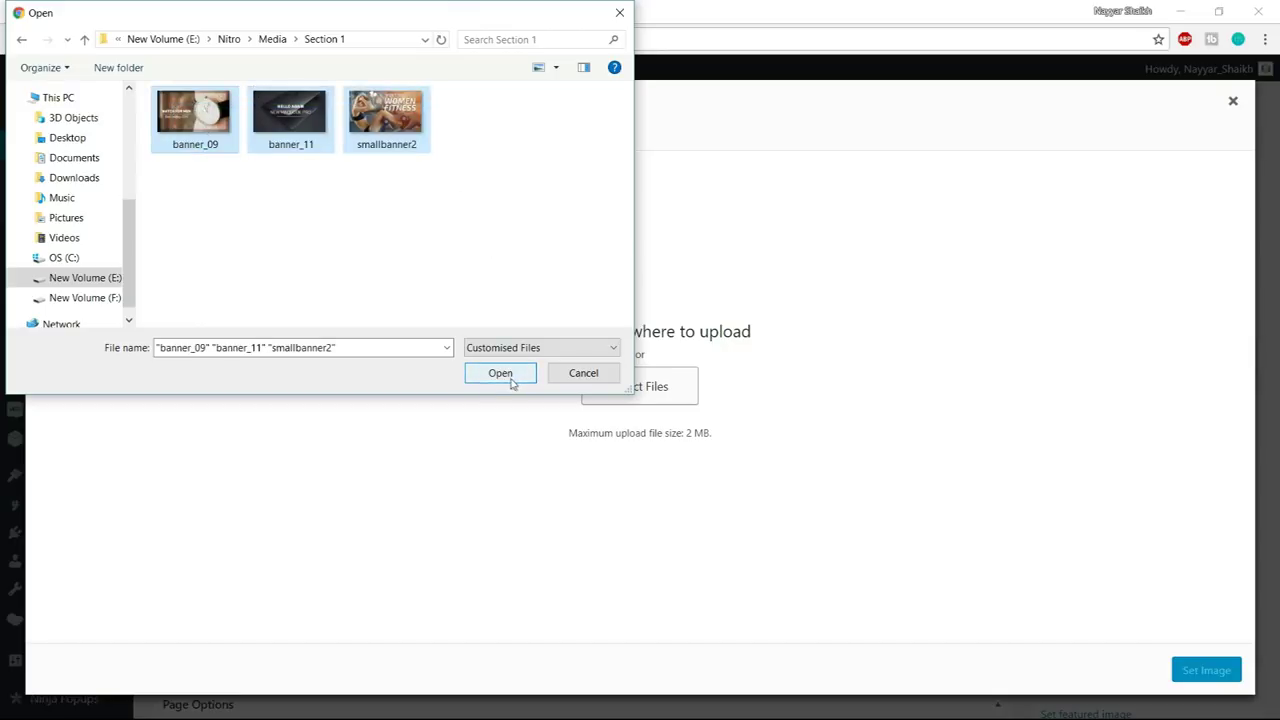
pyautogui.click(500, 373)
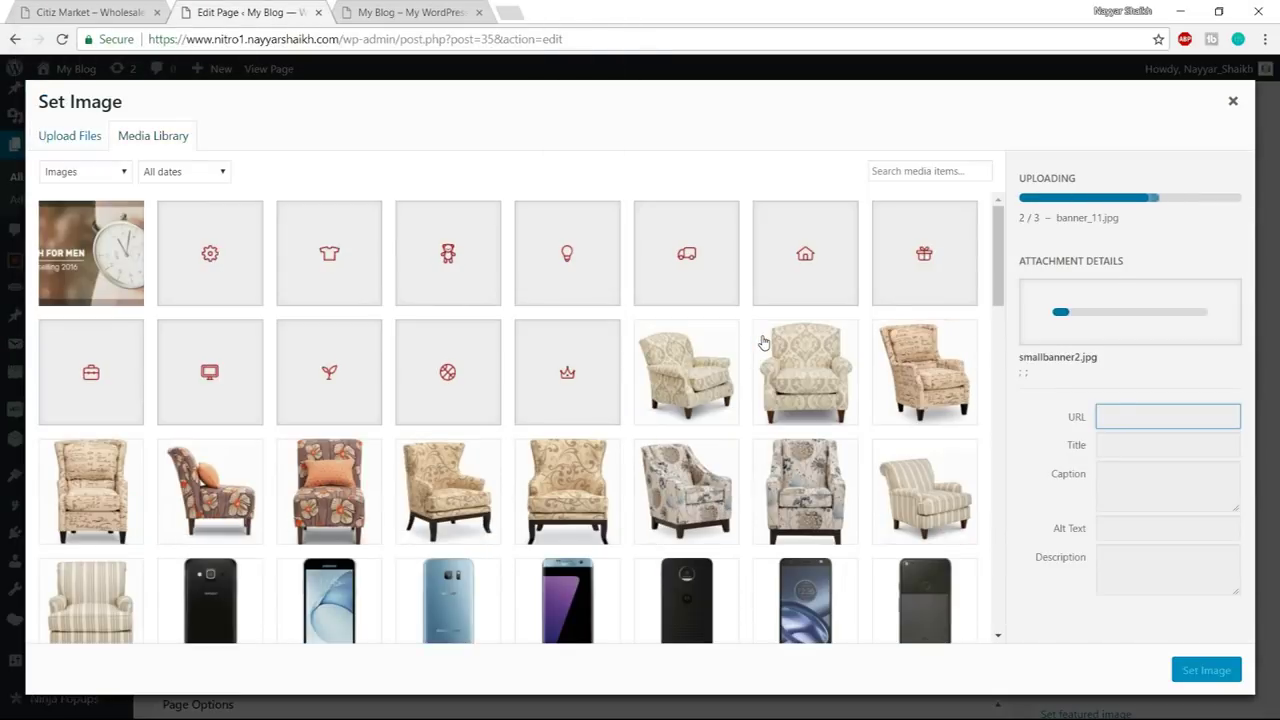
# - Set banner_09 as the Single Image's picture
pyautogui.click(80, 12)
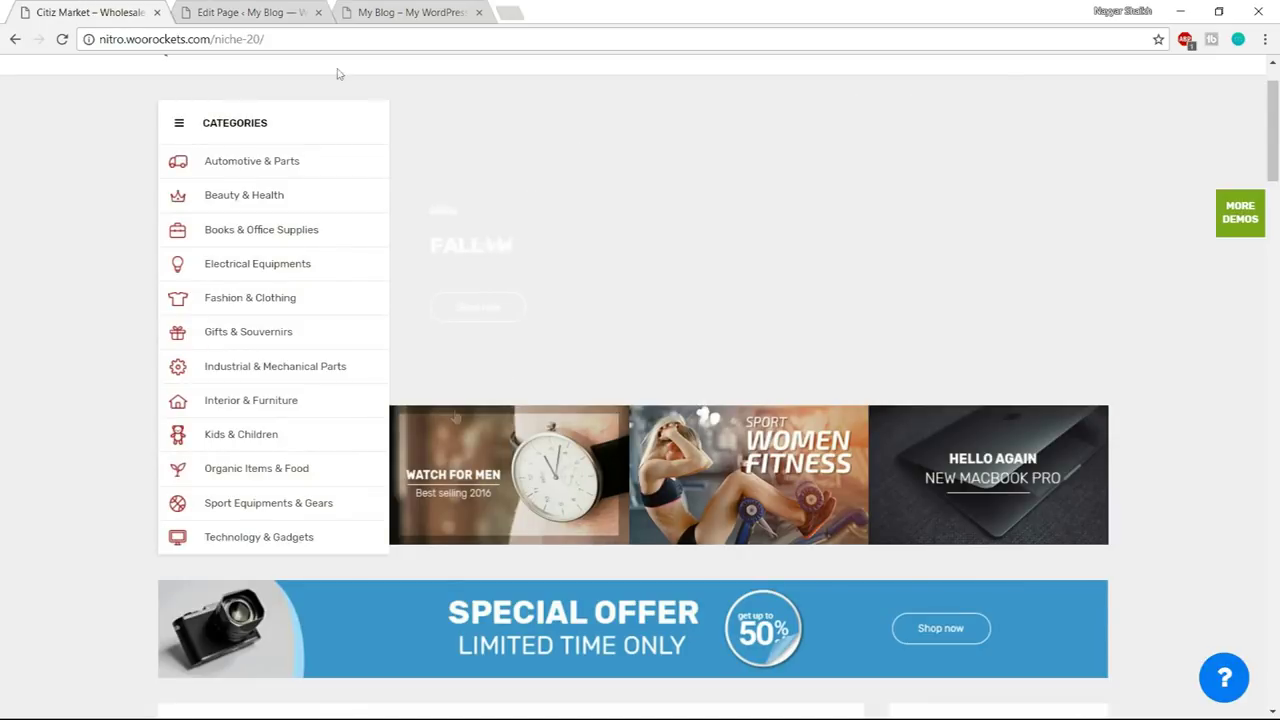
pyautogui.click(210, 12)
pyautogui.click(353, 264)
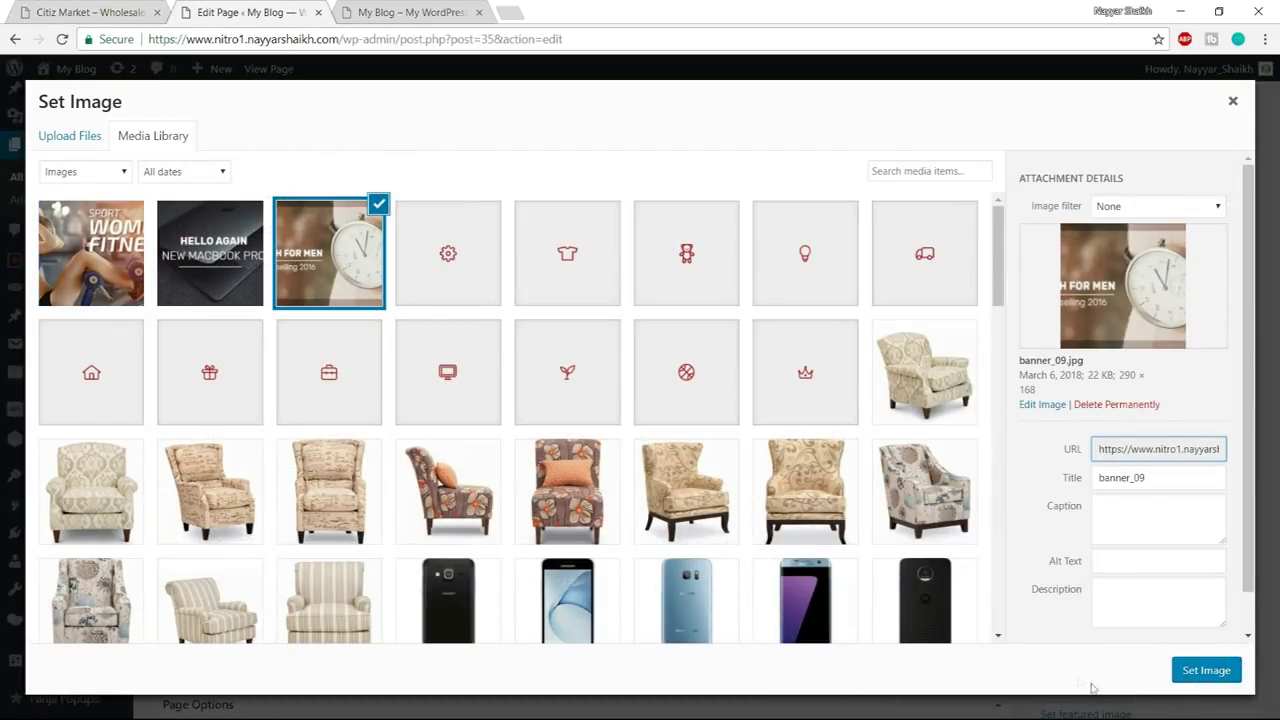
pyautogui.click(1189, 675)
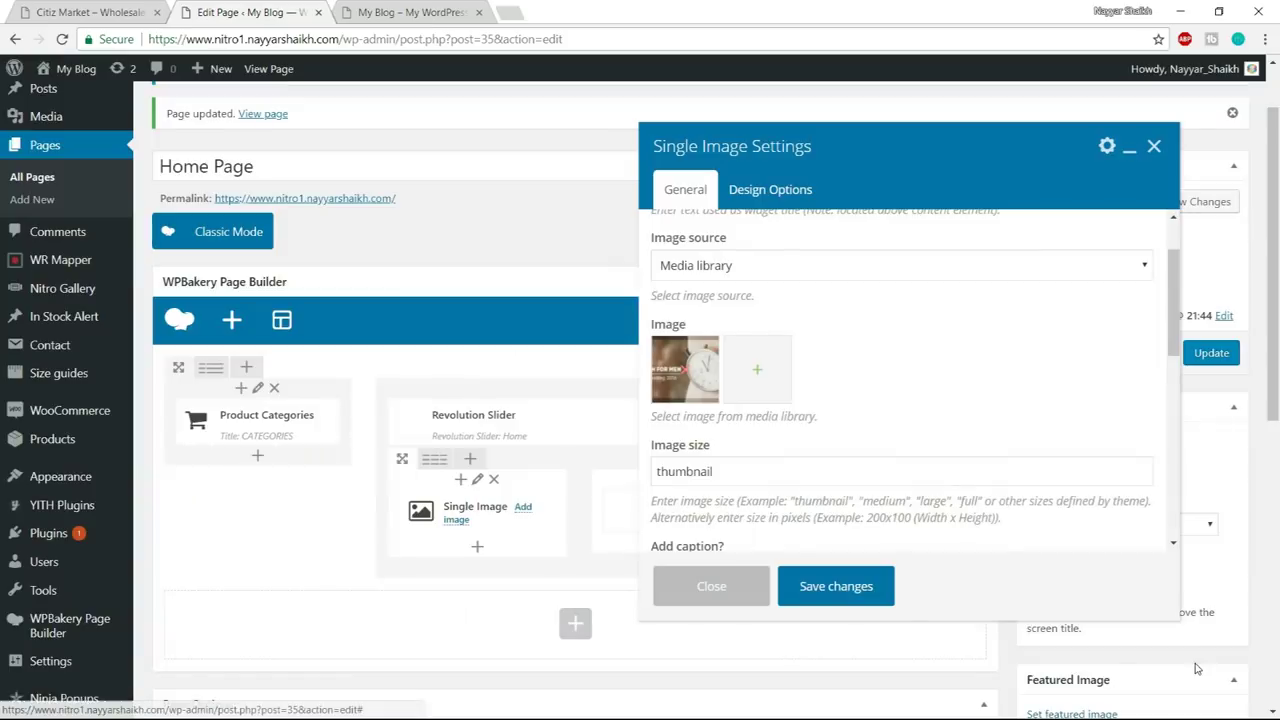
# - Set the image size to full, centre the alignment, and save the first banner
pyautogui.scroll(-1, 786, 453)
pyautogui.moveTo(757, 393); pyautogui.dragTo(631, 395)
pyautogui.write('FU')
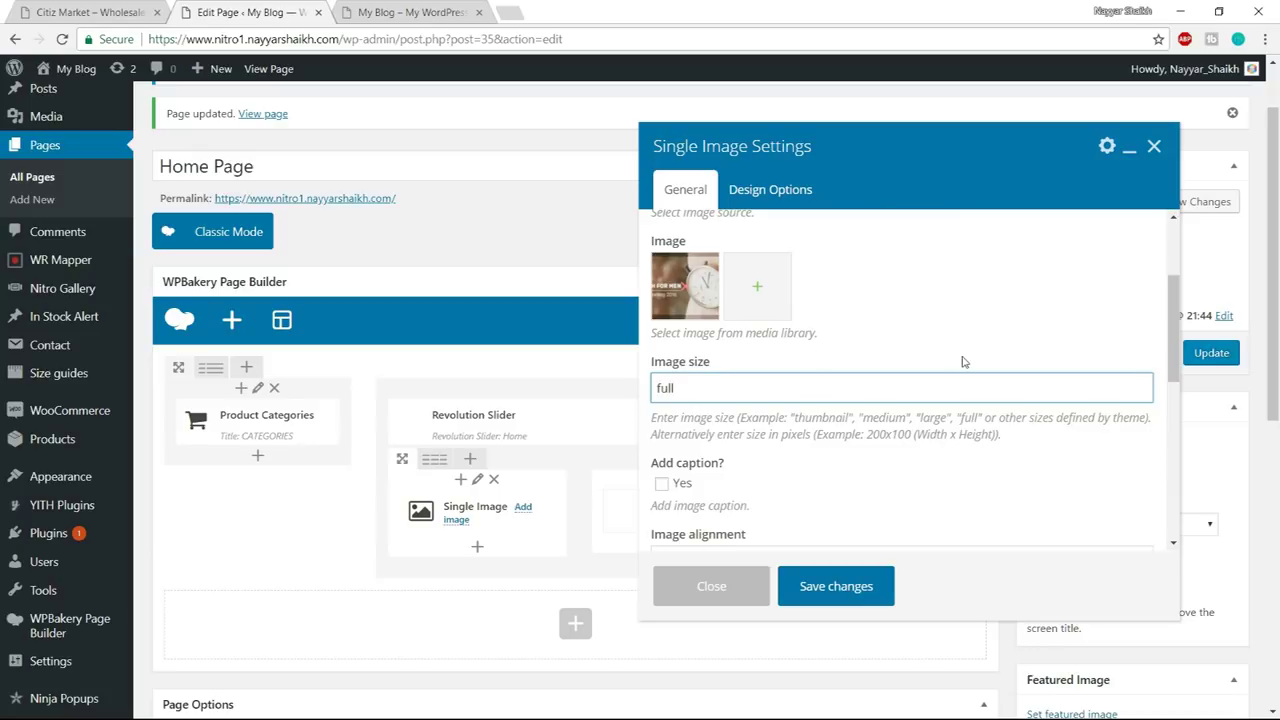
pyautogui.scroll(-2, 960, 358)
pyautogui.scroll(-1, 880, 380)
pyautogui.click(791, 316)
pyautogui.click(757, 369)
pyautogui.scroll(-1, 770, 375)
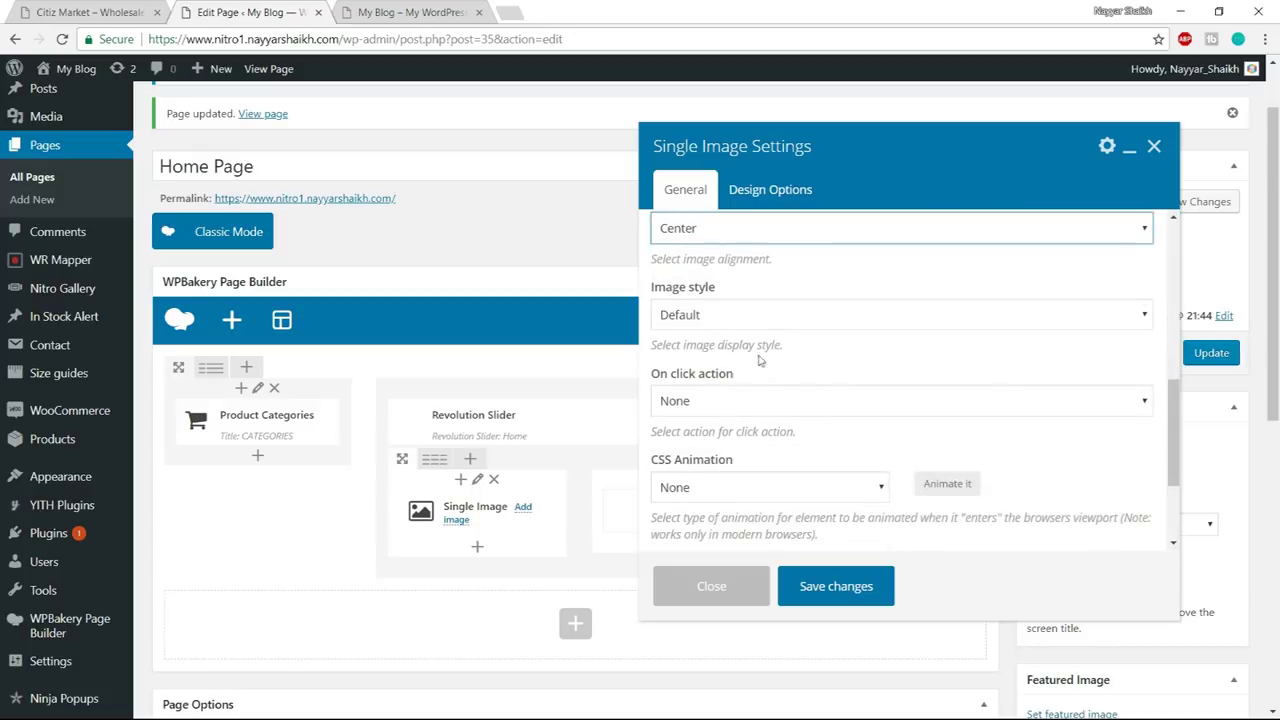
pyautogui.scroll(-3, 840, 340)
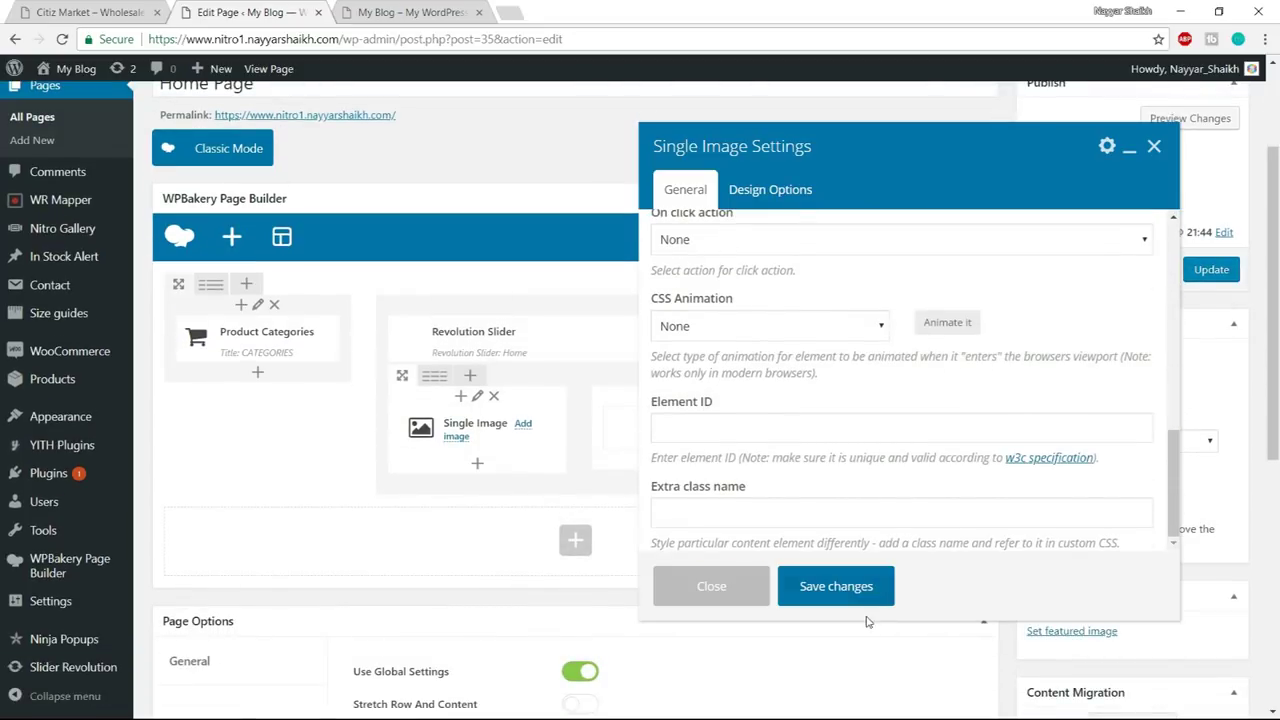
pyautogui.click(836, 588)
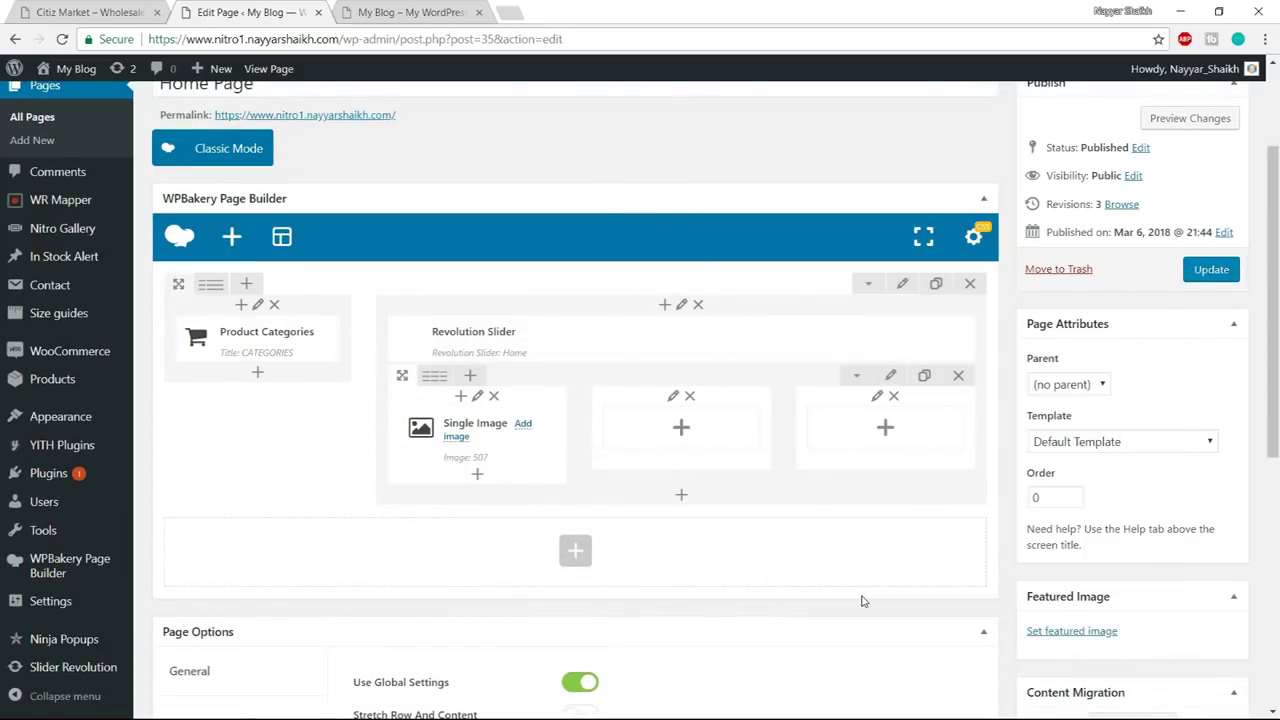
# - Add a Single Image with the sport women fitness banner to the middle column
pyautogui.click(684, 430)
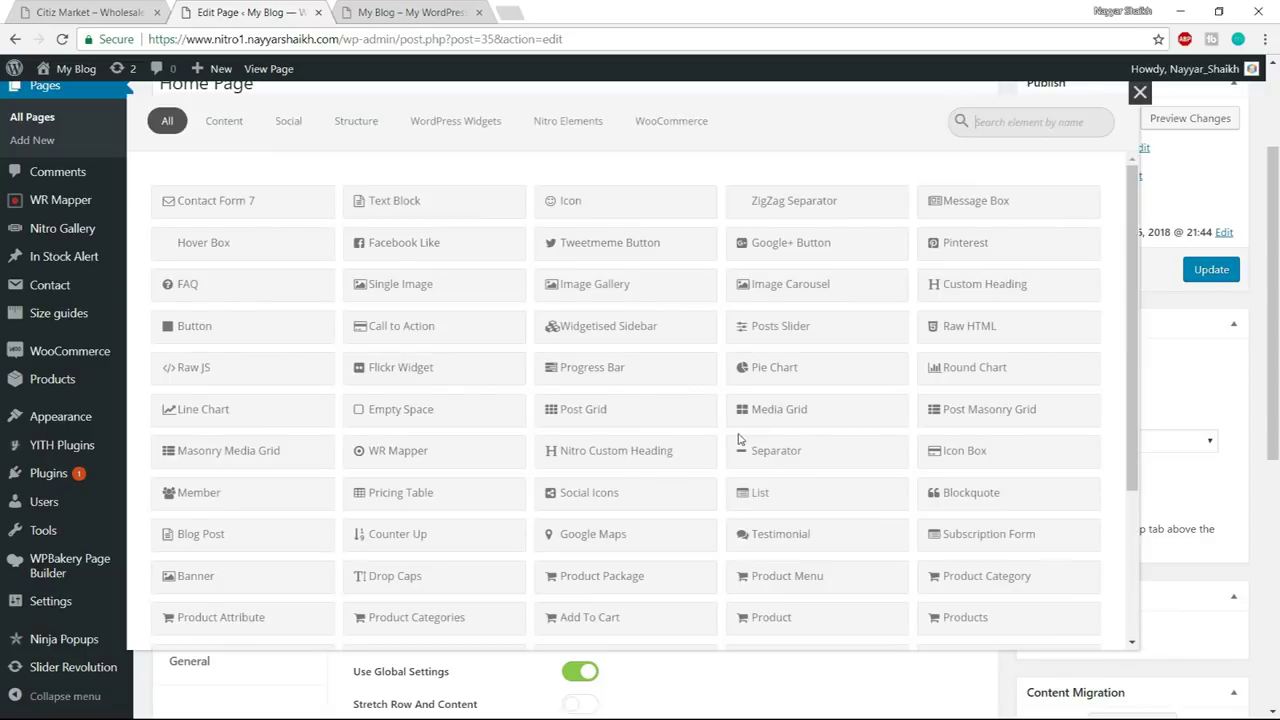
pyautogui.write('sn')
pyautogui.press('BackSpace')
pyautogui.write('ing')
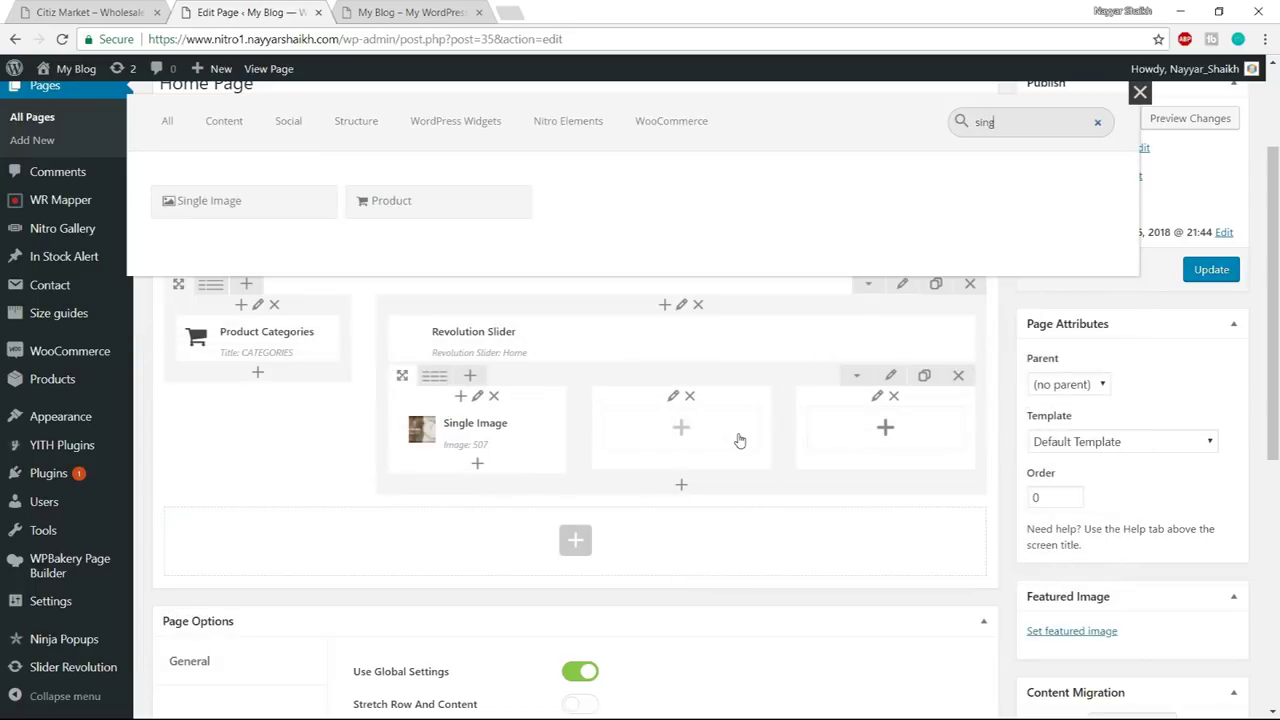
pyautogui.click(257, 210)
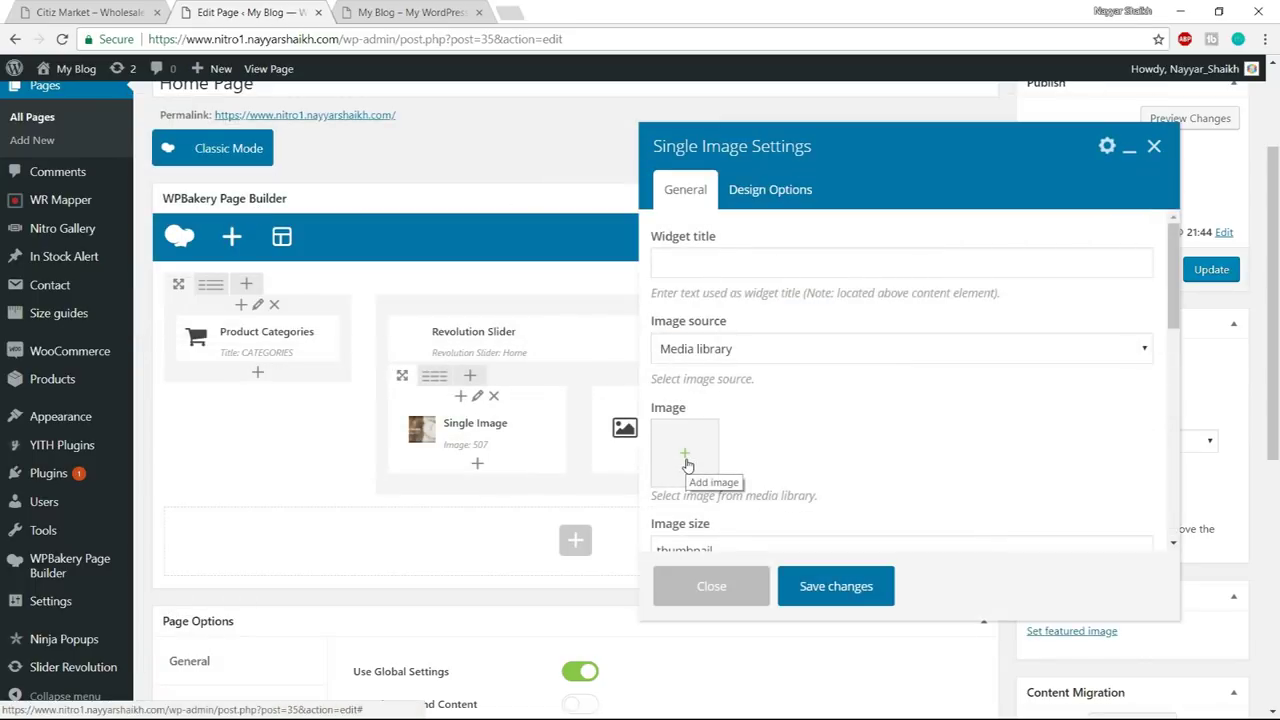
pyautogui.click(686, 462)
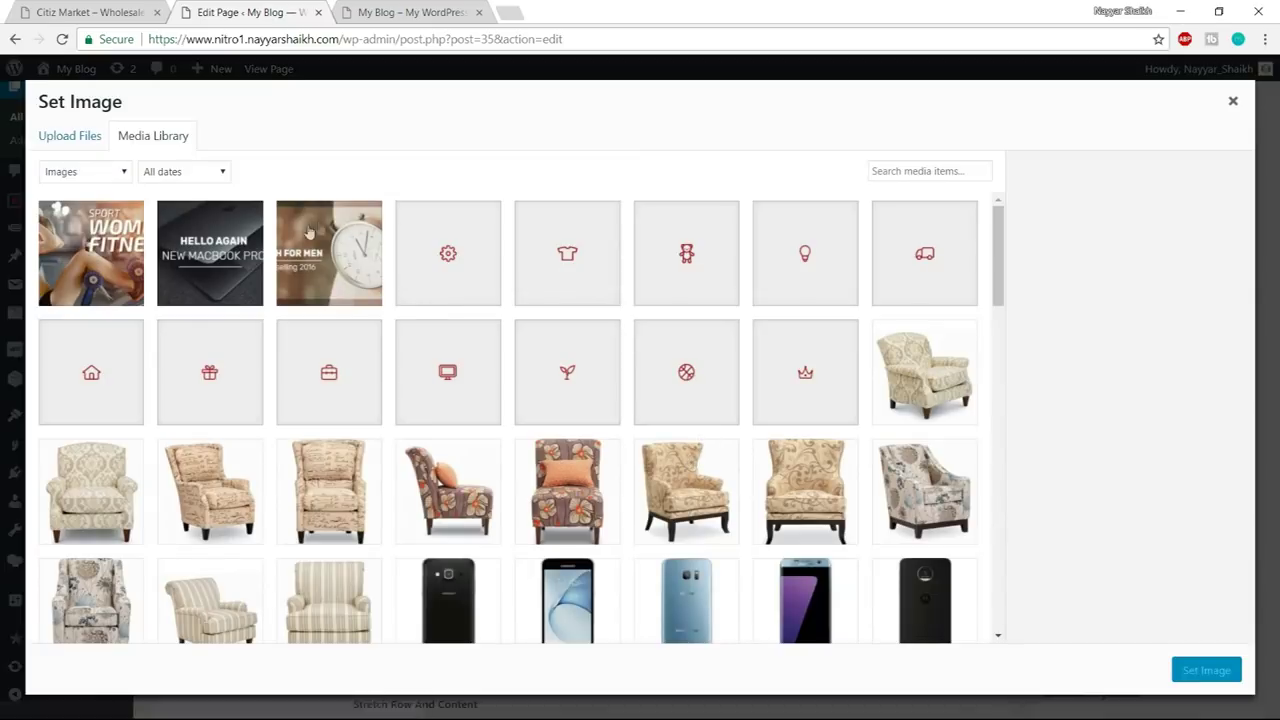
pyautogui.click(86, 270)
pyautogui.click(1220, 672)
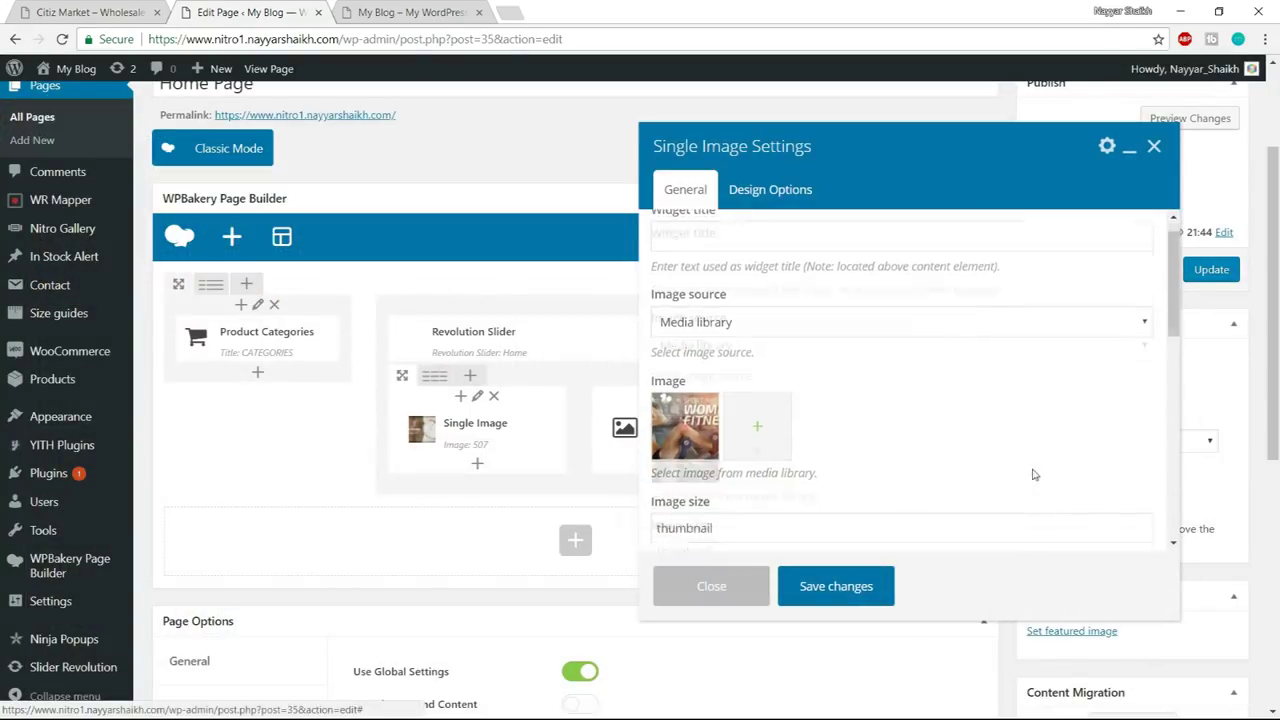
# - Set the second banner to full size, centre it, and save
pyautogui.scroll(-2, 797, 400)
pyautogui.doubleClick(777, 389)
pyautogui.write('full')
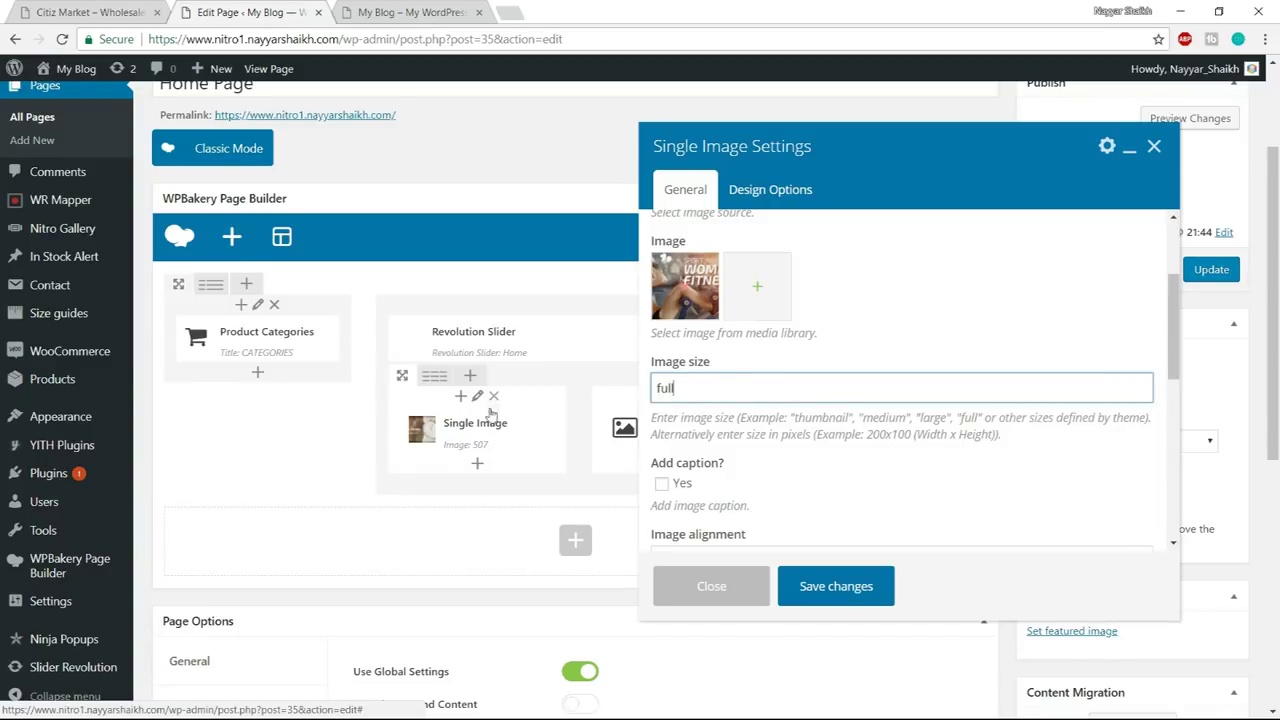
pyautogui.scroll(-3, 943, 320)
pyautogui.click(770, 397)
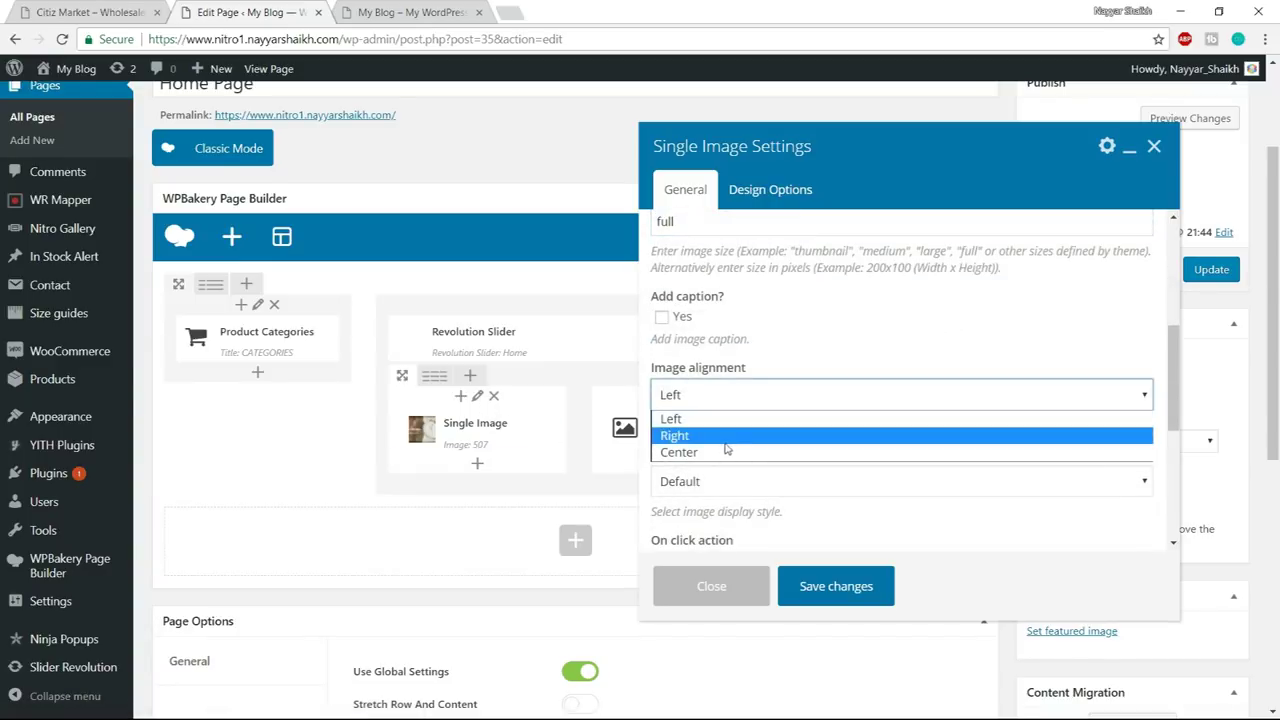
pyautogui.click(728, 452)
pyautogui.scroll(-6, 848, 443)
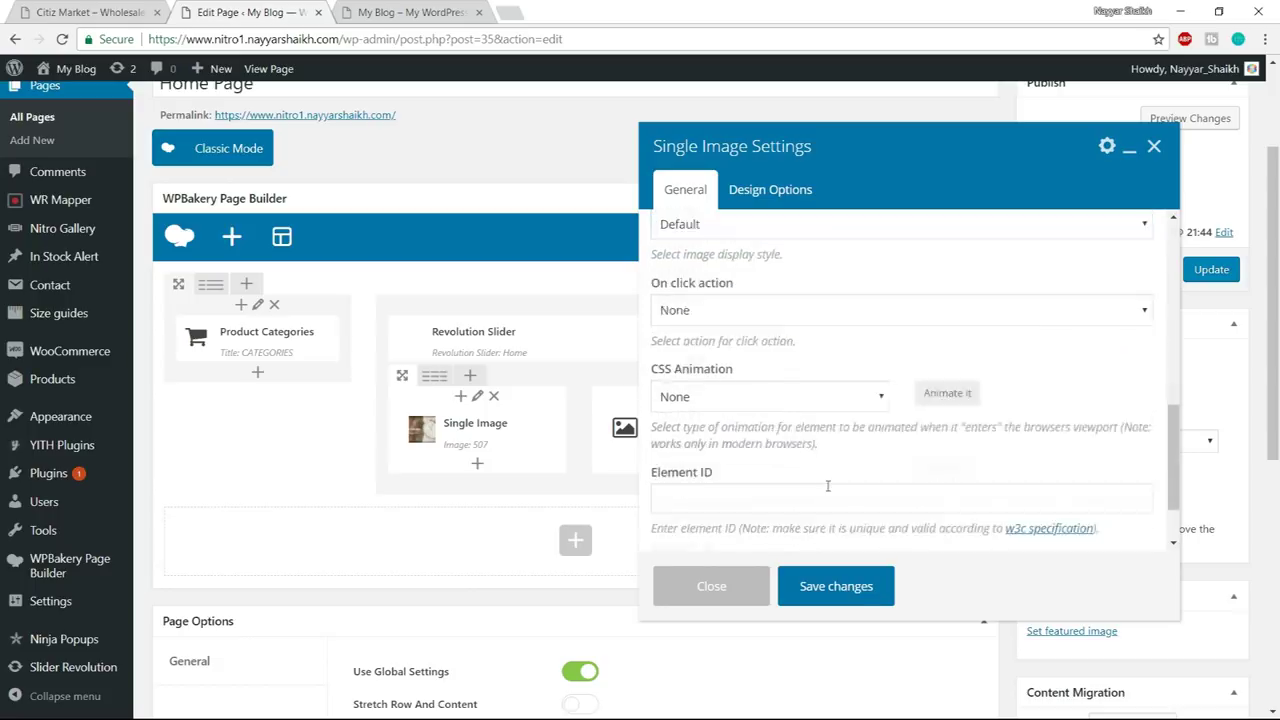
pyautogui.click(862, 597)
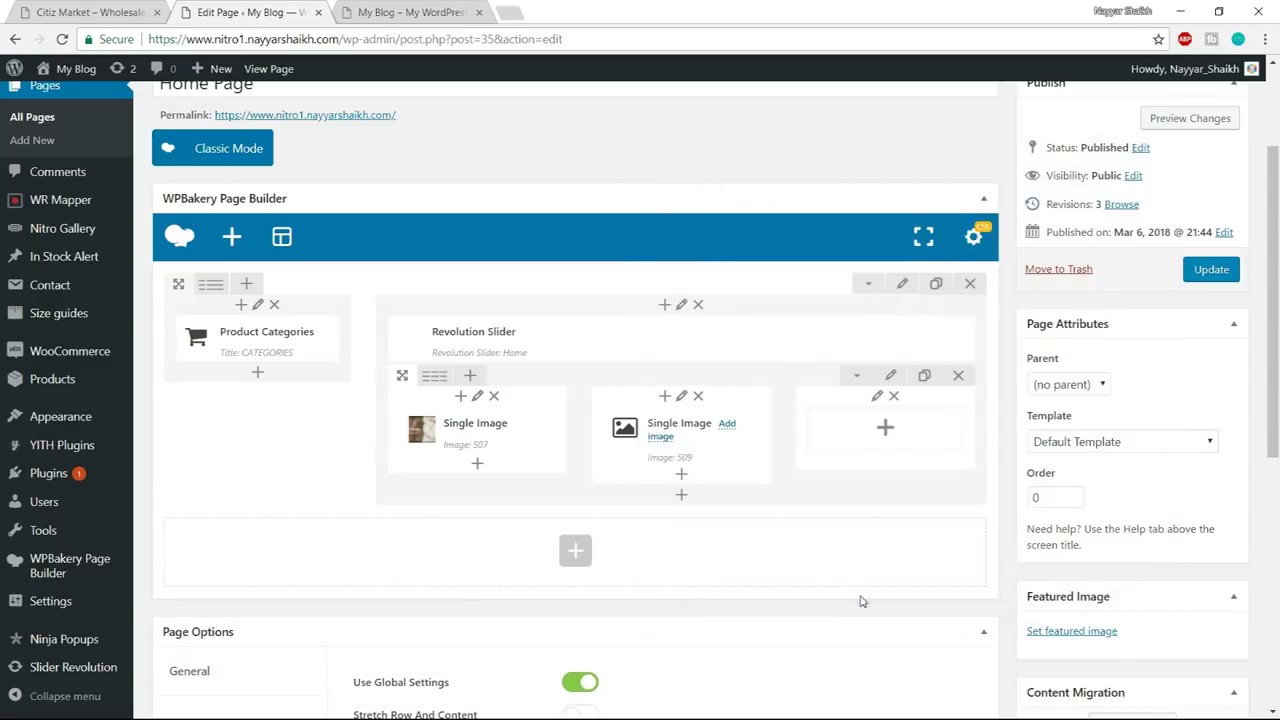
pyautogui.click(887, 428)
# - Add a Single Image with the HELLO AGAIN MacBook banner to the third column
pyautogui.write('single')
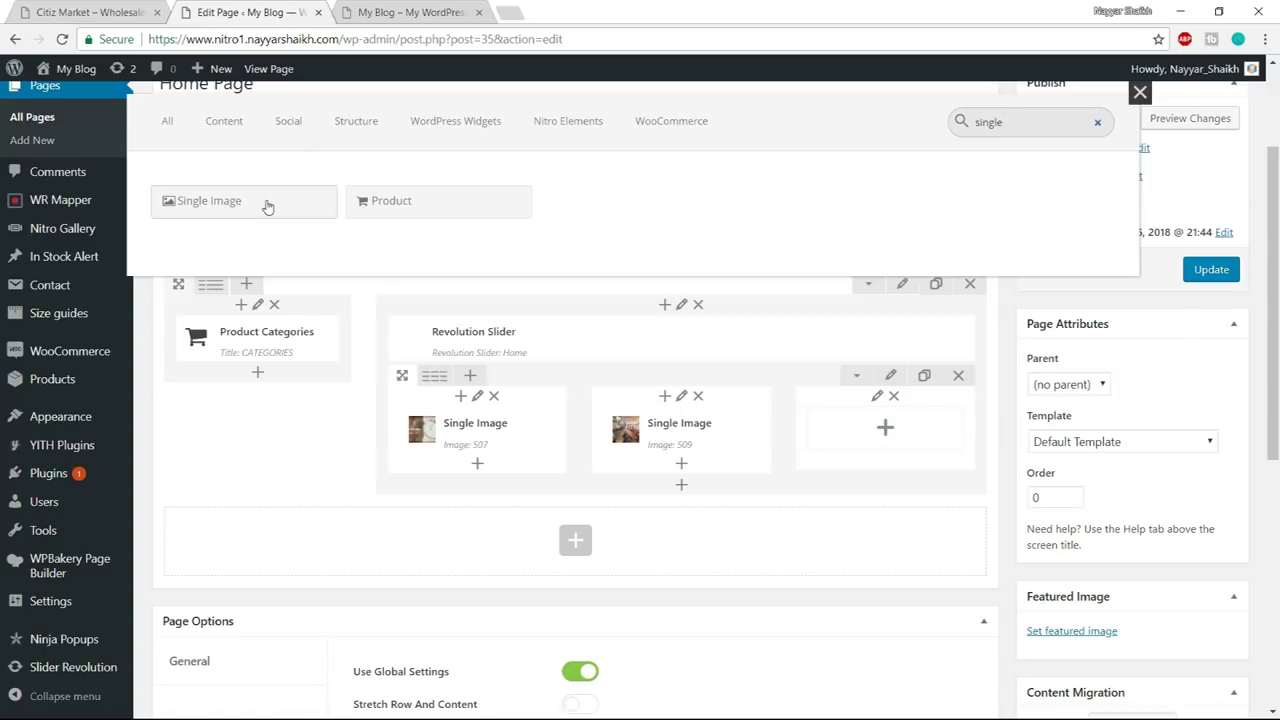
pyautogui.click(266, 204)
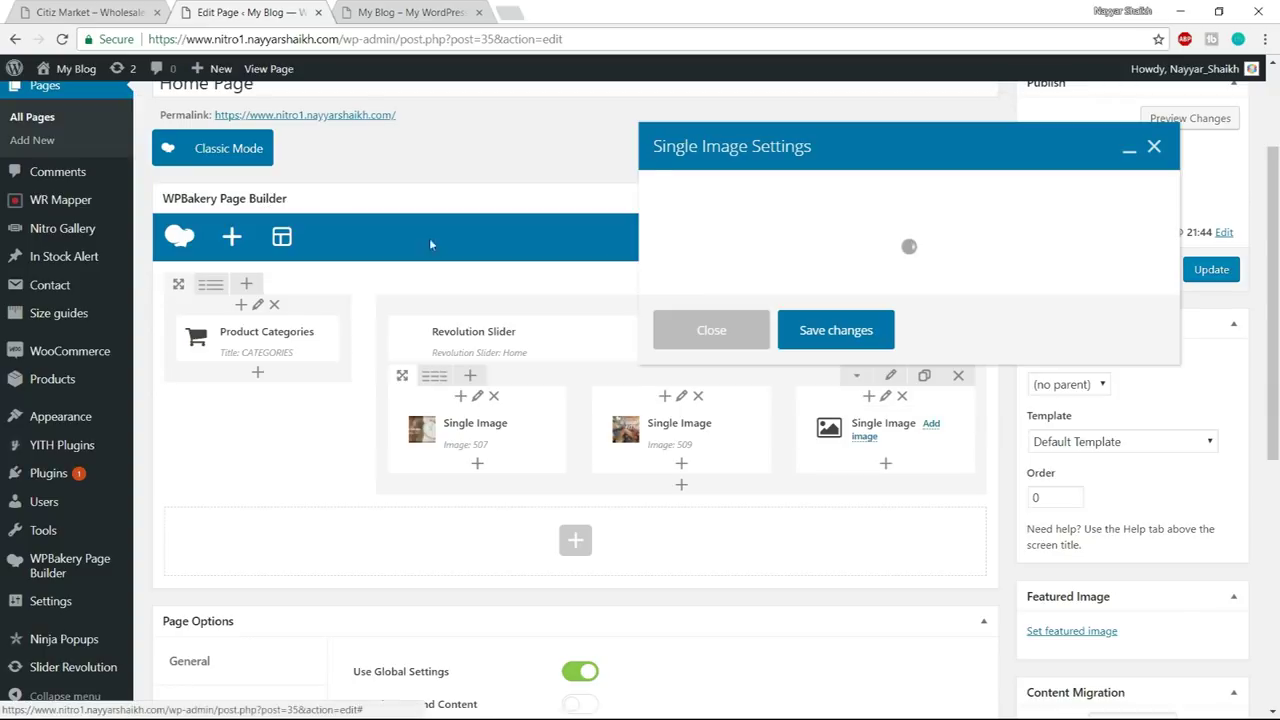
pyautogui.click(687, 452)
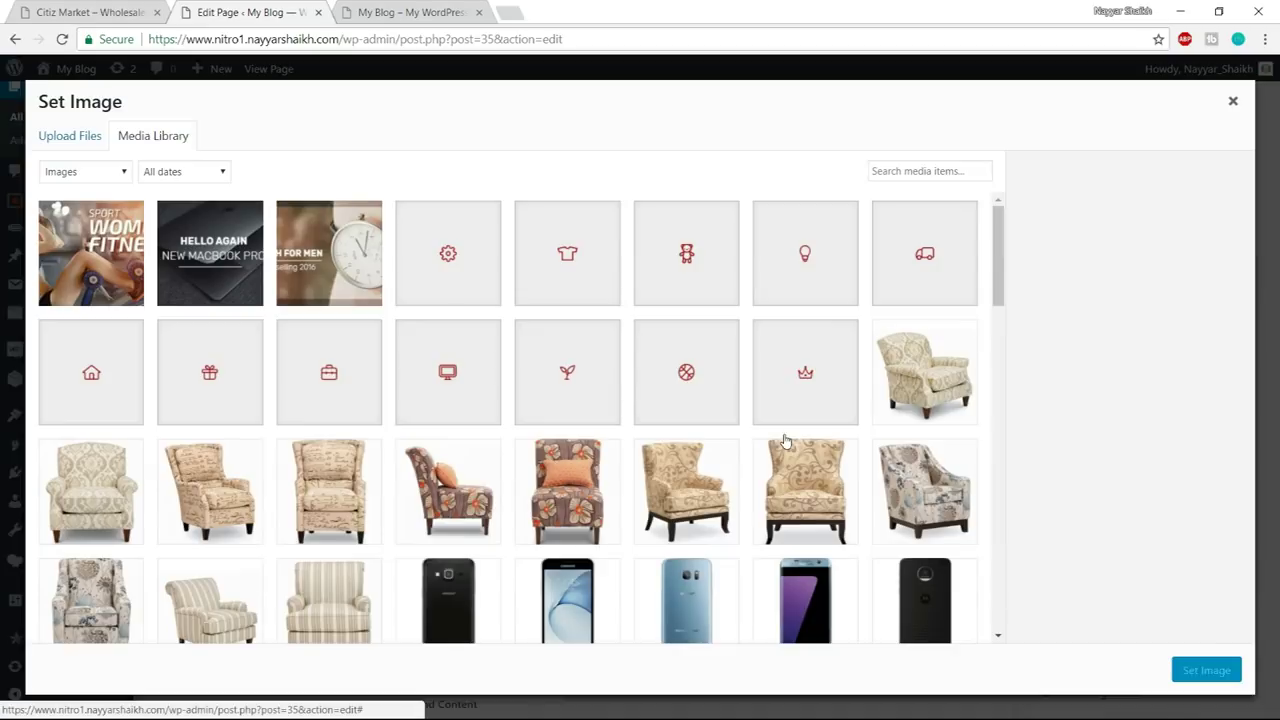
pyautogui.click(237, 233)
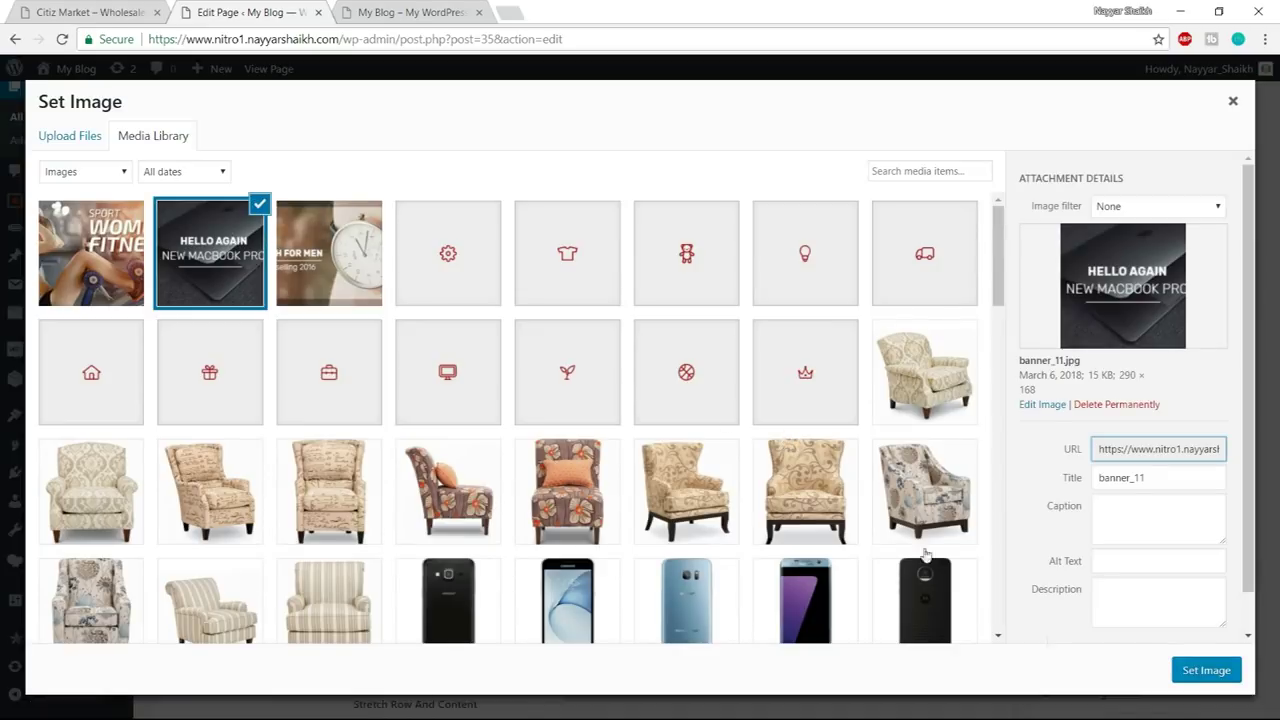
pyautogui.click(1203, 675)
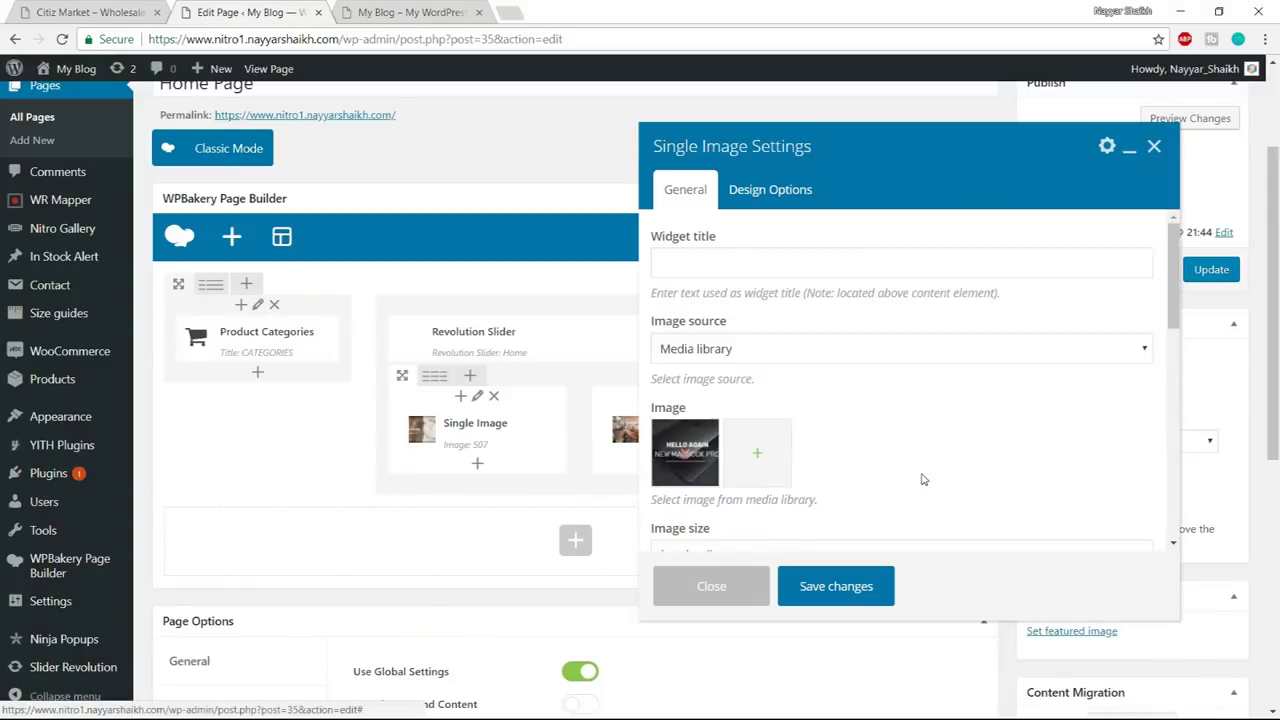
# - Set the third banner to full size and centred, save, and update the Home Page
pyautogui.scroll(-2, 660, 400)
pyautogui.moveTo(714, 388); pyautogui.dragTo(603, 392)
pyautogui.write('fu')
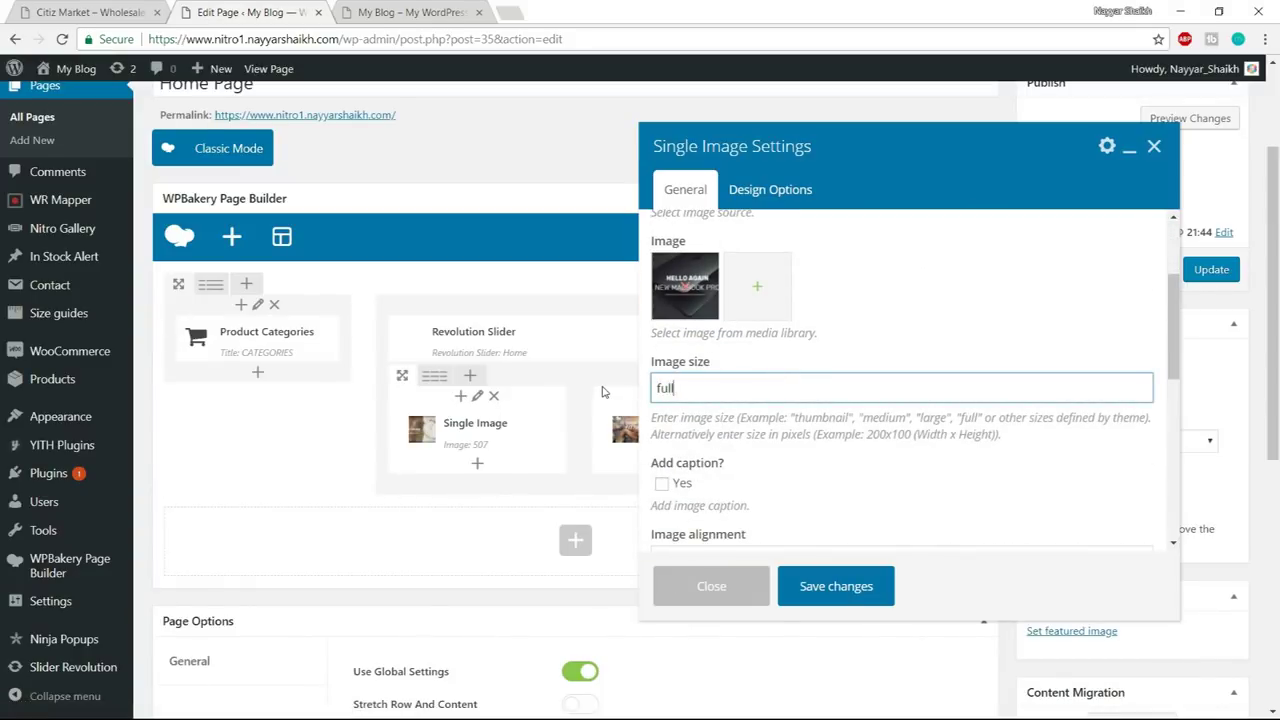
pyautogui.write('ll')
pyautogui.scroll(-3, 622, 407)
pyautogui.click(777, 392)
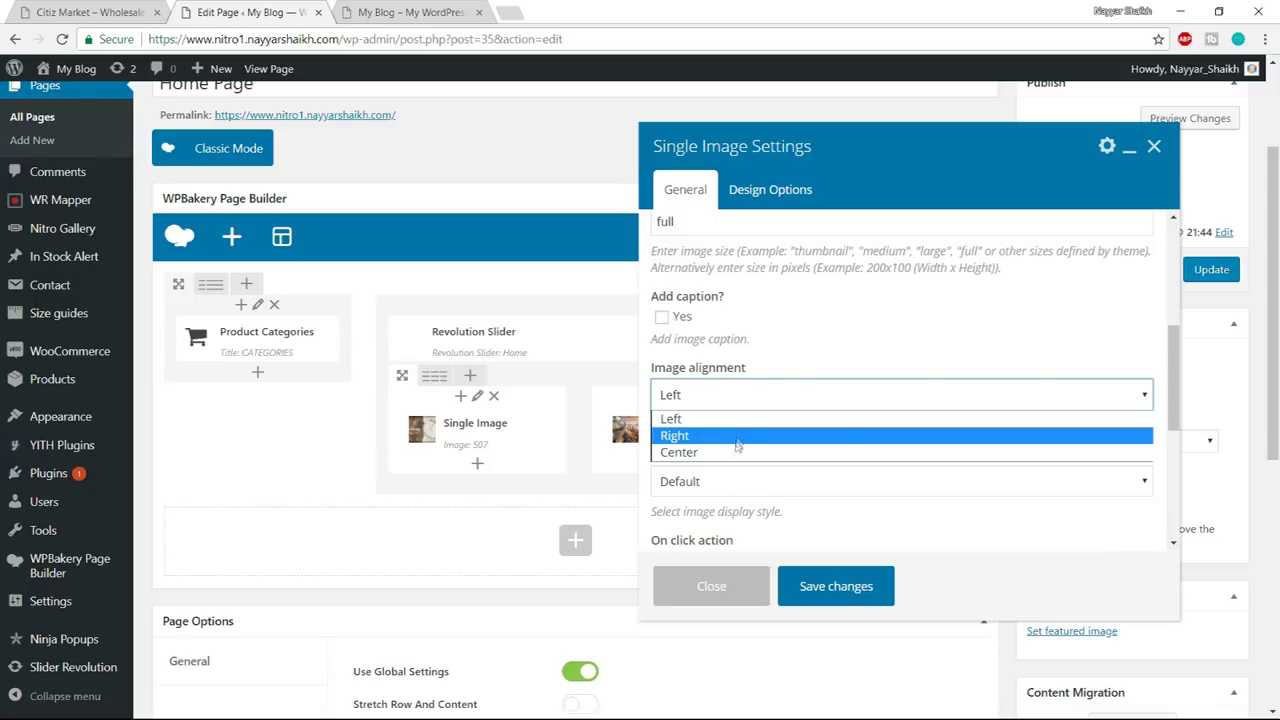
pyautogui.click(737, 451)
pyautogui.click(830, 587)
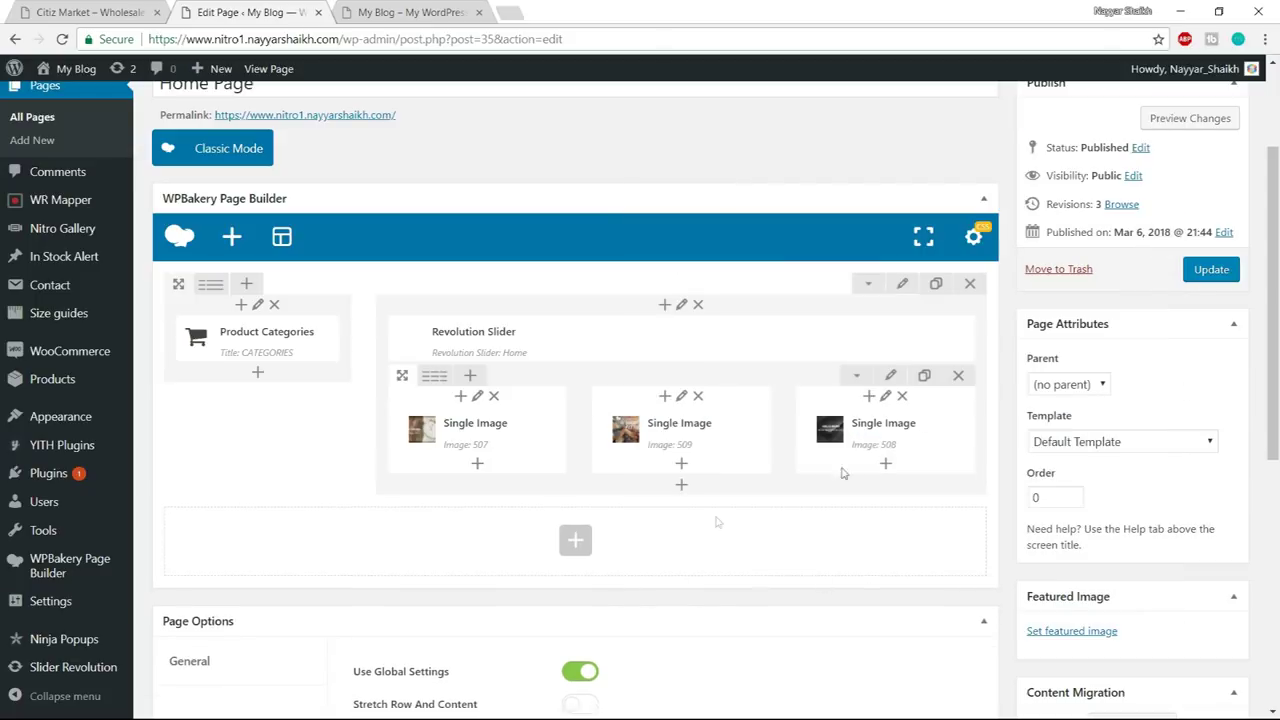
pyautogui.click(1211, 269)
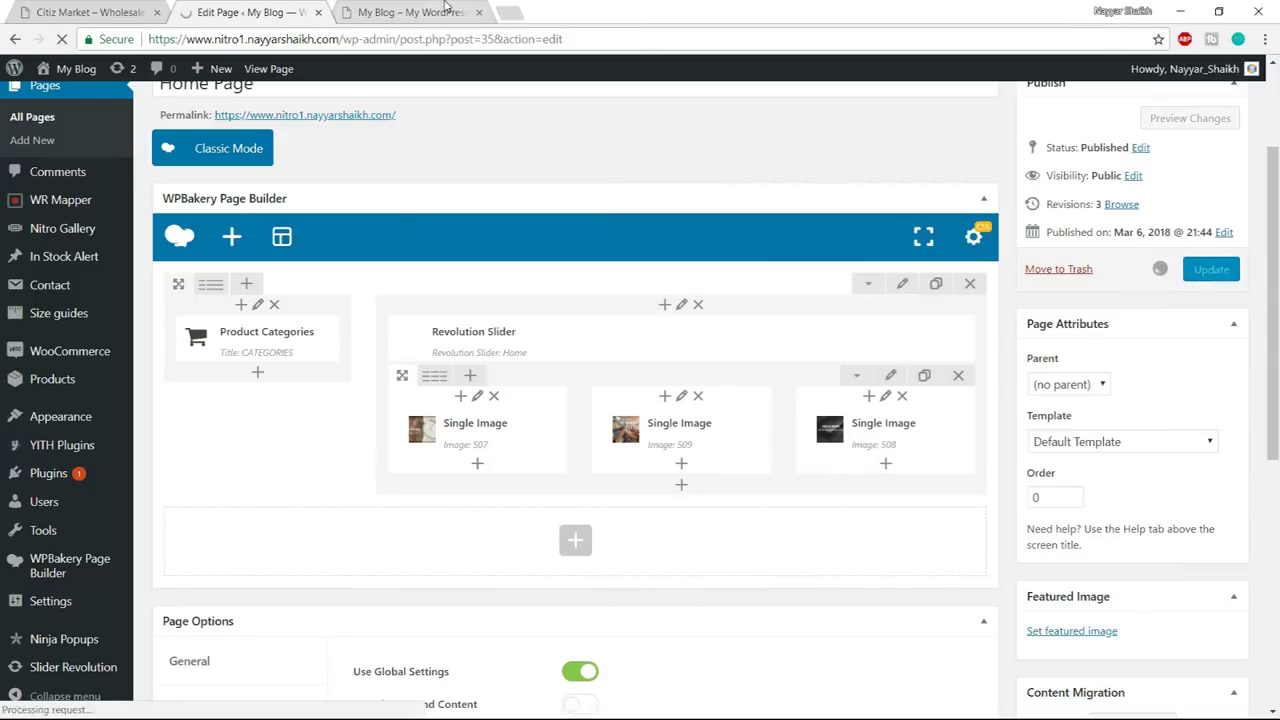
pyautogui.click(446, 8)
pyautogui.click(444, 38)
pyautogui.press('Return')
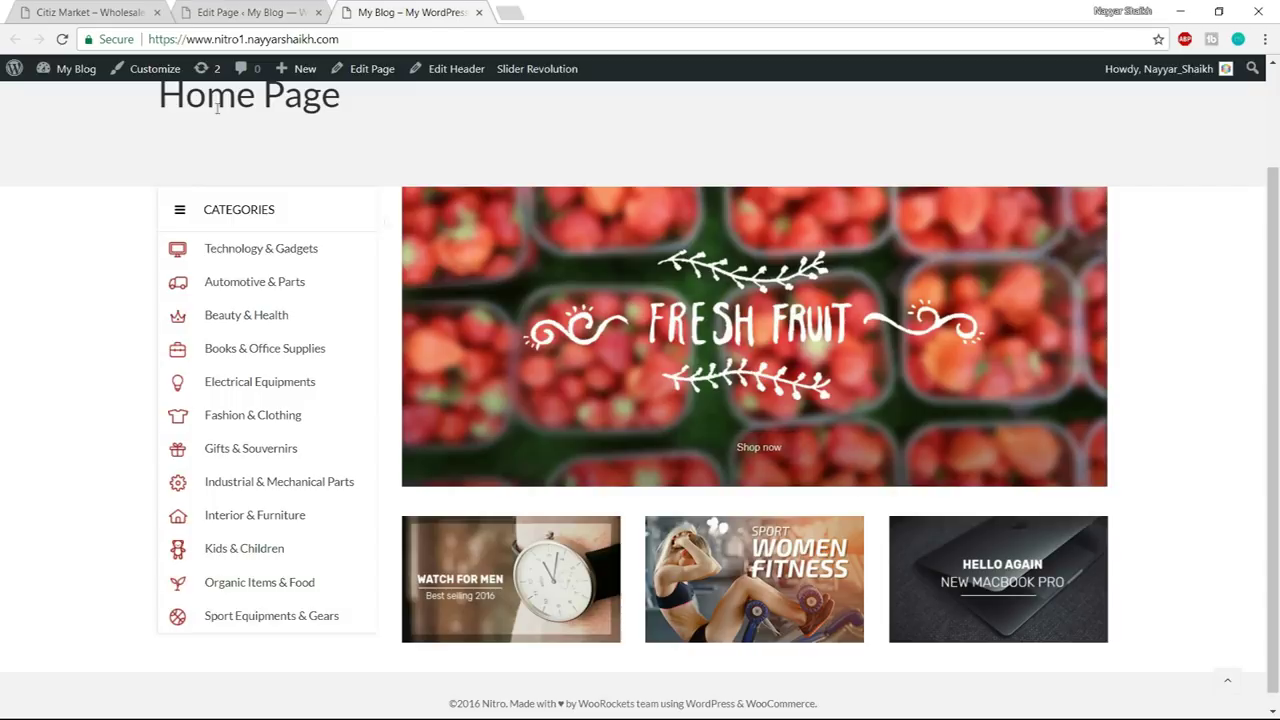
pyautogui.hotkey('ctrl', '1')
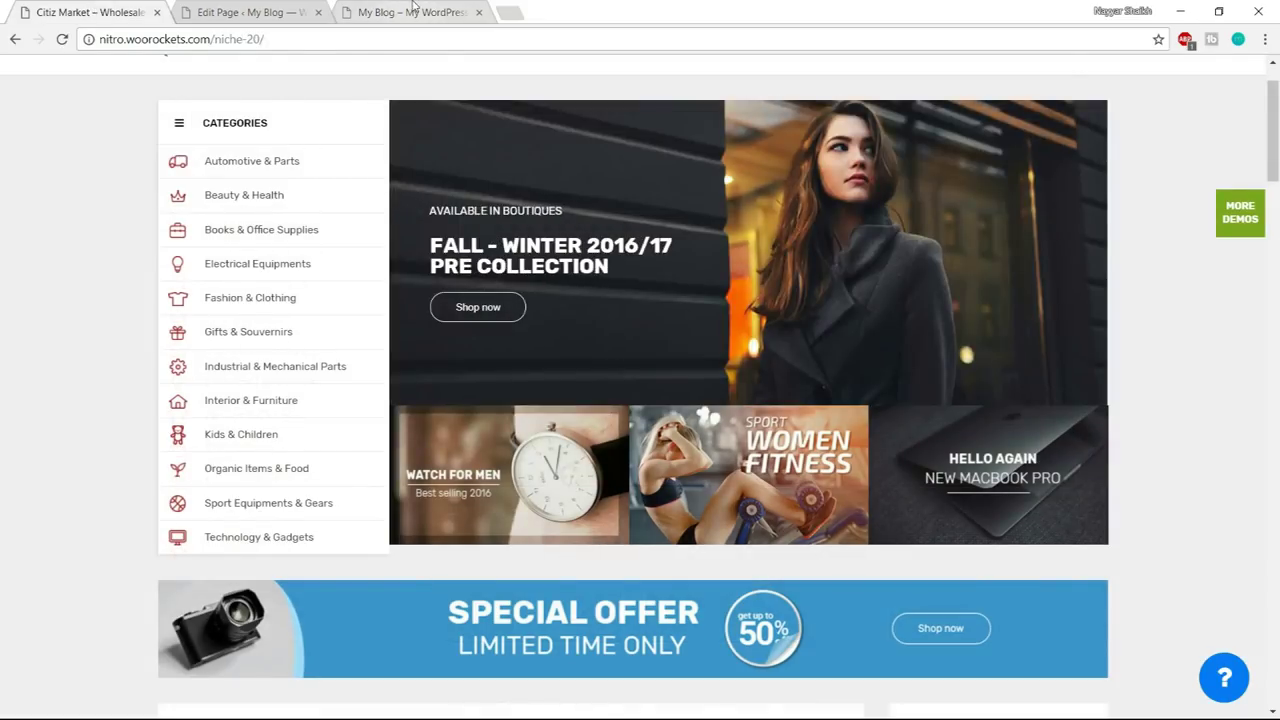
pyautogui.click(413, 10)
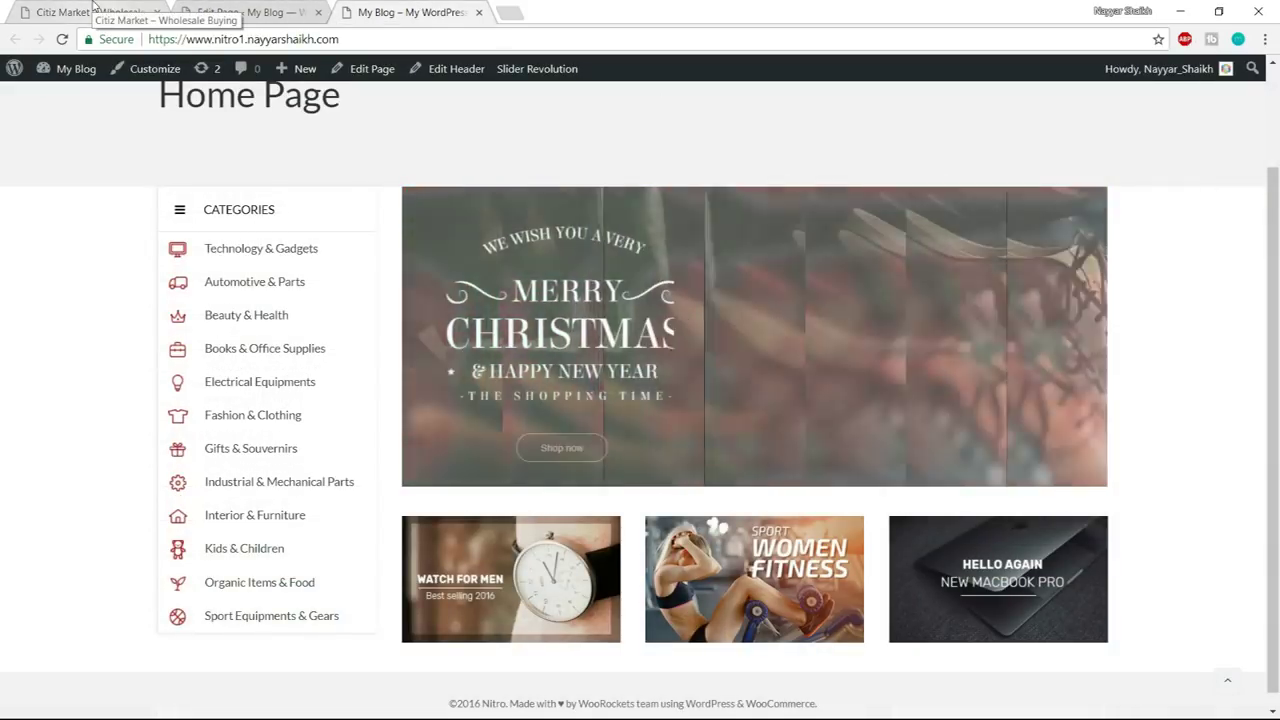
pyautogui.click(93, 10)
pyautogui.scroll(-3, 1163, 437)
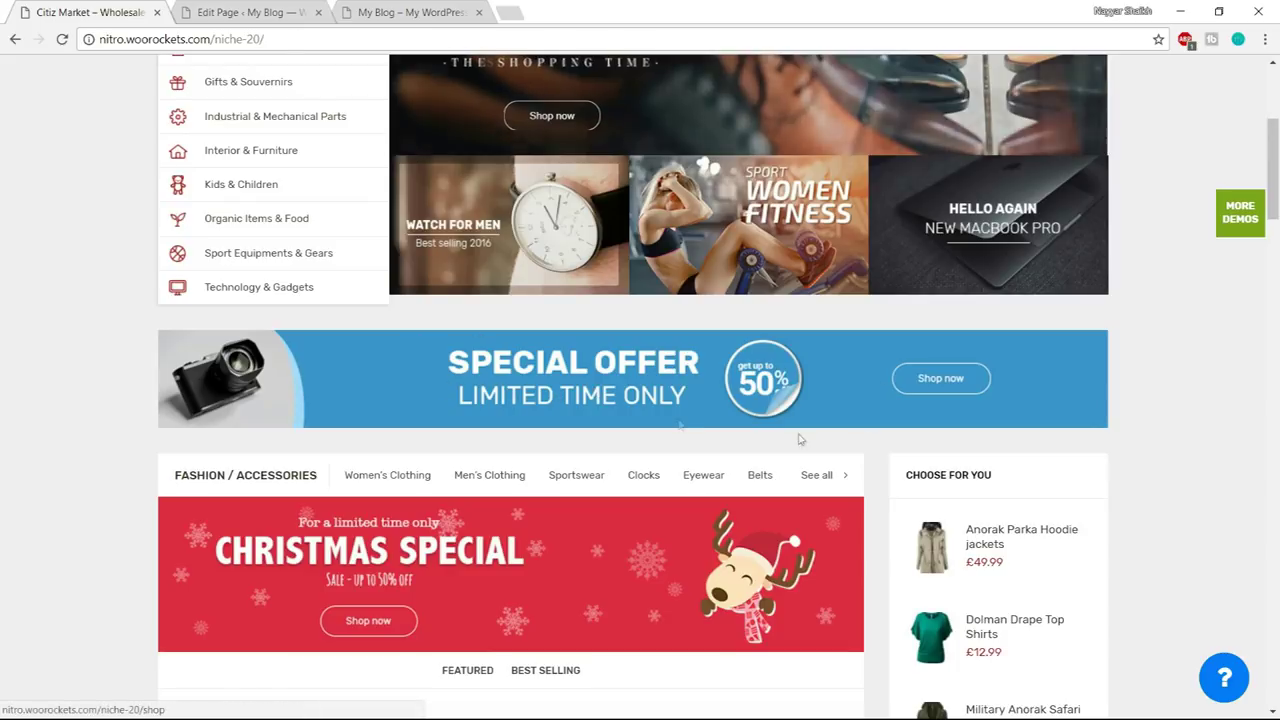
pyautogui.hotkey('ctrl', 'Tab')
pyautogui.scroll(-3, 640, 399)
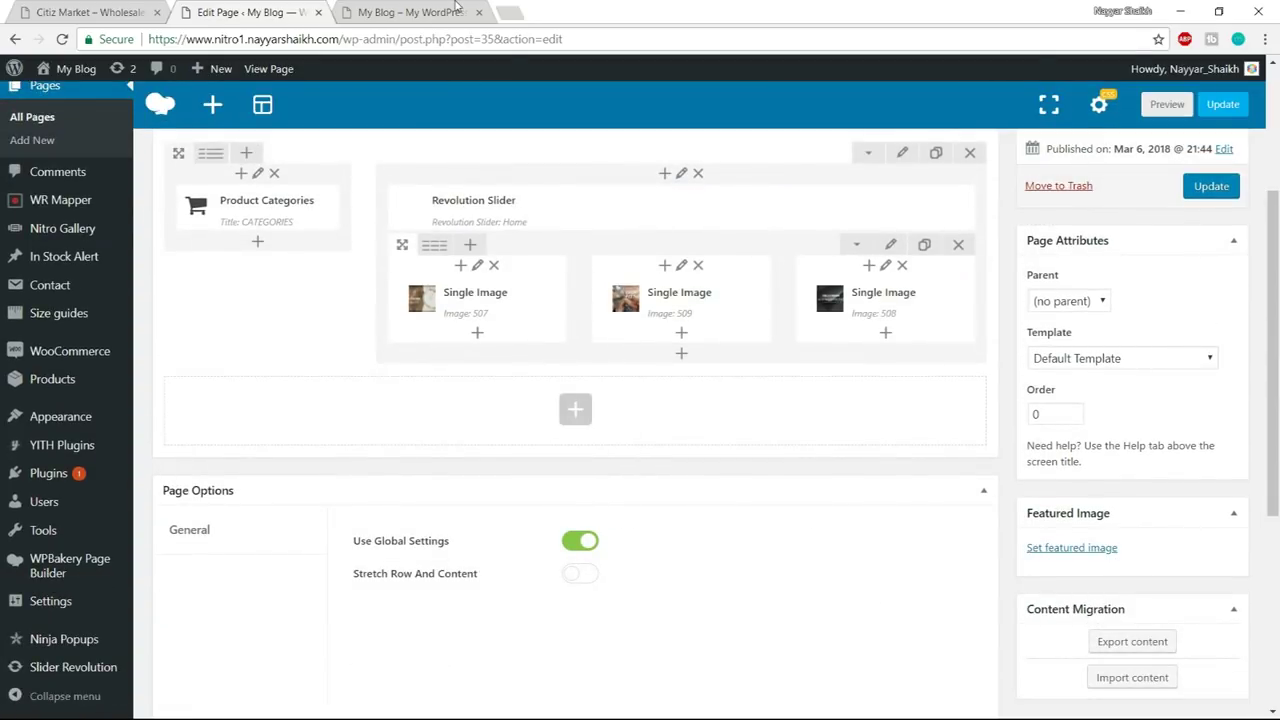
pyautogui.hotkey('ctrl', 'Tab')
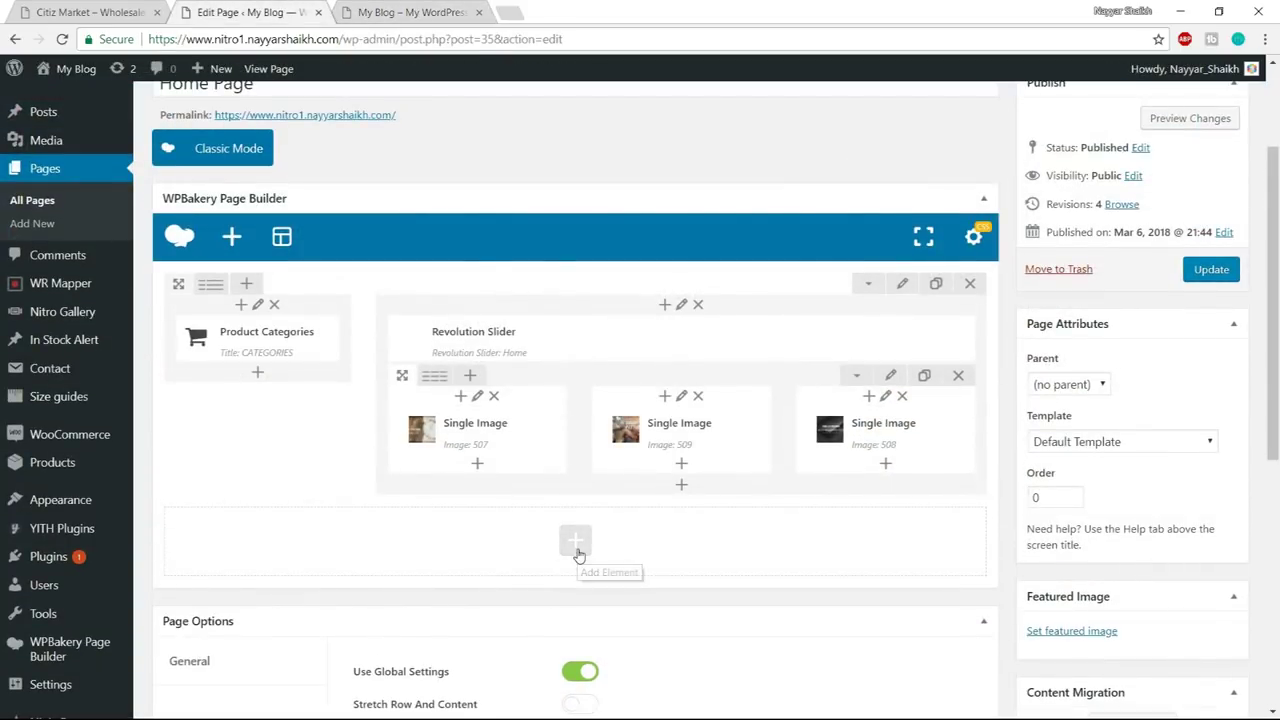
# - Add a new Single Image element as a row below the banner row
pyautogui.click(577, 551)
pyautogui.write('sing')
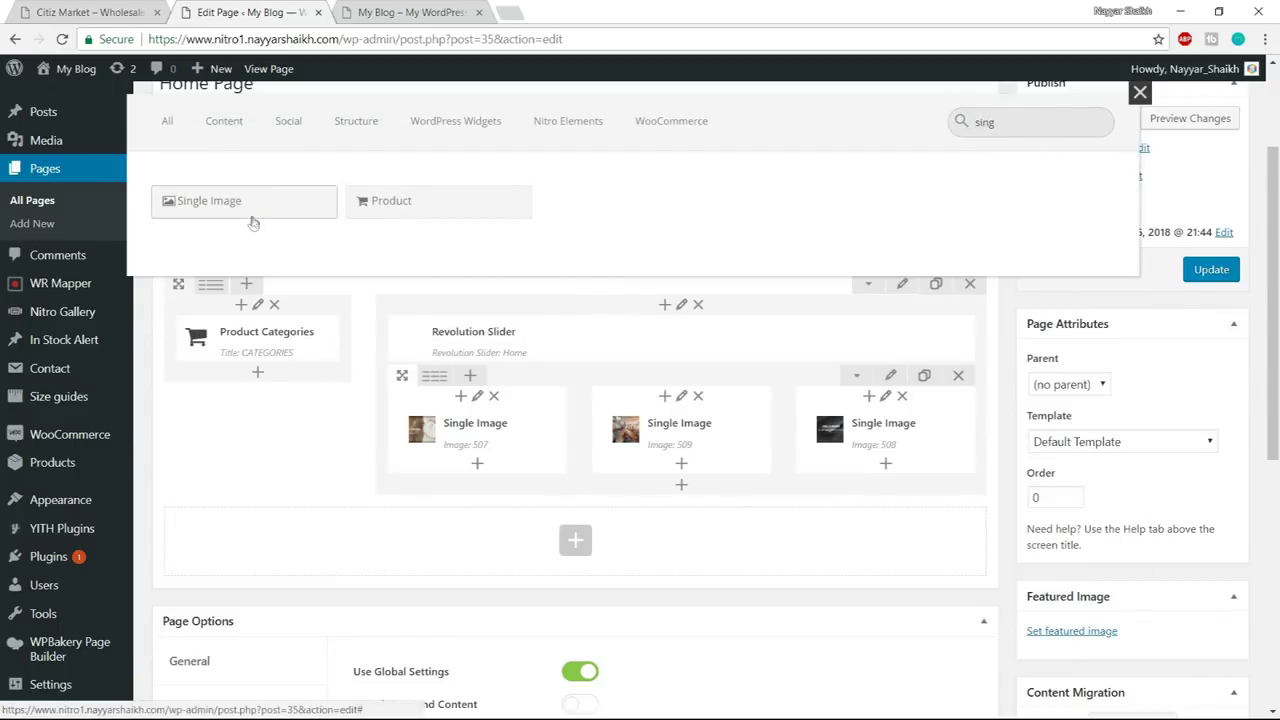
pyautogui.click(245, 202)
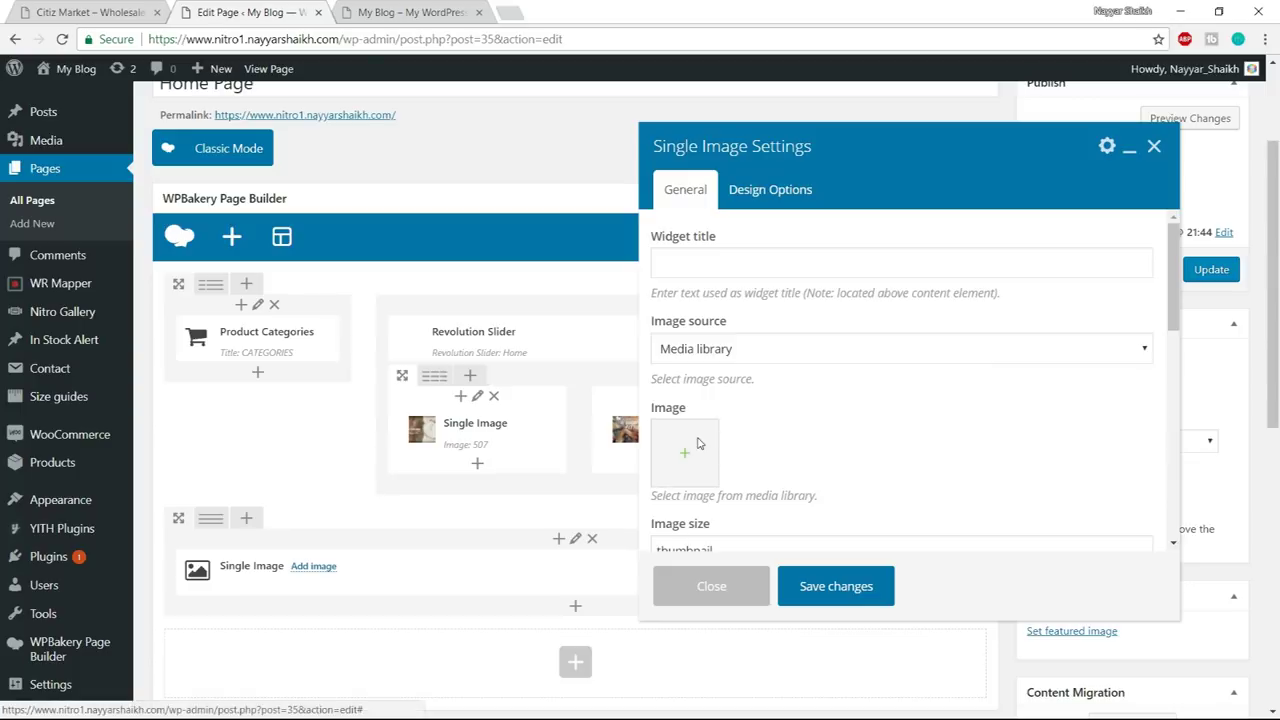
pyautogui.click(699, 445)
# - Upload every image from the Media\Banners folder to the media library
pyautogui.click(97, 133)
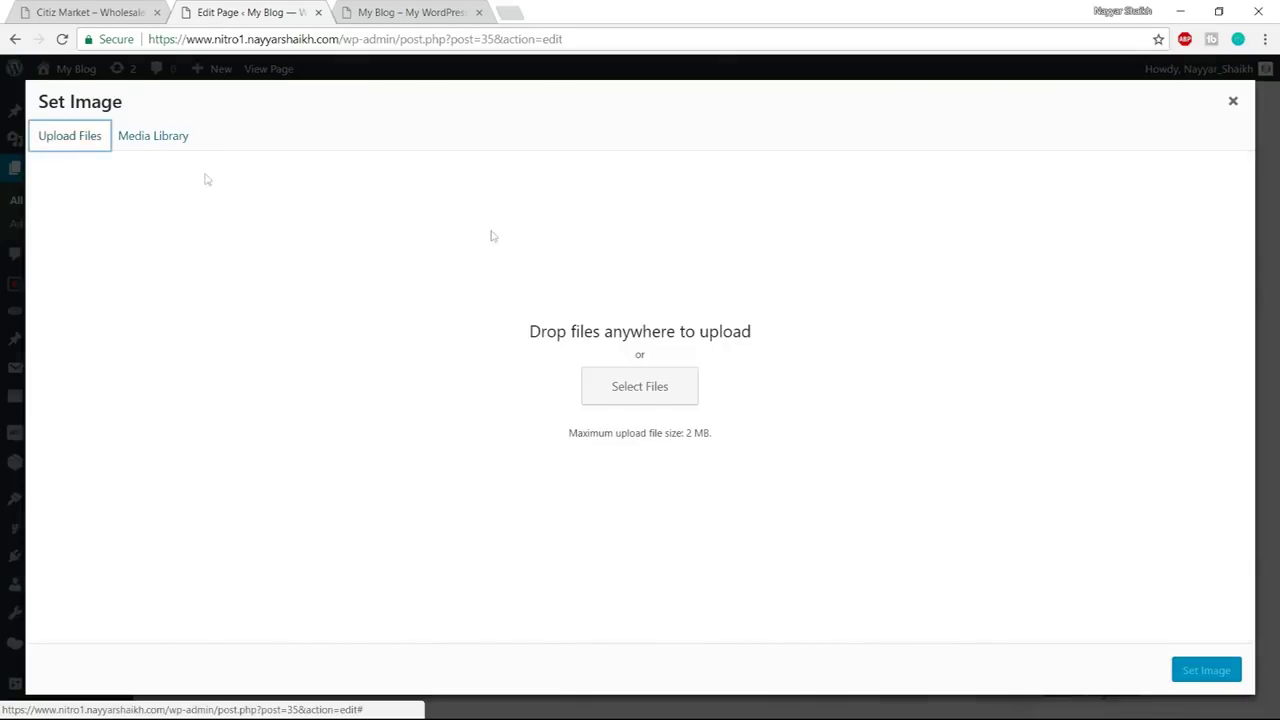
pyautogui.click(652, 382)
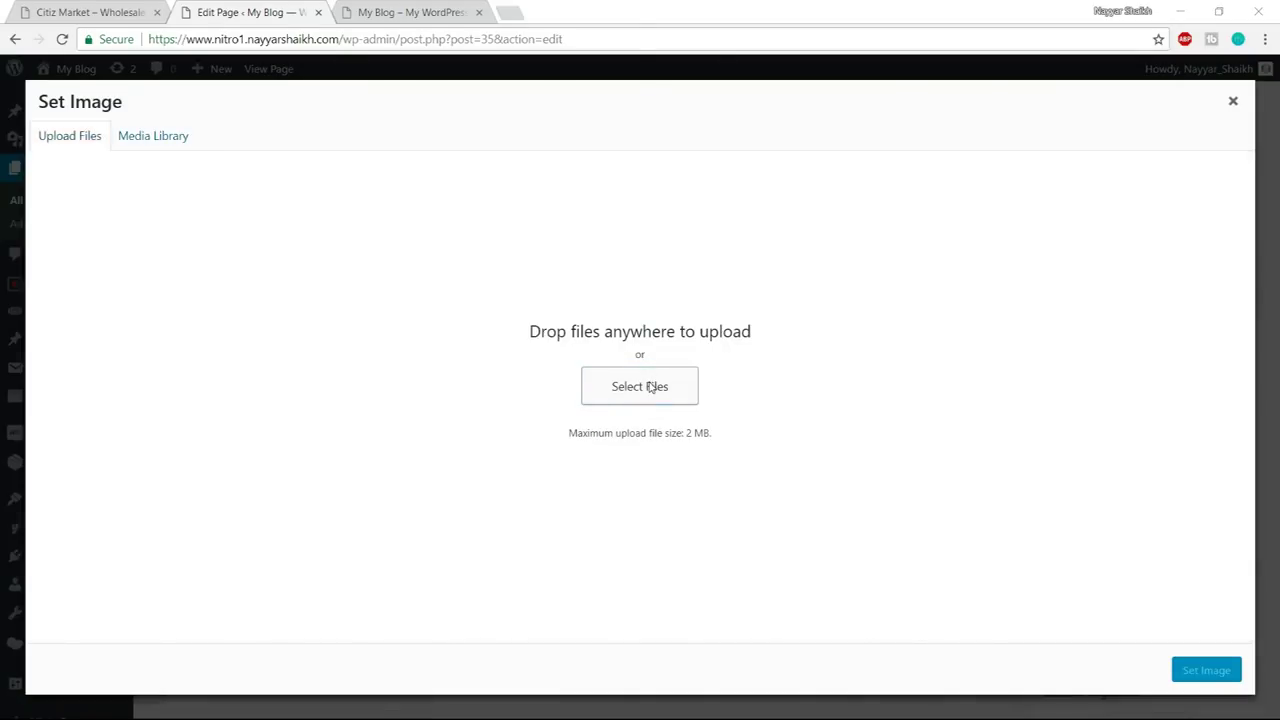
pyautogui.click(276, 38)
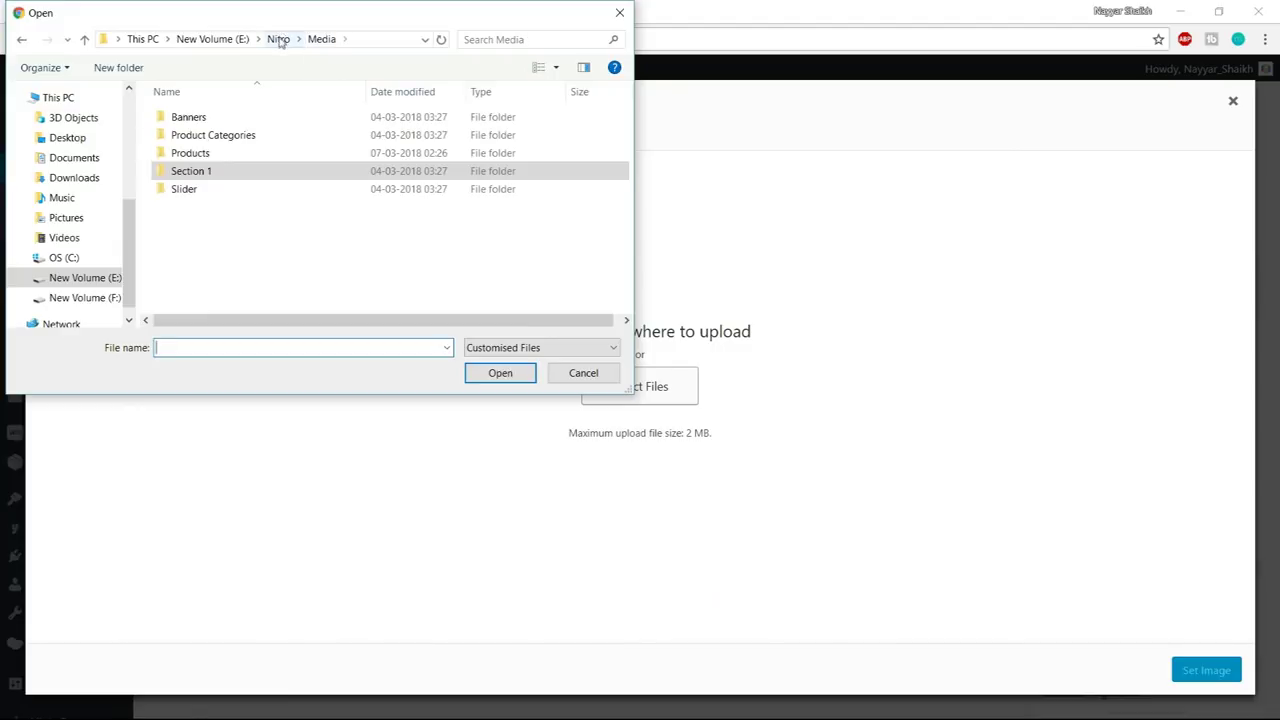
pyautogui.doubleClick(222, 119)
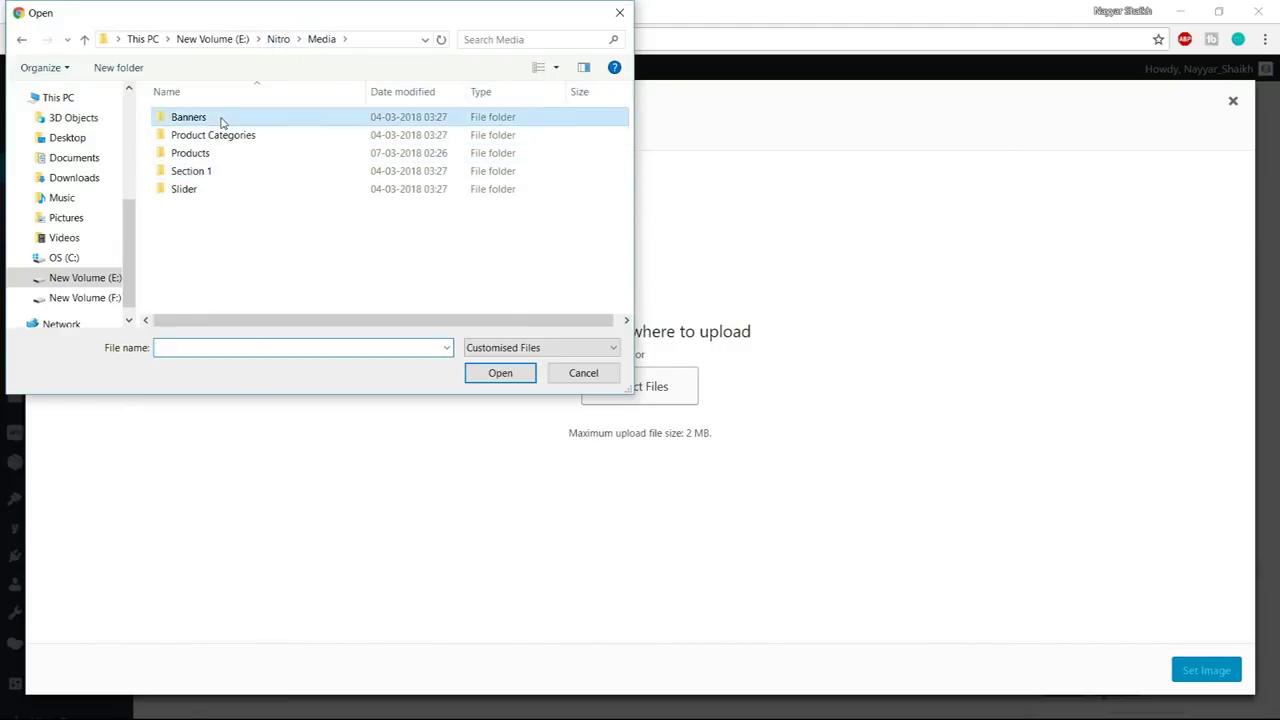
pyautogui.scroll(-2, 356, 265)
pyautogui.scroll(2, 356, 265)
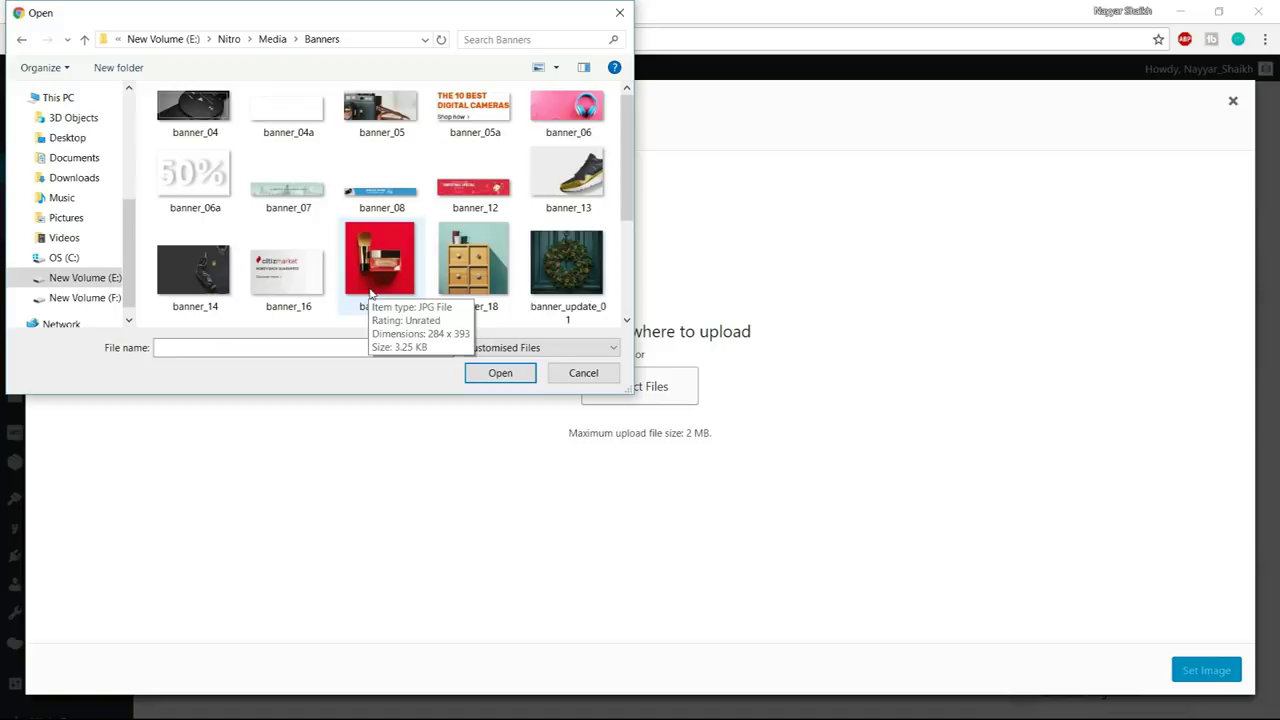
pyautogui.hotkey('ctrl', 'a')
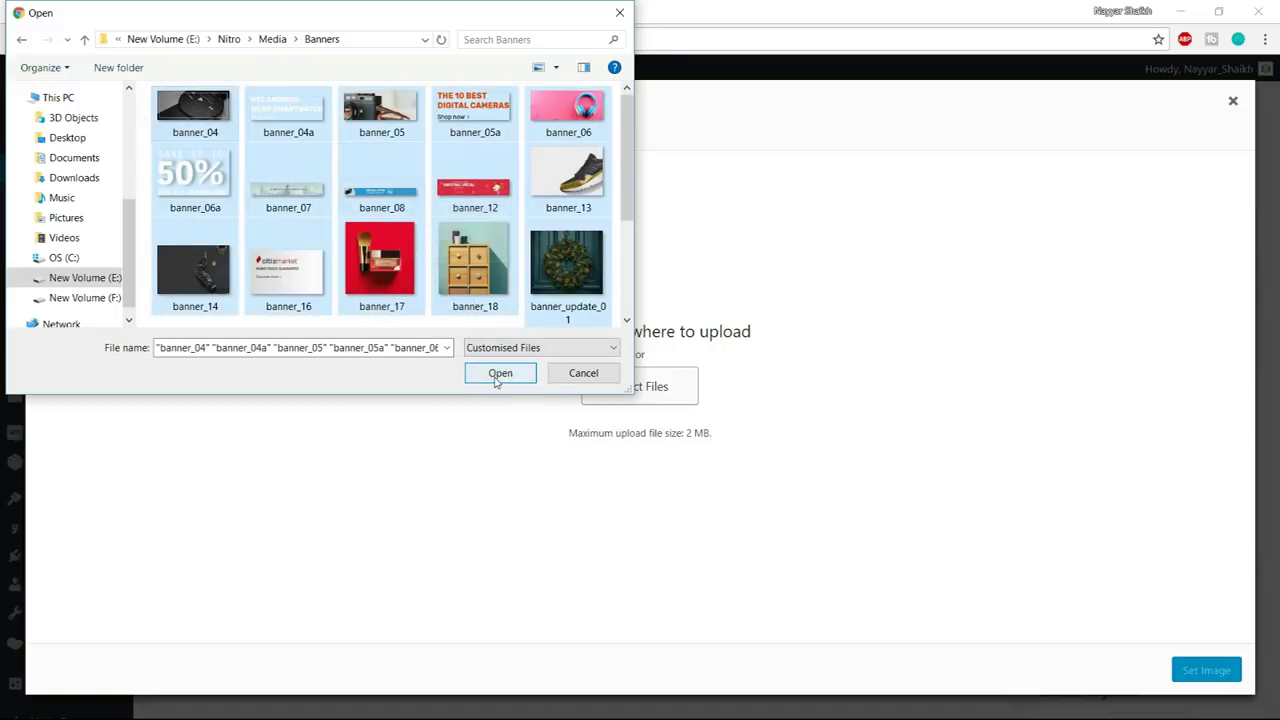
pyautogui.click(499, 372)
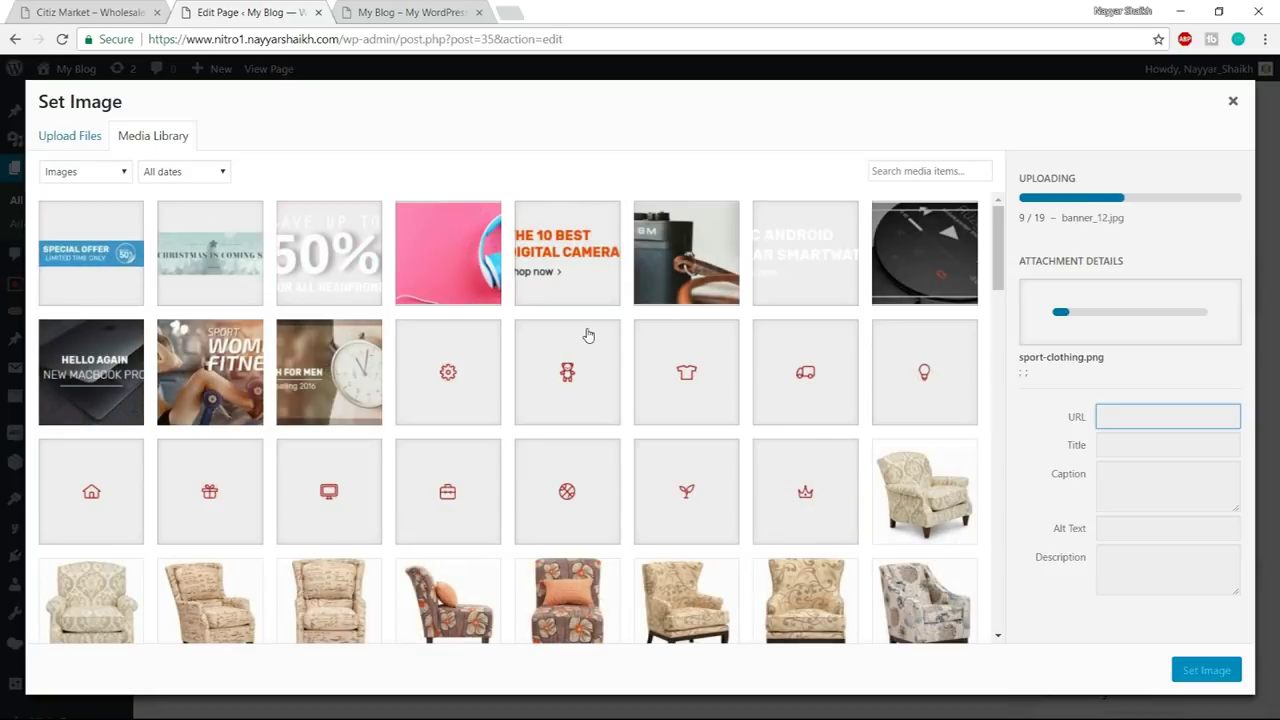
# - Set the blue Special Offer banner as the Single Image's picture
pyautogui.click(247, 262)
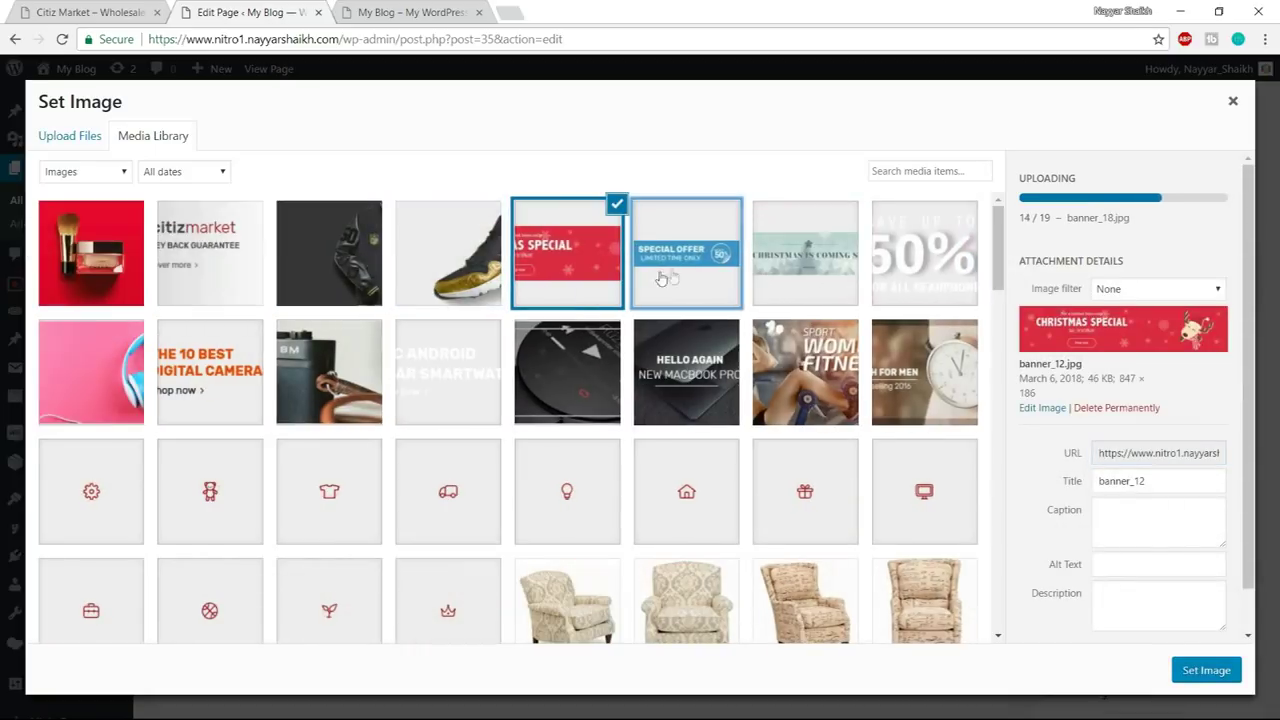
pyautogui.click(700, 276)
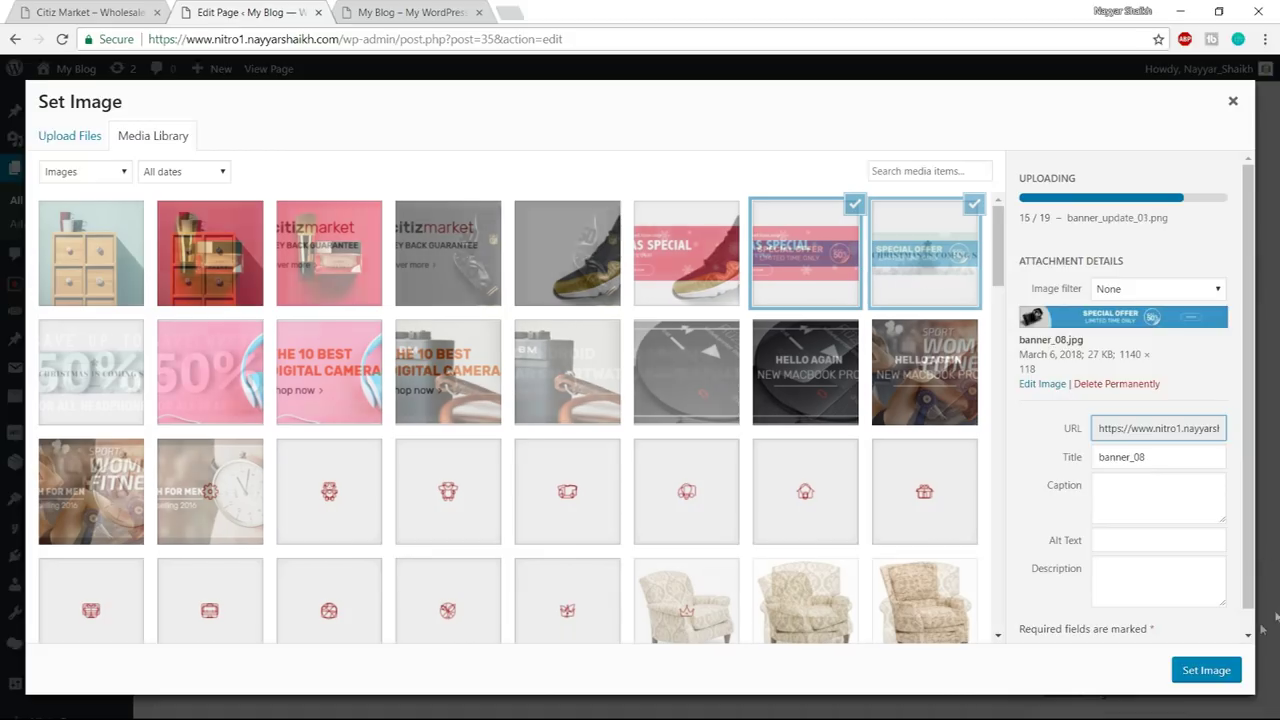
pyautogui.click(1210, 673)
pyautogui.rightClick(55, 8)
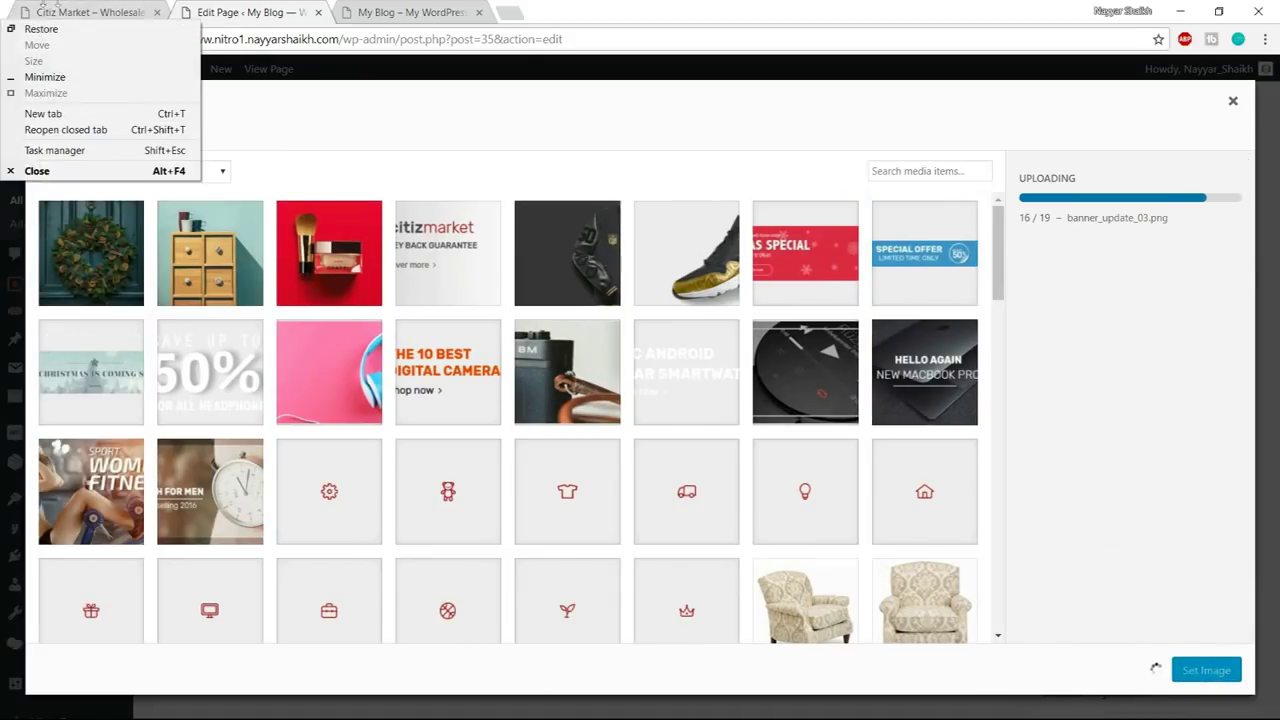
pyautogui.click(80, 12)
pyautogui.click(230, 12)
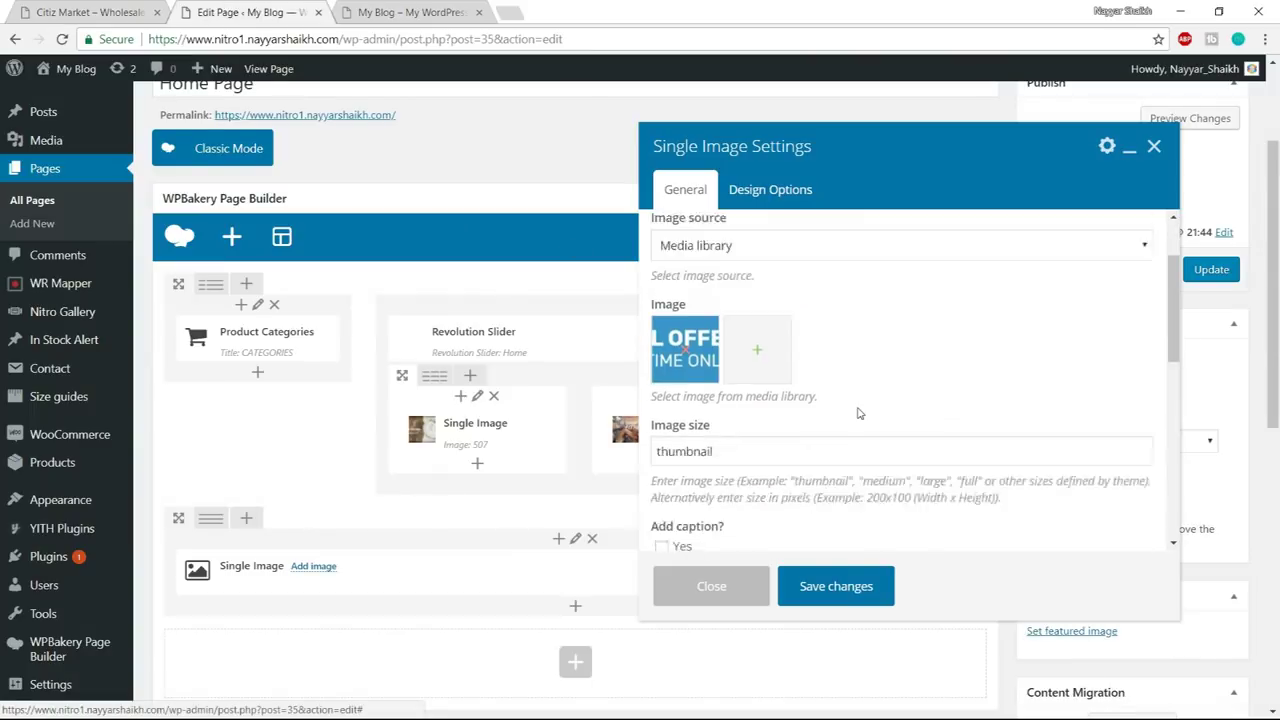
pyautogui.scroll(-2, 858, 413)
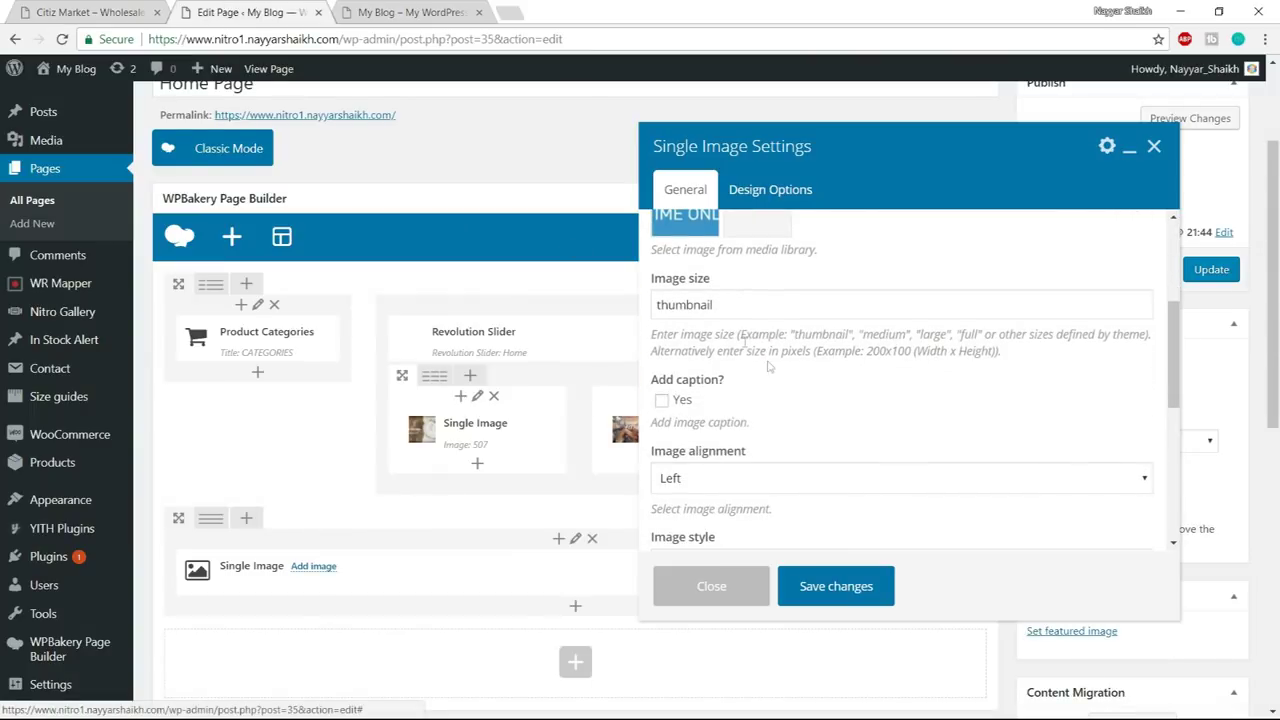
# - Set the Special Offer image size to full and its alignment to Center
pyautogui.doubleClick(741, 313)
pyautogui.write('fu')
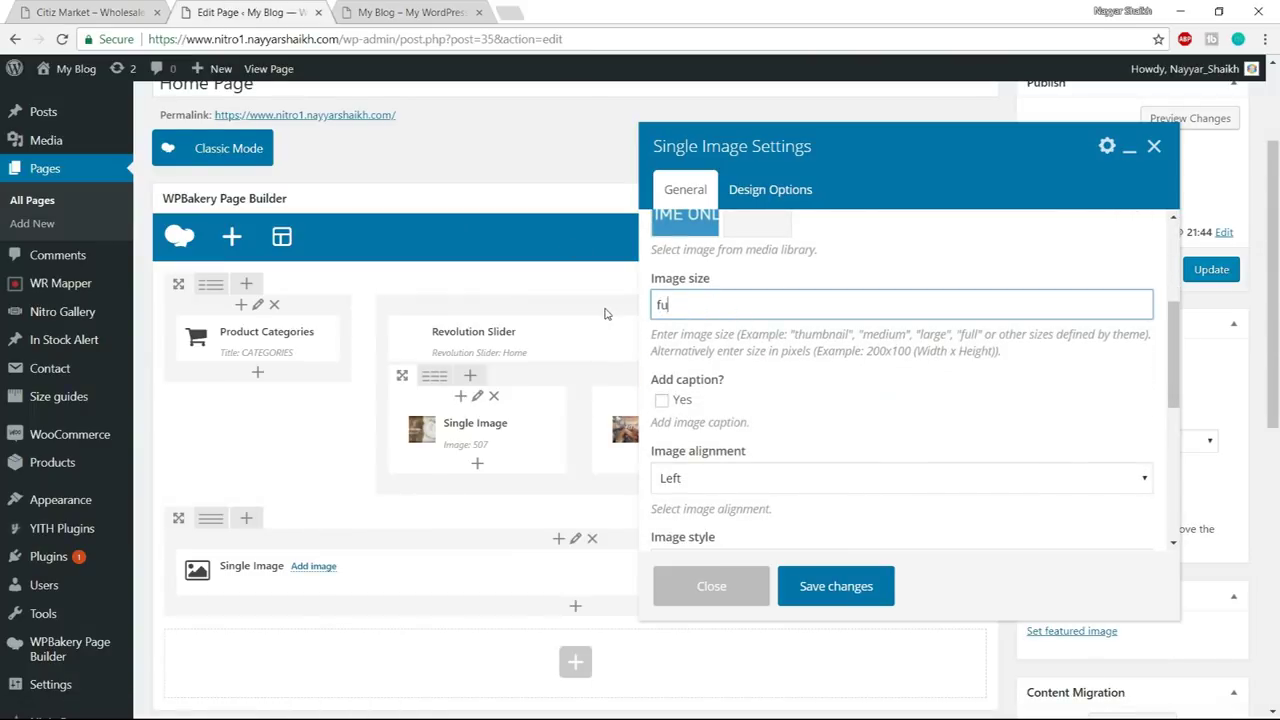
pyautogui.write('ll')
pyautogui.scroll(-2, 742, 318)
pyautogui.click(742, 316)
pyautogui.click(716, 369)
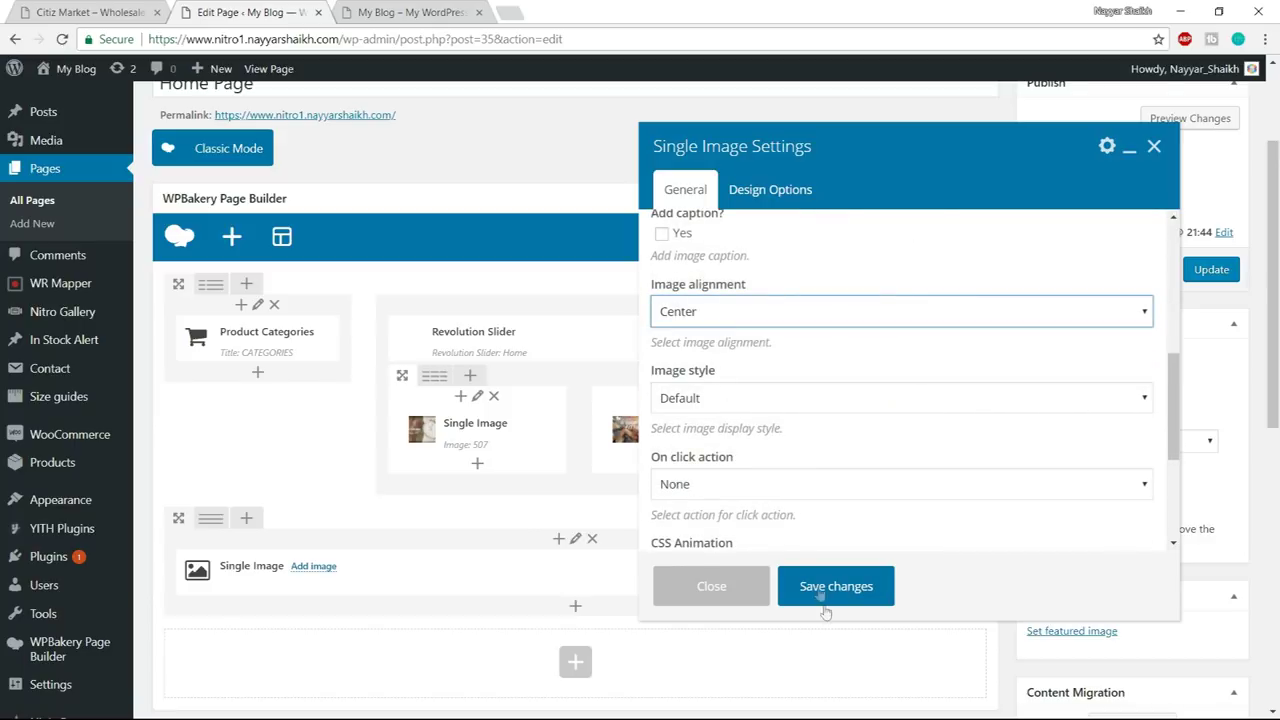
pyautogui.scroll(-2, 833, 540)
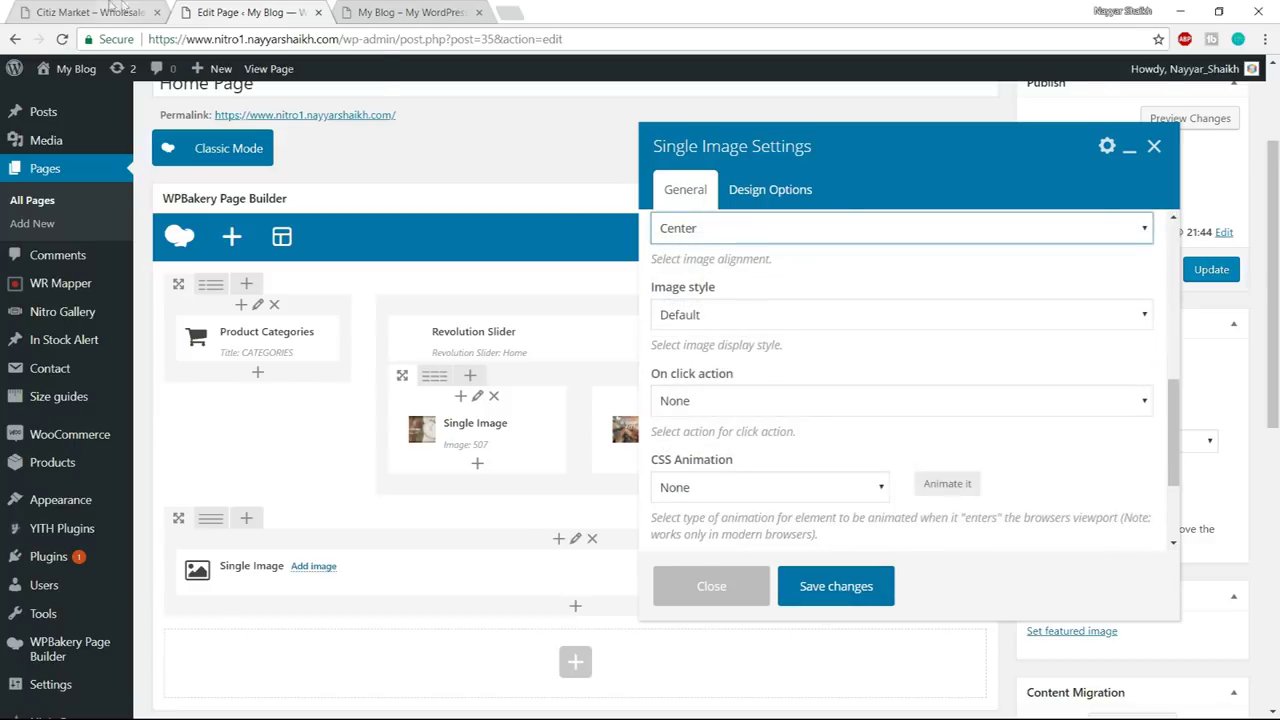
# - After checking the Citiz Market demo, set the image's on-click action to Open custom link with '#'
pyautogui.click(128, 10)
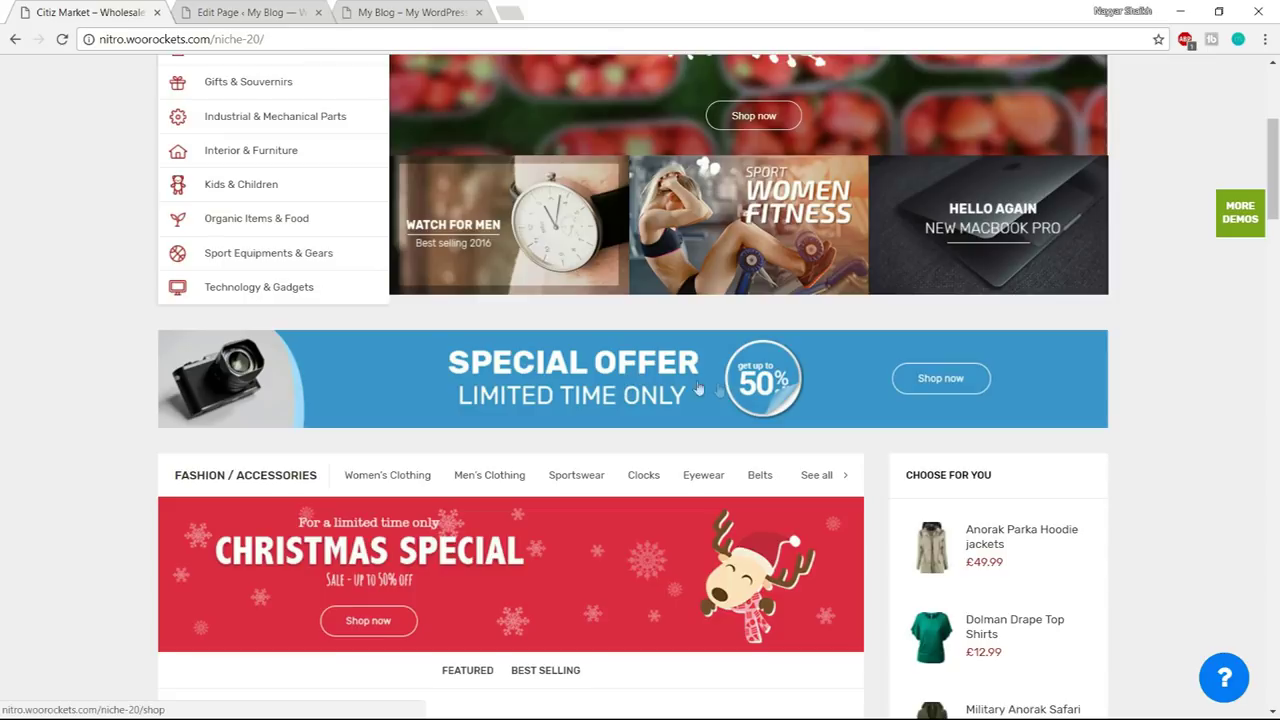
pyautogui.hotkey('ctrl', 'Tab')
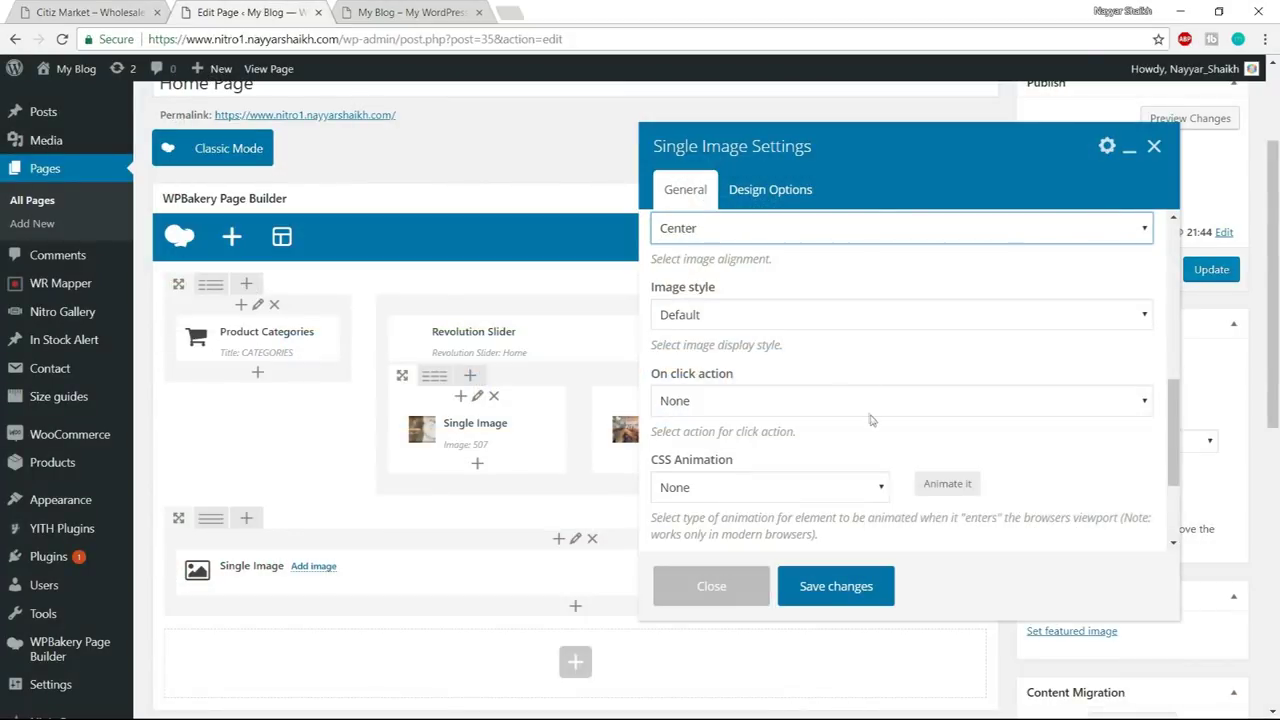
pyautogui.scroll(-2, 872, 420)
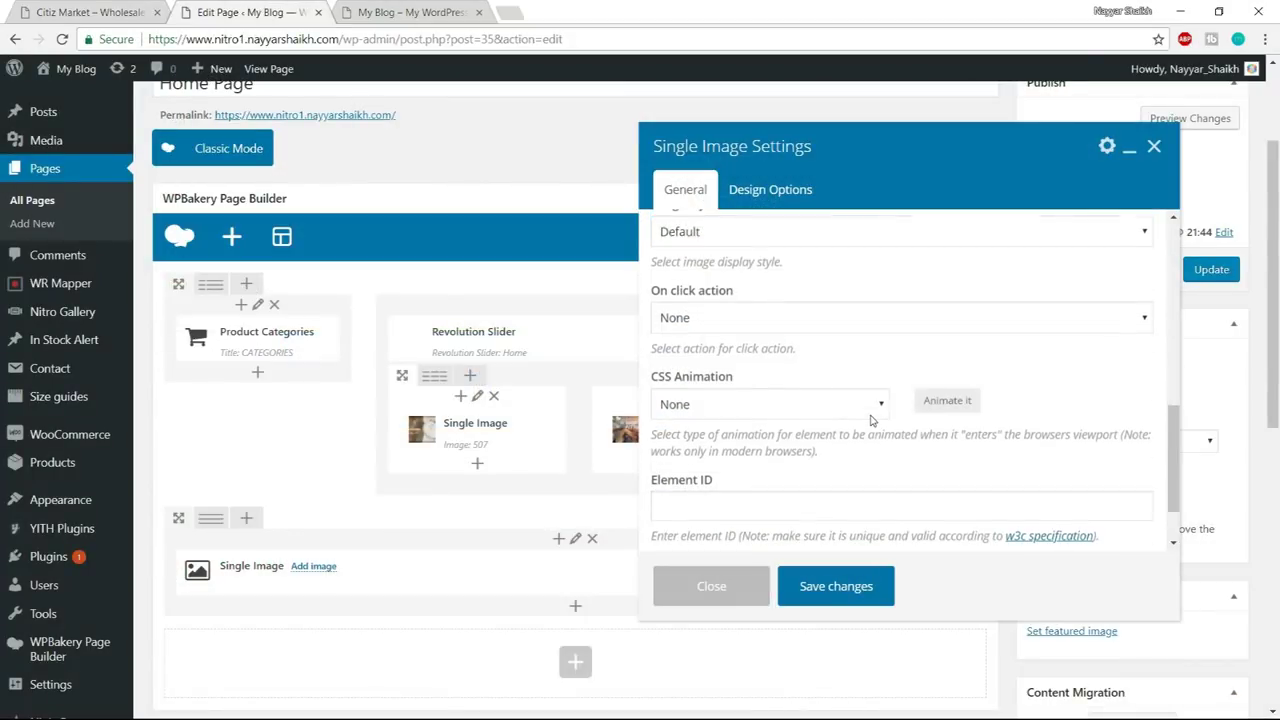
pyautogui.click(752, 317)
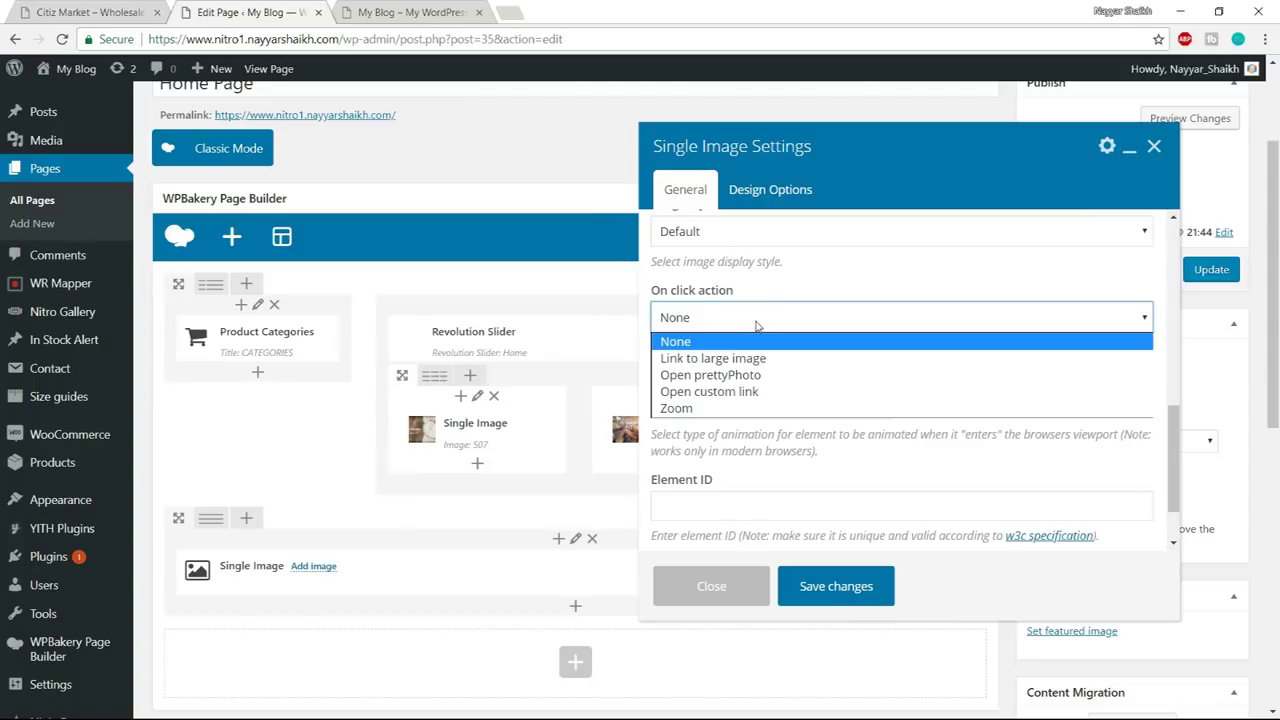
pyautogui.click(742, 391)
pyautogui.click(742, 400)
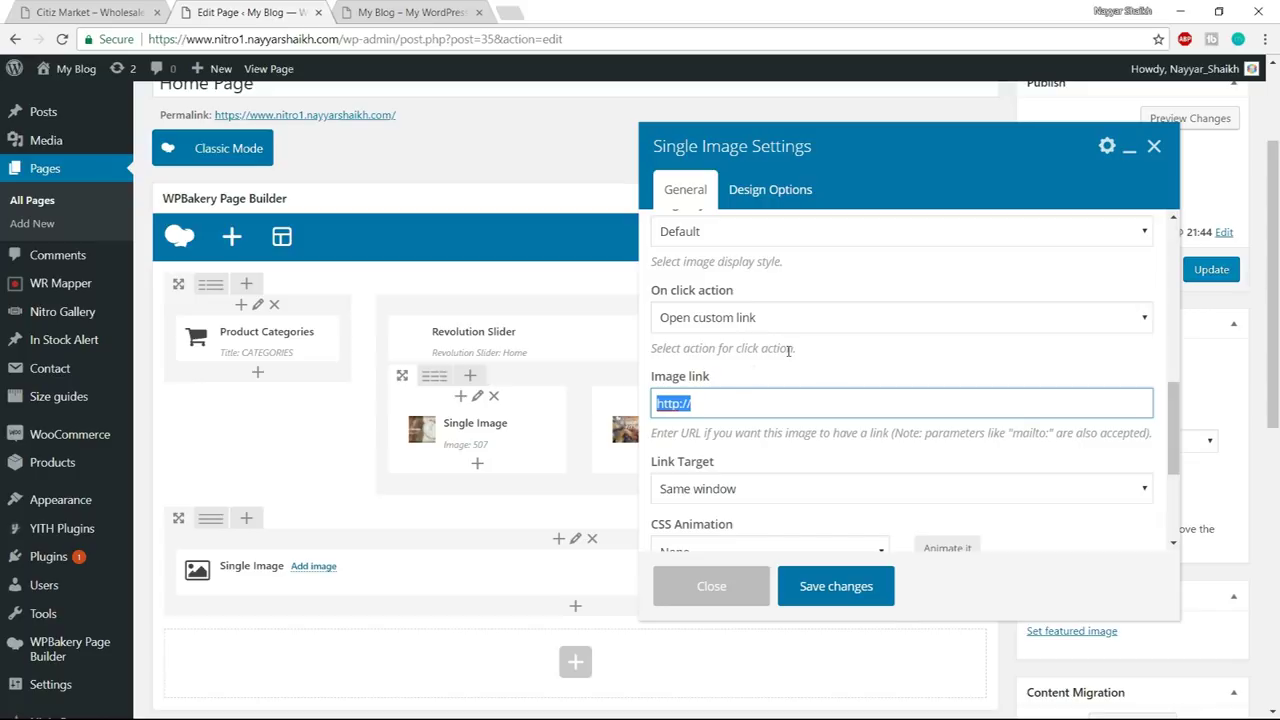
pyautogui.write('#')
pyautogui.scroll(-2, 745, 419)
pyautogui.scroll(5, 801, 446)
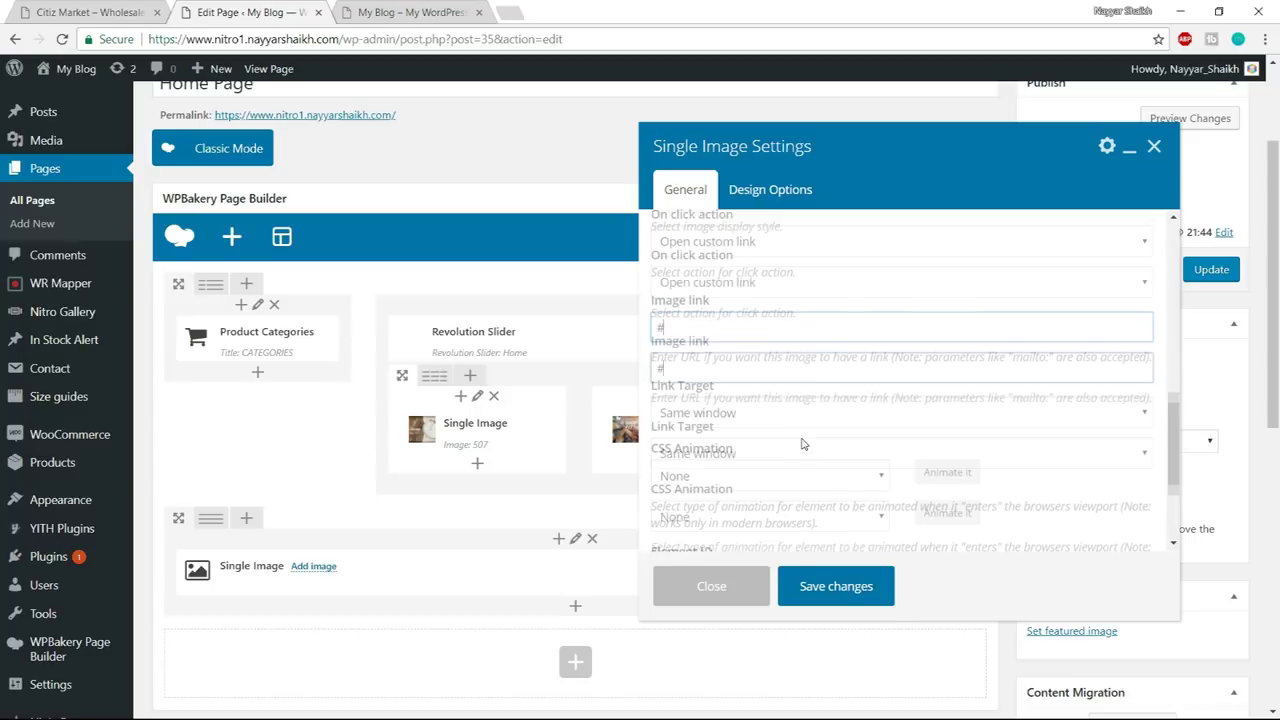
# - Copy the Technology & Gadgets category link address from the Citiz Market demo storefront
pyautogui.click(100, 10)
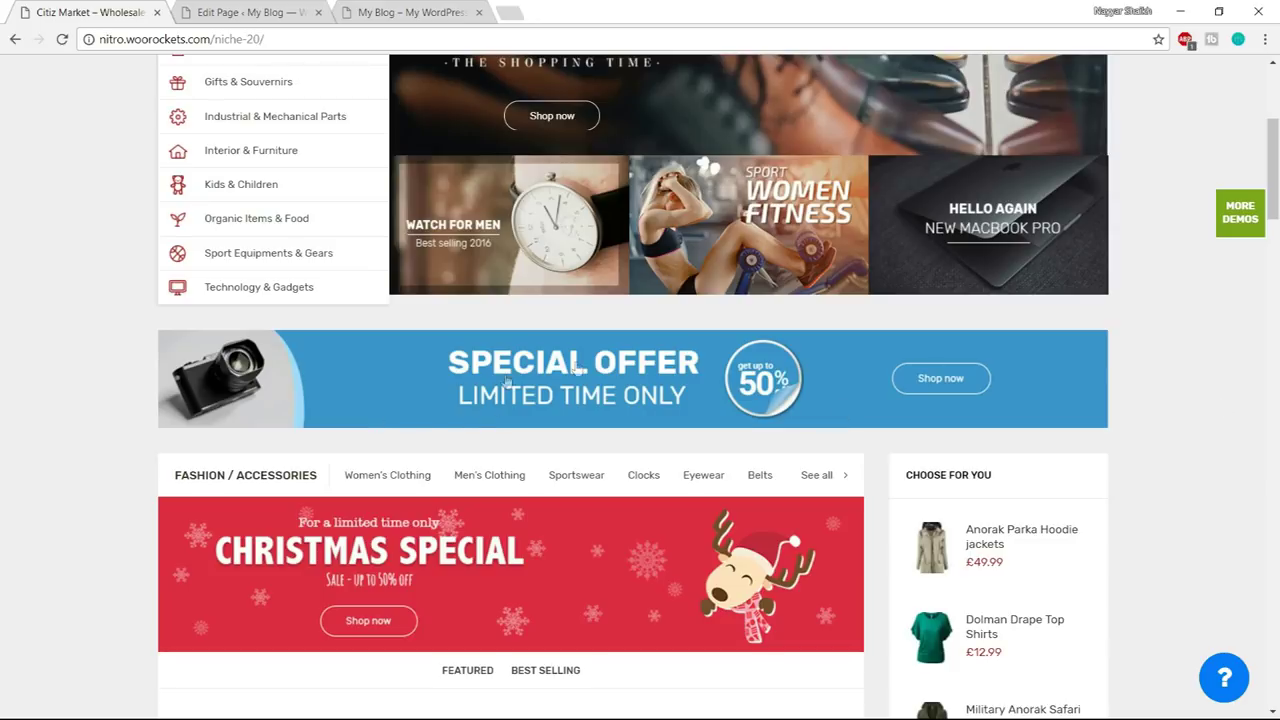
pyautogui.scroll(1, 805, 402)
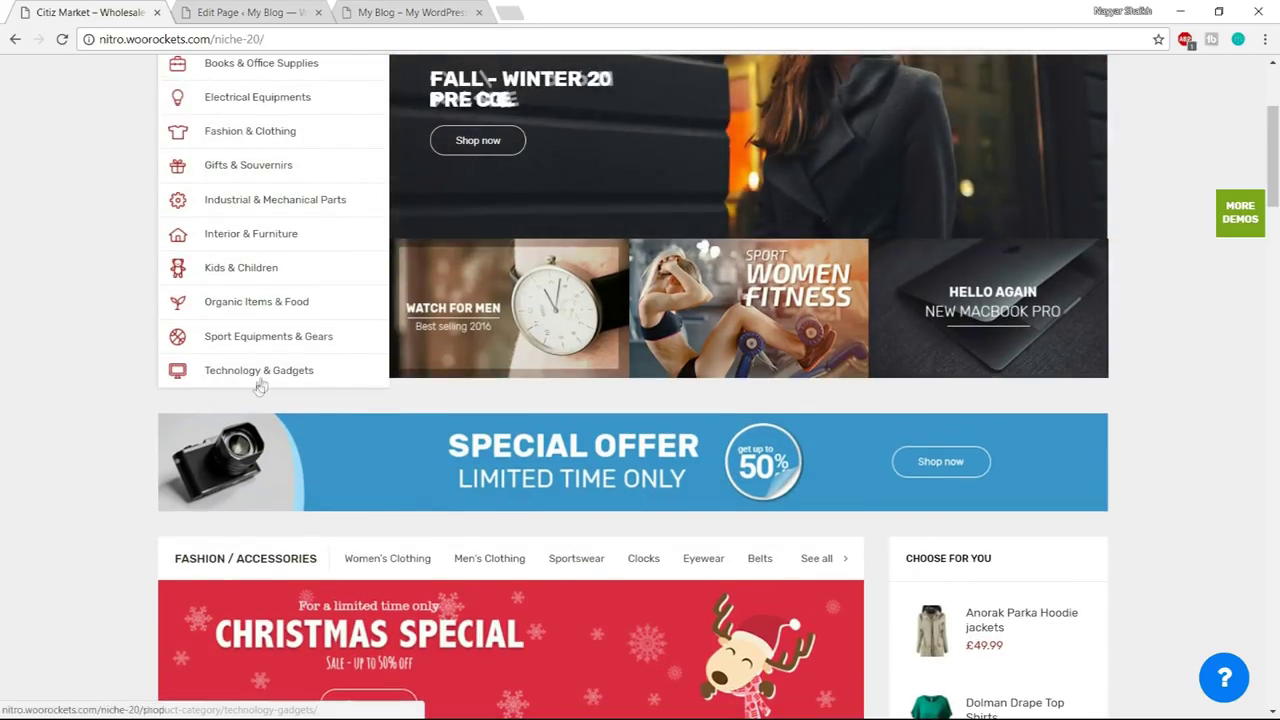
pyautogui.rightClick(257, 371)
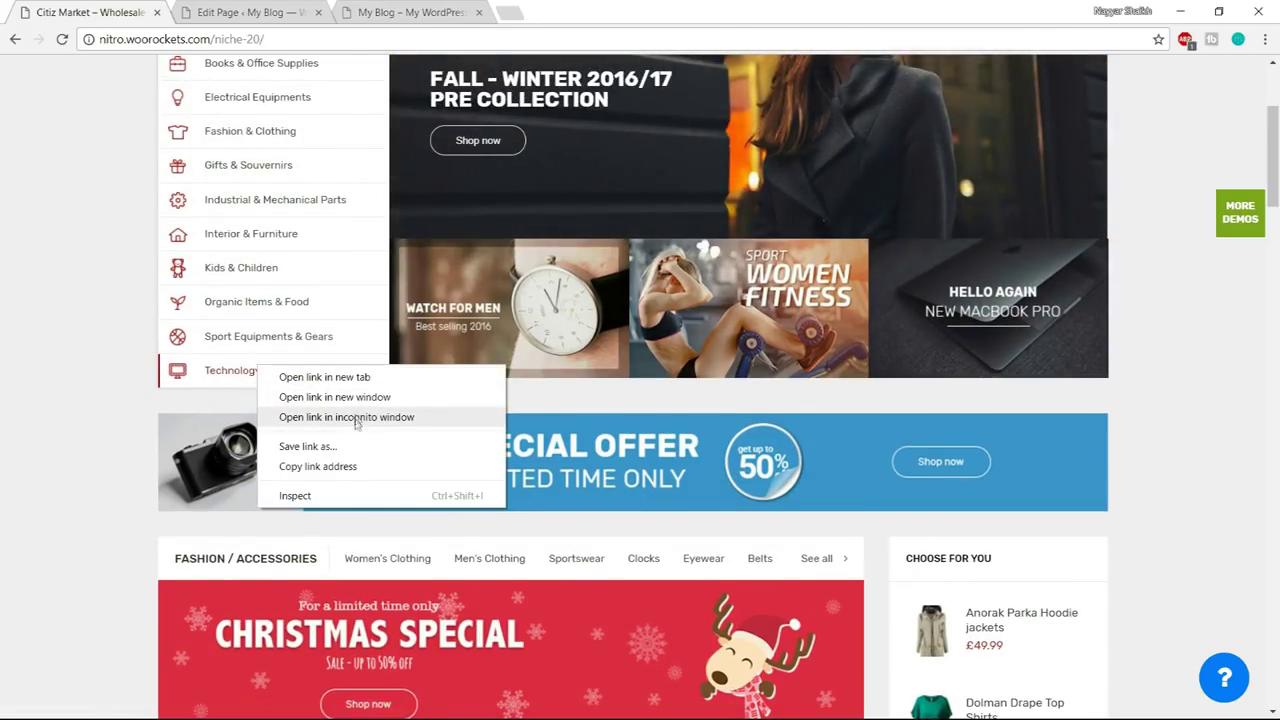
pyautogui.rightClick(228, 371)
pyautogui.click(333, 471)
pyautogui.hotkey('ctrl', 'Tab')
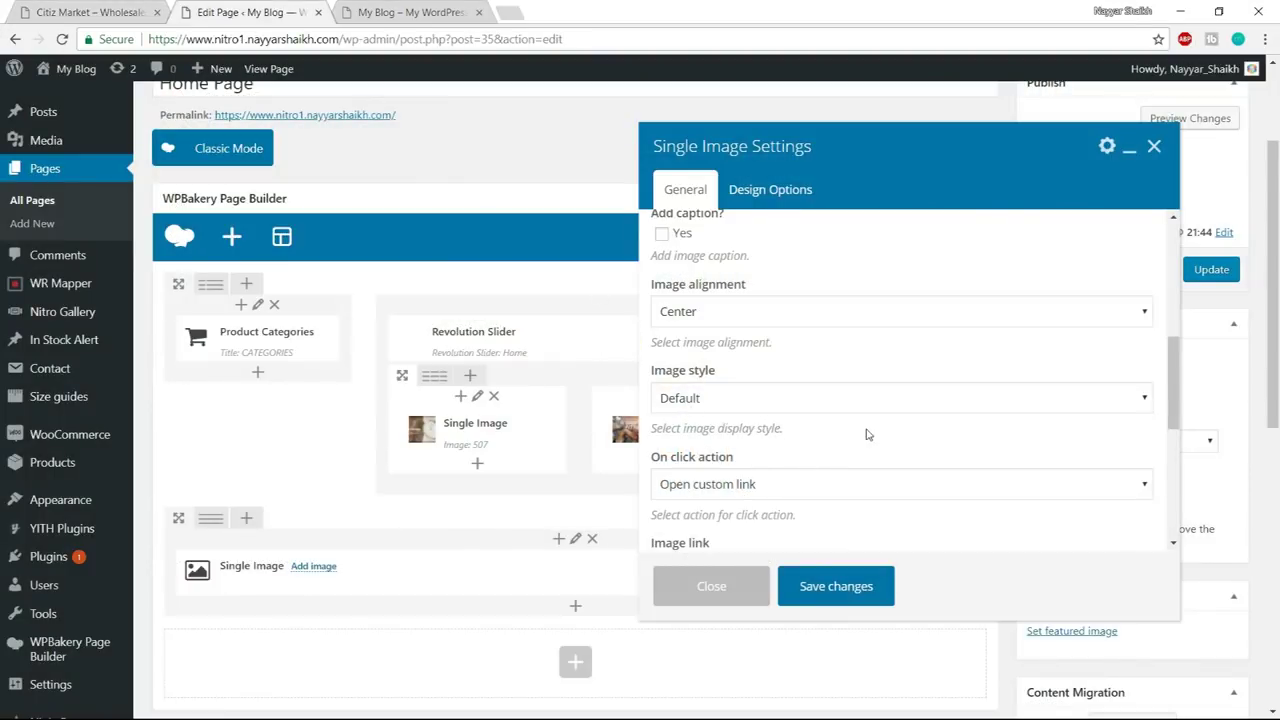
# - Paste the Technology & Gadgets URL as the image link, save the image settings, and update the page
pyautogui.scroll(-3, 868, 434)
pyautogui.click(740, 322)
pyautogui.hotkey('ctrl', 'a')
pyautogui.hotkey('ctrl', 'v')
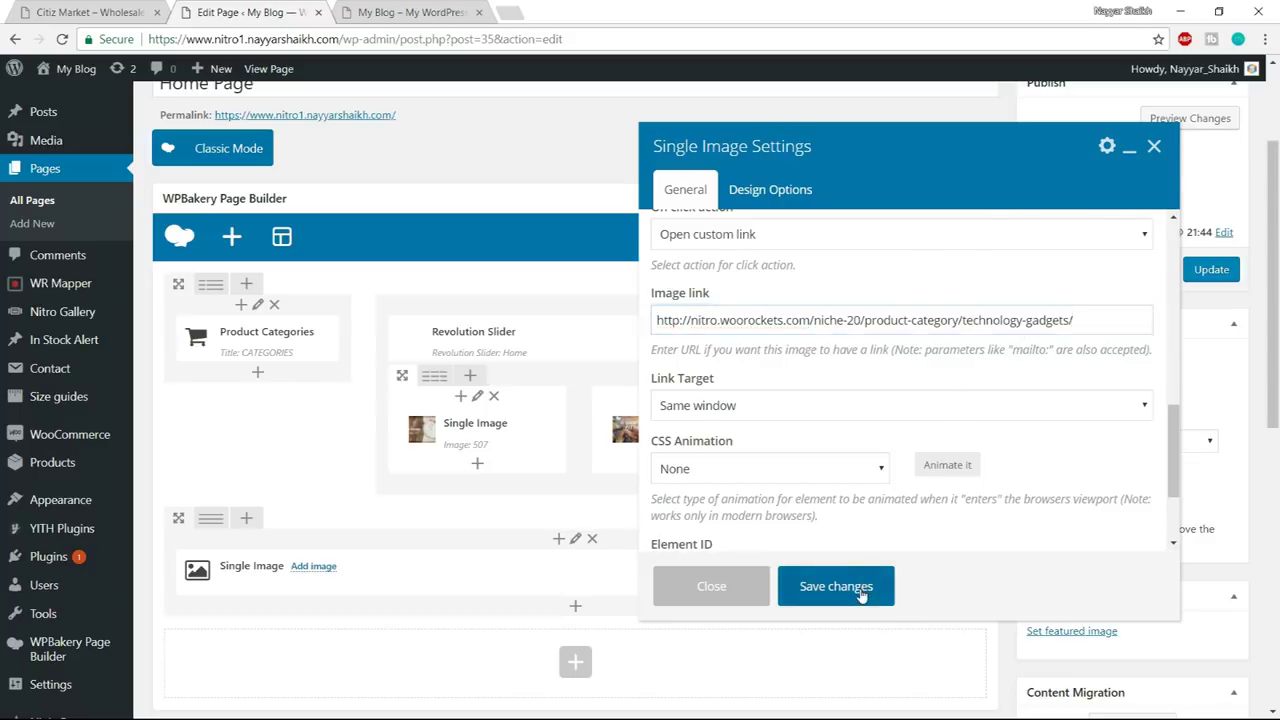
pyautogui.click(836, 586)
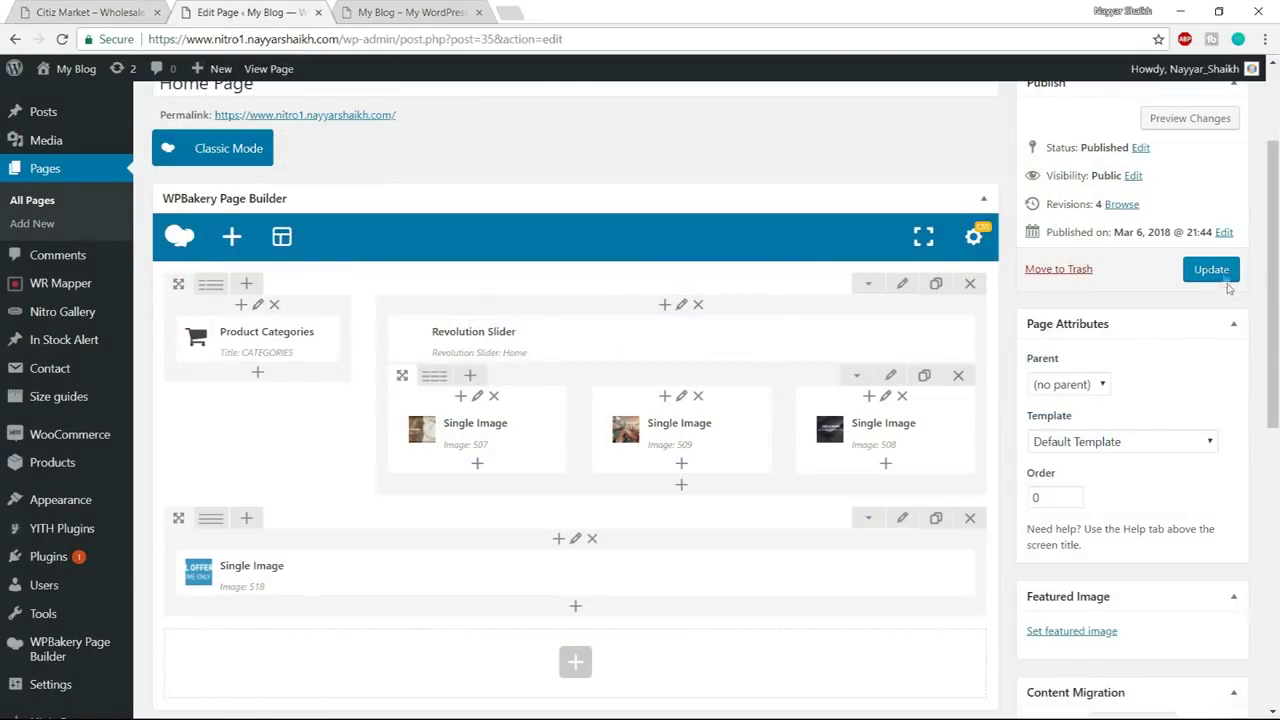
pyautogui.click(1210, 271)
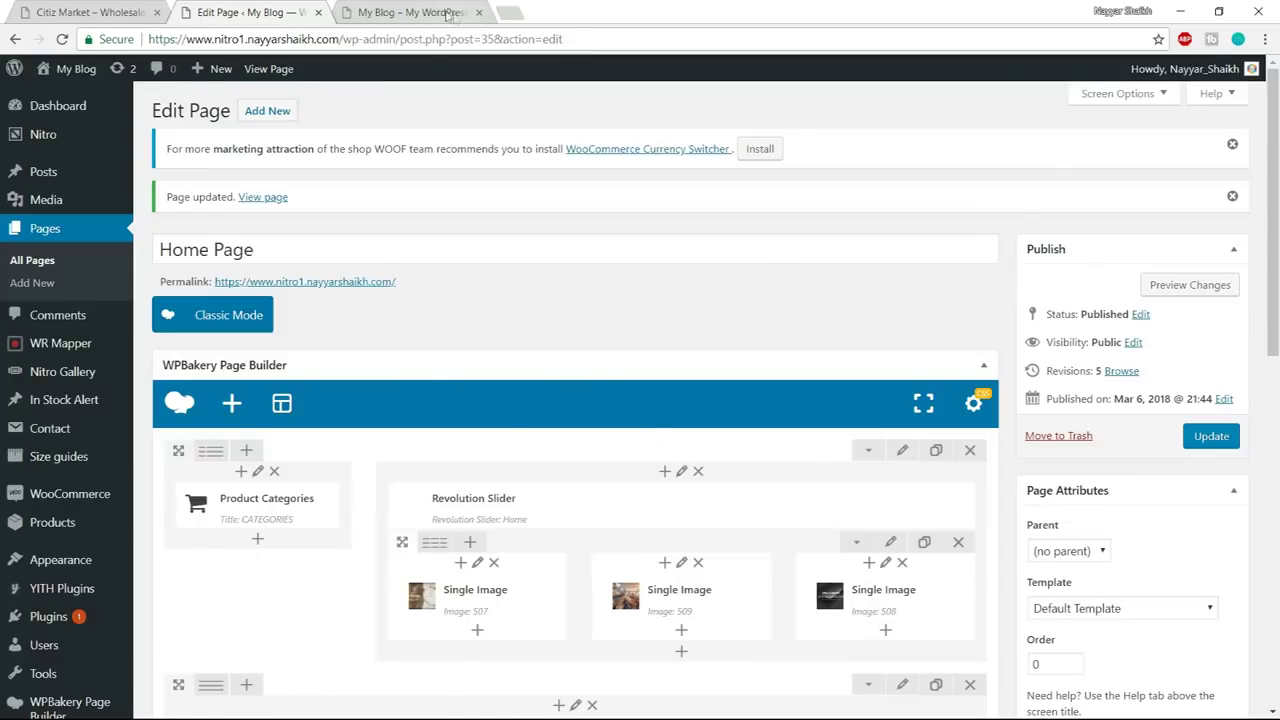
pyautogui.click(410, 12)
# - Reload the live home page and test that the Special Offer banner opens Technology & Gadgets
pyautogui.click(435, 33)
pyautogui.press('Return')
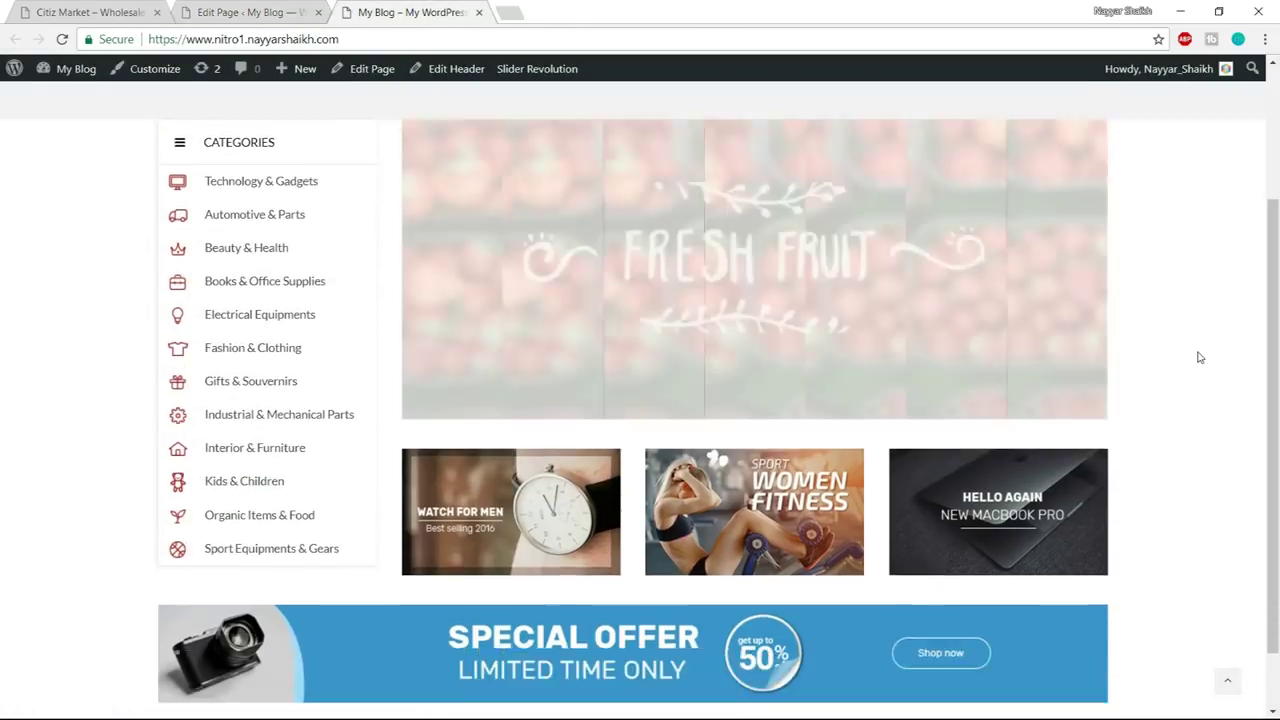
pyautogui.scroll(-1, 1200, 357)
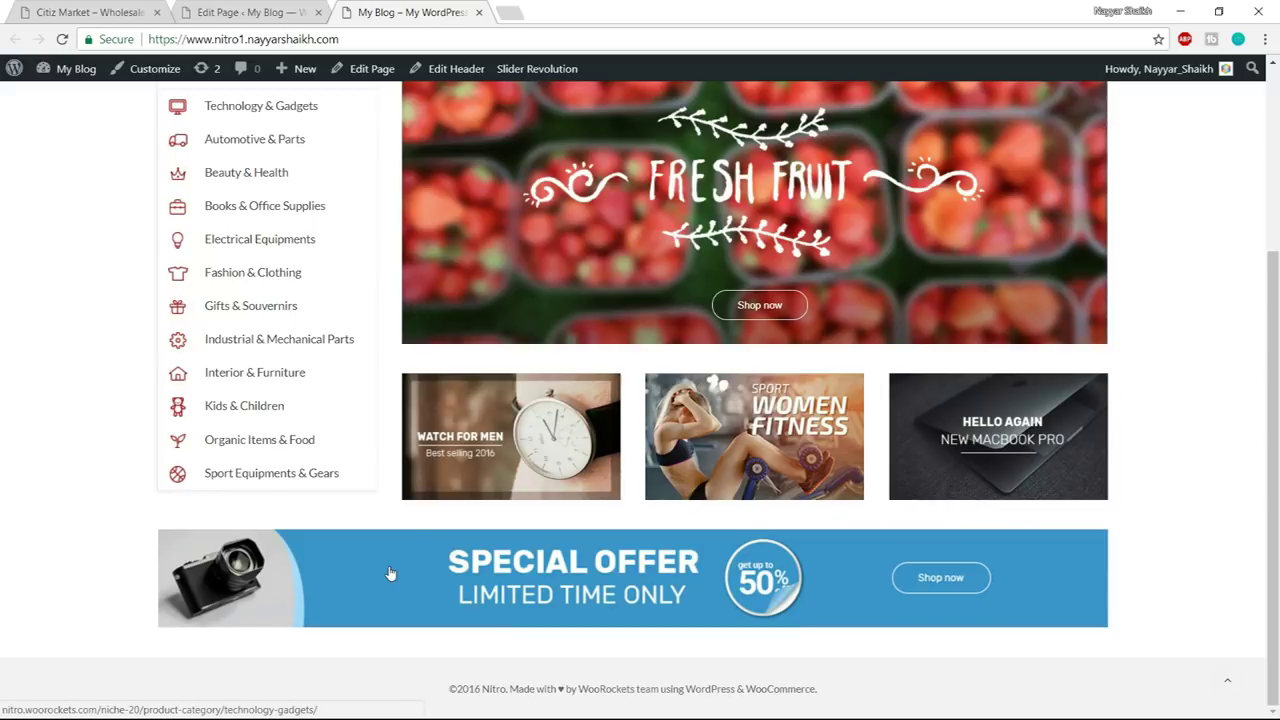
pyautogui.click(390, 571)
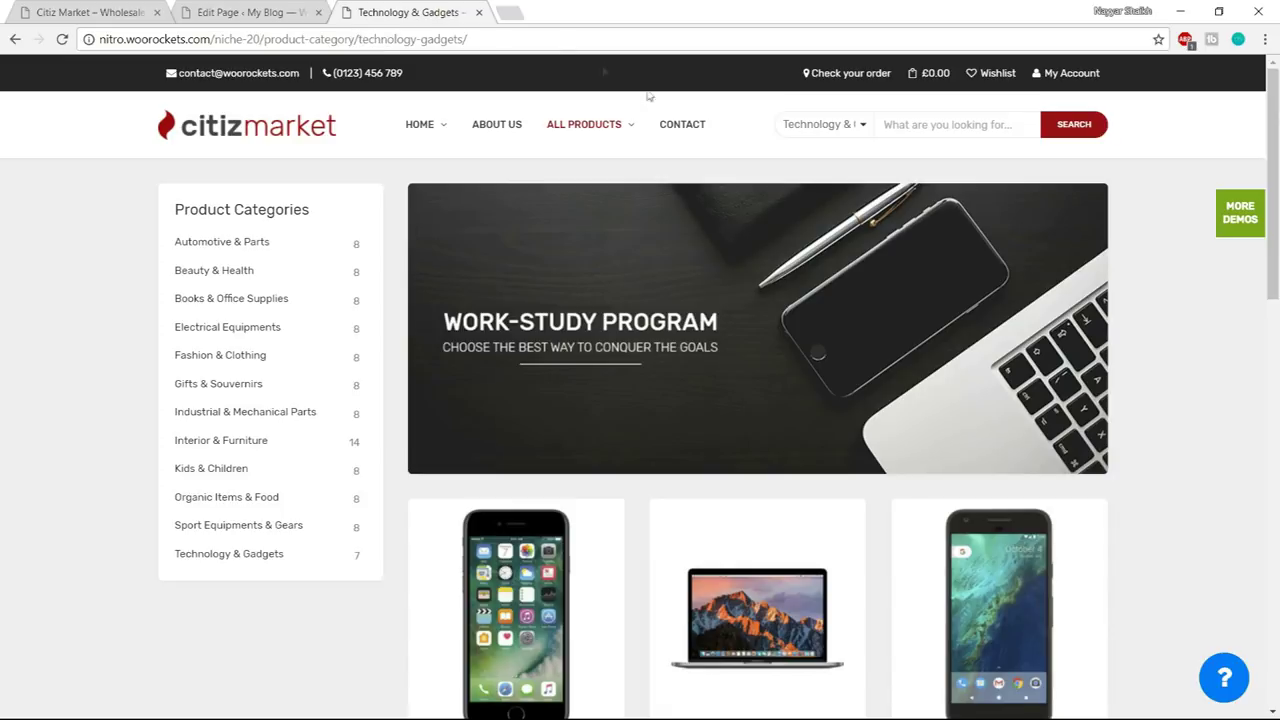
pyautogui.scroll(-8, 1000, 408)
pyautogui.scroll(5, 1003, 449)
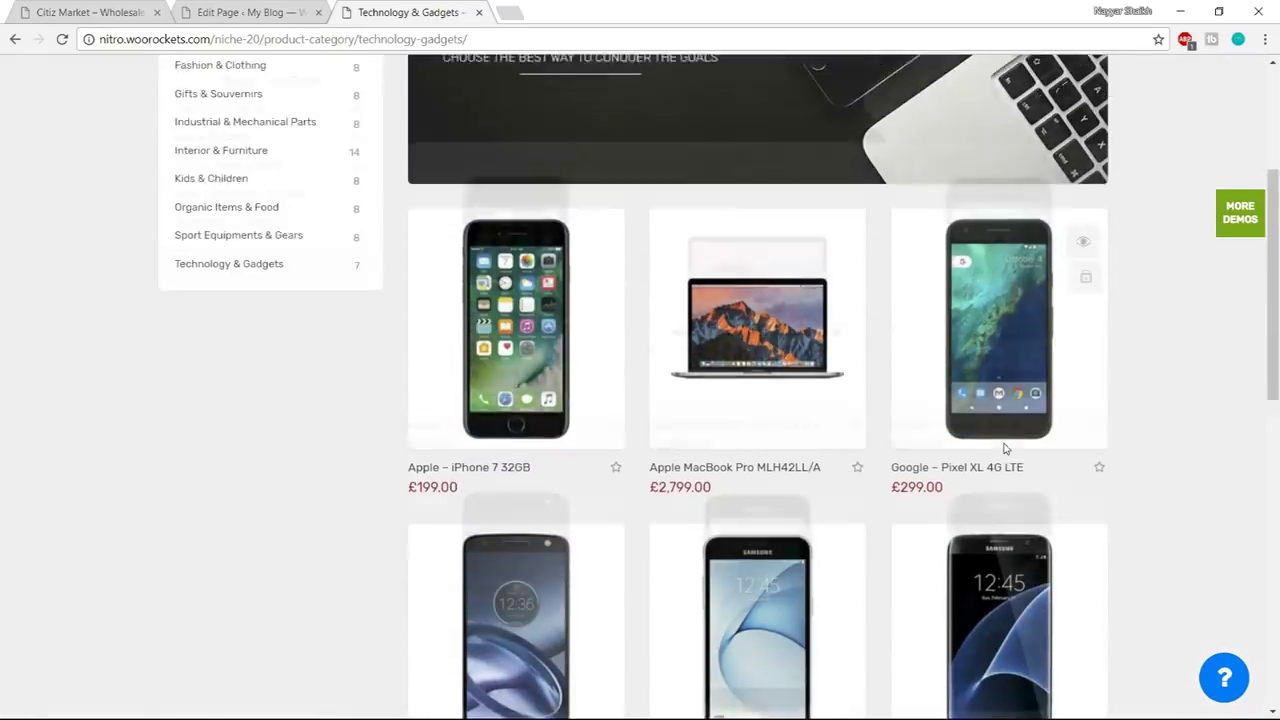
pyautogui.scroll(3, 1005, 449)
pyautogui.click(15, 40)
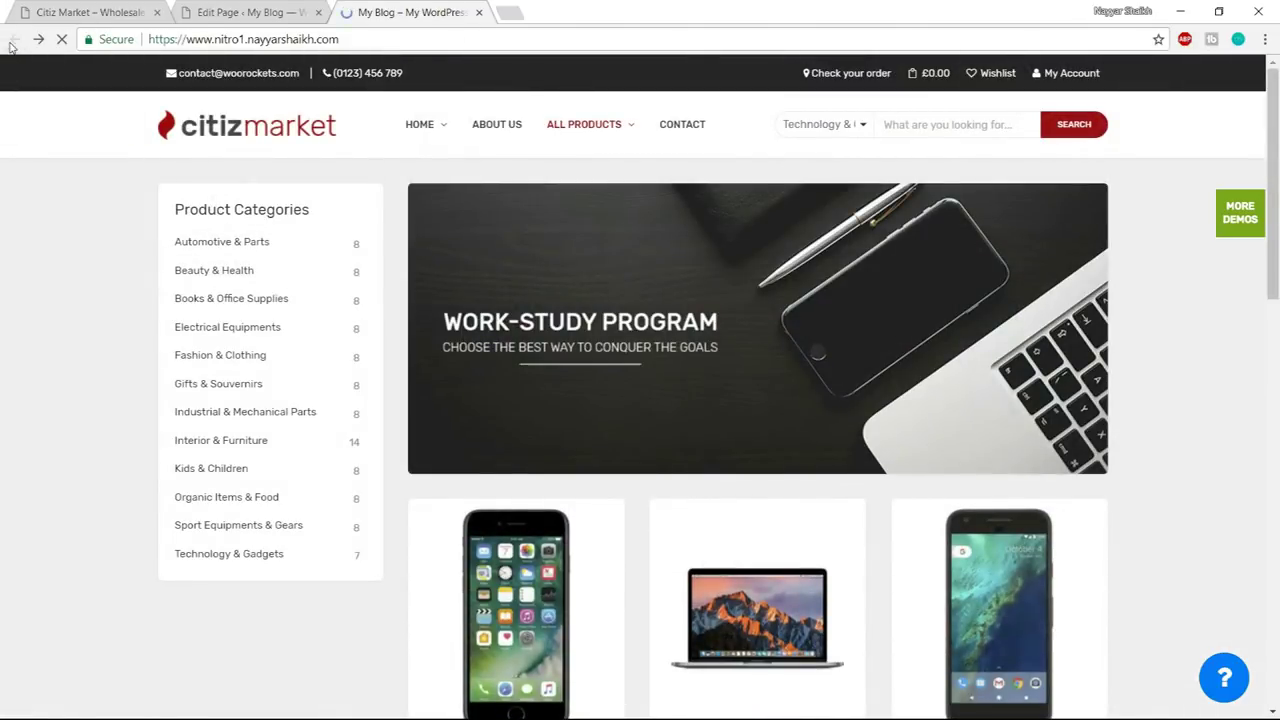
# - Review the demo's Fashion / Accessories section, comparing its Best Selling and Featured products
pyautogui.click(113, 7)
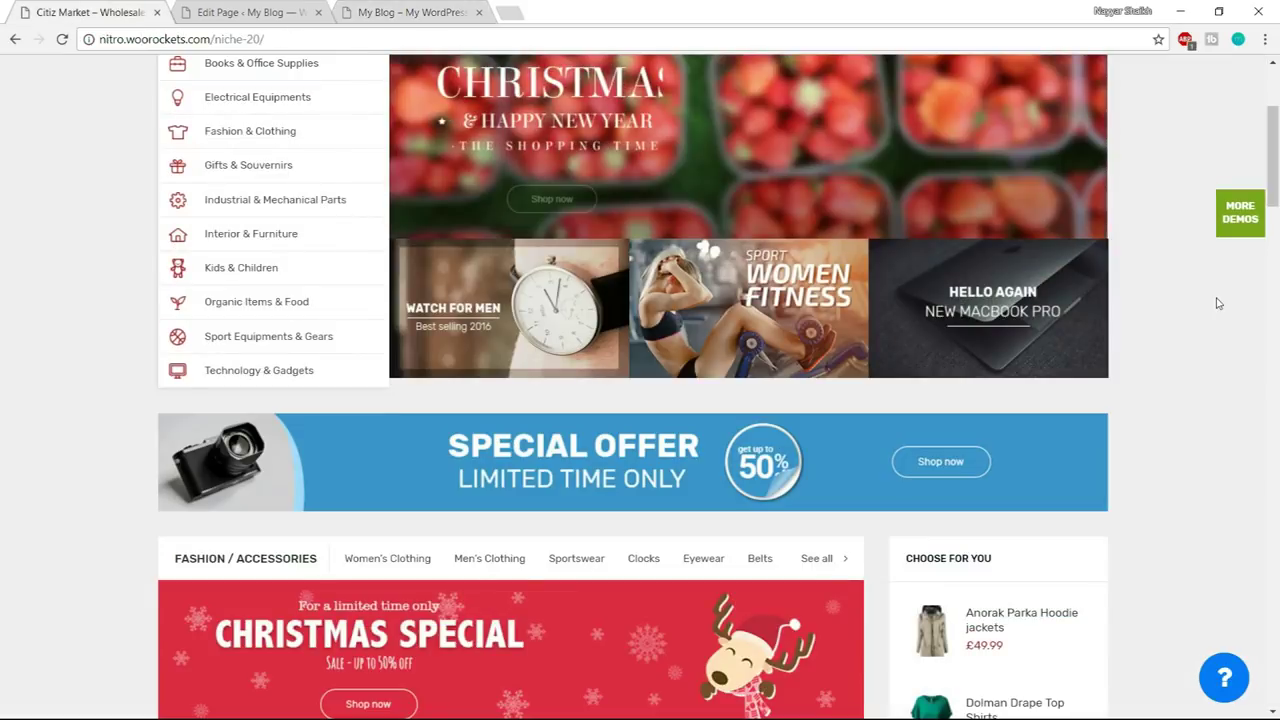
pyautogui.scroll(-3, 380, 350)
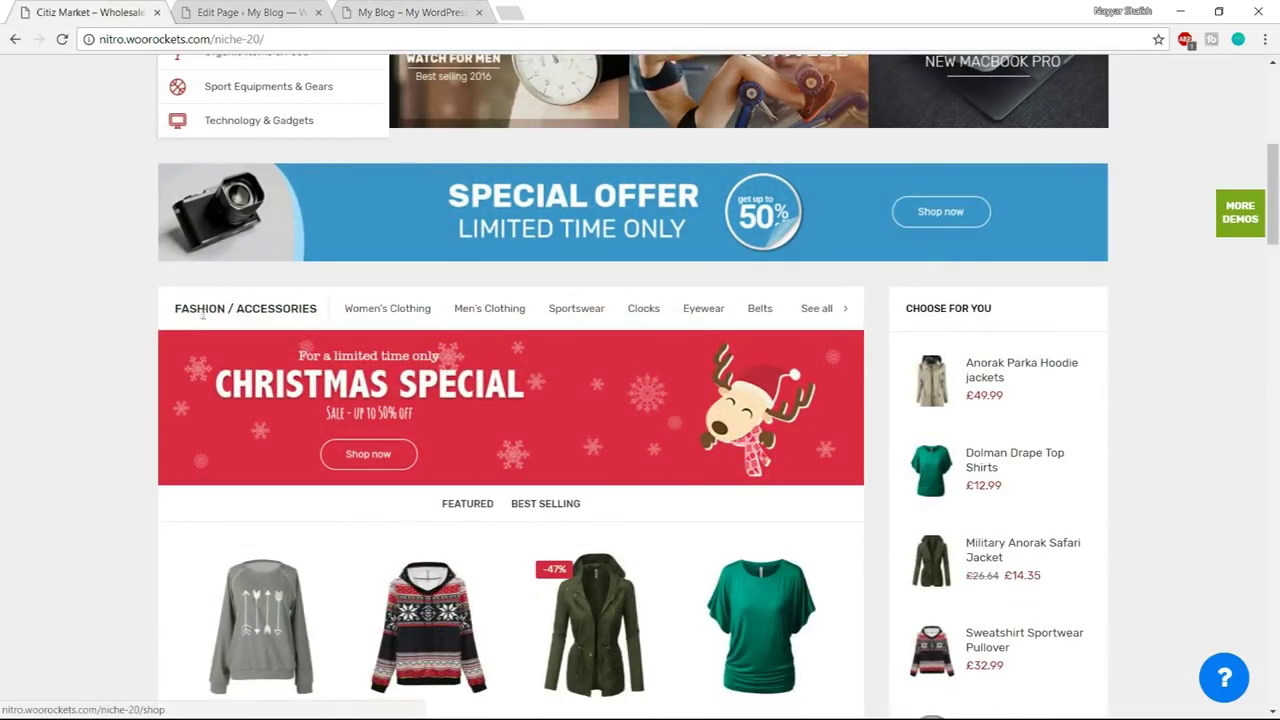
pyautogui.scroll(-1, 357, 306)
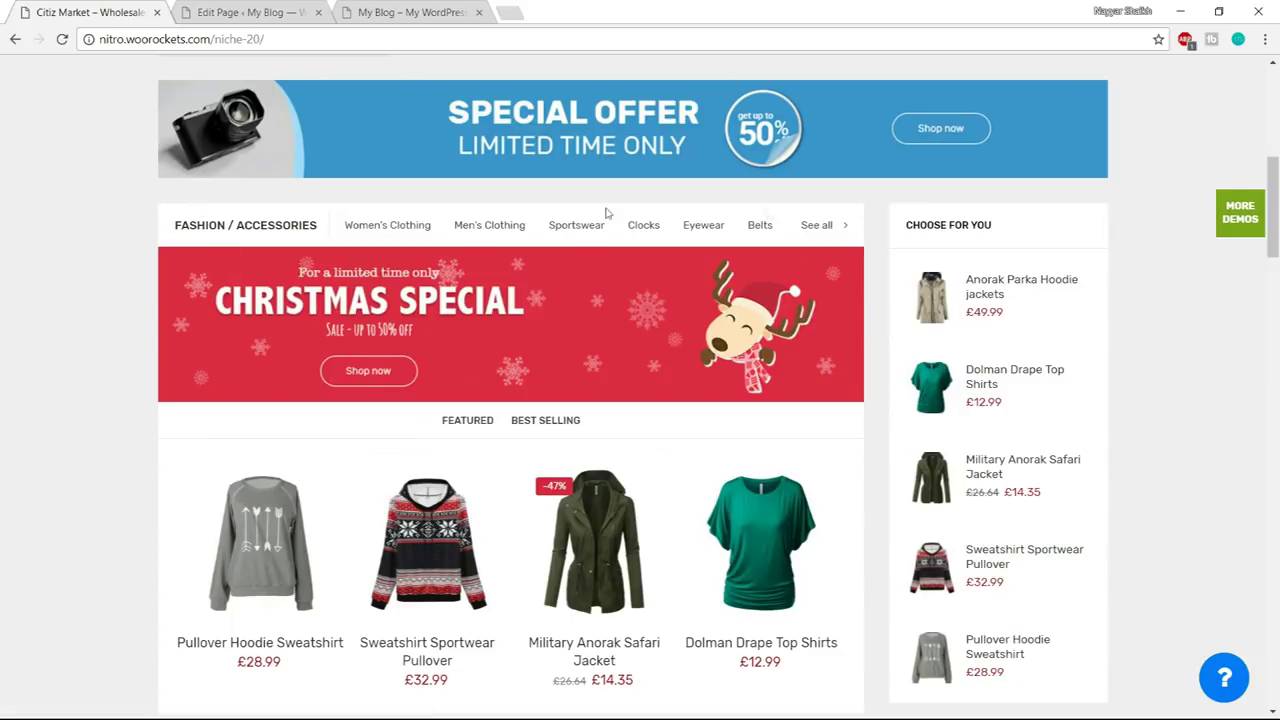
pyautogui.scroll(-2, 840, 388)
pyautogui.scroll(2, 843, 391)
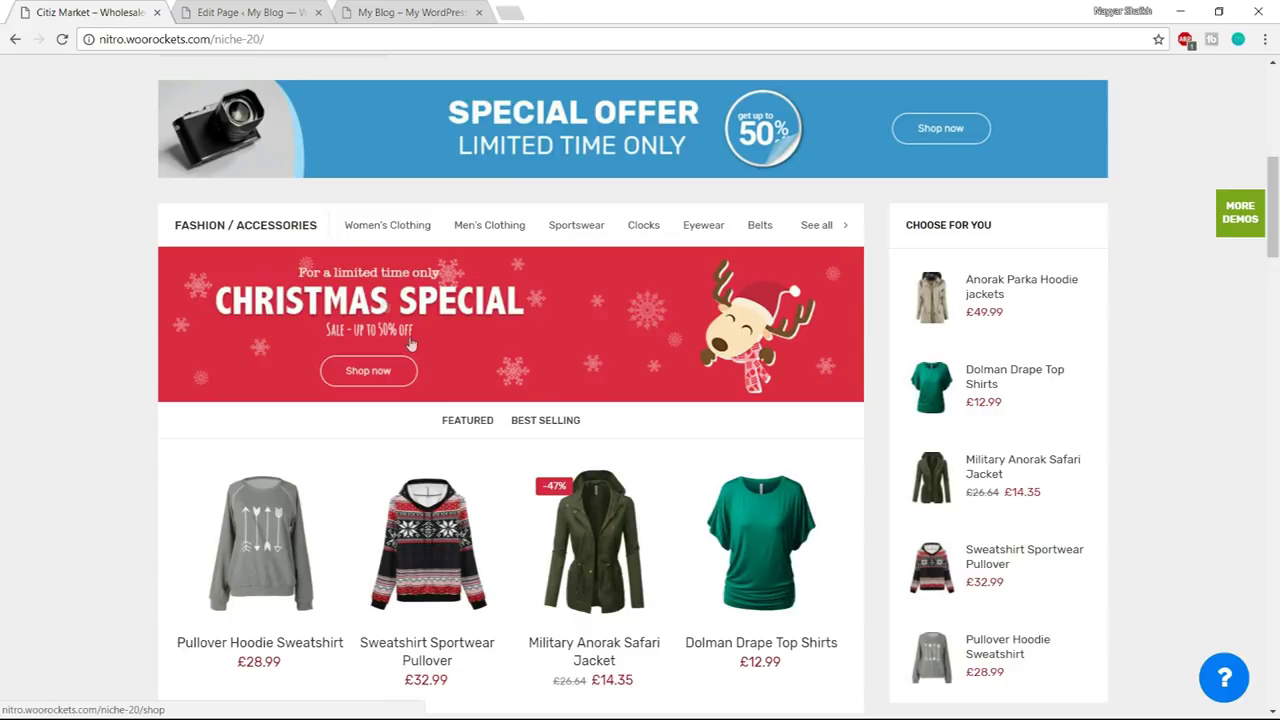
pyautogui.scroll(-1, 575, 410)
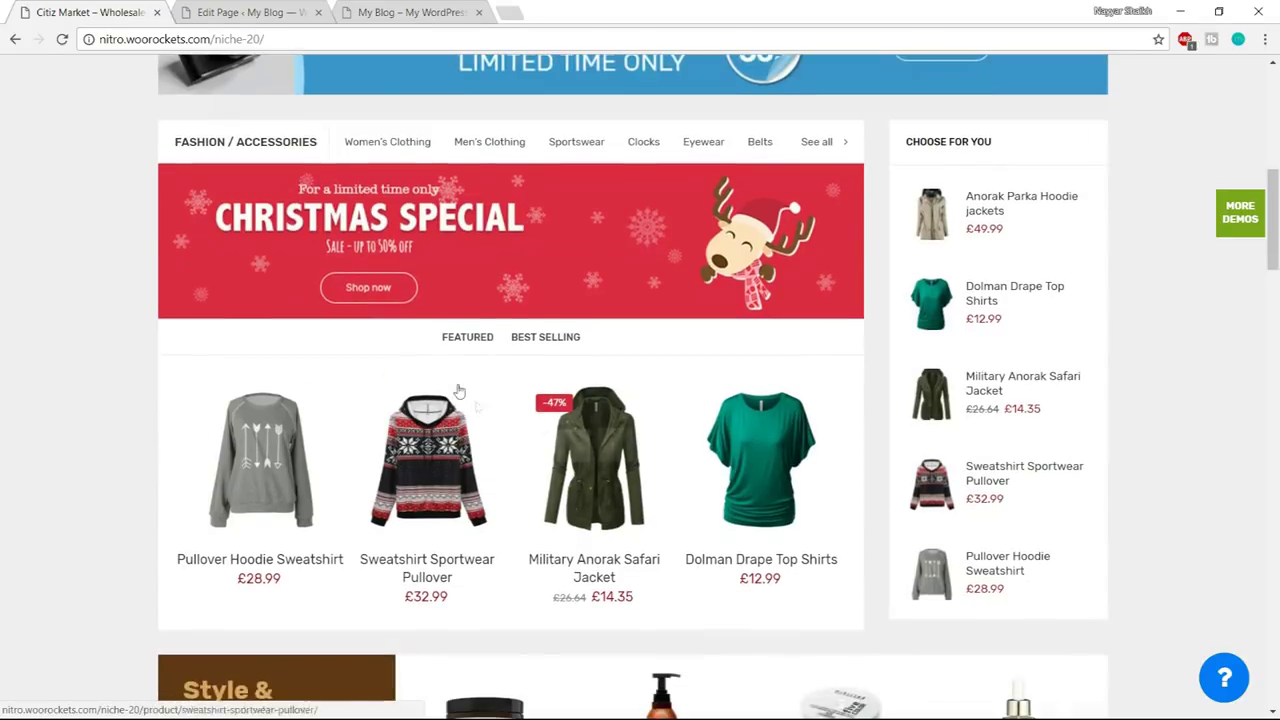
pyautogui.click(538, 340)
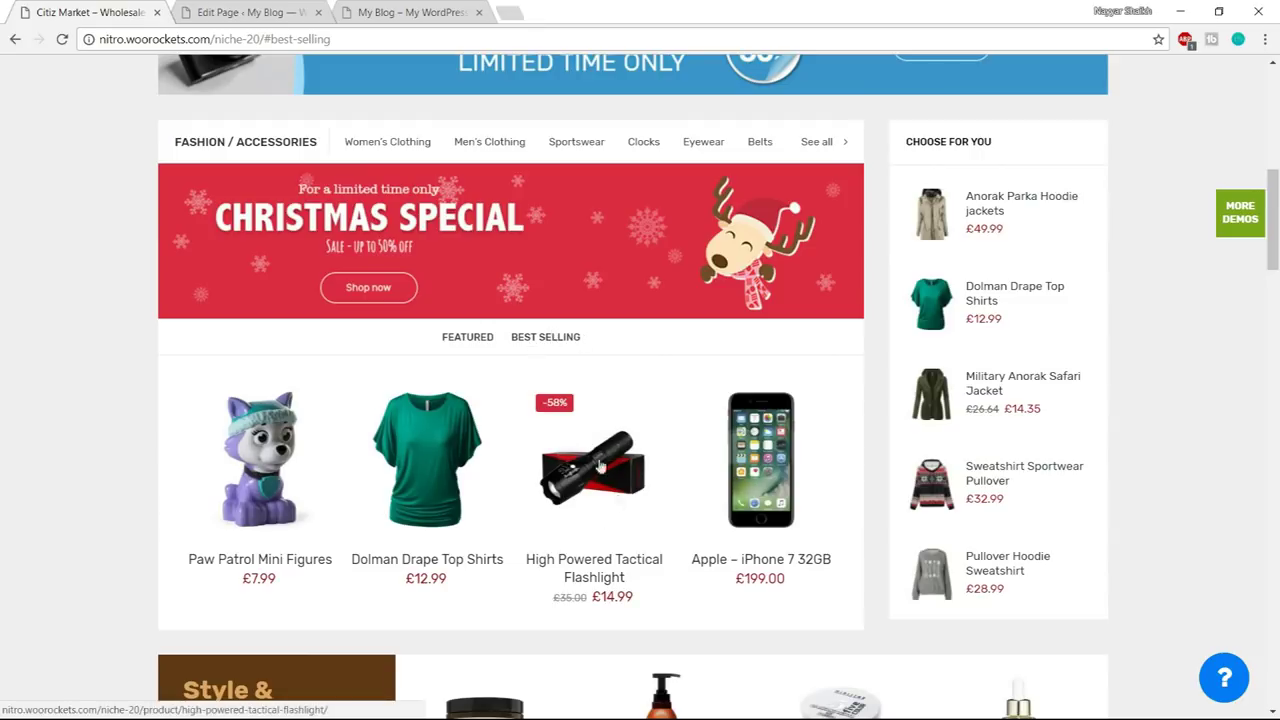
pyautogui.click(472, 340)
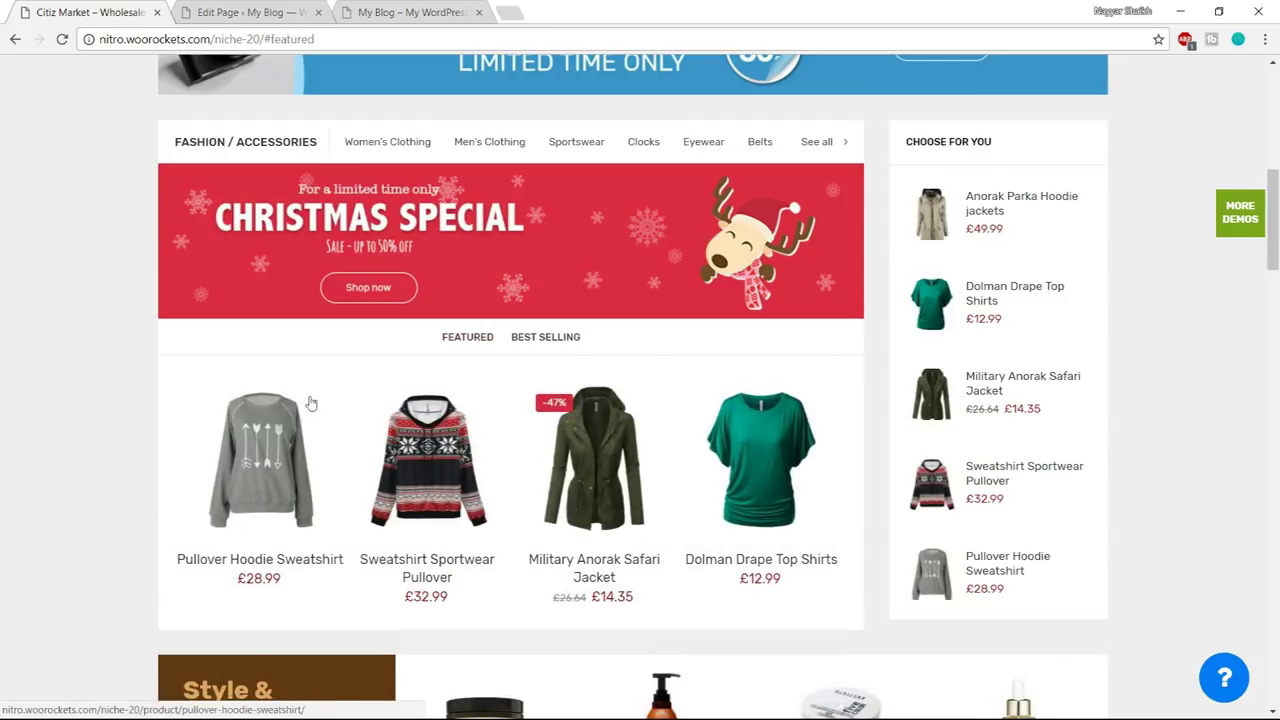
pyautogui.scroll(1, 740, 450)
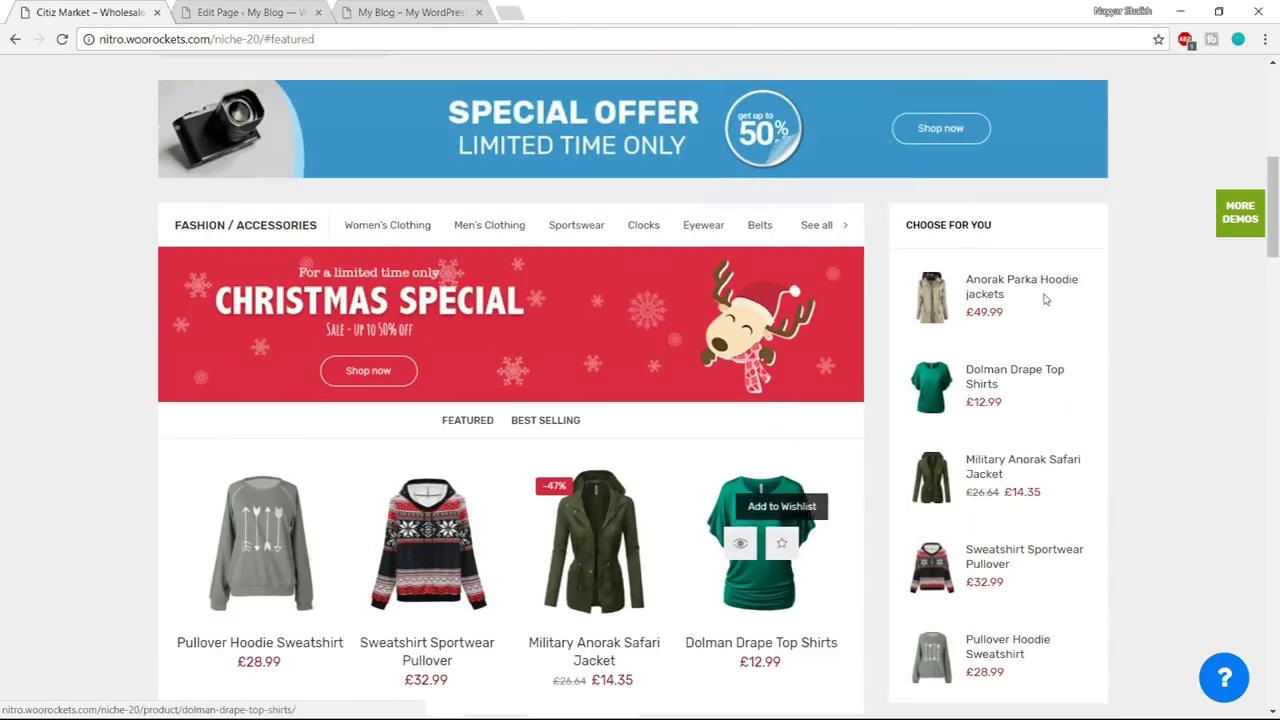
pyautogui.scroll(-1, 1000, 580)
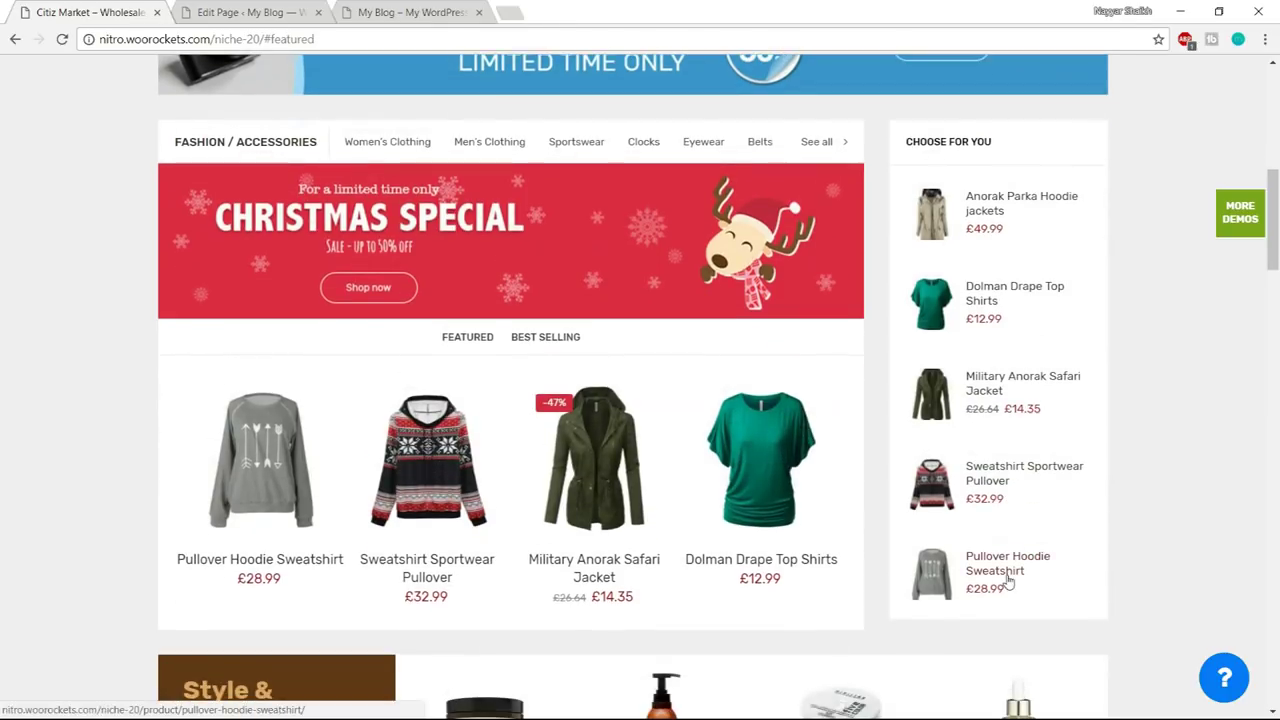
pyautogui.scroll(1, 1005, 403)
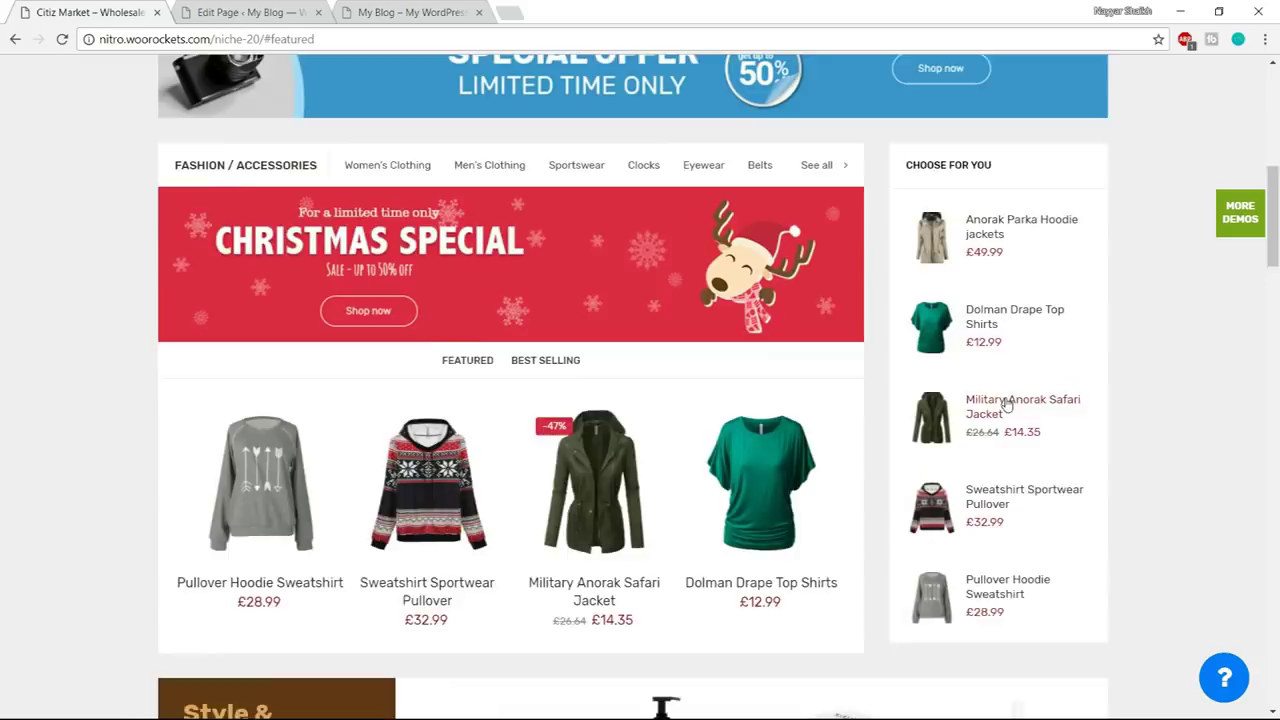
pyautogui.click(236, 10)
pyautogui.scroll(-3, 578, 535)
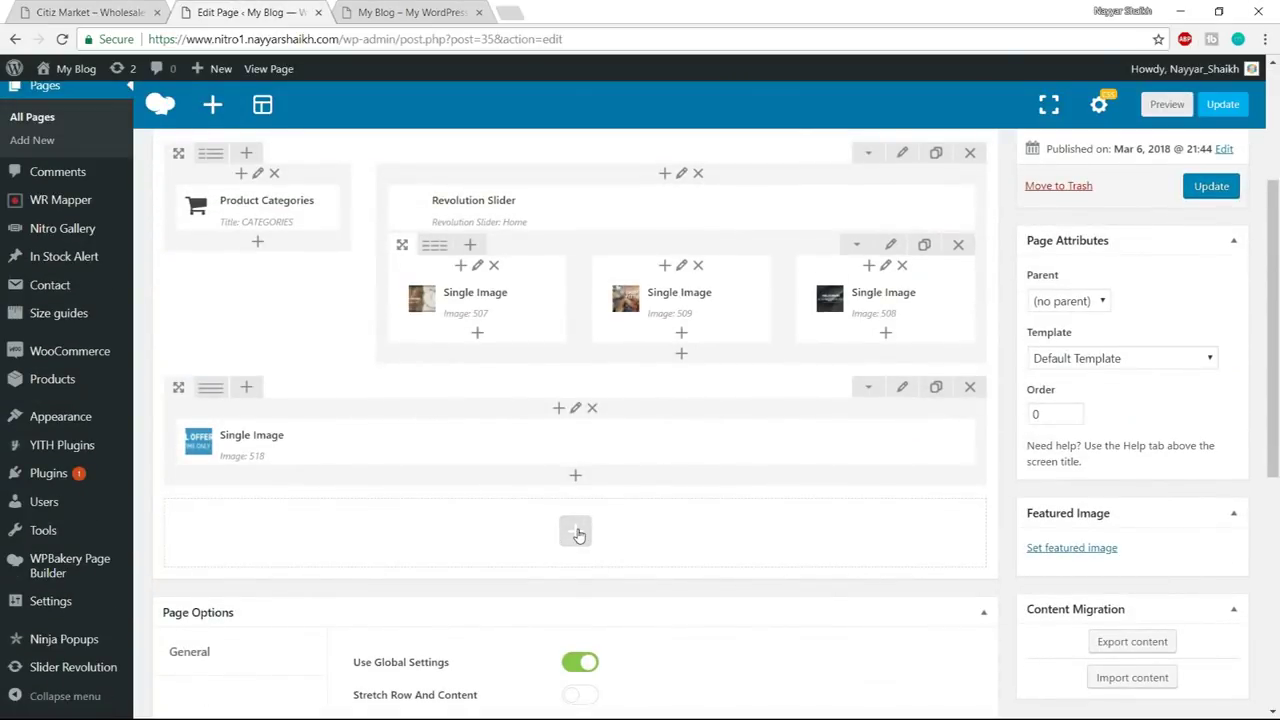
# - Add a Raw HTML element to the empty bottom row, found by searching 'raw'
pyautogui.click(578, 533)
pyautogui.click(90, 12)
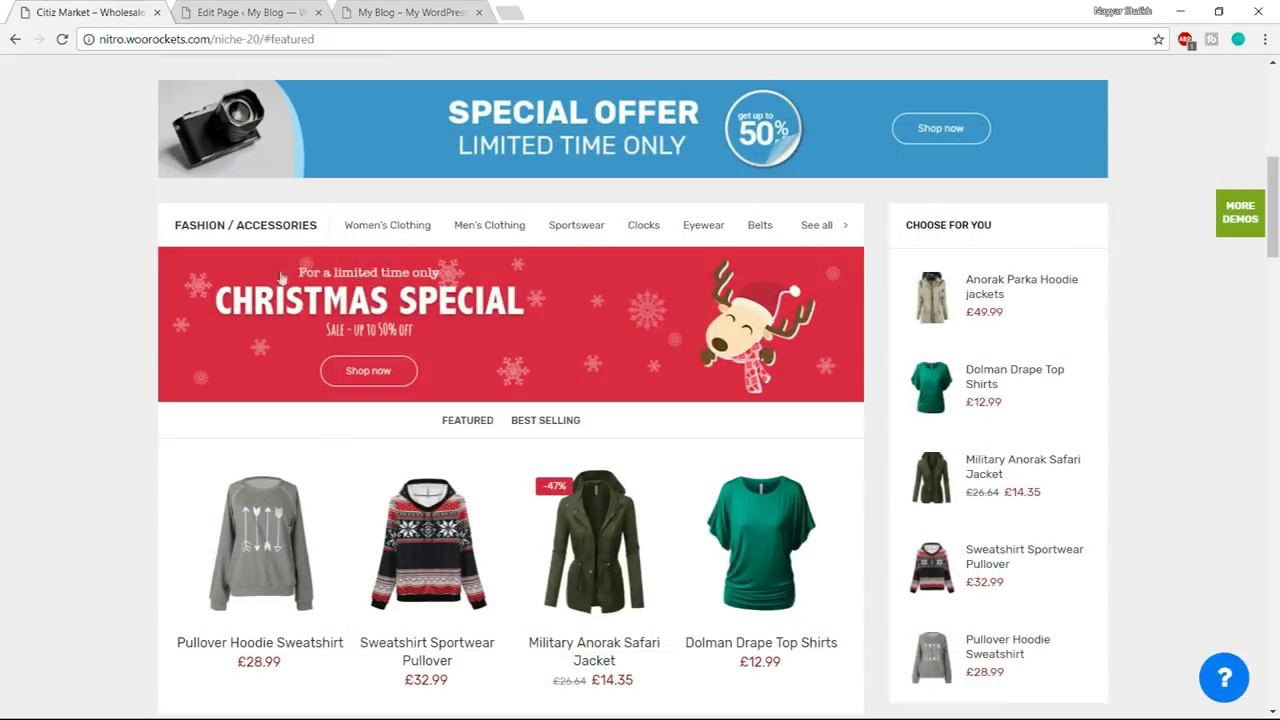
pyautogui.moveTo(166, 226); pyautogui.dragTo(157, 223)
pyautogui.click(157, 226)
pyautogui.click(220, 10)
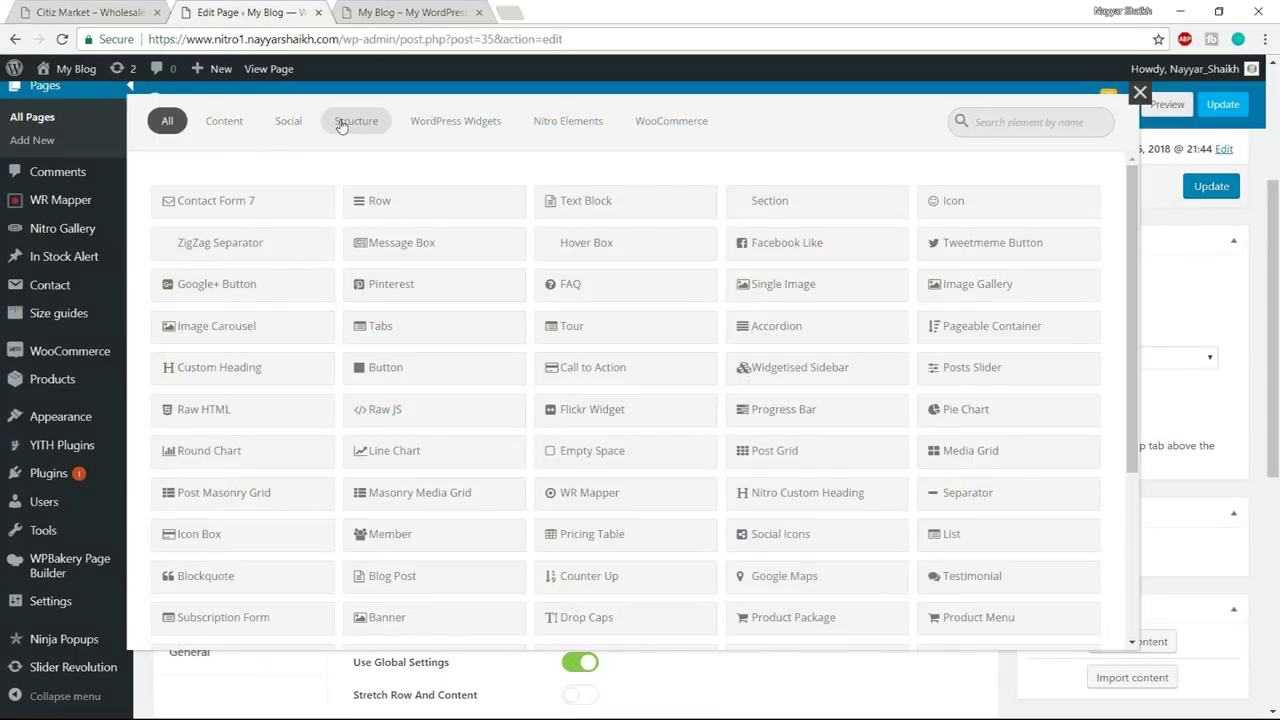
pyautogui.write('raw')
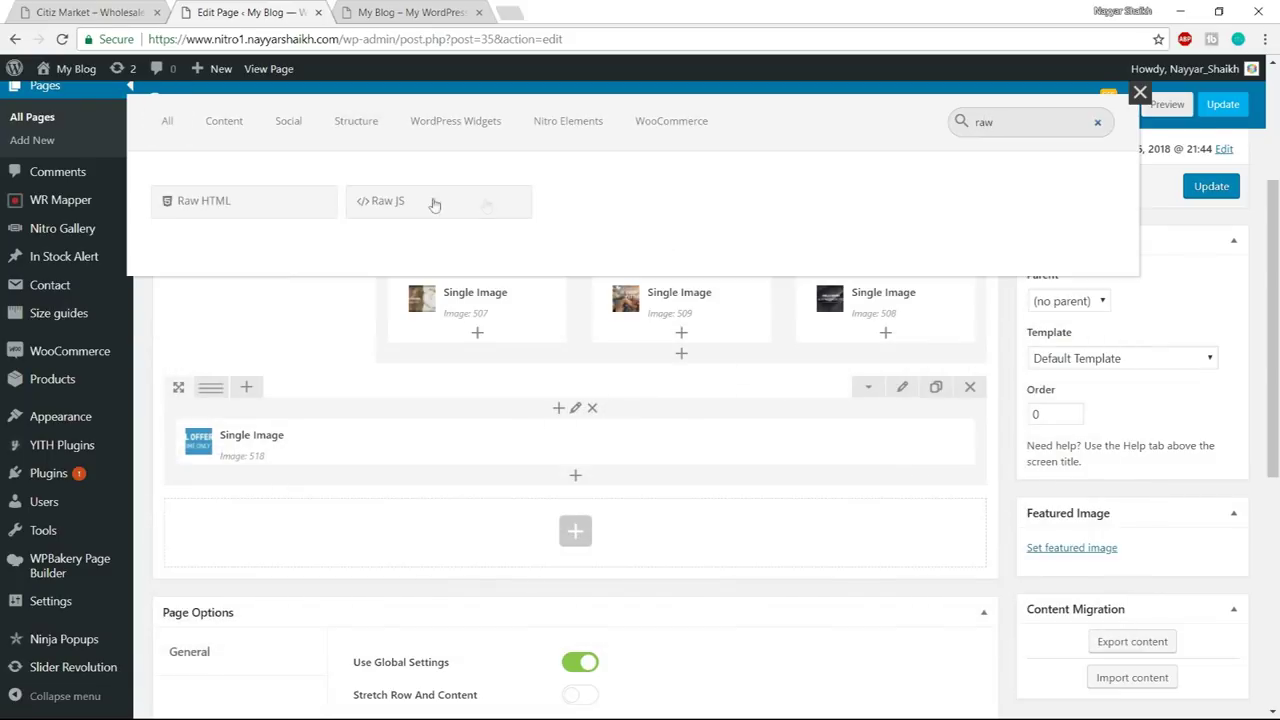
pyautogui.click(267, 212)
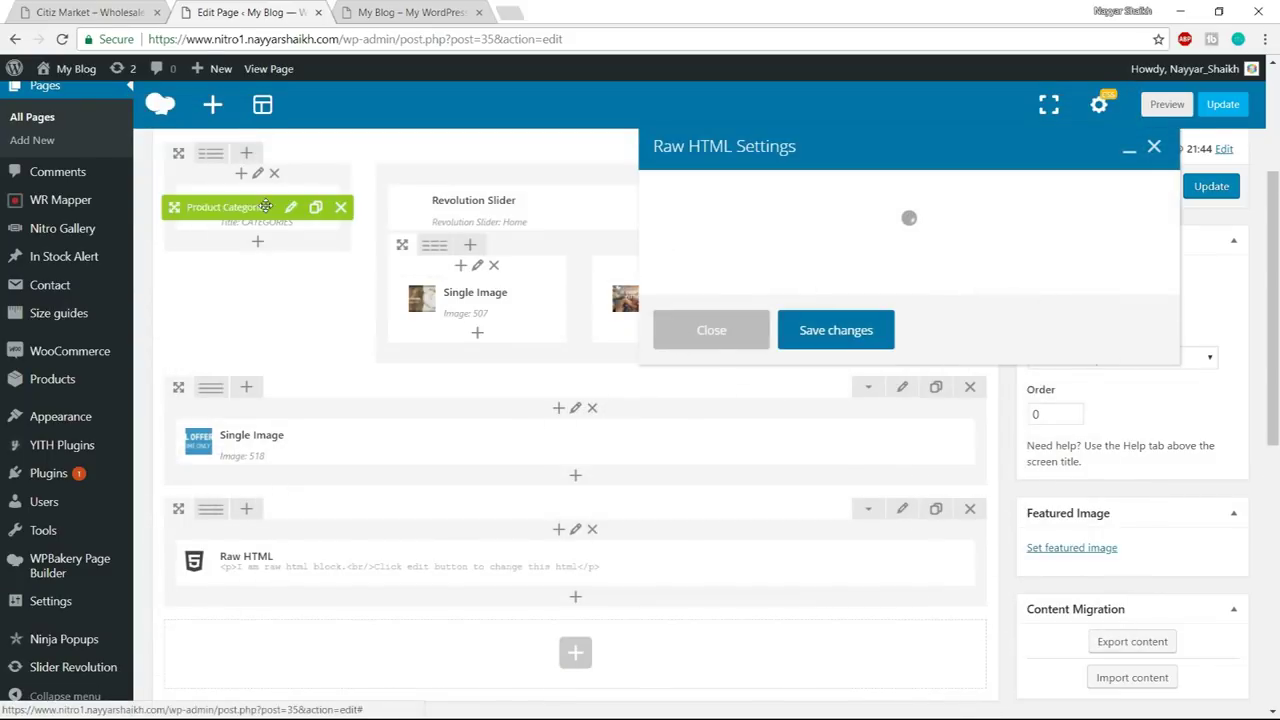
# - Open the saved Fahion Accessories code file in Notepad and select all its HTML
pyautogui.press('super')
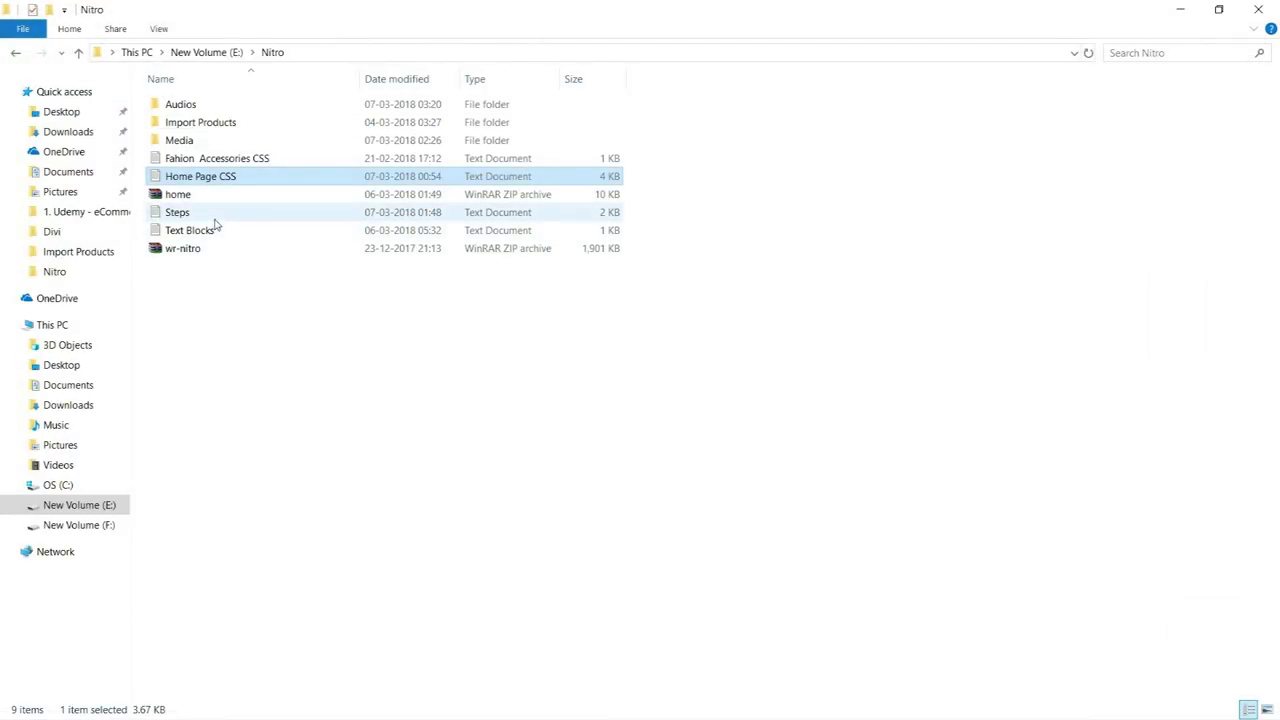
pyautogui.doubleClick(266, 160)
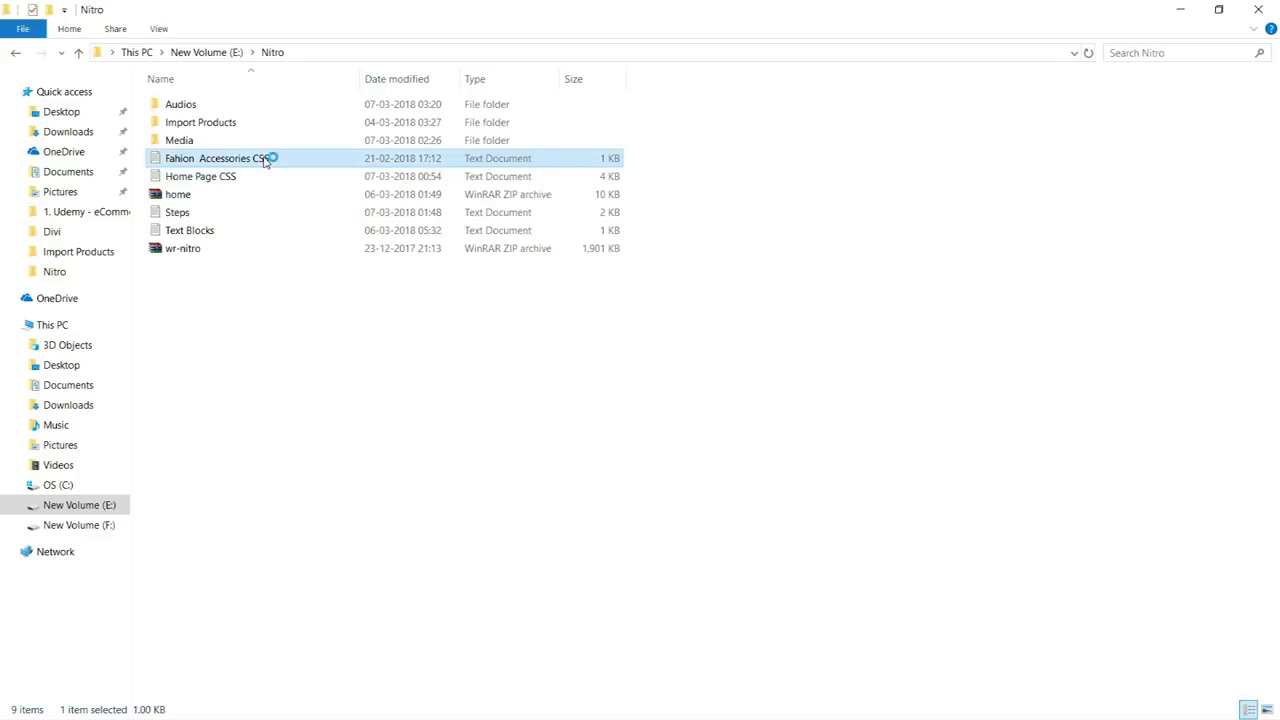
pyautogui.hotkey('ctrl', 'a')
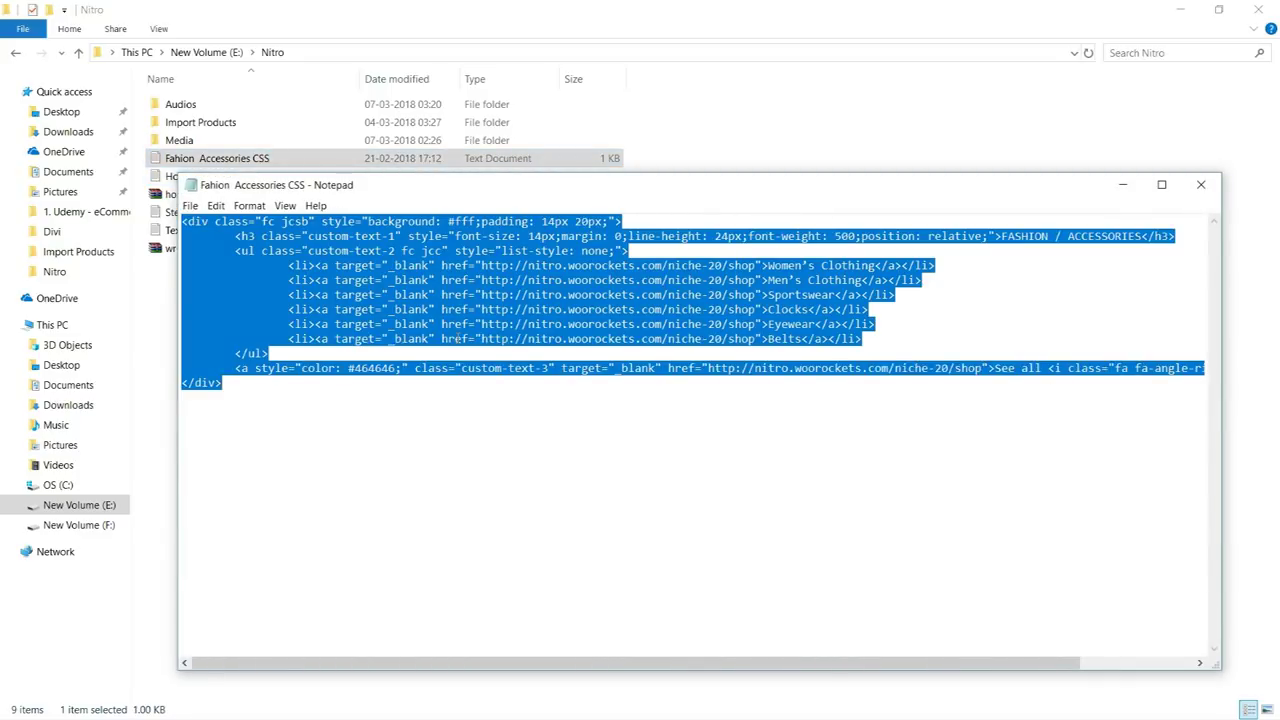
pyautogui.press('super')
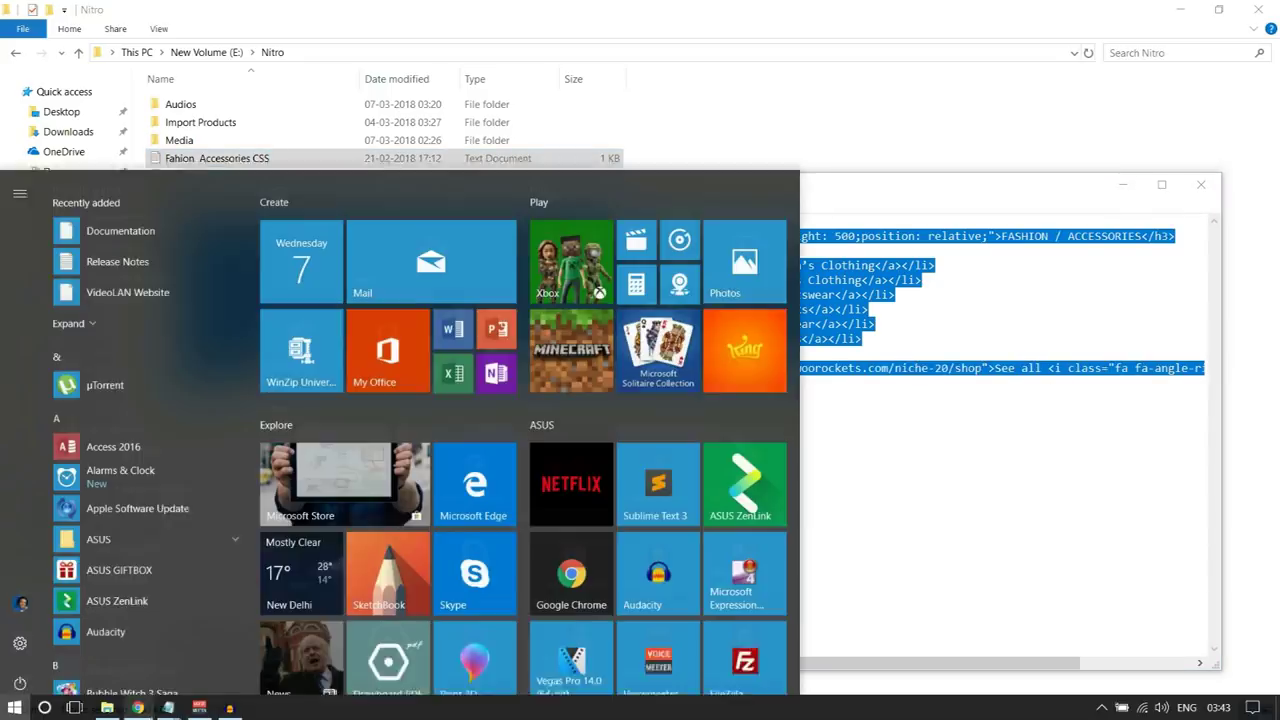
pyautogui.click(137, 708)
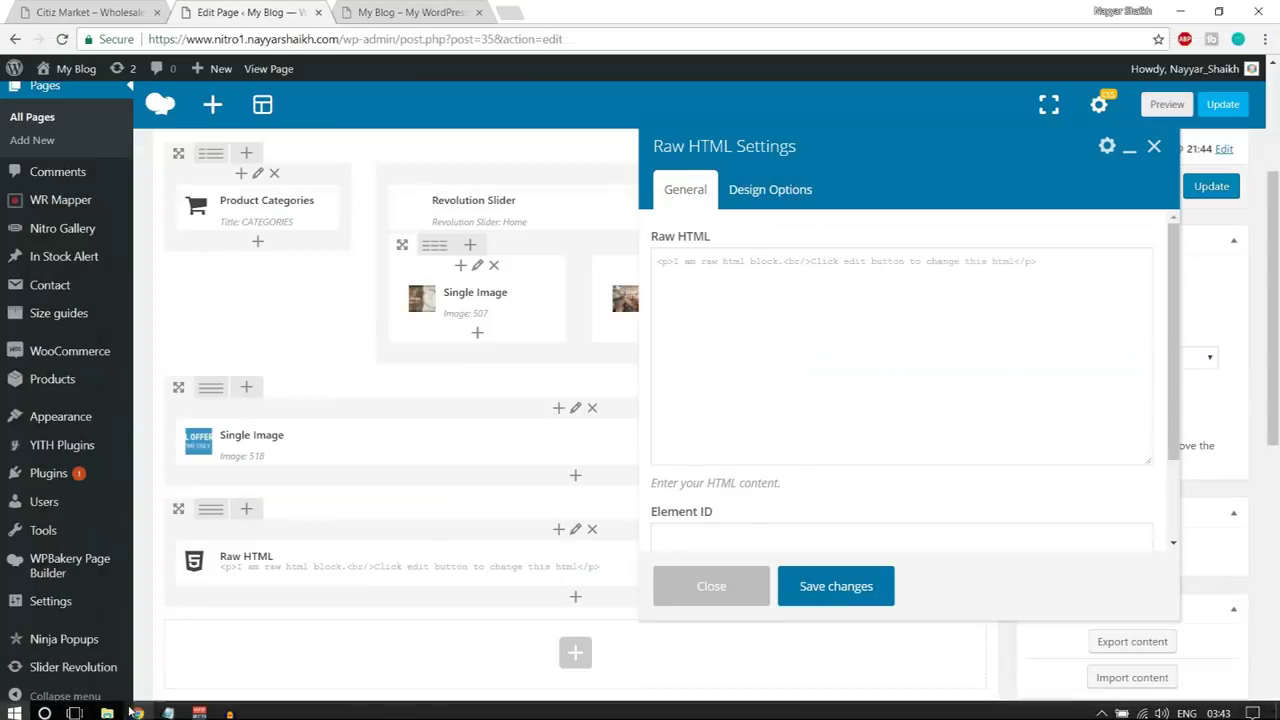
# - Replace the Raw HTML placeholder with the FASHION / ACCESSORIES header markup and save it
pyautogui.click(748, 315)
pyautogui.hotkey('ctrl', 'a')
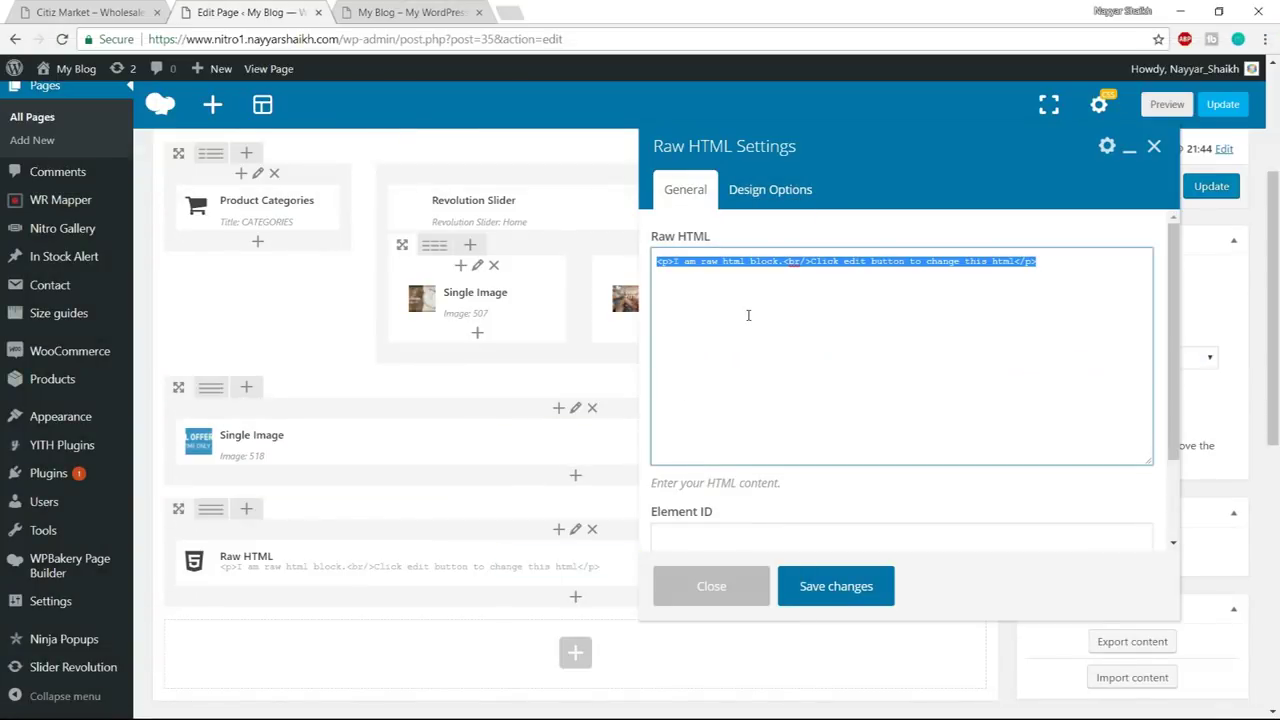
pyautogui.press('BackSpace')
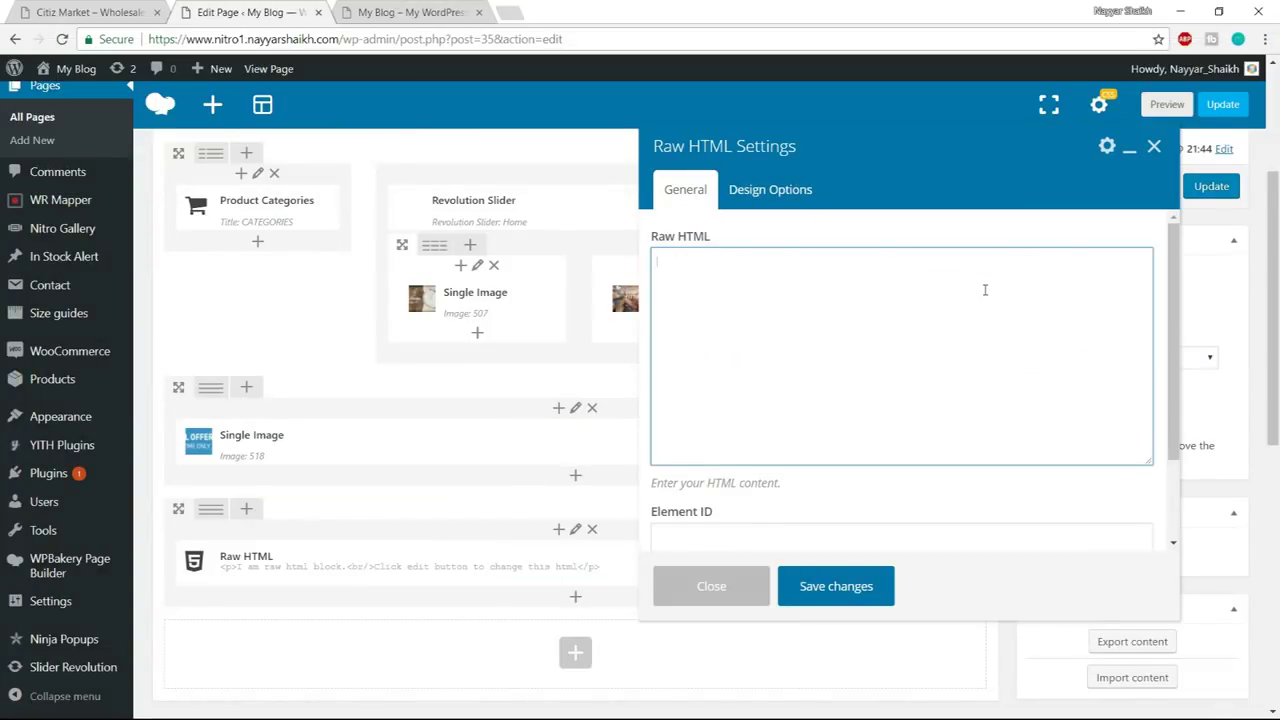
pyautogui.hotkey('ctrl', 'v')
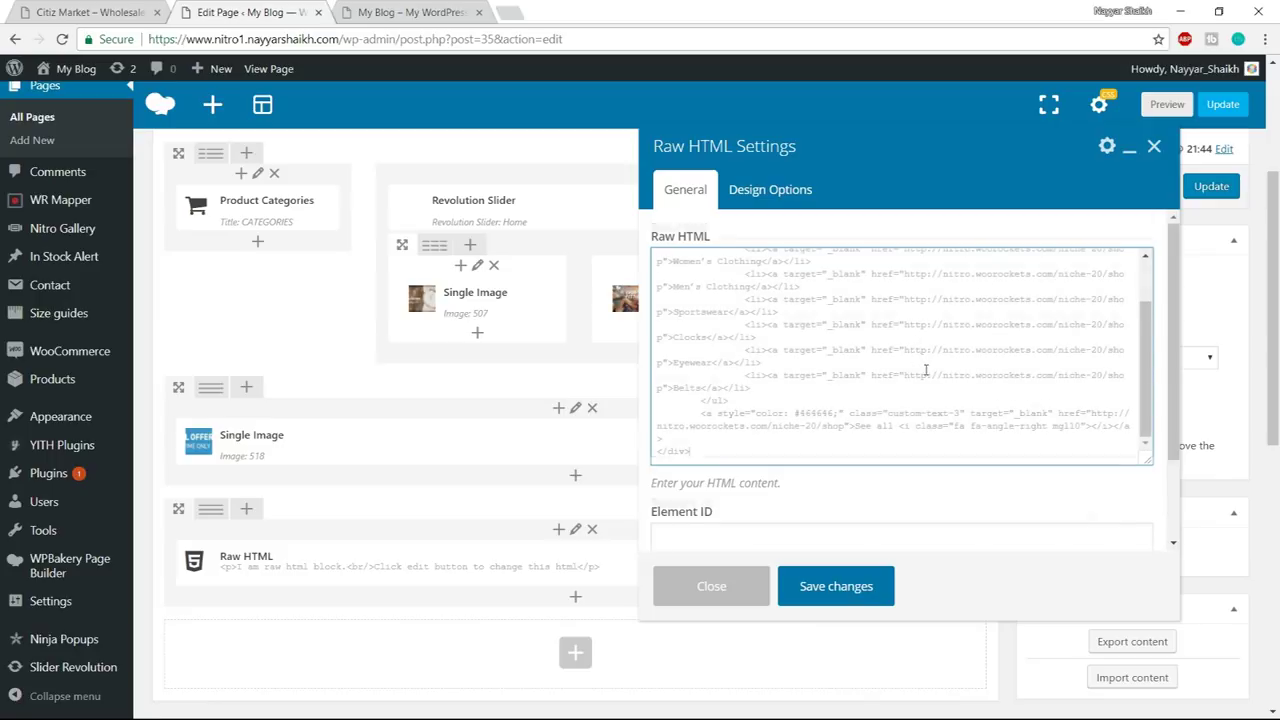
pyautogui.scroll(-1, 926, 370)
pyautogui.scroll(-2, 930, 375)
pyautogui.click(843, 585)
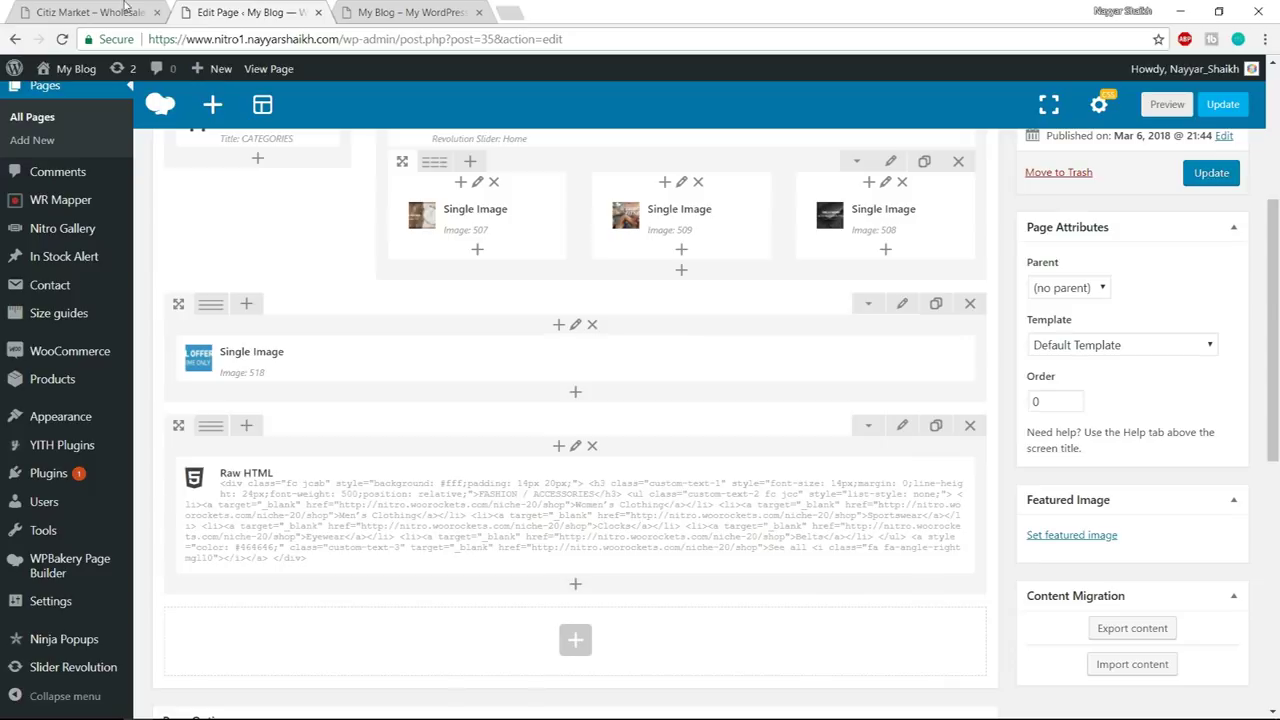
pyautogui.moveTo(213, 430)
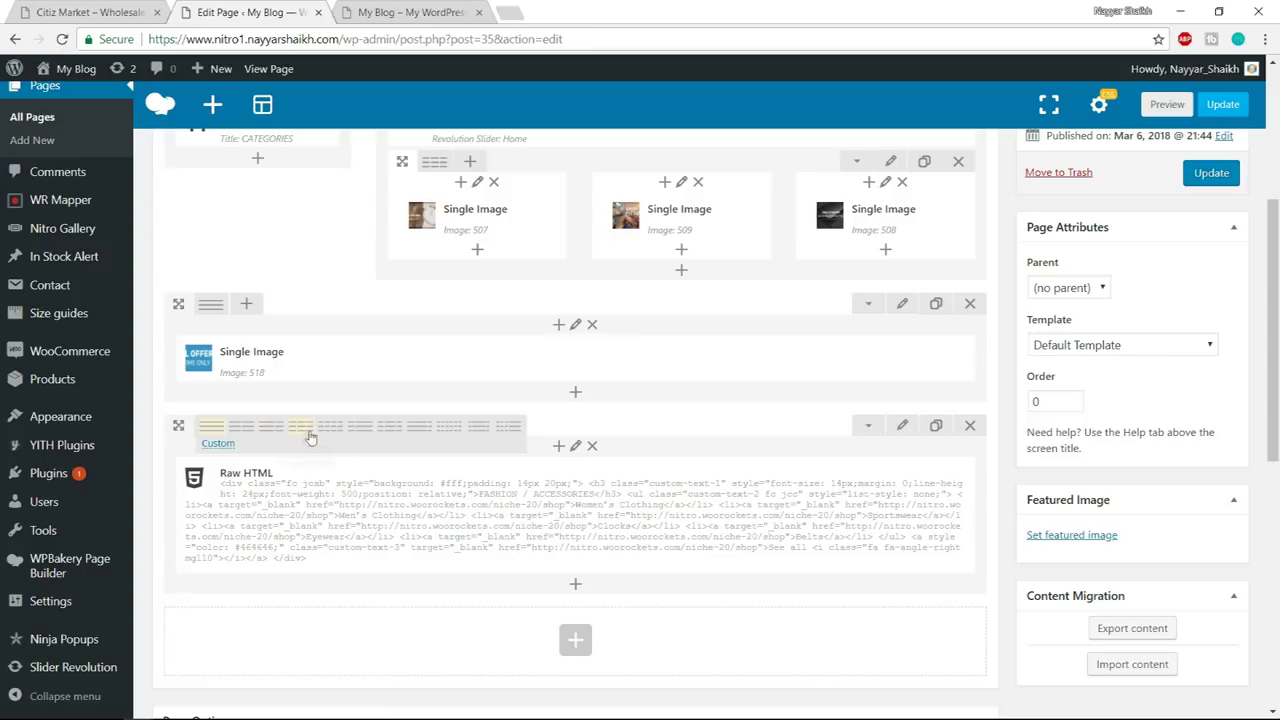
# - Split the Raw HTML row into a custom 3/4 + 1/4 column layout
pyautogui.click(360, 437)
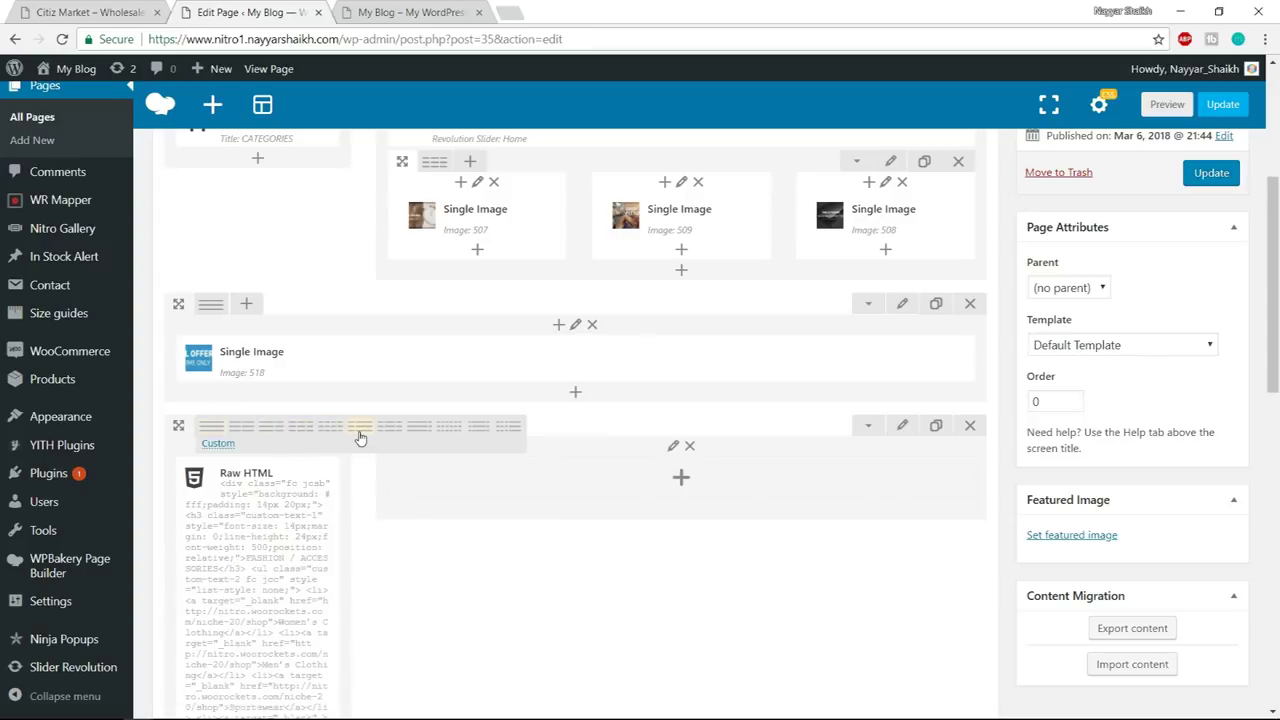
pyautogui.click(218, 444)
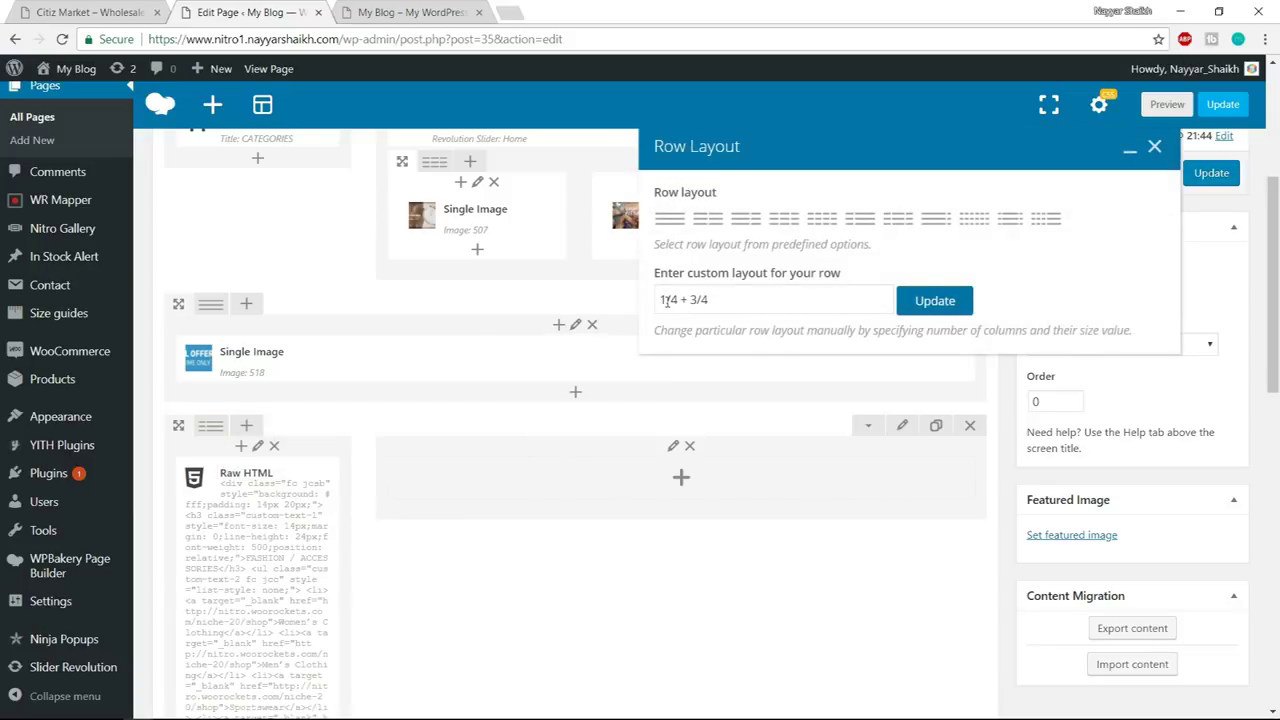
pyautogui.moveTo(664, 300); pyautogui.dragTo(652, 303)
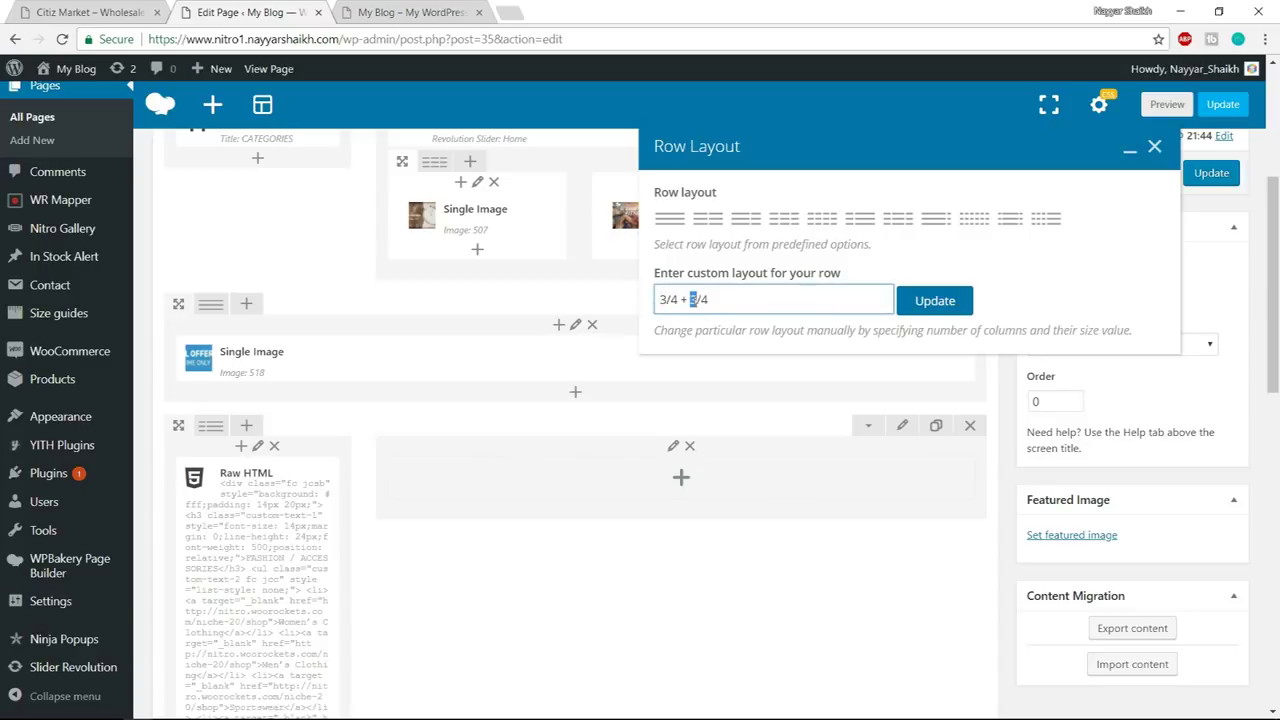
pyautogui.click(935, 301)
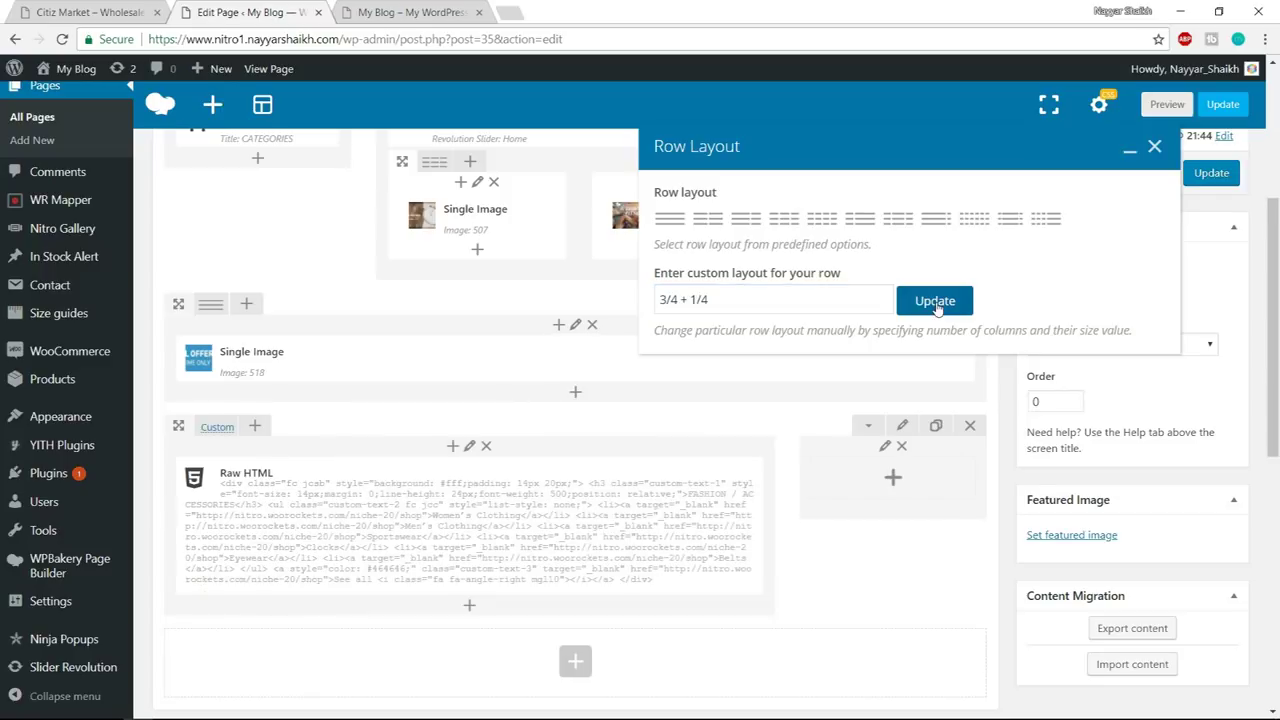
pyautogui.click(1155, 147)
pyautogui.scroll(-2, 663, 519)
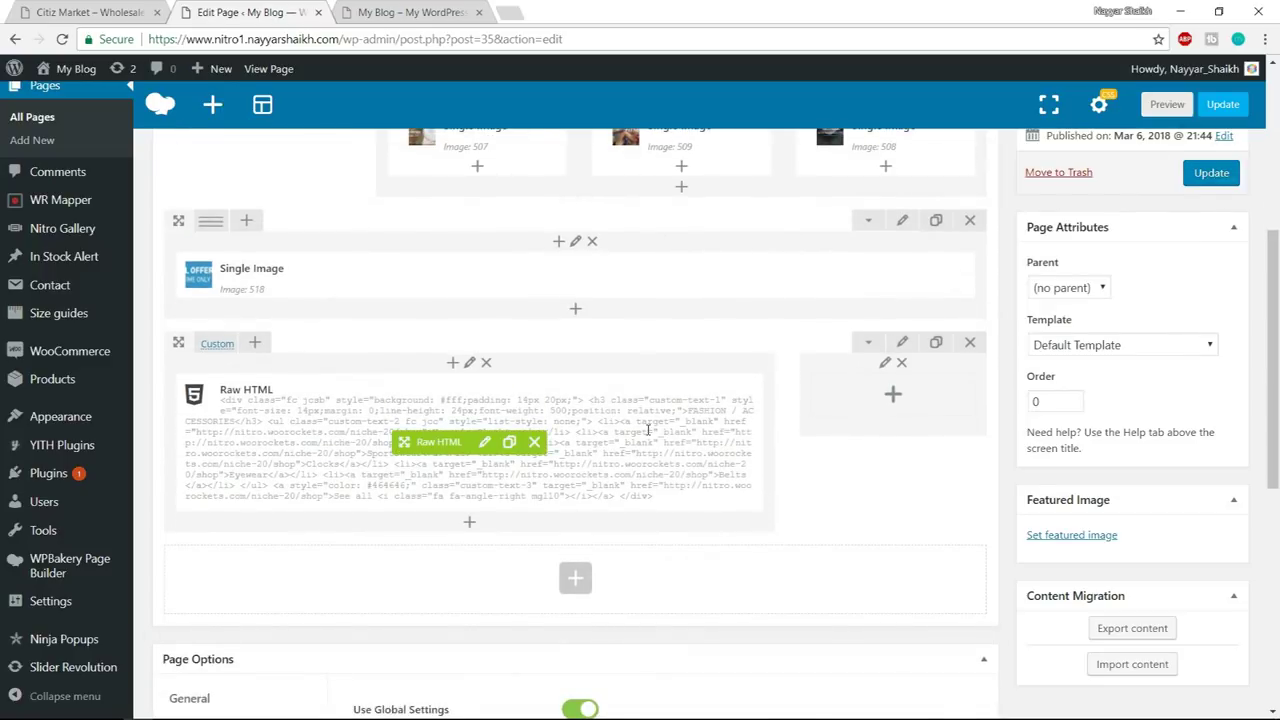
pyautogui.click(33, 8)
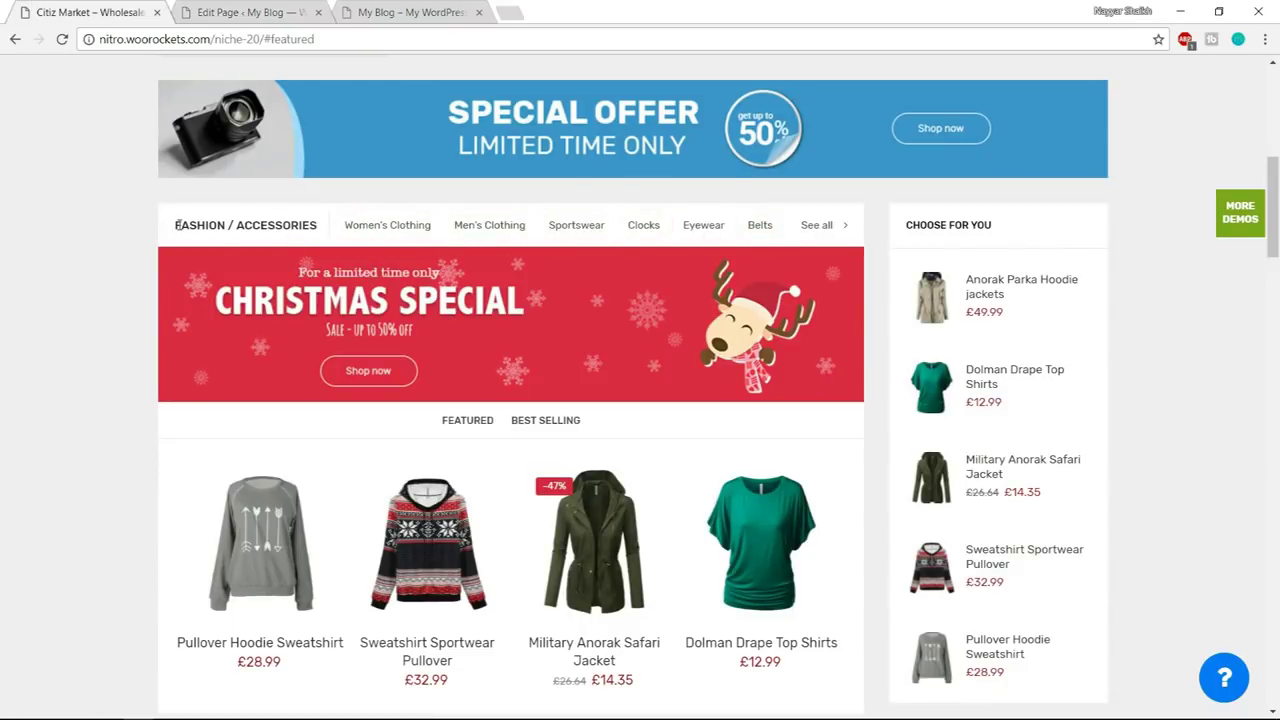
# - Select the demo's Fashion / Accessories header text and open the Raw HTML element's settings
pyautogui.moveTo(174, 225); pyautogui.dragTo(886, 224)
pyautogui.click(232, 240)
pyautogui.moveTo(174, 225); pyautogui.dragTo(289, 199)
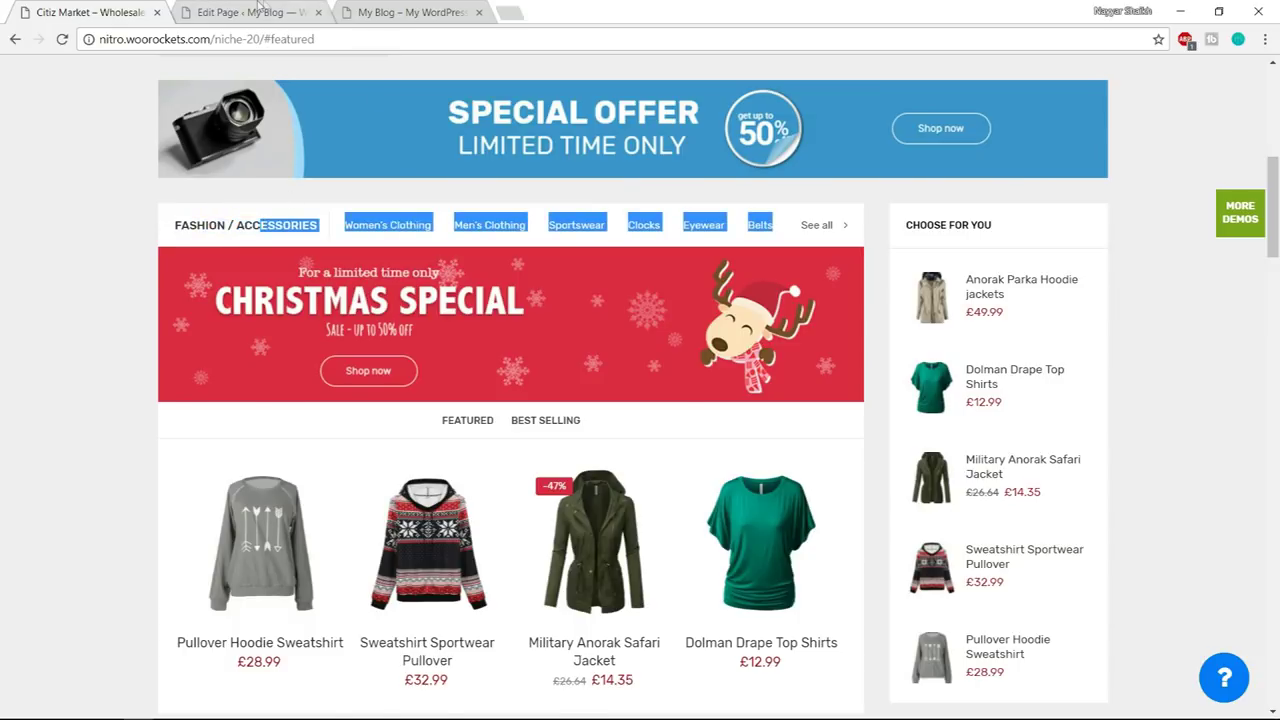
pyautogui.click(252, 12)
pyautogui.click(481, 446)
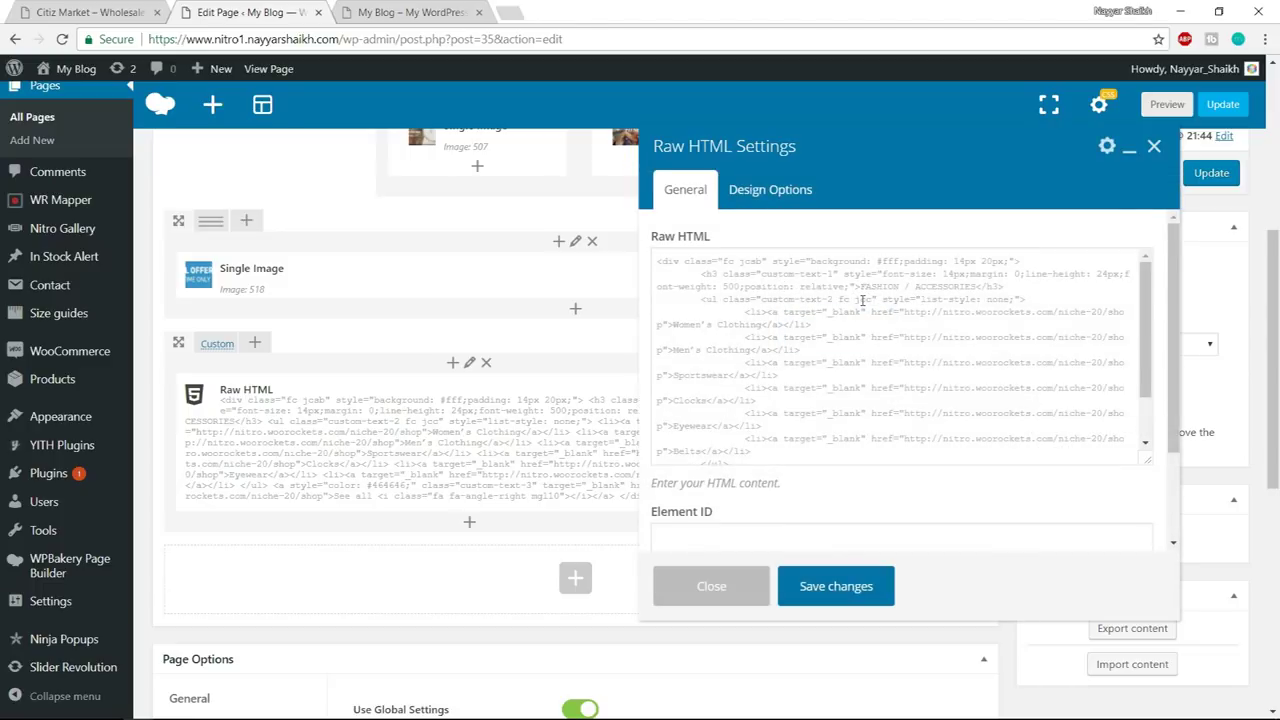
# - Replace the h3 text FASHION / ACCESSORIES with MOBILES & LAPTOPS, fixing the typo
pyautogui.scroll(2, 862, 300)
pyautogui.scroll(-3, 934, 334)
pyautogui.scroll(3, 936, 334)
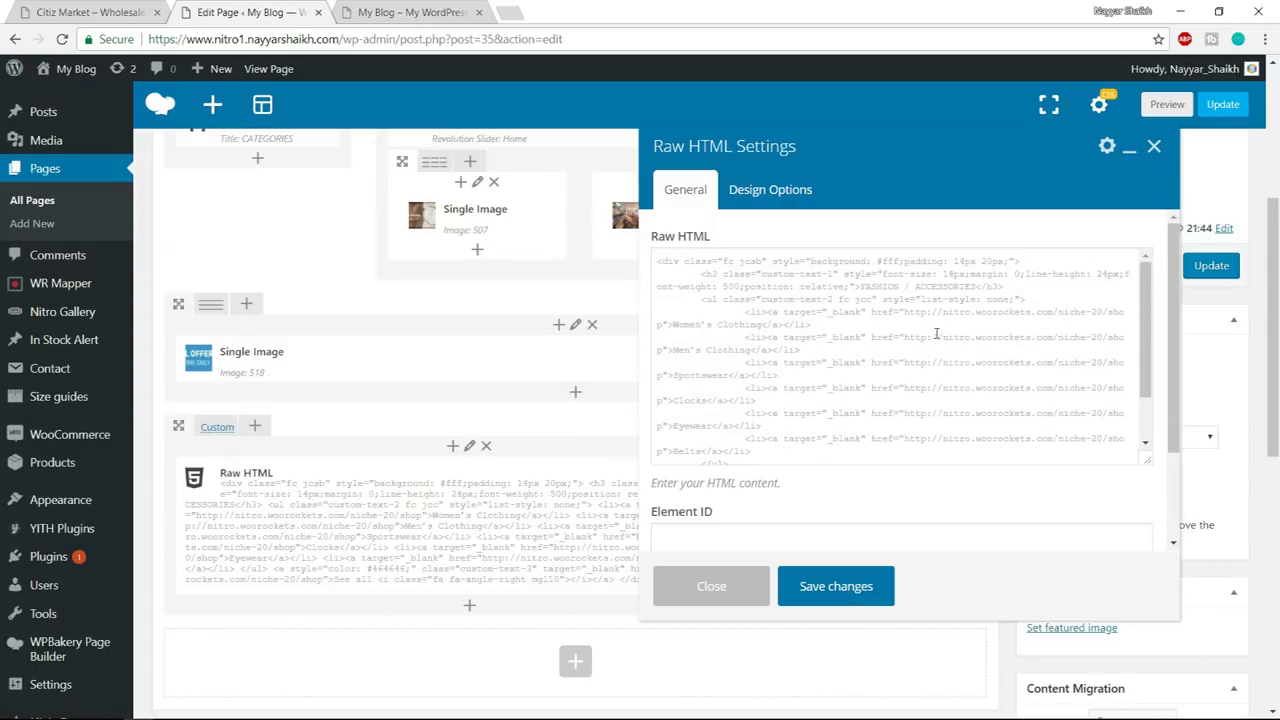
pyautogui.moveTo(863, 287); pyautogui.dragTo(978, 287)
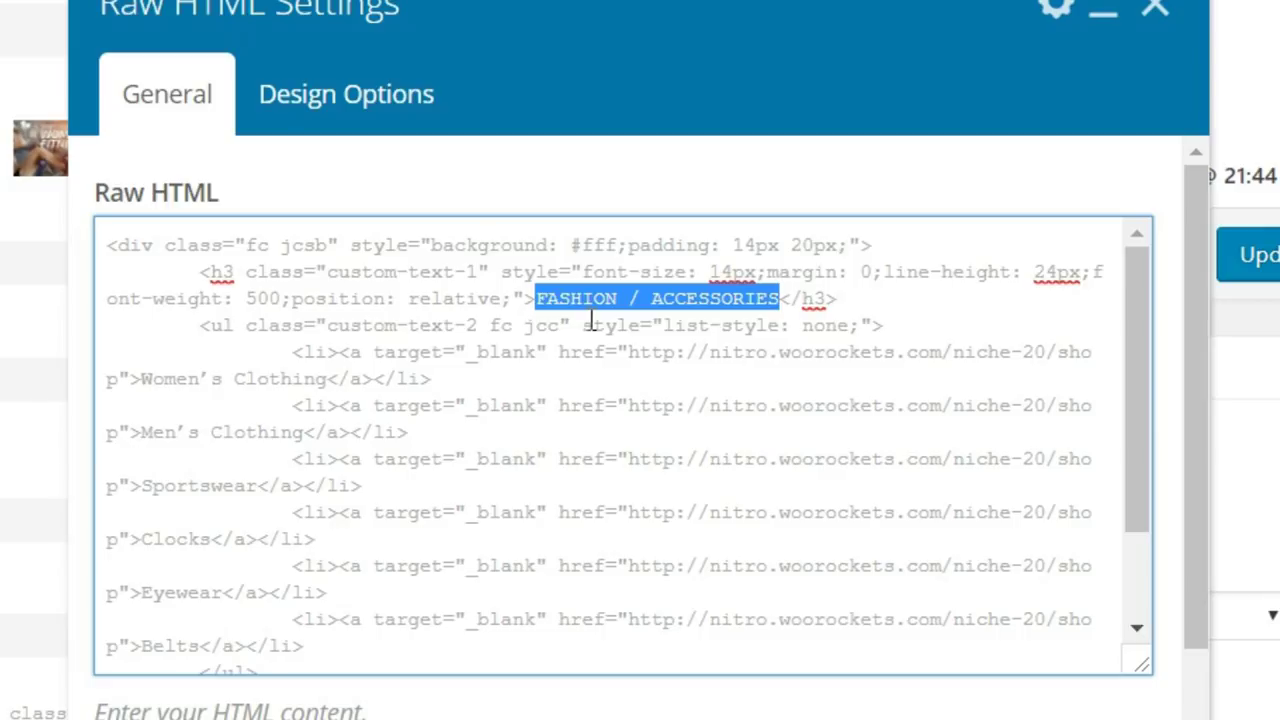
pyautogui.write('M')
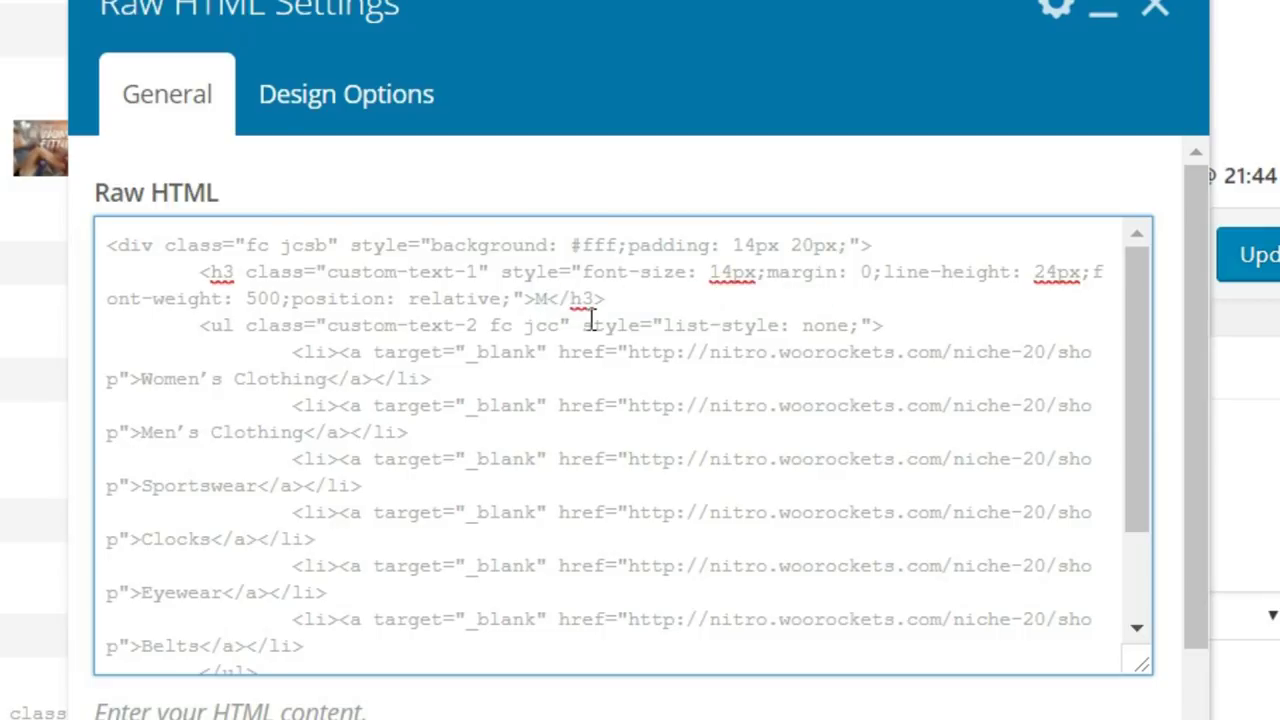
pyautogui.write('OBILES ')
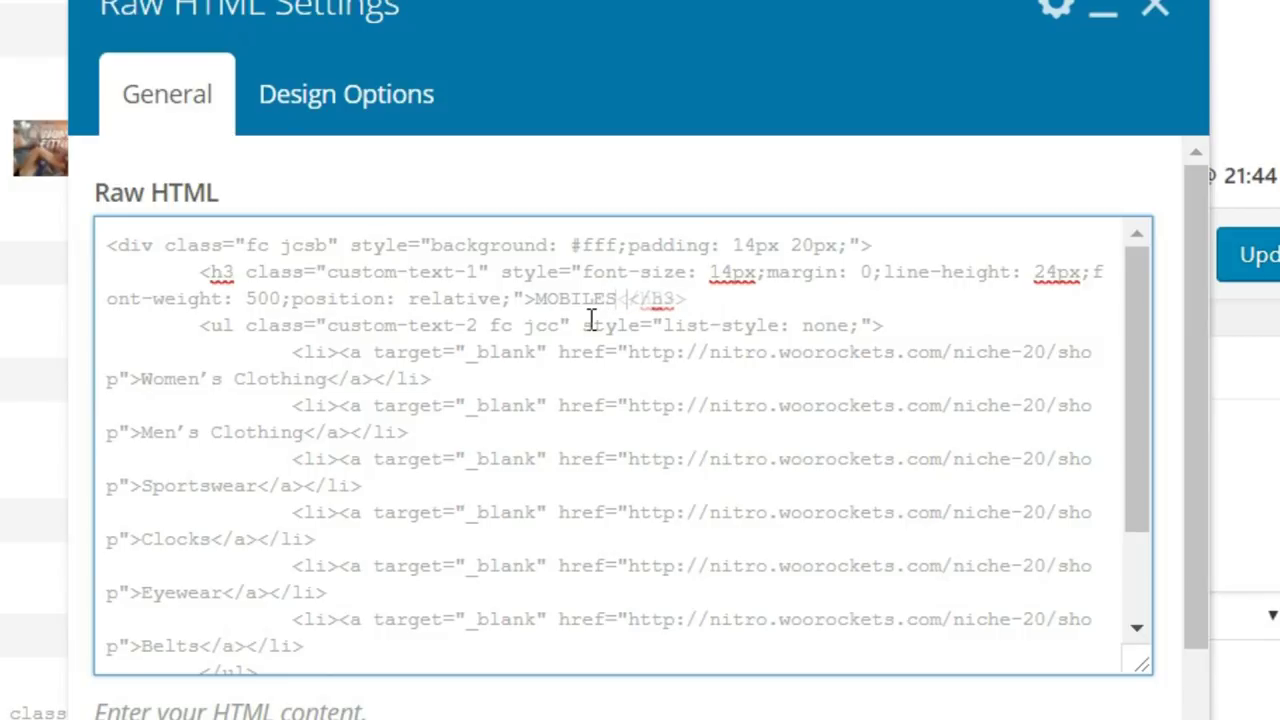
pyautogui.write('& LAP')
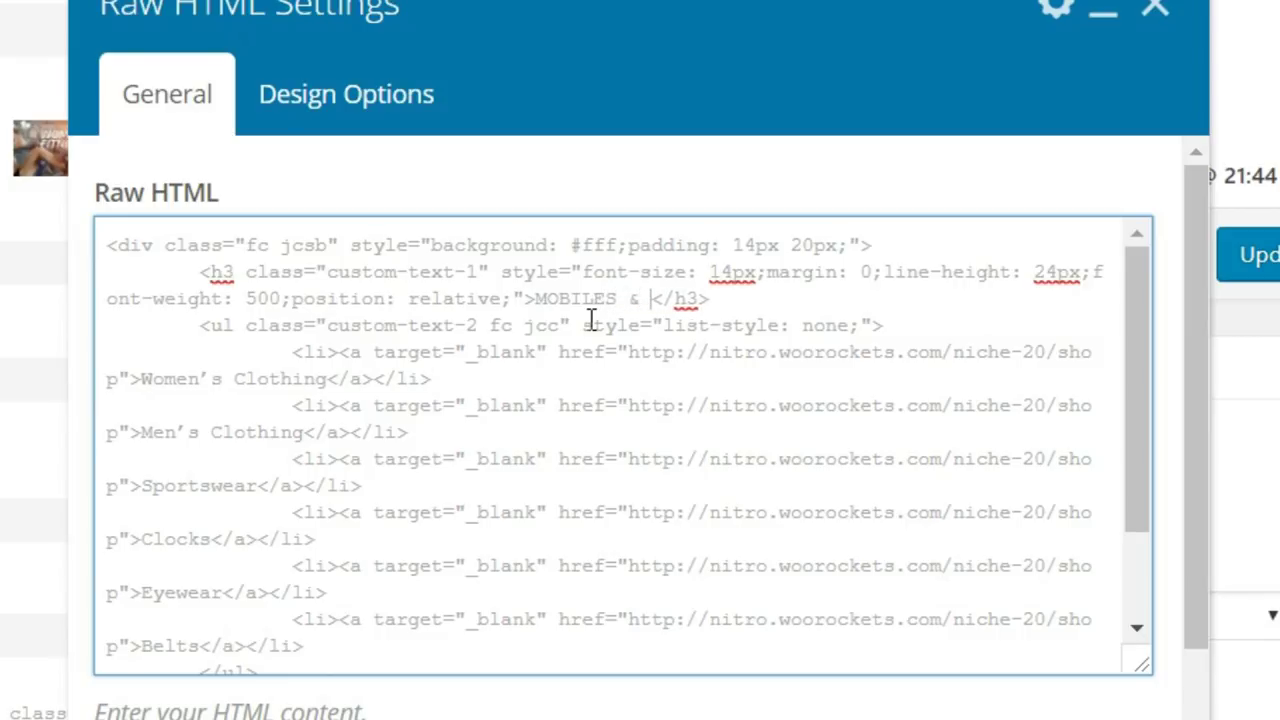
pyautogui.write('TIO')
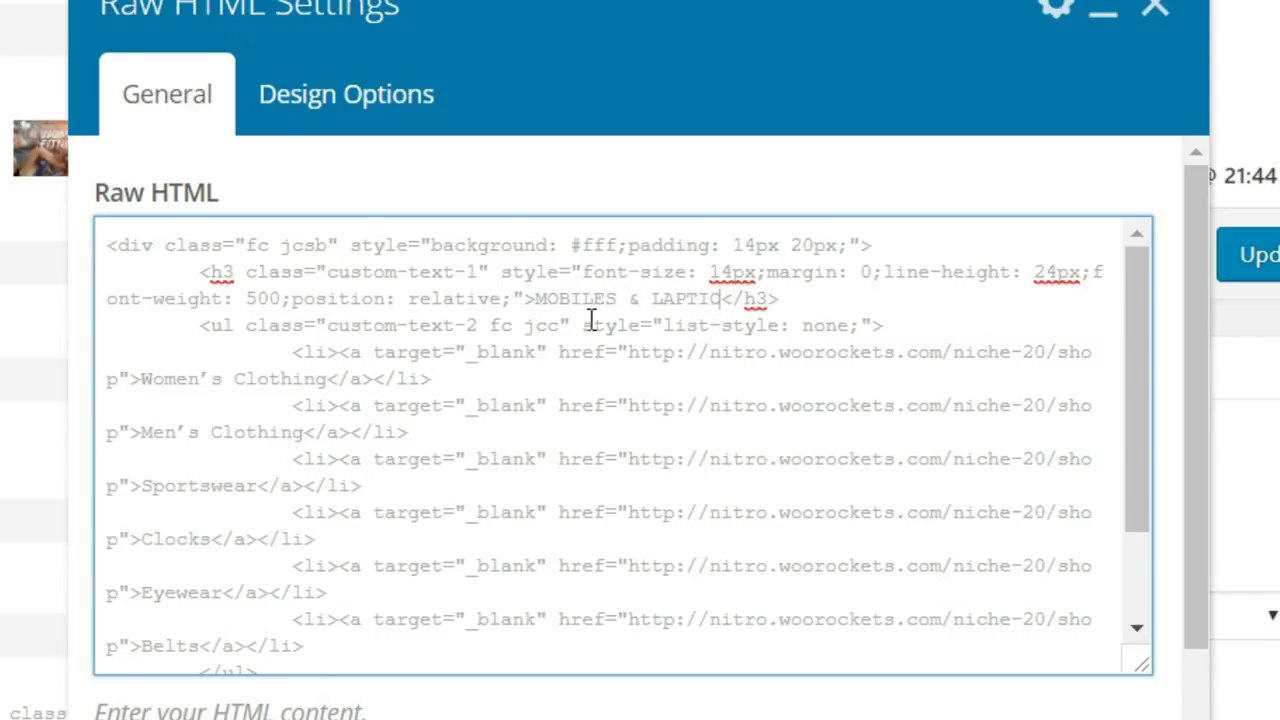
pyautogui.press('BackSpace')
pyautogui.press('BackSpace')
pyautogui.write('OPS')
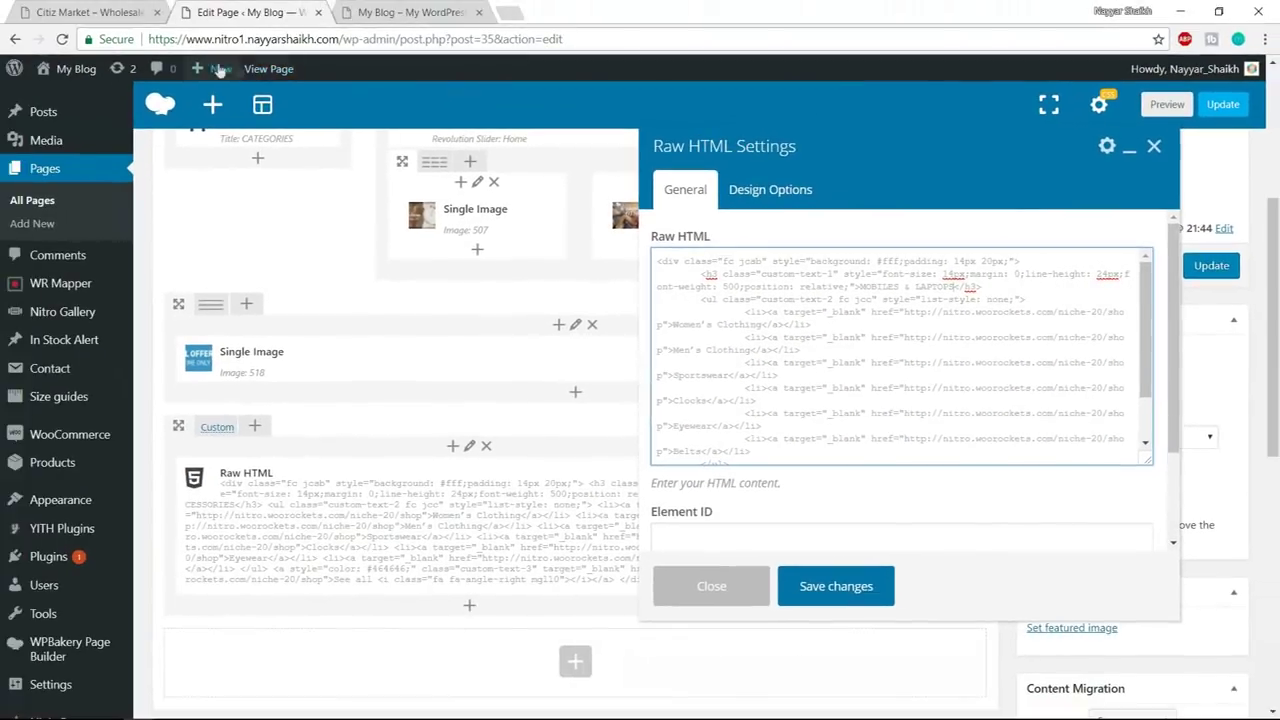
pyautogui.click(86, 12)
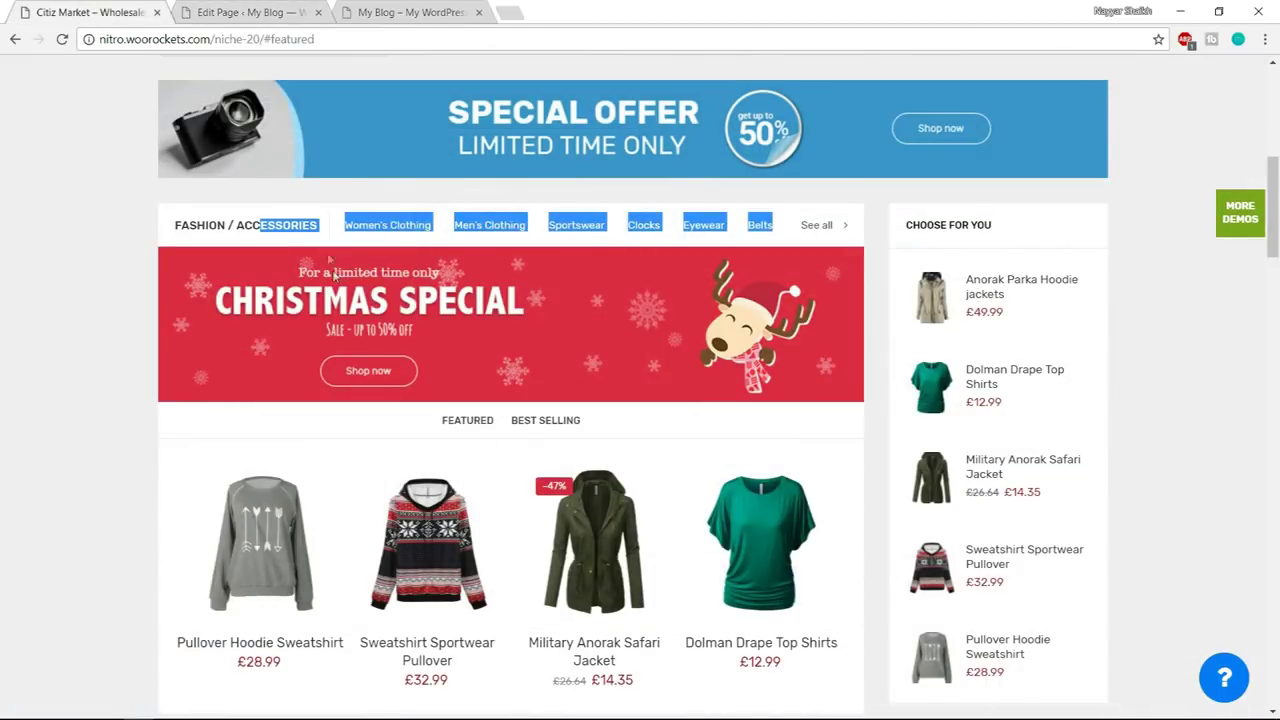
# - Check the demo's Women's Clothing link and Categories list, then return to the editor
pyautogui.click(325, 195)
pyautogui.click(398, 225)
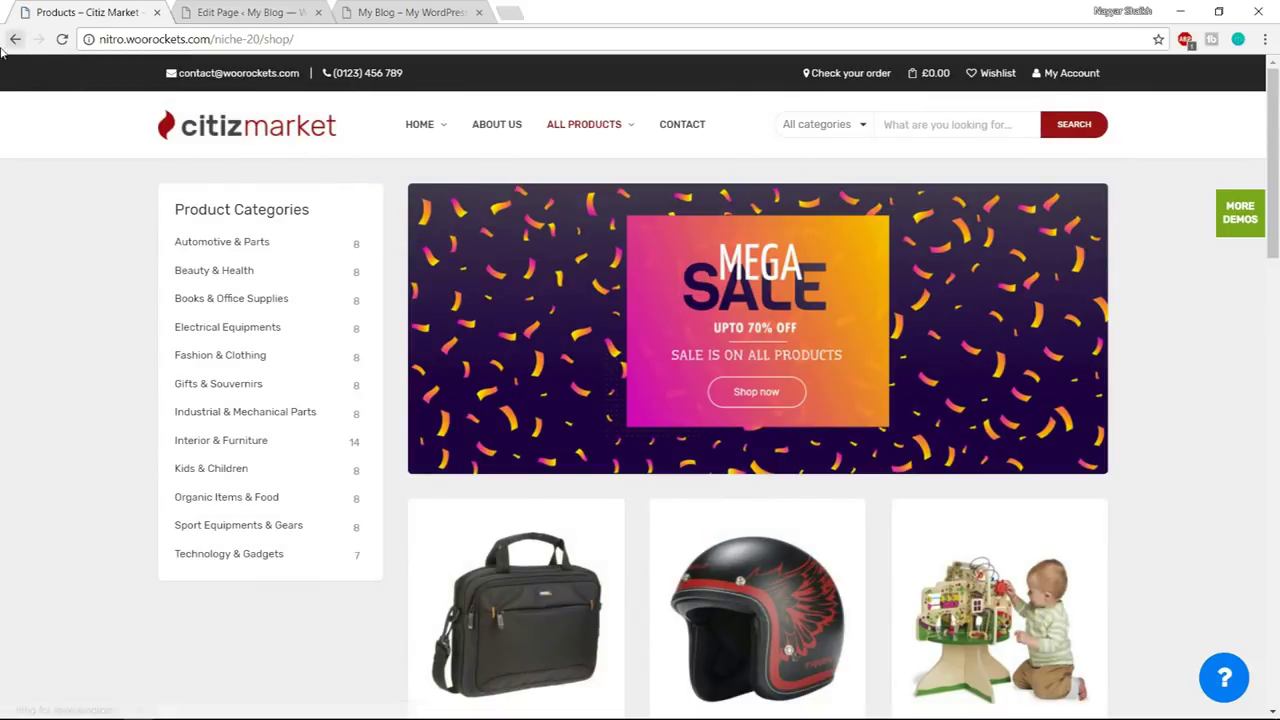
pyautogui.click(15, 39)
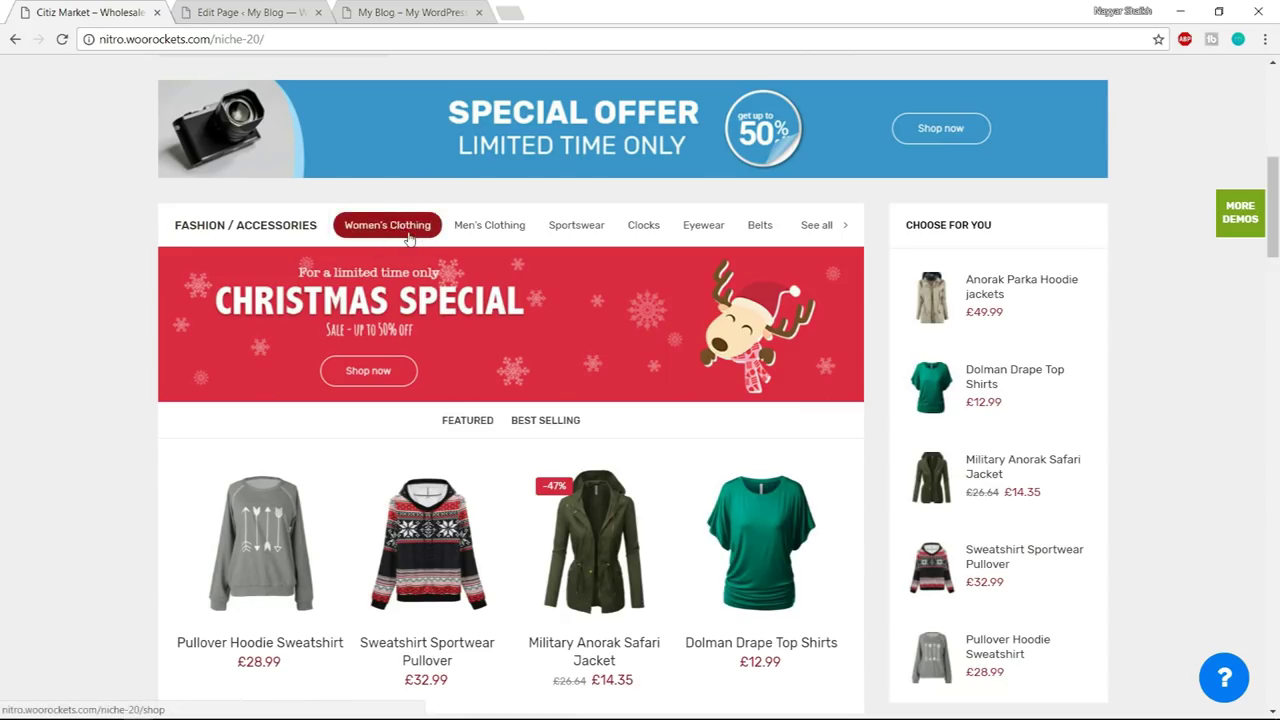
pyautogui.scroll(6, 400, 240)
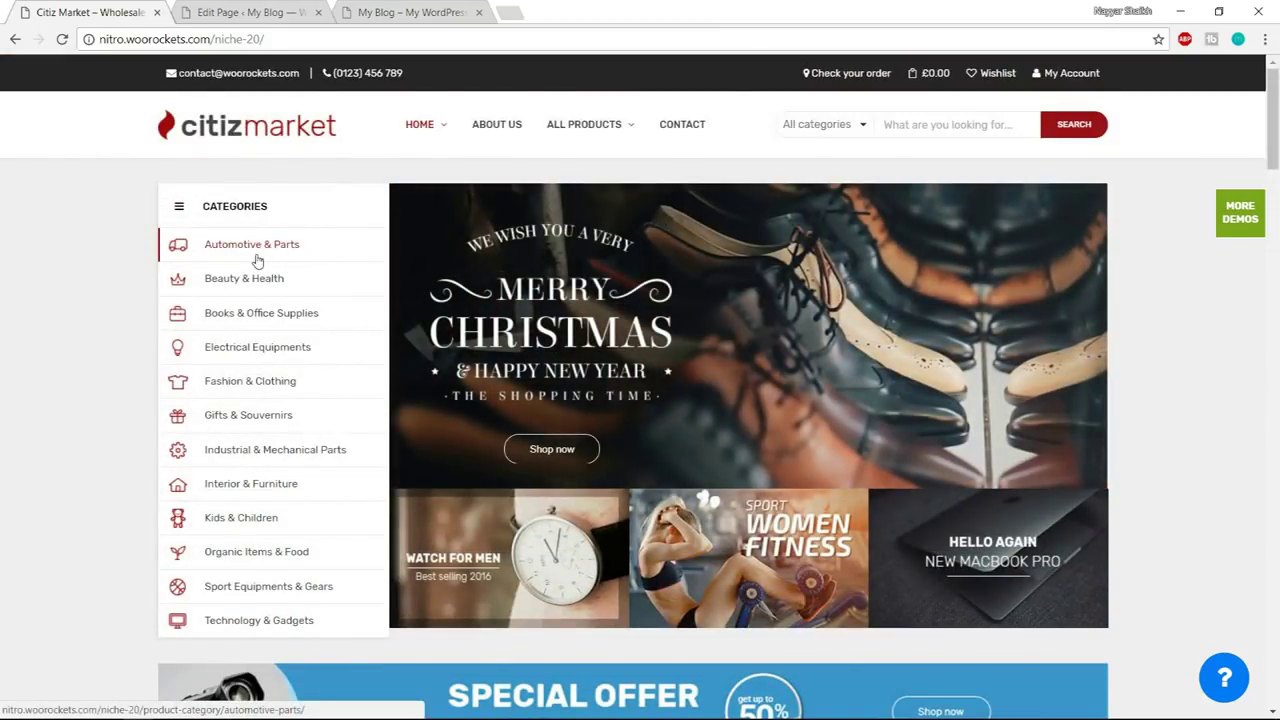
pyautogui.click(276, 14)
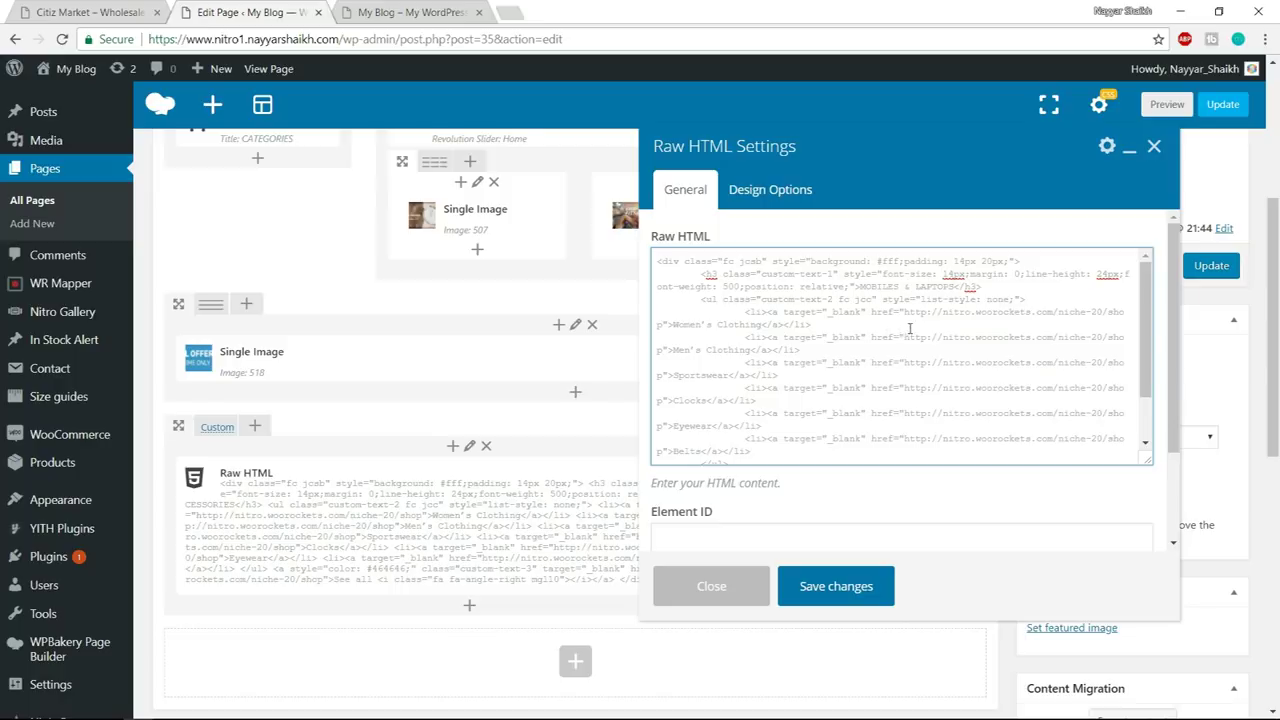
# - Rename the first link to Automotives & parts and copy the demo's Automotive & Parts link address
pyautogui.moveTo(673, 324); pyautogui.dragTo(752, 326)
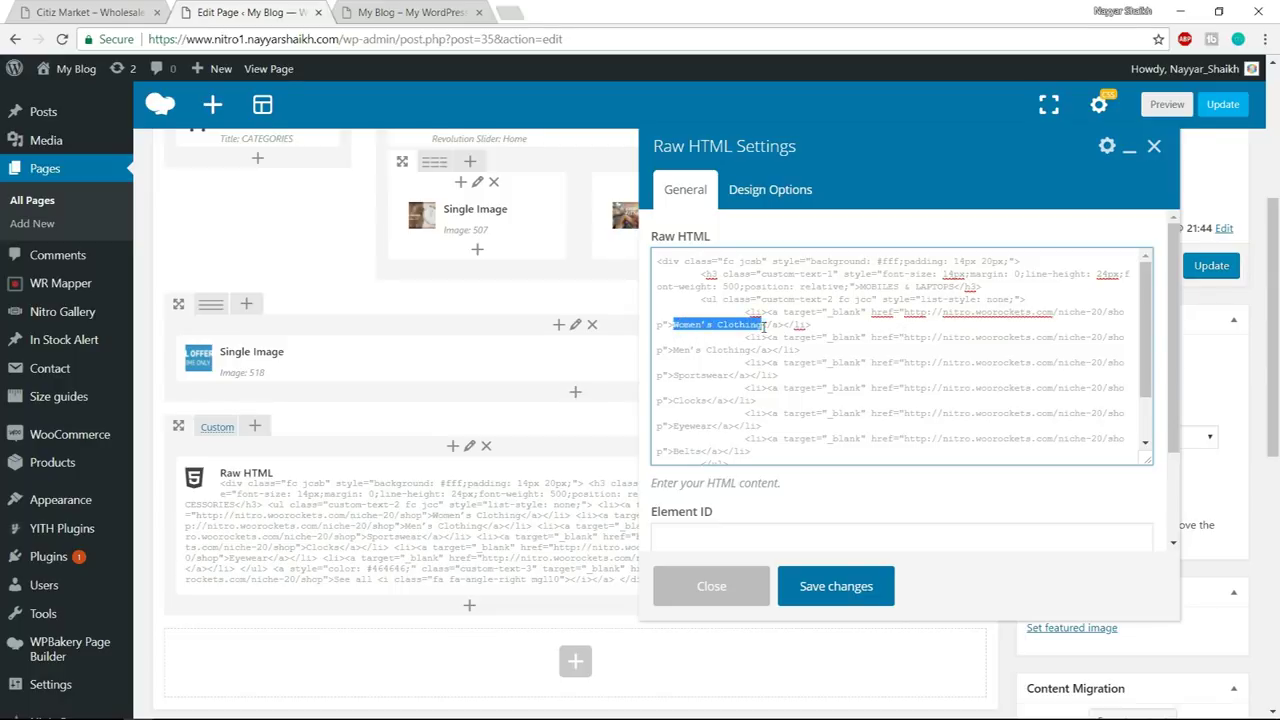
pyautogui.write('M')
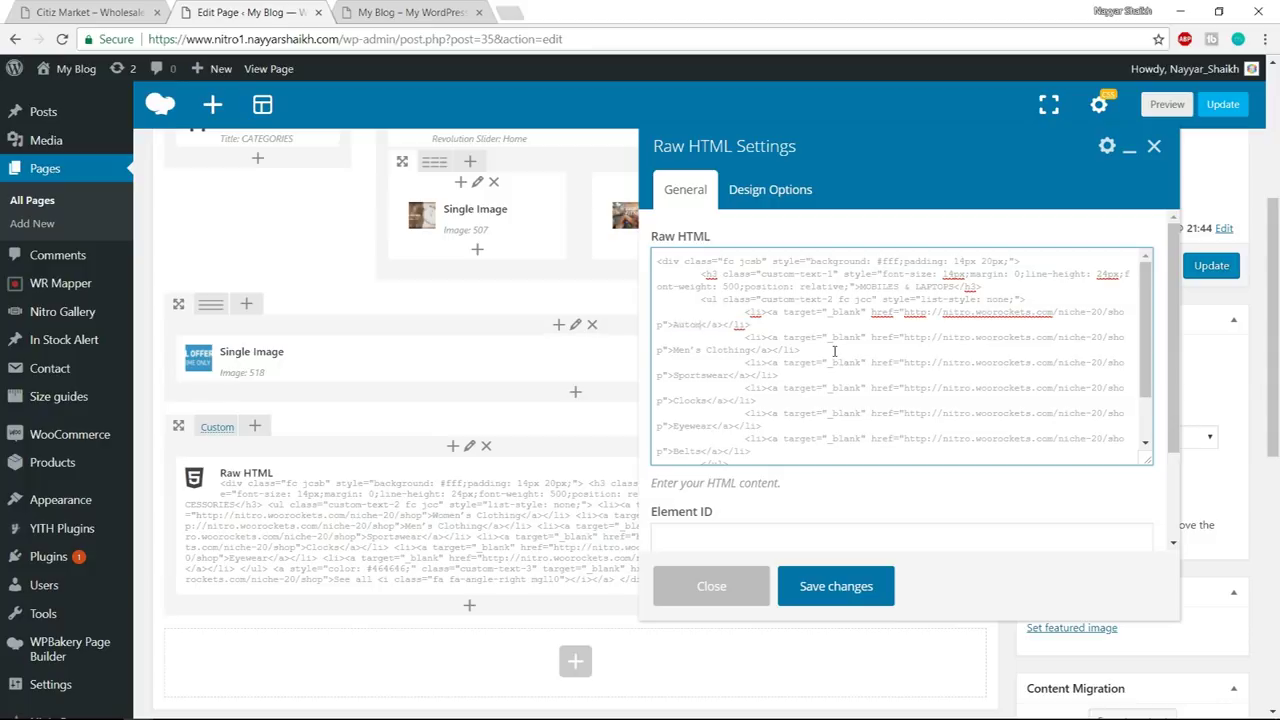
pyautogui.write('utomotives & parts')
pyautogui.click(110, 12)
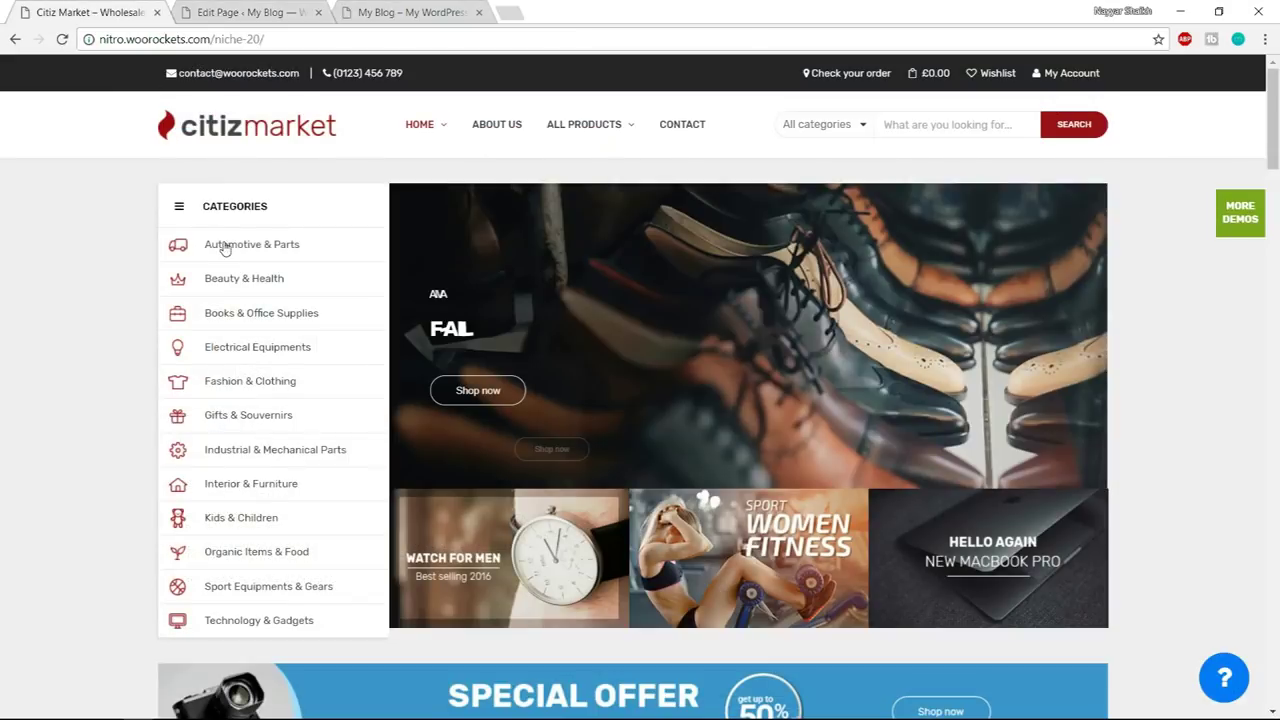
pyautogui.rightClick(238, 247)
pyautogui.click(286, 340)
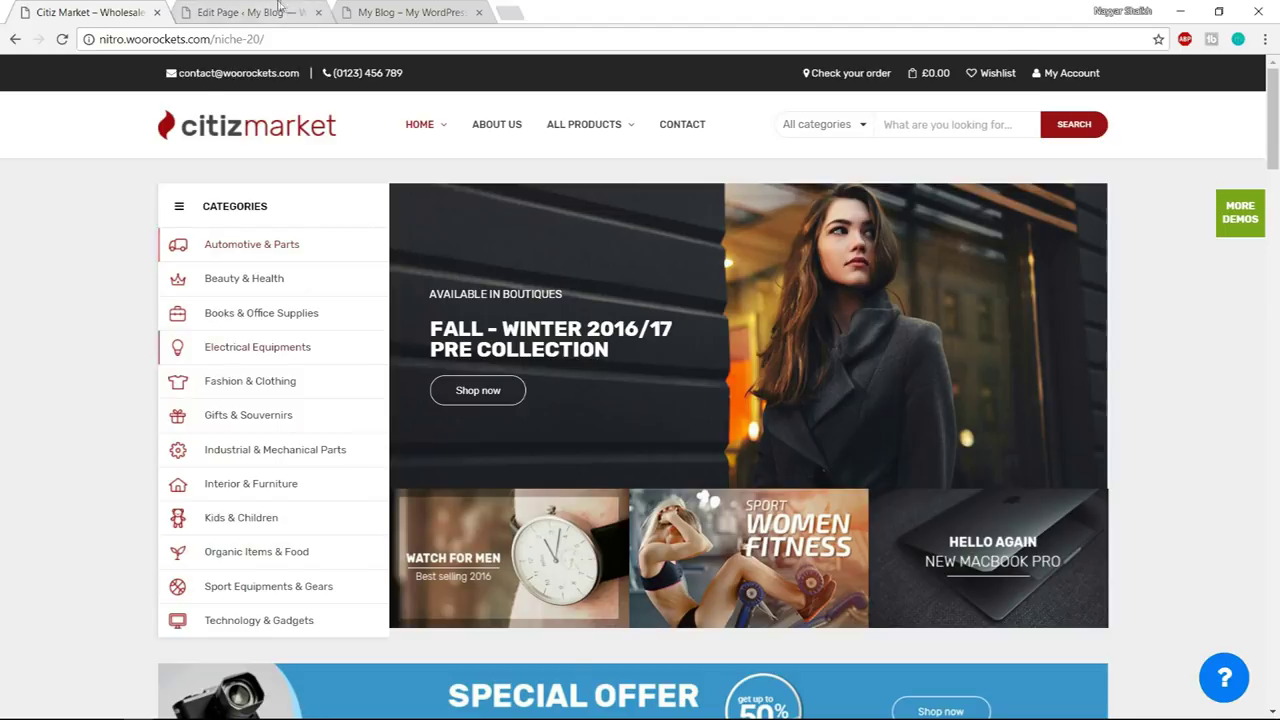
# - Replace the link's href with the automotive-parts category URL and save the Raw HTML
pyautogui.click(250, 12)
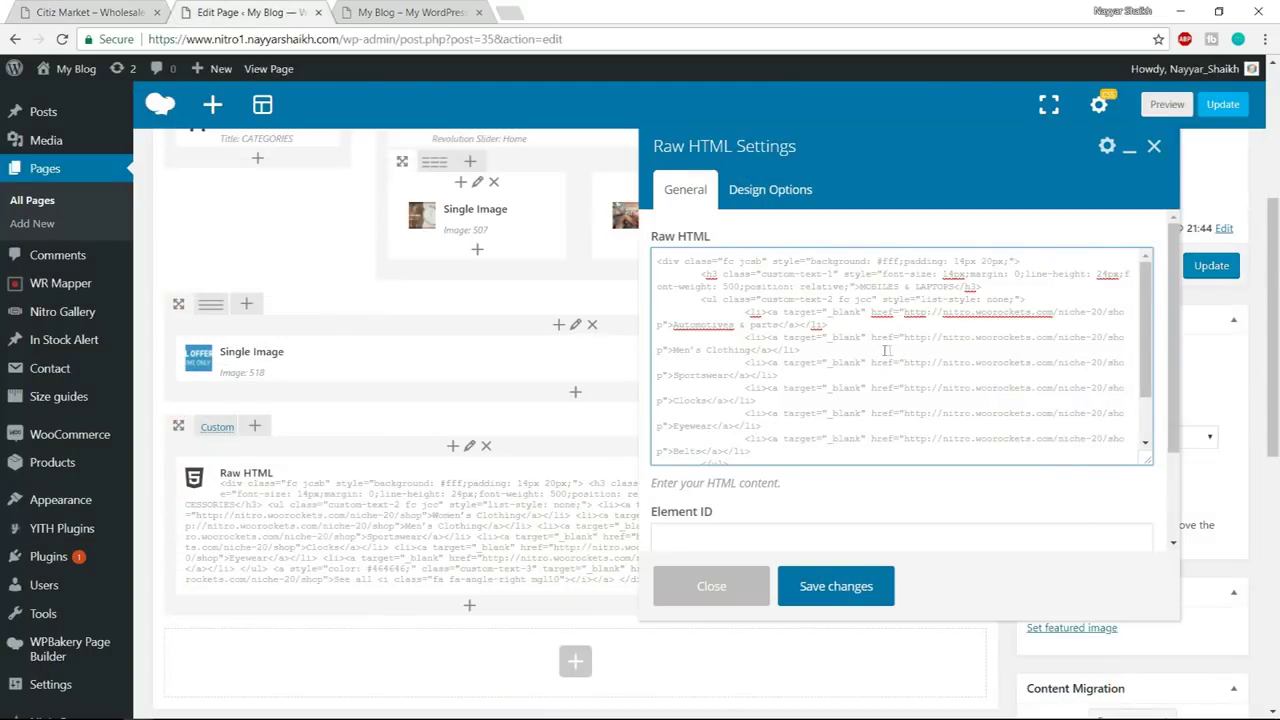
pyautogui.moveTo(873, 313); pyautogui.dragTo(898, 314)
pyautogui.click(906, 318)
pyautogui.moveTo(907, 314); pyautogui.dragTo(664, 325)
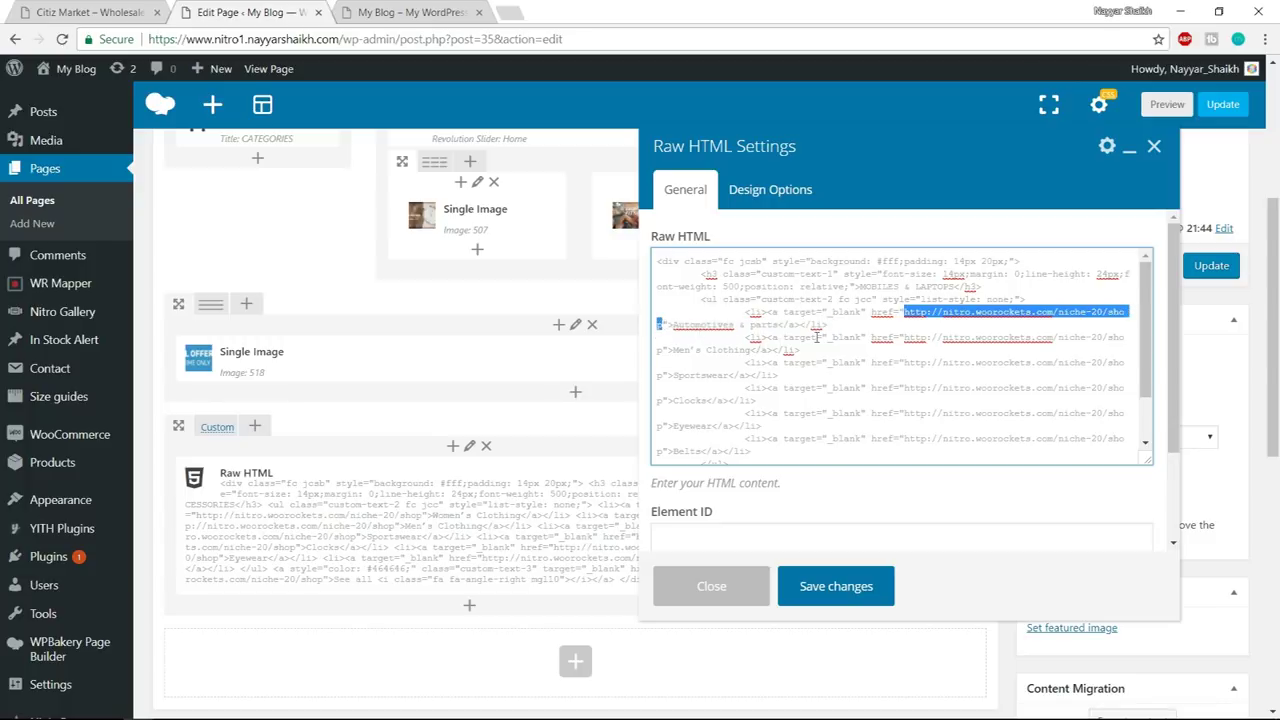
pyautogui.press('BackSpace')
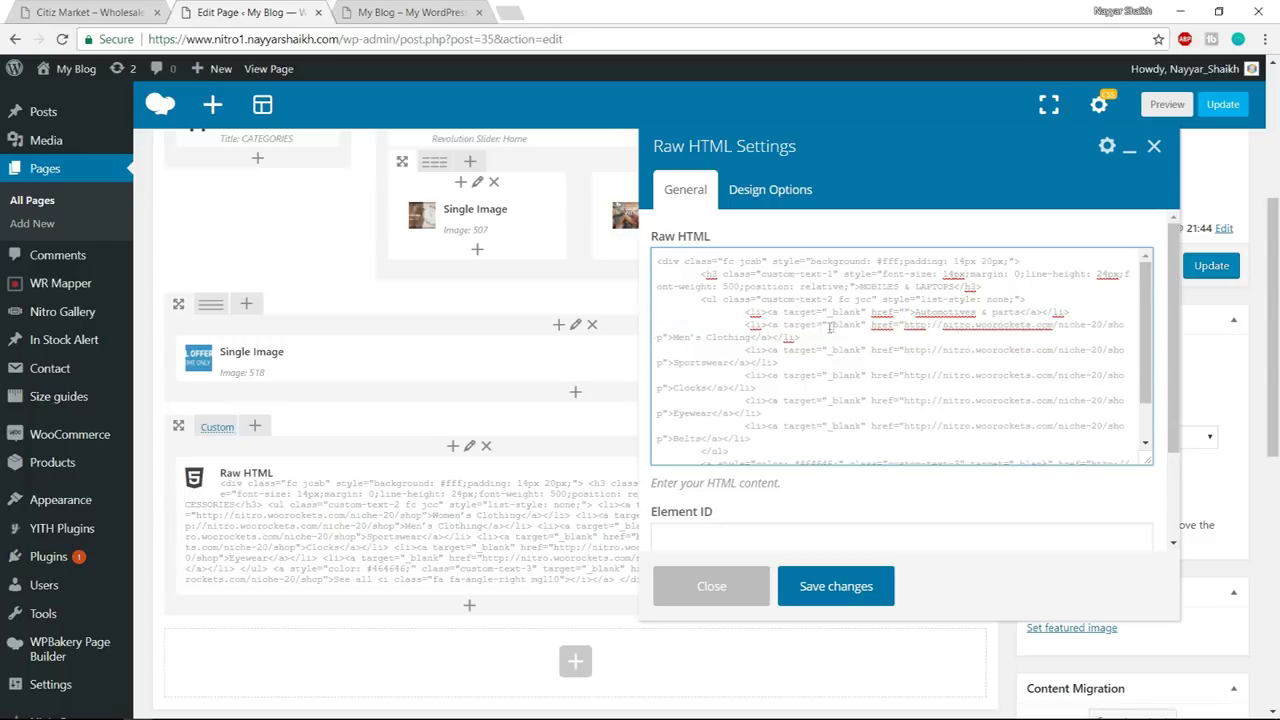
pyautogui.hotkey('ctrl', 'v')
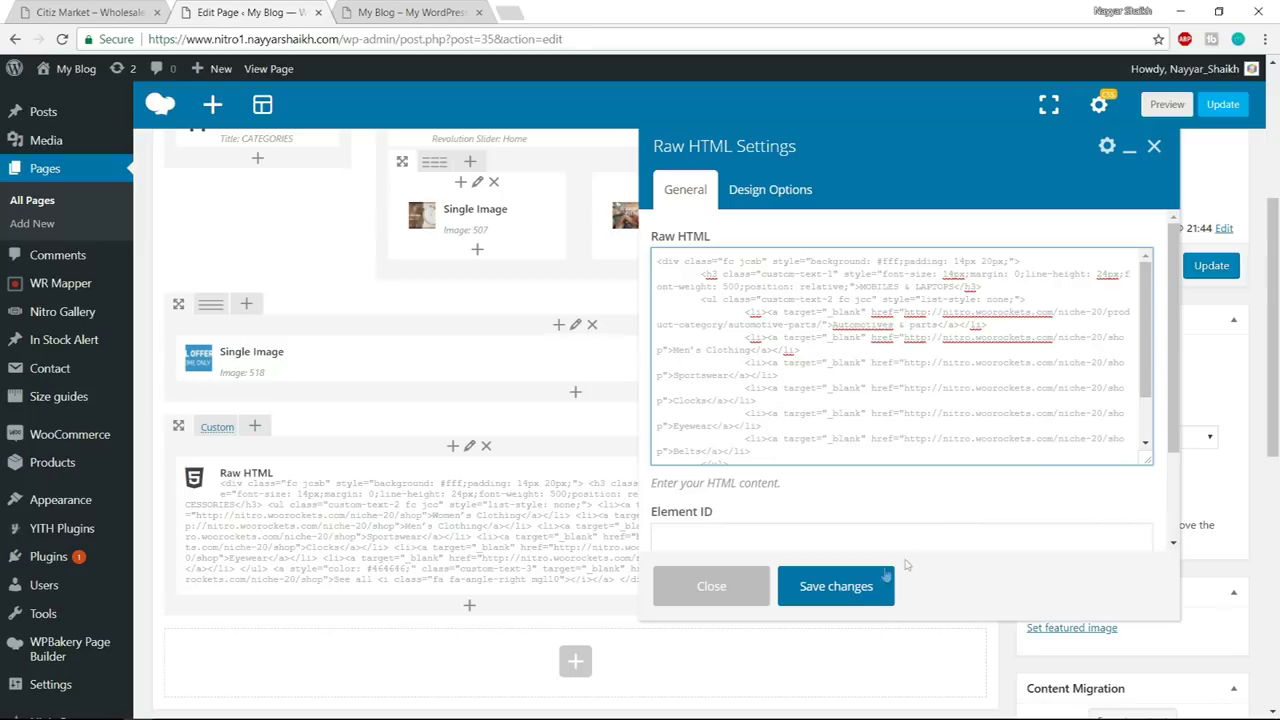
pyautogui.click(835, 587)
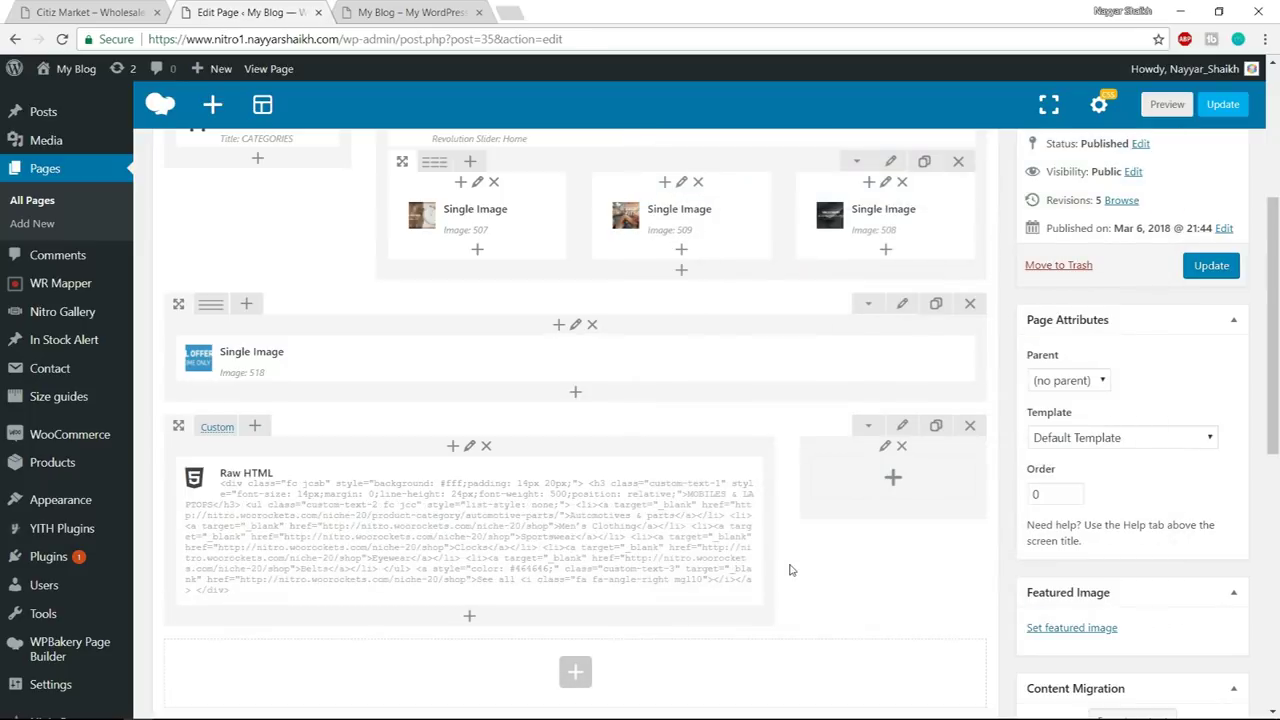
# - Close the Raw HTML settings, review the demo, and add an element below the Raw HTML block
pyautogui.moveTo(621, 549)
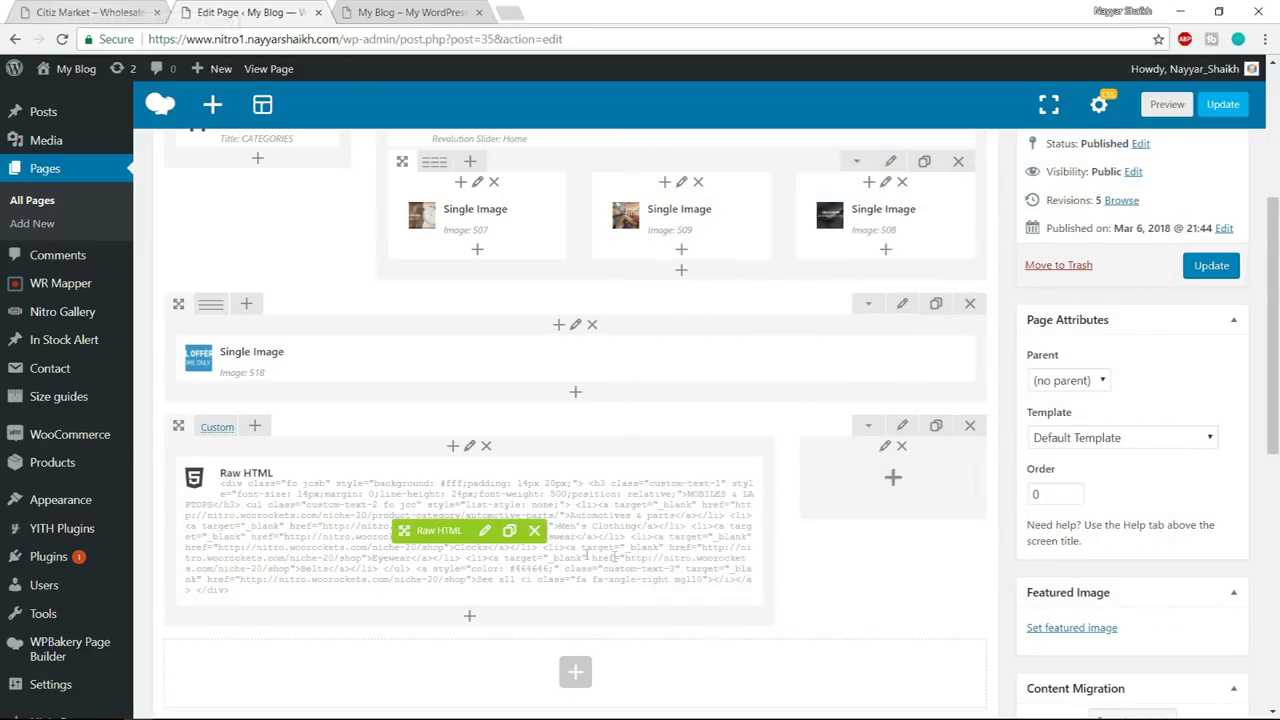
pyautogui.click(484, 531)
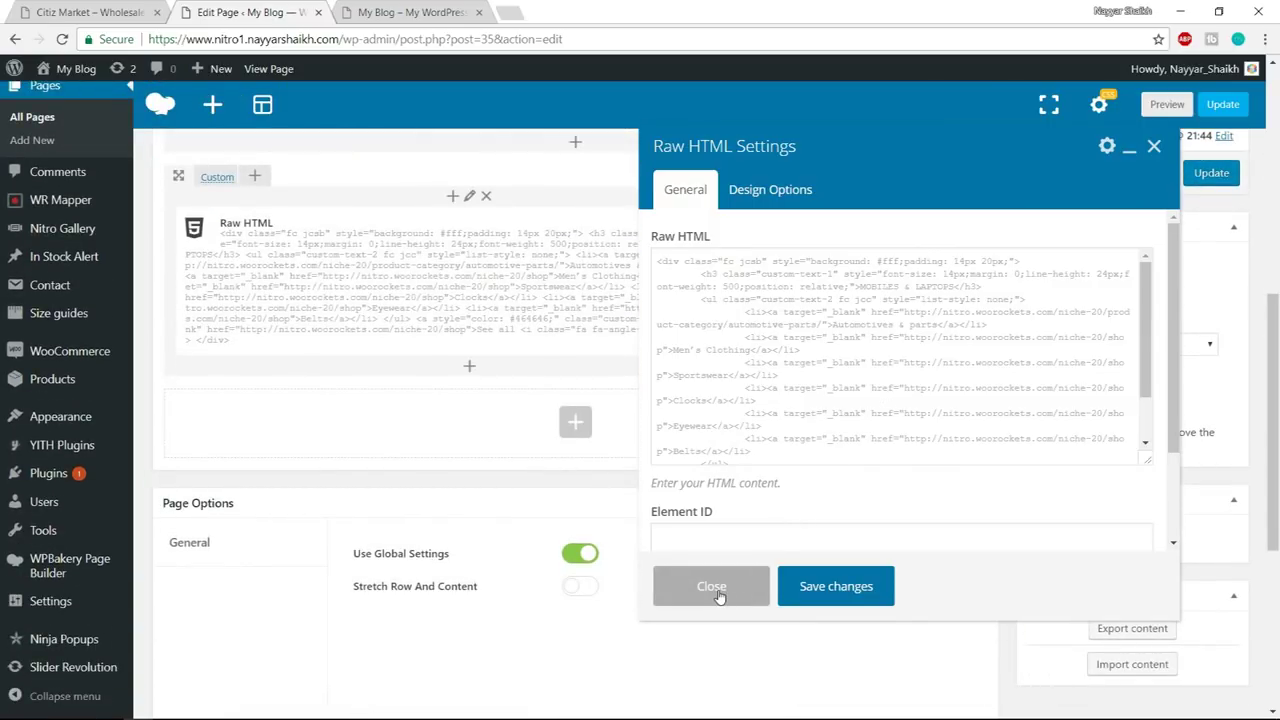
pyautogui.click(712, 587)
pyautogui.click(85, 12)
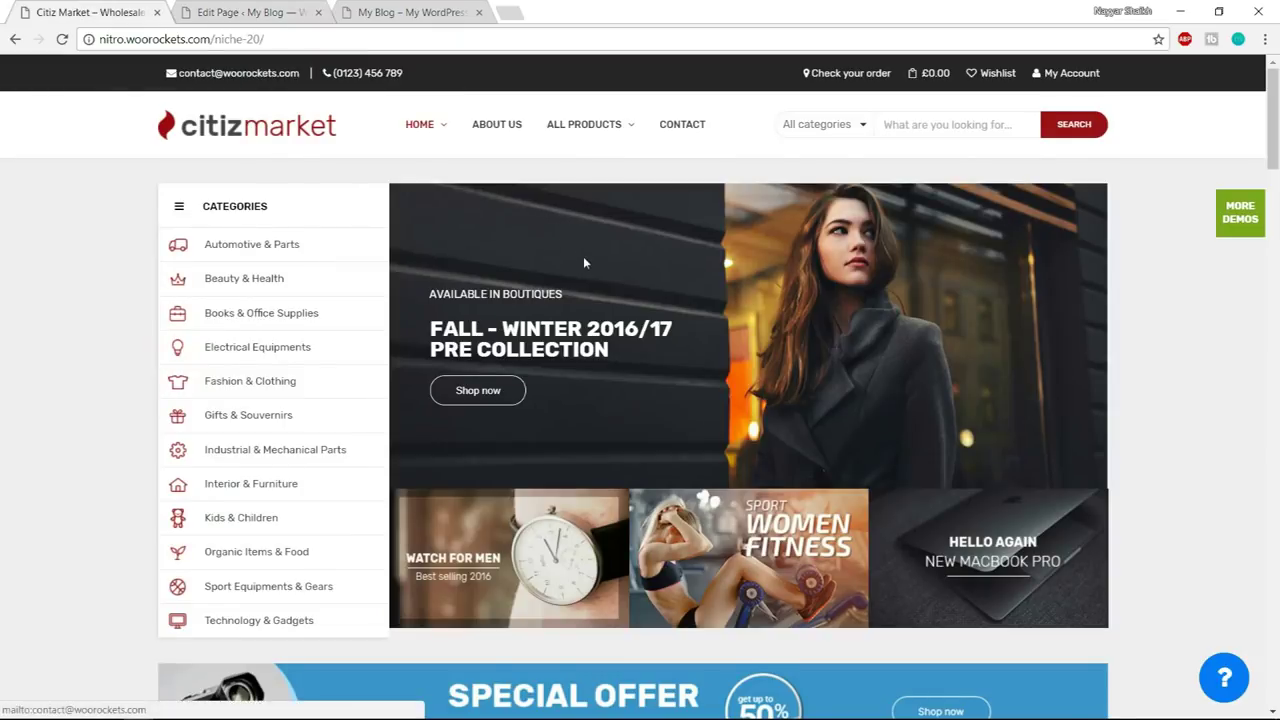
pyautogui.scroll(-7, 585, 262)
pyautogui.scroll(1, 449, 263)
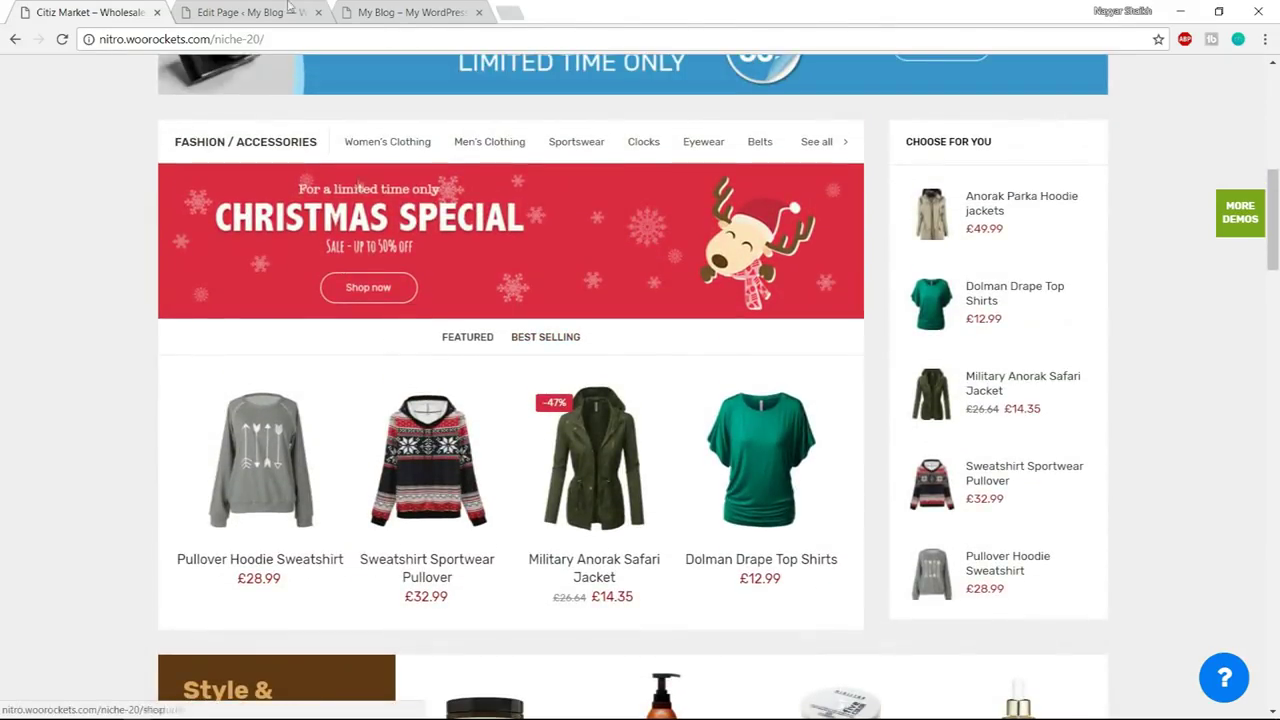
pyautogui.click(240, 12)
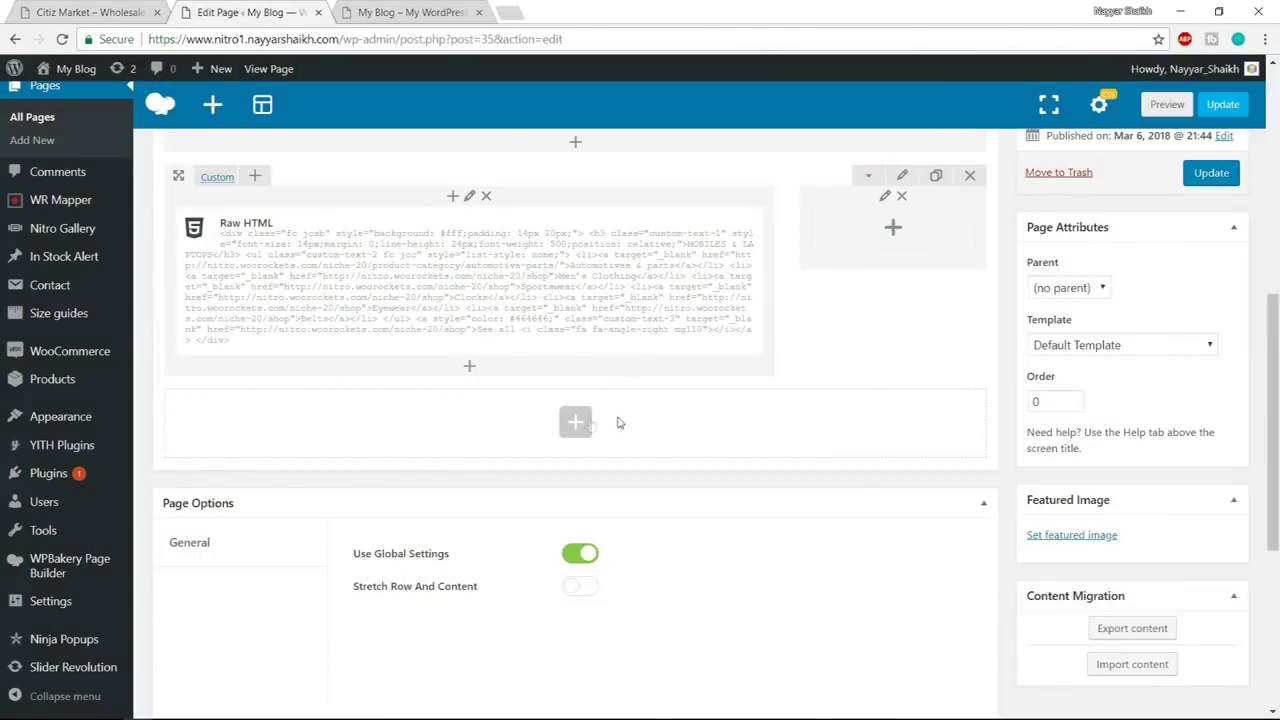
pyautogui.click(470, 370)
# - Add a Single Image element using the Christmas Special banner from the Media Library
pyautogui.write('sin')
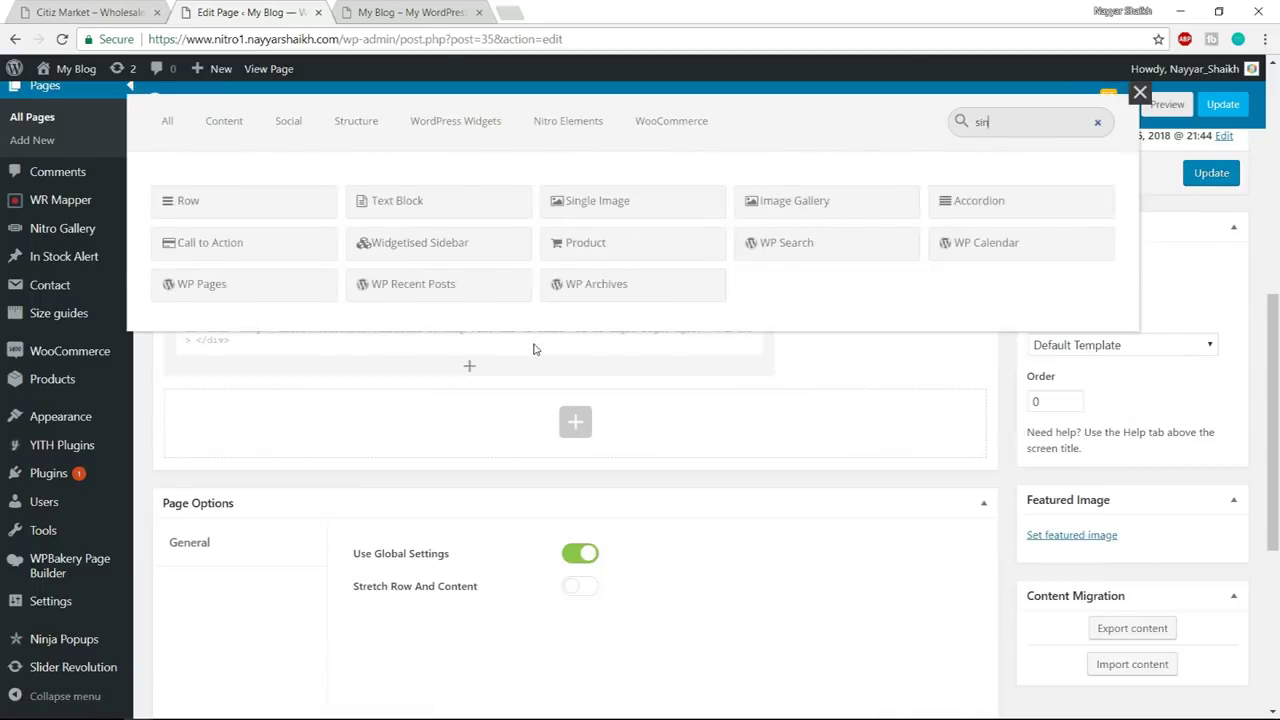
pyautogui.write('g')
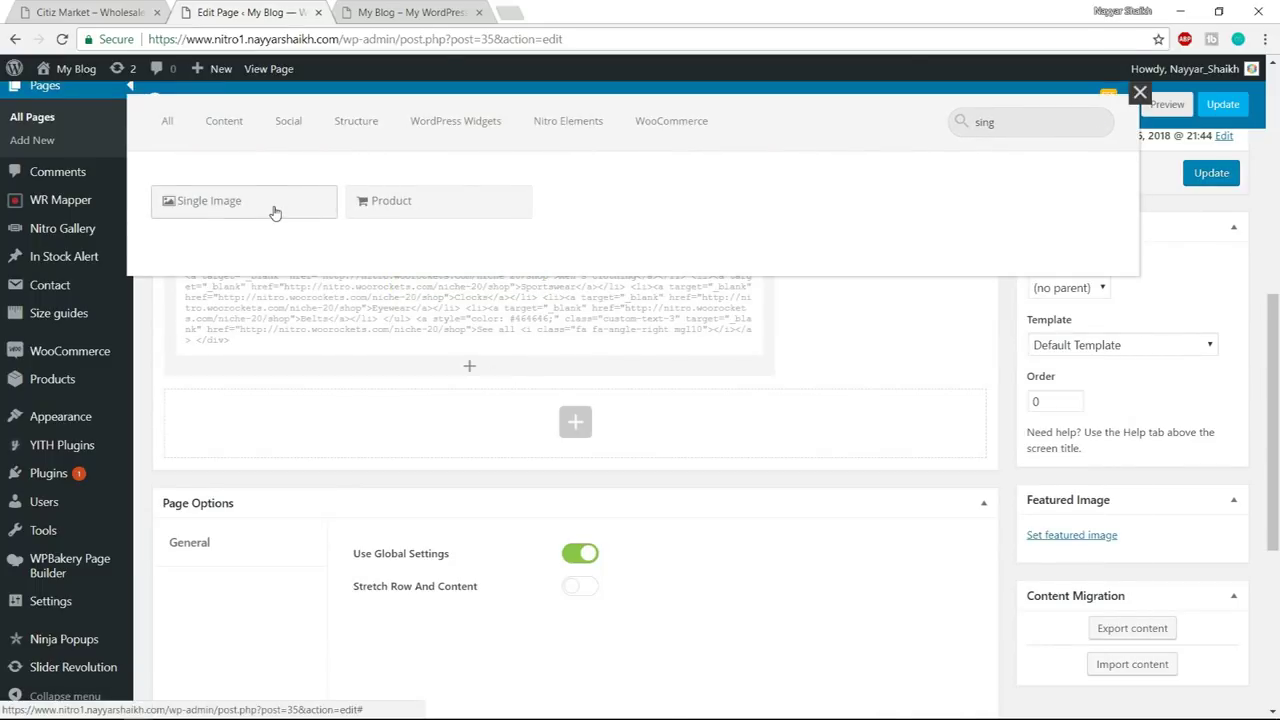
pyautogui.click(275, 207)
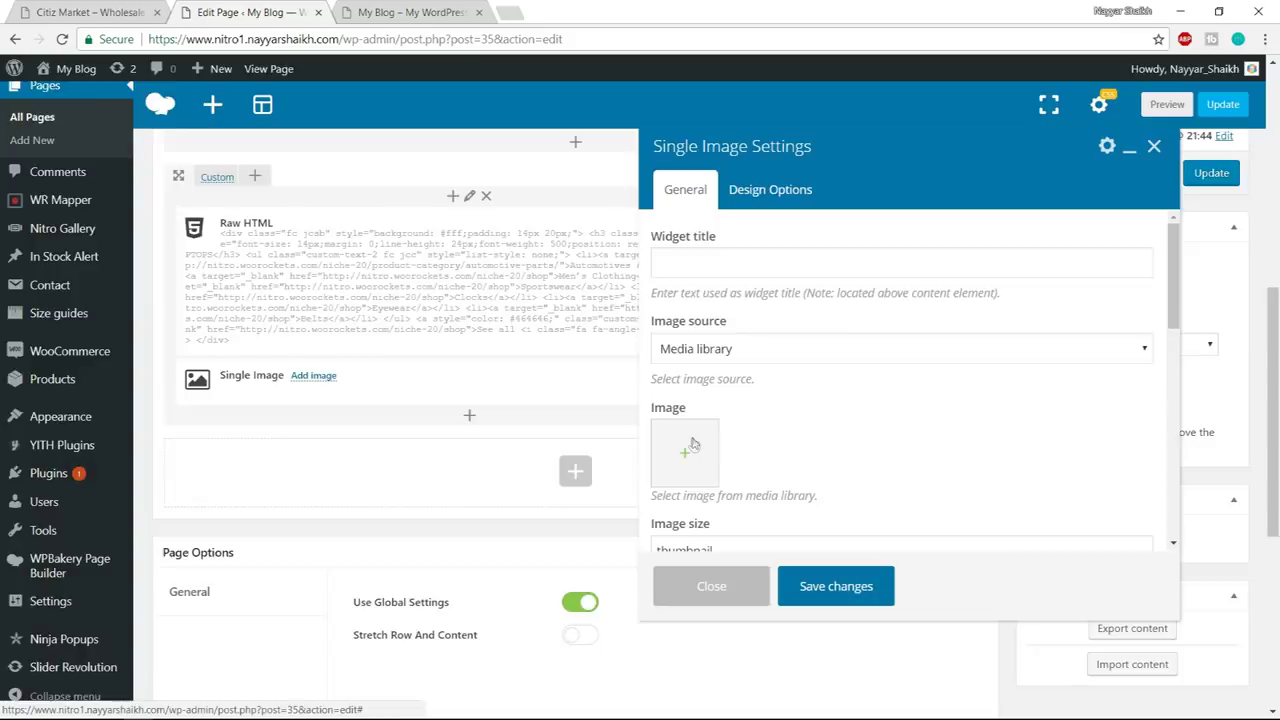
pyautogui.click(693, 445)
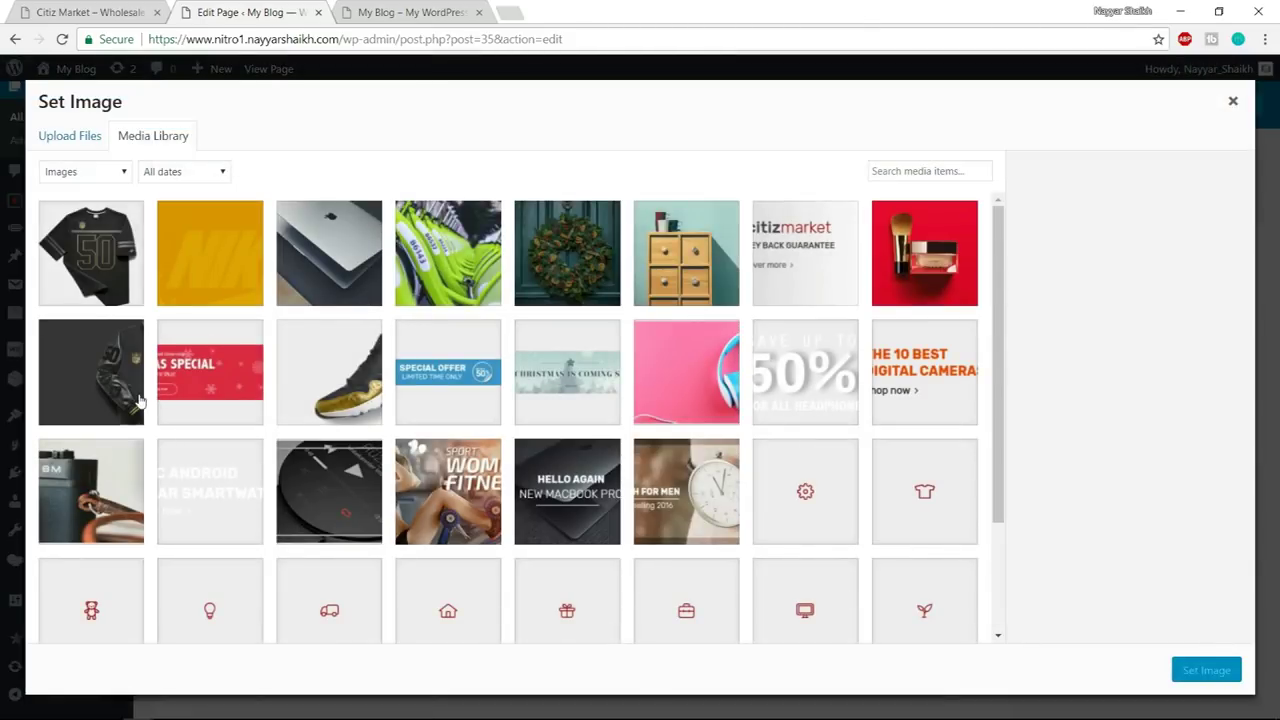
pyautogui.click(140, 400)
pyautogui.click(168, 396)
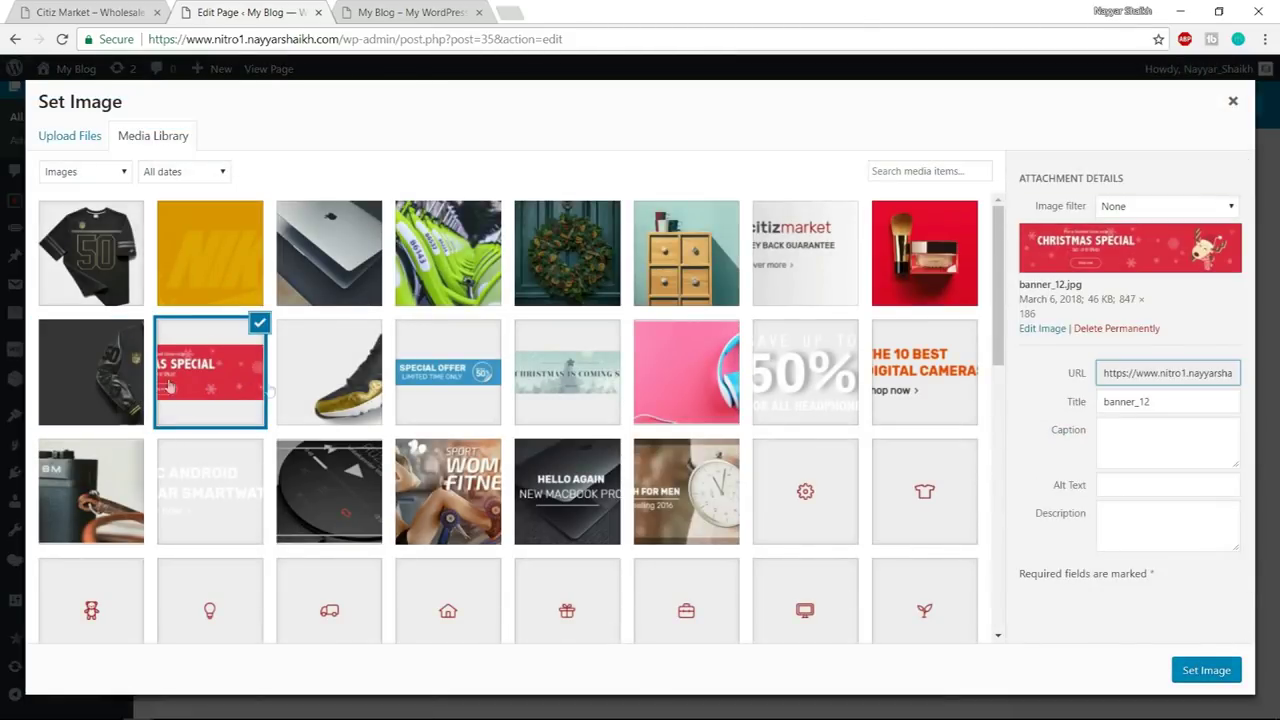
pyautogui.click(1226, 680)
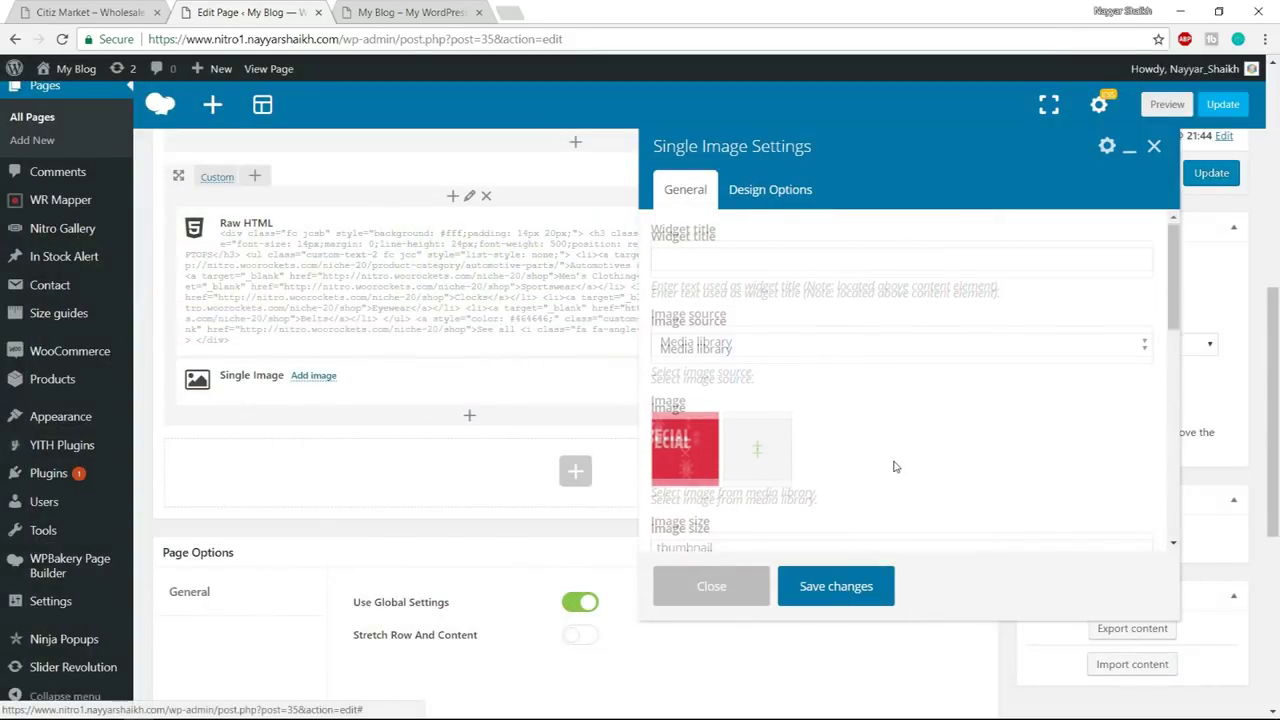
# - Set the image size to full, alignment to Center, and save the Single Image
pyautogui.doubleClick(761, 466)
pyautogui.write('full')
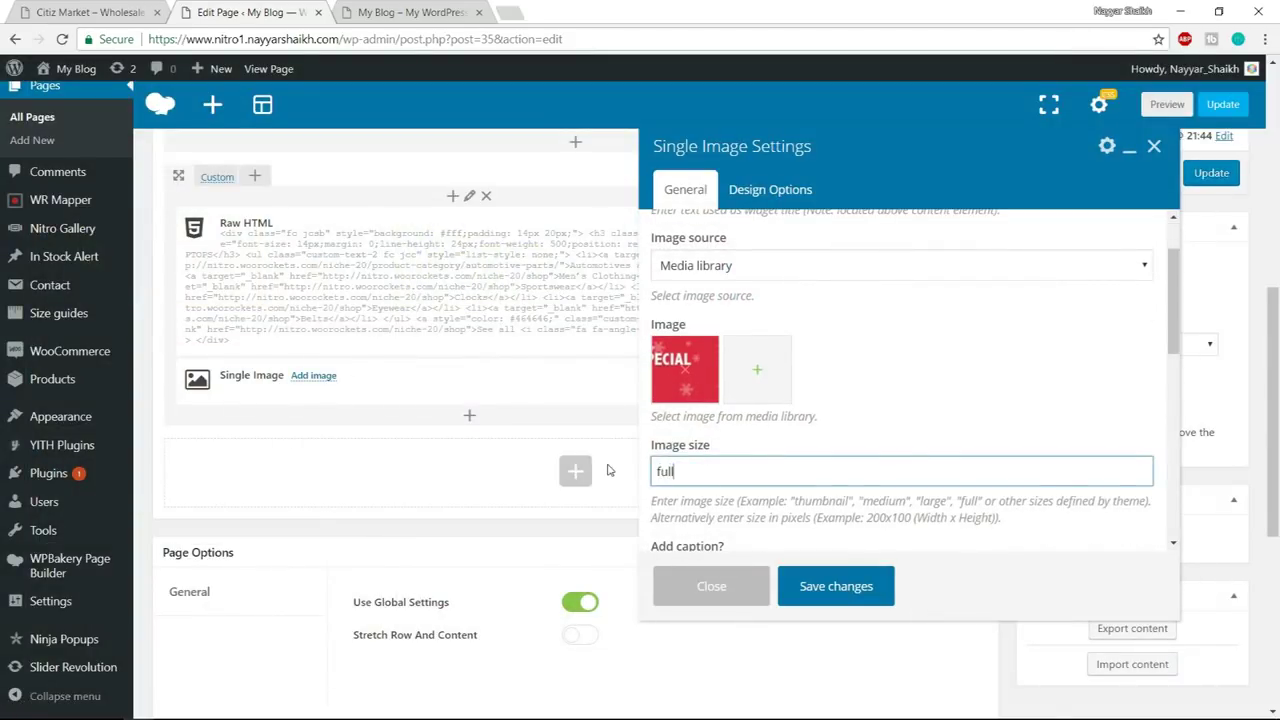
pyautogui.scroll(-5, 800, 400)
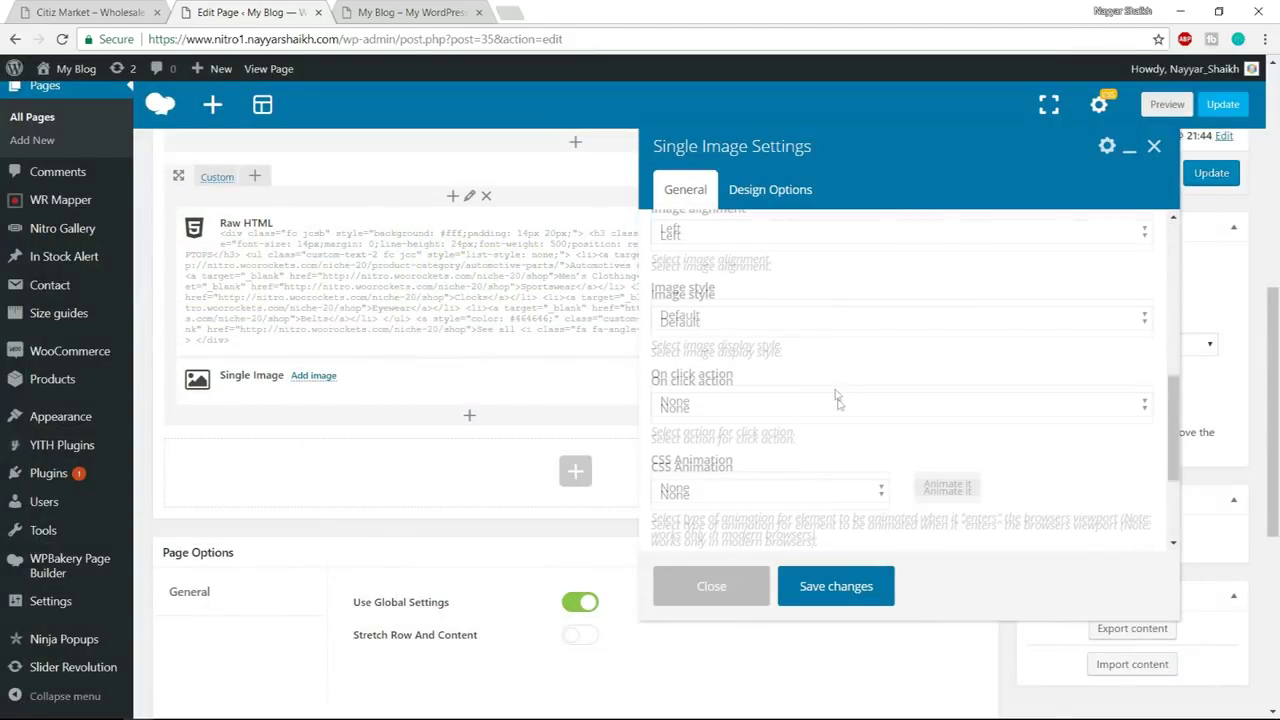
pyautogui.scroll(1, 741, 318)
pyautogui.click(741, 318)
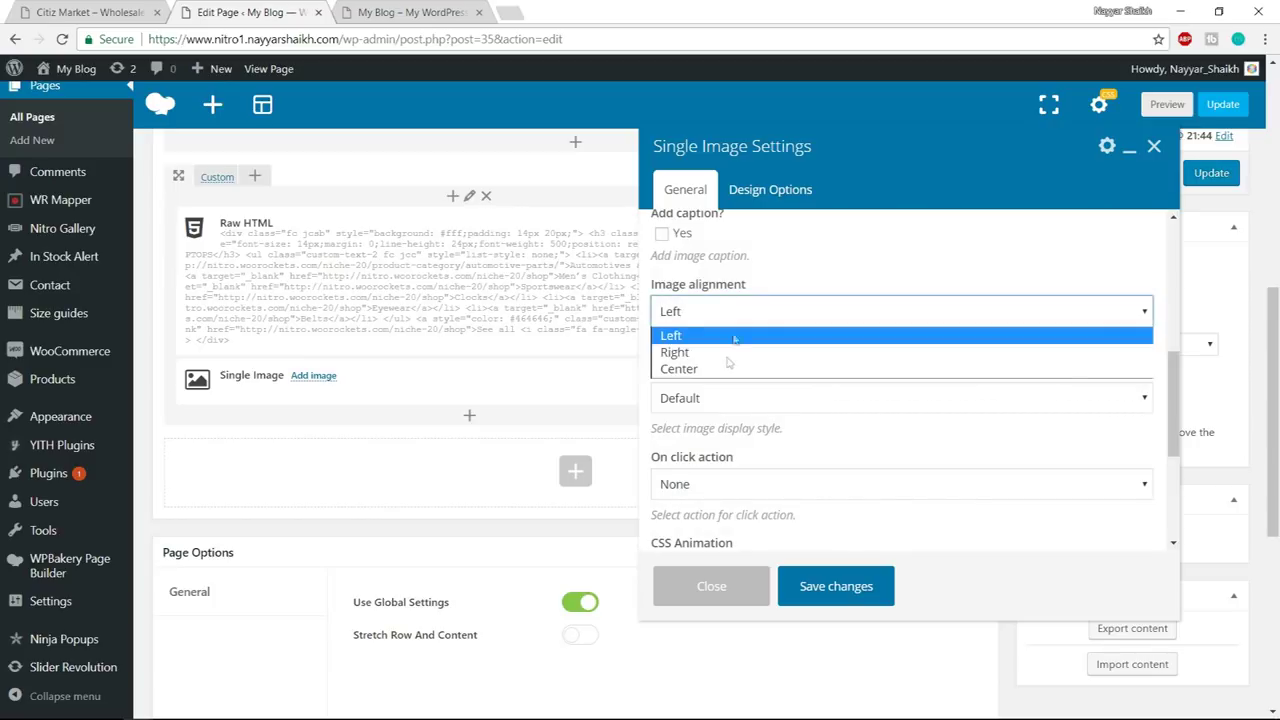
pyautogui.click(723, 368)
pyautogui.click(852, 595)
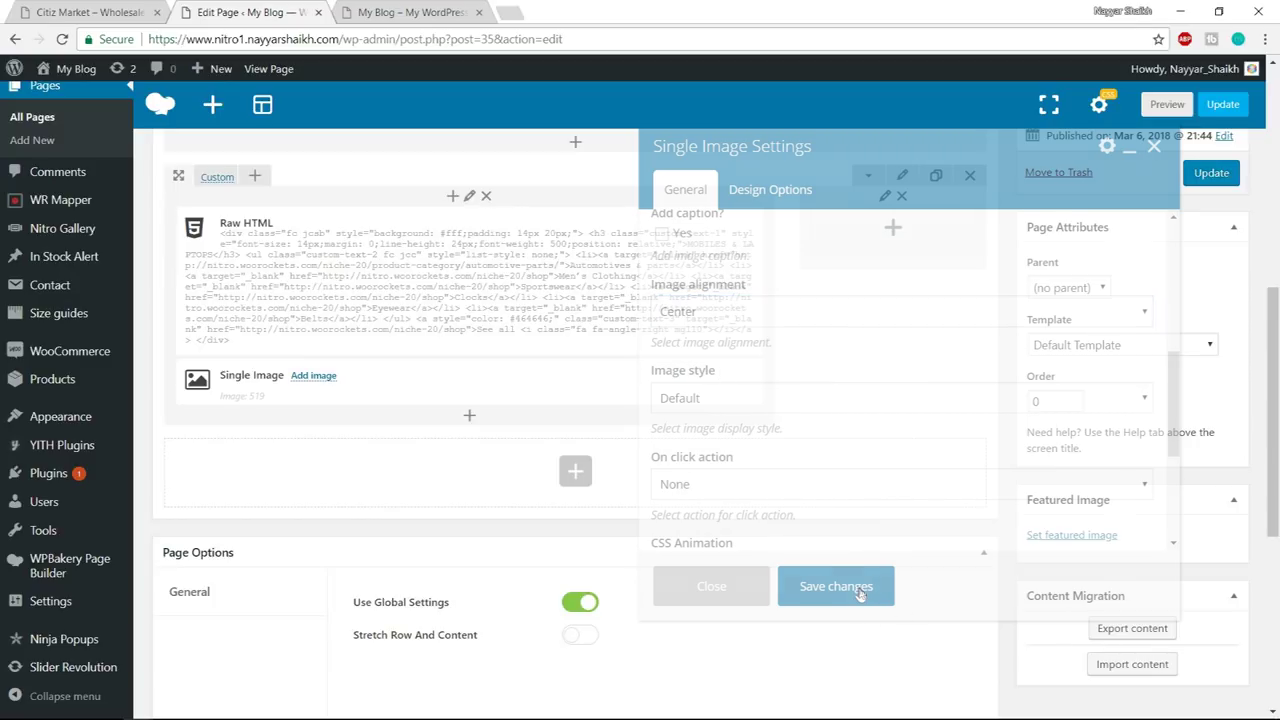
pyautogui.click(100, 8)
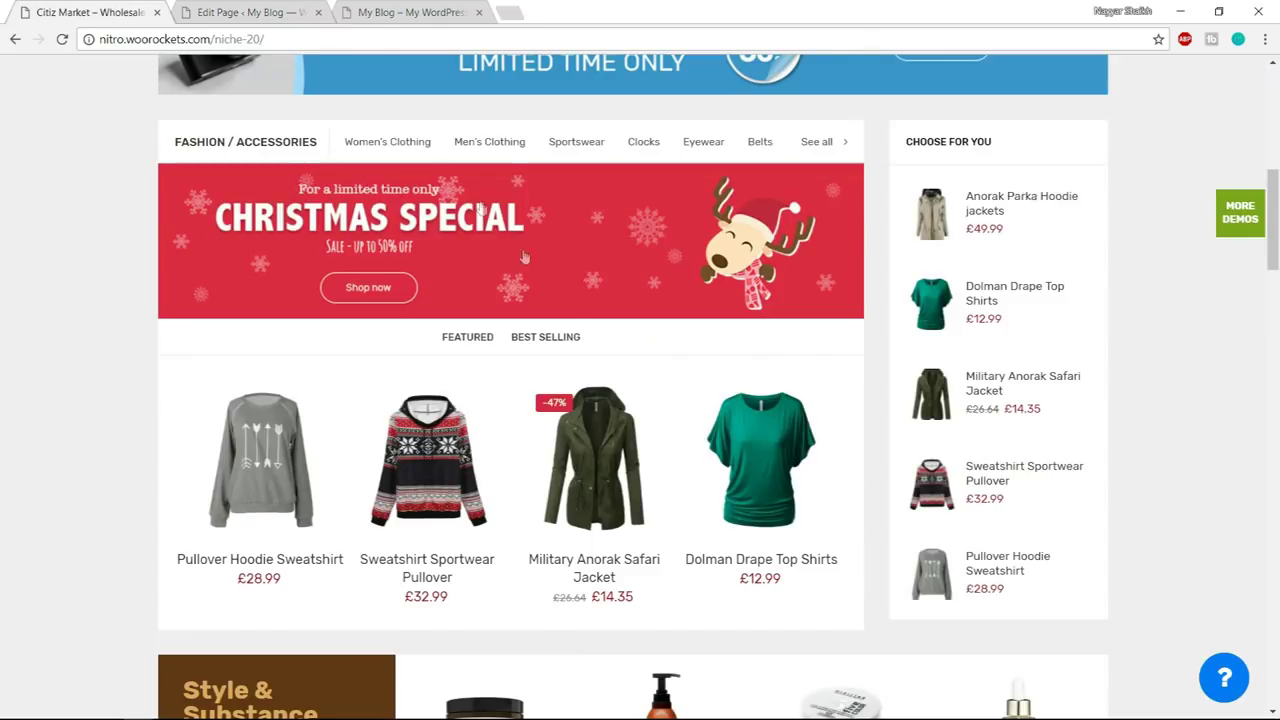
pyautogui.scroll(-1, 591, 351)
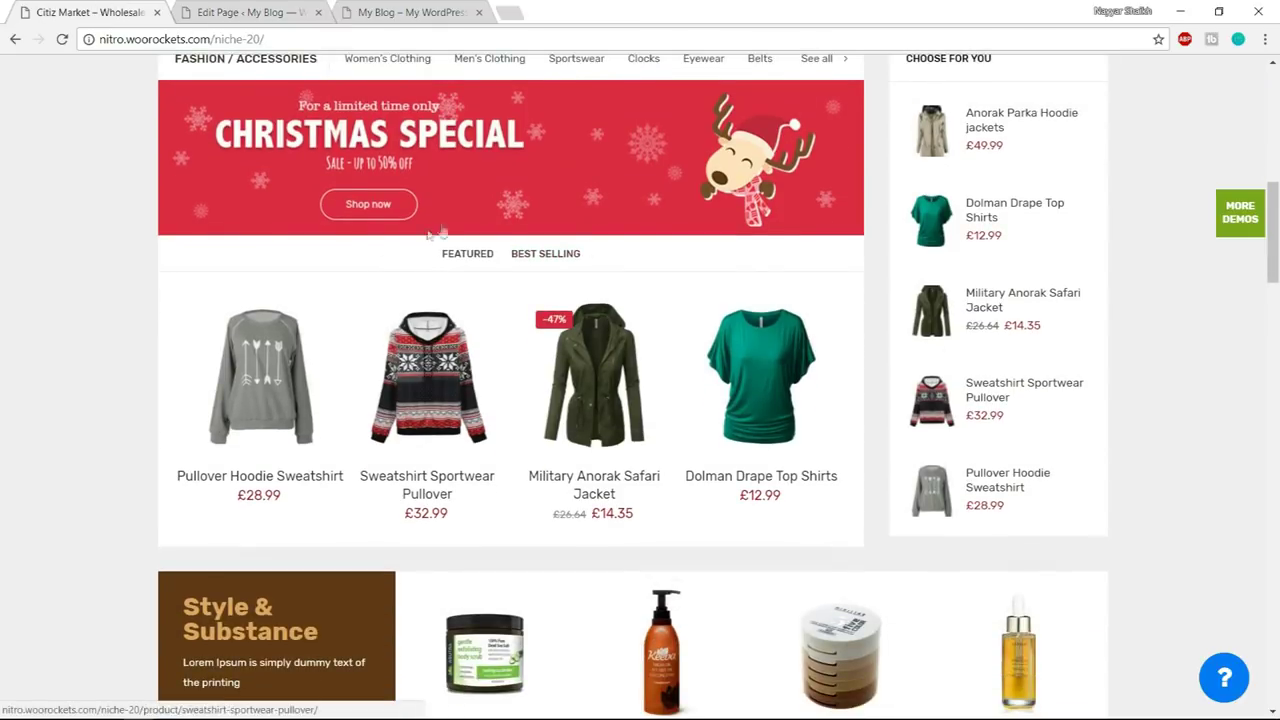
pyautogui.click(266, 10)
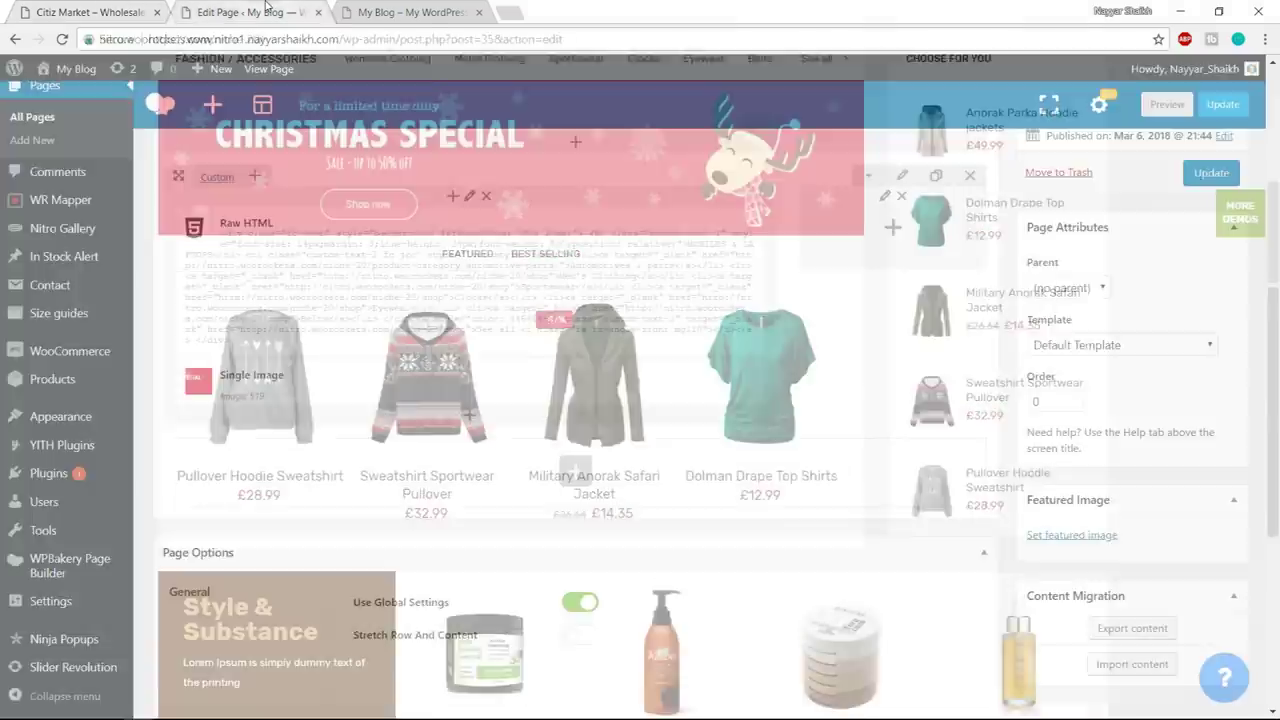
# - Add a Tabs element below the Single Image, comparing with the demo's BEST SELLING tab
pyautogui.click(470, 419)
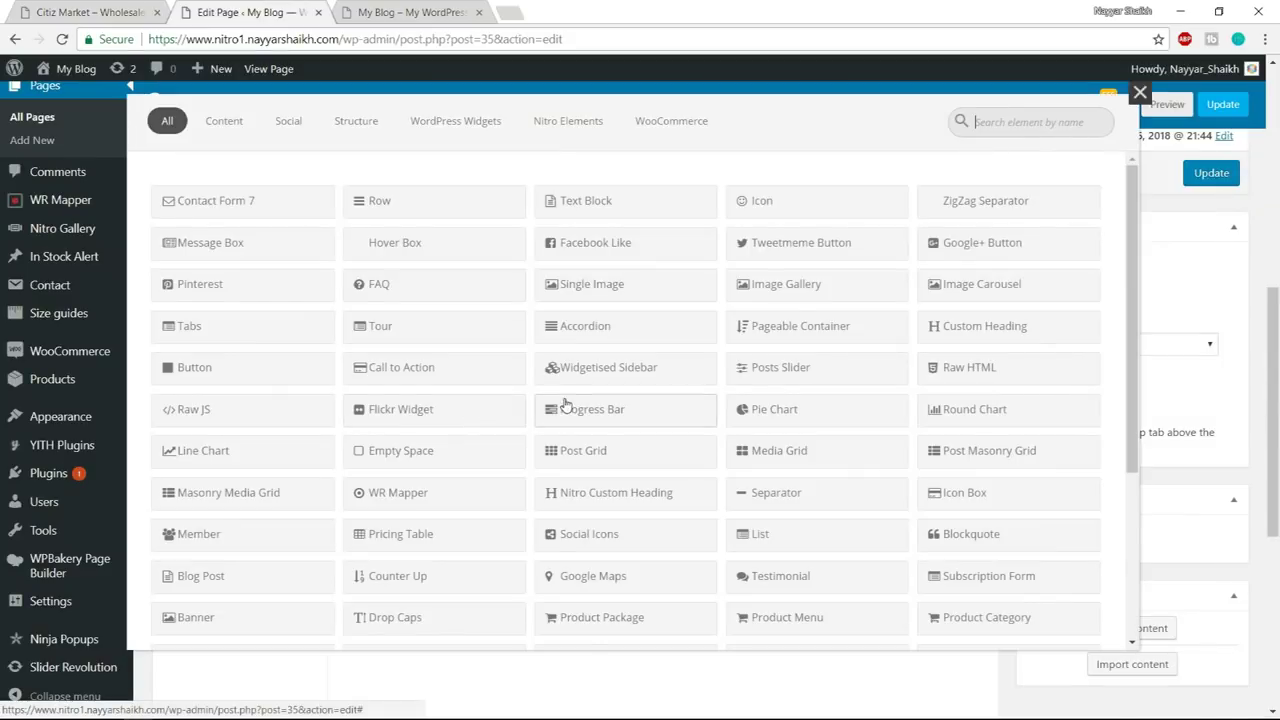
pyautogui.write('tabs')
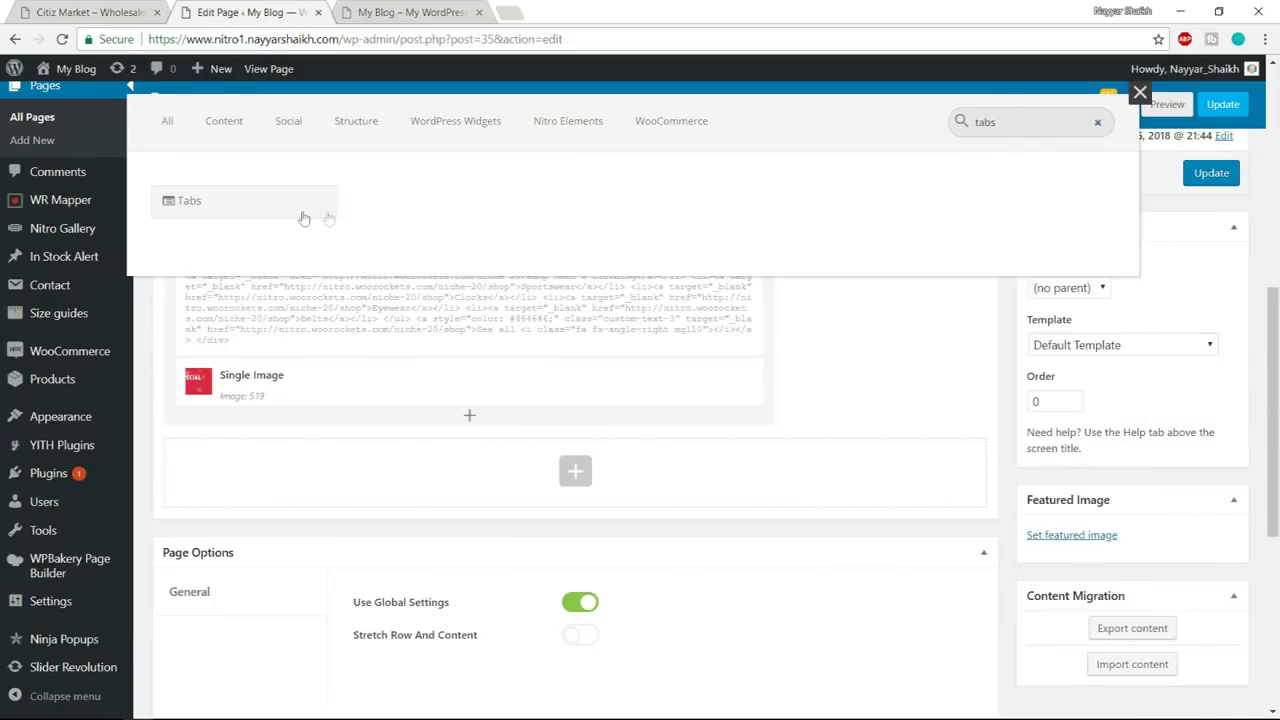
pyautogui.click(251, 211)
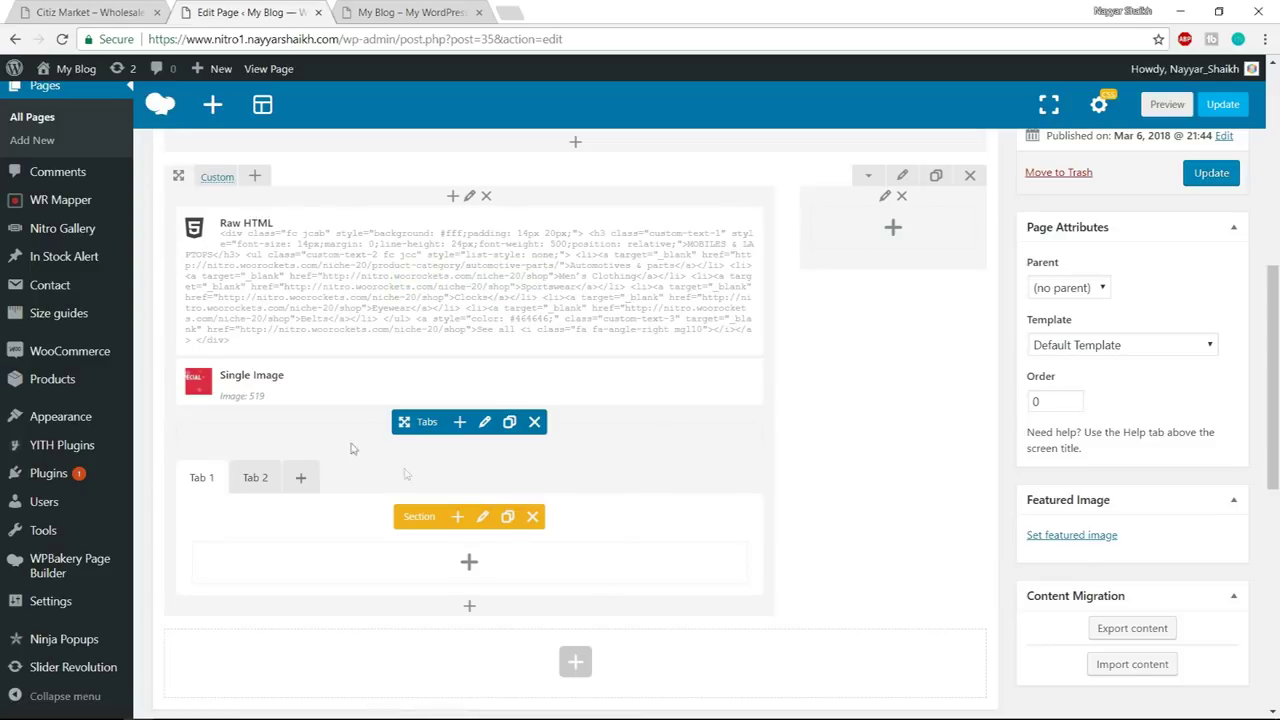
pyautogui.click(131, 8)
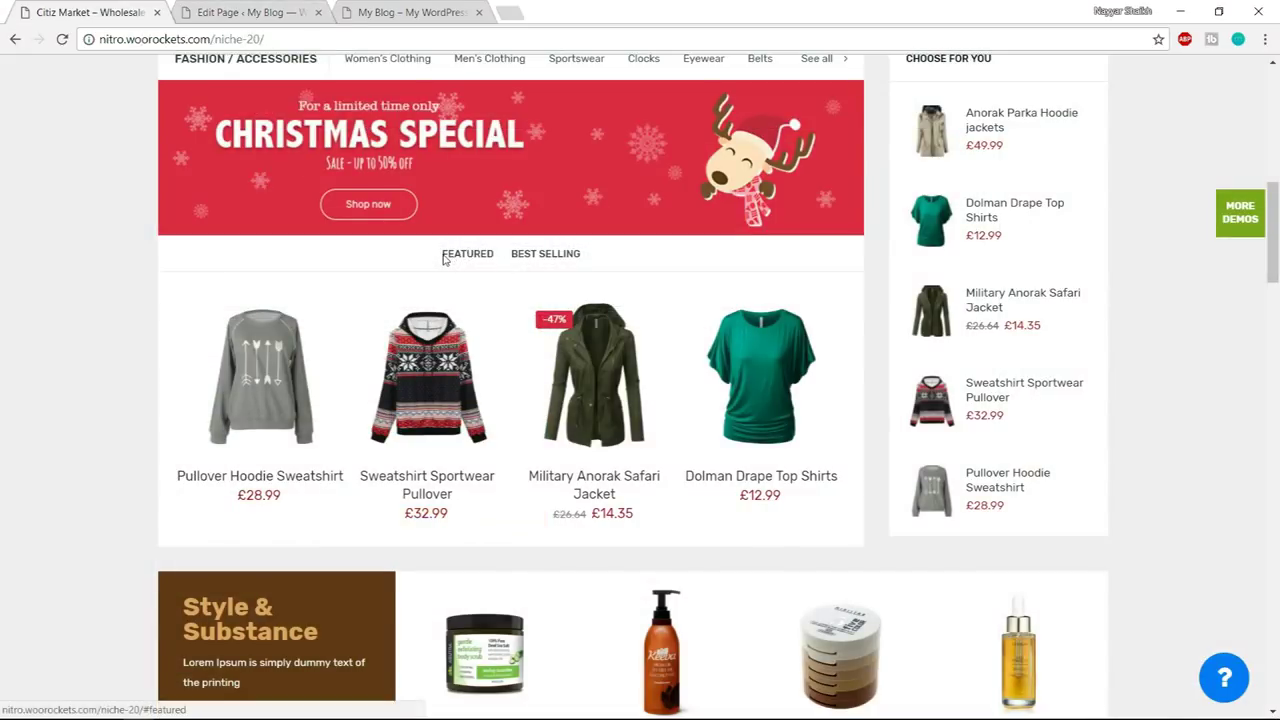
pyautogui.click(545, 258)
pyautogui.click(250, 12)
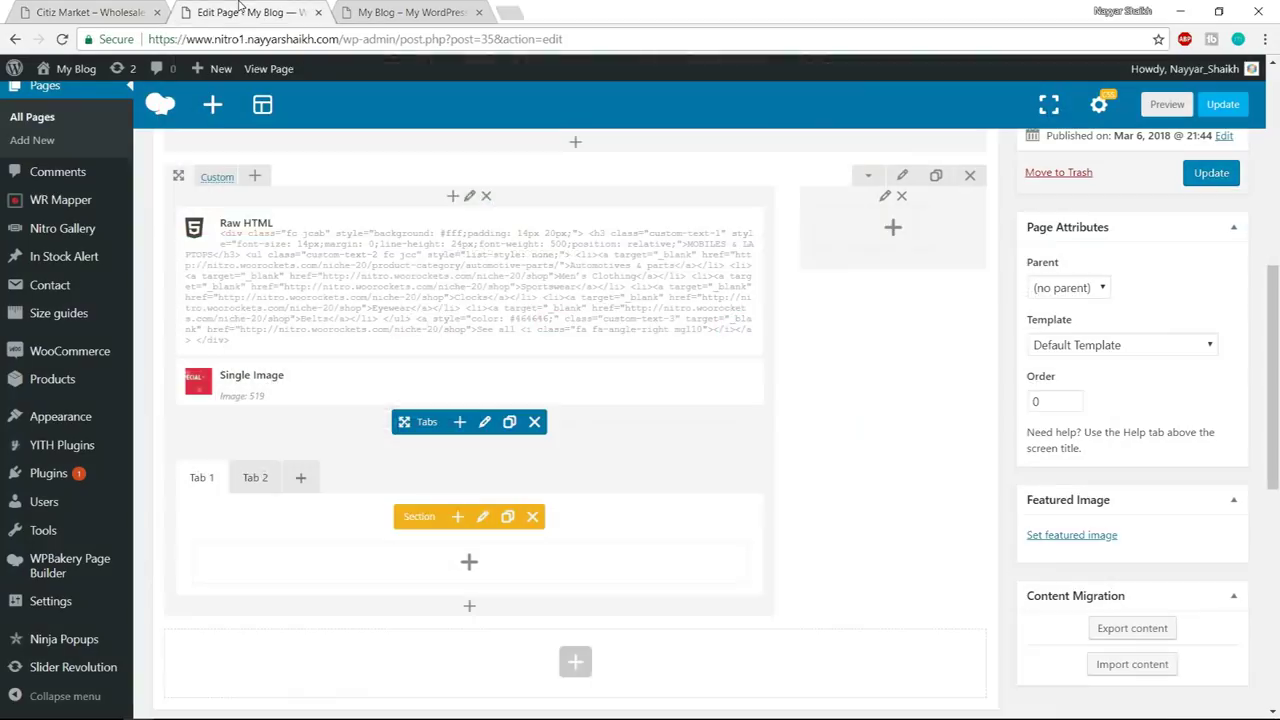
pyautogui.scroll(-1, 485, 527)
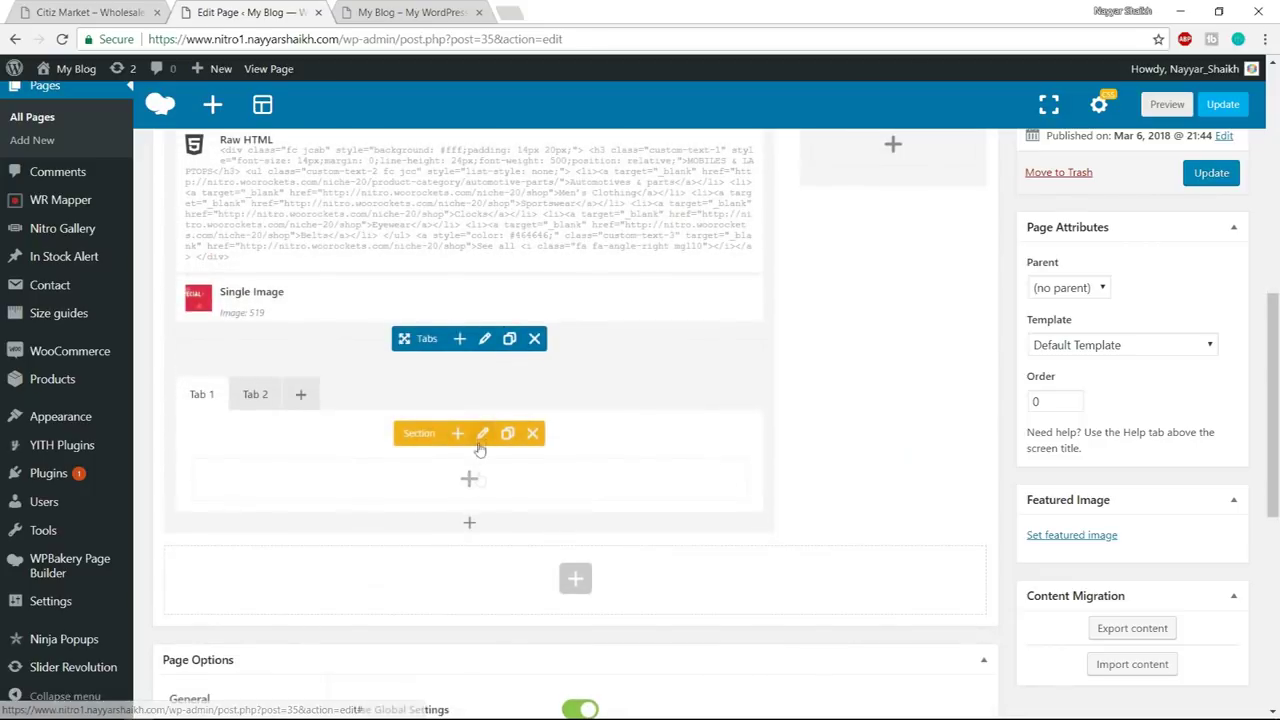
# - Title the first tab Featured with section ID featured and save it
pyautogui.click(484, 436)
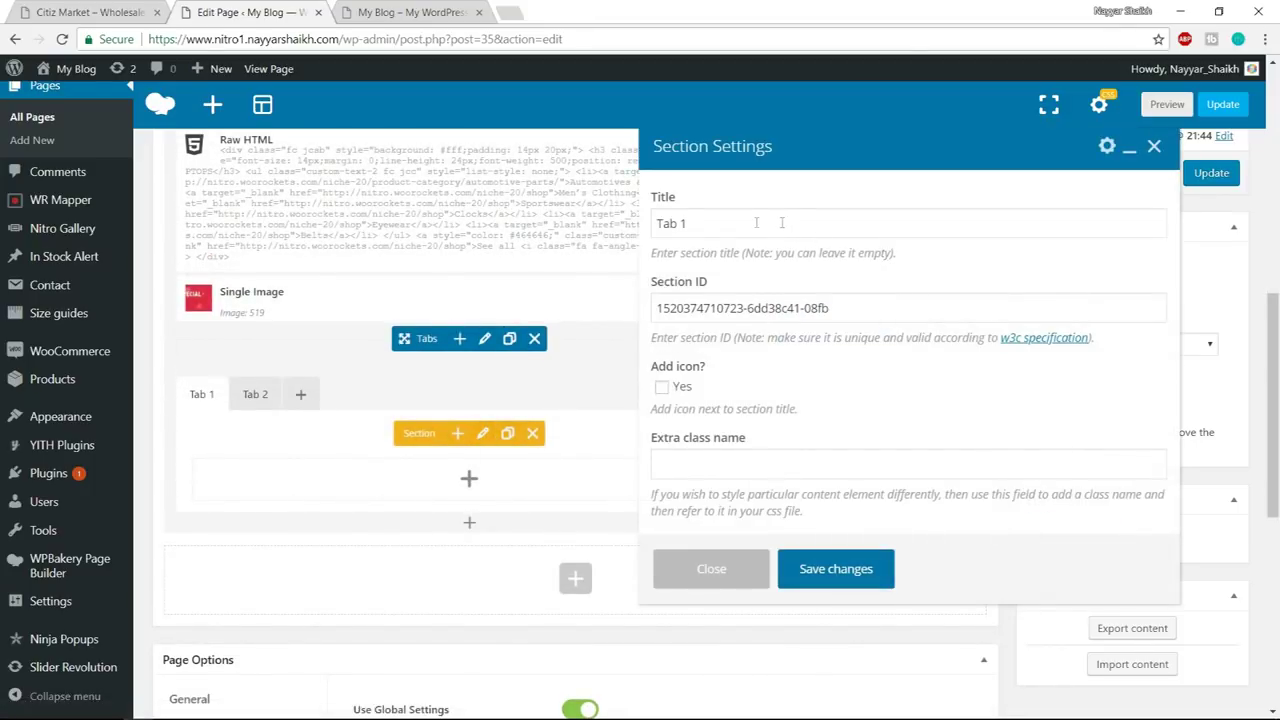
pyautogui.tripleClick(756, 223)
pyautogui.write('Featured')
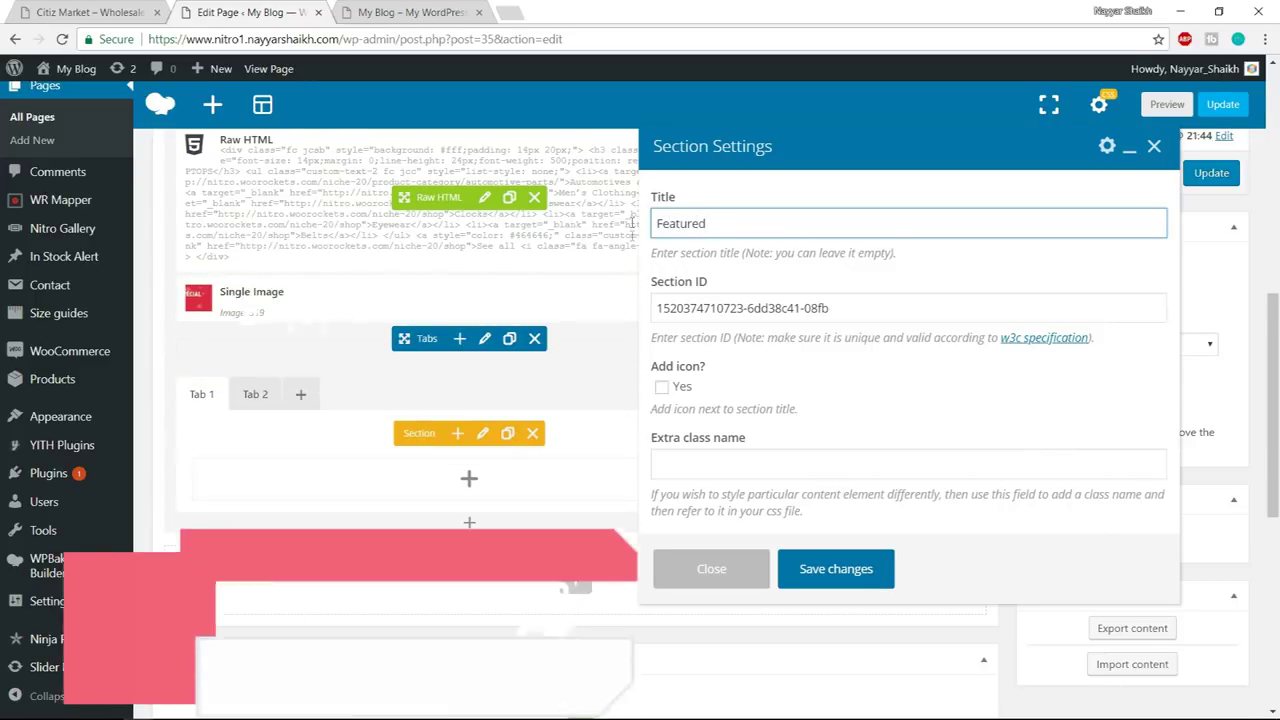
pyautogui.tripleClick(872, 299)
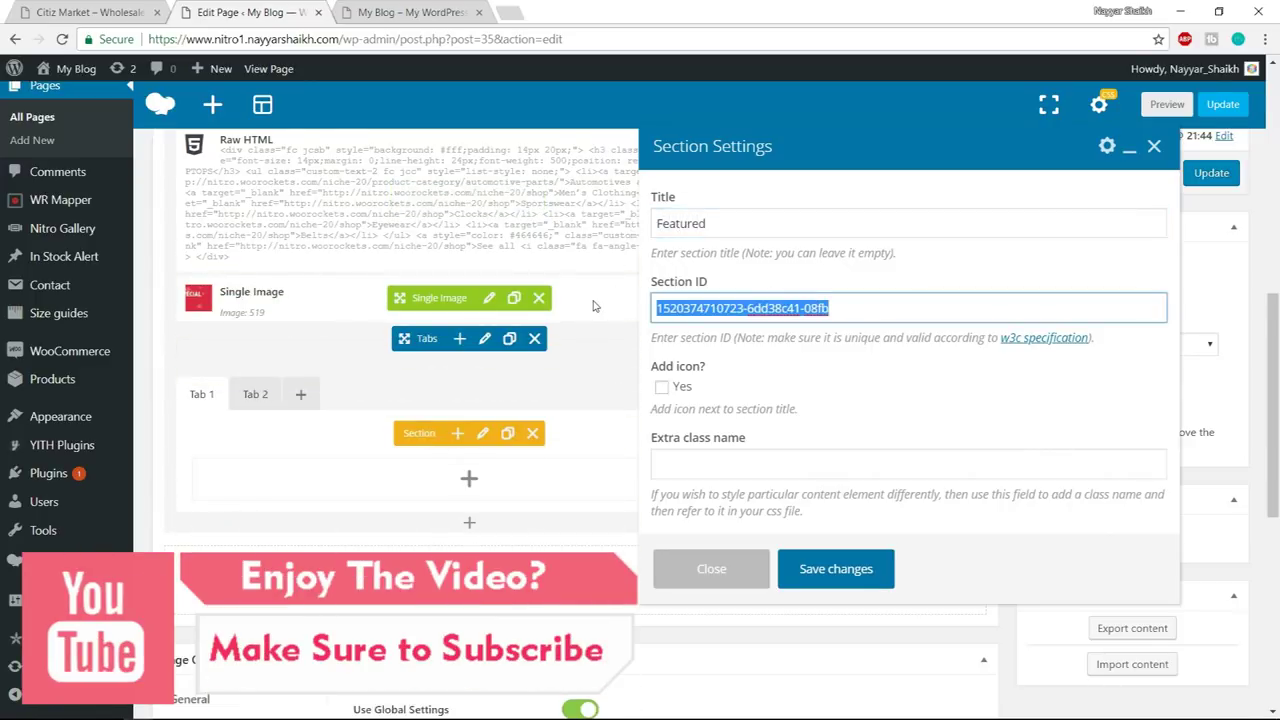
pyautogui.write('featured')
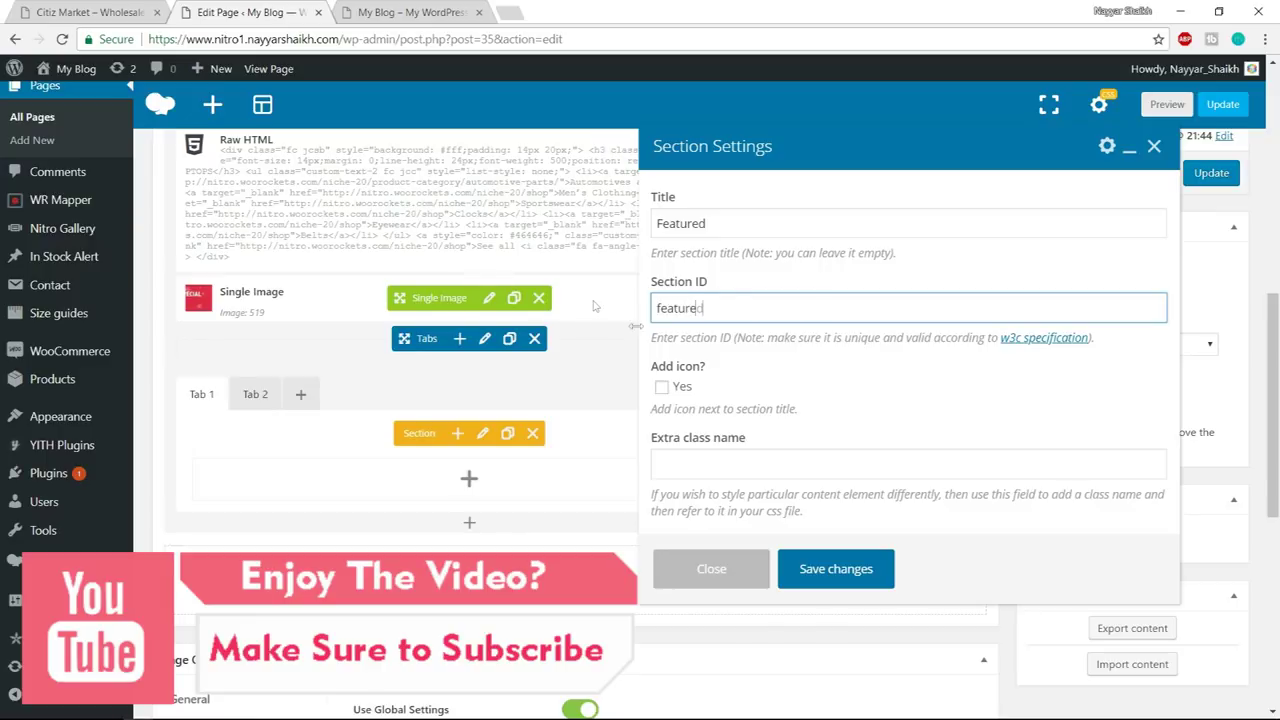
pyautogui.click(886, 564)
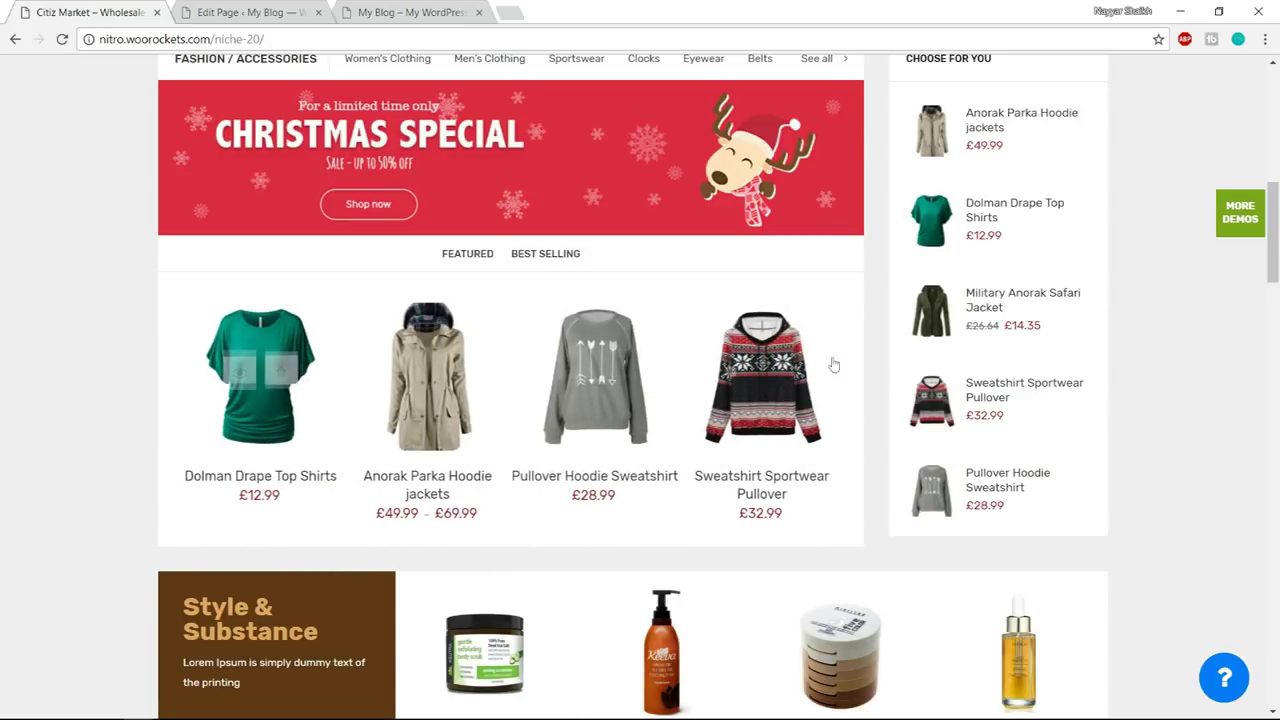
pyautogui.click(186, 11)
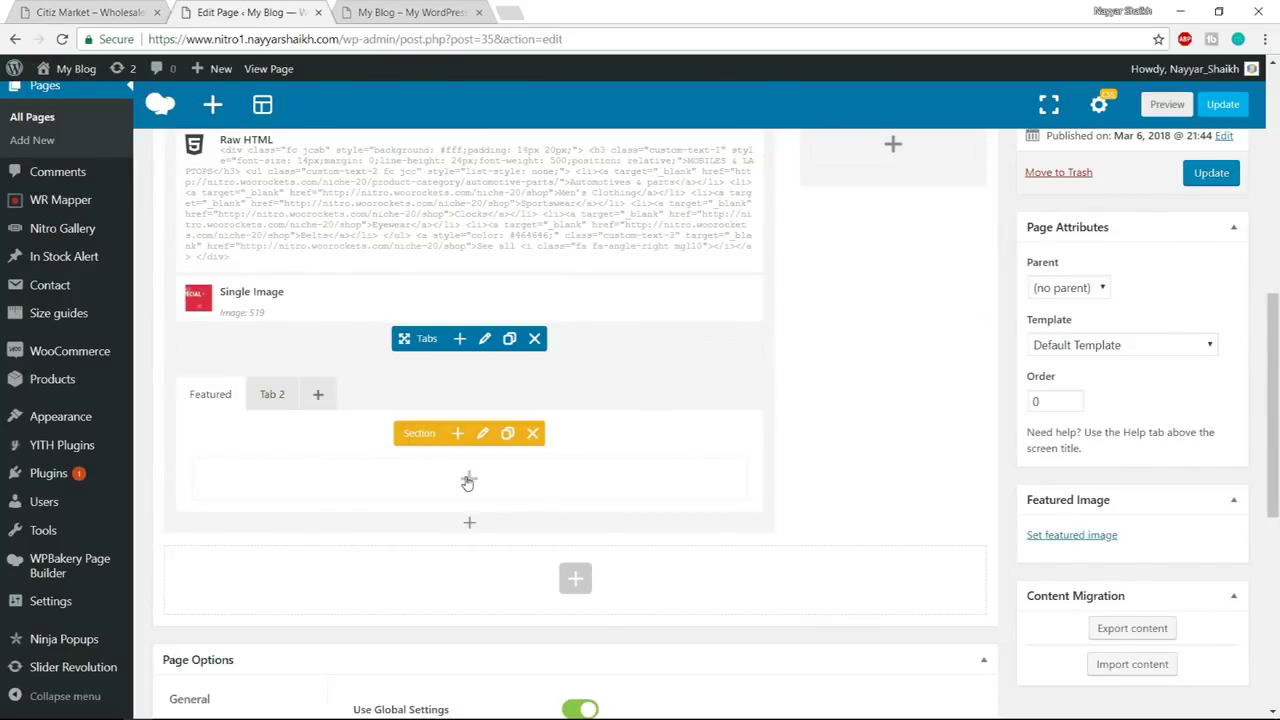
# - Insert a Products element in the Featured tab showing featured products, 10 per page
pyautogui.click(469, 484)
pyautogui.write('produc')
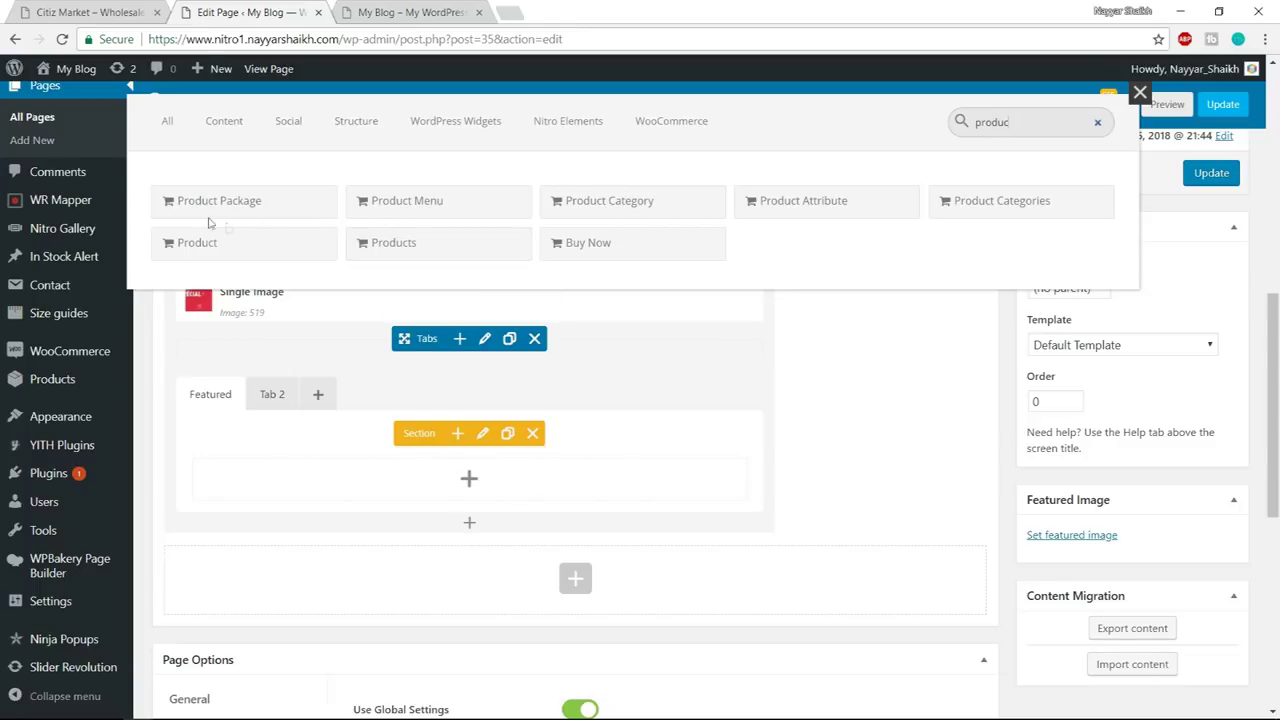
pyautogui.click(445, 245)
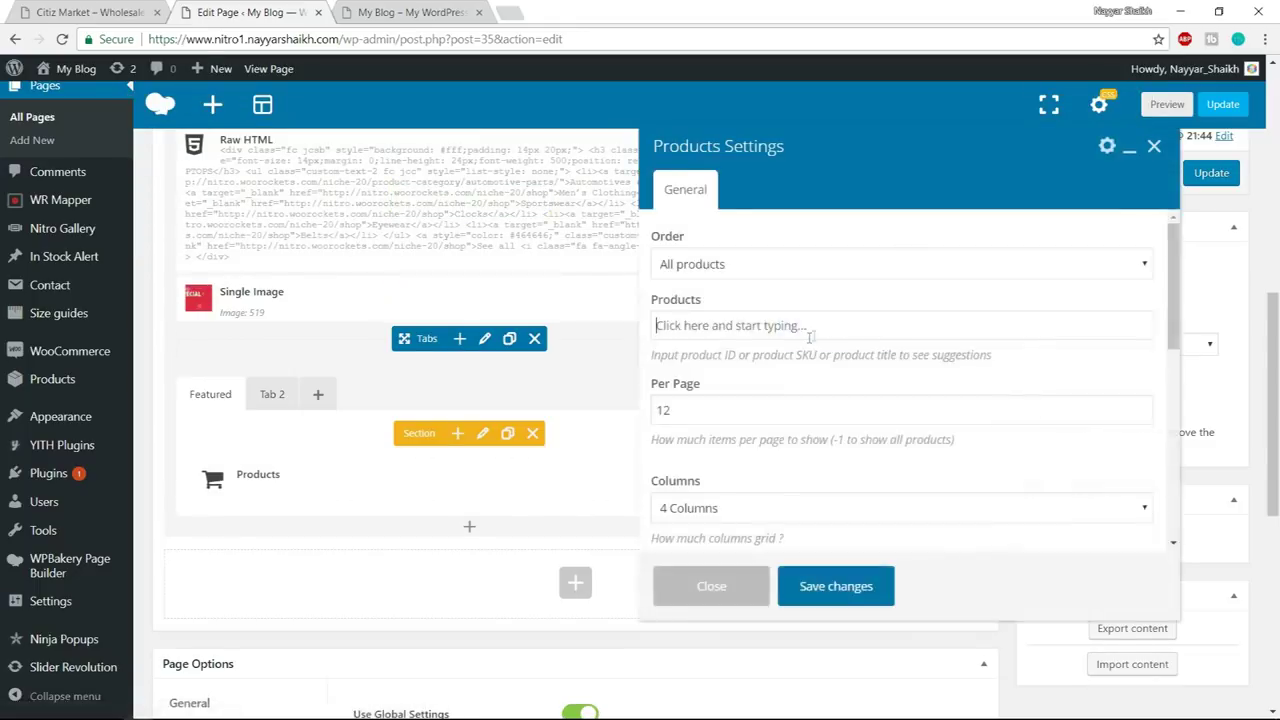
pyautogui.click(755, 266)
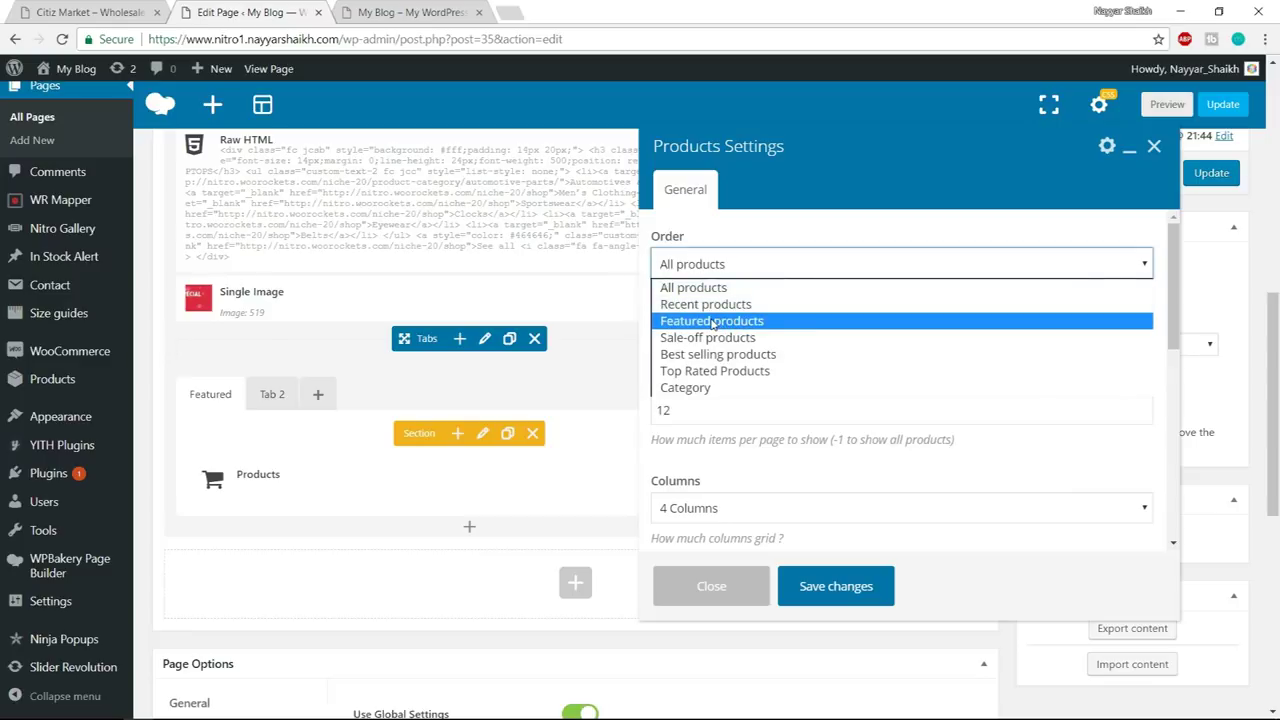
pyautogui.click(713, 322)
pyautogui.moveTo(738, 325); pyautogui.dragTo(636, 327)
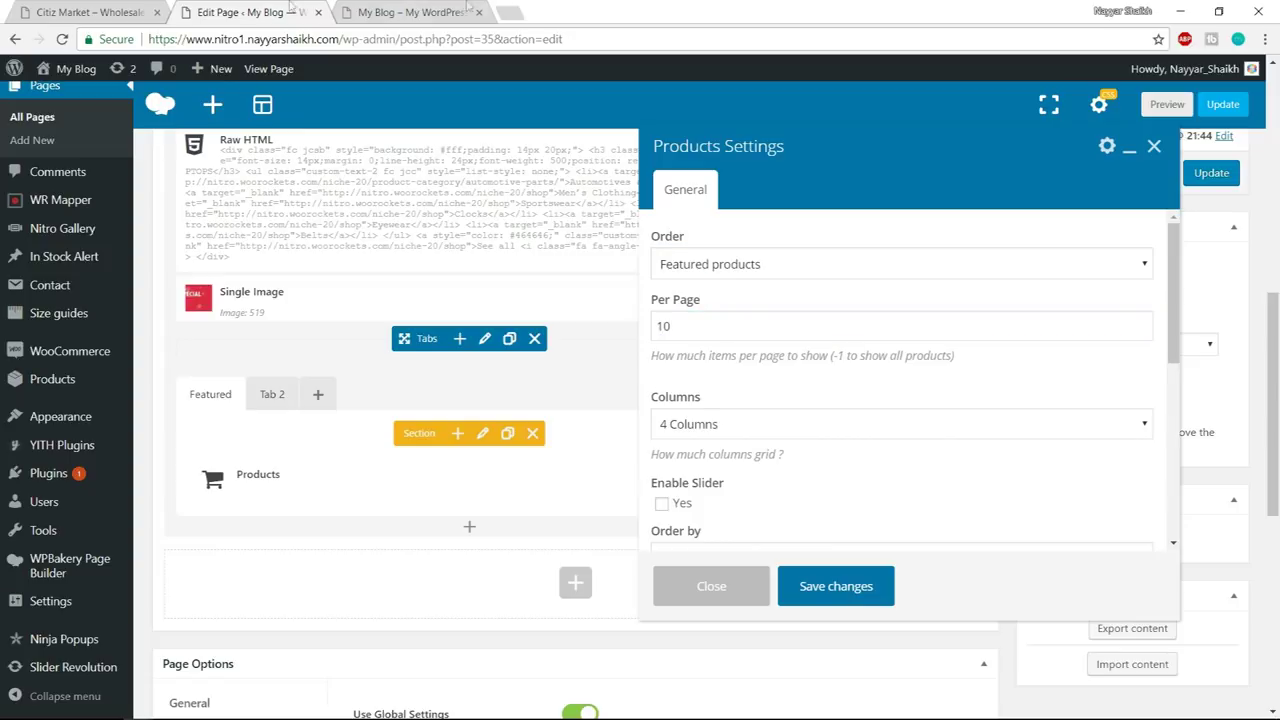
pyautogui.hotkey('ctrl', '1')
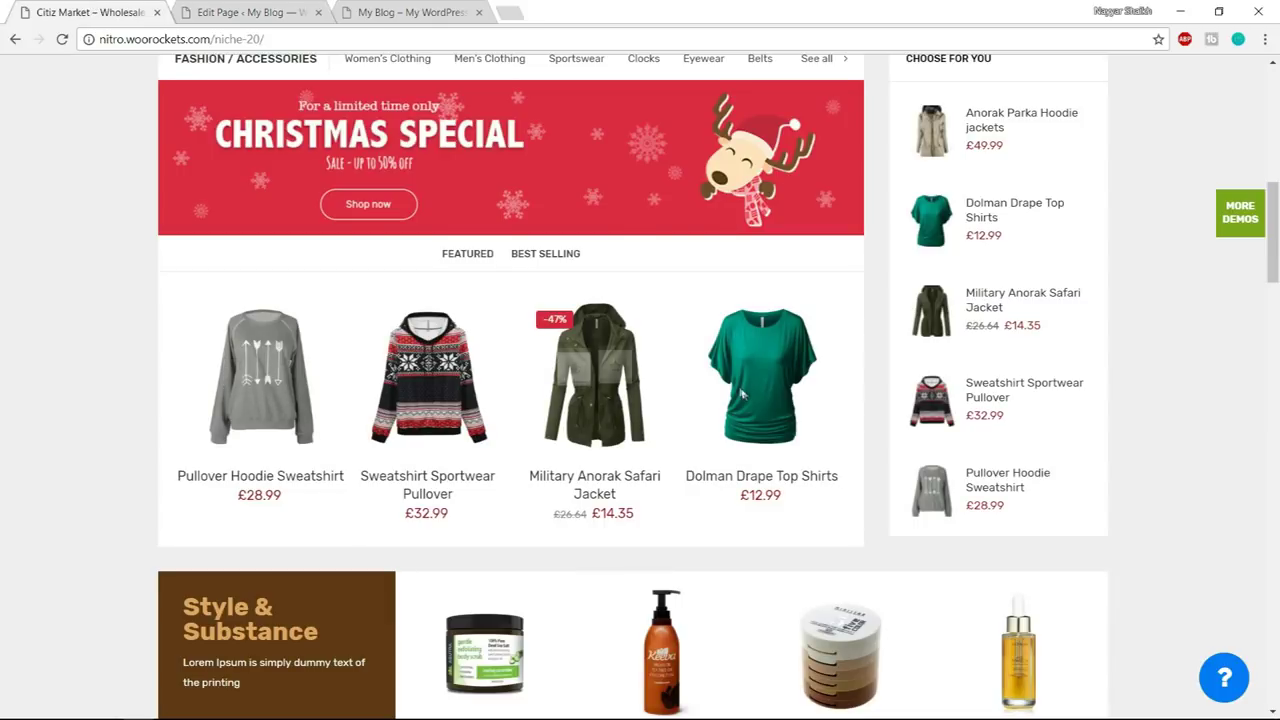
pyautogui.click(260, 11)
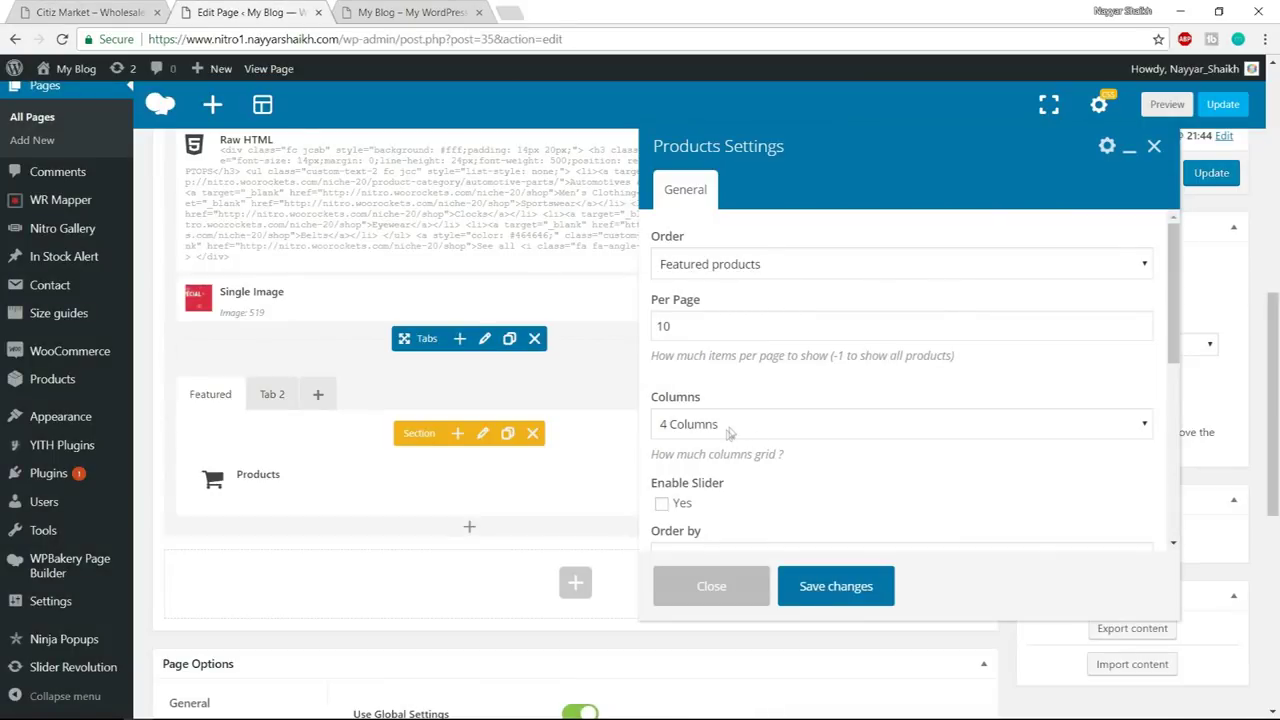
# - Enable the product slider with Style 2 and save the Products settings
pyautogui.scroll(-3, 730, 432)
pyautogui.click(680, 341)
pyautogui.scroll(-3, 850, 400)
pyautogui.scroll(-2, 712, 401)
pyautogui.click(743, 383)
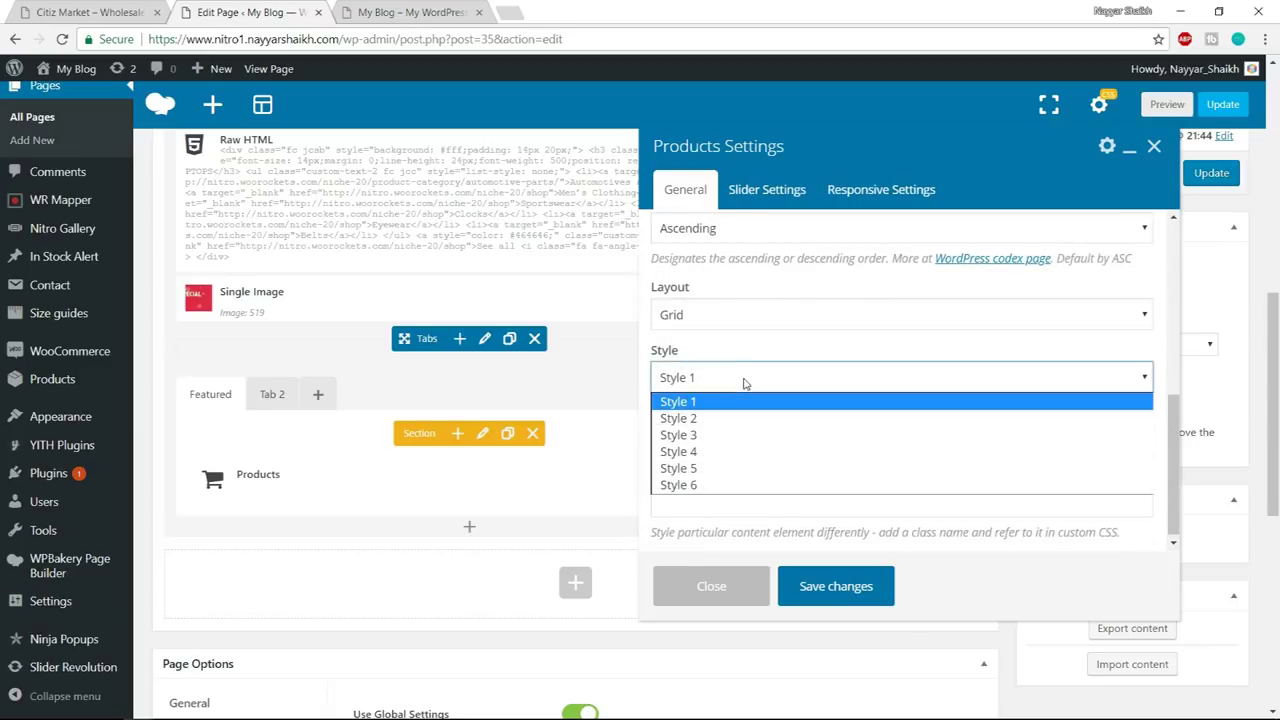
pyautogui.click(738, 420)
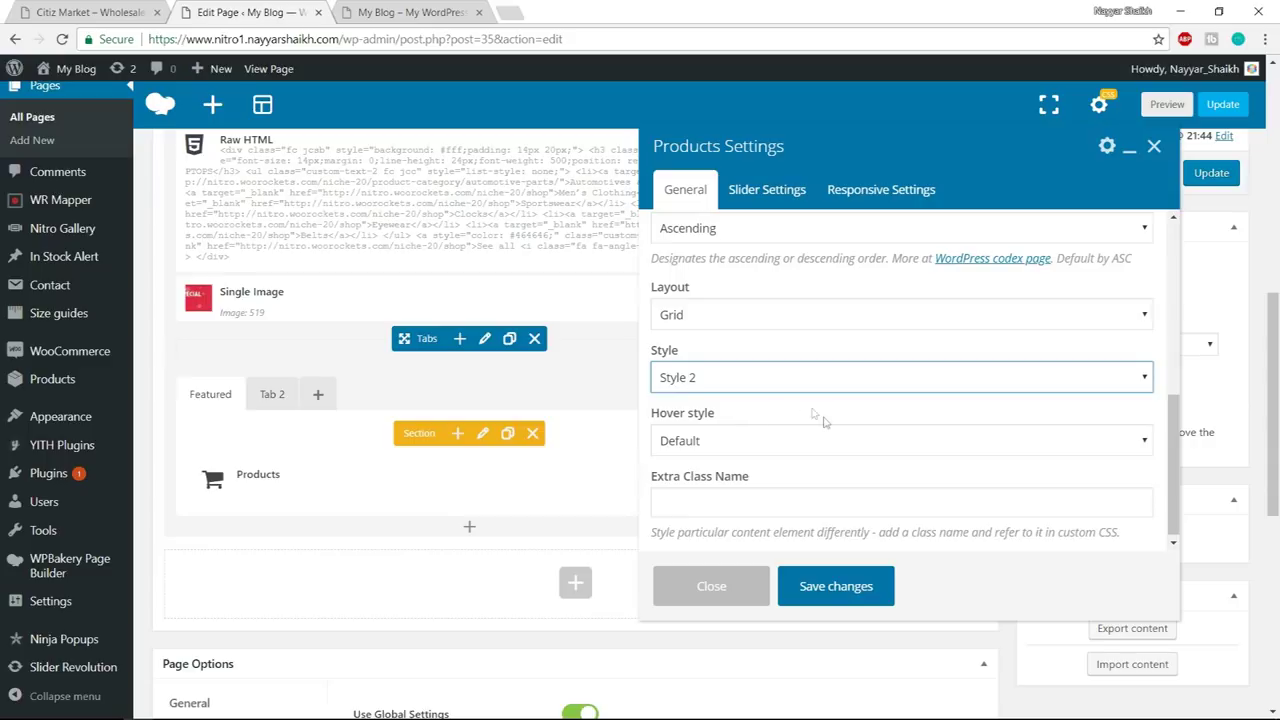
pyautogui.click(836, 588)
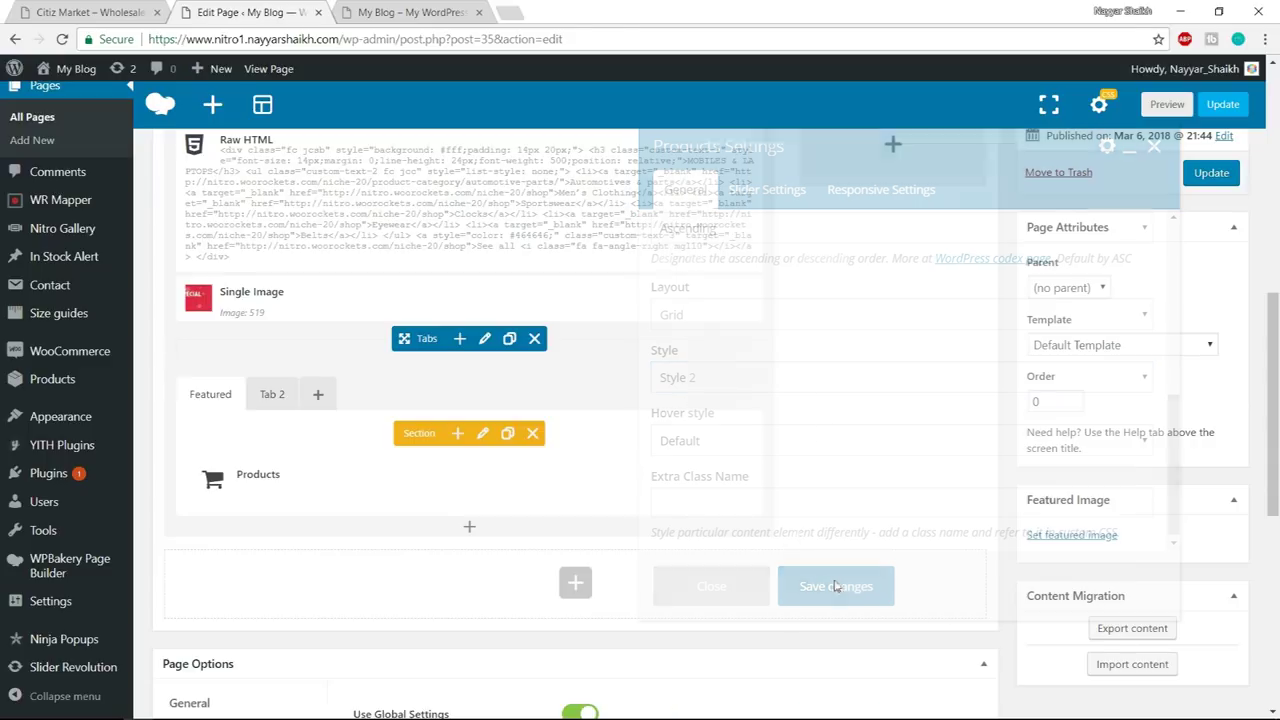
pyautogui.click(135, 8)
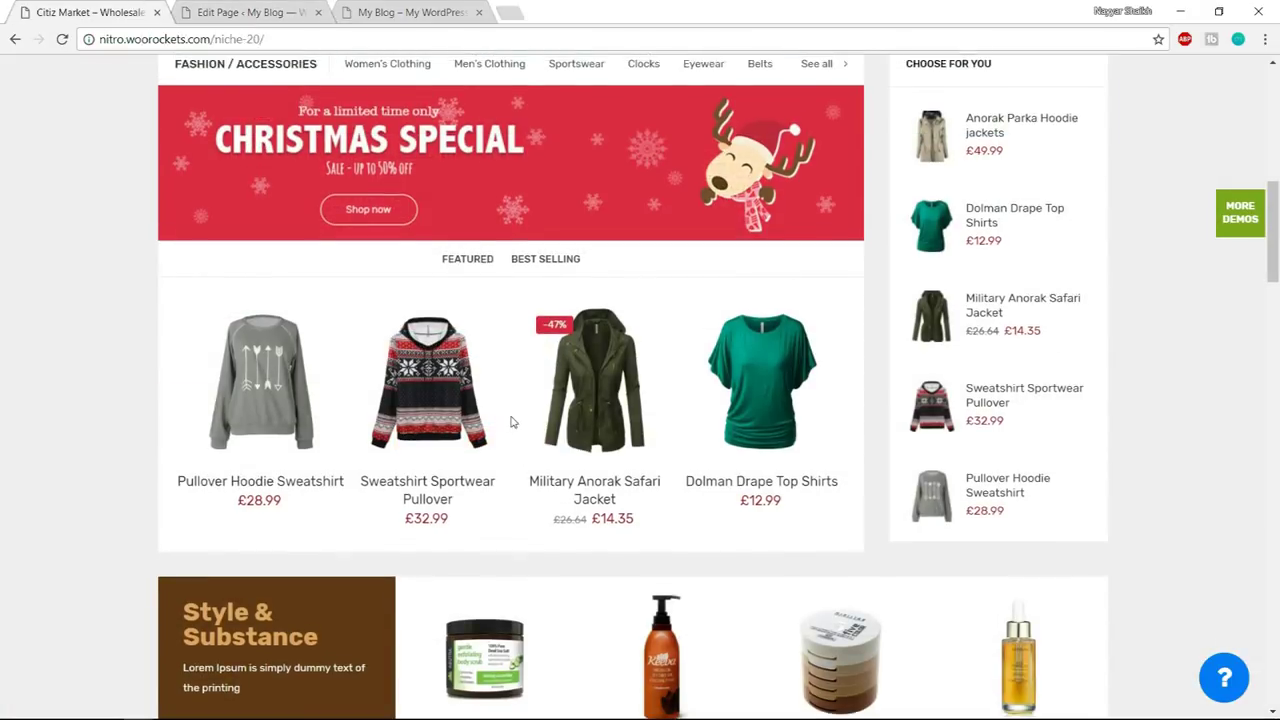
# - Add a Product Menu element to the empty right 1/4 column
pyautogui.scroll(2, 514, 423)
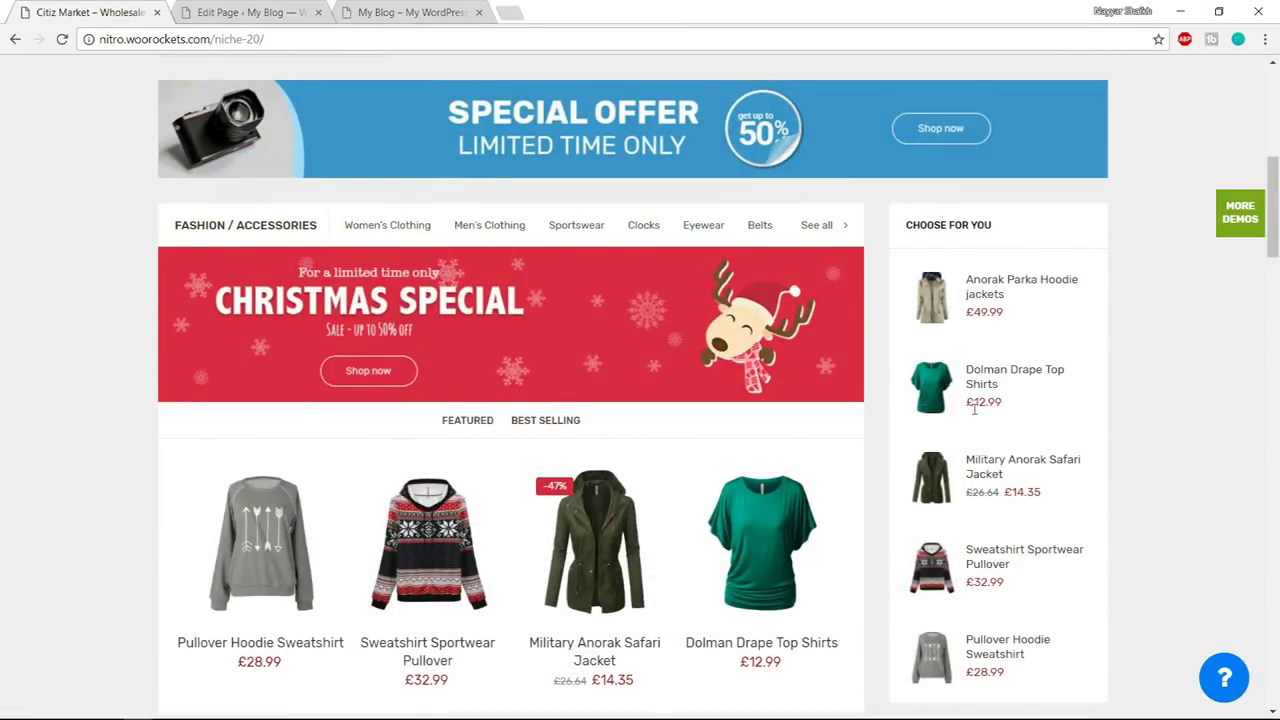
pyautogui.scroll(-1, 974, 409)
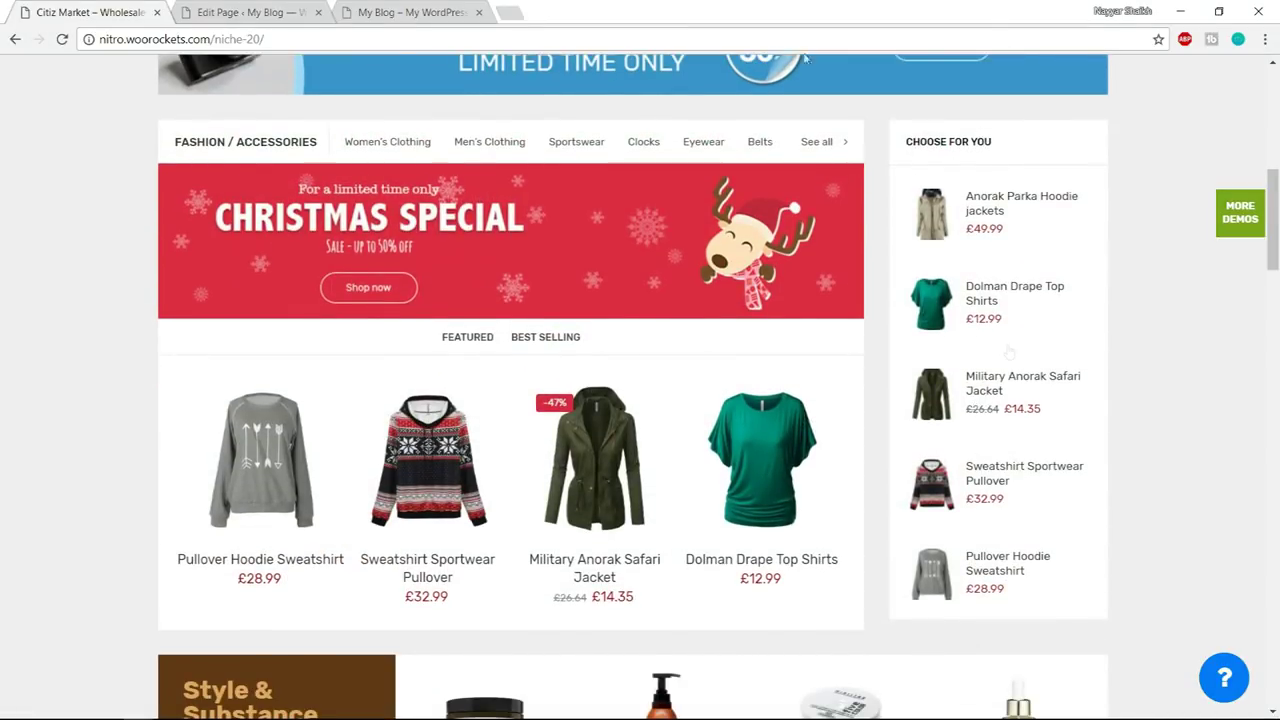
pyautogui.click(240, 12)
pyautogui.scroll(2, 888, 420)
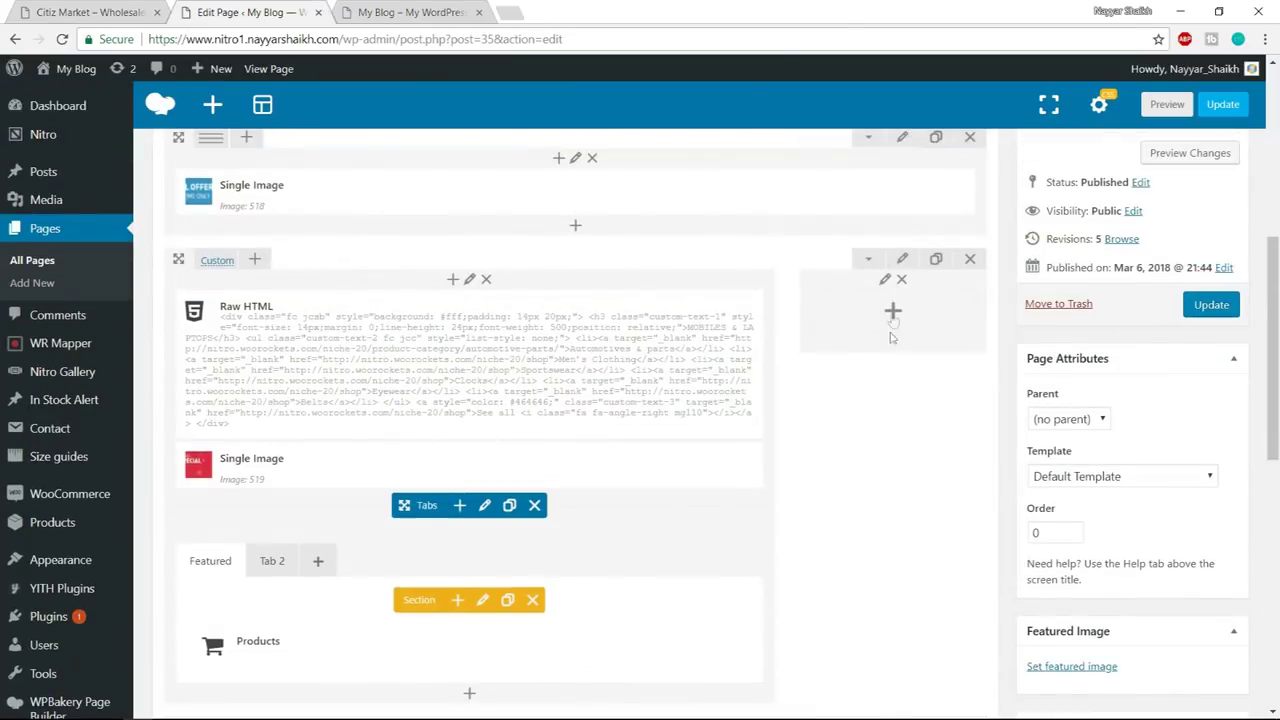
pyautogui.click(895, 316)
pyautogui.write('product')
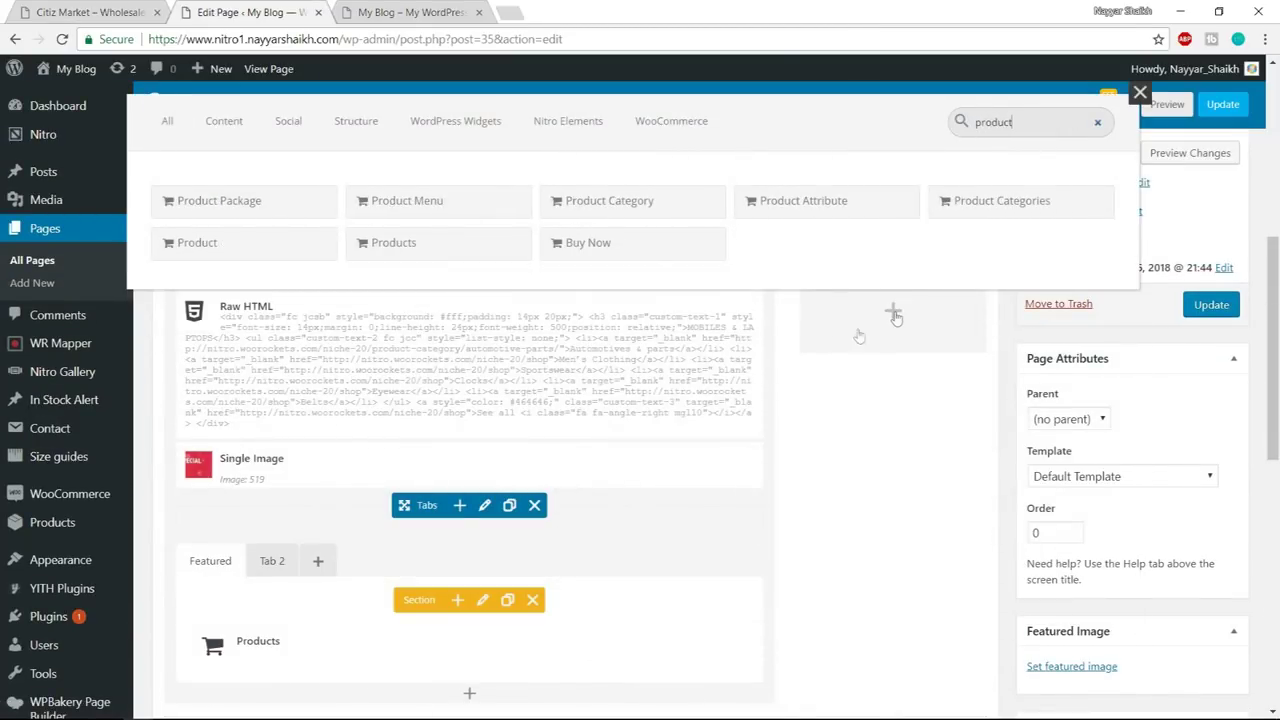
pyautogui.click(457, 202)
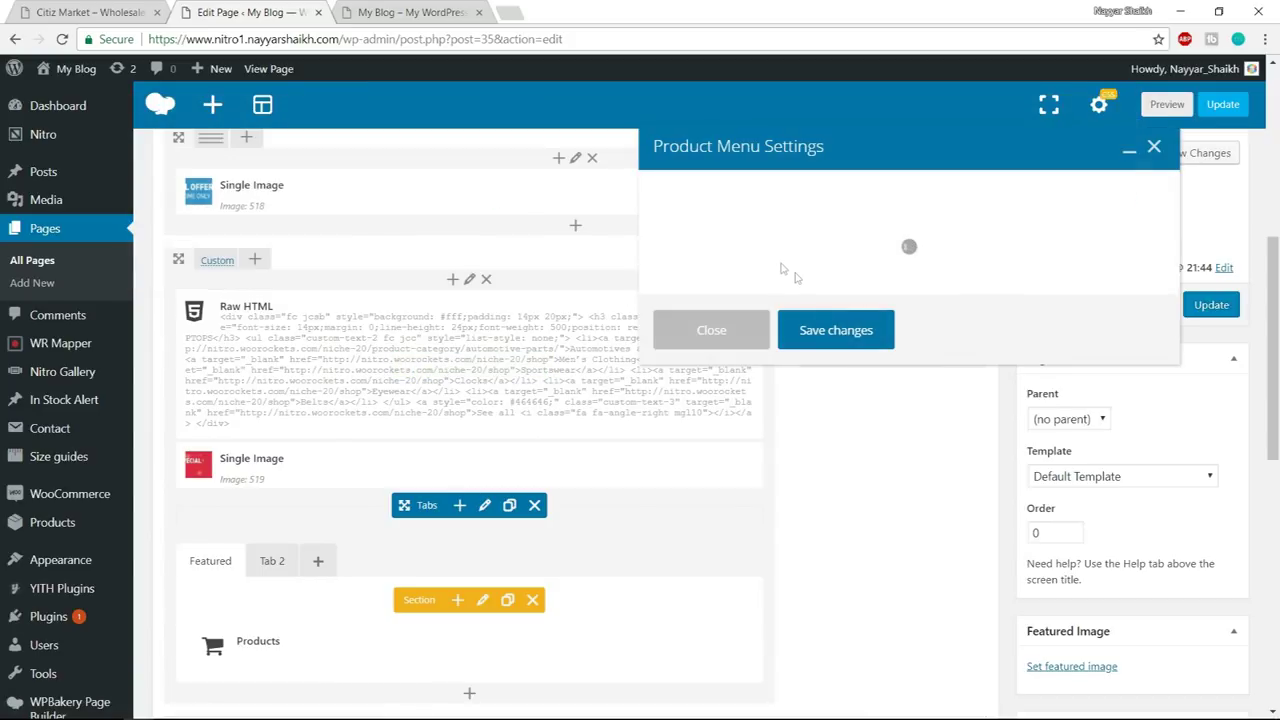
# - Title the Product Menu CHOOSE FOR YOU, copied from the demo's heading
pyautogui.click(737, 220)
pyautogui.click(121, 8)
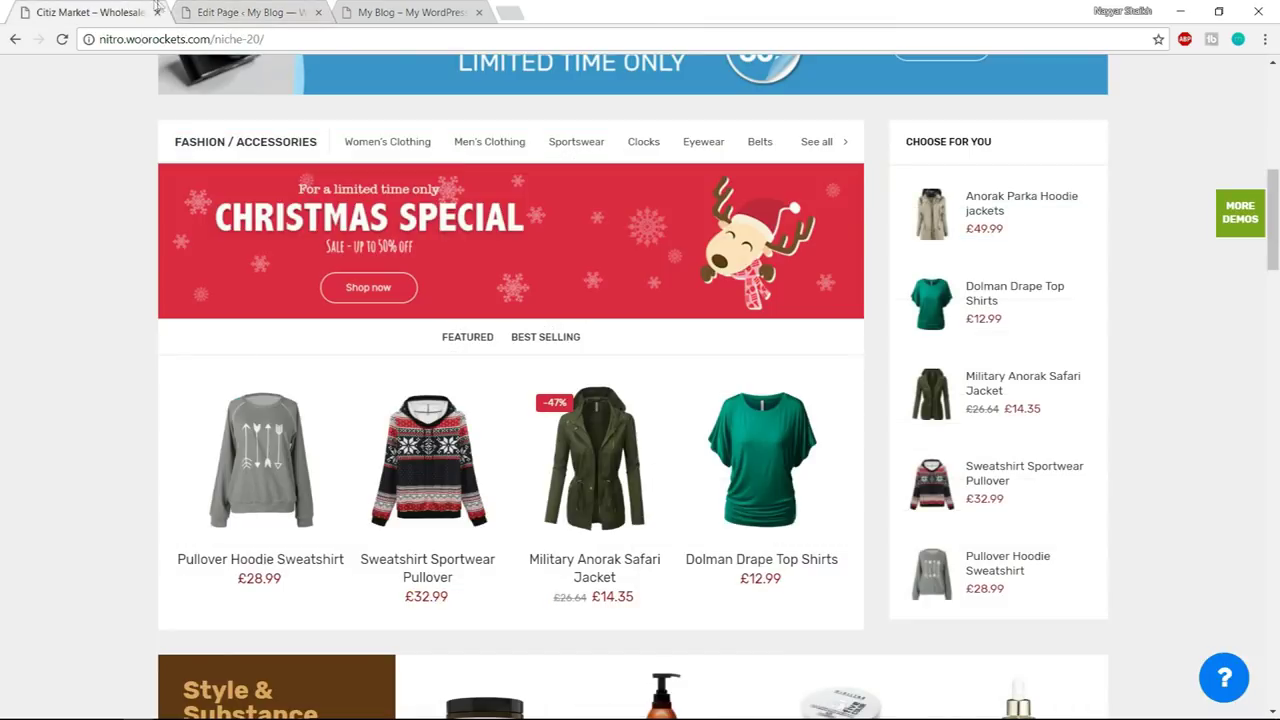
pyautogui.moveTo(1004, 142); pyautogui.dragTo(904, 142)
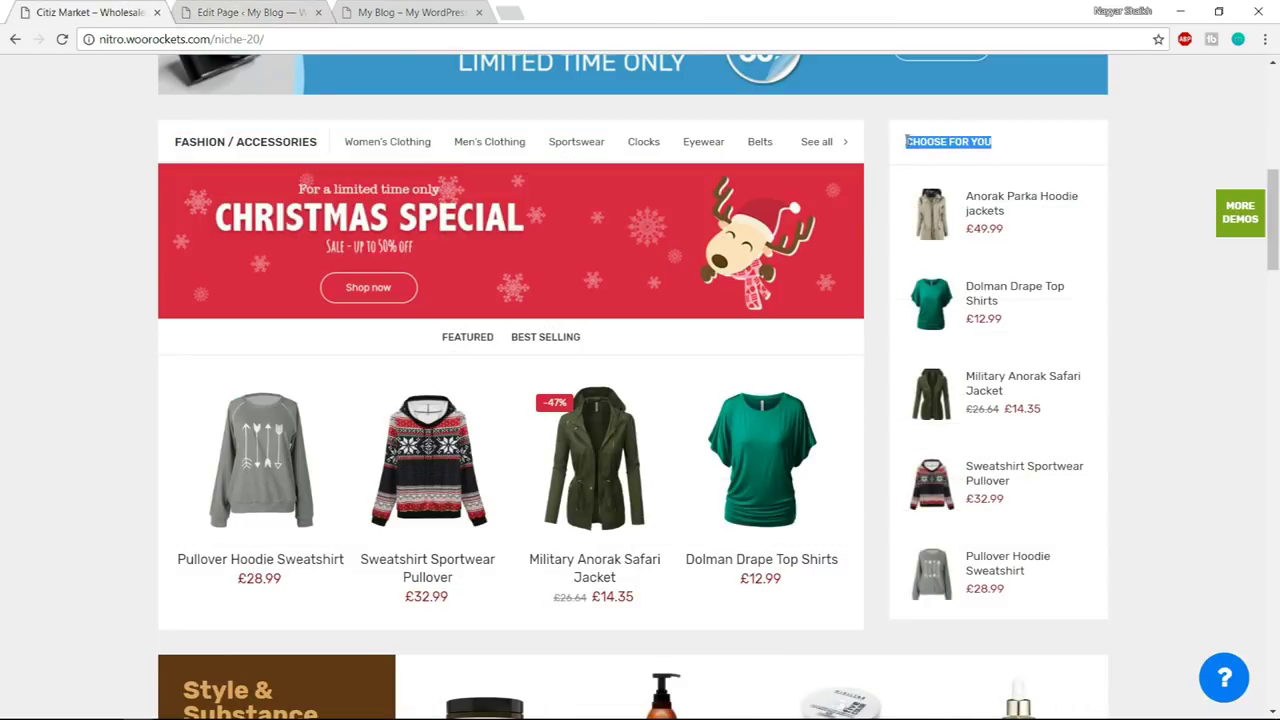
pyautogui.hotkey('ctrl', 'c')
pyautogui.click(250, 12)
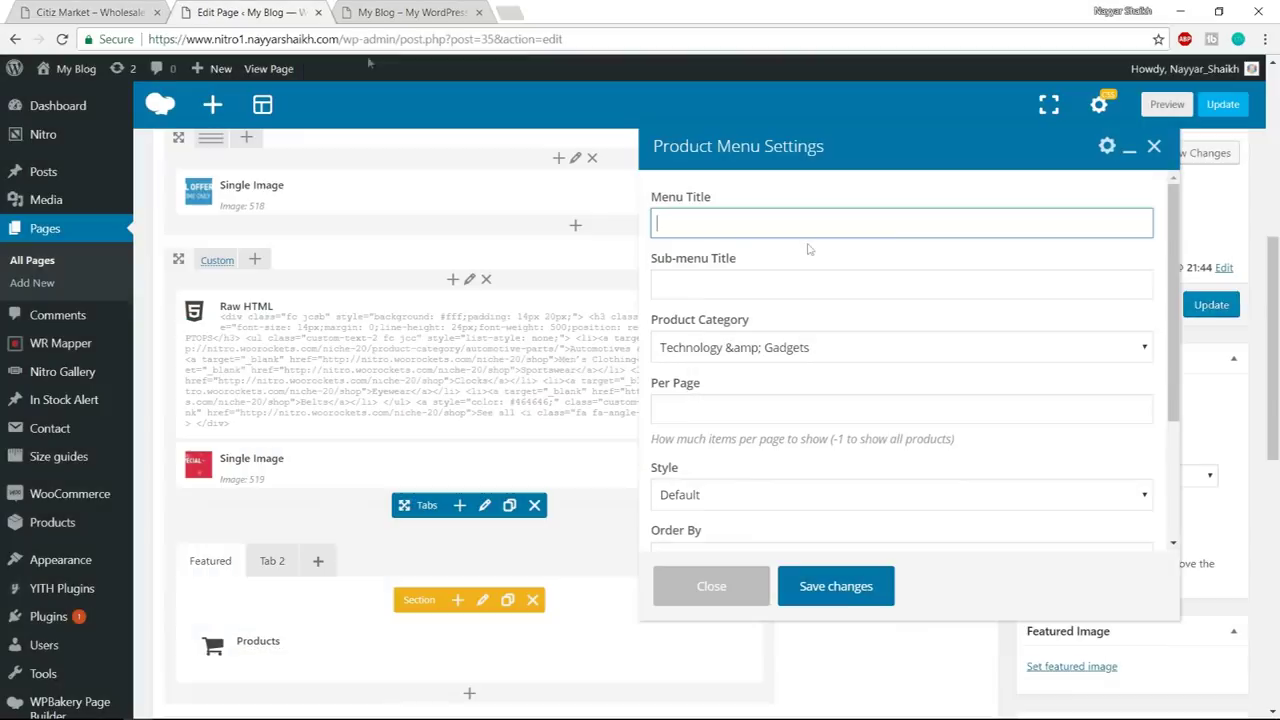
pyautogui.hotkey('ctrl', 'v')
pyautogui.scroll(-3, 952, 389)
pyautogui.scroll(3, 811, 343)
# - Keep Technology & Gadgets as the category and choose the Has Image style
pyautogui.click(815, 350)
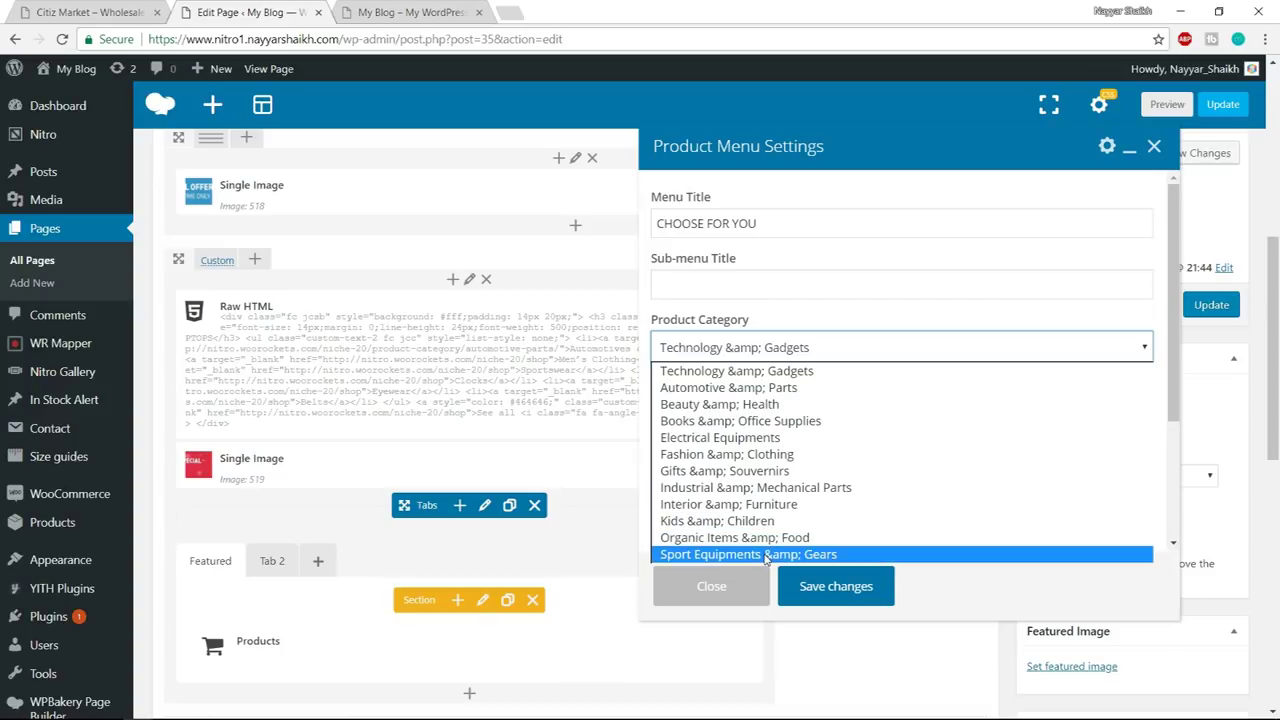
pyautogui.click(740, 372)
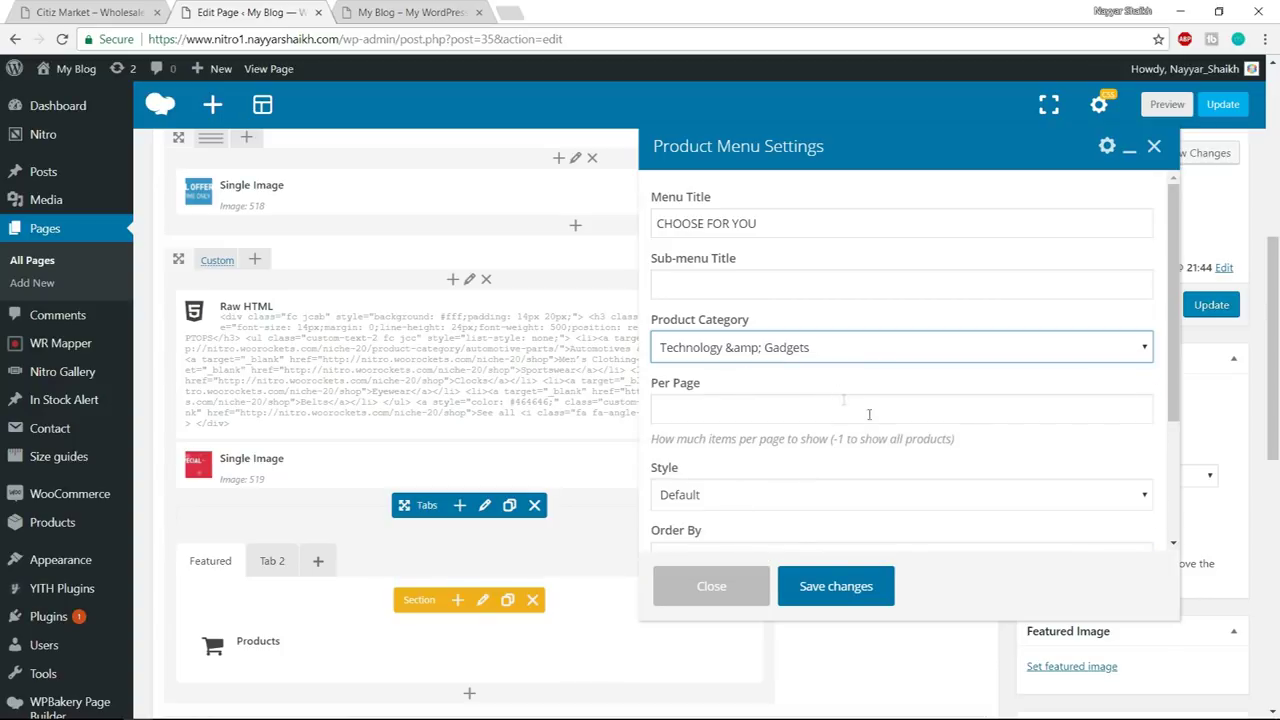
pyautogui.scroll(-1, 820, 430)
pyautogui.click(773, 418)
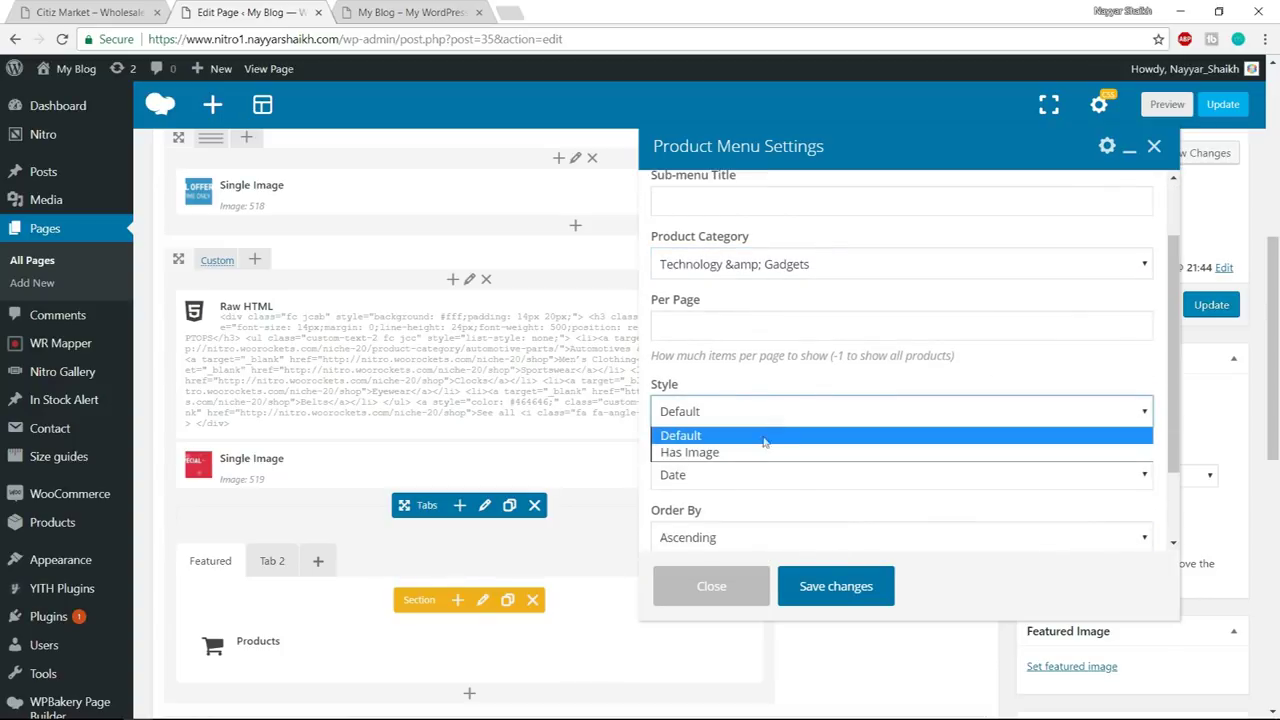
pyautogui.click(737, 453)
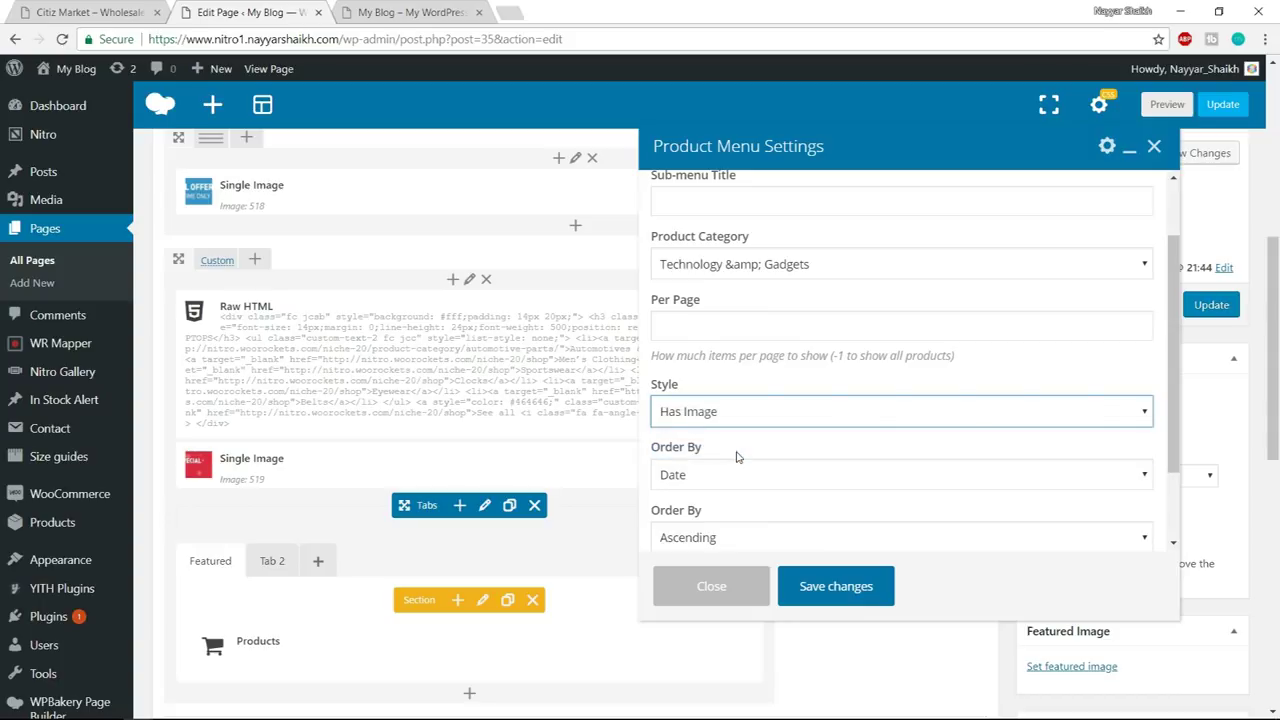
pyautogui.rightClick(2, 5)
pyautogui.click(100, 8)
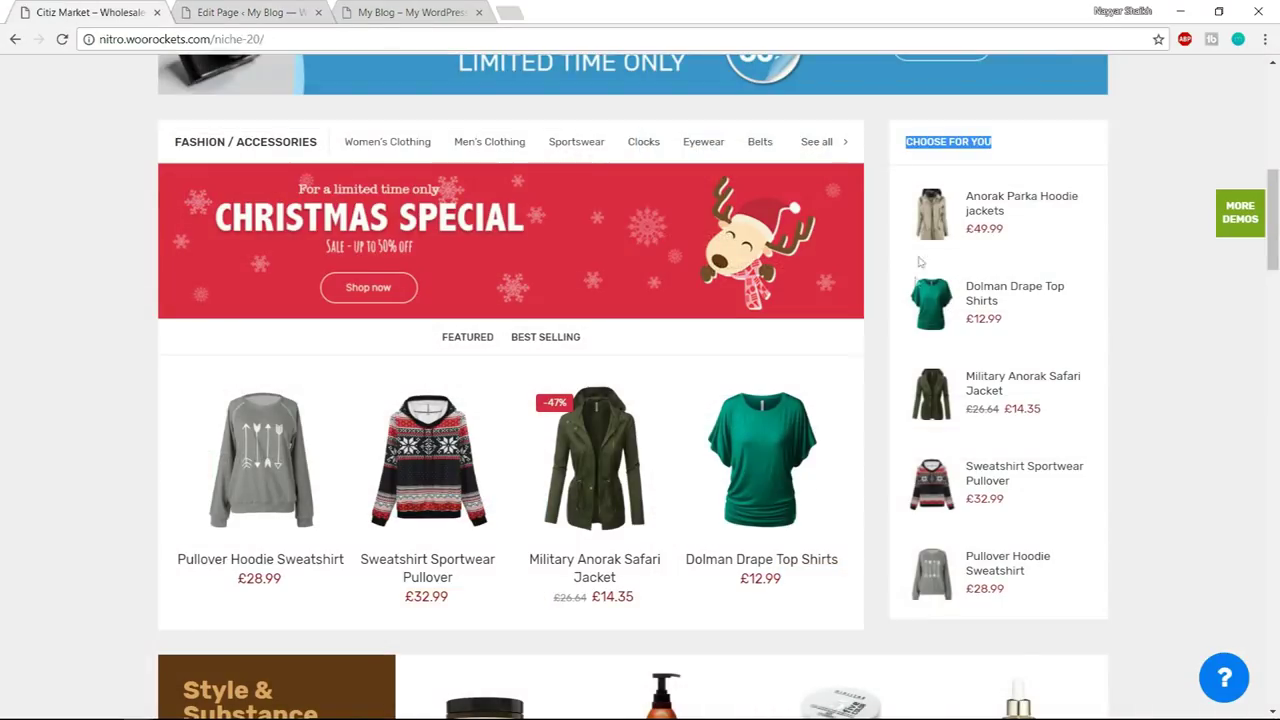
pyautogui.click(246, 12)
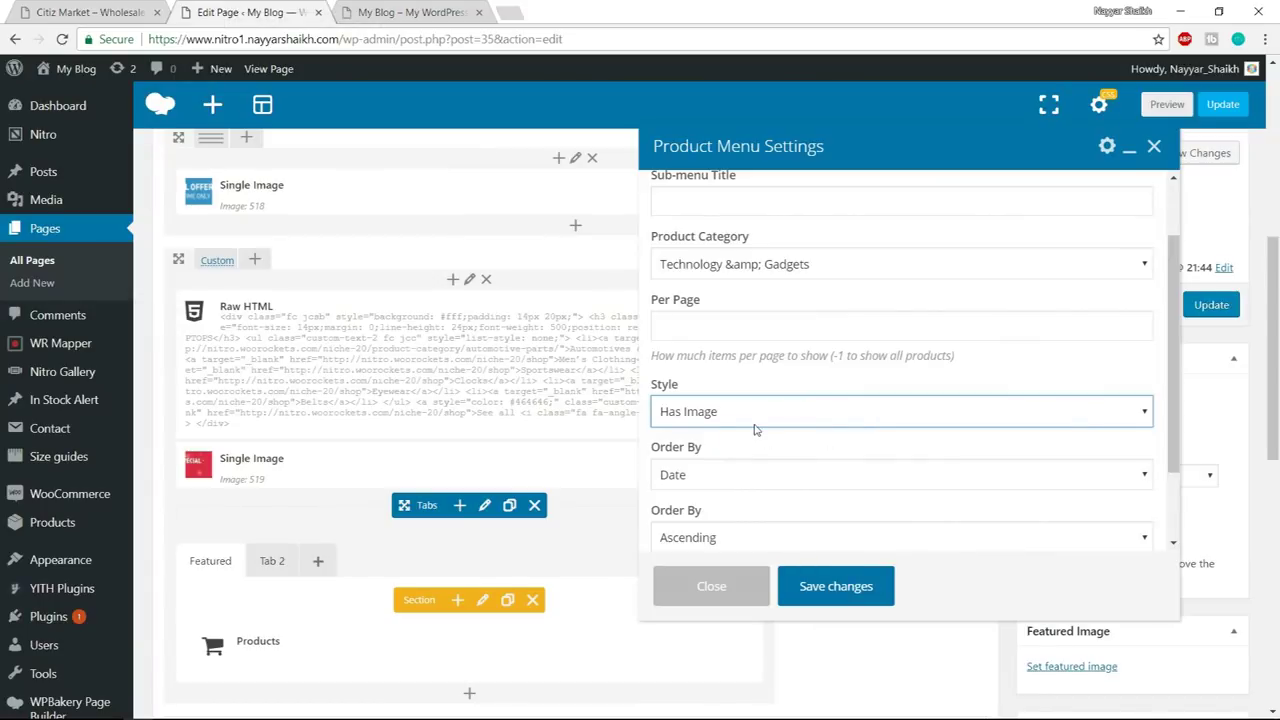
# - Review the sort field options, save the Product Menu, and update the page
pyautogui.scroll(-1, 755, 429)
pyautogui.click(765, 393)
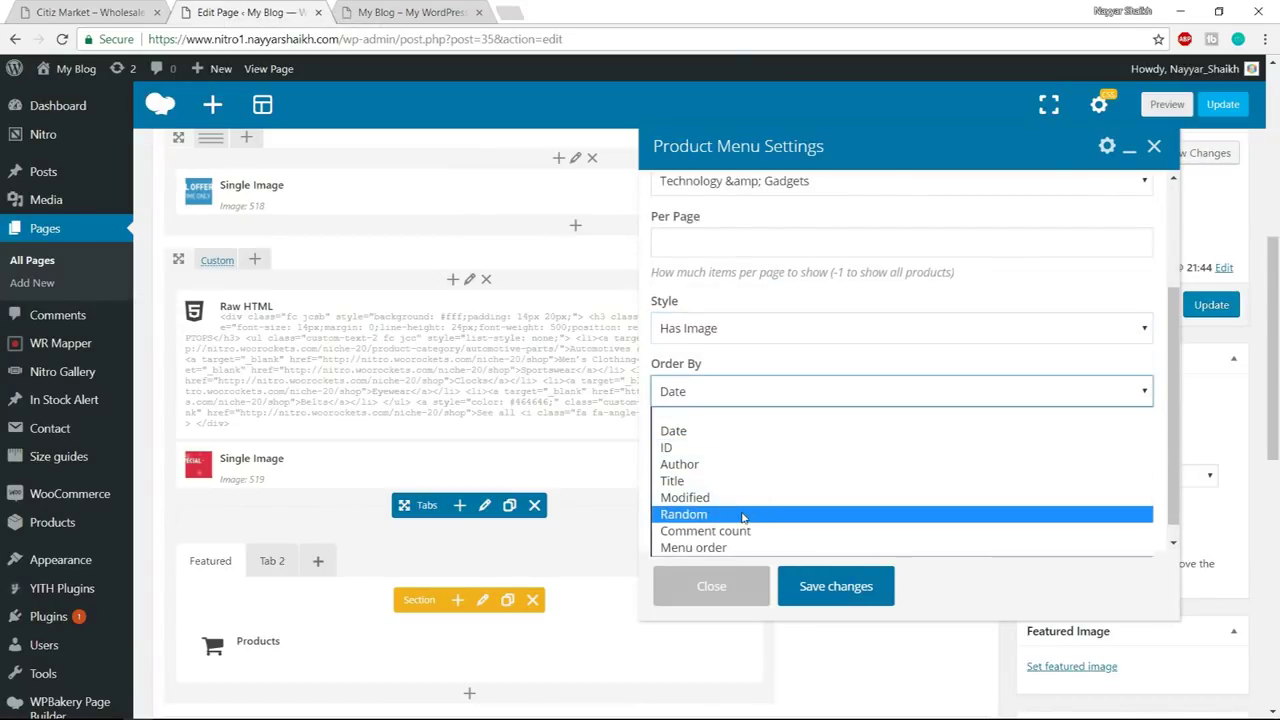
pyautogui.click(799, 342)
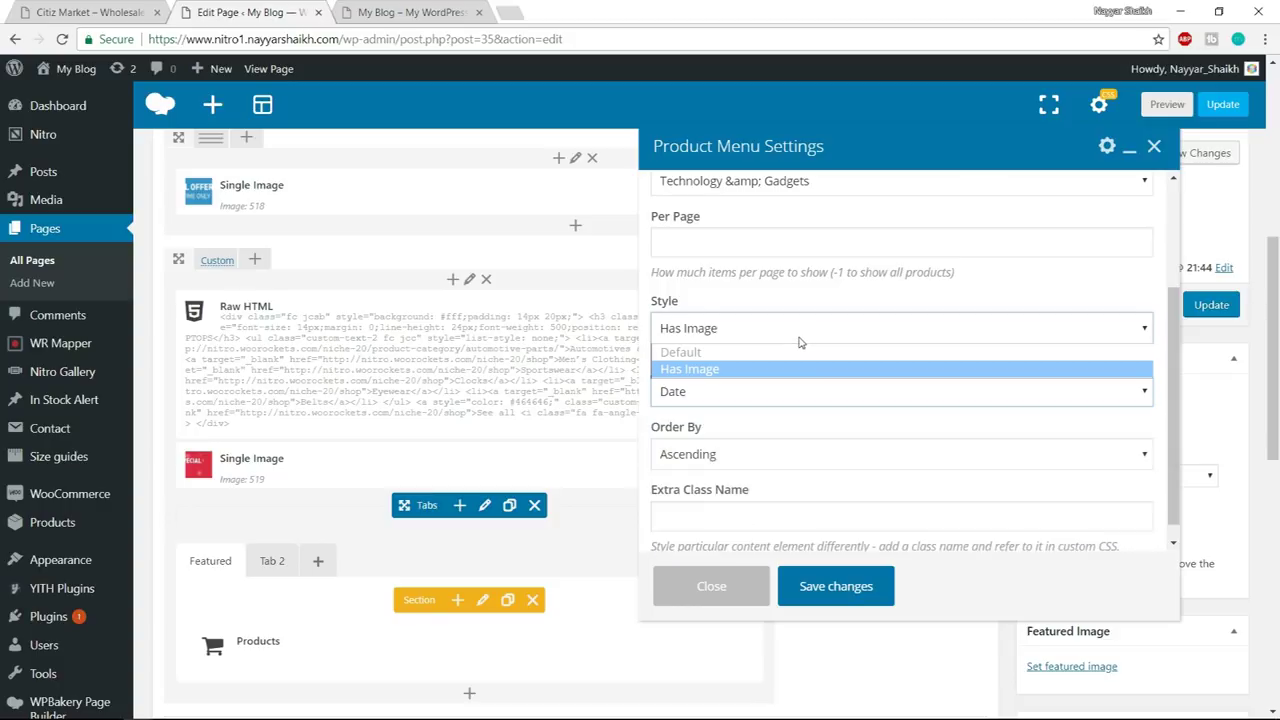
pyautogui.click(805, 394)
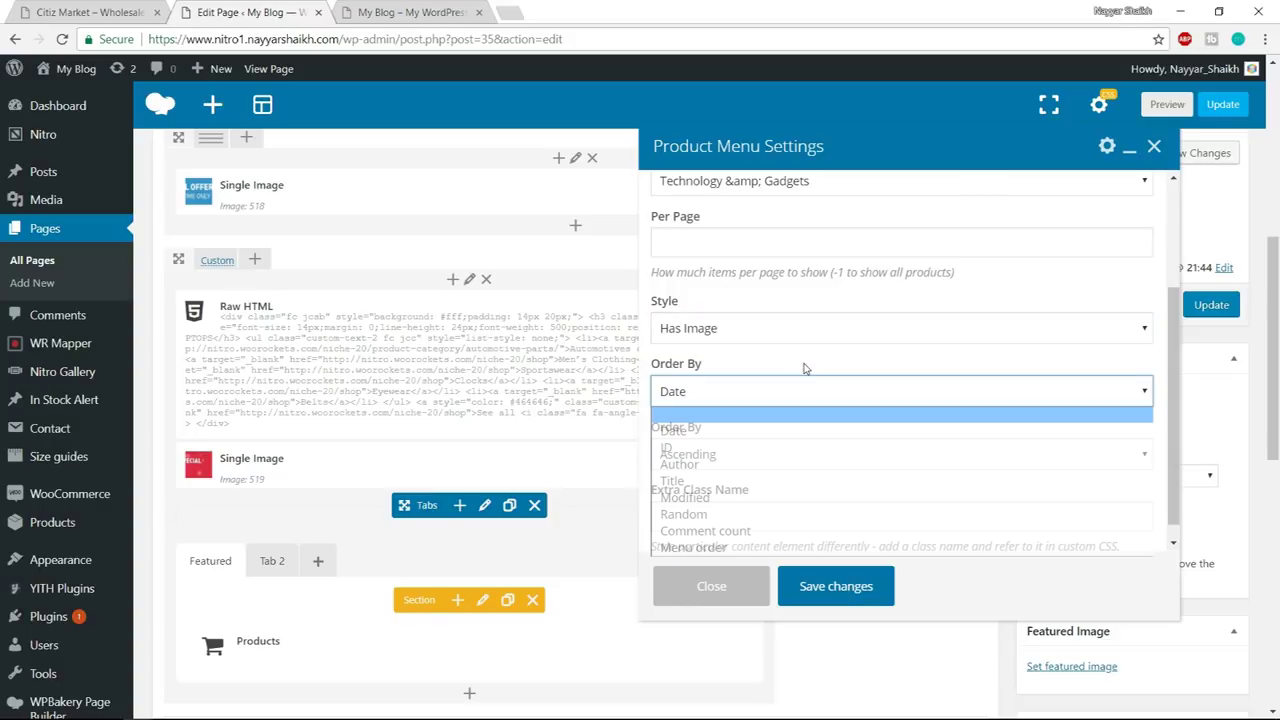
pyautogui.click(836, 587)
pyautogui.click(1210, 305)
pyautogui.click(413, 10)
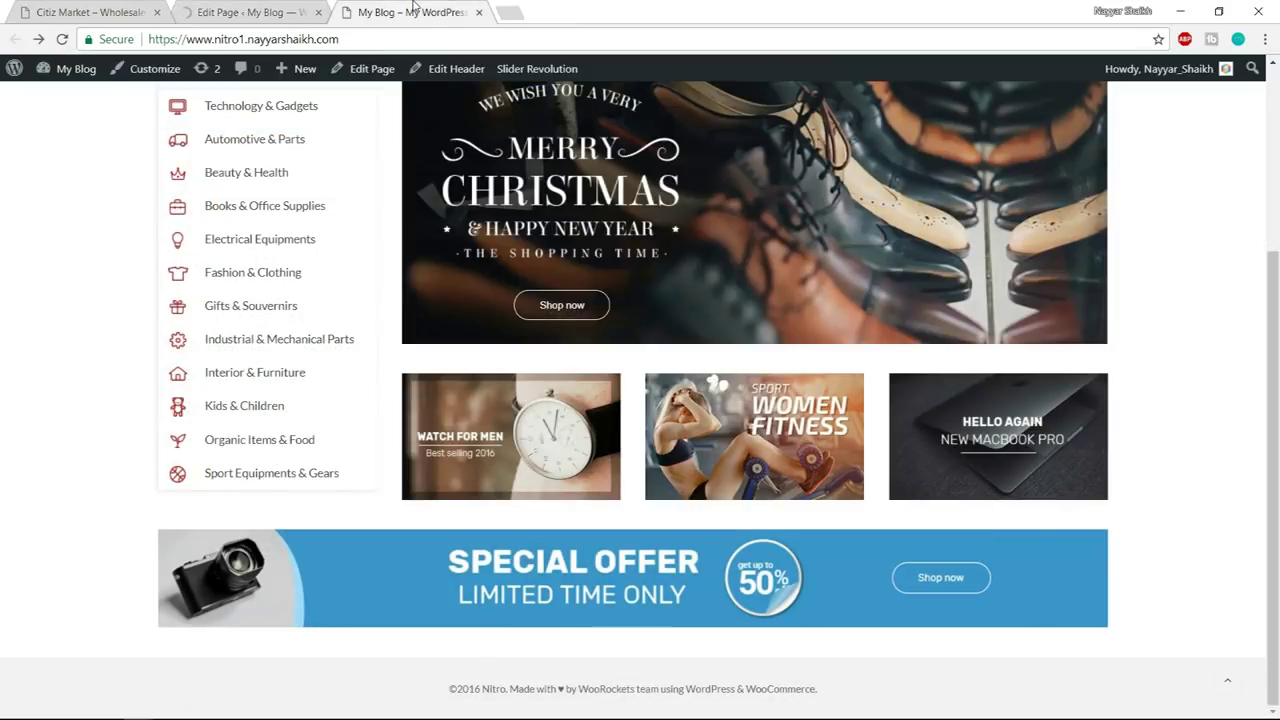
# - Reload the live My Blog homepage and scroll through it to check the changes
pyautogui.press('Return')
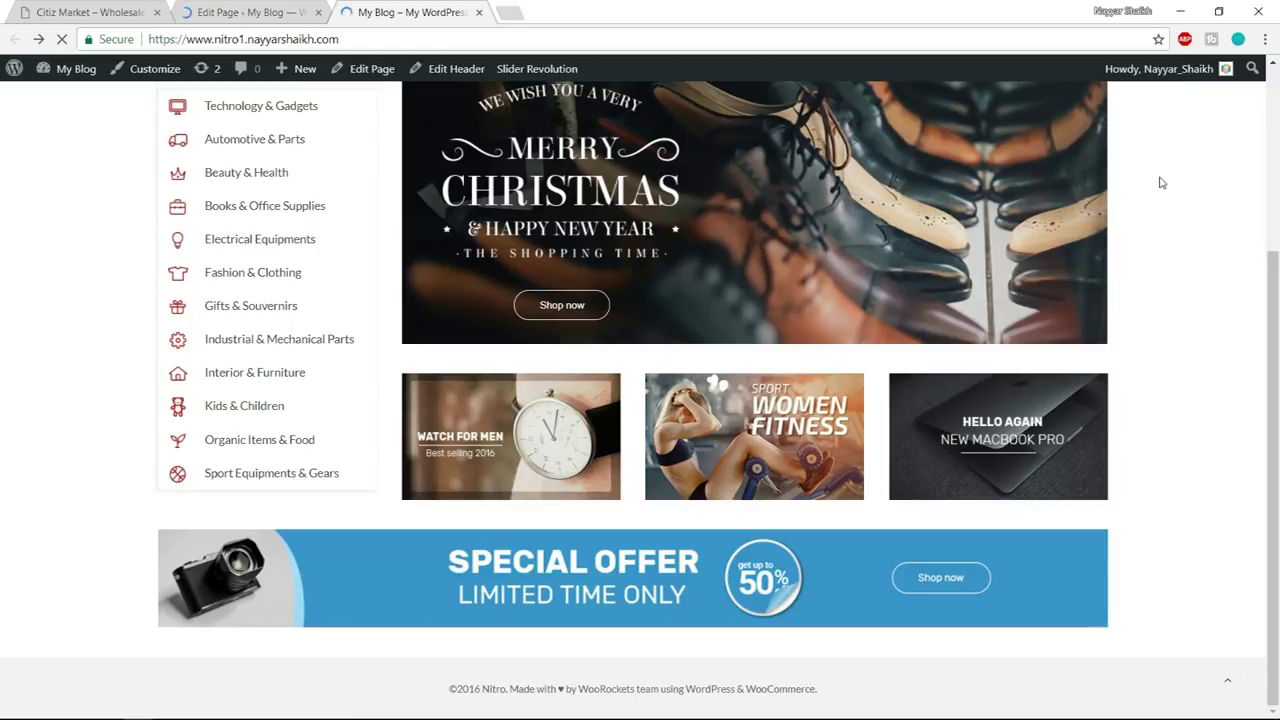
pyautogui.scroll(-8, 1160, 316)
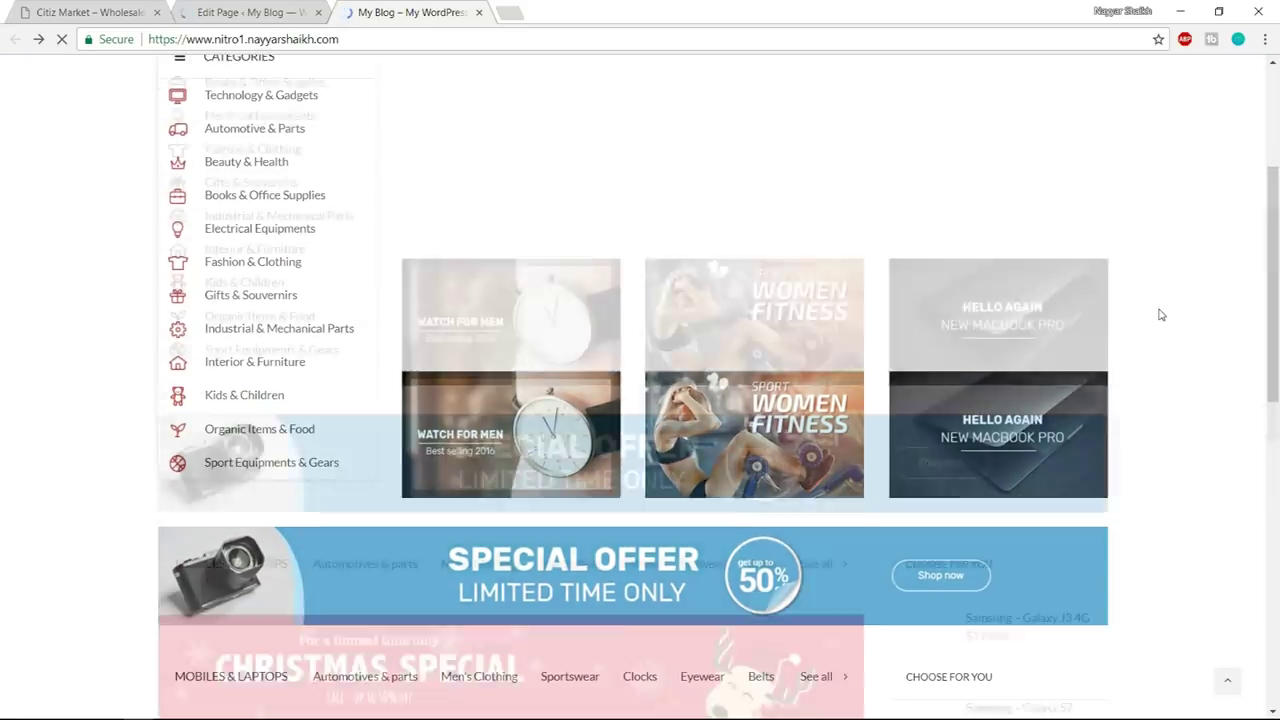
pyautogui.scroll(2, 1173, 331)
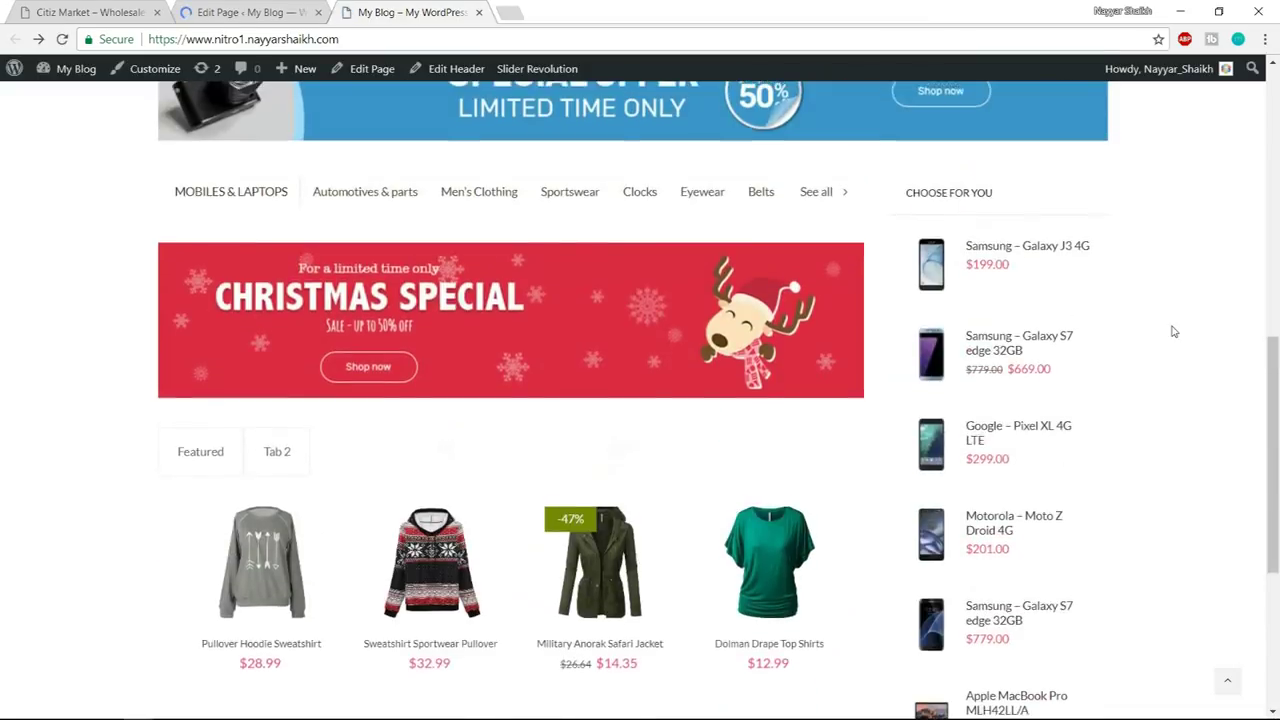
pyautogui.scroll(-5, 1173, 331)
pyautogui.scroll(4, 1072, 508)
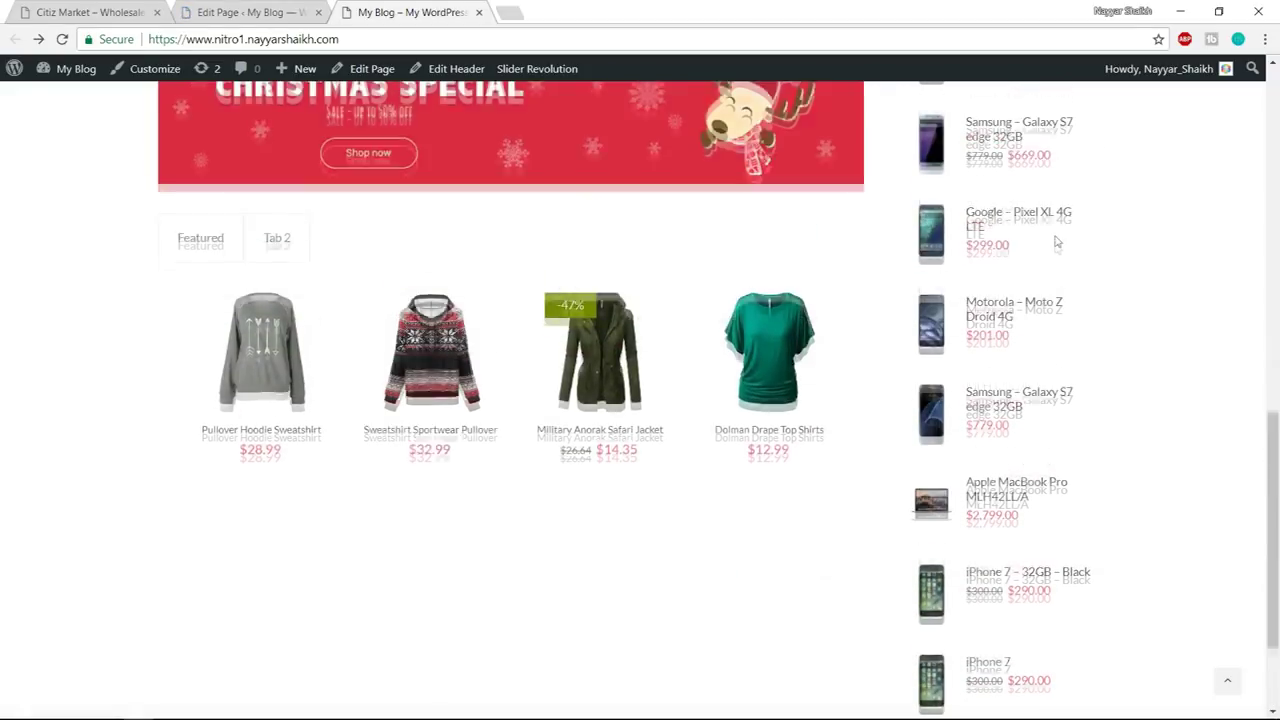
pyautogui.scroll(-1, 1043, 386)
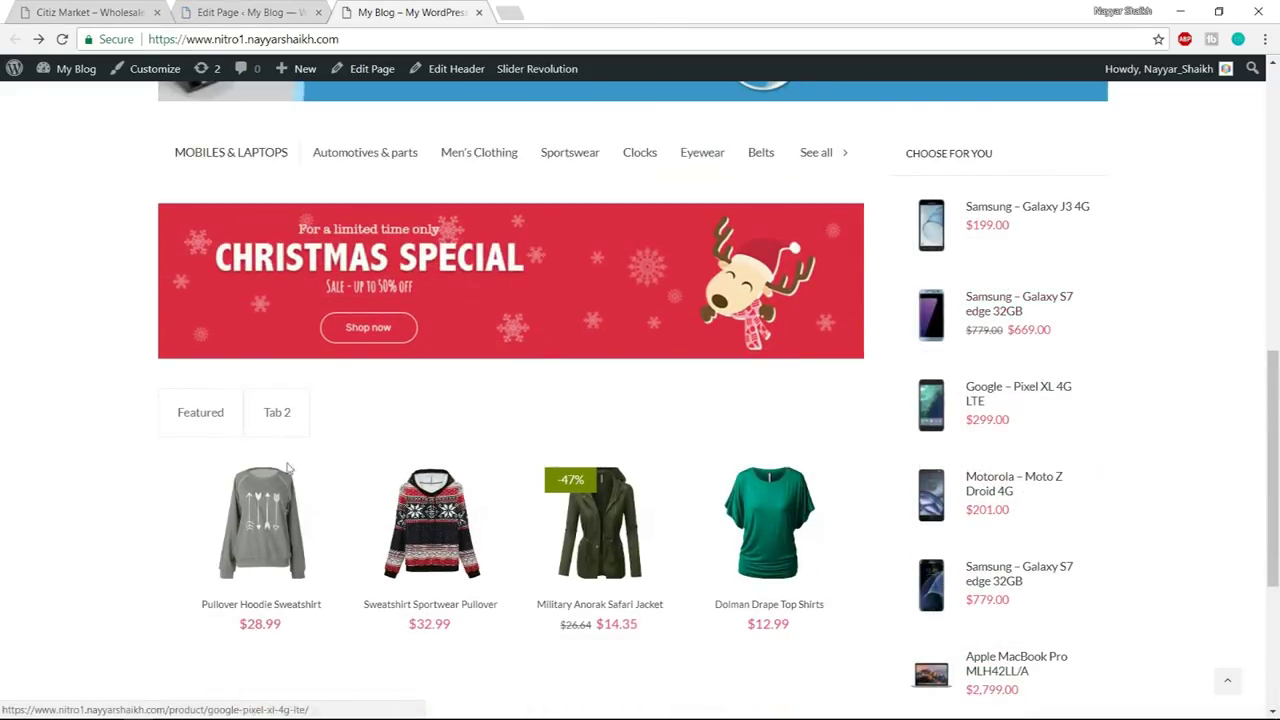
pyautogui.scroll(1, 300, 389)
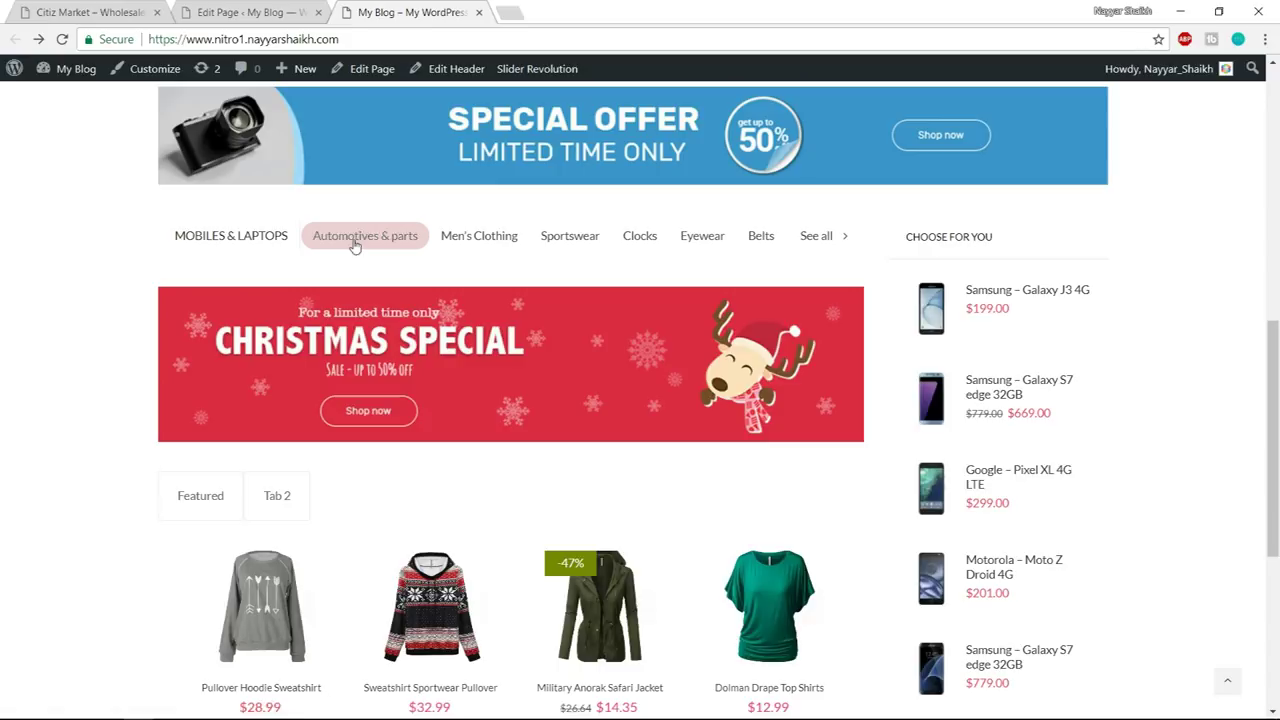
pyautogui.scroll(-1, 834, 252)
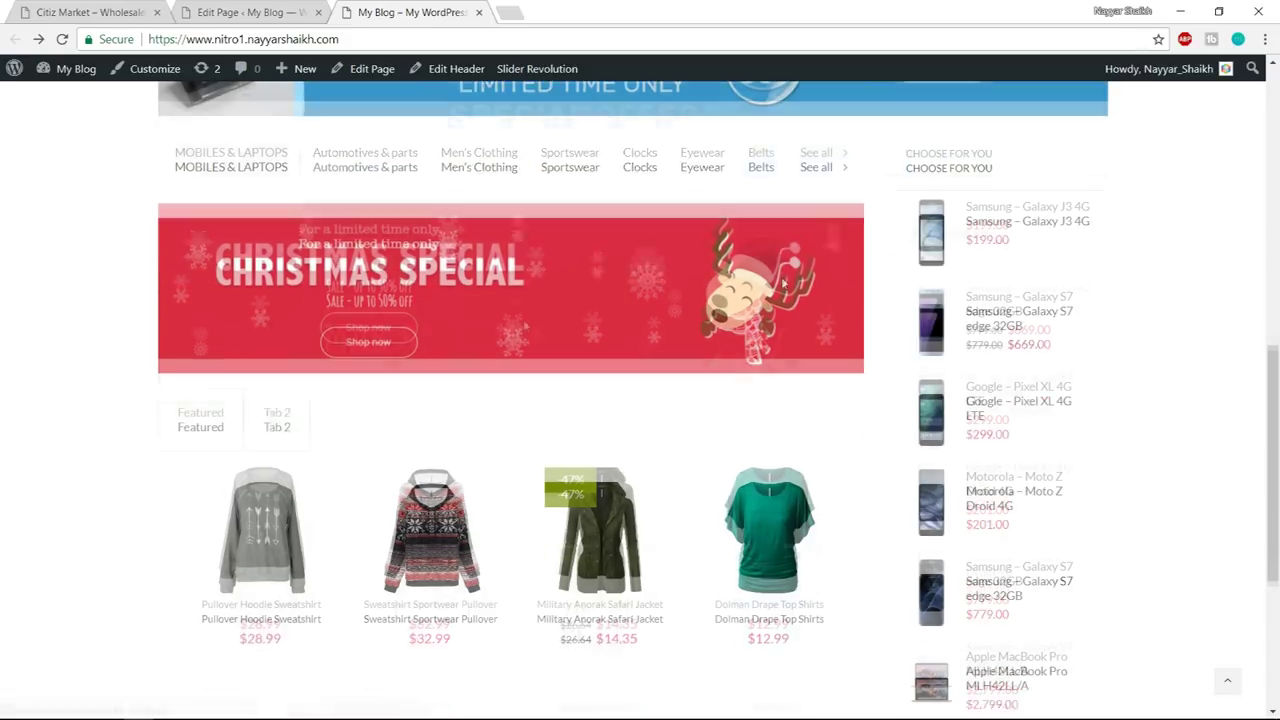
# - Try the Tab 2 and Featured product tabs, then return to the page editor
pyautogui.click(297, 414)
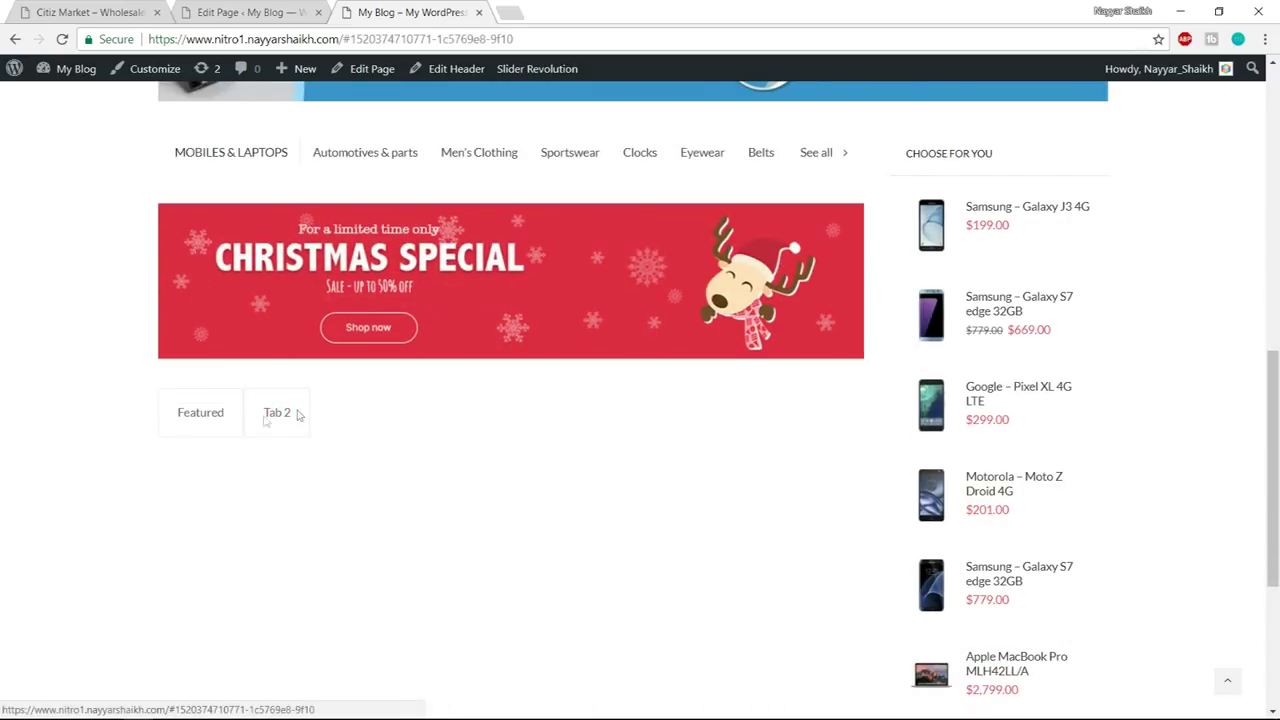
pyautogui.click(199, 418)
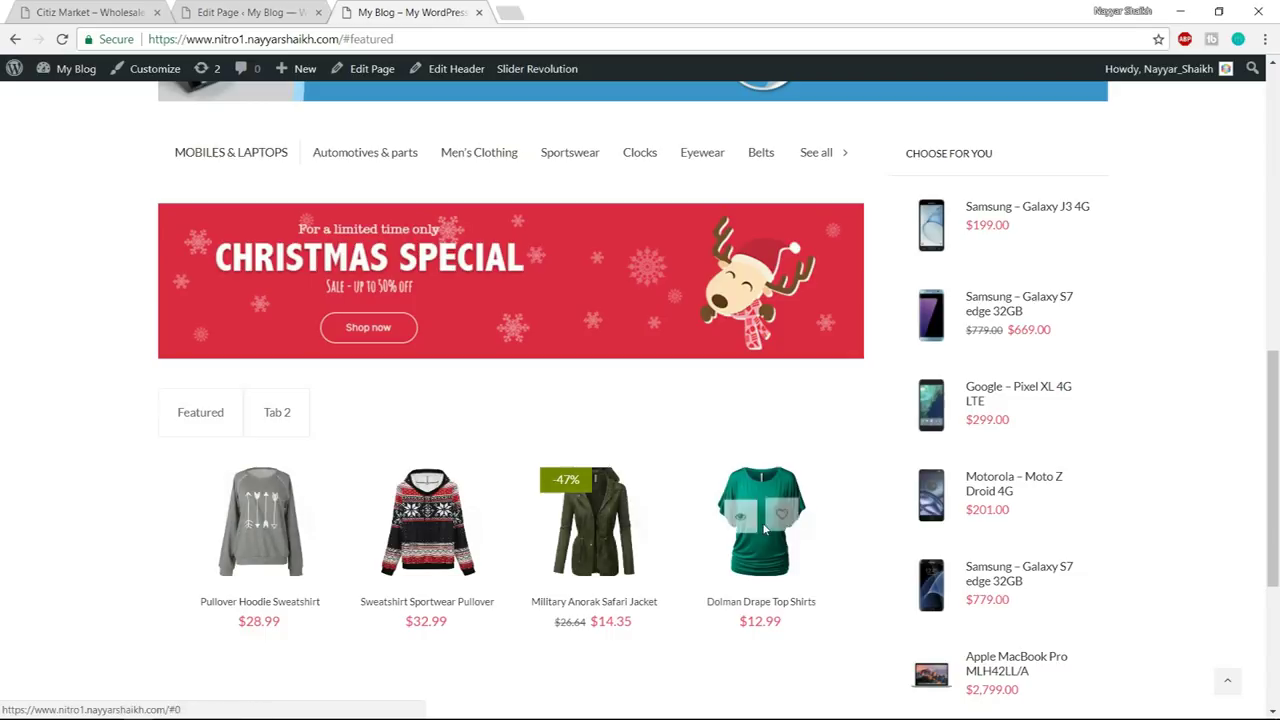
pyautogui.scroll(-1, 995, 362)
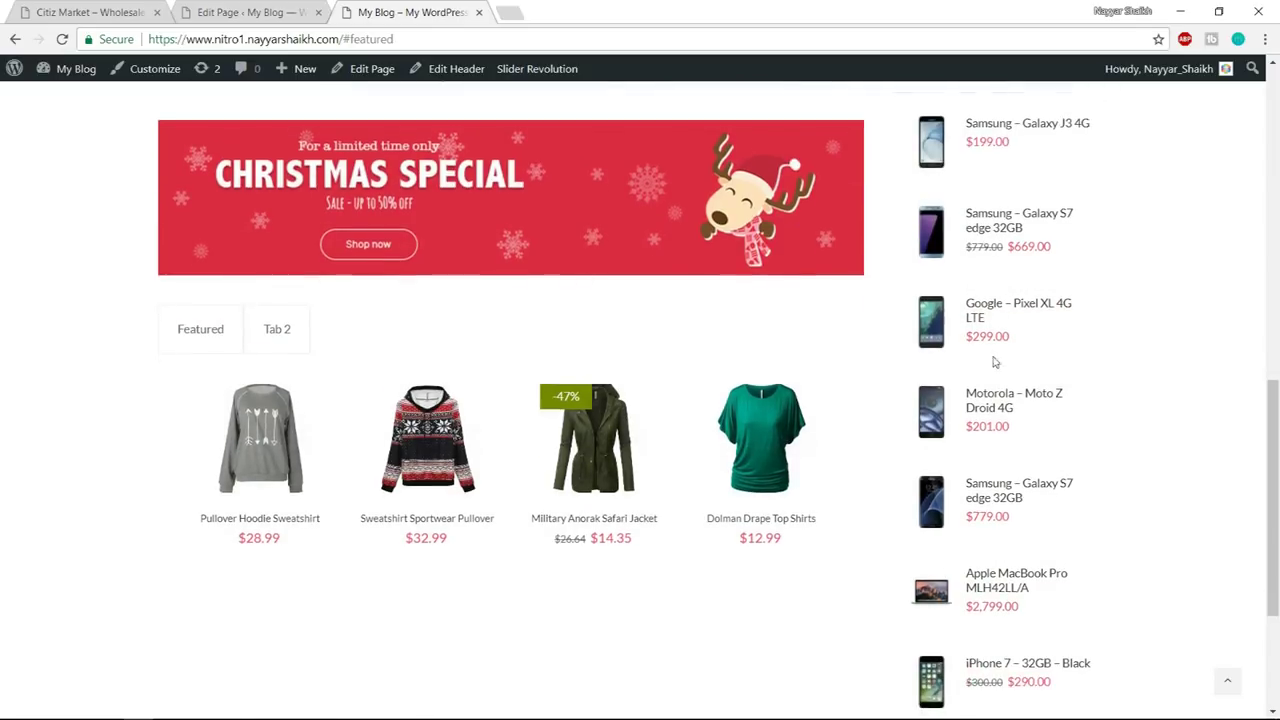
pyautogui.scroll(-1, 998, 200)
pyautogui.scroll(2, 1000, 240)
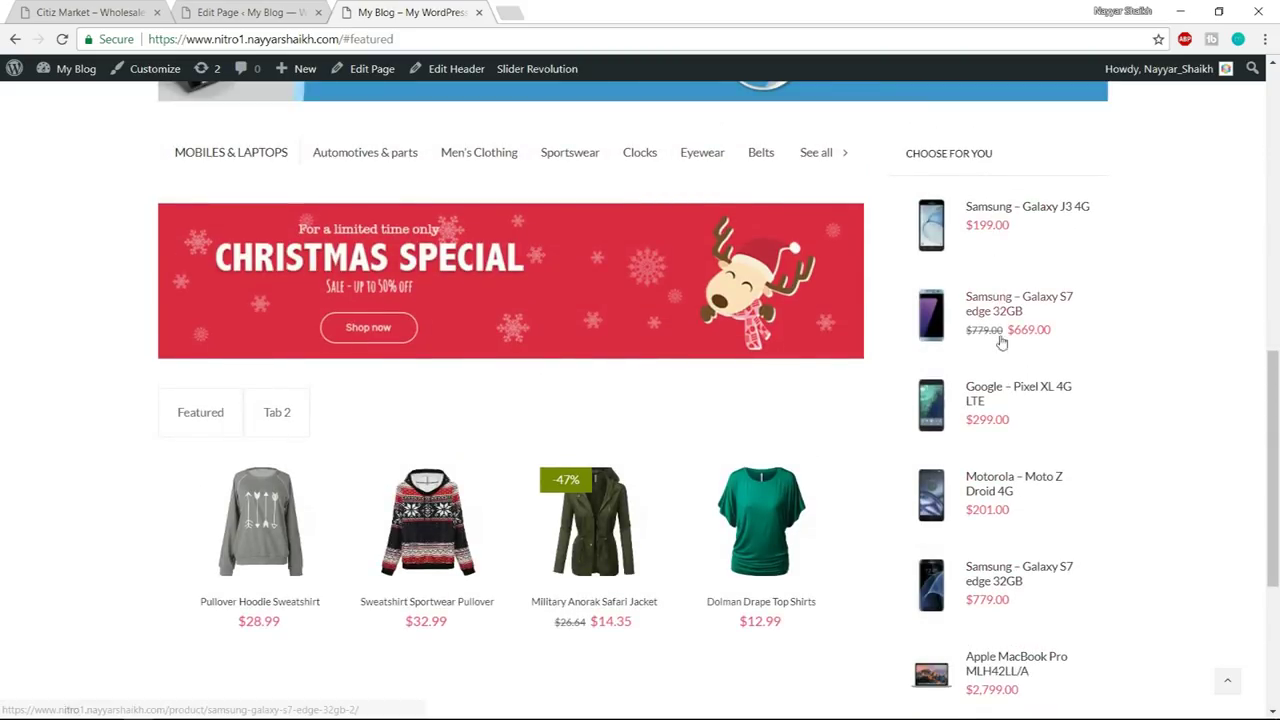
pyautogui.click(250, 12)
pyautogui.scroll(-5, 768, 326)
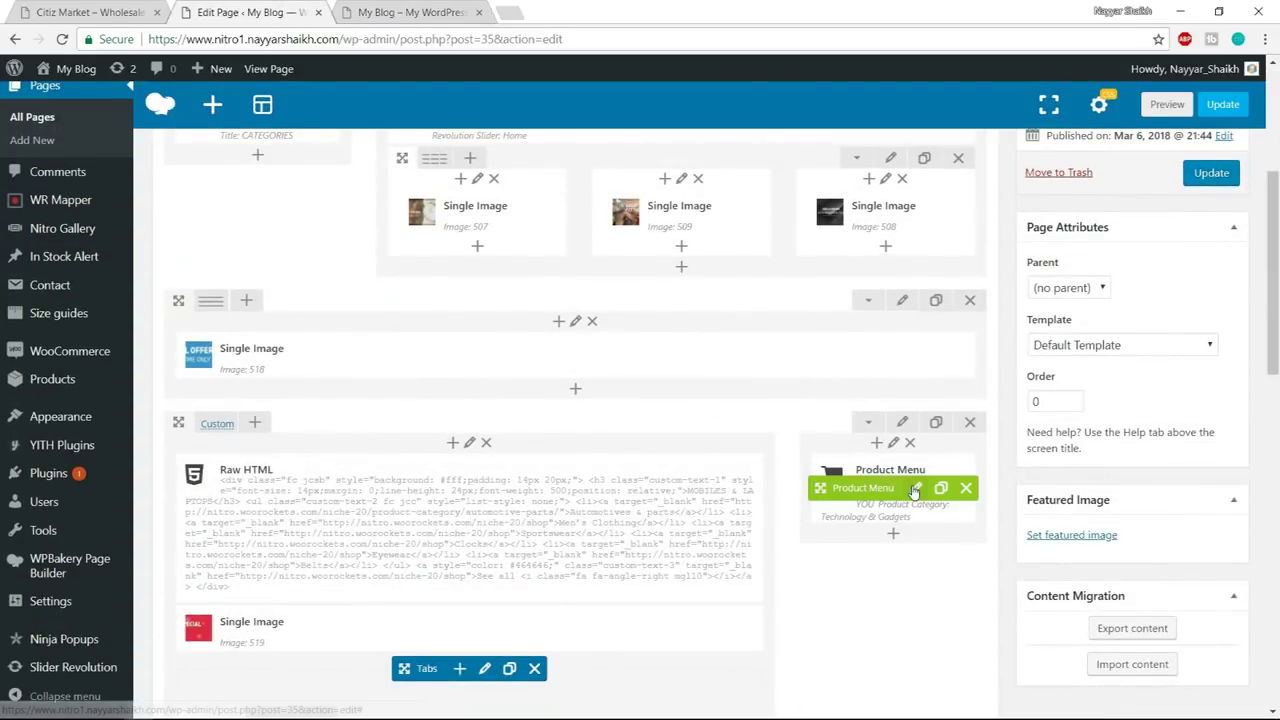
# - Limit the CHOOSE FOR YOU product menu to 5 products per page
pyautogui.click(905, 489)
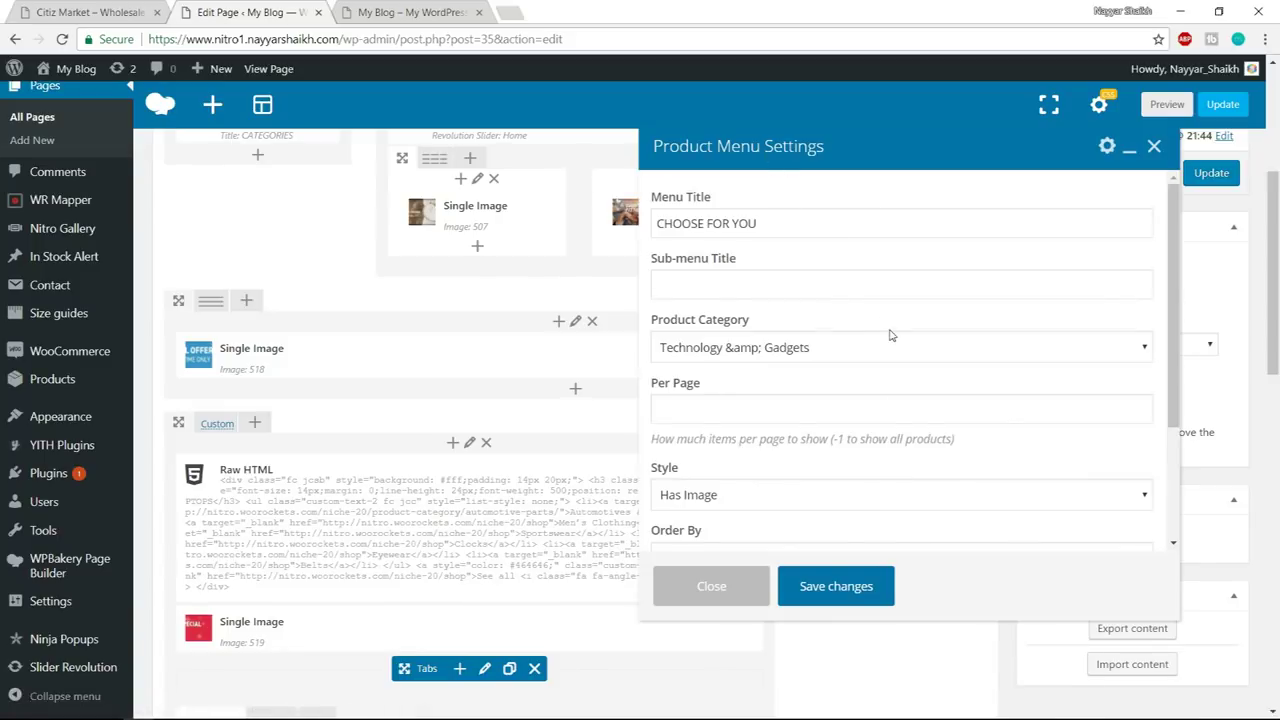
pyautogui.scroll(-4, 890, 335)
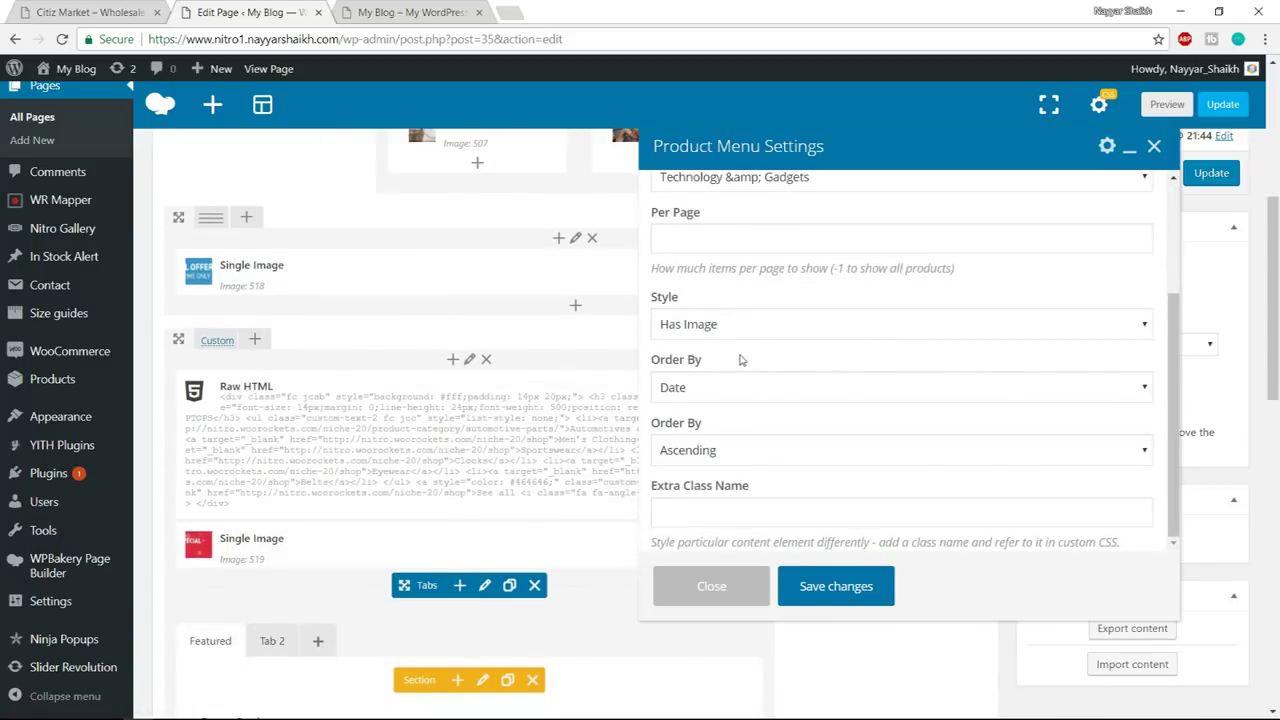
pyautogui.scroll(3, 741, 360)
pyautogui.scroll(-3, 780, 366)
pyautogui.scroll(4, 849, 466)
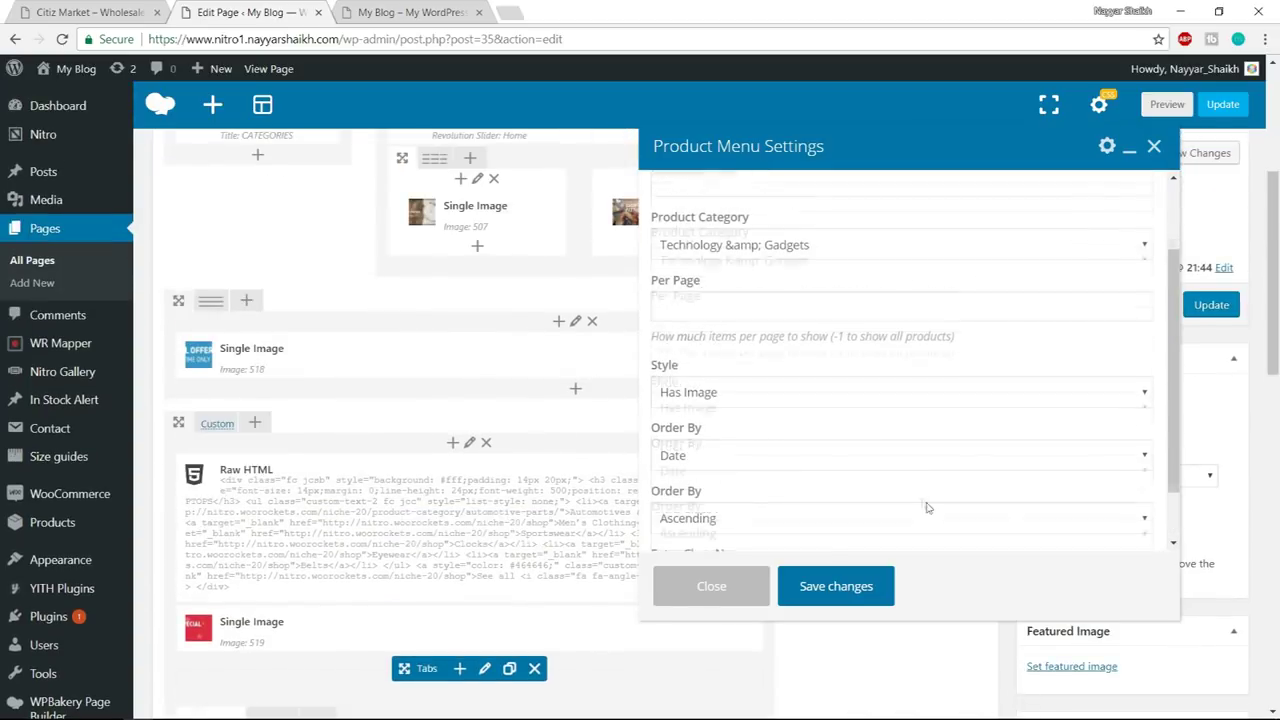
pyautogui.scroll(3, 914, 494)
pyautogui.click(721, 402)
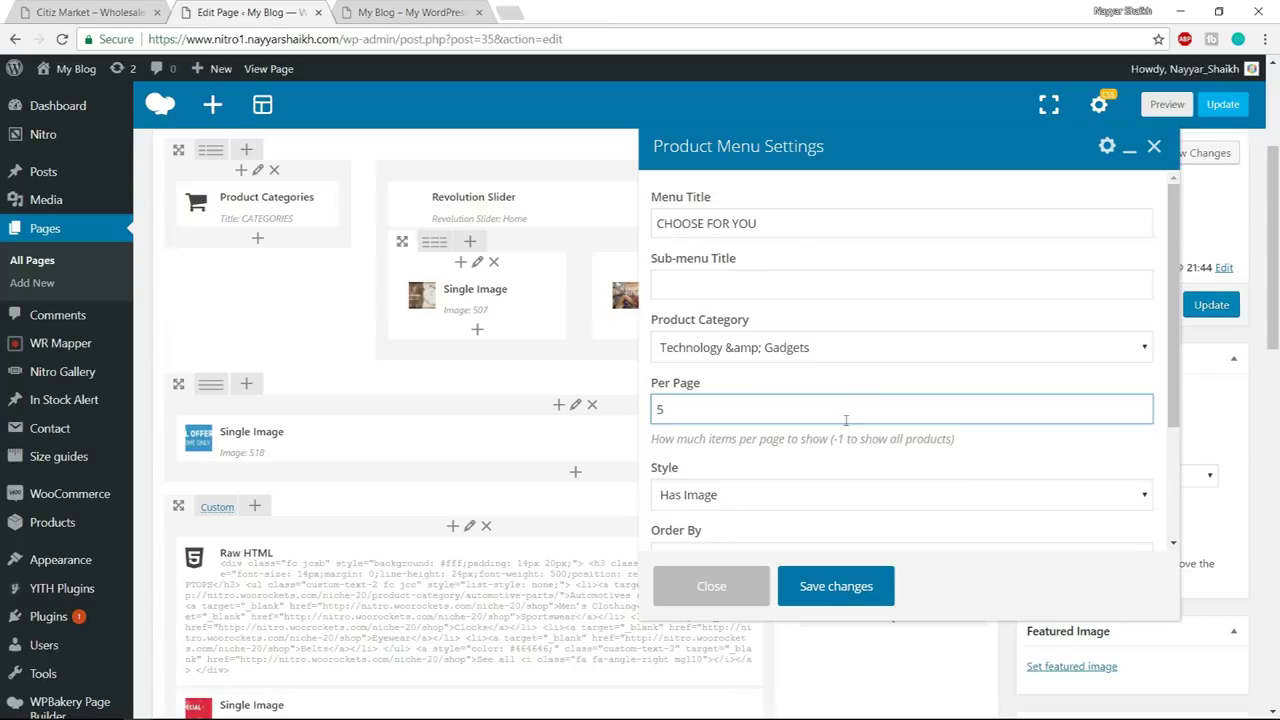
pyautogui.click(858, 588)
# - Update the page, reload the live homepage and check the Tab 2 and Featured tabs
pyautogui.click(1211, 304)
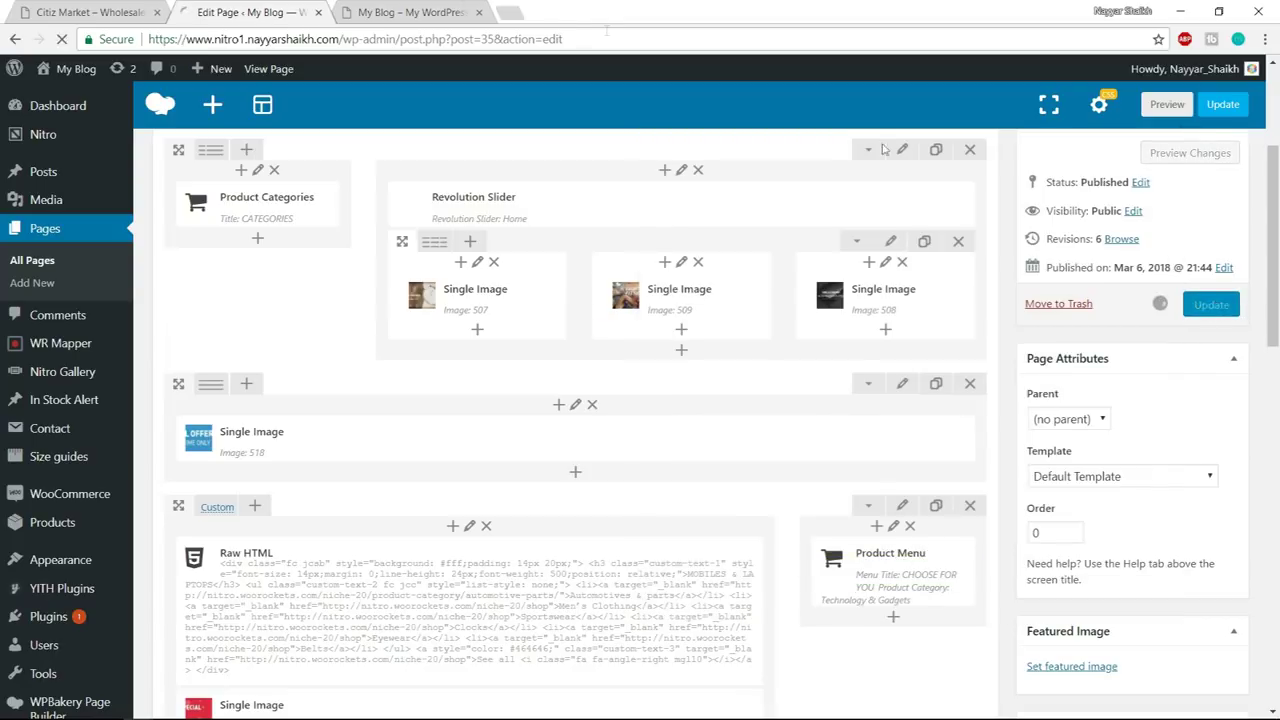
pyautogui.click(430, 12)
pyautogui.click(446, 38)
pyautogui.press('Return')
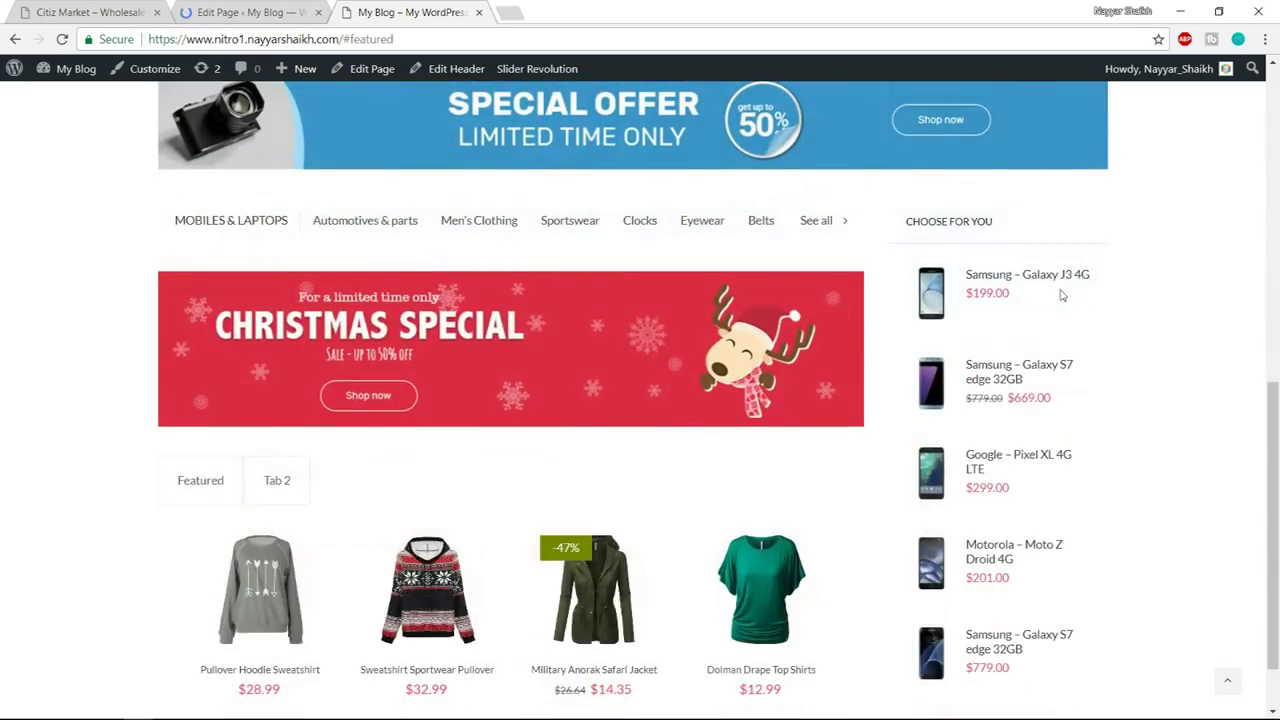
pyautogui.scroll(-1, 1042, 470)
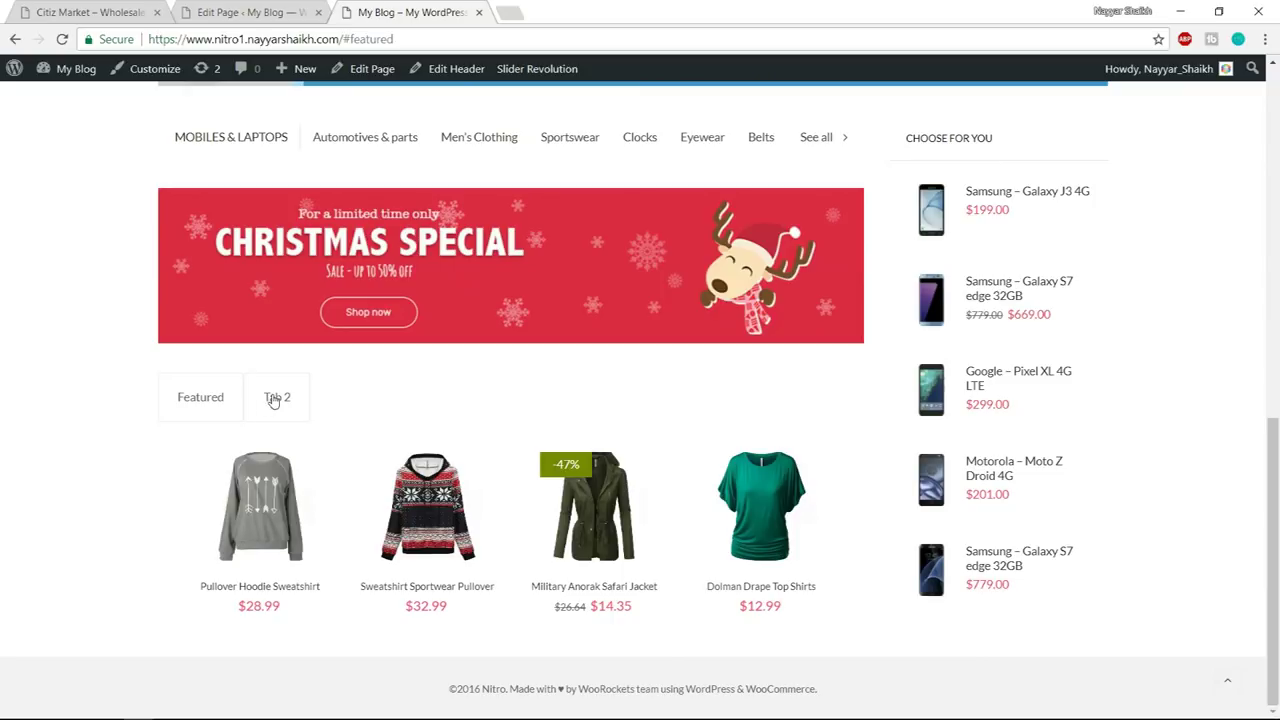
pyautogui.click(270, 400)
pyautogui.click(200, 439)
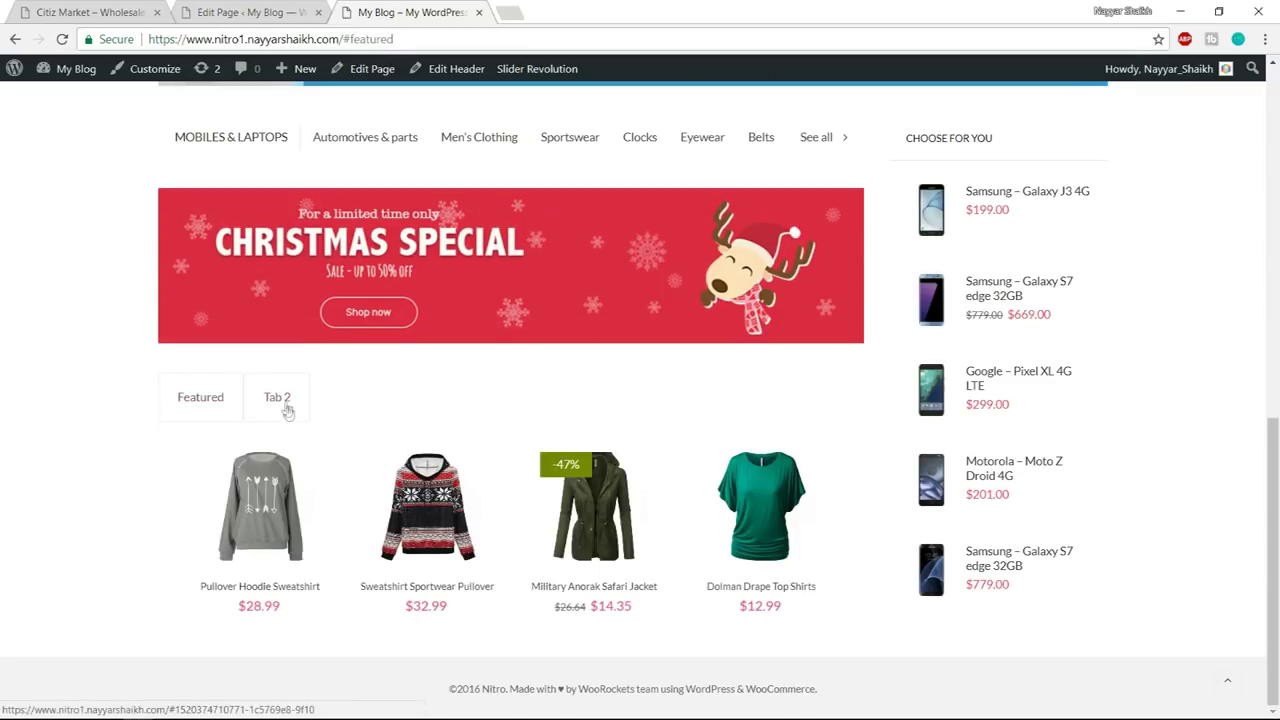
pyautogui.click(250, 12)
pyautogui.scroll(-5, 600, 300)
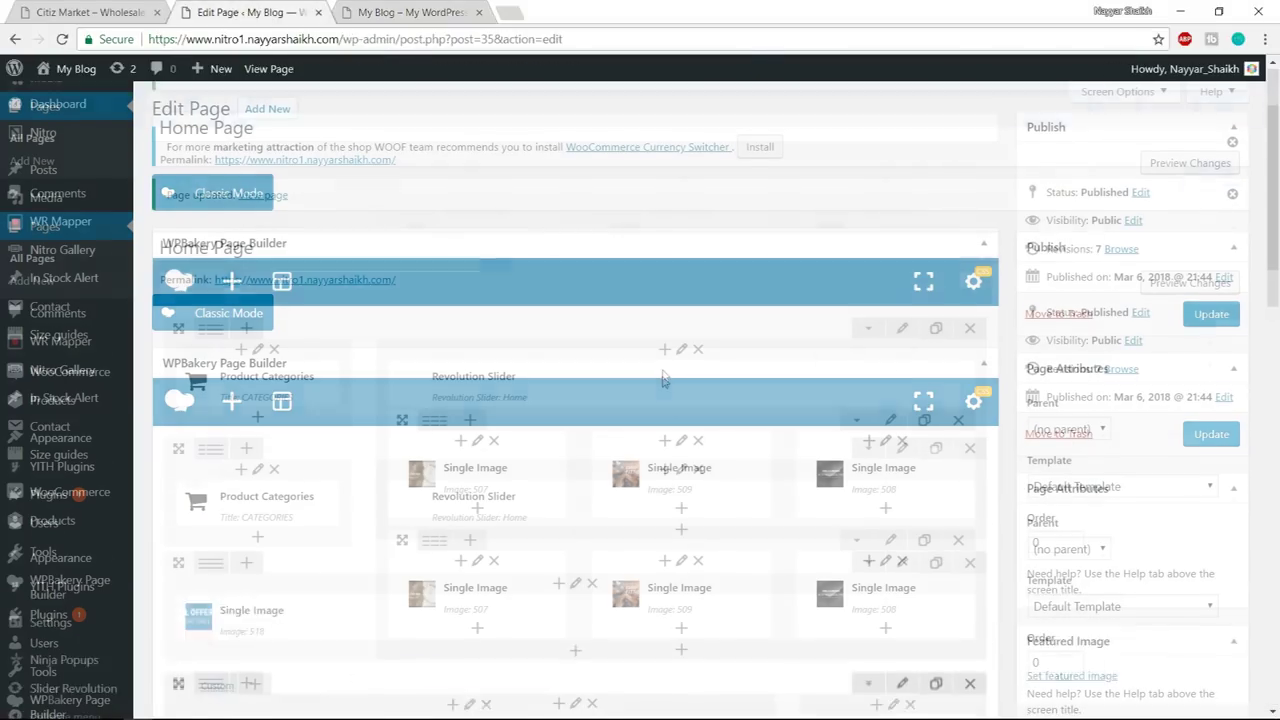
# - Switch the product tabs element to Style 2, update the page and bring up the live homepage
pyautogui.scroll(-2, 600, 420)
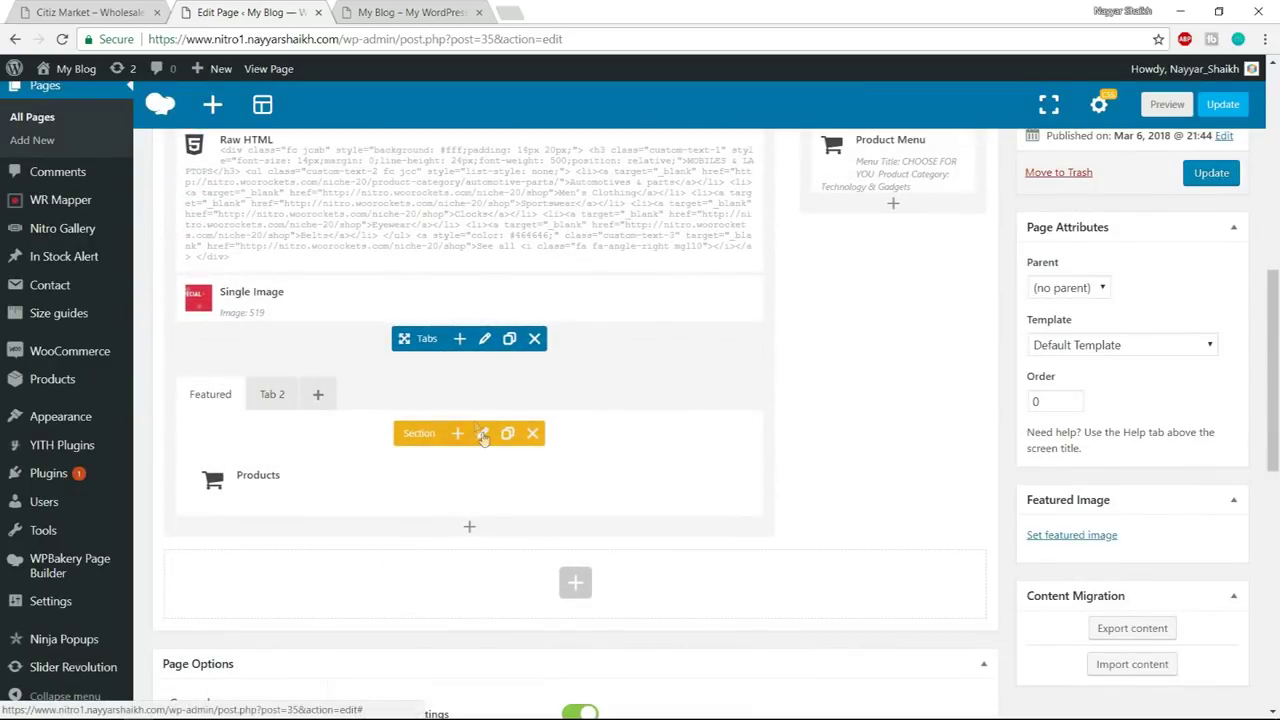
pyautogui.click(485, 339)
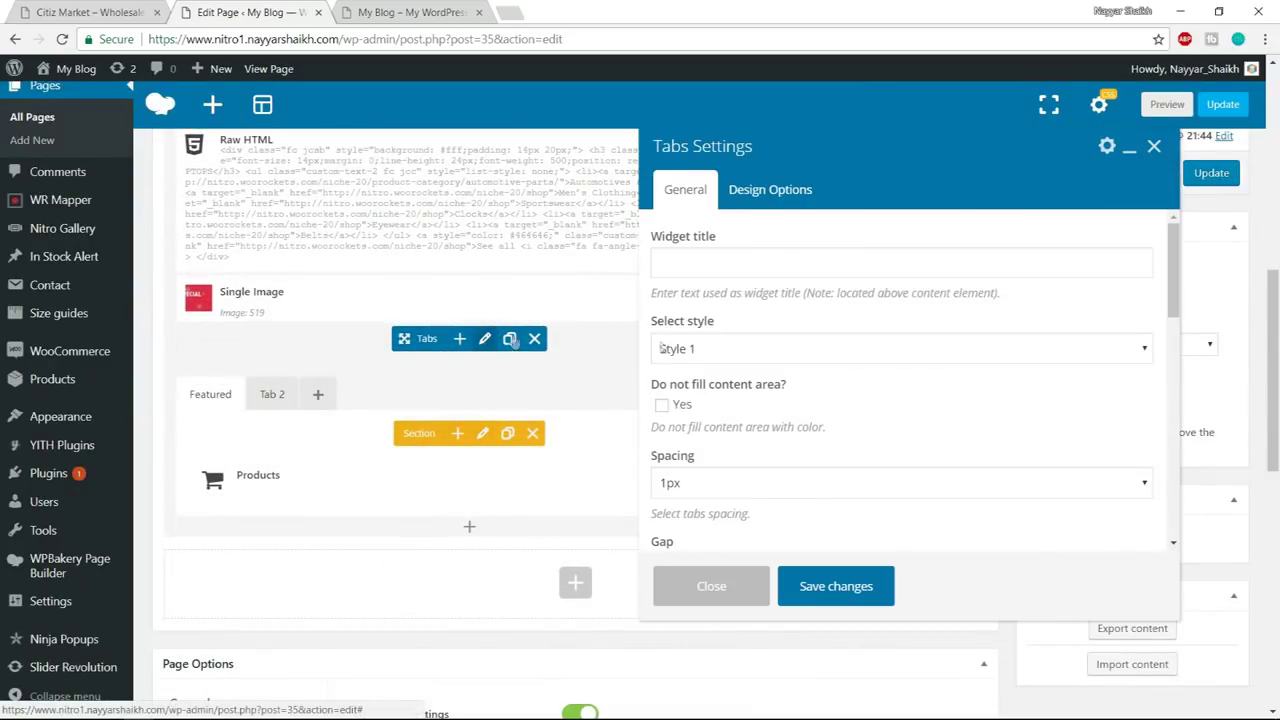
pyautogui.click(779, 352)
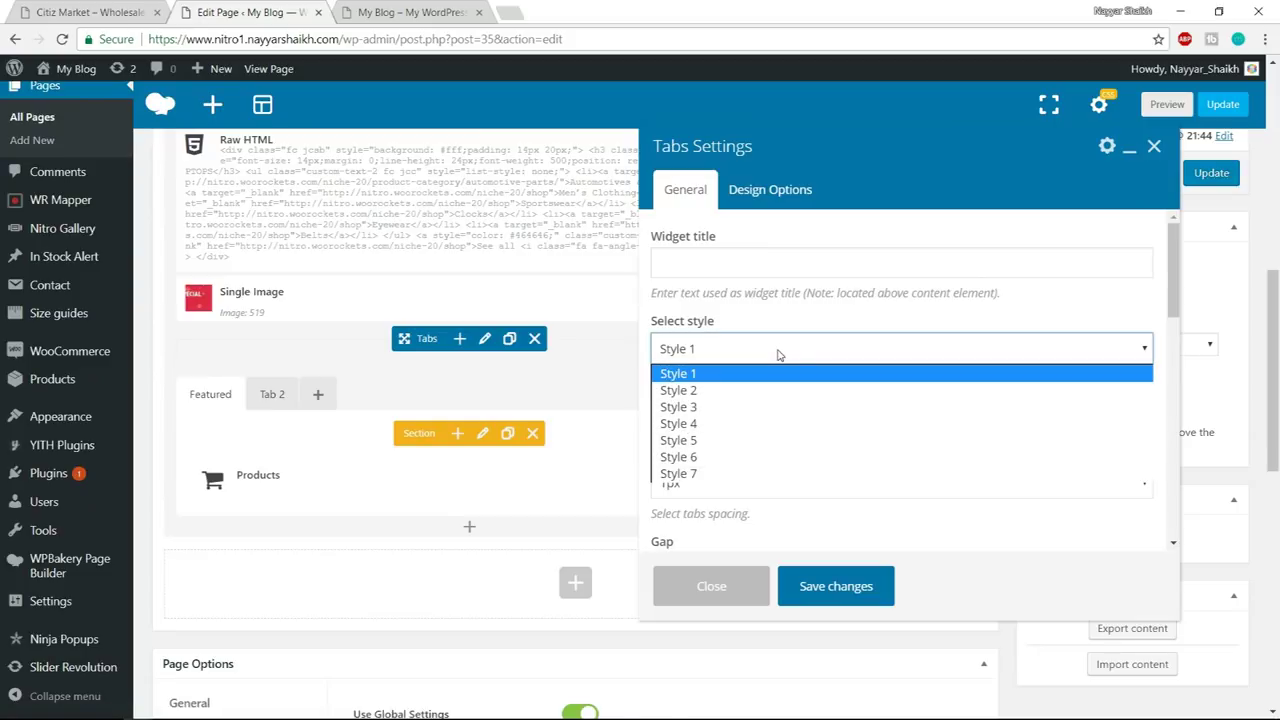
pyautogui.click(740, 390)
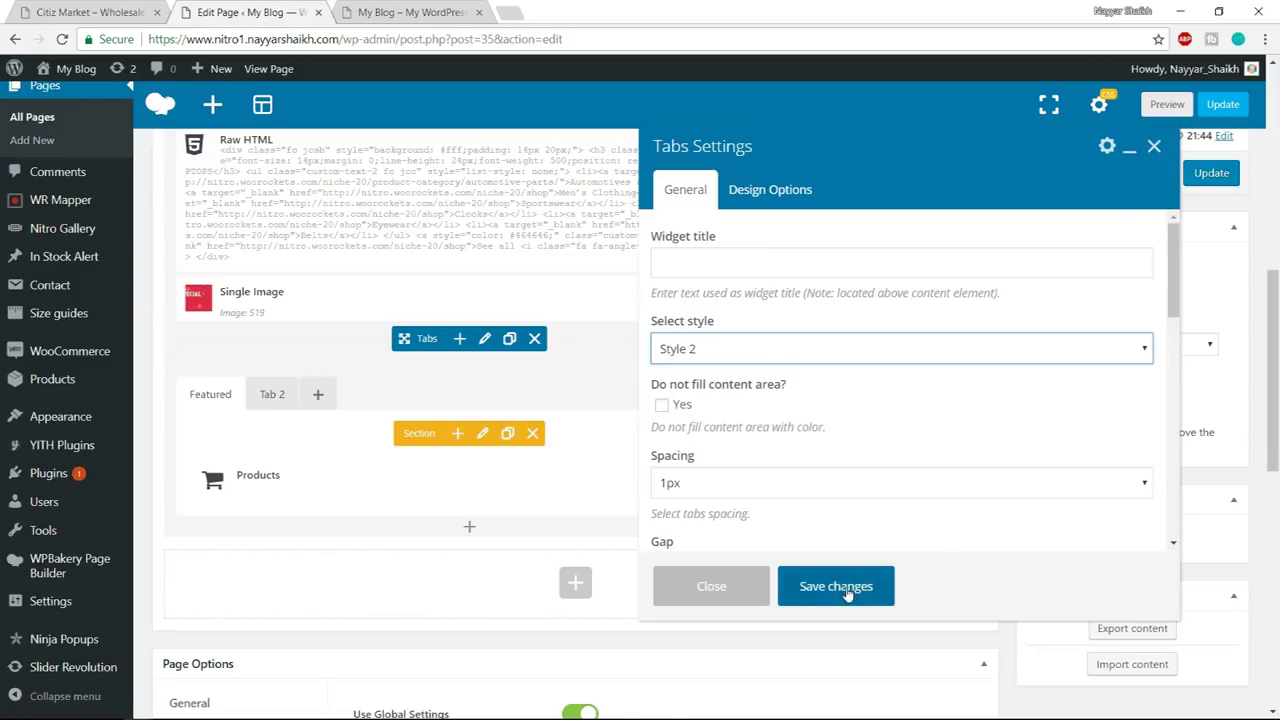
pyautogui.click(846, 590)
pyautogui.click(1212, 174)
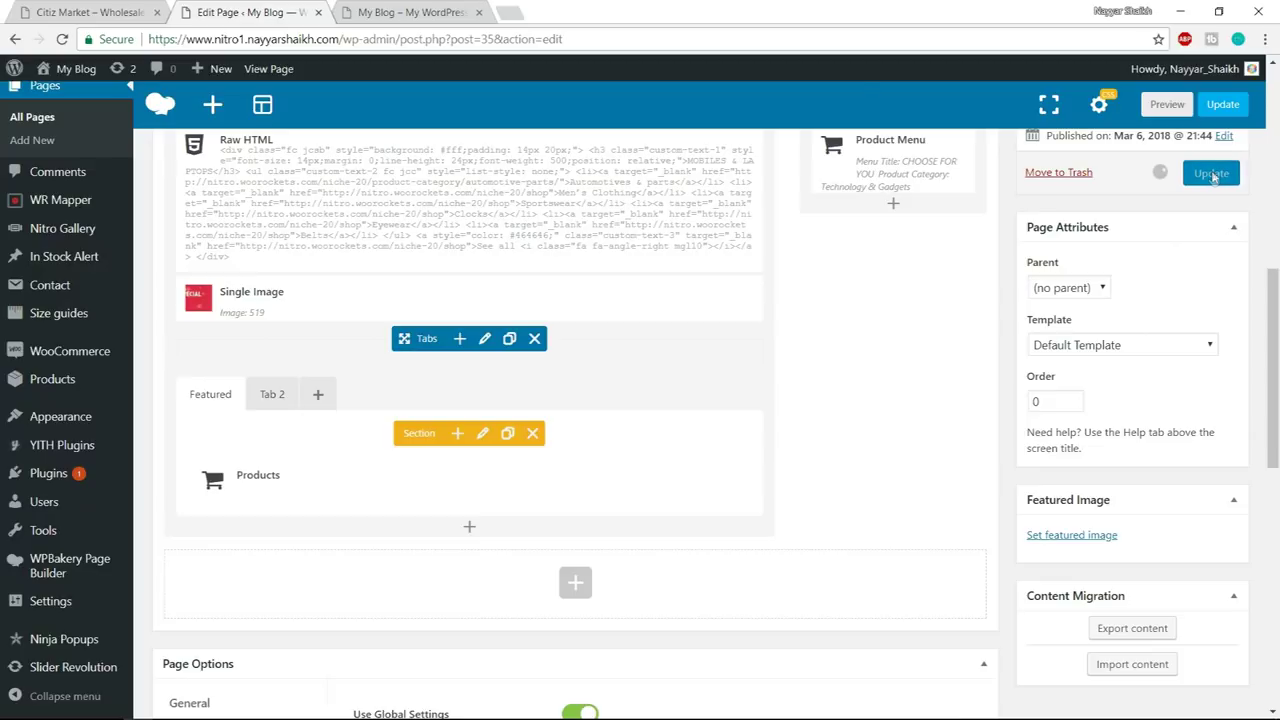
pyautogui.click(430, 14)
pyautogui.click(439, 33)
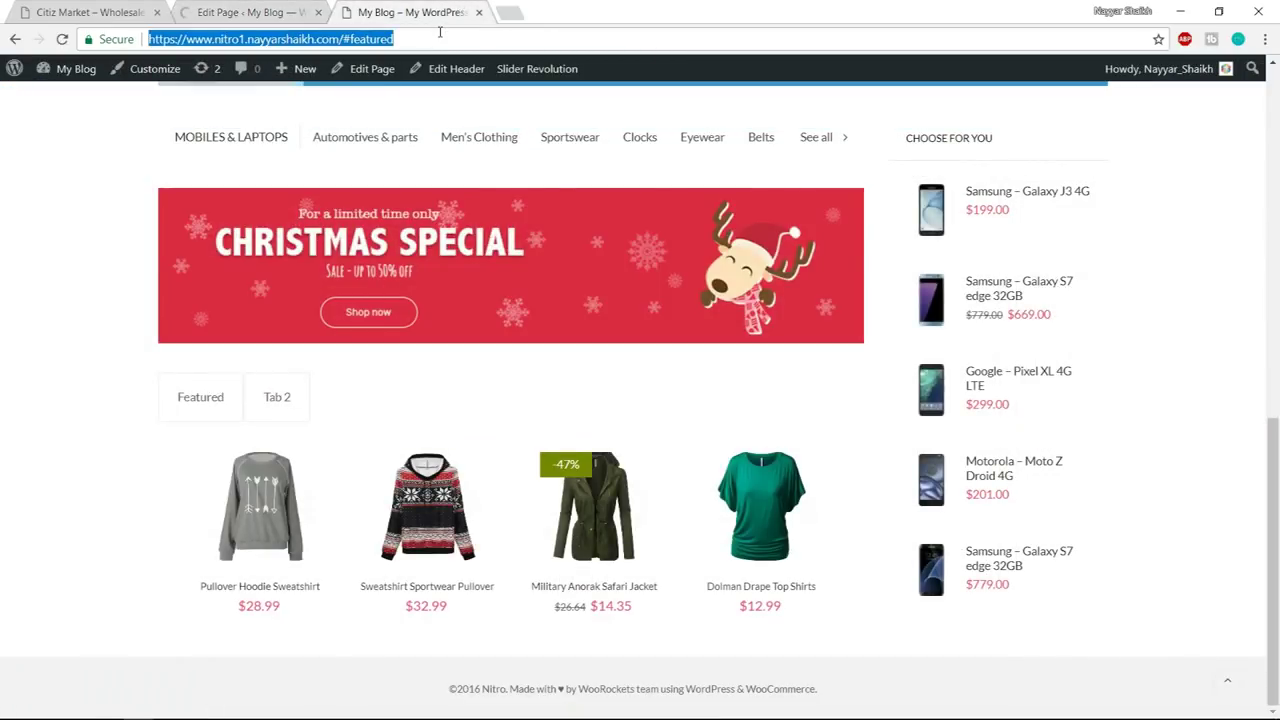
# - Reload the live homepage to see the restyled tabs, then compare with the Citiz Market demo
pyautogui.press('Return')
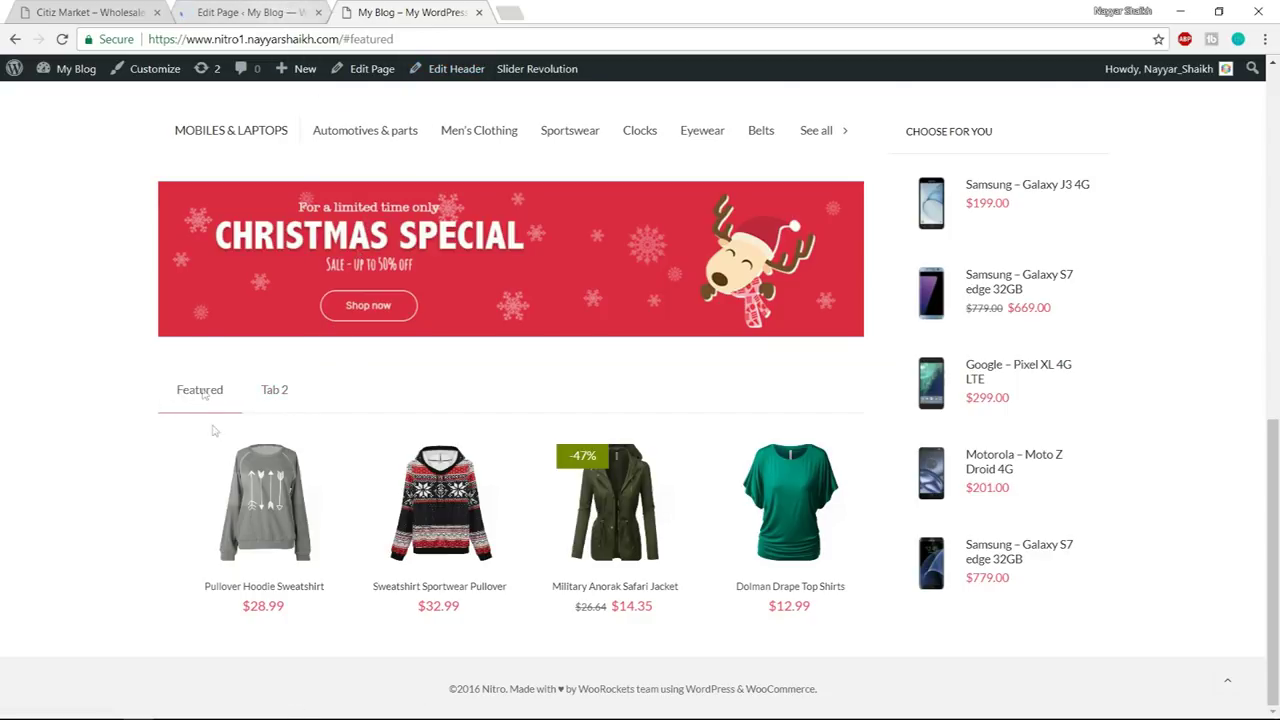
pyautogui.hotkey('ctrl', '1')
pyautogui.hotkey('ctrl', '3')
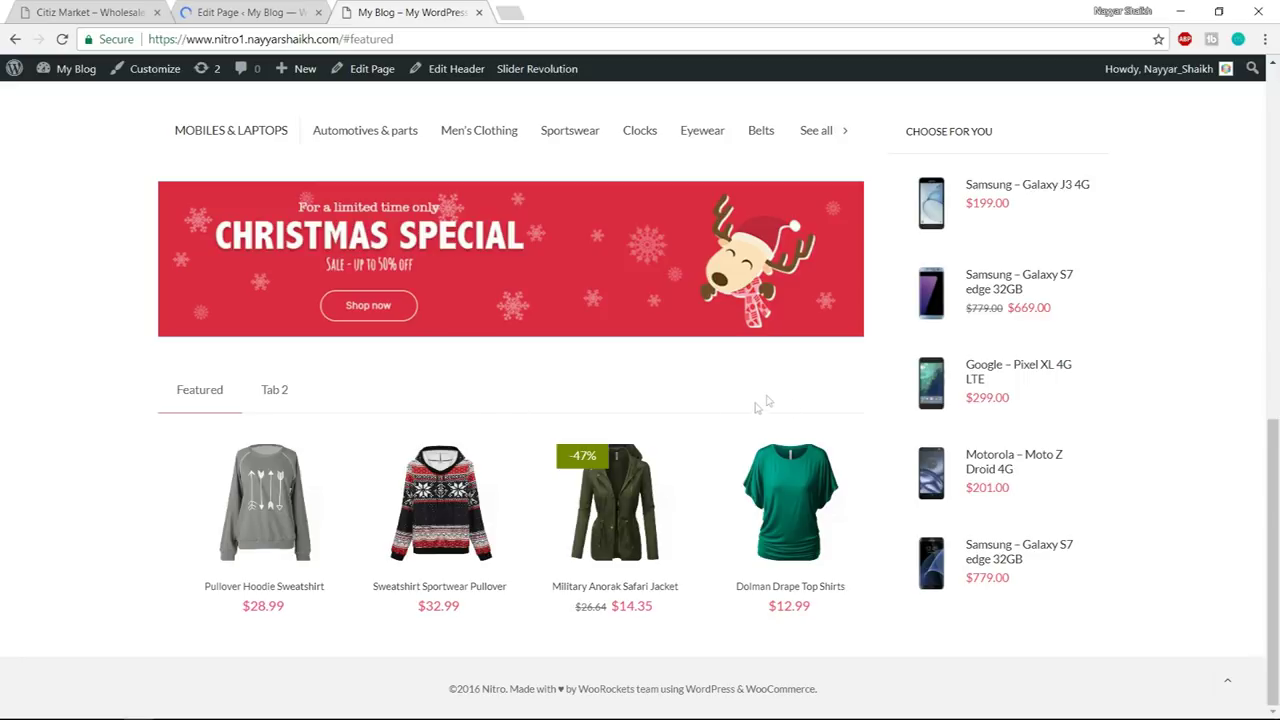
pyautogui.click(90, 12)
pyautogui.scroll(7, 1186, 408)
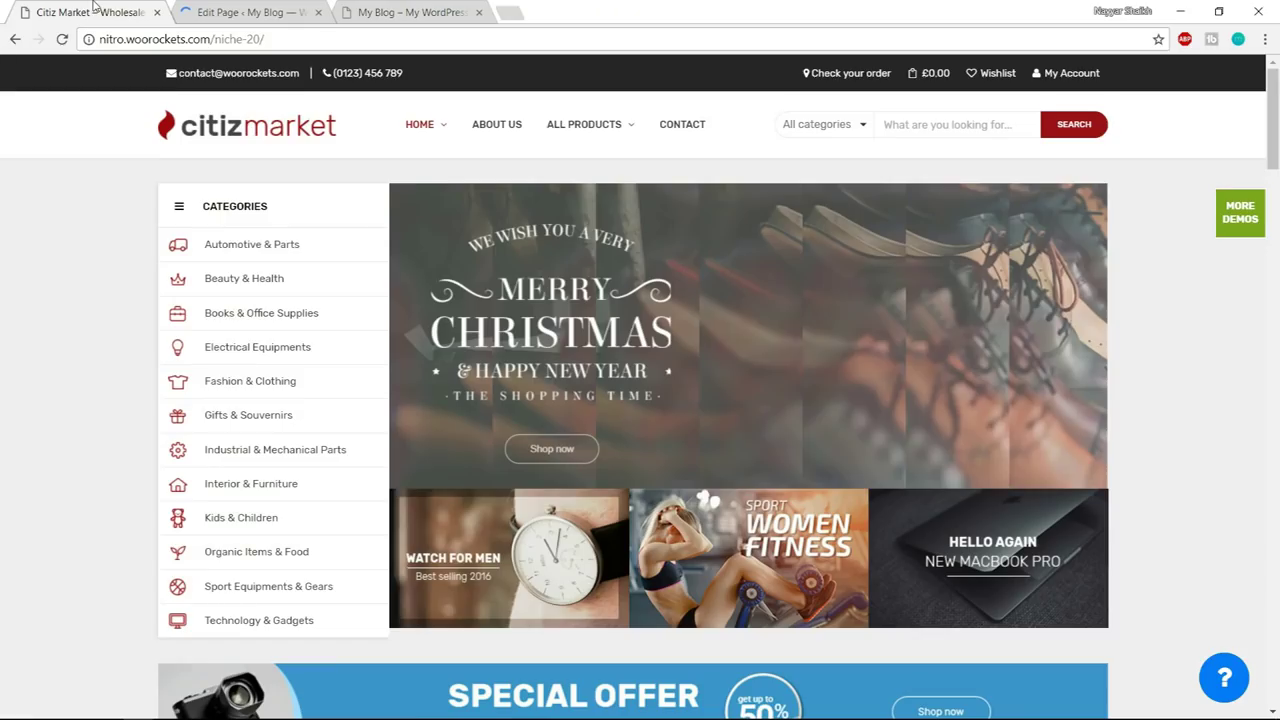
# - Scroll the Citiz Market demo down to the Style & Substance block, then return to the editor
pyautogui.scroll(-3, 1231, 439)
pyautogui.scroll(-8, 1231, 439)
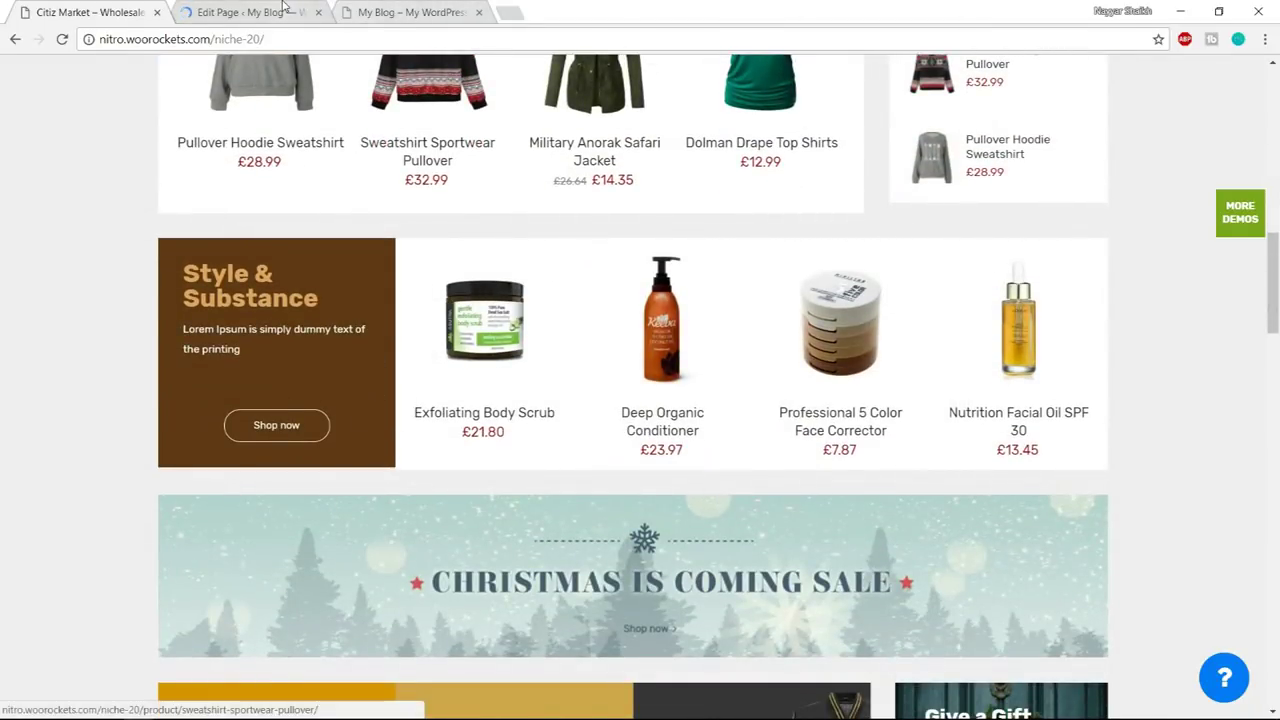
pyautogui.hotkey('ctrl', 'Tab')
pyautogui.scroll(-10, 620, 327)
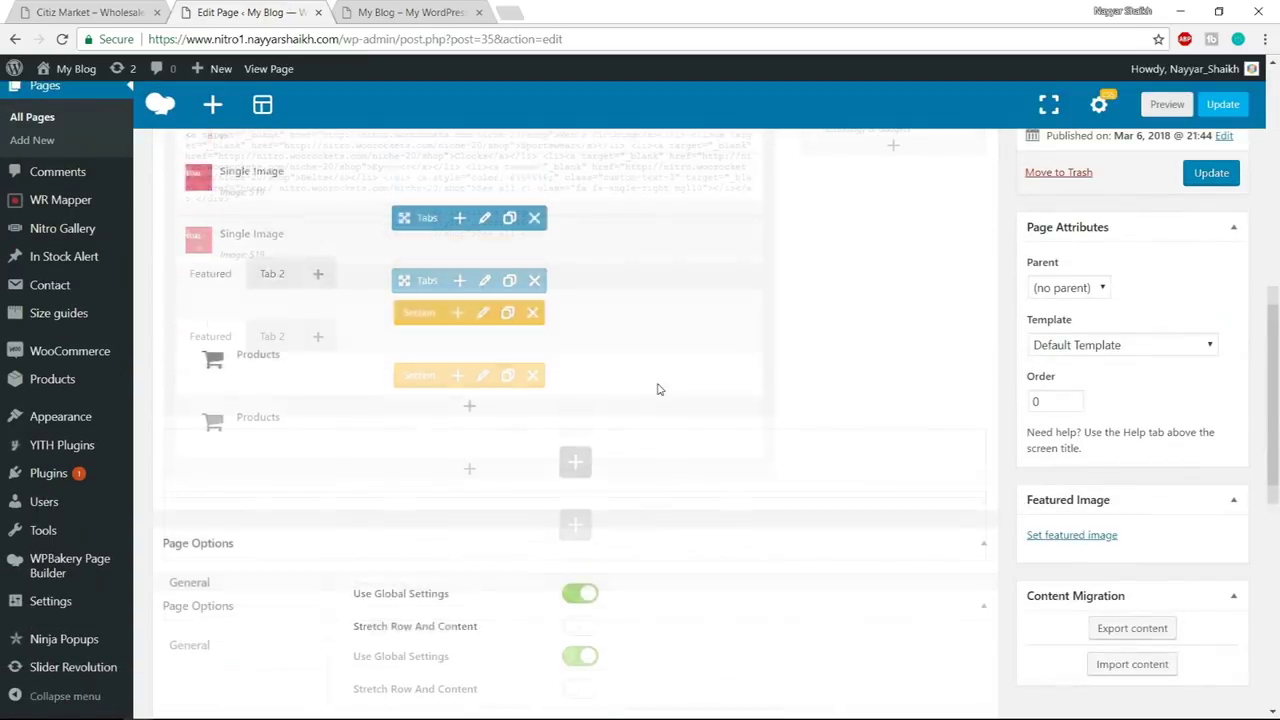
# - Copy the 'Style & Substance' heading from the demo and add a Custom Heading element
pyautogui.click(585, 428)
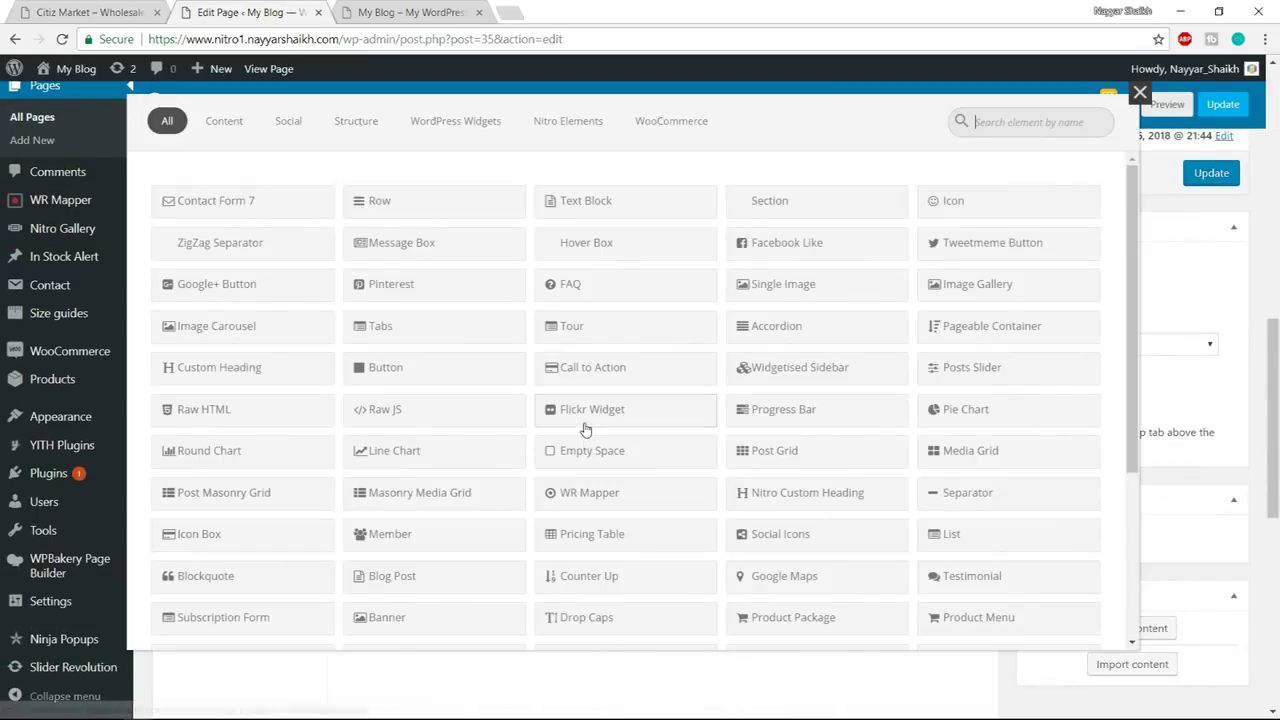
pyautogui.click(113, 14)
pyautogui.moveTo(185, 264); pyautogui.dragTo(330, 308)
pyautogui.hotkey('ctrl', 'c')
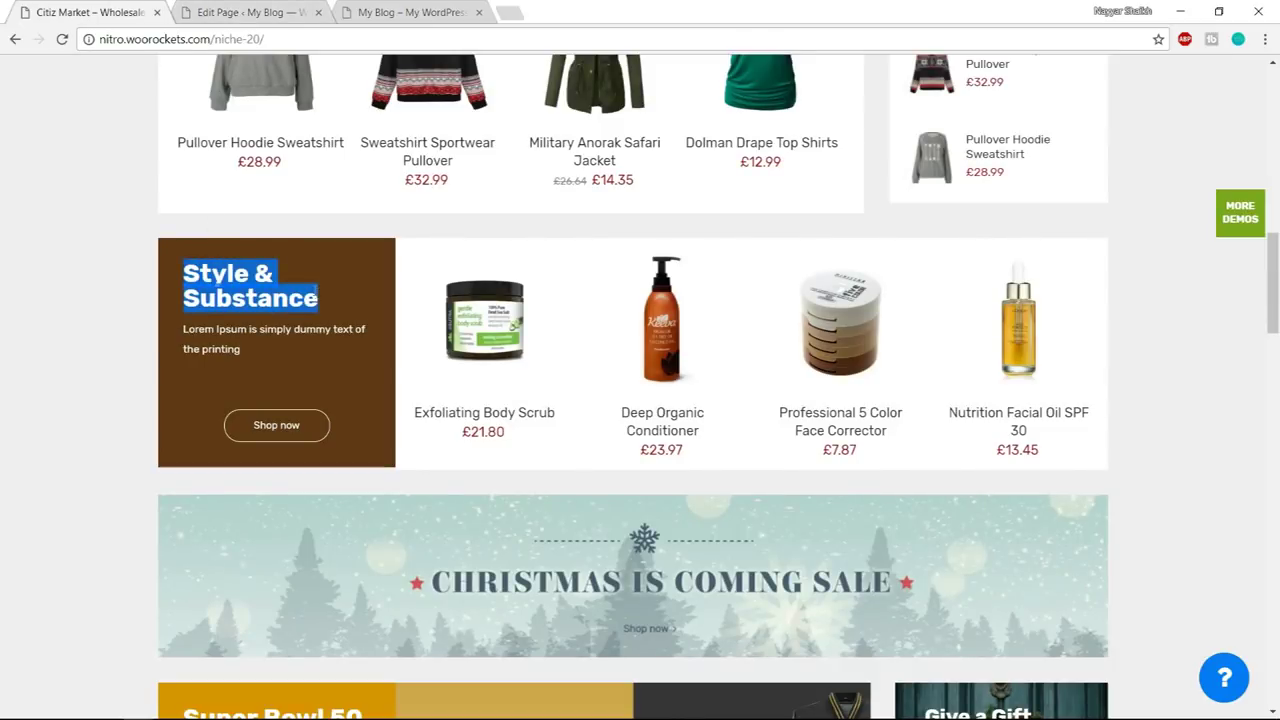
pyautogui.click(183, 10)
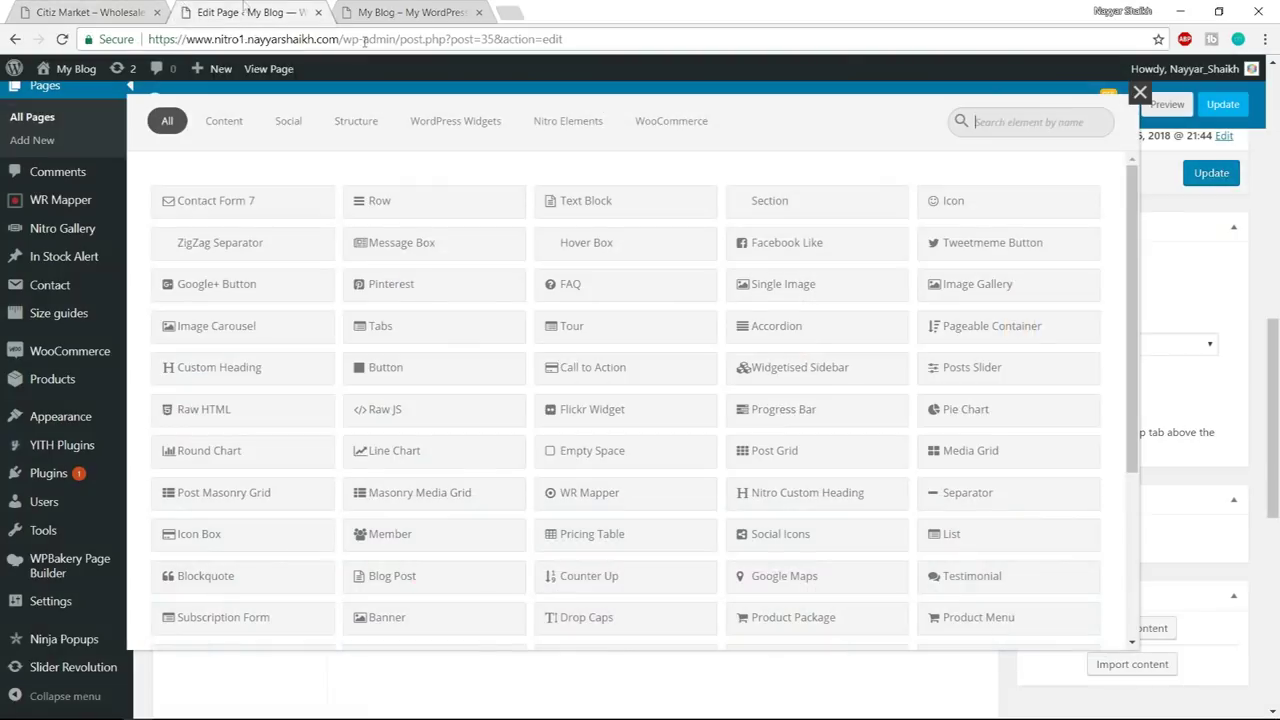
pyautogui.write('cust')
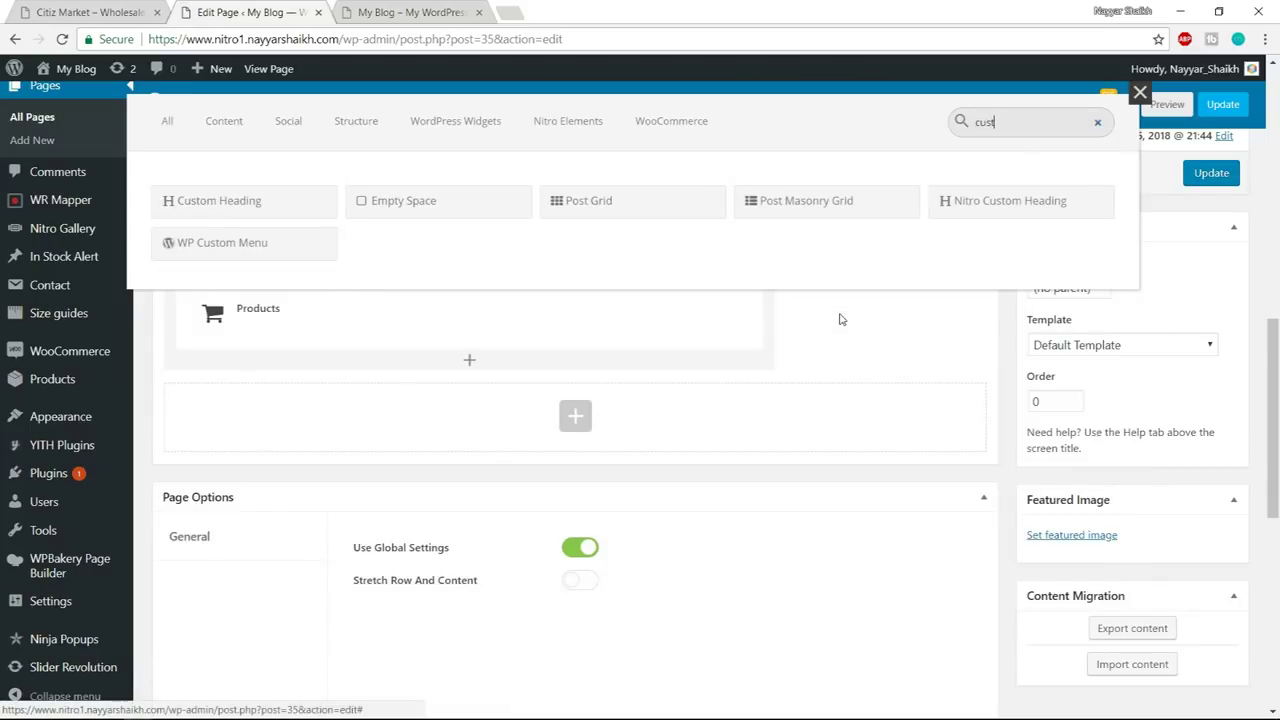
pyautogui.click(257, 205)
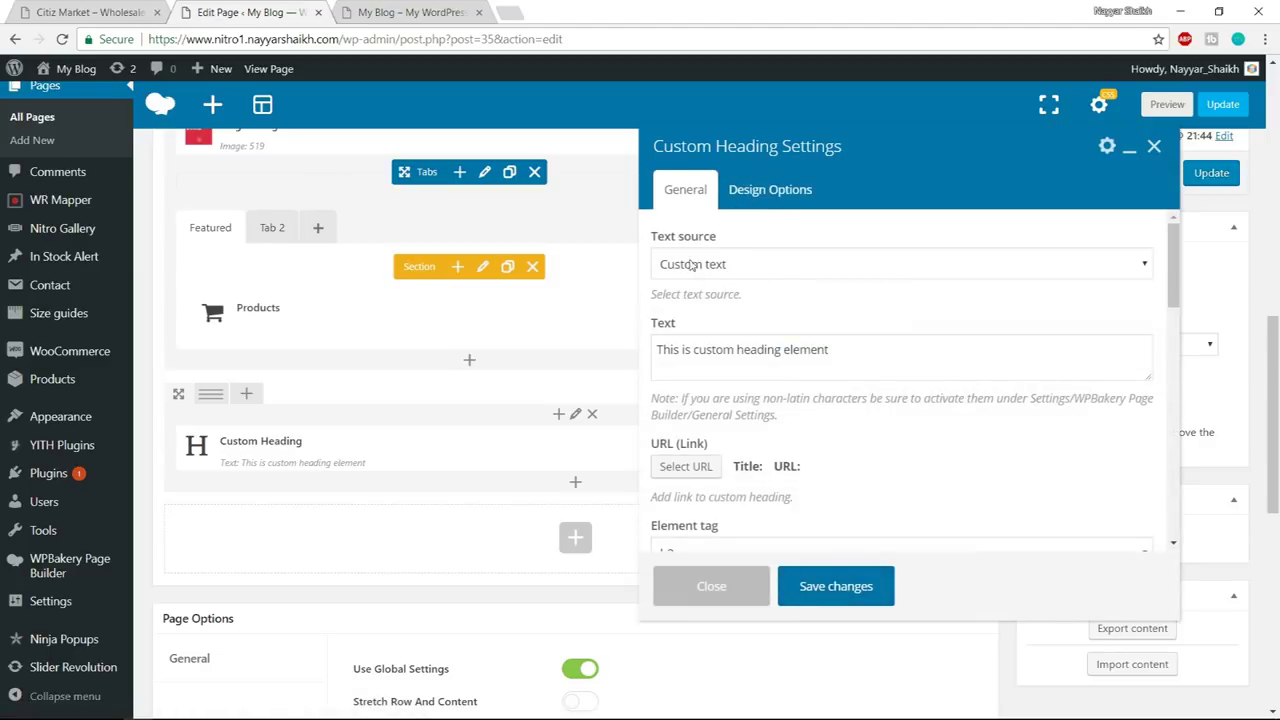
# - Keep Custom text as the source and replace the placeholder with 'Style & Substance'
pyautogui.click(741, 264)
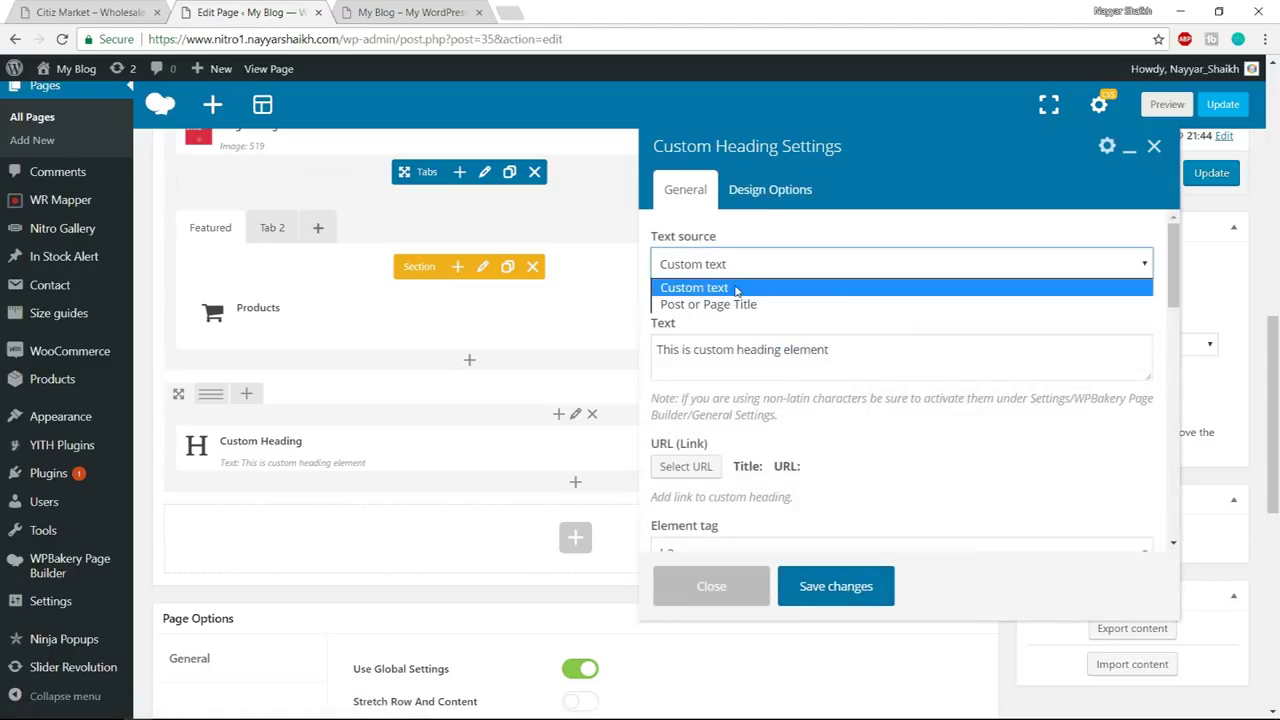
pyautogui.click(736, 288)
pyautogui.moveTo(911, 358); pyautogui.dragTo(662, 358)
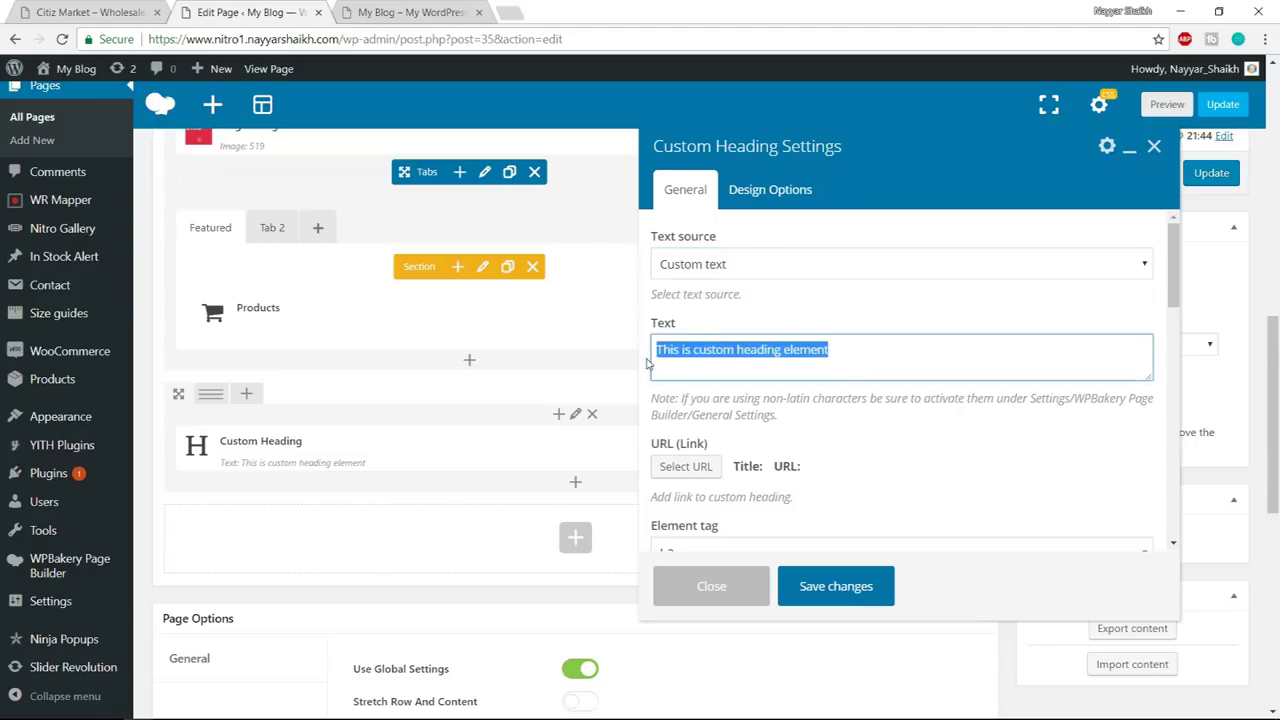
pyautogui.hotkey('ctrl', 'v')
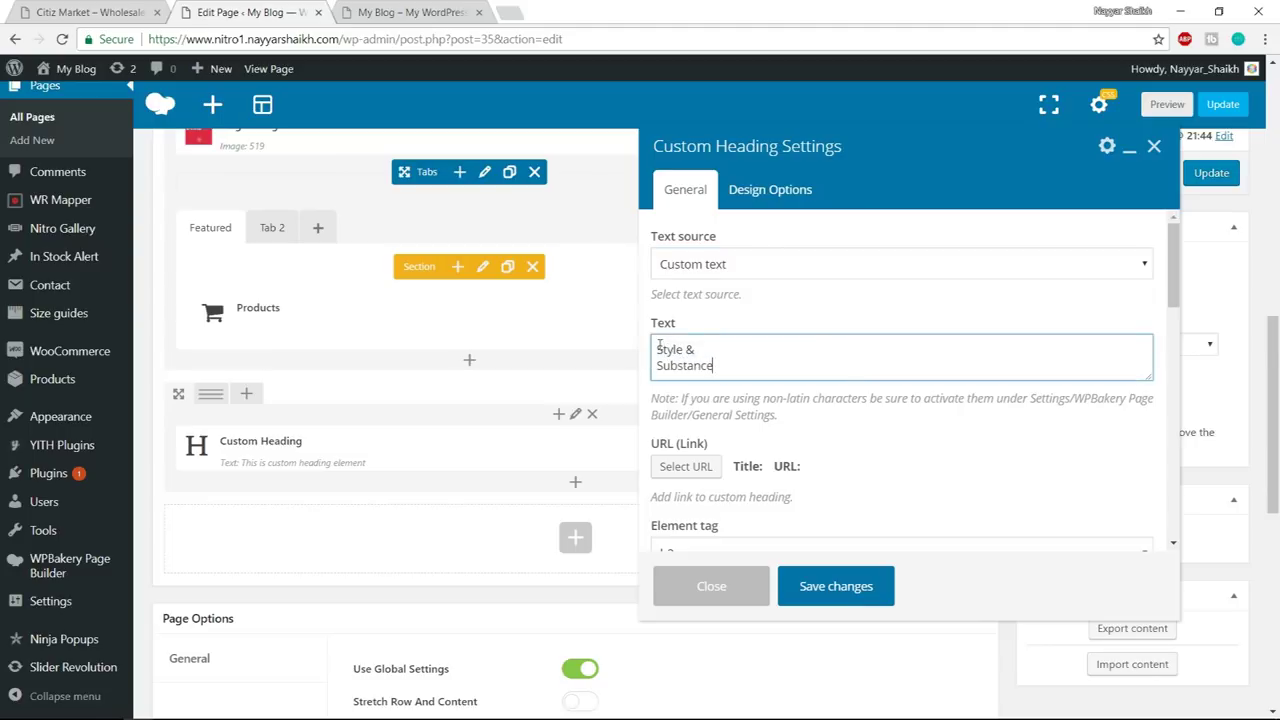
pyautogui.moveTo(659, 347); pyautogui.dragTo(746, 369)
pyautogui.click(95, 12)
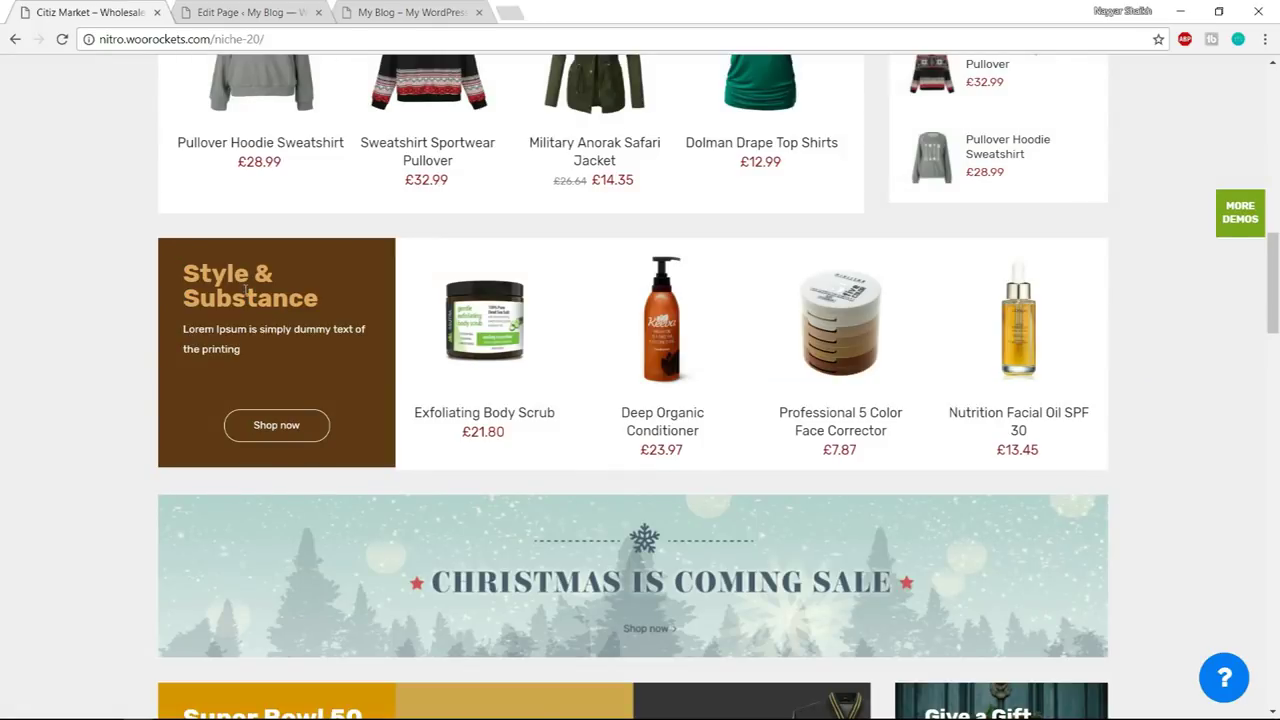
pyautogui.click(250, 12)
pyautogui.scroll(-3, 875, 360)
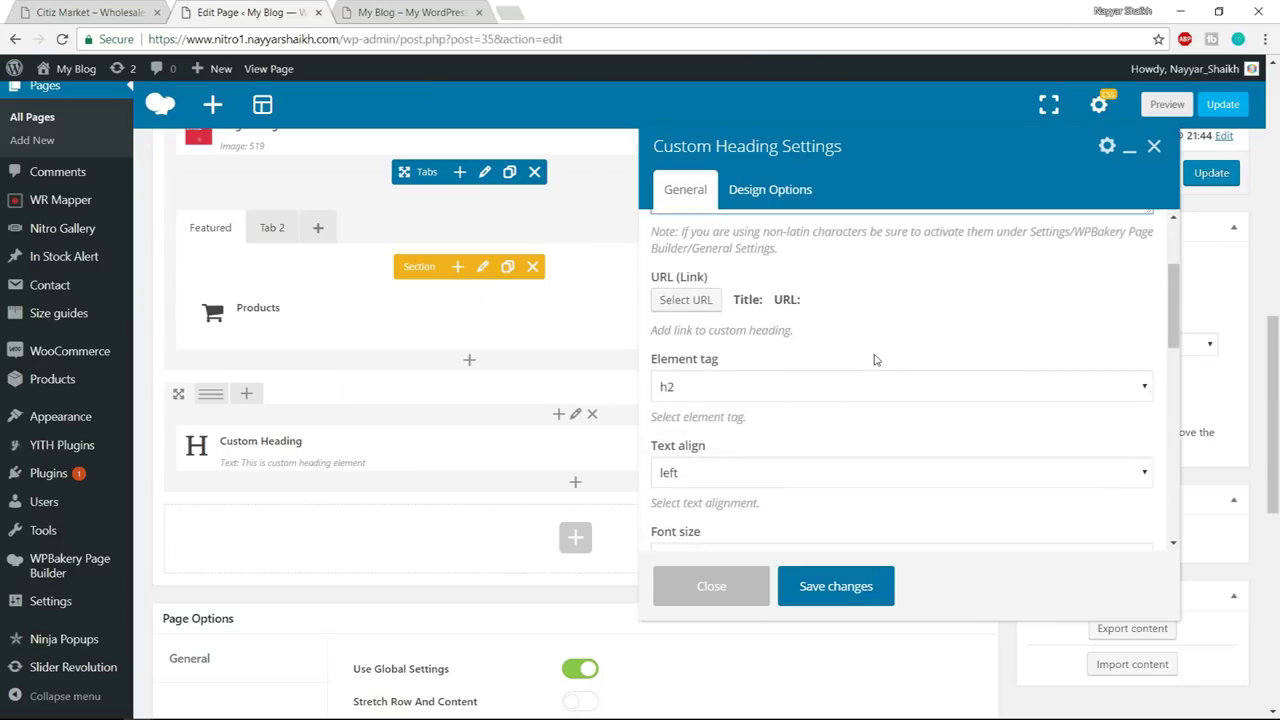
pyautogui.scroll(-1, 780, 385)
# - Make the heading an h3 with font size 30
pyautogui.click(731, 308)
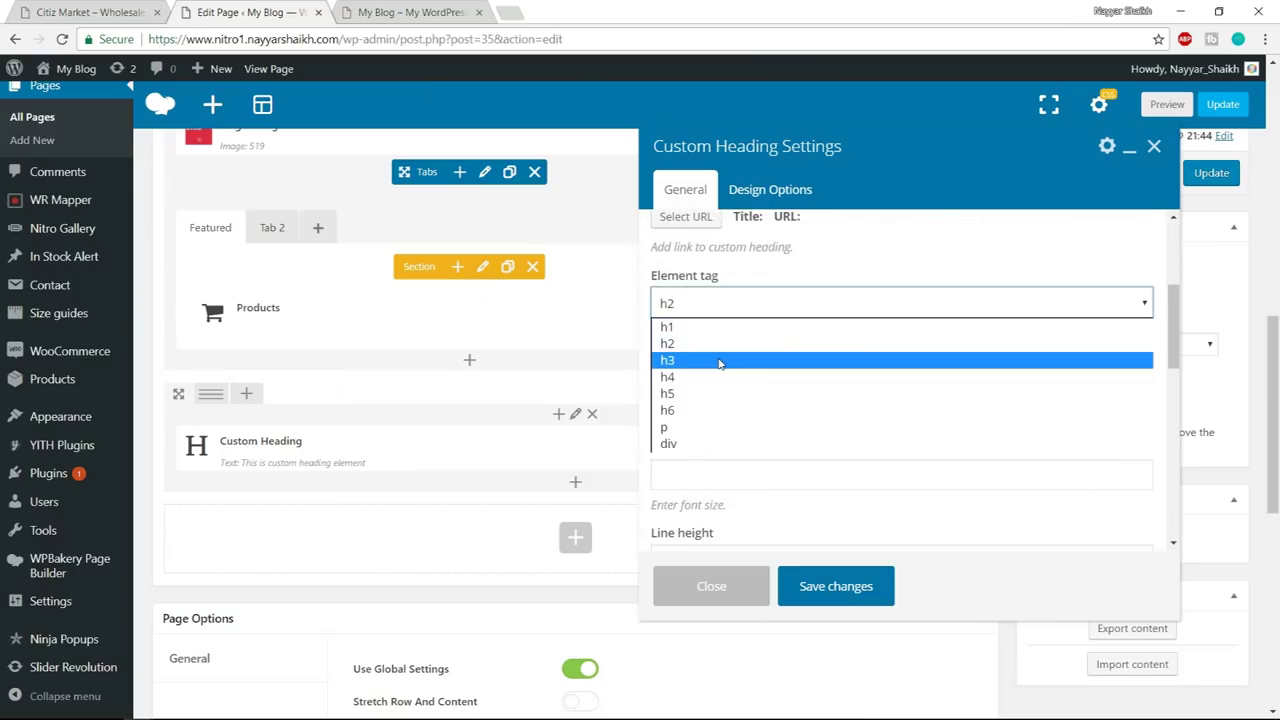
pyautogui.click(737, 362)
pyautogui.scroll(-1, 814, 357)
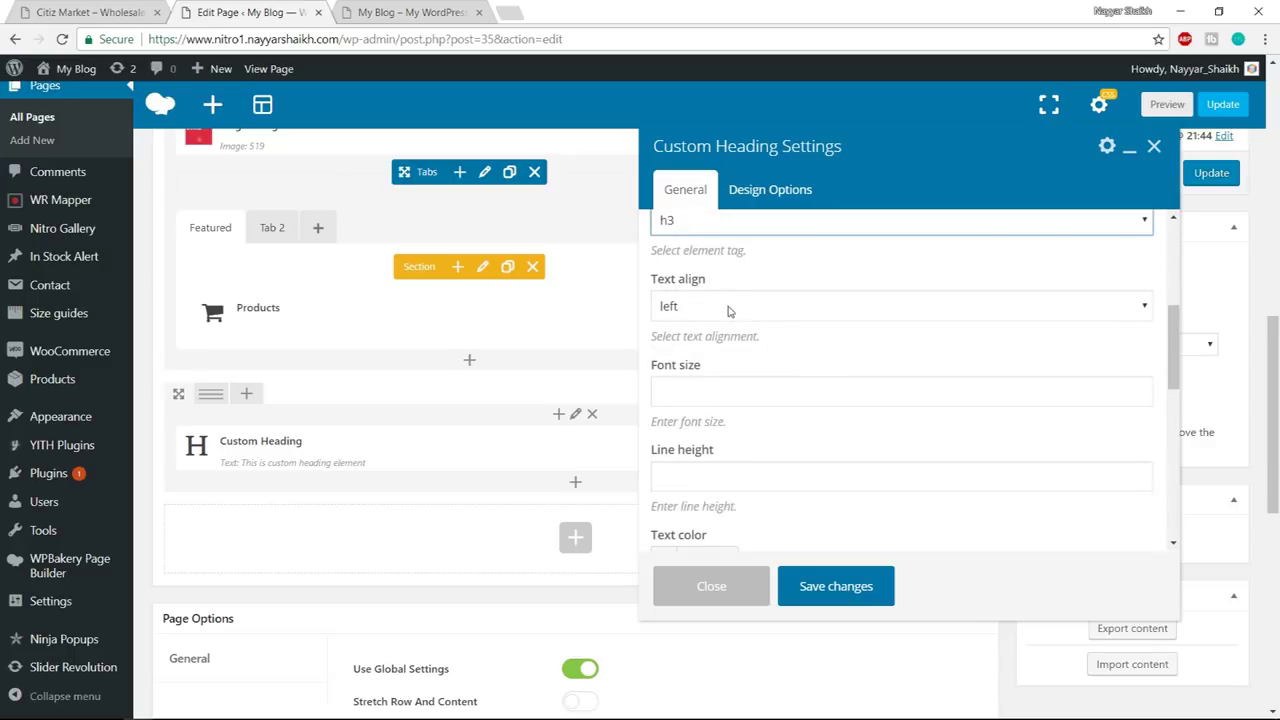
pyautogui.scroll(-1, 832, 313)
pyautogui.click(753, 309)
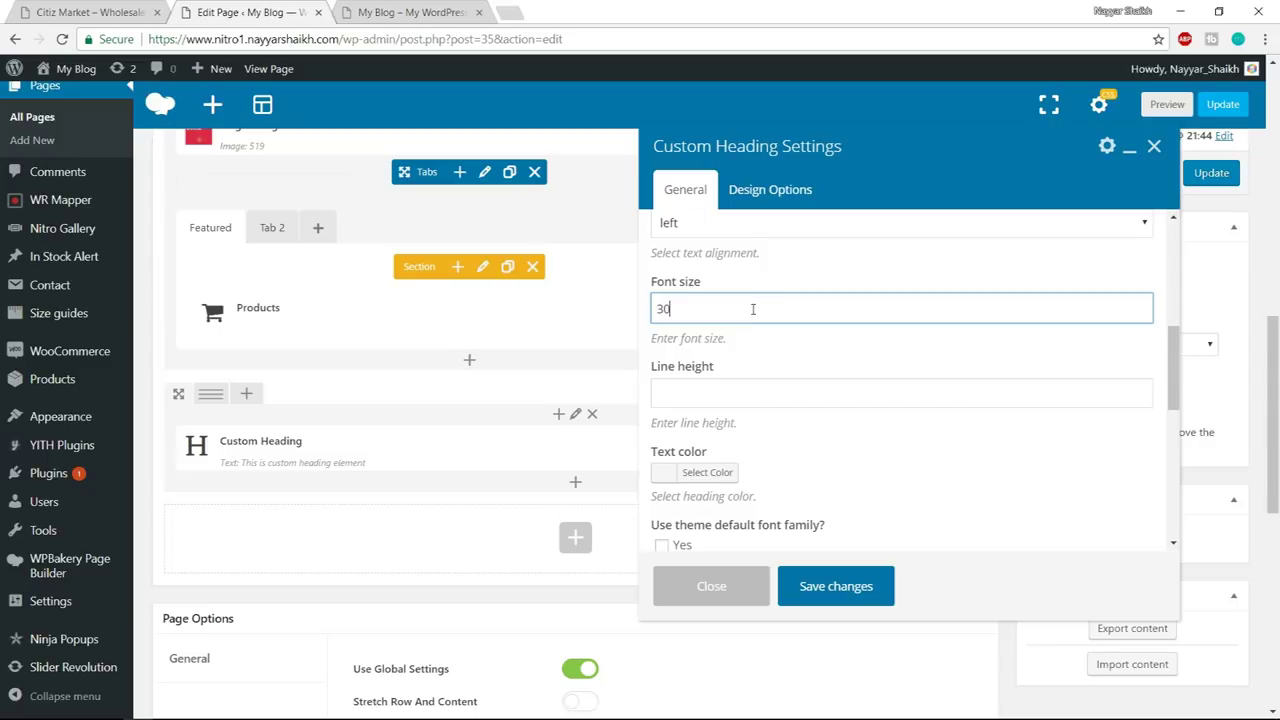
pyautogui.write('30')
pyautogui.click(733, 390)
pyautogui.scroll(-1, 773, 400)
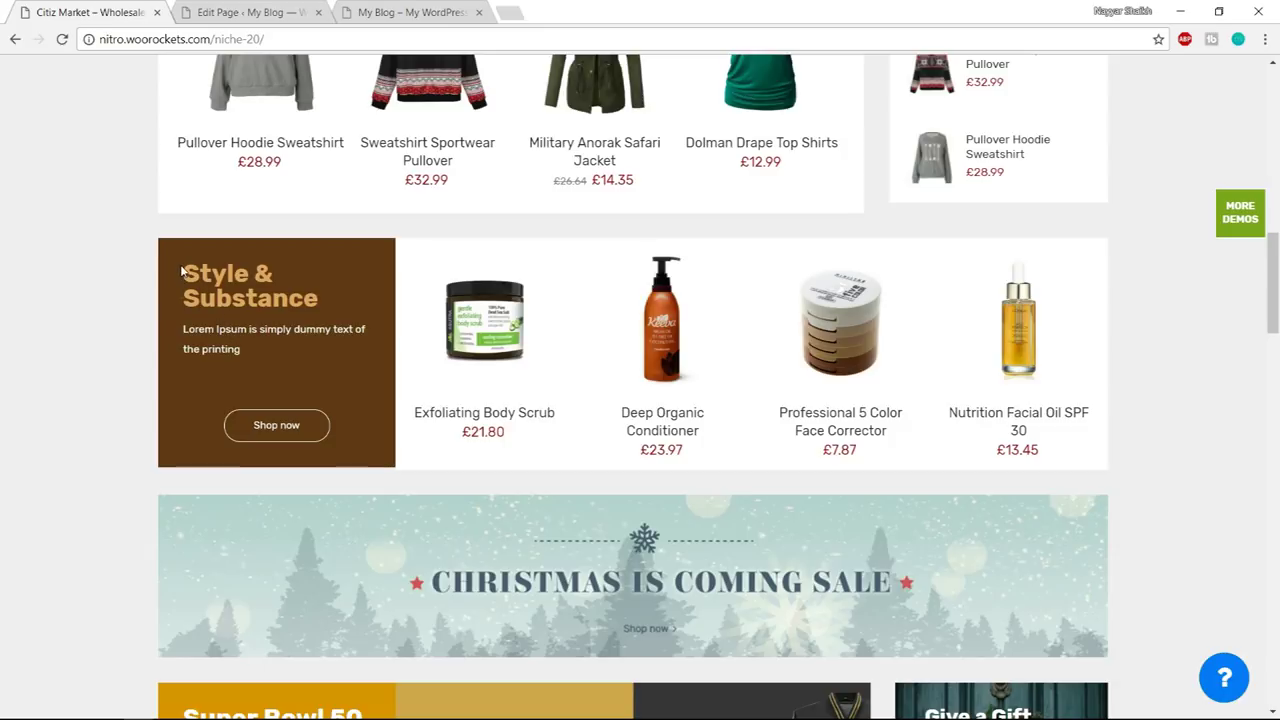
# - Copy the demo heading colour #dba562 from the inspector and apply it as the text colour
pyautogui.moveTo(185, 273); pyautogui.dragTo(256, 273)
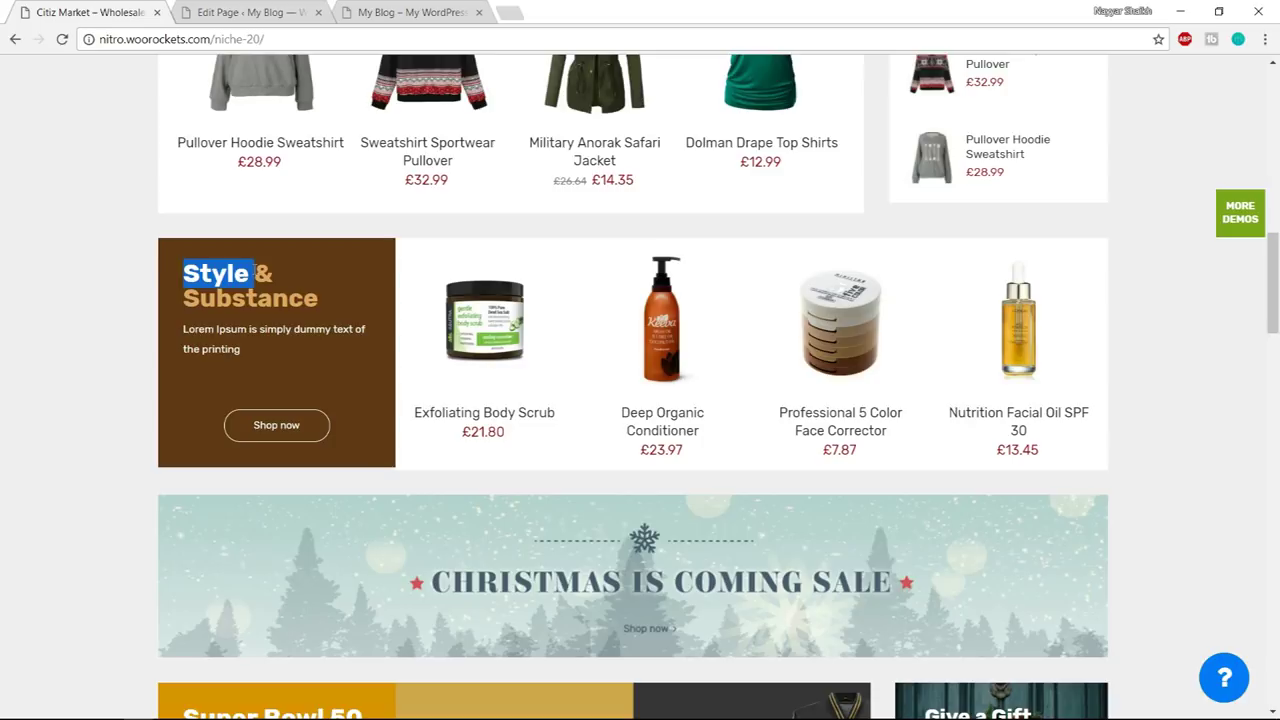
pyautogui.rightClick(242, 272)
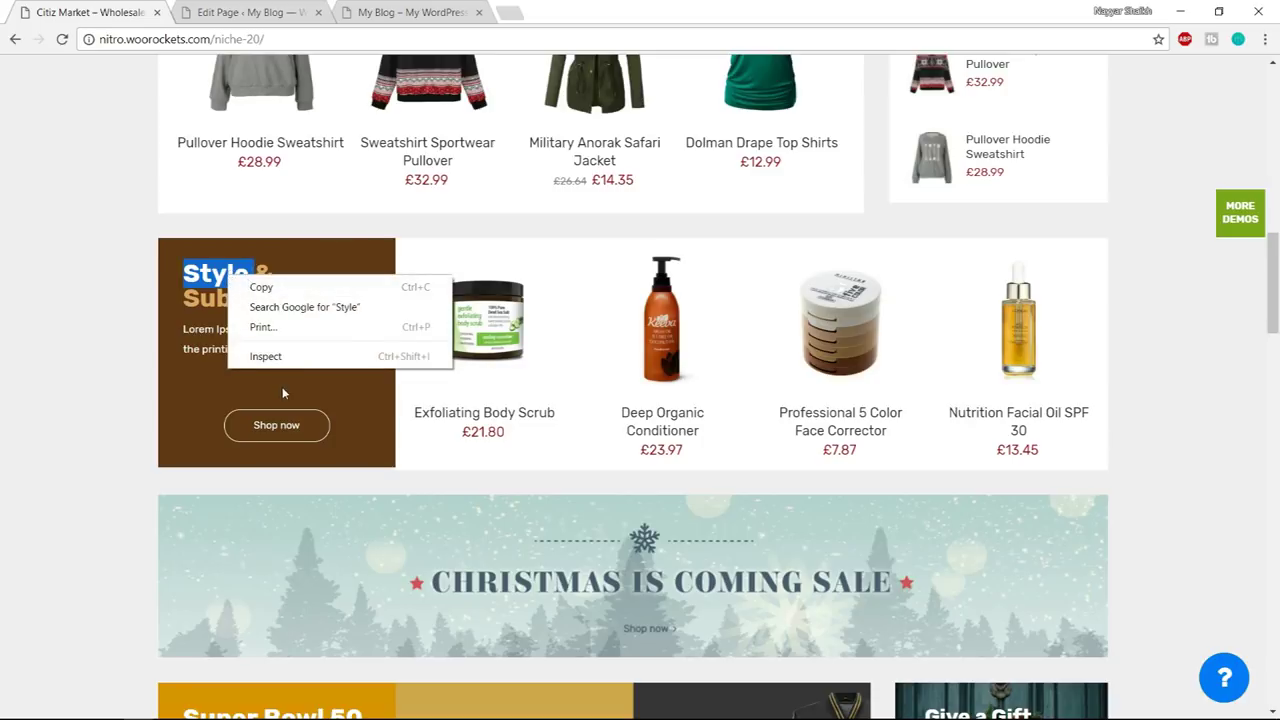
pyautogui.click(331, 352)
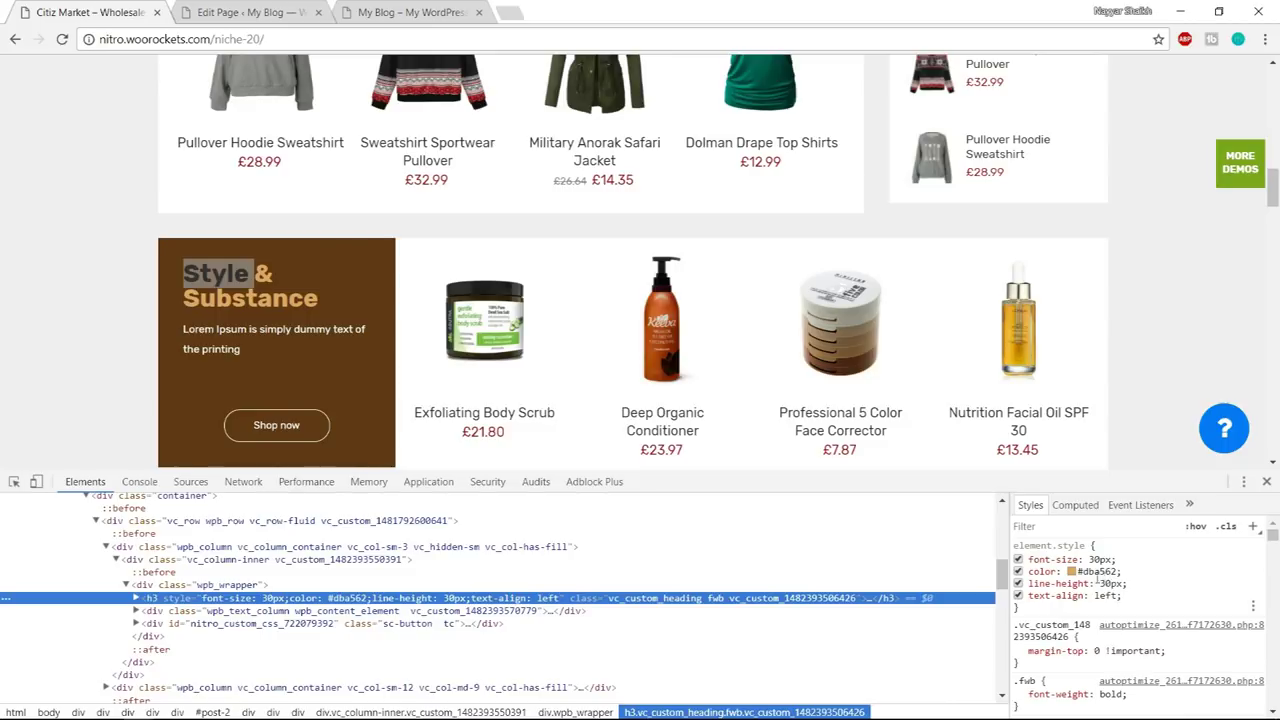
pyautogui.click(1103, 571)
pyautogui.hotkey('ctrl', 'c')
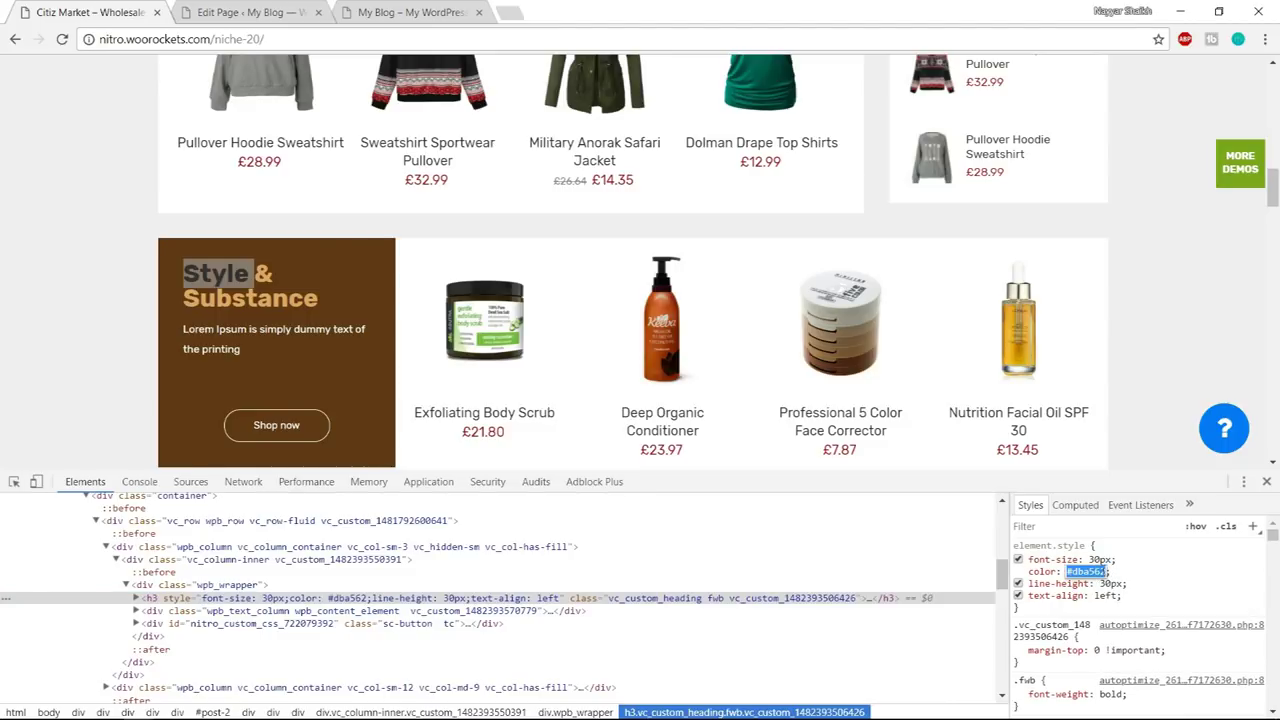
pyautogui.hotkey('ctrl', 'Tab')
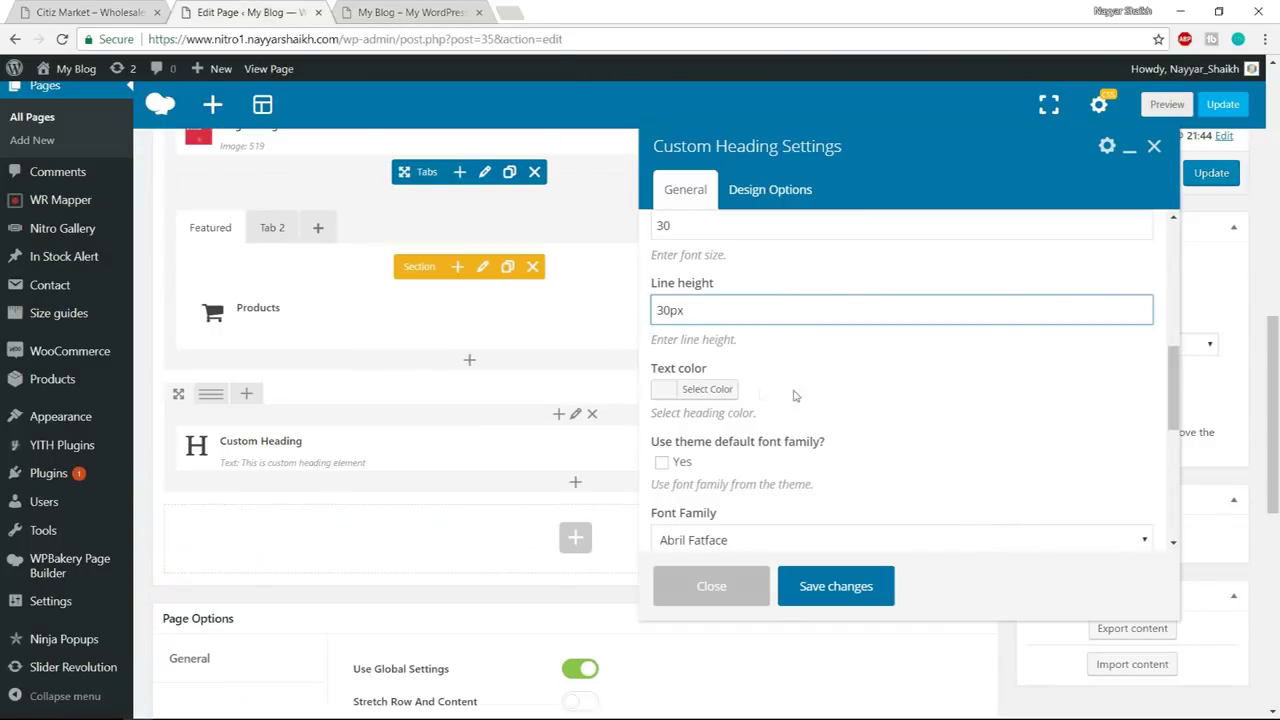
pyautogui.click(727, 392)
pyautogui.click(758, 389)
pyautogui.hotkey('ctrl', 'v')
pyautogui.click(707, 389)
# - Set the heading font to Roboto in 900 bold regular and save the settings
pyautogui.scroll(-1, 800, 401)
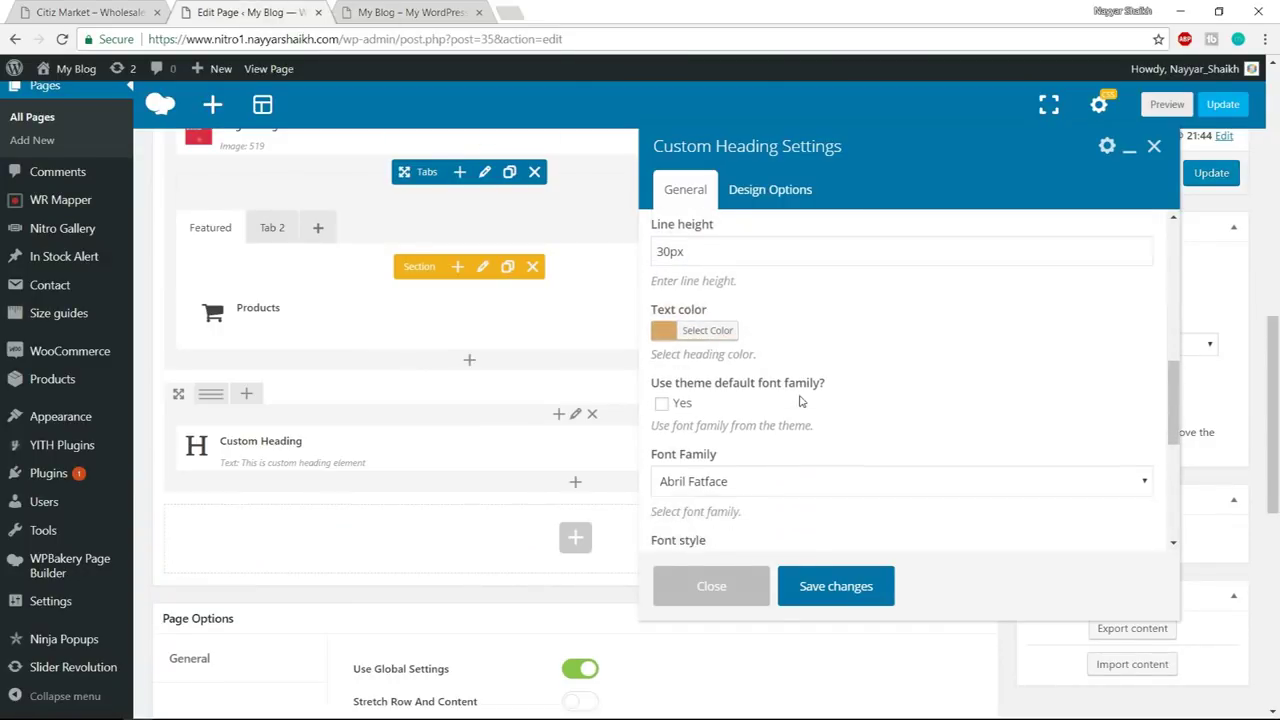
pyautogui.scroll(-1, 893, 339)
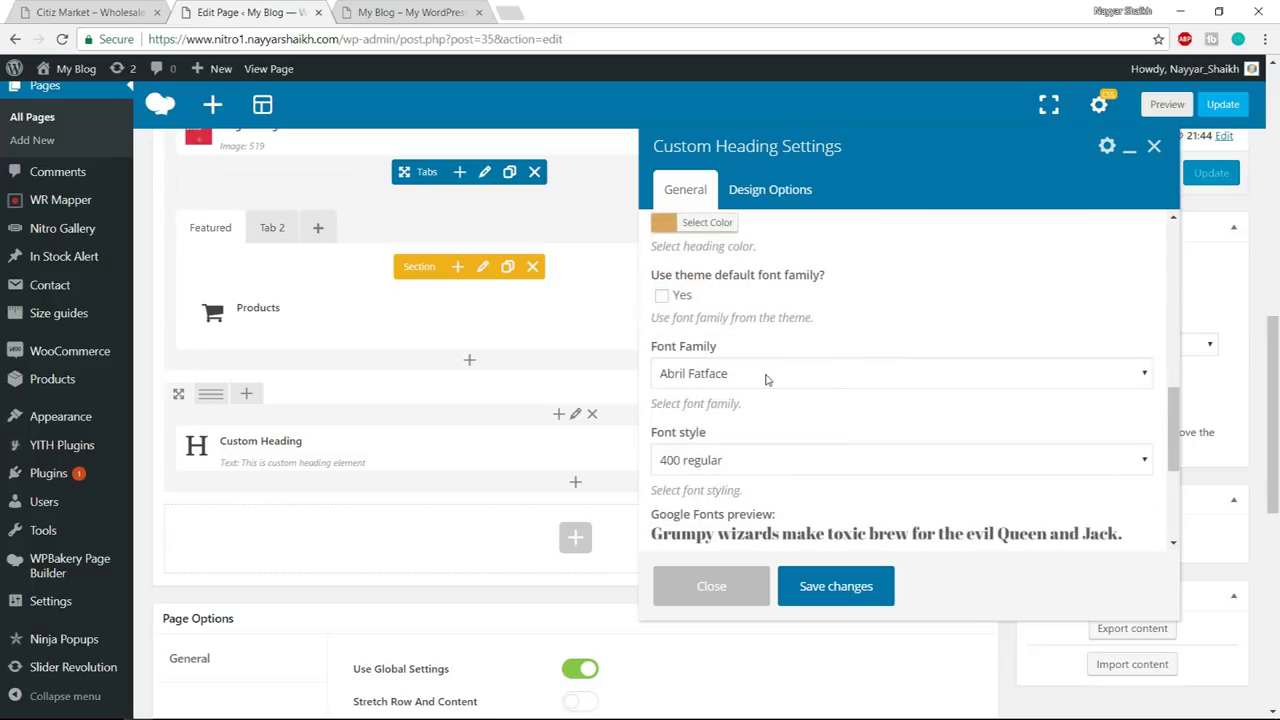
pyautogui.scroll(-1, 767, 379)
pyautogui.click(725, 296)
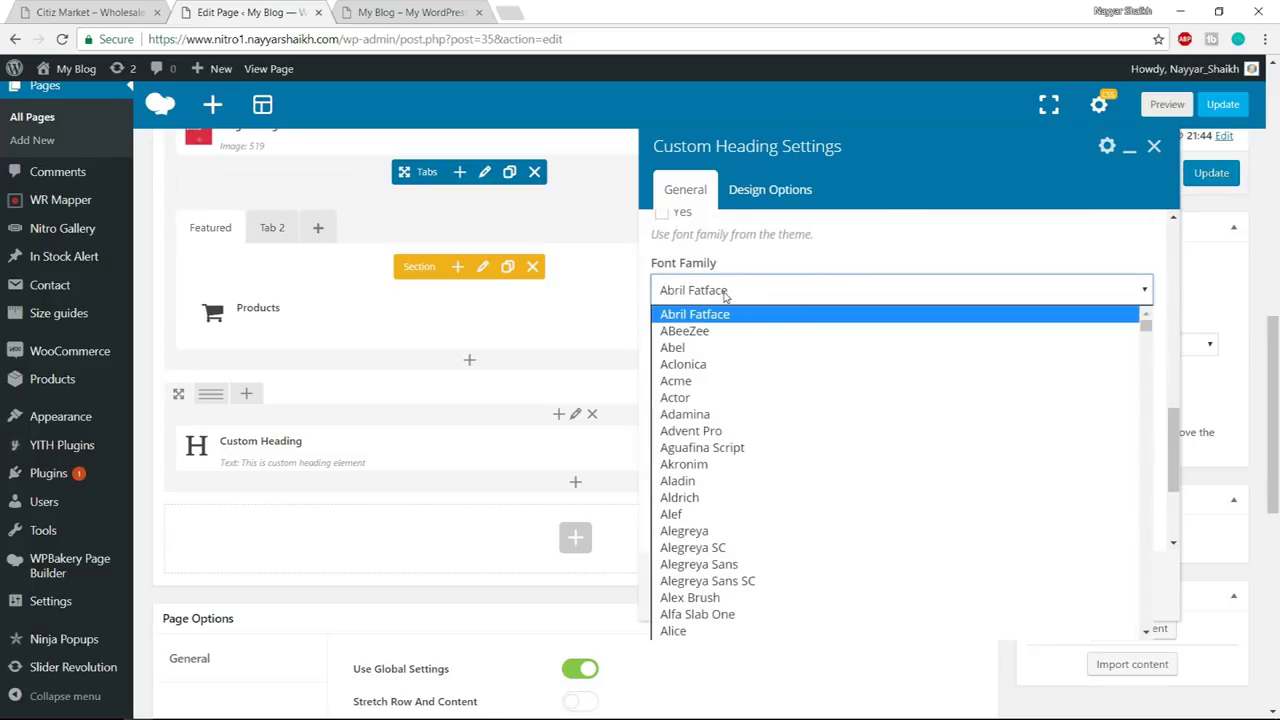
pyautogui.write('ro')
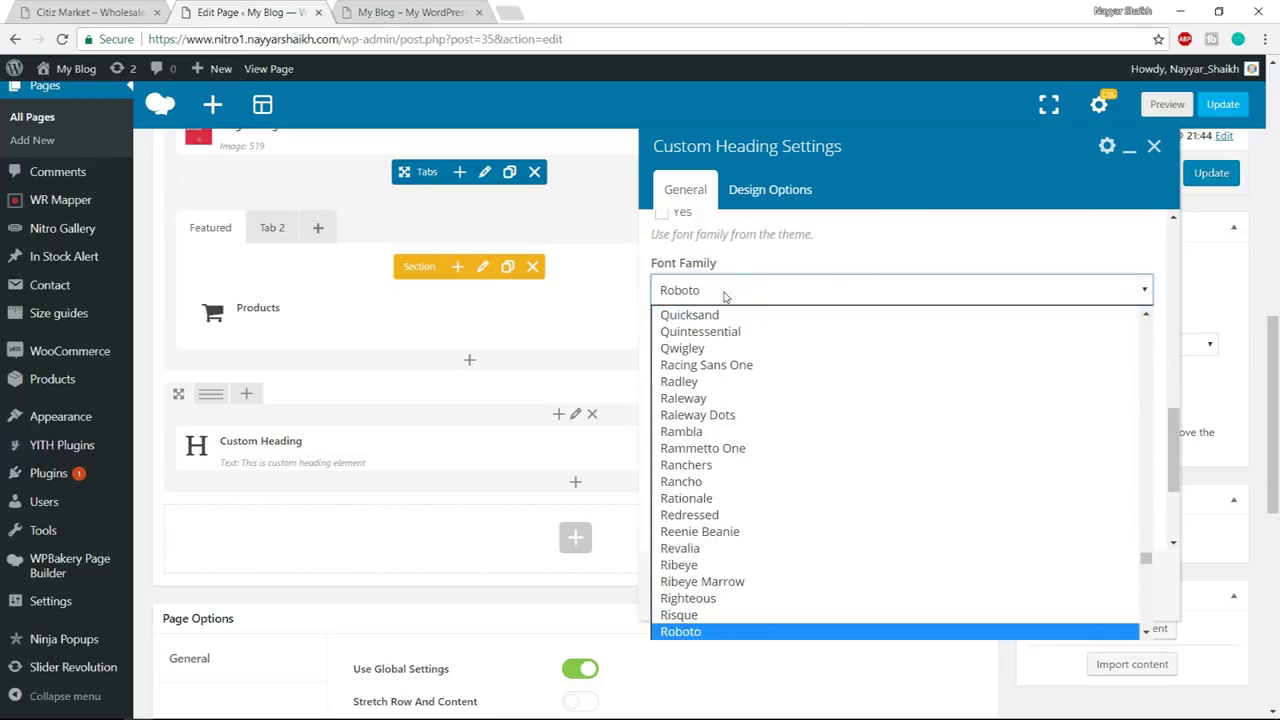
pyautogui.press('Return')
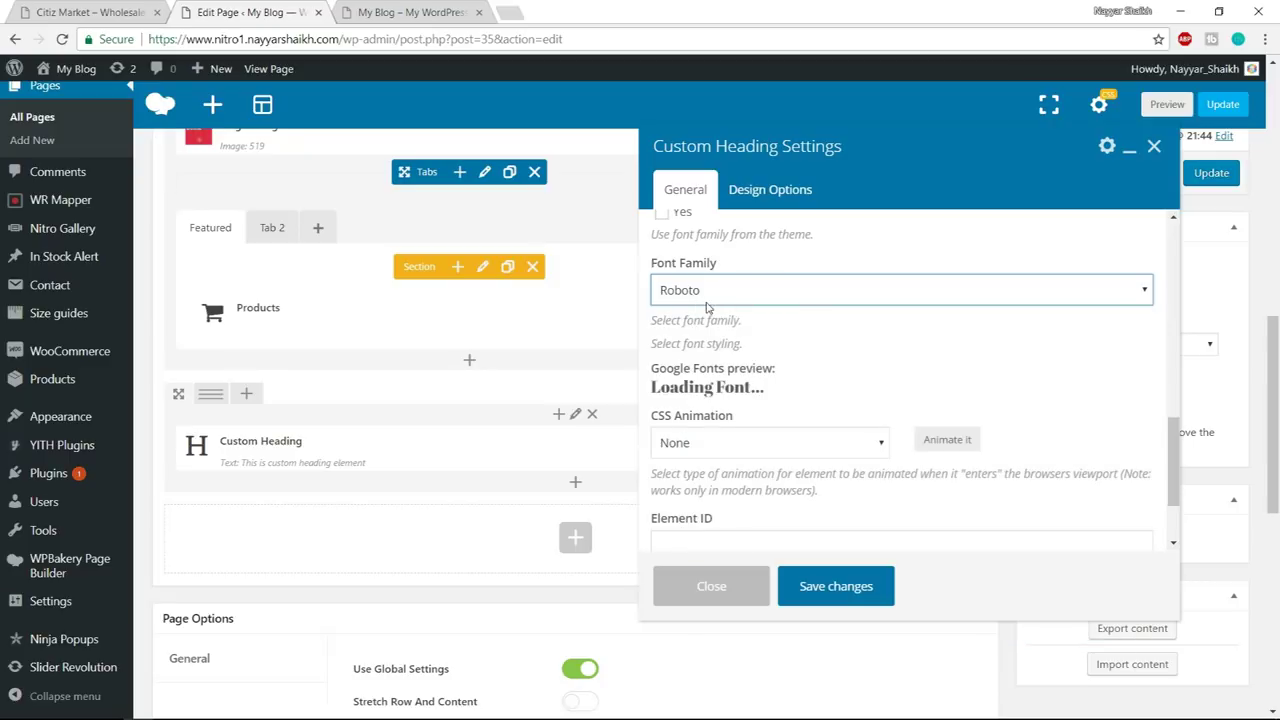
pyautogui.scroll(-1, 840, 366)
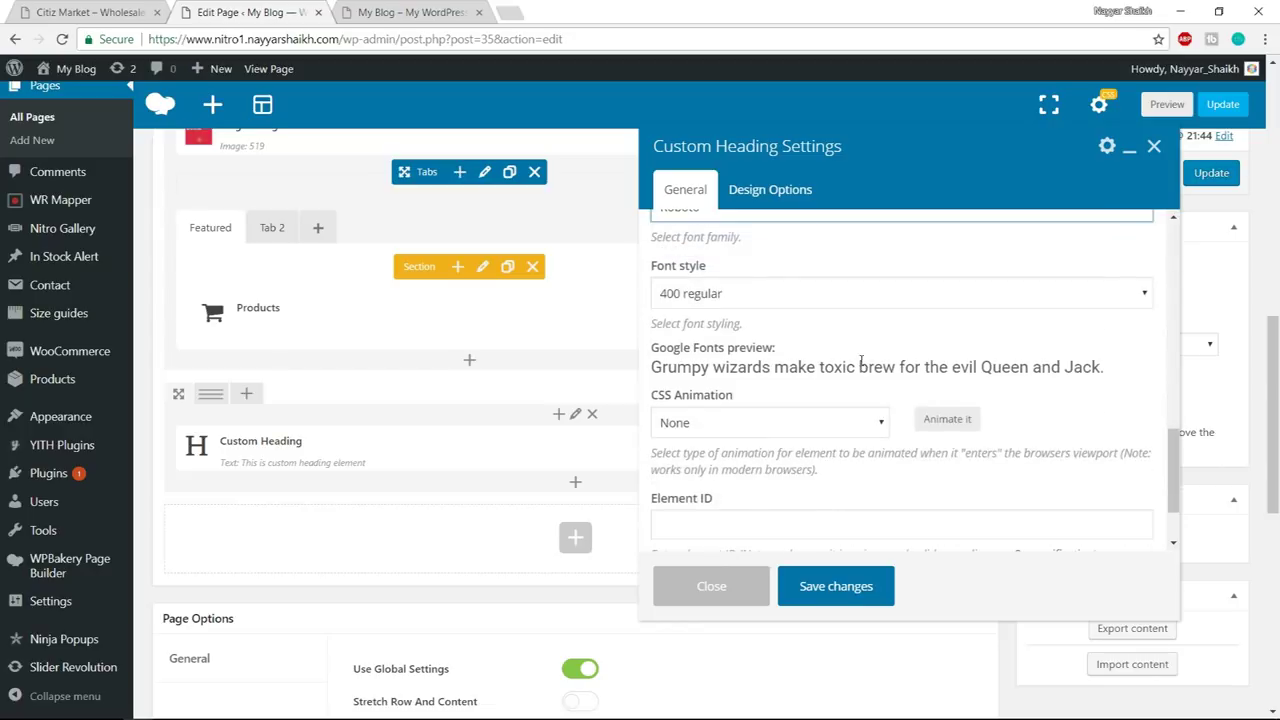
pyautogui.click(754, 293)
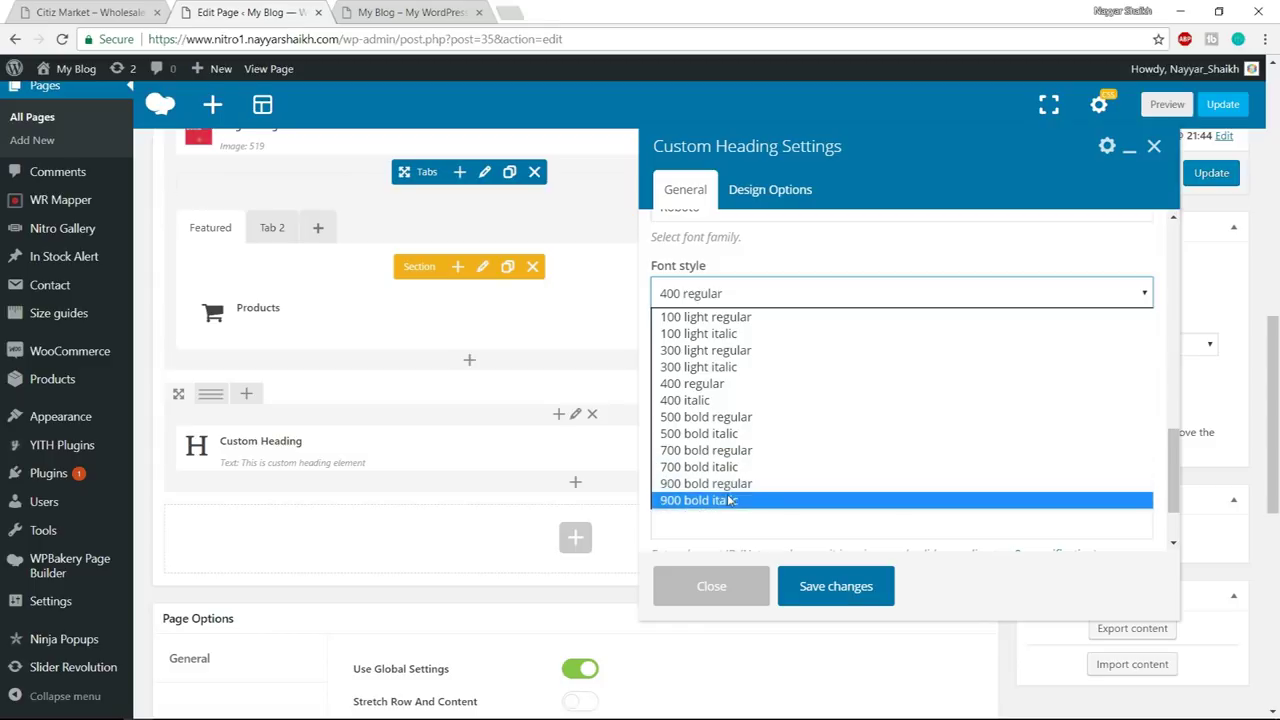
pyautogui.click(755, 484)
pyautogui.scroll(-2, 843, 430)
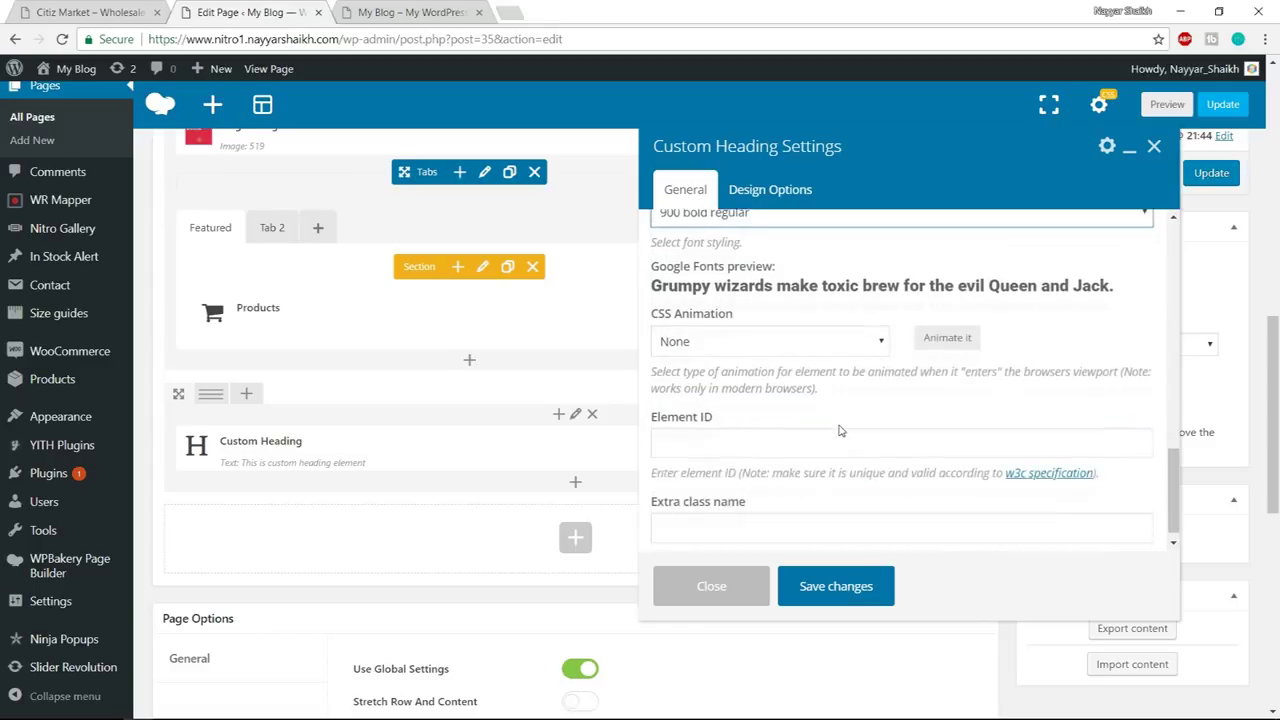
pyautogui.scroll(3, 847, 450)
pyautogui.scroll(5, 847, 450)
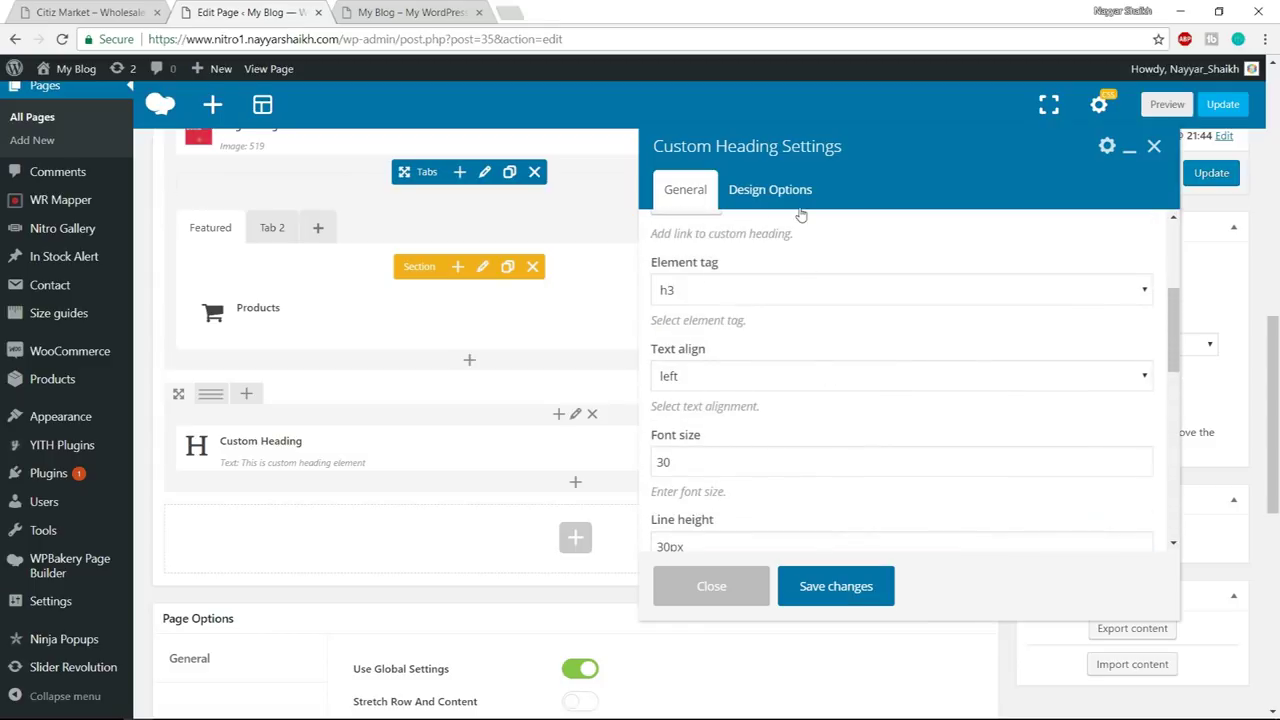
pyautogui.click(853, 591)
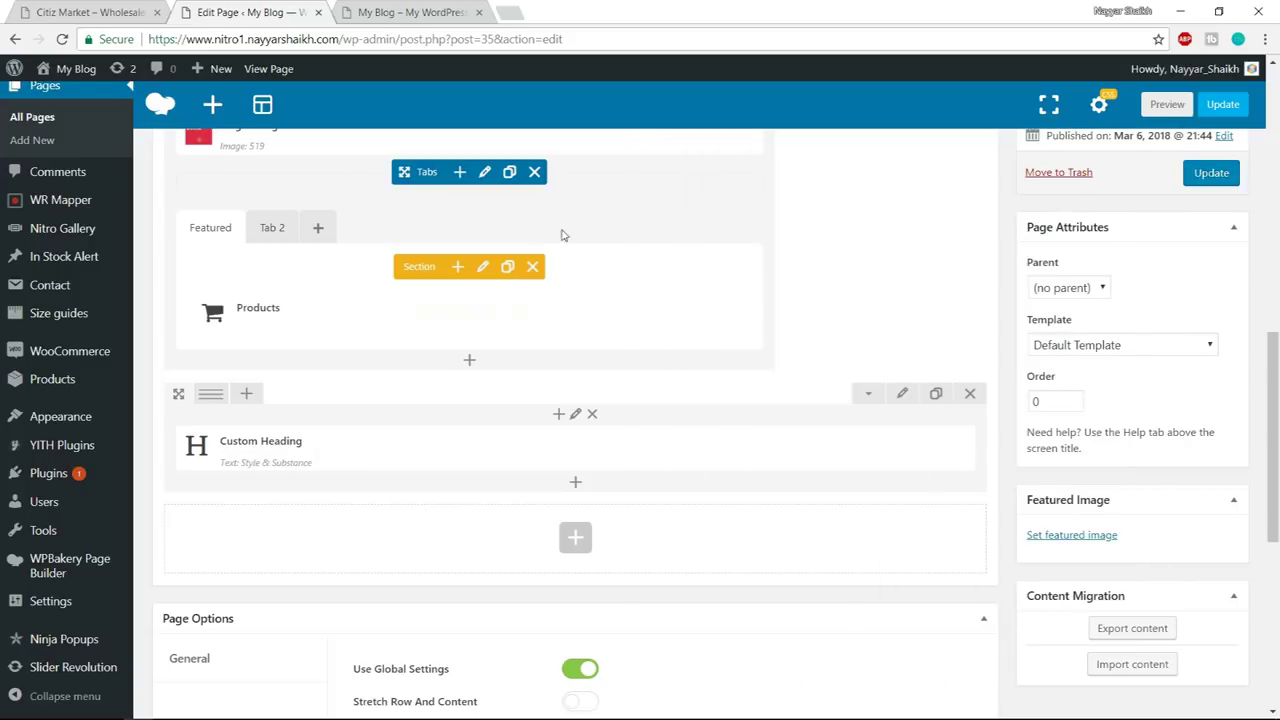
# - Copy the demo's Lorem Ipsum paragraph and close the developer tools
pyautogui.click(100, 12)
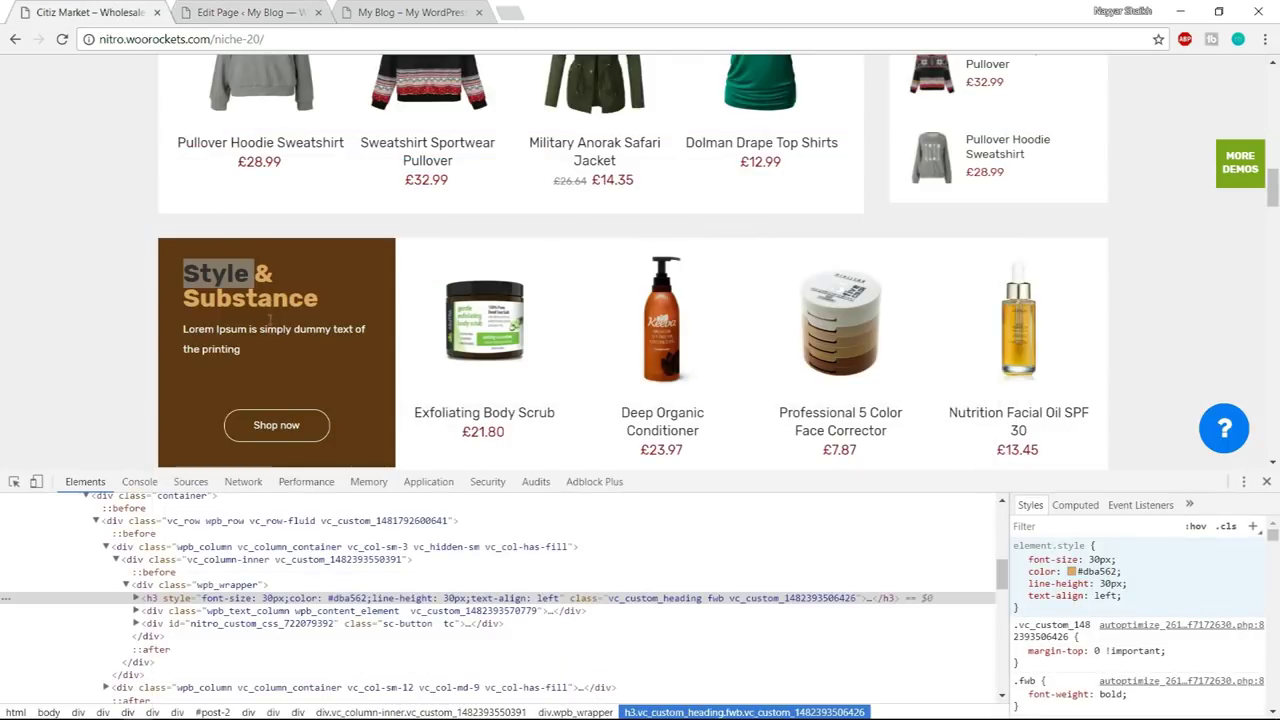
pyautogui.click(257, 348)
pyautogui.moveTo(253, 352); pyautogui.dragTo(183, 333)
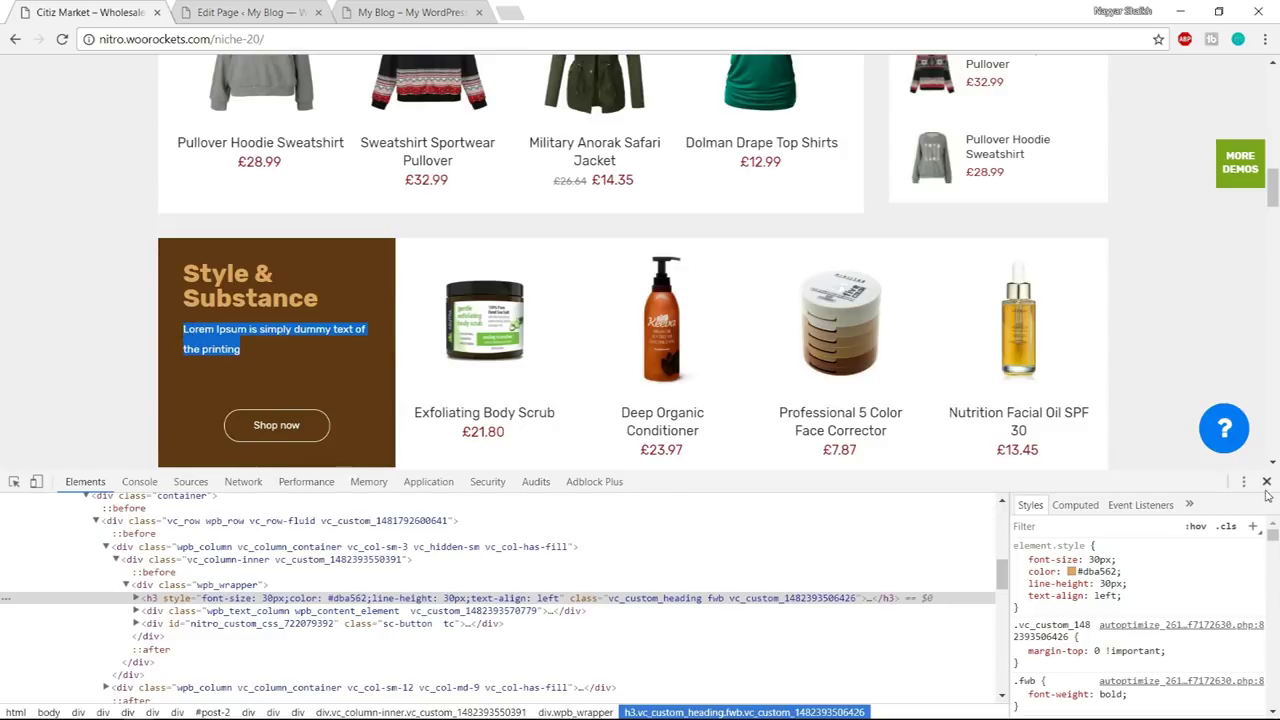
pyautogui.click(1151, 467)
pyautogui.press('F12')
# - Add a Text Block element below the Style & Substance heading
pyautogui.click(250, 12)
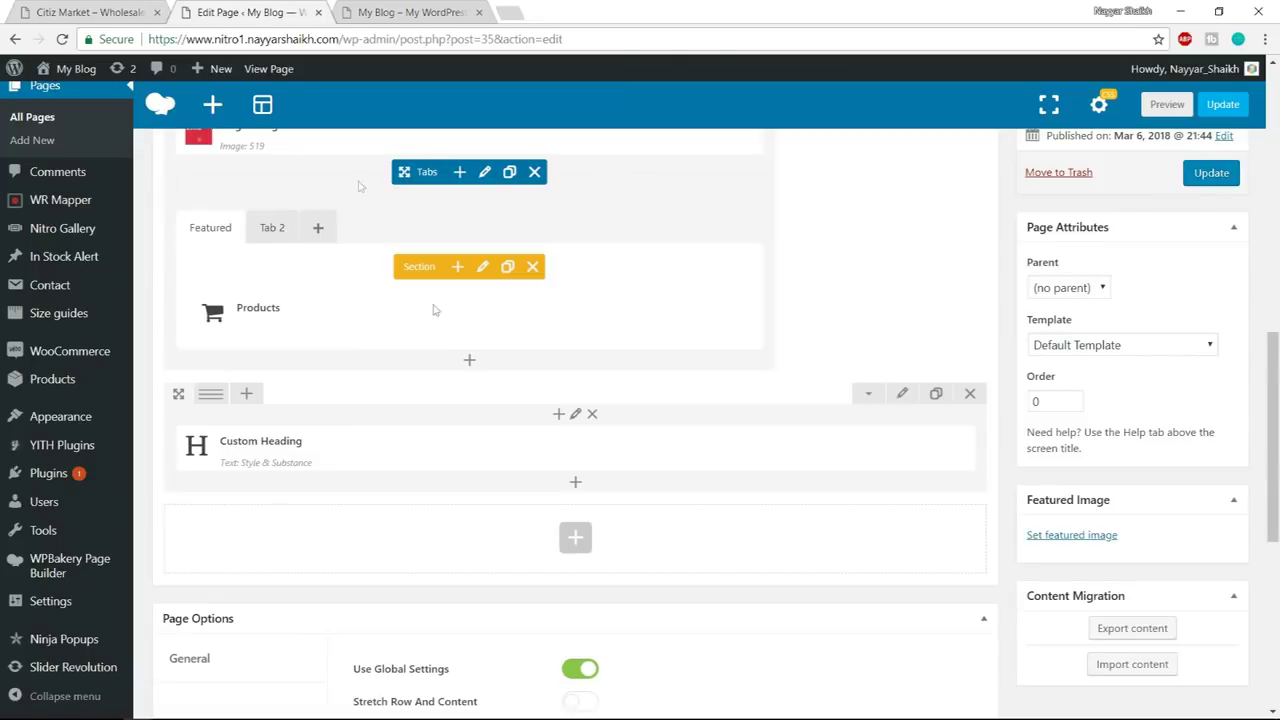
pyautogui.click(575, 484)
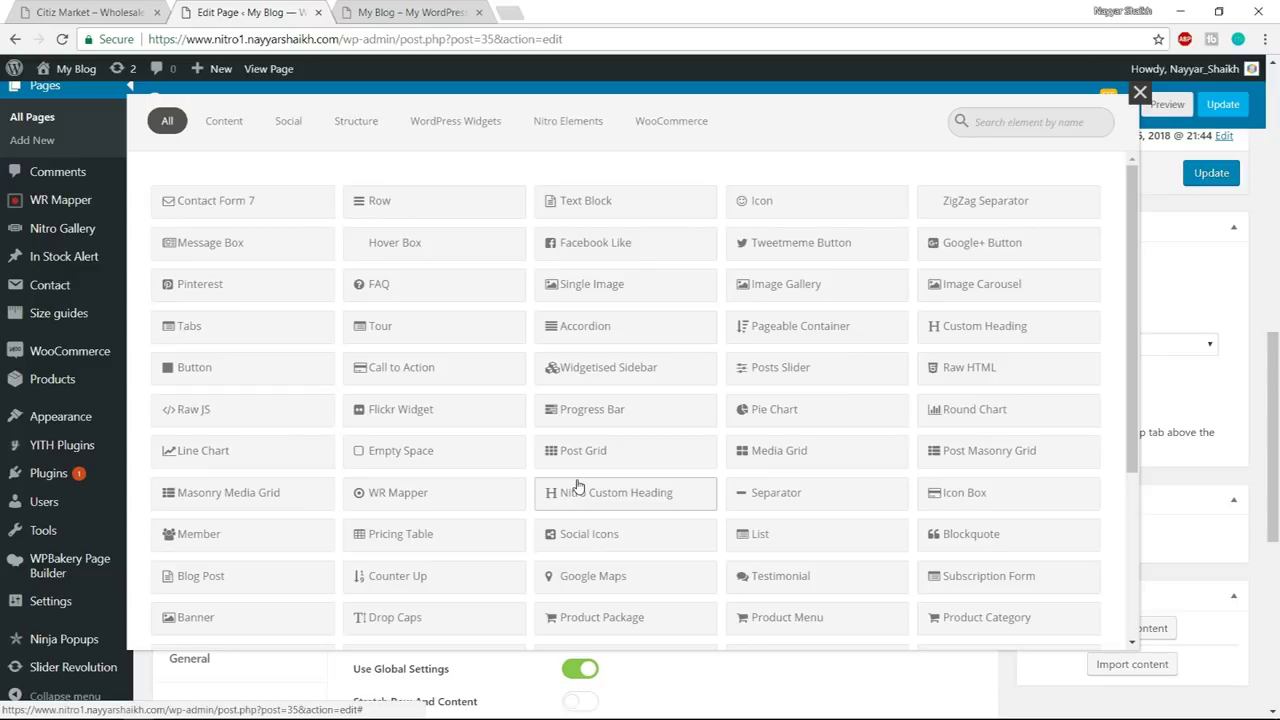
pyautogui.write('text')
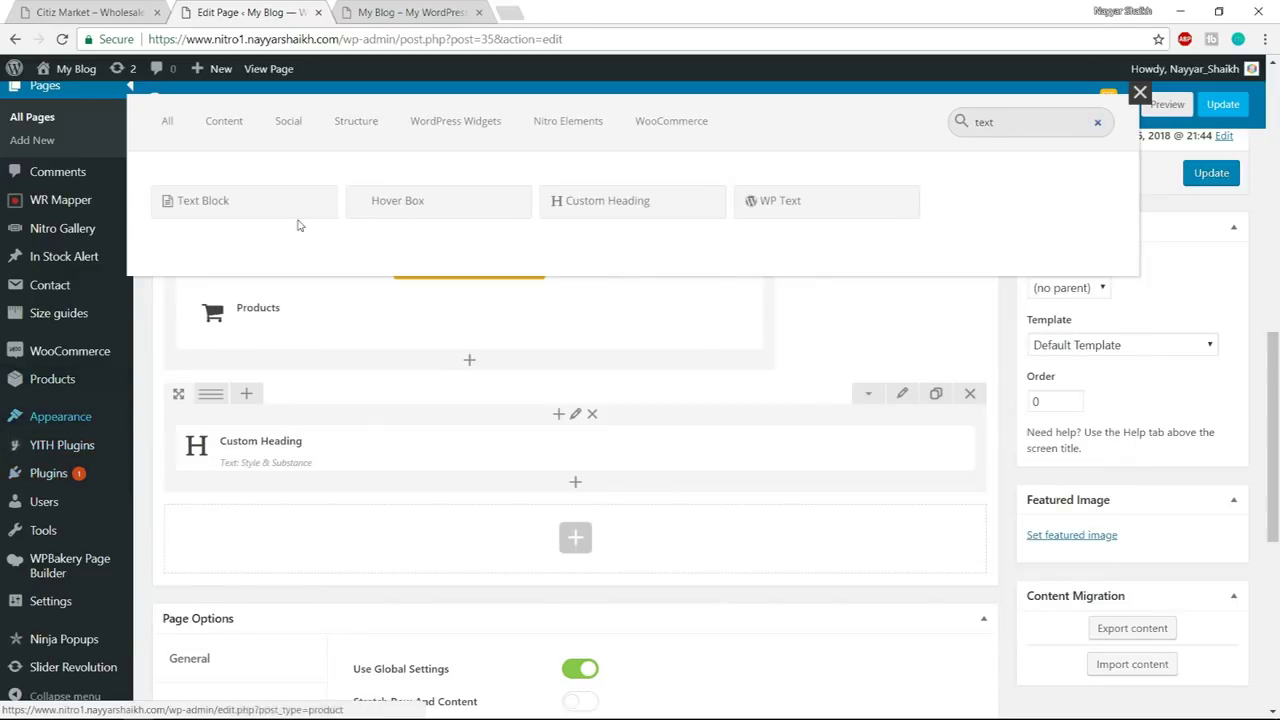
pyautogui.click(241, 203)
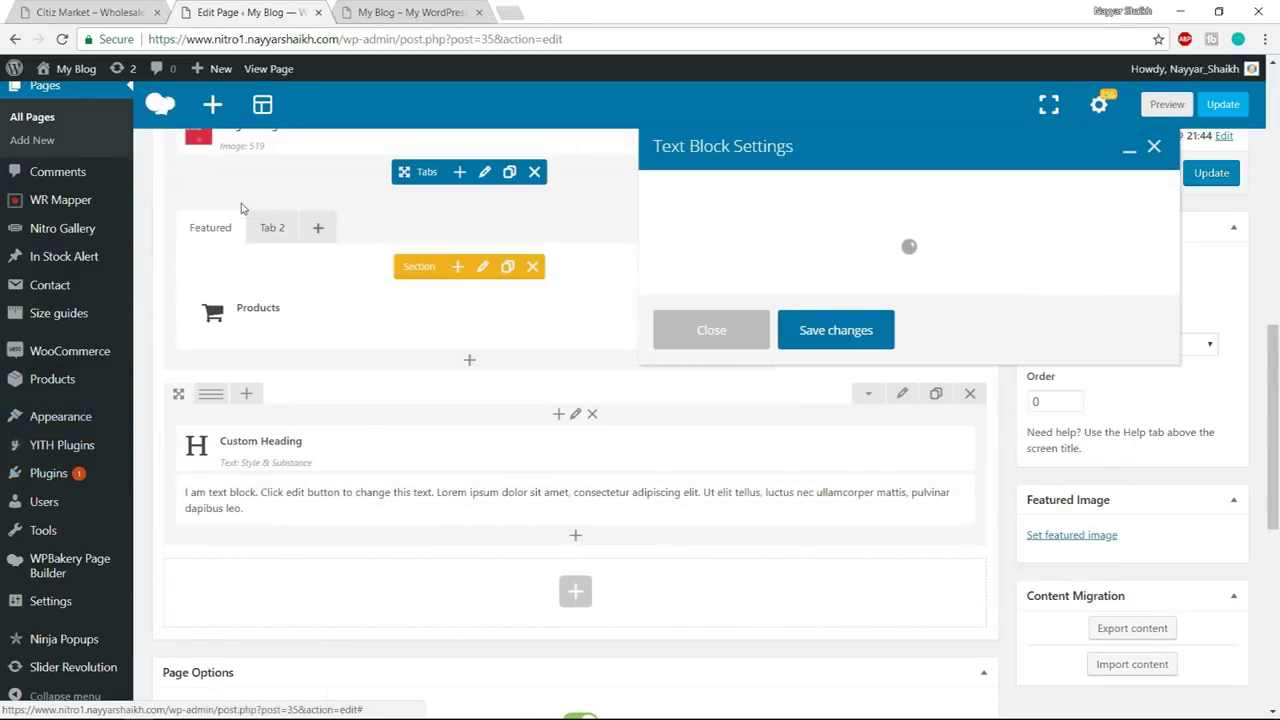
# - Replace the Text Block placeholder with the demo's 'Lorem Ipsum is simply dummy text of the printing' paragraph
pyautogui.click(140, 10)
pyautogui.click(296, 337)
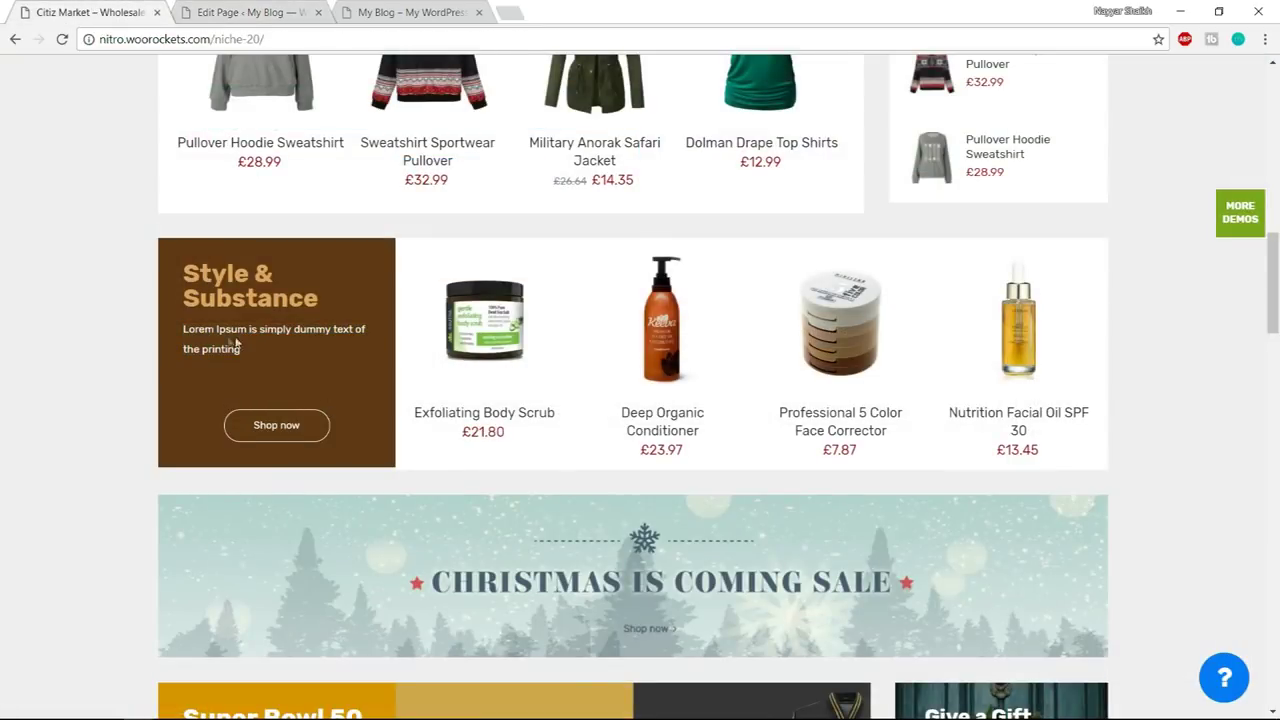
pyautogui.click(254, 11)
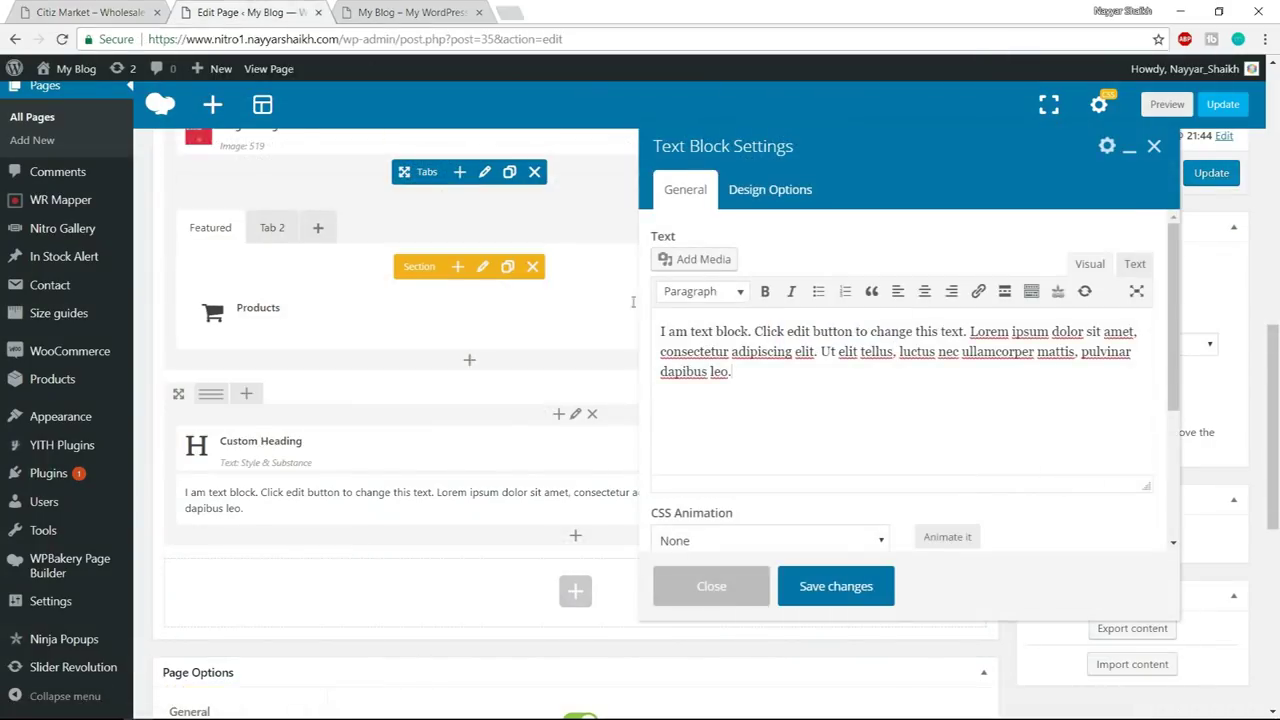
pyautogui.click(100, 12)
pyautogui.moveTo(318, 304); pyautogui.dragTo(185, 270)
pyautogui.click(211, 269)
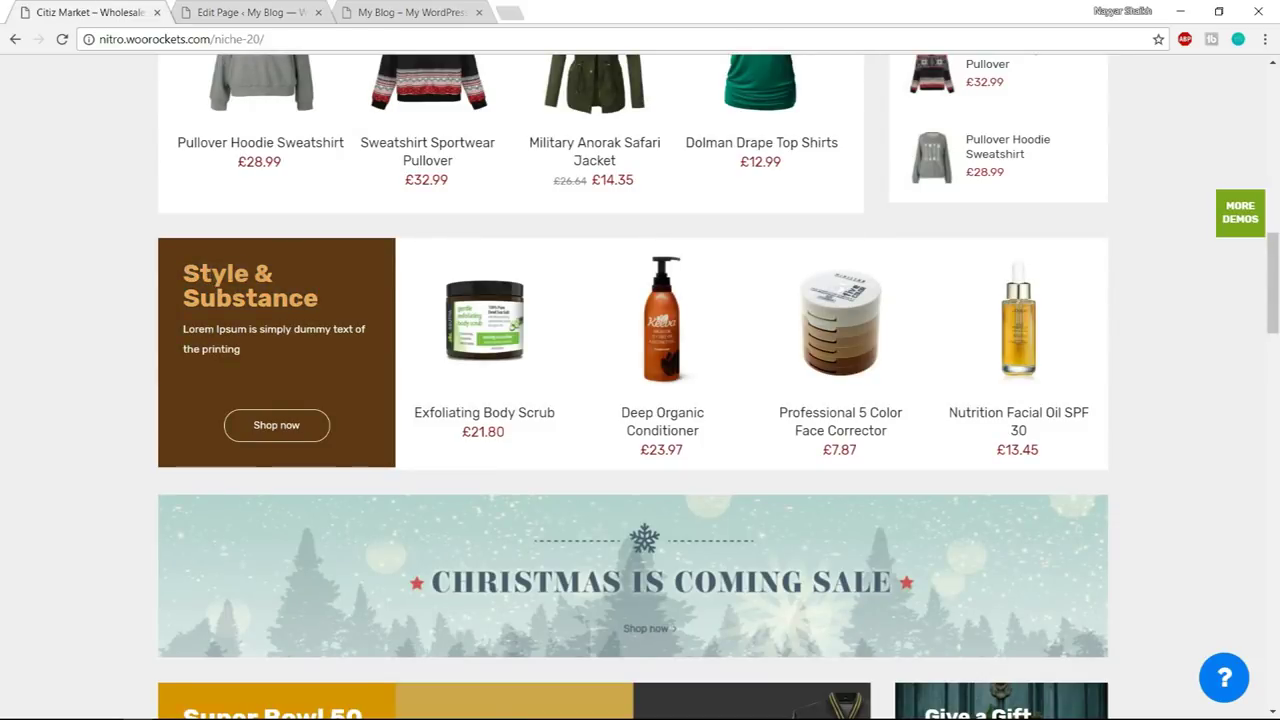
pyautogui.moveTo(306, 300); pyautogui.dragTo(184, 262)
pyautogui.click(263, 345)
pyautogui.tripleClick(210, 345)
pyautogui.hotkey('ctrl', 'c')
pyautogui.click(227, 348)
pyautogui.click(250, 12)
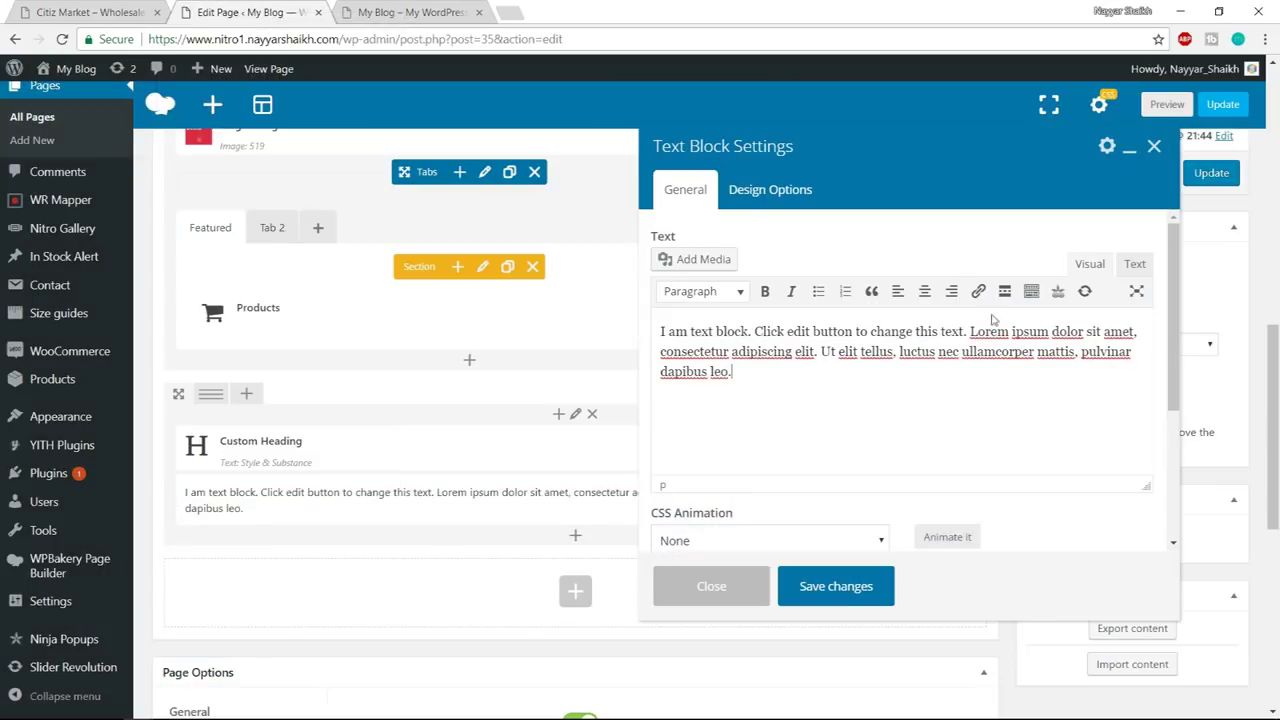
pyautogui.click(733, 371)
pyautogui.hotkey('ctrl', 'a')
pyautogui.hotkey('ctrl', 'v')
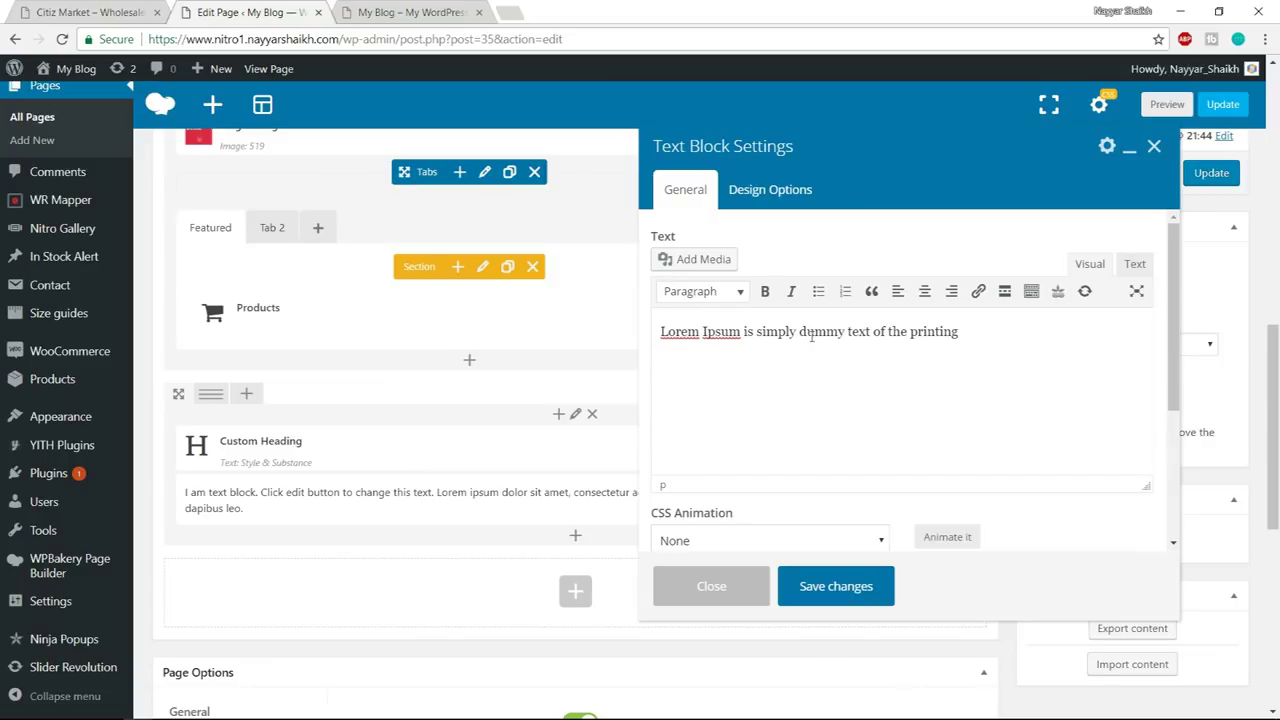
# - Give the paragraph a new text colour from the palette and save the Text Block
pyautogui.moveTo(973, 335); pyautogui.dragTo(643, 332)
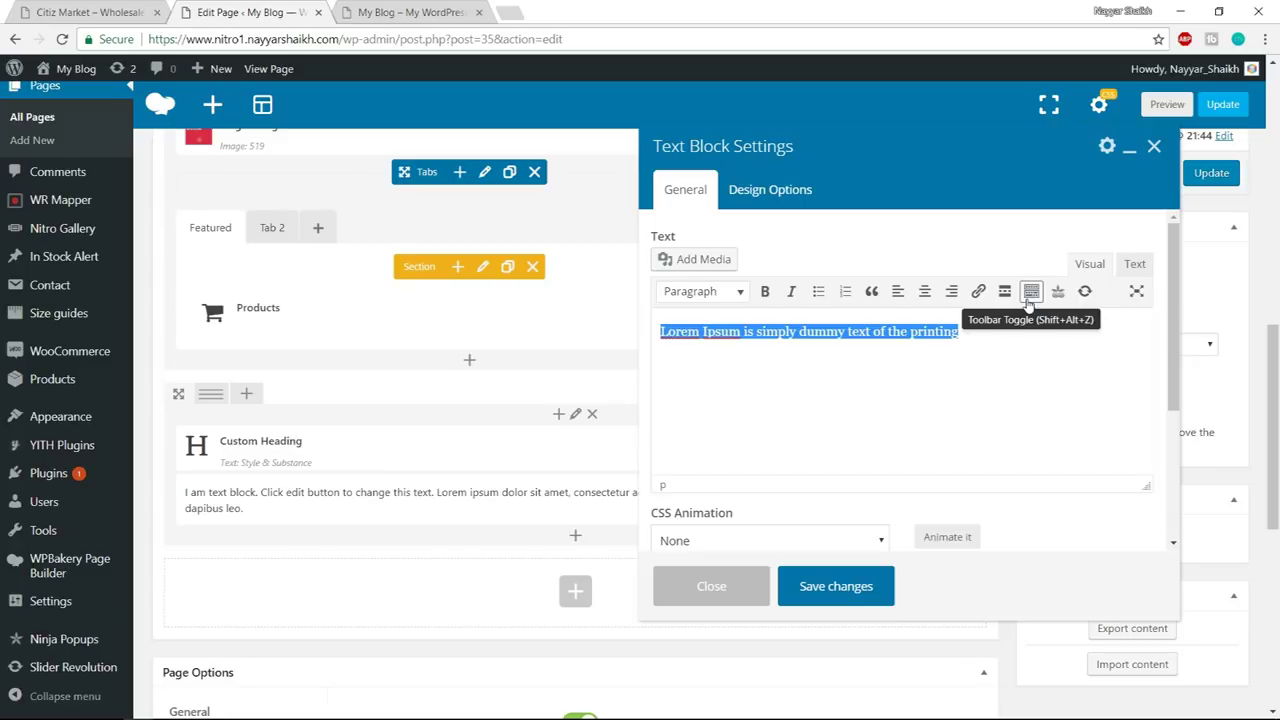
pyautogui.click(1029, 300)
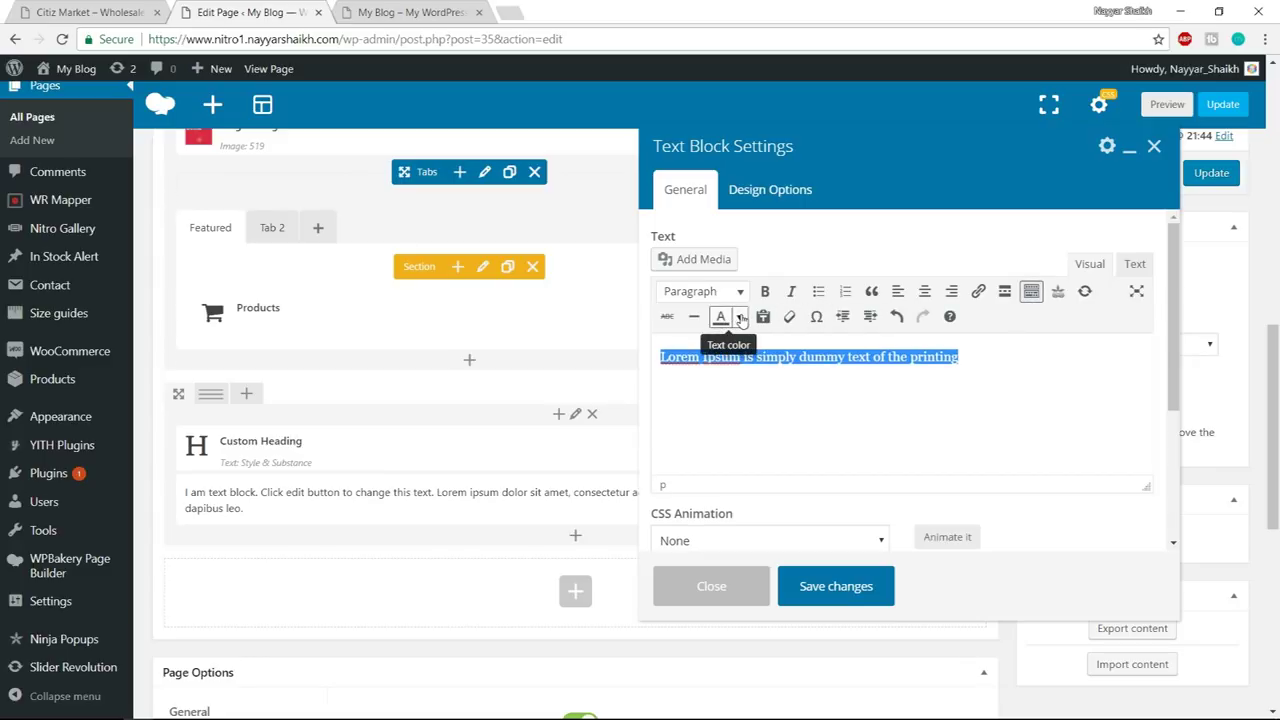
pyautogui.click(741, 318)
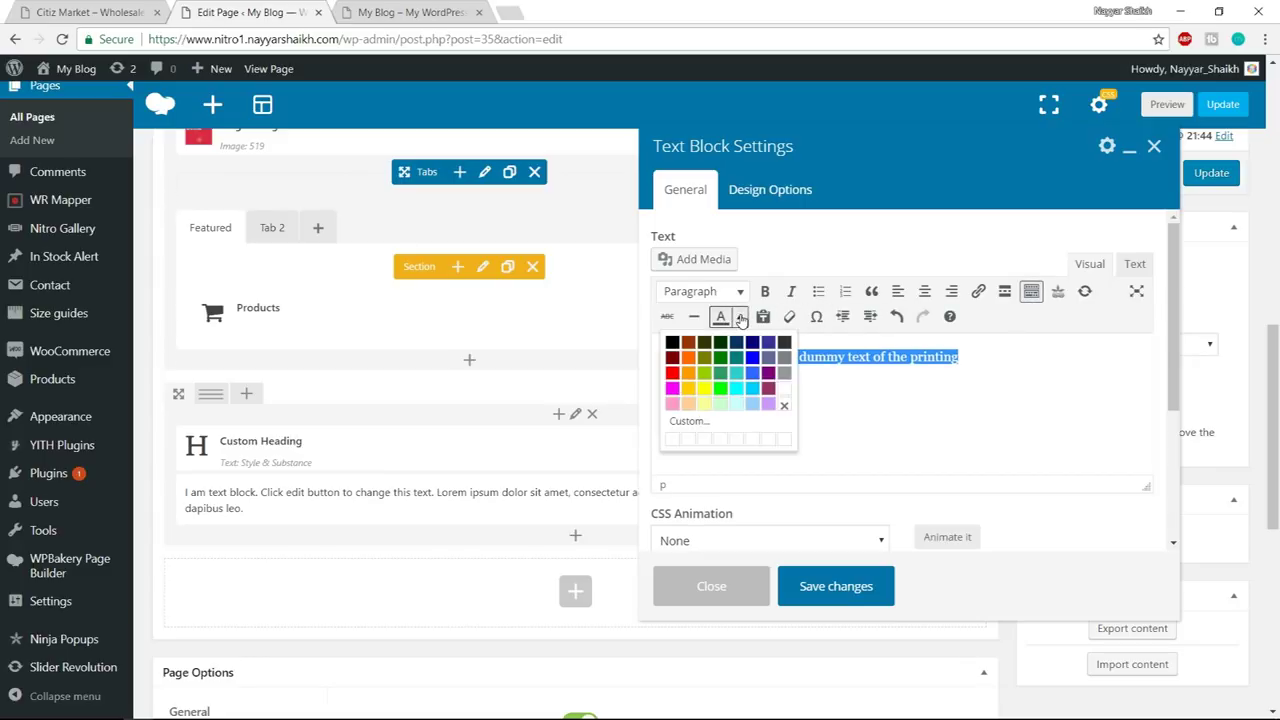
pyautogui.click(786, 402)
pyautogui.click(836, 590)
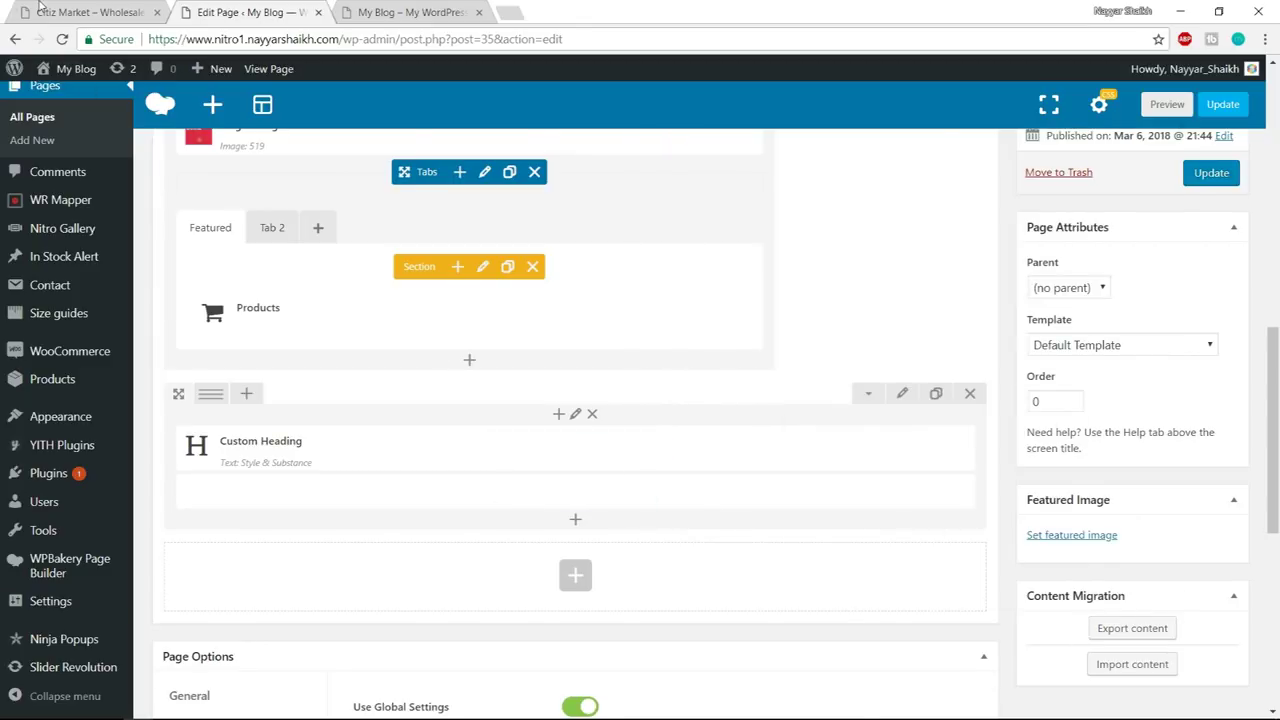
# - Split the Style & Substance row into 1/4 and 3/4 columns
pyautogui.click(40, 8)
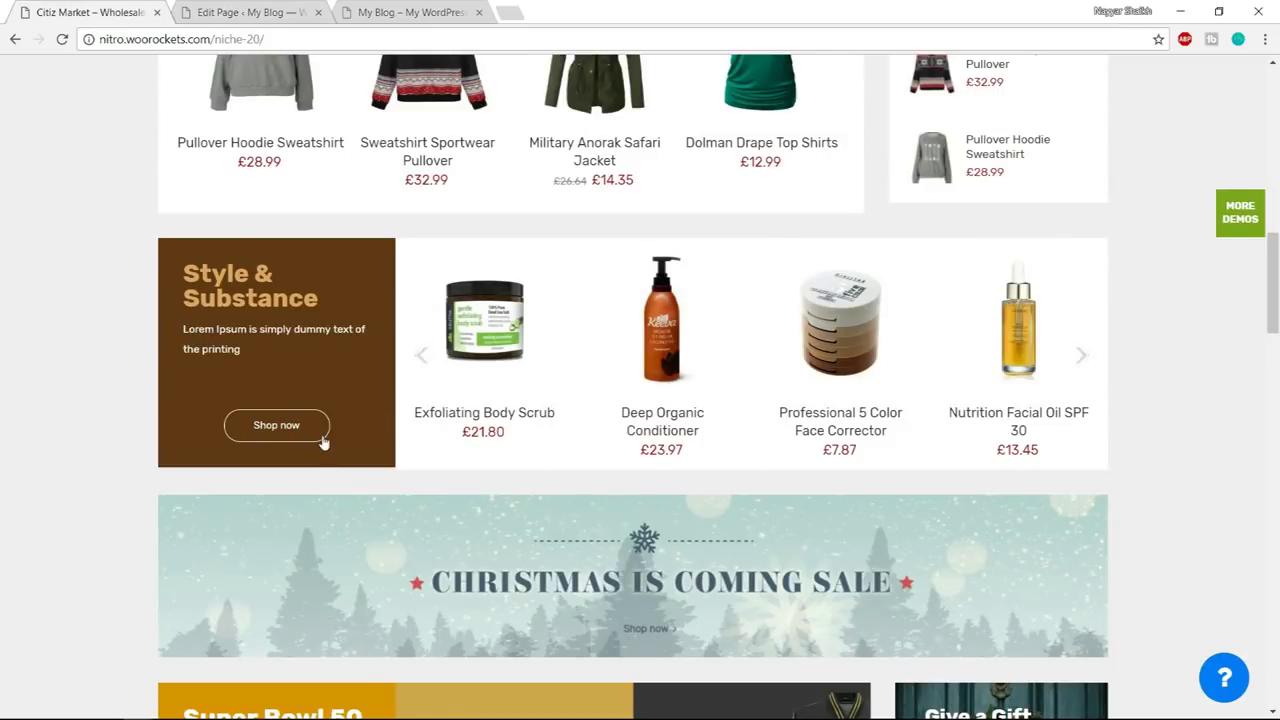
pyautogui.moveTo(397, 257)
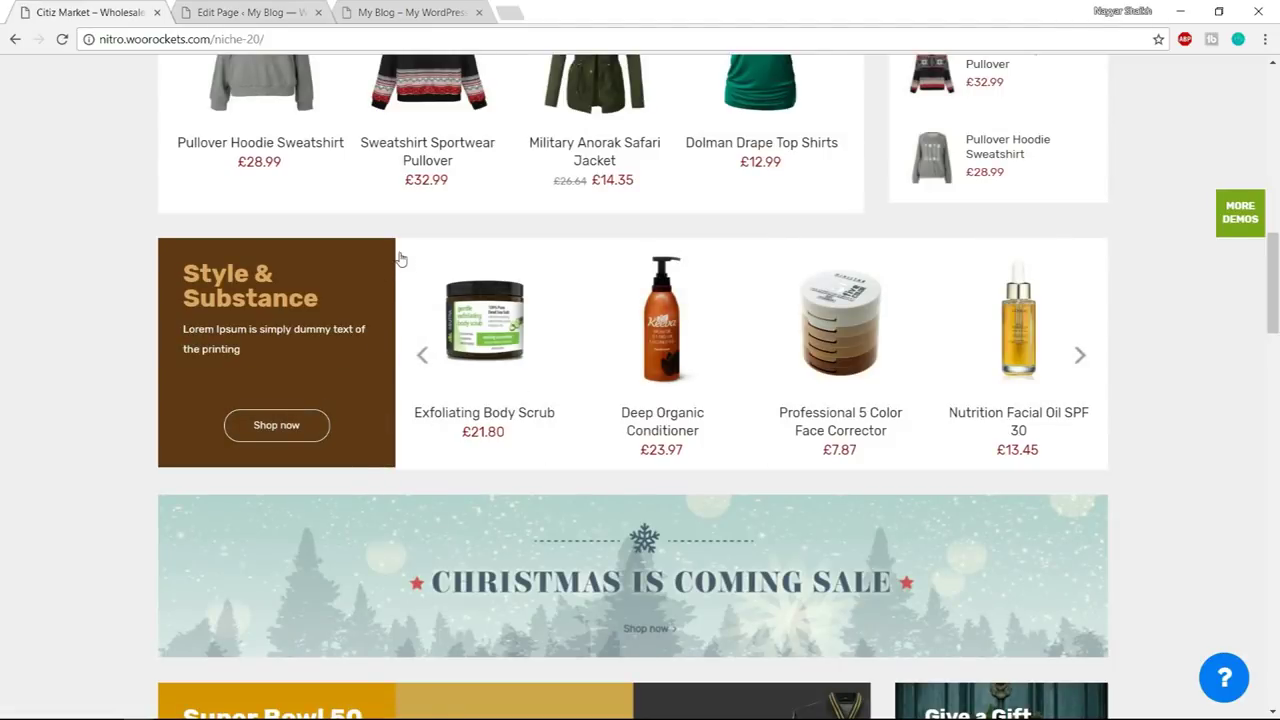
pyautogui.click(245, 12)
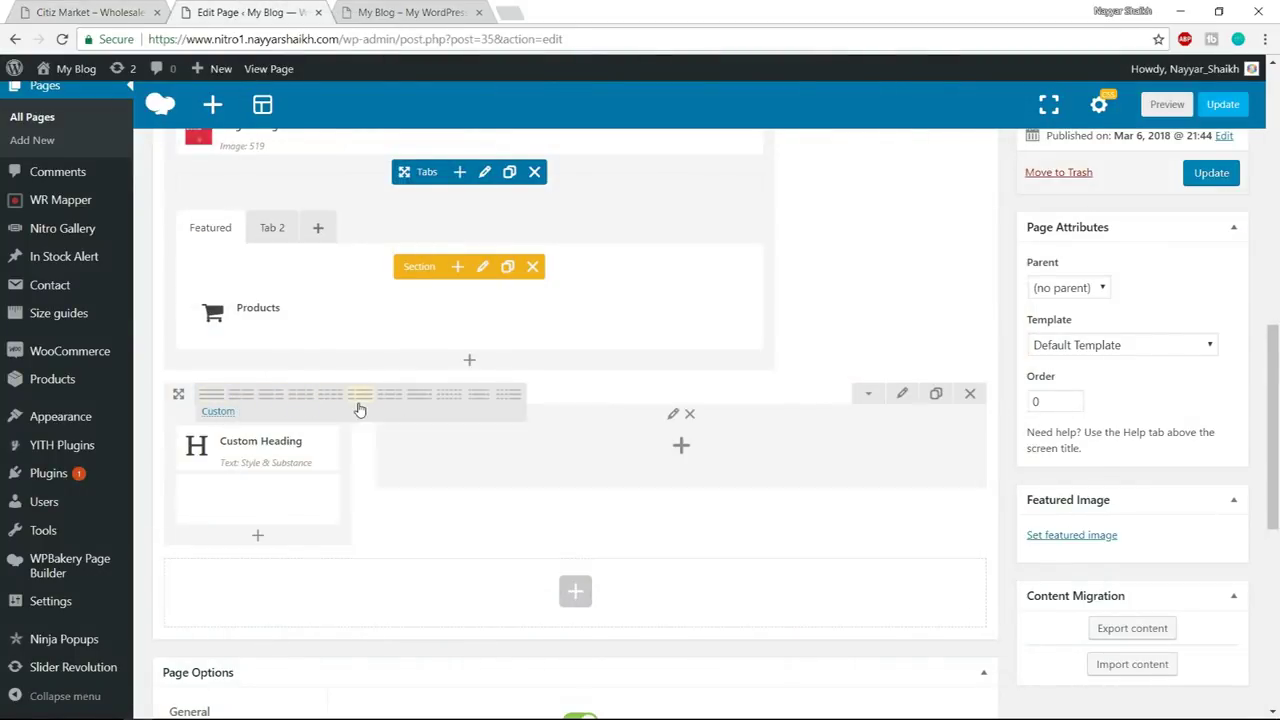
pyautogui.click(360, 410)
# - Review the demo's Style & Substance paragraph in the Citiz Market store for comparison
pyautogui.scroll(-2, 391, 434)
pyautogui.click(75, 8)
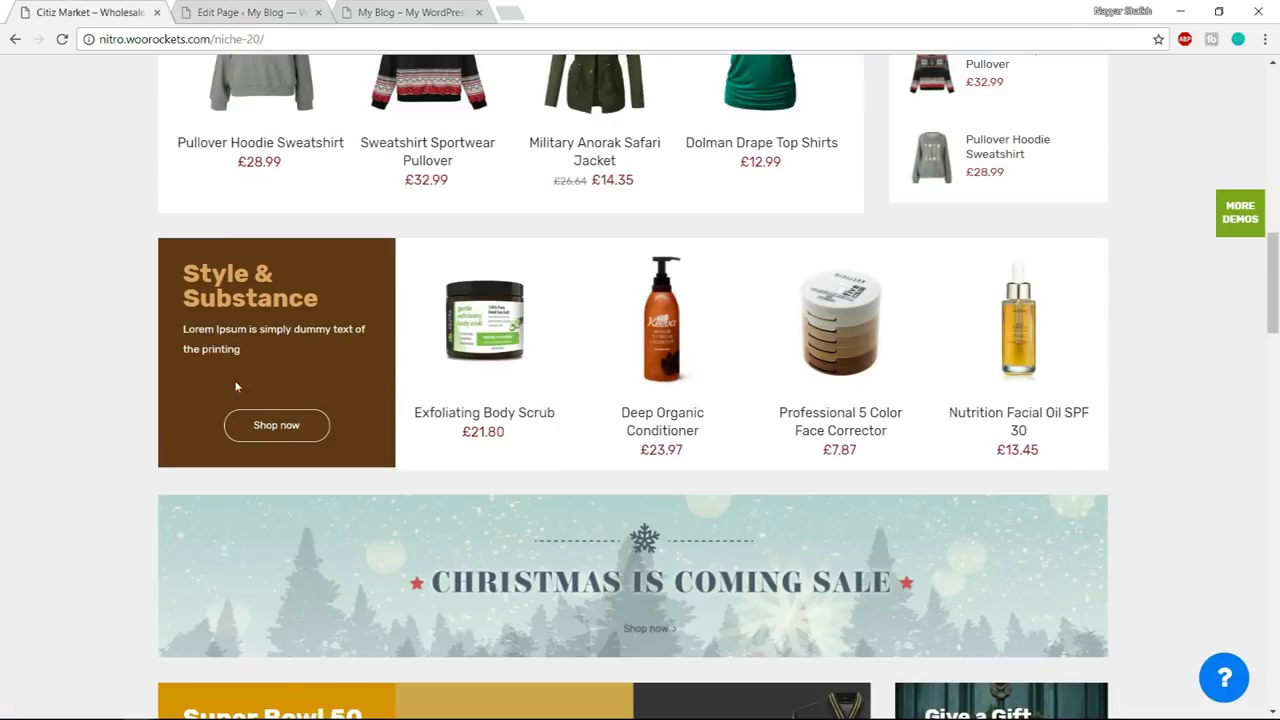
pyautogui.moveTo(180, 334); pyautogui.dragTo(242, 350)
pyautogui.click(248, 377)
# - Add an Empty Space element below the left column's text with its height changed to 60px
pyautogui.click(250, 12)
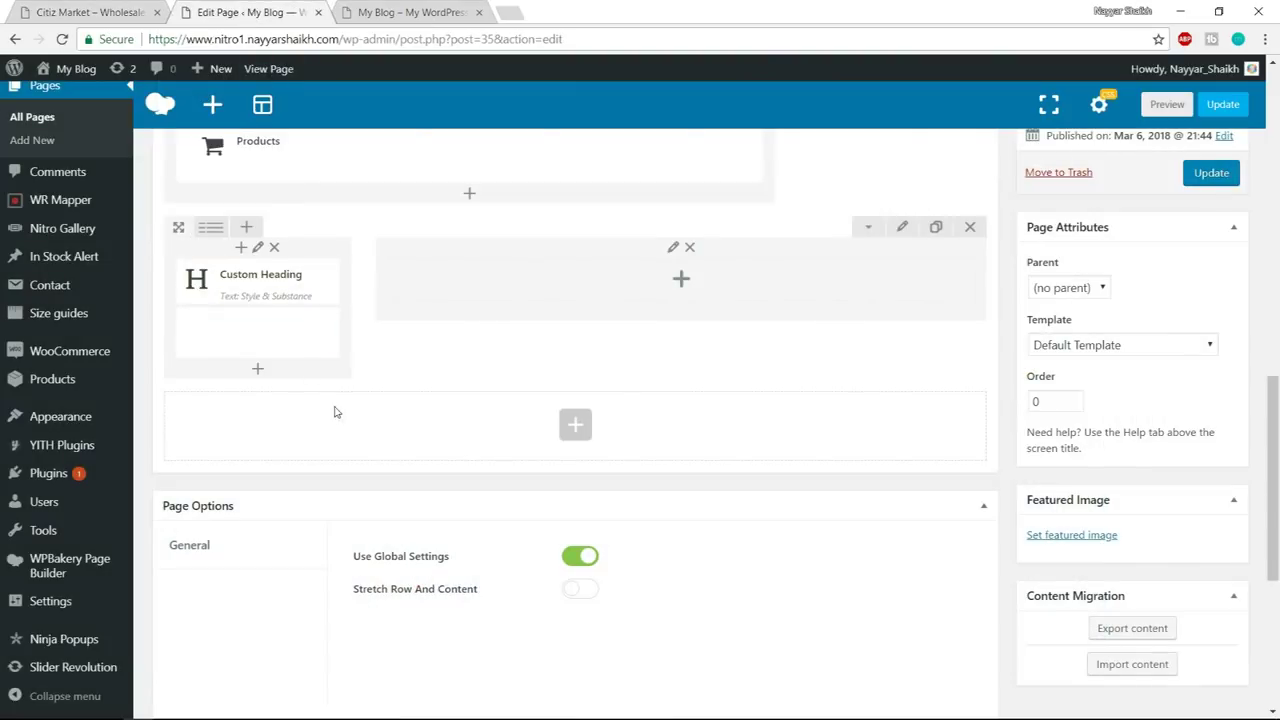
pyautogui.click(258, 373)
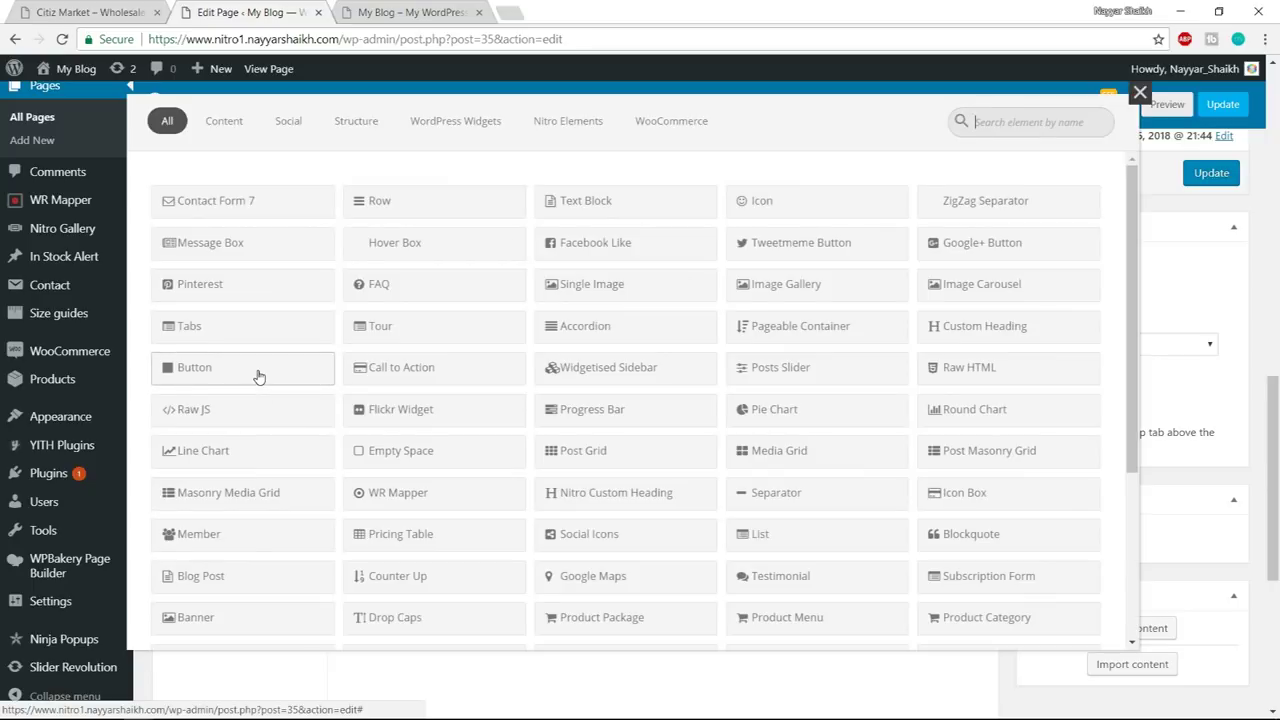
pyautogui.write('empty')
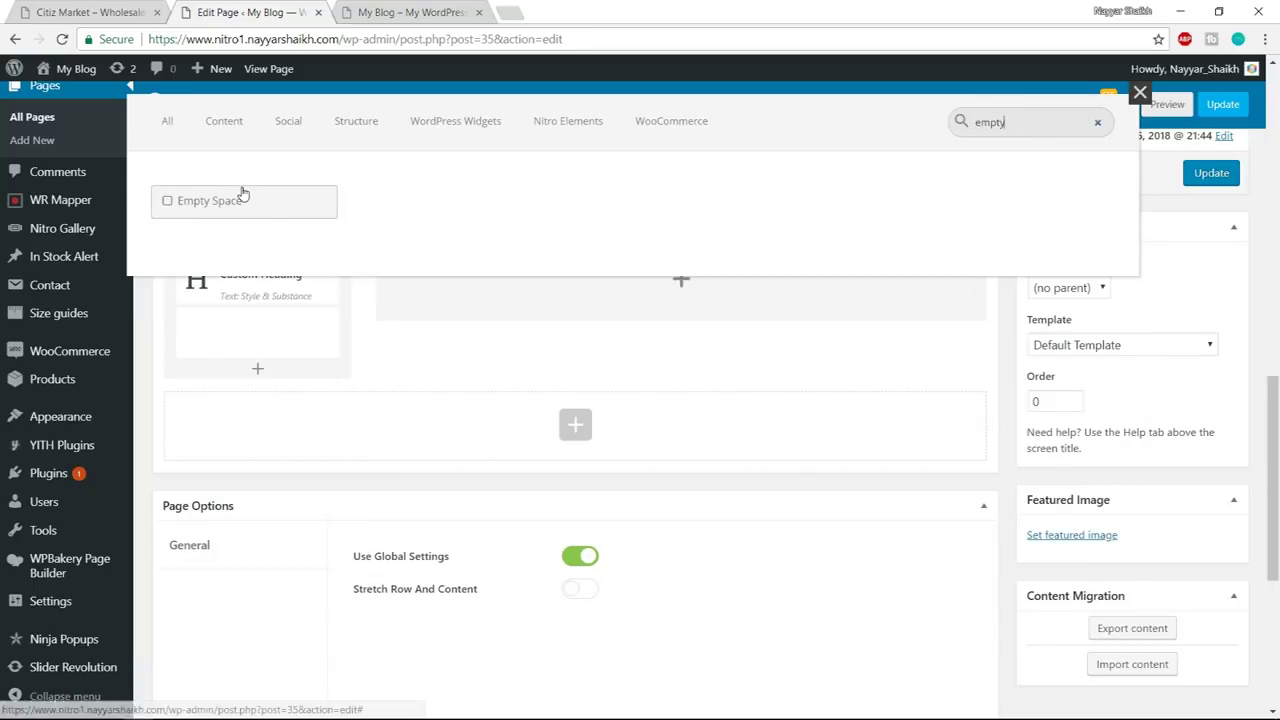
pyautogui.click(243, 196)
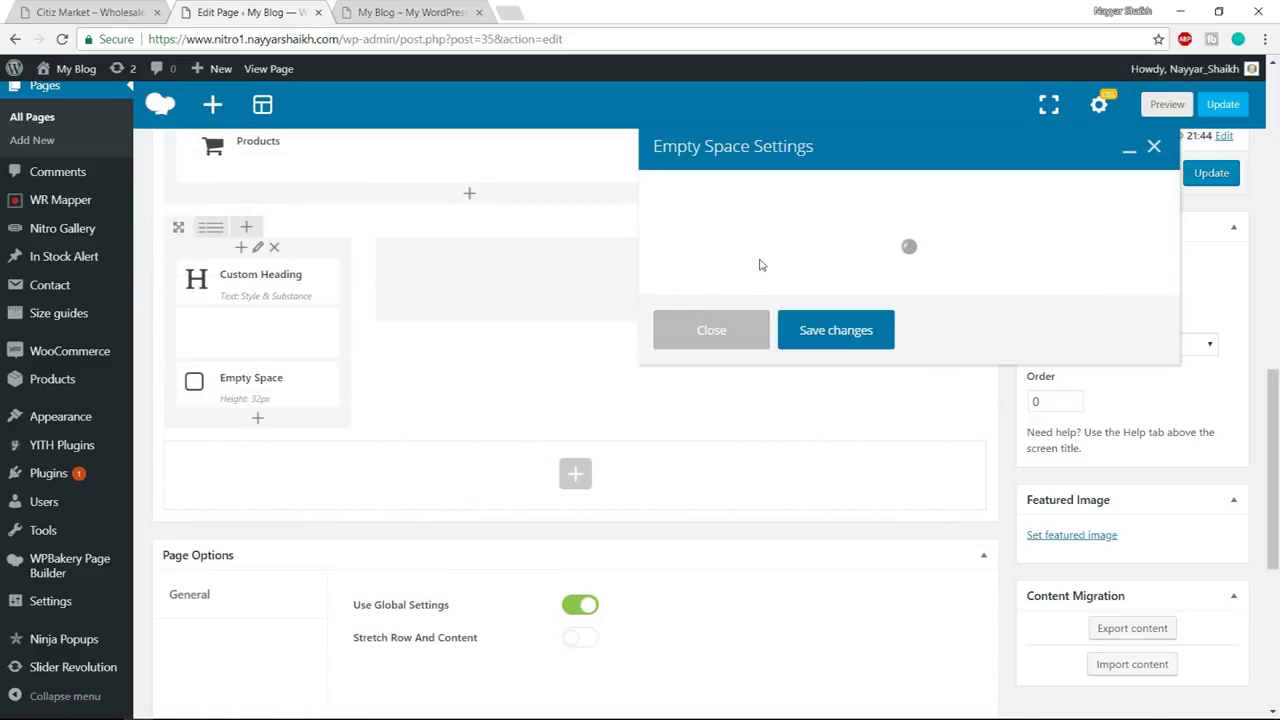
pyautogui.moveTo(669, 262); pyautogui.dragTo(600, 266)
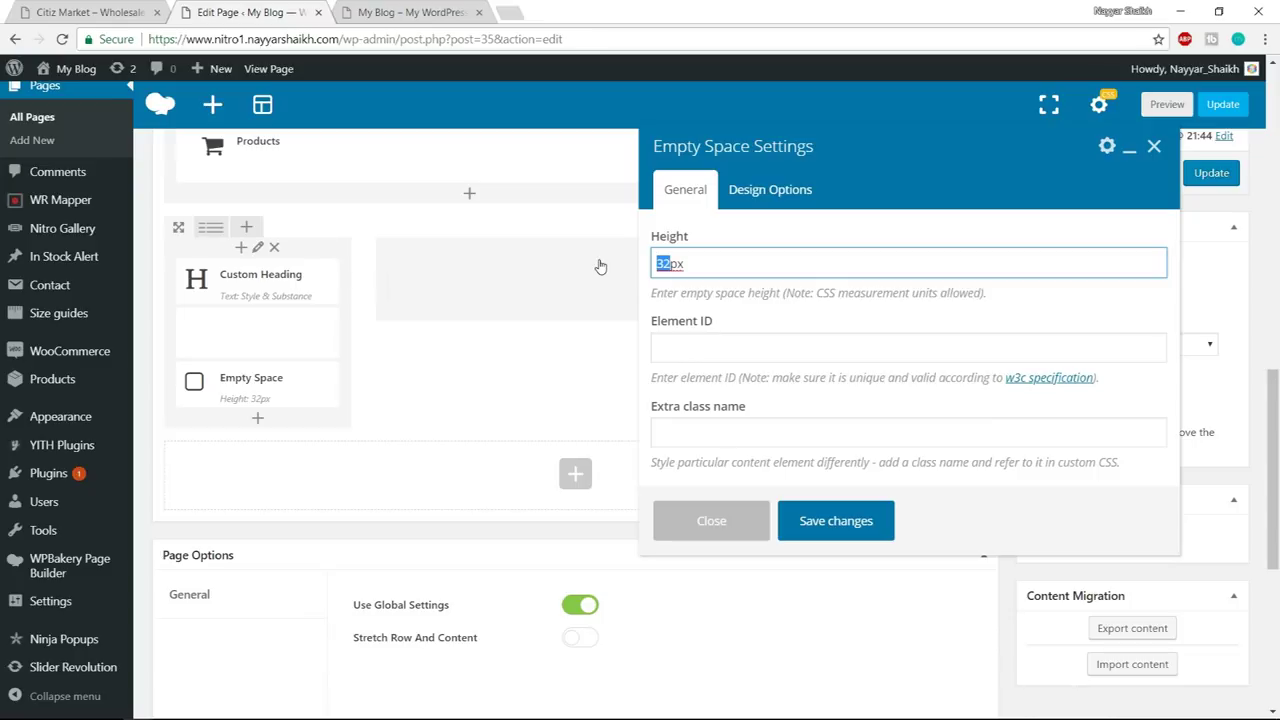
pyautogui.press('BackSpace')
pyautogui.write('60')
pyautogui.click(858, 522)
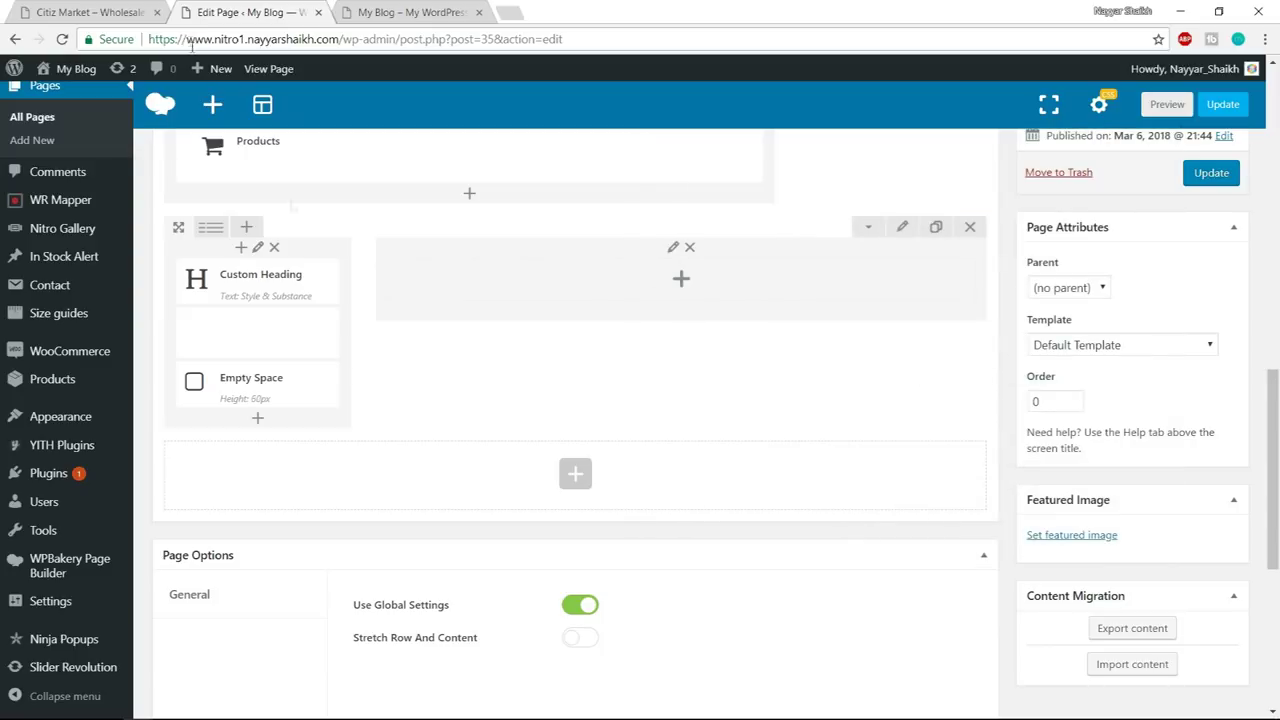
pyautogui.click(86, 11)
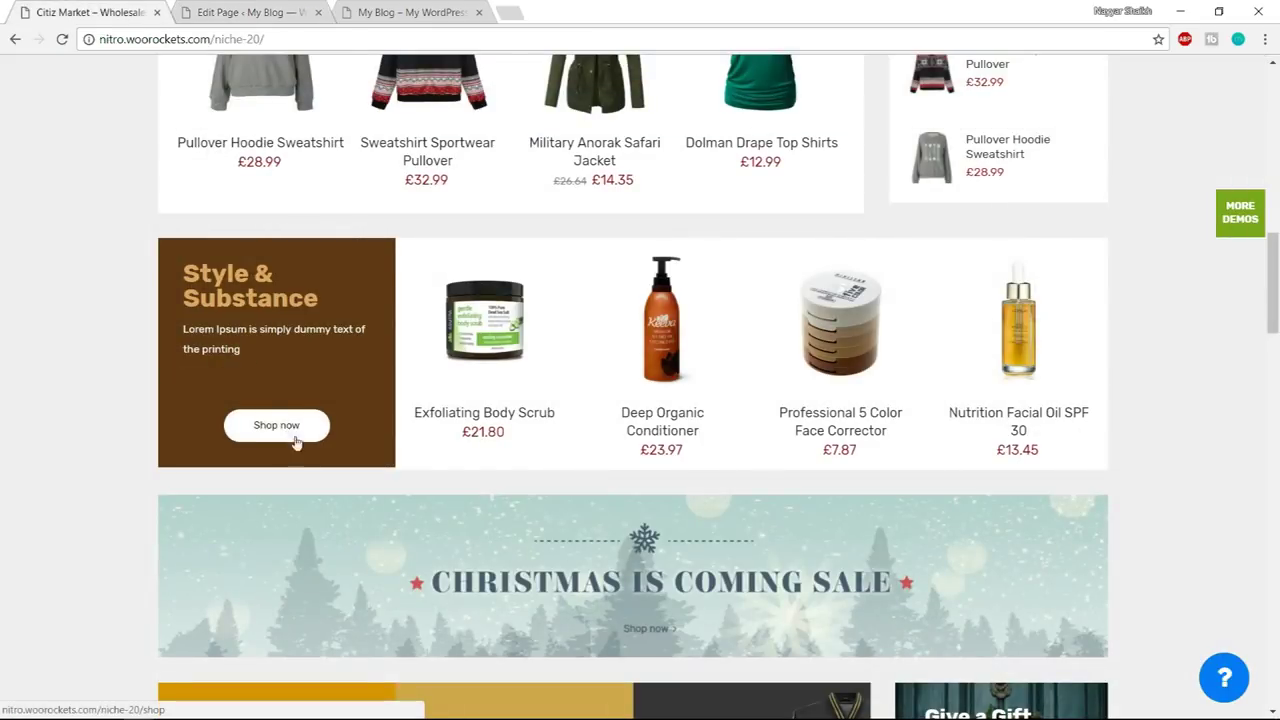
pyautogui.click(272, 13)
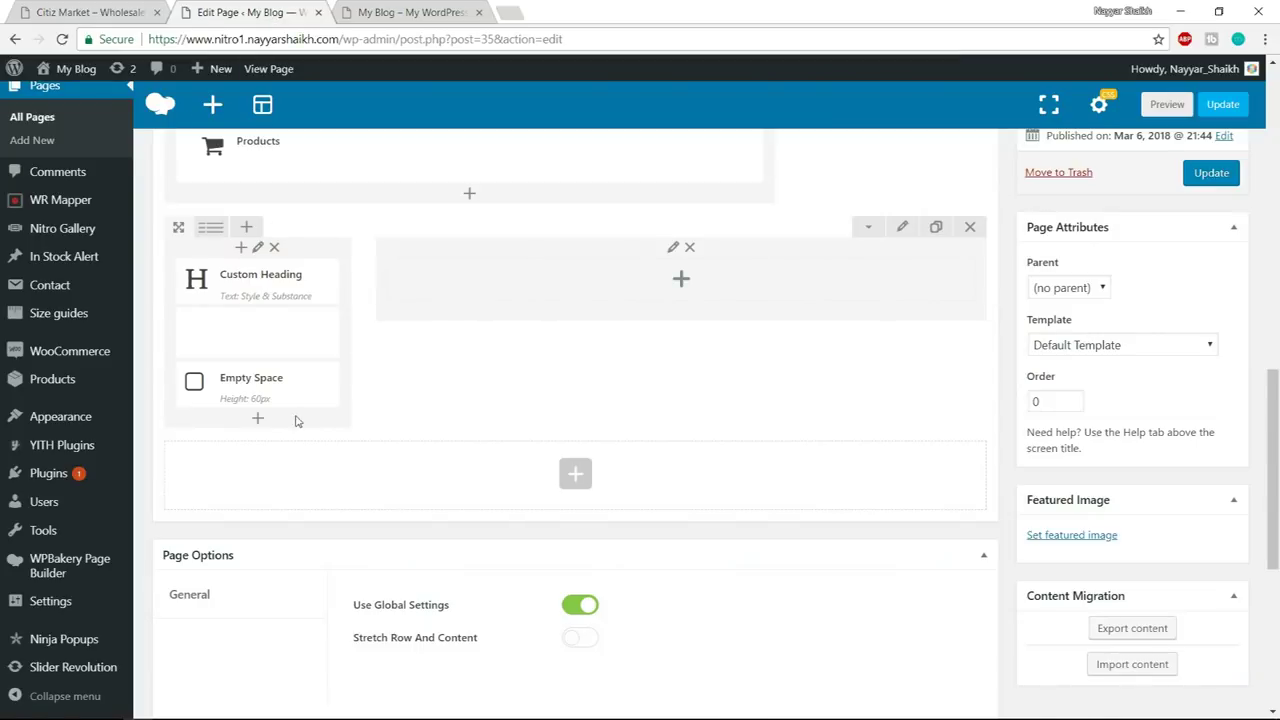
# - Add a Nitro Button under the spacer and relabel it Shop Now
pyautogui.click(257, 419)
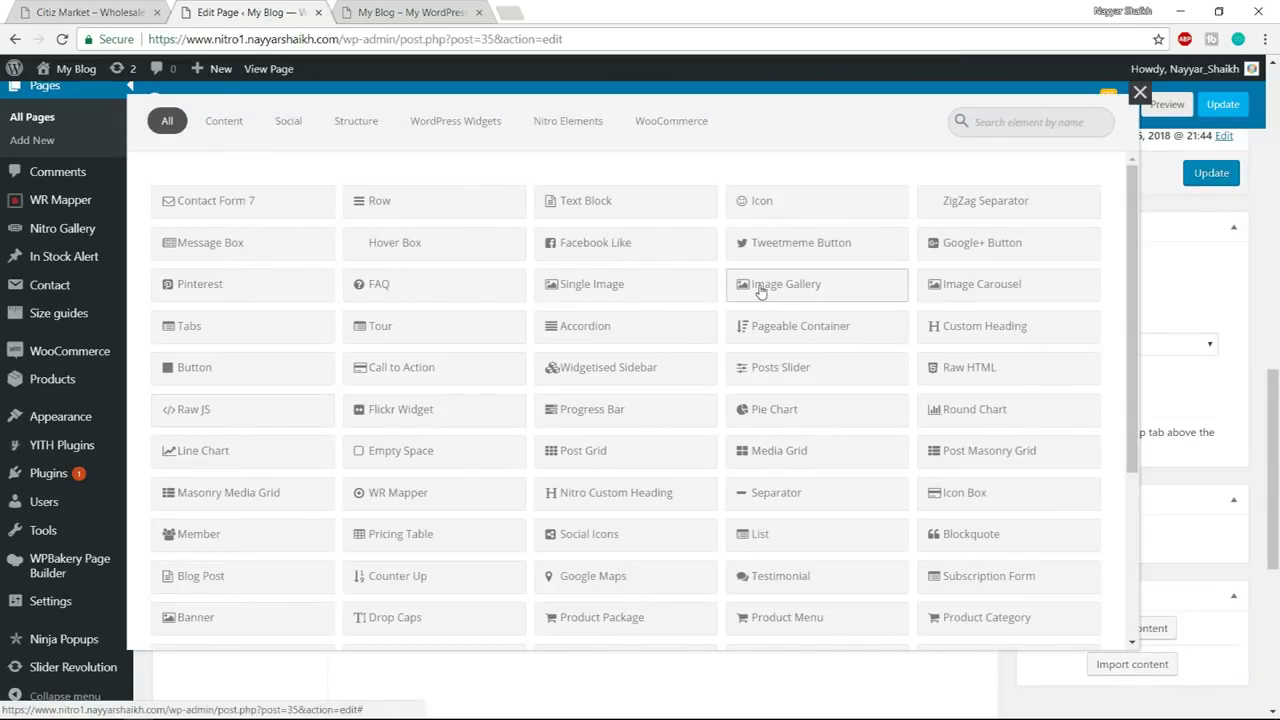
pyautogui.write('nitro')
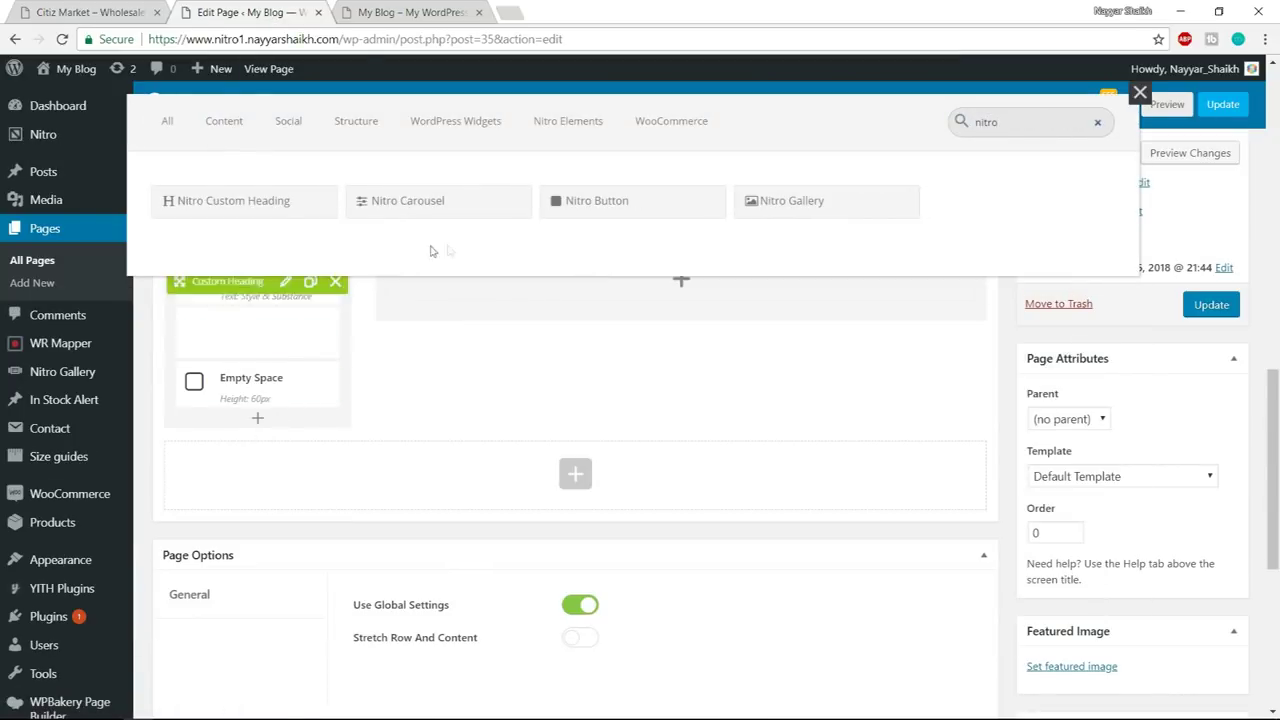
pyautogui.click(649, 219)
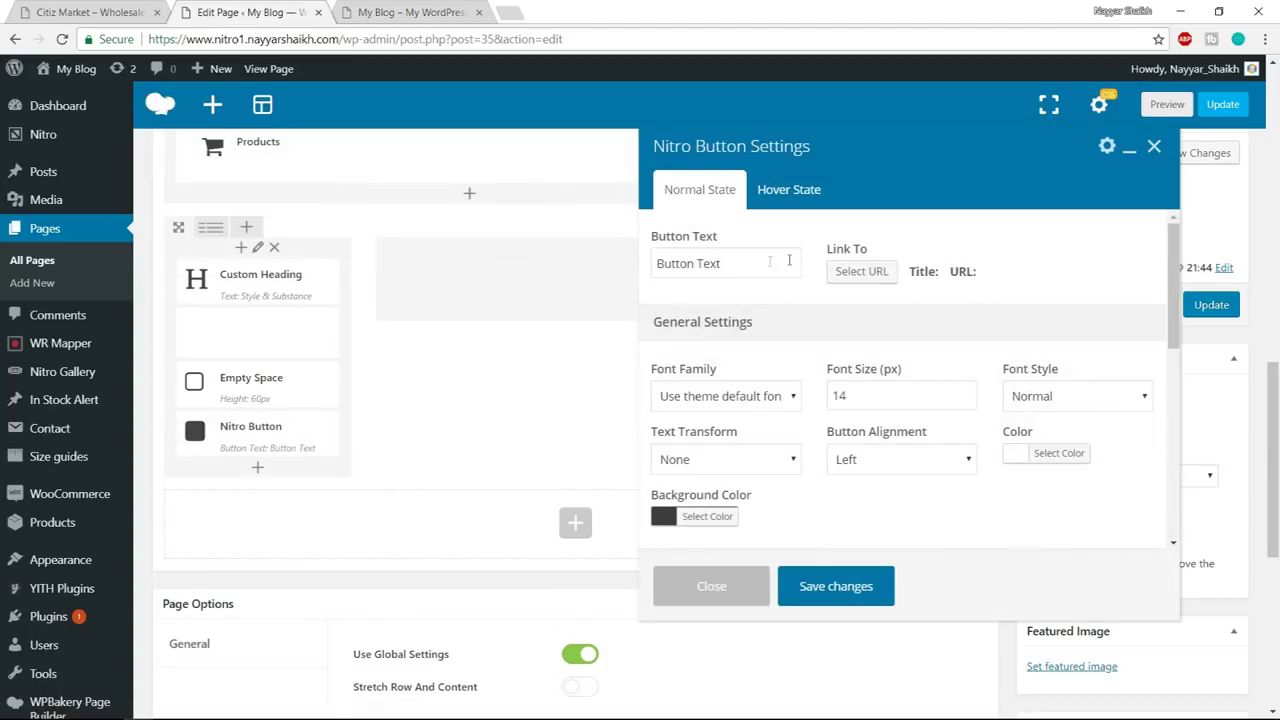
pyautogui.moveTo(766, 263); pyautogui.dragTo(623, 266)
pyautogui.write('Shop Now')
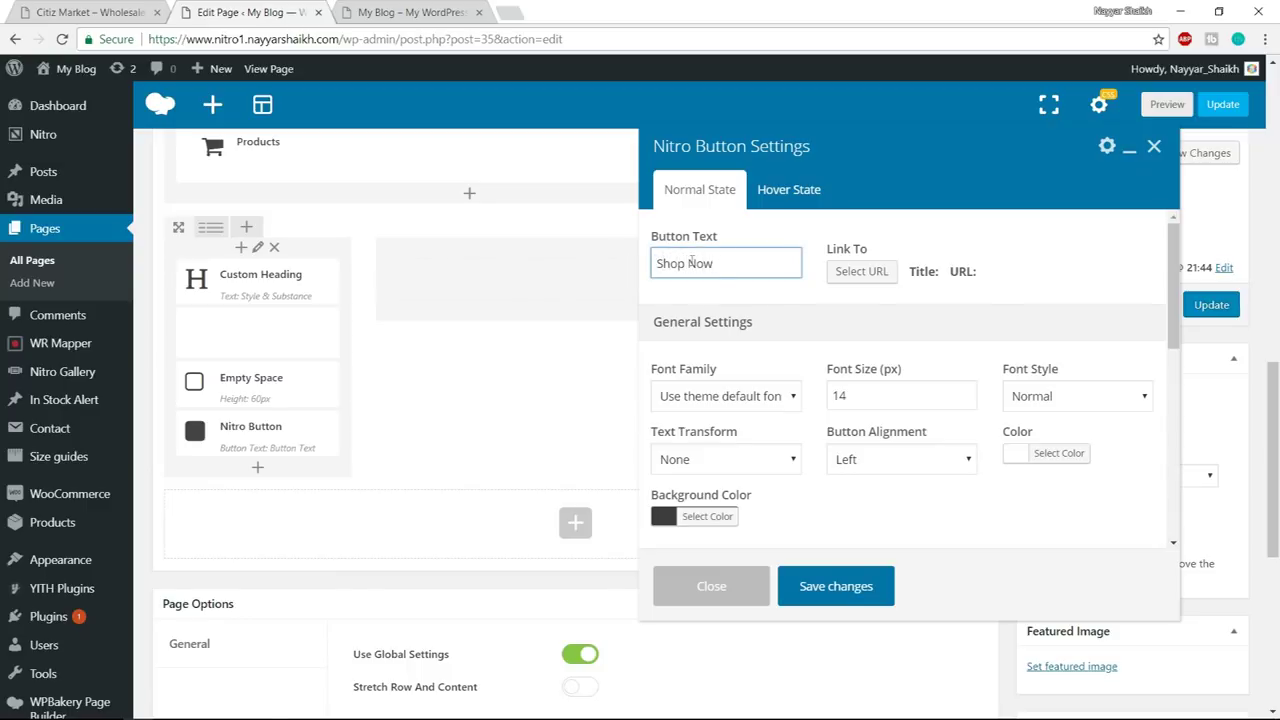
# - Link the button to the pasted organic-items-food category URL
pyautogui.click(858, 274)
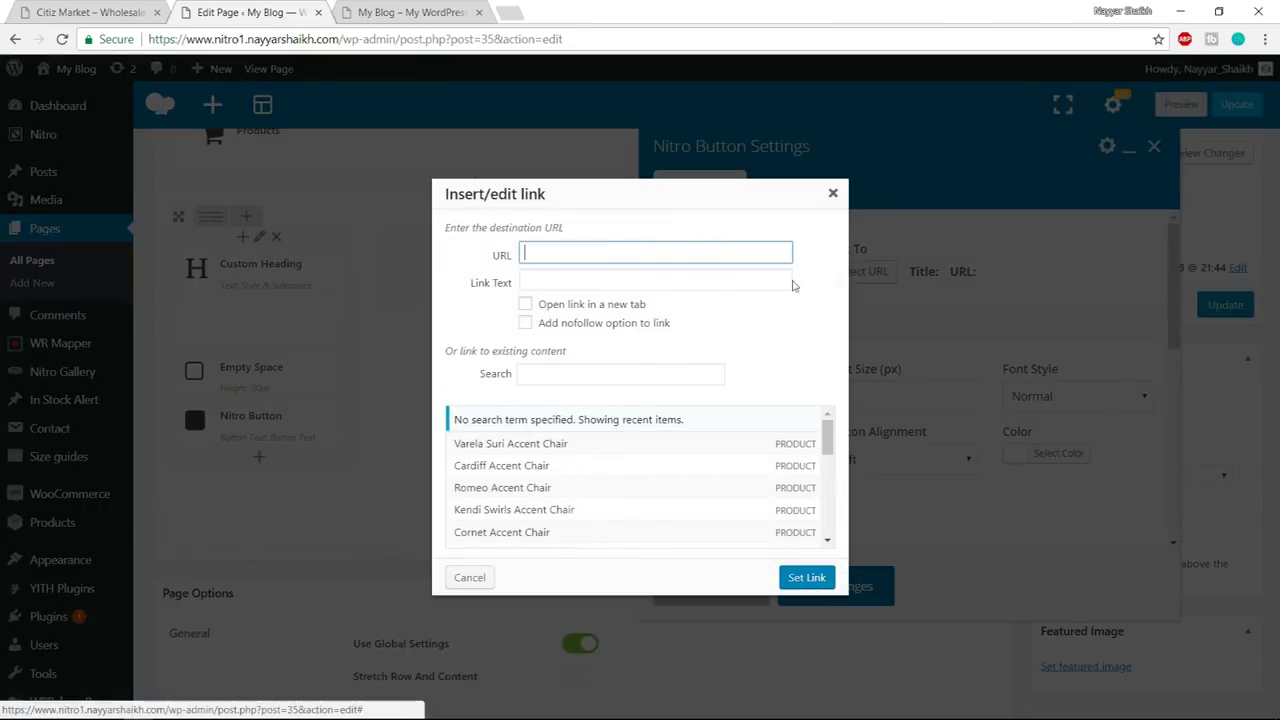
pyautogui.write('https://www.nitro1.nayyarshaikh.com/product-category/organic-items-food/')
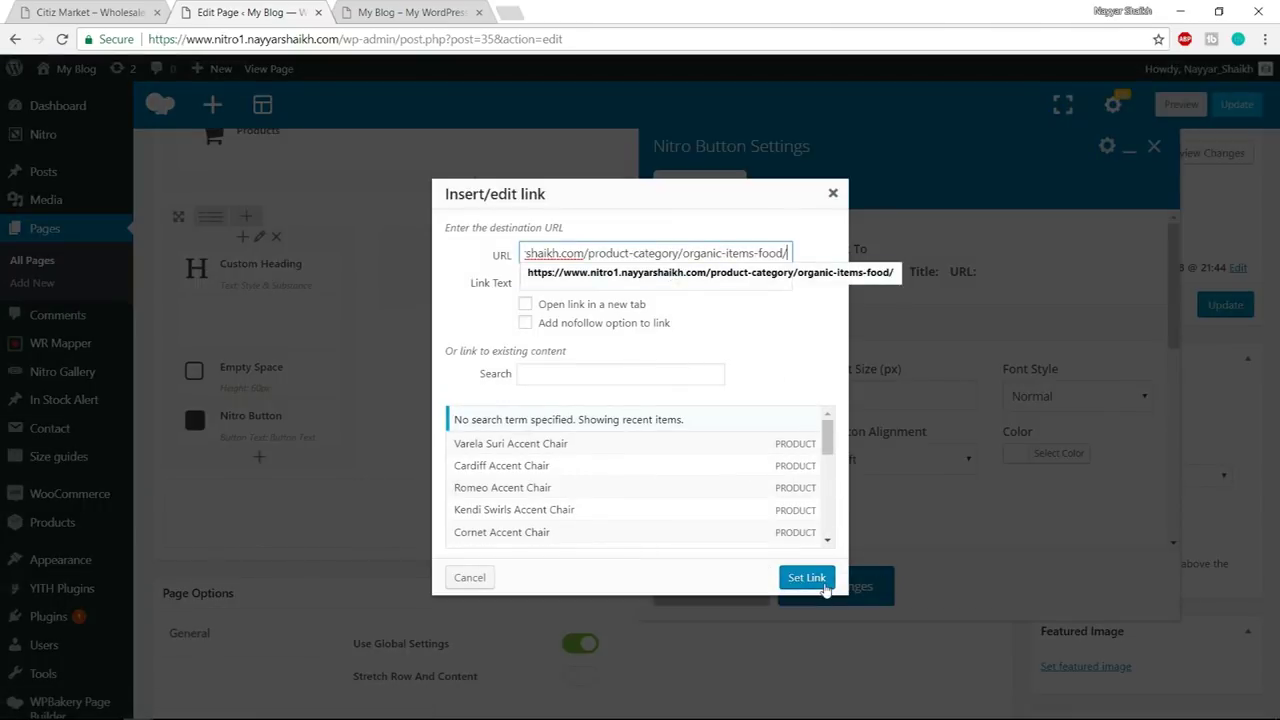
pyautogui.click(824, 588)
pyautogui.scroll(-1, 940, 395)
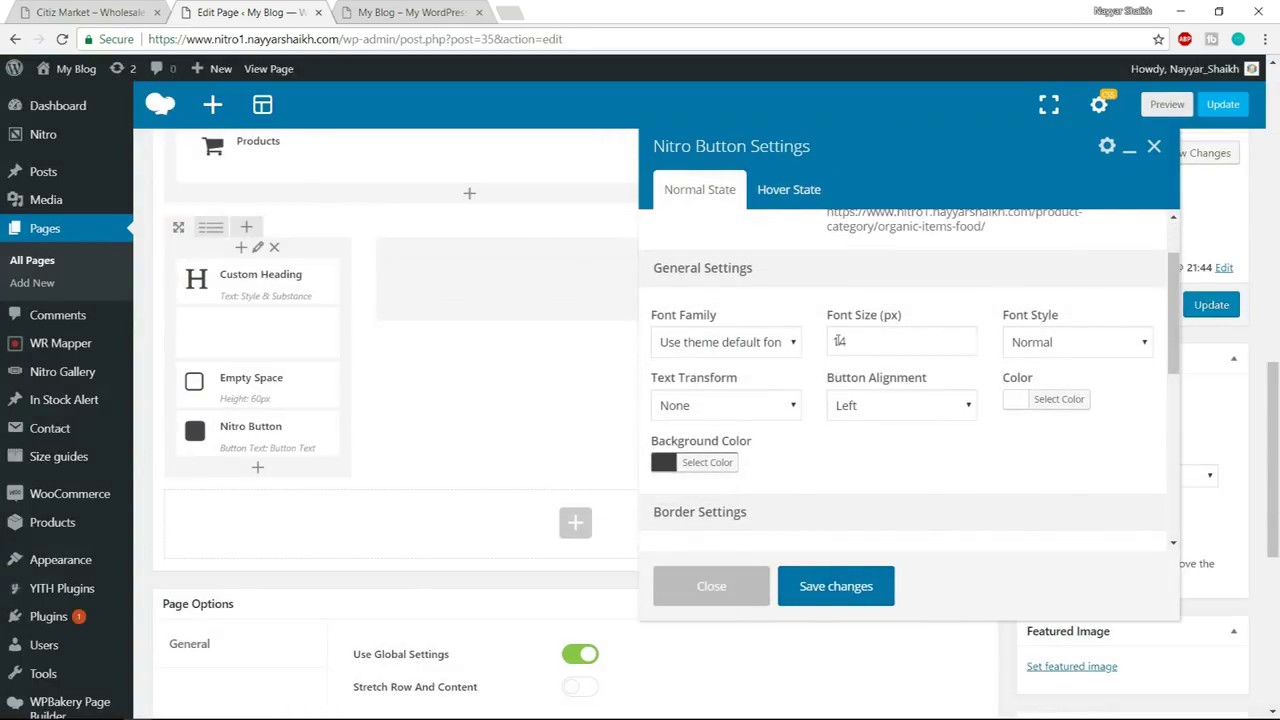
pyautogui.moveTo(873, 338); pyautogui.dragTo(828, 341)
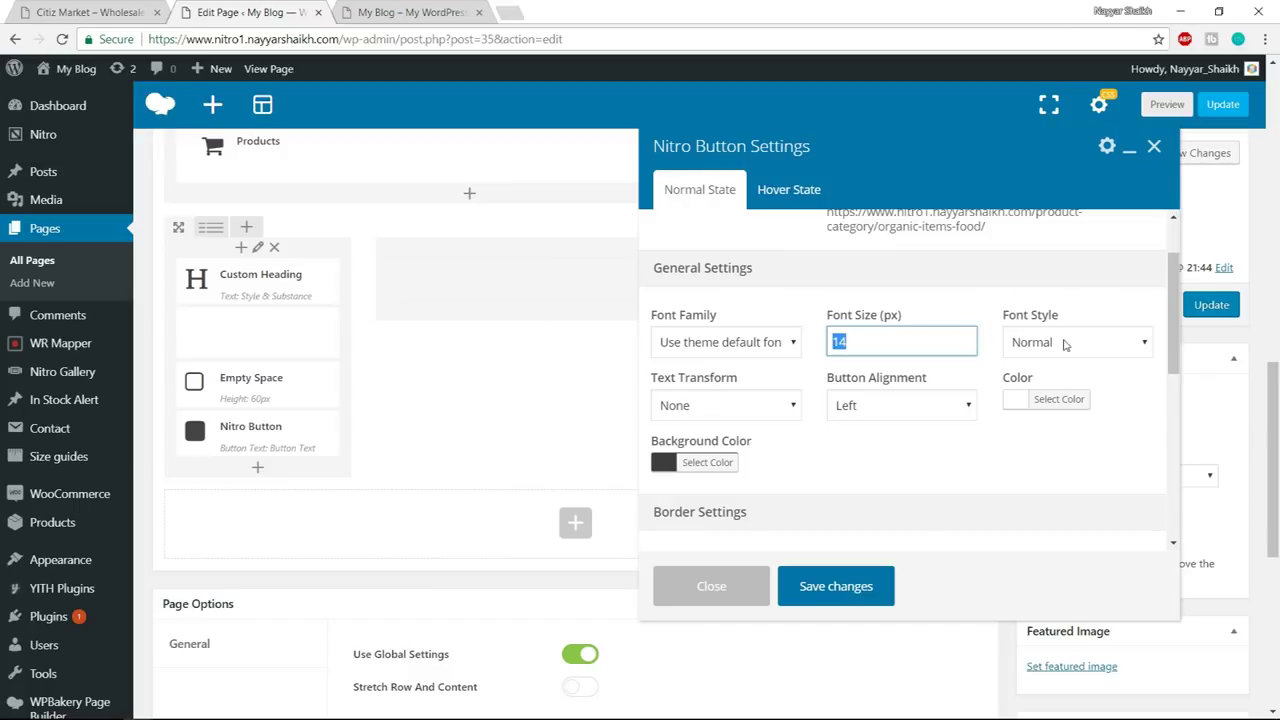
pyautogui.click(877, 410)
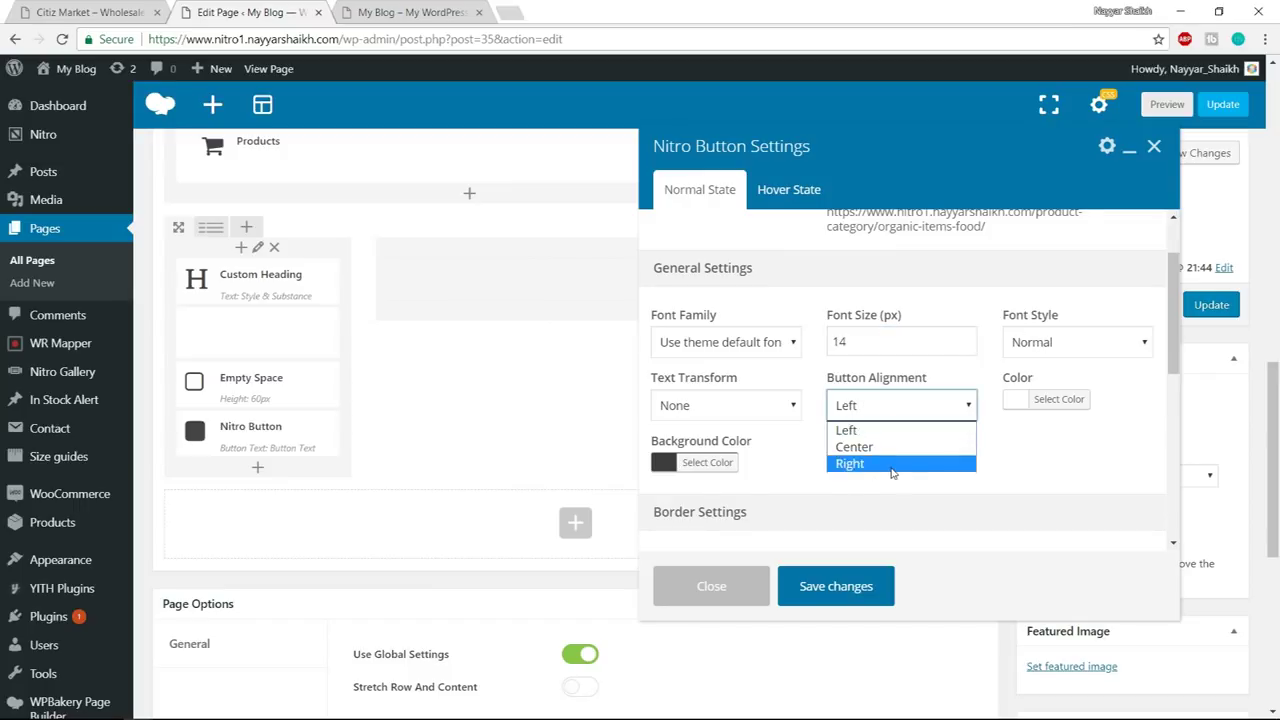
# - Center-align the Shop Now button and compare it with the Citiz Market demo's button
pyautogui.click(889, 452)
pyautogui.click(95, 10)
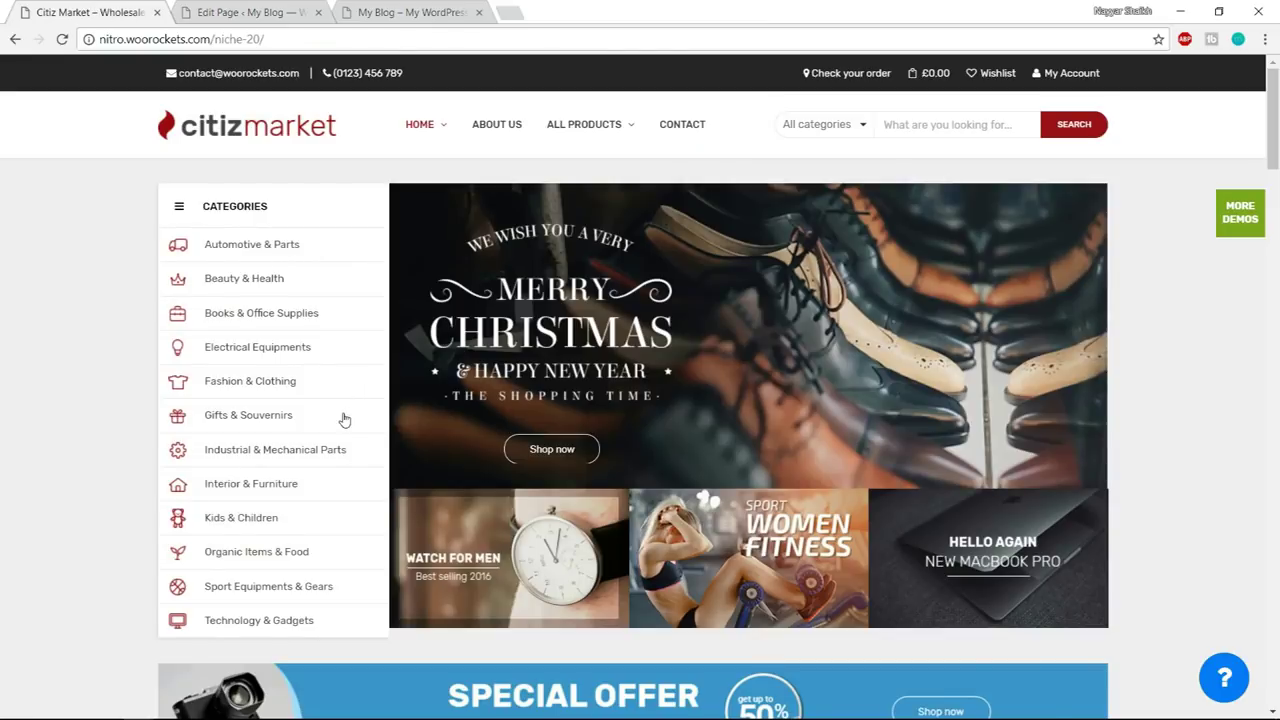
pyautogui.scroll(-8, 346, 420)
pyautogui.scroll(-3, 348, 420)
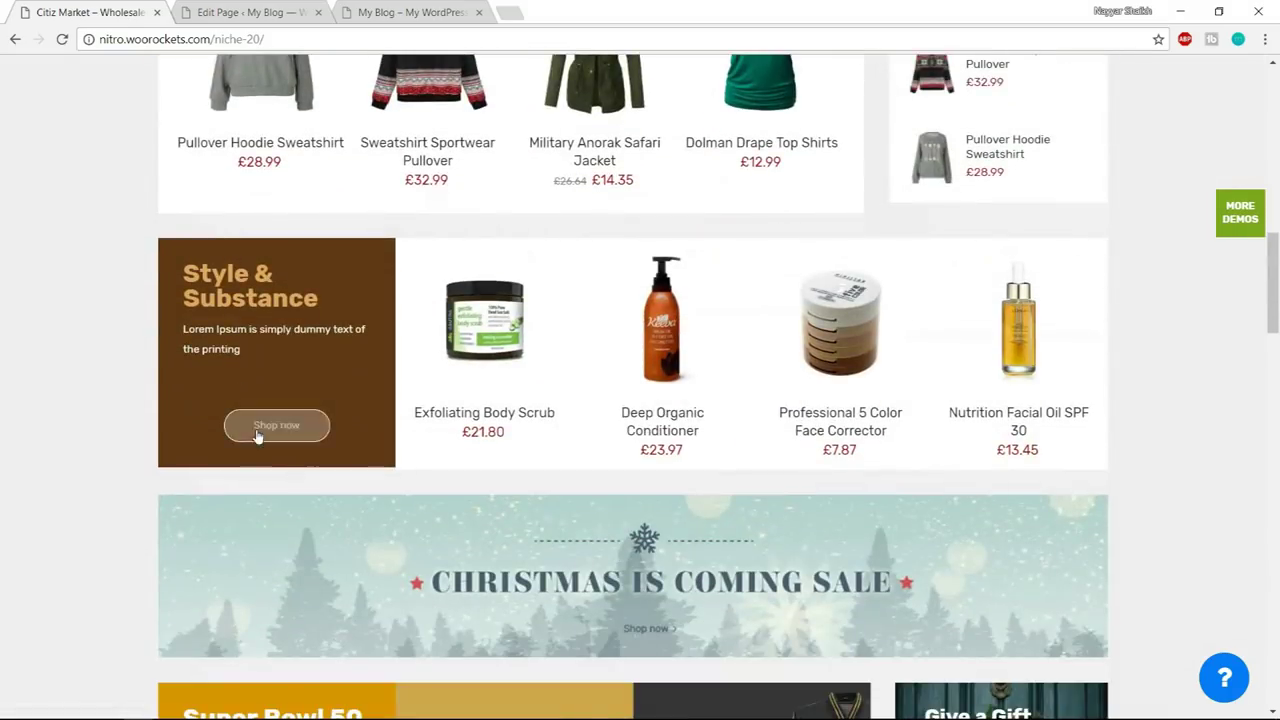
pyautogui.hotkey('ctrl', 'Tab')
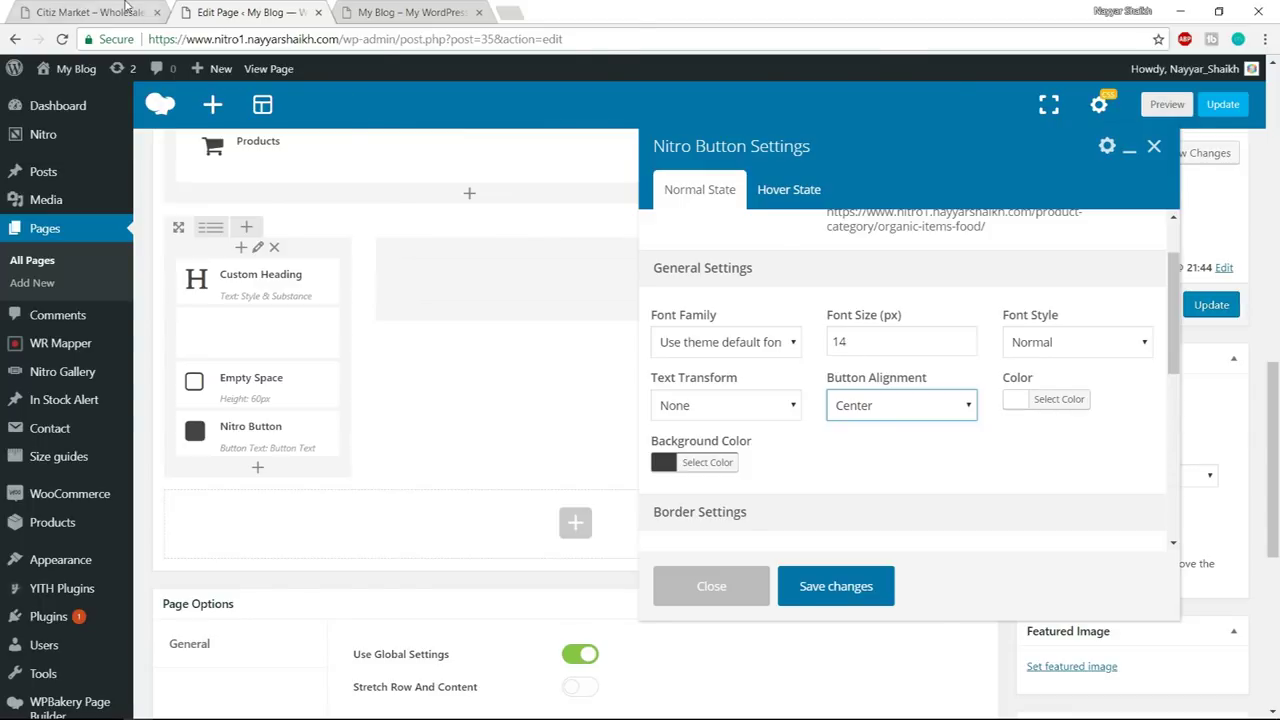
pyautogui.click(128, 8)
pyautogui.scroll(-2, 769, 474)
# - Make the button's background colour nearly transparent at 1% alpha
pyautogui.click(710, 378)
pyautogui.scroll(-1, 815, 382)
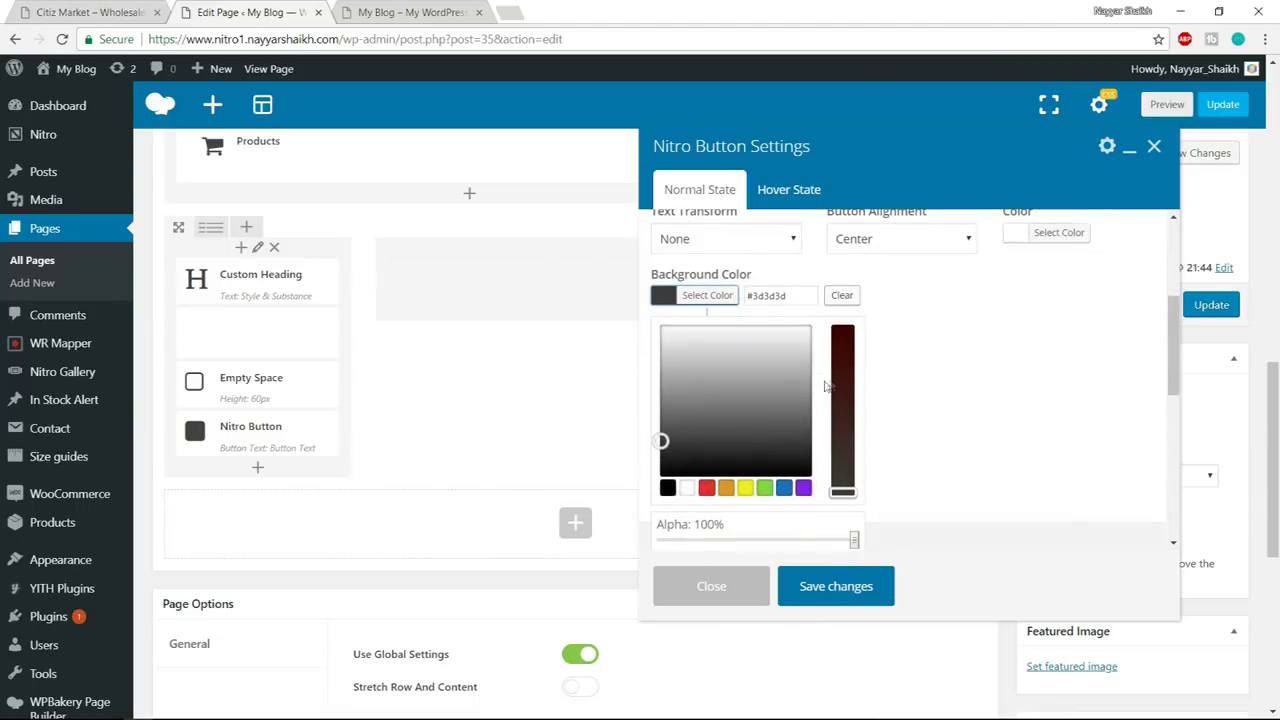
pyautogui.scroll(-1, 784, 433)
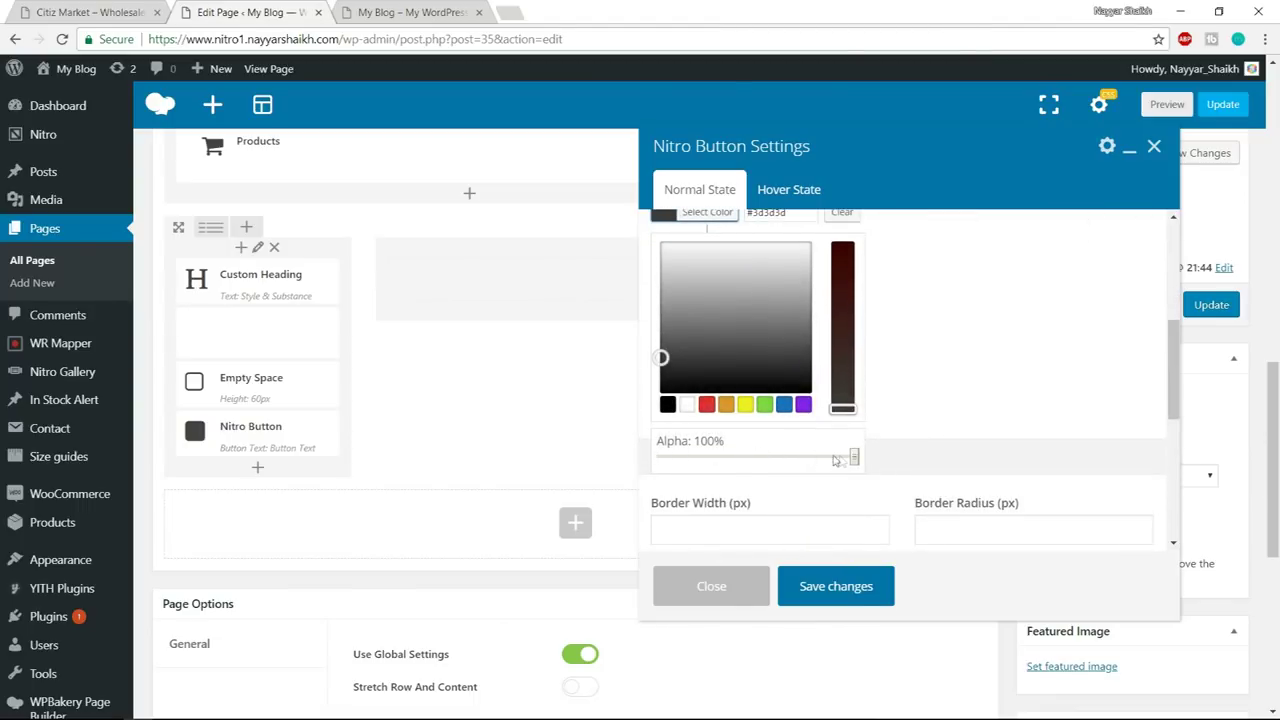
pyautogui.moveTo(851, 456); pyautogui.dragTo(660, 458)
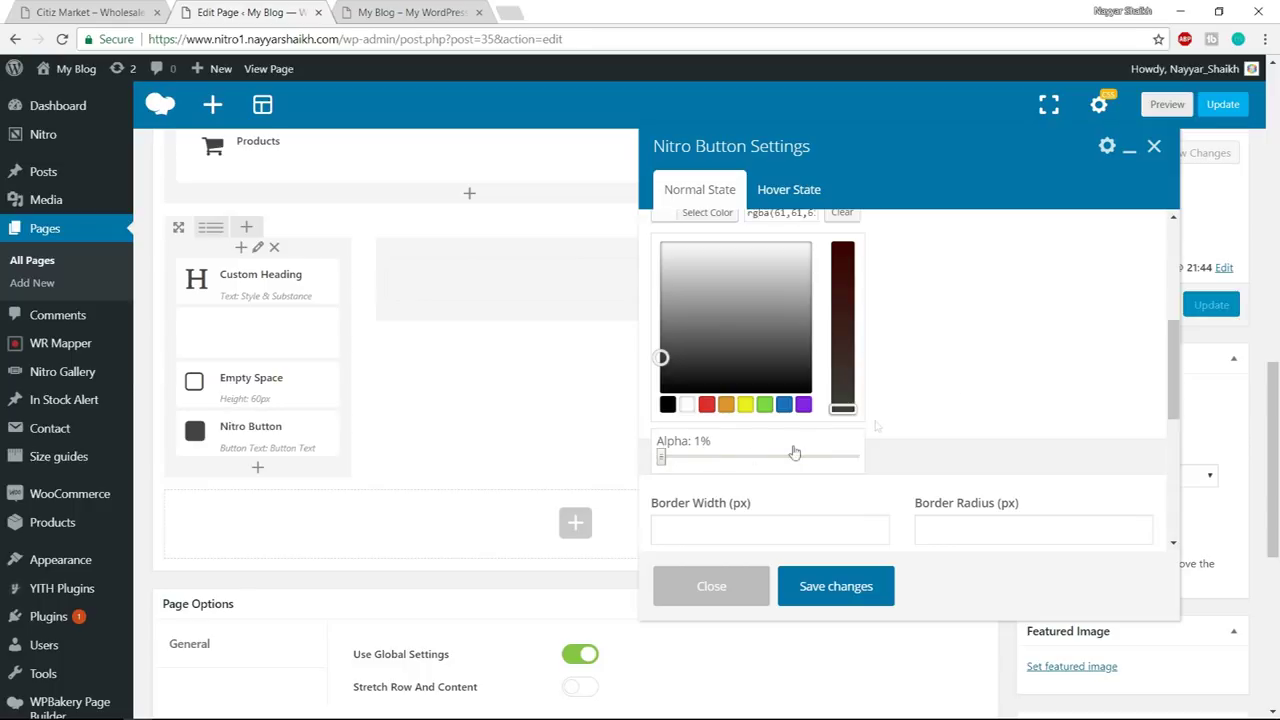
pyautogui.click(963, 391)
# - Set the button's border width to 1 px
pyautogui.scroll(2, 963, 391)
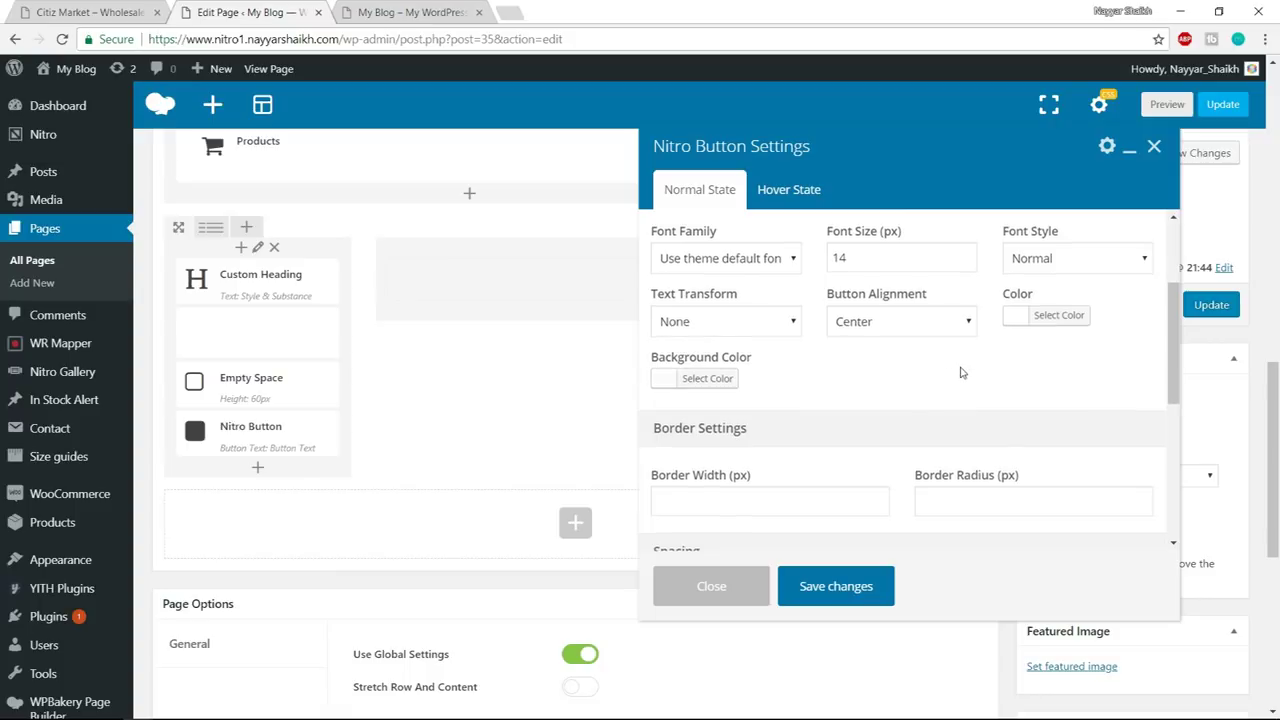
pyautogui.scroll(-2, 950, 375)
pyautogui.click(754, 333)
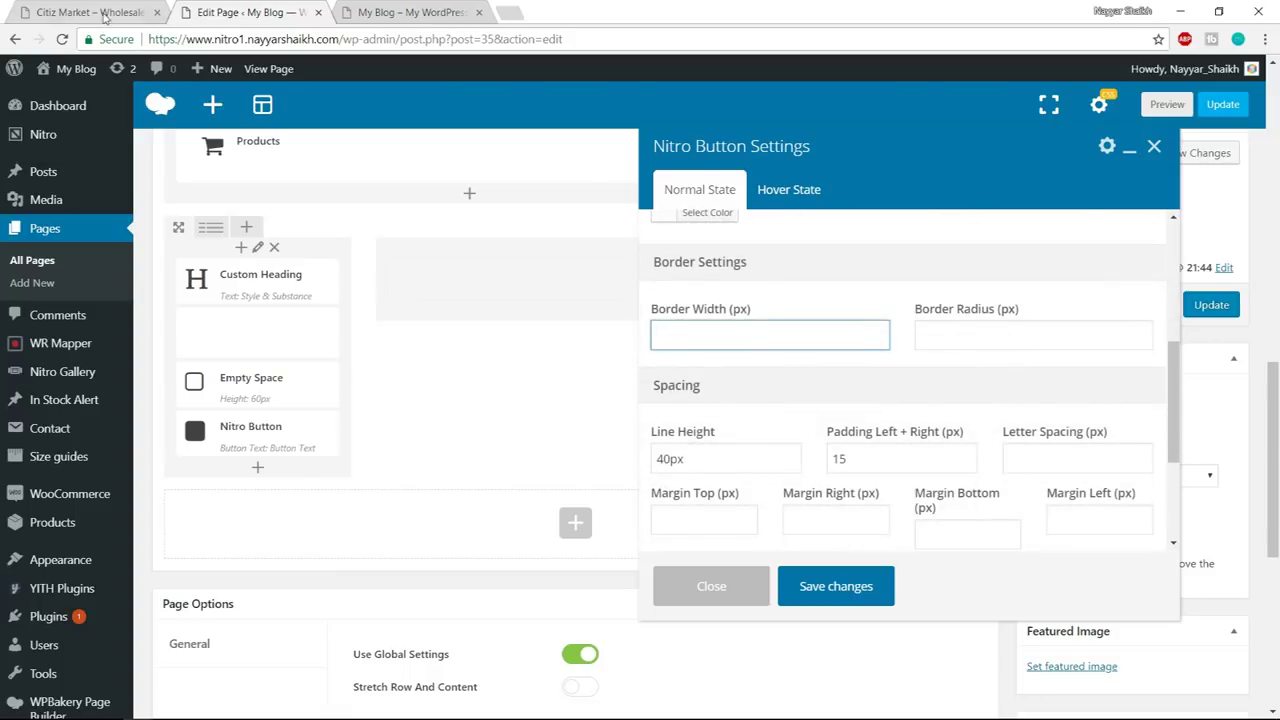
pyautogui.click(104, 17)
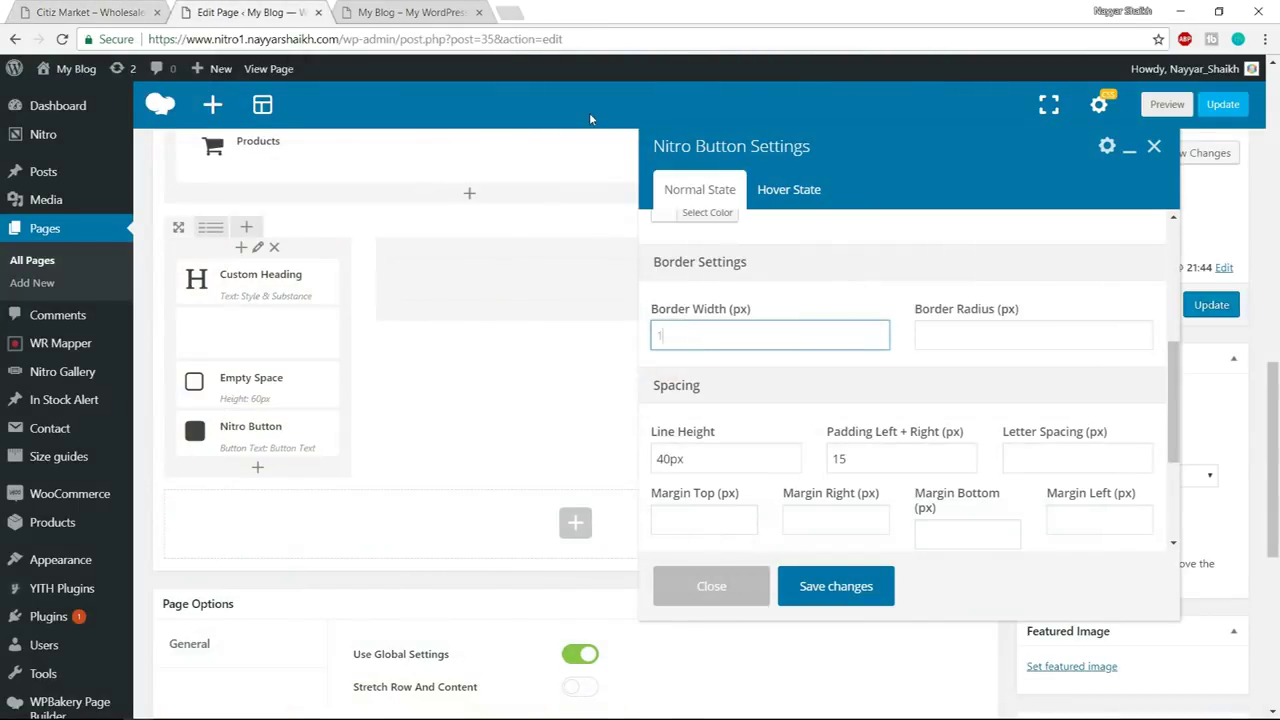
pyautogui.write('1')
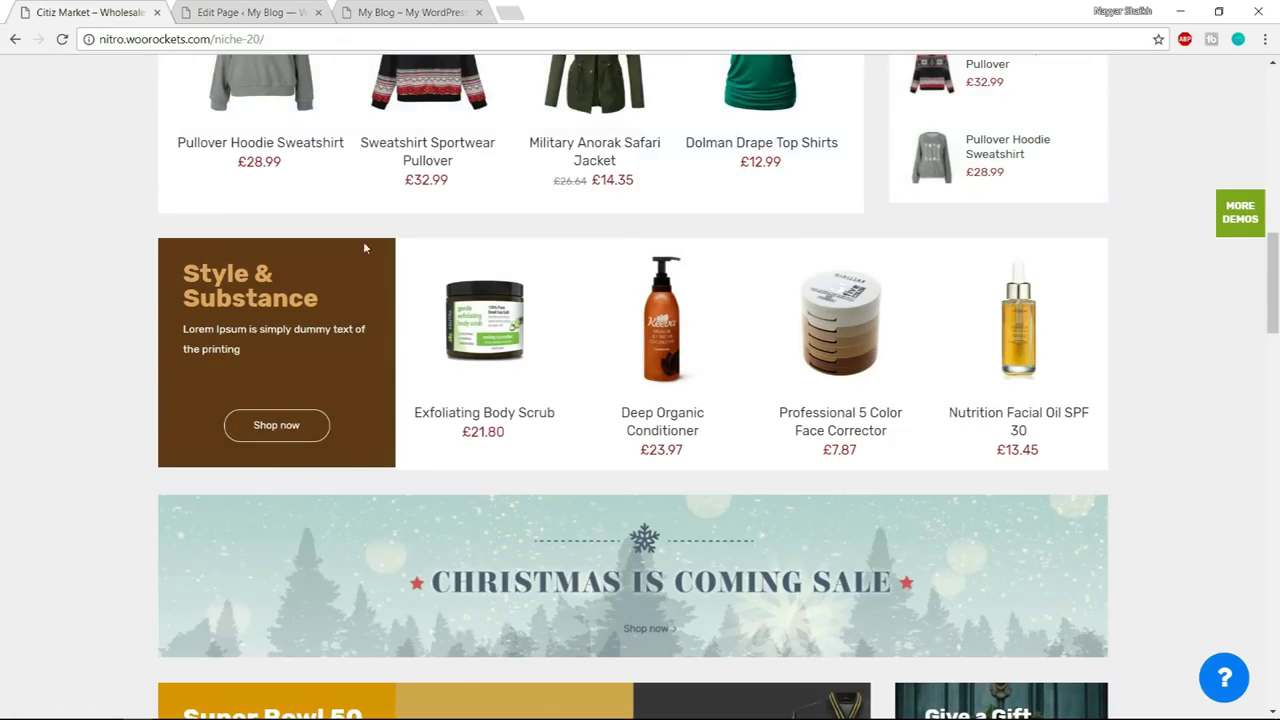
# - Give the button a solid white (#ffffff) border with a 40 px radius
pyautogui.click(273, 10)
pyautogui.click(1006, 336)
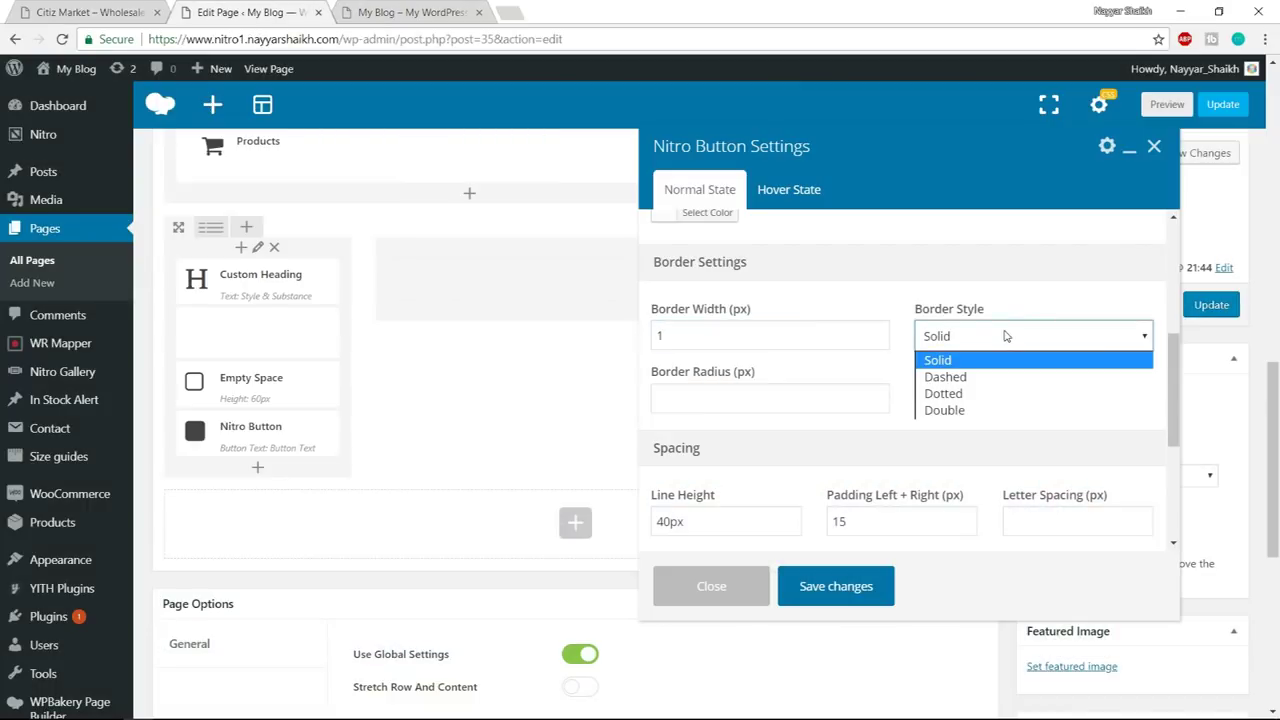
pyautogui.click(979, 361)
pyautogui.click(729, 399)
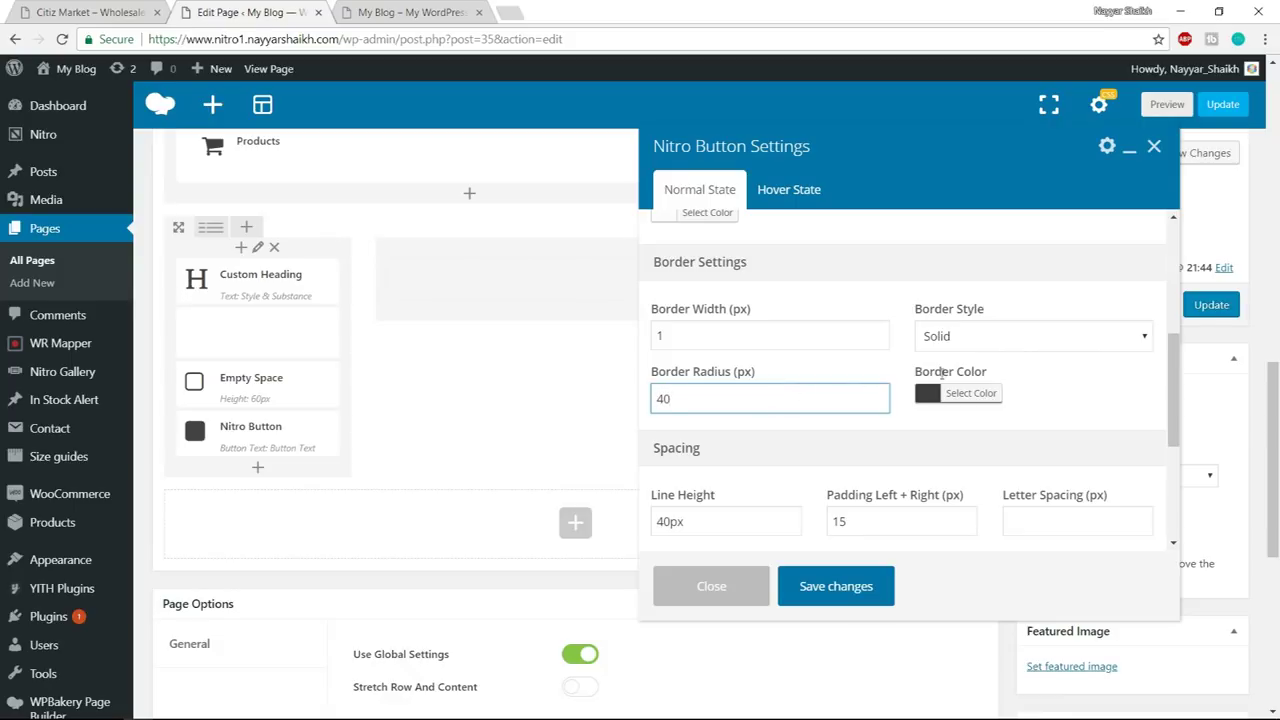
pyautogui.click(1066, 380)
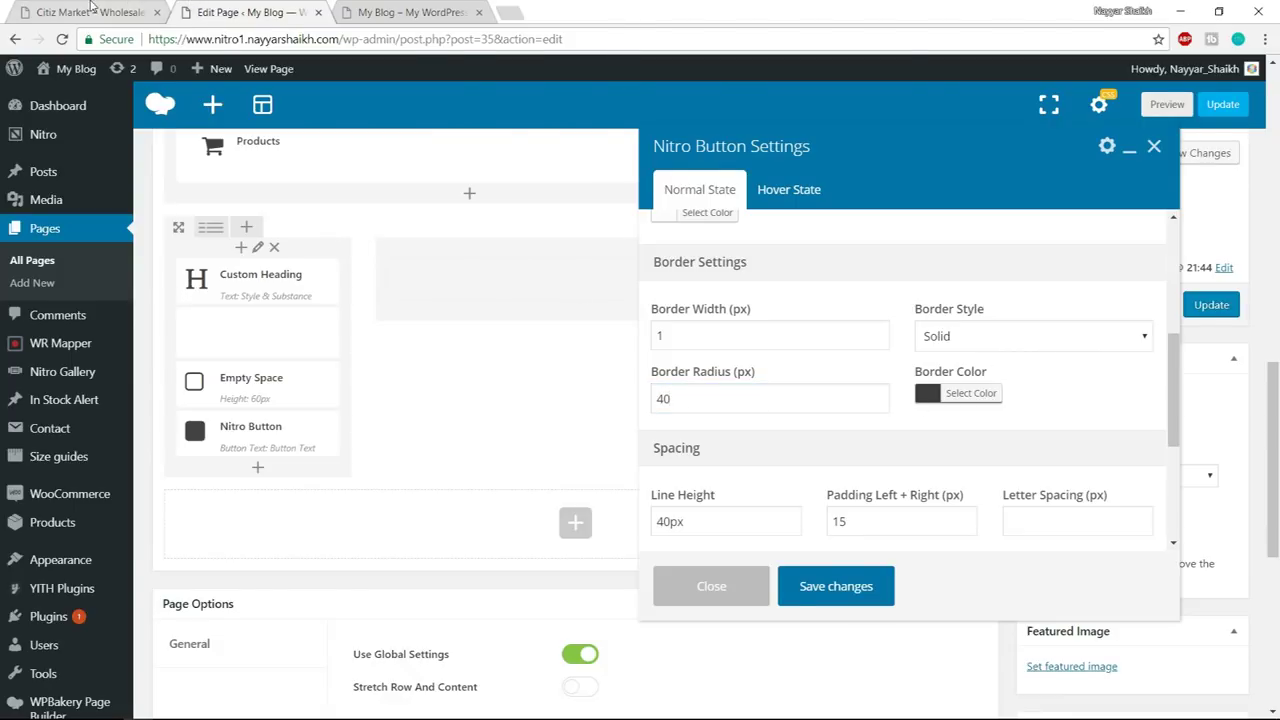
pyautogui.click(90, 10)
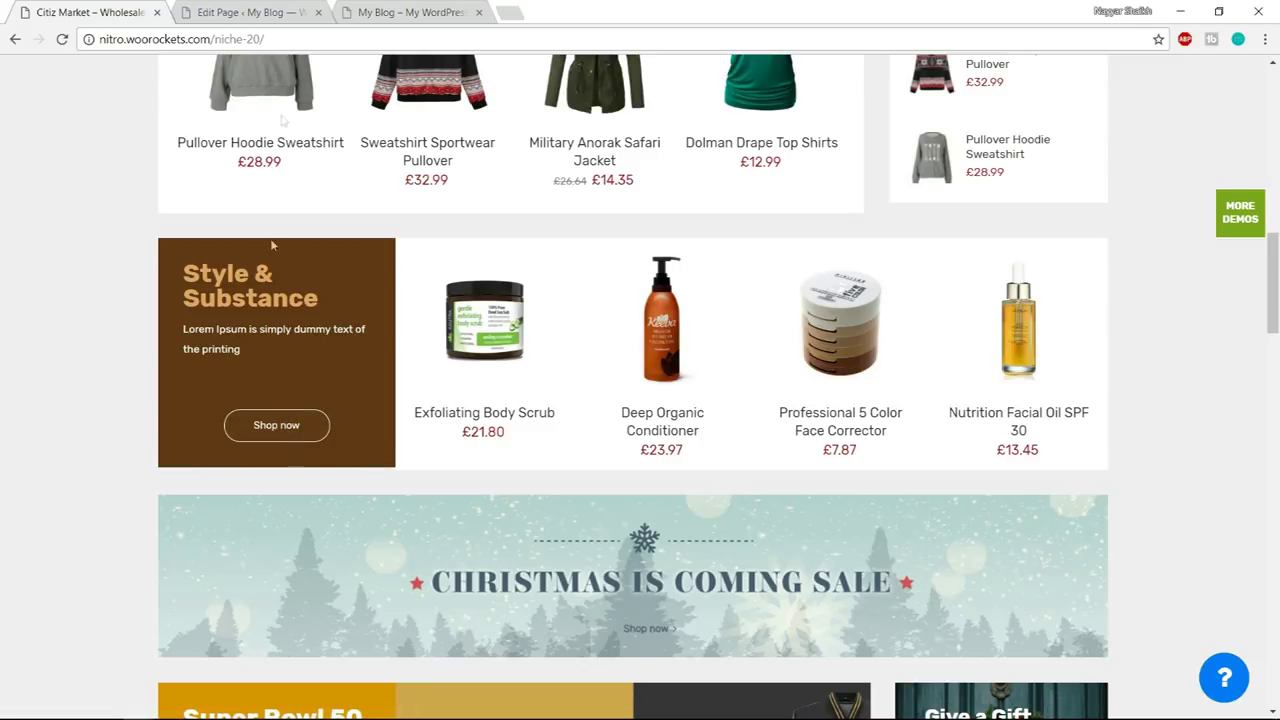
pyautogui.click(272, 8)
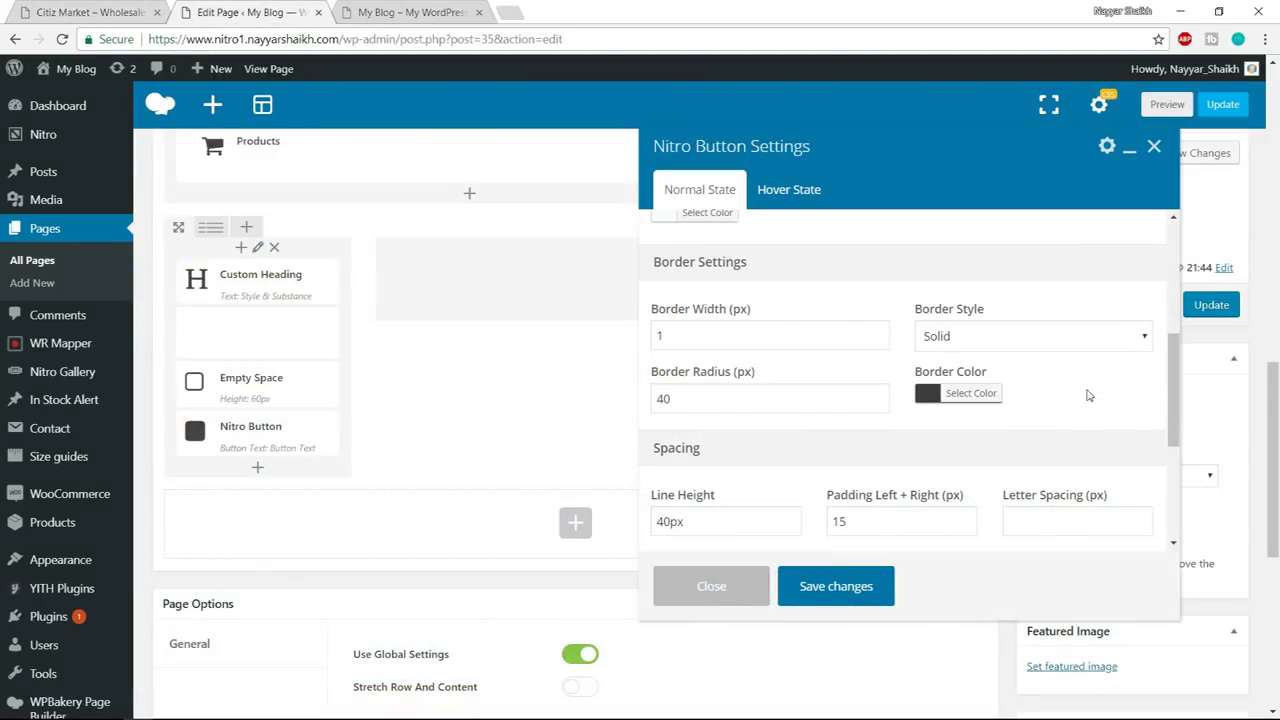
pyautogui.click(998, 396)
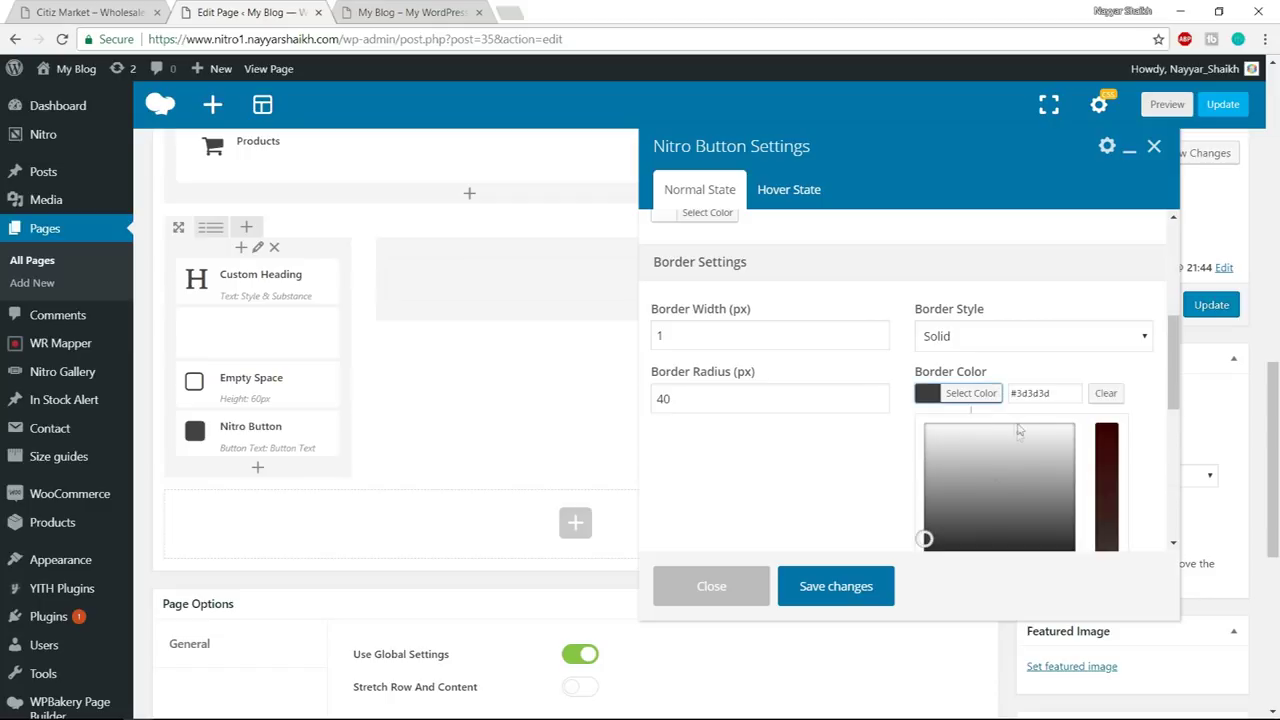
pyautogui.click(926, 425)
pyautogui.click(1138, 380)
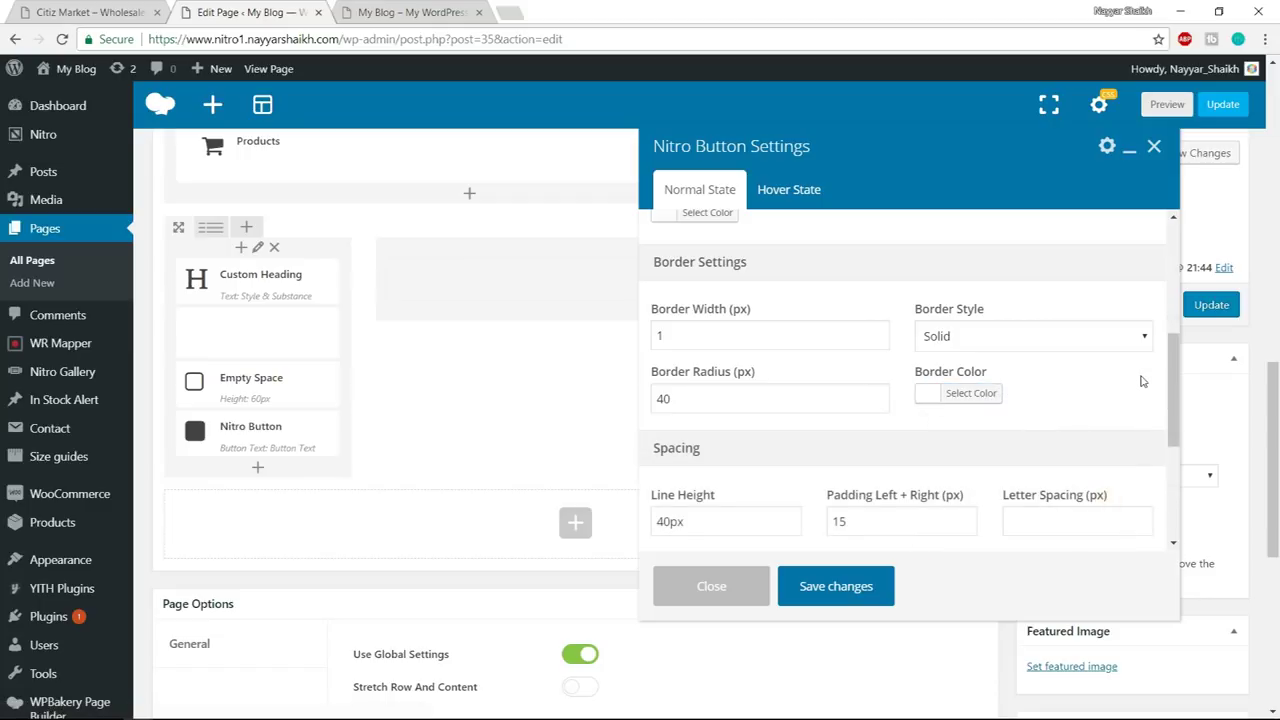
# - Set line height 40, left/right padding 35 and letter spacing 1, then save the button
pyautogui.scroll(-2, 1130, 380)
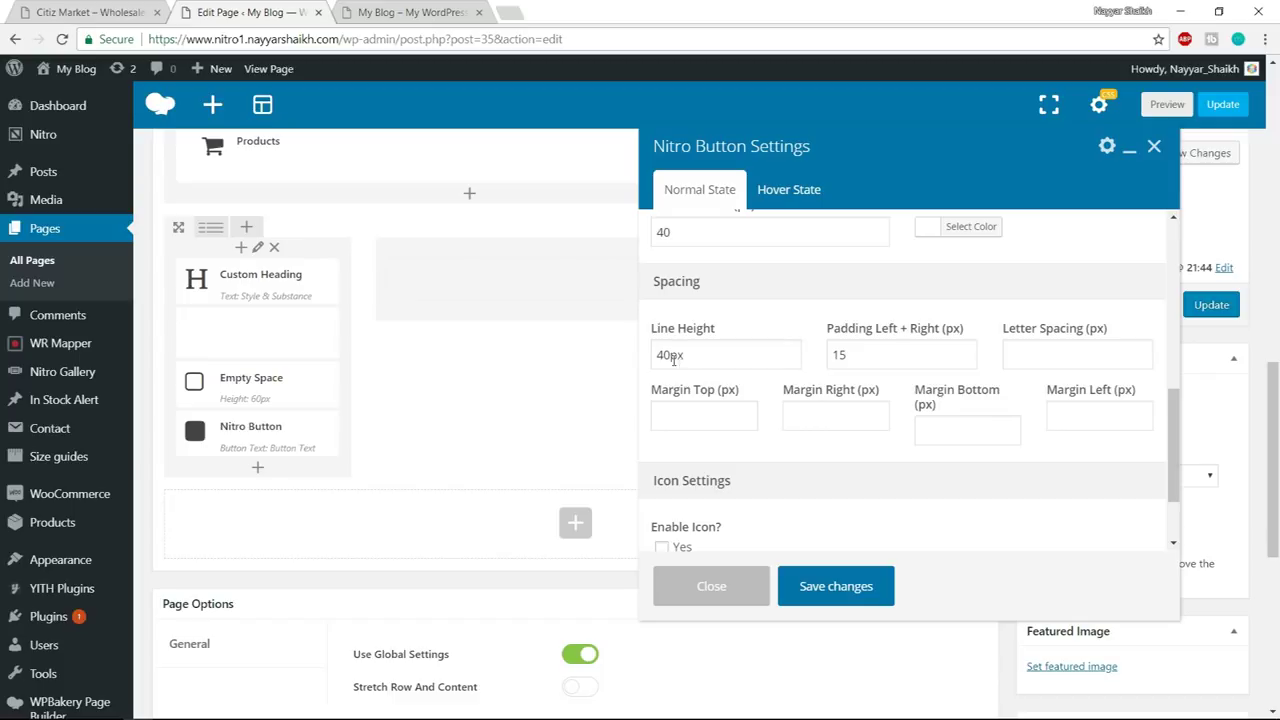
pyautogui.moveTo(673, 358); pyautogui.dragTo(653, 356)
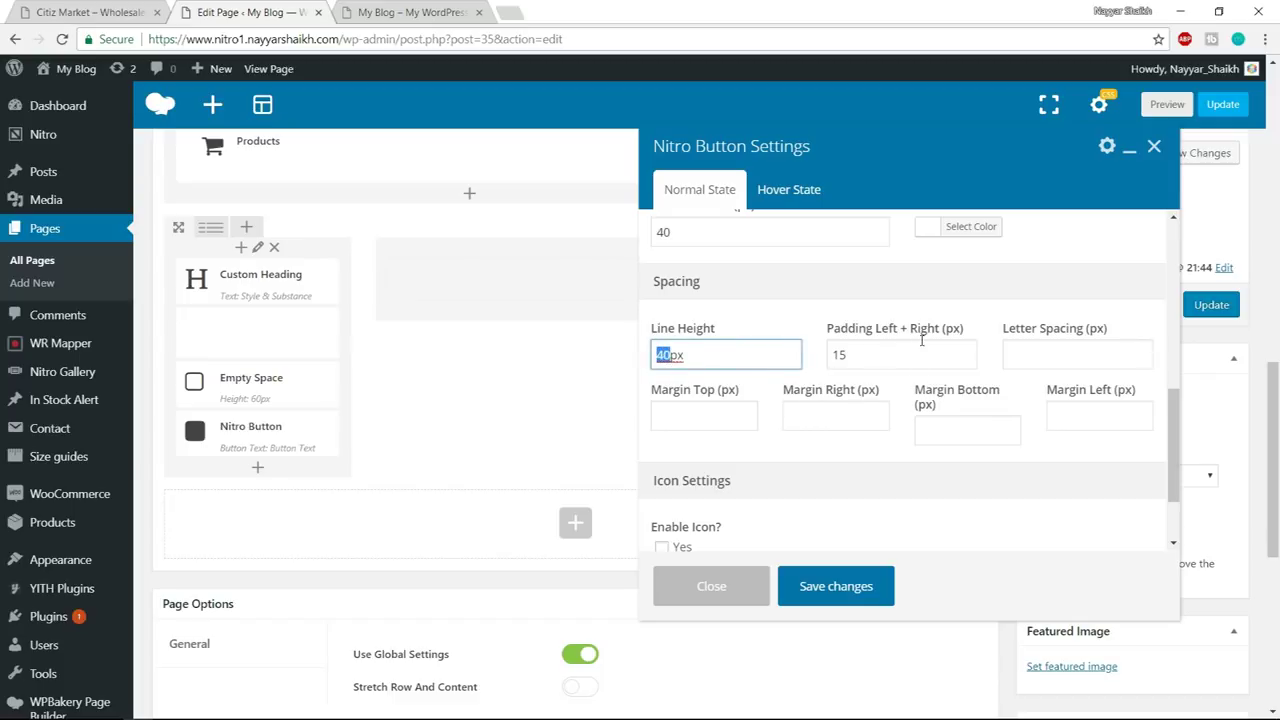
pyautogui.press('Tab')
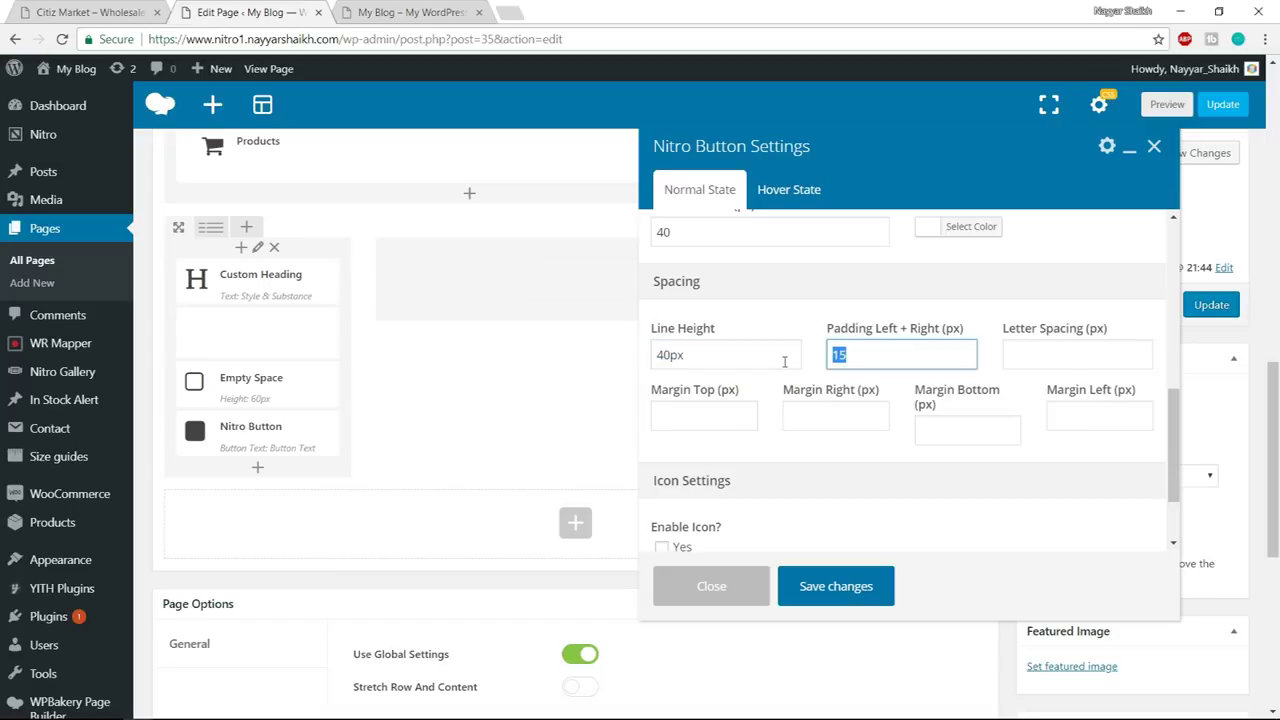
pyautogui.write('35')
pyautogui.click(1041, 357)
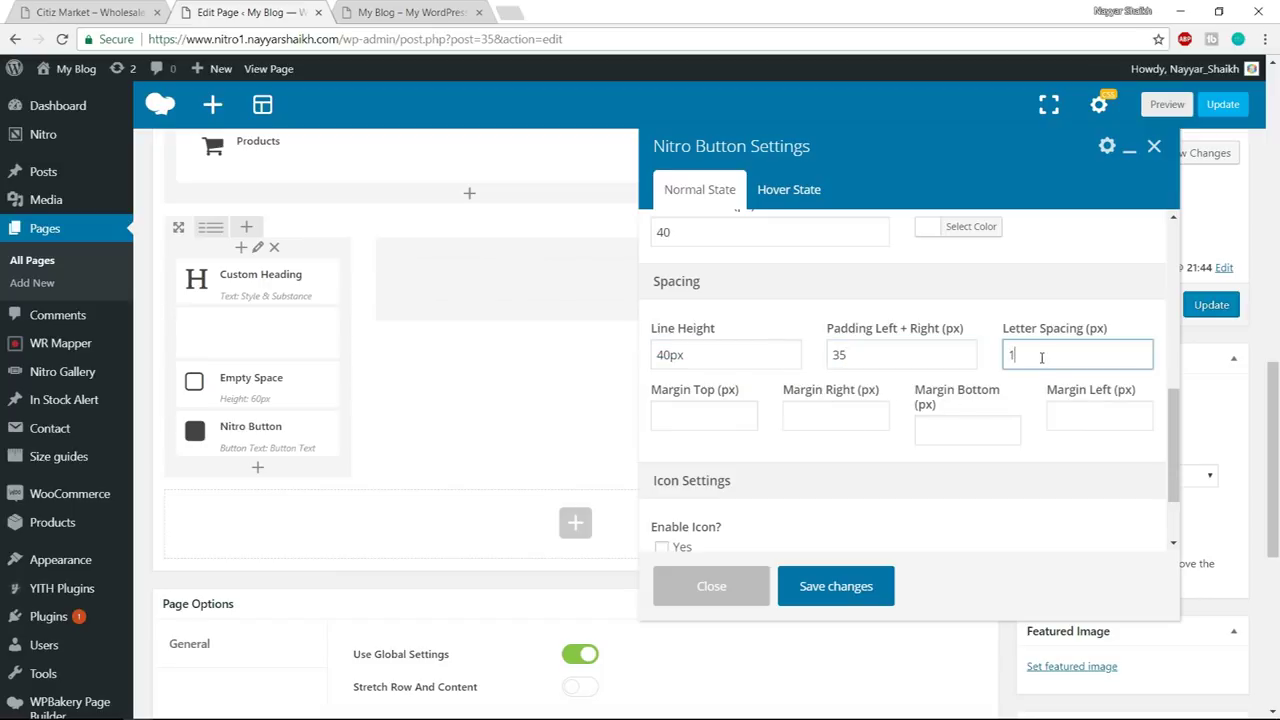
pyautogui.click(1008, 456)
pyautogui.scroll(-1, 1008, 459)
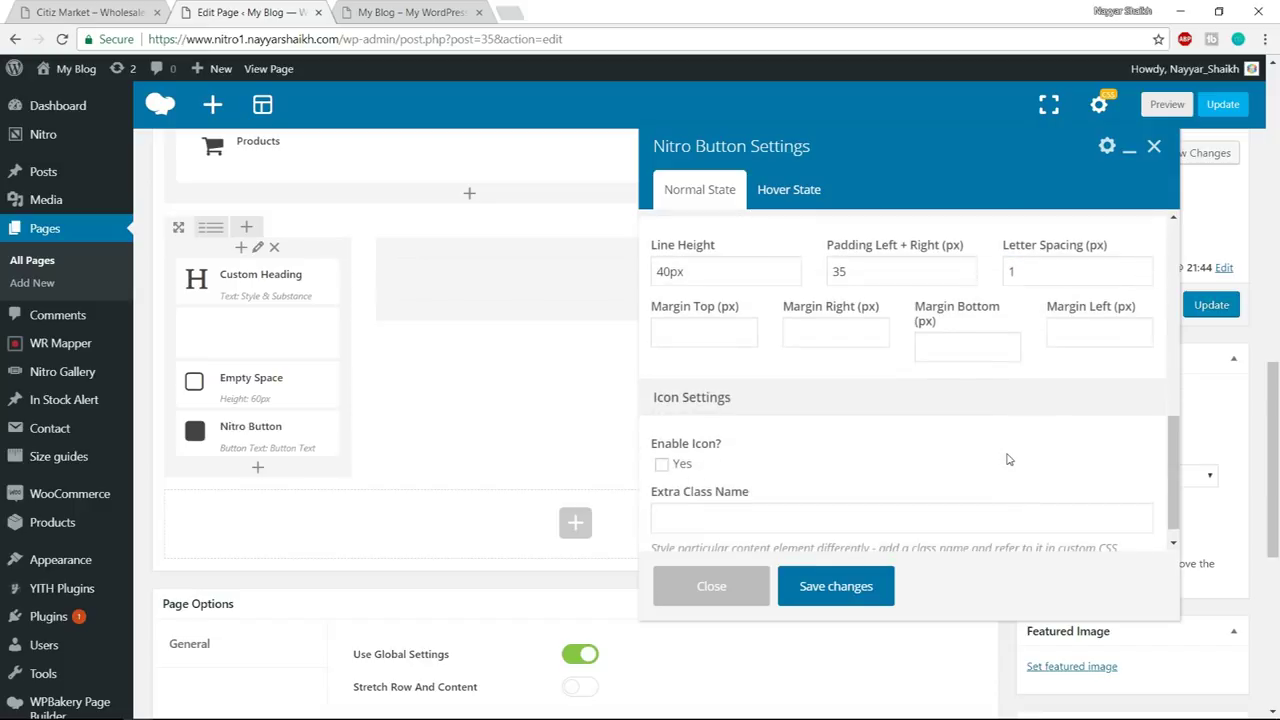
pyautogui.click(845, 592)
pyautogui.click(90, 12)
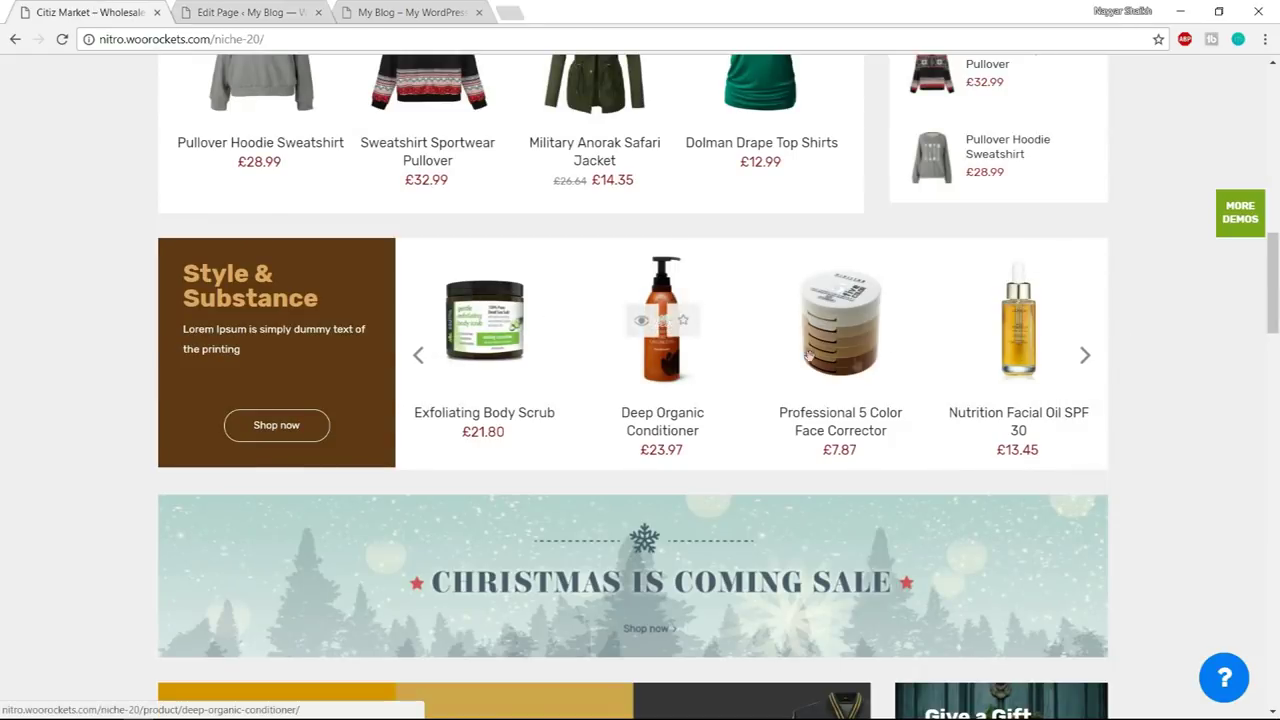
pyautogui.click(250, 12)
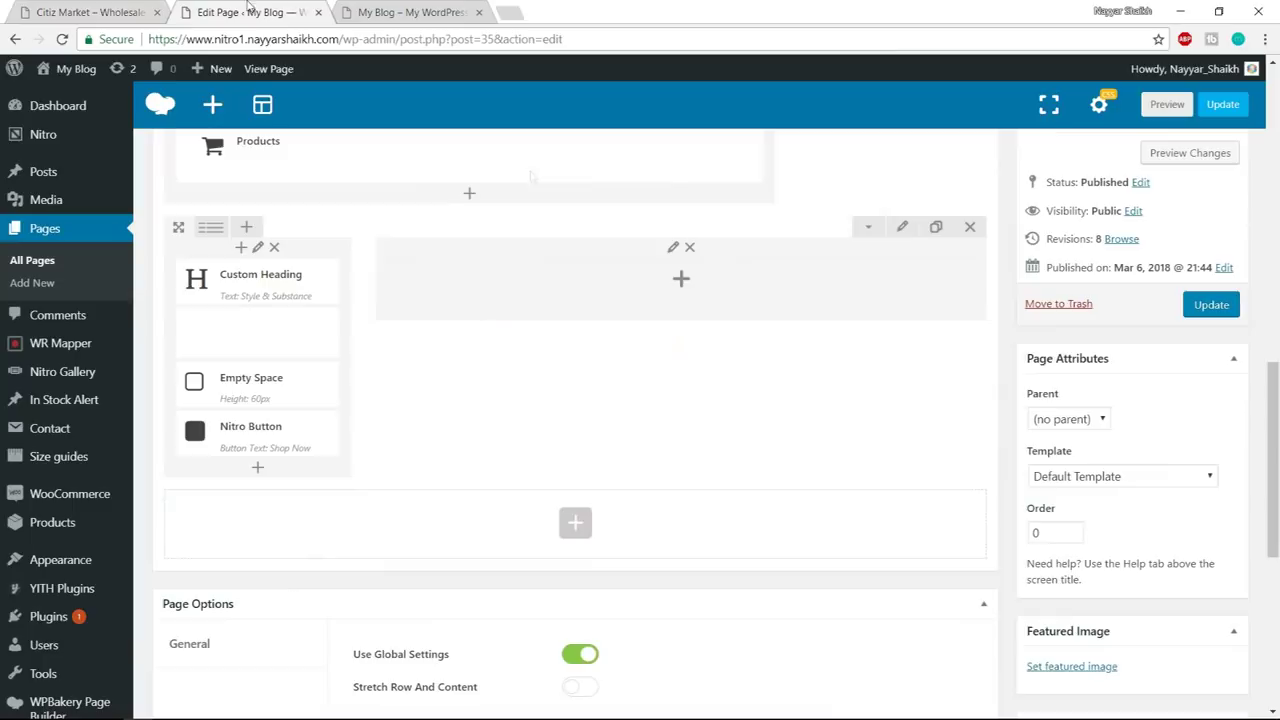
# - Add a Products element to the right column showing the Organic Items & Food category
pyautogui.click(674, 291)
pyautogui.write('product')
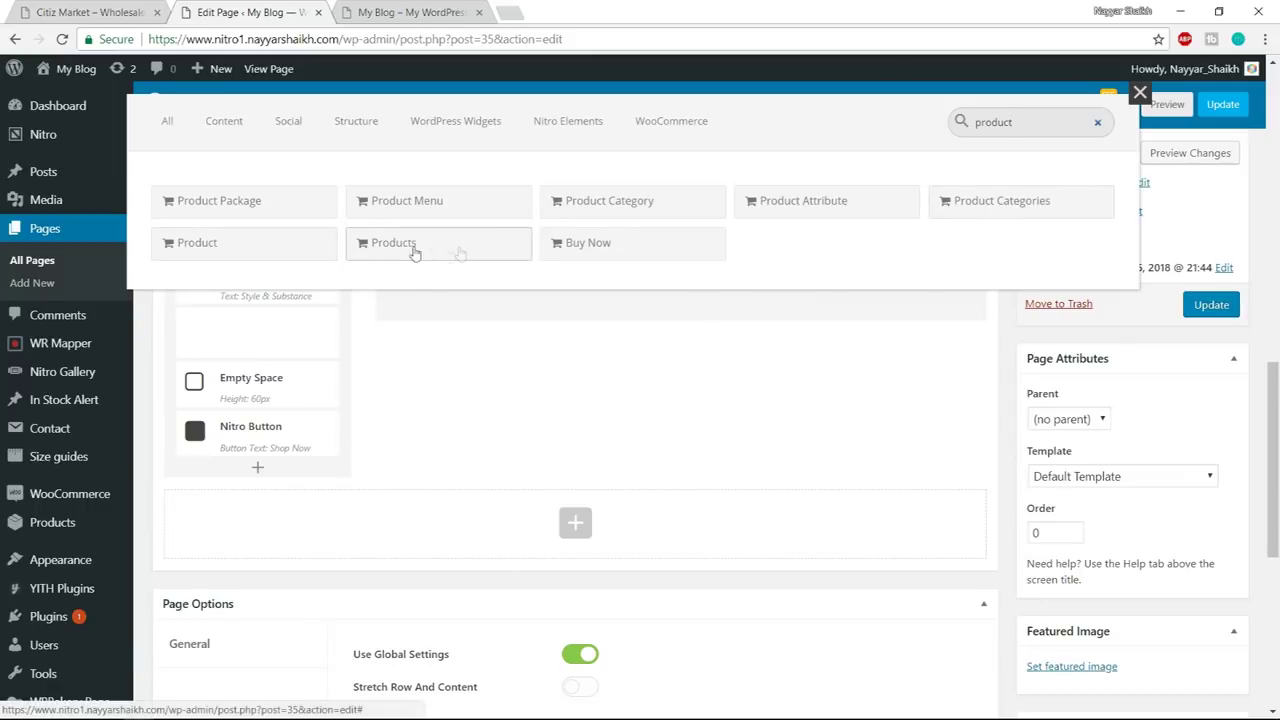
pyautogui.click(443, 256)
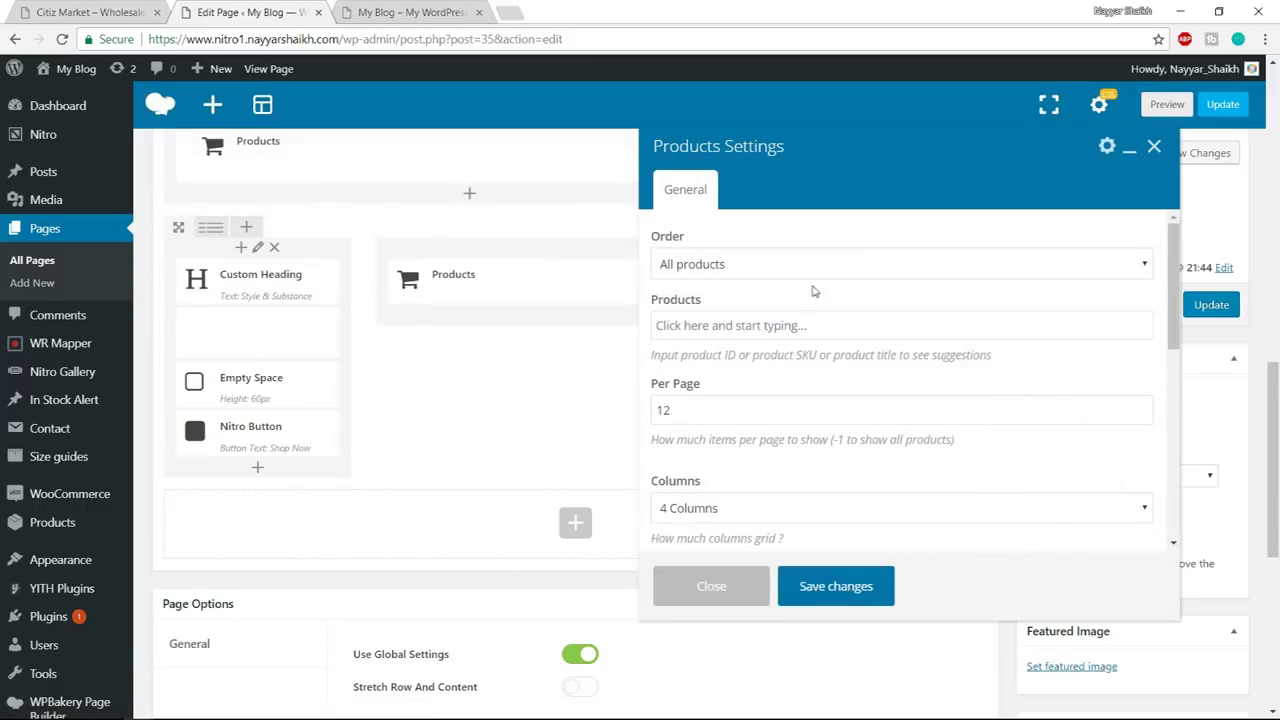
pyautogui.click(802, 272)
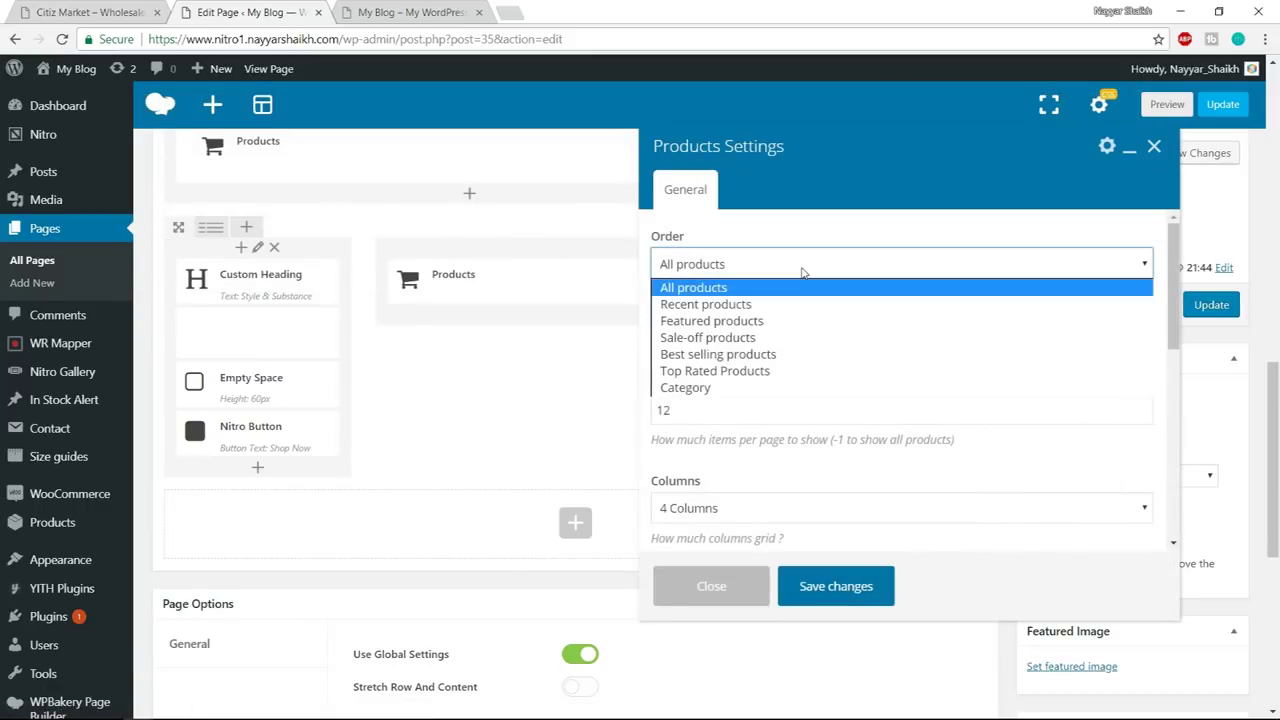
pyautogui.click(782, 387)
pyautogui.scroll(-1, 782, 387)
pyautogui.click(799, 243)
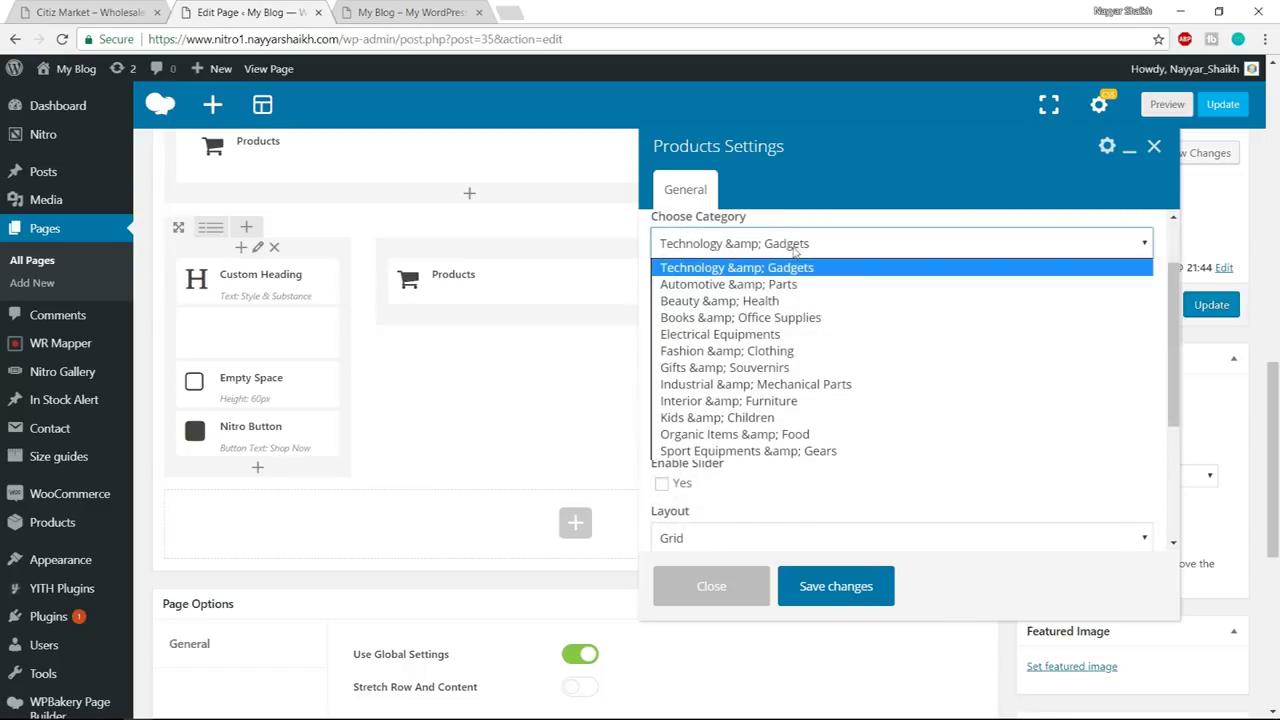
pyautogui.click(750, 440)
pyautogui.moveTo(713, 308); pyautogui.dragTo(628, 307)
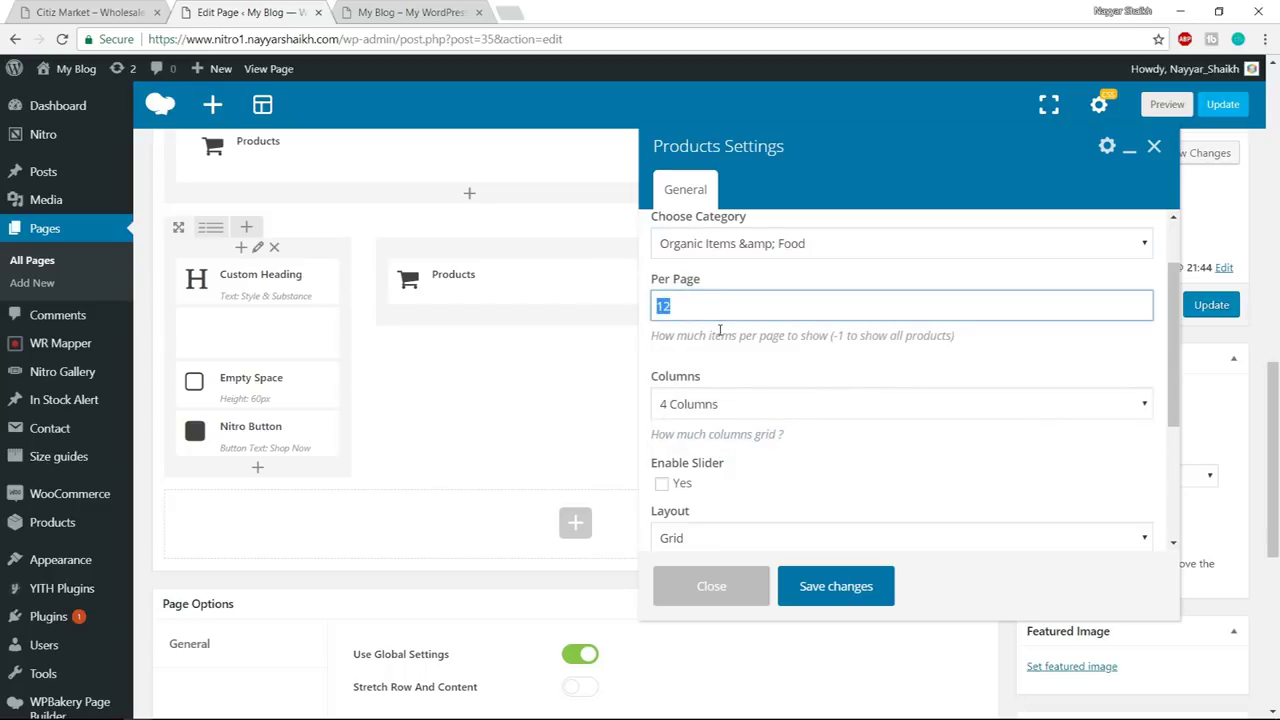
# - Compare with the demo's product slider and enable the Products slider option
pyautogui.hotkey('ctrl', 'pageup')
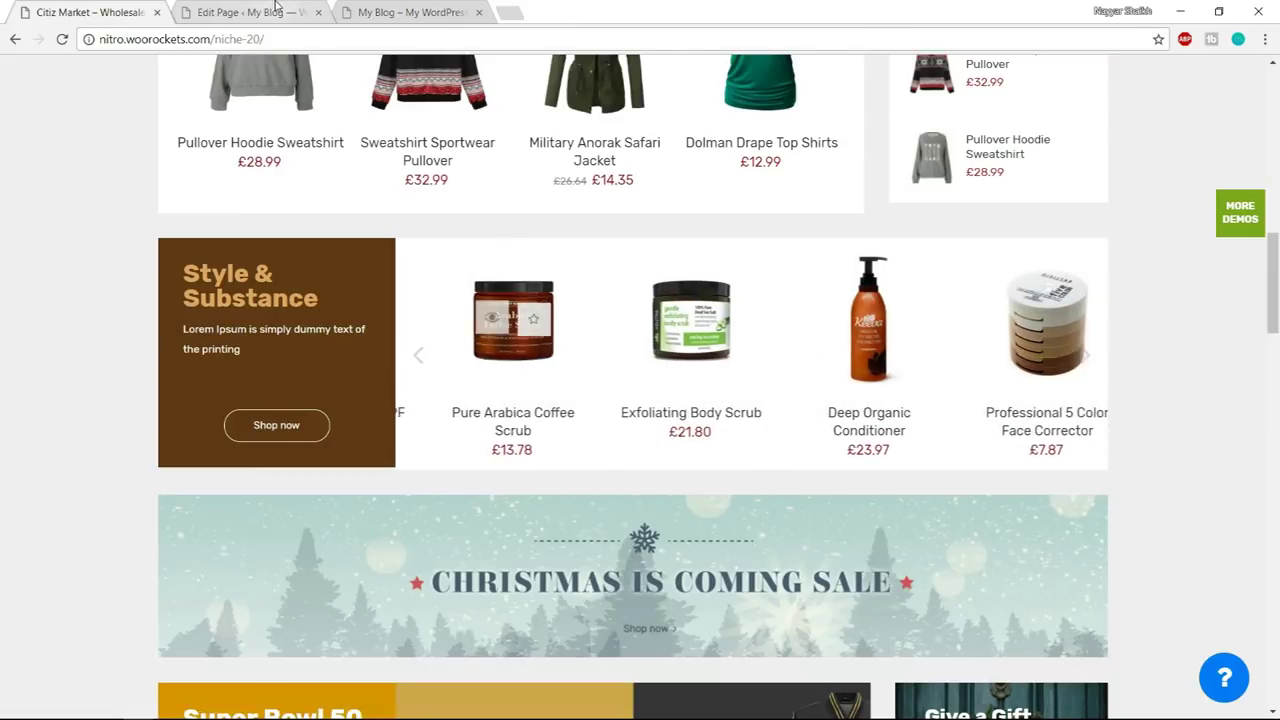
pyautogui.hotkey('ctrl', 'pagedown')
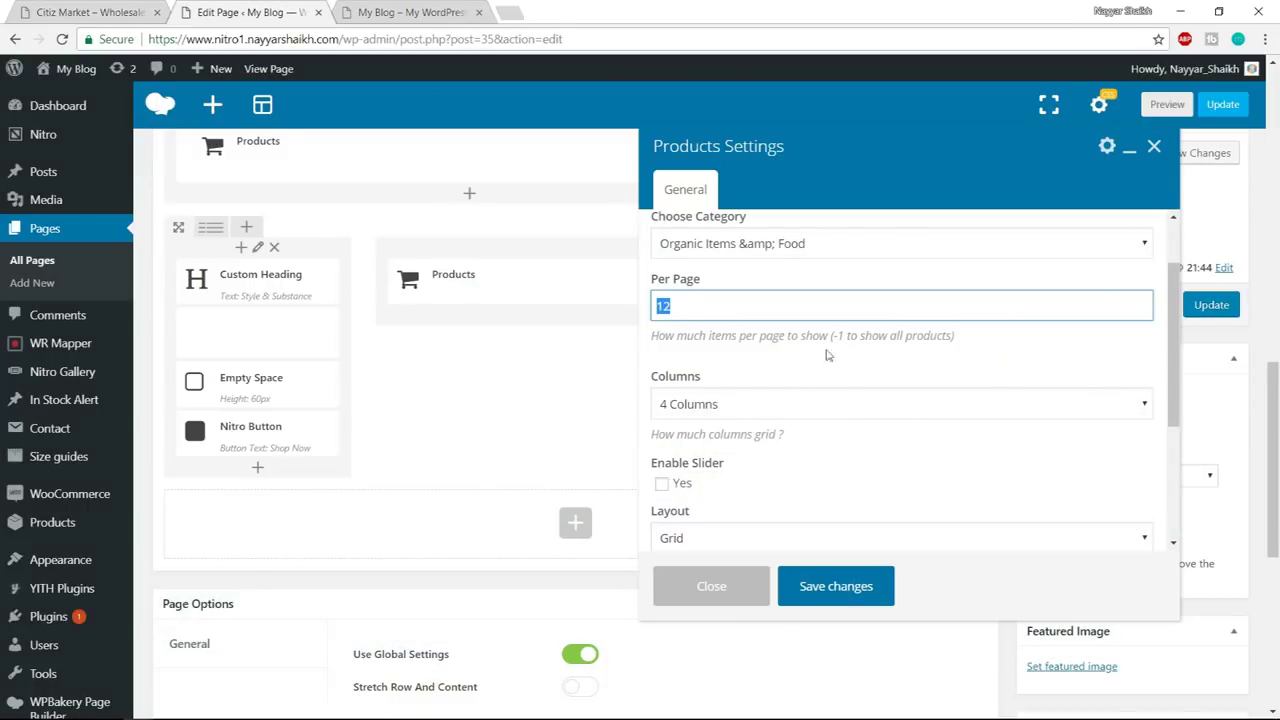
pyautogui.scroll(-2, 826, 355)
pyautogui.hotkey('ctrl', 'pageup')
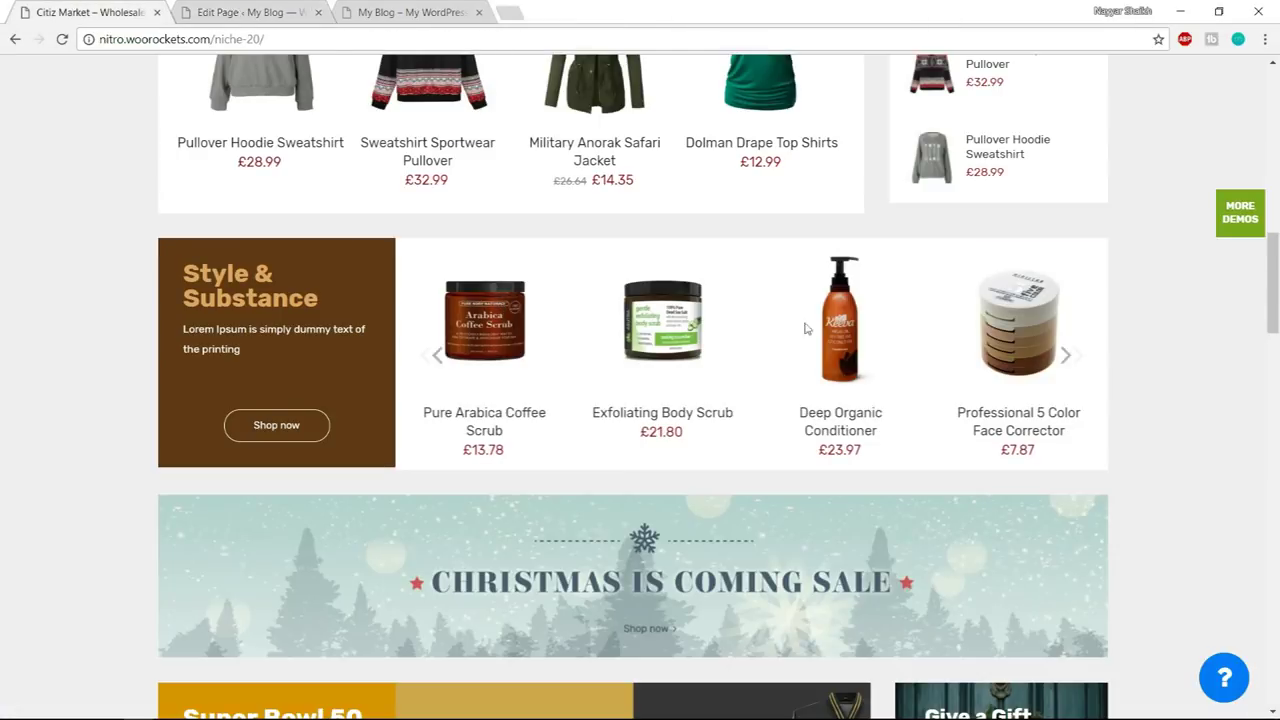
pyautogui.hotkey('ctrl', 'pagedown')
pyautogui.scroll(-3, 794, 283)
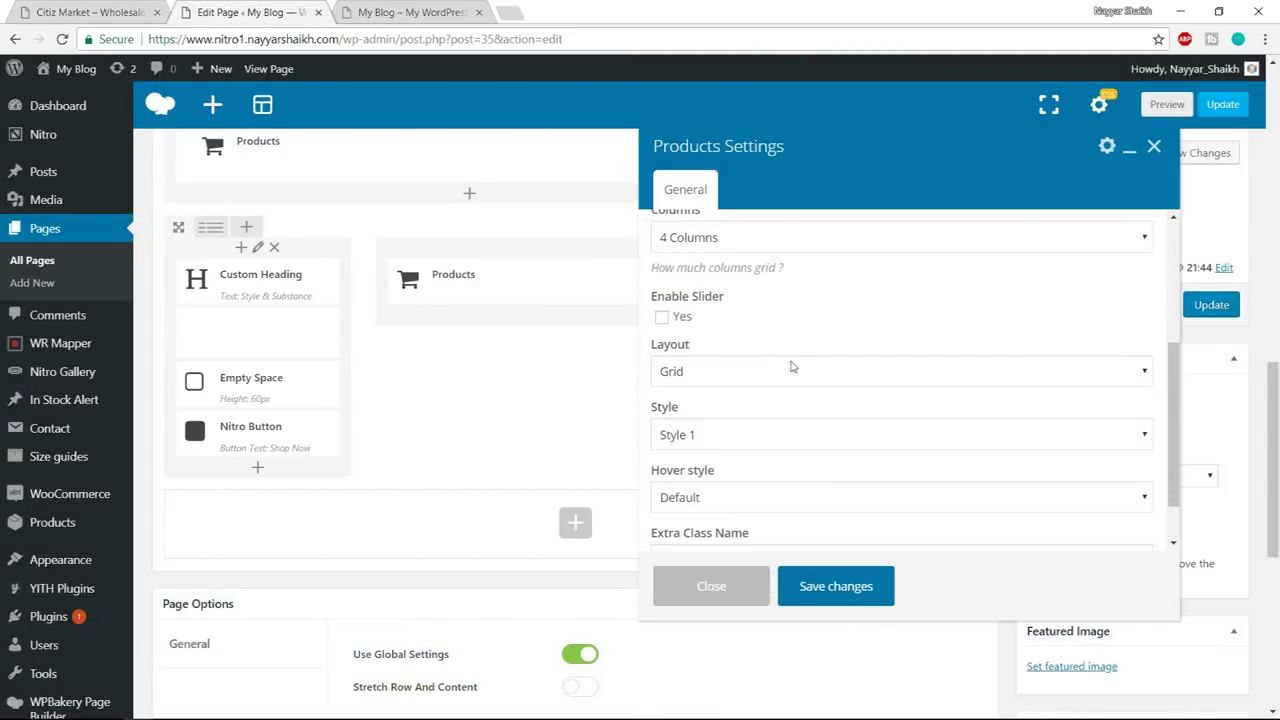
pyautogui.click(662, 317)
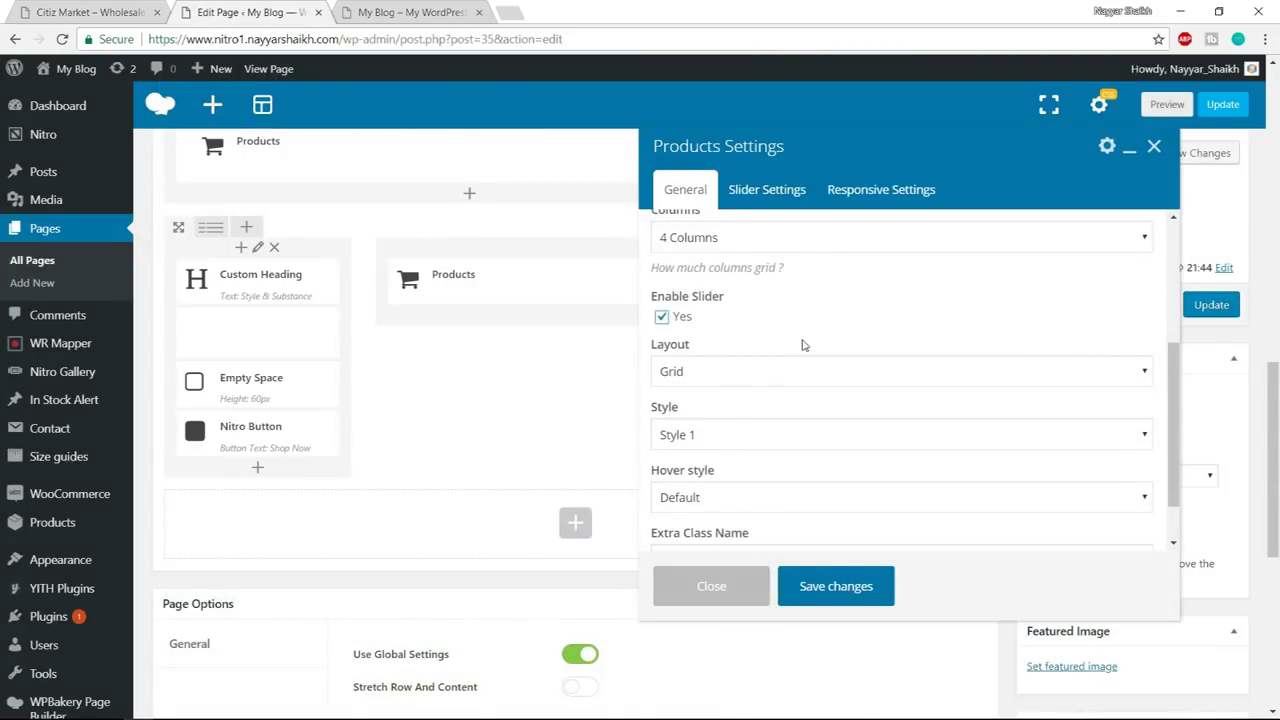
pyautogui.scroll(-1, 810, 355)
pyautogui.scroll(-1, 768, 350)
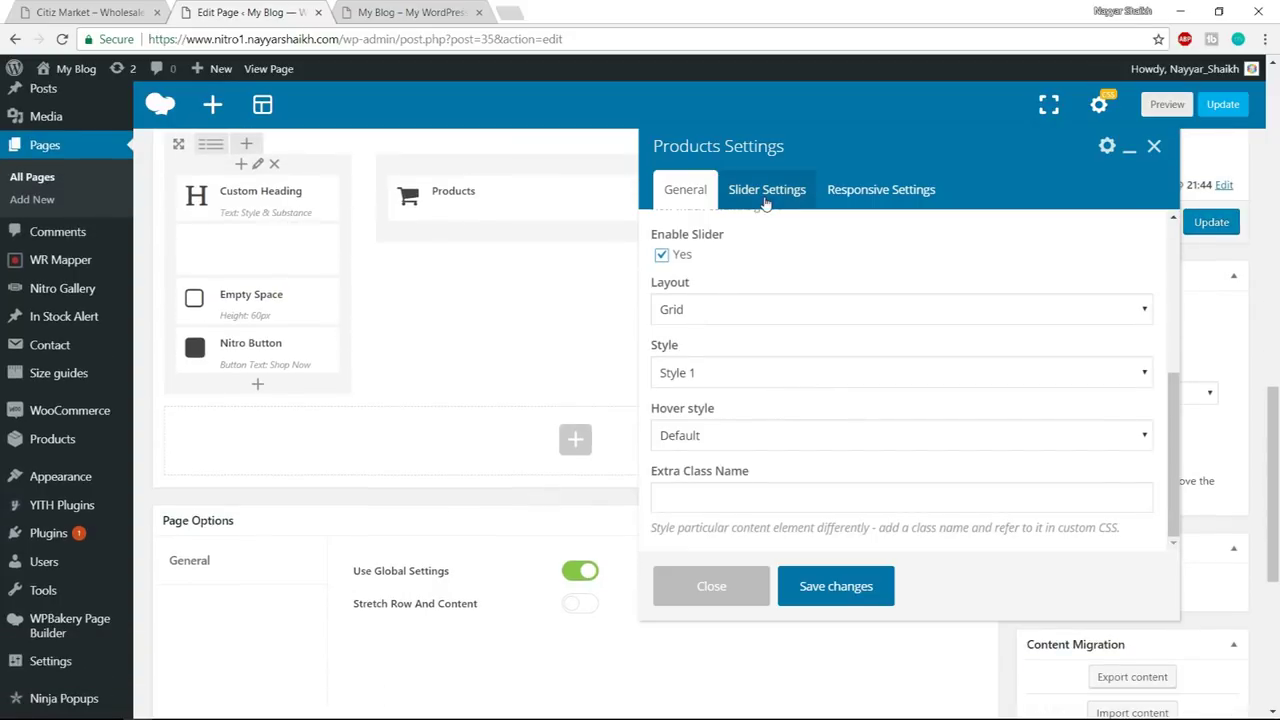
# - Enable slider navigation arrows and save the Products settings
pyautogui.click(766, 192)
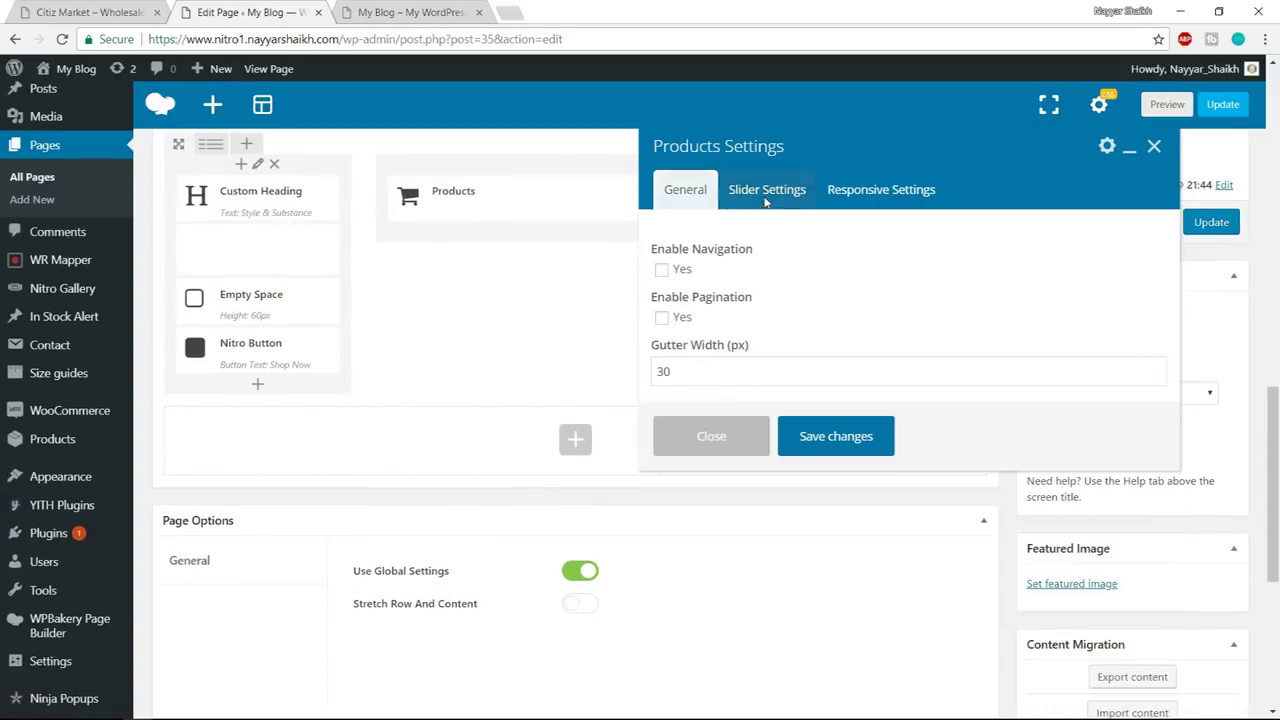
pyautogui.click(663, 272)
pyautogui.hotkey('ctrl', 'shift', 'Tab')
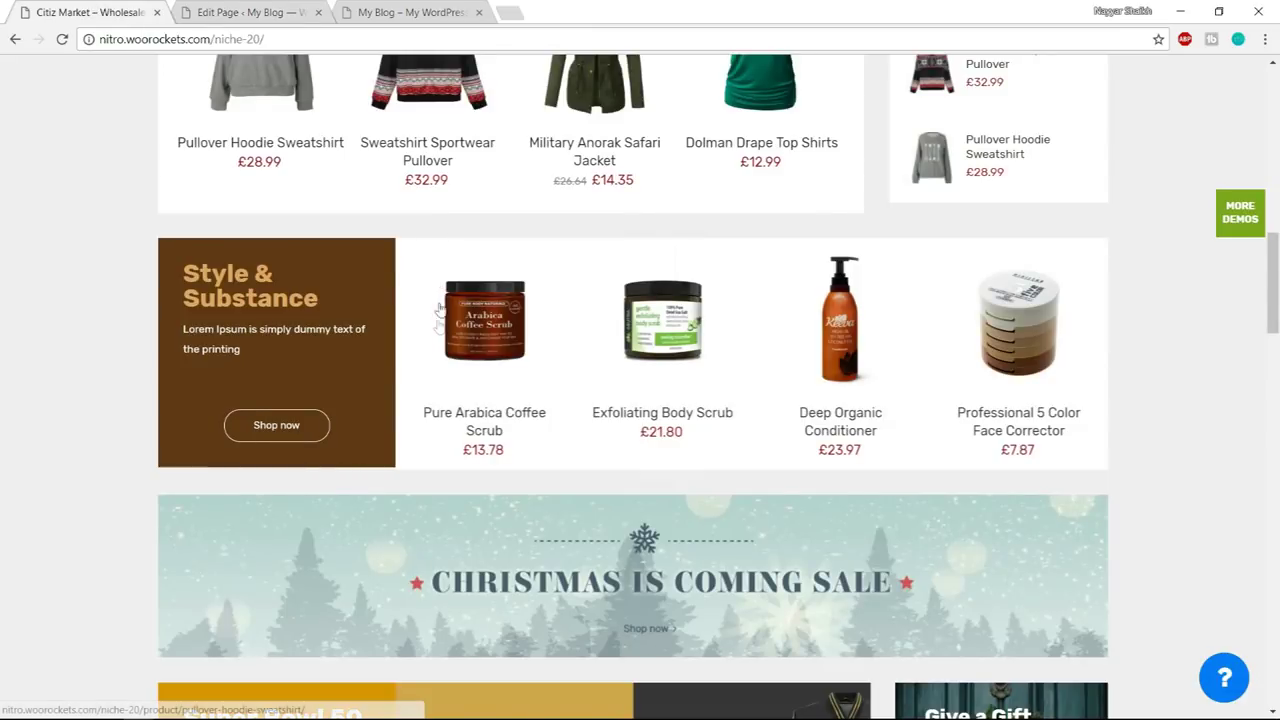
pyautogui.click(424, 388)
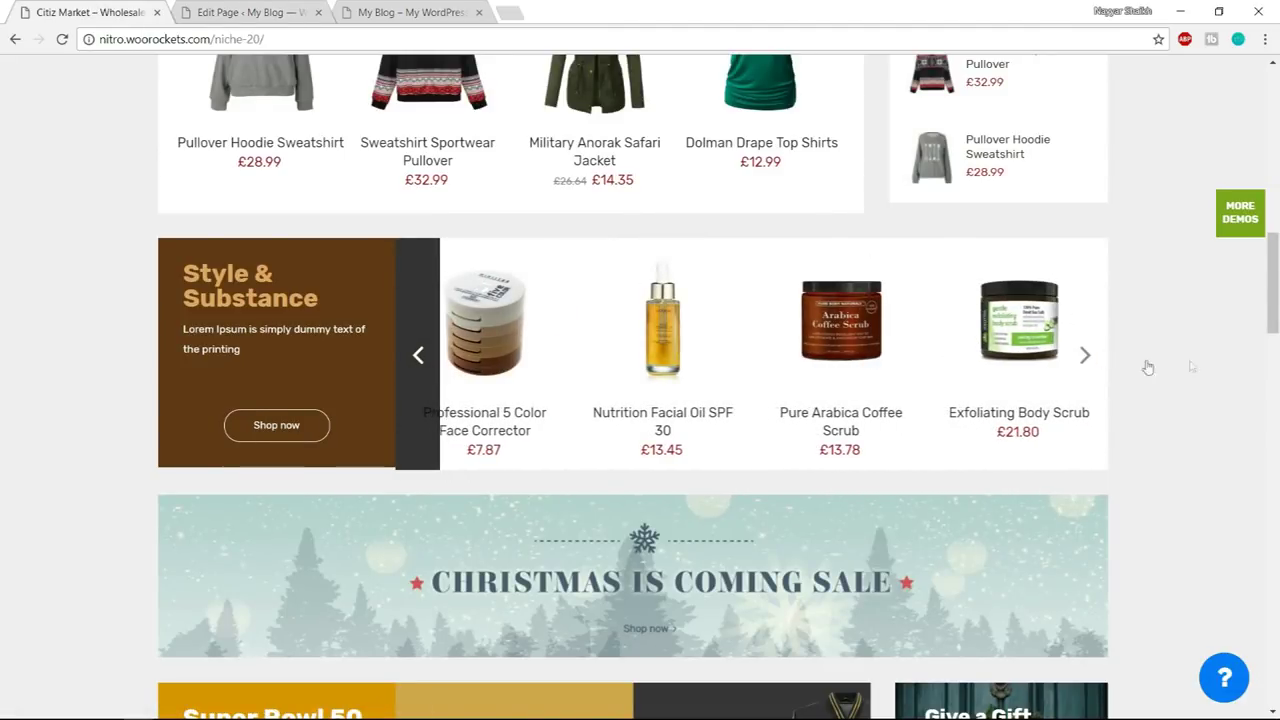
pyautogui.click(290, 10)
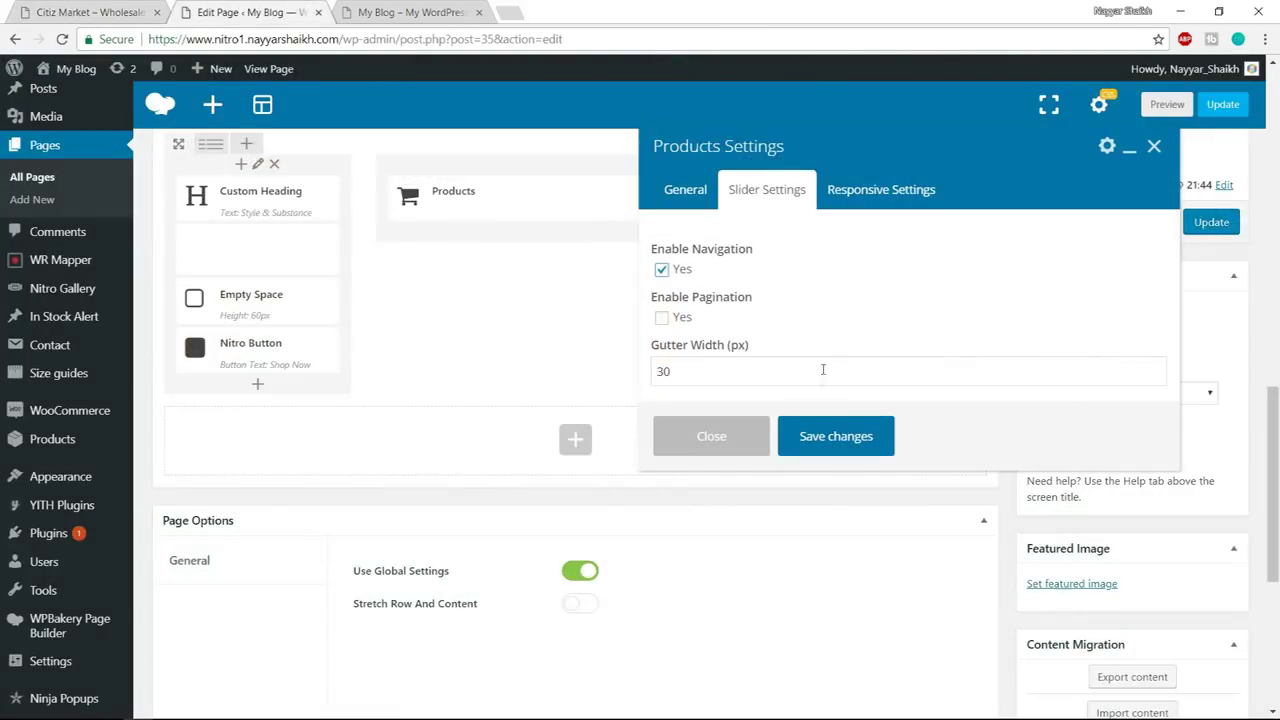
pyautogui.click(836, 437)
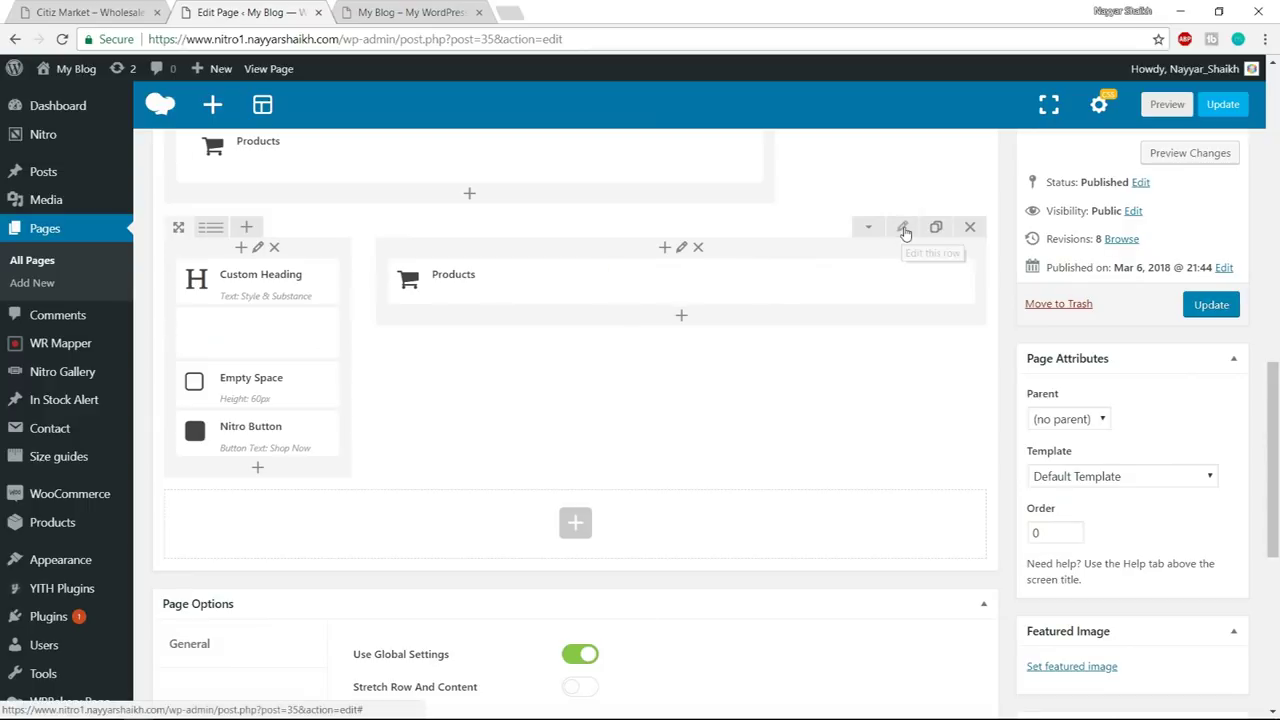
# - Make the Style & Substance row's columns equal height and save the row
pyautogui.click(903, 229)
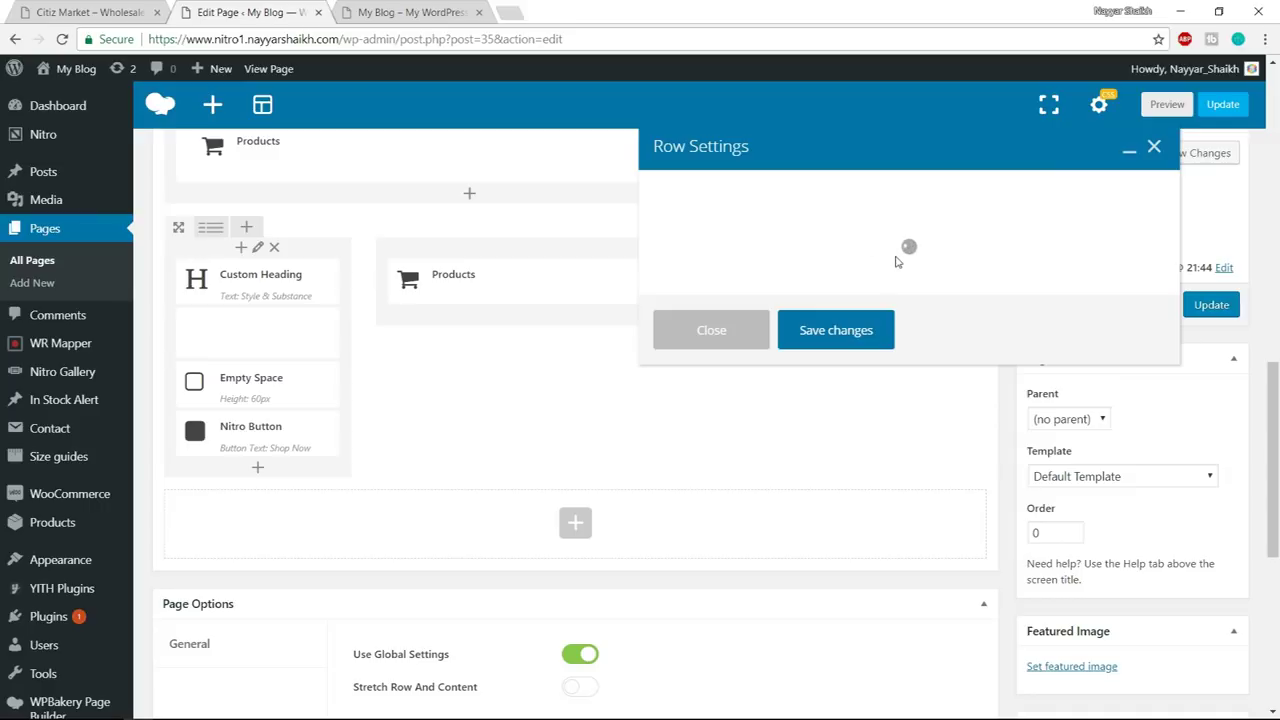
pyautogui.scroll(-3, 716, 386)
pyautogui.click(663, 436)
pyautogui.click(845, 589)
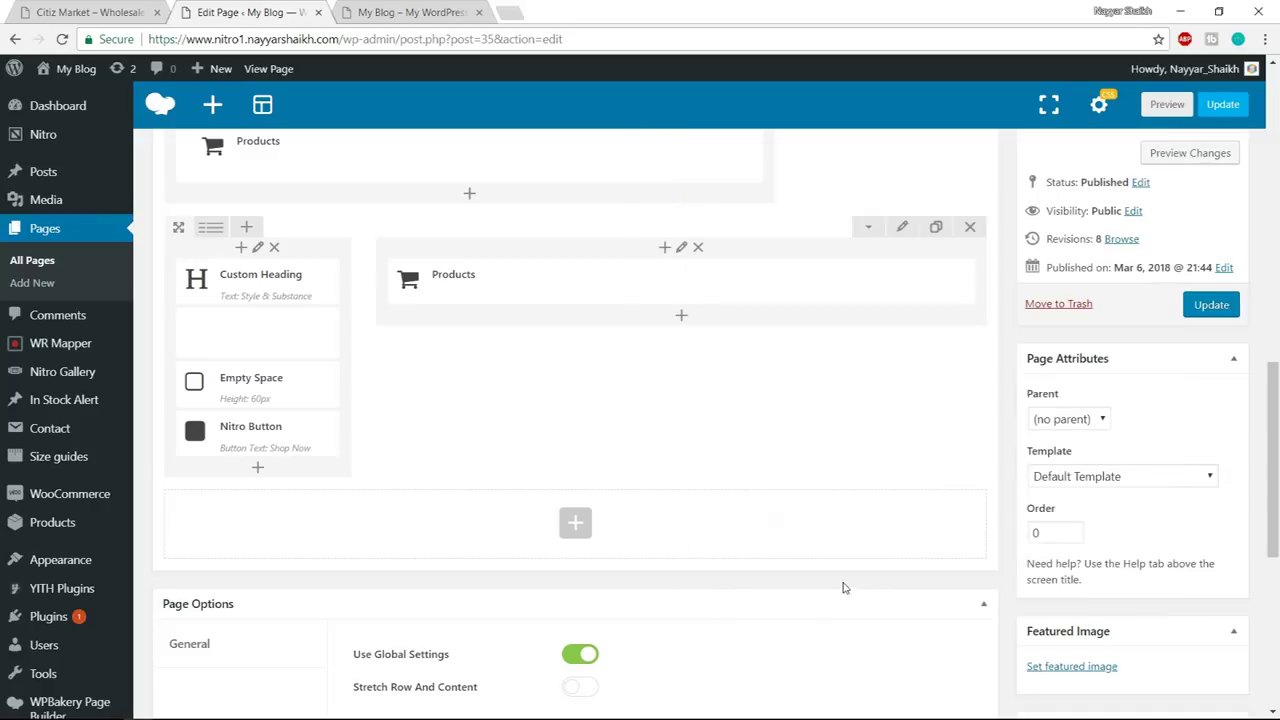
pyautogui.click(110, 8)
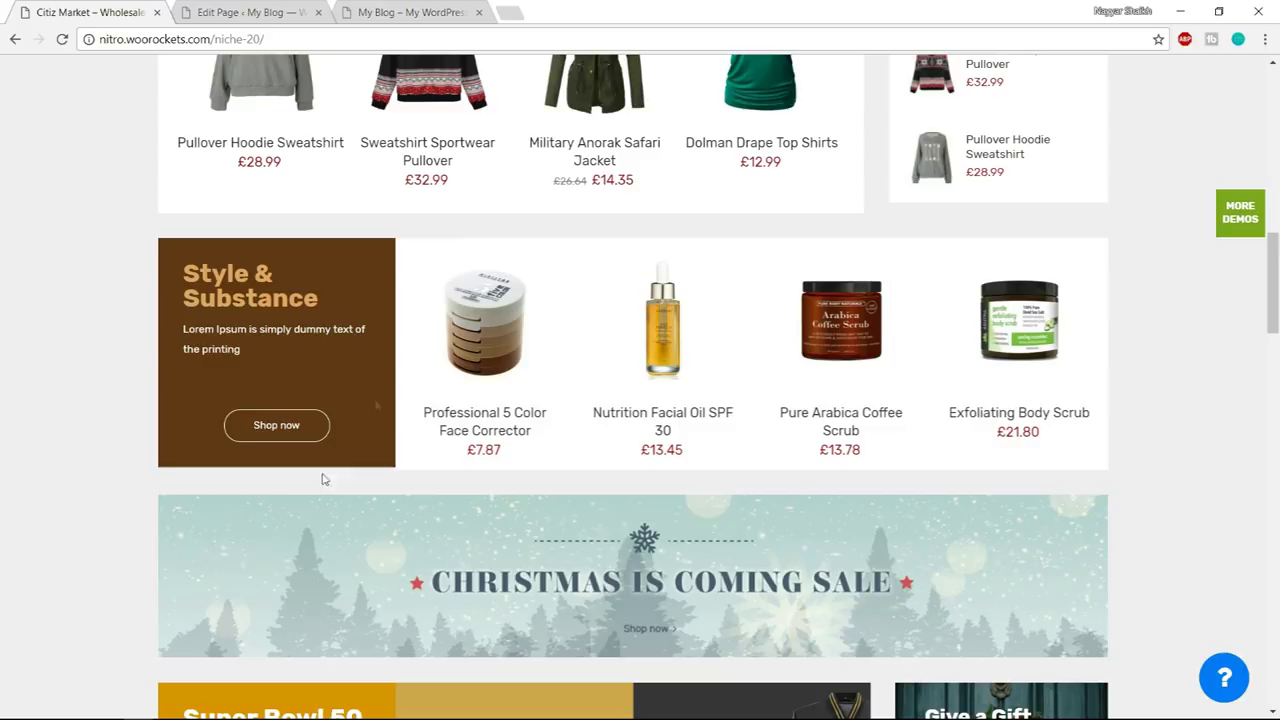
pyautogui.moveTo(538, 360)
pyautogui.click(295, 10)
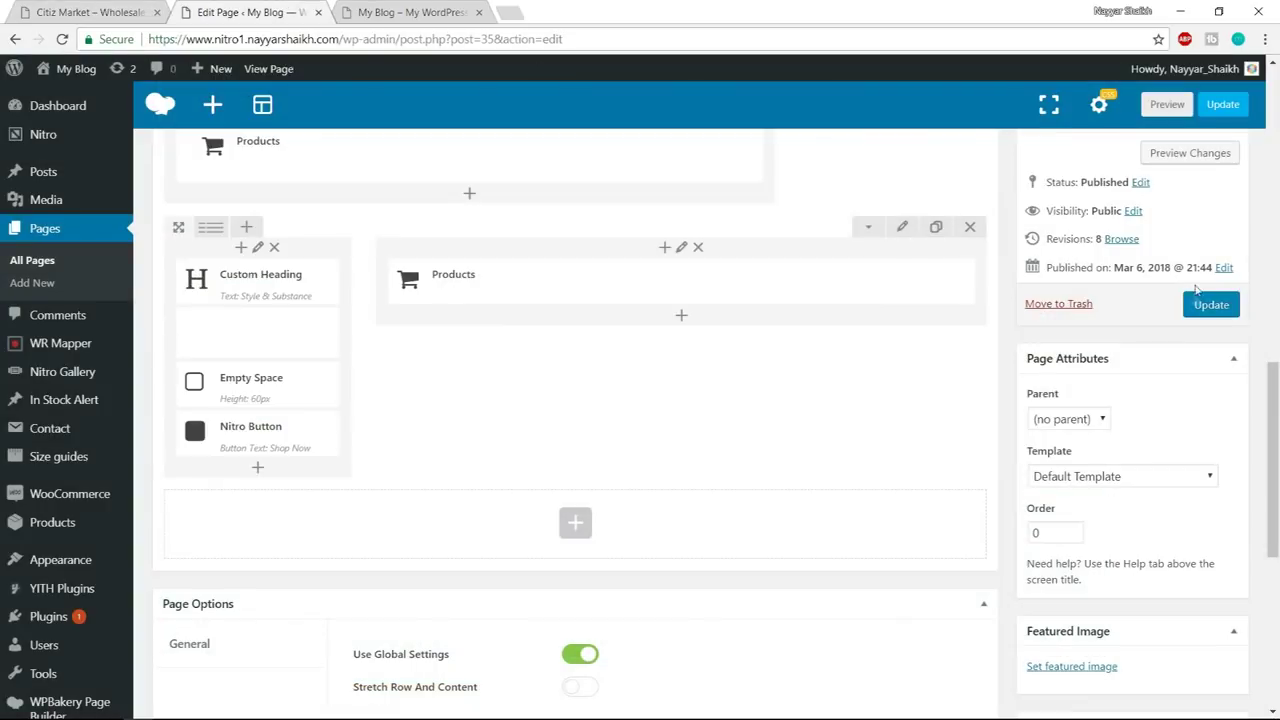
# - Update the page, reload the live homepage to check it, then return to the Citiz Market demo
pyautogui.click(1200, 305)
pyautogui.click(430, 12)
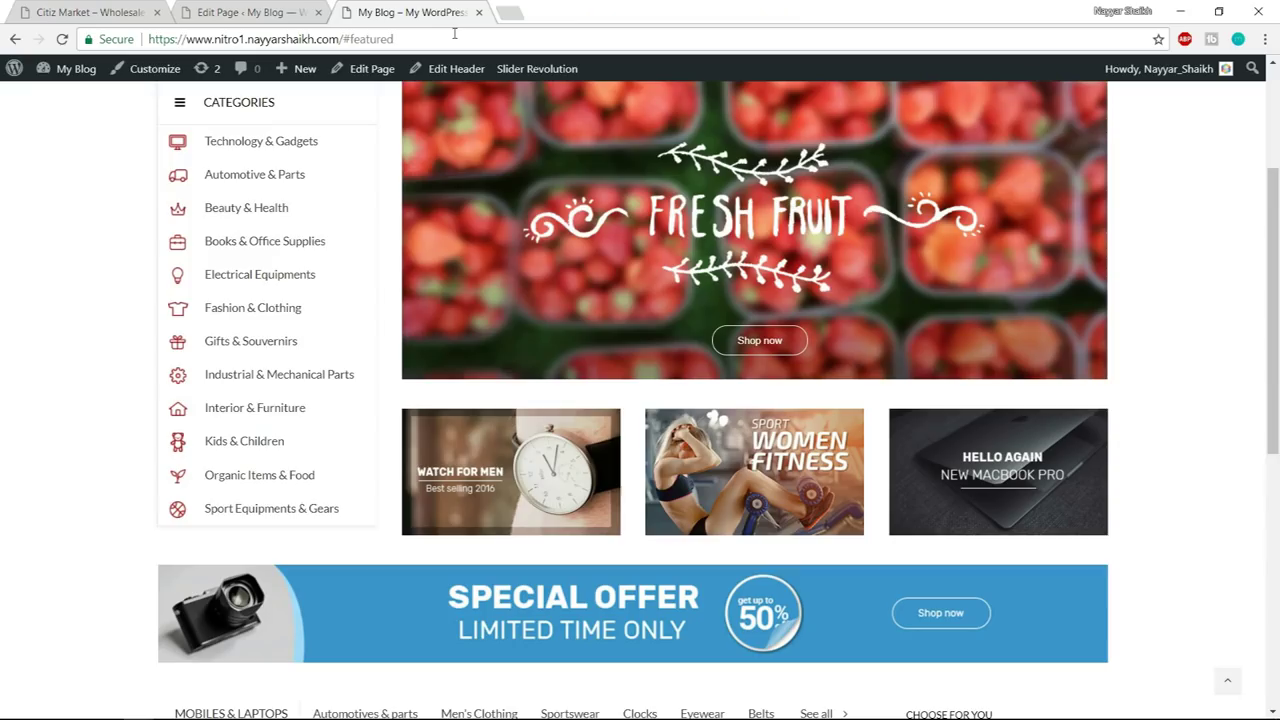
pyautogui.click(454, 34)
pyautogui.press('Return')
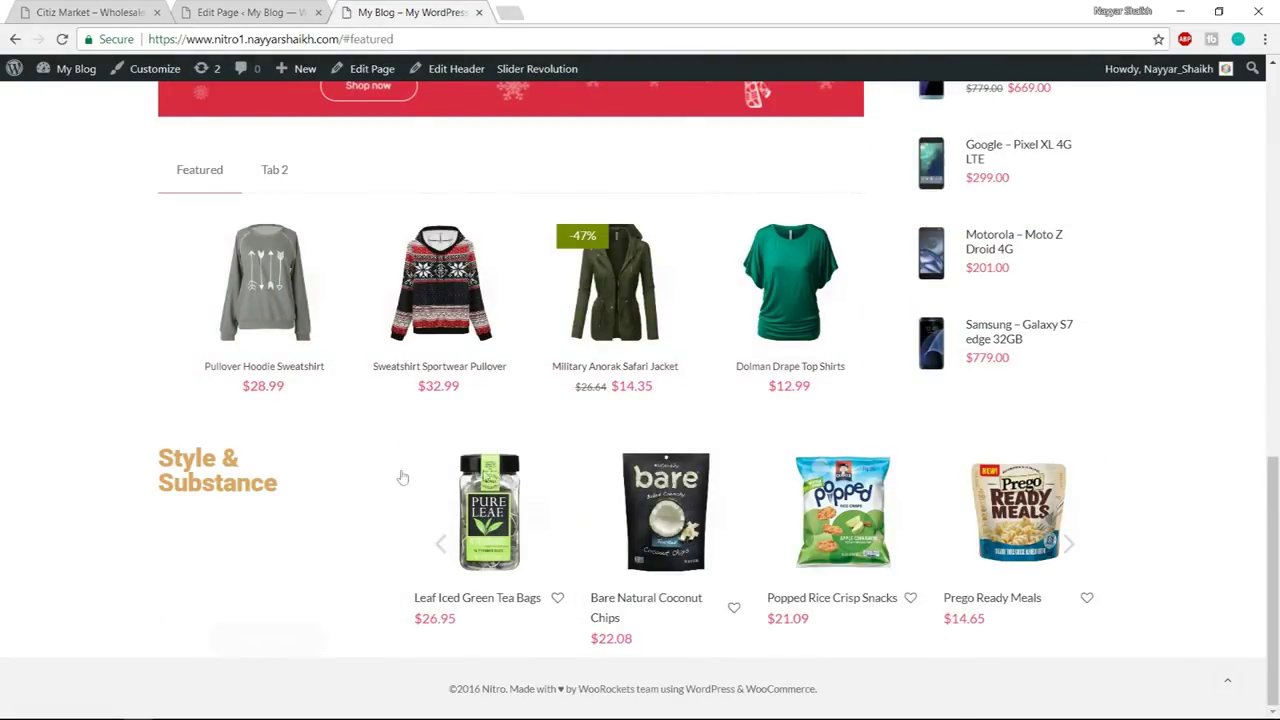
pyautogui.moveTo(163, 451); pyautogui.dragTo(282, 530)
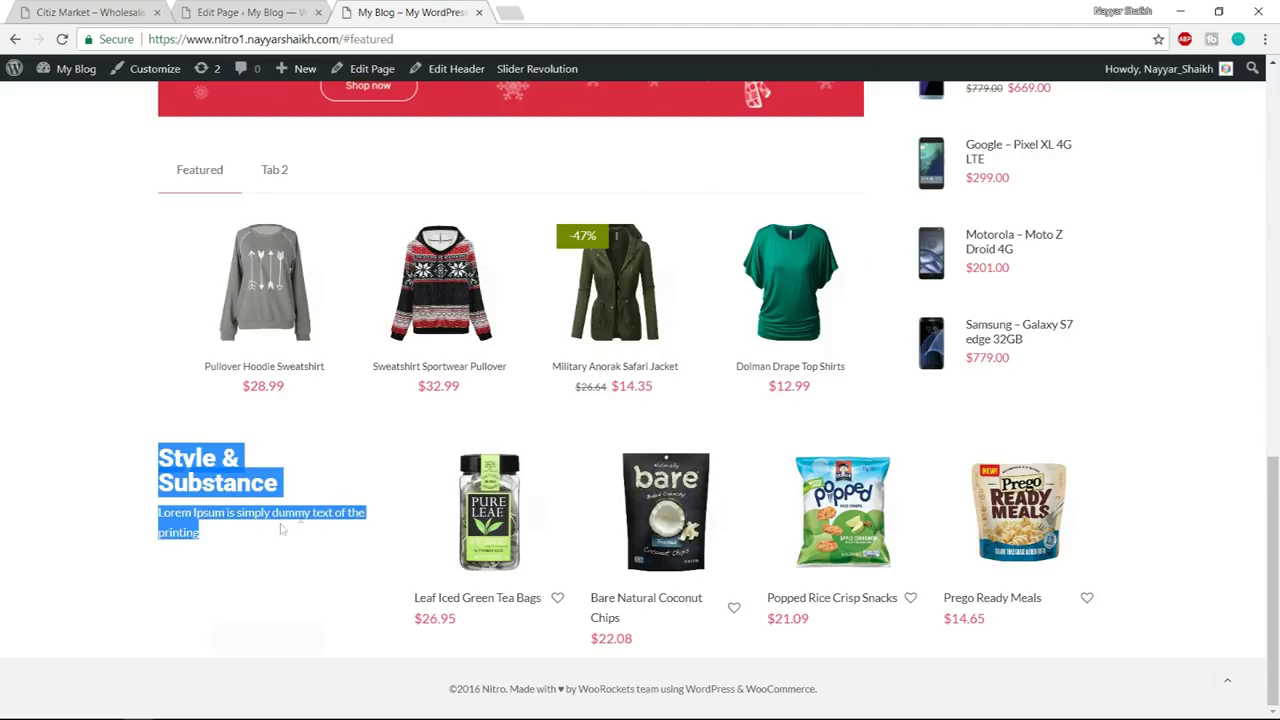
pyautogui.click(155, 451)
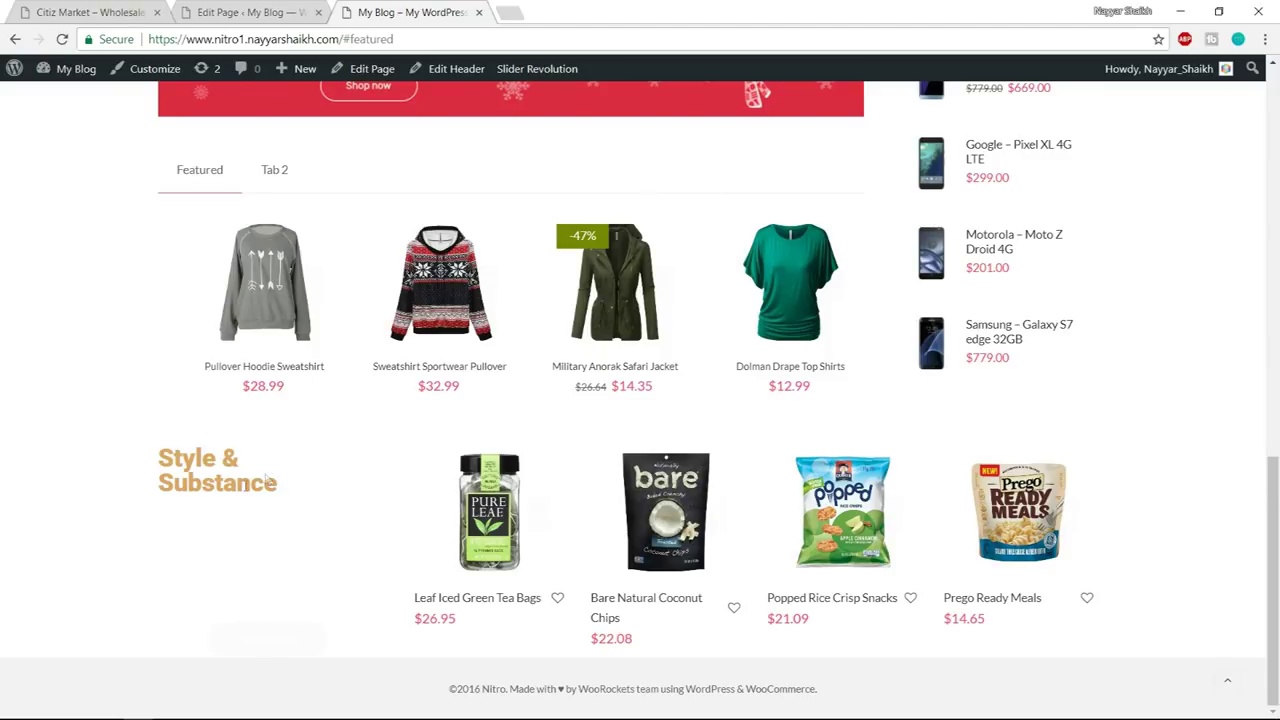
pyautogui.click(127, 11)
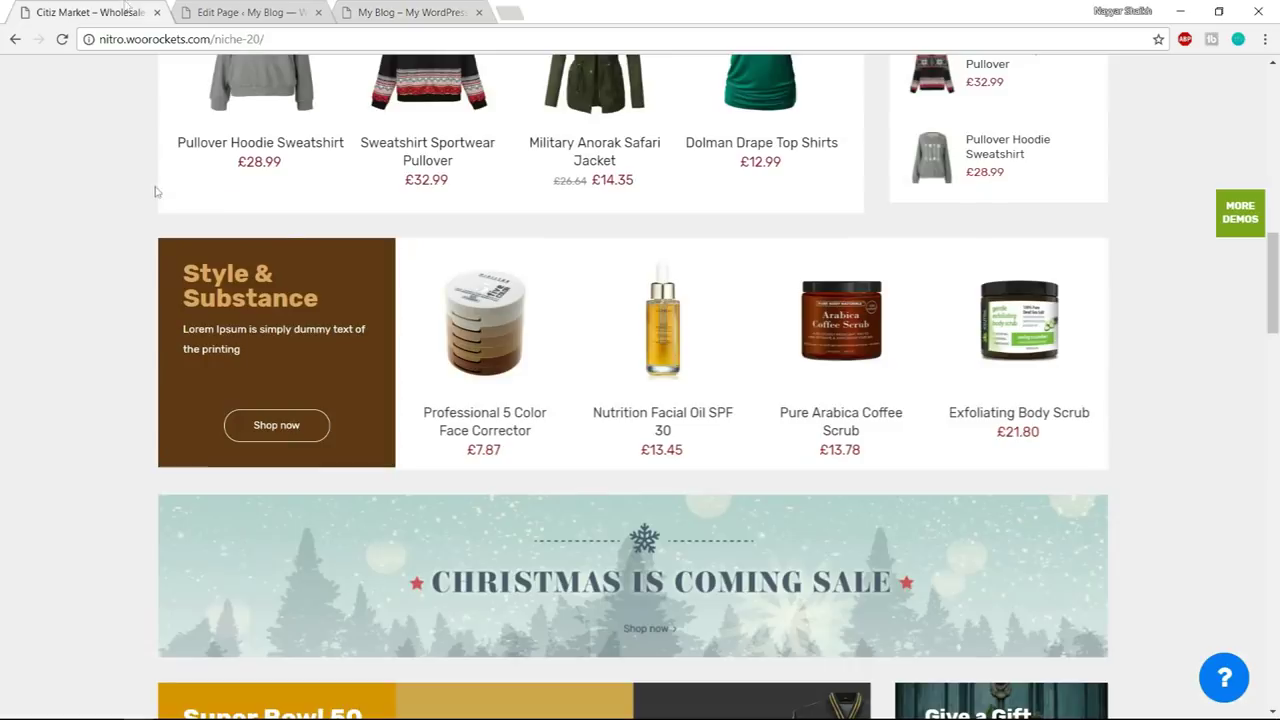
pyautogui.rightClick(170, 330)
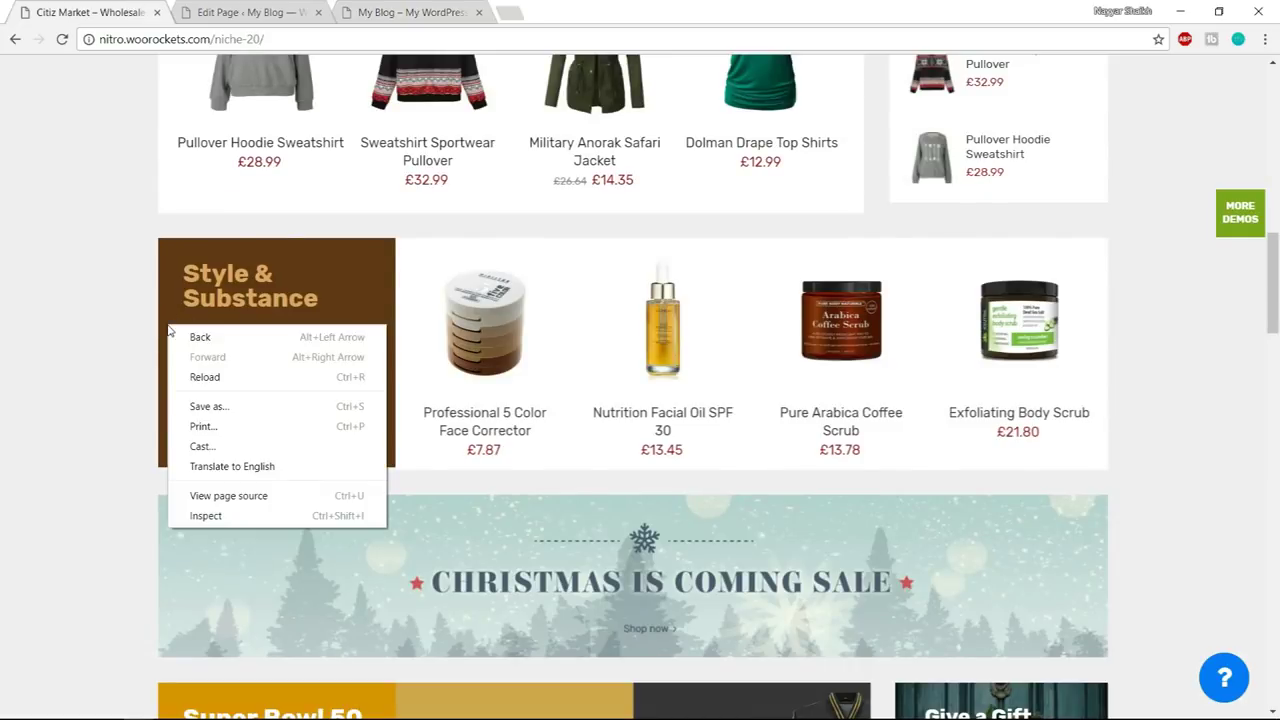
# - Inspect the demo's brown column and grab its background colour #5f3817 from DevTools
pyautogui.rightClick(293, 245)
pyautogui.click(351, 437)
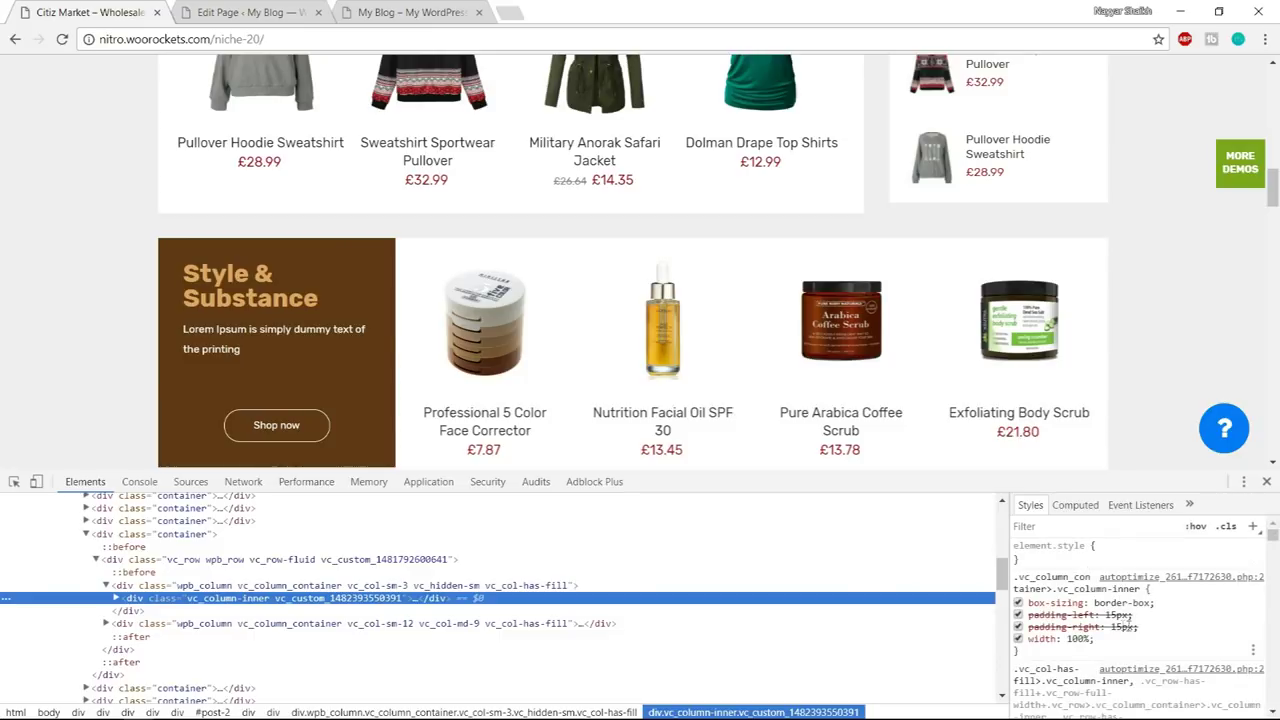
pyautogui.scroll(-5, 1135, 625)
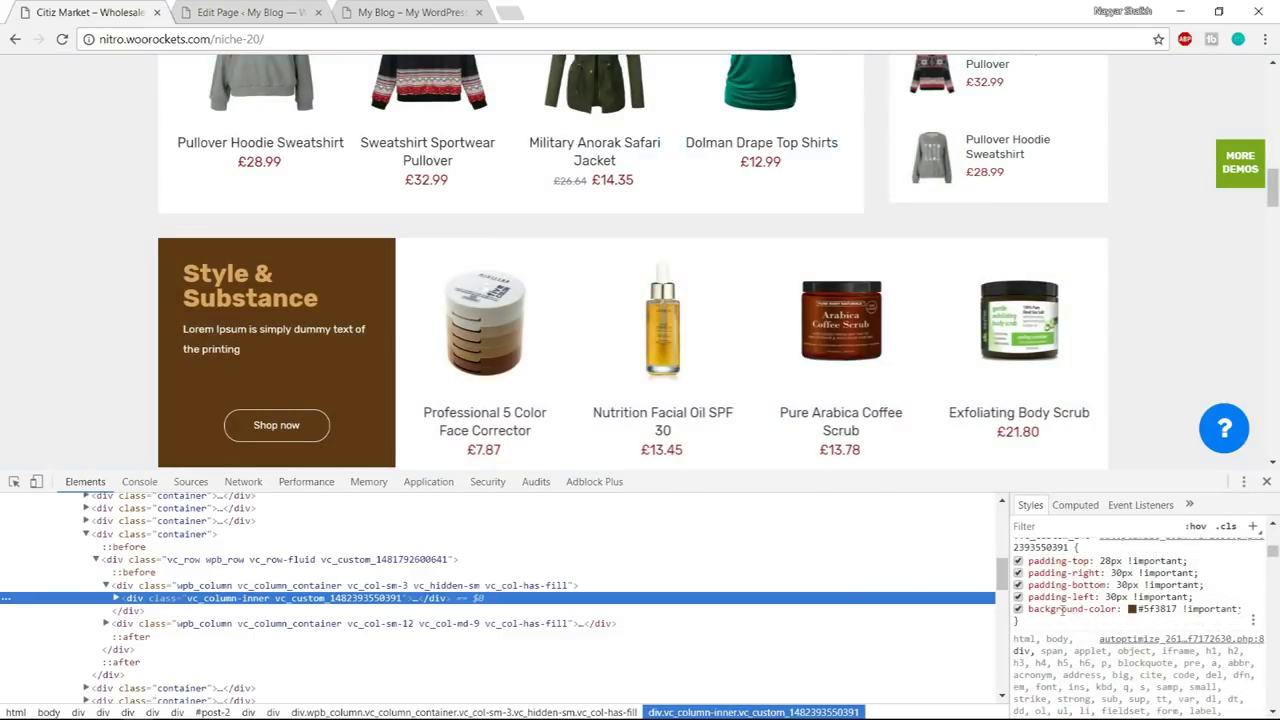
pyautogui.click(1158, 609)
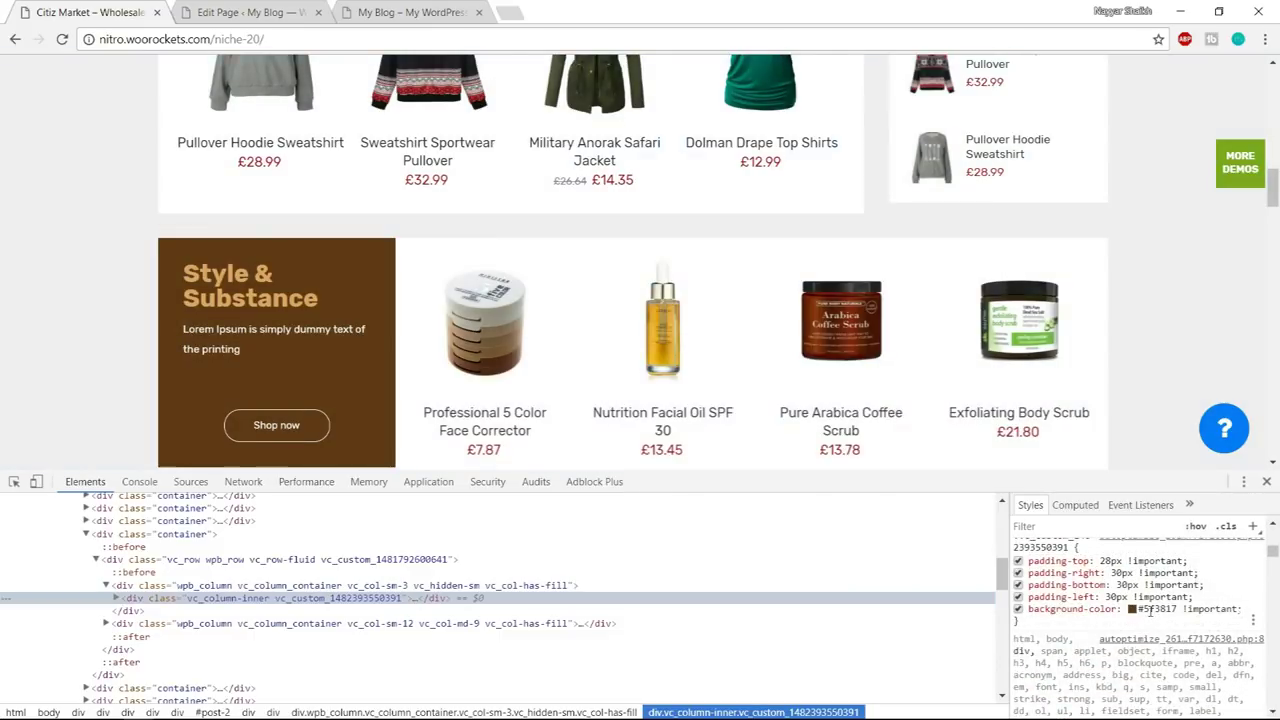
pyautogui.click(1168, 609)
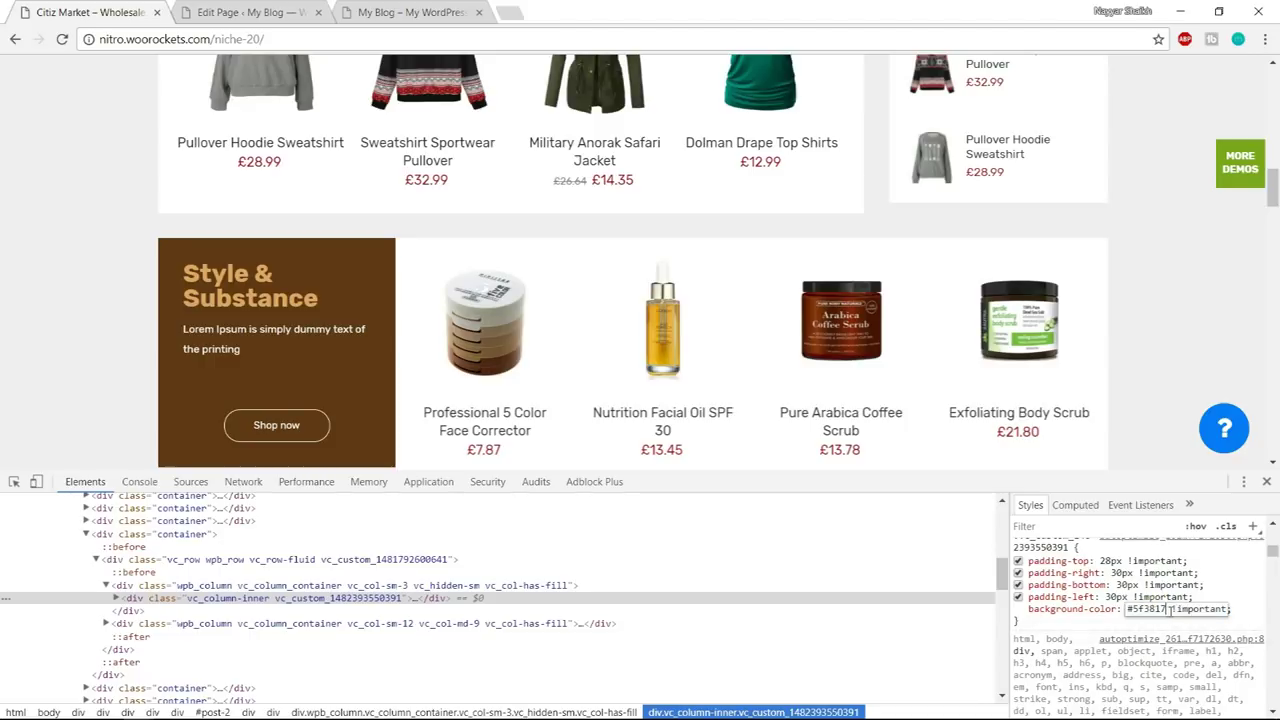
pyautogui.moveTo(1166, 609); pyautogui.dragTo(1126, 609)
pyautogui.click(1266, 481)
pyautogui.click(303, 12)
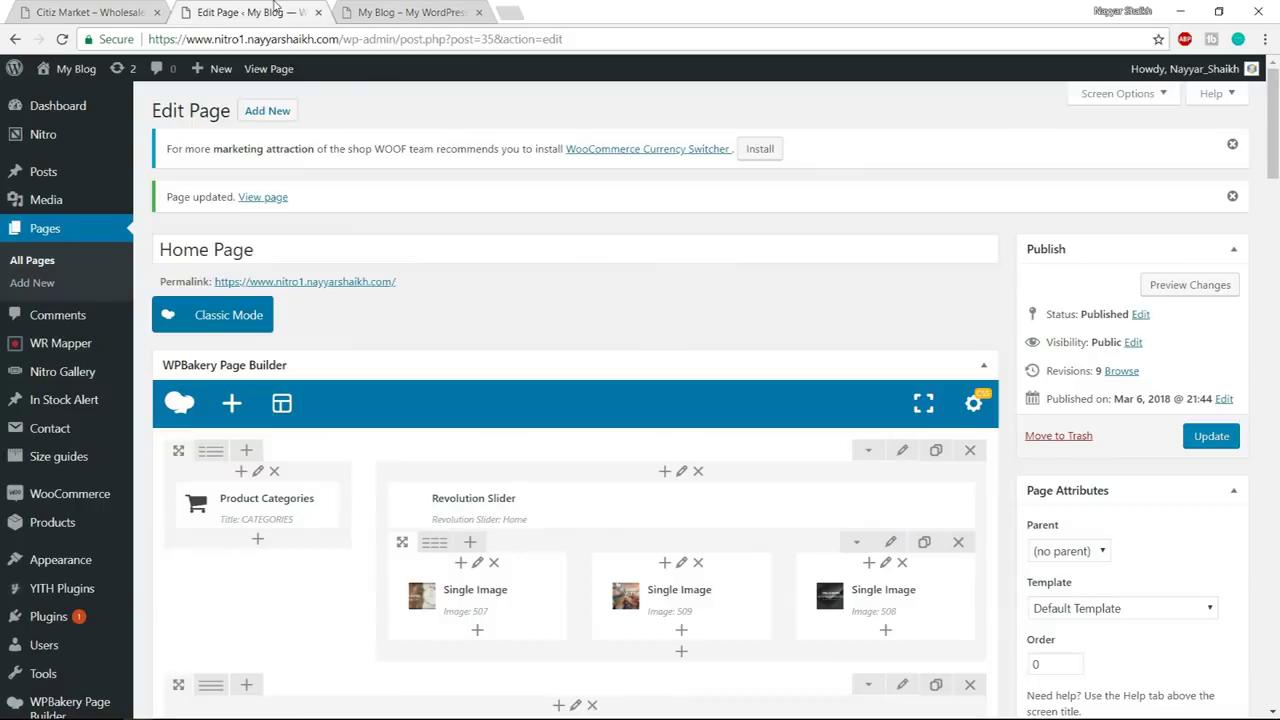
# - Set the Style & Substance column's background colour to #5f3817 in Design Options
pyautogui.scroll(-10, 722, 406)
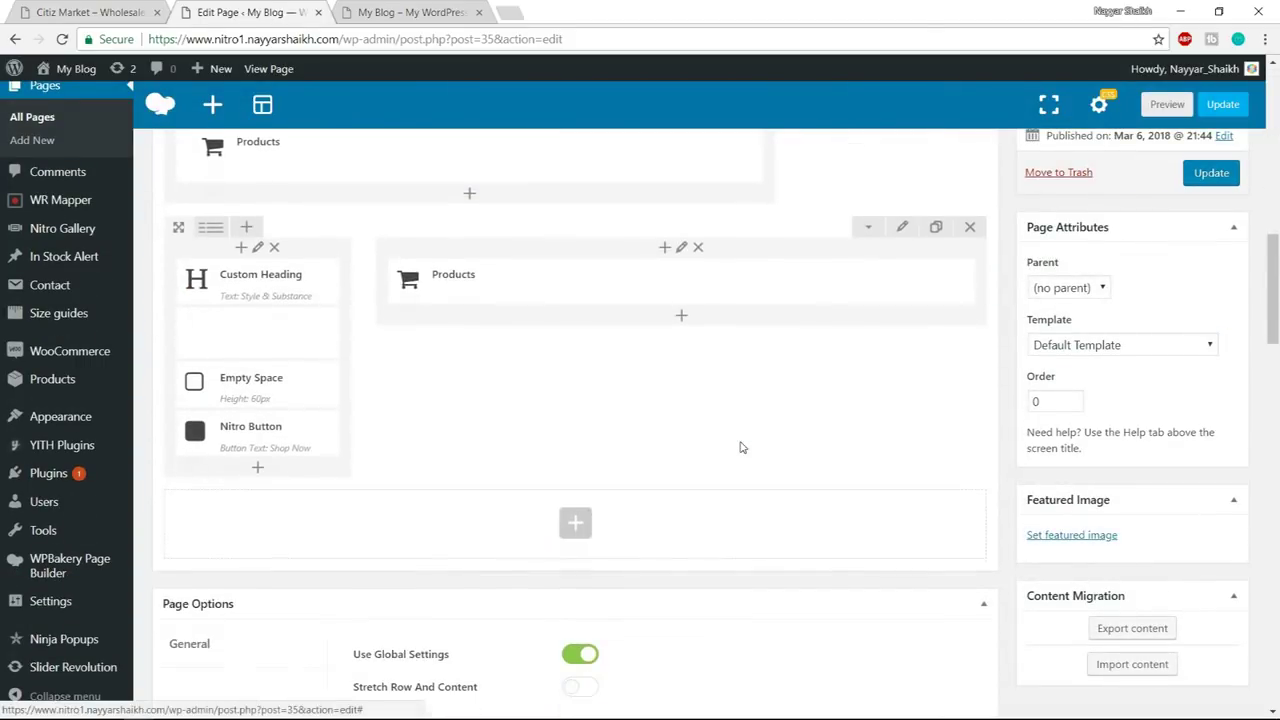
pyautogui.click(258, 248)
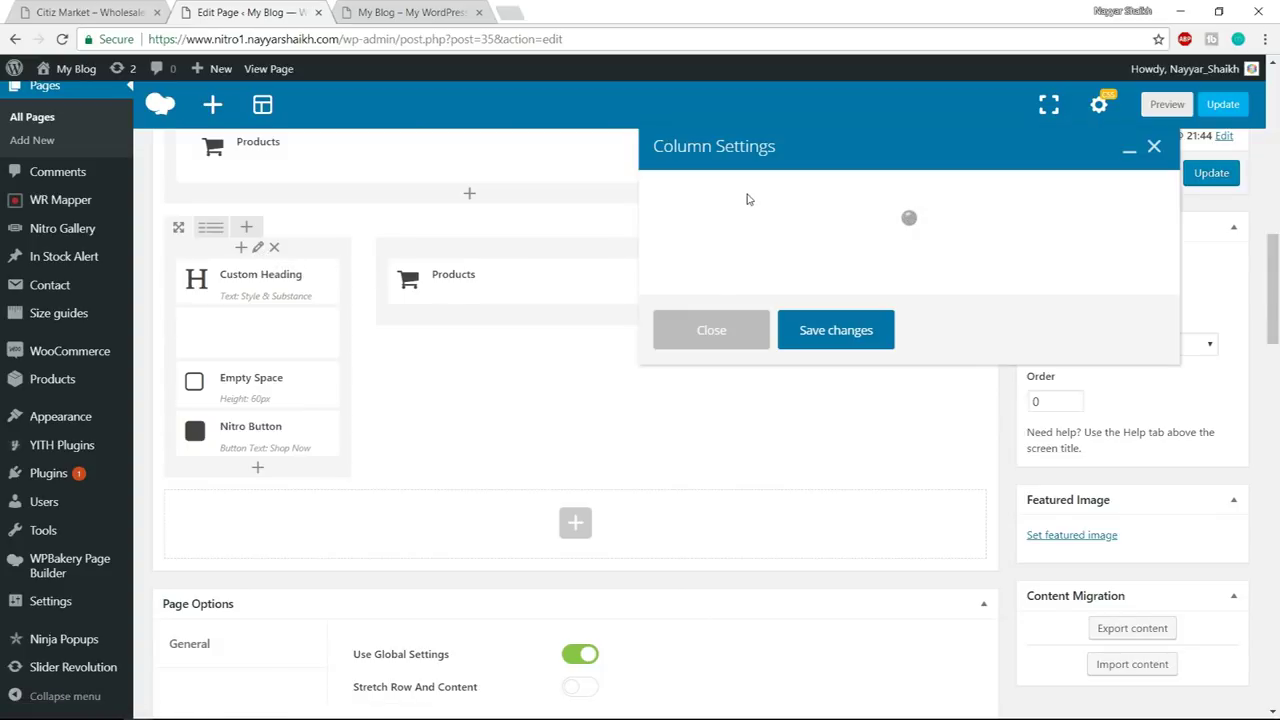
pyautogui.click(778, 200)
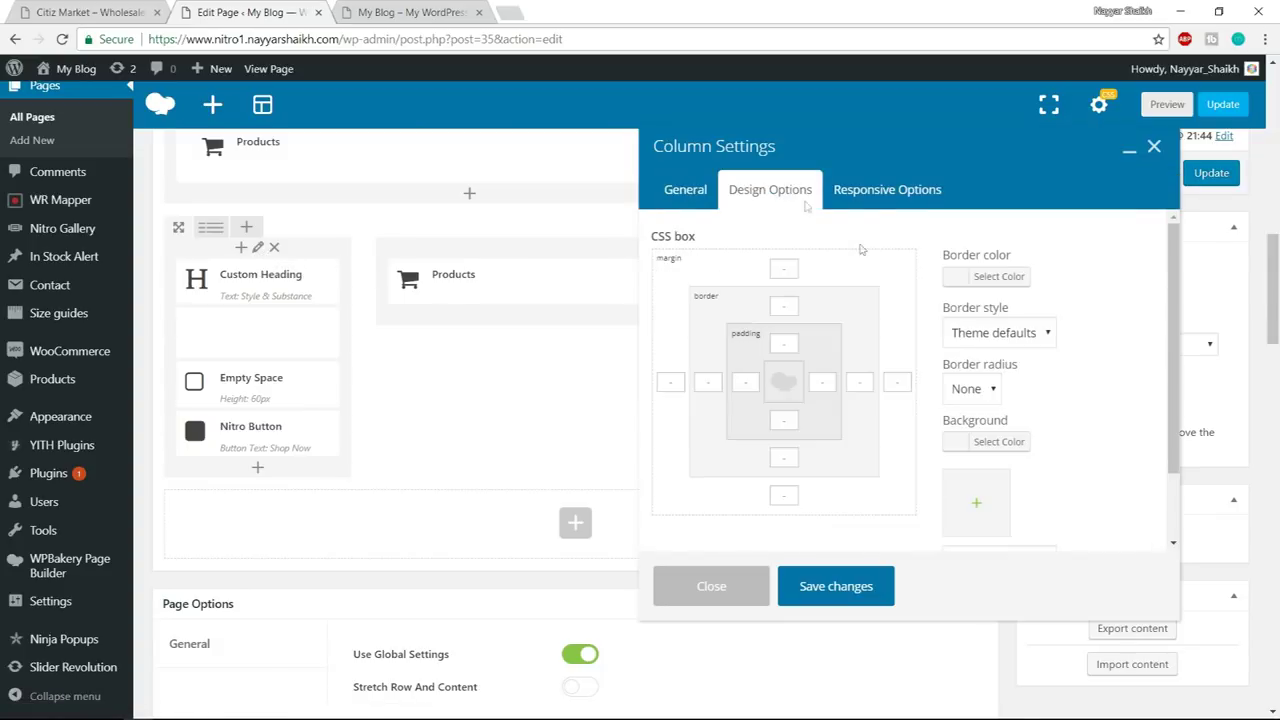
pyautogui.scroll(-1, 1031, 417)
pyautogui.click(1009, 367)
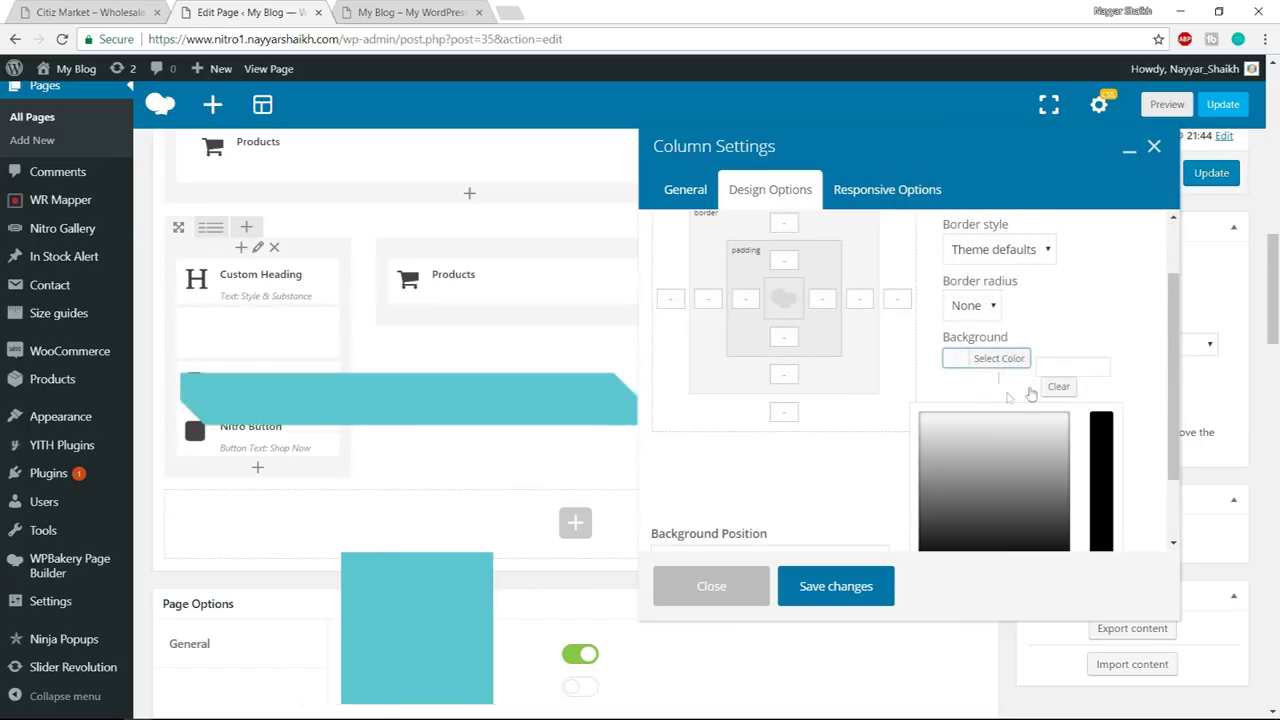
pyautogui.hotkey('ctrl', 'v')
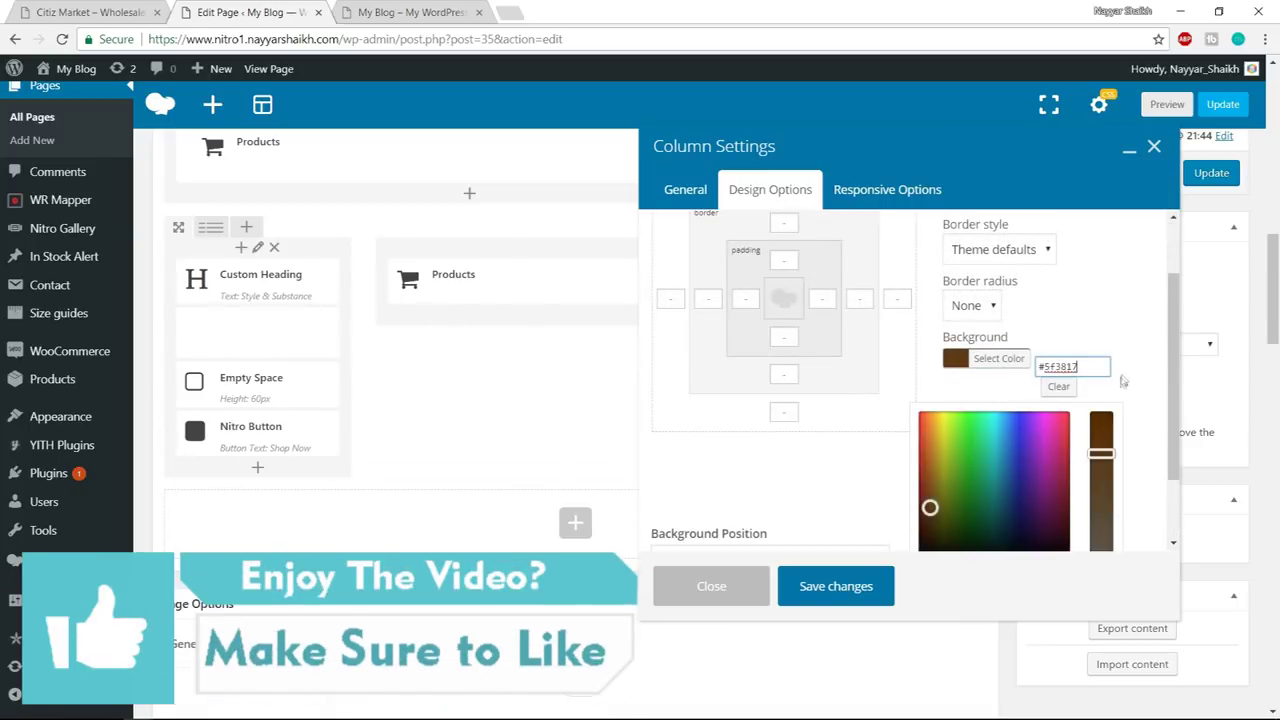
pyautogui.click(900, 460)
# - Give the column 35 padding on every side and save the column settings
pyautogui.scroll(2, 787, 343)
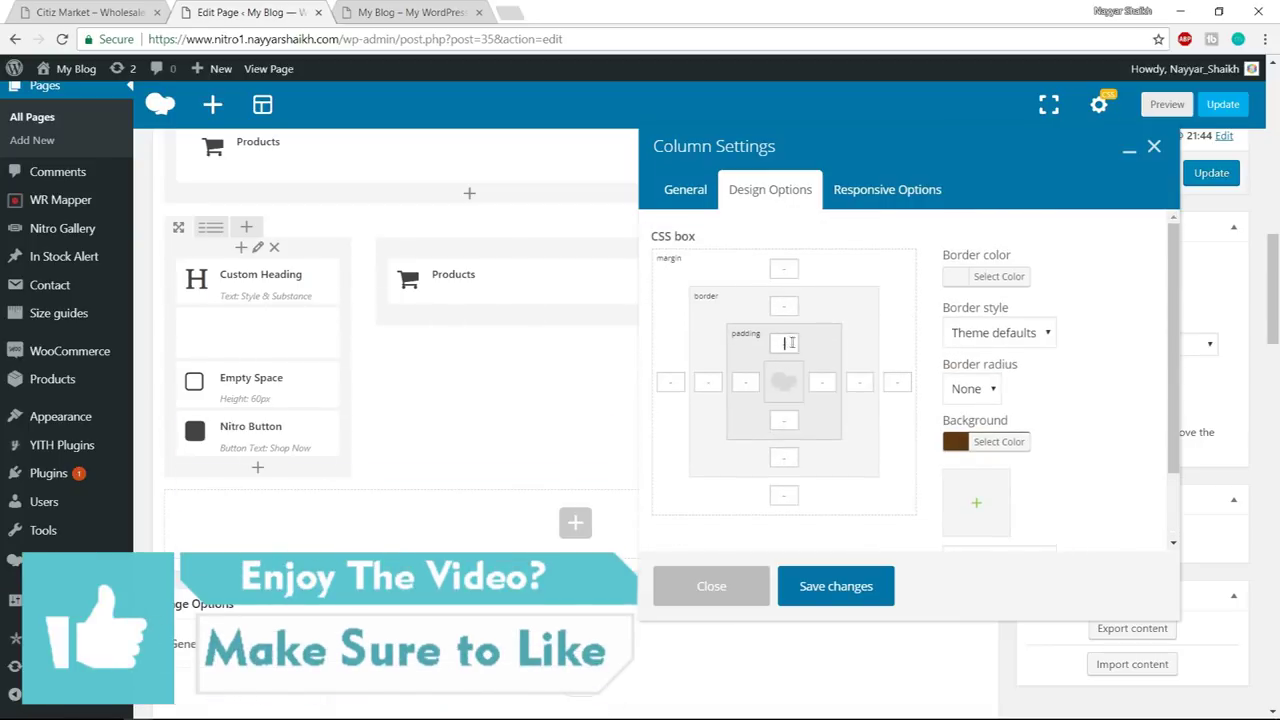
pyautogui.write('35')
pyautogui.click(746, 382)
pyautogui.write('35')
pyautogui.click(833, 388)
pyautogui.write('35')
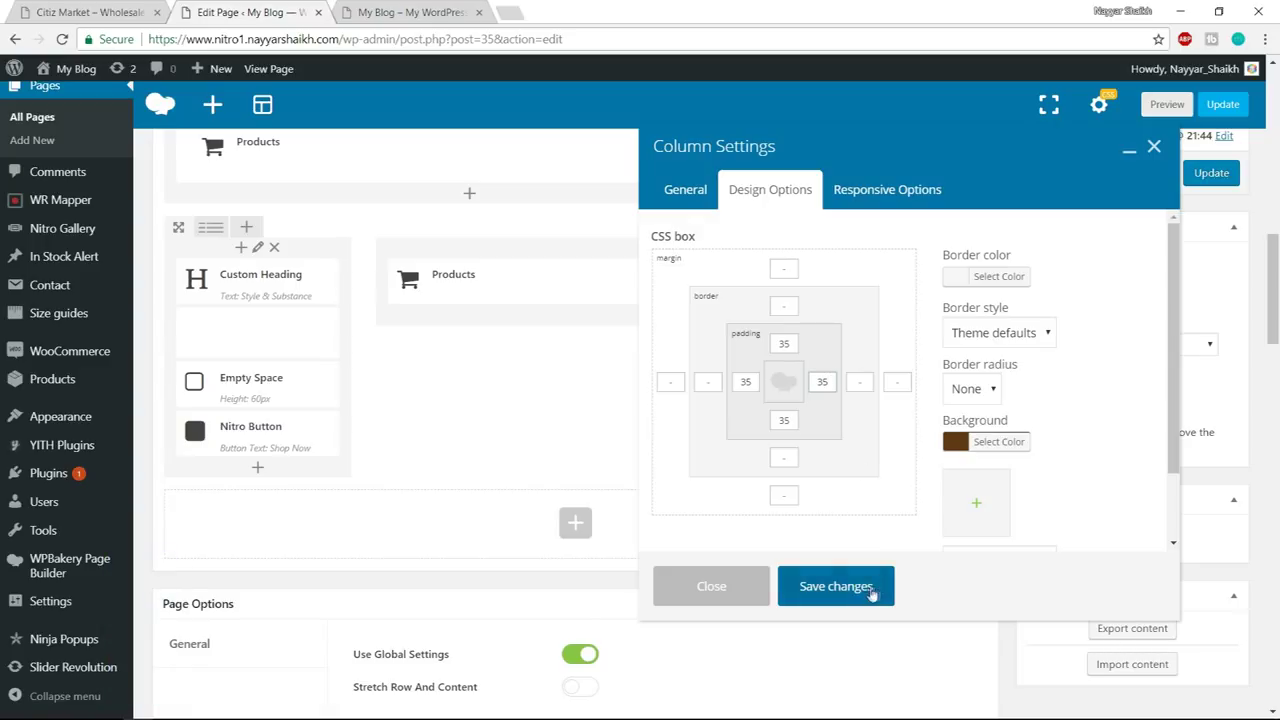
pyautogui.click(866, 594)
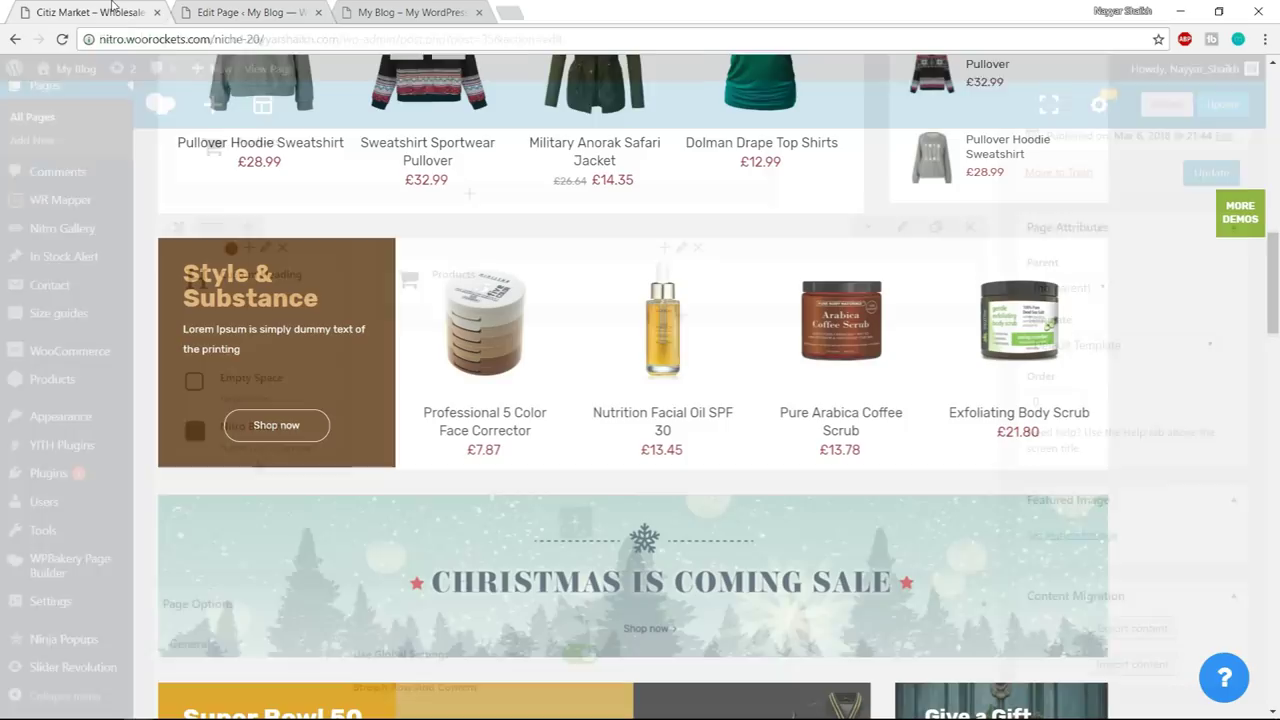
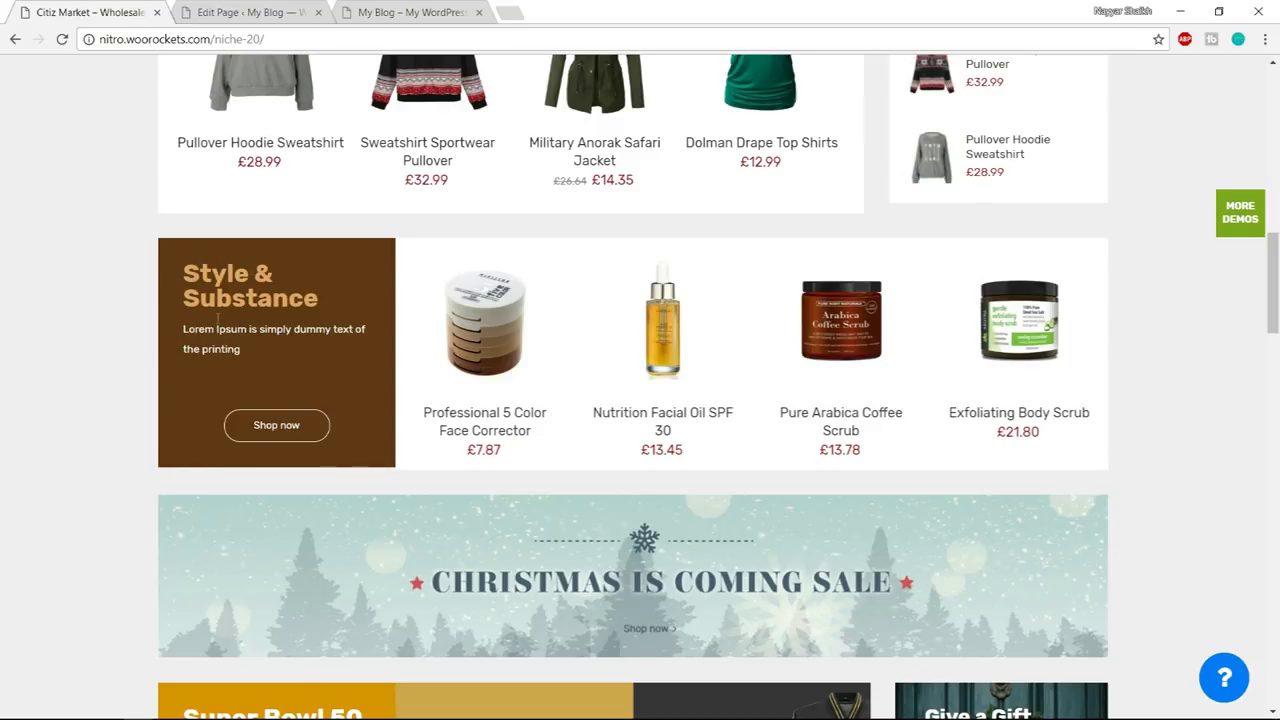
# - Update the page and reload the live page to compare it with the Citiz Market demo
pyautogui.moveTo(181, 275); pyautogui.dragTo(274, 276)
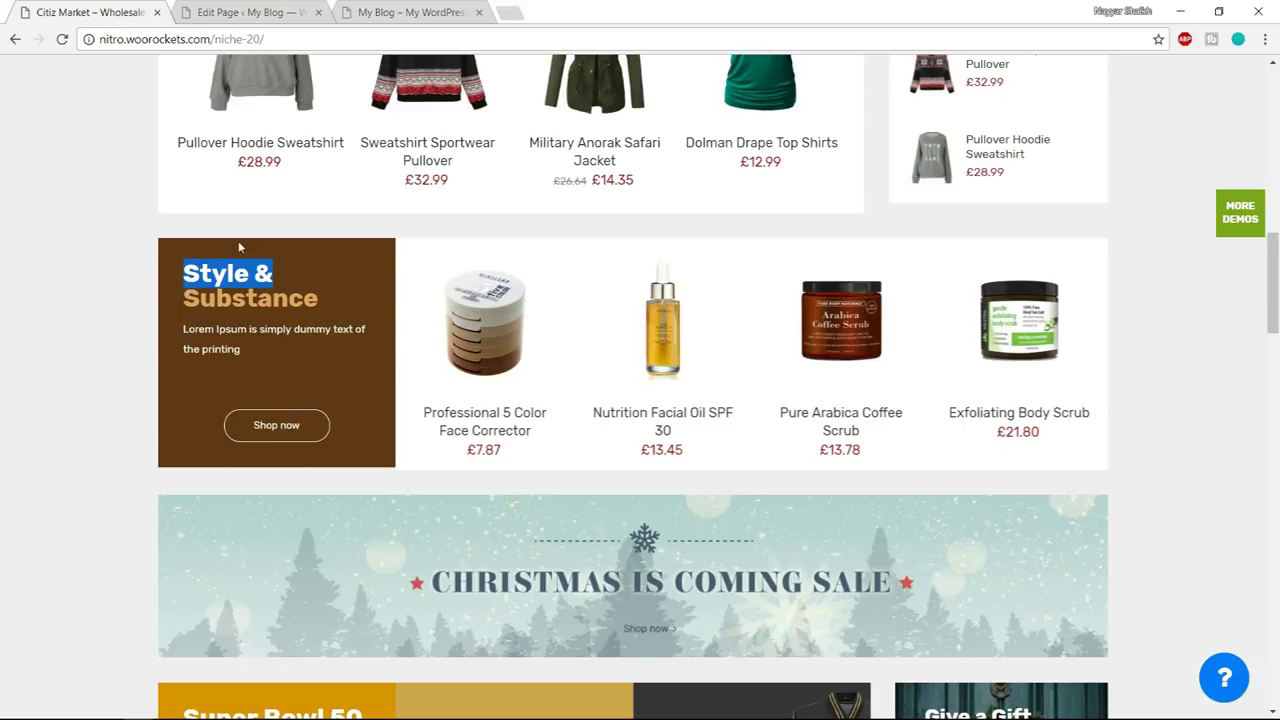
pyautogui.click(243, 10)
pyautogui.click(1211, 174)
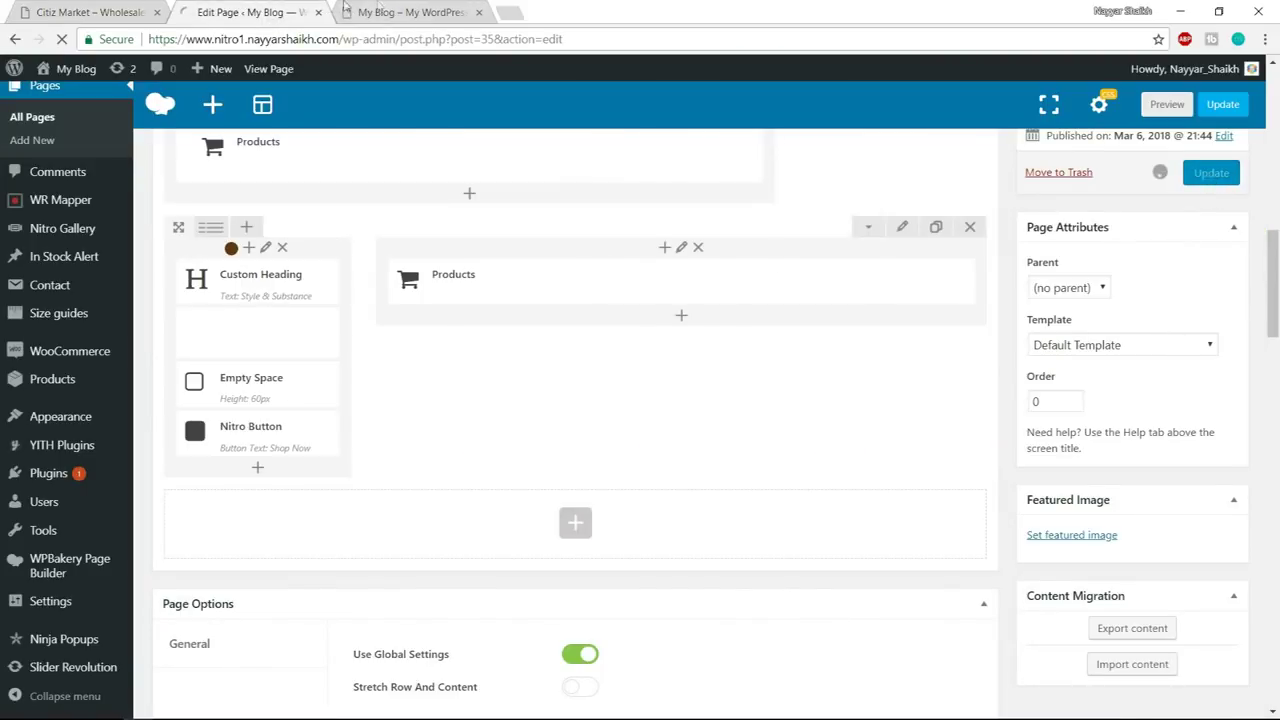
pyautogui.click(408, 12)
pyautogui.click(411, 38)
pyautogui.press('Return')
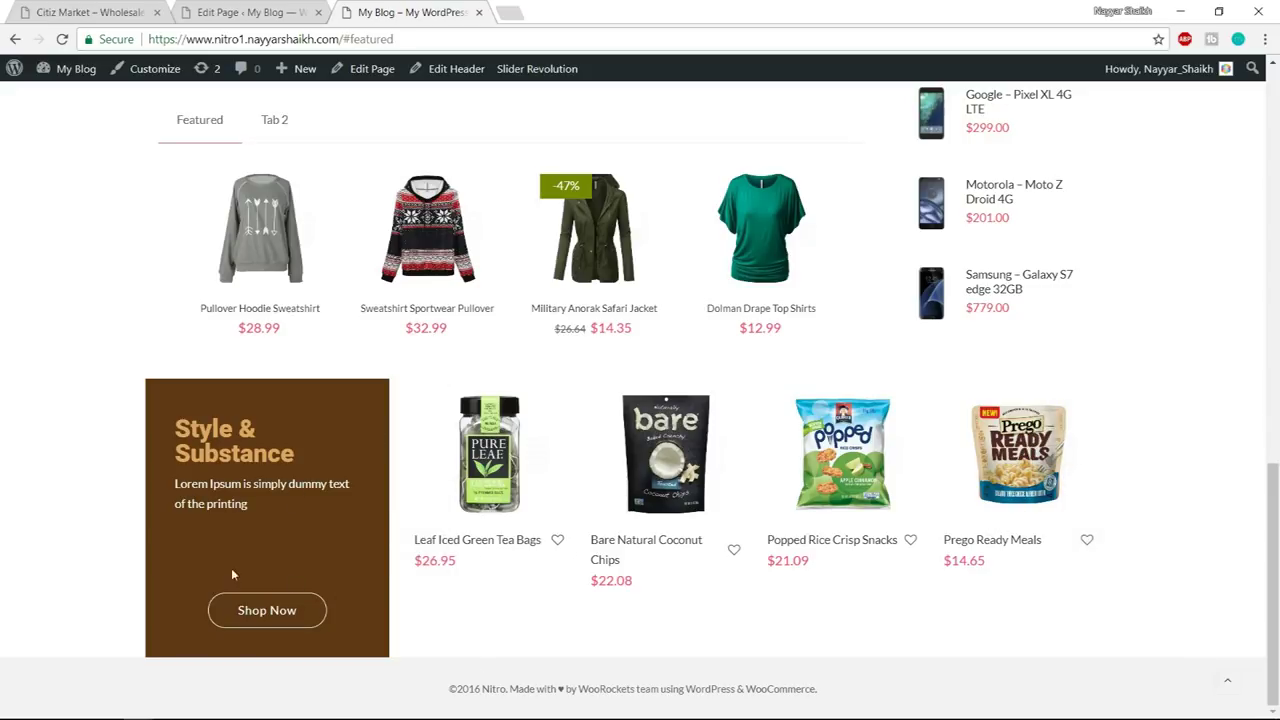
pyautogui.scroll(2, 1124, 548)
pyautogui.scroll(-2, 1132, 550)
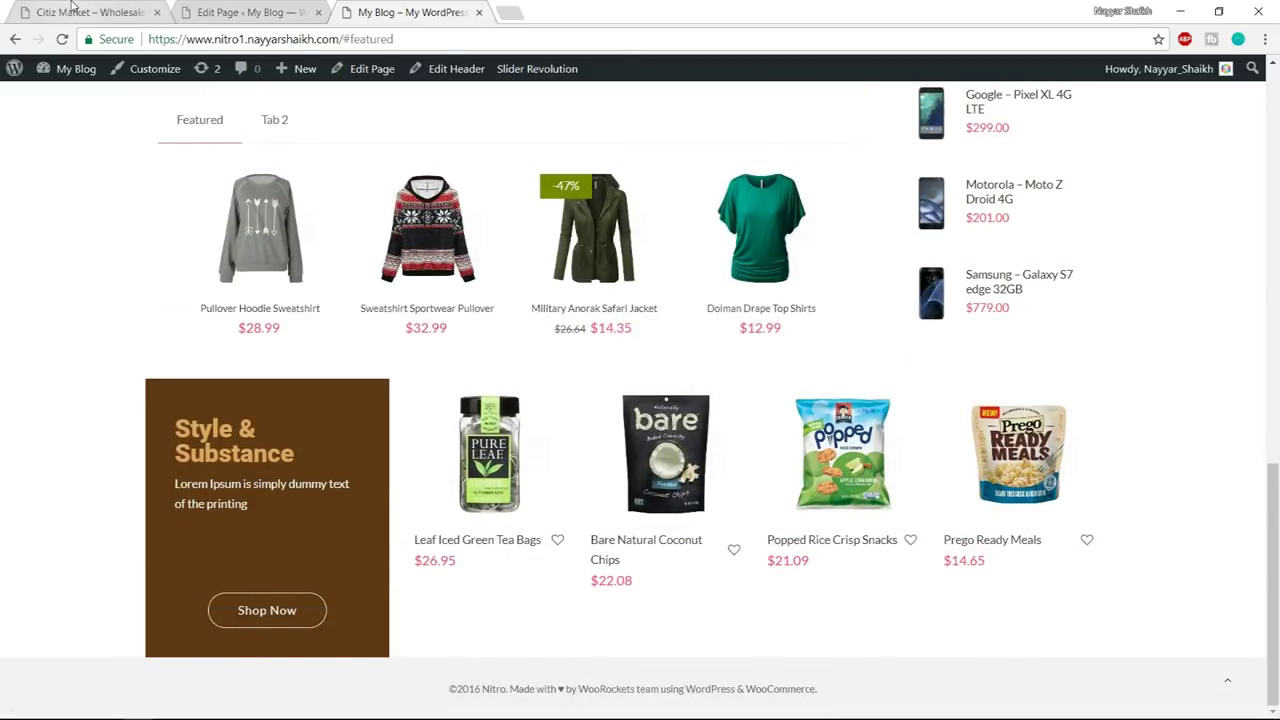
pyautogui.click(72, 10)
pyautogui.scroll(-1, 1202, 430)
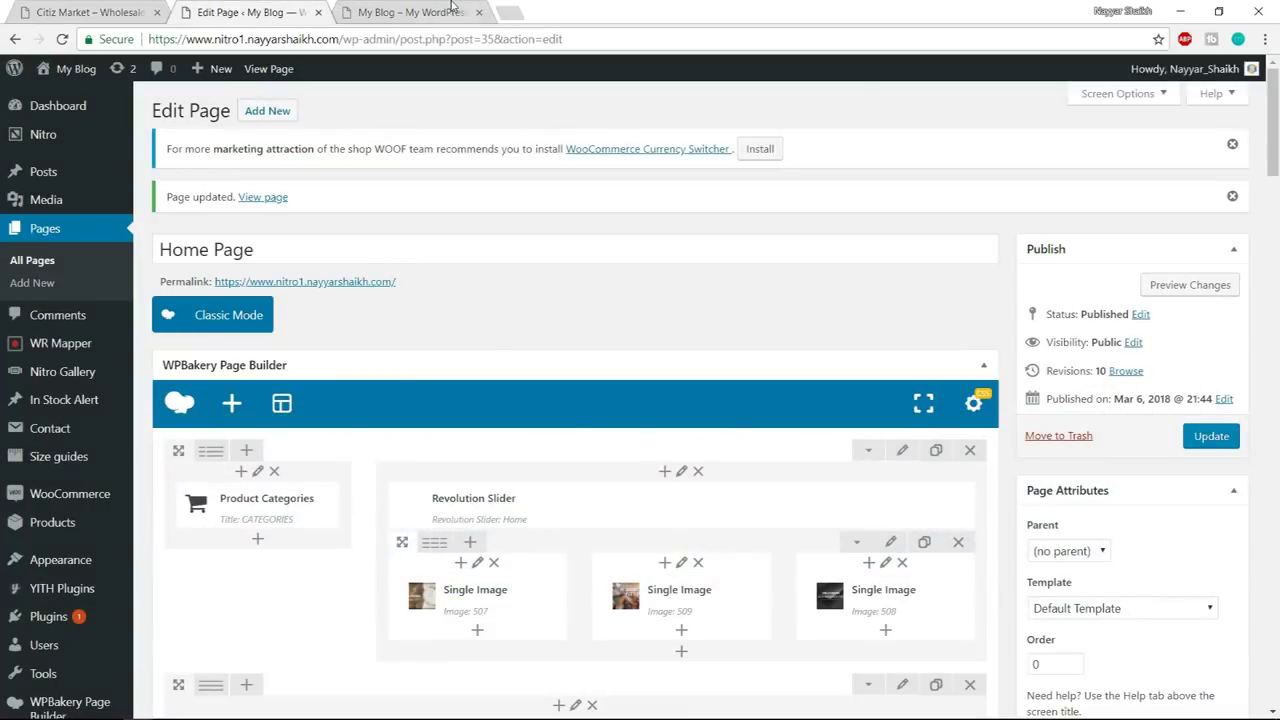
pyautogui.click(452, 10)
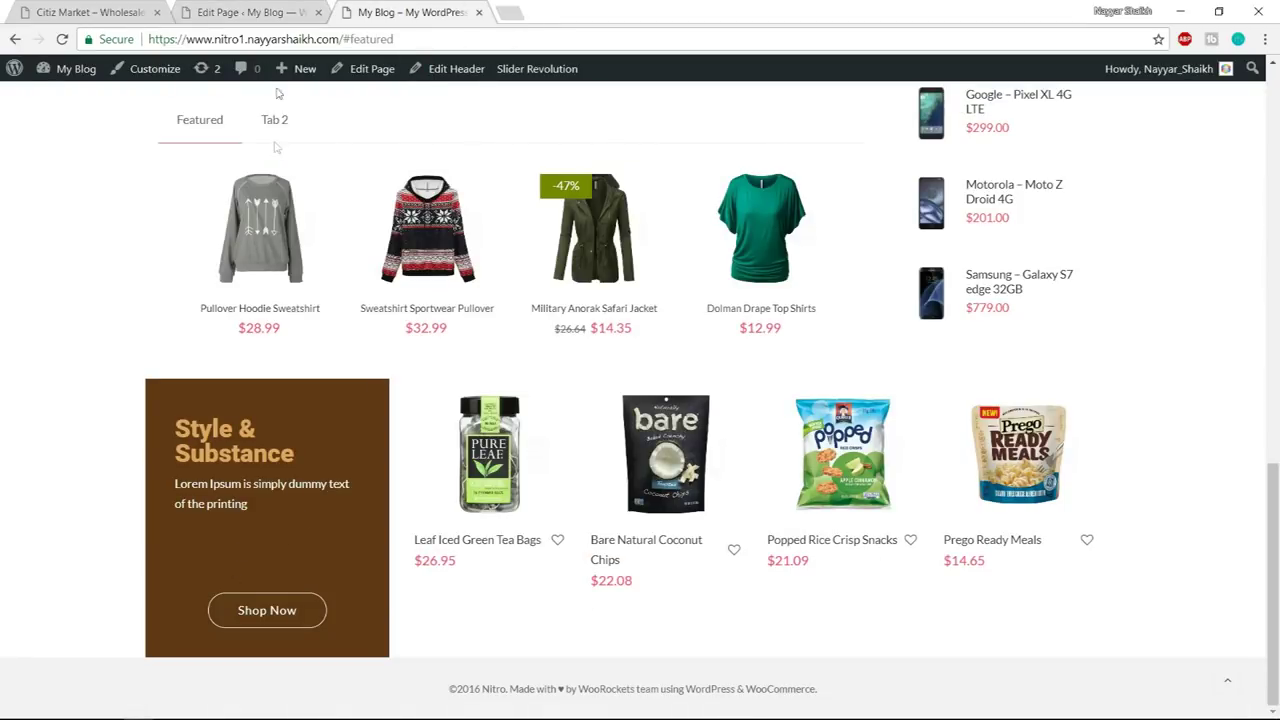
# - Change the Style & Substance spacer's height from 60px to 40px and save it
pyautogui.click(272, 12)
pyautogui.scroll(-10, 537, 490)
pyautogui.scroll(-3, 537, 490)
pyautogui.scroll(3, 543, 491)
pyautogui.click(278, 467)
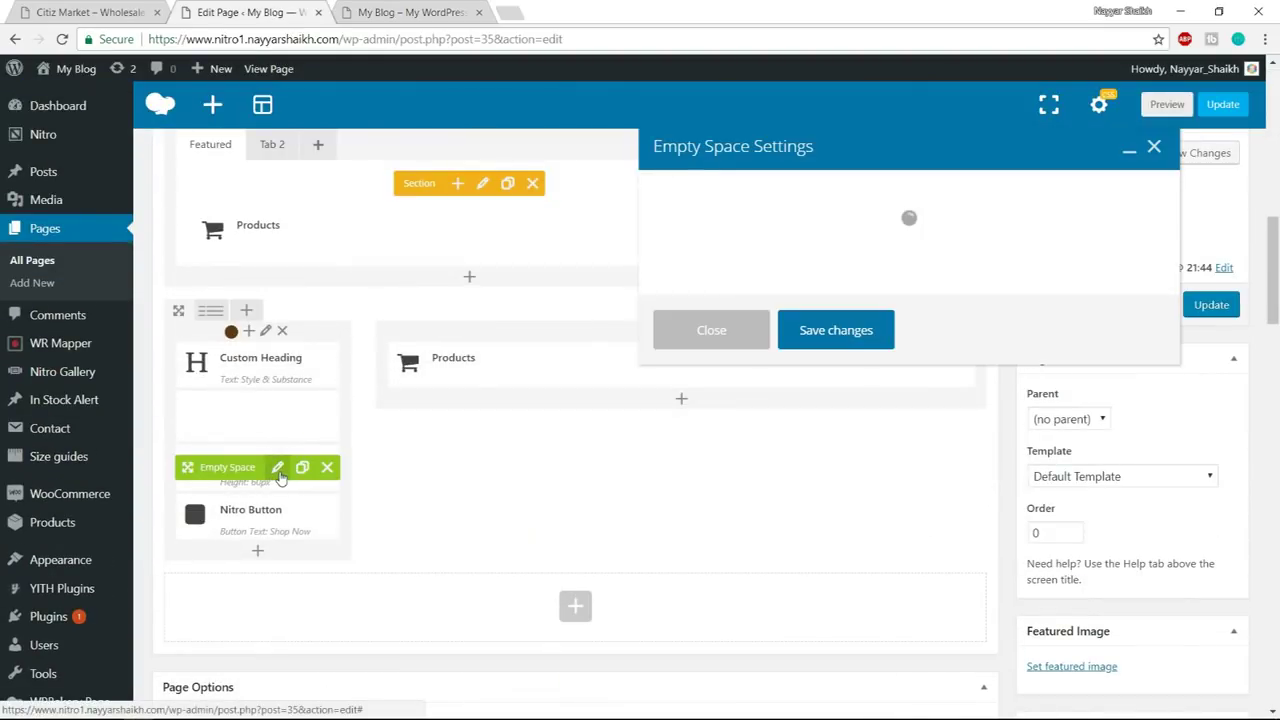
pyautogui.click(665, 264)
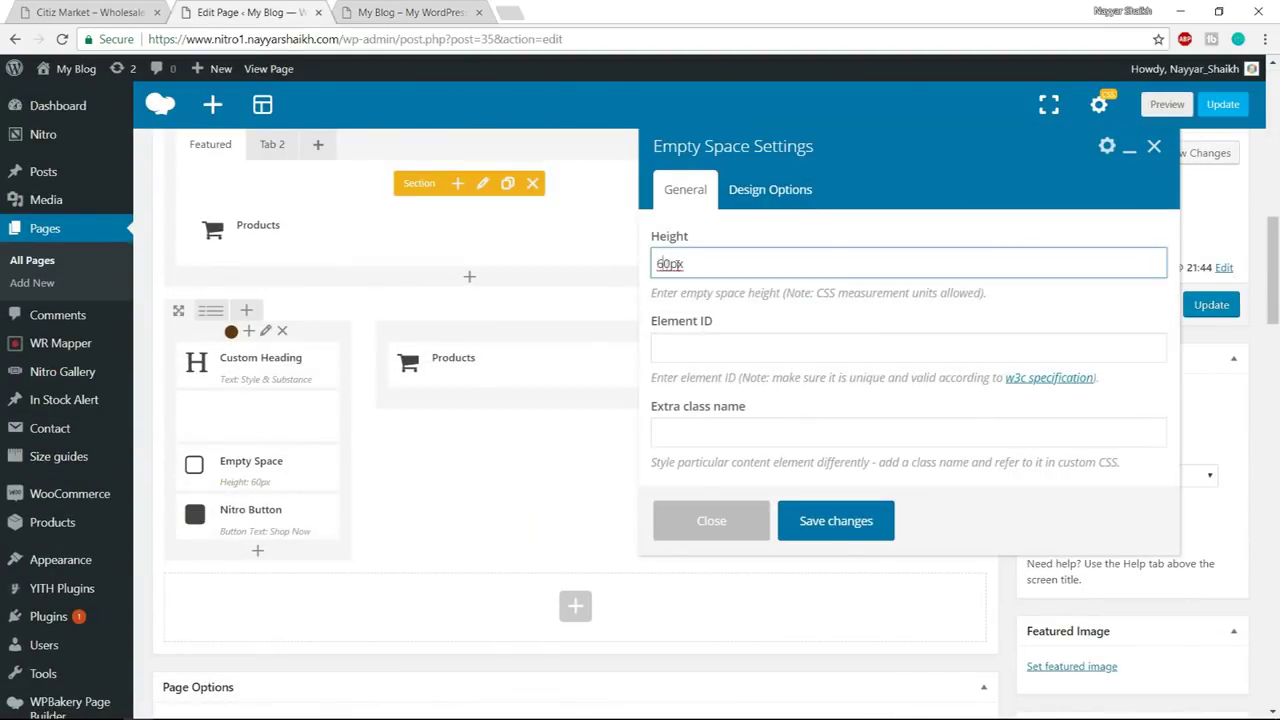
pyautogui.moveTo(670, 263); pyautogui.dragTo(594, 269)
pyautogui.write('40')
pyautogui.click(826, 521)
# - Update the page and reload the live page to check the 40px spacer
pyautogui.click(1211, 304)
pyautogui.click(352, 8)
pyautogui.click(413, 38)
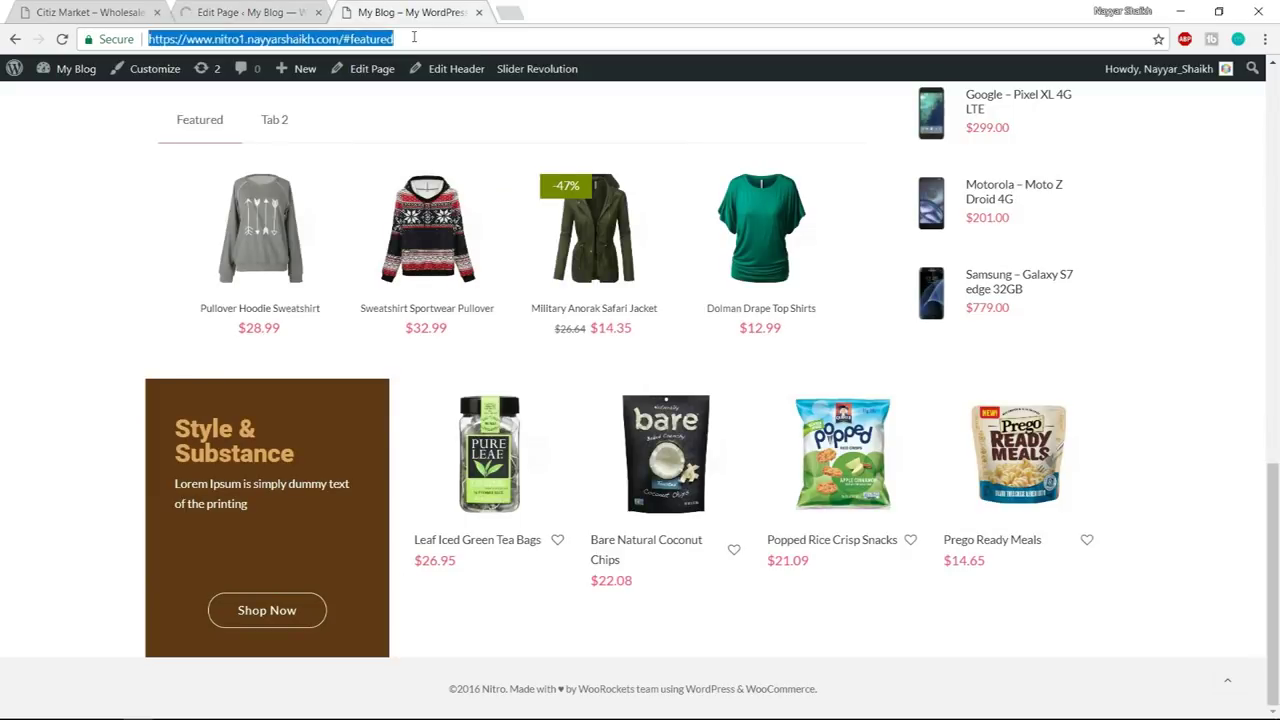
pyautogui.press('Return')
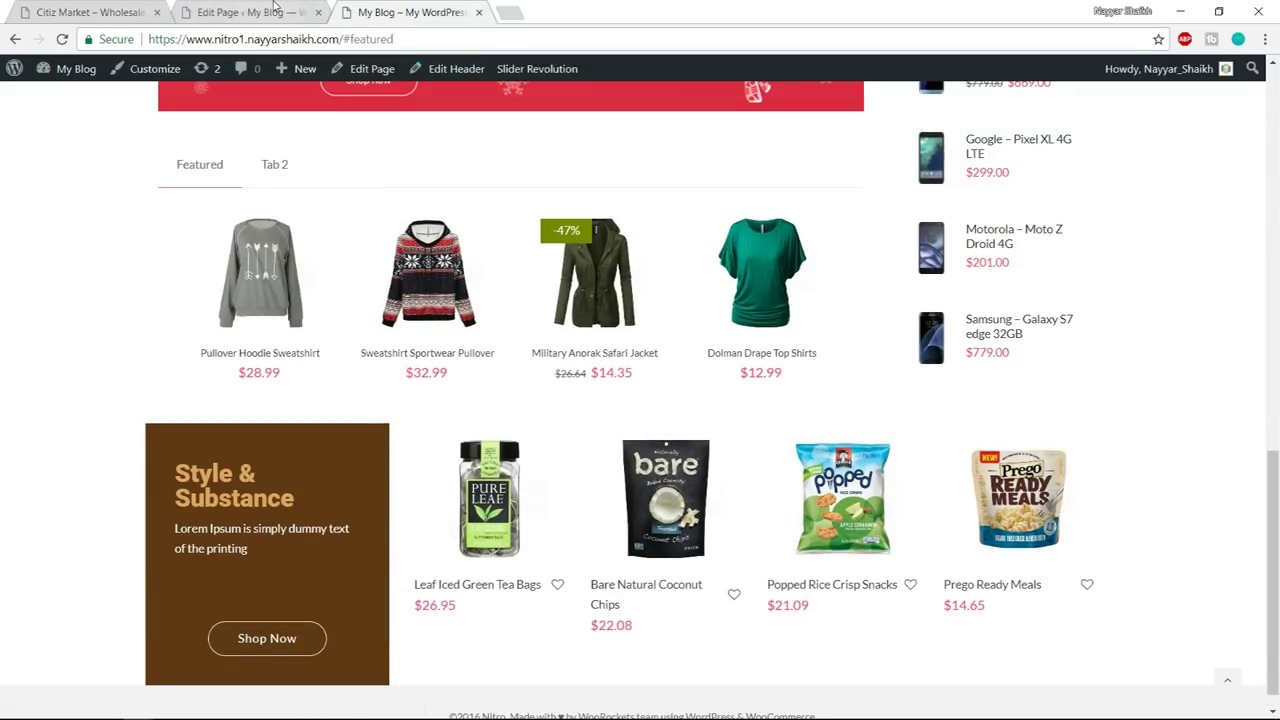
pyautogui.click(133, 7)
pyautogui.scroll(-1, 486, 386)
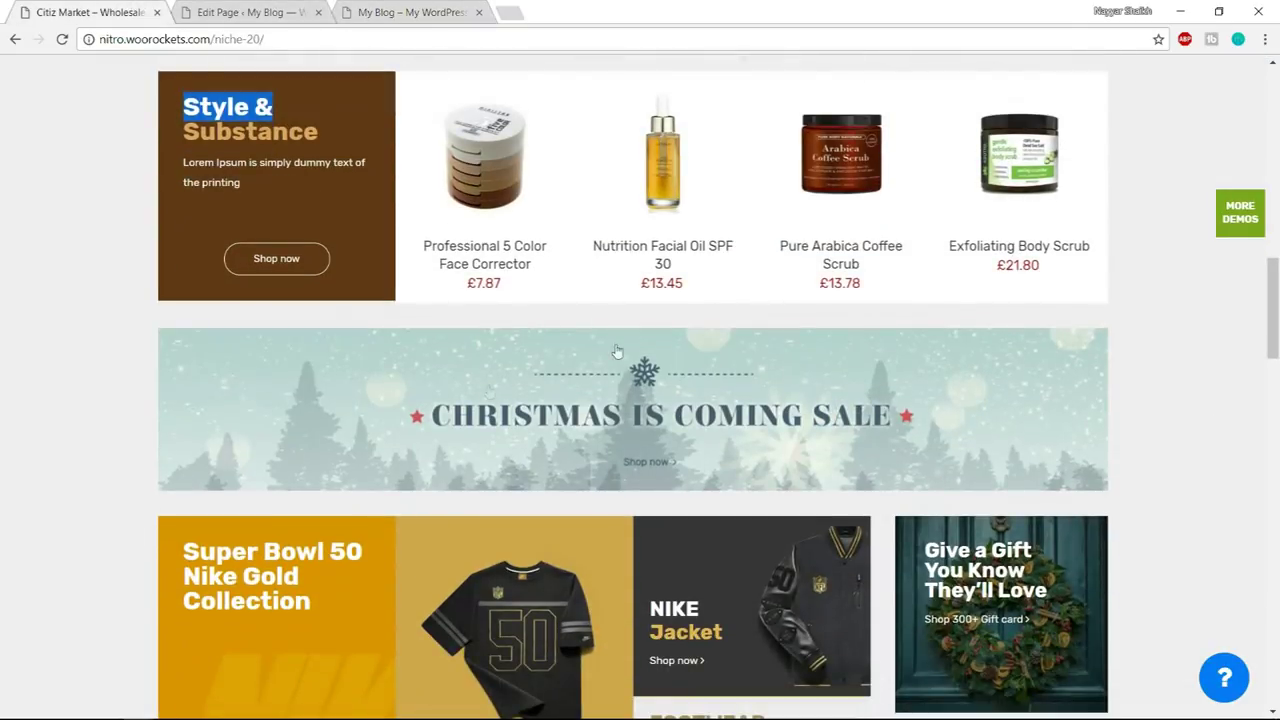
pyautogui.click(252, 12)
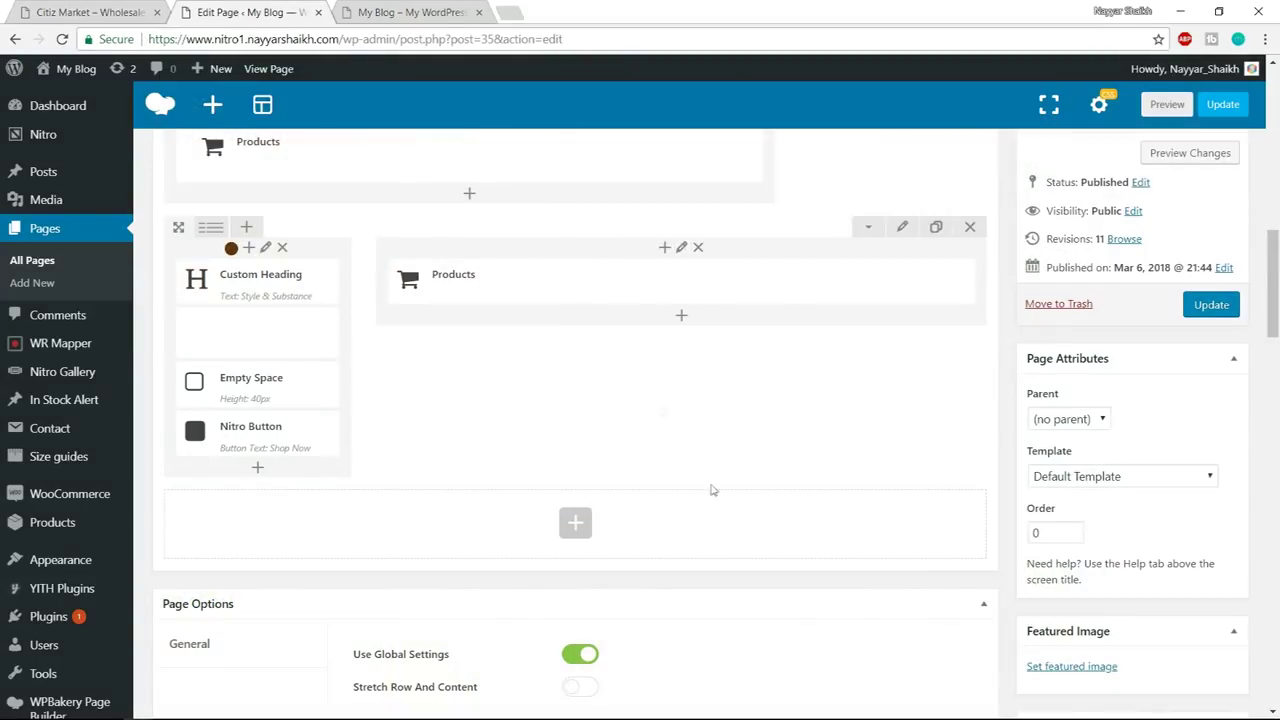
# - Add a Single Image element using the Christmas Is Coming Sale banner (banner_07)
pyautogui.click(575, 523)
pyautogui.write('sing')
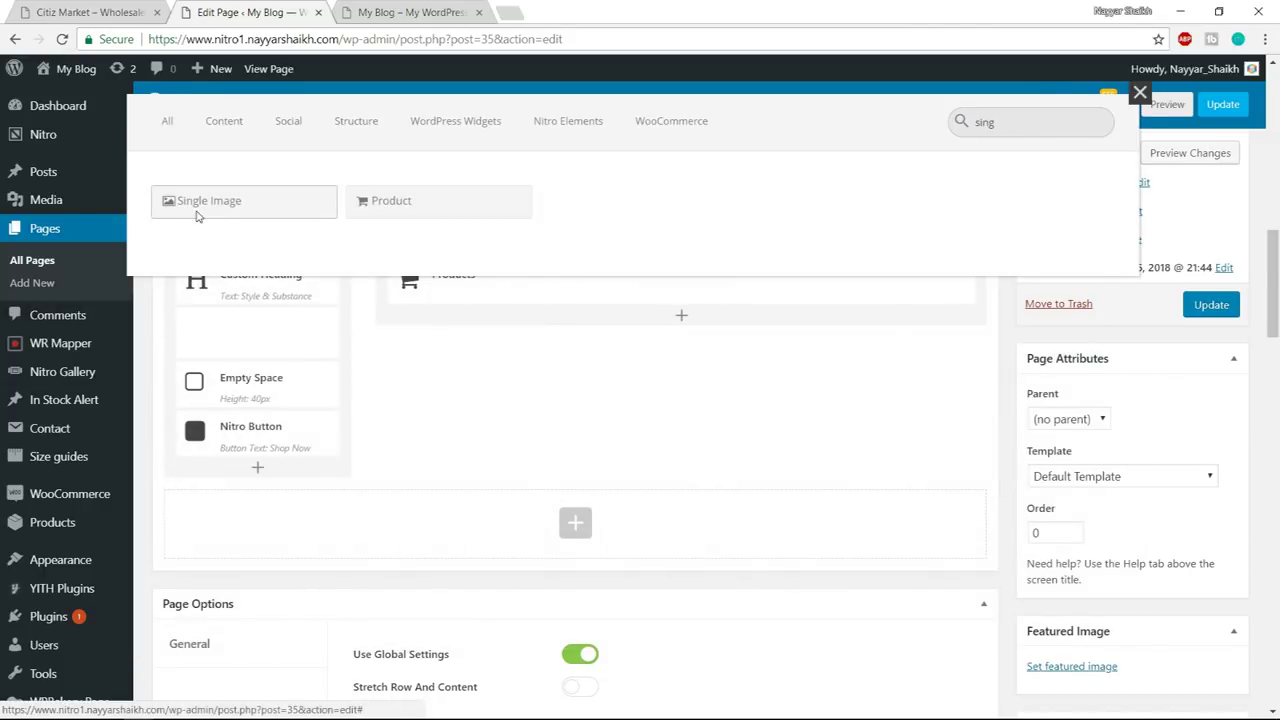
pyautogui.click(163, 207)
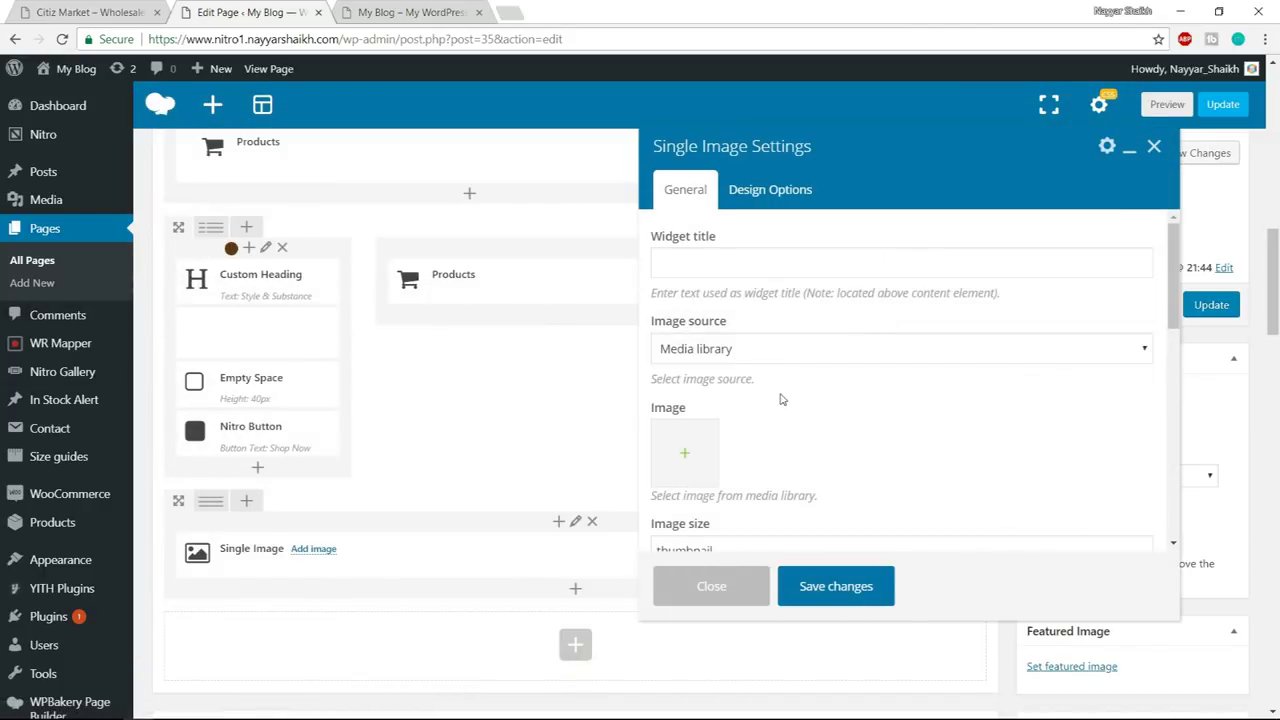
pyautogui.scroll(-1, 780, 397)
pyautogui.click(685, 369)
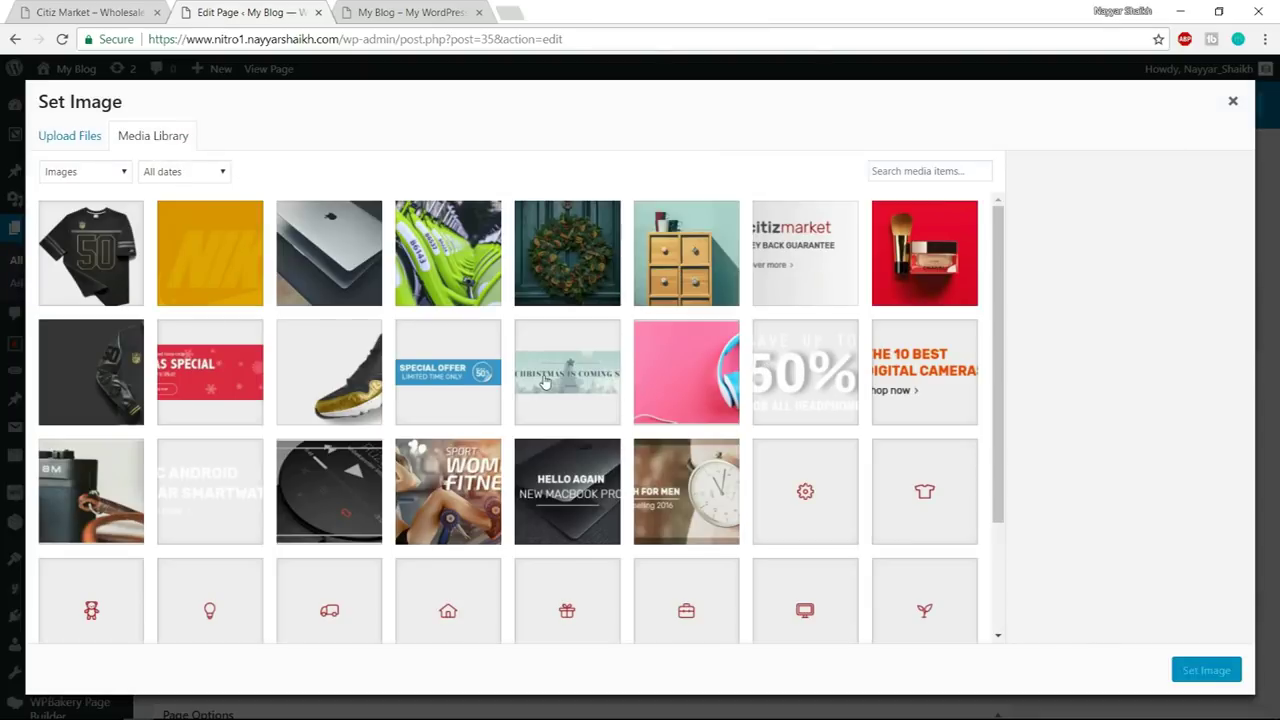
pyautogui.click(545, 383)
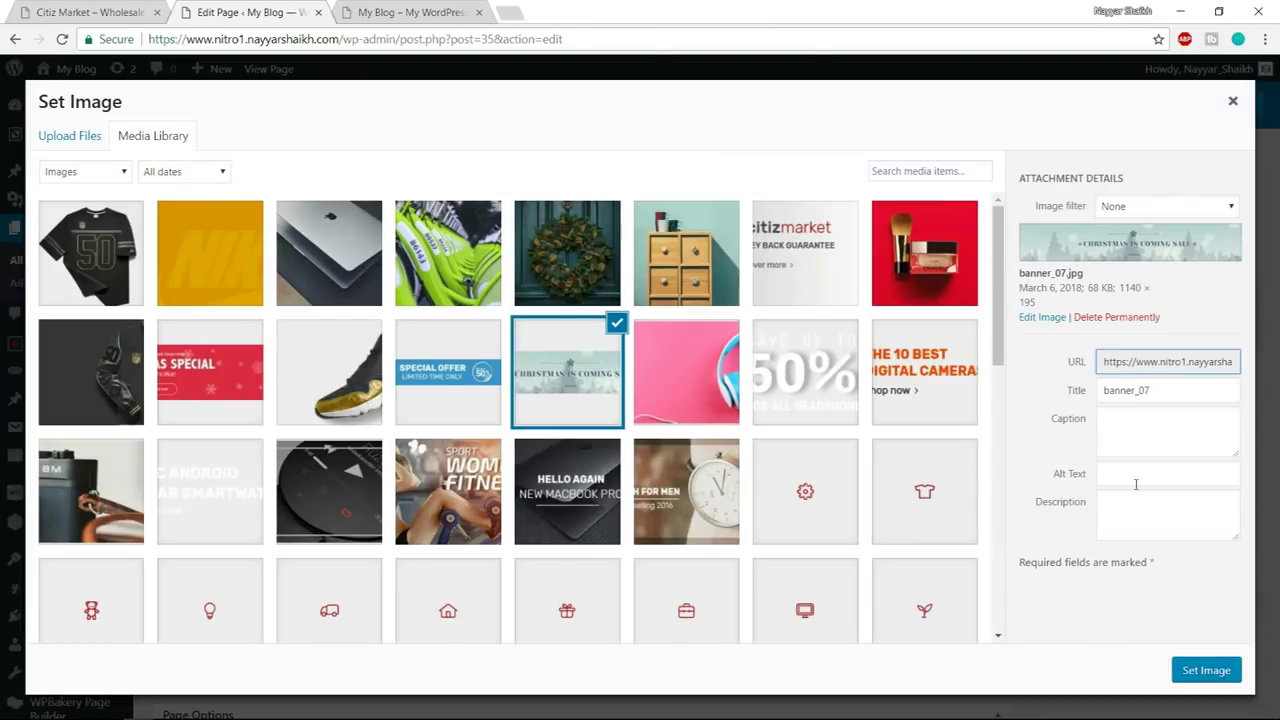
pyautogui.click(1222, 668)
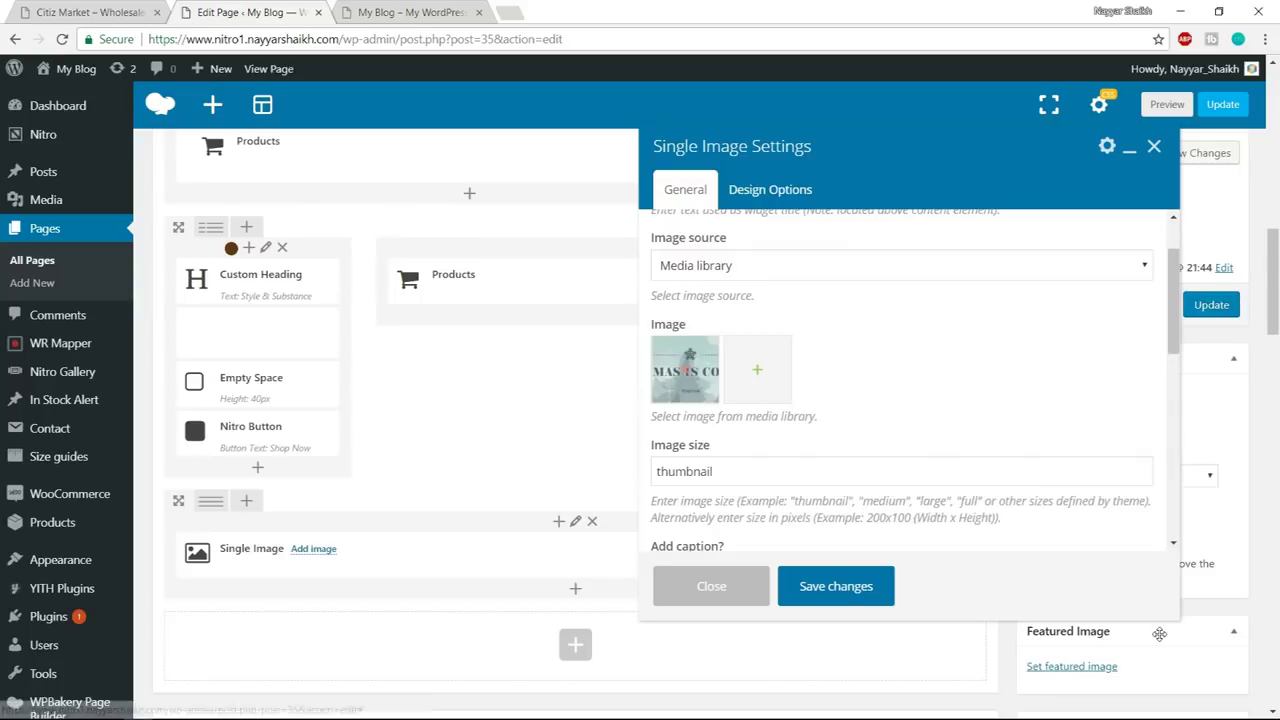
# - Set the banner image to full size with Center alignment and save the element
pyautogui.scroll(-1, 900, 450)
pyautogui.moveTo(715, 387); pyautogui.dragTo(575, 383)
pyautogui.write('t')
pyautogui.scroll(-1, 797, 460)
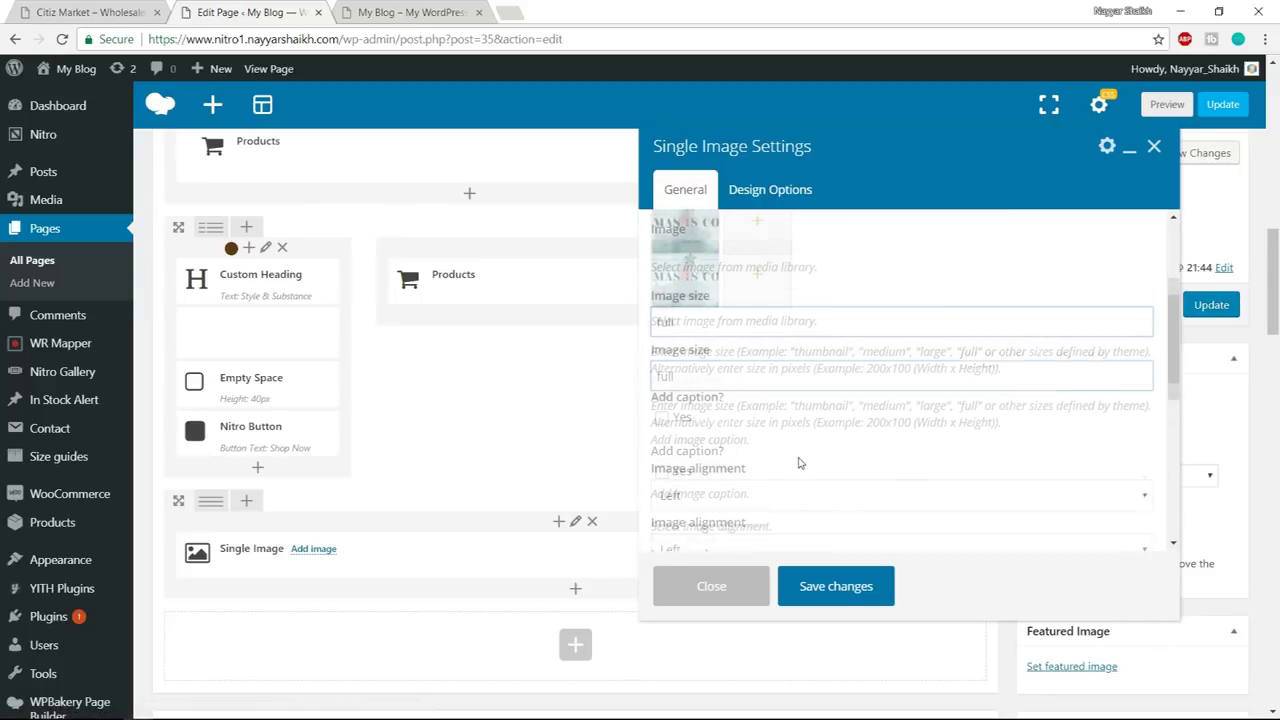
pyautogui.click(737, 480)
pyautogui.click(717, 535)
pyautogui.click(850, 588)
# - Update the page and reload the live page, comparing the banner with the Citiz Market demo
pyautogui.click(130, 9)
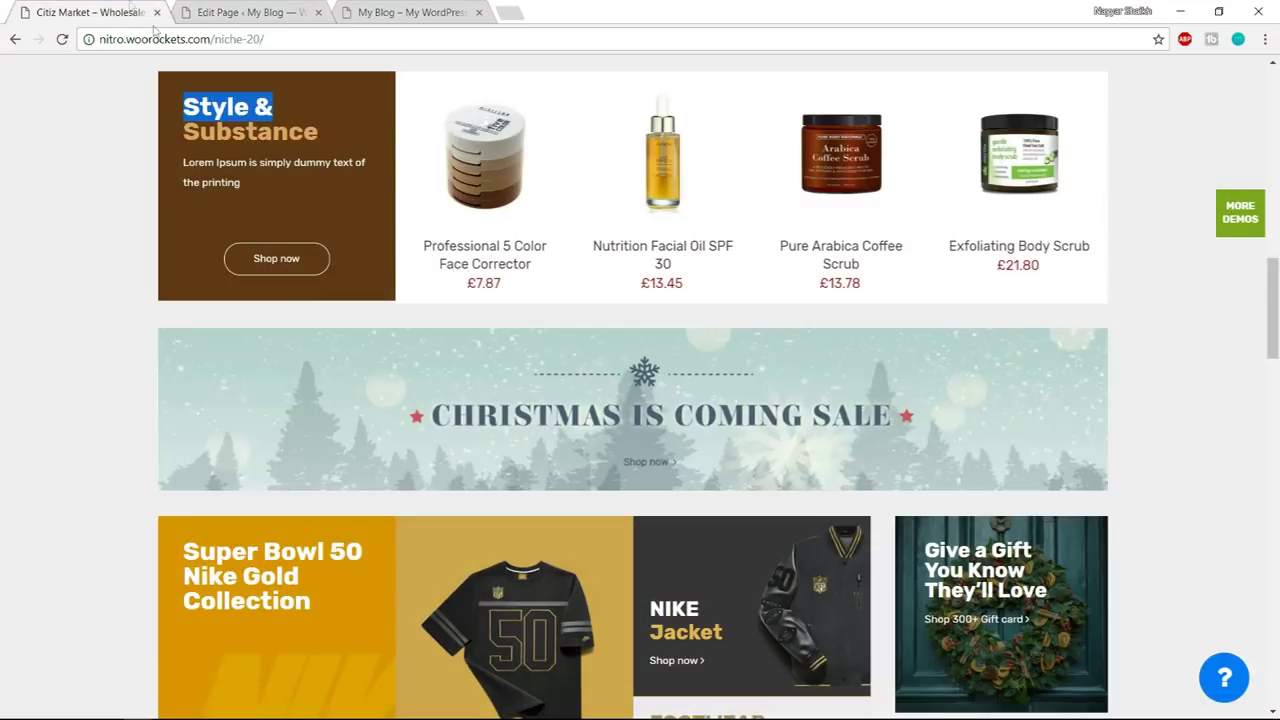
pyautogui.scroll(-3, 612, 287)
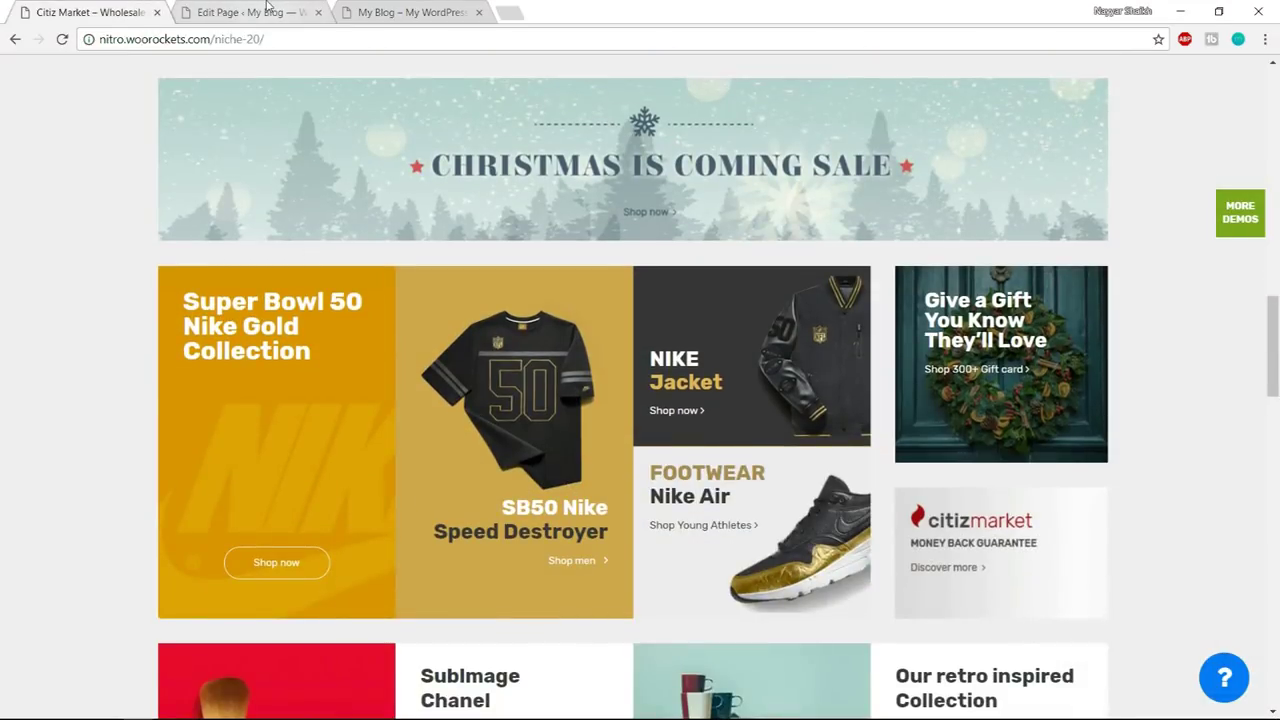
pyautogui.click(267, 7)
pyautogui.click(1211, 305)
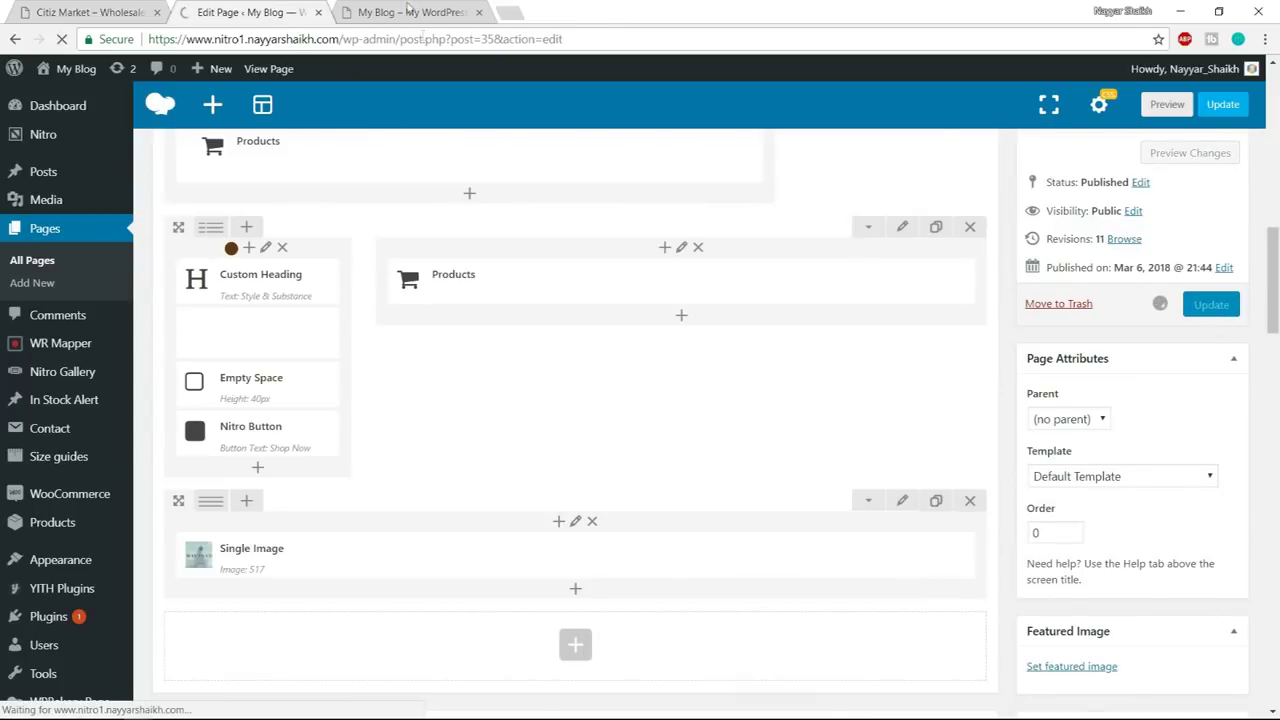
pyautogui.click(412, 12)
pyautogui.click(418, 30)
pyautogui.press('Return')
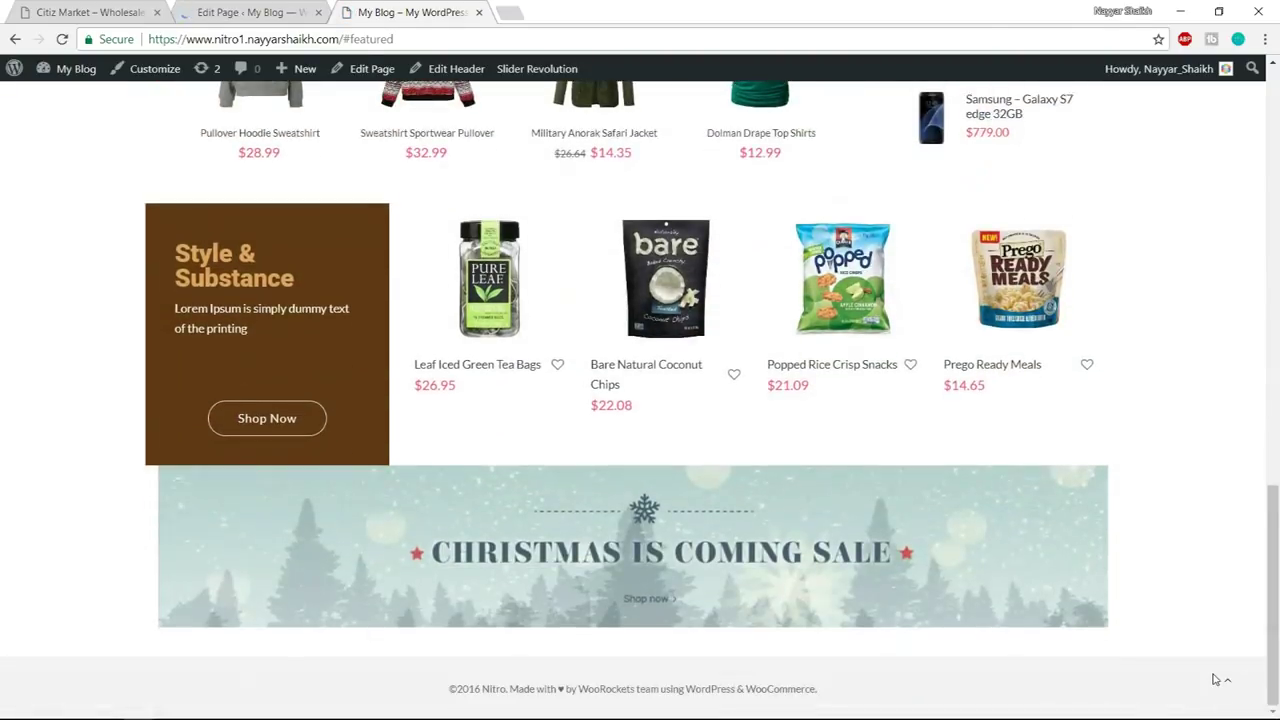
pyautogui.click(1227, 680)
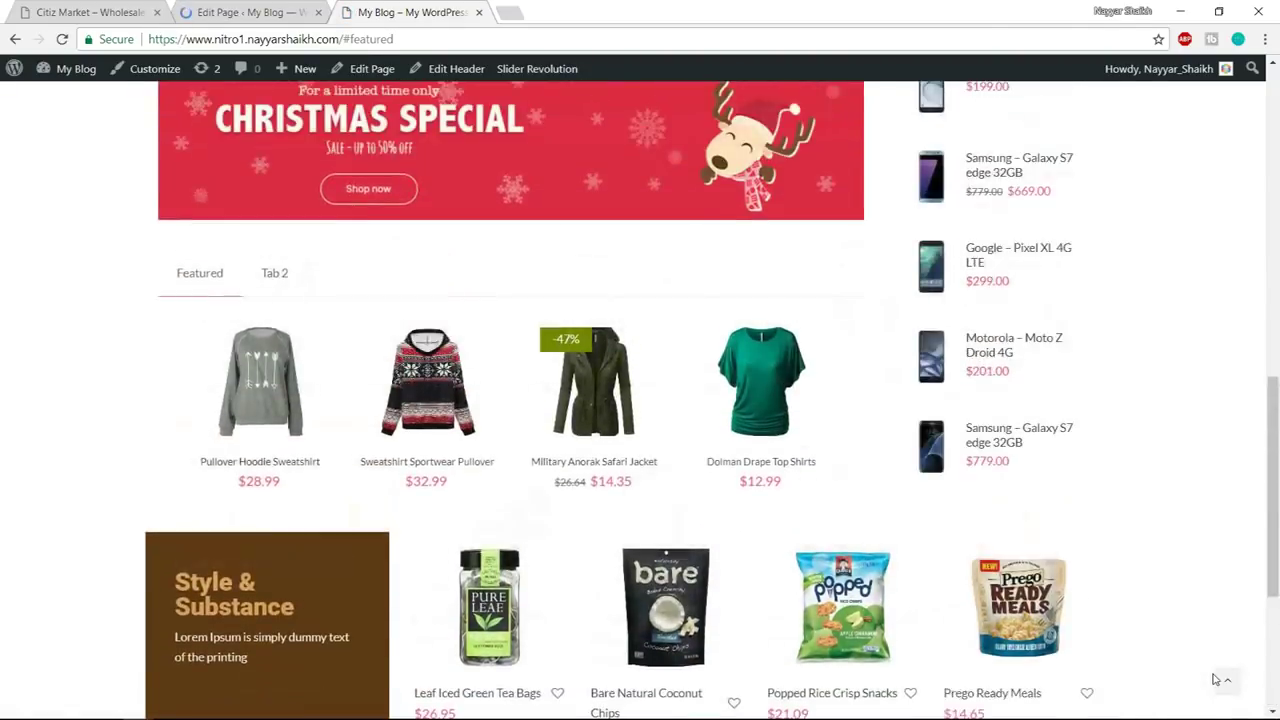
pyautogui.scroll(-15, 1131, 689)
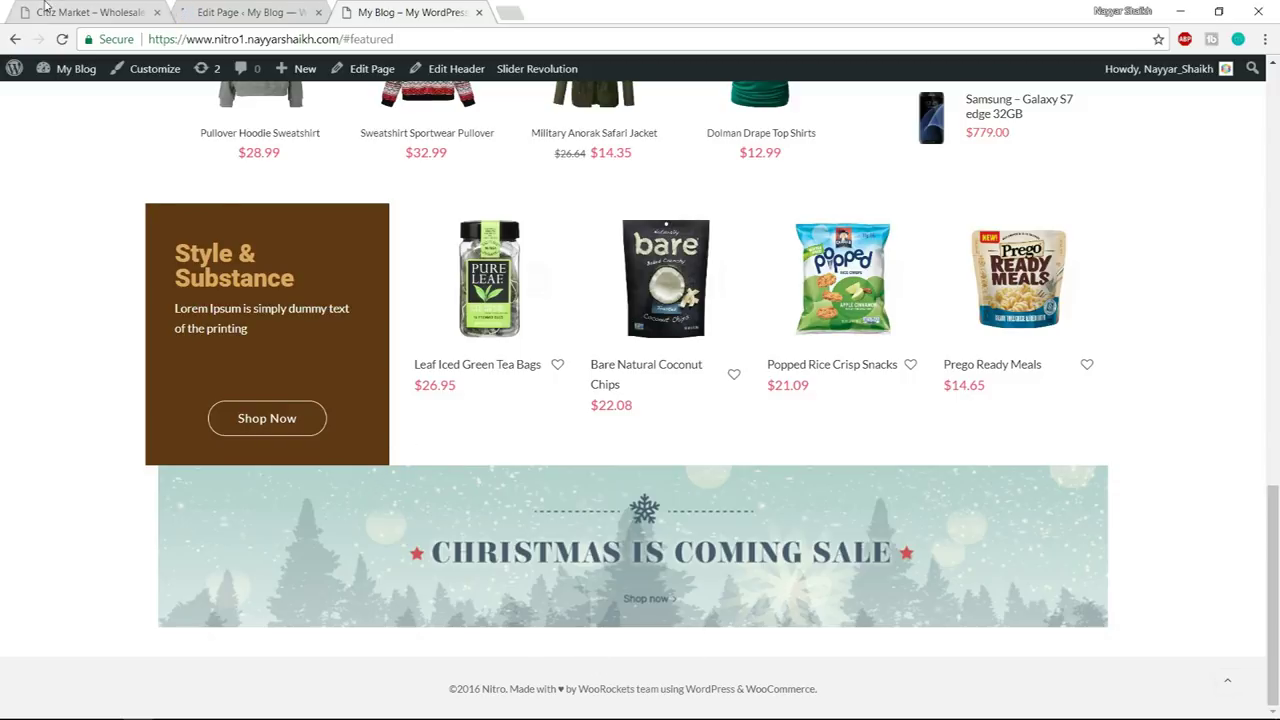
pyautogui.click(65, 12)
pyautogui.scroll(-1, 601, 522)
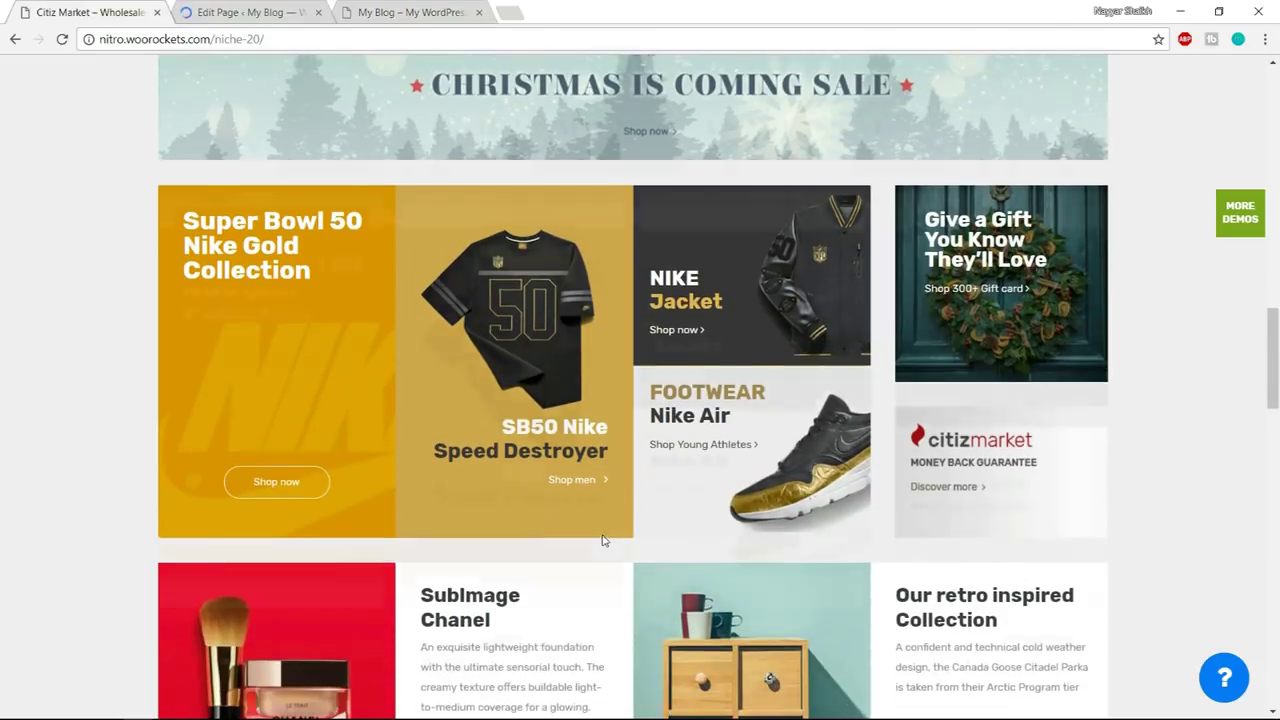
pyautogui.scroll(1, 602, 540)
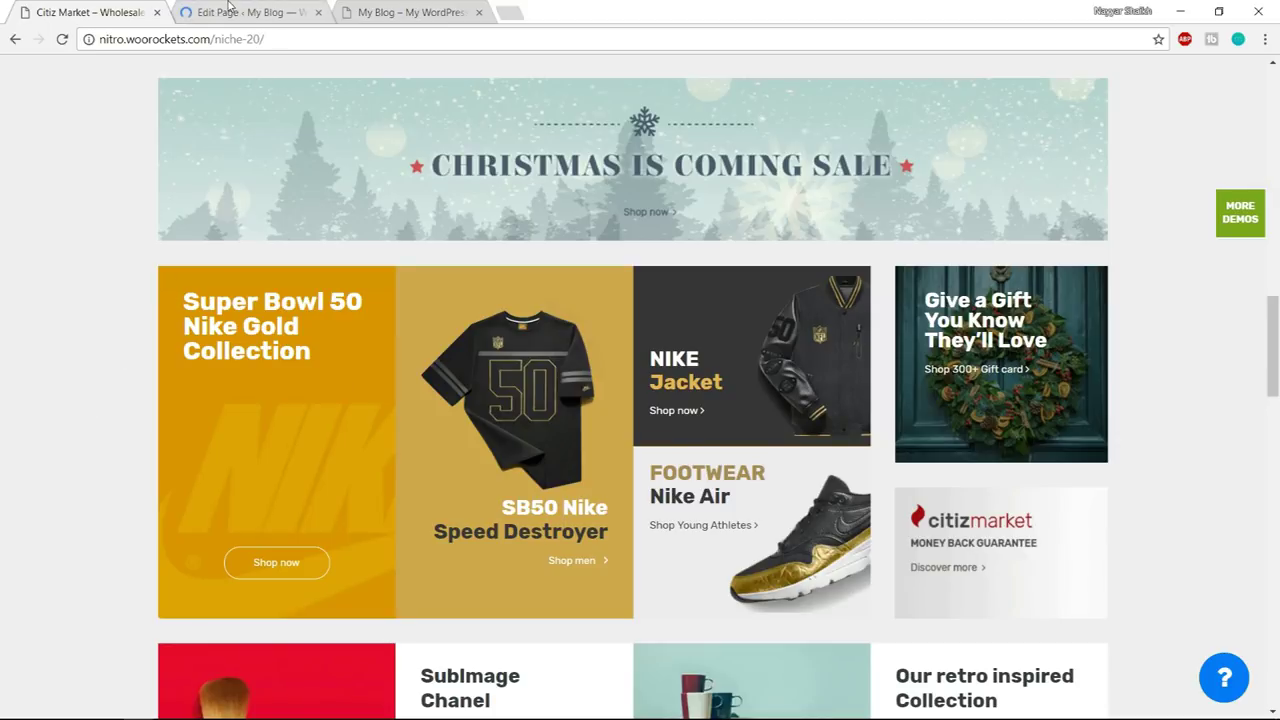
# - Copy the Super Bowl heading text from the demo and add a Custom Heading to a new row
pyautogui.click(228, 6)
pyautogui.scroll(-6, 785, 454)
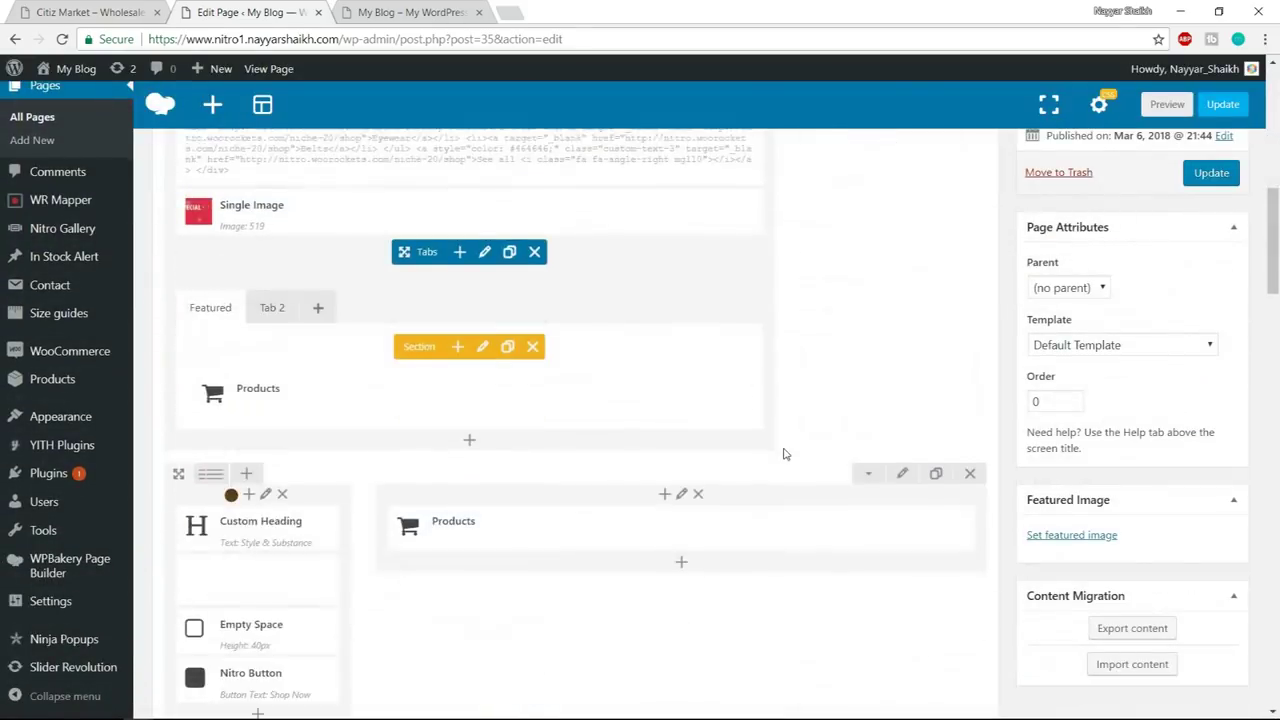
pyautogui.scroll(-6, 785, 454)
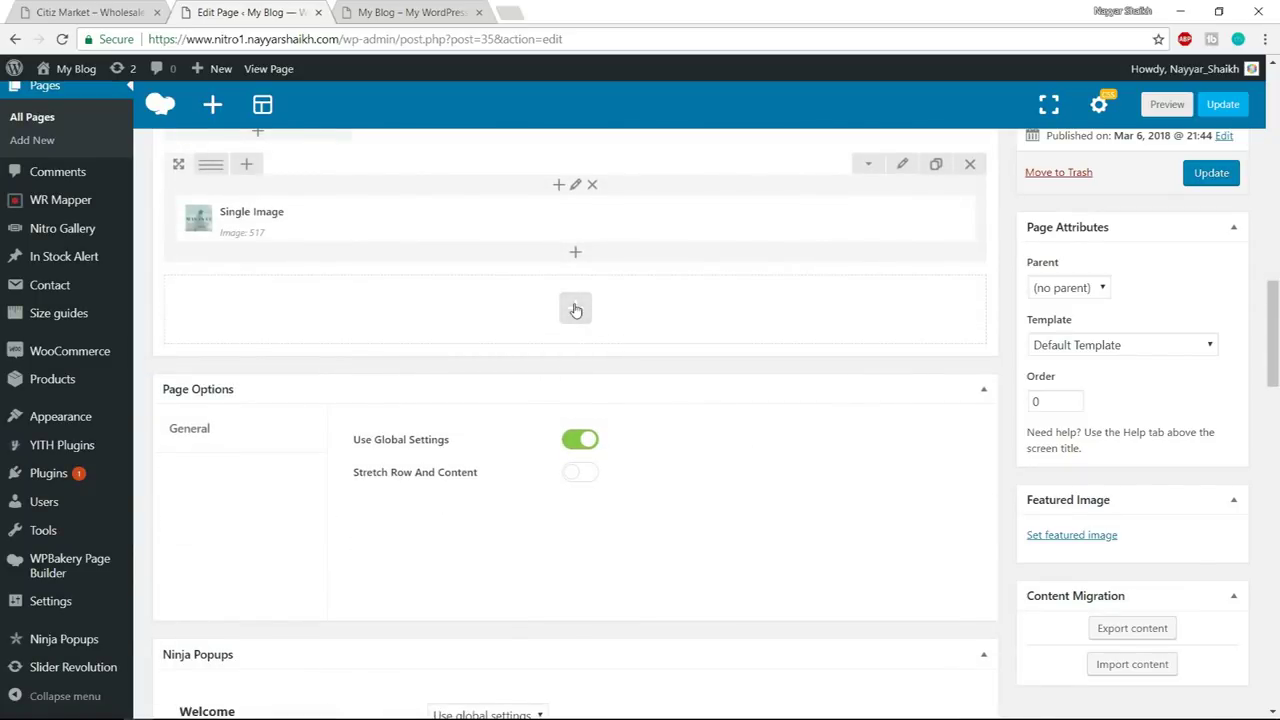
pyautogui.click(575, 309)
pyautogui.click(101, 6)
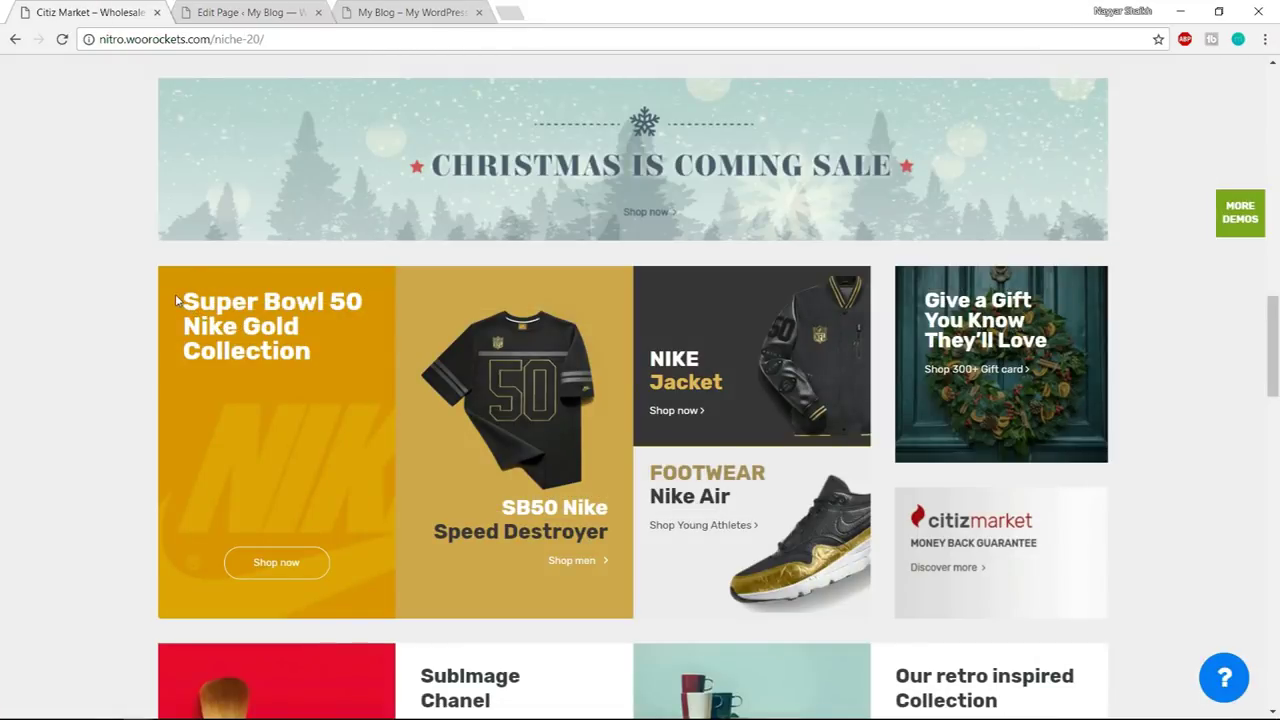
pyautogui.moveTo(176, 300); pyautogui.dragTo(306, 357)
pyautogui.hotkey('ctrl', 'c')
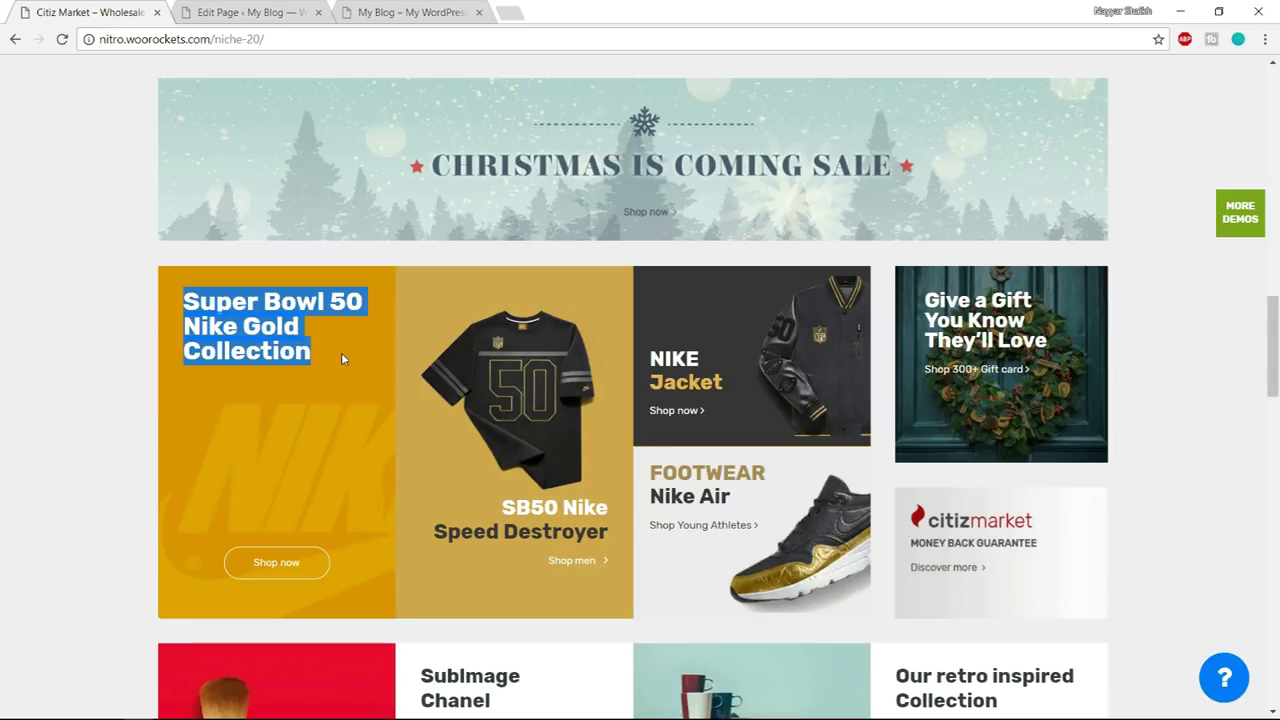
pyautogui.click(300, 10)
pyautogui.write('cust')
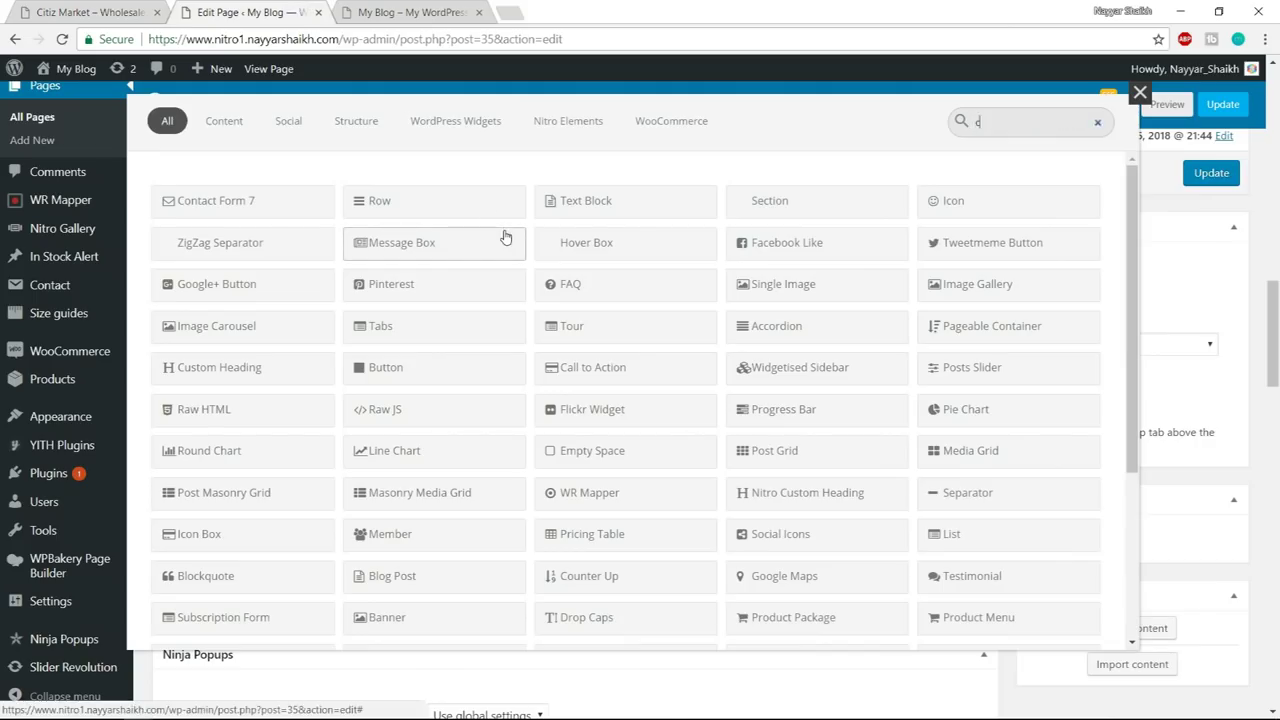
pyautogui.click(172, 202)
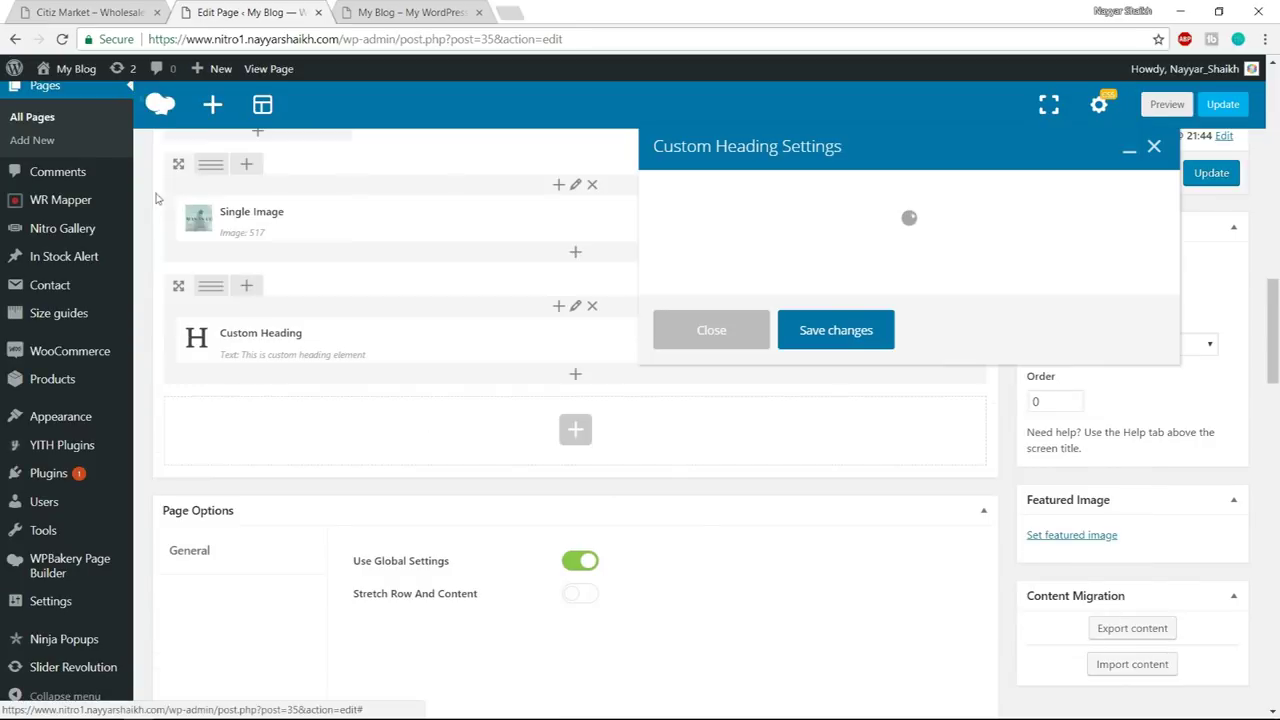
# - Paste 'Super Bowl 50 Nike Gold Collection' as the heading text
pyautogui.click(143, 10)
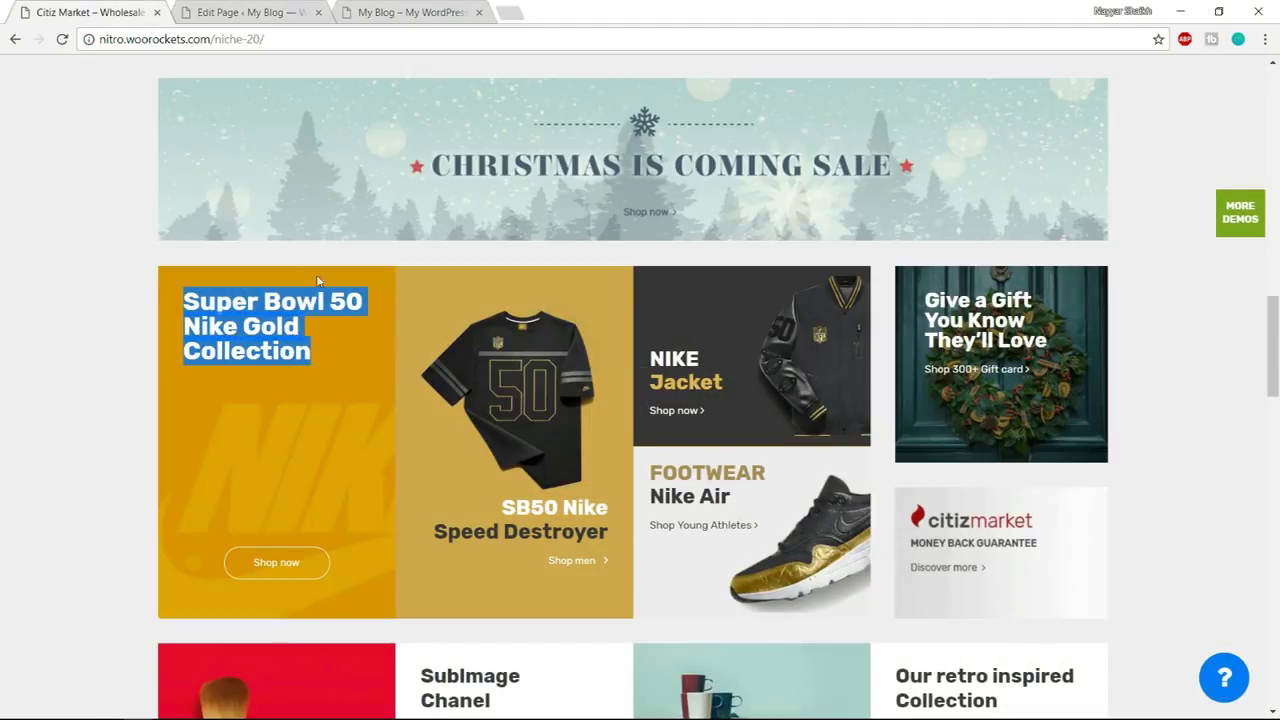
pyautogui.click(278, 450)
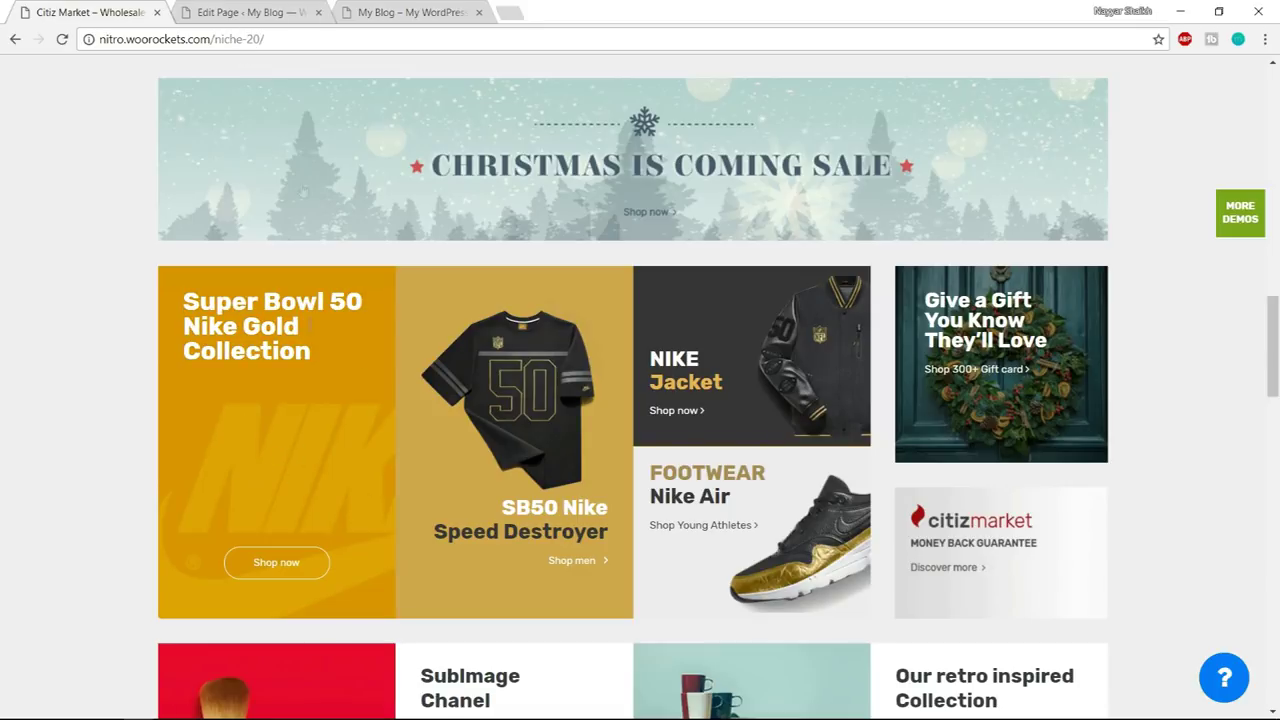
pyautogui.click(272, 11)
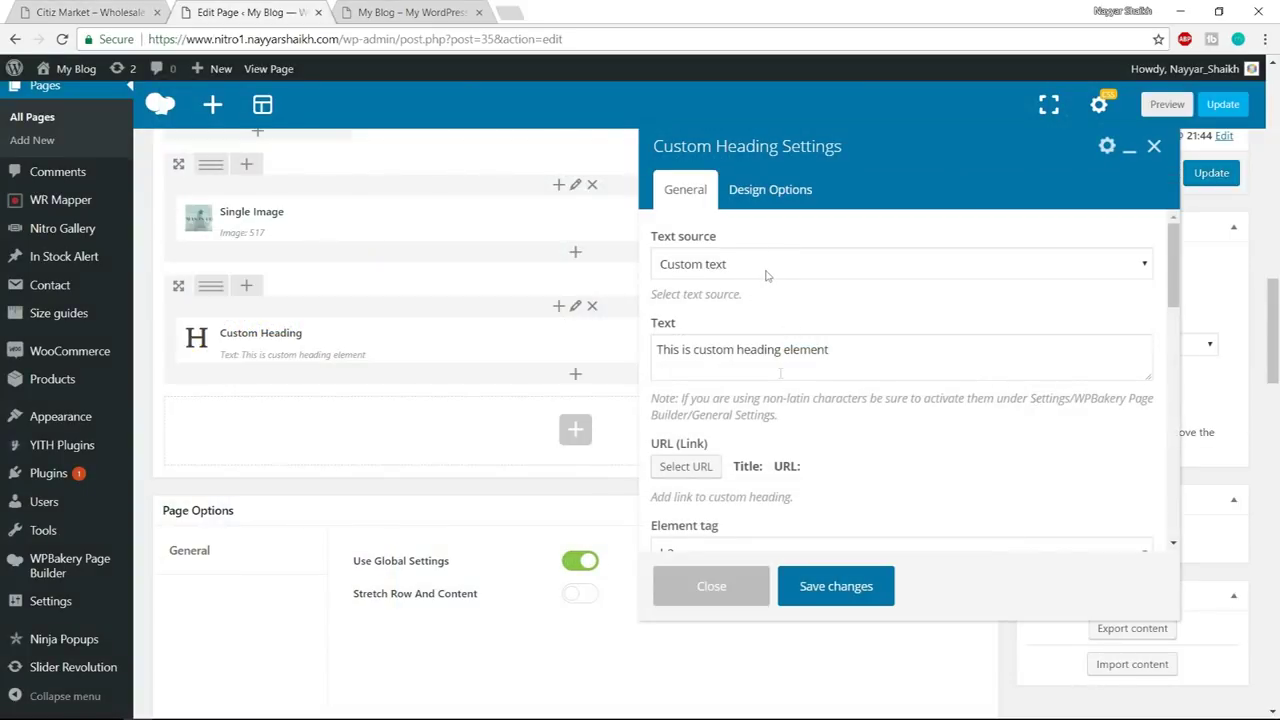
pyautogui.click(775, 369)
pyautogui.hotkey('ctrl', 'a')
pyautogui.hotkey('ctrl', 'v')
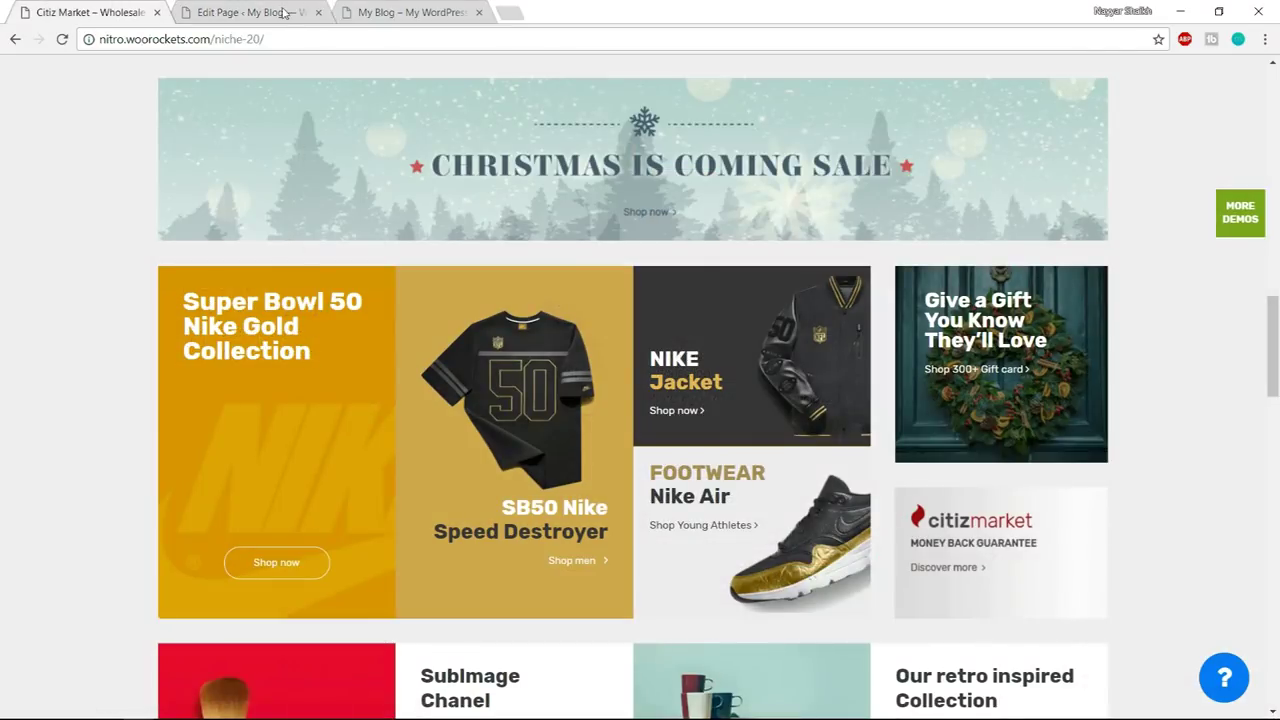
pyautogui.click(262, 12)
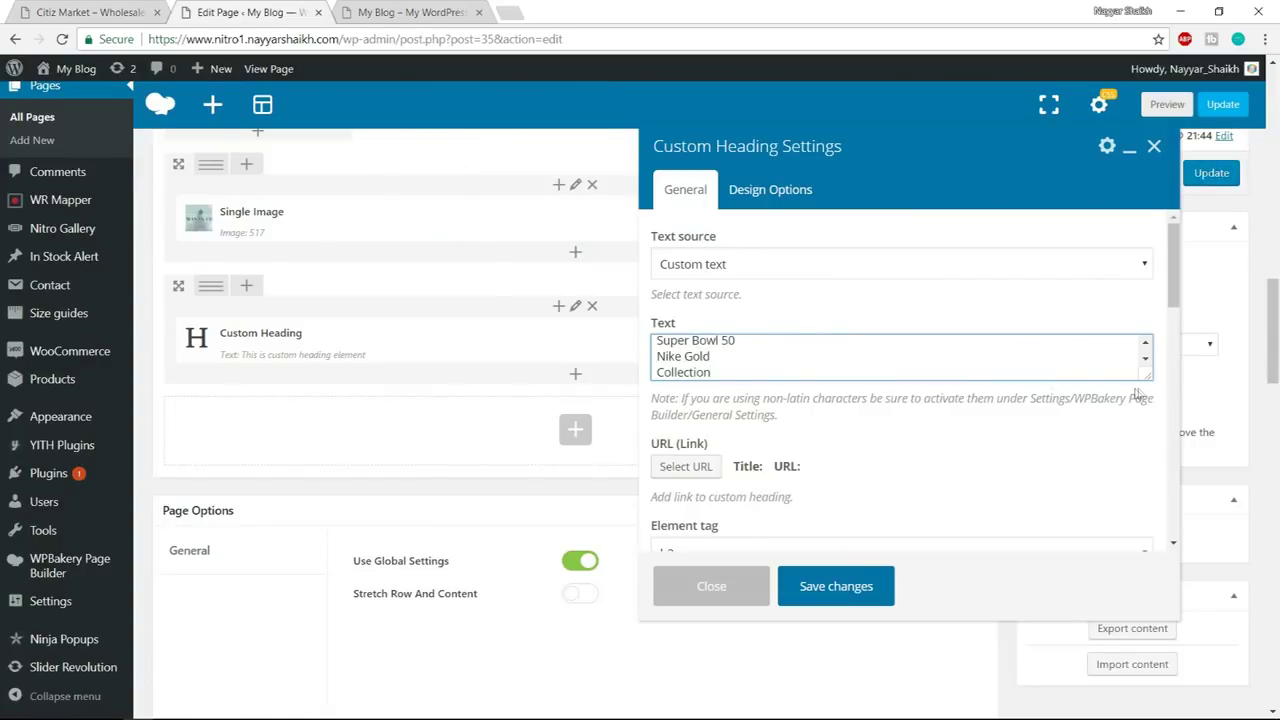
pyautogui.moveTo(1137, 373); pyautogui.dragTo(1148, 458)
# - Make the heading an h3, left-aligned, with font size and line height 30
pyautogui.scroll(-4, 820, 426)
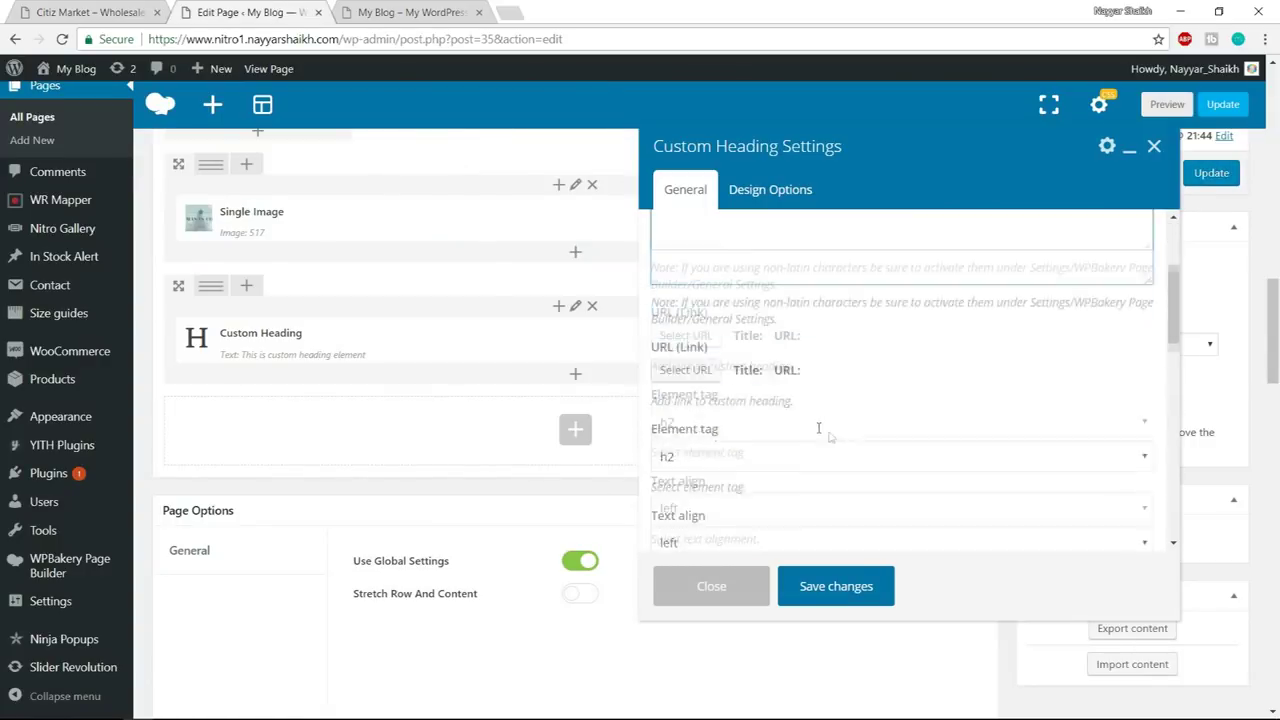
pyautogui.click(741, 384)
pyautogui.click(726, 443)
pyautogui.scroll(-1, 877, 428)
pyautogui.click(726, 400)
pyautogui.click(728, 403)
pyautogui.scroll(-1, 823, 434)
pyautogui.click(722, 389)
pyautogui.click(727, 463)
pyautogui.write('30')
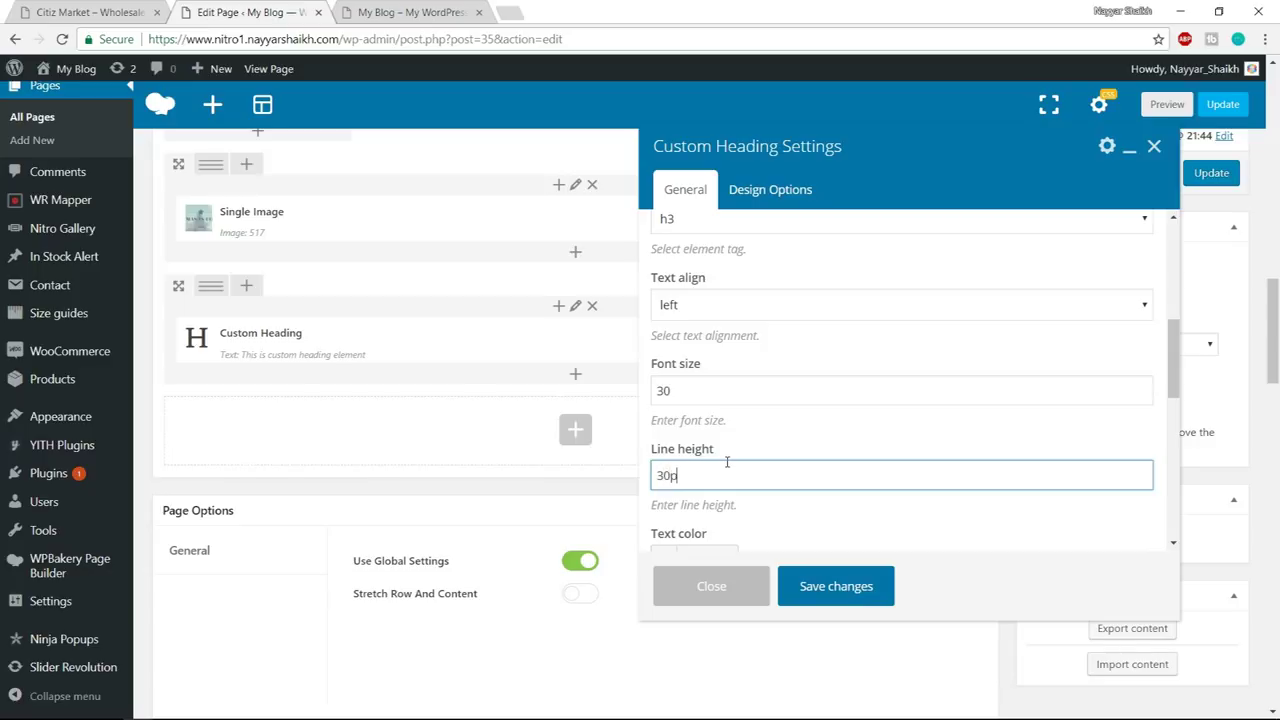
# - Set the heading colour to white (#ffffff)
pyautogui.scroll(-2, 936, 412)
pyautogui.click(700, 389)
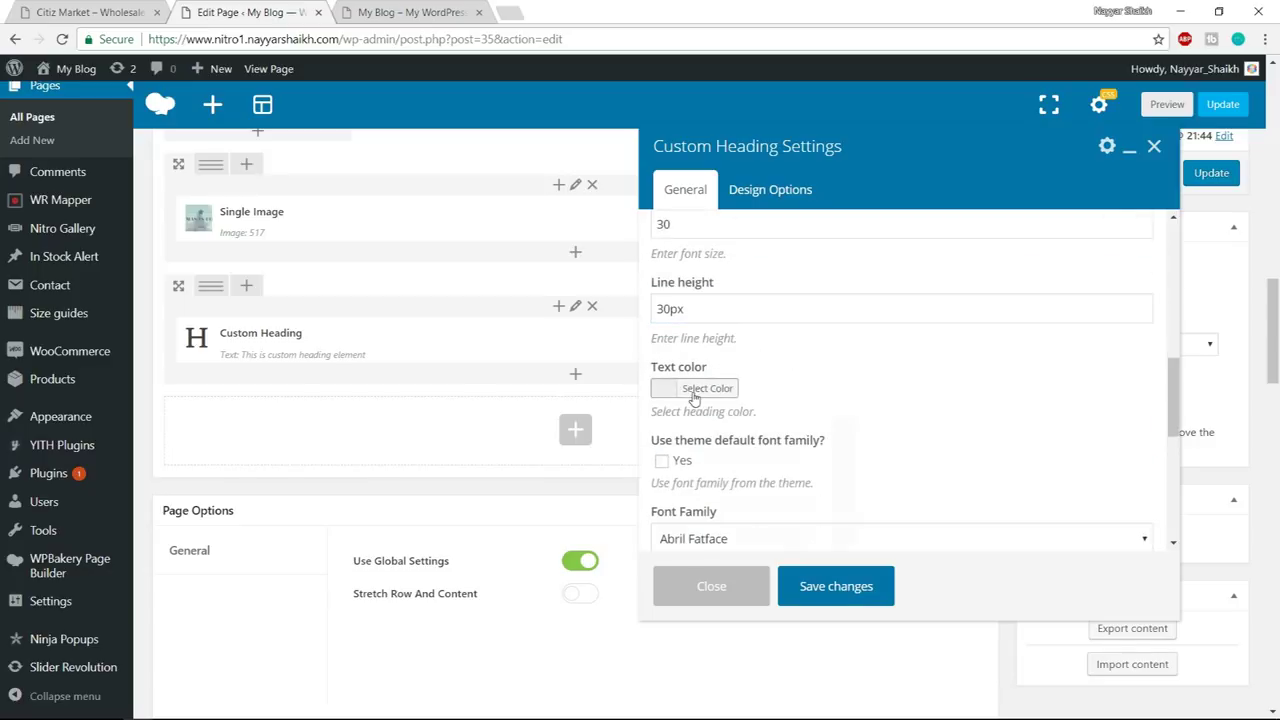
pyautogui.click(688, 497)
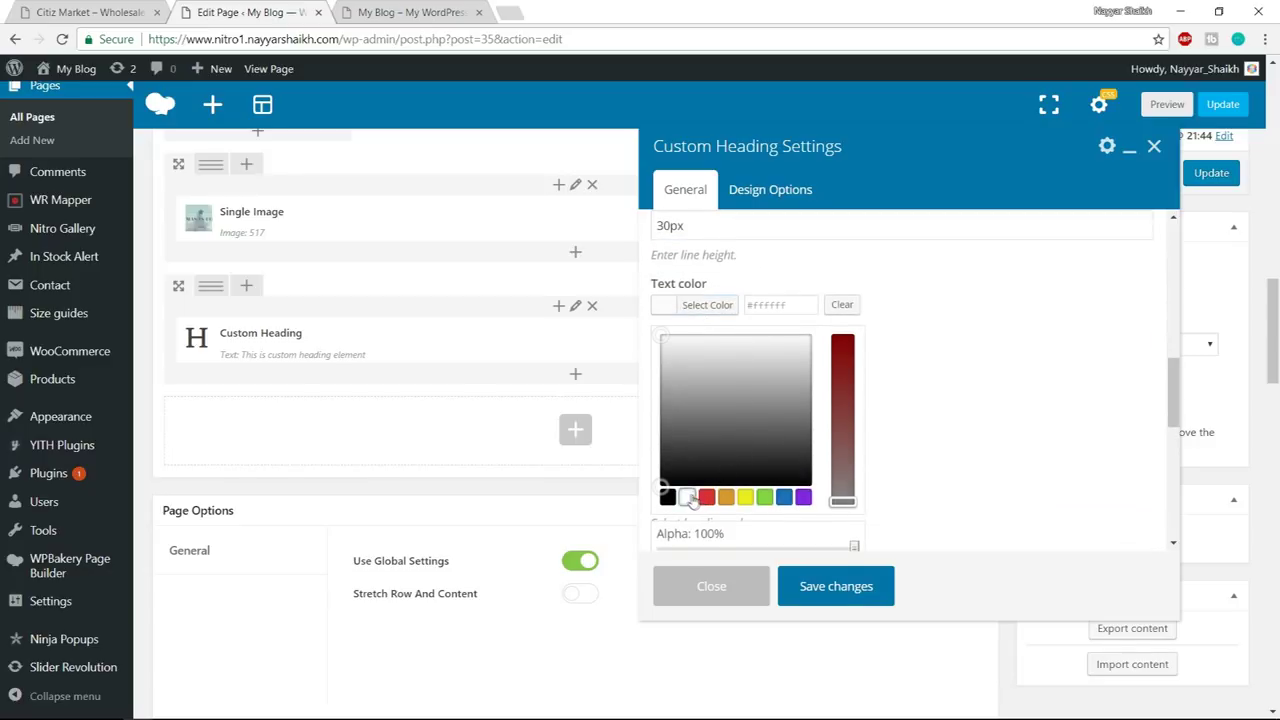
pyautogui.click(700, 305)
pyautogui.scroll(-1, 673, 321)
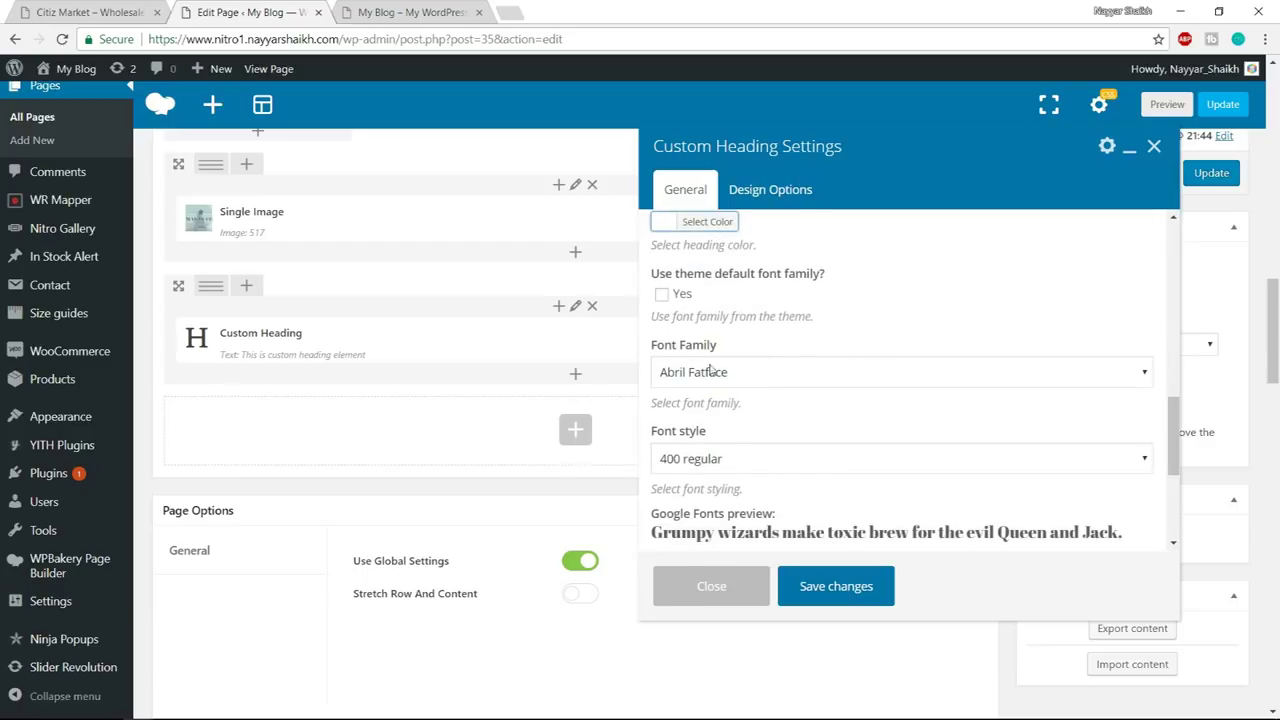
# - Set the heading font to Roboto 700 bold regular and save the heading settings
pyautogui.click(710, 372)
pyautogui.write('roboto')
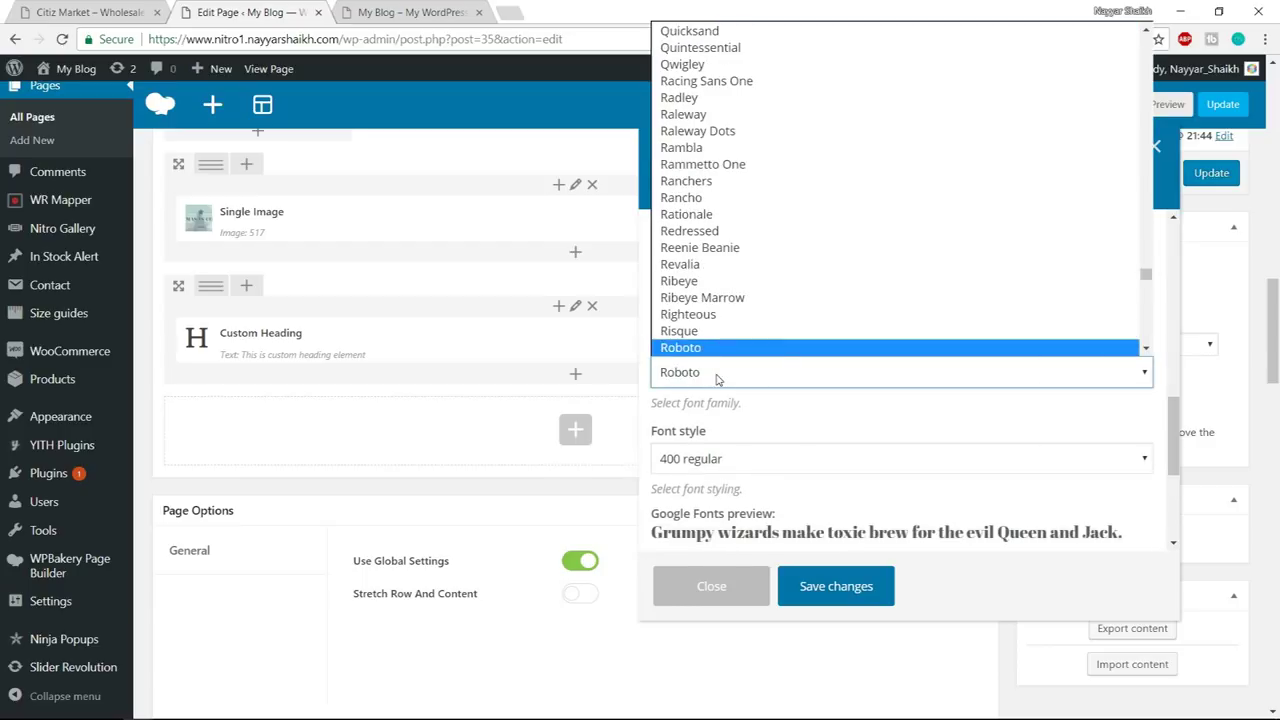
pyautogui.press('Return')
pyautogui.scroll(-2, 1046, 416)
pyautogui.click(768, 292)
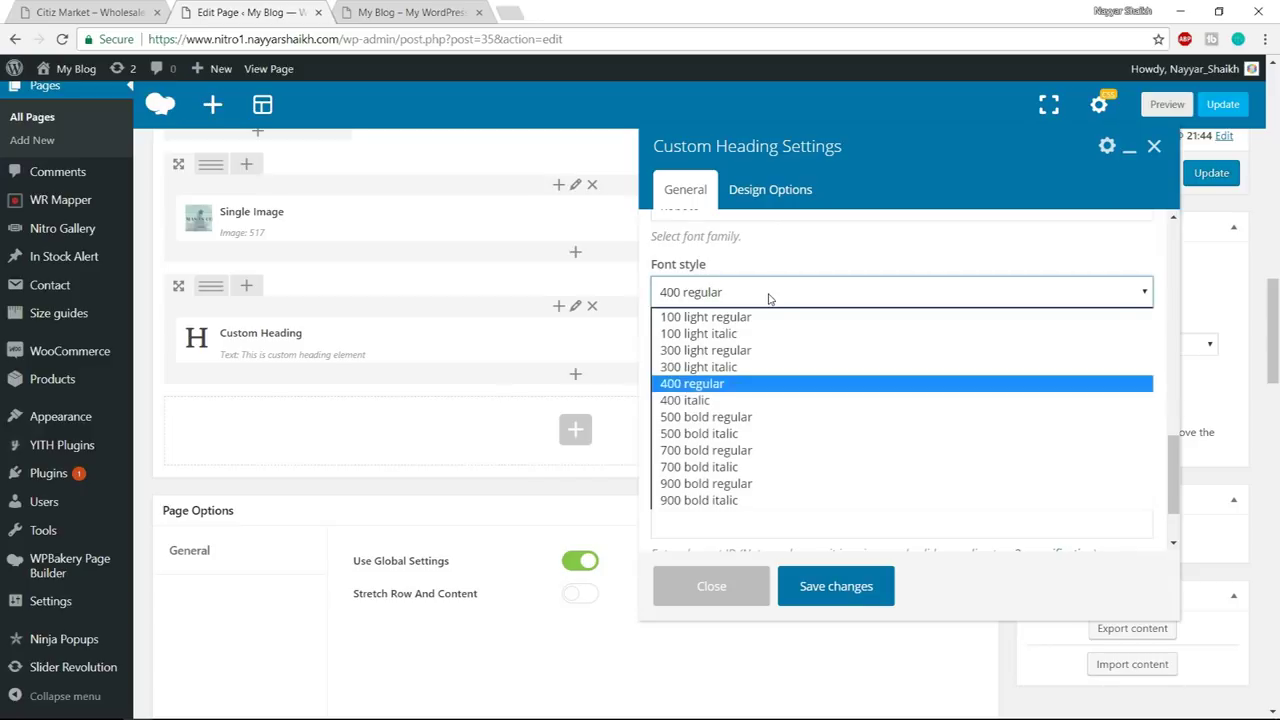
pyautogui.click(763, 450)
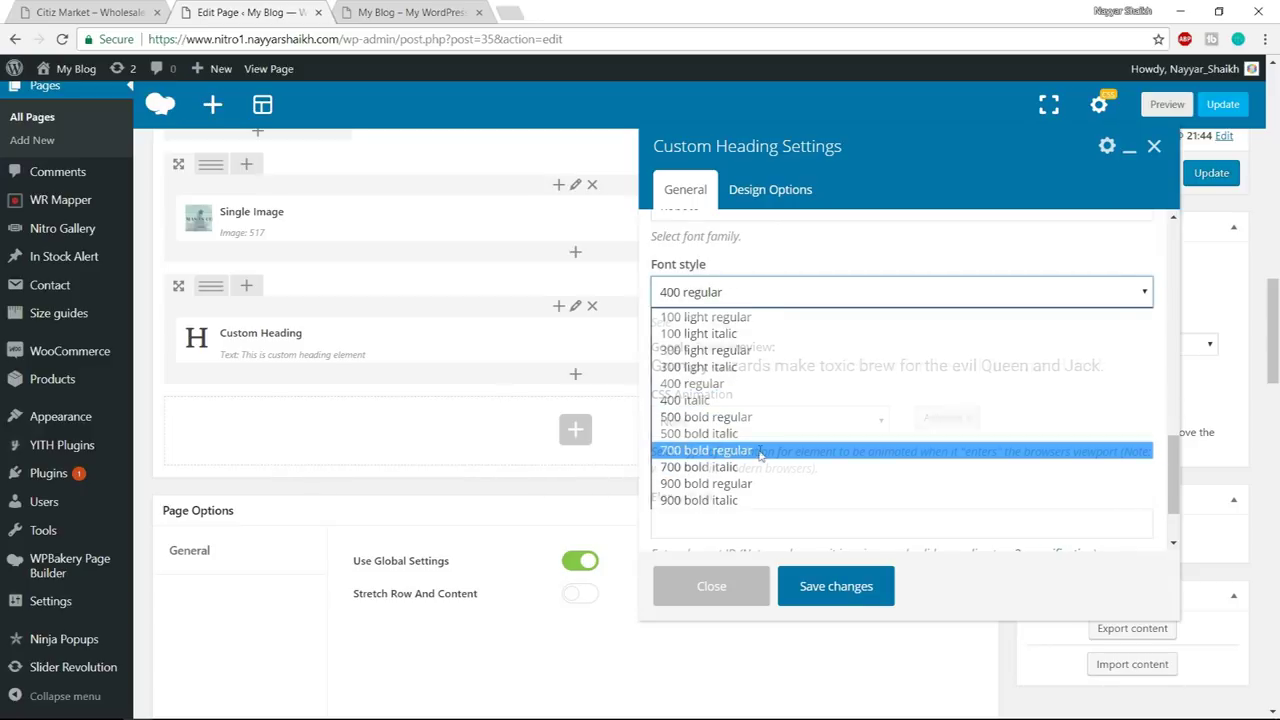
pyautogui.scroll(-1, 890, 529)
pyautogui.click(857, 588)
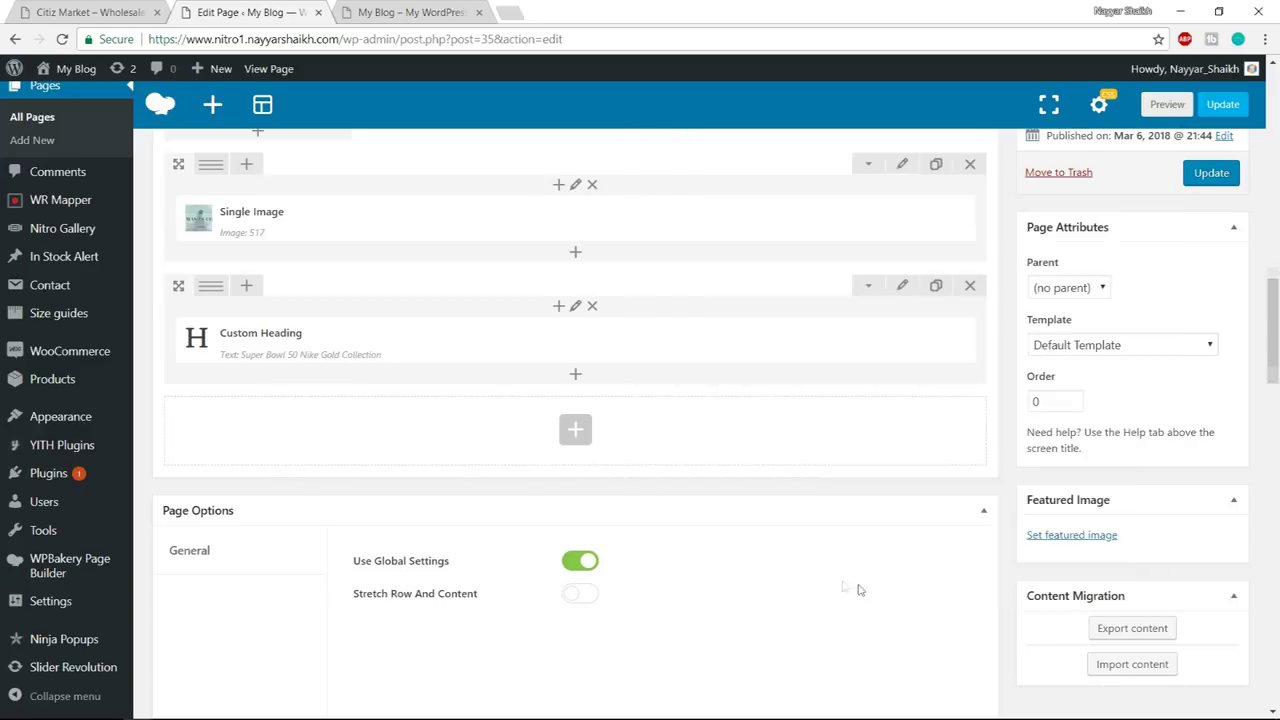
pyautogui.click(101, 8)
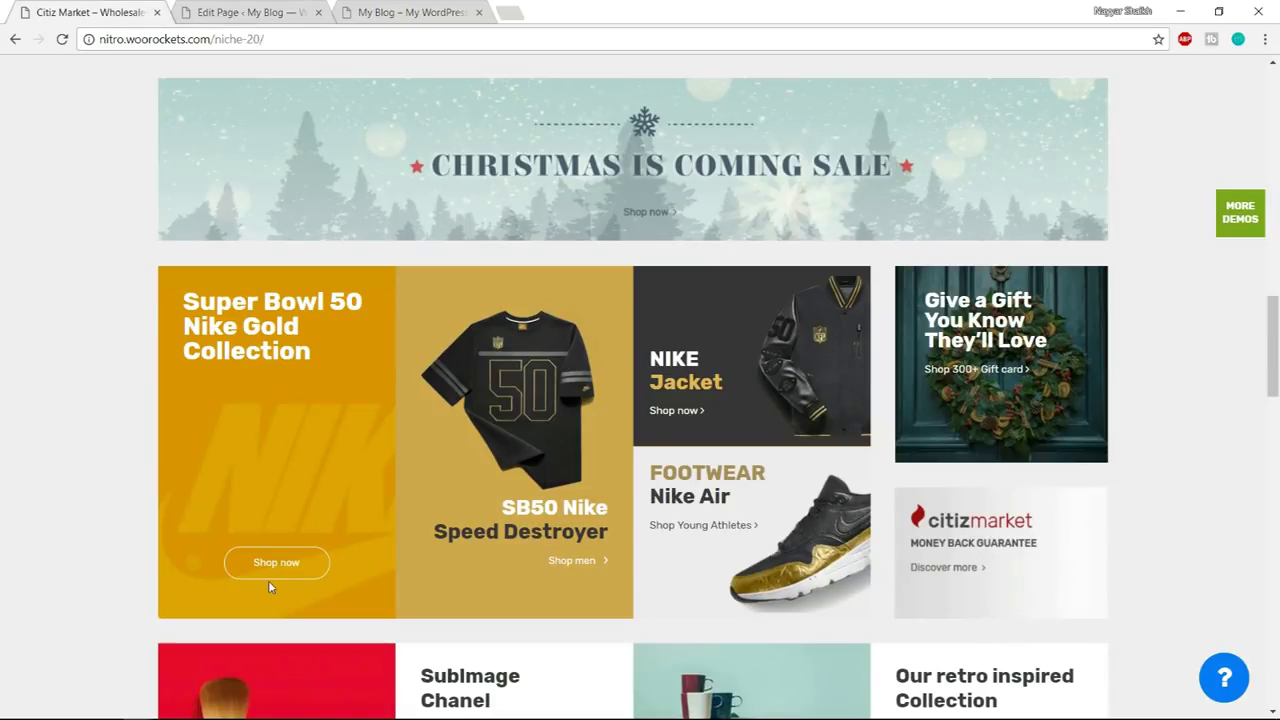
pyautogui.click(258, 12)
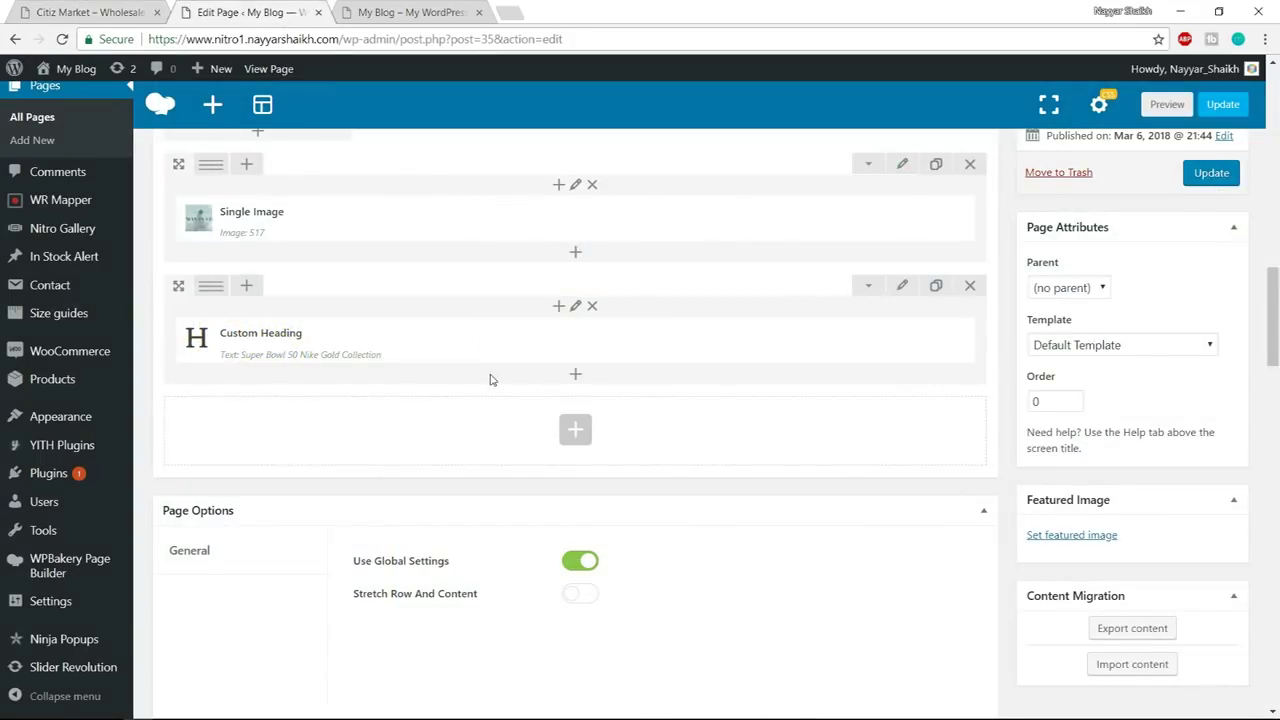
pyautogui.scroll(5, 491, 374)
pyautogui.scroll(-3, 443, 300)
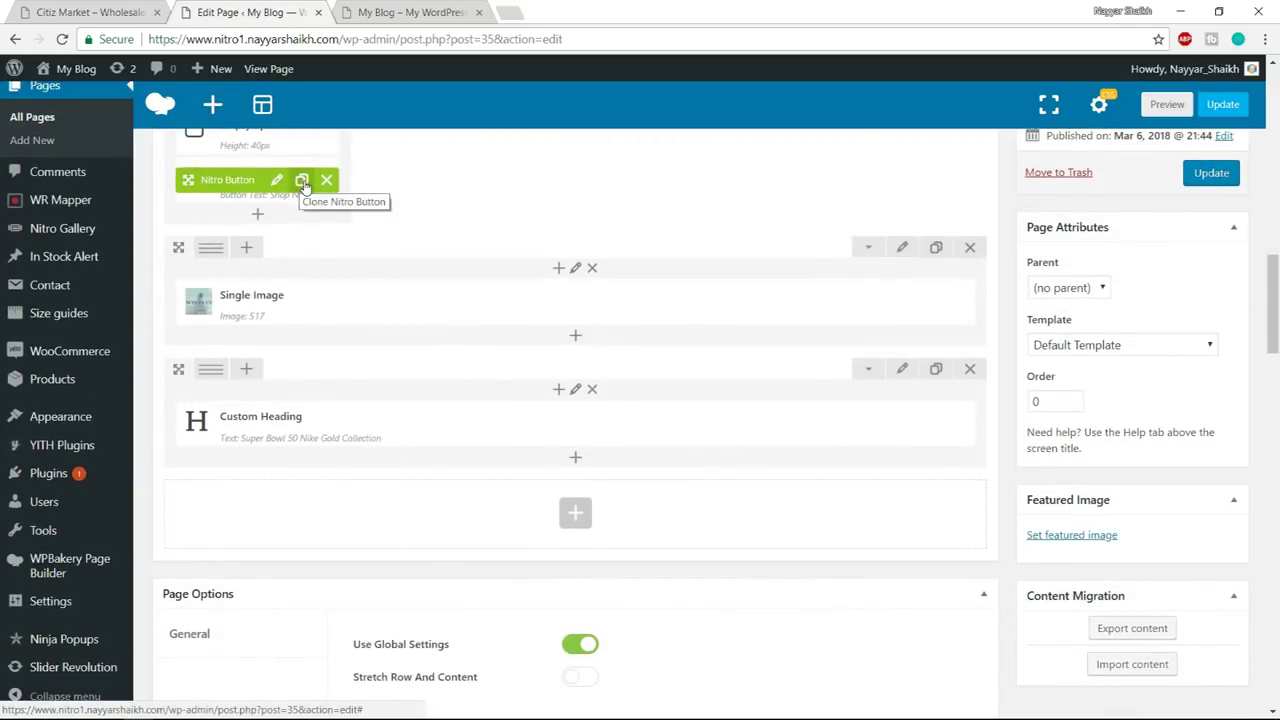
# - Duplicate the Shop Now Nitro Button and move the copy under the Super Bowl heading
pyautogui.click(303, 185)
pyautogui.moveTo(294, 237)
pyautogui.mouseDown()
pyautogui.moveTo(291, 523)
pyautogui.moveTo(300, 500)
pyautogui.moveTo(371, 477)
pyautogui.moveTo(386, 517)
pyautogui.moveTo(370, 509)
pyautogui.mouseUp()
pyautogui.moveTo(260, 483)
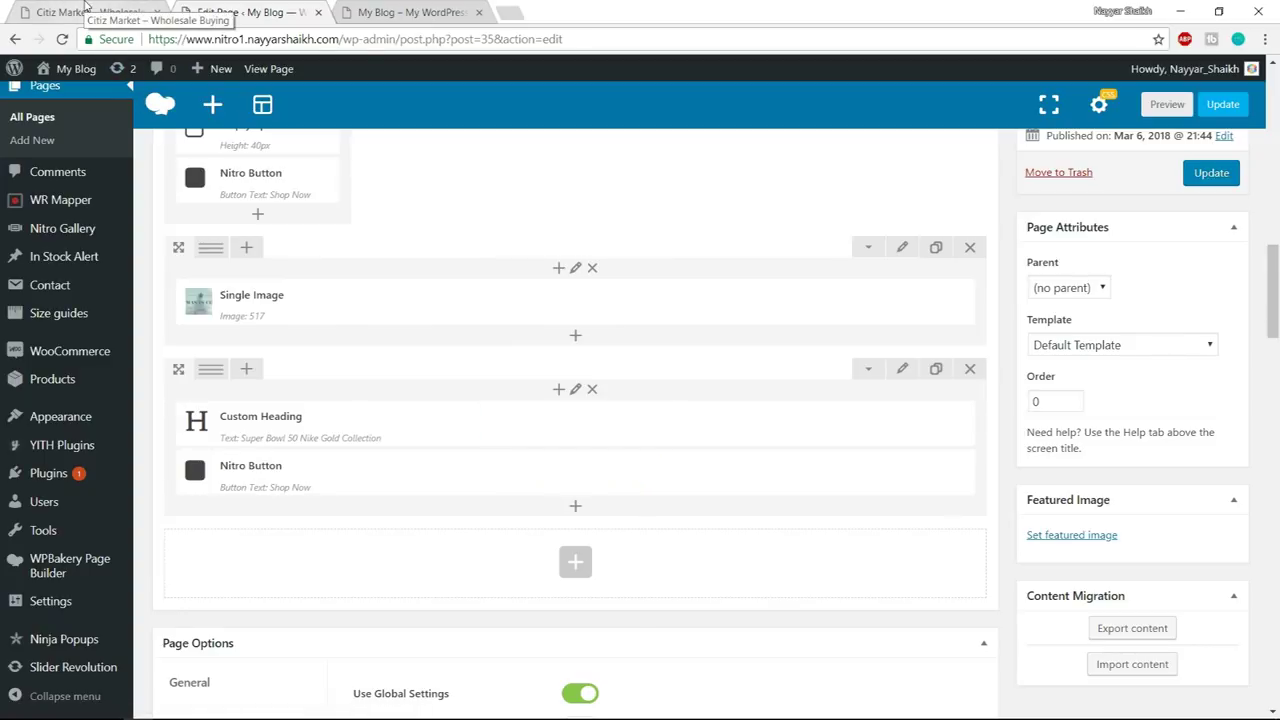
pyautogui.moveTo(624, 443)
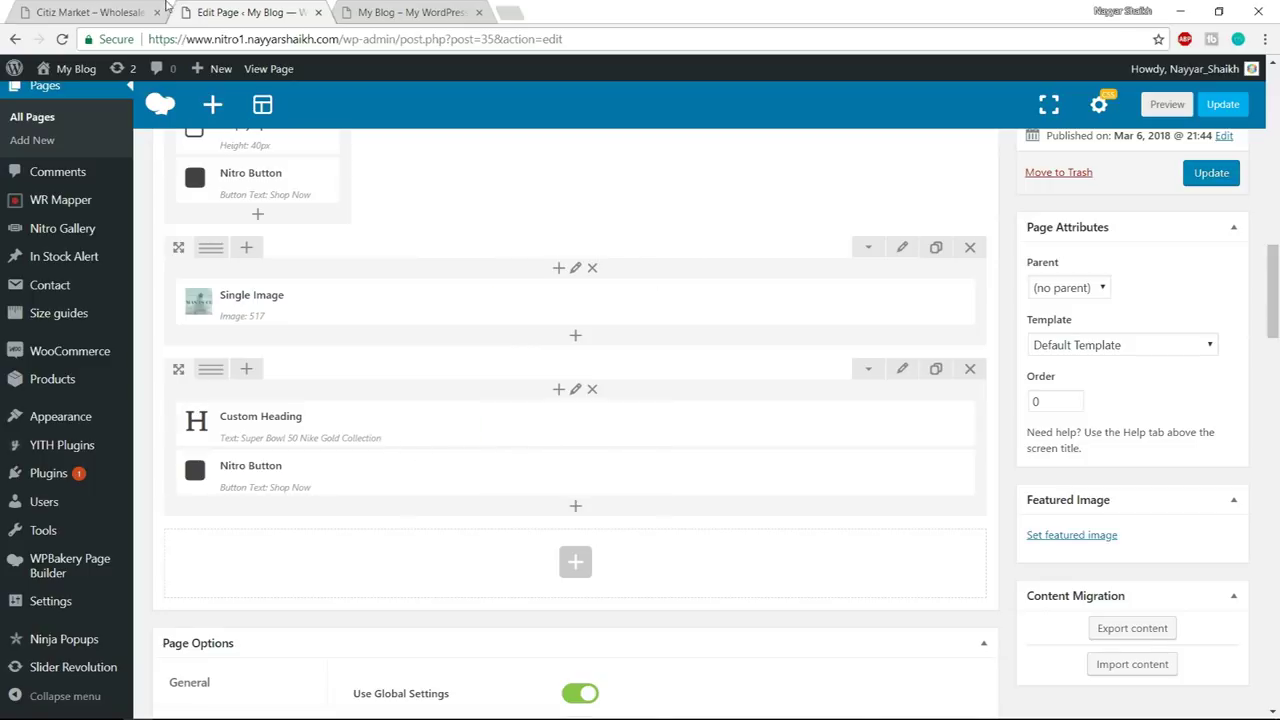
pyautogui.click(122, 10)
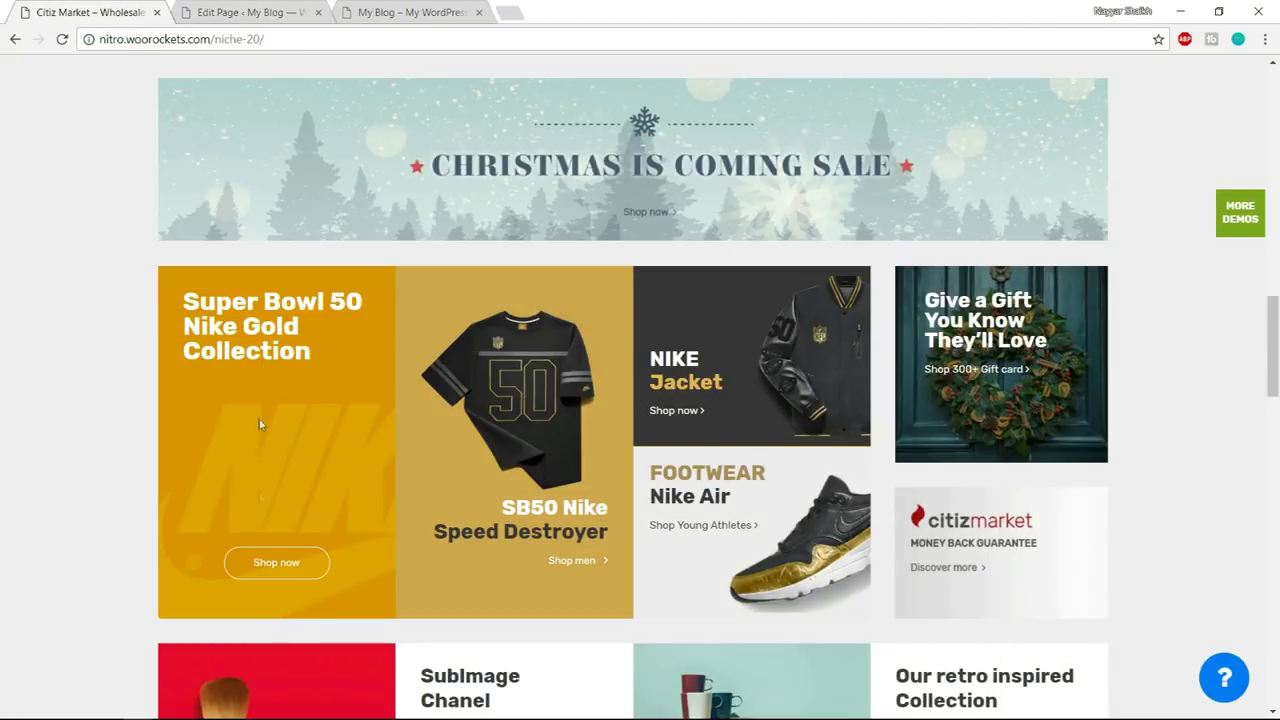
pyautogui.moveTo(183, 292); pyautogui.dragTo(281, 352)
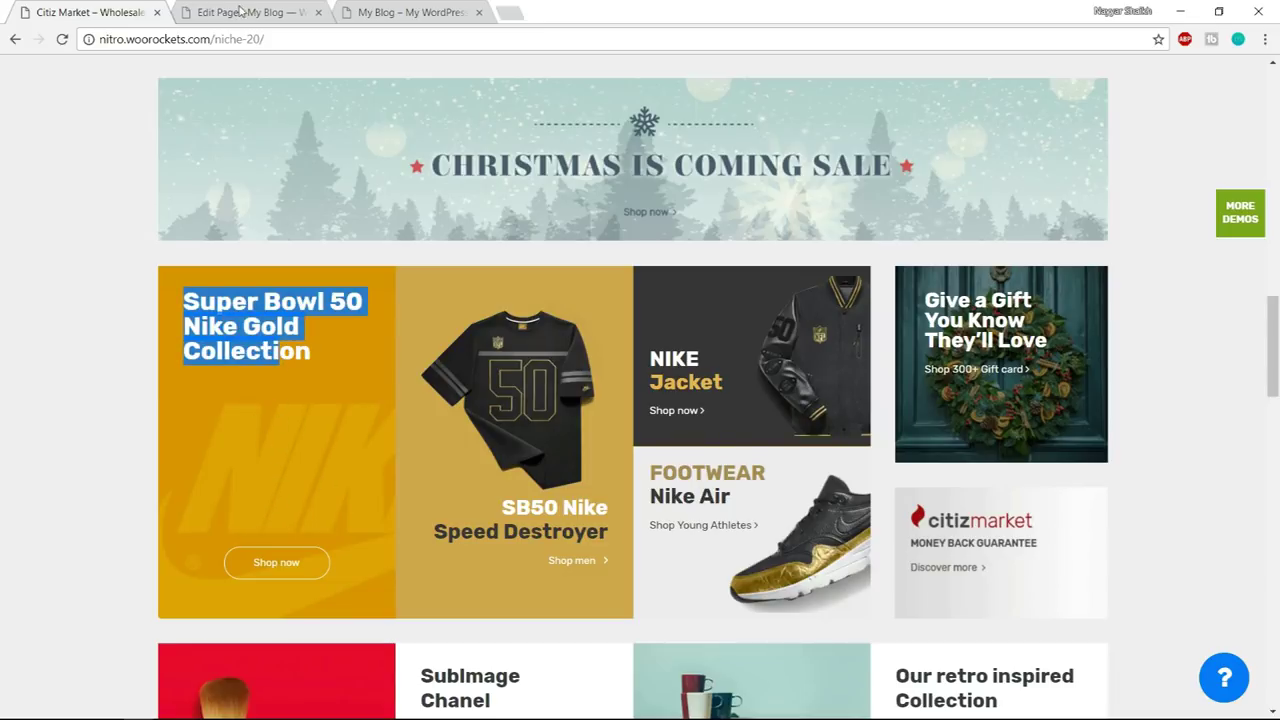
pyautogui.click(240, 10)
pyautogui.moveTo(300, 463); pyautogui.dragTo(308, 250)
# - Duplicate the Empty Space, place it between heading and button, and set its height to 120px
pyautogui.moveTo(290, 214)
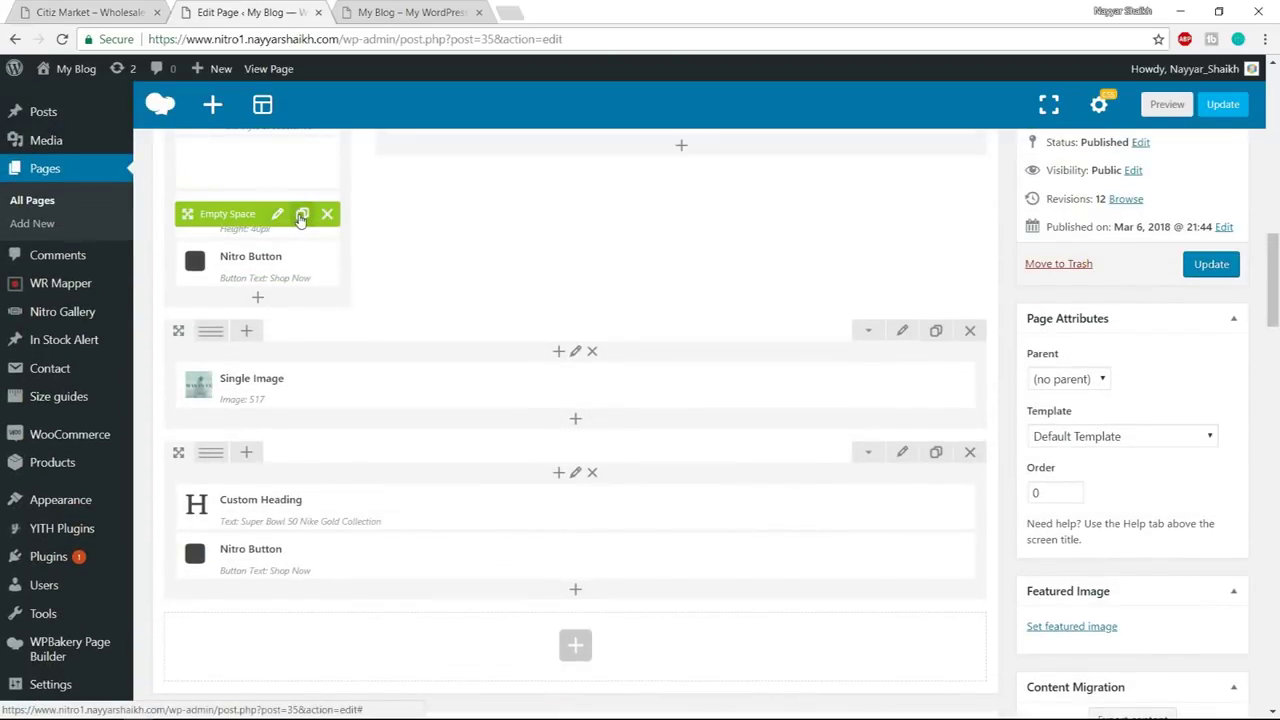
pyautogui.click(302, 215)
pyautogui.moveTo(290, 263)
pyautogui.mouseDown()
pyautogui.moveTo(291, 621)
pyautogui.moveTo(295, 528)
pyautogui.mouseUp()
pyautogui.scroll(-1, 480, 510)
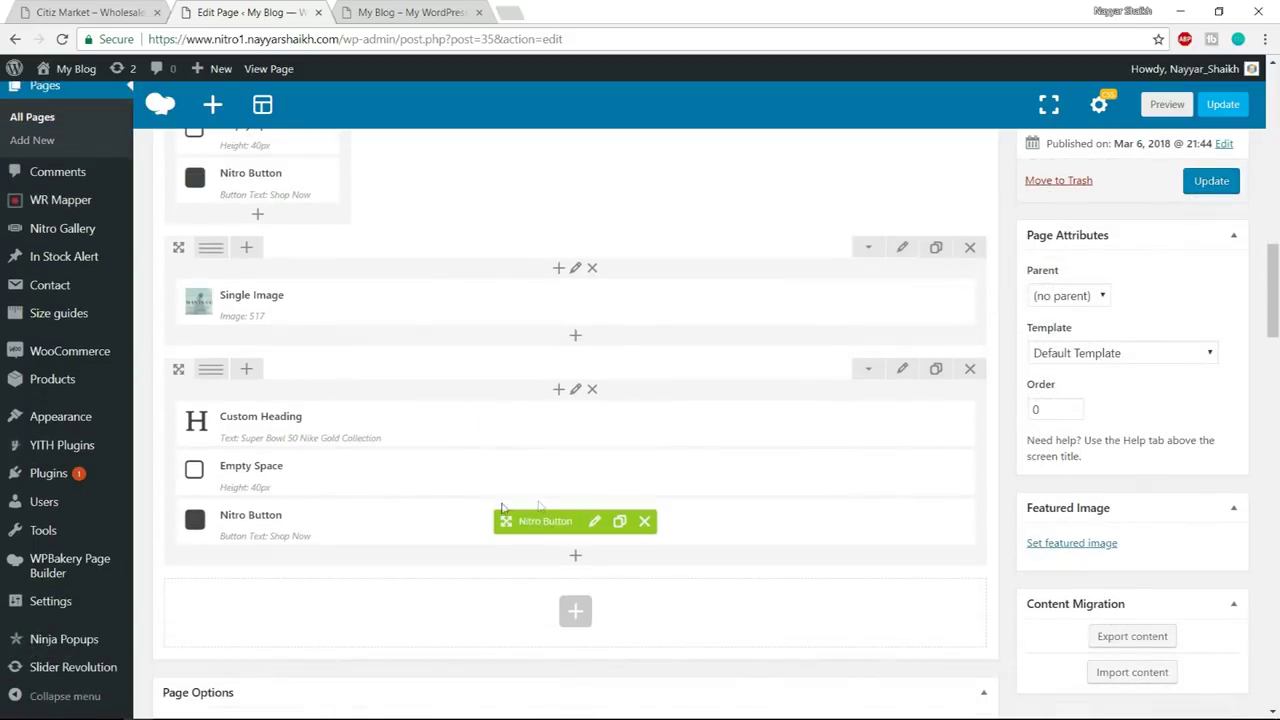
pyautogui.click(594, 466)
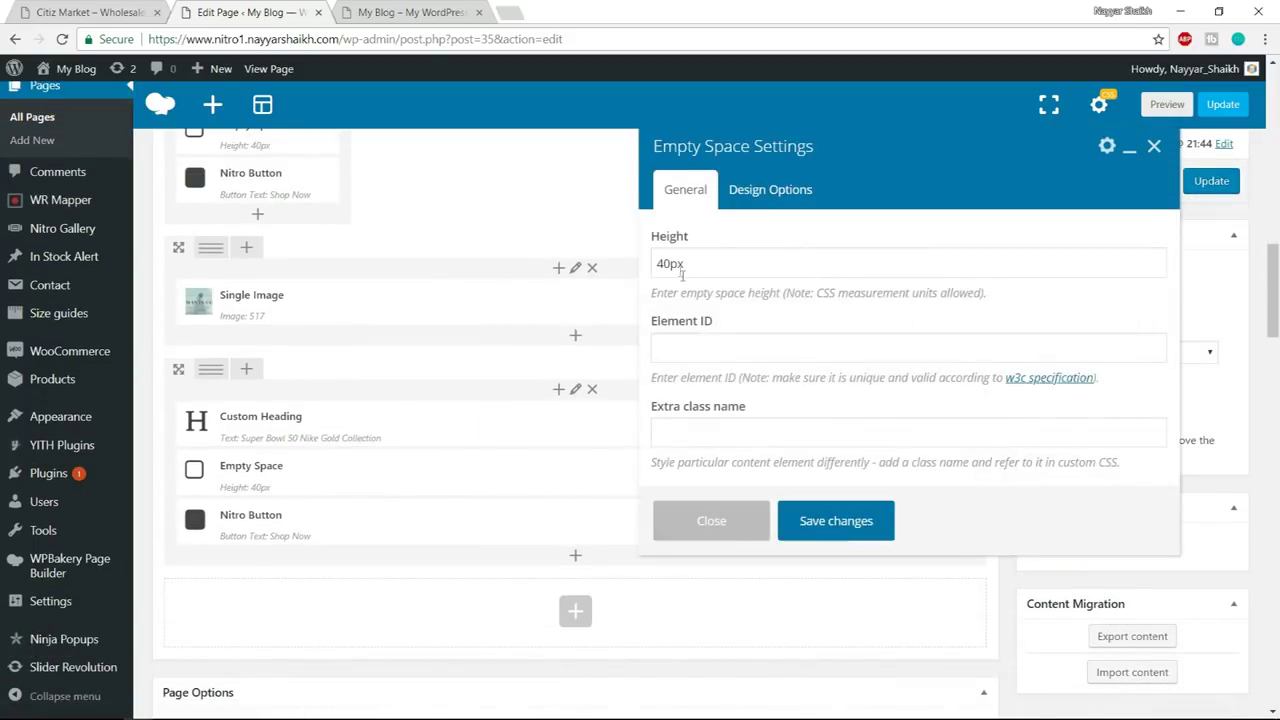
pyautogui.moveTo(669, 261); pyautogui.dragTo(607, 262)
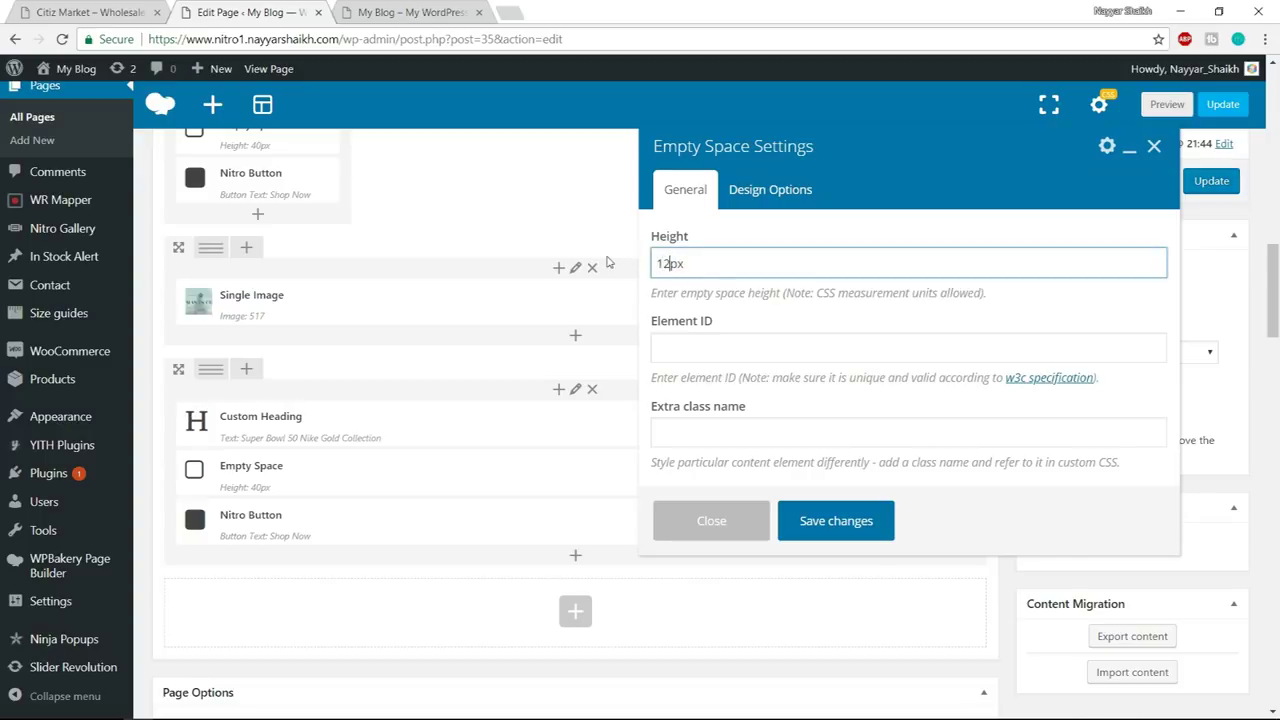
pyautogui.click(810, 522)
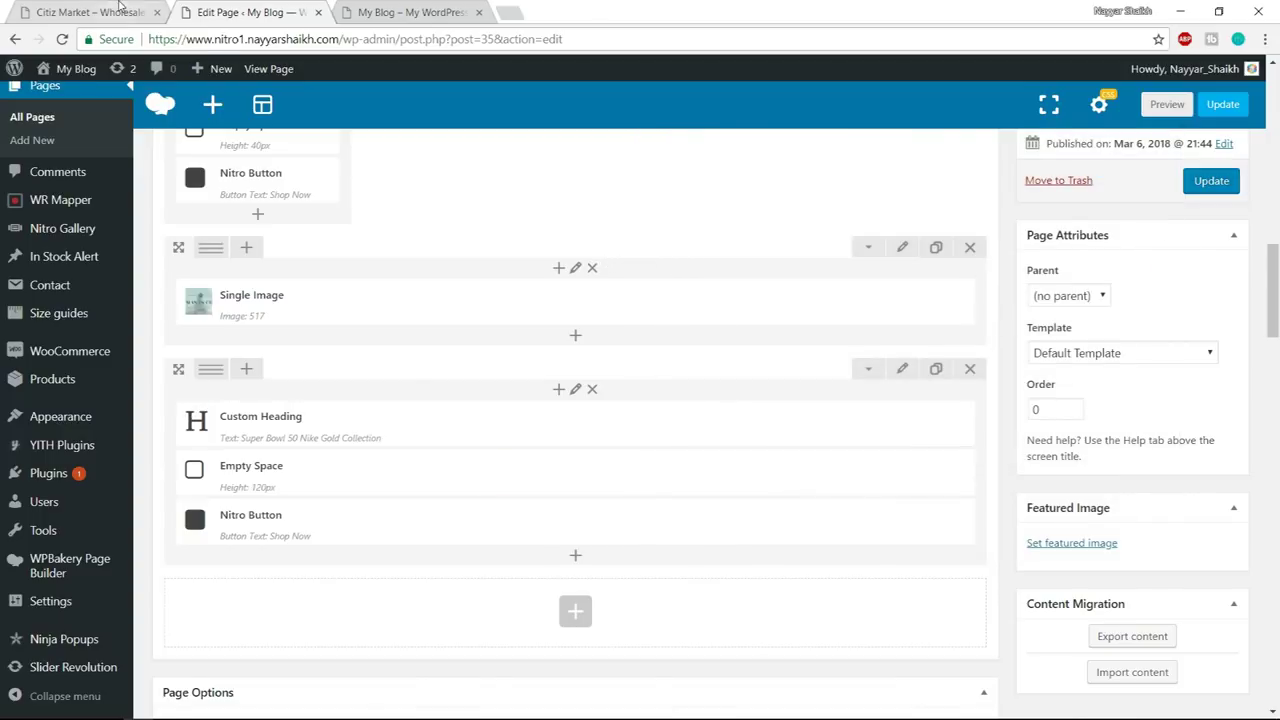
pyautogui.click(100, 12)
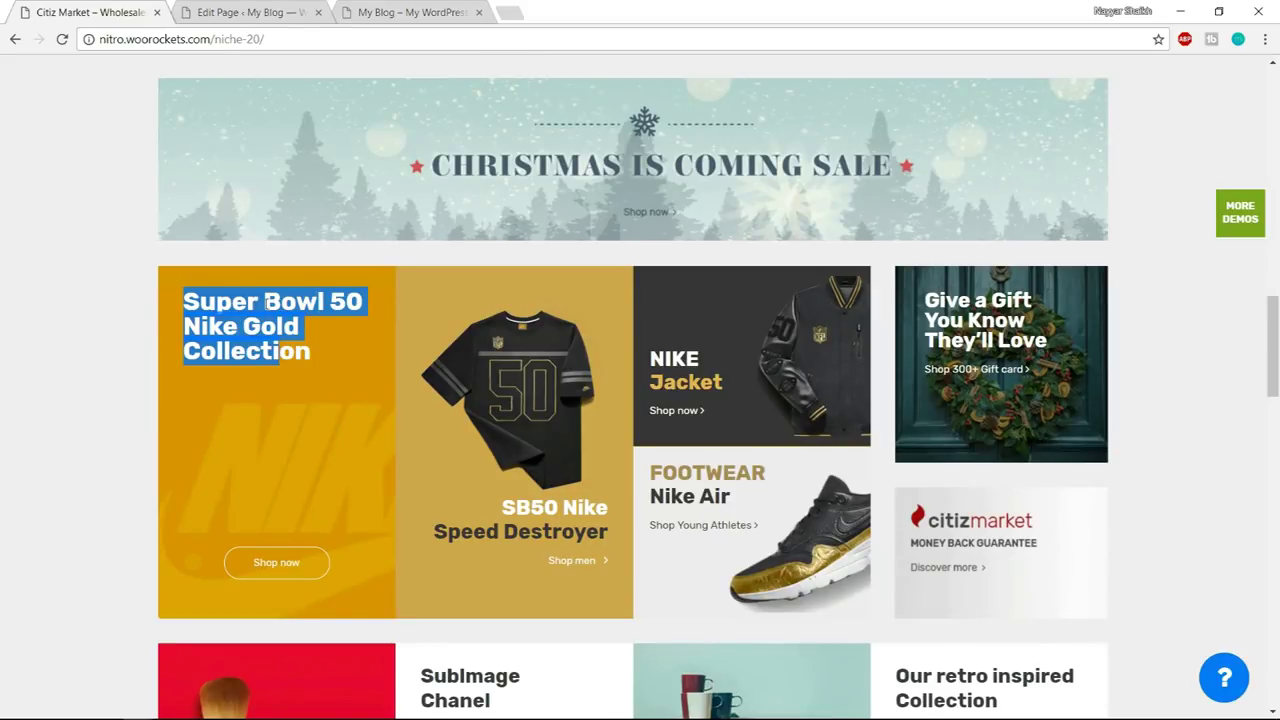
pyautogui.hotkey('ctrl', 'Tab')
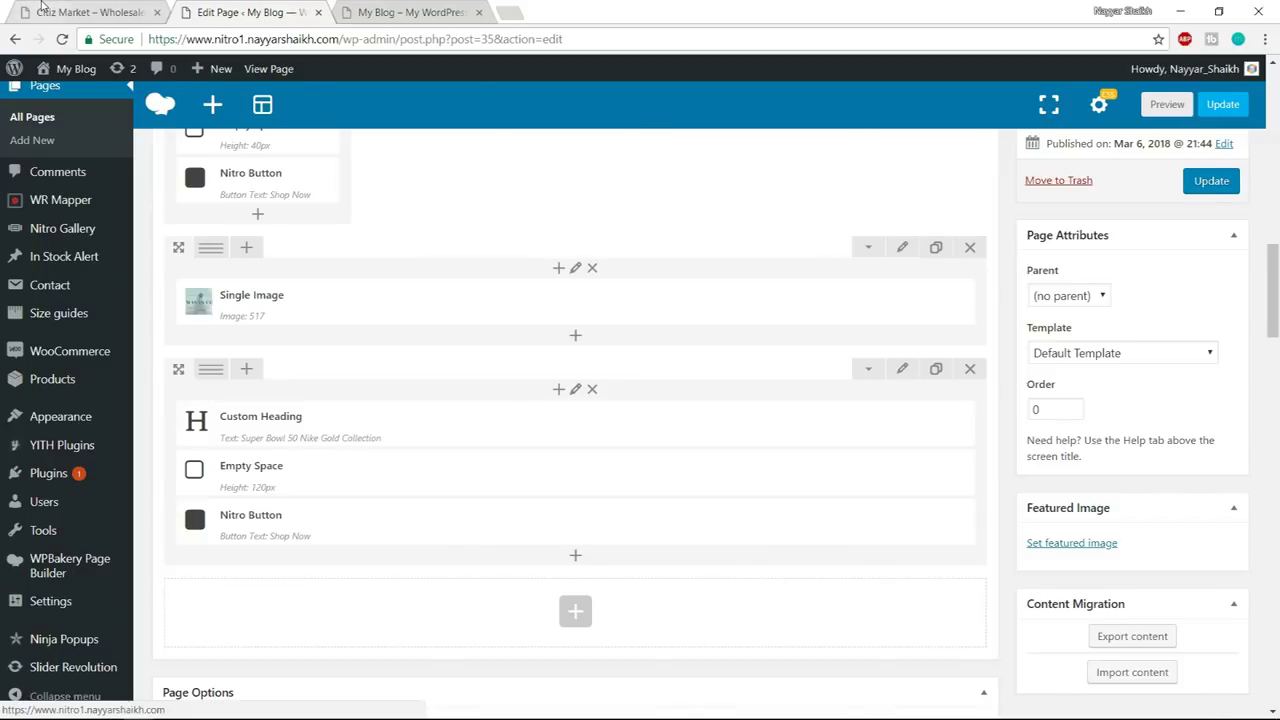
pyautogui.hotkey('ctrl', 'shift', 'Tab')
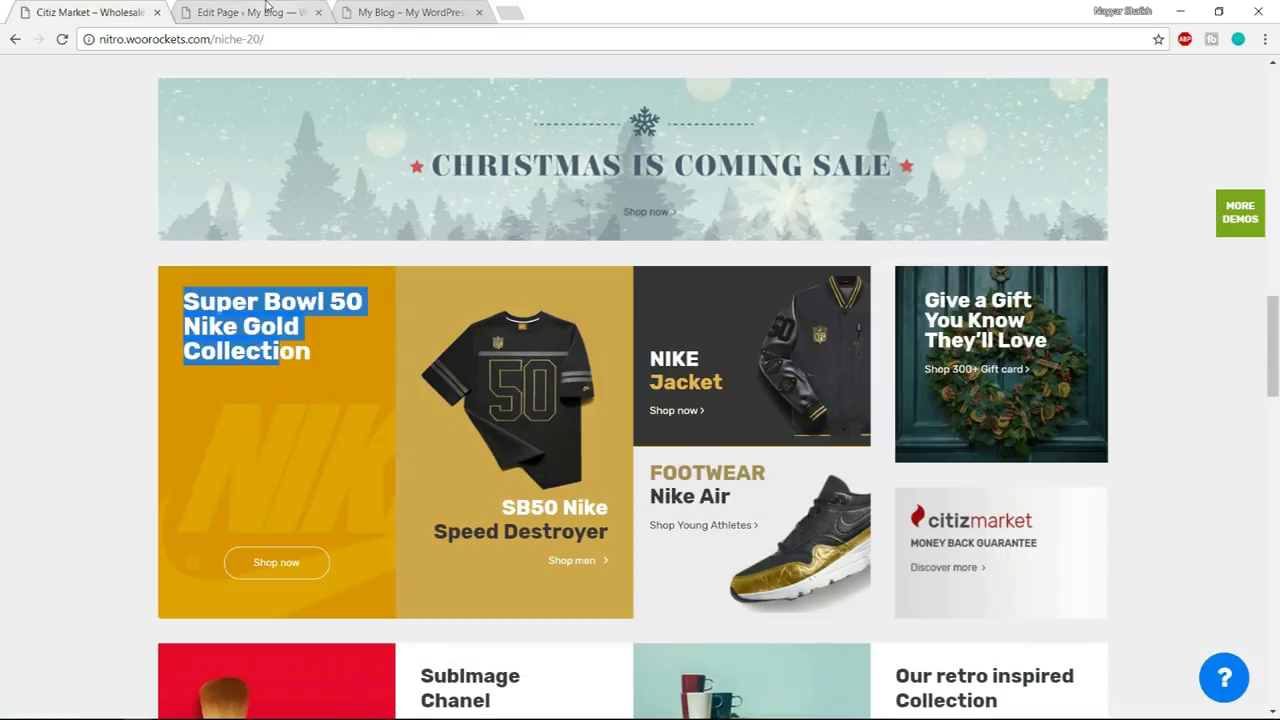
pyautogui.click(255, 12)
pyautogui.moveTo(214, 372)
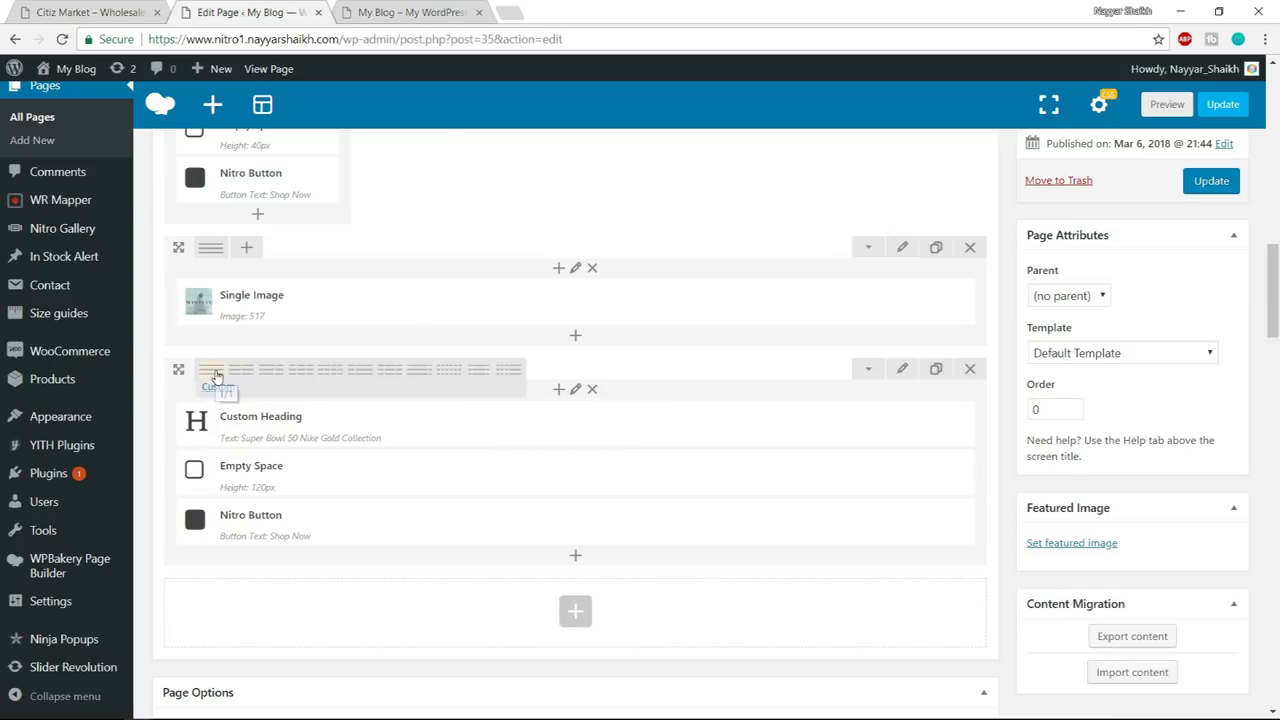
# - Split the heading row into four columns and give the first column the bg-nike.jpg background
pyautogui.click(331, 374)
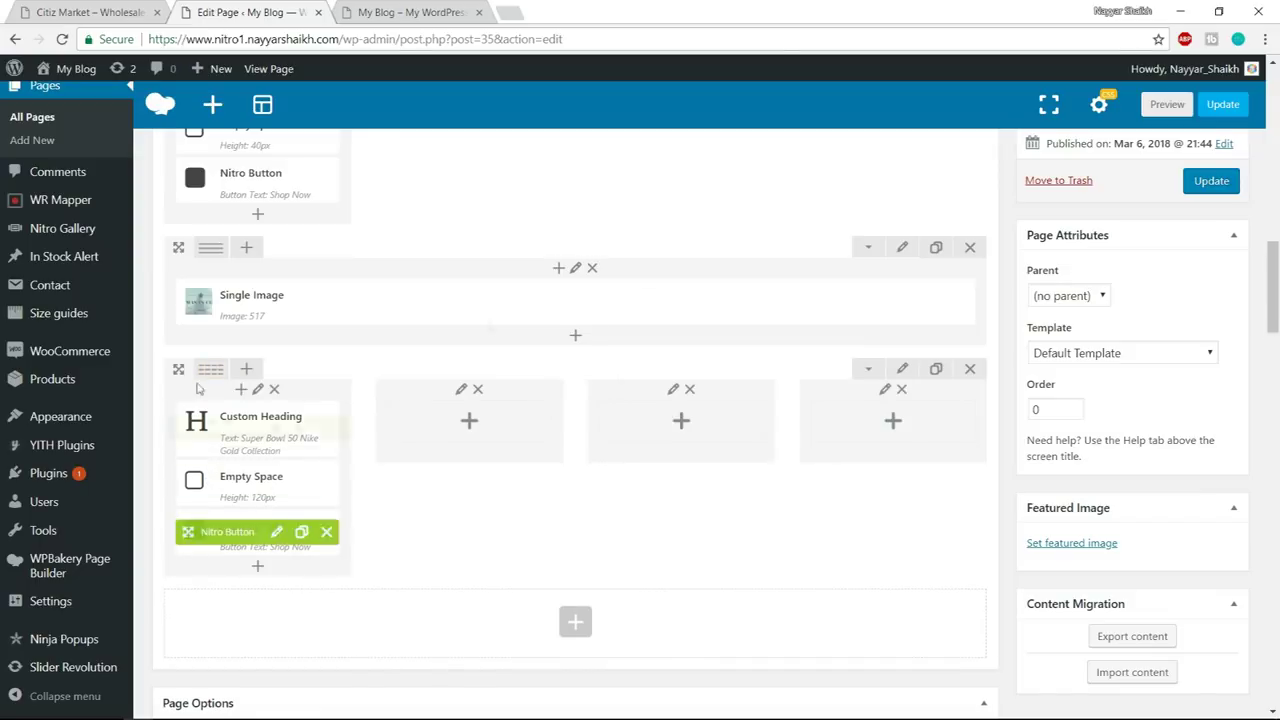
pyautogui.click(258, 390)
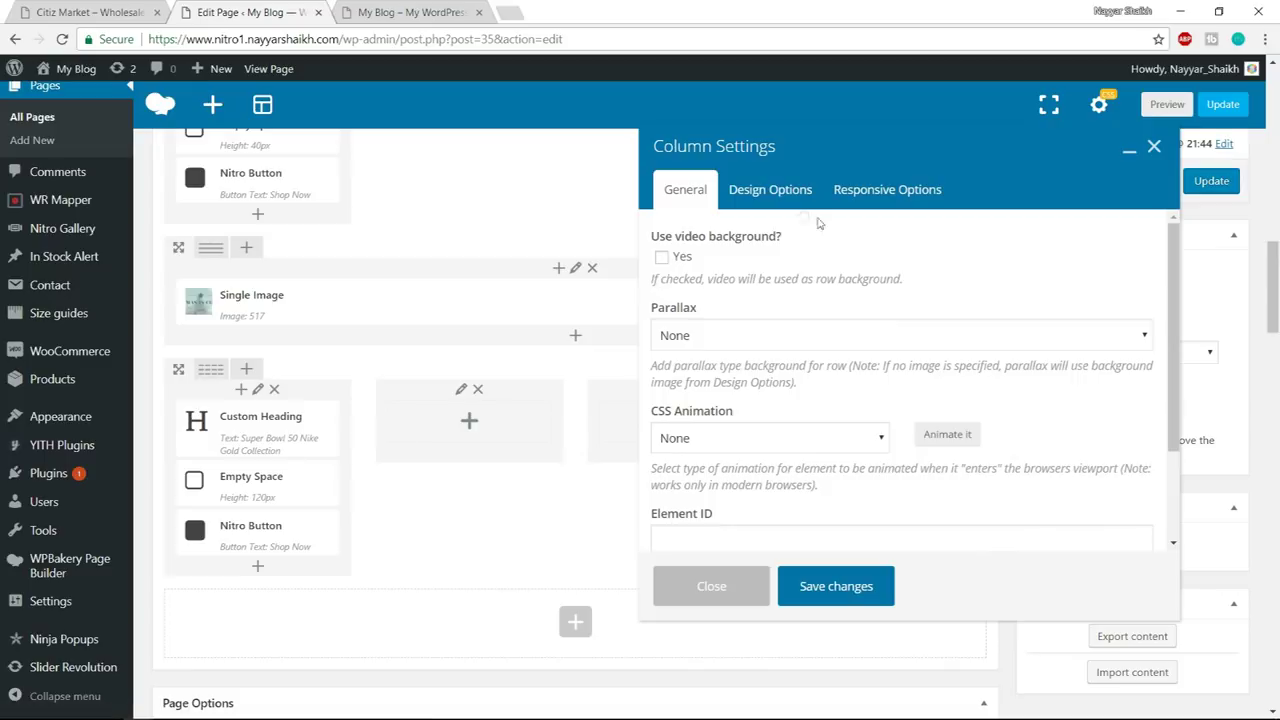
pyautogui.click(770, 189)
pyautogui.scroll(-2, 1060, 409)
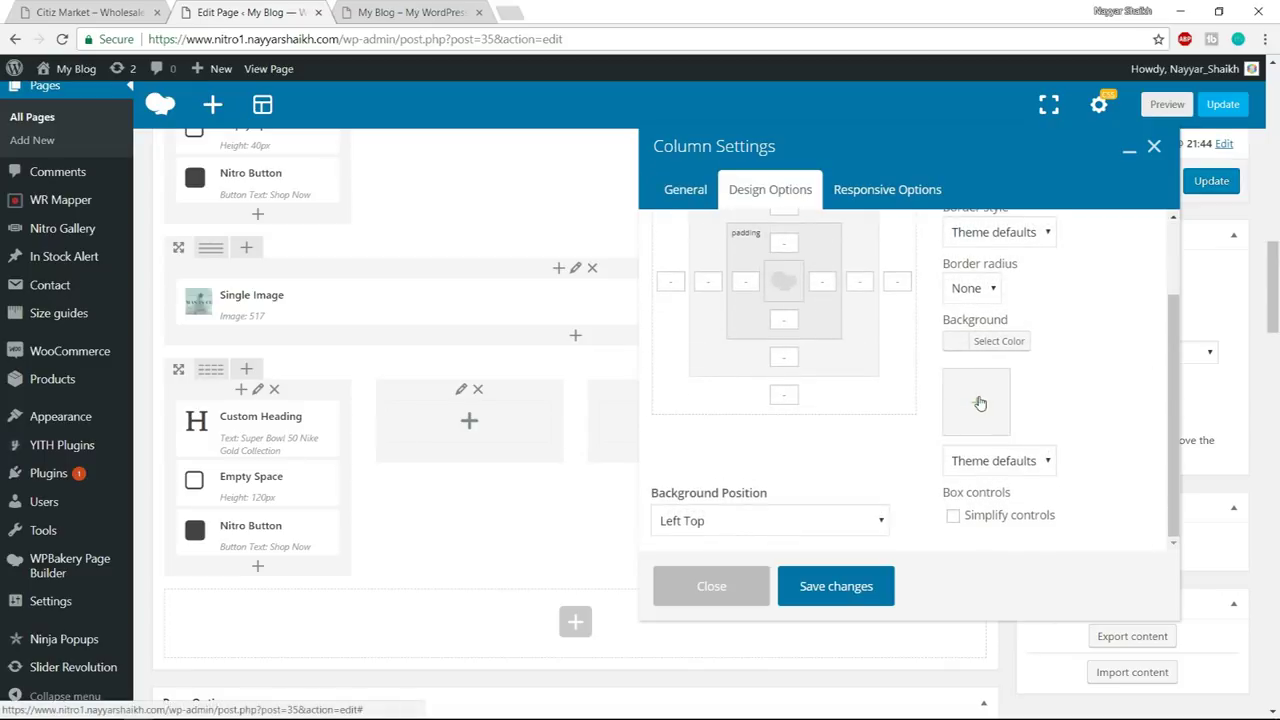
pyautogui.click(981, 405)
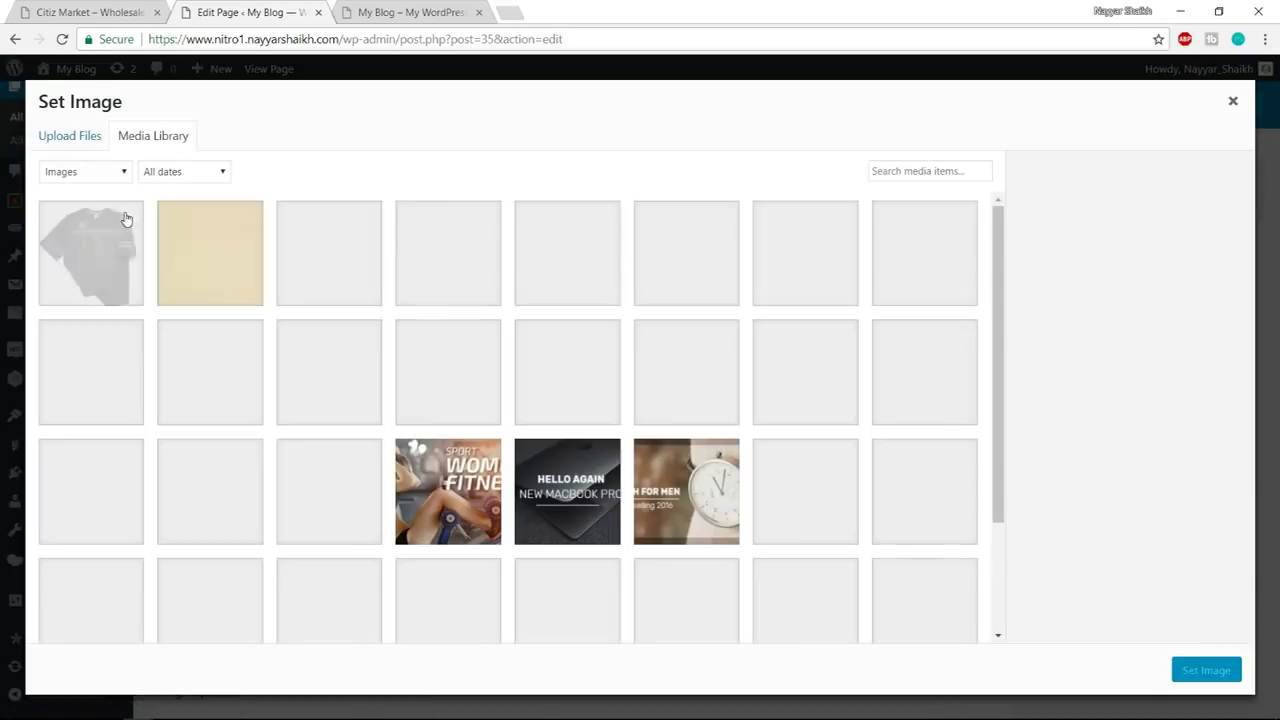
pyautogui.click(224, 238)
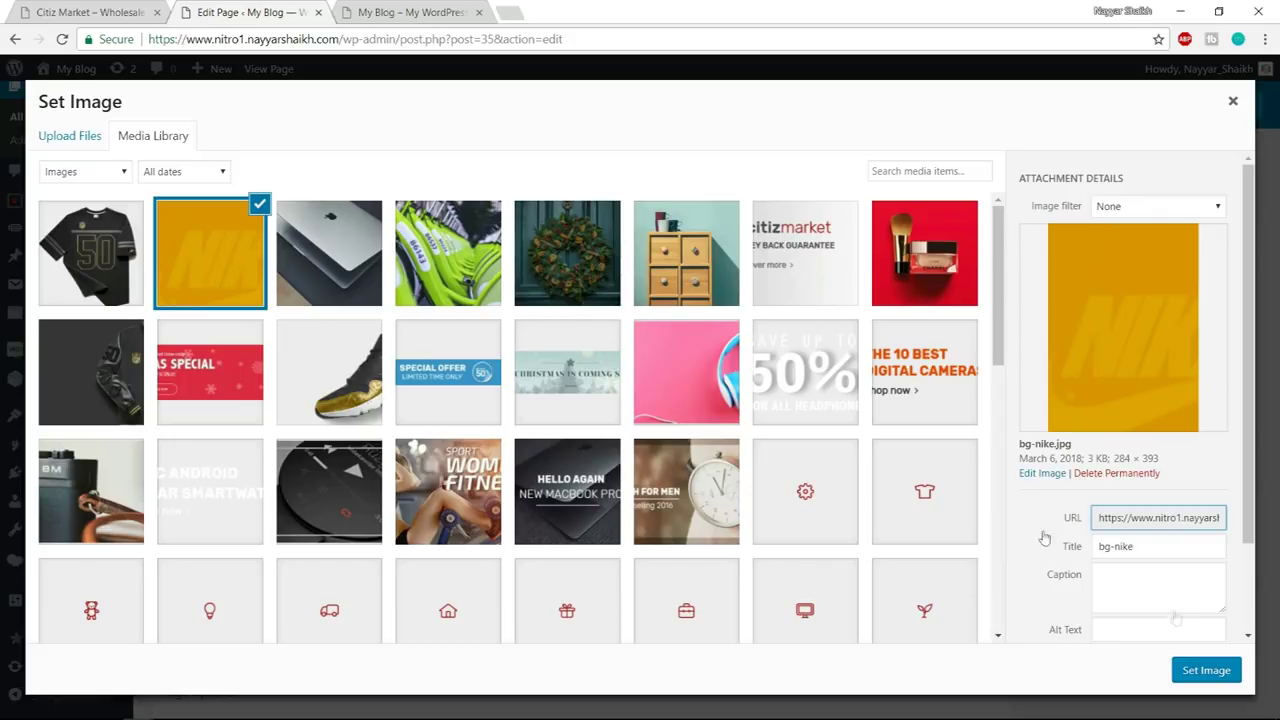
pyautogui.click(1207, 672)
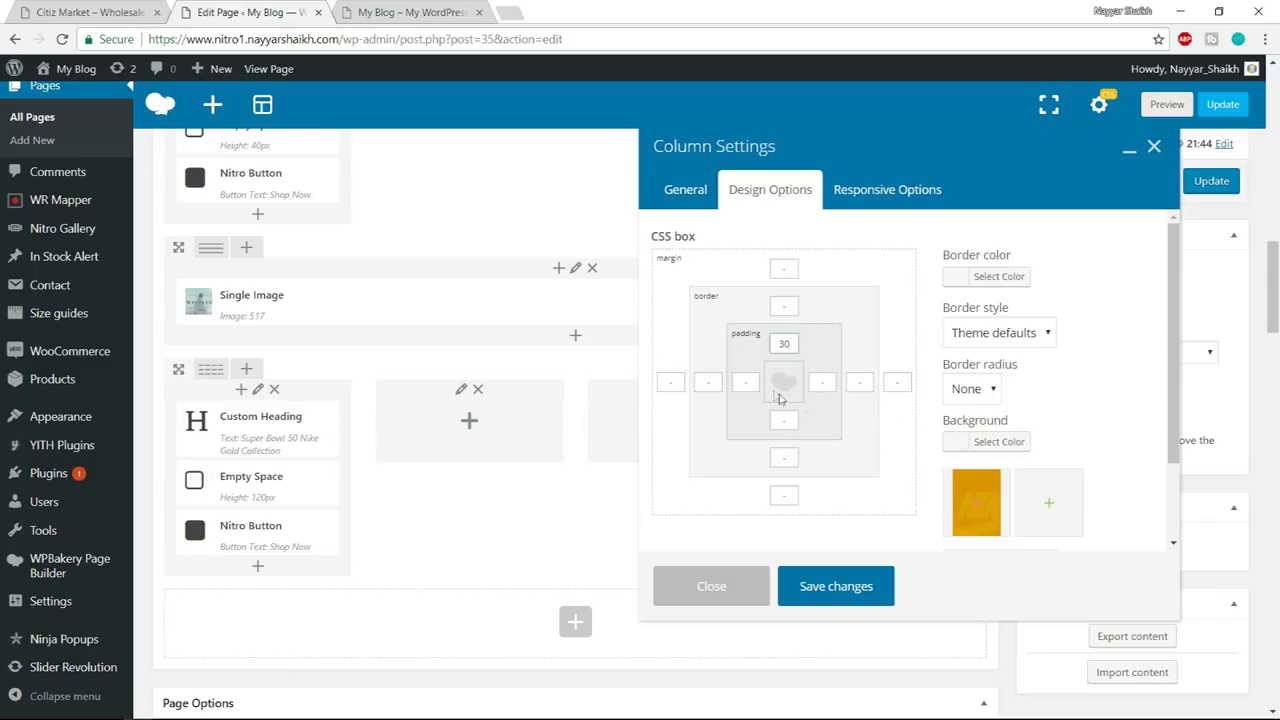
# - Give the first column 30px padding and save its design settings
pyautogui.click(745, 383)
pyautogui.write('303')
pyautogui.click(784, 420)
pyautogui.write('30')
pyautogui.click(823, 385)
pyautogui.click(869, 596)
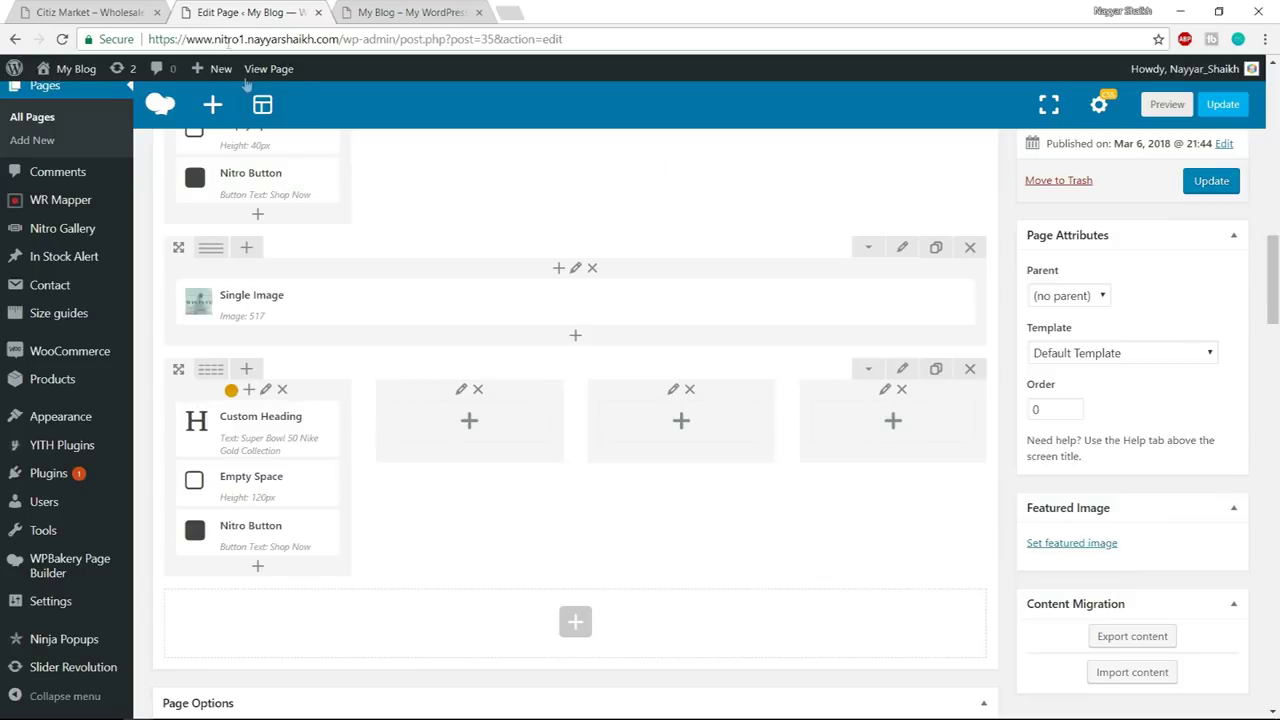
pyautogui.click(100, 12)
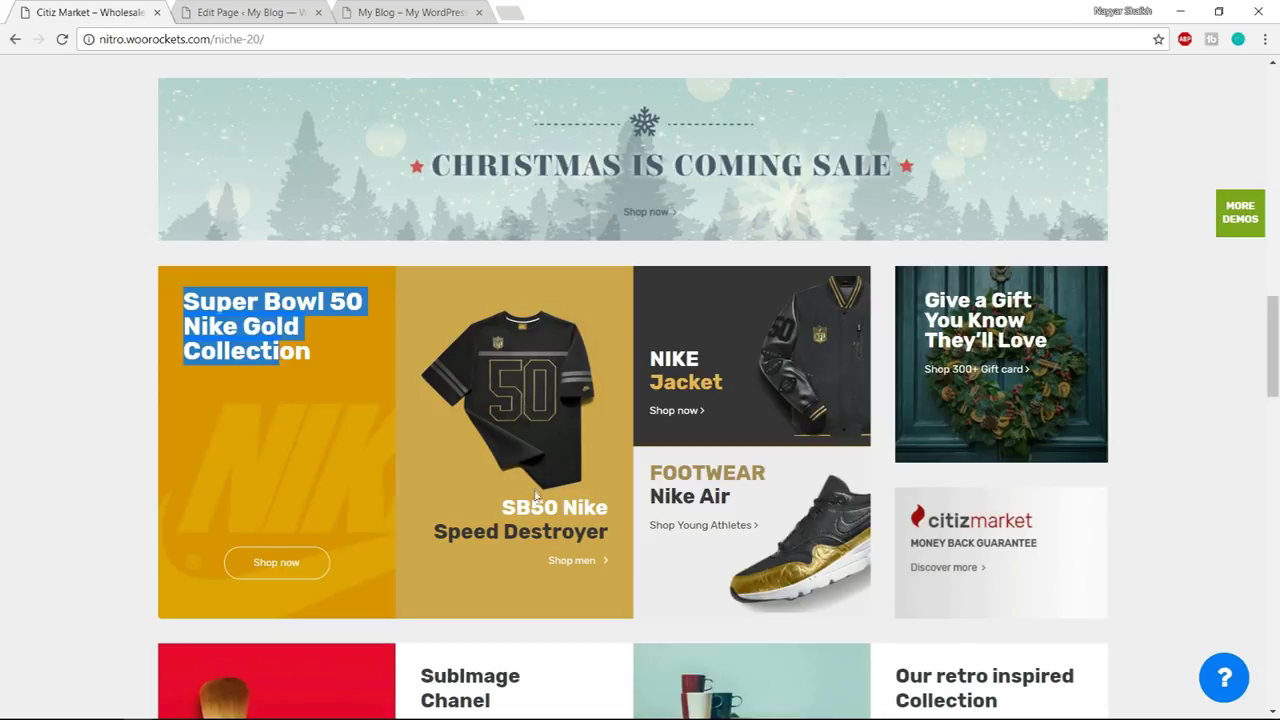
# - After checking the demo, add a Single Image element to the empty second column
pyautogui.moveTo(503, 511); pyautogui.dragTo(375, 531)
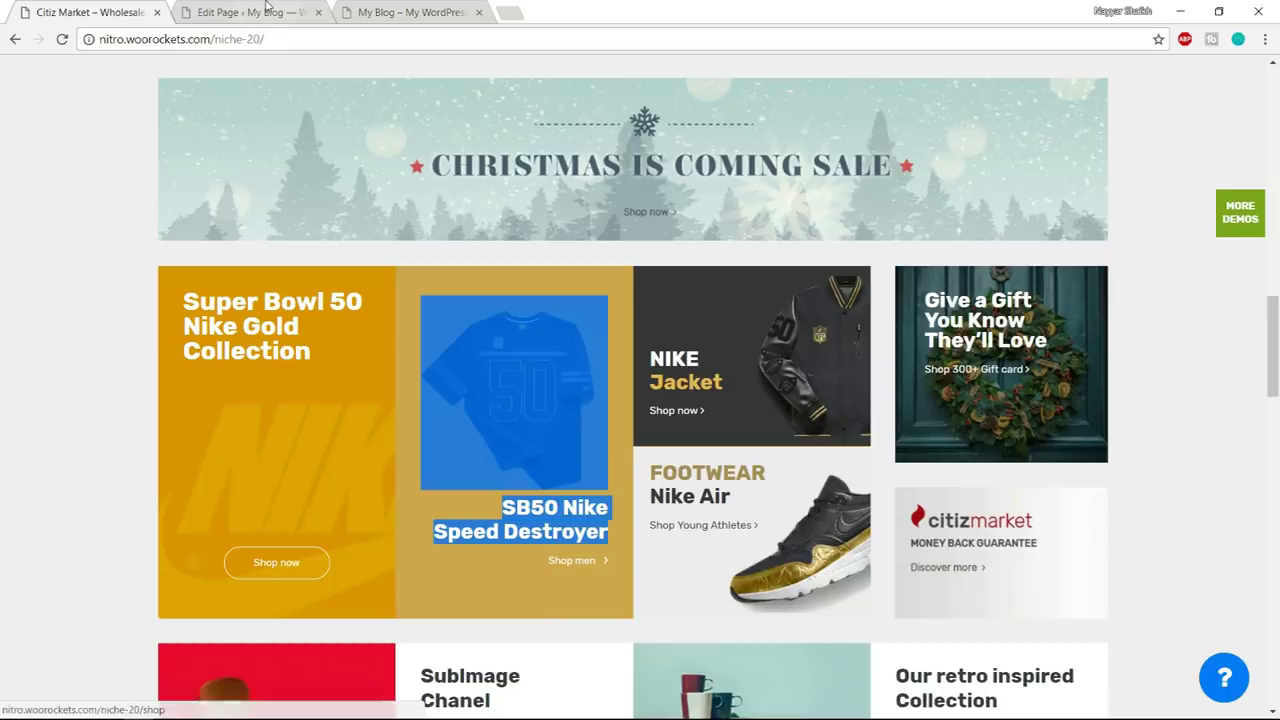
pyautogui.click(268, 12)
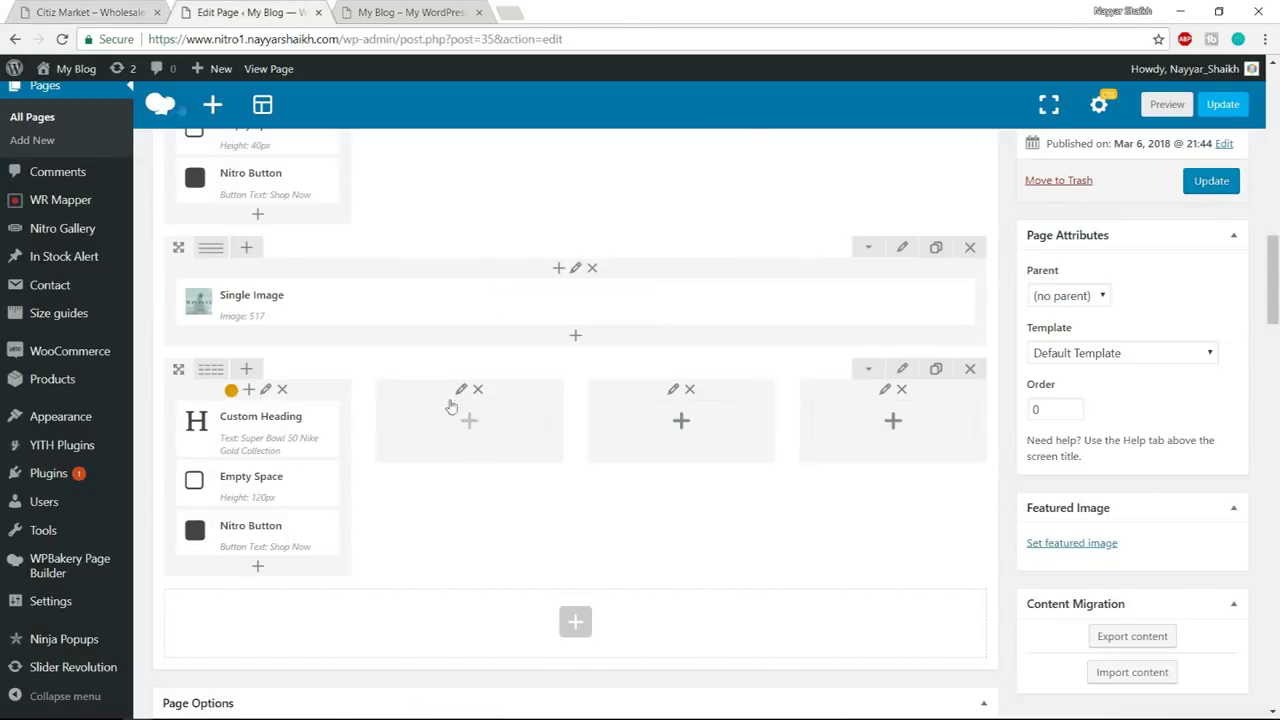
pyautogui.click(112, 11)
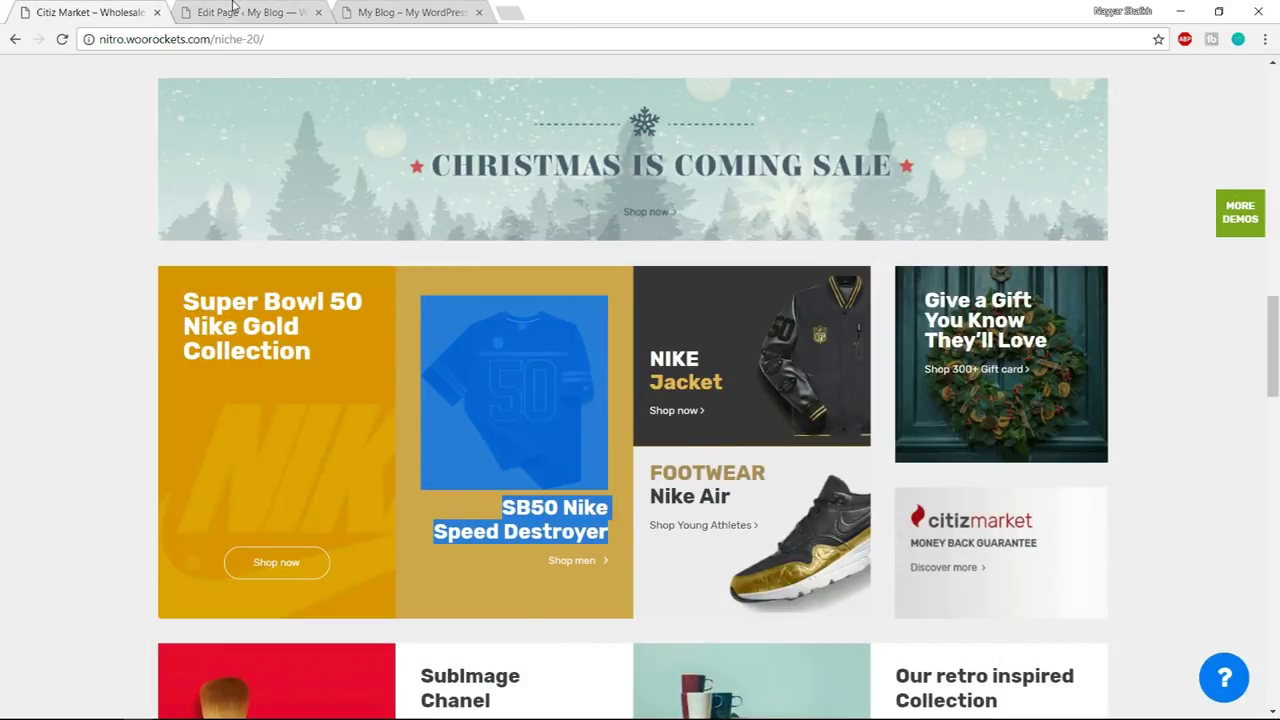
pyautogui.click(233, 8)
pyautogui.click(460, 427)
pyautogui.write('s')
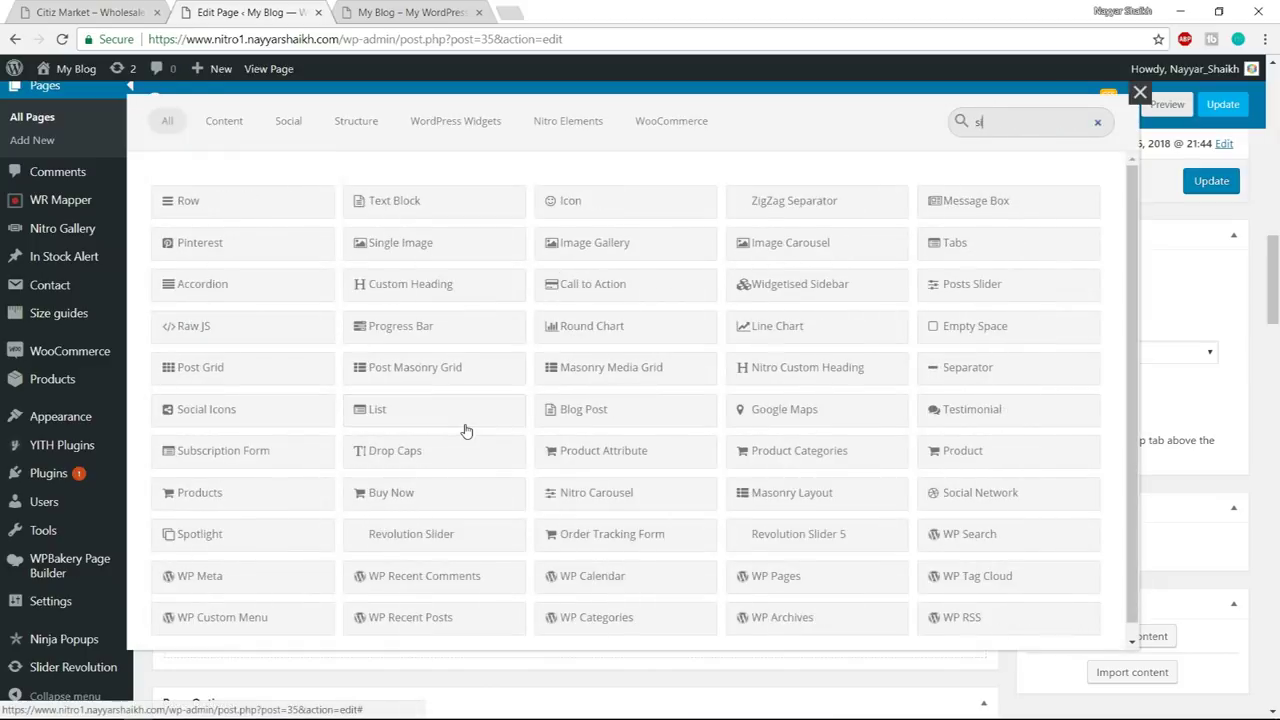
pyautogui.write('ing')
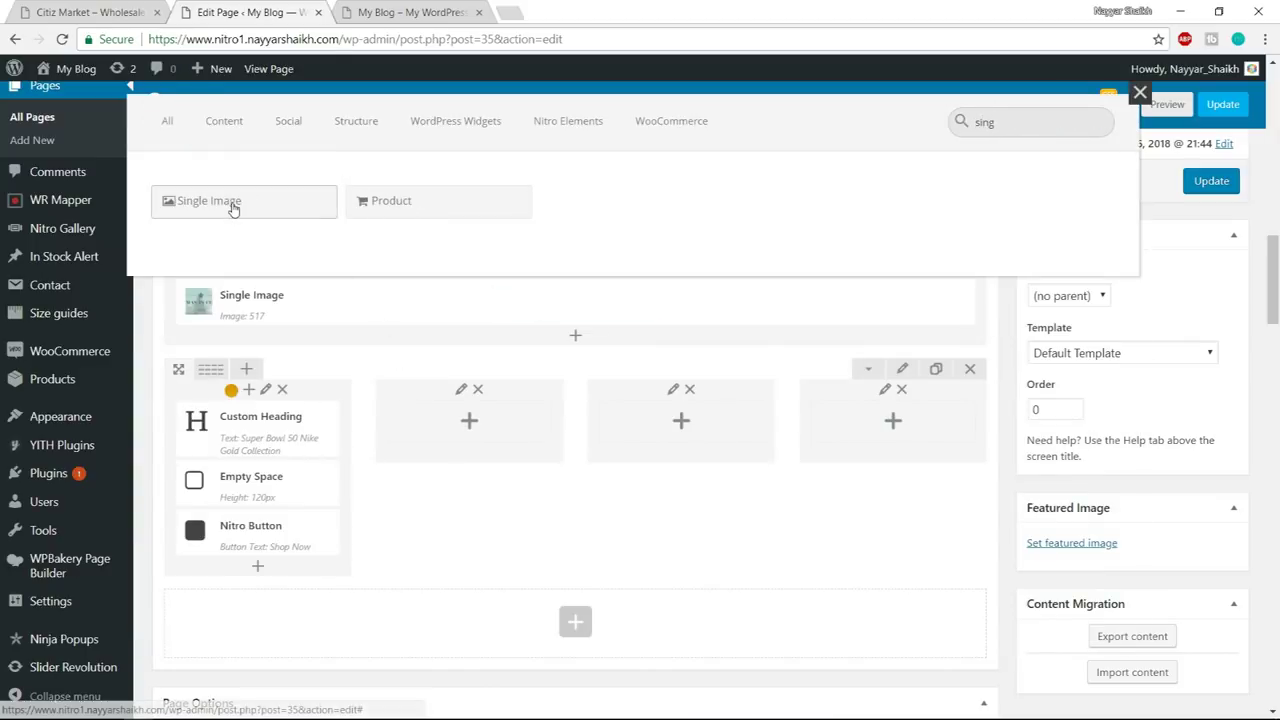
pyautogui.click(233, 204)
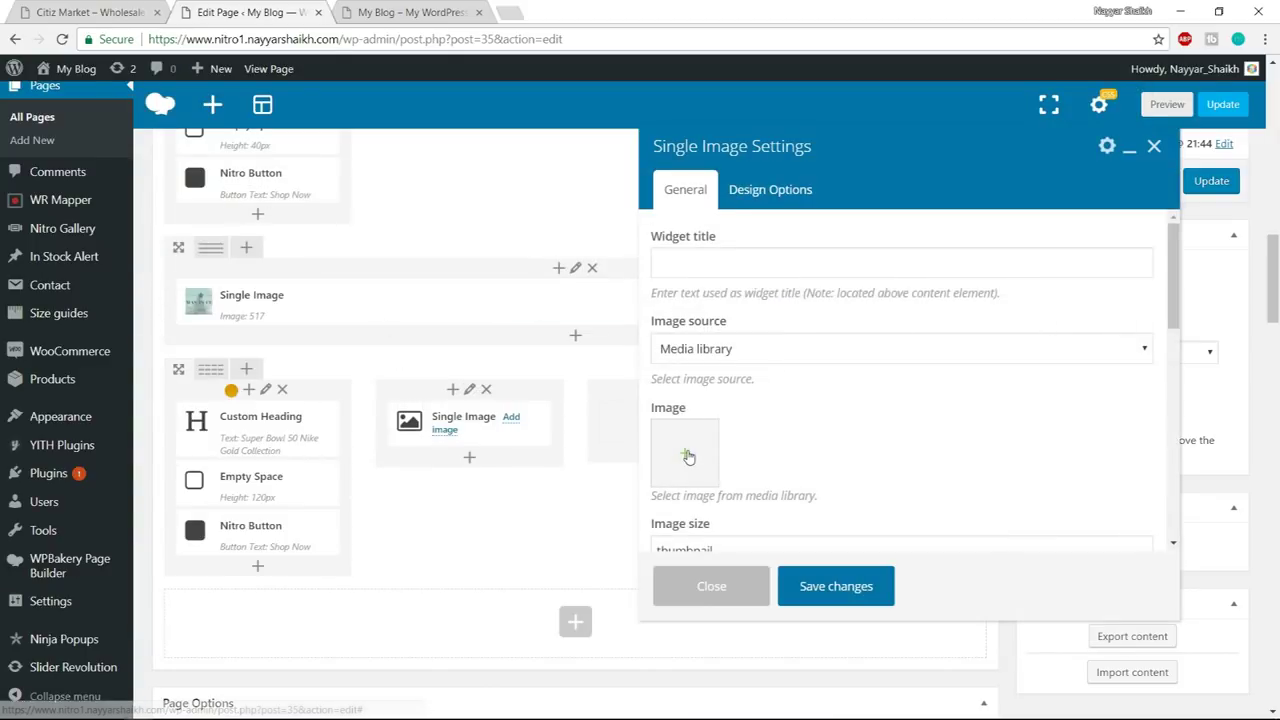
# - Choose the sport-clothing.png T-shirt image and set the image size to full
pyautogui.click(688, 456)
pyautogui.click(60, 278)
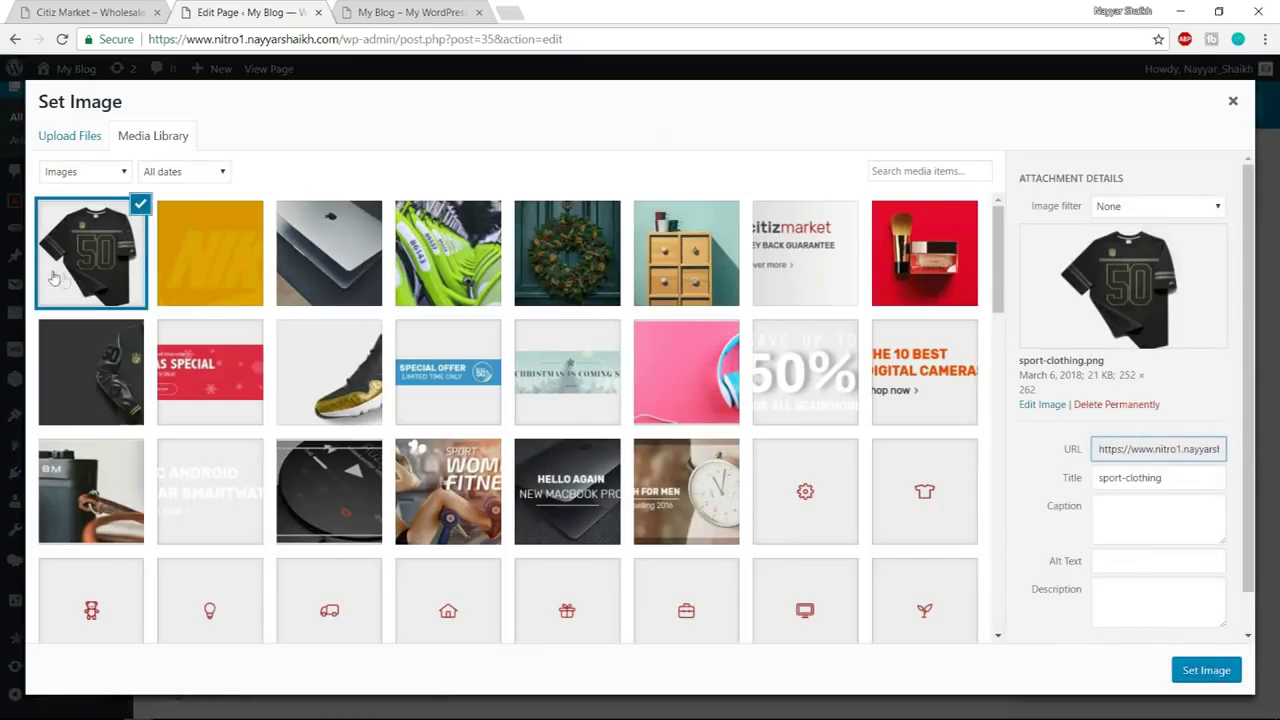
pyautogui.click(1180, 678)
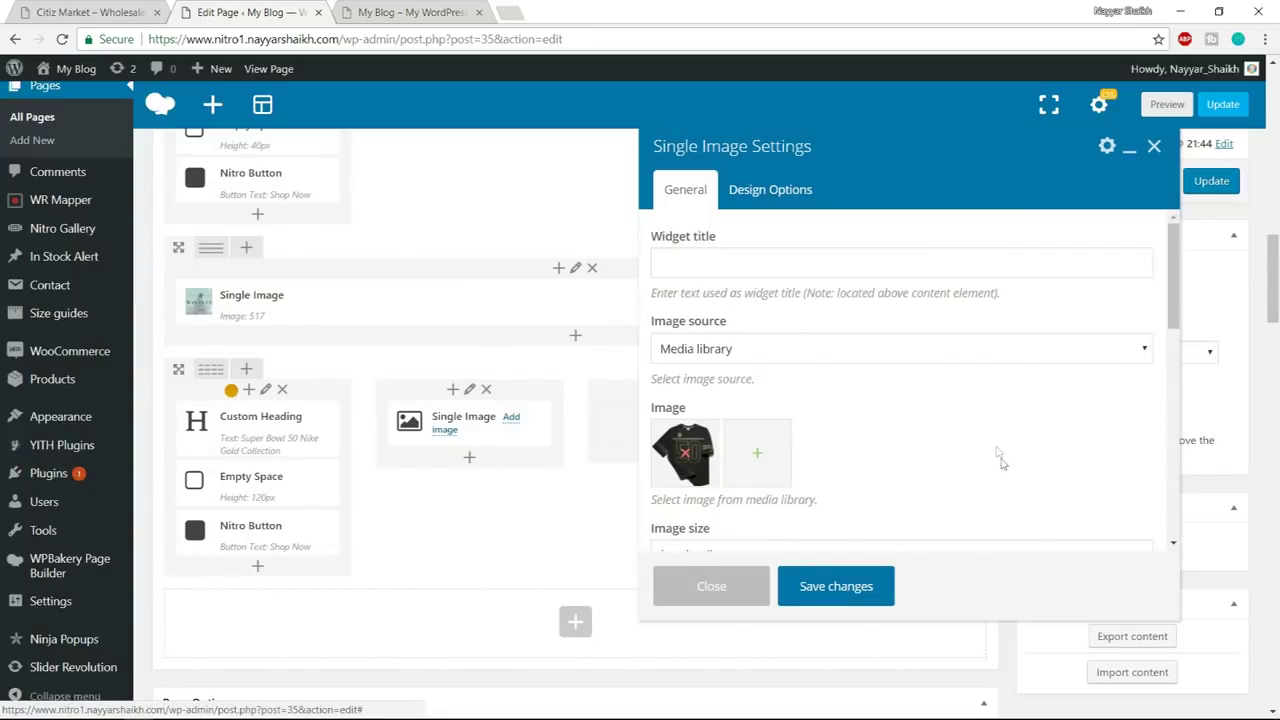
pyautogui.scroll(-1, 1000, 458)
pyautogui.moveTo(806, 471); pyautogui.dragTo(492, 474)
pyautogui.write('full')
pyautogui.scroll(-4, 720, 350)
# - Centre the image, save the Single Image settings, and compare against the demo
pyautogui.click(716, 318)
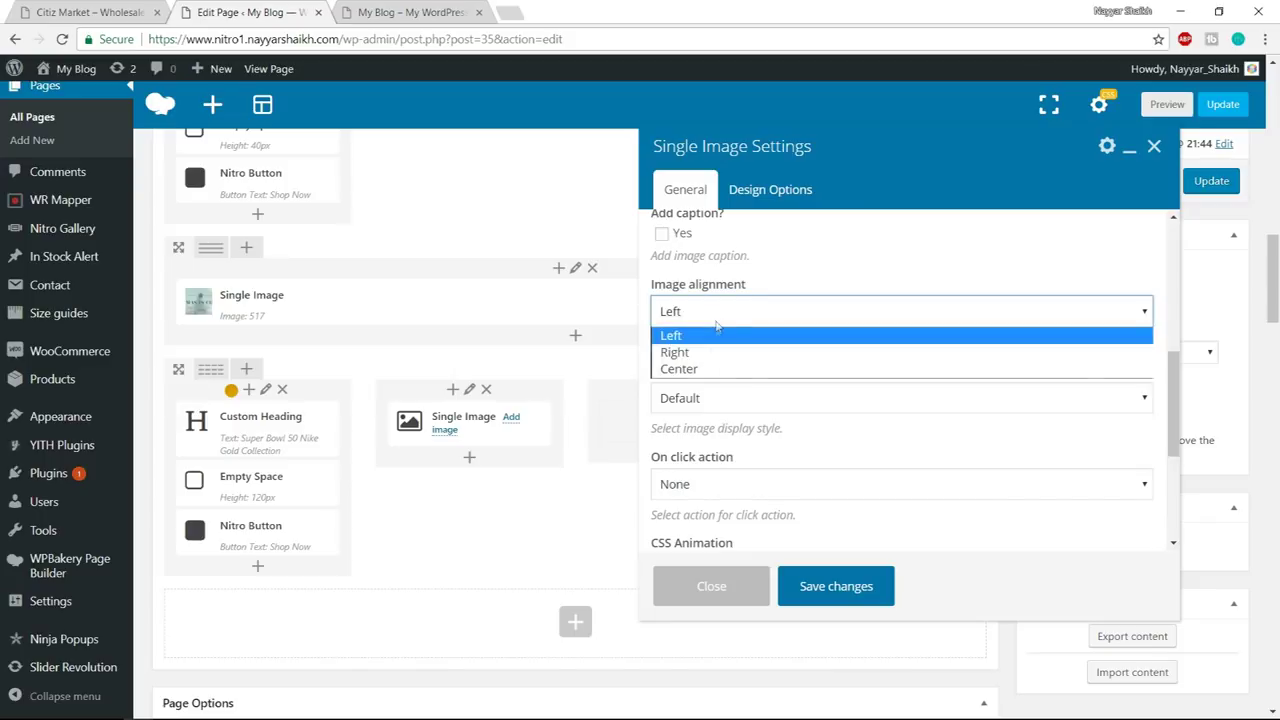
pyautogui.click(706, 369)
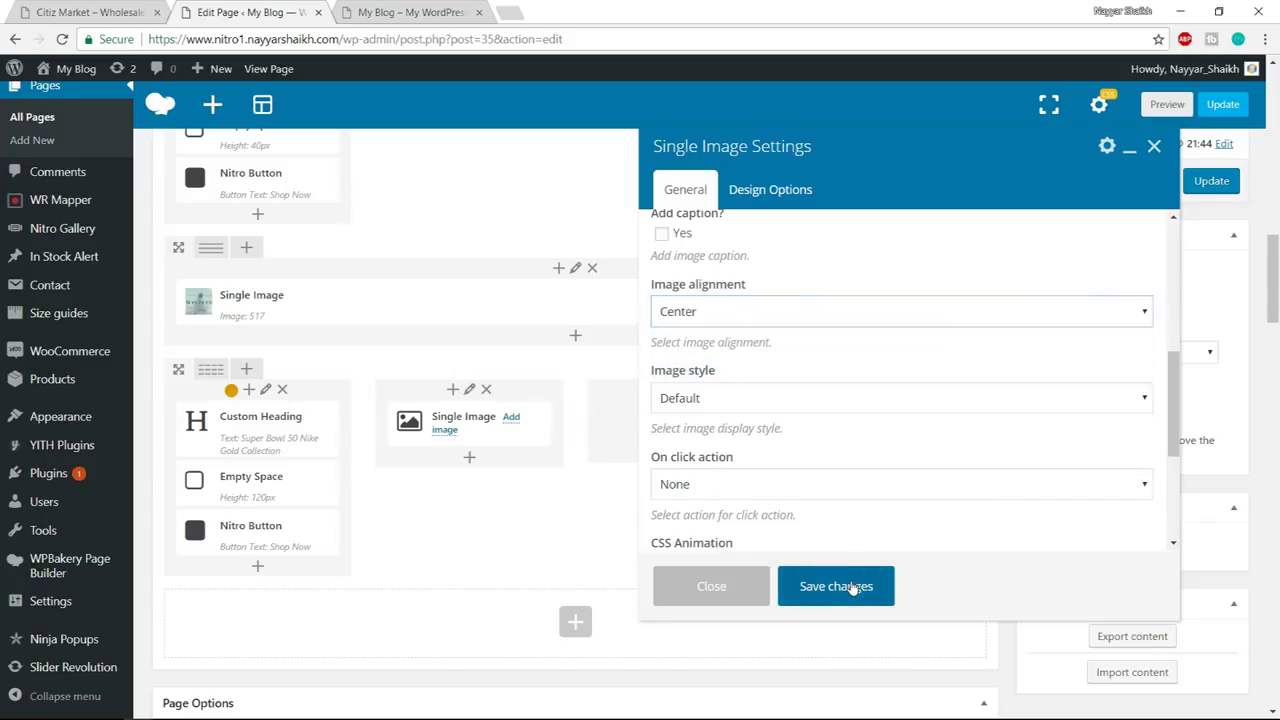
pyautogui.click(858, 586)
pyautogui.click(128, 10)
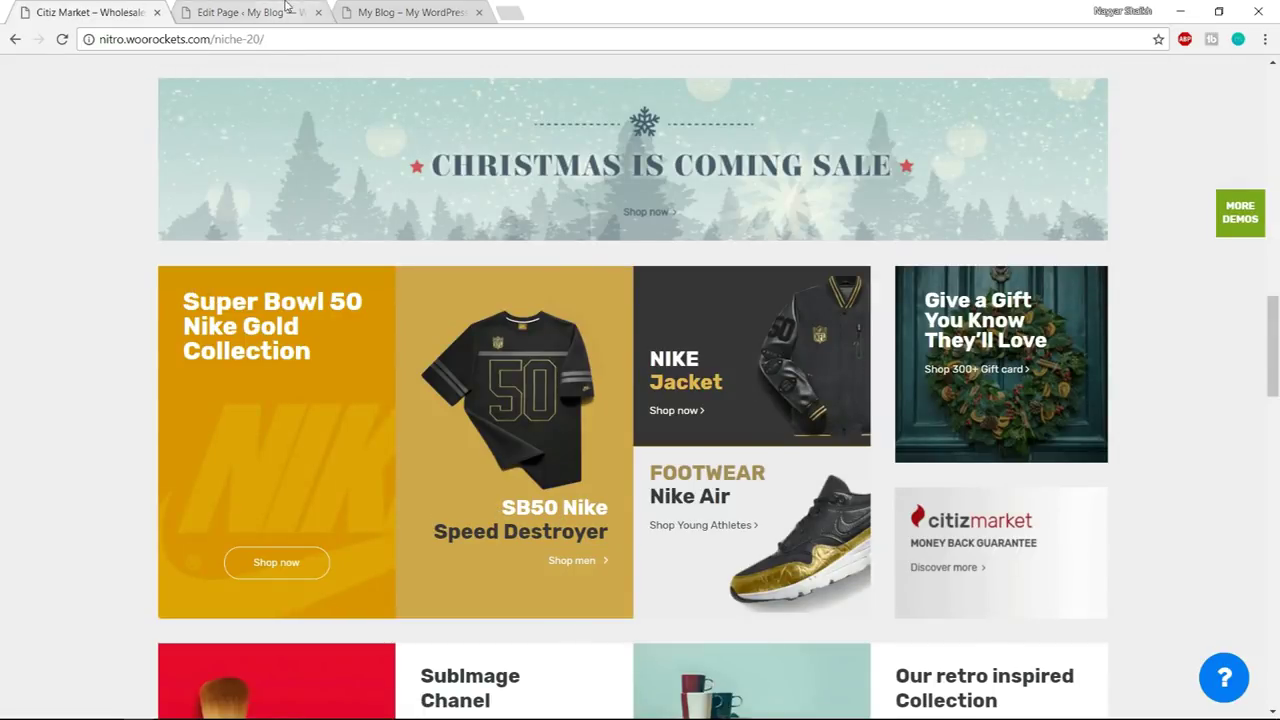
pyautogui.click(255, 12)
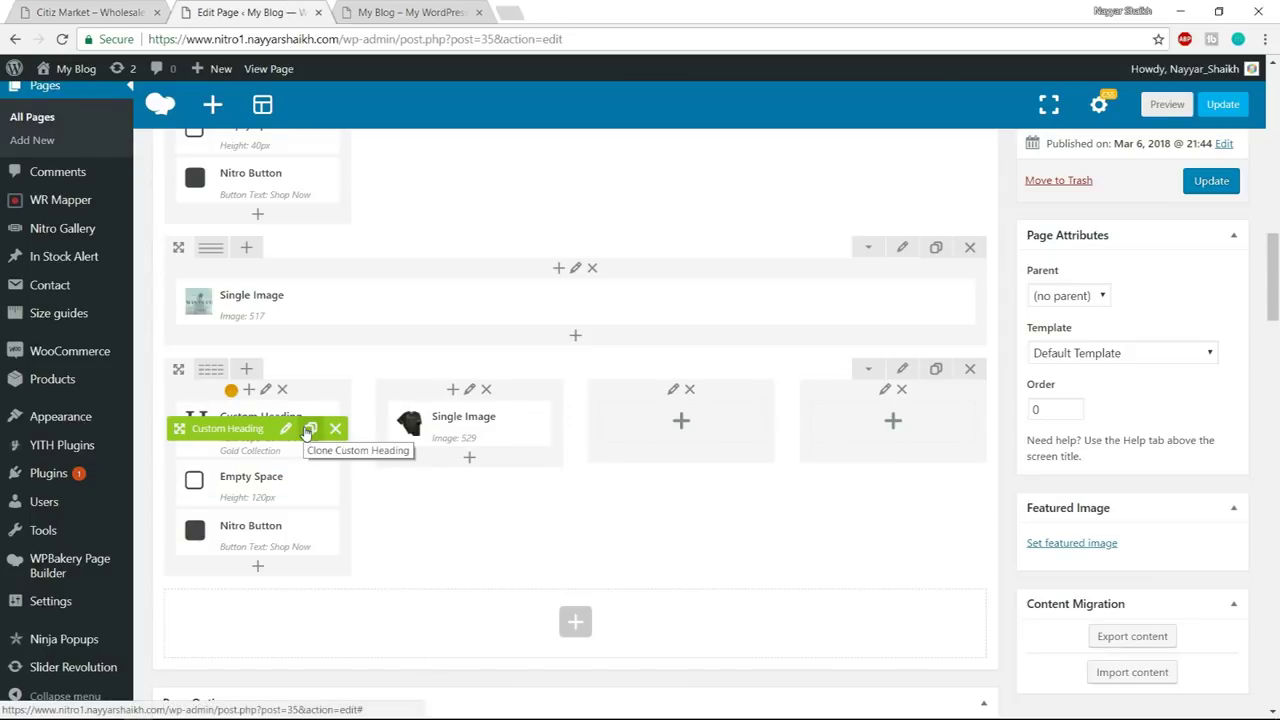
# - Copy the Custom Heading under the T-shirt image and copy 'SB50 Nike' from the demo
pyautogui.moveTo(222, 430)
pyautogui.mouseDown()
pyautogui.moveTo(455, 437)
pyautogui.moveTo(500, 470)
pyautogui.moveTo(470, 490)
pyautogui.mouseUp()
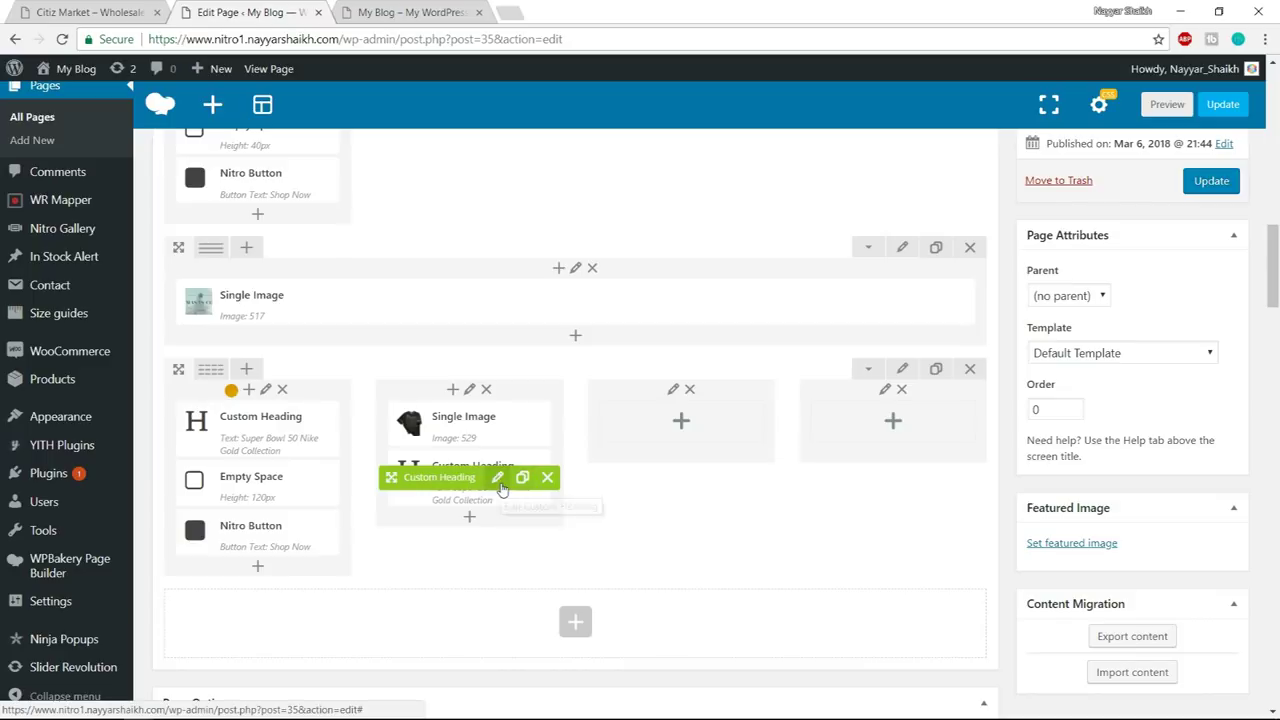
pyautogui.click(497, 477)
pyautogui.click(115, 10)
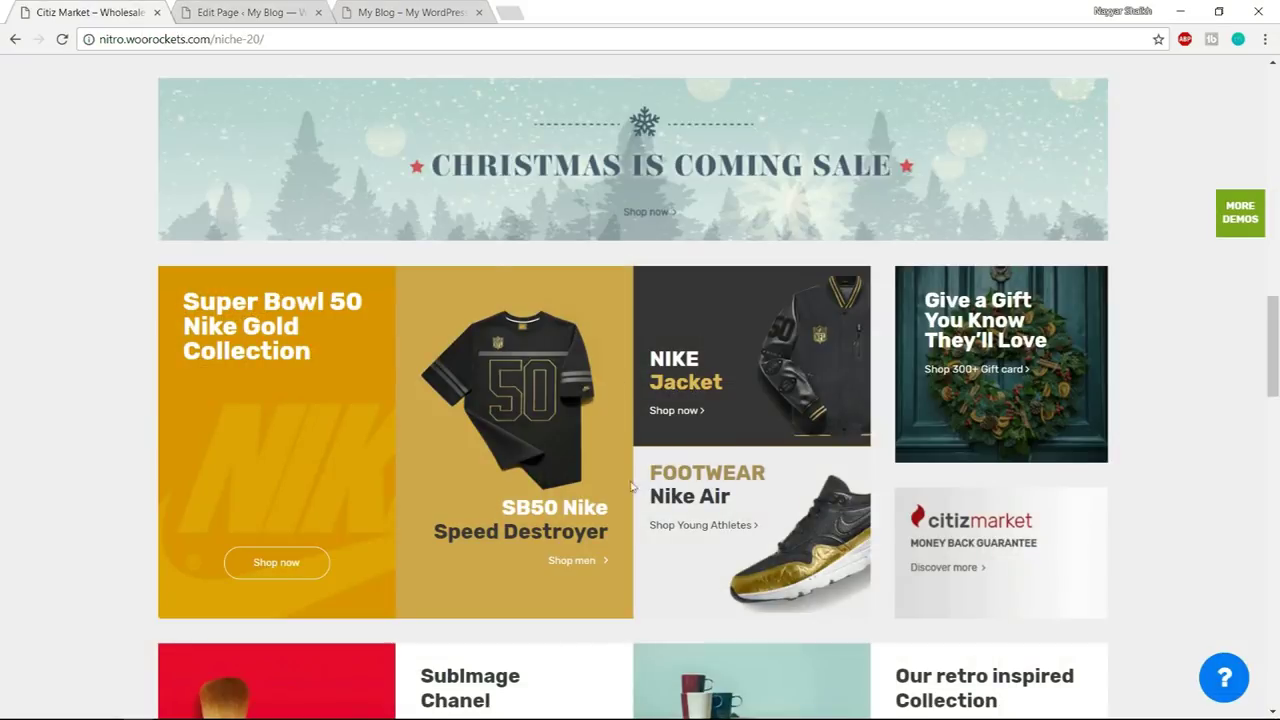
pyautogui.moveTo(497, 512); pyautogui.dragTo(612, 511)
pyautogui.hotkey('ctrl', 'c')
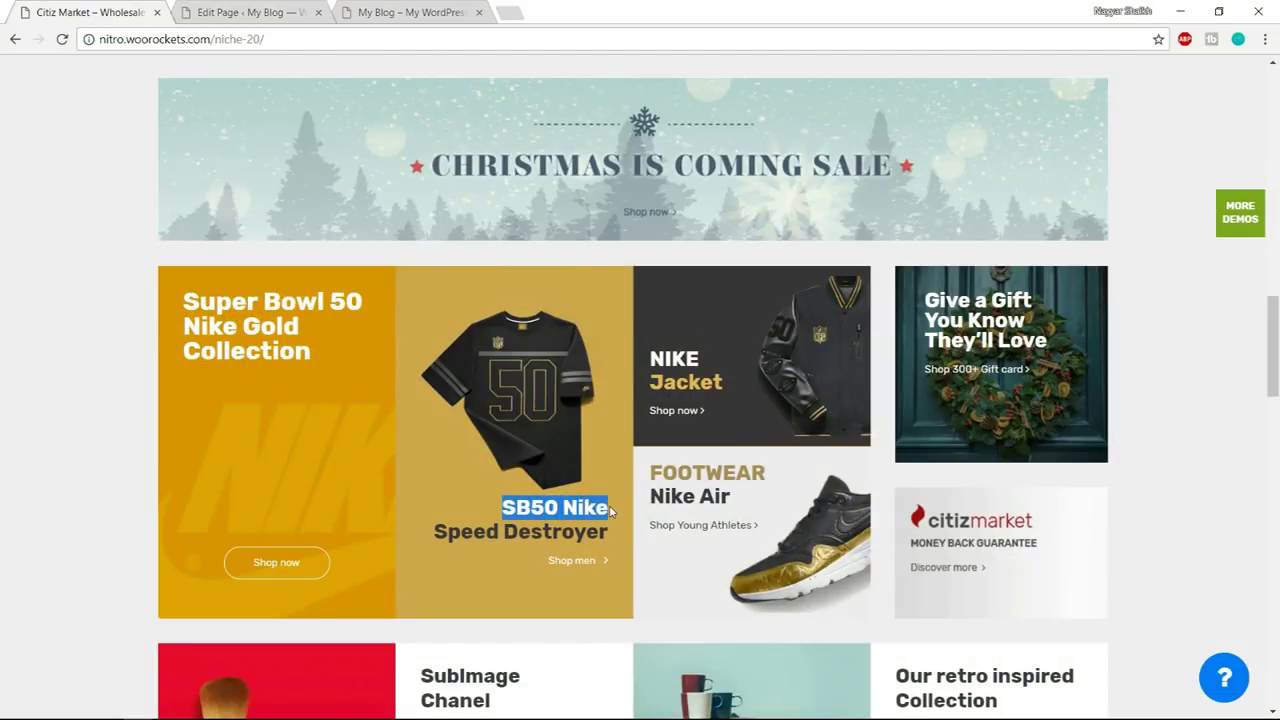
pyautogui.click(205, 10)
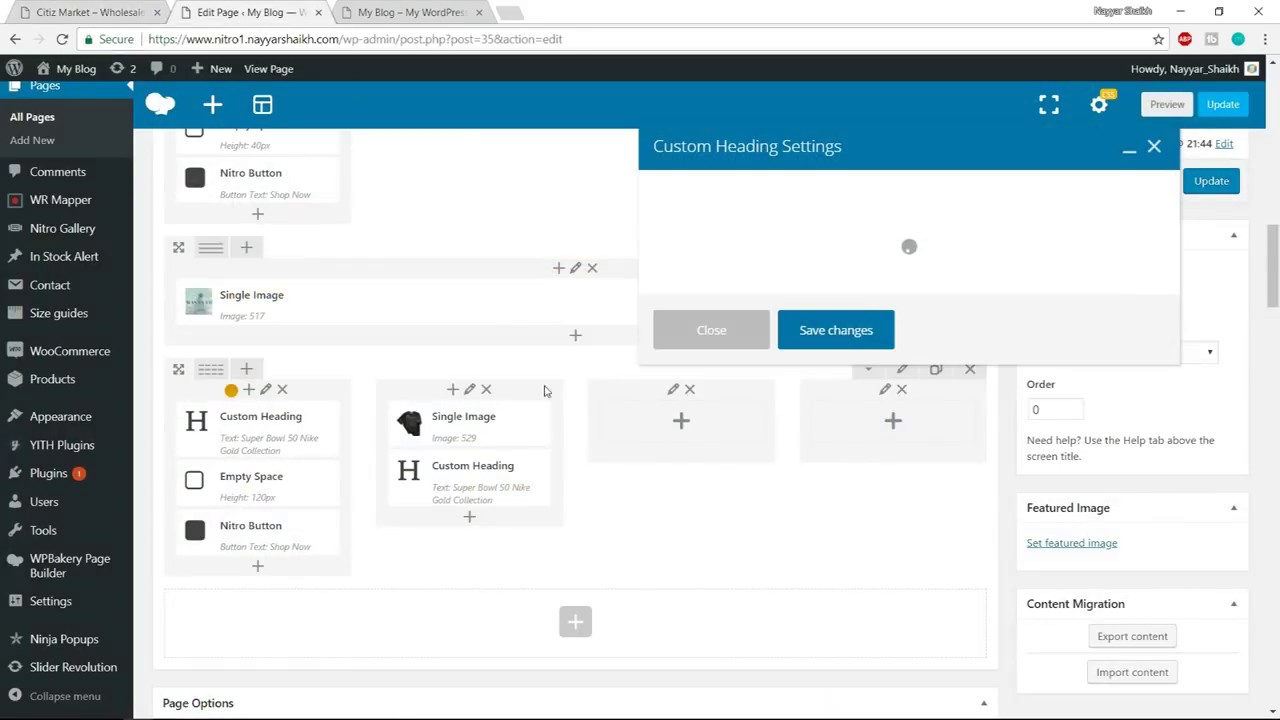
# - Set the heading text to 'SB50 Nike', align it right, and save
pyautogui.click(768, 368)
pyautogui.hotkey('ctrl', 'a')
pyautogui.hotkey('ctrl', 'v')
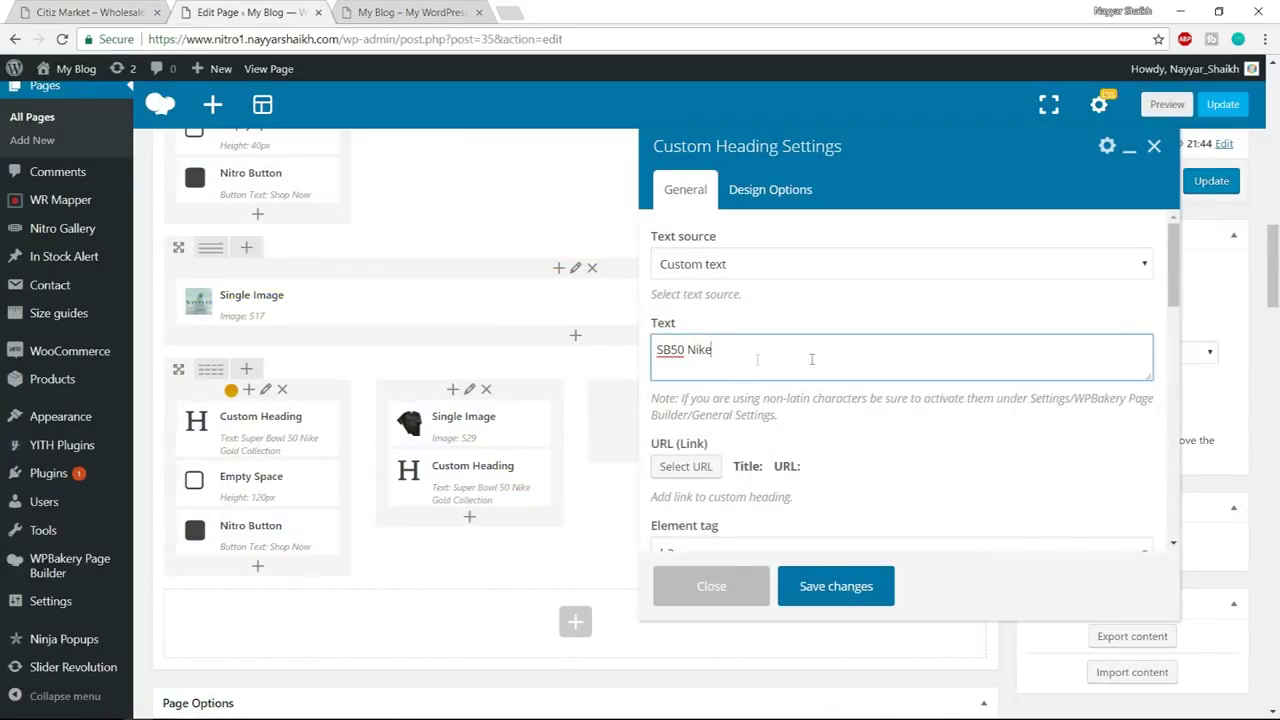
pyautogui.scroll(-3, 950, 430)
pyautogui.click(753, 393)
pyautogui.click(736, 431)
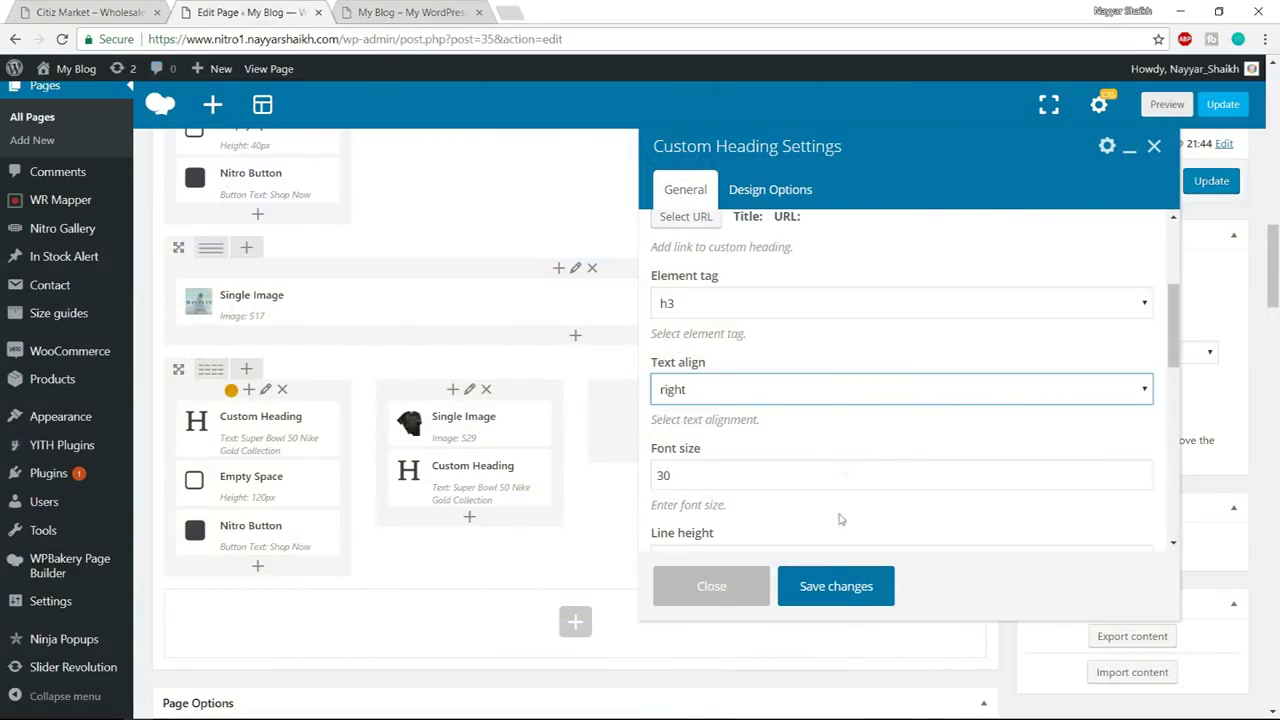
pyautogui.click(835, 588)
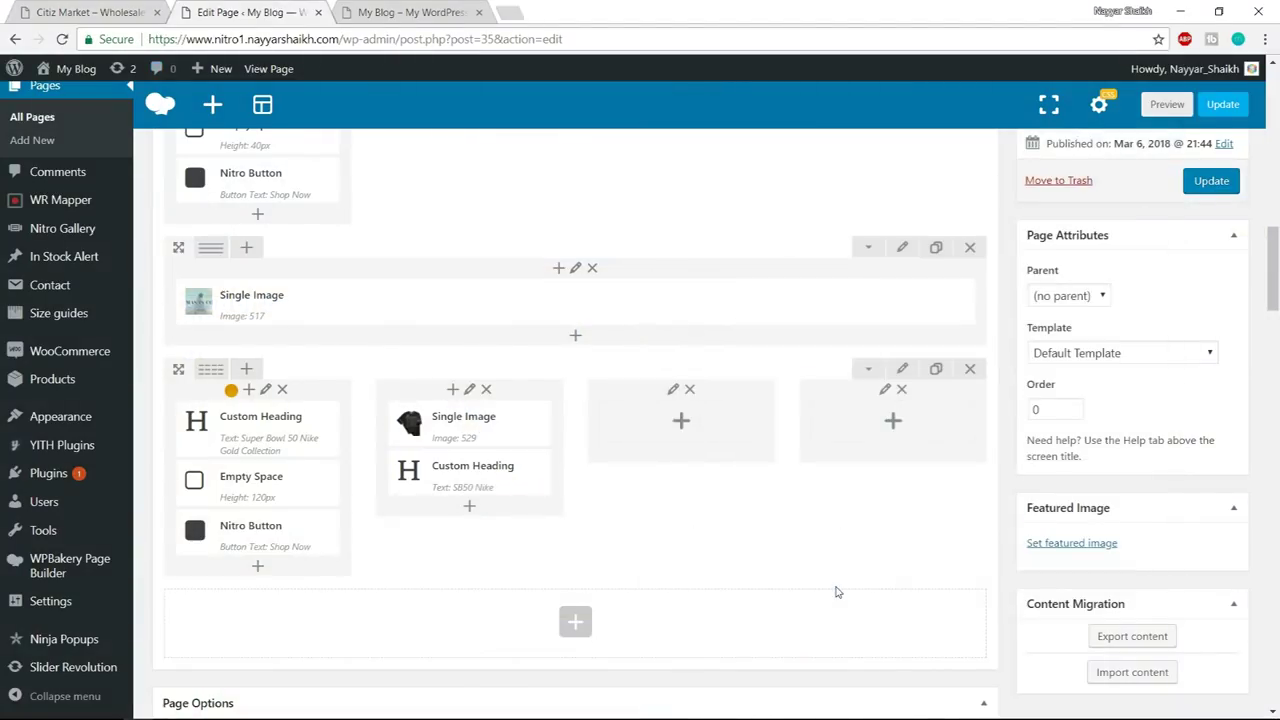
# - Duplicate the SB50 Nike heading and change its text to 'Speed Destroyer' from the demo
pyautogui.click(521, 476)
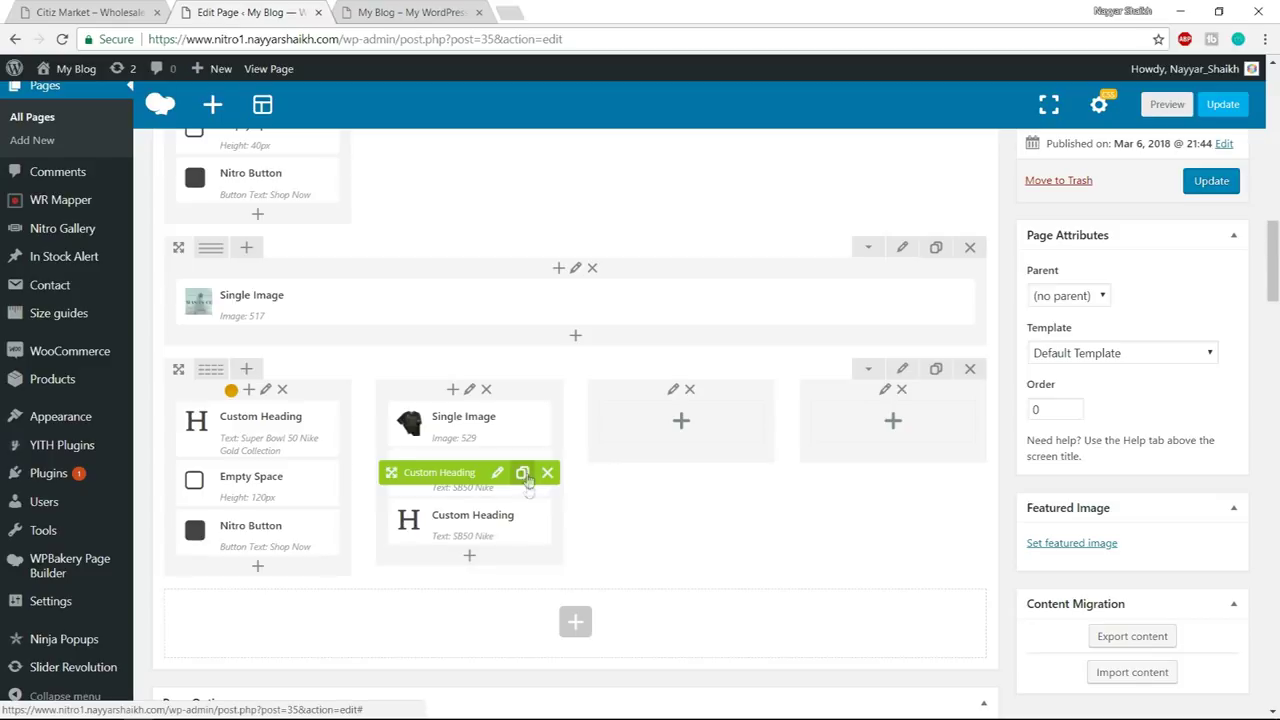
pyautogui.click(498, 521)
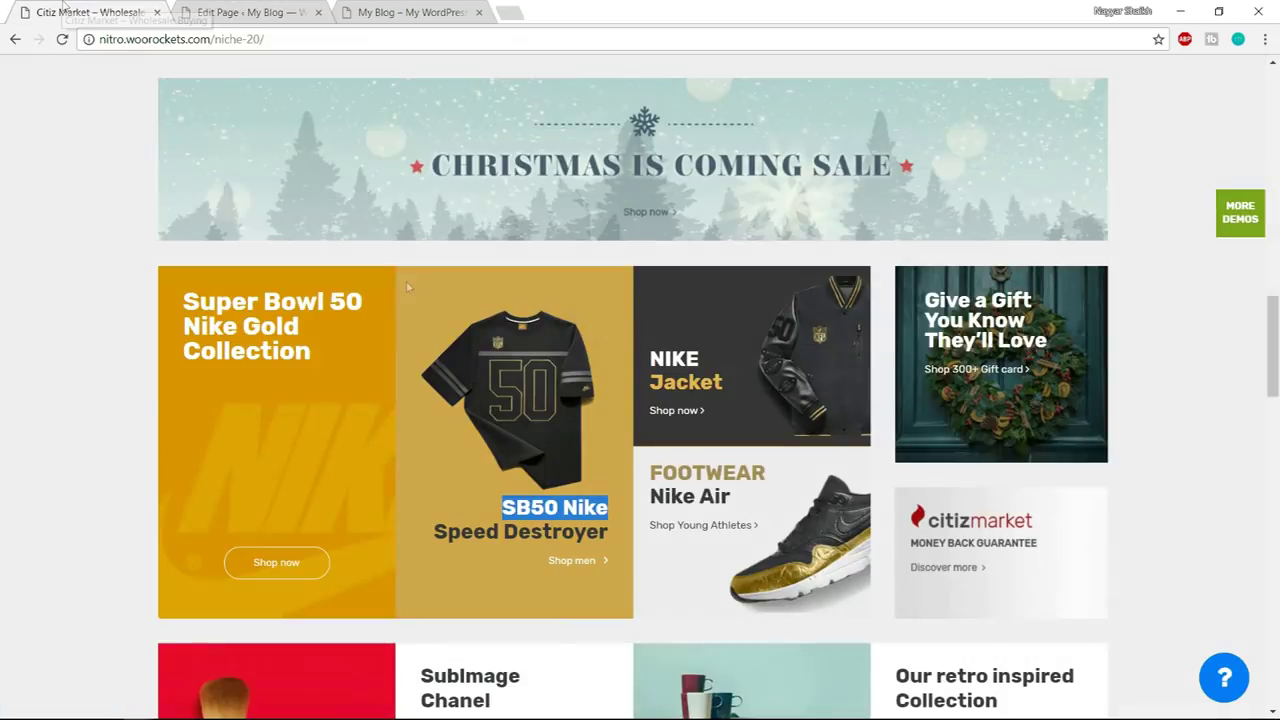
pyautogui.moveTo(430, 533); pyautogui.dragTo(621, 538)
pyautogui.hotkey('ctrl', 'c')
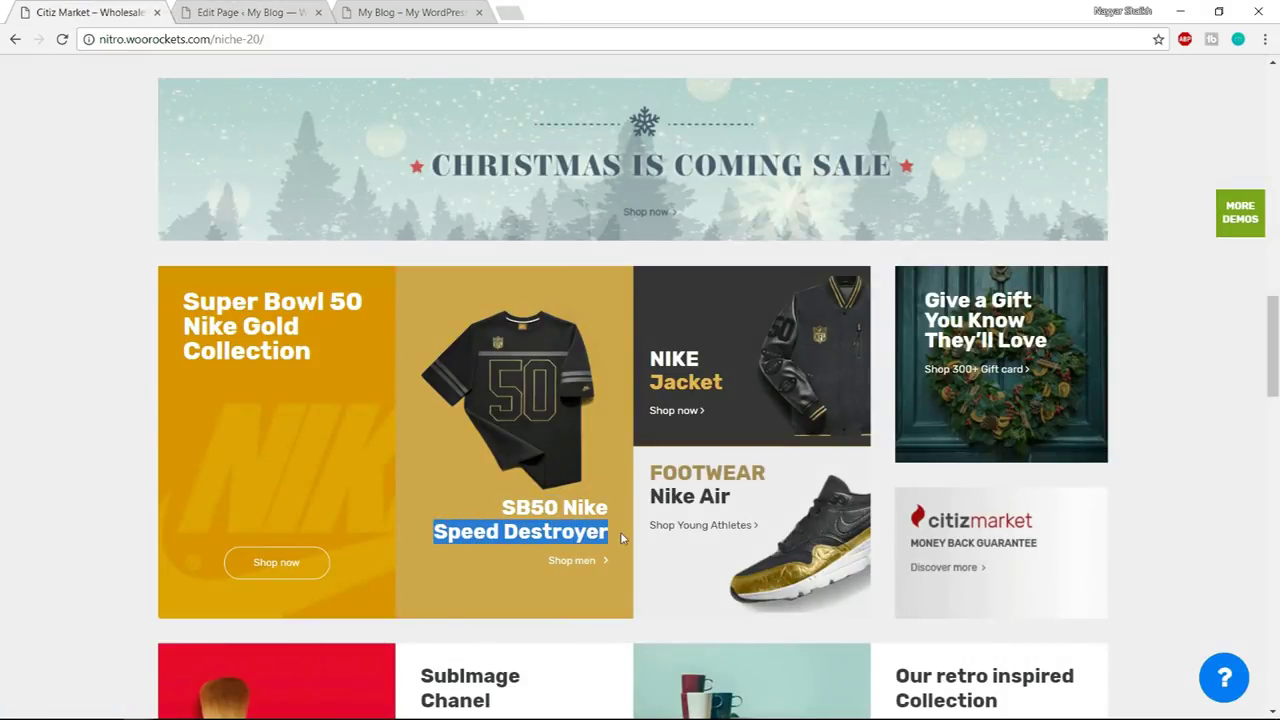
pyautogui.click(286, 10)
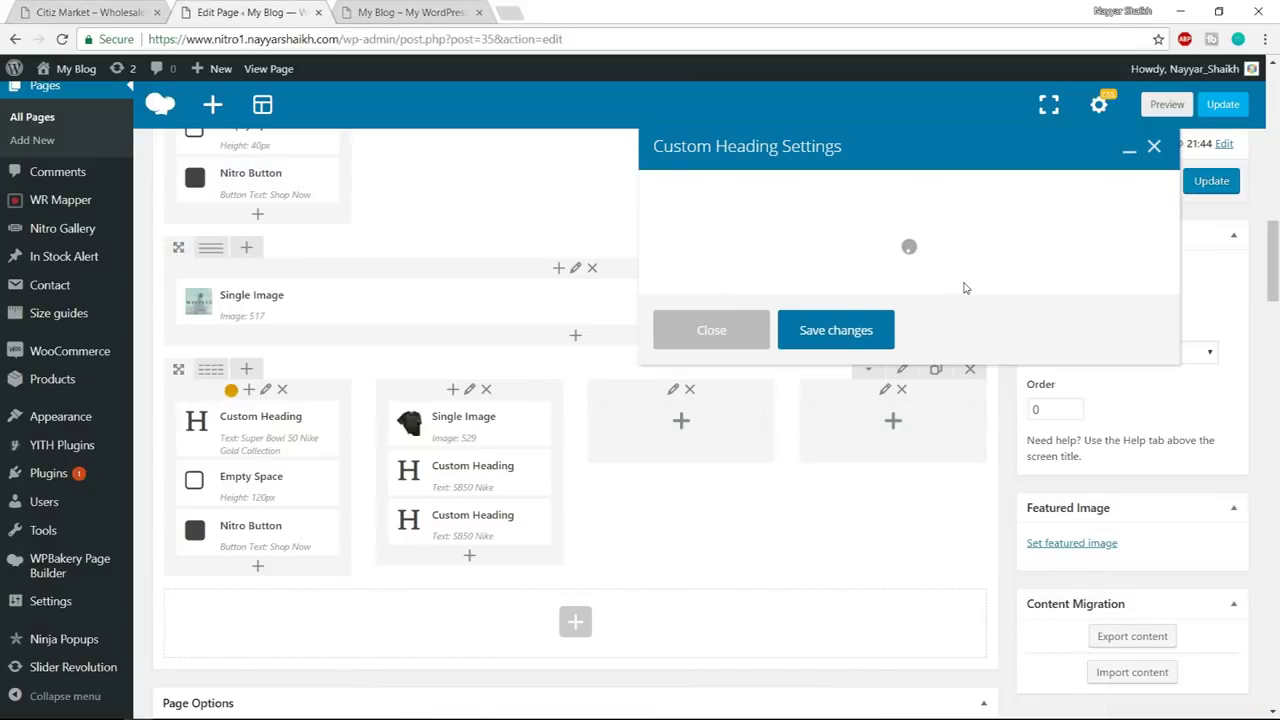
pyautogui.tripleClick(766, 349)
pyautogui.hotkey('ctrl', 'v')
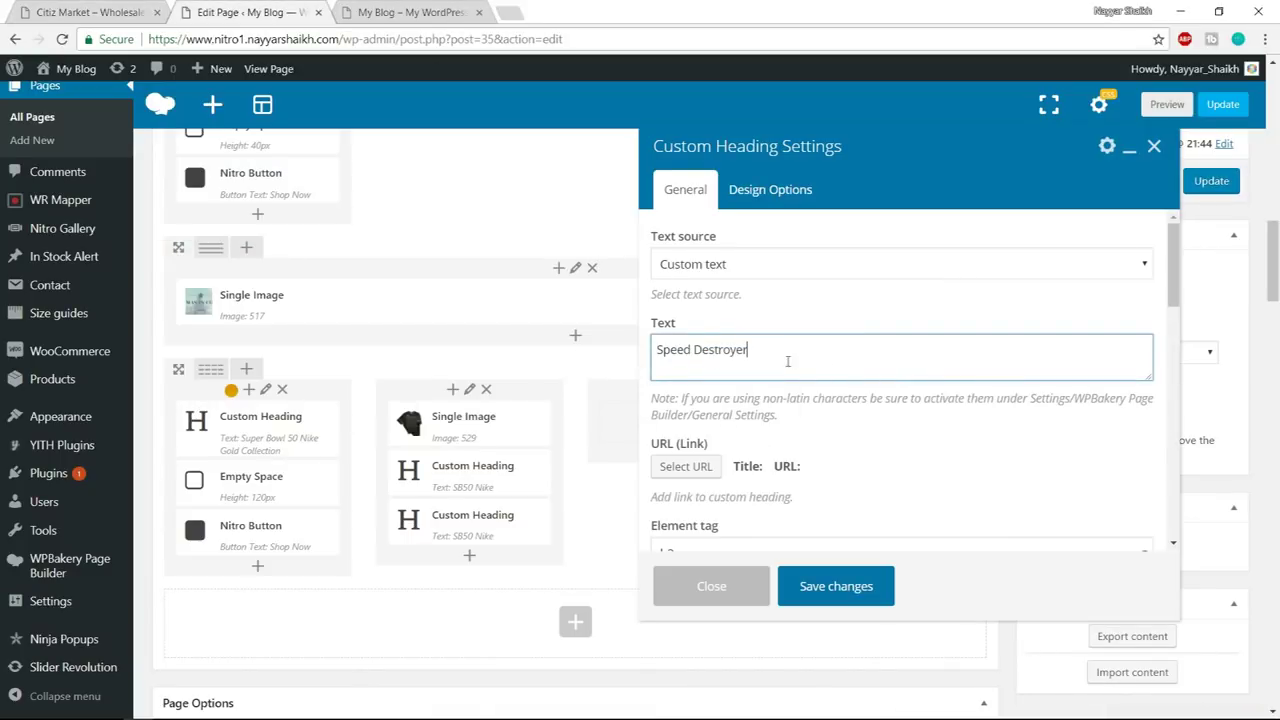
# - Set the Speed Destroyer heading's text colour to black and save
pyautogui.scroll(-5, 955, 453)
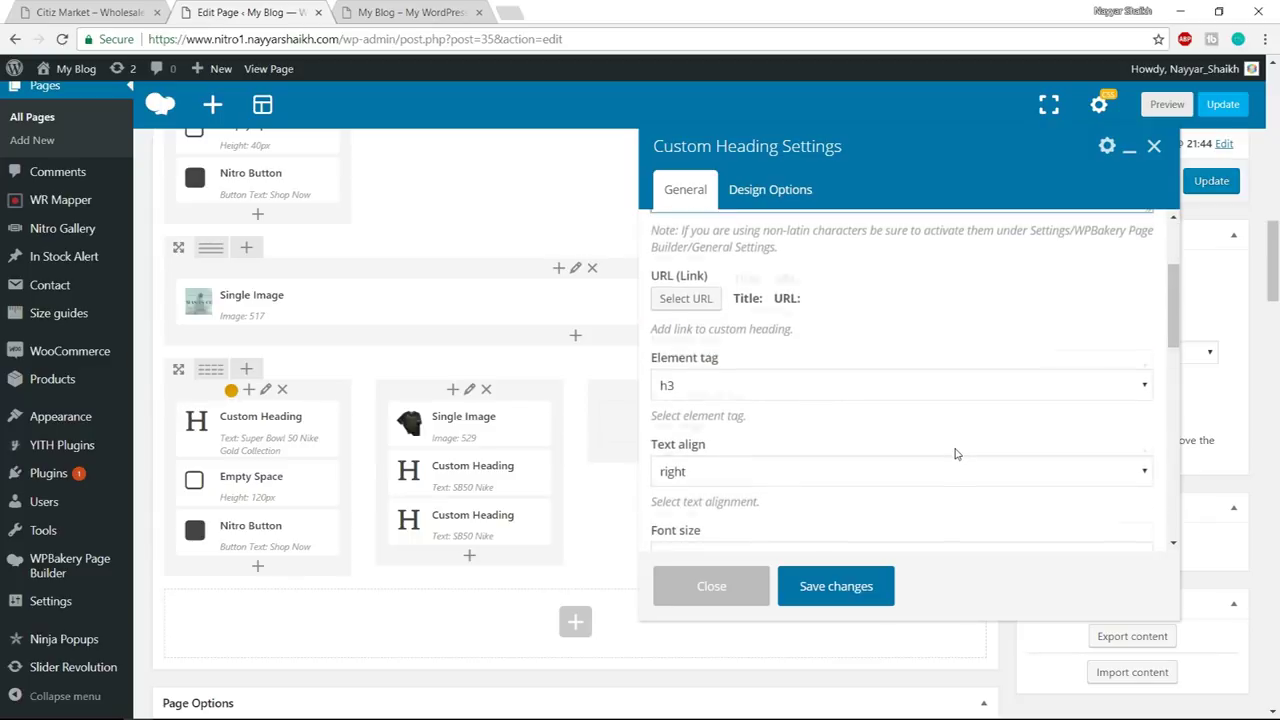
pyautogui.scroll(-2, 955, 453)
pyautogui.click(712, 305)
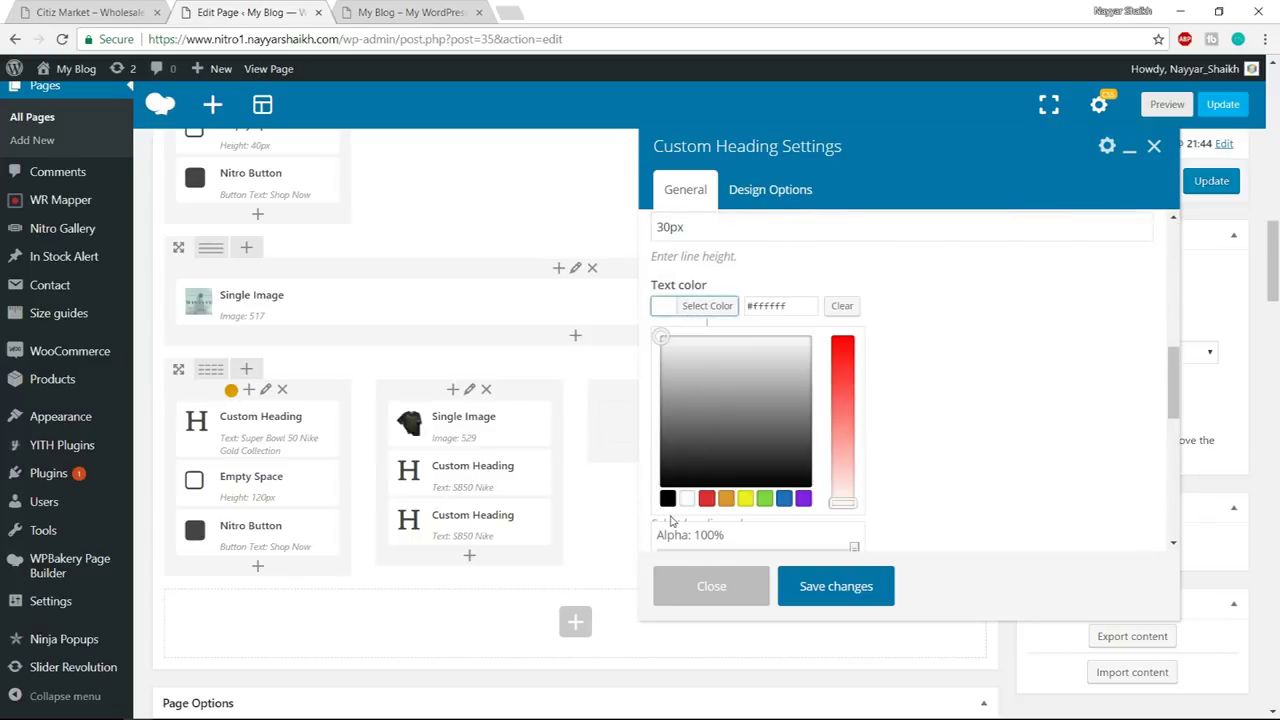
pyautogui.click(667, 497)
pyautogui.click(850, 588)
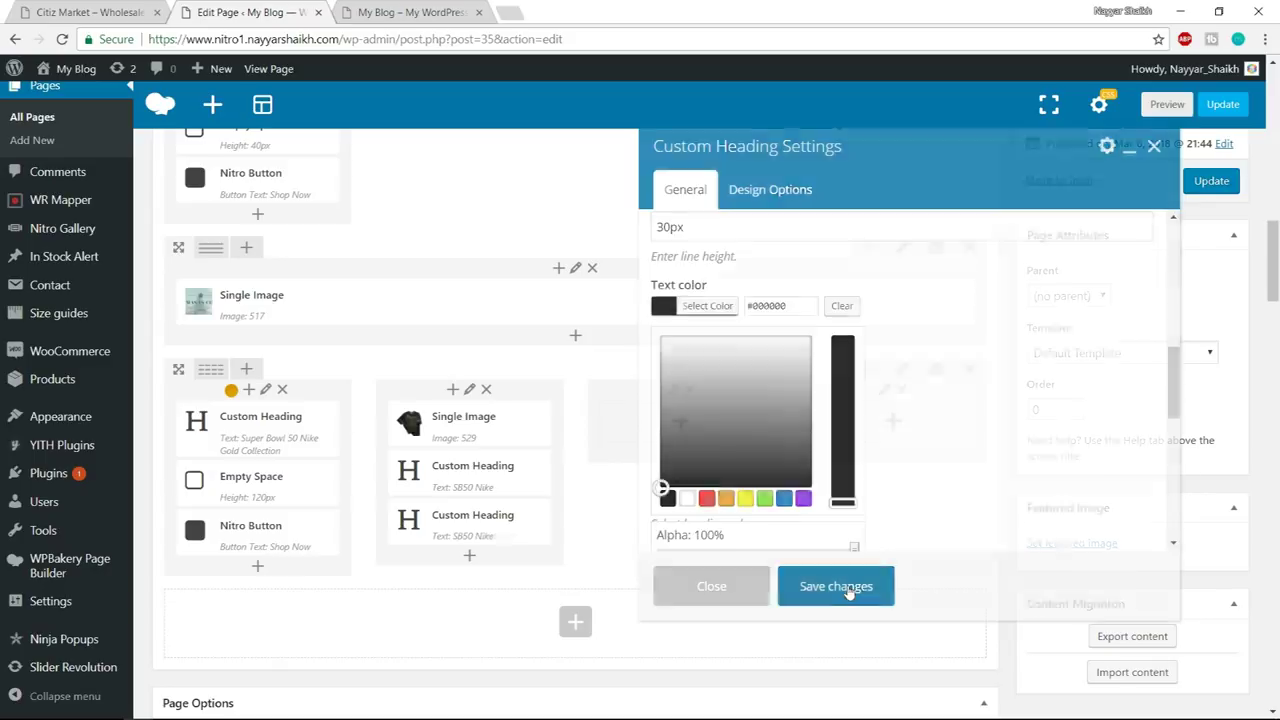
pyautogui.moveTo(537, 500)
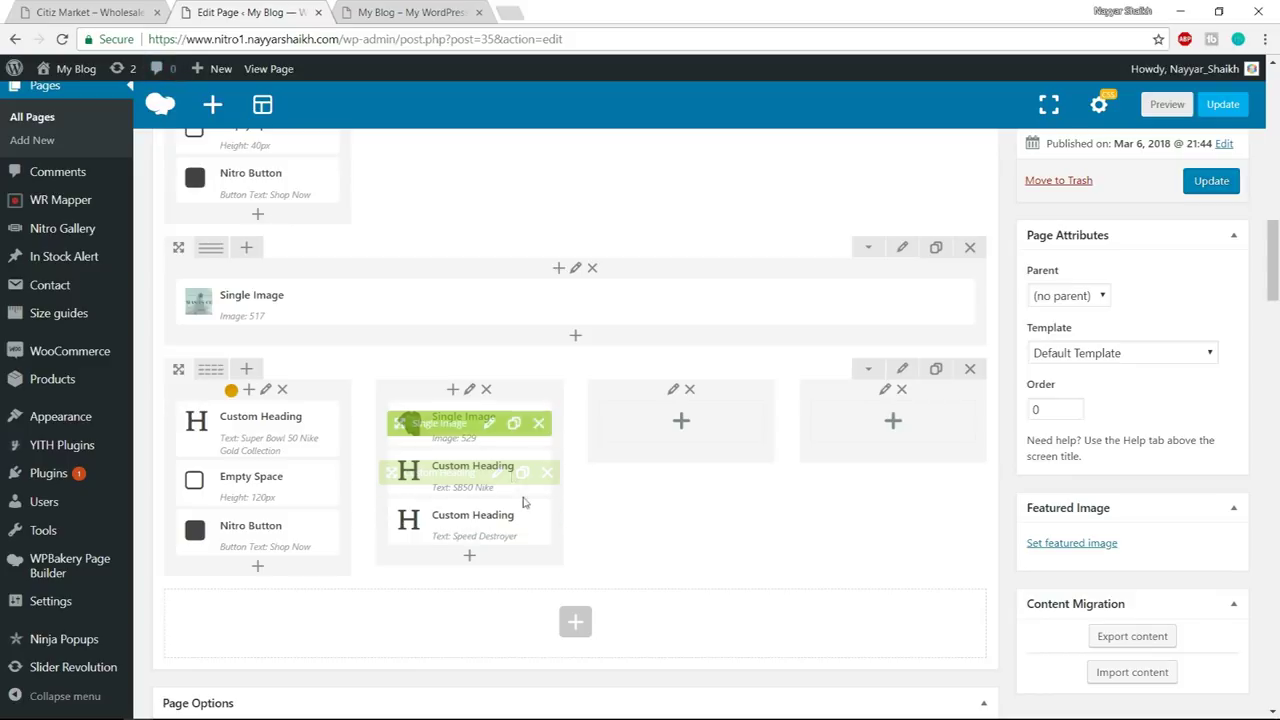
# - Copy 'Shop men' from the demo and paste it into a new Text Block in the jersey column
pyautogui.click(120, 12)
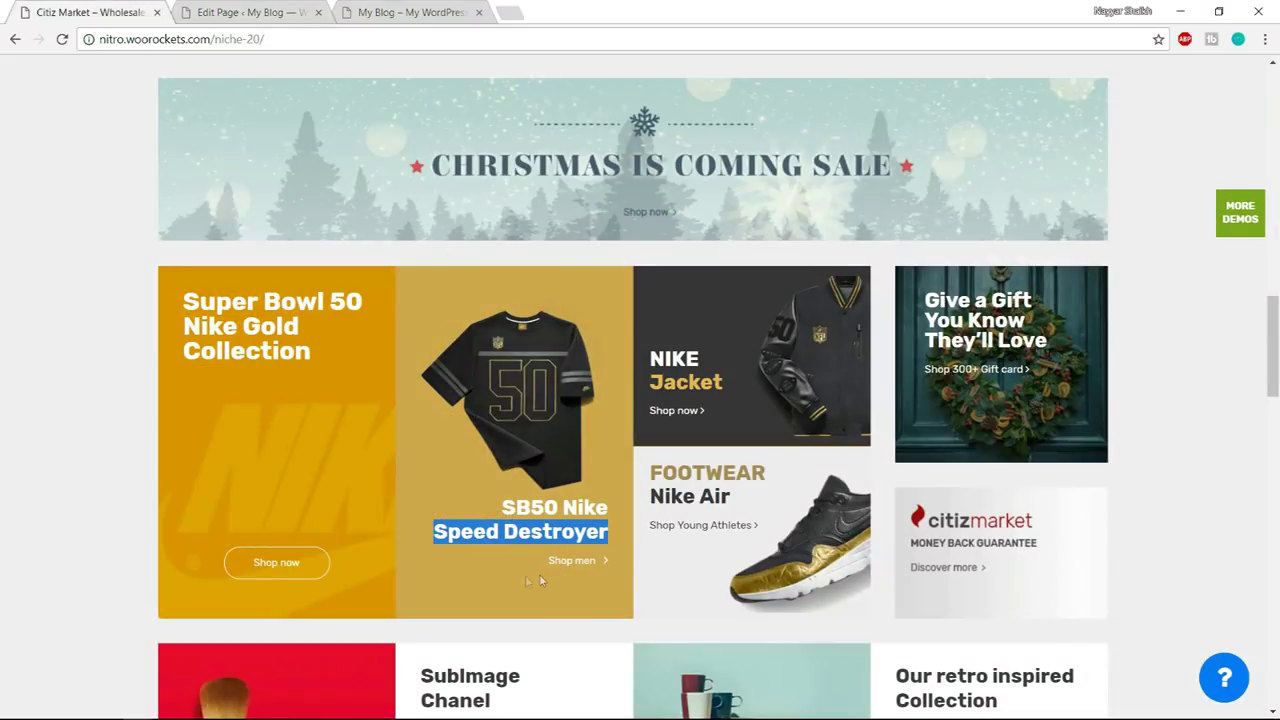
pyautogui.click(585, 594)
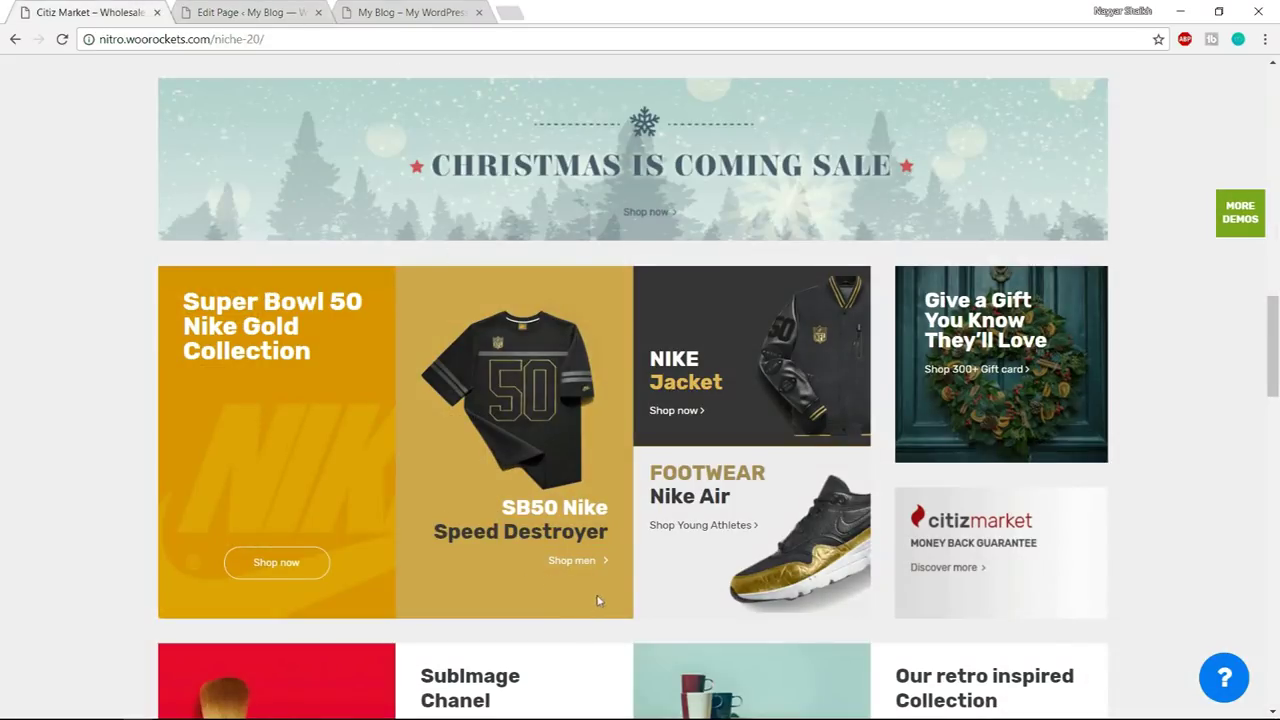
pyautogui.moveTo(546, 561); pyautogui.dragTo(600, 561)
pyautogui.hotkey('ctrl', 'c')
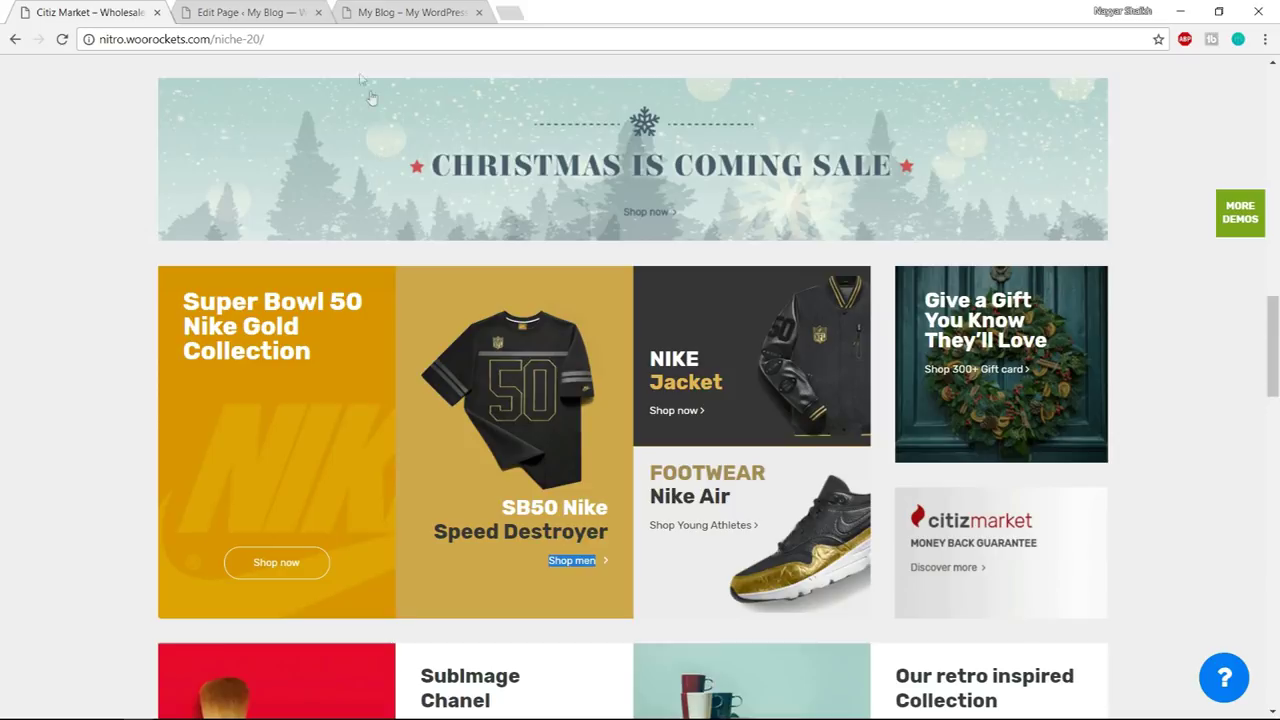
pyautogui.click(245, 12)
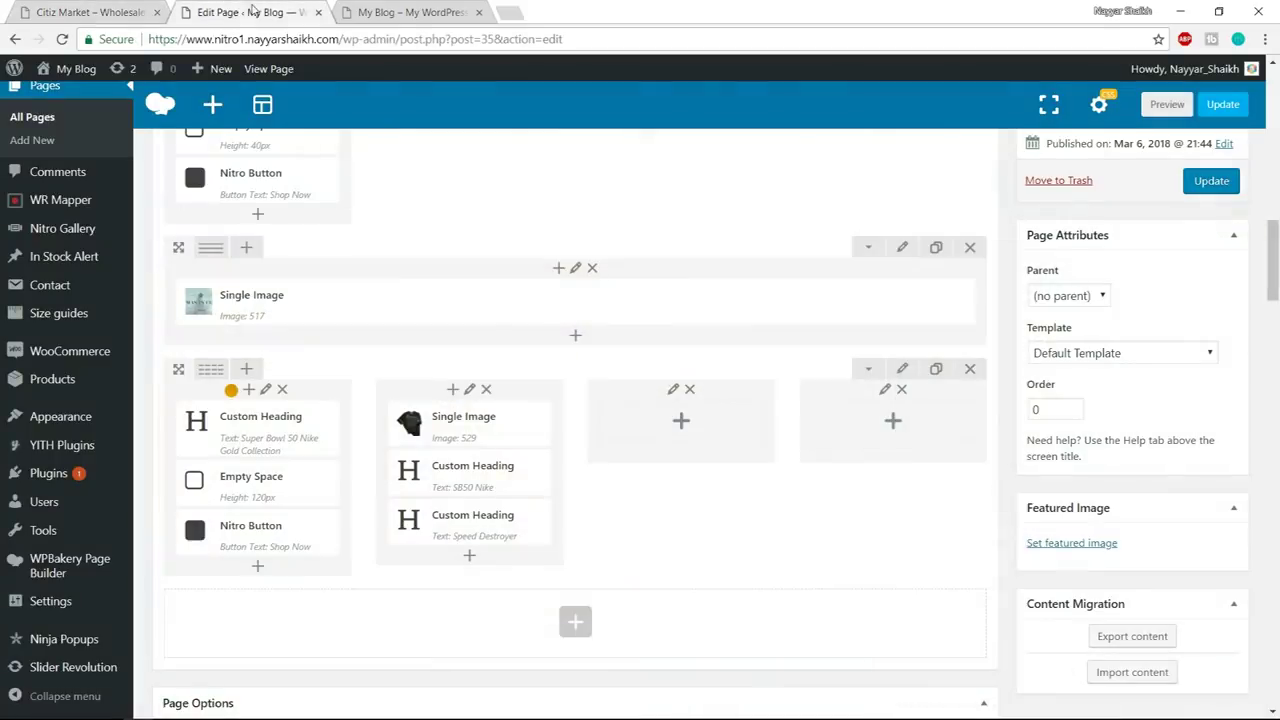
pyautogui.click(469, 556)
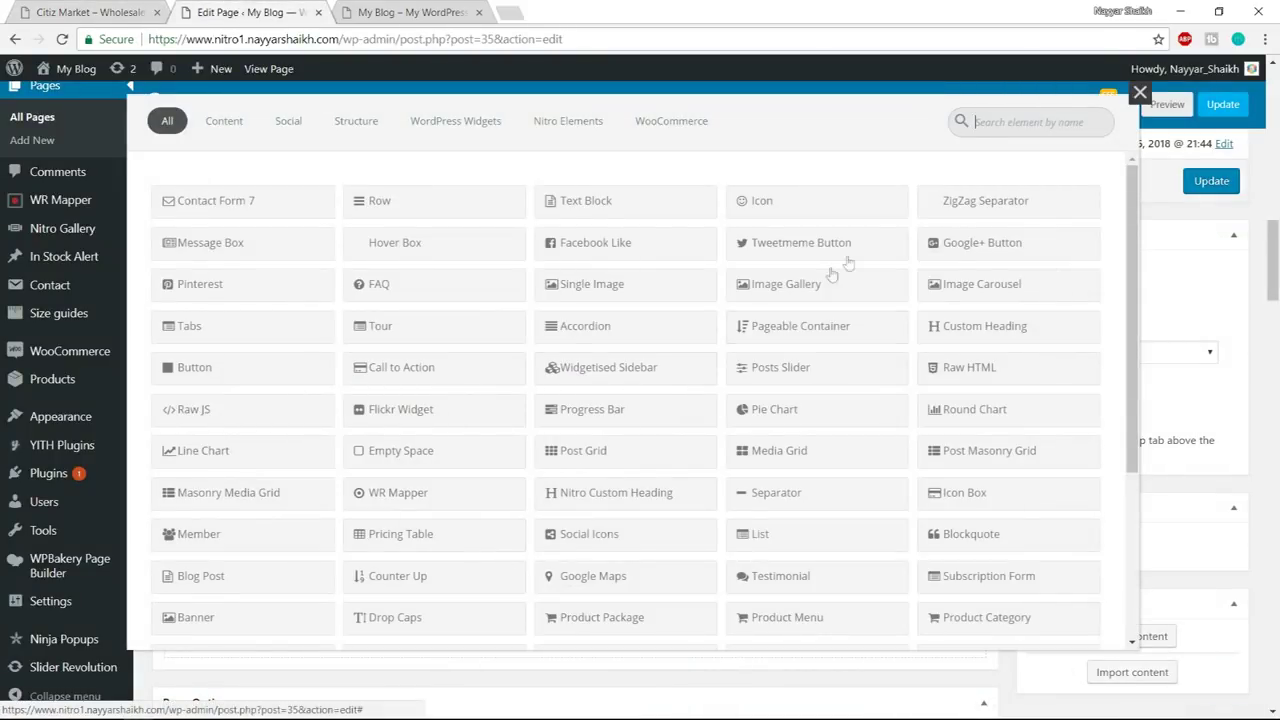
pyautogui.click(607, 204)
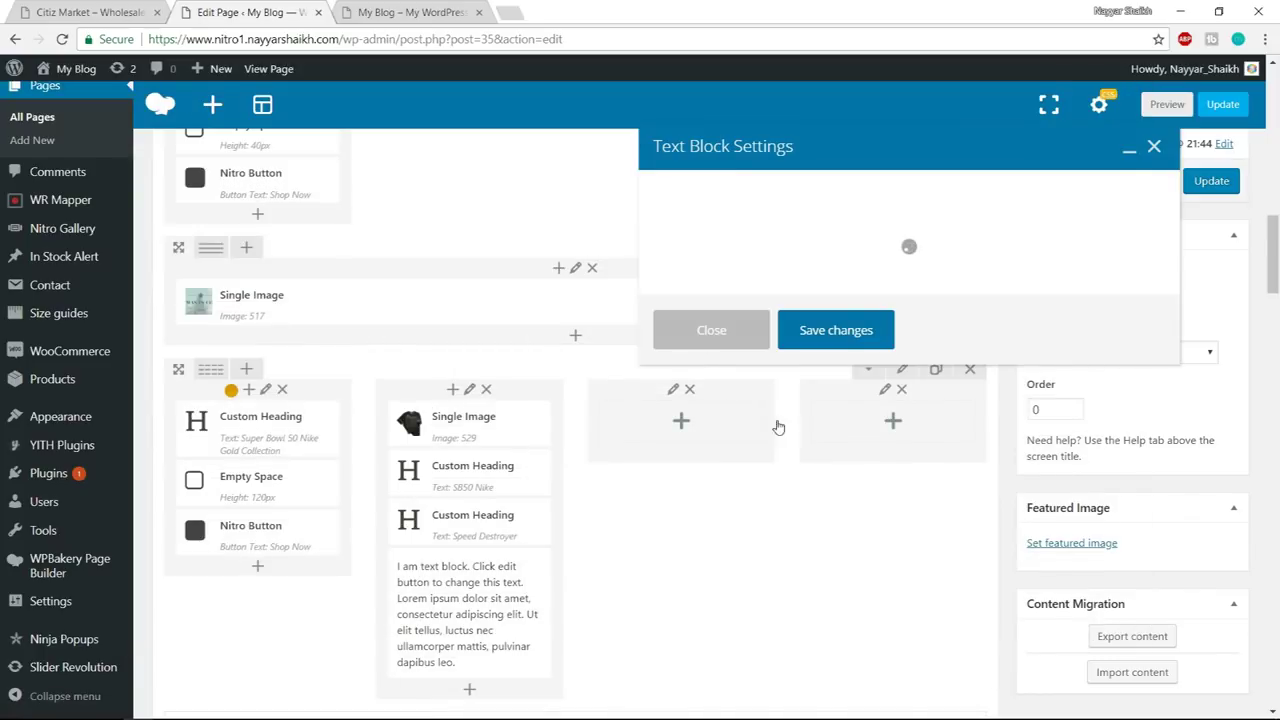
pyautogui.hotkey('ctrl', 'a')
pyautogui.hotkey('ctrl', 'v')
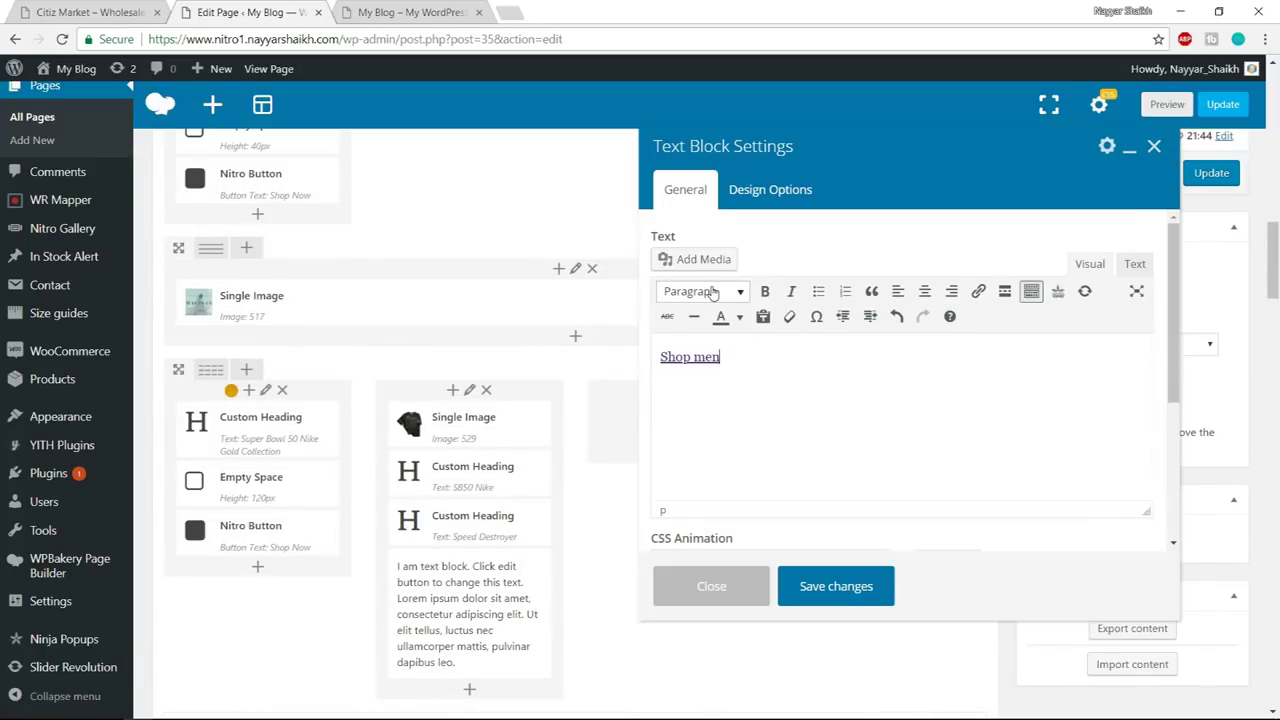
# - Keep 'Shop men' as a paragraph, replace the demo link with '#', and save
pyautogui.click(700, 291)
pyautogui.click(702, 323)
pyautogui.moveTo(734, 368); pyautogui.dragTo(660, 352)
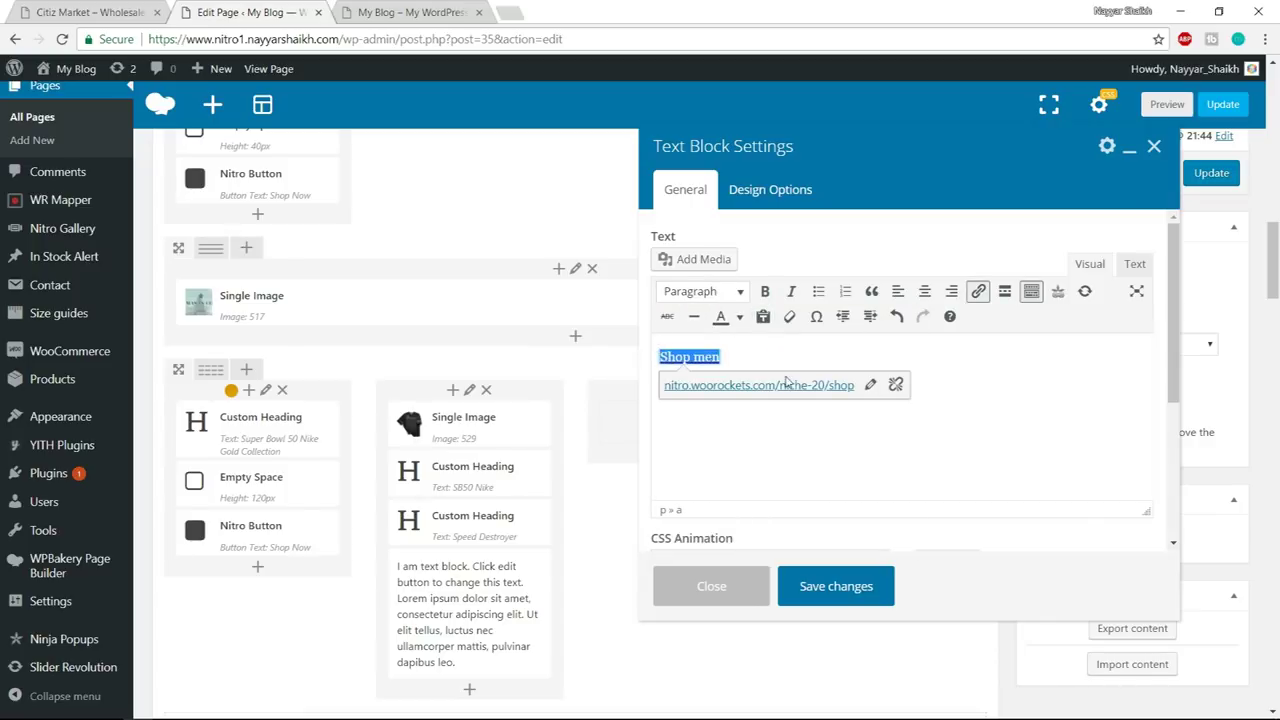
pyautogui.click(895, 385)
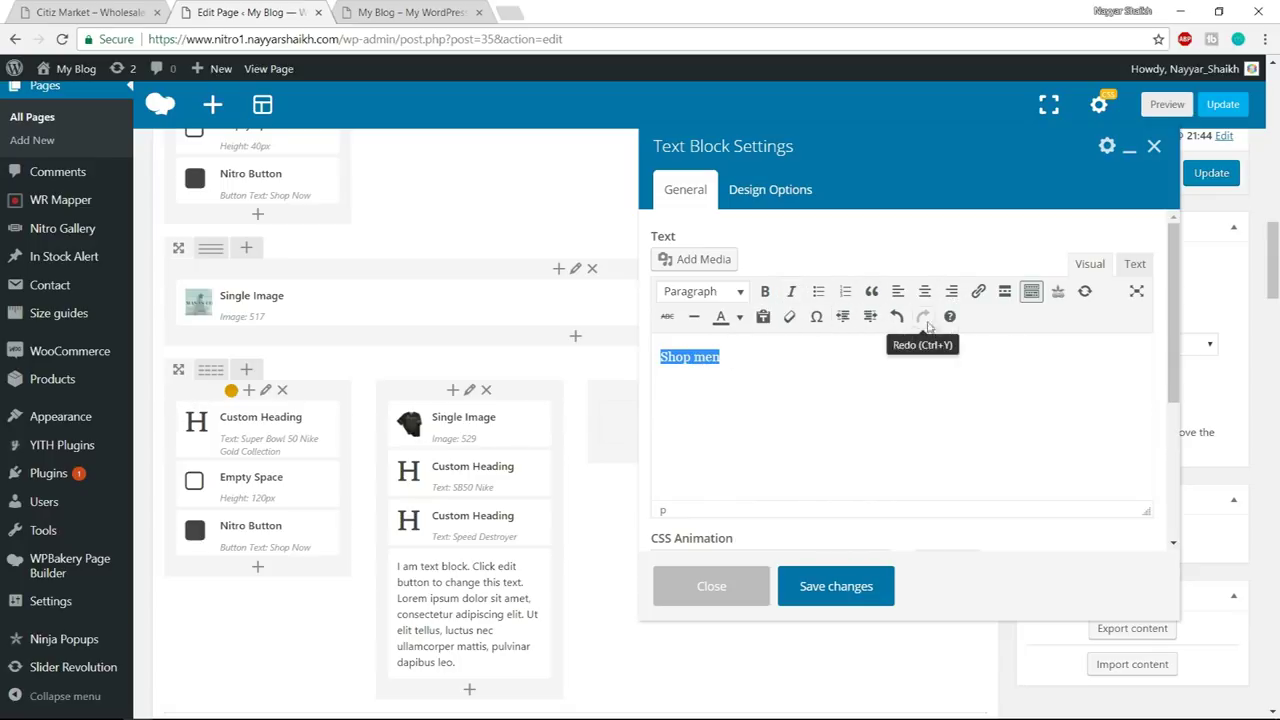
pyautogui.click(978, 292)
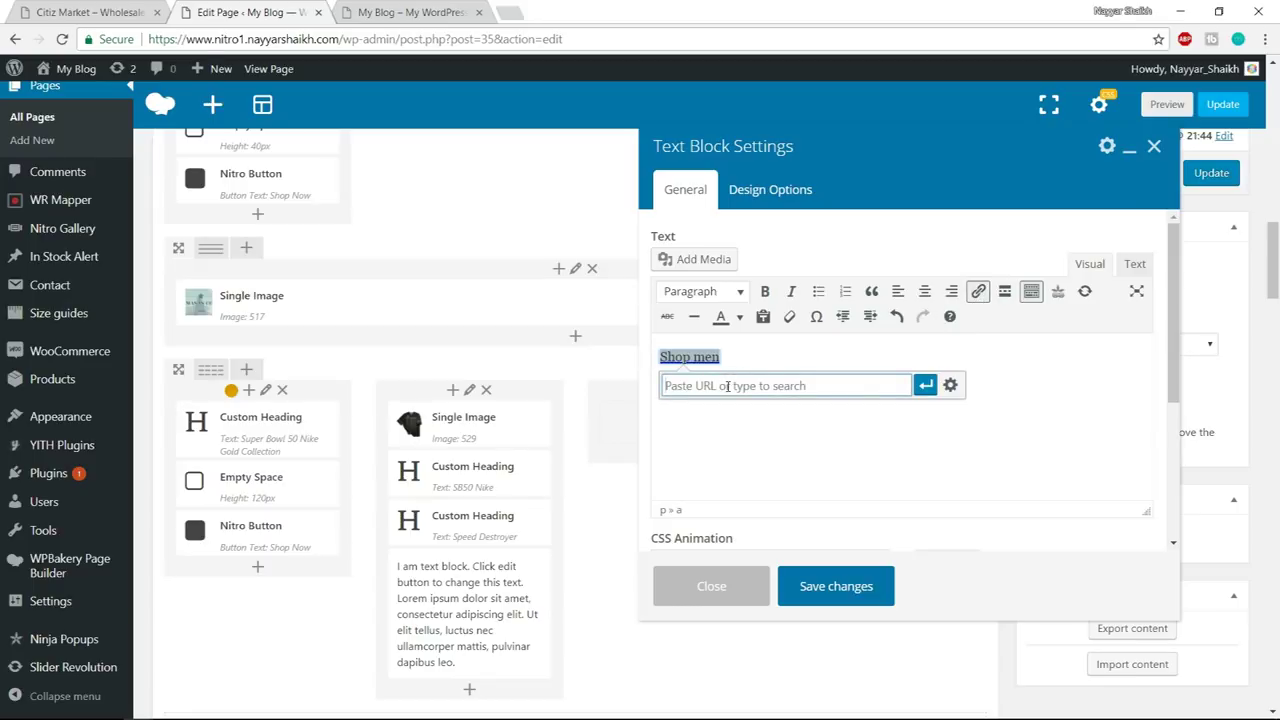
pyautogui.write('#')
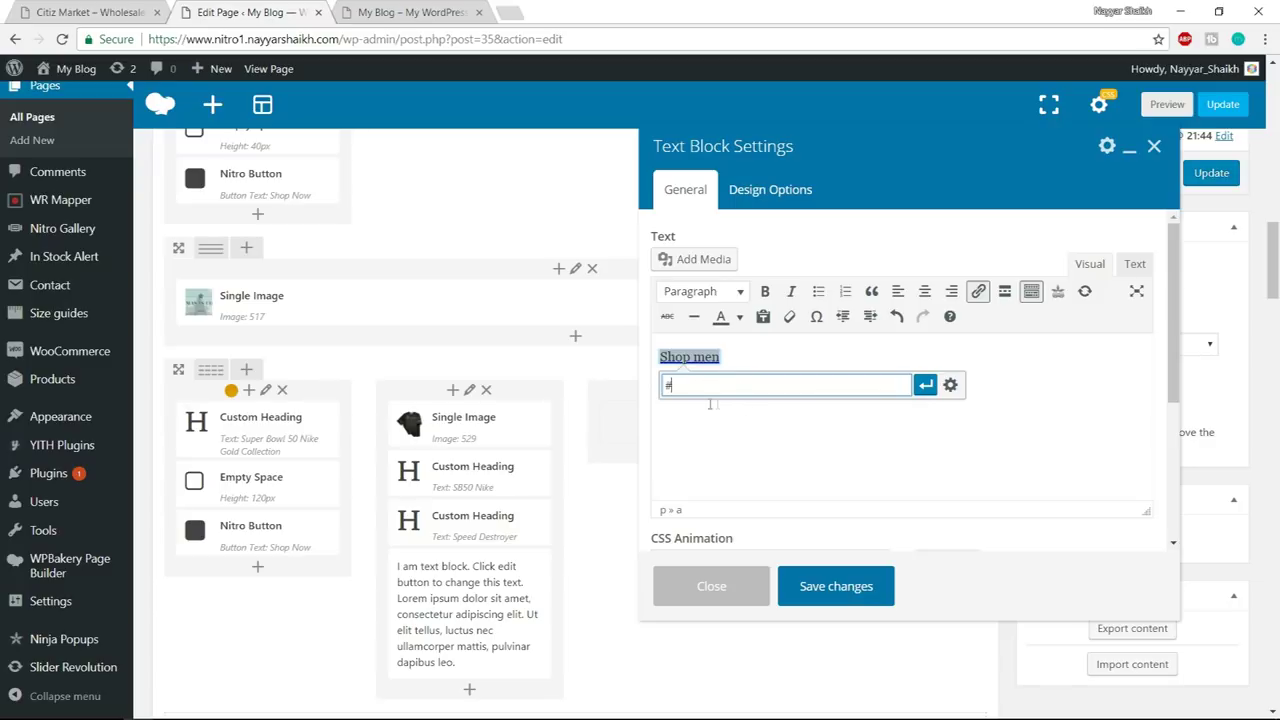
pyautogui.click(863, 598)
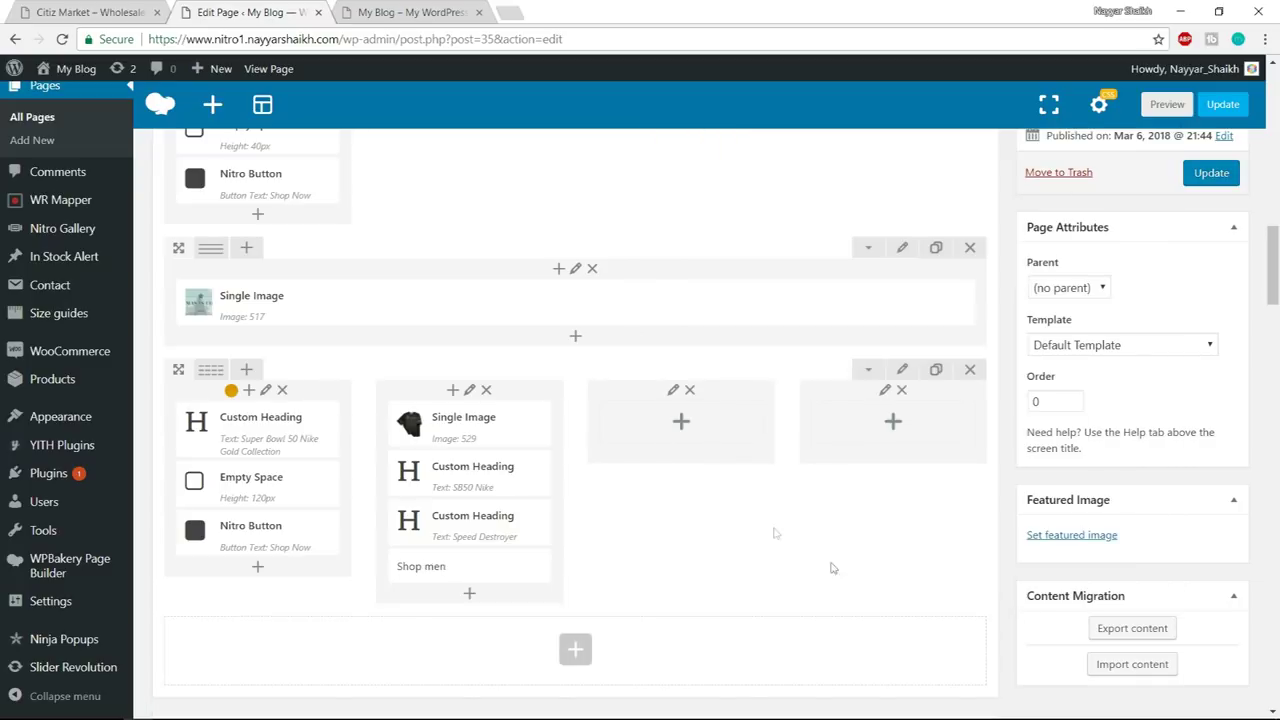
# - Inspect the demo's gold tile in DevTools and copy its background-color #d1a74d
pyautogui.click(88, 12)
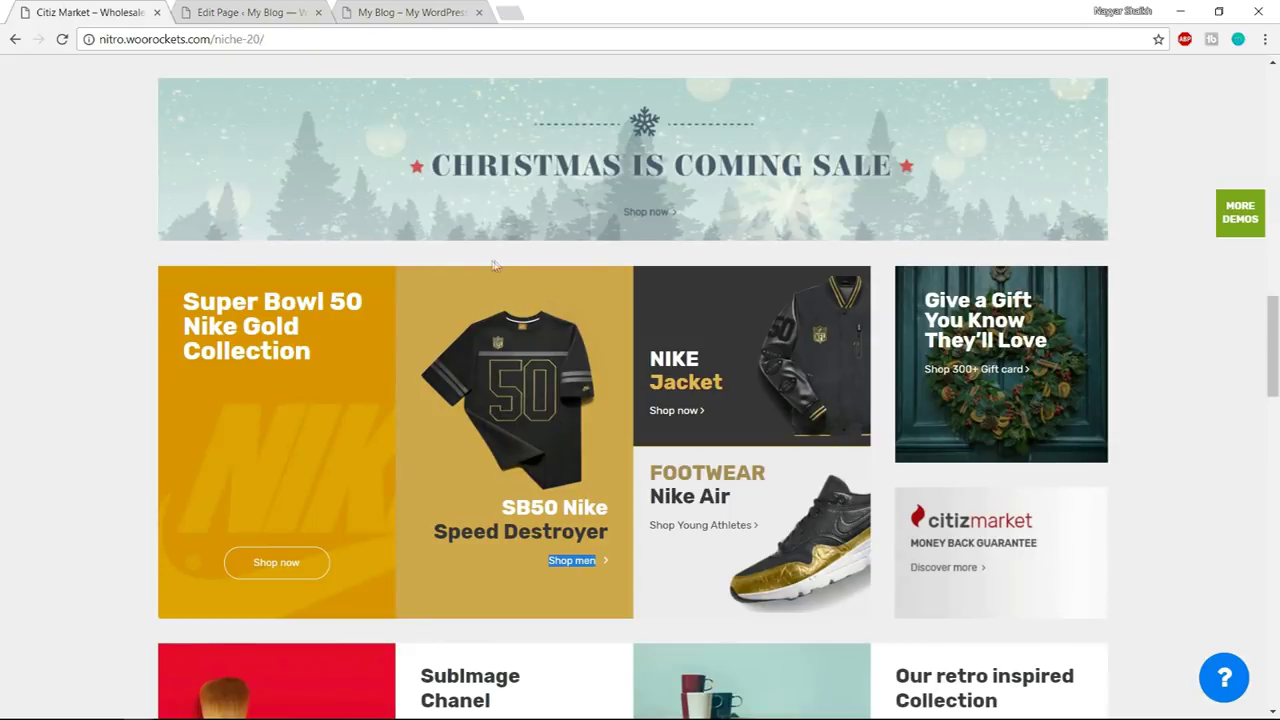
pyautogui.rightClick(410, 285)
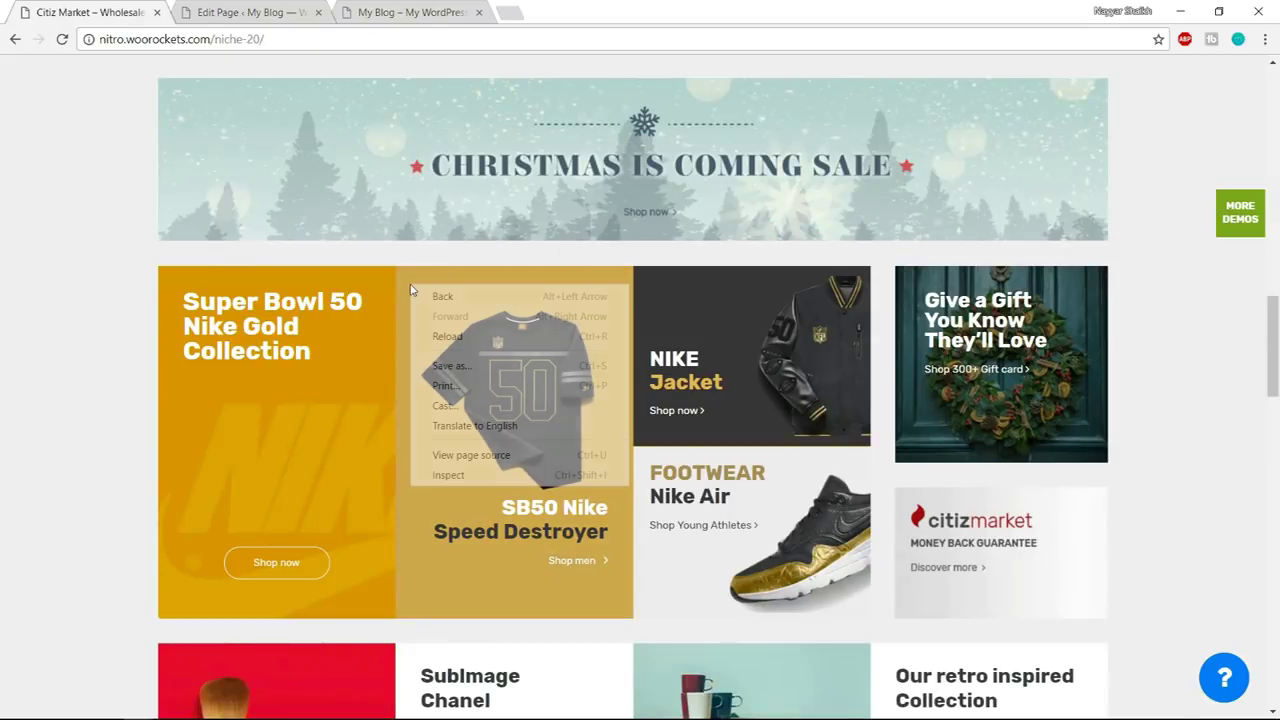
pyautogui.click(437, 477)
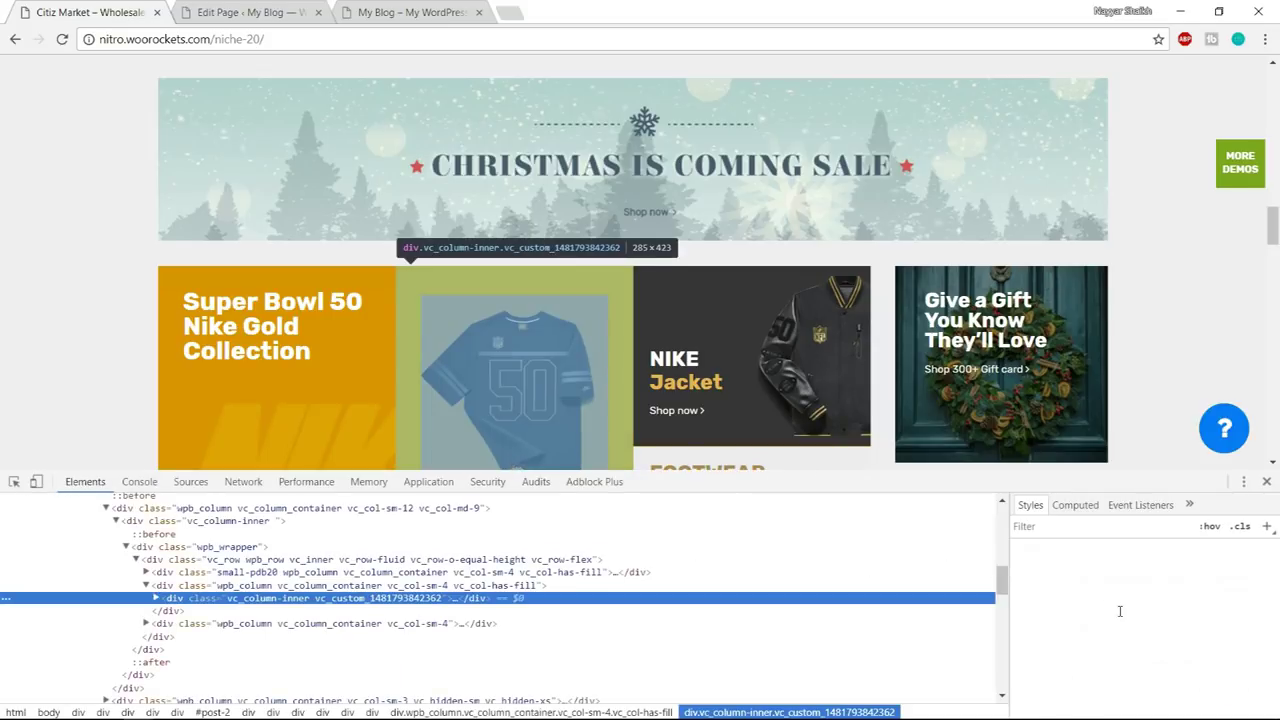
pyautogui.scroll(-5, 1120, 611)
pyautogui.scroll(-10, 1120, 611)
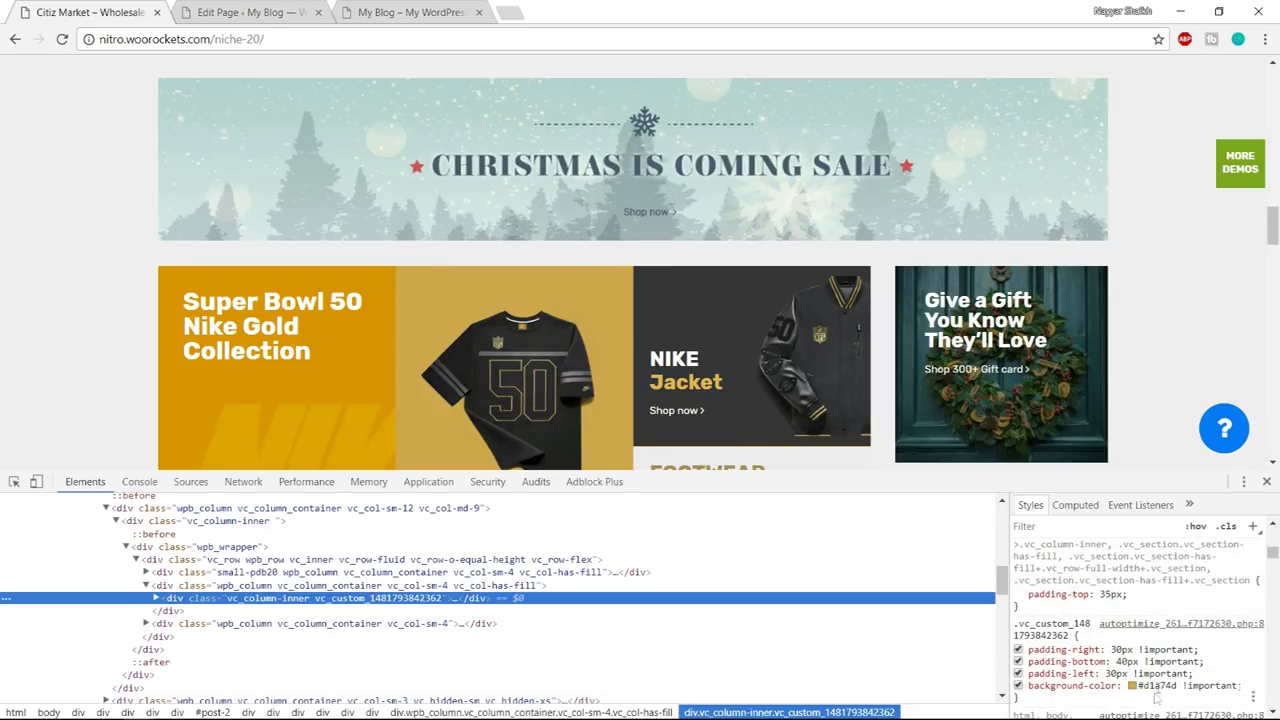
pyautogui.scroll(-2, 1158, 640)
pyautogui.click(1176, 602)
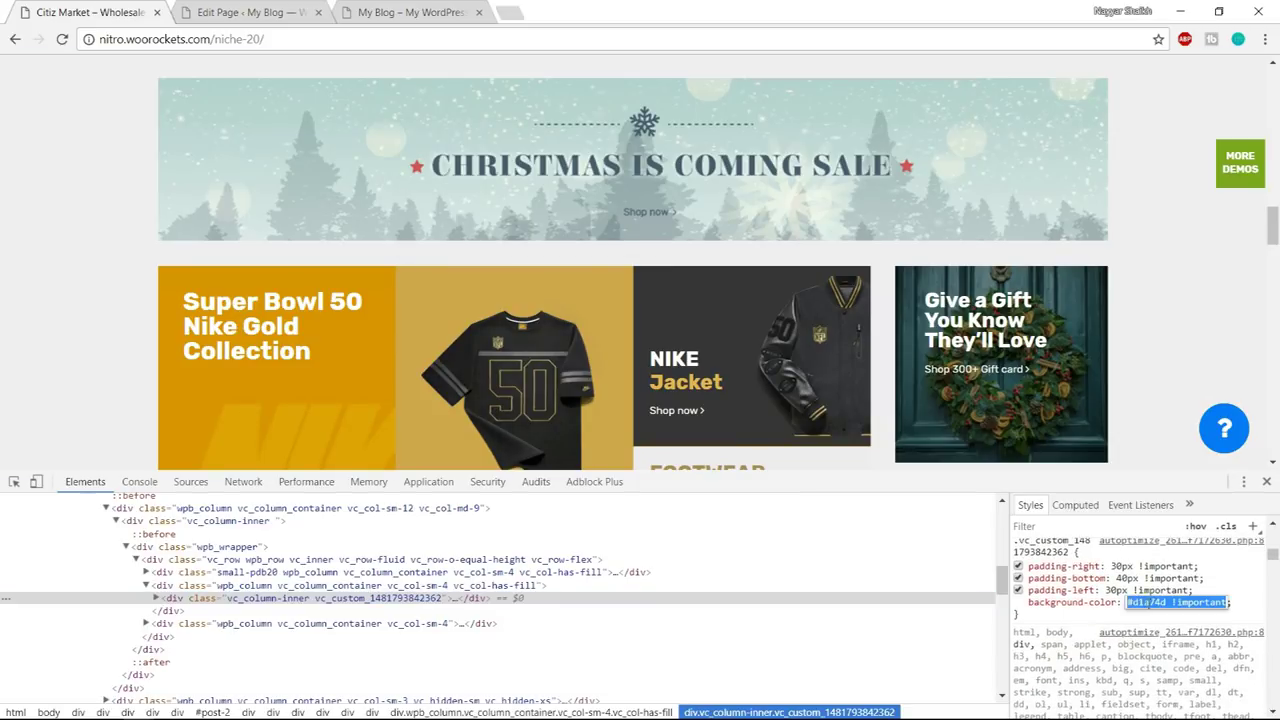
pyautogui.moveTo(1127, 602); pyautogui.dragTo(1166, 602)
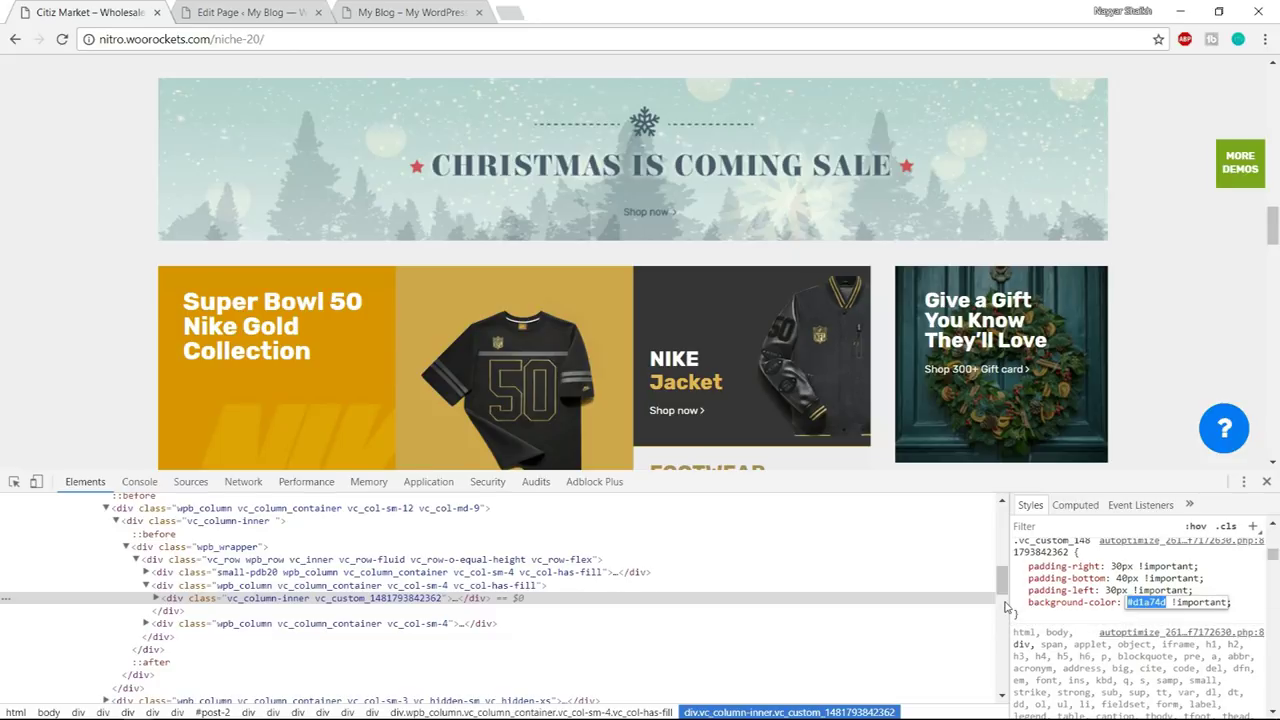
pyautogui.hotkey('ctrl', 'Tab')
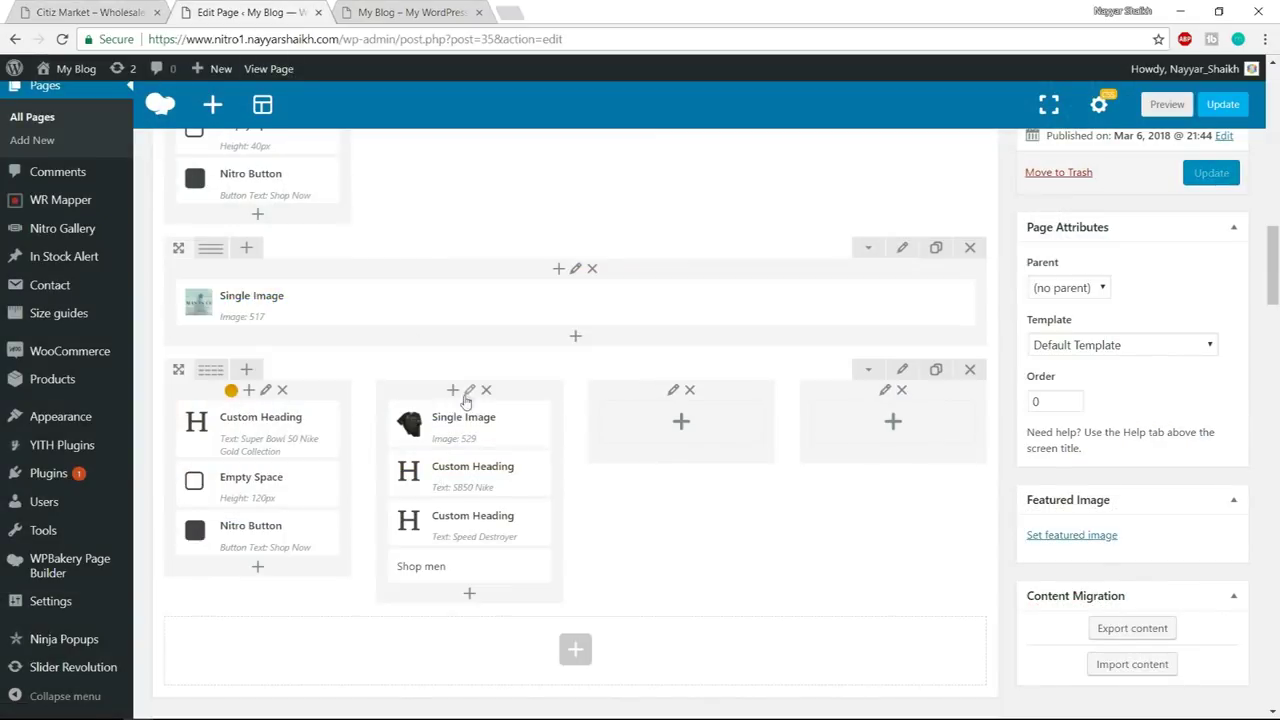
# - Give the jersey column a #d1a74d background and padding in Design Options, then save
pyautogui.click(469, 390)
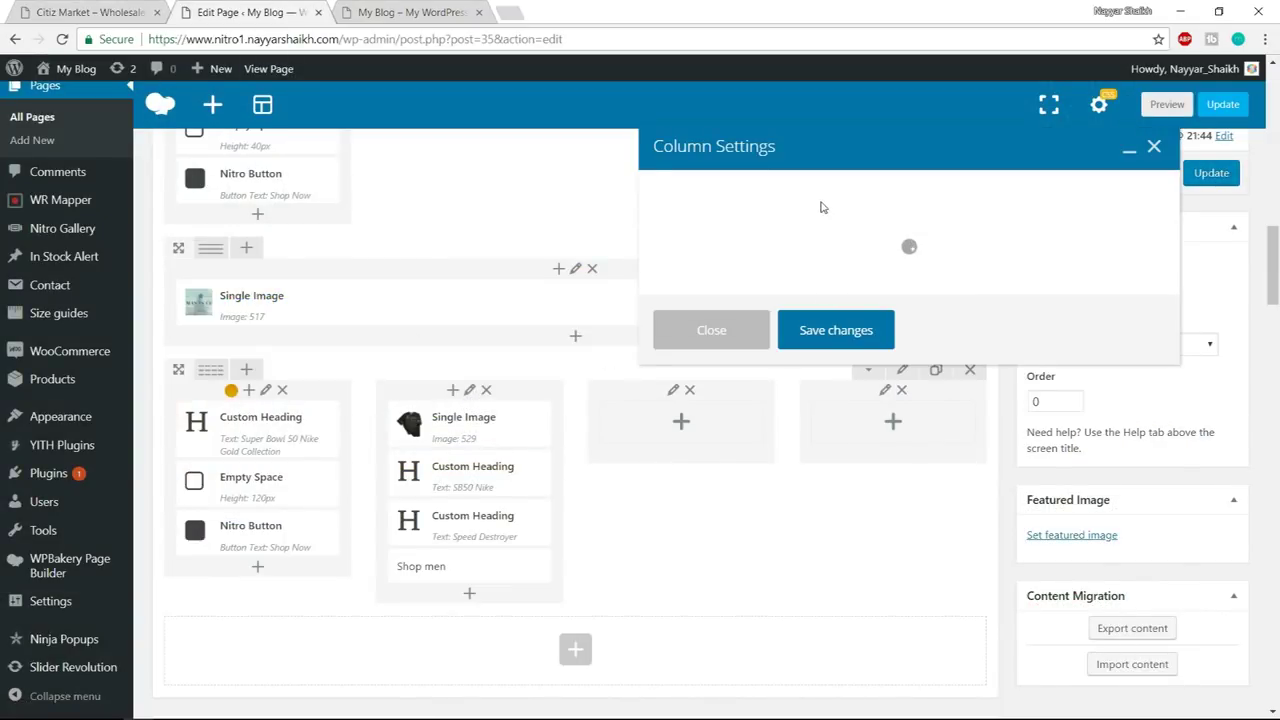
pyautogui.click(812, 196)
pyautogui.click(995, 445)
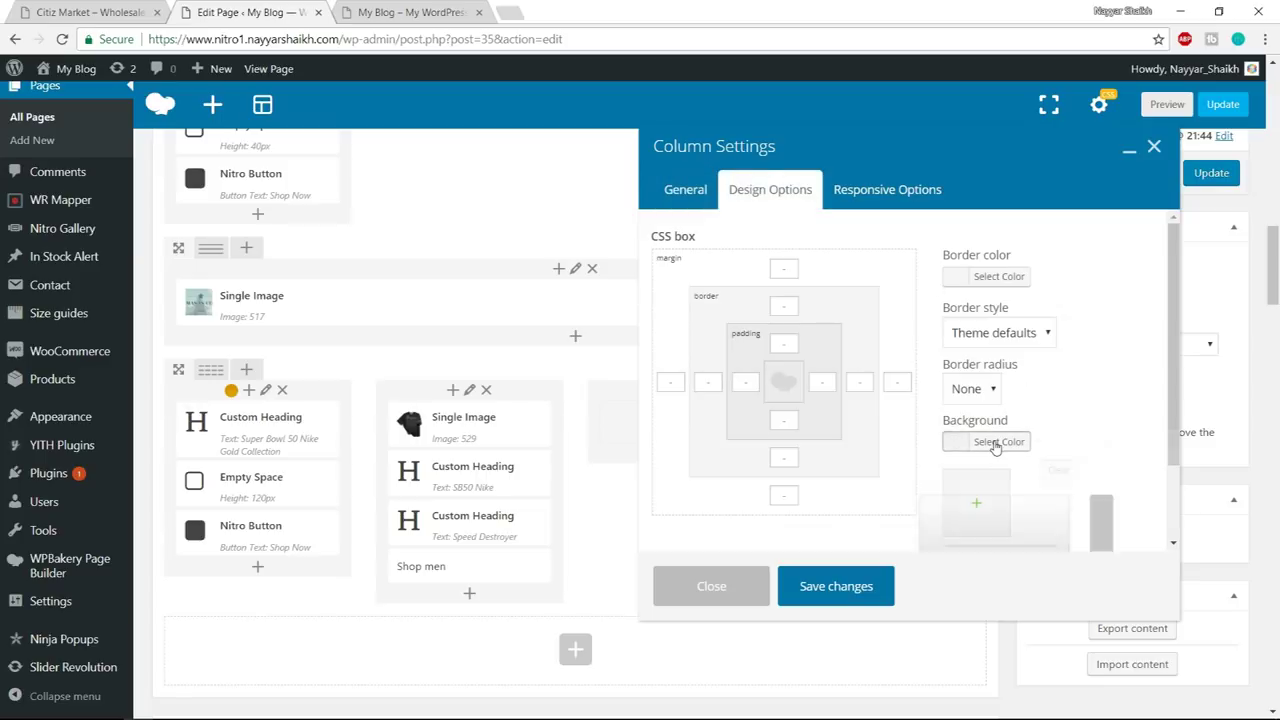
pyautogui.click(1047, 451)
pyautogui.hotkey('ctrl', 'v')
pyautogui.click(750, 333)
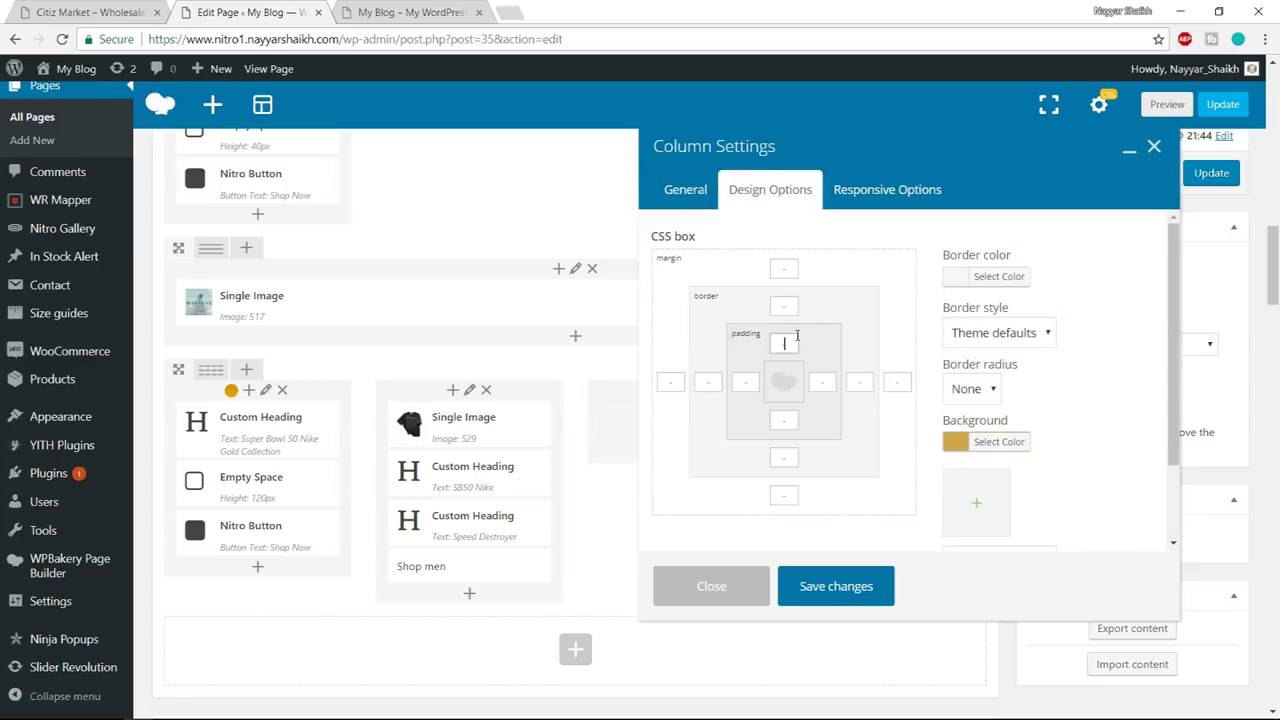
pyautogui.click(795, 346)
pyautogui.click(840, 598)
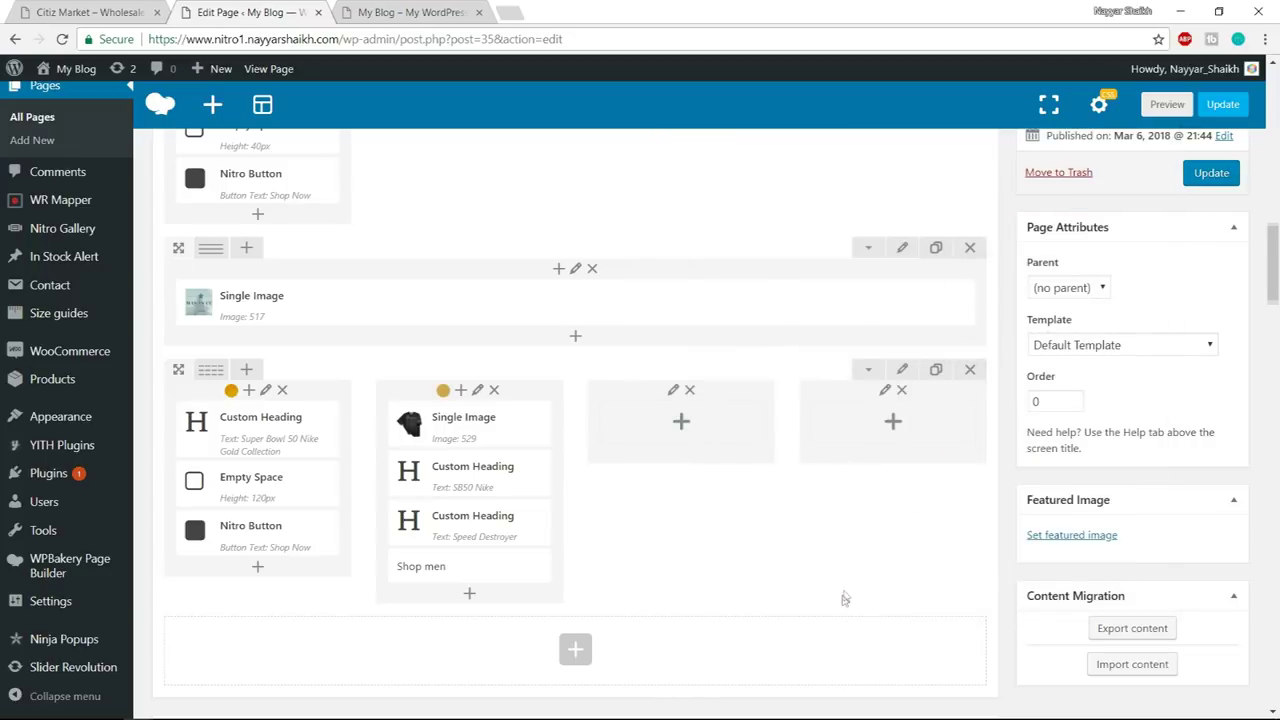
# - Save the row settings and update the page
pyautogui.click(900, 370)
pyautogui.scroll(-1, 677, 445)
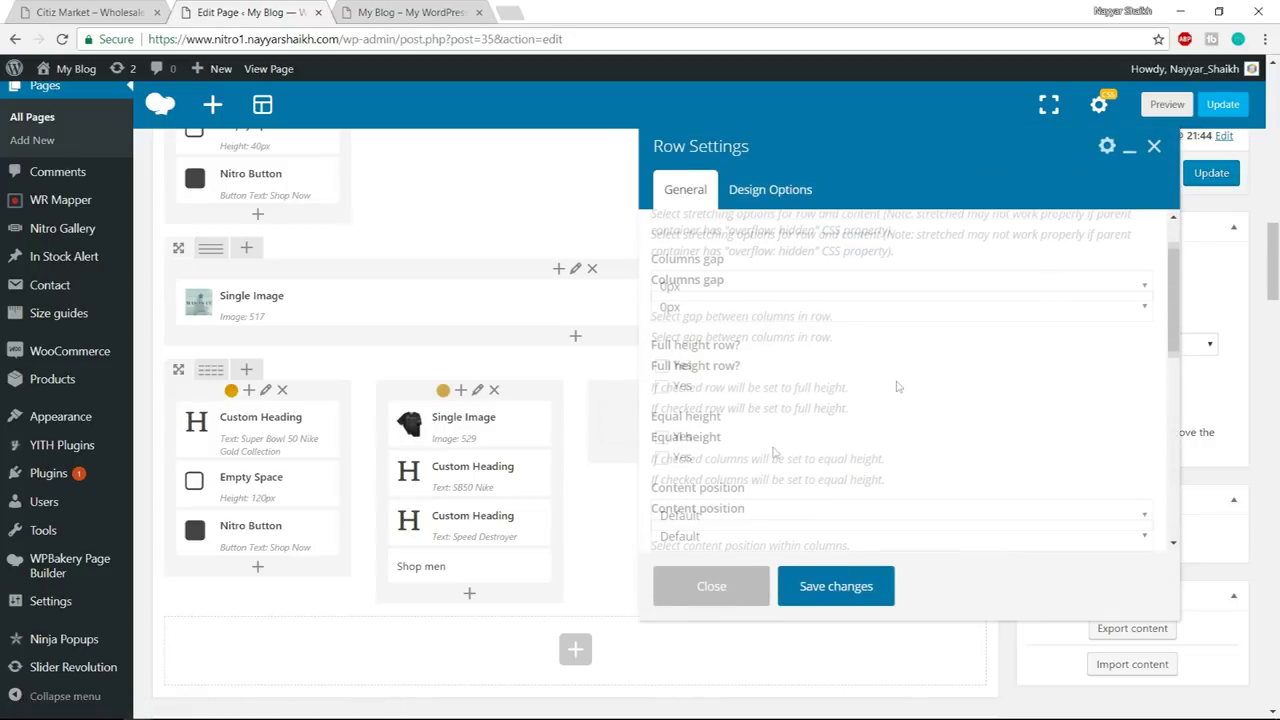
pyautogui.click(838, 593)
pyautogui.click(1211, 176)
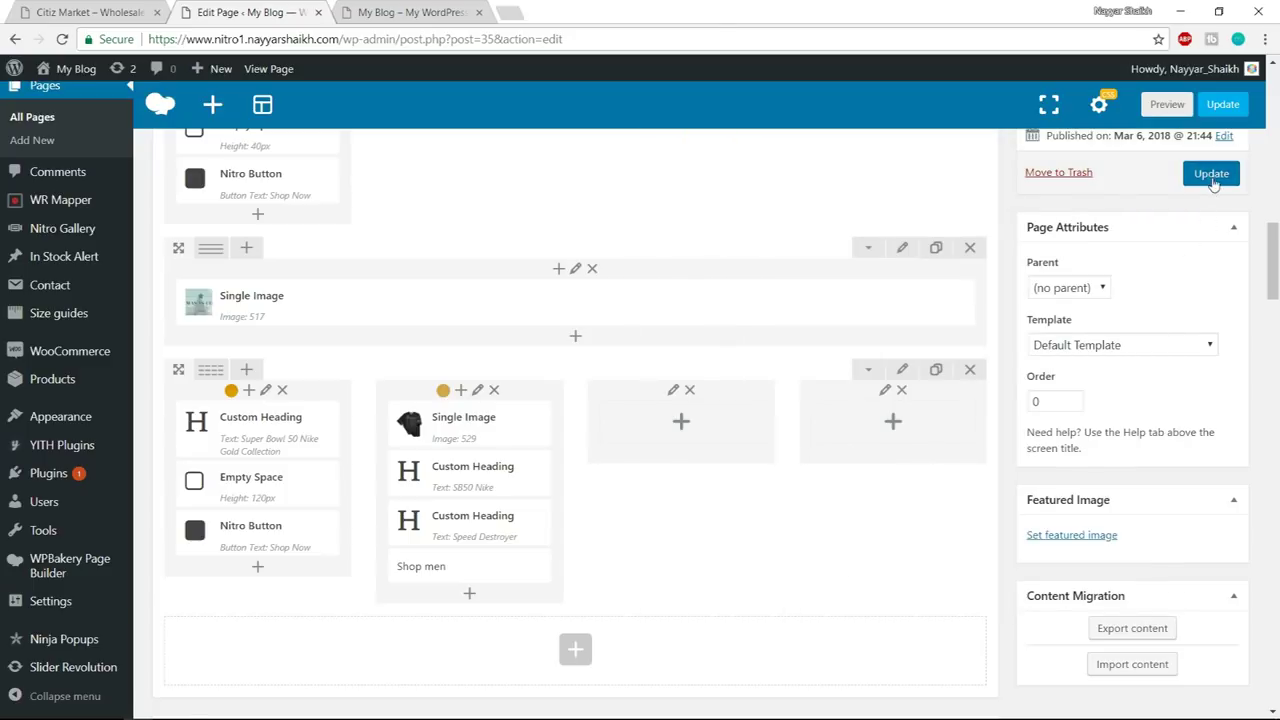
# - Close DevTools on the demo, review the Shop men text on the live page, then return to the editor
pyautogui.click(435, 10)
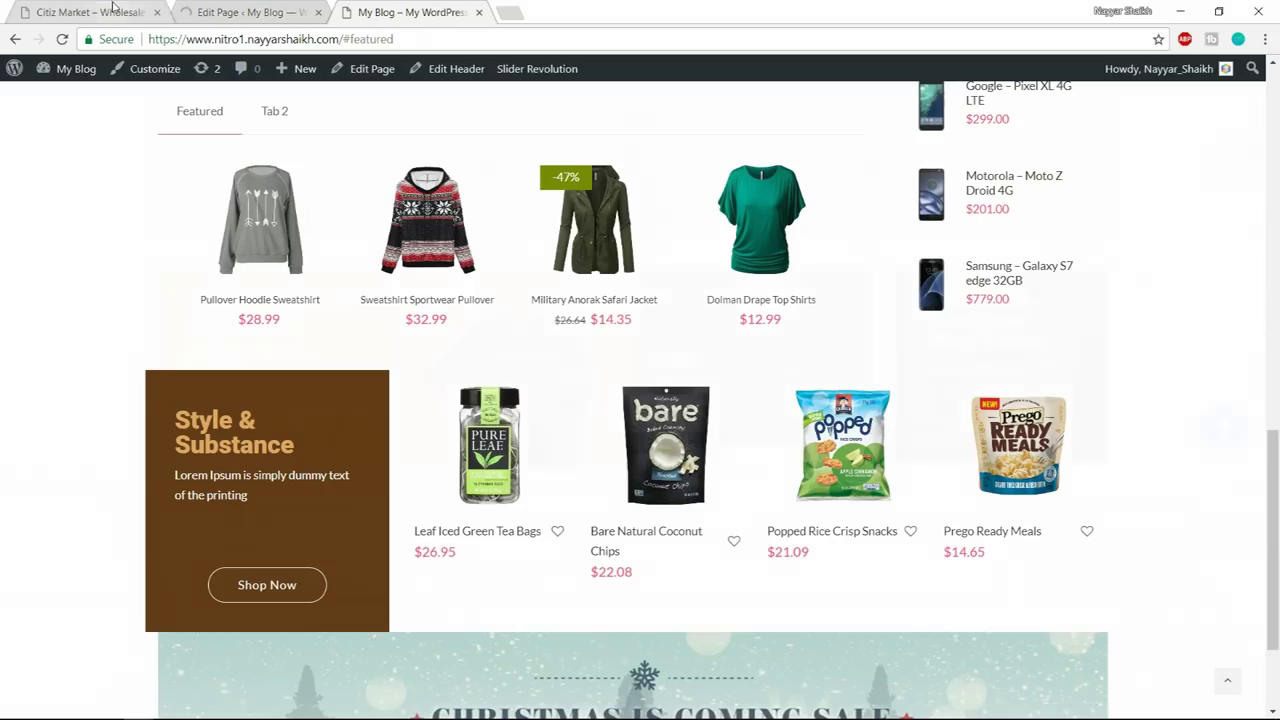
pyautogui.click(113, 9)
pyautogui.click(1262, 478)
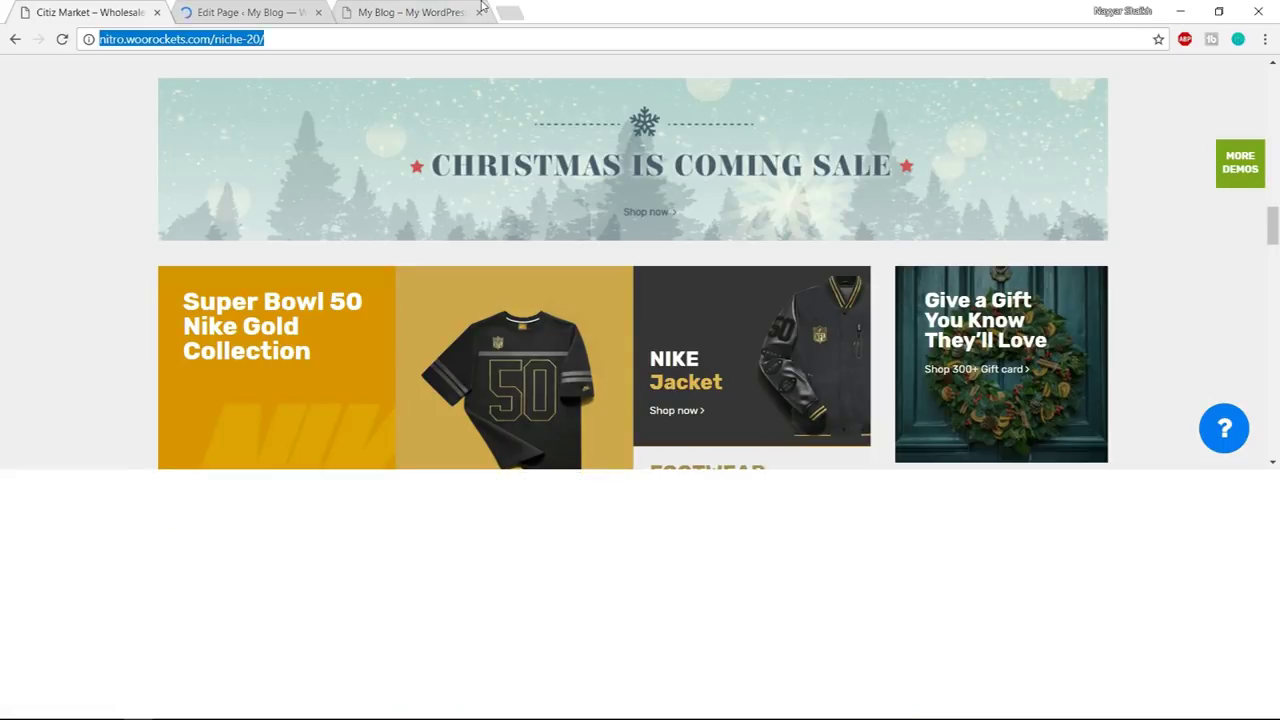
pyautogui.click(436, 10)
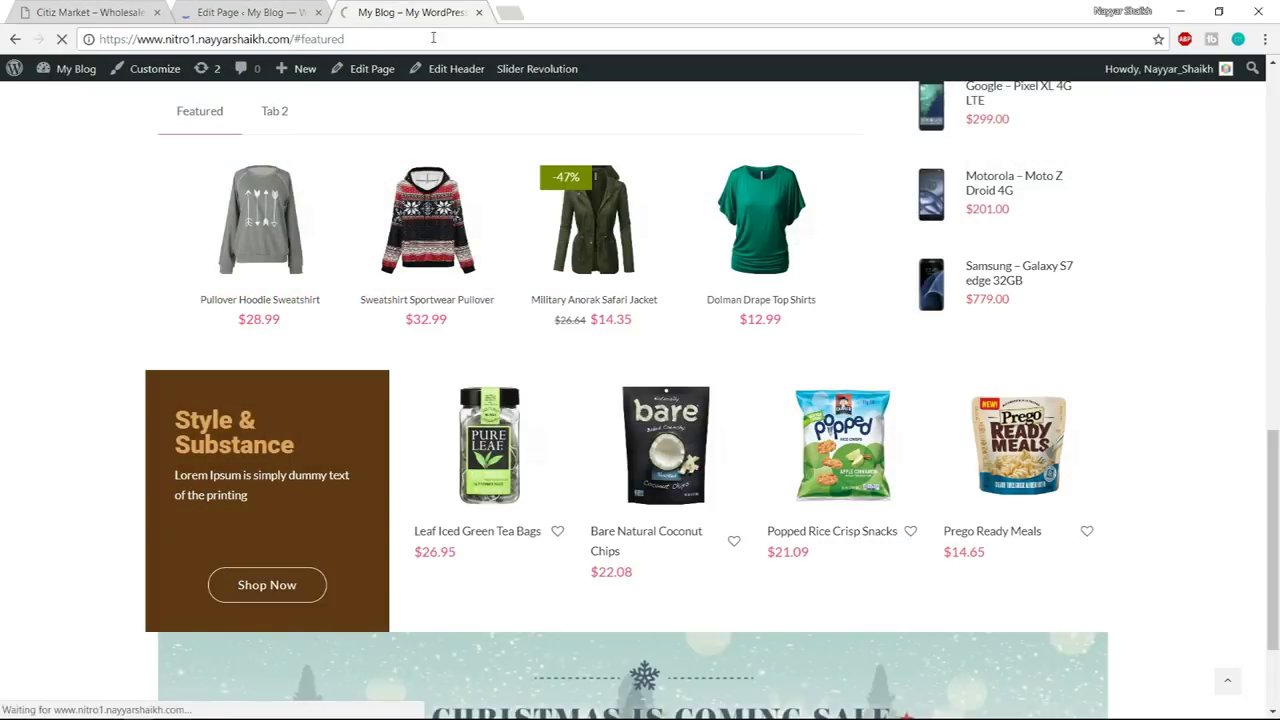
pyautogui.scroll(-5, 1274, 363)
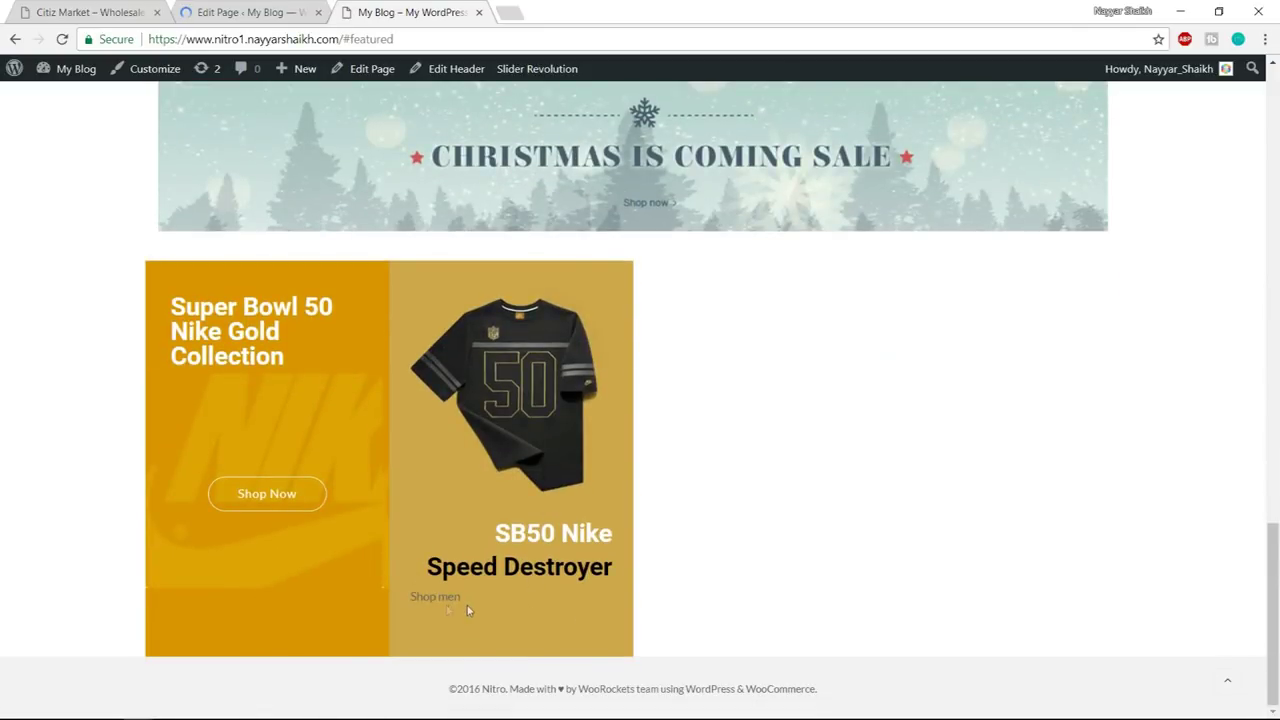
pyautogui.moveTo(412, 596); pyautogui.dragTo(462, 597)
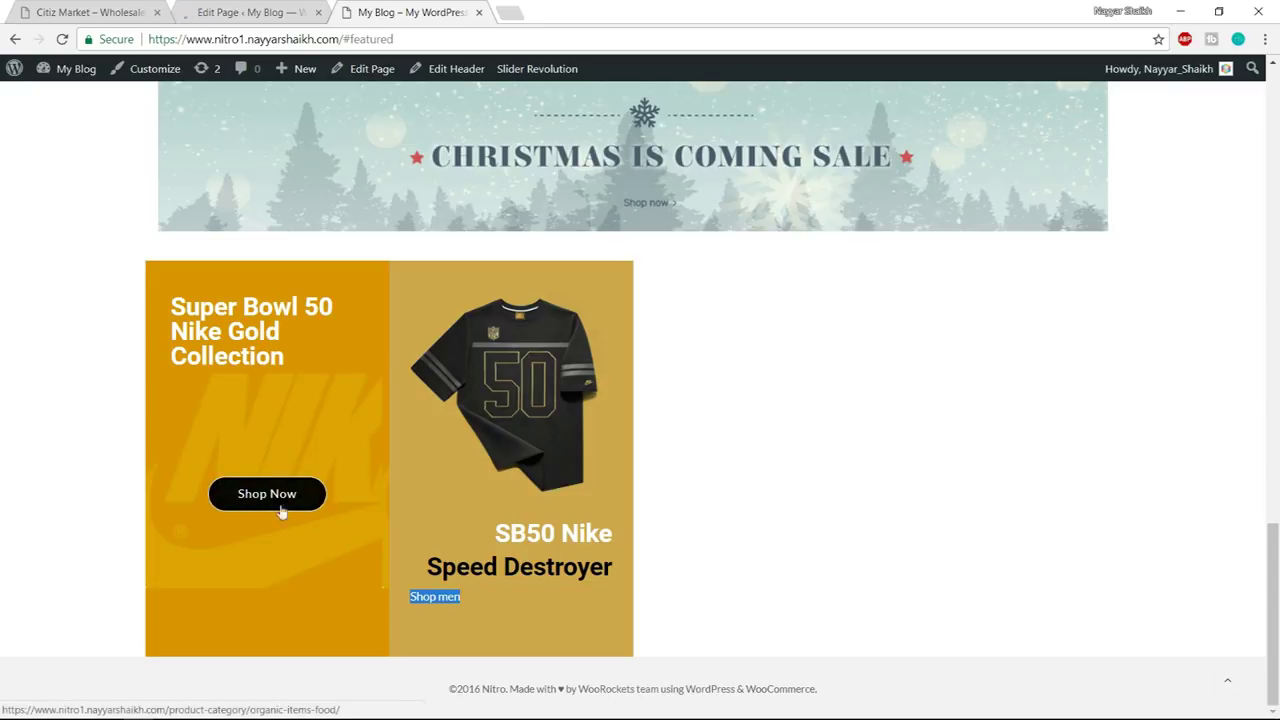
pyautogui.click(250, 12)
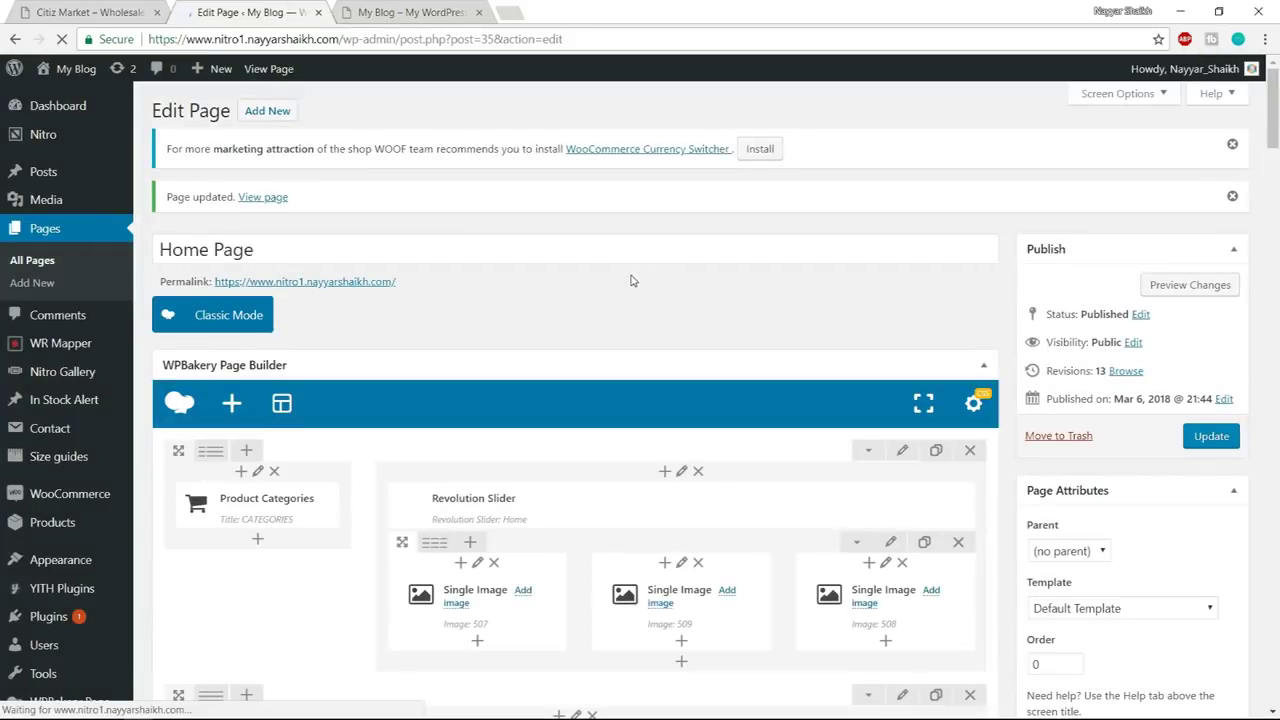
# - Set the Shop Now button's hover text colour to black and hover border to white
pyautogui.scroll(-8, 630, 280)
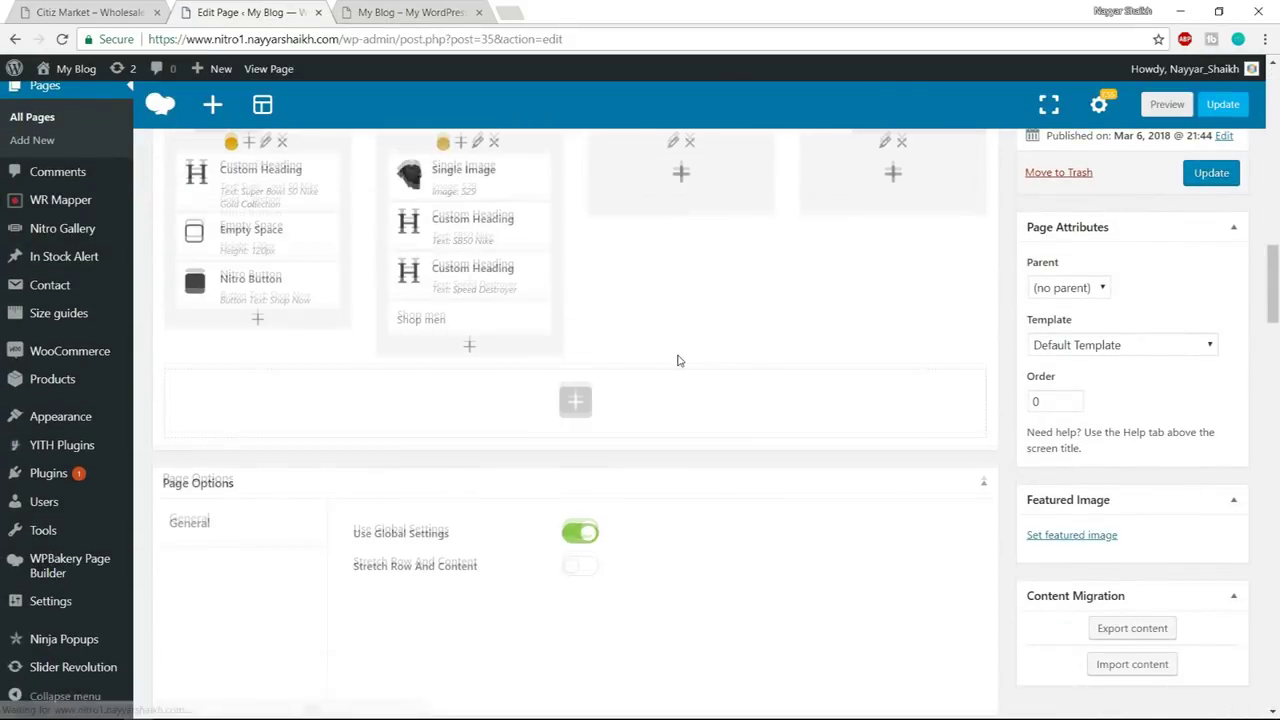
pyautogui.click(278, 454)
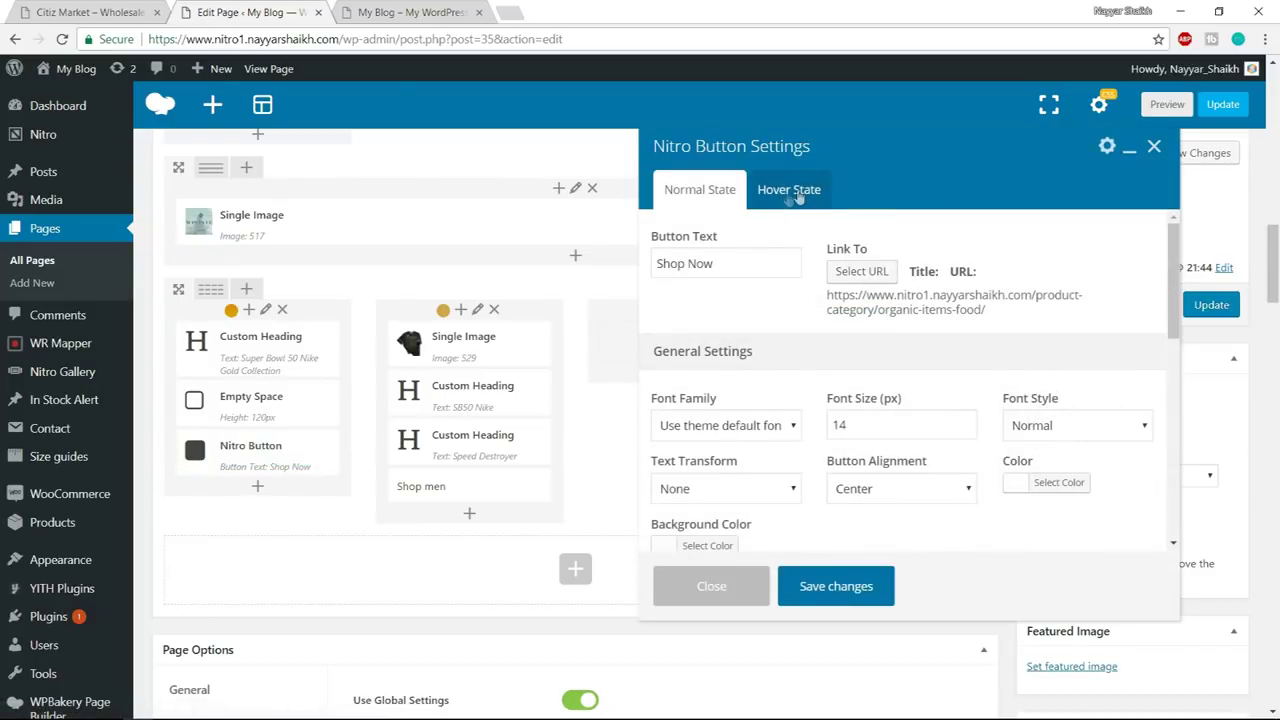
pyautogui.click(795, 195)
pyautogui.click(708, 258)
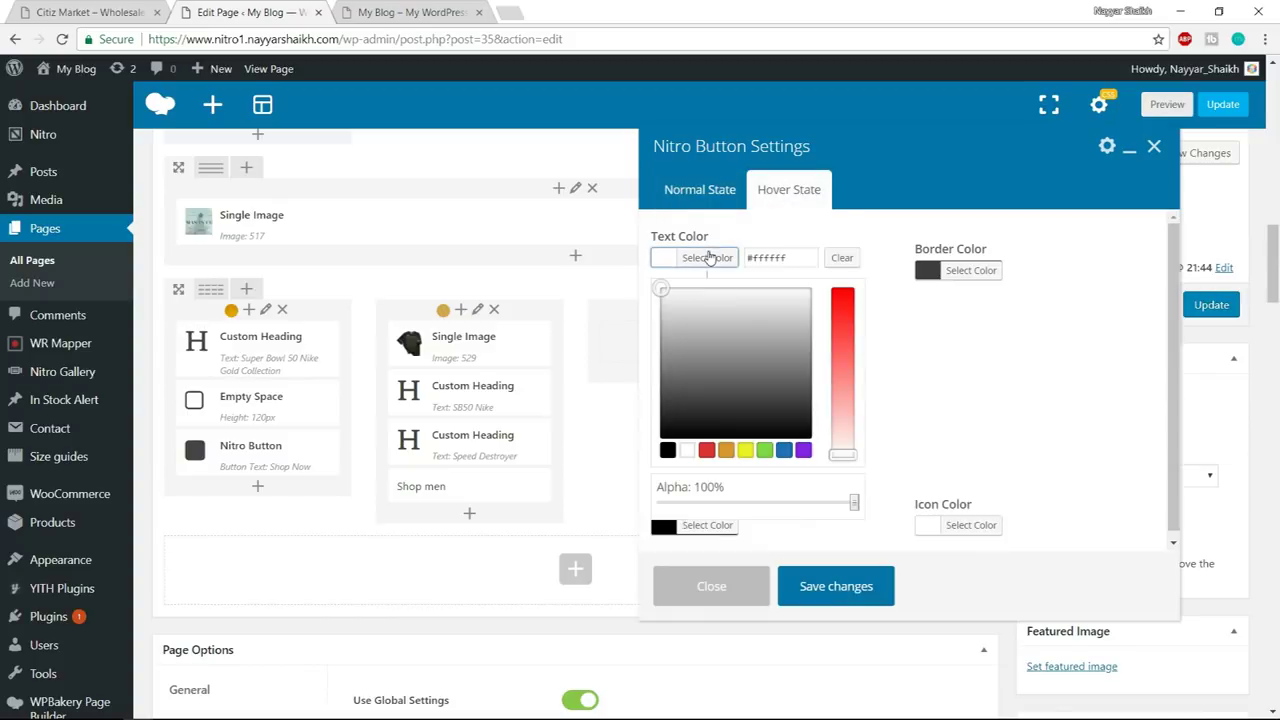
pyautogui.click(667, 450)
pyautogui.click(975, 271)
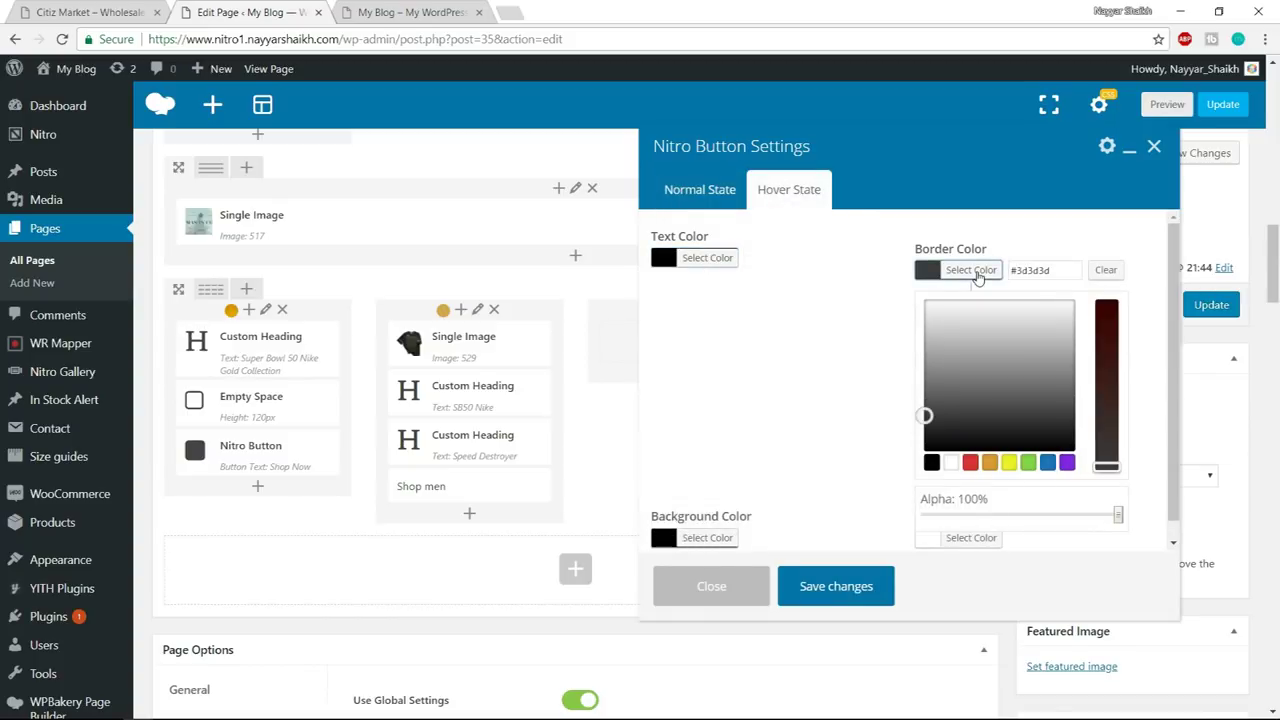
pyautogui.click(951, 463)
pyautogui.click(843, 408)
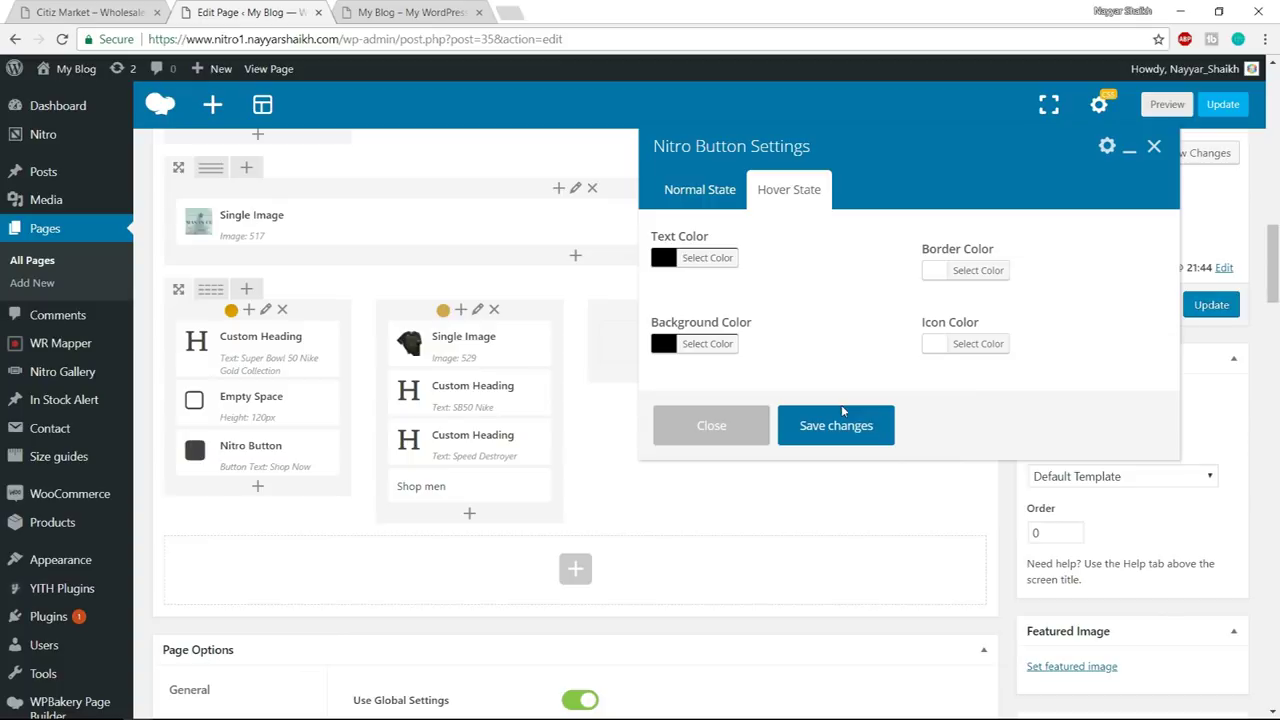
# - Make the hover background white, save the button, and view the live page
pyautogui.click(707, 343)
pyautogui.click(688, 537)
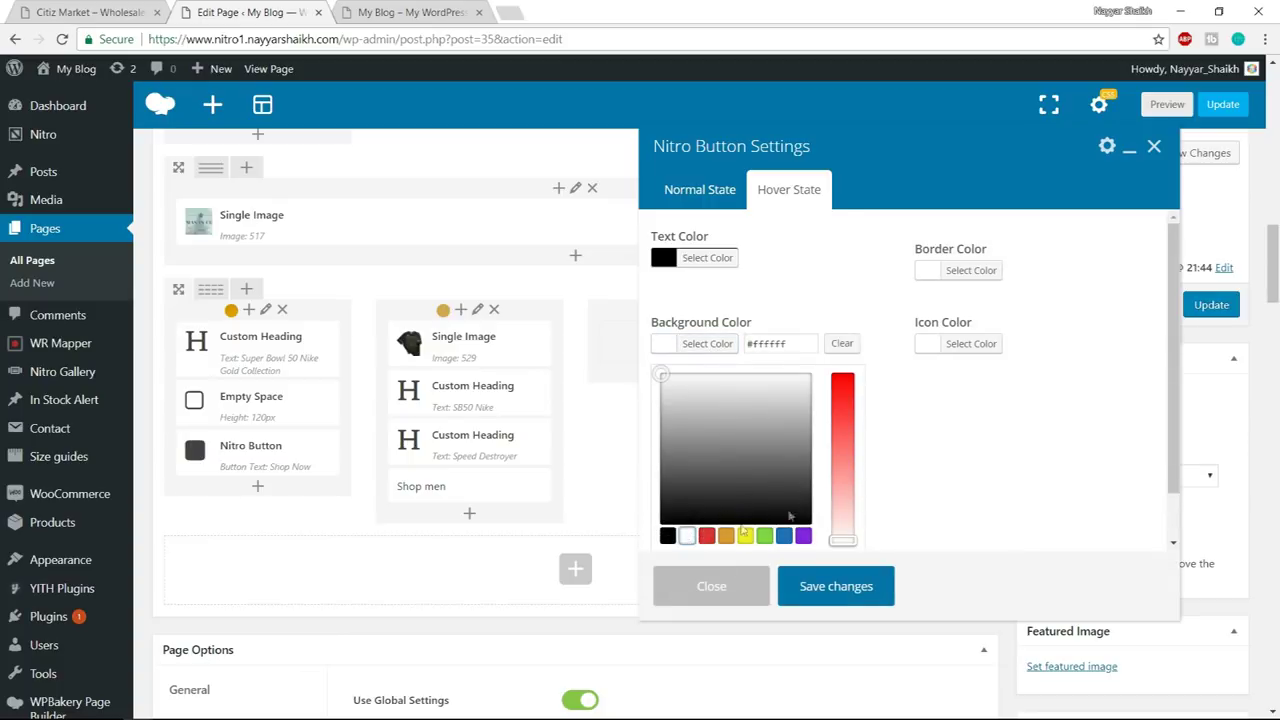
pyautogui.click(954, 467)
pyautogui.click(870, 420)
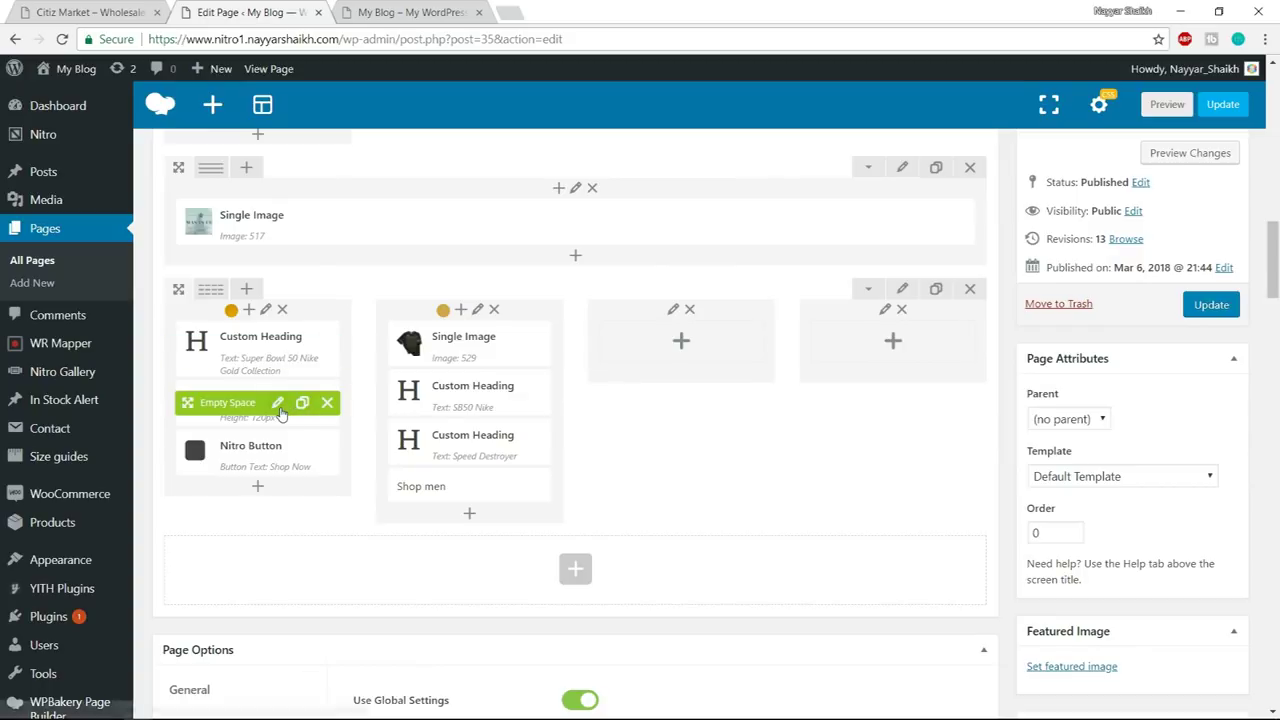
pyautogui.click(278, 403)
pyautogui.click(420, 10)
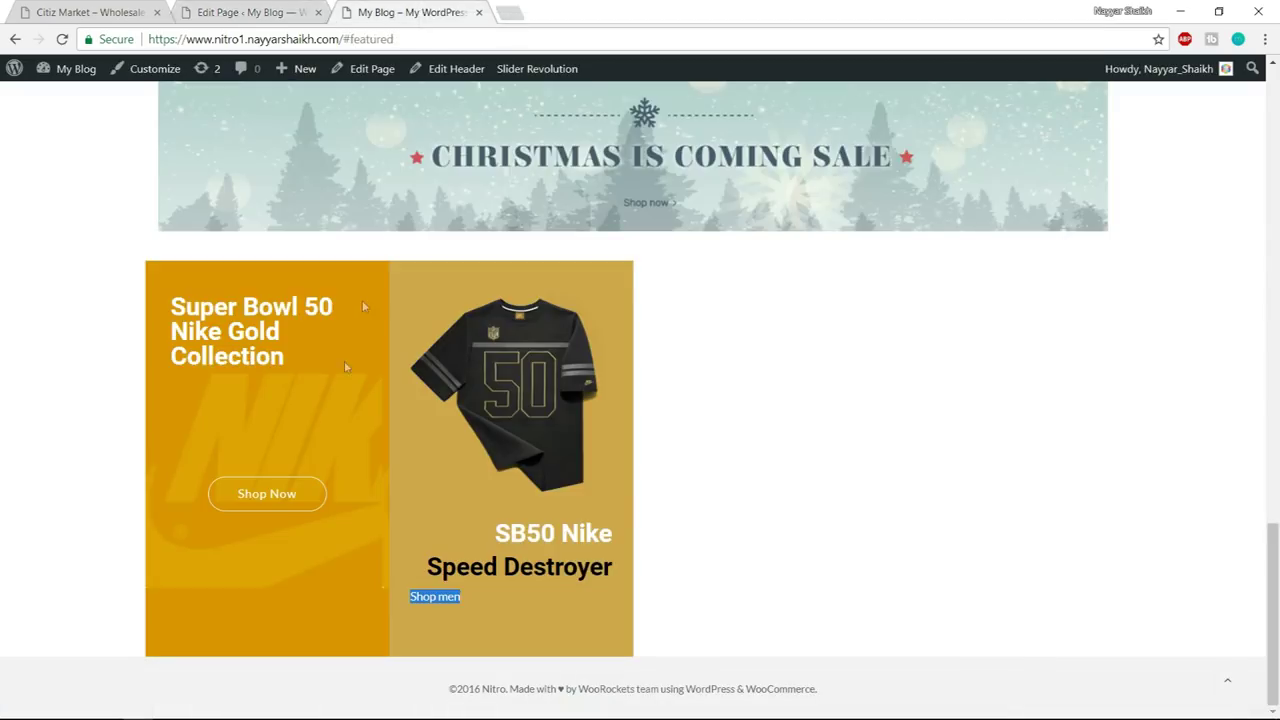
# - Change the Empty Space height to 170px, save, and update the page
pyautogui.click(268, 9)
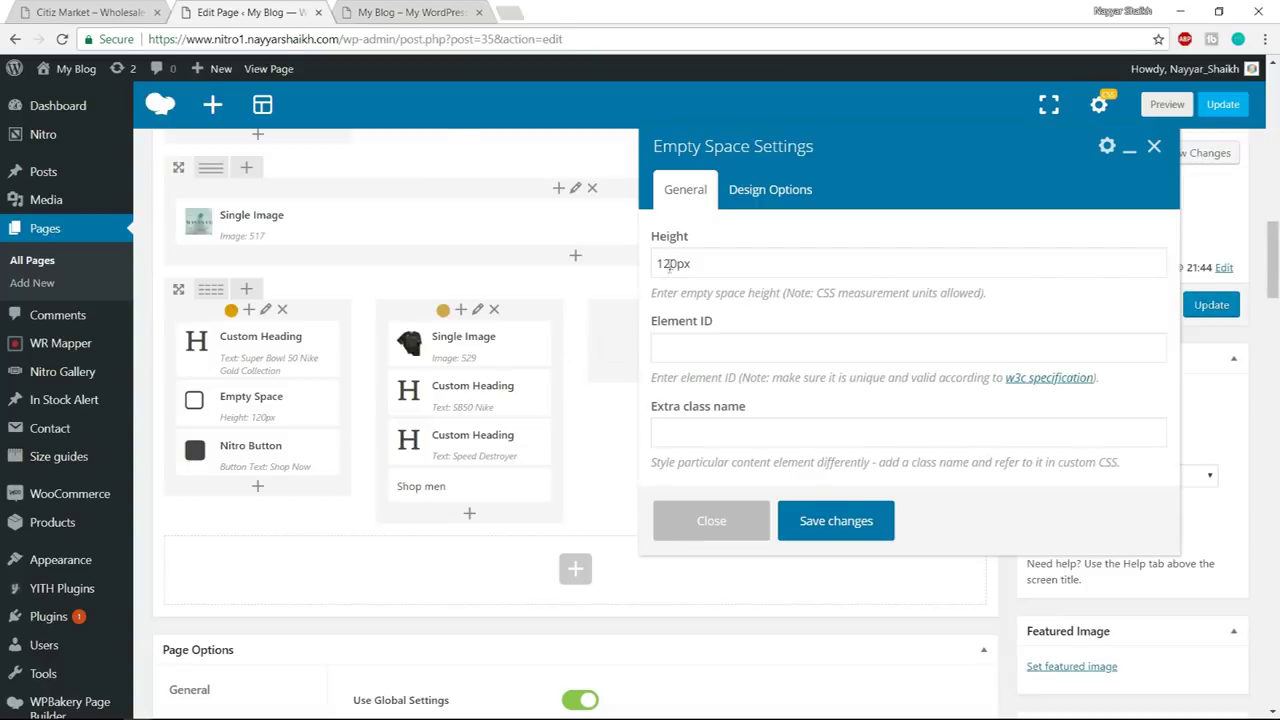
pyautogui.moveTo(678, 263); pyautogui.dragTo(663, 263)
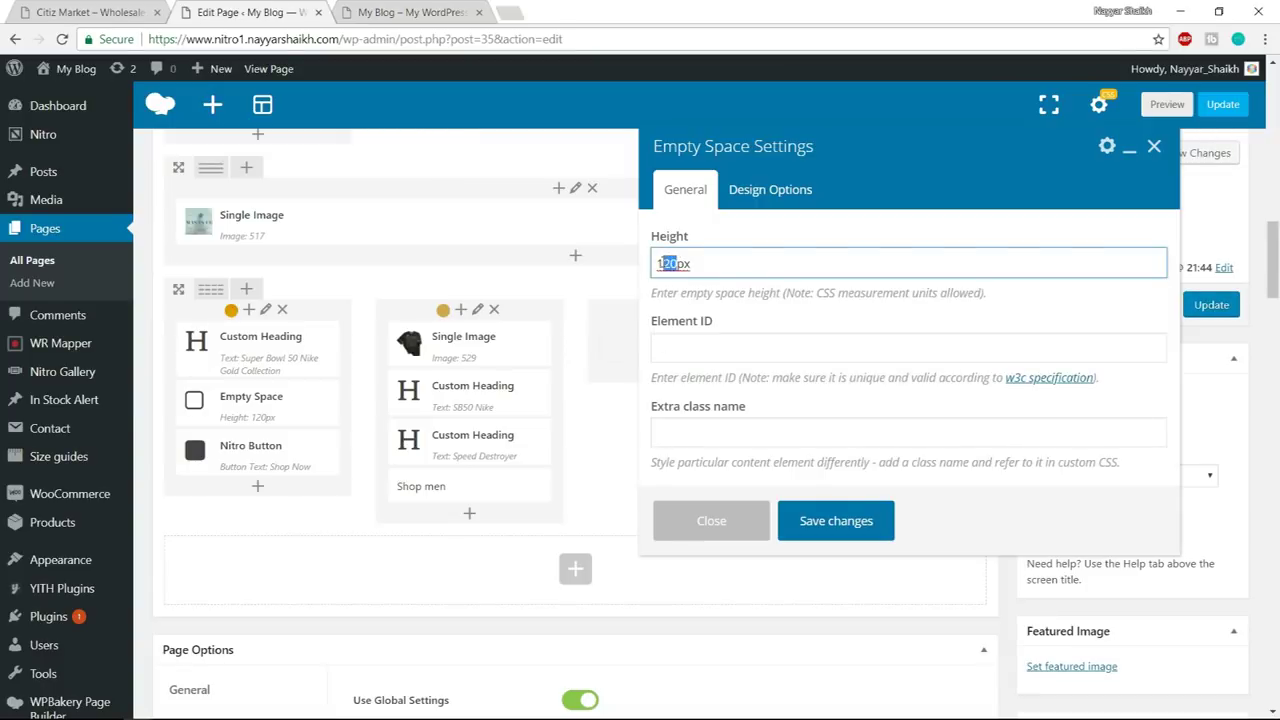
pyautogui.write('0')
pyautogui.click(858, 525)
pyautogui.click(1211, 304)
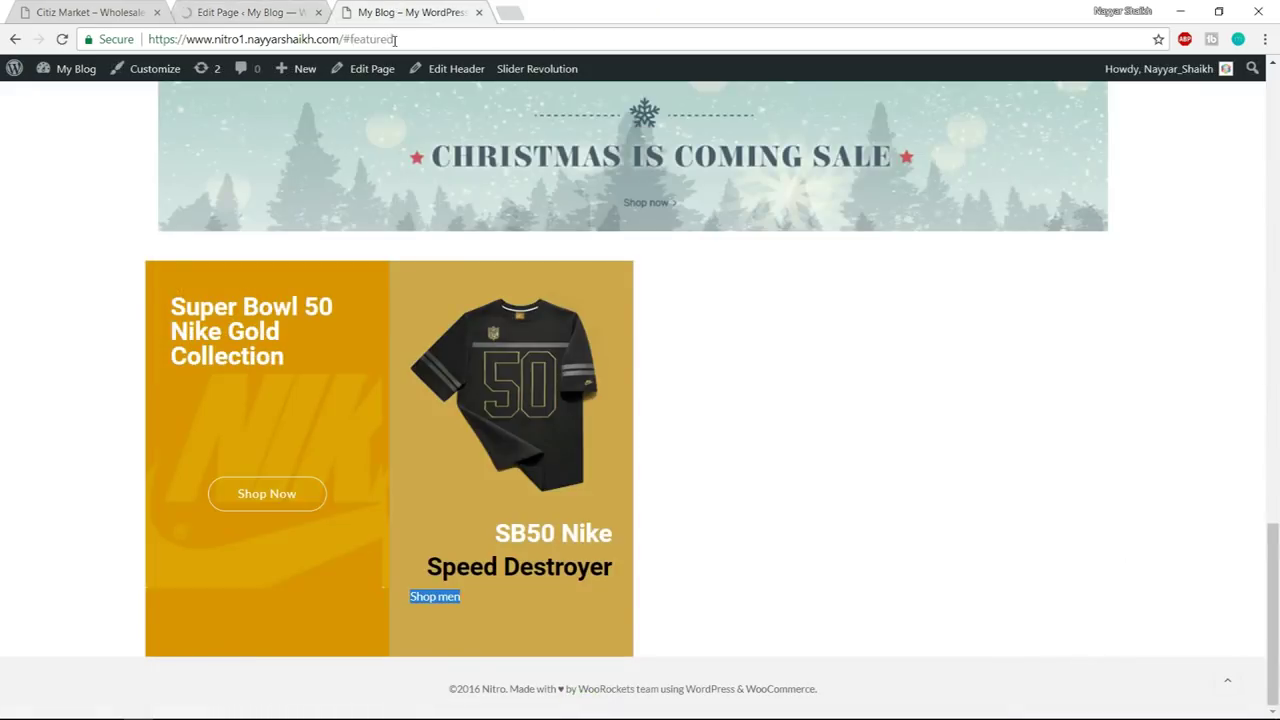
# - Reload the live page, compare it with the Citiz Market demo, and return to the editor
pyautogui.click(394, 40)
pyautogui.press('Return')
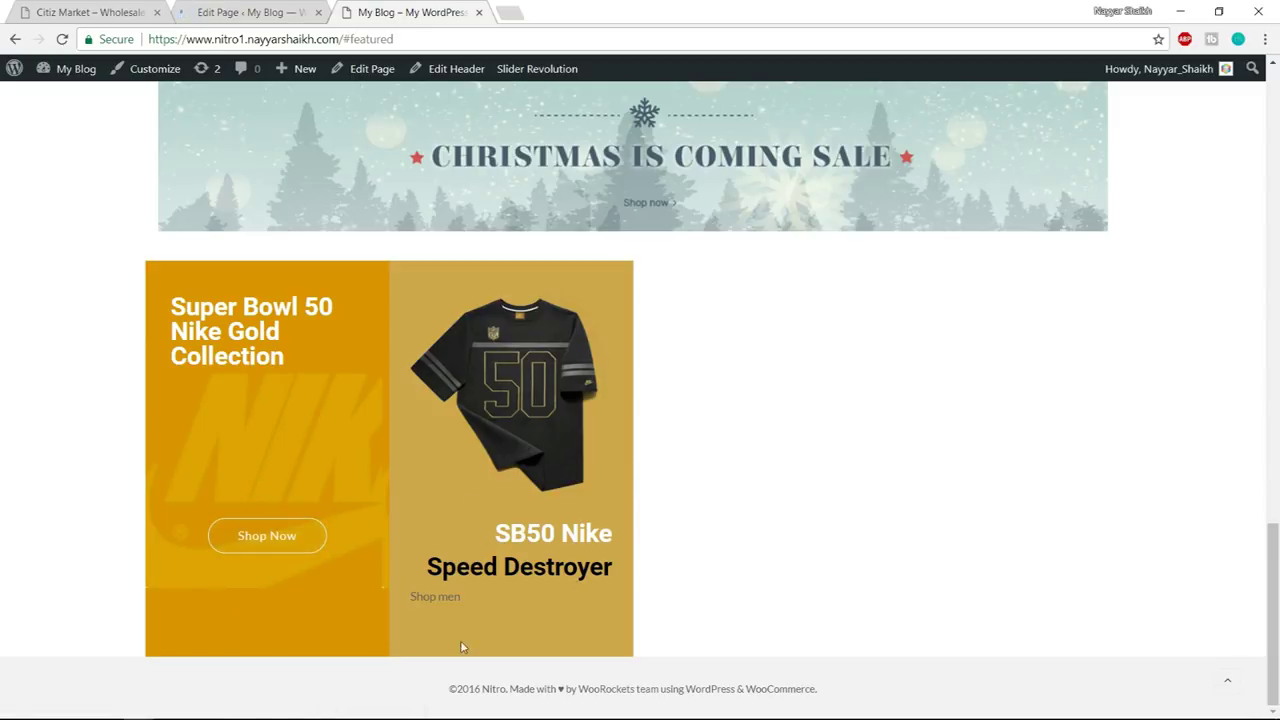
pyautogui.hotkey('ctrl', '1')
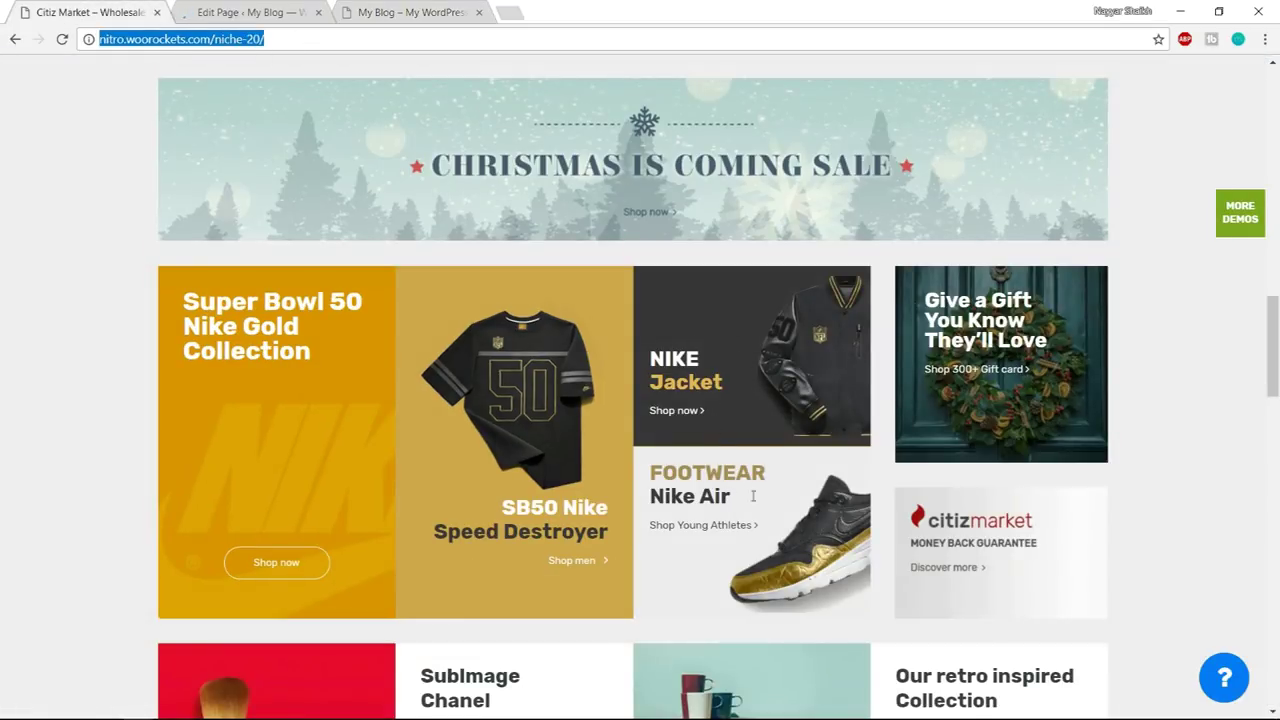
pyautogui.click(252, 8)
pyautogui.hotkey('ctrl', '1')
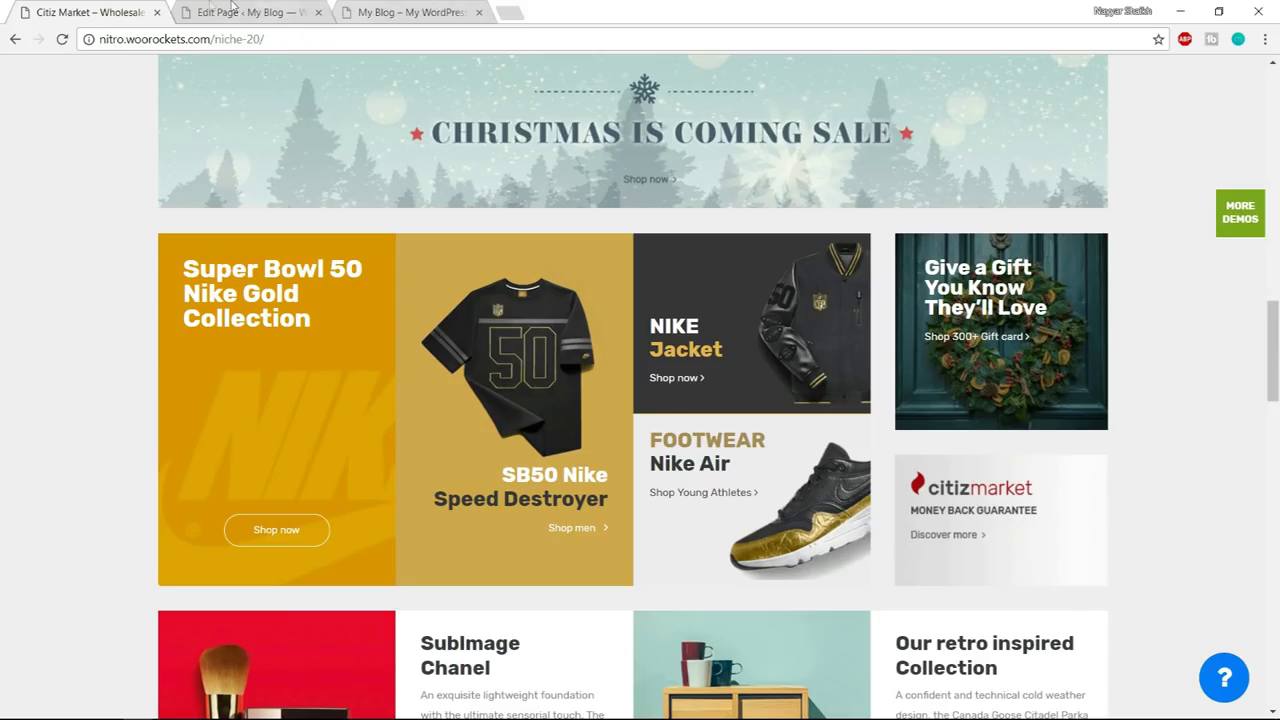
pyautogui.click(252, 8)
pyautogui.scroll(-10, 844, 298)
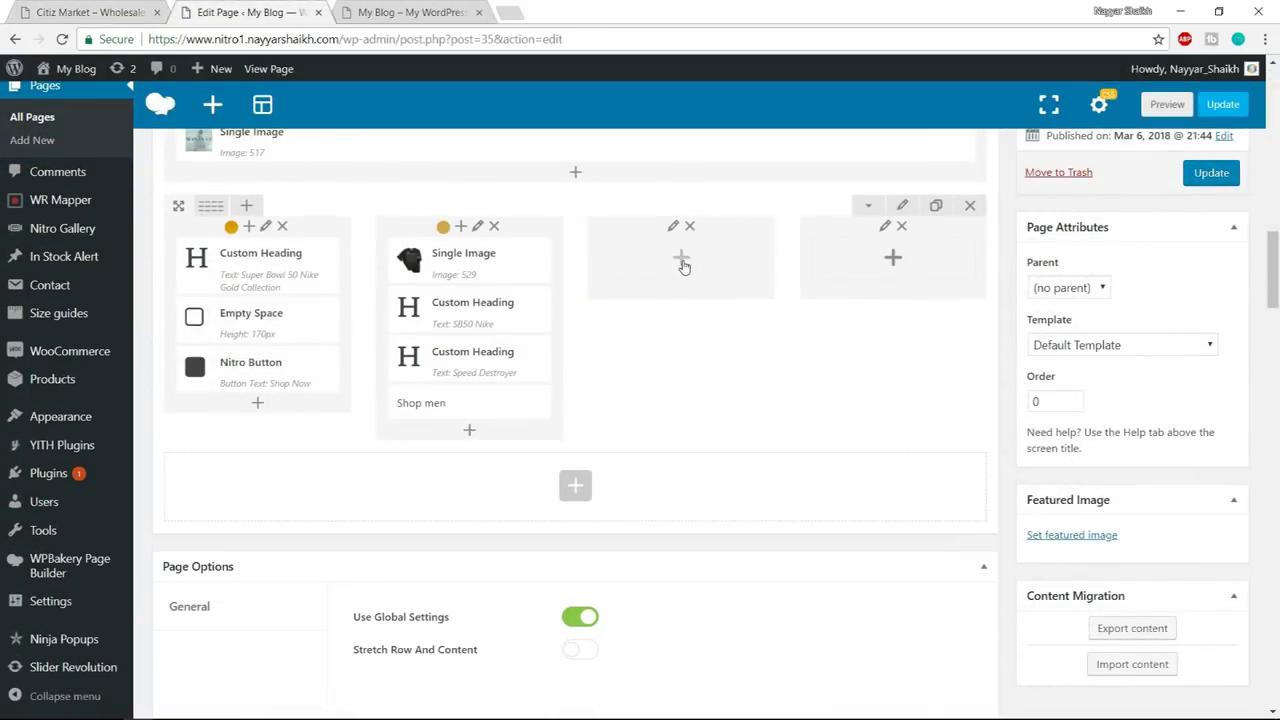
# - Insert a Text Block into the empty third column by searching 'text' among elements
pyautogui.click(681, 261)
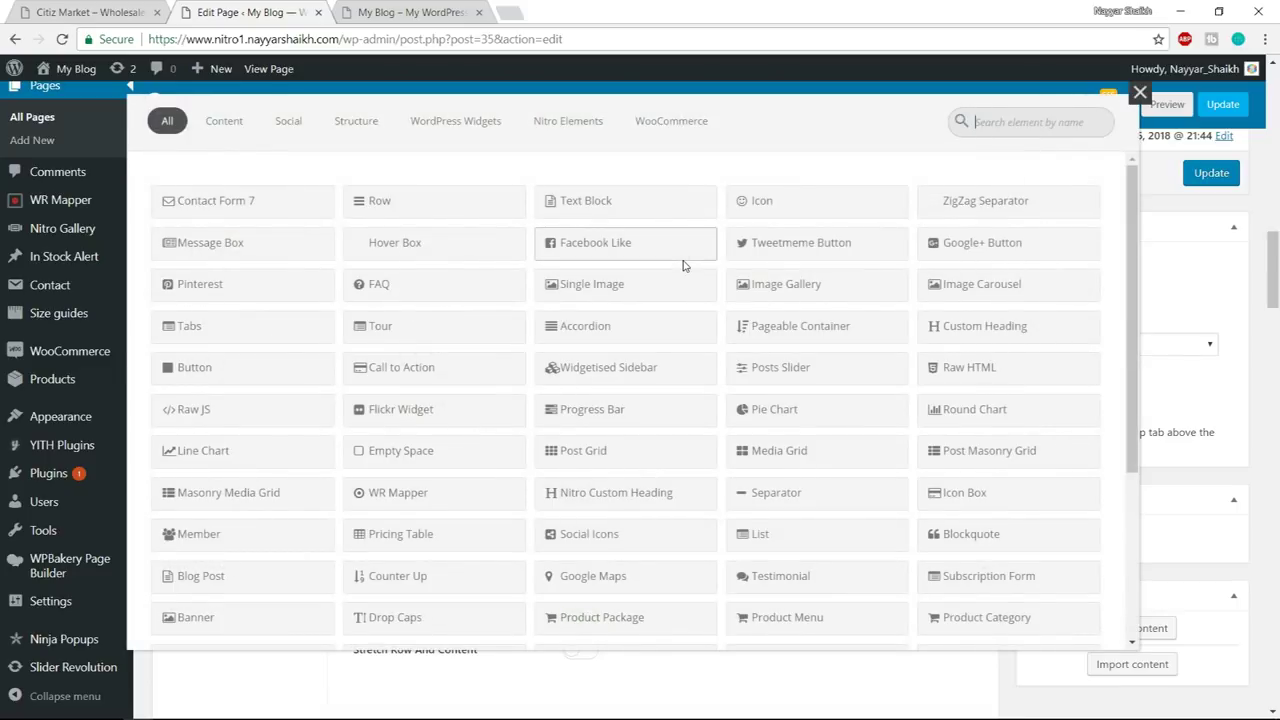
pyautogui.write('text')
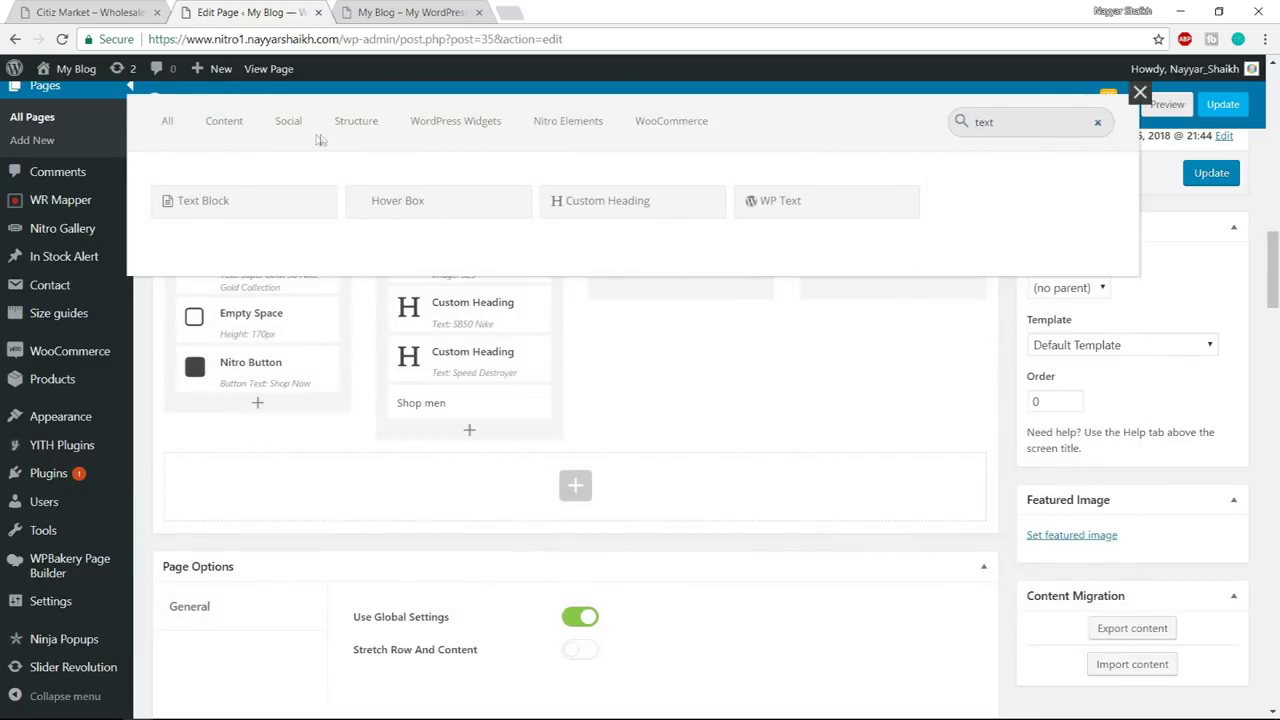
pyautogui.click(234, 192)
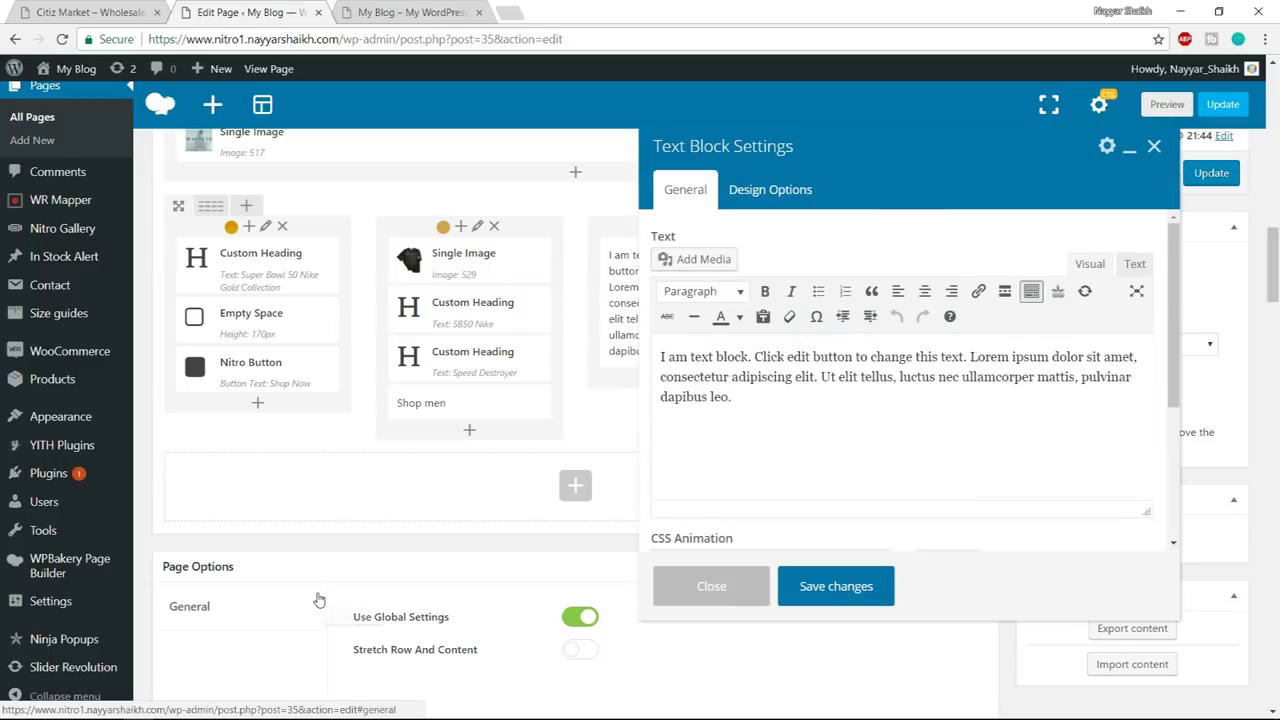
pyautogui.press('super')
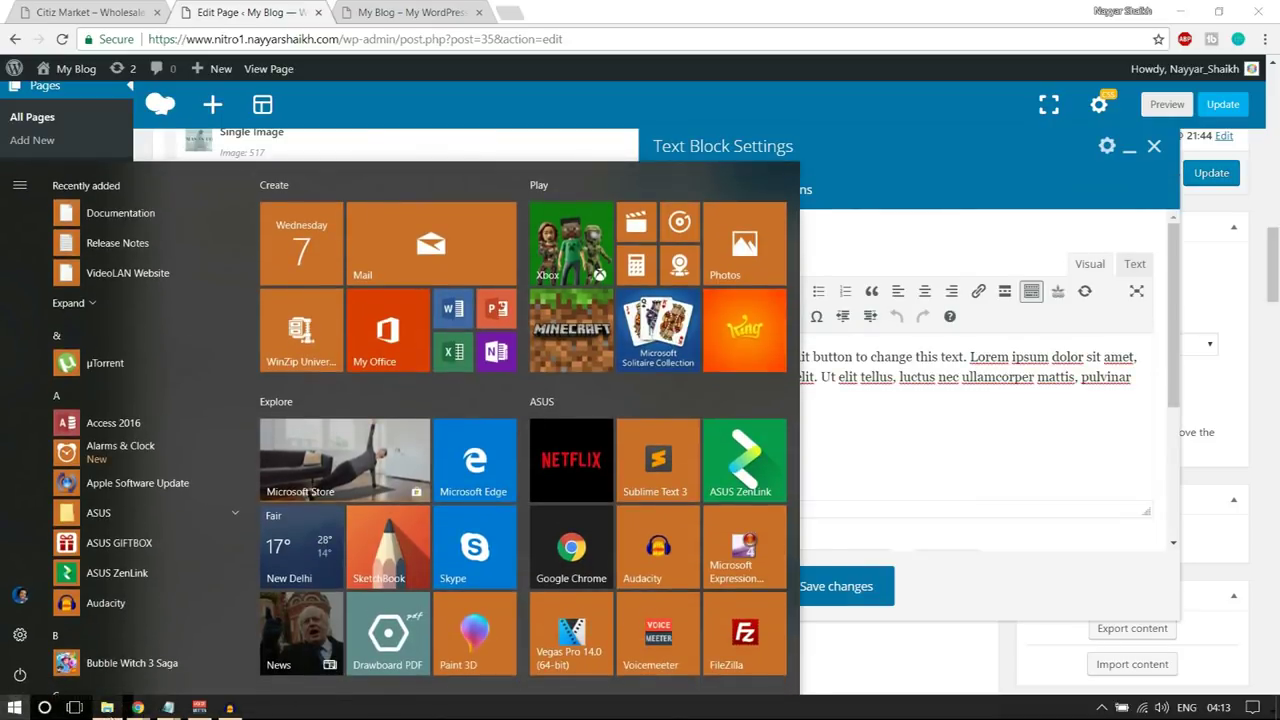
pyautogui.hotkey('alt', 'Tab')
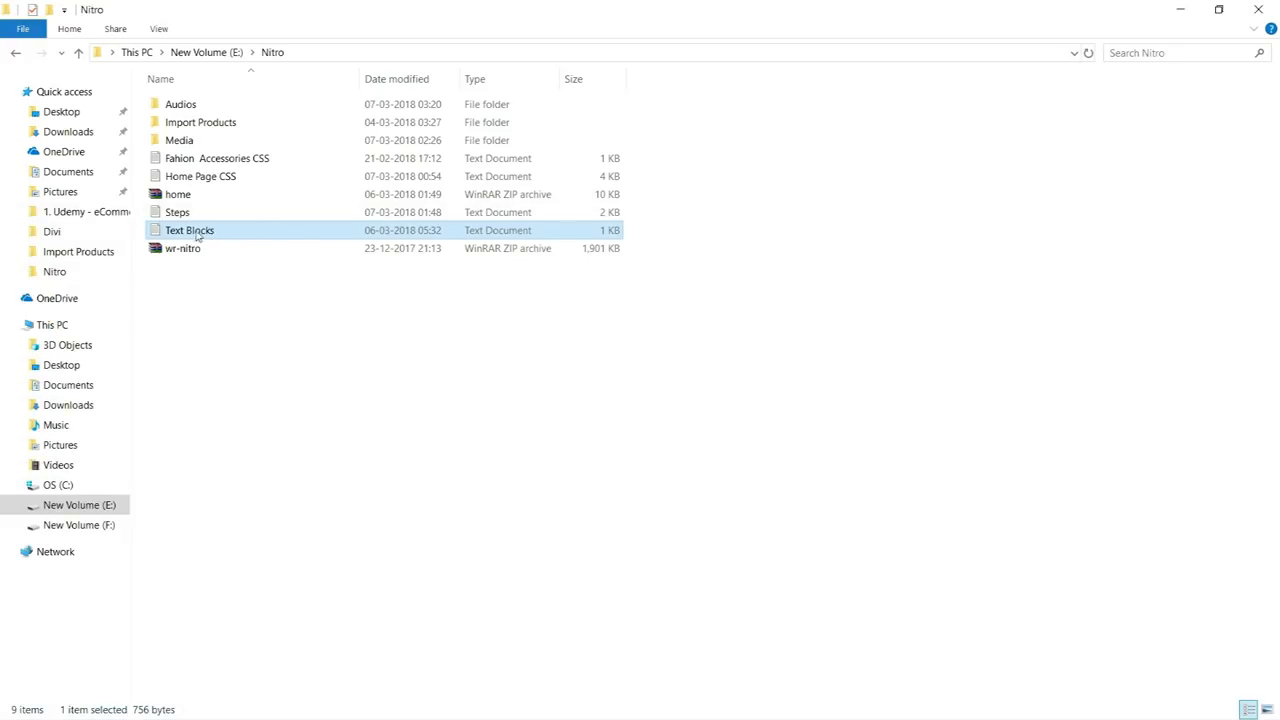
# - Open Text Blocks.txt in Notepad and copy the Text Block 1 NIKE Jacket HTML, then return to the browser
pyautogui.doubleClick(197, 232)
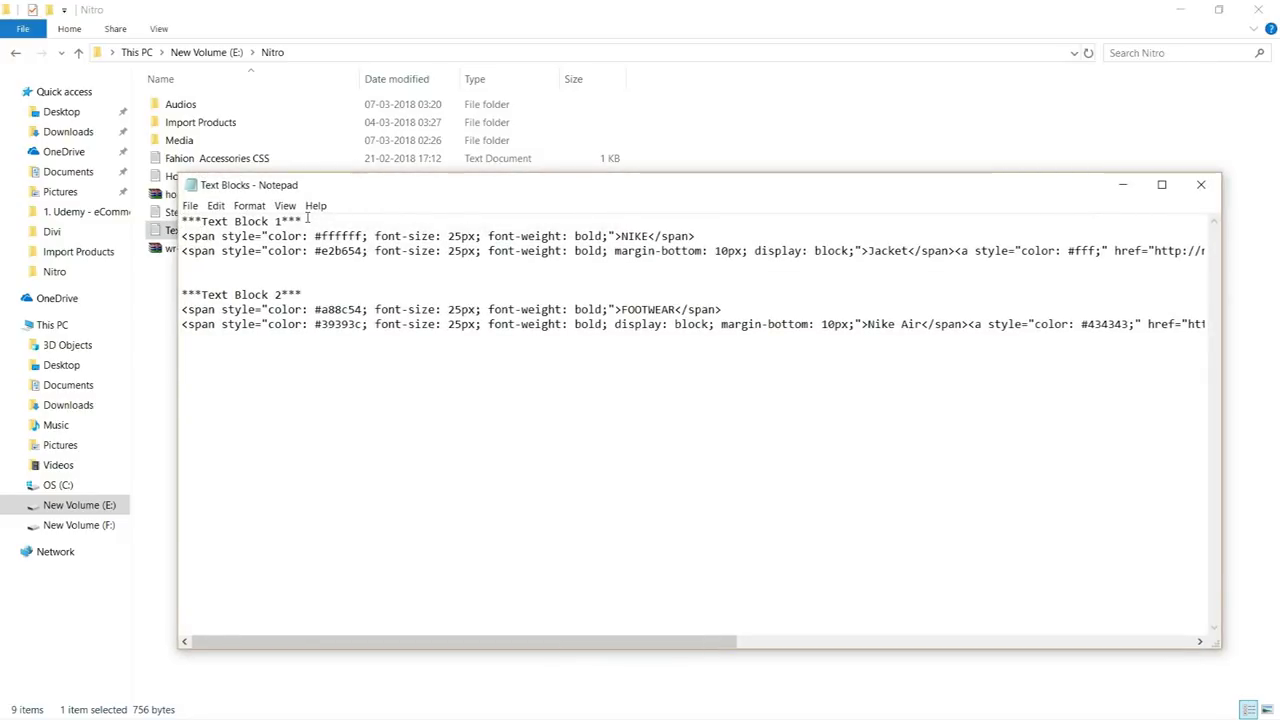
pyautogui.moveTo(308, 220); pyautogui.dragTo(182, 221)
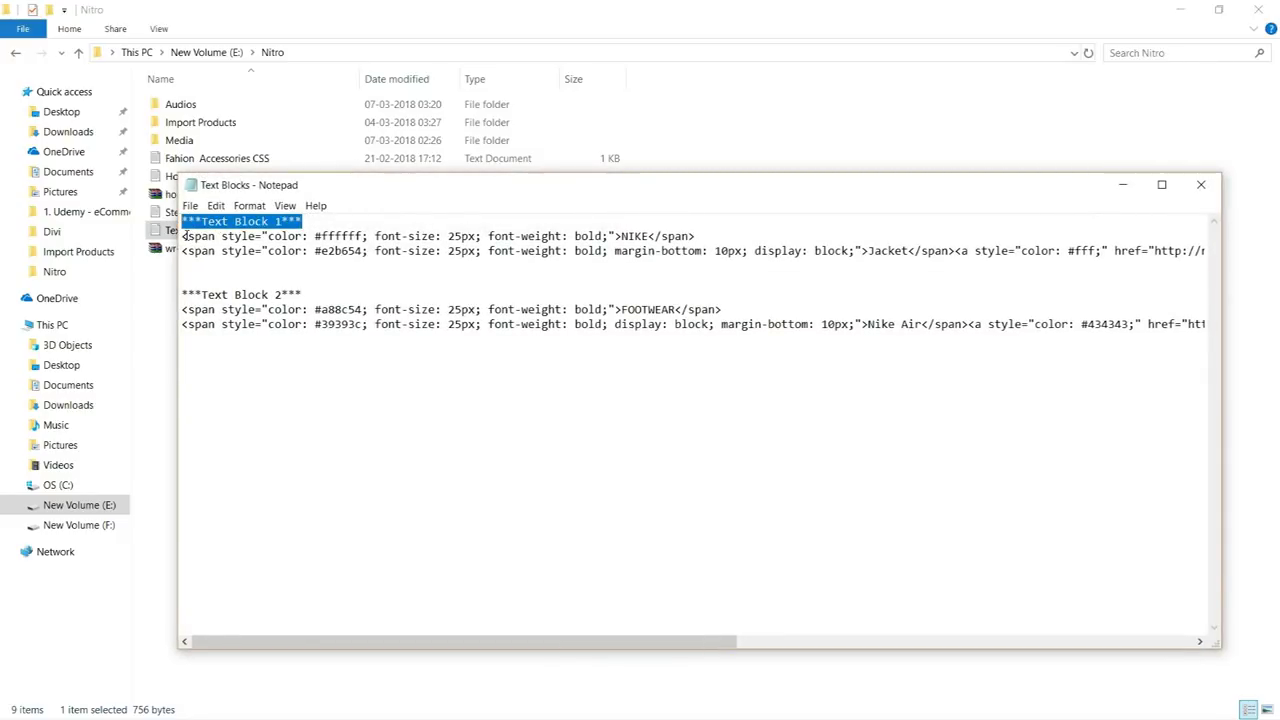
pyautogui.moveTo(183, 236); pyautogui.dragTo(1149, 254)
pyautogui.hotkey('ctrl', 'c')
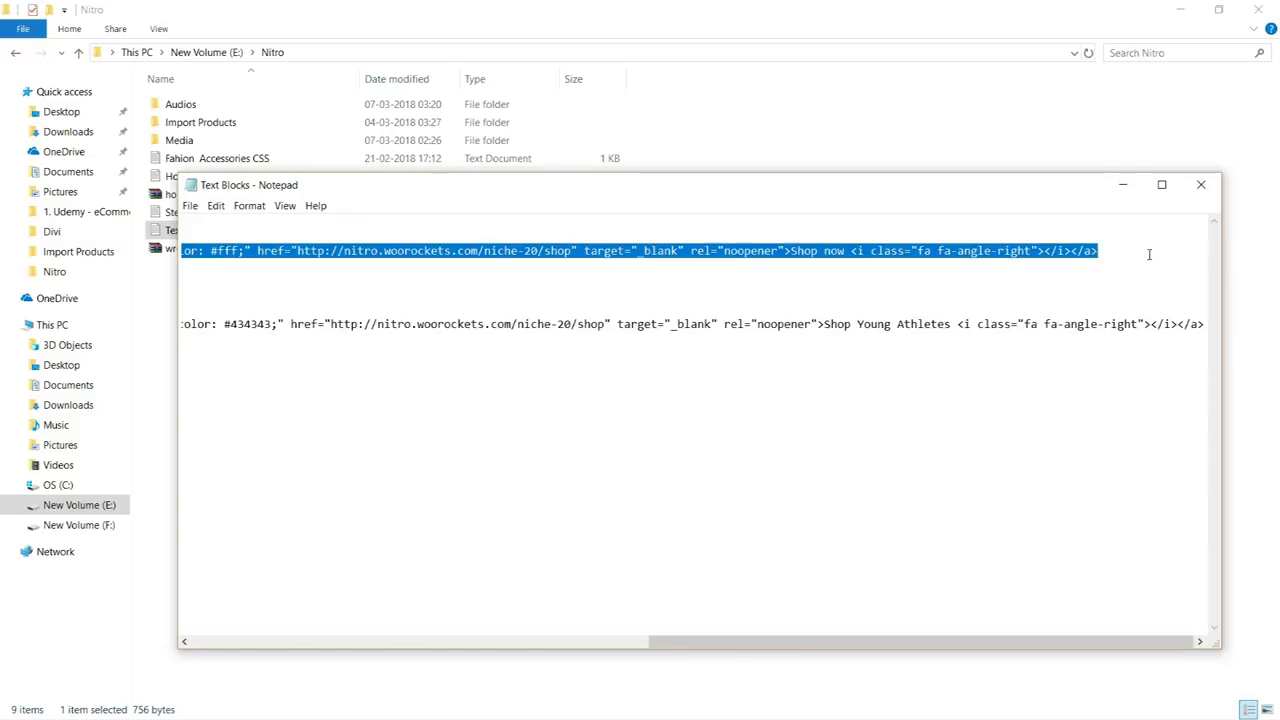
pyautogui.press('super')
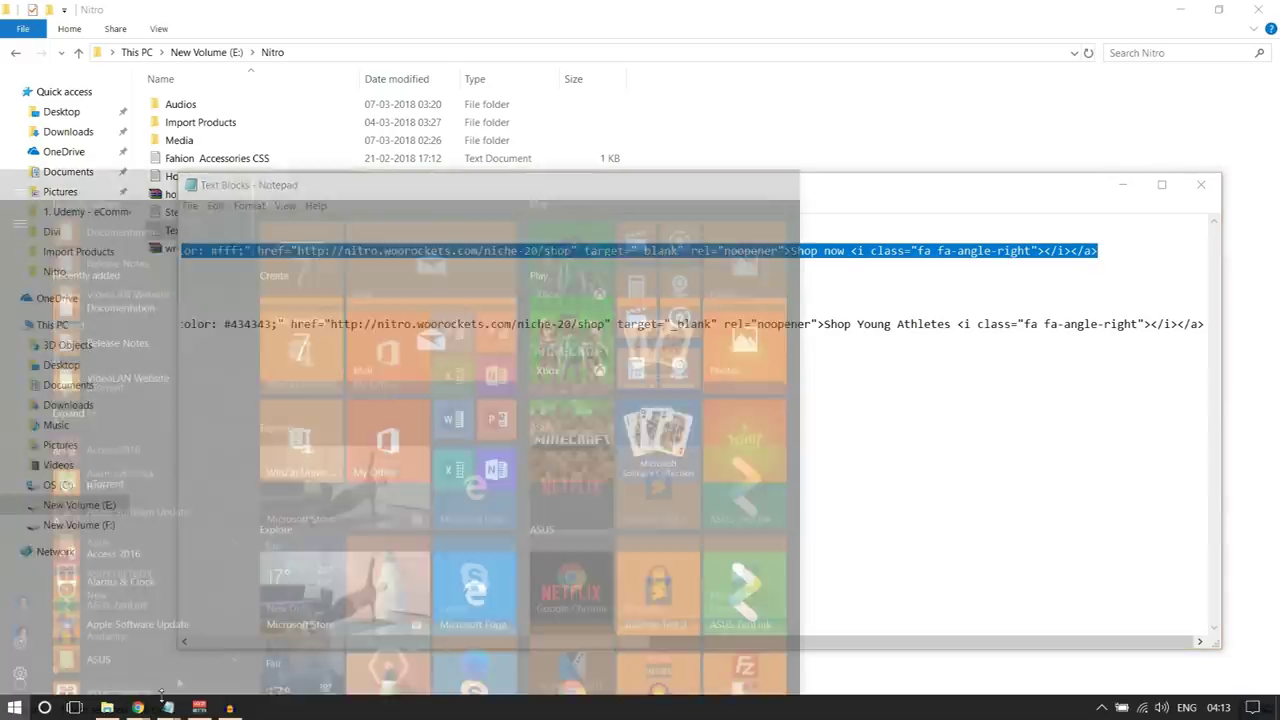
pyautogui.moveTo(138, 707)
pyautogui.click(118, 663)
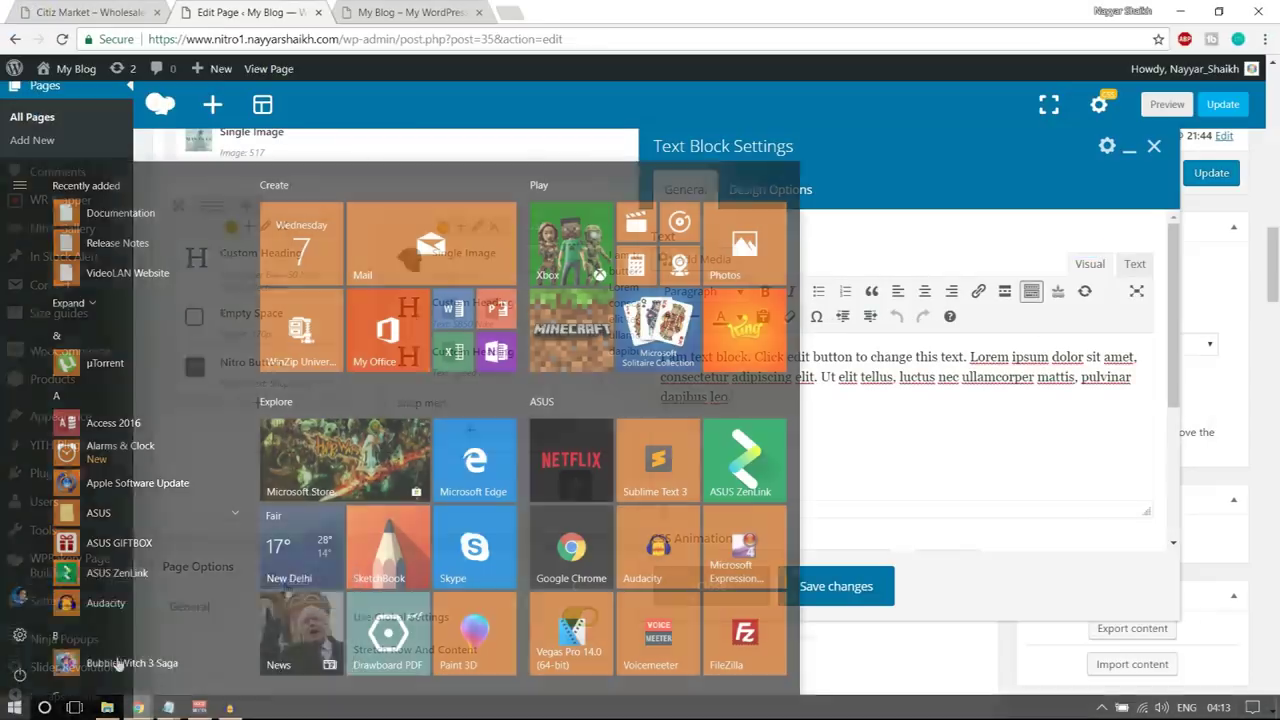
# - Paste the NIKE Jacket HTML over the placeholder in the Text tab and compare with the demo banner
pyautogui.click(1135, 270)
pyautogui.moveTo(785, 381); pyautogui.dragTo(466, 342)
pyautogui.hotkey('ctrl', 'v')
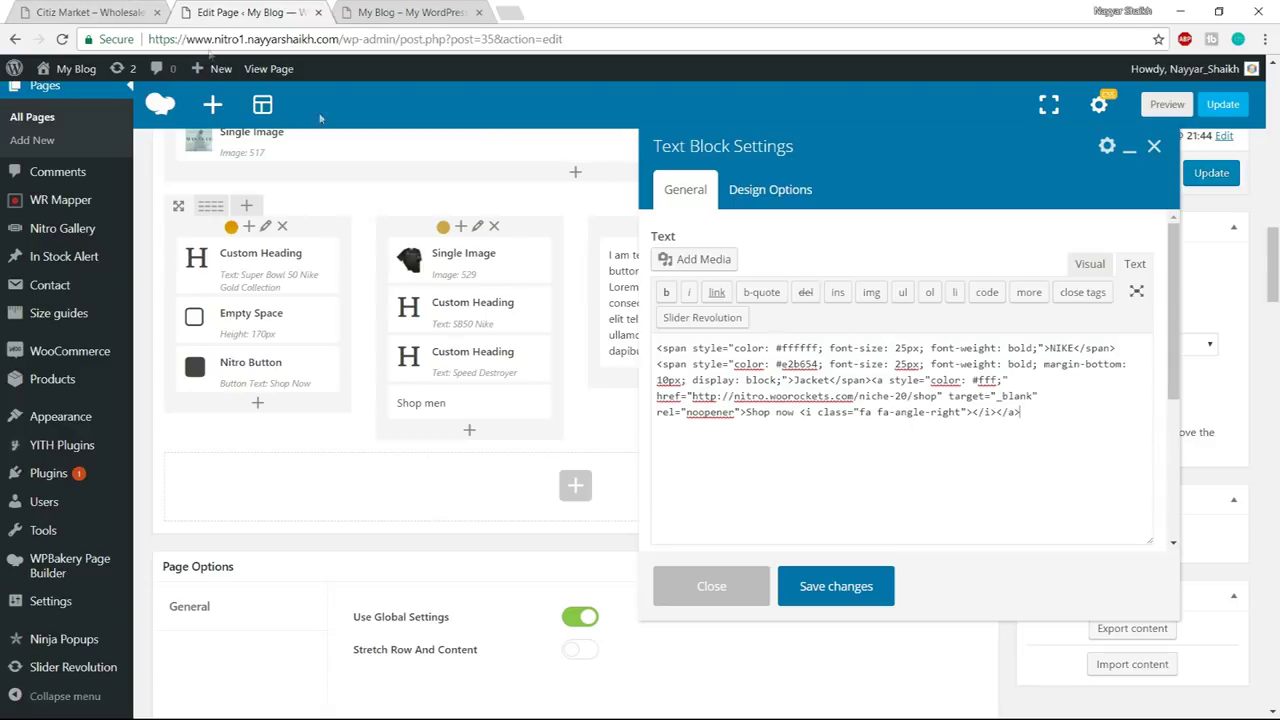
pyautogui.click(100, 12)
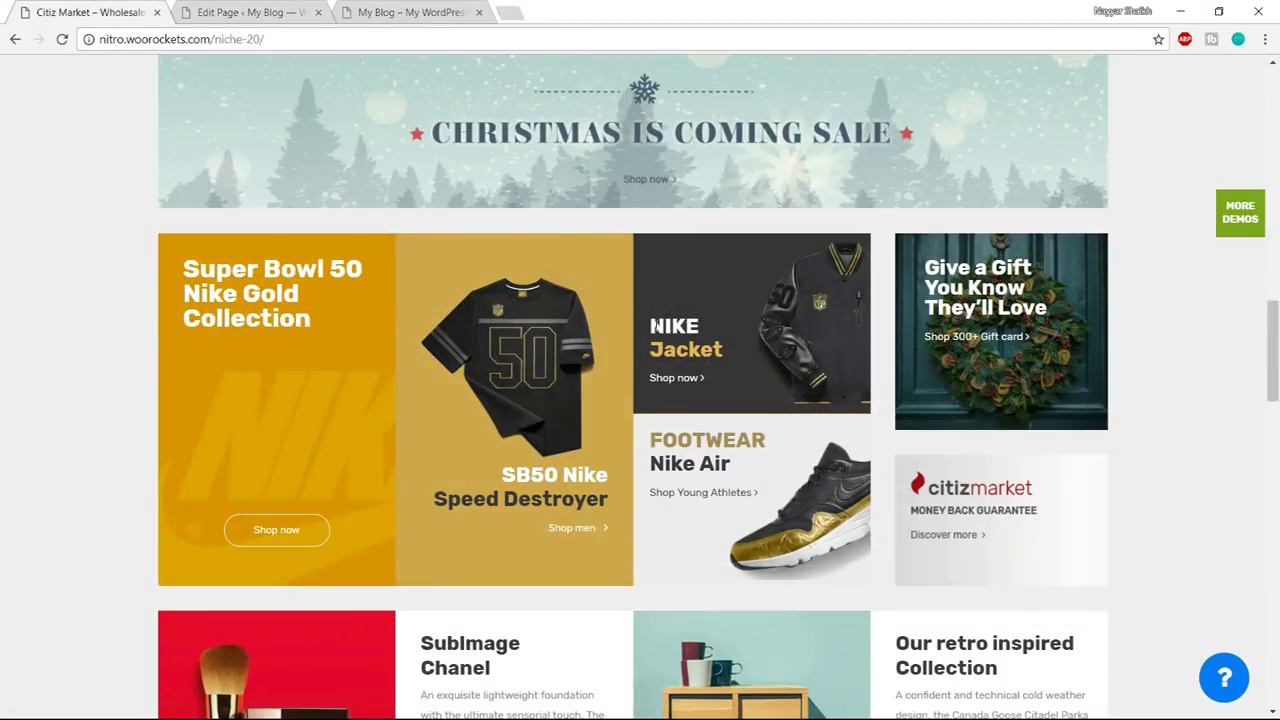
pyautogui.moveTo(652, 326); pyautogui.dragTo(699, 330)
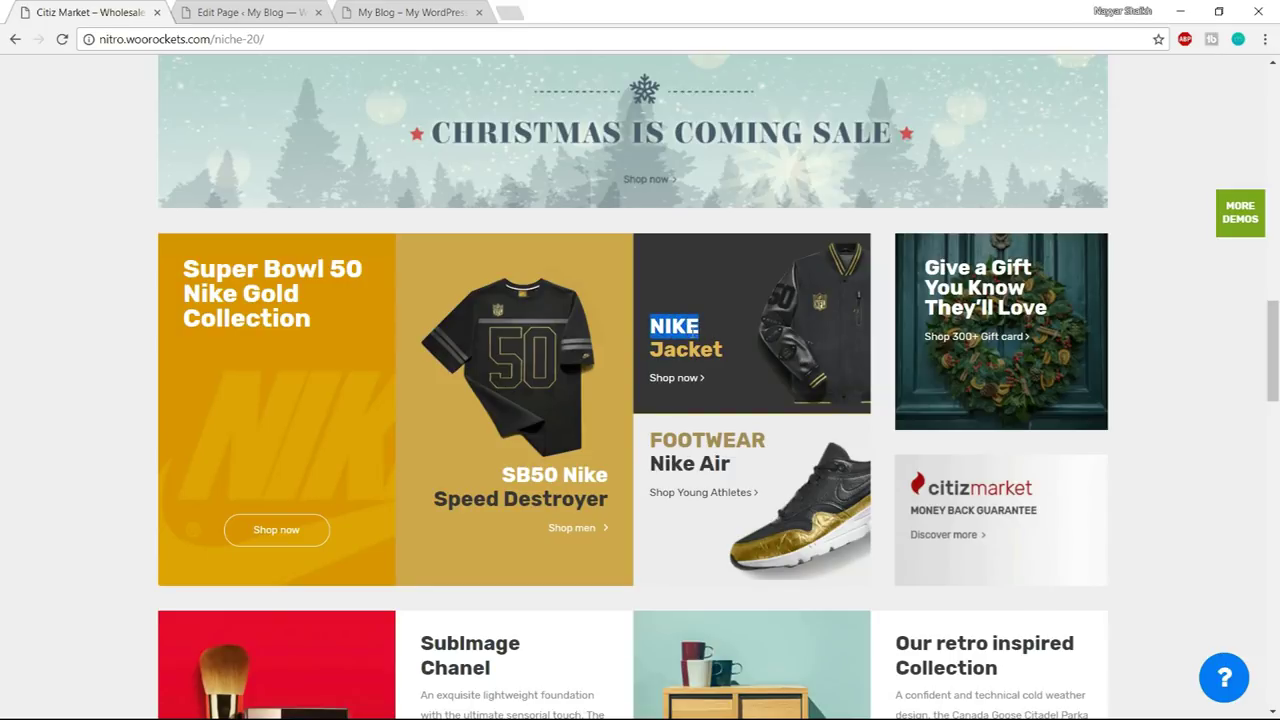
pyautogui.click(254, 10)
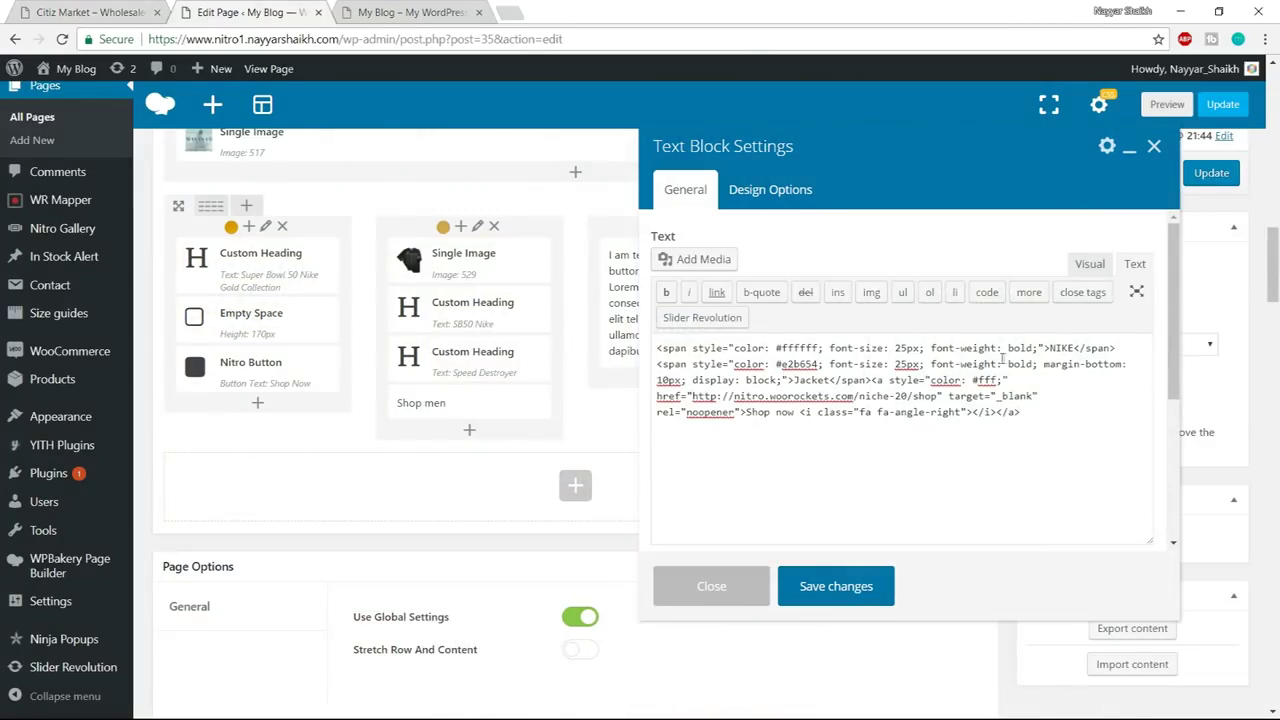
# - Change the heading word NIKE to NAYYAR, review its colour, 25 size and weight, and save
pyautogui.moveTo(1050, 348); pyautogui.dragTo(1076, 346)
pyautogui.write('NAYYAR')
pyautogui.moveTo(1050, 348); pyautogui.dragTo(1086, 348)
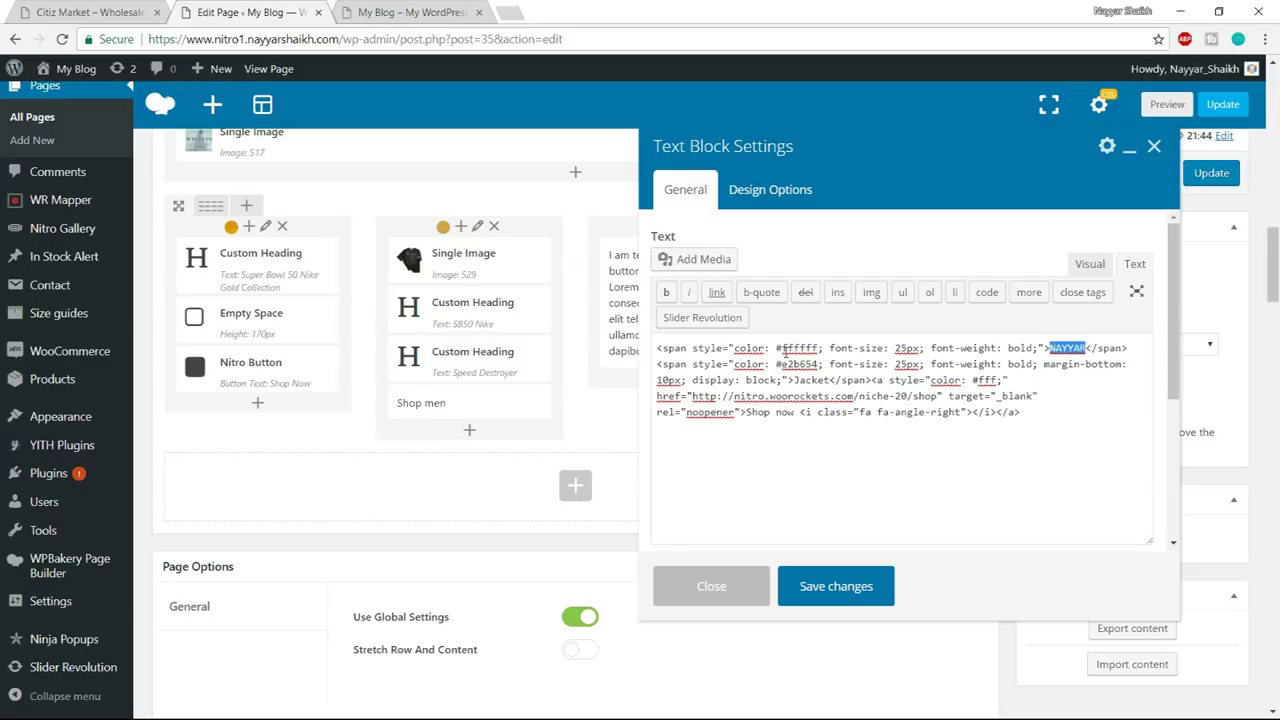
pyautogui.moveTo(777, 348); pyautogui.dragTo(803, 348)
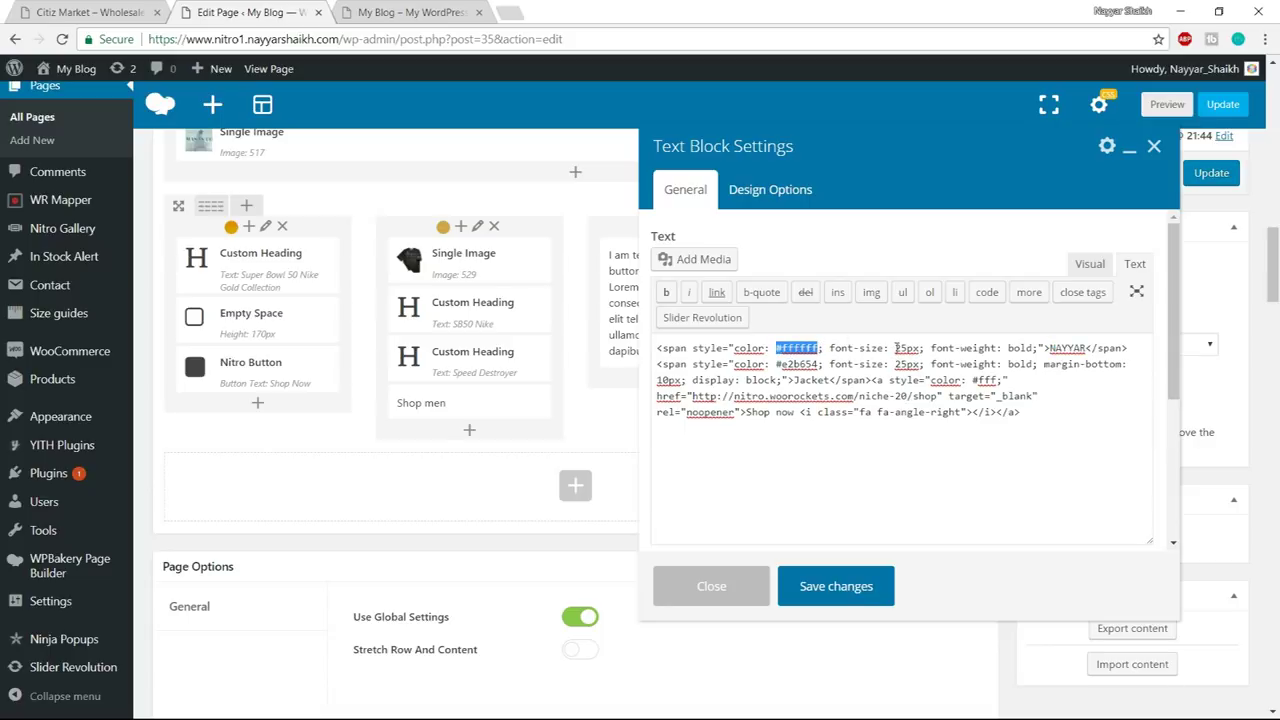
pyautogui.moveTo(895, 348); pyautogui.dragTo(907, 348)
pyautogui.moveTo(1008, 348); pyautogui.dragTo(1022, 348)
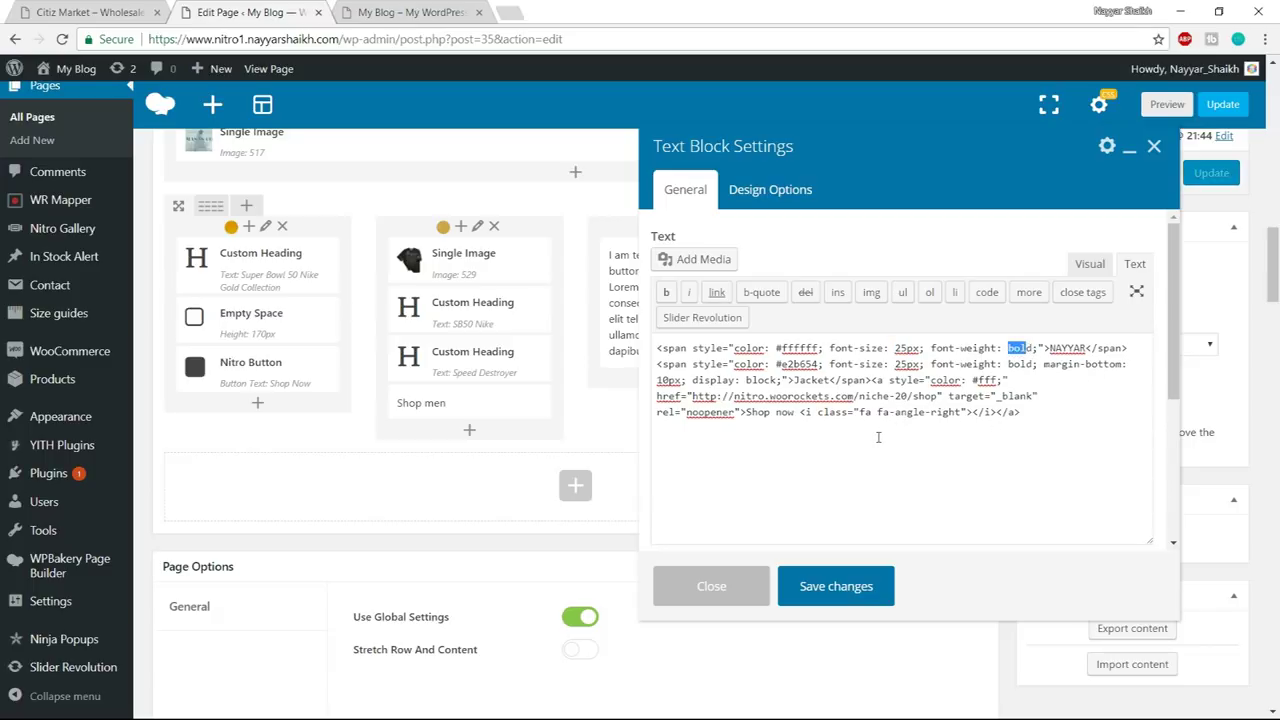
pyautogui.click(840, 590)
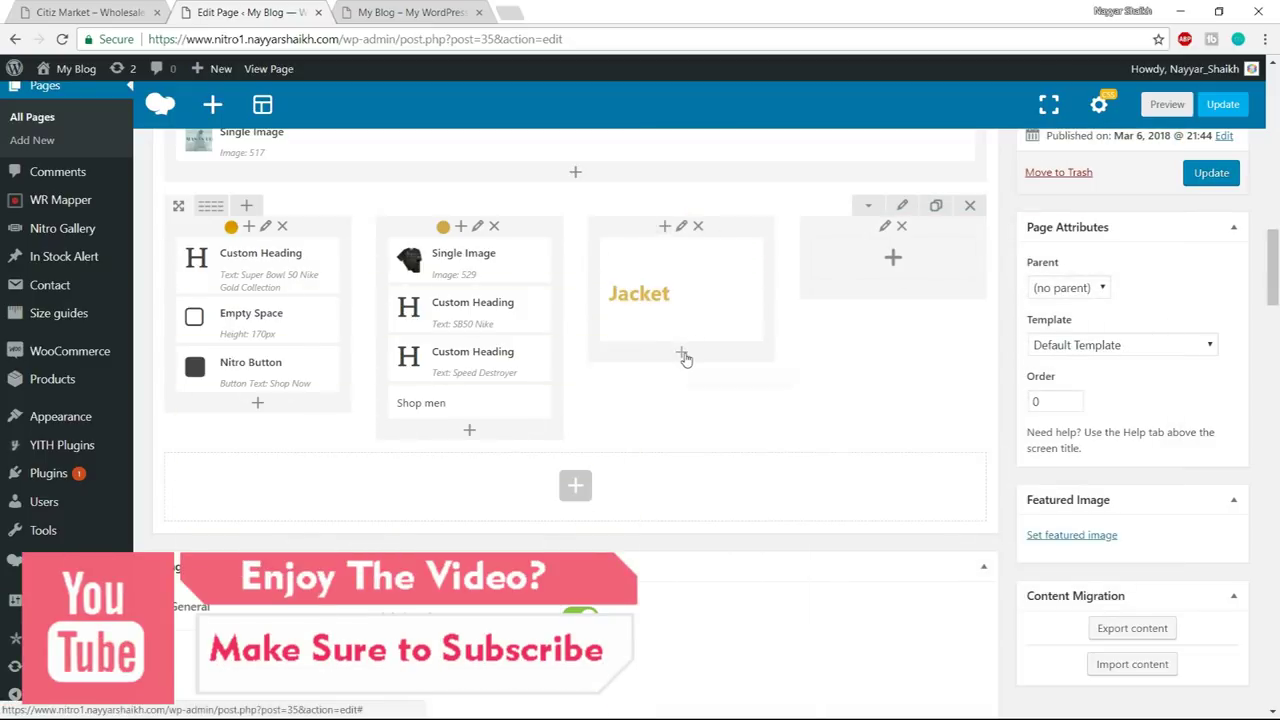
pyautogui.click(682, 355)
# - Add a Text Block to the Jacket column and copy the FOOTWEAR and Nike Air markup from Notepad
pyautogui.write('text')
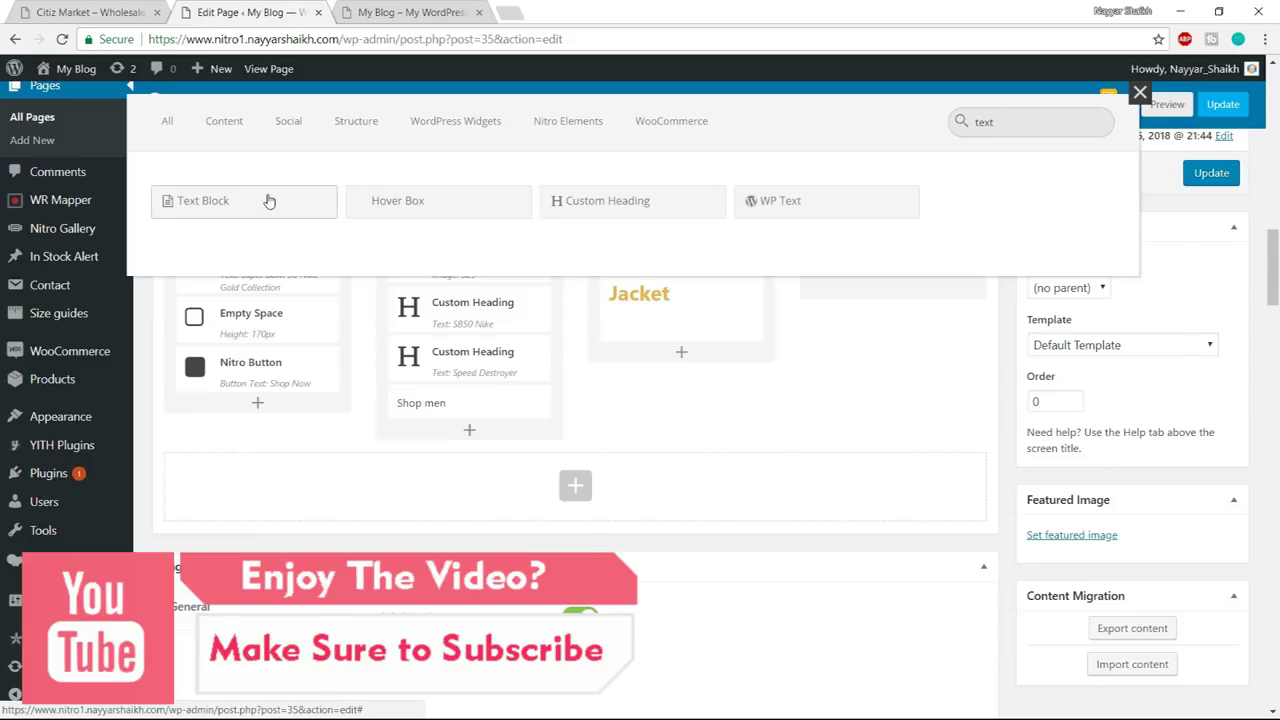
pyautogui.click(268, 202)
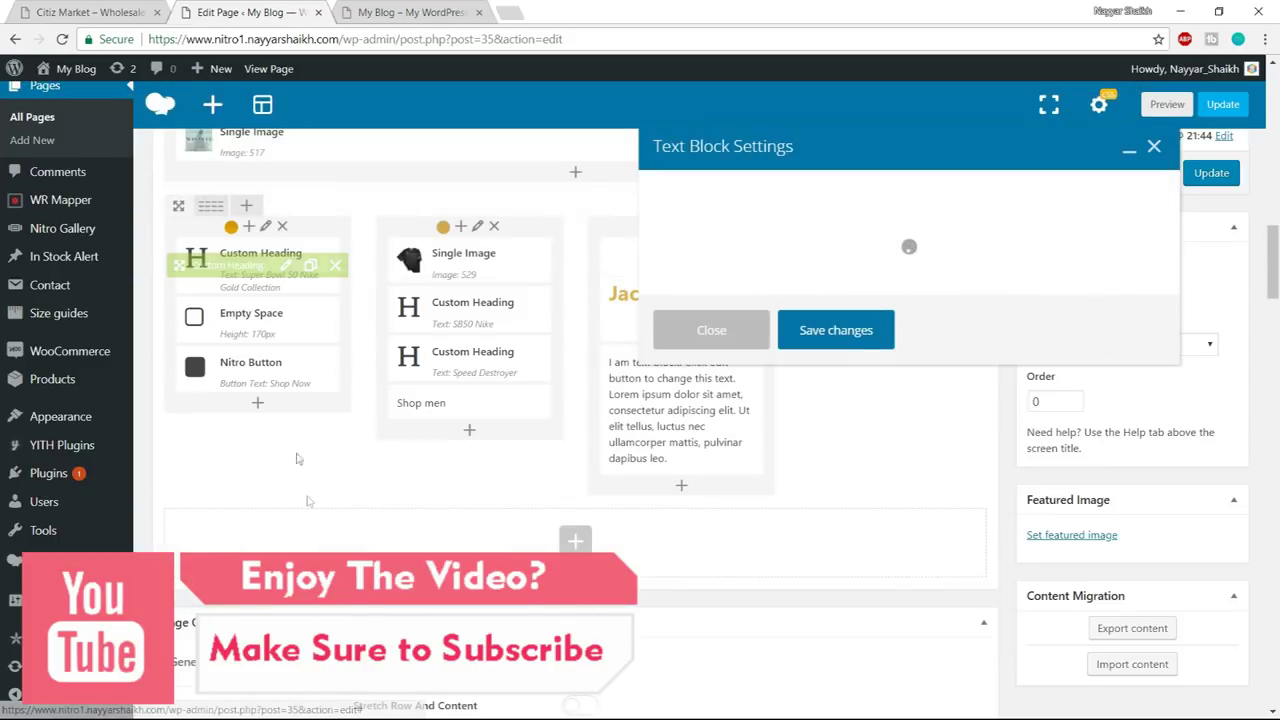
pyautogui.press('super')
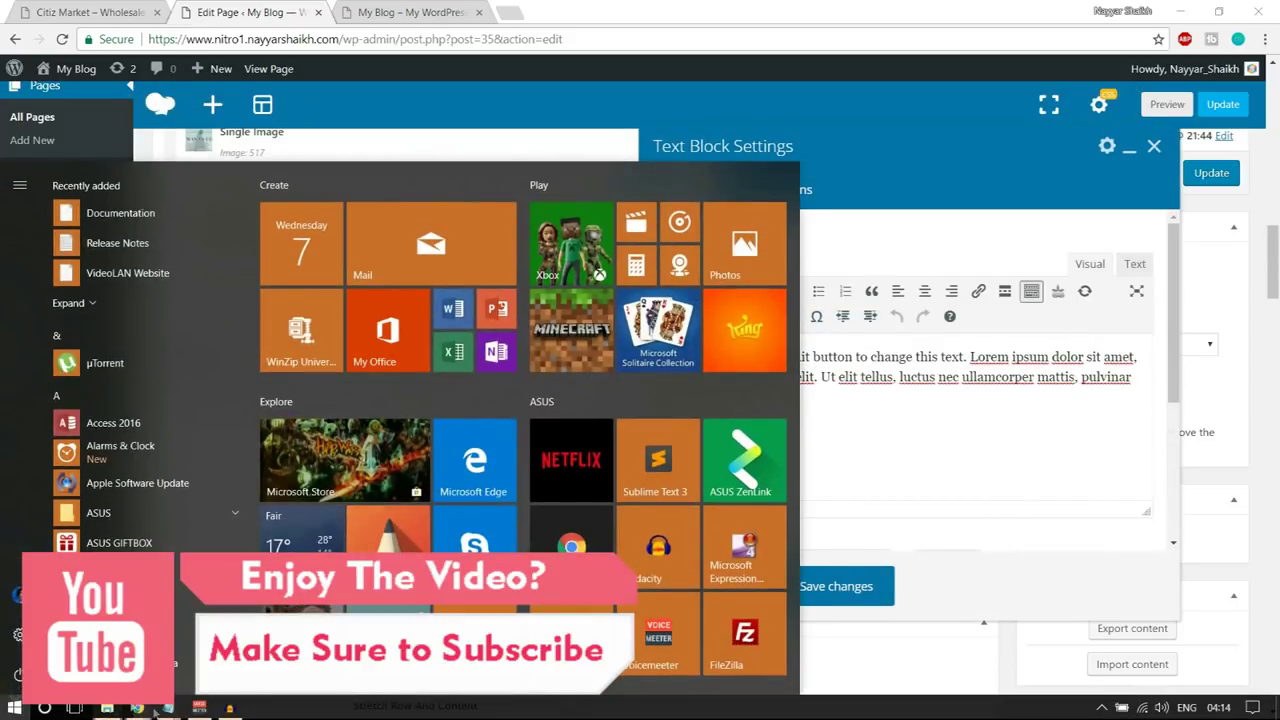
pyautogui.click(168, 707)
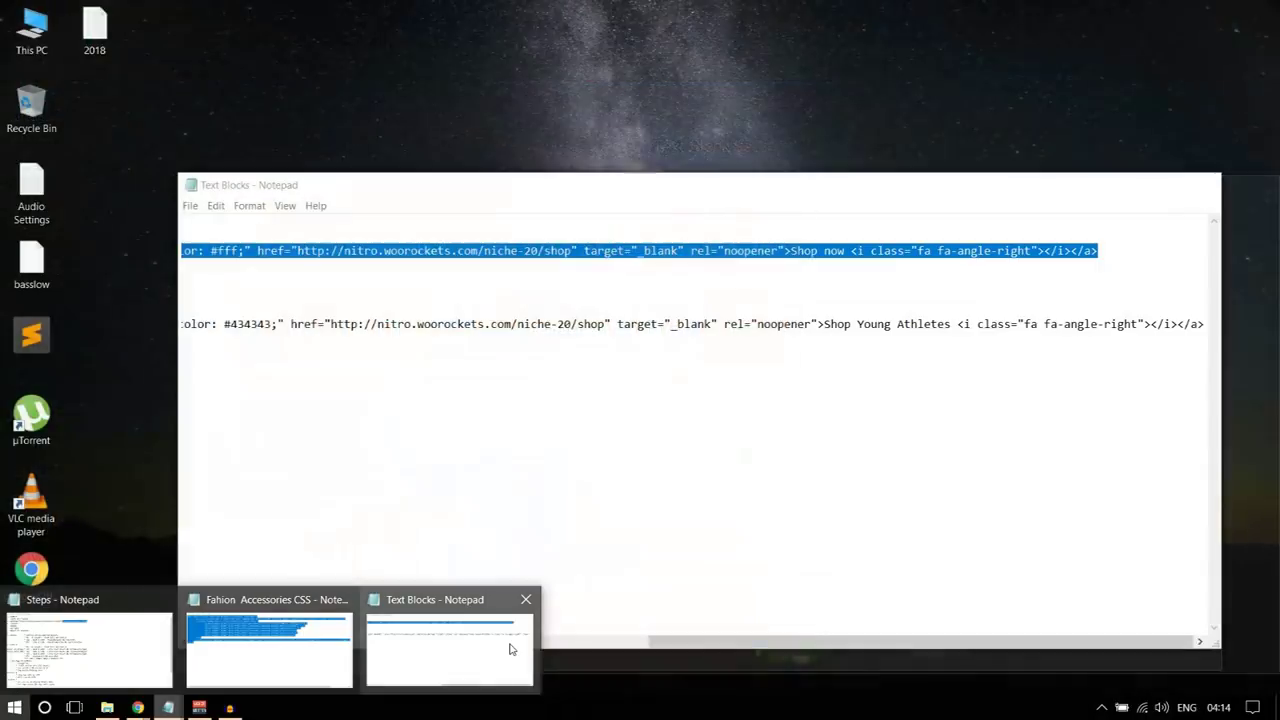
pyautogui.click(477, 643)
pyautogui.moveTo(700, 641); pyautogui.dragTo(189, 627)
pyautogui.moveTo(183, 311); pyautogui.dragTo(1268, 357)
pyautogui.hotkey('ctrl', 'c')
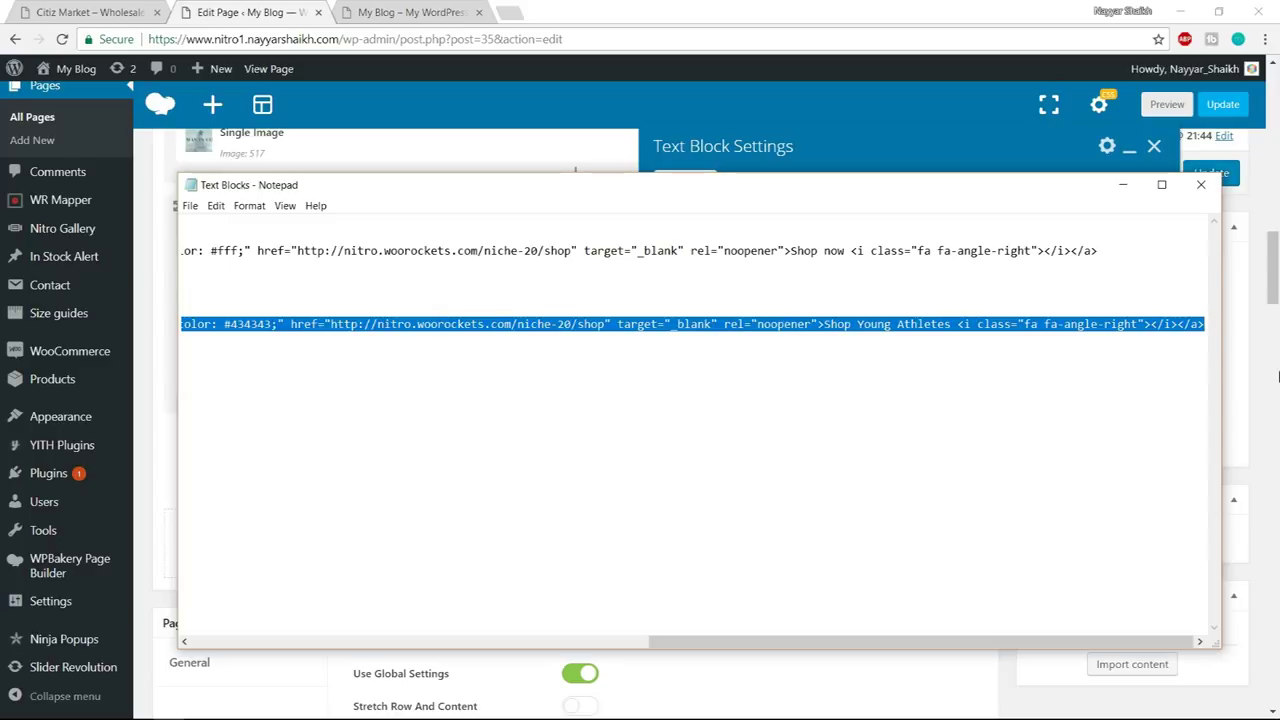
pyautogui.press('super')
pyautogui.moveTo(137, 708)
pyautogui.click(85, 630)
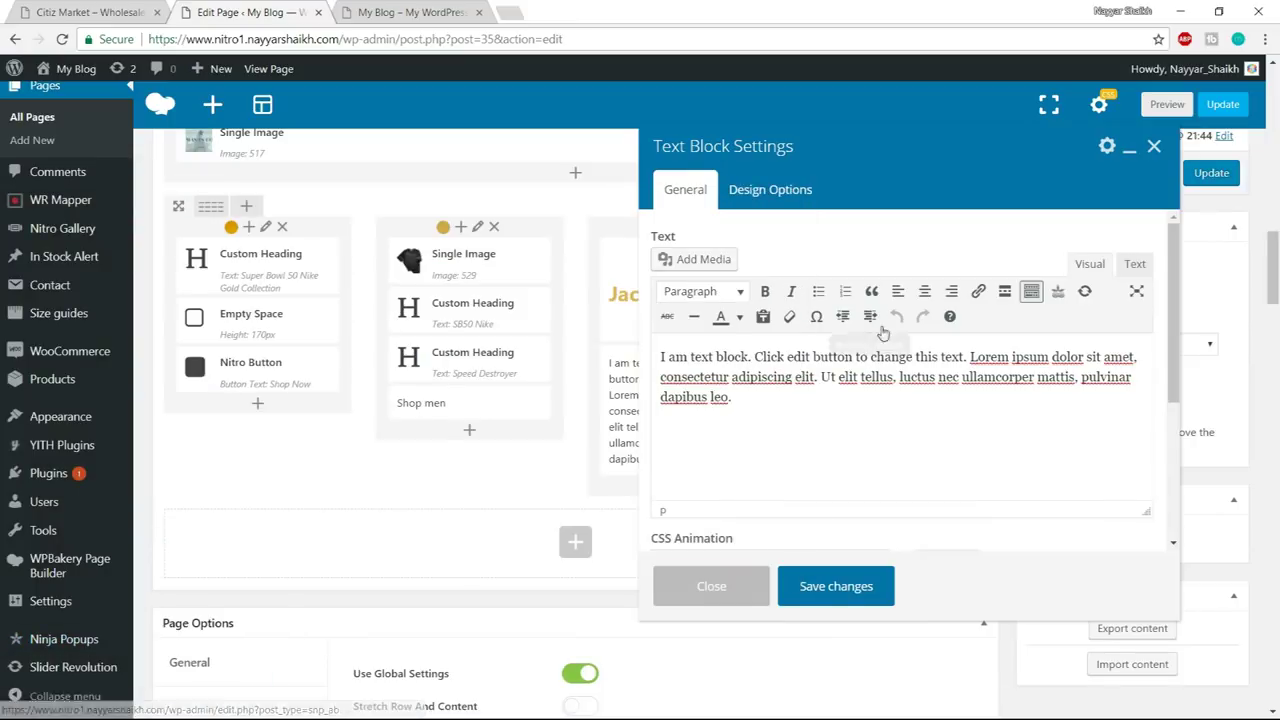
# - Replace the placeholder with the Footwear HTML in the Text tab and save the block
pyautogui.click(1121, 263)
pyautogui.click(1020, 391)
pyautogui.hotkey('ctrl', 'a')
pyautogui.hotkey('ctrl', 'v')
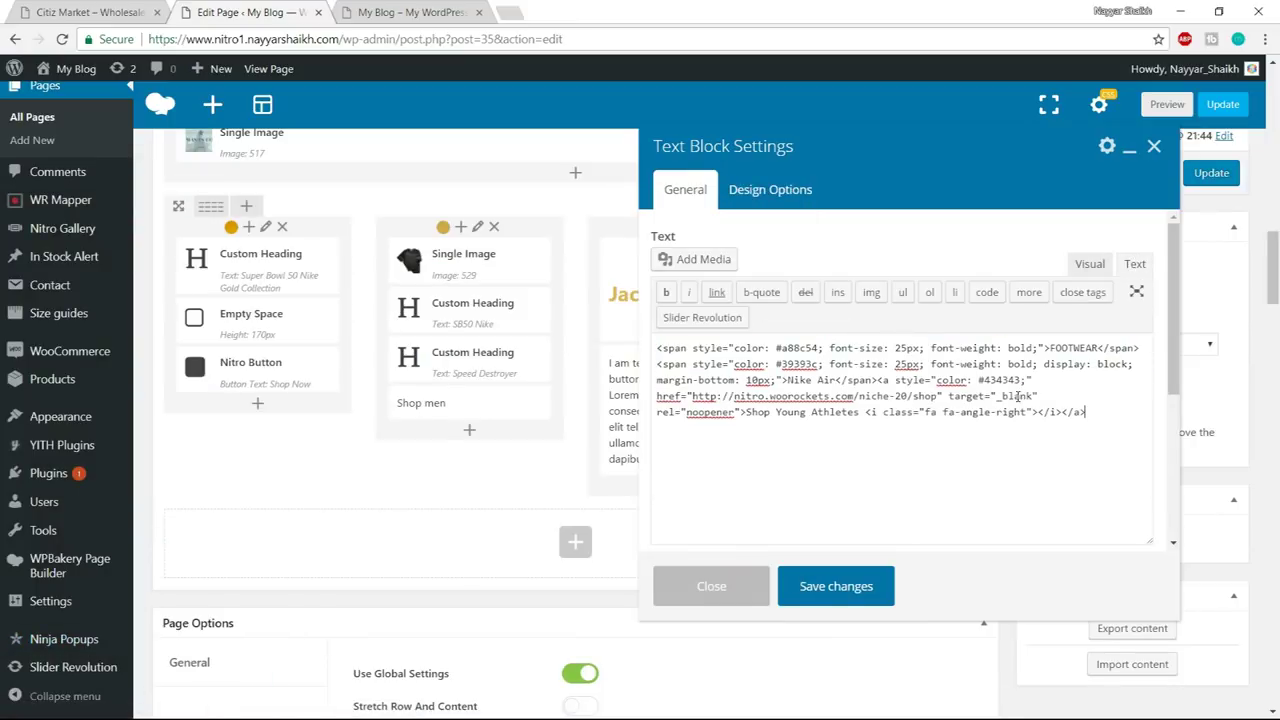
pyautogui.moveTo(1049, 344); pyautogui.dragTo(1095, 348)
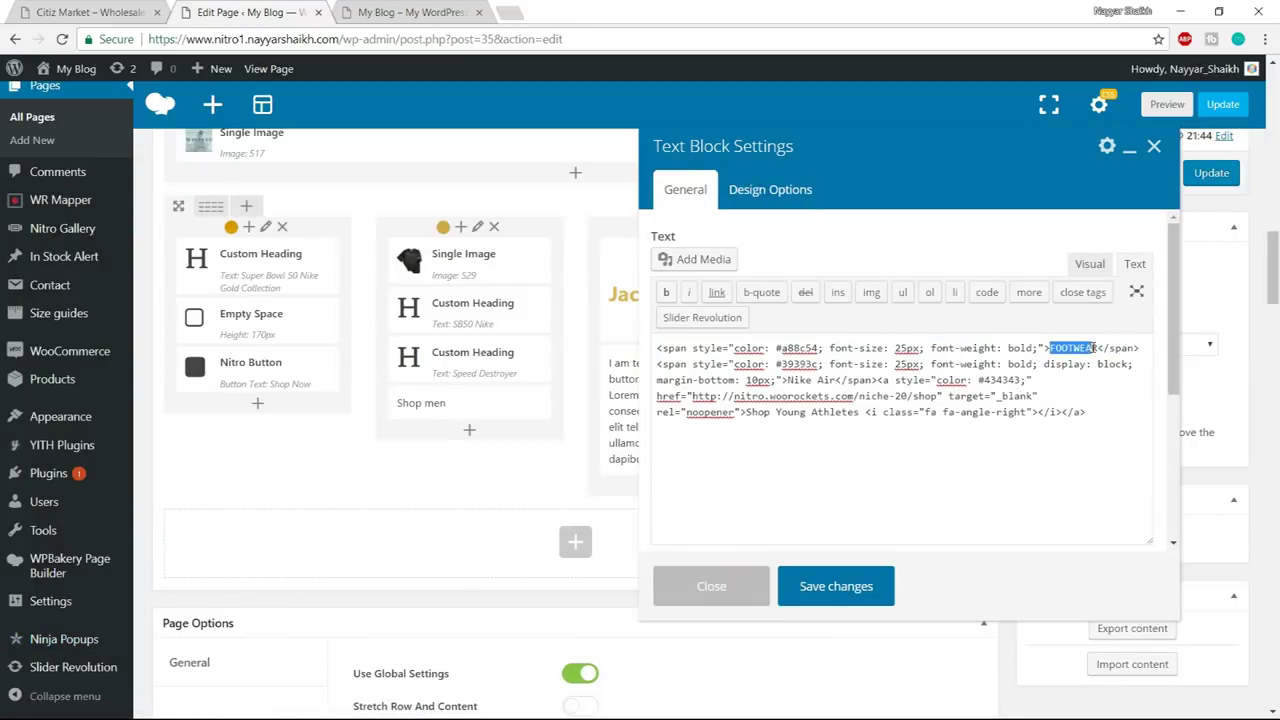
pyautogui.click(836, 588)
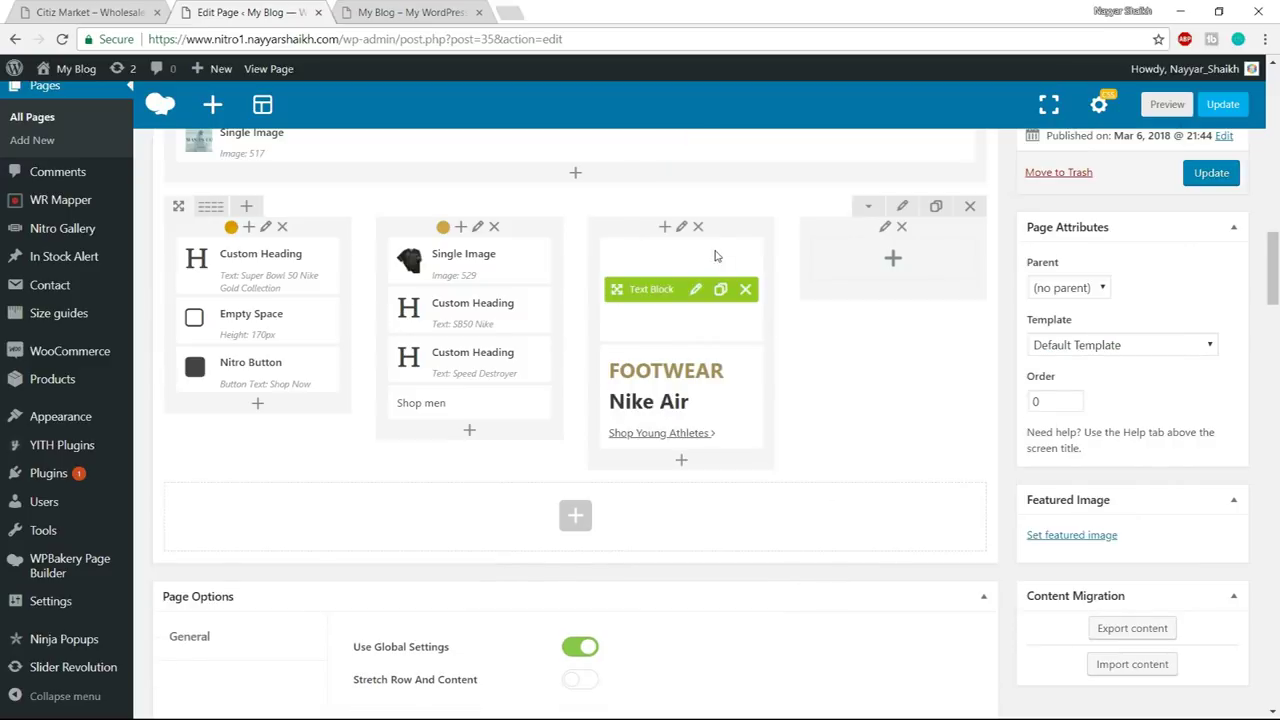
pyautogui.click(696, 292)
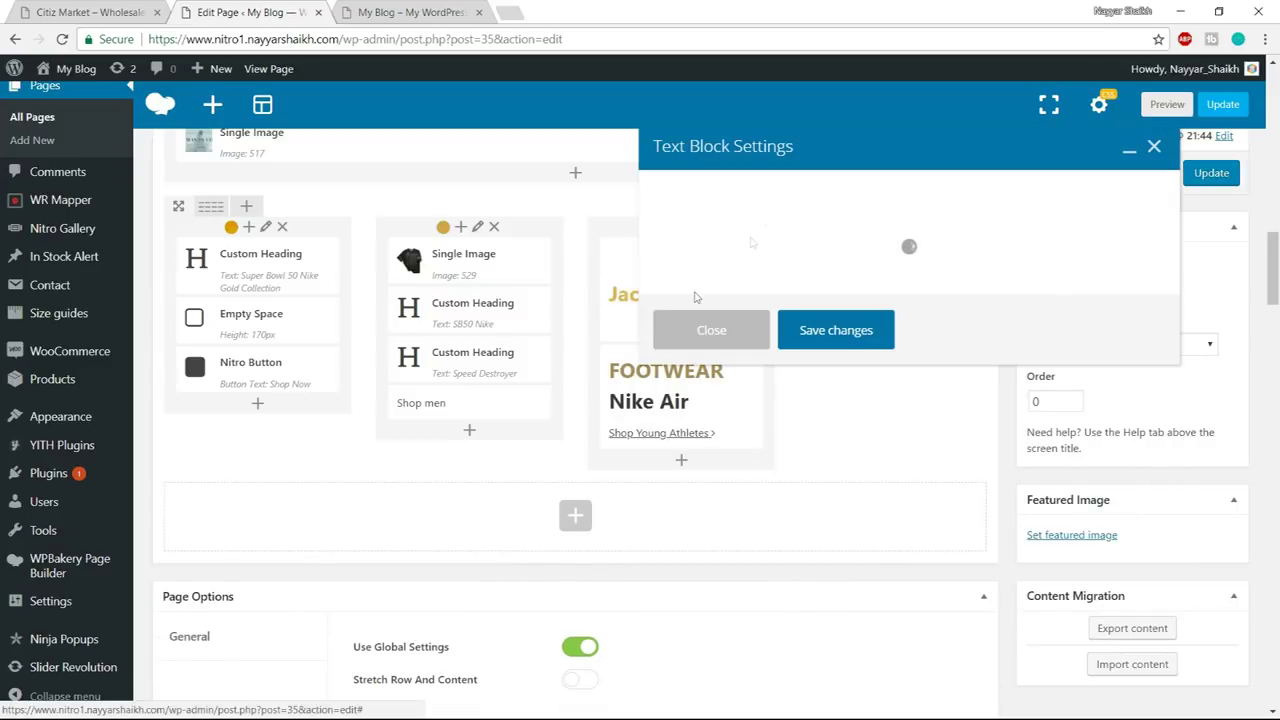
# - Give the Jacket text block the banner_14 background image and 20px padding on every side
pyautogui.click(797, 190)
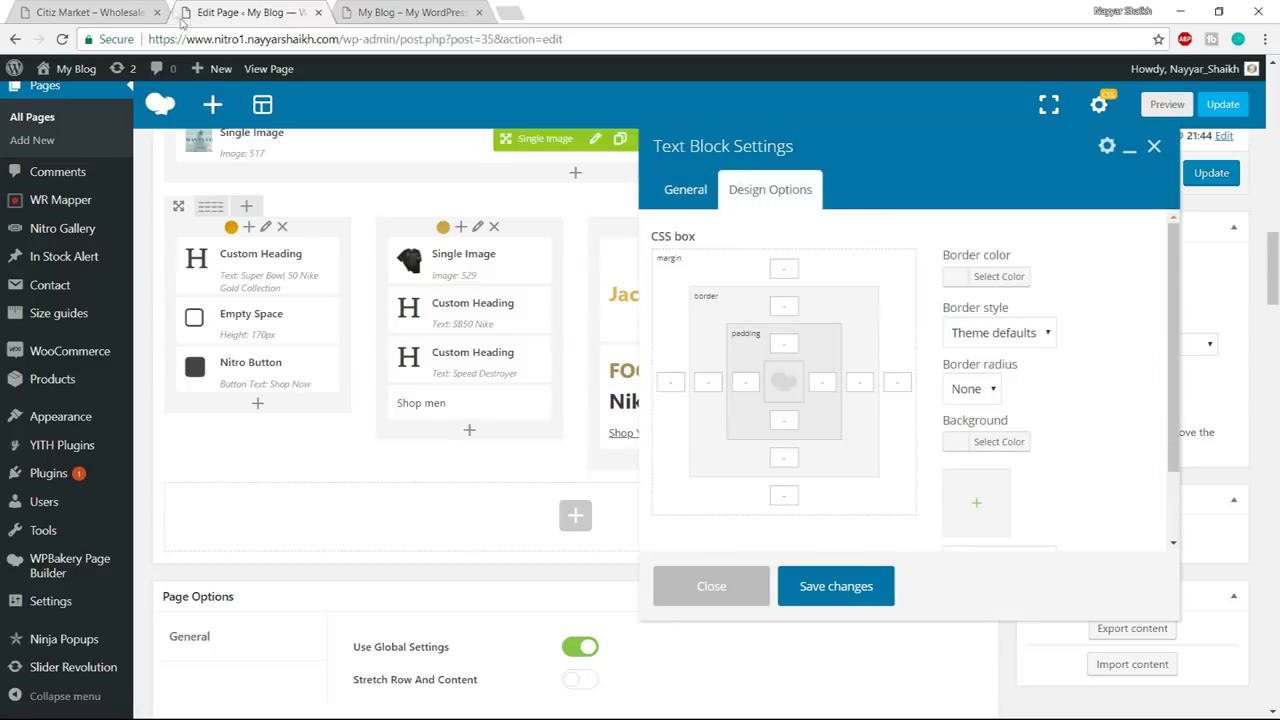
pyautogui.click(100, 12)
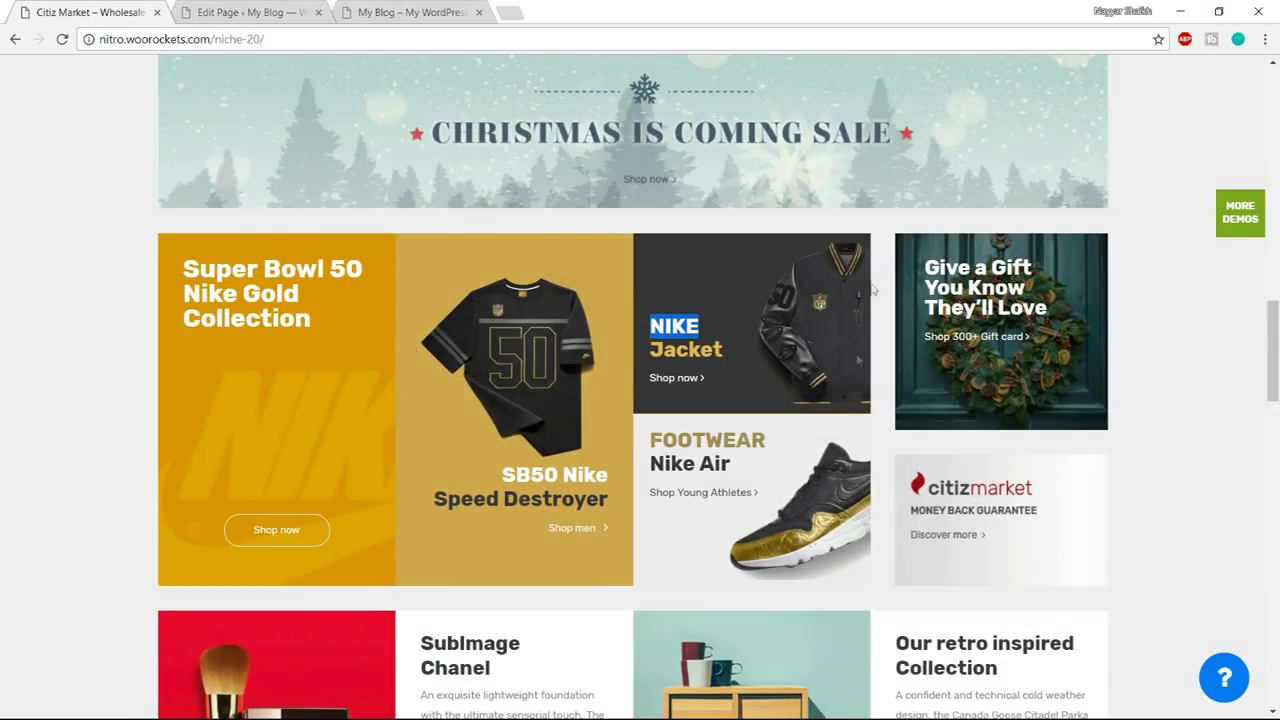
pyautogui.click(822, 337)
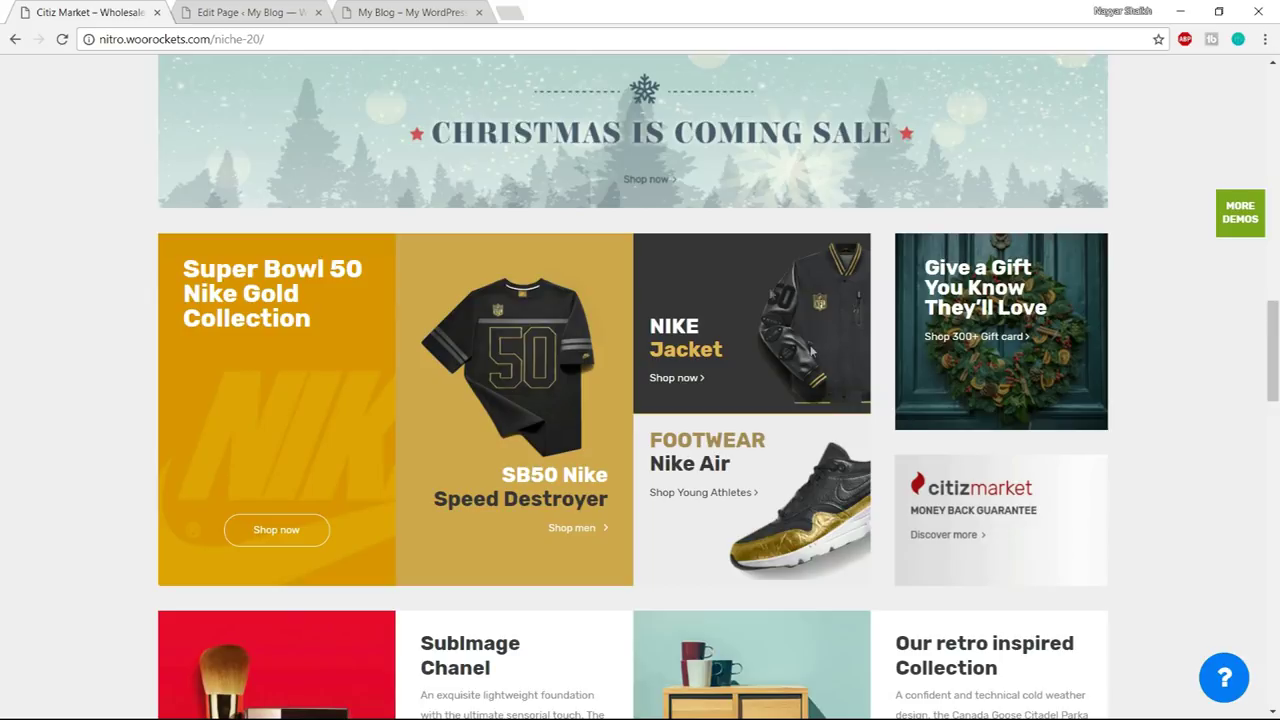
pyautogui.click(238, 12)
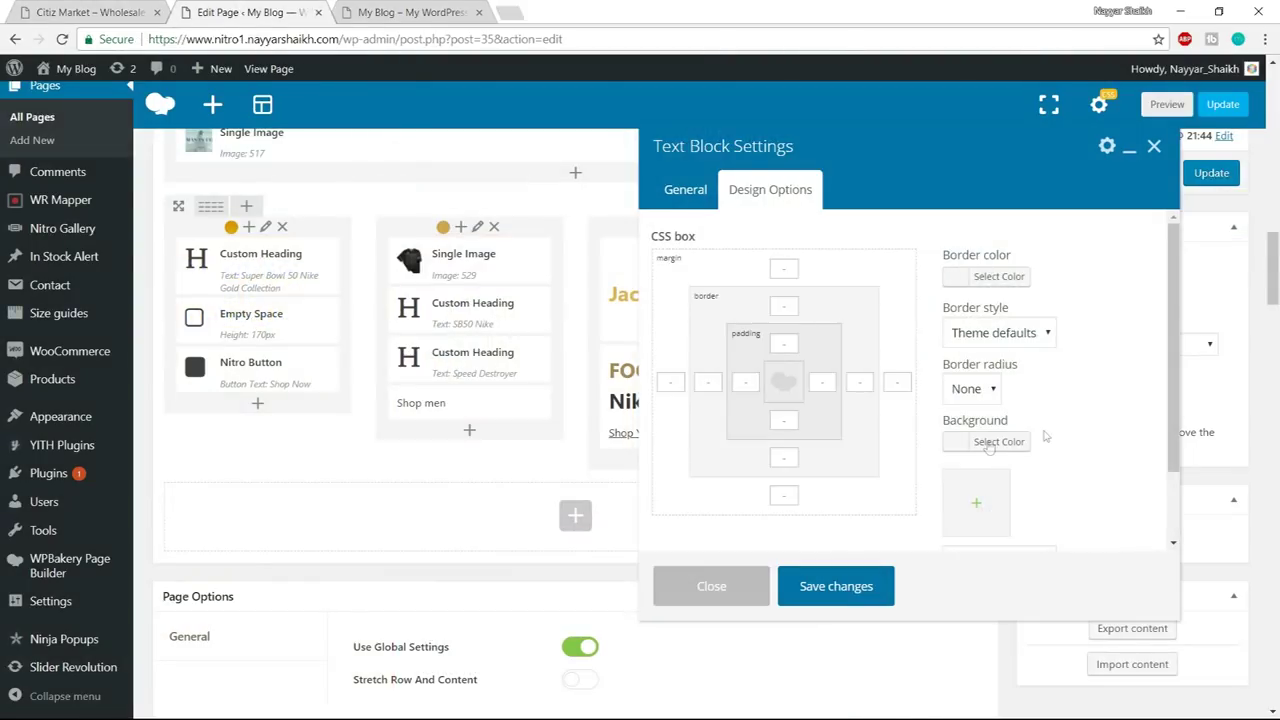
pyautogui.scroll(-1, 1071, 397)
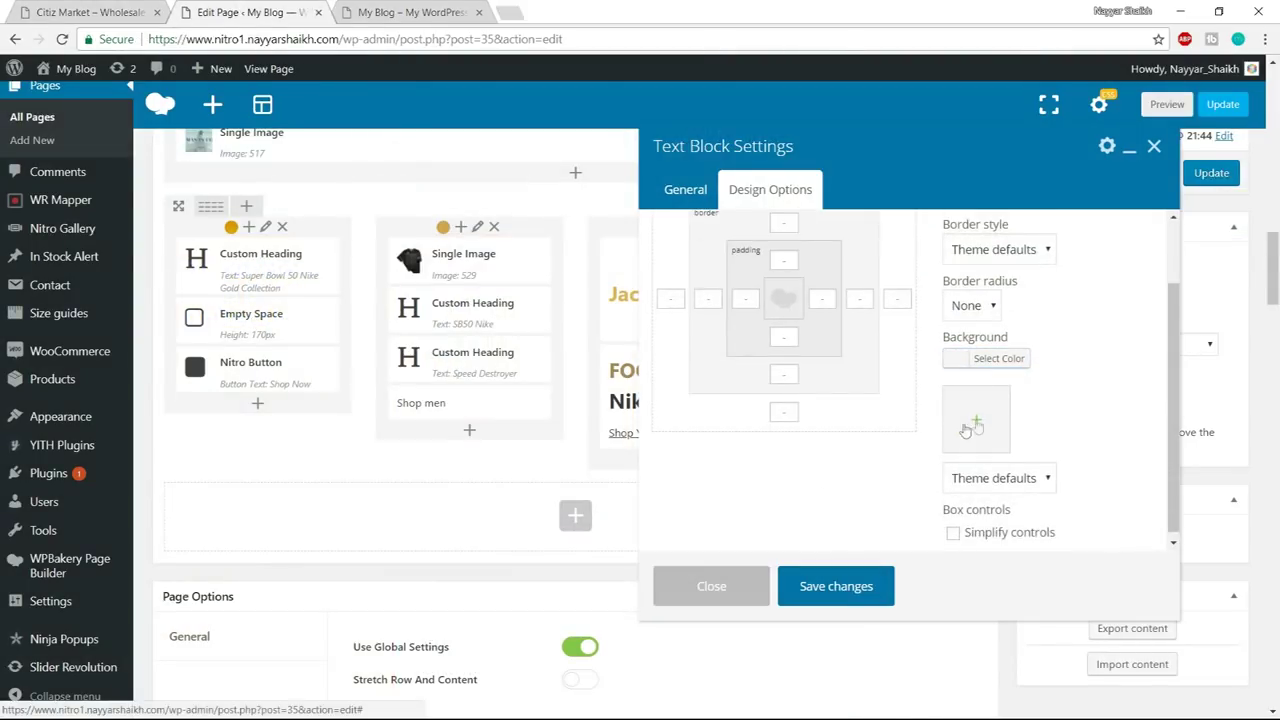
pyautogui.click(978, 426)
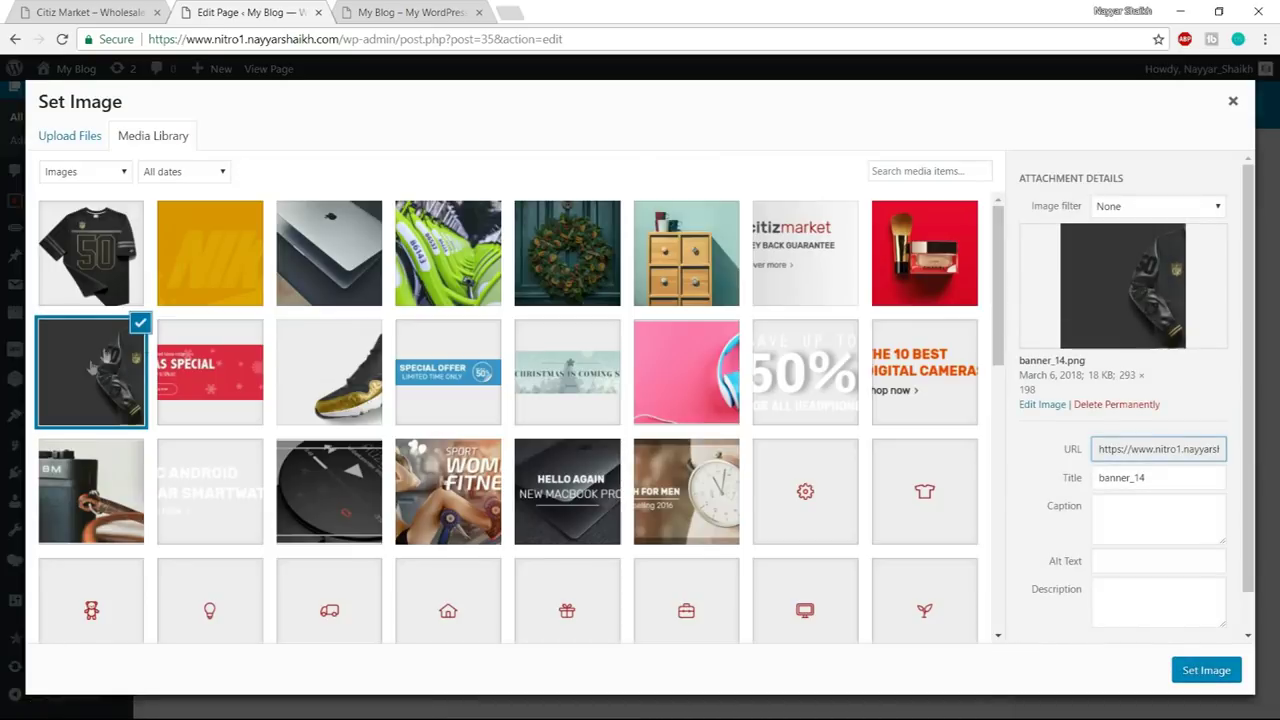
pyautogui.click(1206, 670)
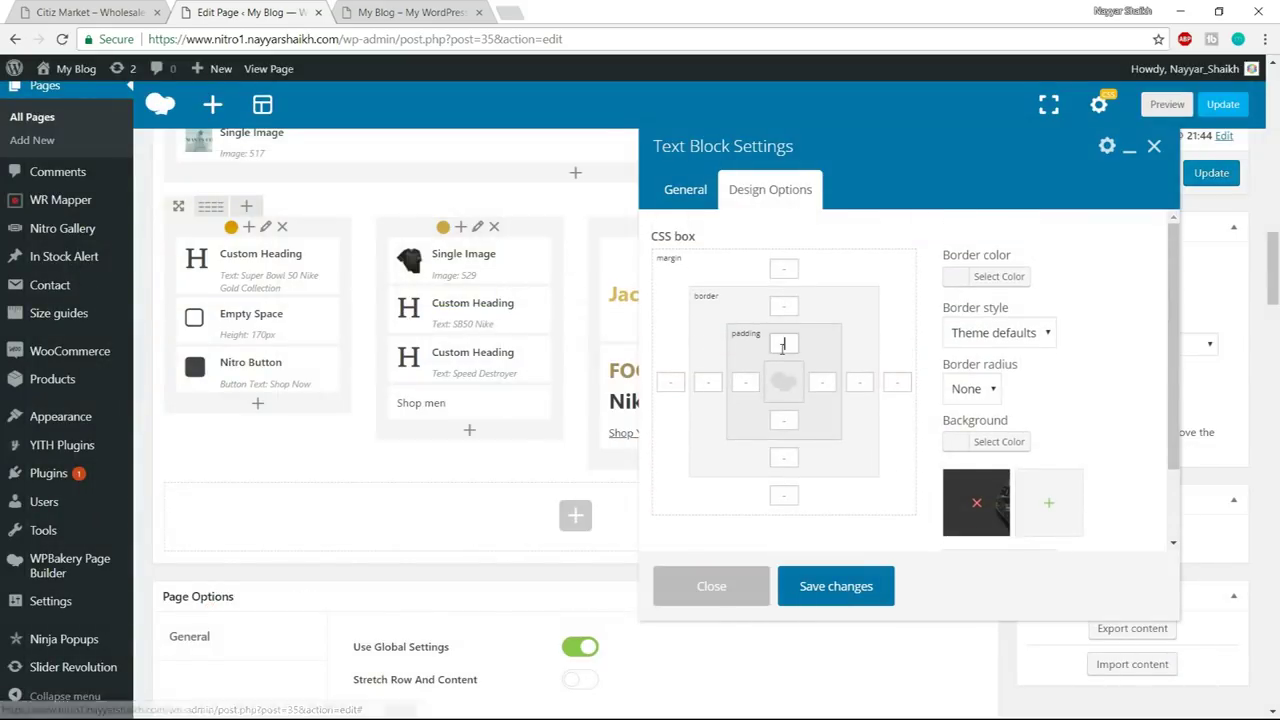
pyautogui.click(752, 384)
pyautogui.write('20')
pyautogui.click(792, 420)
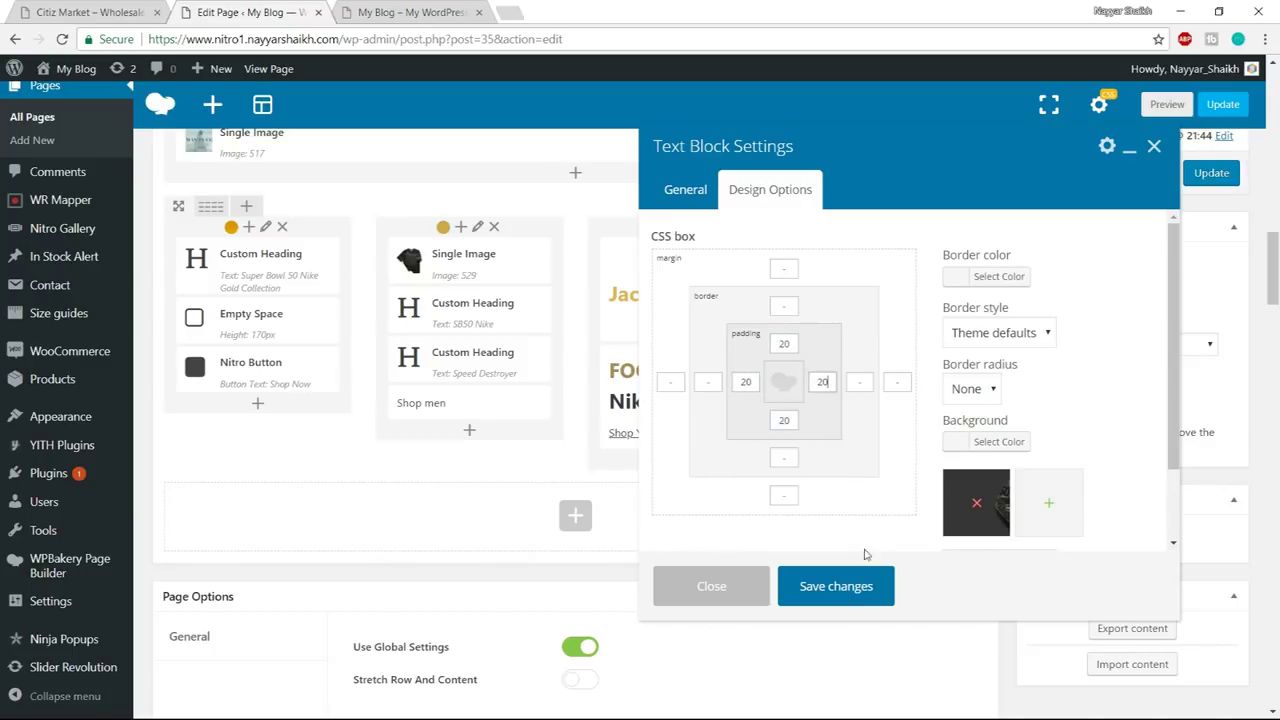
pyautogui.click(843, 586)
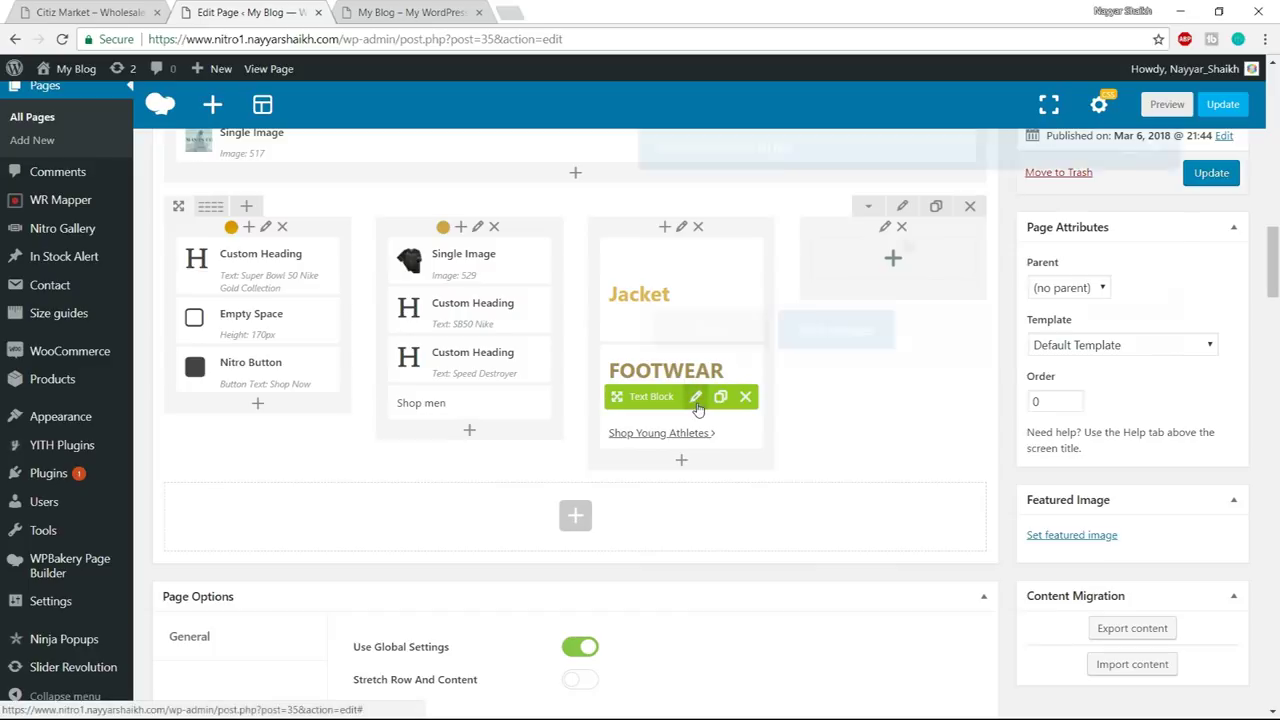
# - Give the Footwear block the gold shoe banner_13 background and 20px padding, then Update the page
pyautogui.click(697, 397)
pyautogui.click(95, 12)
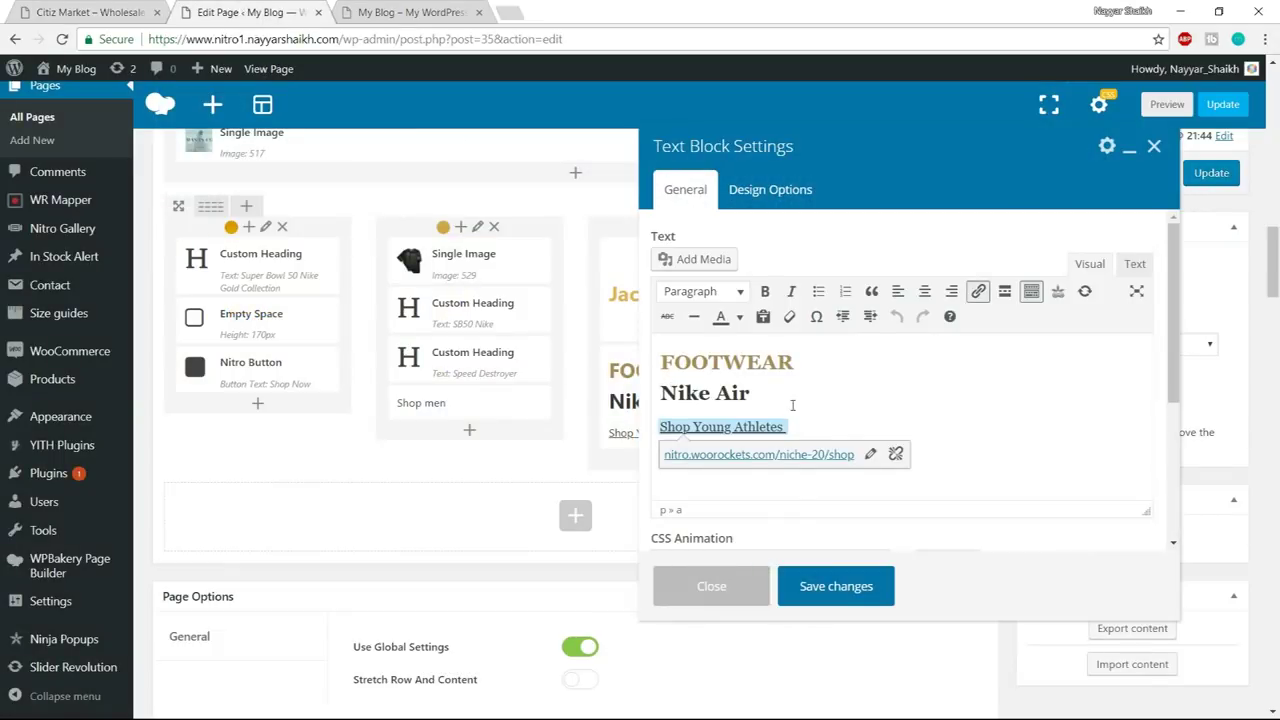
pyautogui.click(780, 190)
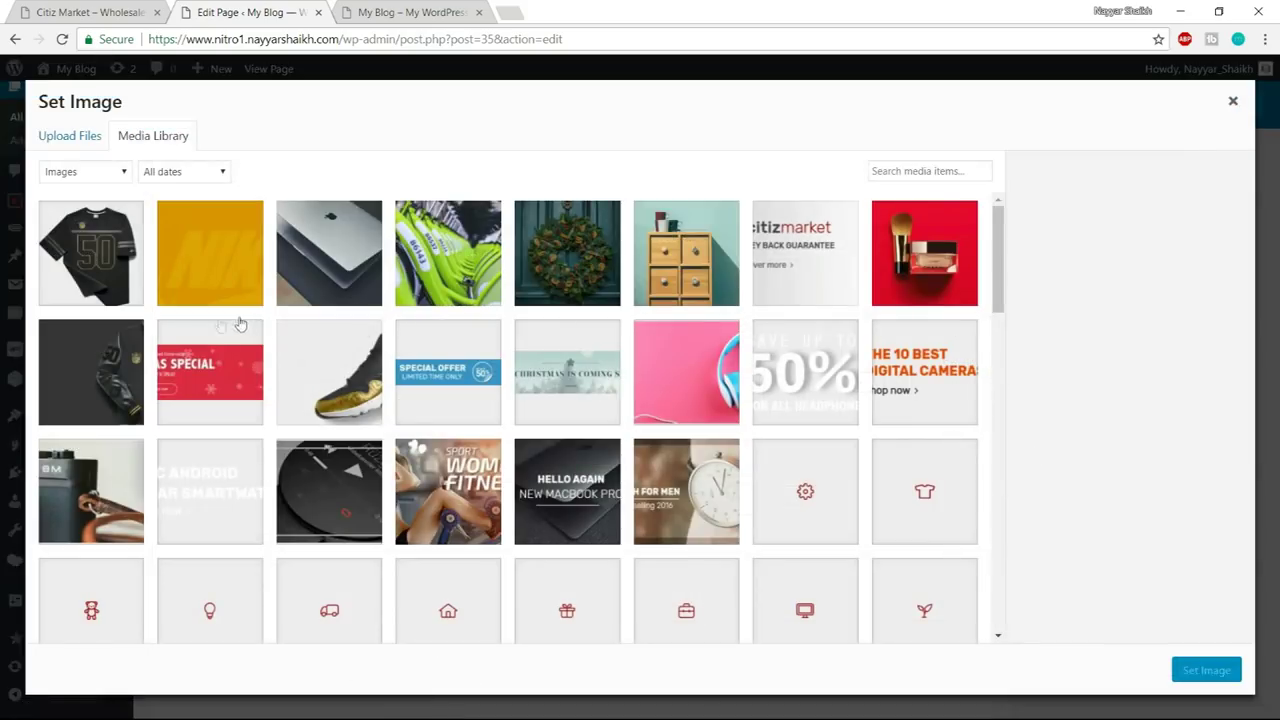
pyautogui.click(314, 343)
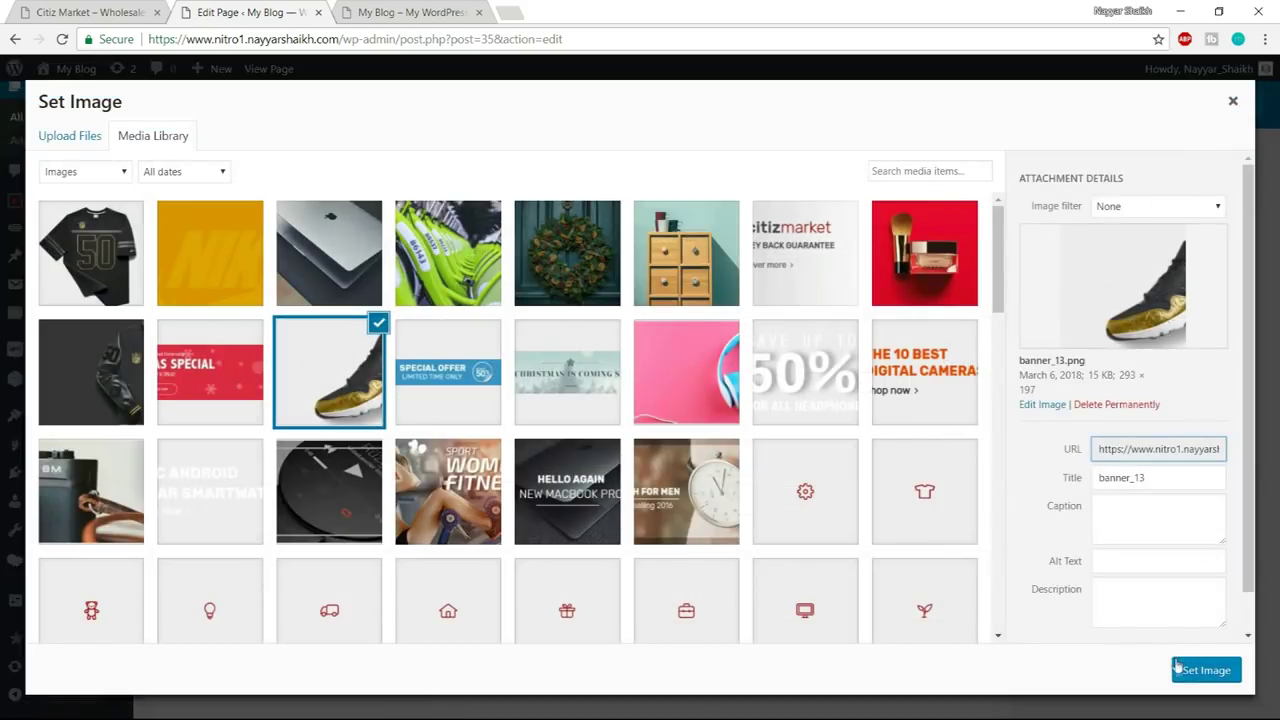
pyautogui.click(1205, 669)
pyautogui.click(784, 344)
pyautogui.write('20')
pyautogui.click(745, 383)
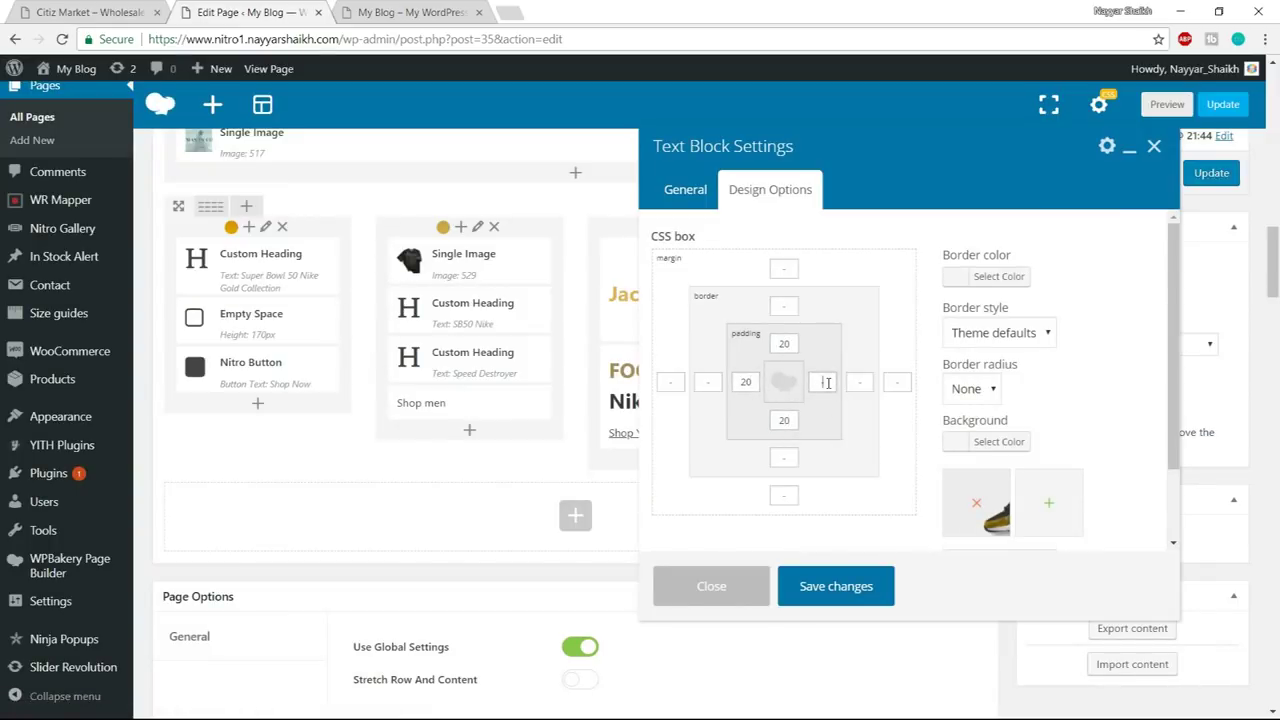
pyautogui.click(856, 588)
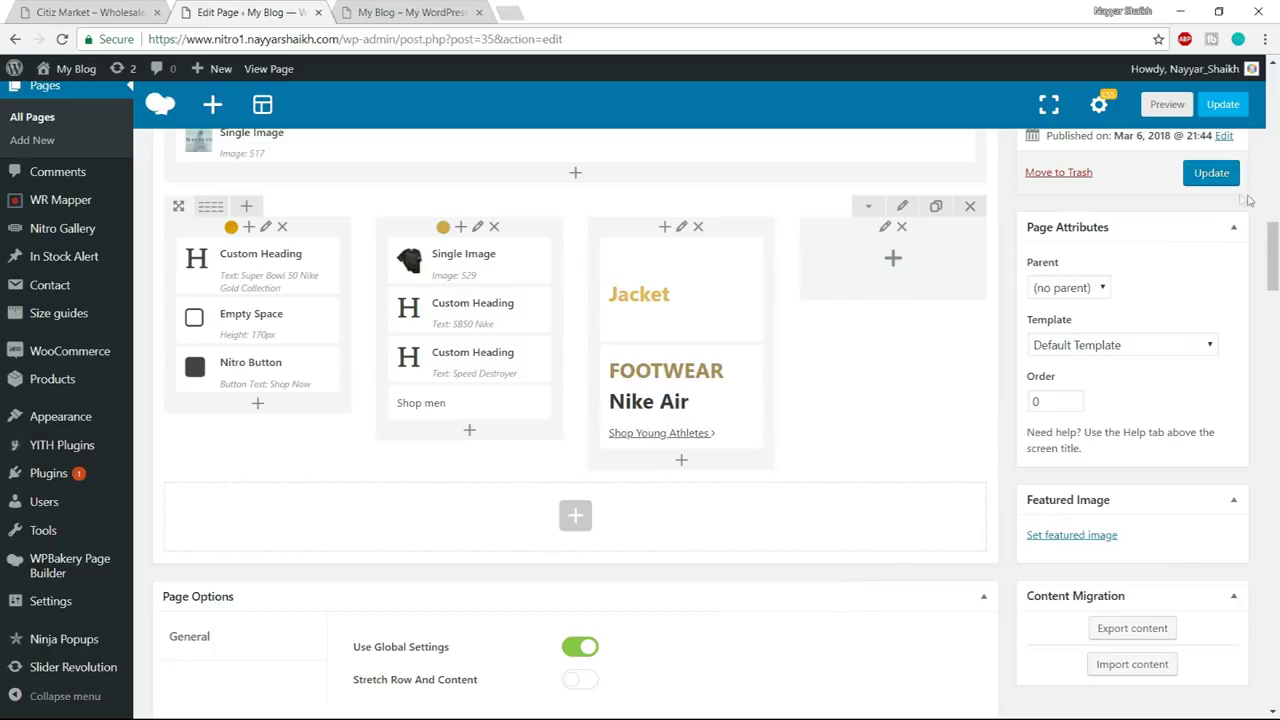
pyautogui.click(1212, 176)
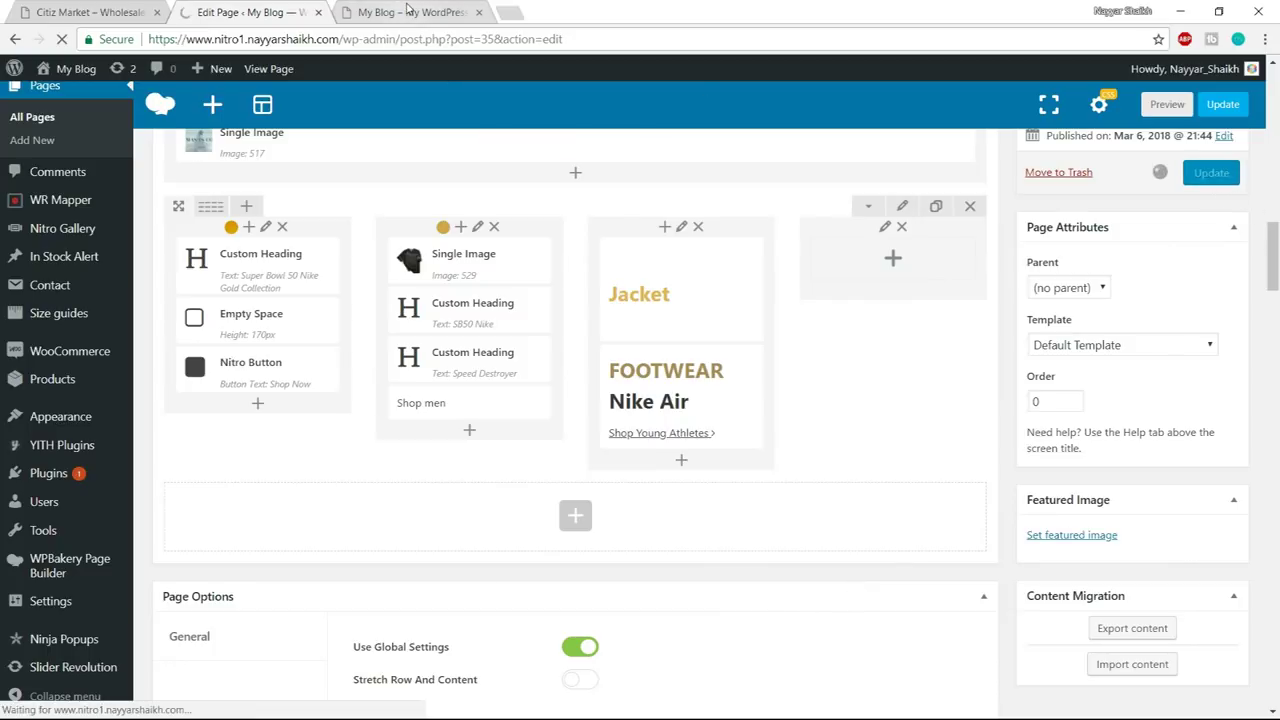
# - Reload the live homepage, compare its Jacket and Footwear tiles with the Citiz Market demo, and return to the editor
pyautogui.click(409, 12)
pyautogui.click(409, 32)
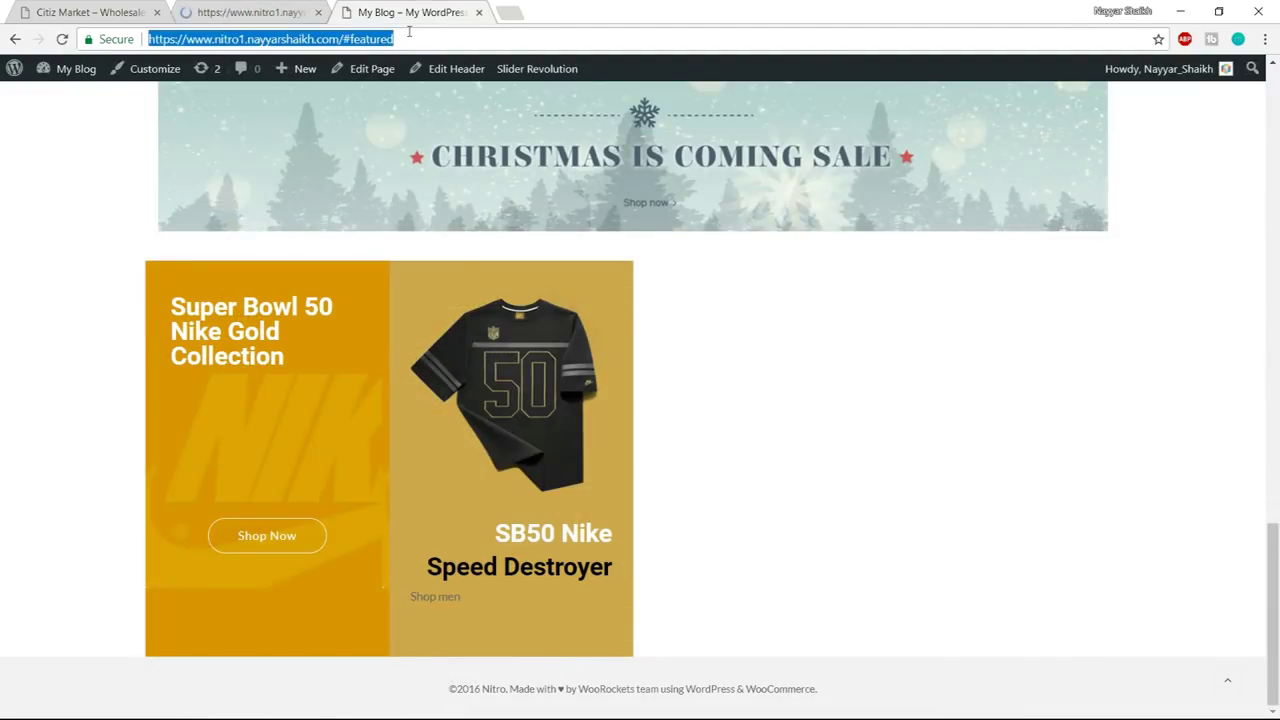
pyautogui.press('Return')
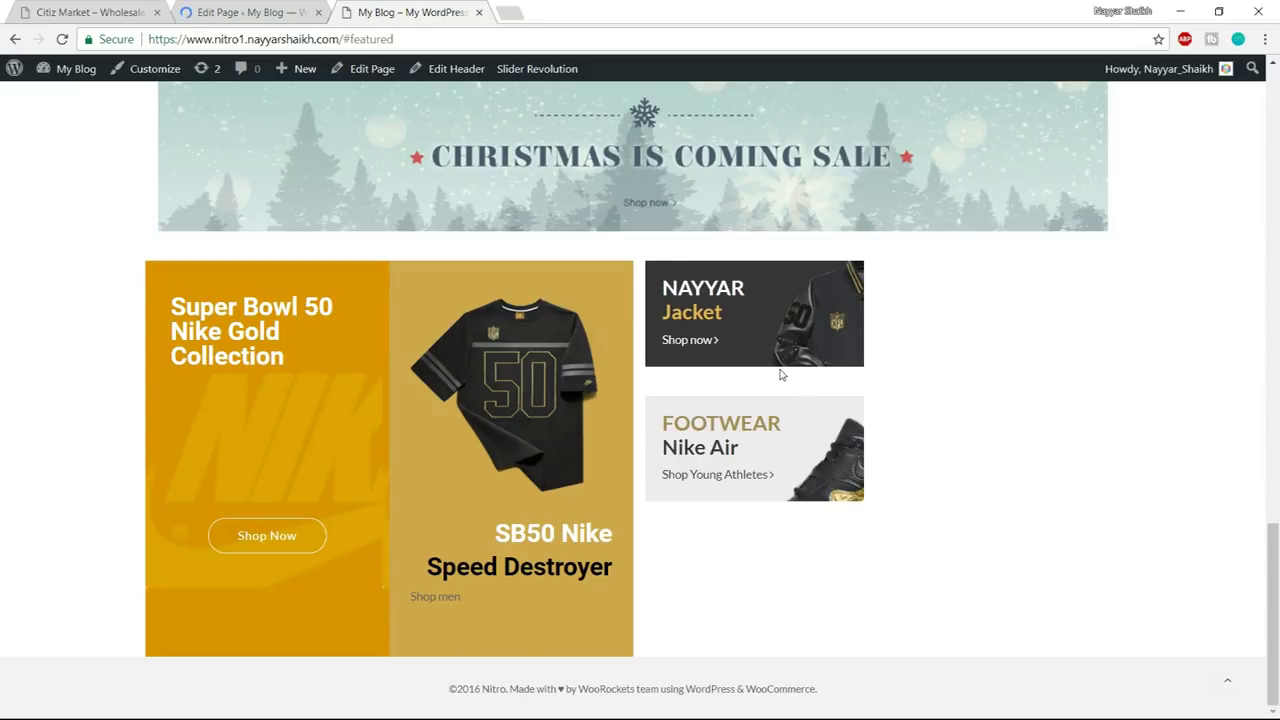
pyautogui.click(115, 10)
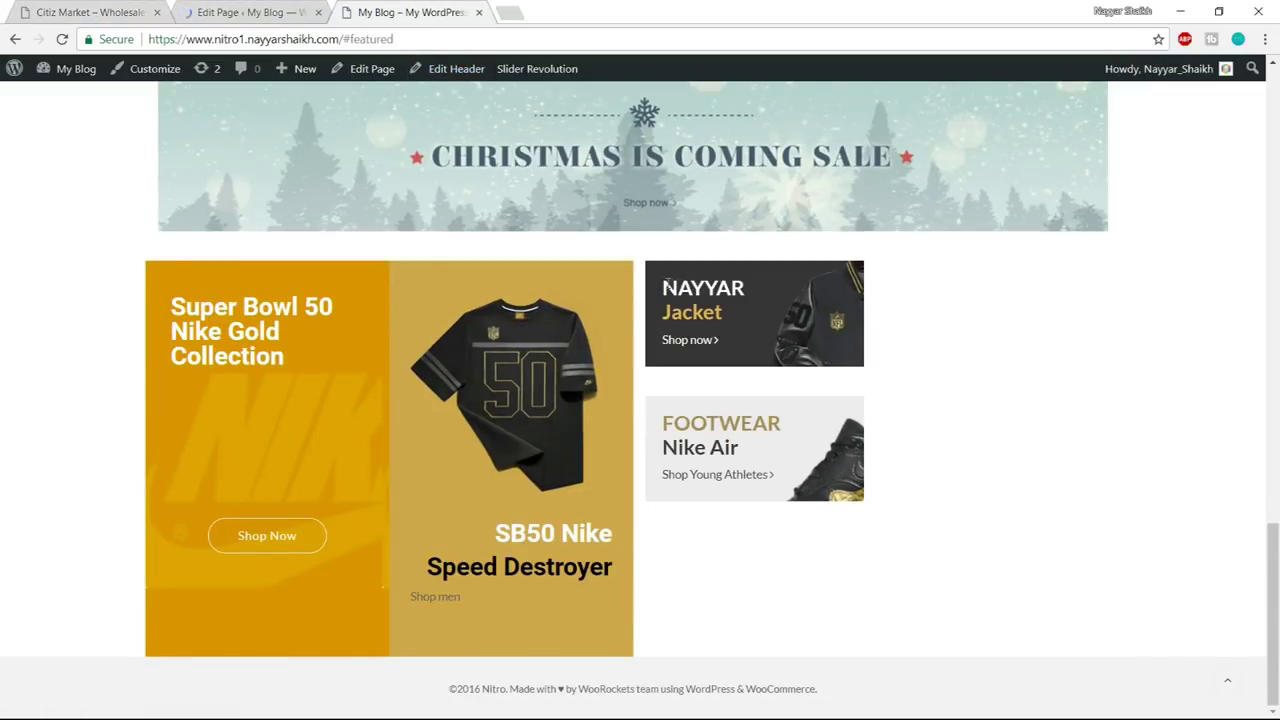
pyautogui.moveTo(664, 287); pyautogui.dragTo(770, 289)
pyautogui.click(749, 293)
pyautogui.hotkey('ctrl', '1')
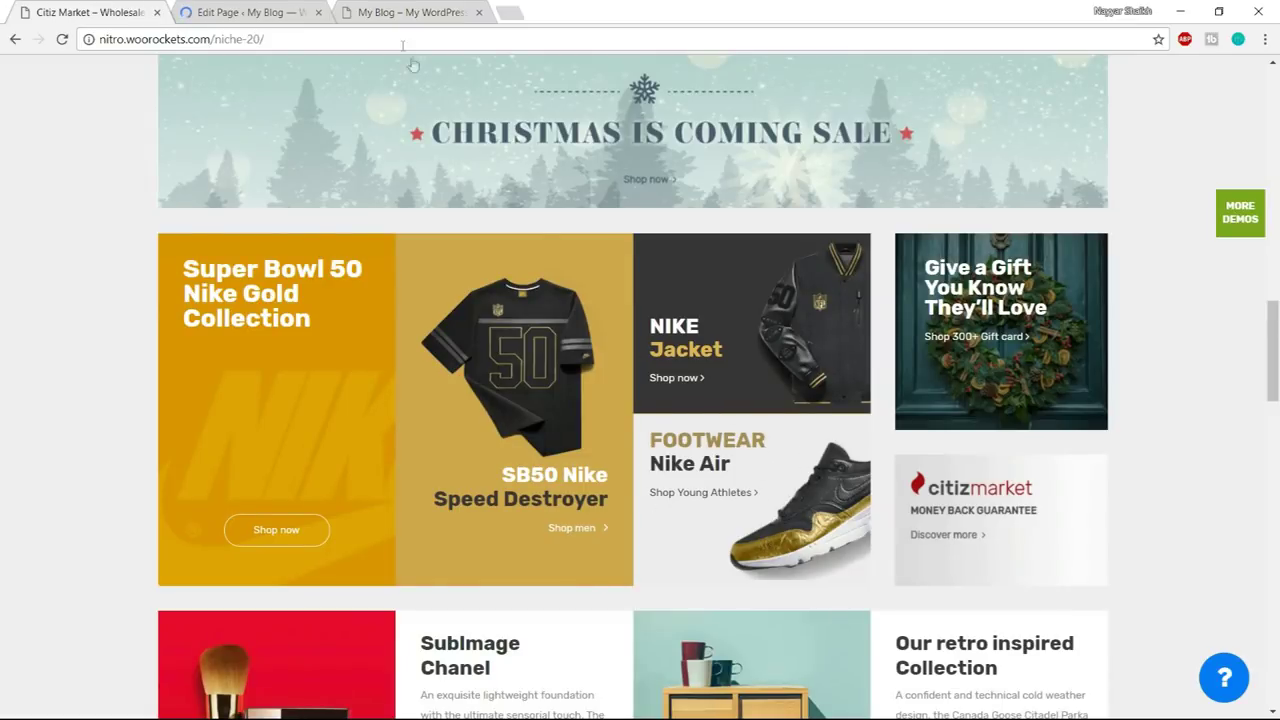
pyautogui.click(403, 8)
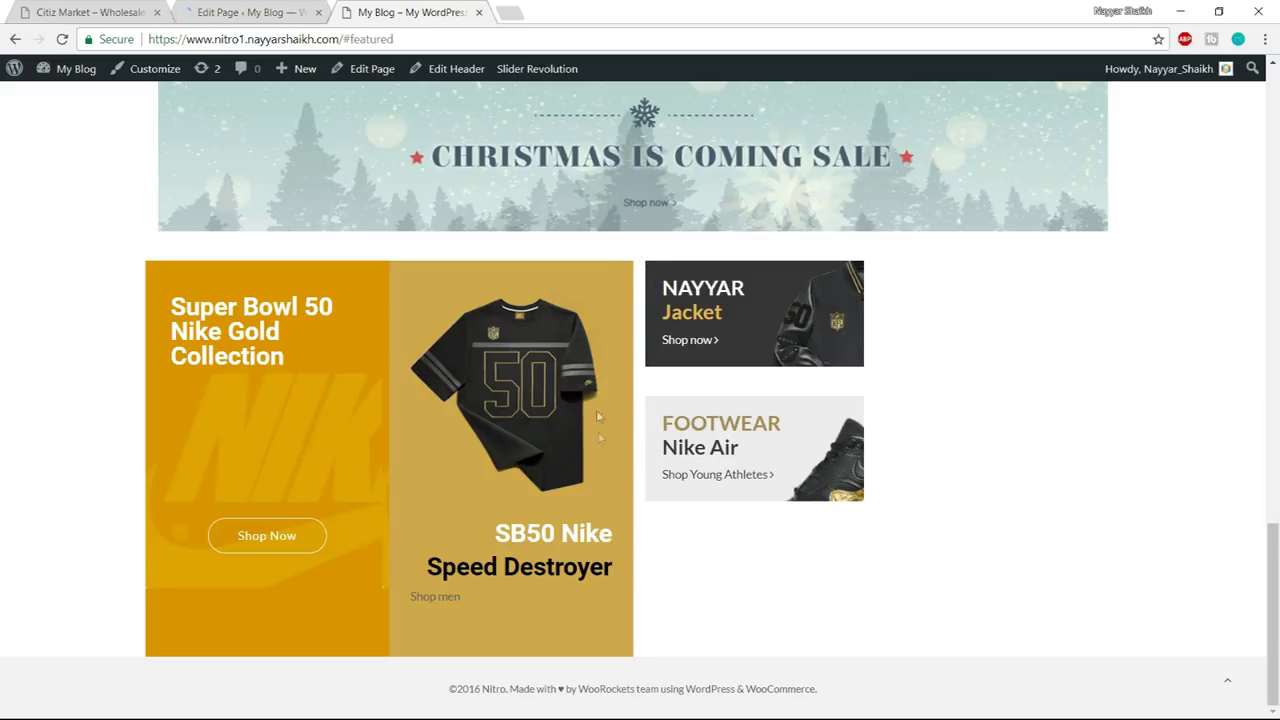
pyautogui.click(250, 12)
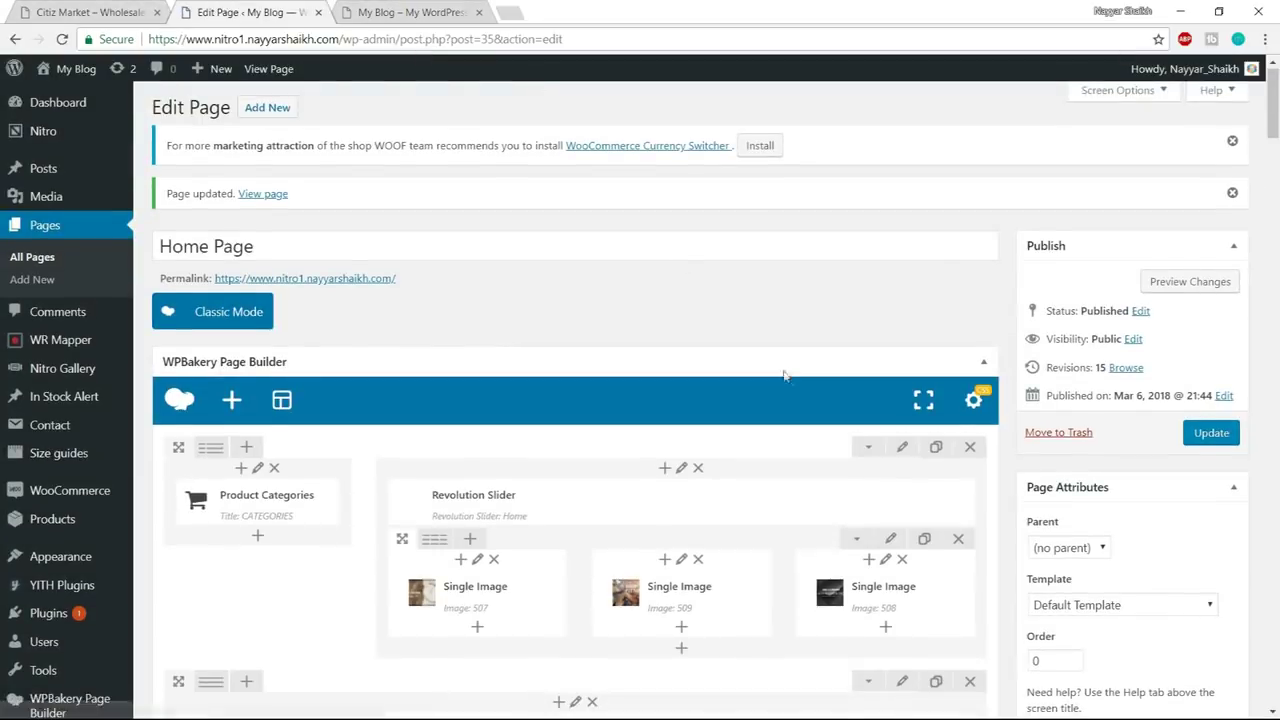
# - Set the Jacket text block's left and right margins to 0
pyautogui.scroll(-5, 700, 480)
pyautogui.scroll(-1, 803, 406)
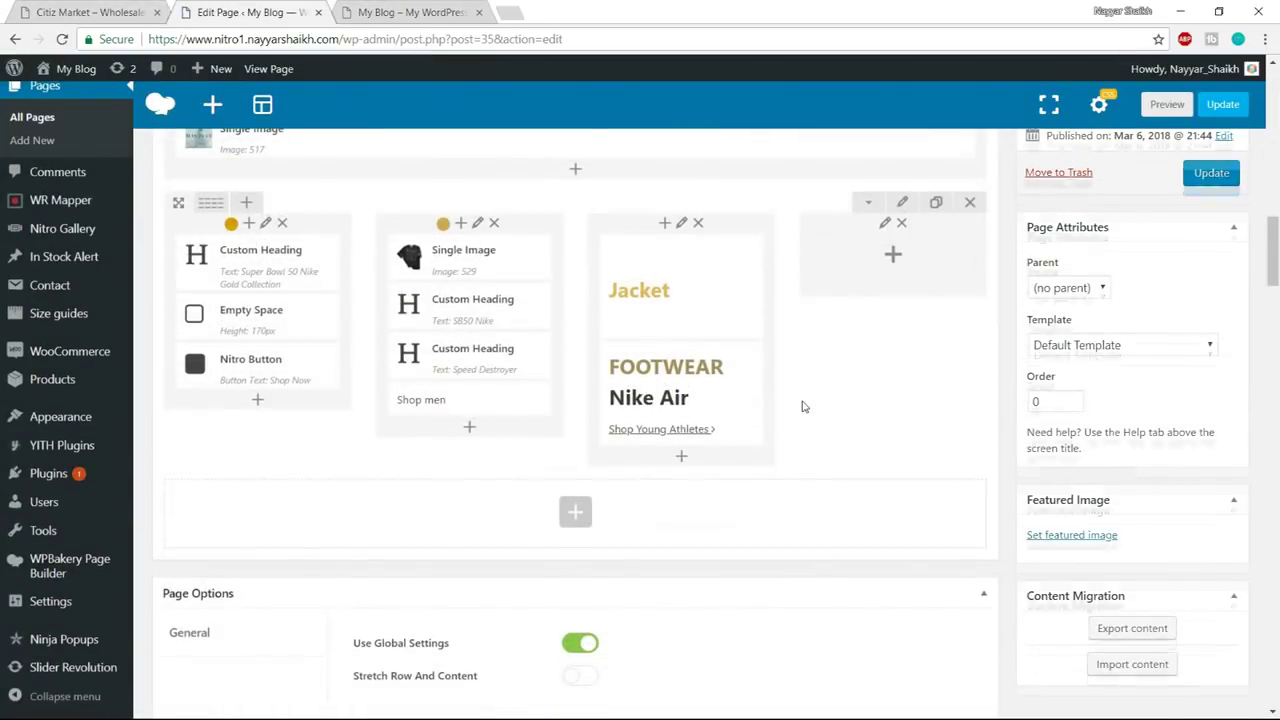
pyautogui.scroll(1, 700, 390)
pyautogui.click(697, 372)
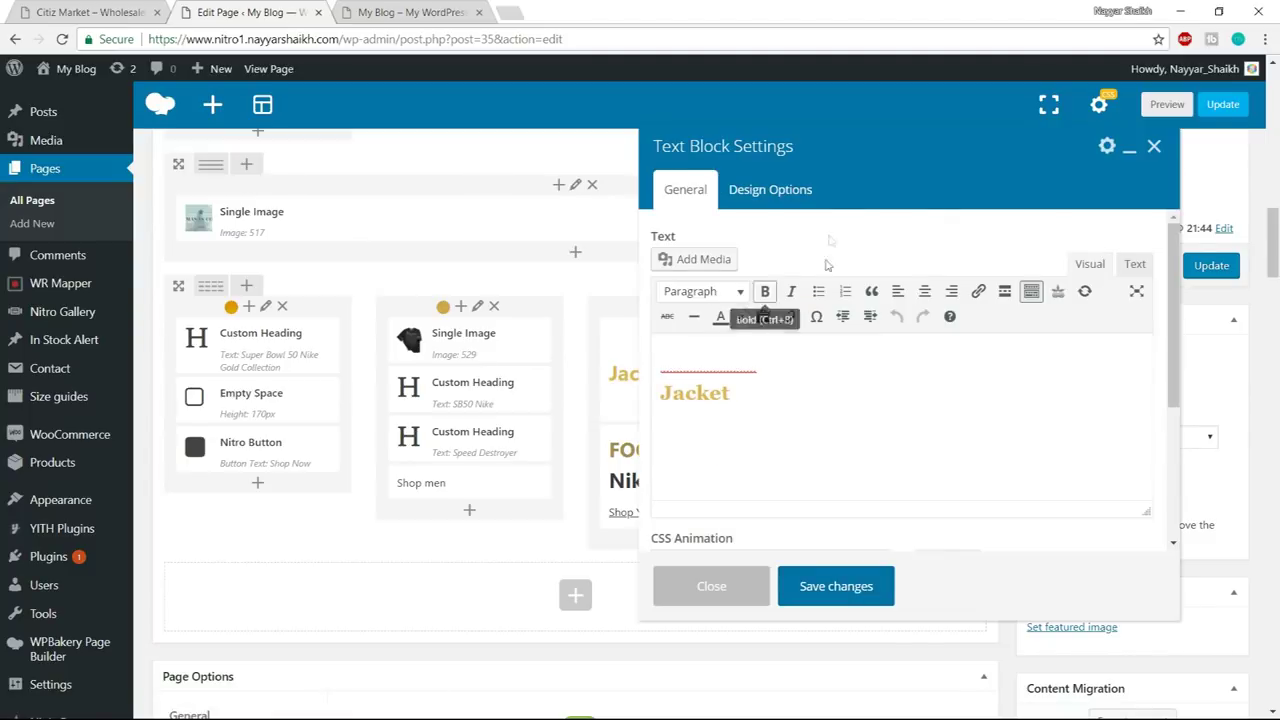
pyautogui.click(791, 195)
pyautogui.doubleClick(787, 419)
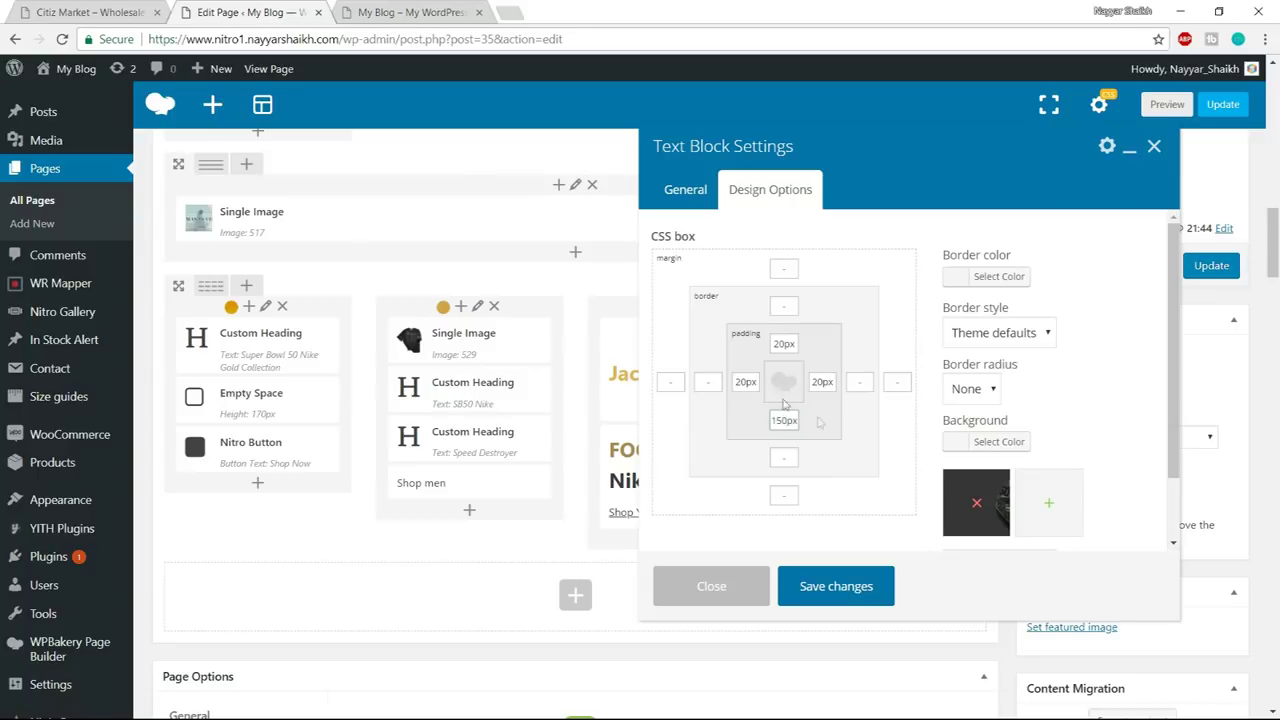
pyautogui.click(674, 382)
pyautogui.write('0')
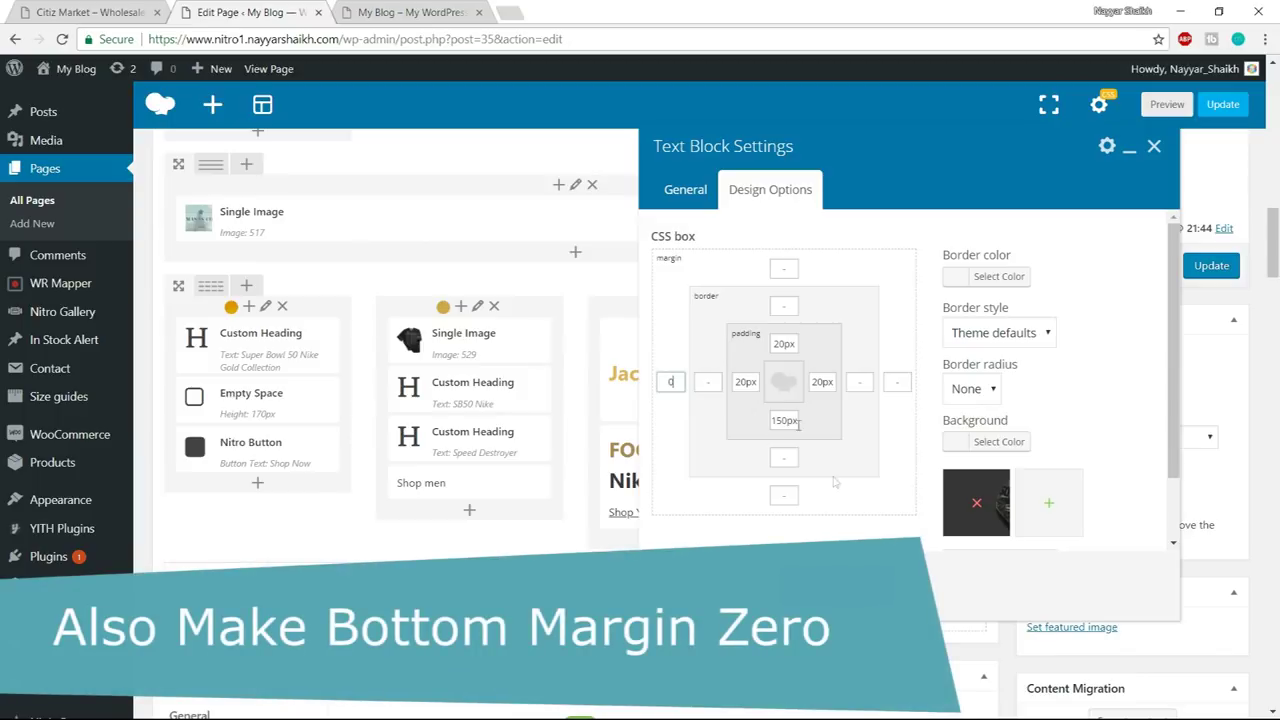
pyautogui.click(902, 390)
pyautogui.click(836, 585)
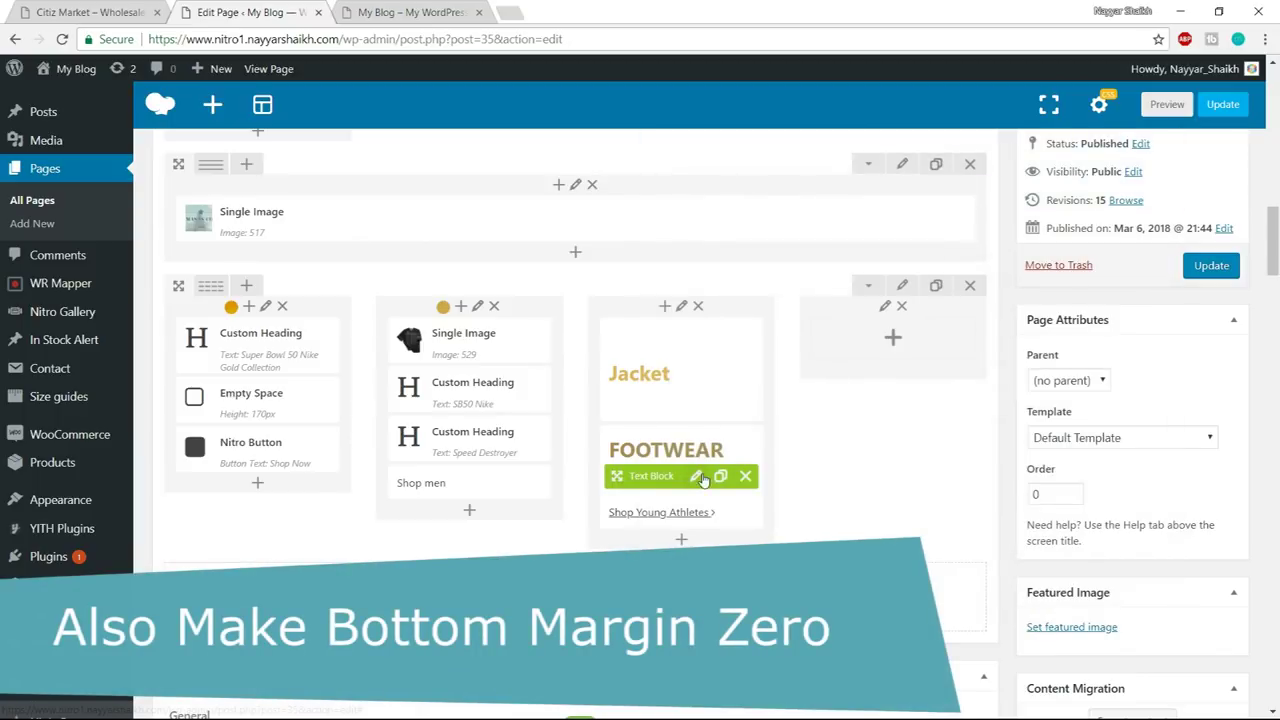
# - Give the Footwear block a taller bottom padding and zero side margins, then publish
pyautogui.click(700, 478)
pyautogui.click(765, 189)
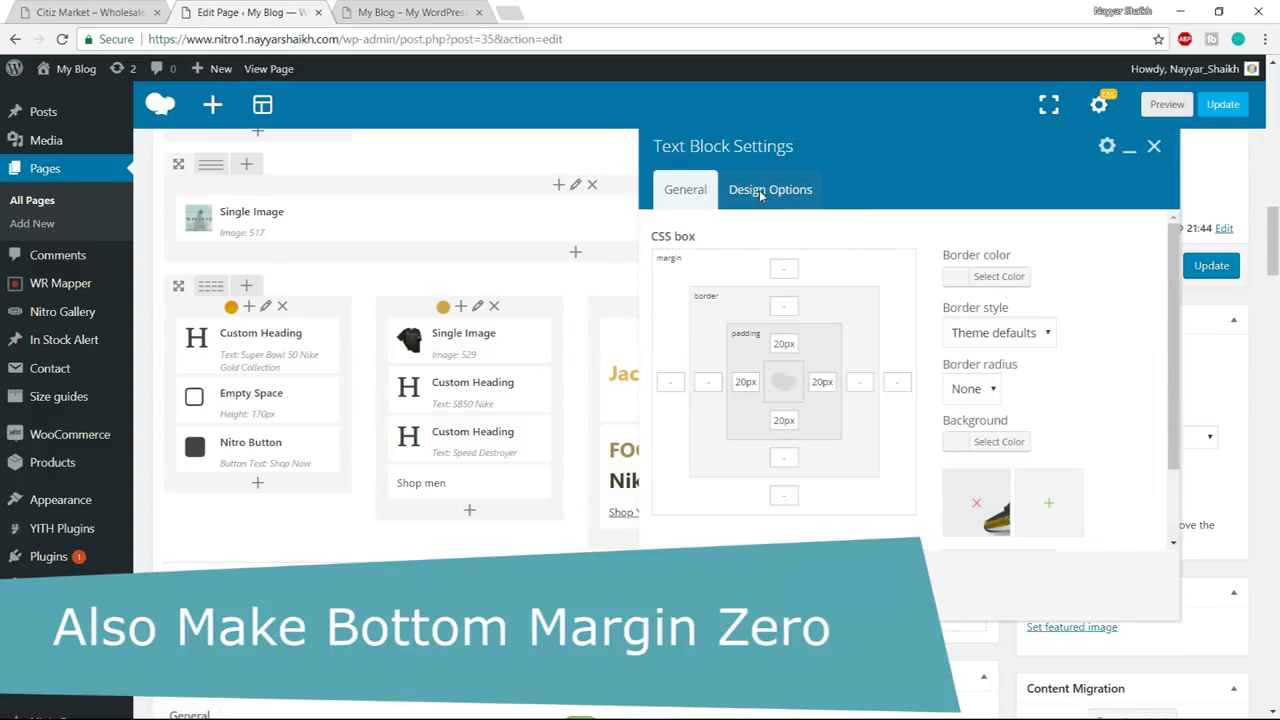
pyautogui.moveTo(795, 419); pyautogui.dragTo(773, 420)
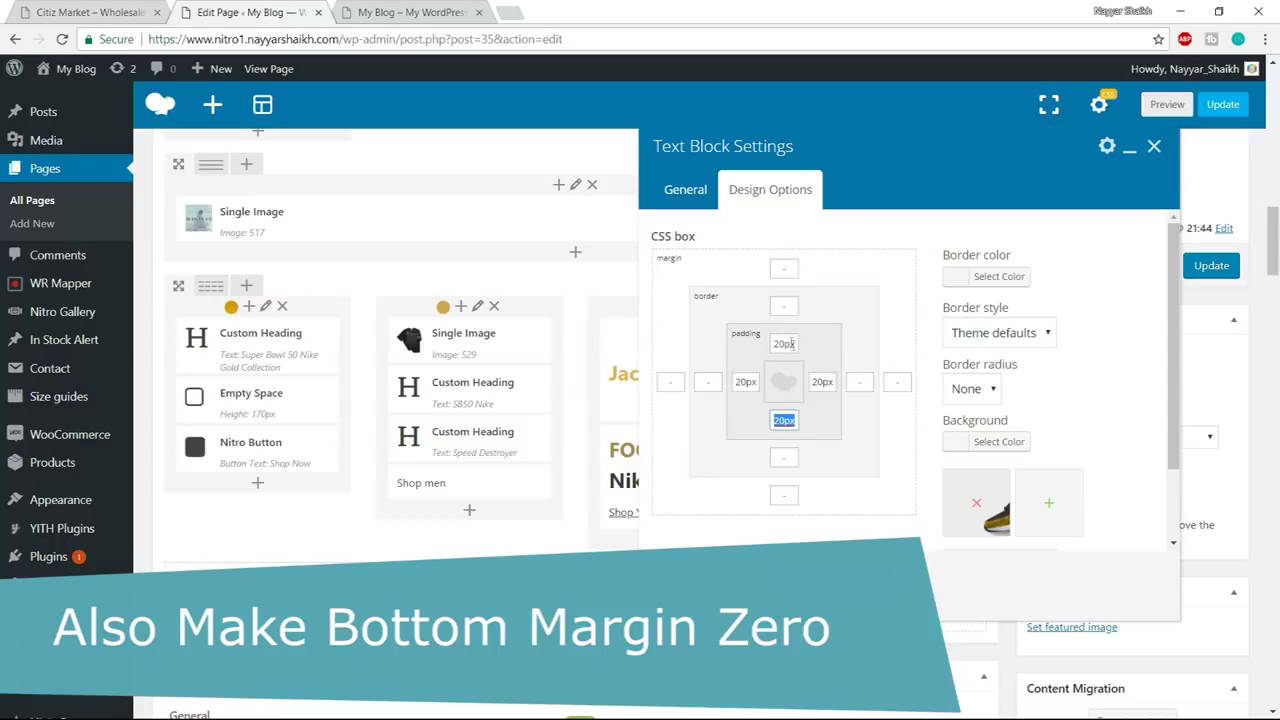
pyautogui.write('1')
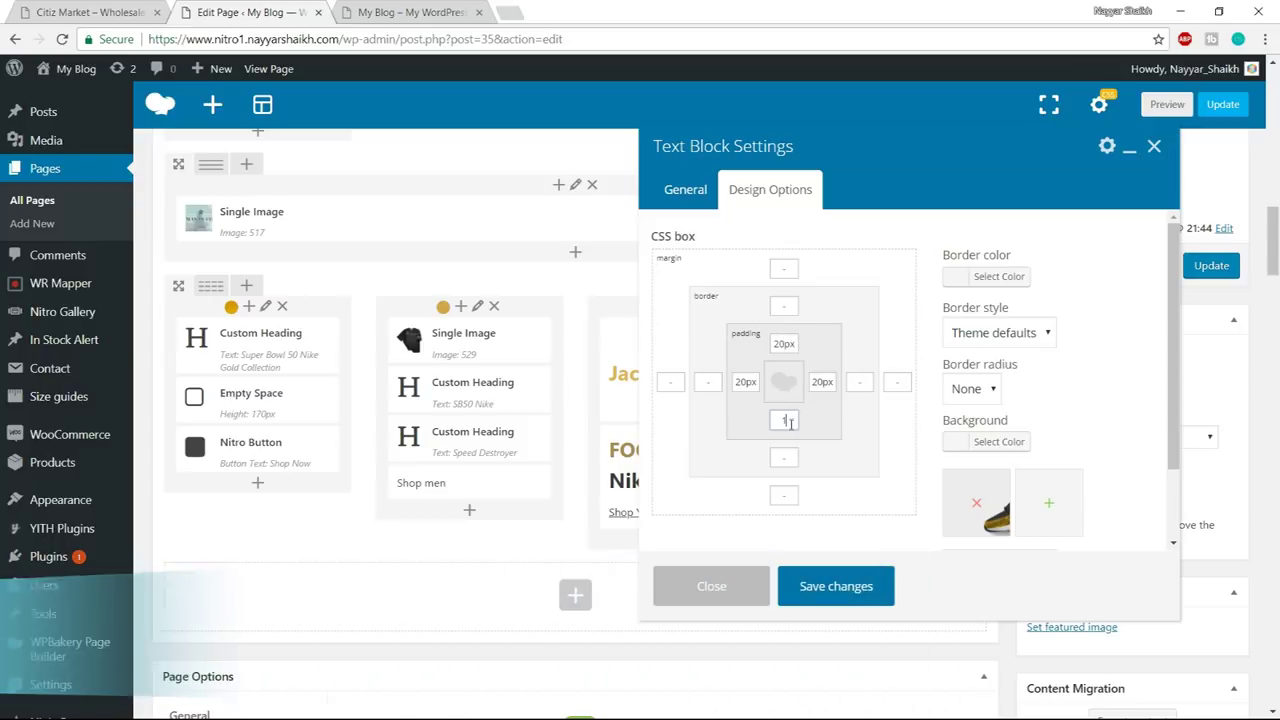
pyautogui.write('000')
pyautogui.click(897, 381)
pyautogui.write('0')
pyautogui.click(875, 585)
pyautogui.click(1225, 270)
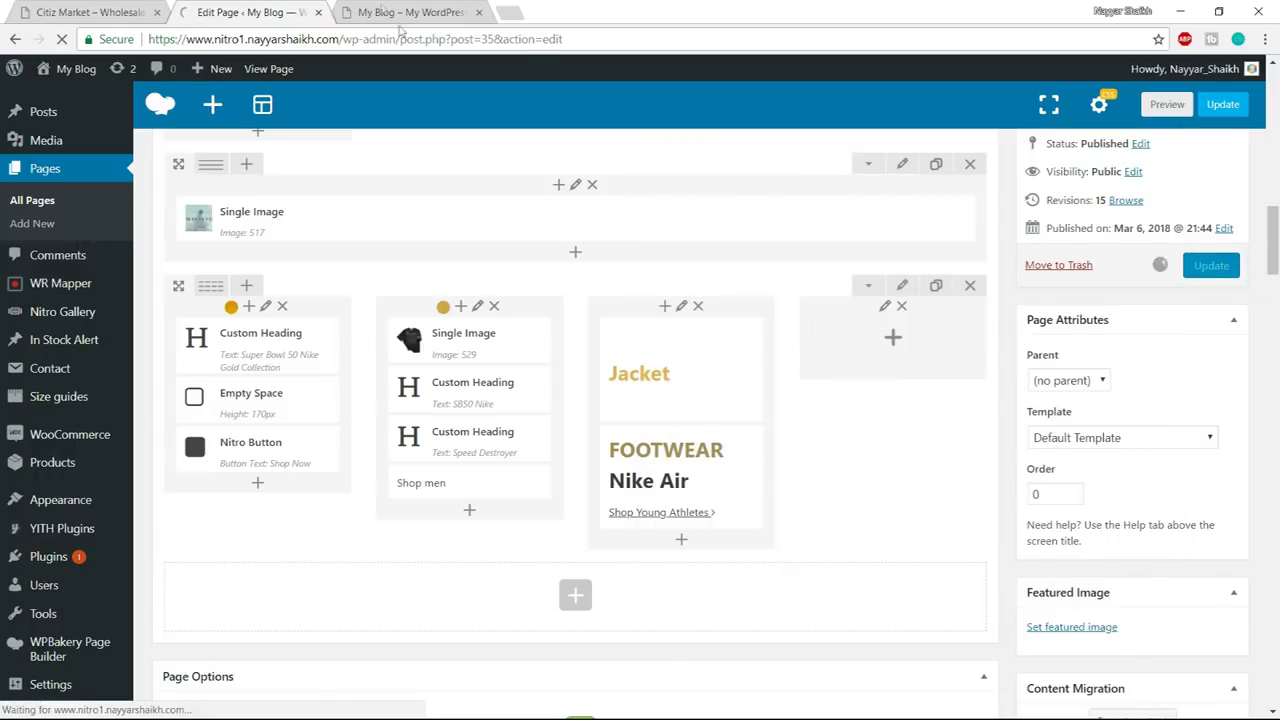
# - Set the Jacket and Footwear column's left and right padding to 0 and update the page
pyautogui.click(684, 228)
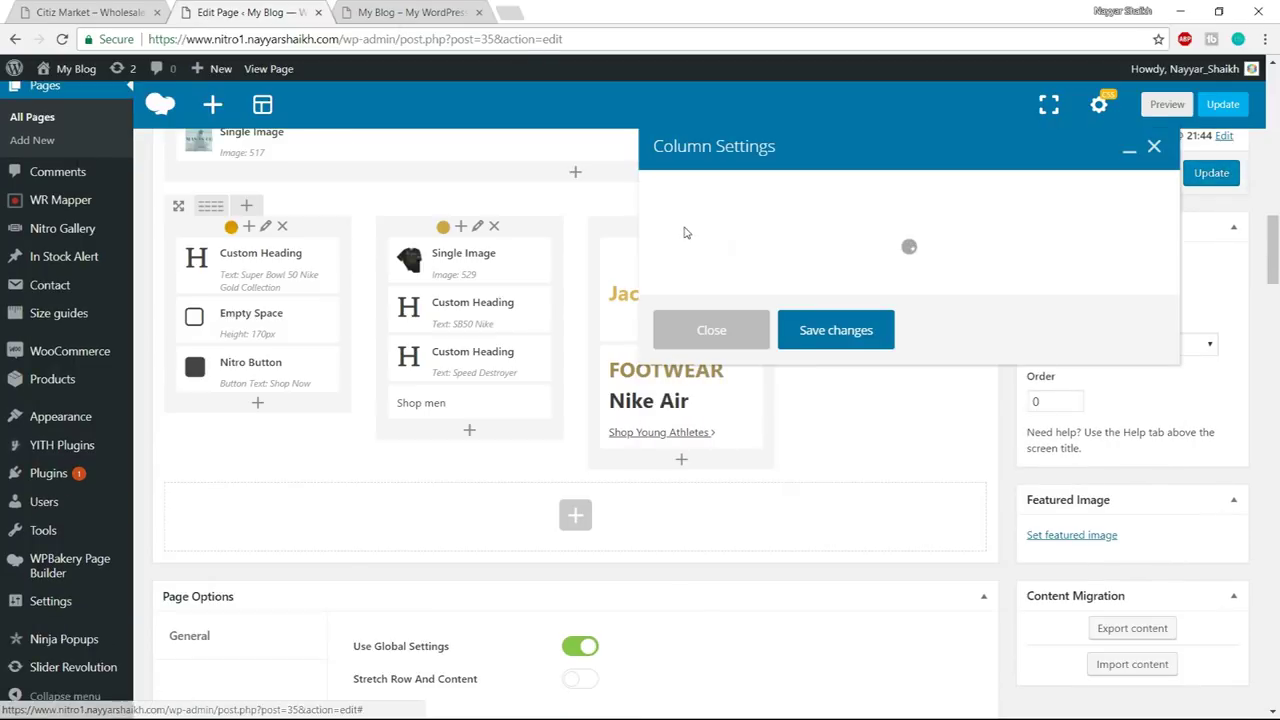
pyautogui.click(788, 189)
pyautogui.click(748, 381)
pyautogui.write('0')
pyautogui.click(823, 385)
pyautogui.write('0')
pyautogui.click(848, 588)
pyautogui.click(1211, 174)
# - Reload the live homepage and inspect the demo's gift tile text
pyautogui.click(412, 14)
pyautogui.click(416, 38)
pyautogui.press('Return')
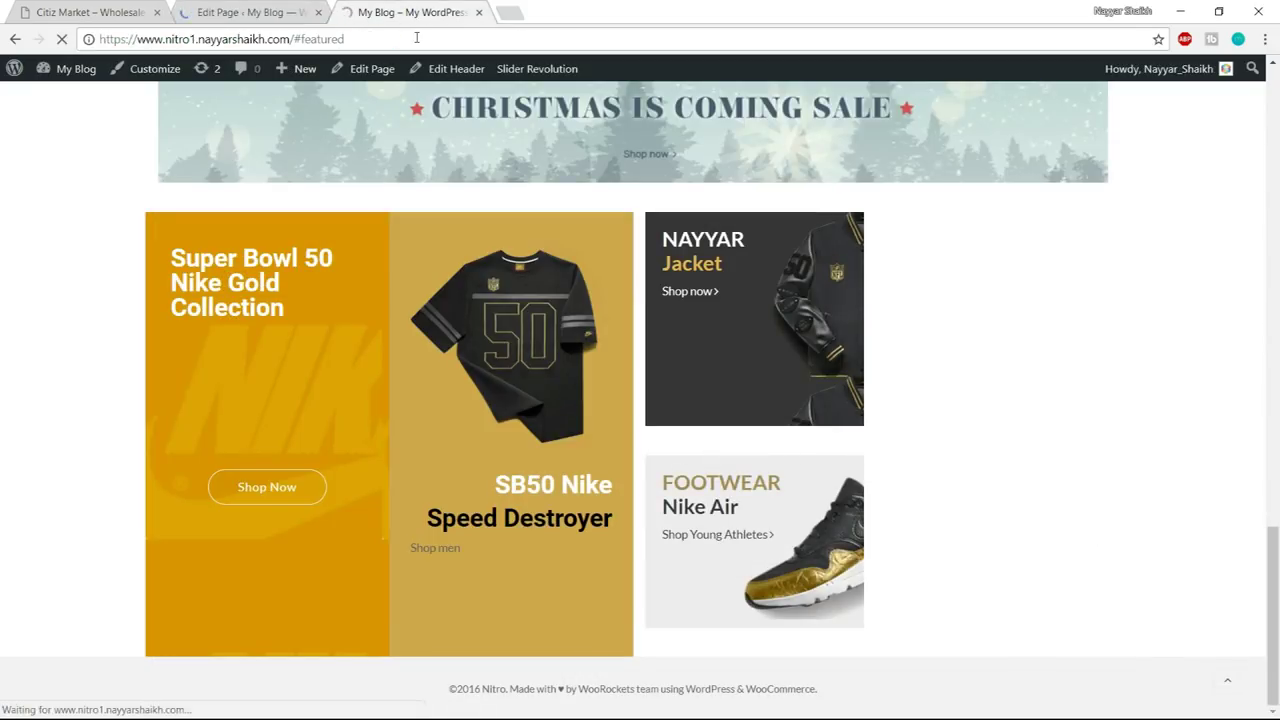
pyautogui.click(86, 10)
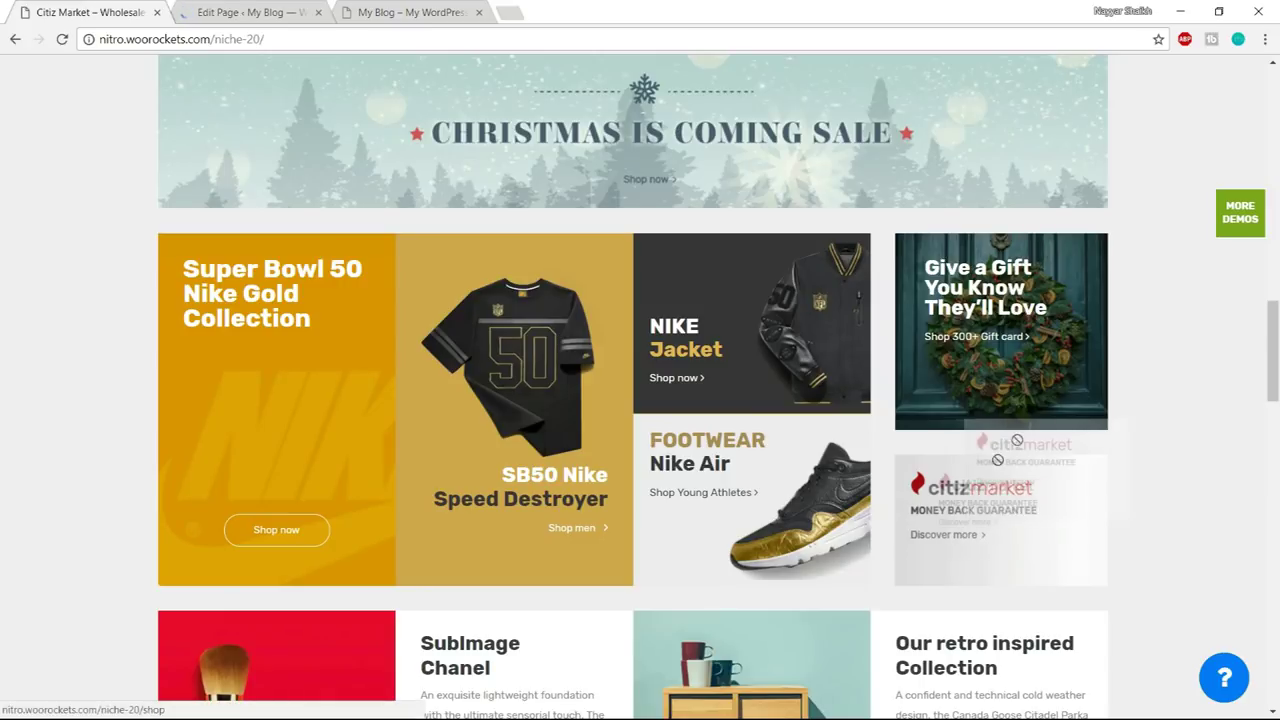
pyautogui.doubleClick(990, 534)
pyautogui.click(990, 534)
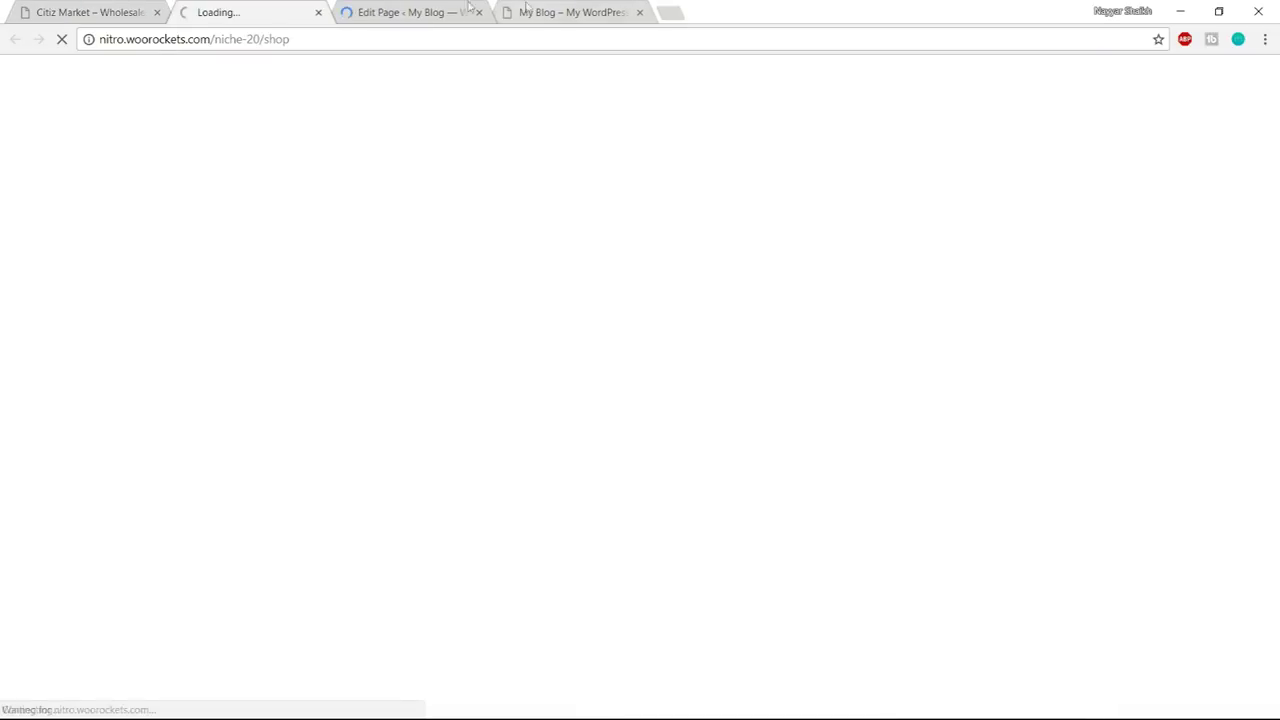
pyautogui.click(318, 12)
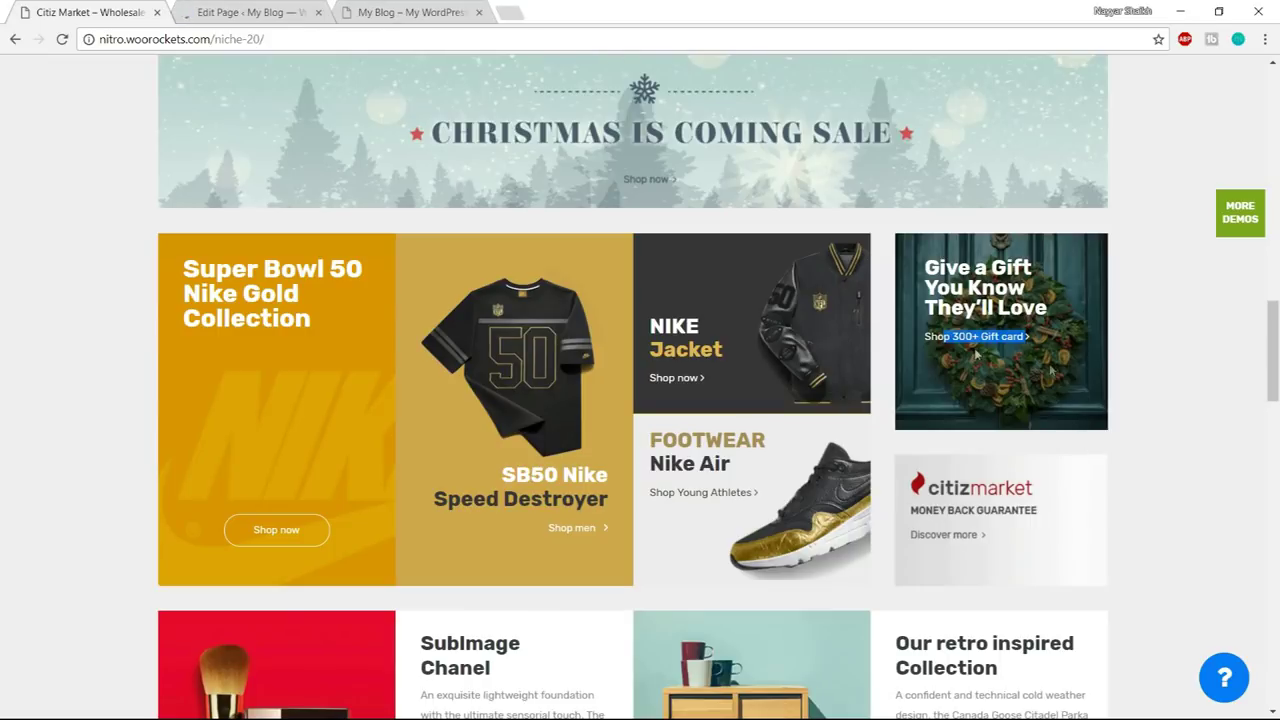
pyautogui.click(1065, 279)
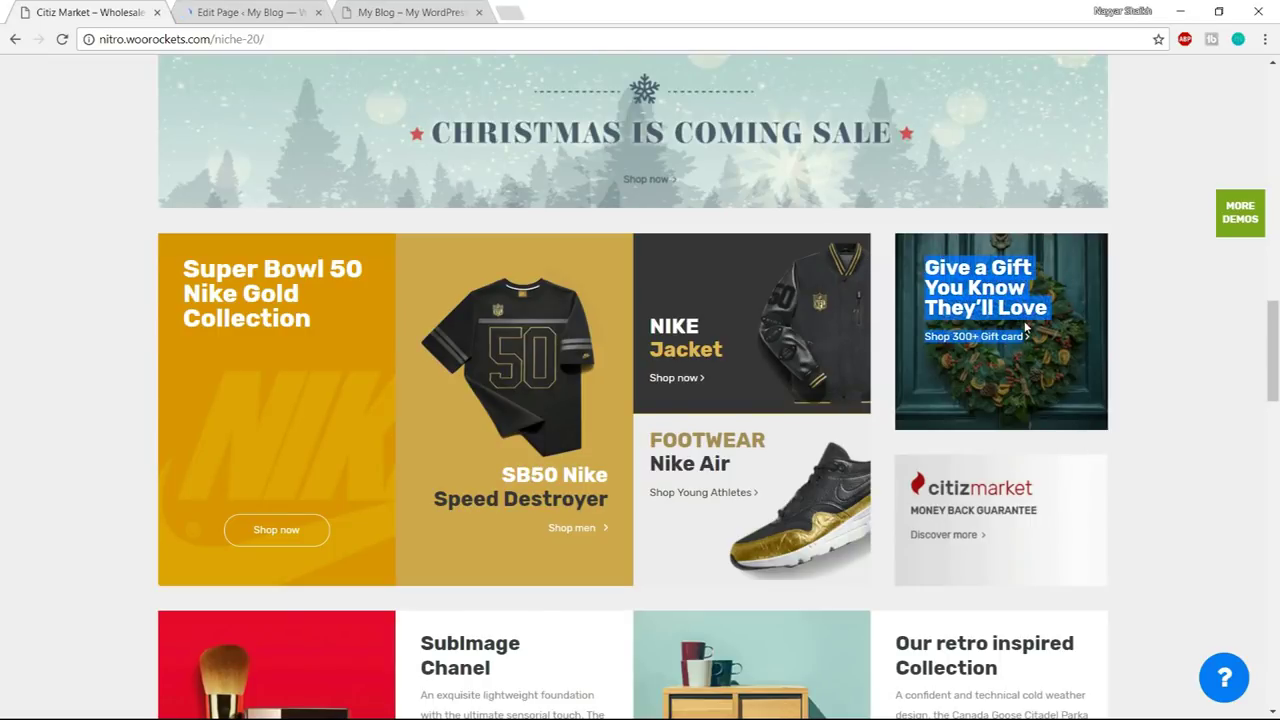
pyautogui.click(222, 8)
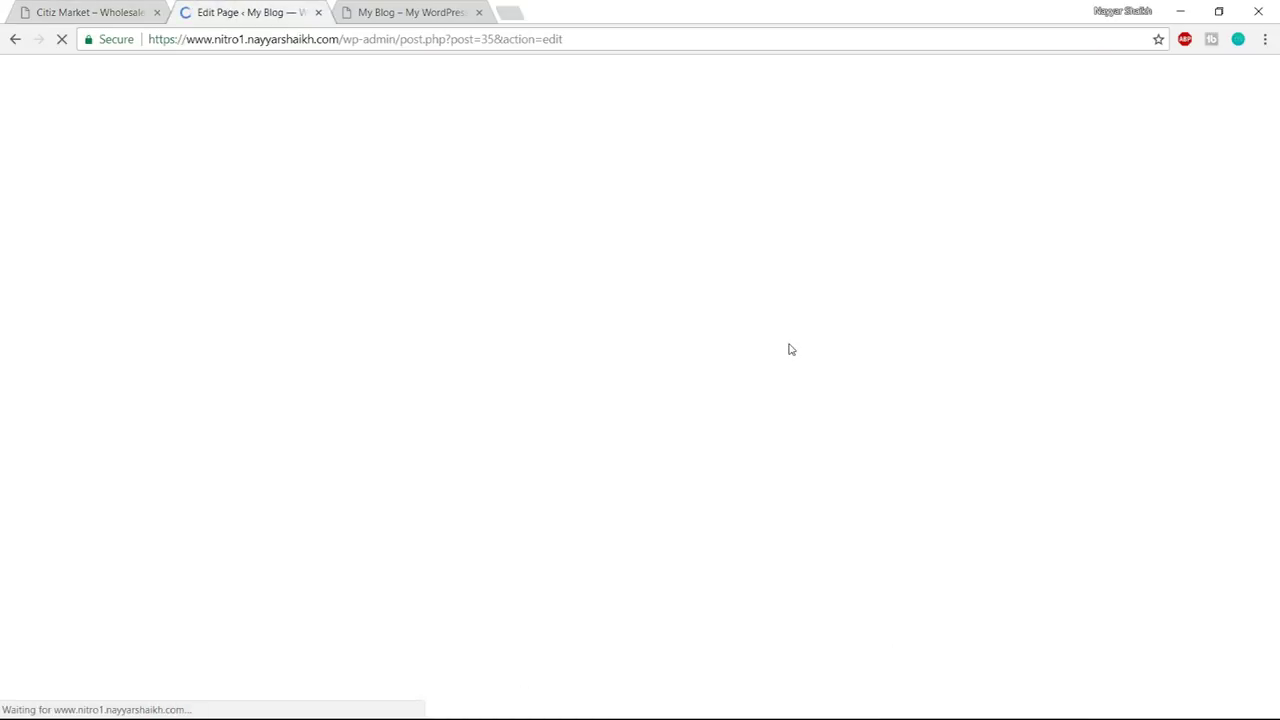
# - Duplicate the SB50 Nike Custom Heading and move the copy into the empty fourth column
pyautogui.scroll(-10, 790, 357)
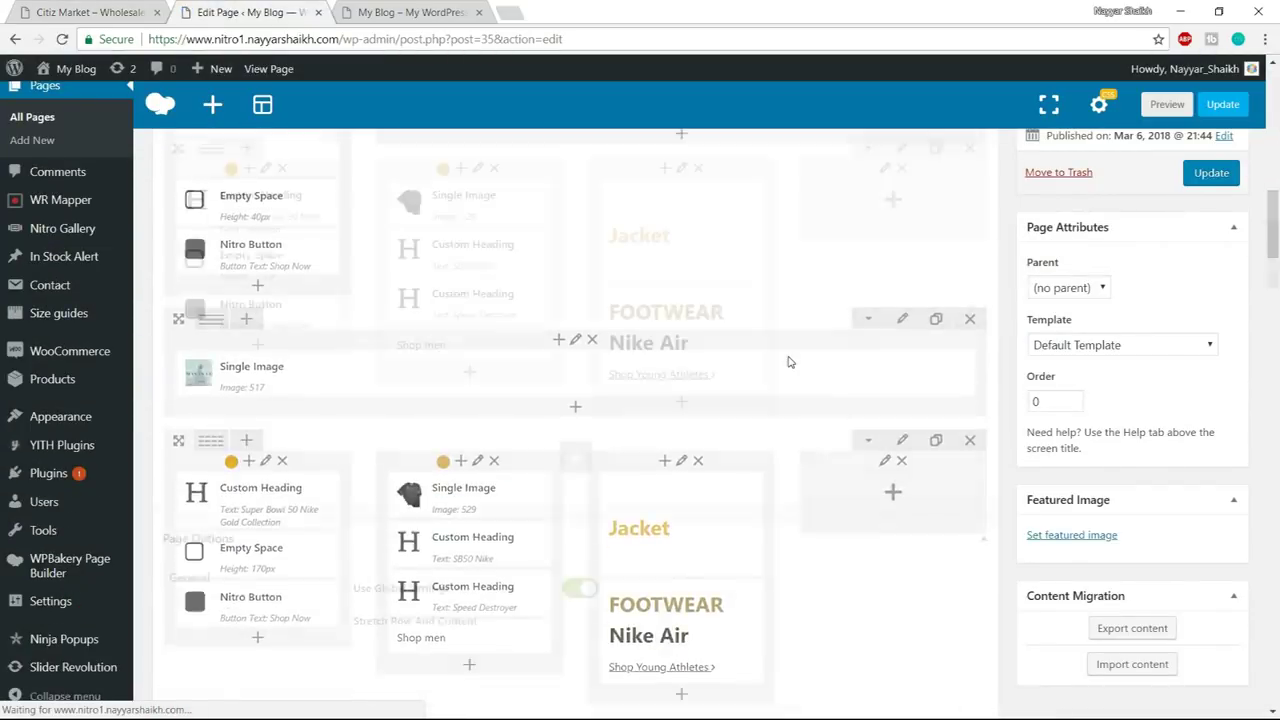
pyautogui.click(894, 259)
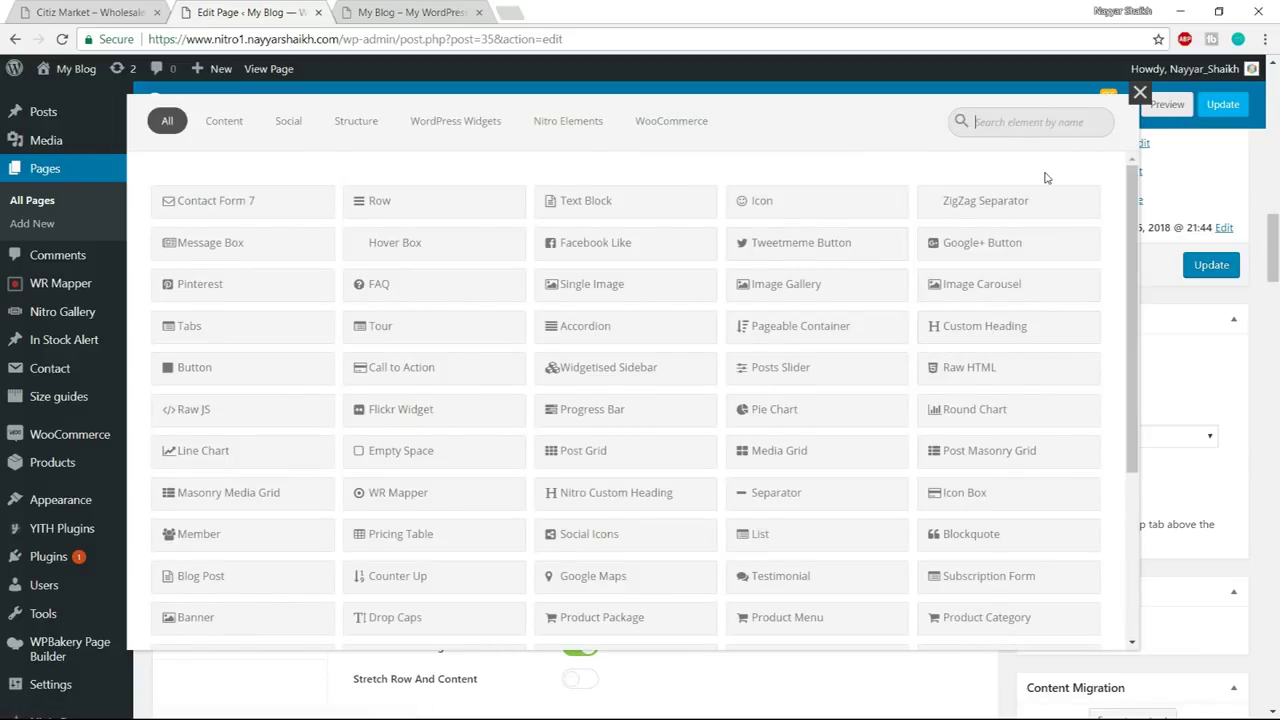
pyautogui.click(1139, 94)
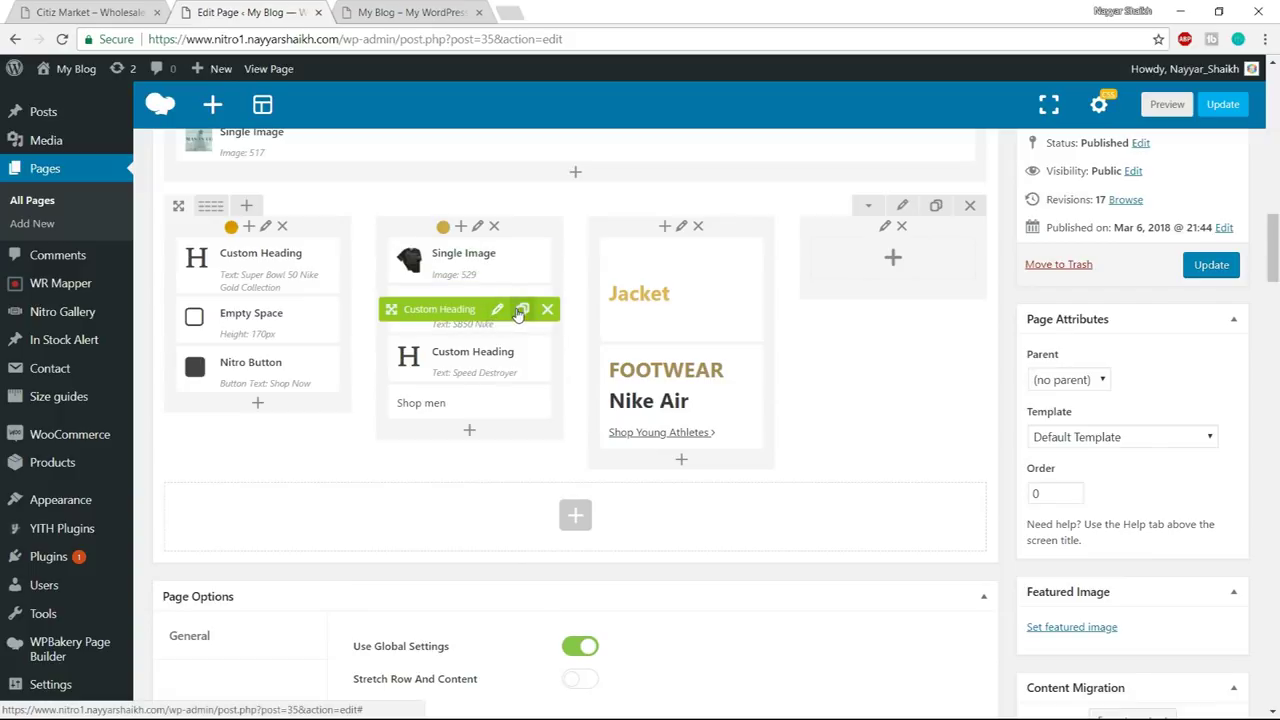
pyautogui.click(521, 309)
pyautogui.moveTo(458, 309); pyautogui.dragTo(880, 250)
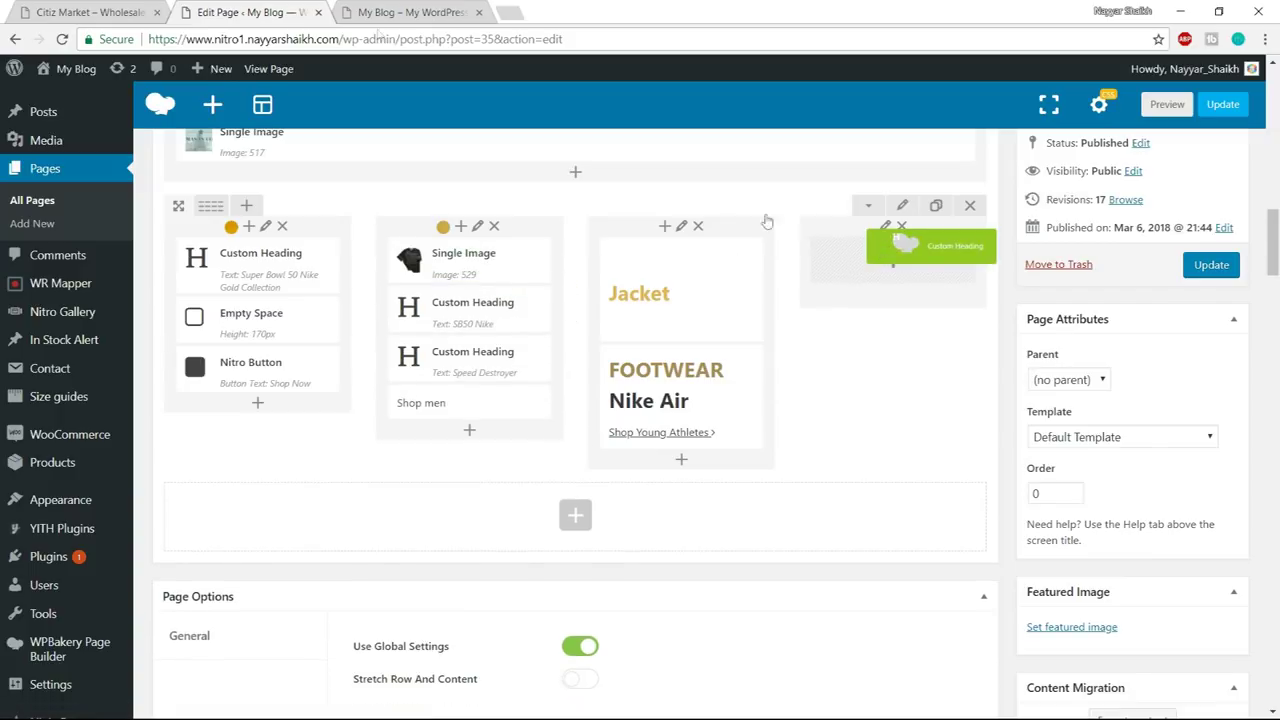
# - Replace the copied heading's text with "Give a Gift You Know They'll Love" from the demo
pyautogui.hotkey('ctrl', 'pageup')
pyautogui.click(921, 262)
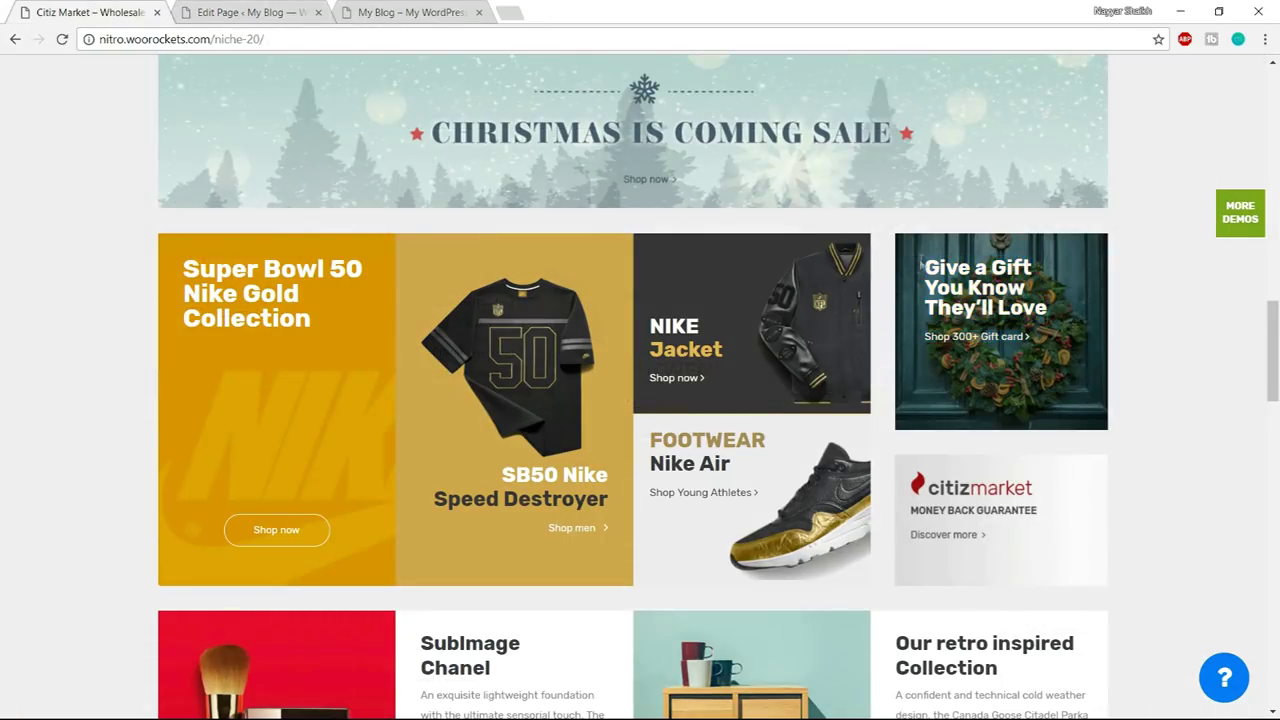
pyautogui.moveTo(921, 262); pyautogui.dragTo(1058, 312)
pyautogui.click(1058, 312)
pyautogui.click(255, 12)
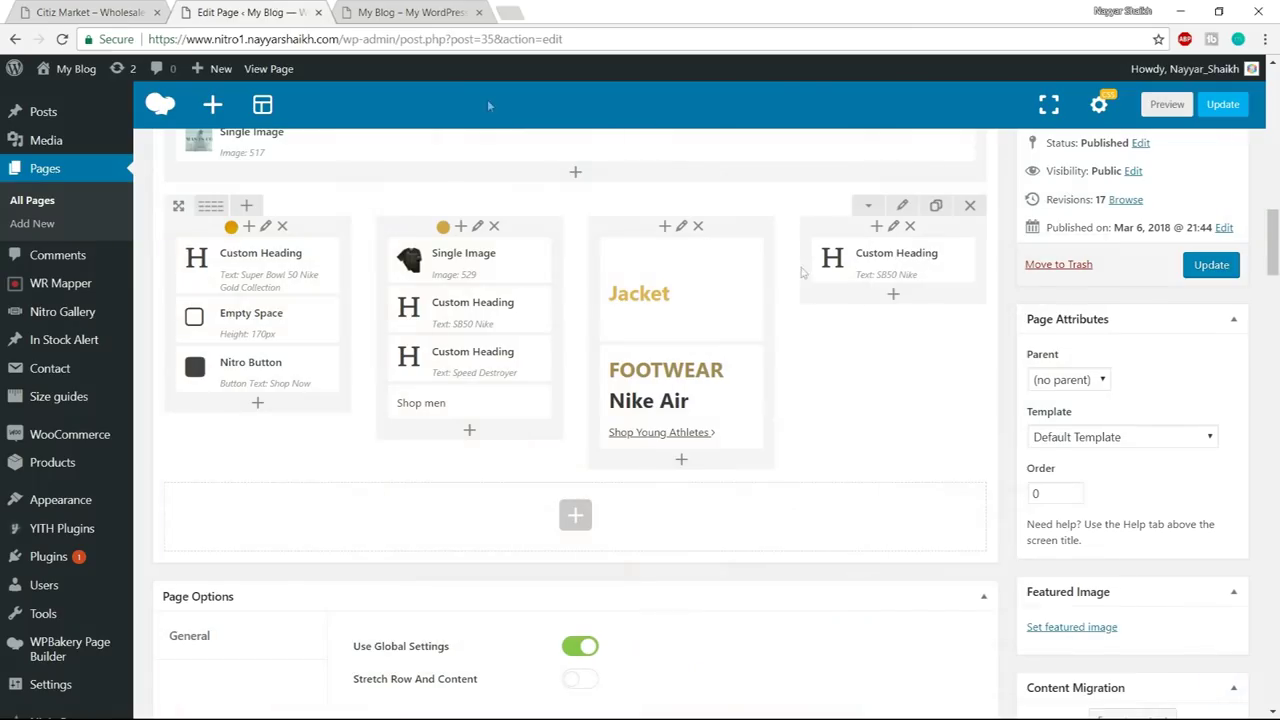
pyautogui.click(921, 262)
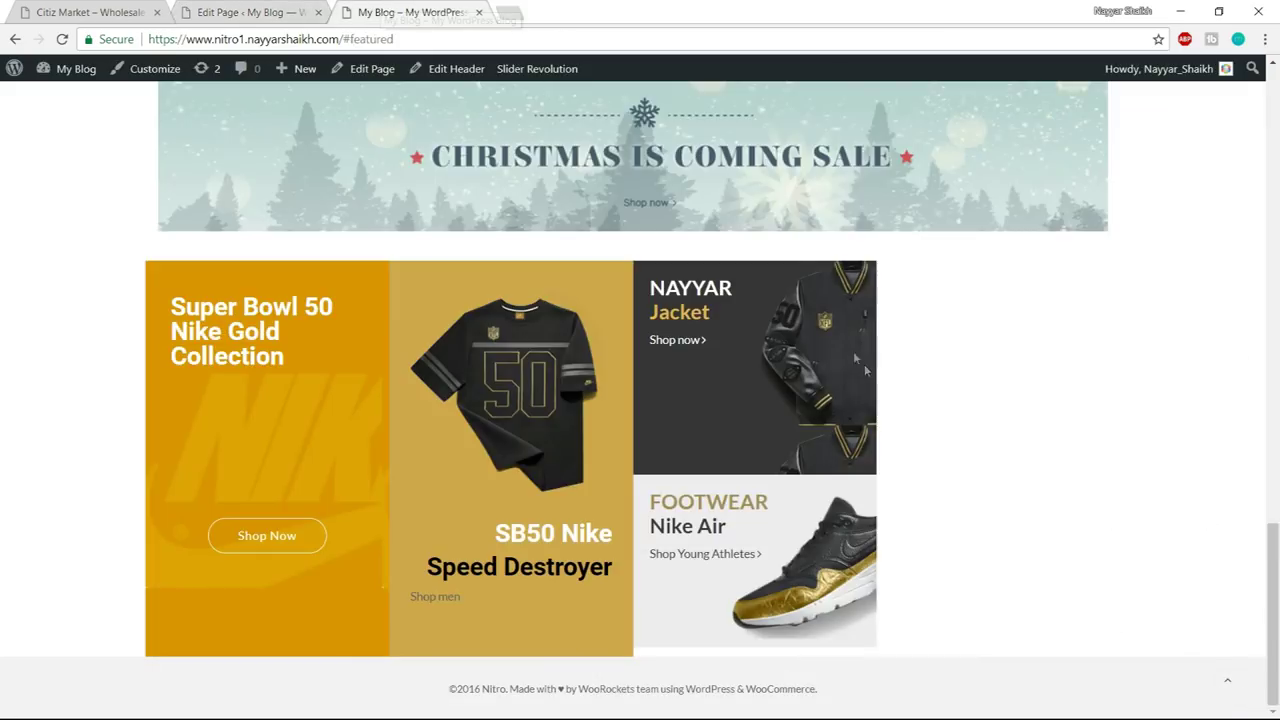
pyautogui.hotkey('ctrl', '1')
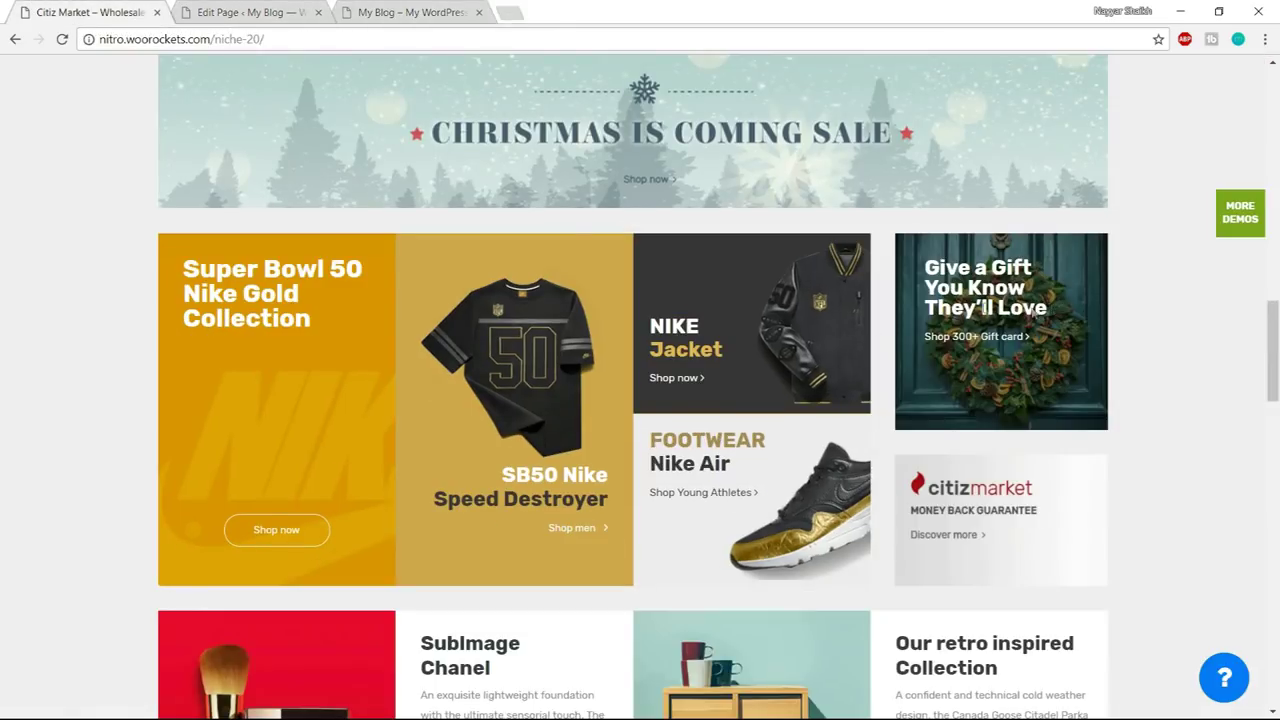
pyautogui.moveTo(1033, 312); pyautogui.dragTo(887, 284)
pyautogui.hotkey('ctrl', 'c')
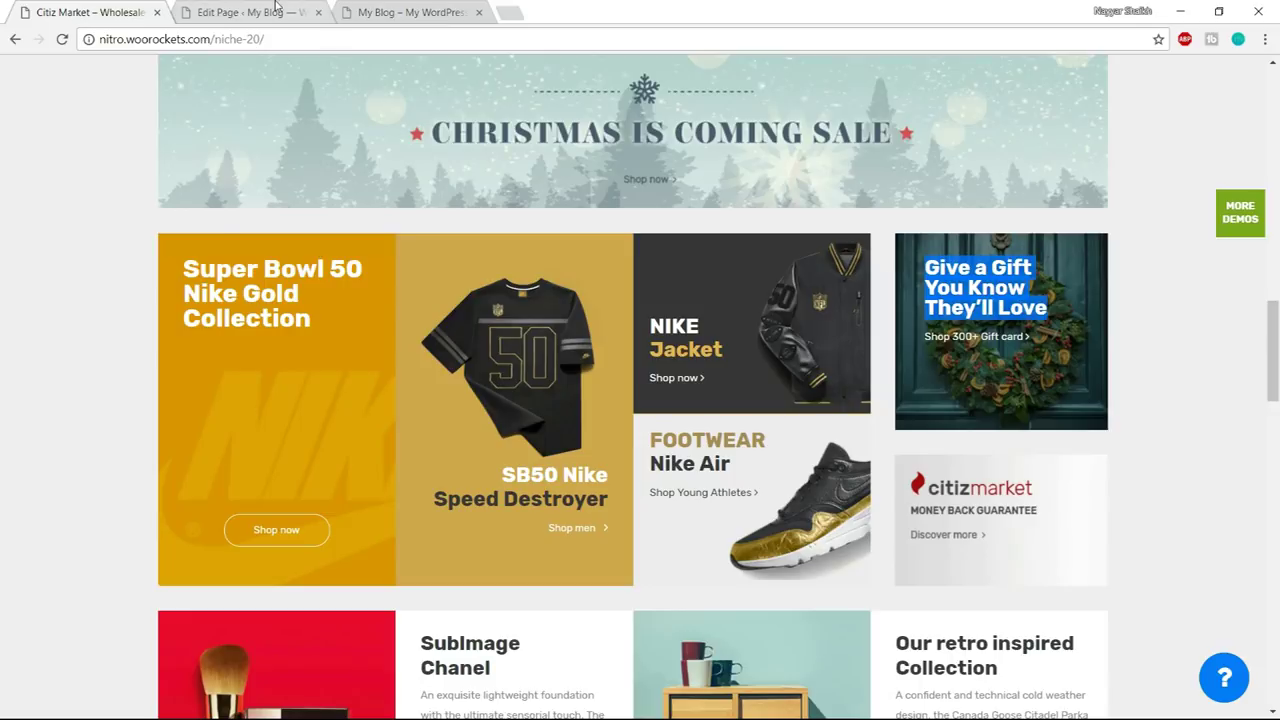
pyautogui.hotkey('ctrl', '2')
pyautogui.click(750, 367)
pyautogui.hotkey('ctrl', 'a')
pyautogui.hotkey('ctrl', 'v')
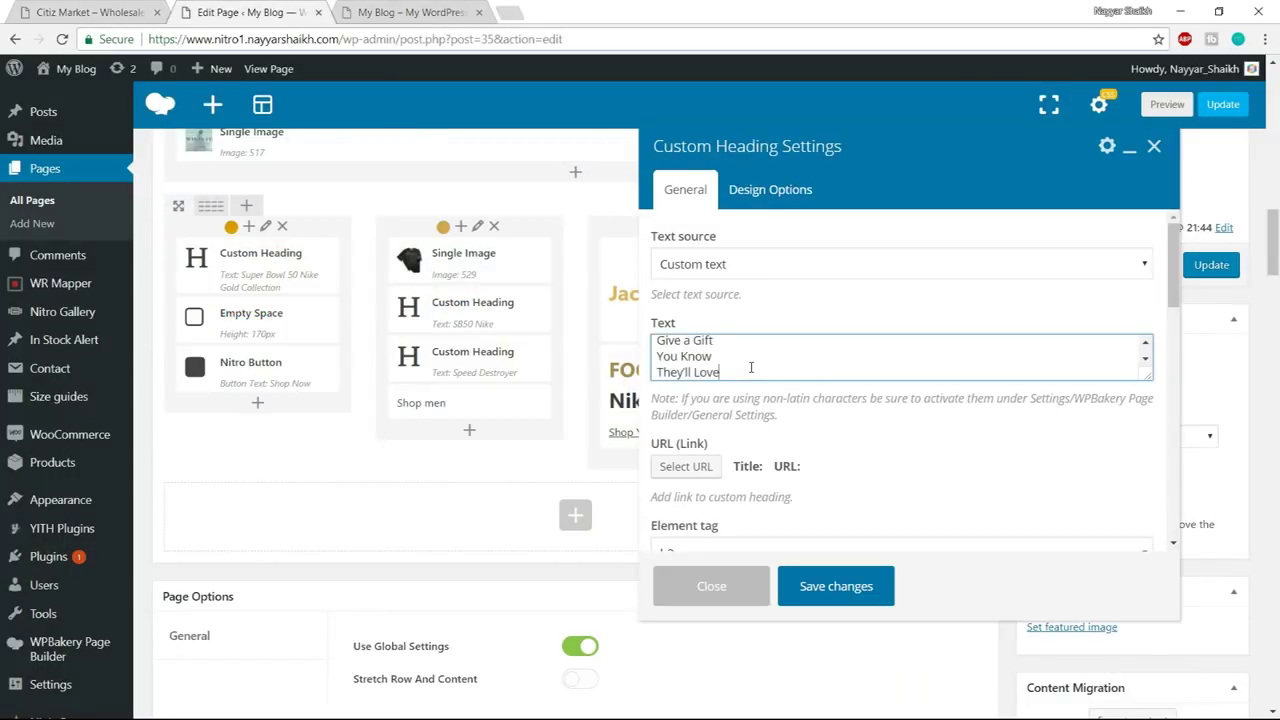
# - Open the heading's Design Options and compare against the demo's gift heading
pyautogui.scroll(-5, 810, 430)
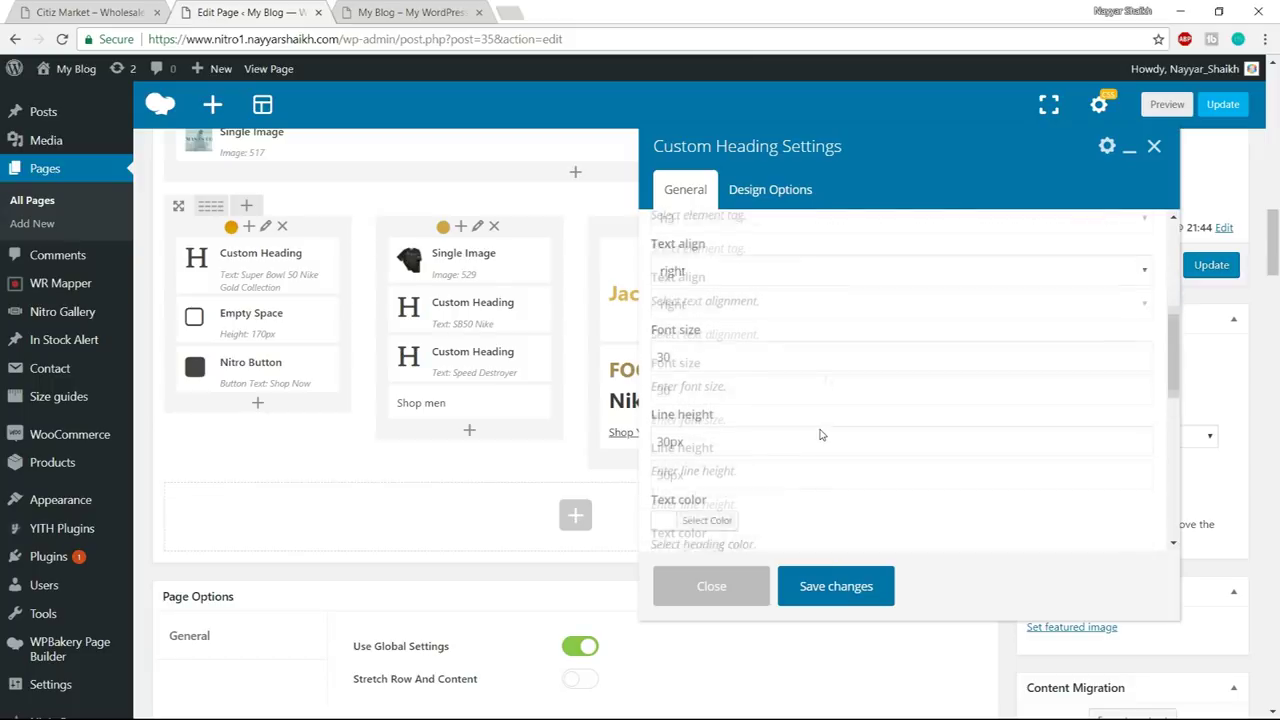
pyautogui.click(800, 204)
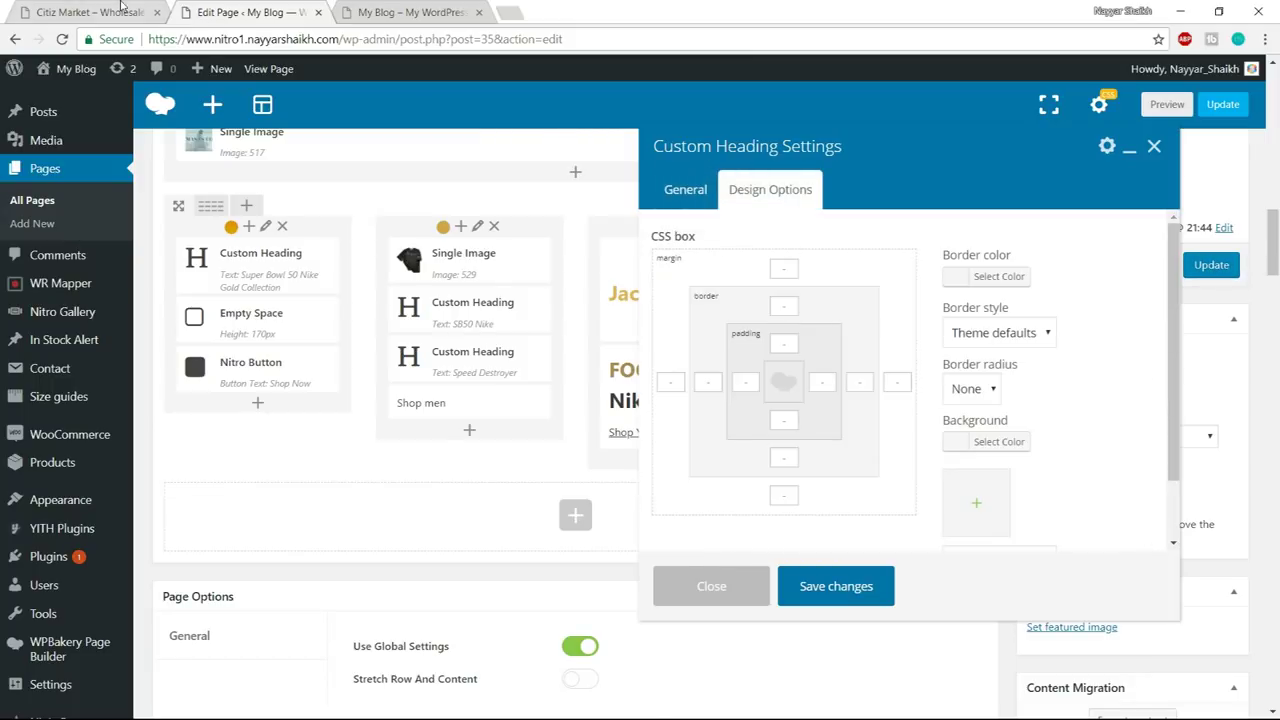
pyautogui.click(120, 8)
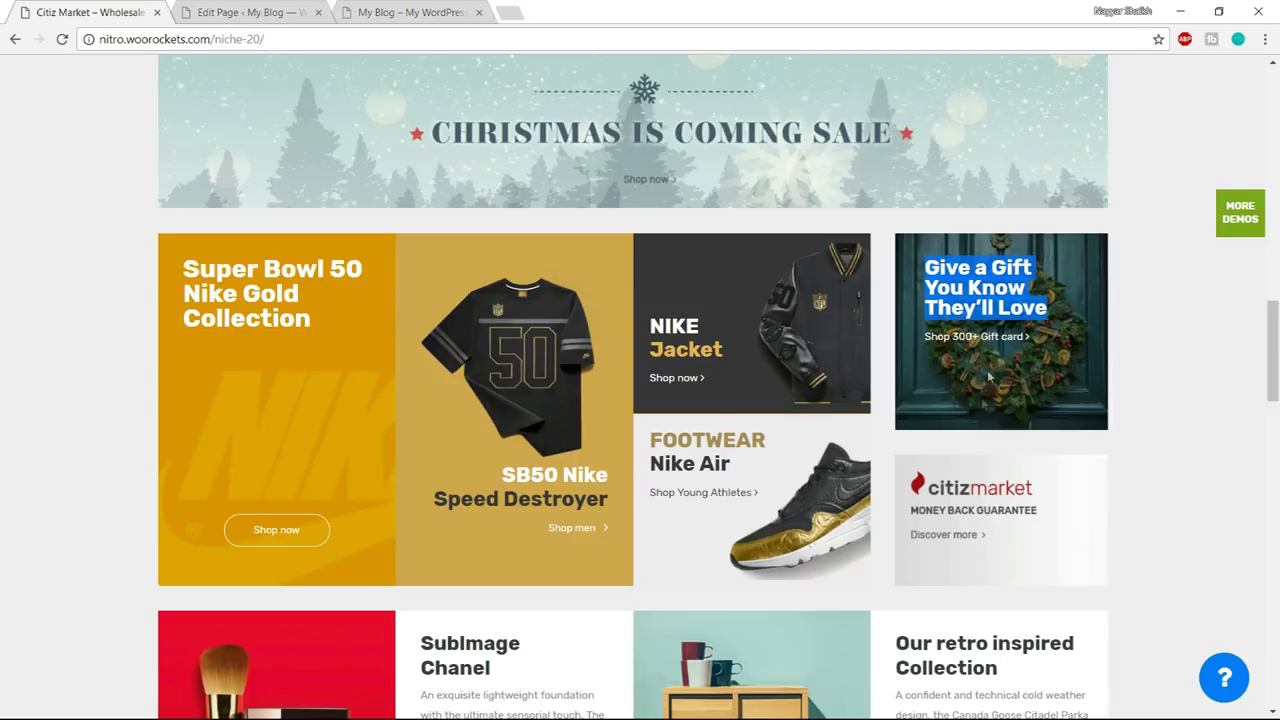
pyautogui.click(230, 12)
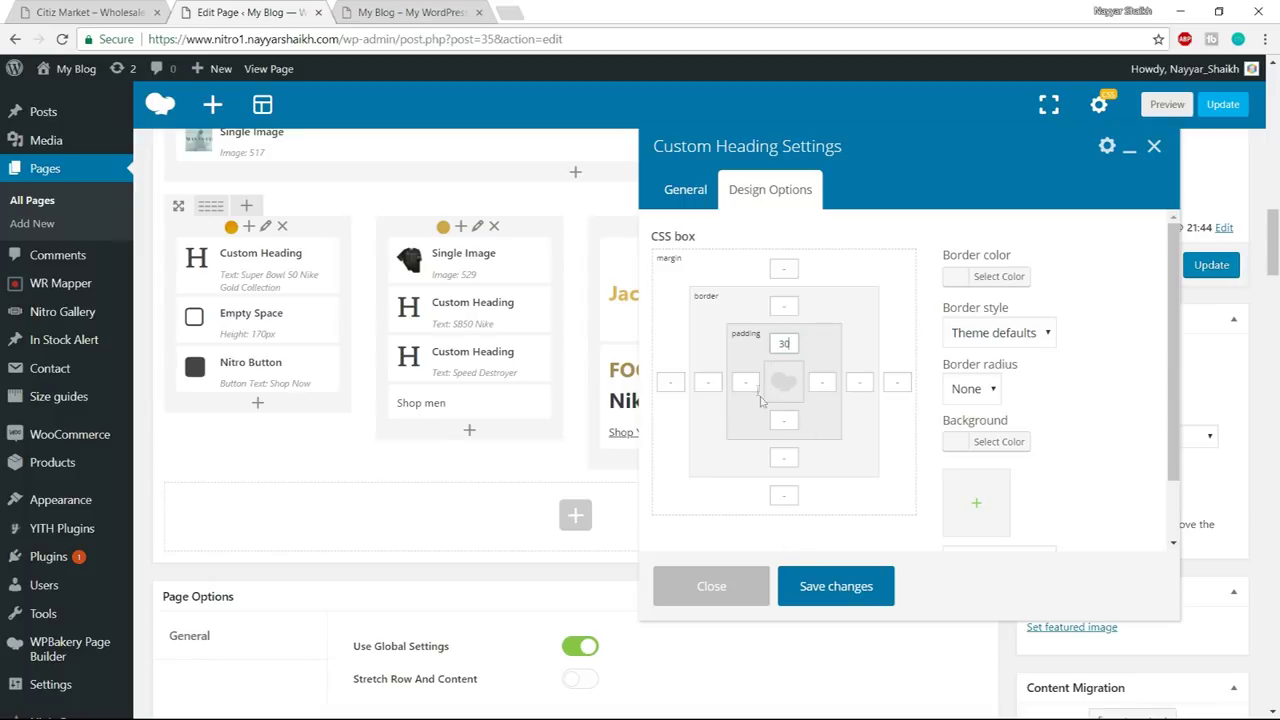
# - Set the Give a Gift heading's padding to 30/30/30/150
pyautogui.write('30')
pyautogui.click(777, 421)
pyautogui.write('150')
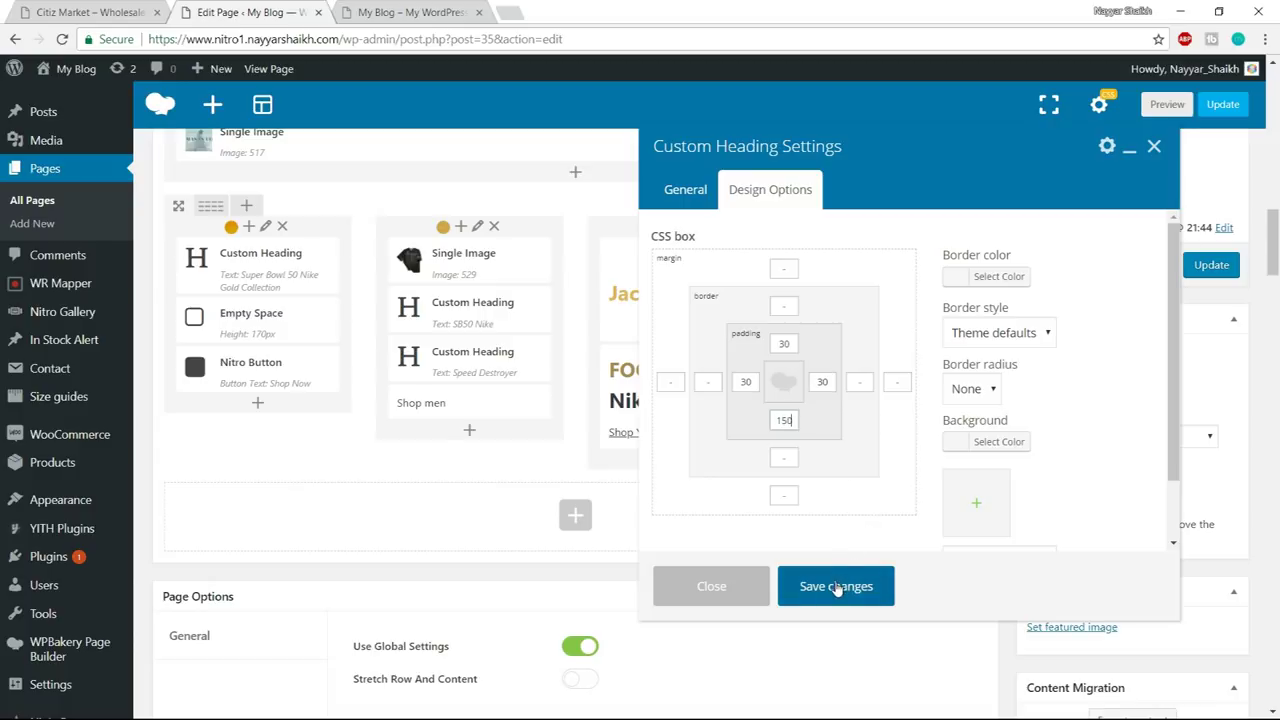
# - Set the wreath photo as the heading's background image and save the design settings
pyautogui.scroll(-1, 986, 428)
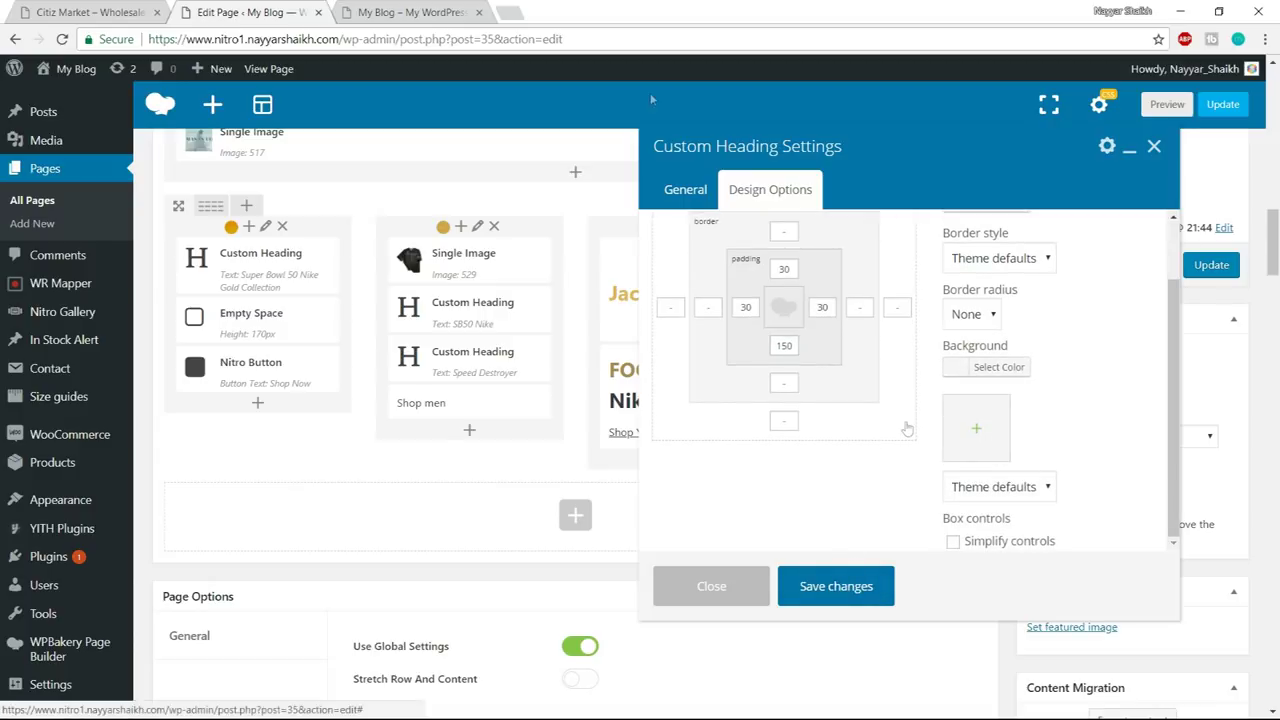
pyautogui.click(976, 428)
pyautogui.click(90, 12)
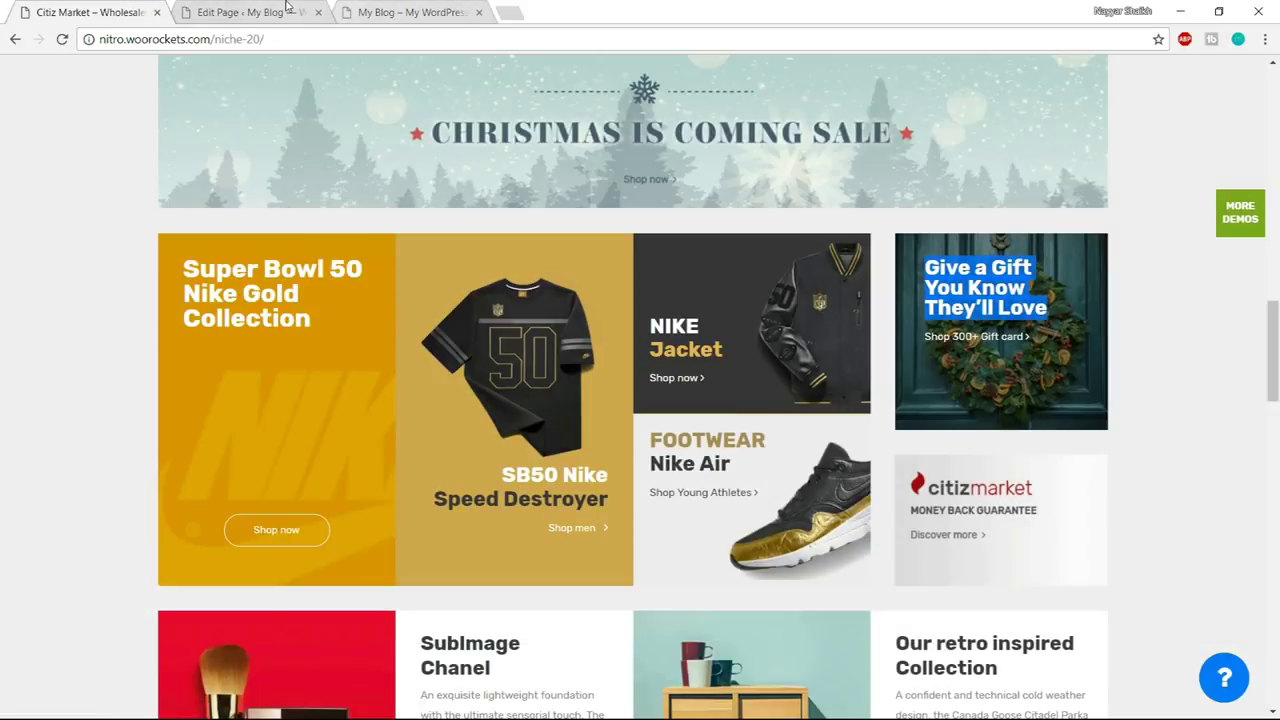
pyautogui.click(287, 7)
pyautogui.click(592, 250)
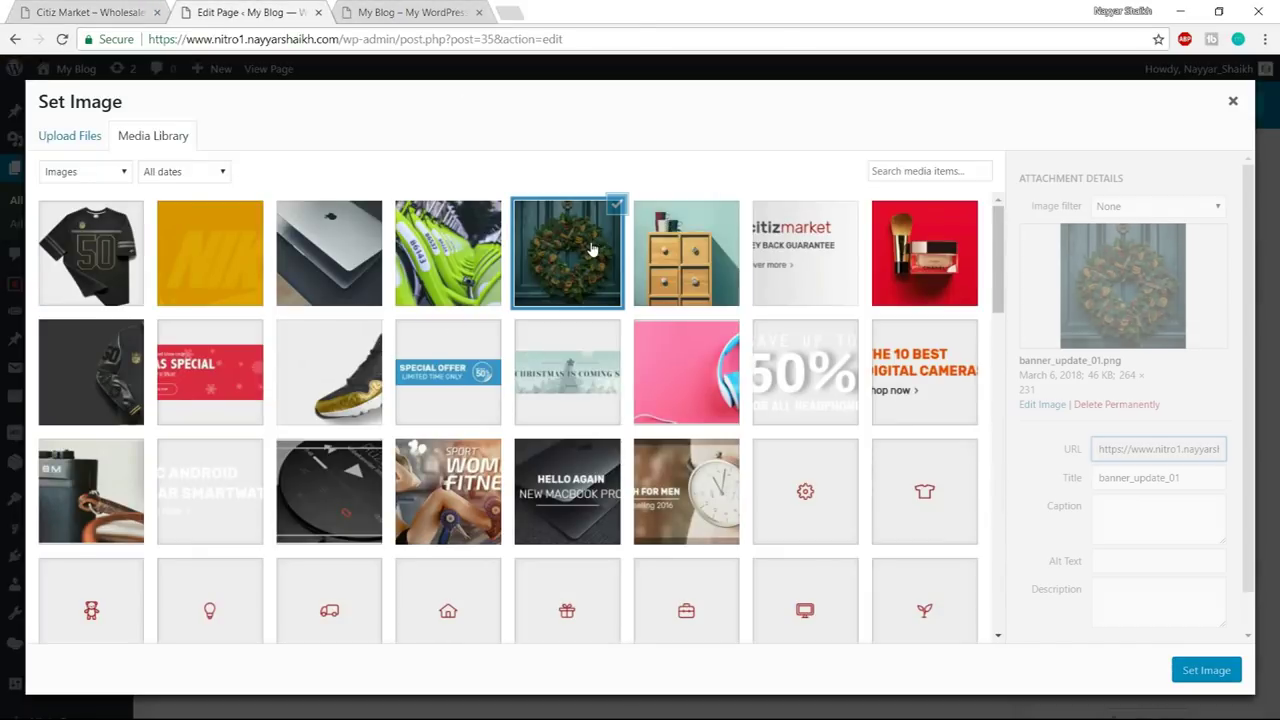
pyautogui.click(1205, 670)
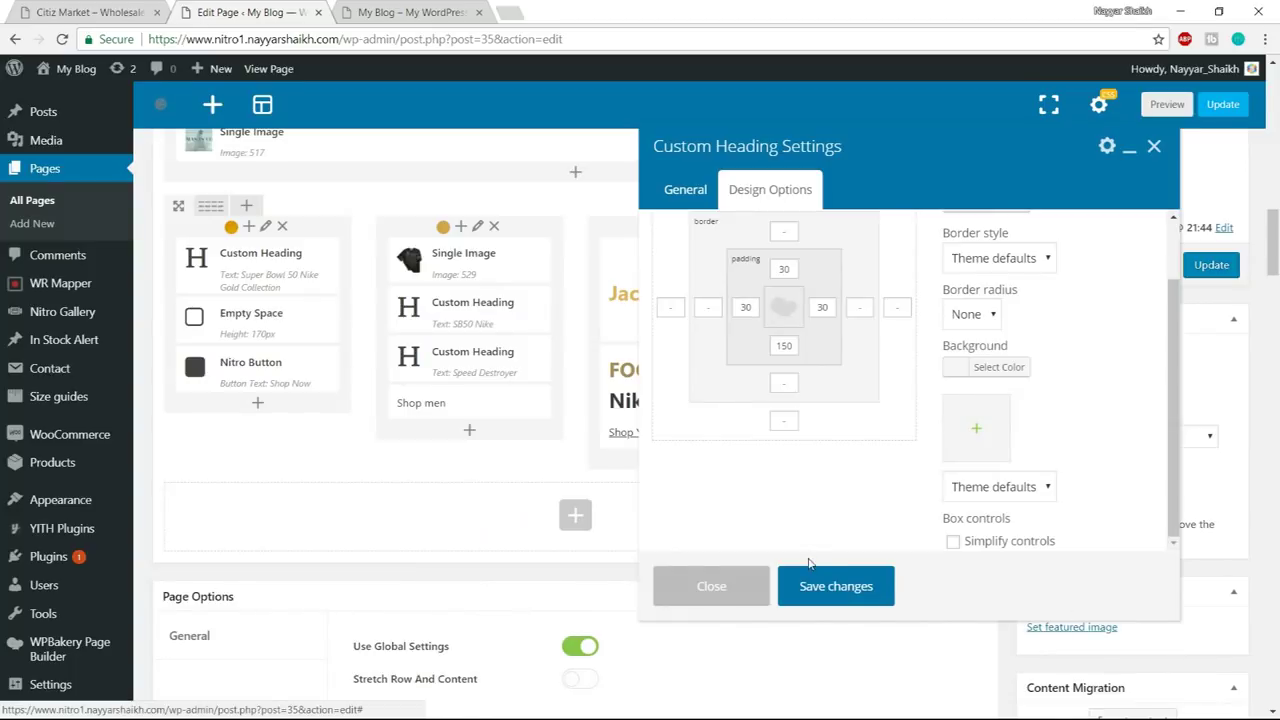
pyautogui.click(814, 592)
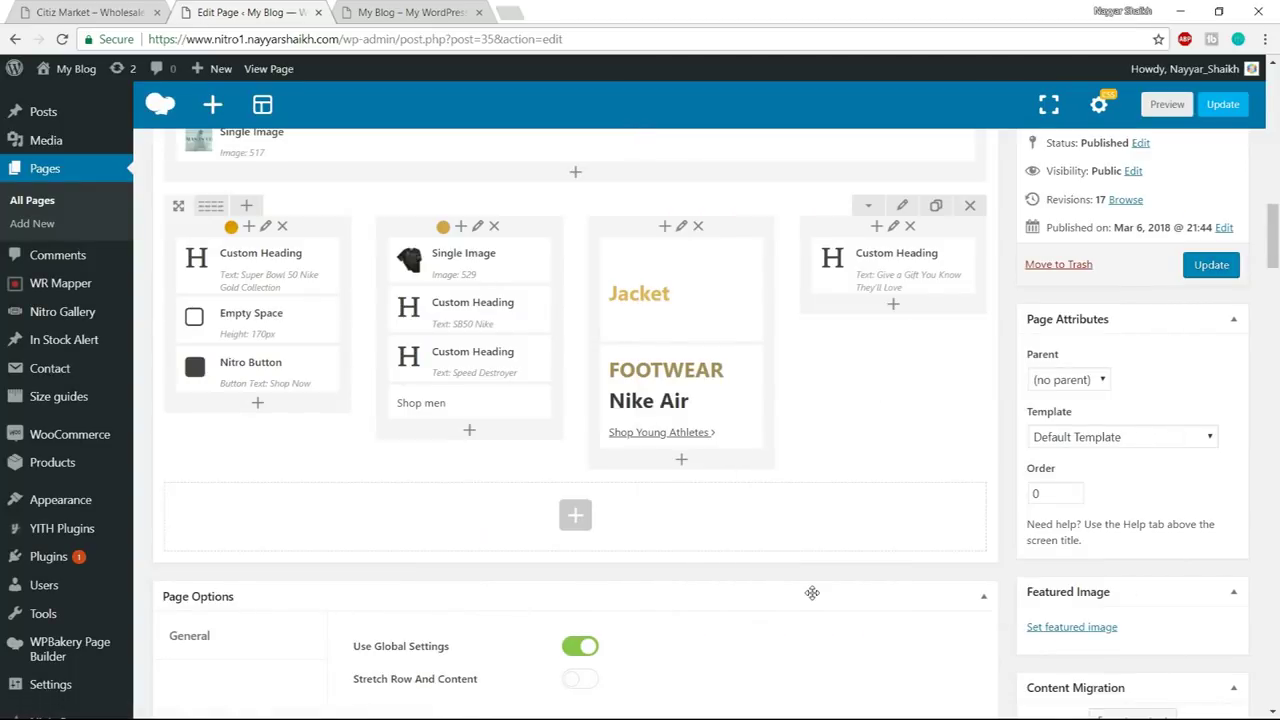
pyautogui.click(893, 307)
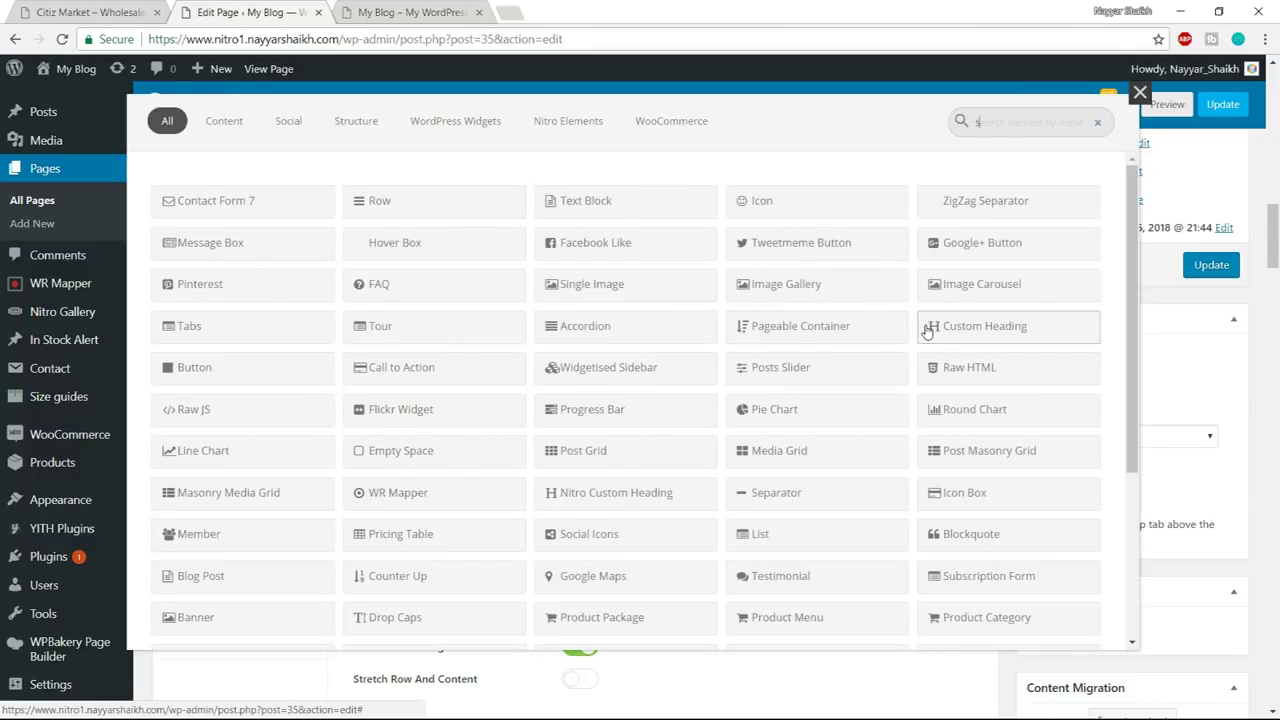
# - Add a Single Image element under the heading using the citizmarket banner_16 image
pyautogui.write('sing')
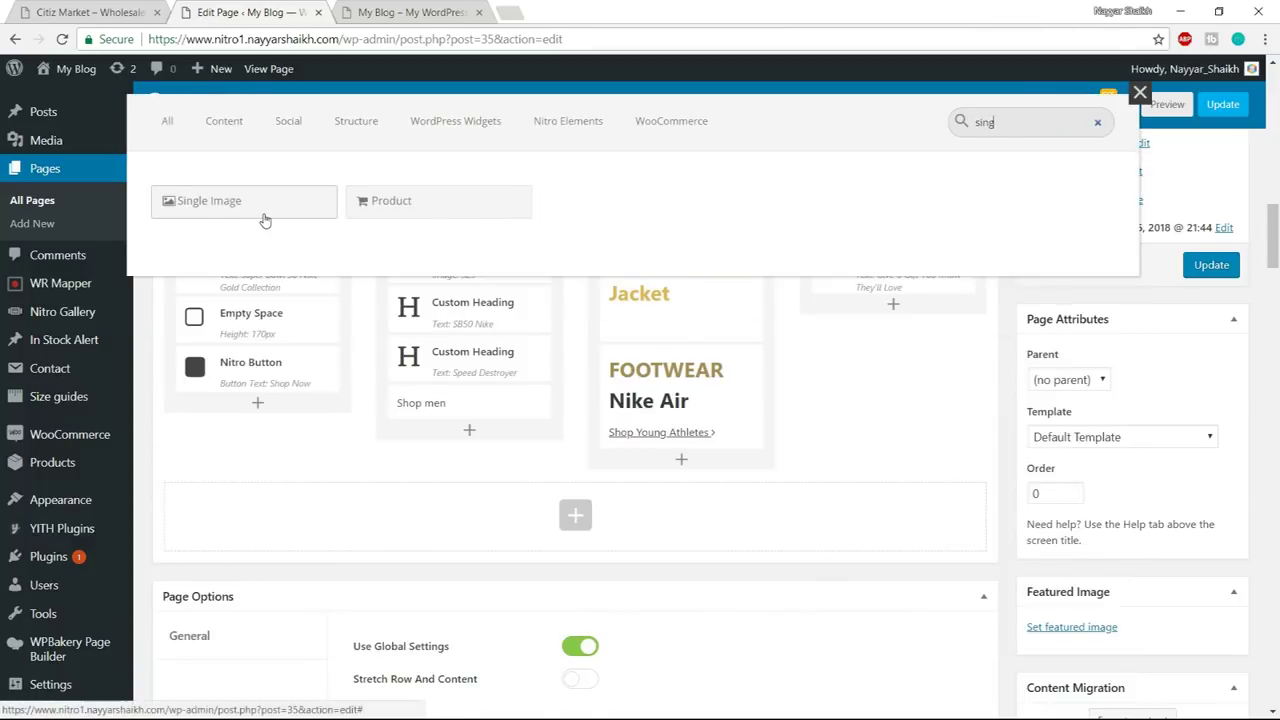
pyautogui.click(263, 212)
pyautogui.click(705, 445)
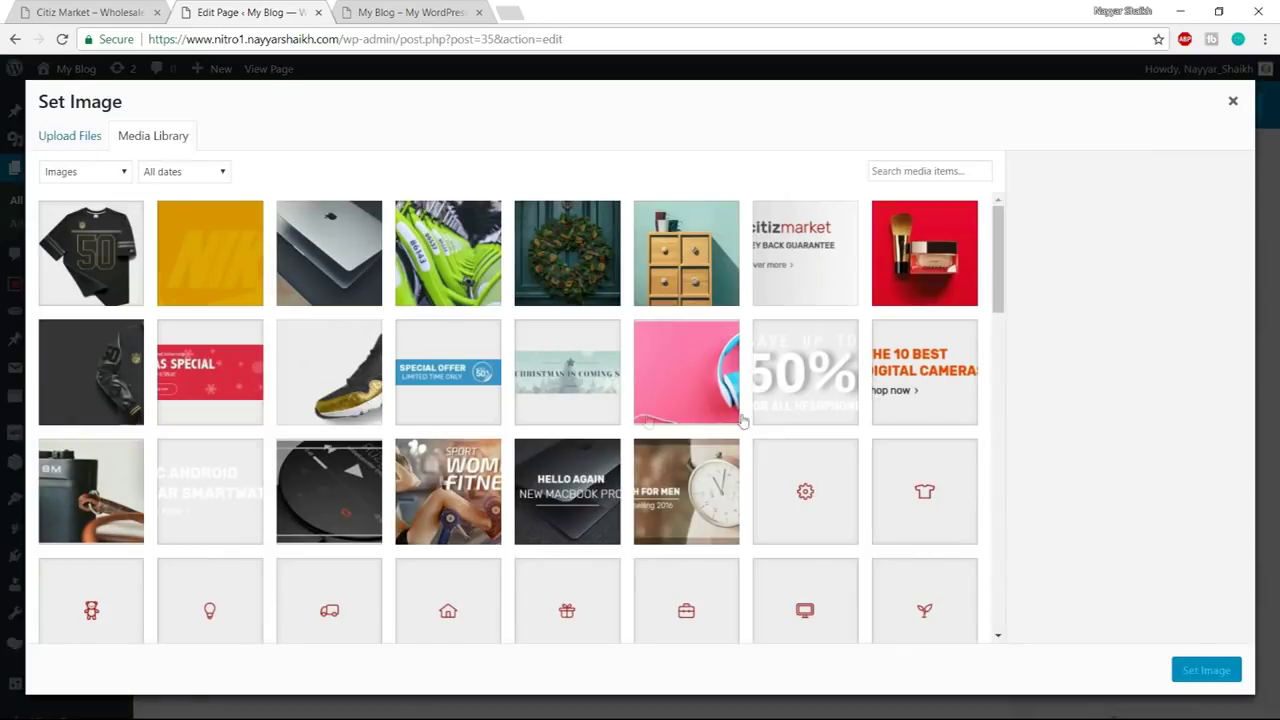
pyautogui.click(805, 277)
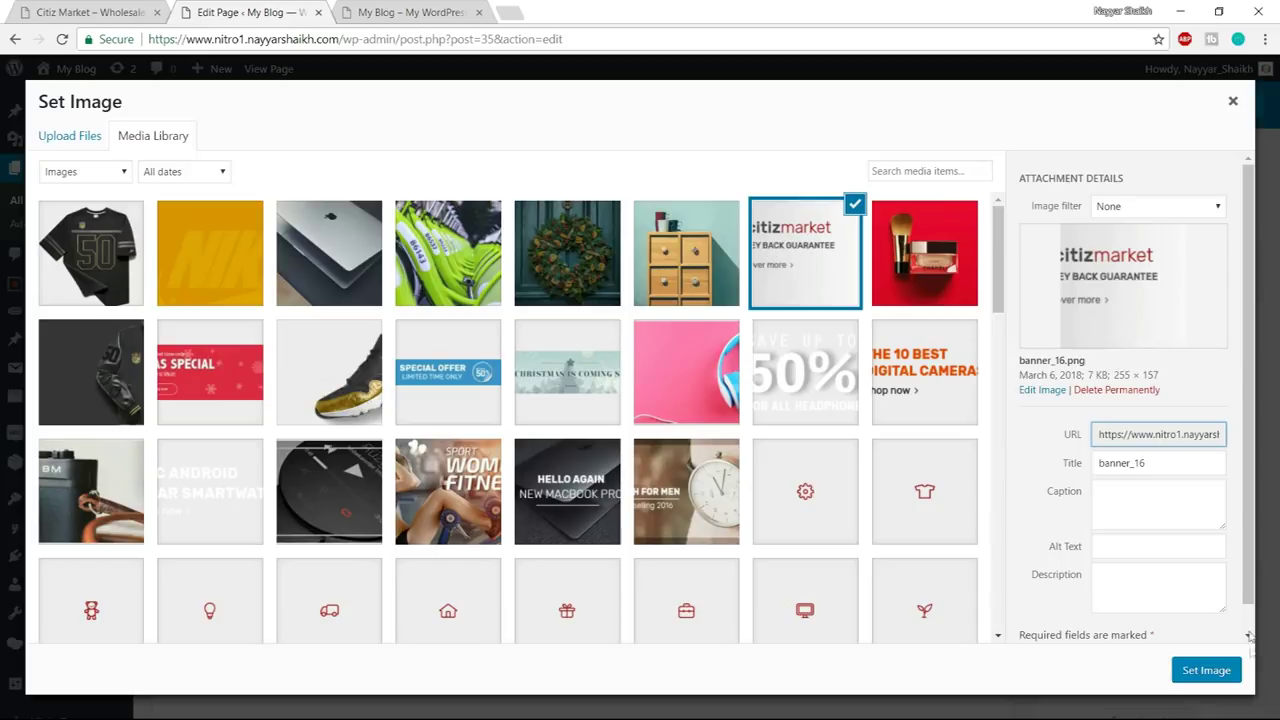
pyautogui.click(1232, 672)
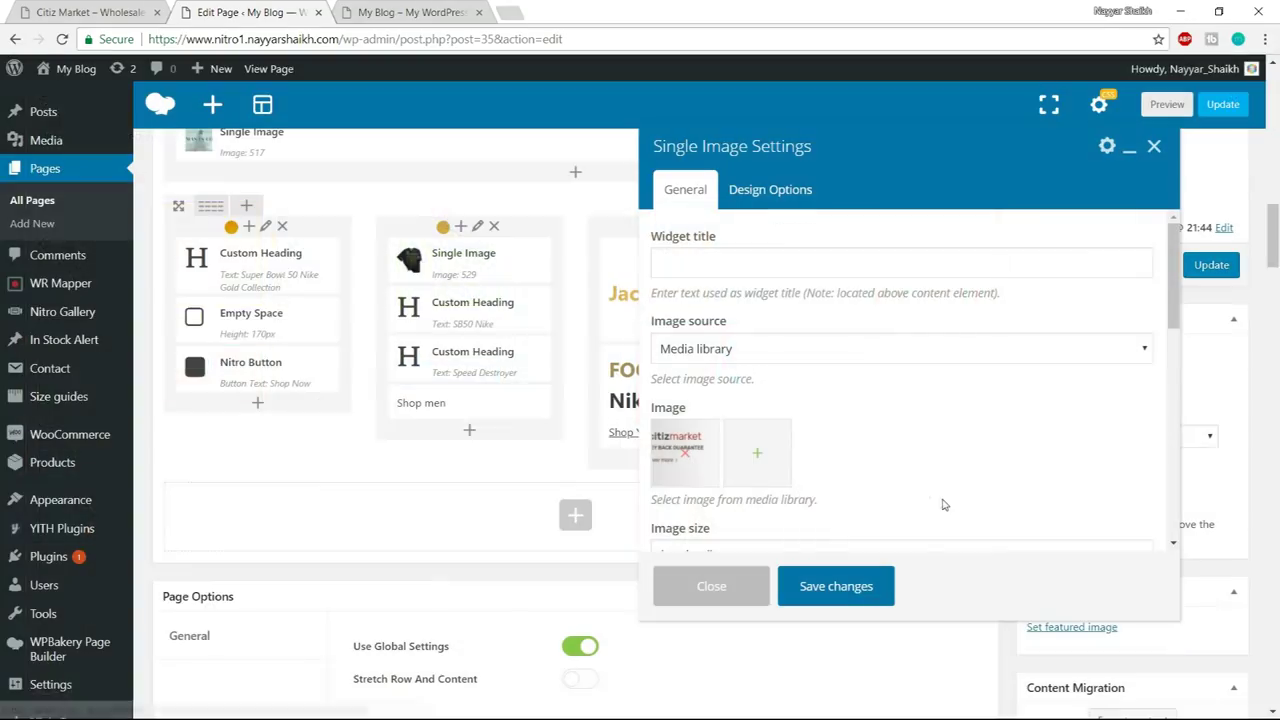
# - Set the banner's image size to full and alignment to Center, save, and update the page
pyautogui.scroll(-1, 805, 405)
pyautogui.click(727, 471)
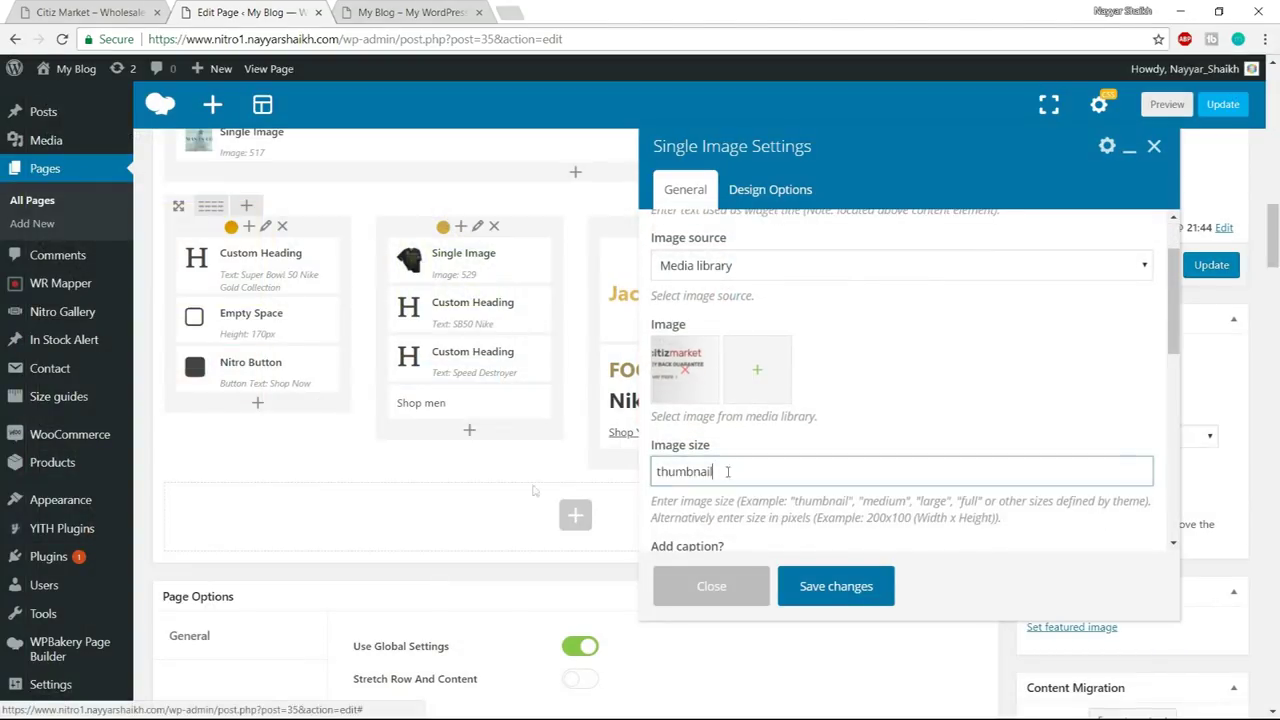
pyautogui.doubleClick(727, 471)
pyautogui.write('full')
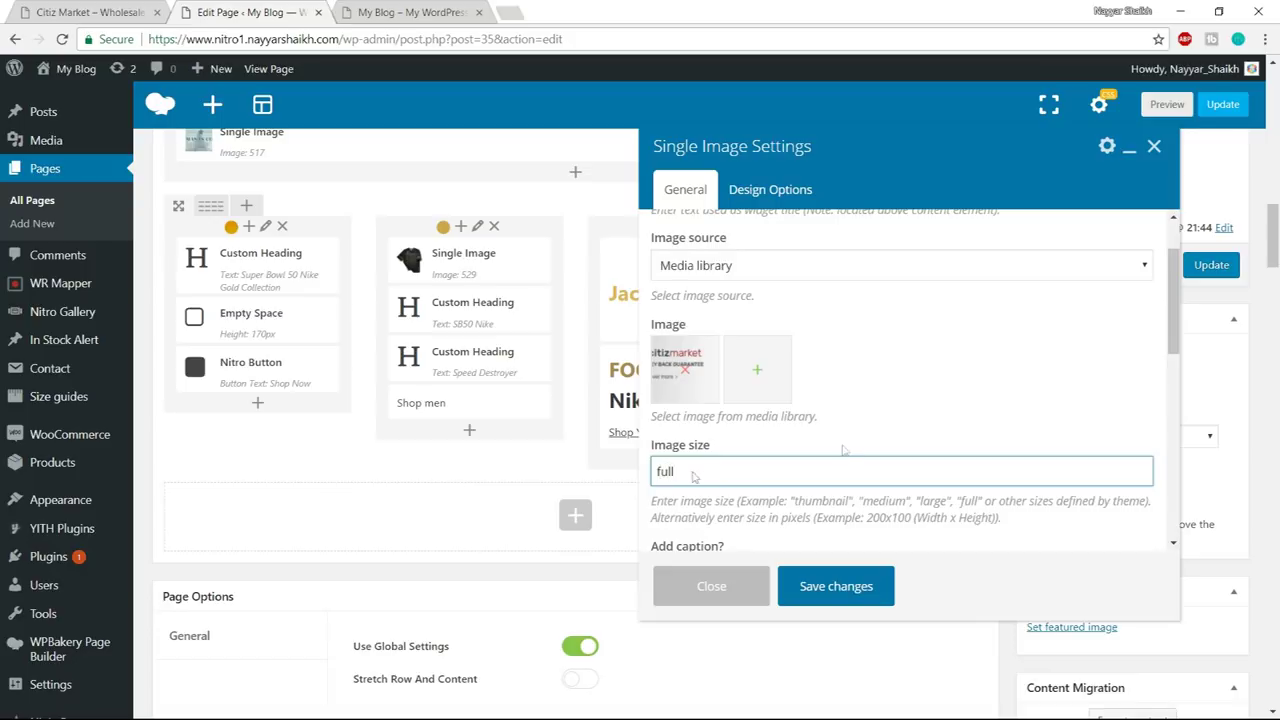
pyautogui.scroll(-5, 697, 477)
pyautogui.click(741, 322)
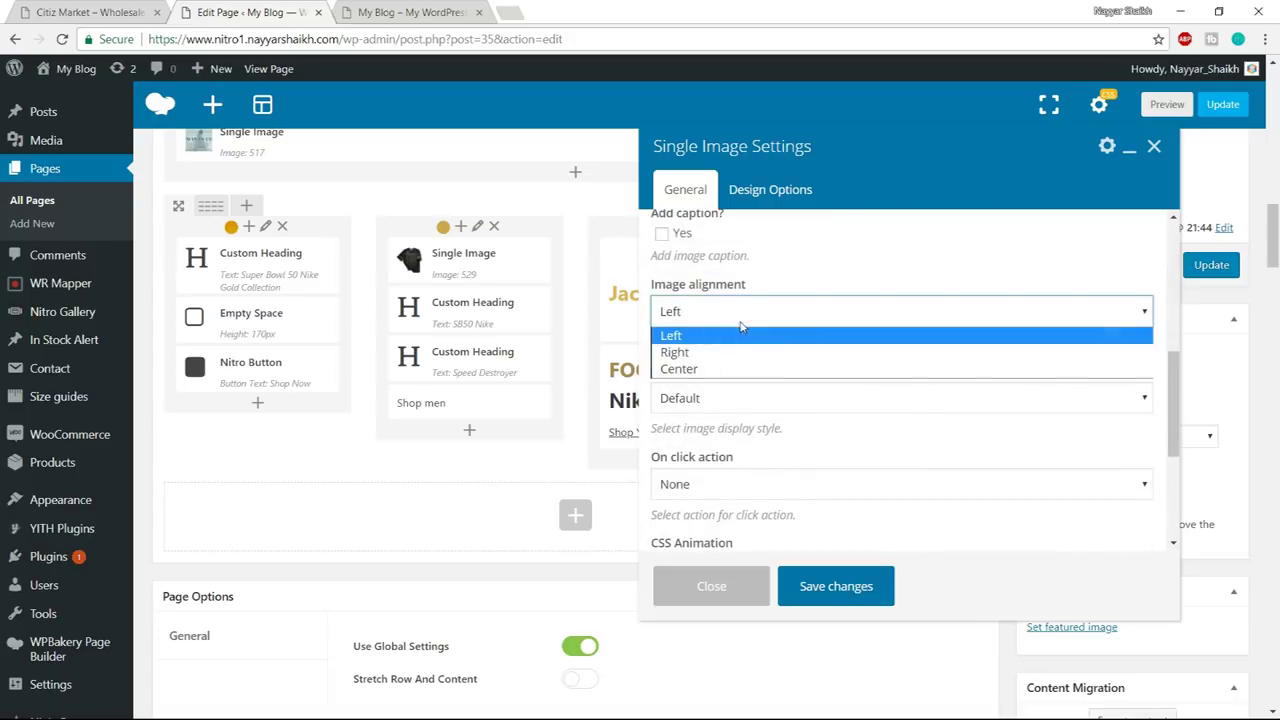
pyautogui.click(718, 368)
pyautogui.click(836, 586)
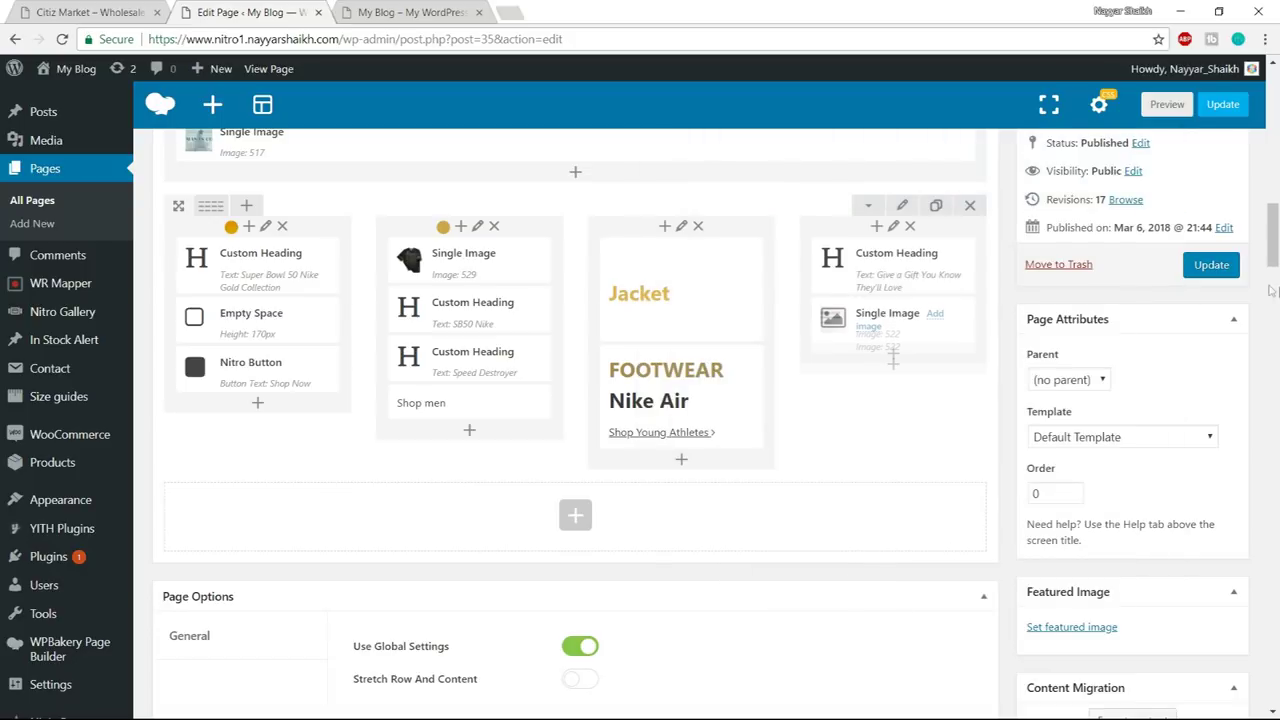
pyautogui.click(1210, 265)
pyautogui.click(398, 18)
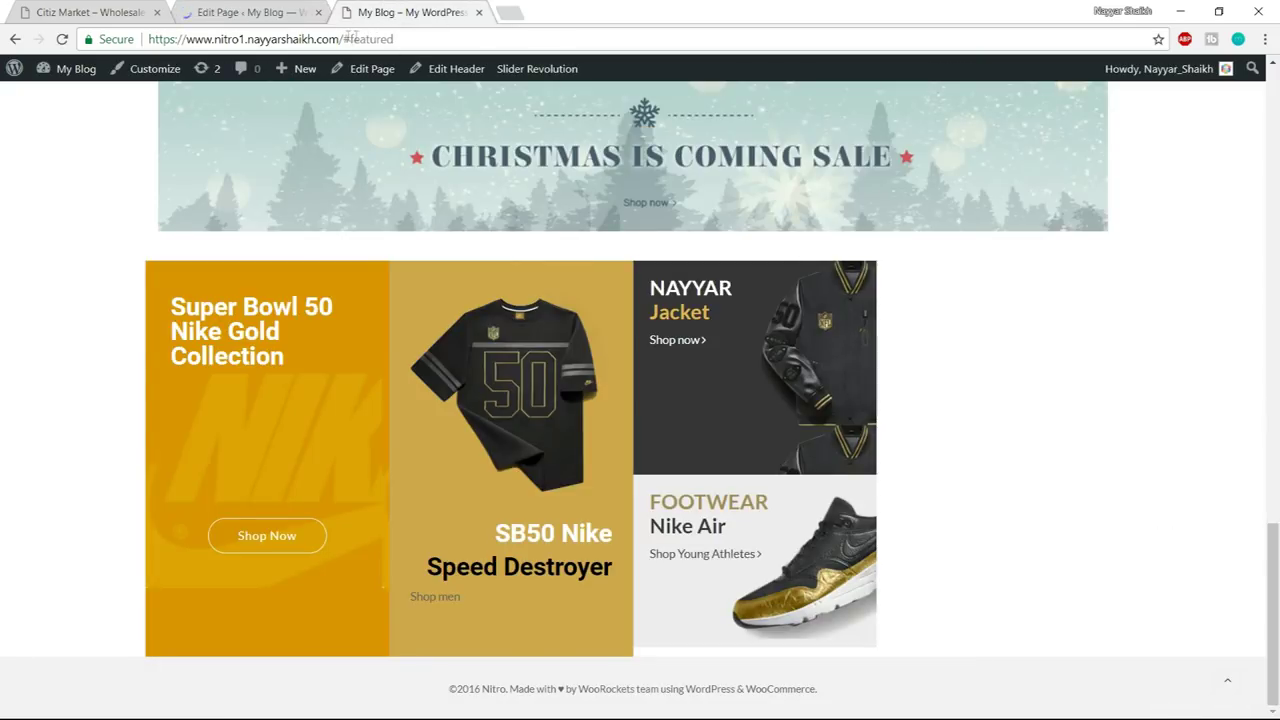
# - Reload the live home page without the #featured anchor and scroll to check the banners
pyautogui.moveTo(350, 38); pyautogui.dragTo(640, 35)
pyautogui.press('BackSpace')
pyautogui.press('BackSpace')
pyautogui.press('Return')
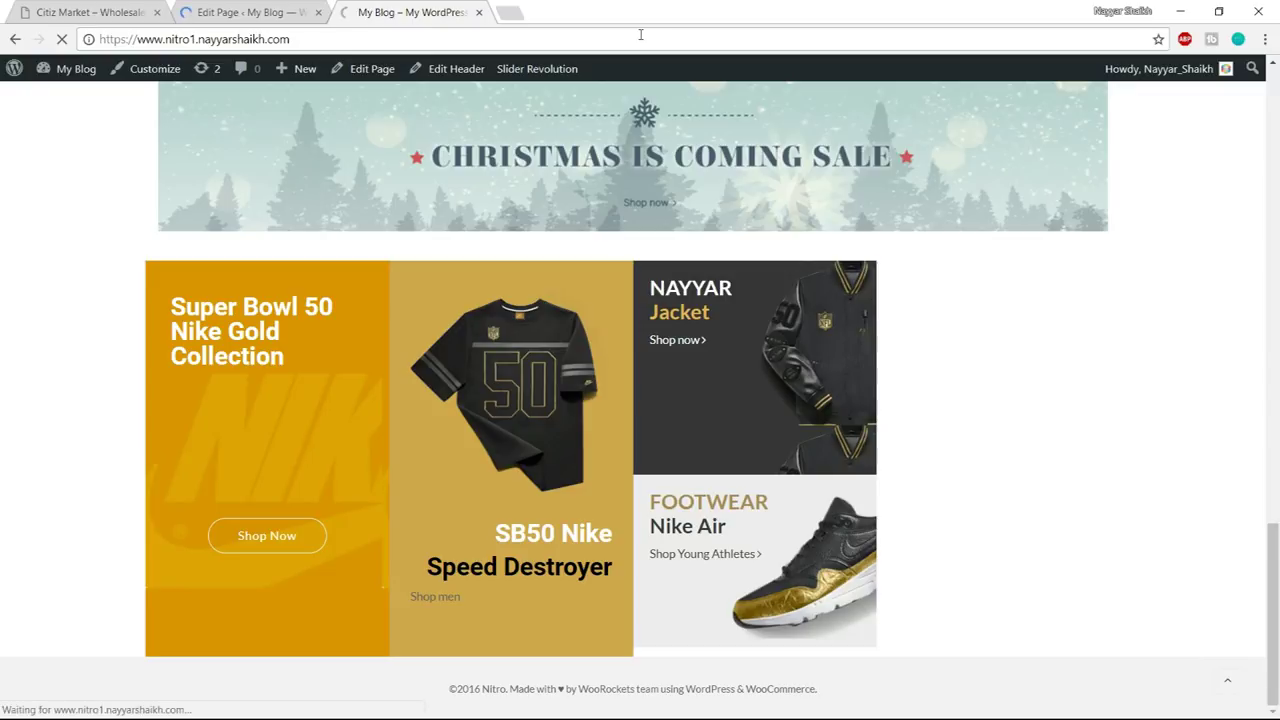
pyautogui.scroll(-15, 925, 380)
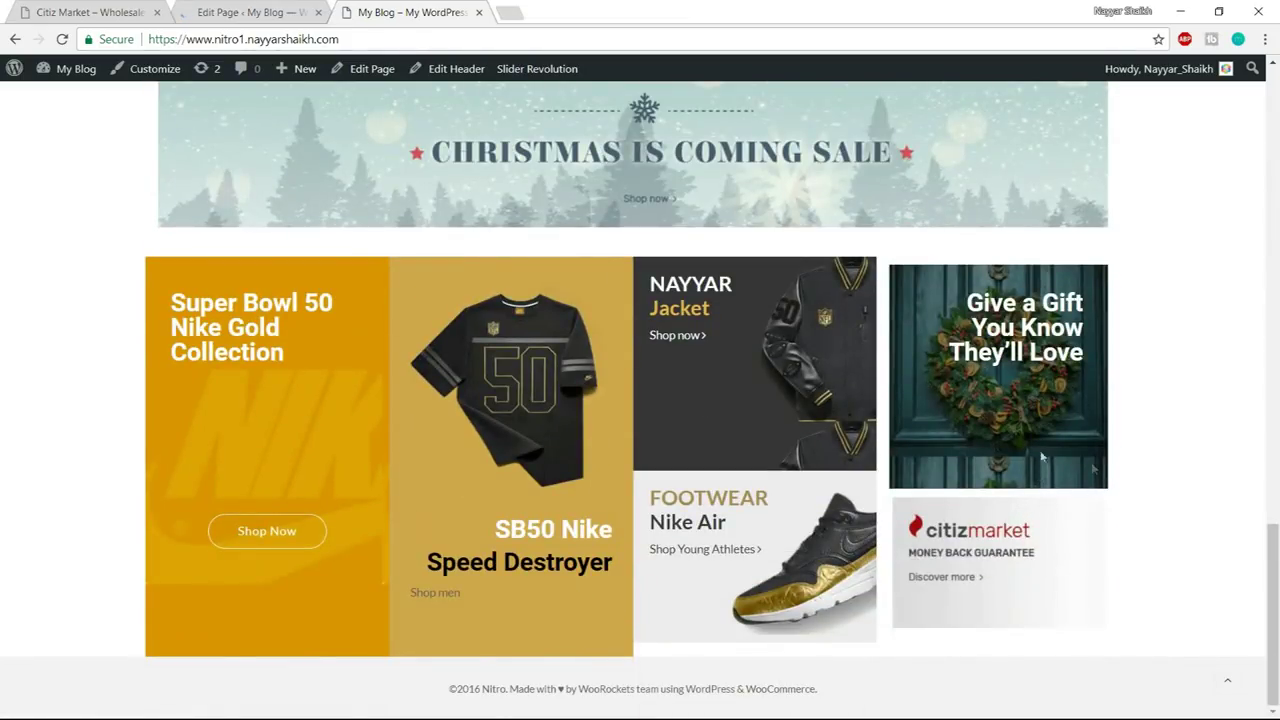
# - Review the demo's SubImage Chanel heading and description, then go back to Edit Page
pyautogui.click(118, 8)
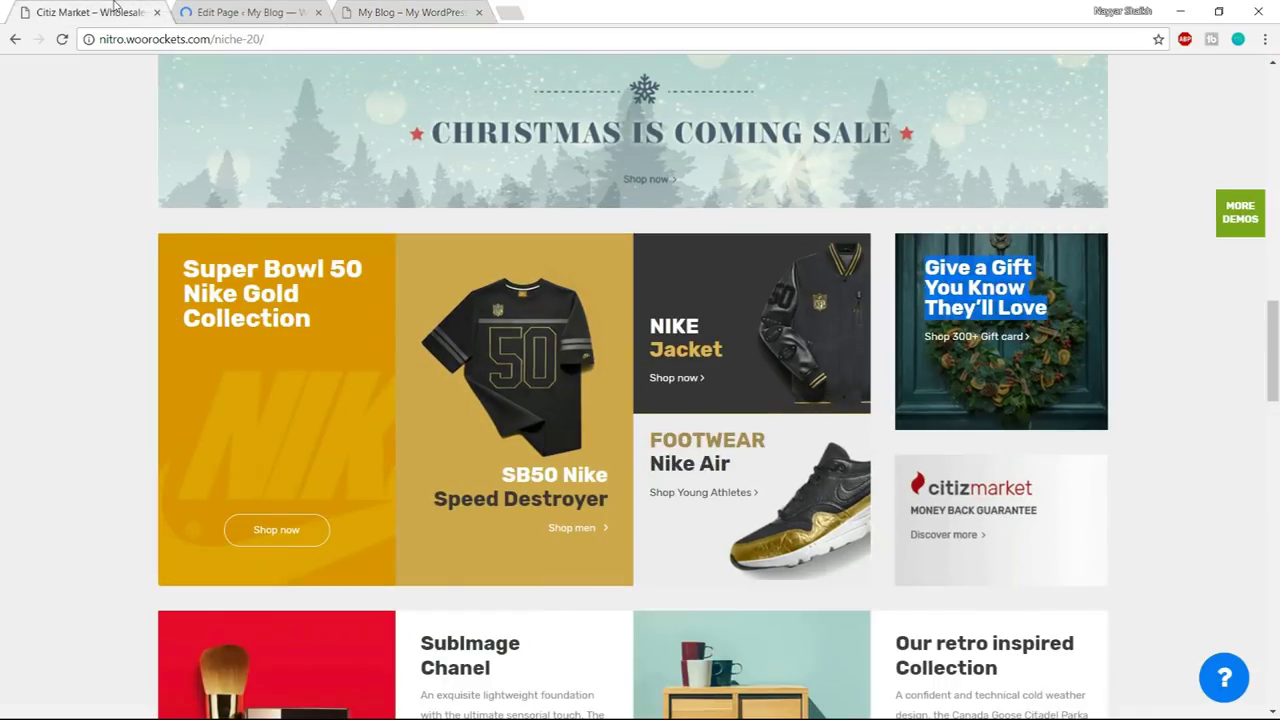
pyautogui.scroll(-4, 1233, 410)
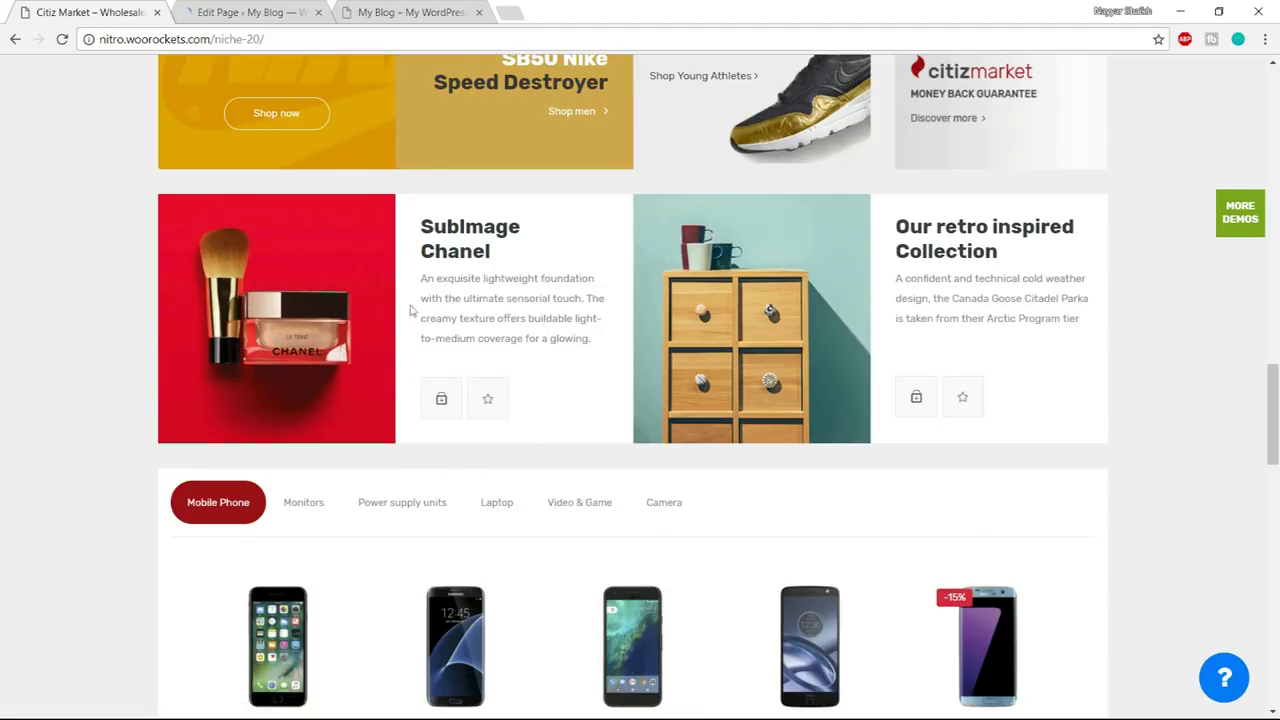
pyautogui.tripleClick(475, 229)
pyautogui.click(523, 251)
pyautogui.tripleClick(494, 298)
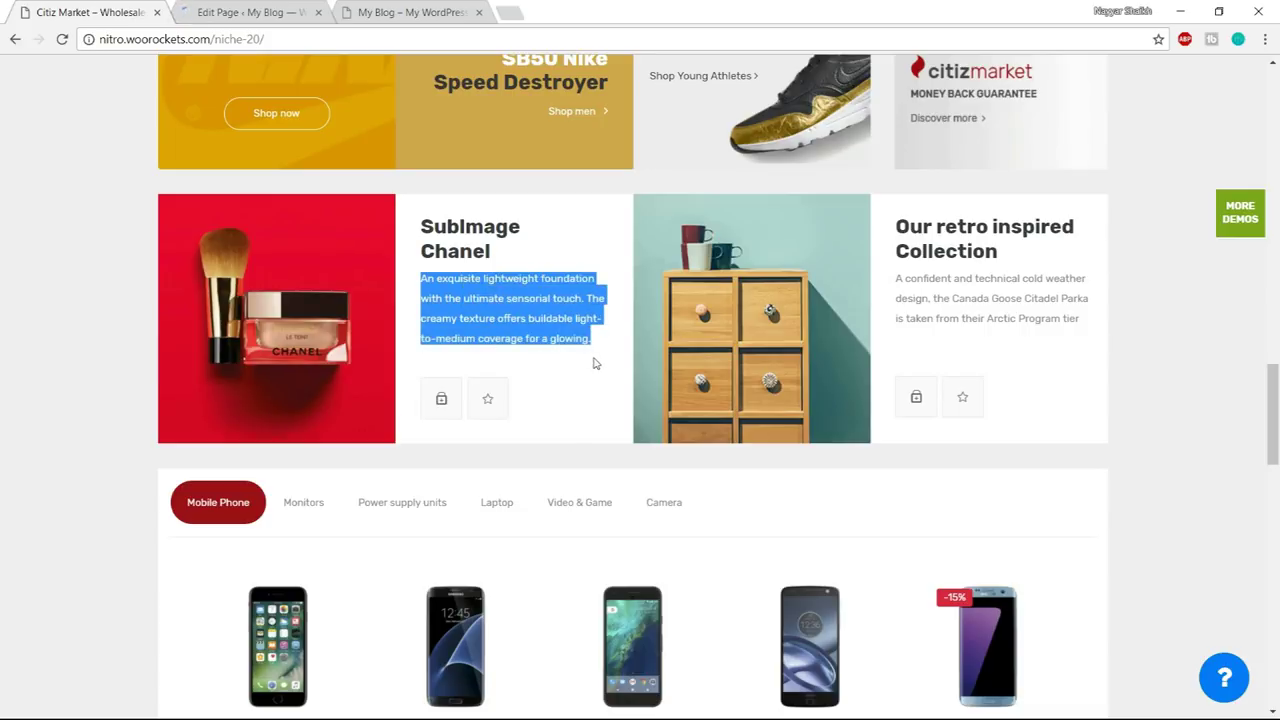
pyautogui.click(593, 363)
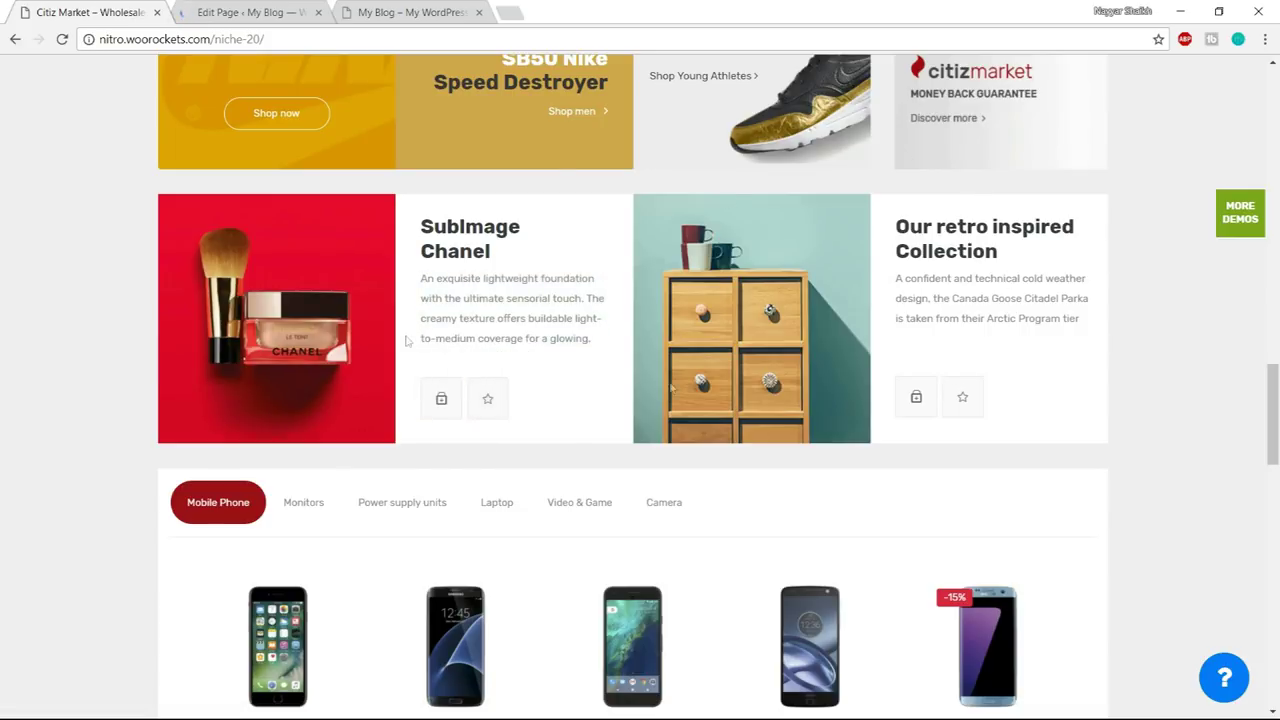
pyautogui.click(250, 10)
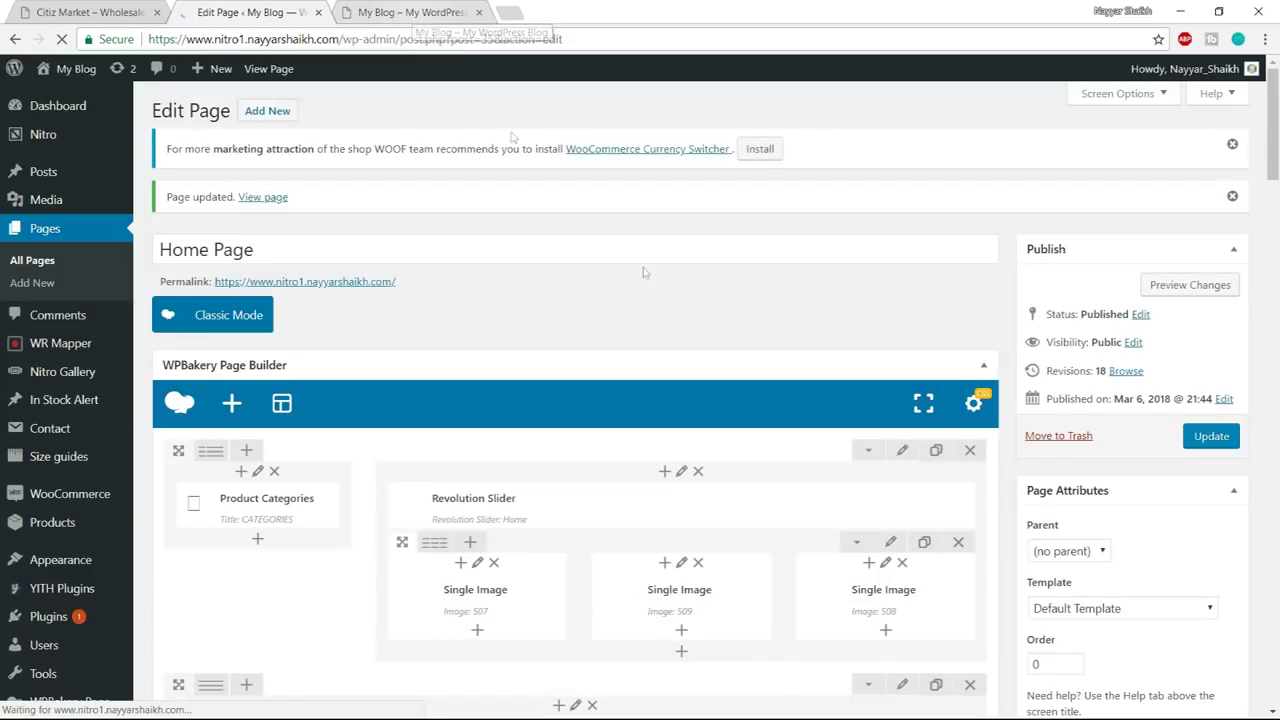
# - Add a Single Image element to the empty lower row, closing its settings unchanged
pyautogui.scroll(-5, 643, 267)
pyautogui.scroll(-4, 655, 340)
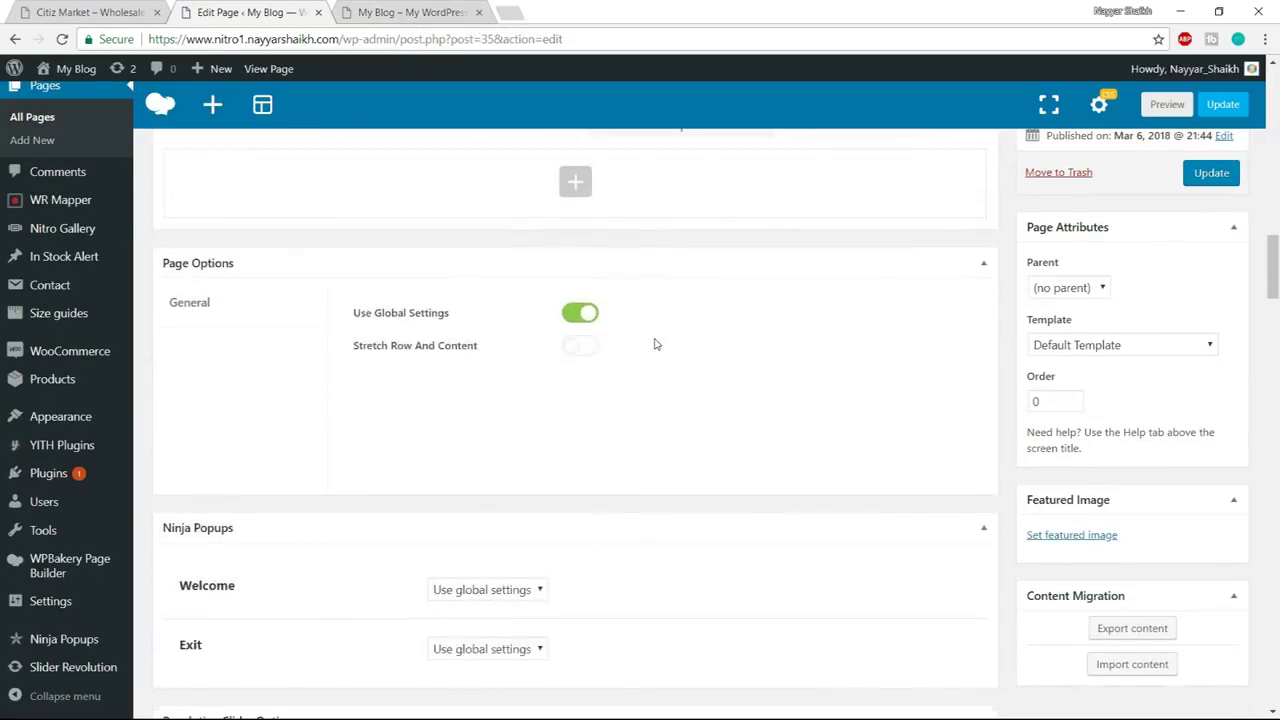
pyautogui.scroll(2, 580, 348)
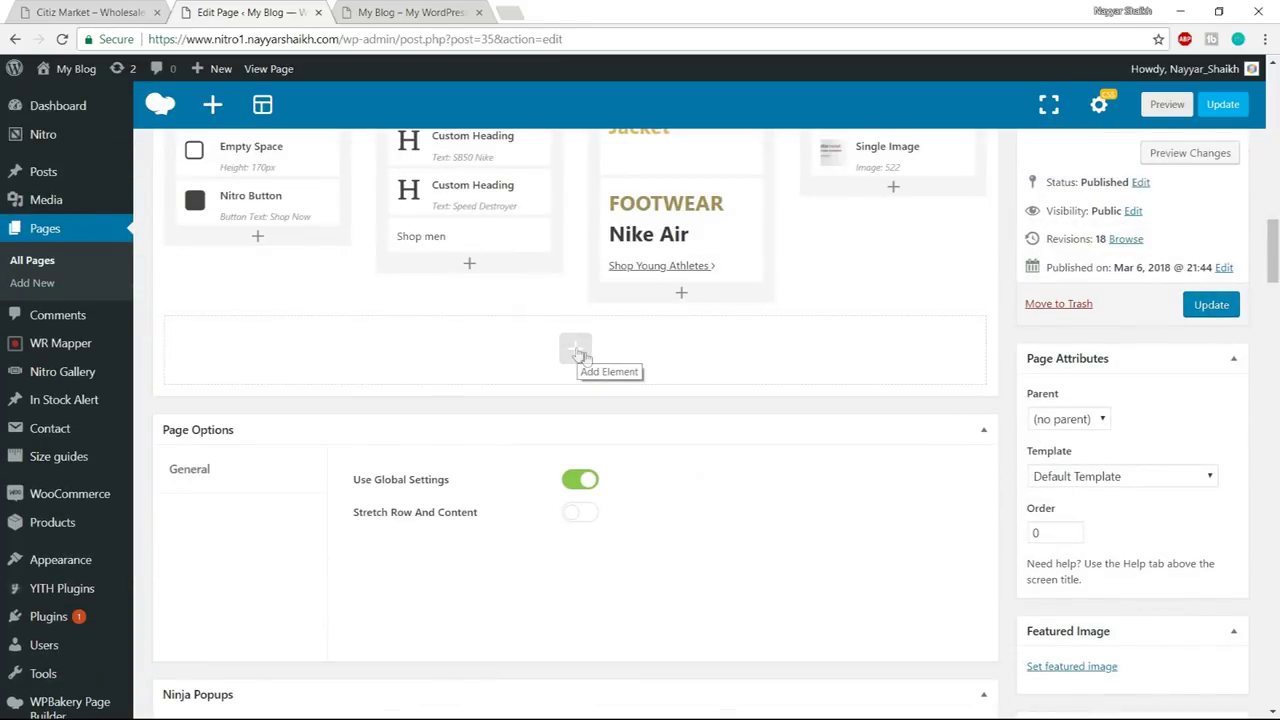
pyautogui.click(577, 350)
pyautogui.click(104, 11)
pyautogui.click(240, 11)
pyautogui.write('single')
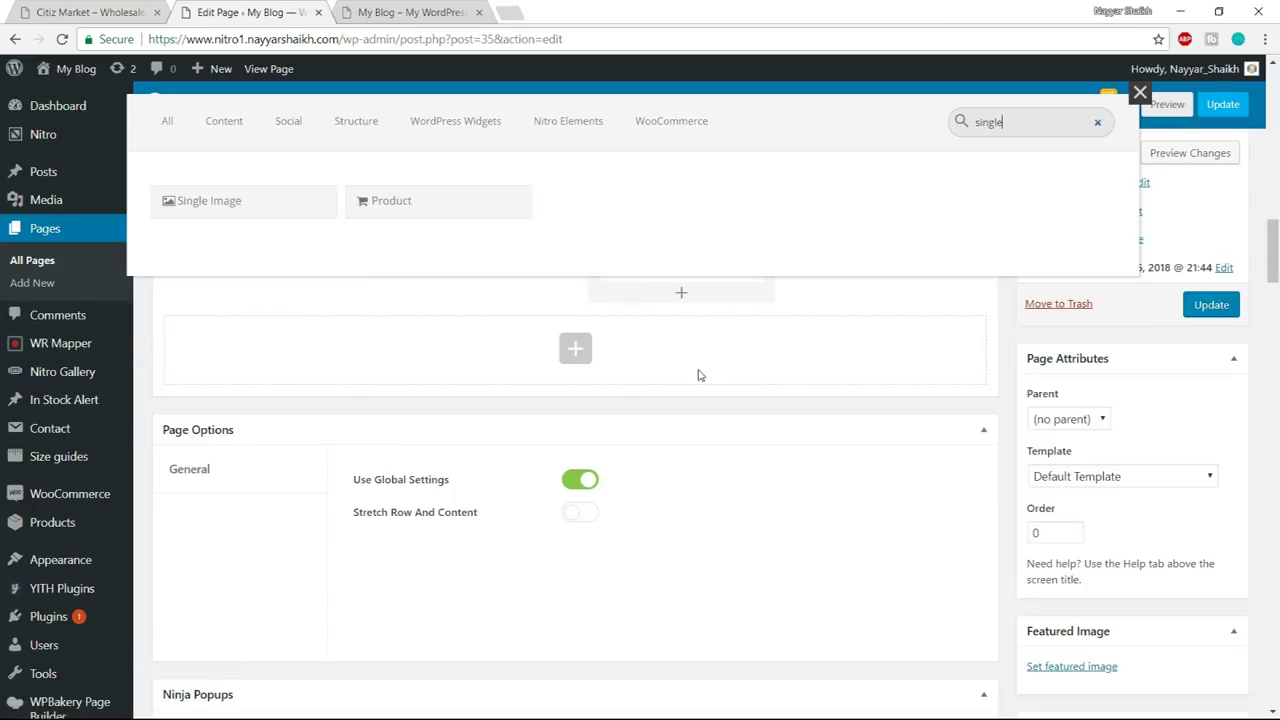
pyautogui.click(250, 202)
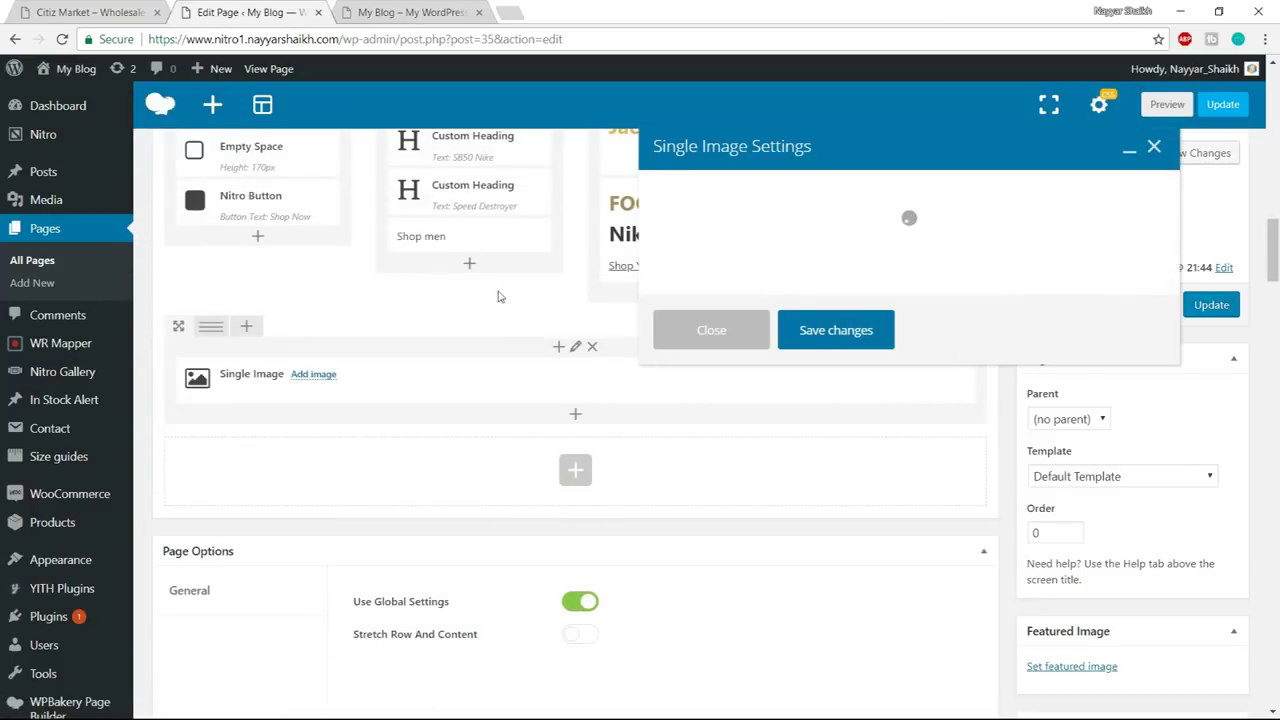
pyautogui.click(700, 595)
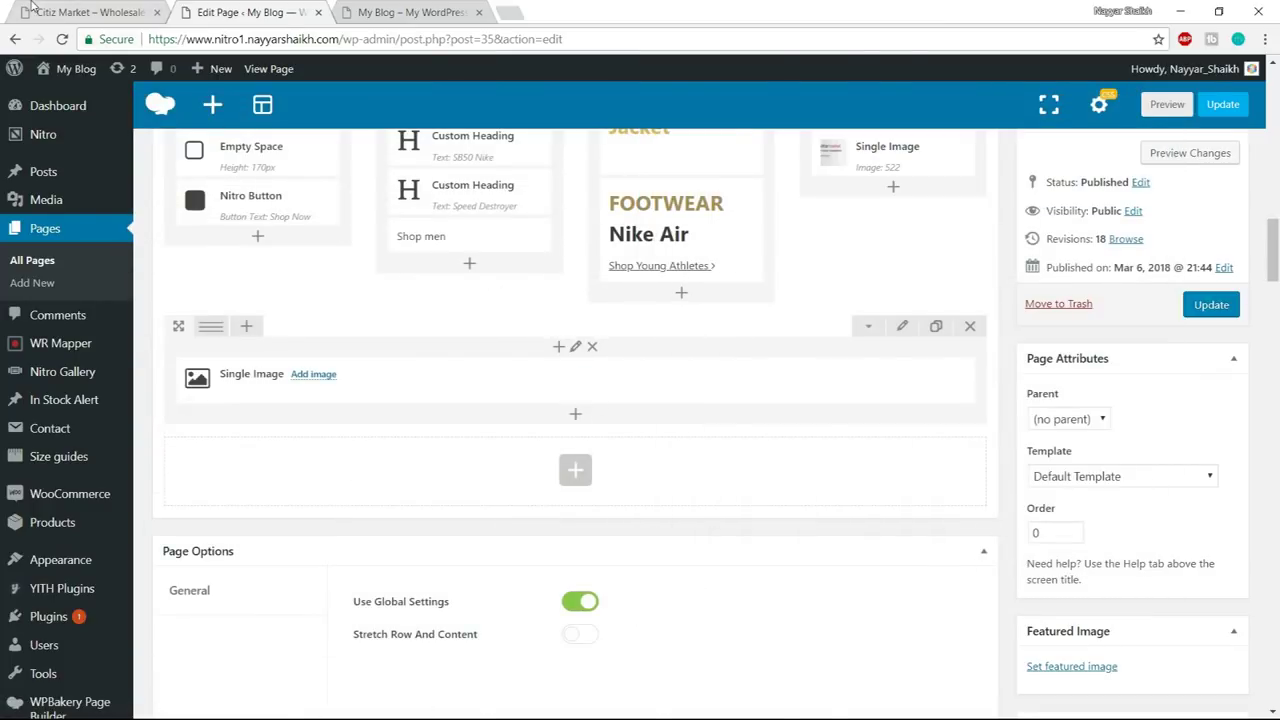
# - Delete that Single Image and split the lower row into four columns
pyautogui.click(33, 10)
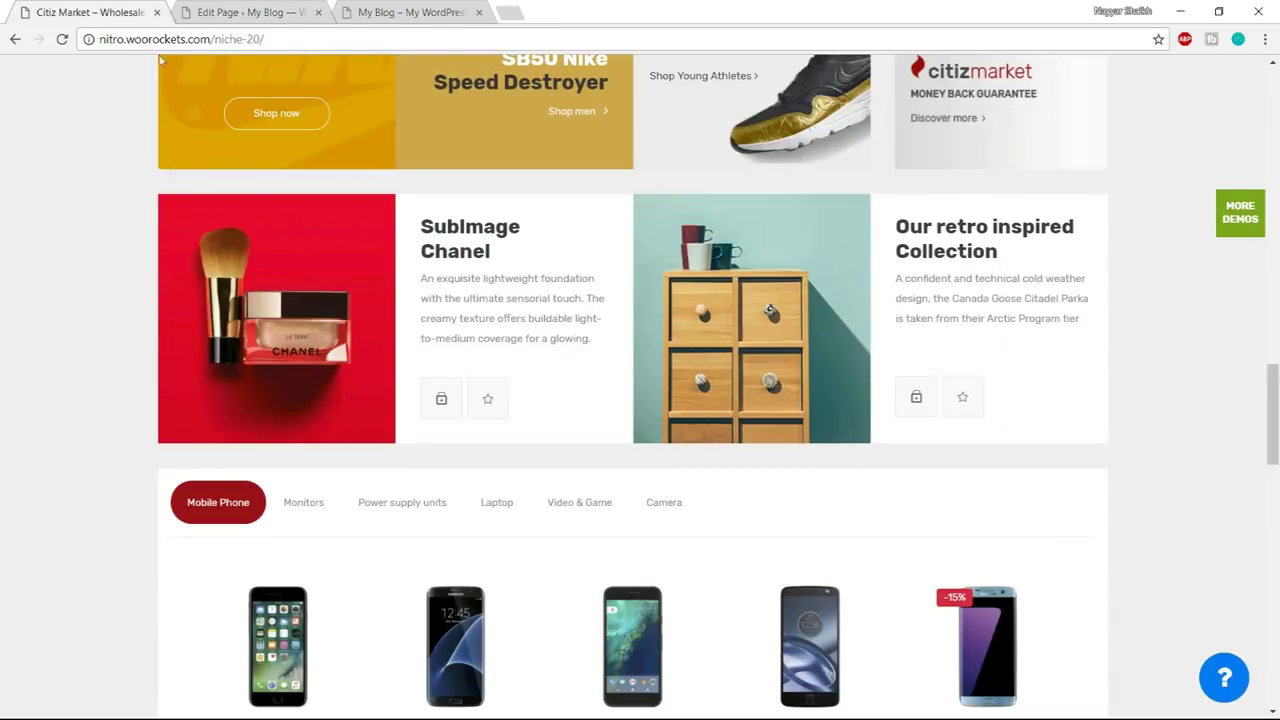
pyautogui.click(243, 10)
pyautogui.click(648, 382)
pyautogui.click(697, 118)
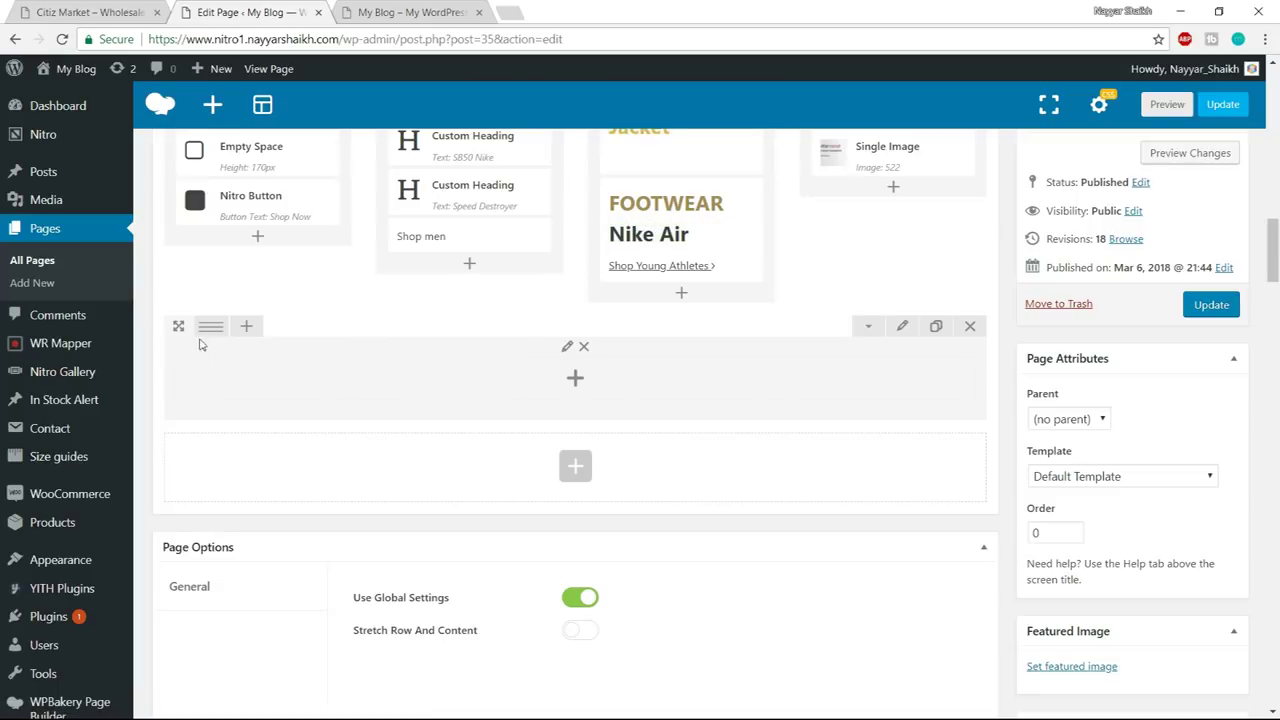
pyautogui.moveTo(205, 340)
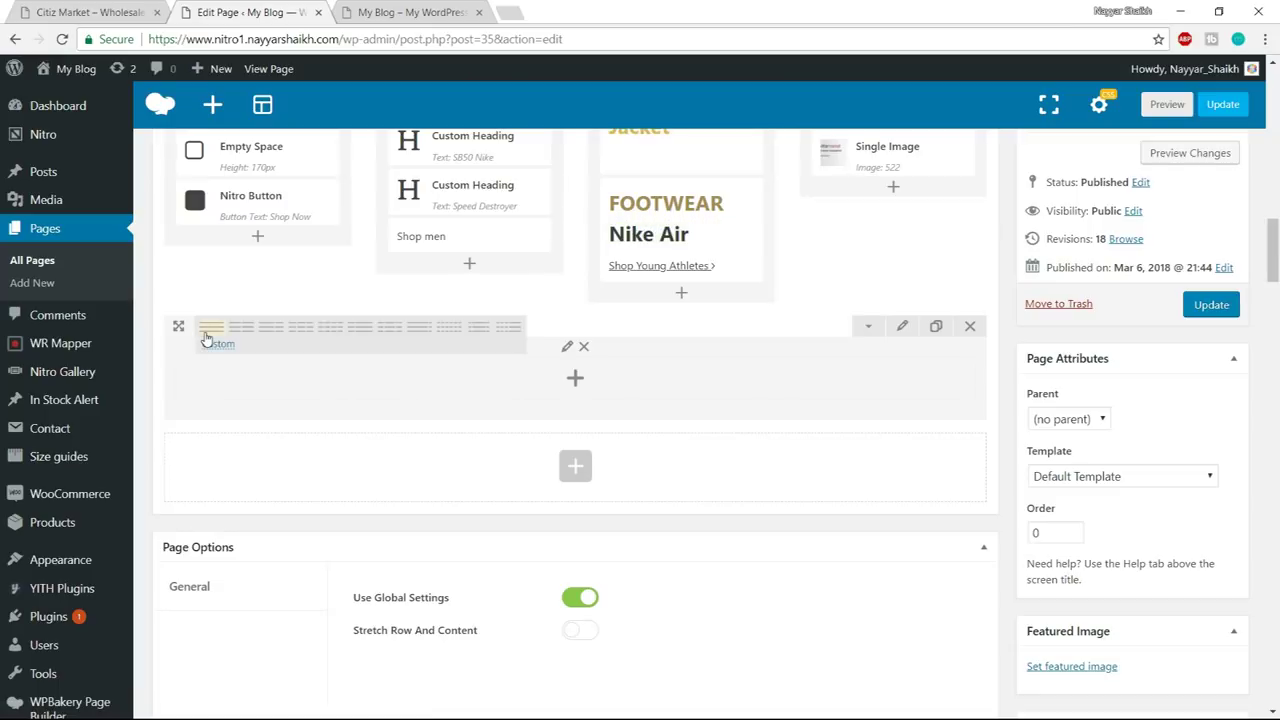
pyautogui.click(333, 340)
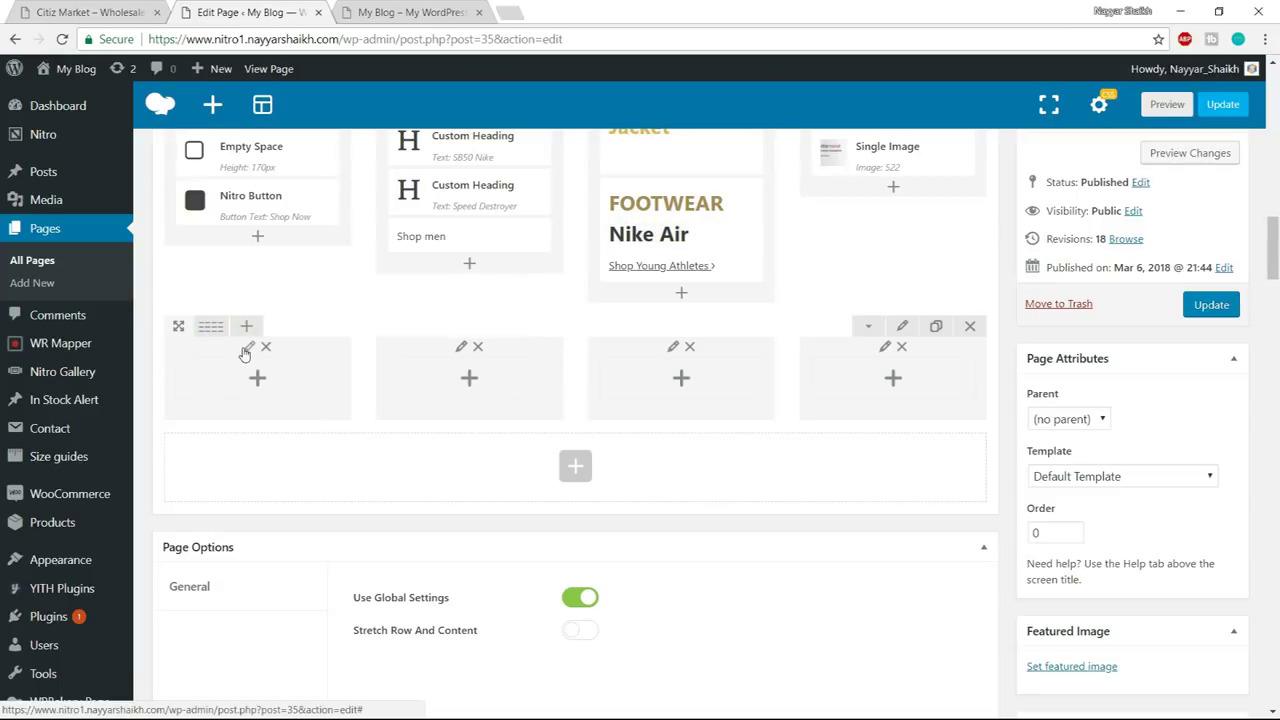
# - Set the first column's background to the red Chanel cosmetics image and save
pyautogui.click(249, 346)
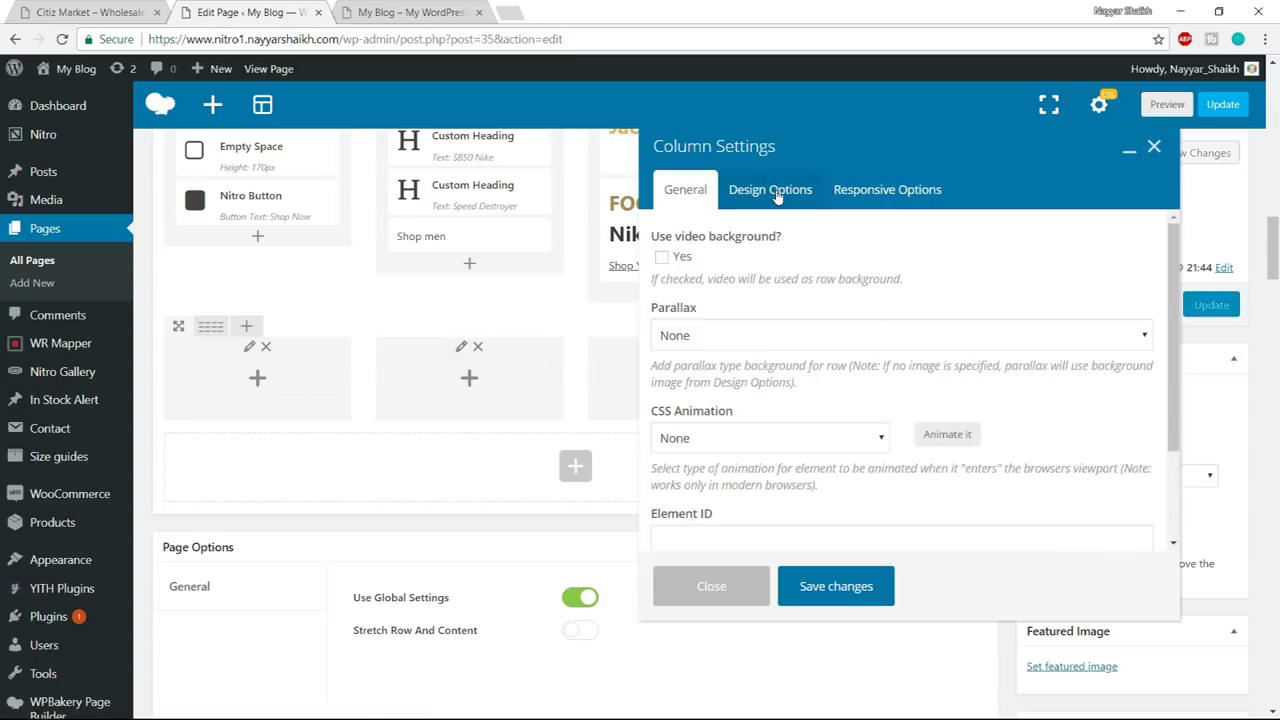
pyautogui.click(777, 196)
pyautogui.scroll(-2, 983, 437)
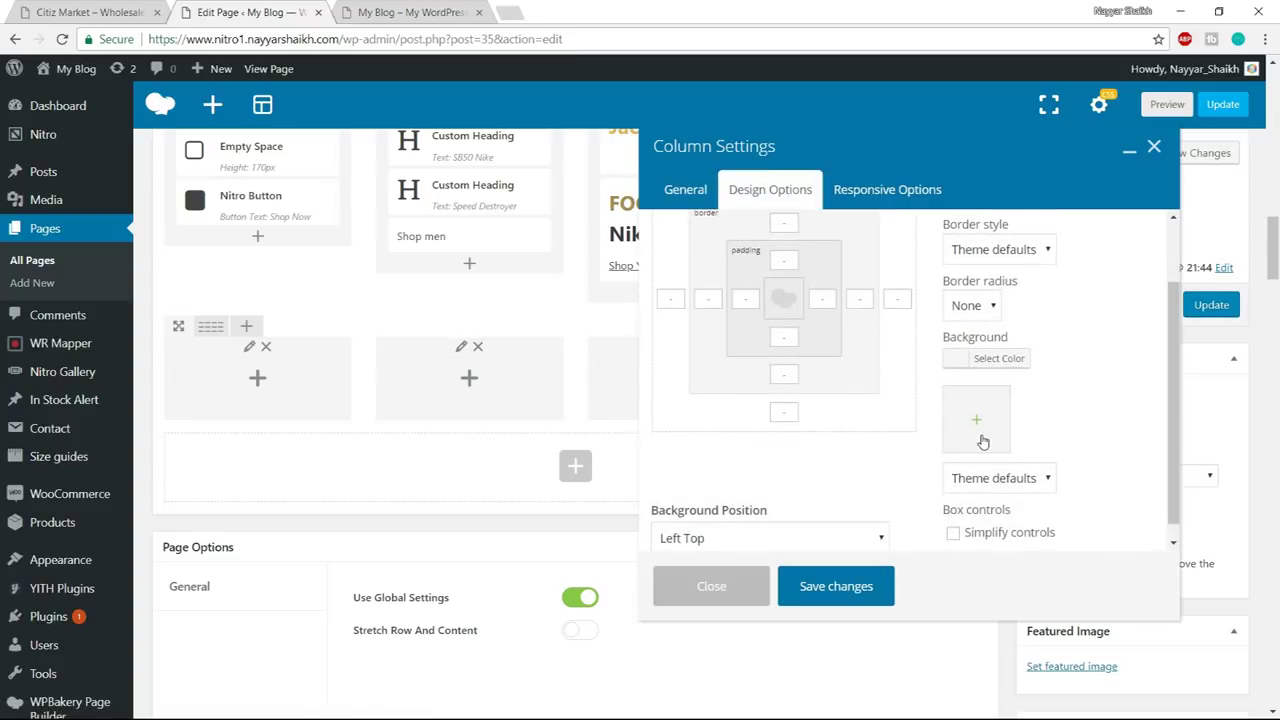
pyautogui.click(980, 438)
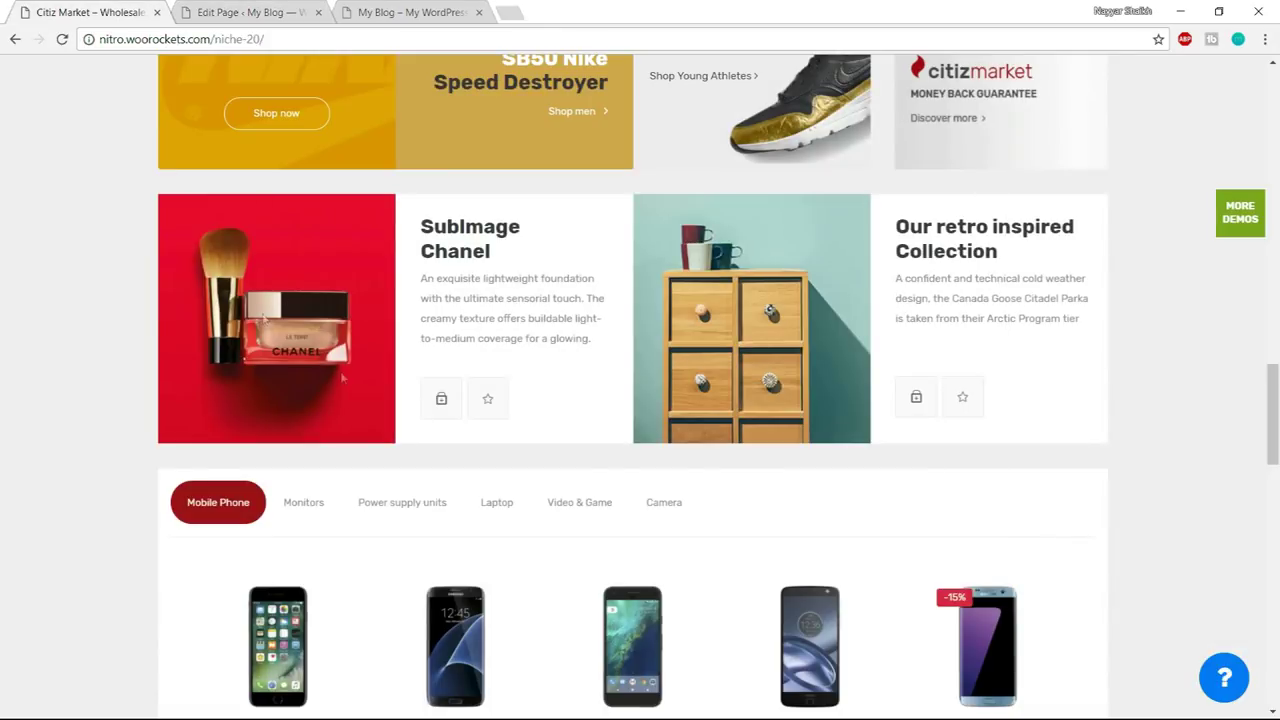
pyautogui.click(262, 10)
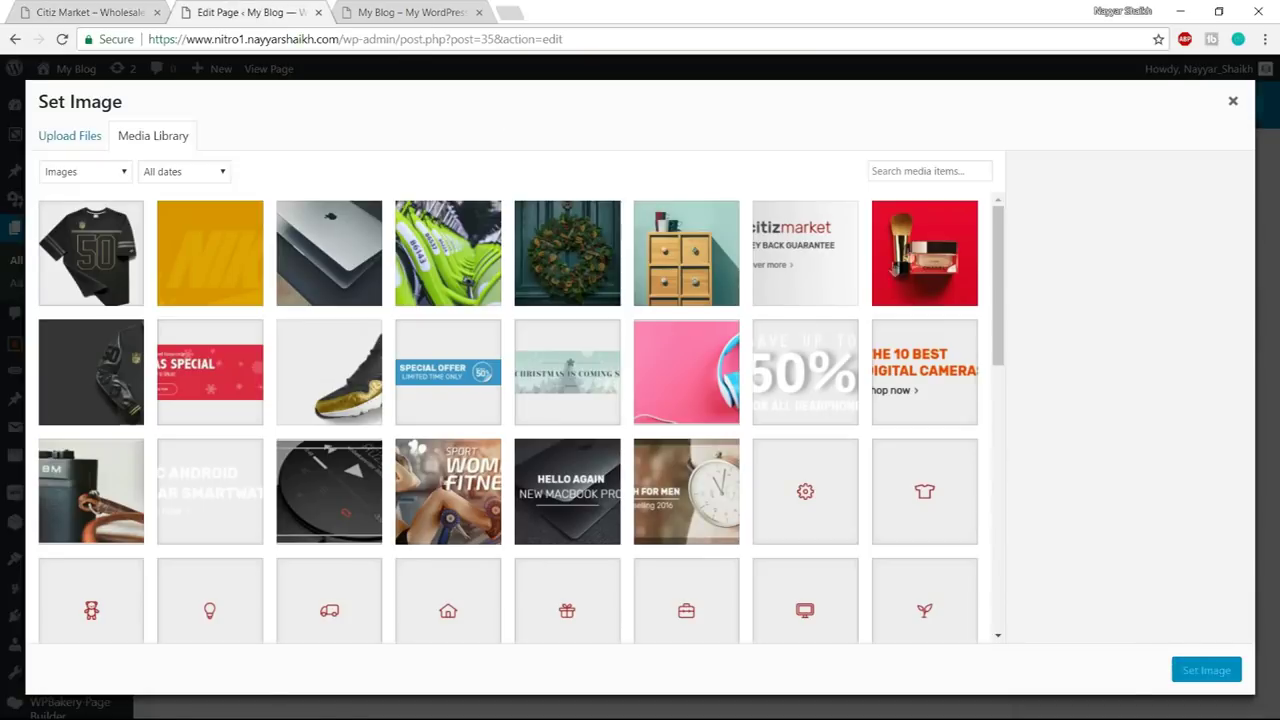
pyautogui.click(948, 243)
pyautogui.click(1210, 672)
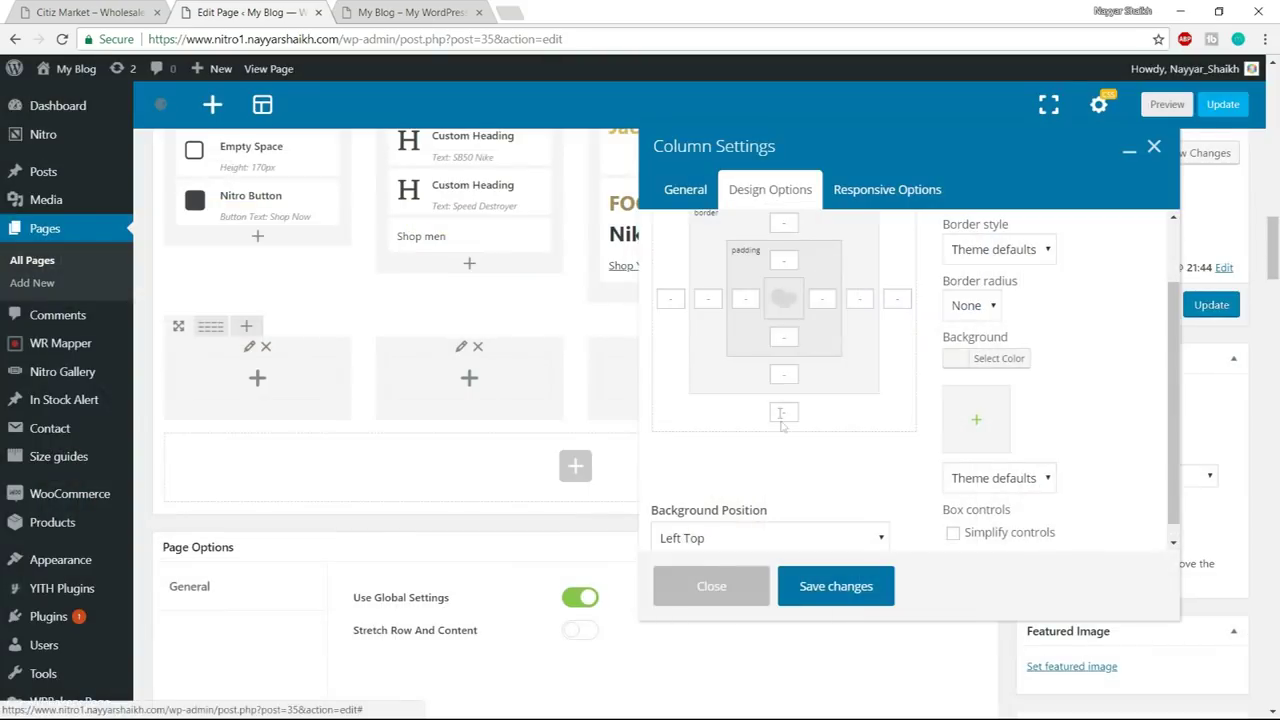
pyautogui.scroll(-1, 933, 391)
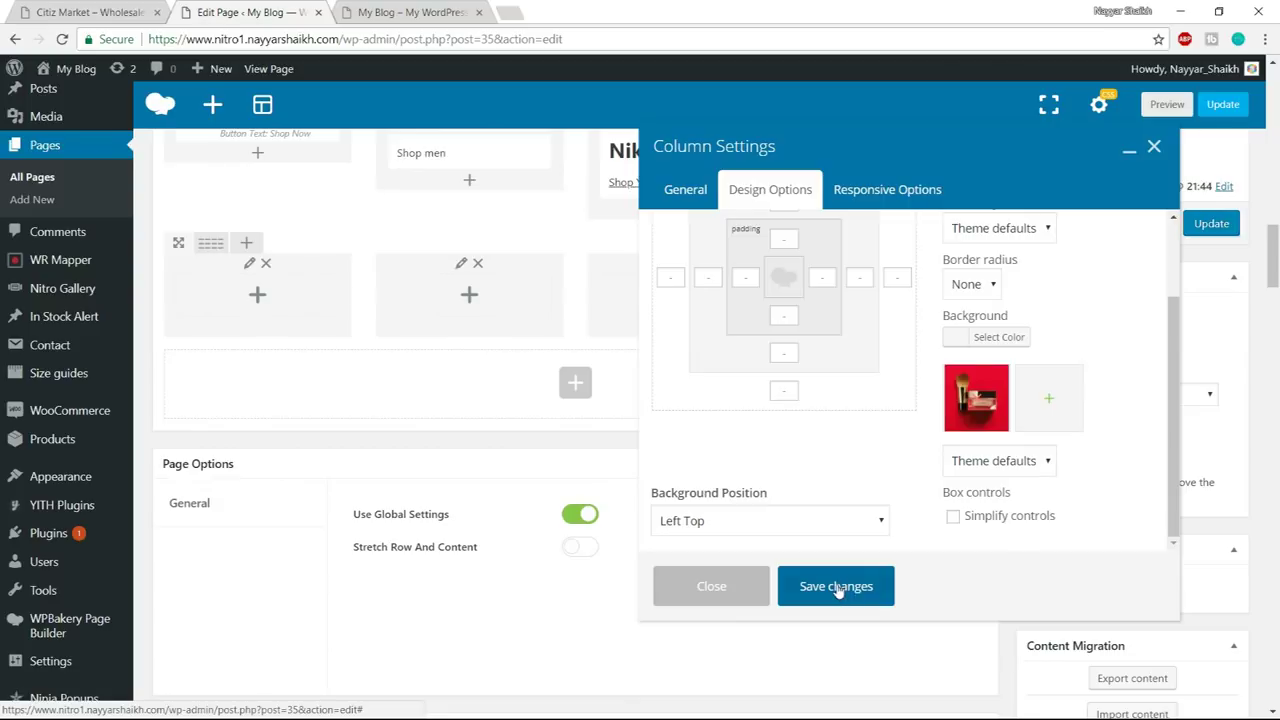
pyautogui.click(834, 586)
pyautogui.click(77, 10)
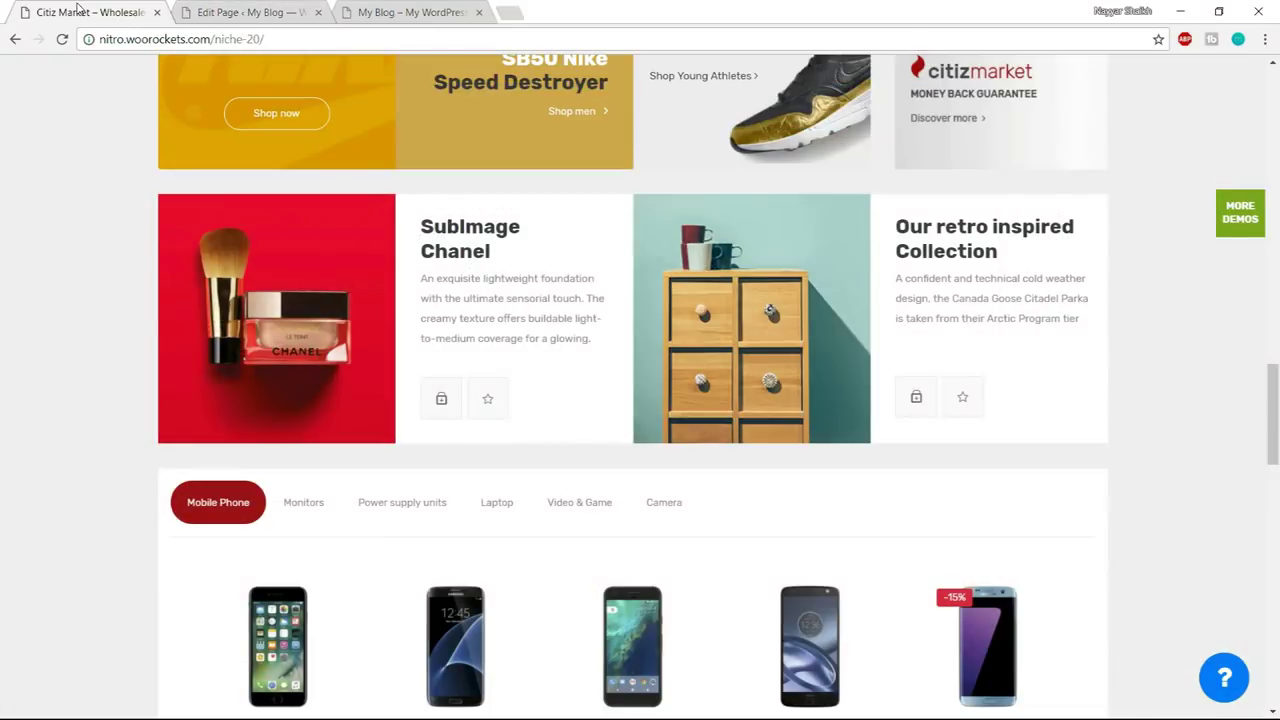
# - Select the demo's SubImage Chanel heading and product description text
pyautogui.moveTo(419, 226); pyautogui.dragTo(496, 255)
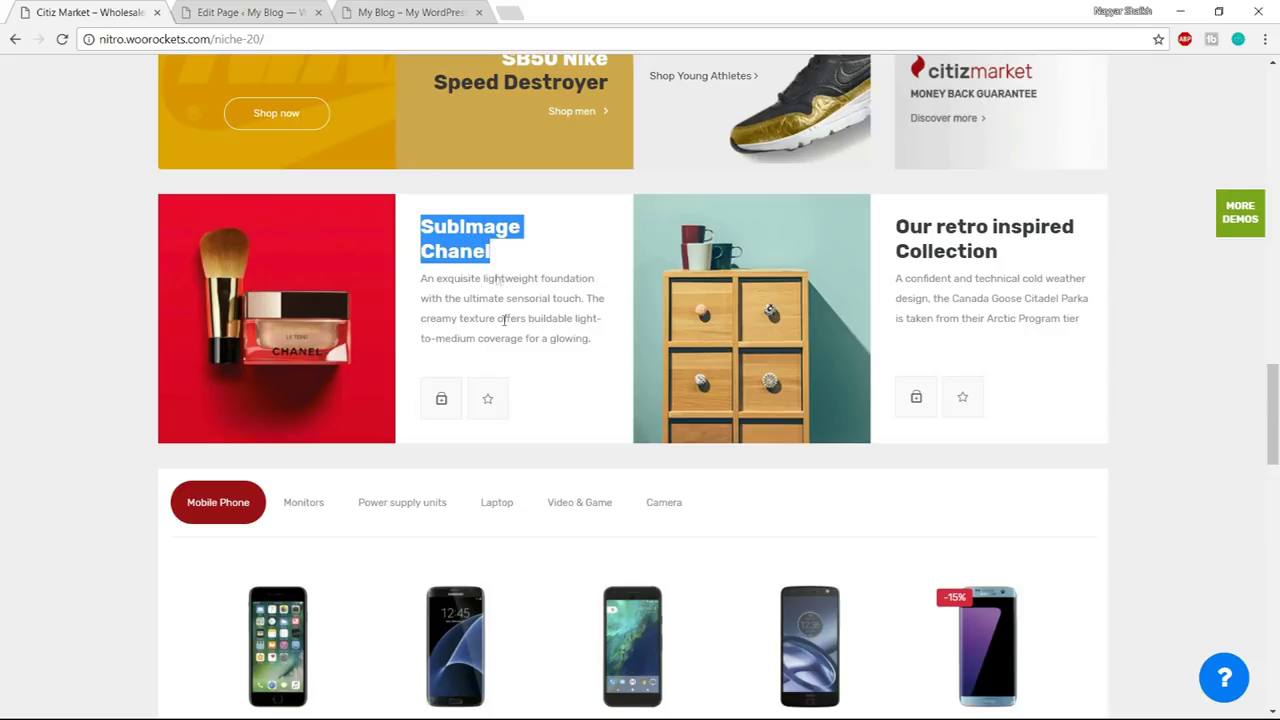
pyautogui.moveTo(588, 340); pyautogui.dragTo(436, 280)
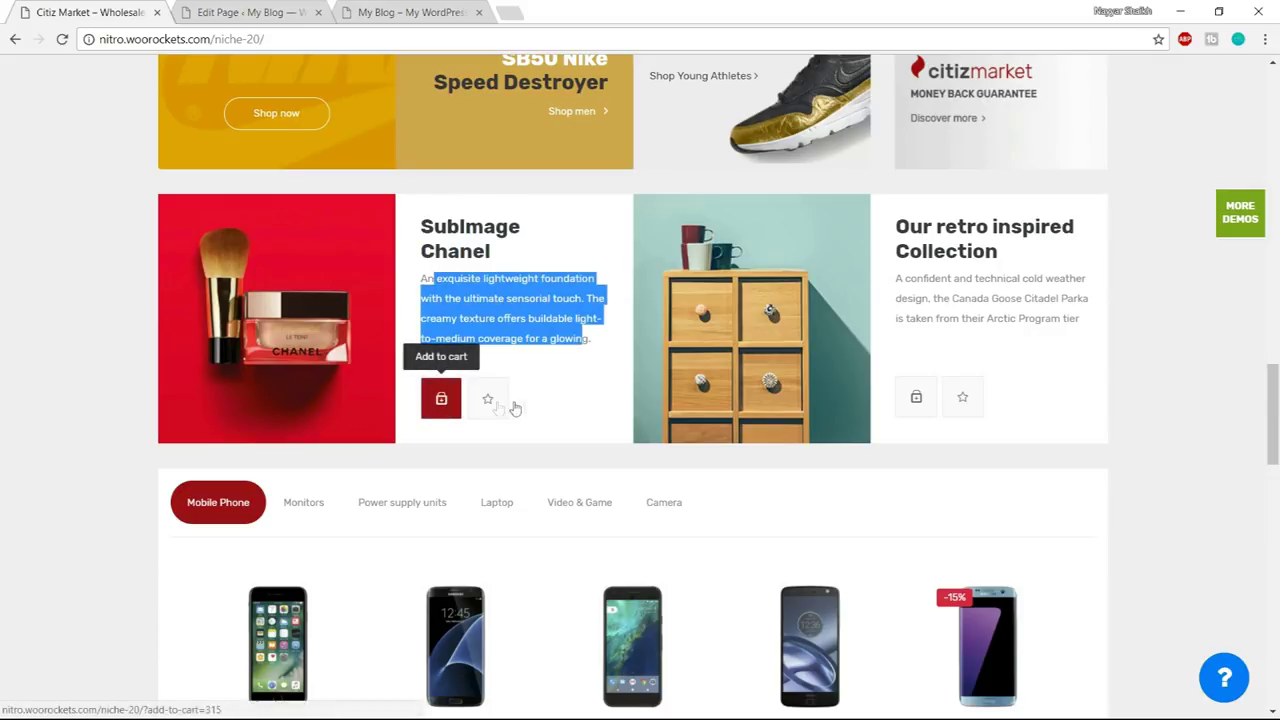
pyautogui.click(262, 11)
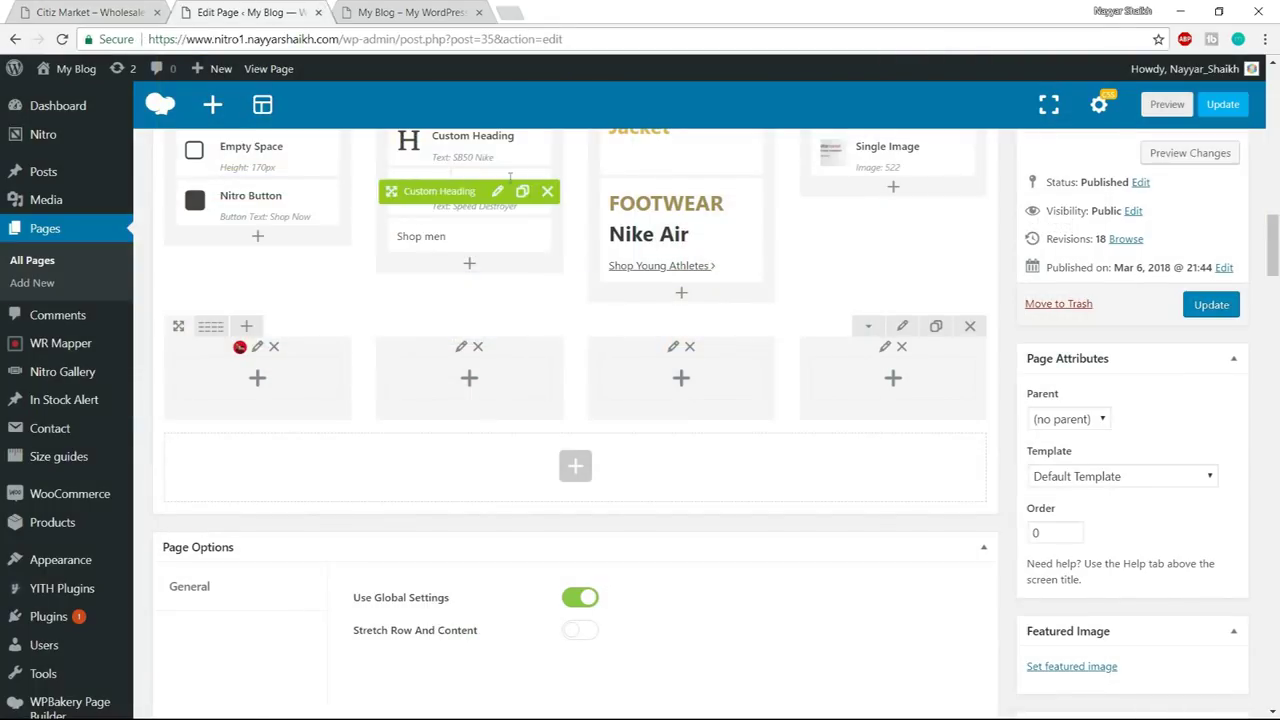
# - Clone the SB50 Nike heading and move the copy into the lower row's second column
pyautogui.scroll(1, 500, 200)
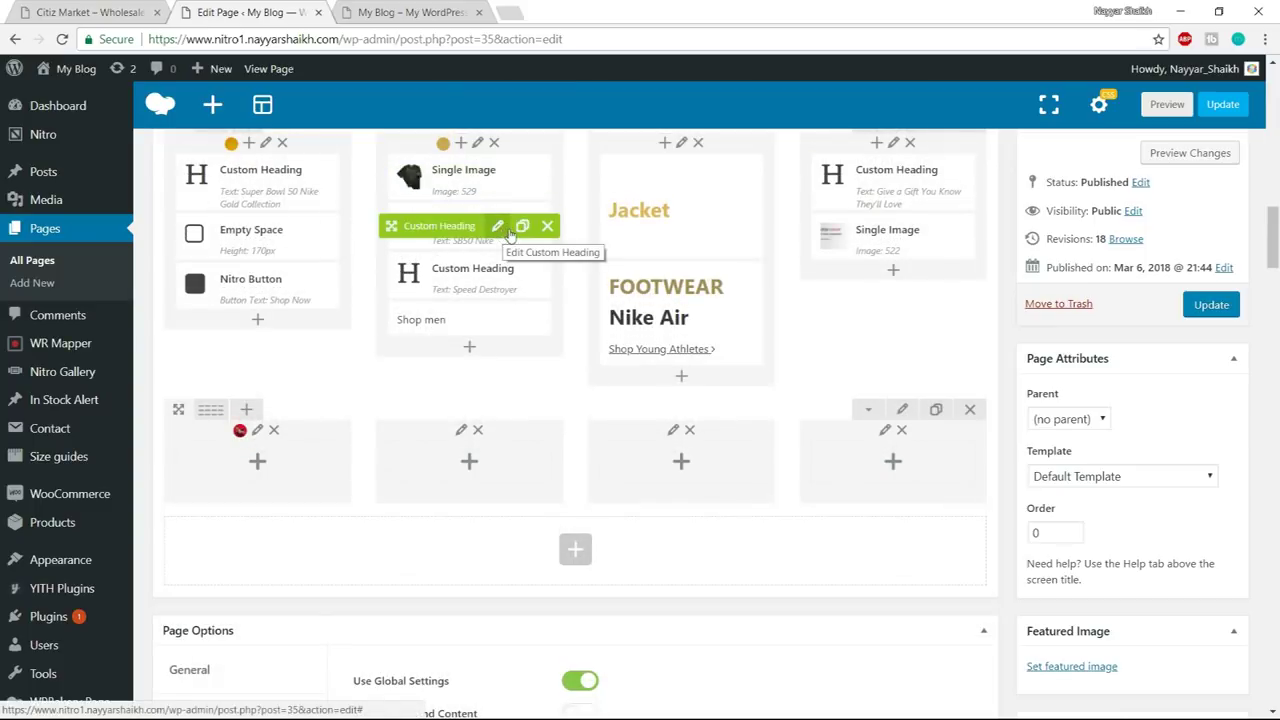
pyautogui.click(521, 227)
pyautogui.moveTo(408, 232); pyautogui.dragTo(474, 480)
pyautogui.click(397, 8)
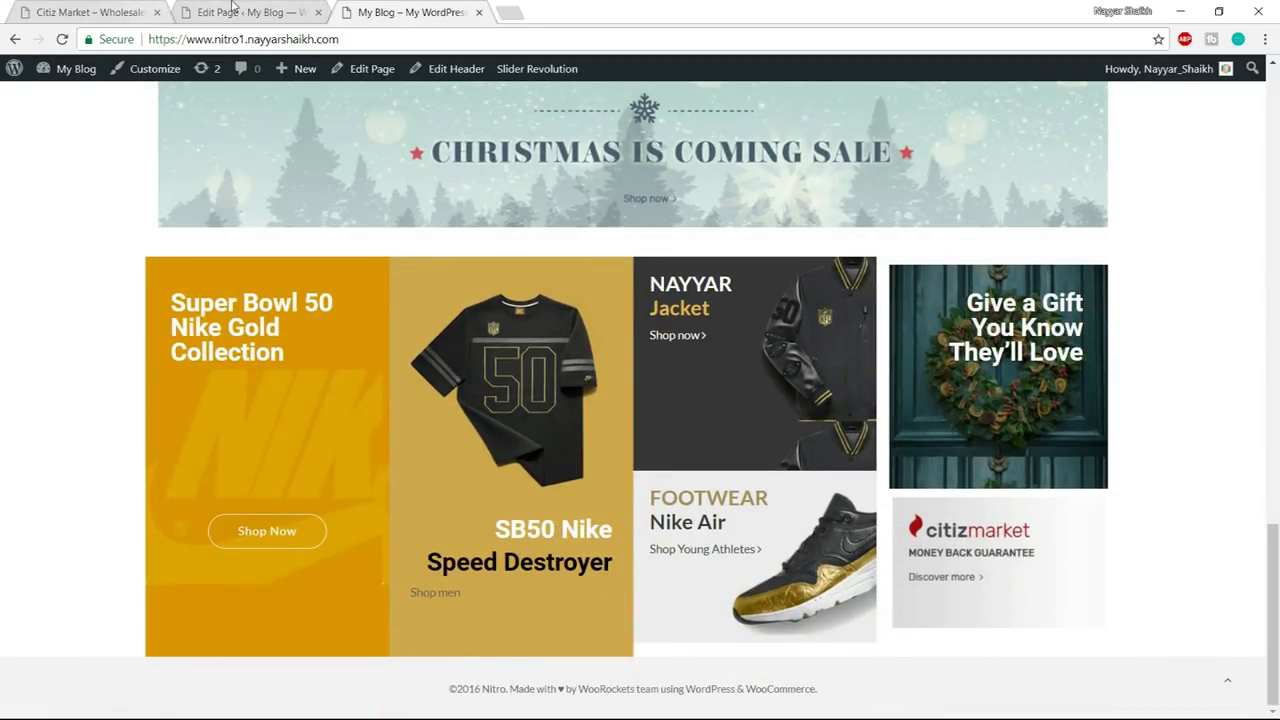
pyautogui.click(234, 10)
# - Copy the SubImage Chanel heading text from the demo page
pyautogui.click(100, 10)
pyautogui.click(432, 240)
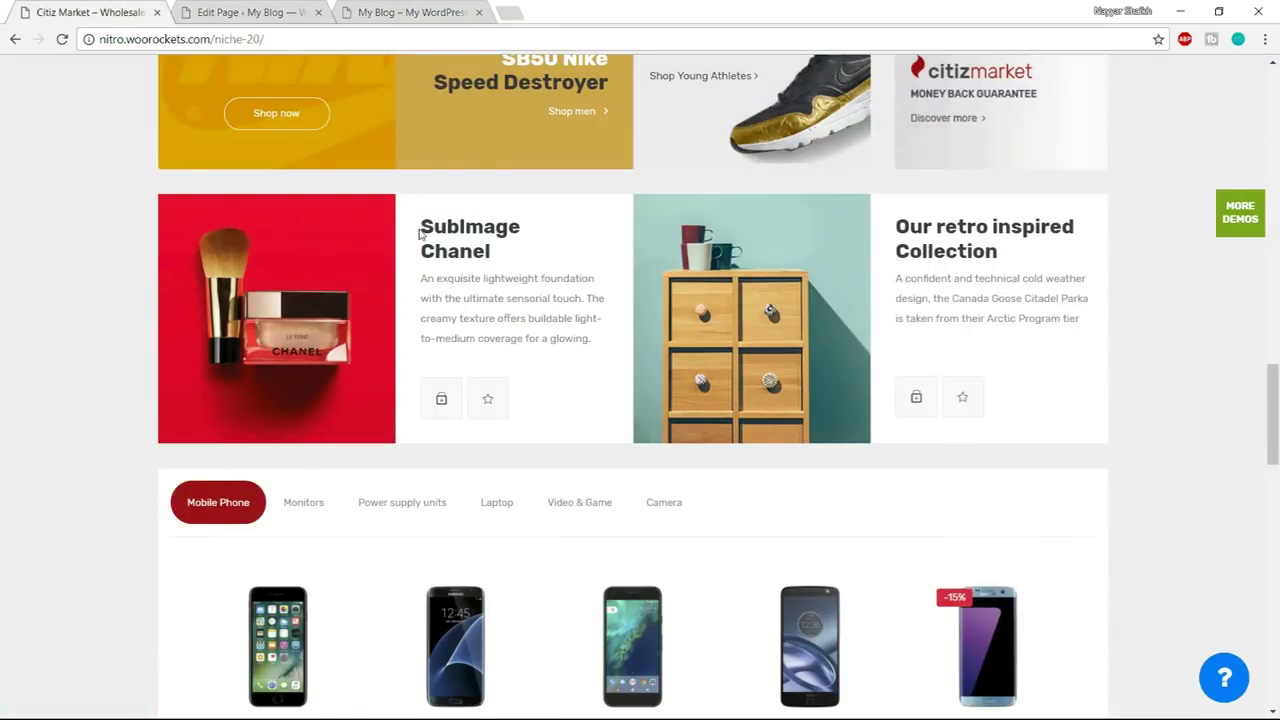
pyautogui.moveTo(420, 230); pyautogui.dragTo(503, 253)
pyautogui.hotkey('ctrl', 'c')
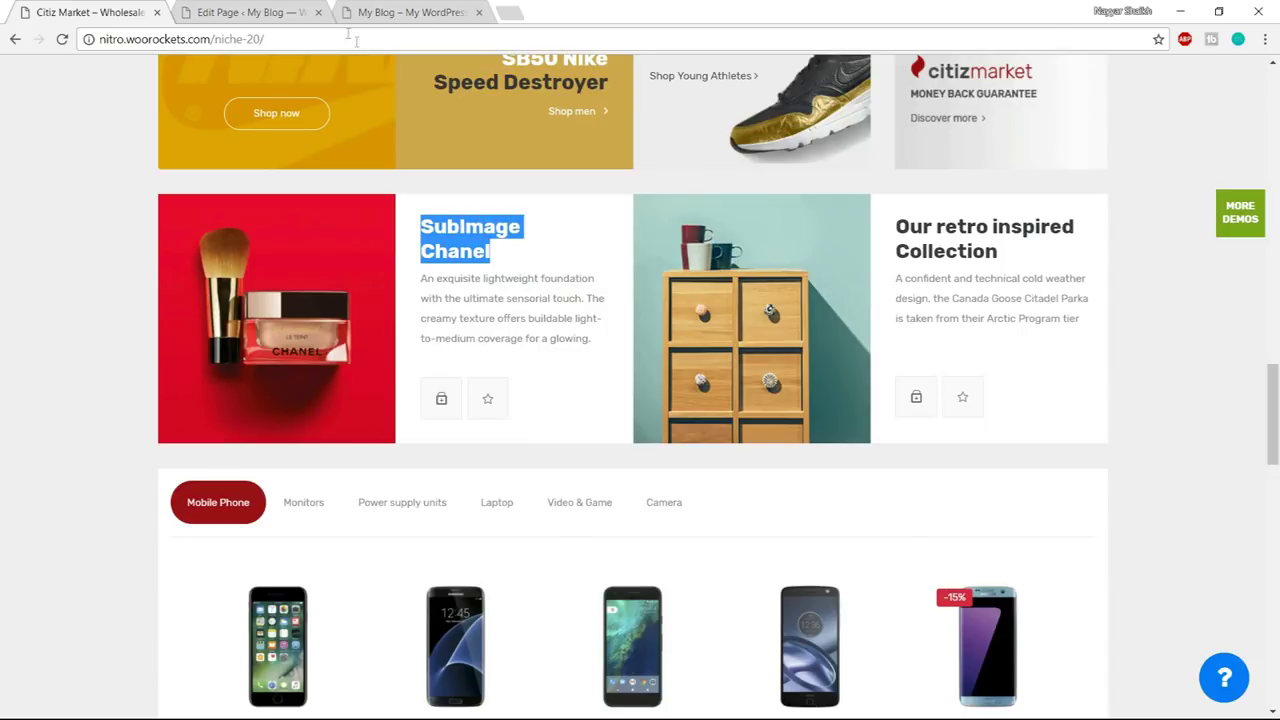
pyautogui.click(255, 12)
pyautogui.click(497, 465)
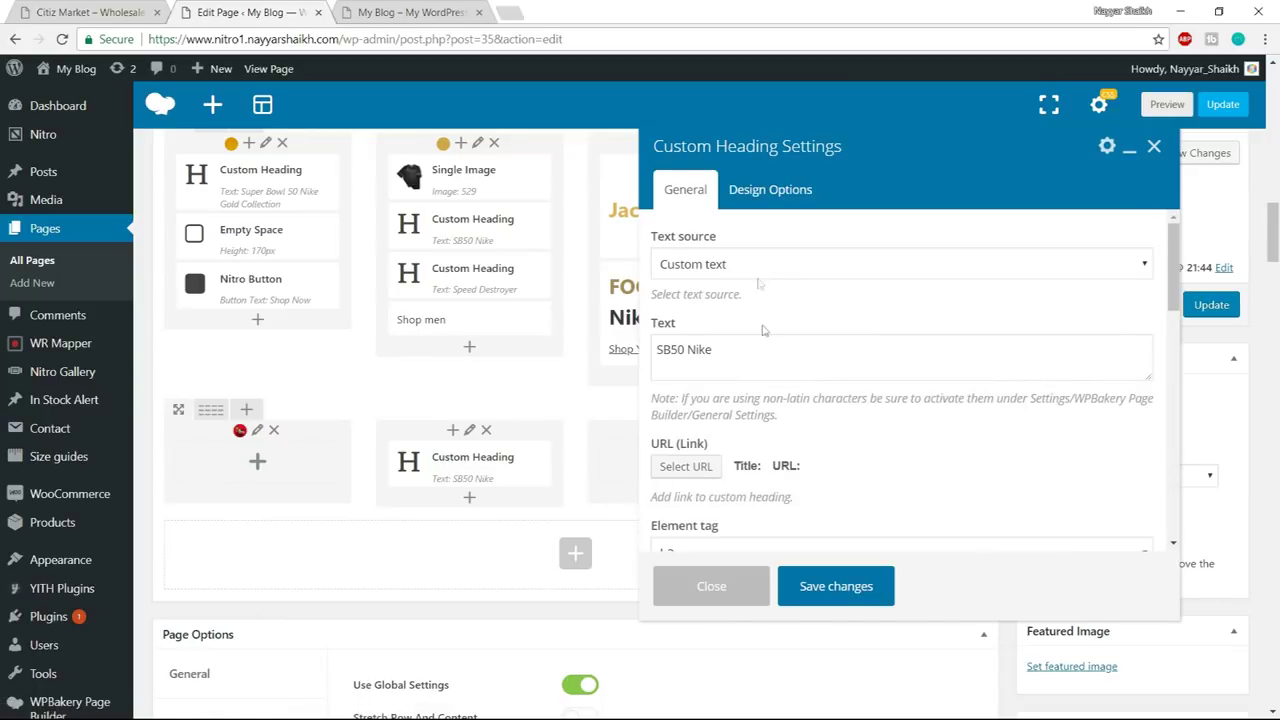
# - Change the copied heading to 'SubImage Chanel' with black text colour and save
pyautogui.click(712, 358)
pyautogui.hotkey('ctrl', 'a')
pyautogui.hotkey('ctrl', 'v')
pyautogui.scroll(-8, 916, 375)
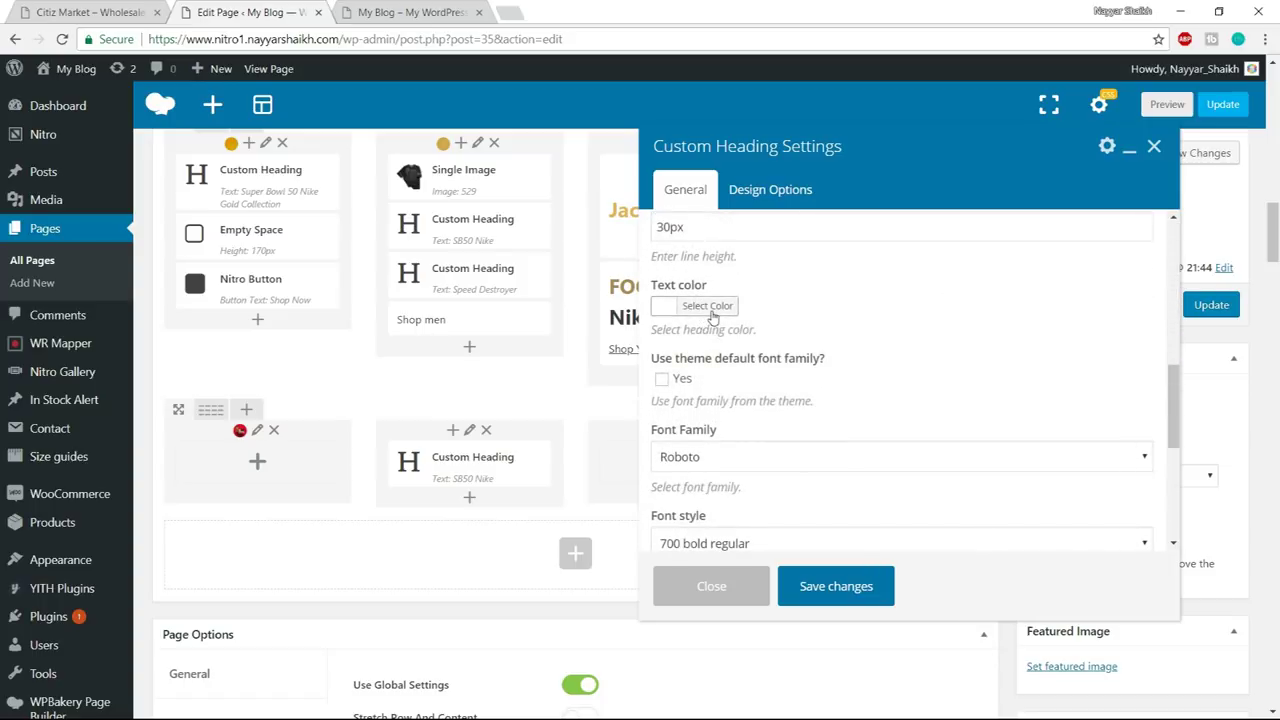
pyautogui.click(700, 306)
pyautogui.click(668, 499)
pyautogui.click(971, 400)
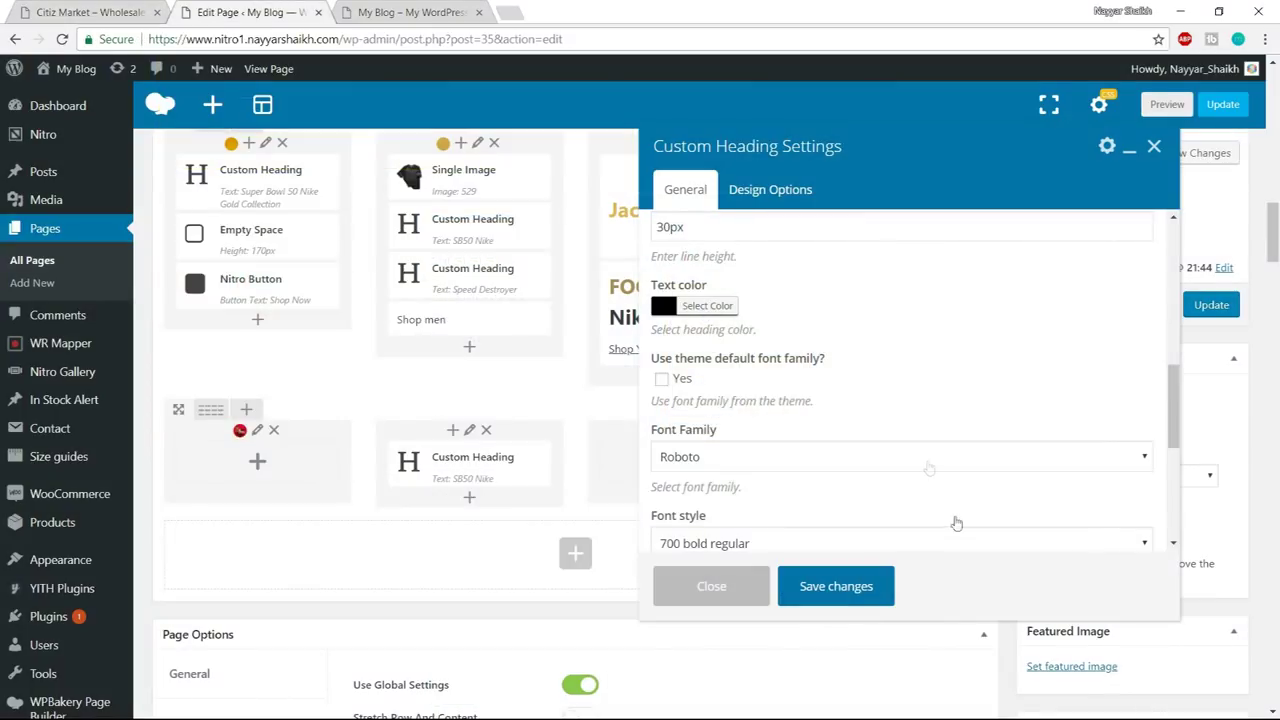
pyautogui.click(850, 598)
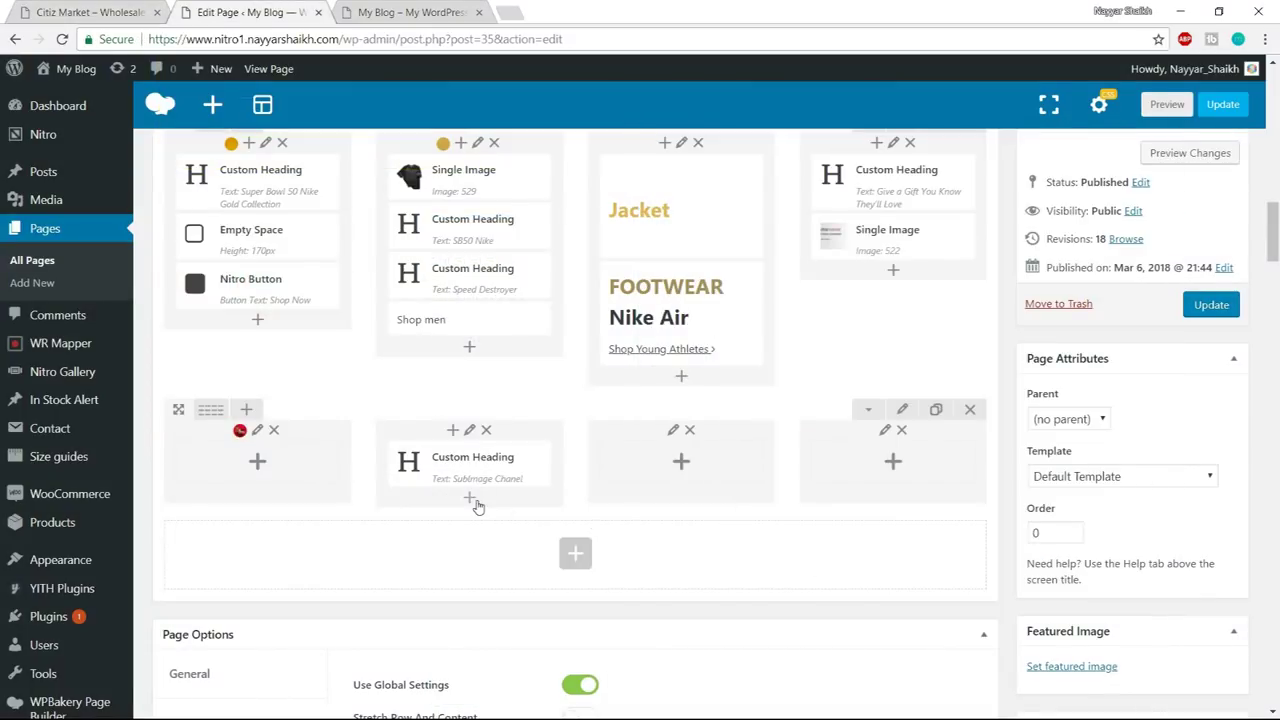
# - Add a Text Block below it containing the demo's Chanel product description
pyautogui.click(476, 504)
pyautogui.write('t')
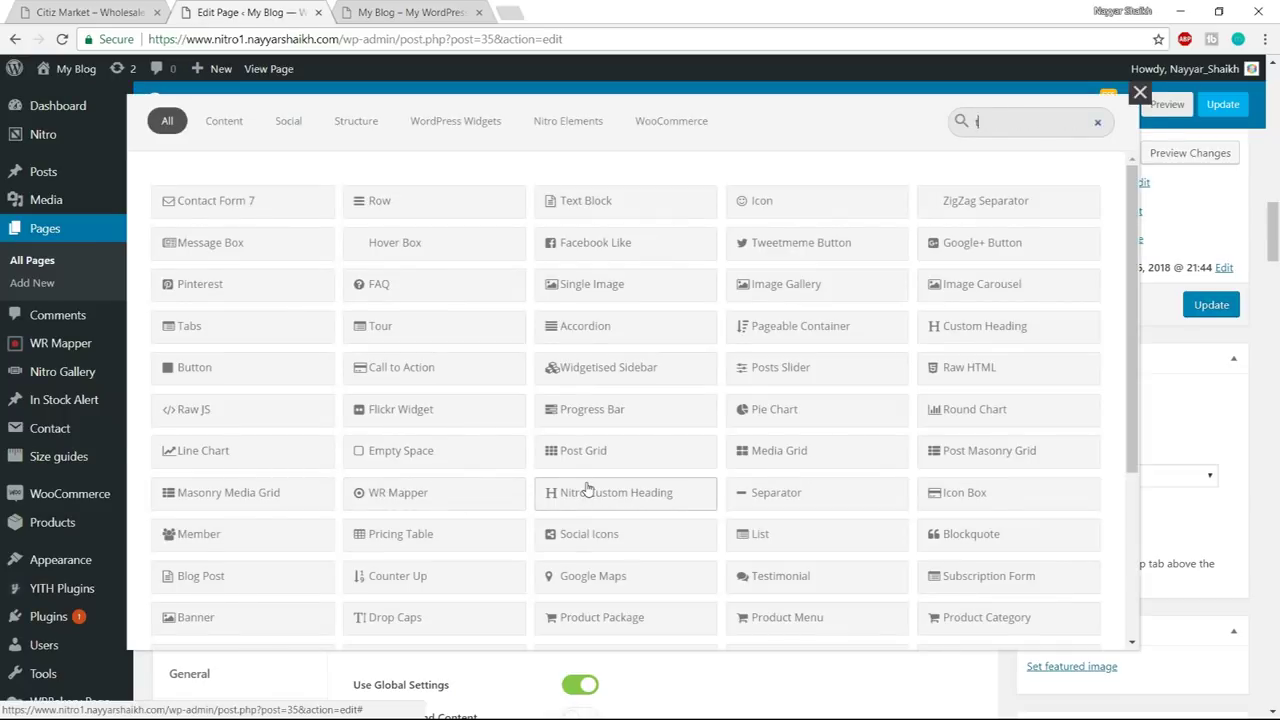
pyautogui.write('ext')
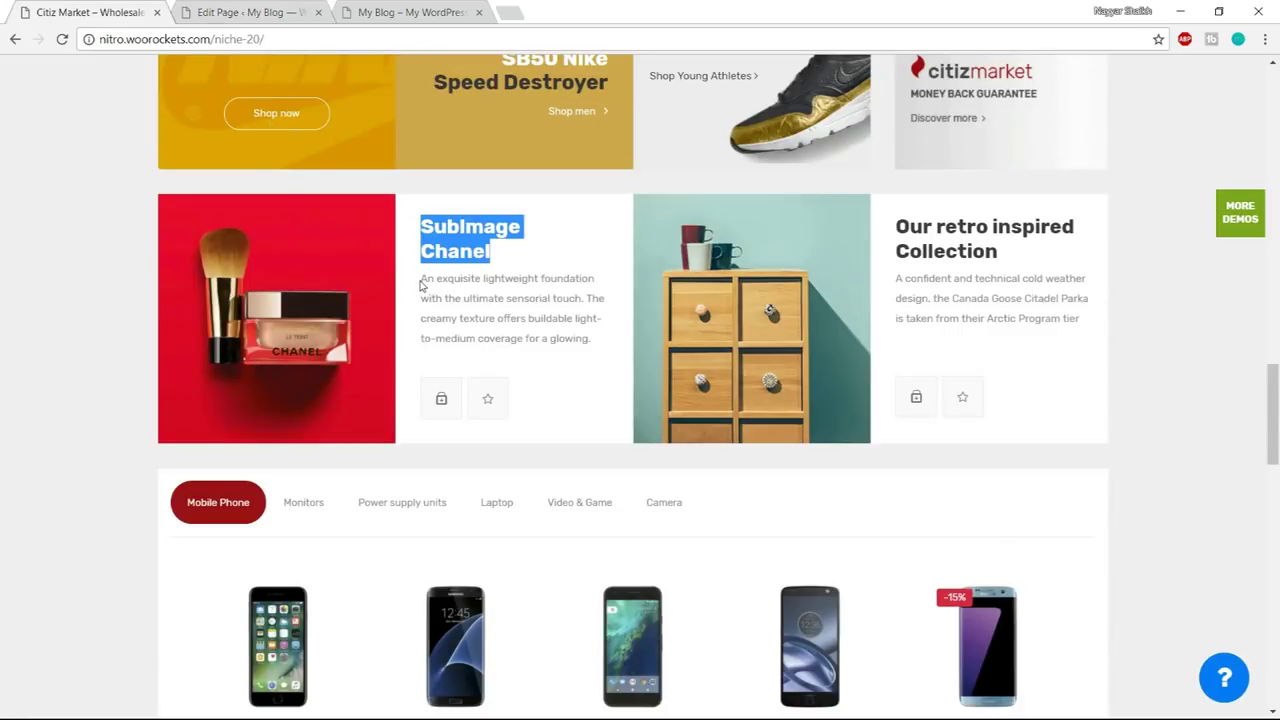
pyautogui.moveTo(420, 286); pyautogui.dragTo(607, 341)
pyautogui.hotkey('ctrl', 'c')
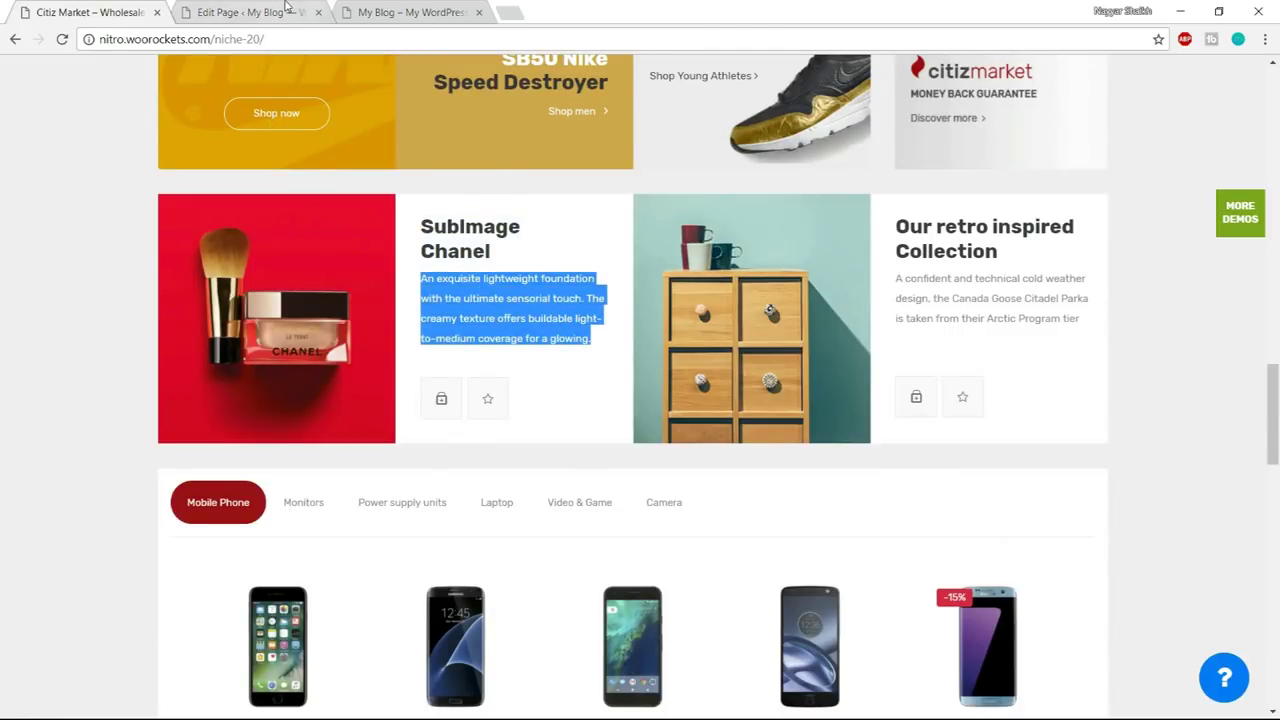
pyautogui.click(285, 8)
pyautogui.hotkey('ctrl', 'a')
pyautogui.hotkey('ctrl', 'v')
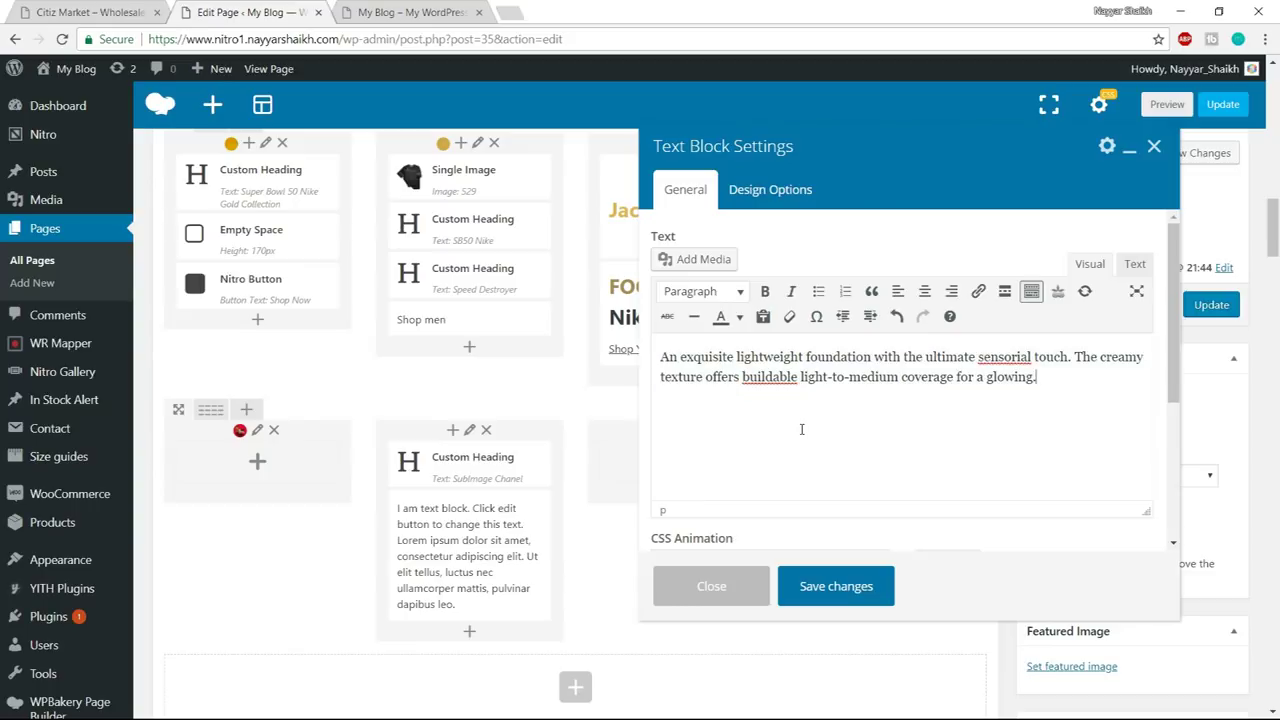
pyautogui.click(858, 594)
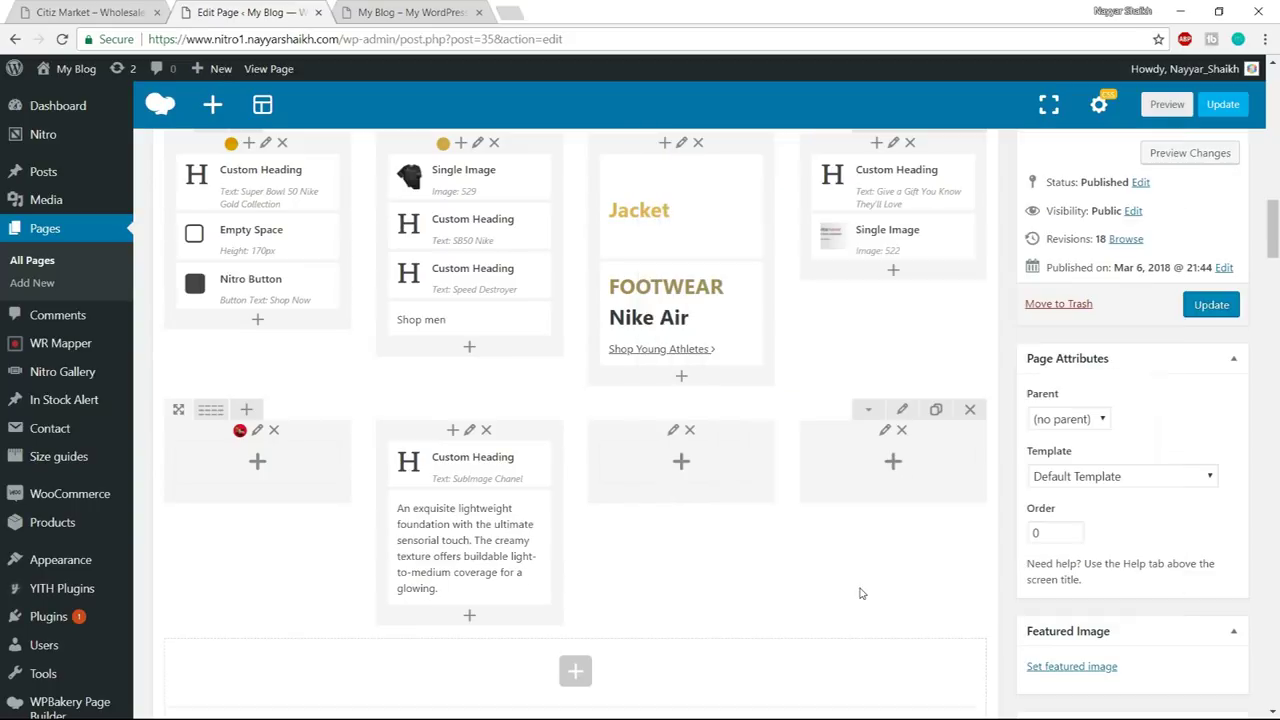
# - Add a 20px Empty Space spacer below the Chanel text block
pyautogui.click(150, 8)
pyautogui.click(472, 366)
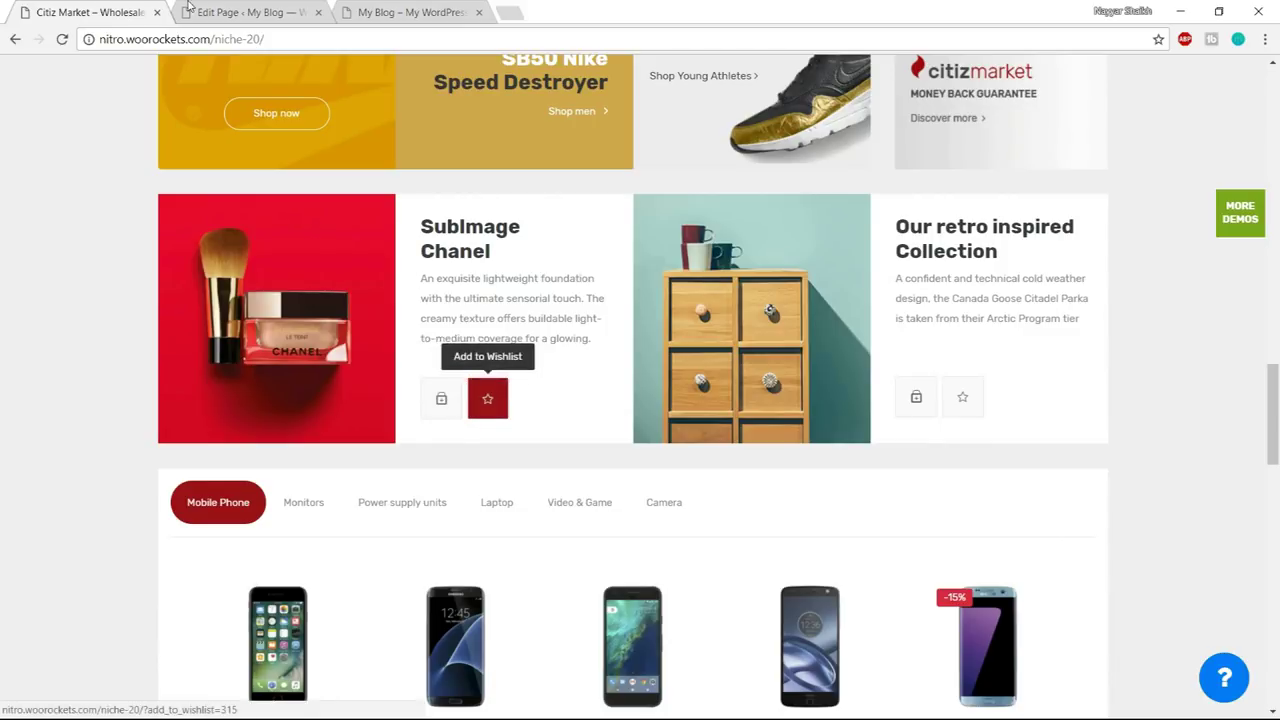
pyautogui.hotkey('ctrl', 'Tab')
pyautogui.click(470, 615)
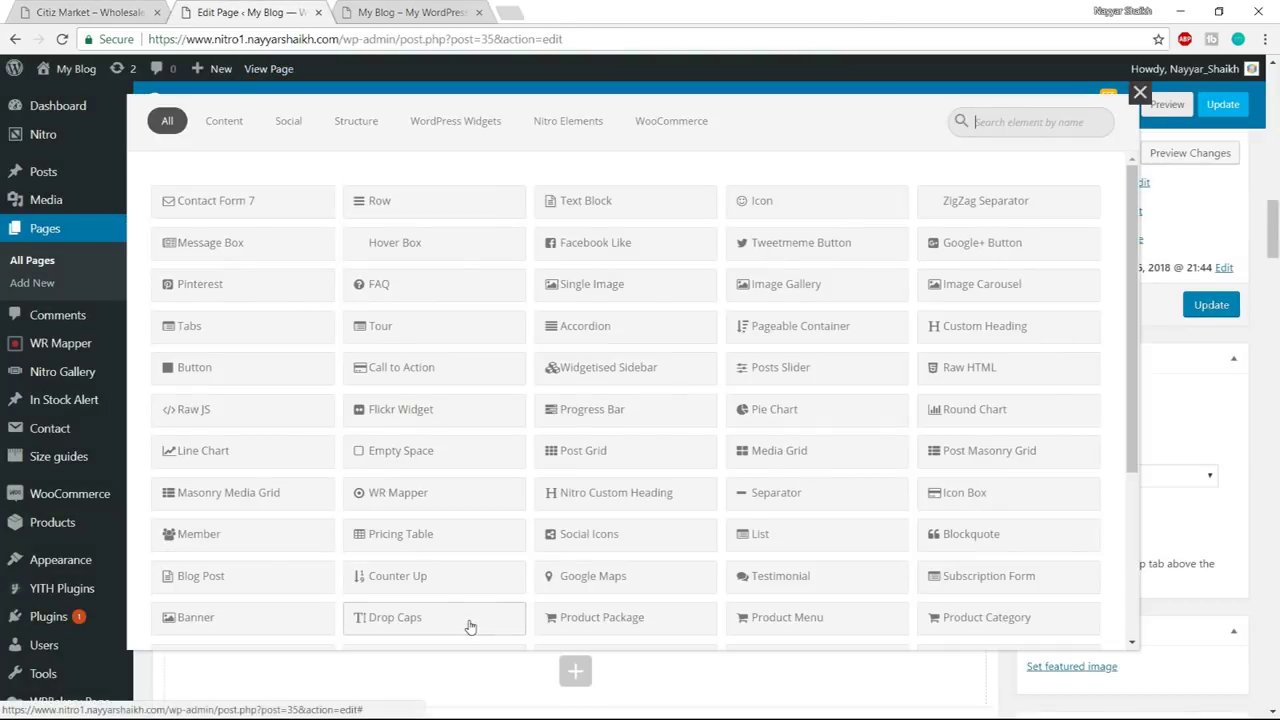
pyautogui.write('empty')
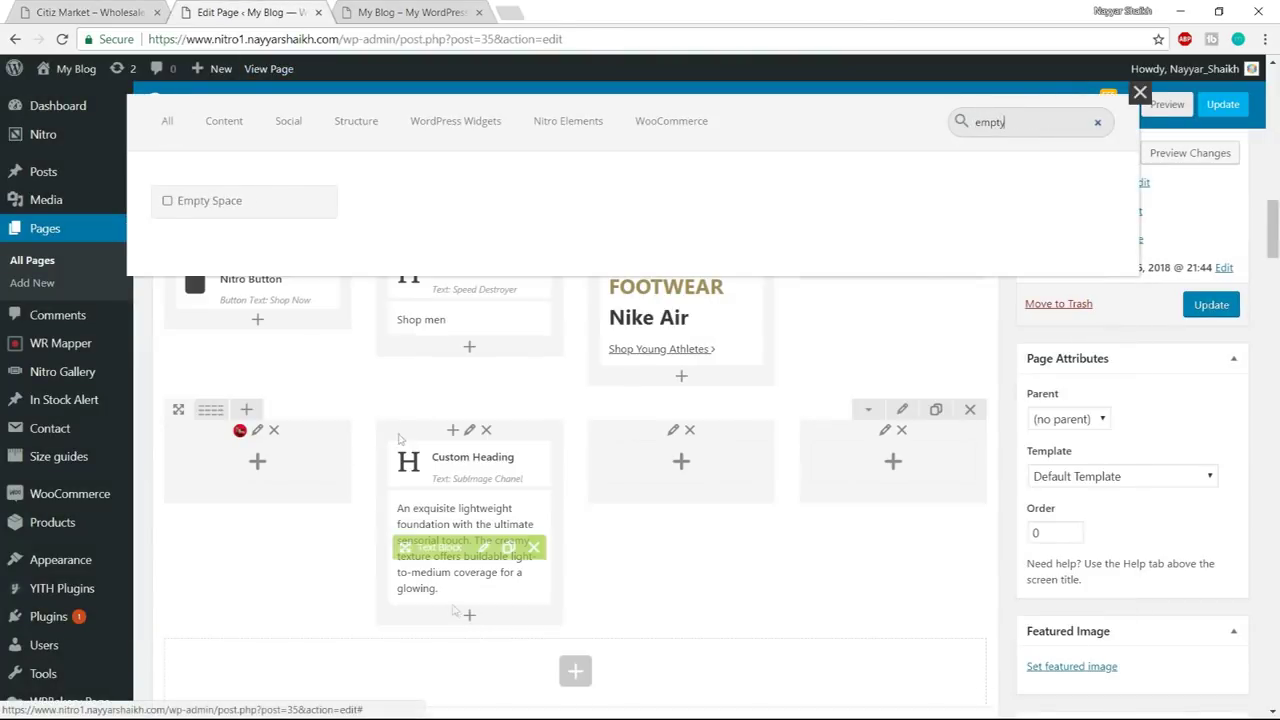
pyautogui.click(267, 213)
pyautogui.scroll(-2, 693, 337)
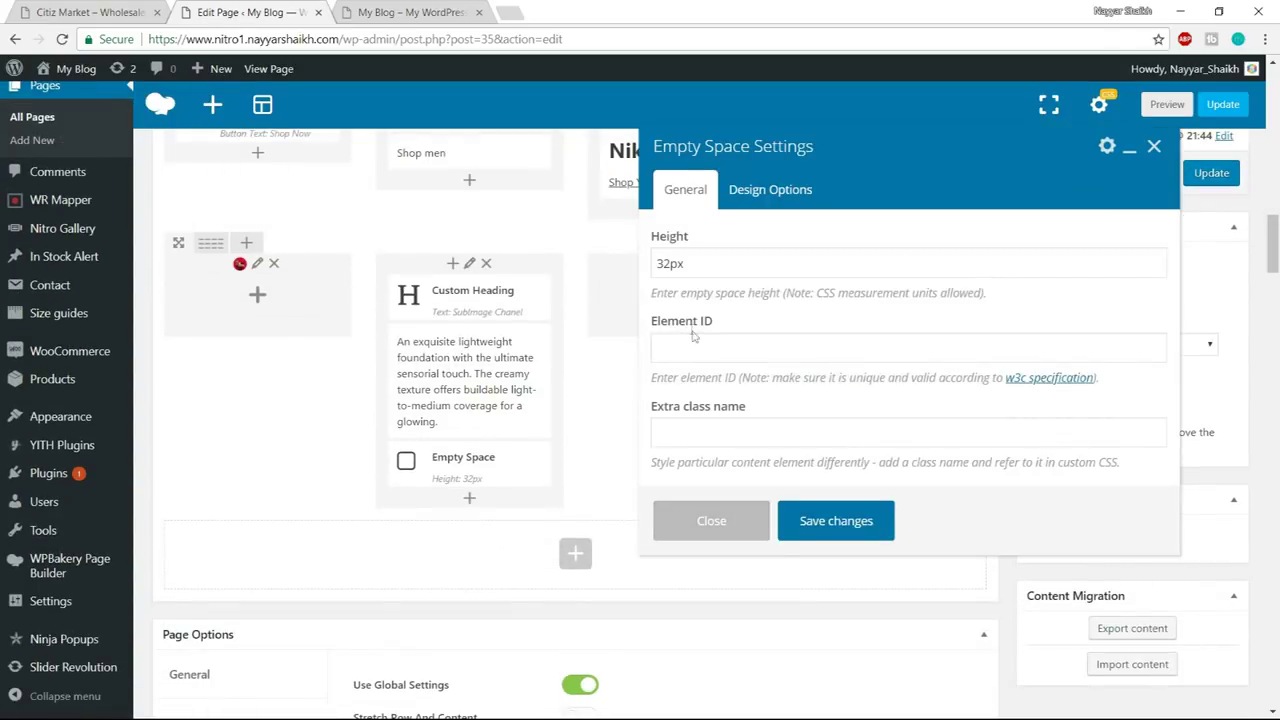
pyautogui.click(704, 263)
pyautogui.press('Home')
pyautogui.press('Delete')
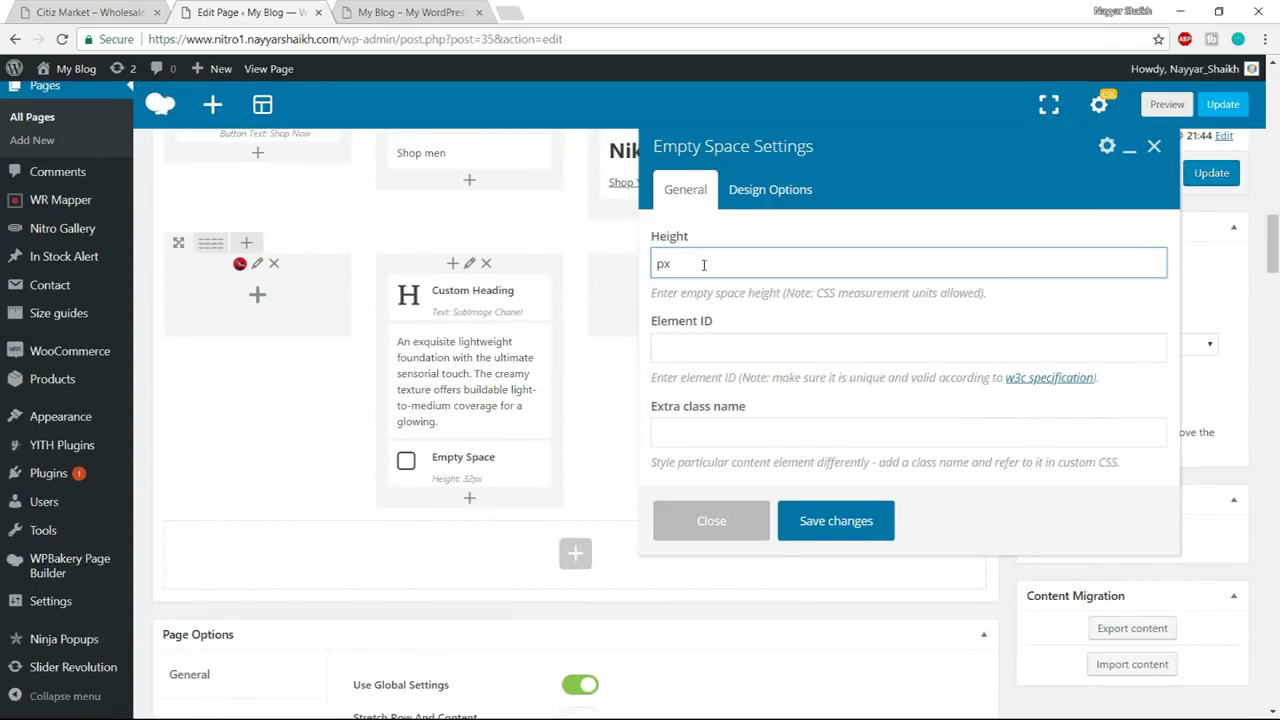
pyautogui.click(838, 522)
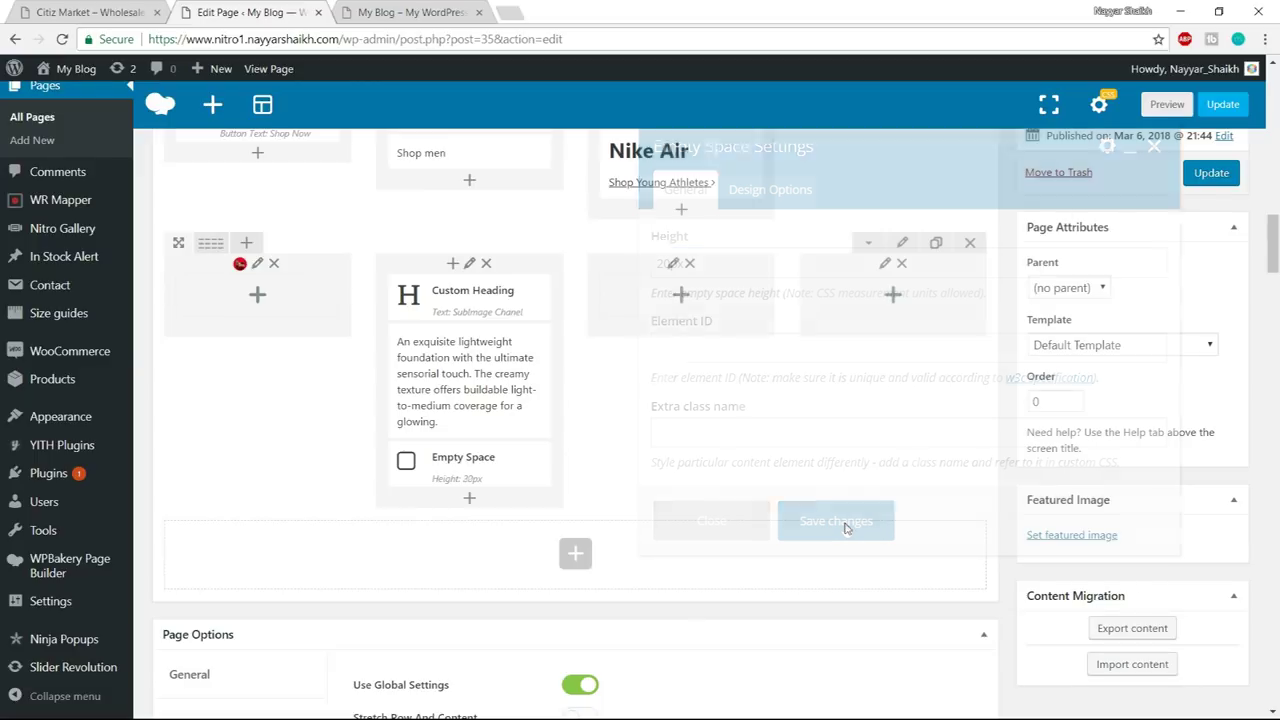
# - Add an Add To Cart element below the spacer with button alignment Left
pyautogui.click(161, 18)
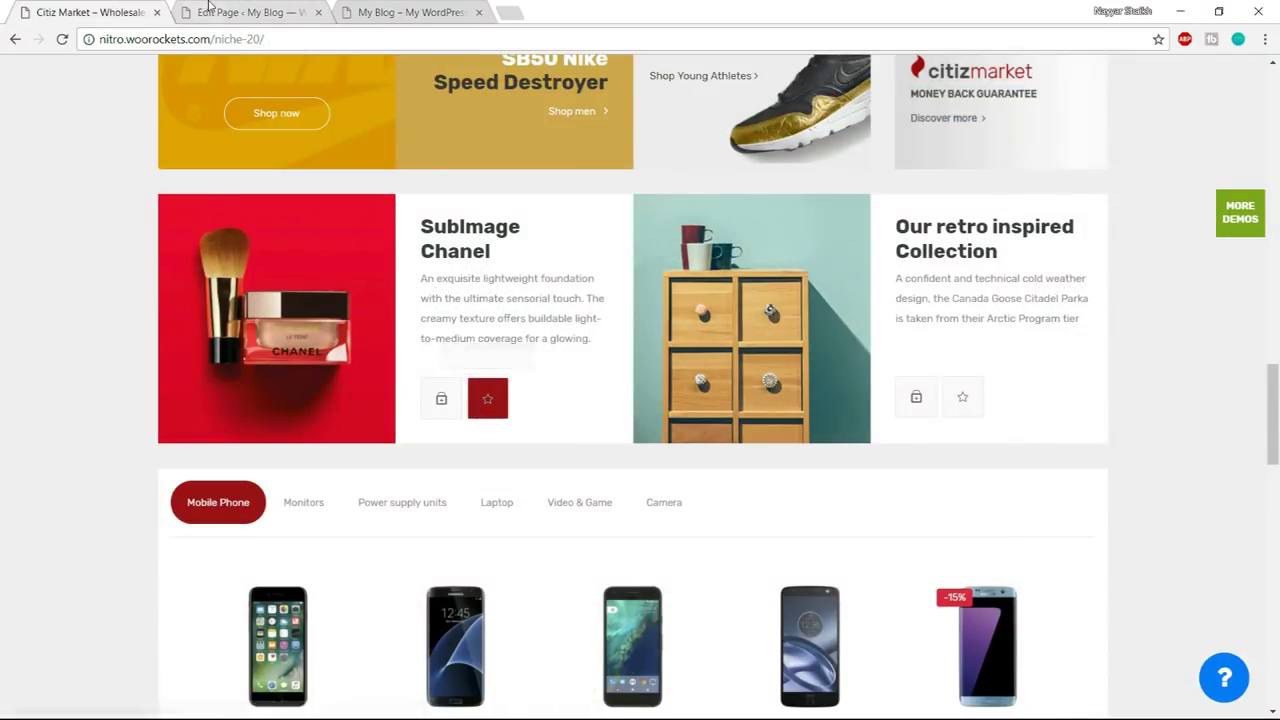
pyautogui.hotkey('ctrl', 'Tab')
pyautogui.click(471, 505)
pyautogui.write('add')
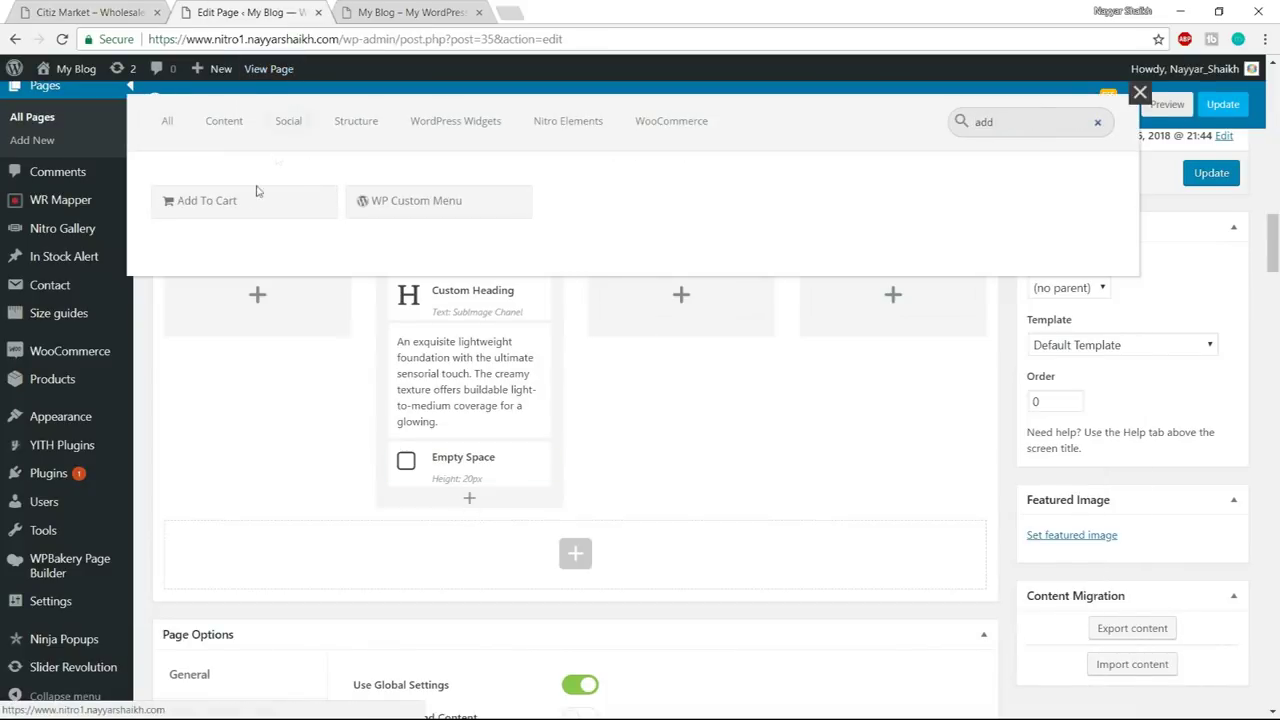
pyautogui.click(252, 199)
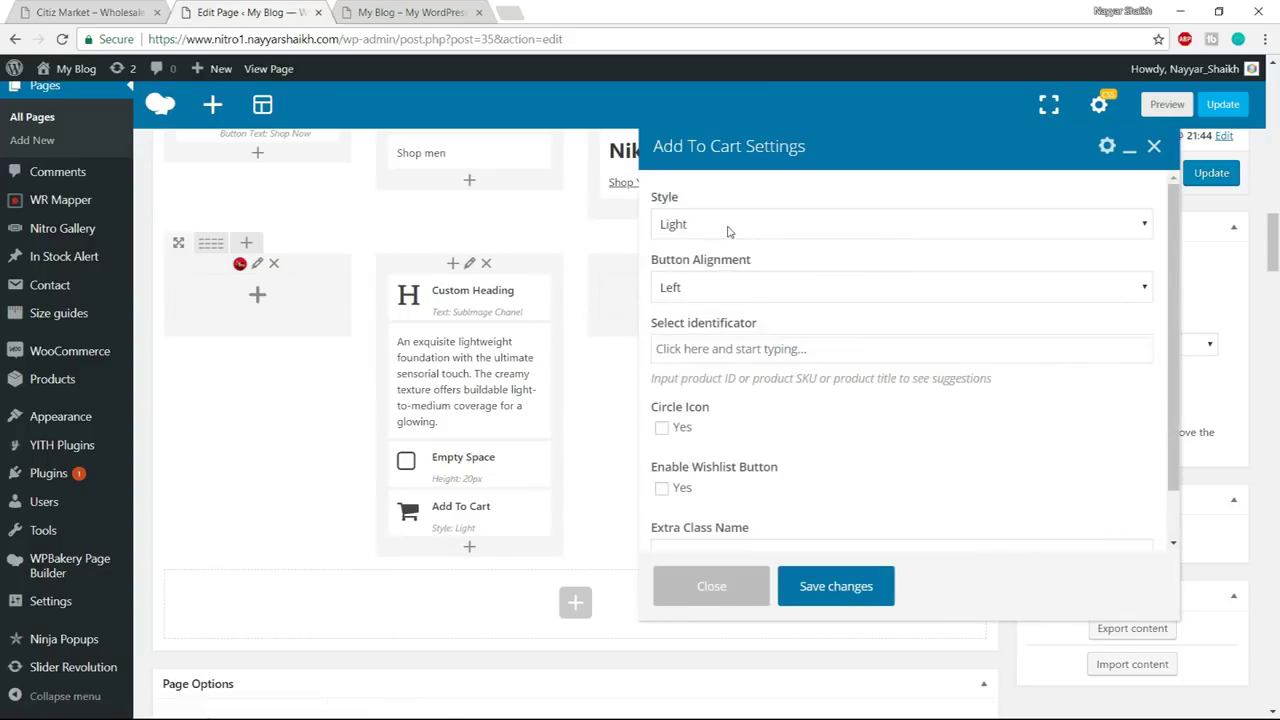
pyautogui.click(723, 288)
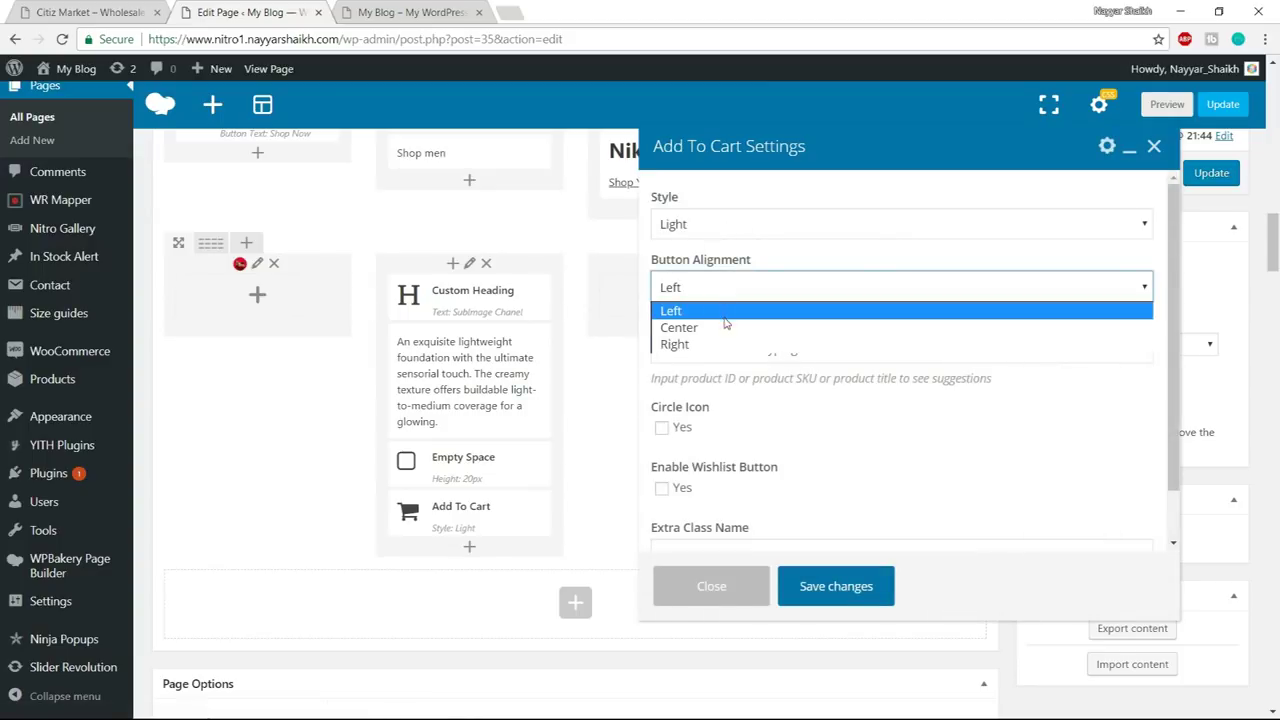
pyautogui.click(724, 325)
pyautogui.click(72, 8)
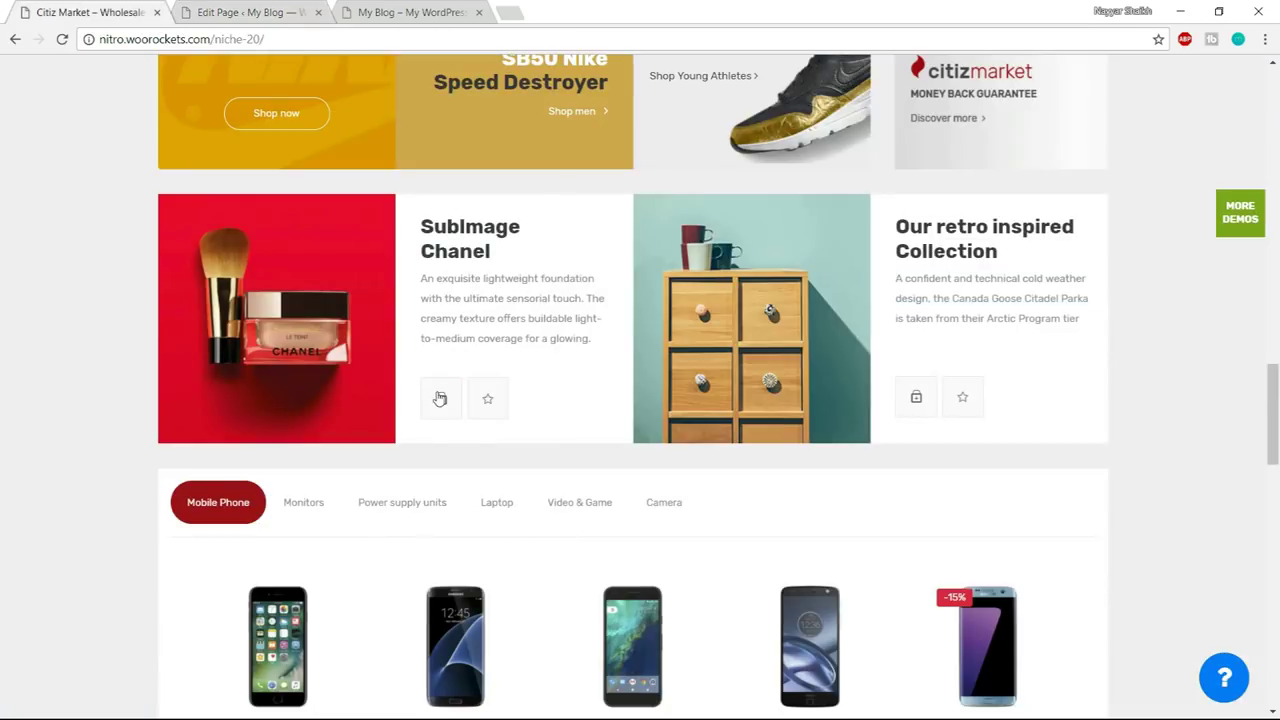
pyautogui.click(250, 12)
pyautogui.click(718, 288)
pyautogui.click(671, 311)
# - Link the Add To Cart to product 415, Apple MacBook Pro MLH42LL/A, save, and update the page
pyautogui.scroll(-1, 866, 342)
pyautogui.click(778, 294)
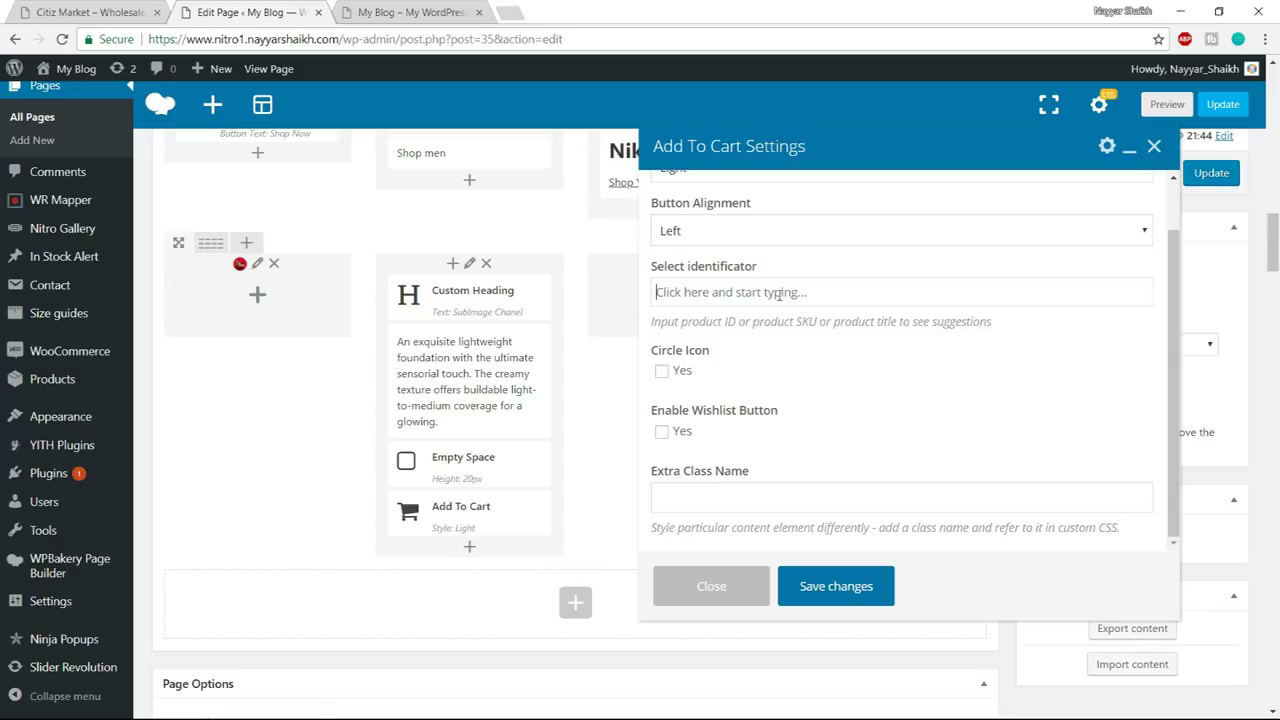
pyautogui.click(72, 10)
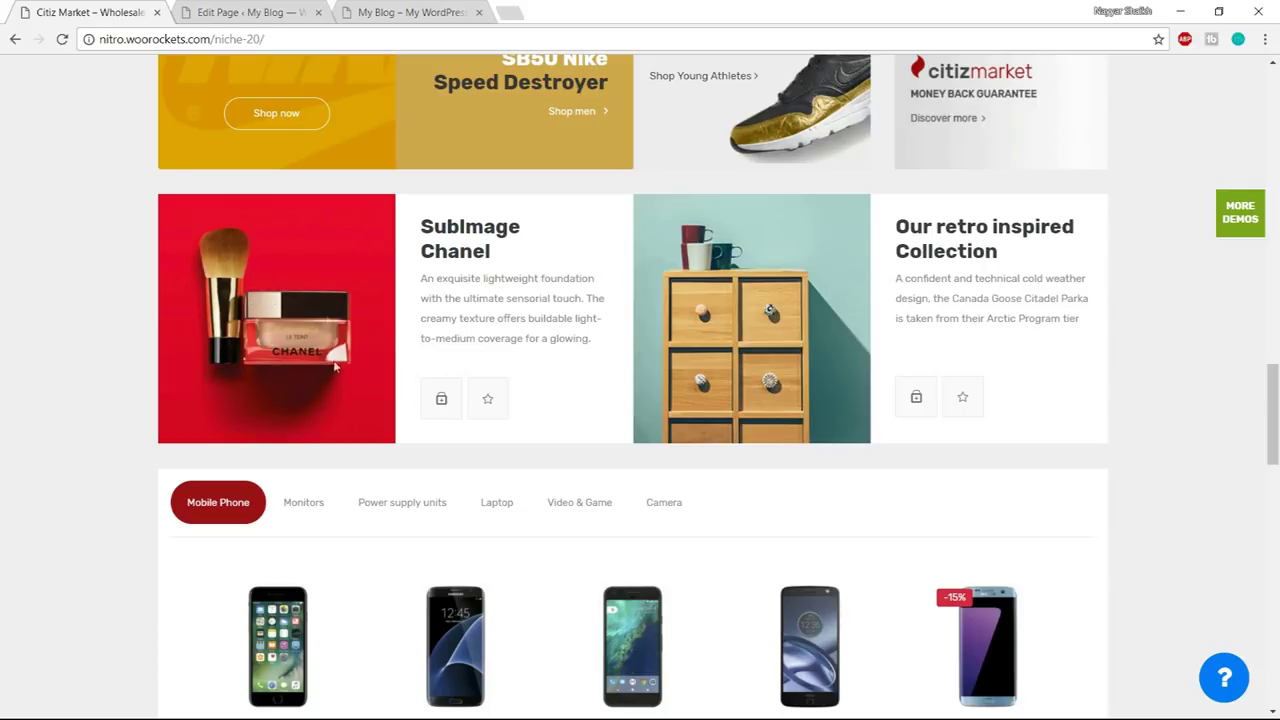
pyautogui.click(440, 398)
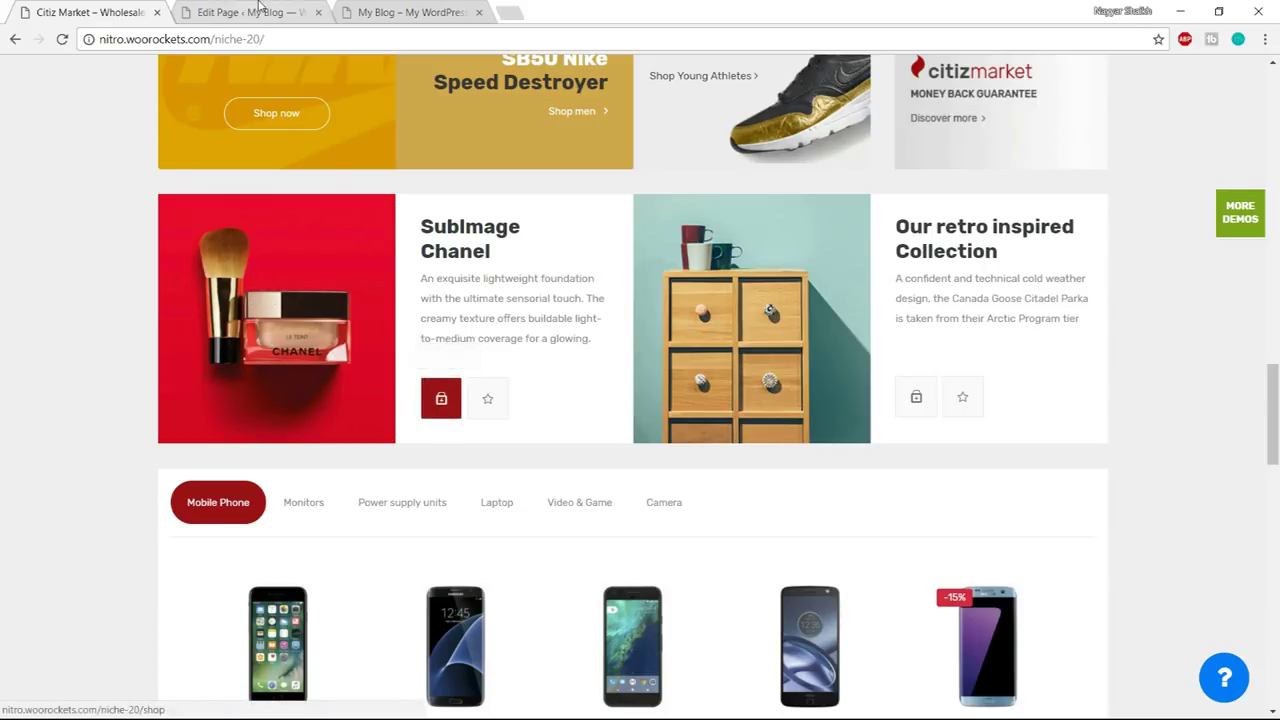
pyautogui.hotkey('ctrl', 'Tab')
pyautogui.scroll(1, 777, 368)
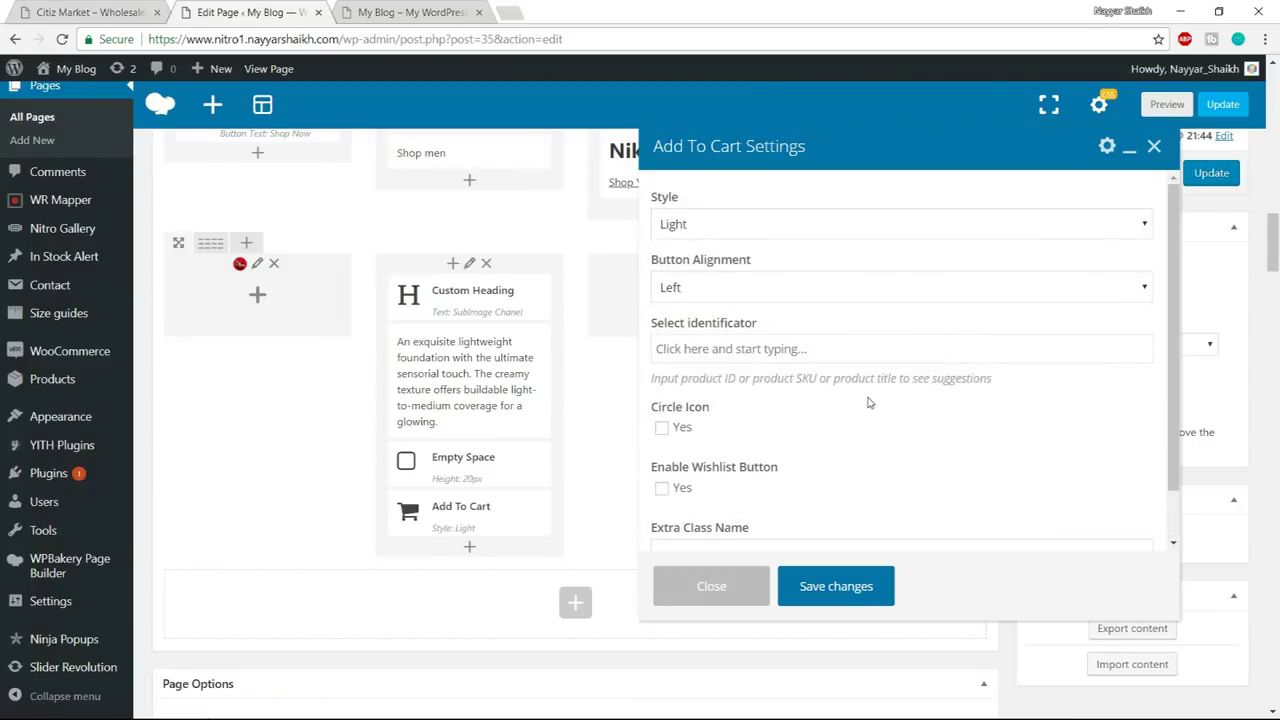
pyautogui.write('apple')
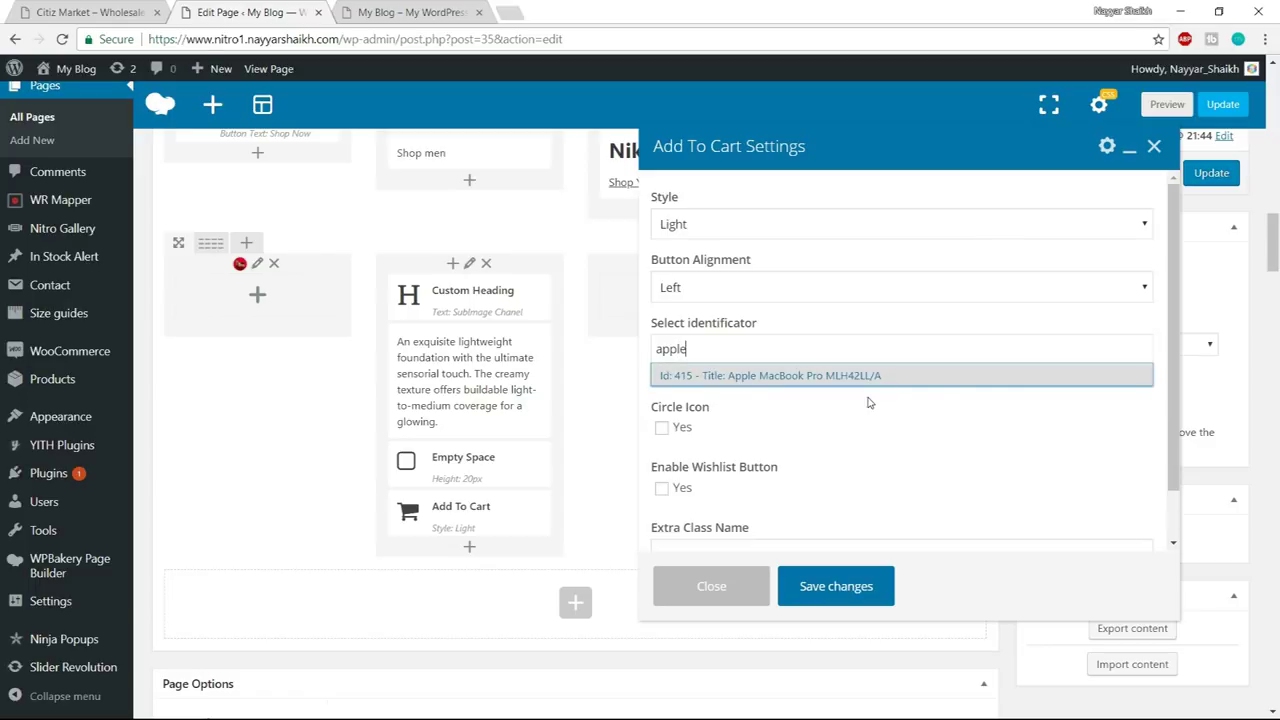
pyautogui.click(795, 378)
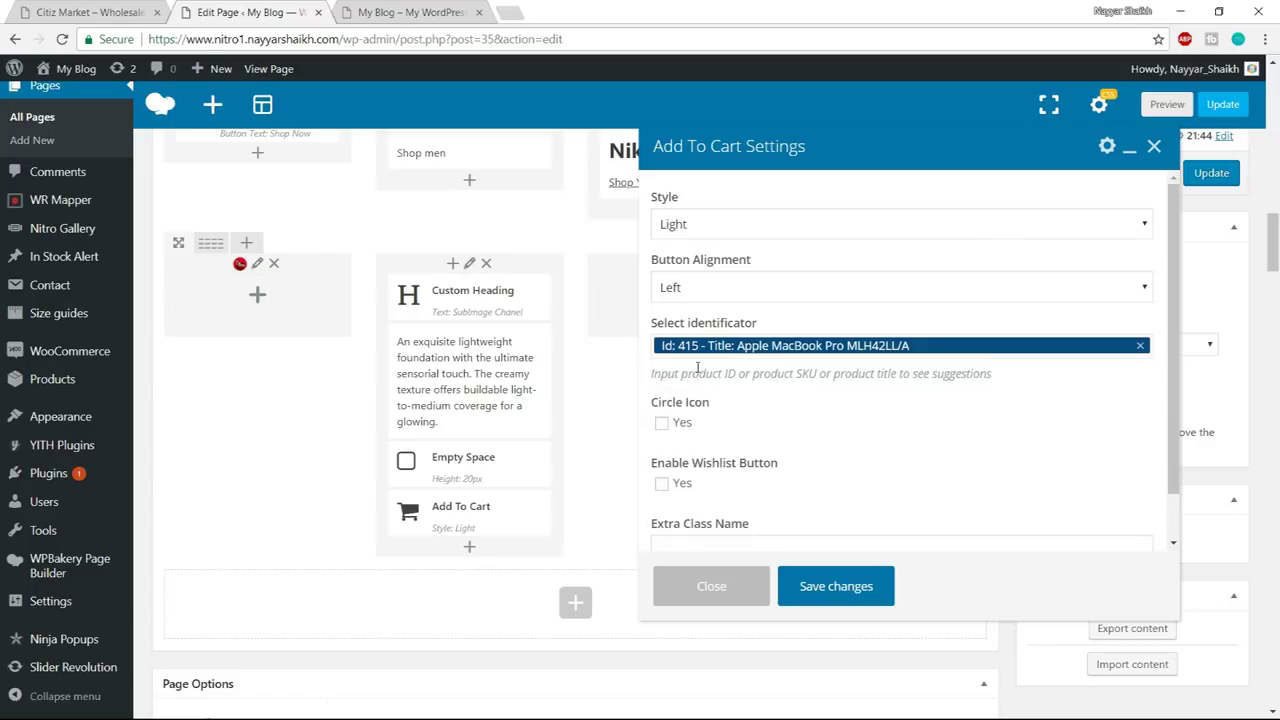
pyautogui.scroll(-1, 906, 410)
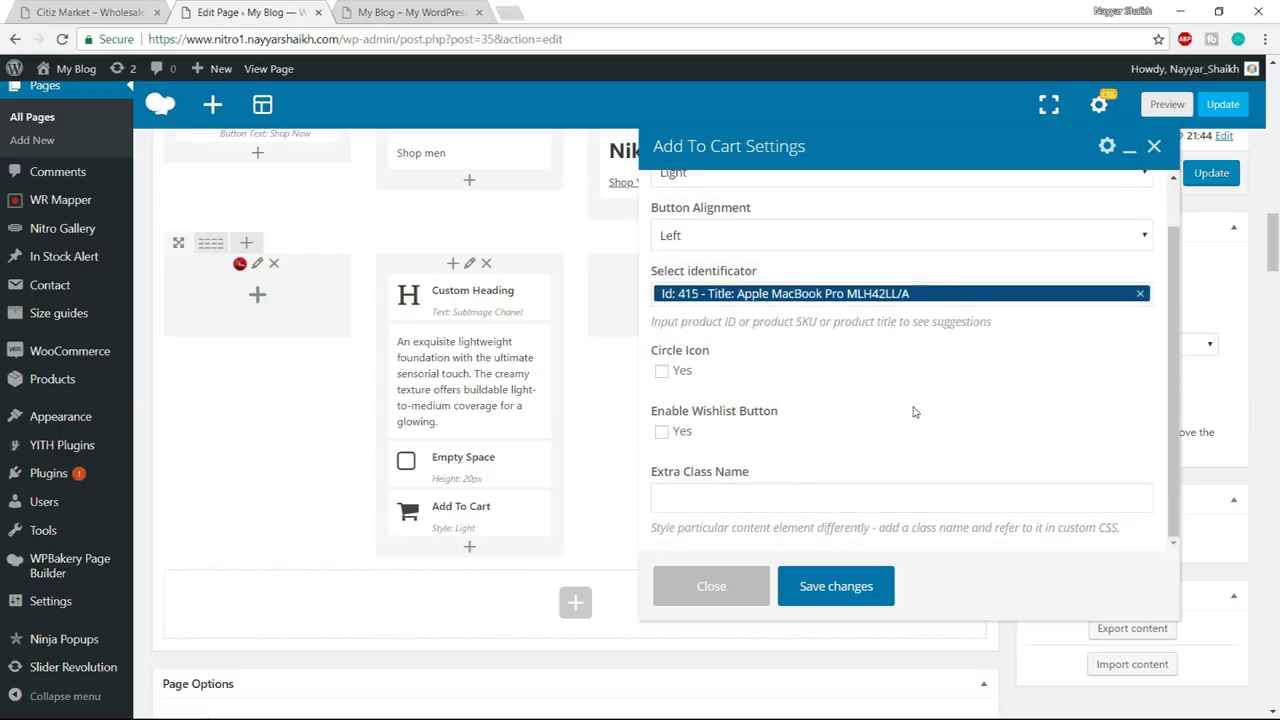
pyautogui.scroll(-1, 759, 375)
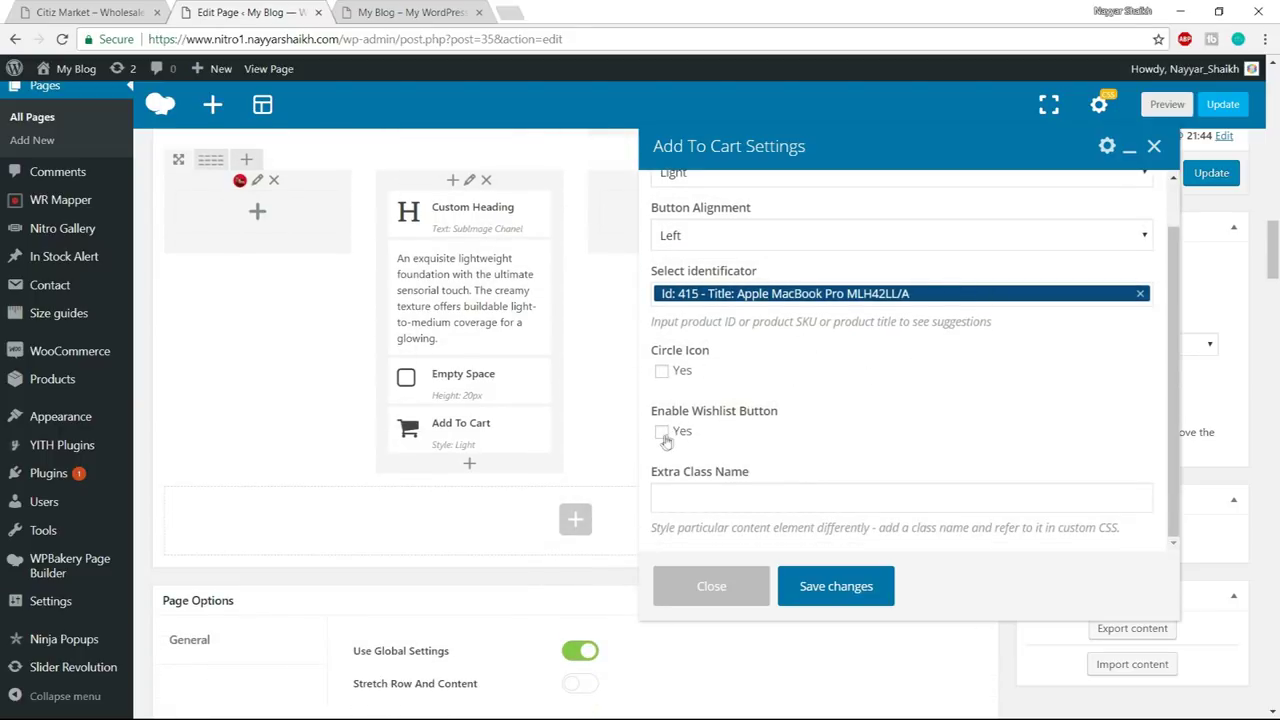
pyautogui.click(848, 595)
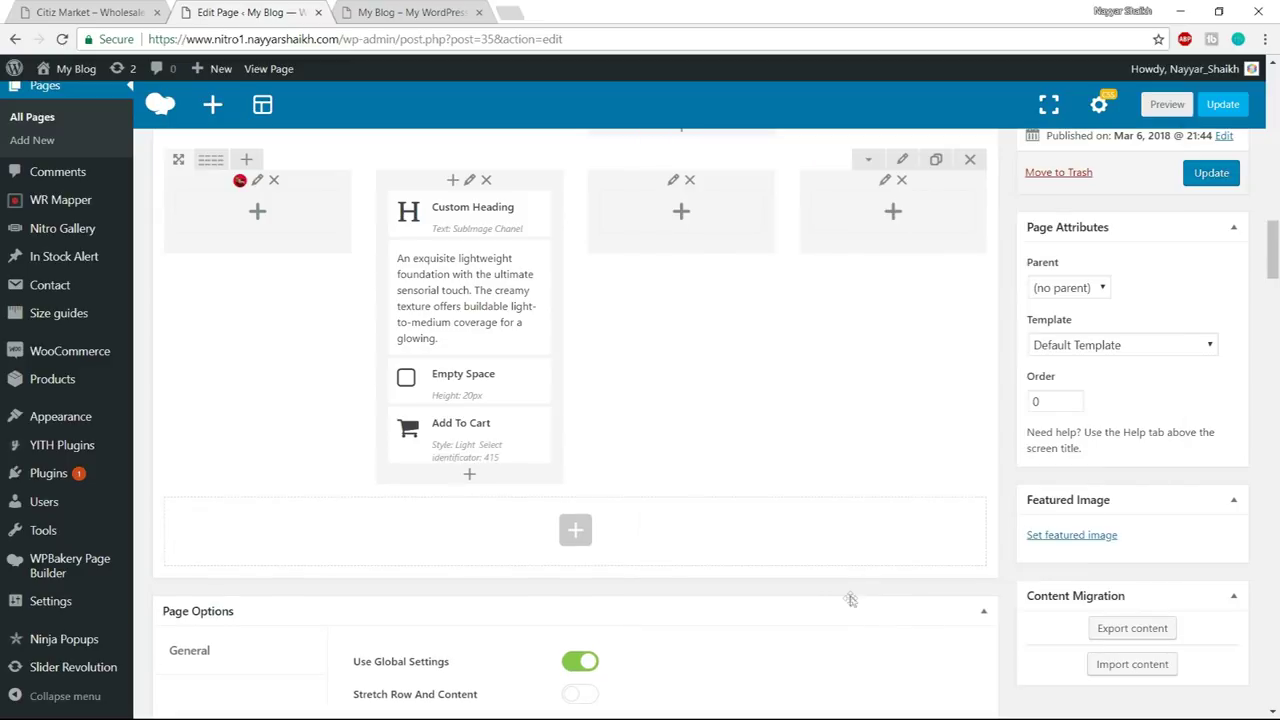
pyautogui.scroll(2, 883, 558)
pyautogui.click(1211, 304)
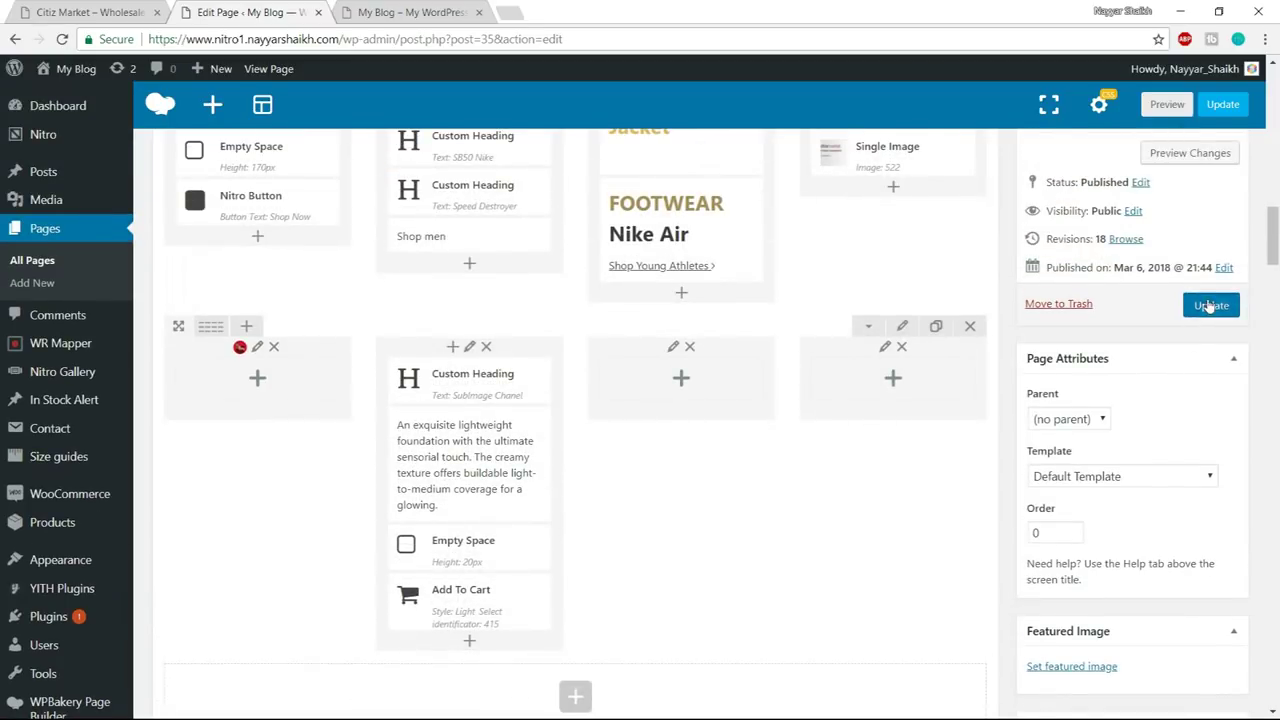
# - Reload the live home page and inspect the SB50 Nike and SubImage Chanel blocks
pyautogui.click(410, 12)
pyautogui.click(408, 45)
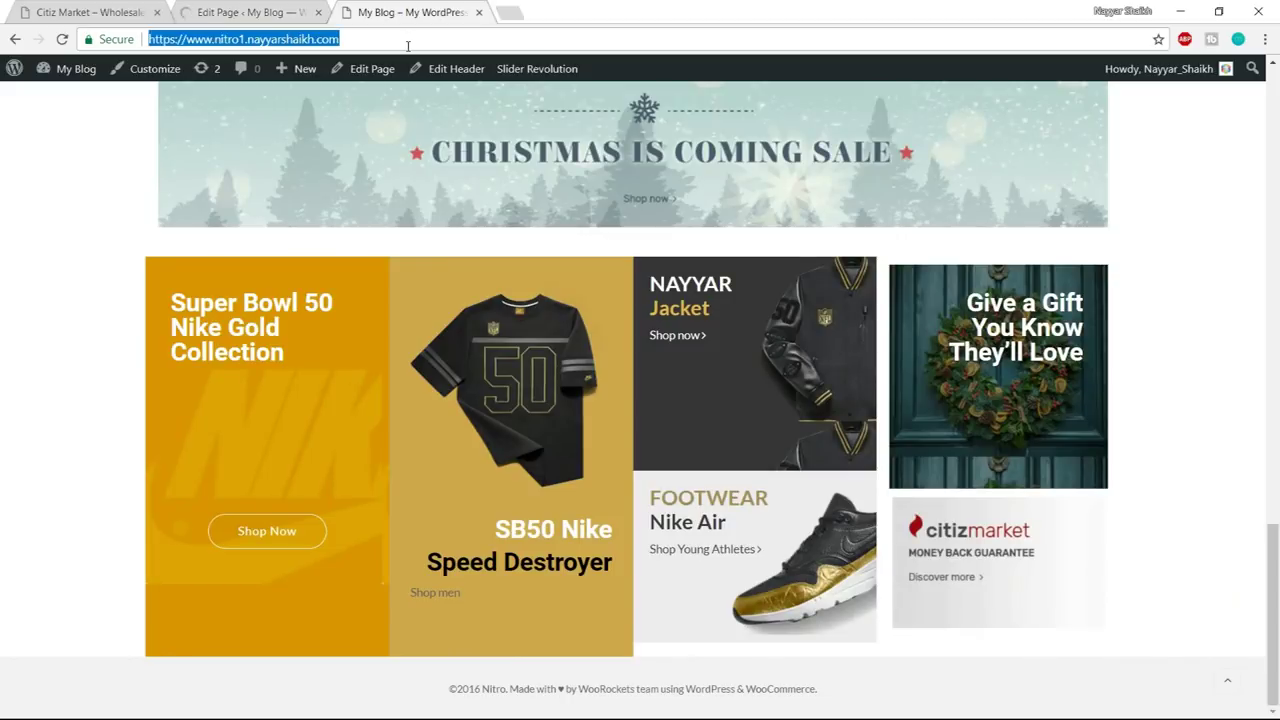
pyautogui.press('Return')
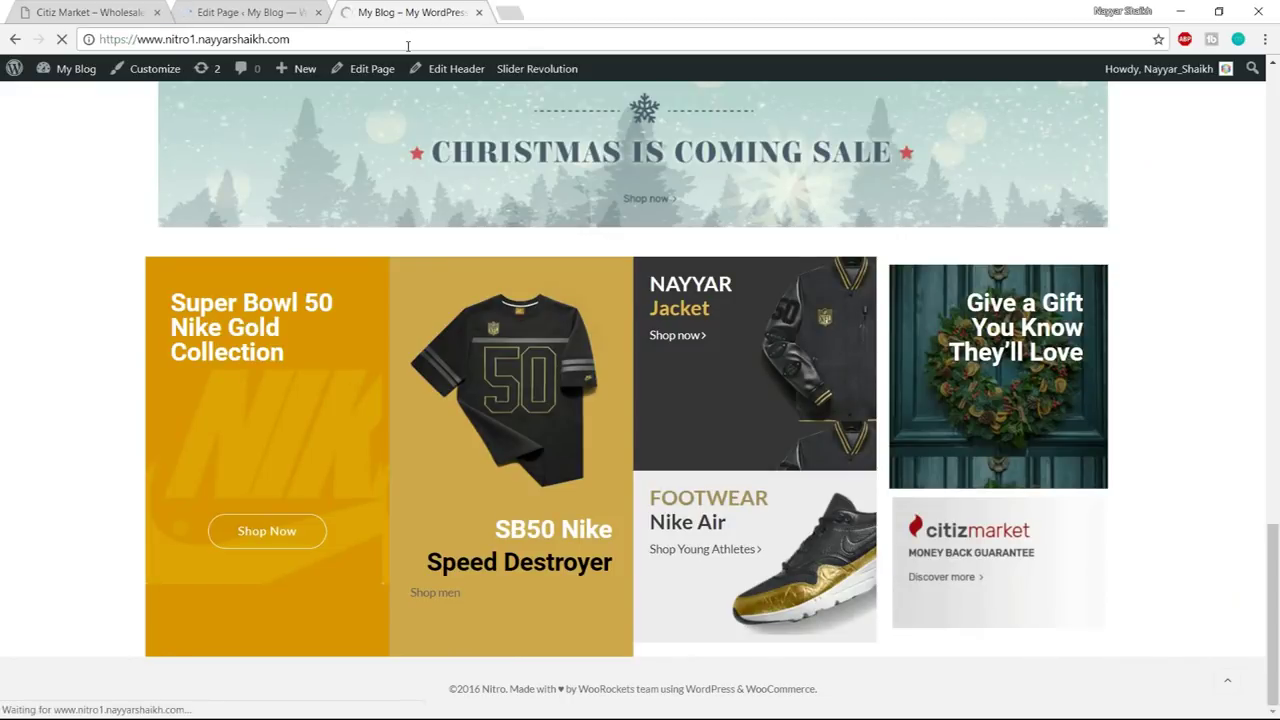
pyautogui.scroll(-2, 705, 447)
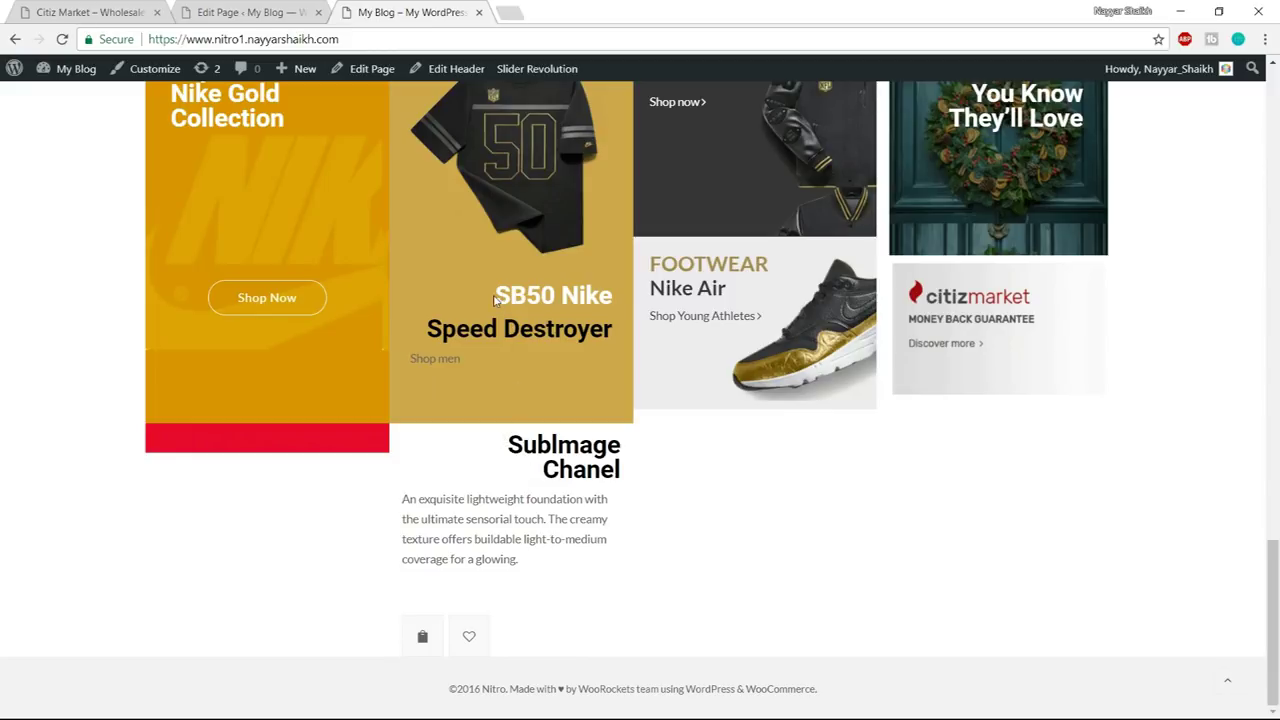
pyautogui.moveTo(494, 300); pyautogui.dragTo(626, 300)
pyautogui.moveTo(505, 440); pyautogui.dragTo(595, 497)
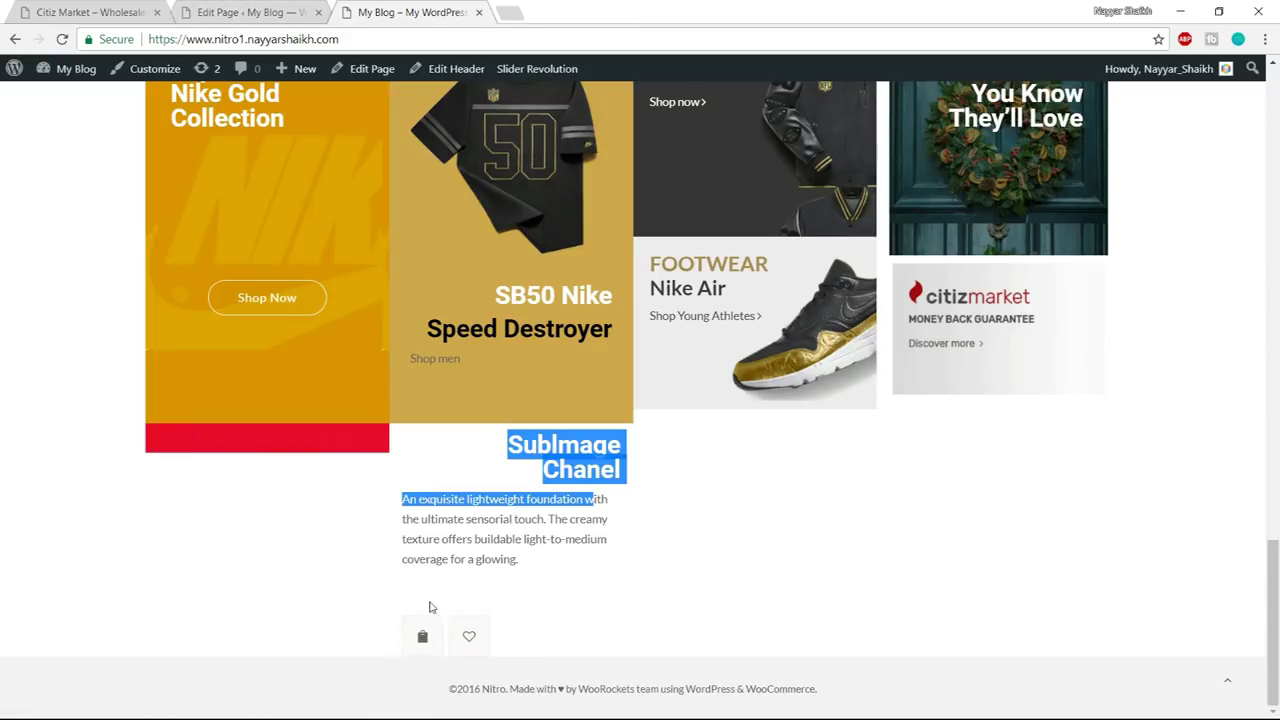
# - Resave the SubImage Chanel row's settings and check the result on the live page
pyautogui.click(300, 12)
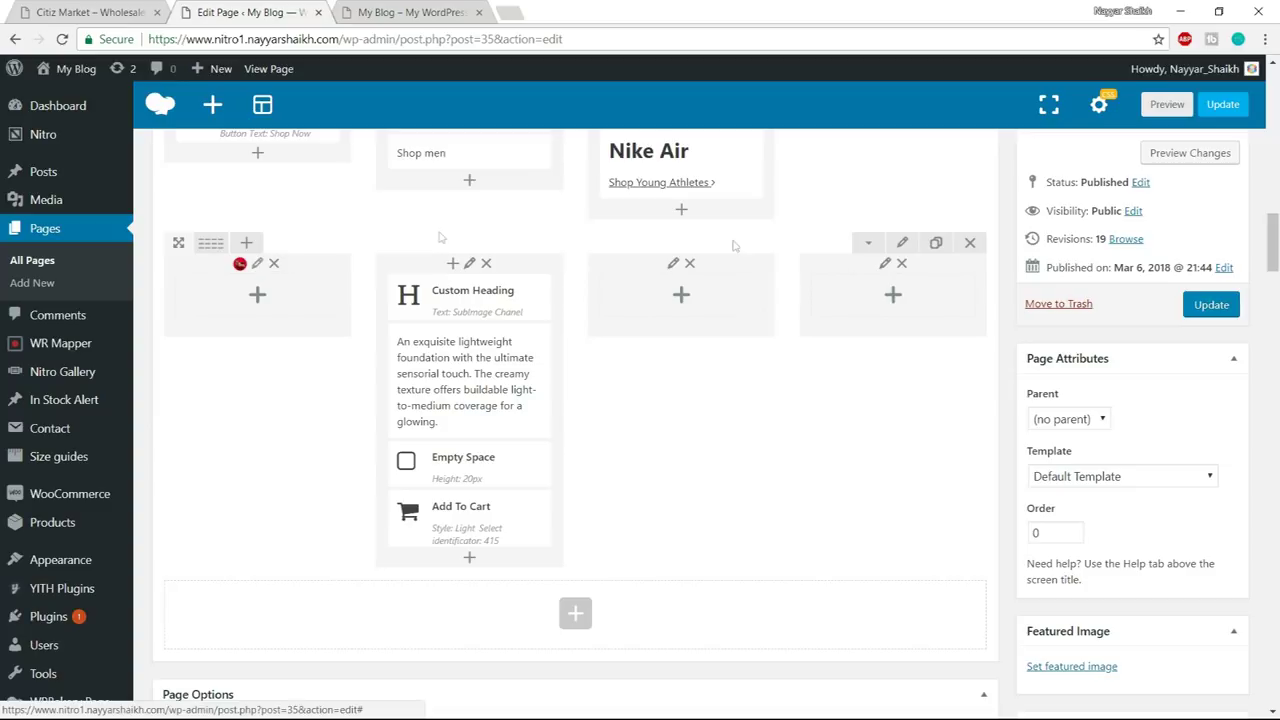
pyautogui.click(899, 243)
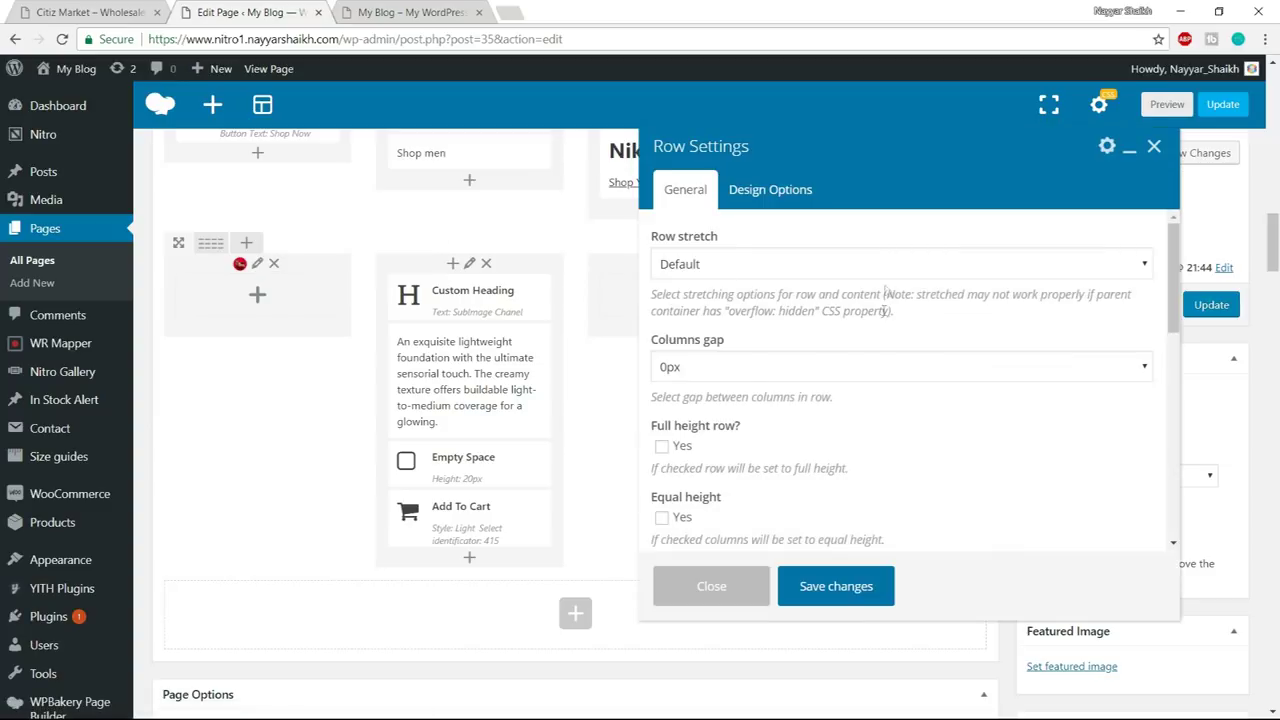
pyautogui.scroll(-3, 716, 405)
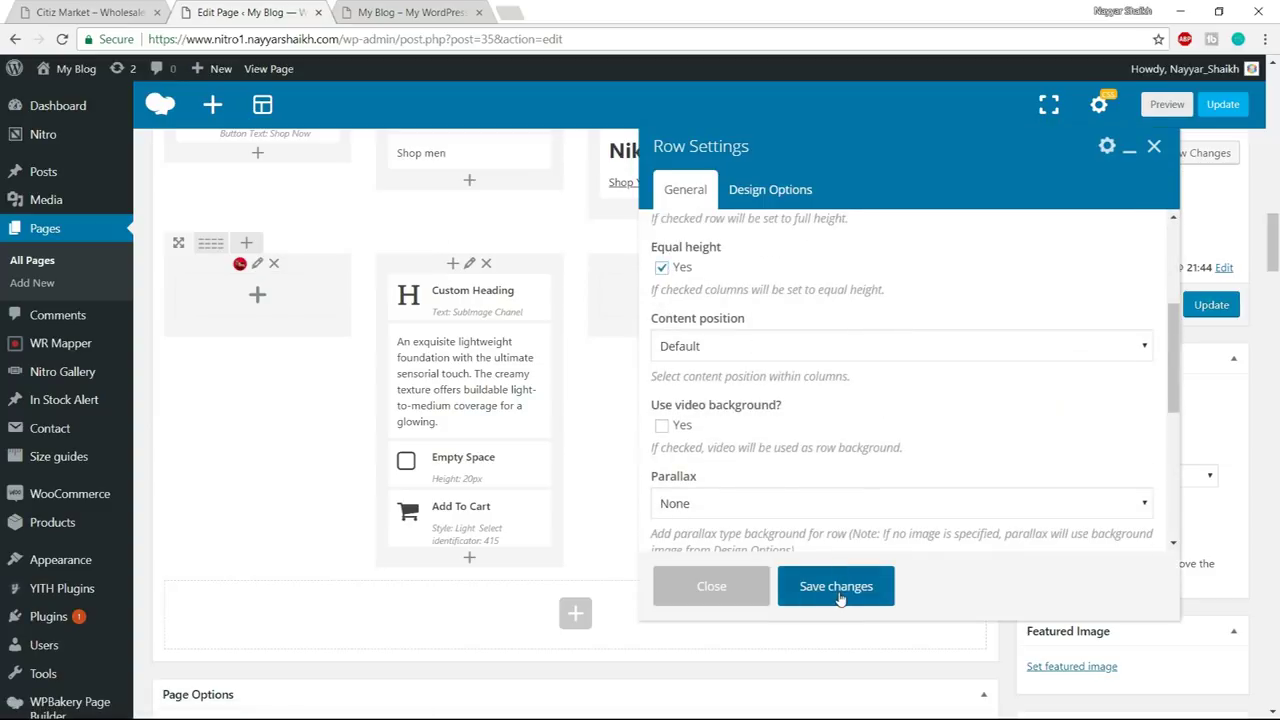
pyautogui.click(836, 586)
pyautogui.click(400, 12)
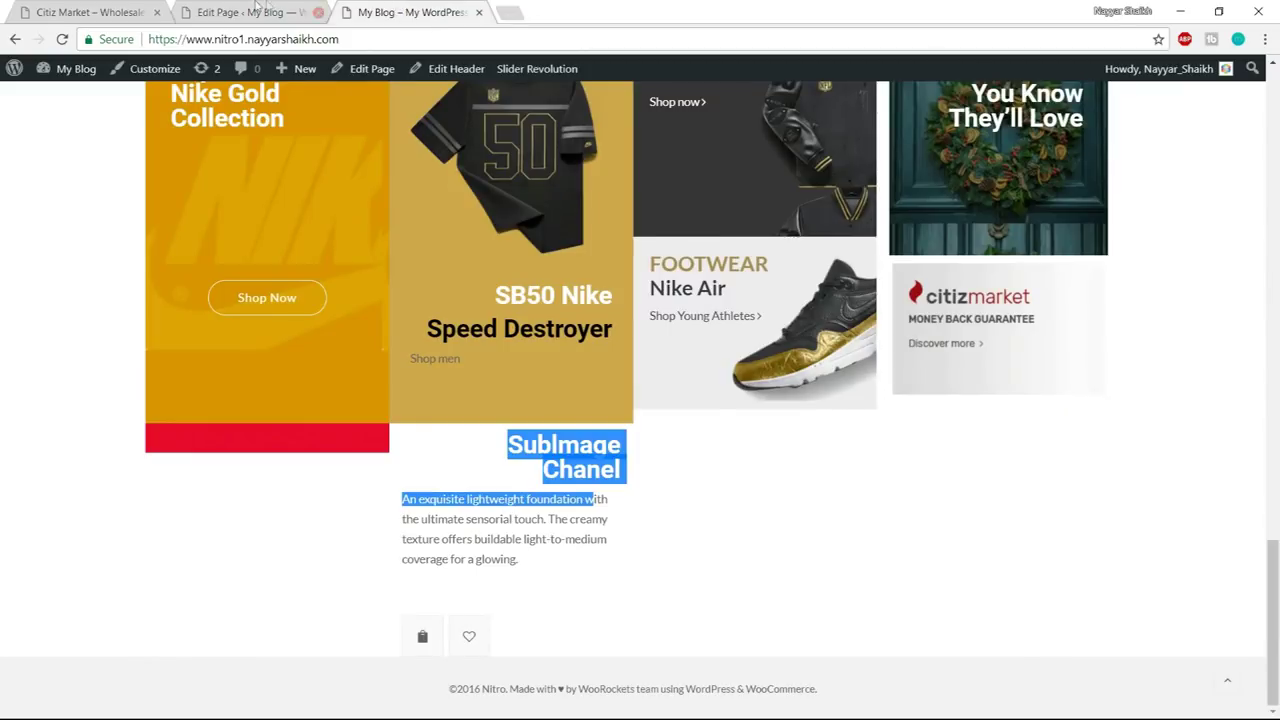
pyautogui.click(252, 12)
# - Left-align the SubImage Chanel heading text and view it on the live page
pyautogui.click(497, 297)
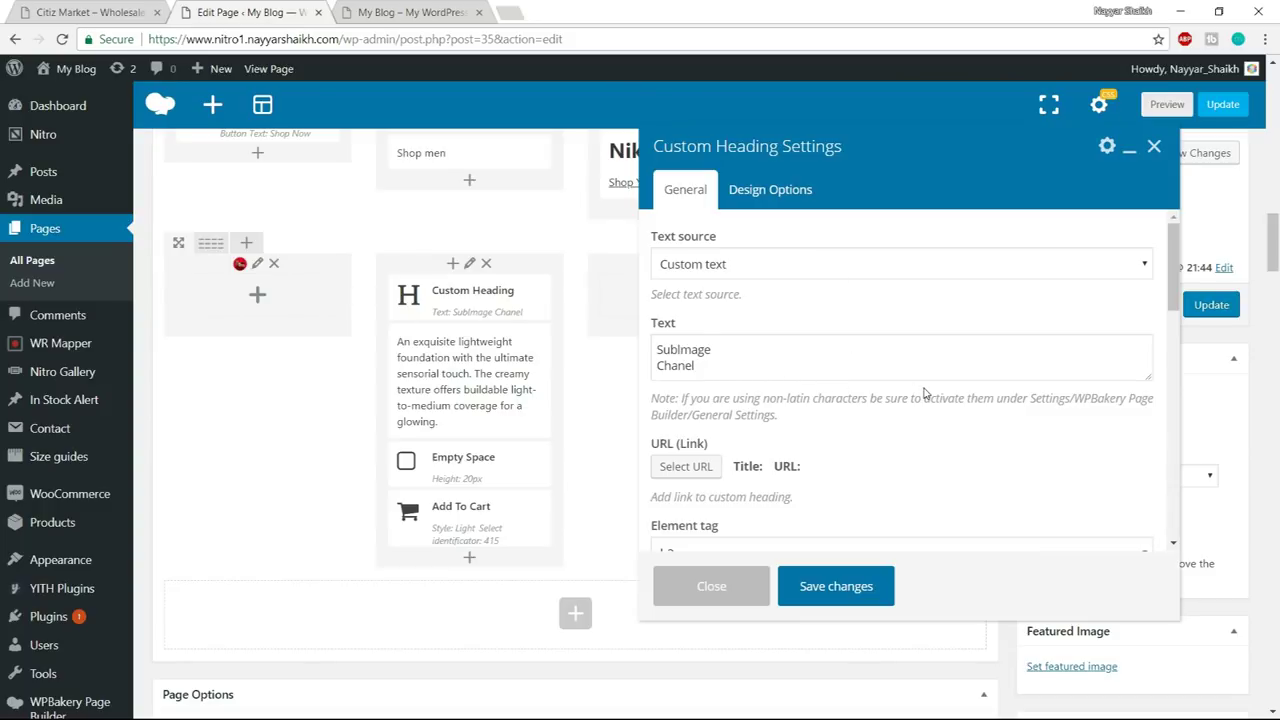
pyautogui.scroll(-5, 925, 395)
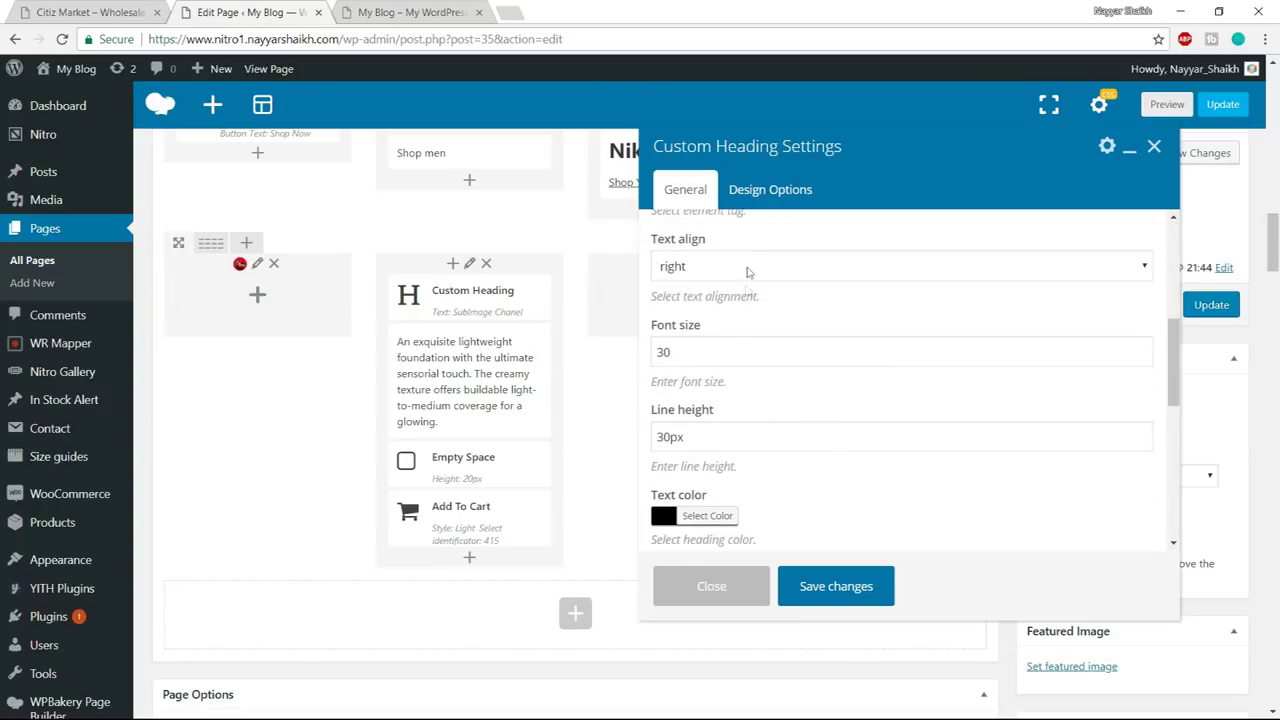
pyautogui.click(748, 267)
pyautogui.click(700, 246)
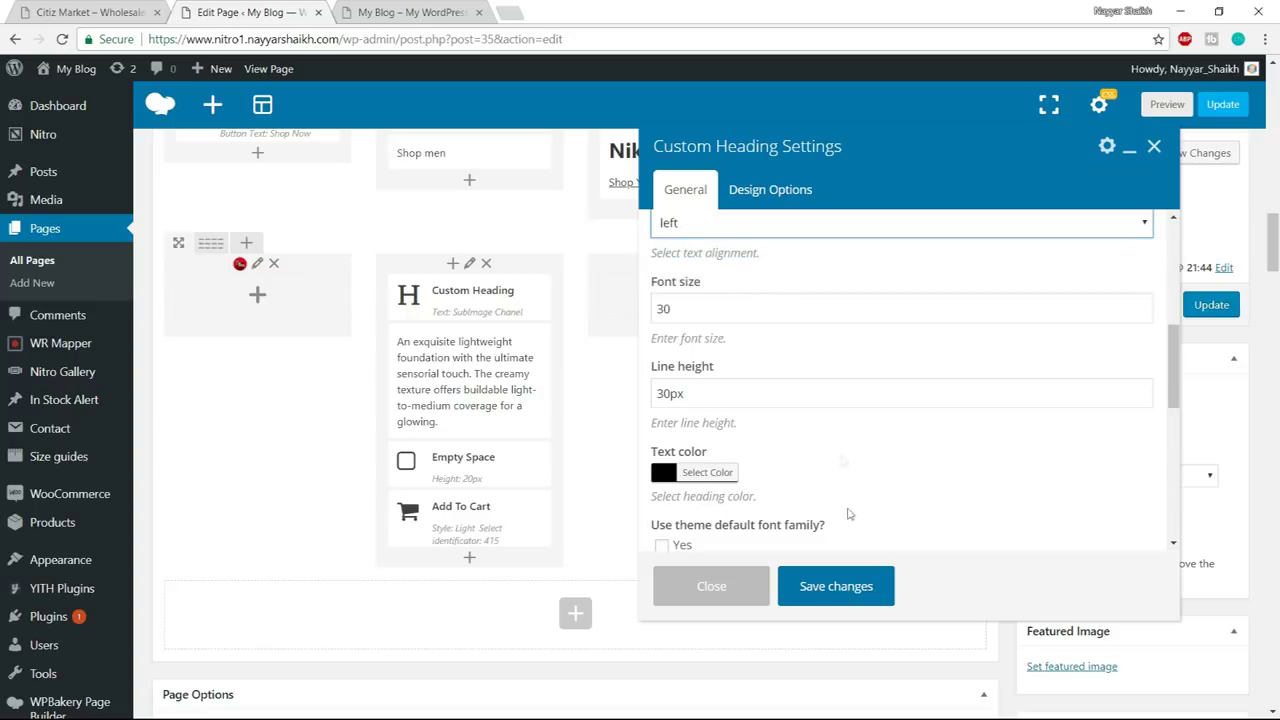
pyautogui.click(847, 588)
pyautogui.click(415, 12)
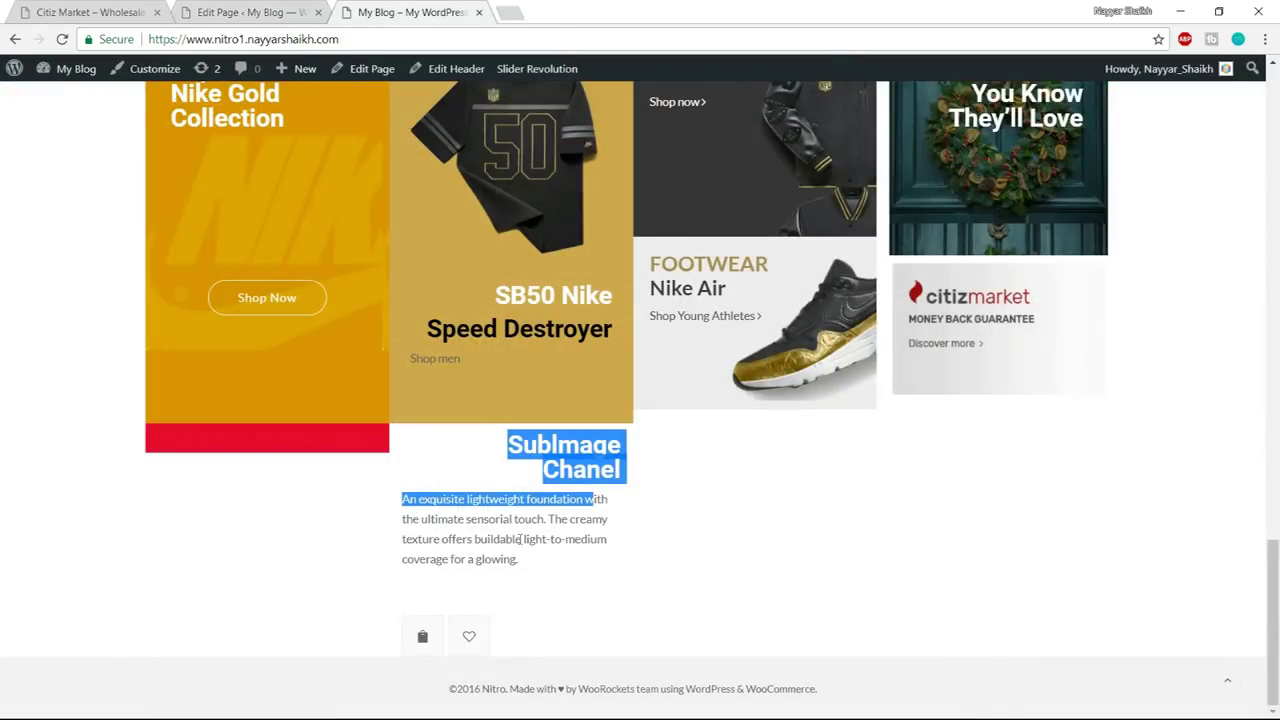
# - Change the Chanel spacer height from 20 to 10px and preview it live
pyautogui.click(240, 10)
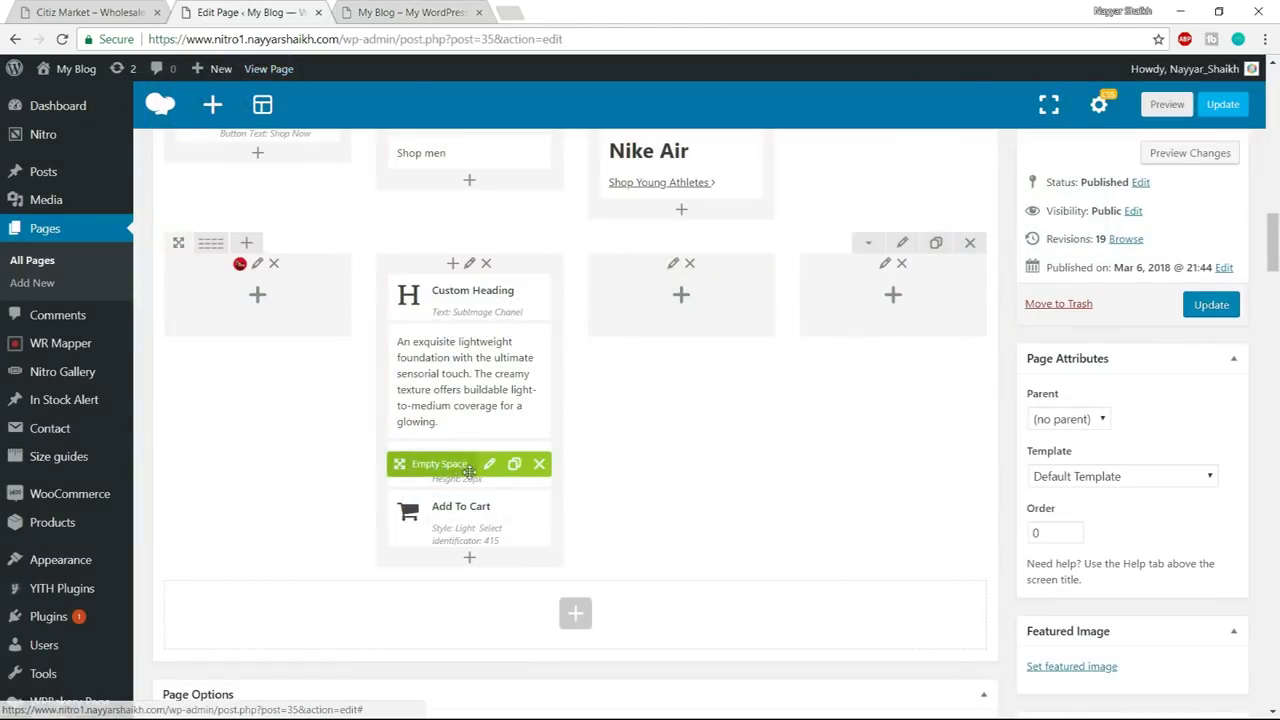
pyautogui.click(489, 463)
pyautogui.moveTo(673, 263); pyautogui.dragTo(652, 263)
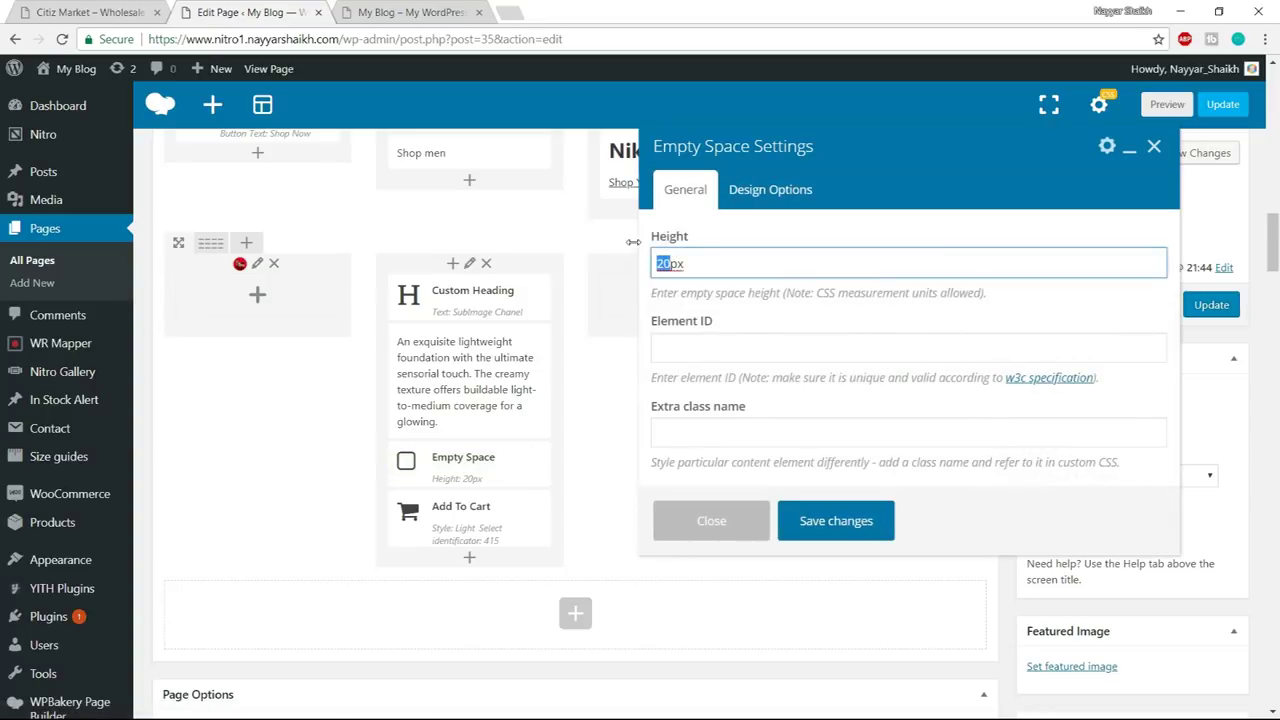
pyautogui.write('10')
pyautogui.click(862, 519)
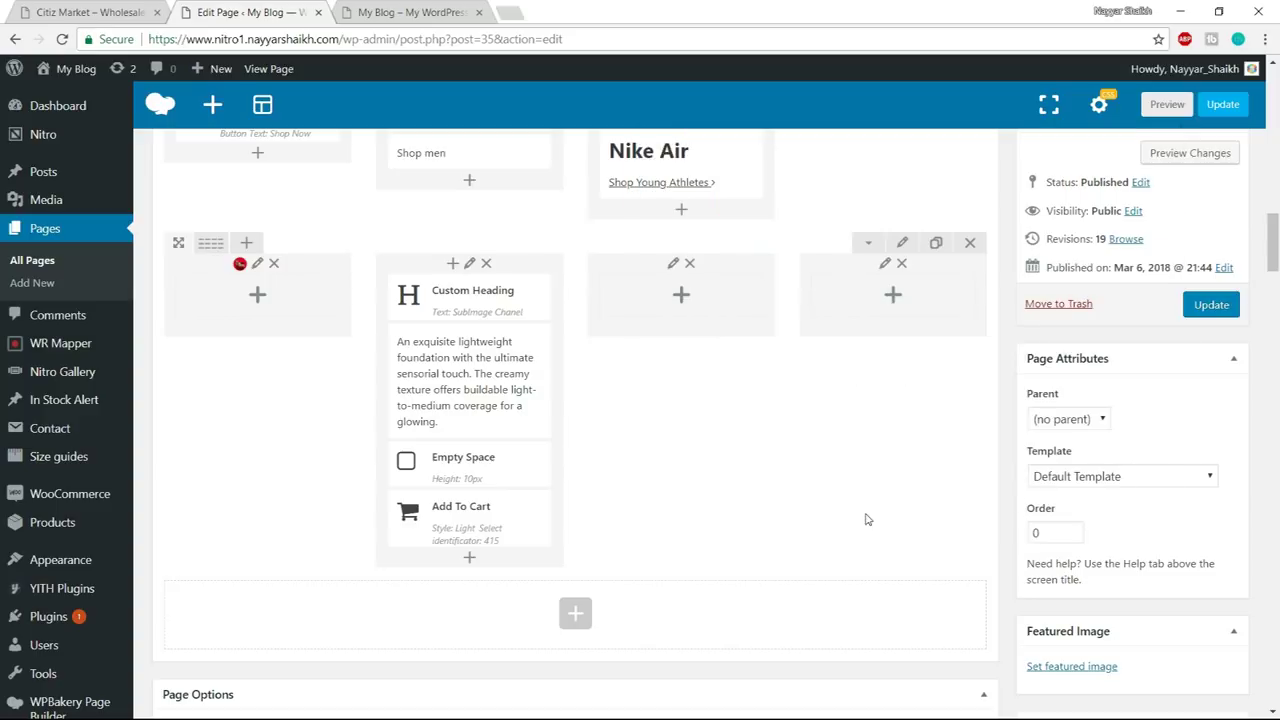
pyautogui.click(405, 12)
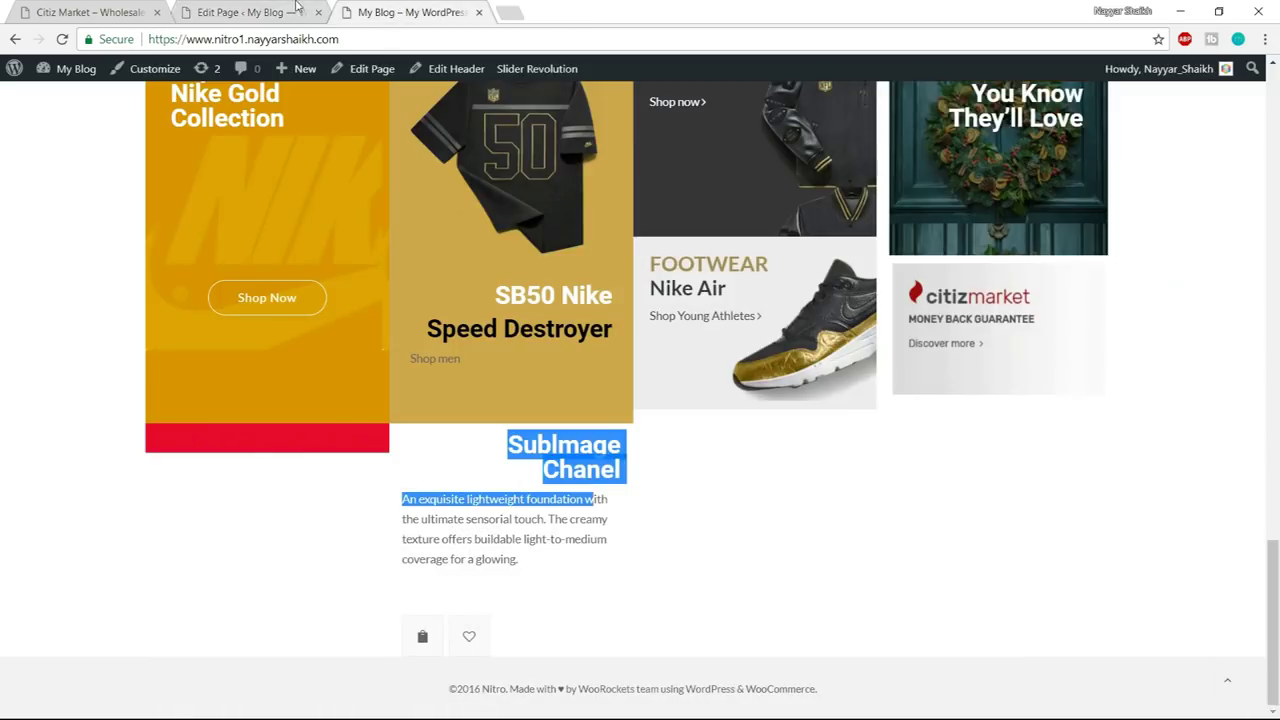
# - Inspect the Add To Cart element's settings, close them unsaved, and view the live page
pyautogui.click(287, 5)
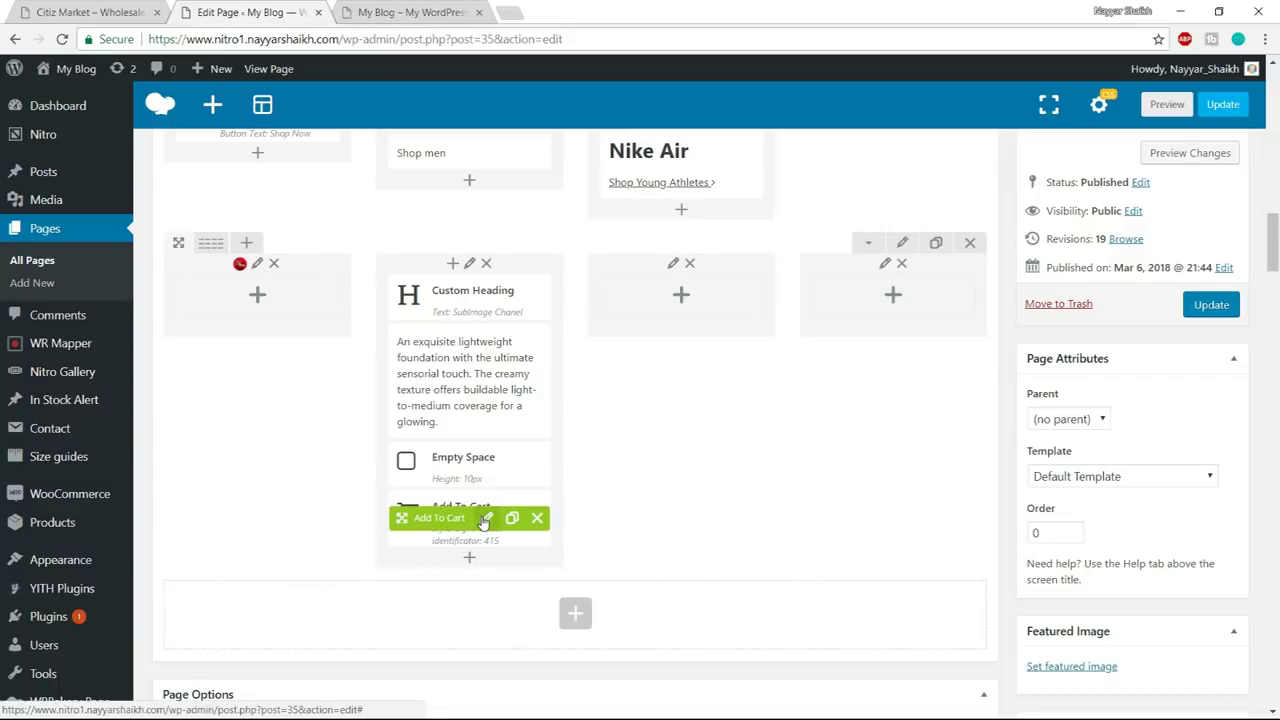
pyautogui.click(486, 518)
pyautogui.scroll(-3, 760, 533)
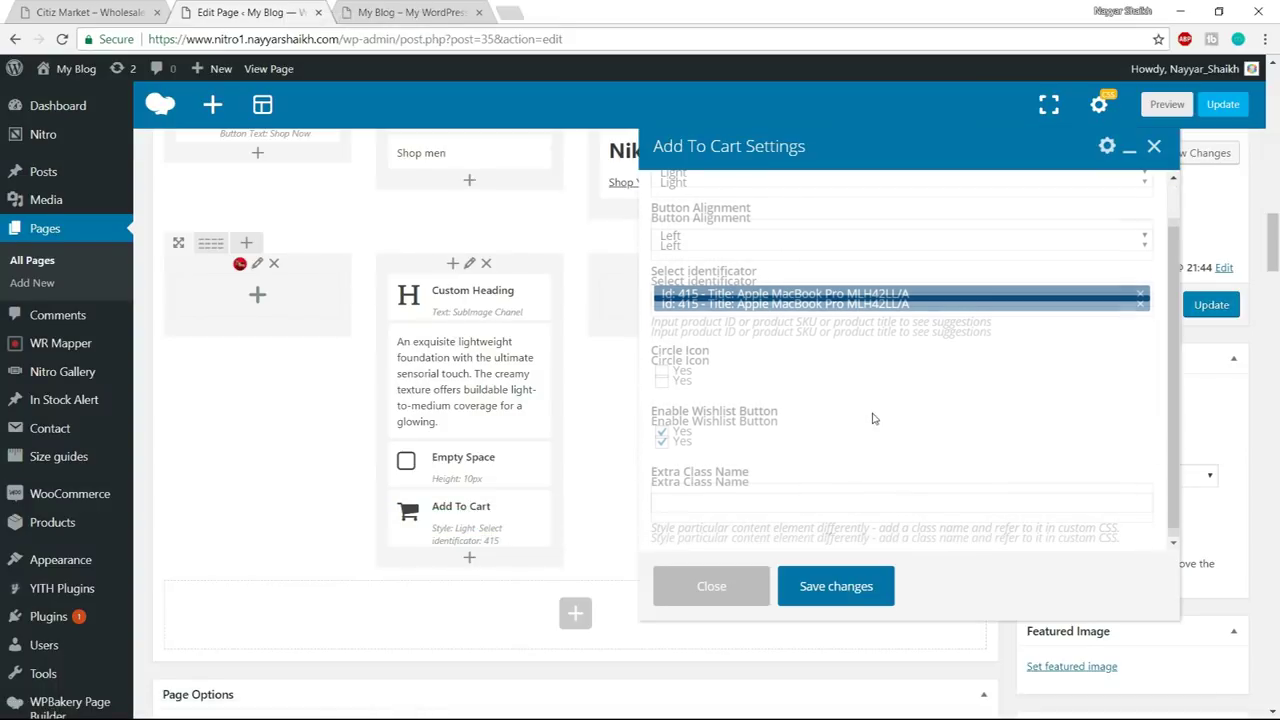
pyautogui.click(727, 585)
pyautogui.scroll(1, 723, 571)
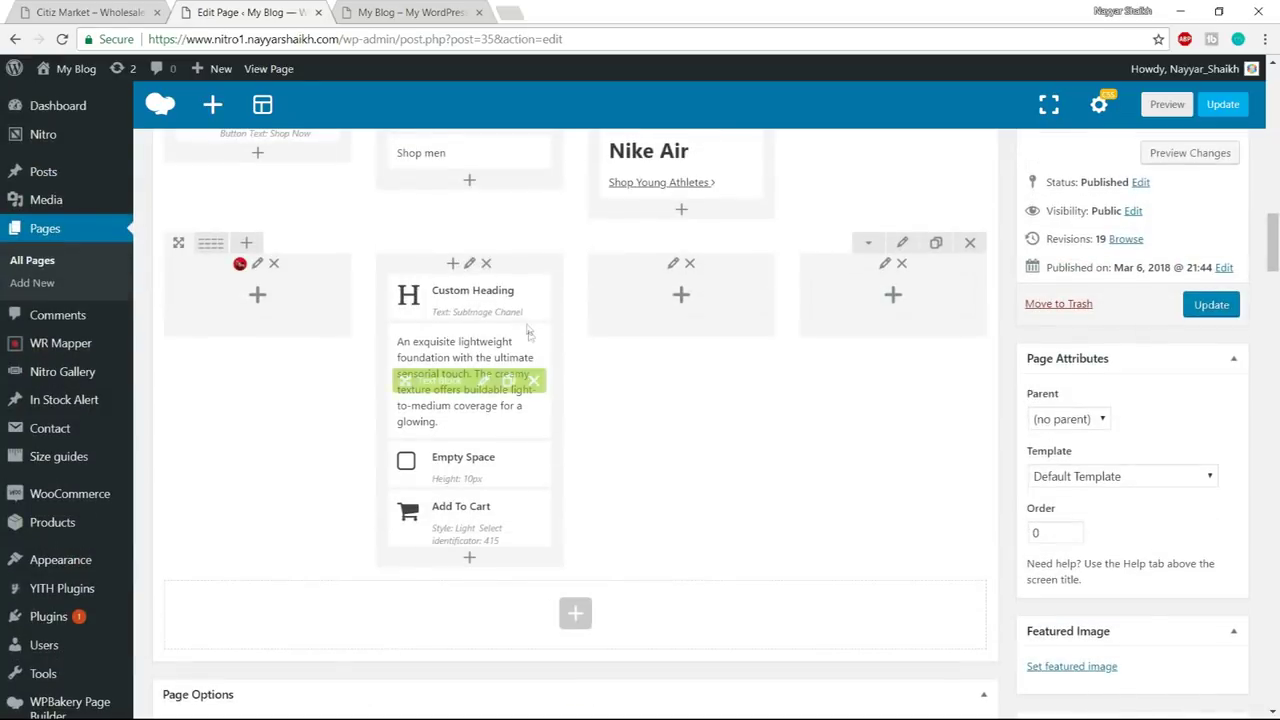
pyautogui.click(420, 12)
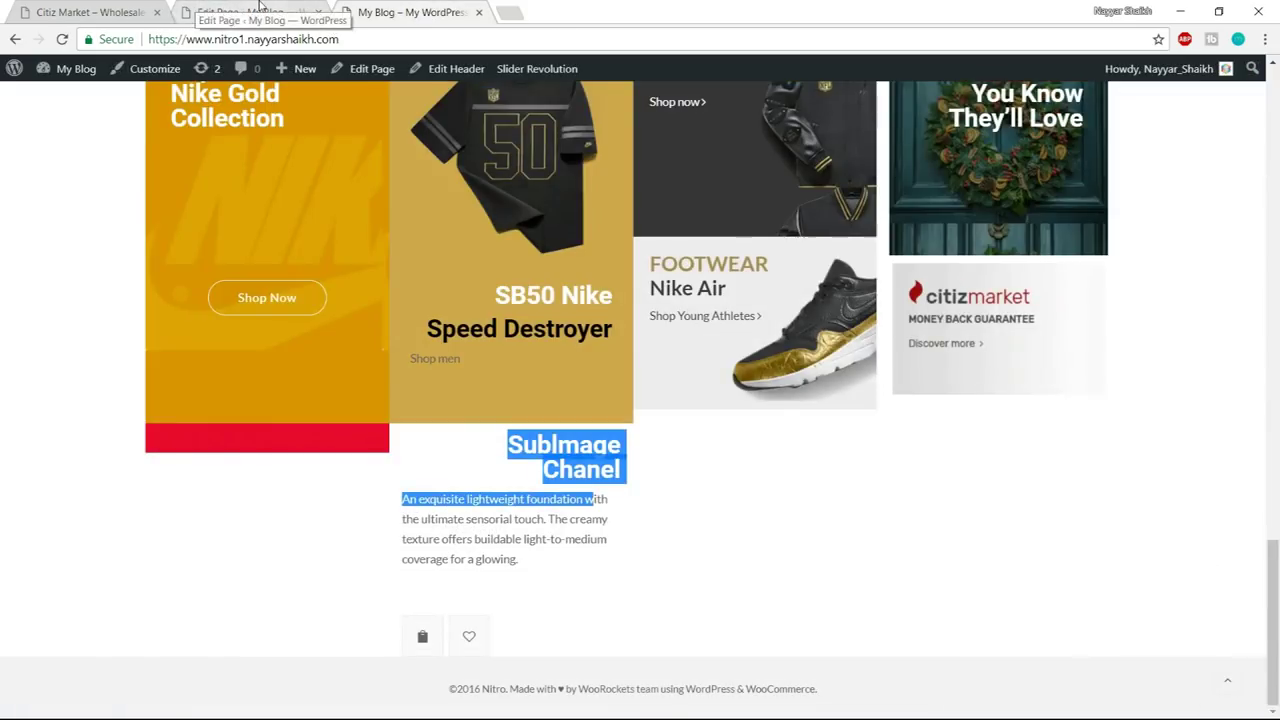
# - Give the column 10px bottom padding in Design Options and update the page
pyautogui.click(232, 12)
pyautogui.click(469, 263)
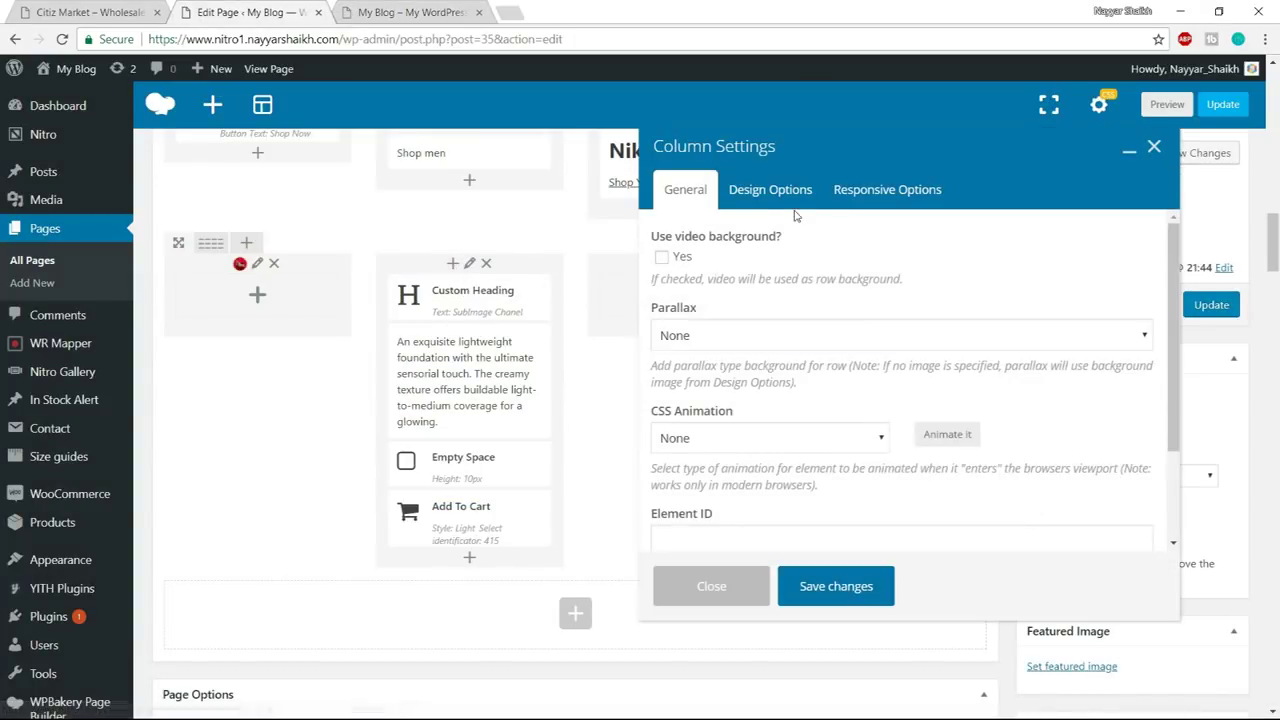
pyautogui.click(790, 195)
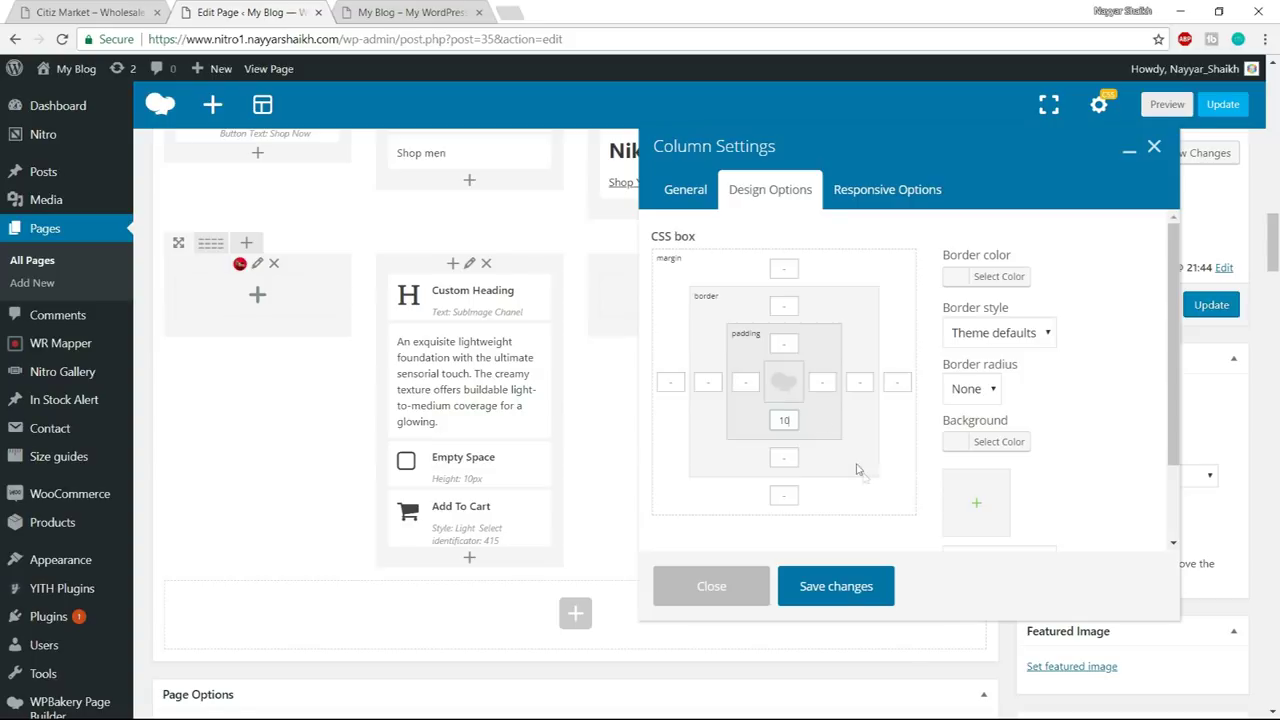
pyautogui.click(836, 590)
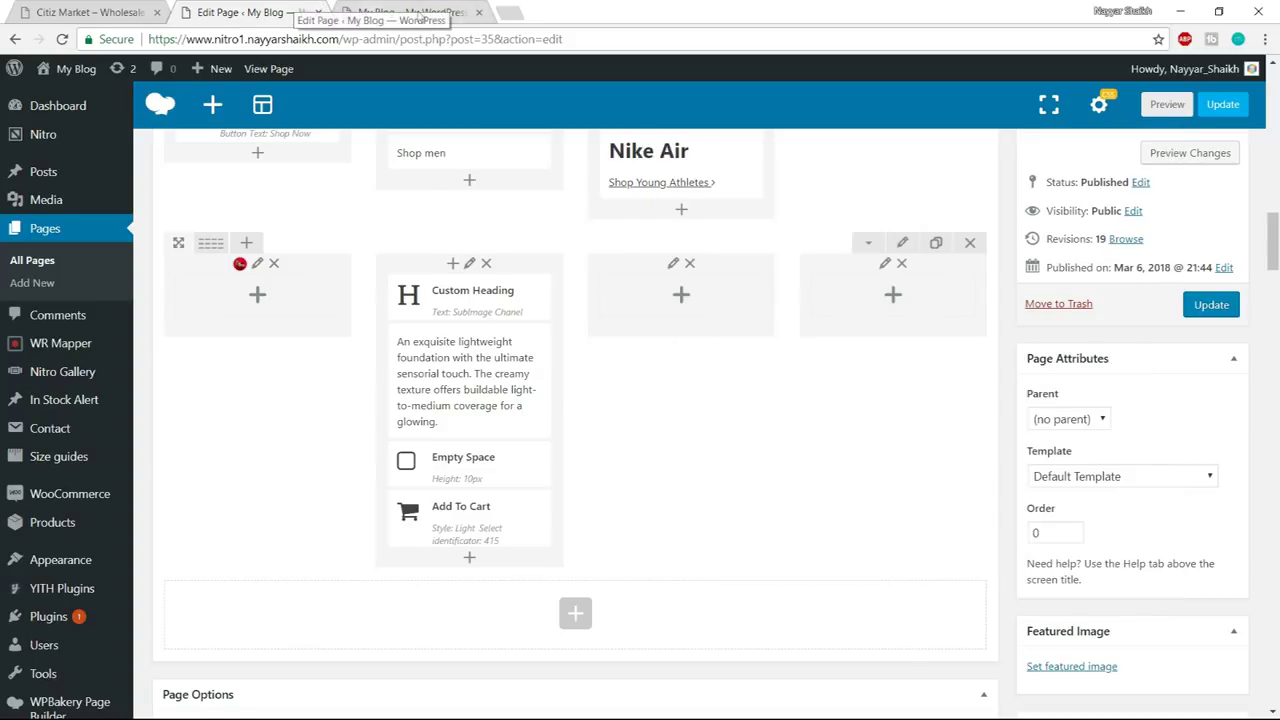
pyautogui.click(1211, 306)
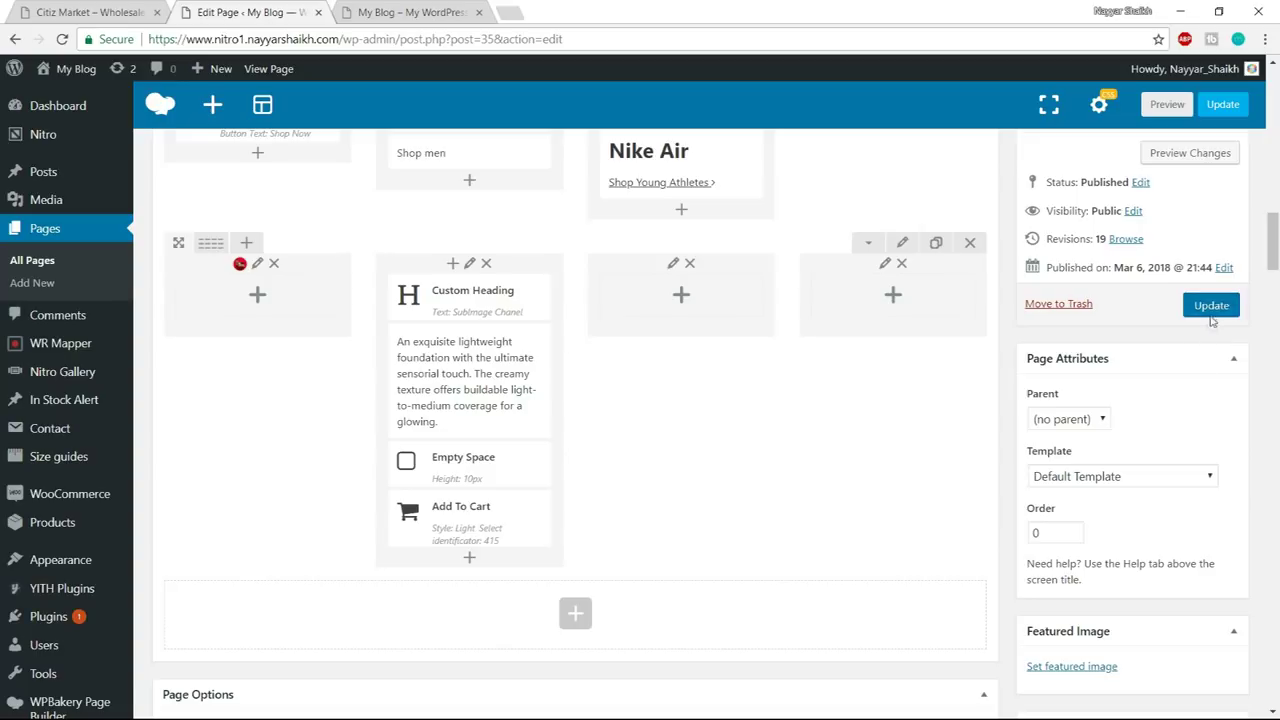
# - Reload the live site to check the red Chanel tile, then scroll the editor
pyautogui.click(401, 10)
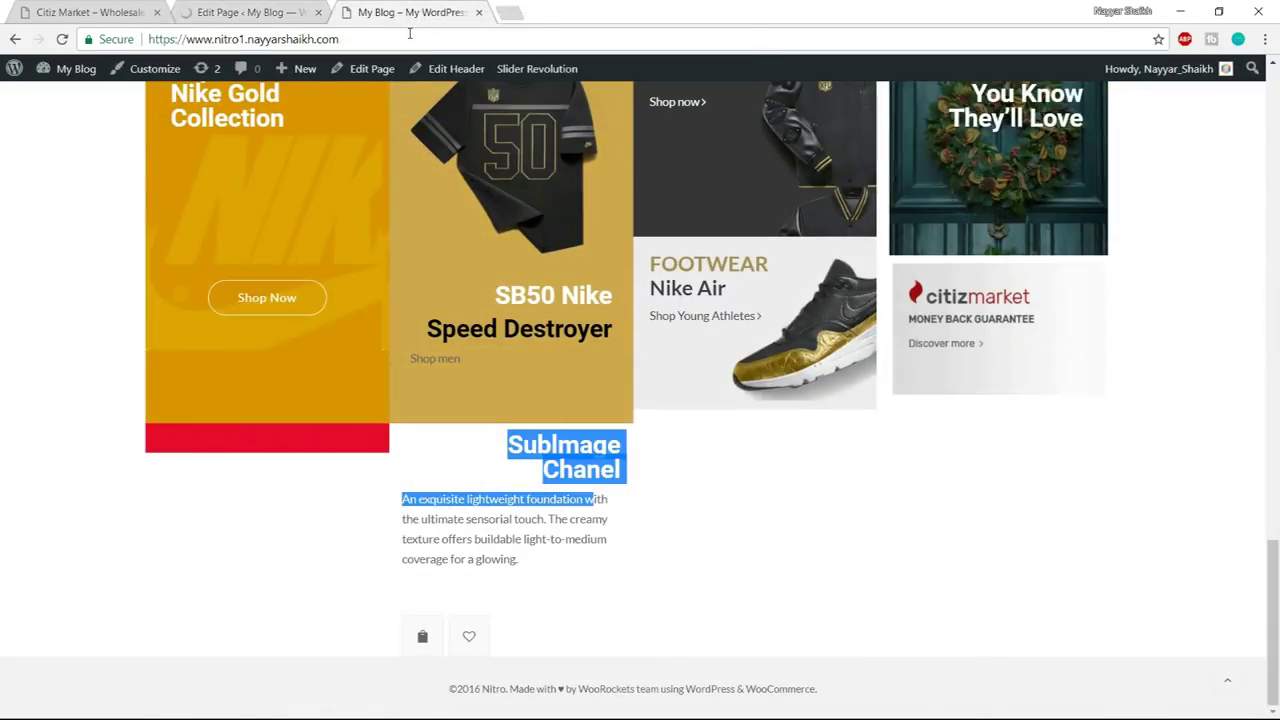
pyautogui.click(409, 36)
pyautogui.press('Return')
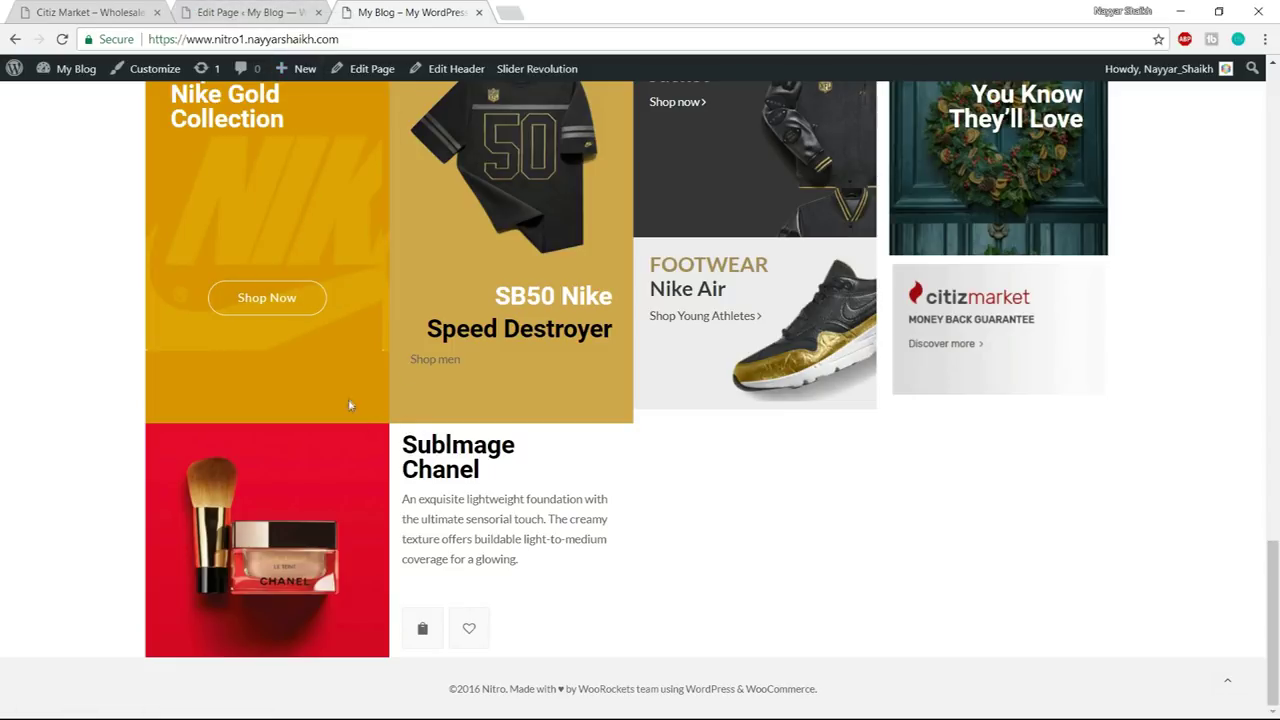
pyautogui.scroll(6, 350, 411)
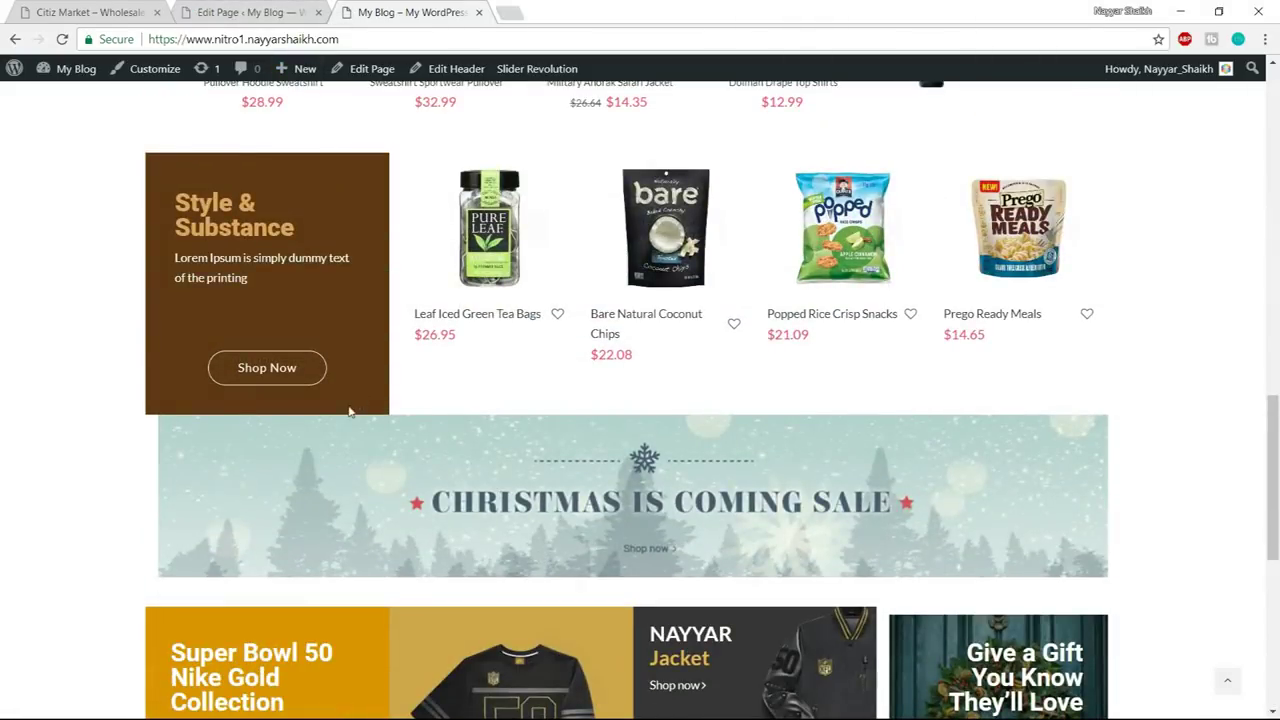
pyautogui.scroll(-6, 410, 500)
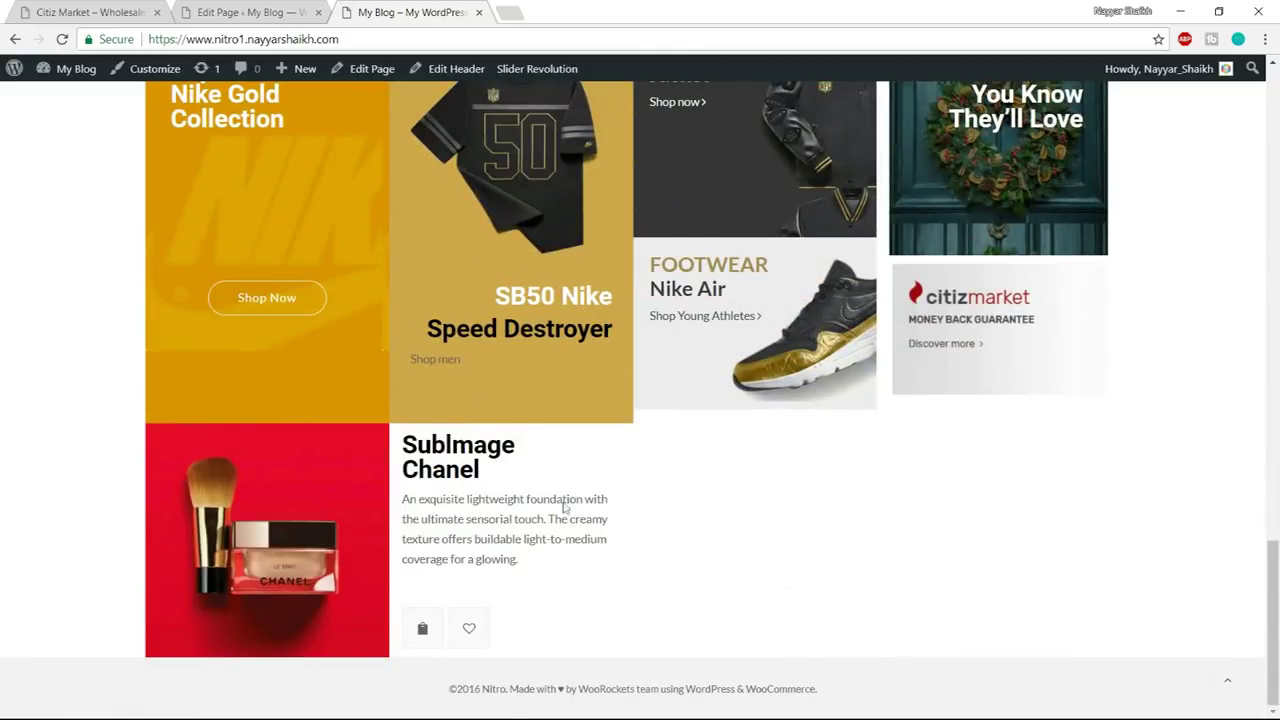
pyautogui.click(285, 10)
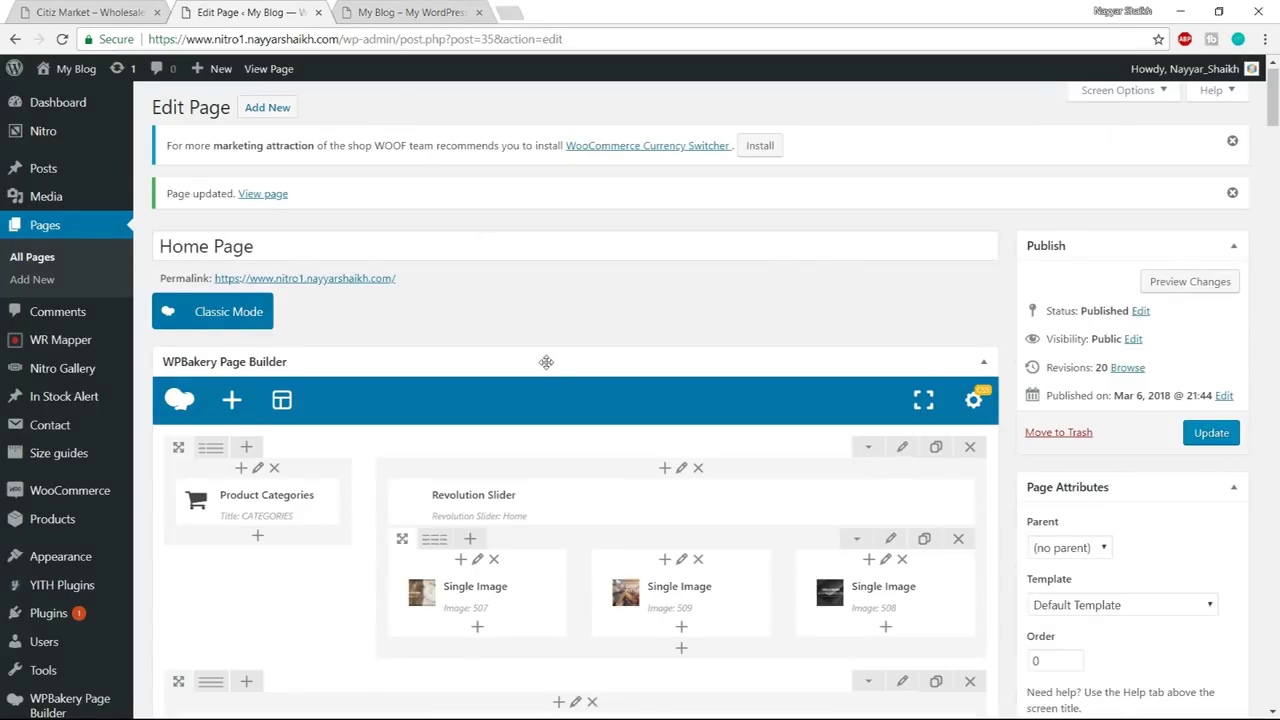
pyautogui.scroll(-3, 622, 570)
pyautogui.moveTo(1277, 178); pyautogui.dragTo(1272, 247)
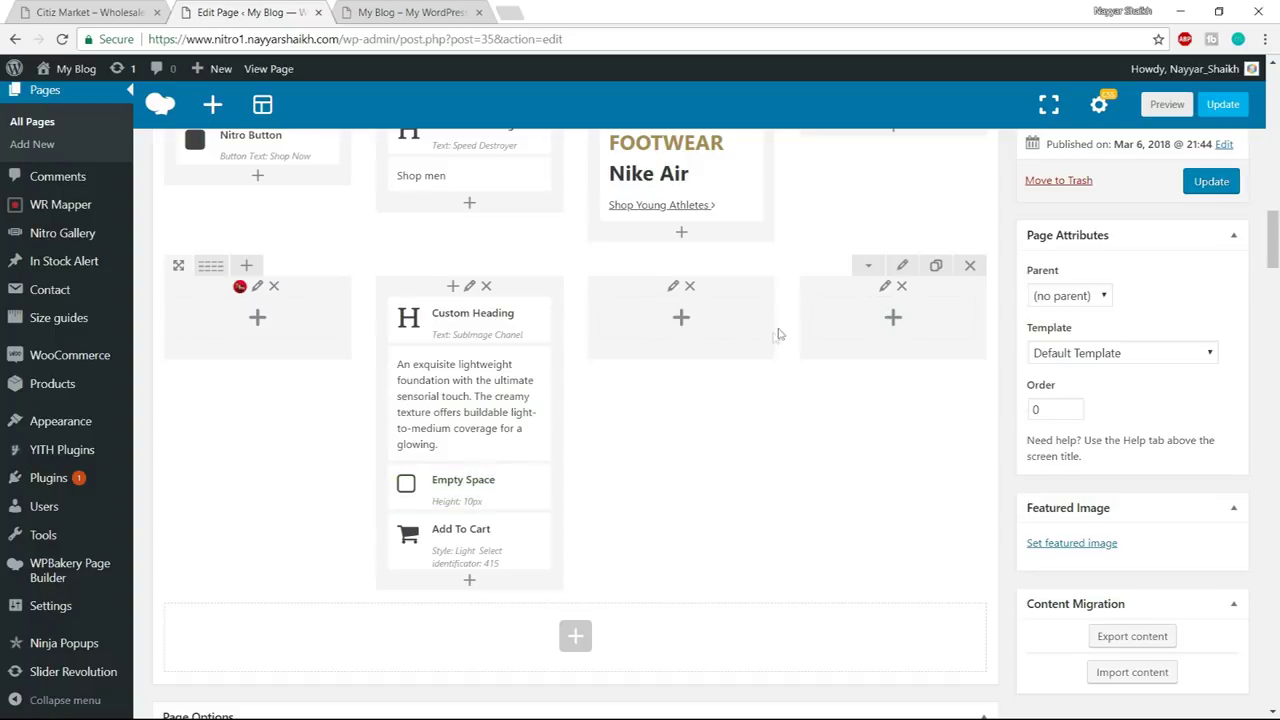
# - Compare the Citiz Market demo's product section with the site's own home page
pyautogui.click(360, 12)
pyautogui.click(90, 12)
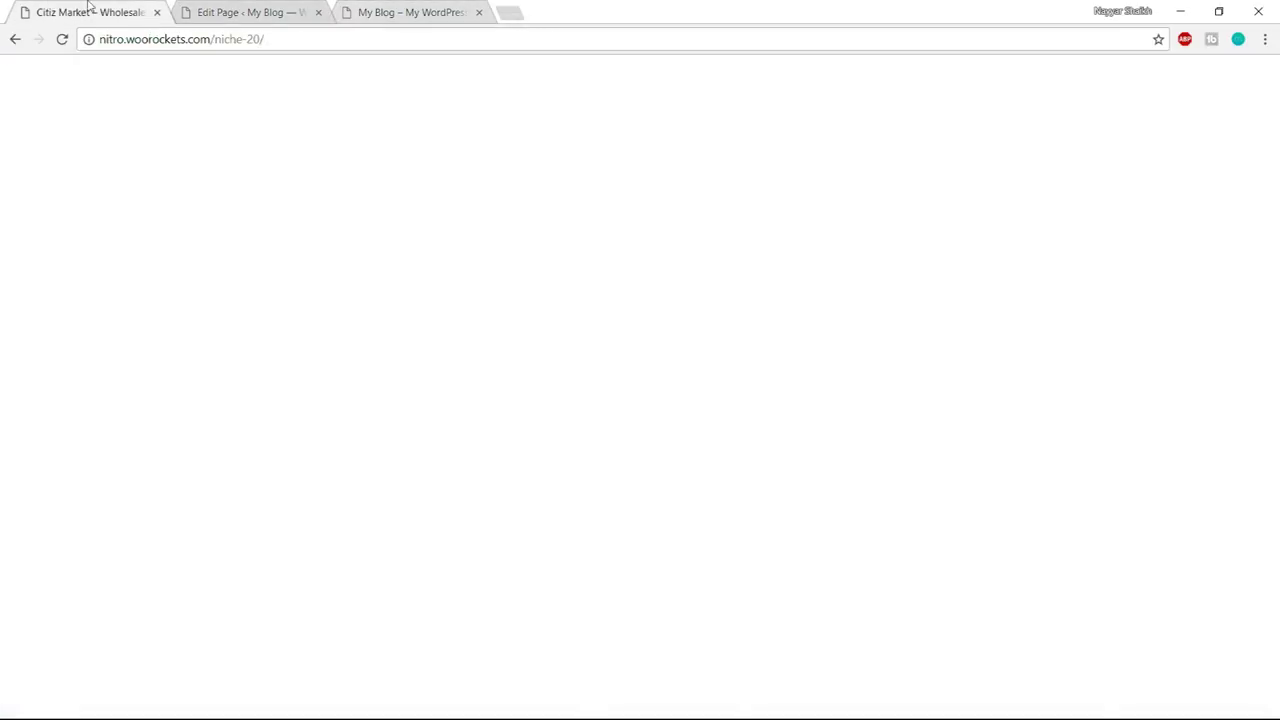
pyautogui.moveTo(1272, 150); pyautogui.dragTo(1272, 447)
pyautogui.scroll(1, 737, 420)
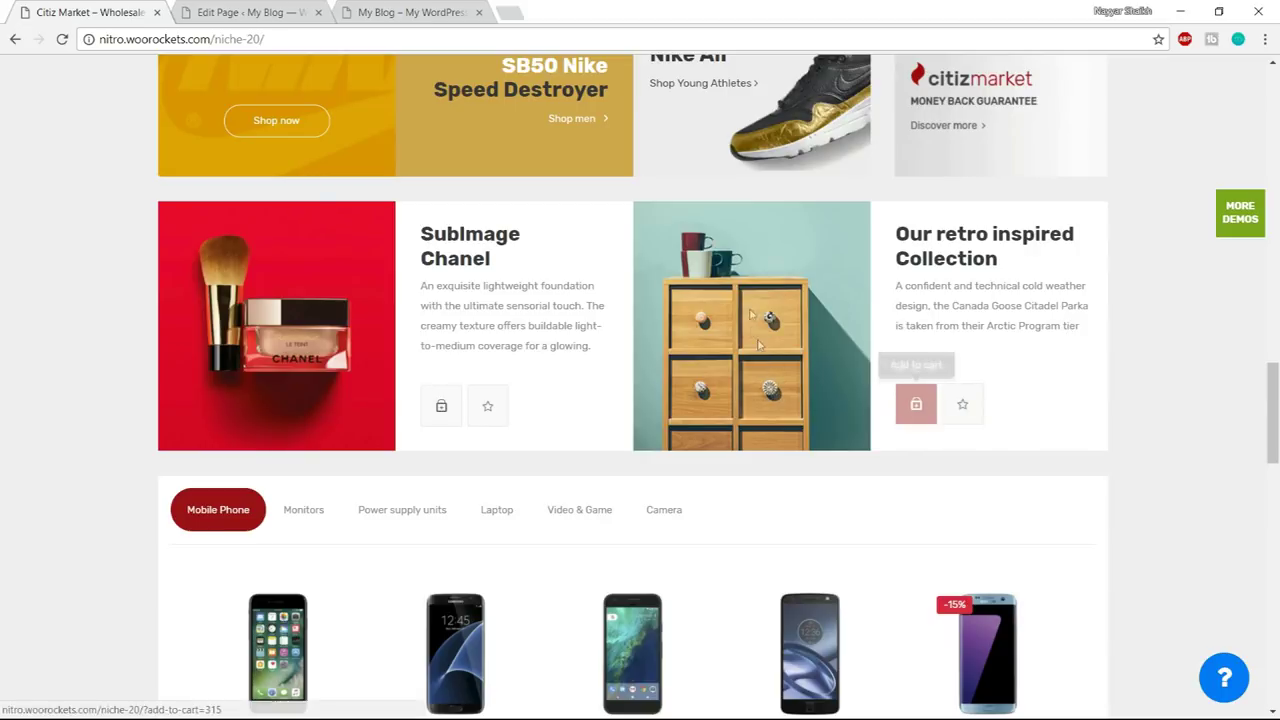
pyautogui.click(395, 12)
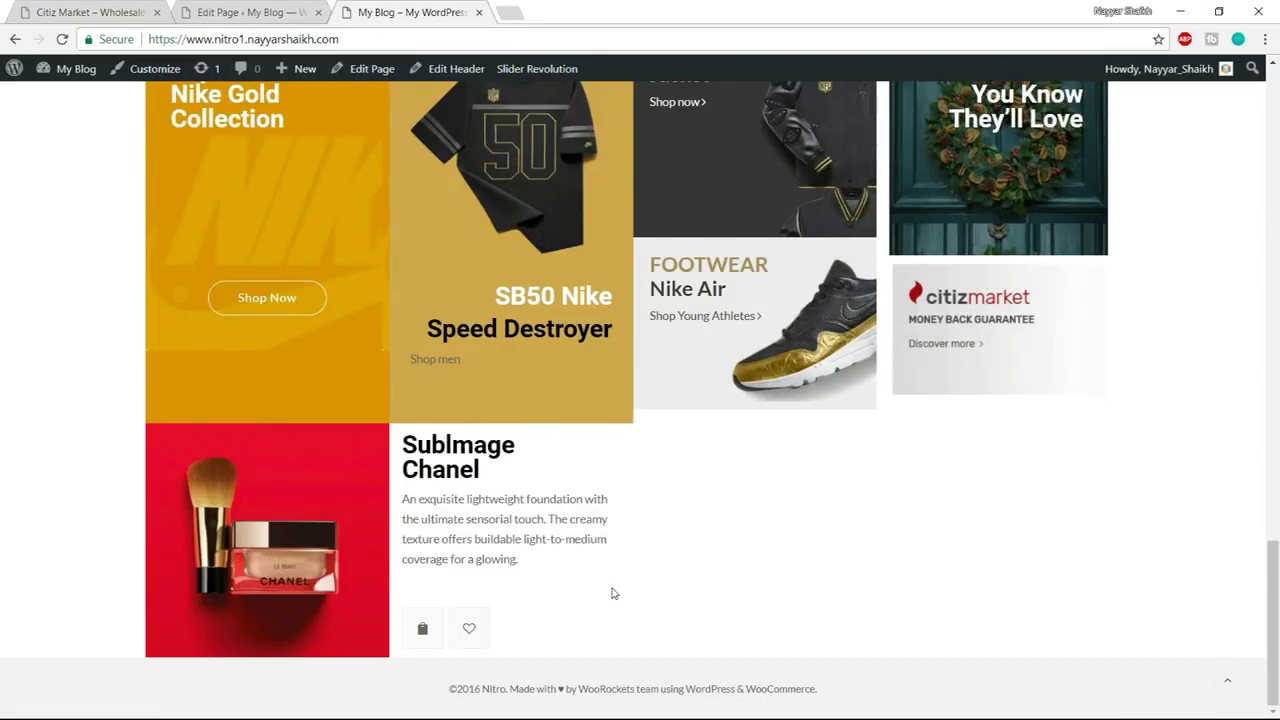
pyautogui.click(248, 12)
pyautogui.scroll(-2, 822, 548)
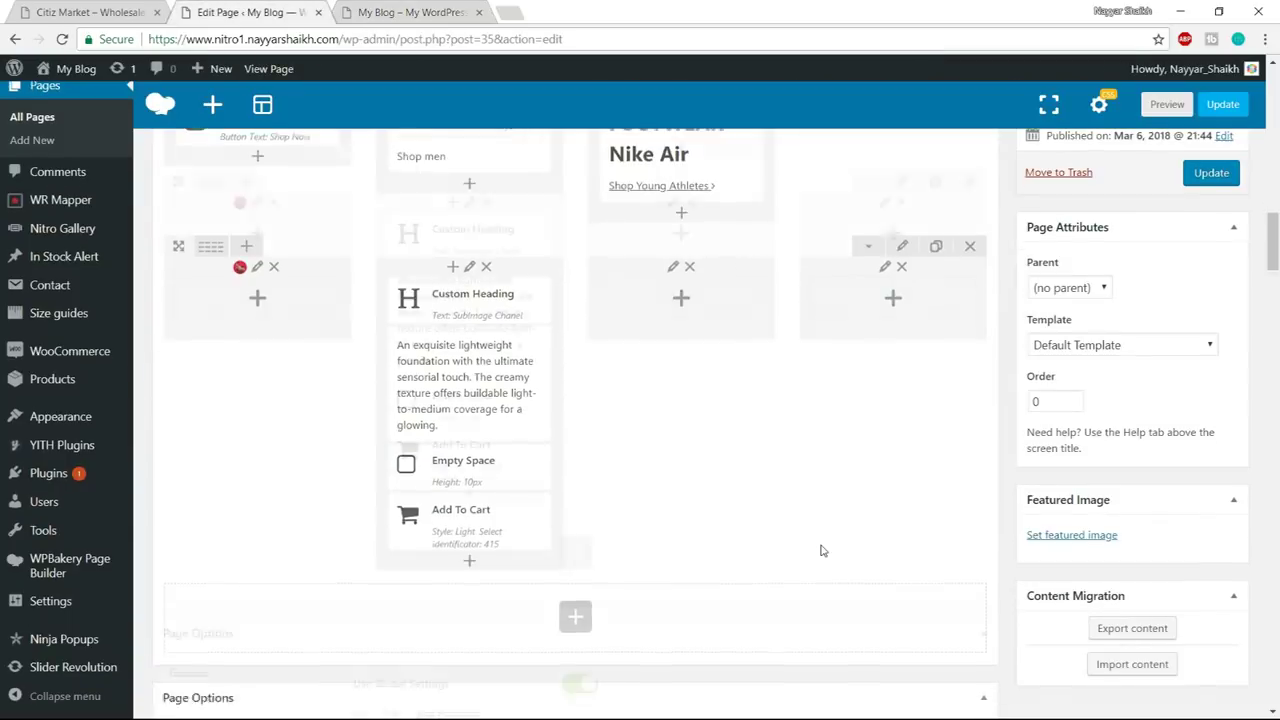
pyautogui.click(90, 12)
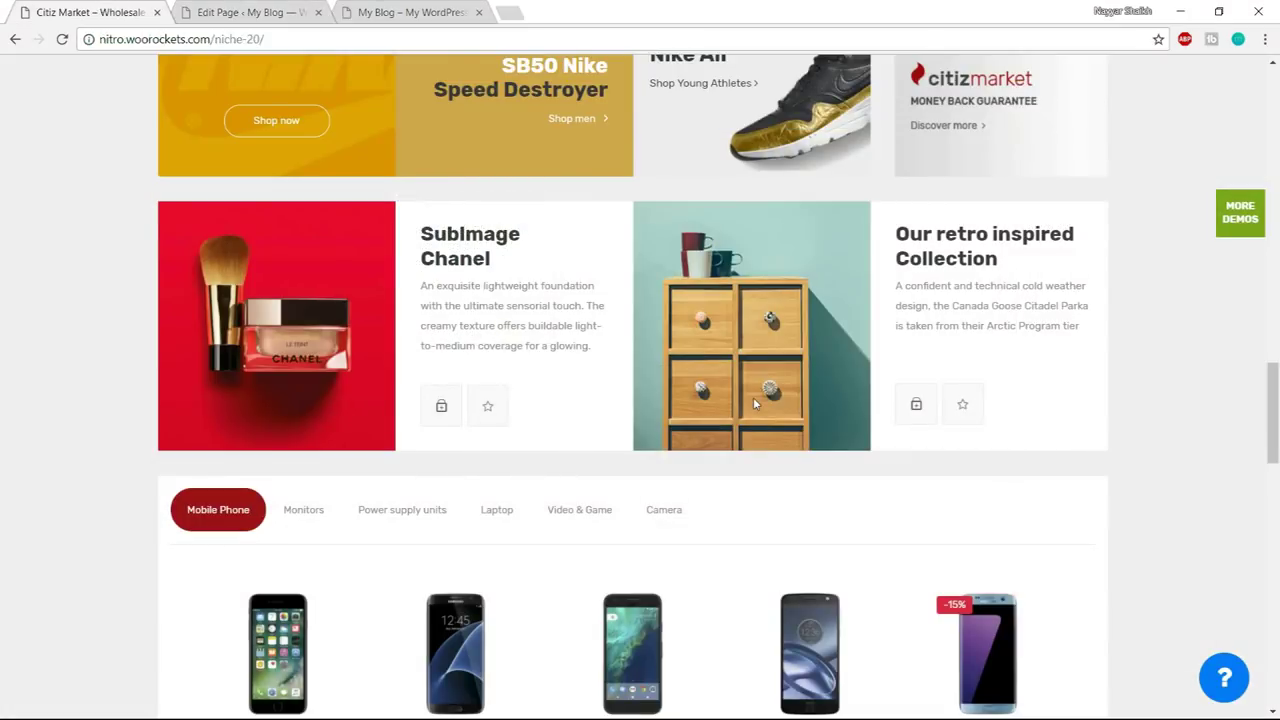
pyautogui.scroll(-2, 712, 491)
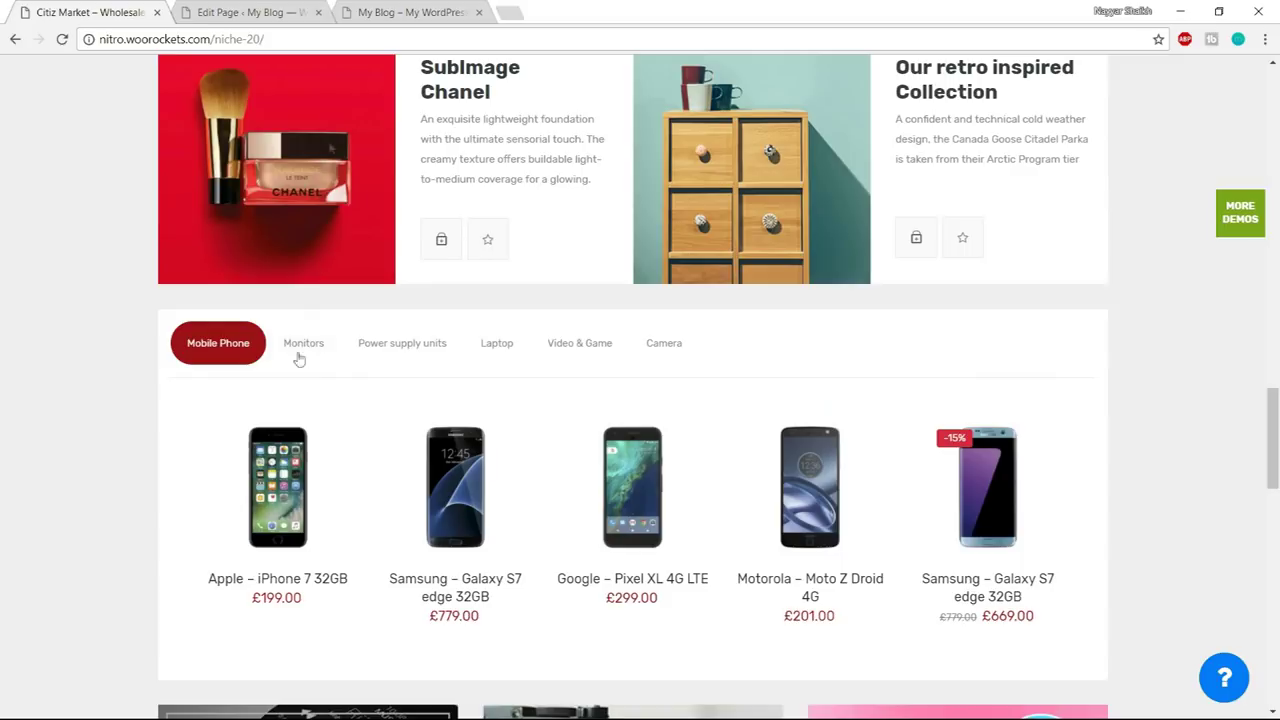
pyautogui.click(287, 8)
# - Add a Tabs element below the last row by searching 'tabs', then compare with the demo
pyautogui.click(587, 463)
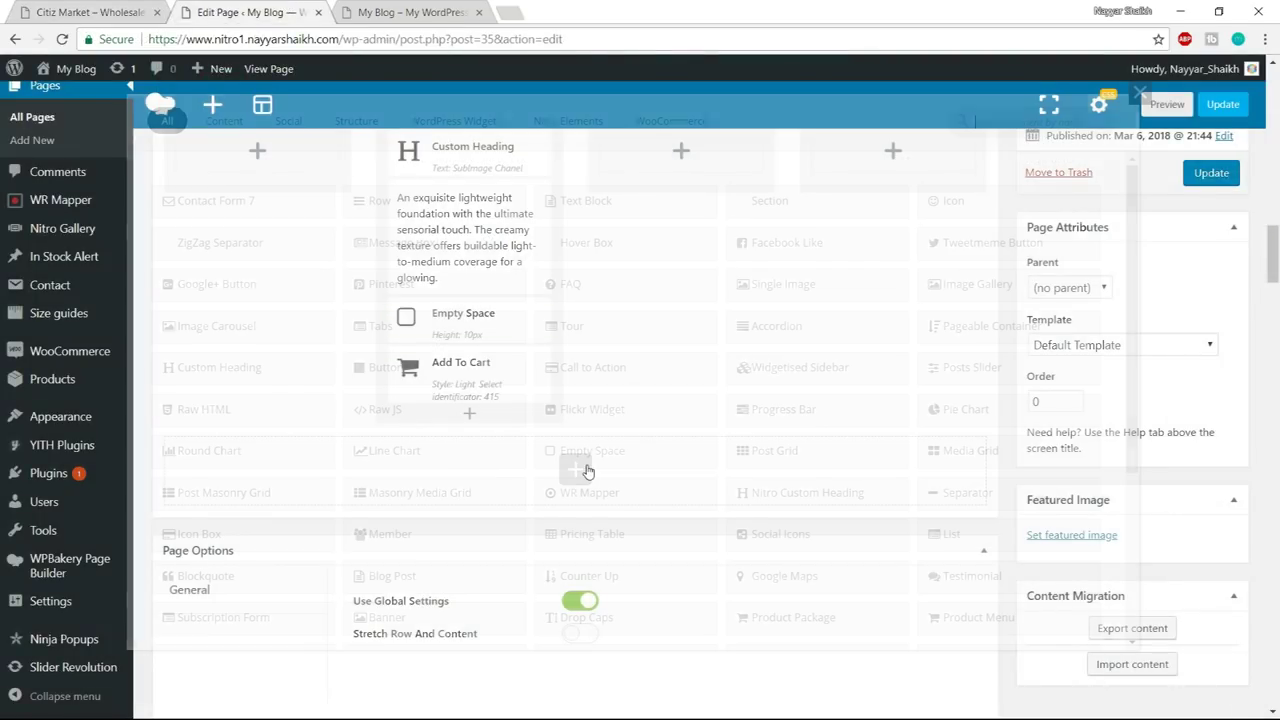
pyautogui.write('tabs')
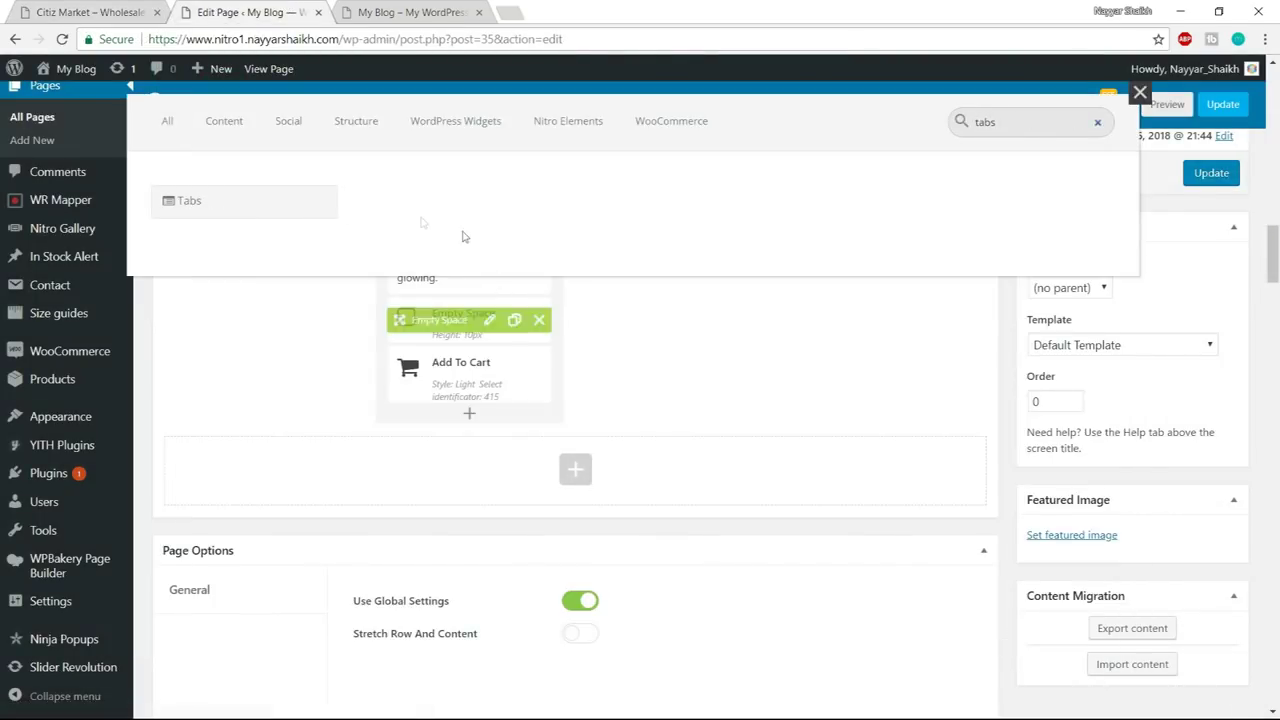
pyautogui.click(292, 210)
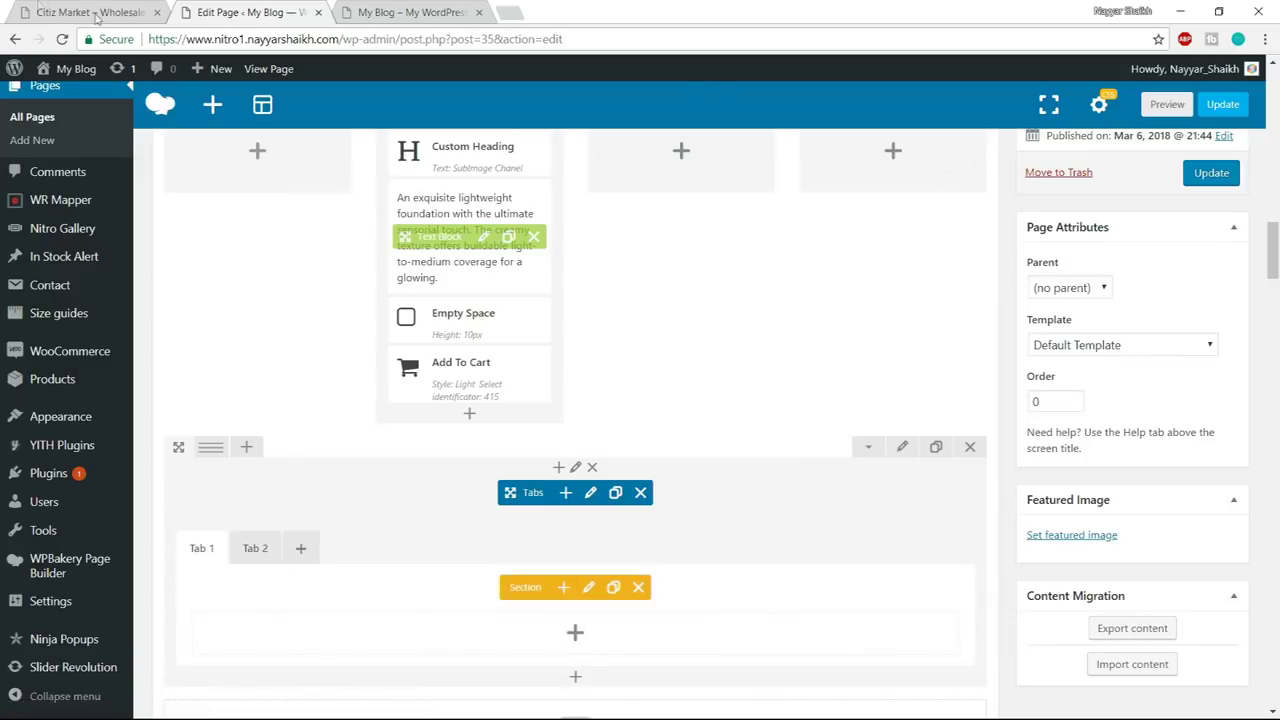
pyautogui.click(47, 8)
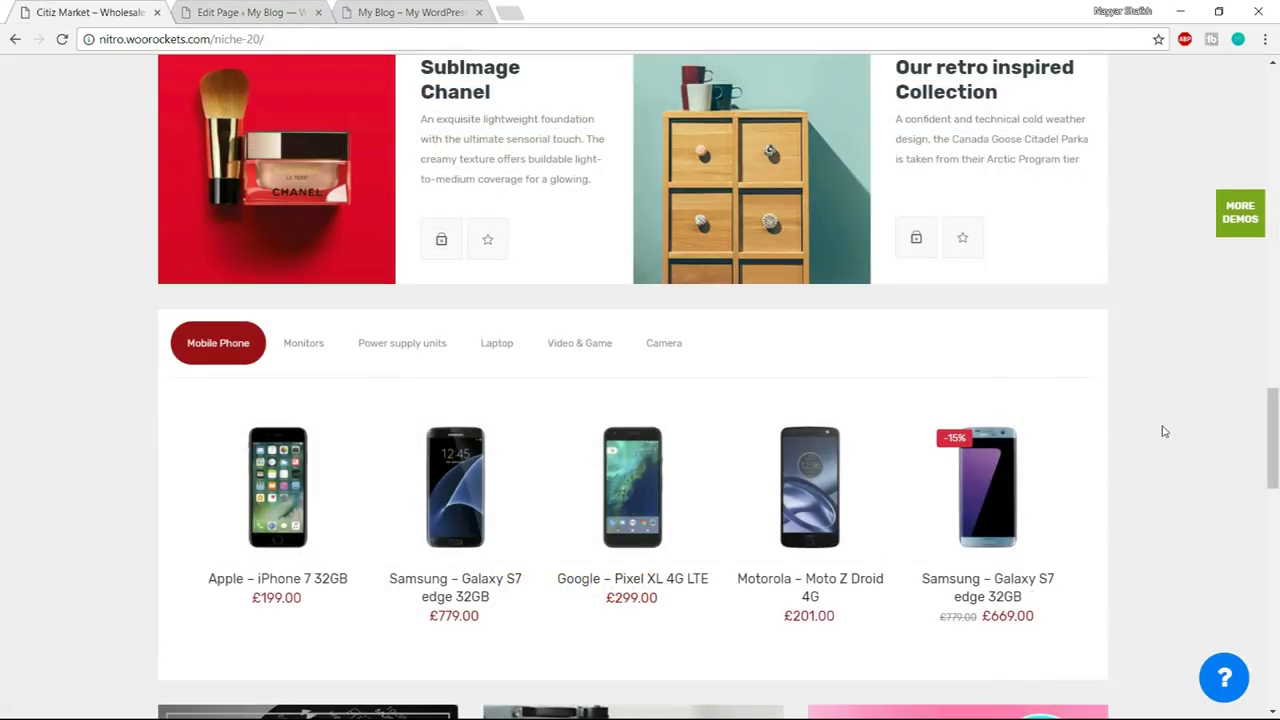
pyautogui.scroll(-1, 1186, 451)
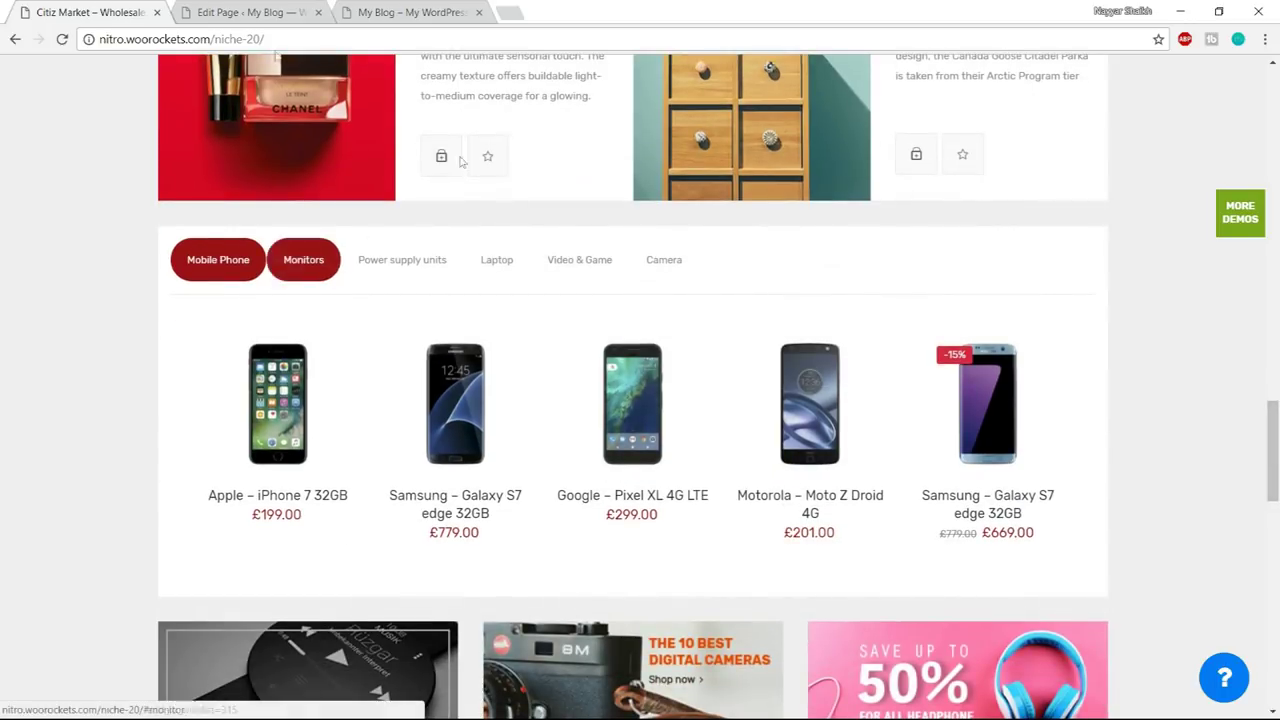
pyautogui.click(240, 12)
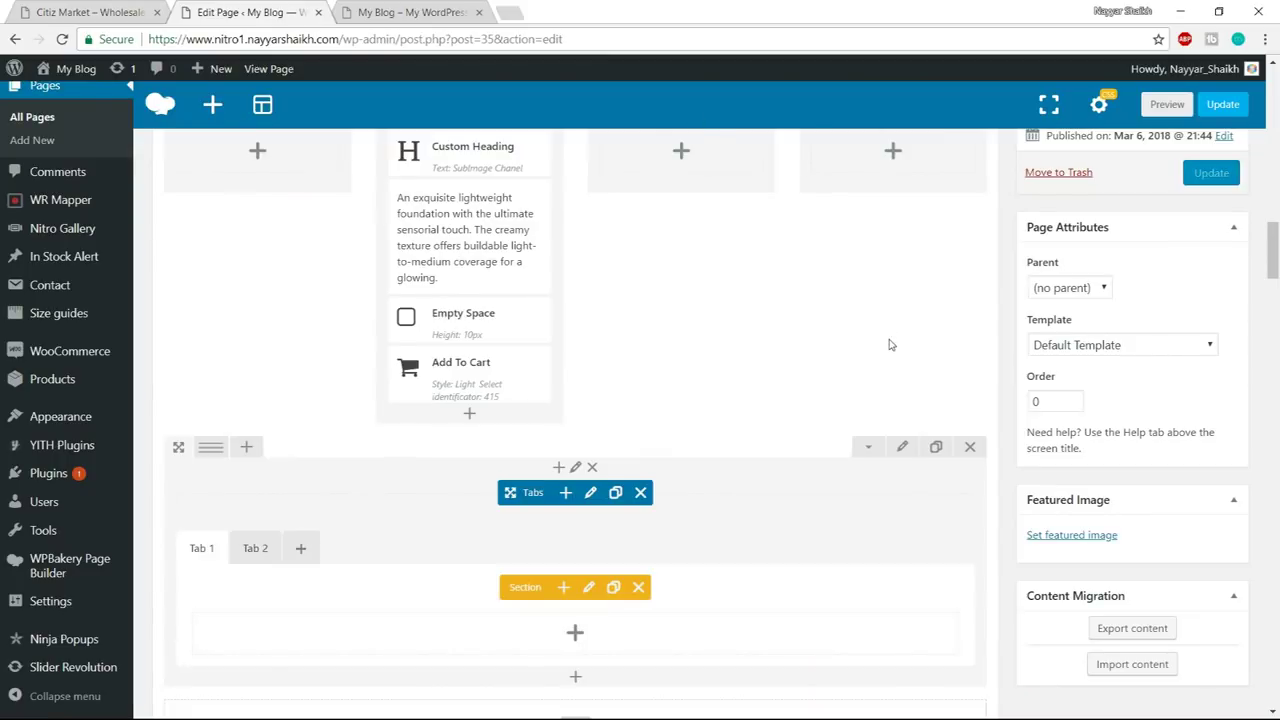
pyautogui.scroll(-1, 886, 343)
pyautogui.click(71, 14)
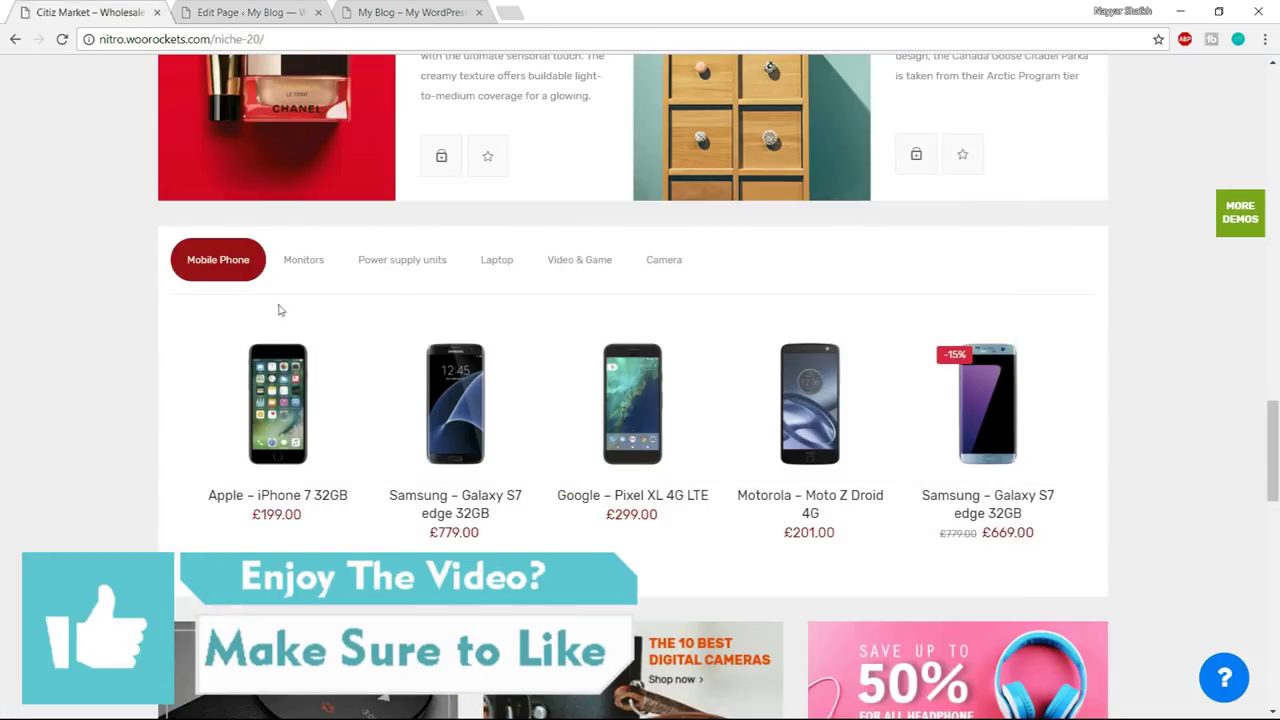
# - Rename Tab 1 to 'Mobile Phones' with section ID 'mo'
pyautogui.click(240, 12)
pyautogui.click(588, 504)
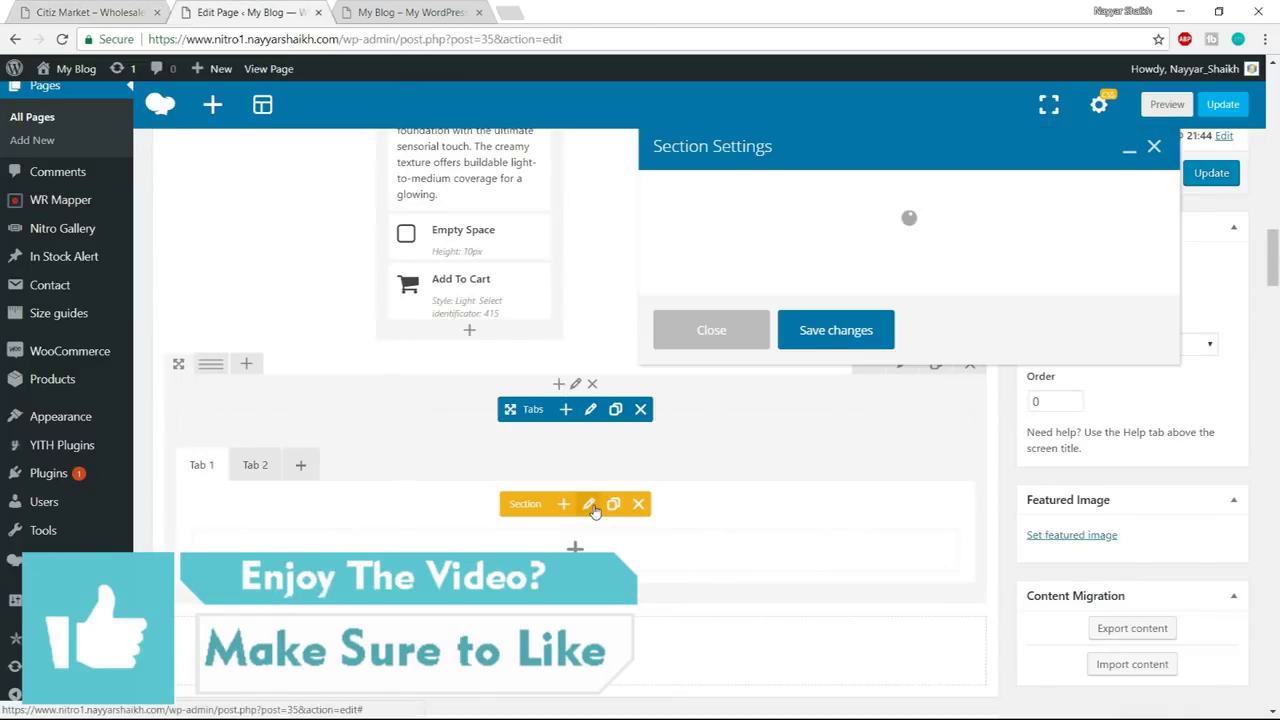
pyautogui.moveTo(737, 224); pyautogui.dragTo(587, 246)
pyautogui.write('Mob')
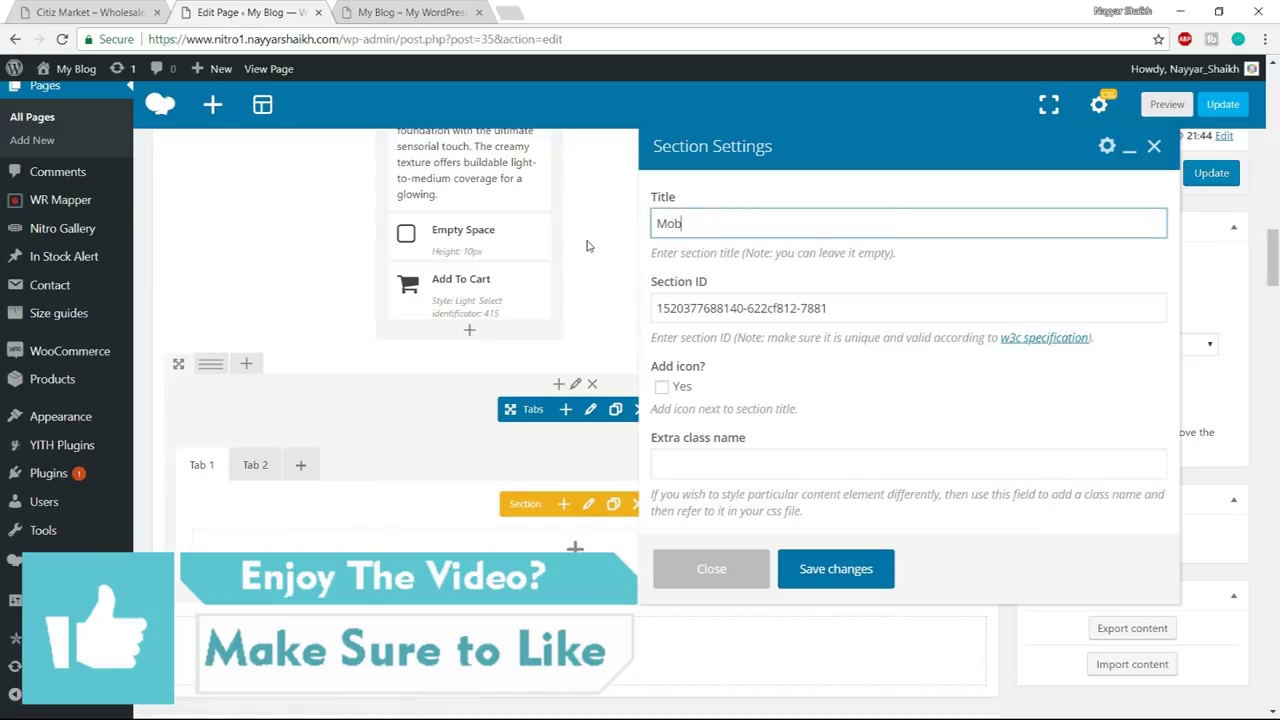
pyautogui.write('ile Pho')
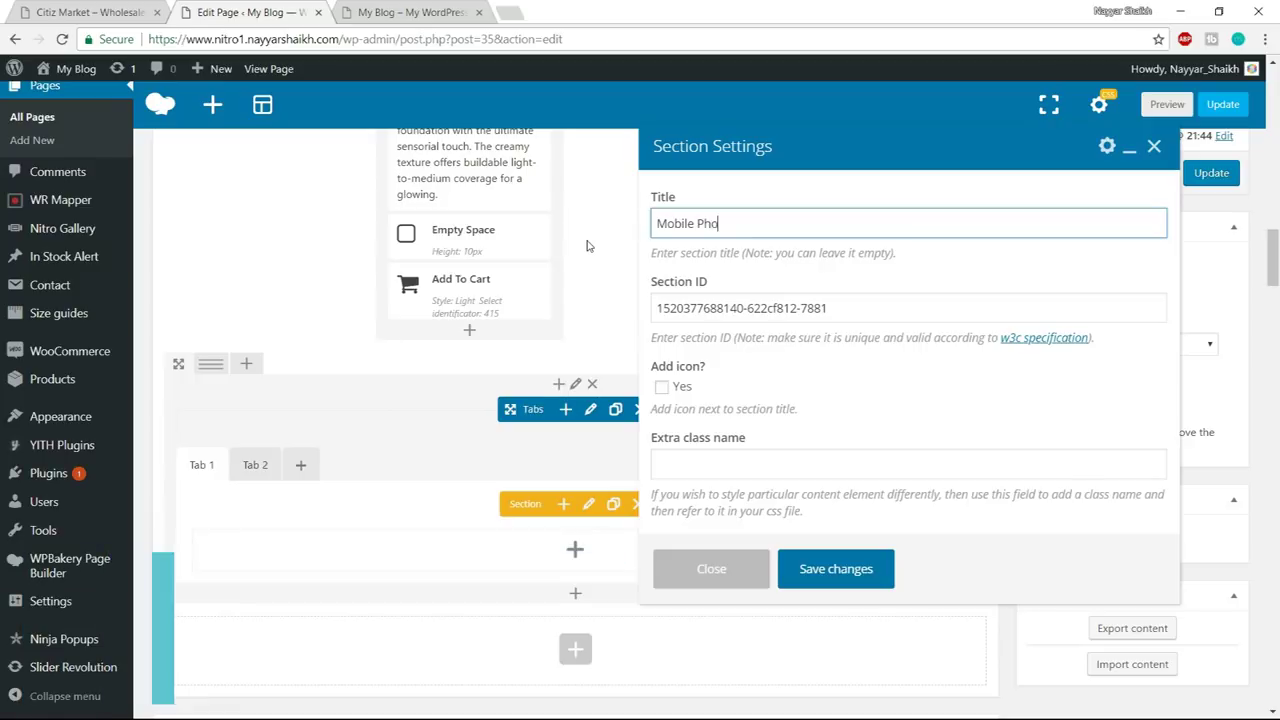
pyautogui.write('nes')
pyautogui.tripleClick(680, 308)
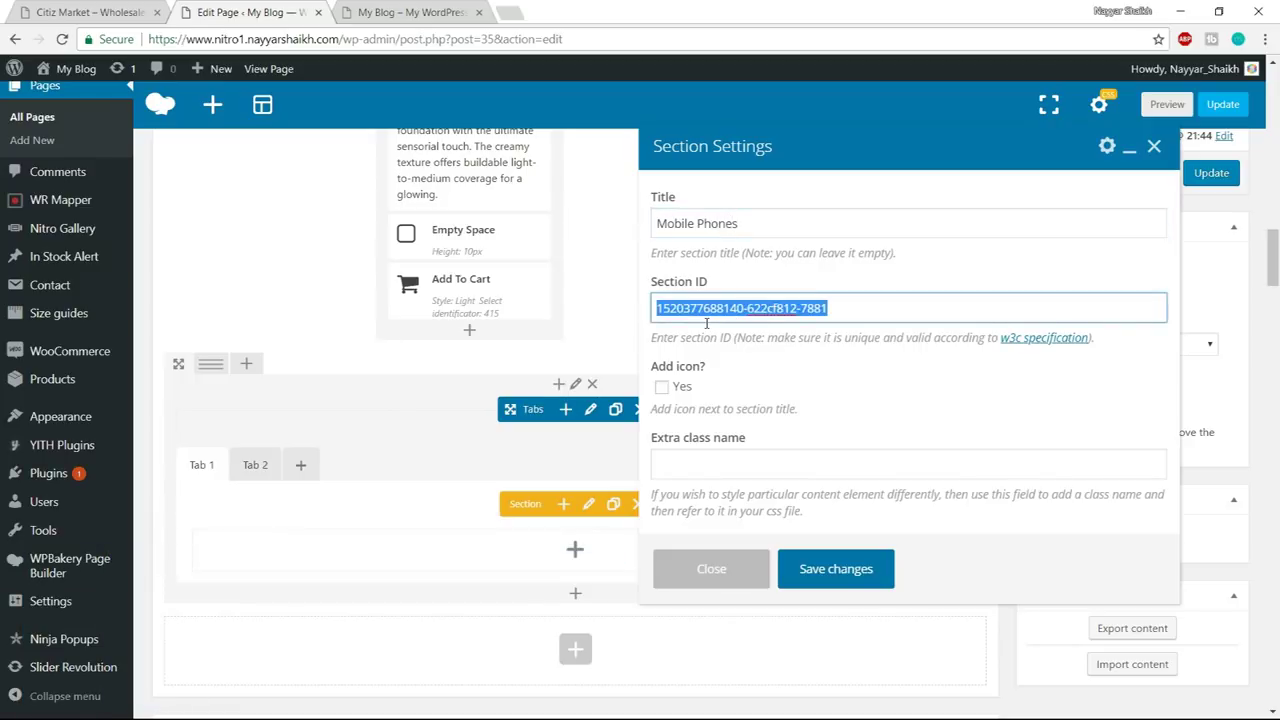
pyautogui.write('mobile-phones')
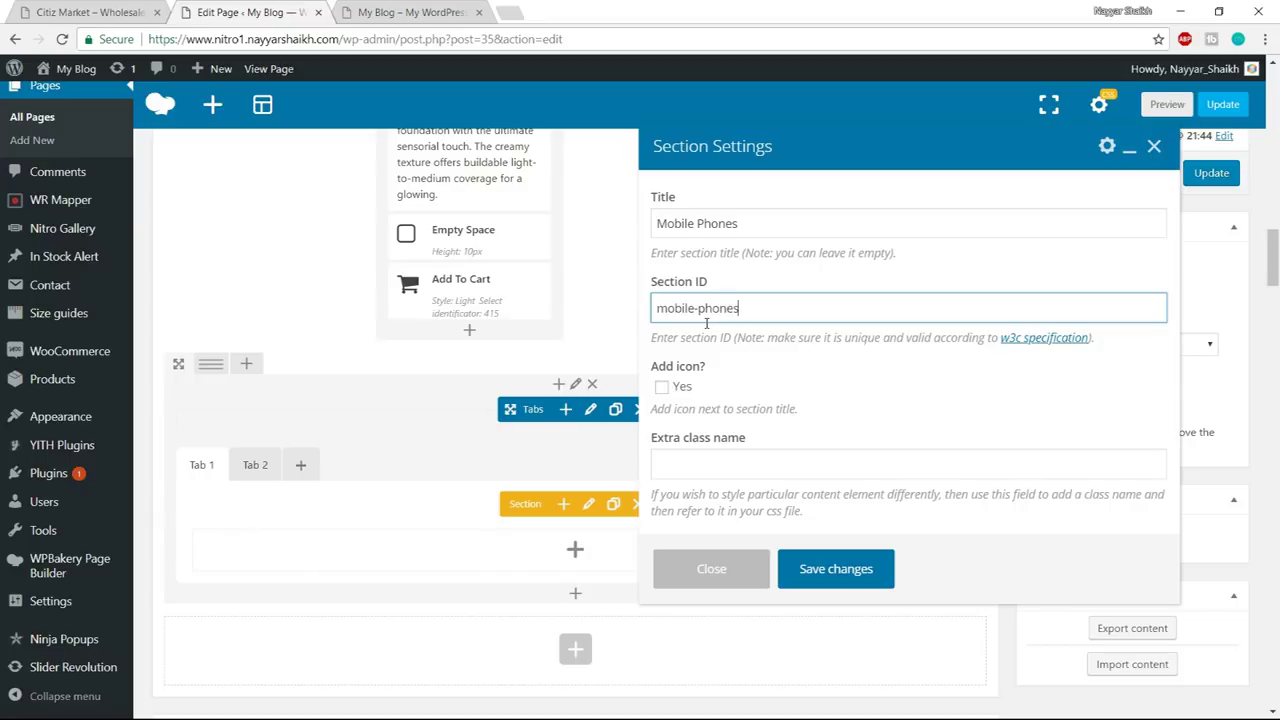
pyautogui.click(836, 568)
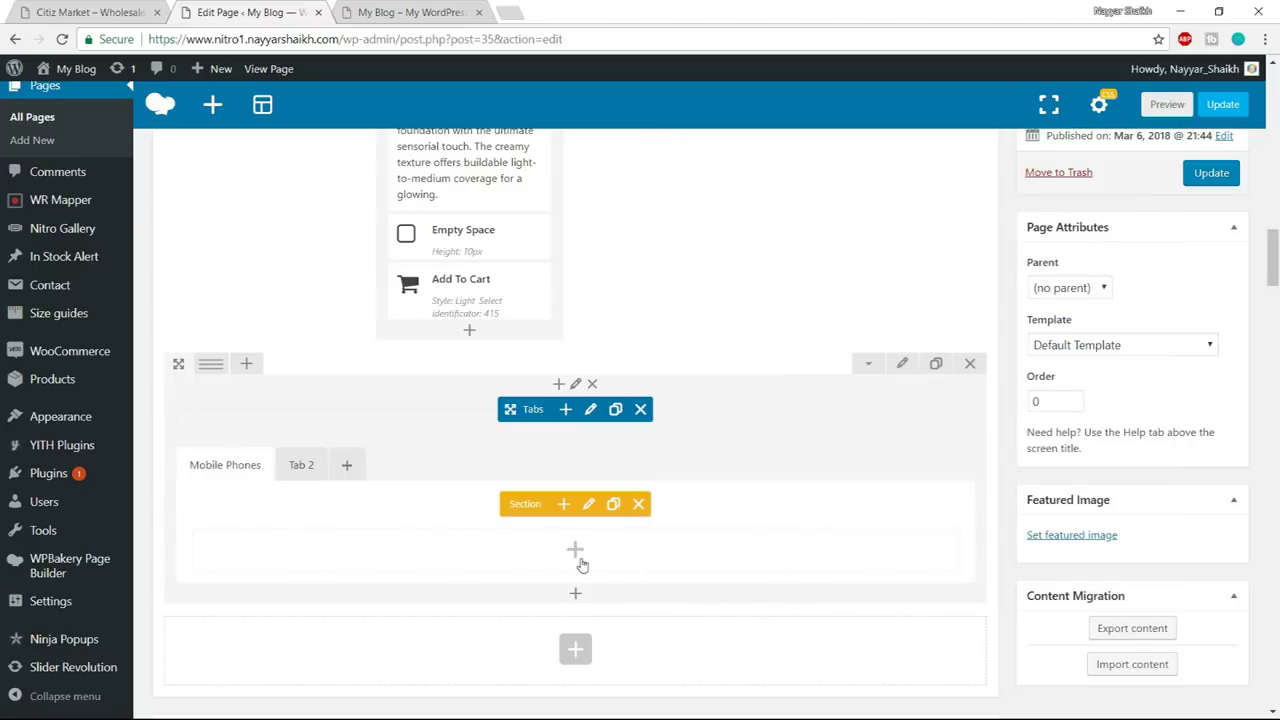
# - Insert a Products element in the tab, ordered by category with Technology & Gadgets
pyautogui.click(576, 551)
pyautogui.write('produc')
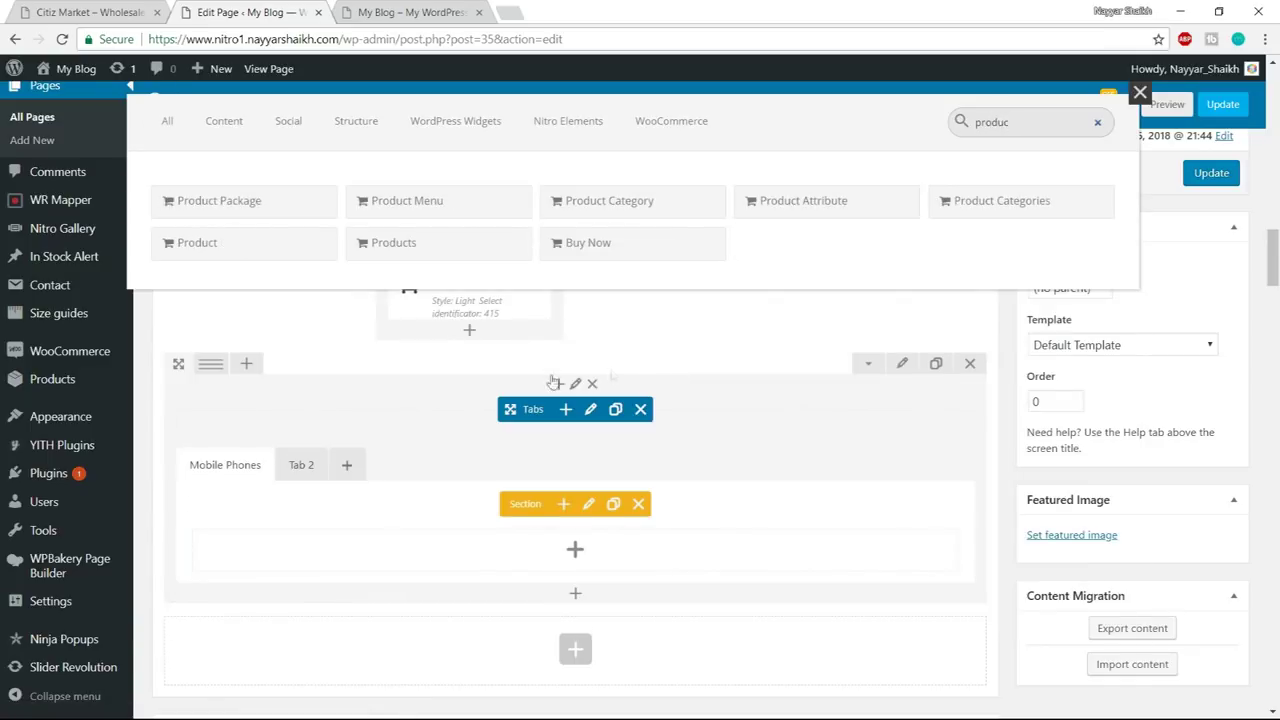
pyautogui.click(443, 248)
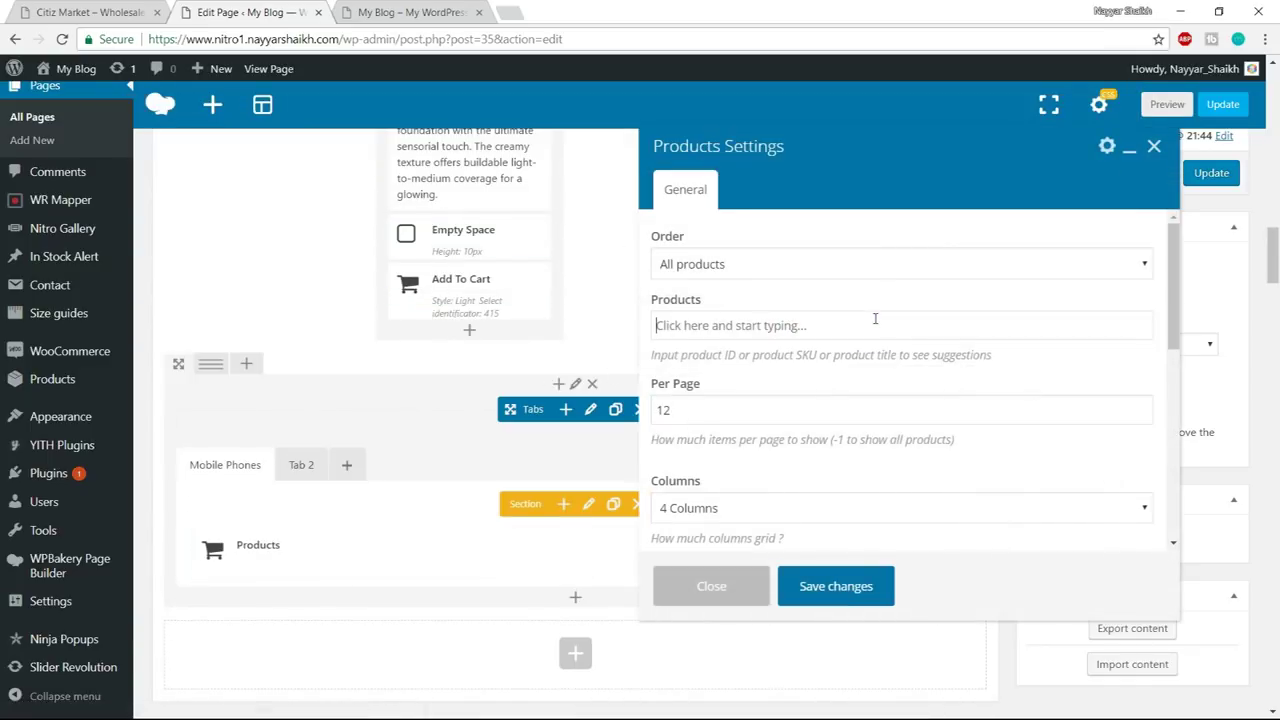
pyautogui.click(750, 273)
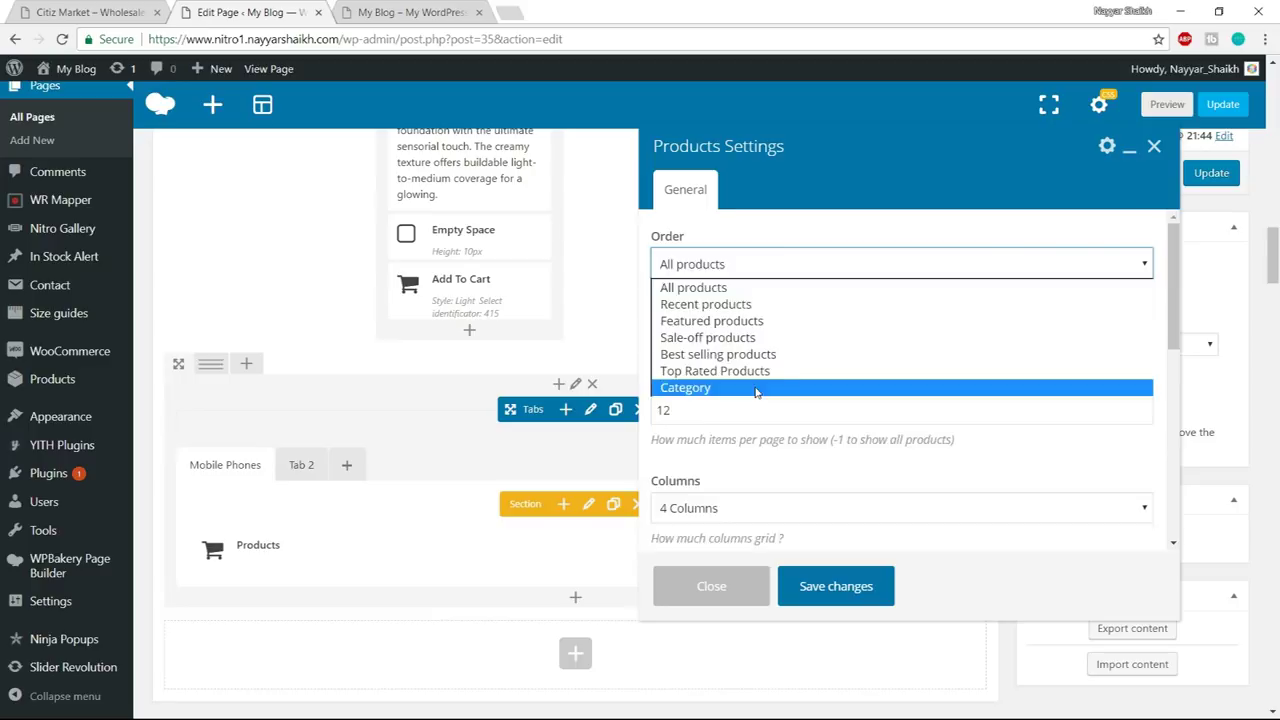
pyautogui.click(790, 385)
pyautogui.click(757, 338)
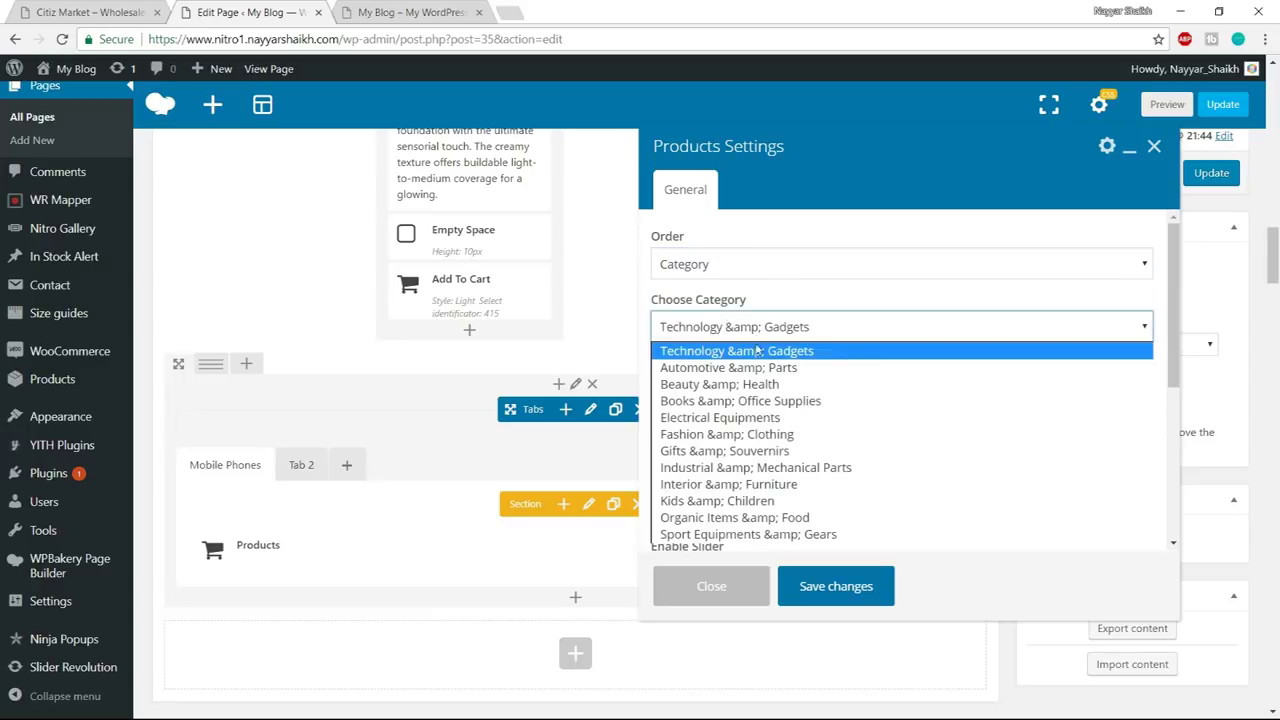
pyautogui.click(757, 353)
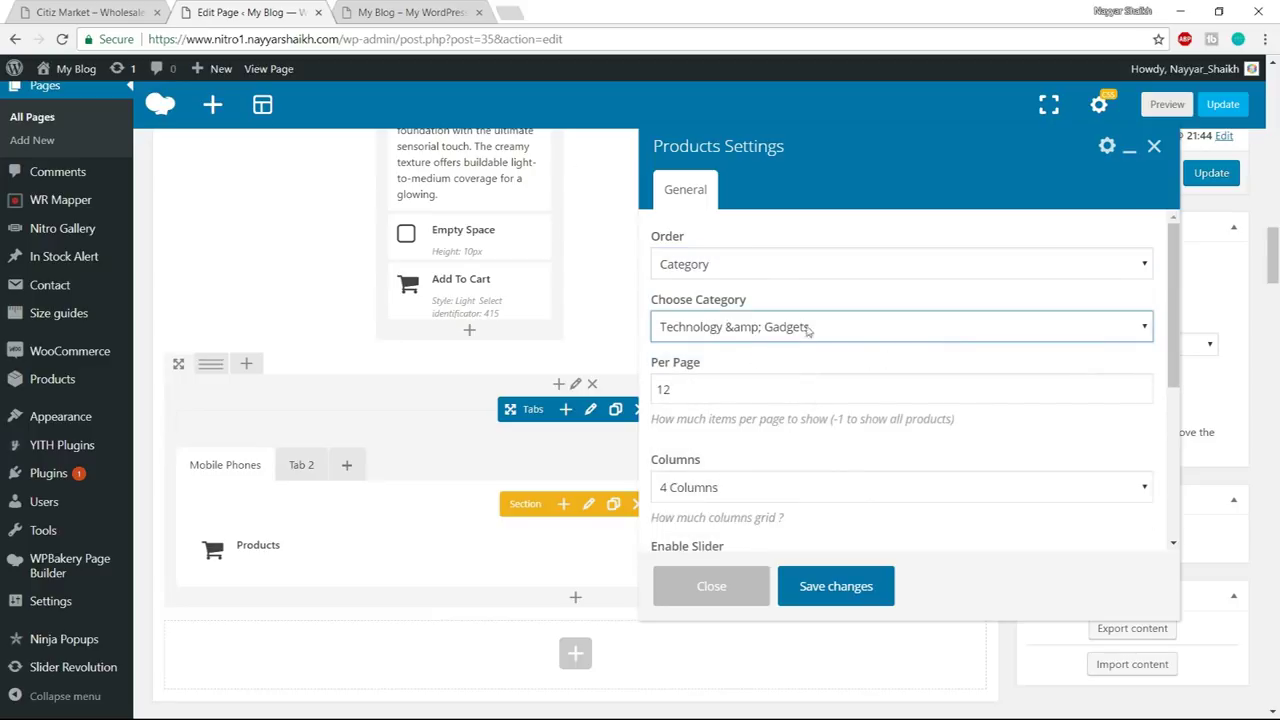
# - Check the Citiz Market demo's first products for comparison
pyautogui.click(118, 10)
pyautogui.moveTo(300, 405); pyautogui.dragTo(914, 409)
pyautogui.click(560, 429)
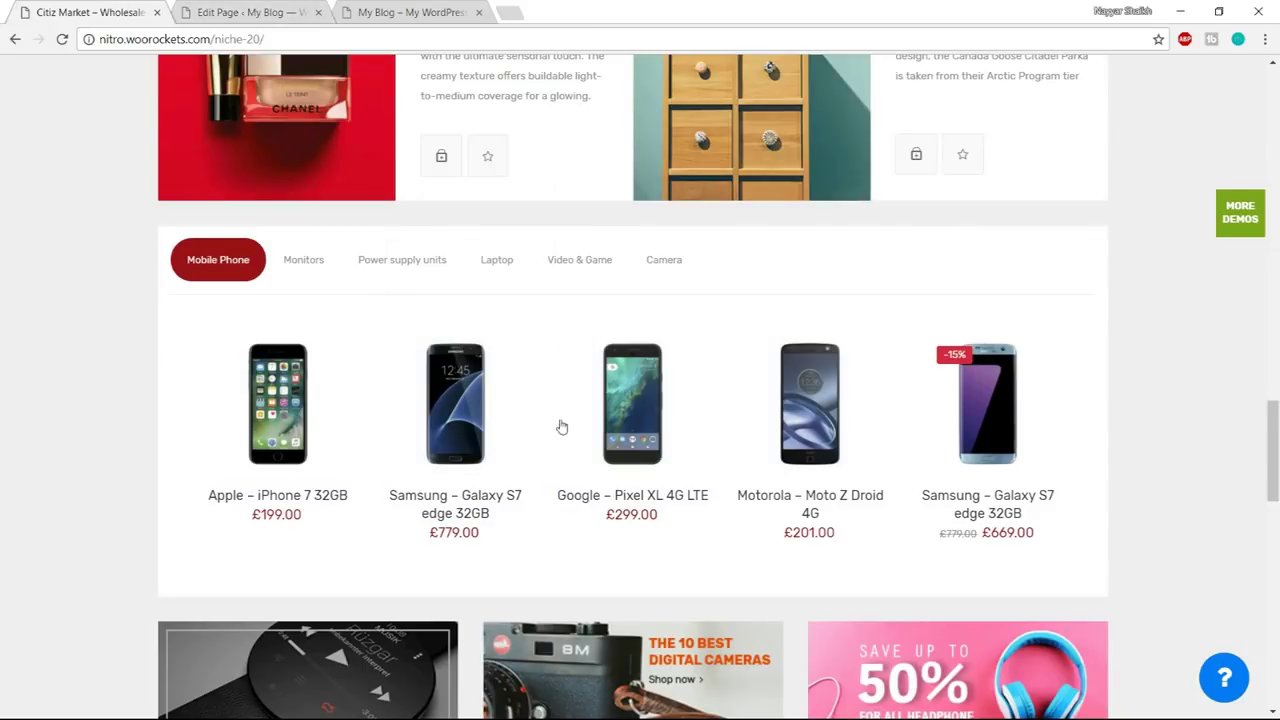
pyautogui.click(245, 12)
# - Set the Products element to 4 per page and save it
pyautogui.doubleClick(734, 389)
pyautogui.write('4')
pyautogui.scroll(-1, 855, 410)
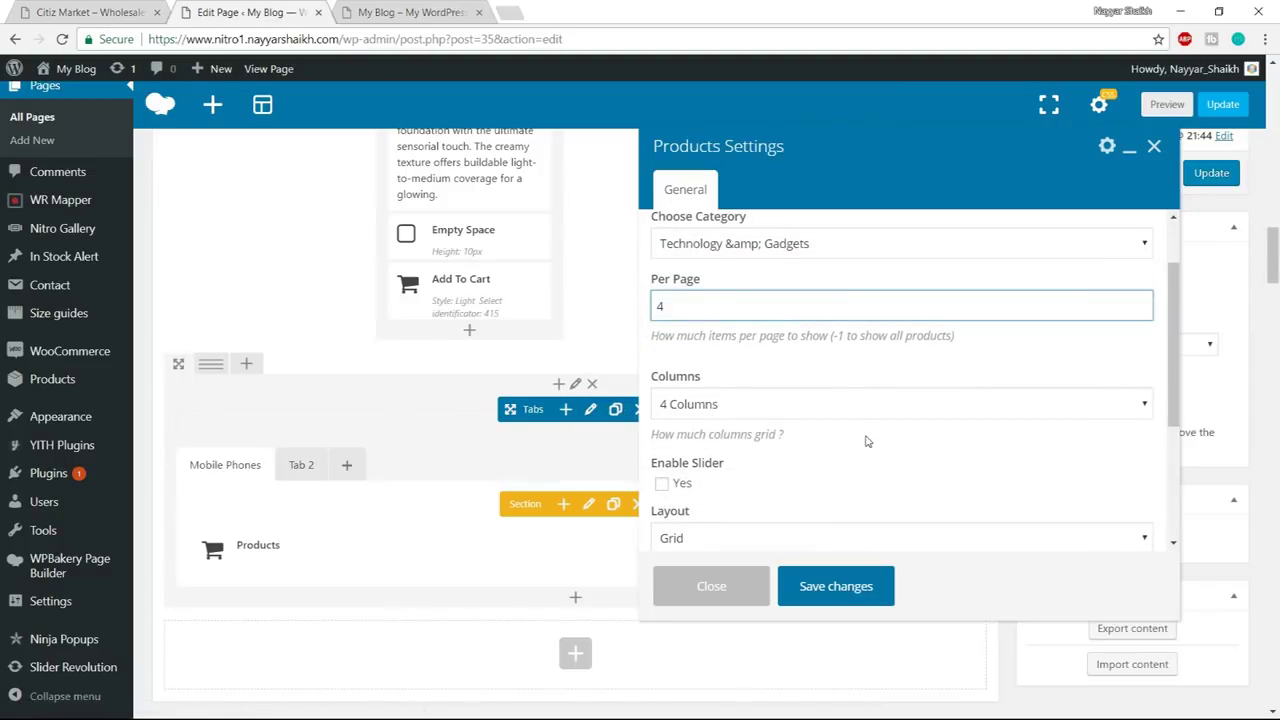
pyautogui.scroll(-1, 728, 425)
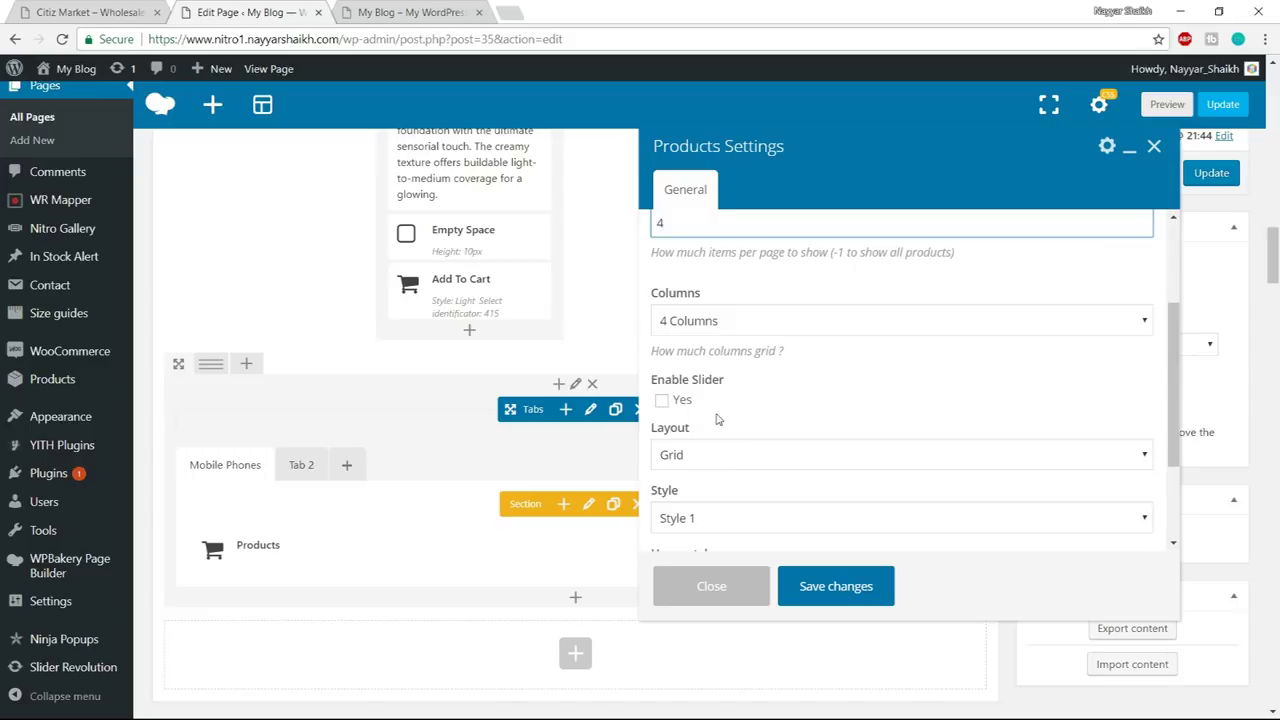
pyautogui.scroll(-1, 760, 380)
pyautogui.scroll(-1, 827, 427)
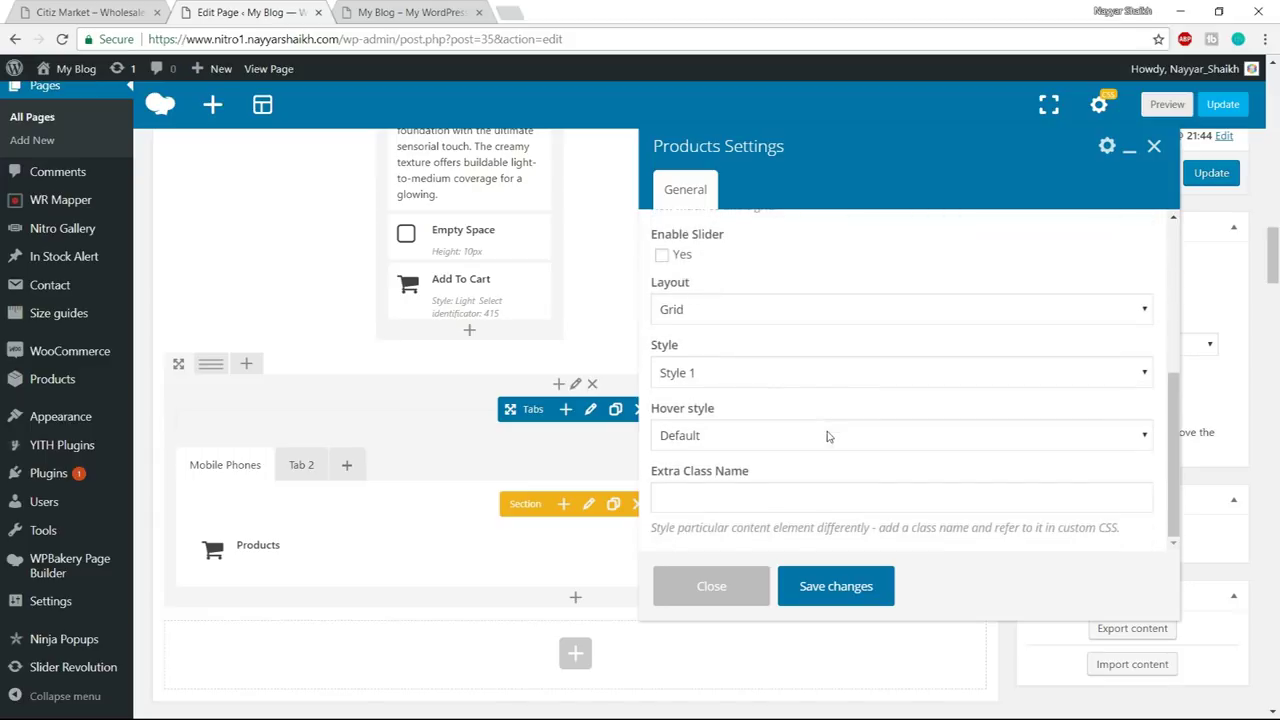
pyautogui.click(838, 587)
# - Update the page, reload the live site, and check the Tab 2 and Mobile Phones products
pyautogui.click(1211, 173)
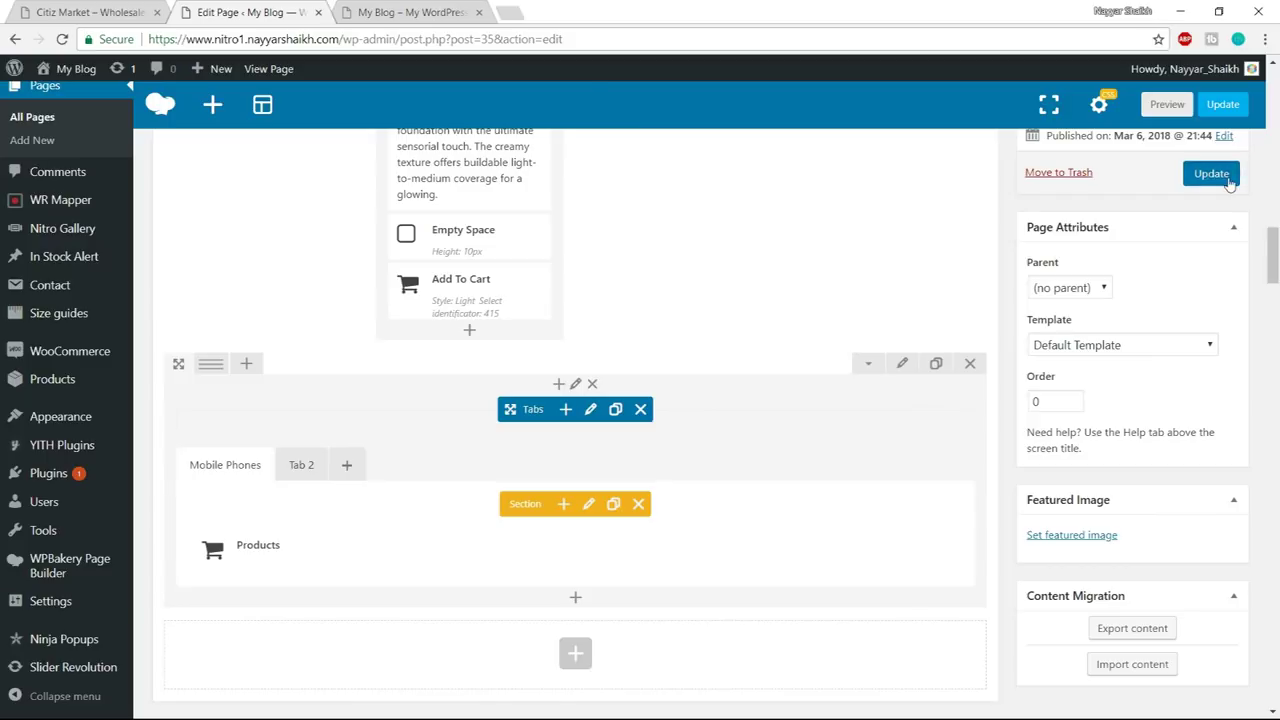
pyautogui.click(420, 13)
pyautogui.click(433, 42)
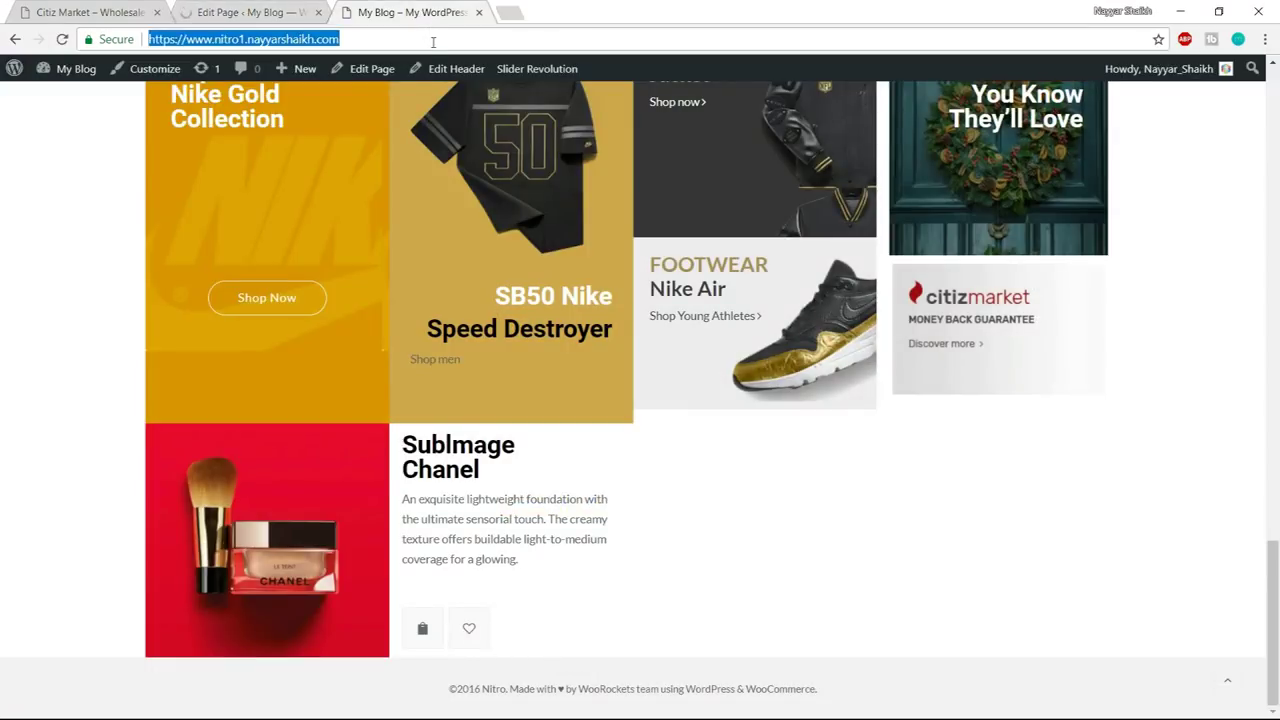
pyautogui.press('Return')
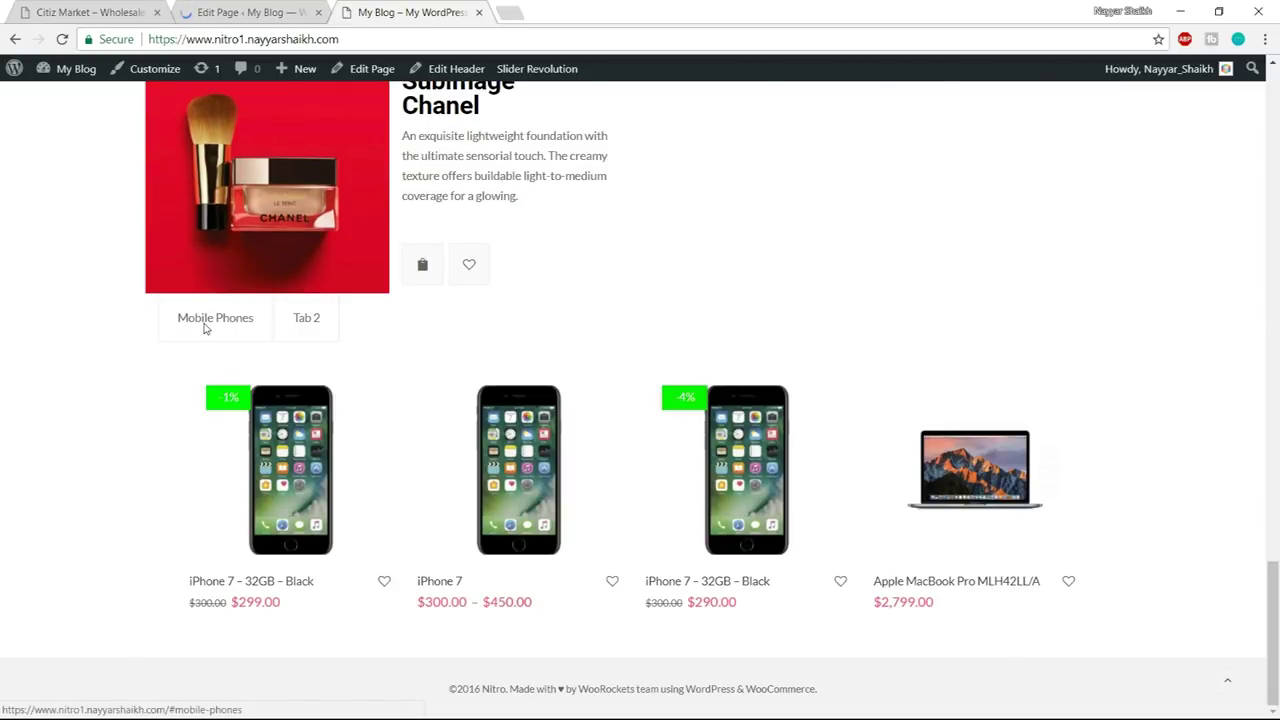
pyautogui.click(297, 320)
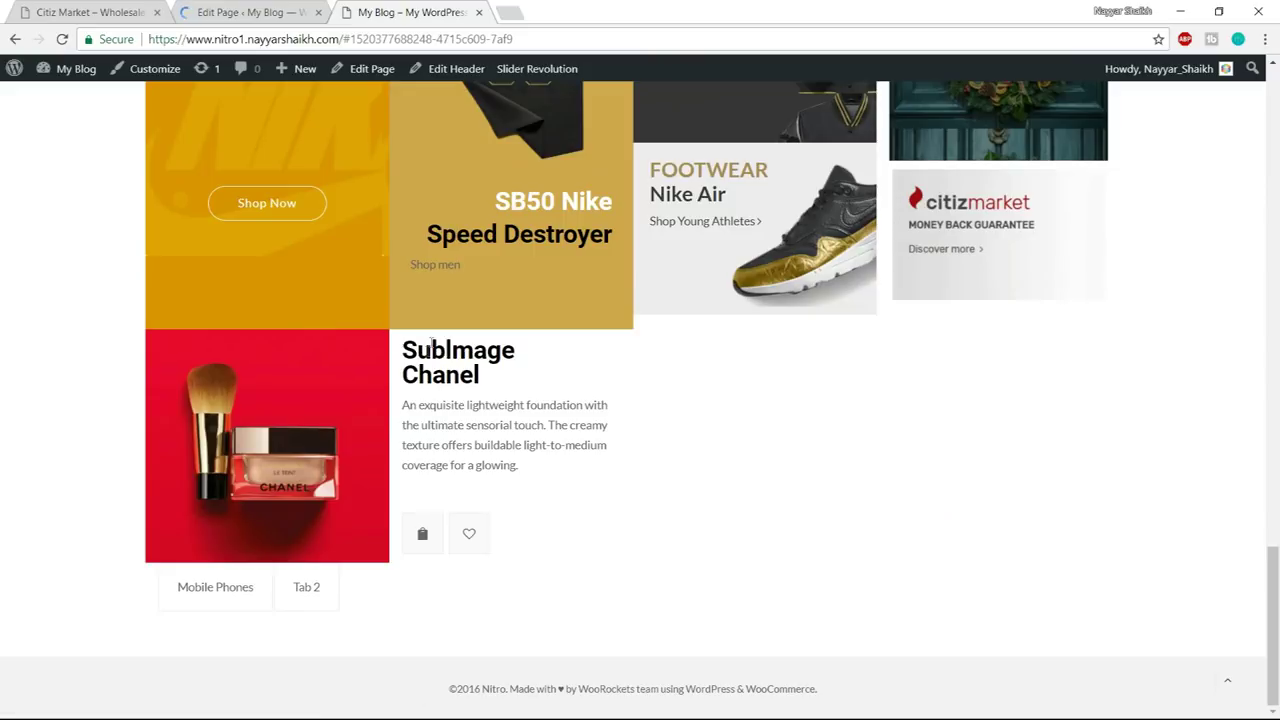
pyautogui.click(216, 588)
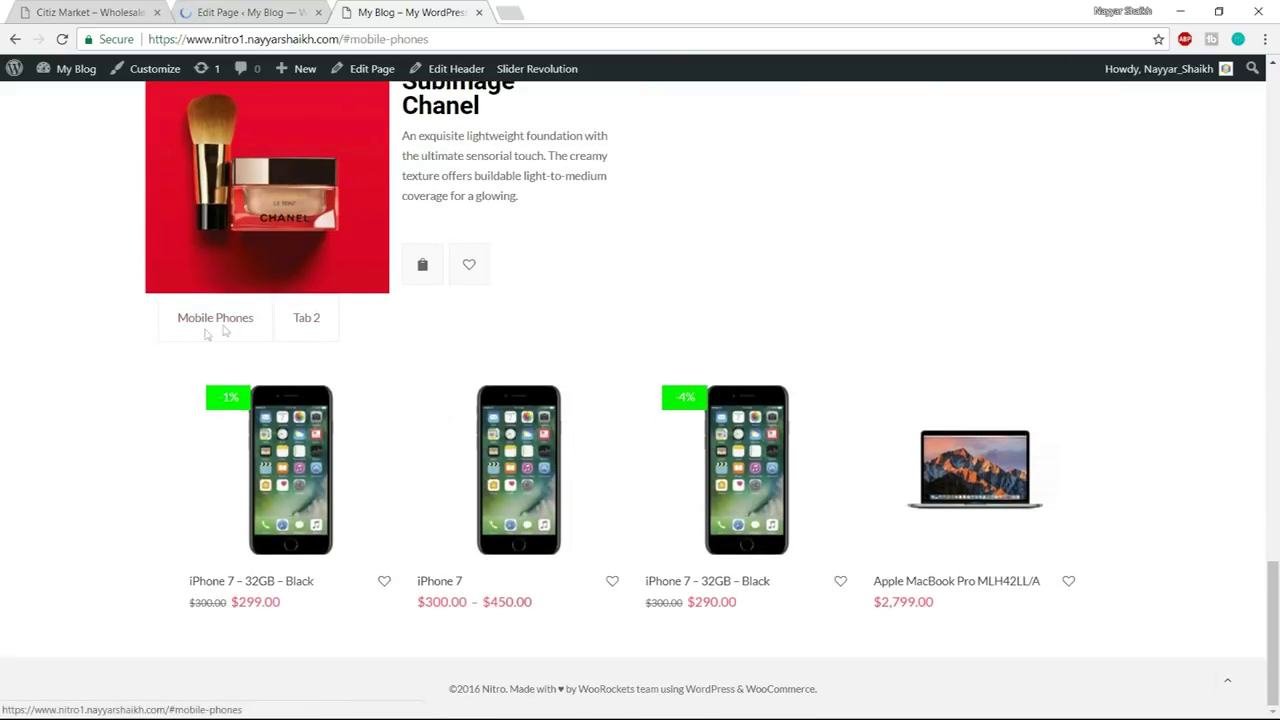
pyautogui.click(253, 11)
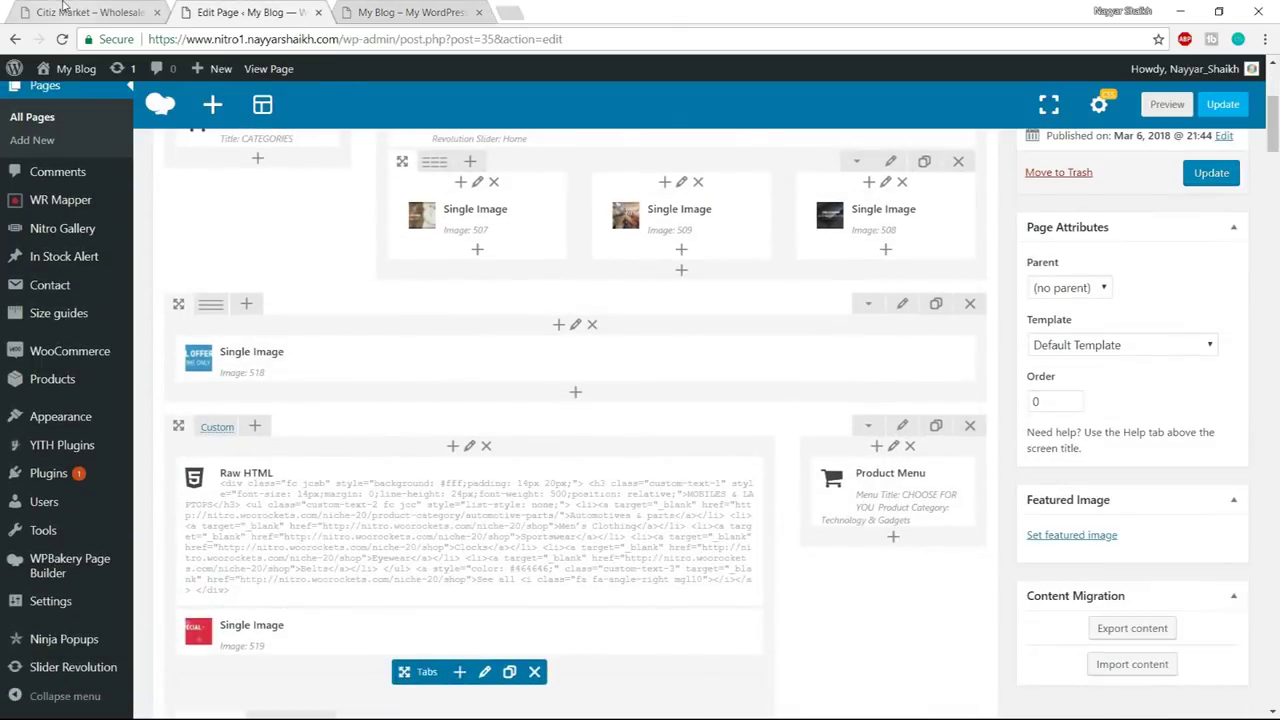
# - Compare the live site's tabs with the Citiz Market demo's tabs
pyautogui.click(70, 11)
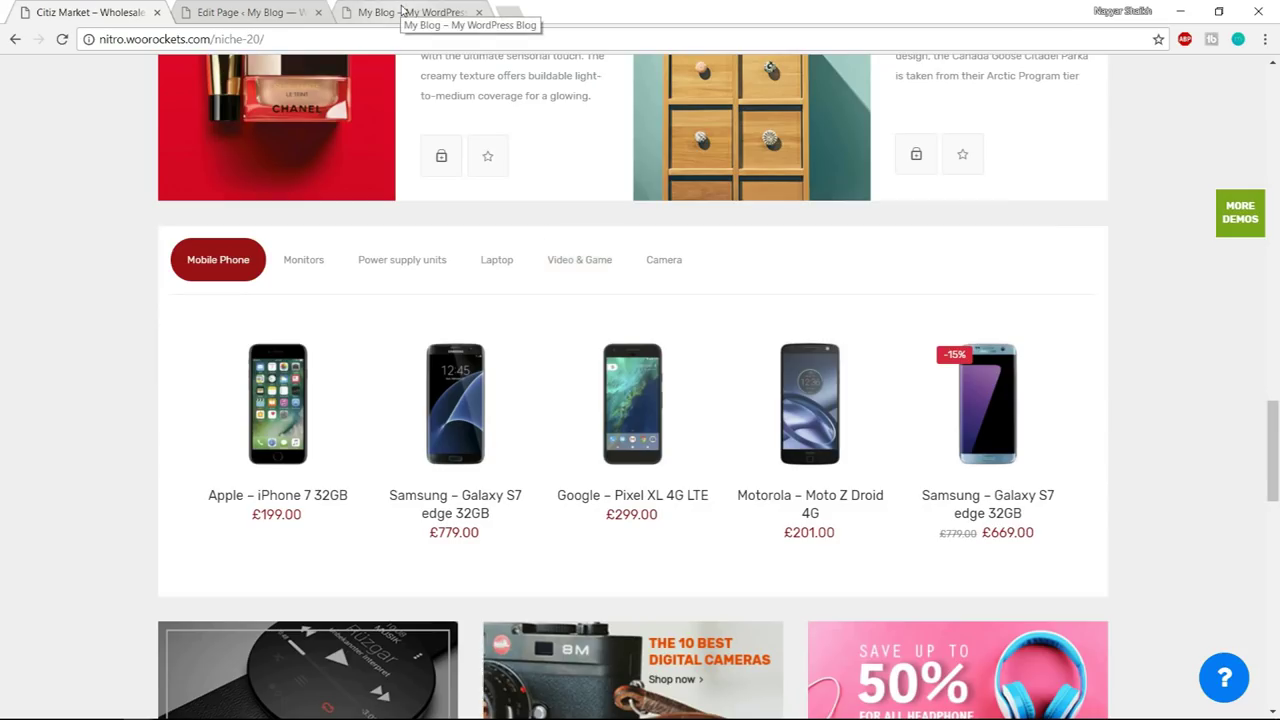
pyautogui.click(410, 12)
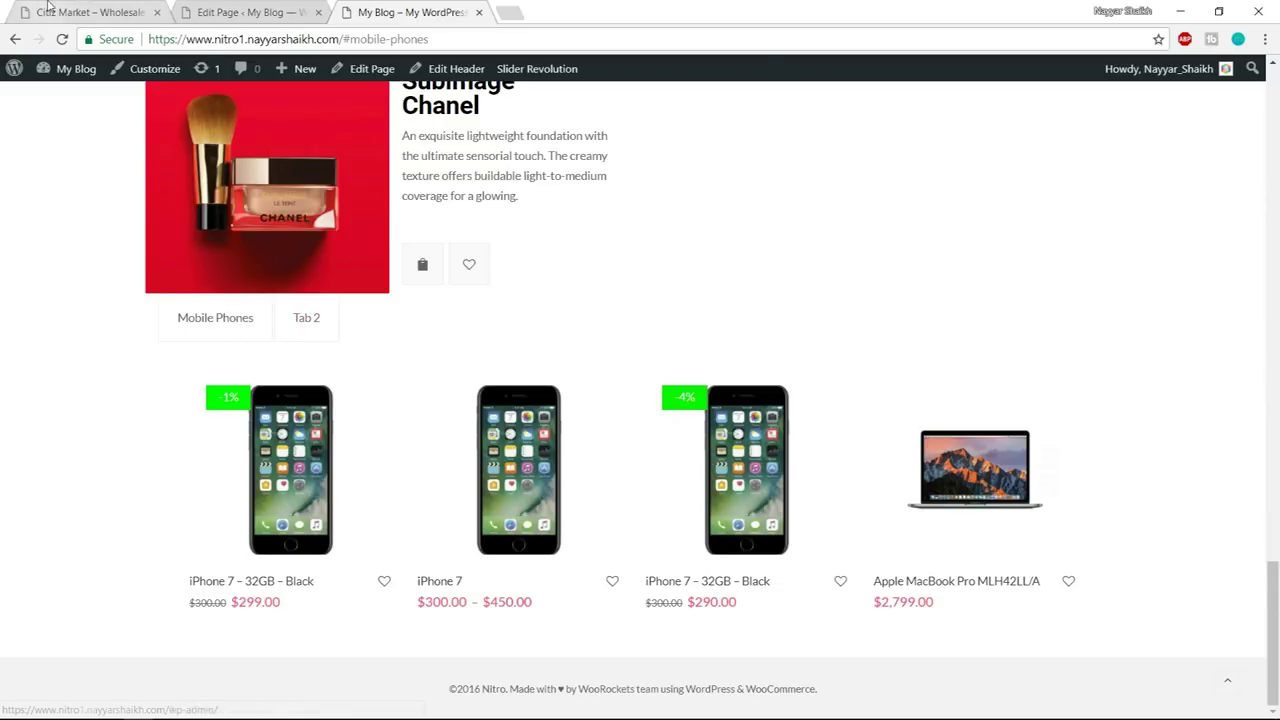
pyautogui.hotkey('ctrl', 'Tab')
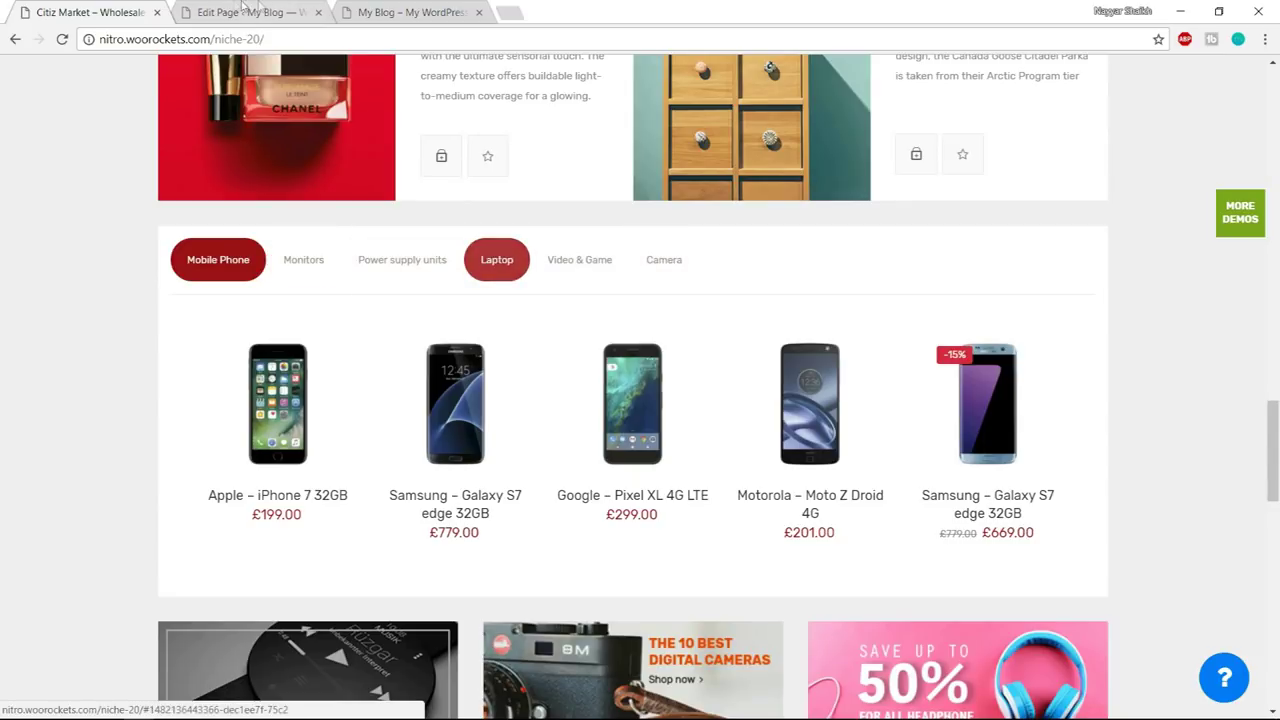
pyautogui.hotkey('ctrl', 'Tab')
# - Paste custom-tab-2 as the Tabs element's extra class name, save, and update the page
pyautogui.scroll(-5, 545, 430)
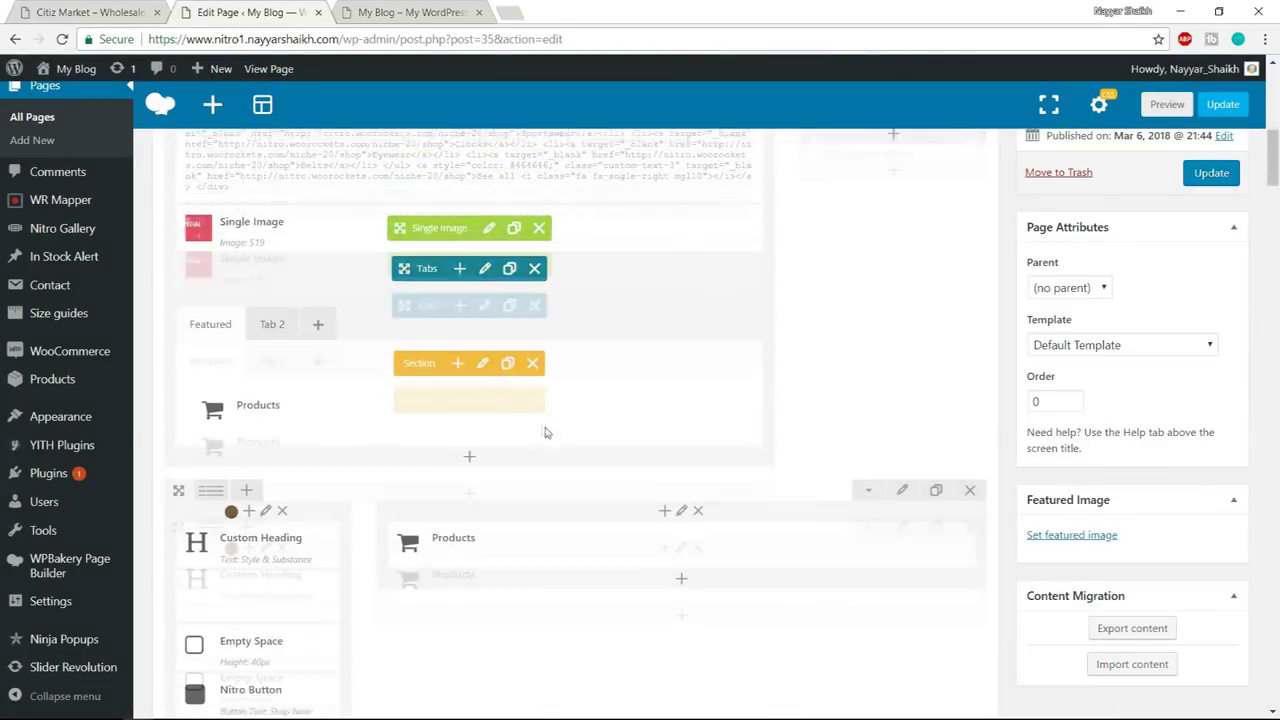
pyautogui.scroll(-10, 580, 408)
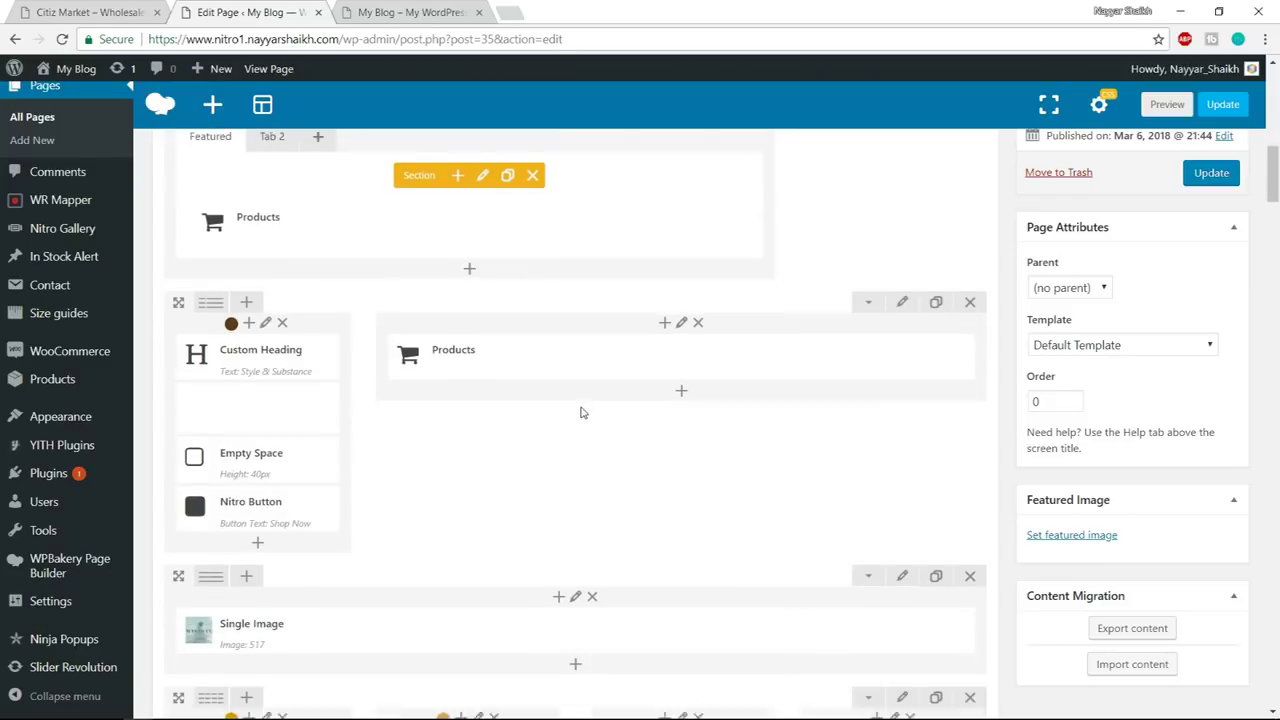
pyautogui.scroll(-4, 580, 412)
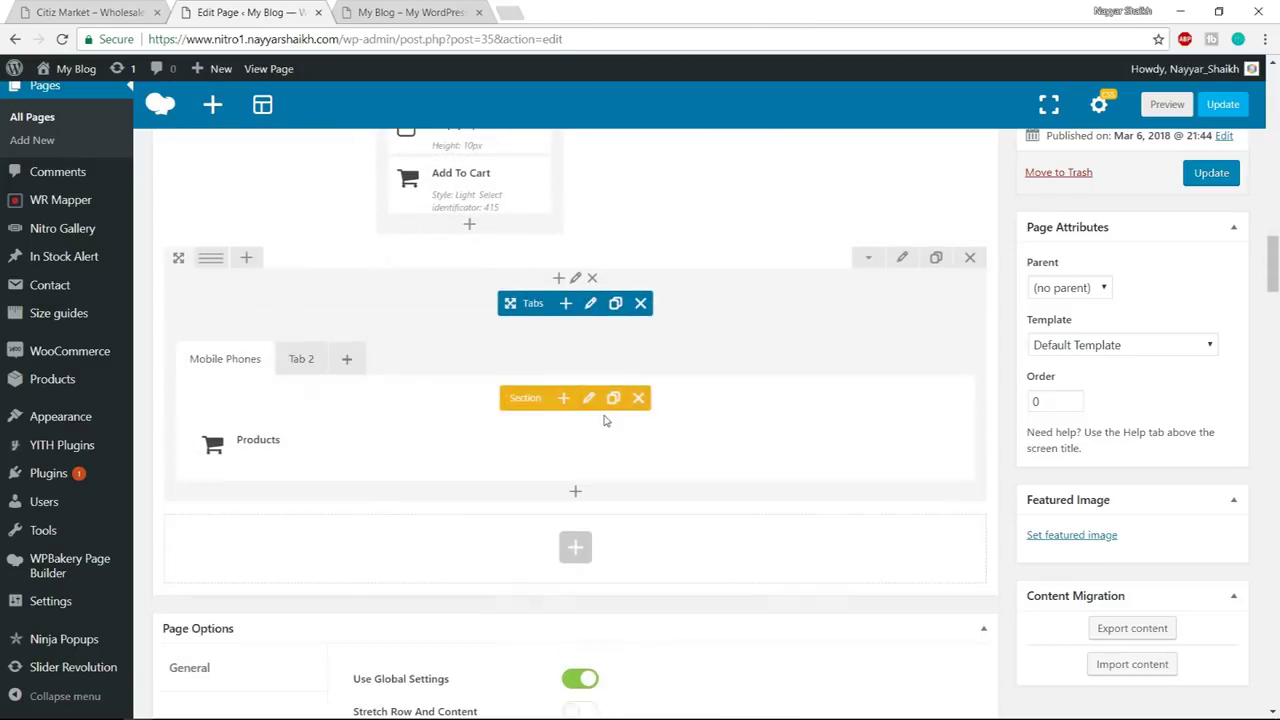
pyautogui.click(590, 305)
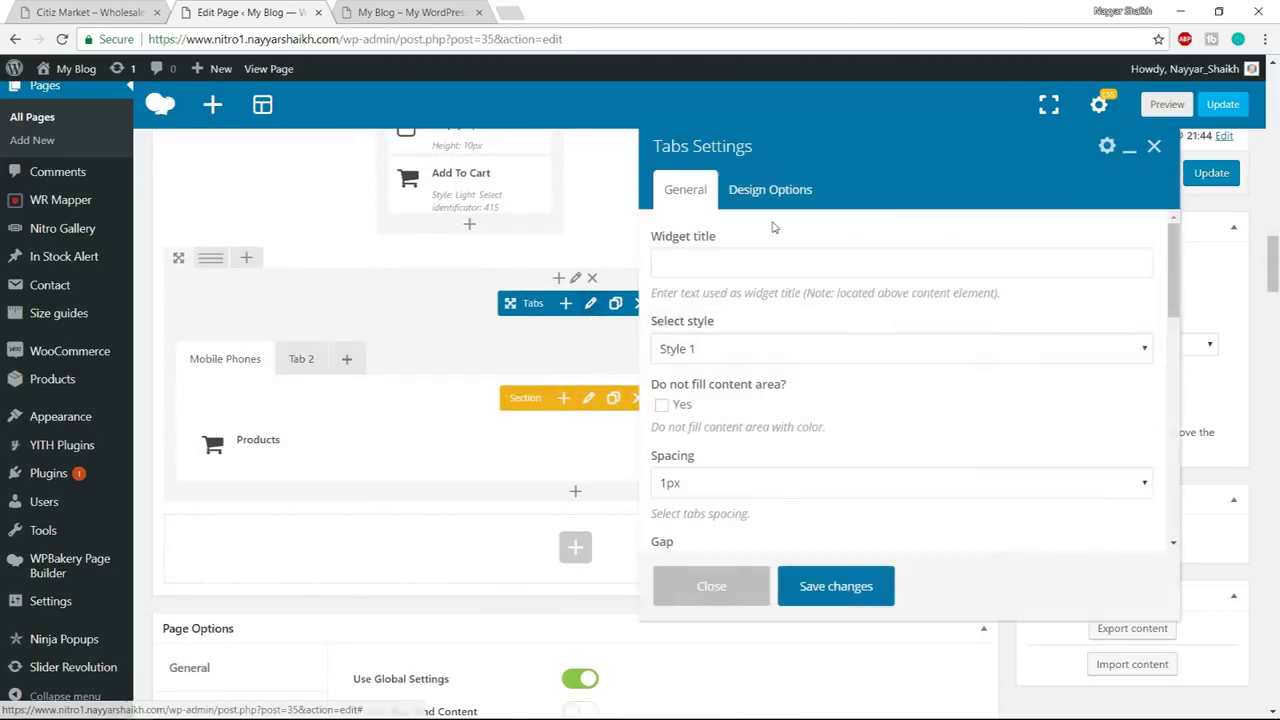
pyautogui.scroll(-6, 846, 295)
pyautogui.scroll(-5, 846, 298)
pyautogui.click(750, 498)
pyautogui.write('custom-tab-2')
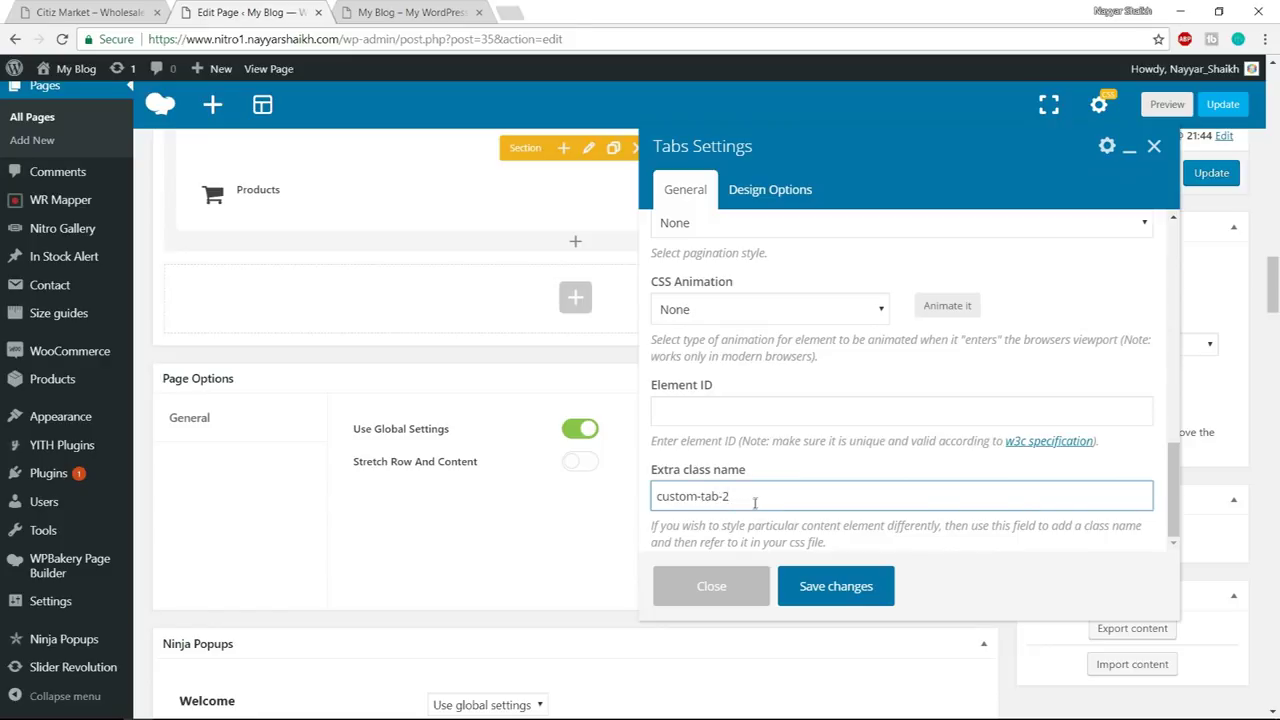
pyautogui.click(872, 588)
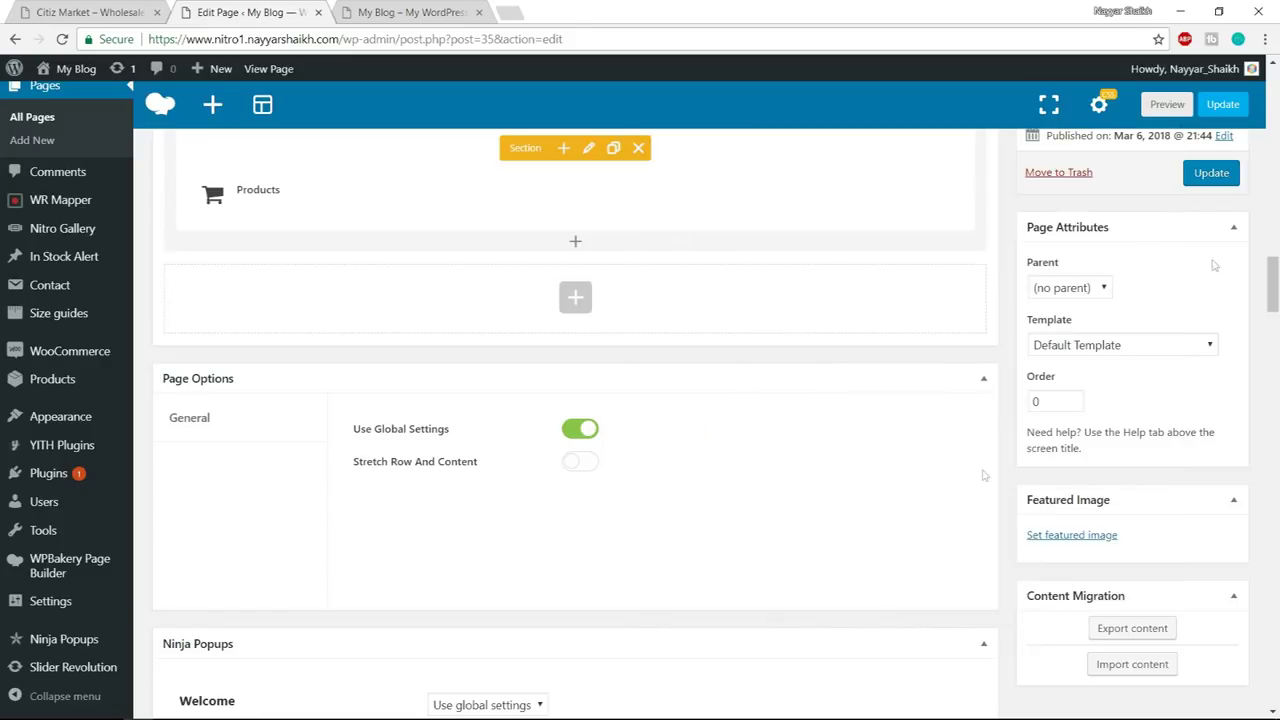
pyautogui.click(1208, 174)
pyautogui.click(405, 12)
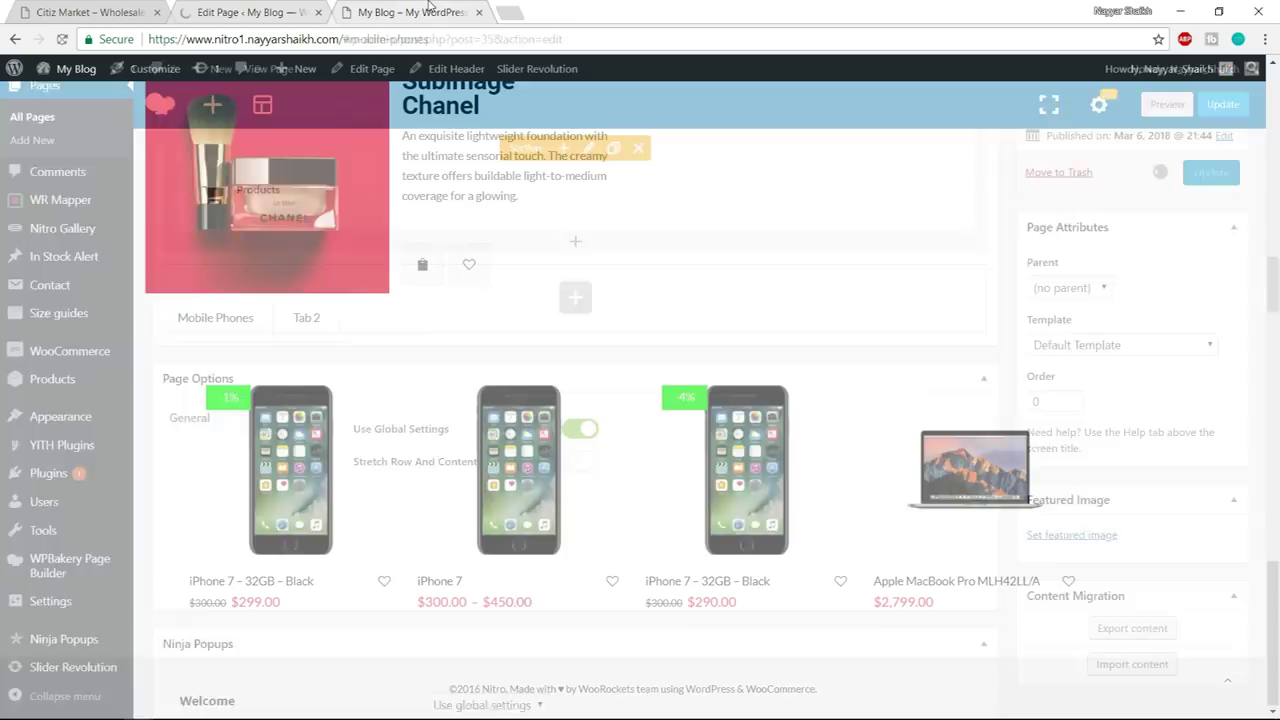
# - Reload the live home page and check the red rounded Mobile Phones tab
pyautogui.click(430, 40)
pyautogui.press('Return')
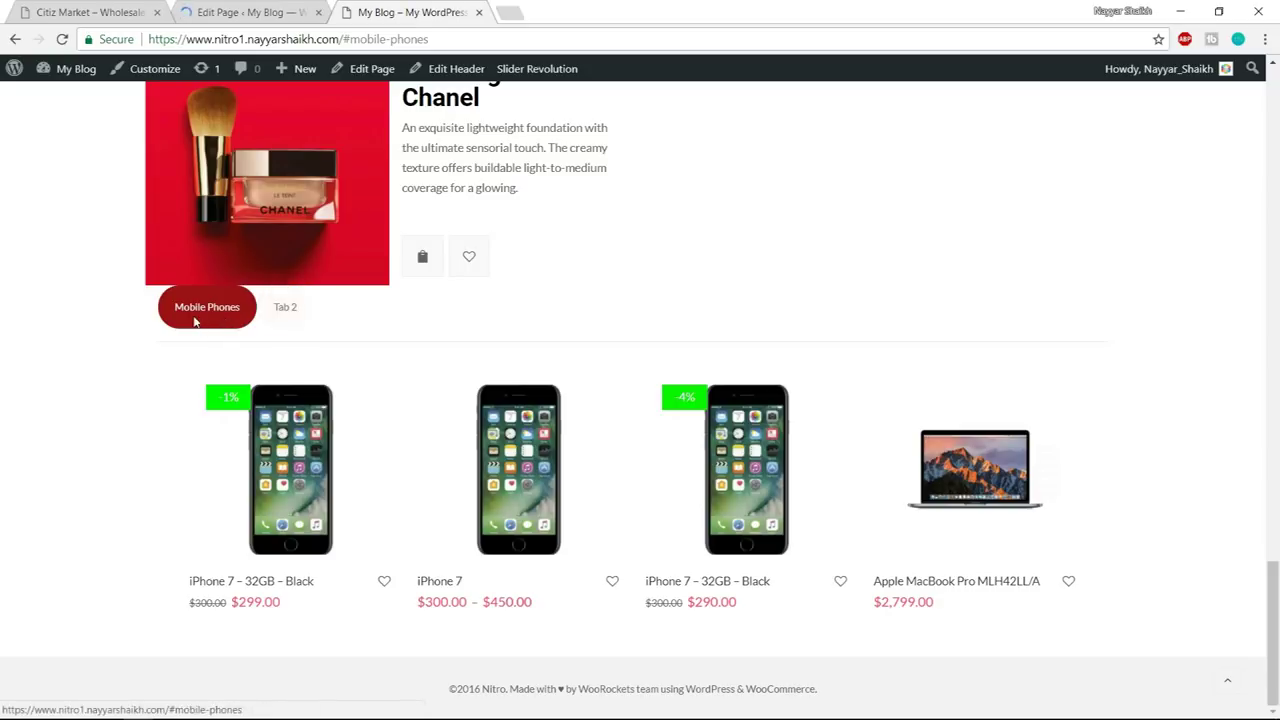
pyautogui.scroll(1, 733, 395)
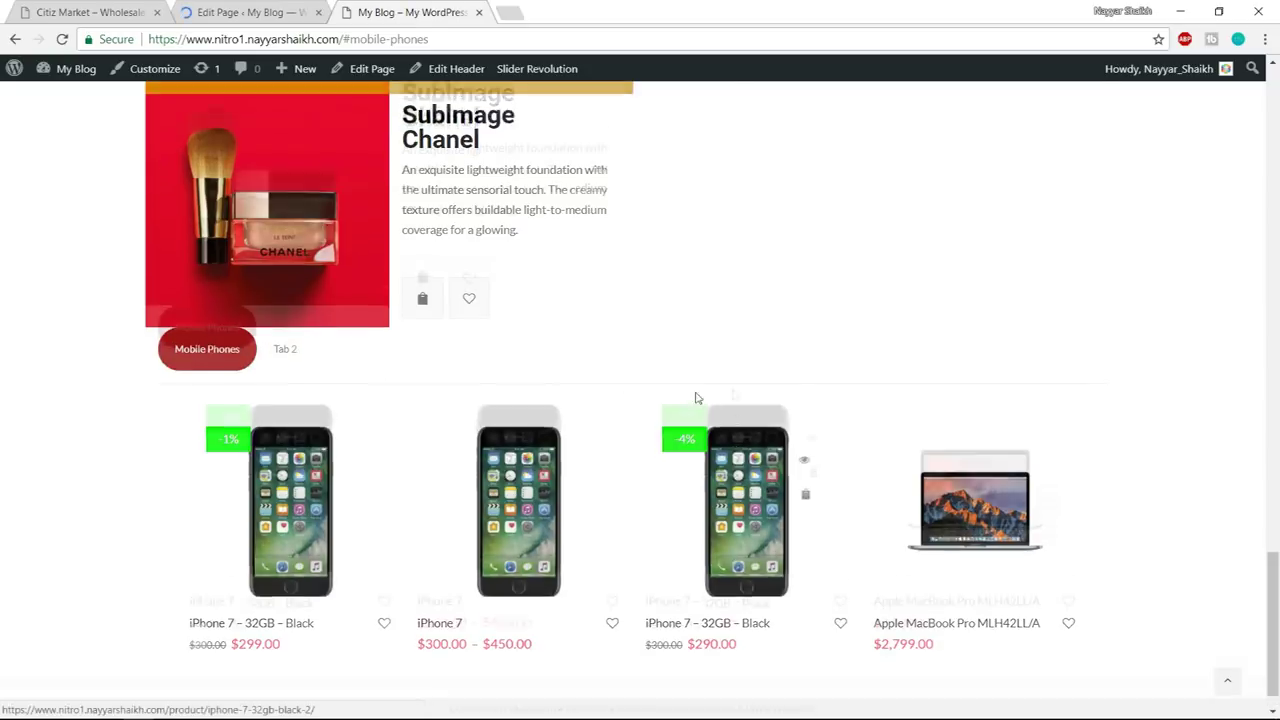
pyautogui.scroll(2, 272, 400)
pyautogui.scroll(3, 330, 470)
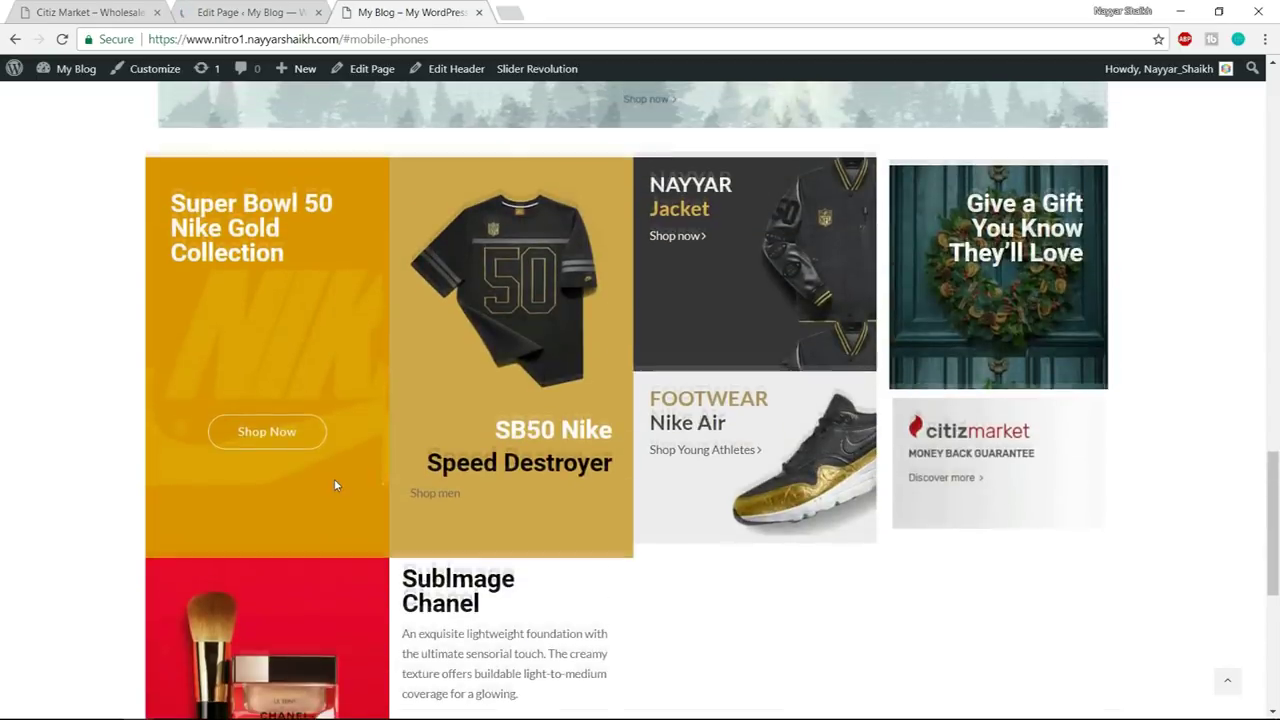
pyautogui.scroll(4, 335, 485)
pyautogui.scroll(-7, 360, 478)
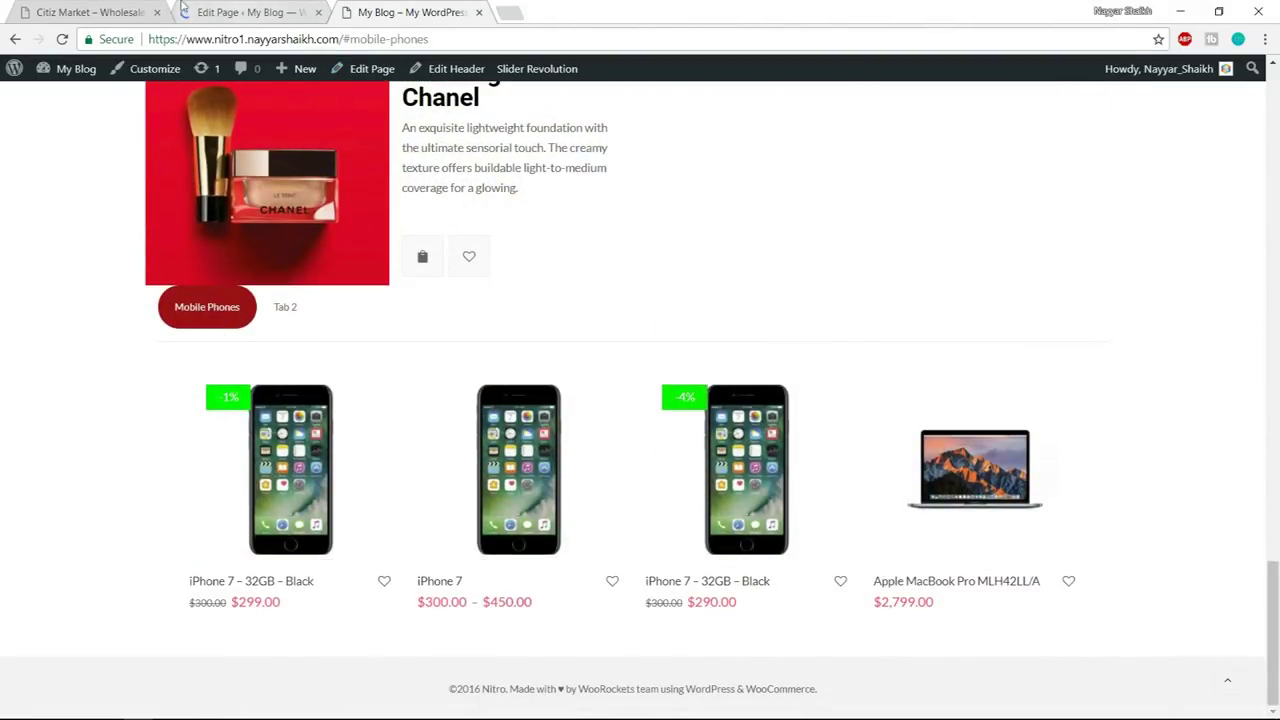
# - Scroll through the Citiz Market demo's banner tiles before returning to the editor
pyautogui.click(113, 10)
pyautogui.scroll(-5, 1080, 417)
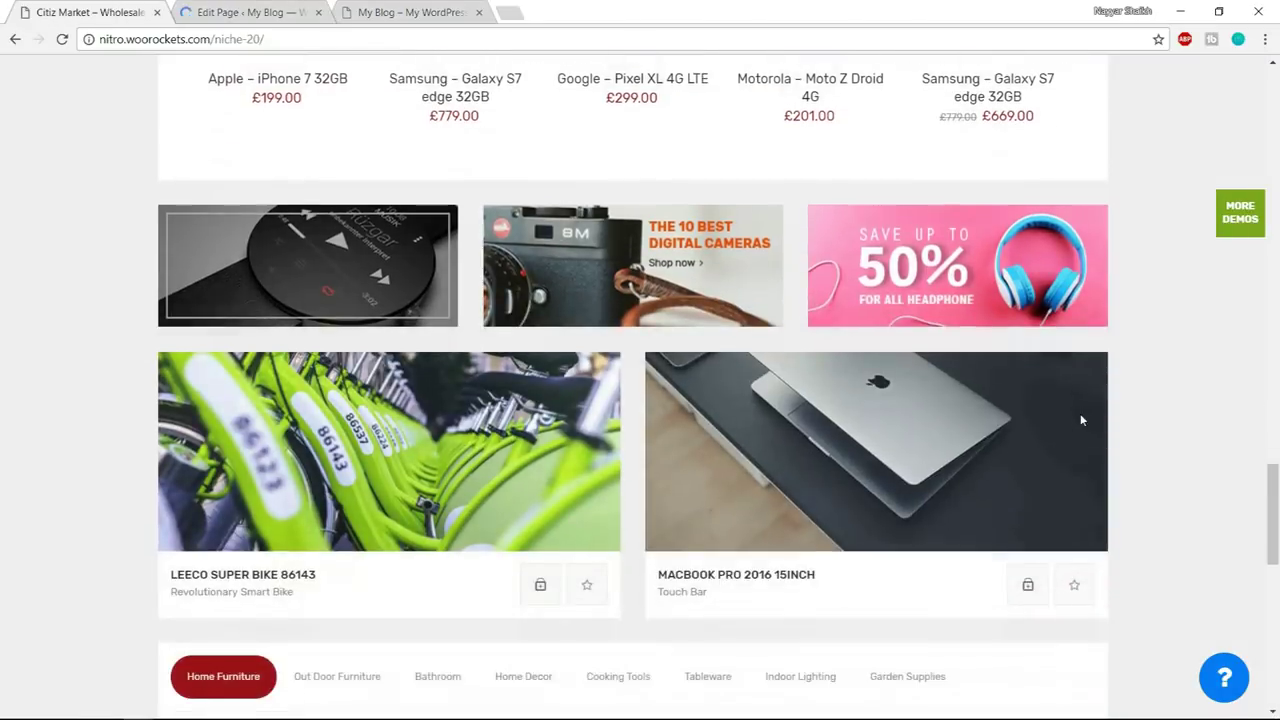
pyautogui.scroll(1, 1080, 417)
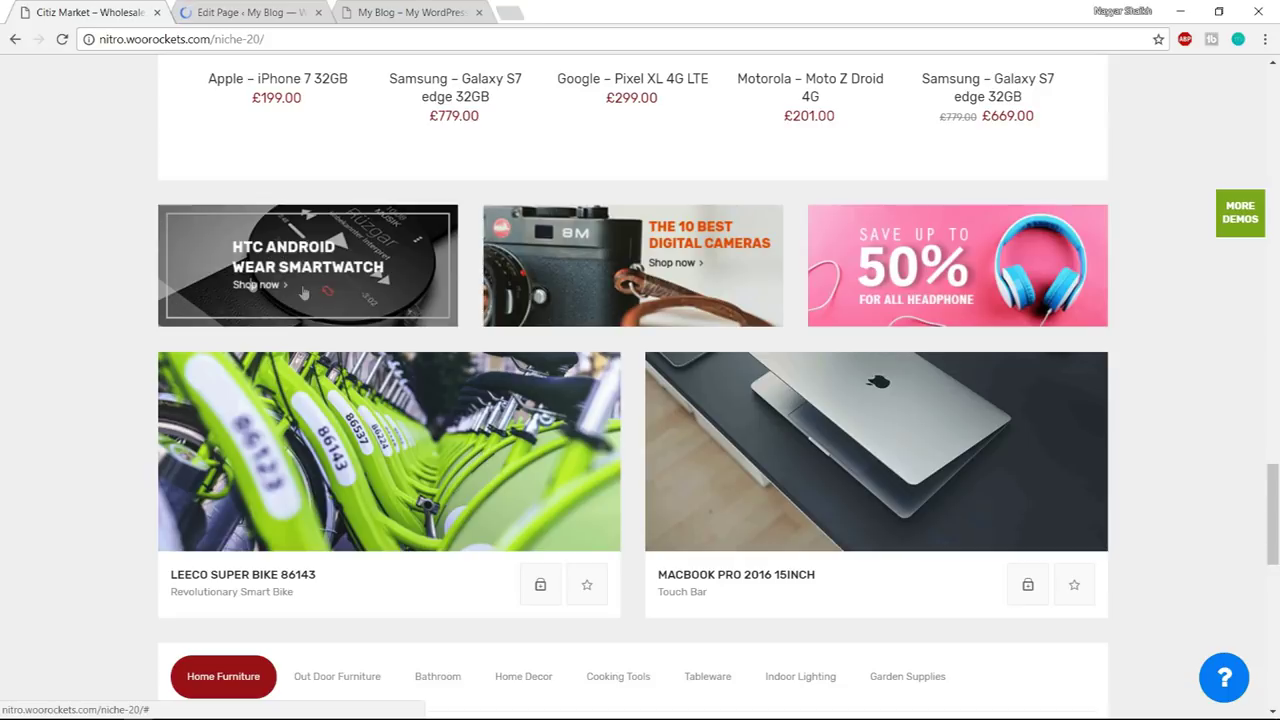
pyautogui.scroll(1, 397, 352)
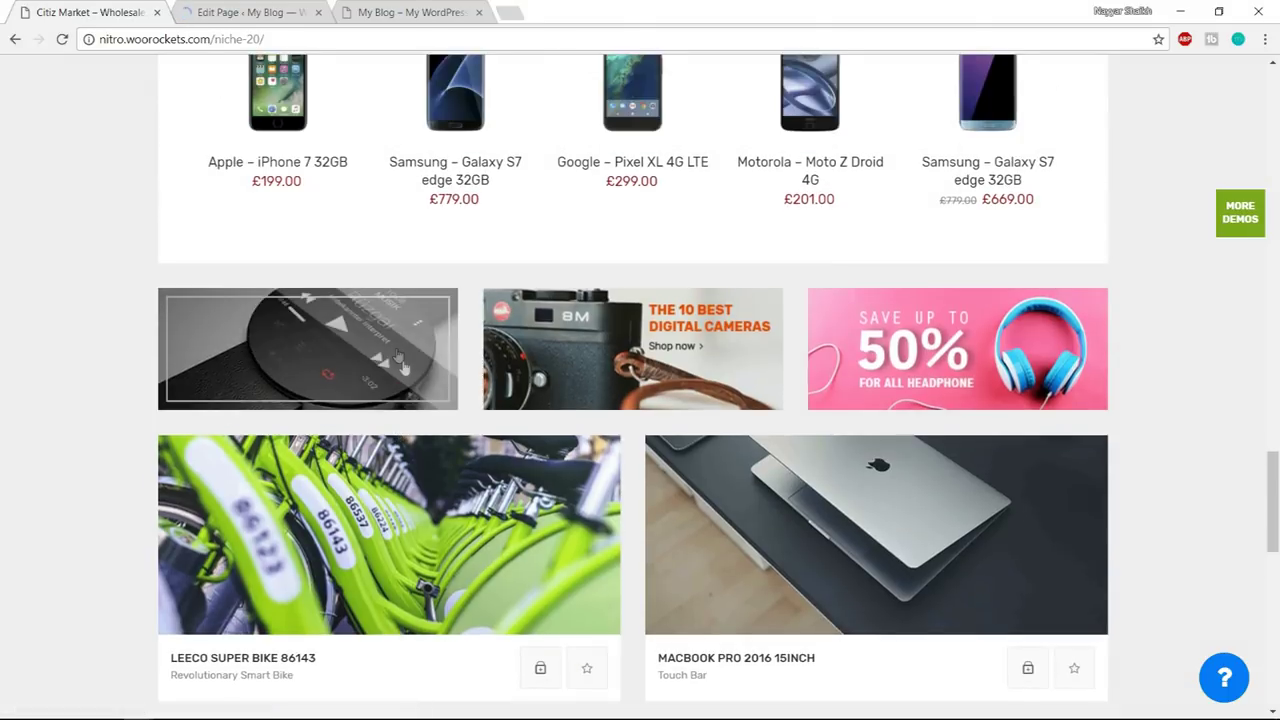
pyautogui.scroll(-3, 1117, 394)
pyautogui.scroll(3, 1176, 394)
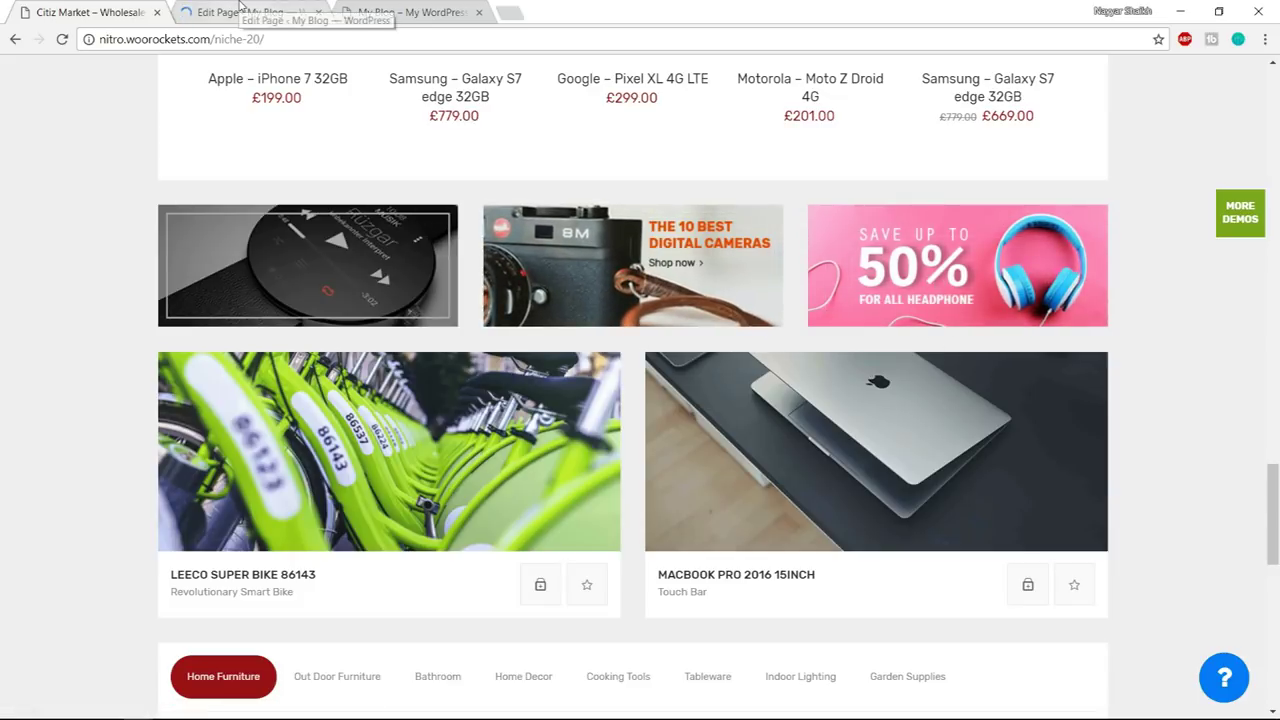
pyautogui.click(240, 8)
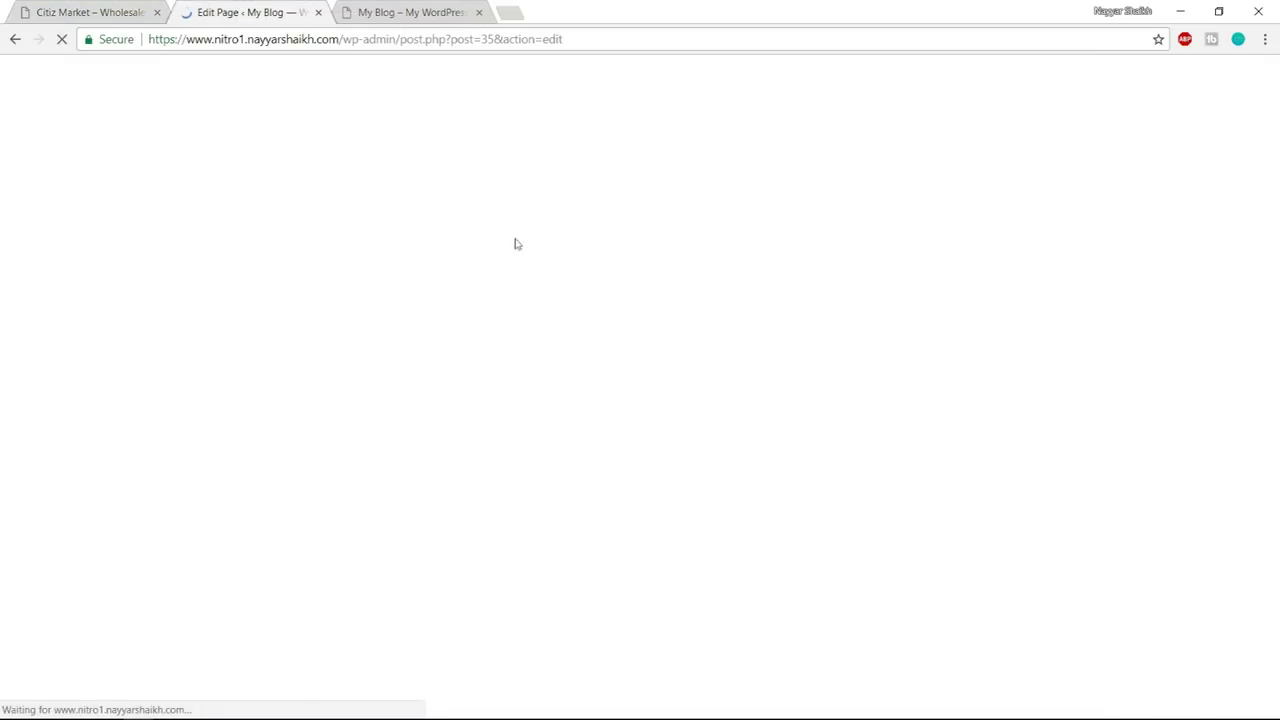
# - Add a Banner element in a new empty row below the Tabs row
pyautogui.scroll(-5, 552, 370)
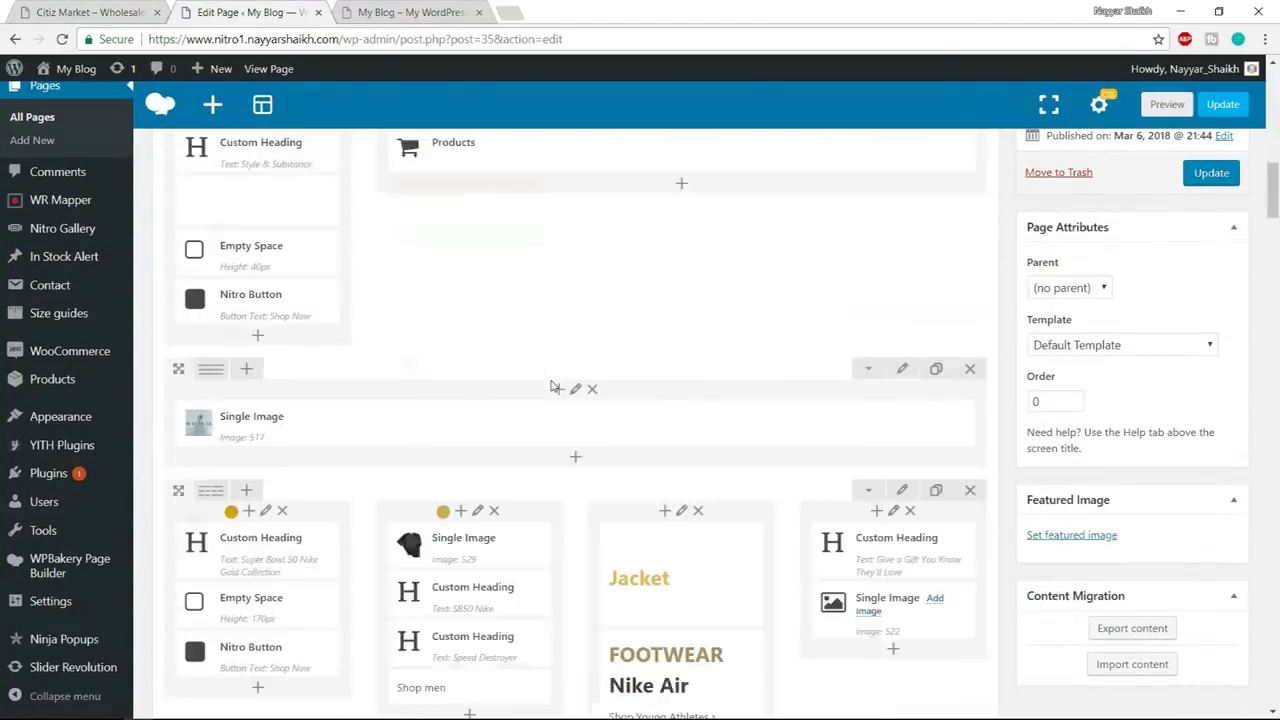
pyautogui.scroll(-4, 552, 382)
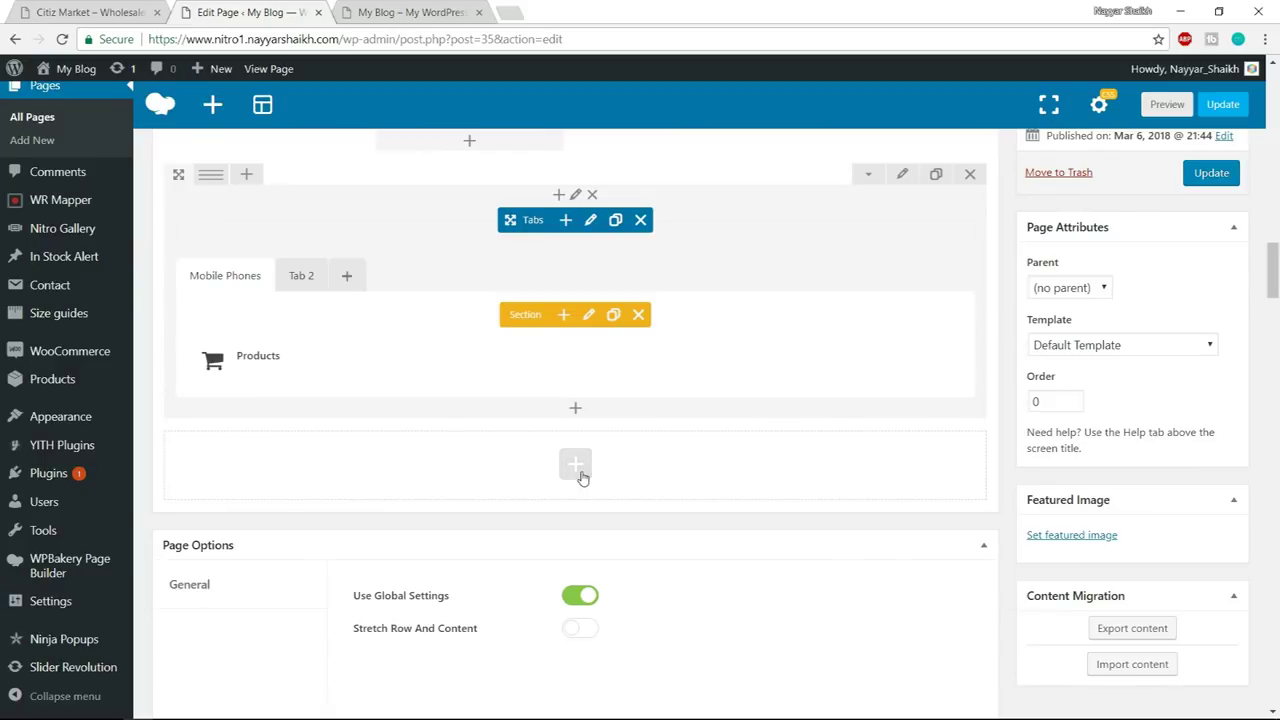
pyautogui.click(583, 472)
pyautogui.write('bann')
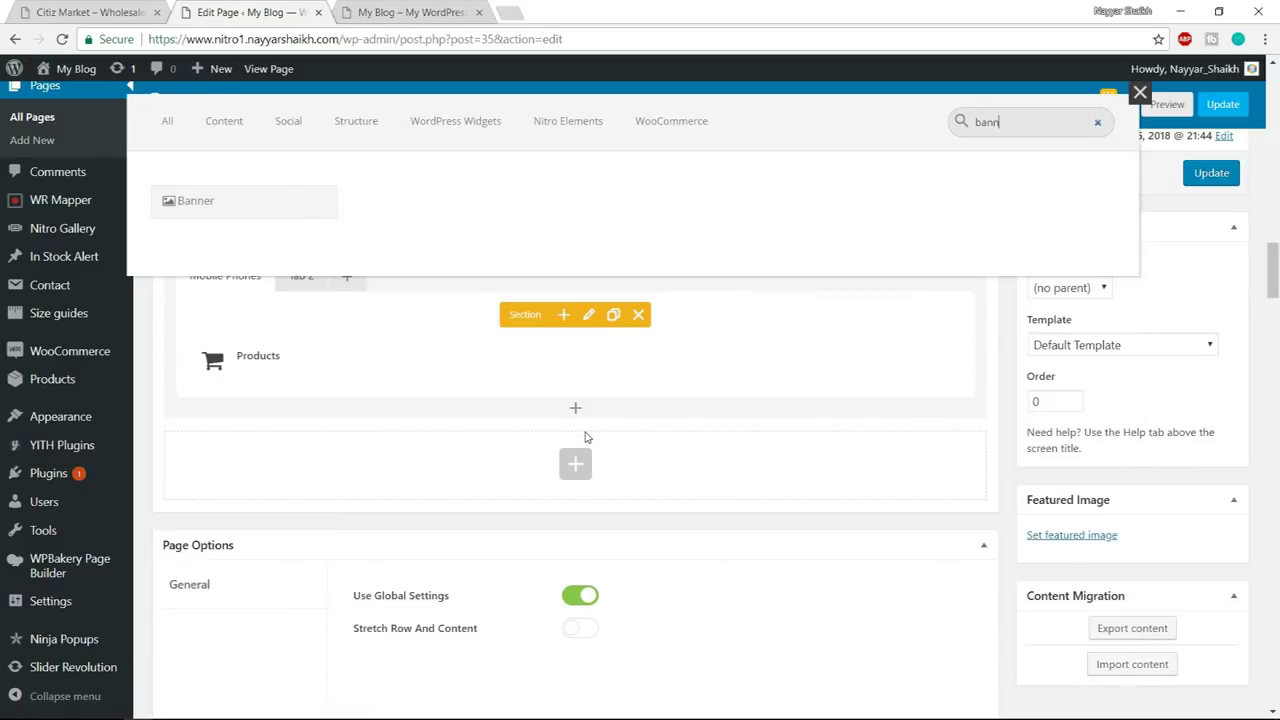
pyautogui.click(257, 201)
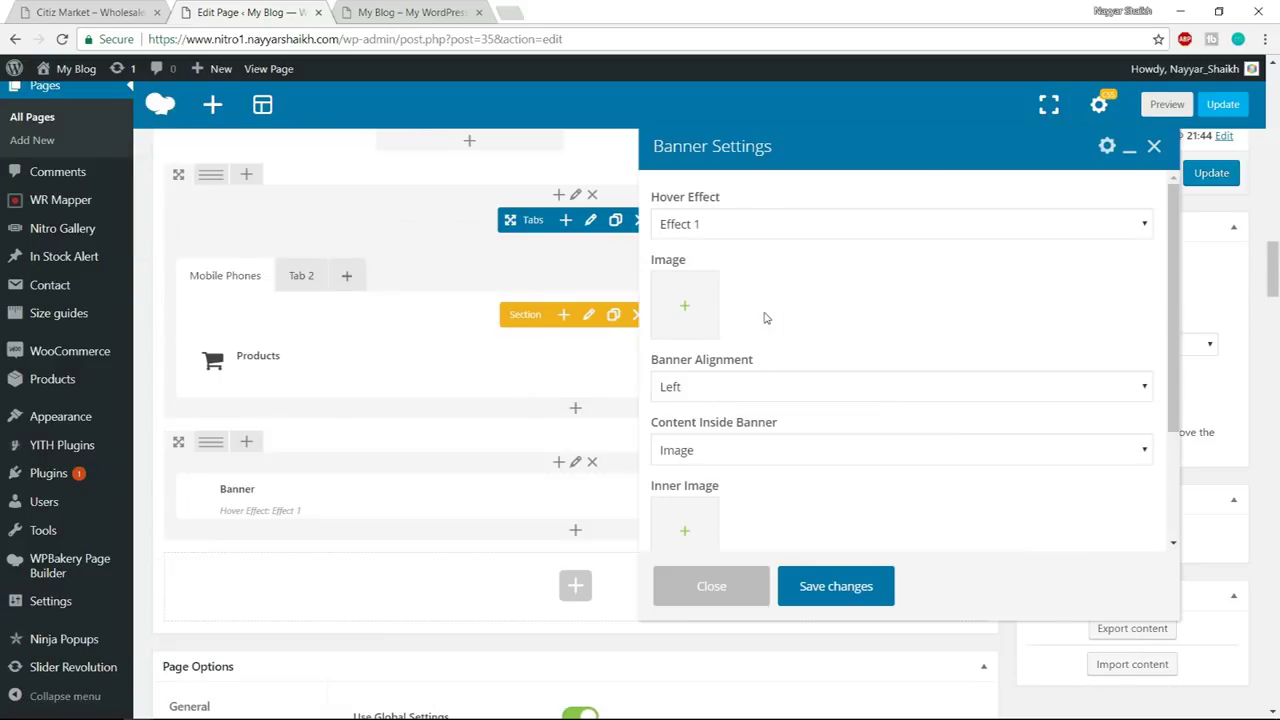
# - Set the banner's hover effect to Effect 7 and its image to the dark watch banner_04
pyautogui.click(734, 224)
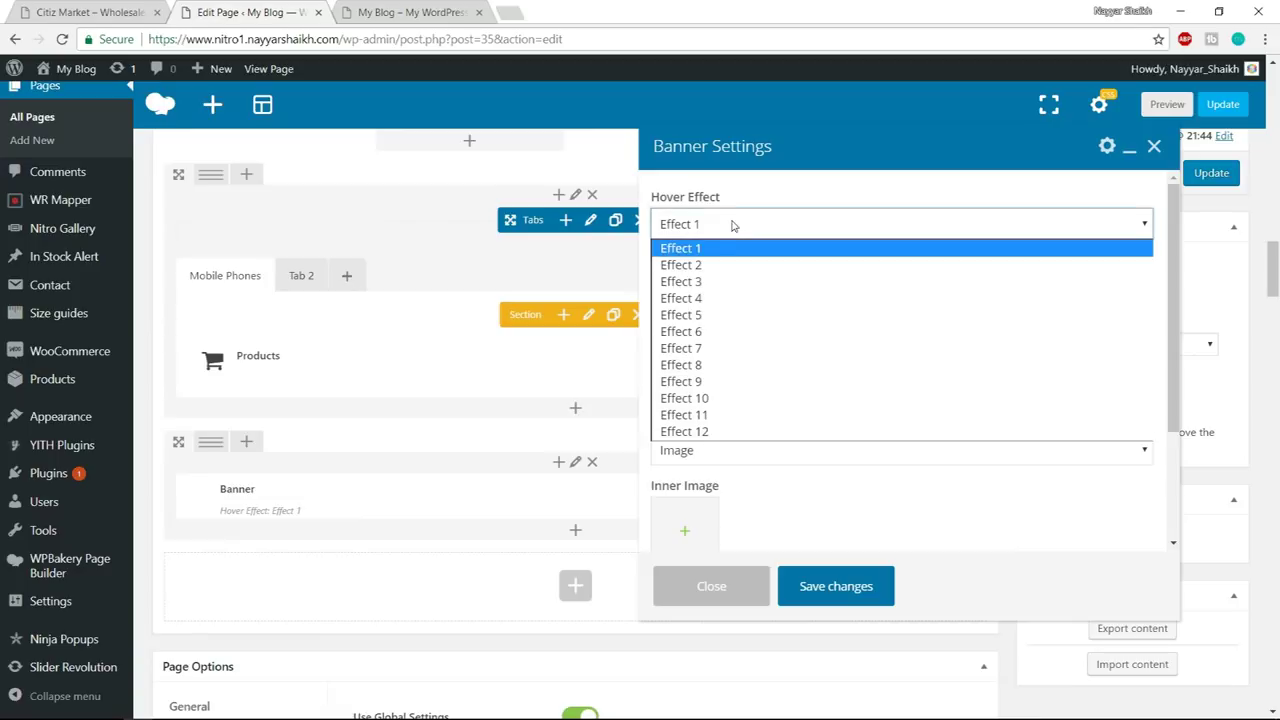
pyautogui.click(720, 348)
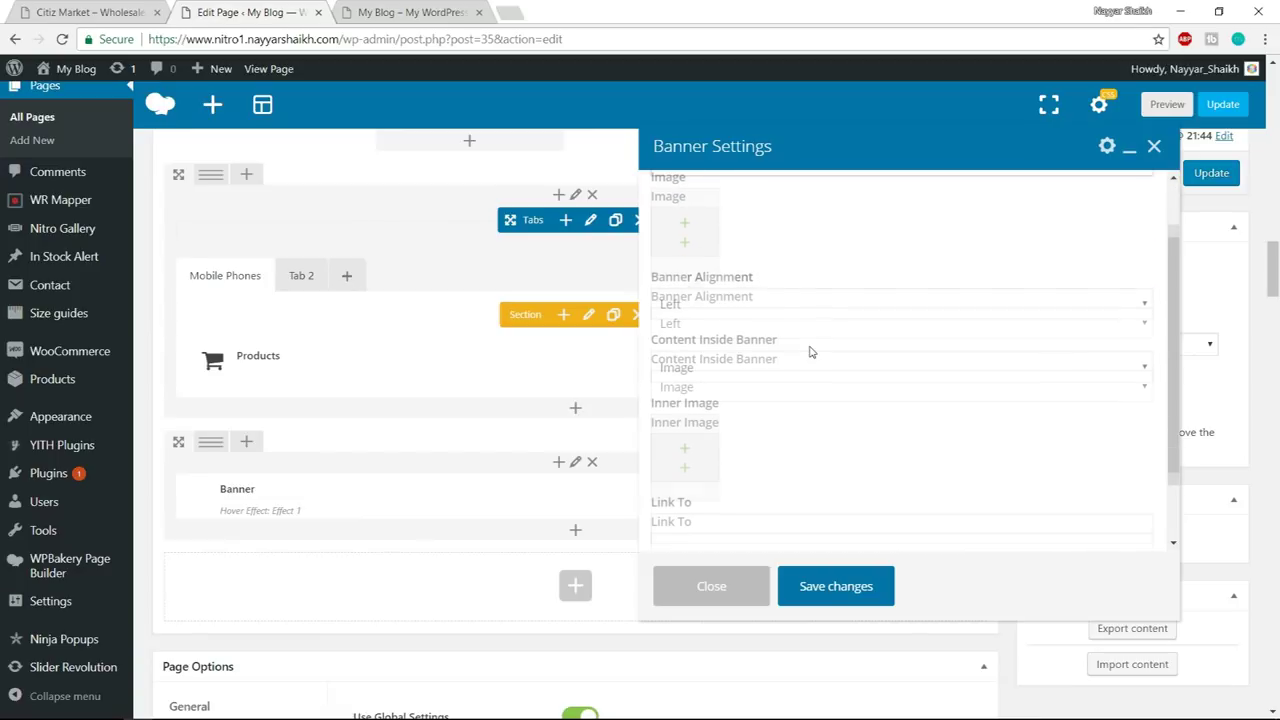
pyautogui.click(172, 6)
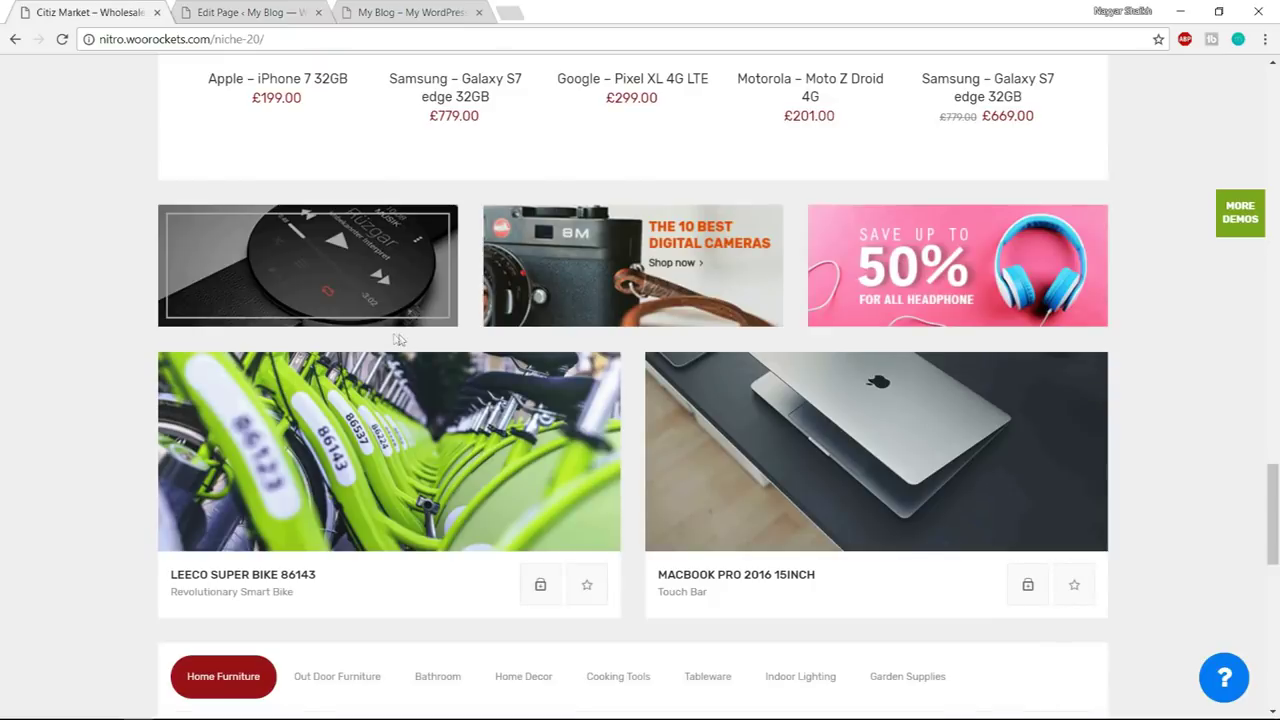
pyautogui.click(280, 12)
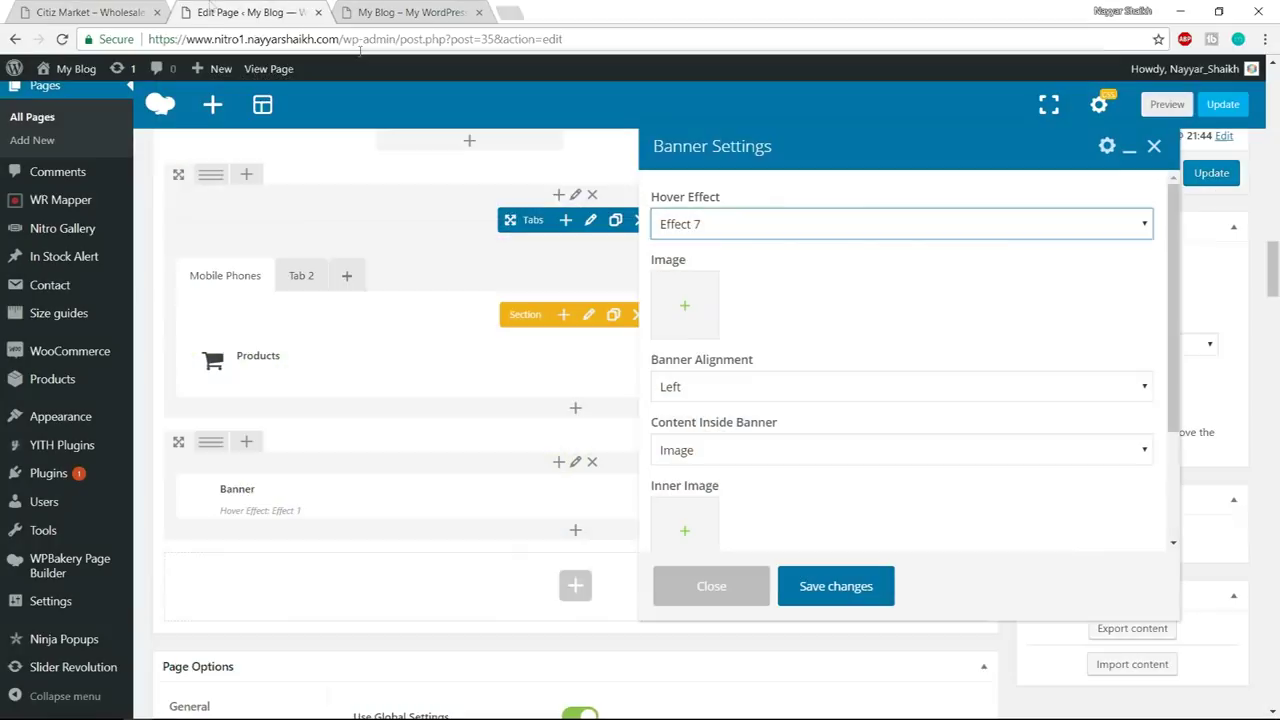
pyautogui.click(708, 334)
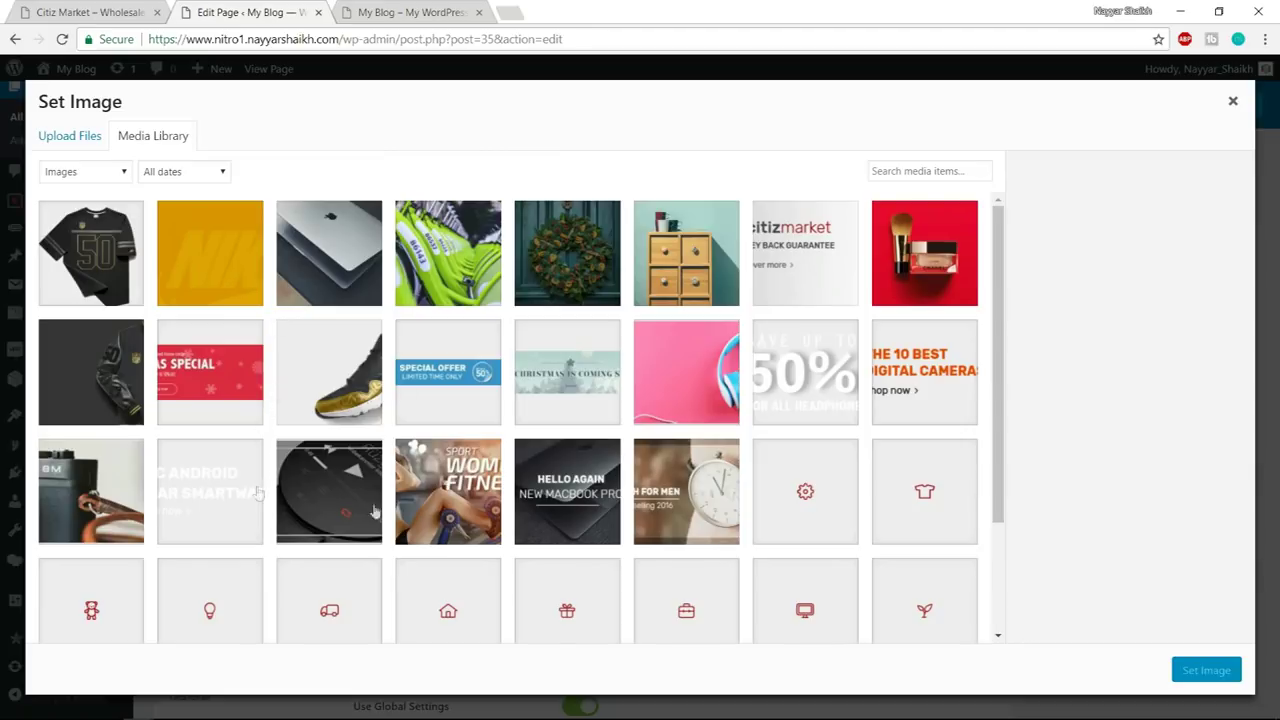
pyautogui.click(352, 505)
pyautogui.click(1187, 669)
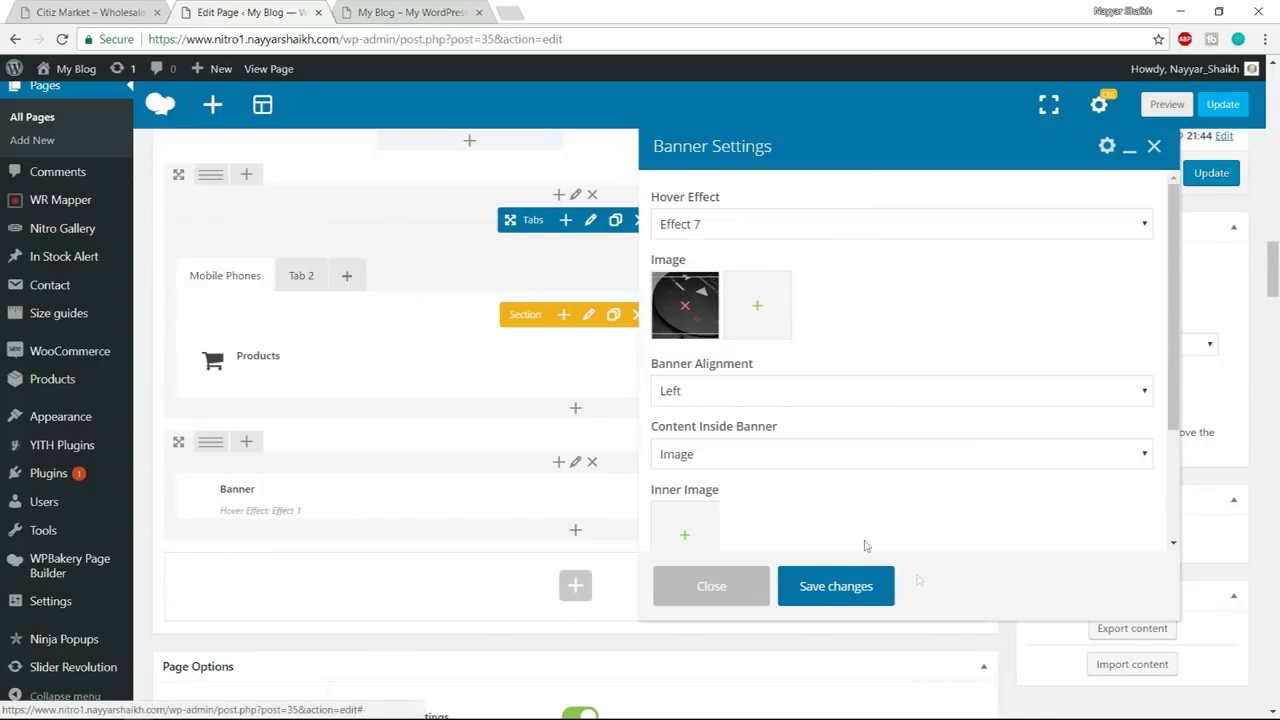
# - Centre the banner alignment and set banner_04a as the inner image
pyautogui.click(775, 394)
pyautogui.click(808, 434)
pyautogui.scroll(-2, 808, 434)
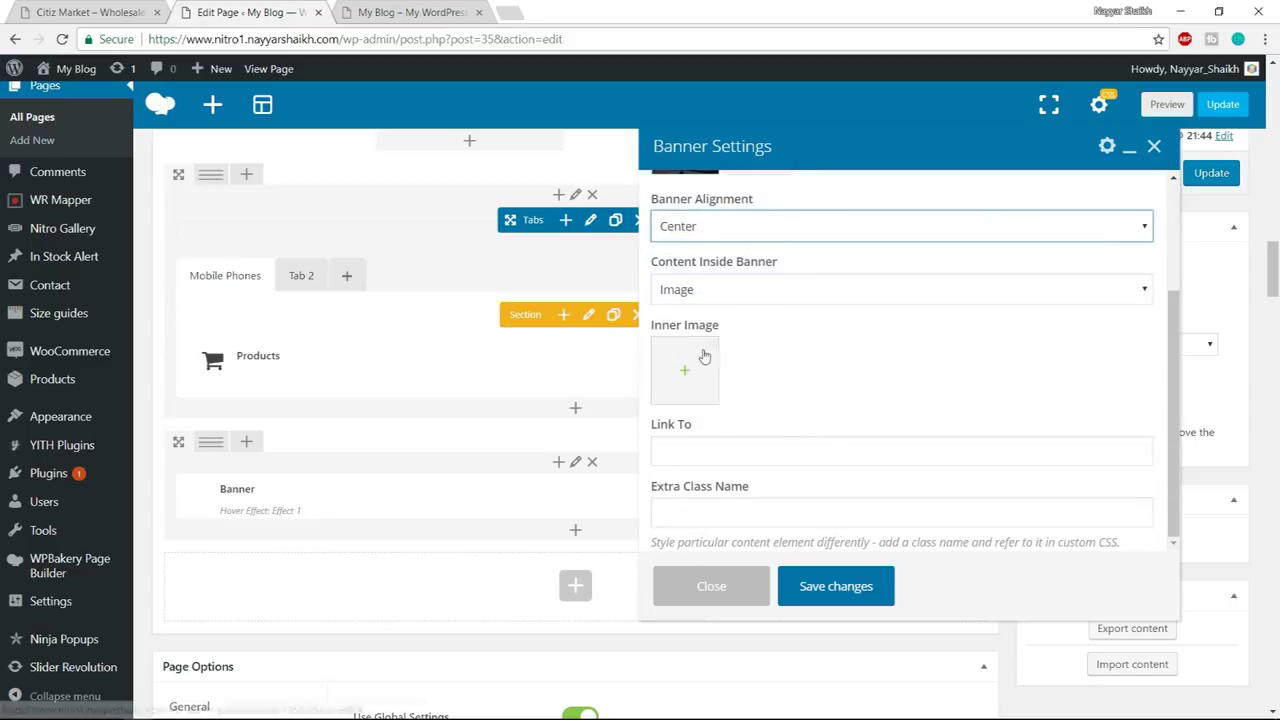
pyautogui.click(694, 390)
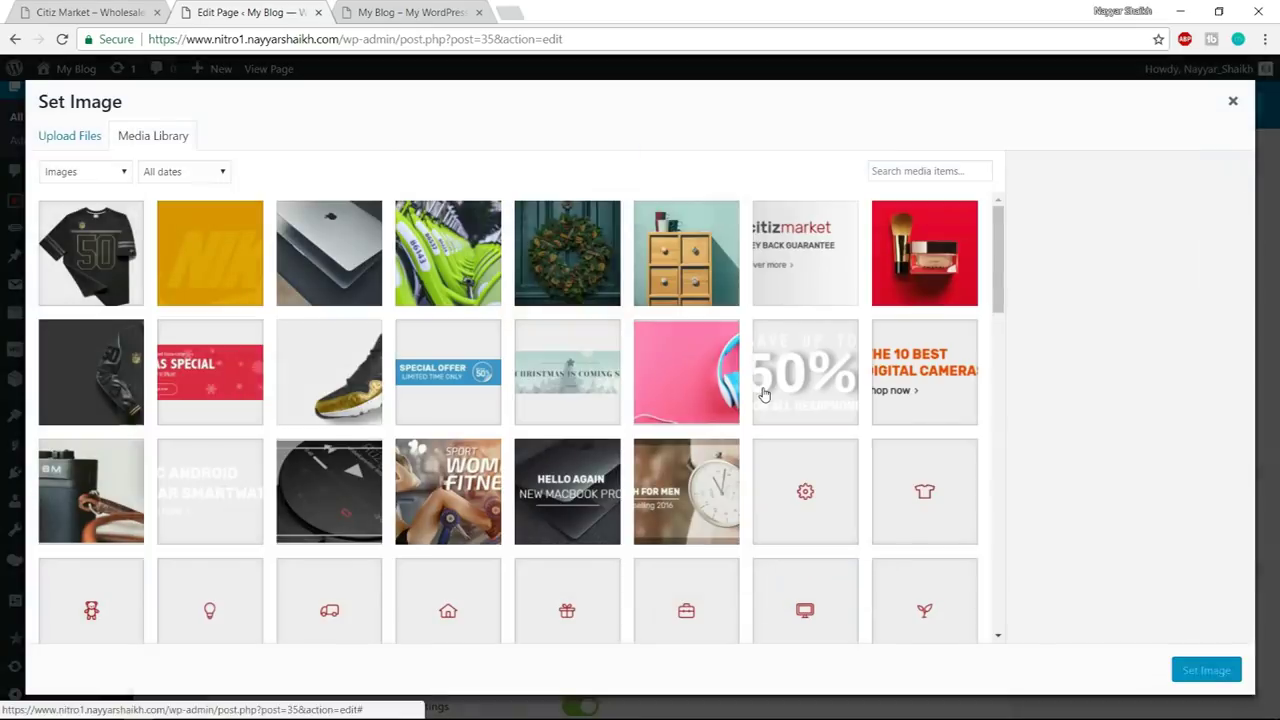
pyautogui.click(230, 487)
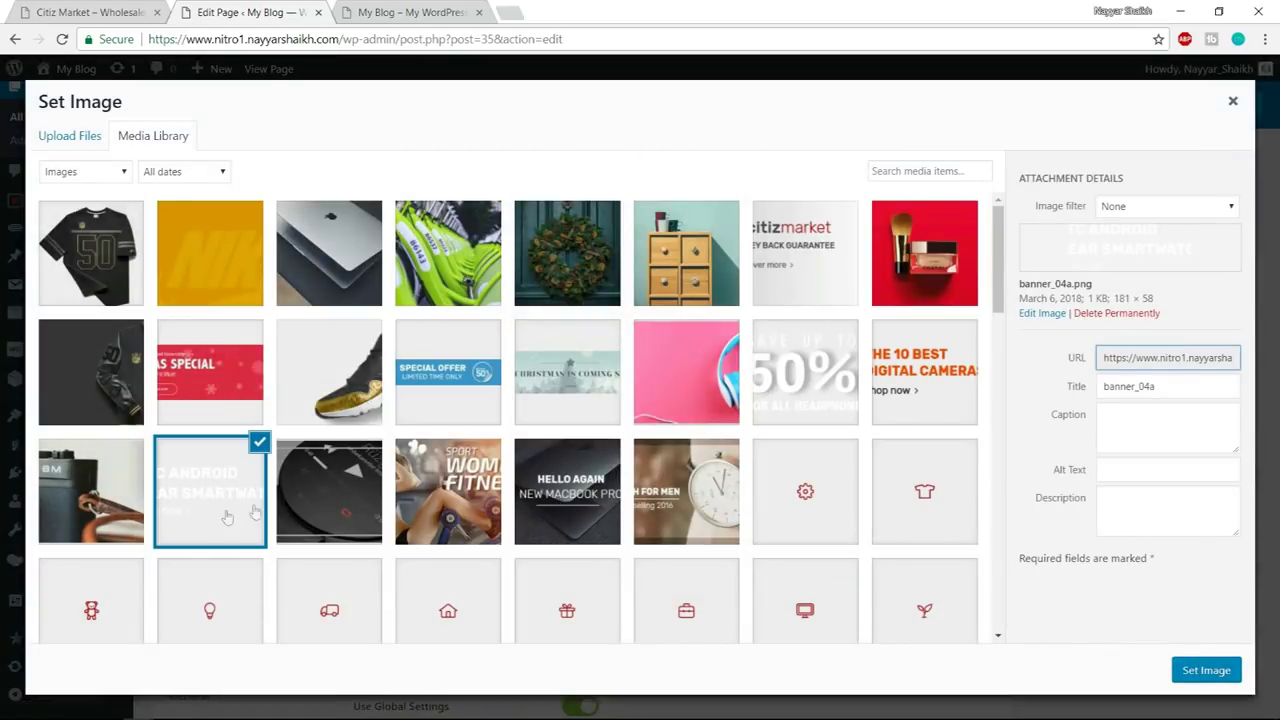
pyautogui.moveTo(1163, 387); pyautogui.dragTo(1093, 394)
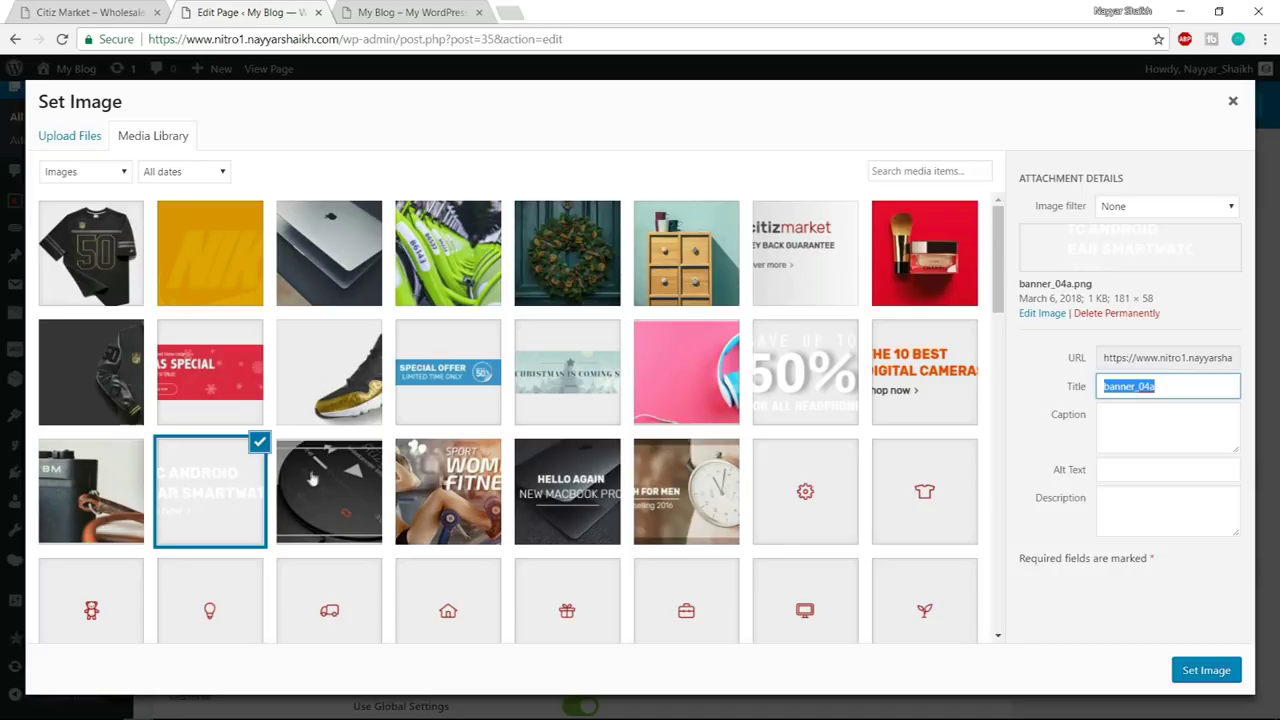
pyautogui.click(1207, 671)
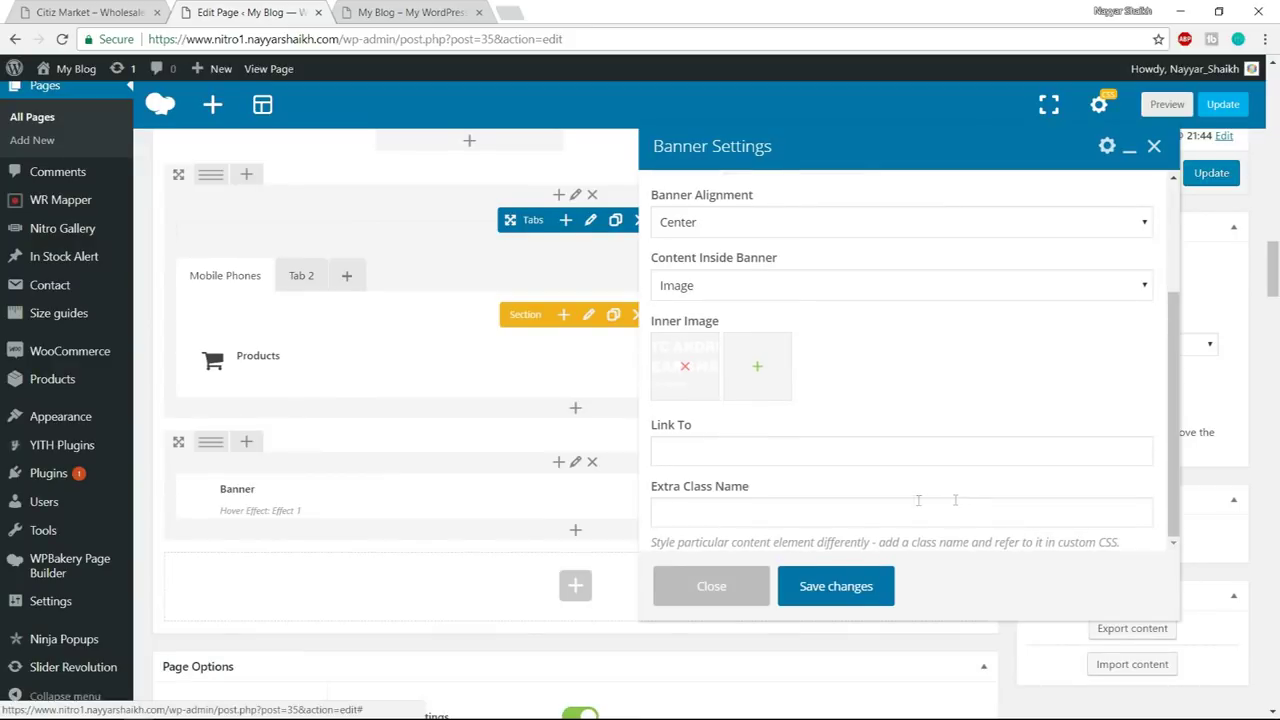
# - Set the extra class name to custom-banner-06 and save the banner
pyautogui.click(886, 506)
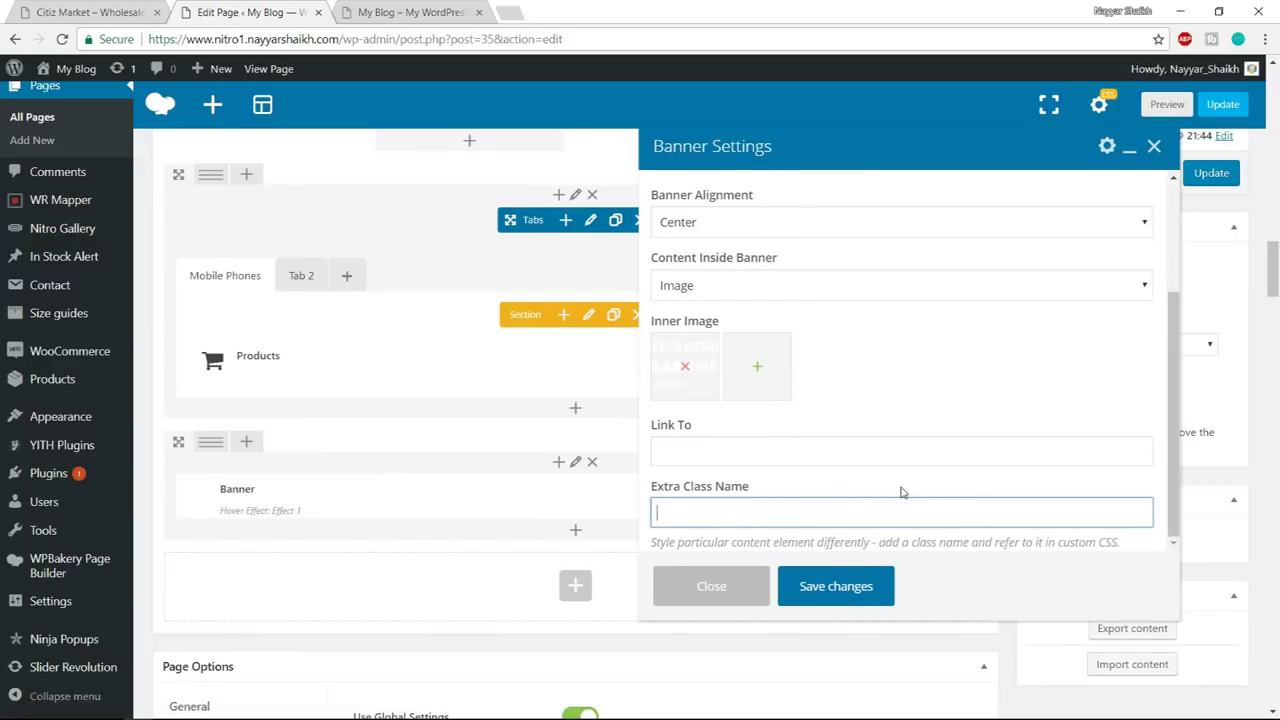
pyautogui.write('custom-banner-06')
pyautogui.click(865, 588)
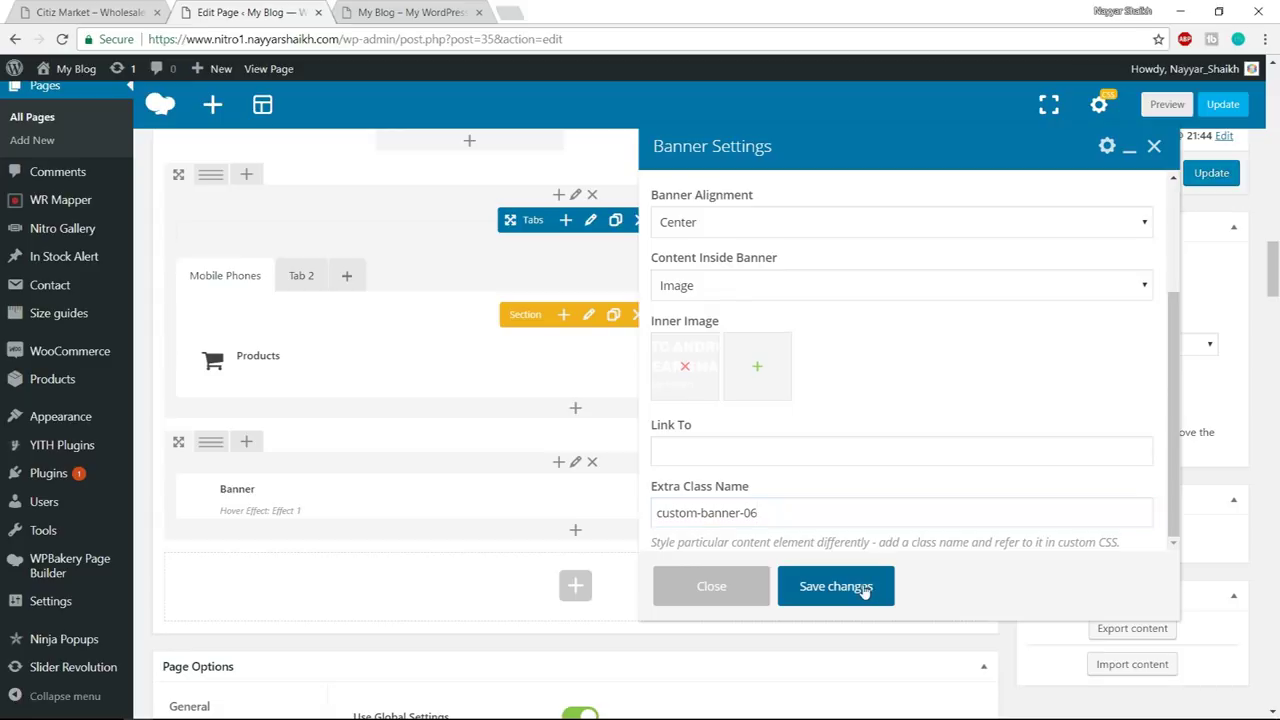
pyautogui.moveTo(210, 452)
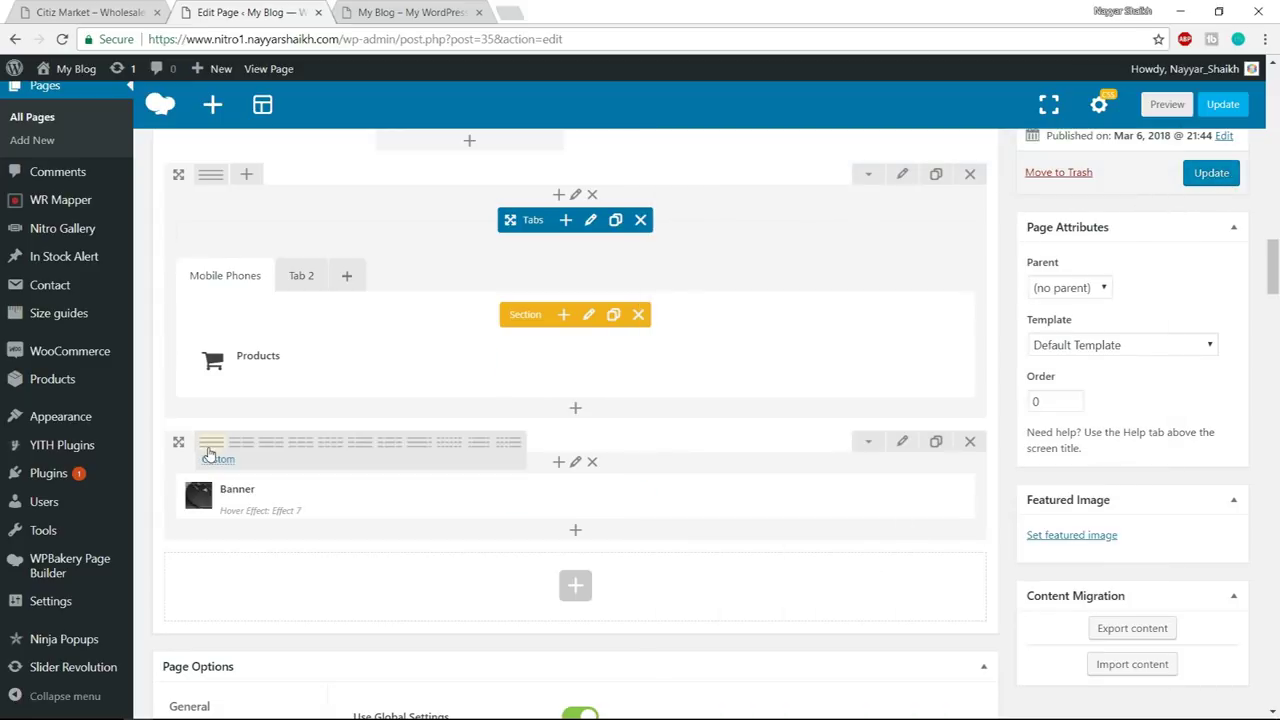
# - Split the banner row into three columns and place banner copies in the middle and right columns
pyautogui.click(305, 453)
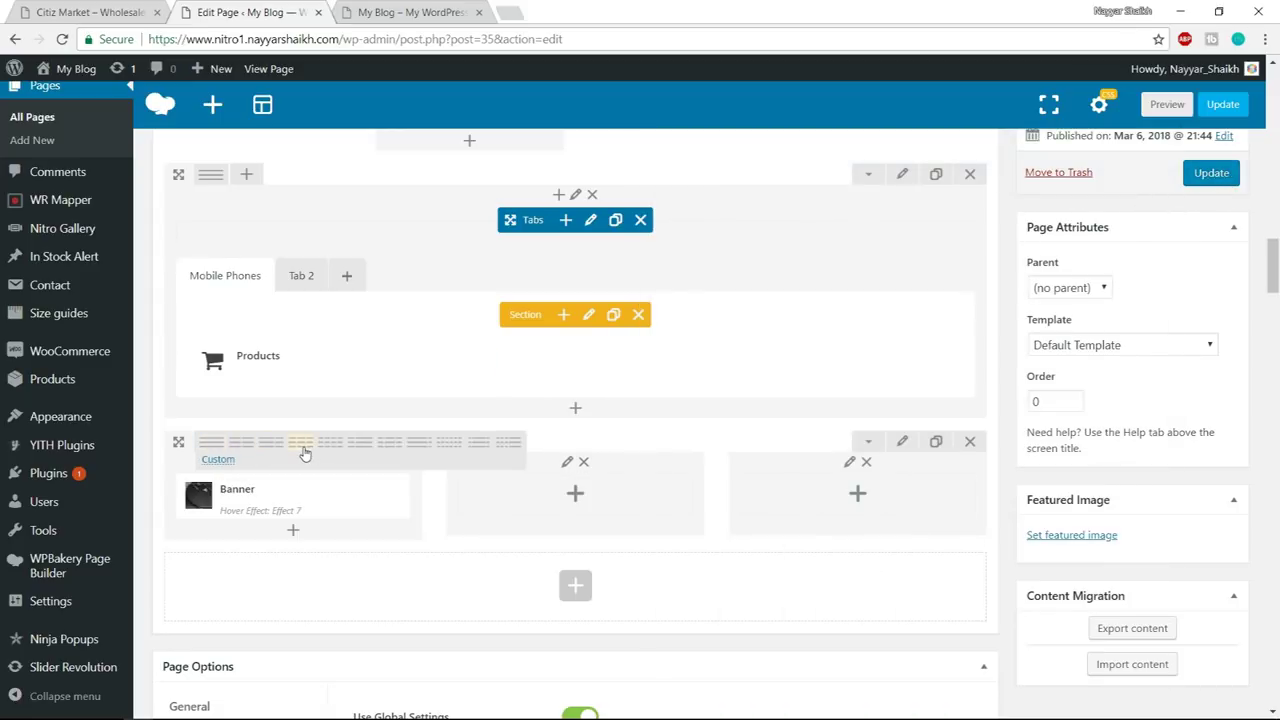
pyautogui.moveTo(322, 498)
pyautogui.click(325, 496)
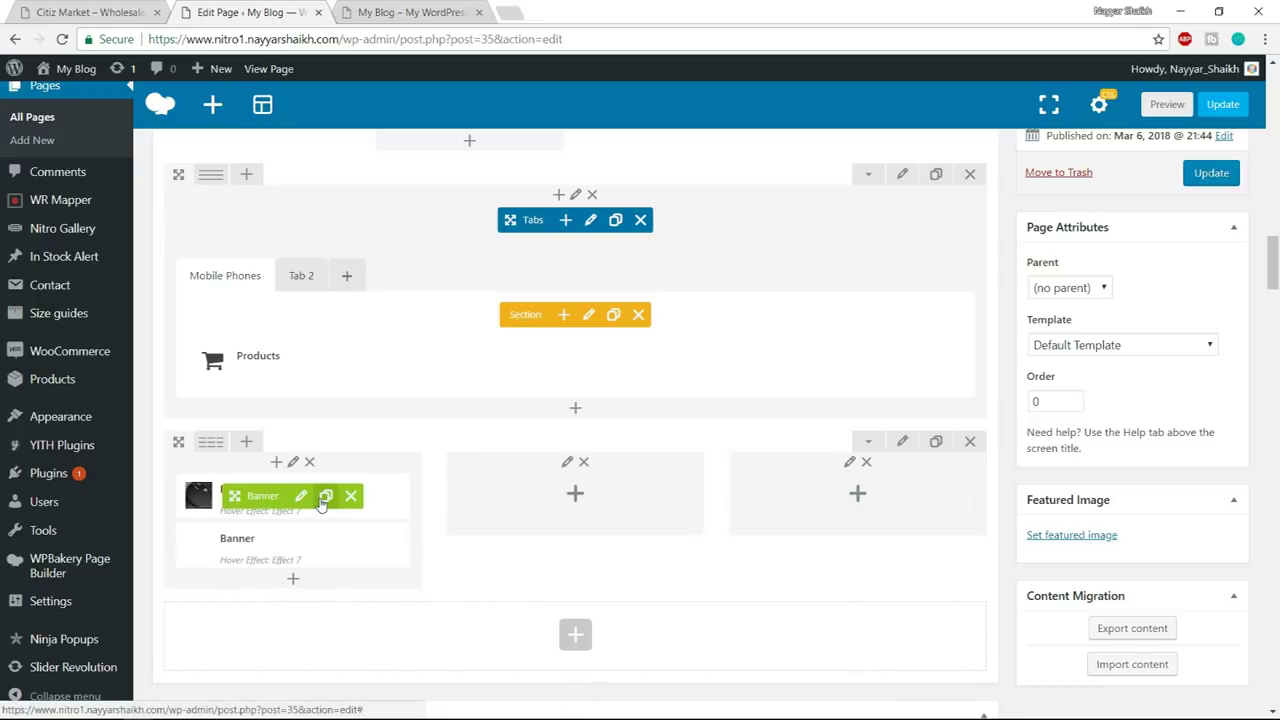
pyautogui.moveTo(234, 496); pyautogui.dragTo(567, 495)
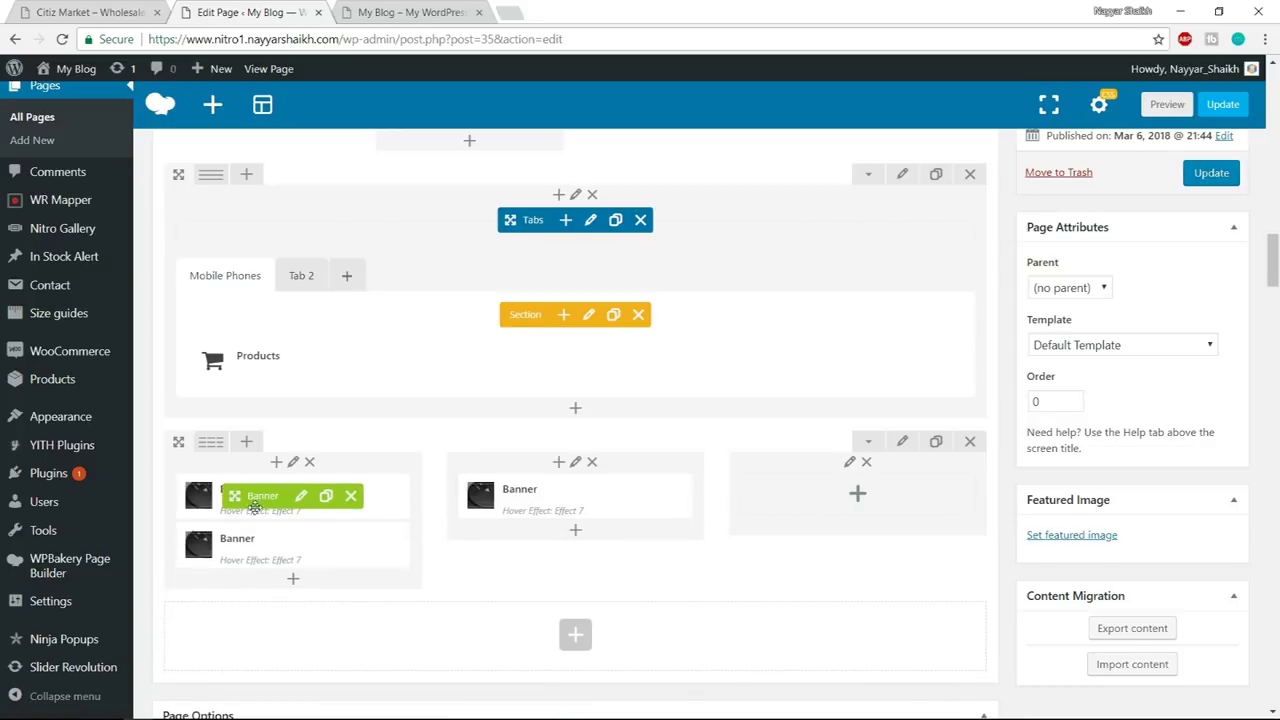
pyautogui.moveTo(262, 497); pyautogui.dragTo(820, 500)
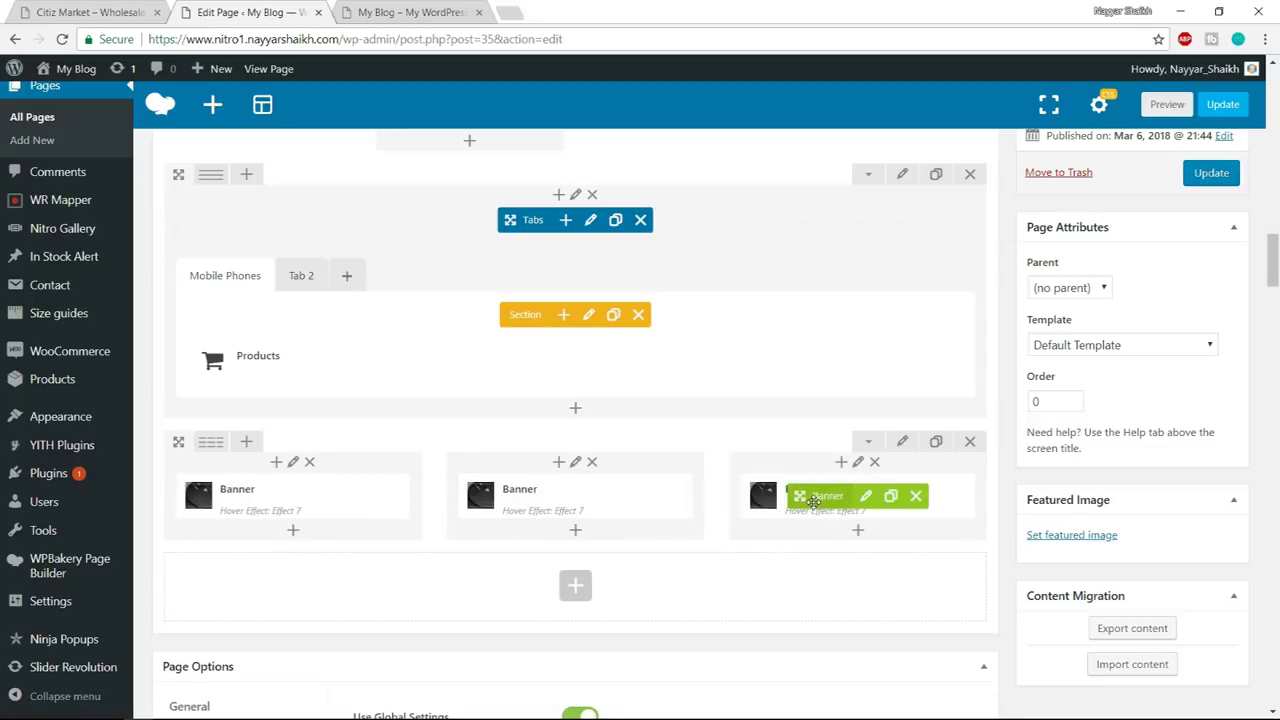
pyautogui.moveTo(590, 505)
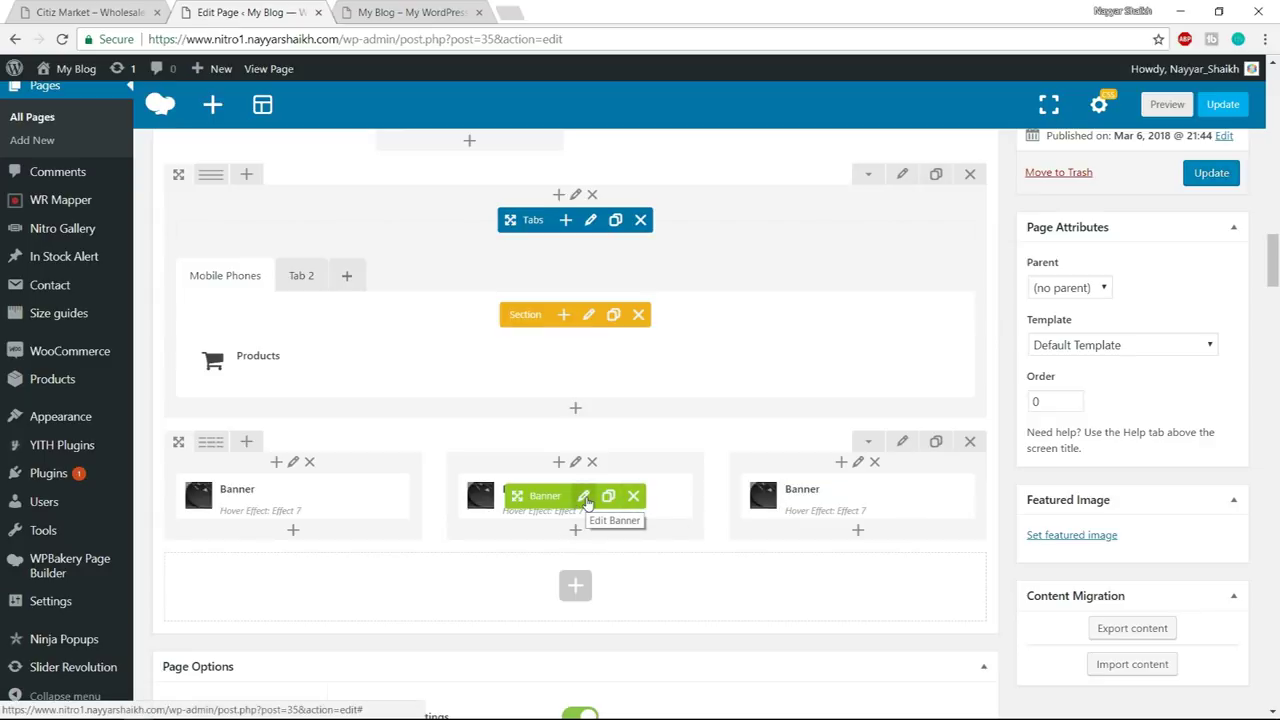
# - Give the middle banner hover Effect 1 and the camera image banner_05
pyautogui.click(586, 500)
pyautogui.click(786, 223)
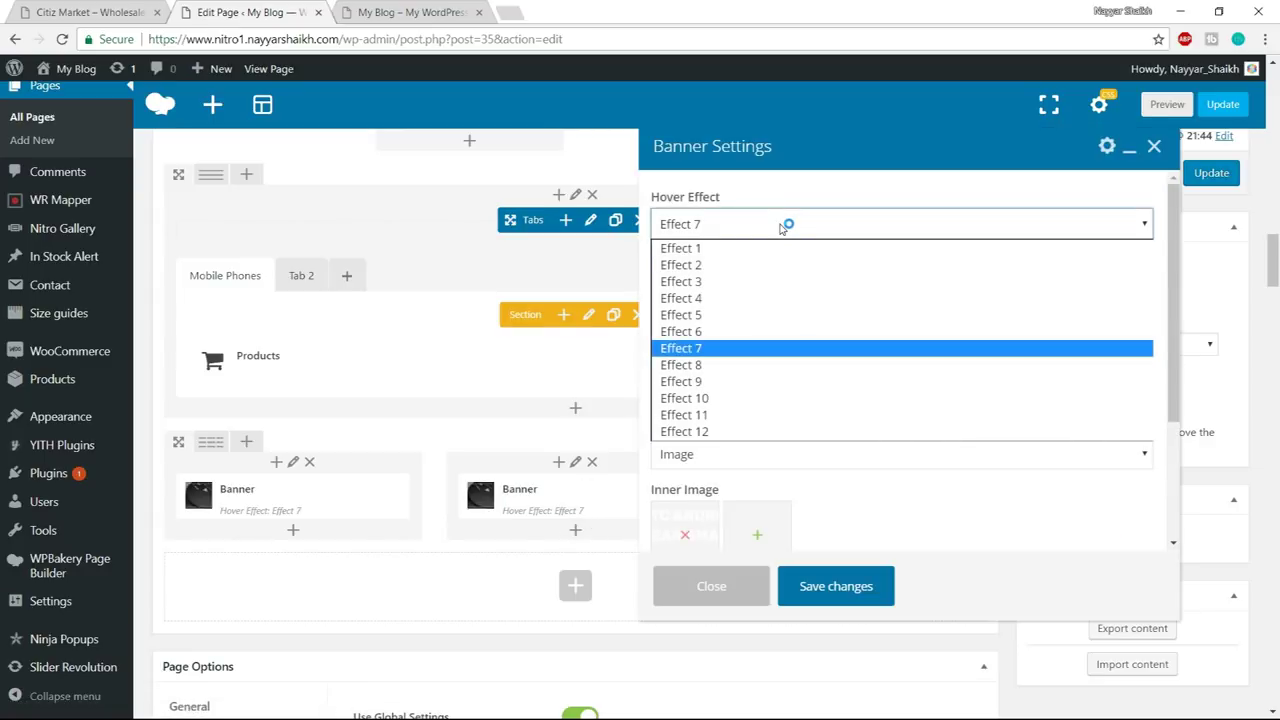
pyautogui.click(781, 246)
pyautogui.scroll(-1, 1007, 347)
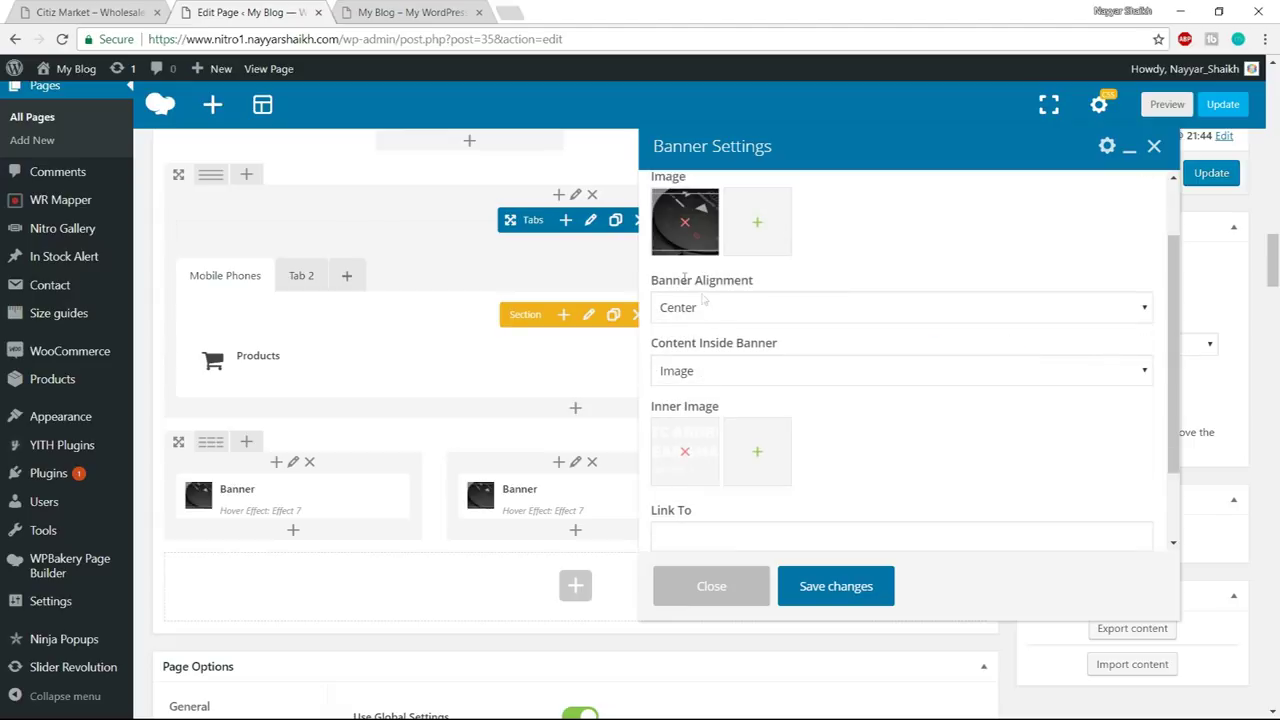
pyautogui.click(121, 8)
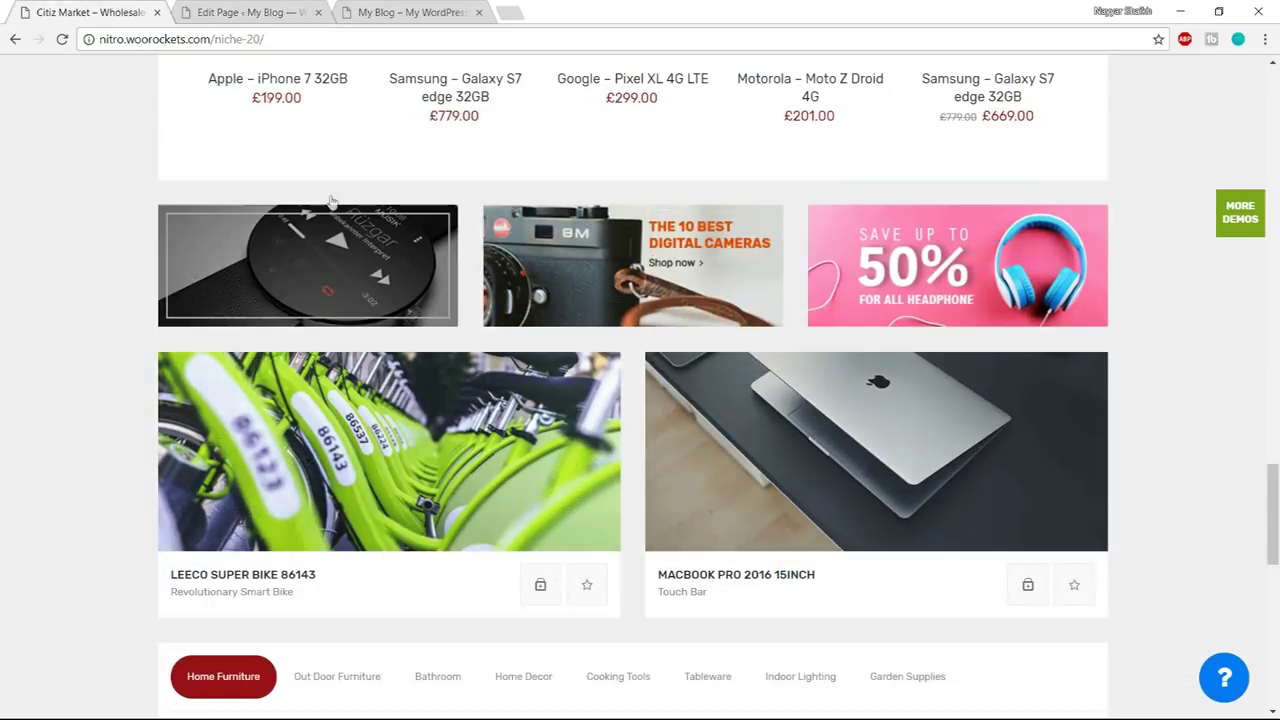
pyautogui.click(240, 12)
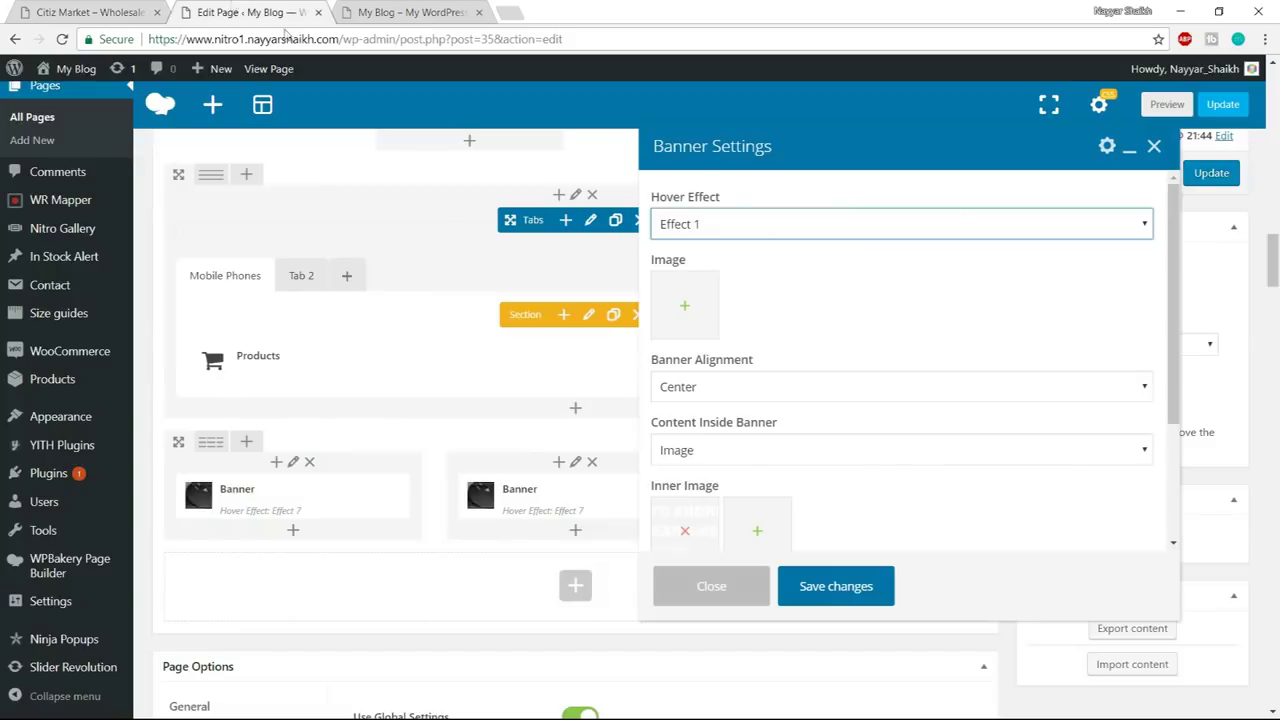
pyautogui.click(684, 328)
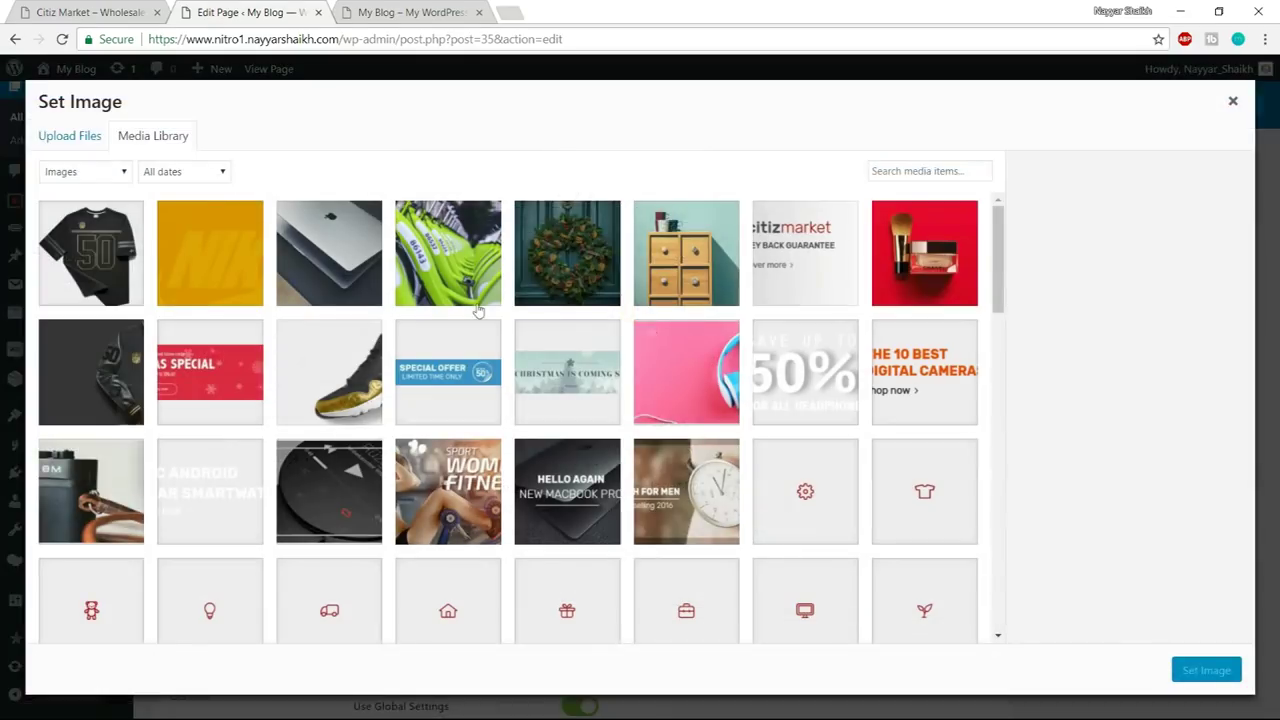
pyautogui.click(98, 500)
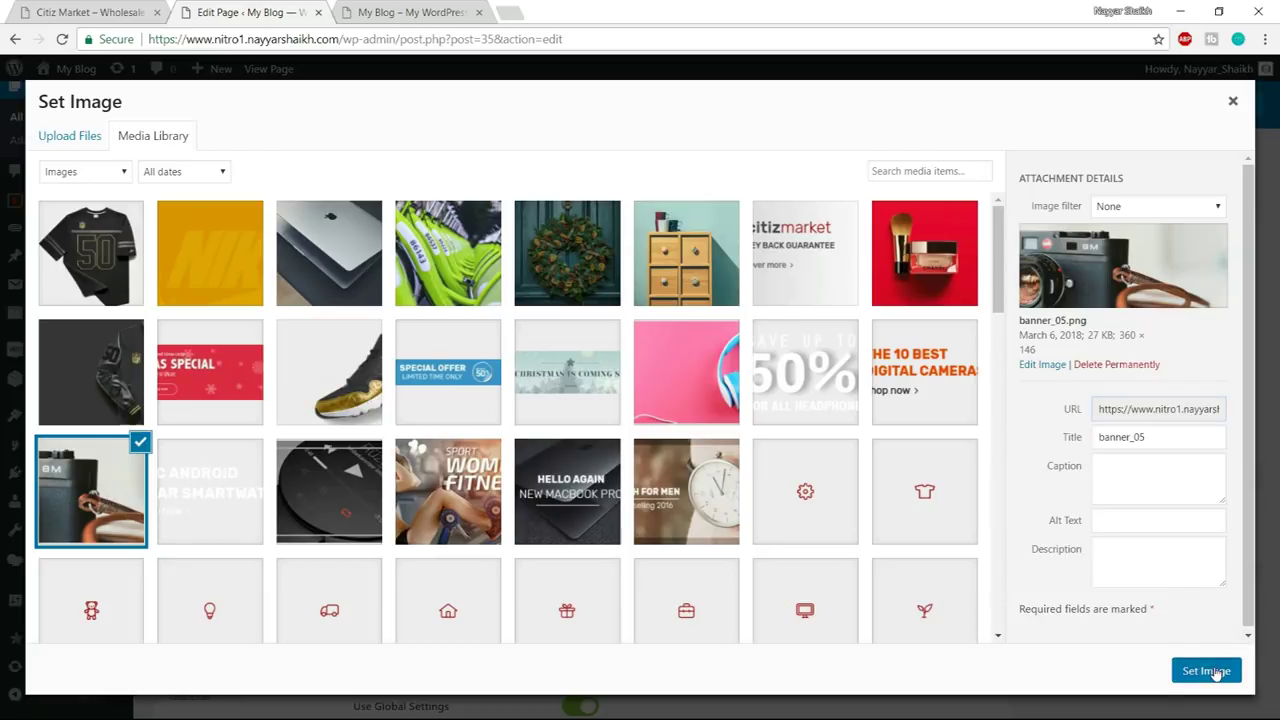
pyautogui.click(1217, 672)
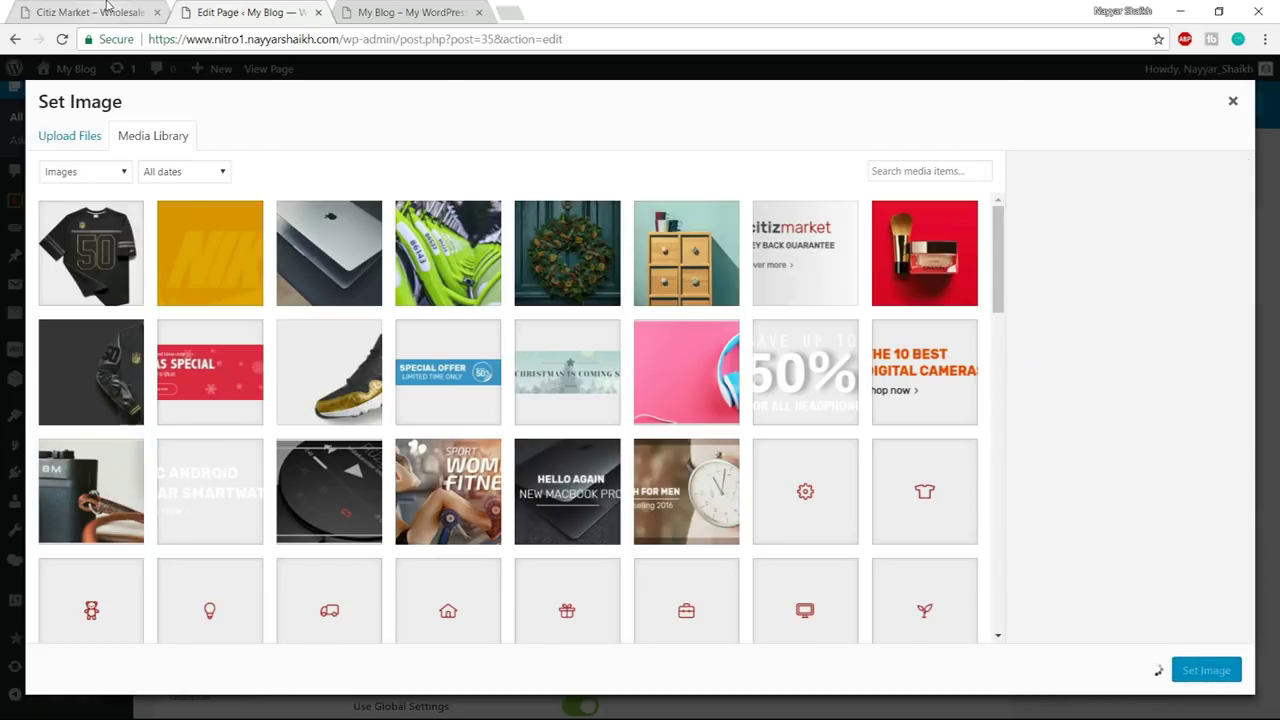
# - Replace the middle banner's inner image with the 10 Best Digital Cameras image
pyautogui.click(105, 6)
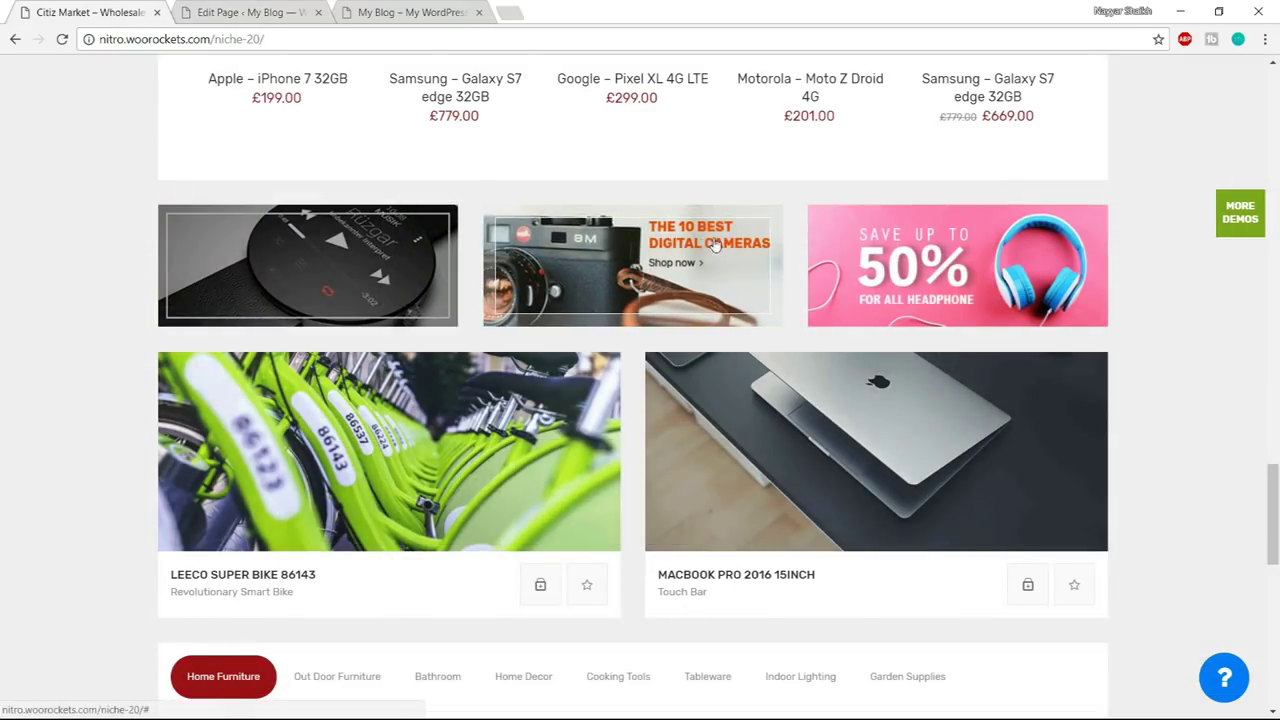
pyautogui.hotkey('ctrl', 'Tab')
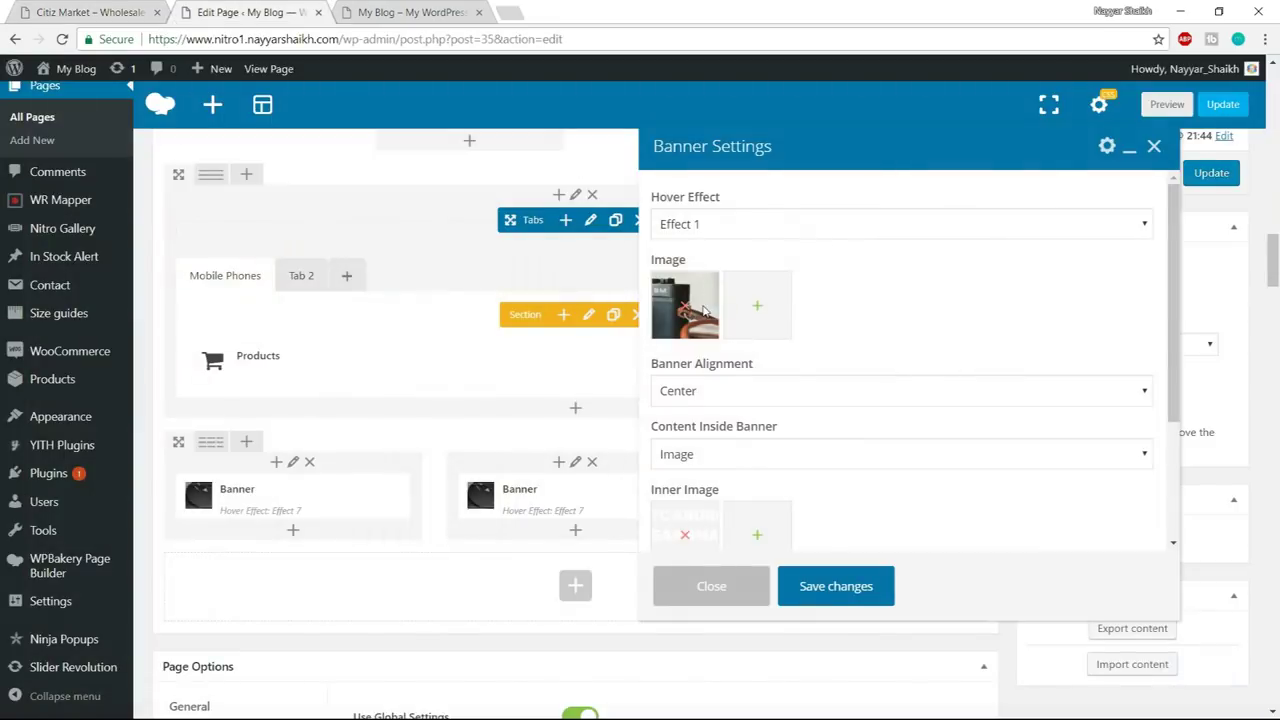
pyautogui.scroll(-2, 866, 423)
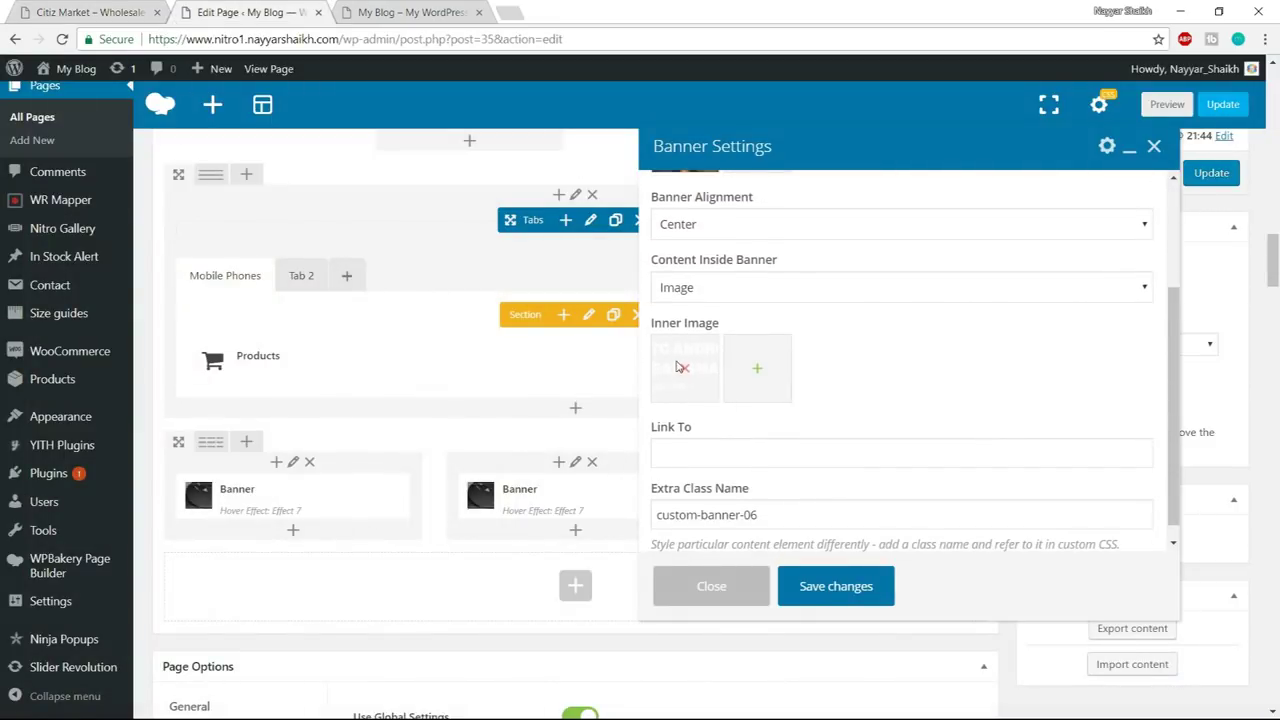
pyautogui.click(686, 371)
pyautogui.click(686, 369)
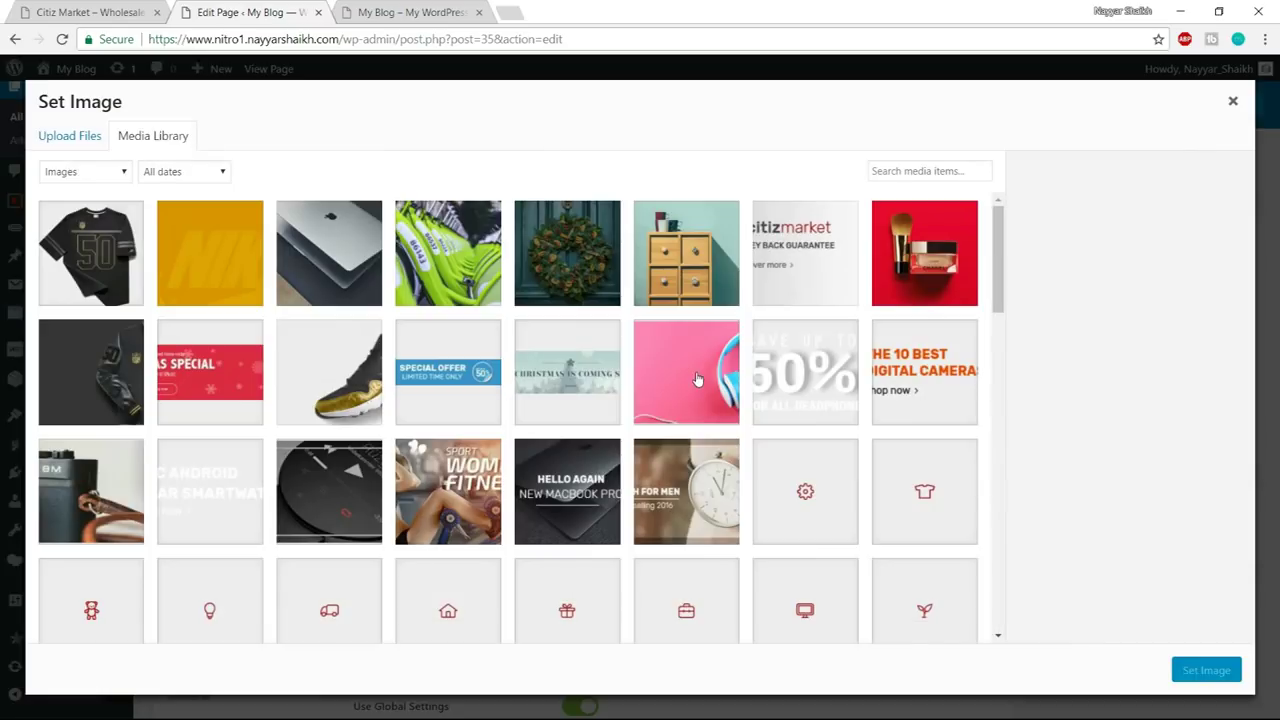
pyautogui.click(925, 380)
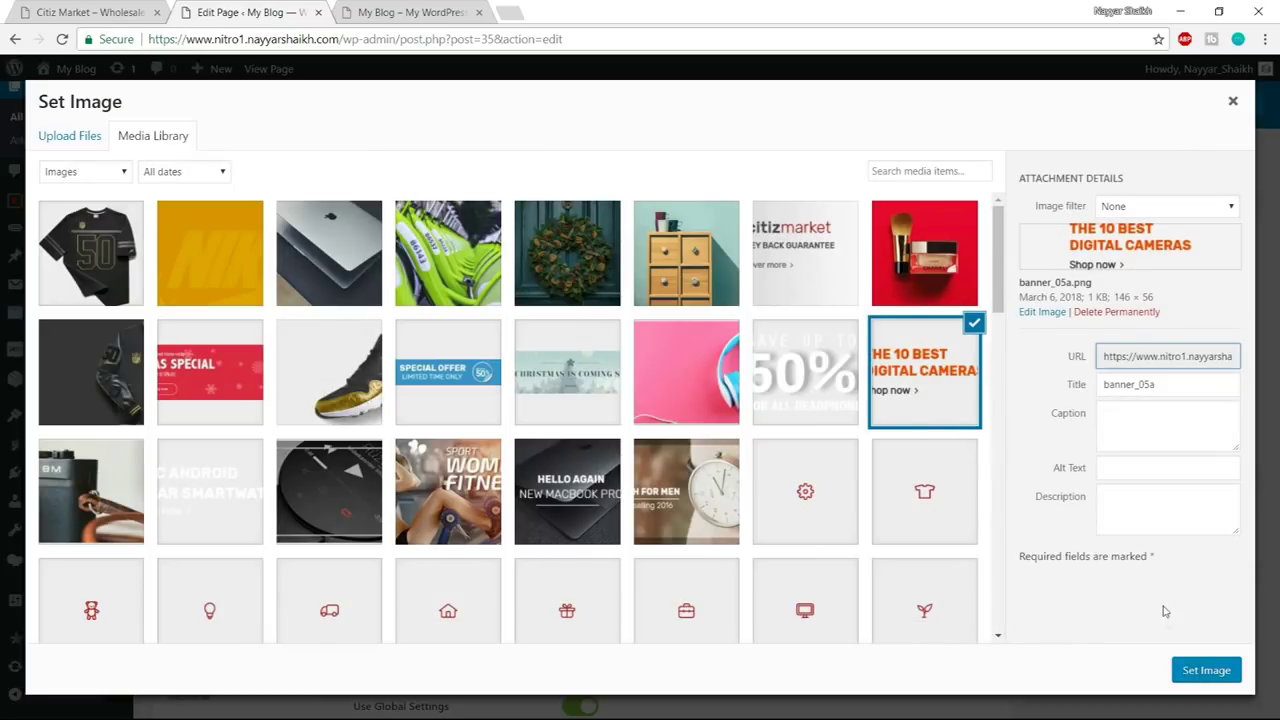
pyautogui.click(1203, 664)
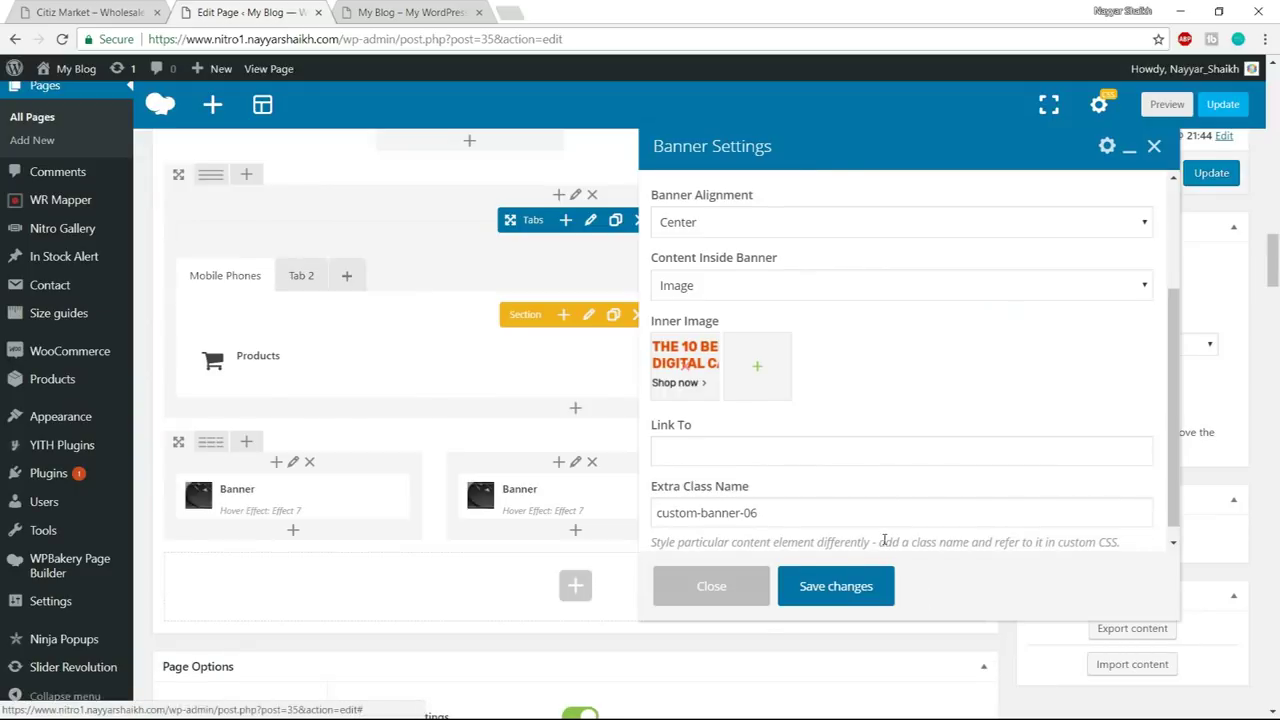
# - Change the class name to custom-banner-05 and save the second banner
pyautogui.scroll(-1, 786, 491)
pyautogui.click(763, 490)
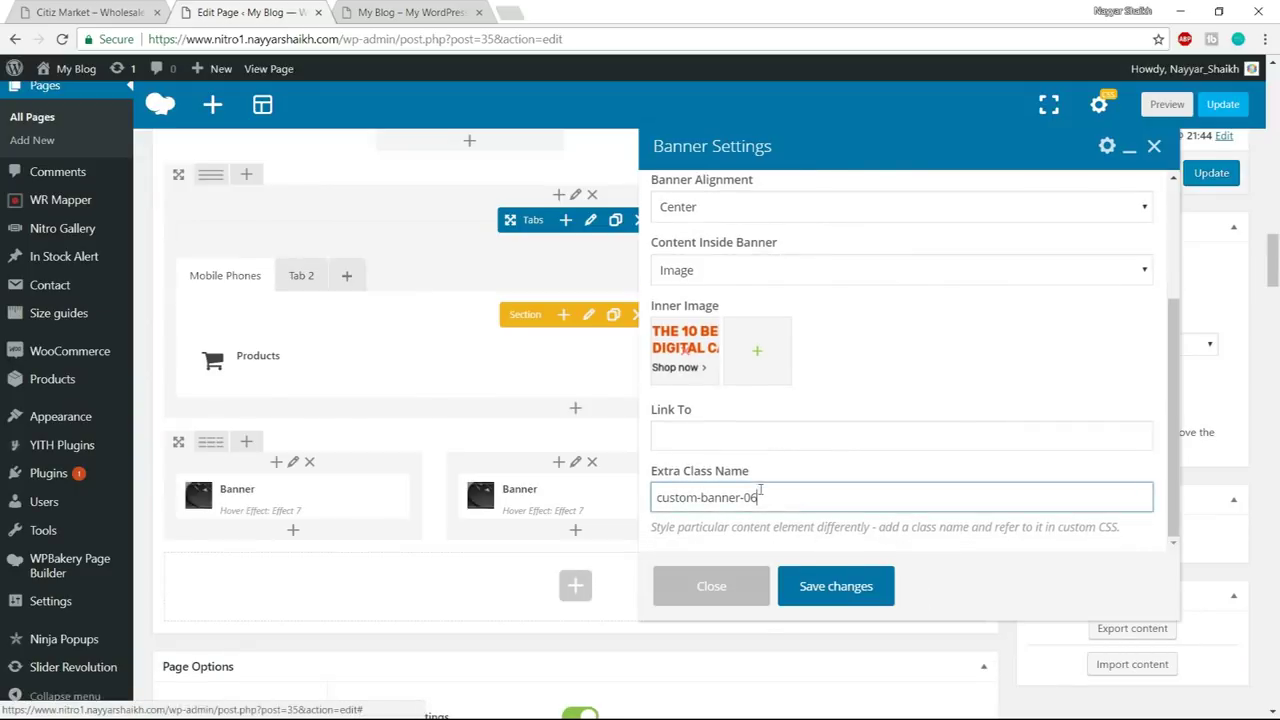
pyautogui.moveTo(763, 490); pyautogui.dragTo(753, 490)
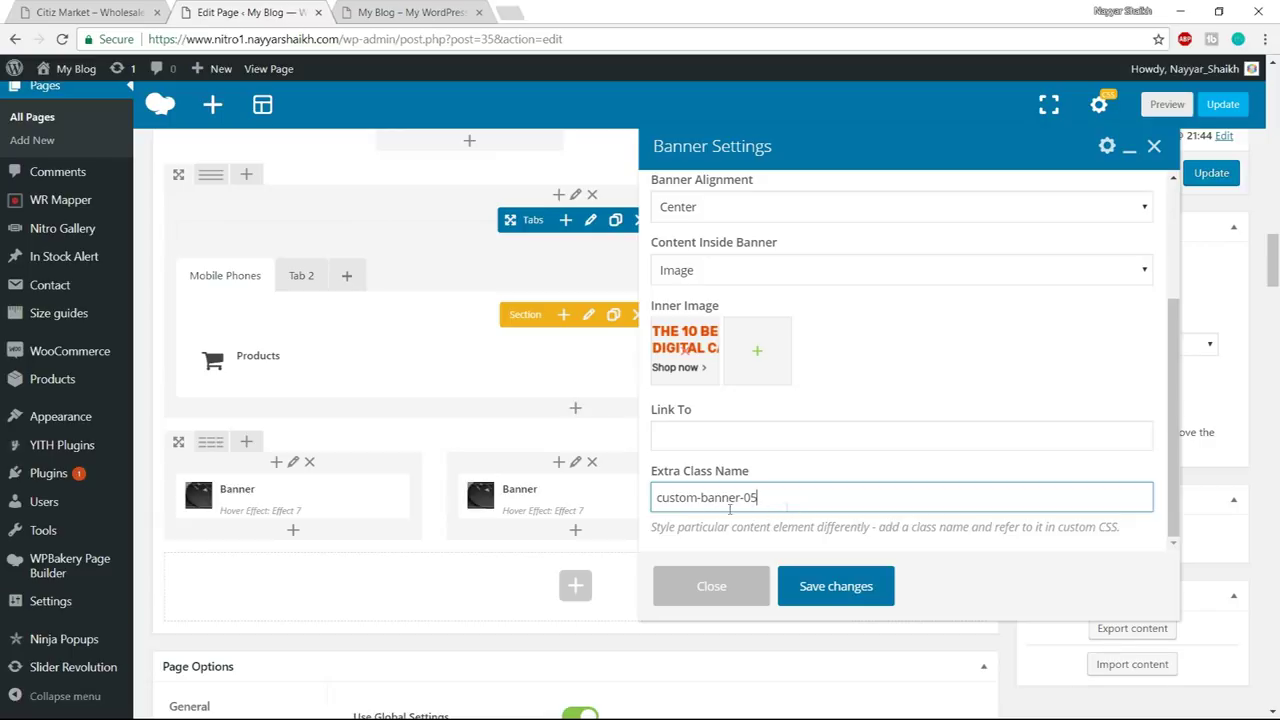
pyautogui.click(845, 588)
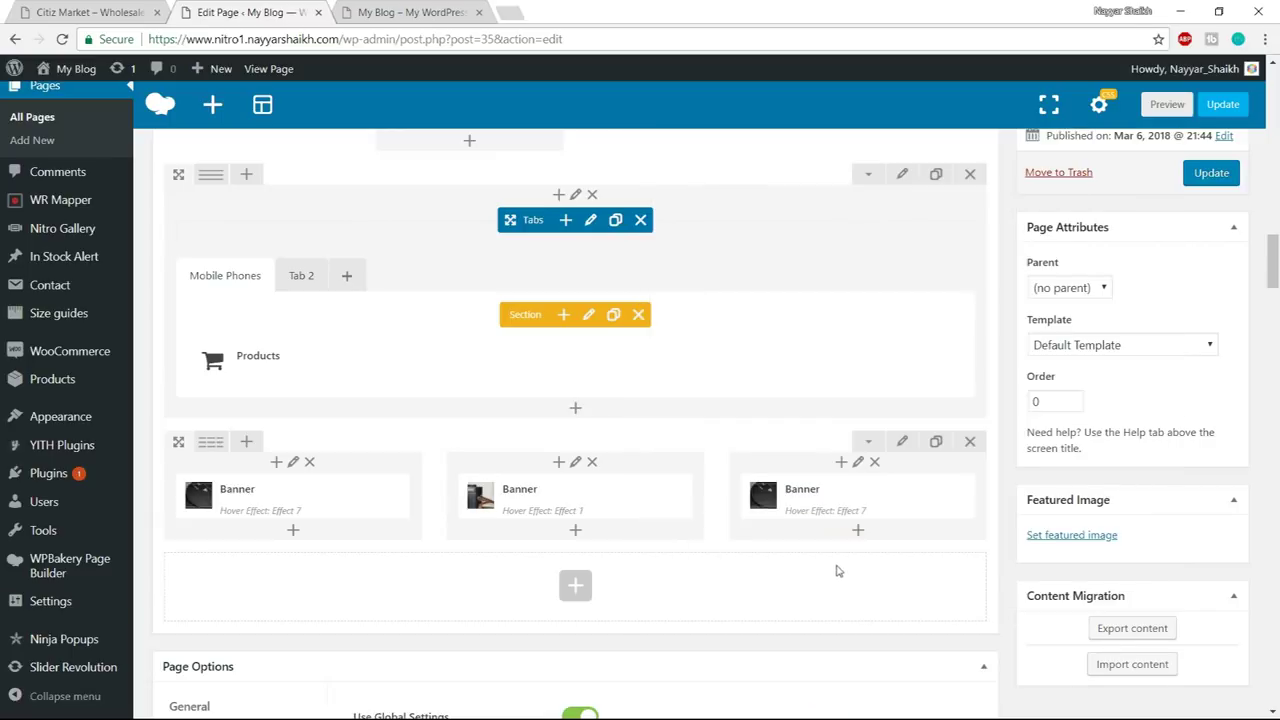
# - Give the third banner hover Effect 4 and the pink headphone image
pyautogui.click(867, 498)
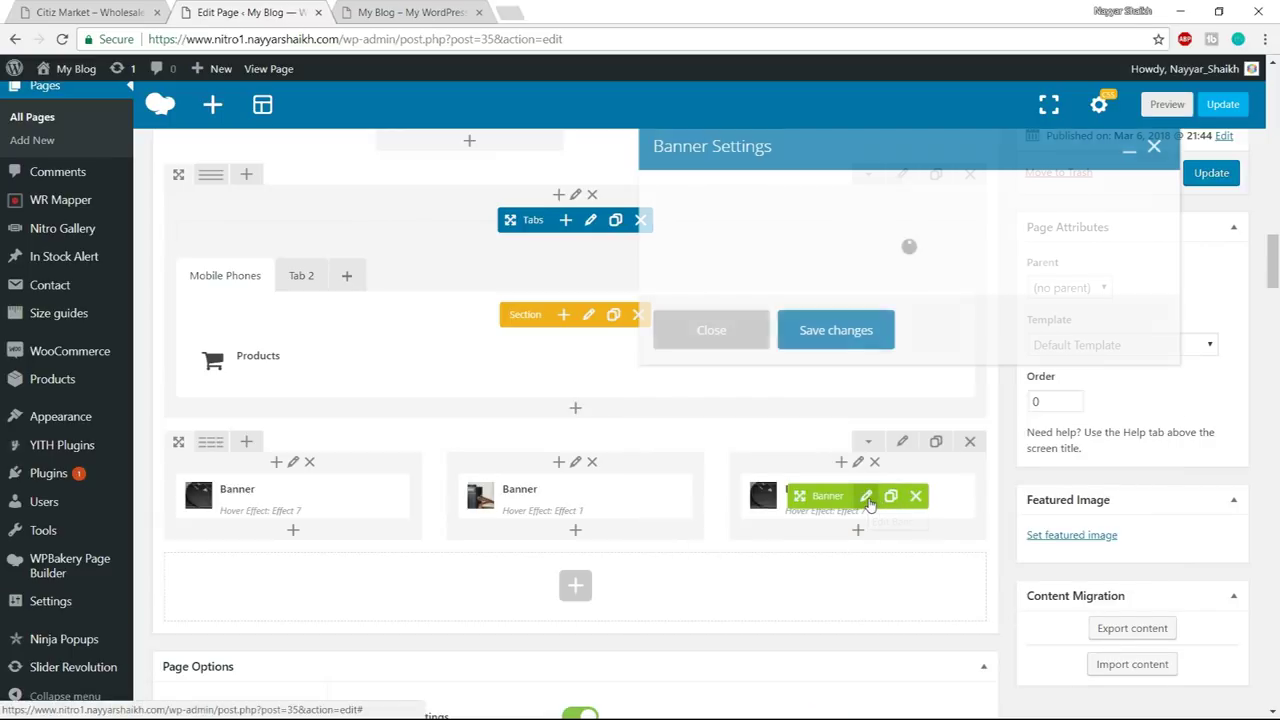
pyautogui.click(695, 223)
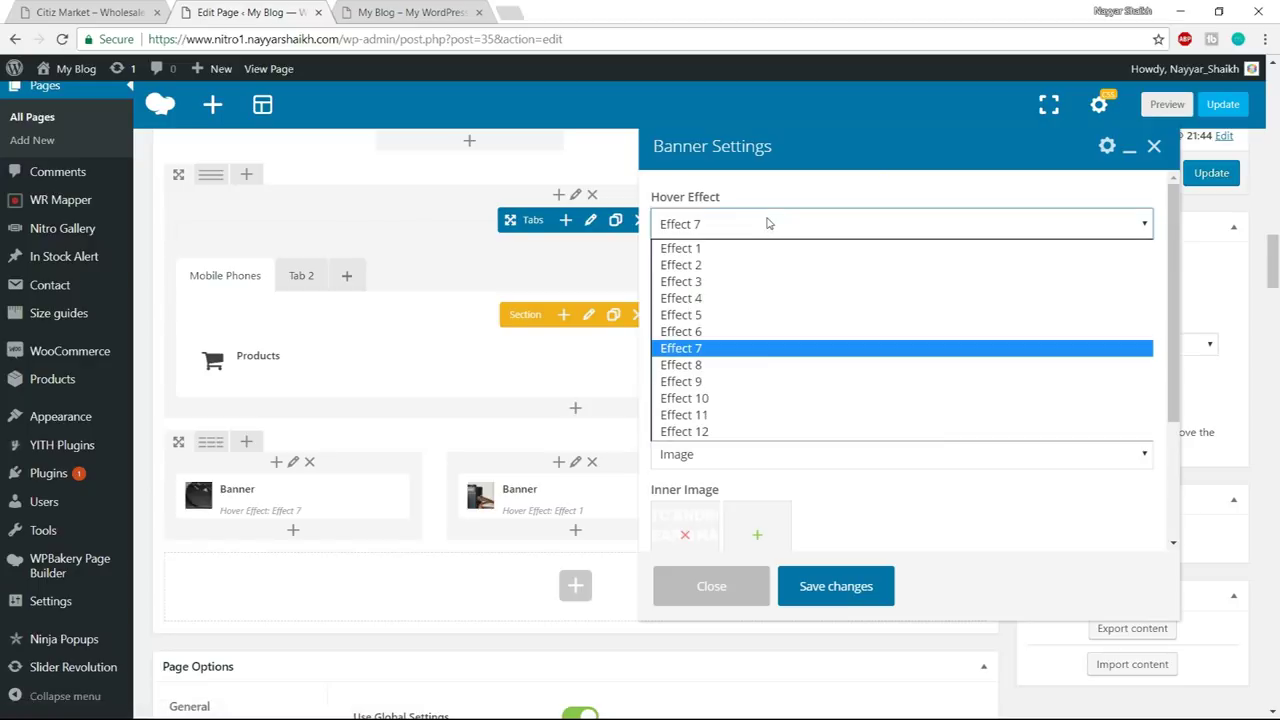
pyautogui.click(754, 299)
pyautogui.click(690, 318)
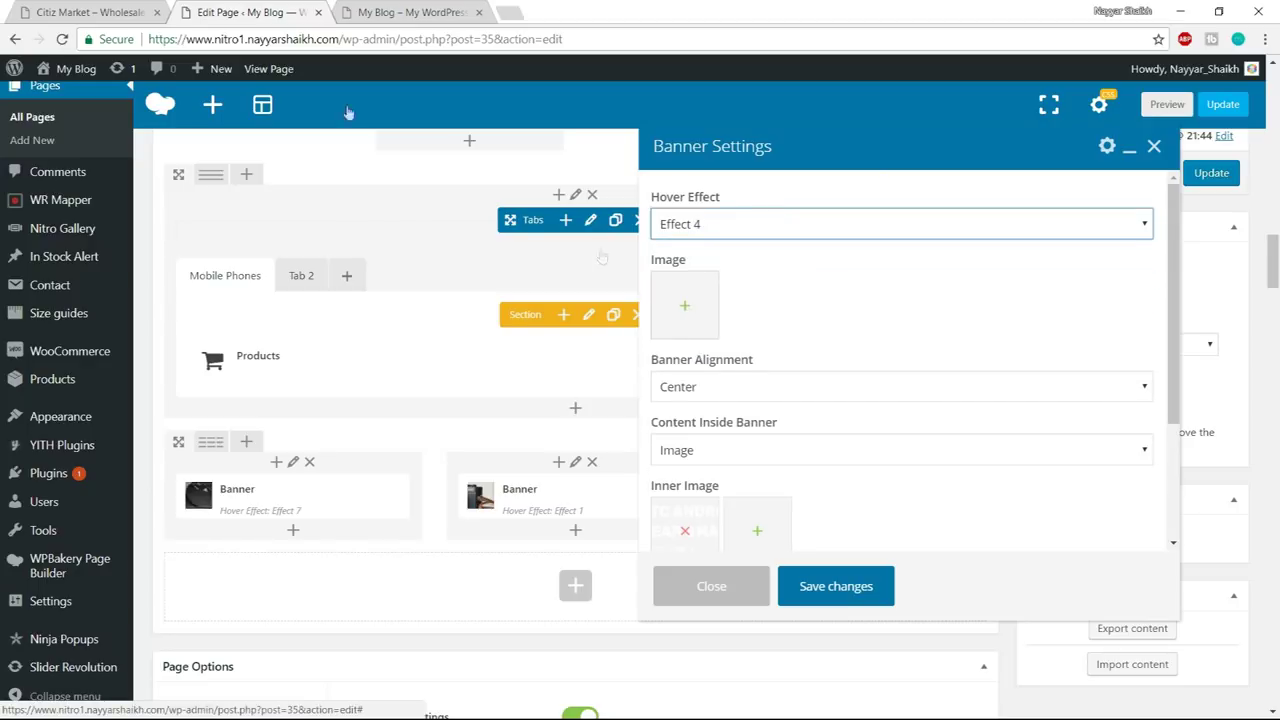
pyautogui.click(90, 12)
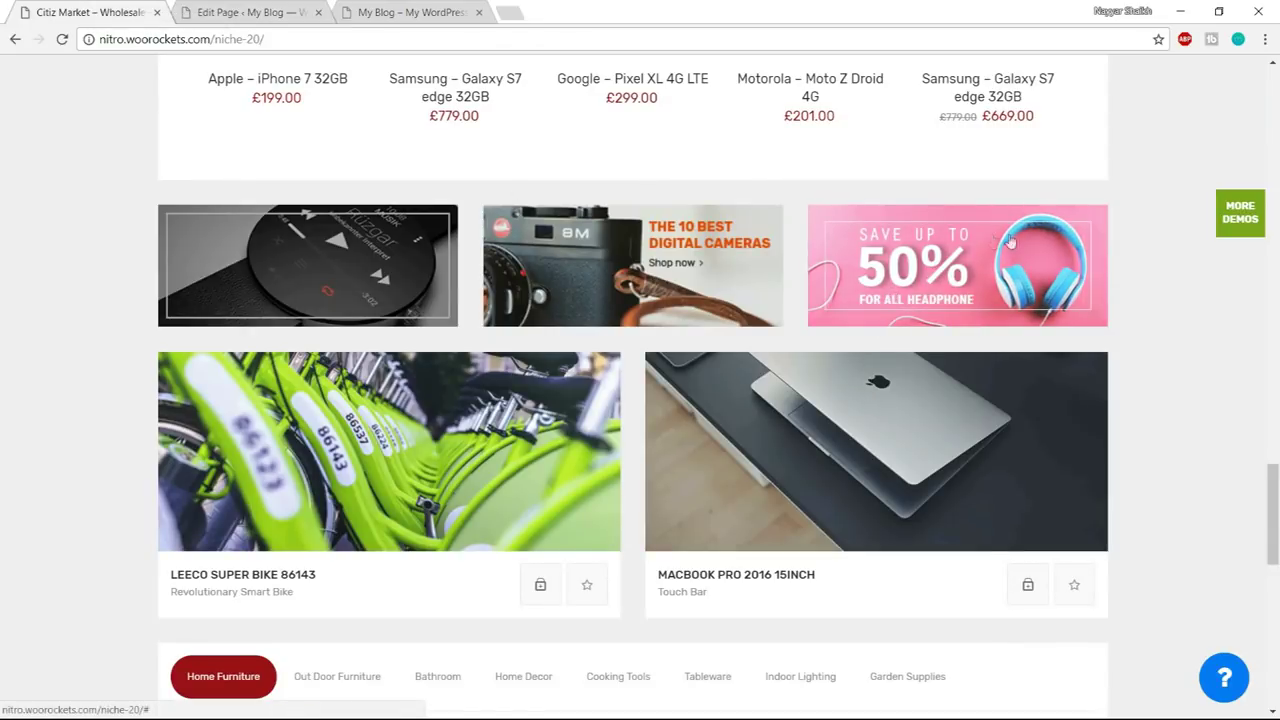
pyautogui.hotkey('ctrl', 'Tab')
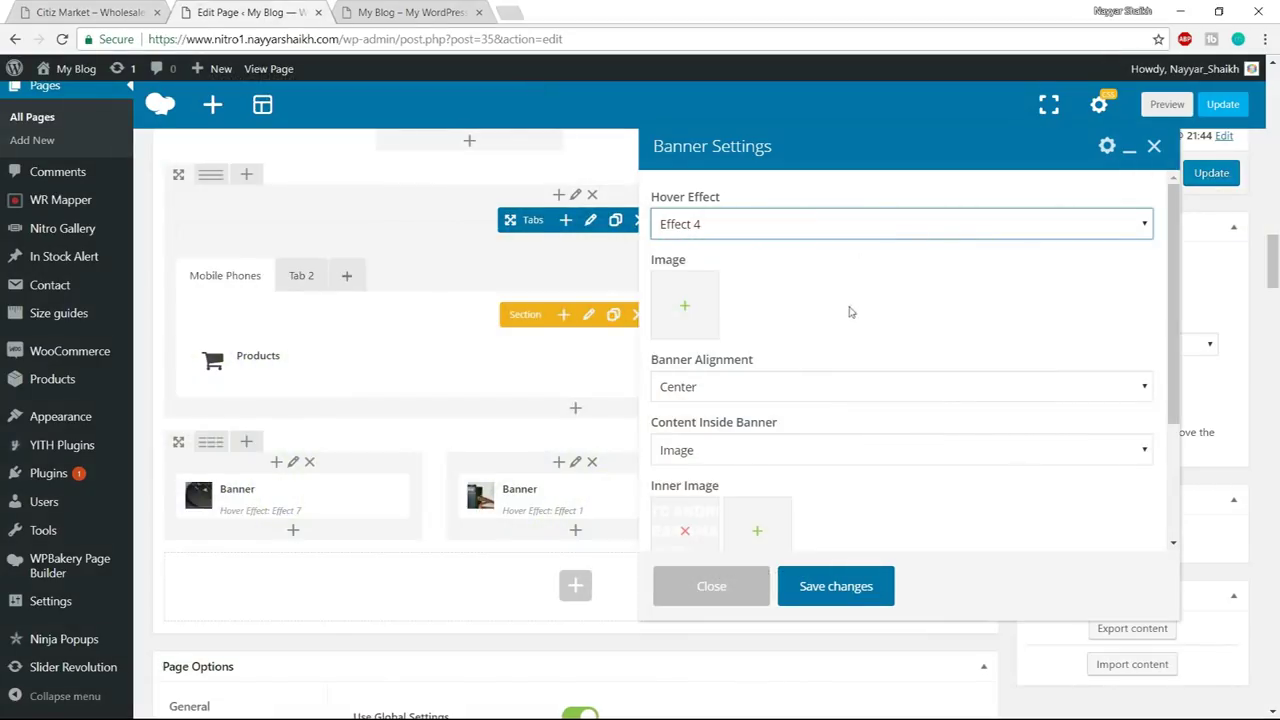
pyautogui.click(684, 308)
pyautogui.click(697, 382)
pyautogui.click(1207, 671)
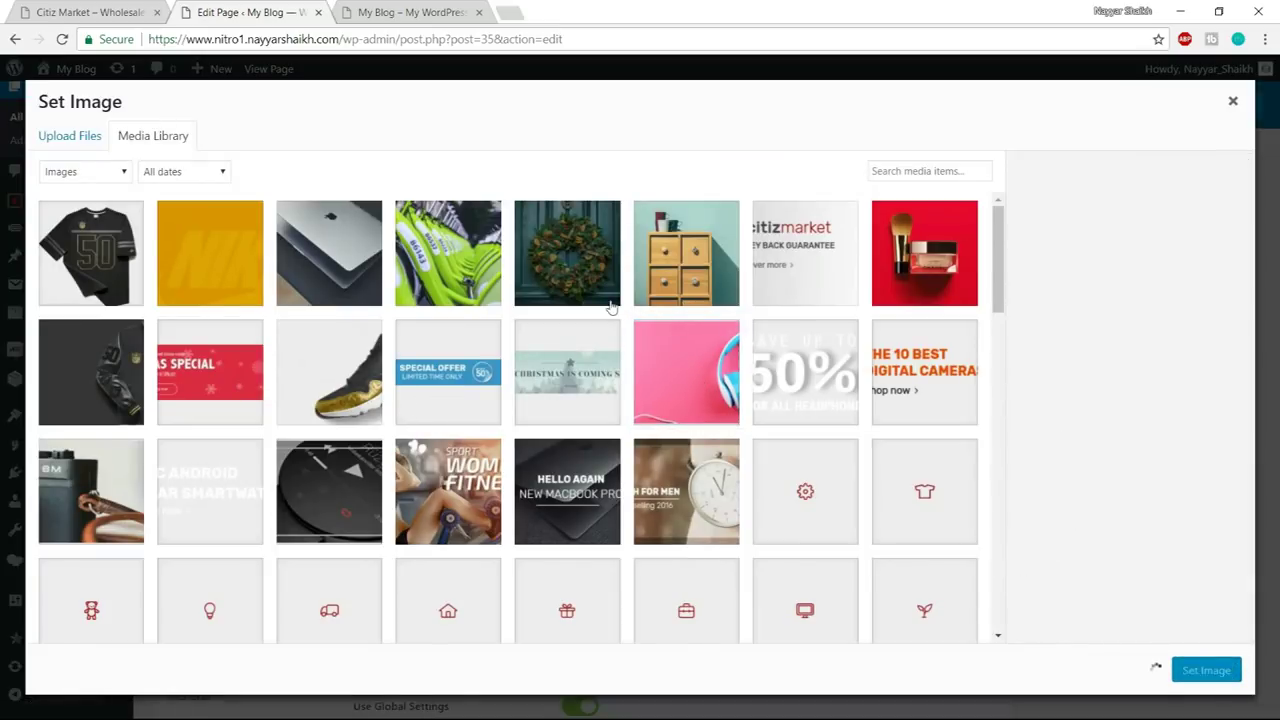
# - Set the 50% headphone inner image and class custom-banner-04, then save the third banner
pyautogui.click(58, 7)
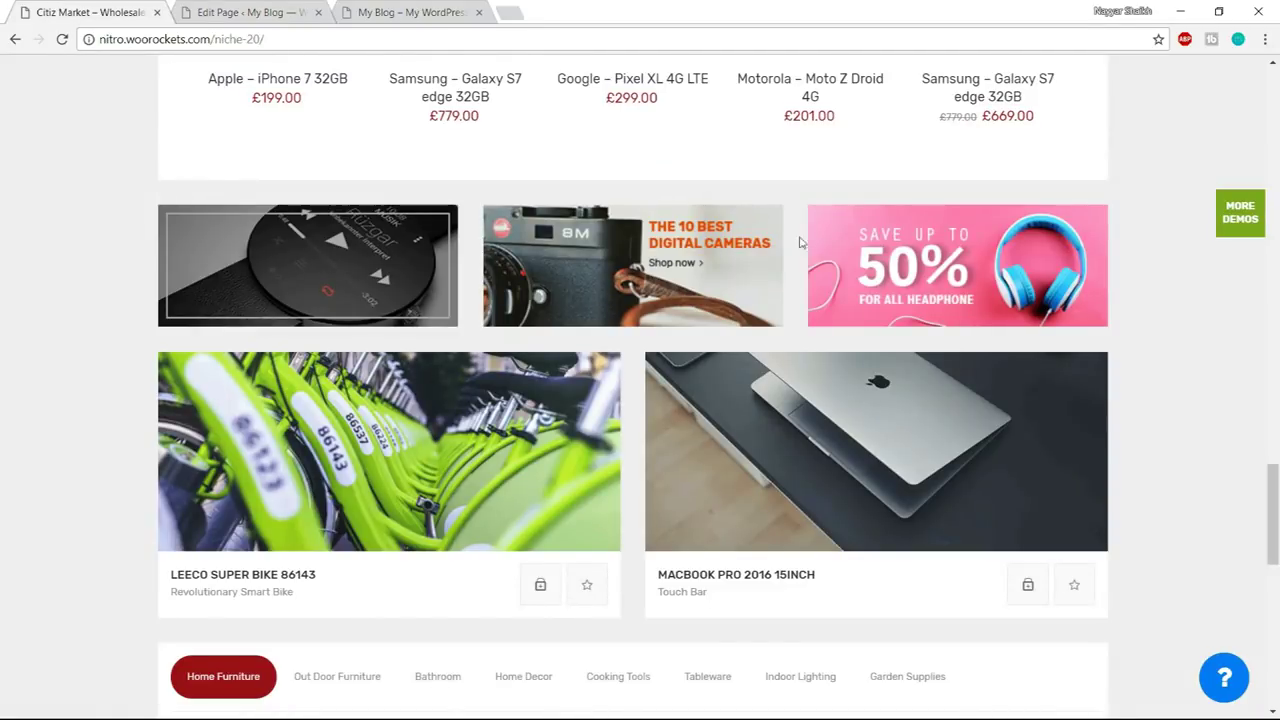
pyautogui.click(268, 7)
pyautogui.scroll(-3, 929, 291)
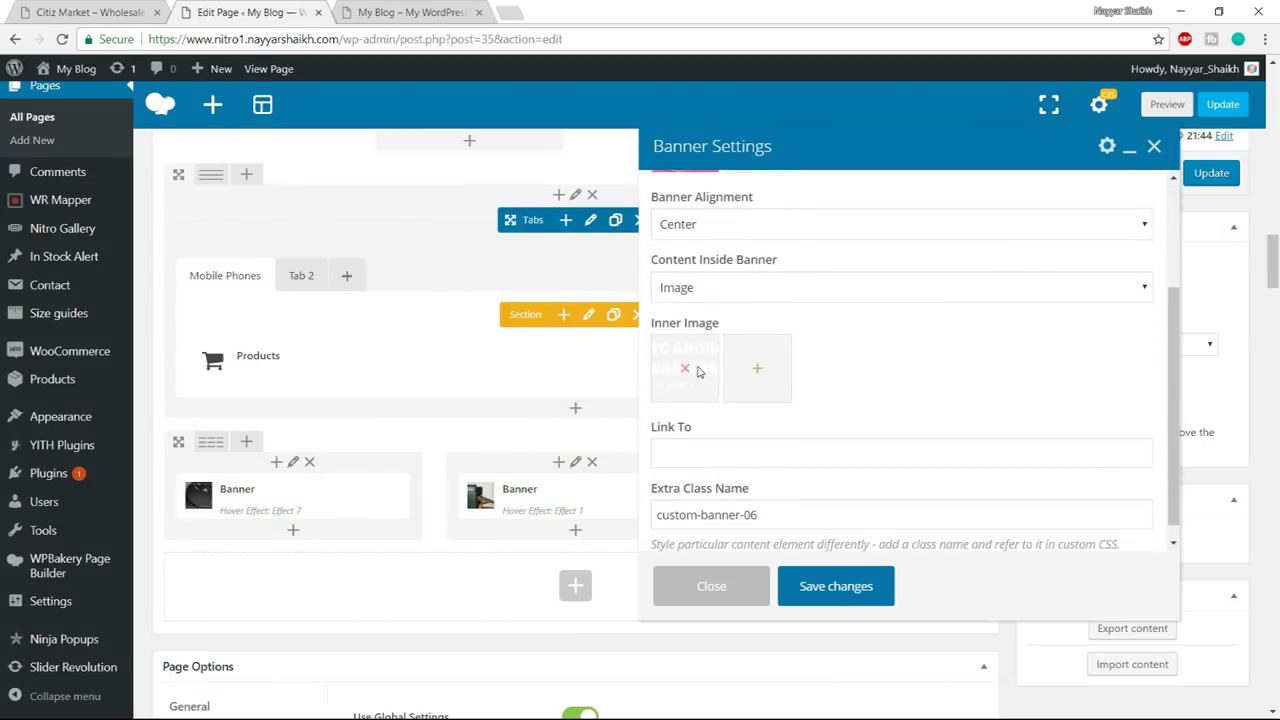
pyautogui.click(686, 372)
pyautogui.click(684, 372)
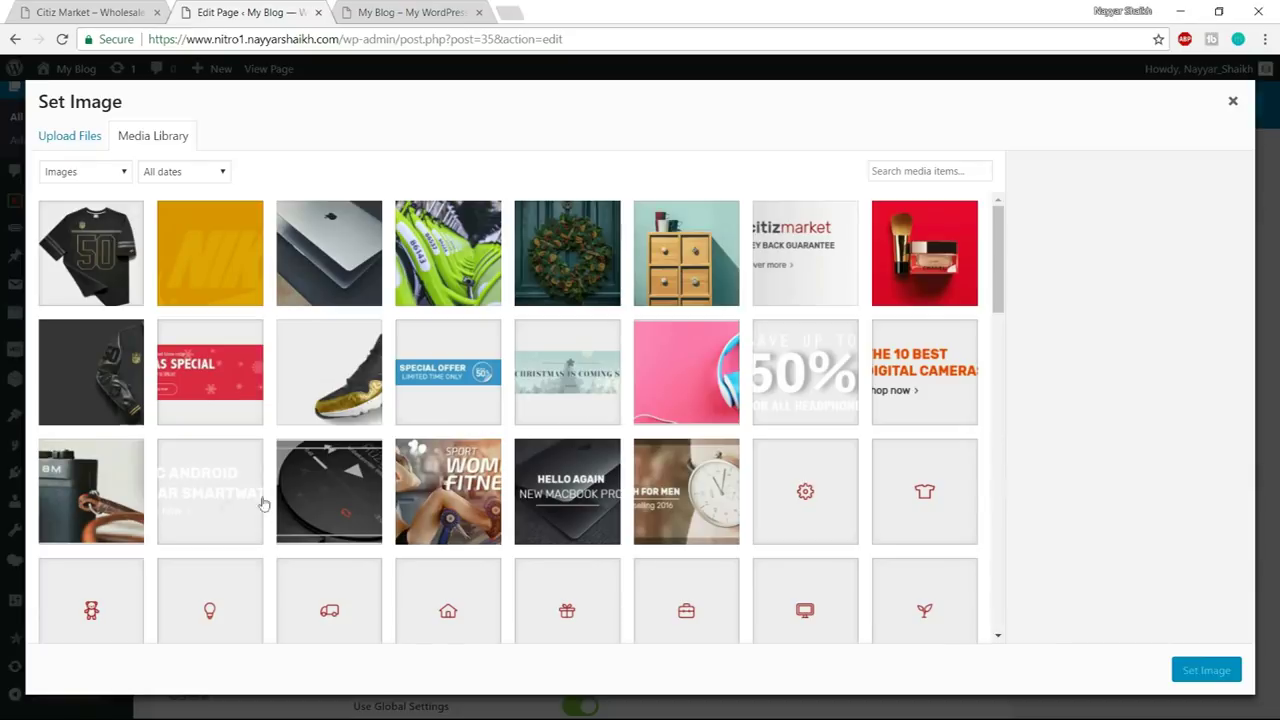
pyautogui.click(212, 503)
pyautogui.click(797, 385)
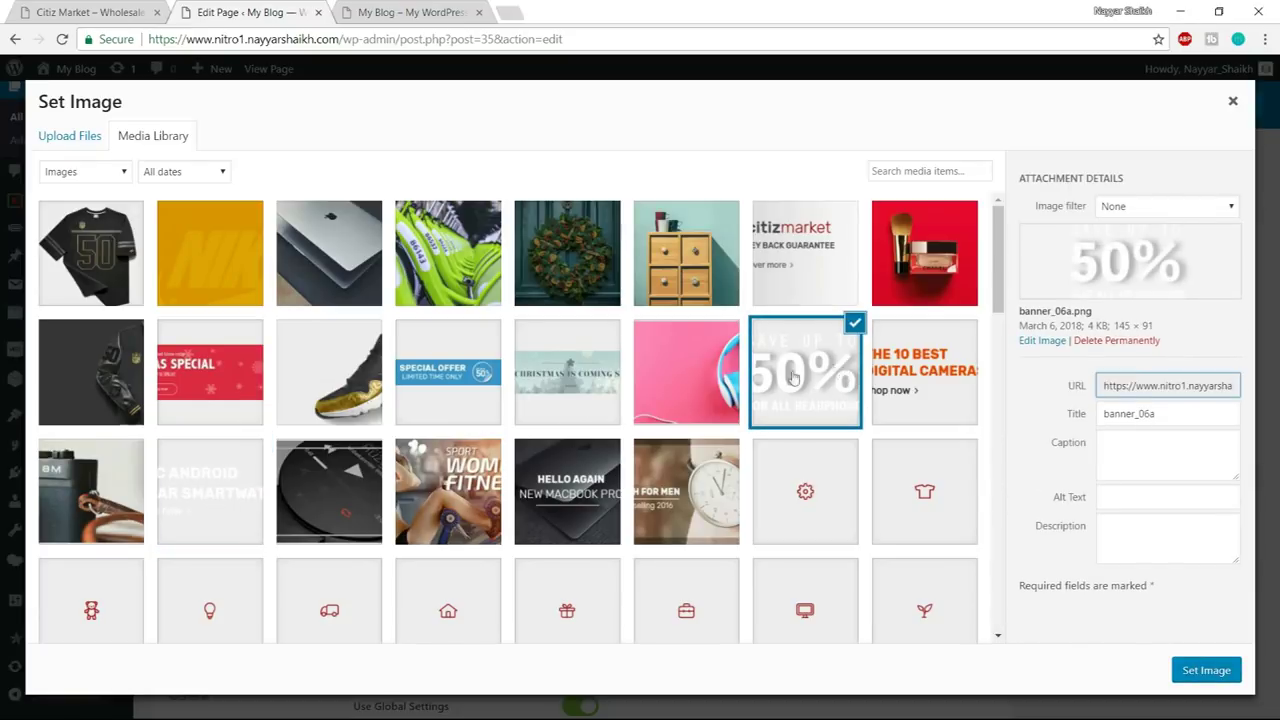
pyautogui.click(1201, 672)
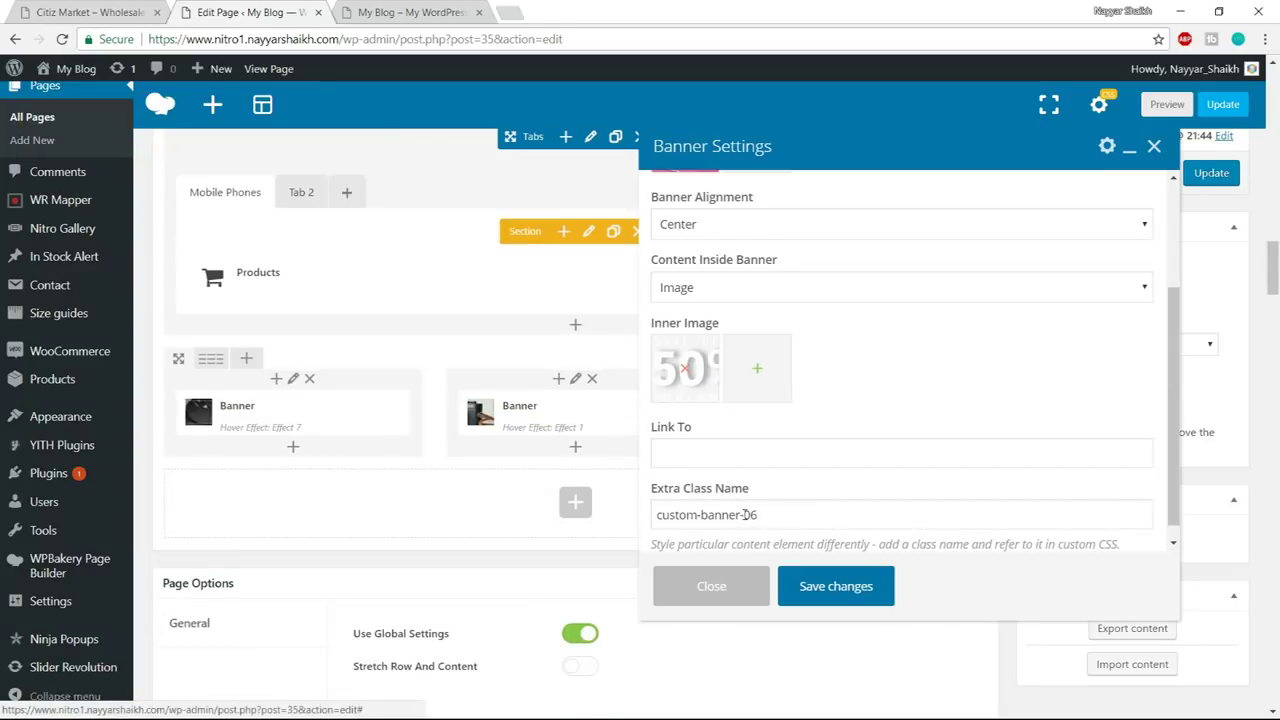
pyautogui.moveTo(750, 514); pyautogui.dragTo(805, 513)
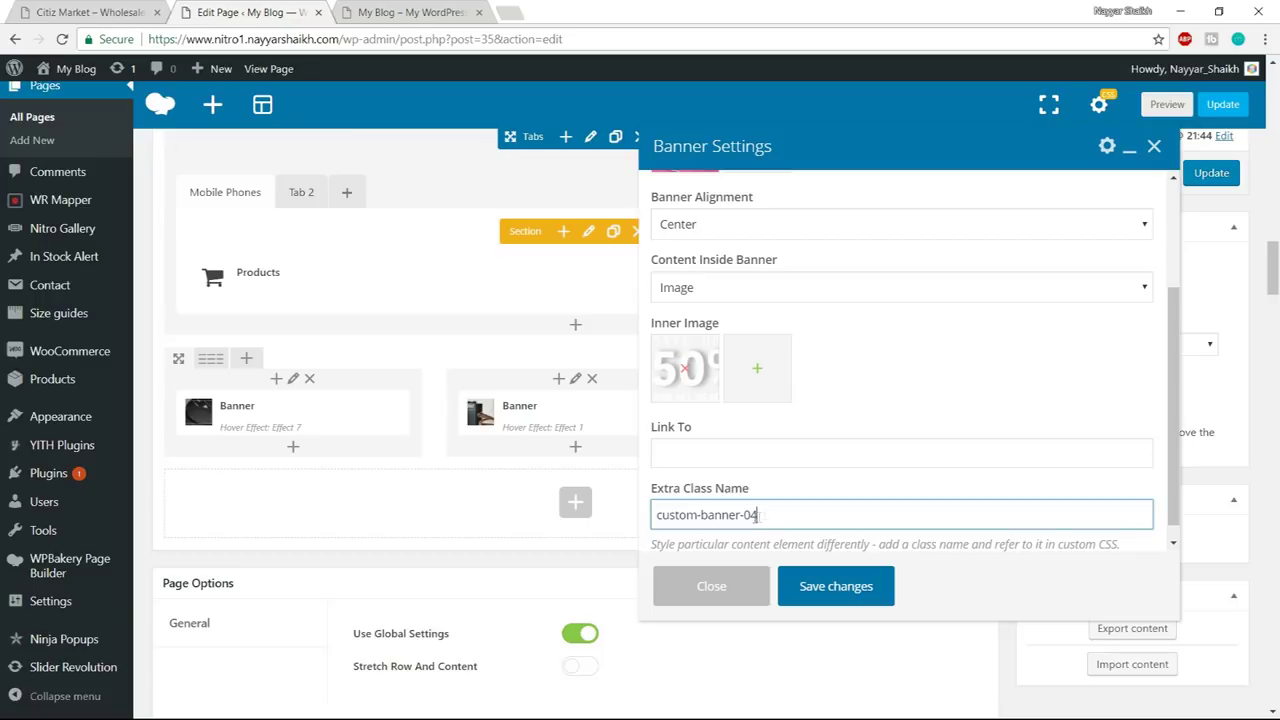
pyautogui.click(822, 580)
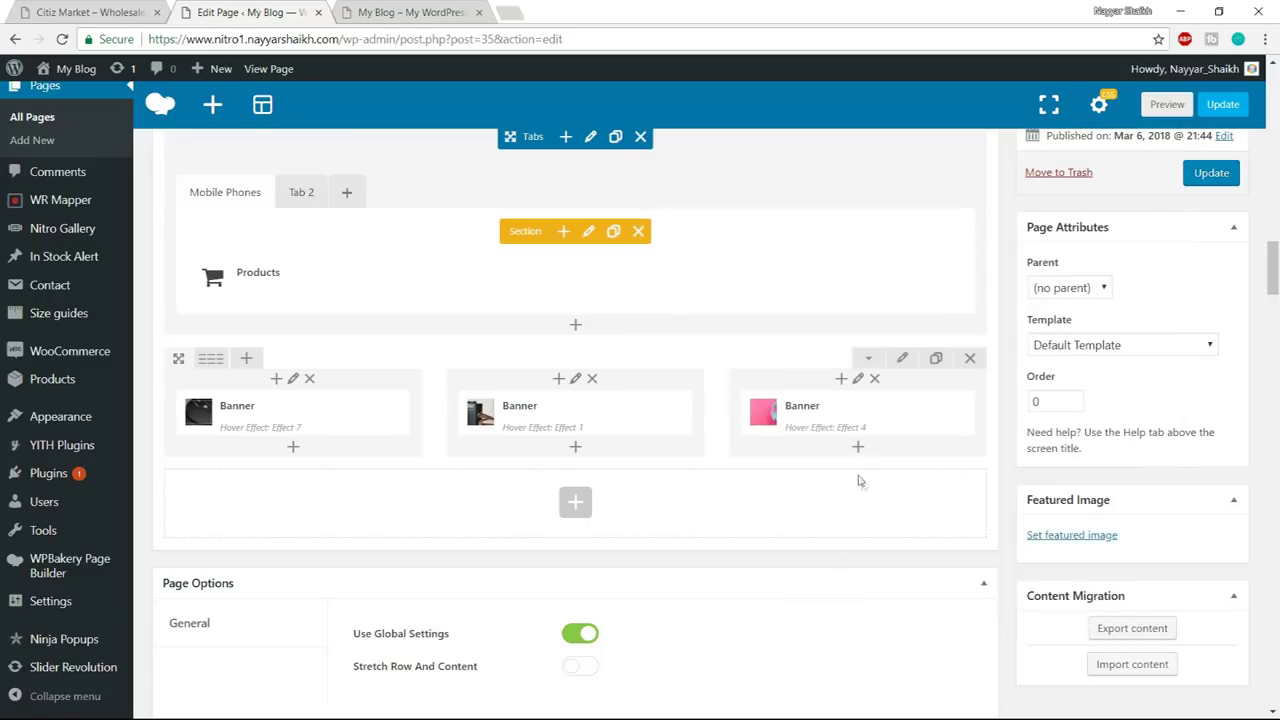
# - View the live front end and browse the Out Door Furniture and Monitors product tabs
pyautogui.click(420, 12)
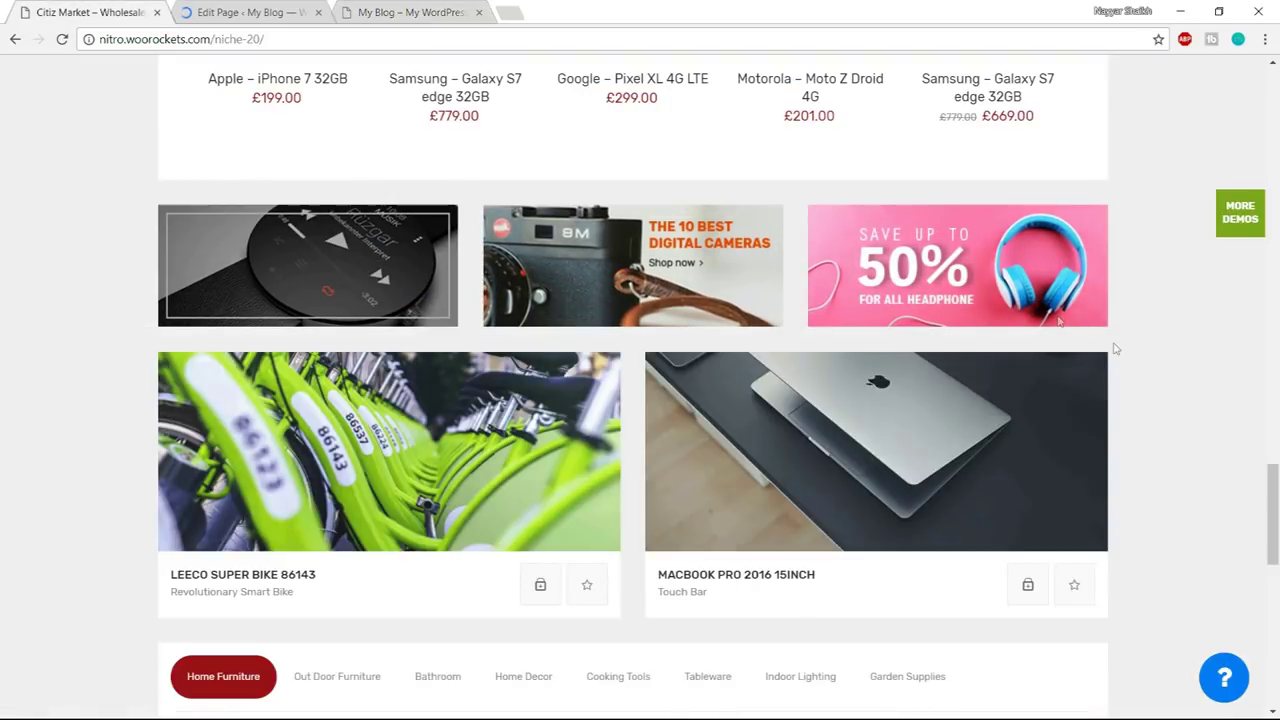
pyautogui.scroll(-4, 1115, 348)
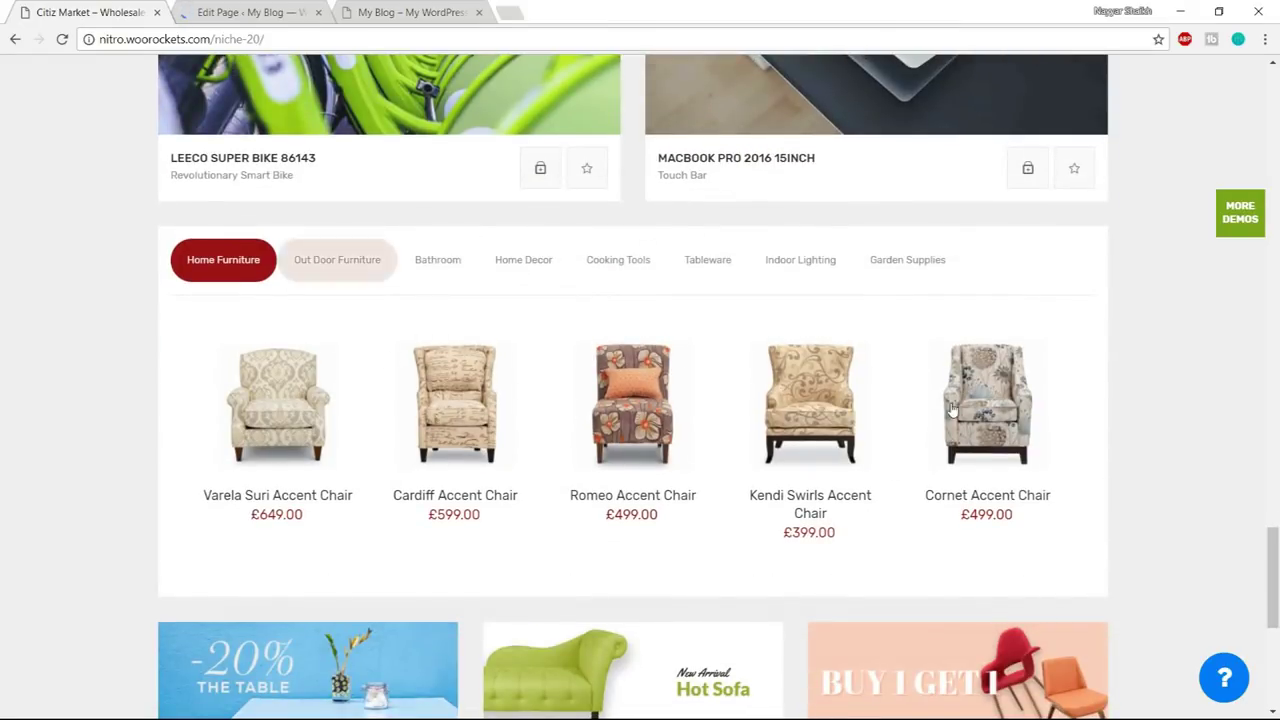
pyautogui.click(306, 273)
pyautogui.scroll(5, 600, 380)
pyautogui.click(300, 178)
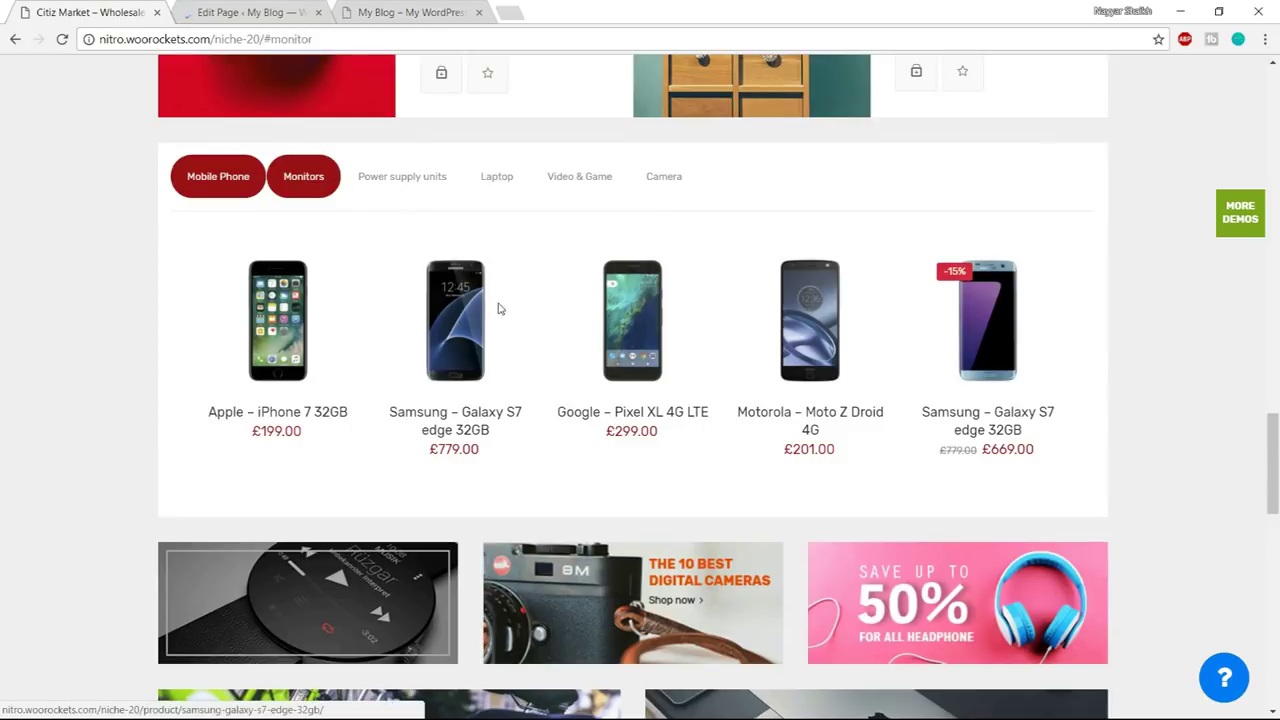
pyautogui.scroll(-4, 497, 306)
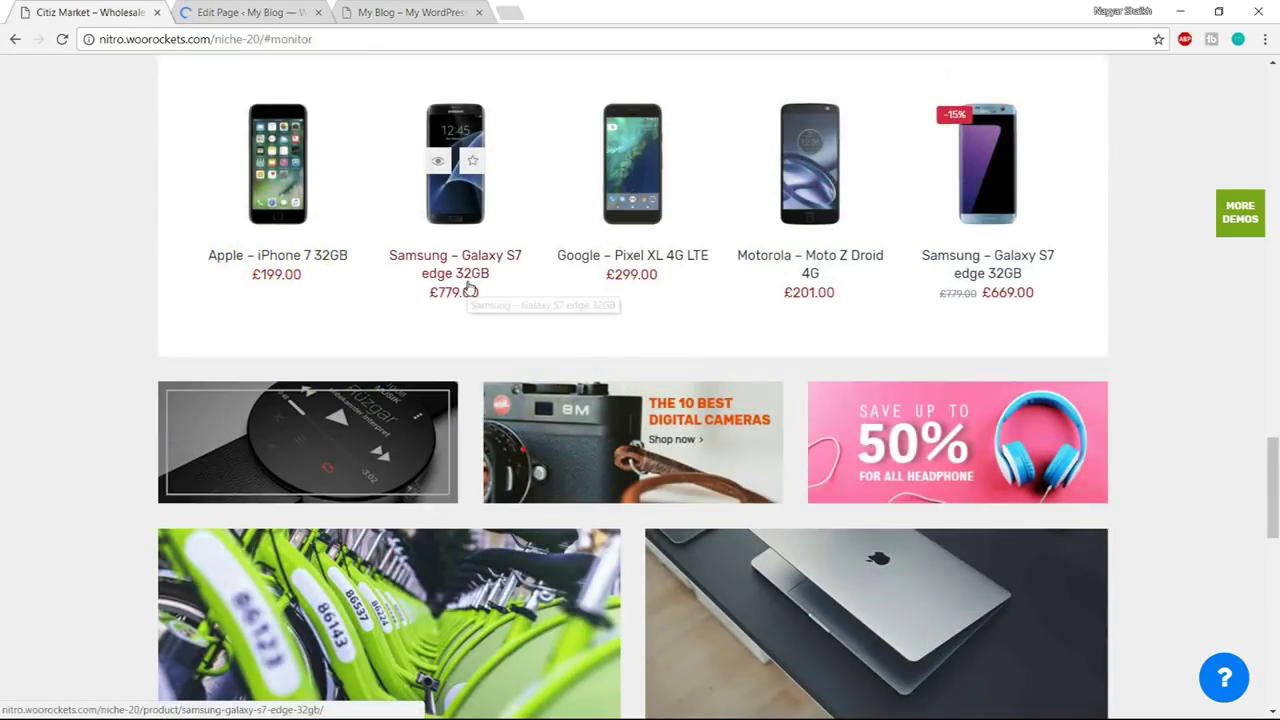
pyautogui.scroll(2, 470, 290)
pyautogui.scroll(-5, 470, 290)
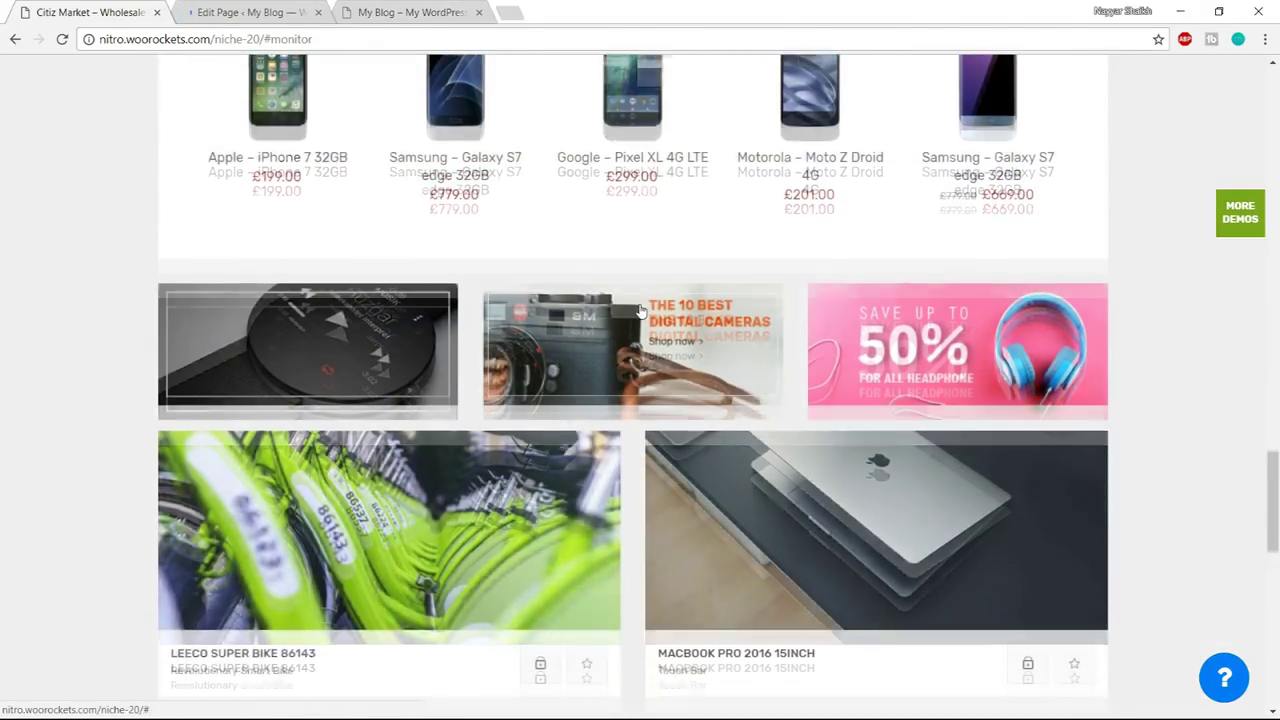
pyautogui.scroll(-6, 891, 249)
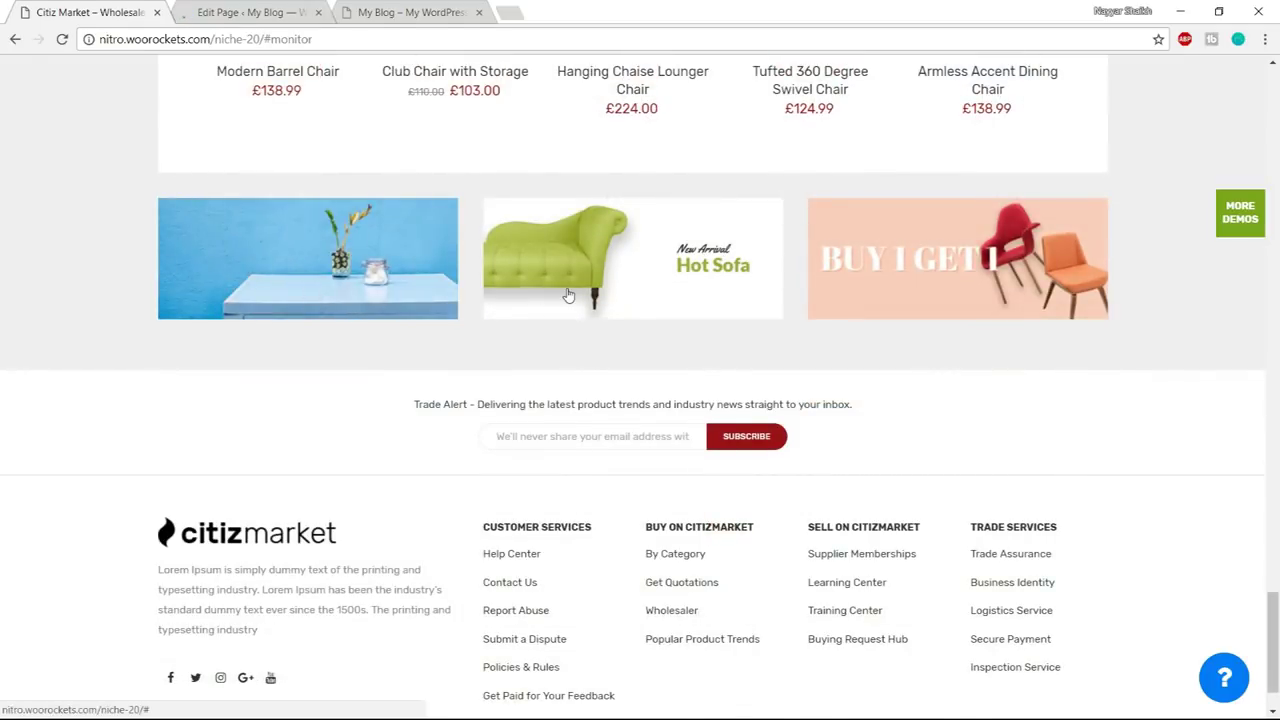
# - Switch between the editor, the Citiz Market demo and the live home page to compare banners
pyautogui.click(263, 11)
pyautogui.click(408, 12)
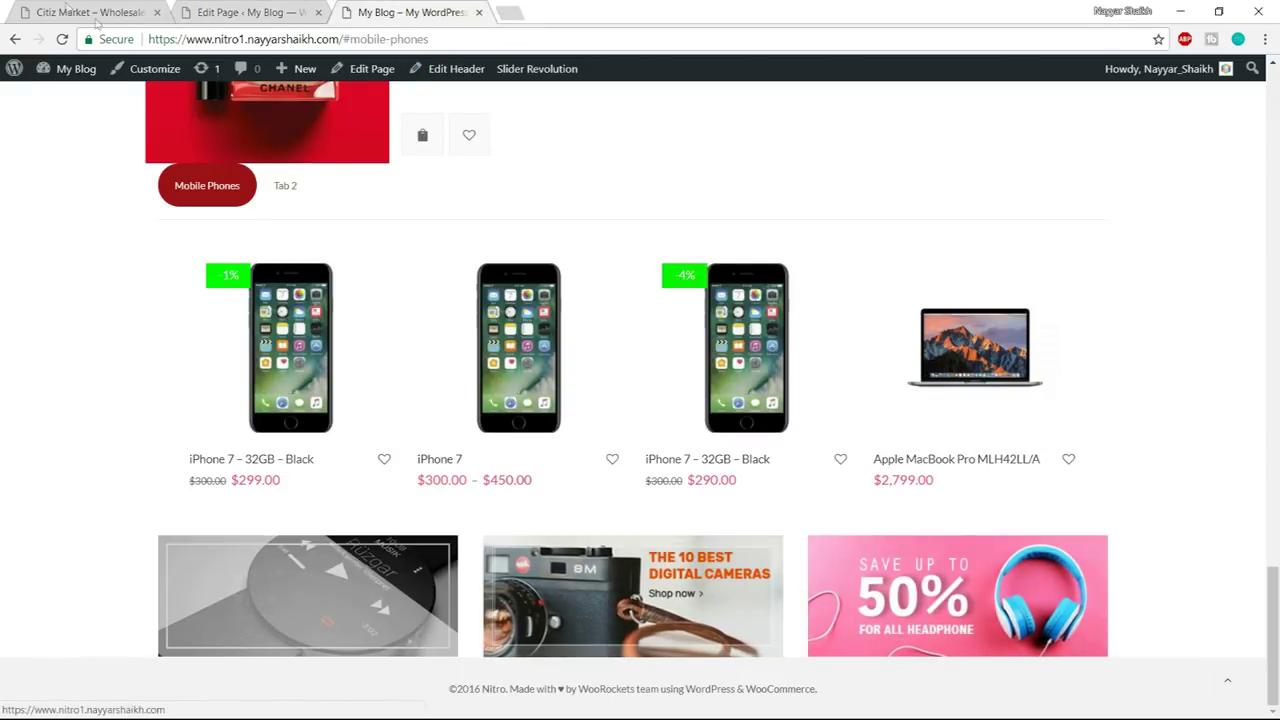
pyautogui.hotkey('ctrl', '1')
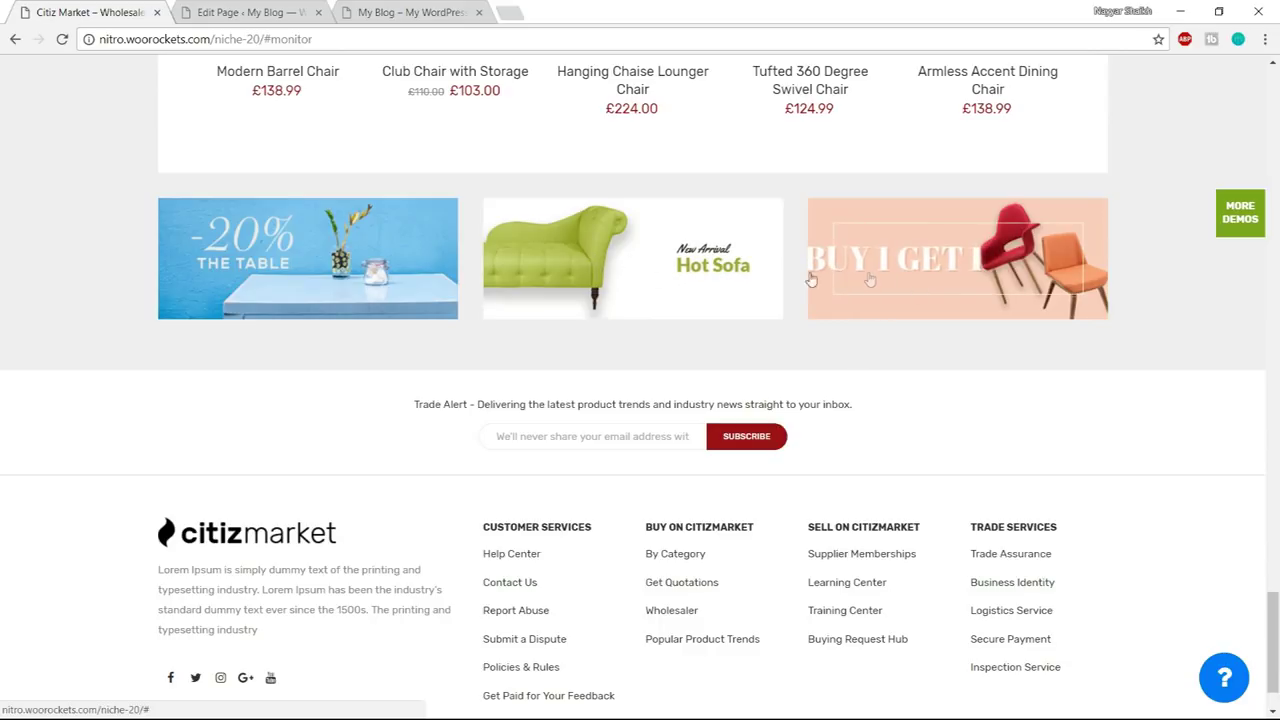
pyautogui.click(262, 12)
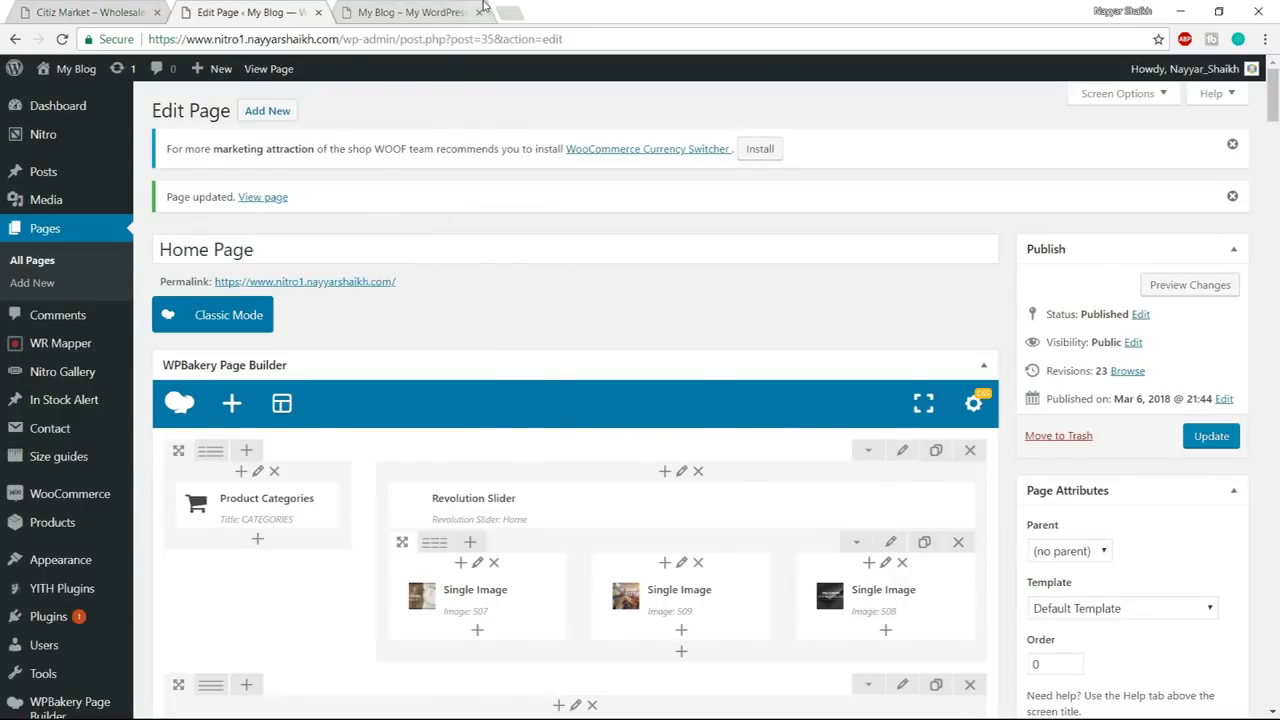
pyautogui.click(470, 12)
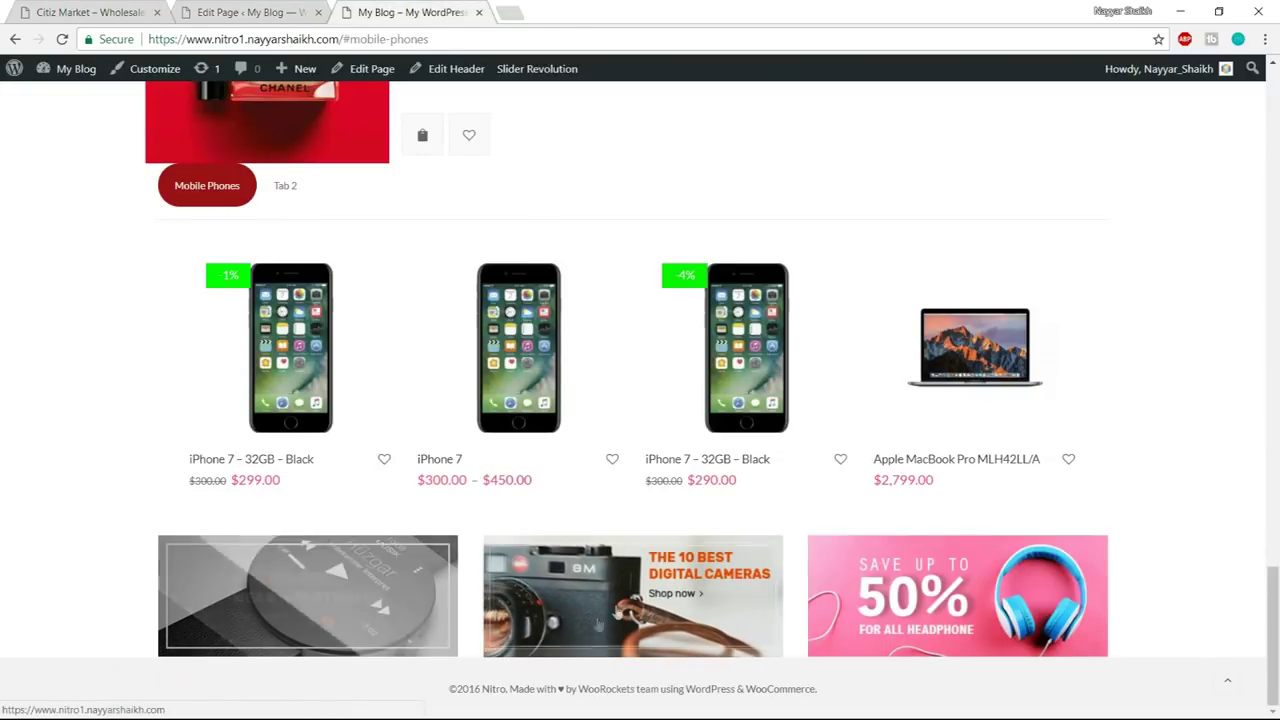
# - Compare the page editor's layout with the Citiz Market demo
pyautogui.click(250, 12)
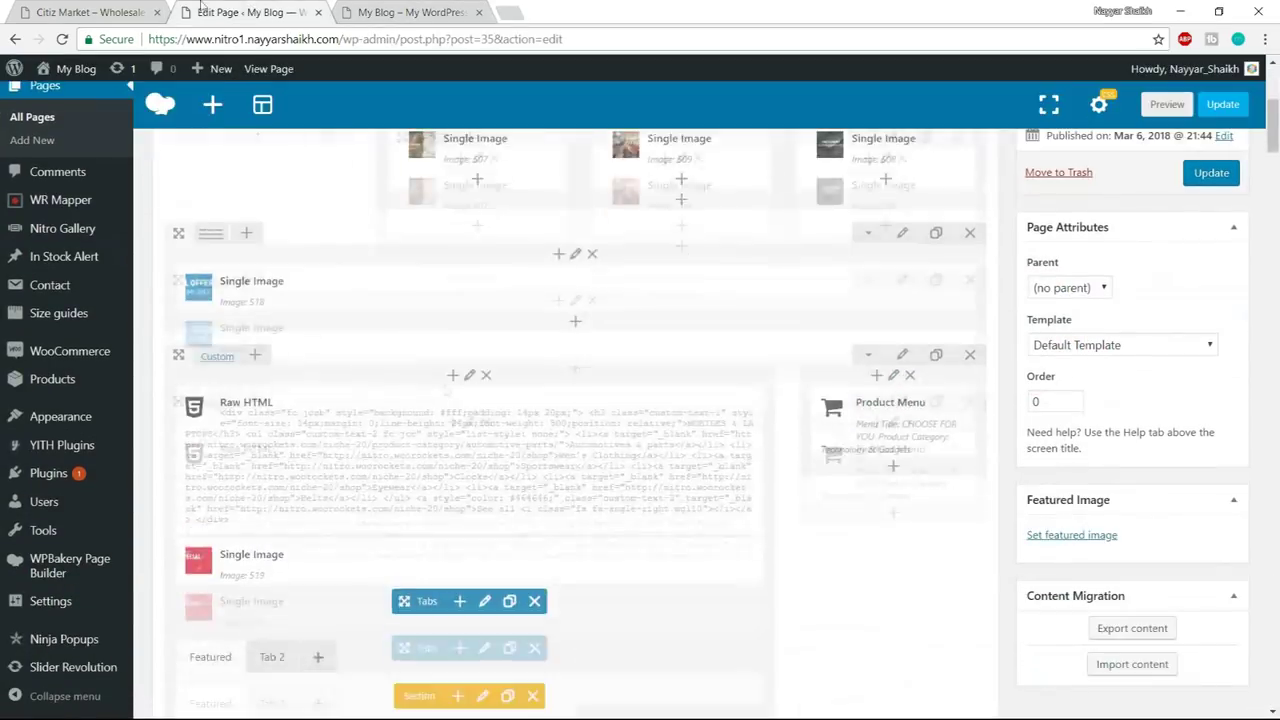
pyautogui.click(90, 12)
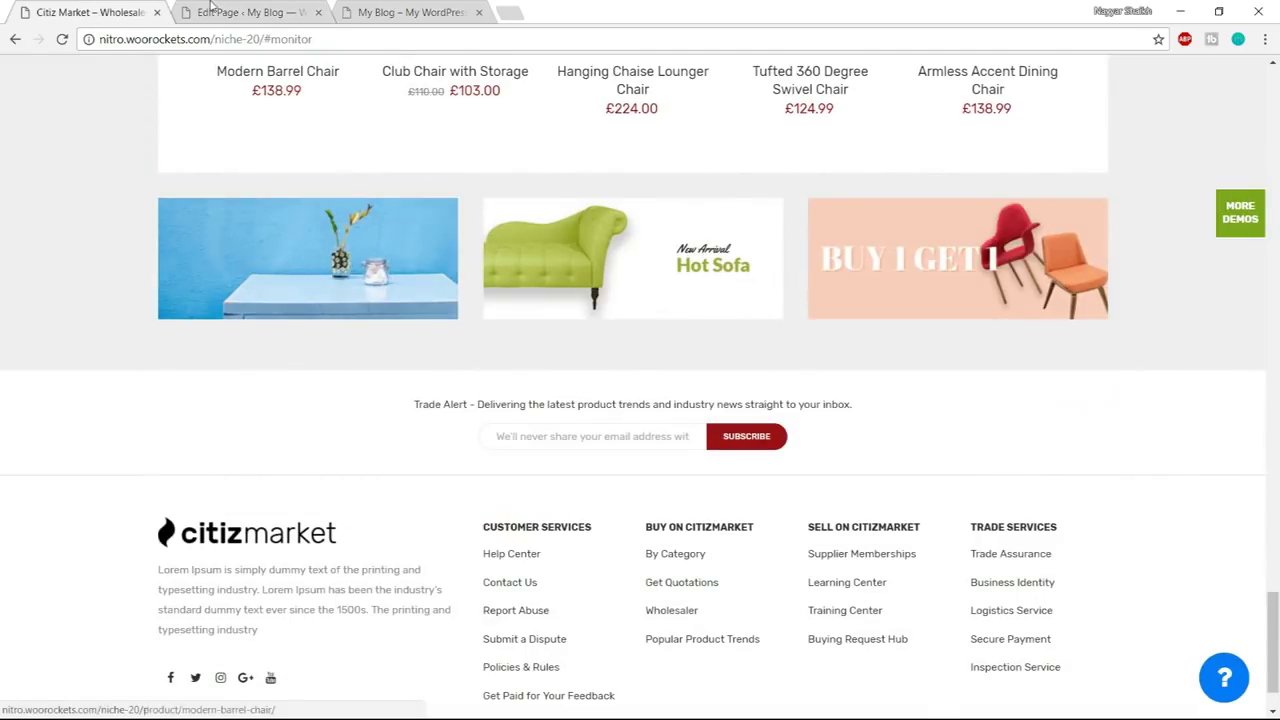
pyautogui.click(210, 8)
pyautogui.scroll(-5, 629, 480)
pyautogui.scroll(-5, 629, 508)
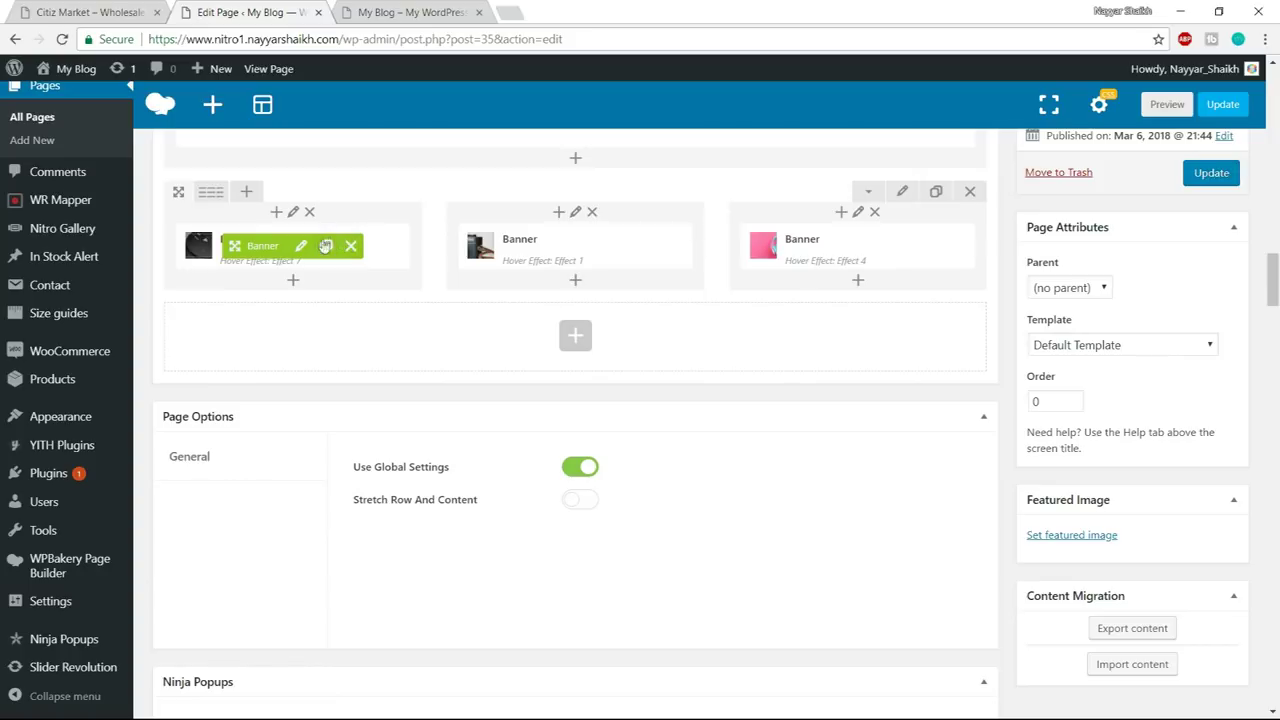
# - Check the first banner's extra class name against the demo and close its settings unchanged
pyautogui.click(301, 245)
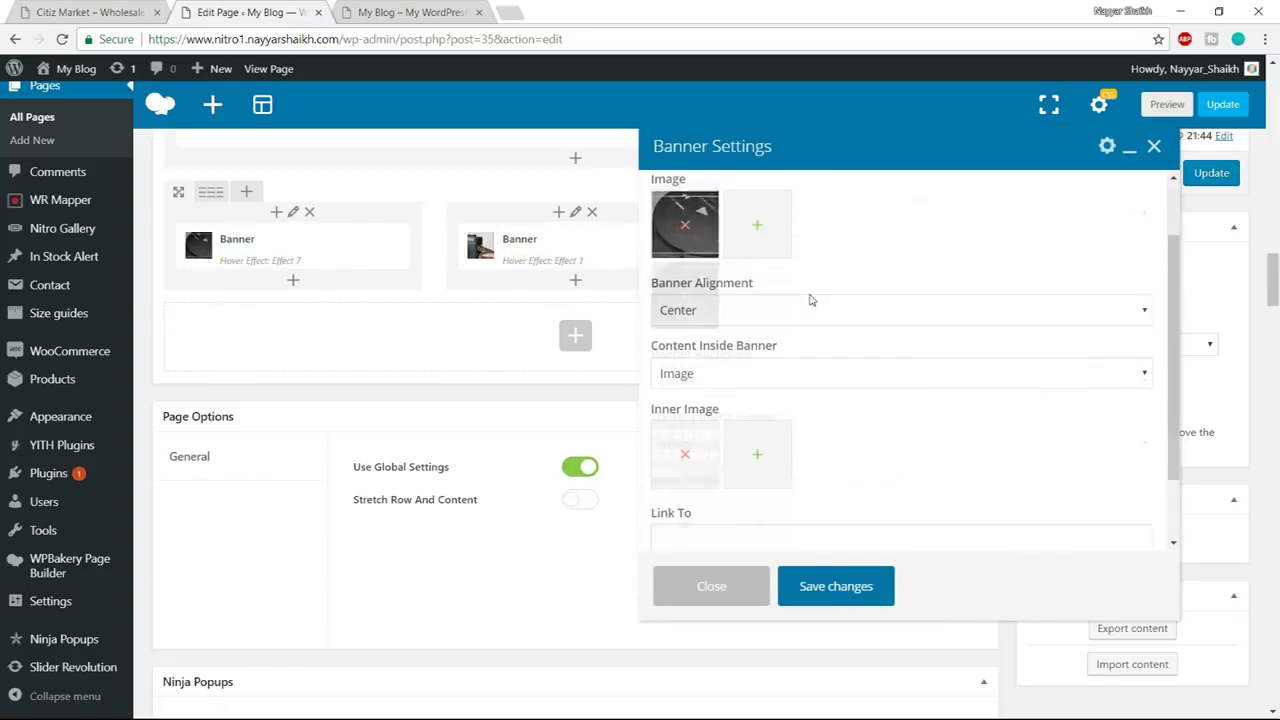
pyautogui.scroll(-5, 811, 300)
pyautogui.moveTo(786, 514); pyautogui.dragTo(645, 518)
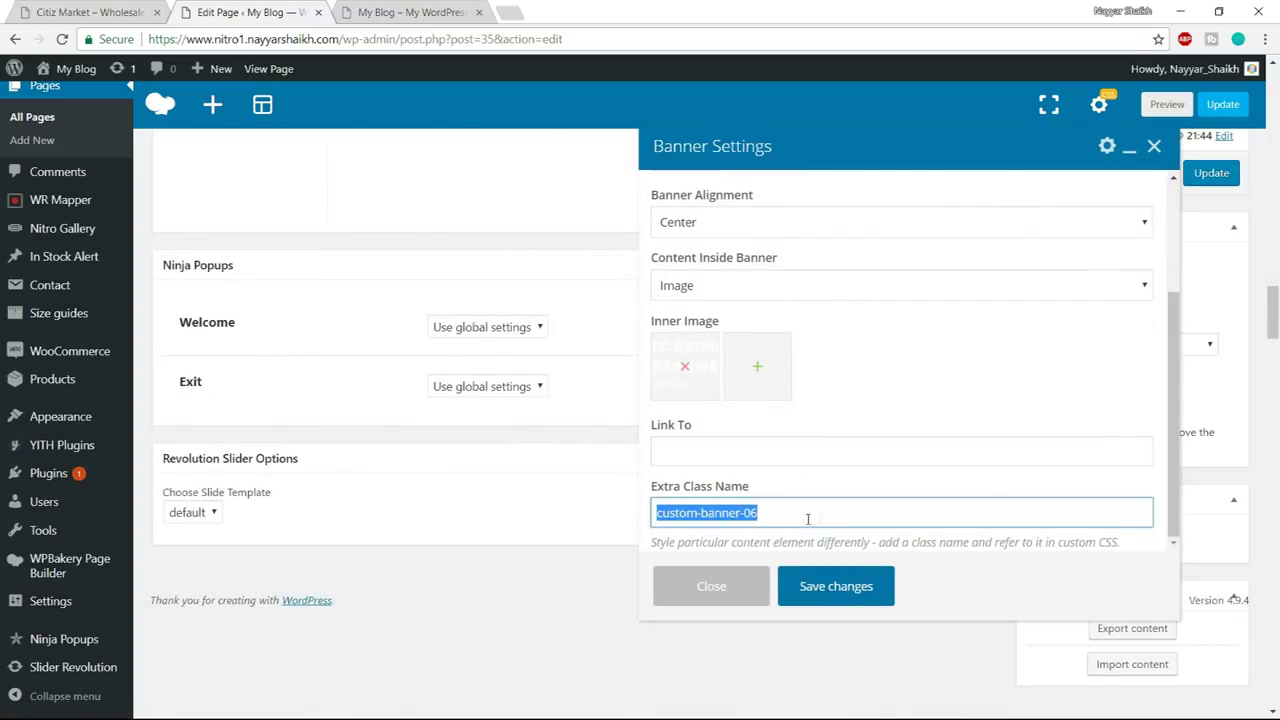
pyautogui.click(128, 12)
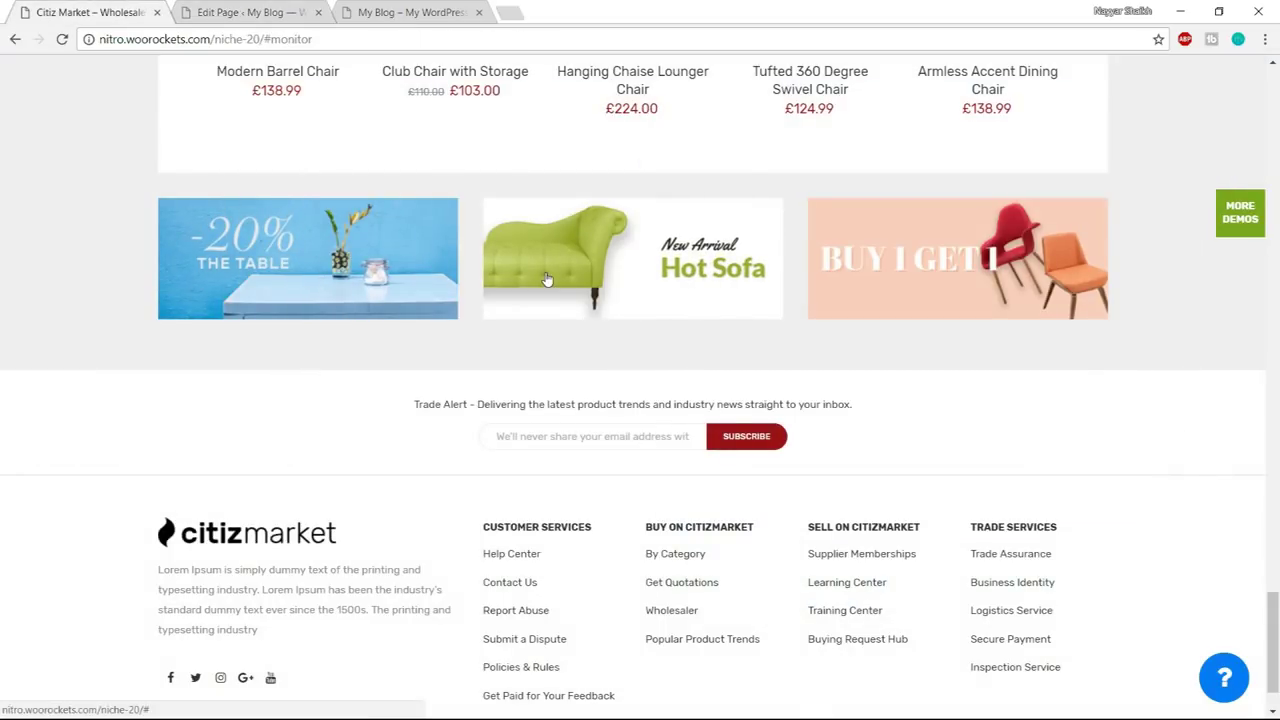
pyautogui.hotkey('ctrl', 'Tab')
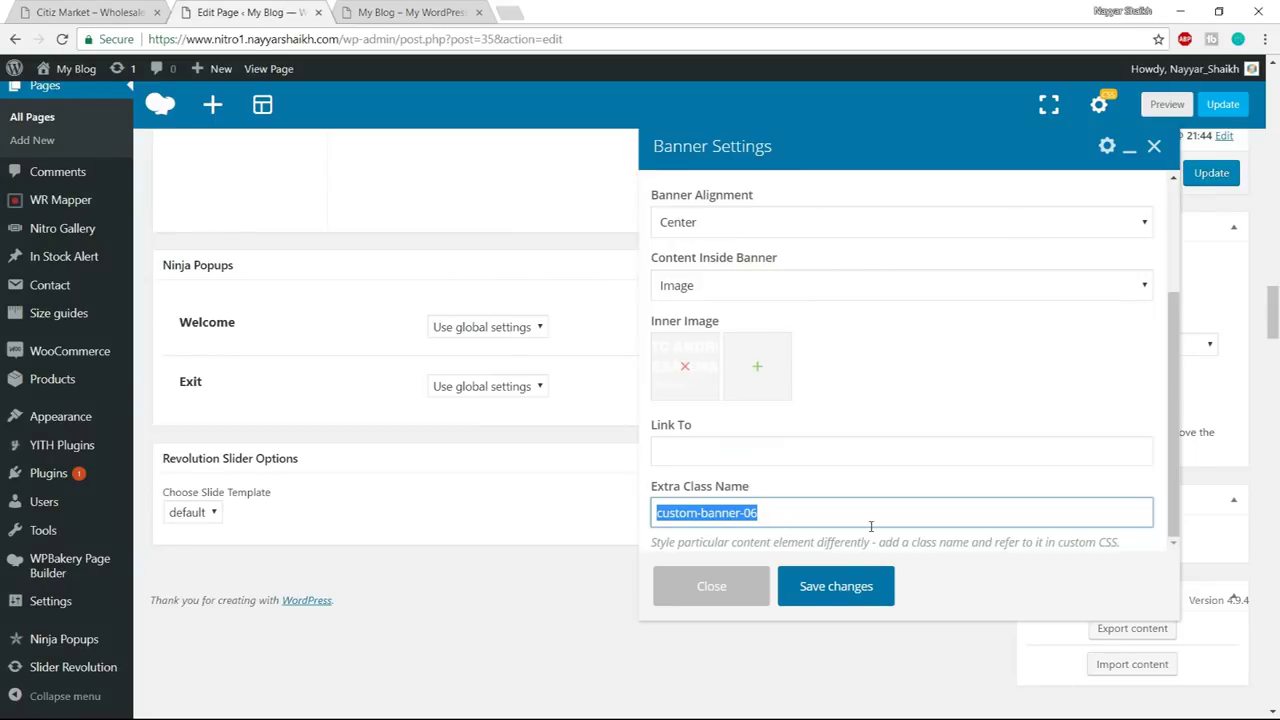
pyautogui.click(705, 585)
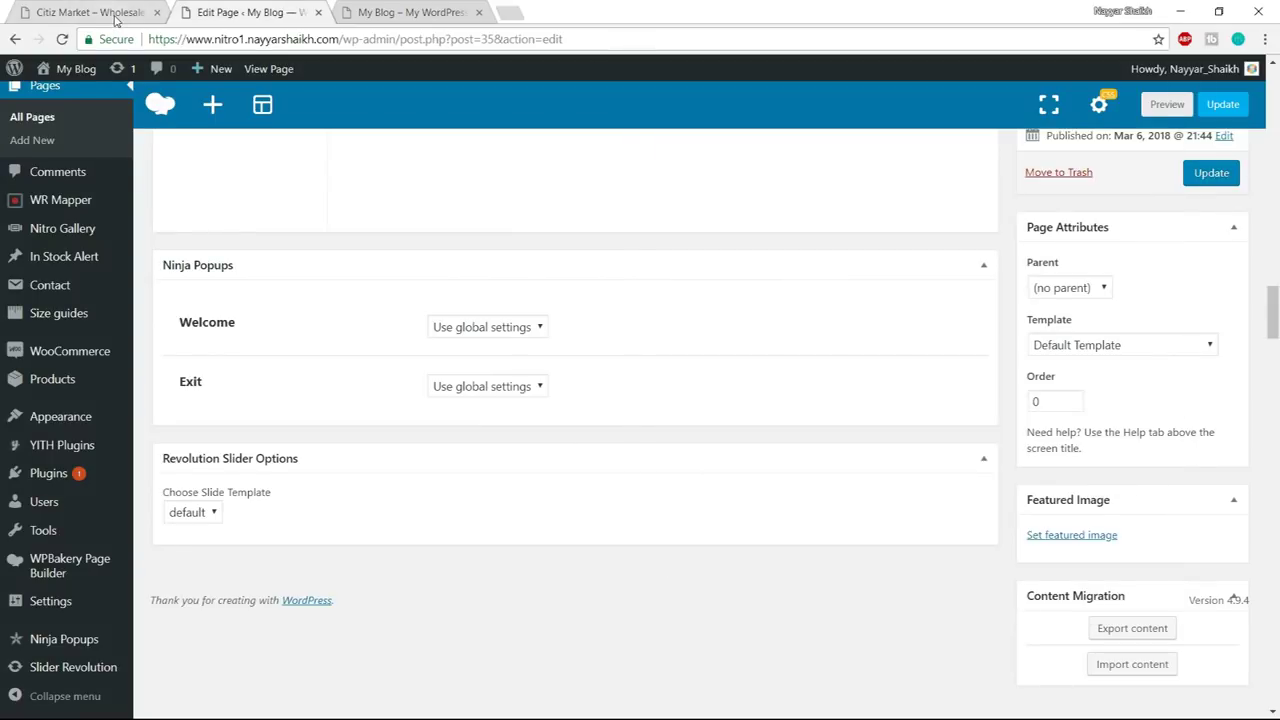
# - Review the demo again, then scroll the live home page to the Christmas sale banner
pyautogui.click(100, 13)
pyautogui.scroll(3, 785, 468)
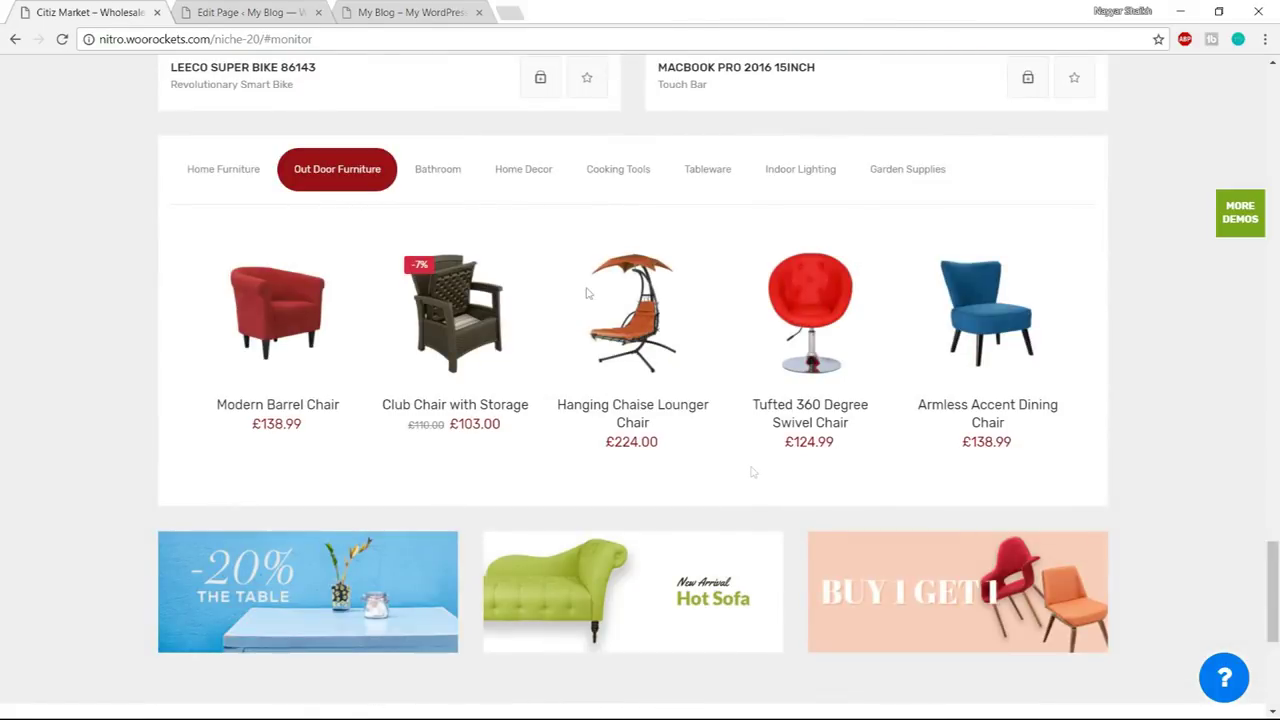
pyautogui.click(292, 11)
pyautogui.click(390, 8)
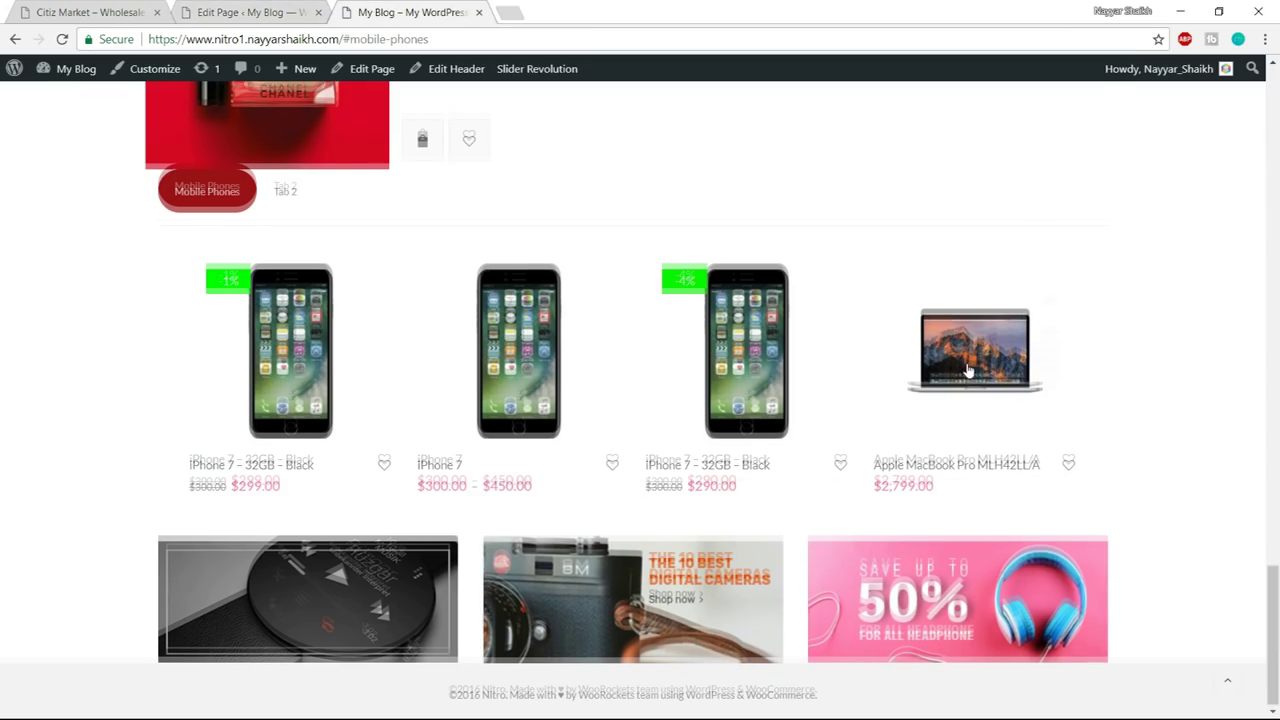
pyautogui.scroll(12, 966, 380)
pyautogui.scroll(8, 968, 387)
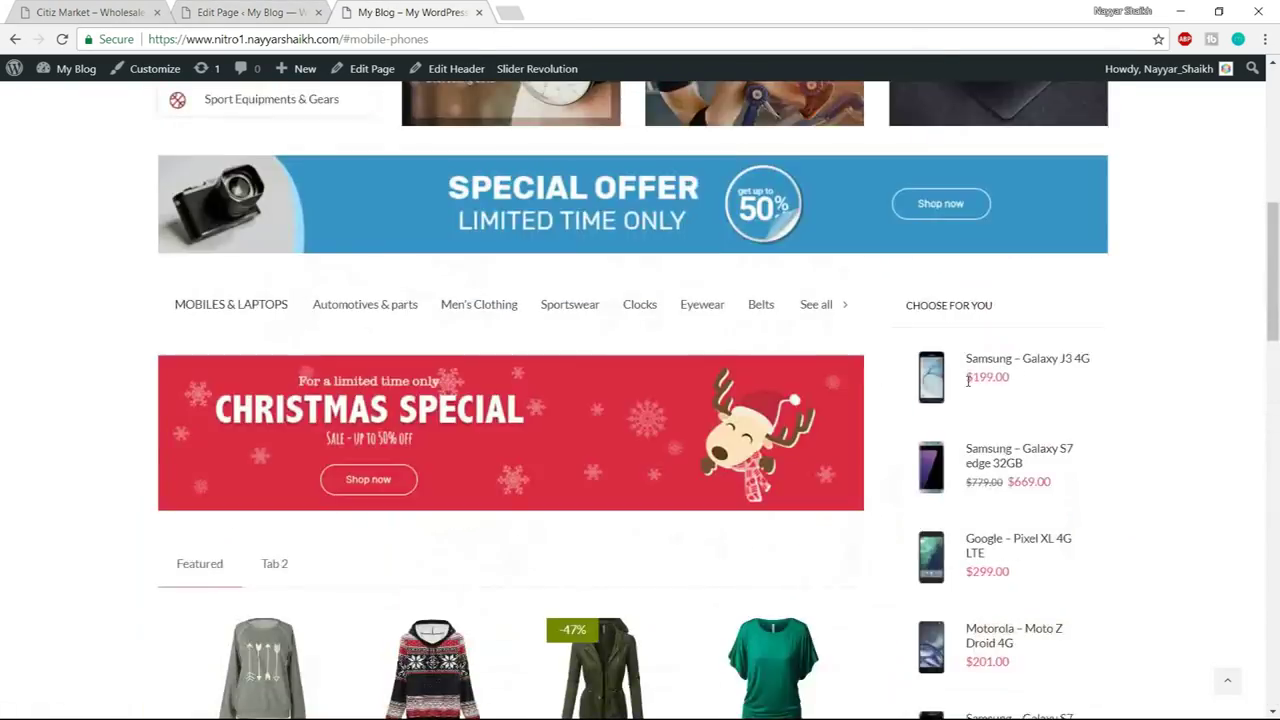
pyautogui.scroll(-8, 968, 387)
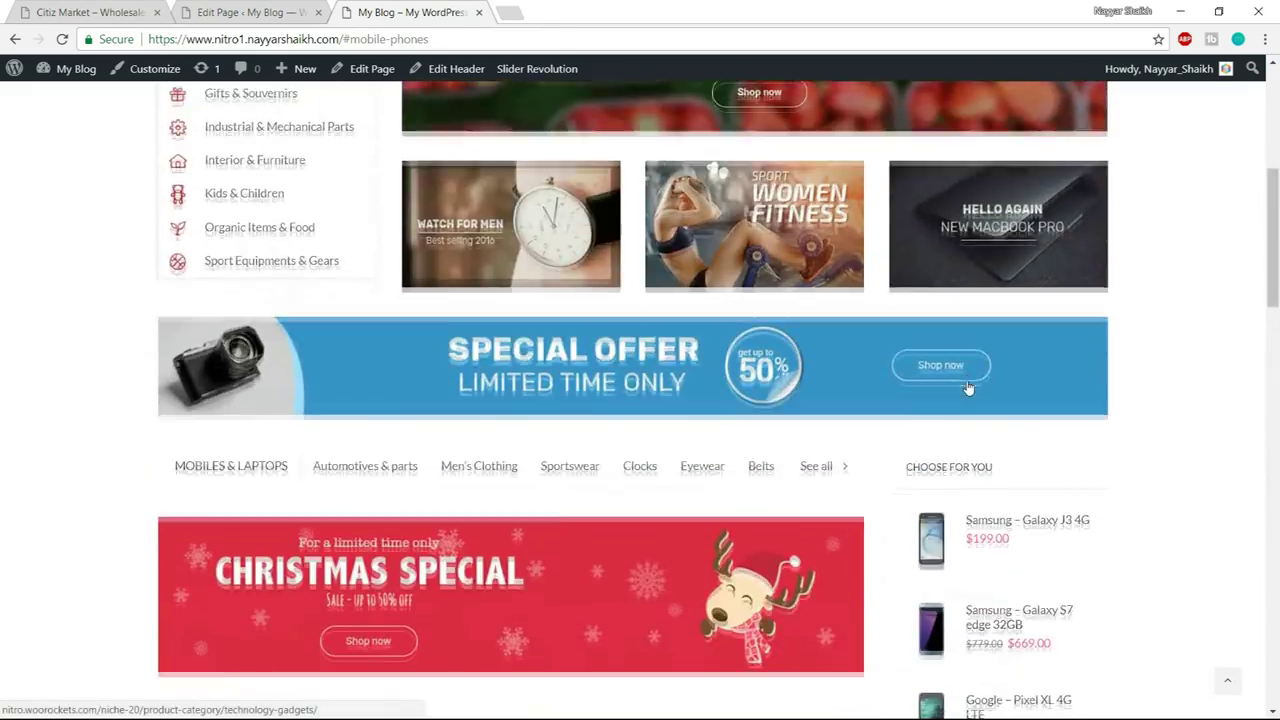
pyautogui.scroll(-2, 966, 387)
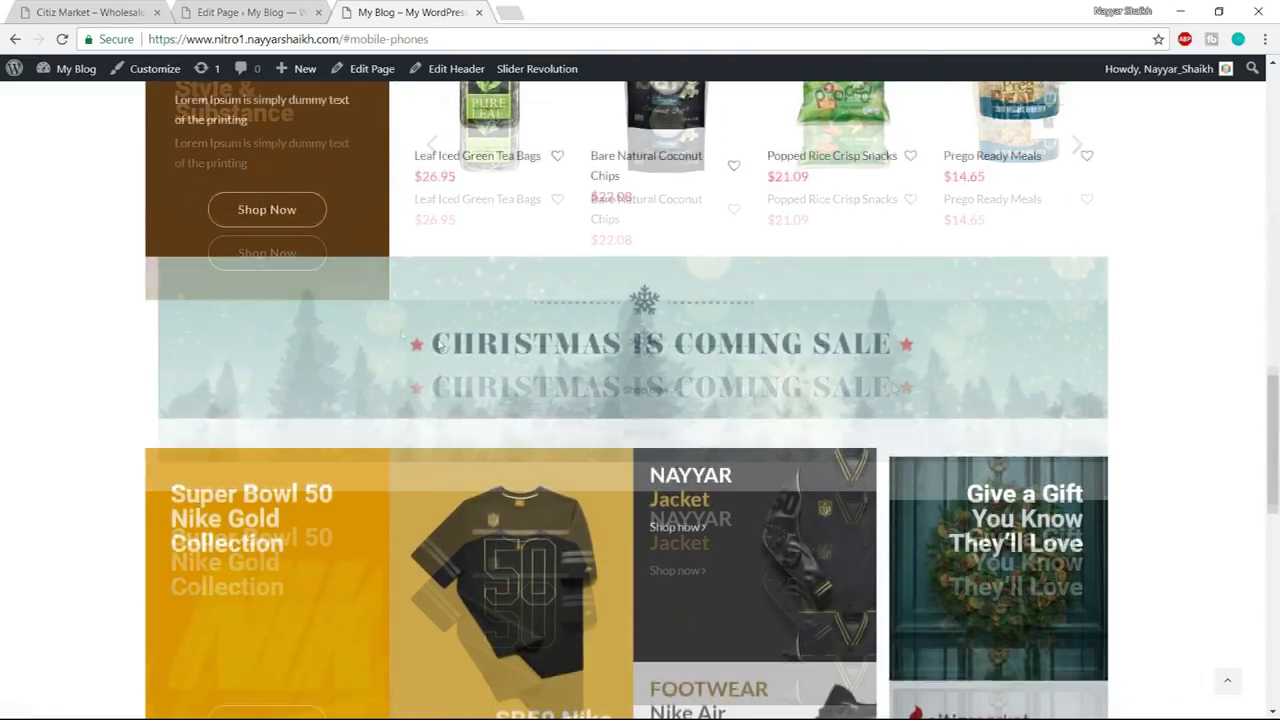
pyautogui.scroll(1, 478, 504)
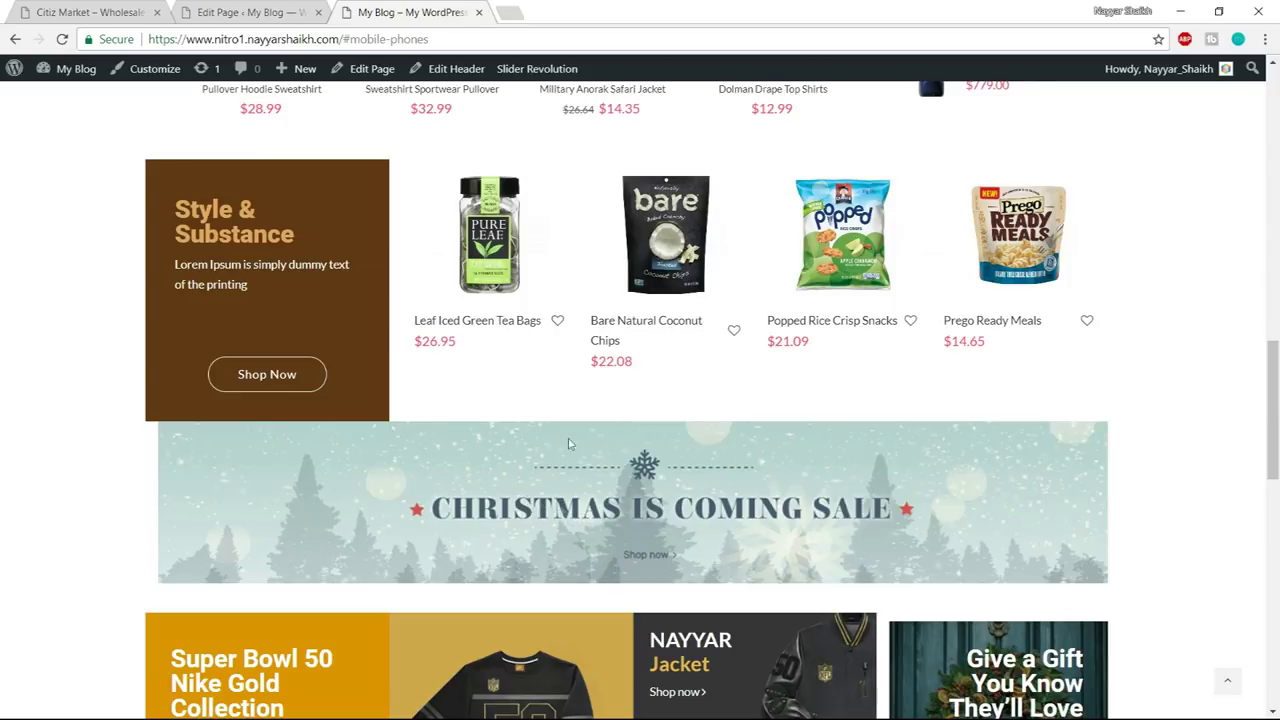
# - Give the Christmas banner row a 30 top margin in Design Options and save
pyautogui.hotkey('ctrl', 'shift', 'Tab')
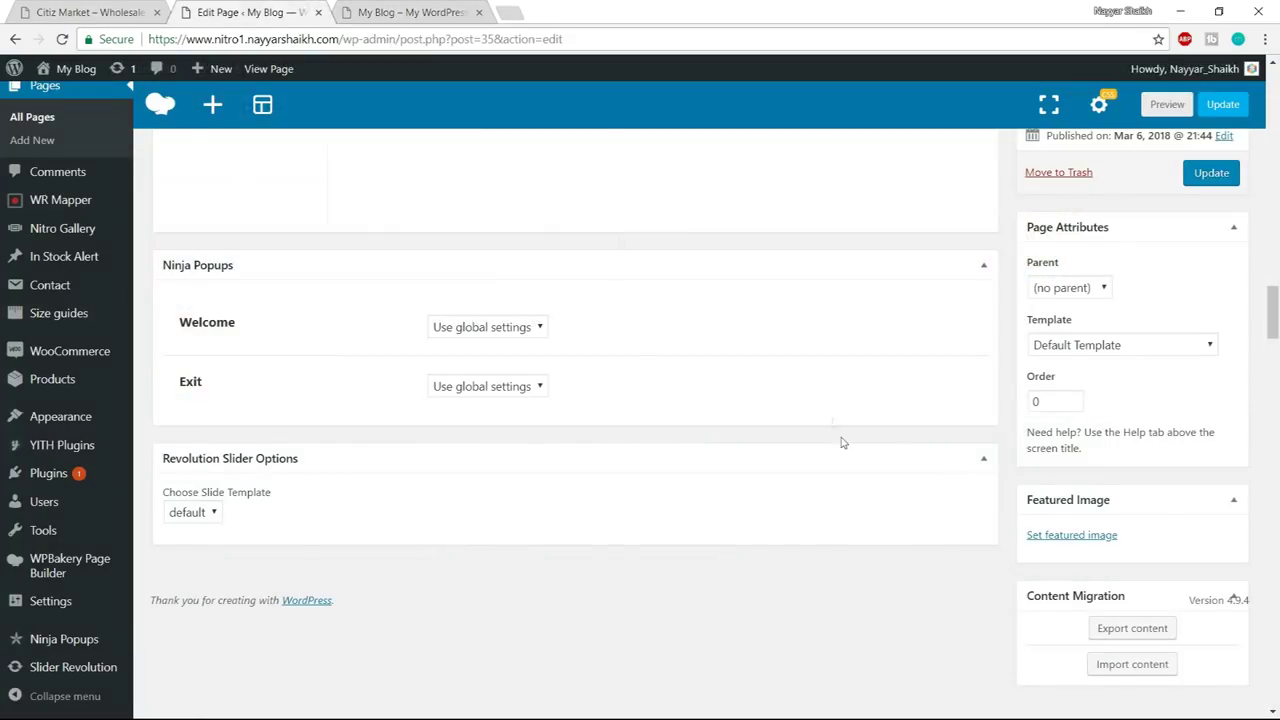
pyautogui.scroll(8, 834, 423)
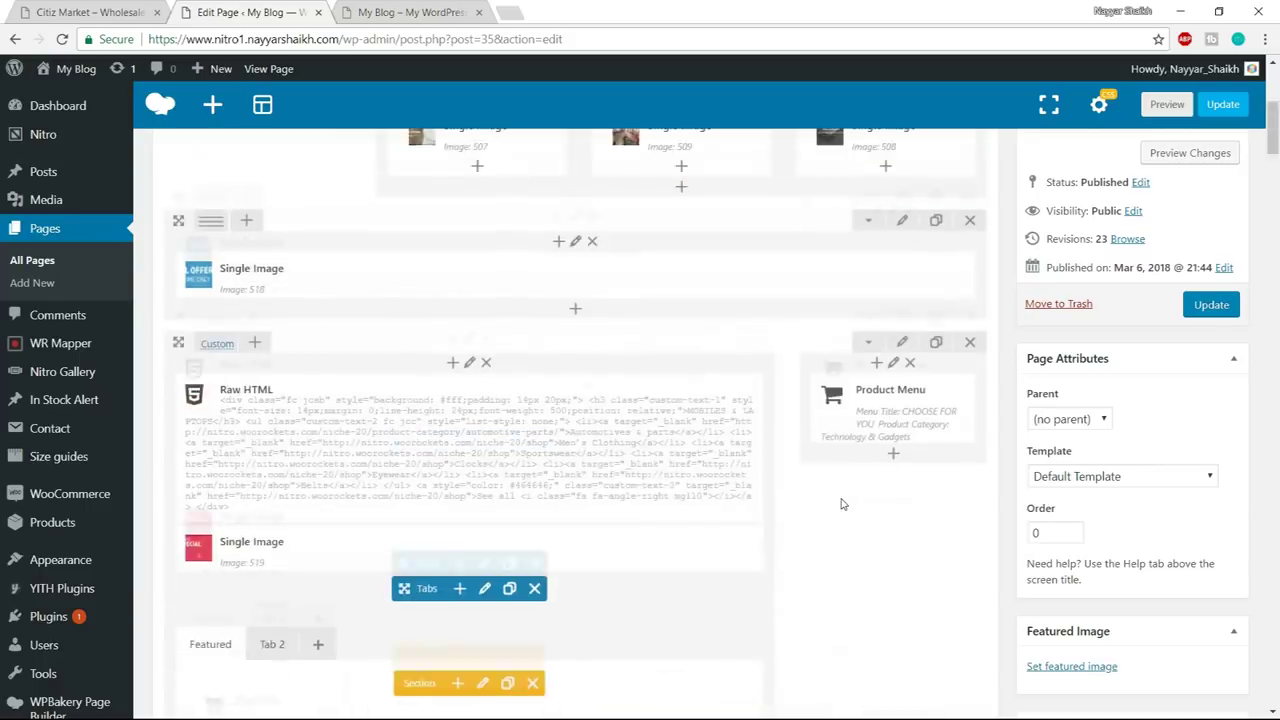
pyautogui.scroll(-2, 841, 504)
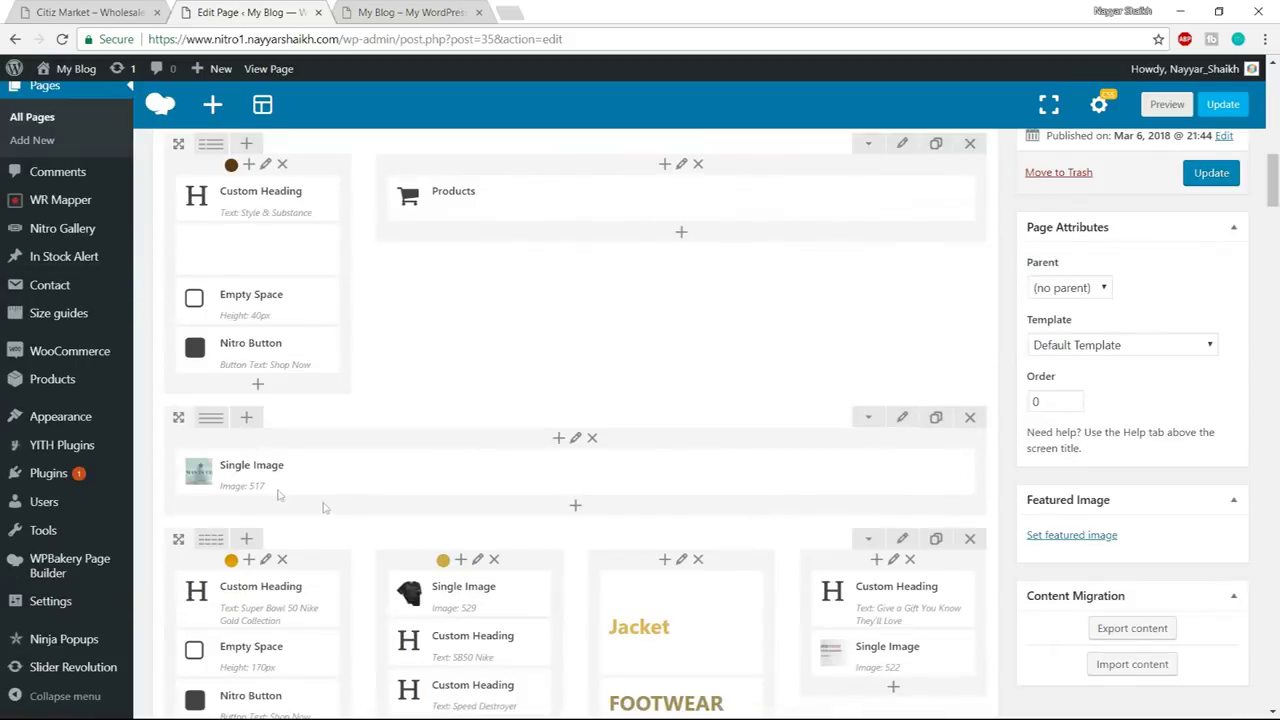
pyautogui.click(902, 417)
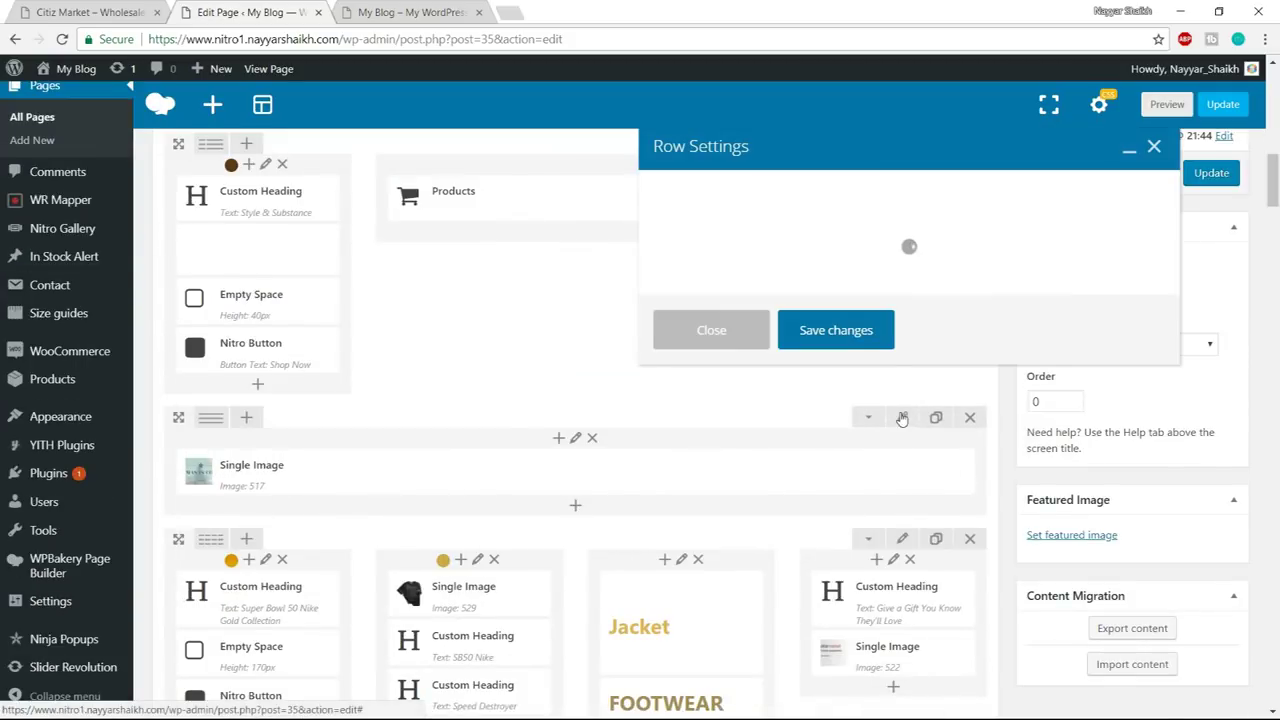
pyautogui.click(803, 196)
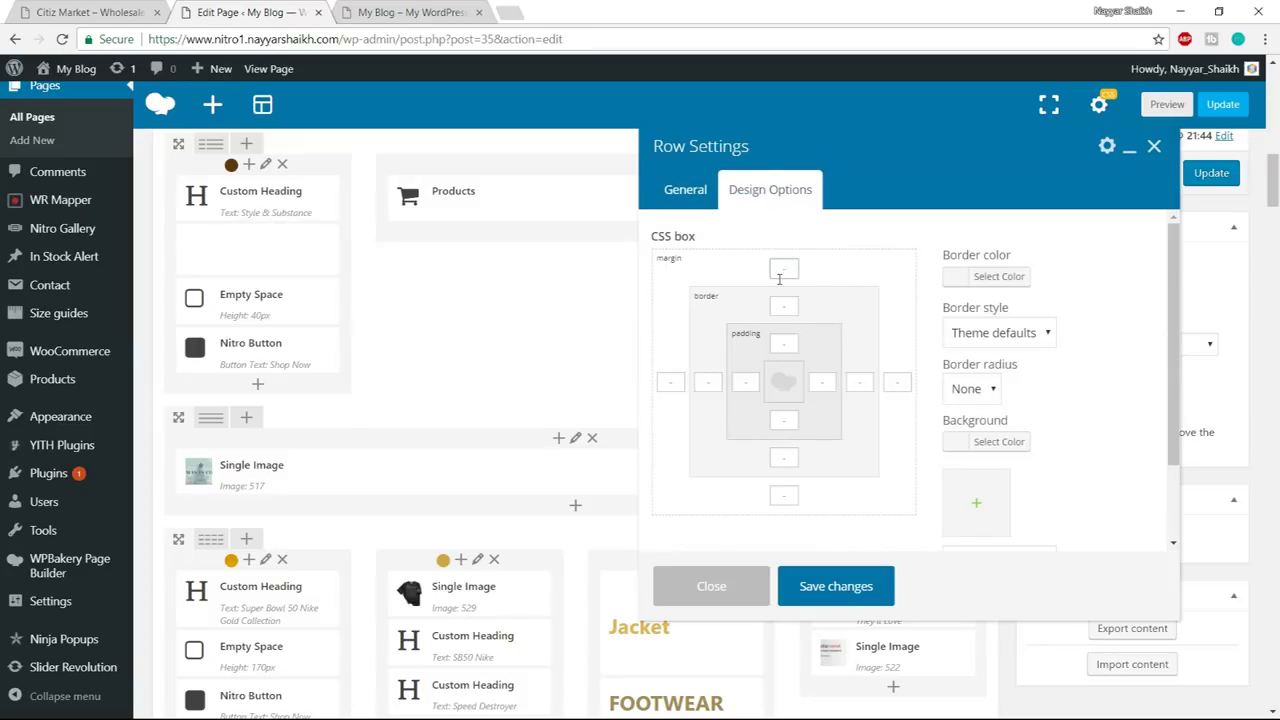
pyautogui.click(842, 590)
# - Check the row spacing on the live front-end page
pyautogui.click(402, 12)
pyautogui.scroll(-7, 533, 432)
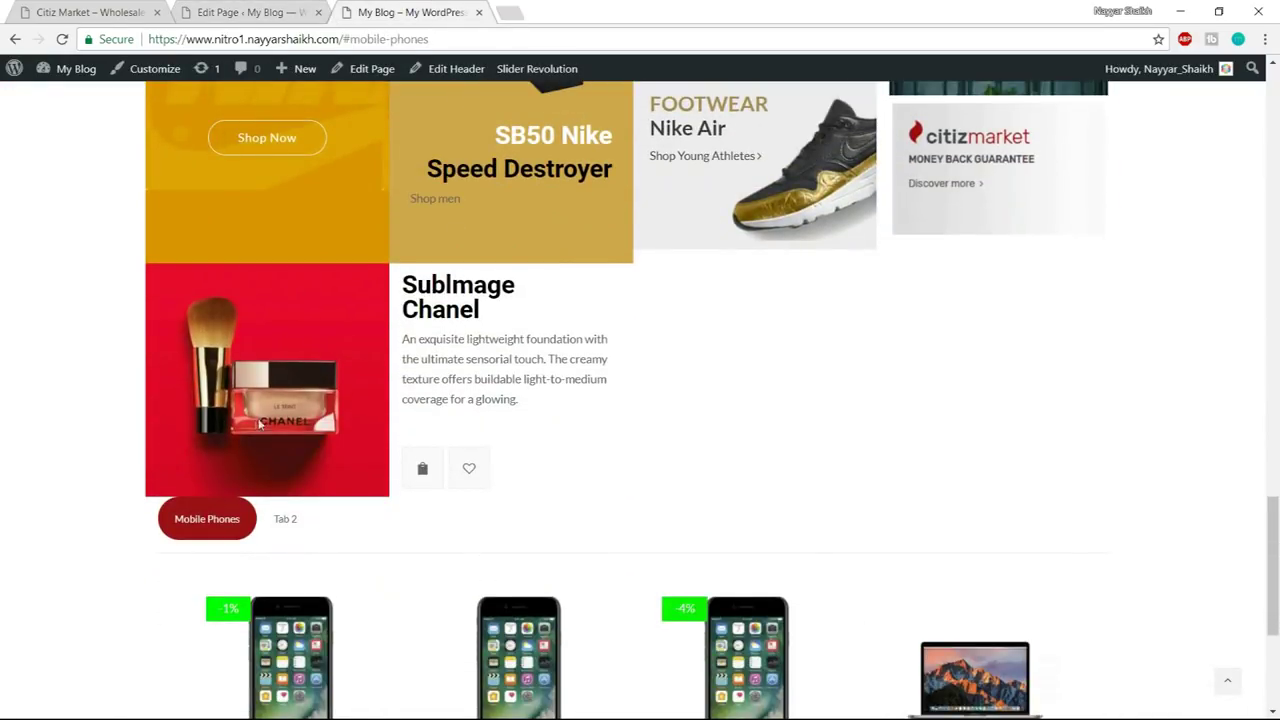
pyautogui.scroll(5, 292, 387)
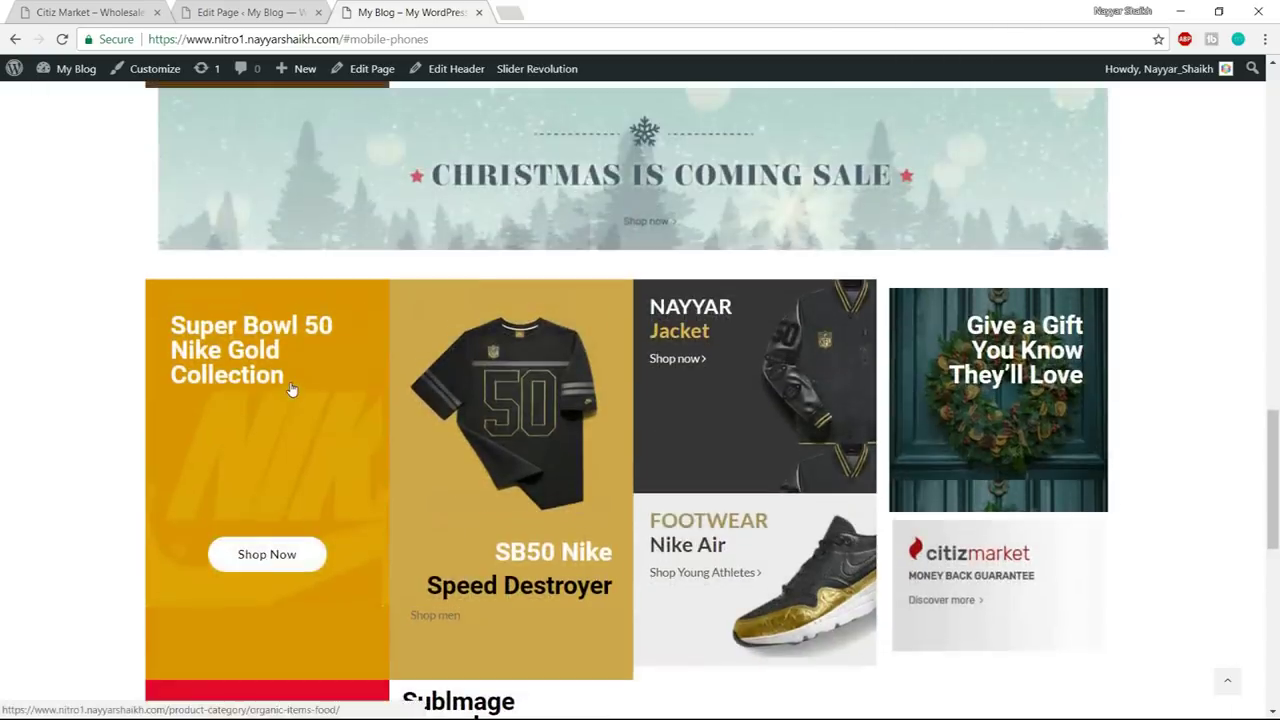
pyautogui.scroll(-8, 293, 386)
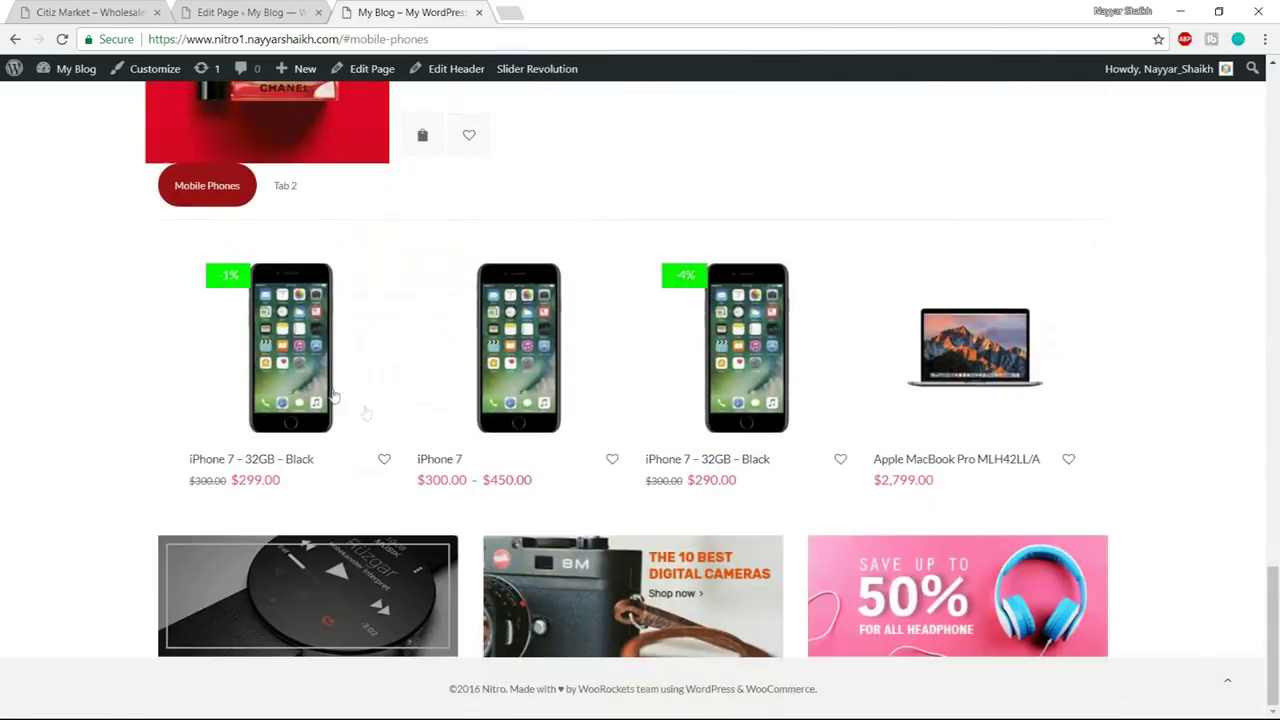
pyautogui.scroll(8, 437, 450)
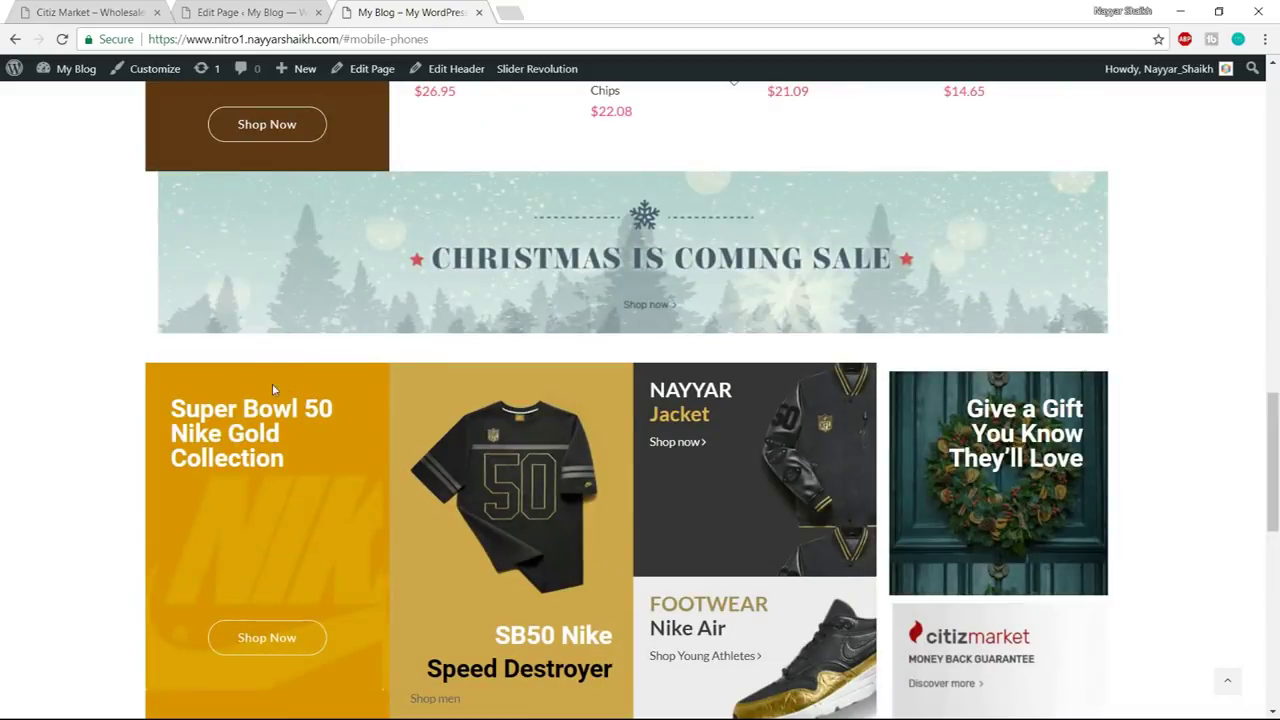
pyautogui.moveTo(165, 400); pyautogui.dragTo(420, 595)
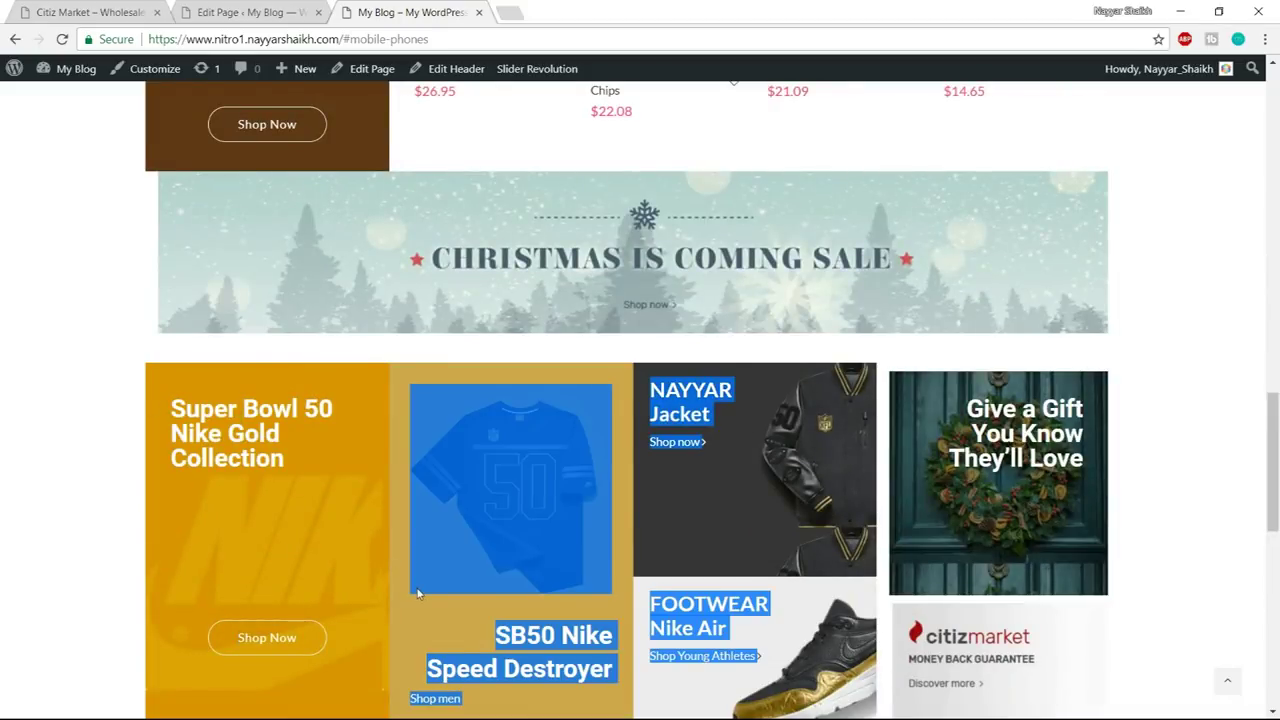
pyautogui.scroll(-2, 415, 538)
pyautogui.scroll(-3, 415, 538)
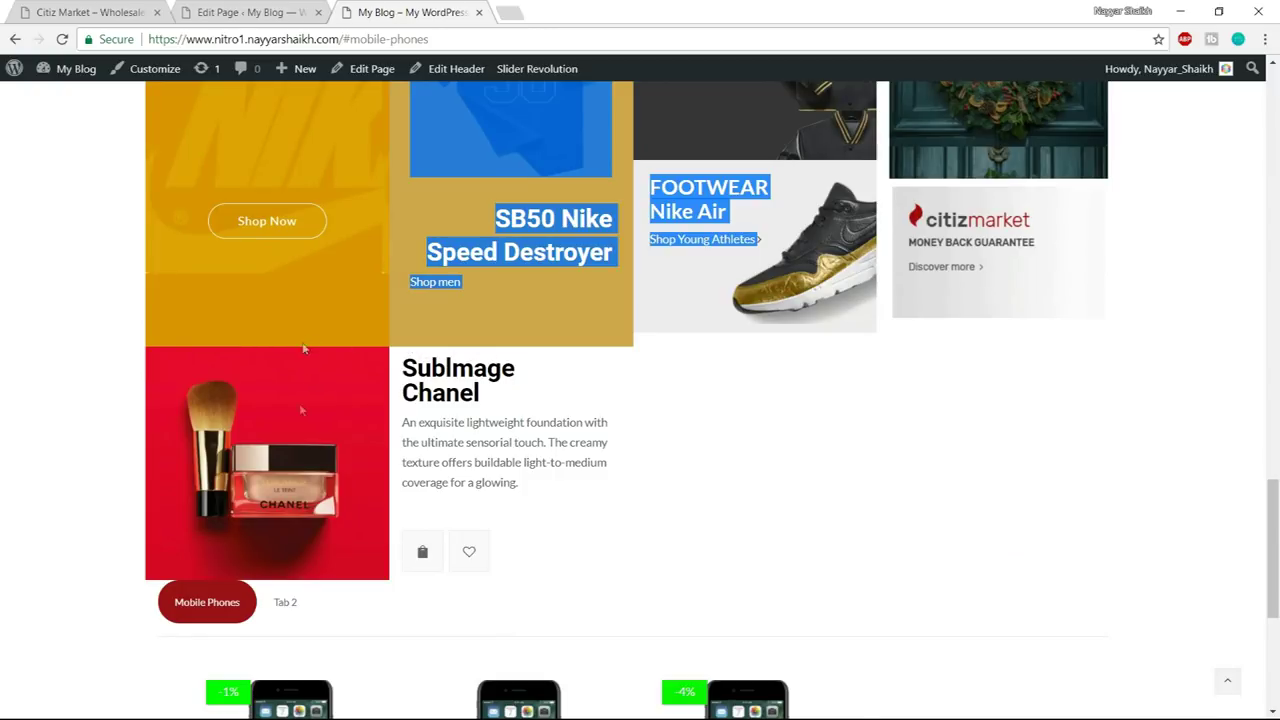
pyautogui.scroll(-1, 300, 420)
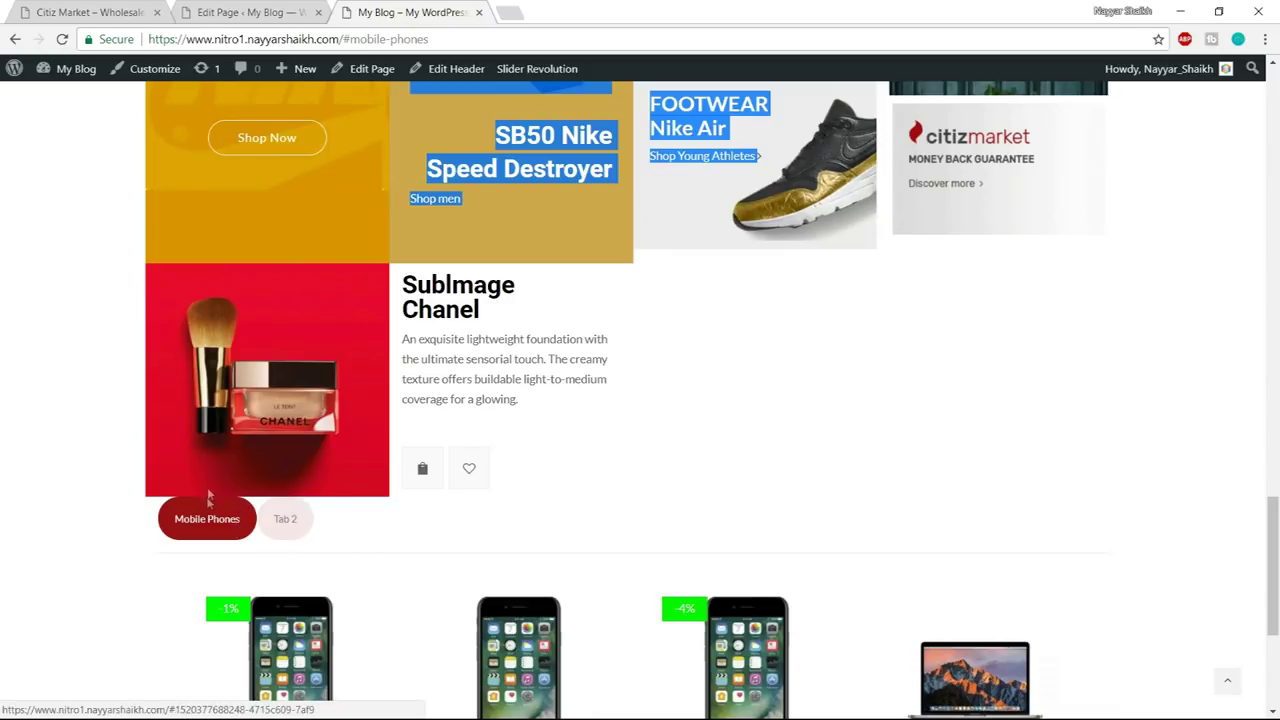
# - Give the Super Bowl tiles row a 30px bottom margin and update the page
pyautogui.click(245, 12)
pyautogui.click(905, 491)
pyautogui.scroll(-5, 787, 488)
pyautogui.scroll(-1, 787, 488)
pyautogui.scroll(3, 787, 488)
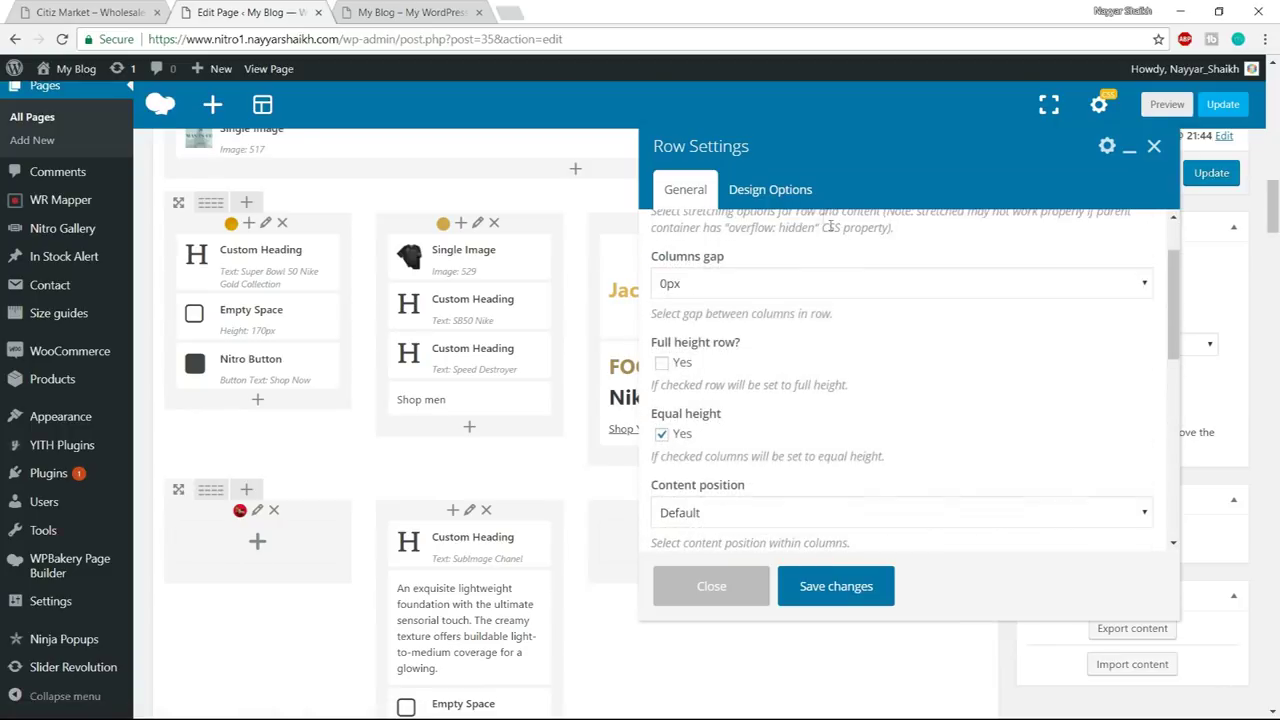
pyautogui.click(805, 200)
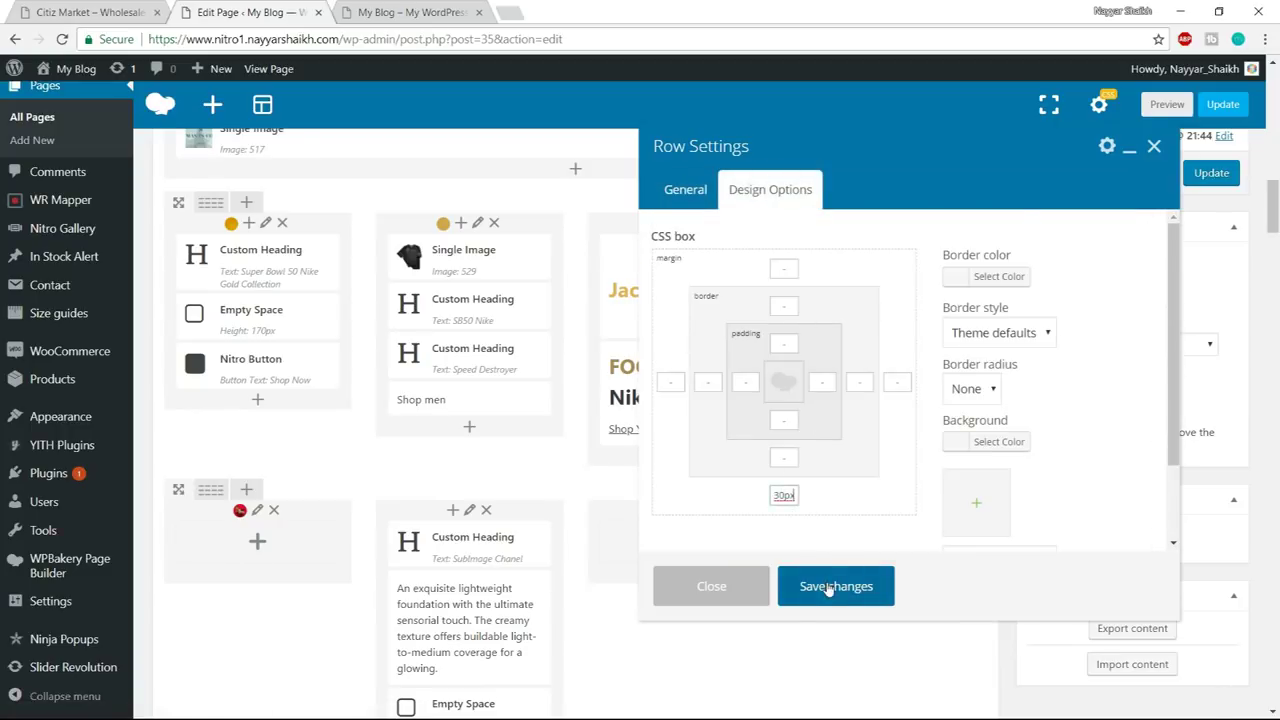
pyautogui.click(829, 588)
pyautogui.click(1224, 106)
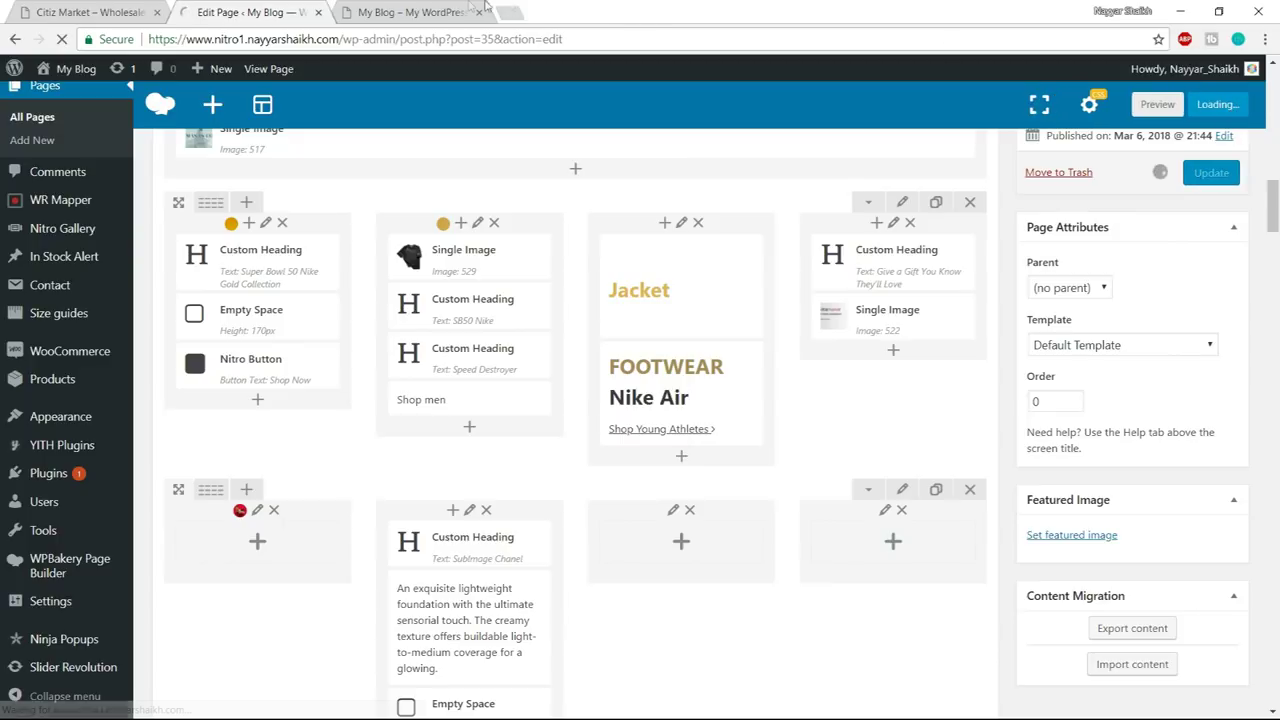
pyautogui.click(412, 12)
# - Reload the home page without the #mobile-phones anchor and scroll through the rebuilt layout
pyautogui.click(452, 39)
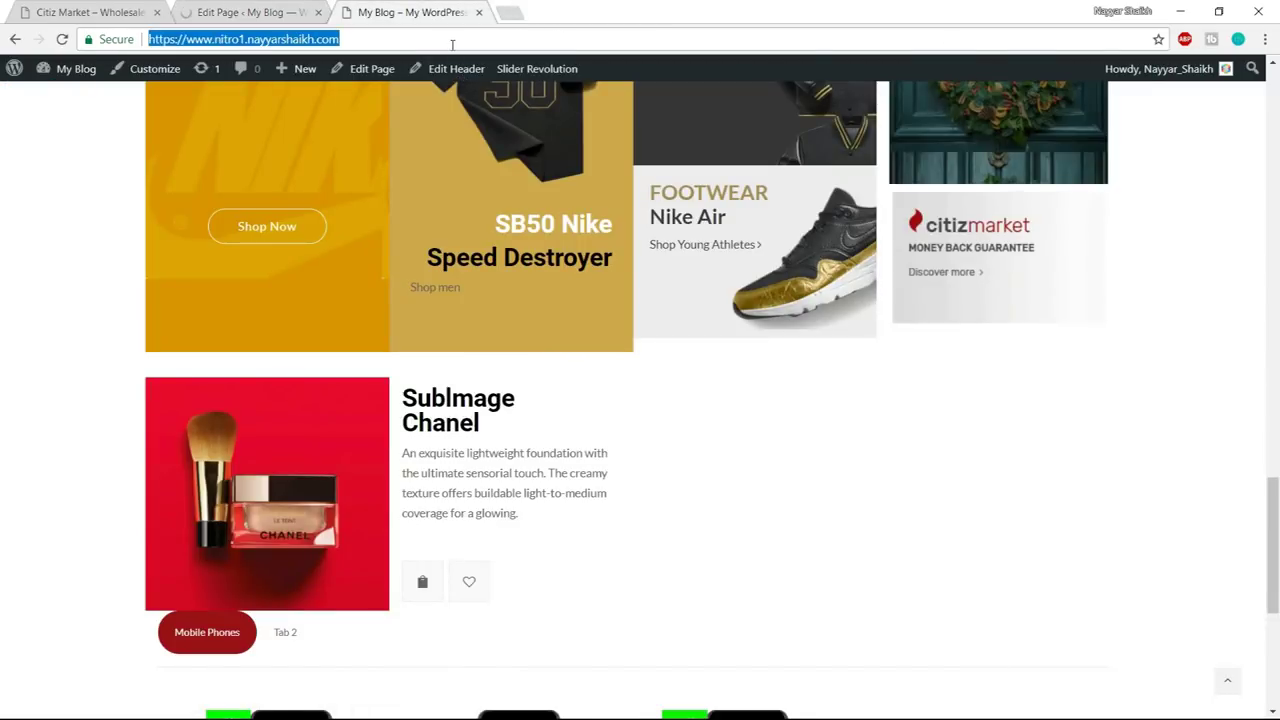
pyautogui.press('Return')
pyautogui.moveTo(706, 434); pyautogui.dragTo(617, 30)
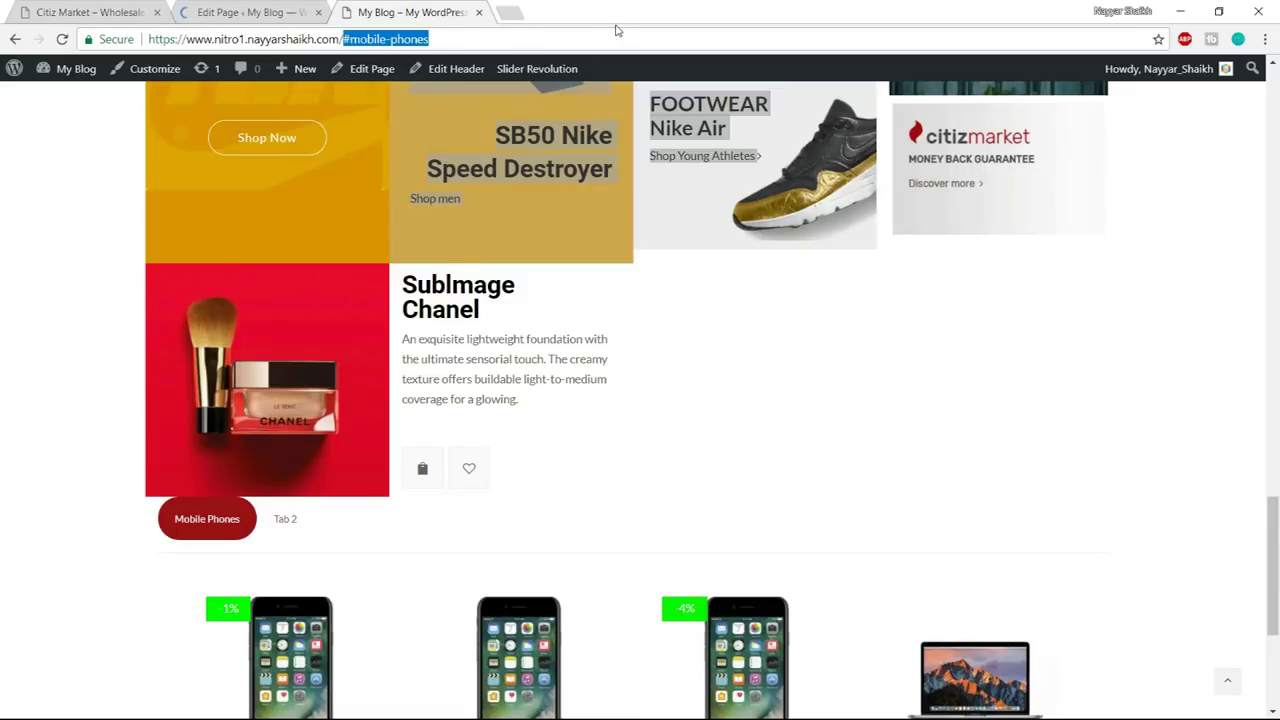
pyautogui.press('BackSpace')
pyautogui.press('Return')
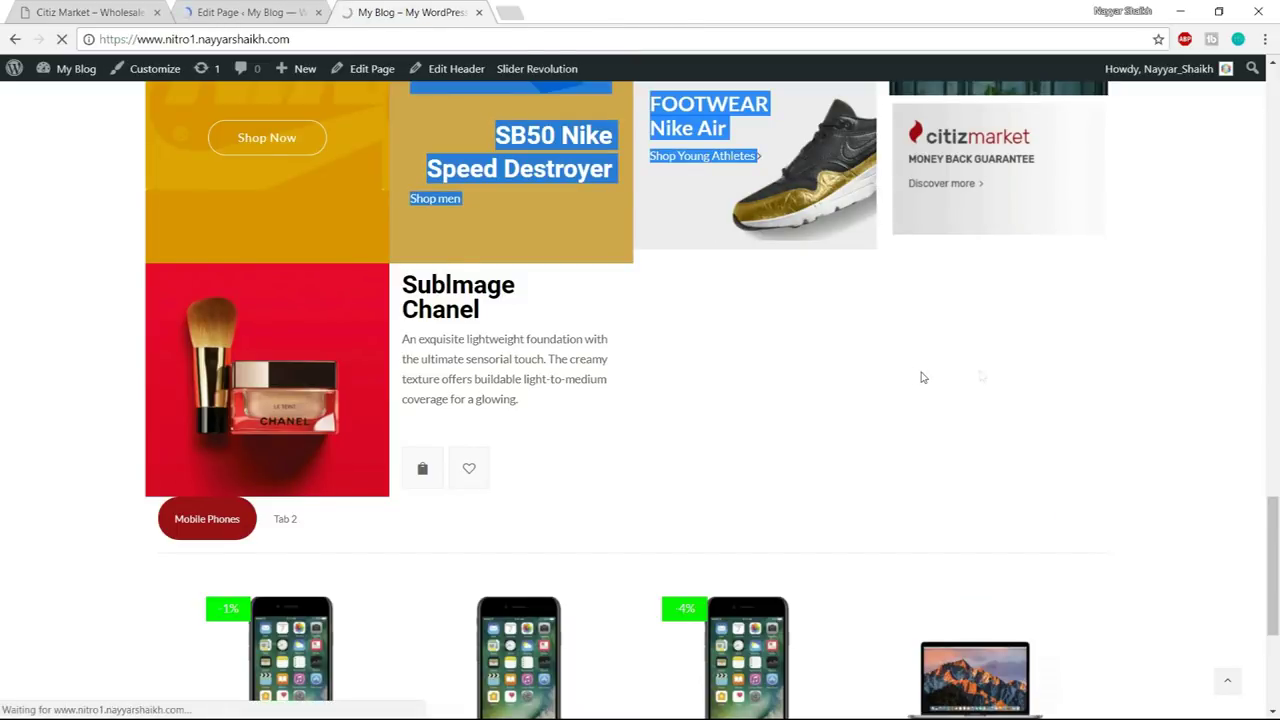
pyautogui.scroll(-10, 798, 483)
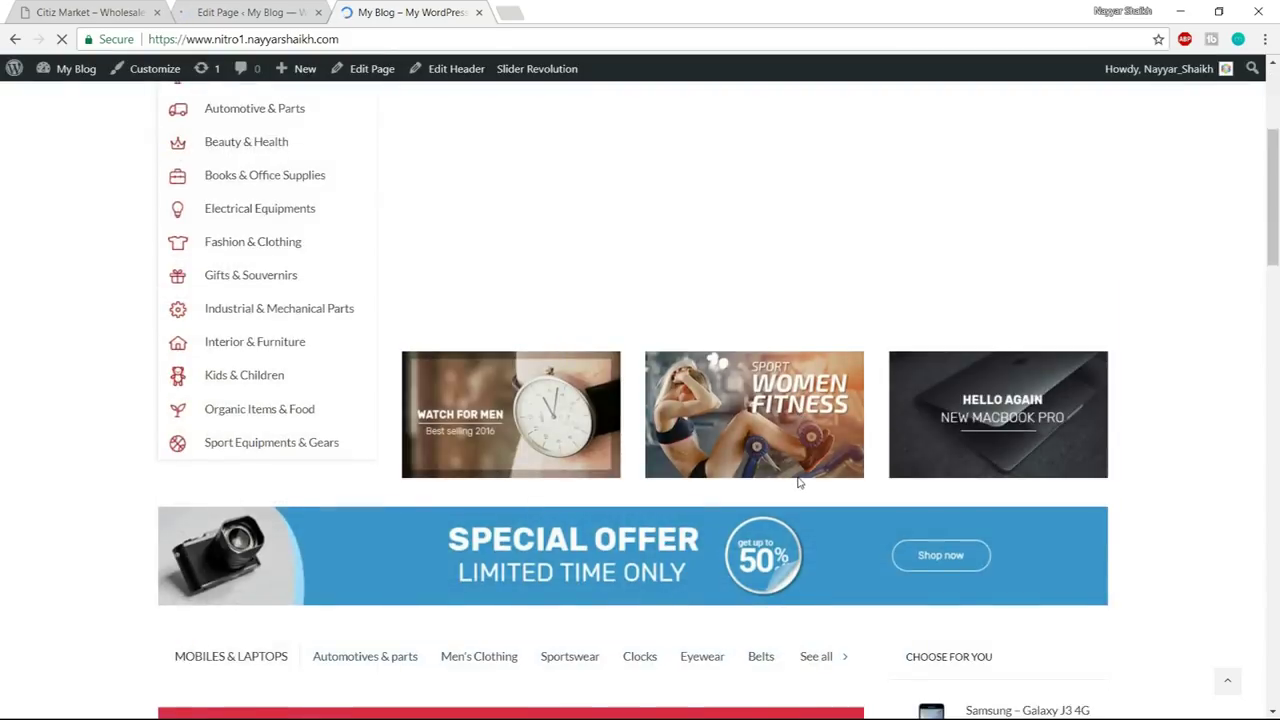
pyautogui.scroll(-4, 798, 483)
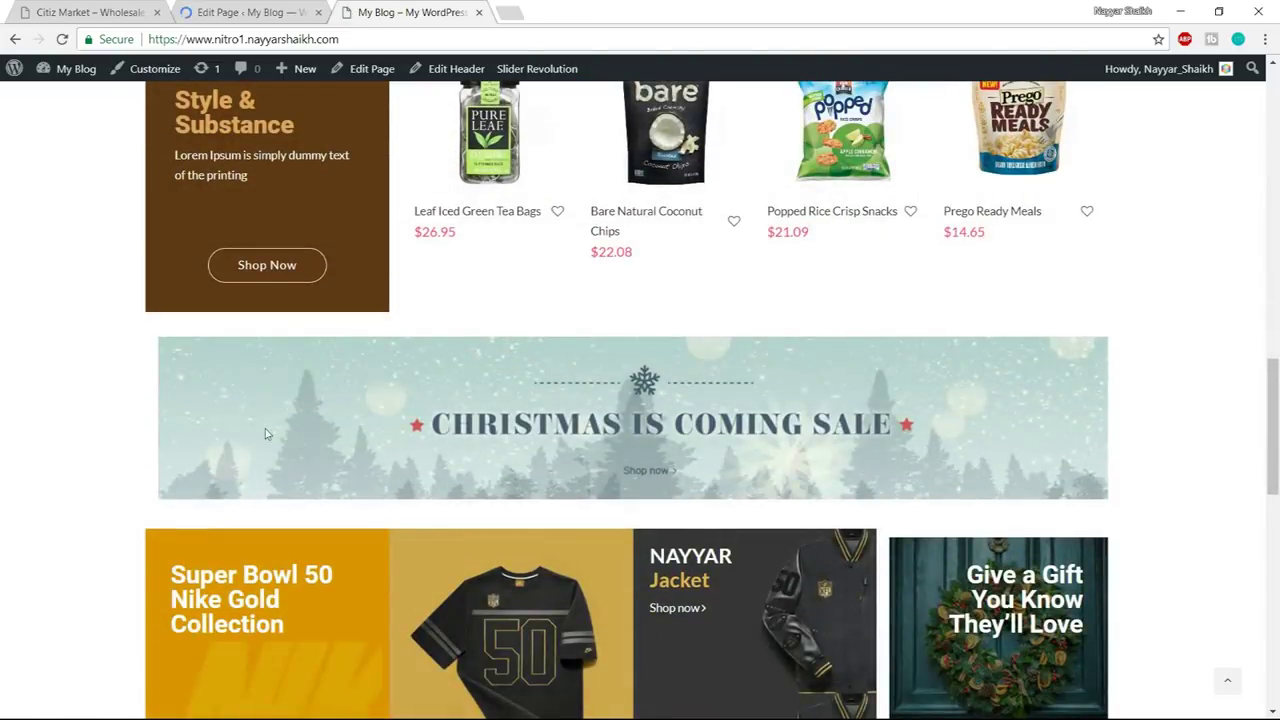
pyautogui.scroll(-8, 394, 452)
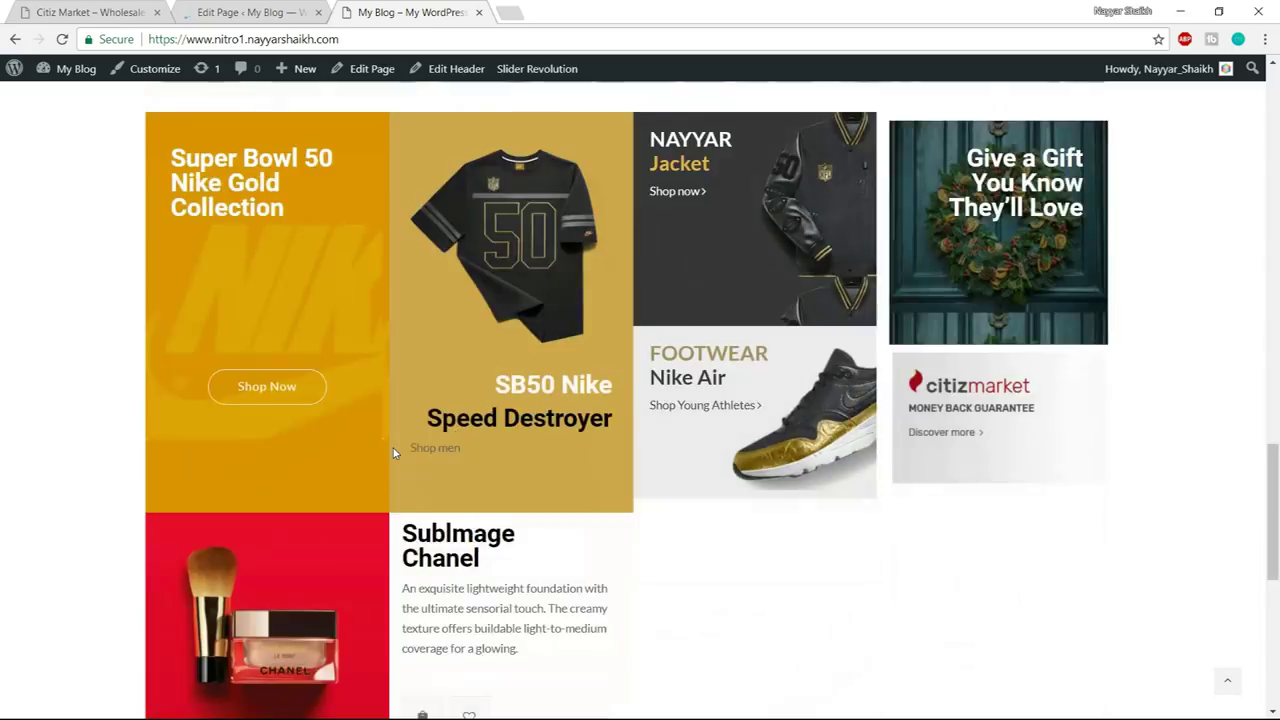
pyautogui.scroll(-2, 298, 413)
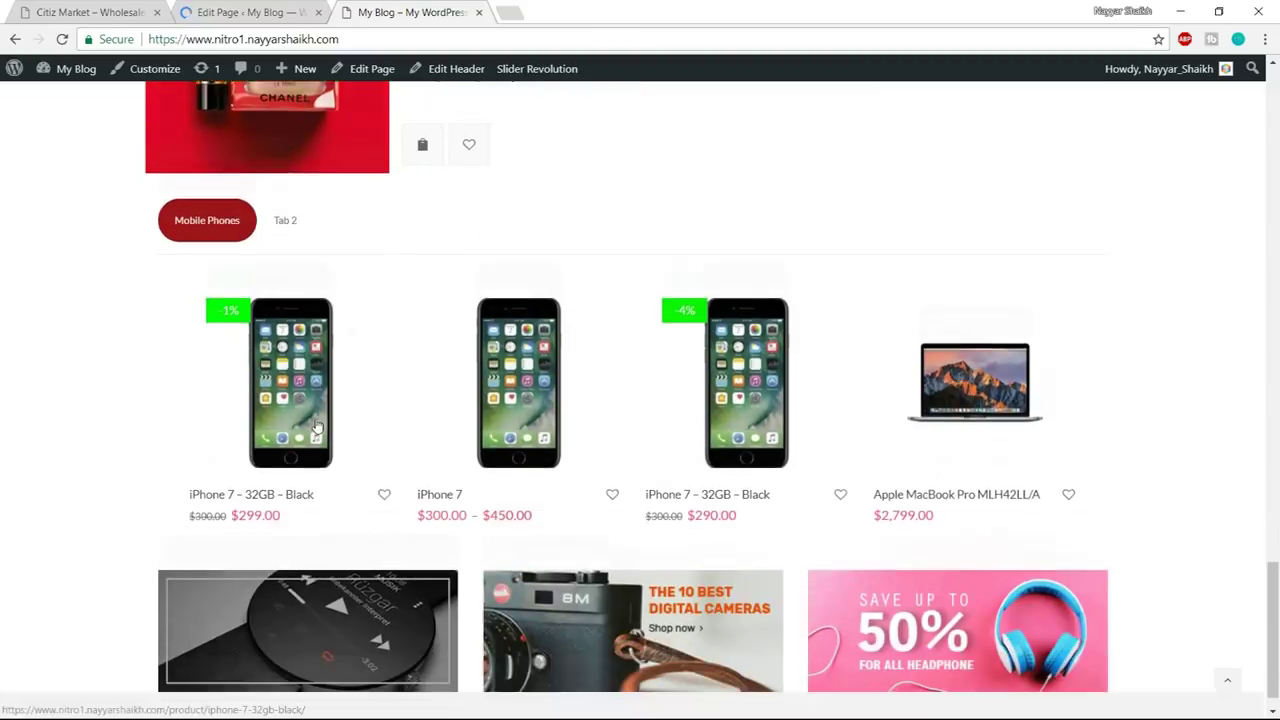
pyautogui.scroll(10, 480, 518)
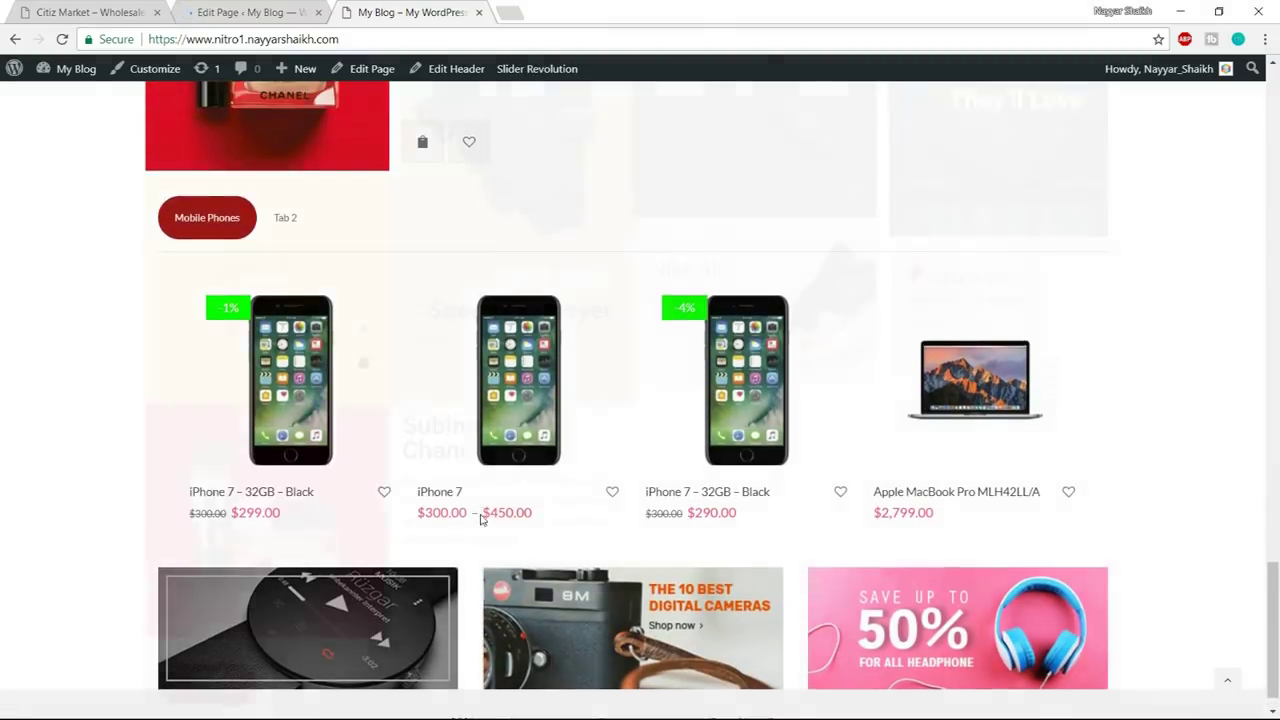
pyautogui.scroll(8, 480, 521)
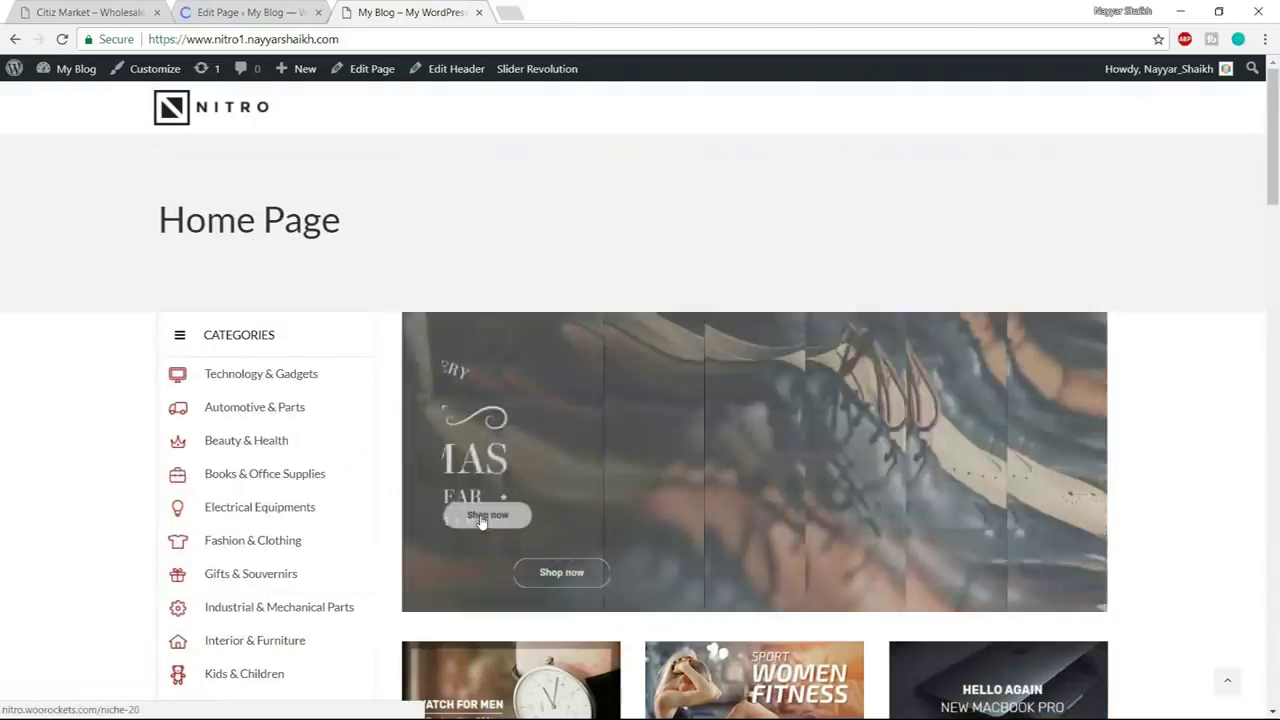
# - Compare against the Citiz Market demo, then highlight the unwanted Home Page title on the rebuilt page
pyautogui.click(80, 10)
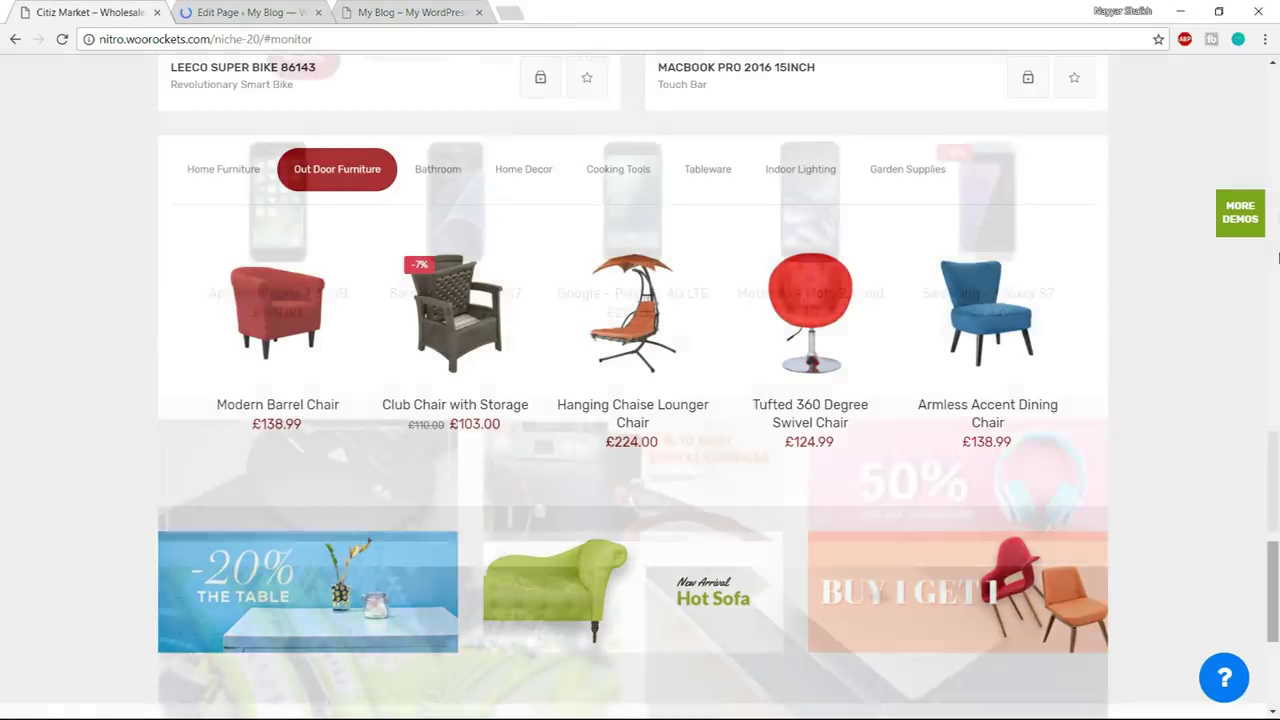
pyautogui.scroll(15, 1278, 258)
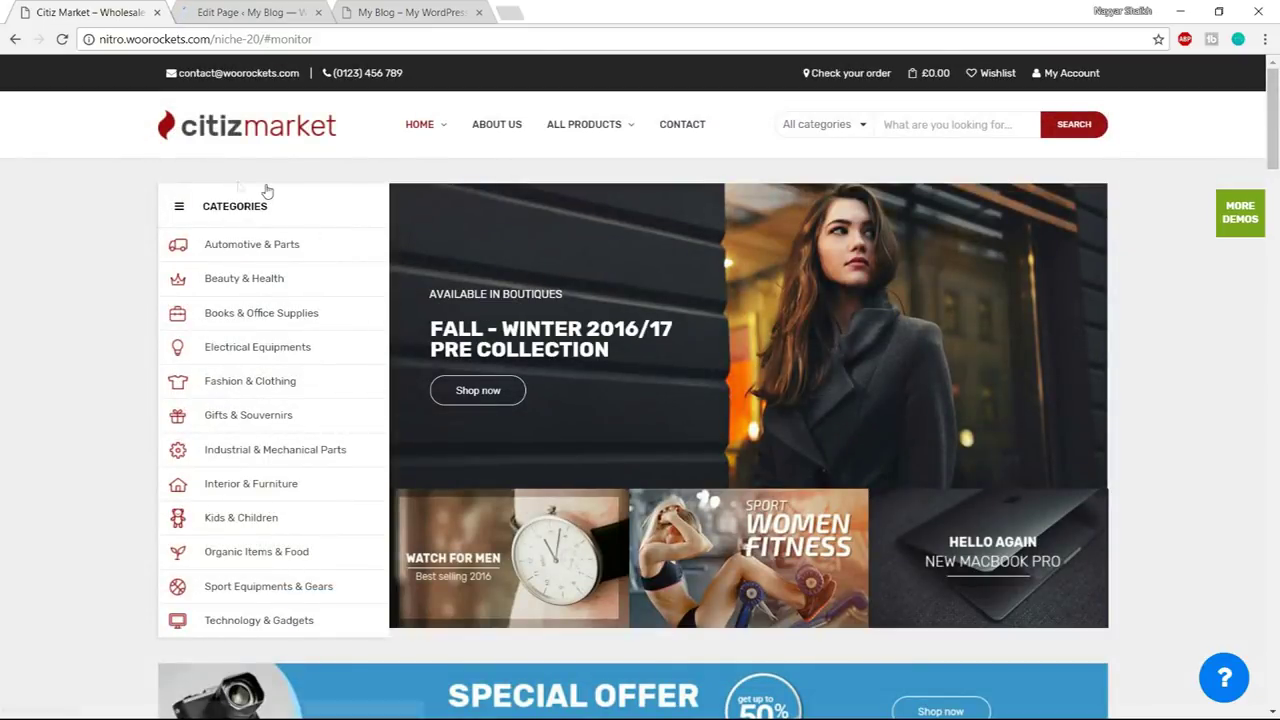
pyautogui.click(437, 10)
pyautogui.moveTo(157, 220); pyautogui.dragTo(356, 221)
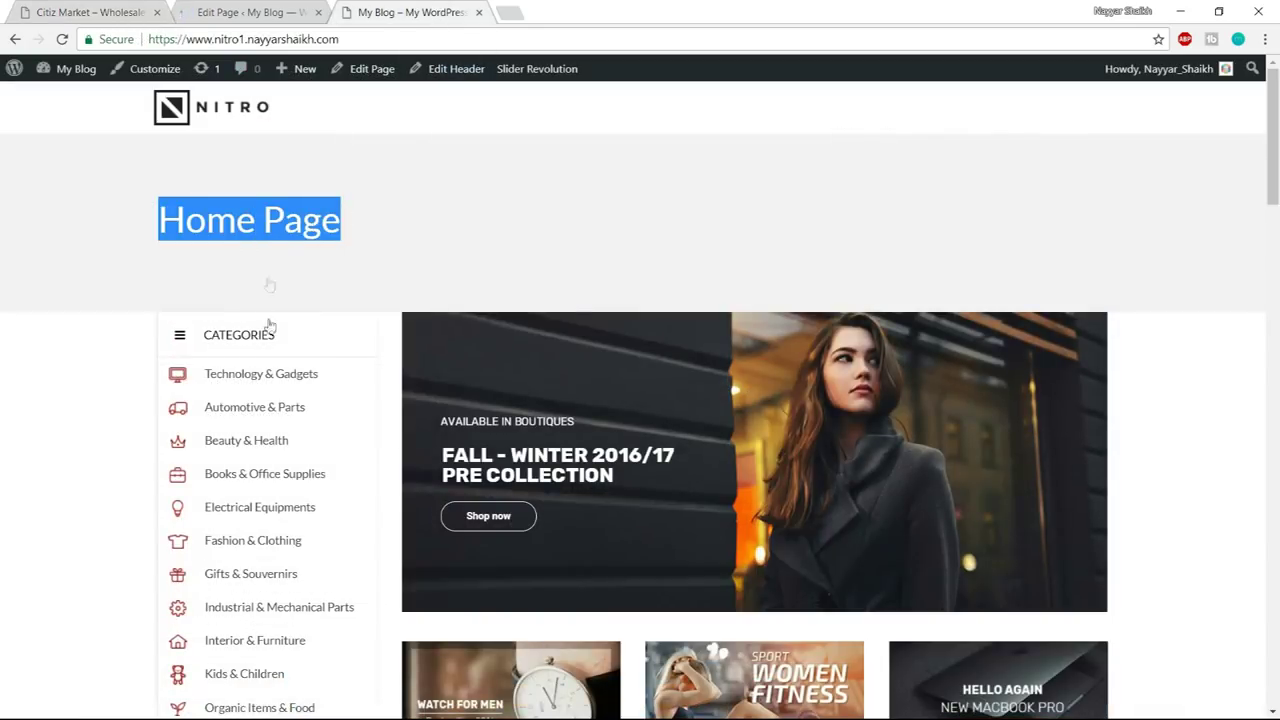
pyautogui.click(280, 8)
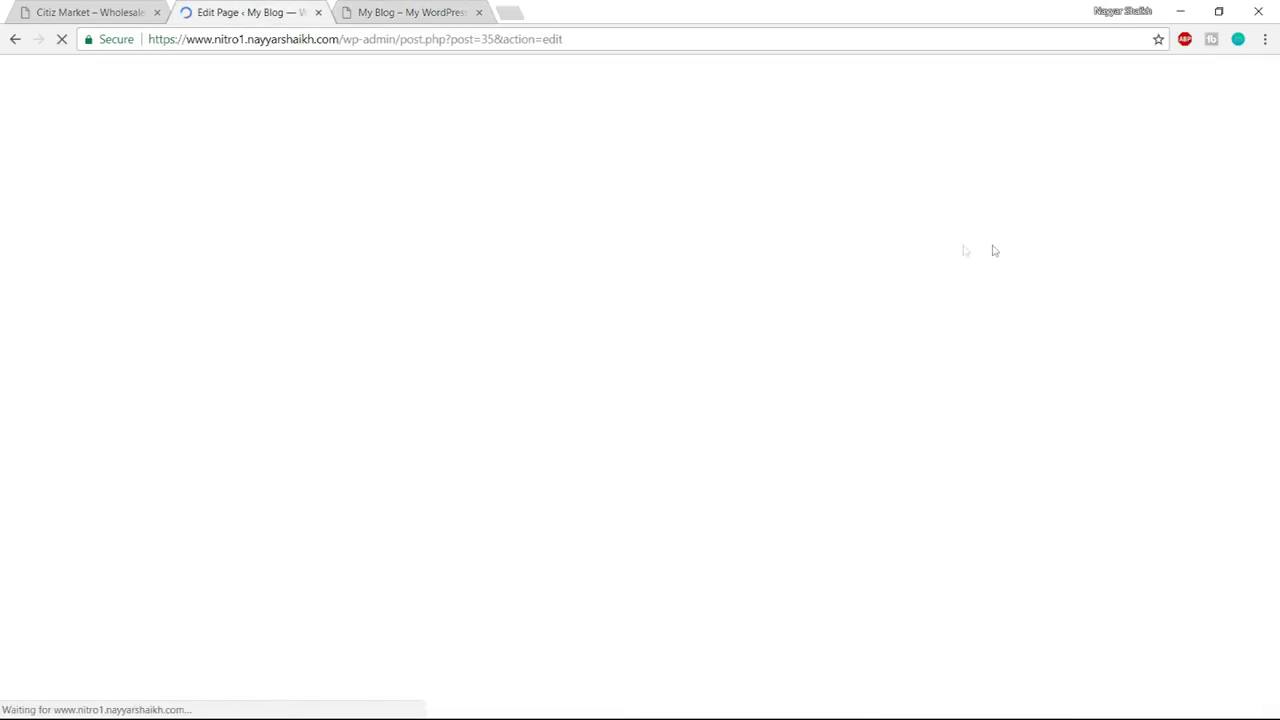
# - In Page Options, turn off Use Global Settings and Show Page Title, then update the page
pyautogui.scroll(-10, 957, 408)
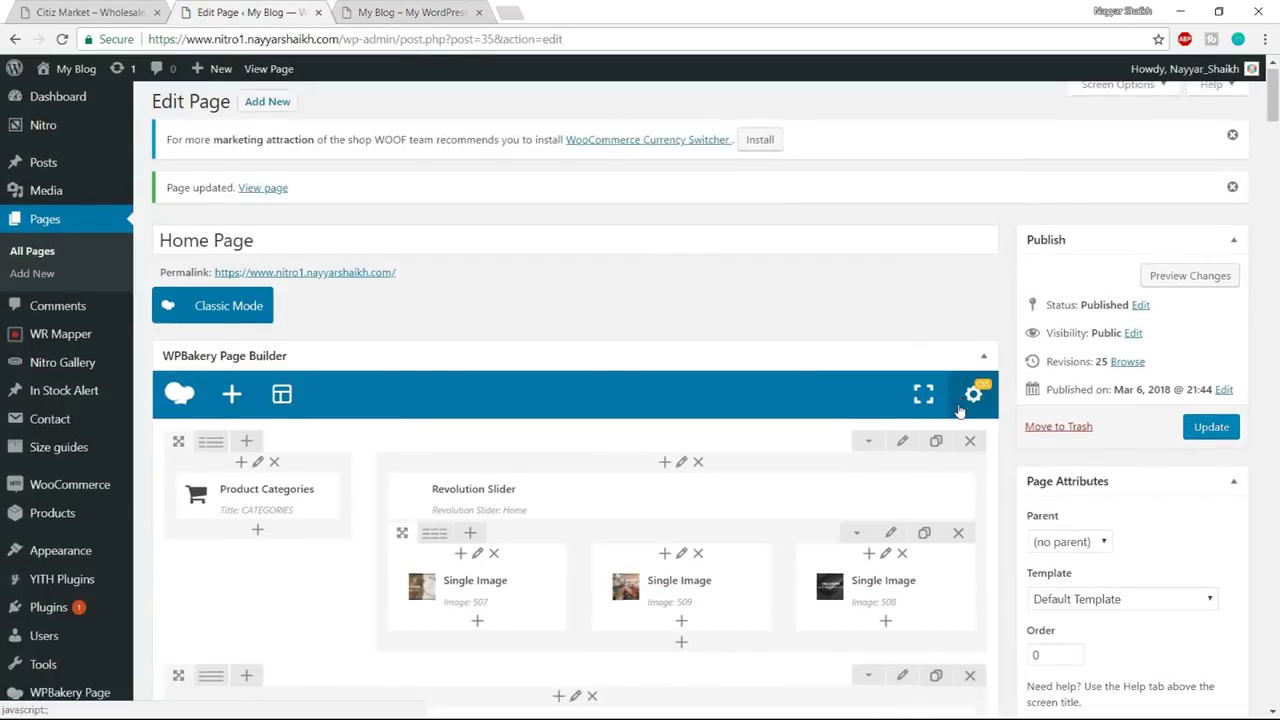
pyautogui.scroll(-10, 957, 408)
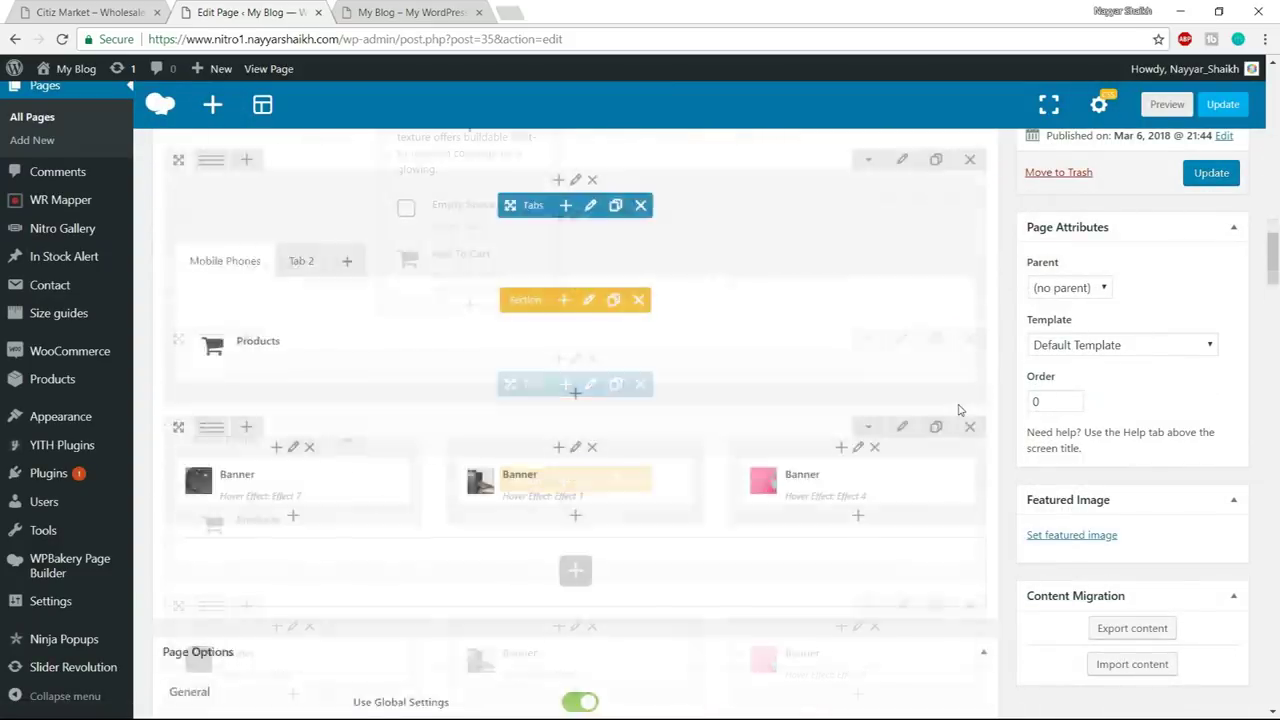
pyautogui.scroll(3, 248, 472)
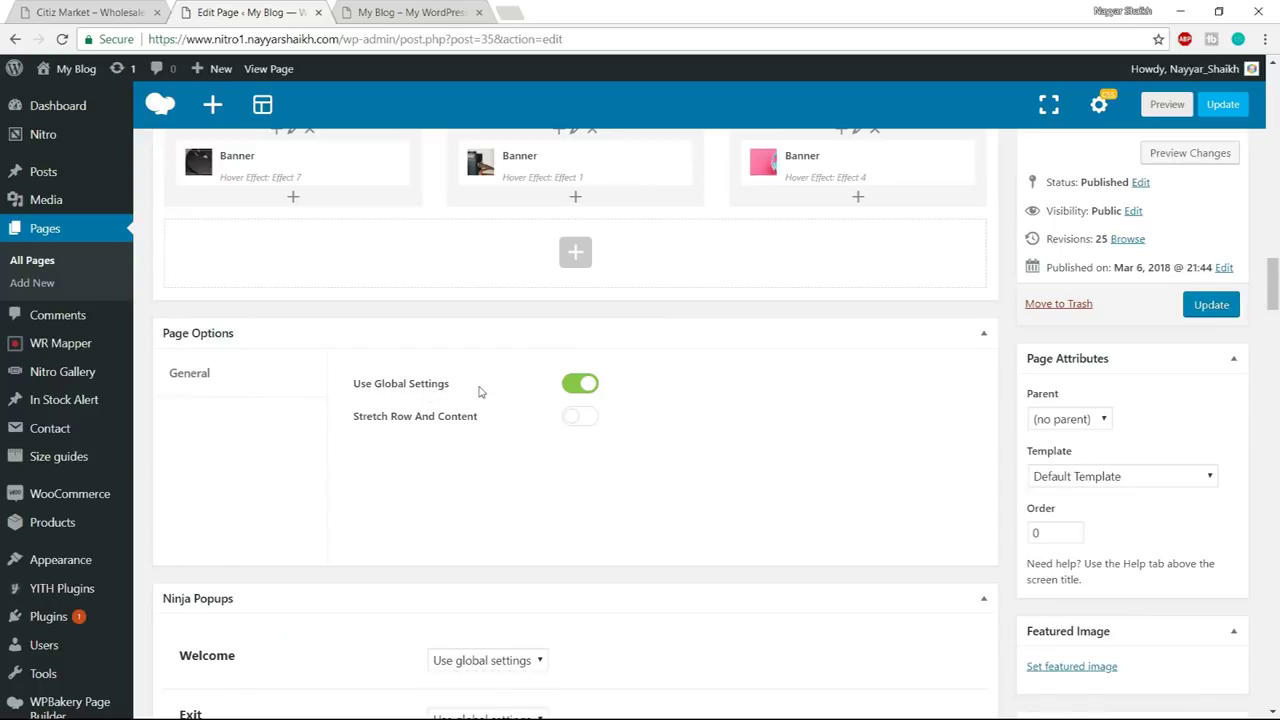
pyautogui.click(580, 387)
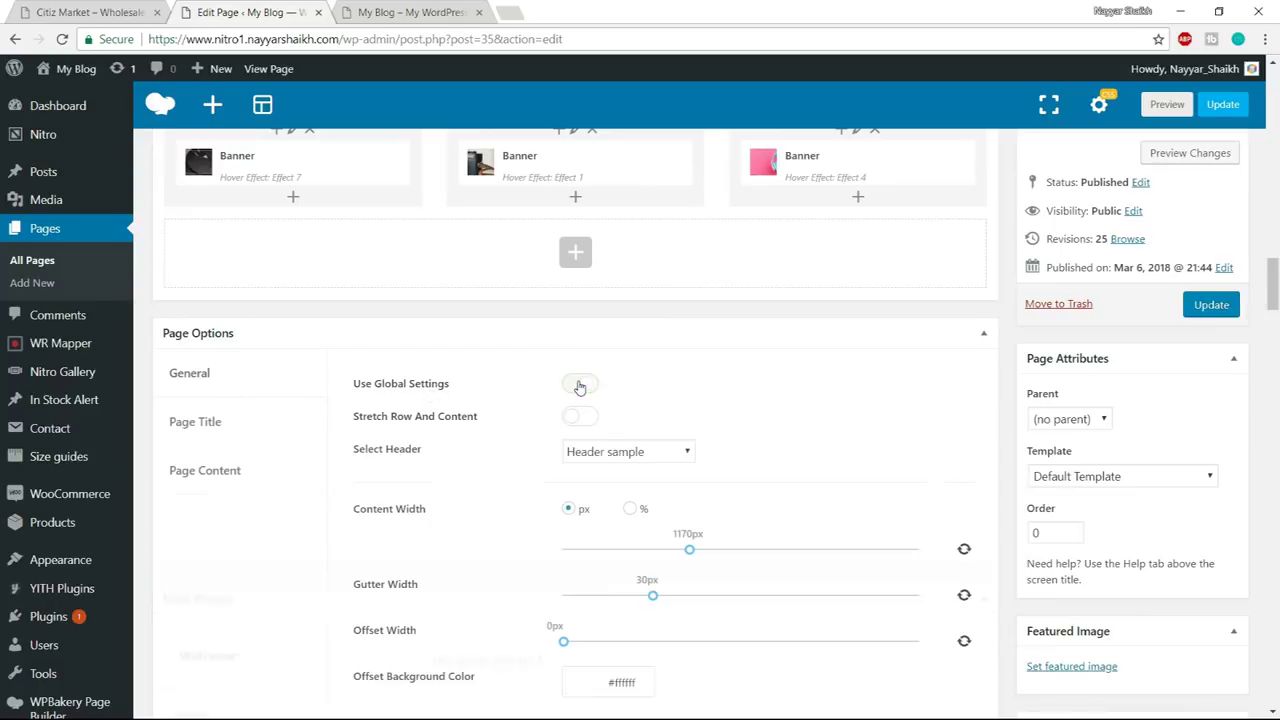
pyautogui.click(243, 437)
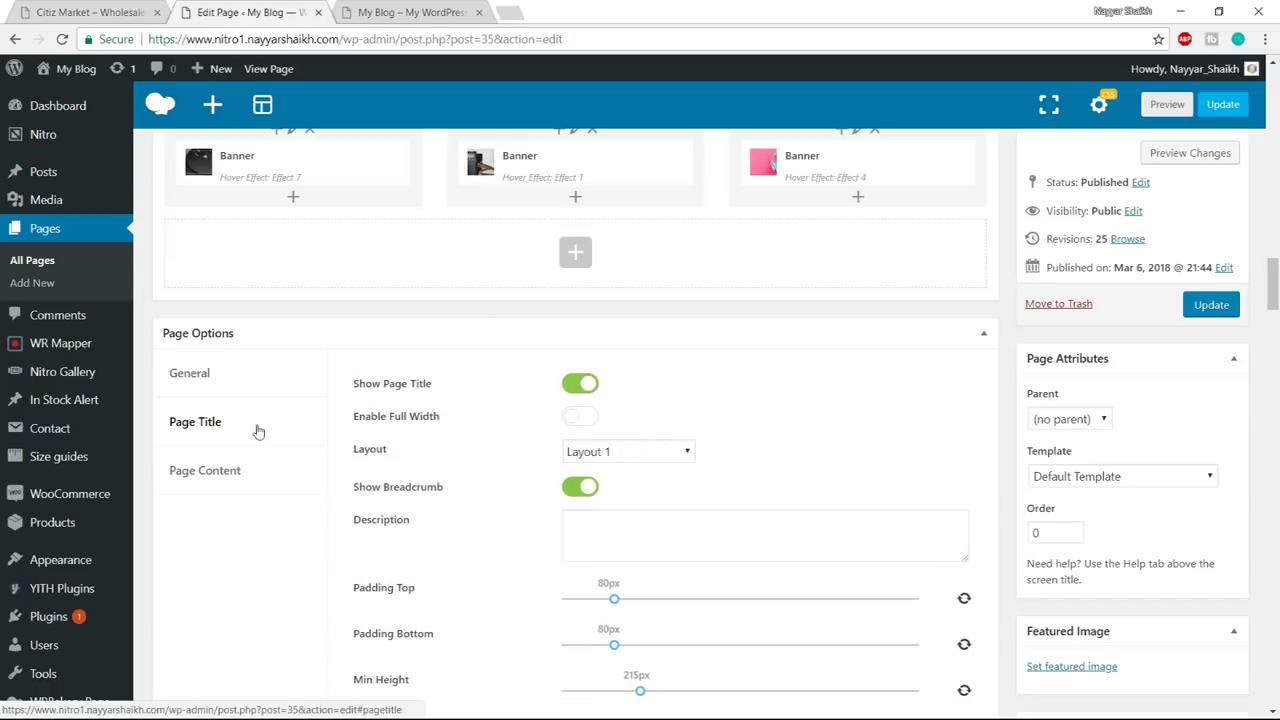
pyautogui.click(590, 386)
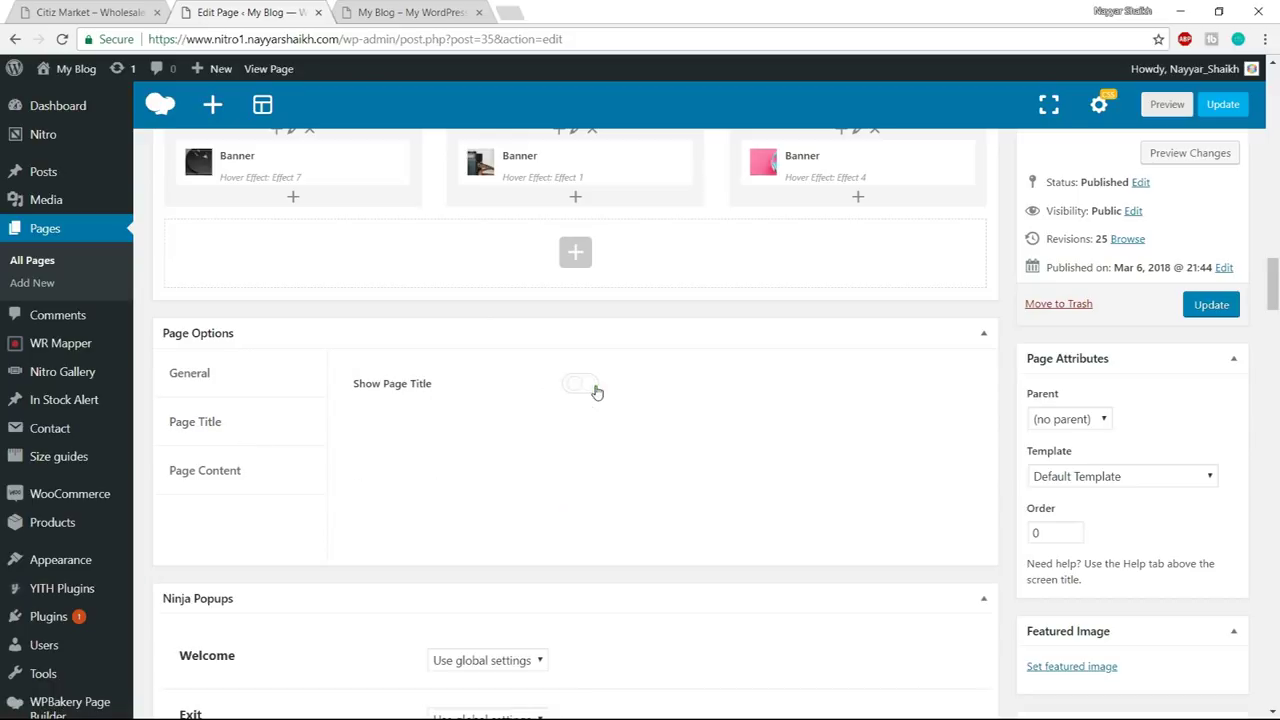
pyautogui.click(176, 482)
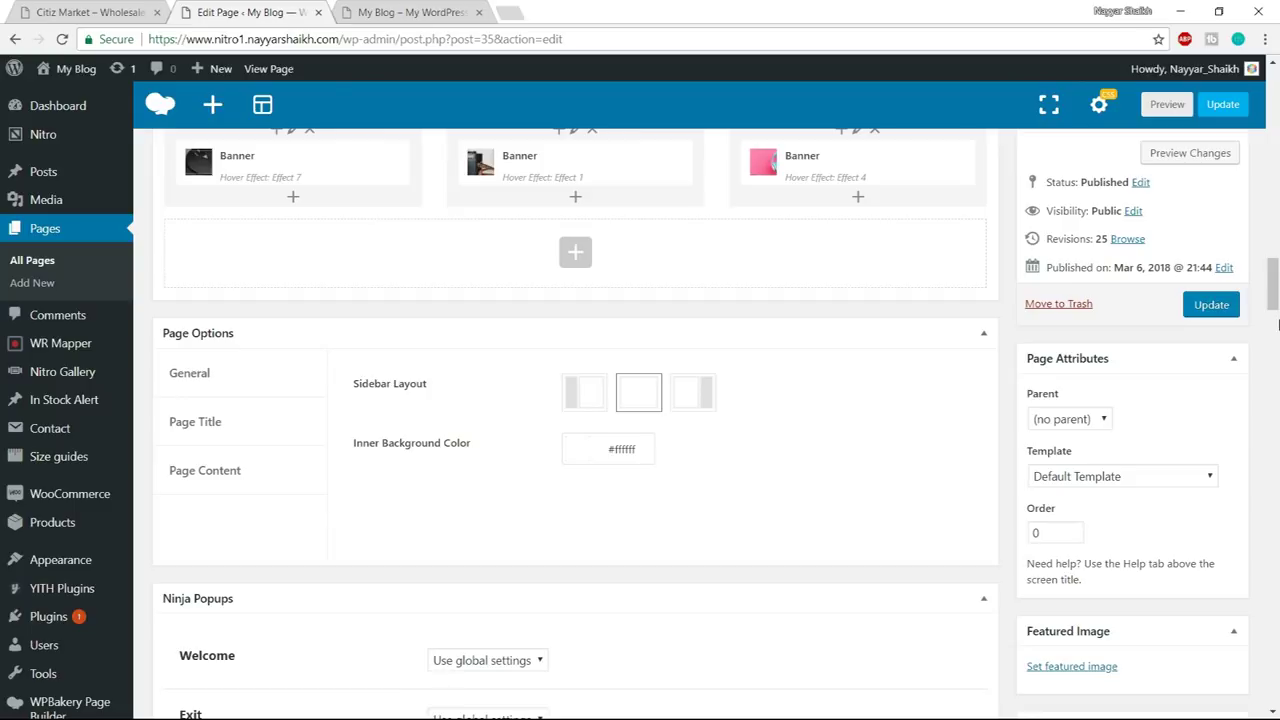
pyautogui.click(1211, 305)
# - Reload the live My Blog home page to confirm the title is gone
pyautogui.click(425, 12)
pyautogui.click(440, 42)
pyautogui.press('Return')
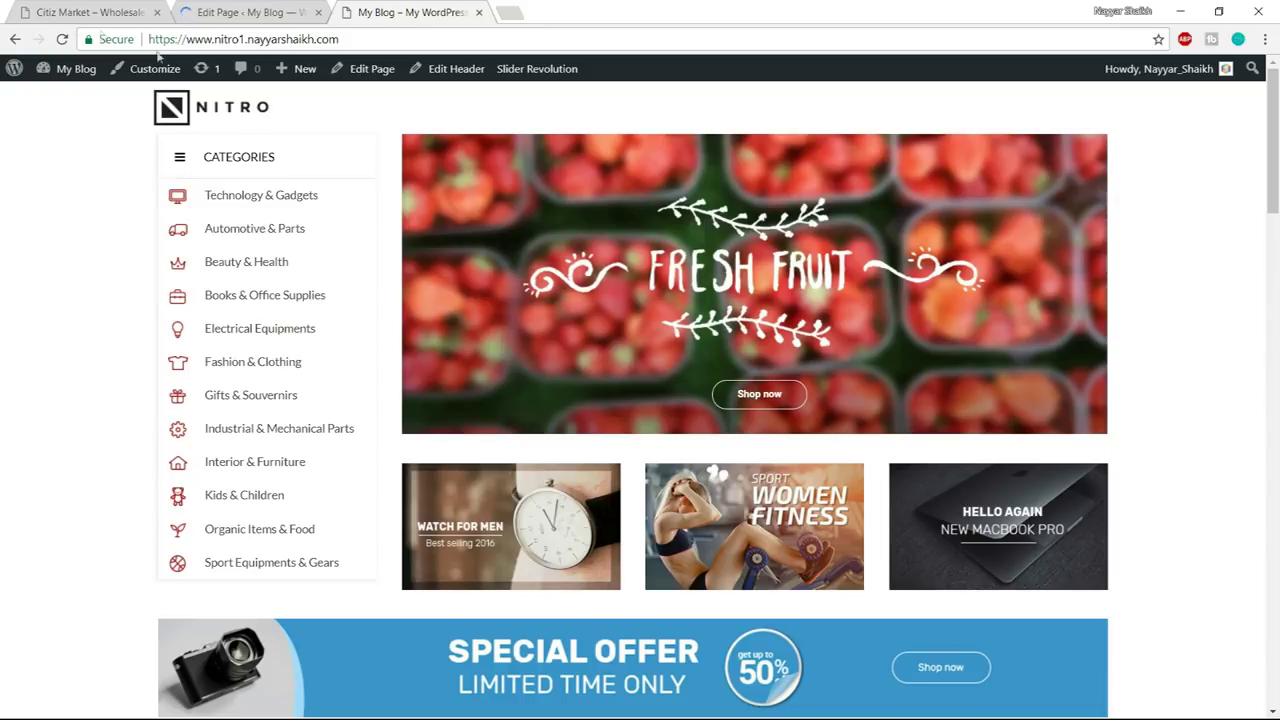
# - Review the Citiz Market demo's footer and top, then view the Automotive & Parts demo page
pyautogui.click(90, 12)
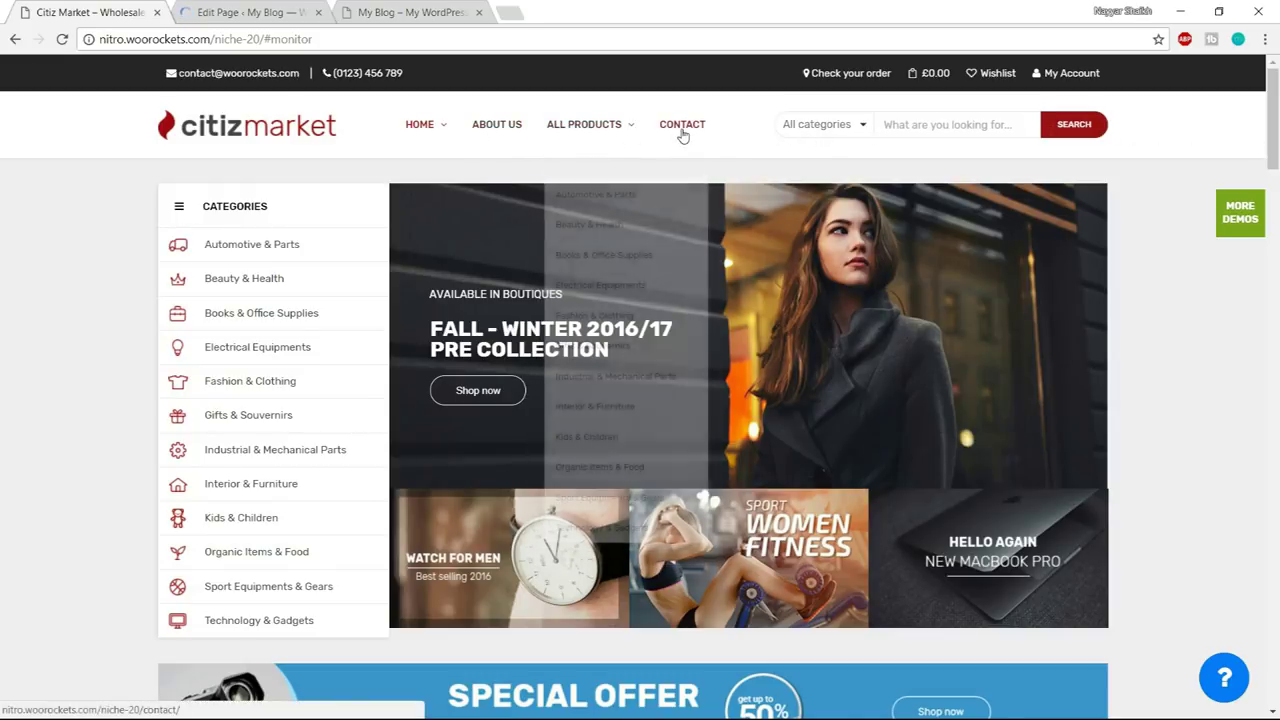
pyautogui.press('End')
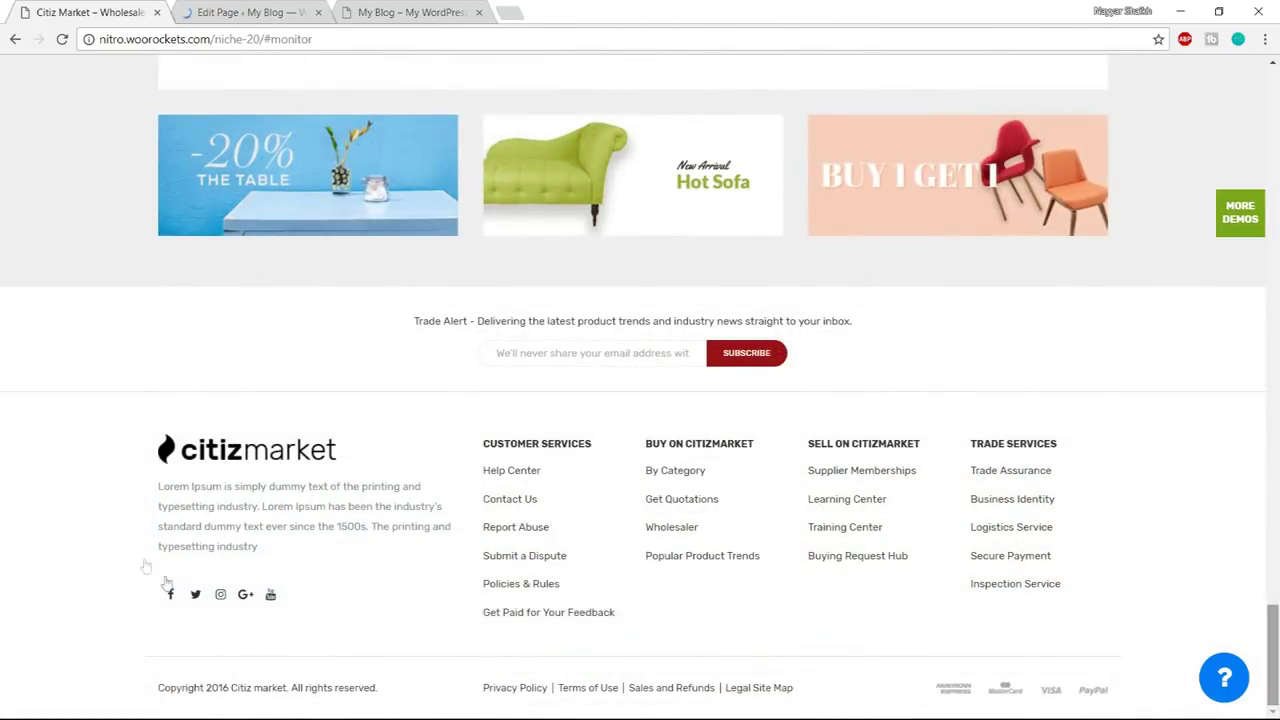
pyautogui.press('Home')
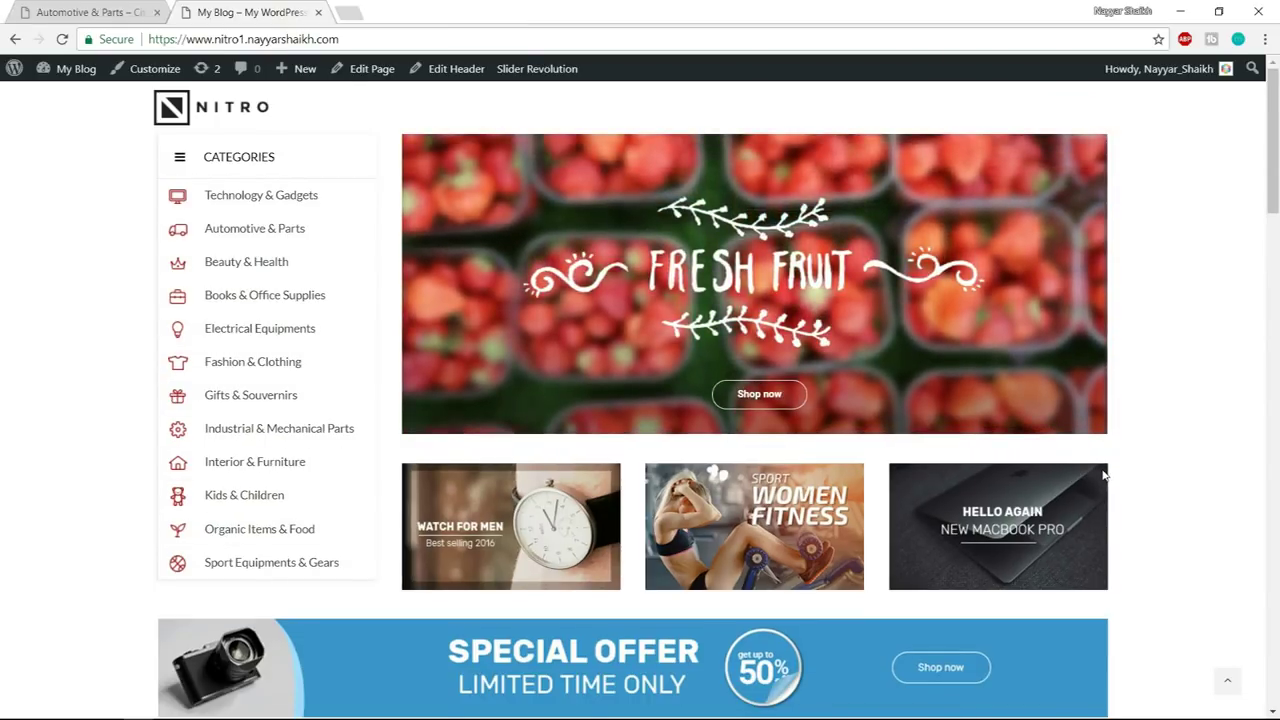
pyautogui.hotkey('ctrl', 'shift', 'Tab')
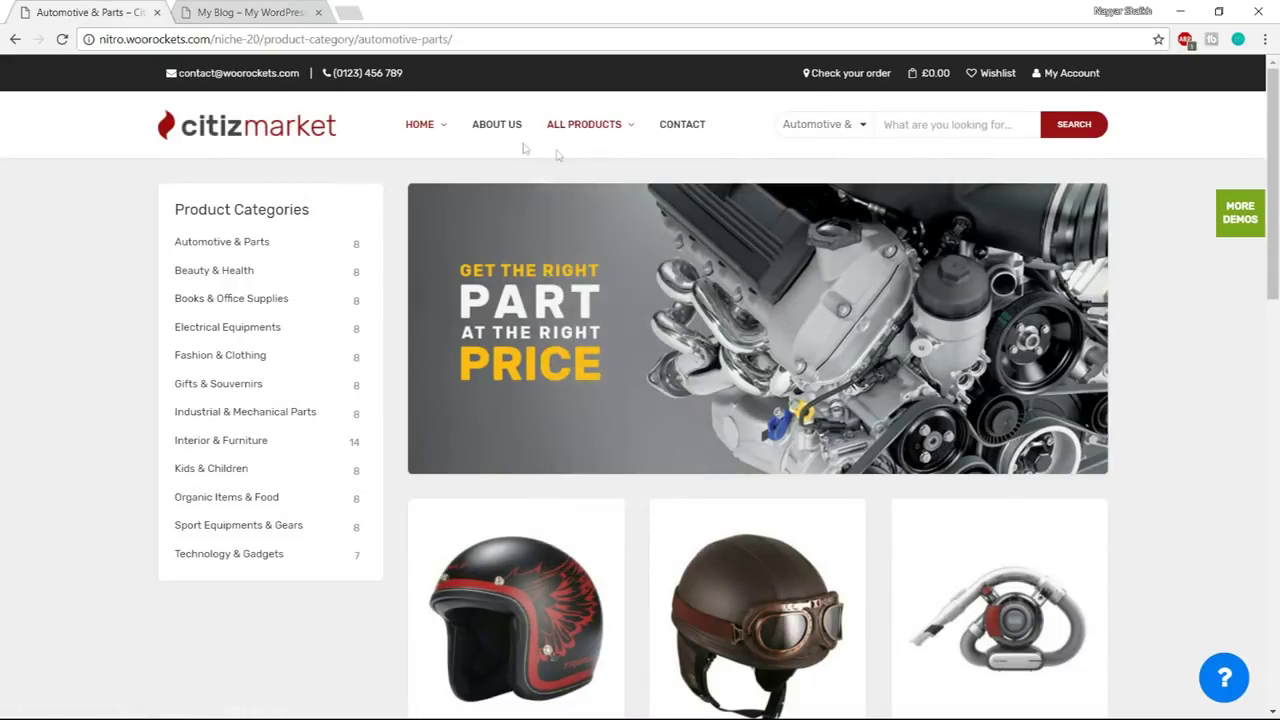
# - Open the WordPress admin dashboard in a new tab from the My Blog site
pyautogui.click(281, 12)
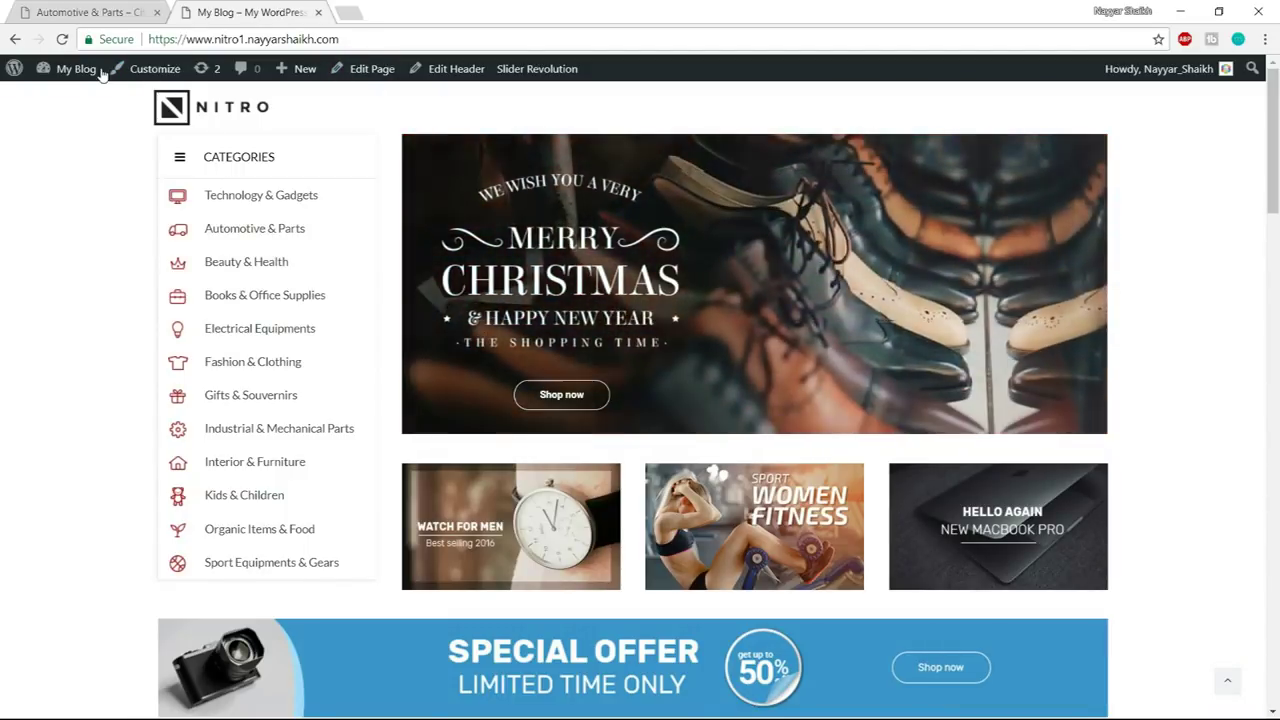
pyautogui.moveTo(100, 72)
pyautogui.rightClick(80, 107)
pyautogui.click(95, 117)
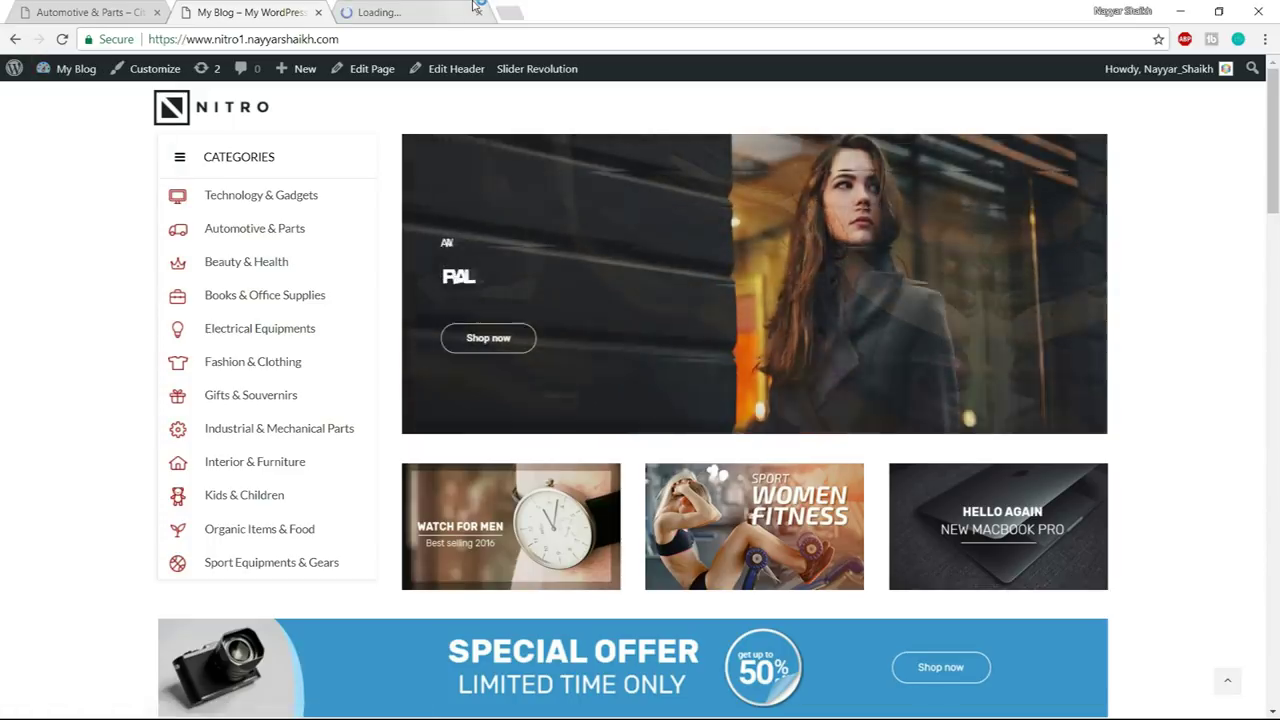
# - Open the Header sample in Nitro Header Builder, with the Automotive & Parts demo alongside for reference
pyautogui.moveTo(476, 8); pyautogui.dragTo(330, 10)
pyautogui.moveTo(24, 200)
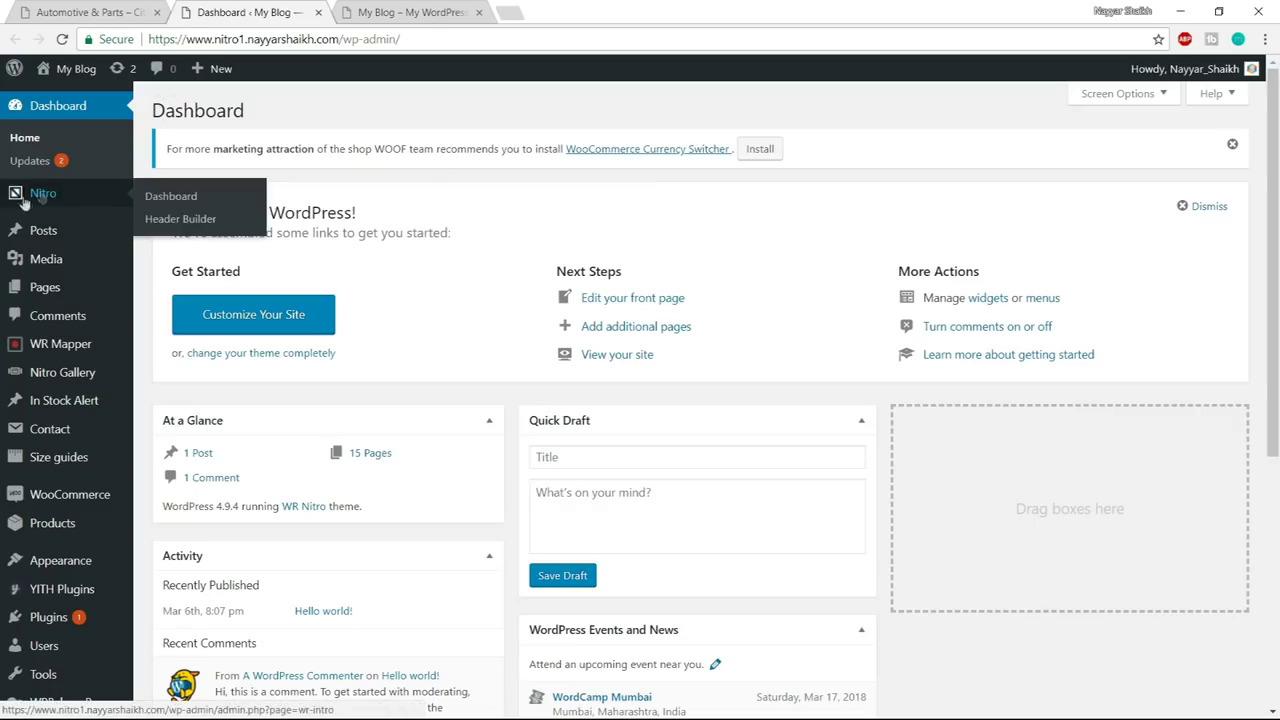
pyautogui.click(200, 221)
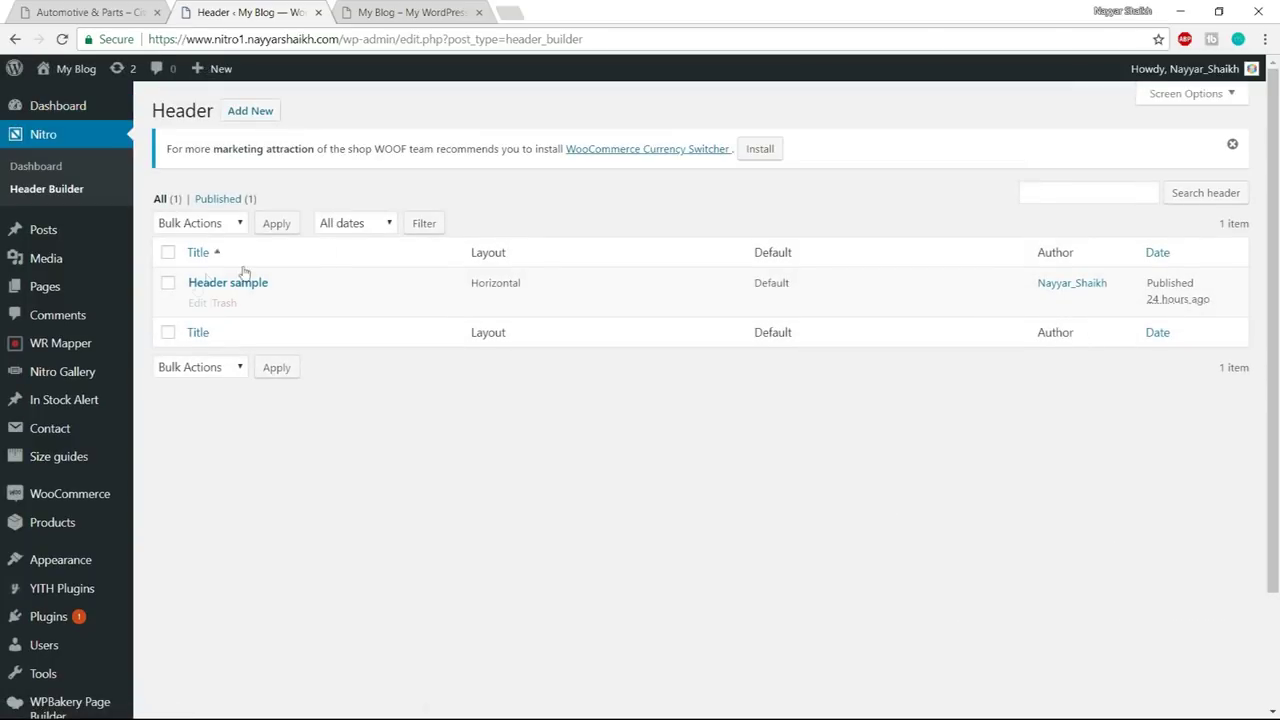
pyautogui.click(197, 304)
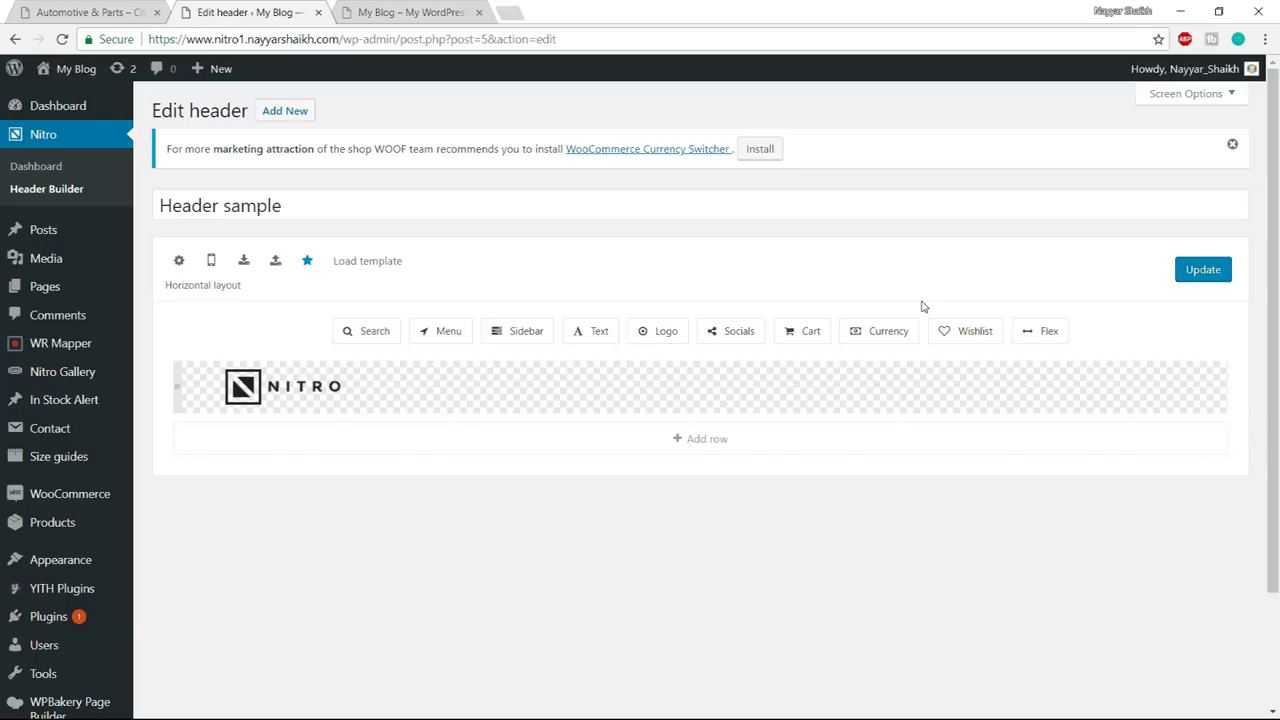
pyautogui.click(120, 12)
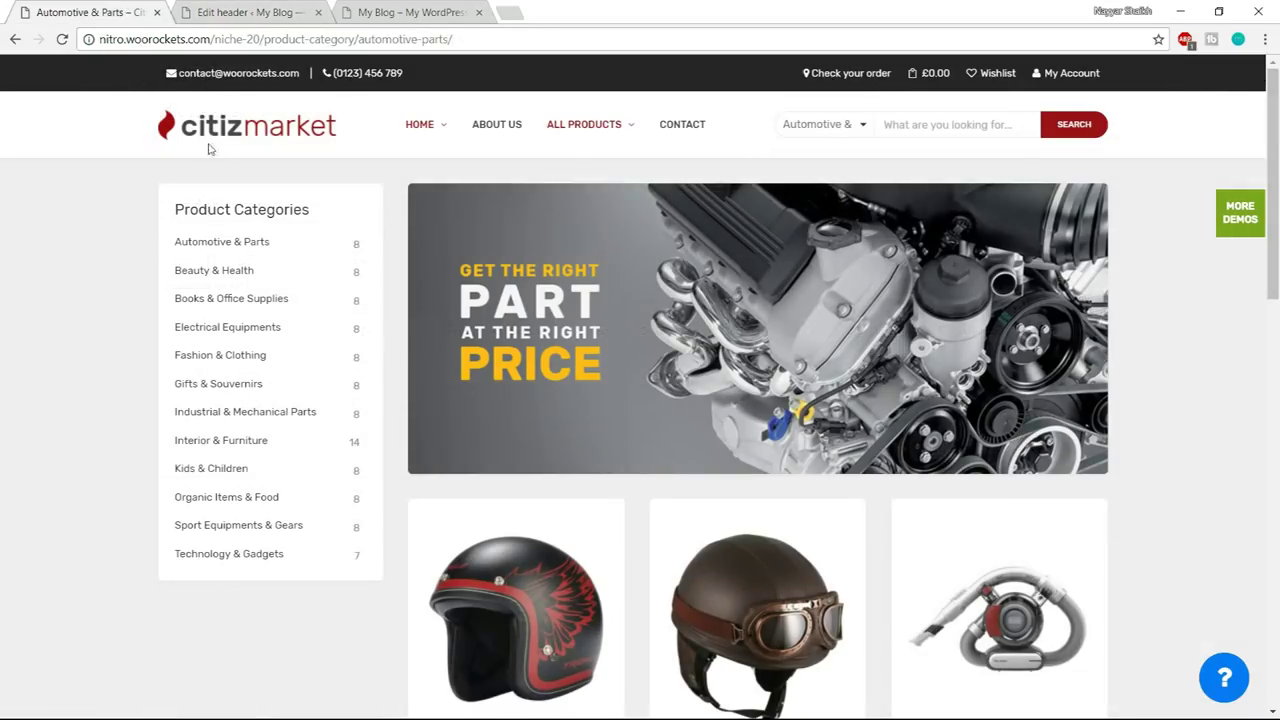
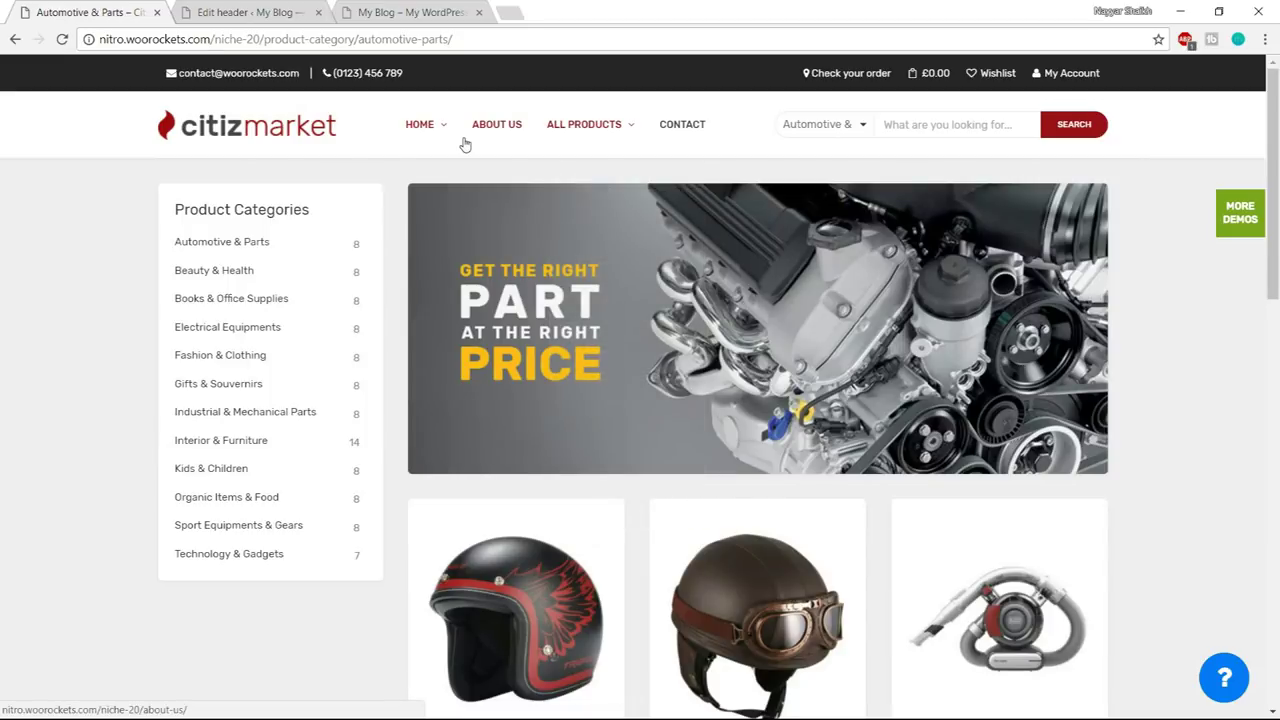
# - Switch from the citizmarket demo to the 'Edit header' page for Header sample
pyautogui.moveTo(424, 136)
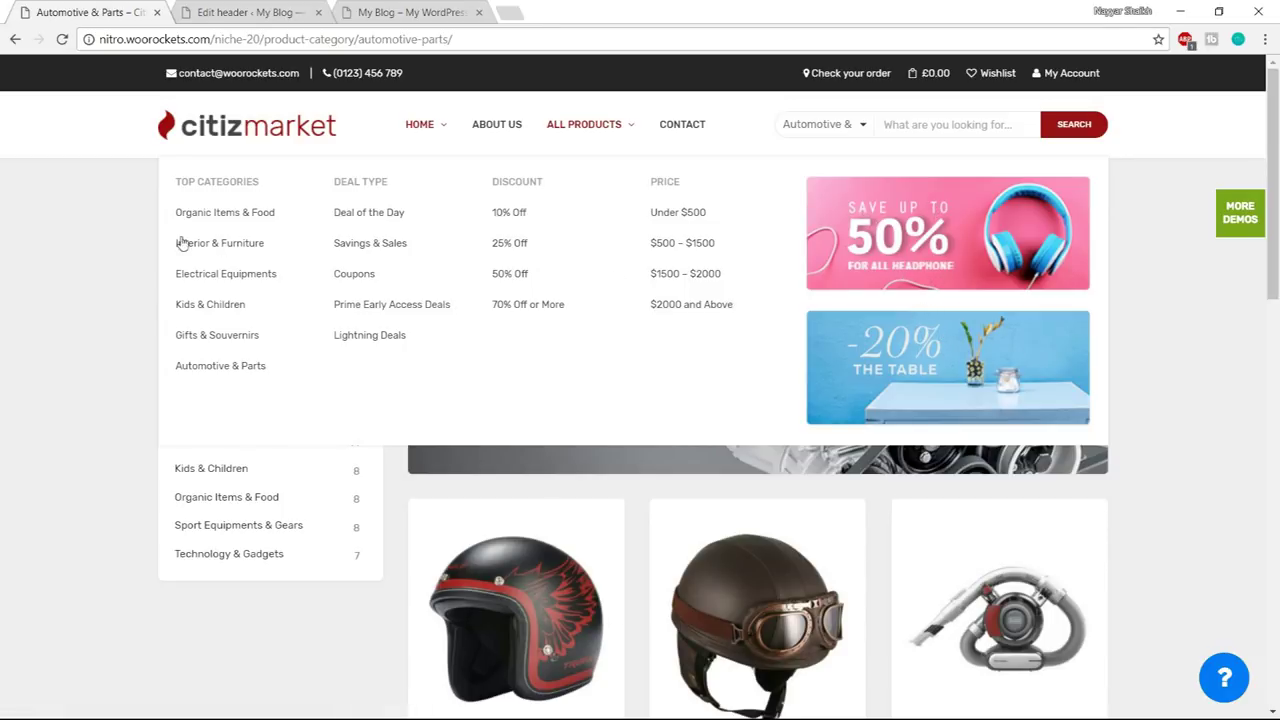
pyautogui.moveTo(616, 142)
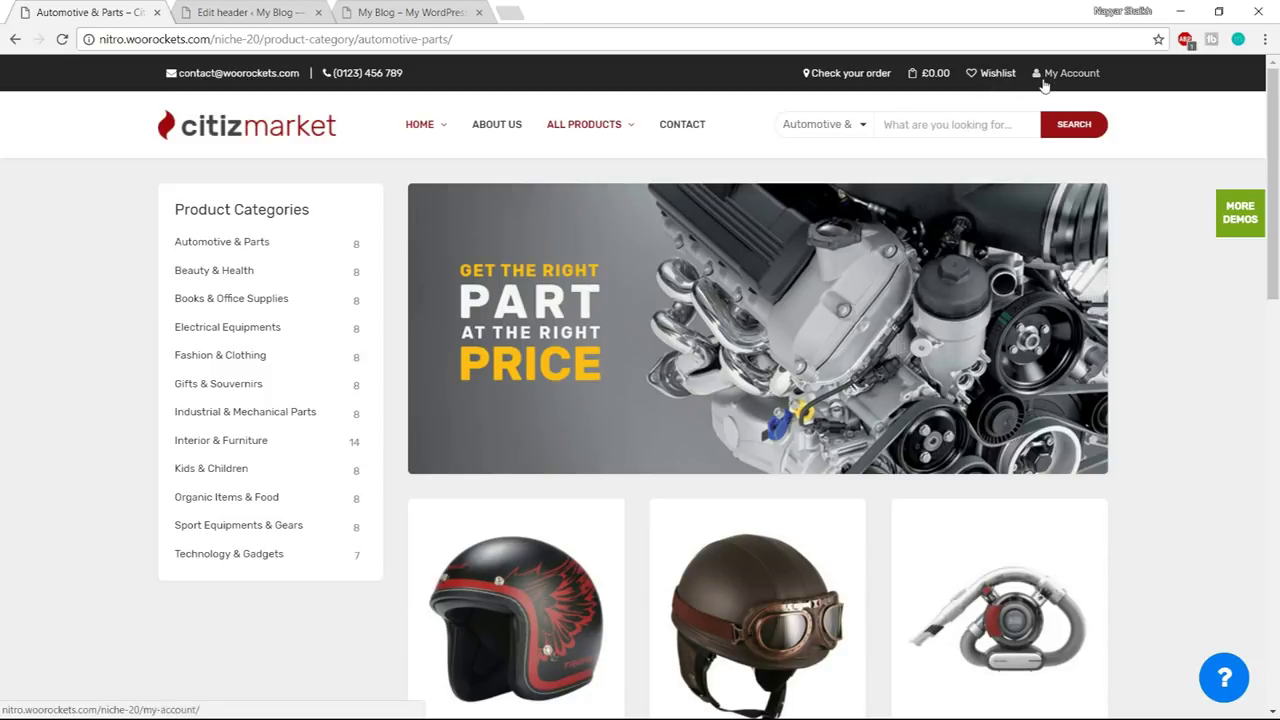
pyautogui.click(244, 8)
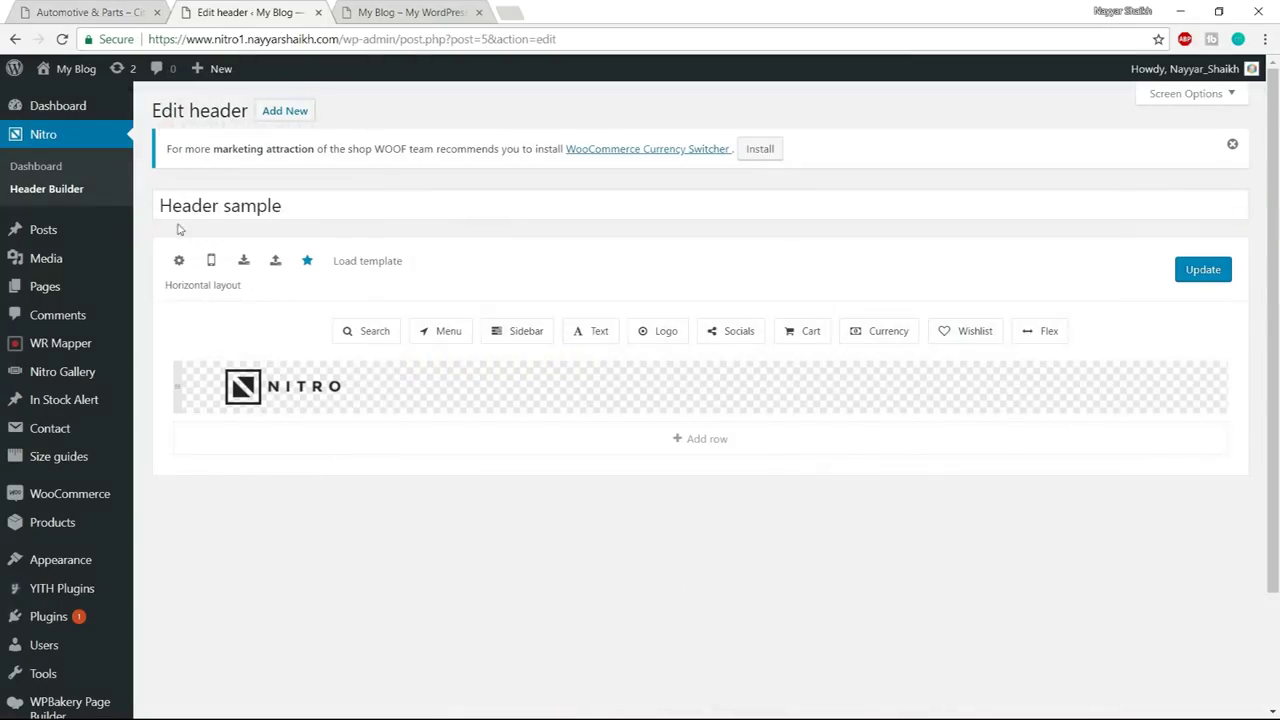
# - Create a new empty menu named 'Top Menu' in Appearance > Menus, then return to the store page
pyautogui.scroll(-3, 150, 313)
pyautogui.moveTo(65, 430)
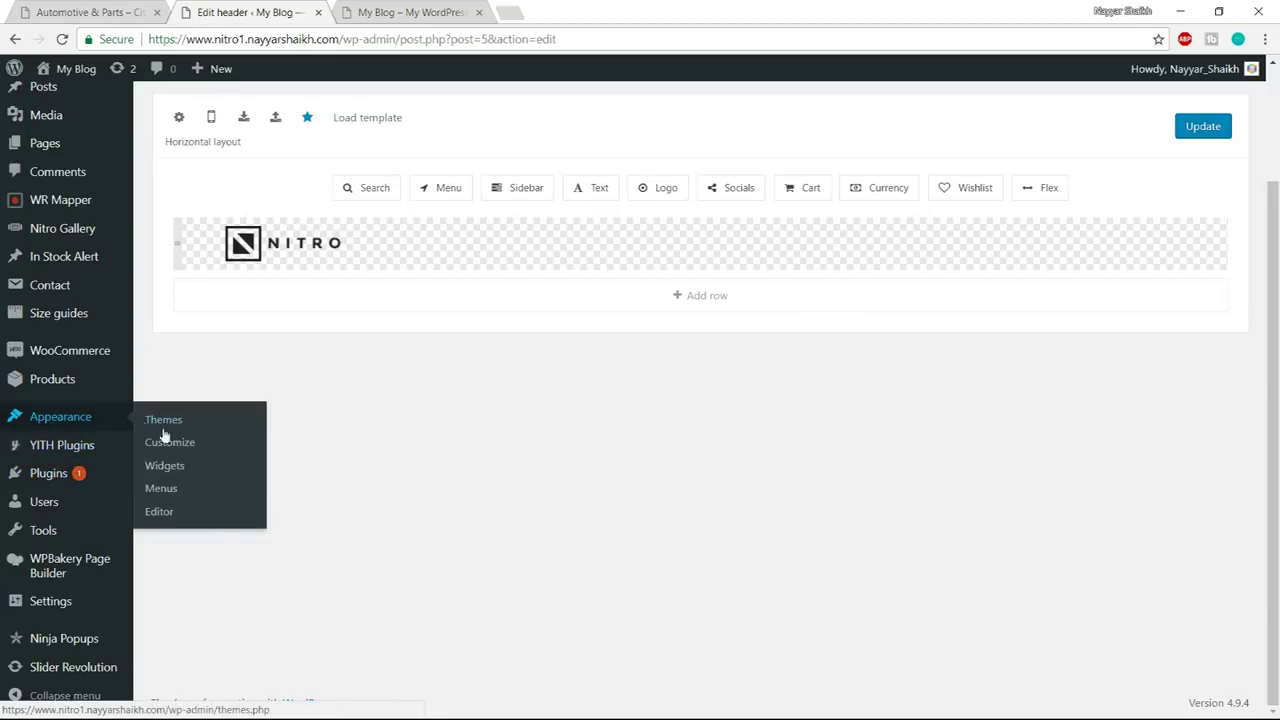
pyautogui.click(246, 478)
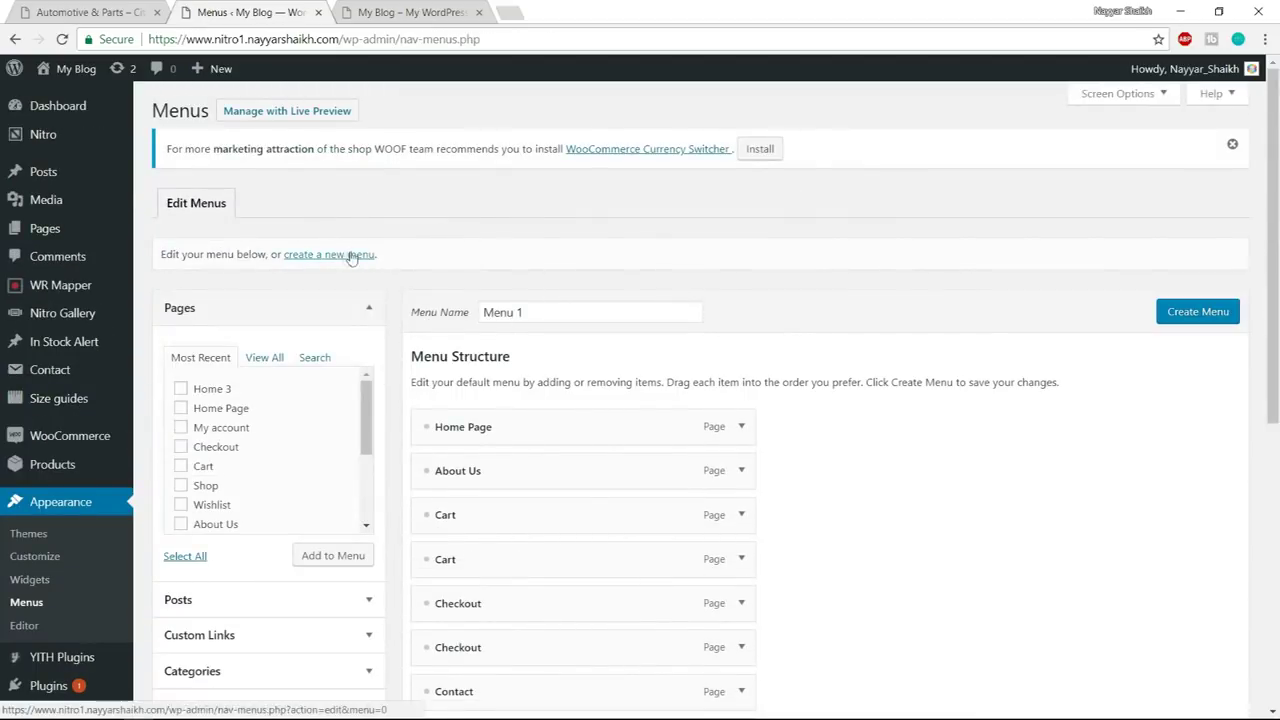
pyautogui.click(359, 261)
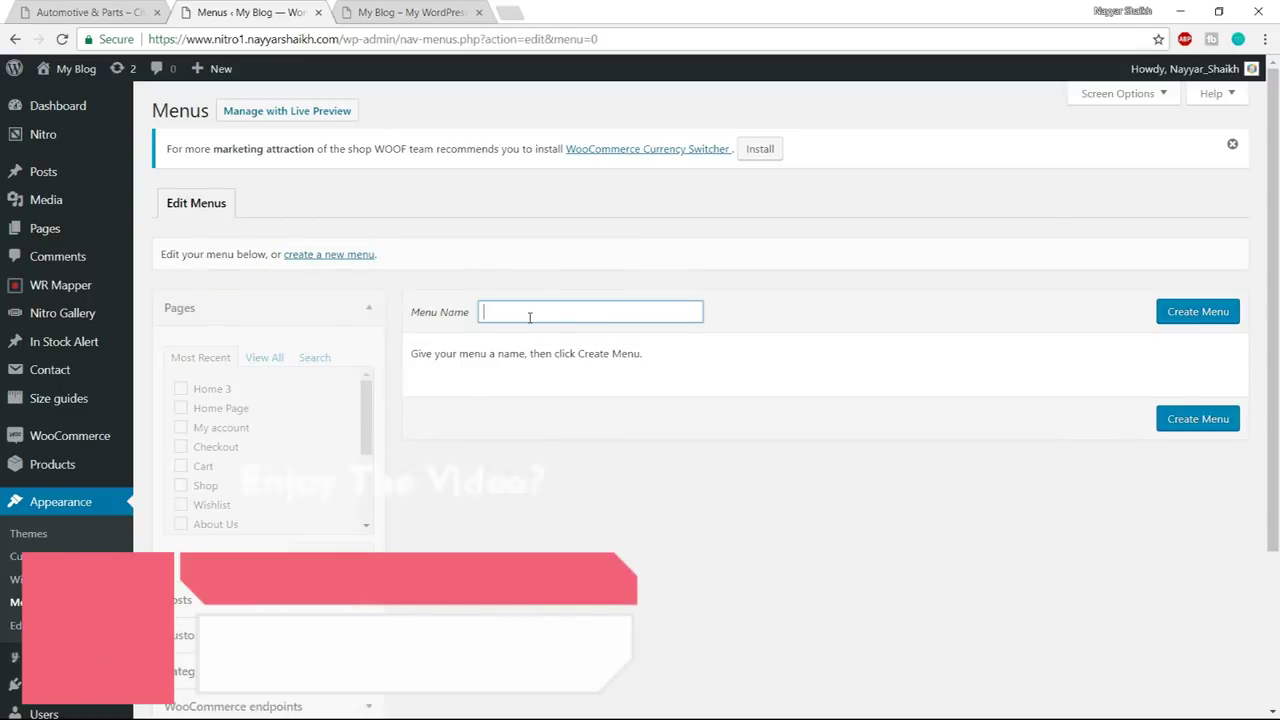
pyautogui.write('Top Menu')
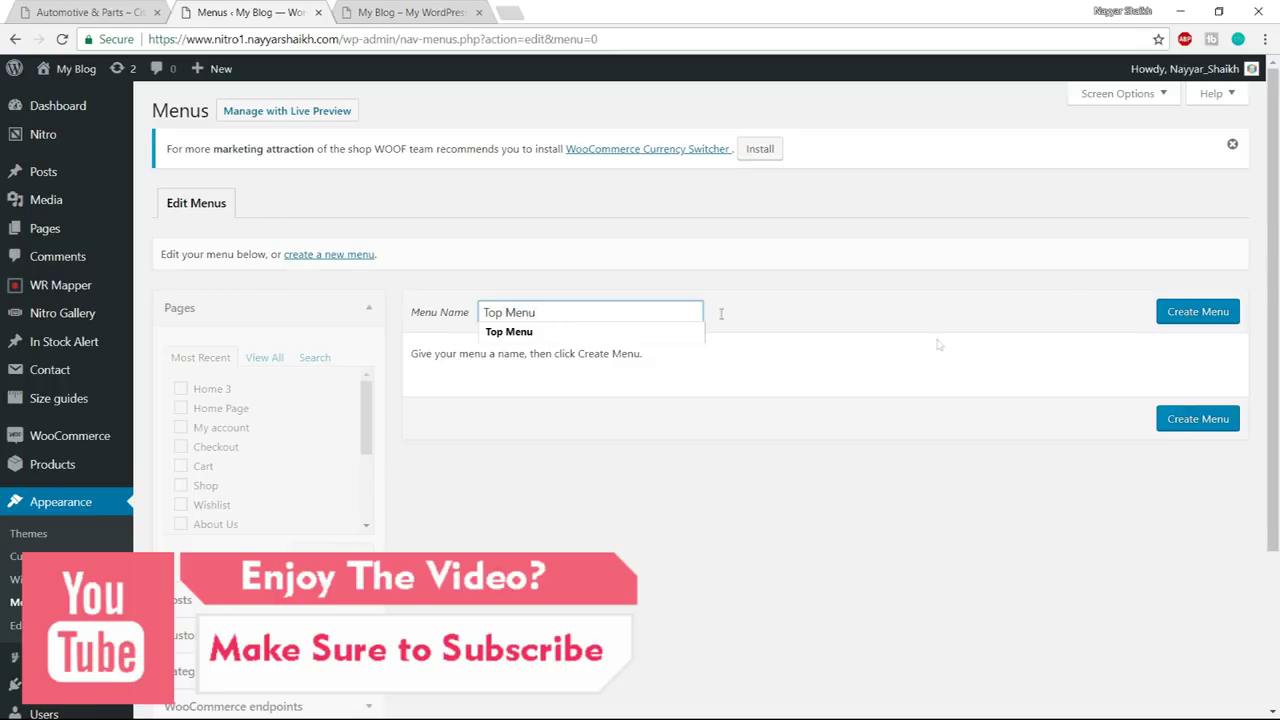
pyautogui.click(1167, 316)
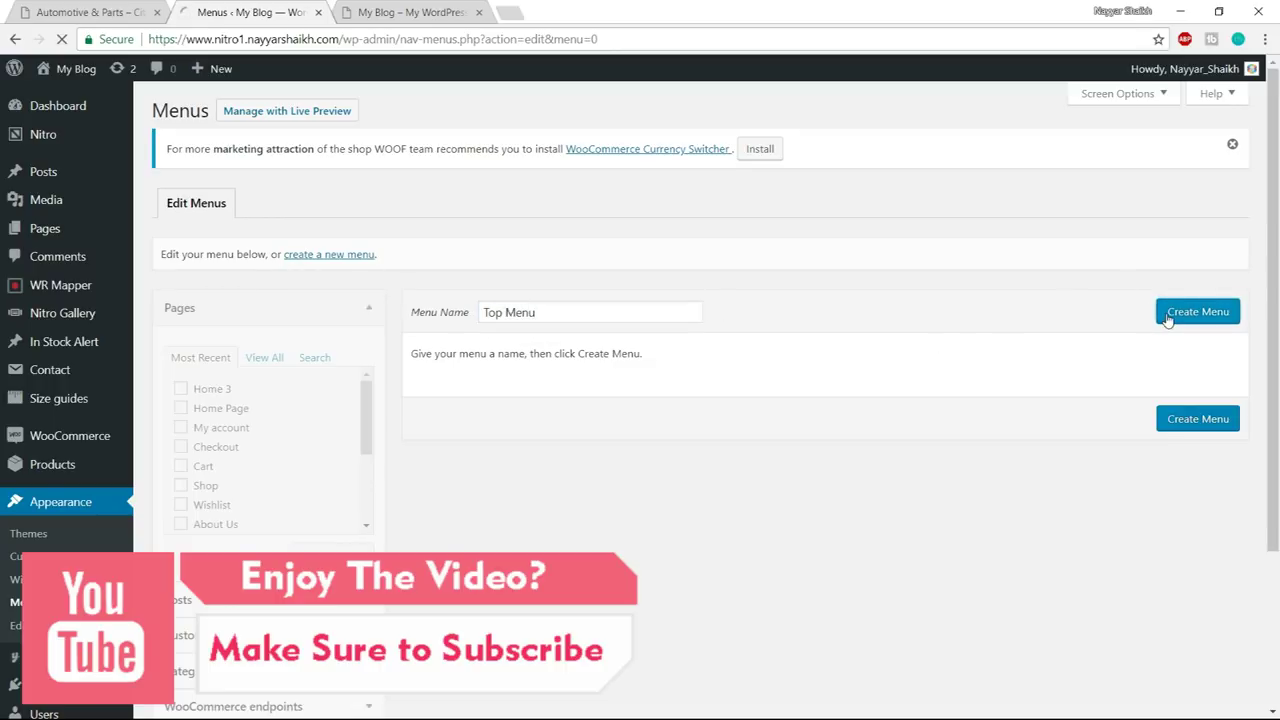
pyautogui.click(127, 8)
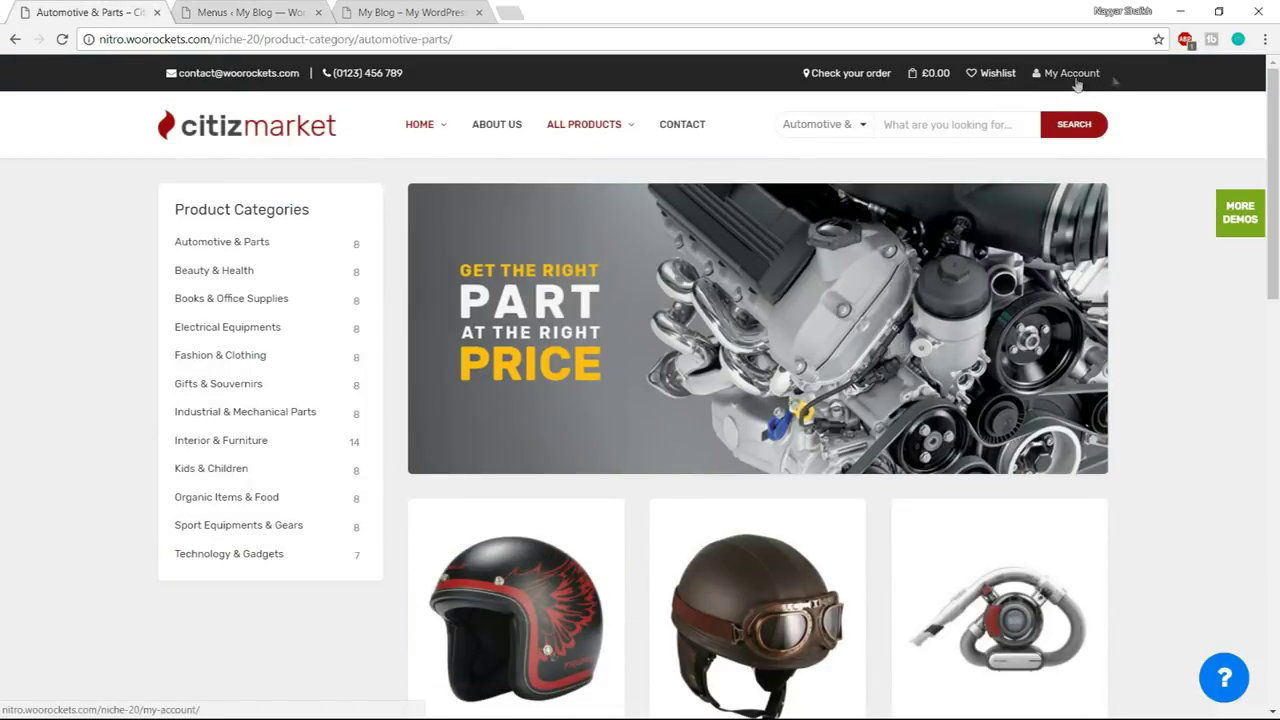
# - Add the Wishlist and My account pages to Top Menu, with Wishlist placed first
pyautogui.click(185, 10)
pyautogui.scroll(-2, 268, 410)
pyautogui.scroll(2, 273, 410)
pyautogui.scroll(-2, 630, 357)
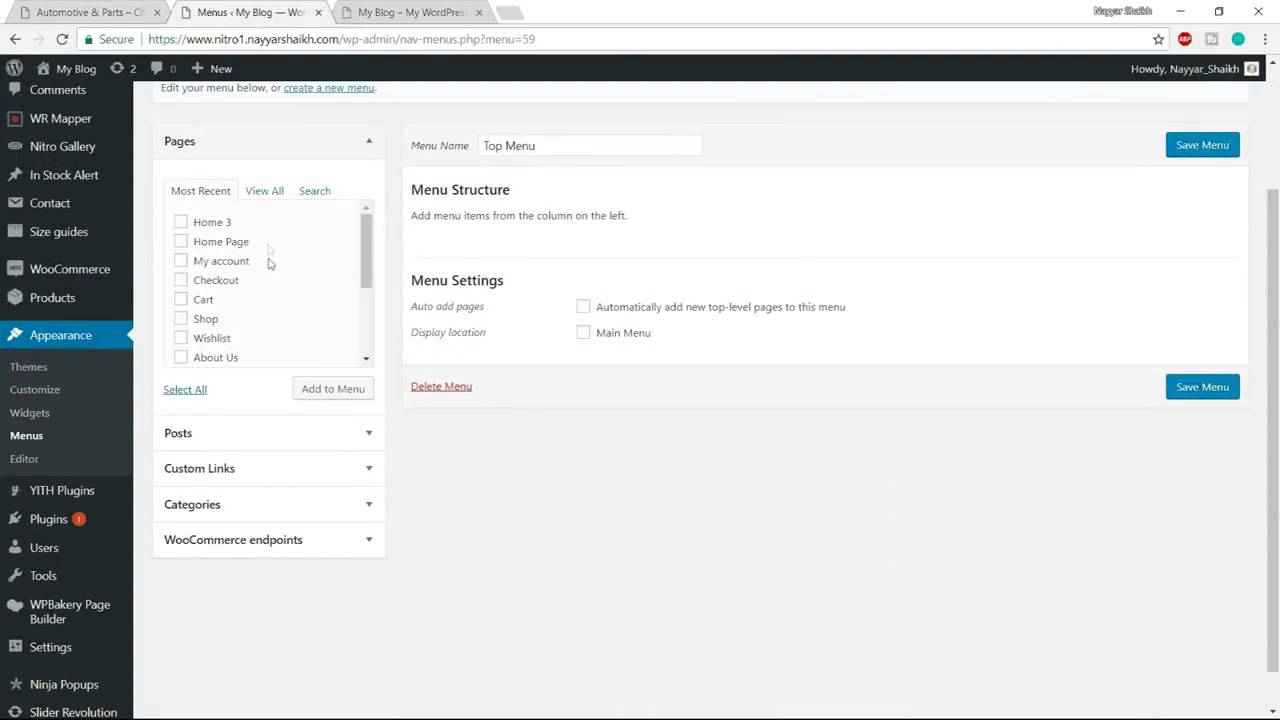
pyautogui.click(223, 264)
pyautogui.click(331, 390)
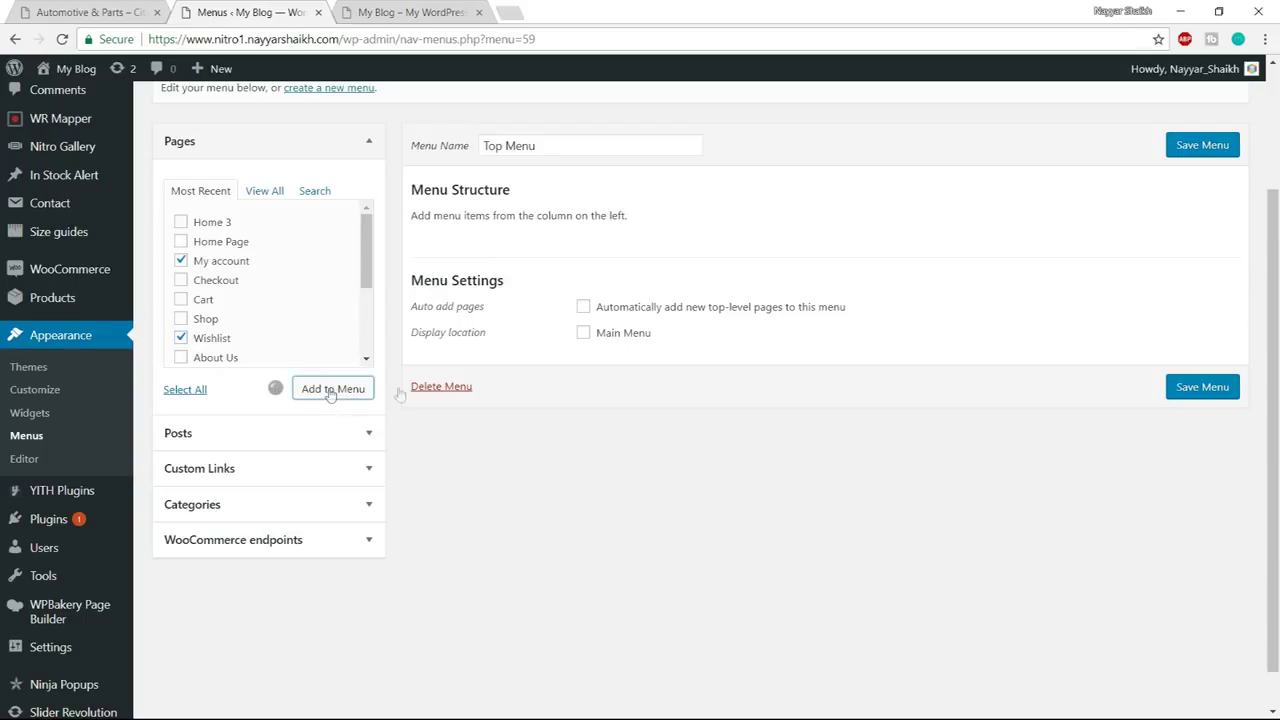
pyautogui.moveTo(526, 337); pyautogui.dragTo(528, 285)
pyautogui.click(56, 14)
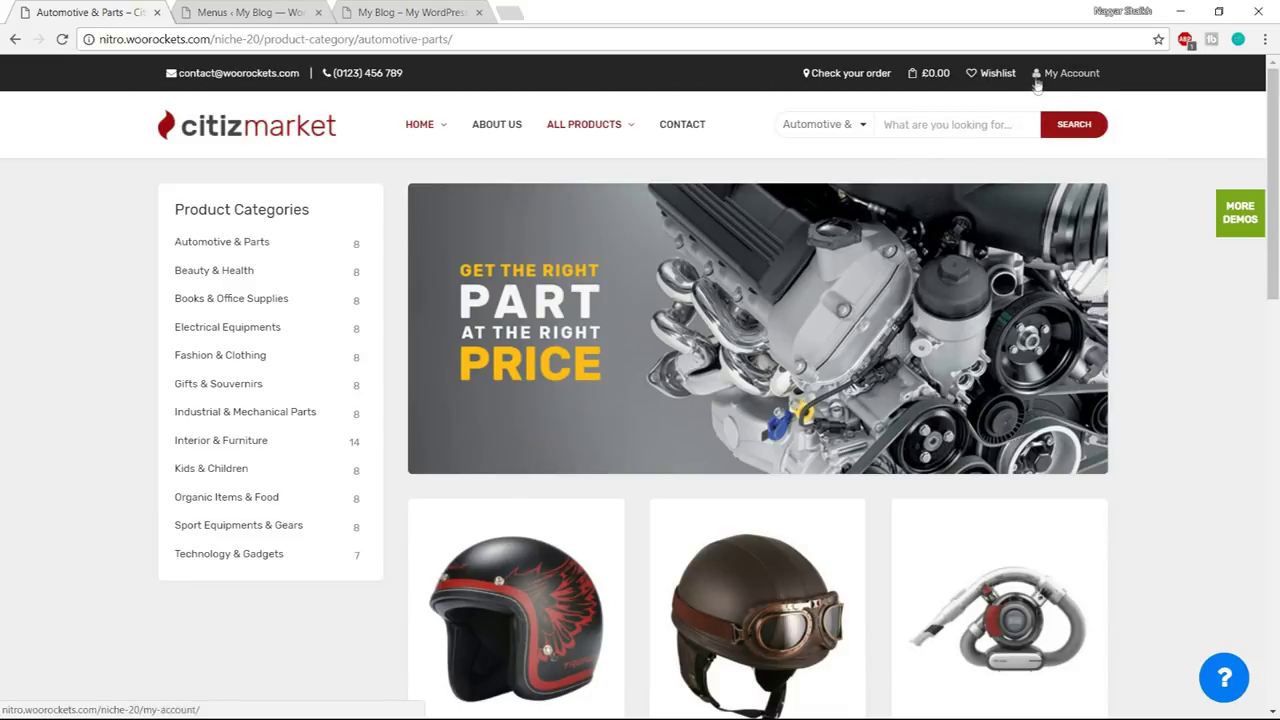
pyautogui.click(300, 12)
pyautogui.moveTo(560, 287)
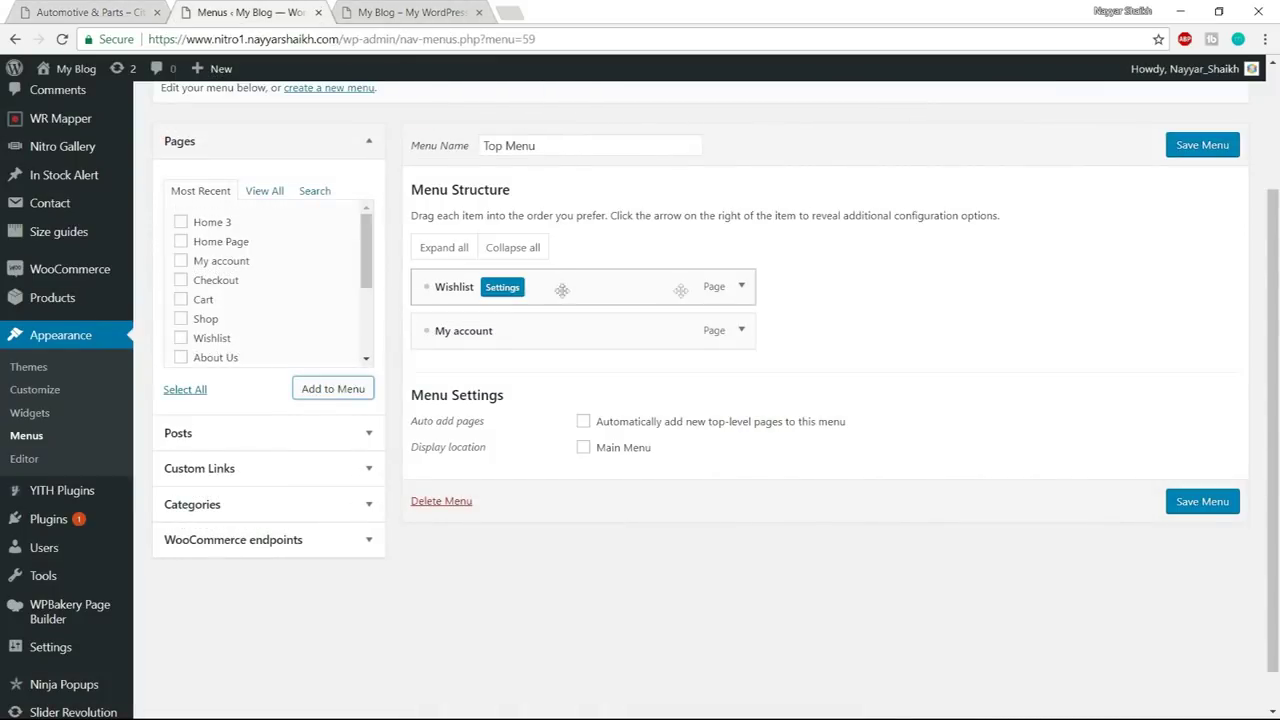
# - Give the Wishlist menu item the outline heart icon
pyautogui.click(508, 289)
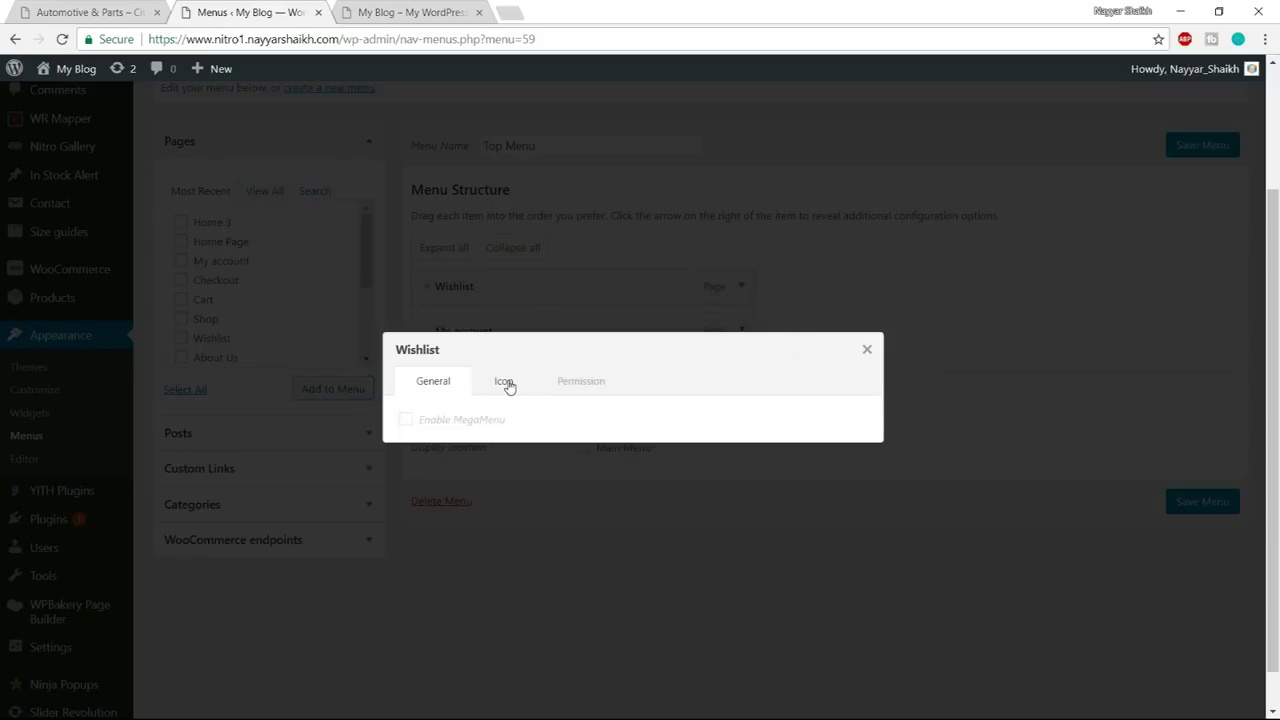
pyautogui.click(505, 382)
pyautogui.click(458, 450)
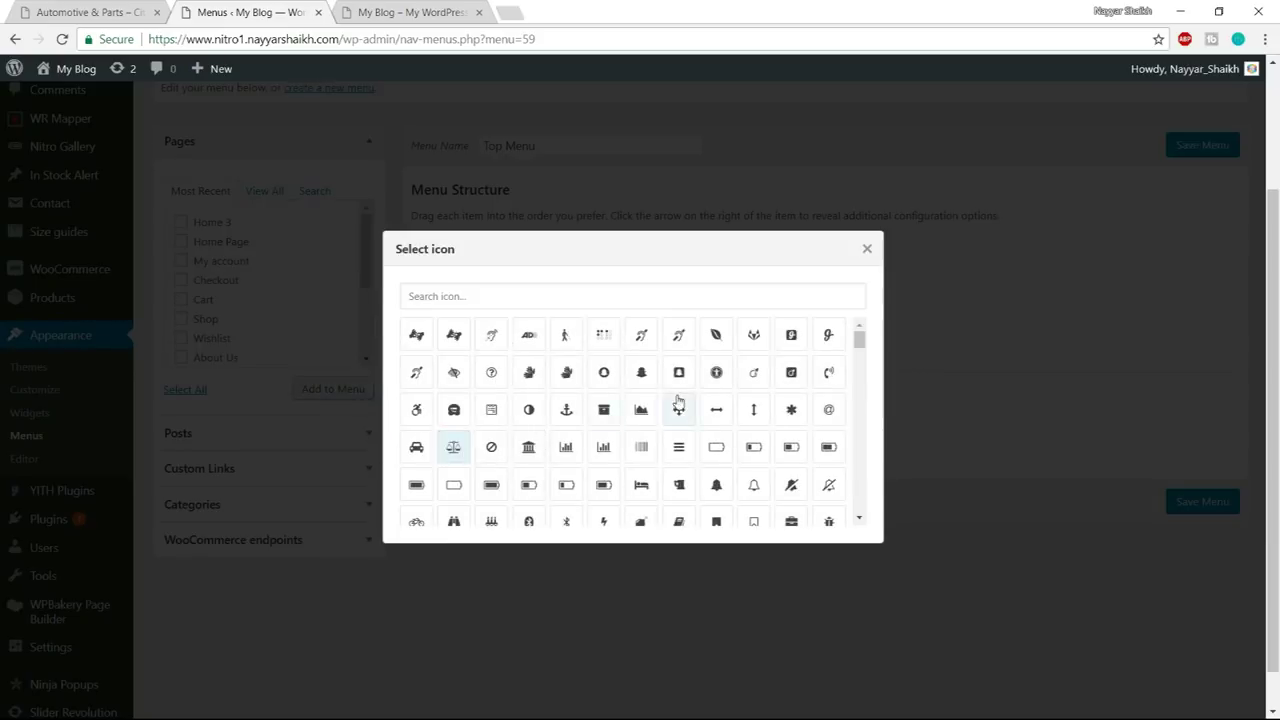
pyautogui.click(531, 295)
pyautogui.write('heaRT')
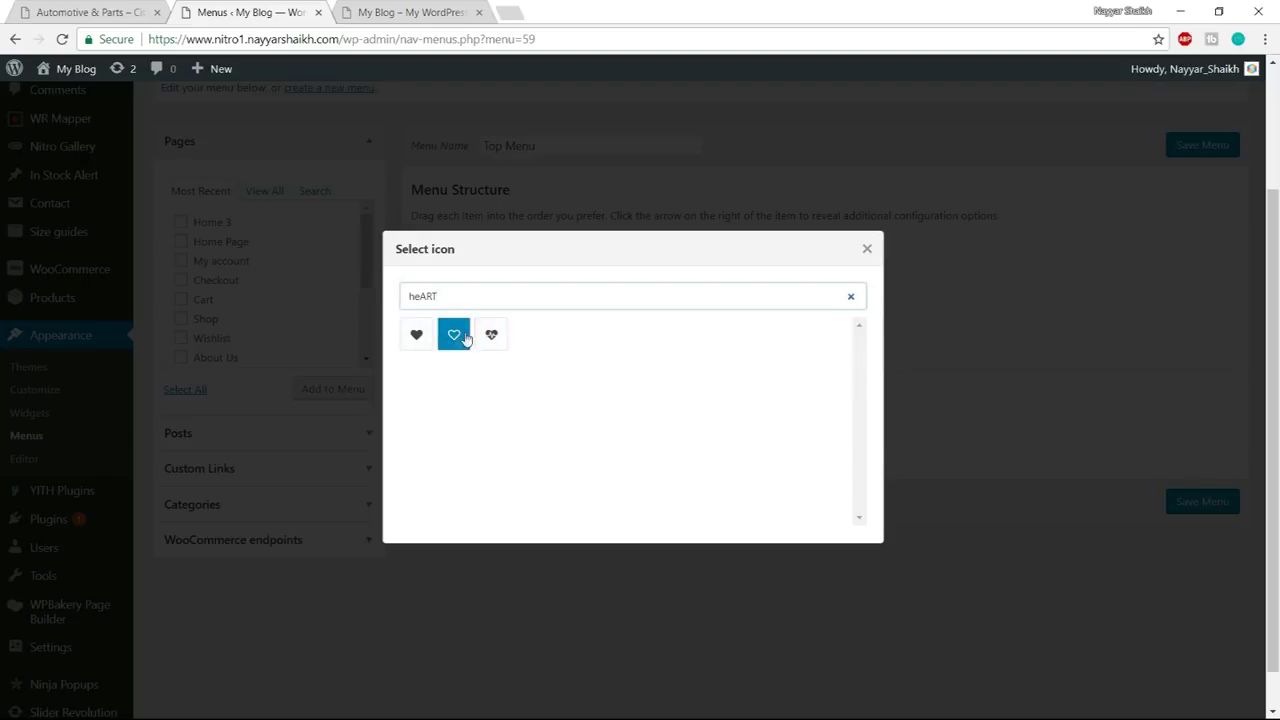
pyautogui.click(453, 338)
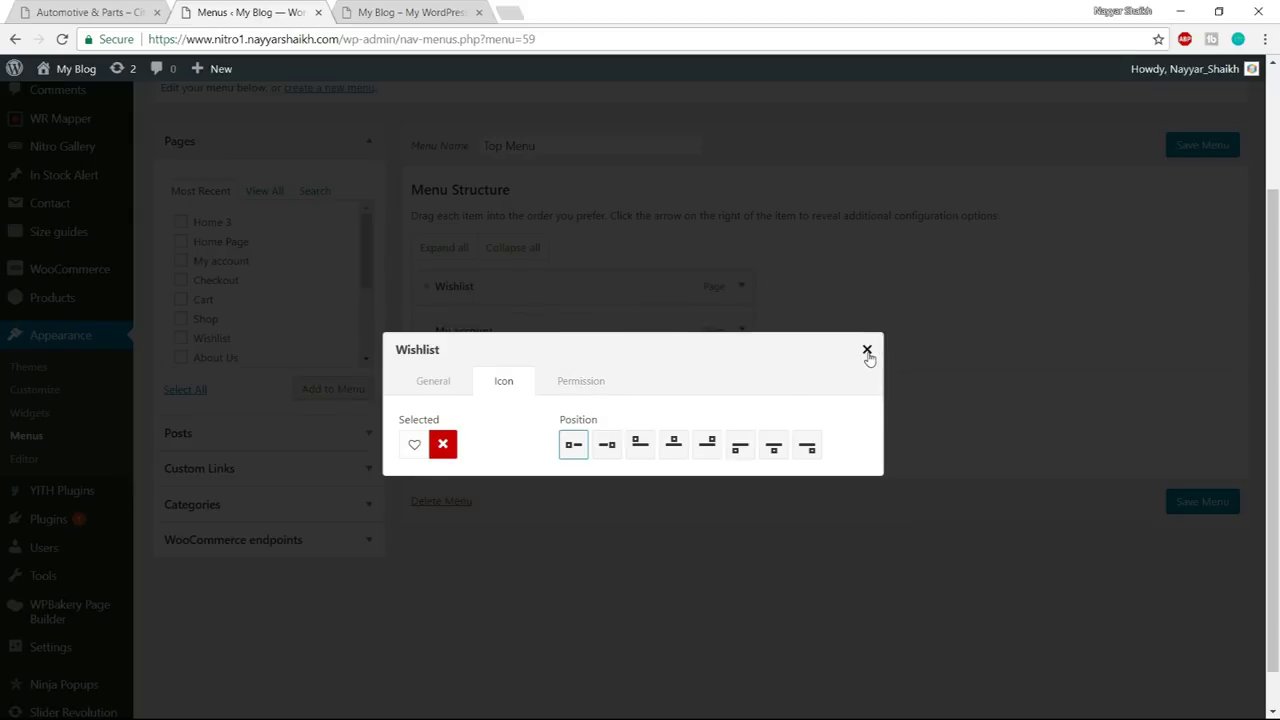
pyautogui.click(868, 352)
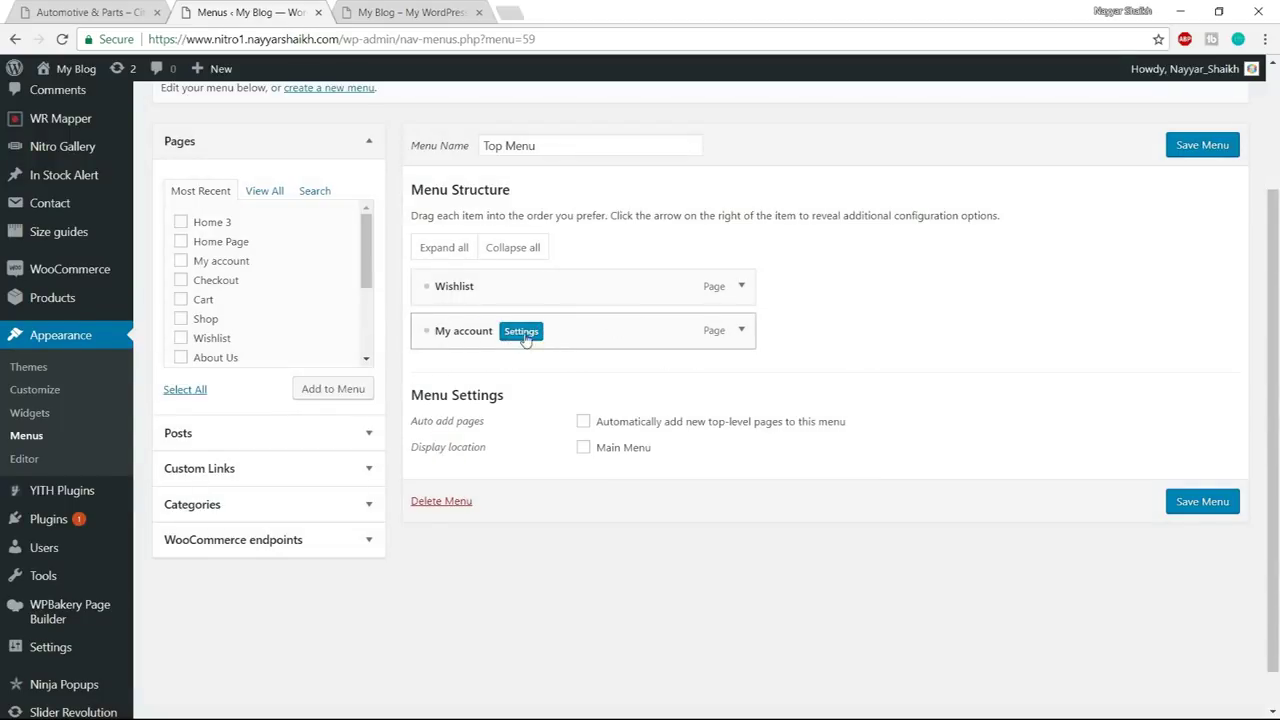
# - Give My account the plain user icon and save Top Menu
pyautogui.click(522, 332)
pyautogui.click(508, 381)
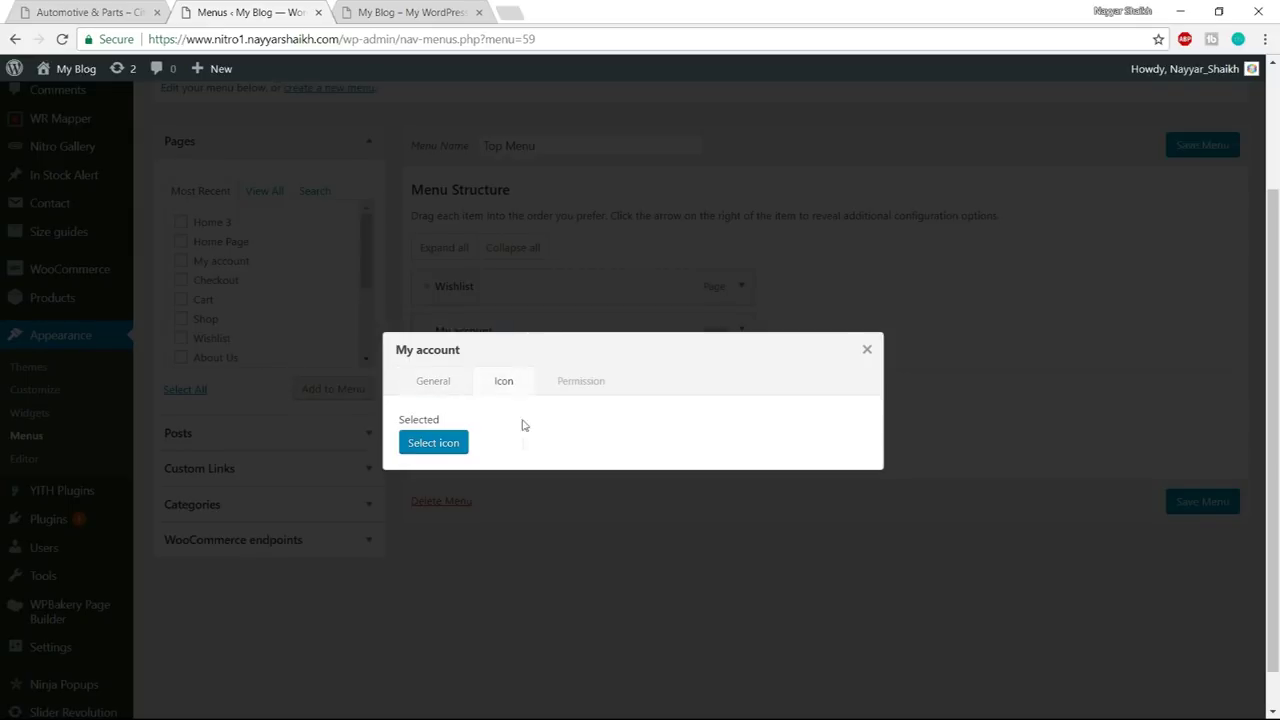
pyautogui.click(435, 445)
pyautogui.write('user')
pyautogui.click(416, 336)
pyautogui.click(604, 336)
pyautogui.click(417, 340)
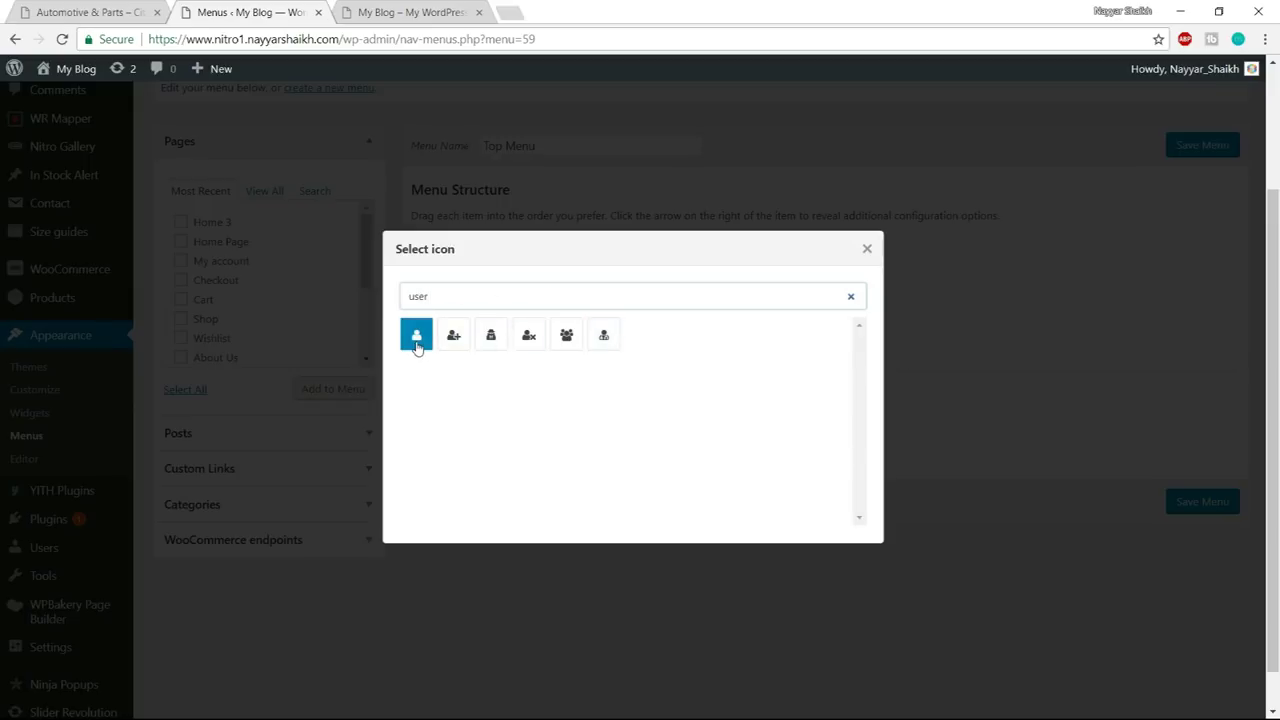
pyautogui.click(417, 337)
pyautogui.click(868, 349)
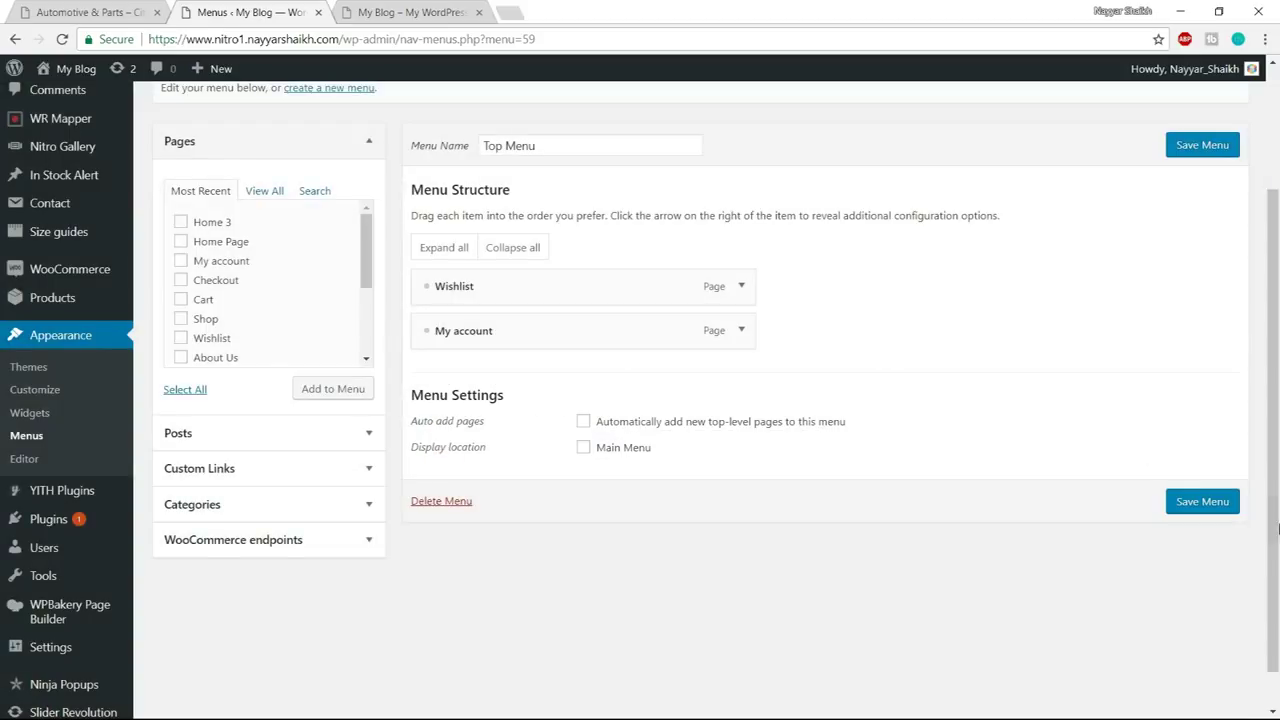
pyautogui.click(1214, 508)
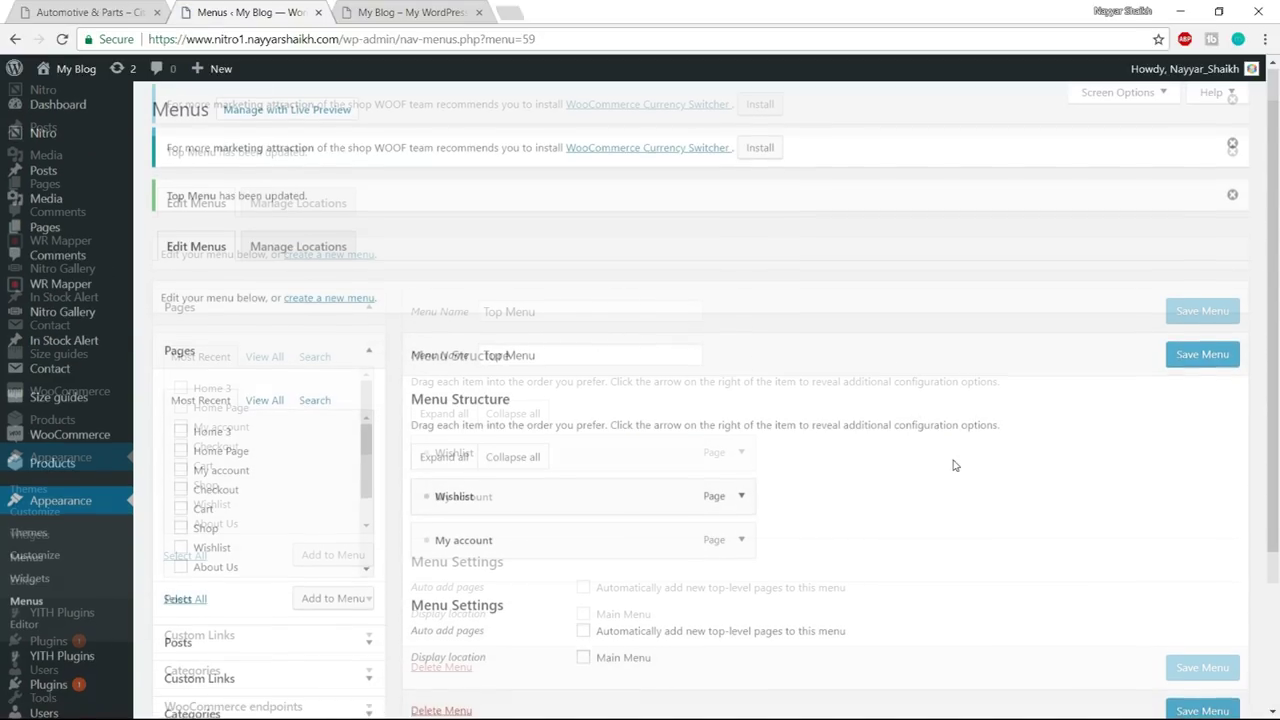
# - Compare Top Menu with the store's top bar, then open Pages > Add New in a new tab
pyautogui.scroll(-1, 954, 465)
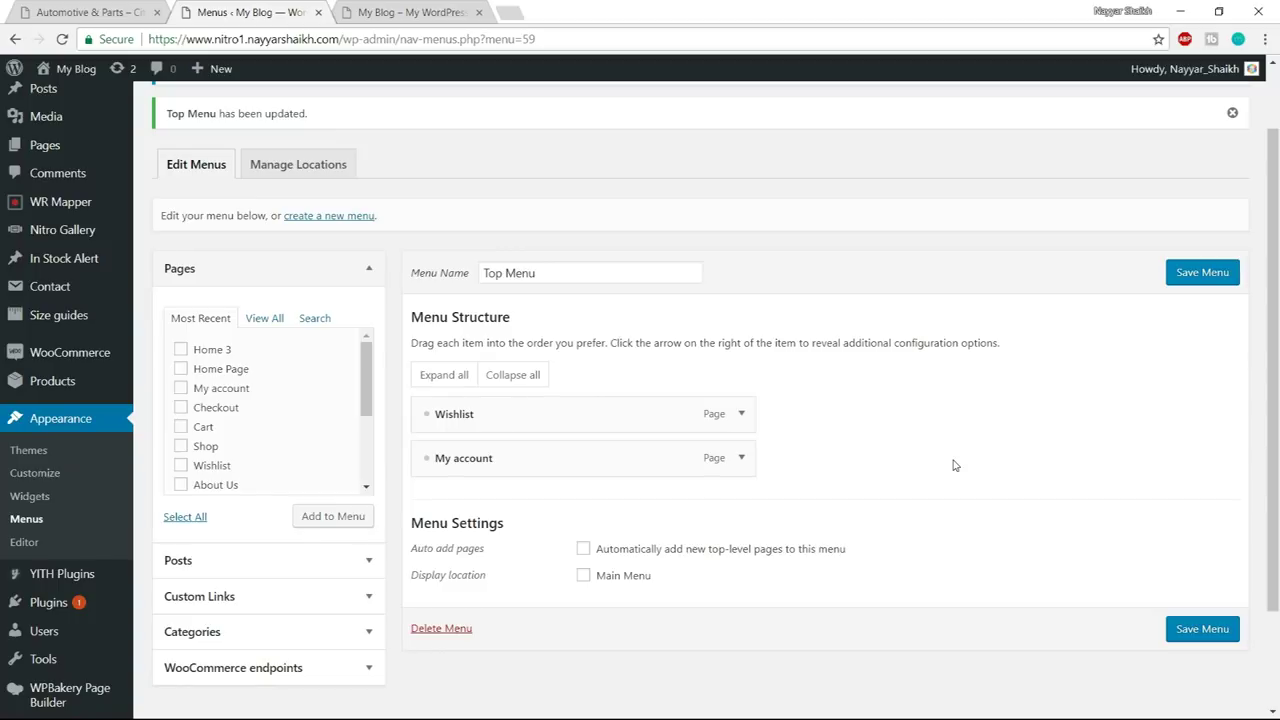
pyautogui.click(90, 12)
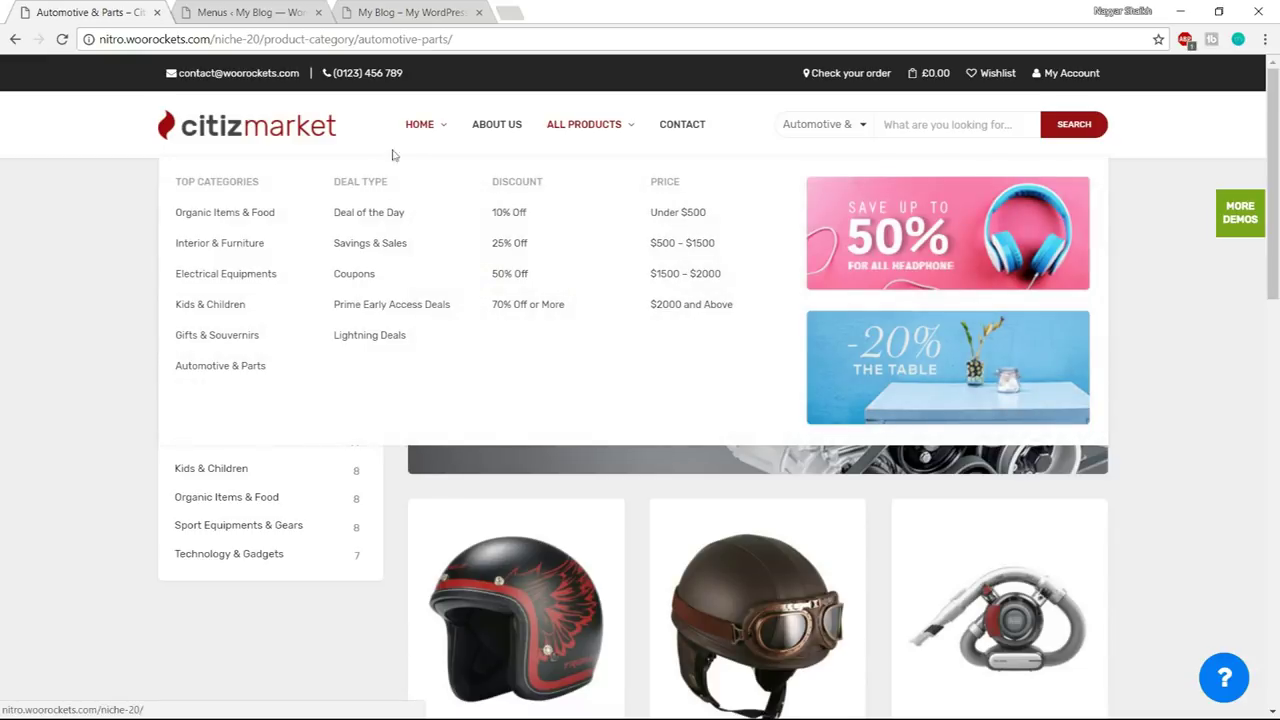
pyautogui.moveTo(409, 140)
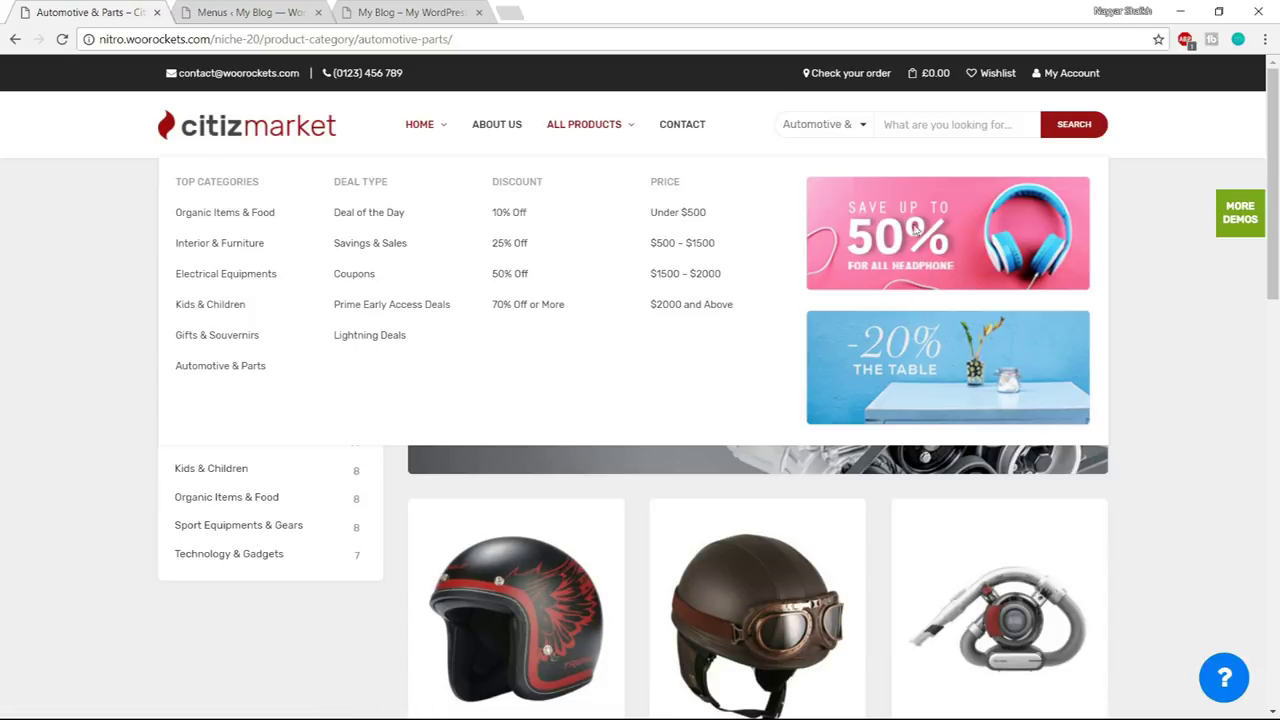
pyautogui.click(277, 15)
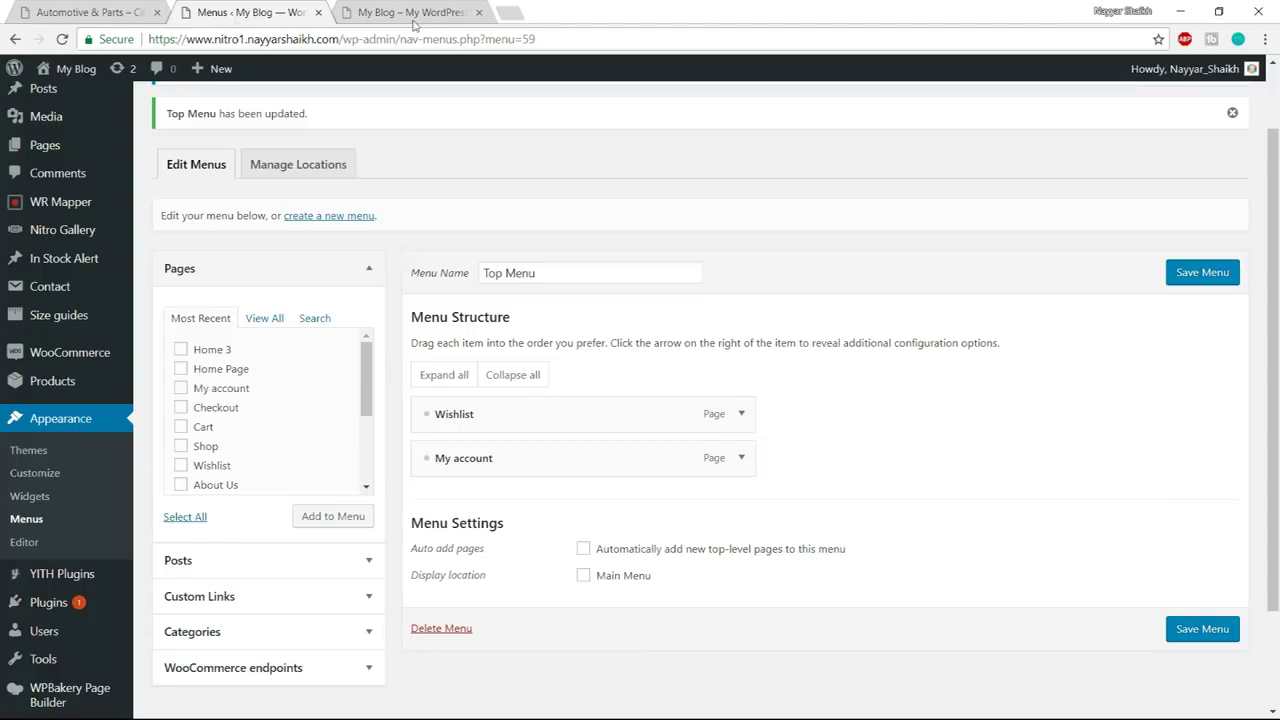
pyautogui.click(100, 12)
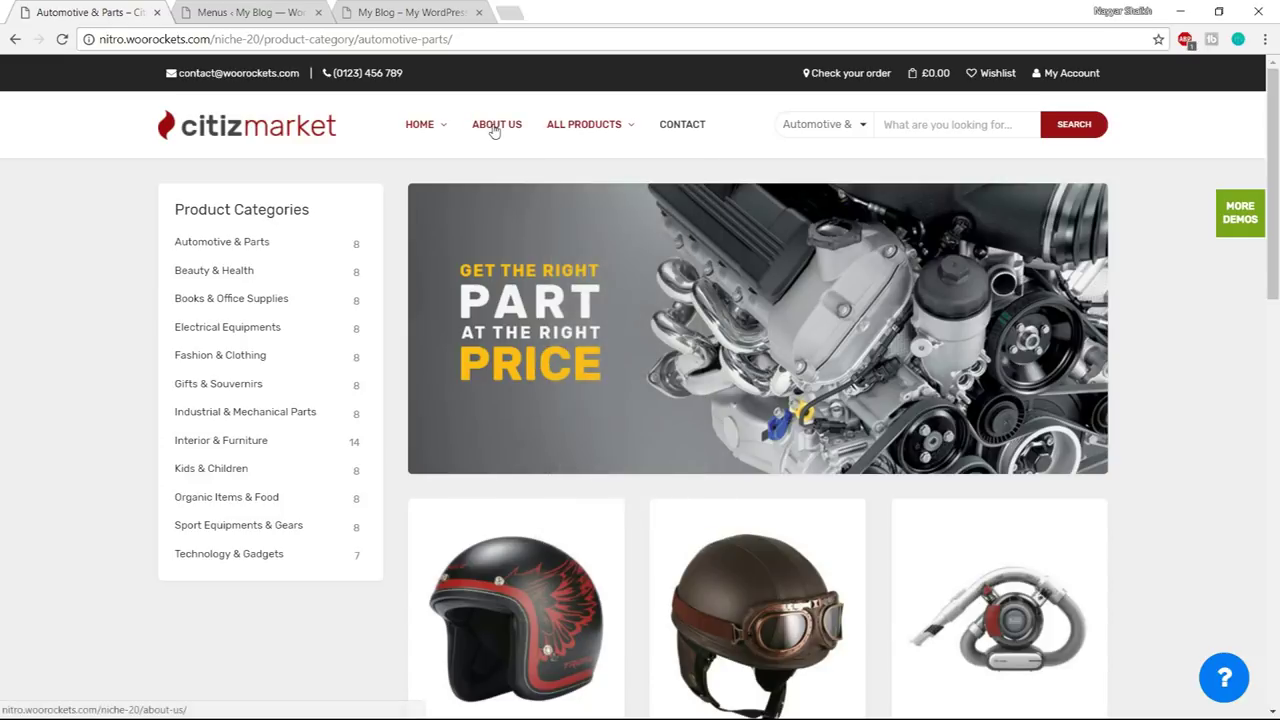
pyautogui.click(250, 12)
pyautogui.scroll(2, 400, 338)
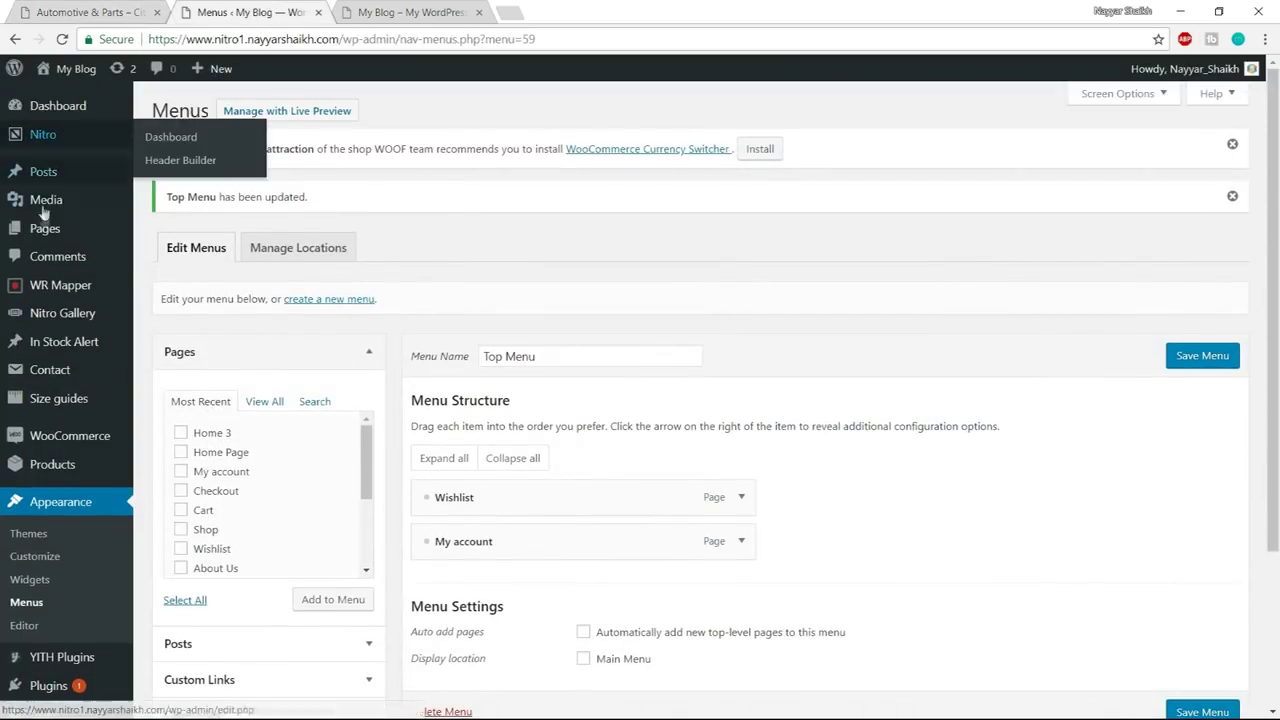
pyautogui.moveTo(42, 228)
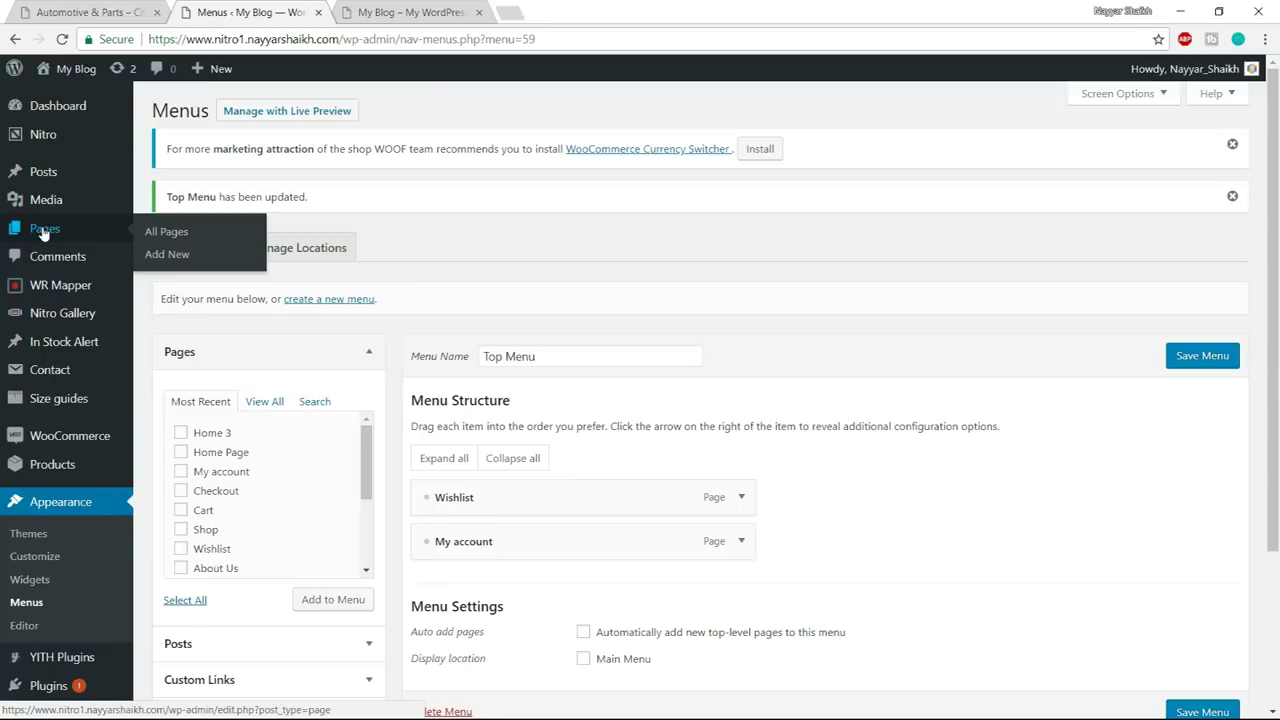
pyautogui.middleClick(177, 262)
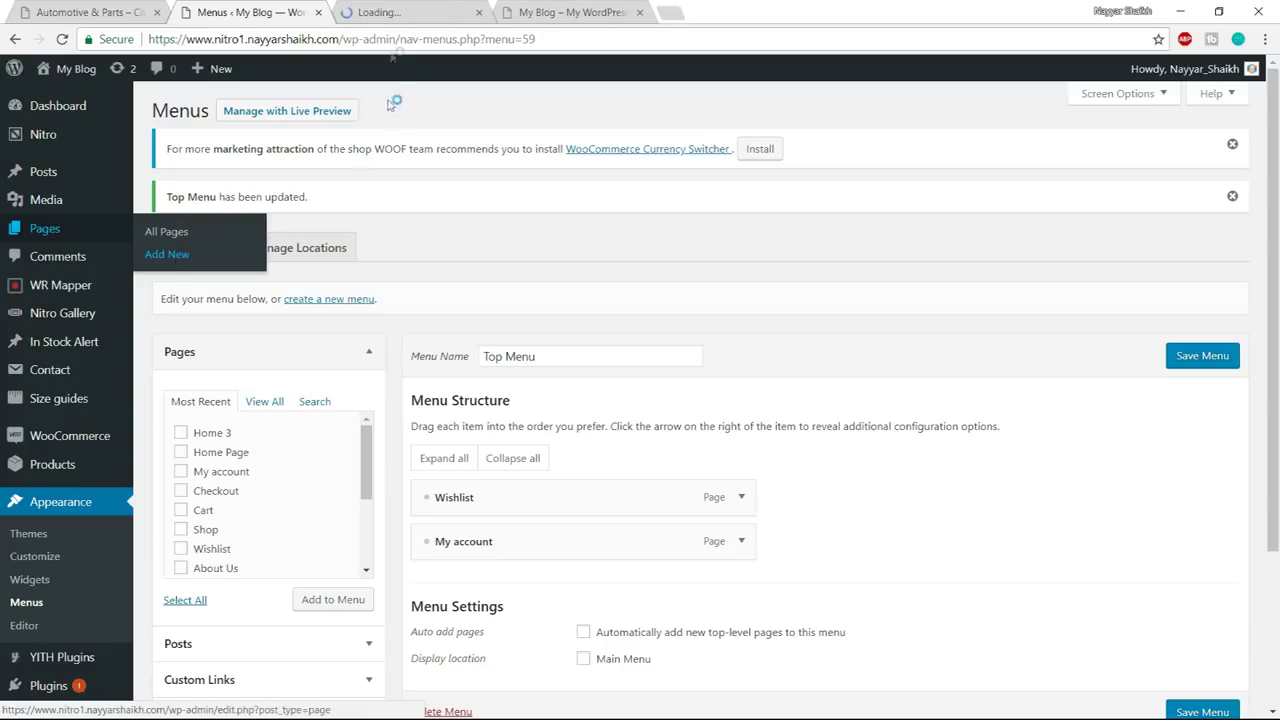
# - Publish a new page titled 'Contact Us' and close its editor
pyautogui.click(371, 12)
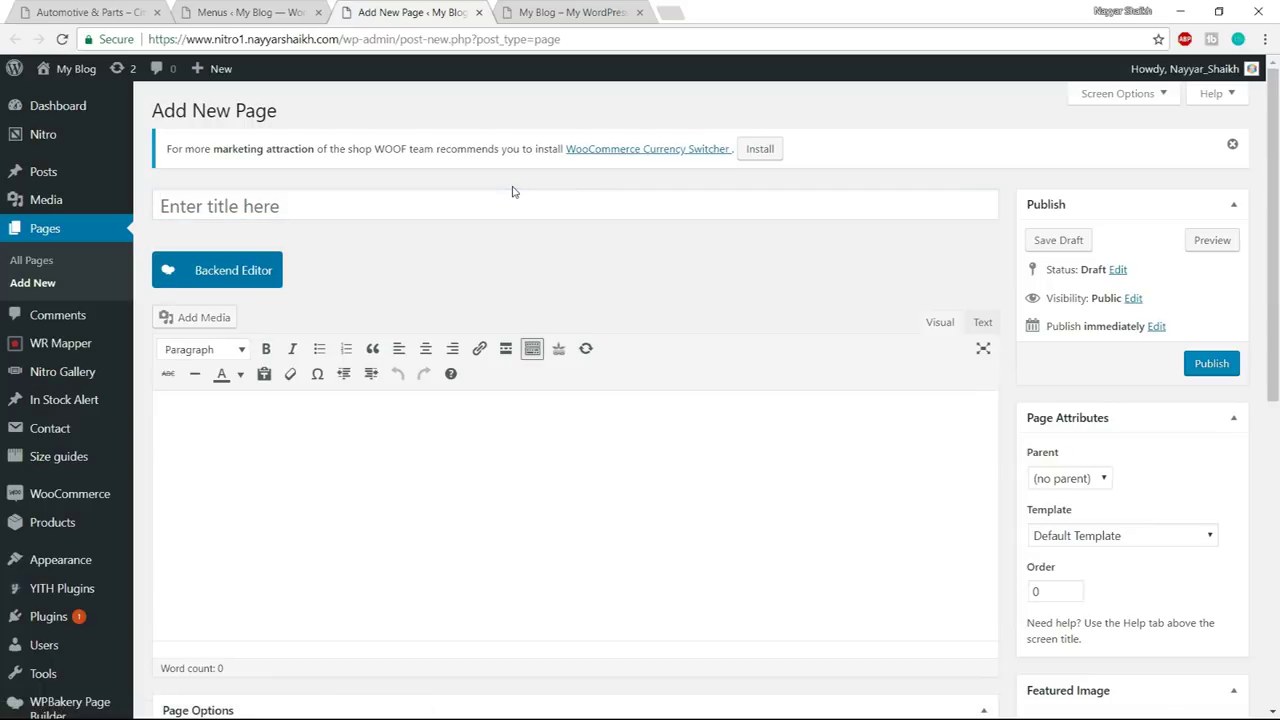
pyautogui.click(512, 211)
pyautogui.write('Abo')
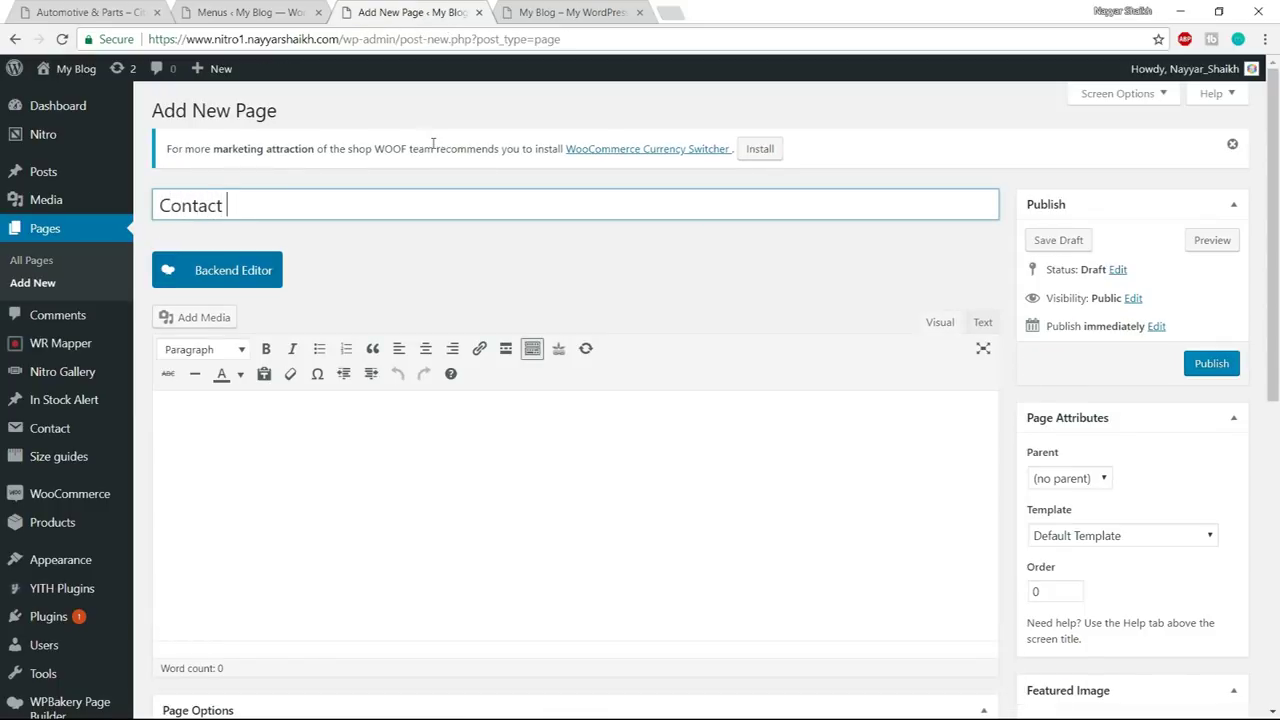
pyautogui.click(1215, 363)
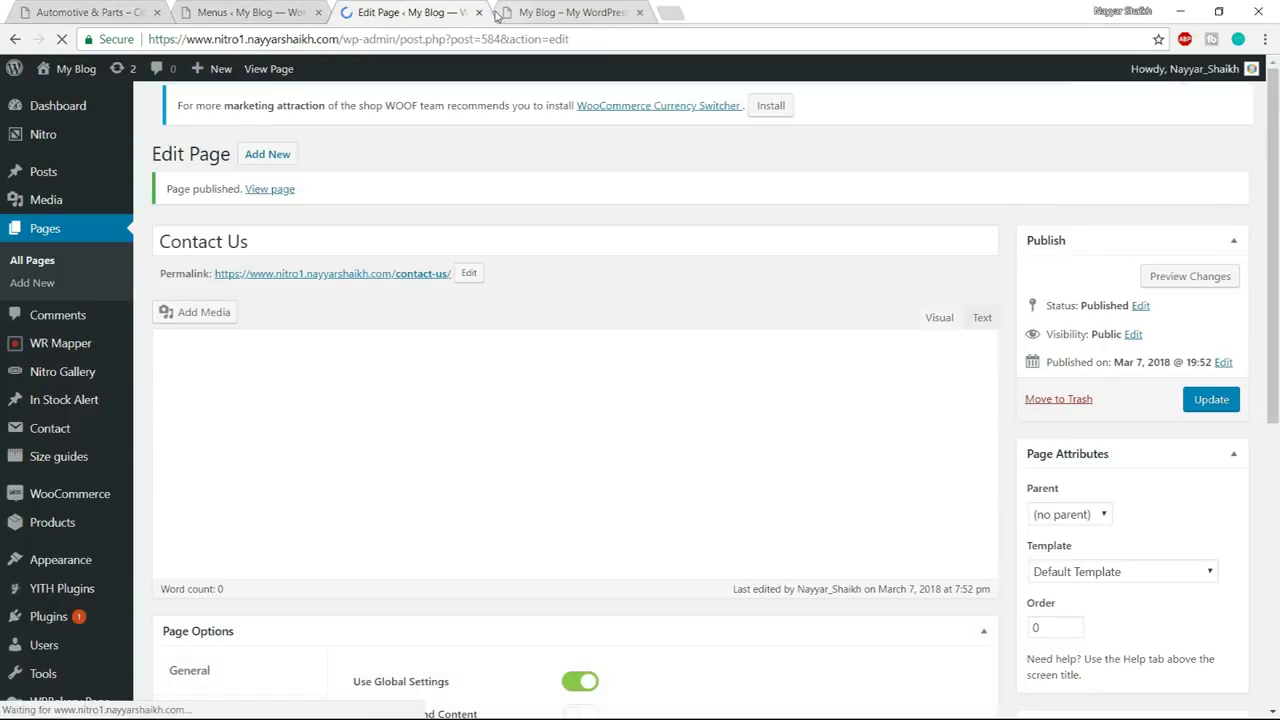
pyautogui.click(479, 12)
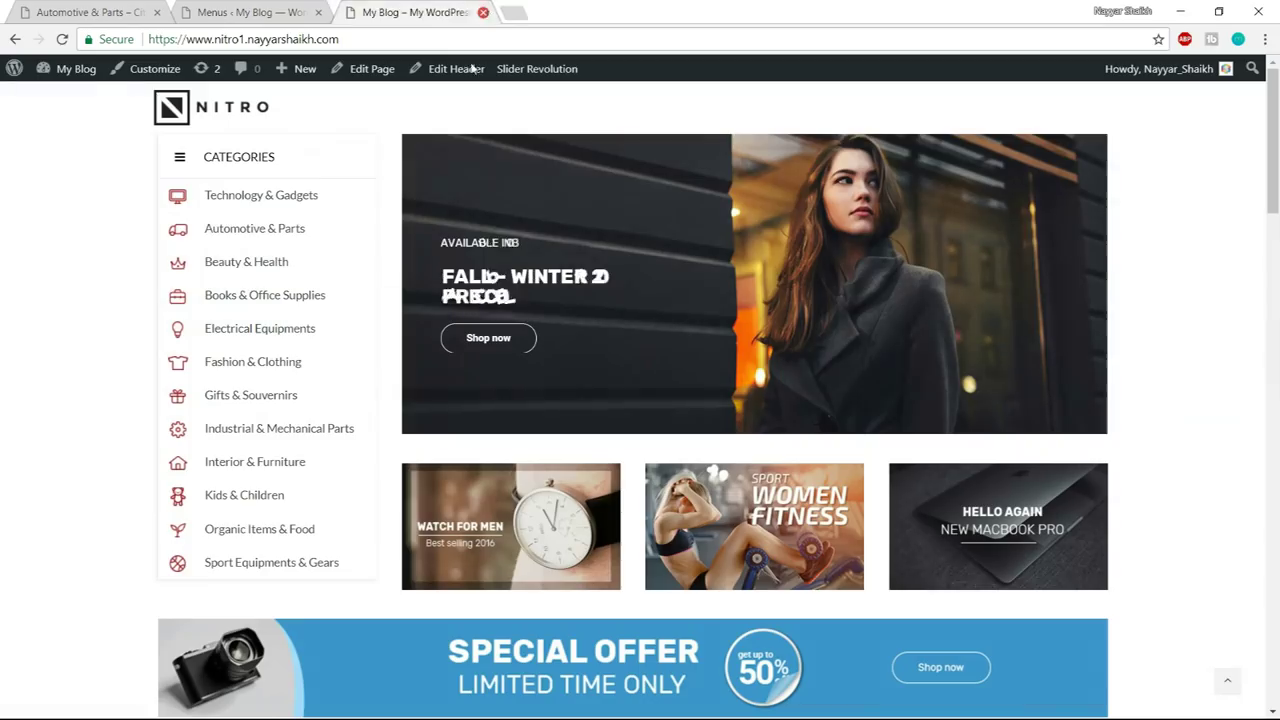
# - Create a menu named 'Primary Menu' assigned to the Main Menu location
pyautogui.click(253, 8)
pyautogui.scroll(-1, 915, 330)
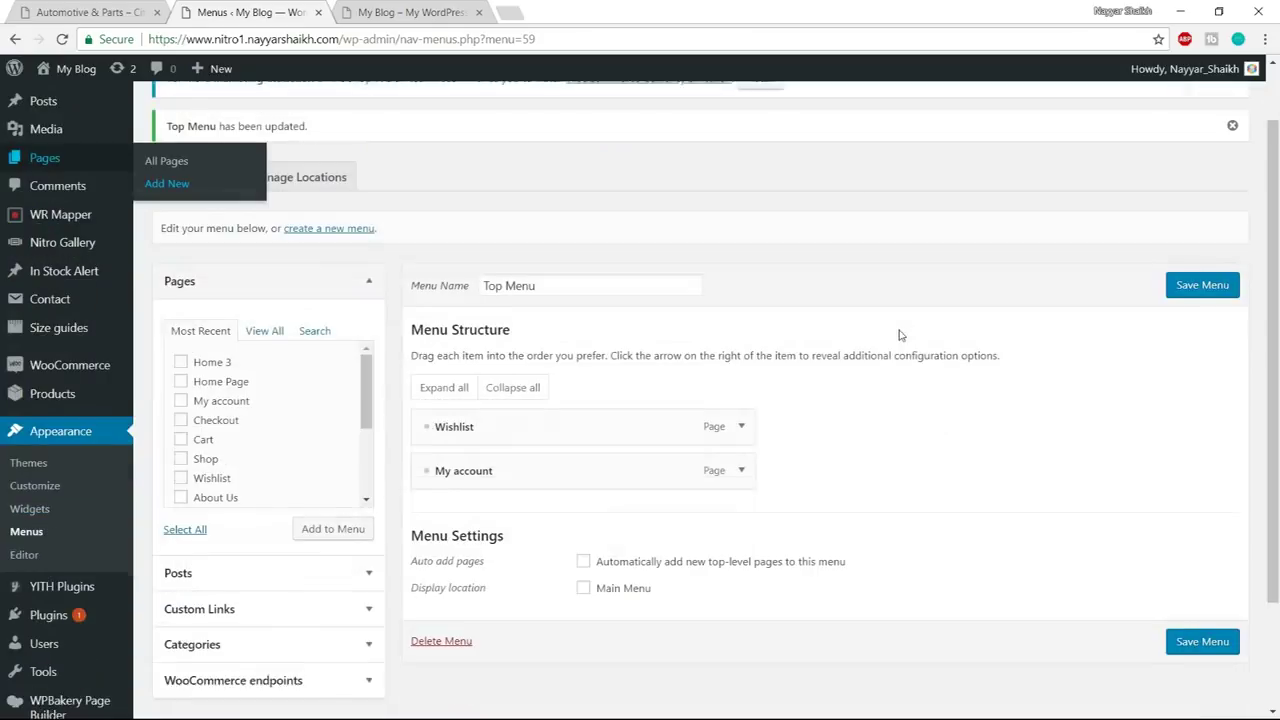
pyautogui.click(329, 221)
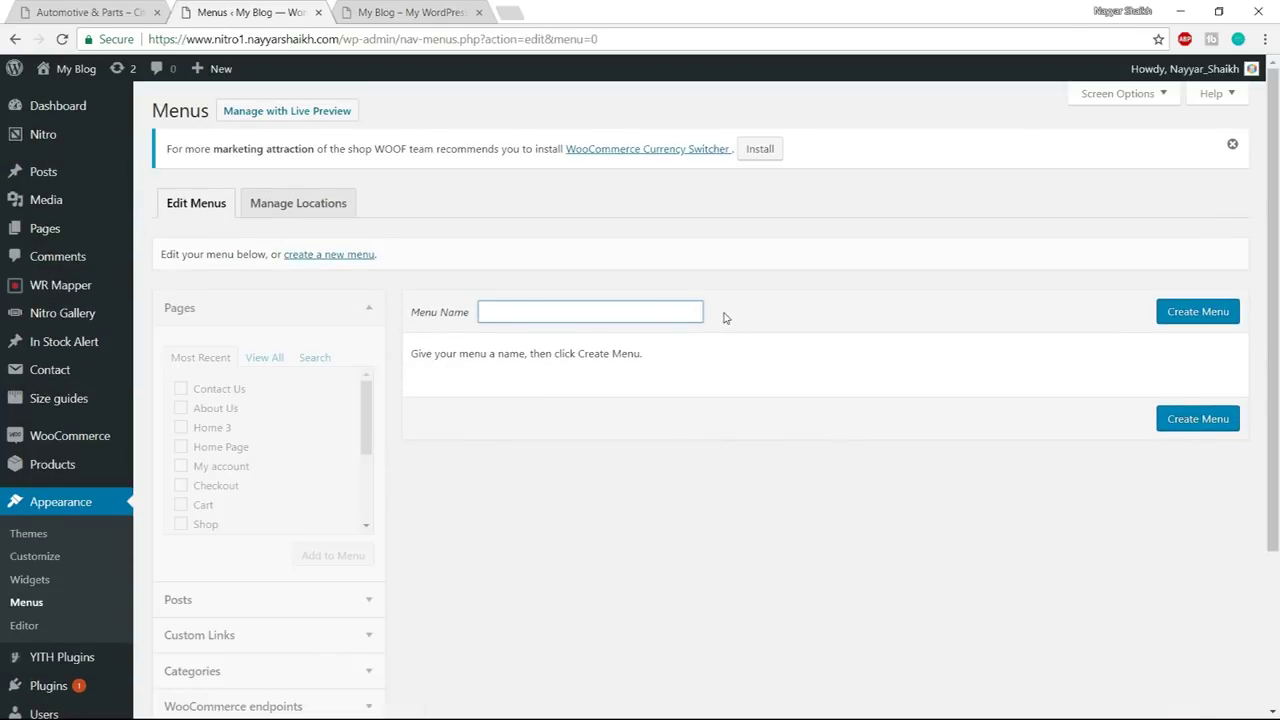
pyautogui.write('Primary Menu')
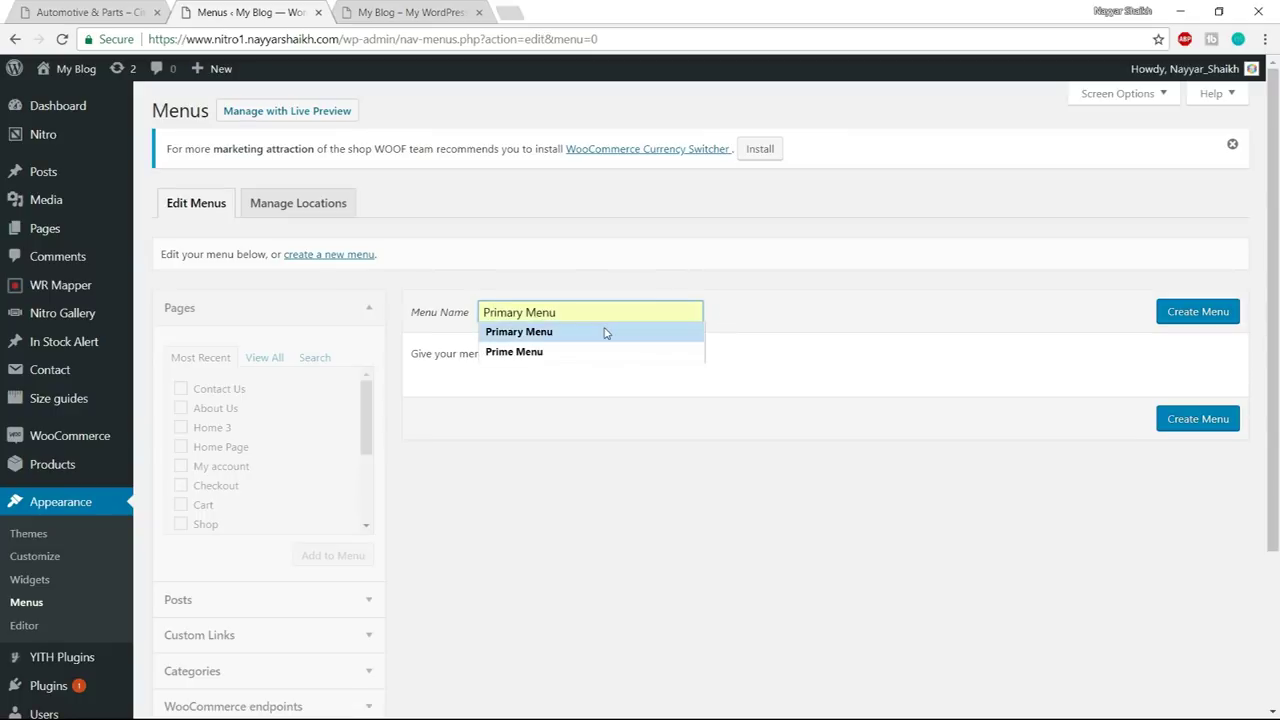
pyautogui.click(603, 331)
pyautogui.click(1200, 318)
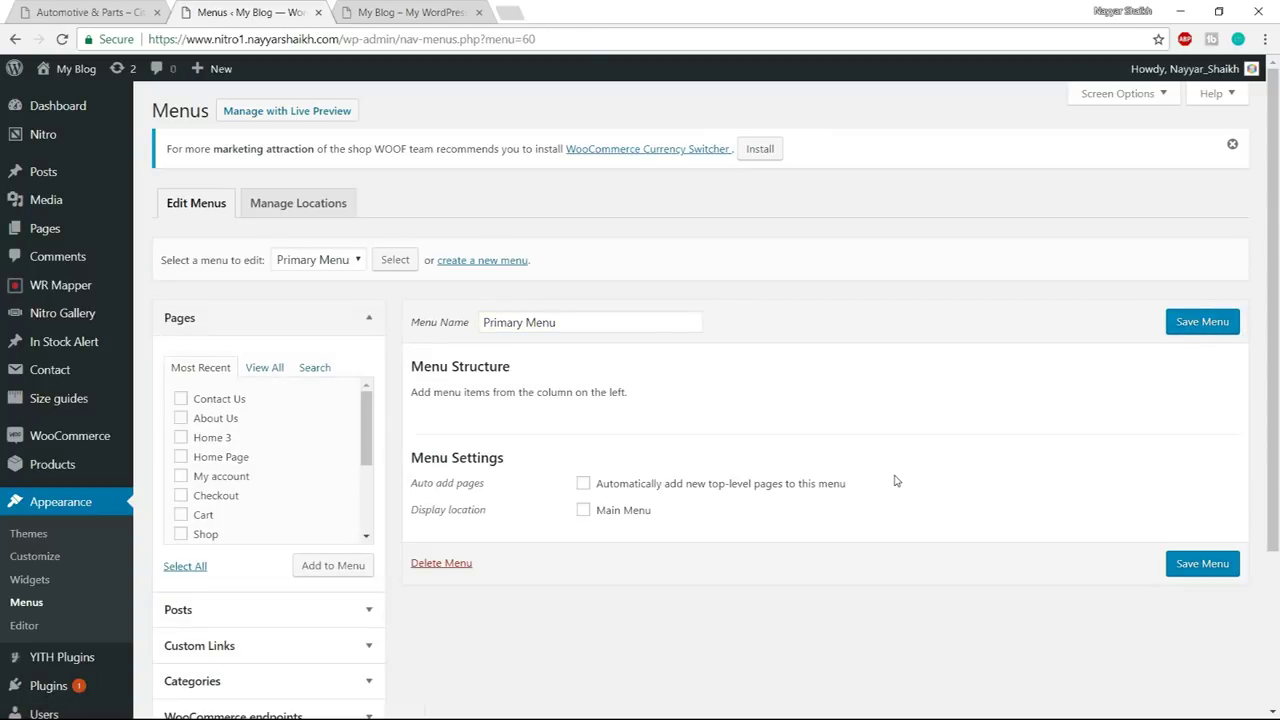
pyautogui.click(625, 519)
# - Add Home Page, About Us, Shop and Contact Us pages to Primary Menu
pyautogui.click(103, 6)
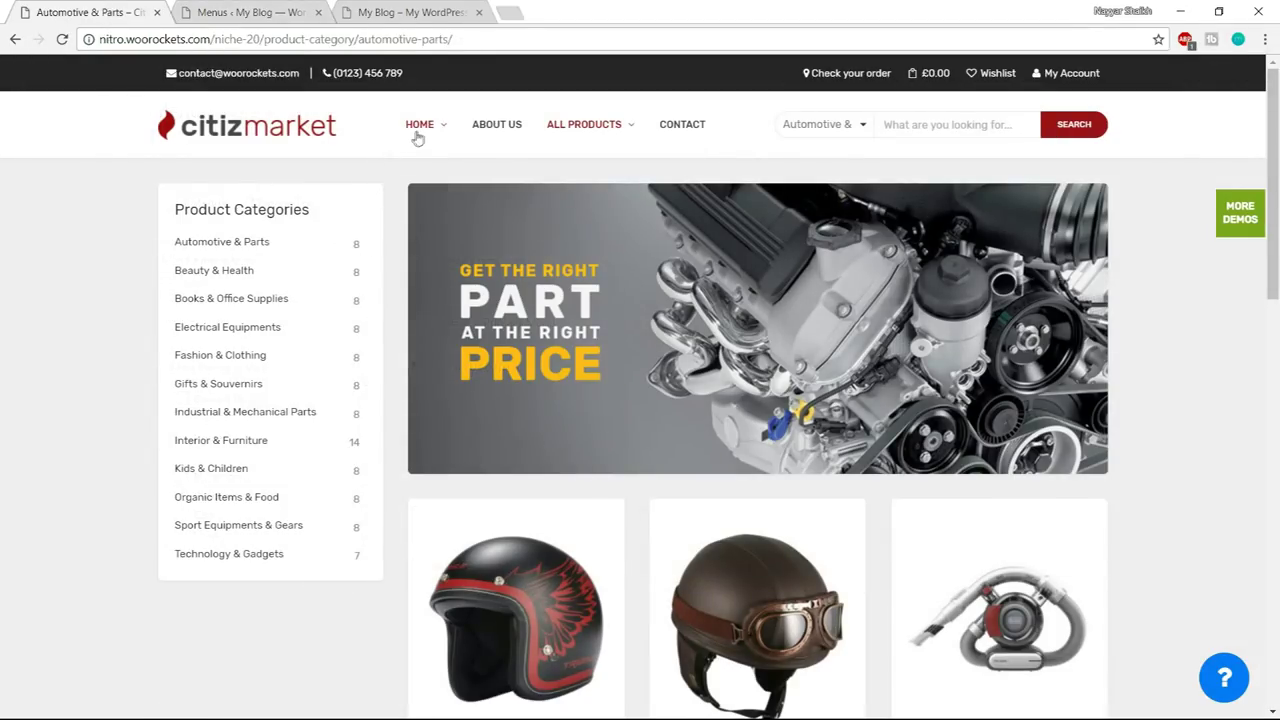
pyautogui.moveTo(418, 137)
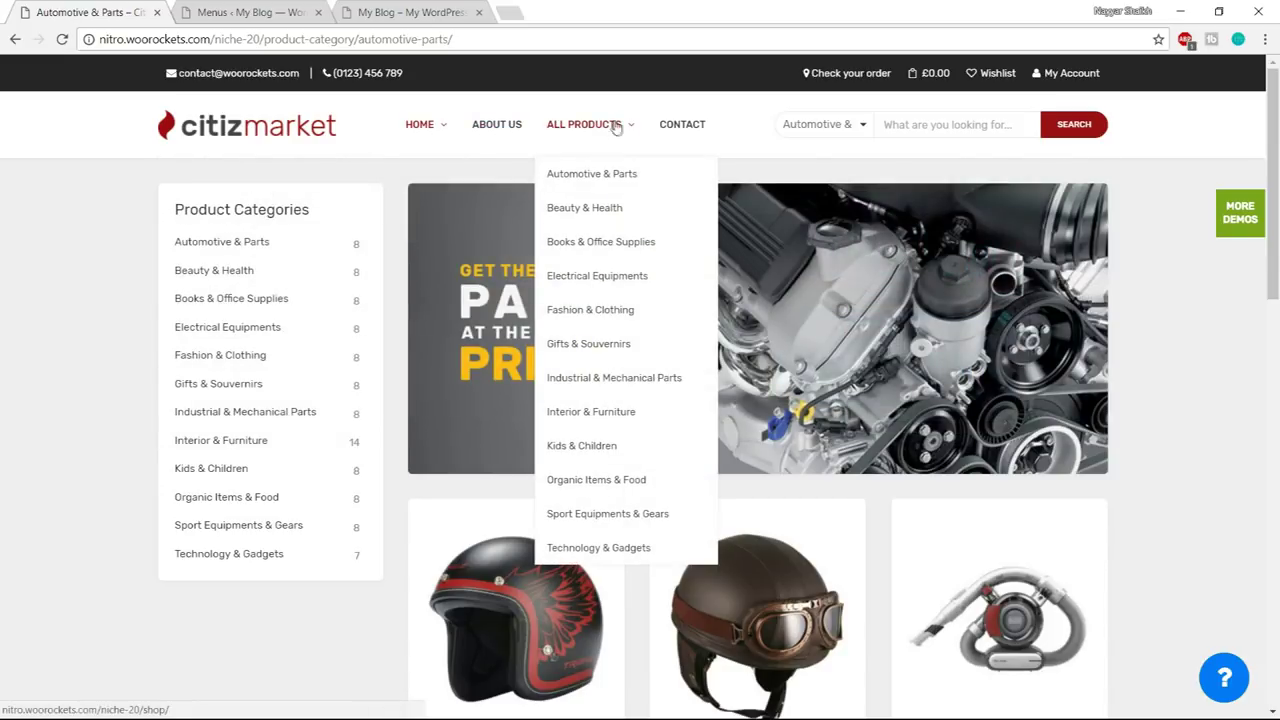
pyautogui.hotkey('ctrl', 'Tab')
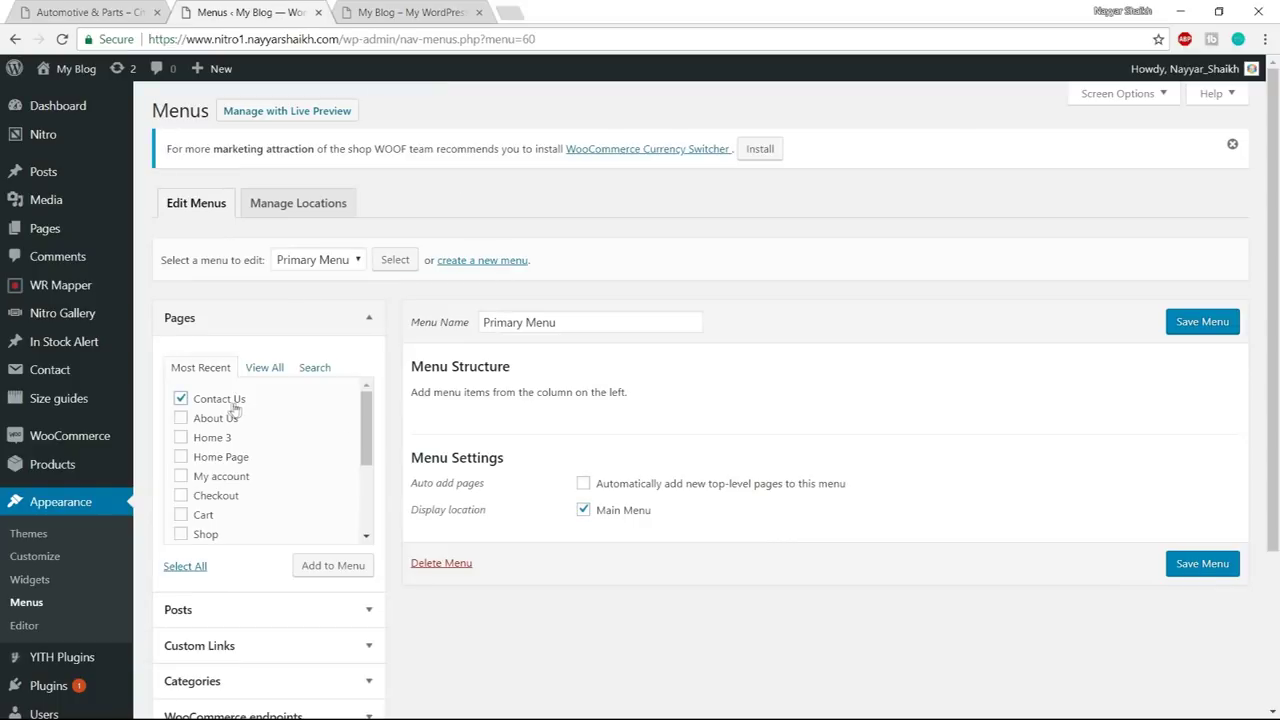
pyautogui.click(237, 462)
pyautogui.scroll(-3, 230, 498)
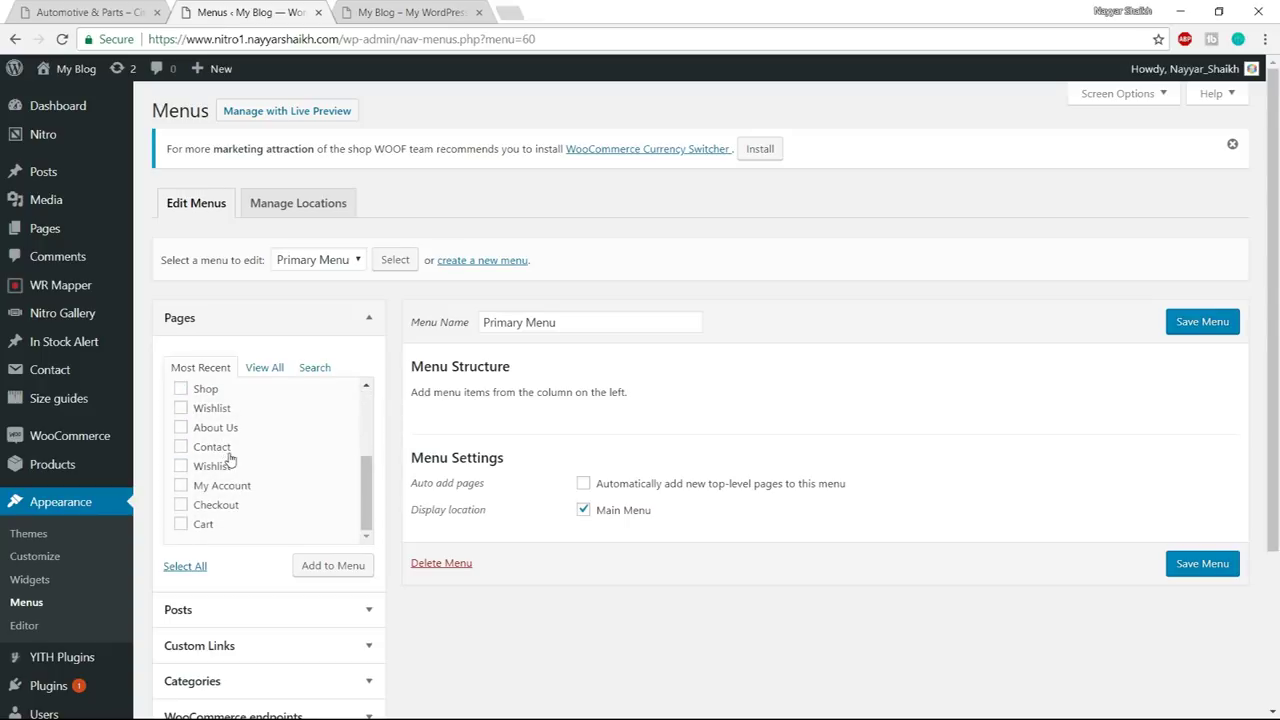
pyautogui.scroll(3, 226, 452)
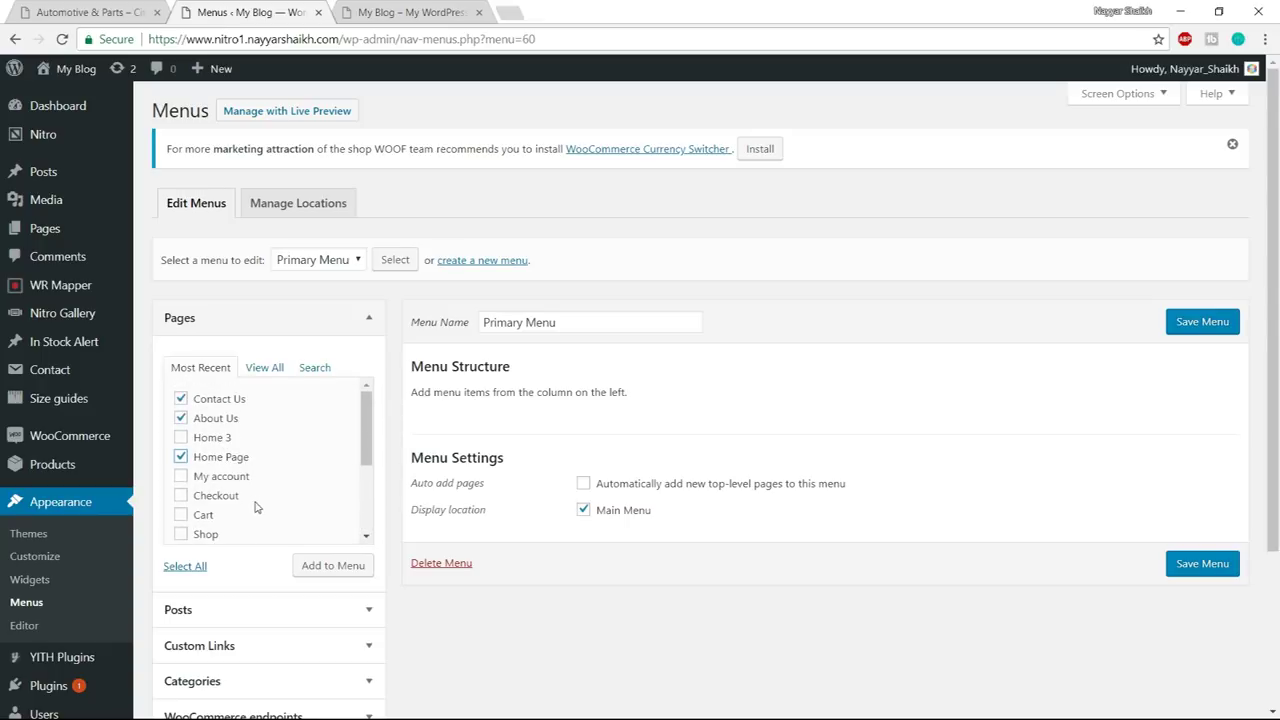
pyautogui.click(201, 537)
pyautogui.click(110, 12)
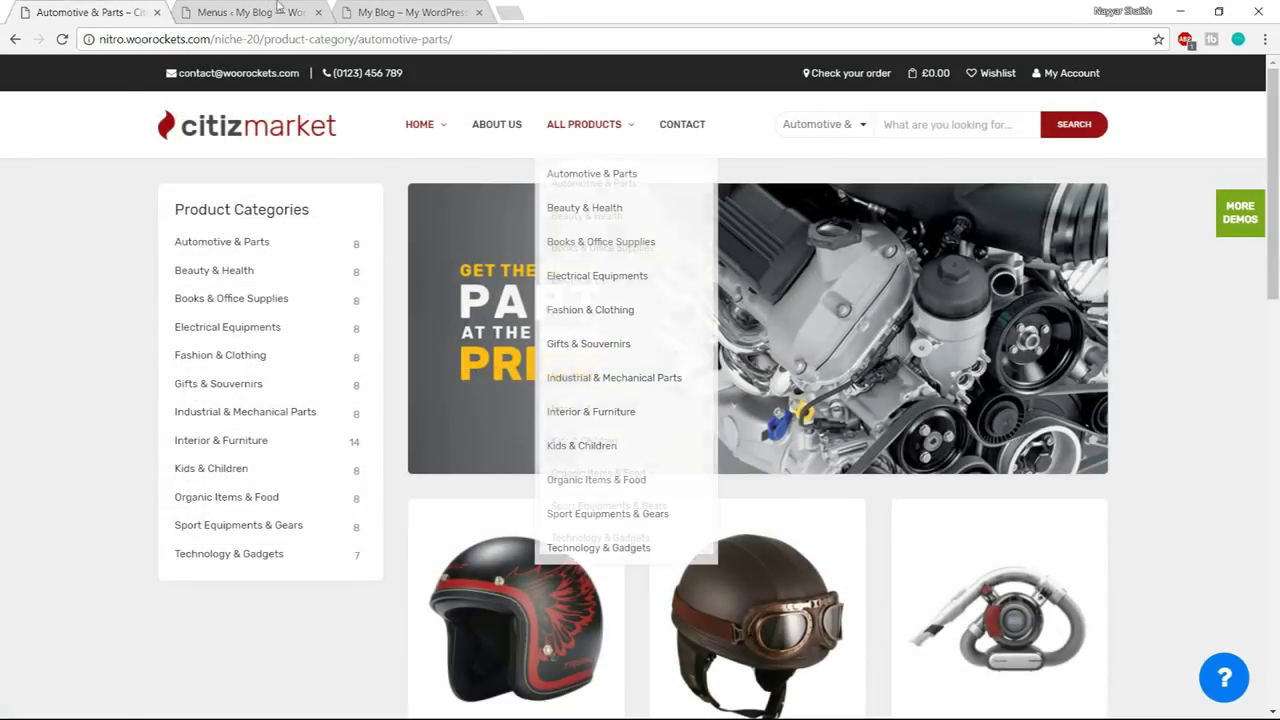
pyautogui.click(279, 7)
pyautogui.click(340, 566)
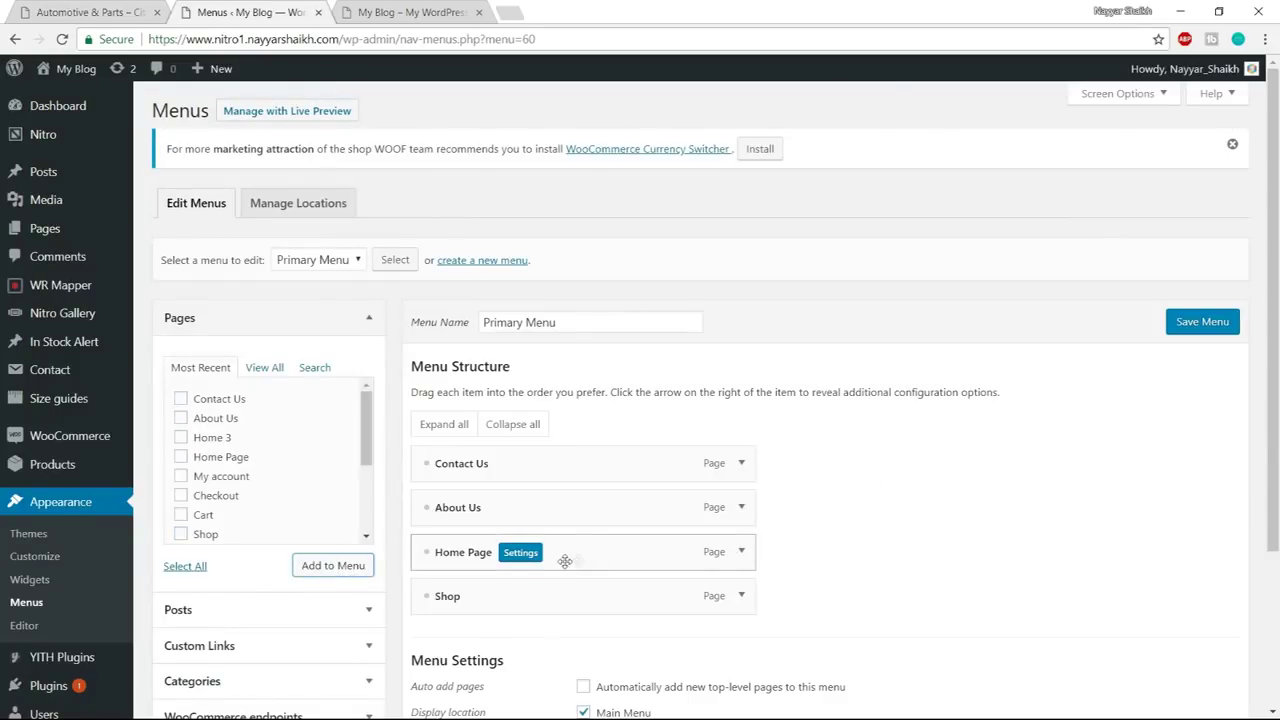
# - Reorder Primary Menu to Home Page, About Us, Shop, Contact Us
pyautogui.moveTo(561, 559); pyautogui.dragTo(563, 457)
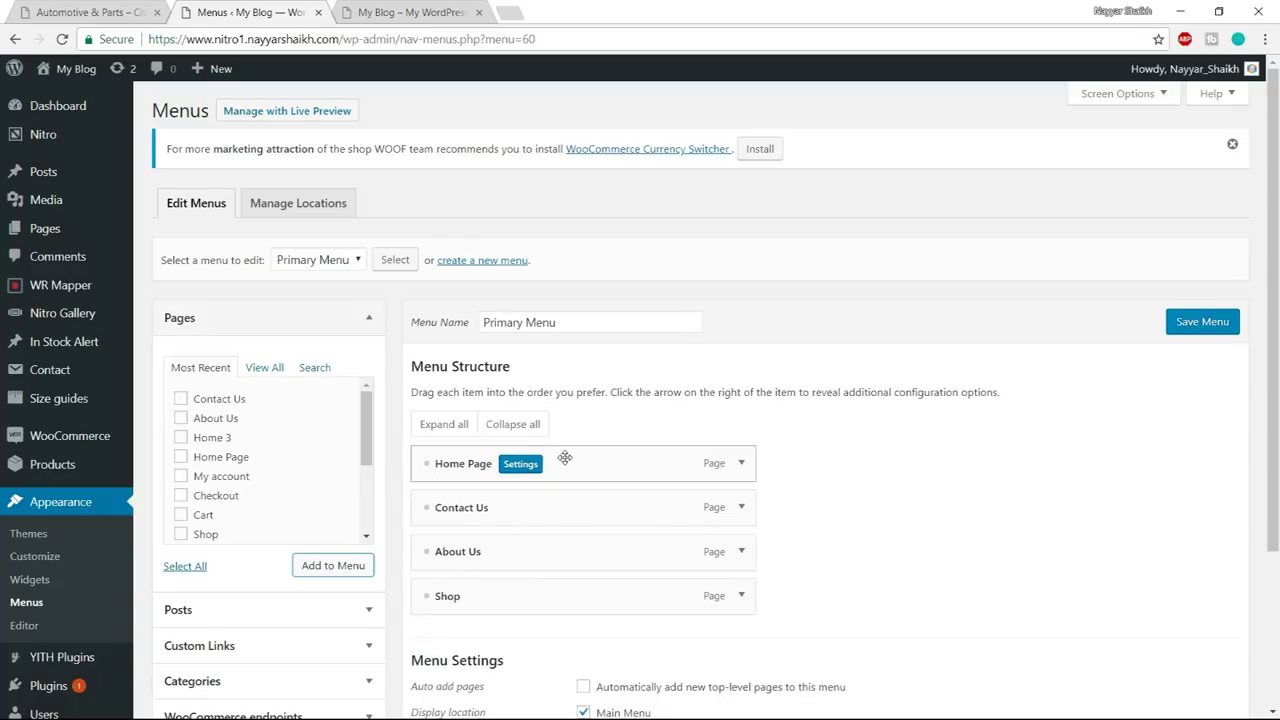
pyautogui.click(114, 10)
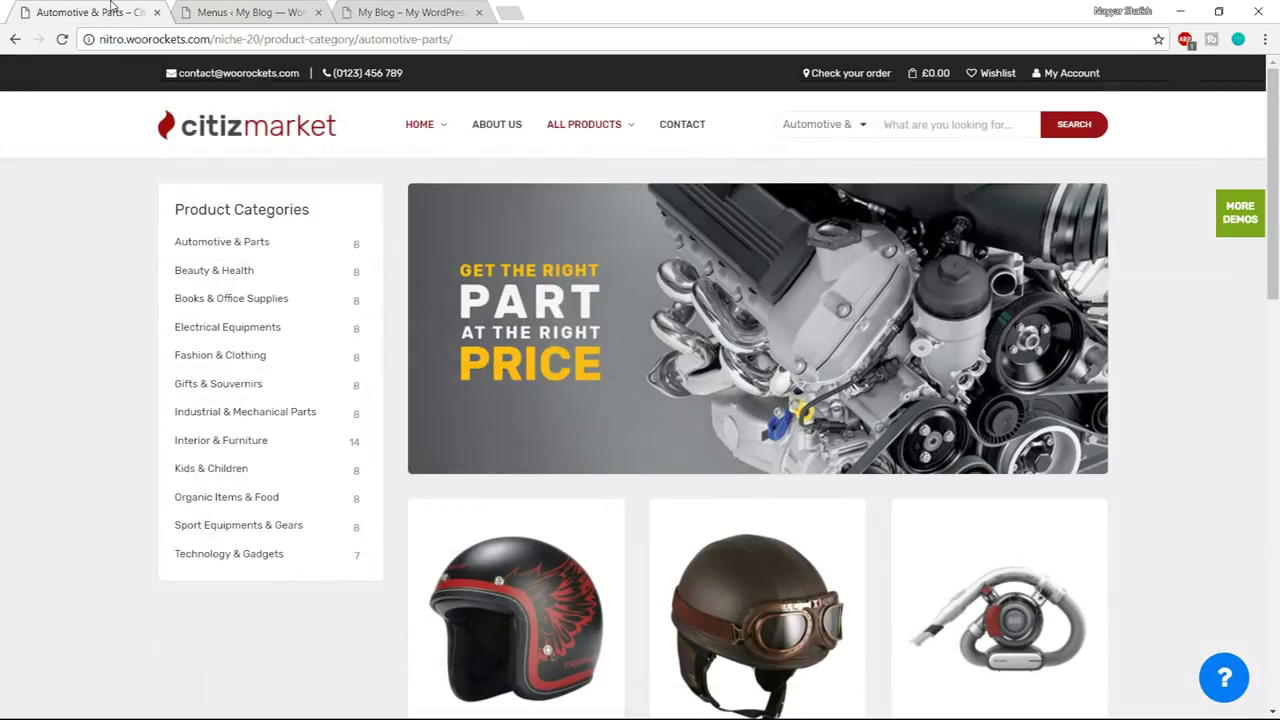
pyautogui.click(258, 8)
pyautogui.moveTo(528, 548); pyautogui.dragTo(535, 506)
pyautogui.moveTo(537, 598); pyautogui.dragTo(612, 535)
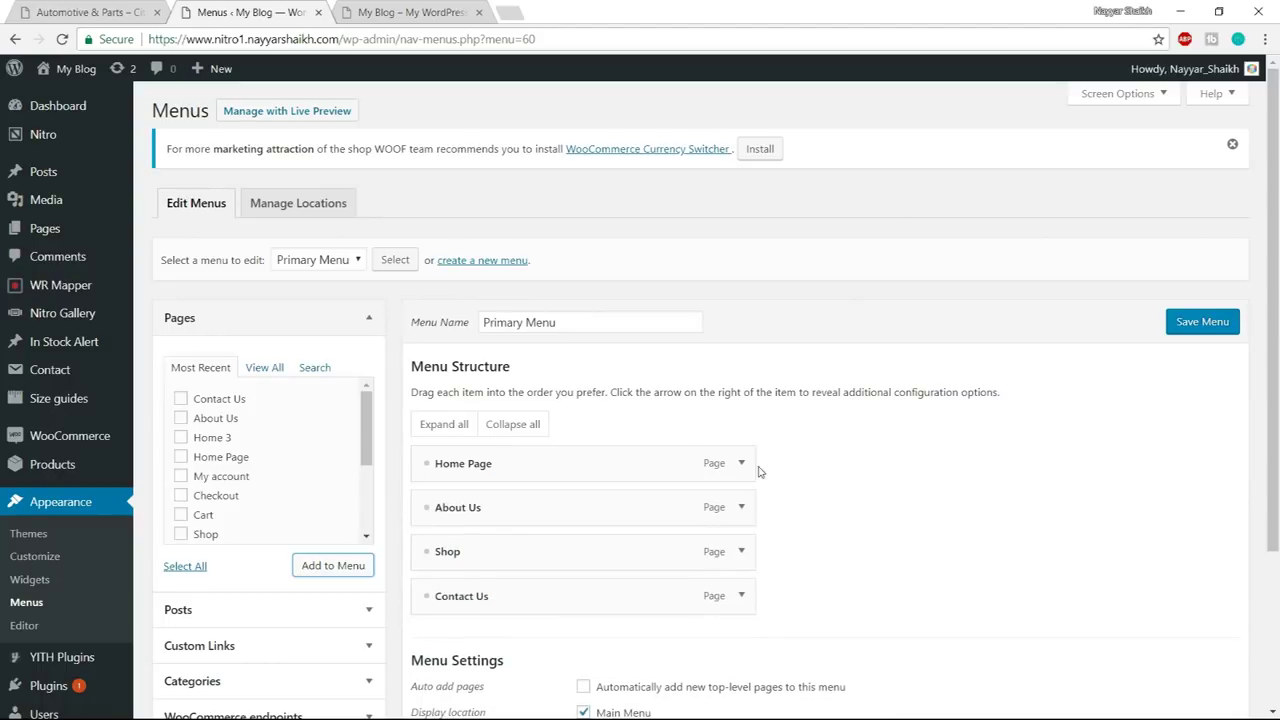
pyautogui.click(750, 471)
# - Change the Home Page item's navigation label to 'Home'
pyautogui.scroll(-1, 484, 464)
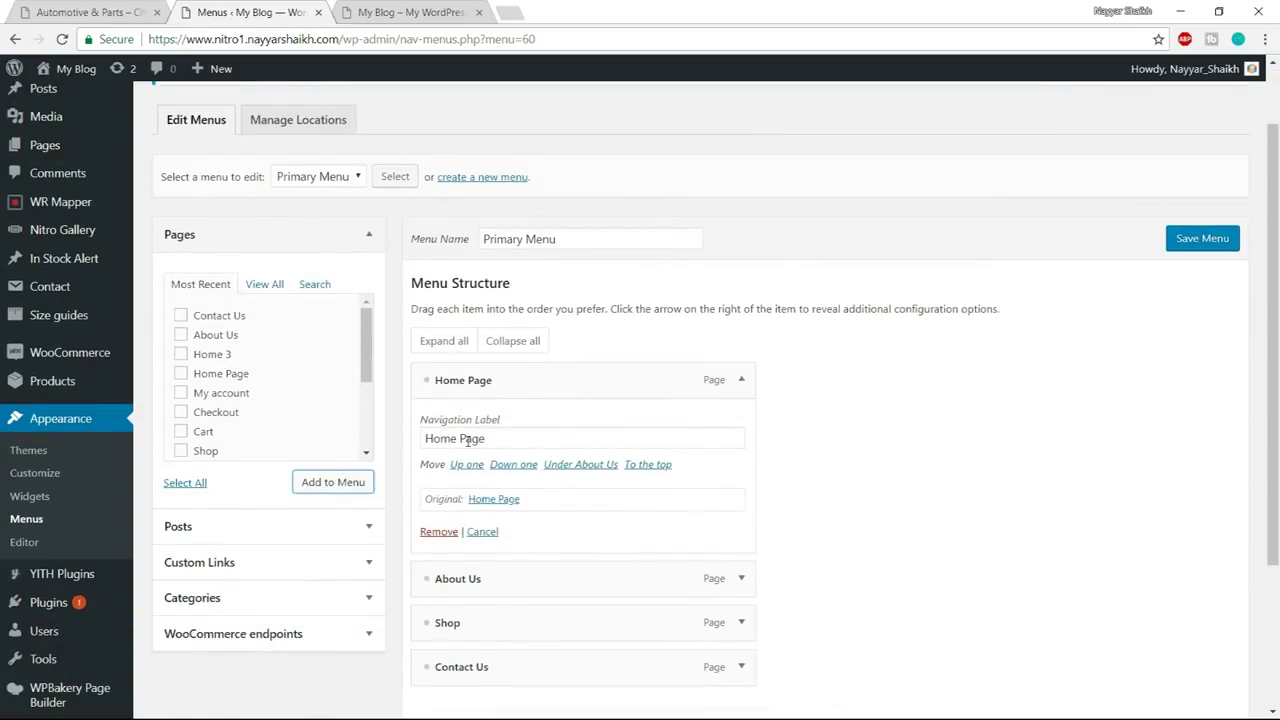
pyautogui.click(741, 381)
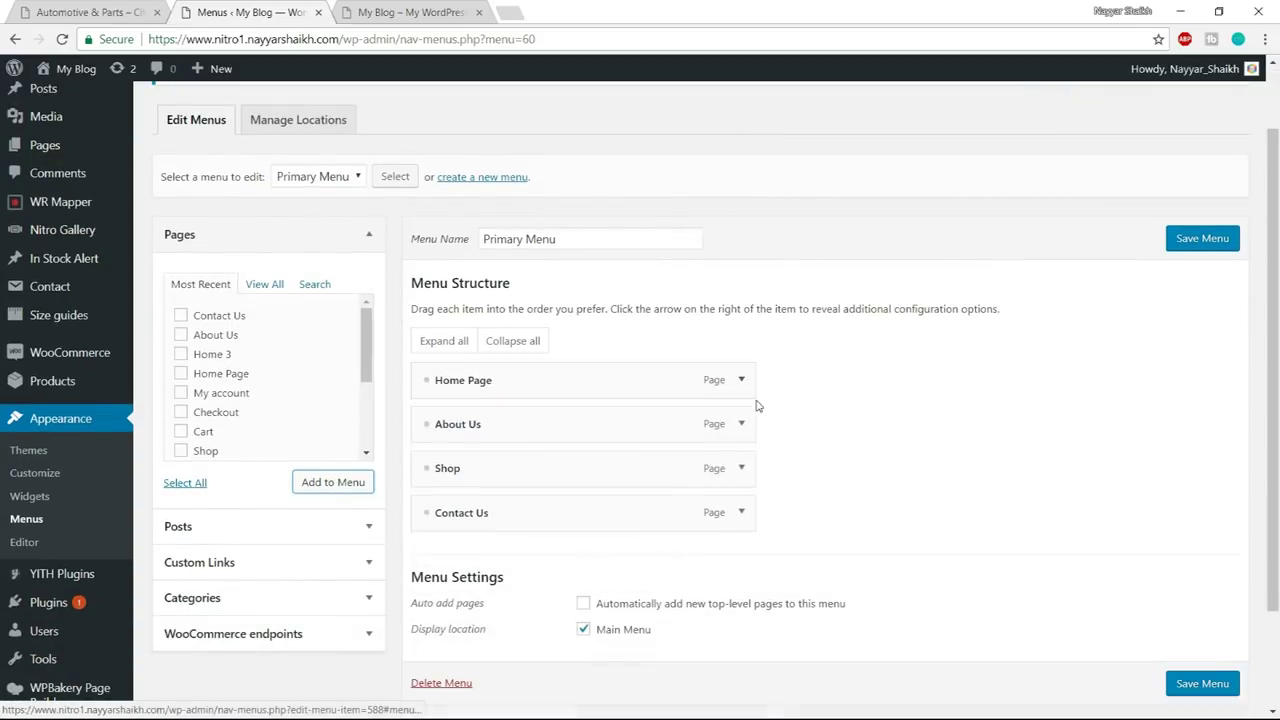
pyautogui.click(742, 383)
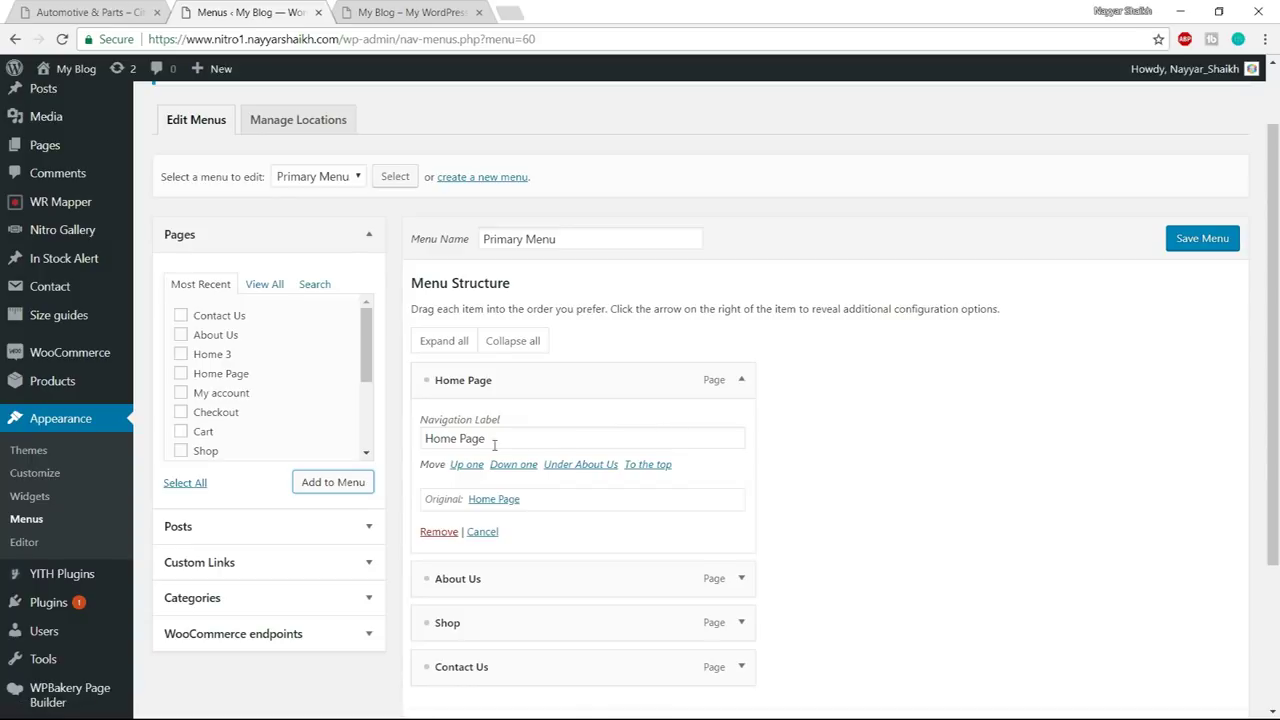
pyautogui.moveTo(460, 439); pyautogui.dragTo(585, 430)
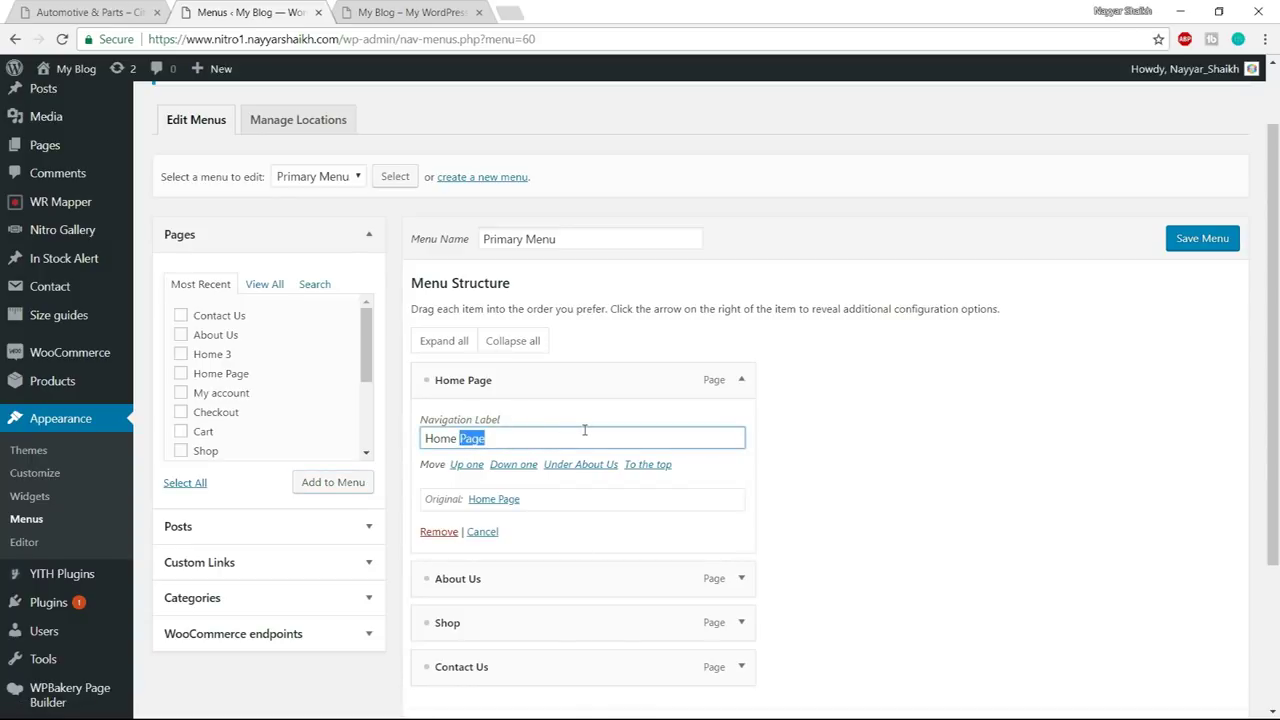
pyautogui.press('BackSpace')
pyautogui.click(740, 381)
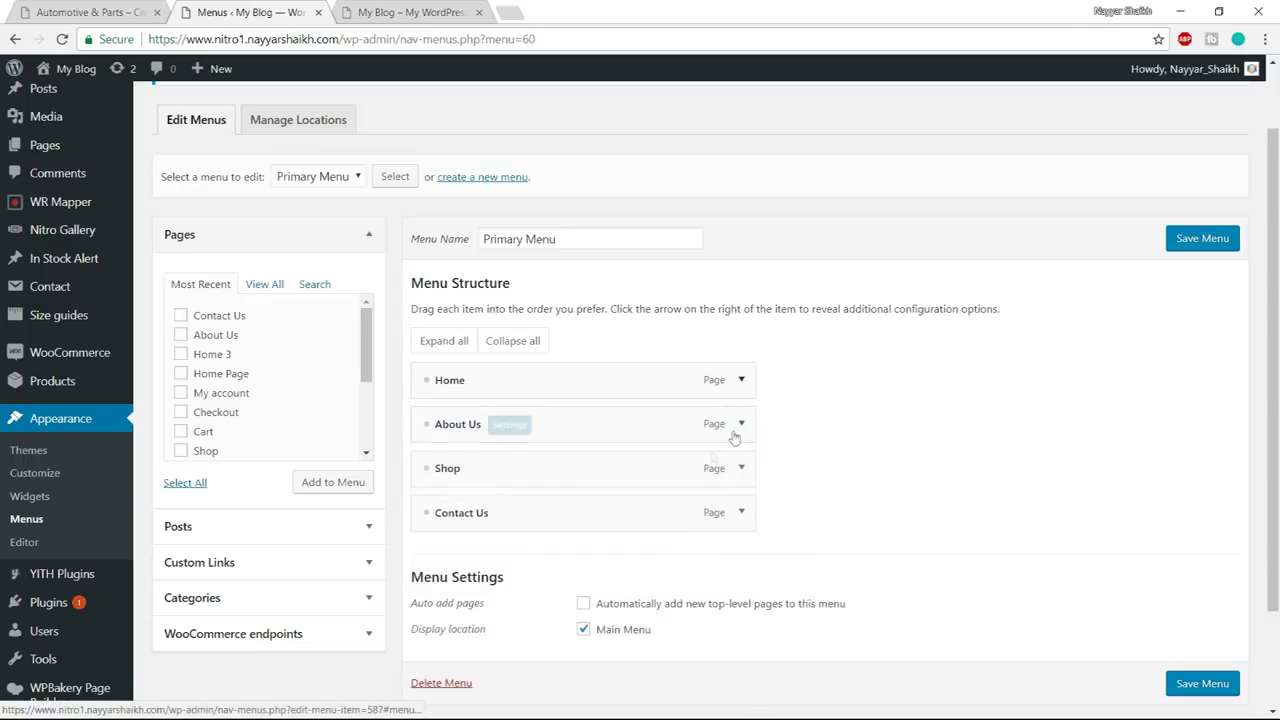
# - Relabel the Shop item 'All Products' and check labels against the reference storefront
pyautogui.click(742, 469)
pyautogui.scroll(-2, 561, 500)
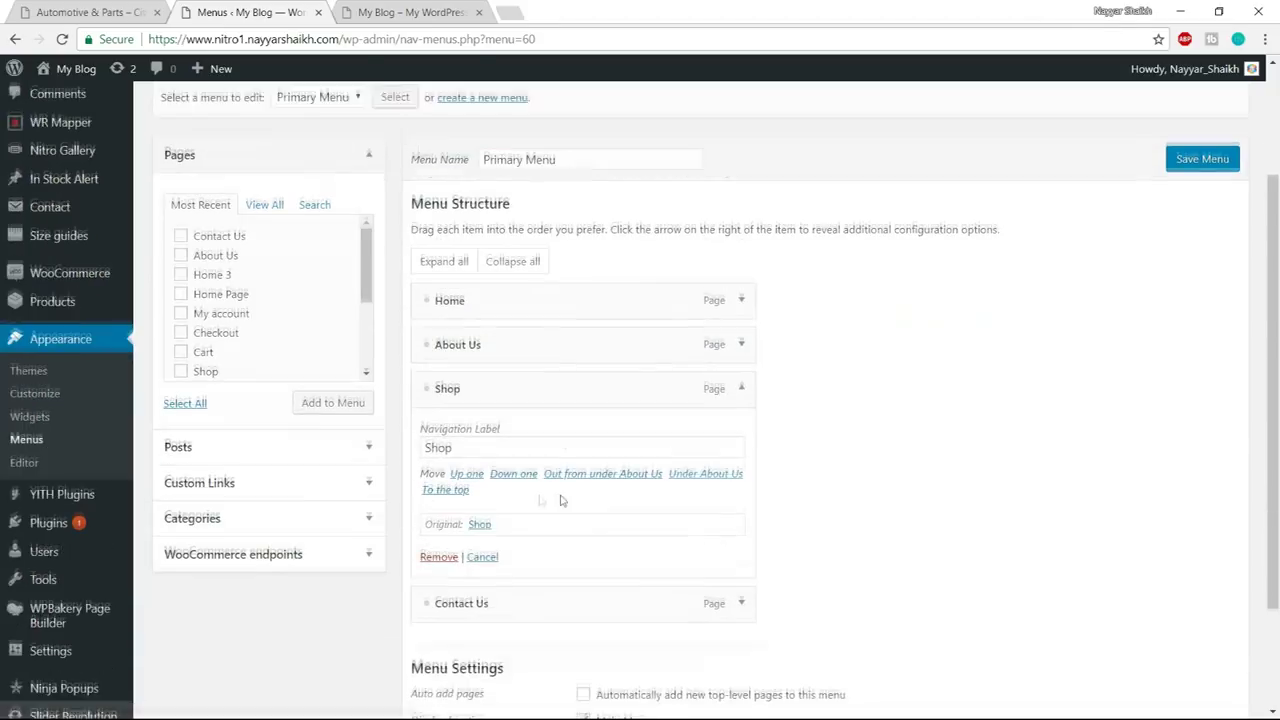
pyautogui.moveTo(523, 440); pyautogui.dragTo(383, 445)
pyautogui.write('All Products')
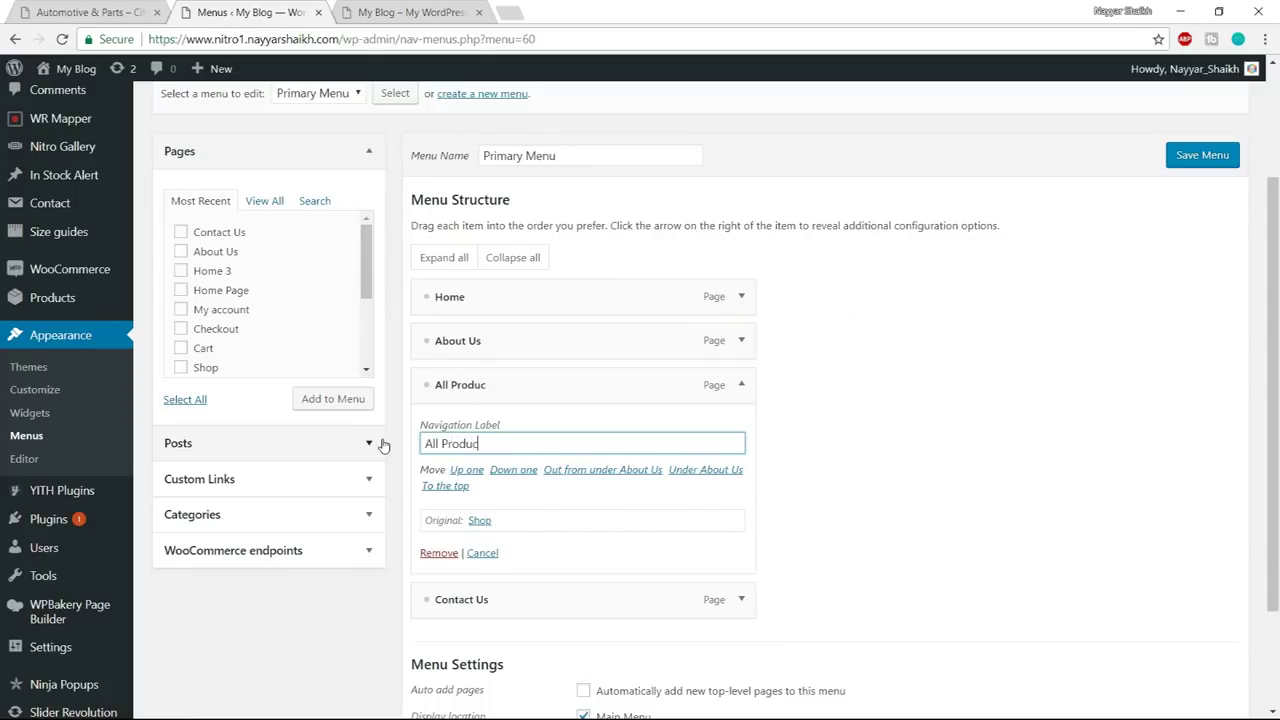
pyautogui.click(741, 386)
pyautogui.click(112, 14)
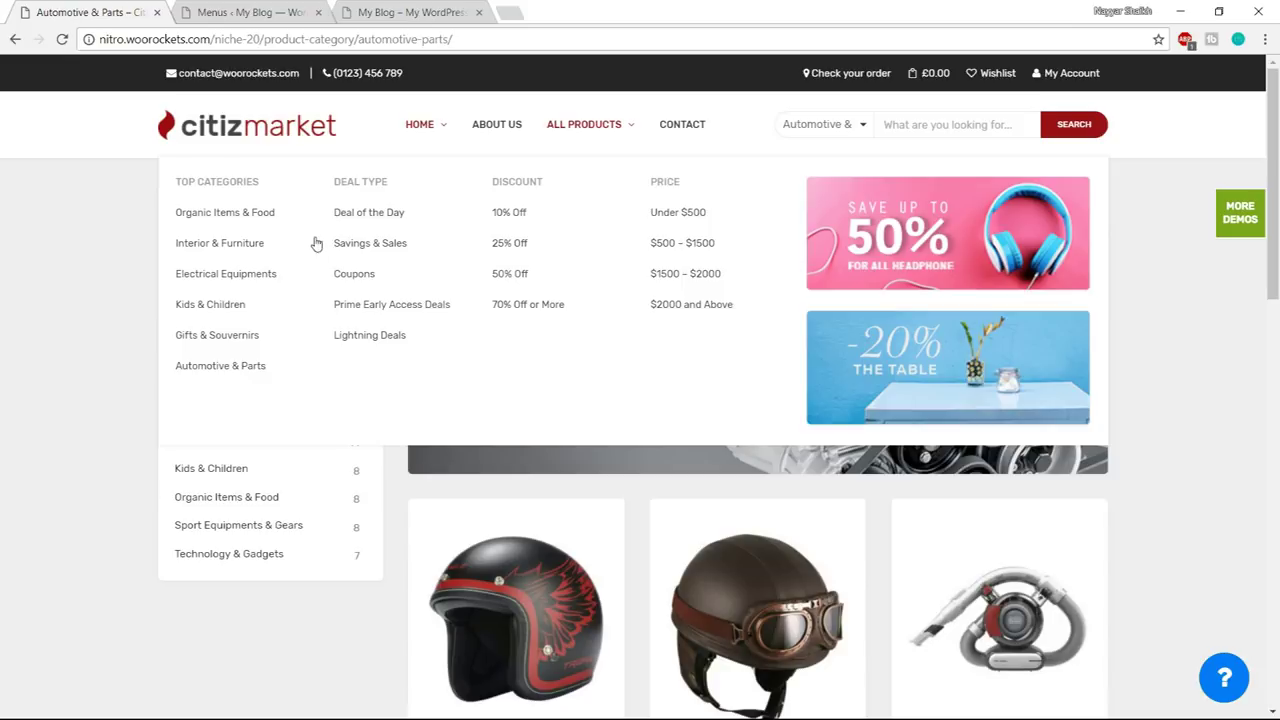
pyautogui.click(250, 12)
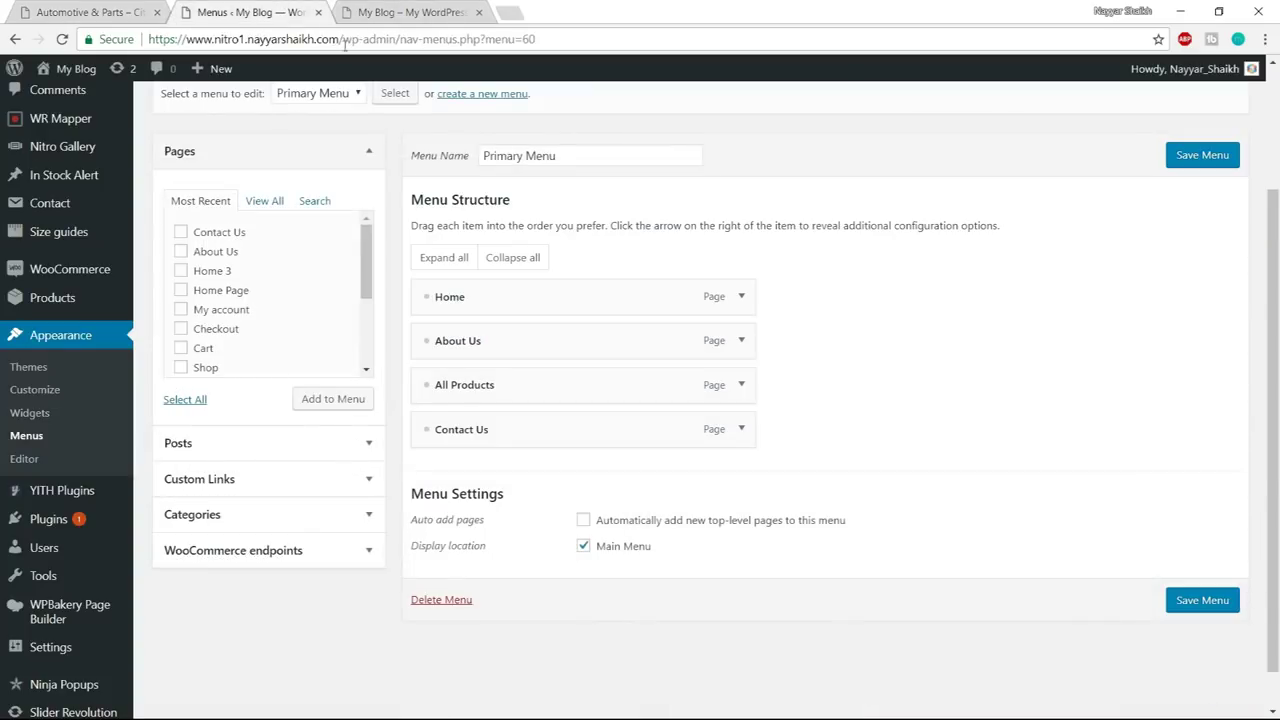
pyautogui.click(285, 480)
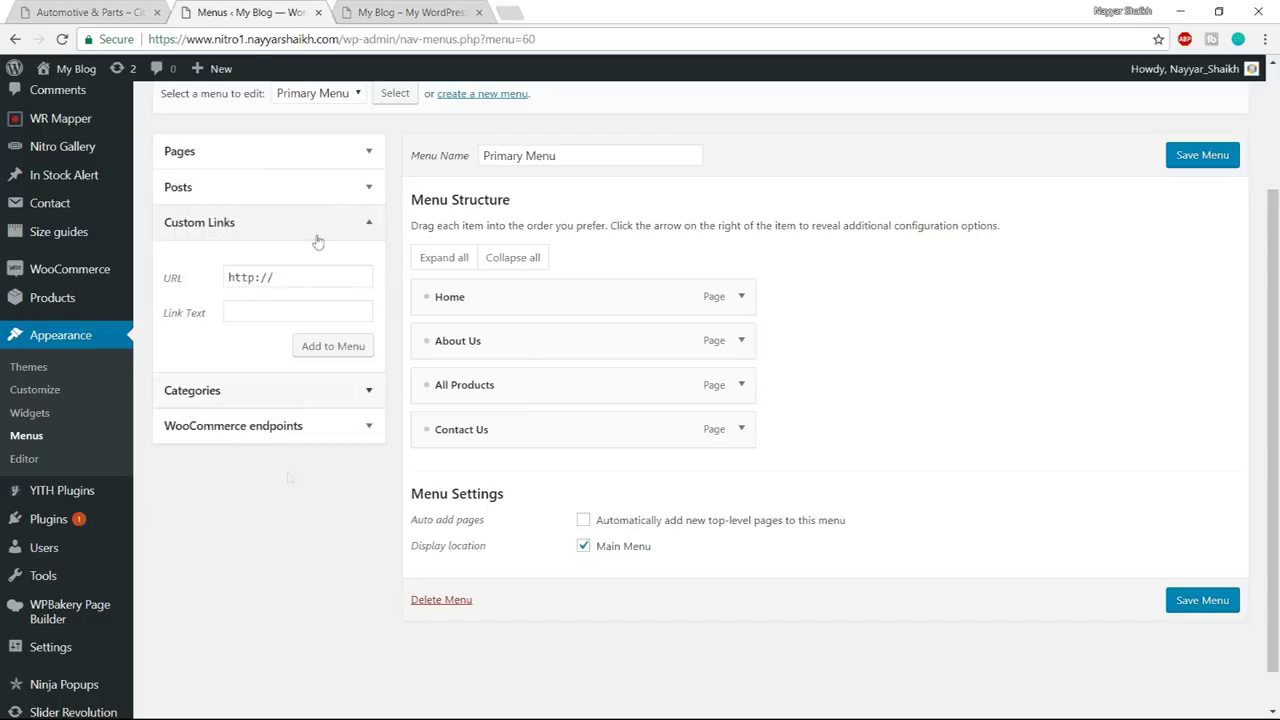
# - Add a 'Top Categories' custom link with URL # and nest it under Home
pyautogui.click(95, 12)
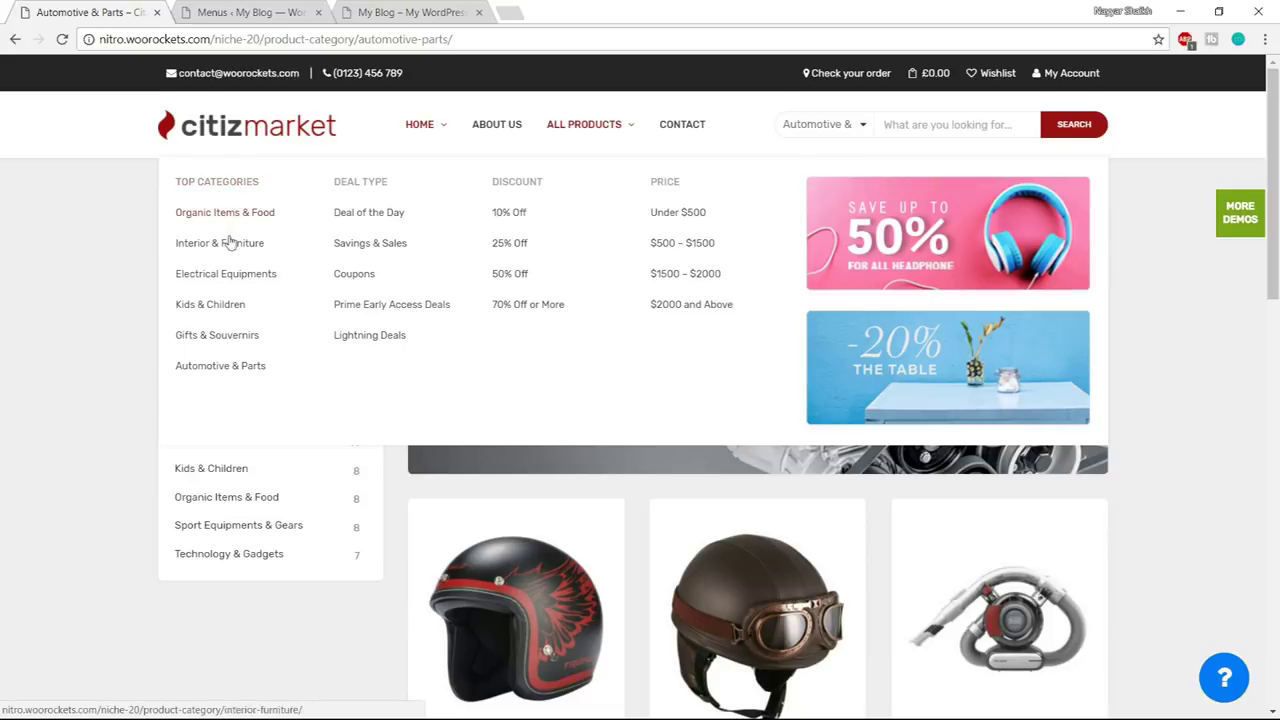
pyautogui.click(250, 12)
pyautogui.tripleClick(272, 277)
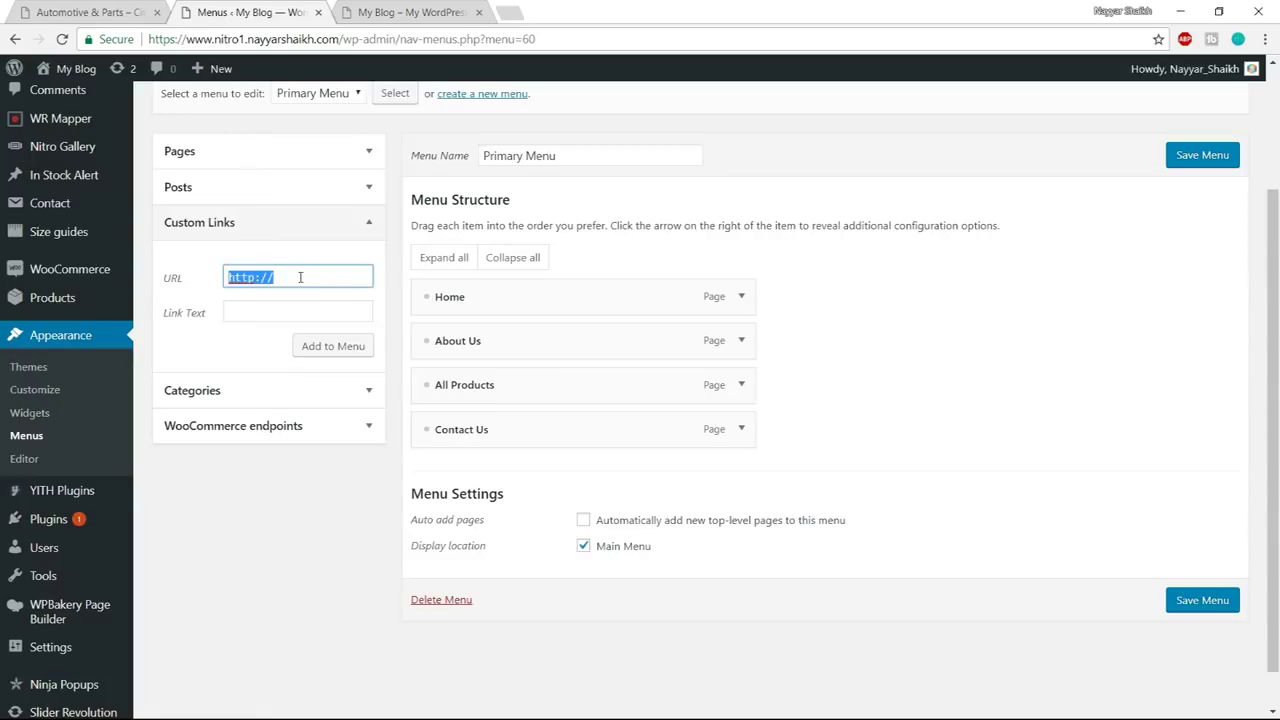
pyautogui.write('#')
pyautogui.click(265, 313)
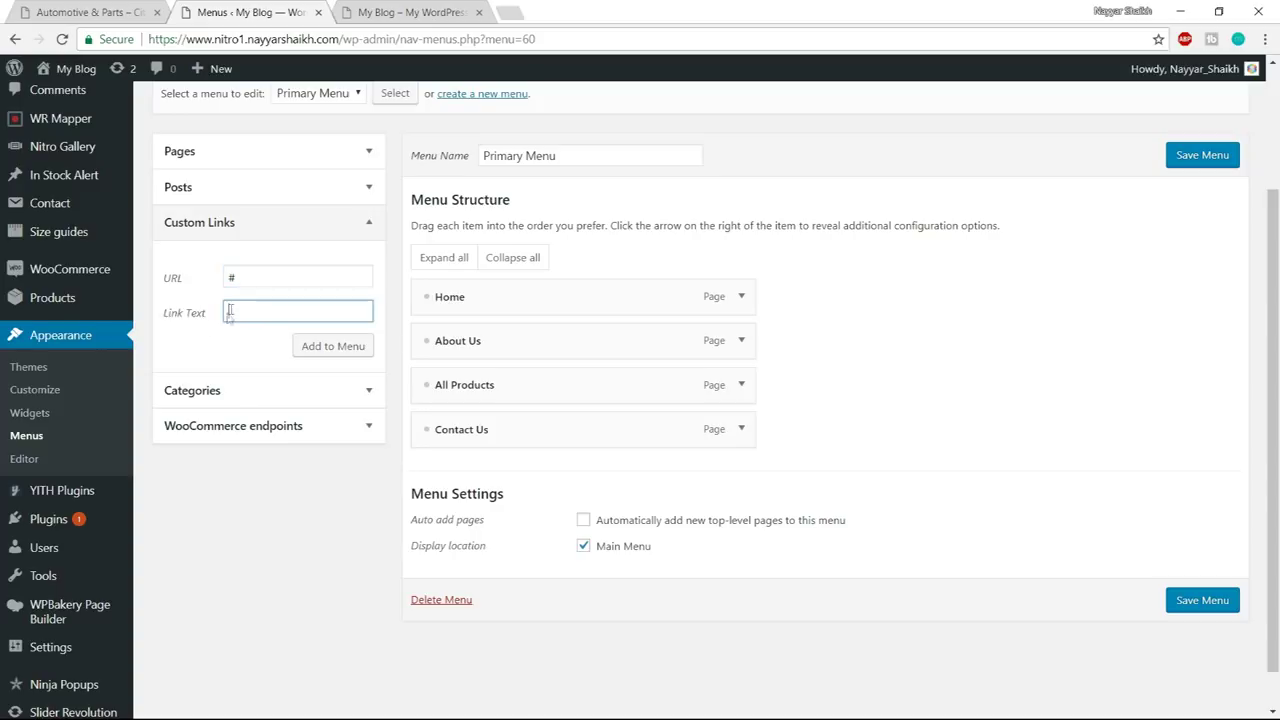
pyautogui.click(99, 19)
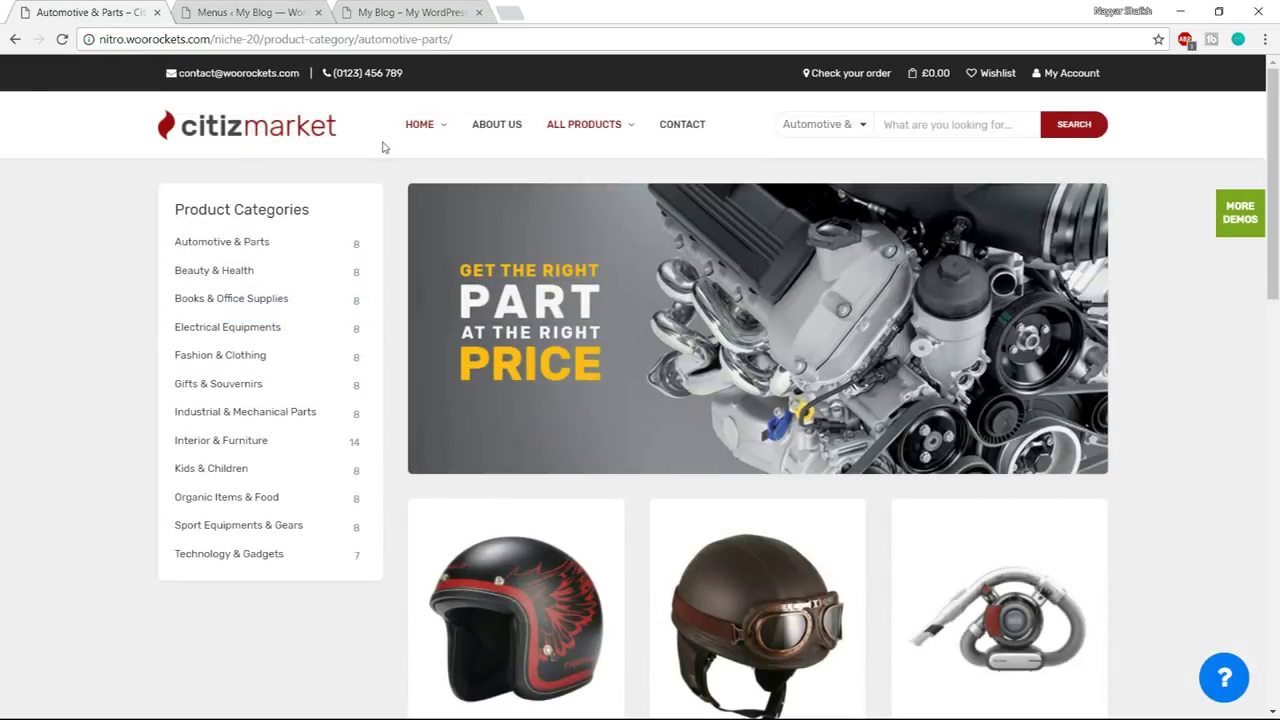
pyautogui.moveTo(423, 130)
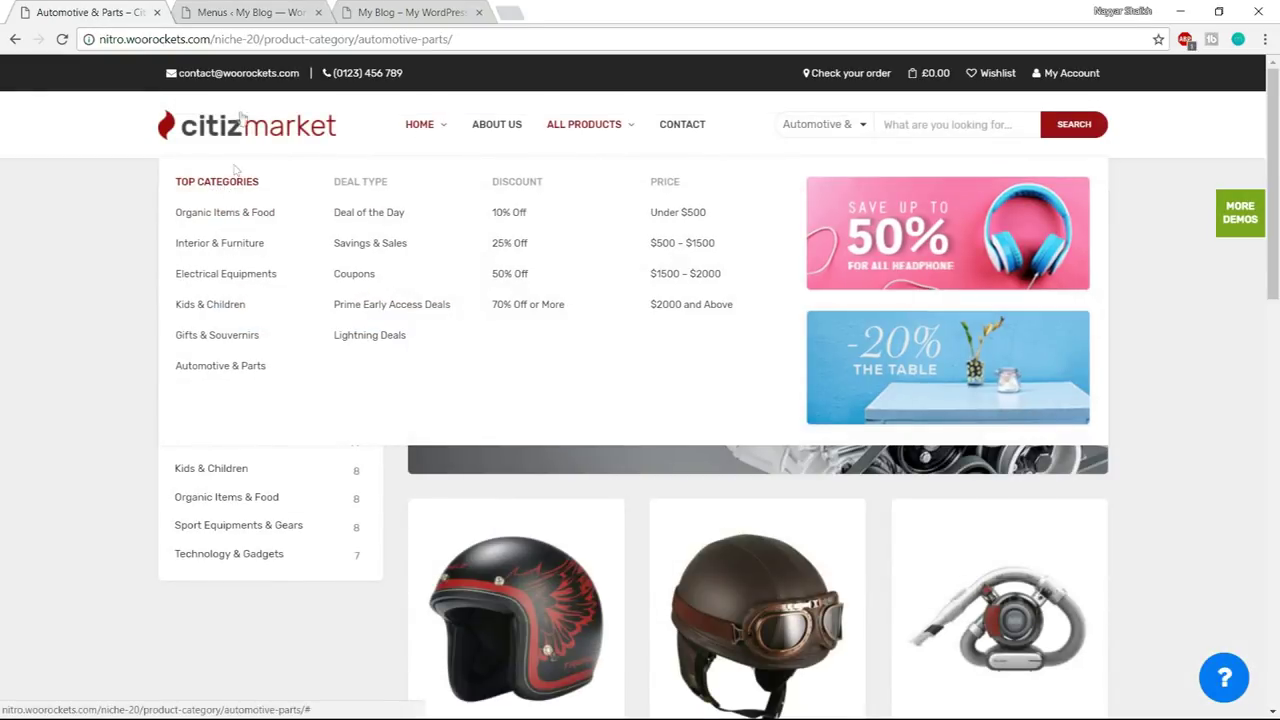
pyautogui.hotkey('ctrl', 'Tab')
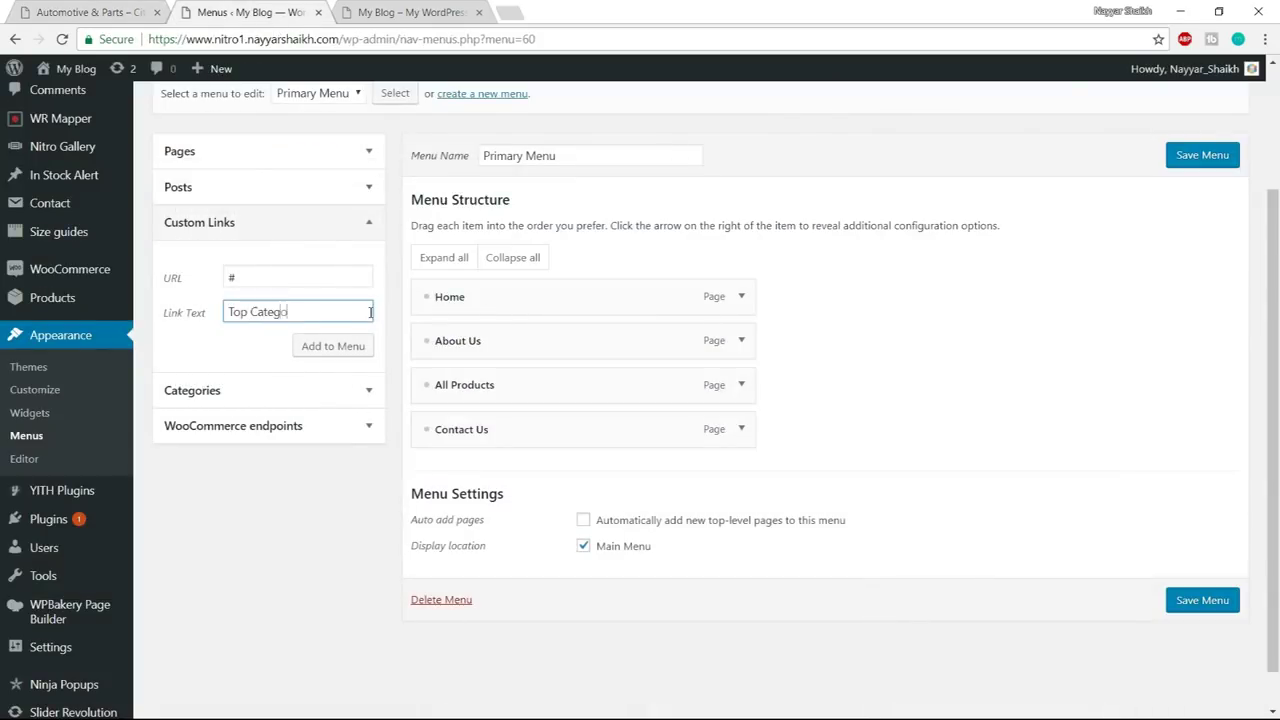
pyautogui.click(333, 346)
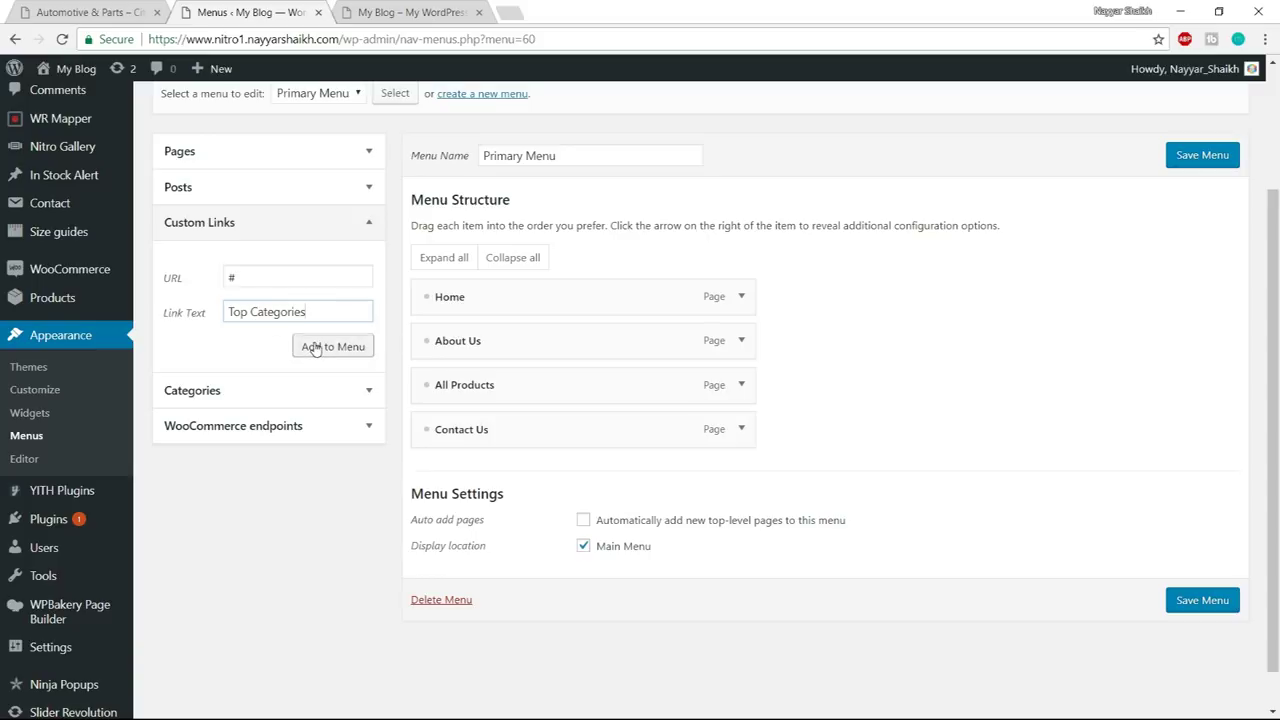
pyautogui.moveTo(471, 471); pyautogui.dragTo(476, 331)
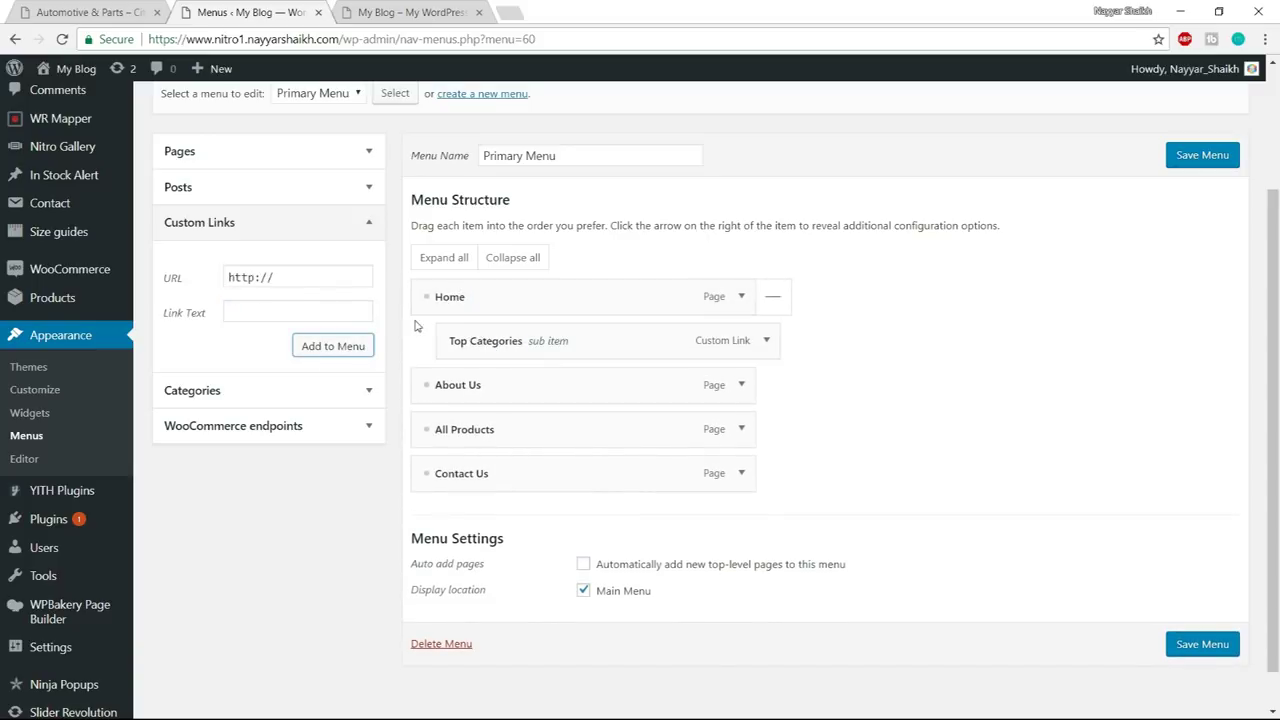
# - Add 'Deal Page' and 'Discount' custom links, both with URL #
pyautogui.click(86, 10)
pyautogui.moveTo(418, 132)
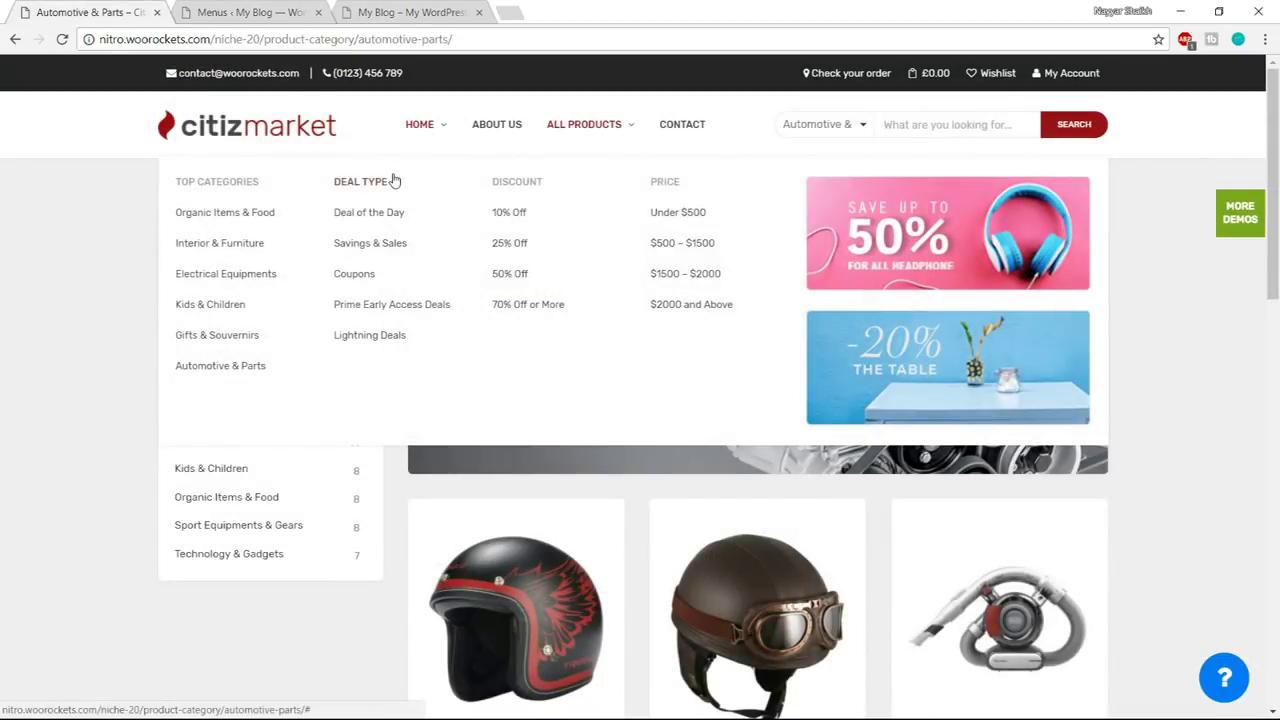
pyautogui.click(255, 12)
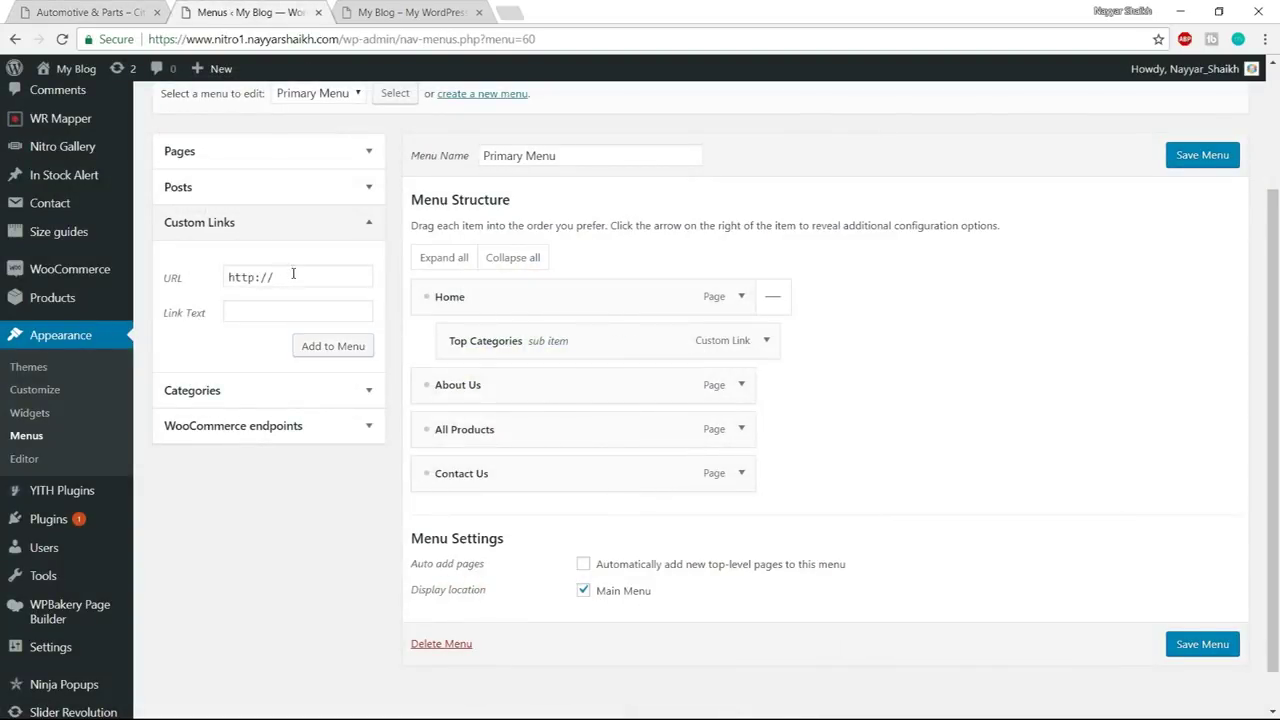
pyautogui.moveTo(293, 274); pyautogui.dragTo(196, 260)
pyautogui.write('#')
pyautogui.press('Tab')
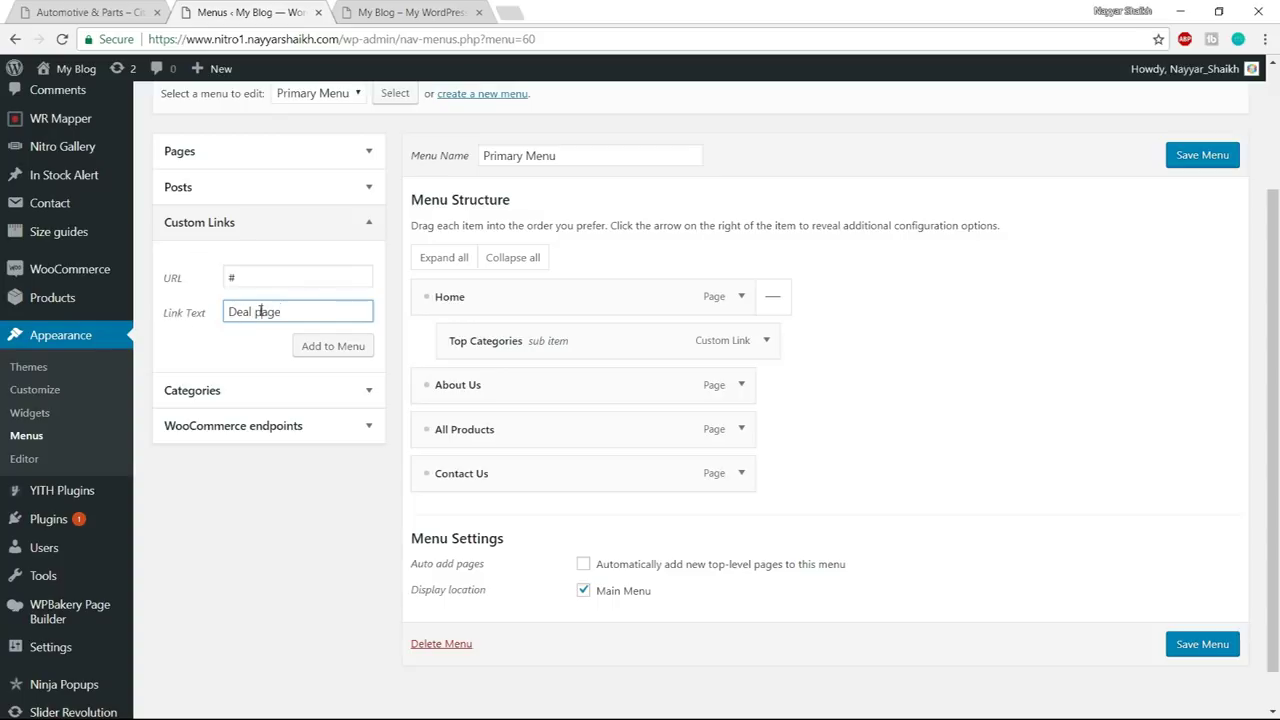
pyautogui.click(306, 348)
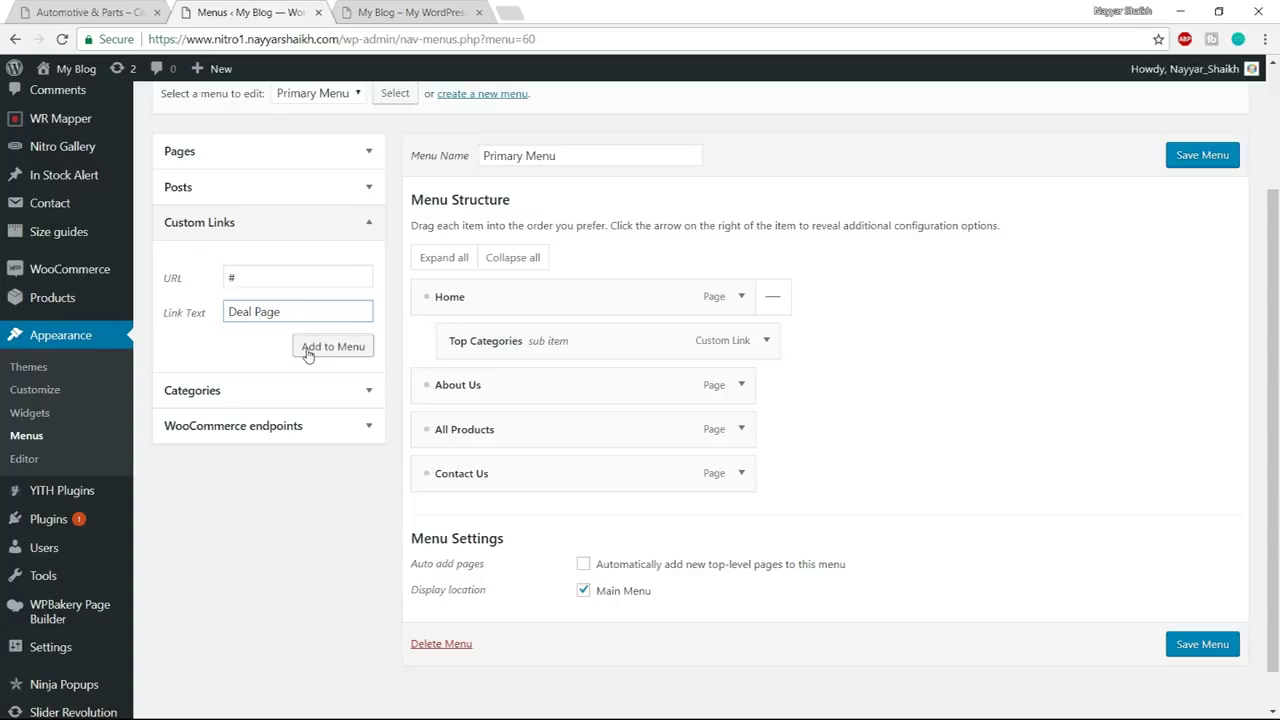
pyautogui.moveTo(280, 280); pyautogui.dragTo(231, 276)
pyautogui.write('#')
pyautogui.press('Tab')
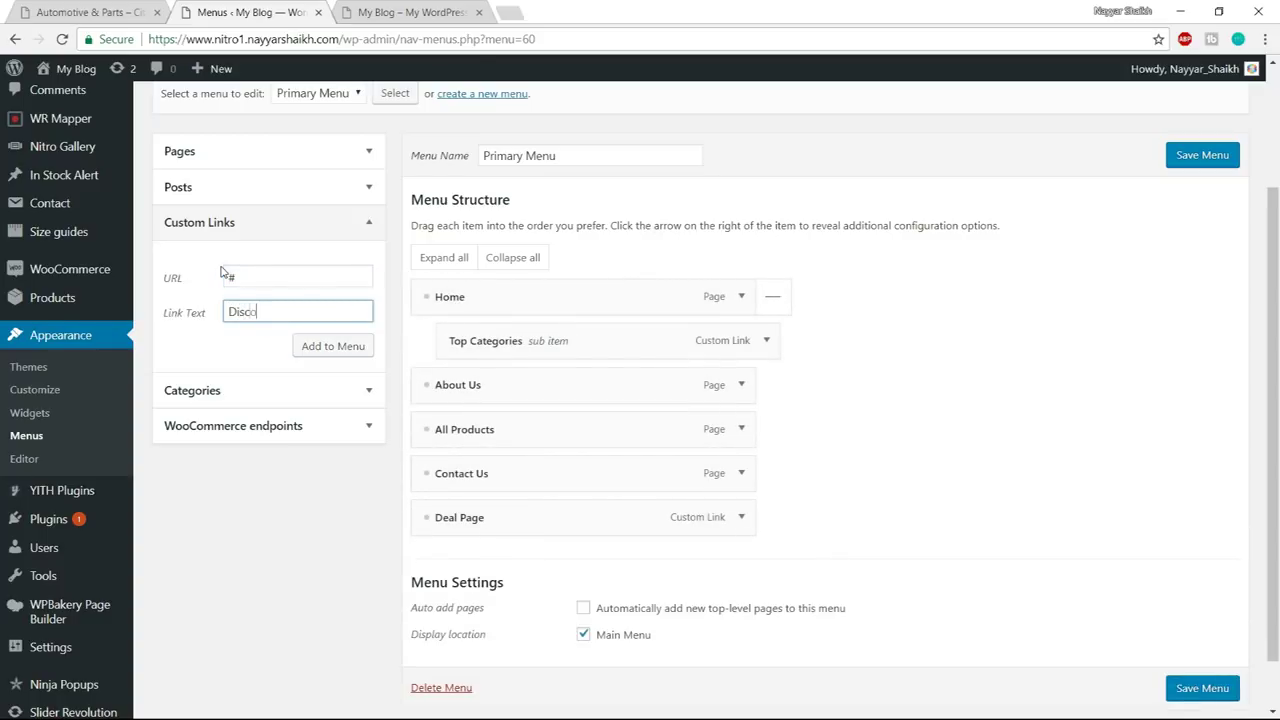
pyautogui.click(323, 346)
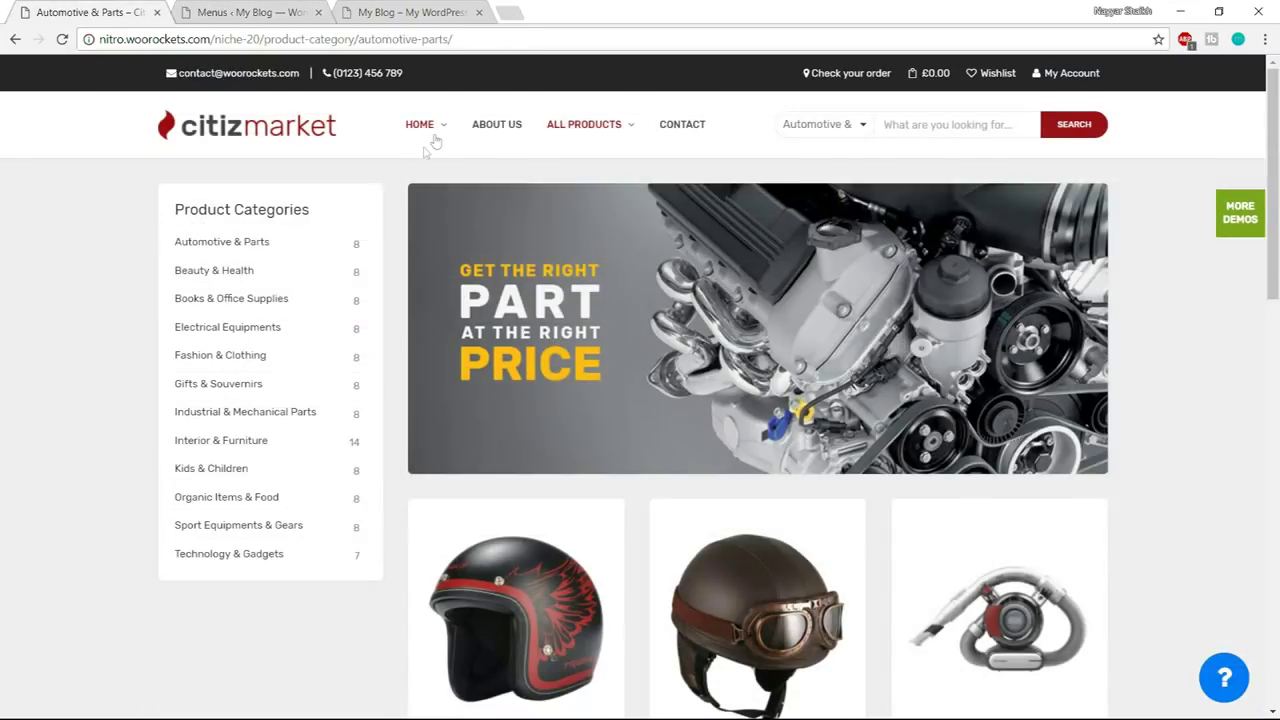
pyautogui.moveTo(436, 141)
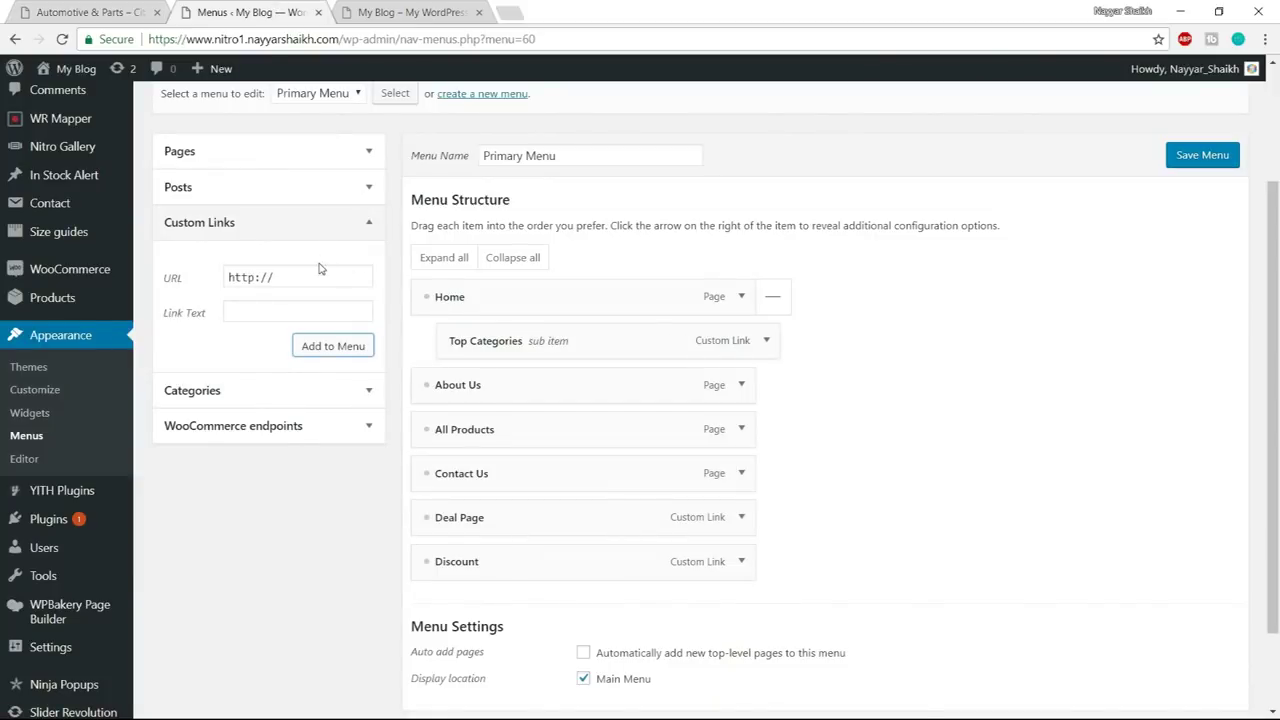
pyautogui.moveTo(320, 268); pyautogui.dragTo(181, 274)
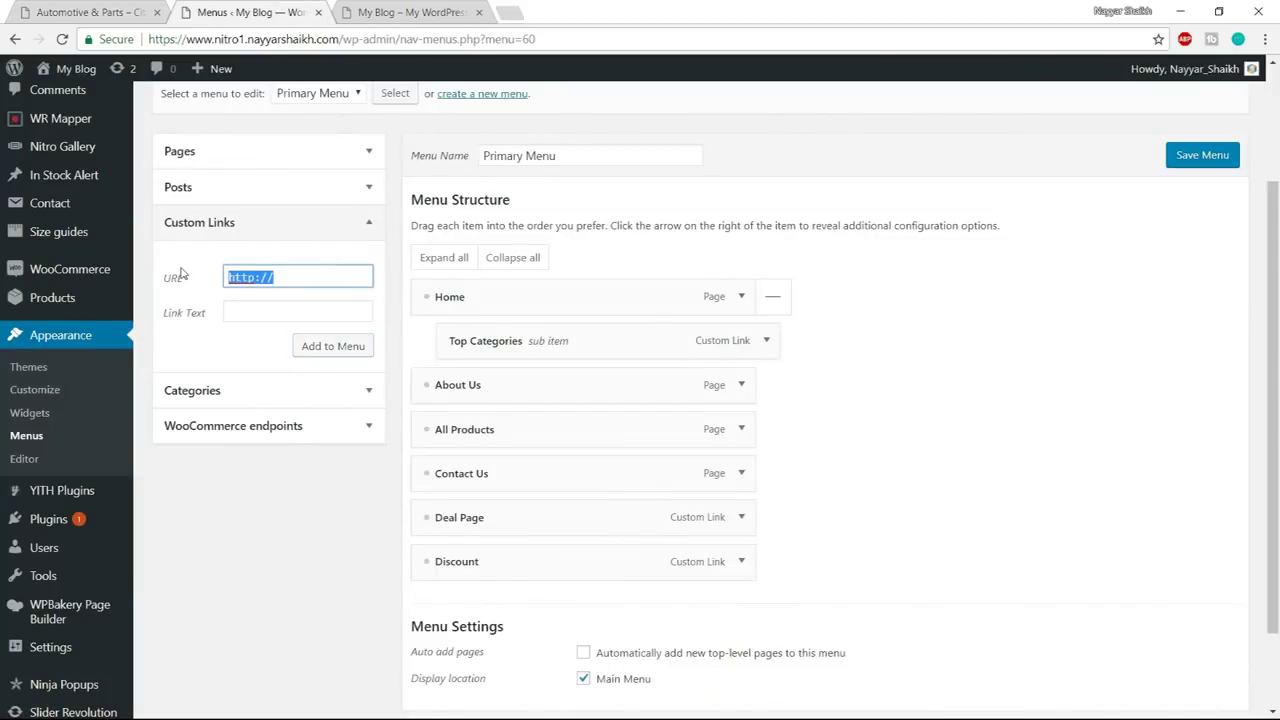
# - Add a 'Price' custom link with URL #, nesting Deal Page, Discount and Price under Home
pyautogui.write('#')
pyautogui.press('Tab')
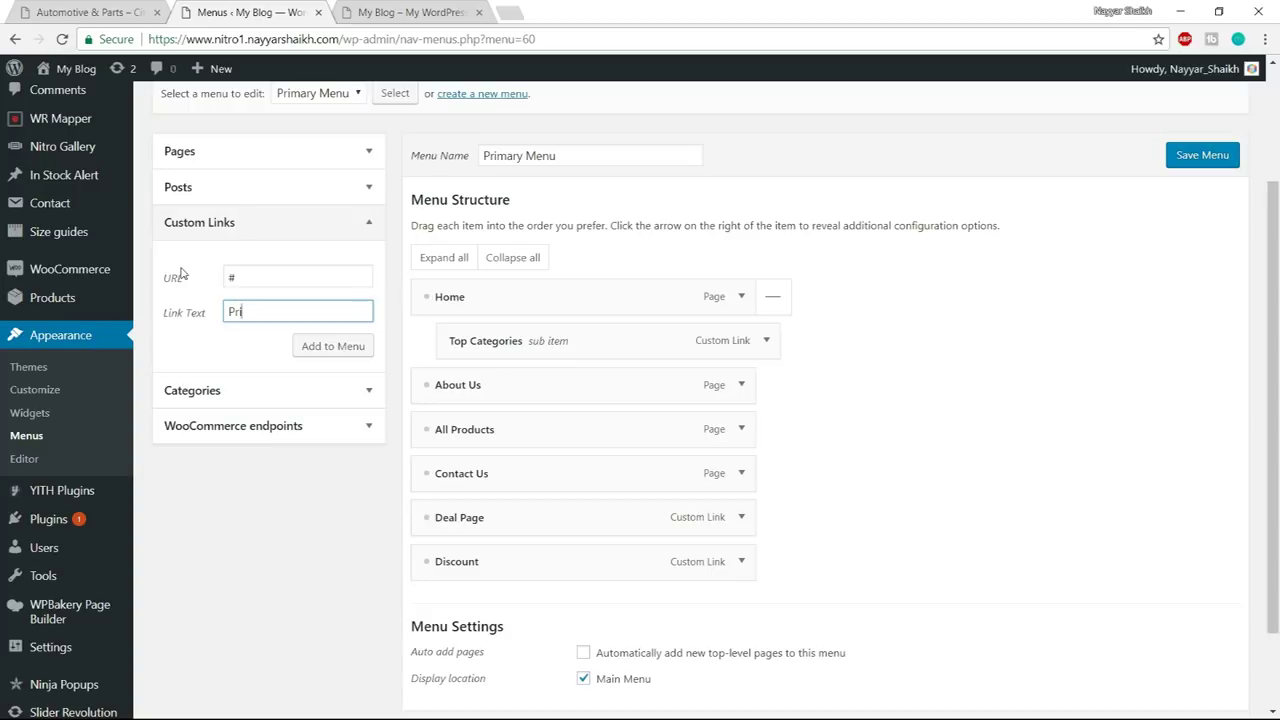
pyautogui.write('Price')
pyautogui.click(296, 352)
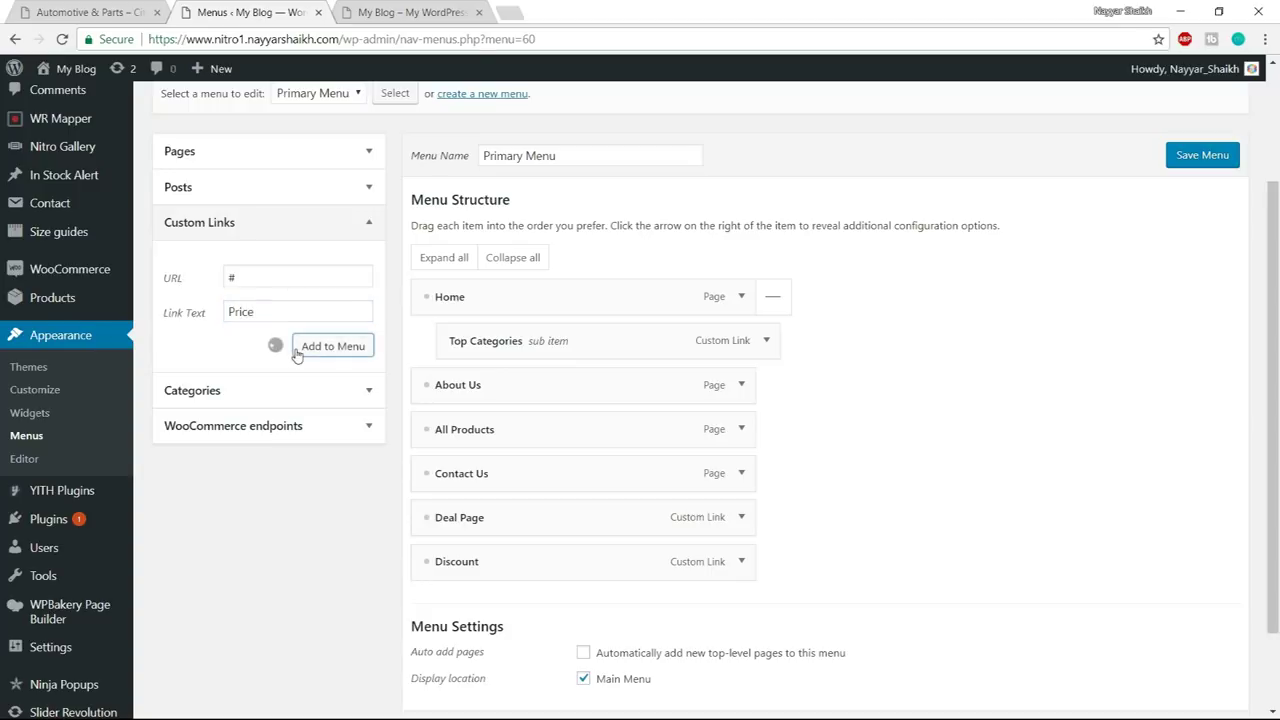
pyautogui.moveTo(478, 532); pyautogui.dragTo(520, 385)
pyautogui.moveTo(444, 562); pyautogui.dragTo(491, 428)
pyautogui.moveTo(462, 608); pyautogui.dragTo(480, 470)
pyautogui.moveTo(488, 386); pyautogui.dragTo(478, 390)
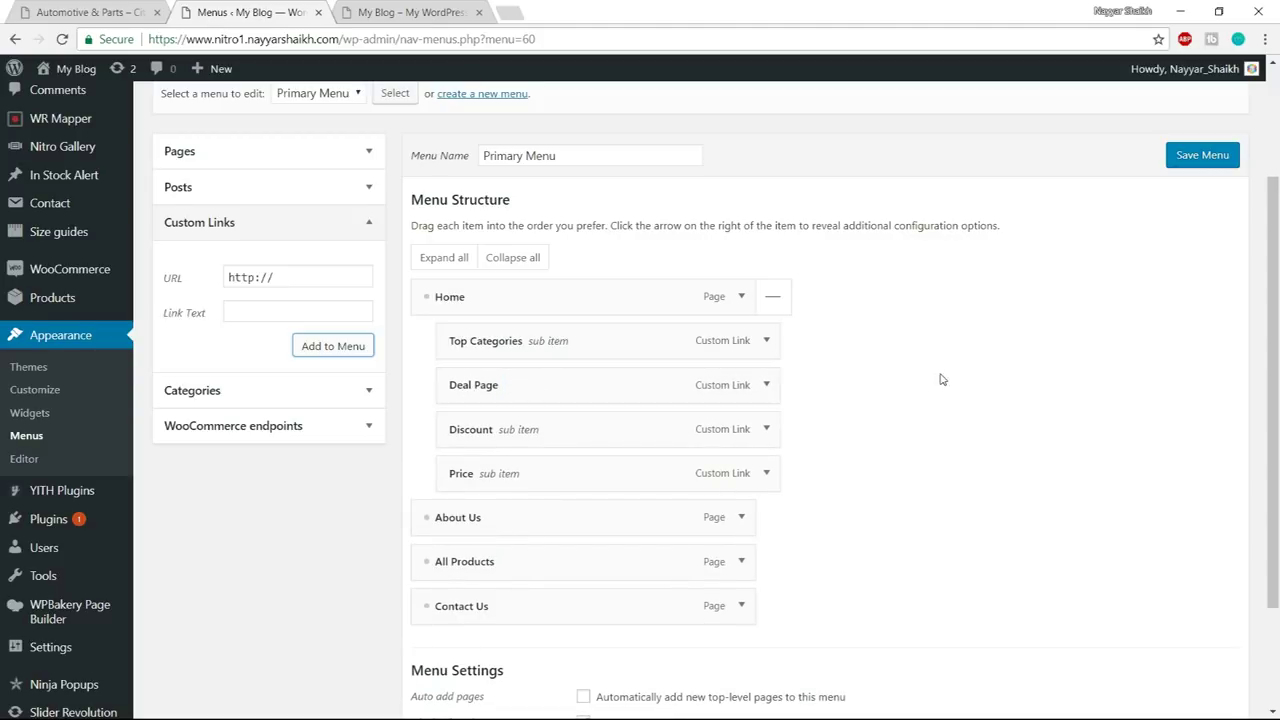
# - Add a 'Banner' custom link with URL # and nest it under Home below Price
pyautogui.hotkey('ctrl', 'shift', 'Tab')
pyautogui.moveTo(434, 128)
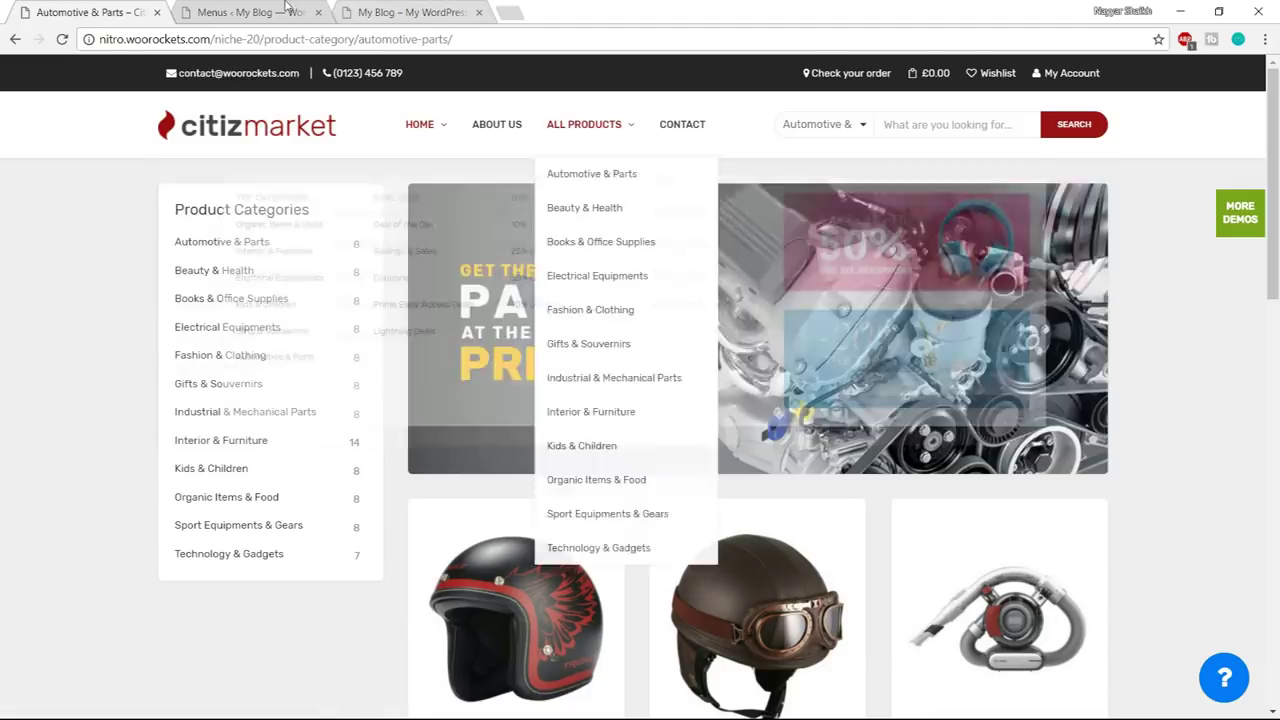
pyautogui.hotkey('ctrl', 'Tab')
pyautogui.click(310, 272)
pyautogui.moveTo(310, 272); pyautogui.dragTo(204, 274)
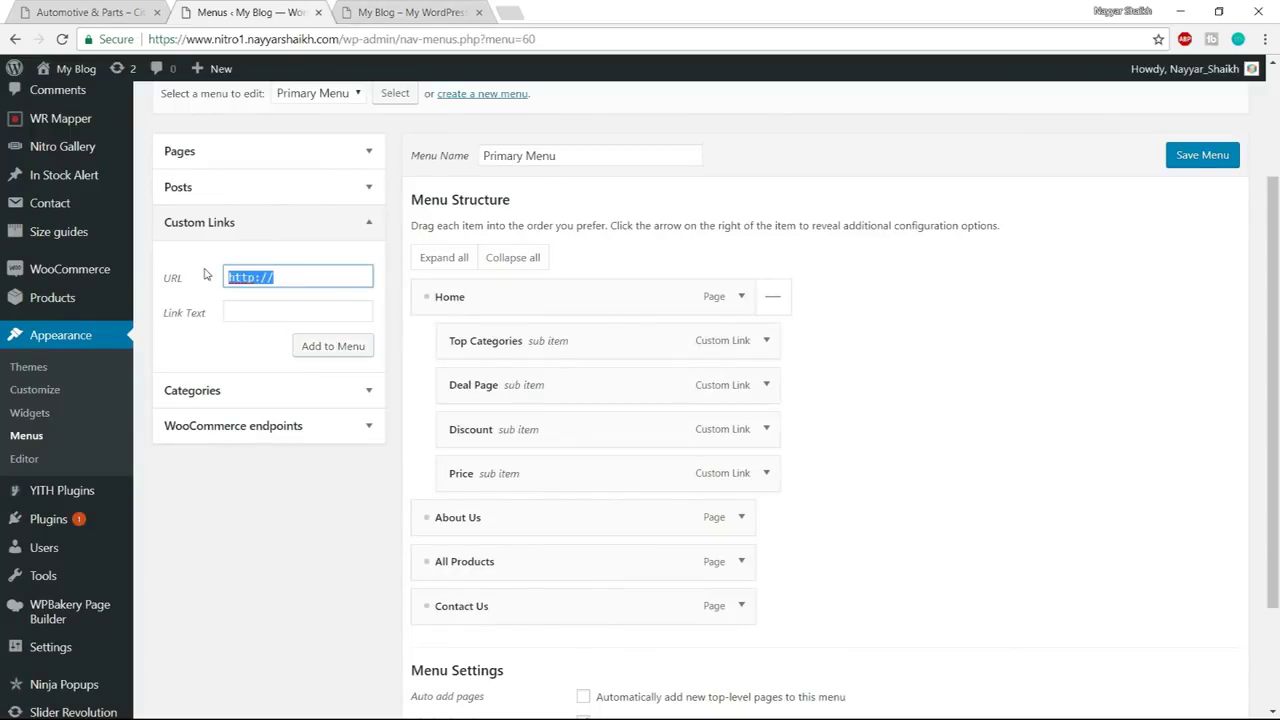
pyautogui.write('#')
pyautogui.press('Tab')
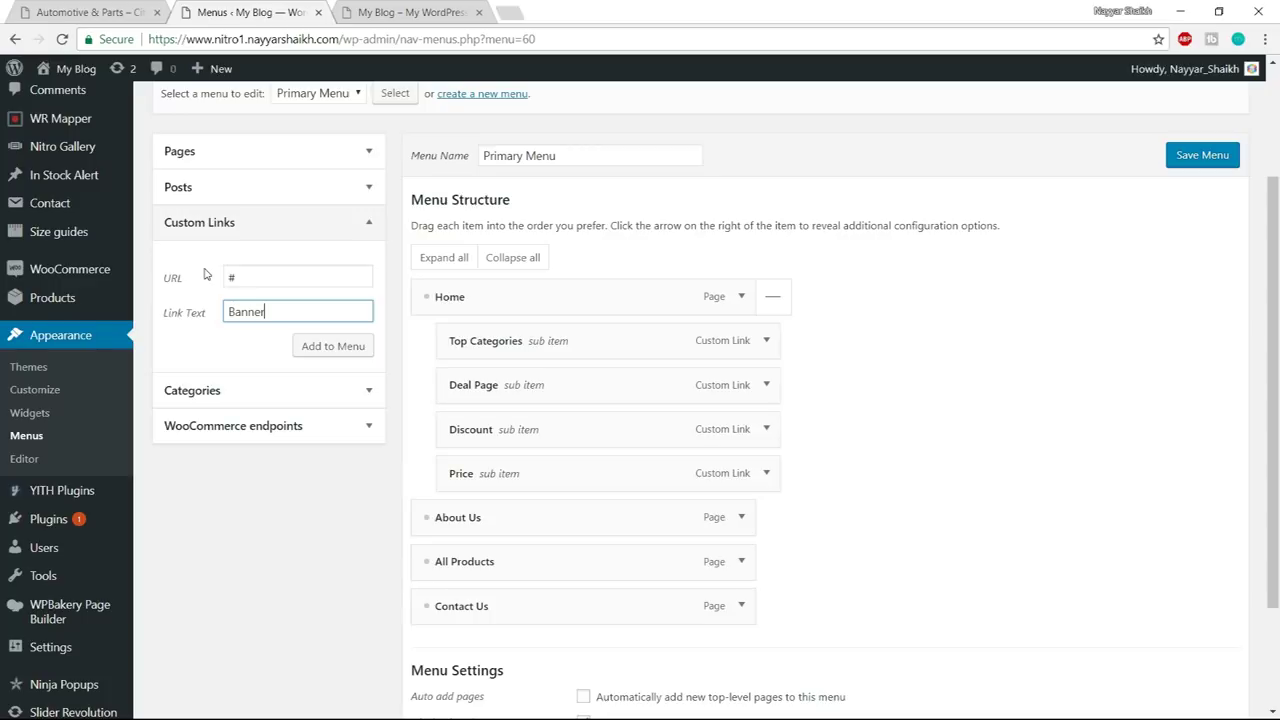
pyautogui.click(336, 348)
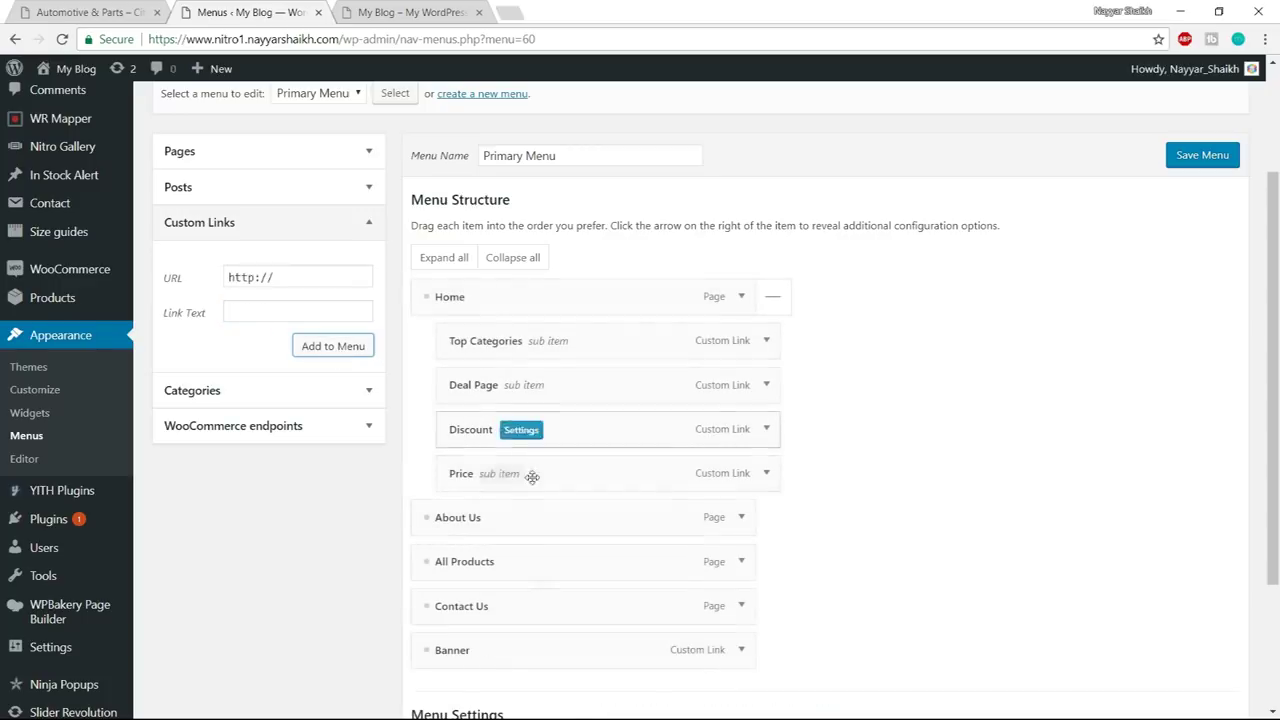
pyautogui.moveTo(437, 658); pyautogui.dragTo(534, 531)
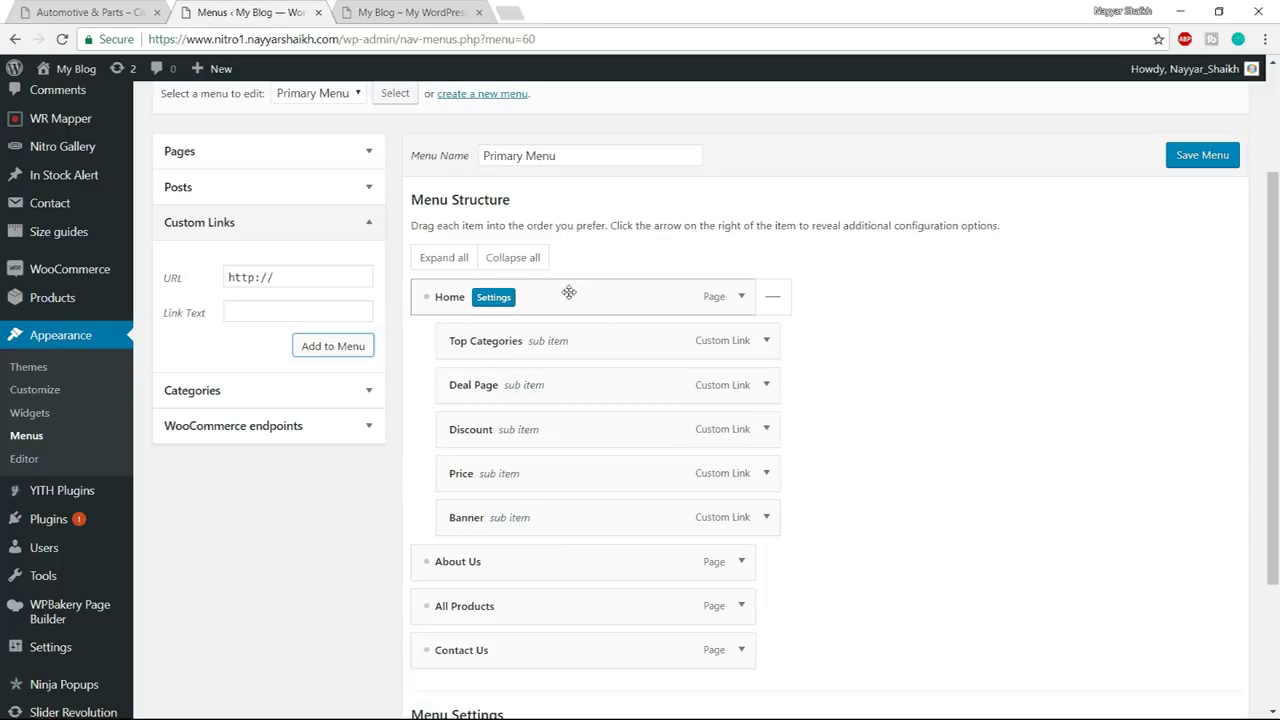
# - Enable Home's MegaMenu with Full container width and the 1/6+1/6+1/6+1/6+2/6 column layout
pyautogui.click(494, 298)
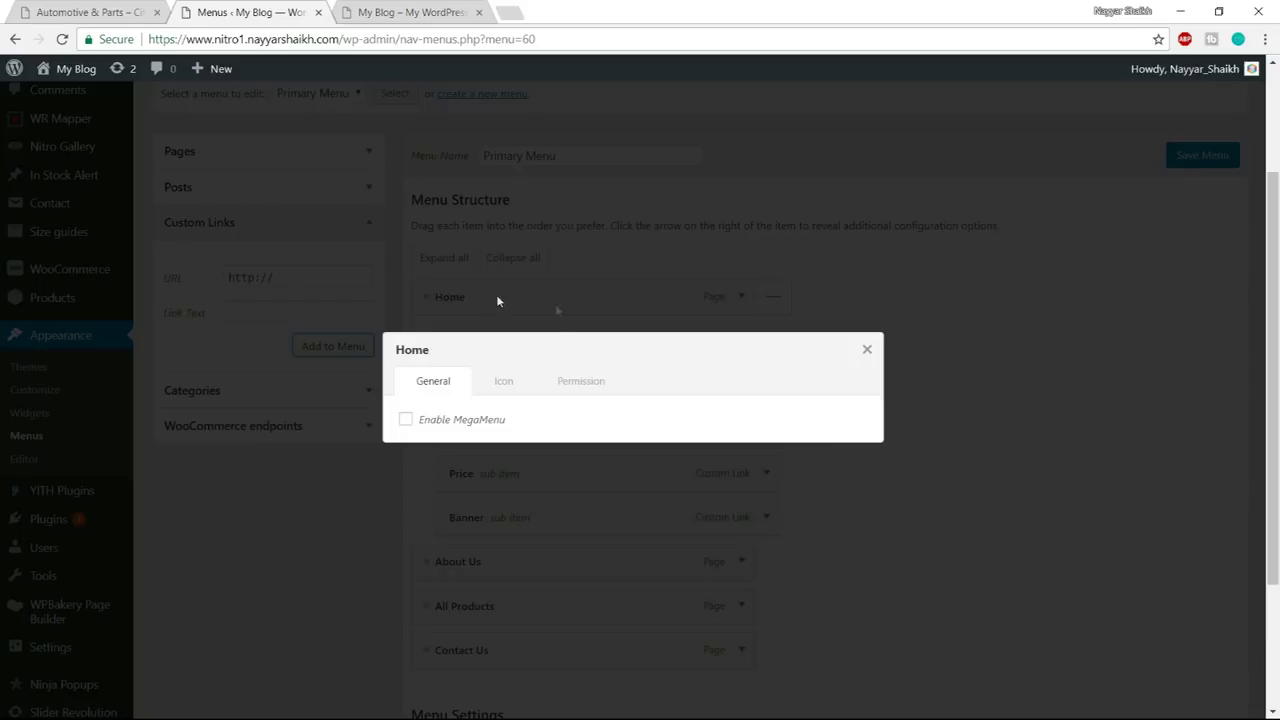
pyautogui.click(437, 428)
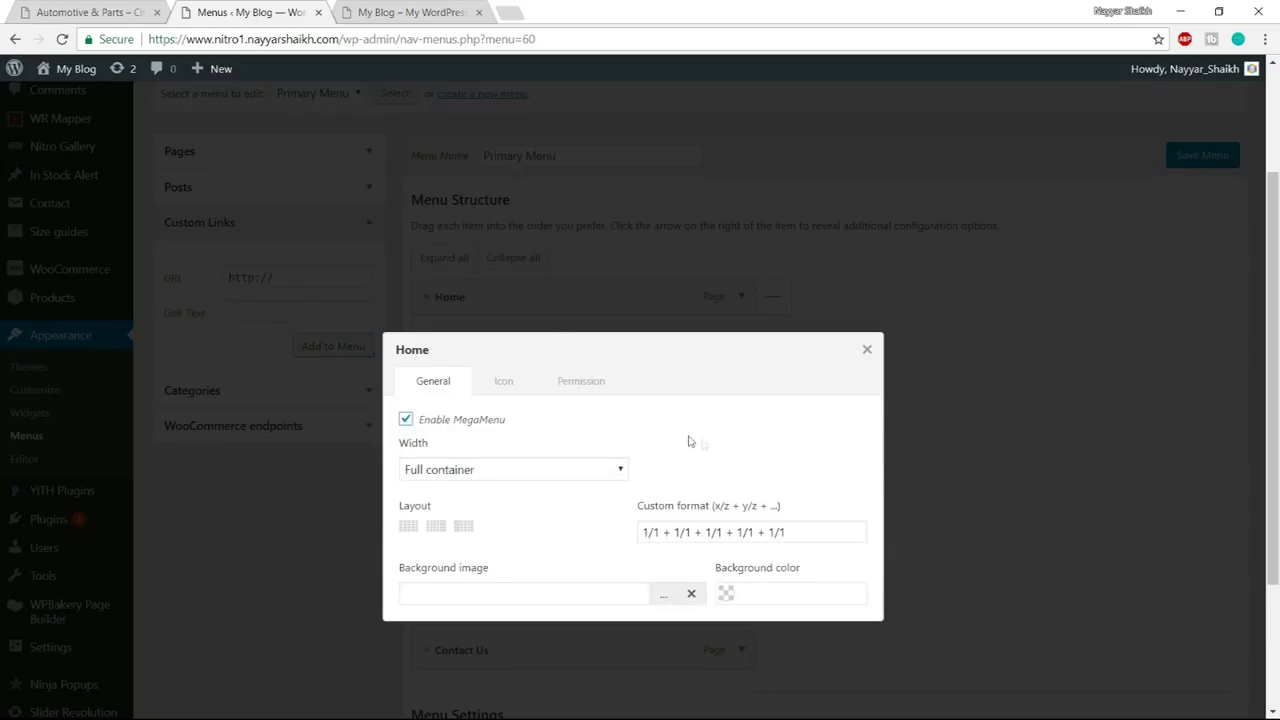
pyautogui.scroll(-1, 689, 440)
pyautogui.click(537, 388)
pyautogui.click(537, 388)
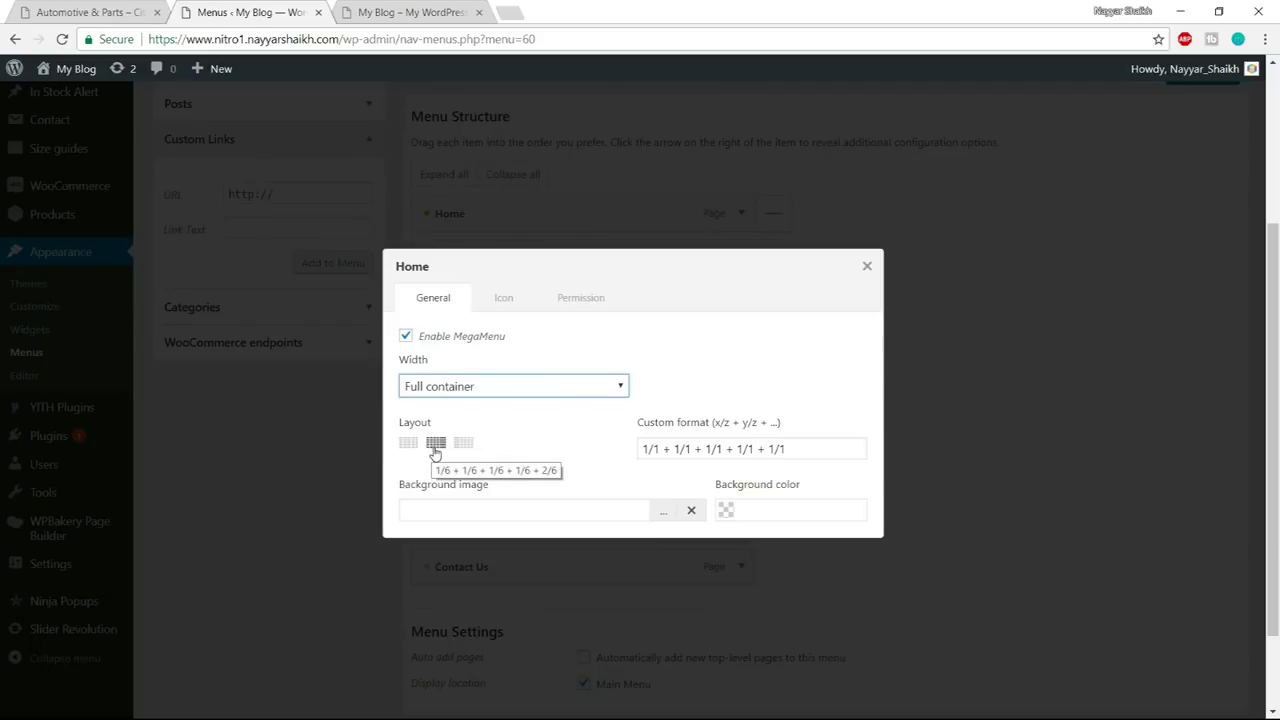
pyautogui.click(435, 447)
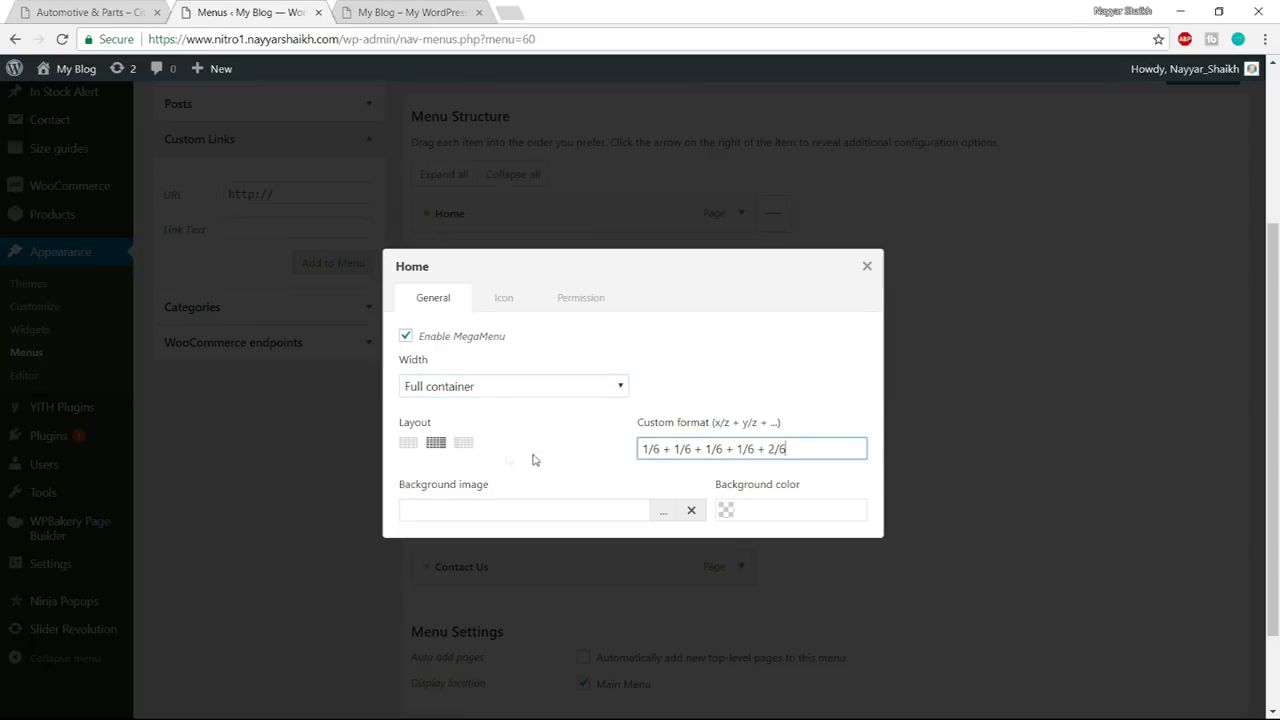
pyautogui.moveTo(645, 449); pyautogui.dragTo(833, 448)
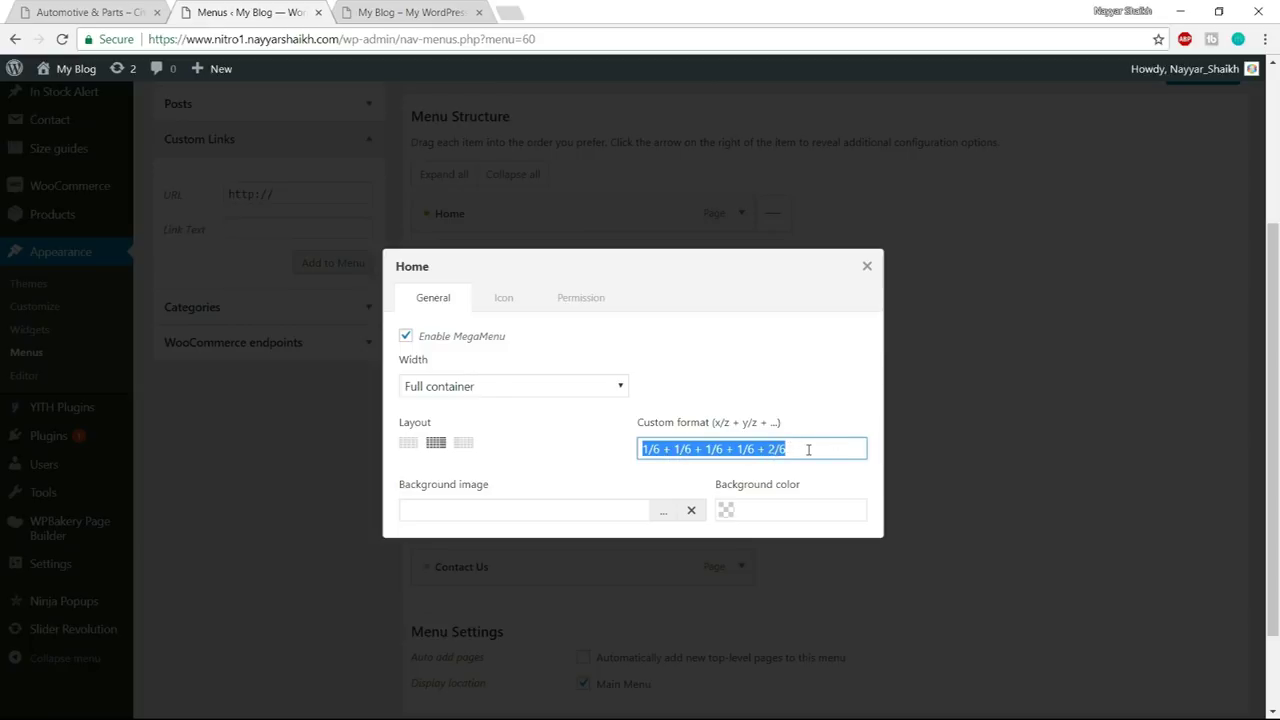
pyautogui.click(867, 267)
pyautogui.moveTo(686, 297)
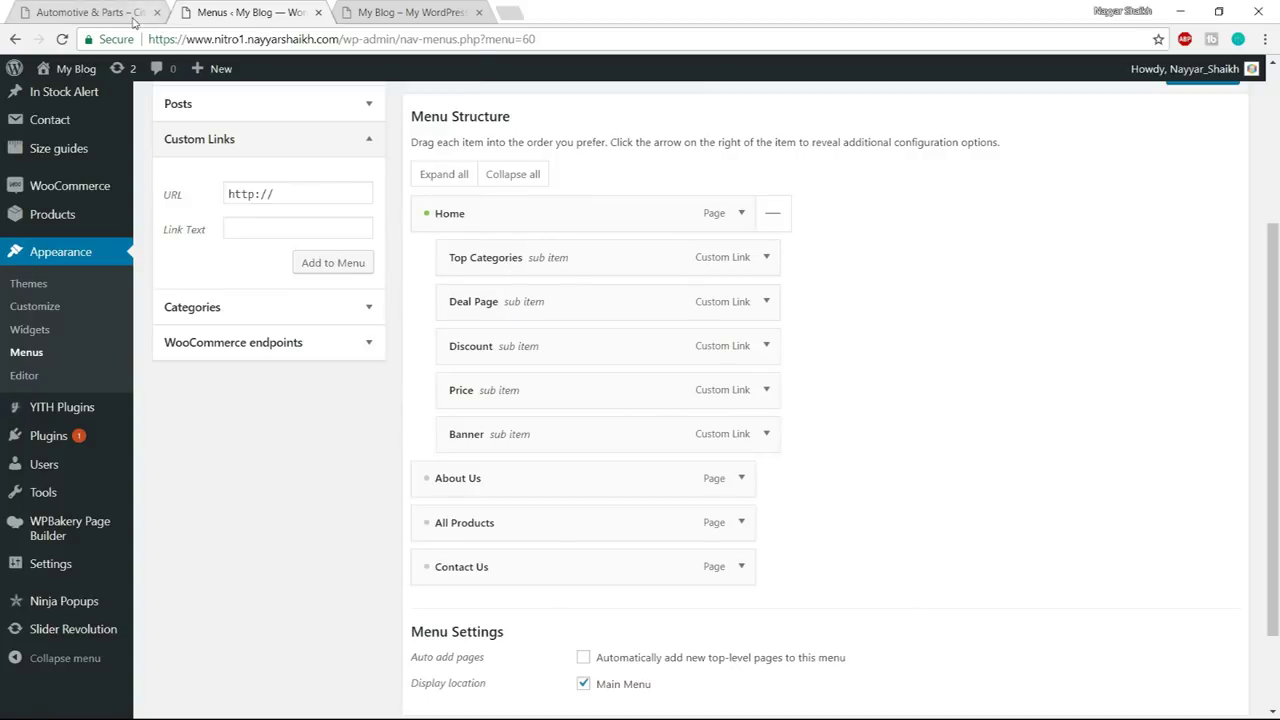
# - Compare with the live store's mega menu, then reveal the categories panel through Screen Options
pyautogui.click(100, 12)
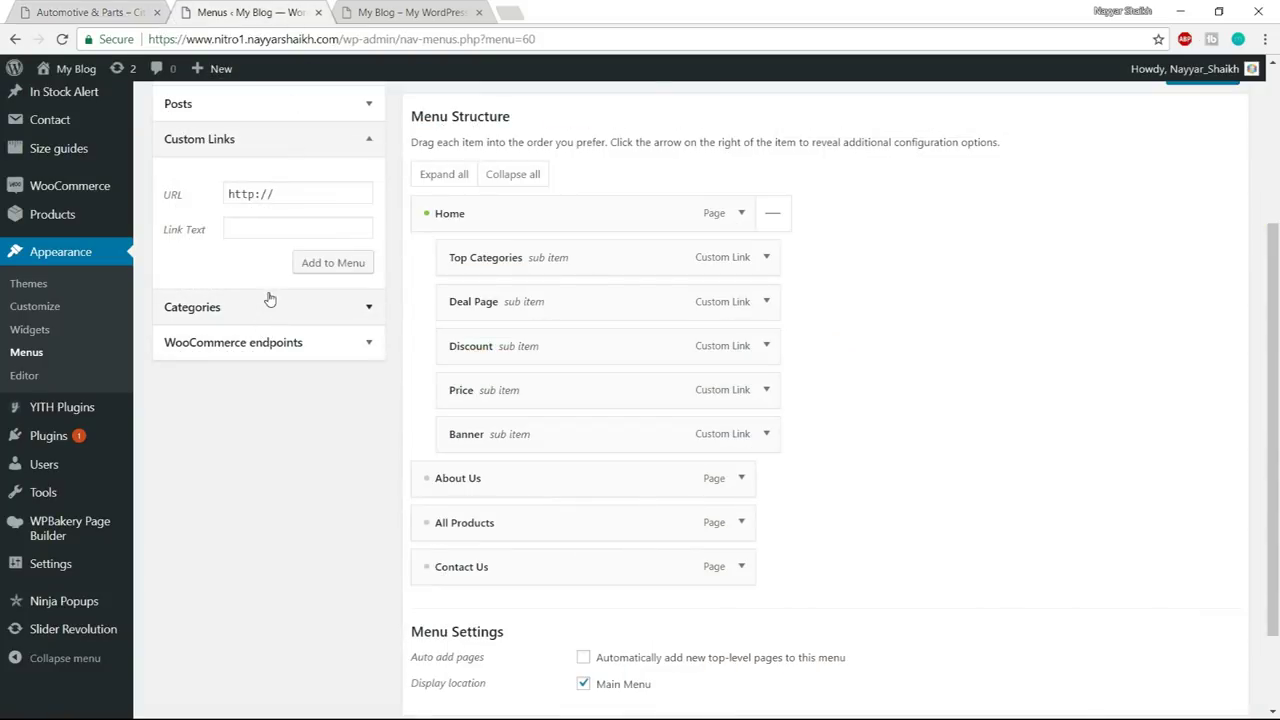
pyautogui.scroll(2, 290, 300)
pyautogui.click(247, 480)
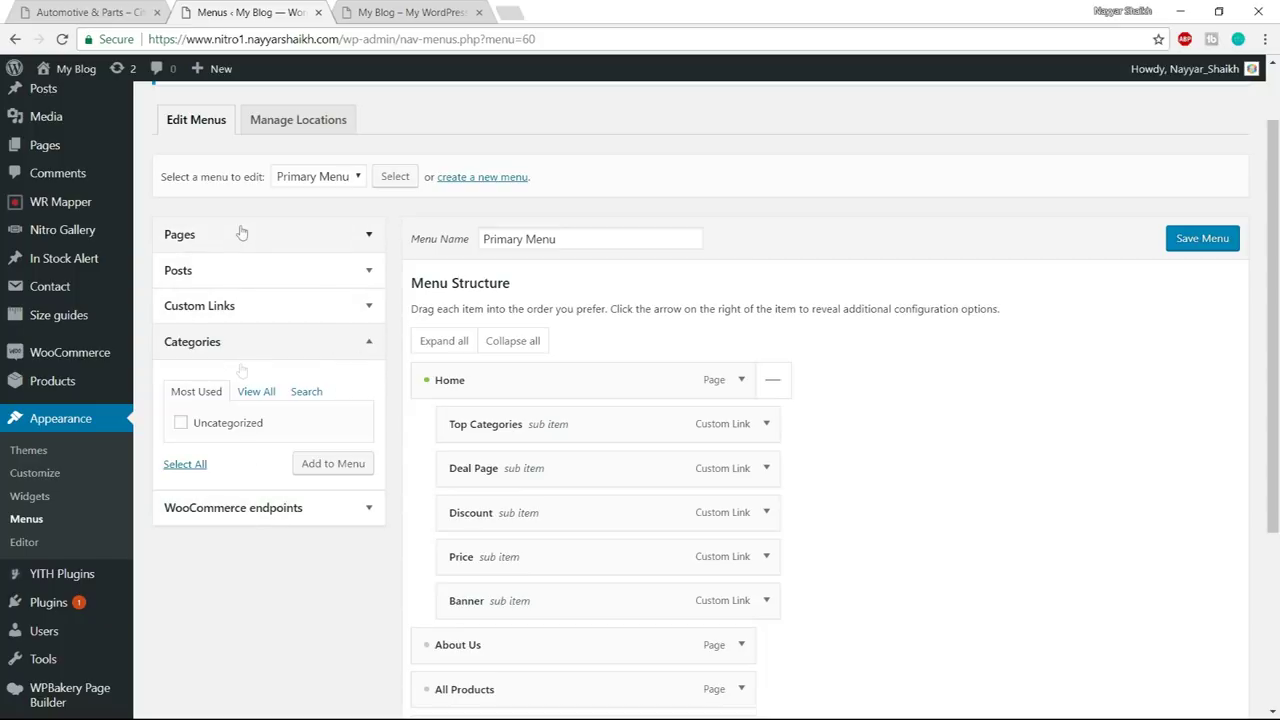
pyautogui.scroll(2, 345, 438)
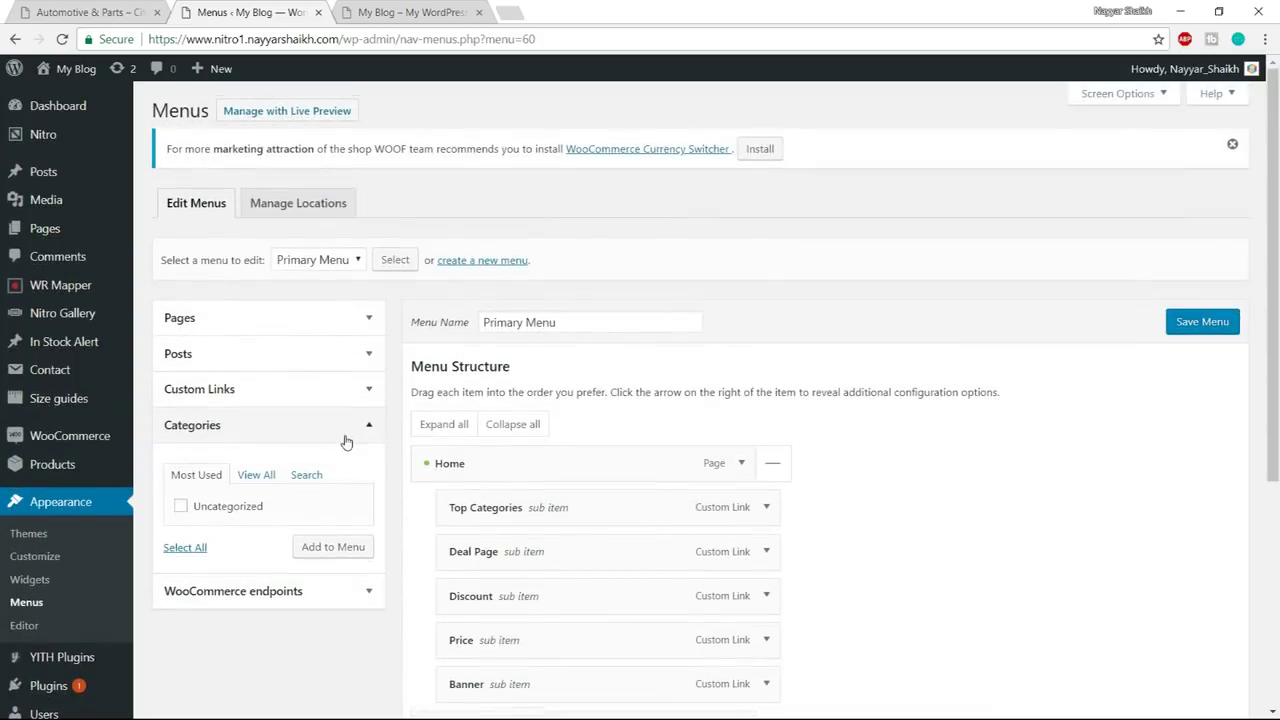
pyautogui.click(1120, 94)
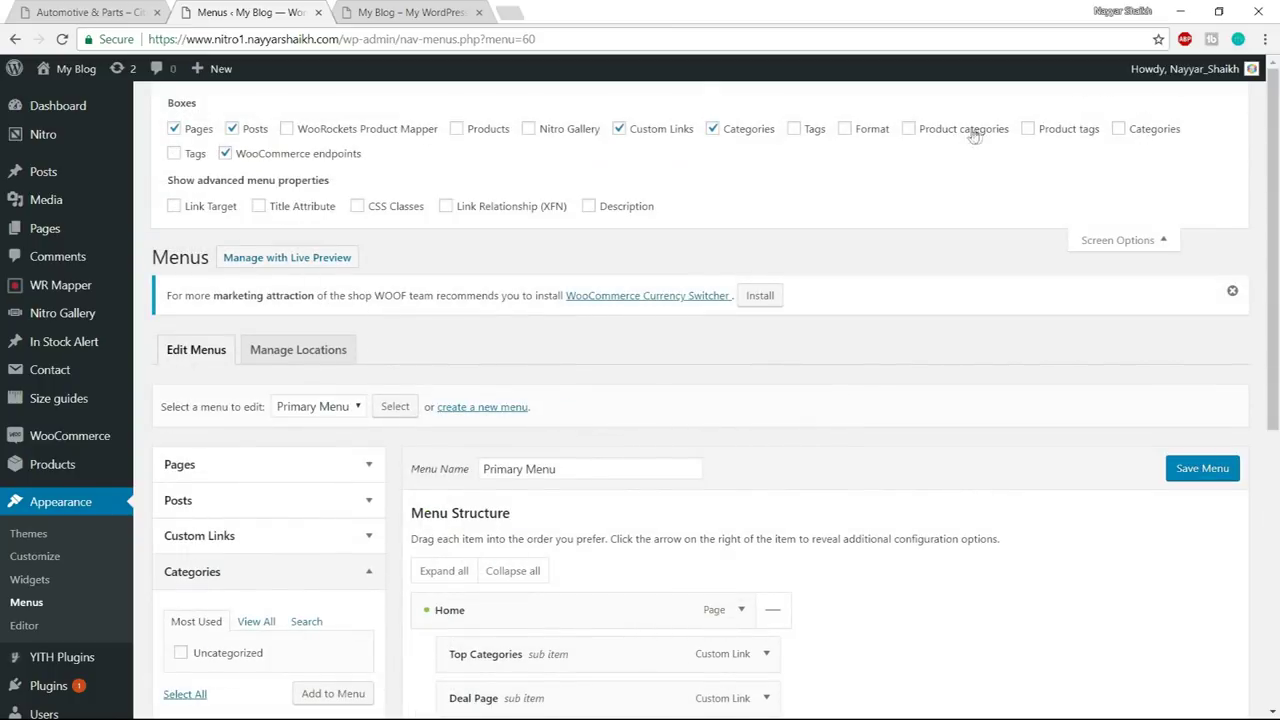
pyautogui.click(1117, 241)
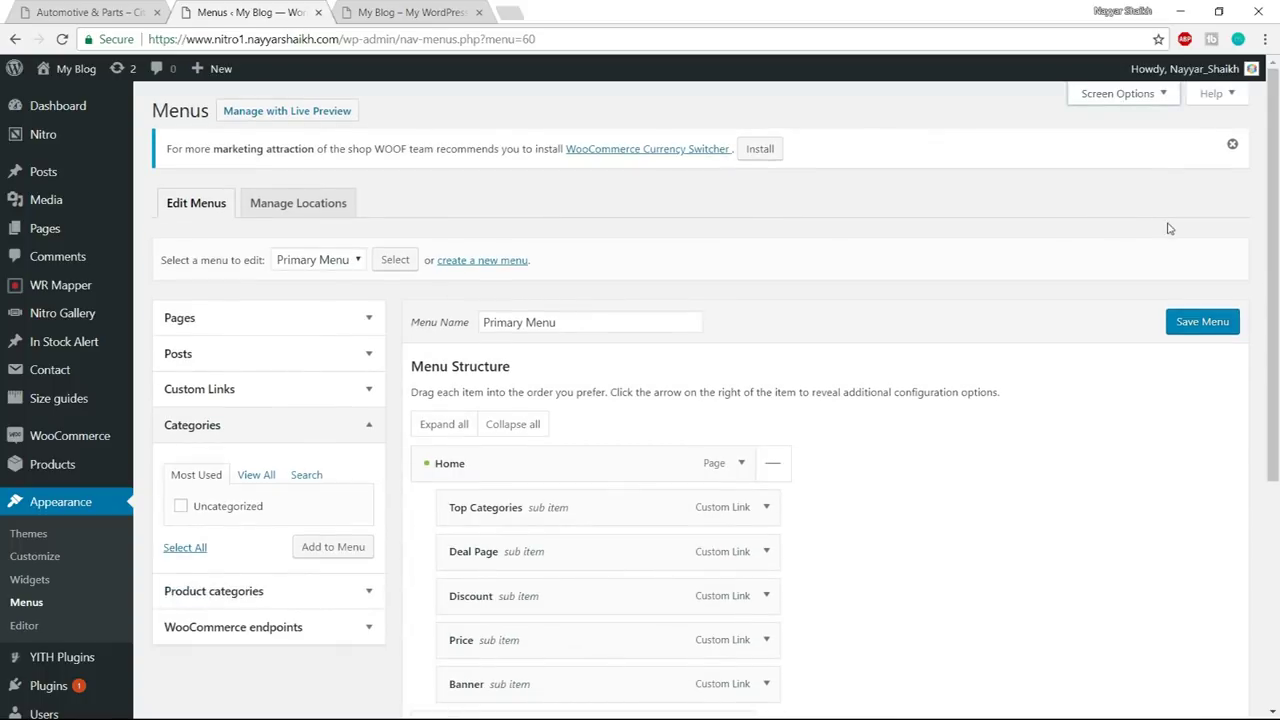
pyautogui.scroll(-3, 640, 400)
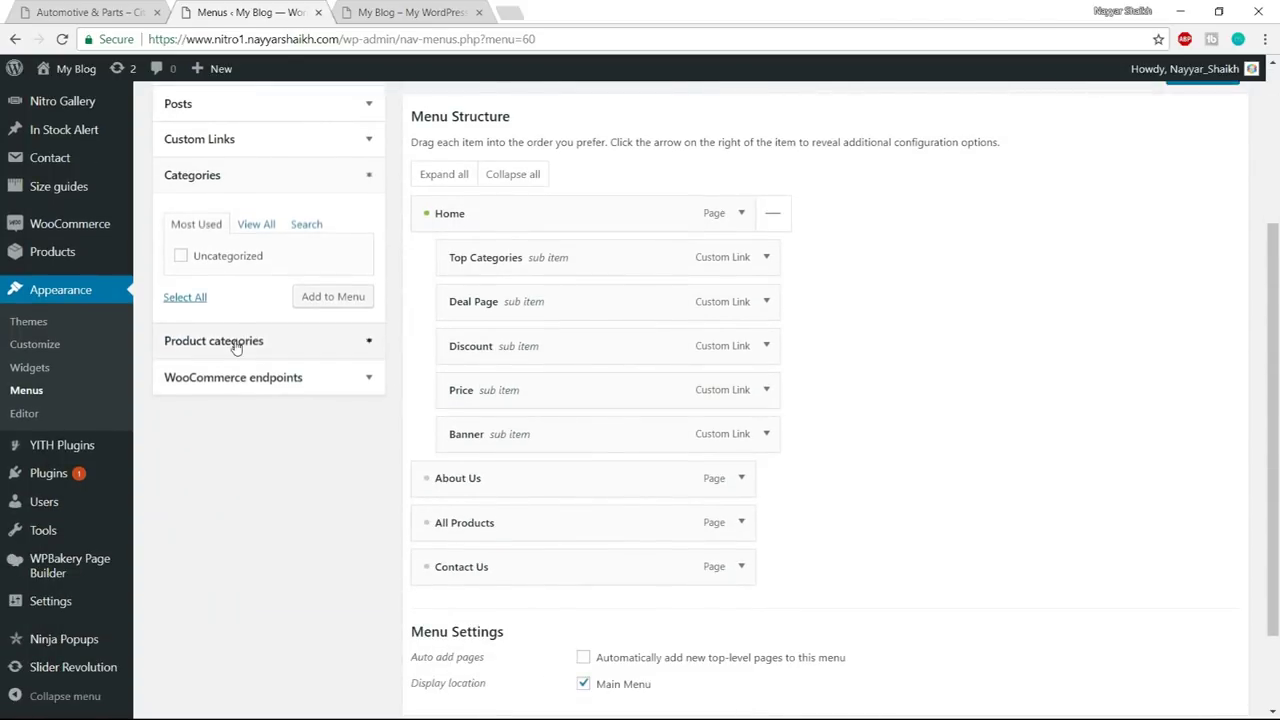
# - Add product categories Interior & Furniture through Electrical Equipments to the menu
pyautogui.click(234, 341)
pyautogui.click(231, 292)
pyautogui.click(235, 314)
pyautogui.click(236, 332)
pyautogui.click(236, 370)
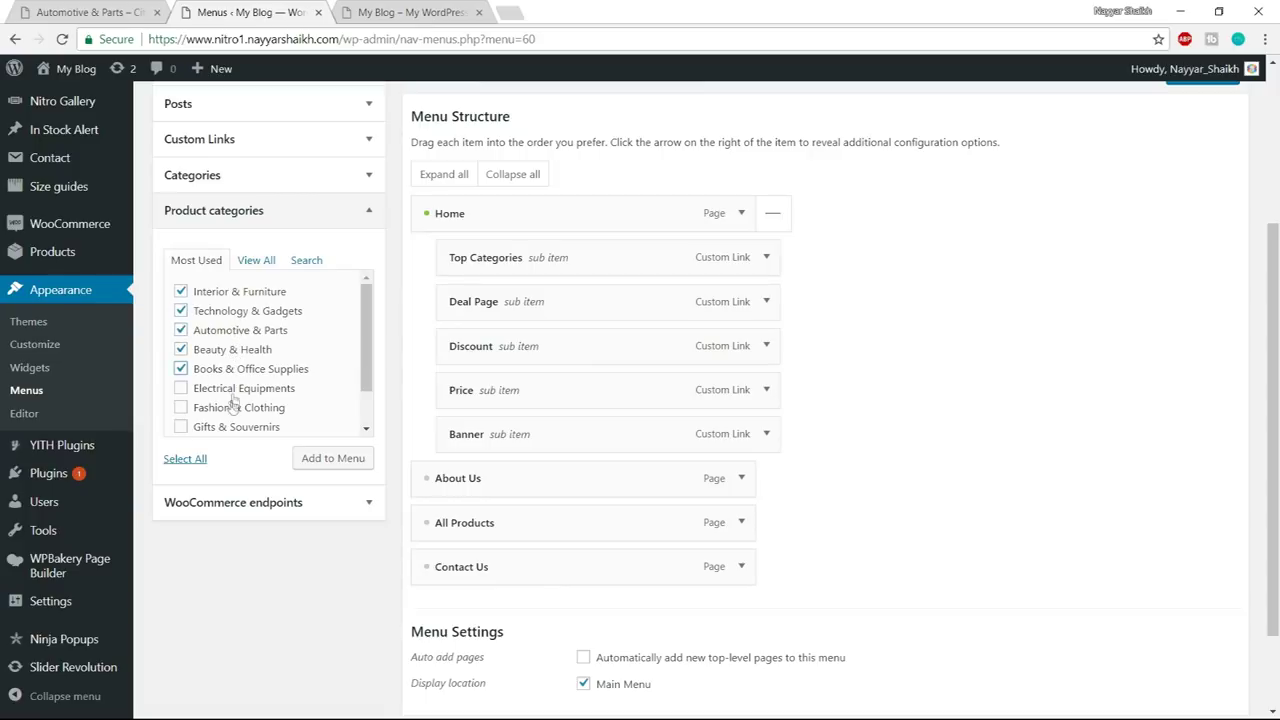
pyautogui.click(234, 393)
pyautogui.click(335, 470)
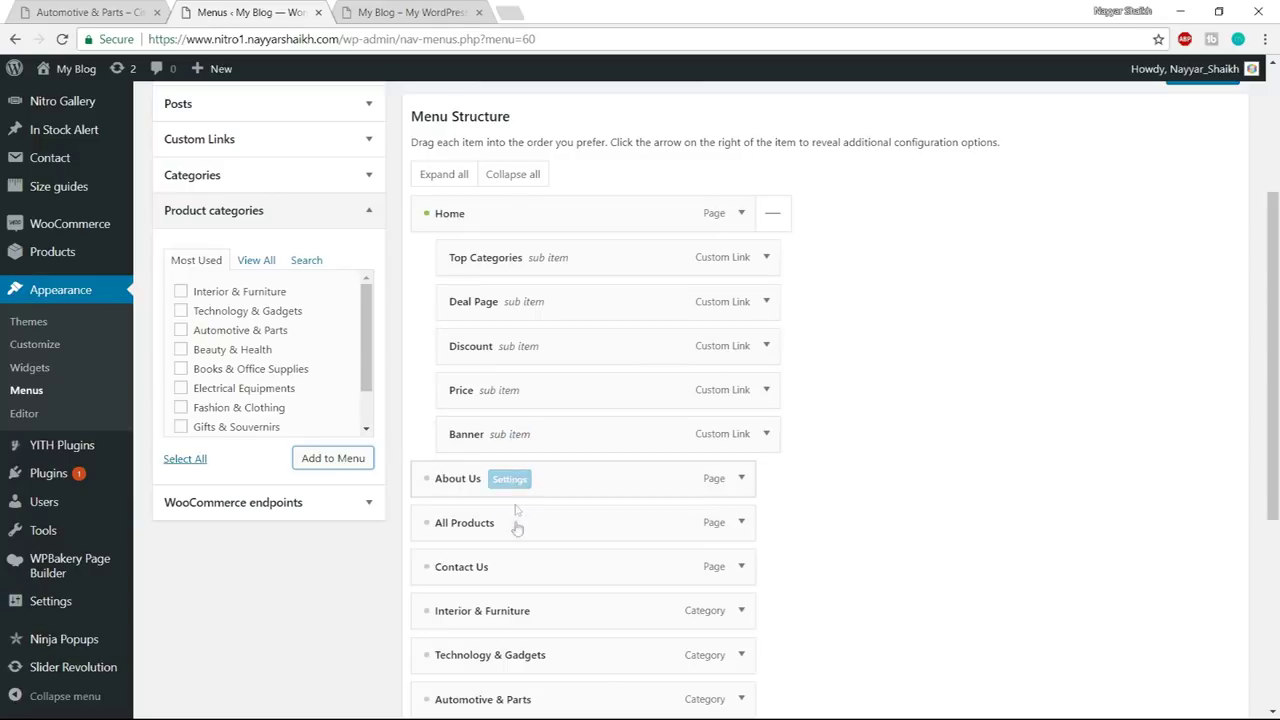
# - Nest the new categories under Top Categories and check the live shop's menu
pyautogui.moveTo(512, 614); pyautogui.dragTo(550, 300)
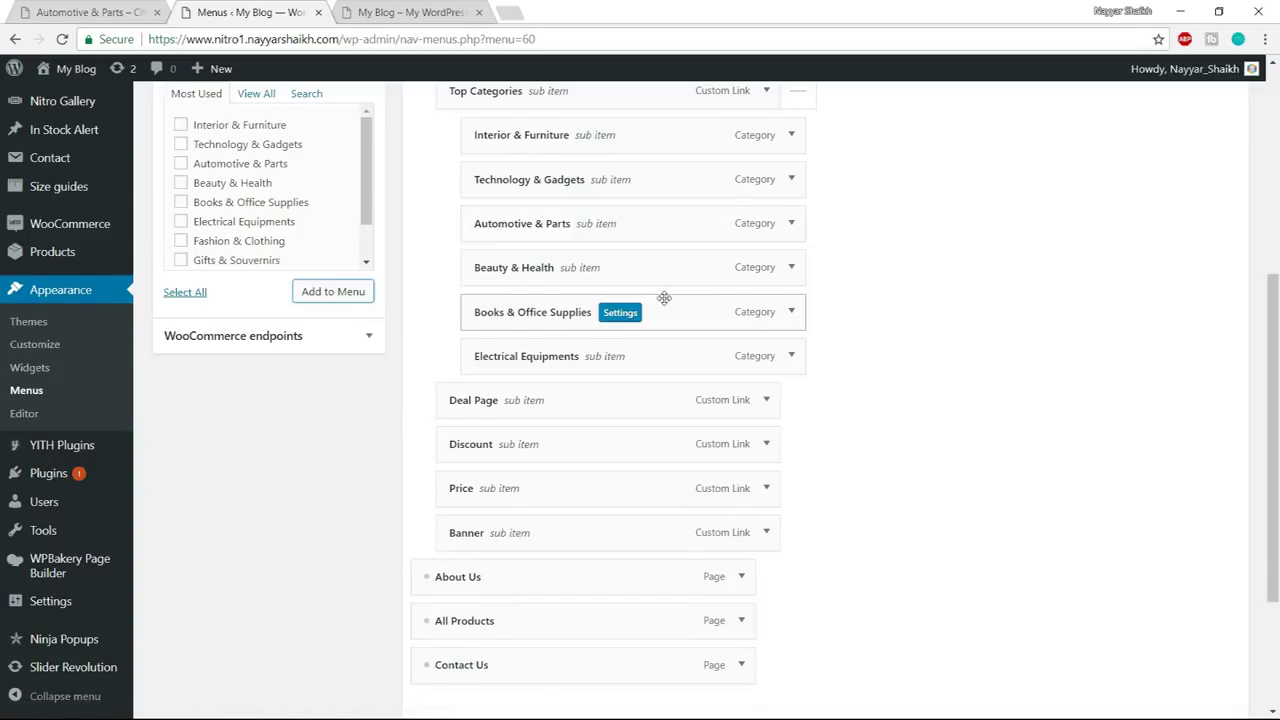
pyautogui.scroll(3, 663, 294)
pyautogui.scroll(-3, 700, 290)
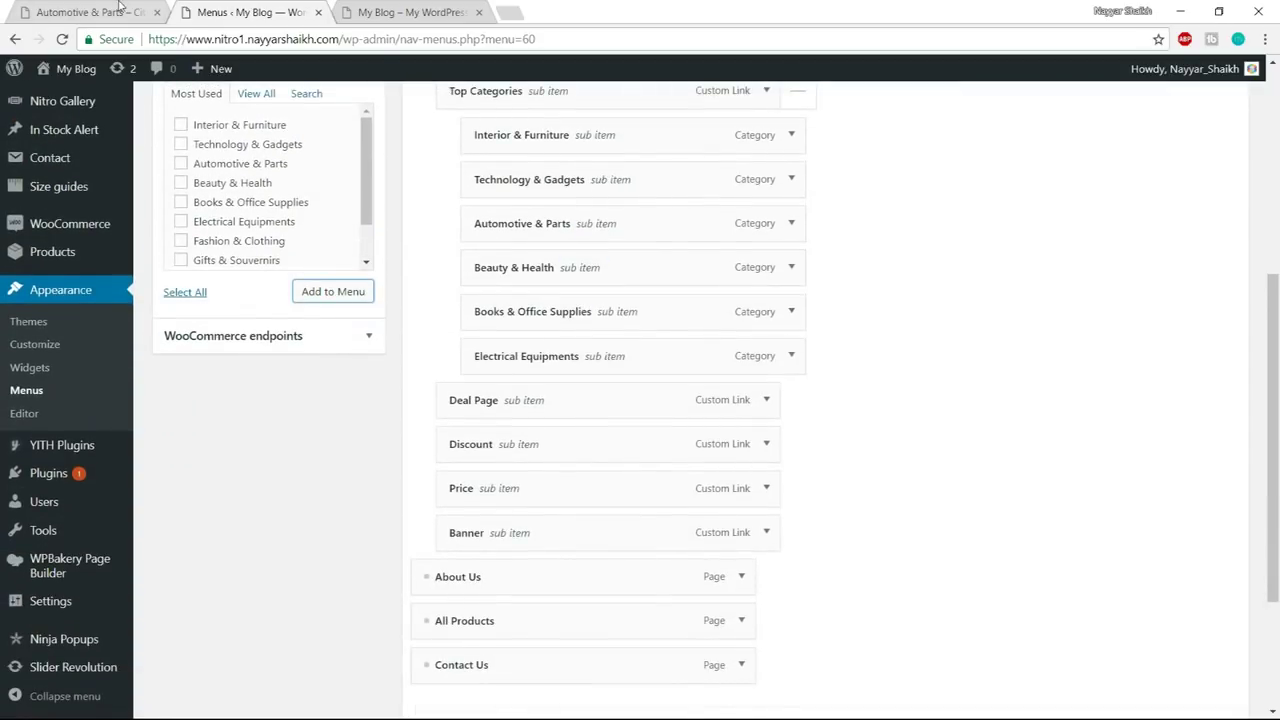
pyautogui.click(120, 10)
pyautogui.moveTo(414, 131)
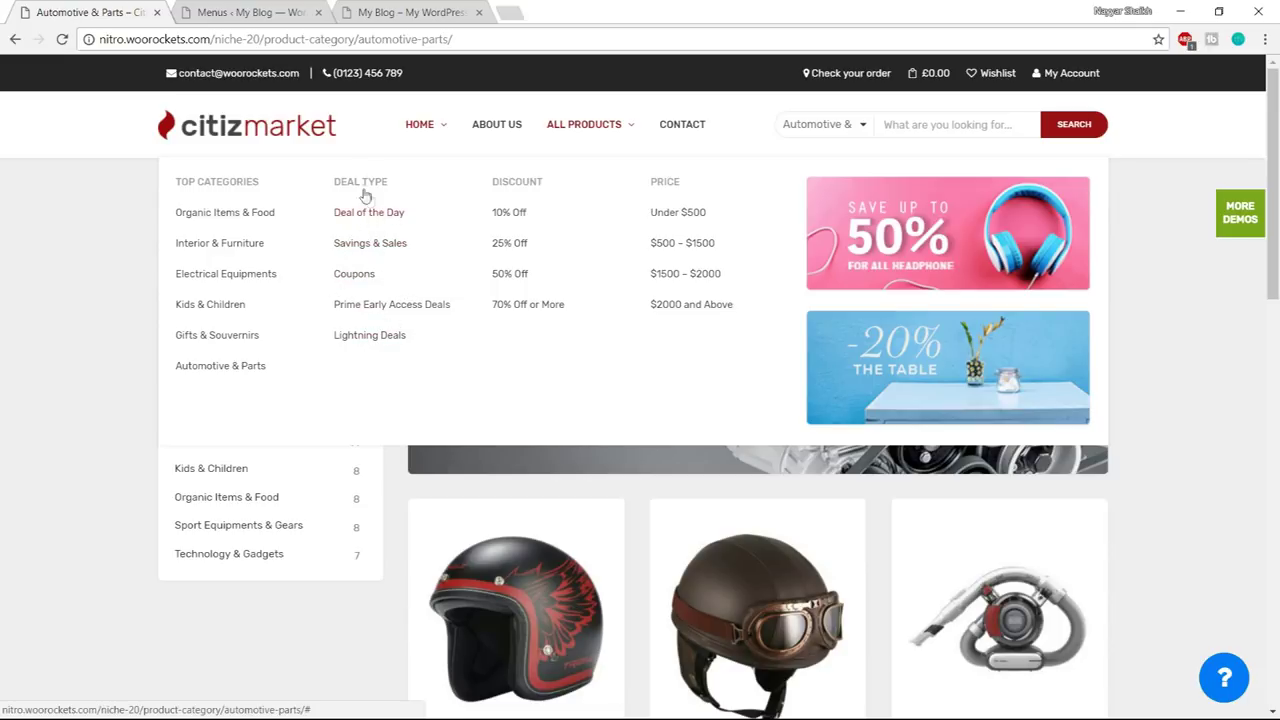
pyautogui.hotkey('ctrl', 'Tab')
pyautogui.scroll(2, 420, 326)
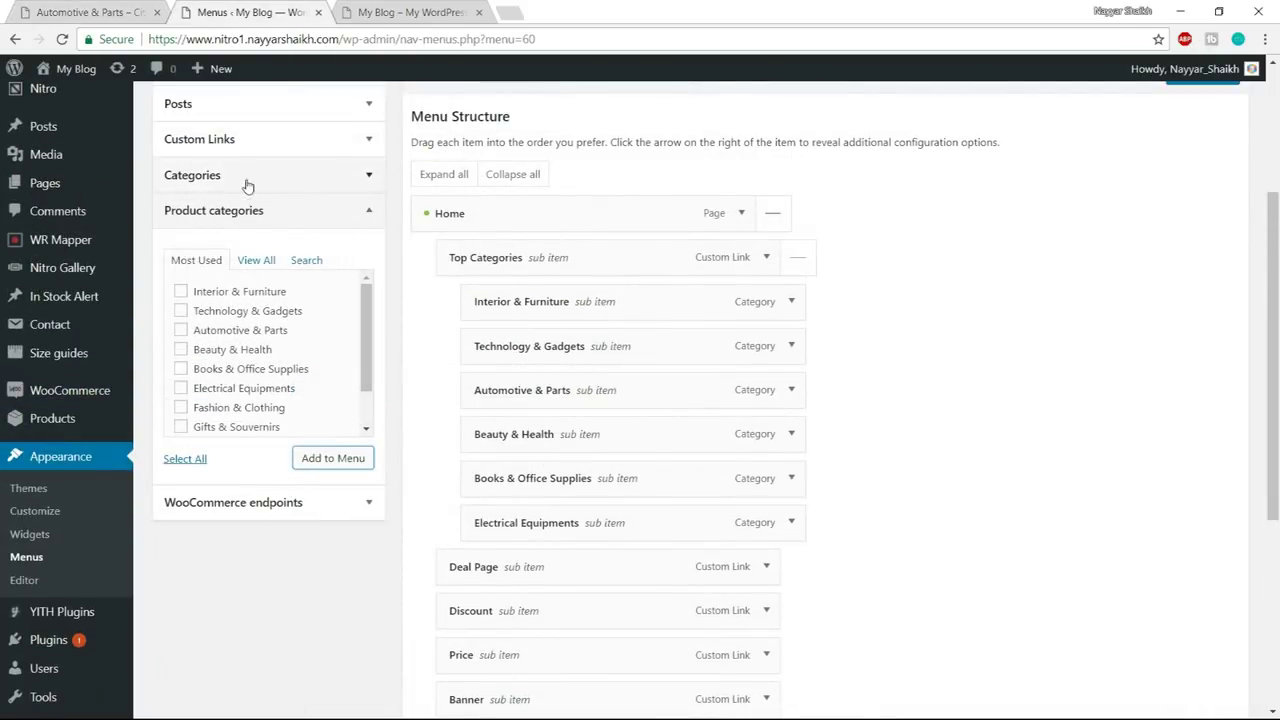
# - Add a 'Deal of the Day' custom link with URL '#' to the menu
pyautogui.click(267, 138)
pyautogui.moveTo(281, 200); pyautogui.dragTo(208, 206)
pyautogui.write('#')
pyautogui.press('Tab')
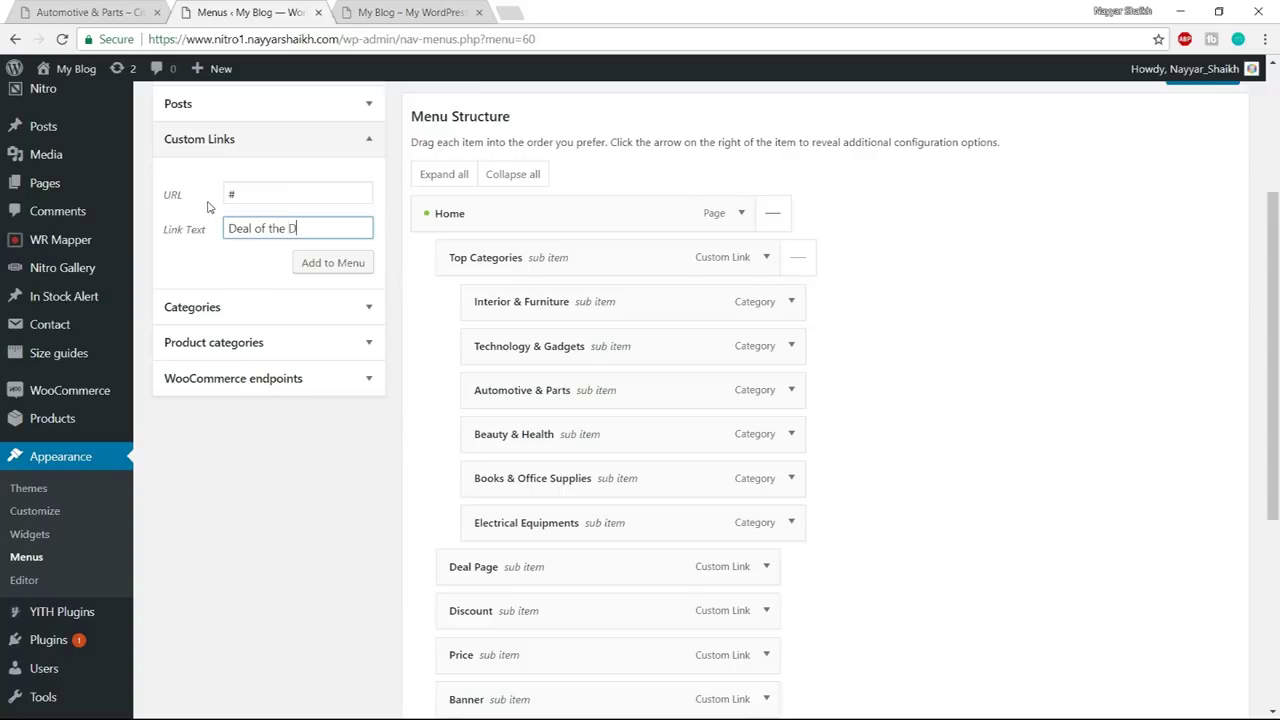
pyautogui.write('Deal of the Day')
pyautogui.click(305, 263)
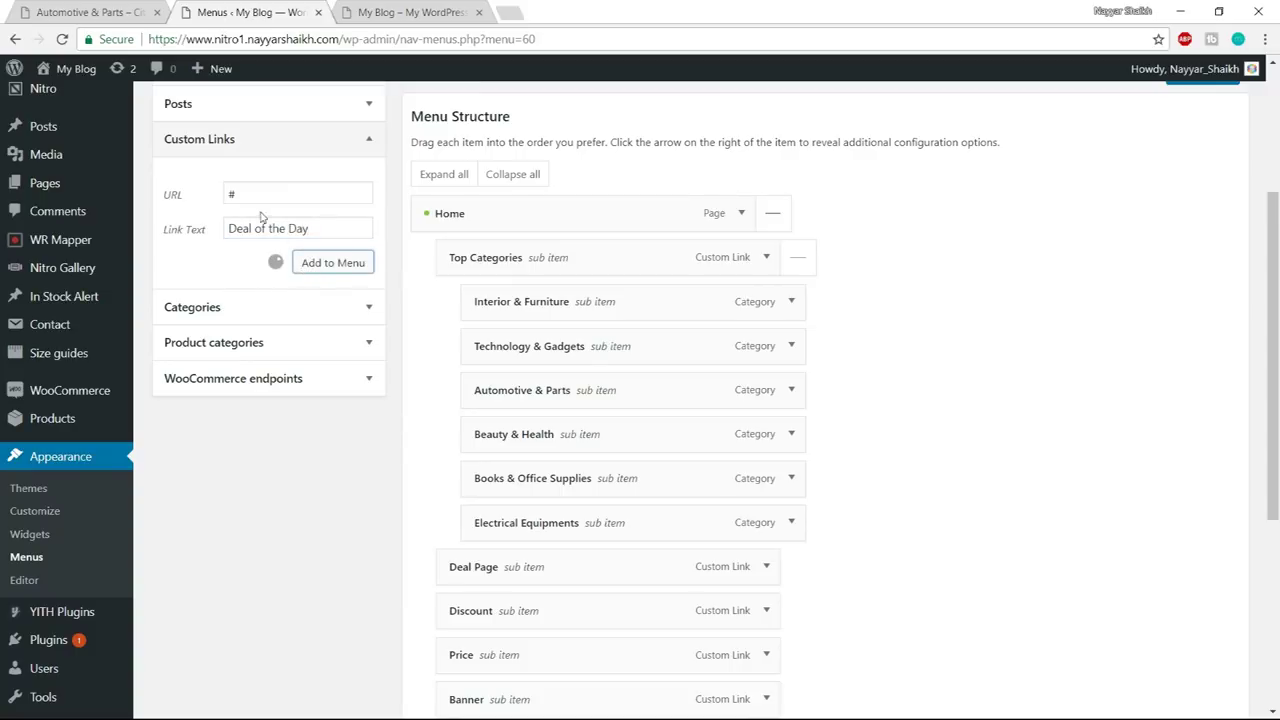
# - Add 'Coupons' and 'Lighting Deals' custom links with URL '#', fixing the Lighting typo
pyautogui.moveTo(263, 196); pyautogui.dragTo(210, 198)
pyautogui.write('#')
pyautogui.press('Tab')
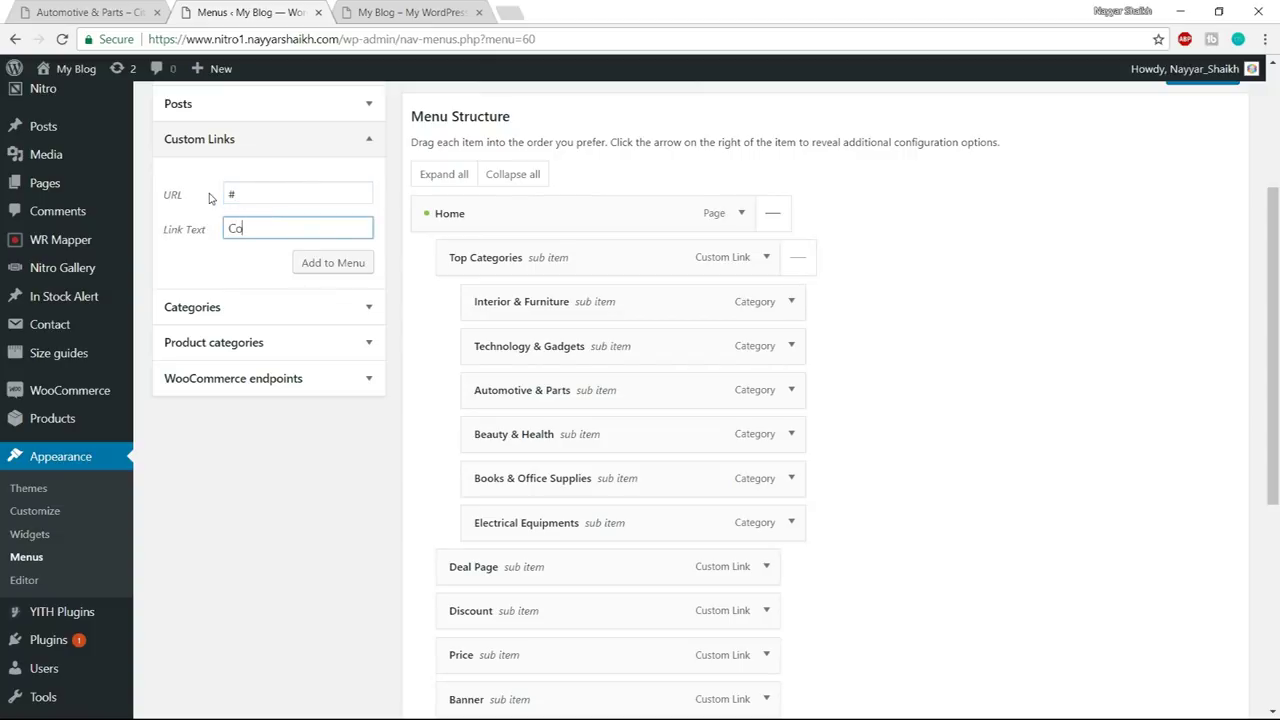
pyautogui.click(357, 260)
pyautogui.click(314, 194)
pyautogui.hotkey('ctrl', 'a')
pyautogui.write('#')
pyautogui.press('Tab')
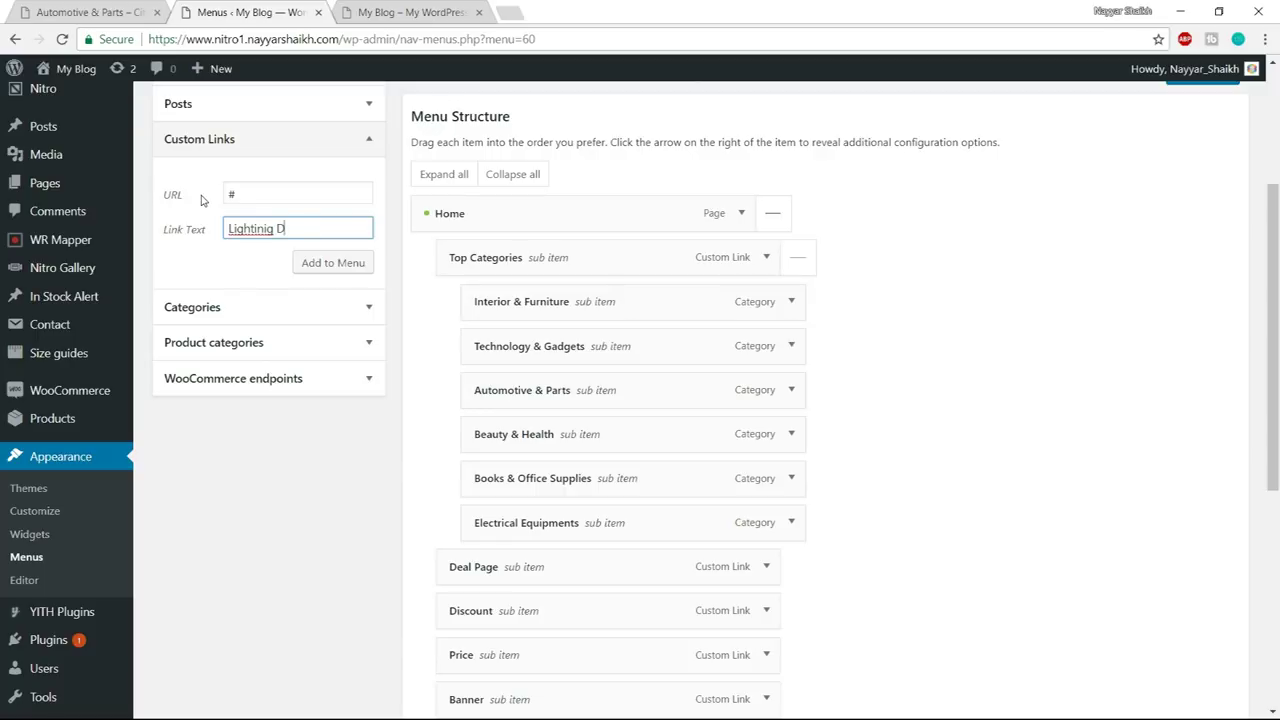
pyautogui.rightClick(254, 228)
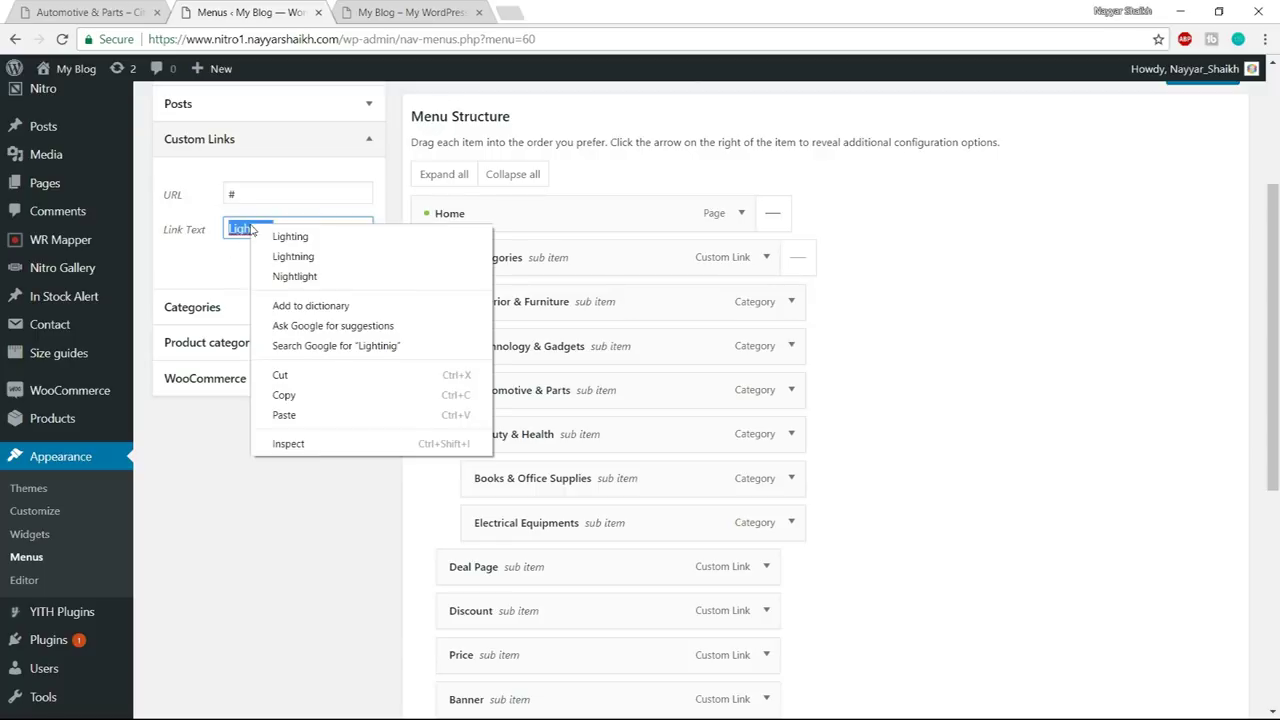
pyautogui.click(272, 238)
pyautogui.click(340, 266)
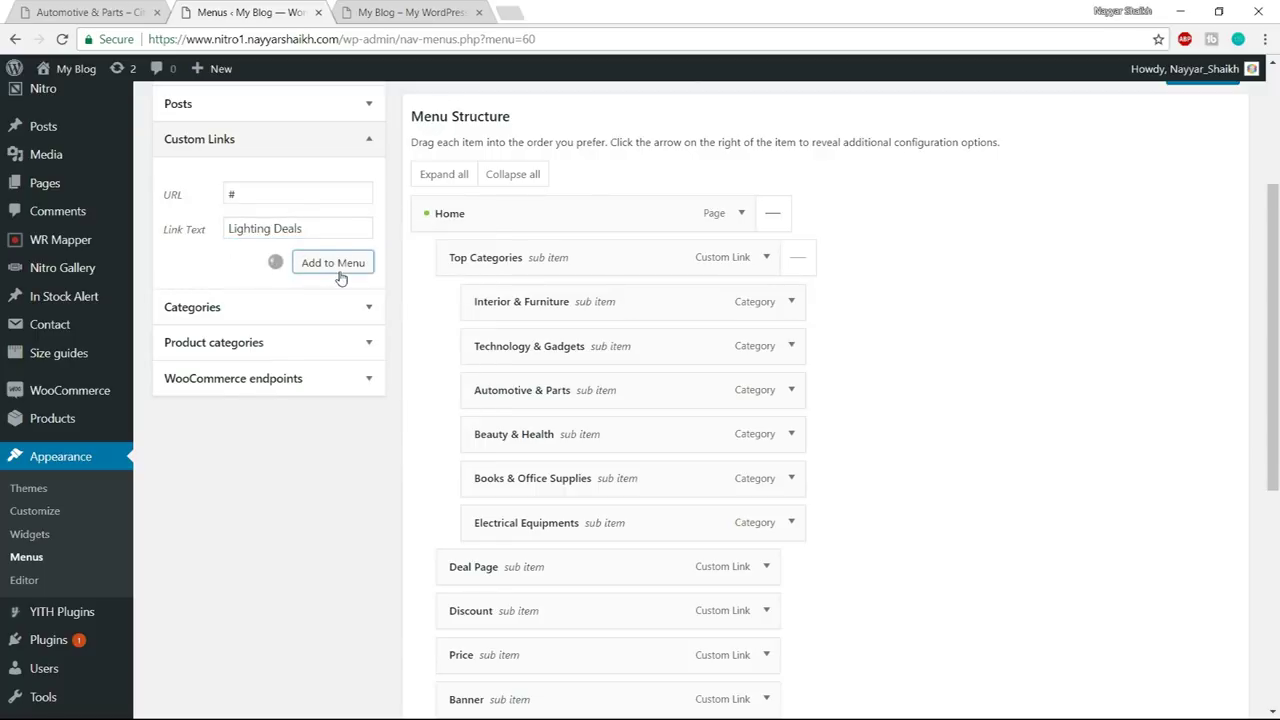
# - Nest Deal of the Day, Coupons and Lighting Deals under Deal Page in that order
pyautogui.scroll(-3, 1107, 355)
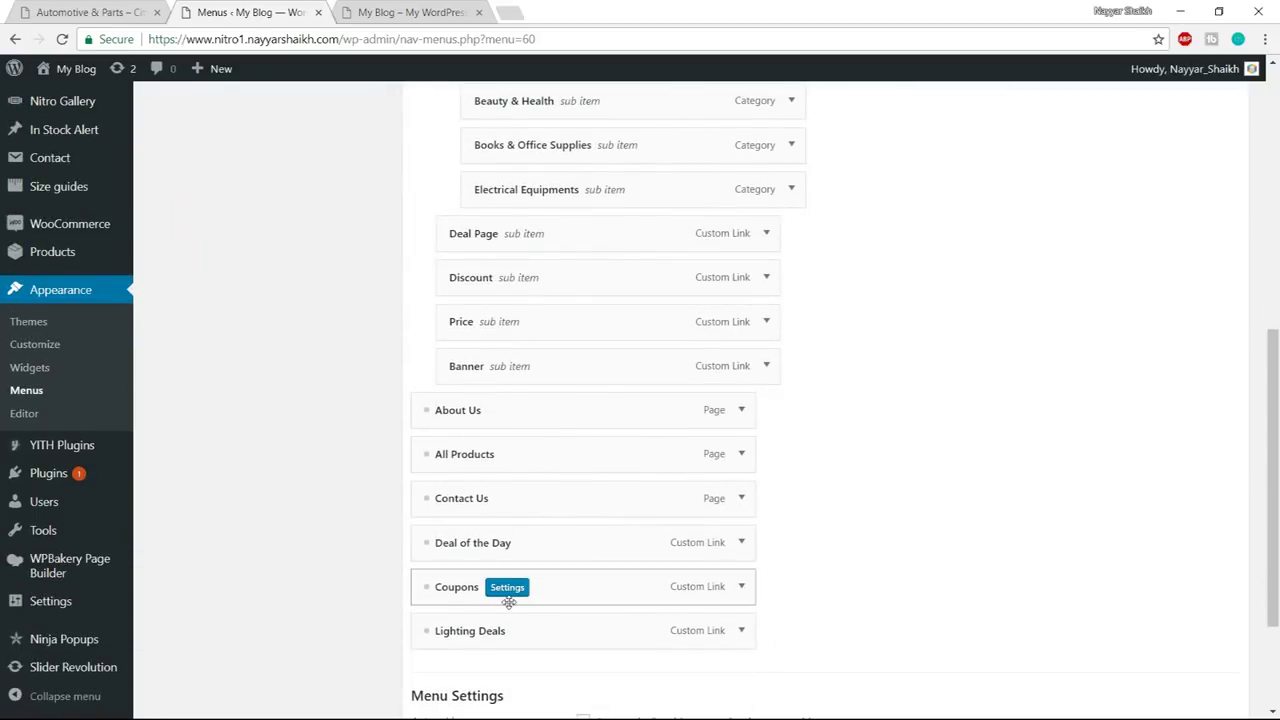
pyautogui.moveTo(606, 543); pyautogui.dragTo(662, 266)
pyautogui.moveTo(556, 587); pyautogui.dragTo(604, 330)
pyautogui.moveTo(600, 628); pyautogui.dragTo(635, 425)
# - Add a '10% Off' custom link with URL '#', checking discount names on the live shop
pyautogui.scroll(3, 853, 444)
pyautogui.scroll(1, 853, 444)
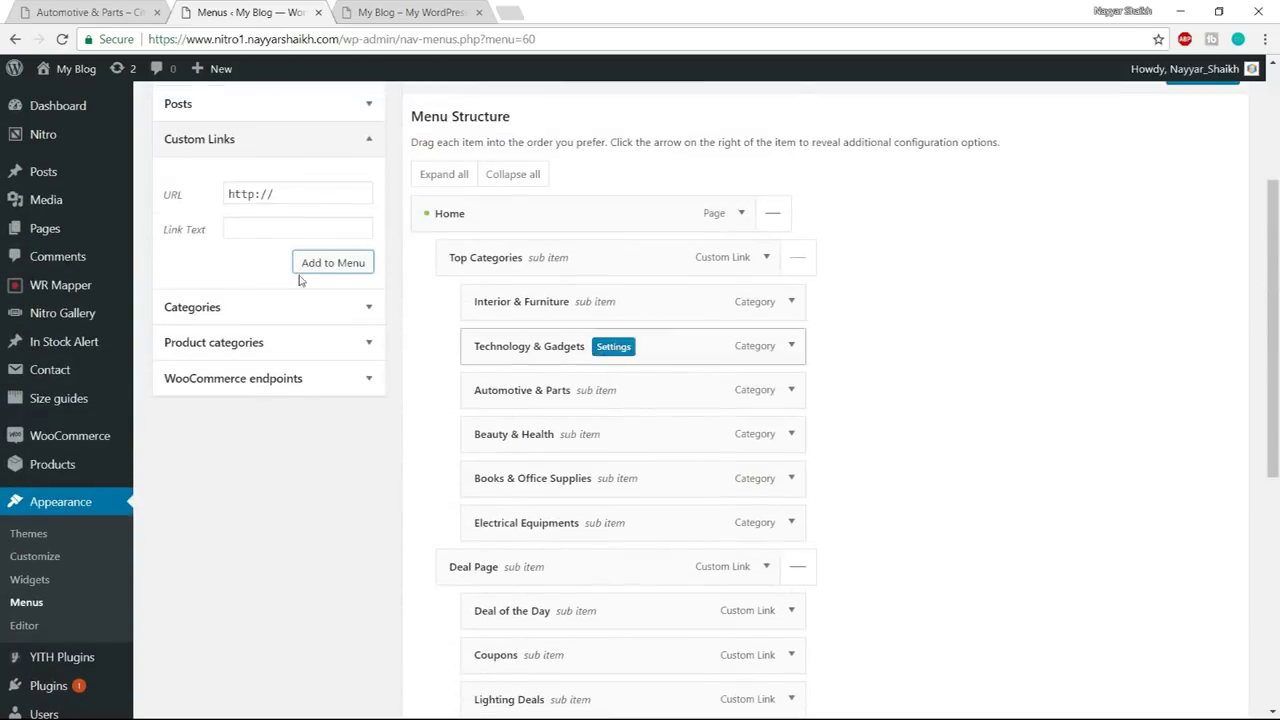
pyautogui.moveTo(290, 194); pyautogui.dragTo(212, 198)
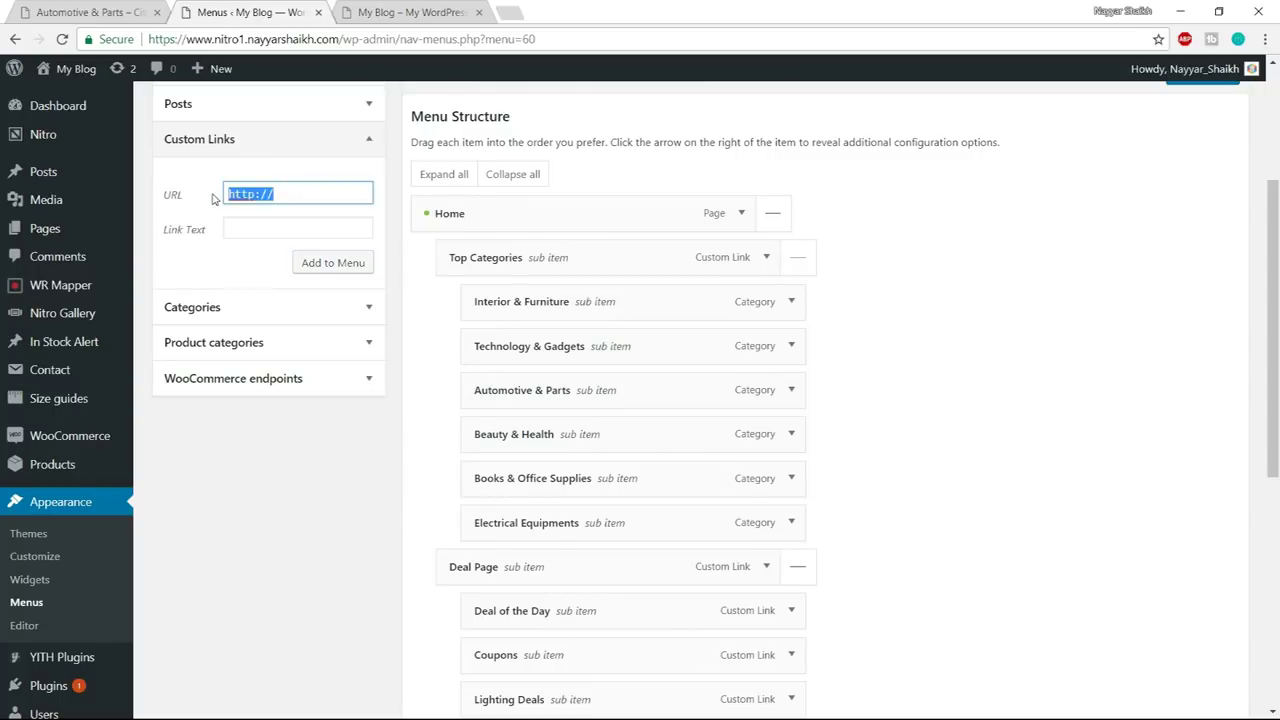
pyautogui.write('#')
pyautogui.press('Tab')
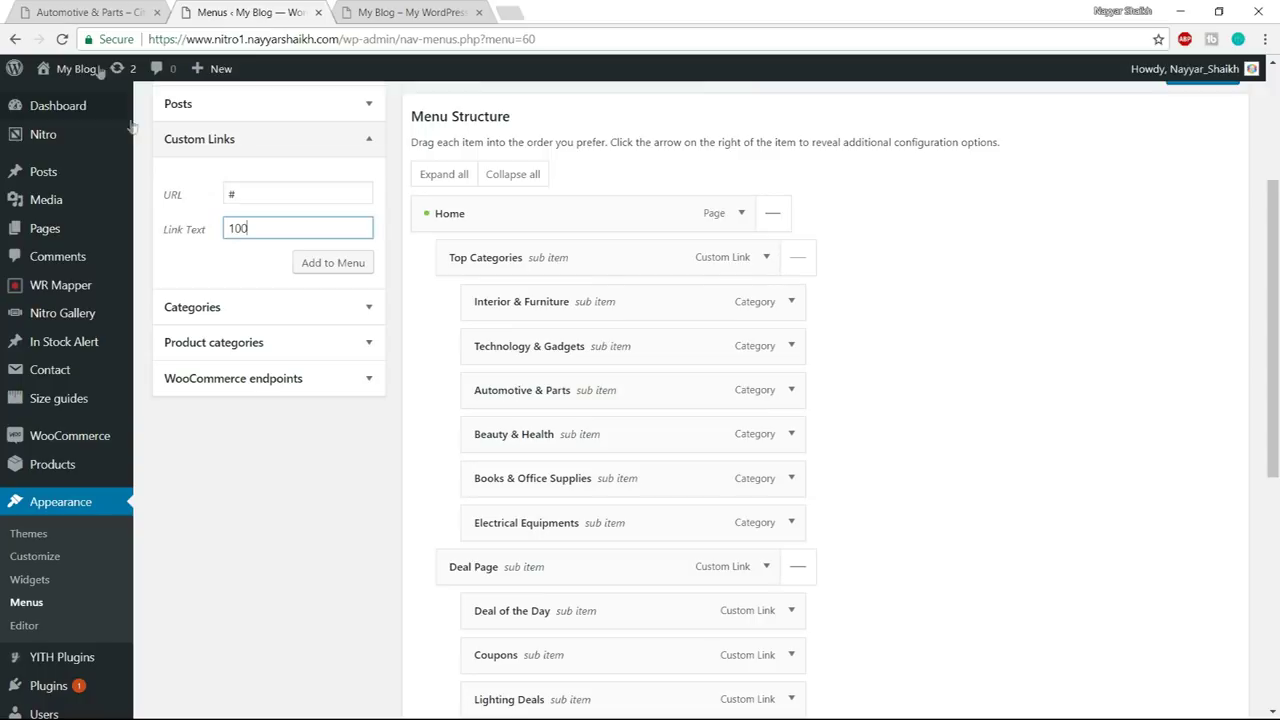
pyautogui.click(124, 11)
pyautogui.moveTo(426, 145)
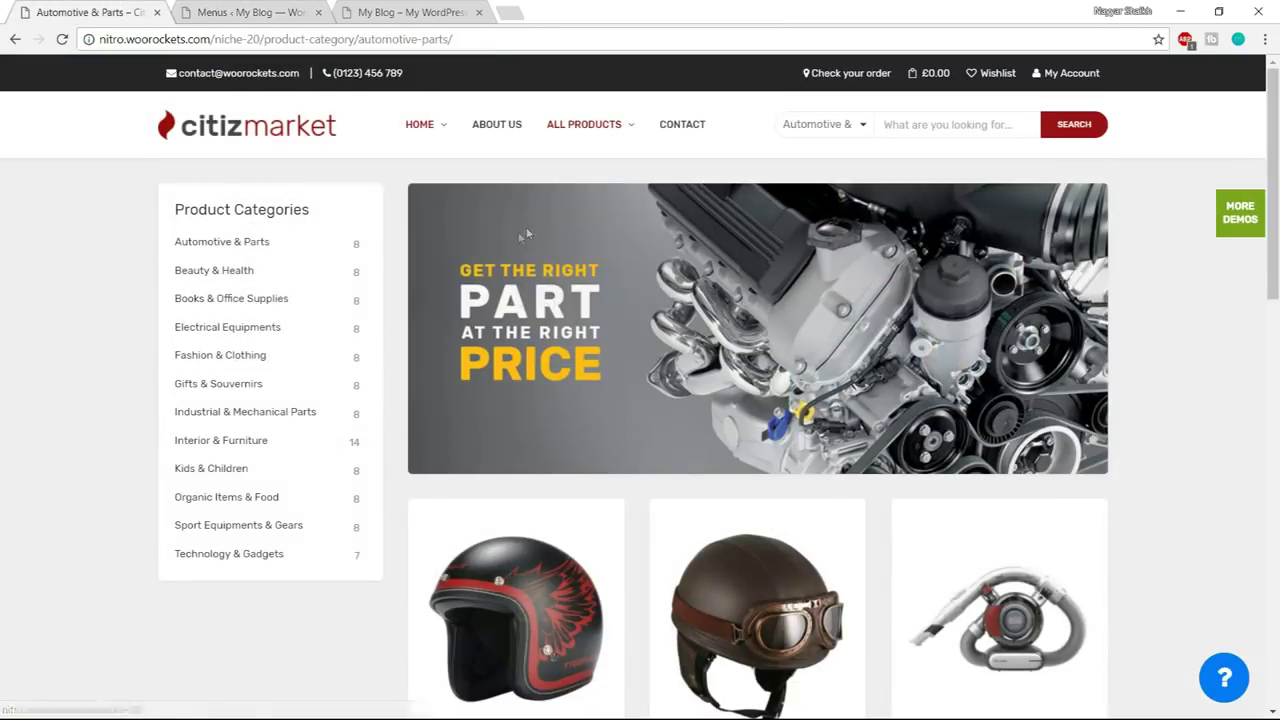
pyautogui.click(250, 12)
pyautogui.doubleClick(265, 230)
pyautogui.write('1')
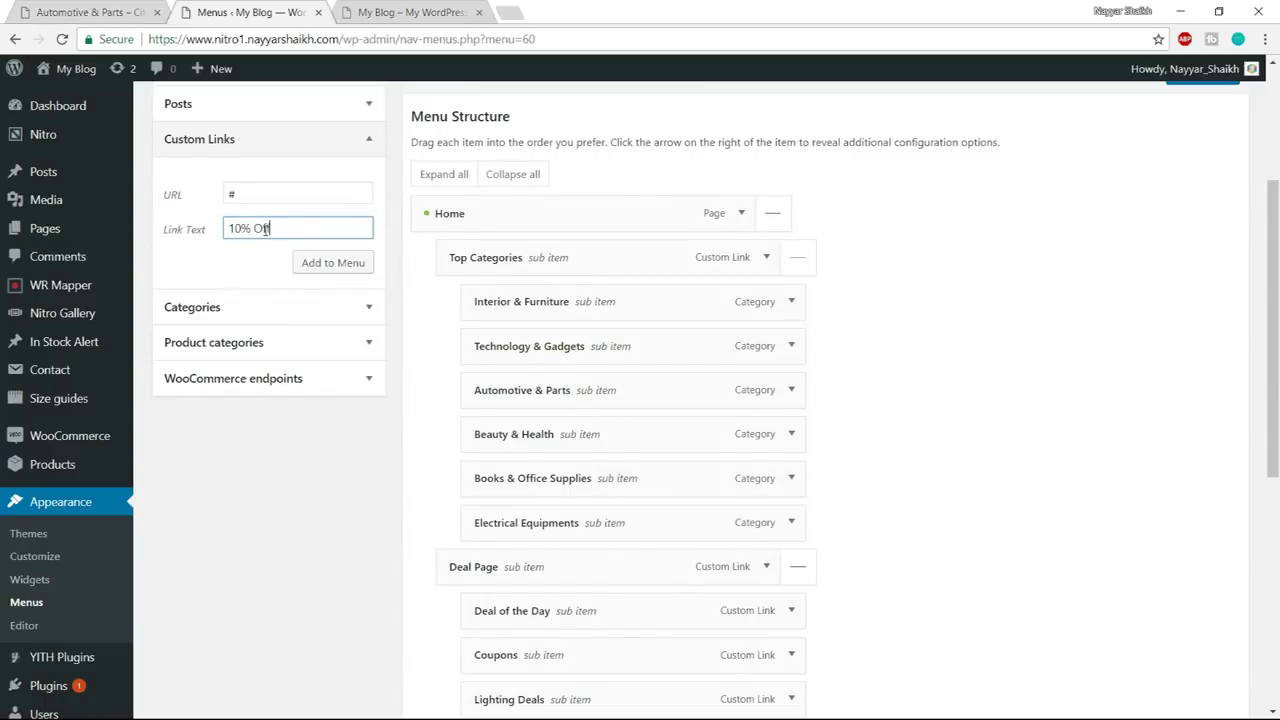
pyautogui.click(334, 262)
# - Add '20% Off', '50% Off' and '75% Off' custom links, each with URL '#'
pyautogui.click(258, 194)
pyautogui.tripleClick(258, 194)
pyautogui.write('#')
pyautogui.press('Tab')
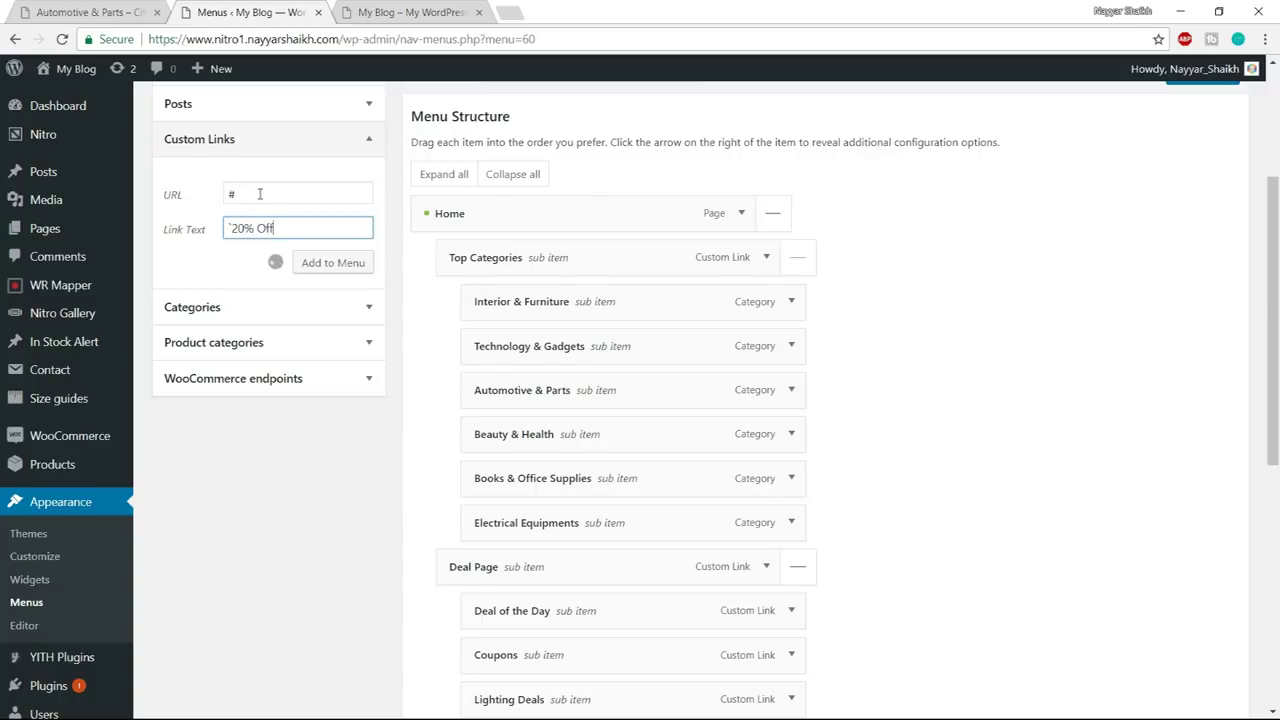
pyautogui.tripleClick(259, 194)
pyautogui.write('#')
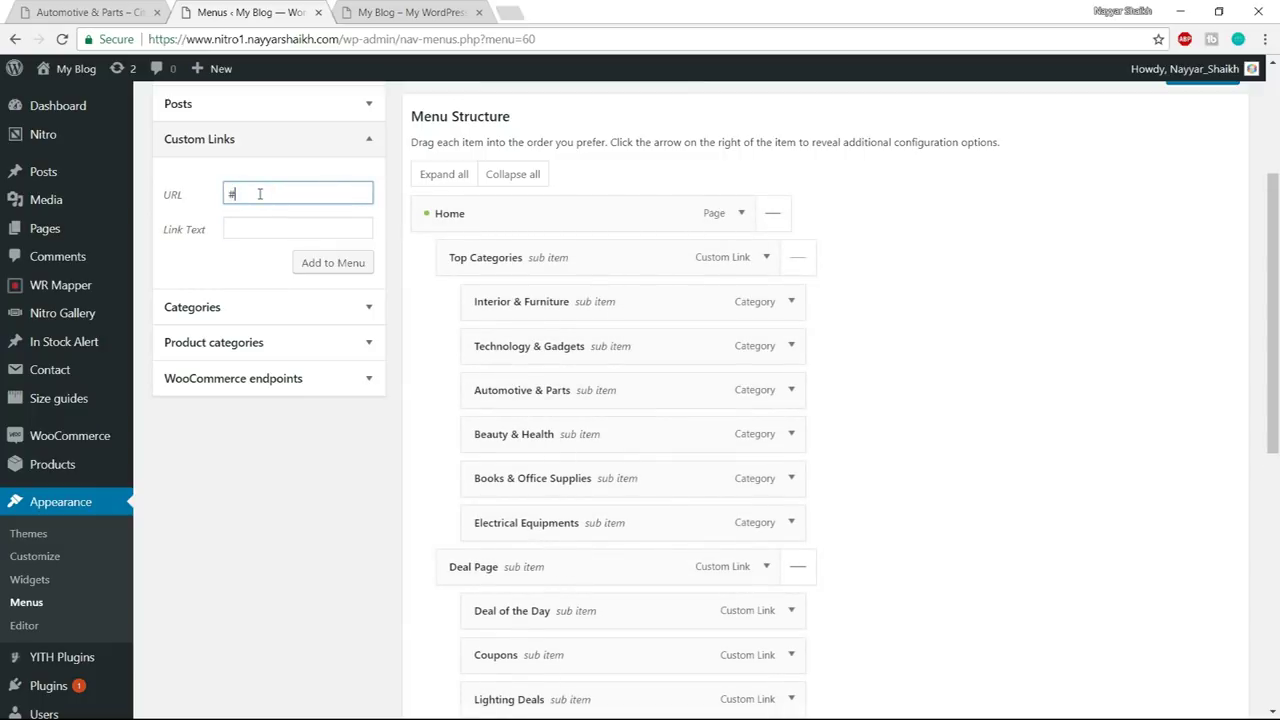
pyautogui.press('Tab')
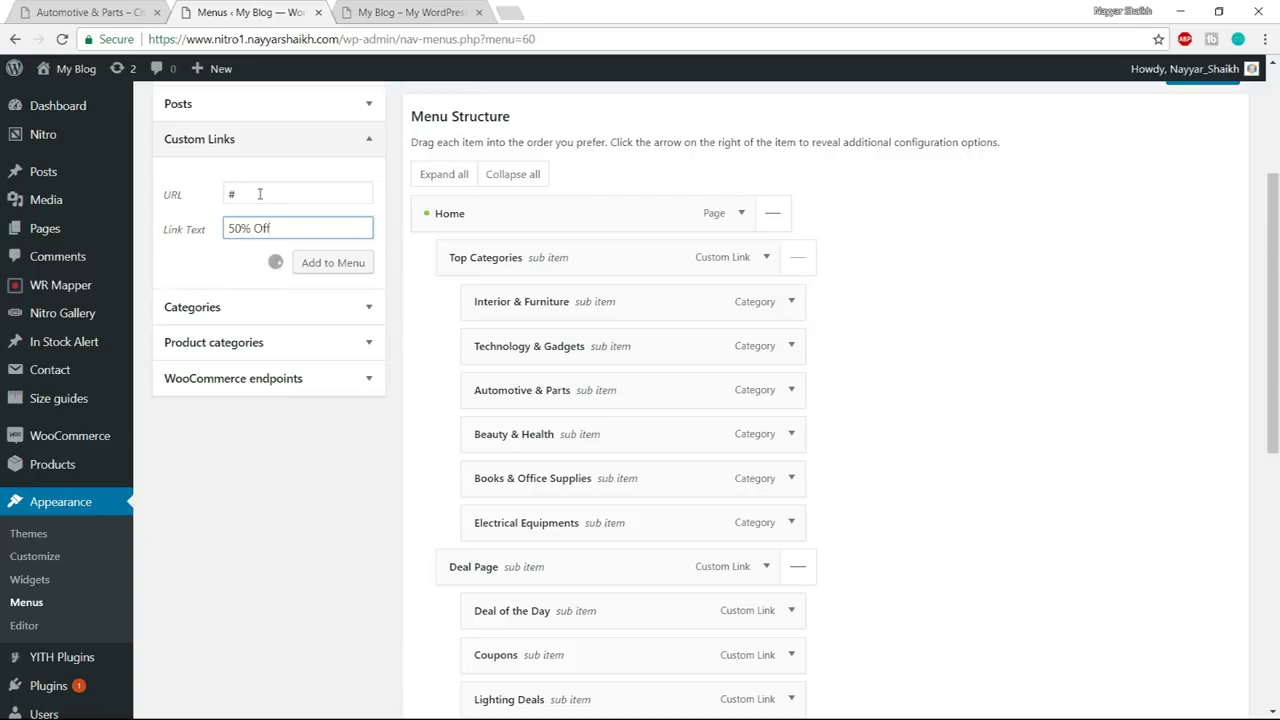
pyautogui.tripleClick(259, 194)
pyautogui.write('#')
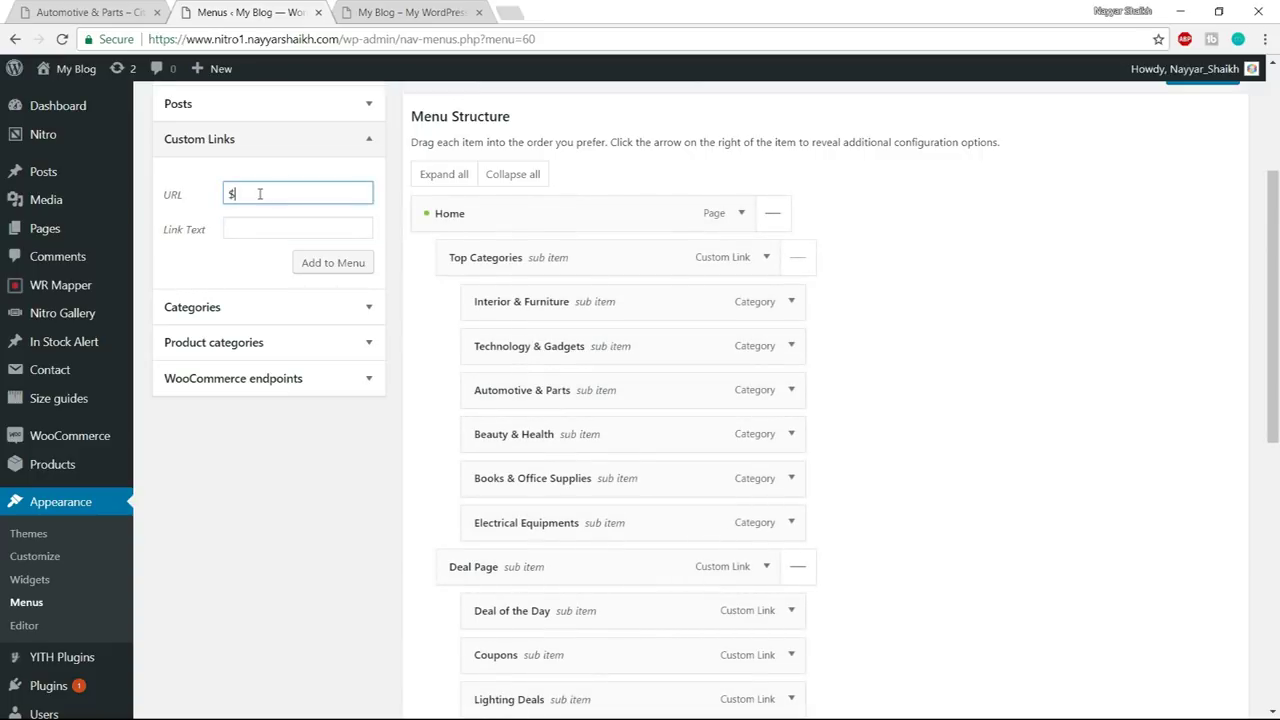
pyautogui.press('Tab')
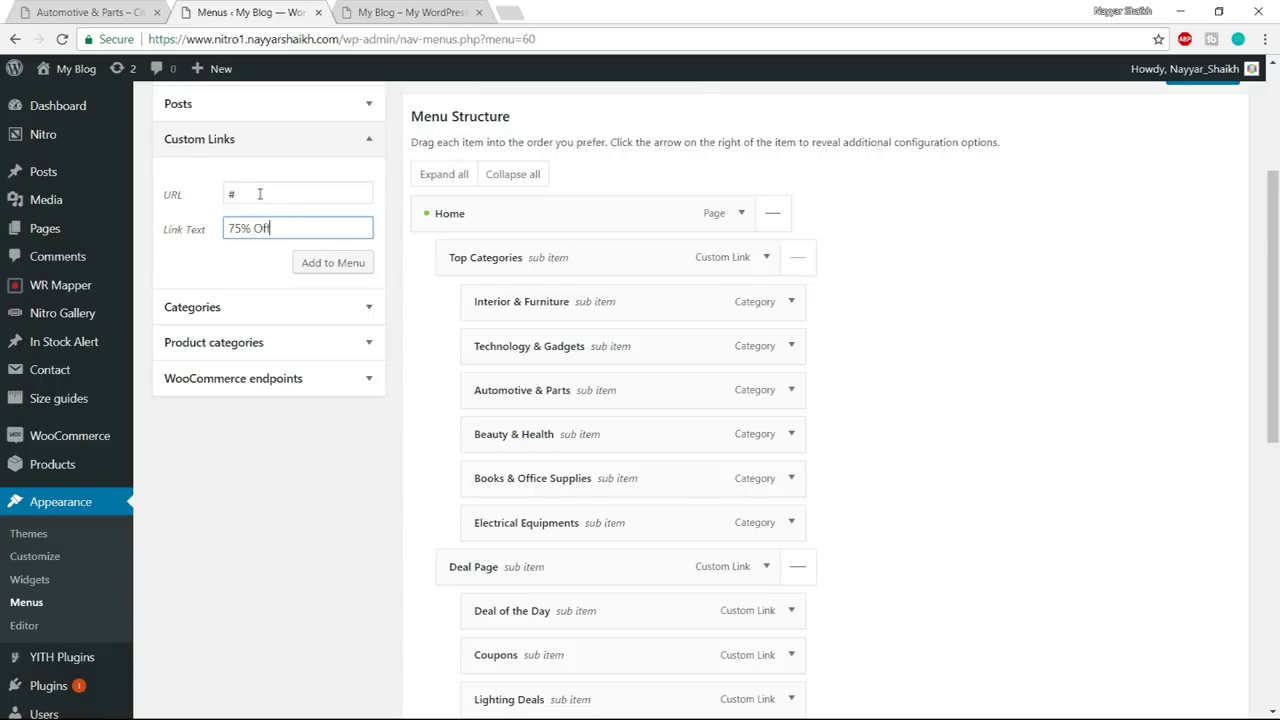
pyautogui.click(329, 264)
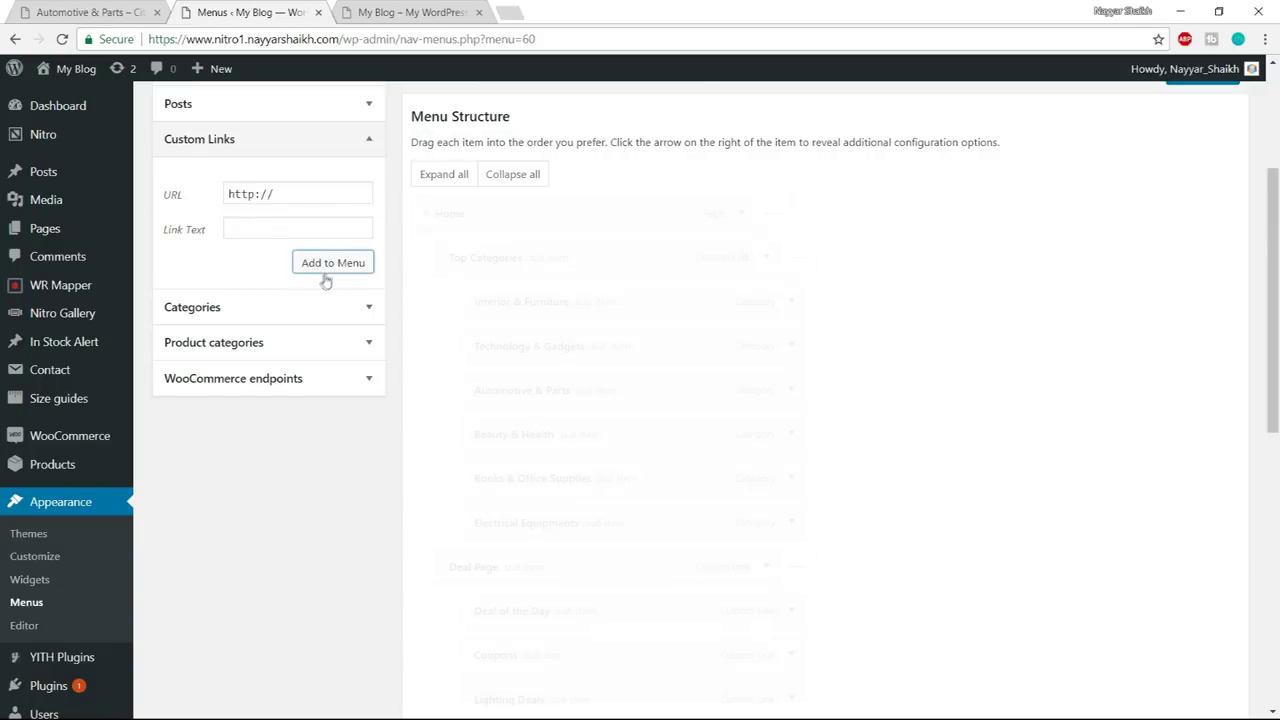
# - Nest 10% Off, 20% Off, 50% Off and 75% Off under Discount
pyautogui.scroll(-5, 683, 400)
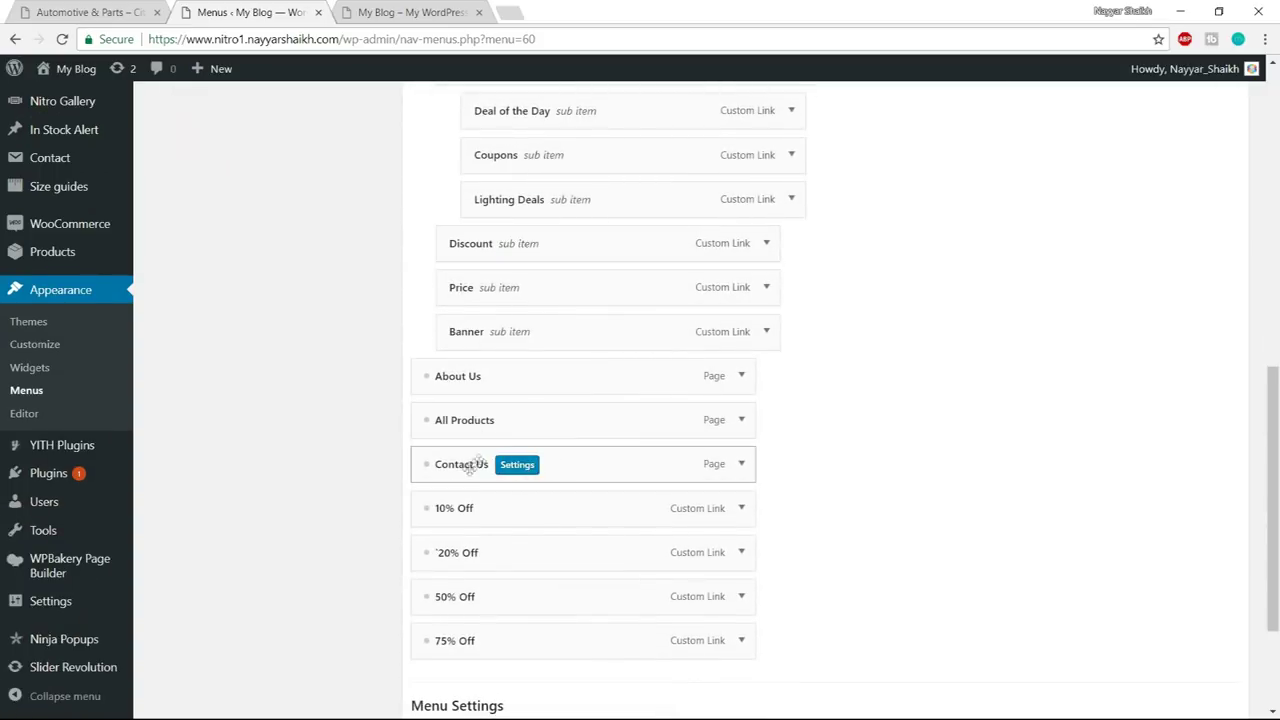
pyautogui.moveTo(458, 509); pyautogui.dragTo(528, 262)
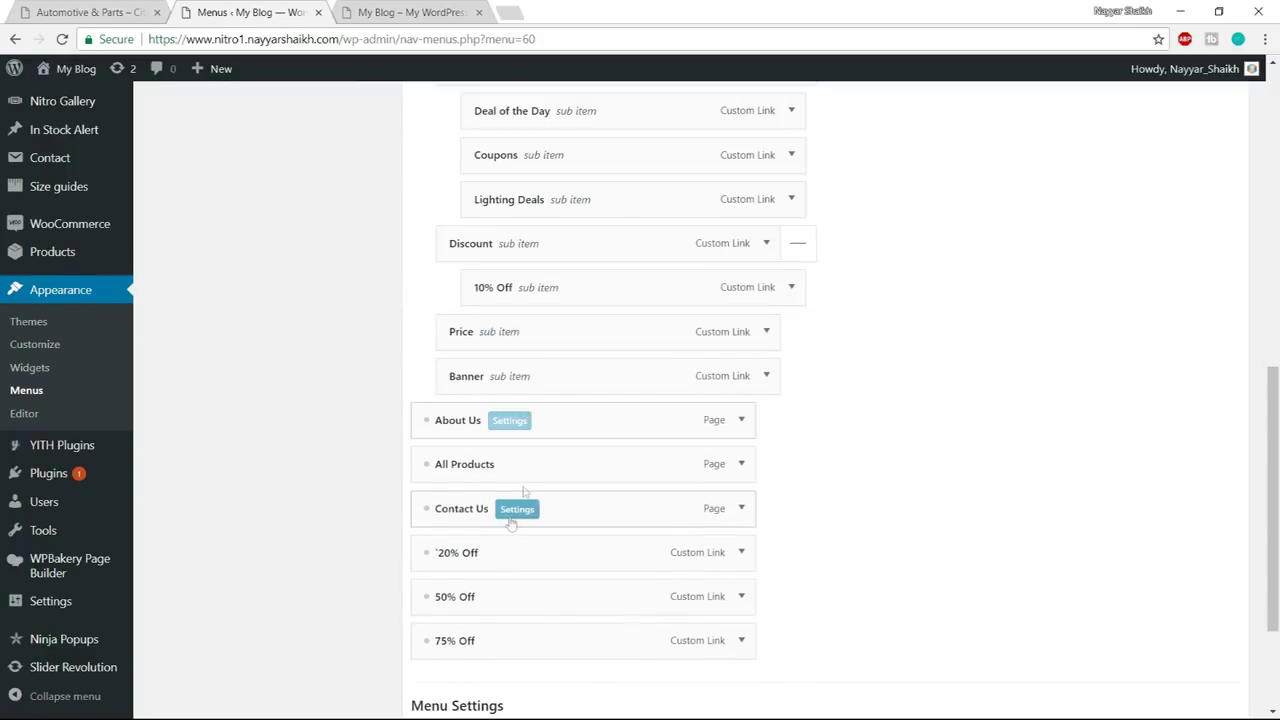
pyautogui.moveTo(465, 556); pyautogui.dragTo(530, 333)
pyautogui.moveTo(470, 604); pyautogui.dragTo(531, 392)
pyautogui.moveTo(491, 640); pyautogui.dragTo(543, 434)
pyautogui.scroll(-2, 929, 554)
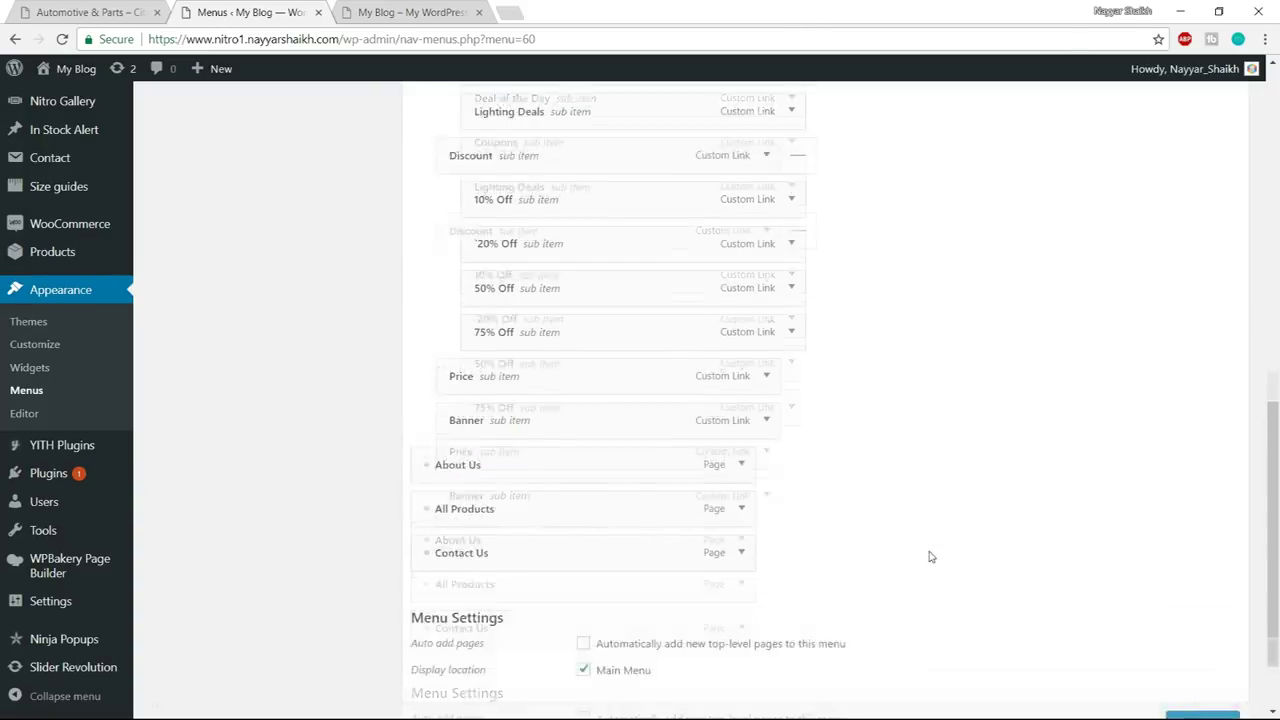
pyautogui.scroll(8, 880, 580)
pyautogui.scroll(2, 876, 580)
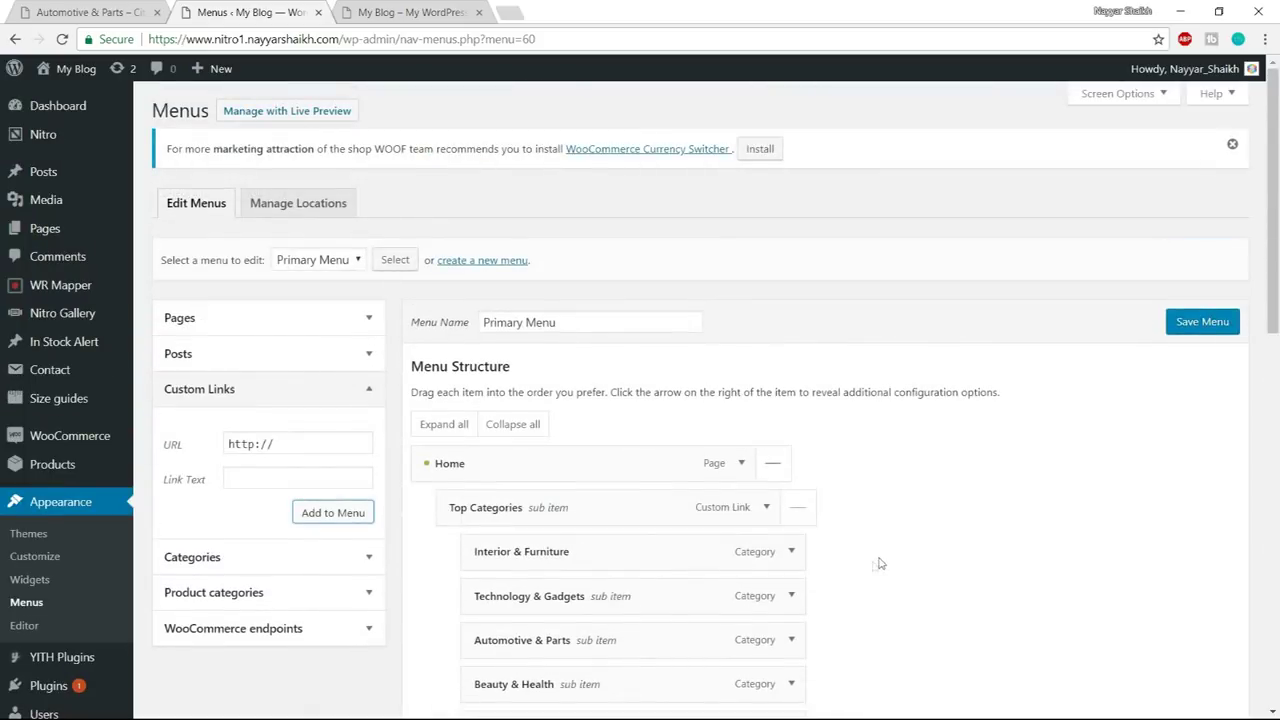
# - Save the Primary Menu, then bring up the demo store's Home mega menu Price column
pyautogui.click(1186, 325)
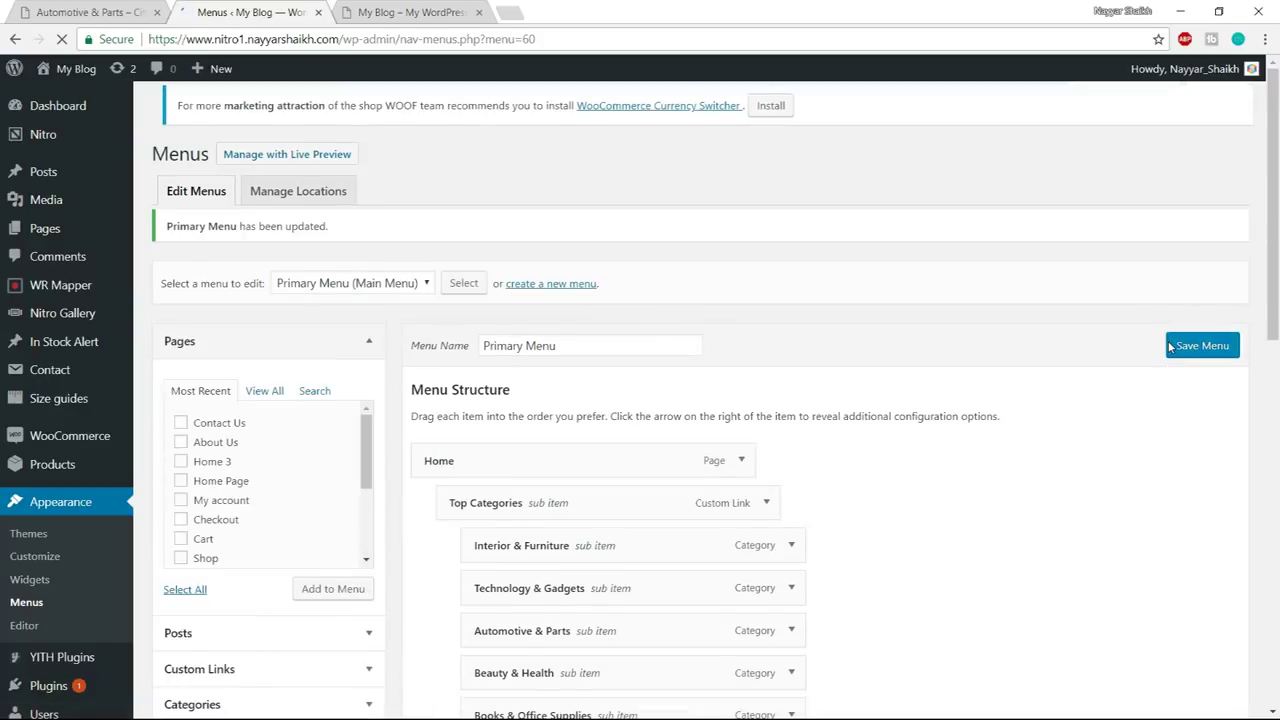
pyautogui.scroll(-6, 1068, 495)
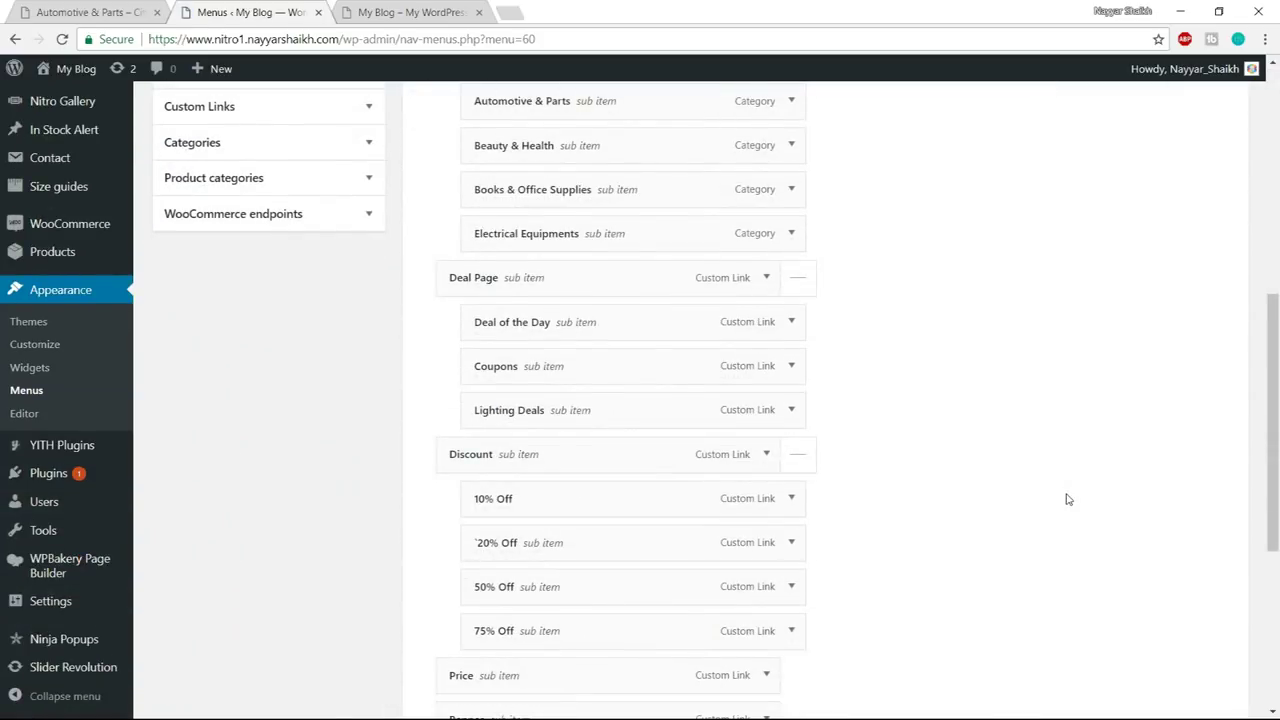
pyautogui.scroll(-4, 1068, 498)
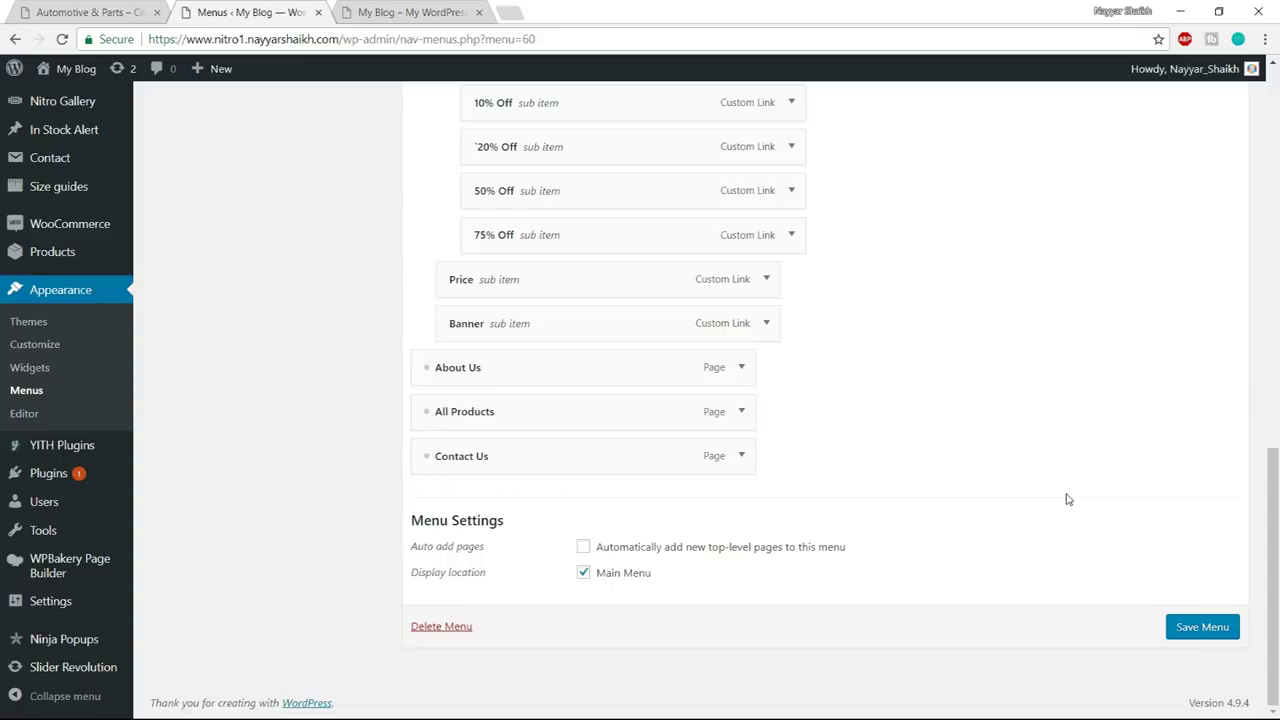
pyautogui.click(72, 8)
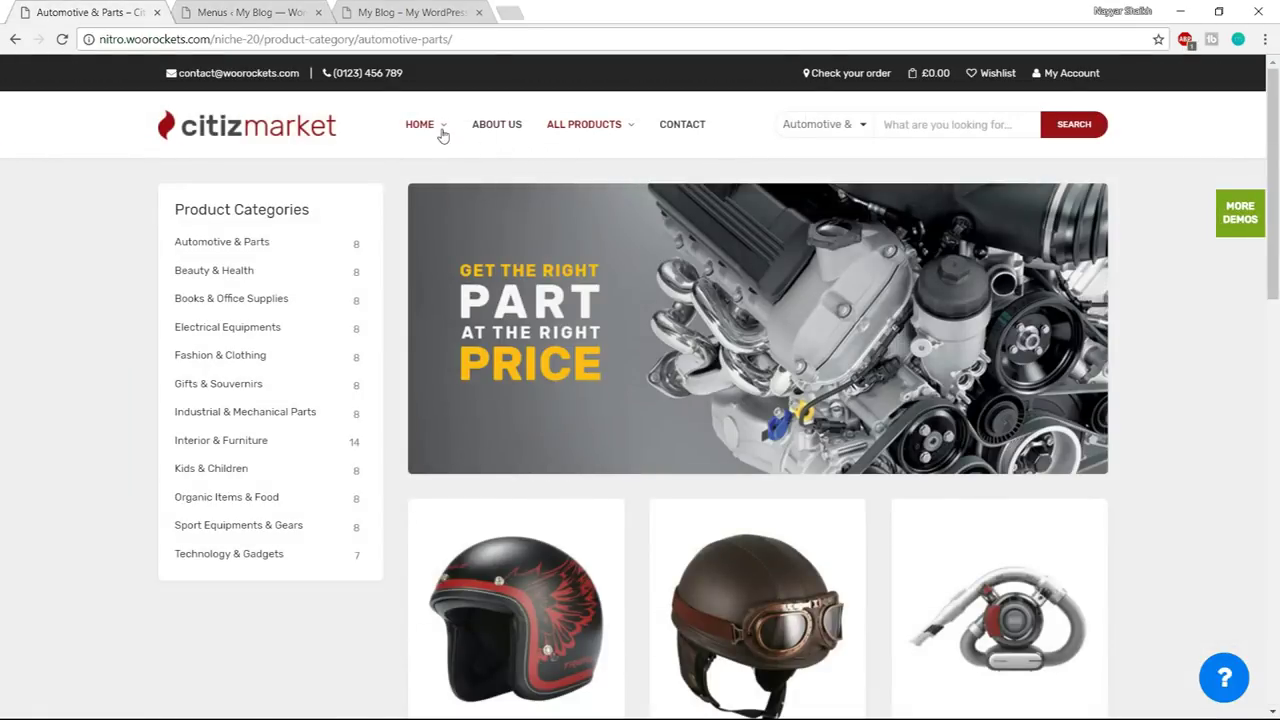
pyautogui.moveTo(434, 131)
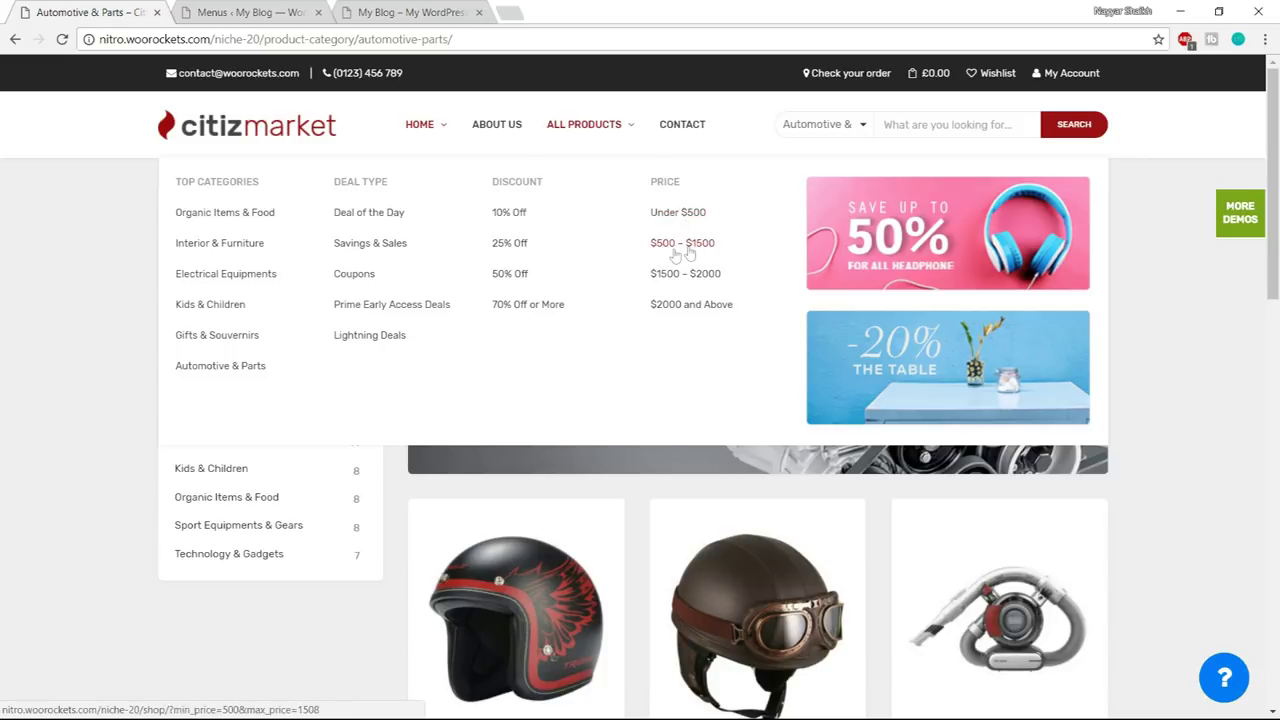
# - Preview the $500 – $1500 filtered shop results, go back, and return to the menu editor
pyautogui.click(673, 249)
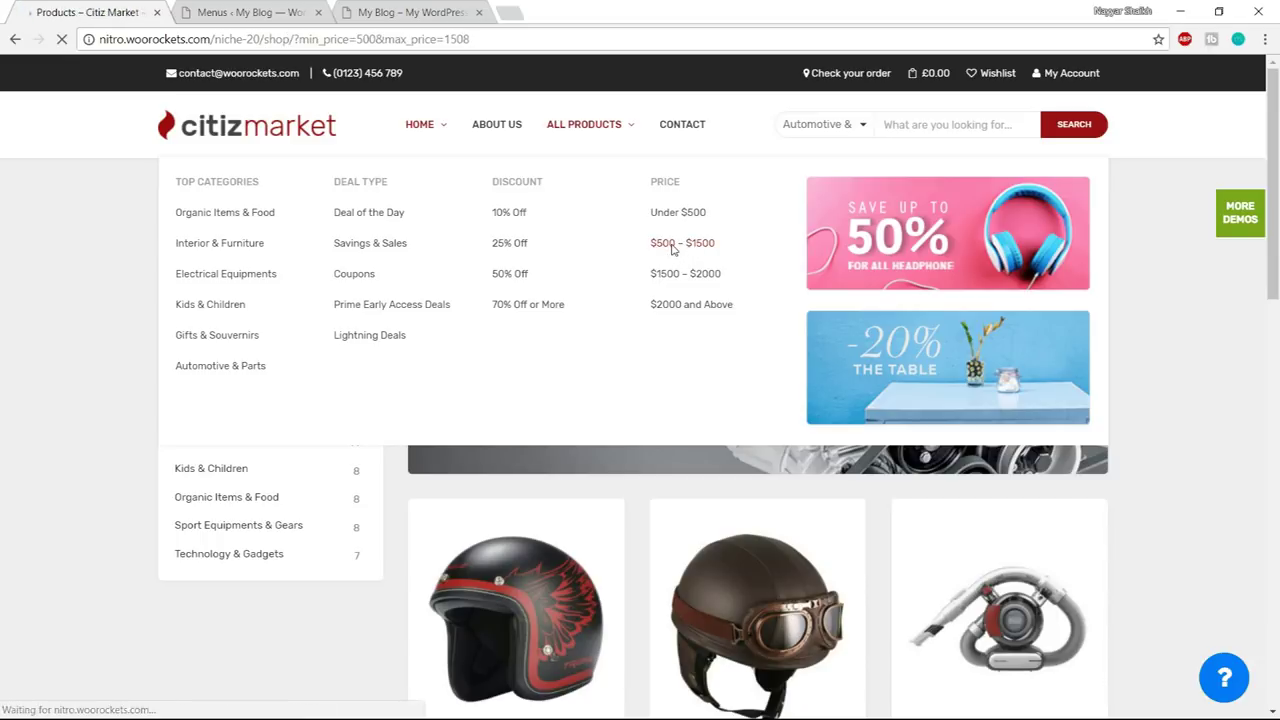
pyautogui.scroll(-5, 671, 243)
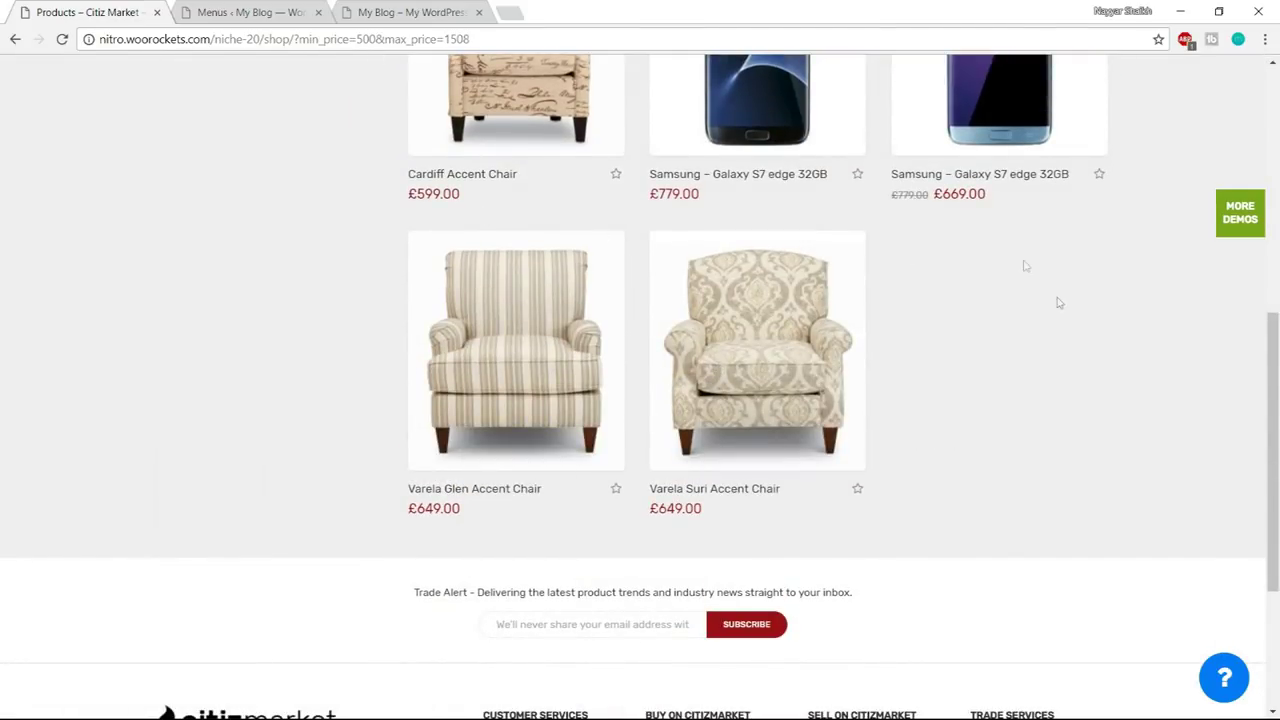
pyautogui.scroll(2, 1089, 377)
pyautogui.scroll(-3, 1054, 449)
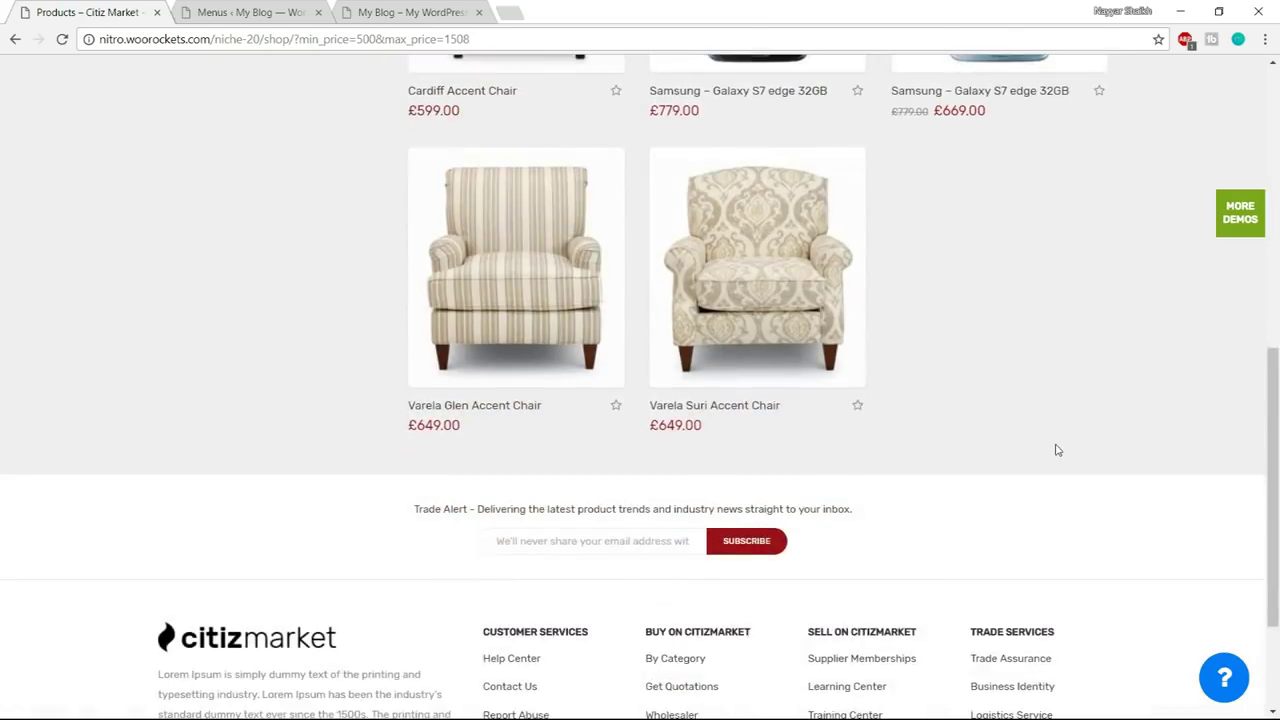
pyautogui.scroll(7, 1060, 466)
pyautogui.click(15, 39)
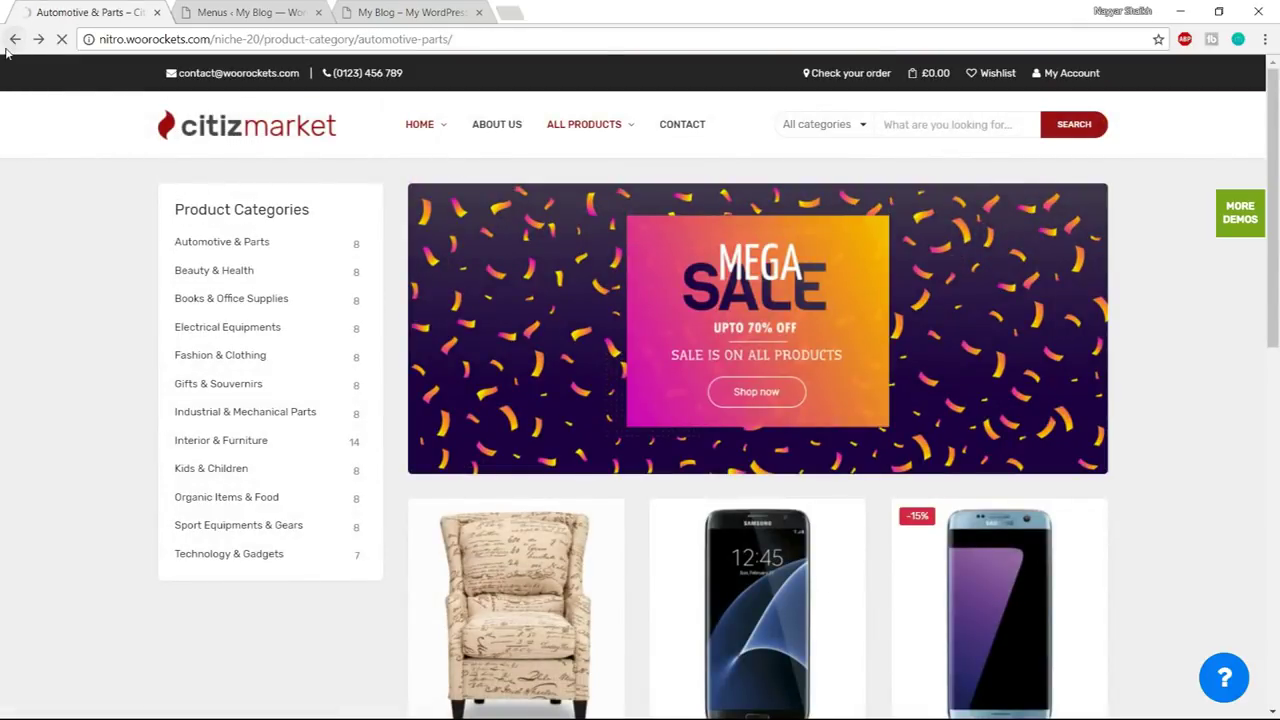
pyautogui.click(250, 12)
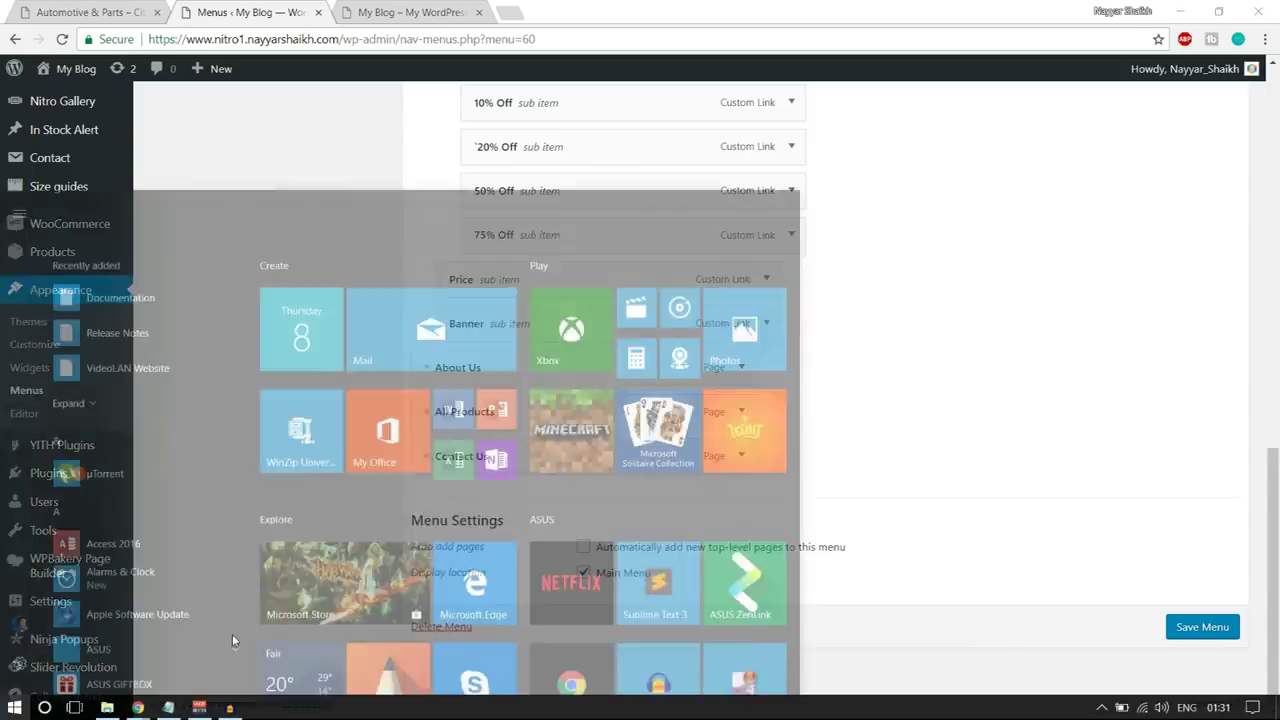
# - Copy the Menu Price Range shop URL from the Header notes in E:\Nitro, then return to Chrome
pyautogui.press('super')
pyautogui.click(107, 708)
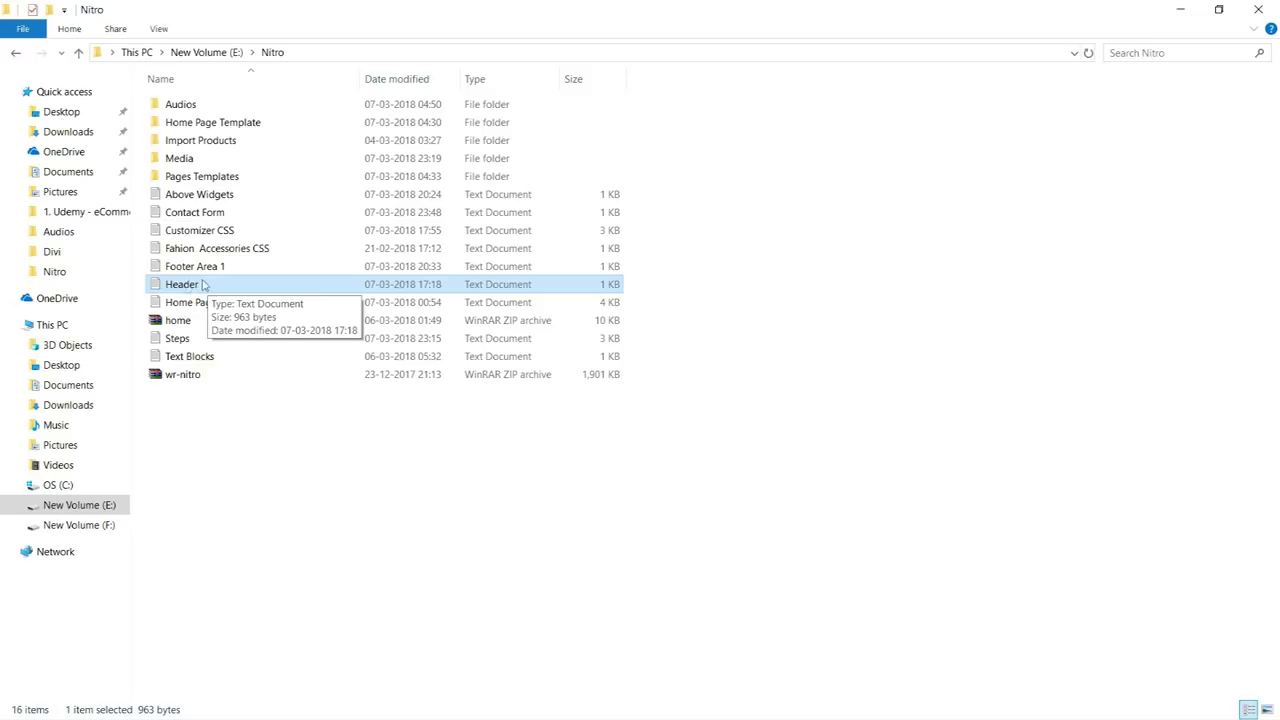
pyautogui.doubleClick(202, 285)
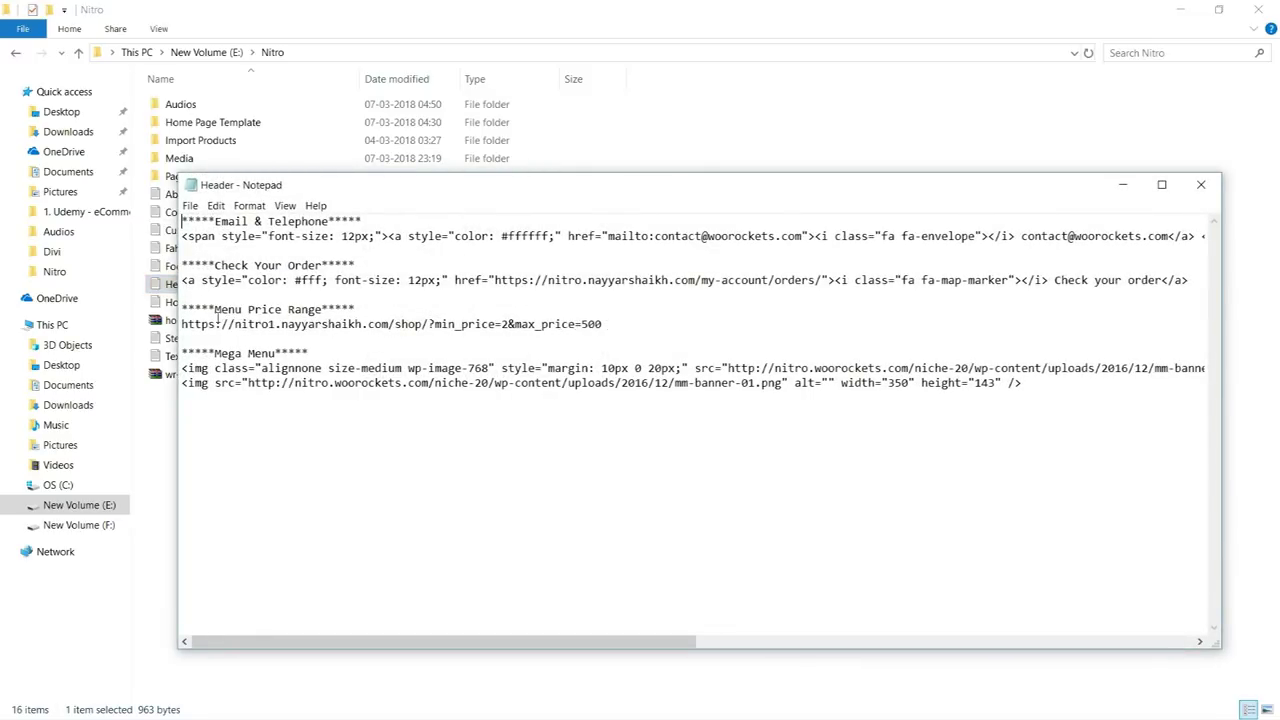
pyautogui.moveTo(181, 309); pyautogui.dragTo(381, 309)
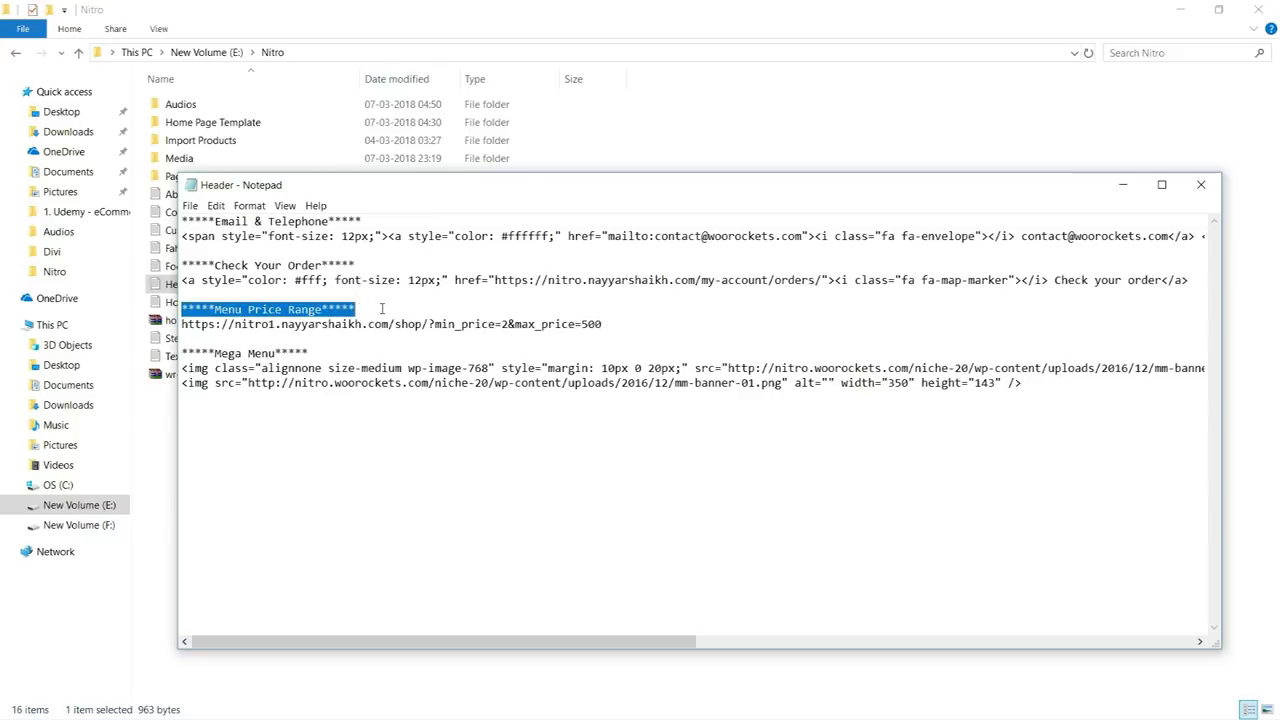
pyautogui.moveTo(630, 331); pyautogui.dragTo(186, 327)
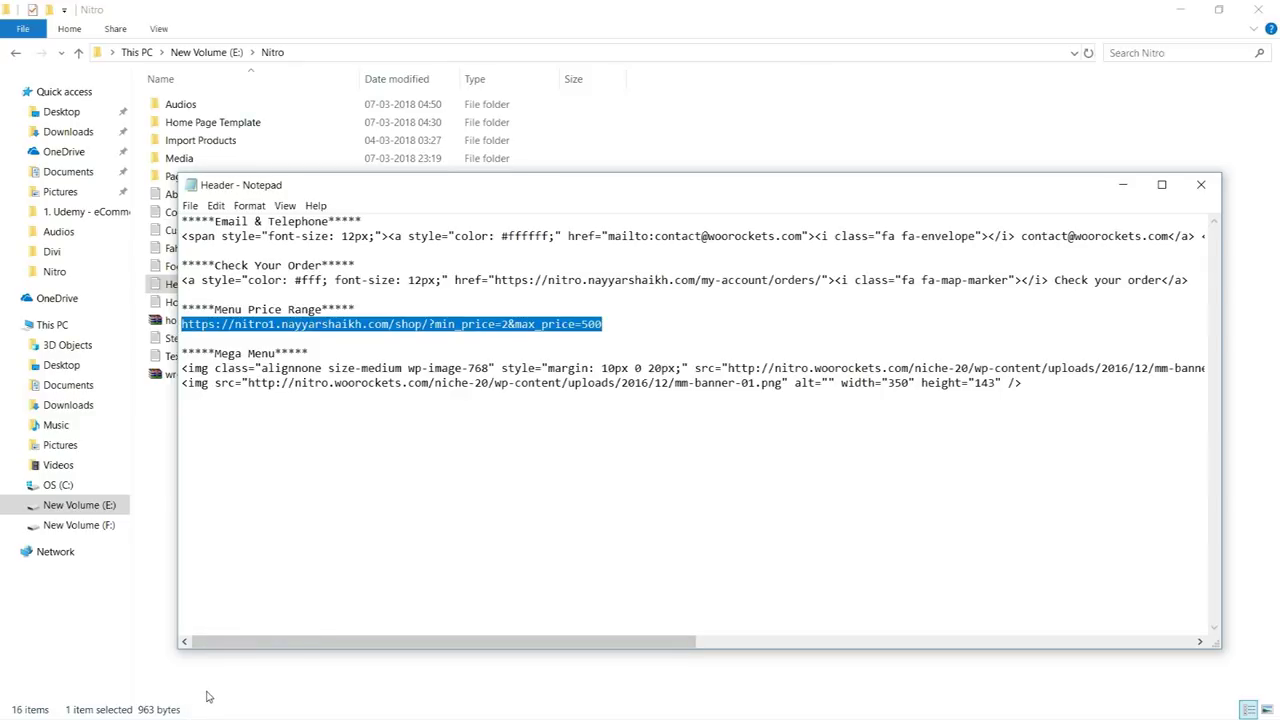
pyautogui.press('super')
pyautogui.moveTo(143, 712)
pyautogui.click(122, 668)
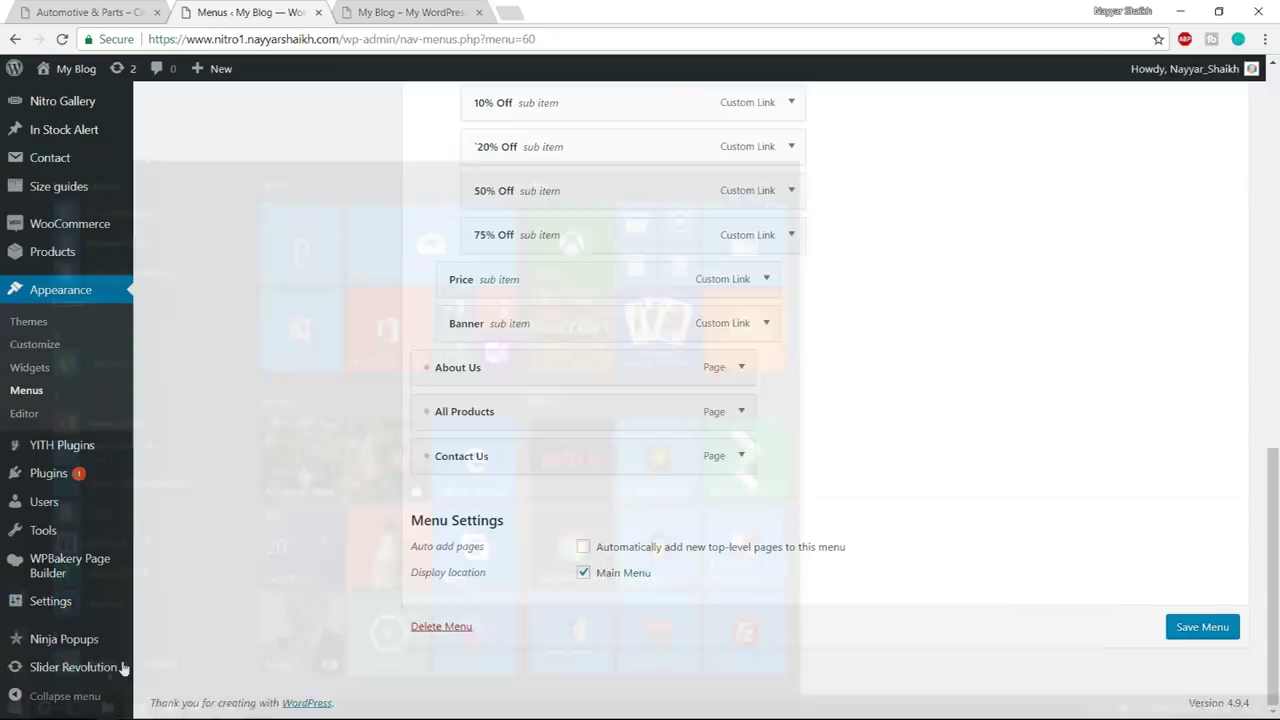
# - Check the demo store's prices, then paste the price-range URL into a new custom link
pyautogui.scroll(4, 663, 383)
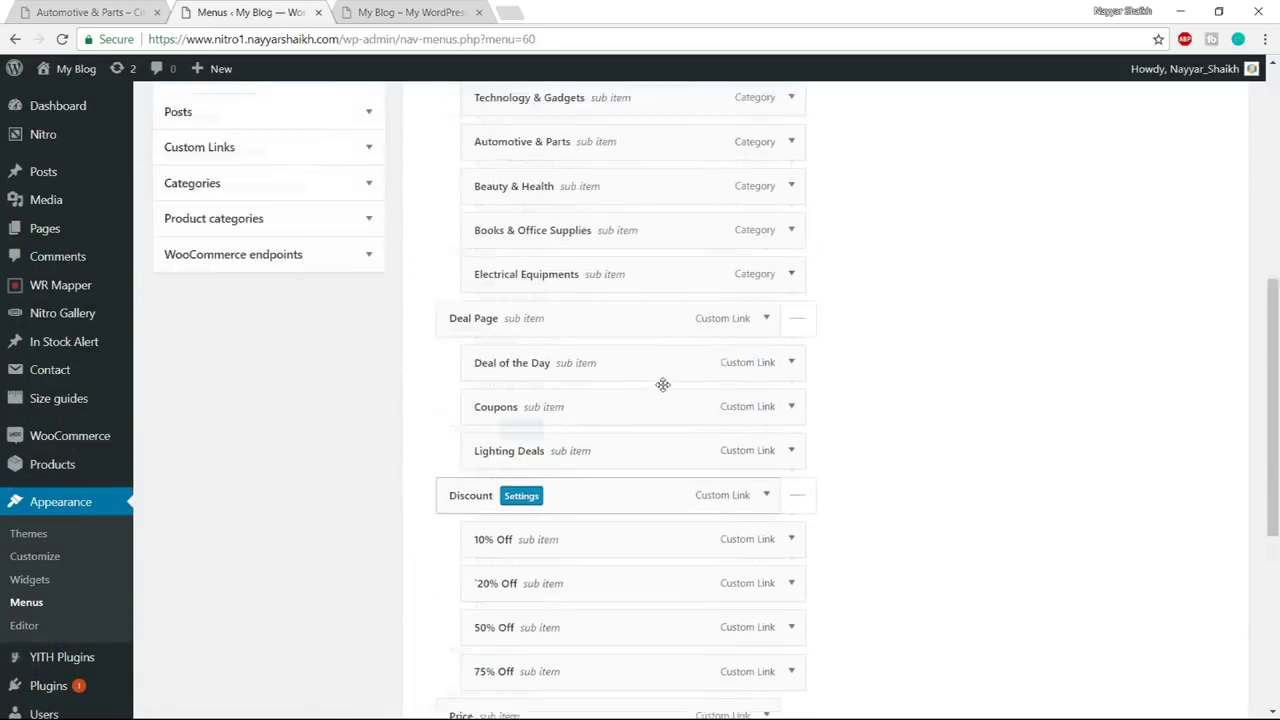
pyautogui.click(100, 11)
pyautogui.moveTo(424, 128)
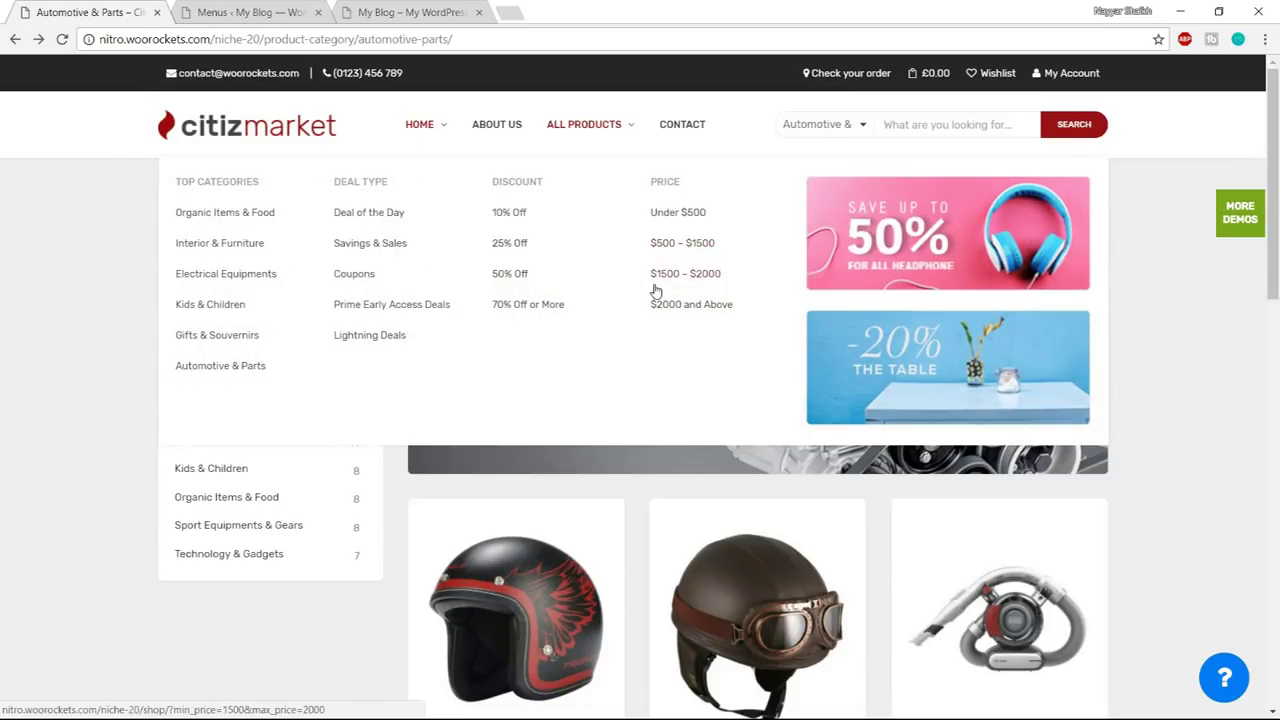
pyautogui.click(238, 10)
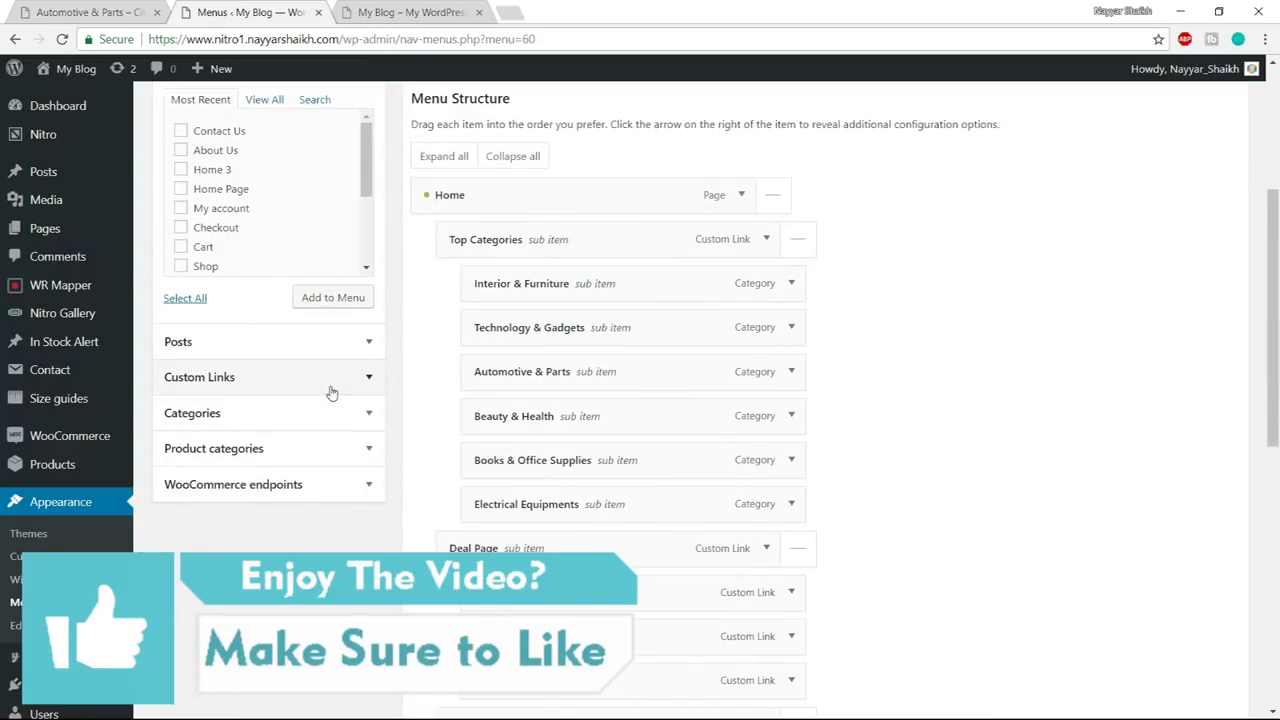
pyautogui.click(332, 393)
pyautogui.click(316, 178)
pyautogui.hotkey('ctrl', 'a')
pyautogui.hotkey('ctrl', 'v')
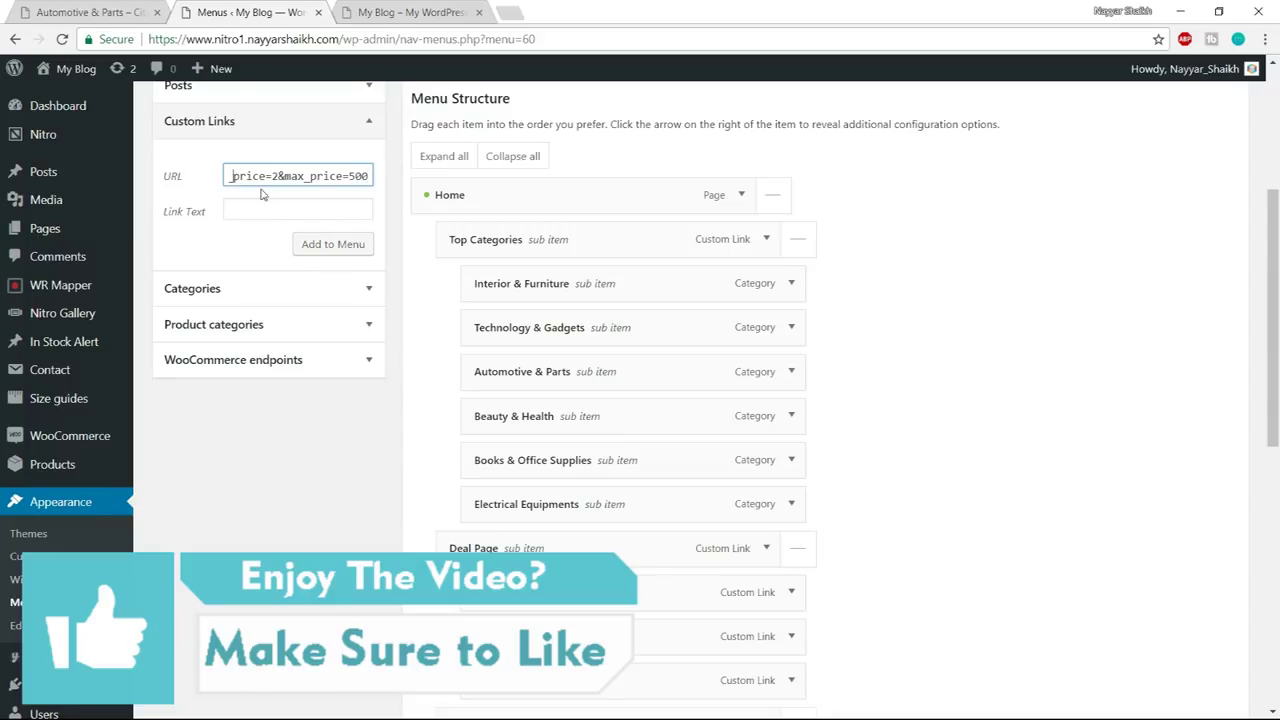
# - Set the URL query to min_price=2&max_price=500 and add the under-$500 link to the menu
pyautogui.click(256, 217)
pyautogui.click(326, 185)
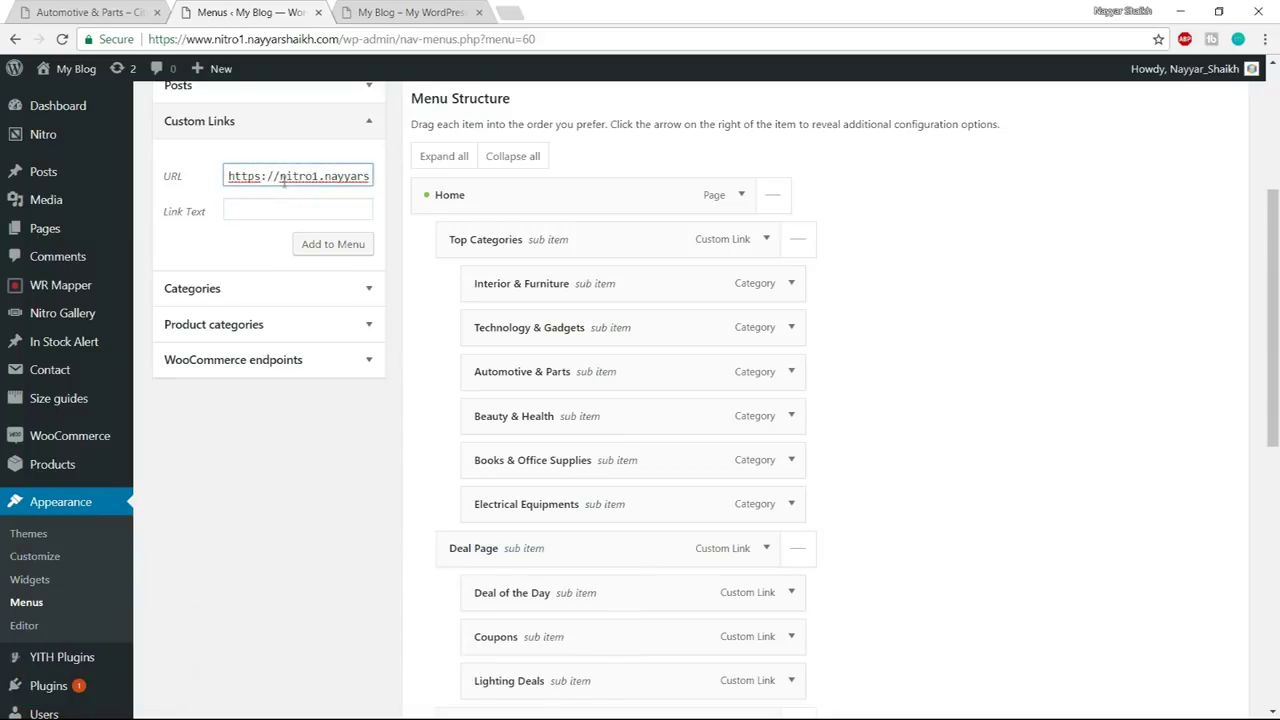
pyautogui.moveTo(283, 176); pyautogui.dragTo(357, 178)
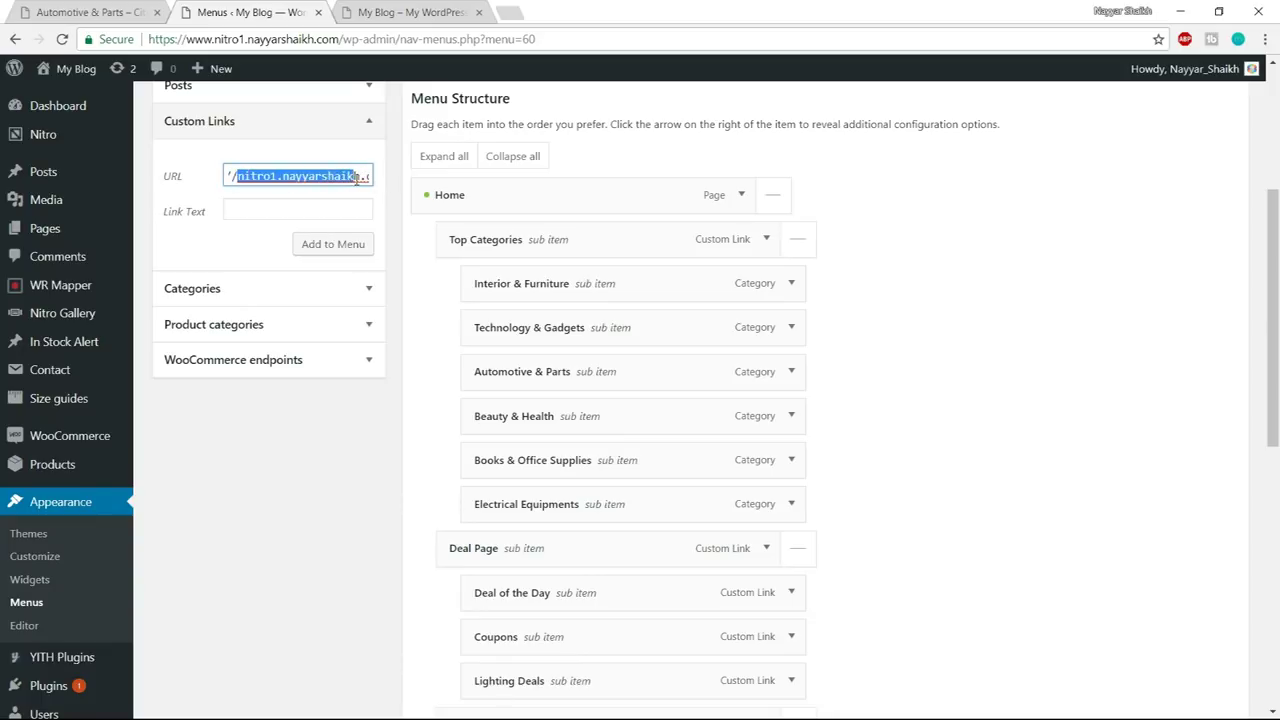
pyautogui.click(352, 179)
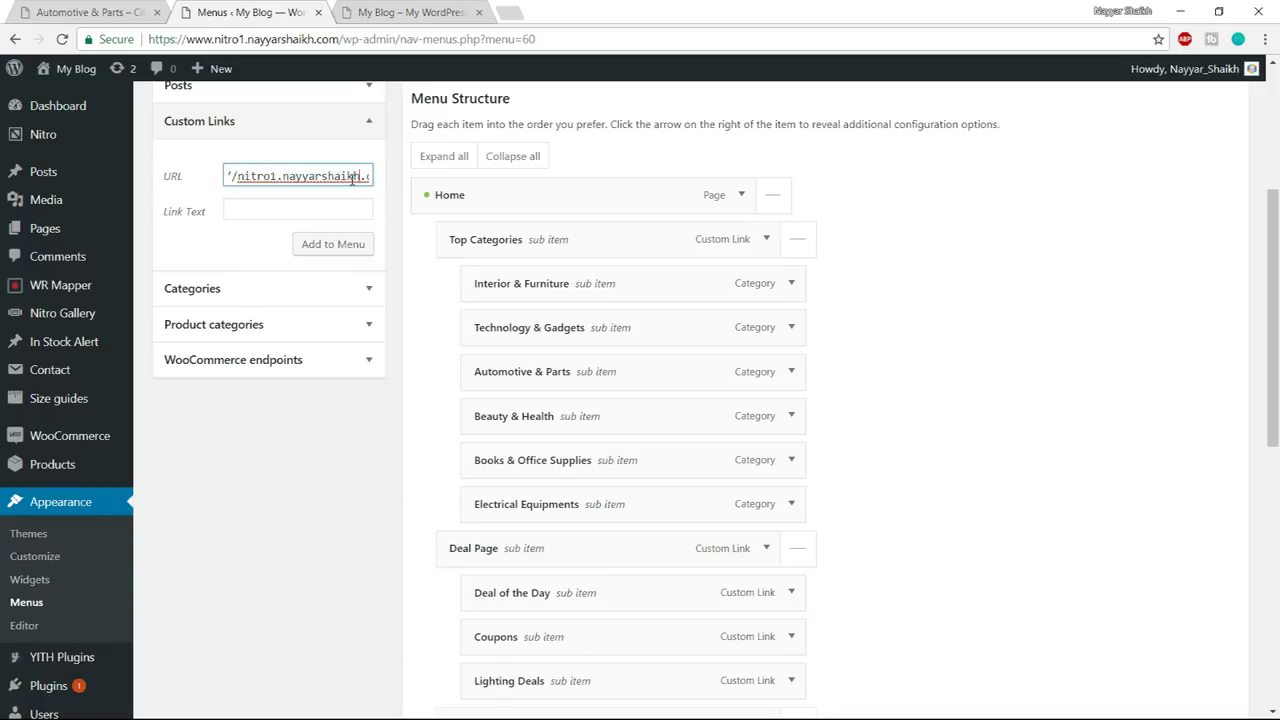
pyautogui.press('Right')
pyautogui.press('Right')
pyautogui.press('Right')
pyautogui.press('Right')
pyautogui.press('Right')
pyautogui.press('Right')
pyautogui.press('Right')
pyautogui.press('Right')
pyautogui.press('Right')
pyautogui.press('Right')
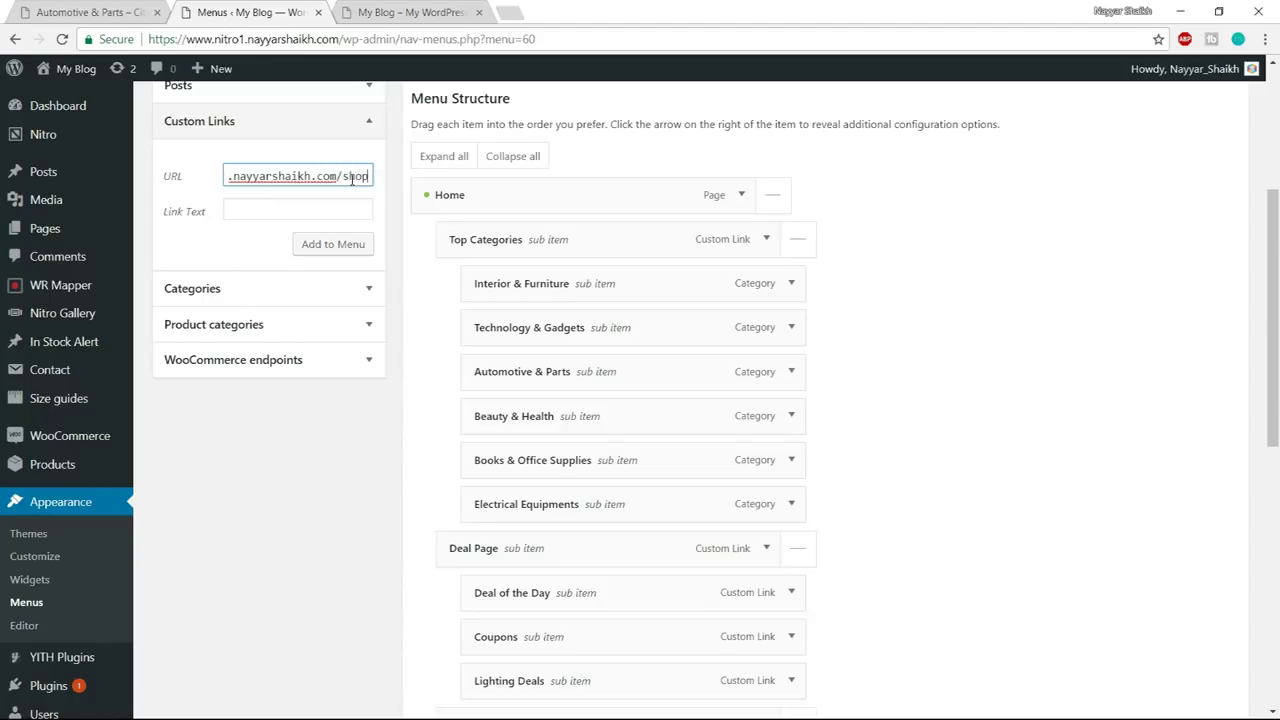
pyautogui.write('/')
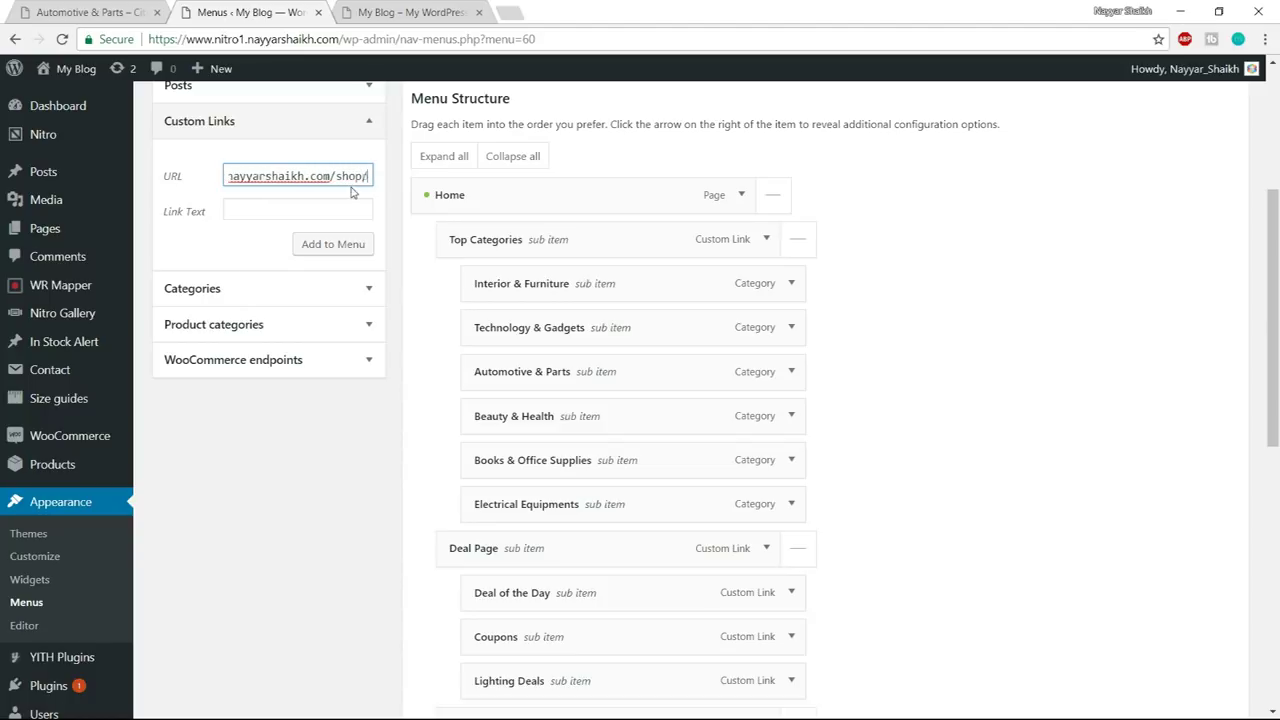
pyautogui.write('?min_price=2&max_pr')
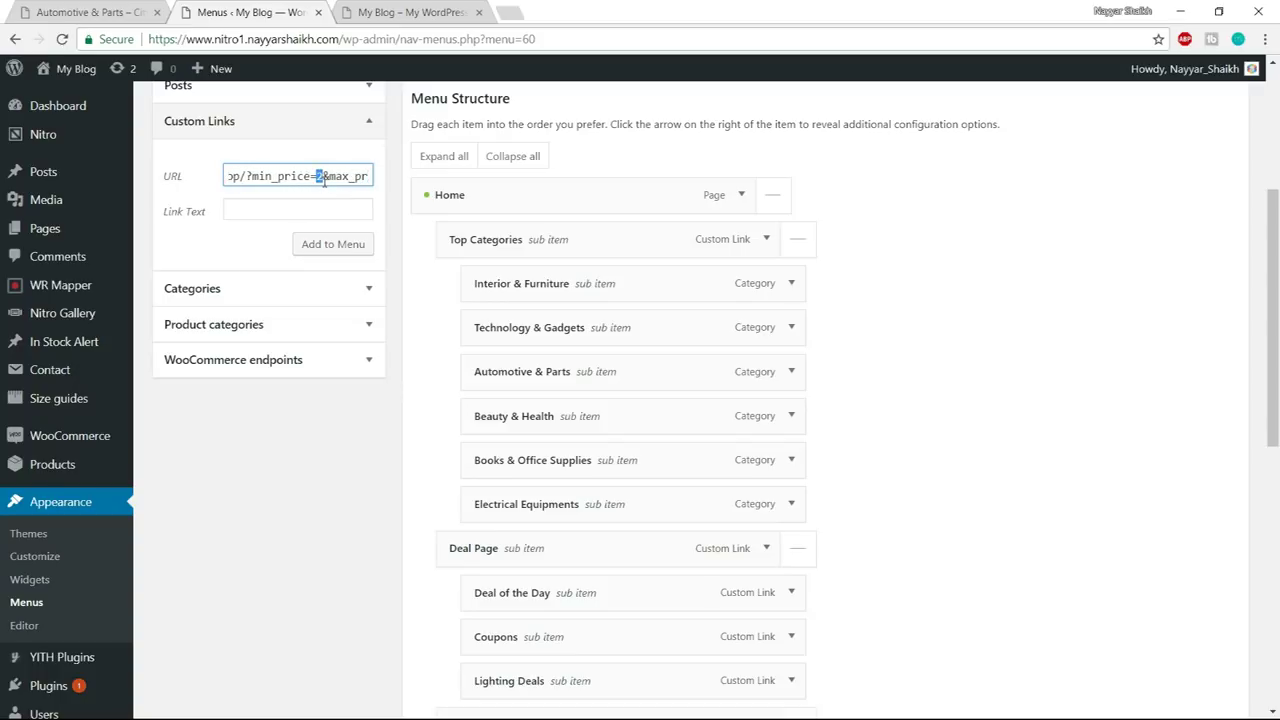
pyautogui.moveTo(246, 176); pyautogui.dragTo(349, 177)
pyautogui.click(348, 176)
pyautogui.write('ice=500')
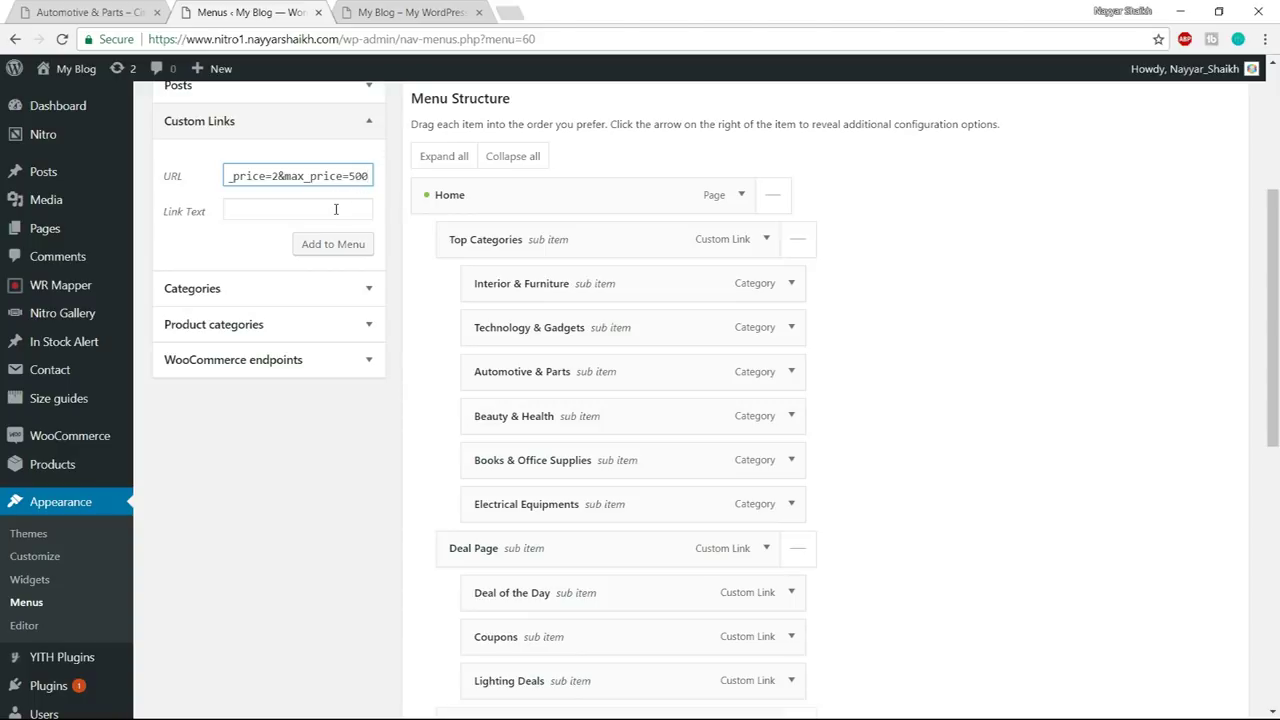
pyautogui.moveTo(284, 176); pyautogui.dragTo(338, 176)
pyautogui.click(352, 176)
pyautogui.click(347, 211)
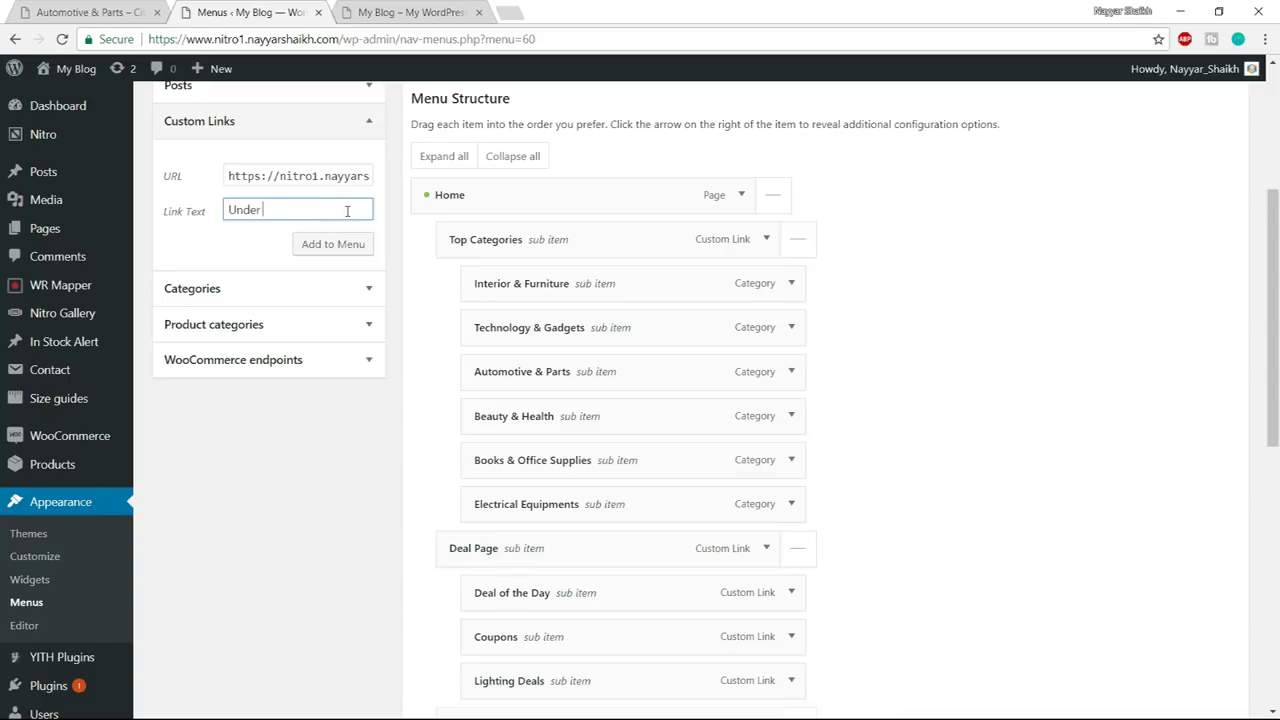
pyautogui.click(333, 244)
# - Add a '$500 - $1500' custom link pointing to the min_price=501&max_price=1500 shop URL
pyautogui.click(289, 178)
pyautogui.moveTo(289, 178); pyautogui.dragTo(187, 178)
pyautogui.hotkey('ctrl', 'v')
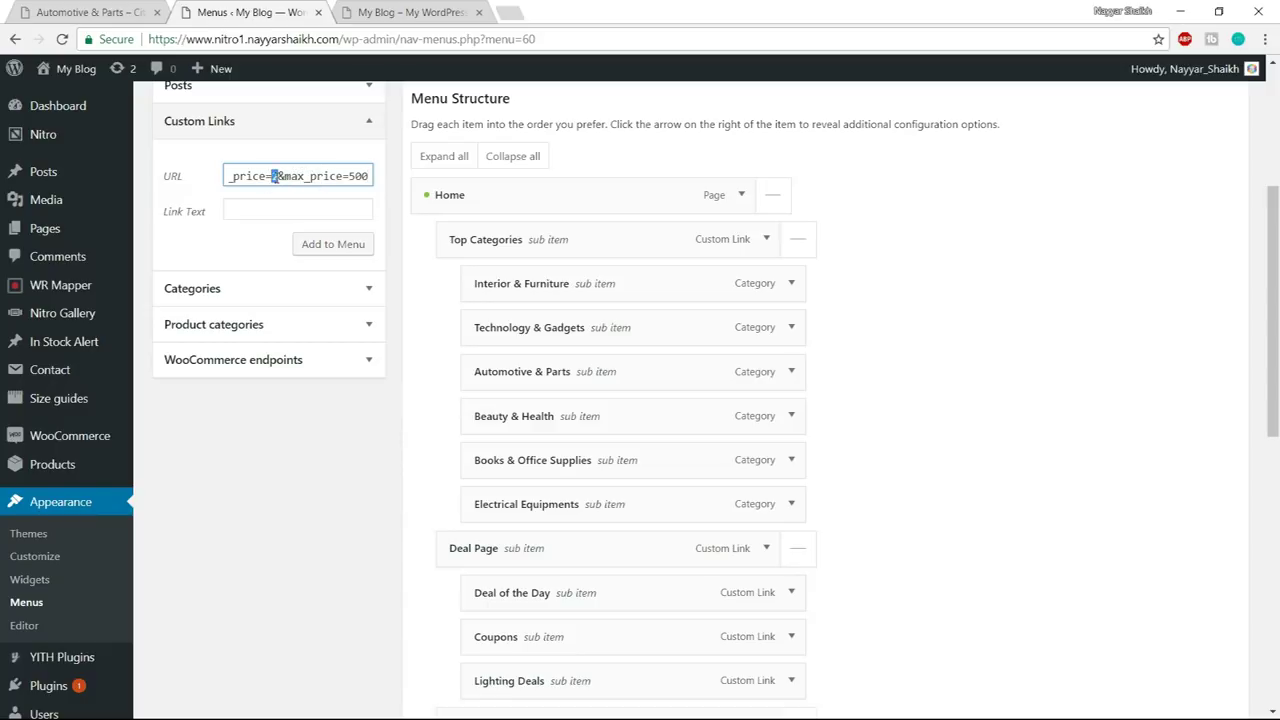
pyautogui.write('04')
pyautogui.press('BackSpace')
pyautogui.write('1&max_price=500')
pyautogui.click(329, 215)
pyautogui.write('$500')
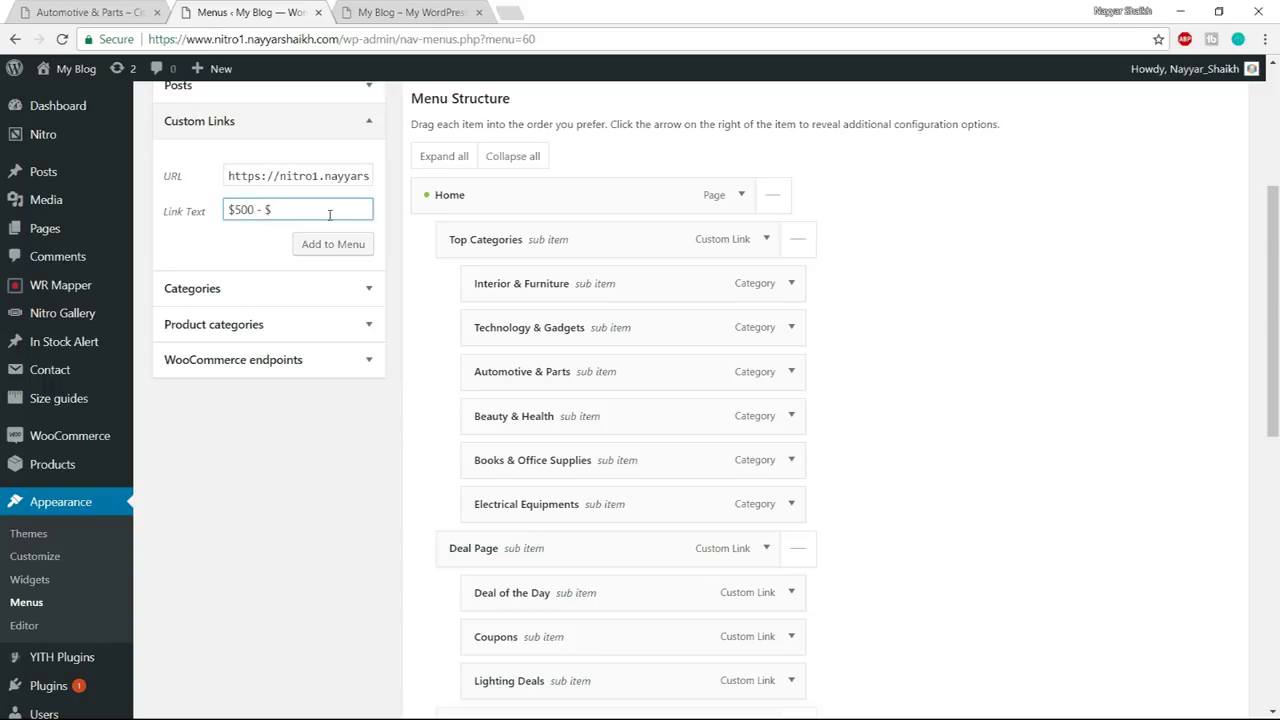
pyautogui.click(335, 244)
pyautogui.moveTo(306, 179); pyautogui.dragTo(218, 179)
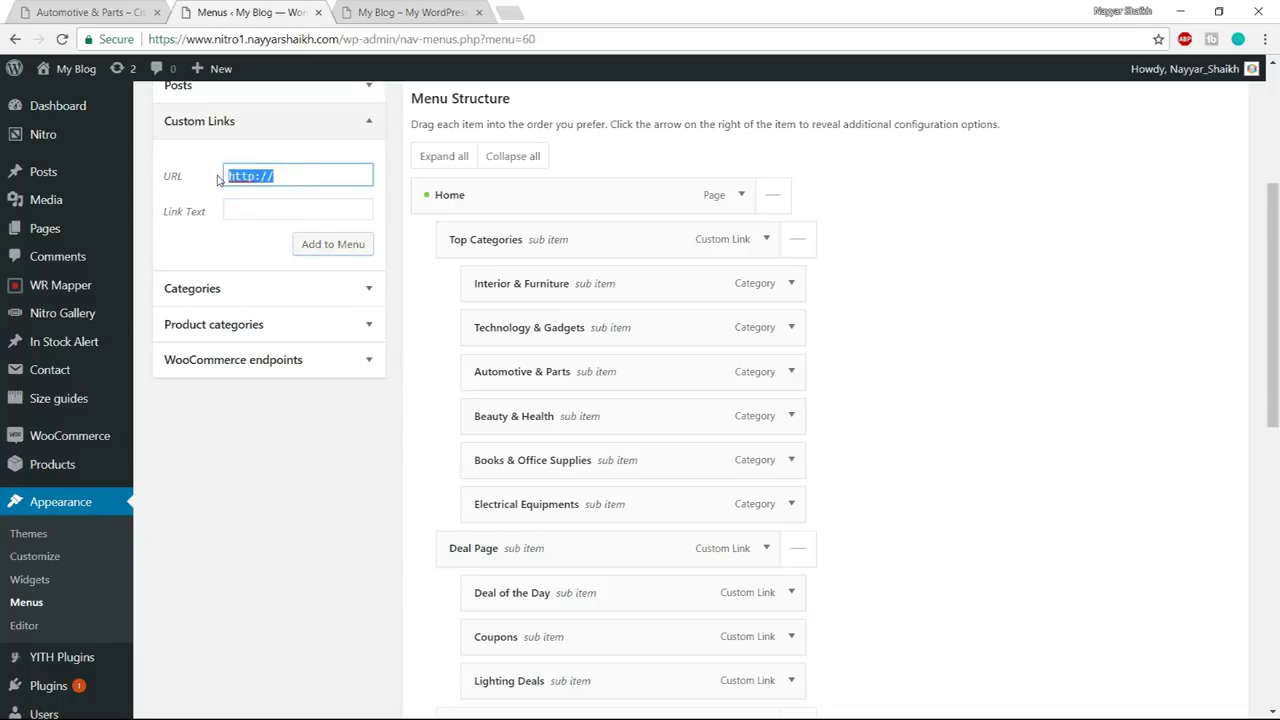
# - Finish editing the previous price-range link's URL values and add it to the menu
pyautogui.hotkey('ctrl', 'v')
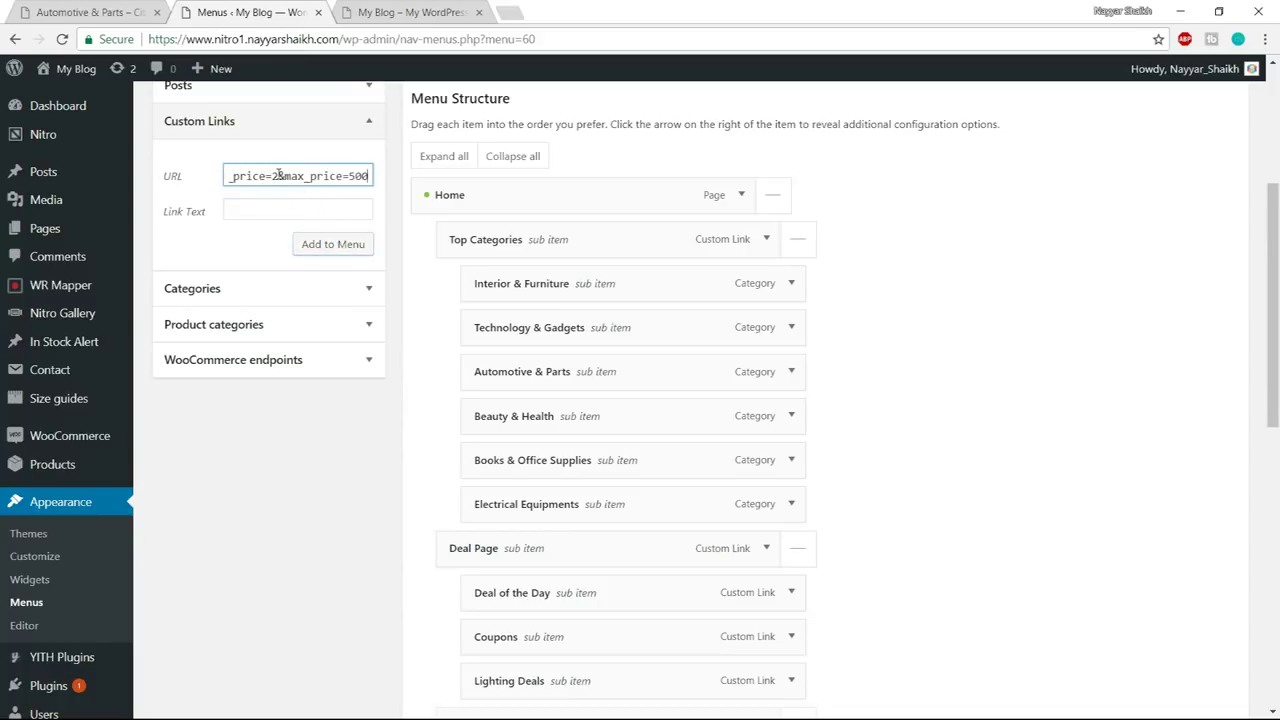
pyautogui.write('501')
pyautogui.press('Right')
pyautogui.press('Right')
pyautogui.press('Right')
pyautogui.moveTo(349, 176); pyautogui.dragTo(413, 182)
pyautogui.write('5000')
pyautogui.click(276, 209)
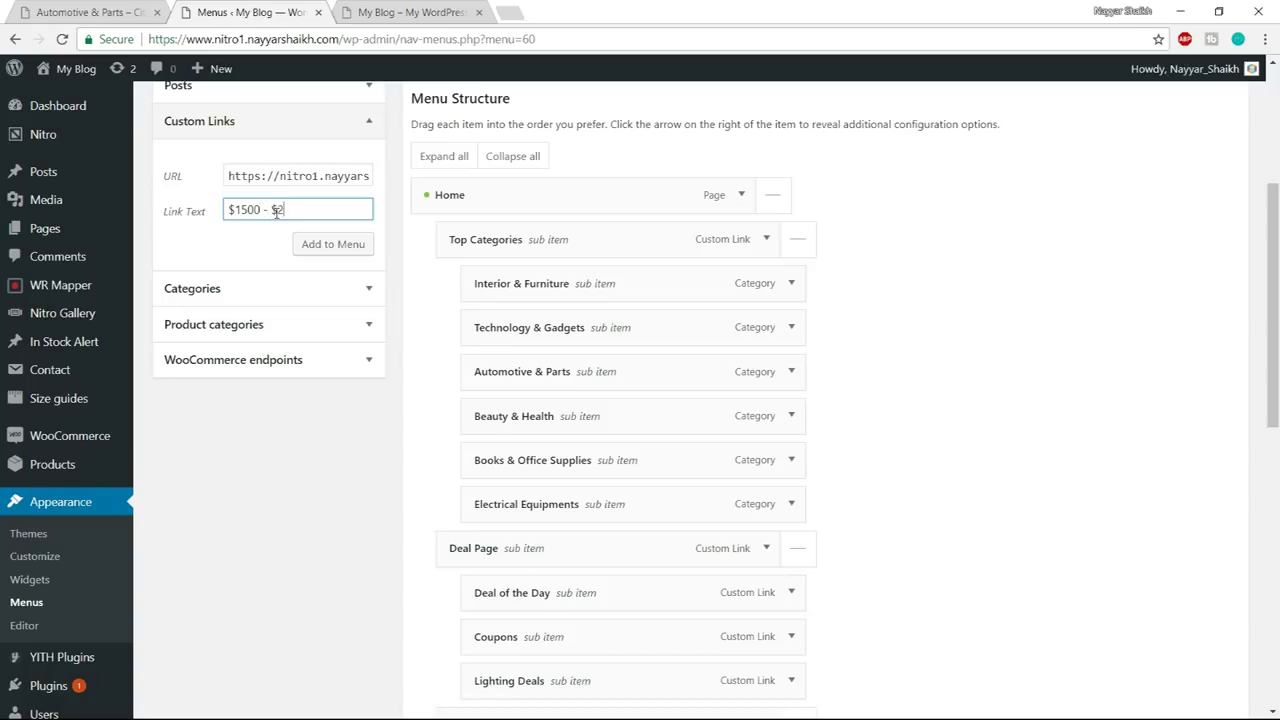
pyautogui.click(331, 244)
# - Enter a new custom link URL with min_price=2001 and max_price=10000
pyautogui.click(318, 180)
pyautogui.hotkey('ctrl', 'a')
pyautogui.hotkey('ctrl', 'v')
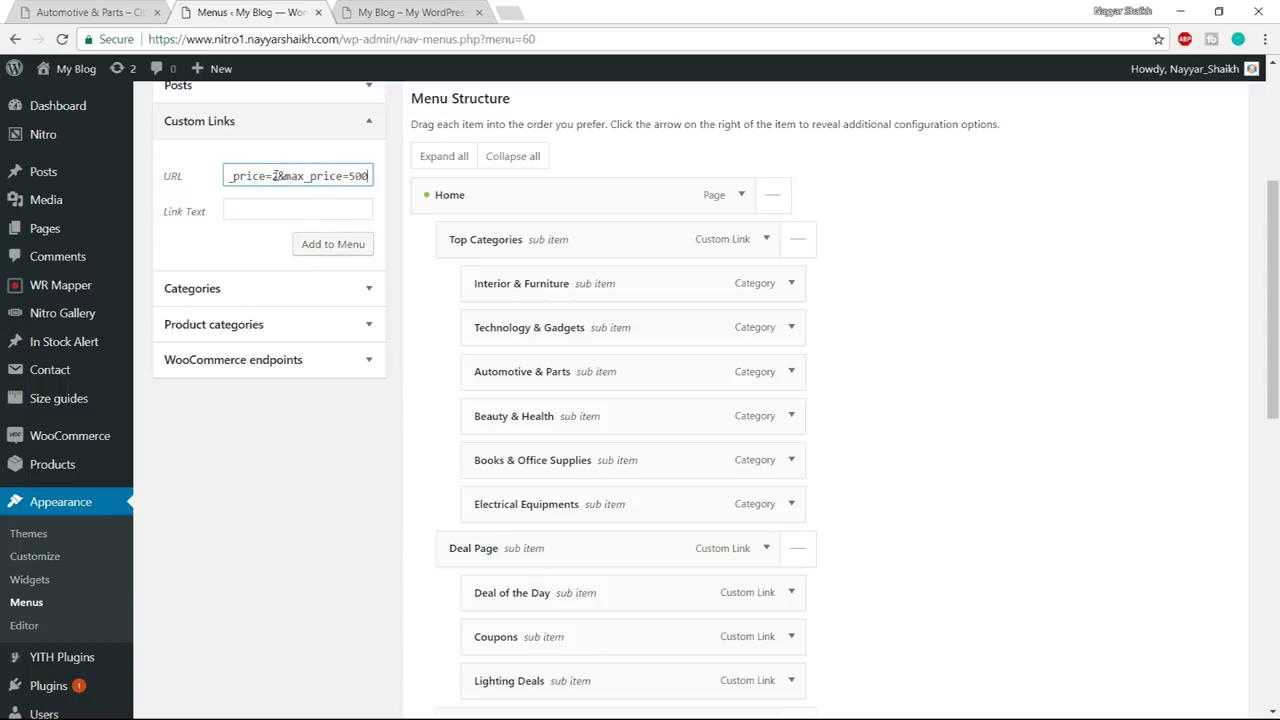
pyautogui.click(277, 176)
pyautogui.write('000')
pyautogui.press('BackSpace')
pyautogui.write('1')
pyautogui.click(326, 176)
pyautogui.write('0')
pyautogui.press('BackSpace')
pyautogui.write('500')
pyautogui.press('BackSpace')
pyautogui.press('BackSpace')
pyautogui.press('BackSpace')
pyautogui.write('10000')
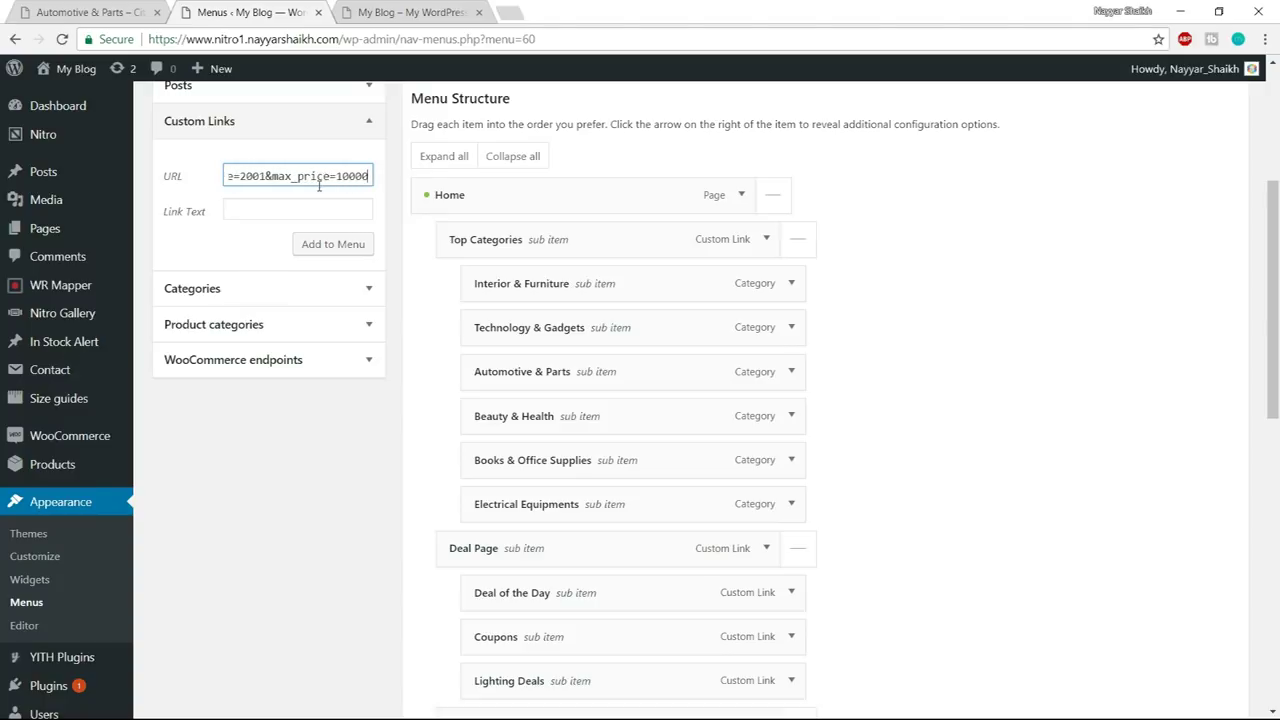
# - Label the link '$2000 & Above' and add it to the menu
pyautogui.click(311, 202)
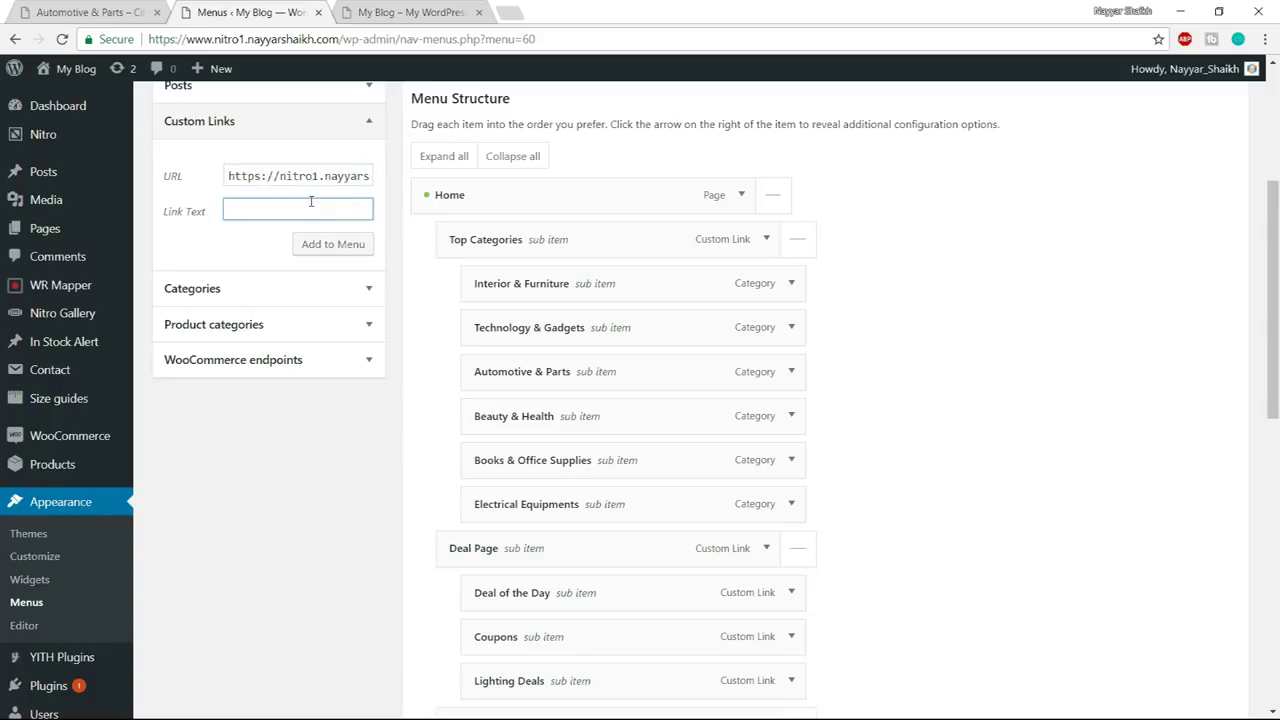
pyautogui.write('$2000 & Above')
pyautogui.click(336, 256)
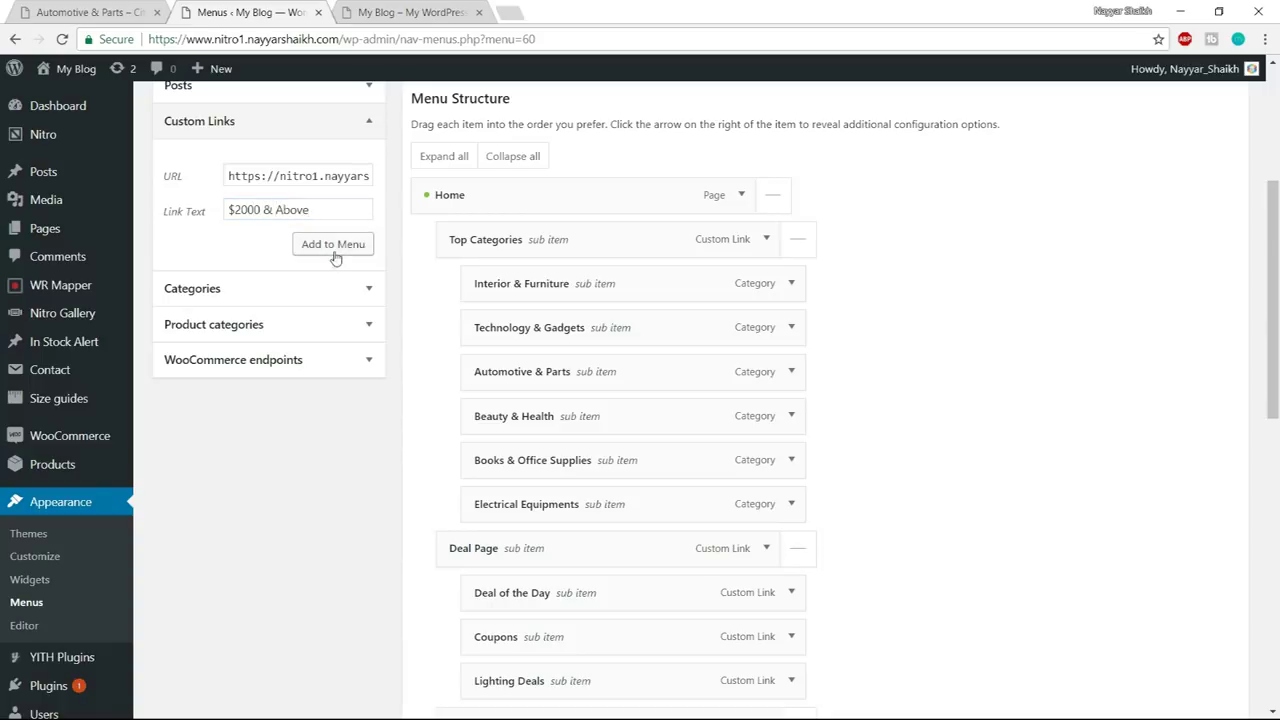
pyautogui.scroll(-7, 1057, 491)
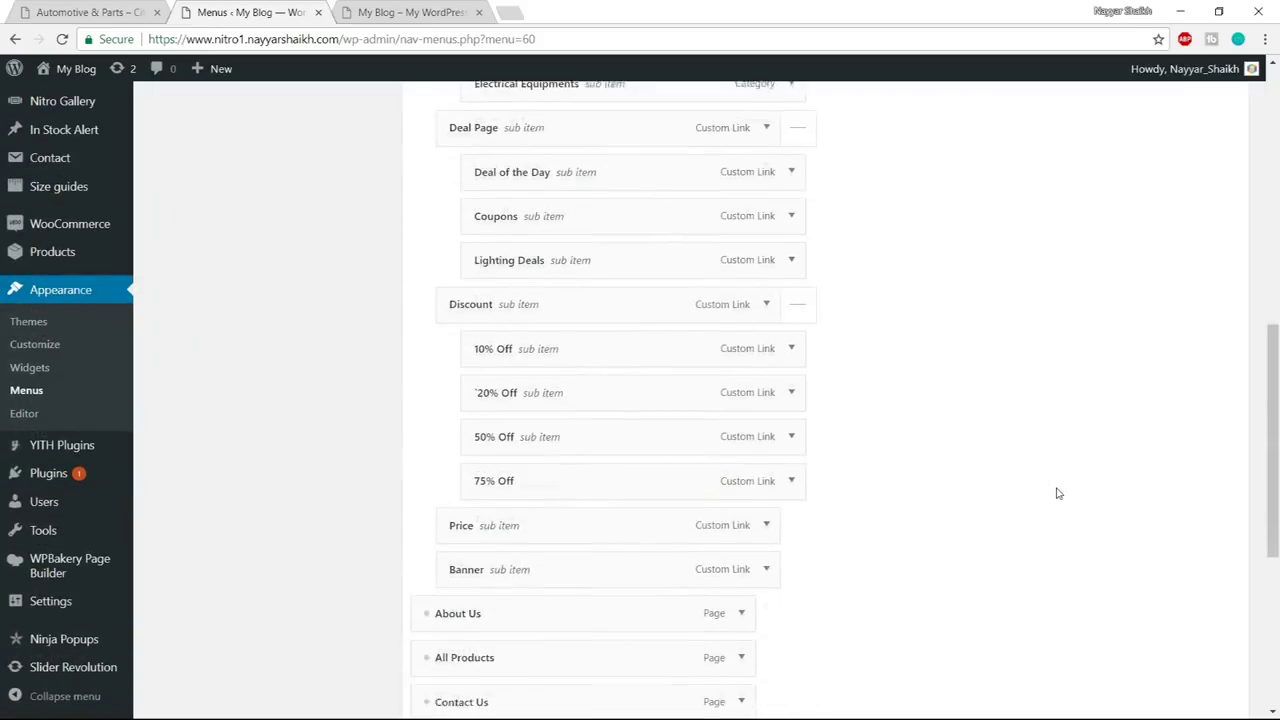
# - Nest Under $500 through $2000 & Above as sub items of Price, checking the demo mega menu
pyautogui.scroll(-1, 970, 484)
pyautogui.moveTo(471, 414); pyautogui.dragTo(507, 240)
pyautogui.moveTo(471, 463); pyautogui.dragTo(510, 284)
pyautogui.moveTo(488, 236); pyautogui.dragTo(526, 246)
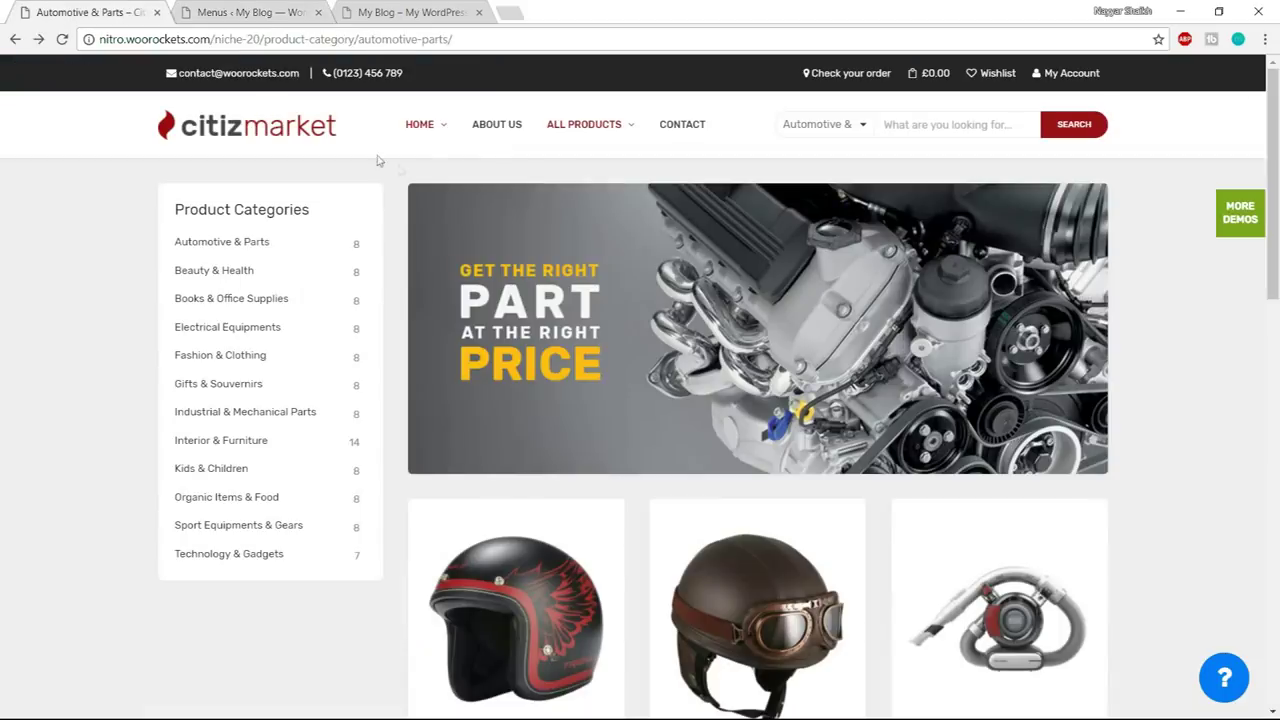
pyautogui.hotkey('ctrl', 'shift', 'Tab')
pyautogui.moveTo(419, 128)
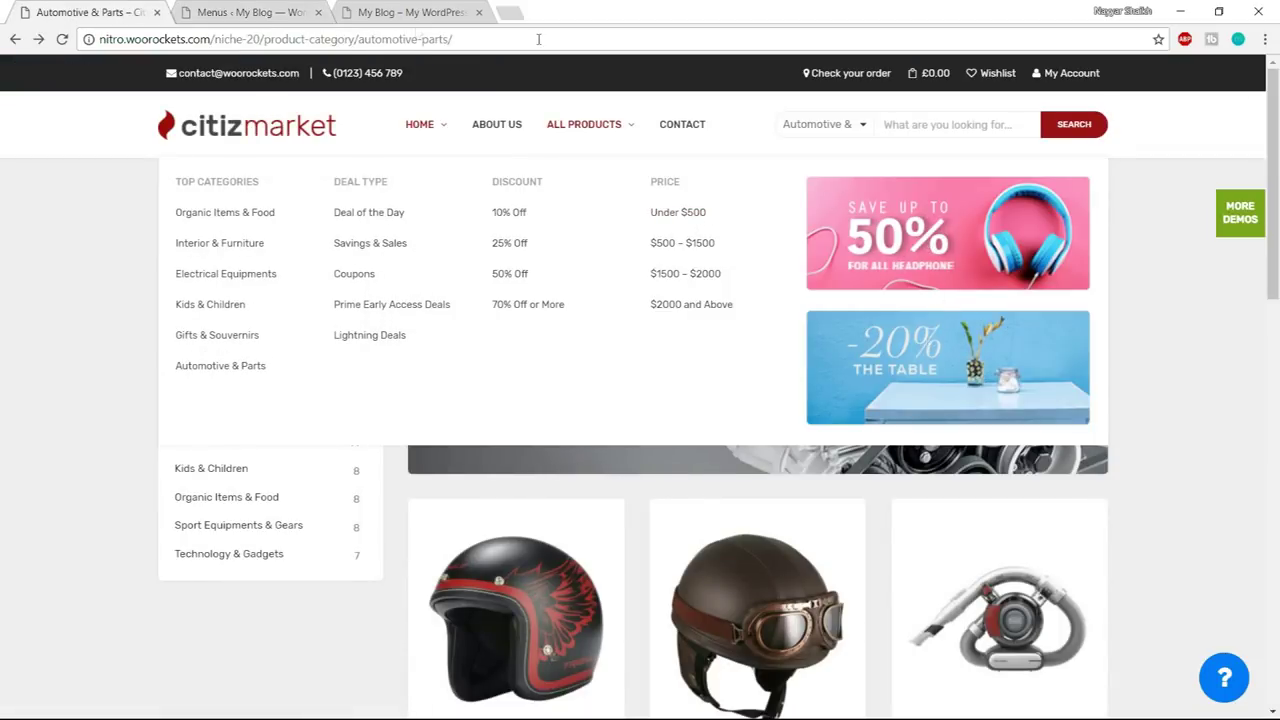
pyautogui.hotkey('ctrl', 'Tab')
pyautogui.scroll(-1, 500, 330)
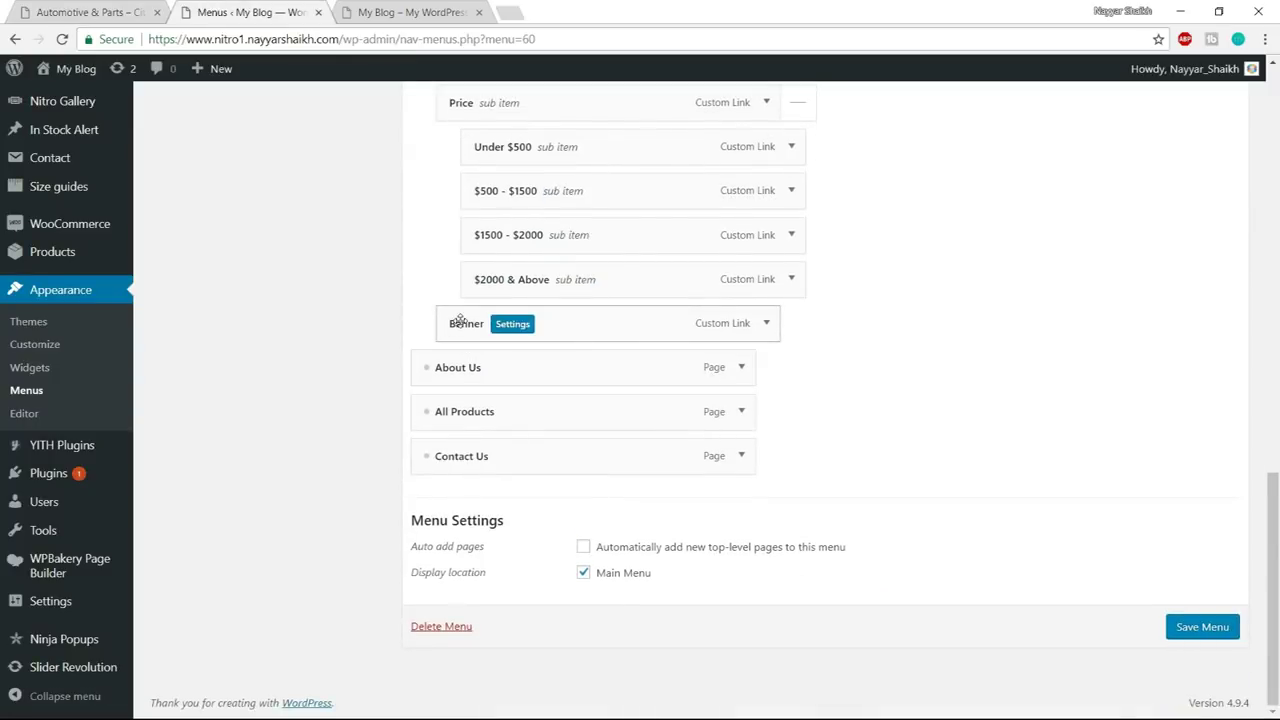
# - In Banner's settings, tick Disable column title and add a Text element
pyautogui.click(521, 324)
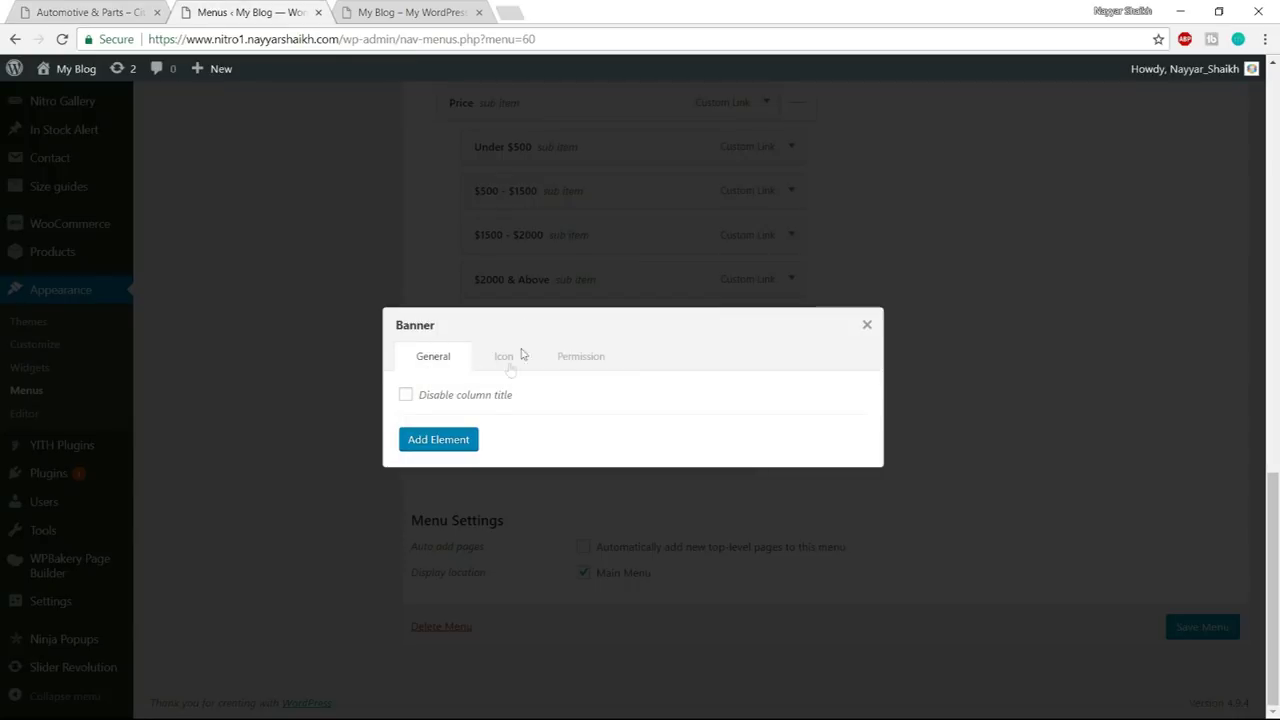
pyautogui.click(452, 397)
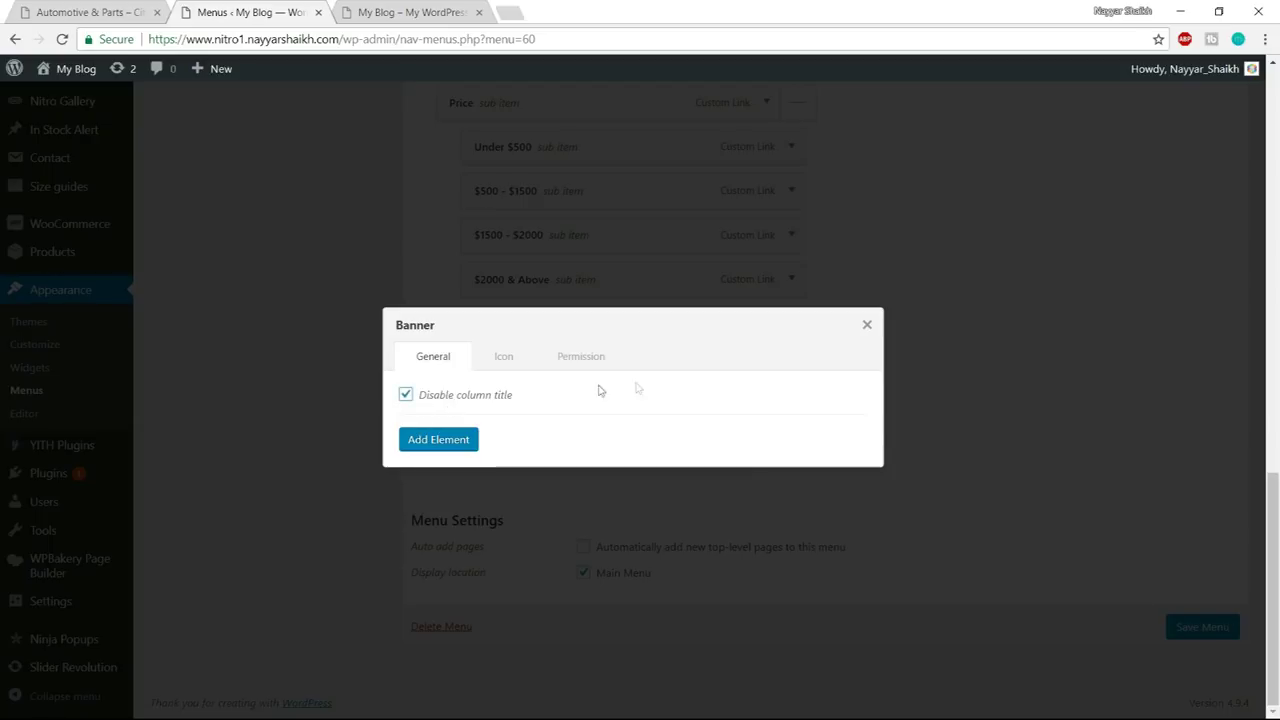
pyautogui.click(440, 441)
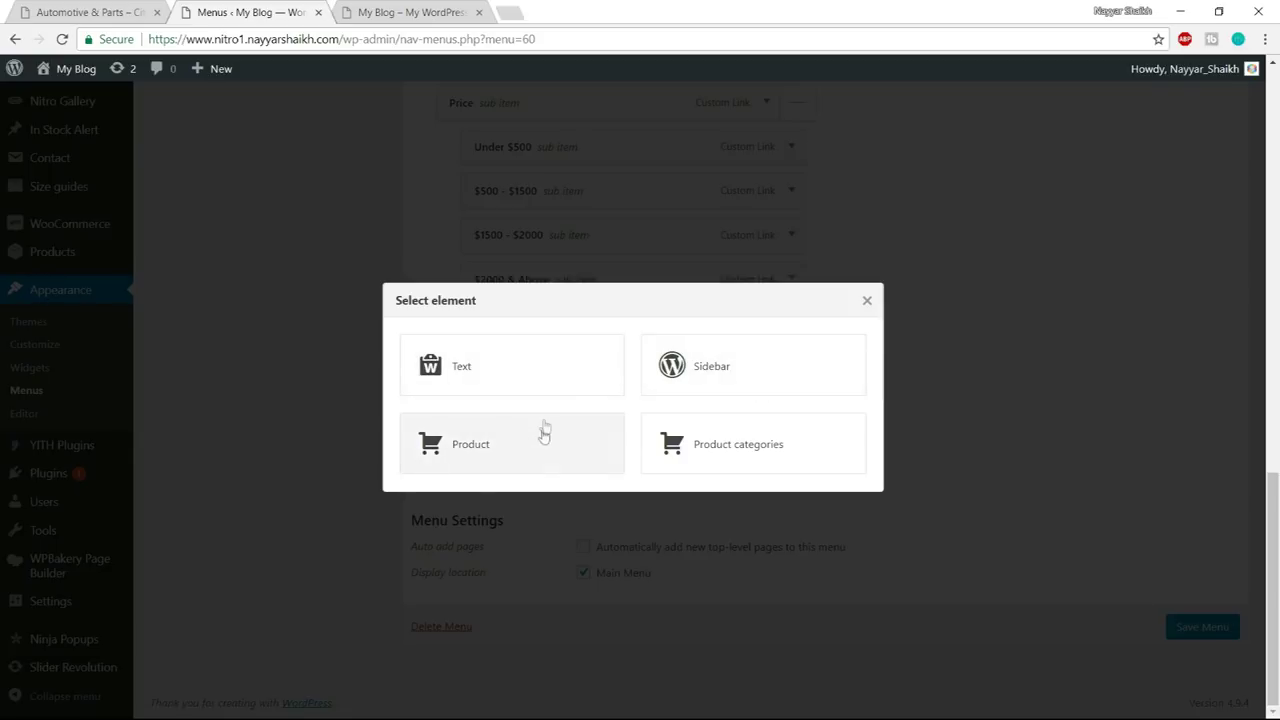
pyautogui.click(450, 378)
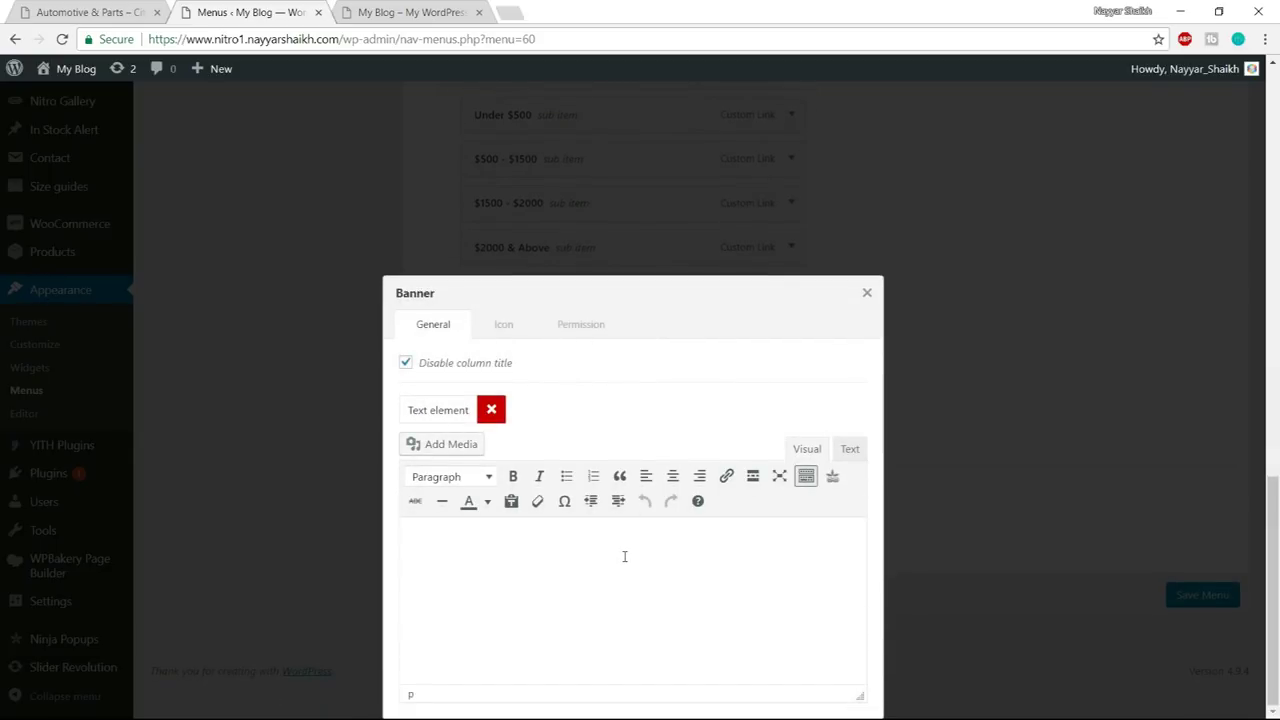
pyautogui.press('super')
# - Copy the two Mega Menu img tag lines from the Header notes in Notepad
pyautogui.moveTo(168, 707)
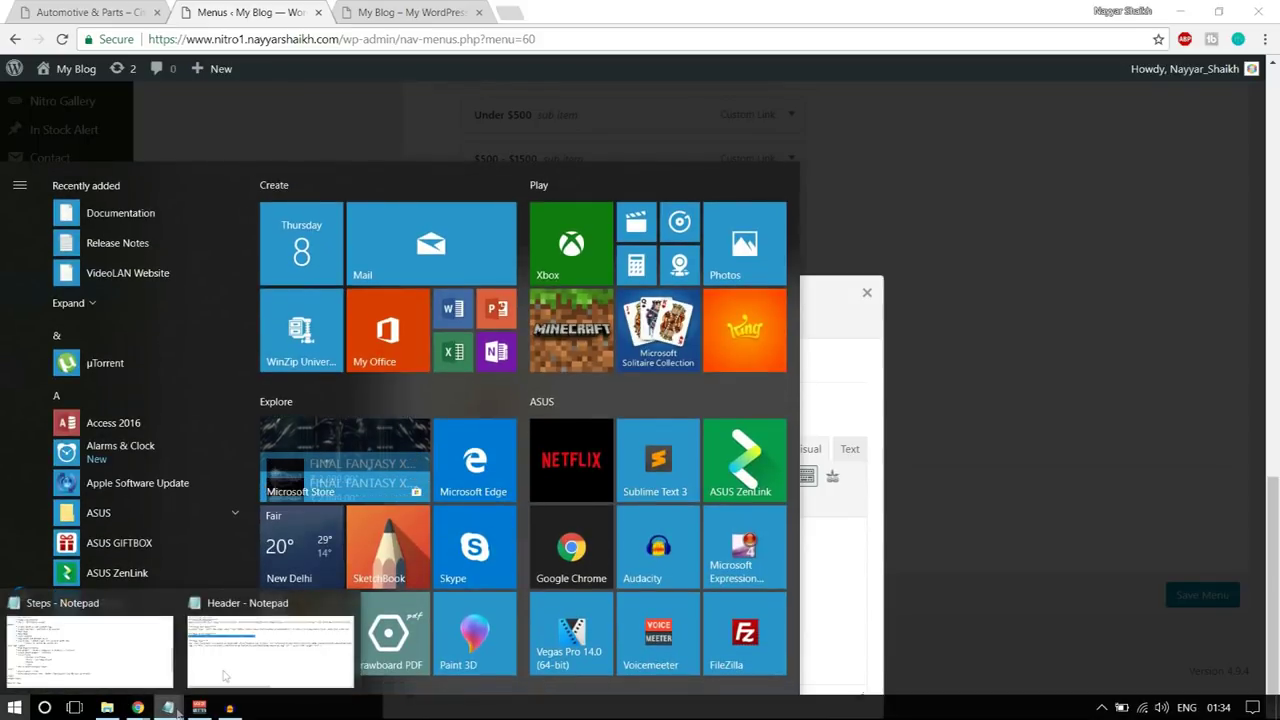
pyautogui.click(246, 655)
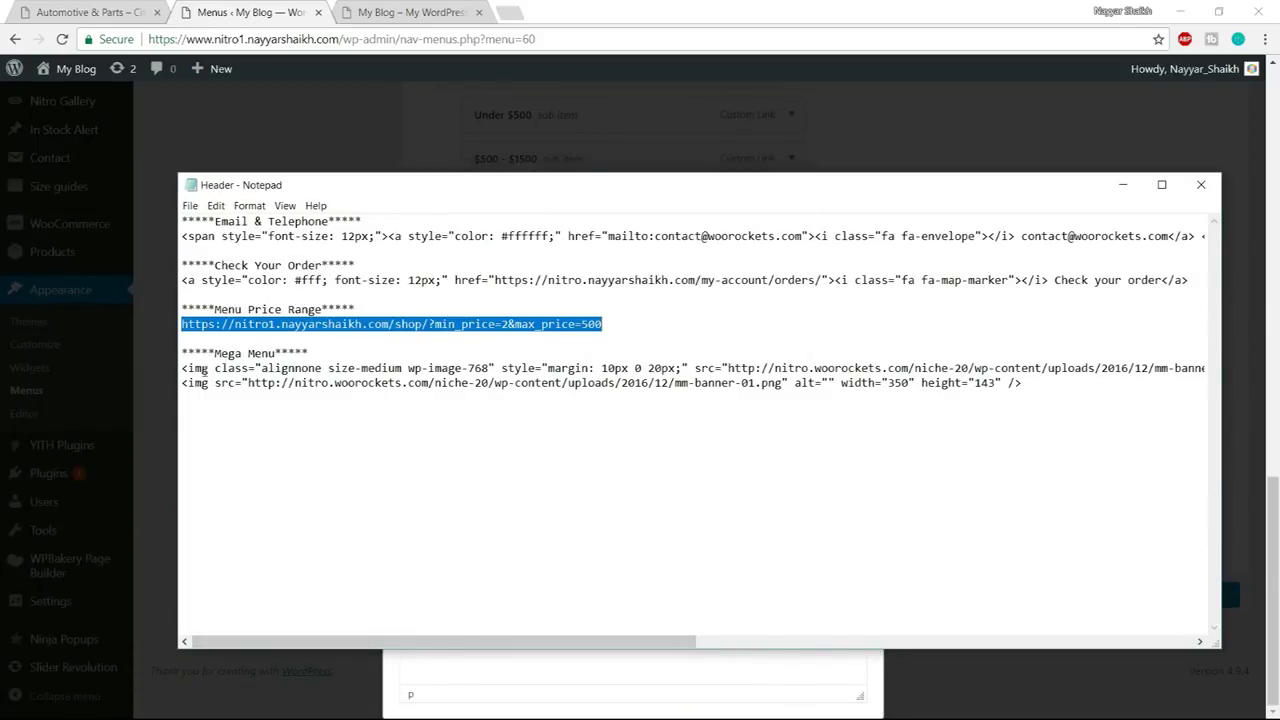
pyautogui.moveTo(182, 352); pyautogui.dragTo(308, 353)
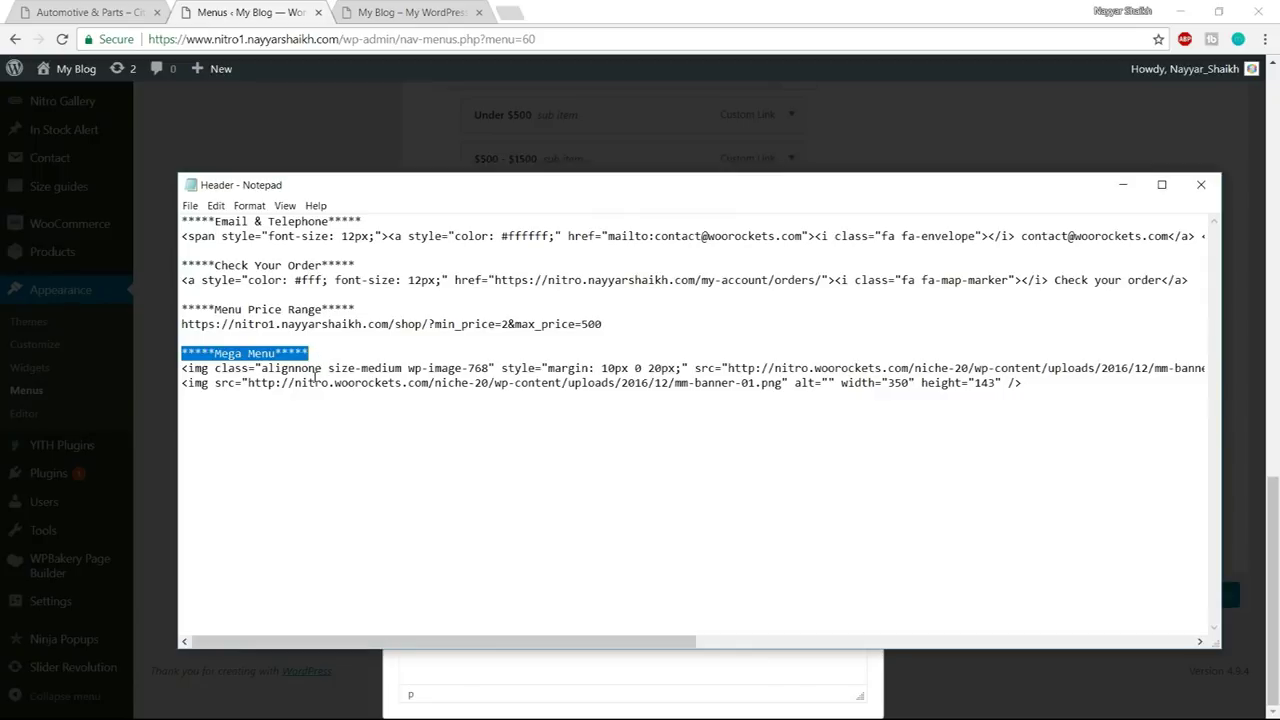
pyautogui.click(316, 383)
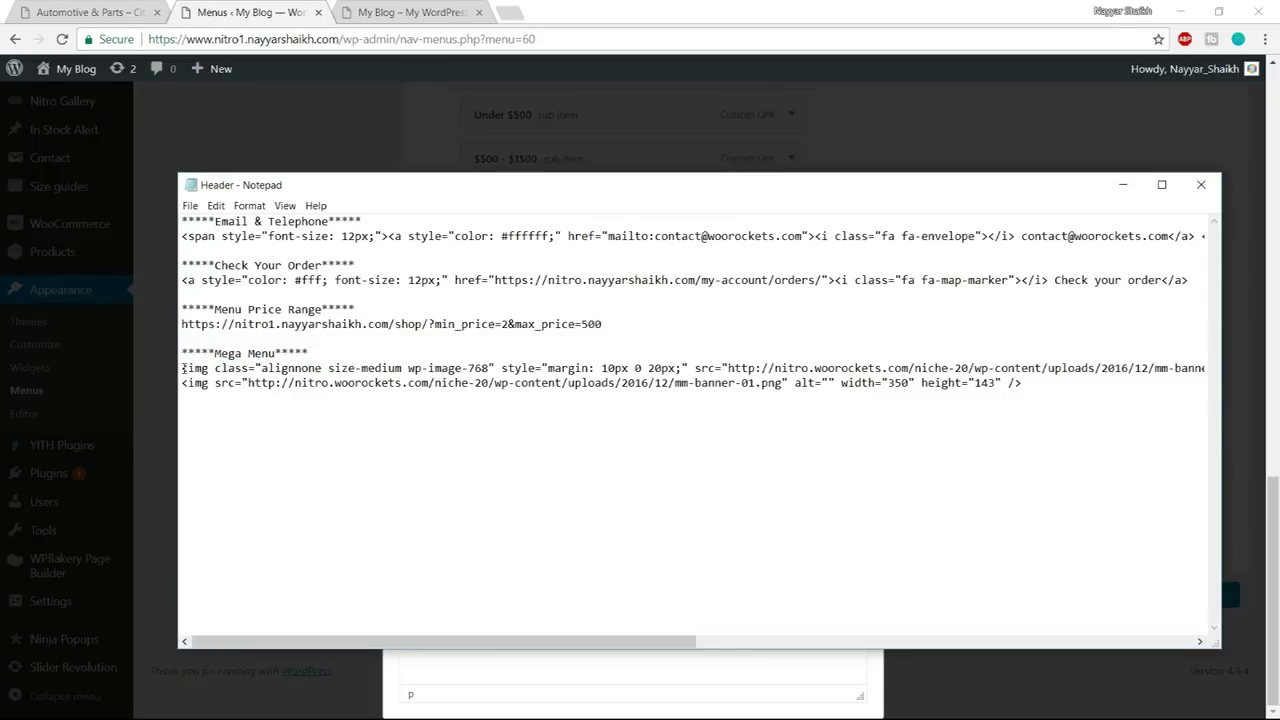
pyautogui.moveTo(181, 368); pyautogui.dragTo(1079, 384)
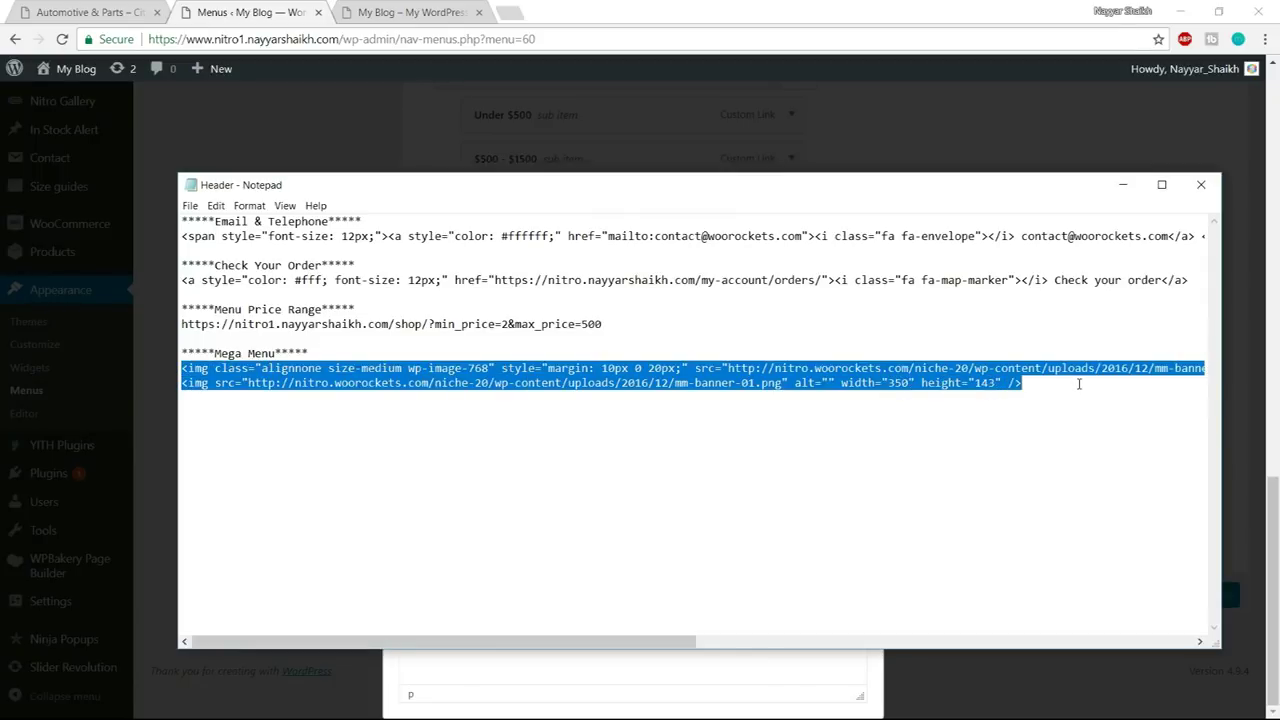
# - Paste the img tags into the Banner Text element's Text tab and view them in Visual
pyautogui.press('super')
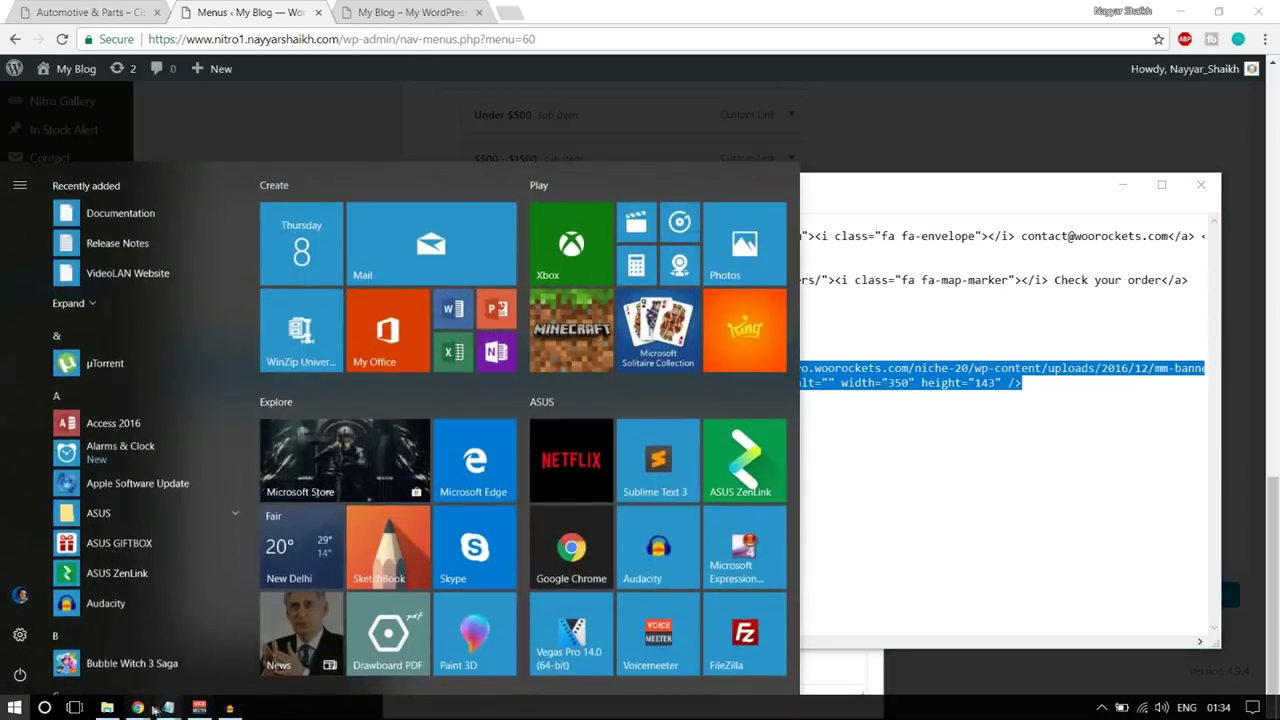
pyautogui.moveTo(143, 708)
pyautogui.click(88, 645)
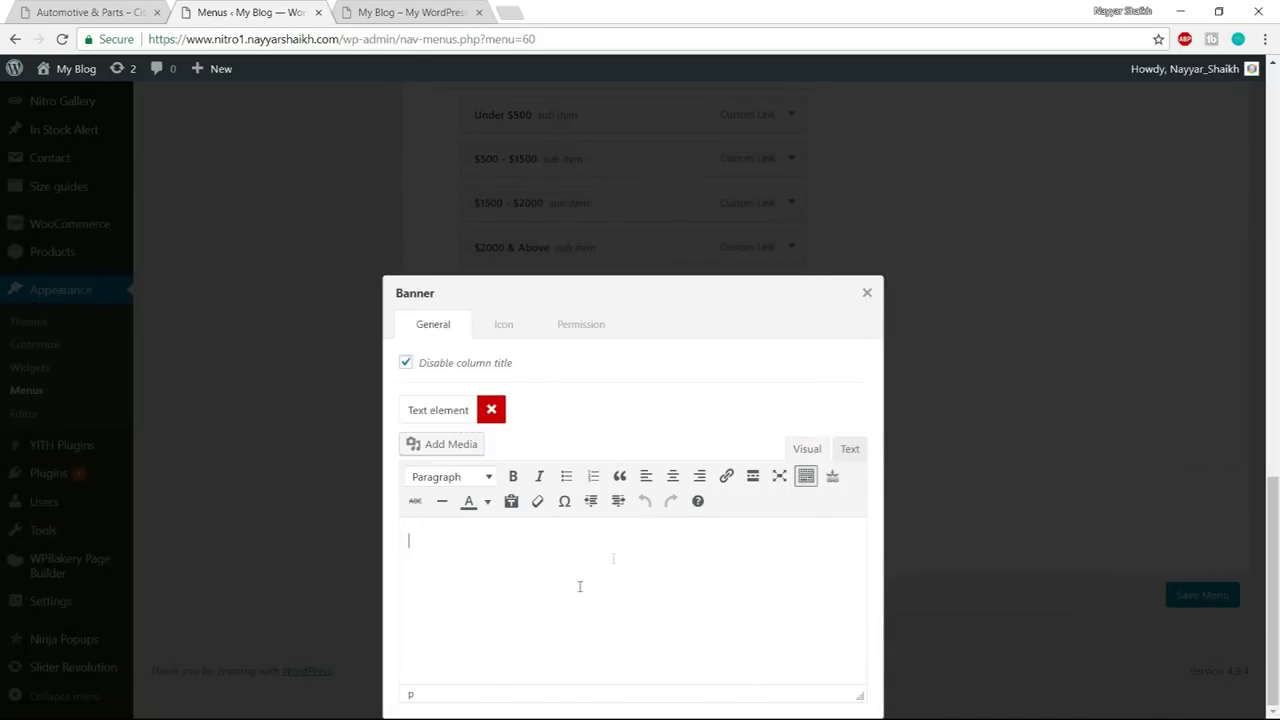
pyautogui.click(850, 449)
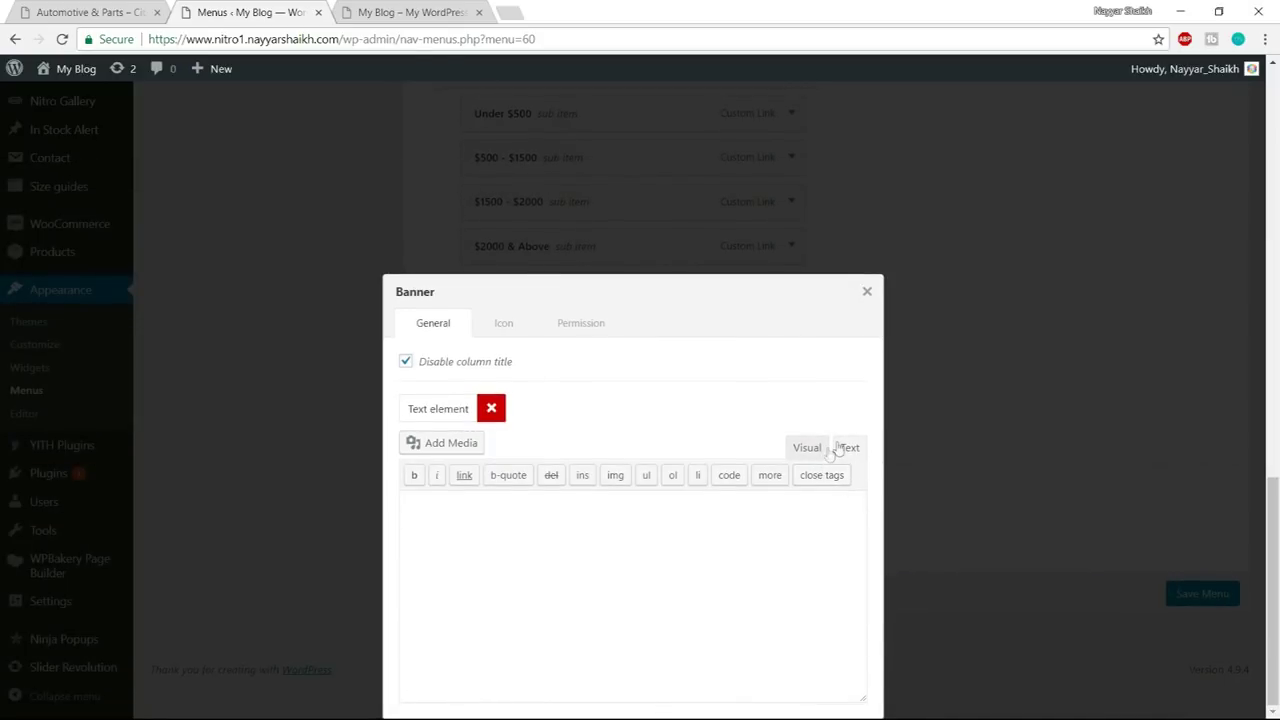
pyautogui.click(800, 537)
pyautogui.hotkey('ctrl', 'v')
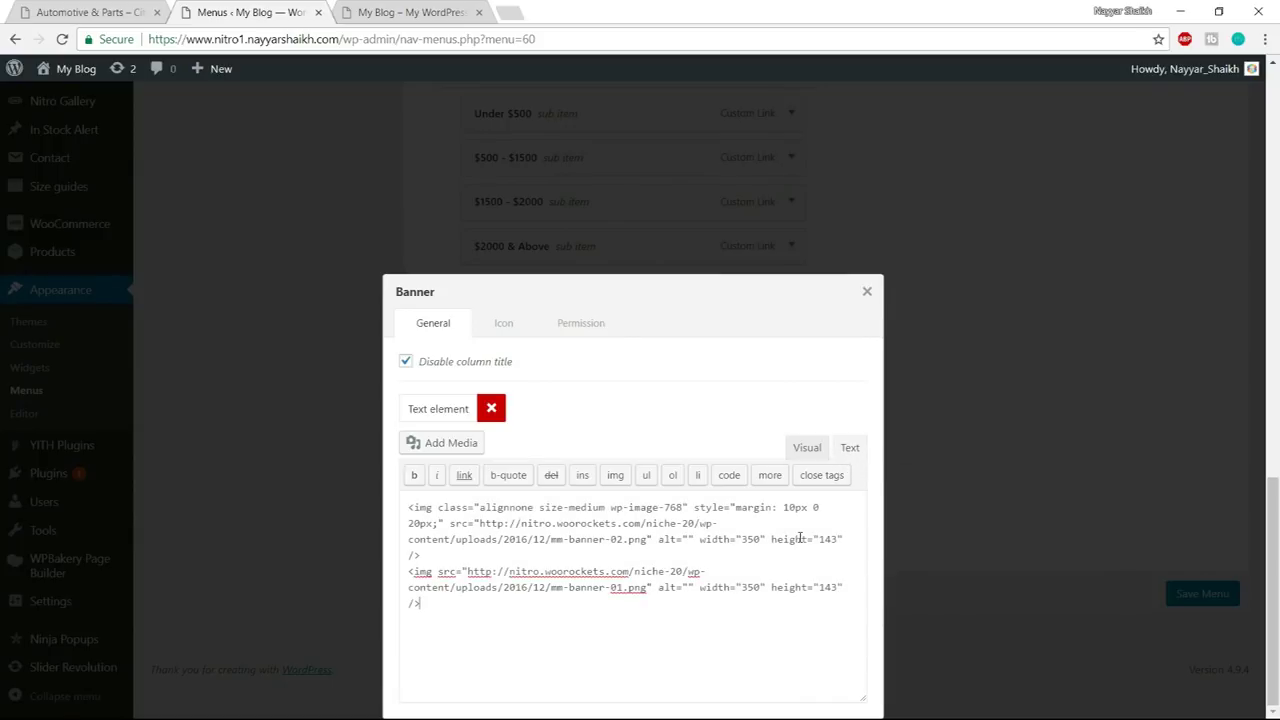
pyautogui.click(807, 448)
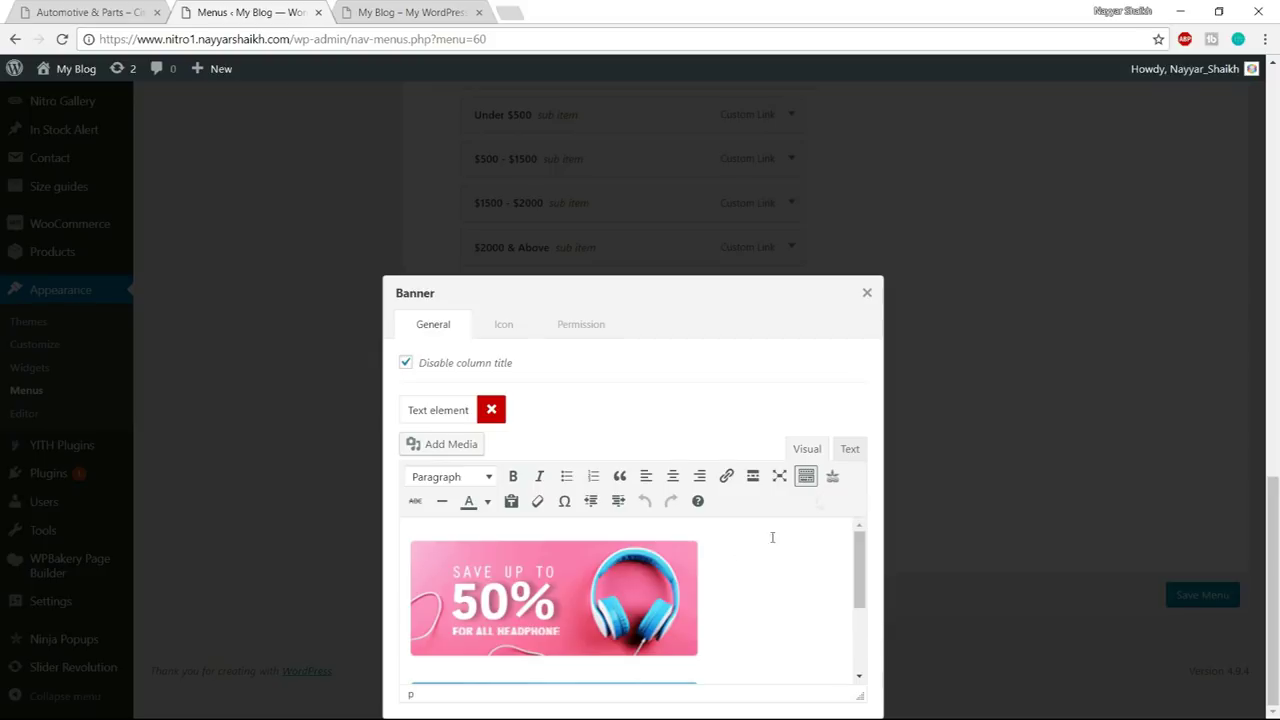
# - Check the mm-banner-02.png and mm-banner-01.png banners in both views, then close Banner settings
pyautogui.scroll(-3, 641, 595)
pyautogui.scroll(8, 630, 609)
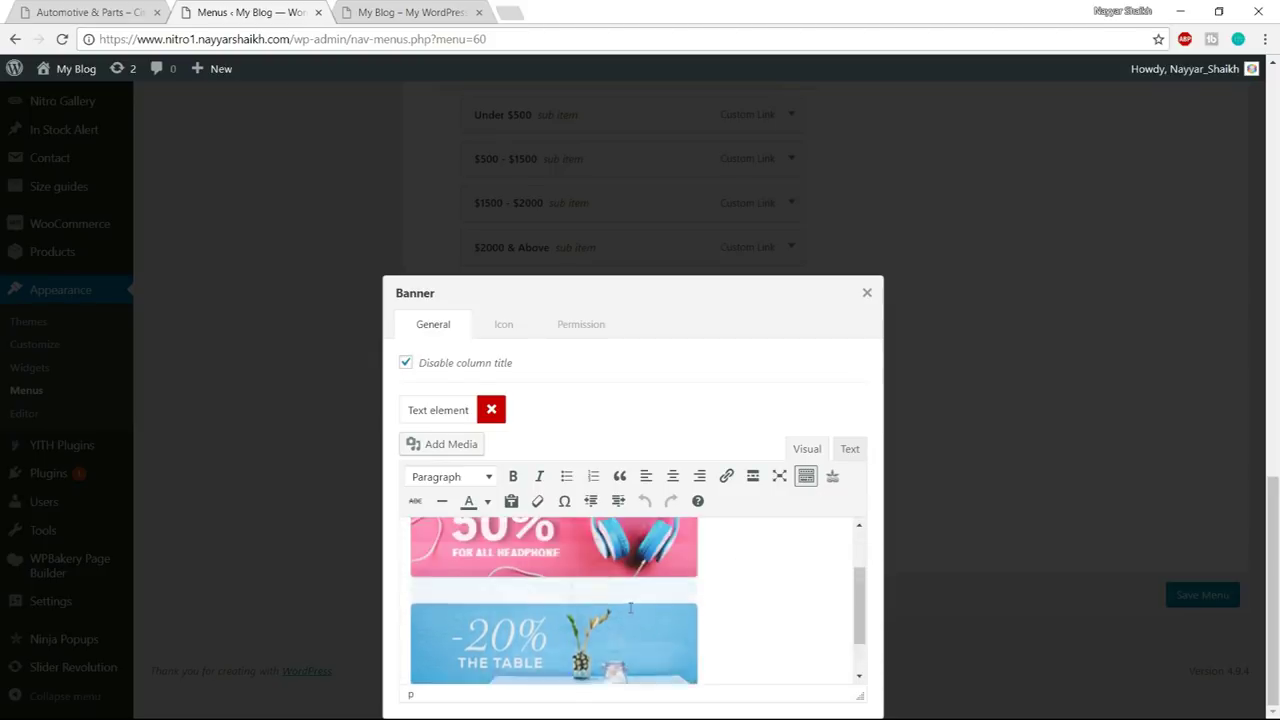
pyautogui.scroll(-3, 917, 542)
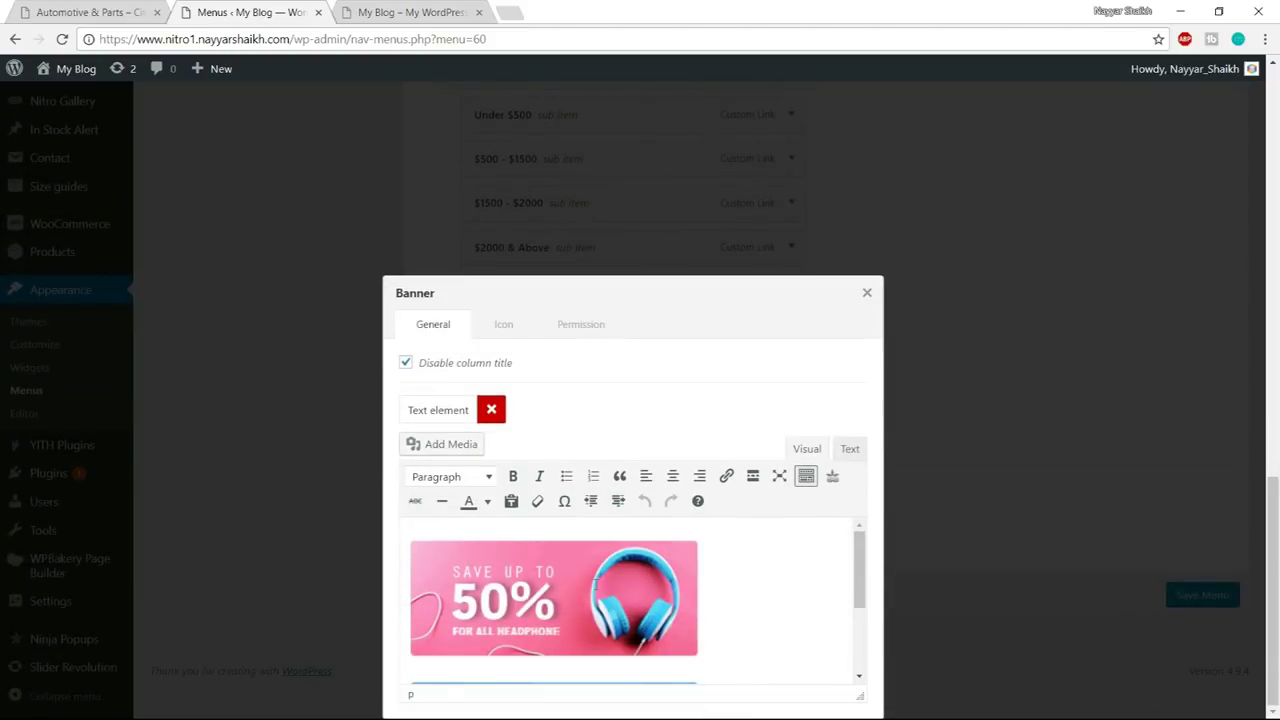
pyautogui.moveTo(744, 288); pyautogui.dragTo(740, 264)
pyautogui.tripleClick(752, 320)
pyautogui.click(848, 449)
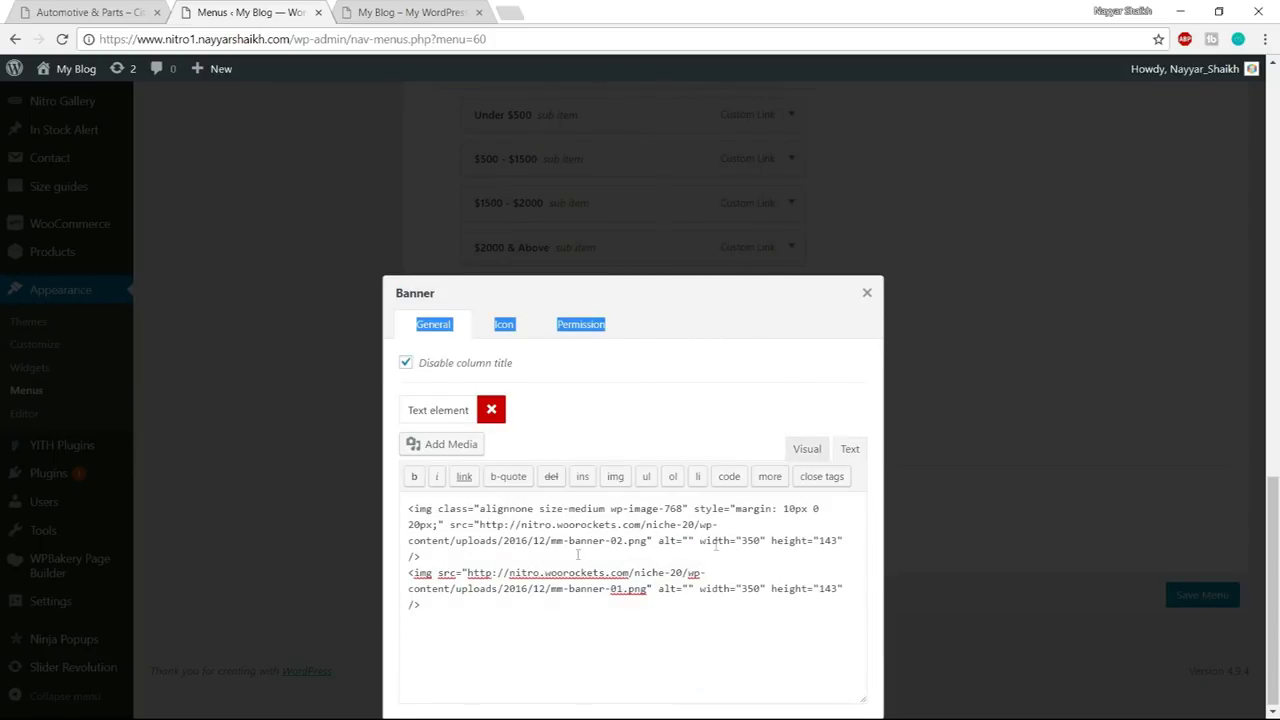
pyautogui.moveTo(481, 524); pyautogui.dragTo(650, 541)
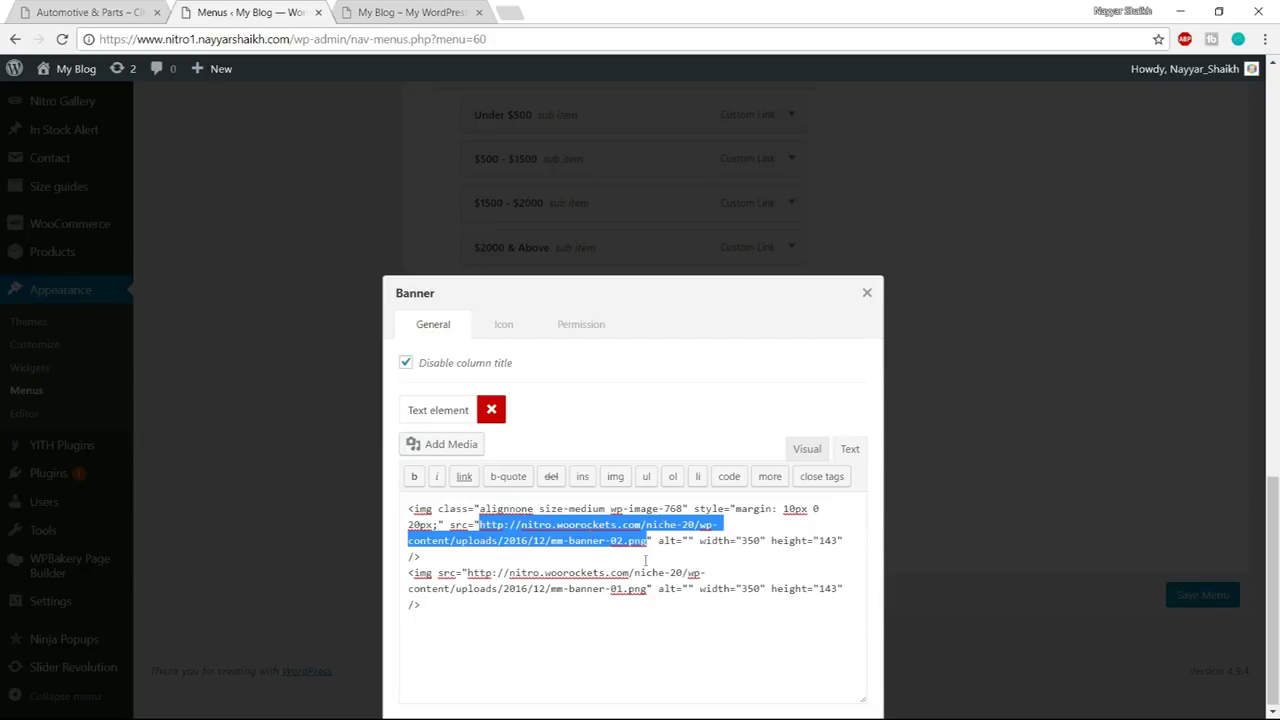
pyautogui.click(810, 456)
pyautogui.scroll(-3, 673, 560)
pyautogui.scroll(3, 673, 560)
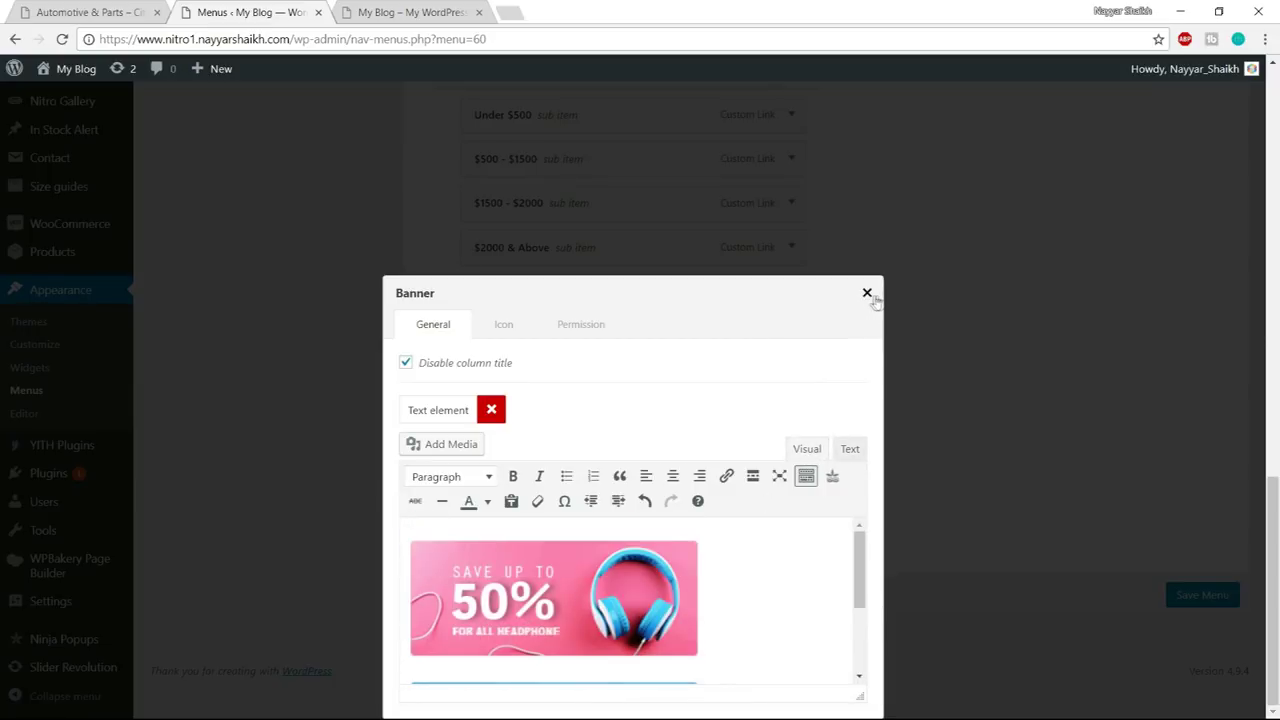
pyautogui.click(867, 294)
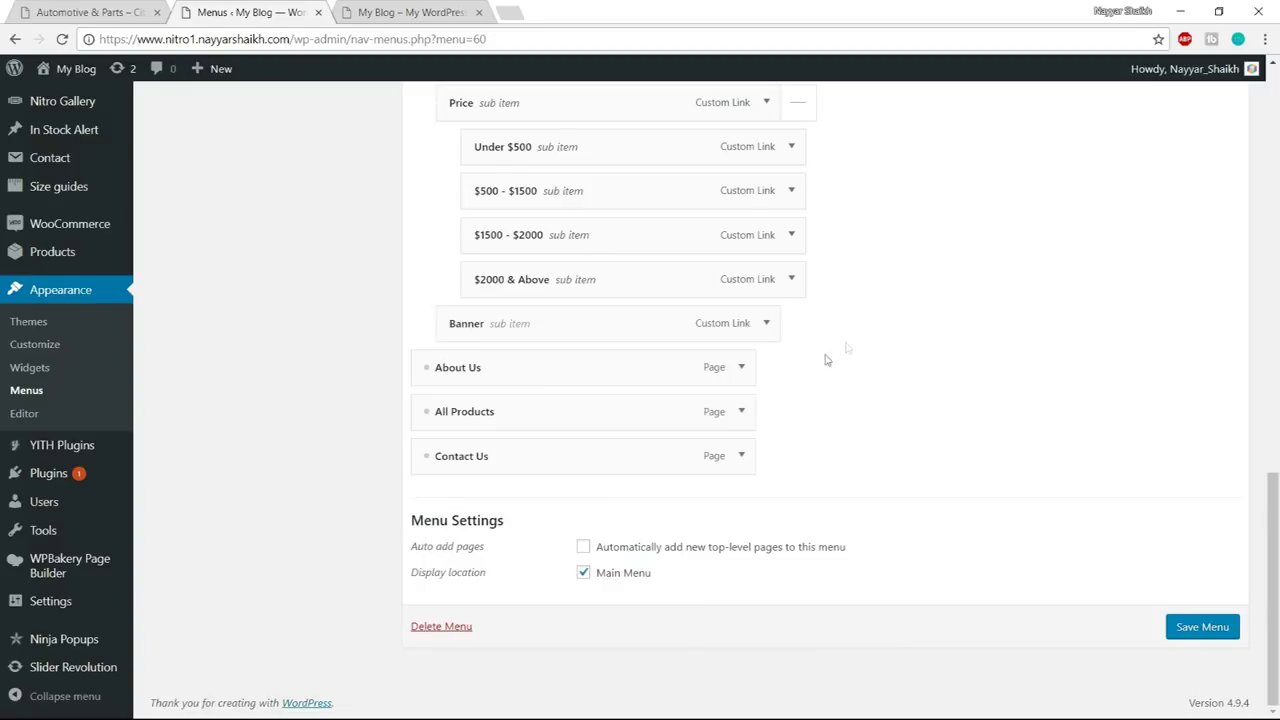
# - Save the Primary Menu and go to Nitro > Header Builder
pyautogui.click(1200, 627)
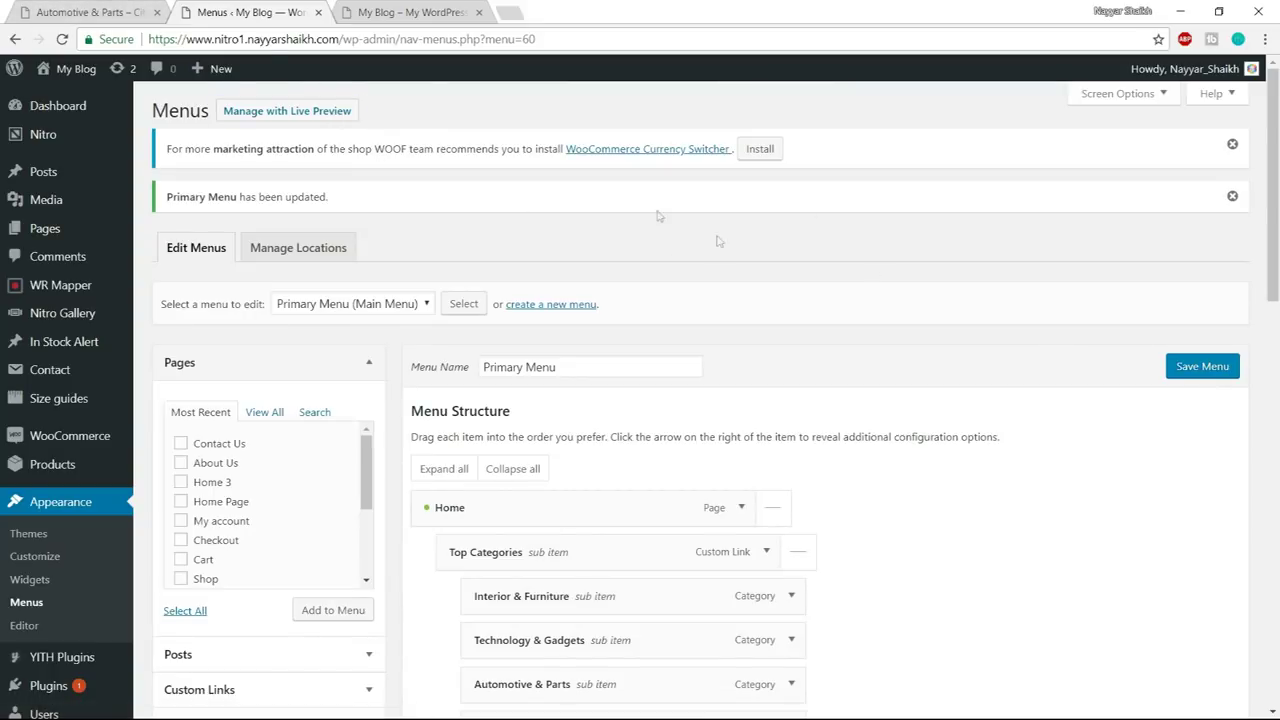
pyautogui.moveTo(42, 134)
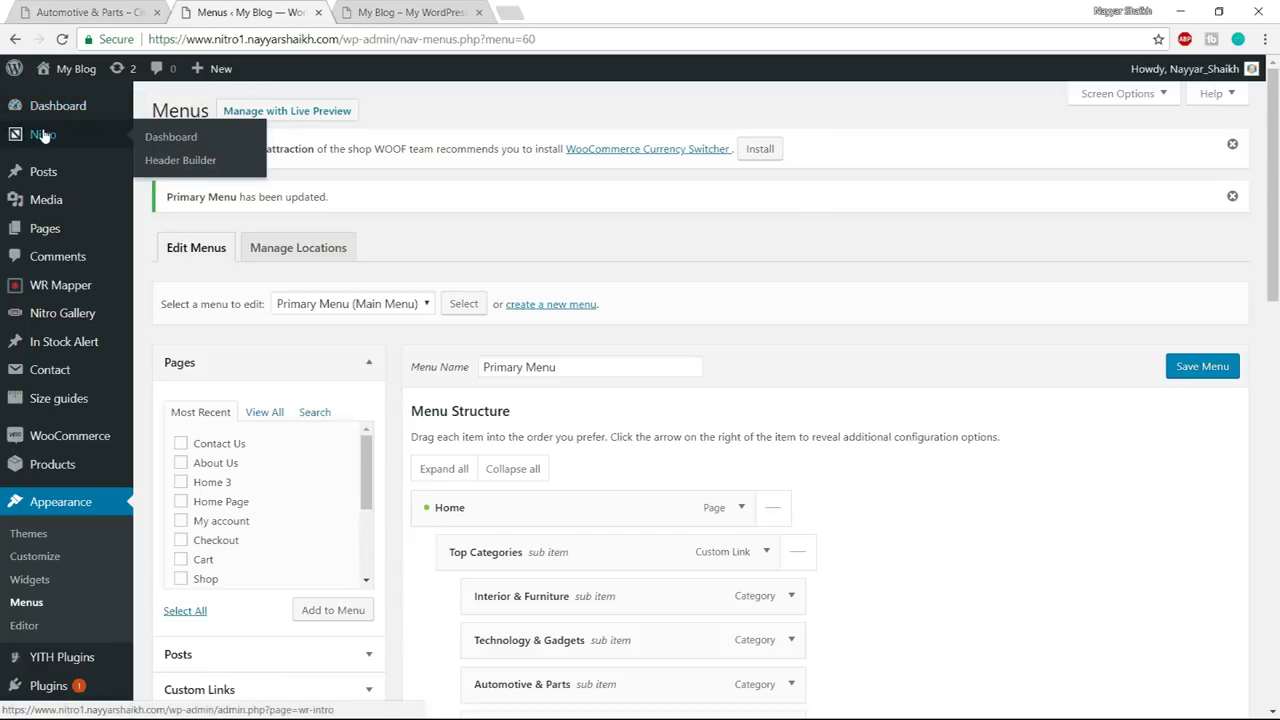
pyautogui.click(180, 160)
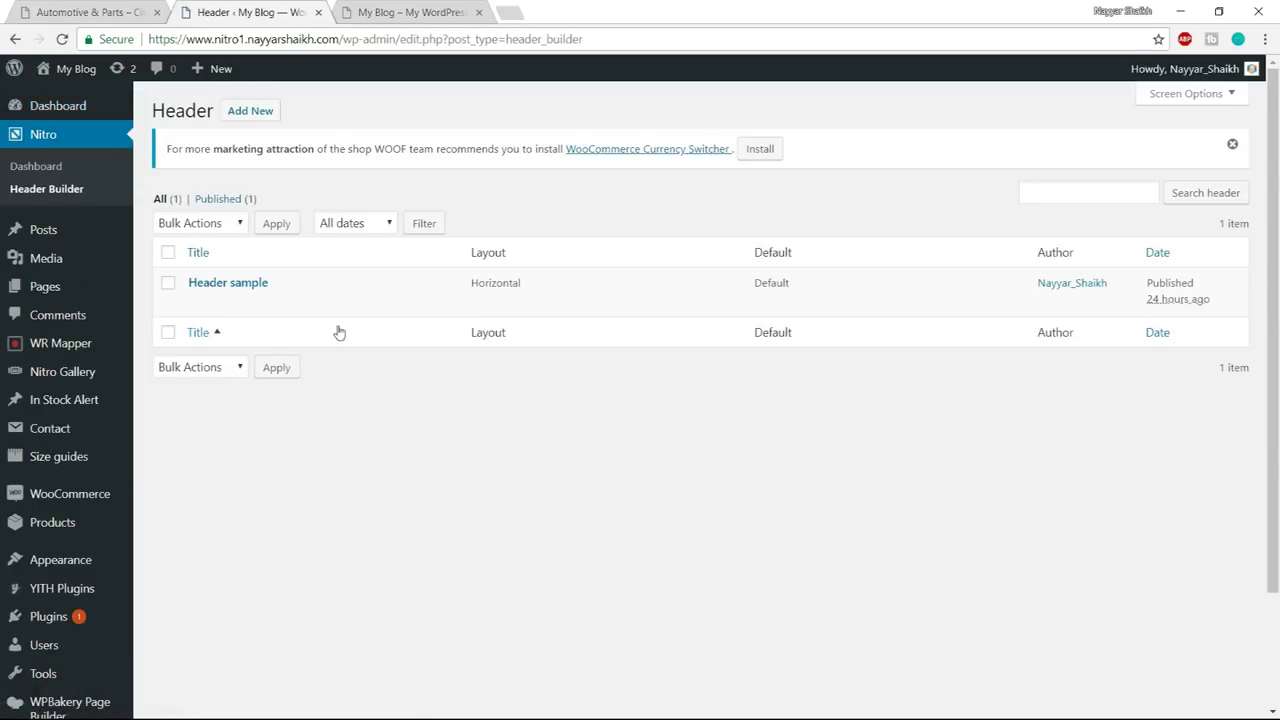
pyautogui.moveTo(199, 306)
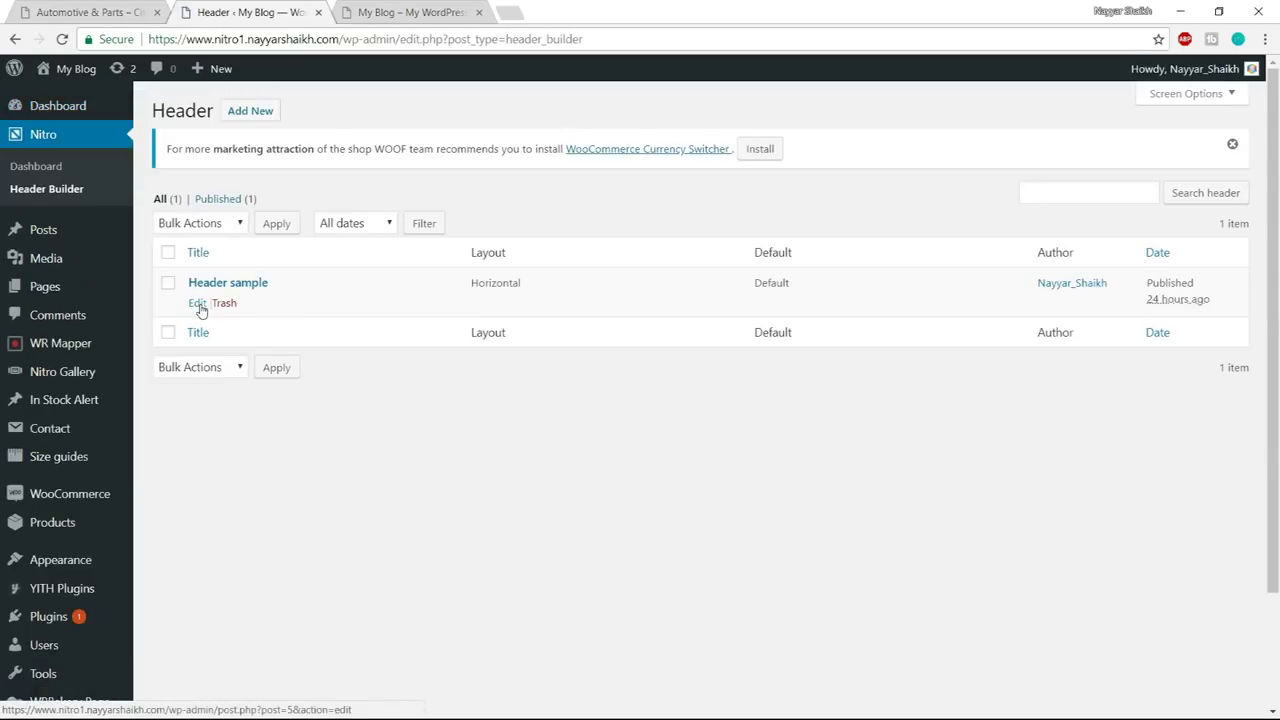
# - In Header sample, add a row above the NITRO logo row and open its settings
pyautogui.click(199, 306)
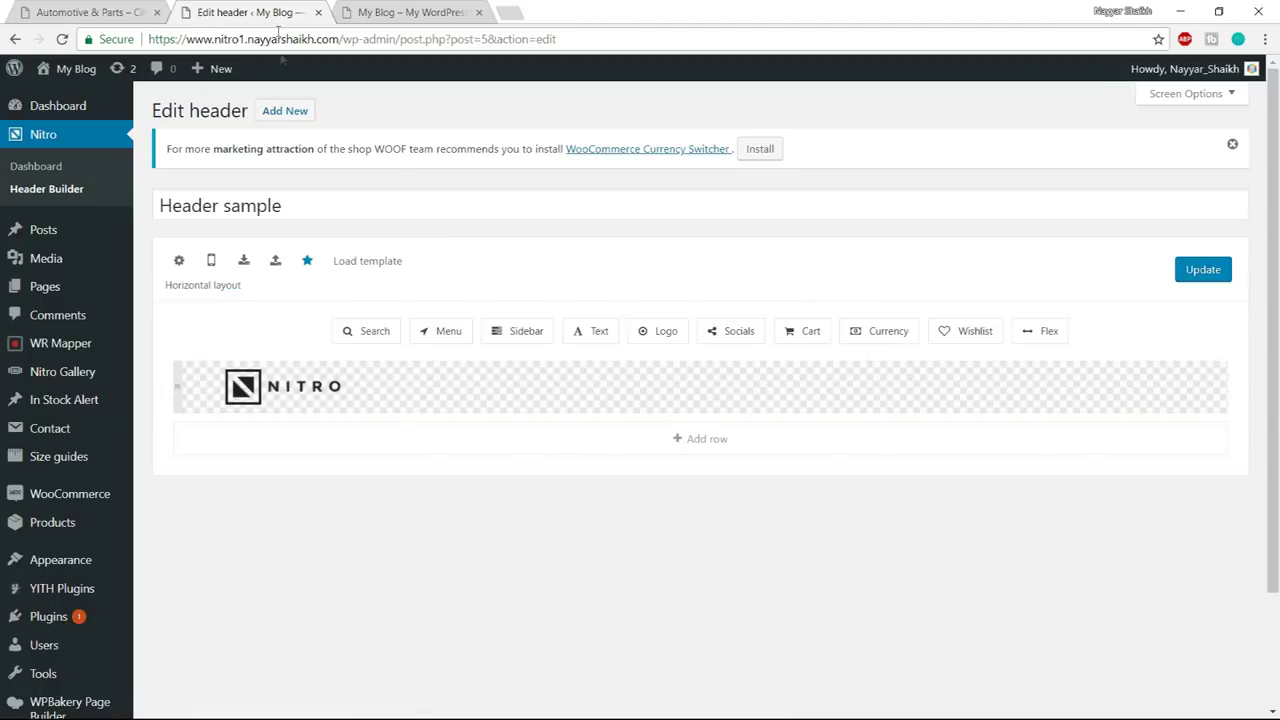
pyautogui.hotkey('ctrl', 'shift', 'Tab')
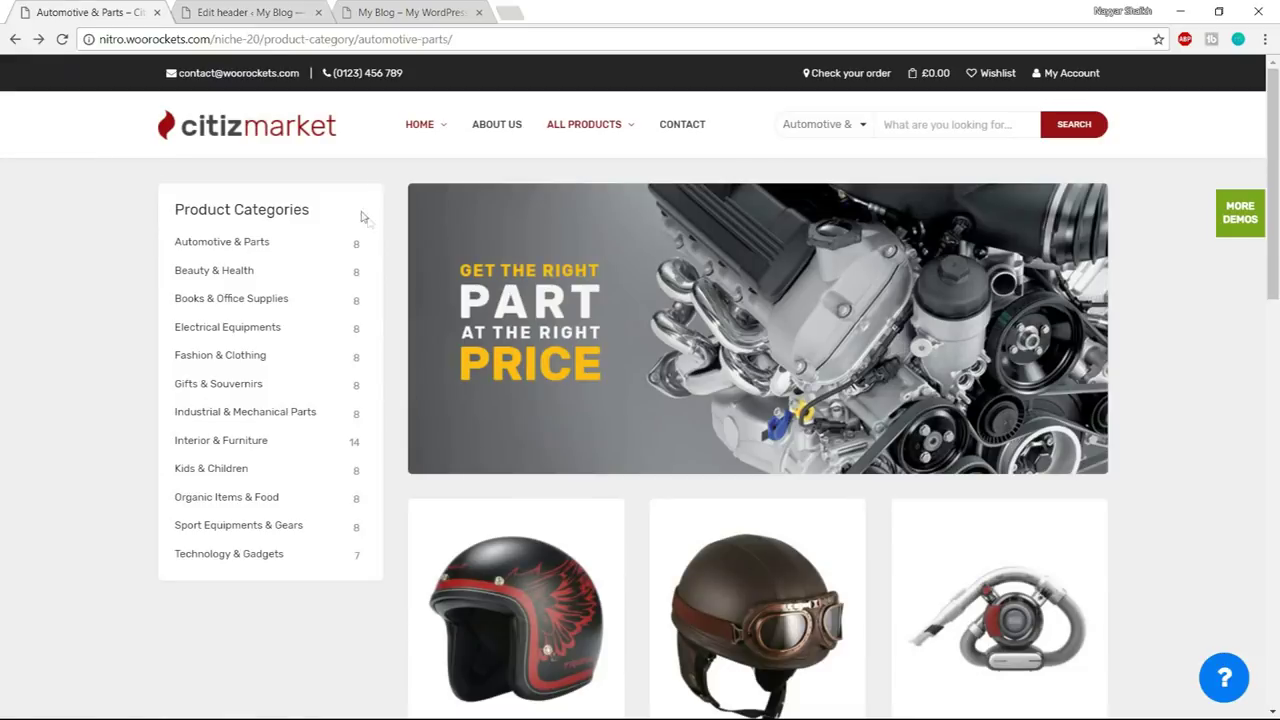
pyautogui.click(218, 10)
pyautogui.click(688, 447)
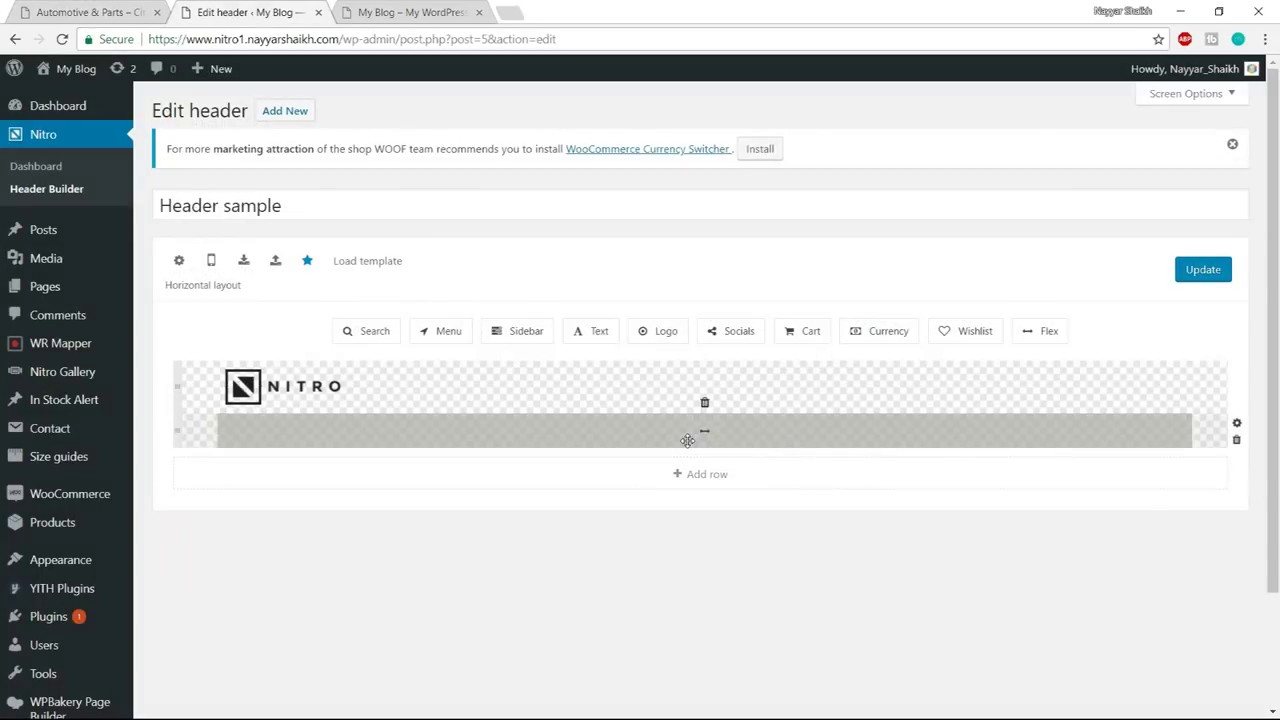
pyautogui.moveTo(177, 429); pyautogui.dragTo(179, 364)
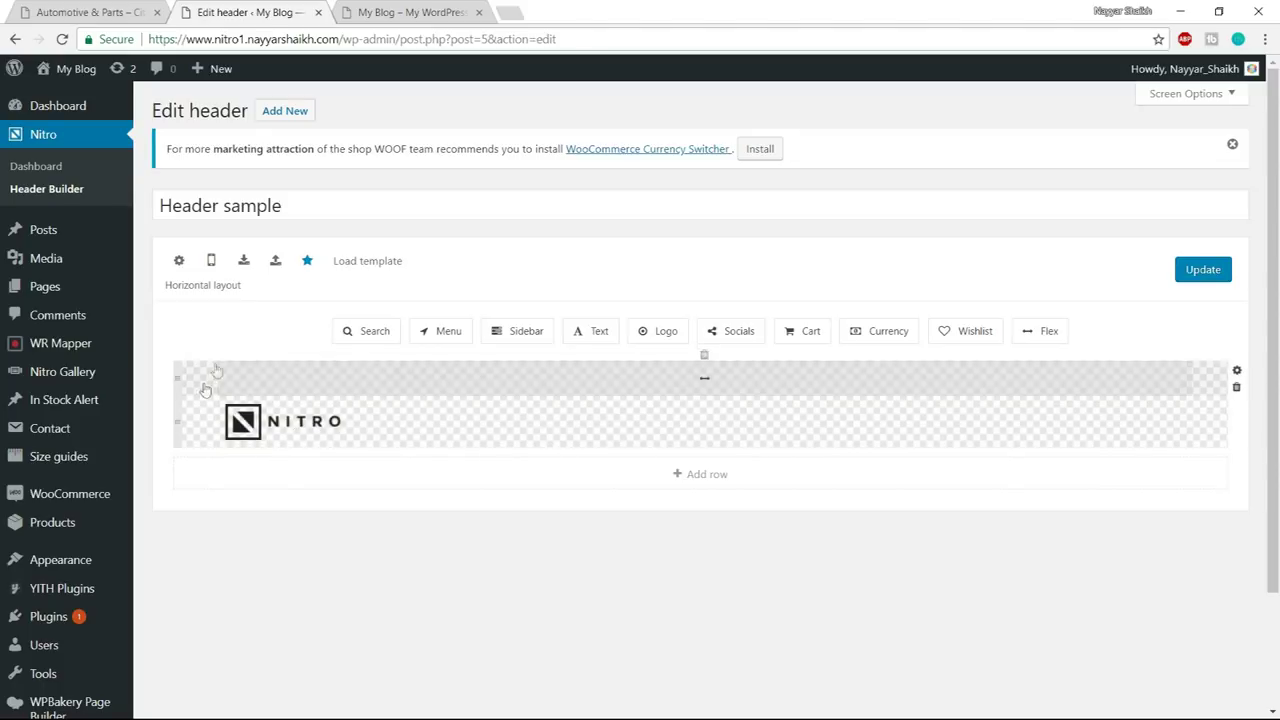
pyautogui.click(118, 11)
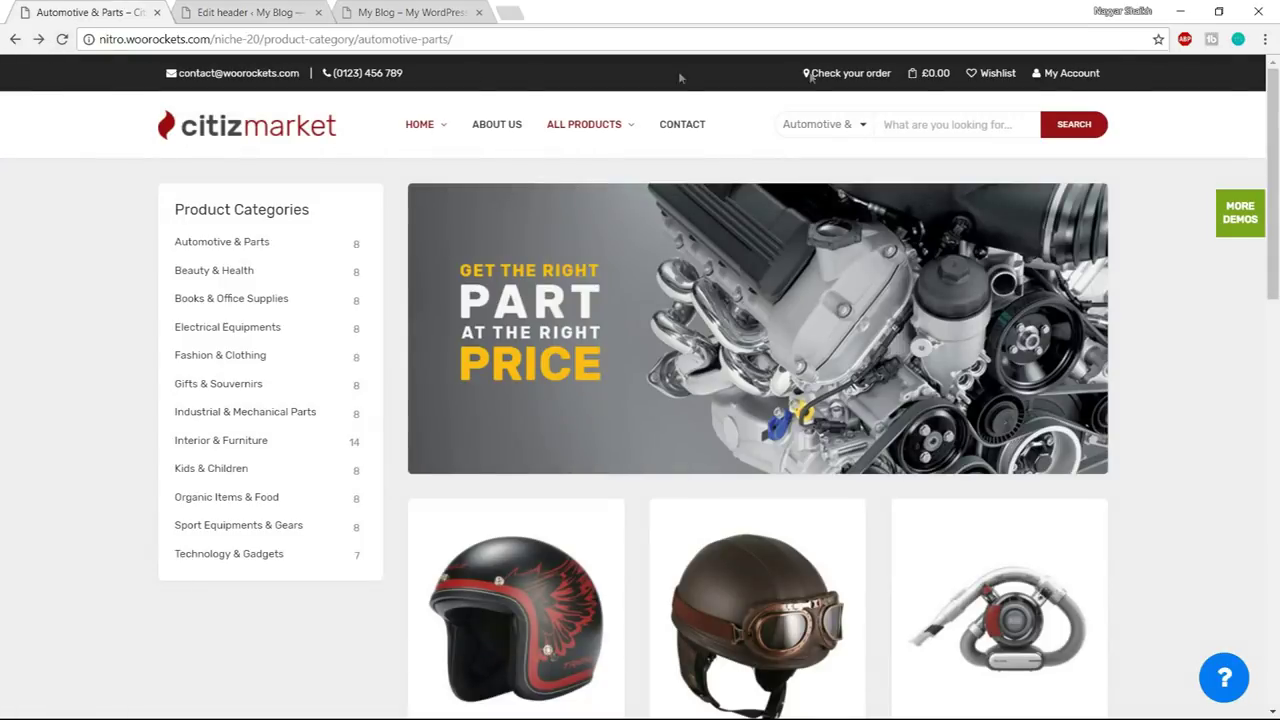
pyautogui.click(250, 11)
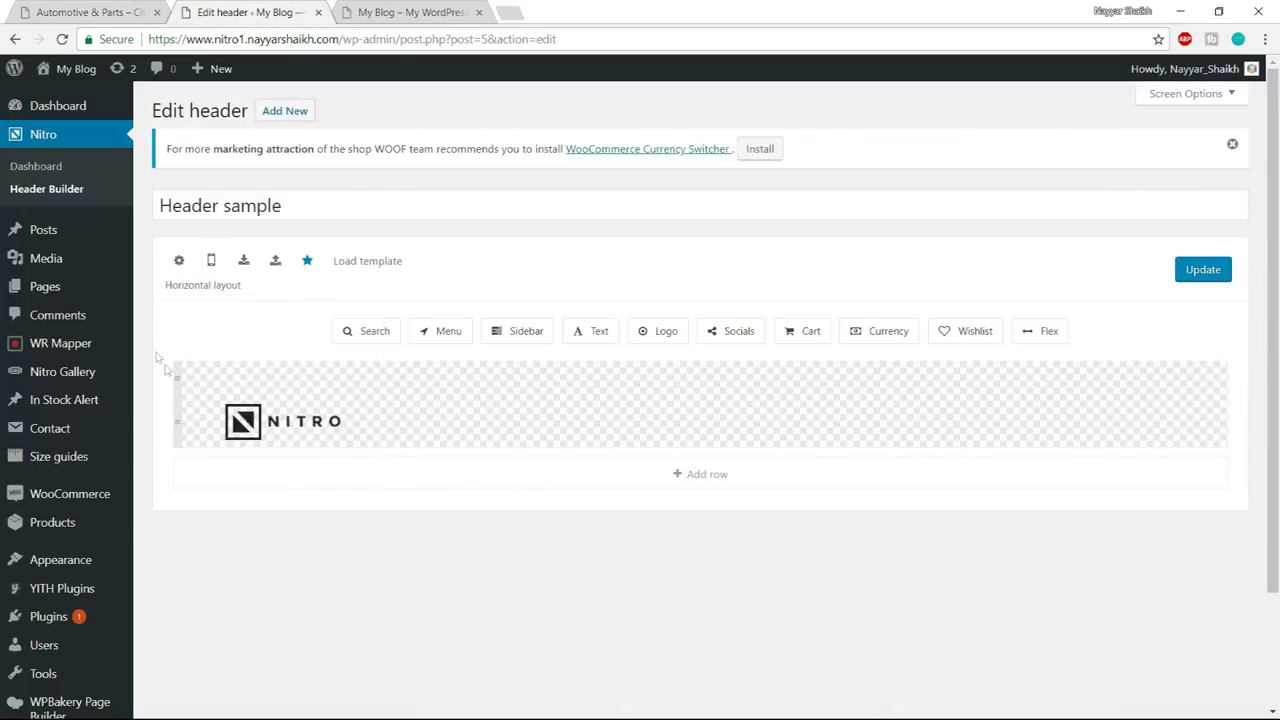
pyautogui.click(178, 376)
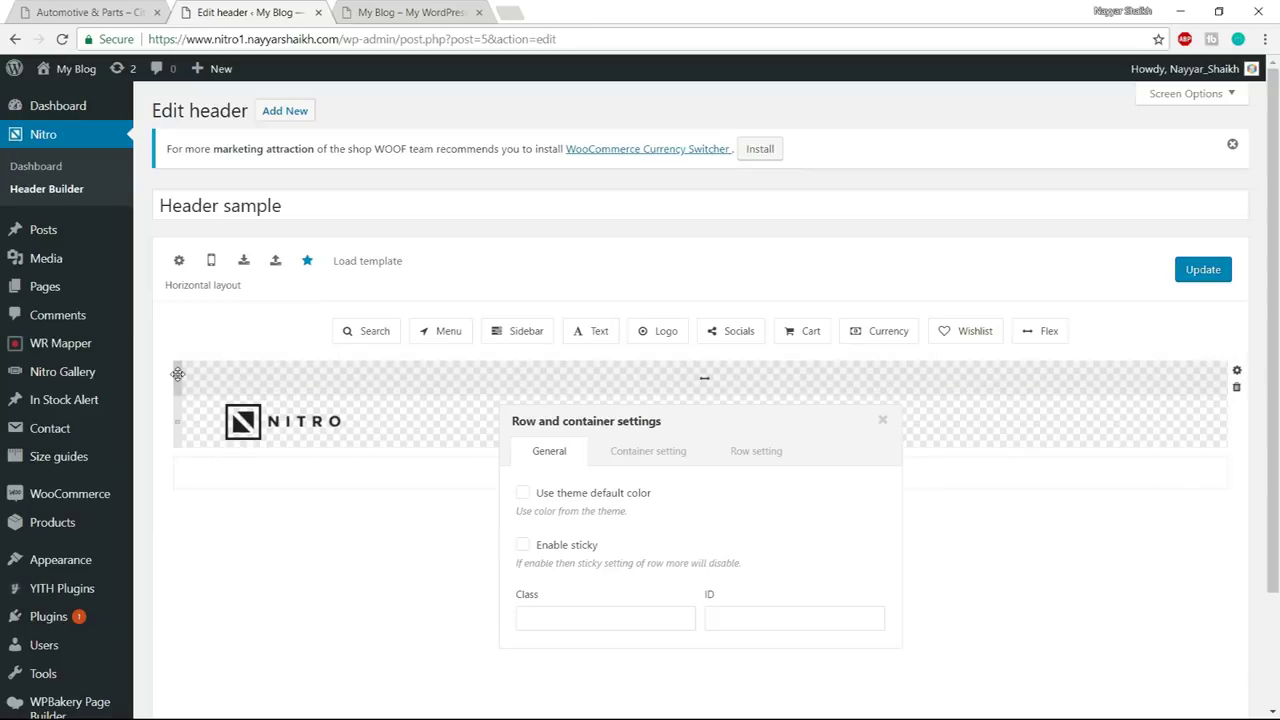
# - Give the new top row a #252525 background colour and close its settings
pyautogui.scroll(-1, 1000, 450)
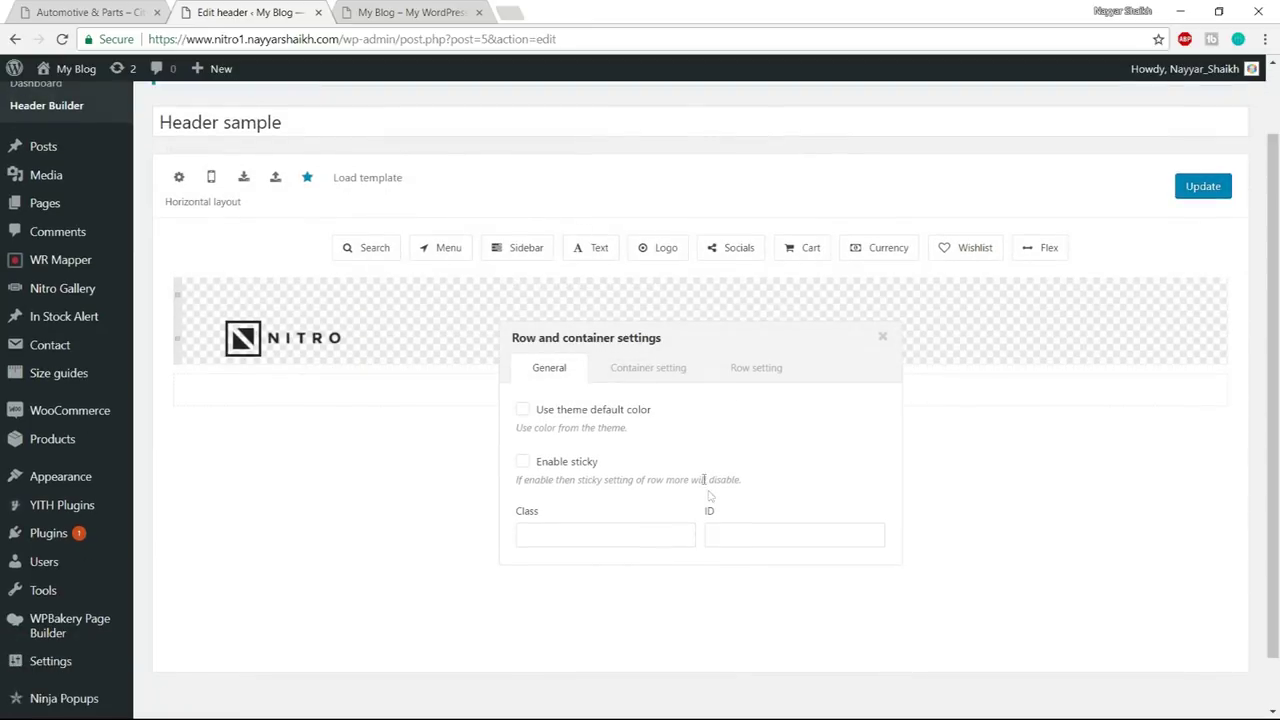
pyautogui.scroll(-1, 700, 370)
pyautogui.click(756, 284)
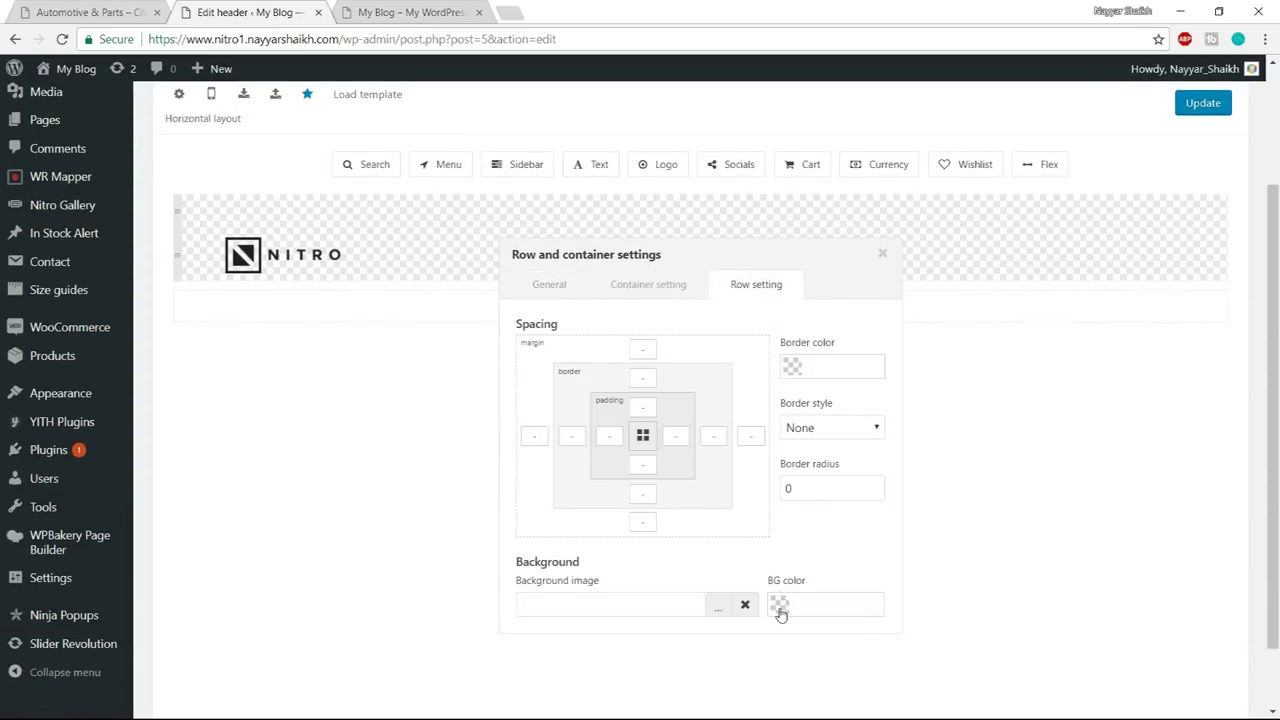
pyautogui.click(780, 612)
pyautogui.moveTo(831, 476); pyautogui.dragTo(771, 530)
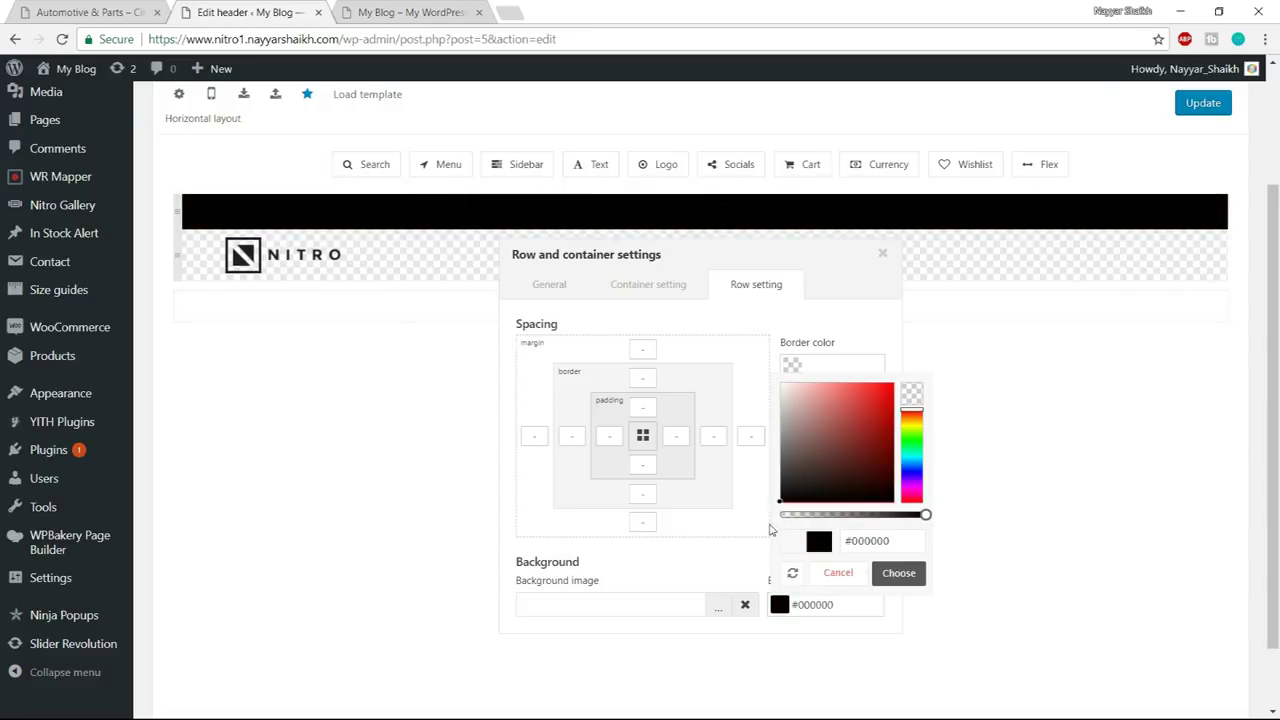
pyautogui.doubleClick(889, 541)
pyautogui.write('252525')
pyautogui.click(889, 576)
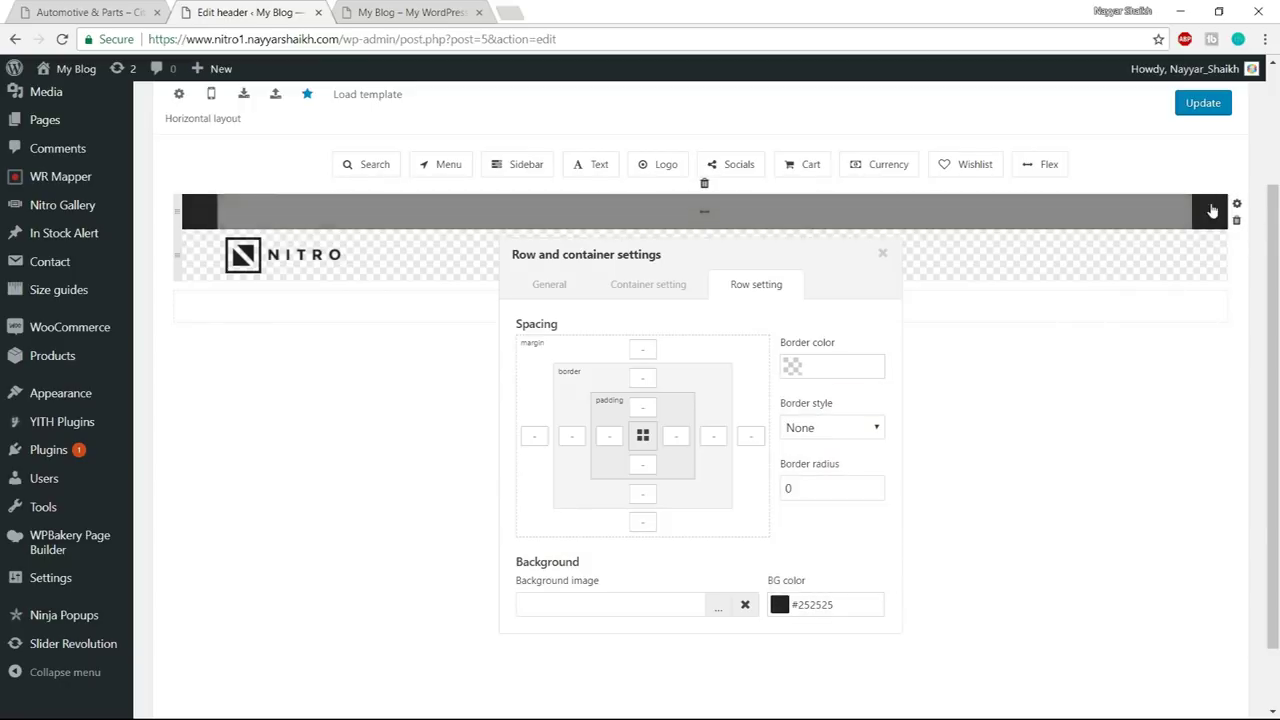
pyautogui.scroll(3, 991, 389)
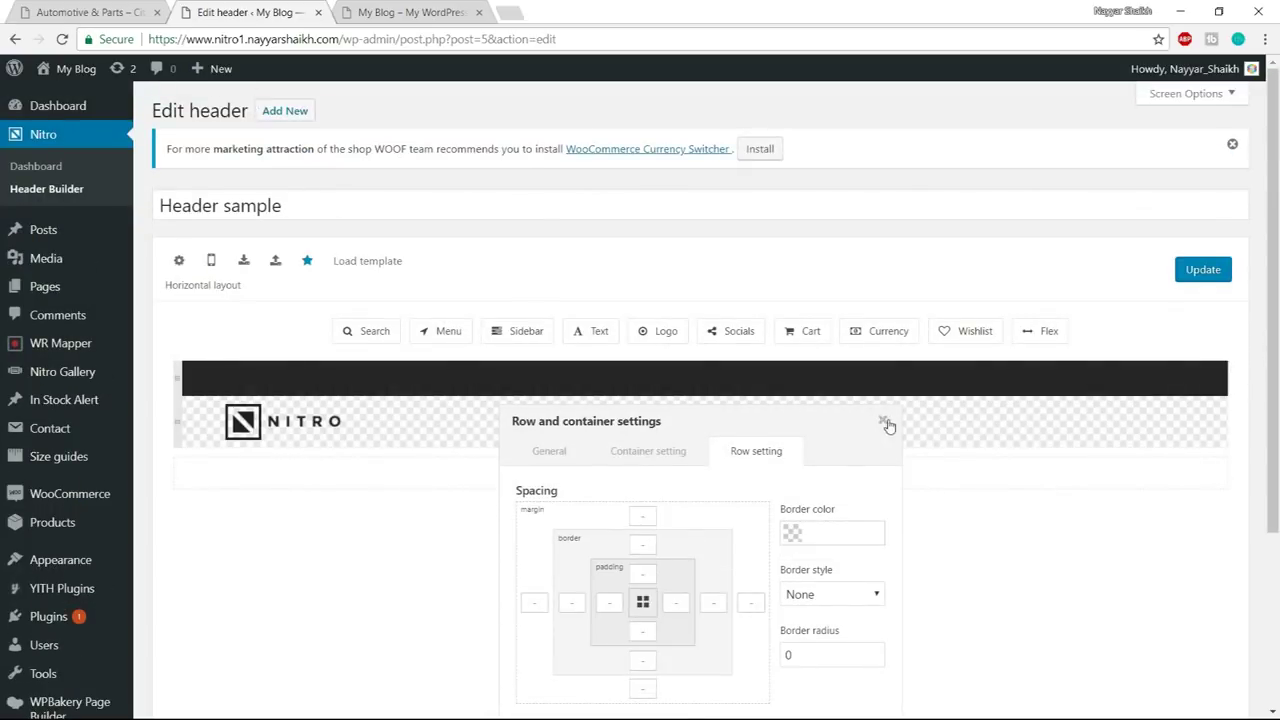
pyautogui.click(884, 422)
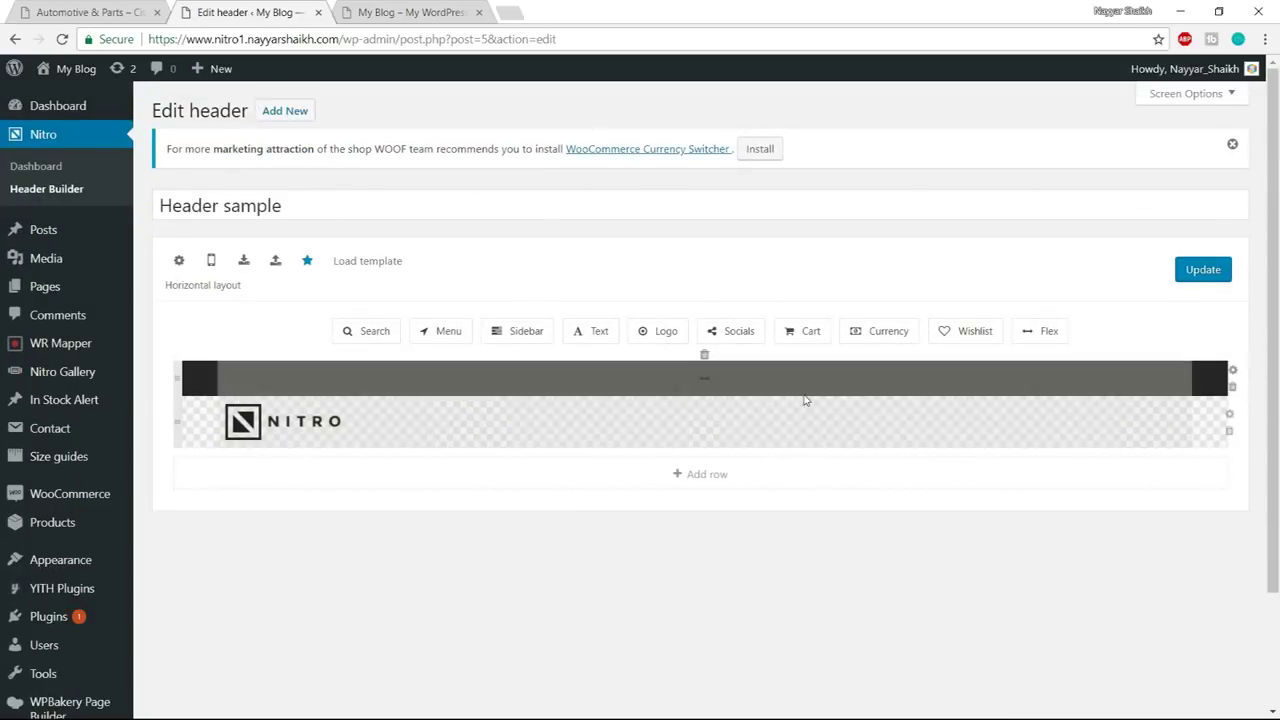
# - After checking the demo shop, place a Text element in the dark top row
pyautogui.hotkey('ctrl', 'shift', 'Tab')
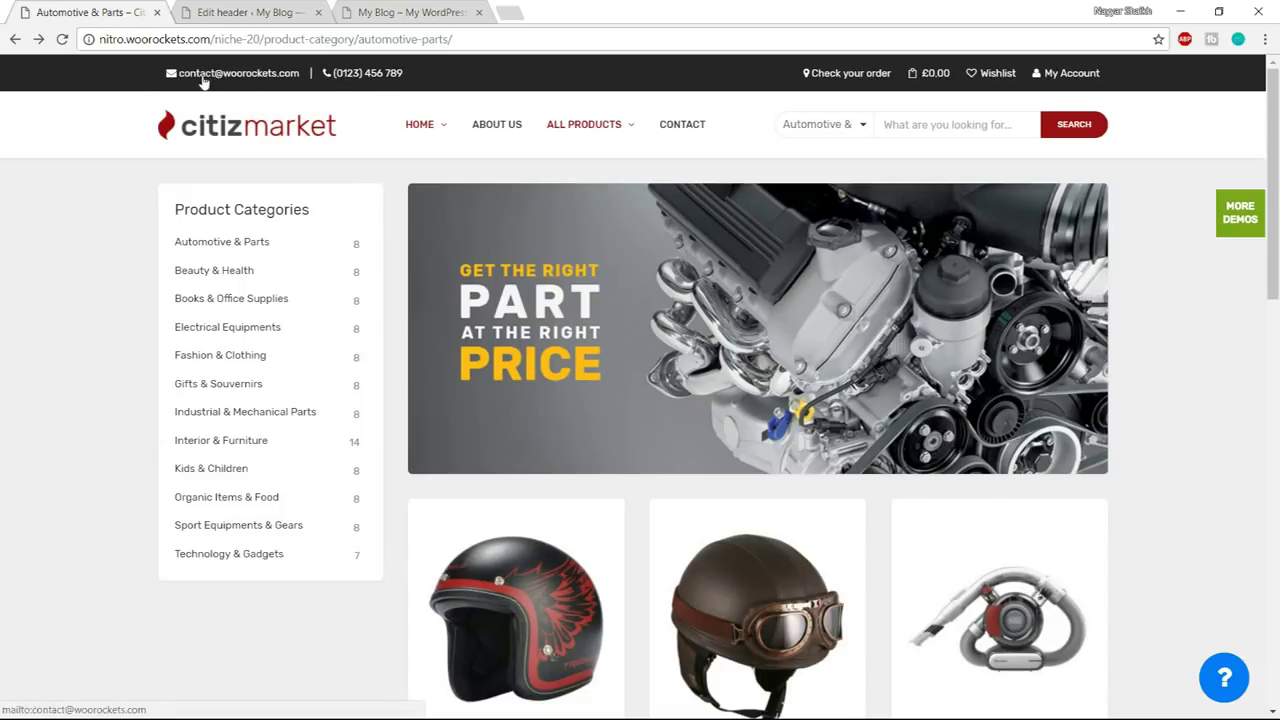
pyautogui.click(248, 12)
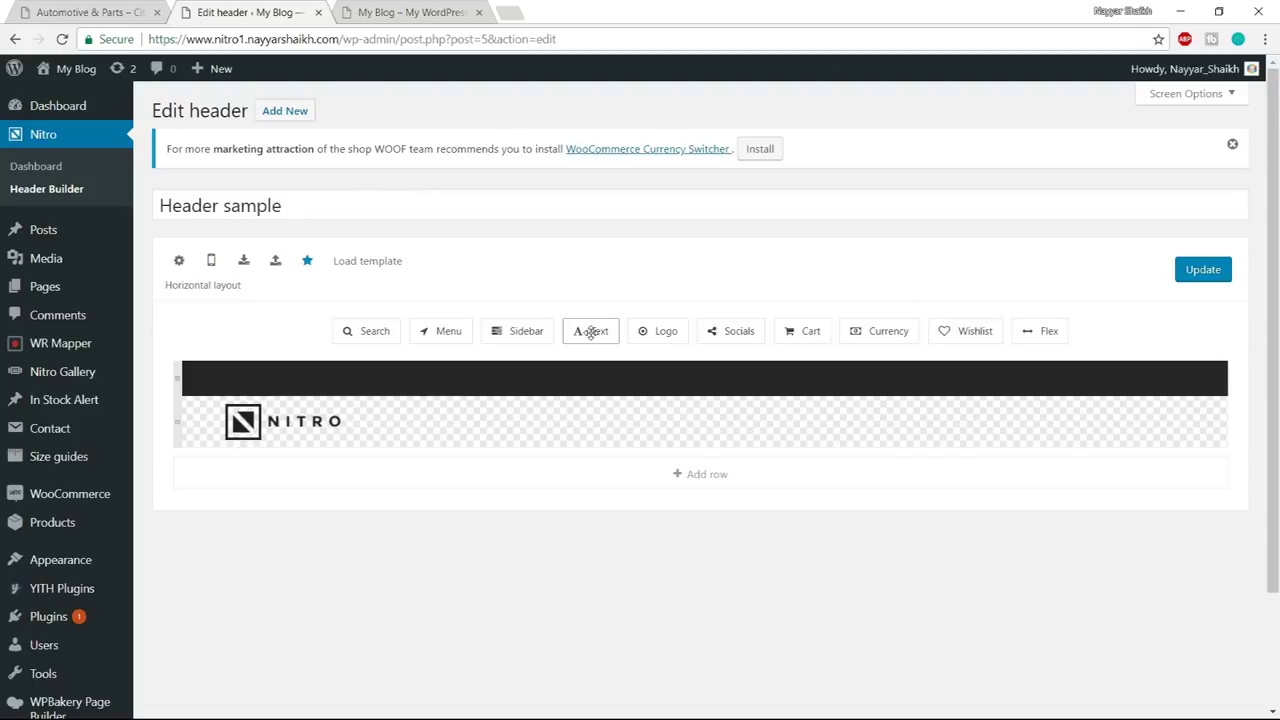
pyautogui.moveTo(591, 338); pyautogui.dragTo(277, 380)
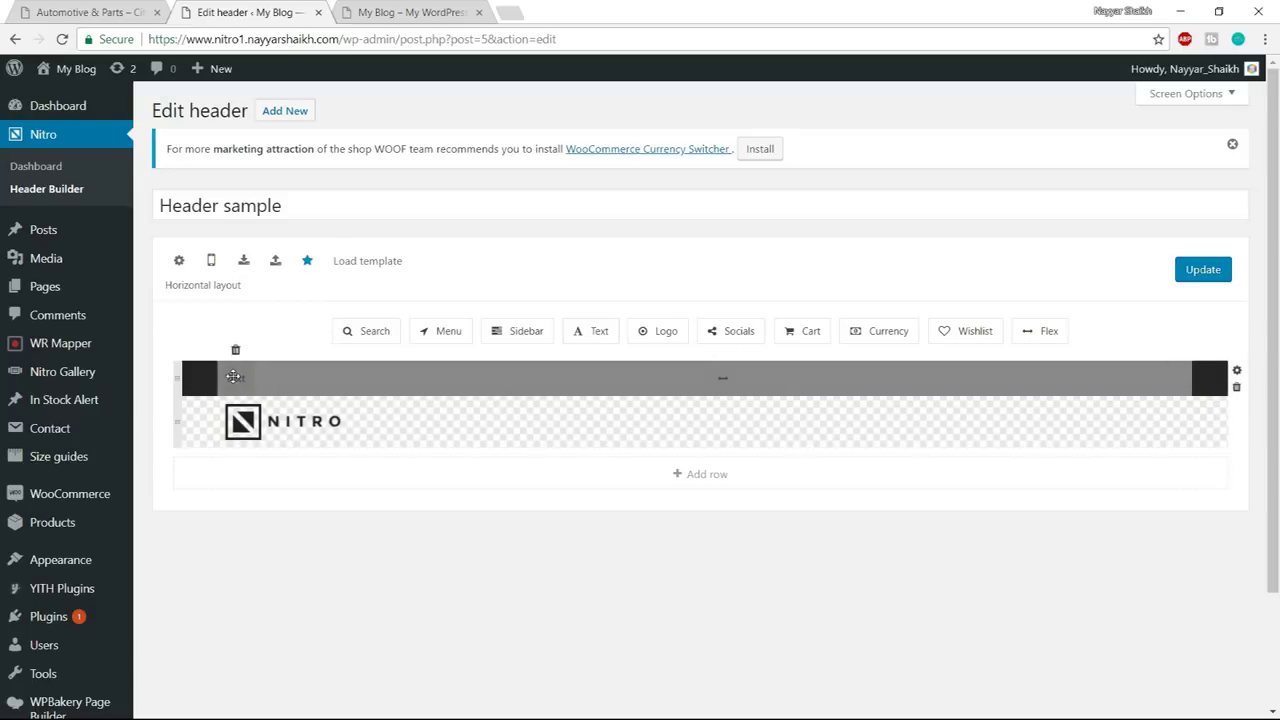
# - Open the Text element in HTML mode and copy the Email & Telephone snippet from Notepad
pyautogui.click(233, 376)
pyautogui.scroll(-3, 665, 433)
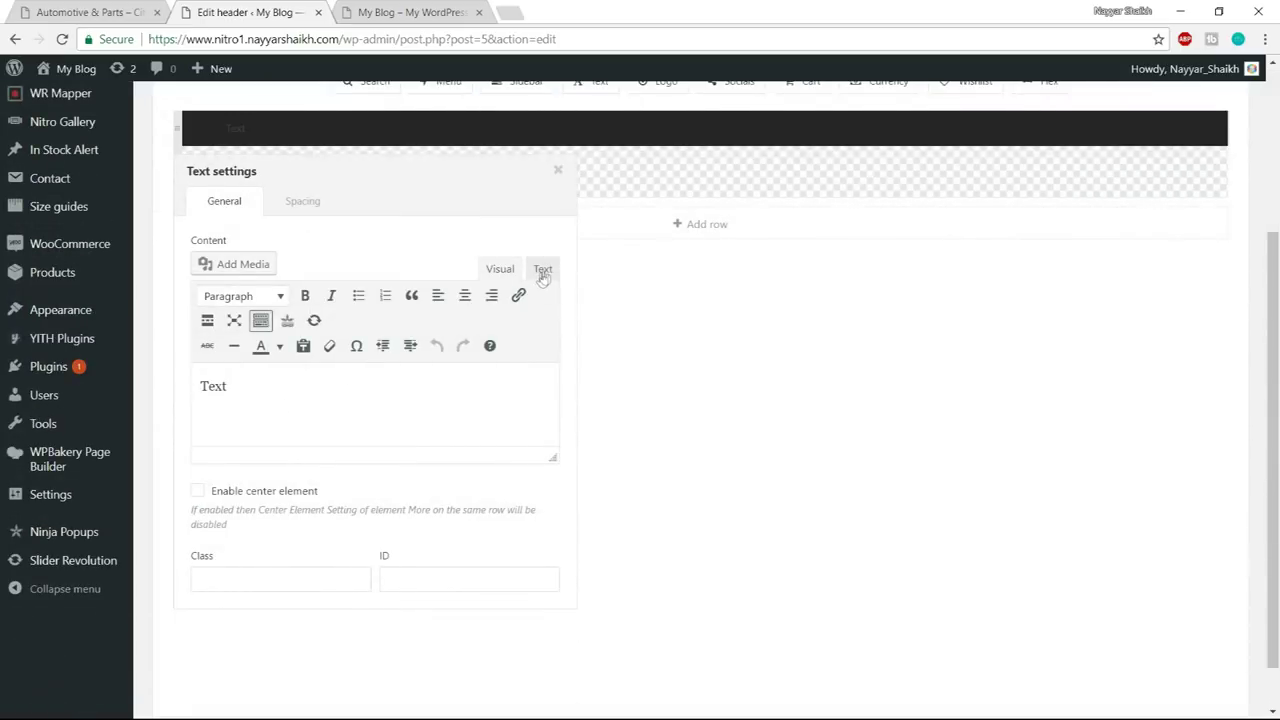
pyautogui.click(543, 272)
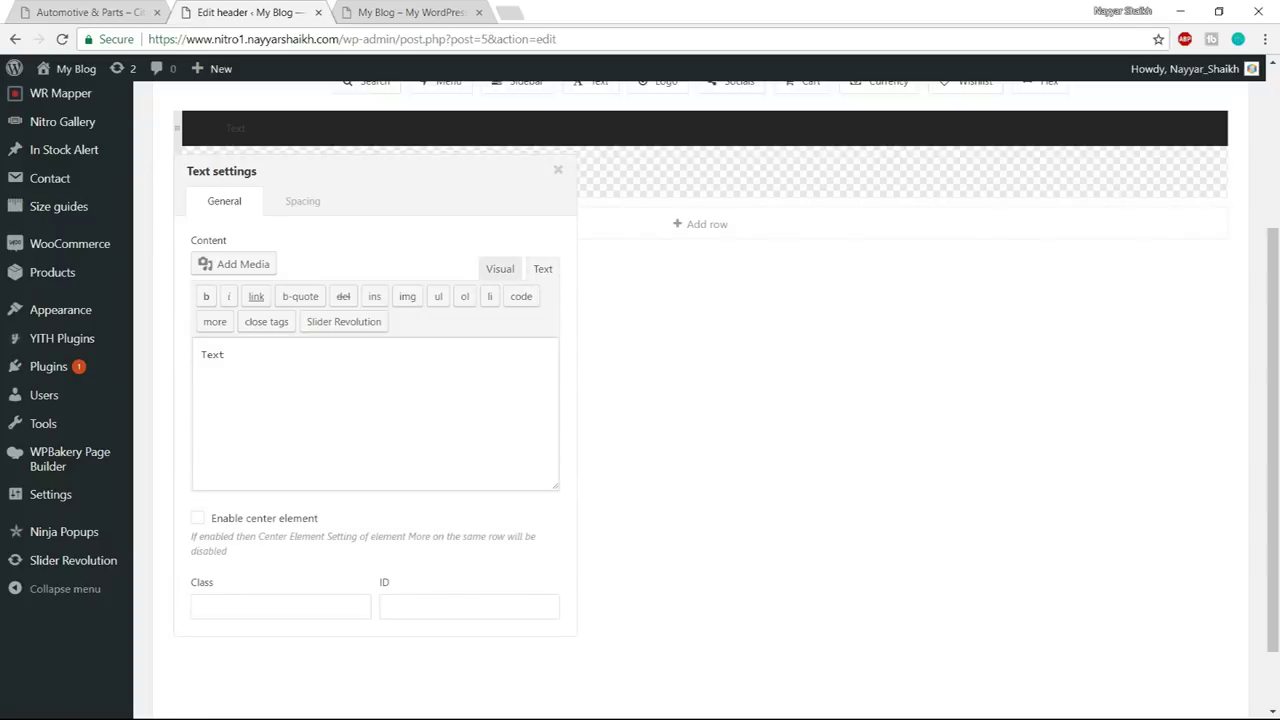
pyautogui.press('super')
pyautogui.moveTo(168, 707)
pyautogui.click(344, 625)
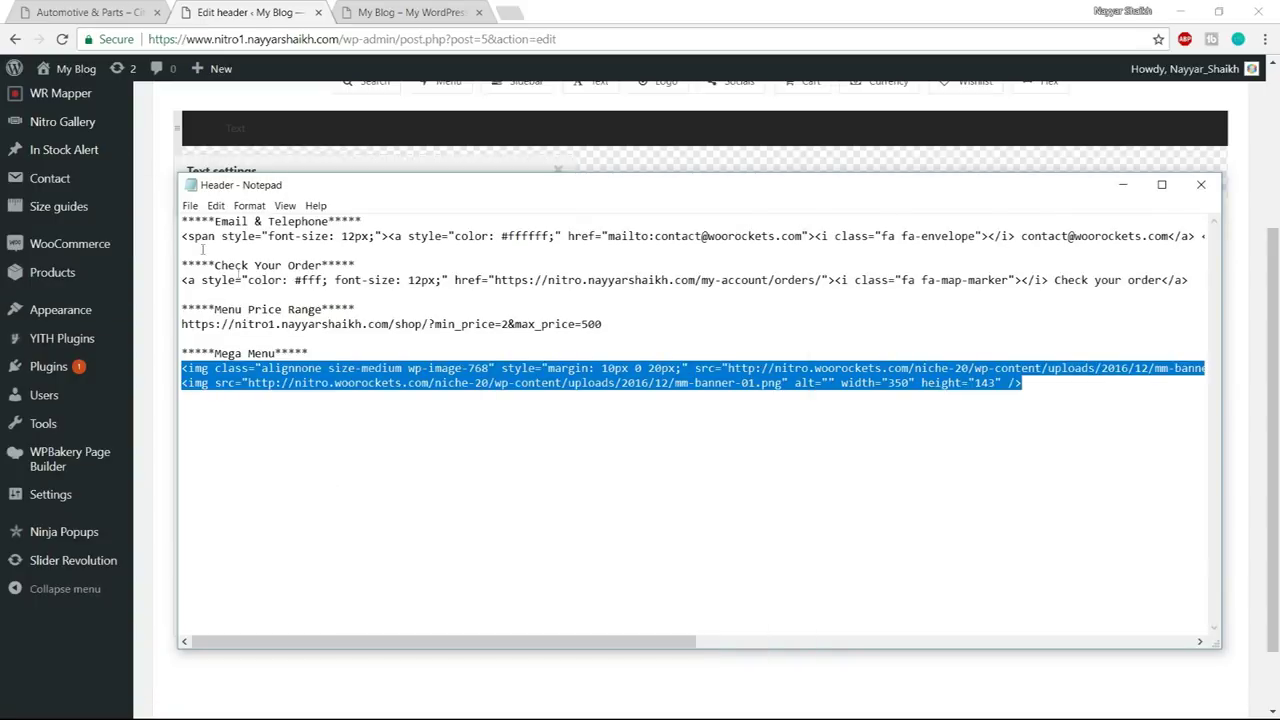
pyautogui.moveTo(182, 222); pyautogui.dragTo(384, 222)
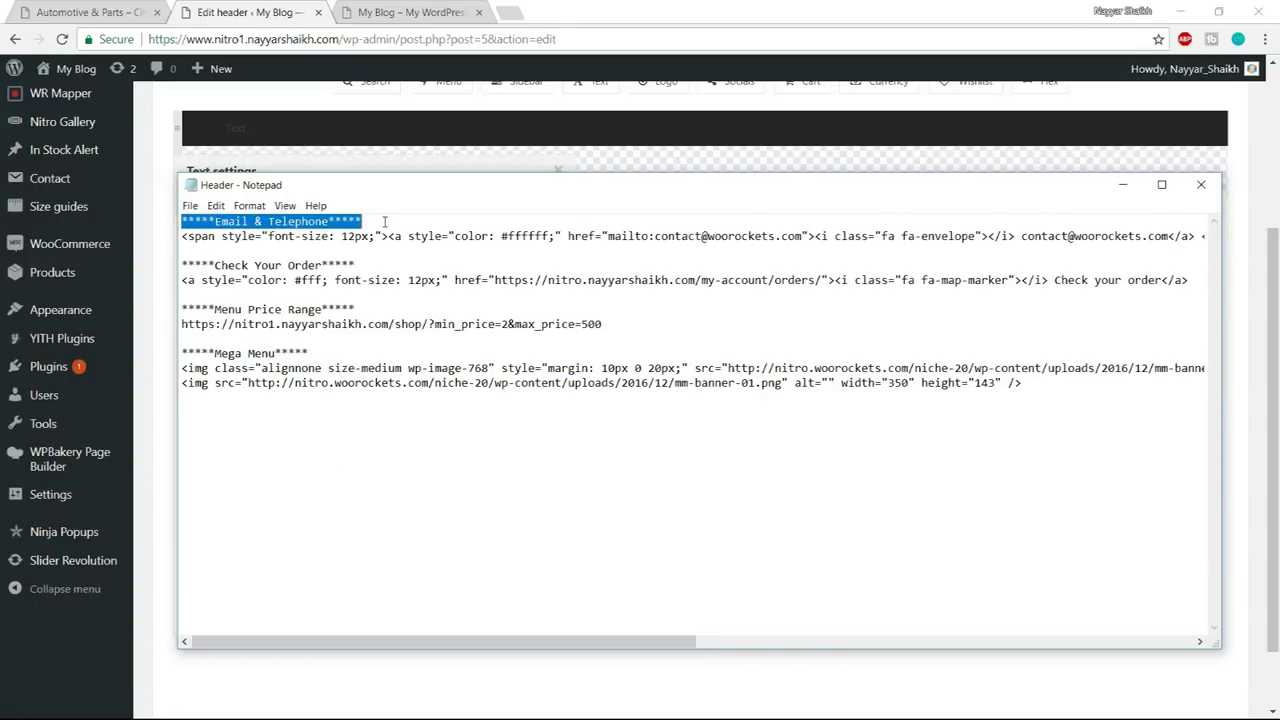
pyautogui.moveTo(182, 238); pyautogui.dragTo(1278, 230)
pyautogui.hotkey('ctrl', 'c')
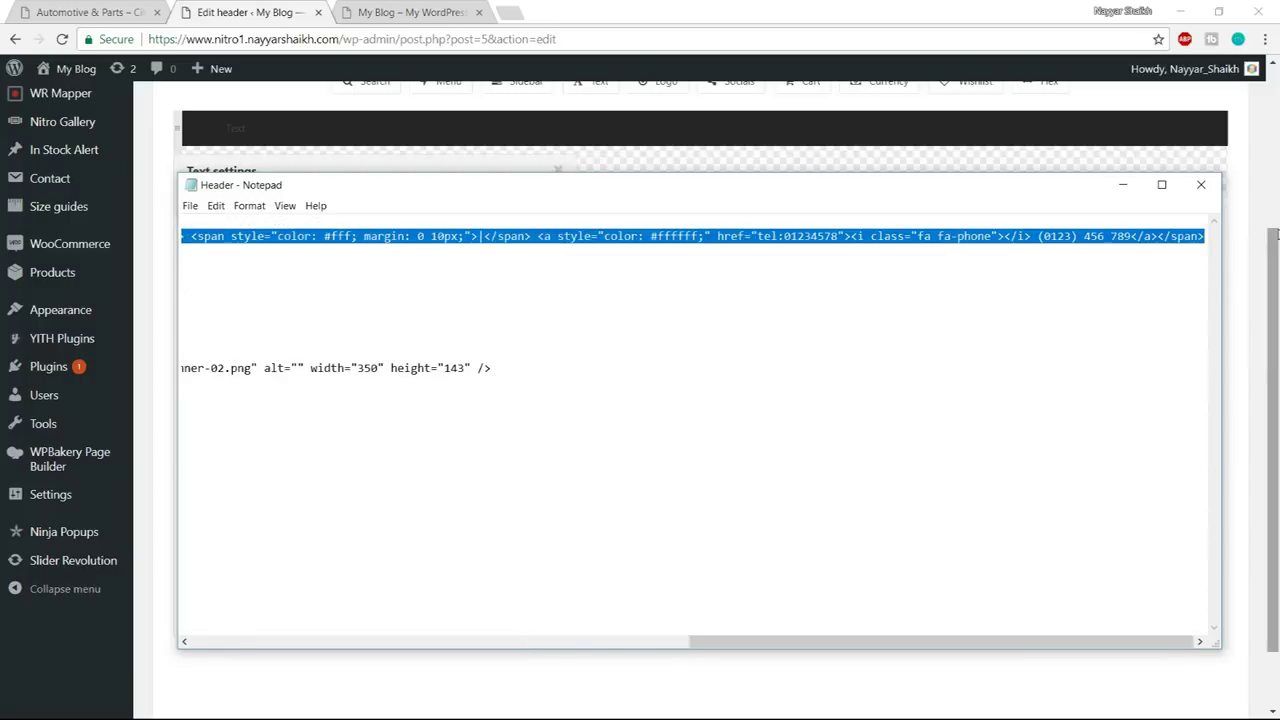
# - Replace the Text element's placeholder with the email and phone HTML and preview it
pyautogui.press('super')
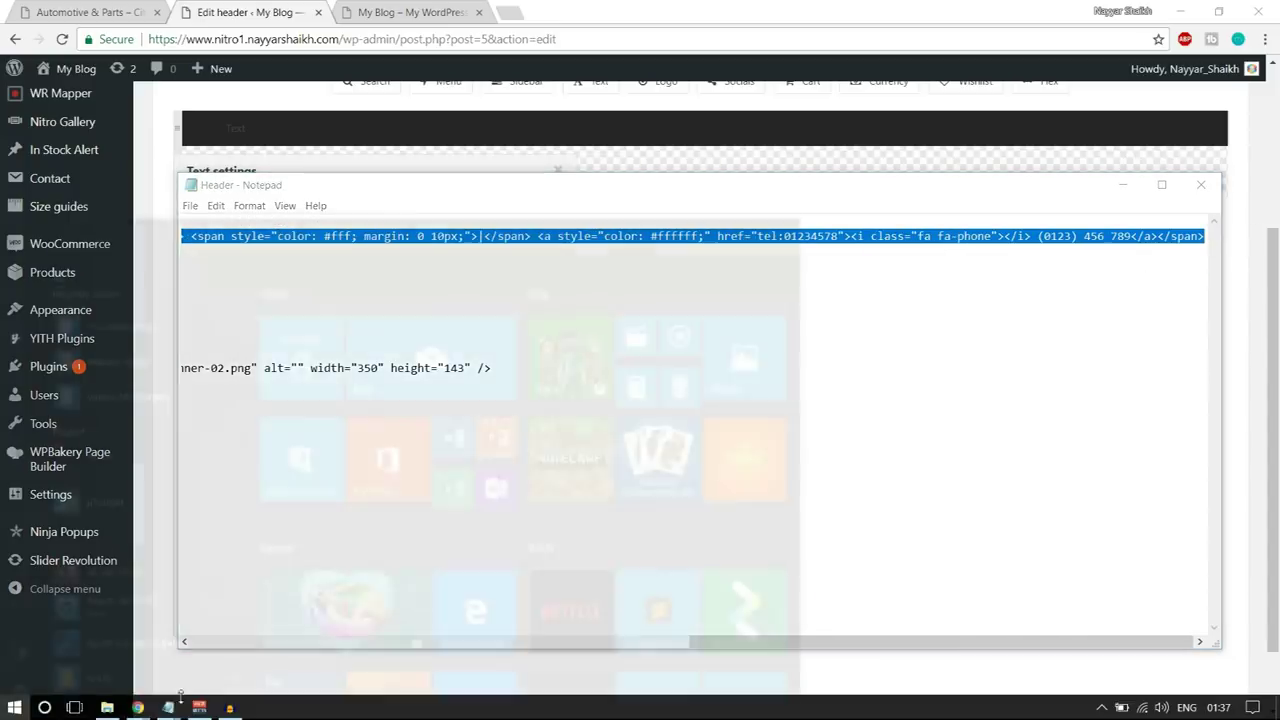
pyautogui.moveTo(138, 707)
pyautogui.click(127, 645)
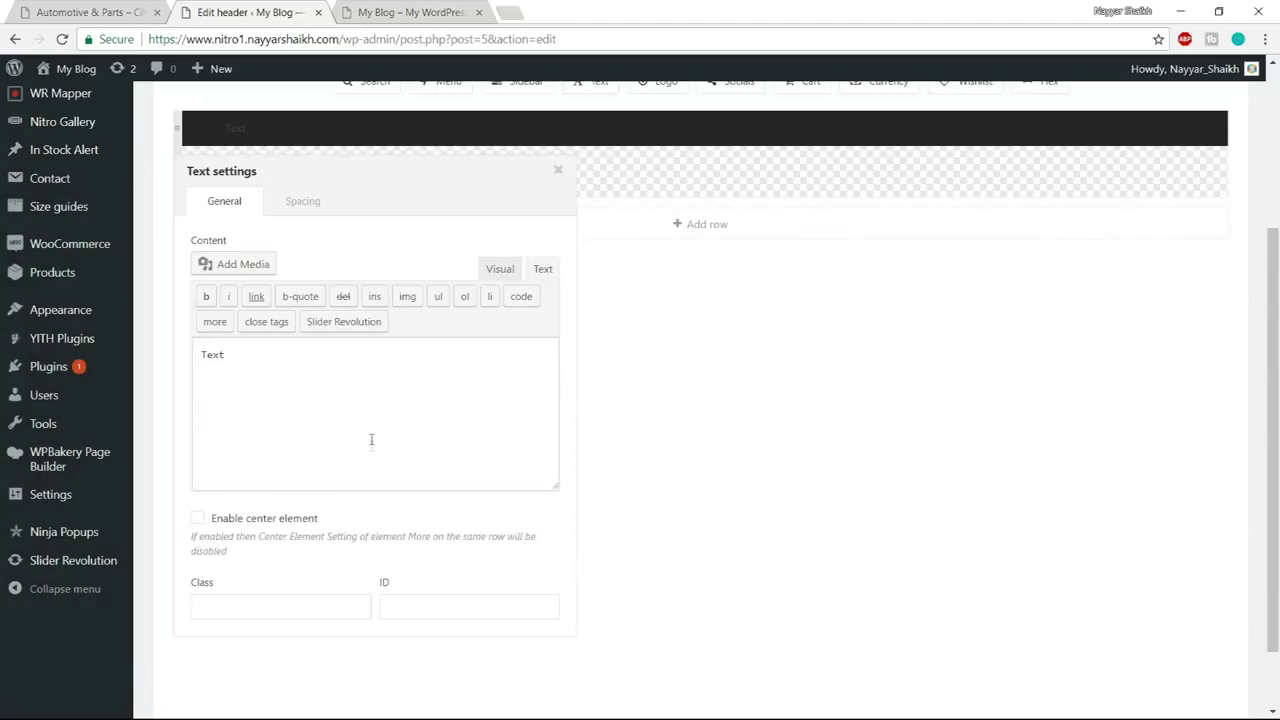
pyautogui.hotkey('ctrl', 'a')
pyautogui.hotkey('ctrl', 'v')
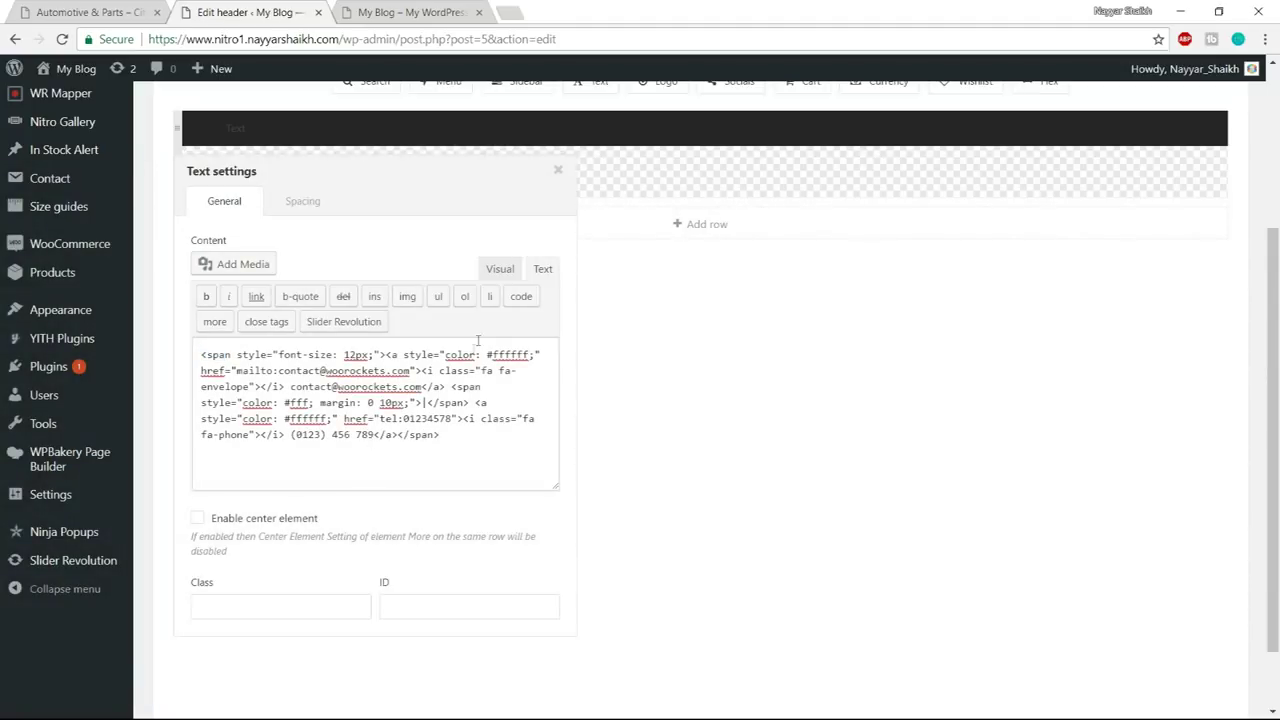
pyautogui.click(500, 269)
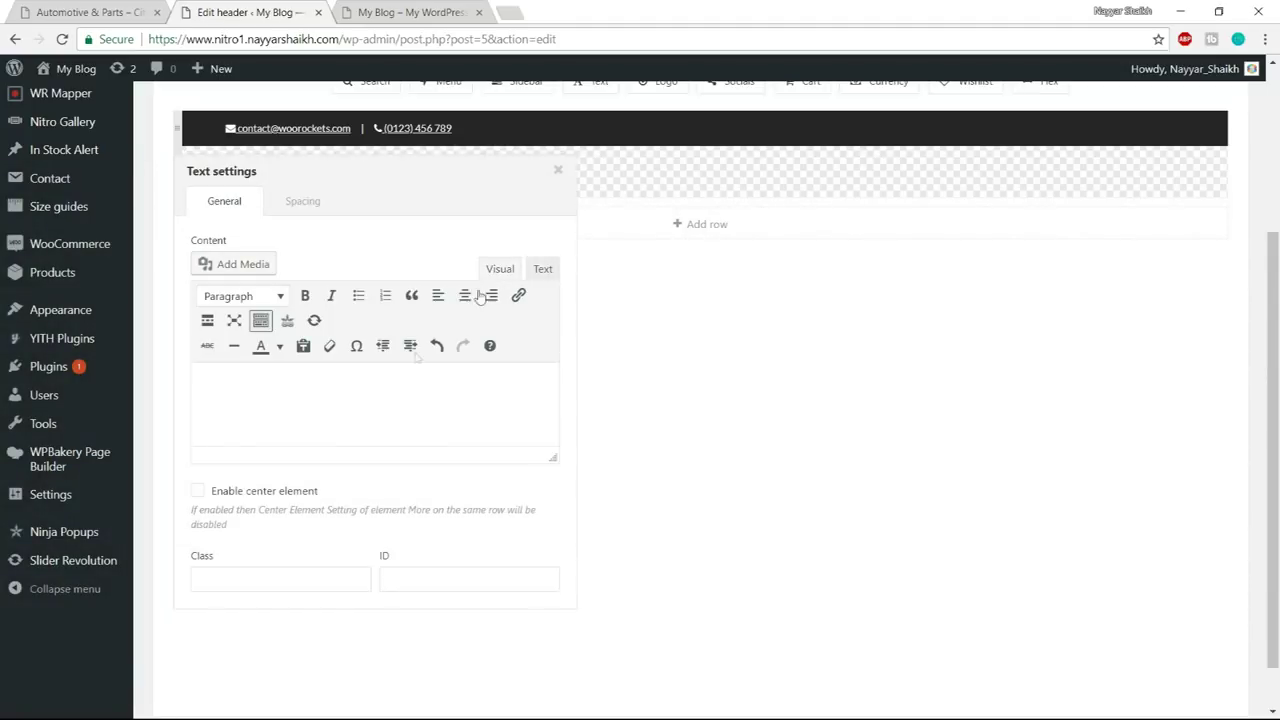
pyautogui.click(543, 270)
pyautogui.click(496, 270)
# - Review the email and phone values in the raw HTML, then compare with the demo shop
pyautogui.hotkey('ctrl', 'a')
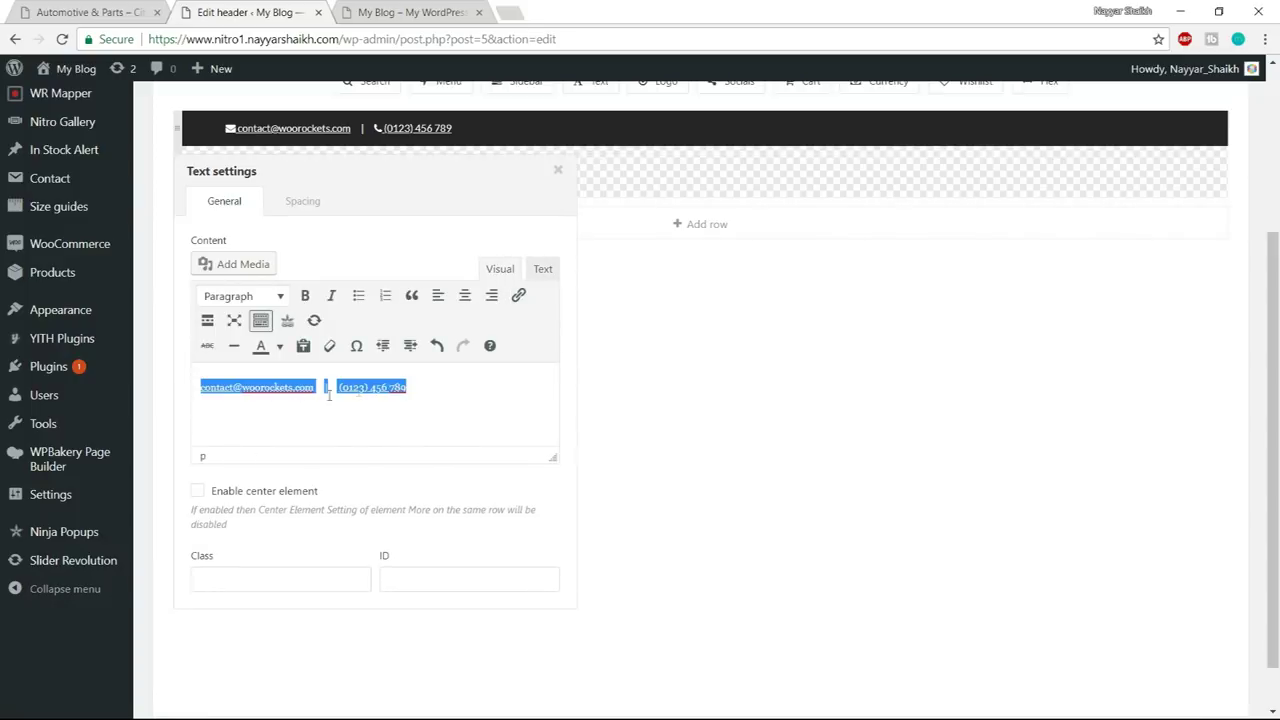
pyautogui.click(533, 270)
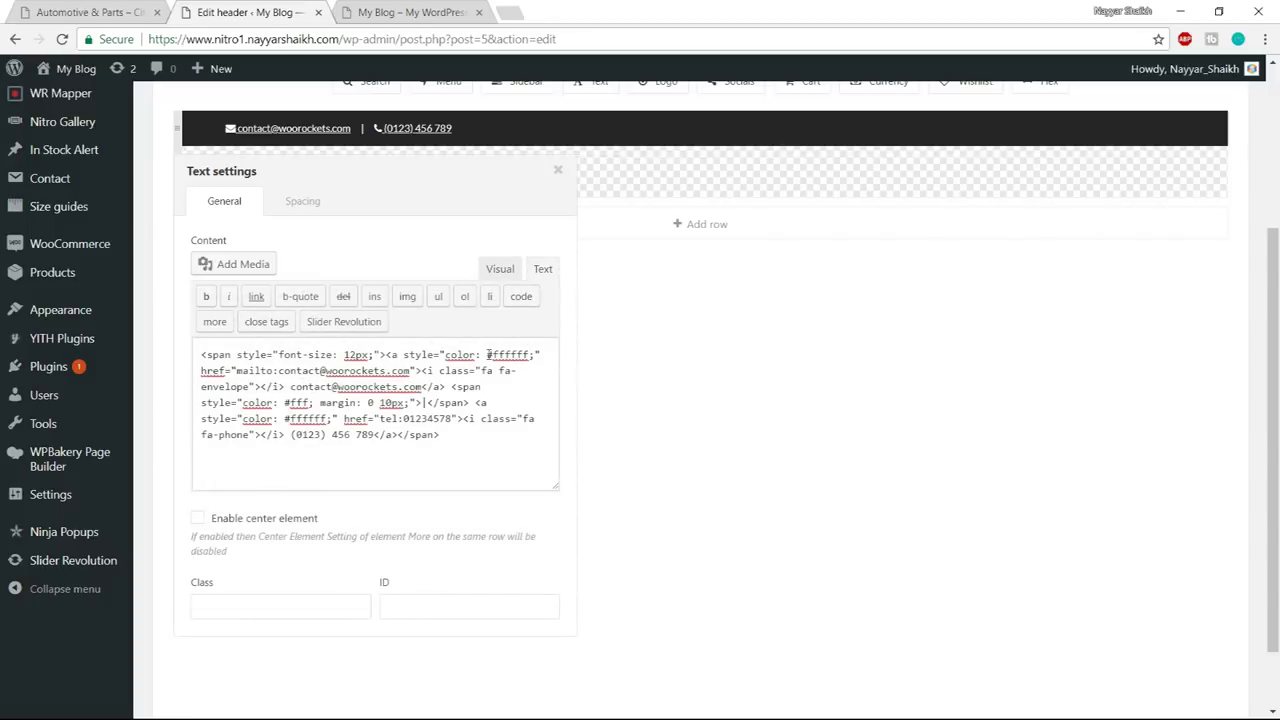
pyautogui.moveTo(279, 371); pyautogui.dragTo(416, 371)
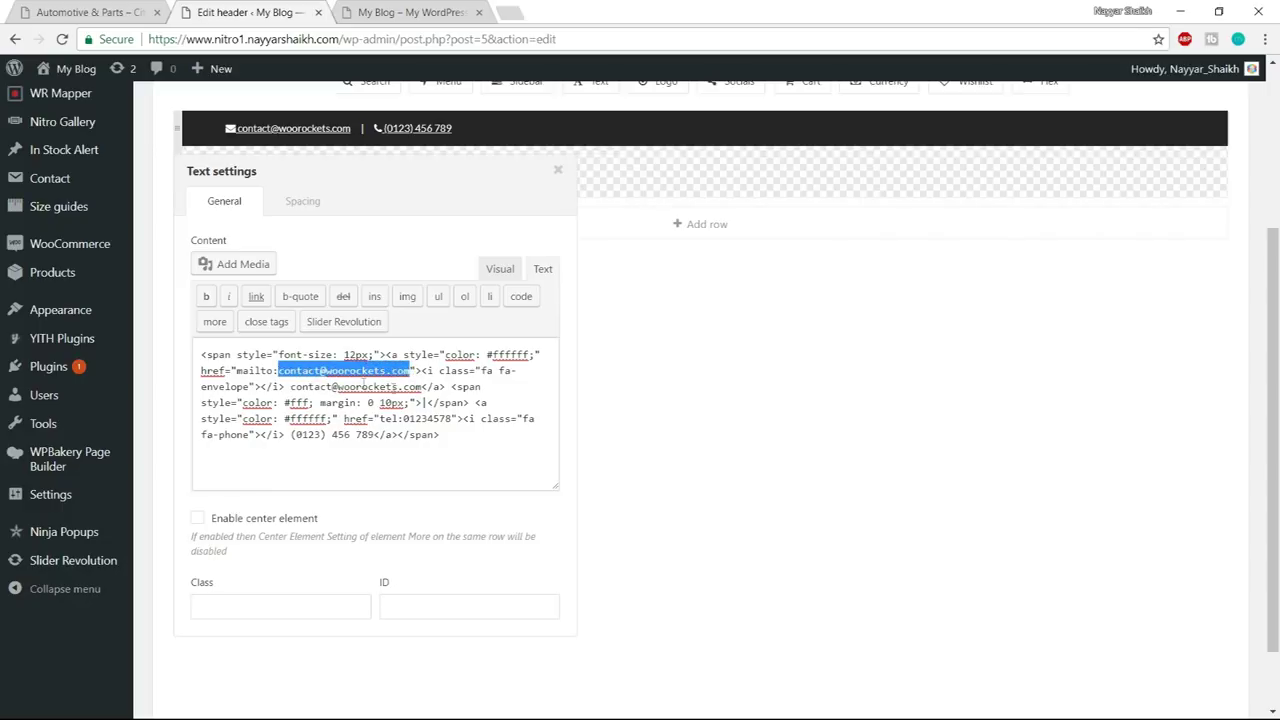
pyautogui.moveTo(291, 388); pyautogui.dragTo(424, 387)
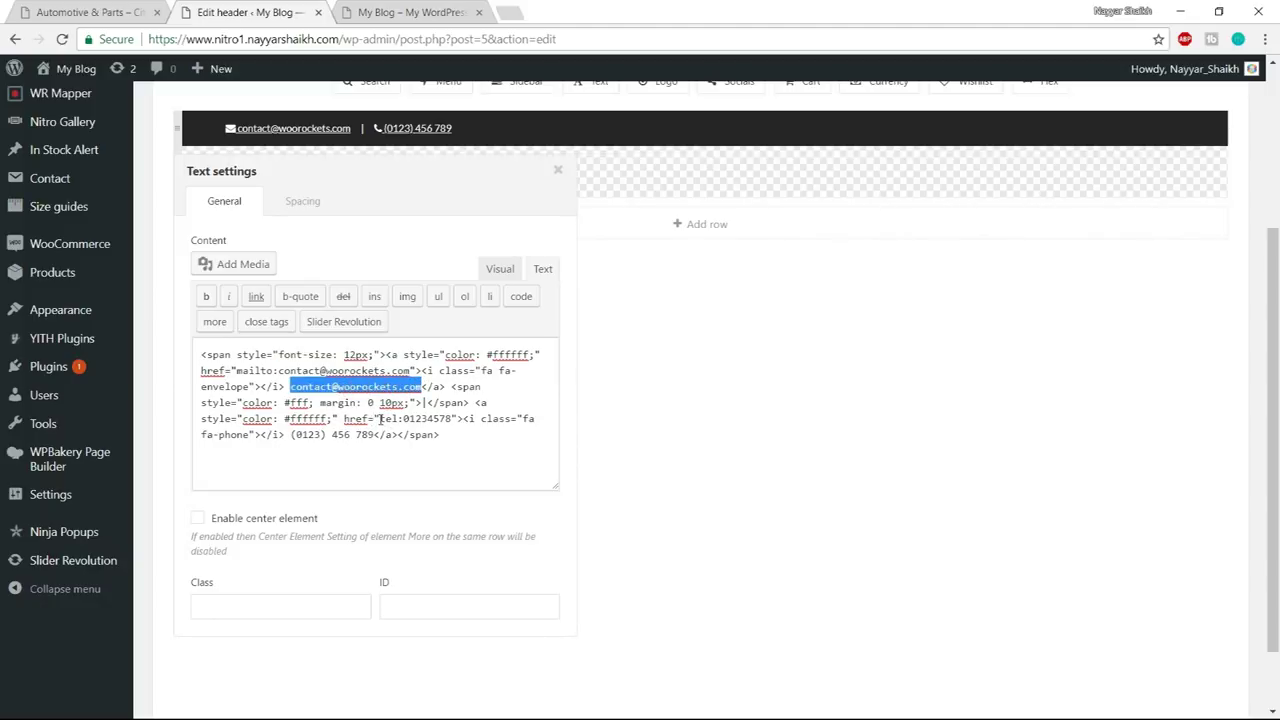
pyautogui.moveTo(403, 419); pyautogui.dragTo(455, 419)
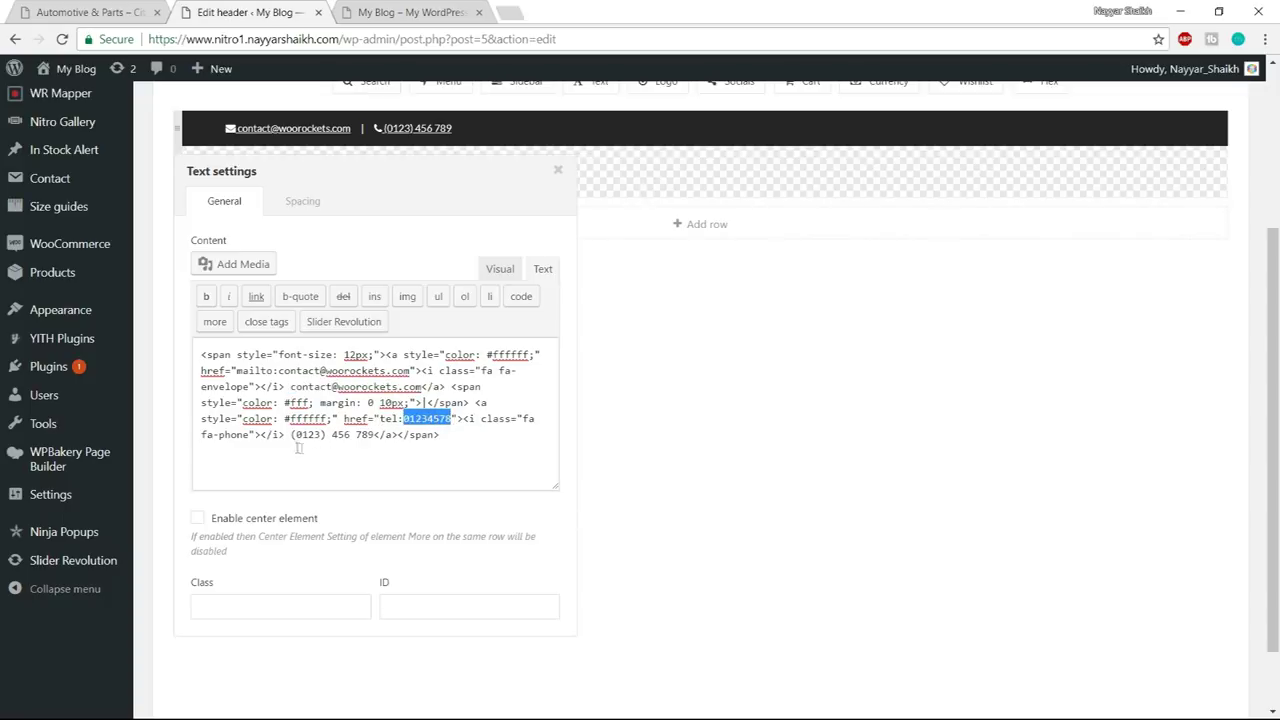
pyautogui.moveTo(291, 436); pyautogui.dragTo(374, 435)
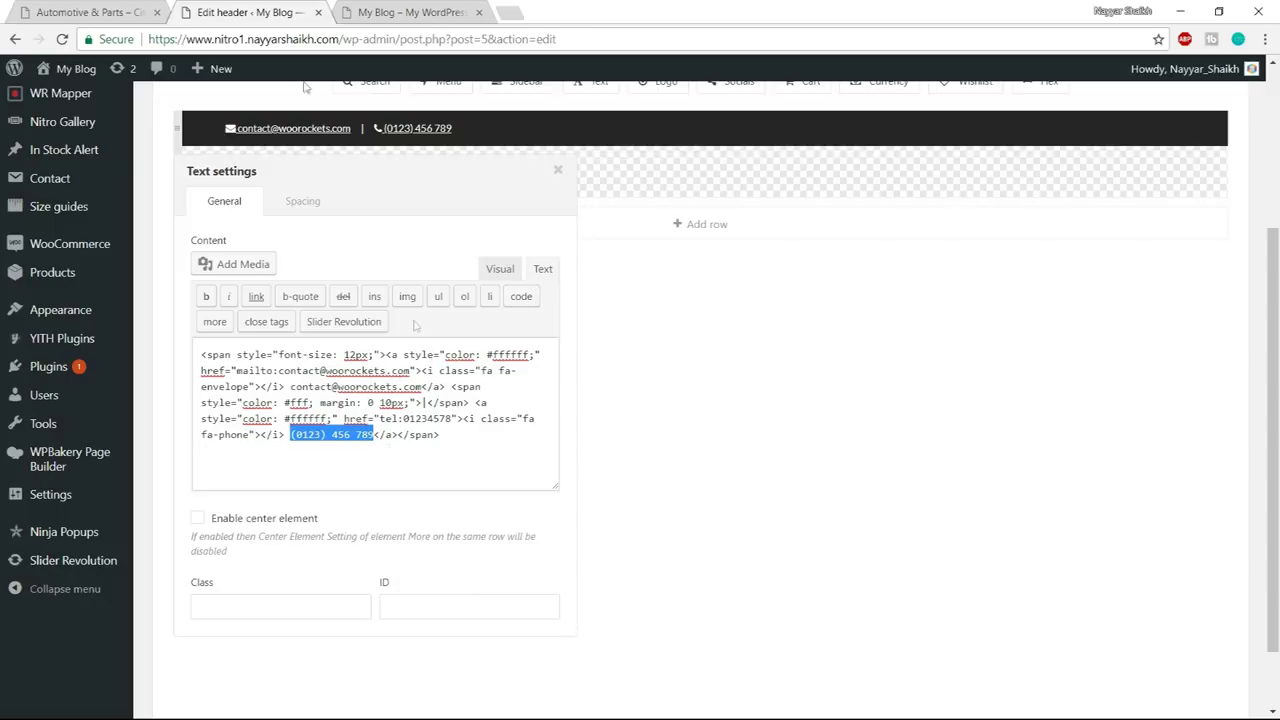
pyautogui.click(90, 12)
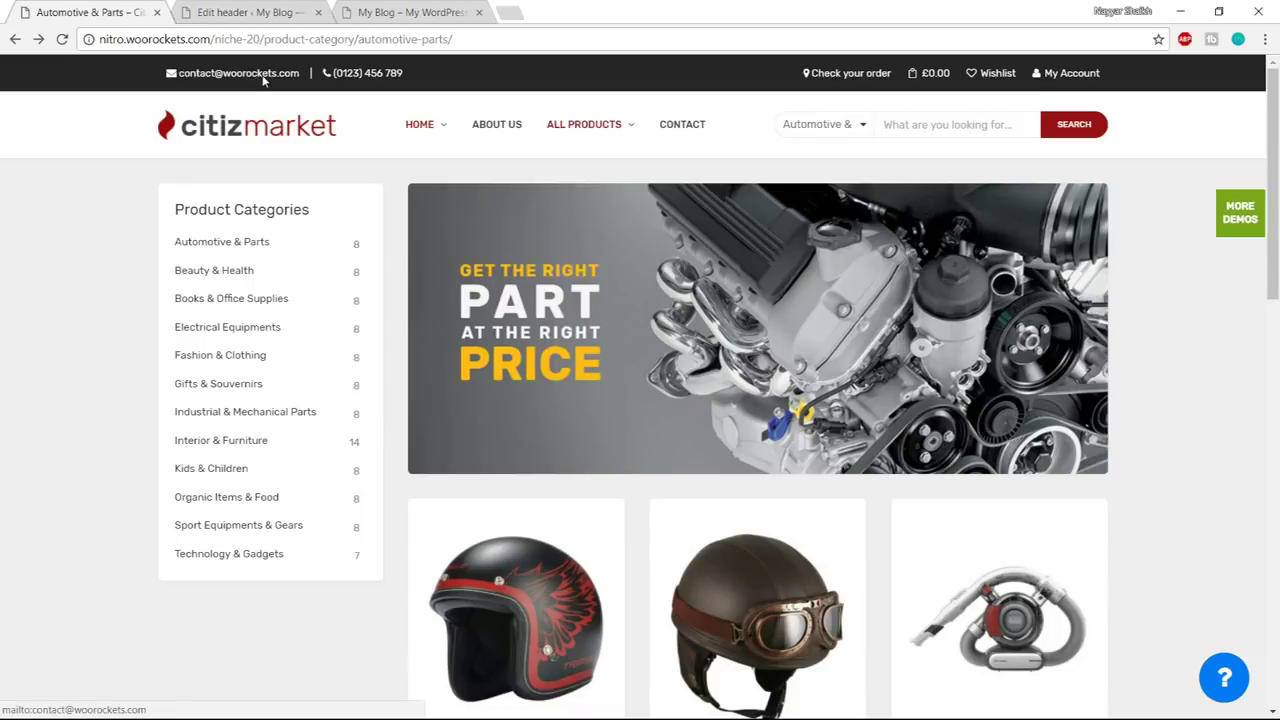
# - Test the demo header's email and phone links, dismissing each app picker, then return to the header editor
pyautogui.click(263, 78)
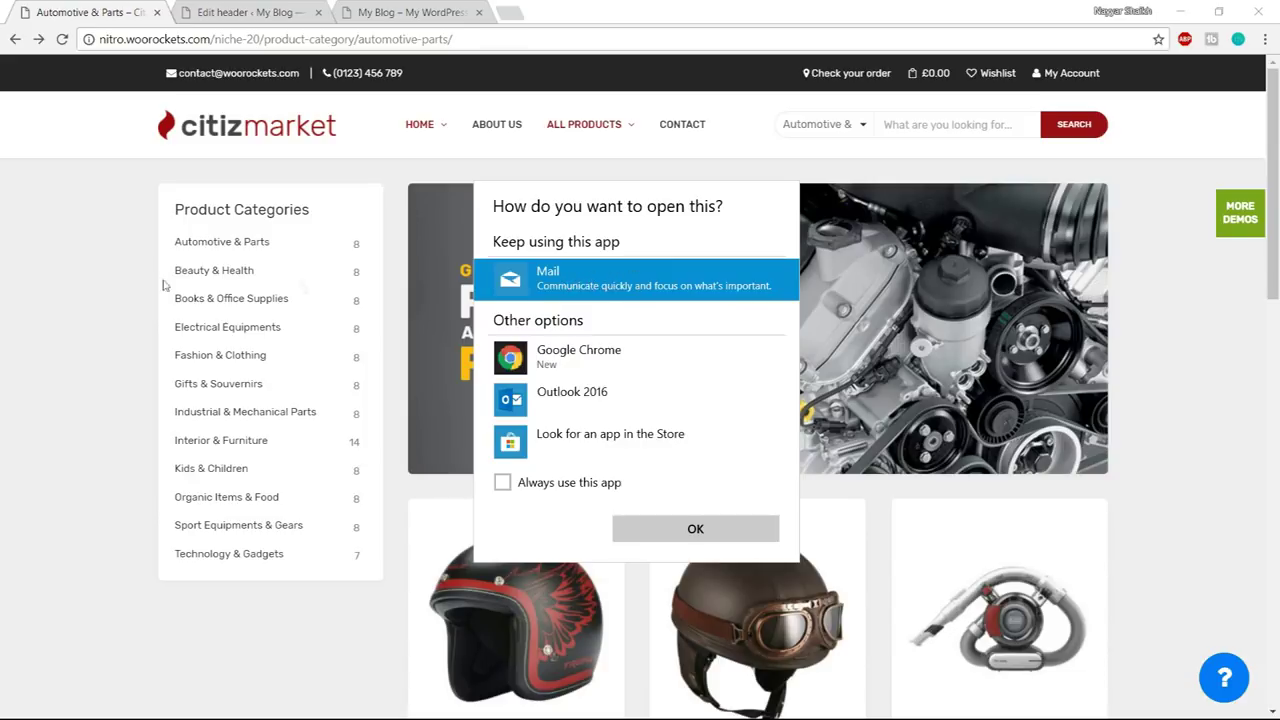
pyautogui.click(100, 271)
pyautogui.click(286, 10)
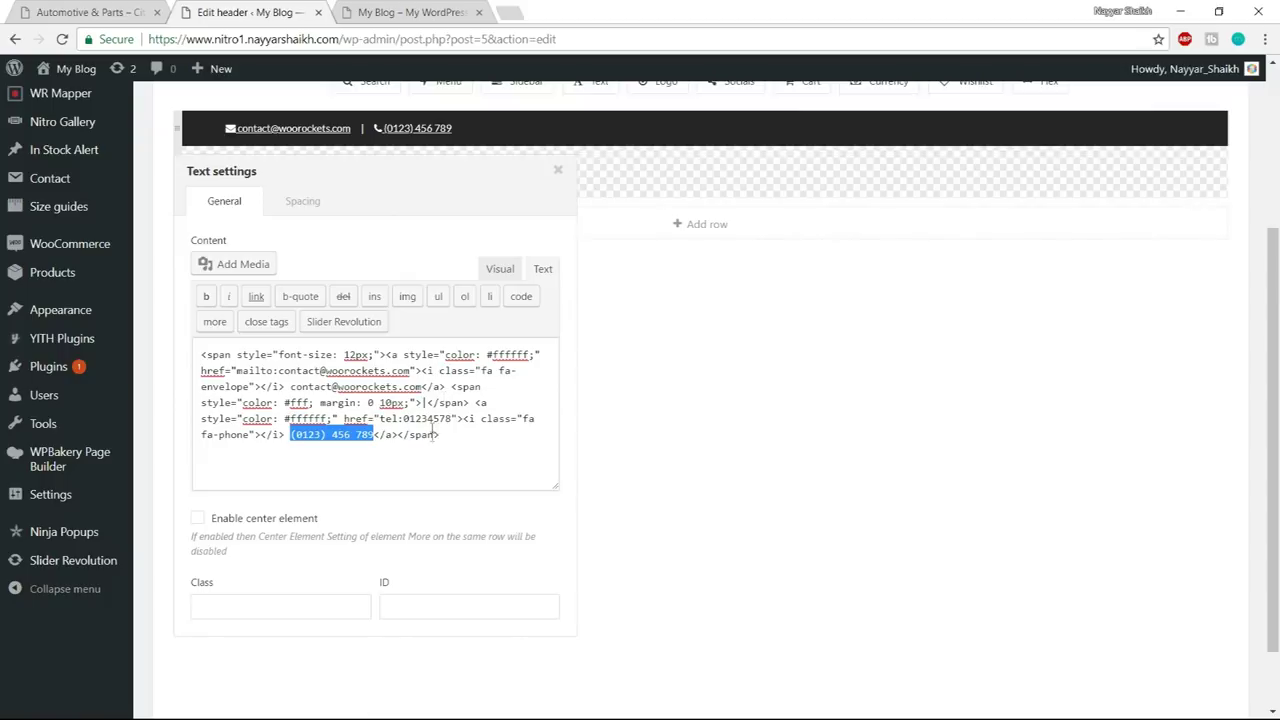
pyautogui.click(97, 9)
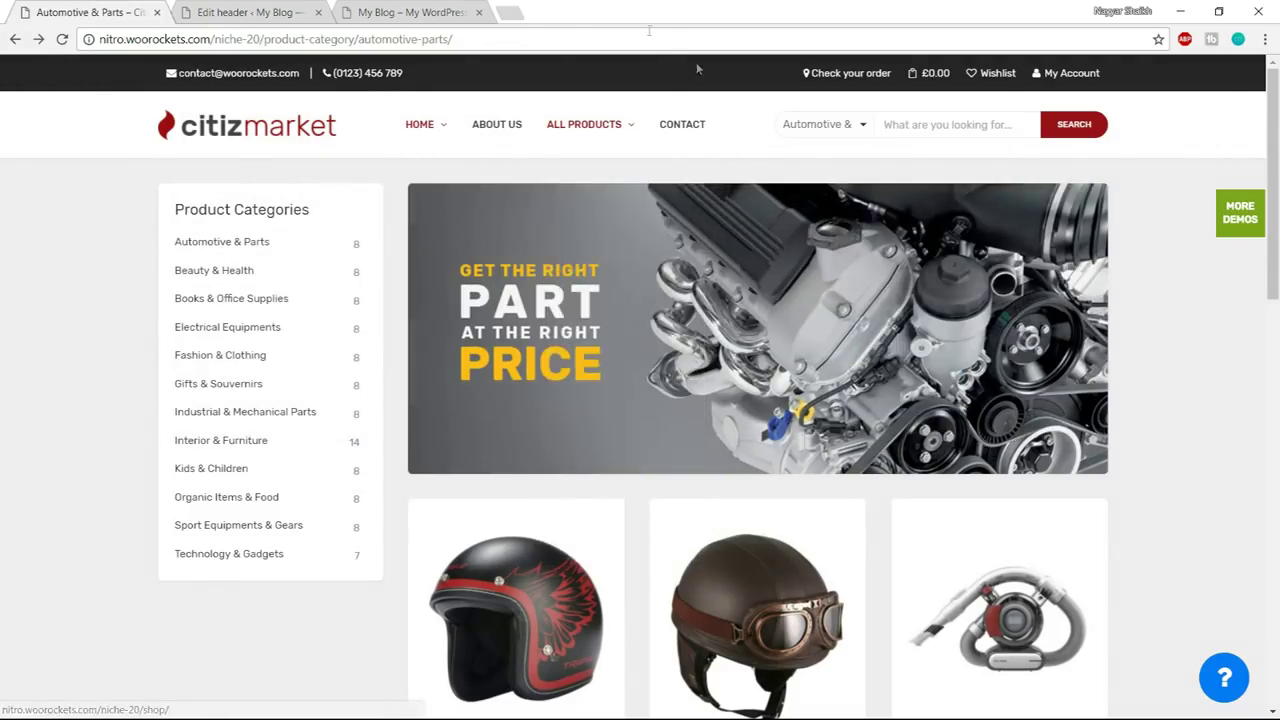
pyautogui.click(366, 78)
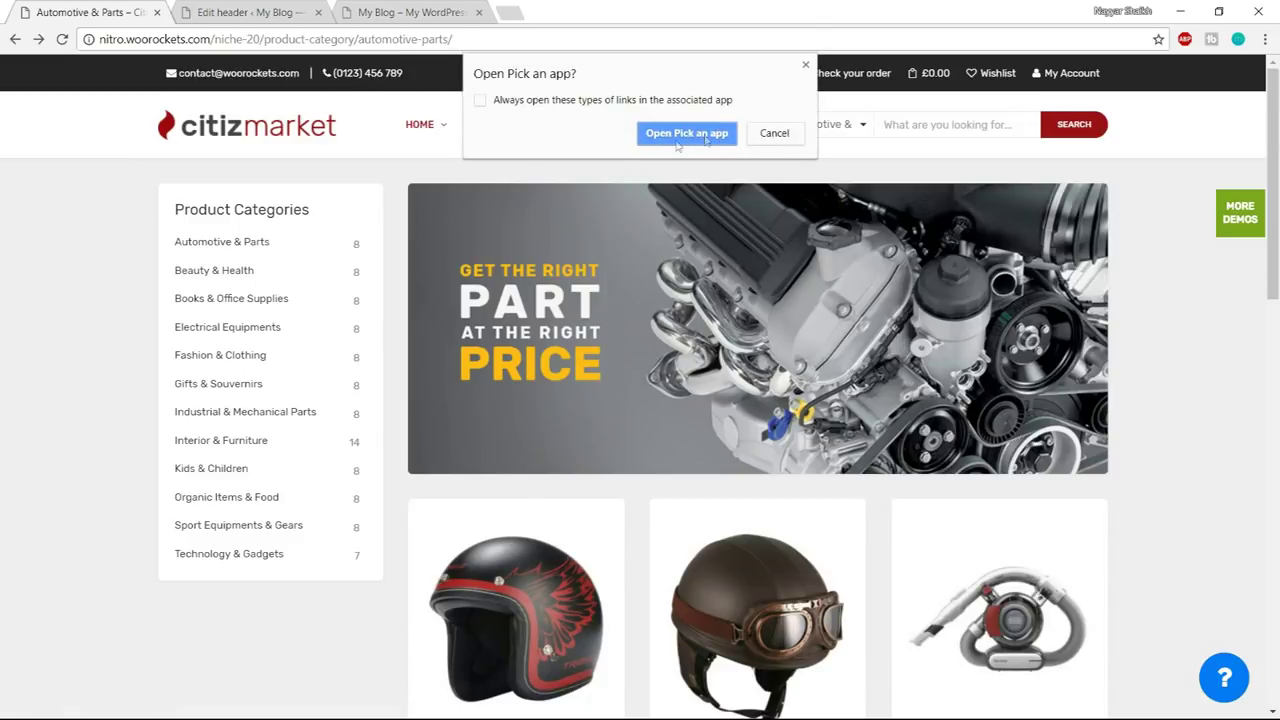
pyautogui.click(805, 65)
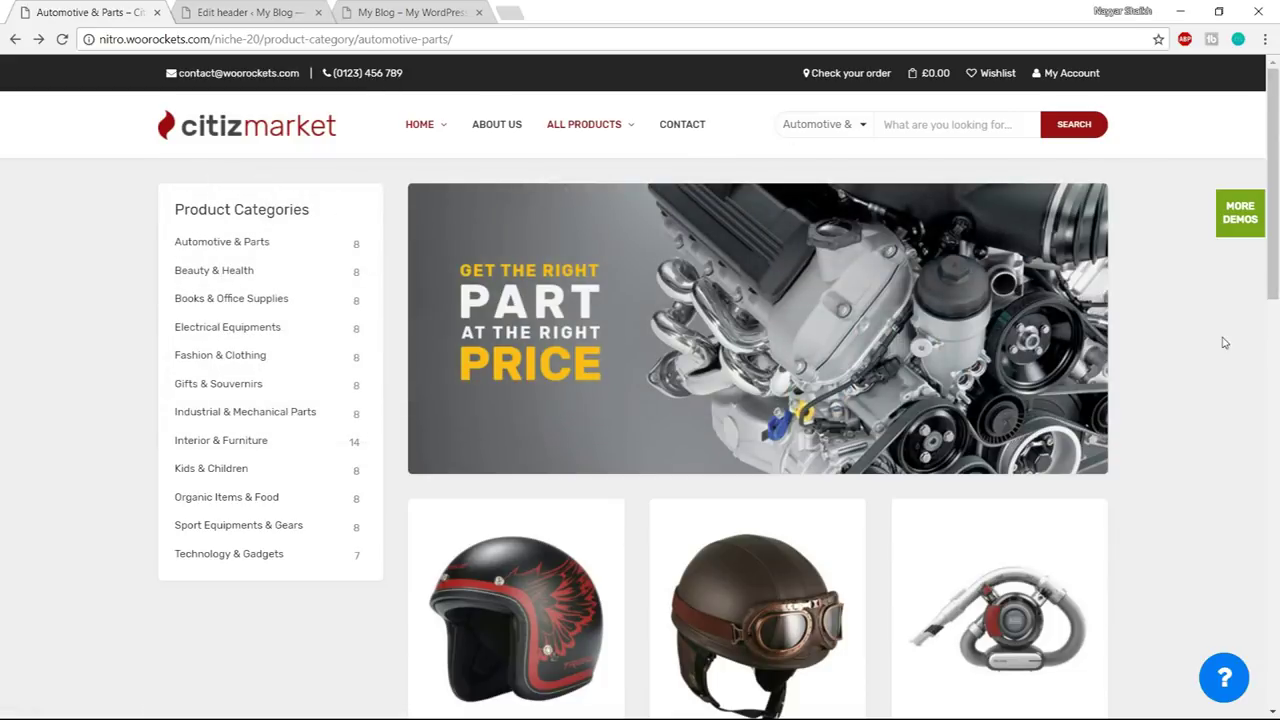
pyautogui.click(230, 10)
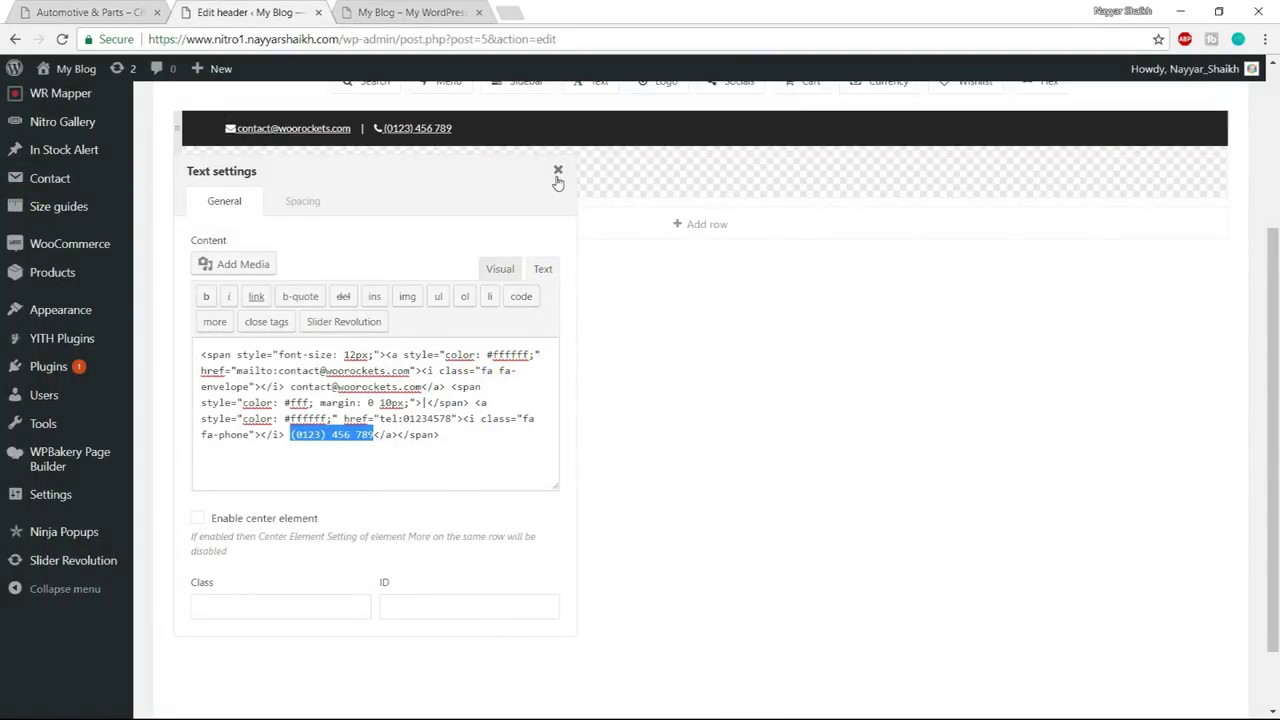
# - Close the email and phone Text settings and check the header against the live demo shop
pyautogui.click(558, 171)
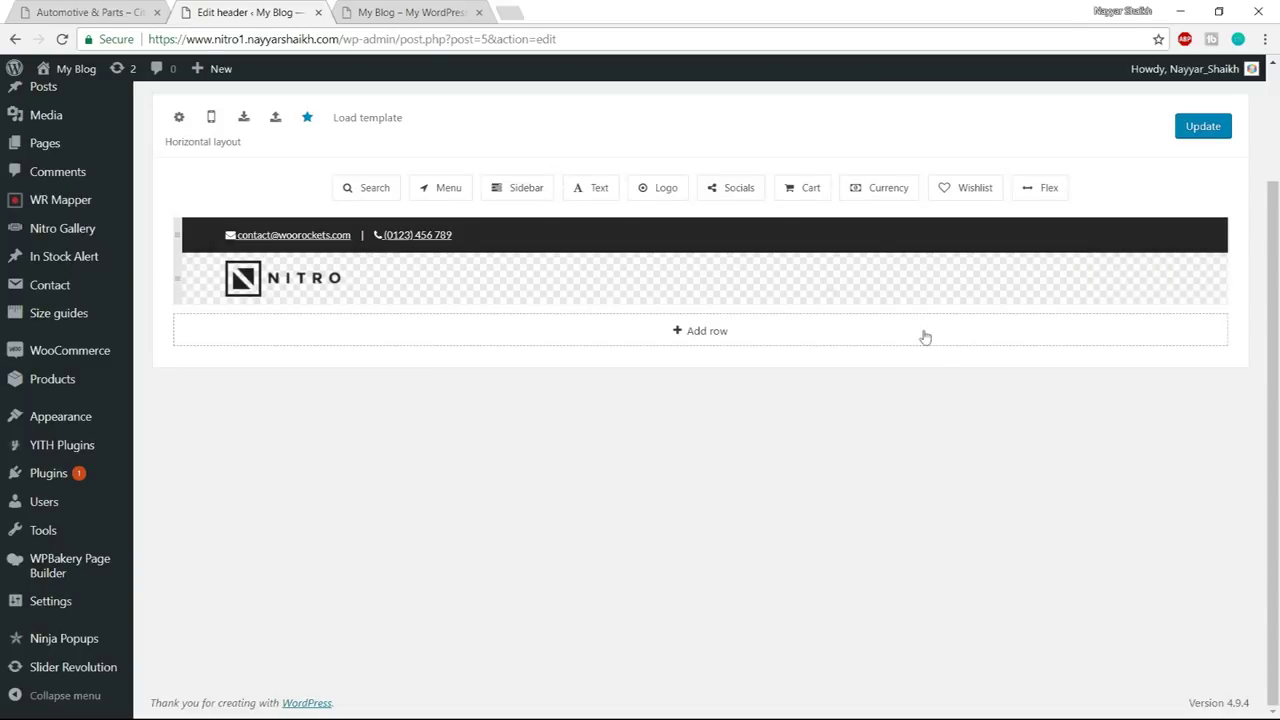
pyautogui.click(95, 12)
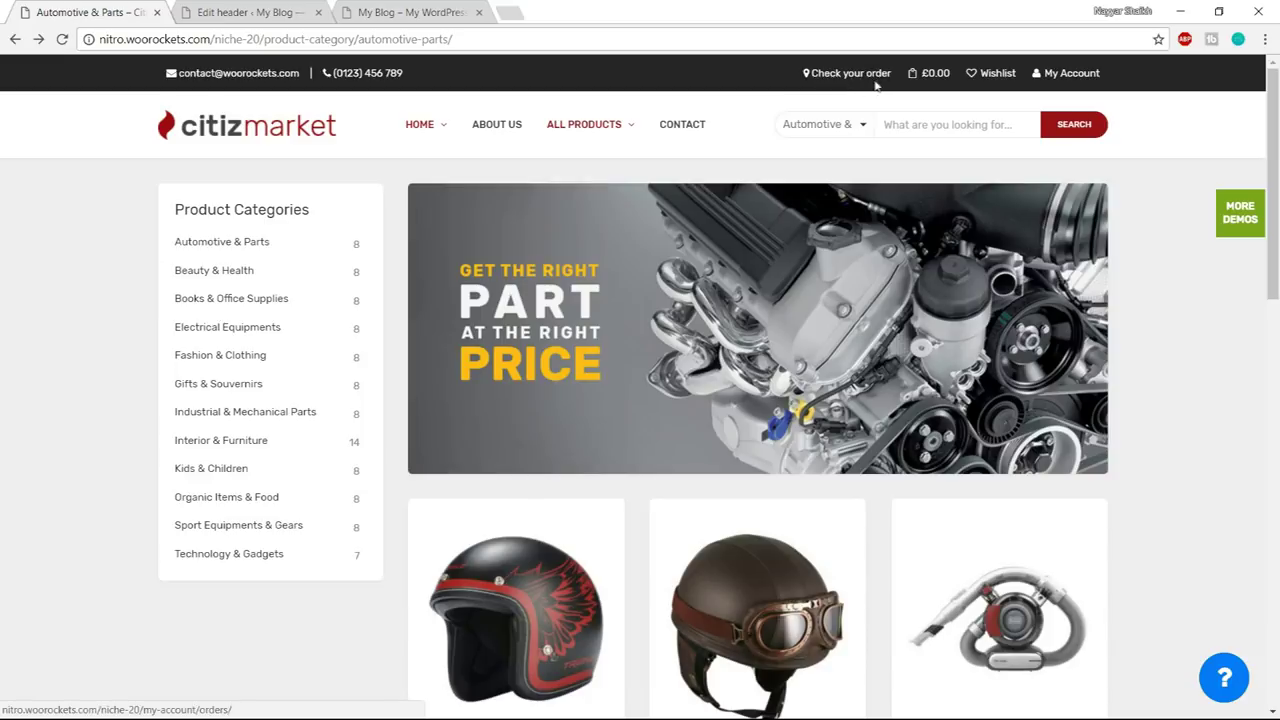
pyautogui.click(257, 8)
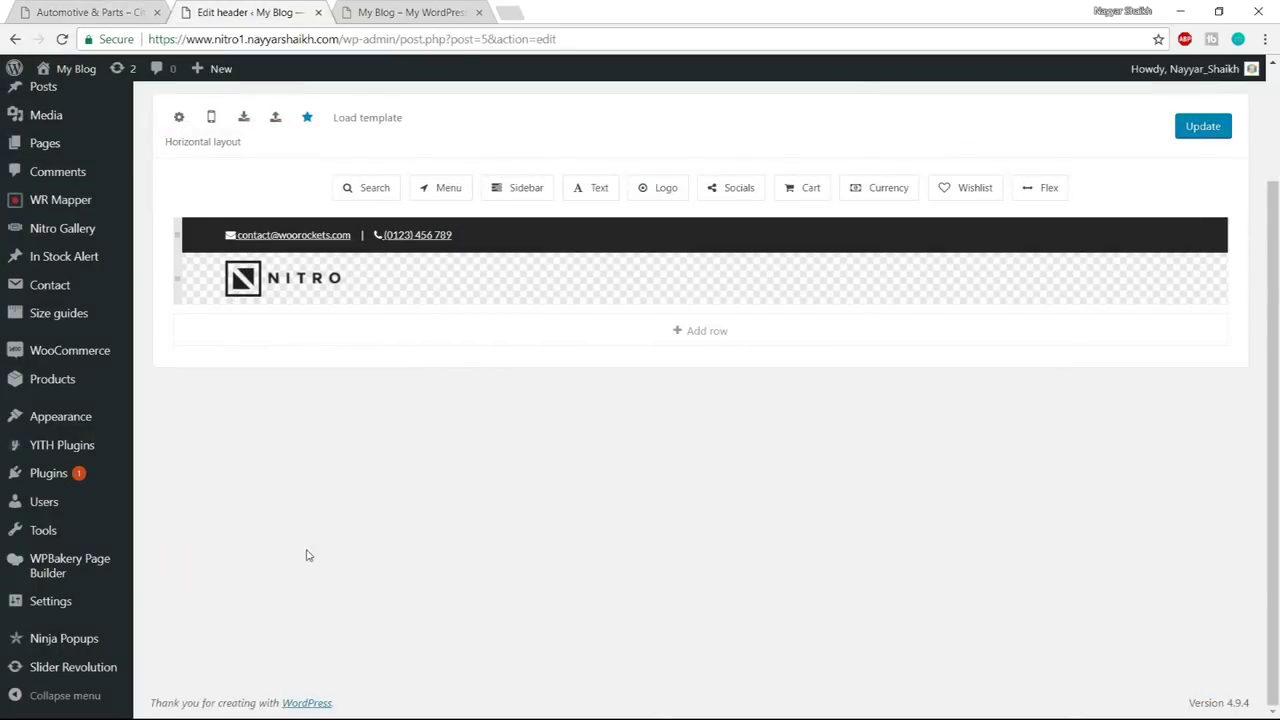
# - Copy the Check Your Order link code from Header.txt and add a new Text element to the top row
pyautogui.press('super')
pyautogui.moveTo(168, 707)
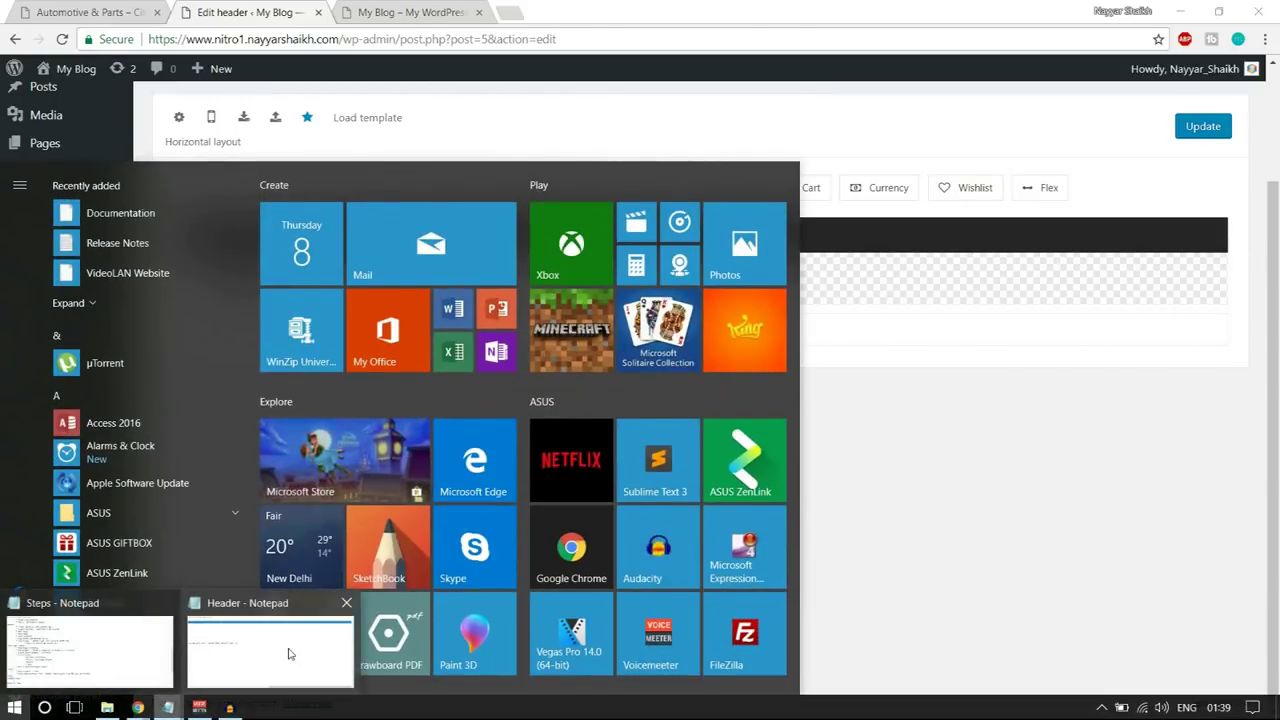
pyautogui.click(288, 653)
pyautogui.moveTo(745, 641); pyautogui.dragTo(288, 608)
pyautogui.moveTo(183, 283); pyautogui.dragTo(1204, 278)
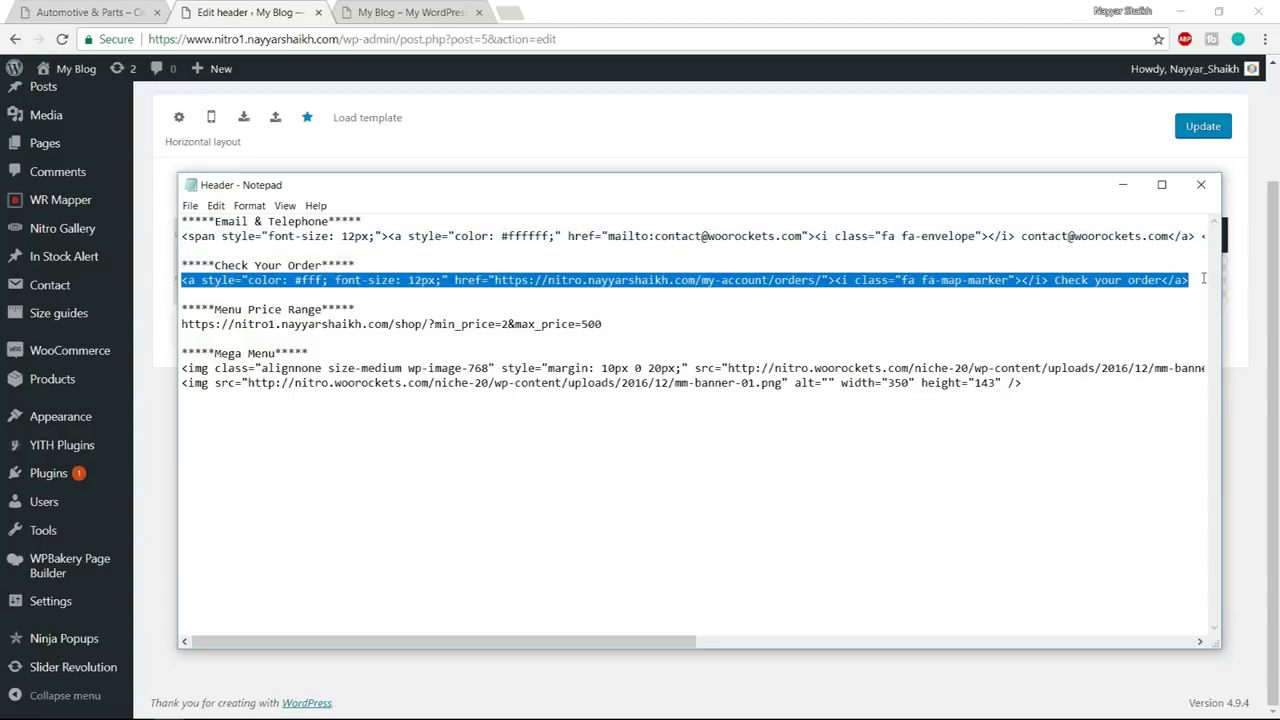
pyautogui.press('super')
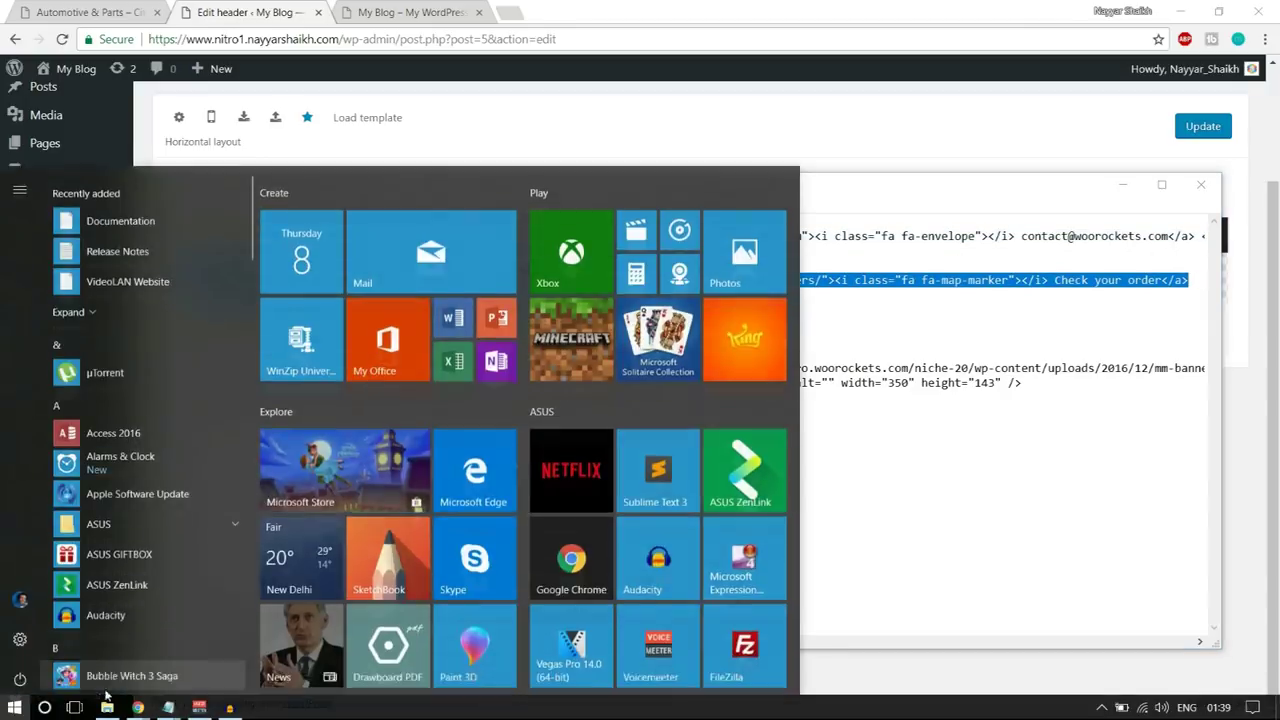
pyautogui.moveTo(138, 705)
pyautogui.click(143, 673)
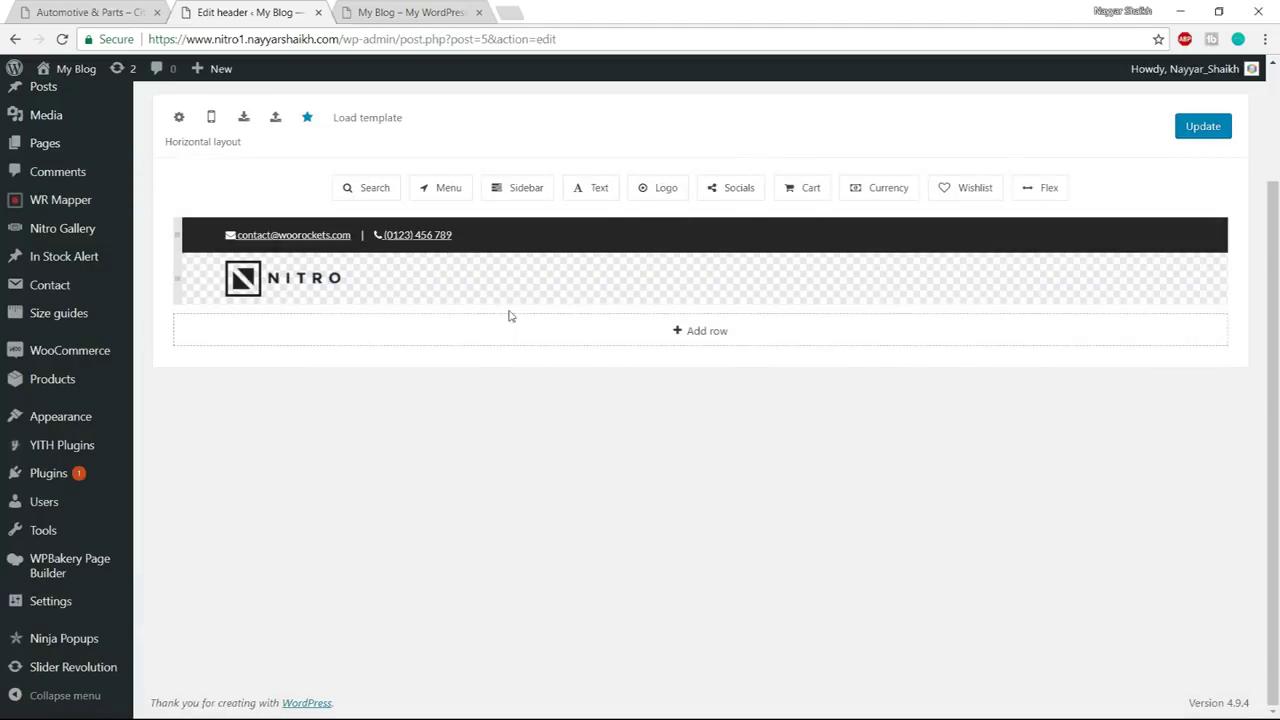
pyautogui.moveTo(581, 188); pyautogui.dragTo(486, 238)
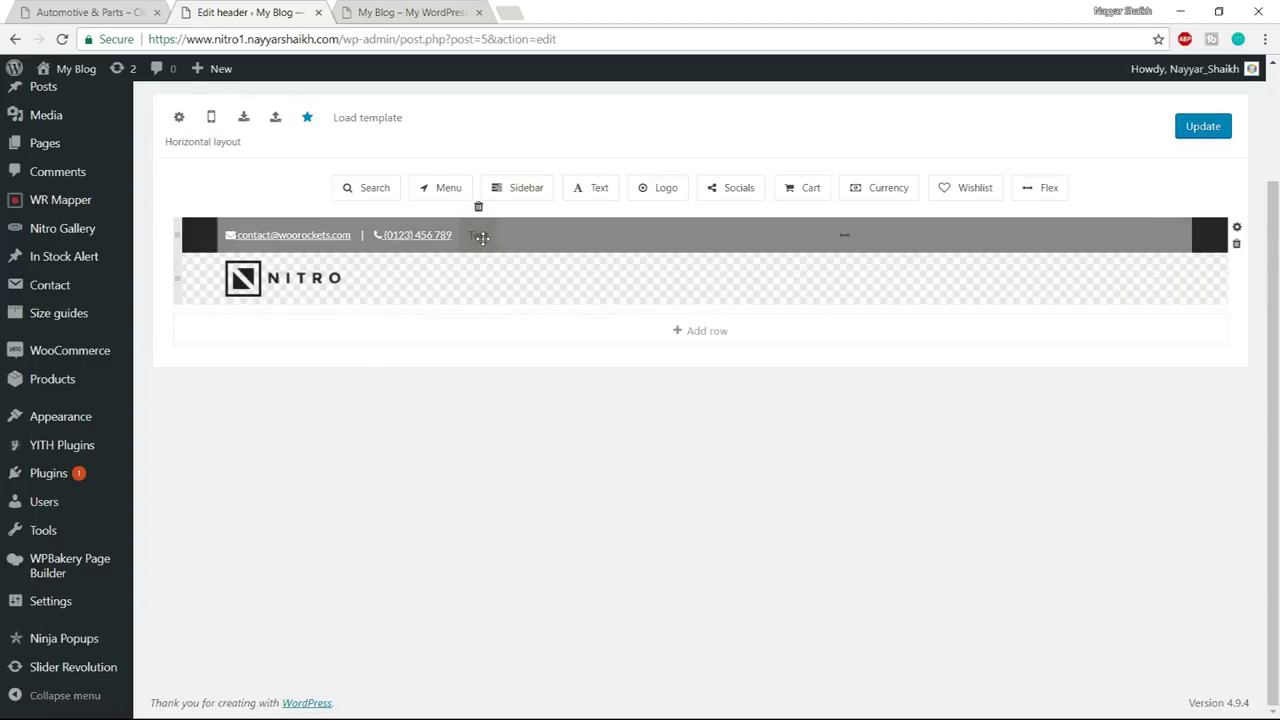
# - Replace the Text element's placeholder with the Check your order link, changing its domain to nitro1
pyautogui.click(510, 373)
pyautogui.hotkey('ctrl', 'a')
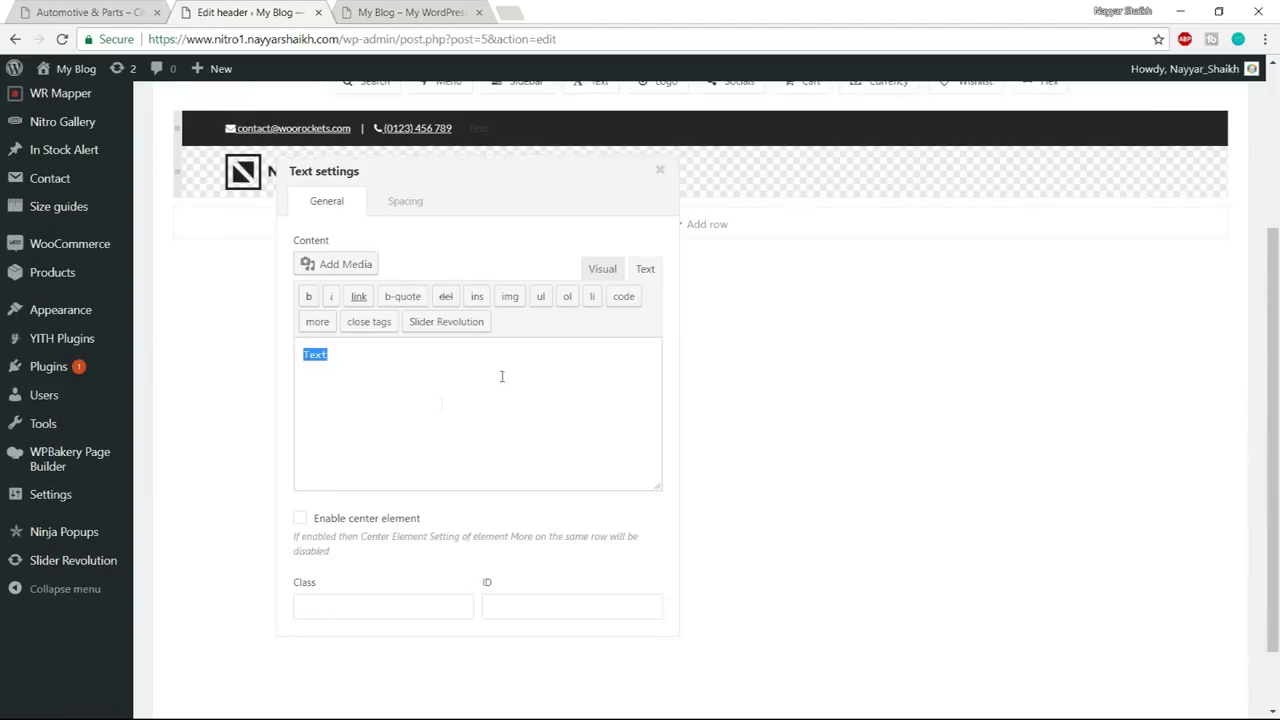
pyautogui.write('<a style="color: #fff; font-size: 12px;" href="https://nitro.nayyarshaikh.com/my-account/orders/"> <i class="fa fa-map-marker"></i> Check your order</a>')
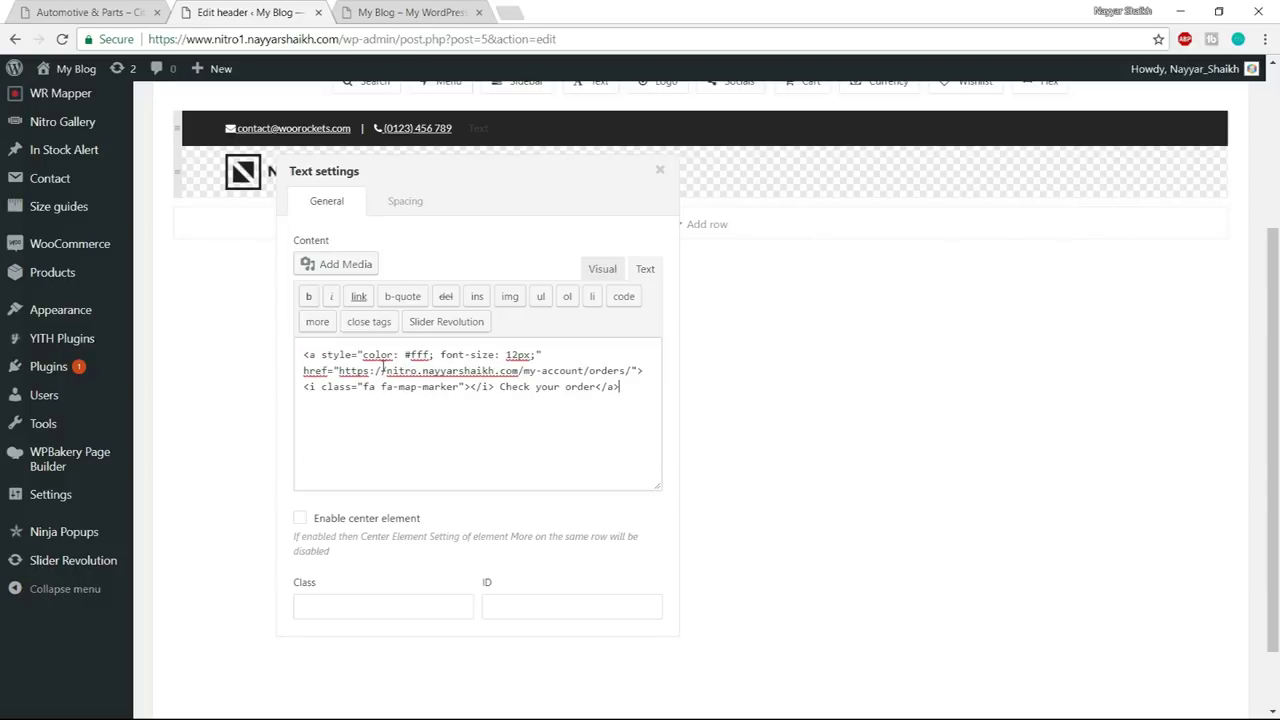
pyautogui.moveTo(384, 371); pyautogui.dragTo(522, 372)
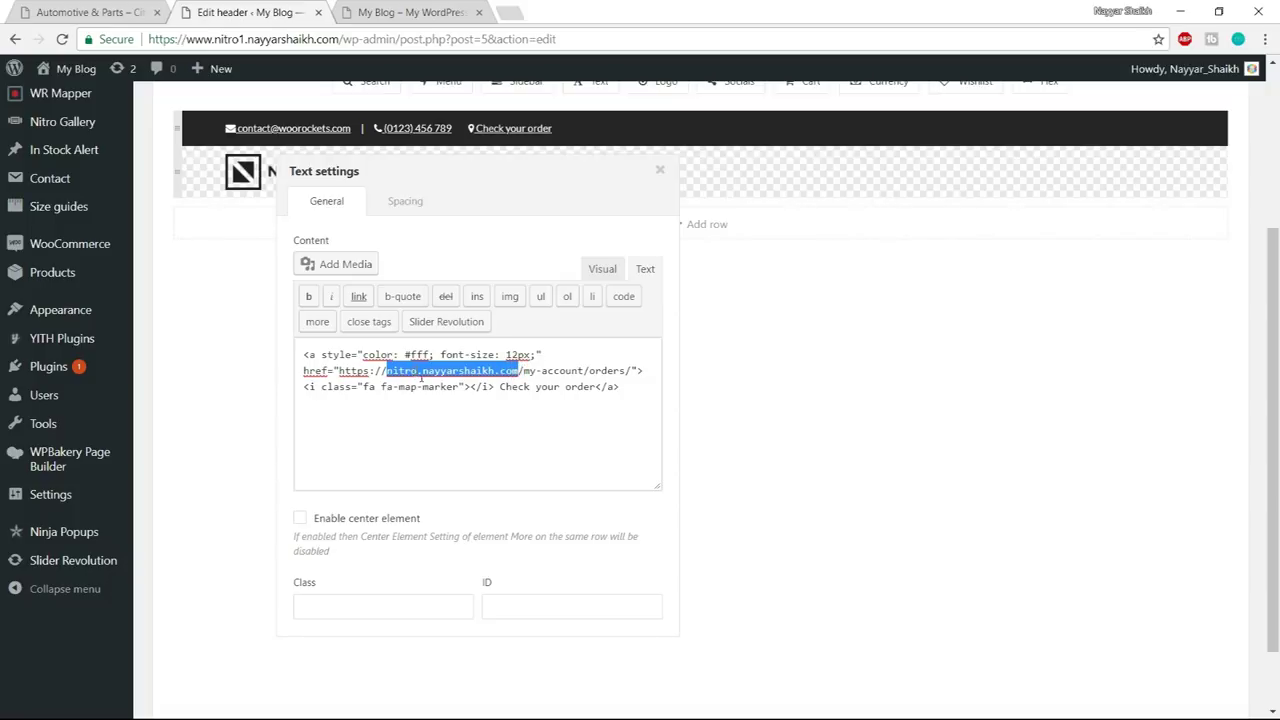
pyautogui.click(423, 376)
pyautogui.write('1')
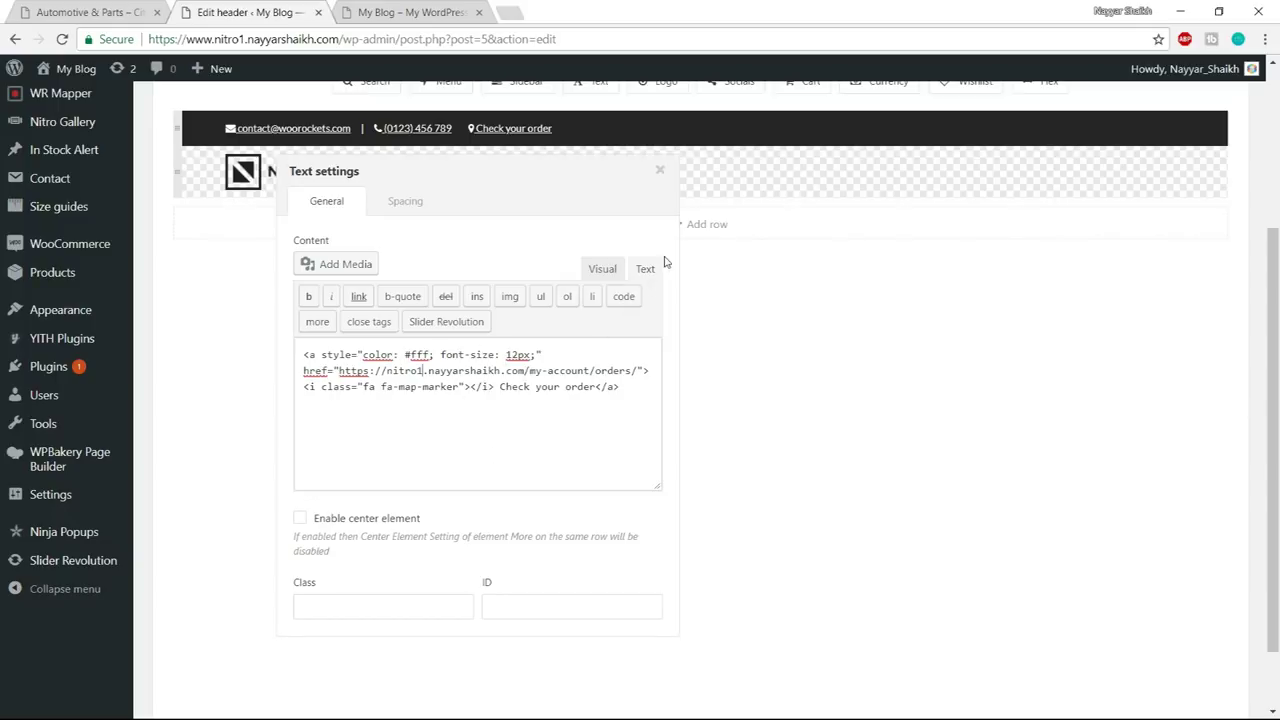
pyautogui.click(660, 172)
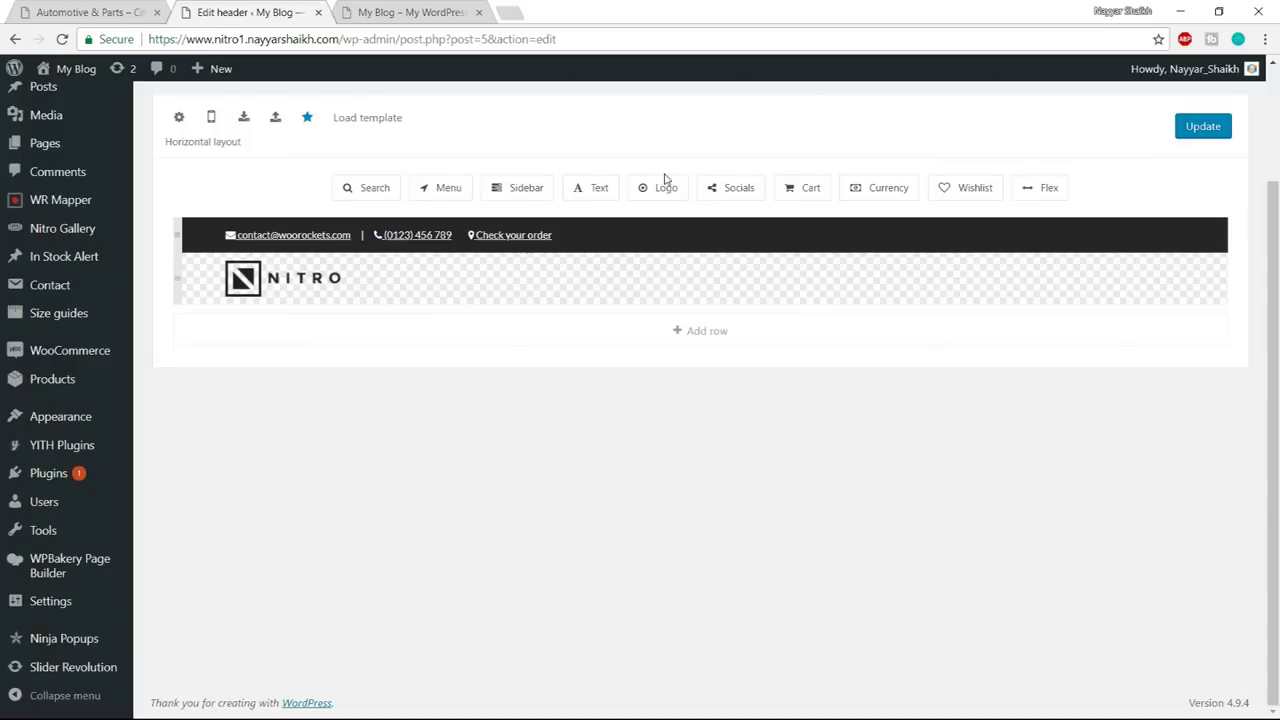
# - Place a Cart element in the dark top row right after Check your order
pyautogui.click(122, 11)
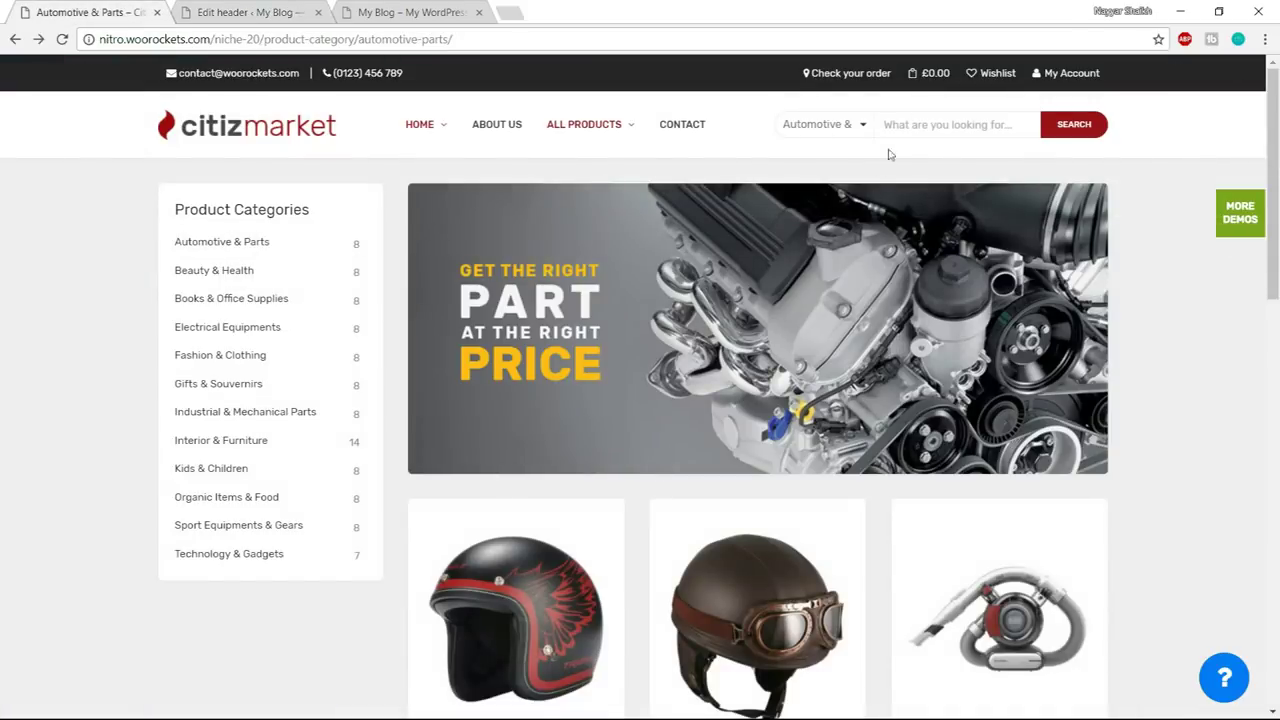
pyautogui.moveTo(925, 74)
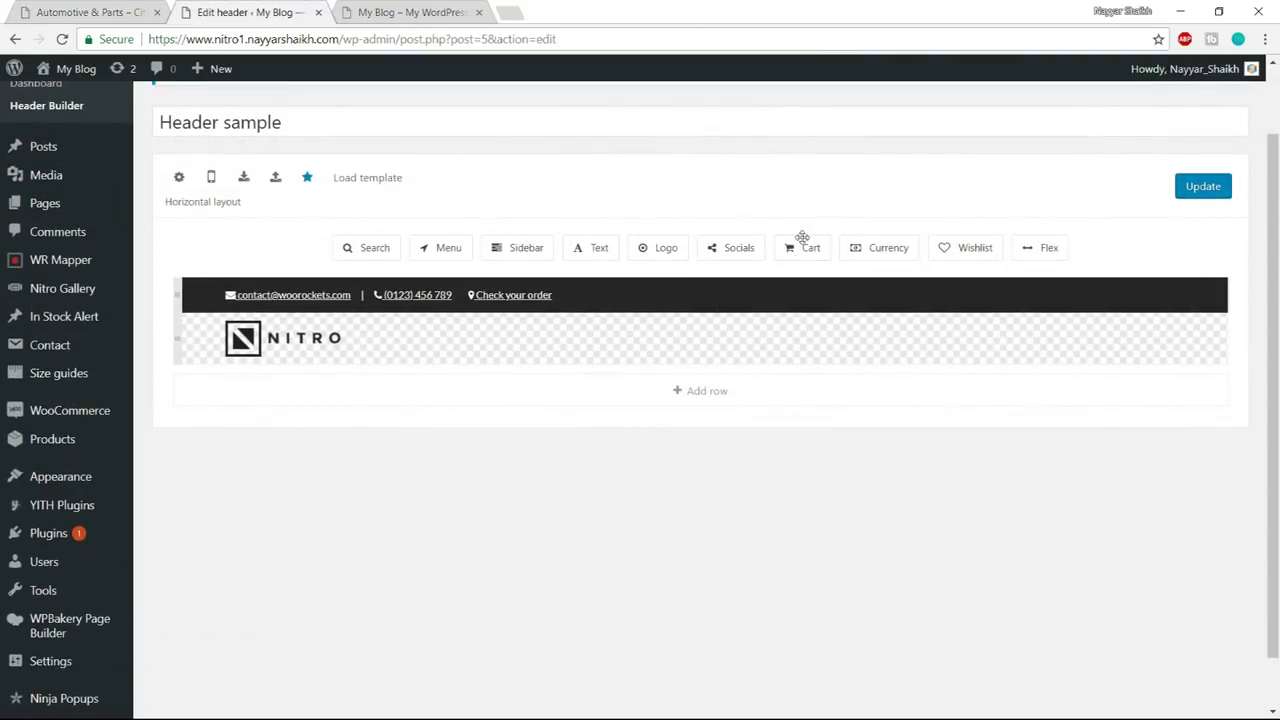
pyautogui.moveTo(800, 245); pyautogui.dragTo(582, 287)
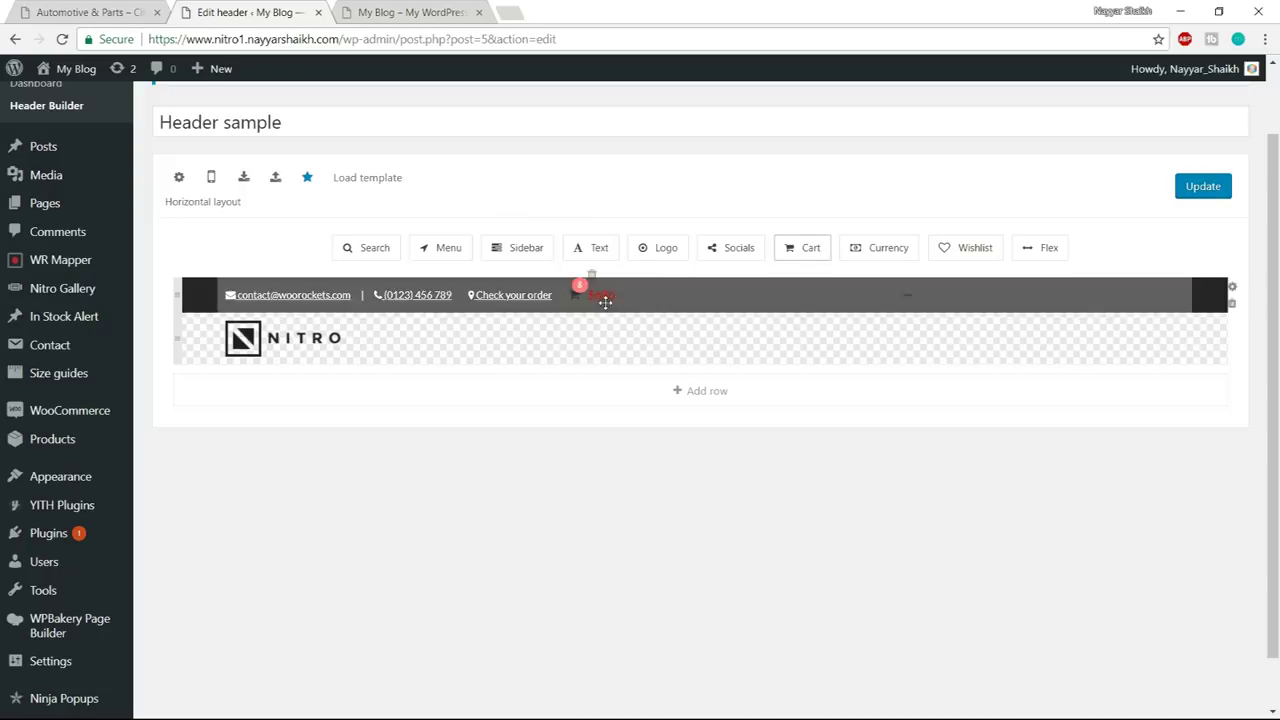
pyautogui.moveTo(663, 343); pyautogui.dragTo(591, 266)
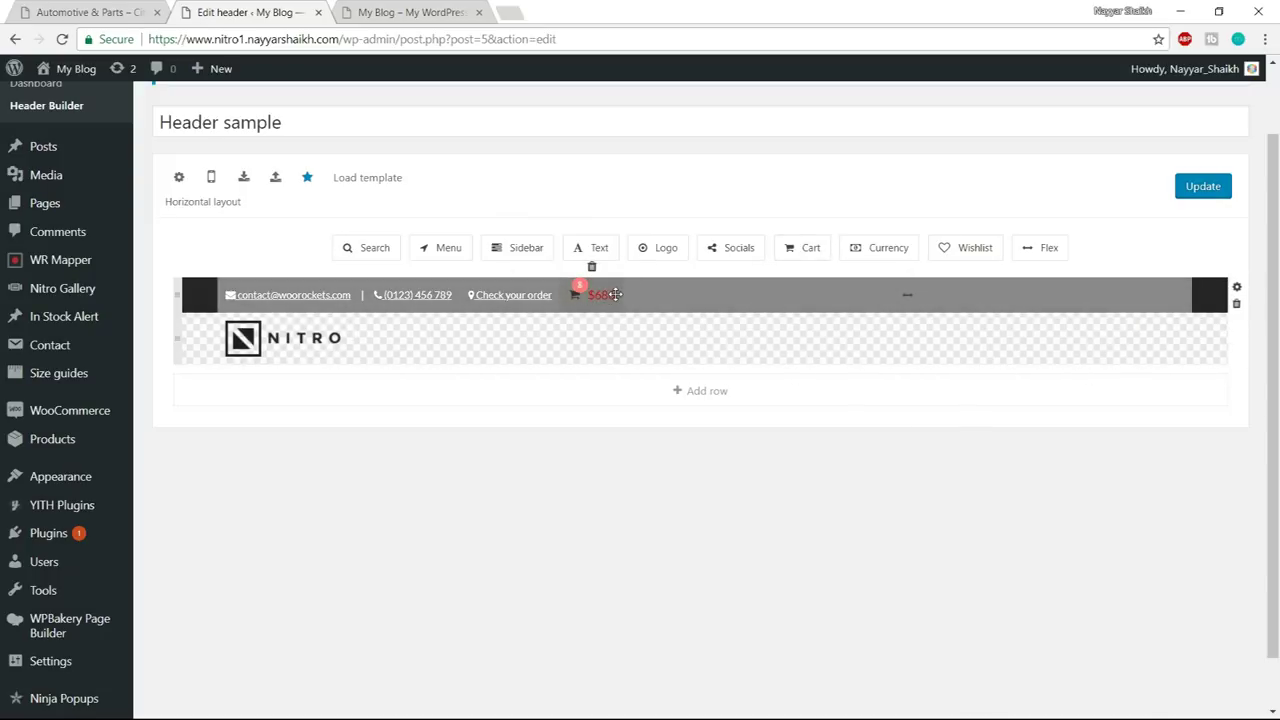
pyautogui.scroll(-1, 640, 300)
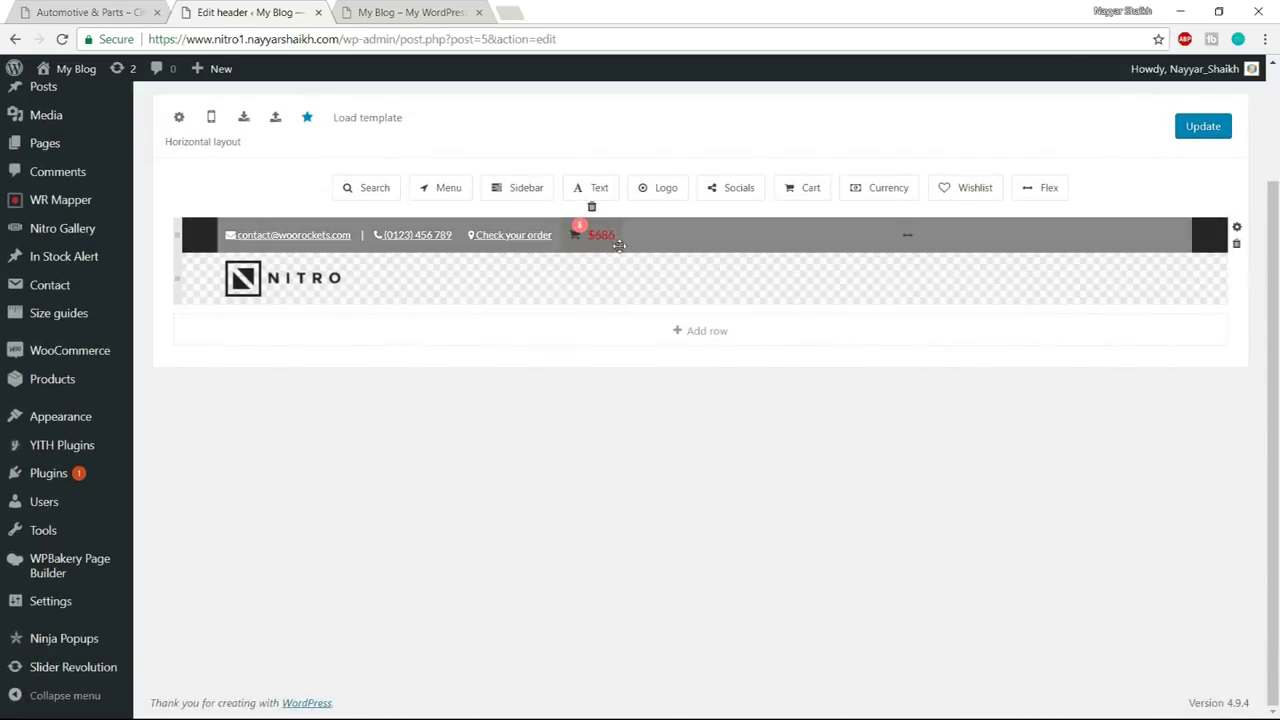
pyautogui.click(80, 12)
# - Set the Cart element's Show cart info option to Quantity + Price
pyautogui.click(594, 237)
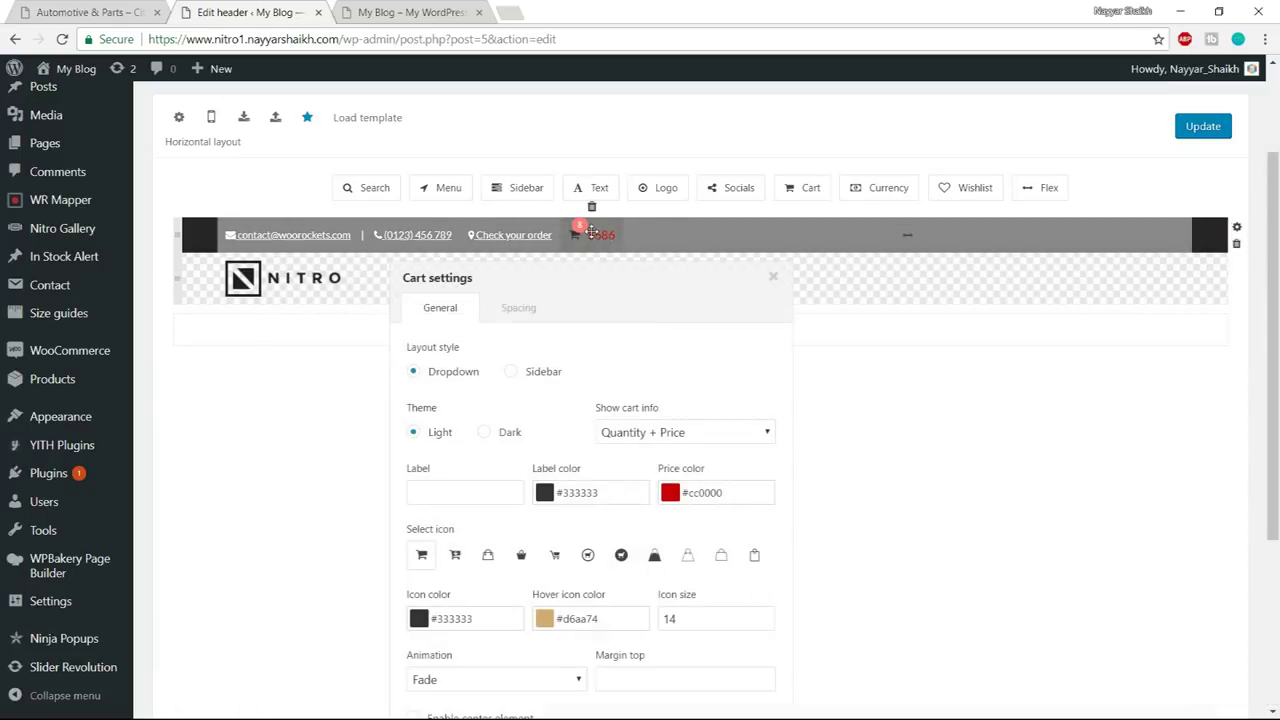
pyautogui.scroll(-2, 967, 390)
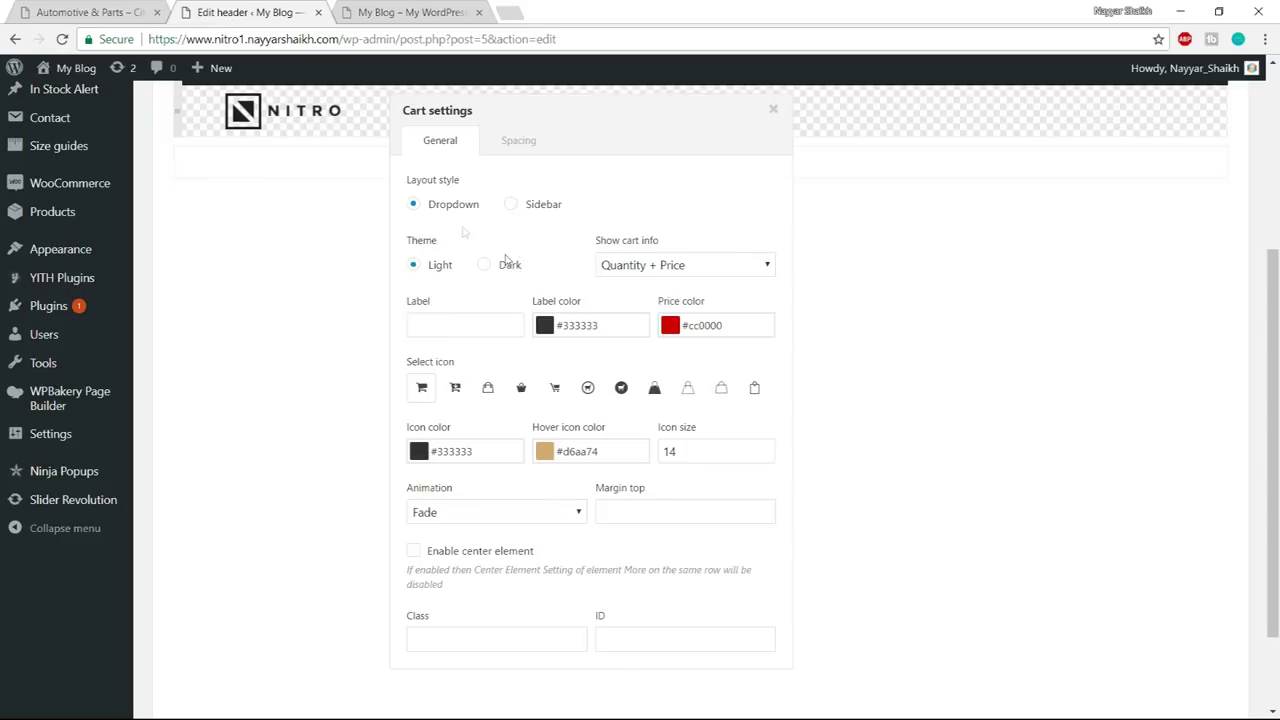
pyautogui.scroll(1, 505, 305)
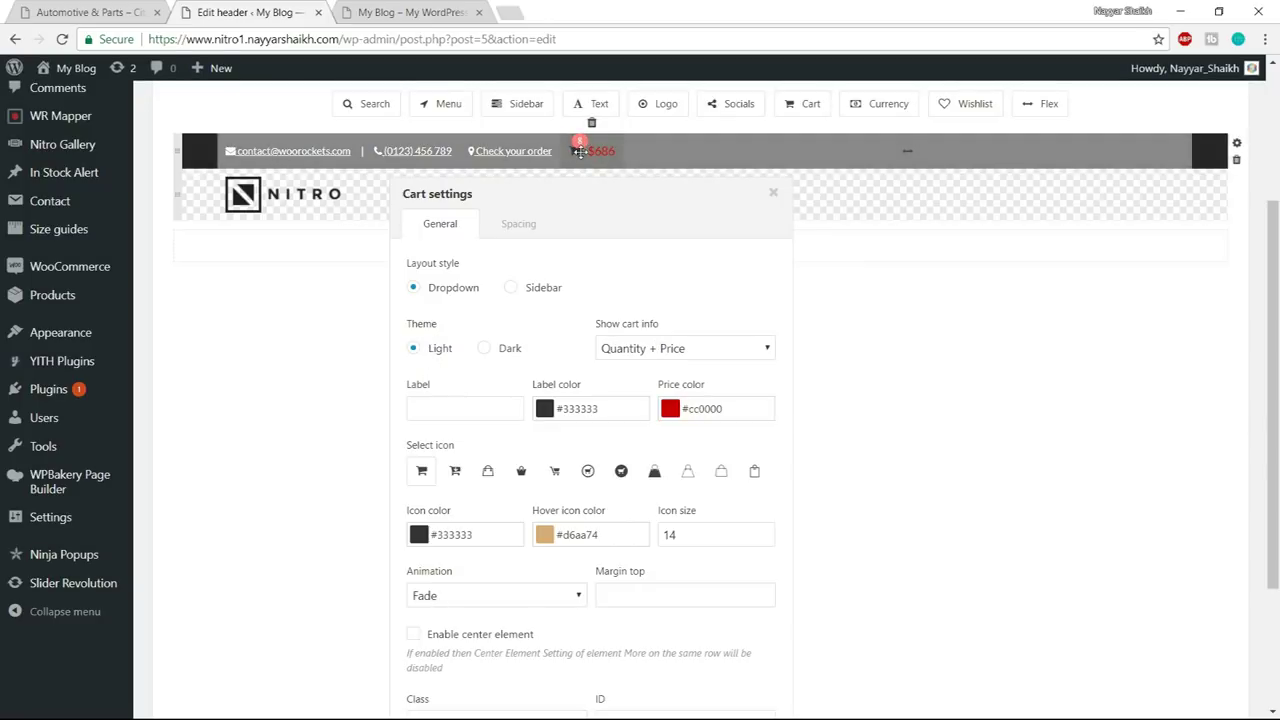
pyautogui.click(670, 350)
pyautogui.click(665, 403)
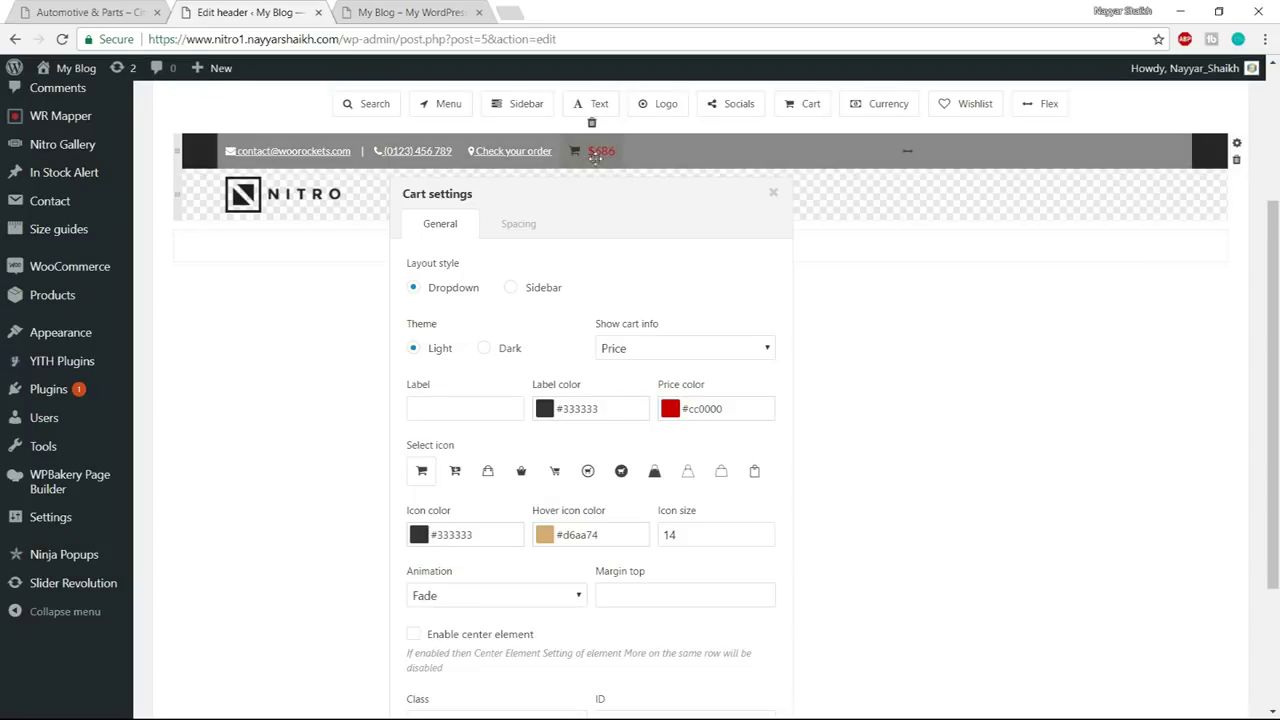
pyautogui.click(680, 347)
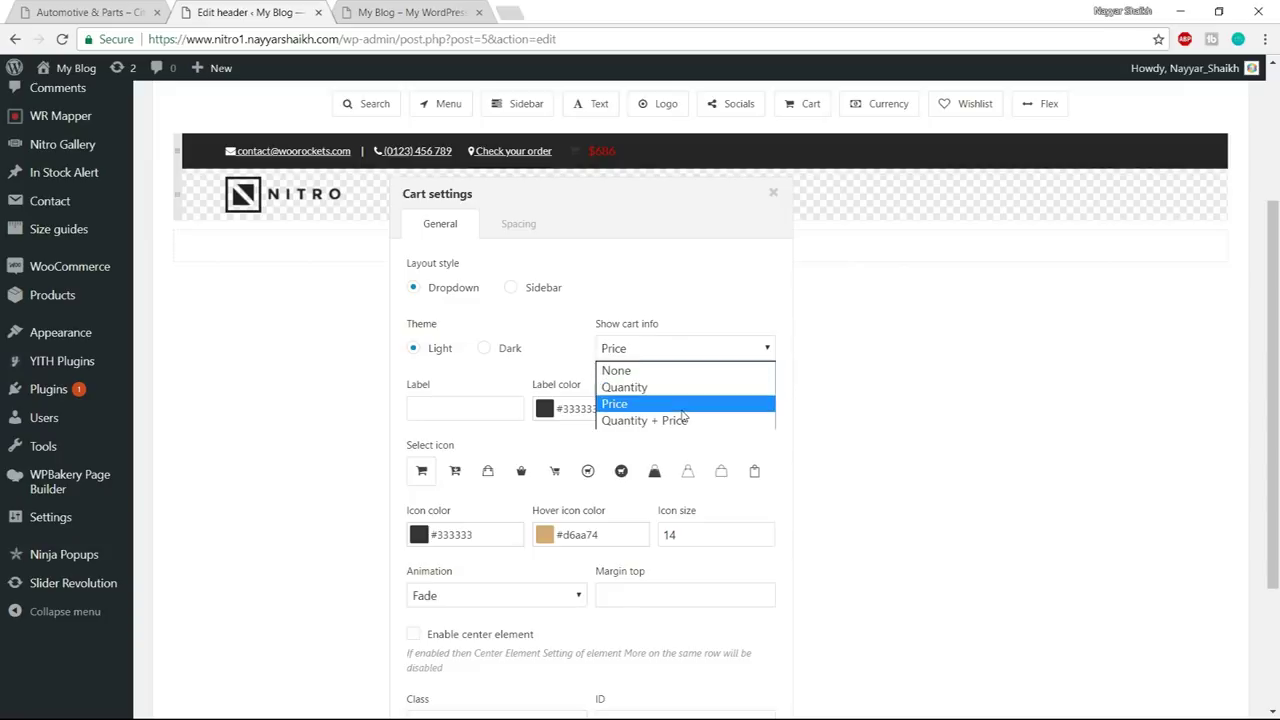
pyautogui.click(684, 420)
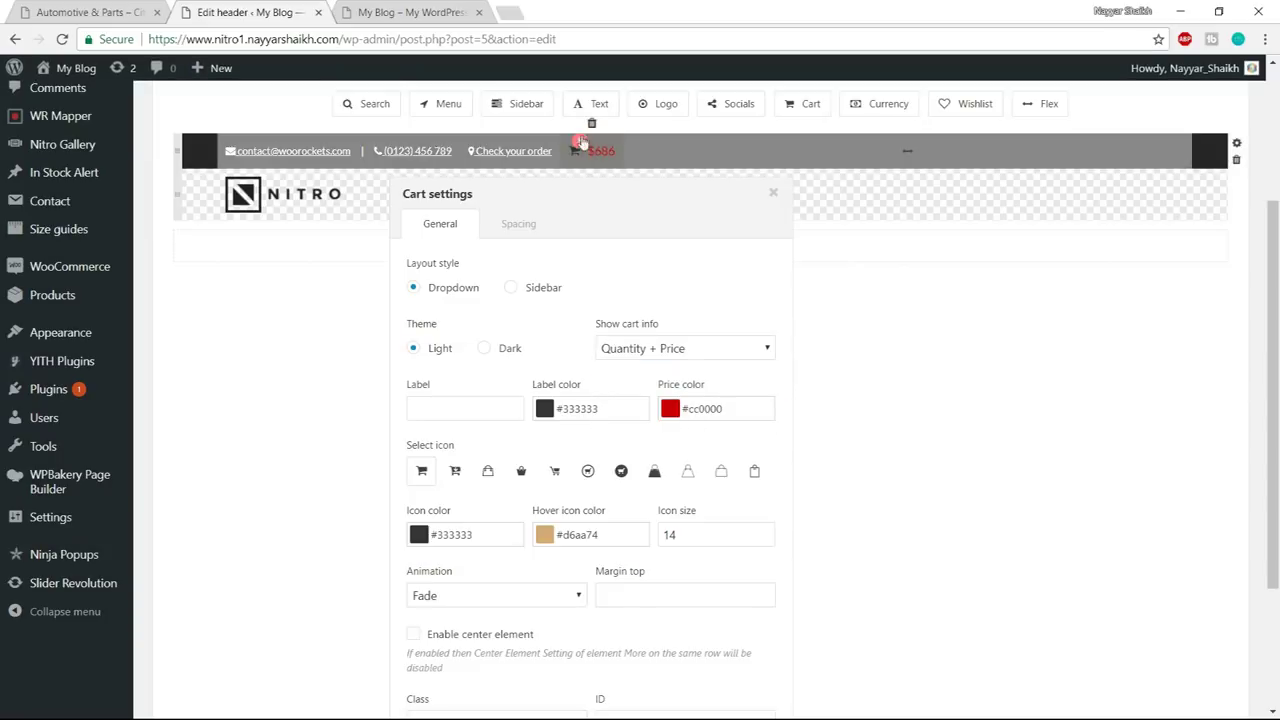
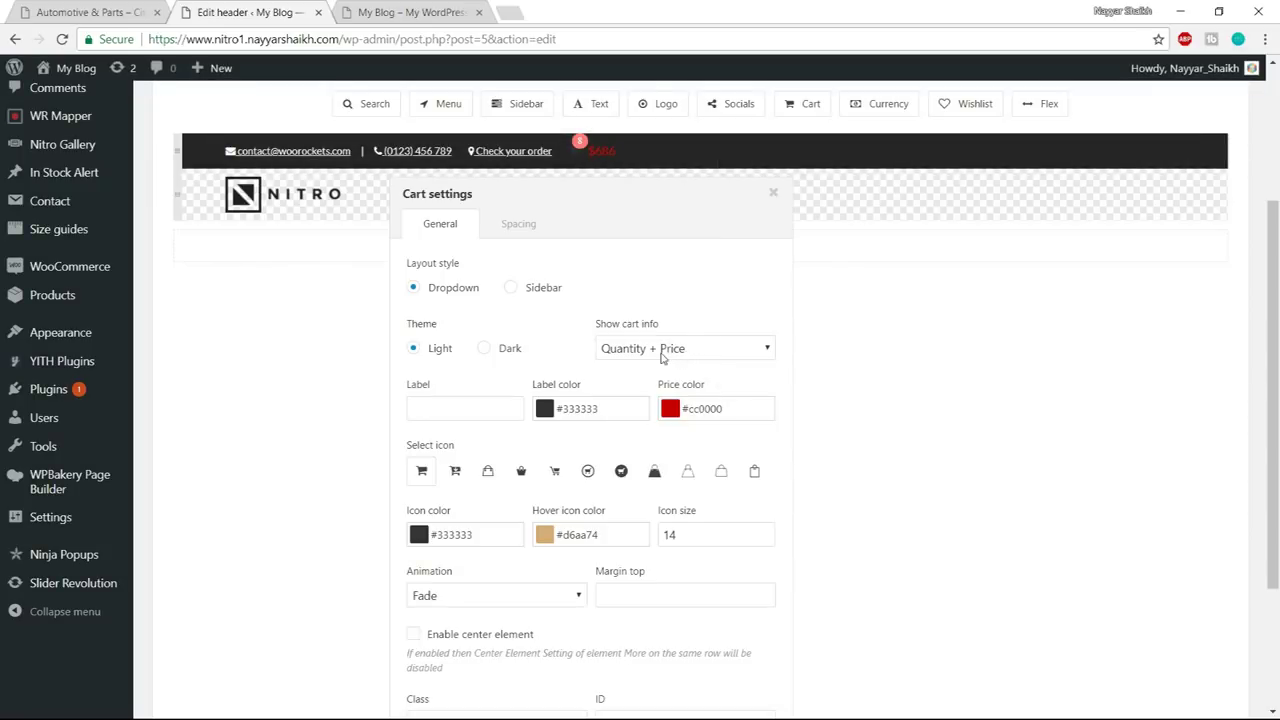
# - Set the cart label and price colours to white #ffffff
pyautogui.click(545, 409)
pyautogui.moveTo(560, 495); pyautogui.dragTo(521, 398)
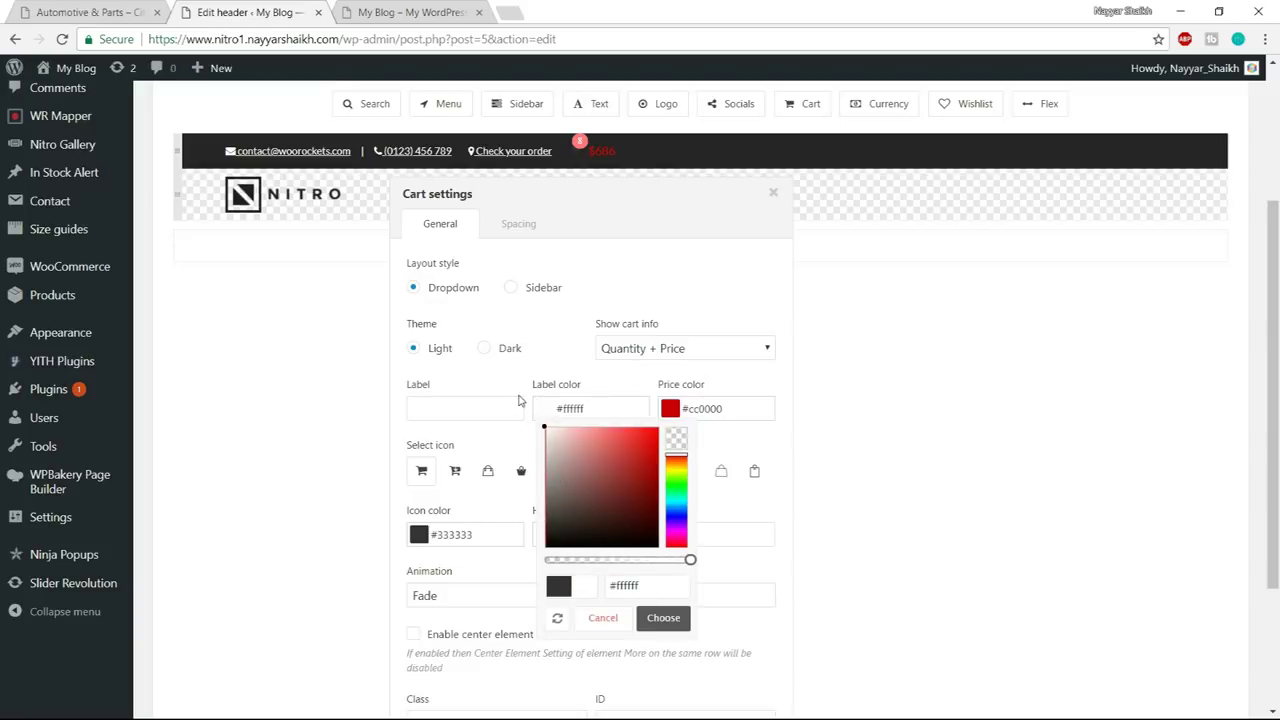
pyautogui.click(663, 618)
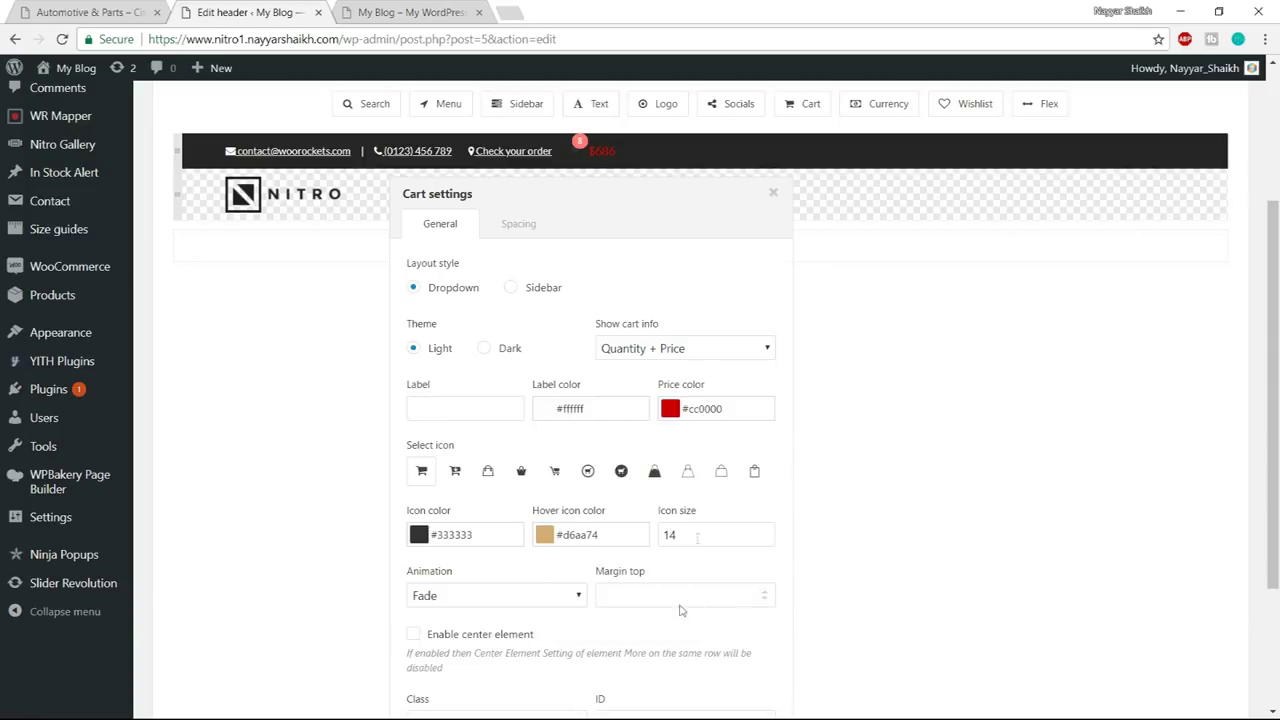
pyautogui.click(670, 410)
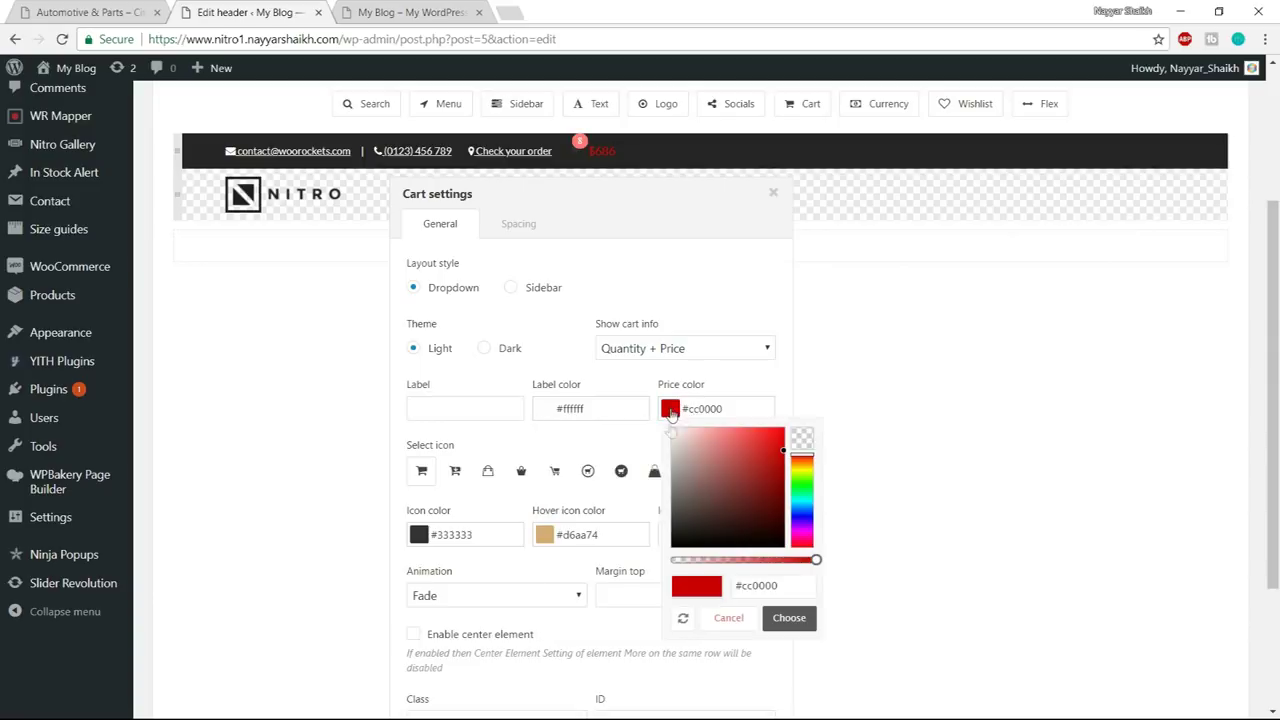
pyautogui.moveTo(701, 502); pyautogui.dragTo(617, 400)
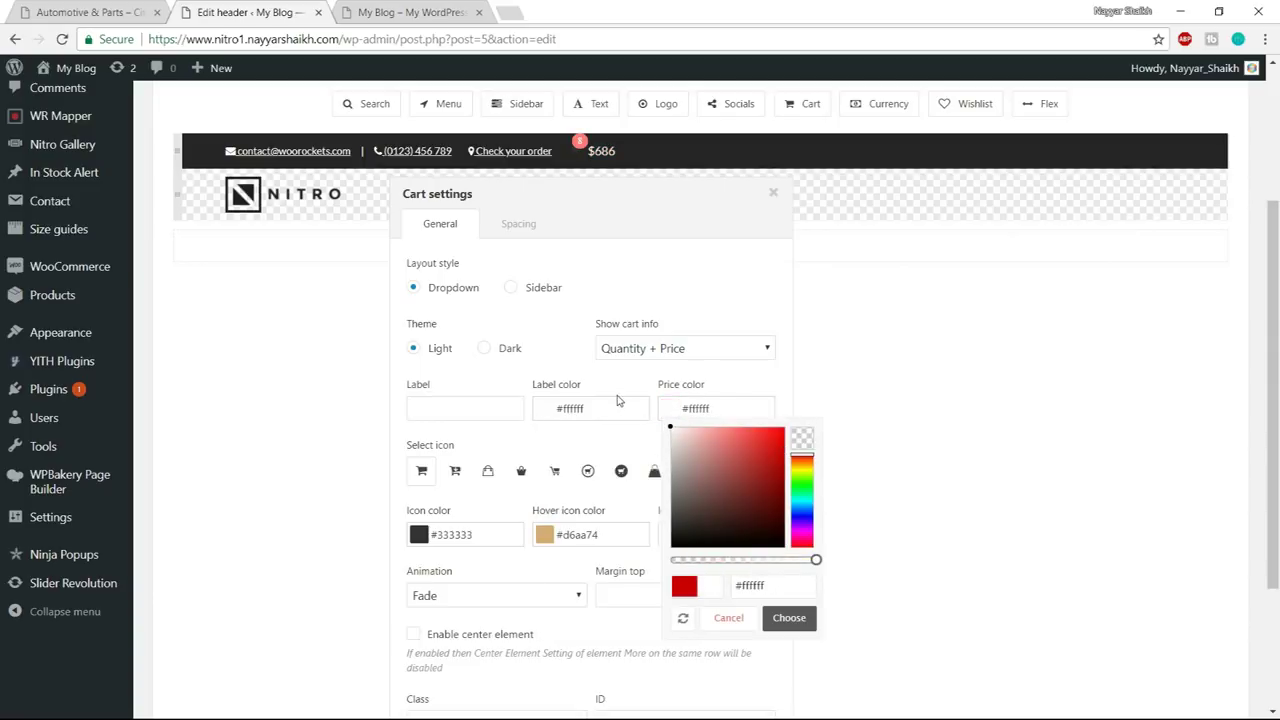
pyautogui.click(789, 618)
pyautogui.scroll(-1, 760, 430)
pyautogui.scroll(1, 720, 466)
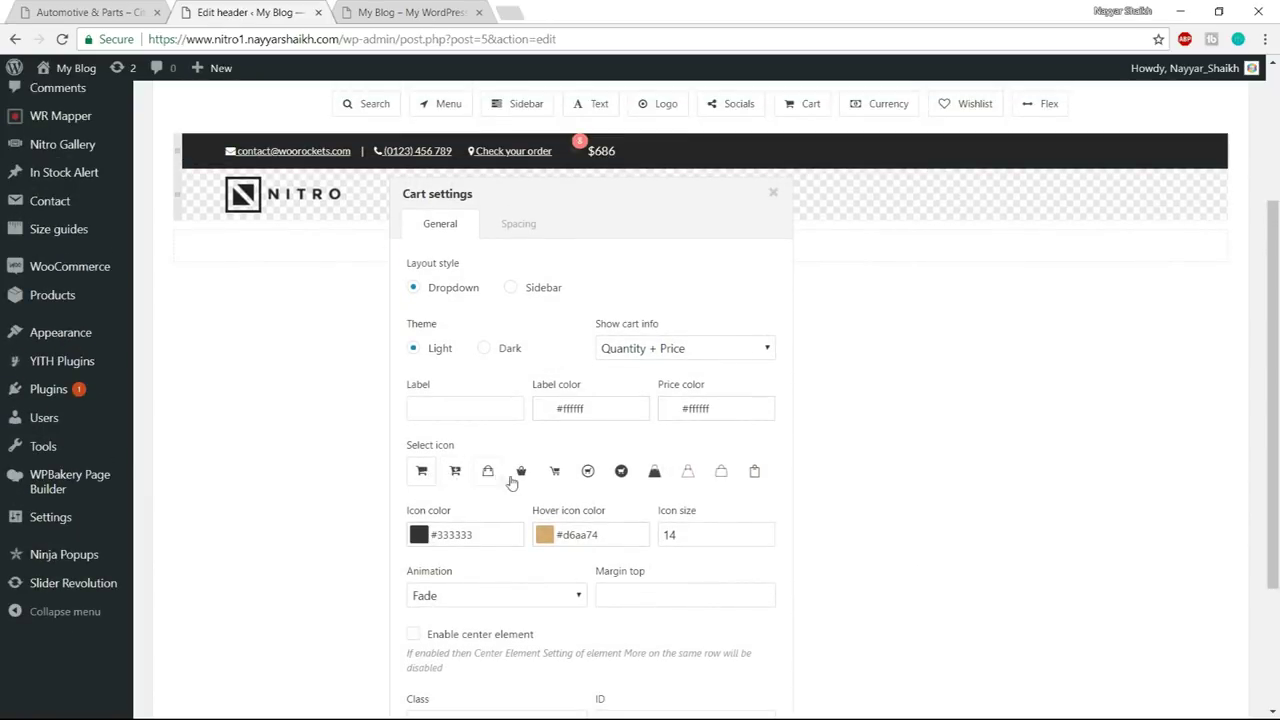
# - Keep the original cart icon style and make the icon white
pyautogui.click(587, 476)
pyautogui.click(755, 476)
pyautogui.click(423, 472)
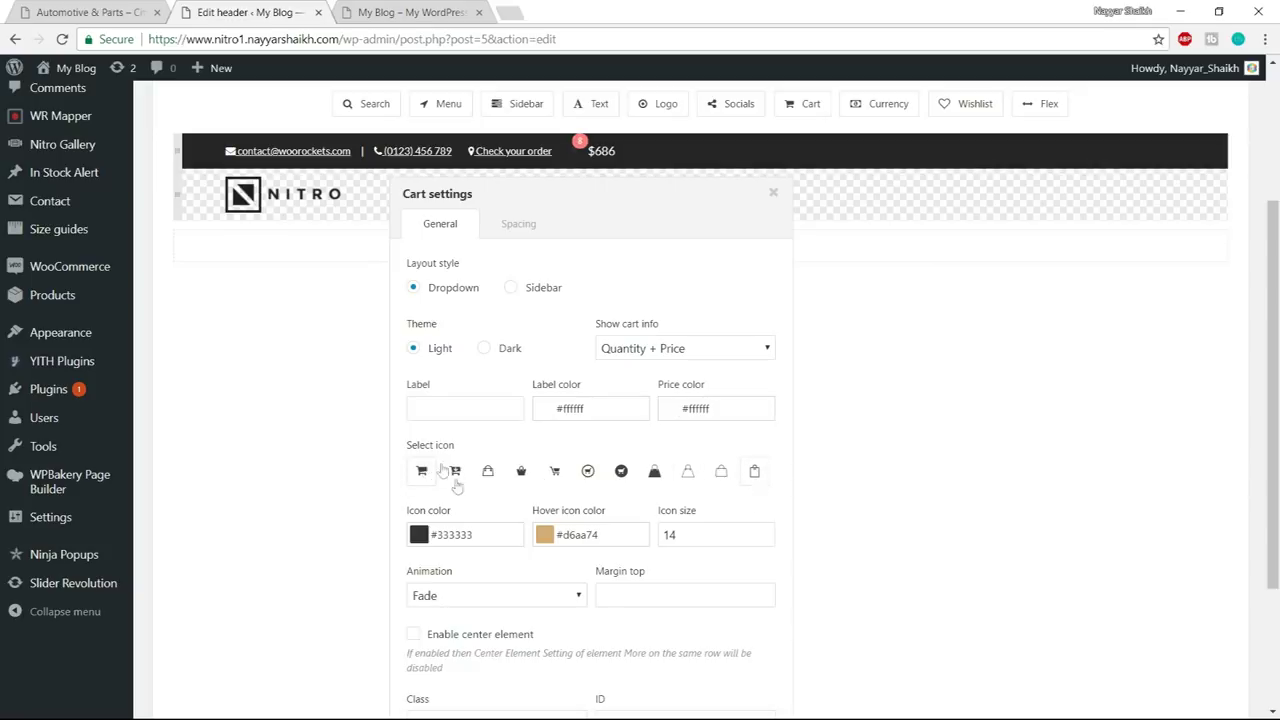
pyautogui.click(420, 535)
pyautogui.moveTo(505, 430); pyautogui.dragTo(373, 287)
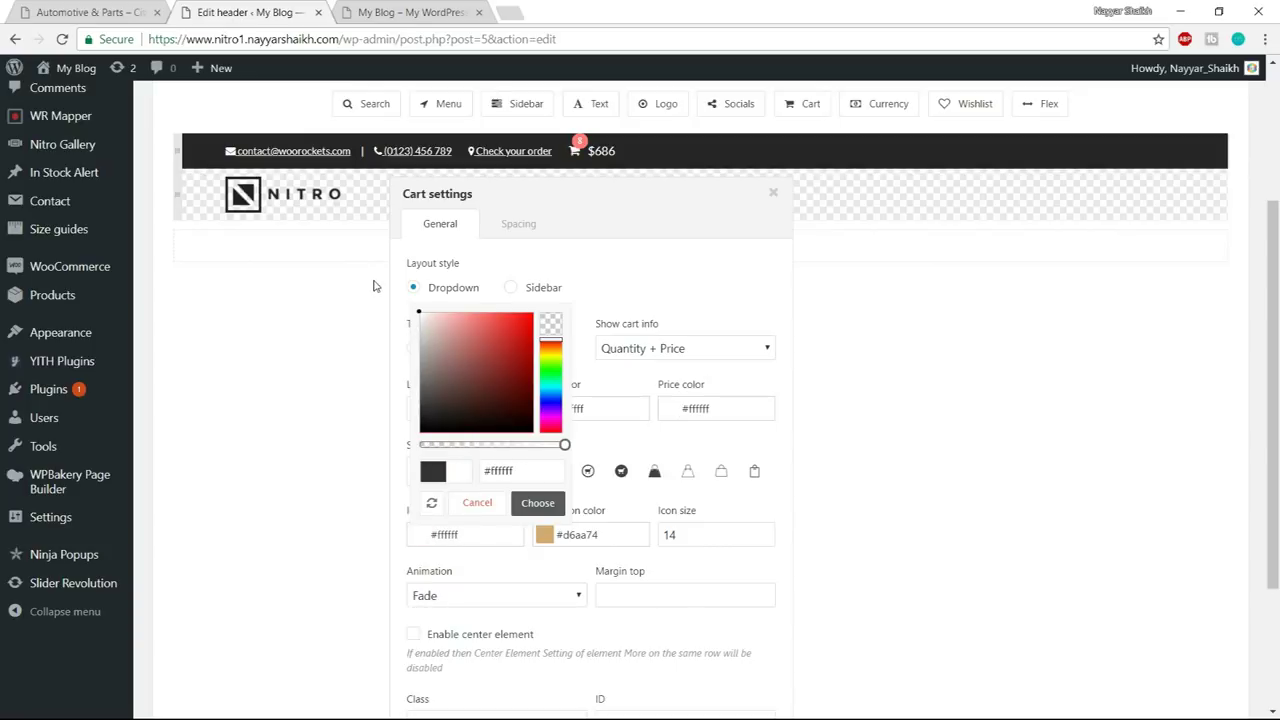
pyautogui.click(539, 506)
# - Set the cart hover icon colour to #da7373 and close the cart settings
pyautogui.click(545, 535)
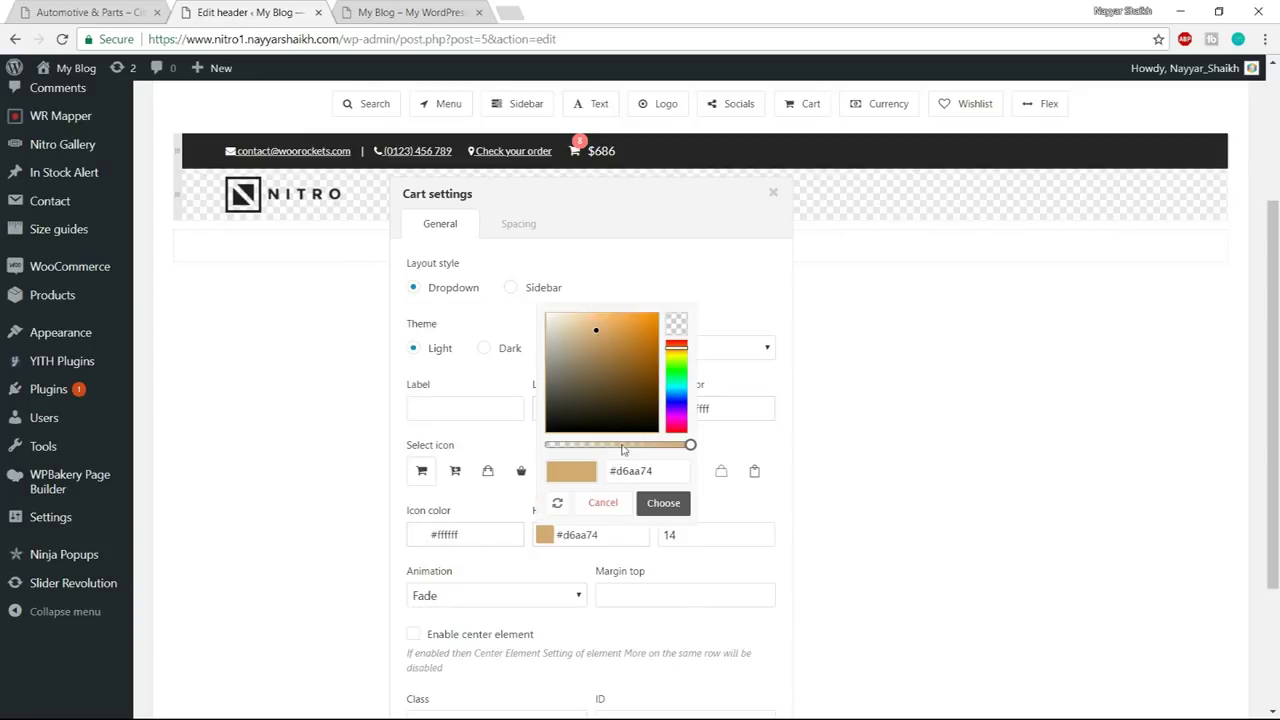
pyautogui.moveTo(675, 354); pyautogui.dragTo(675, 346)
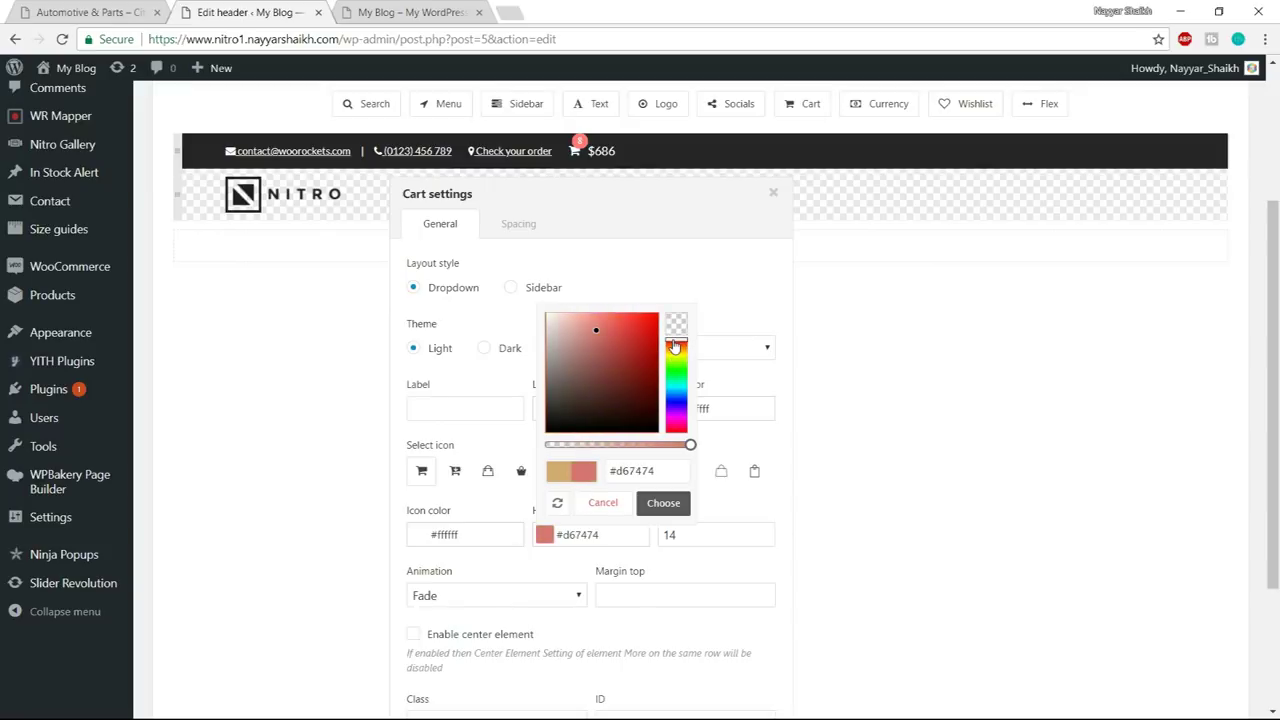
pyautogui.moveTo(594, 326)
pyautogui.mouseDown()
pyautogui.moveTo(618, 326)
pyautogui.moveTo(603, 337)
pyautogui.mouseUp()
pyautogui.click(663, 503)
pyautogui.scroll(-1, 963, 458)
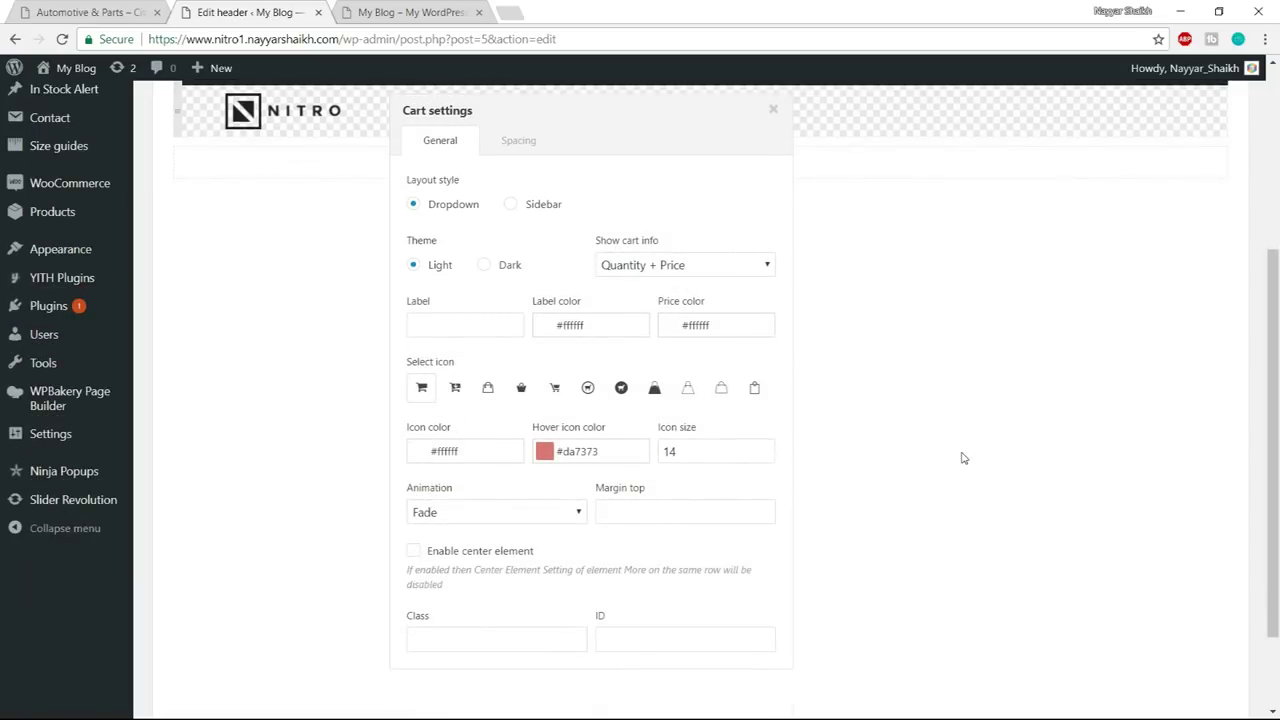
pyautogui.scroll(3, 963, 458)
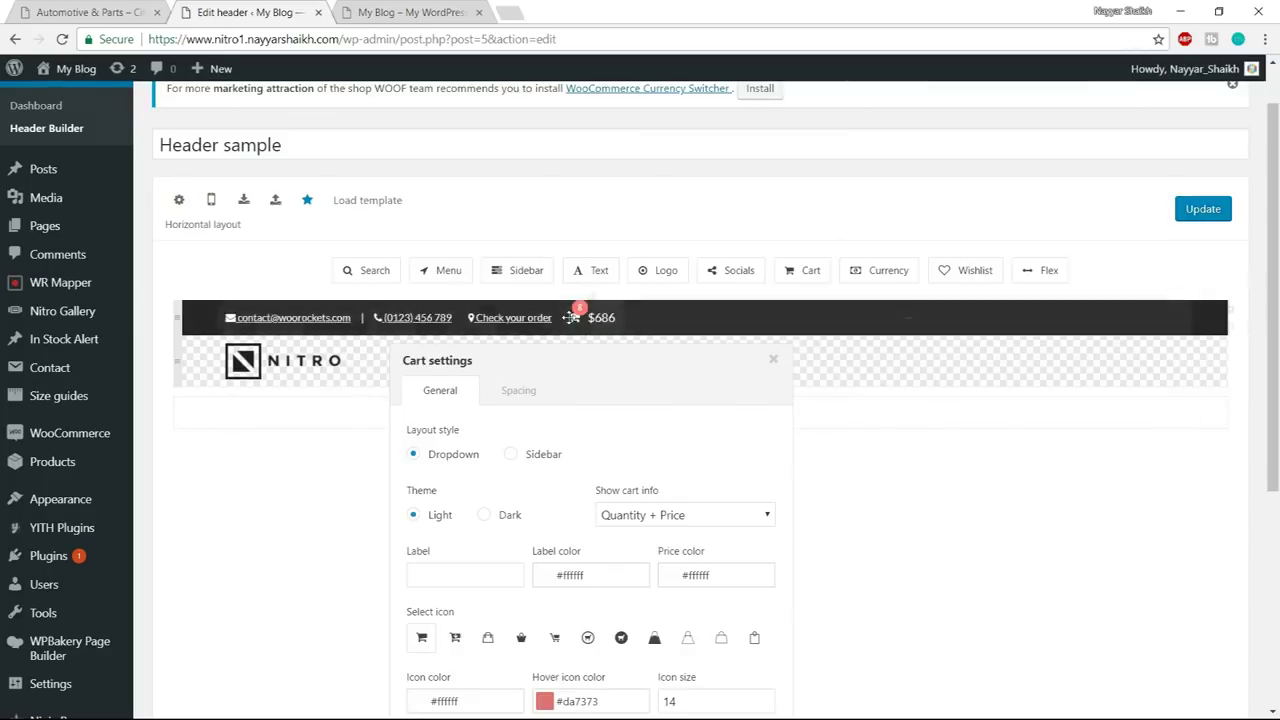
pyautogui.scroll(-4, 975, 435)
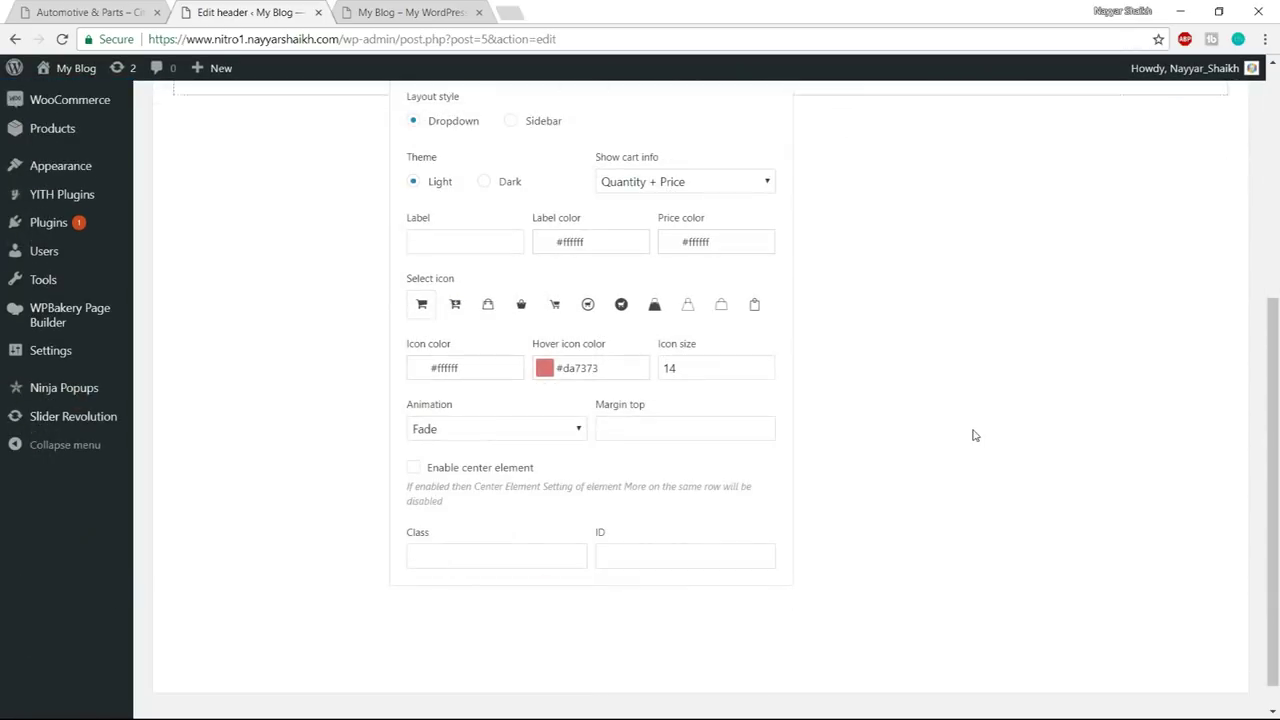
pyautogui.scroll(5, 975, 435)
pyautogui.scroll(-2, 780, 262)
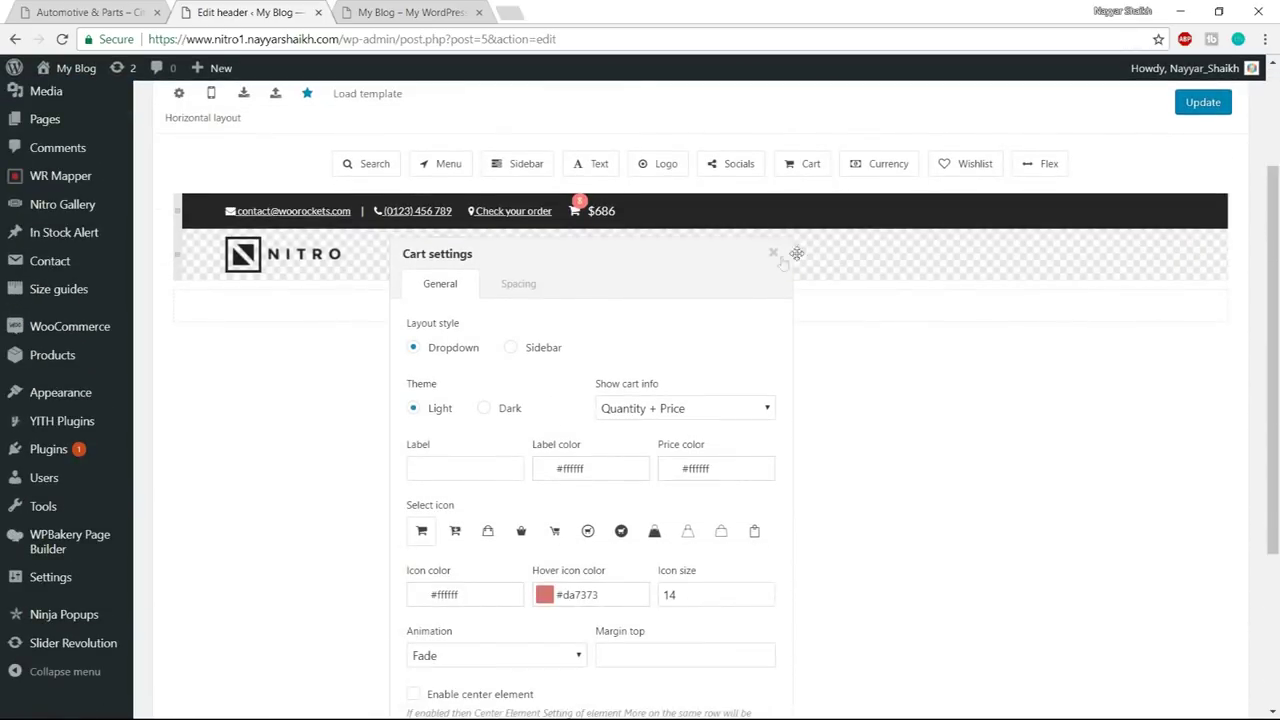
pyautogui.click(773, 254)
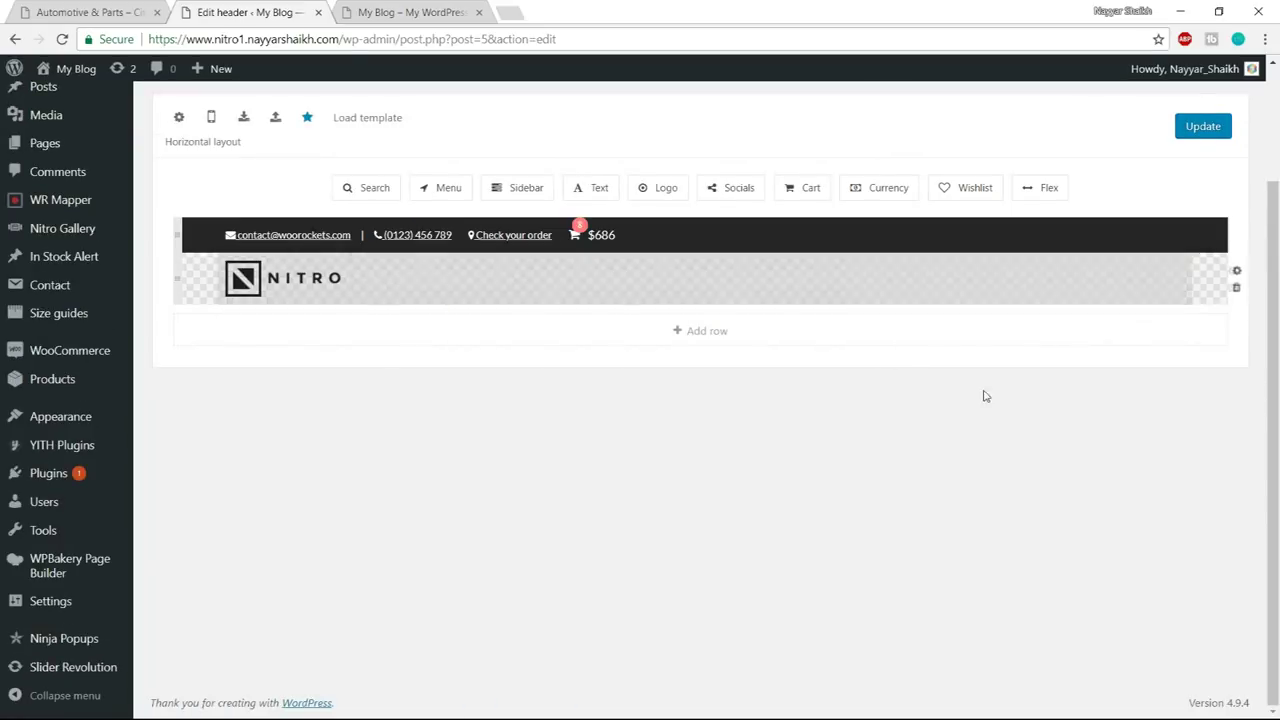
# - Add a Menu element to the top header row displaying Top Menu
pyautogui.hotkey('ctrl', 'shift', 'Tab')
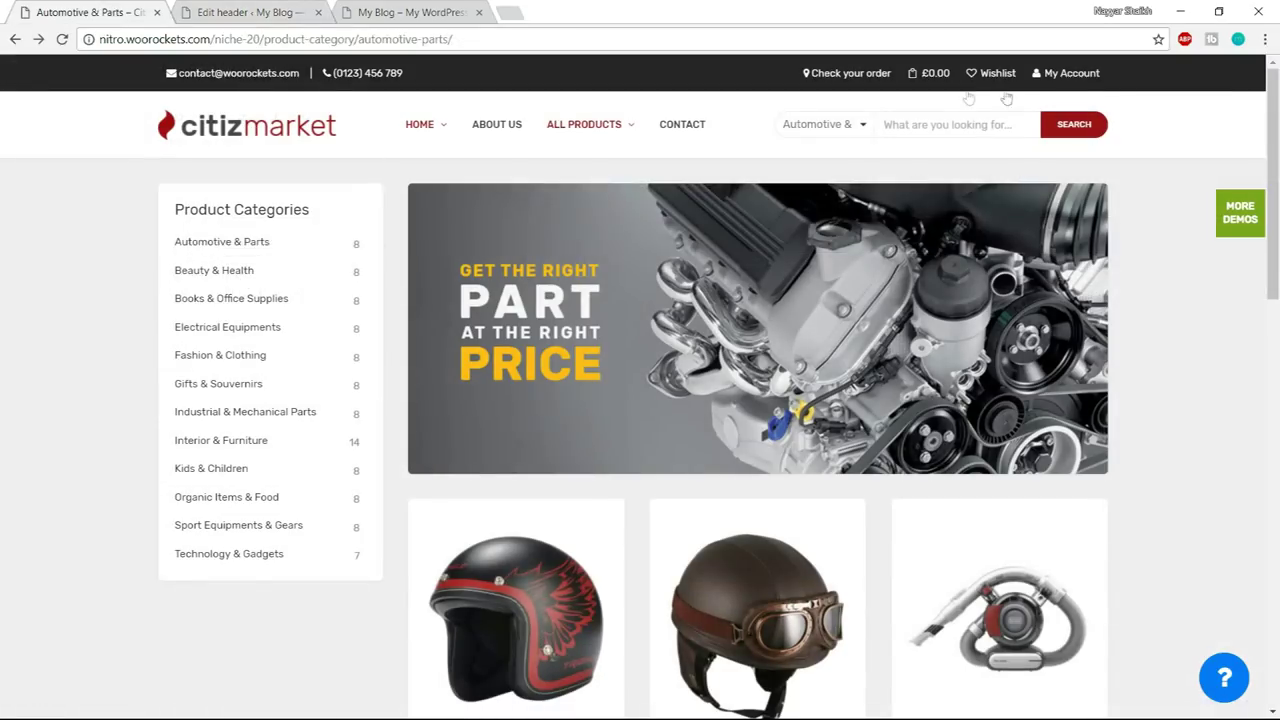
pyautogui.click(216, 8)
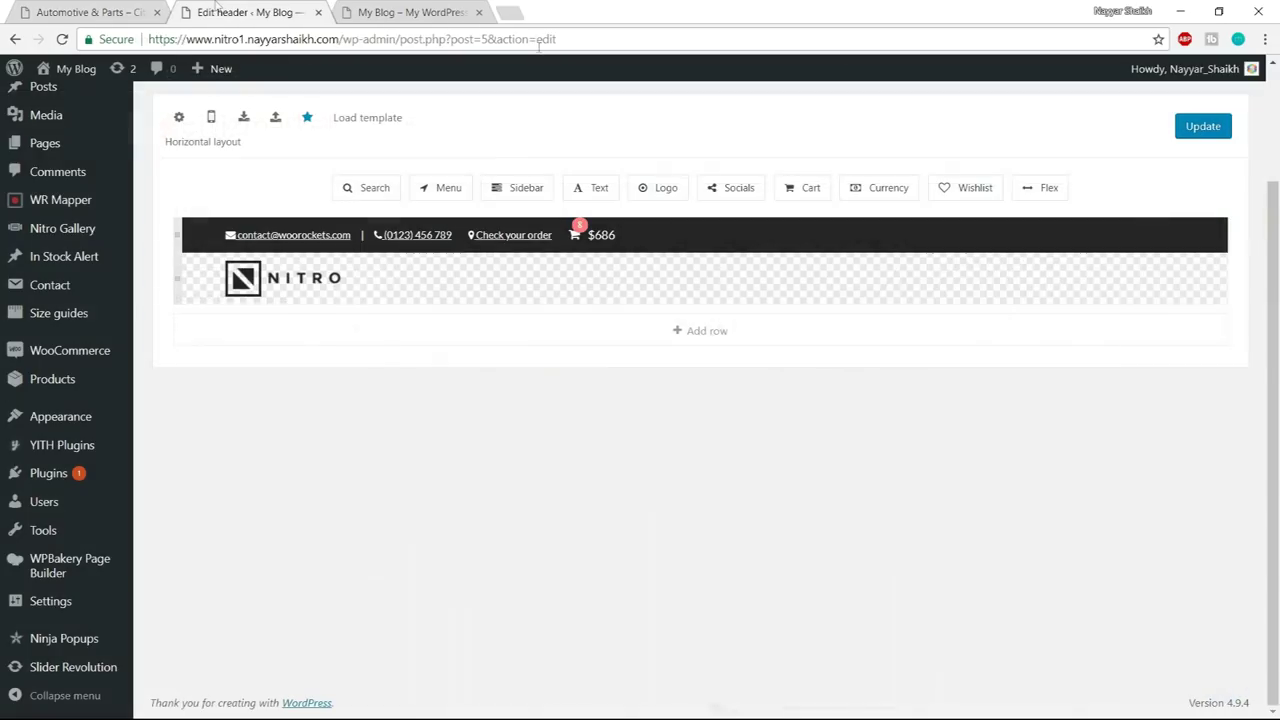
pyautogui.moveTo(443, 188); pyautogui.dragTo(674, 232)
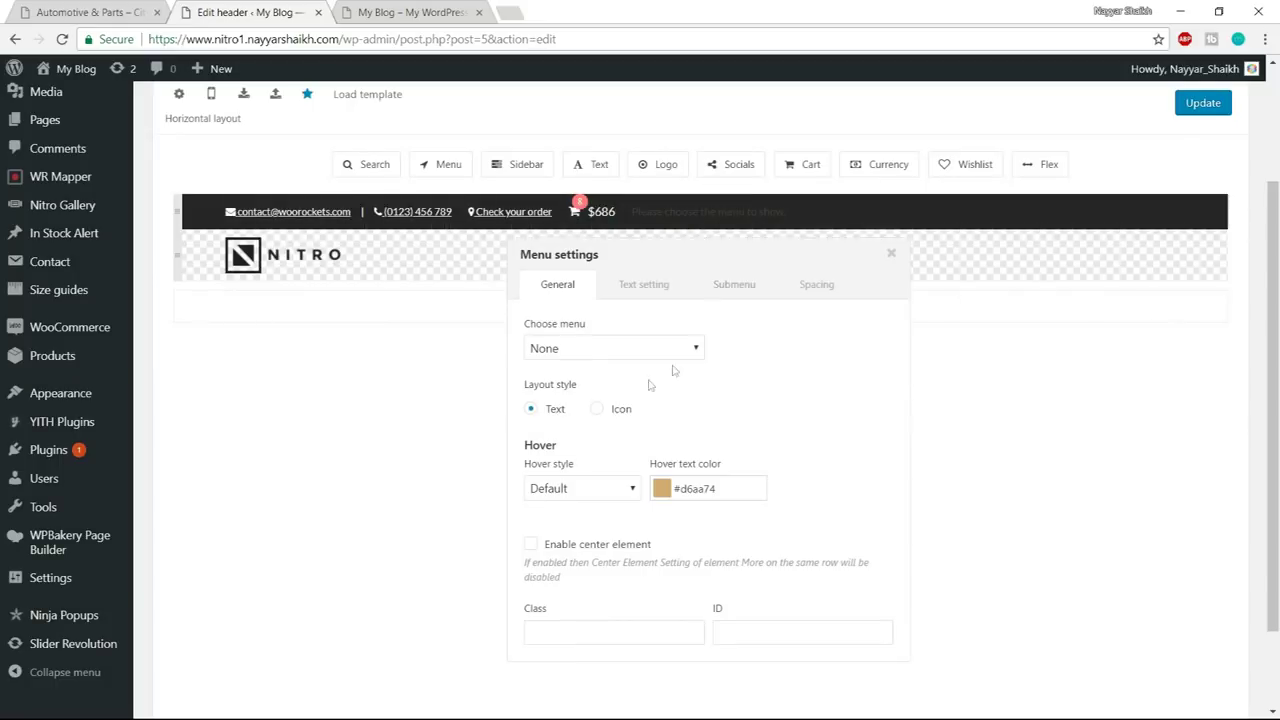
pyautogui.click(603, 349)
pyautogui.click(592, 405)
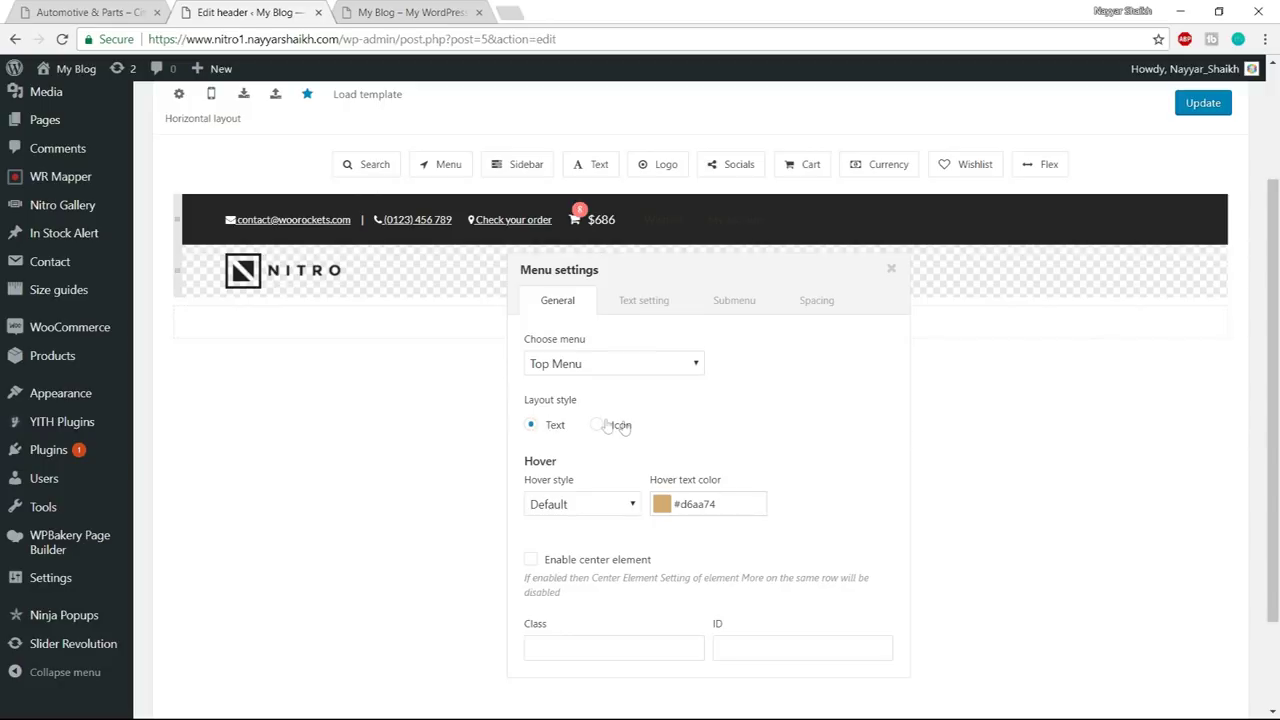
# - Set the menu hover text colour to #e04f4f
pyautogui.scroll(-1, 674, 418)
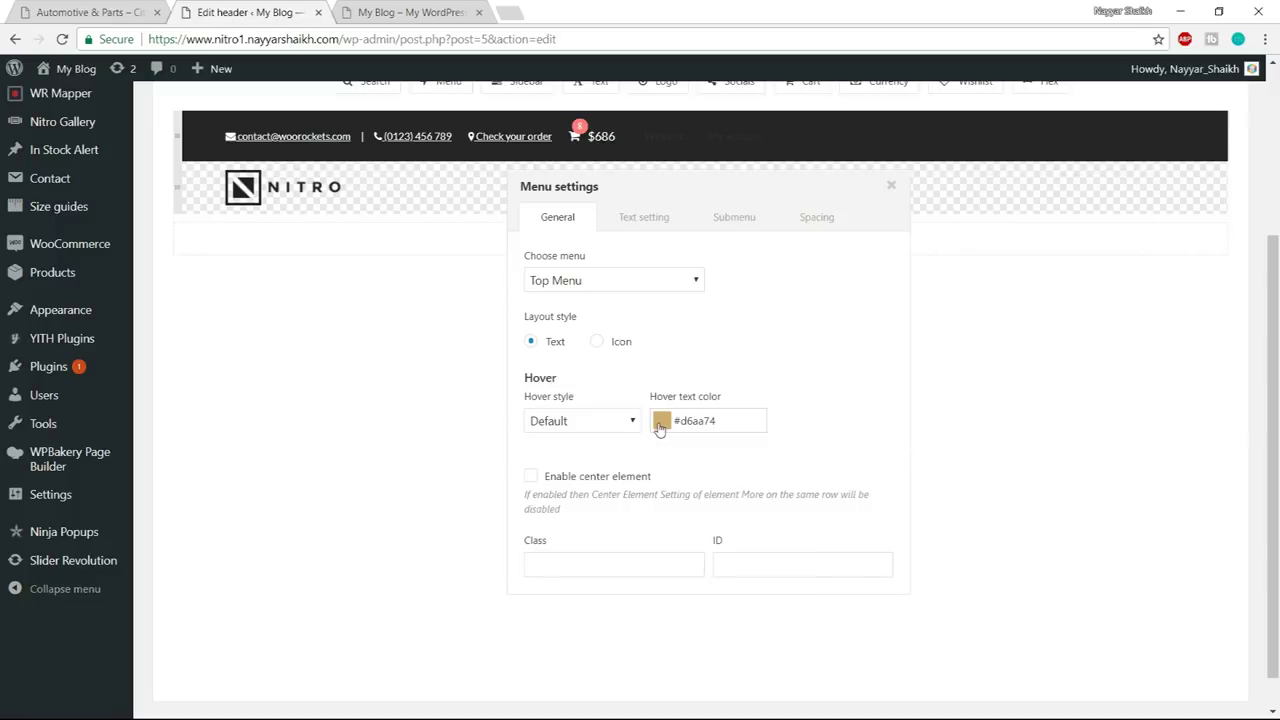
pyautogui.click(661, 421)
pyautogui.moveTo(798, 480); pyautogui.dragTo(799, 465)
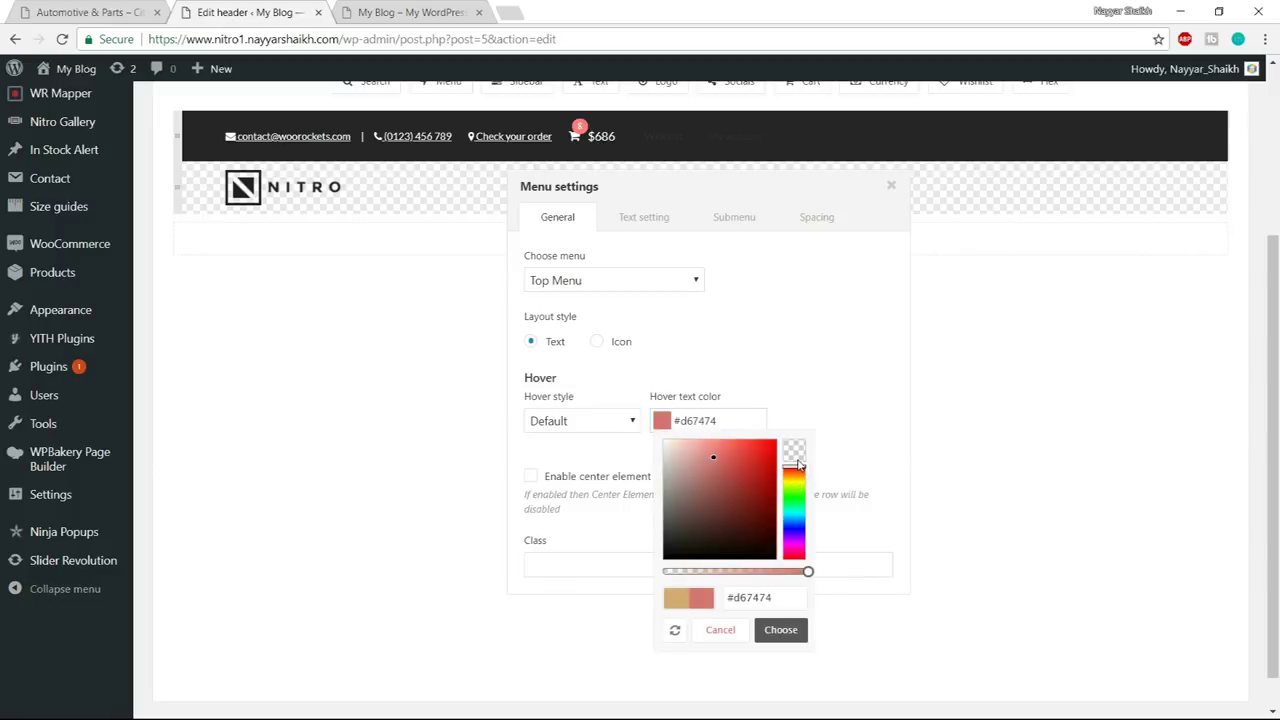
pyautogui.moveTo(713, 463); pyautogui.dragTo(737, 459)
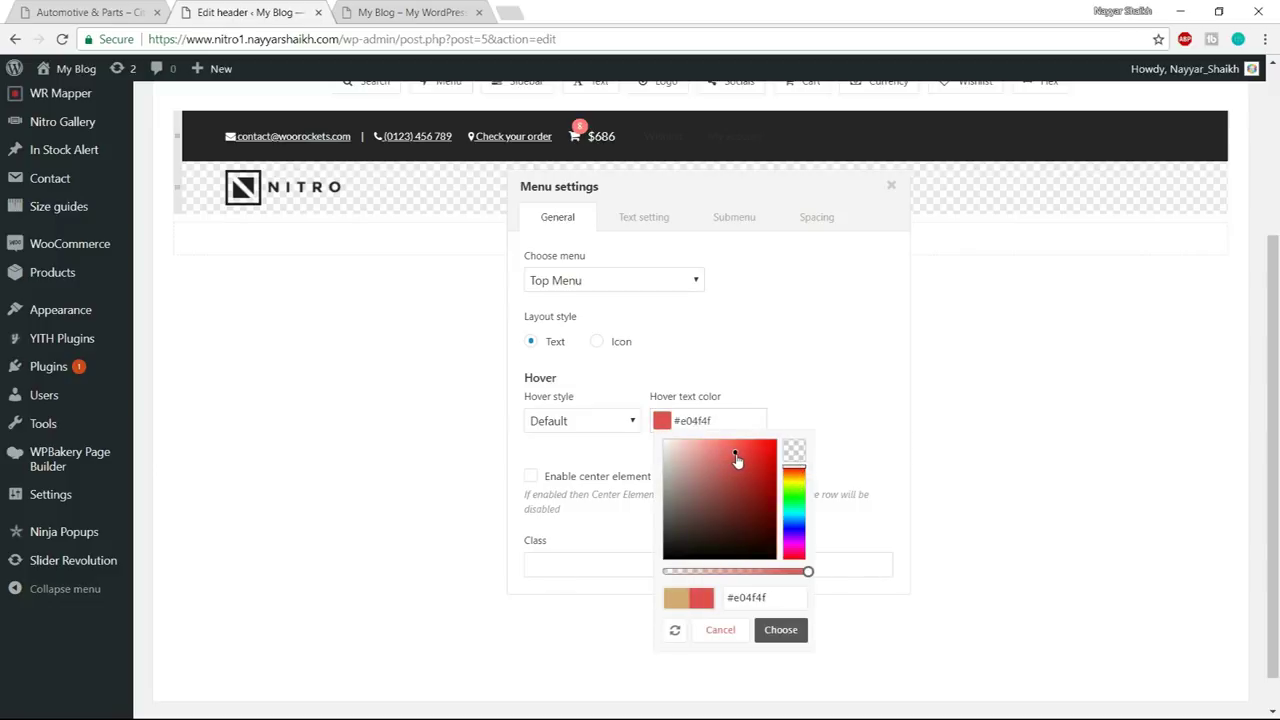
pyautogui.click(779, 630)
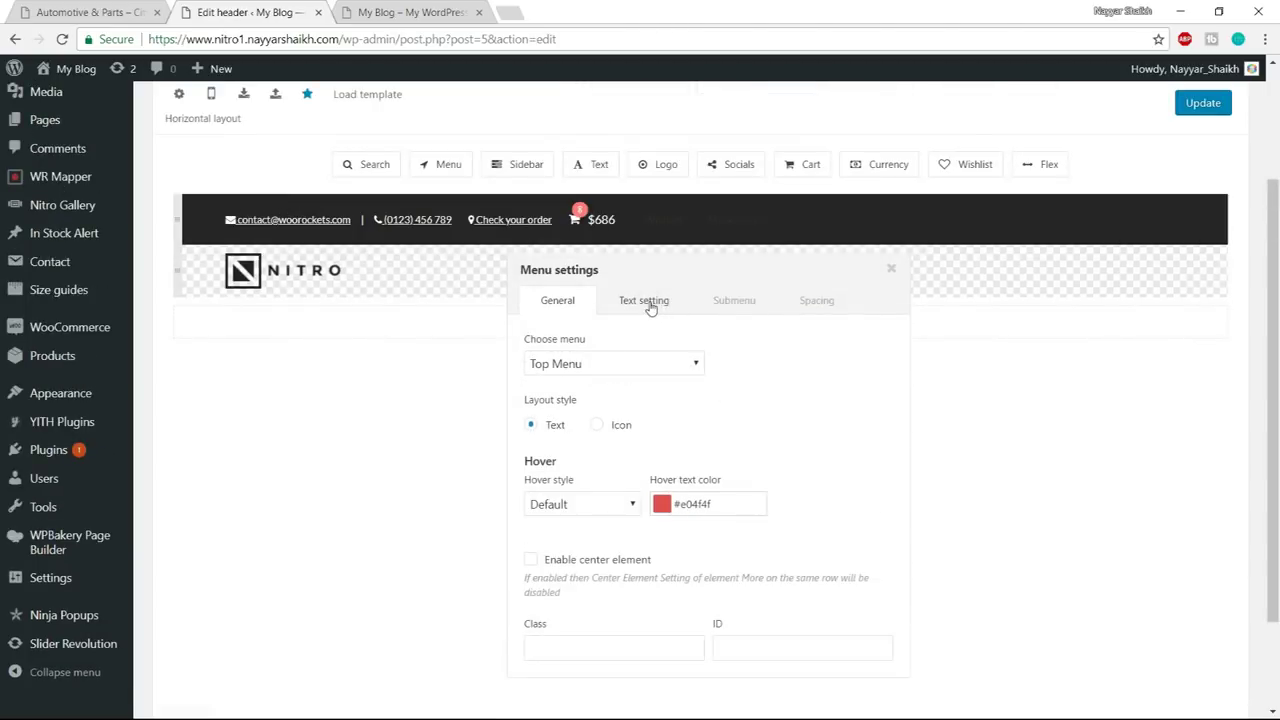
# - Set the menu text font family to Rubik
pyautogui.click(648, 303)
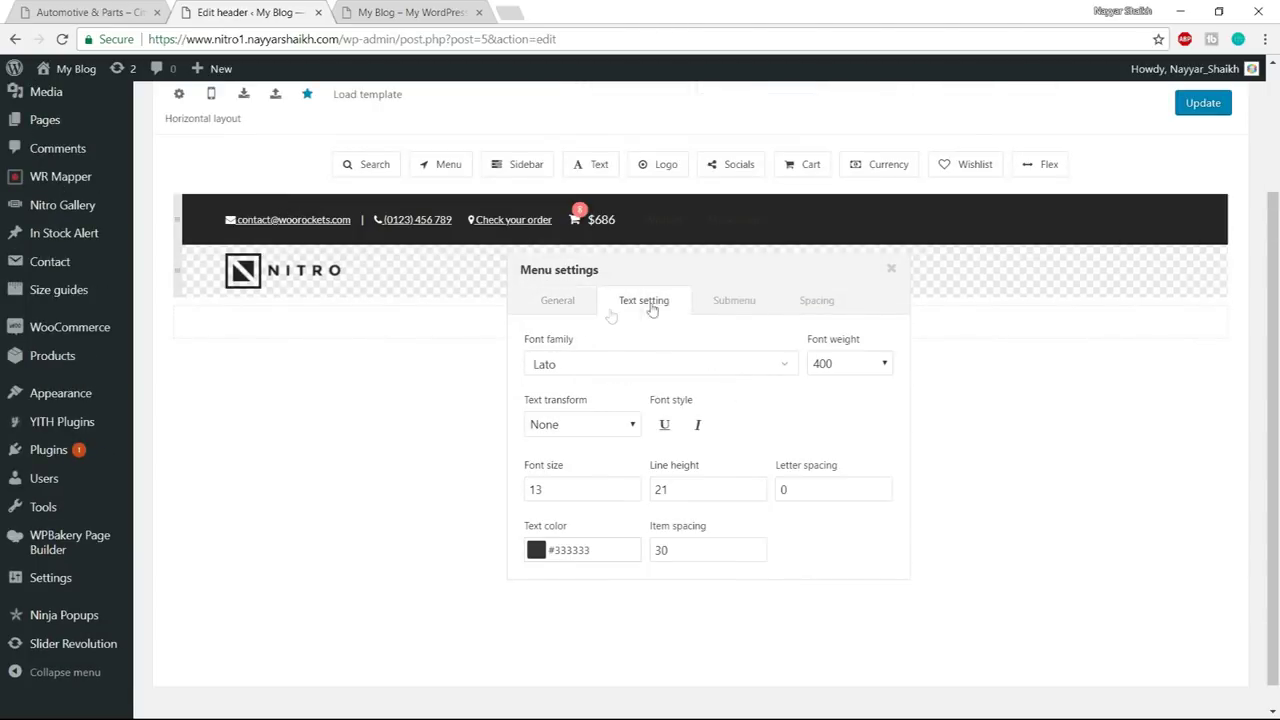
pyautogui.click(632, 370)
pyautogui.write('rubik')
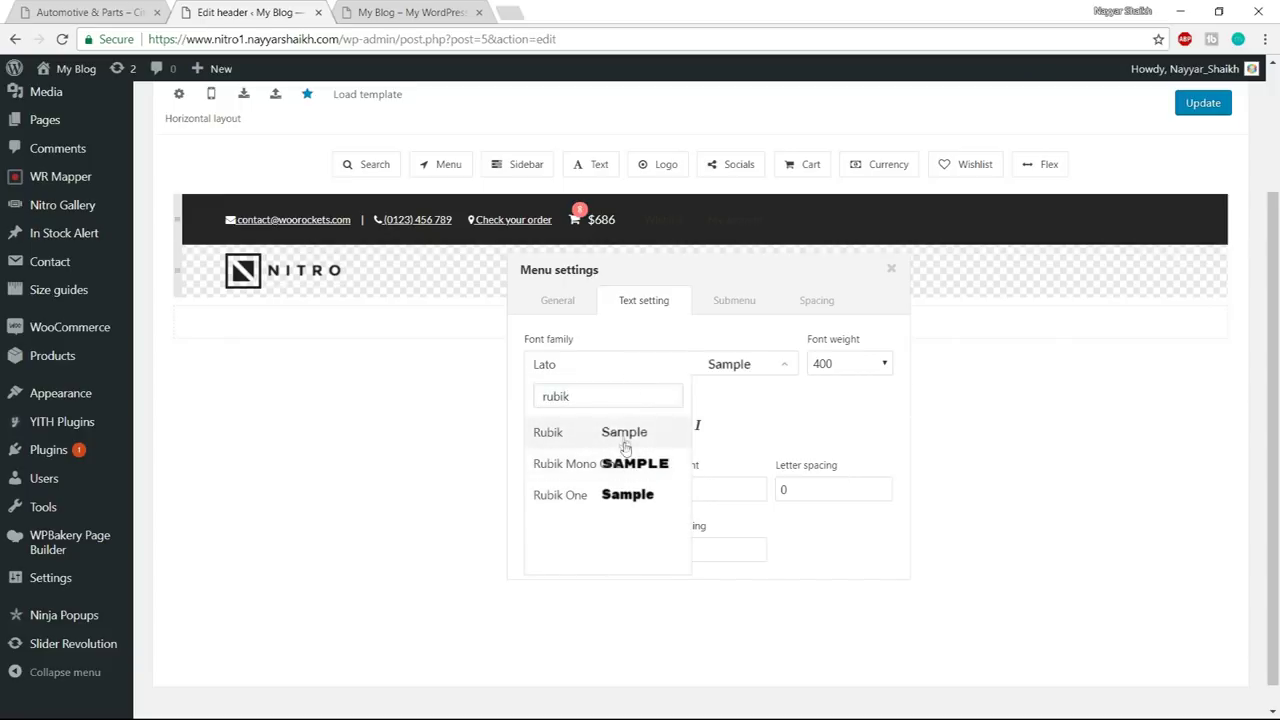
pyautogui.click(602, 438)
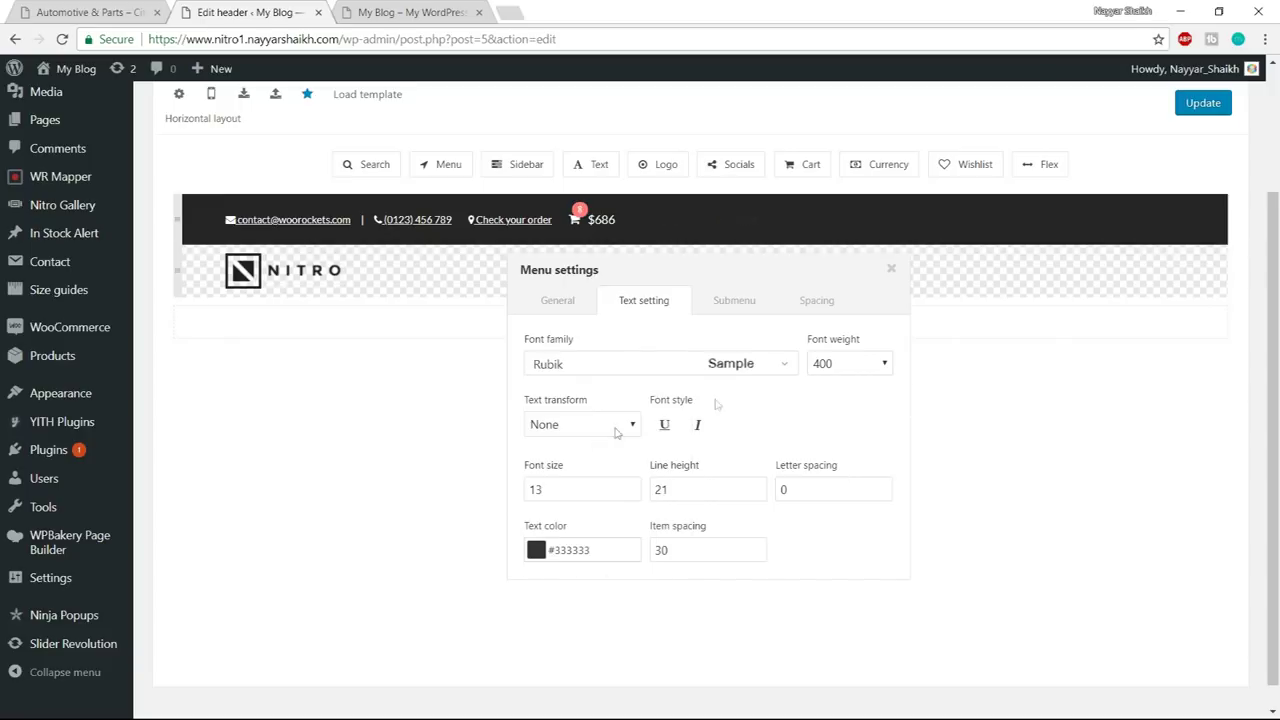
pyautogui.click(863, 372)
pyautogui.click(855, 418)
# - Make the menu text white #ffffff at font weight 400
pyautogui.click(543, 553)
pyautogui.moveTo(590, 444); pyautogui.dragTo(518, 297)
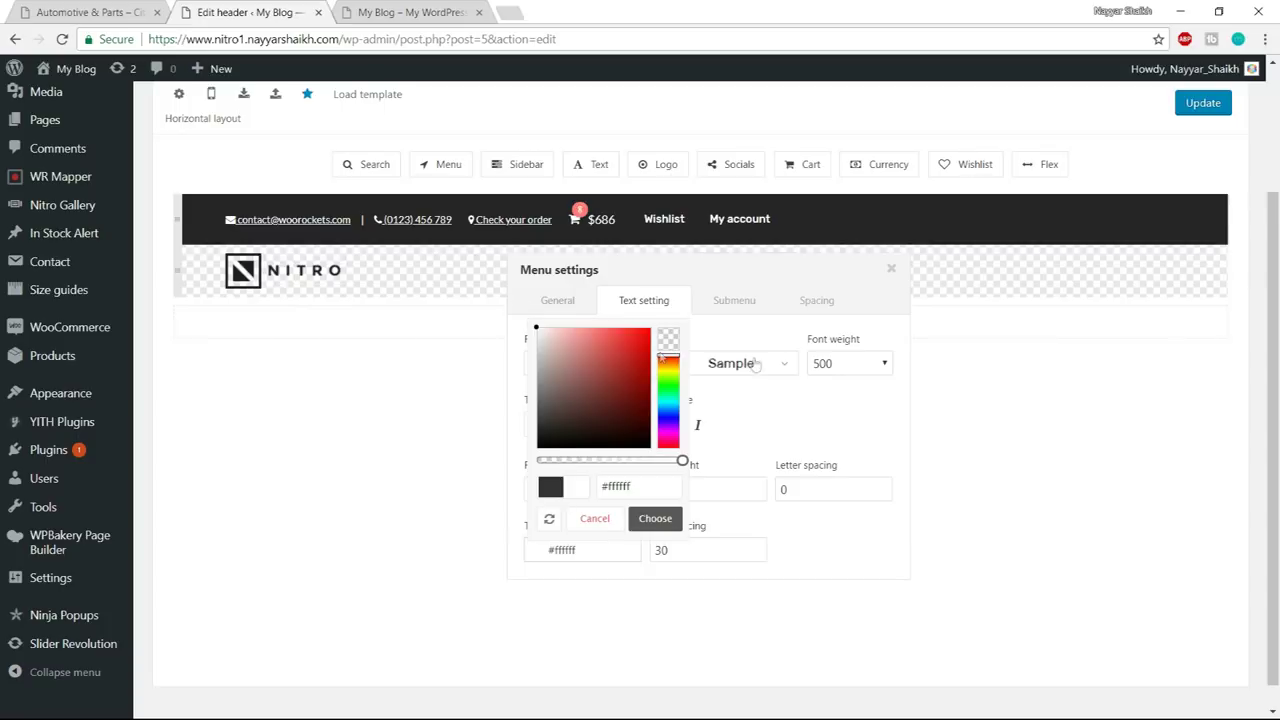
pyautogui.click(858, 368)
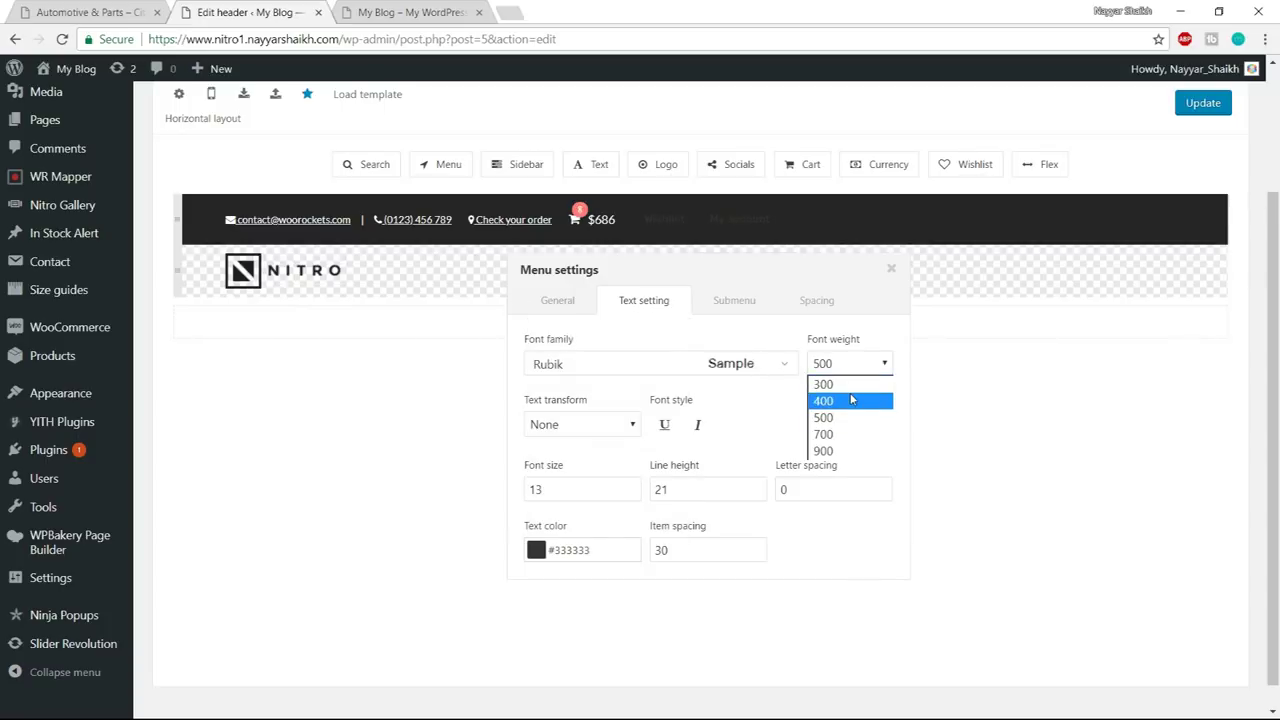
pyautogui.click(851, 400)
pyautogui.click(536, 550)
pyautogui.click(579, 400)
pyautogui.moveTo(581, 405); pyautogui.dragTo(537, 330)
pyautogui.click(655, 518)
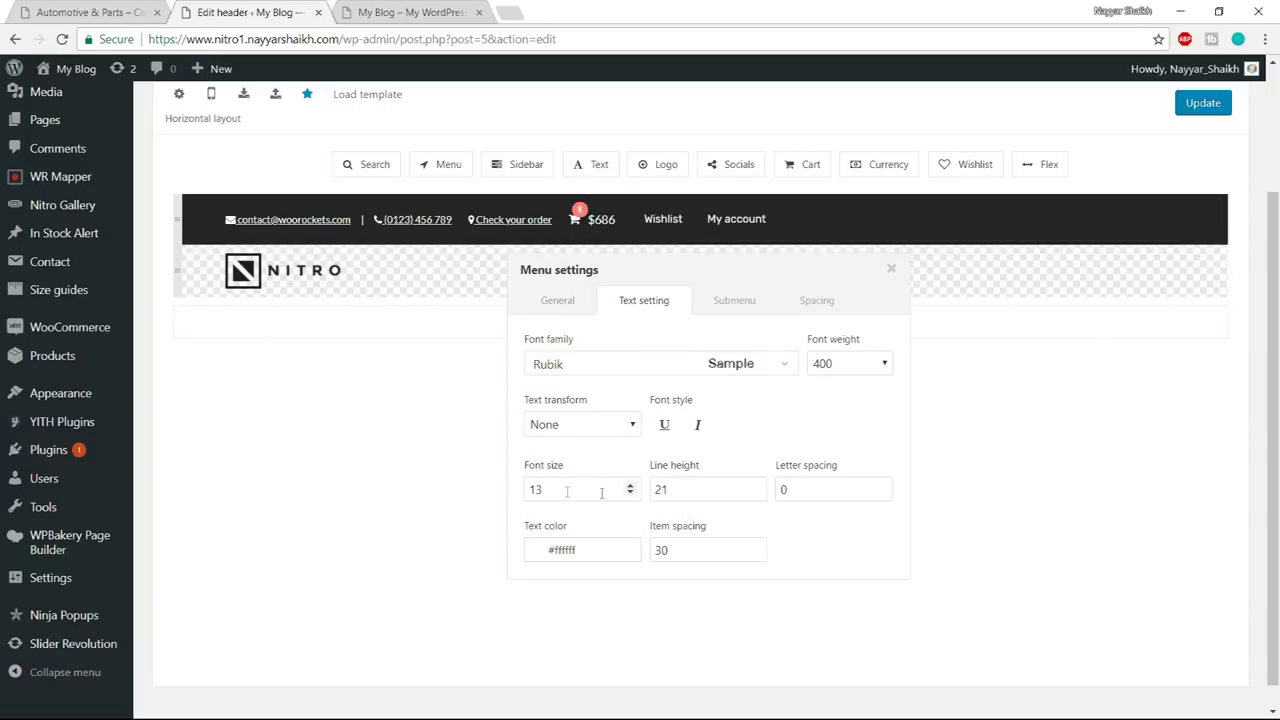
pyautogui.click(816, 304)
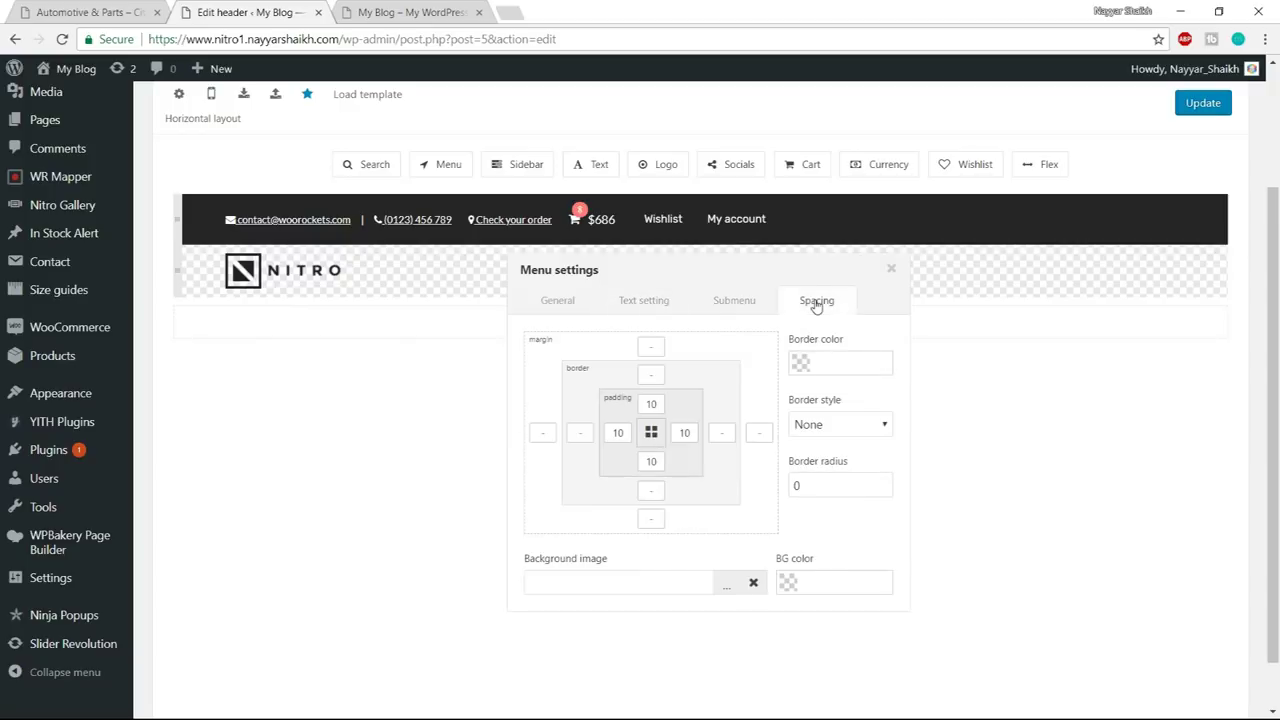
# - Insert a Flex spacer after the phone number and delete the extra one at the row's end
pyautogui.click(891, 273)
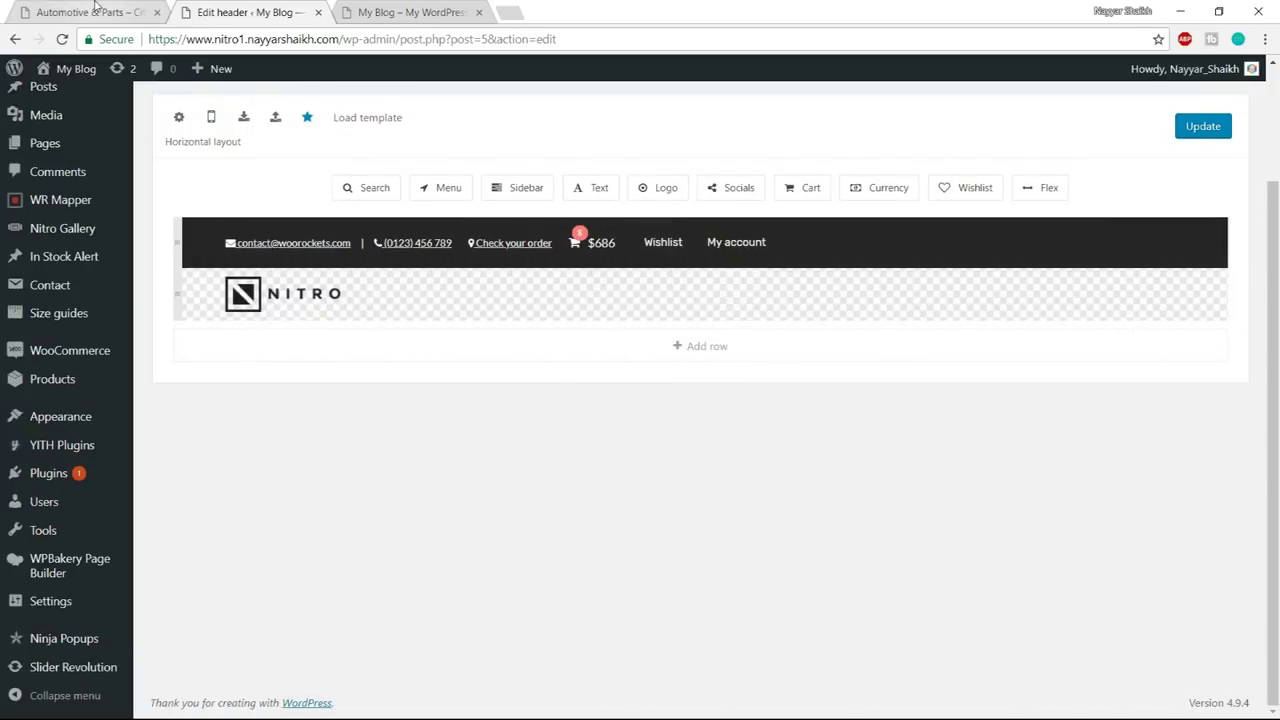
pyautogui.click(90, 12)
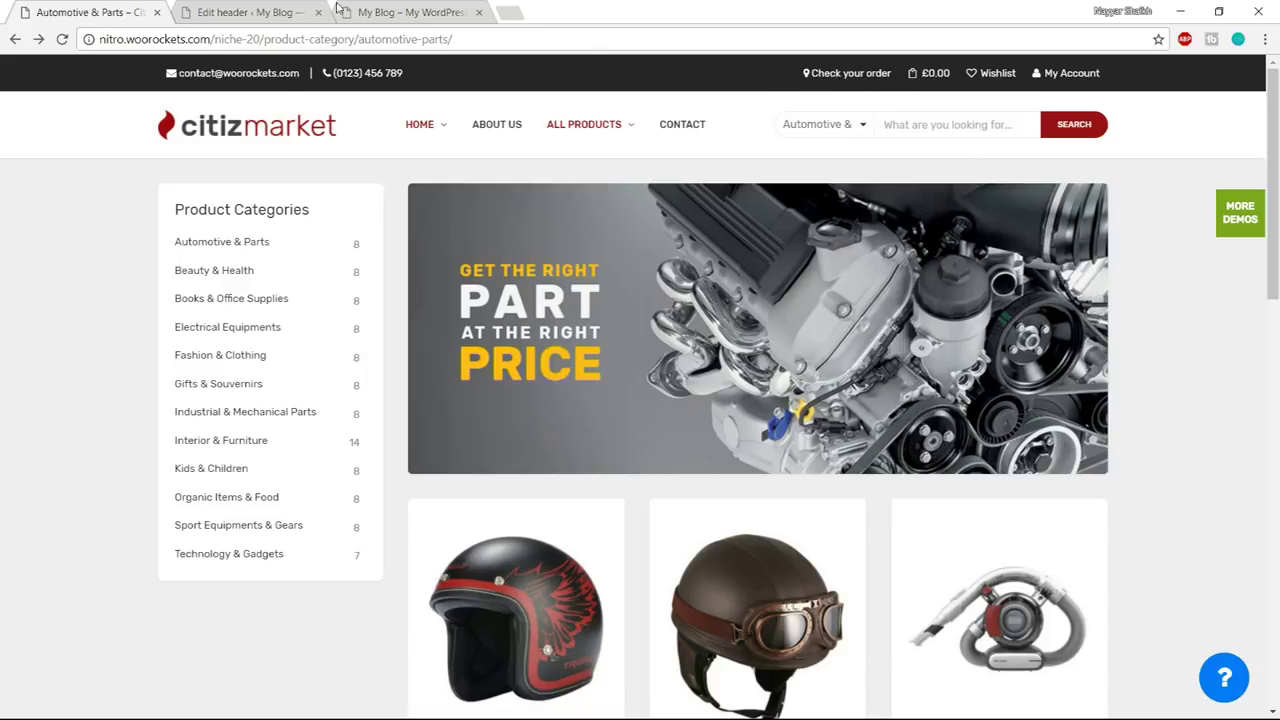
pyautogui.click(281, 8)
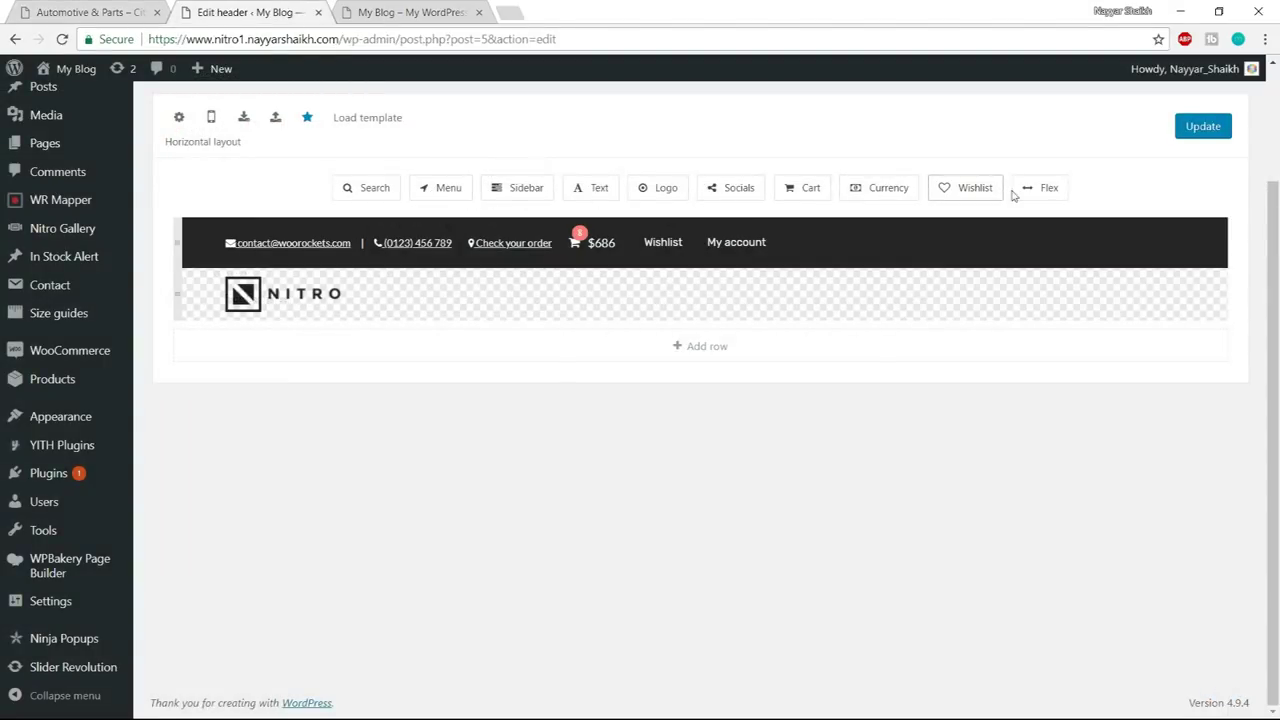
pyautogui.moveTo(1049, 189); pyautogui.dragTo(480, 246)
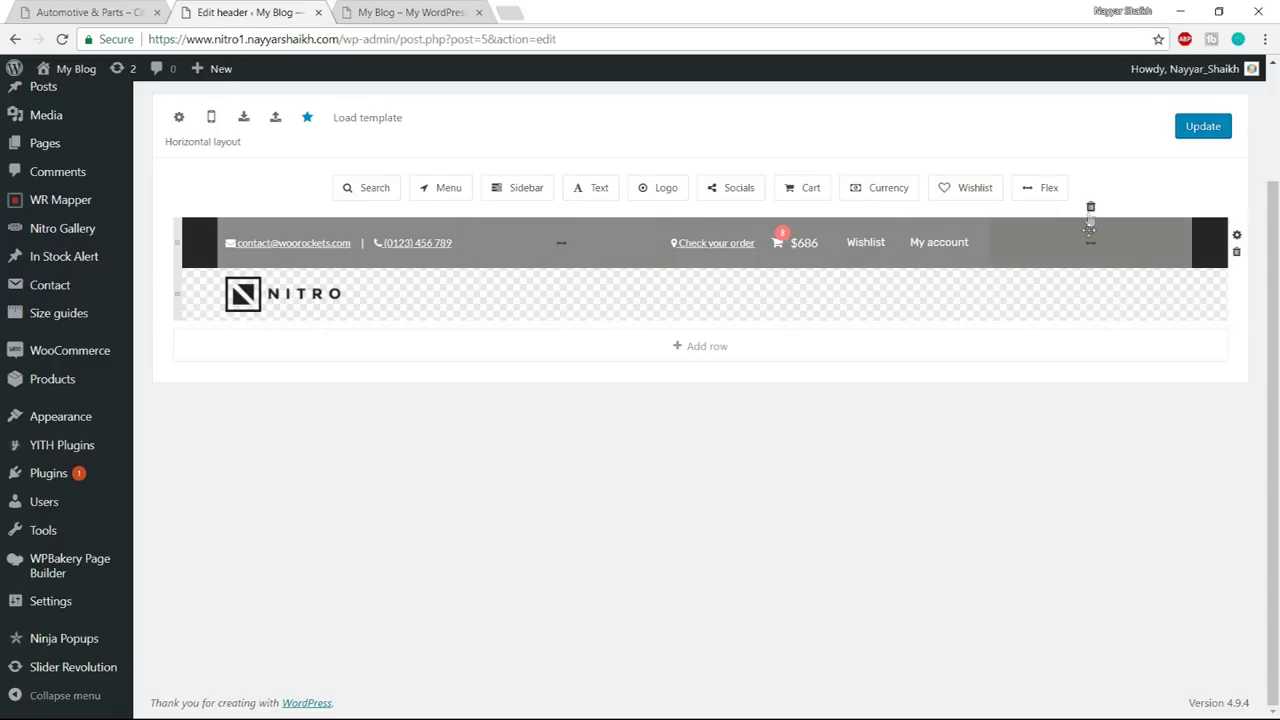
pyautogui.click(1090, 212)
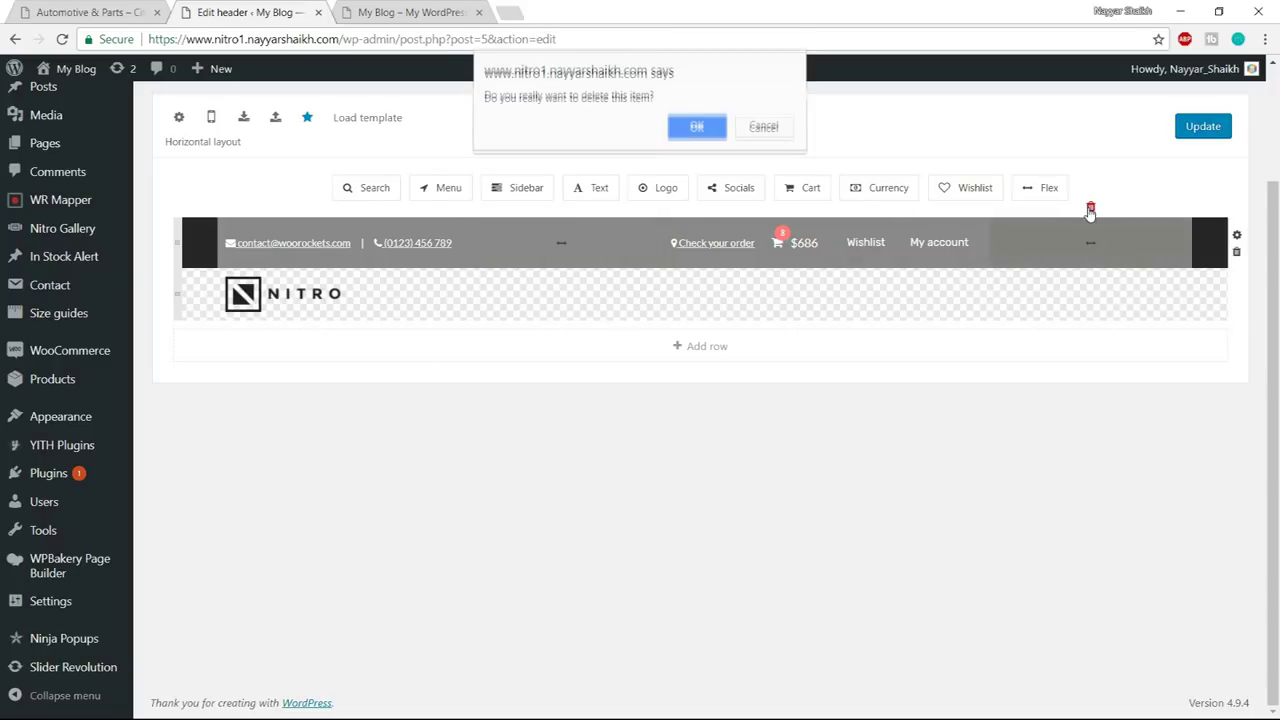
pyautogui.click(694, 128)
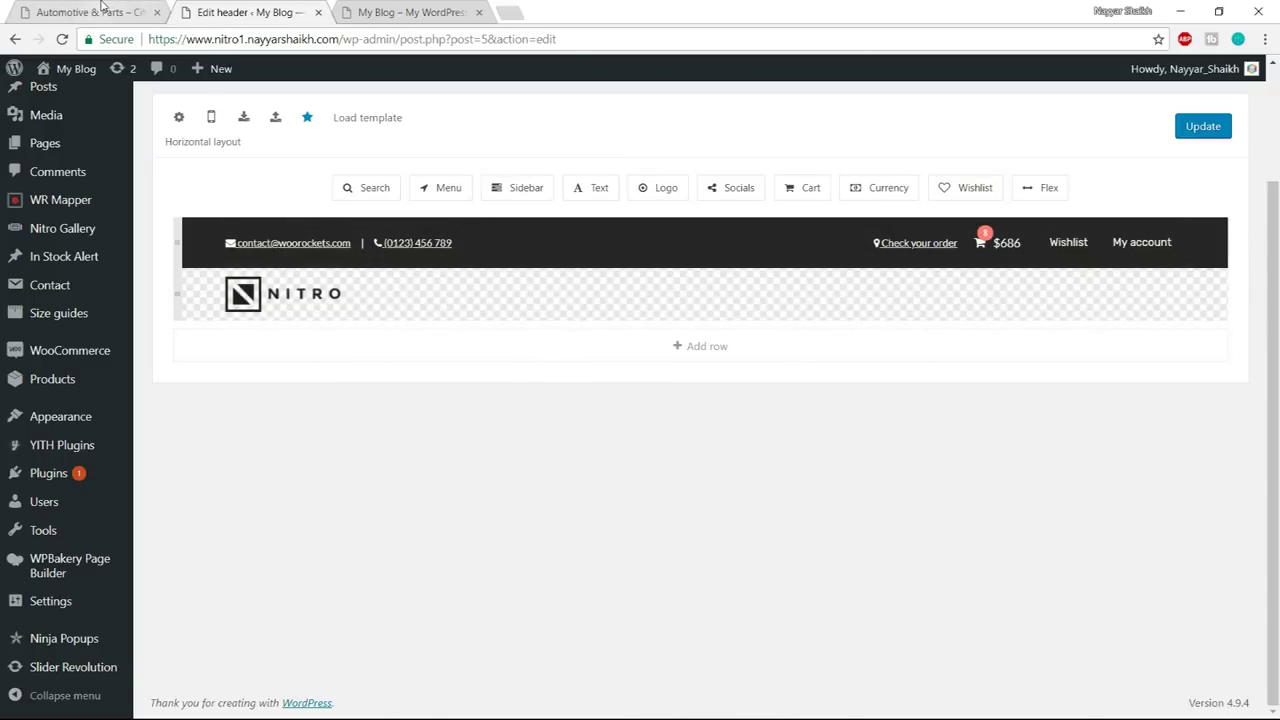
pyautogui.click(104, 12)
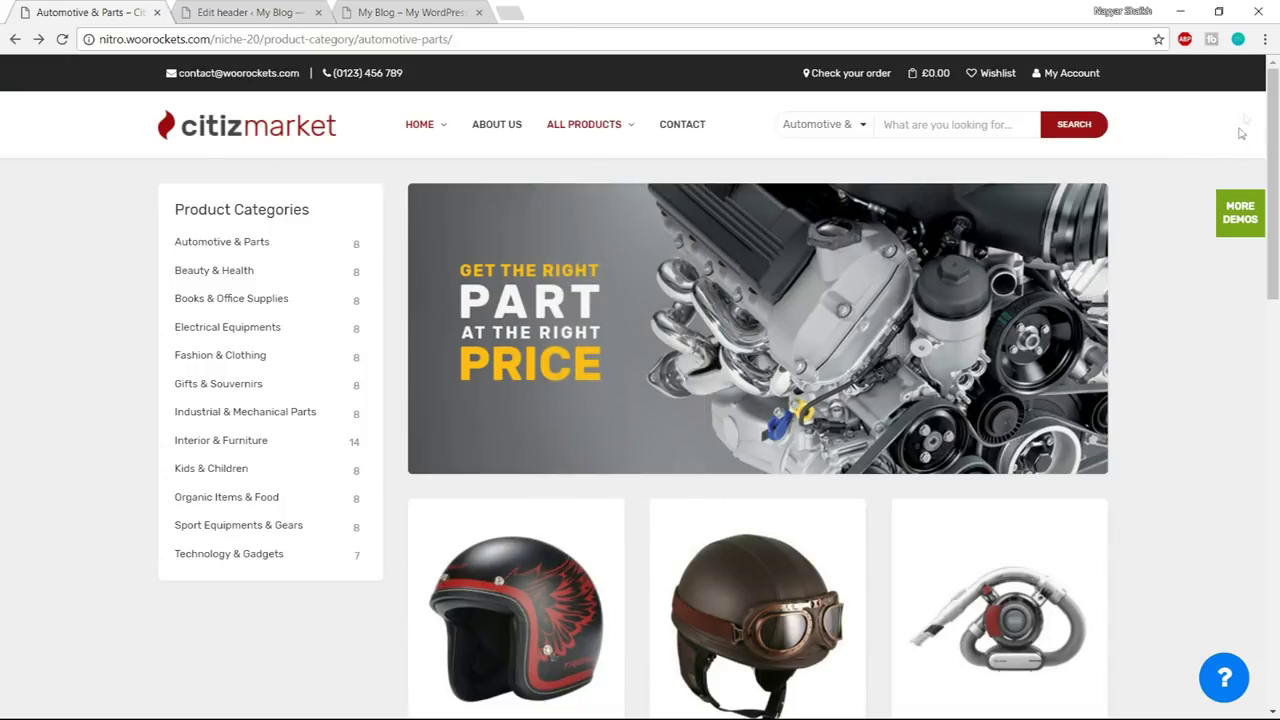
pyautogui.click(215, 12)
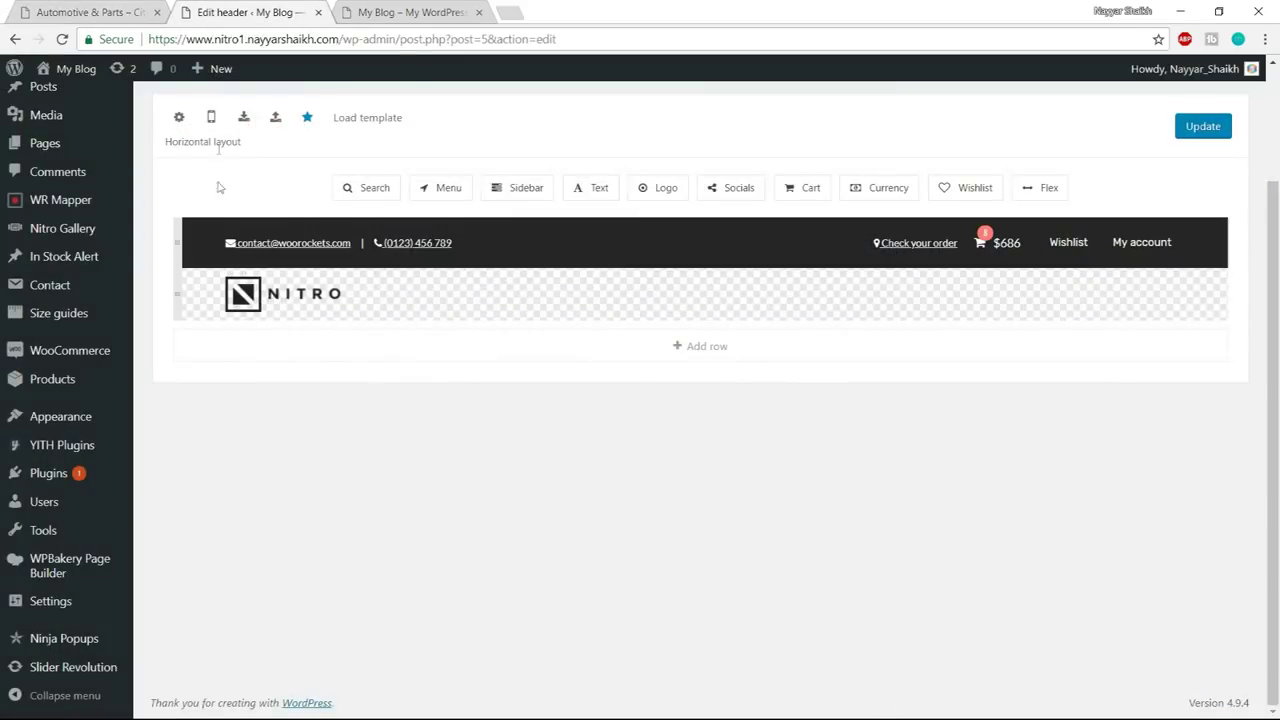
# - Give the logo row a white #ffffff background colour
pyautogui.click(177, 292)
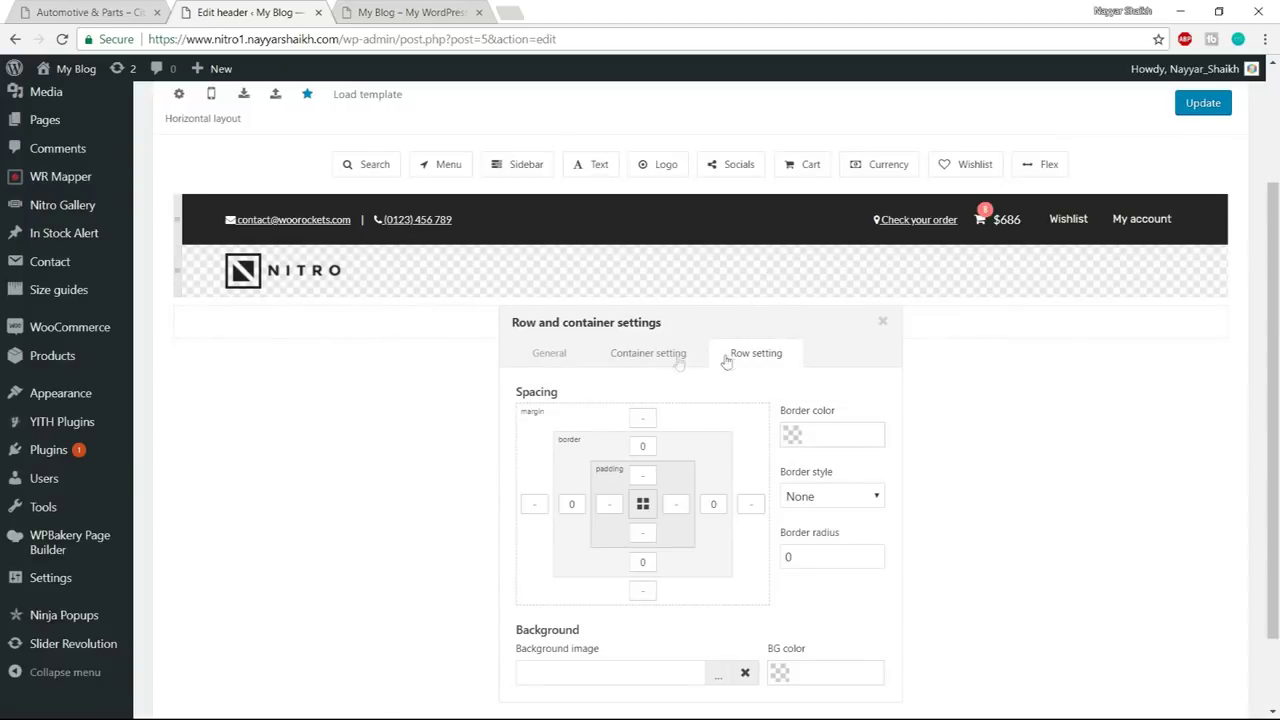
pyautogui.scroll(-2, 760, 450)
pyautogui.click(779, 590)
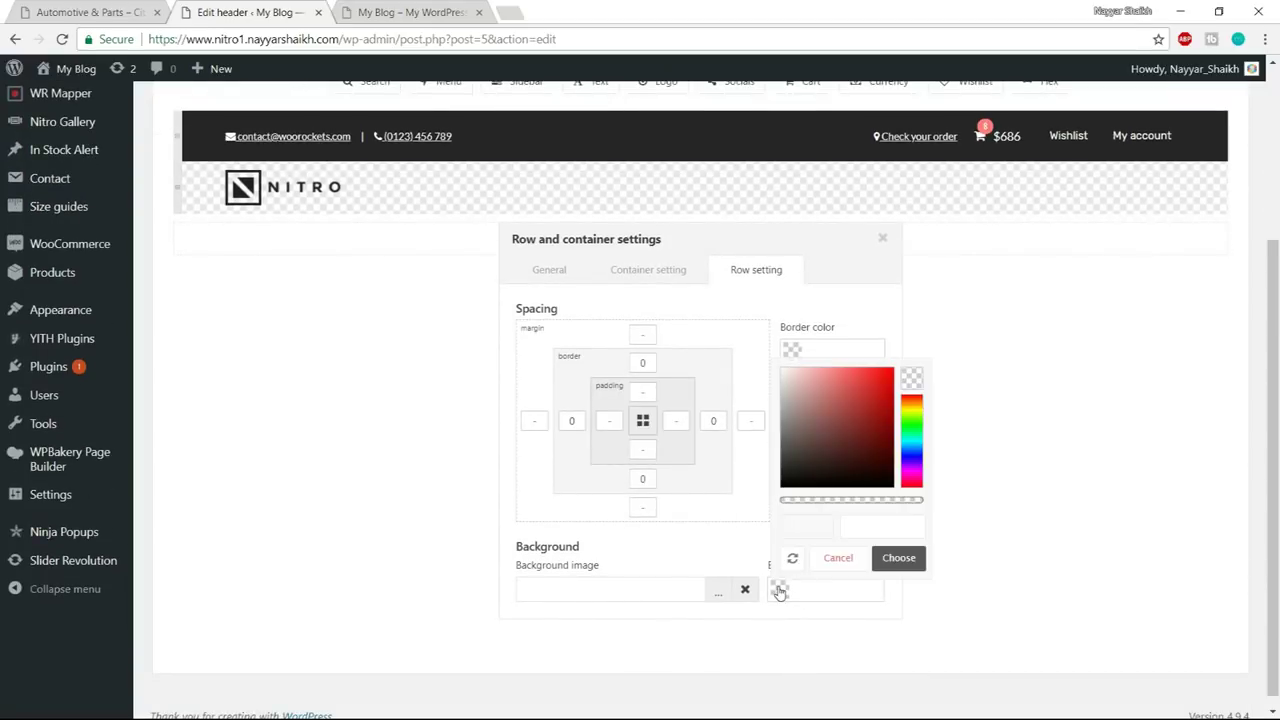
pyautogui.moveTo(814, 434); pyautogui.dragTo(713, 320)
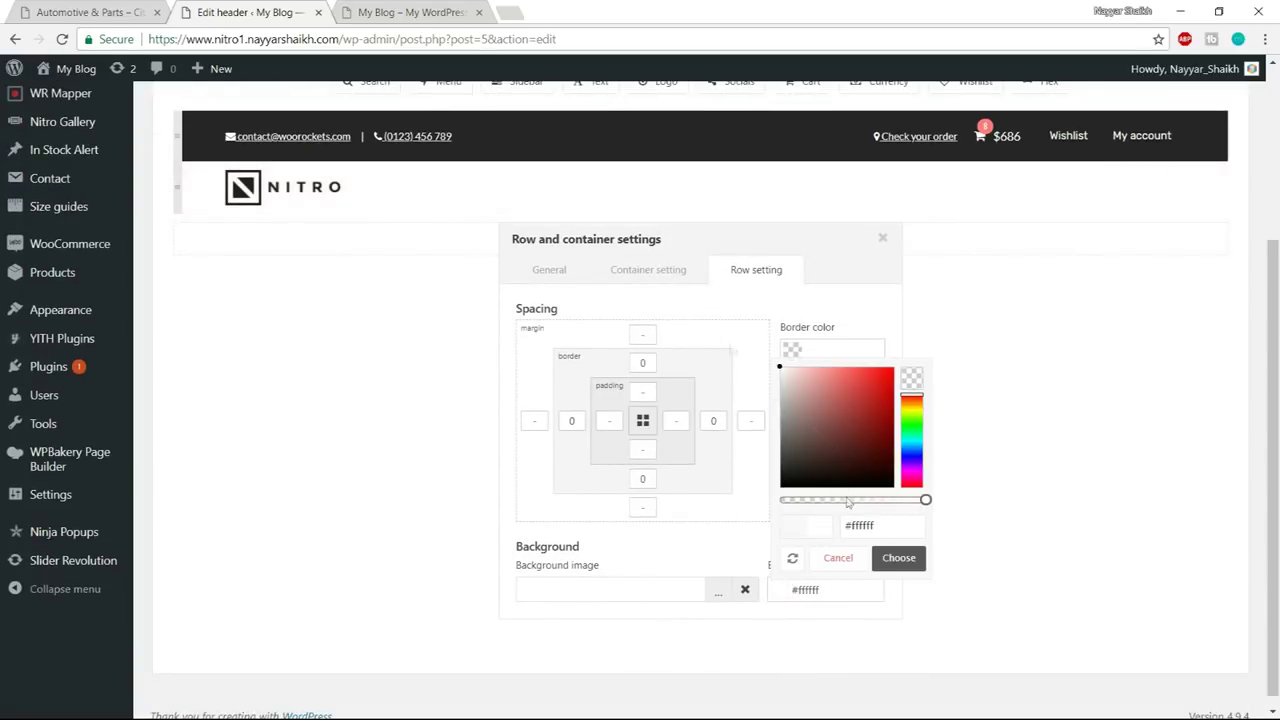
pyautogui.click(898, 564)
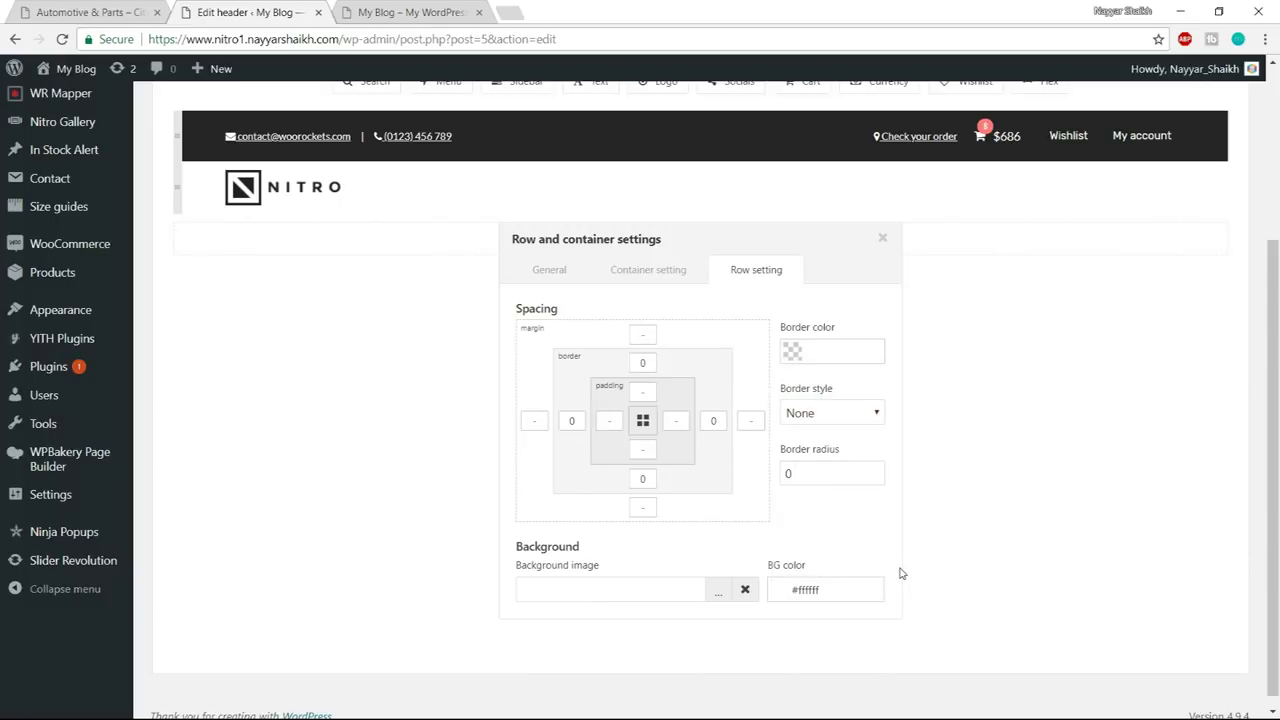
pyautogui.click(882, 238)
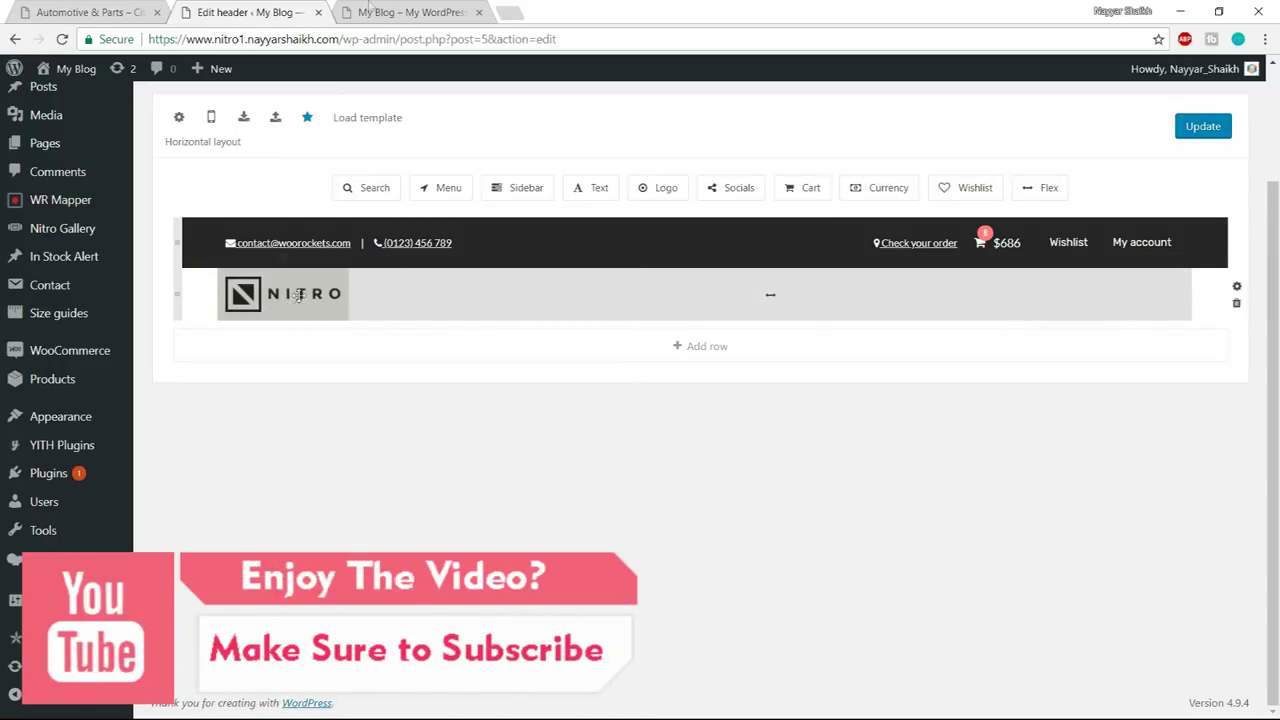
# - Compare with the demo header, then bring up the logo element's settings
pyautogui.click(123, 8)
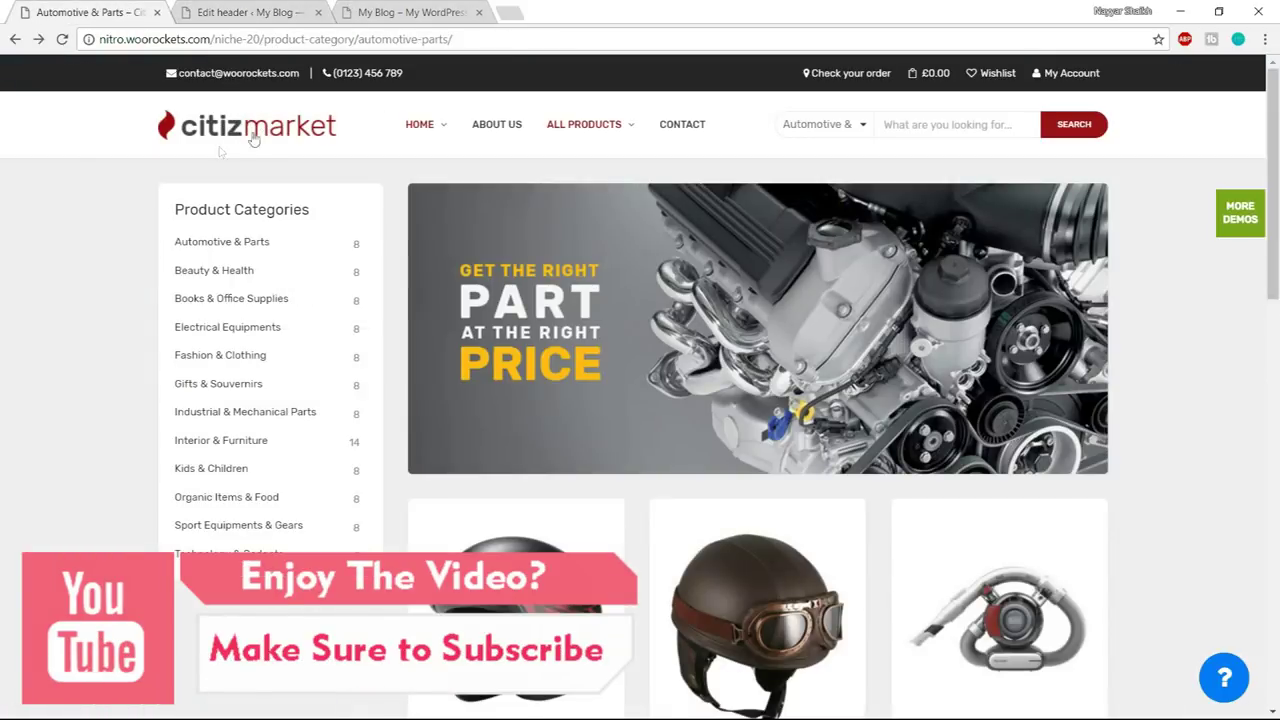
pyautogui.click(252, 12)
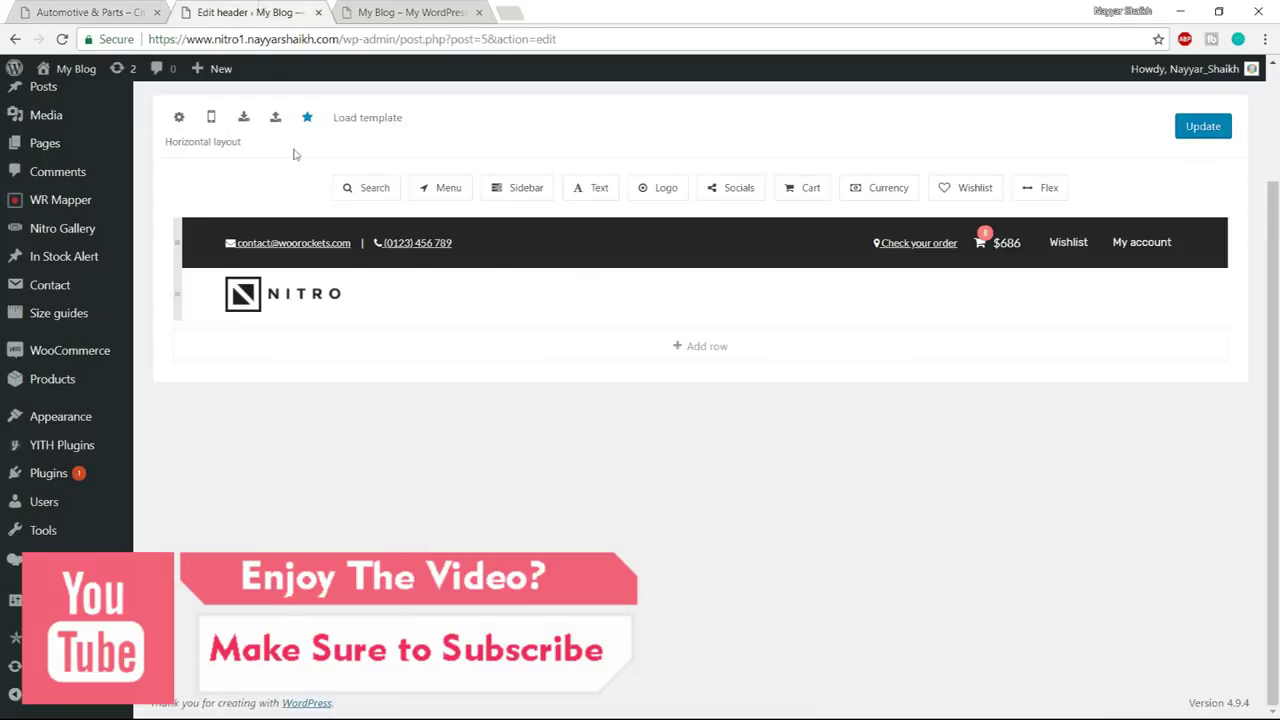
pyautogui.click(287, 290)
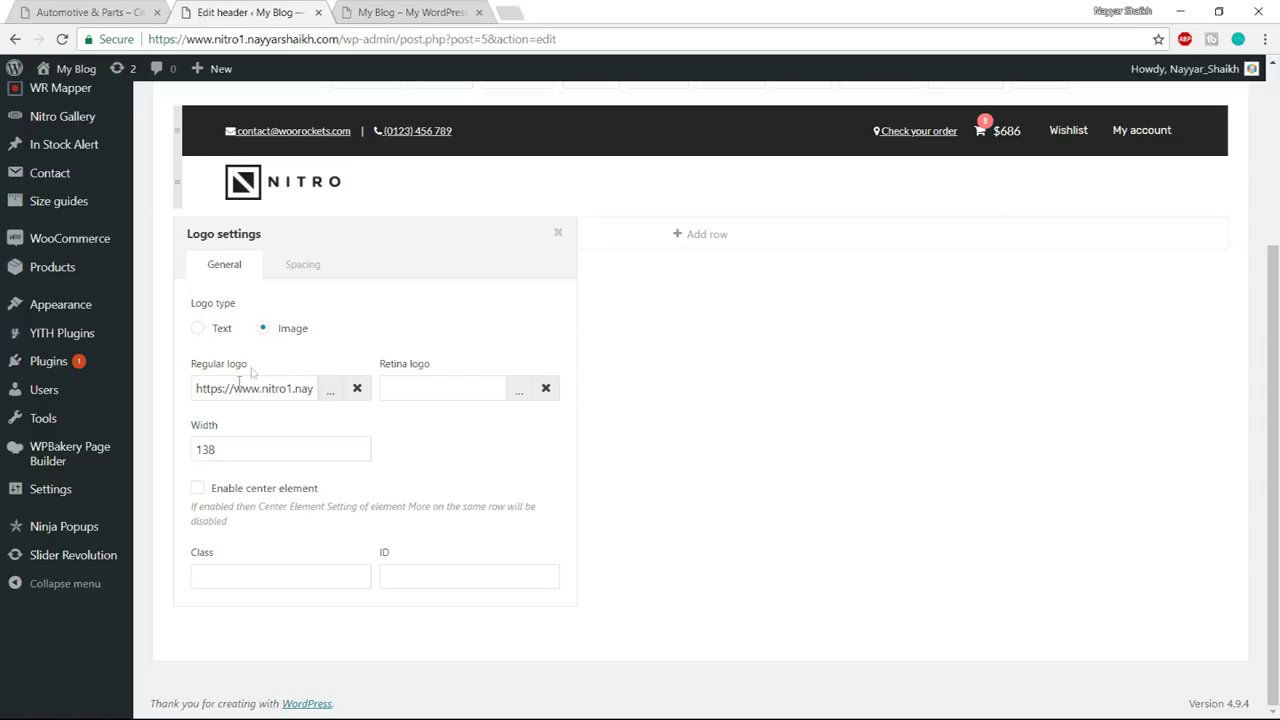
# - Replace the NITRO logo with logo.png uploaded from the Media\Header folder
pyautogui.click(357, 390)
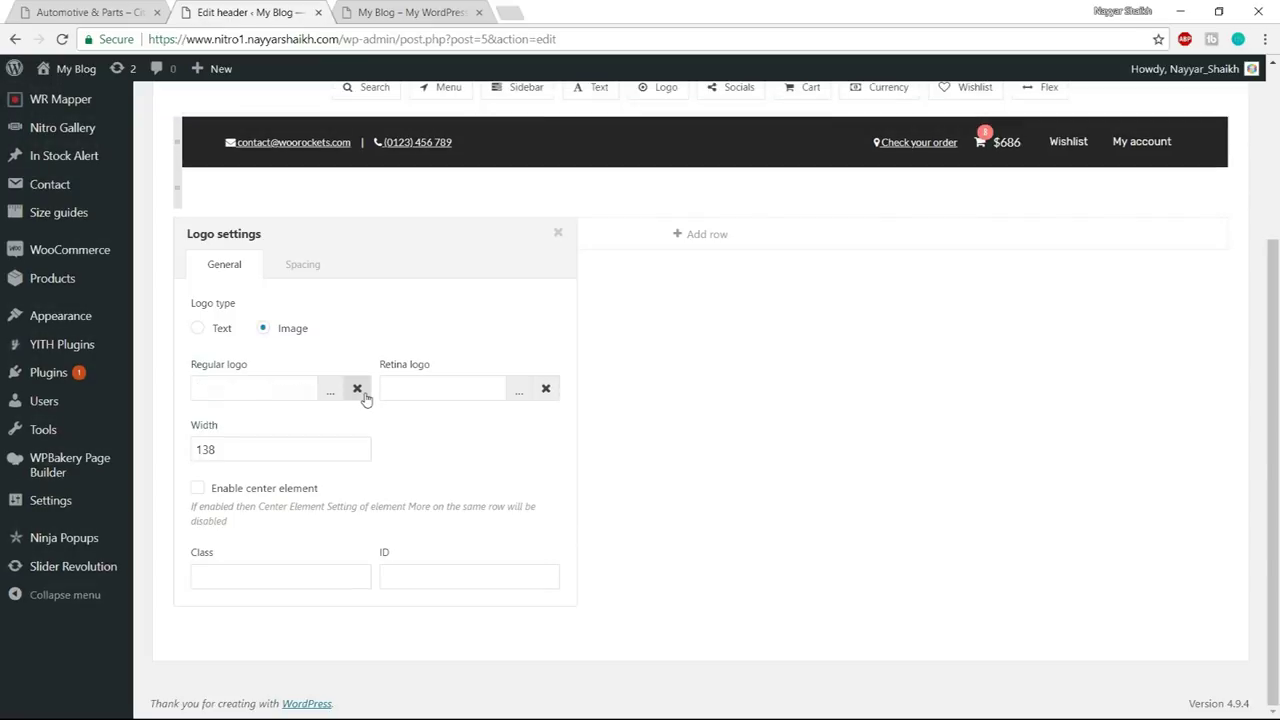
pyautogui.click(331, 390)
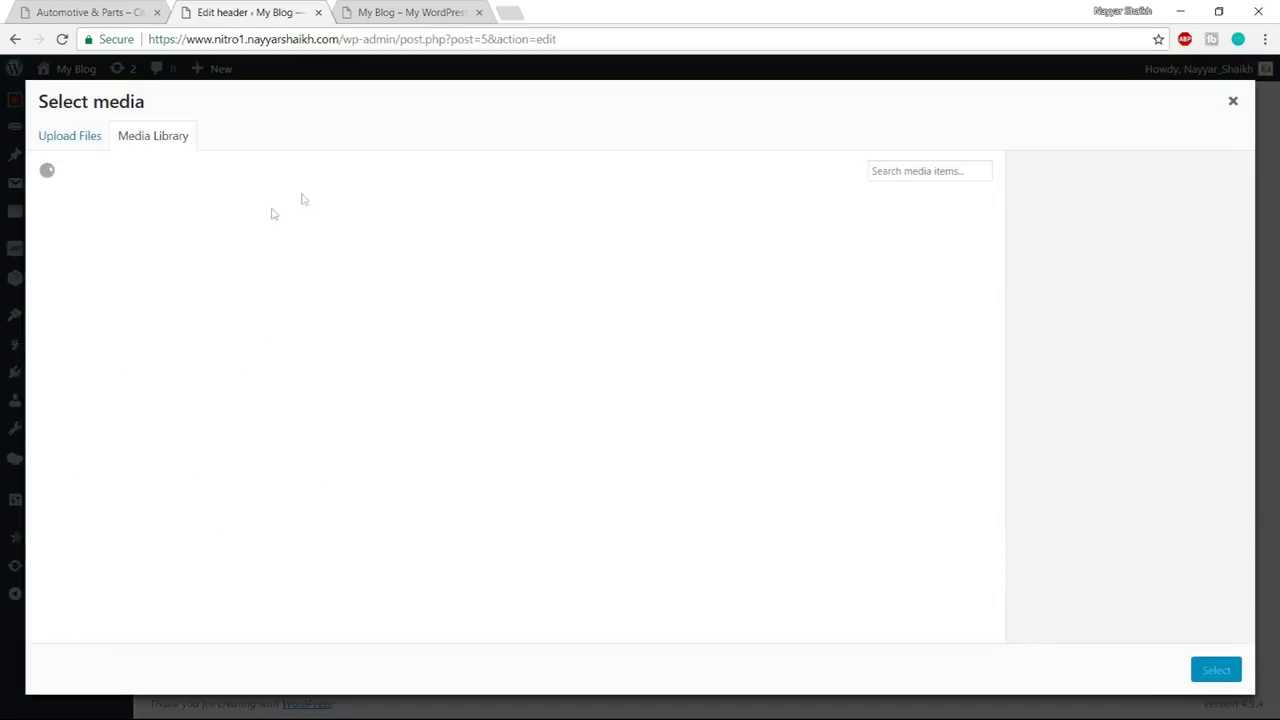
pyautogui.click(69, 140)
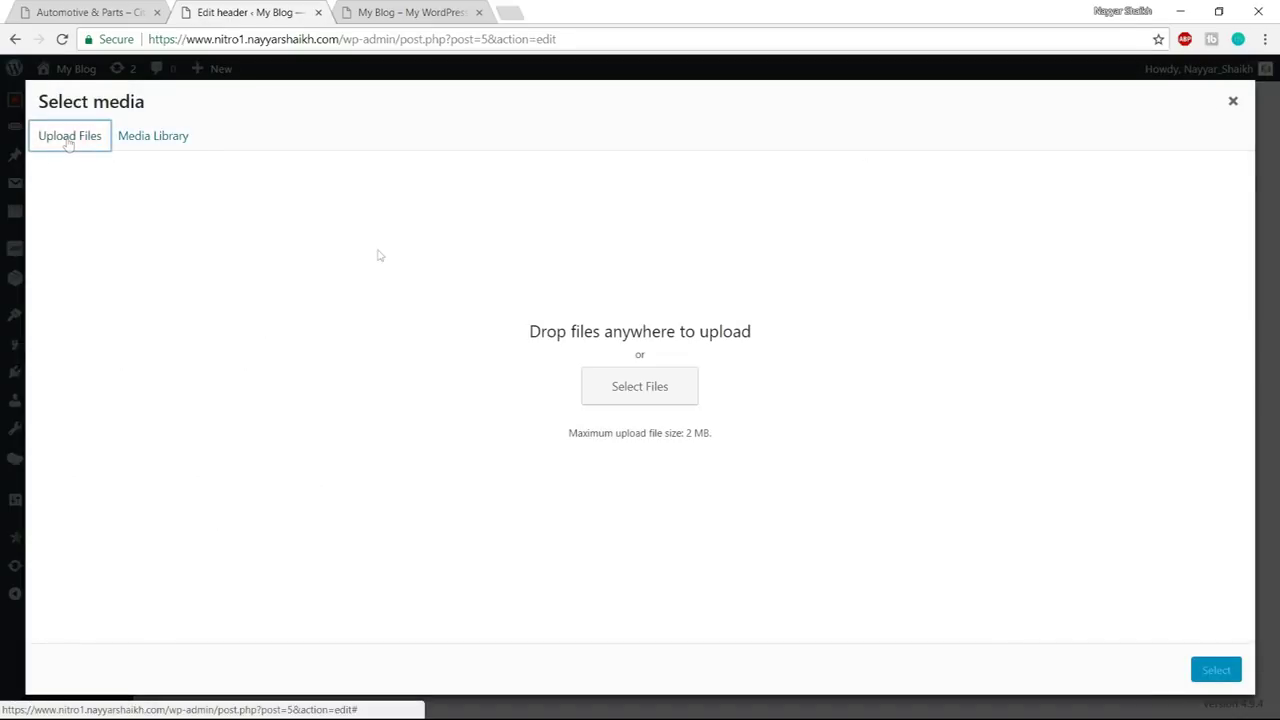
pyautogui.click(646, 395)
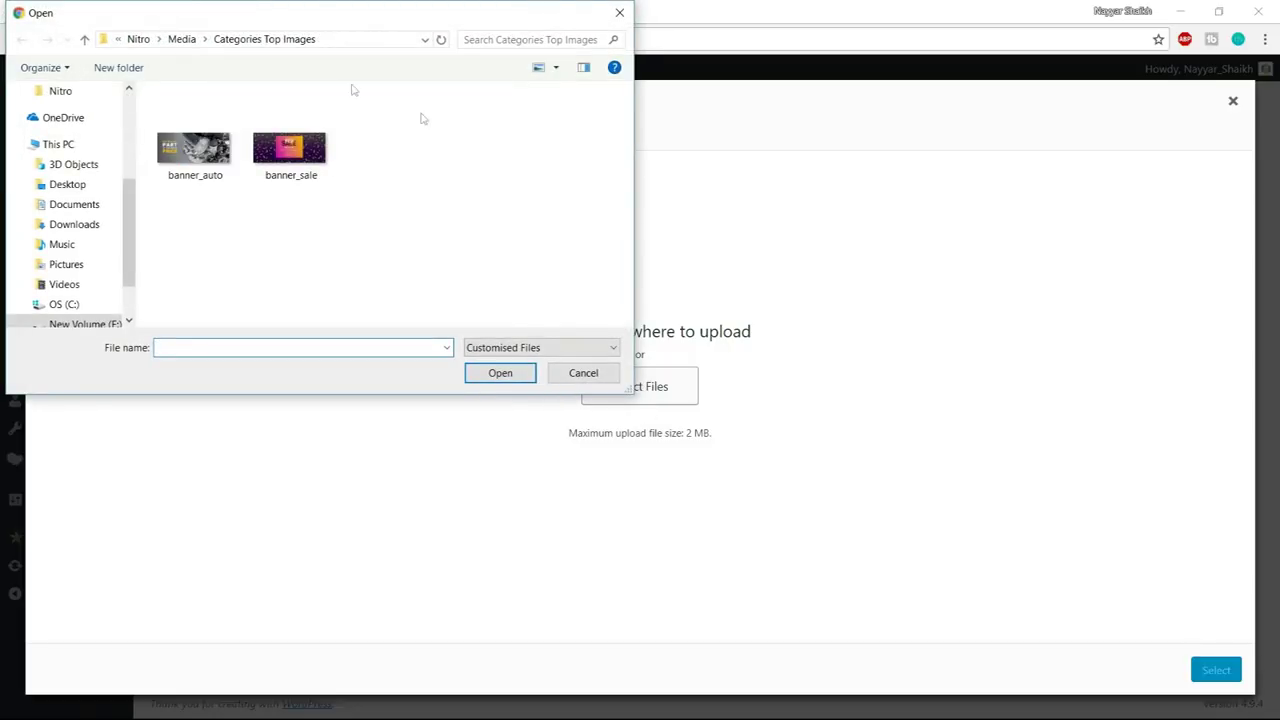
pyautogui.click(184, 39)
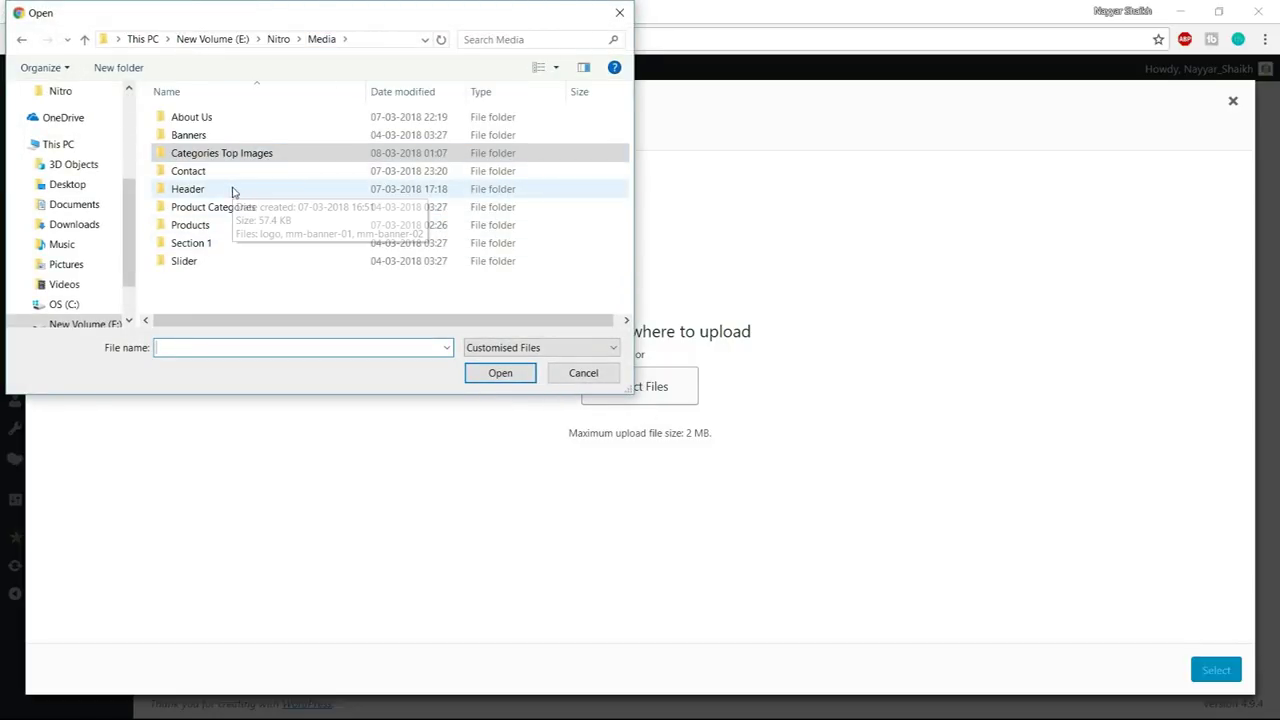
pyautogui.doubleClick(232, 190)
pyautogui.click(208, 118)
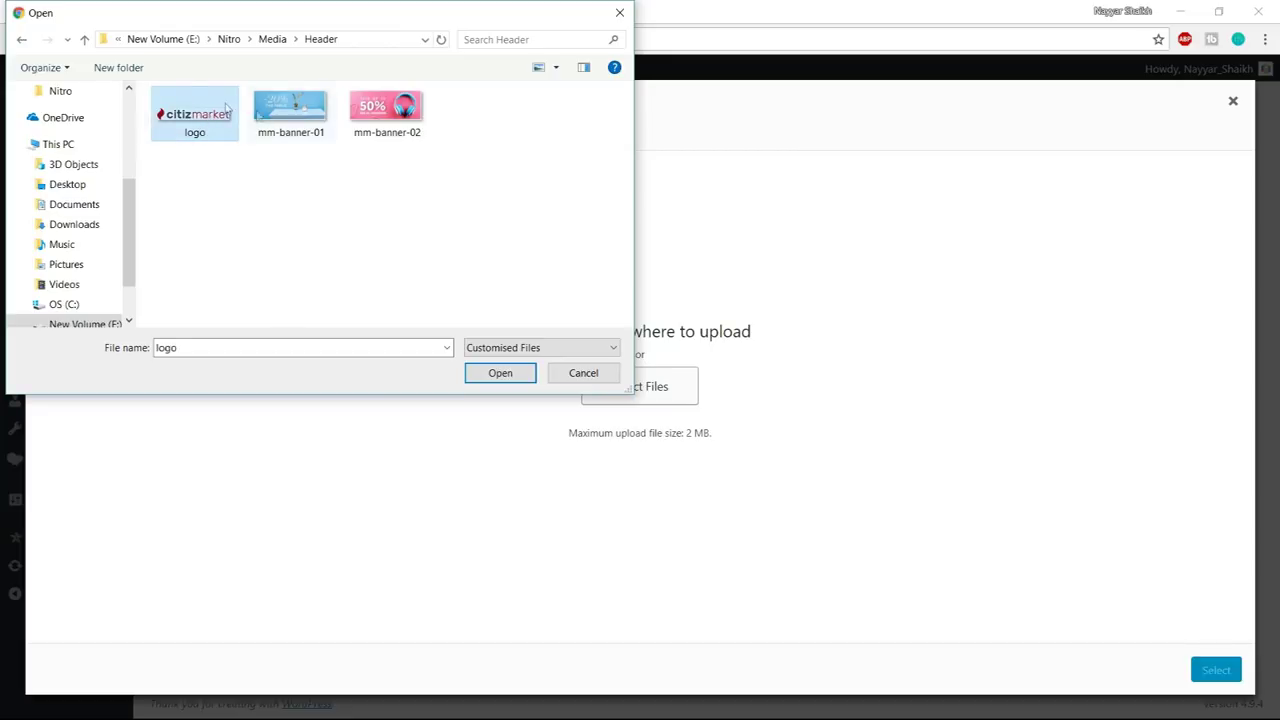
pyautogui.click(495, 374)
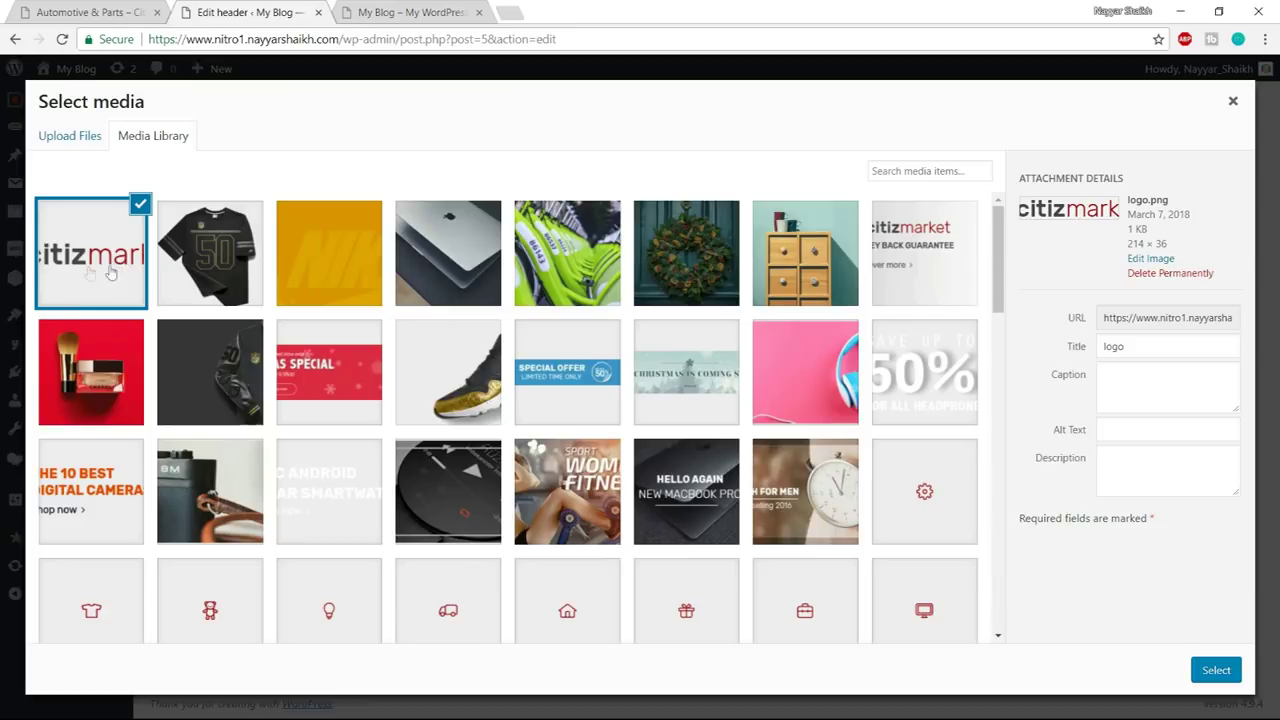
pyautogui.click(1216, 670)
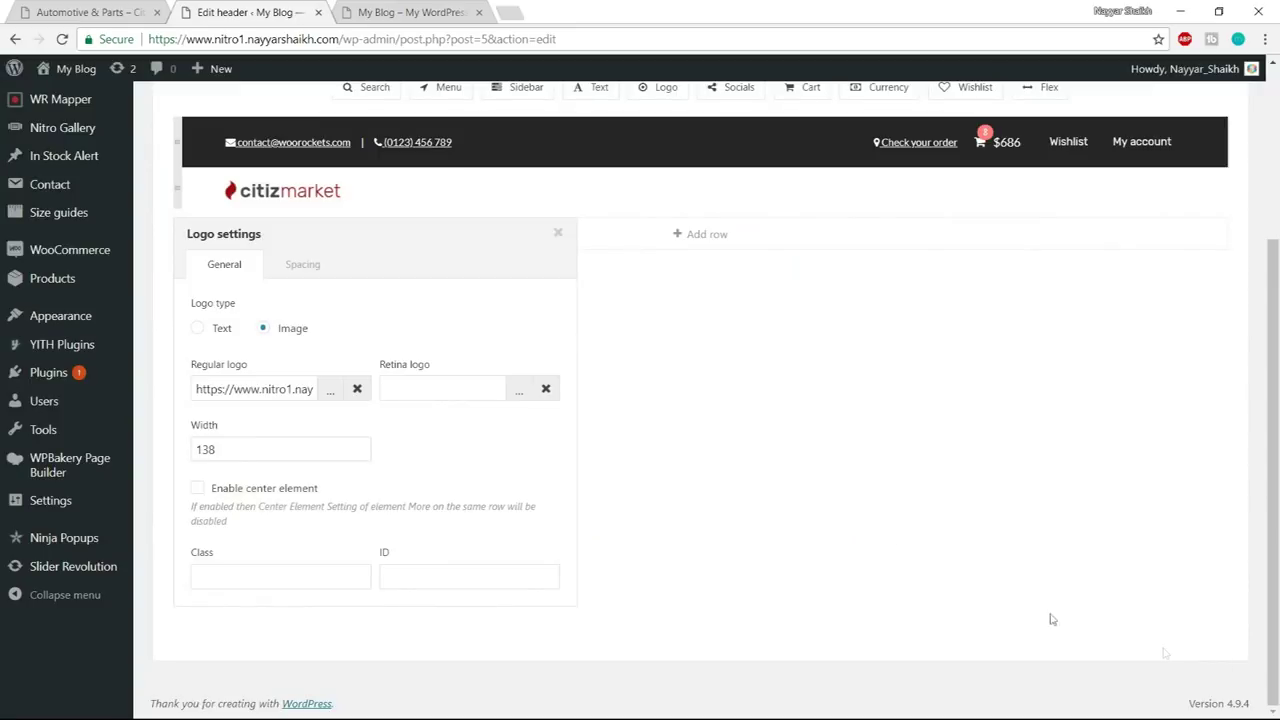
# - Set the logo width to 214 and clear its left and right padding
pyautogui.moveTo(260, 454); pyautogui.dragTo(200, 449)
pyautogui.moveTo(349, 243); pyautogui.dragTo(765, 244)
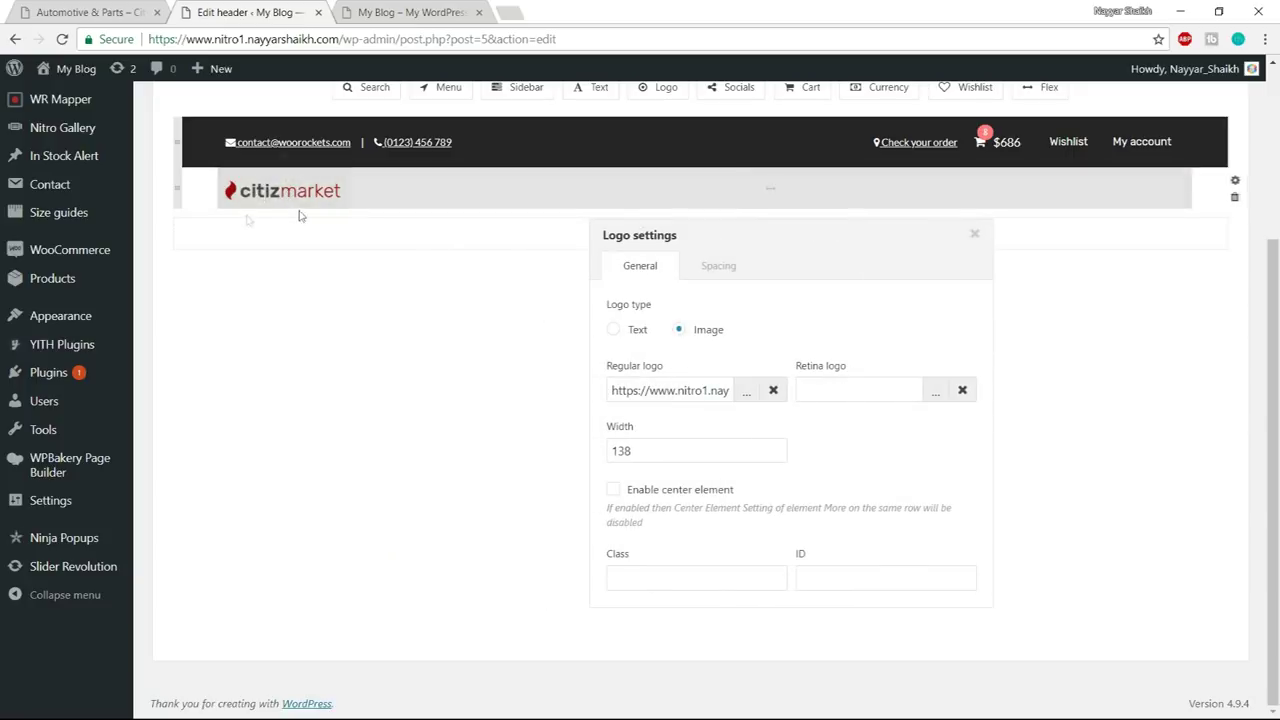
pyautogui.moveTo(689, 451); pyautogui.dragTo(576, 450)
pyautogui.write('214')
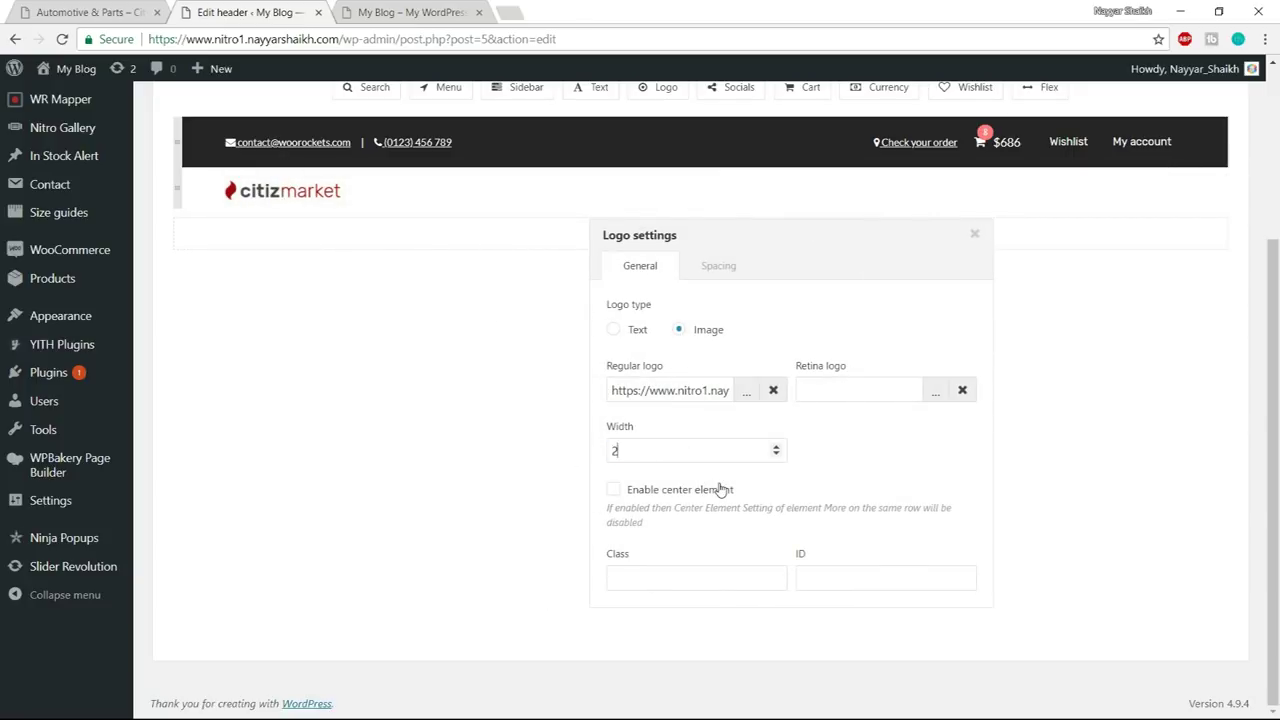
pyautogui.click(720, 266)
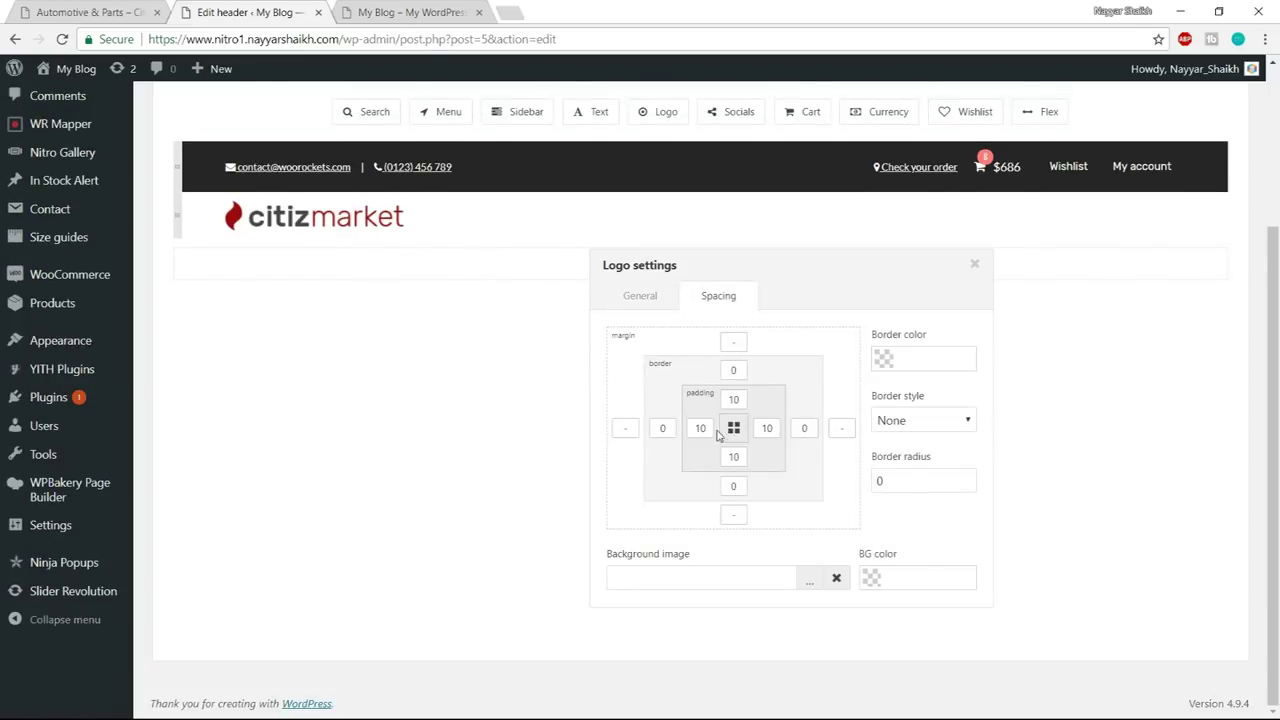
pyautogui.moveTo(712, 427); pyautogui.dragTo(687, 428)
pyautogui.press('BackSpace')
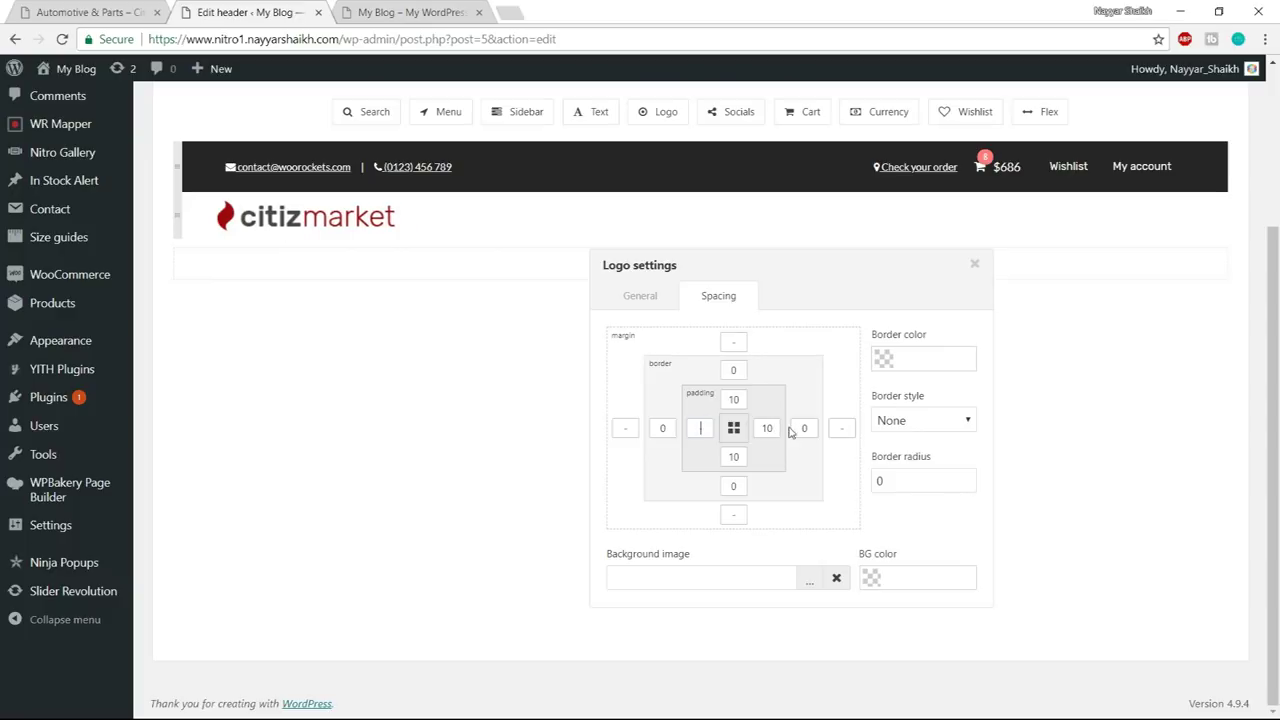
pyautogui.press('BackSpace')
pyautogui.click(975, 265)
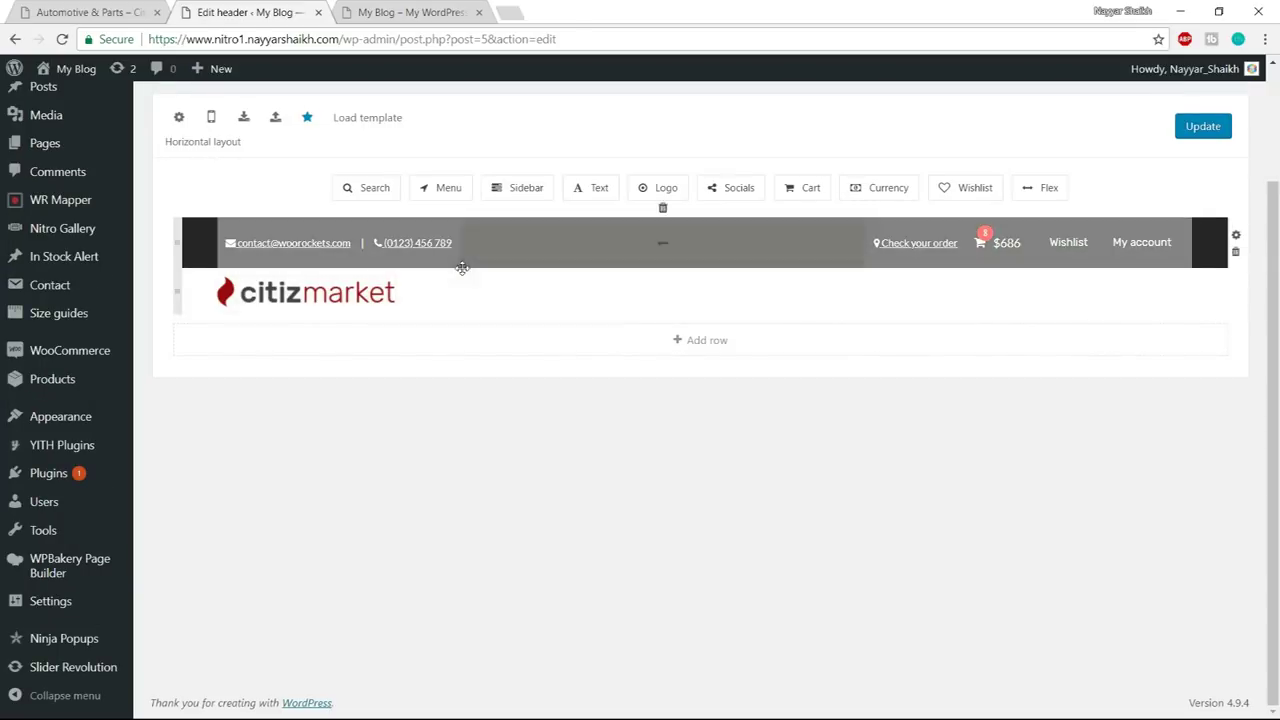
# - Place a Menu element beside the citizmarket logo in the second row and open its settings
pyautogui.click(116, 12)
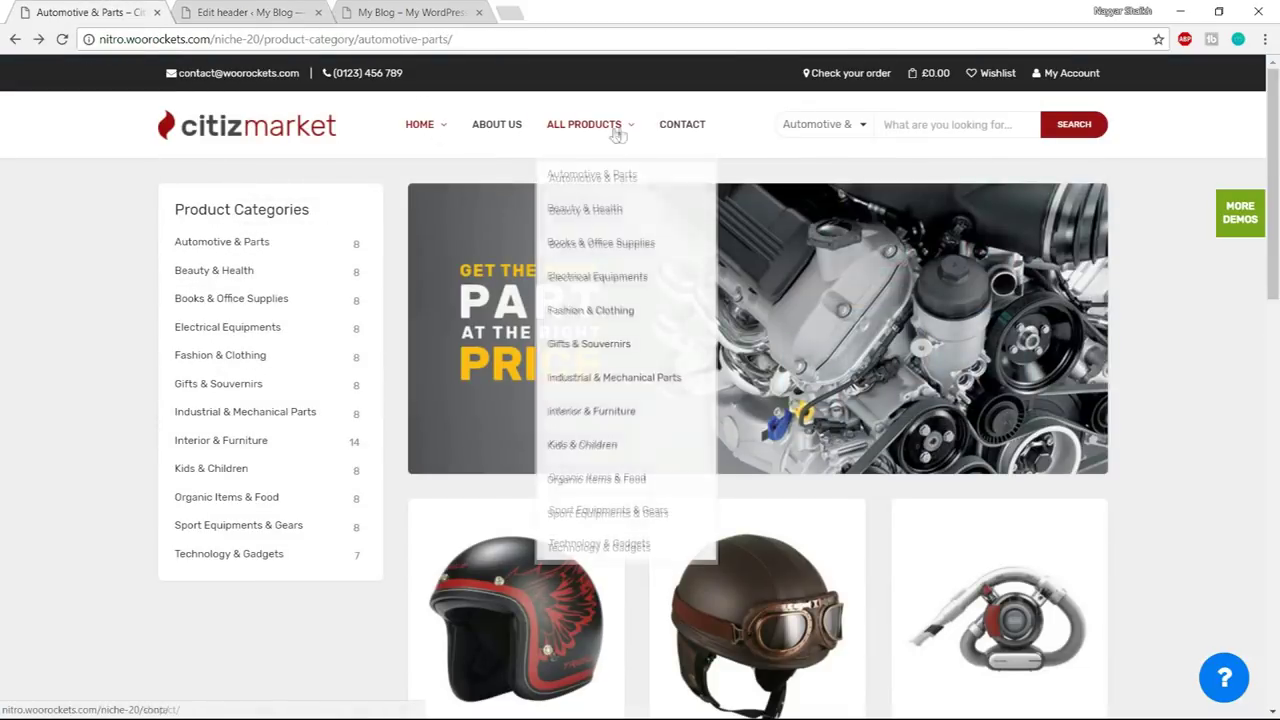
pyautogui.click(250, 12)
pyautogui.moveTo(443, 187); pyautogui.dragTo(484, 298)
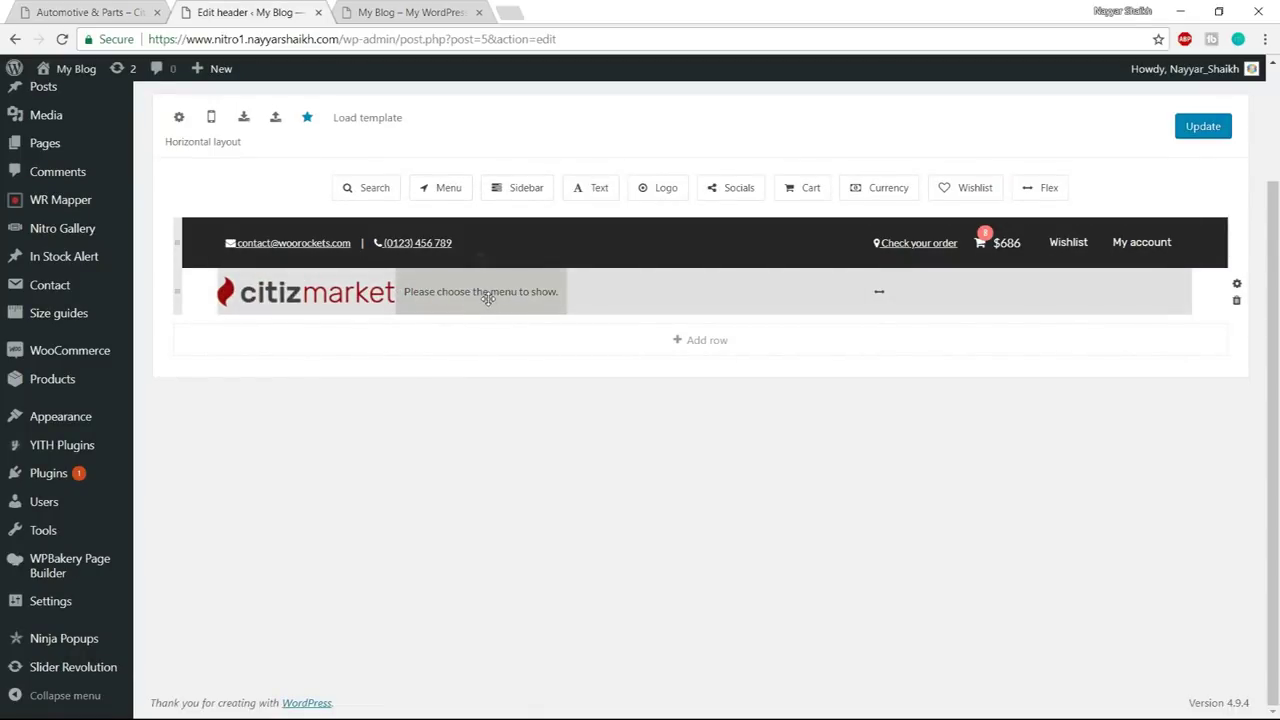
pyautogui.click(487, 298)
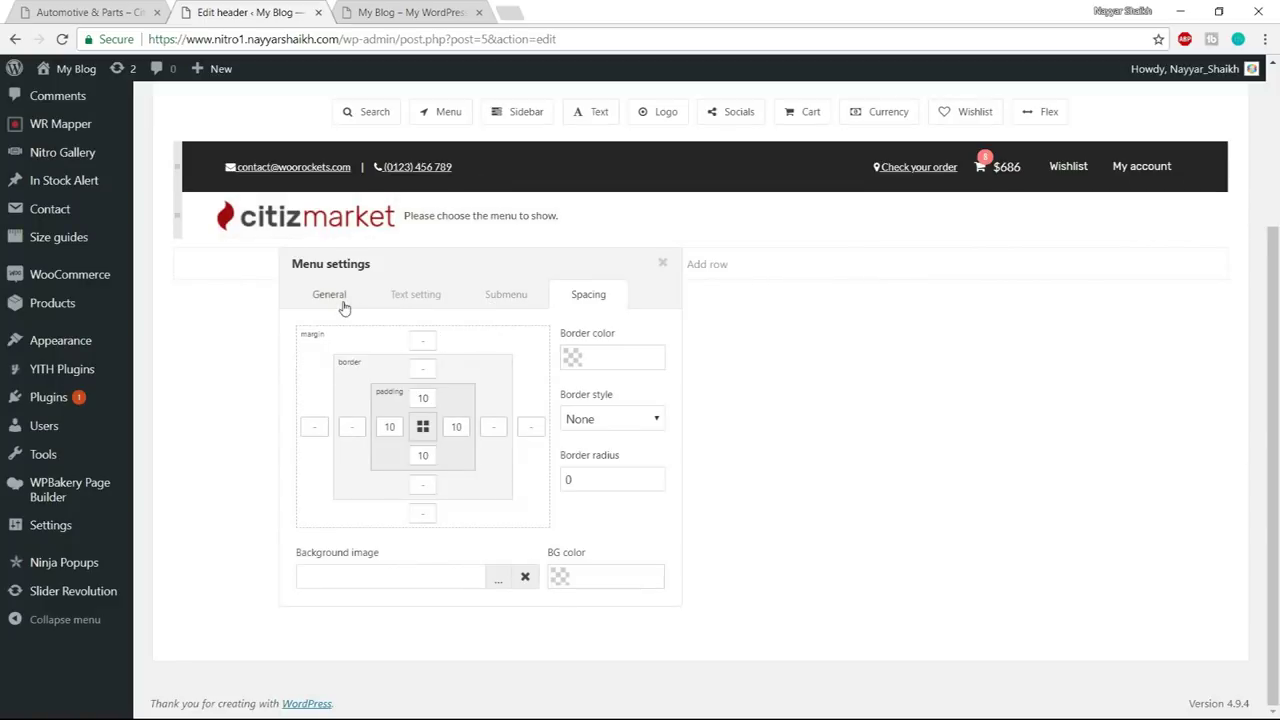
# - Show Primary Menu in the header menu with hover colour #d67474
pyautogui.click(337, 292)
pyautogui.scroll(-1, 452, 324)
pyautogui.click(431, 330)
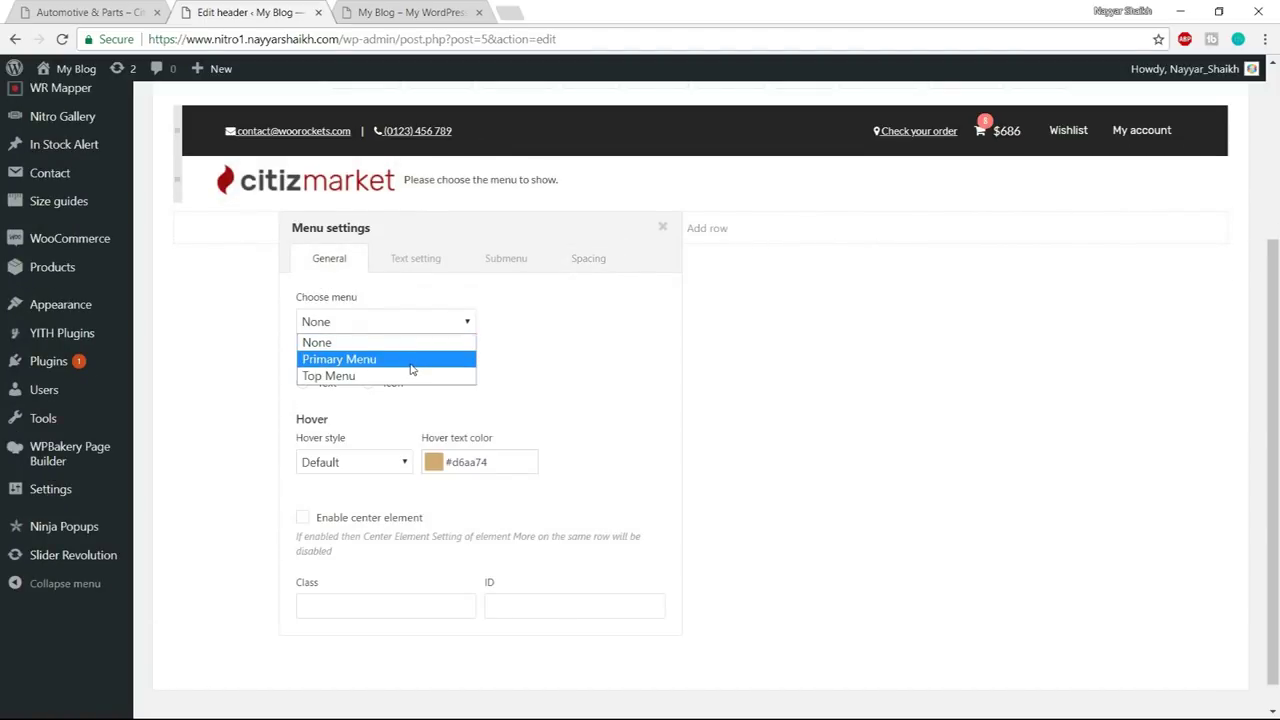
pyautogui.click(411, 369)
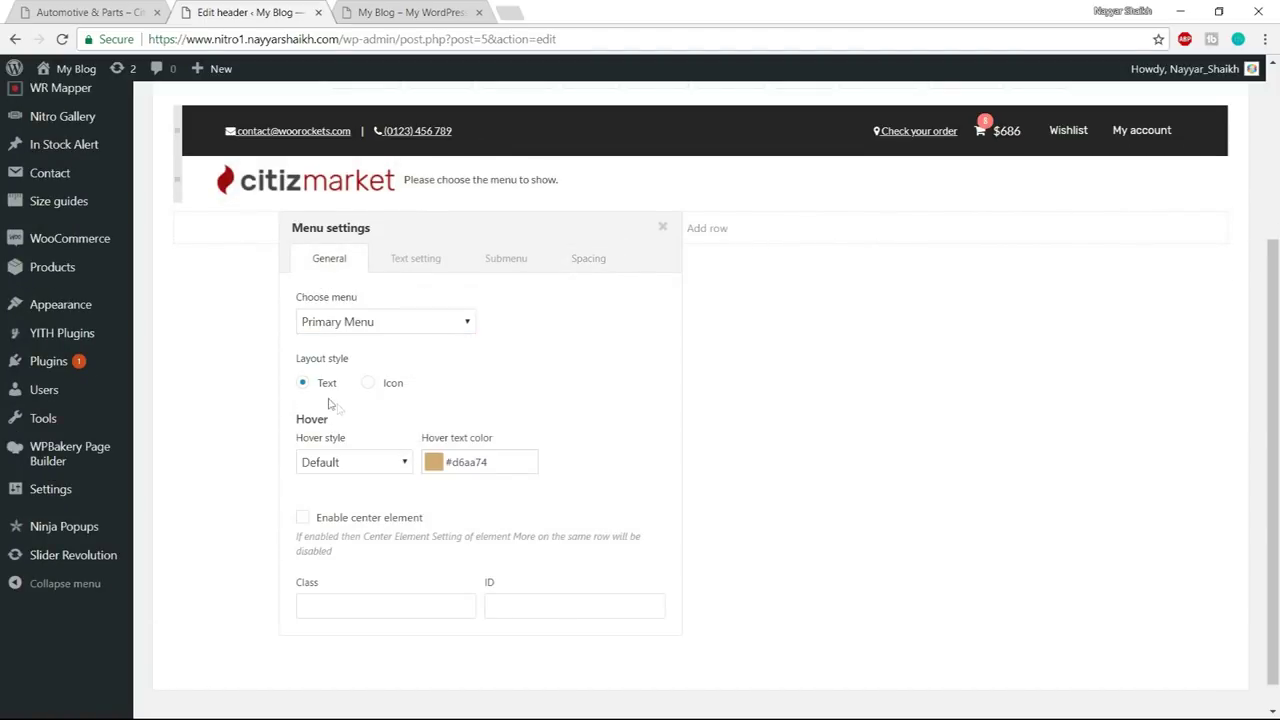
pyautogui.click(433, 464)
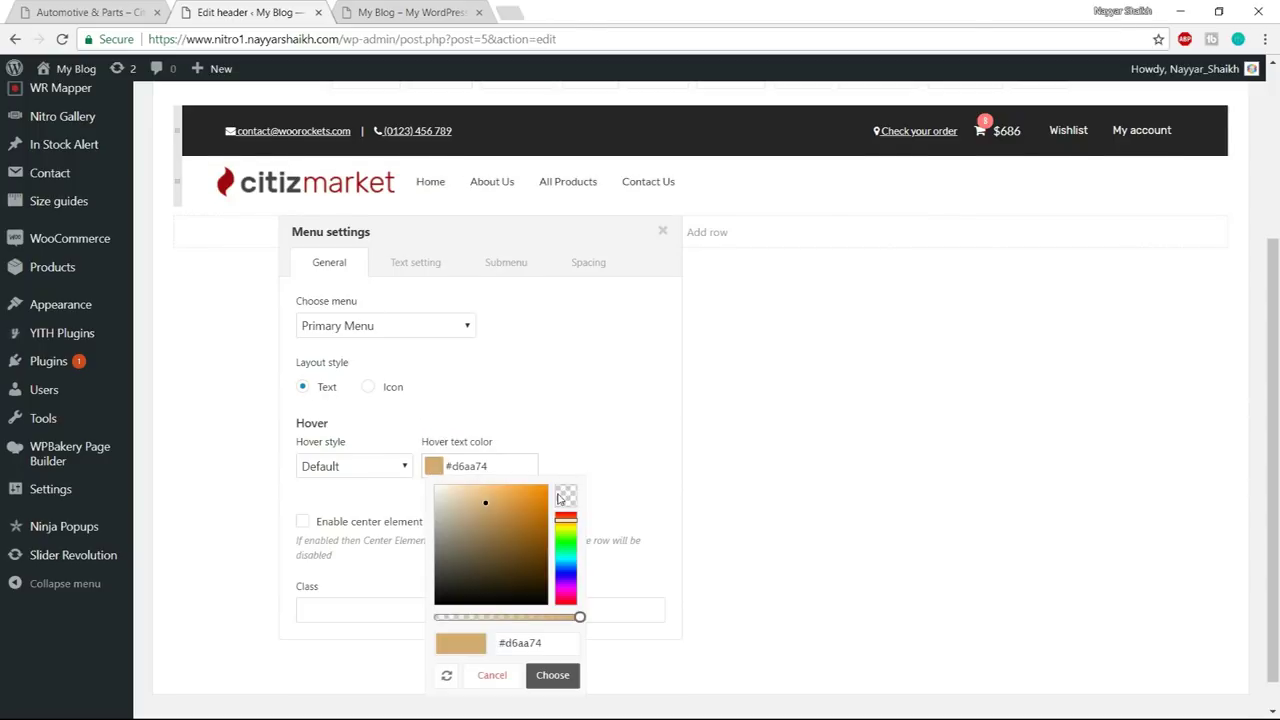
pyautogui.scroll(-1, 575, 495)
pyautogui.moveTo(569, 492); pyautogui.dragTo(569, 478)
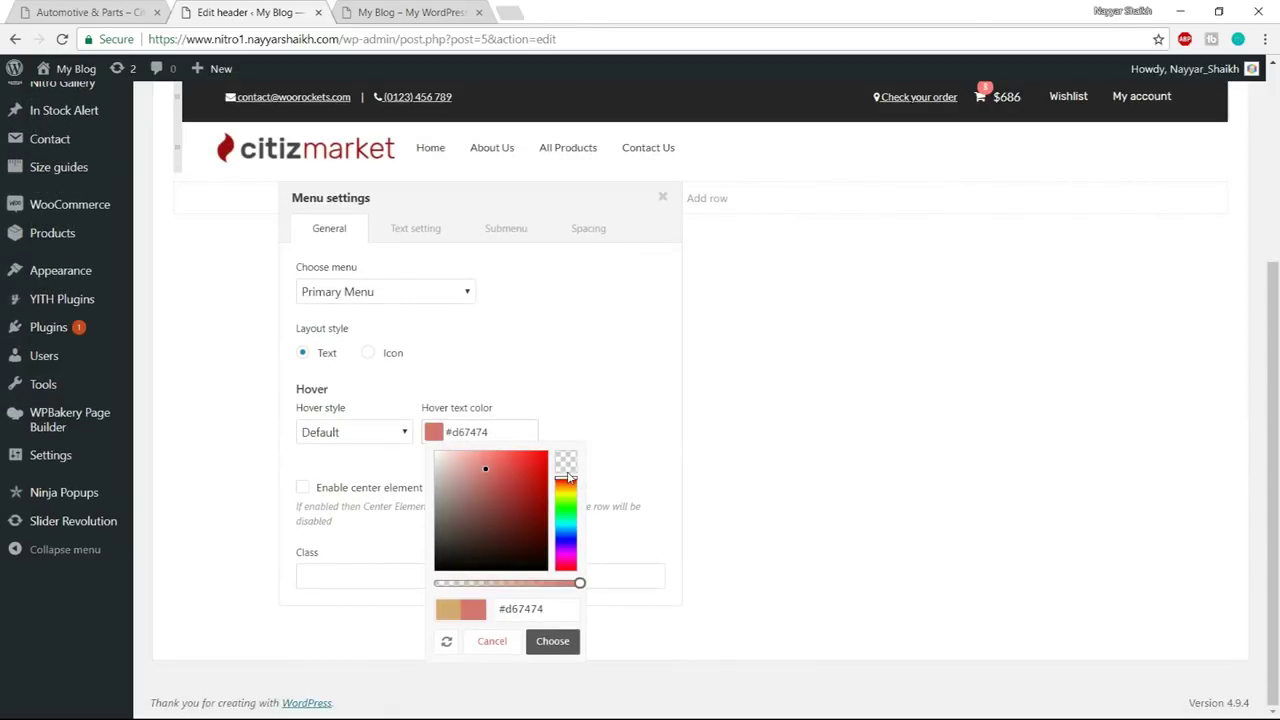
pyautogui.click(552, 641)
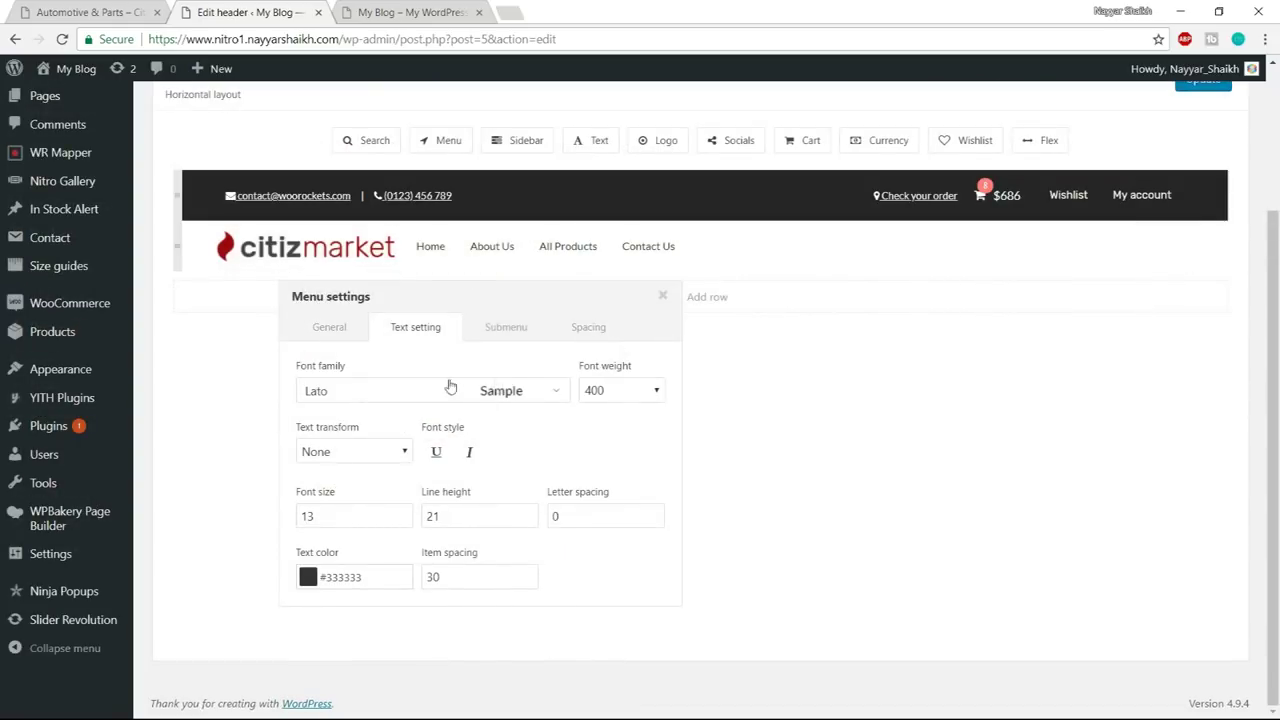
# - Set the menu font family to Rubik
pyautogui.click(406, 396)
pyautogui.write('rubikr')
pyautogui.hotkey('ctrl', 'a')
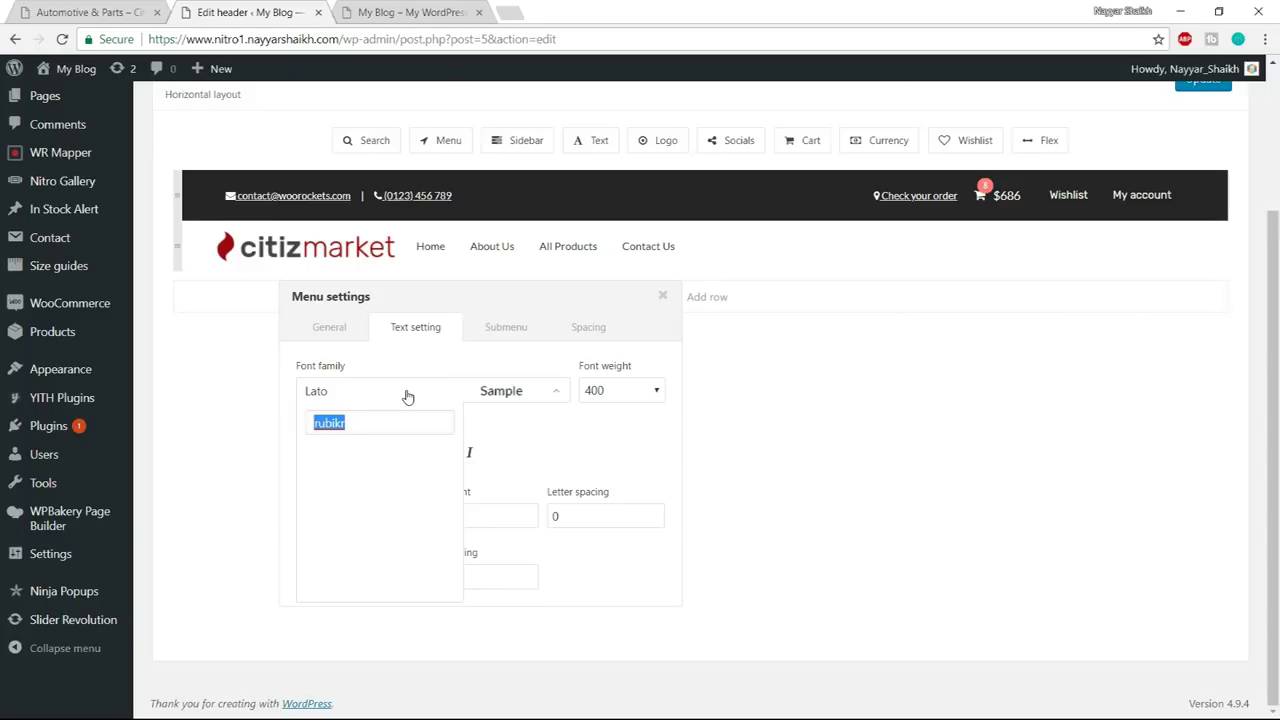
pyautogui.write('rubik')
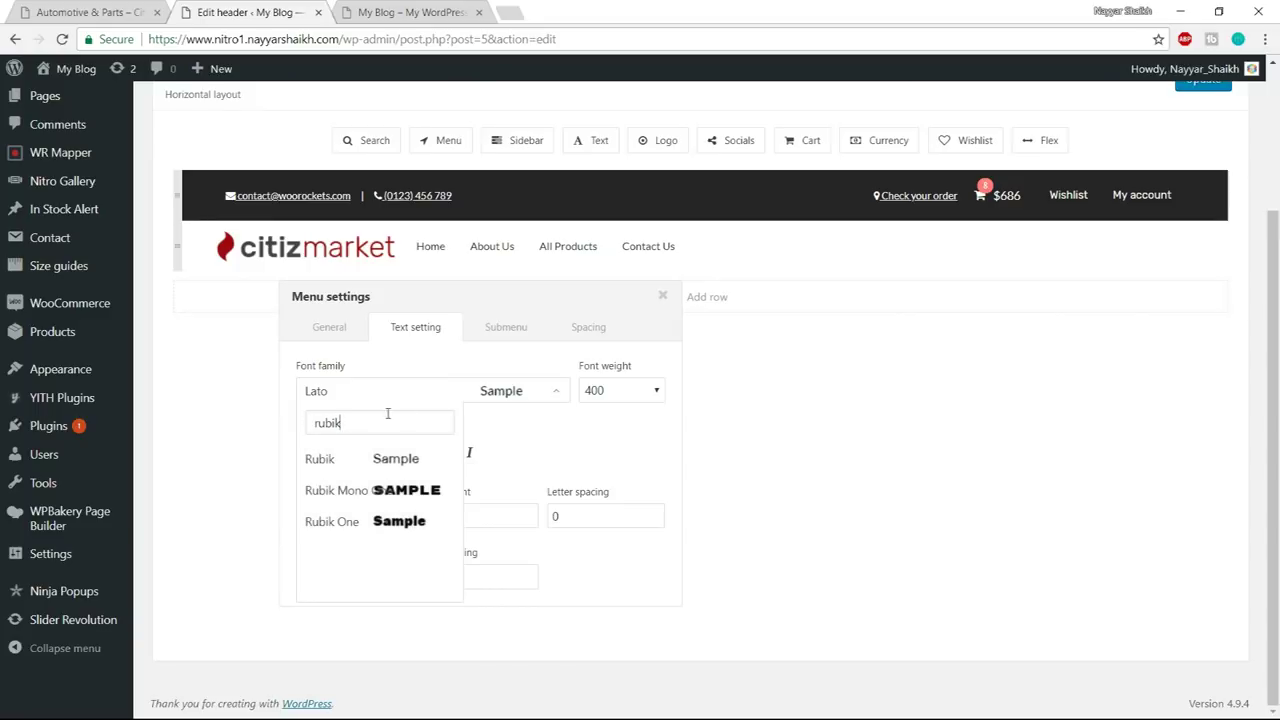
pyautogui.click(369, 468)
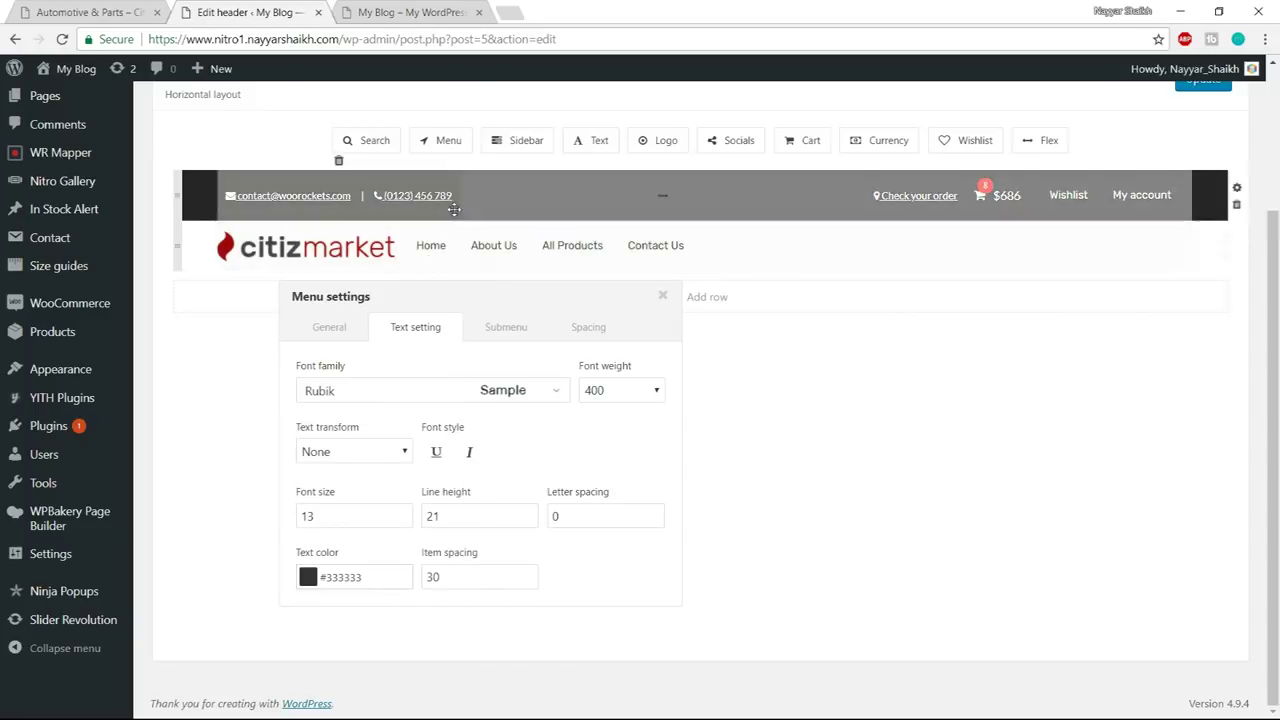
# - Set the menu font weight to 500 and size 14, then close the settings
pyautogui.click(620, 390)
pyautogui.click(617, 443)
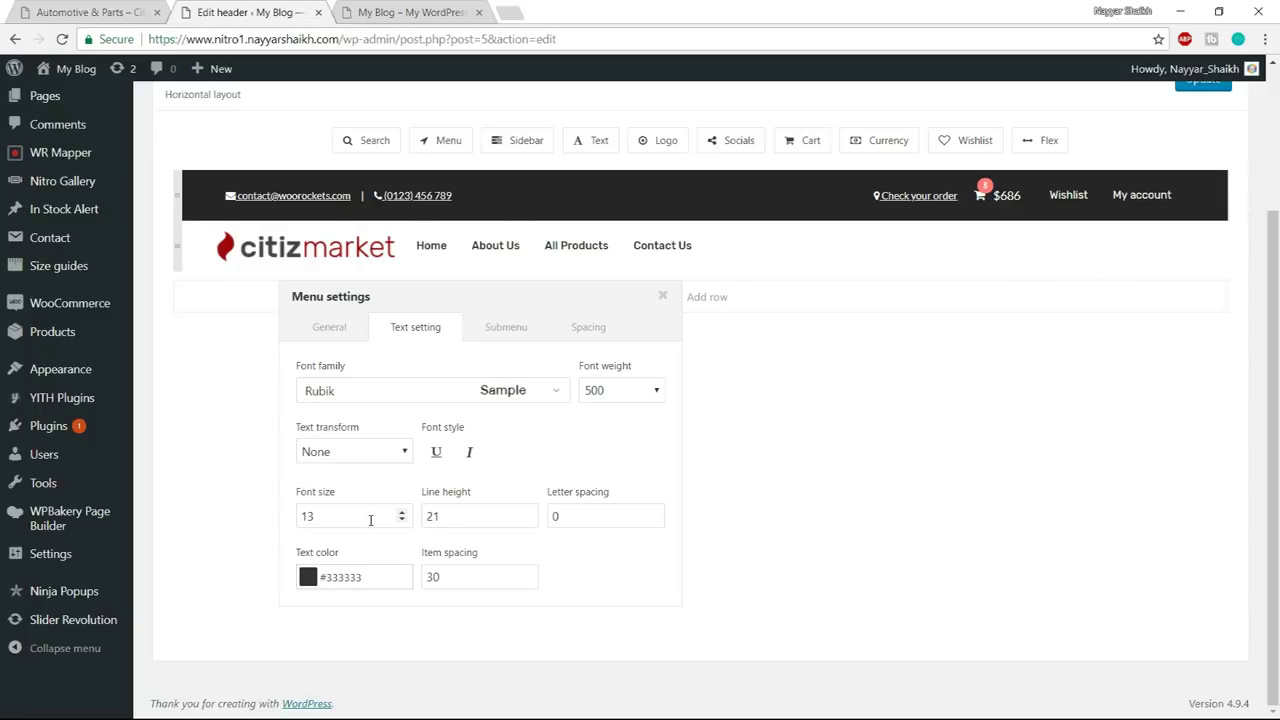
pyautogui.write('14')
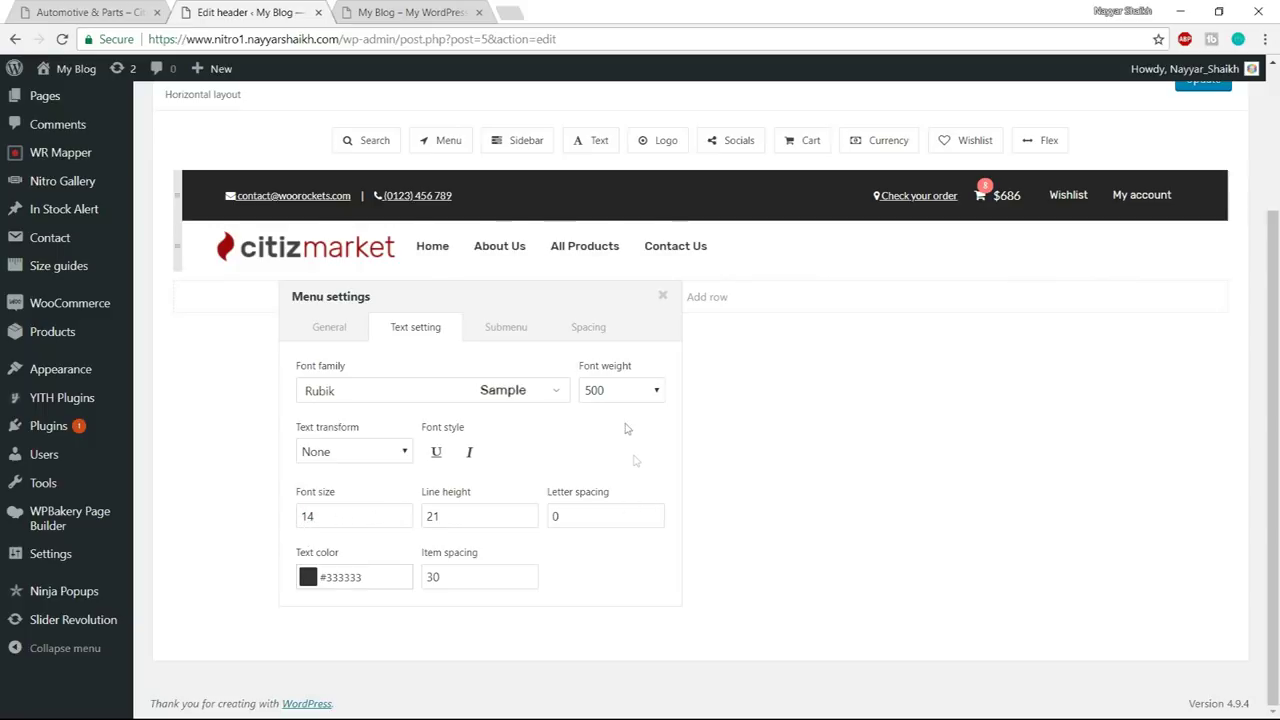
pyautogui.click(612, 390)
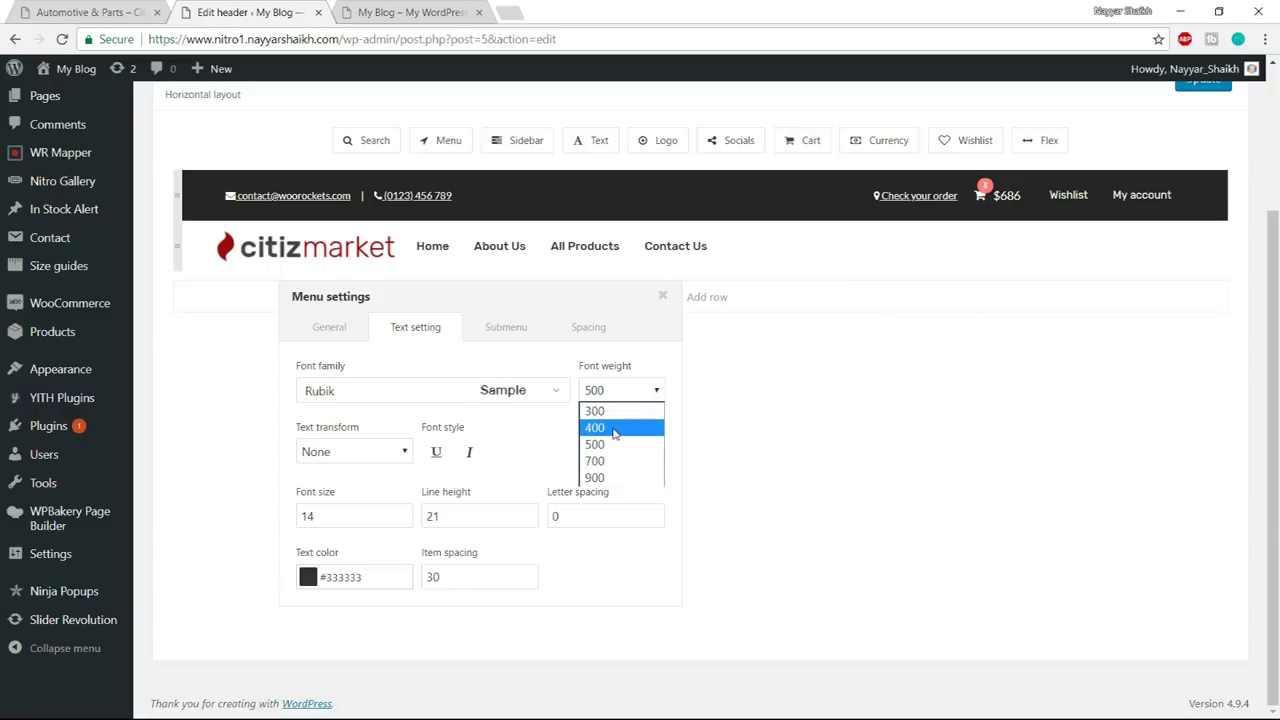
pyautogui.click(614, 428)
pyautogui.click(625, 392)
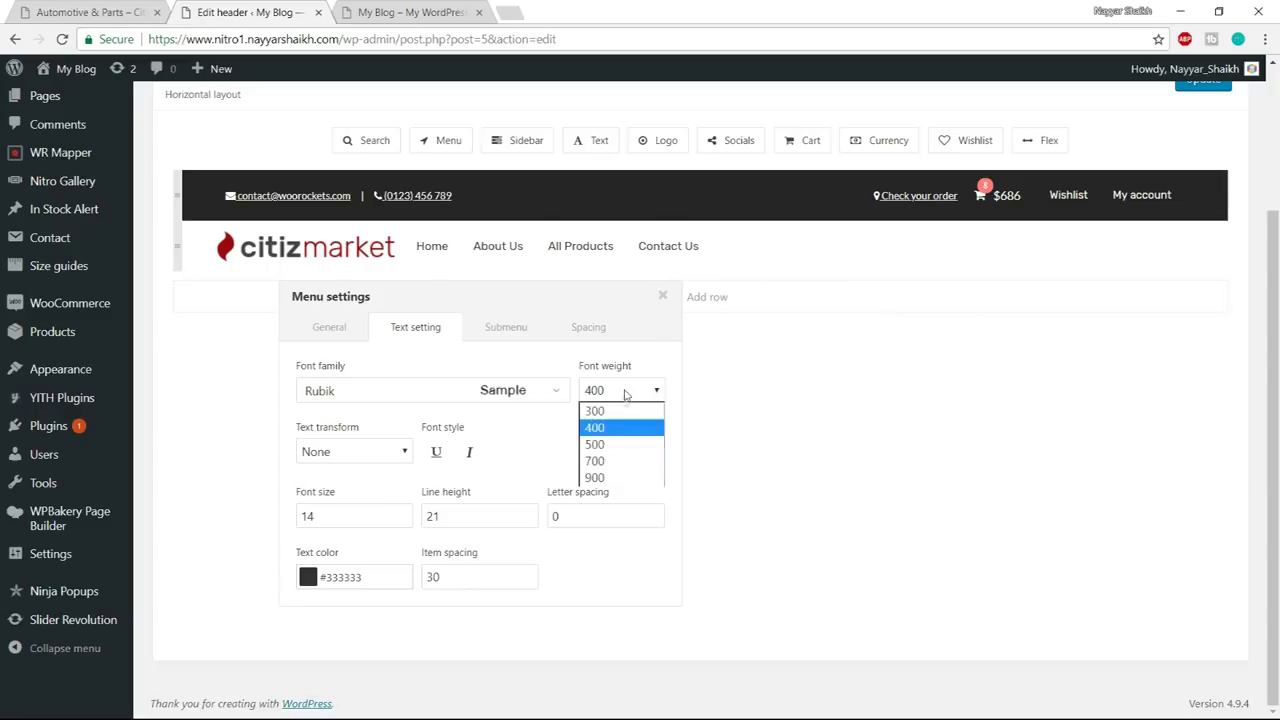
pyautogui.click(617, 444)
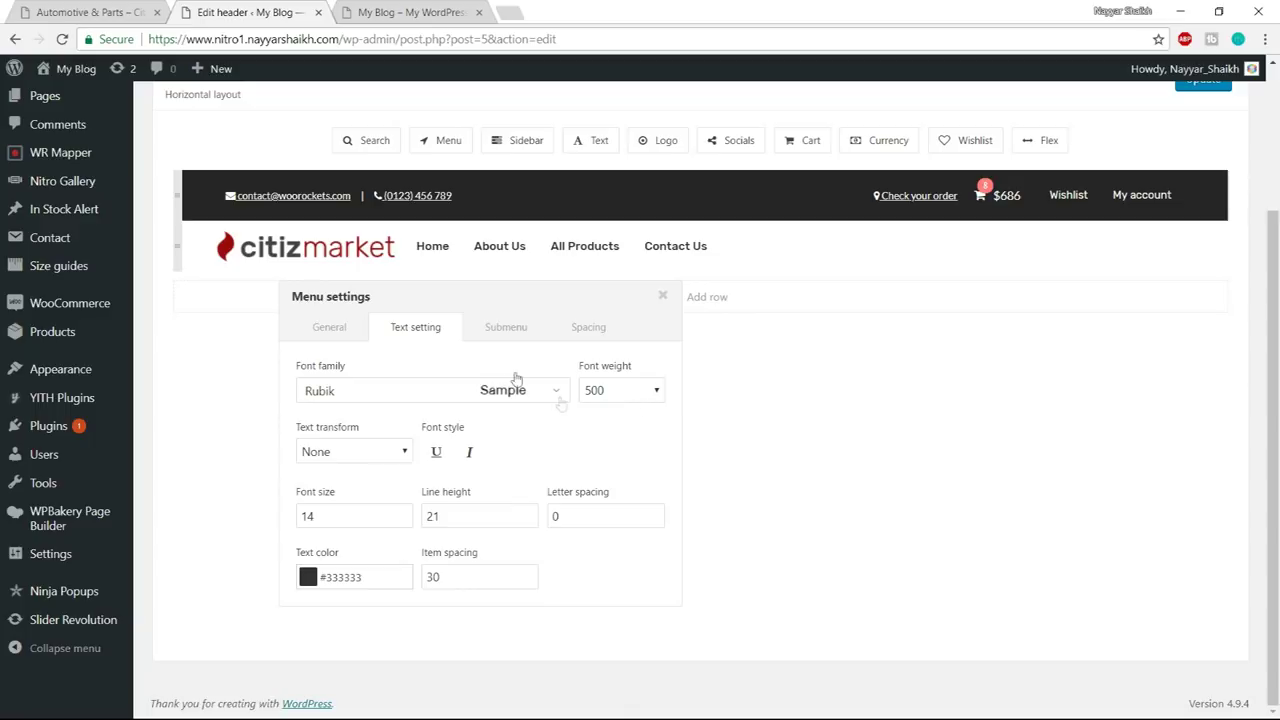
pyautogui.click(585, 328)
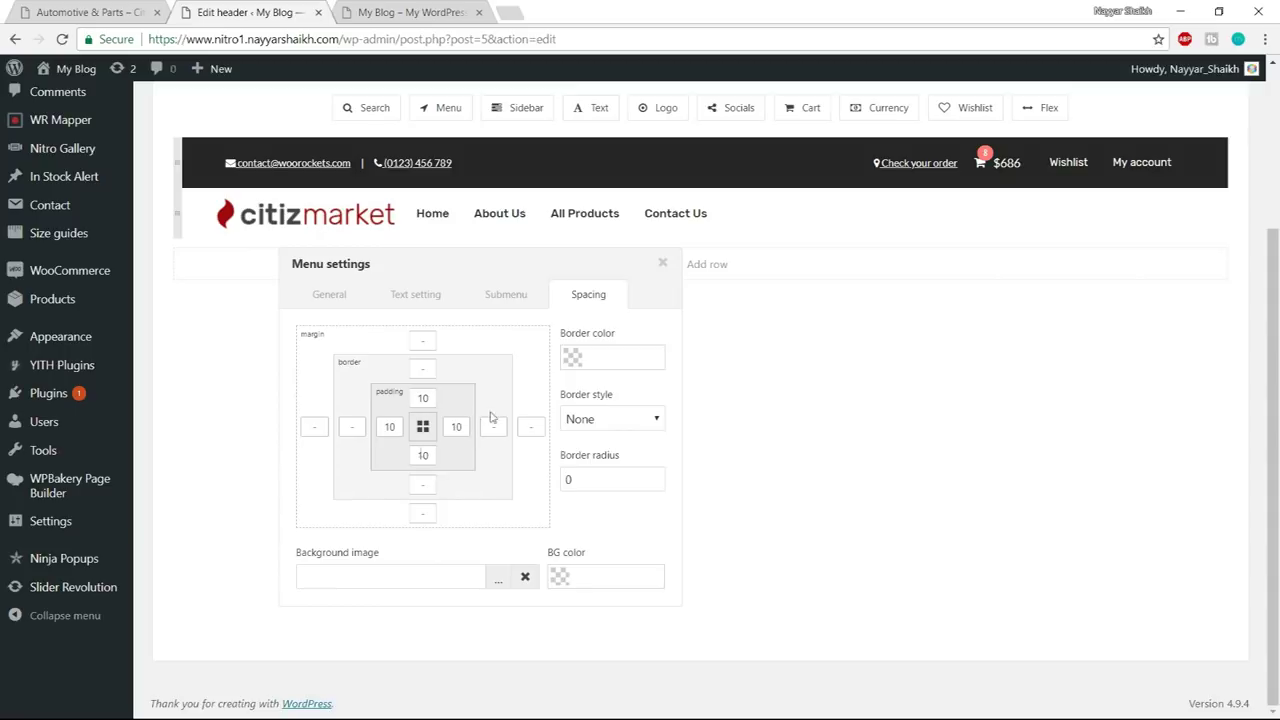
pyautogui.click(662, 263)
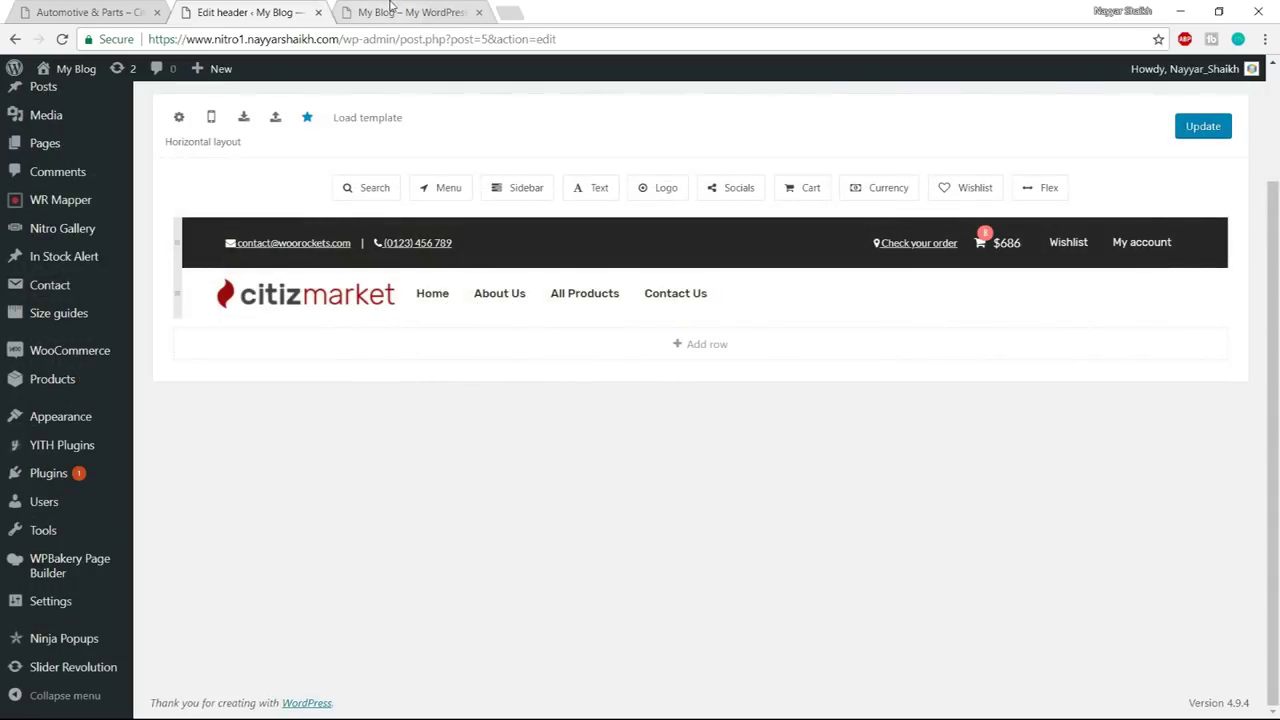
pyautogui.click(120, 12)
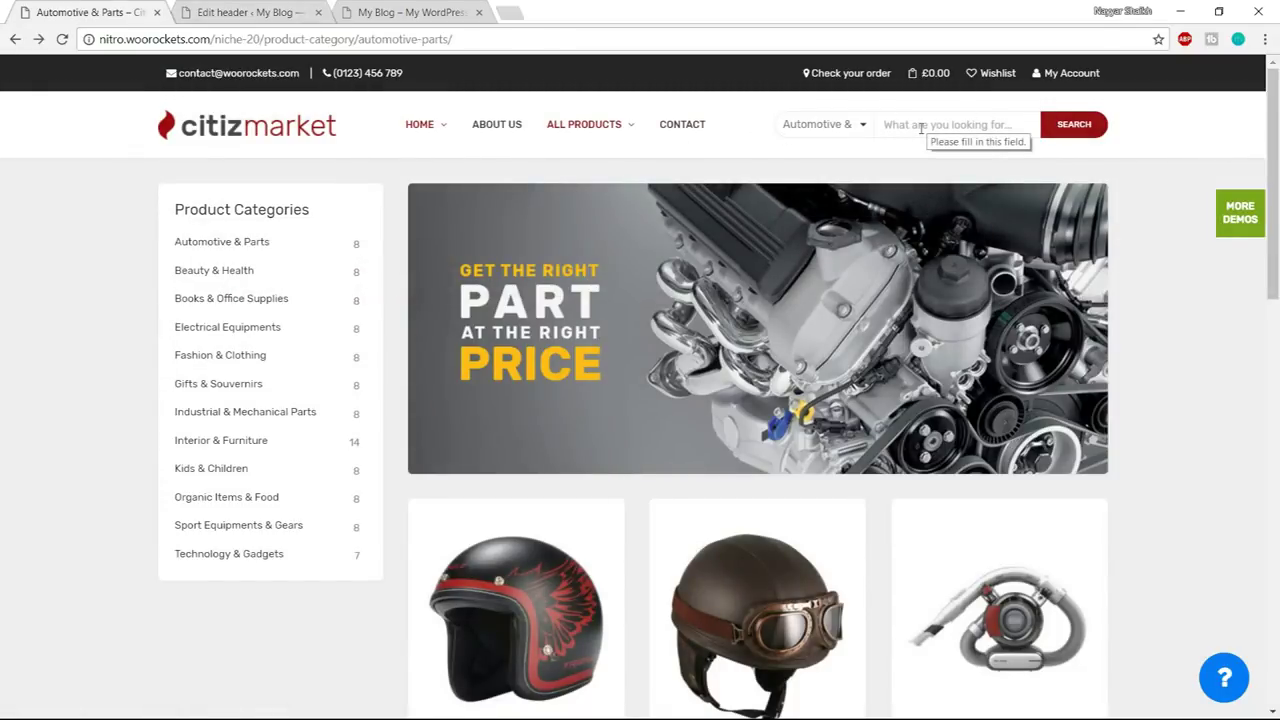
pyautogui.click(822, 128)
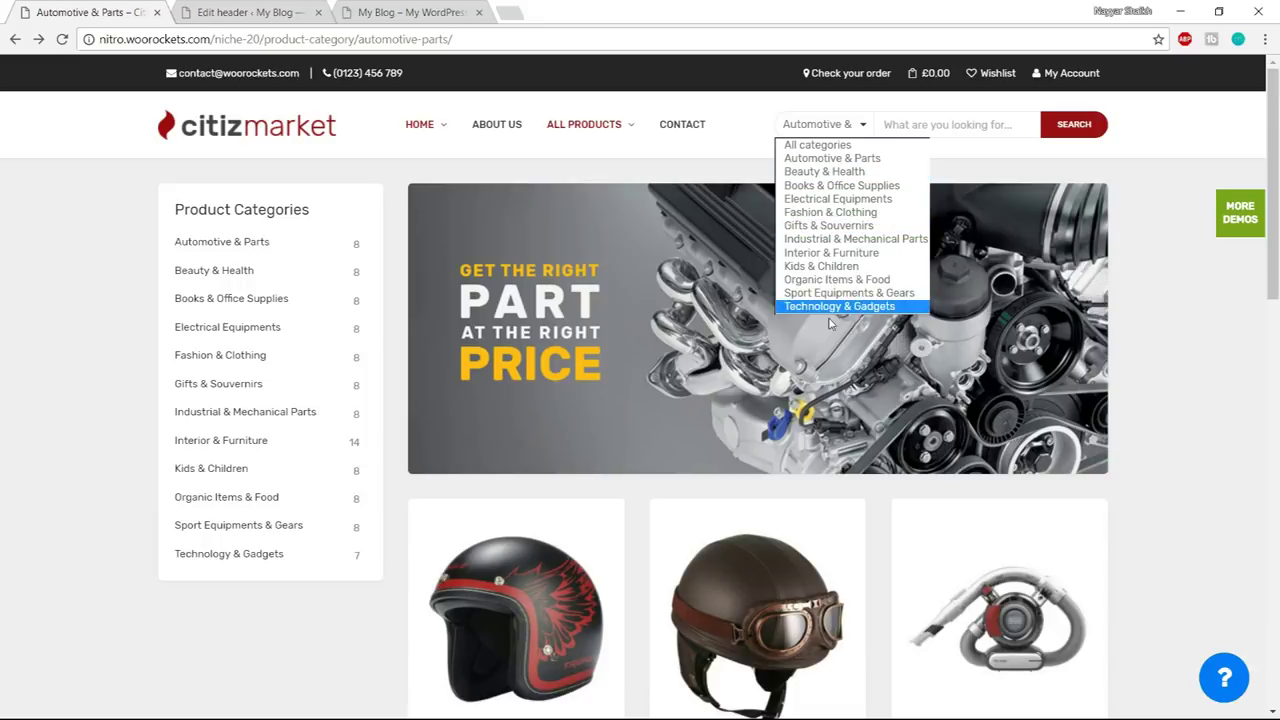
pyautogui.click(956, 128)
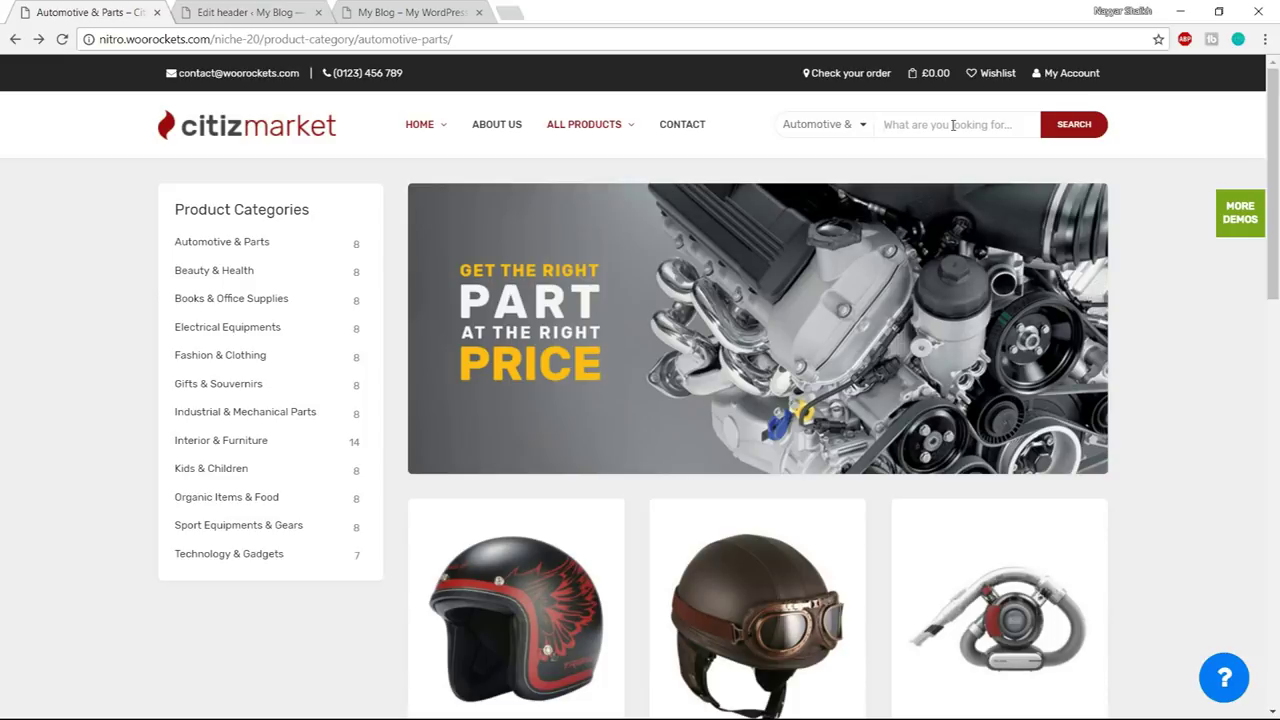
pyautogui.write('ipho')
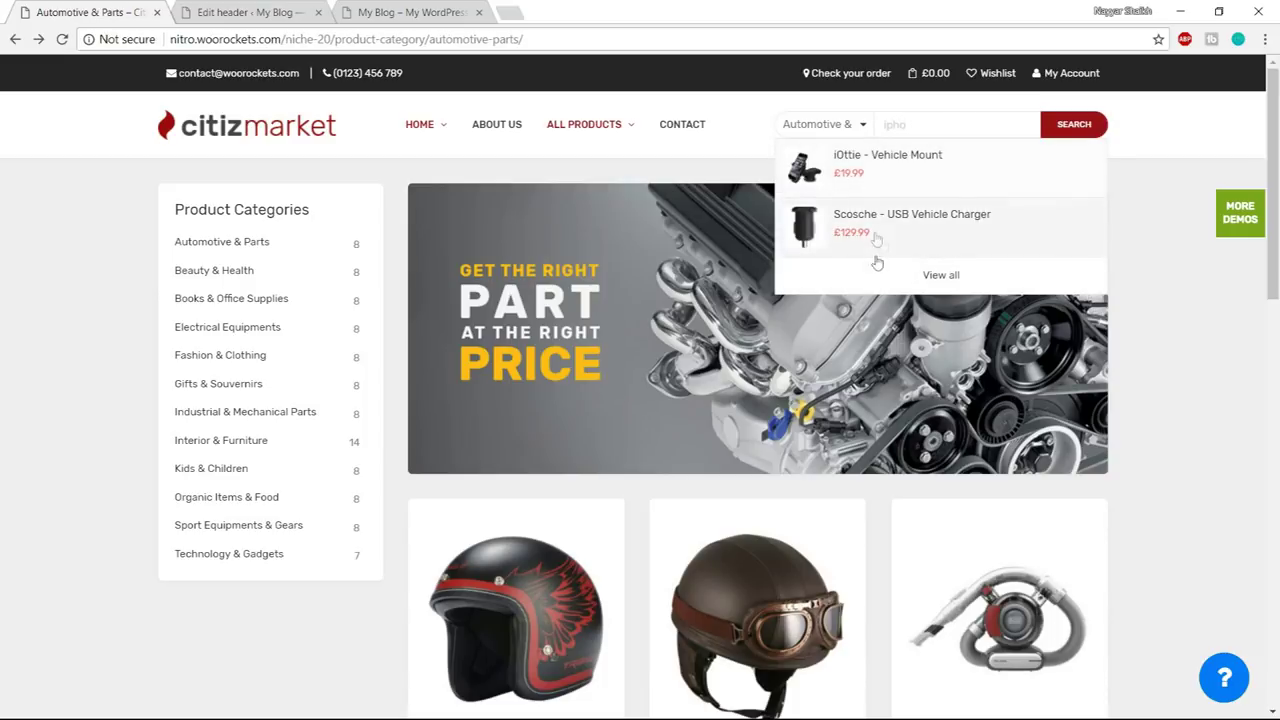
pyautogui.hotkey('ctrl', 'a')
pyautogui.press('BackSpace')
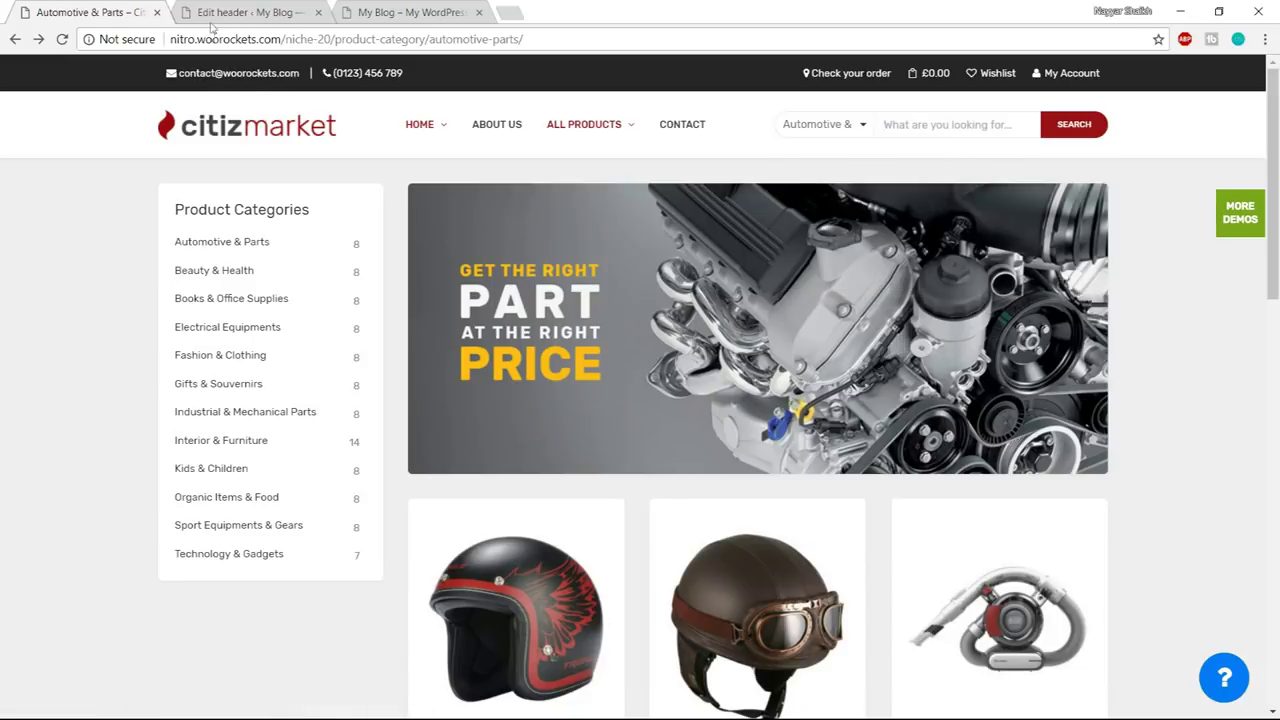
pyautogui.click(222, 8)
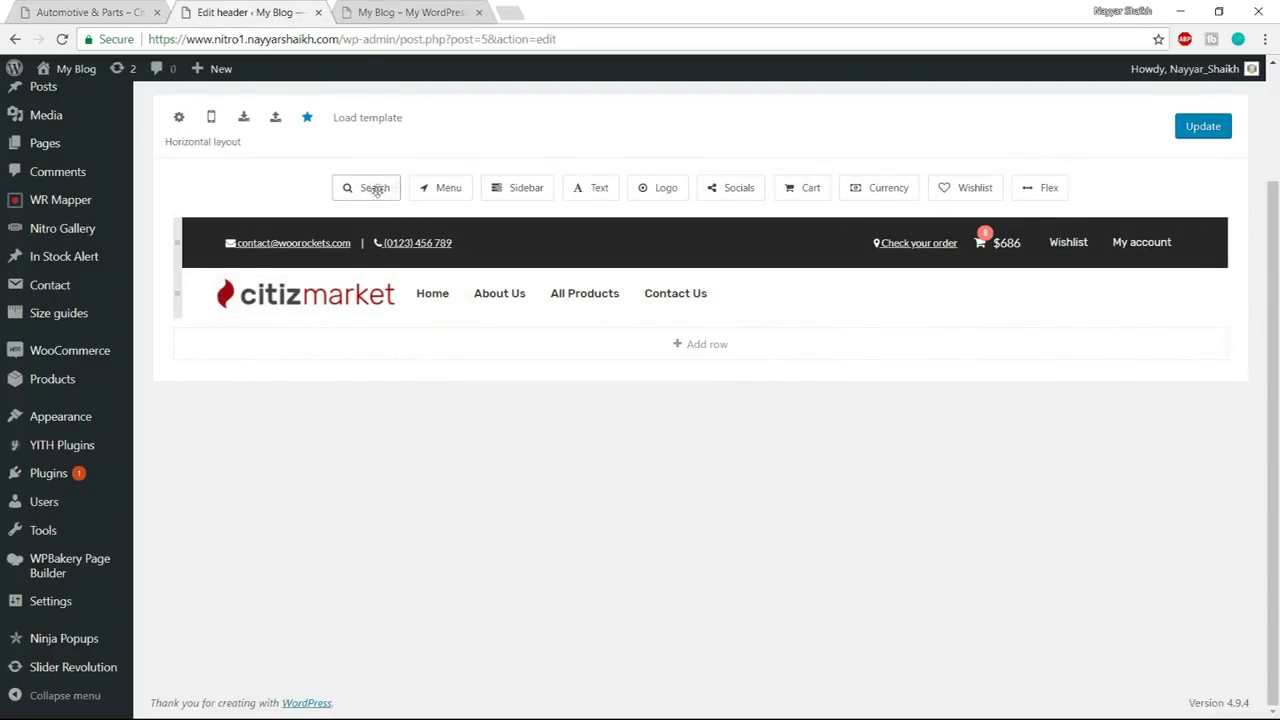
# - Add a search element after Contact Us with Boxed layout and a text button
pyautogui.moveTo(362, 191); pyautogui.dragTo(792, 293)
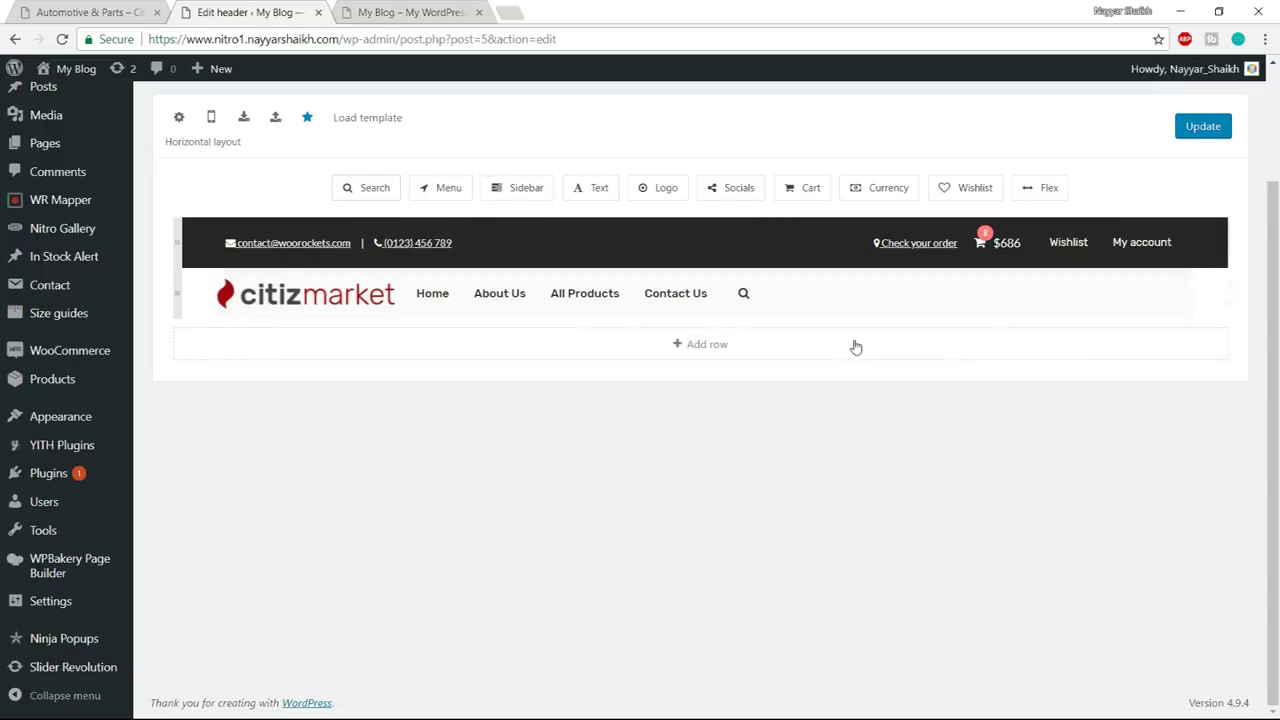
pyautogui.click(745, 295)
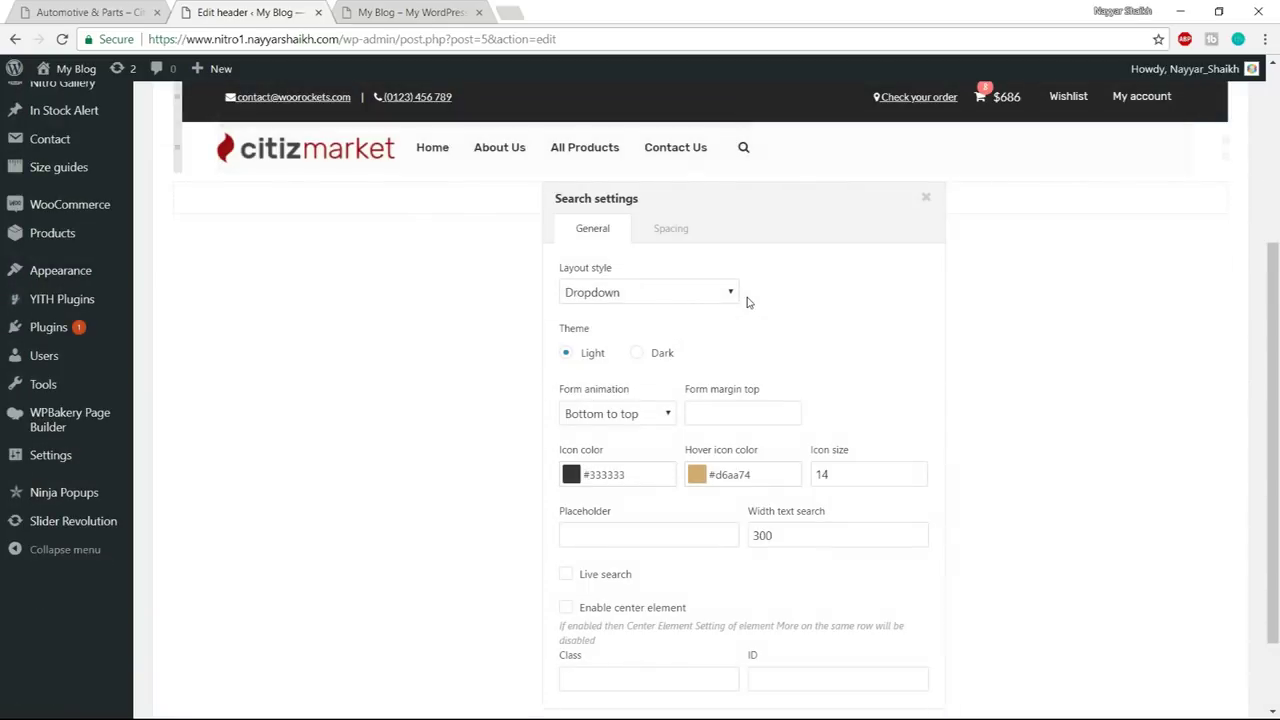
pyautogui.click(651, 293)
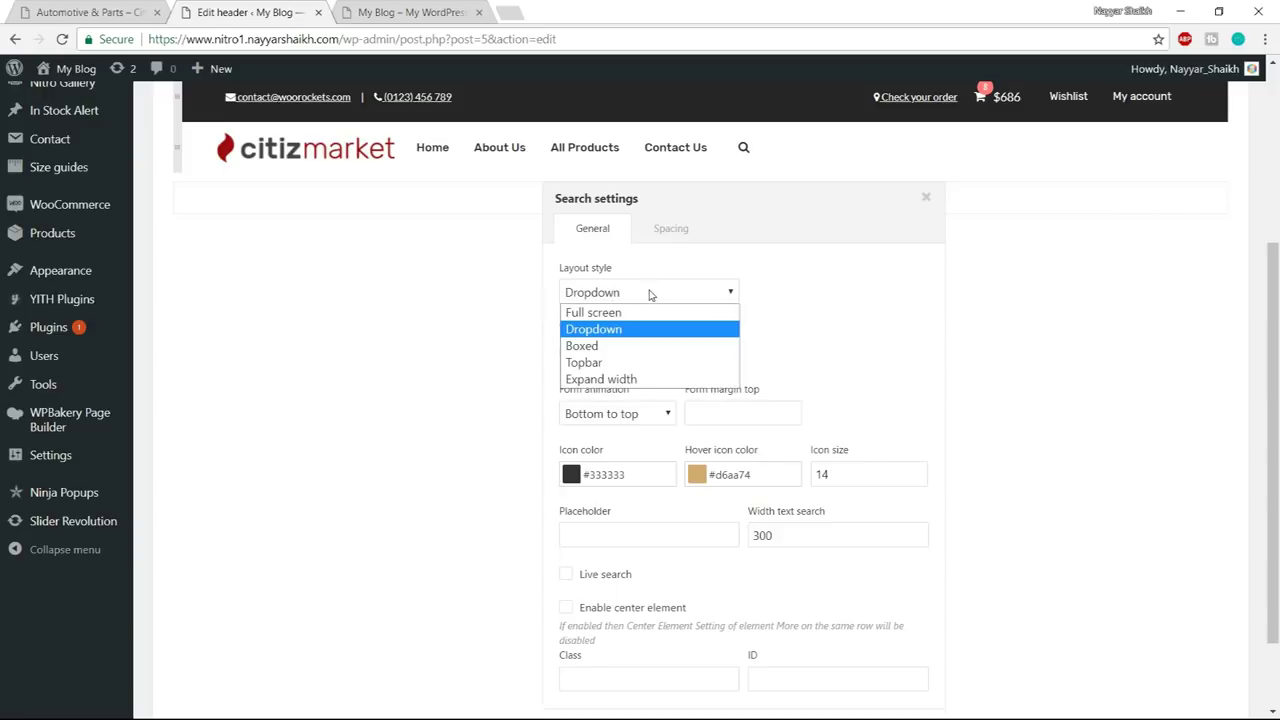
pyautogui.click(628, 346)
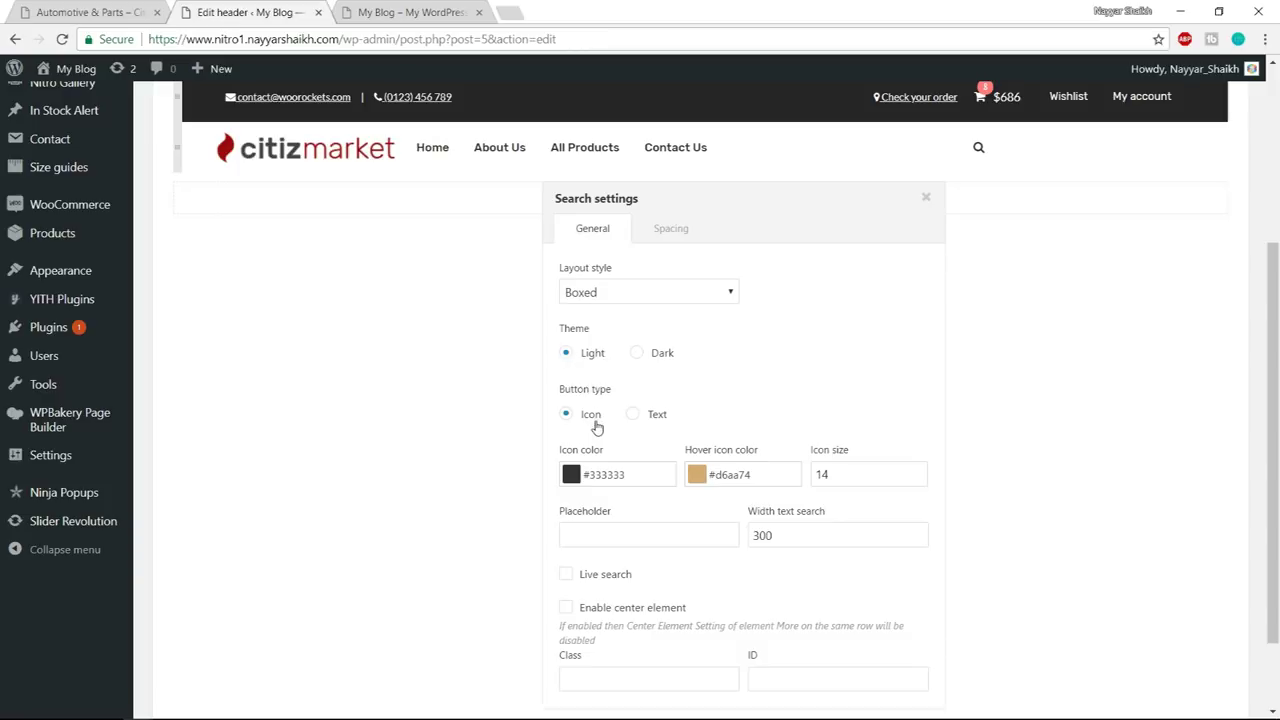
pyautogui.click(644, 419)
pyautogui.scroll(-1, 794, 389)
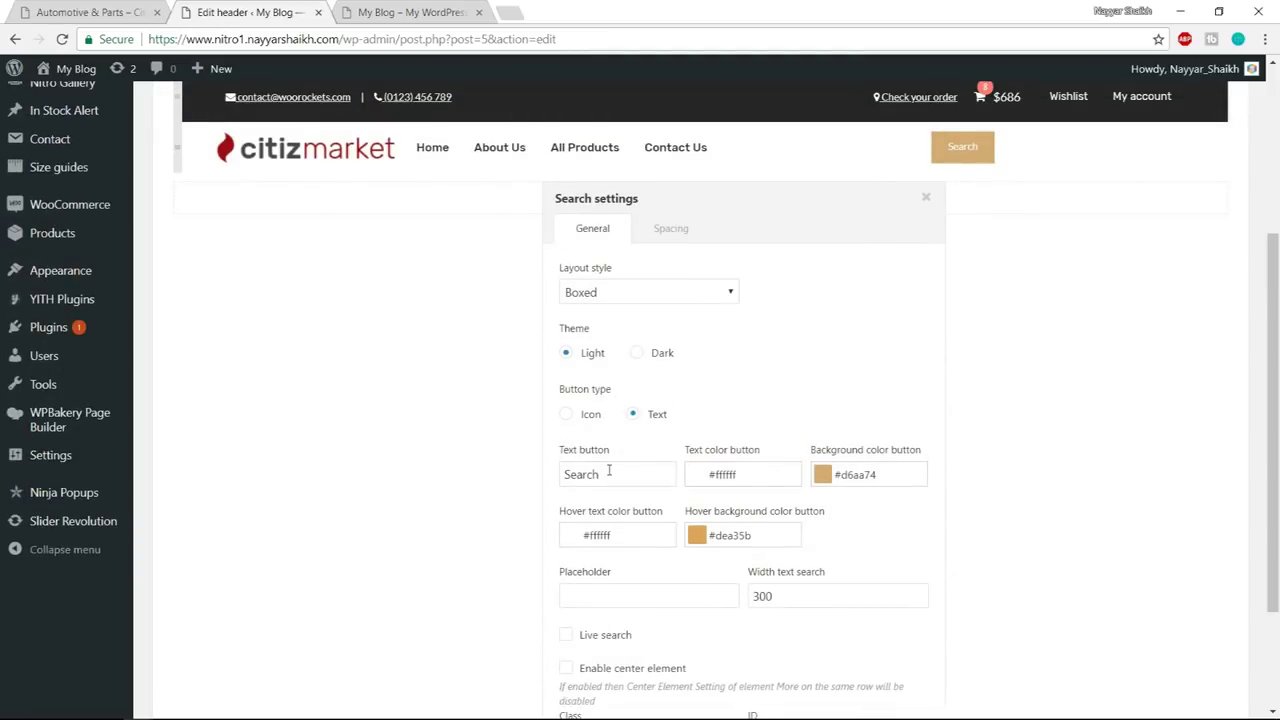
# - Change the search button text to 'SEARCH'
pyautogui.click(122, 6)
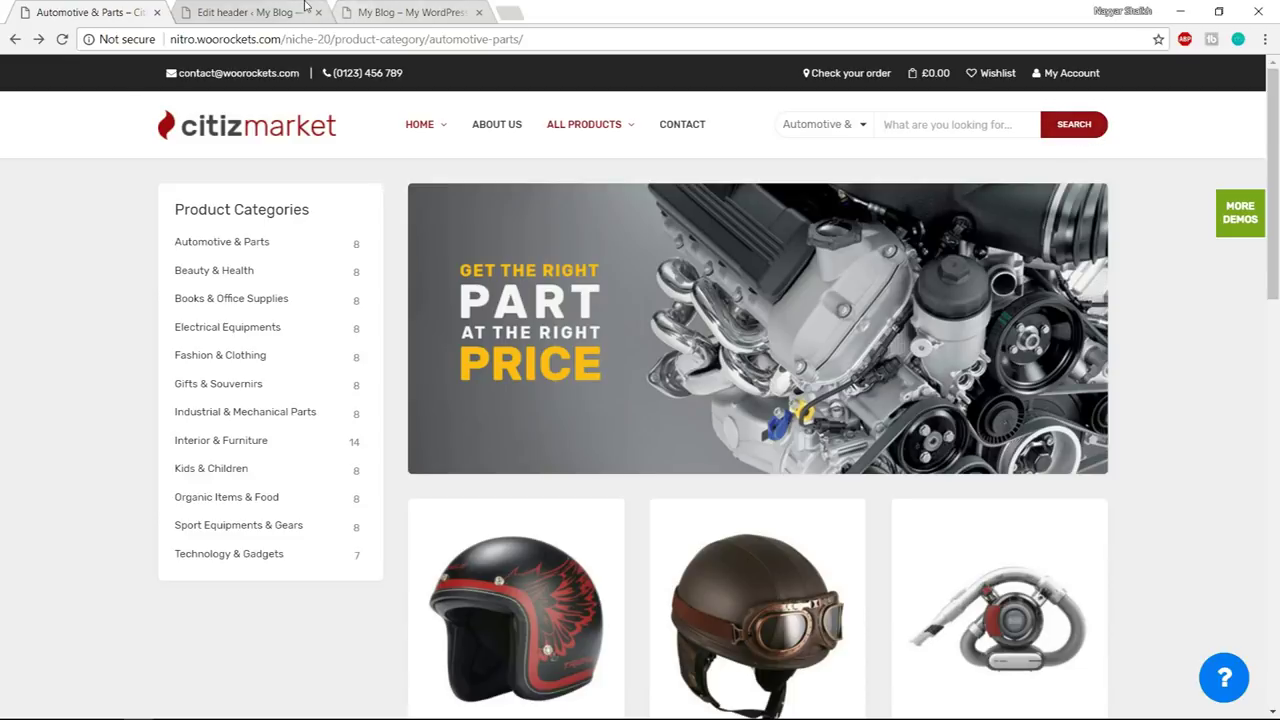
pyautogui.click(306, 10)
pyautogui.moveTo(607, 475); pyautogui.dragTo(518, 481)
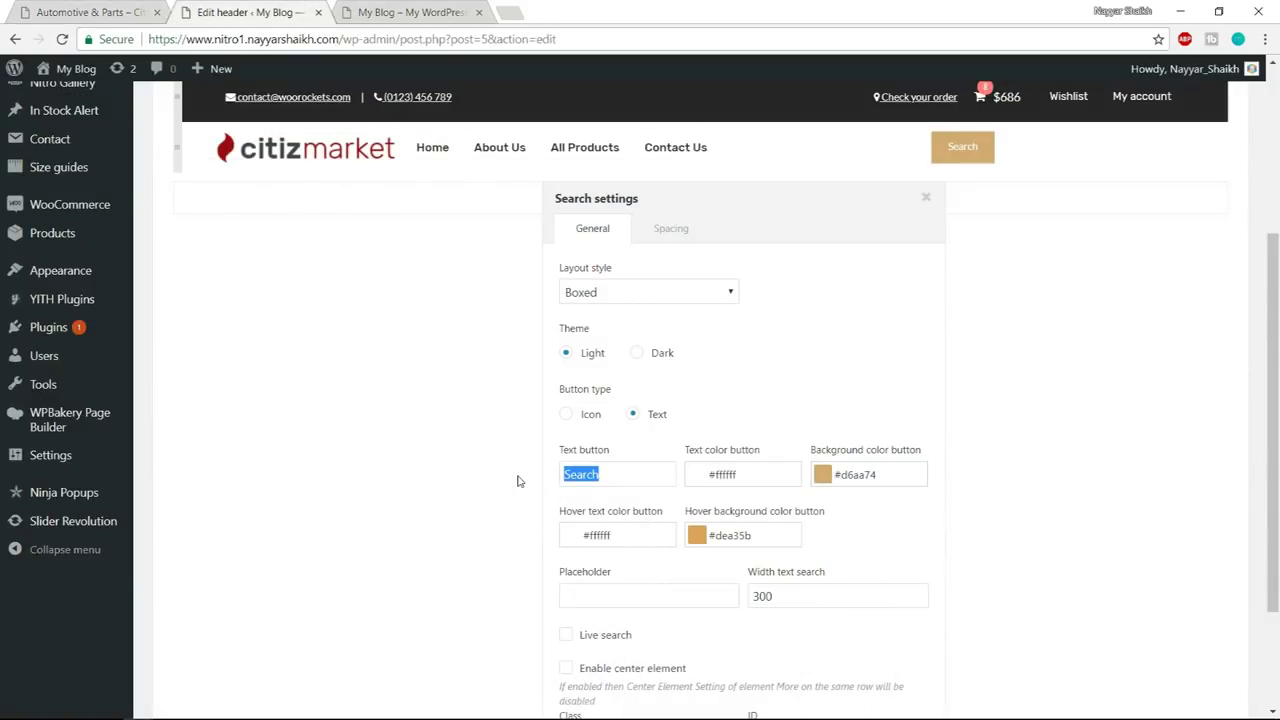
pyautogui.write('SEARCH')
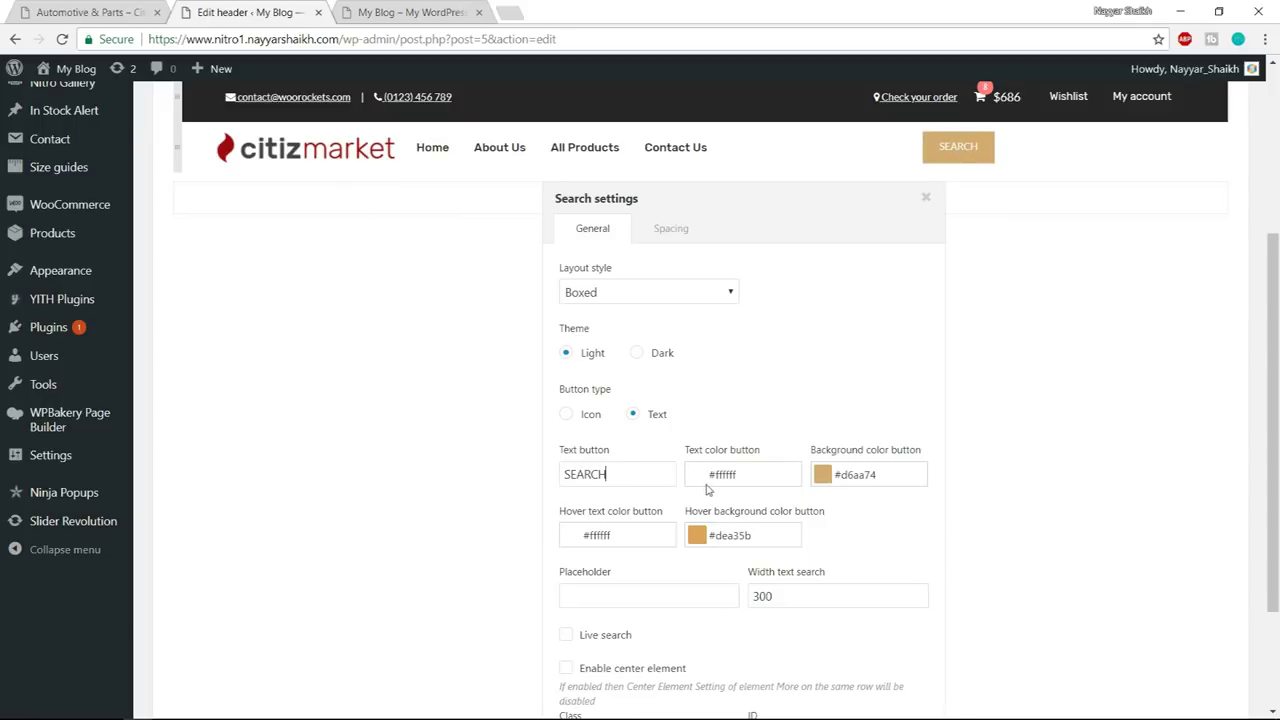
# - Set the button background to #9c0f17 and its hover background to #6b060c
pyautogui.click(100, 12)
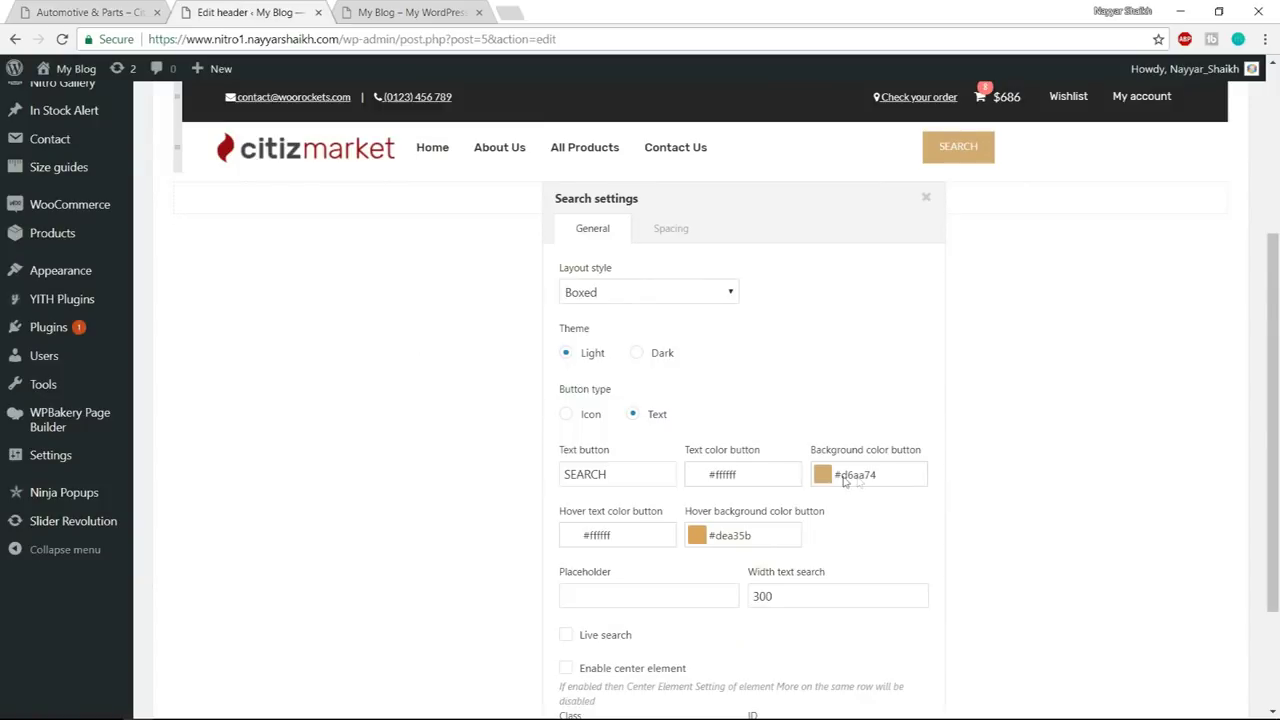
pyautogui.click(845, 479)
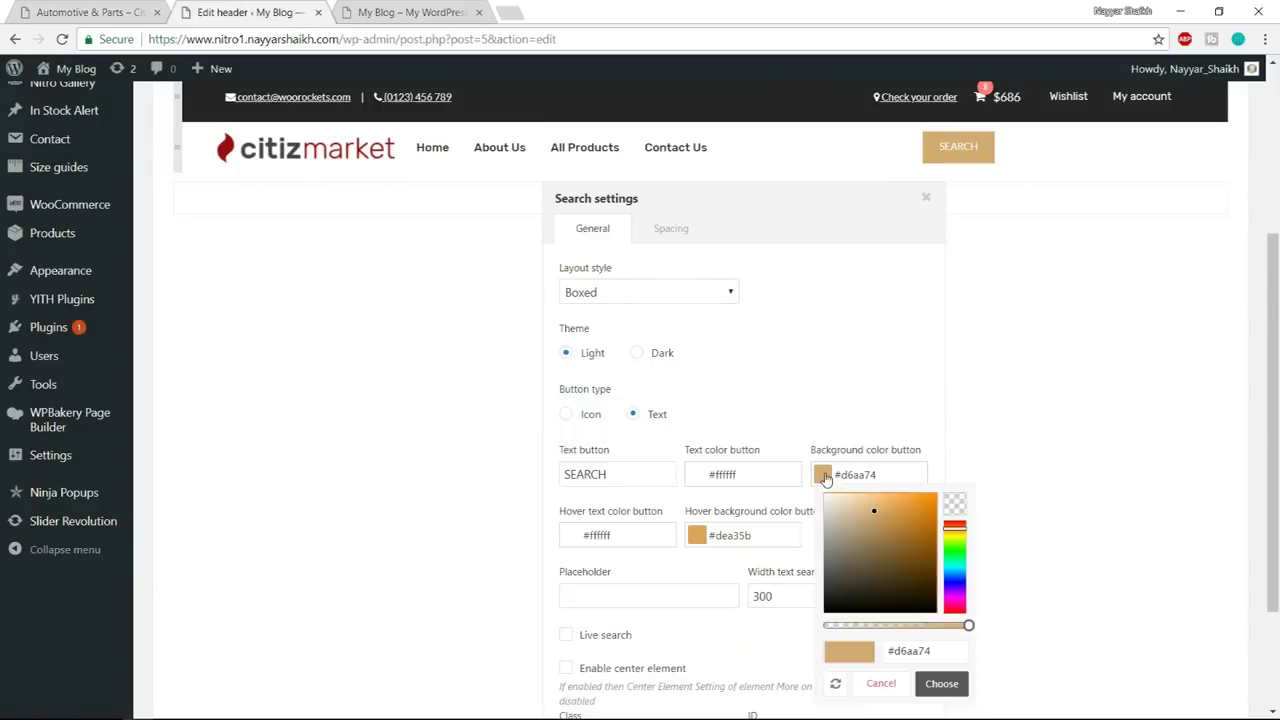
pyautogui.moveTo(956, 661); pyautogui.dragTo(832, 664)
pyautogui.write('#9c0f17')
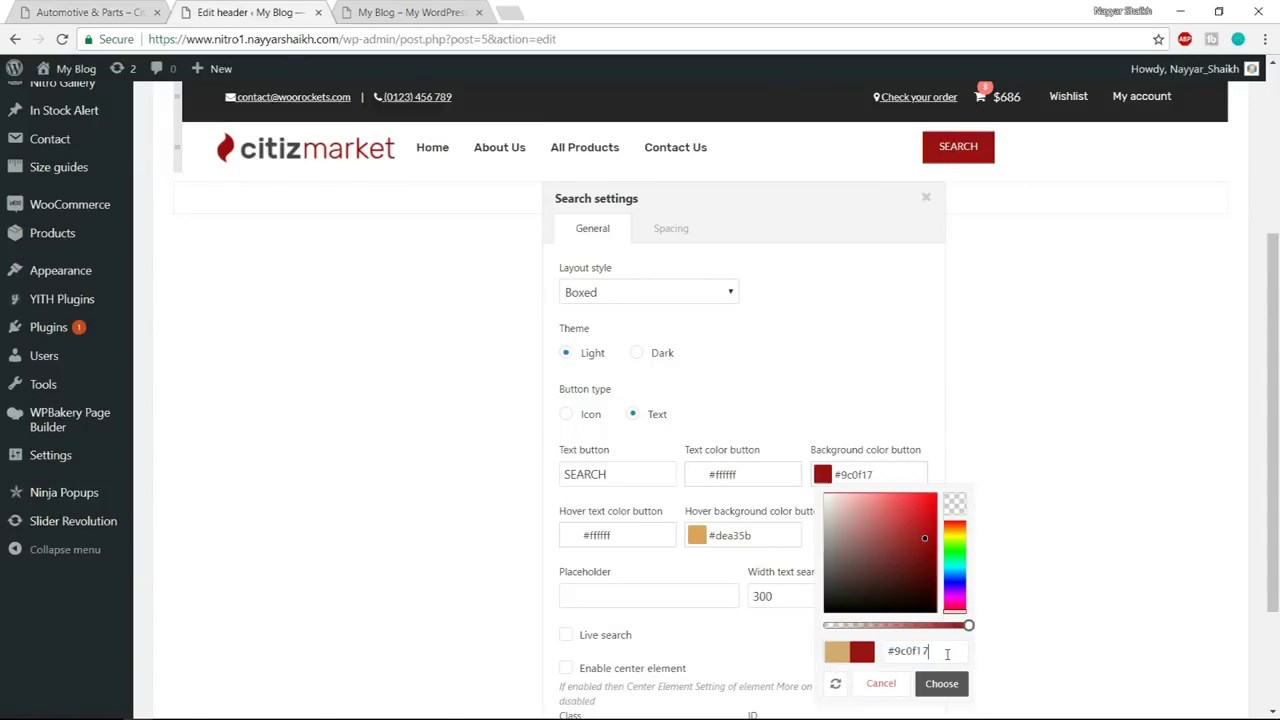
pyautogui.click(942, 685)
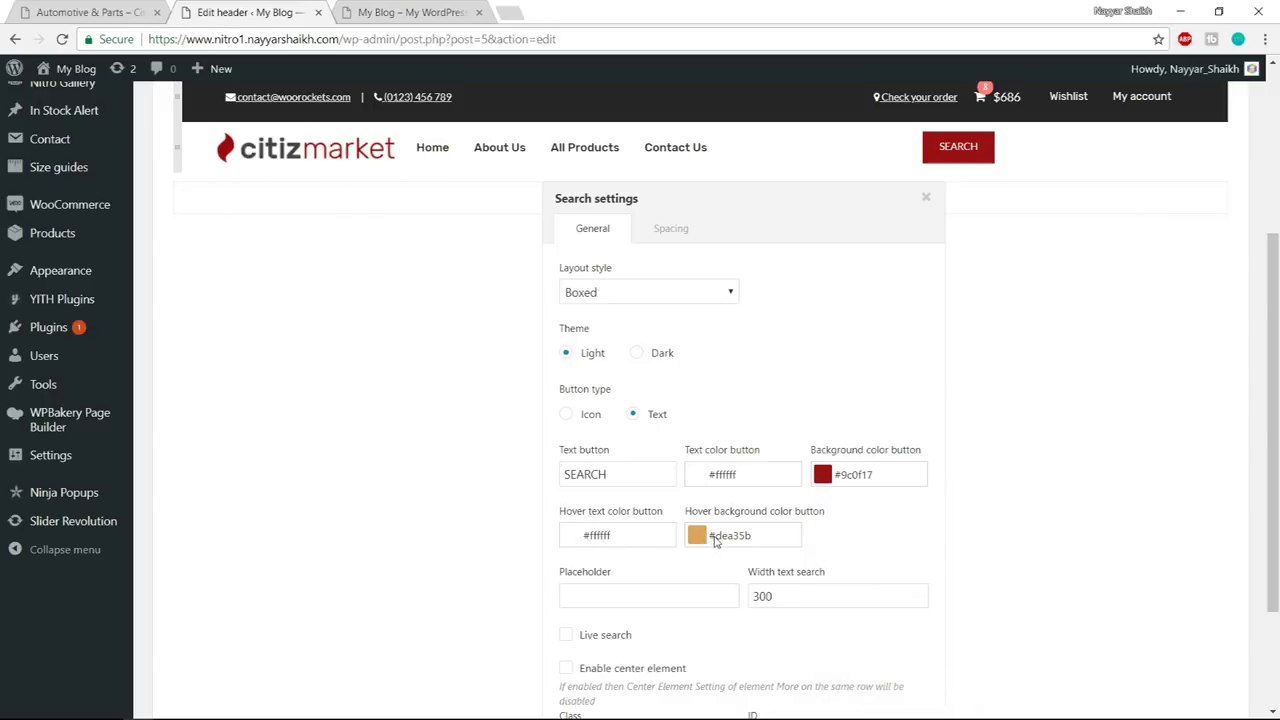
pyautogui.click(697, 540)
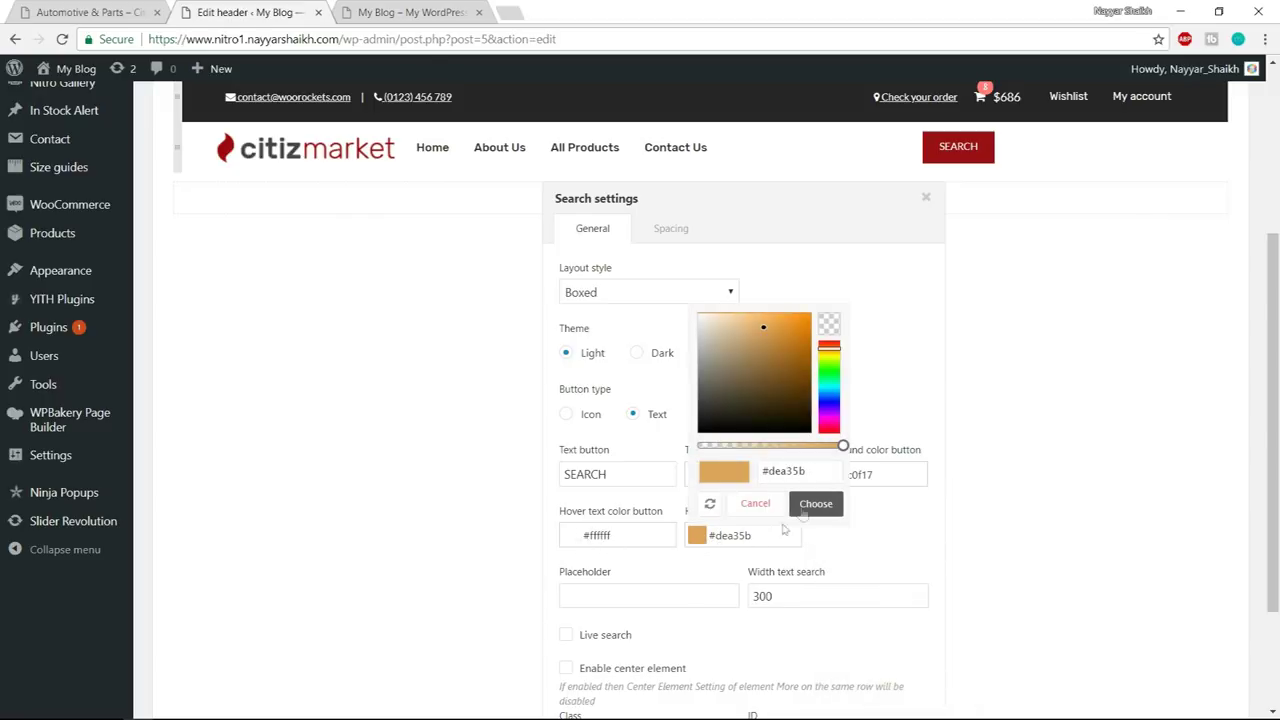
pyautogui.moveTo(803, 472); pyautogui.dragTo(749, 476)
pyautogui.write('#9c0f17')
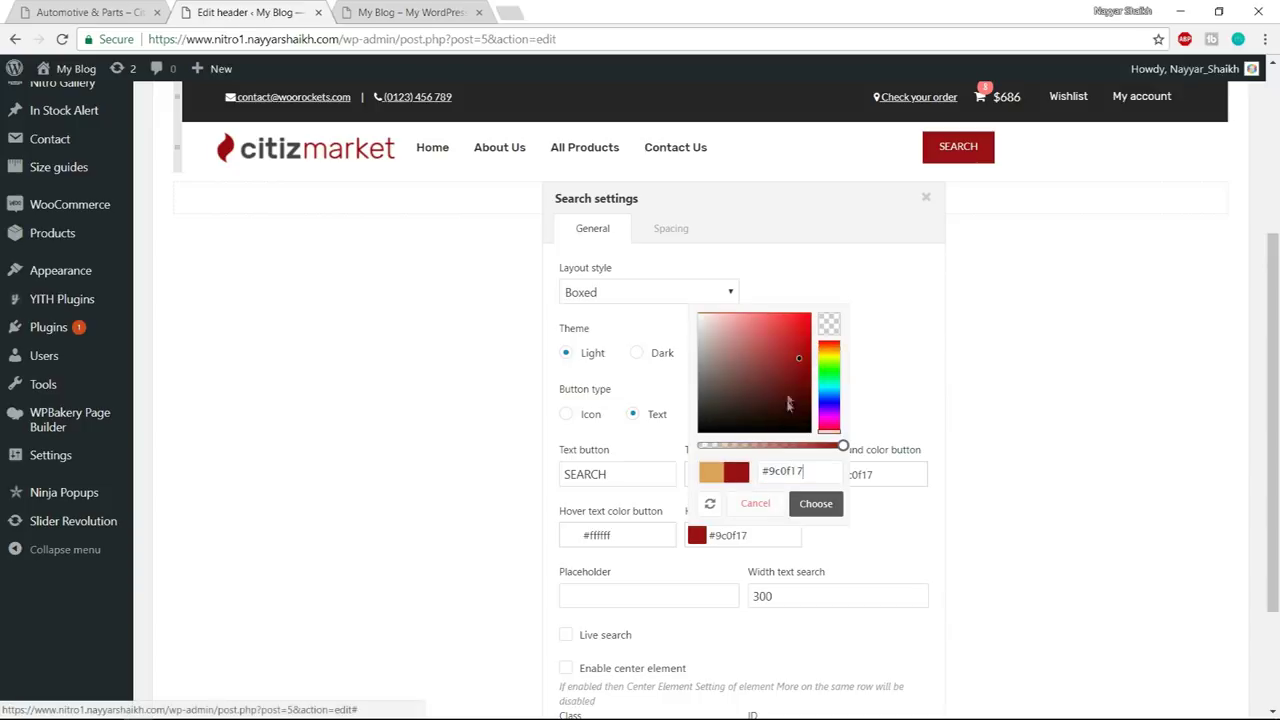
pyautogui.moveTo(801, 360); pyautogui.dragTo(806, 390)
pyautogui.click(816, 503)
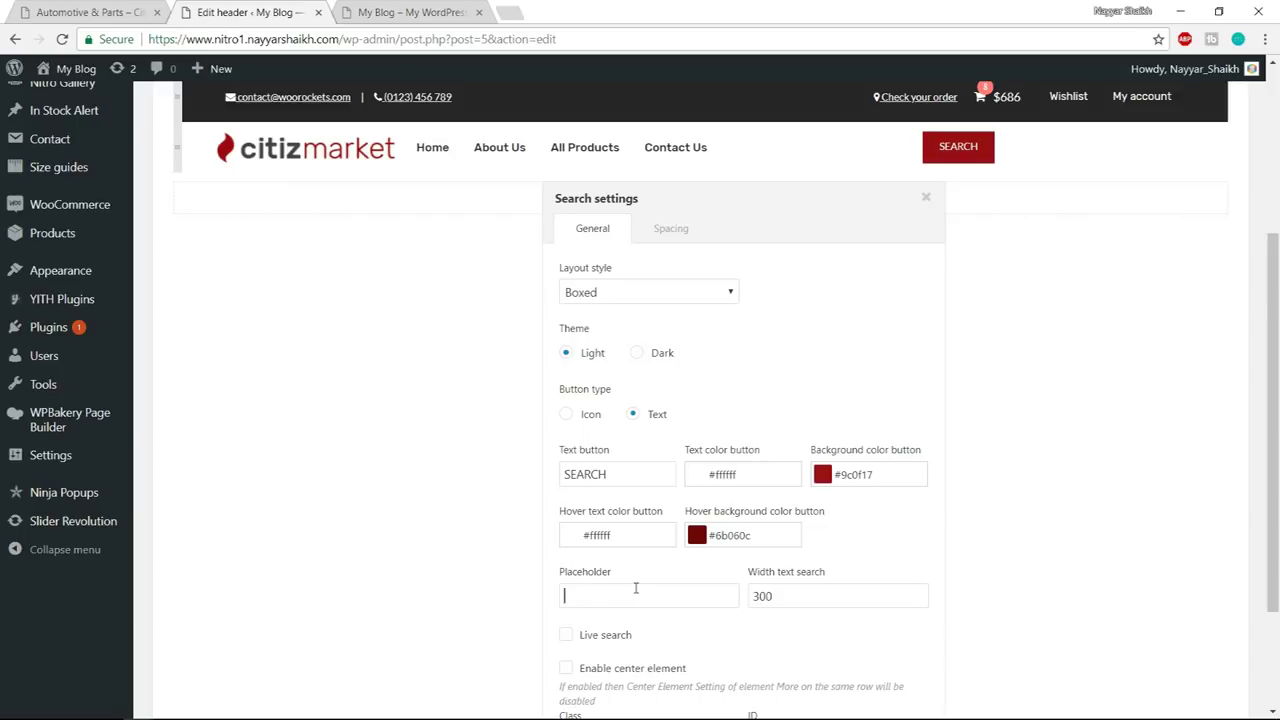
# - Set the placeholder to 'What are you looking for....' and the search width to 400
pyautogui.click(88, 12)
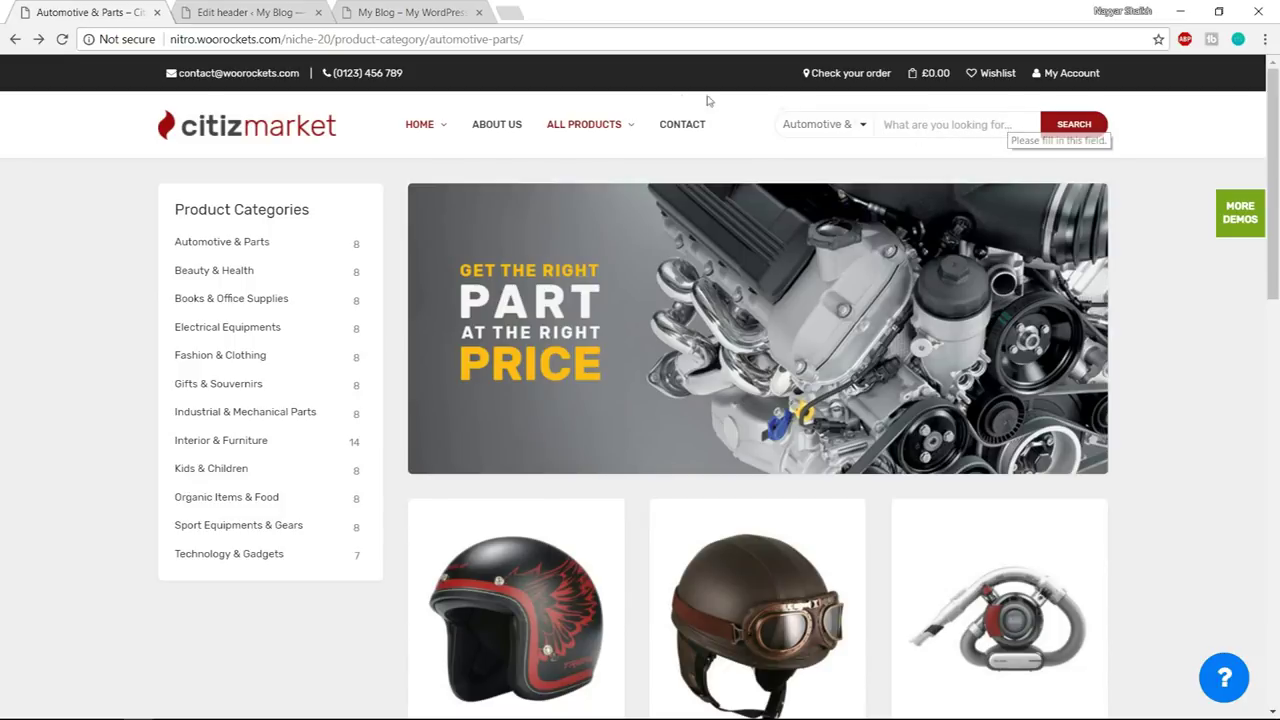
pyautogui.click(262, 12)
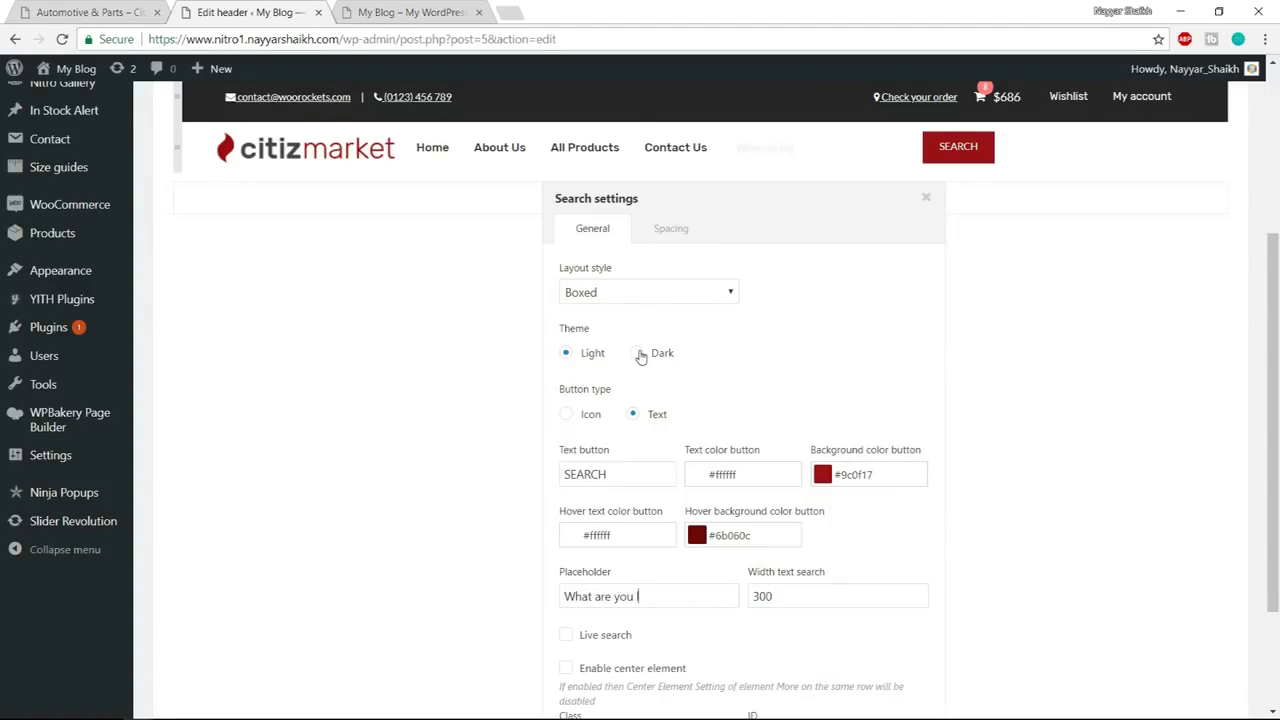
pyautogui.write('ing for....')
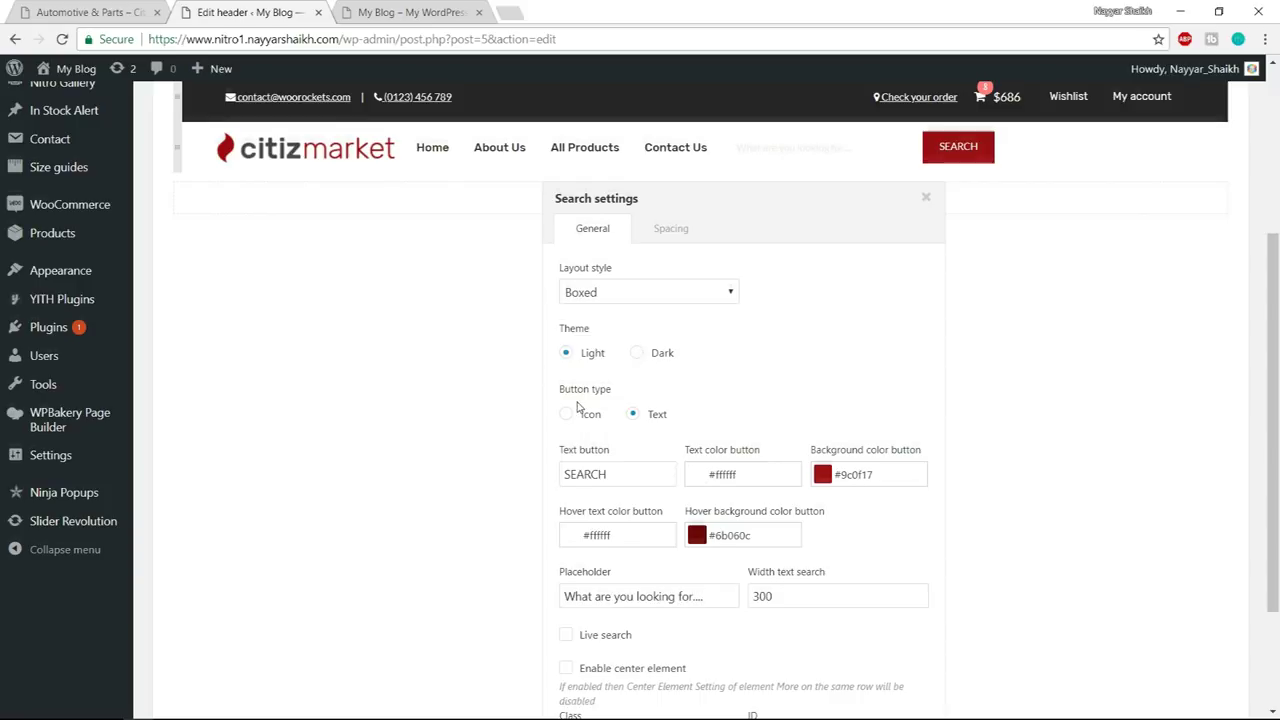
pyautogui.scroll(-2, 600, 420)
pyautogui.moveTo(801, 513); pyautogui.dragTo(686, 515)
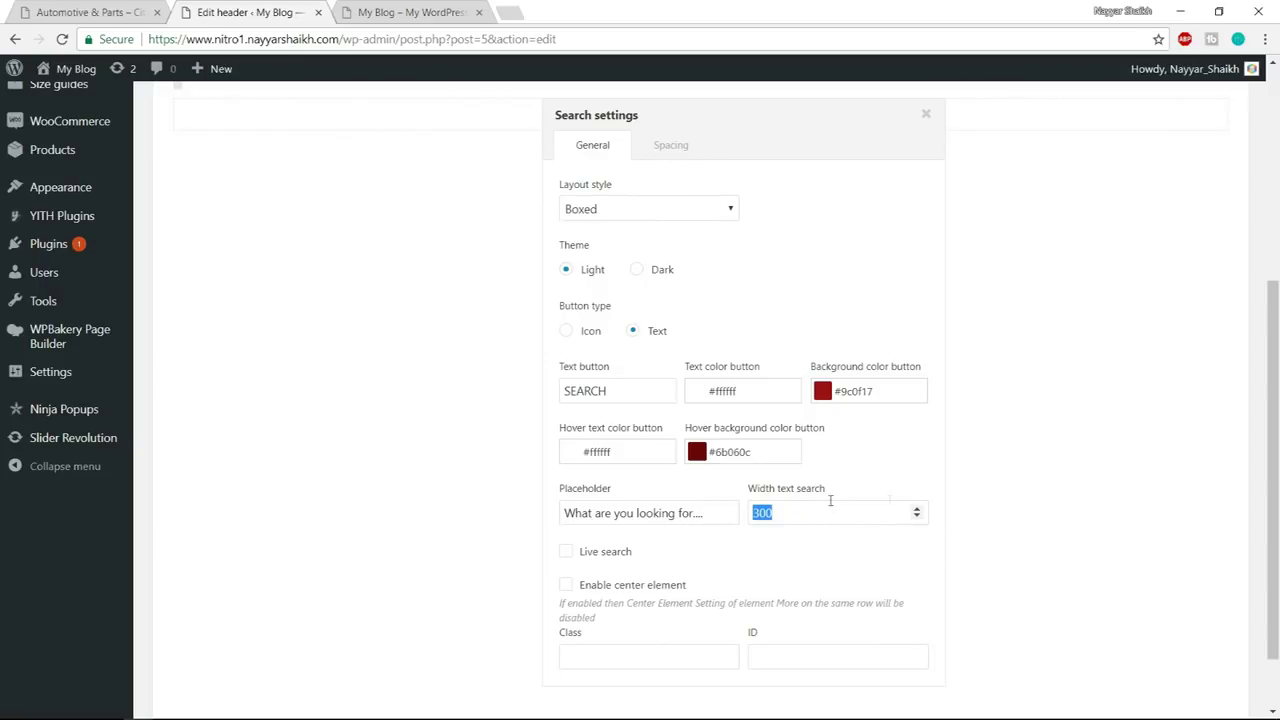
# - Enter 4 in the search settings, check the search element's Class field, then close the settings
pyautogui.write('4')
pyautogui.click(1228, 489)
pyautogui.moveTo(891, 300)
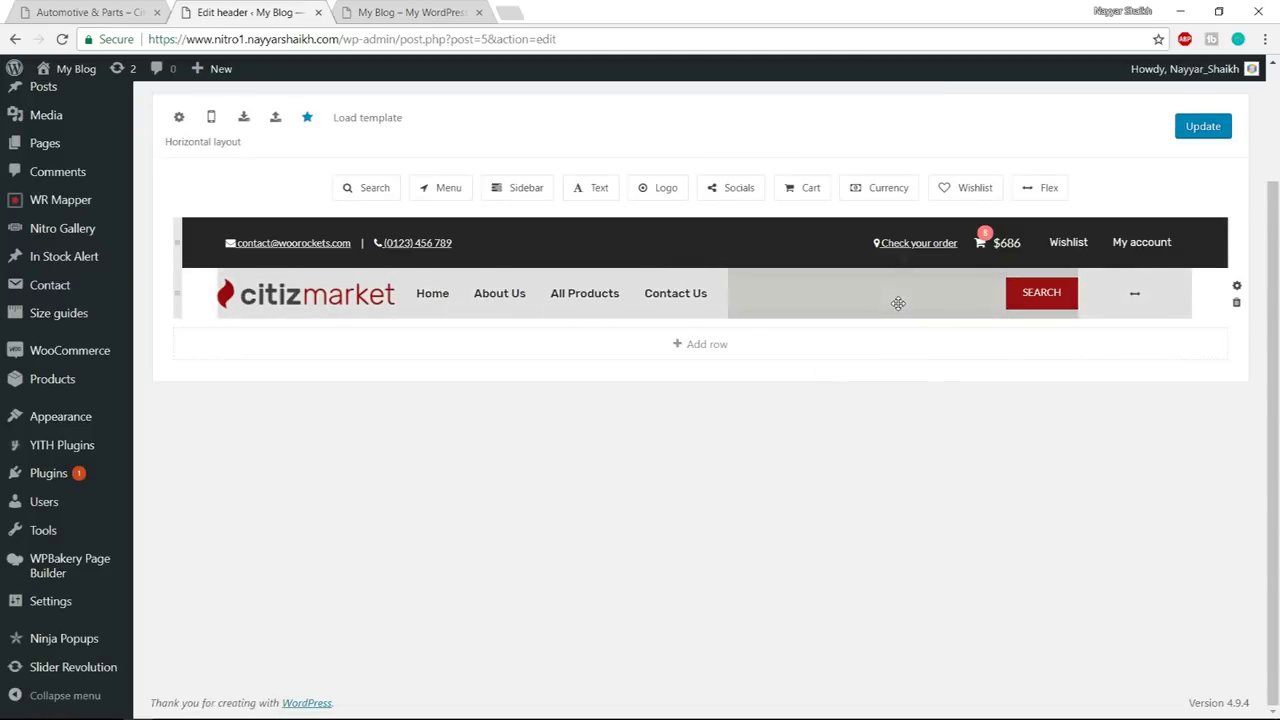
pyautogui.click(916, 297)
pyautogui.scroll(-1, 994, 471)
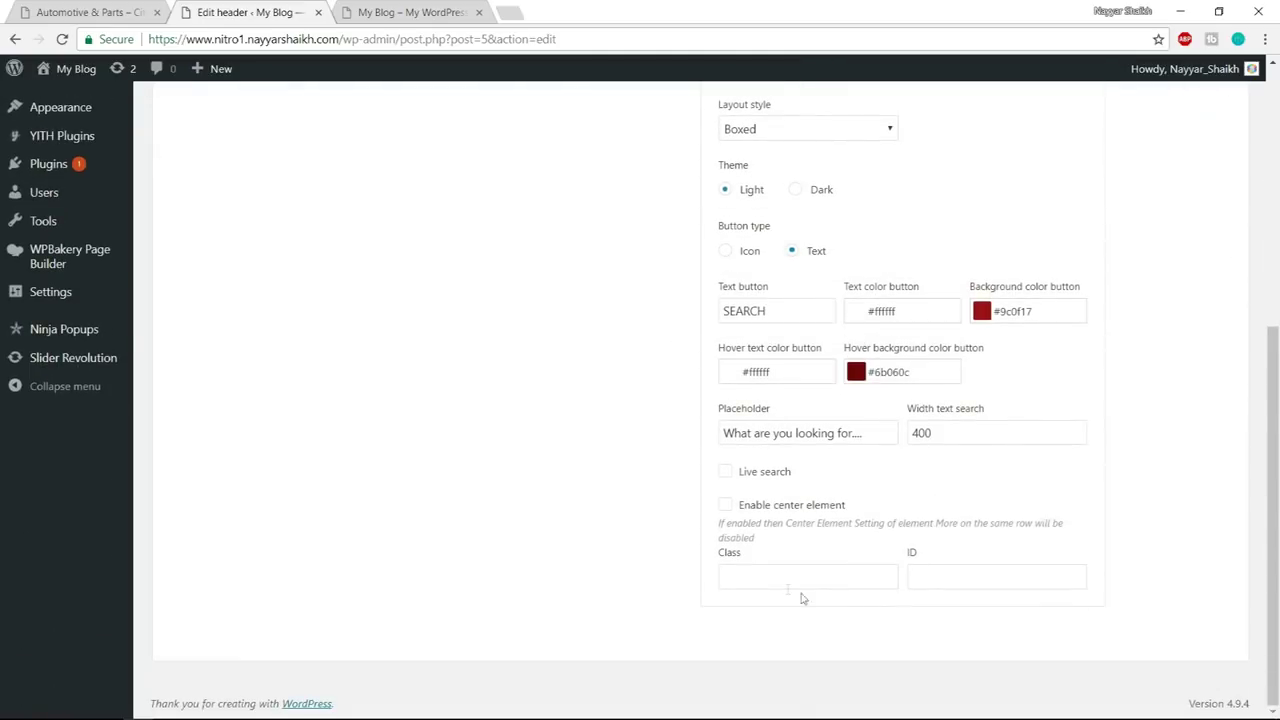
pyautogui.click(758, 569)
pyautogui.scroll(5, 1015, 561)
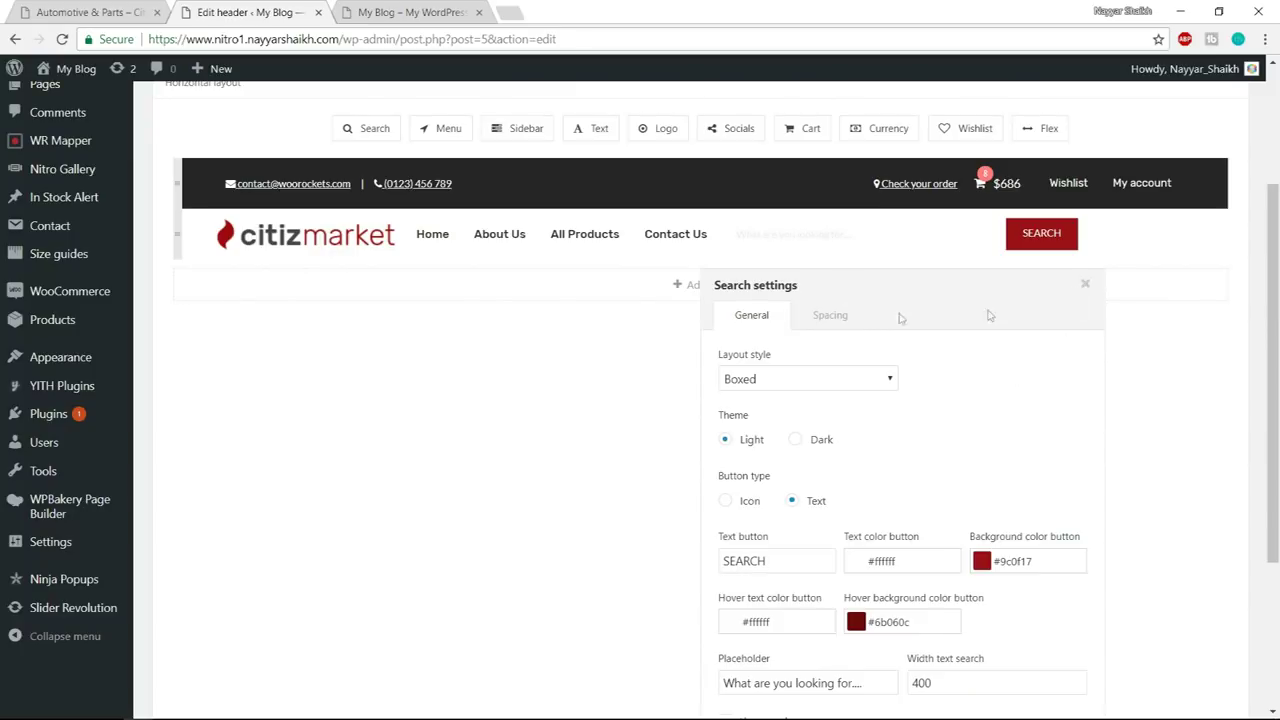
pyautogui.click(1085, 288)
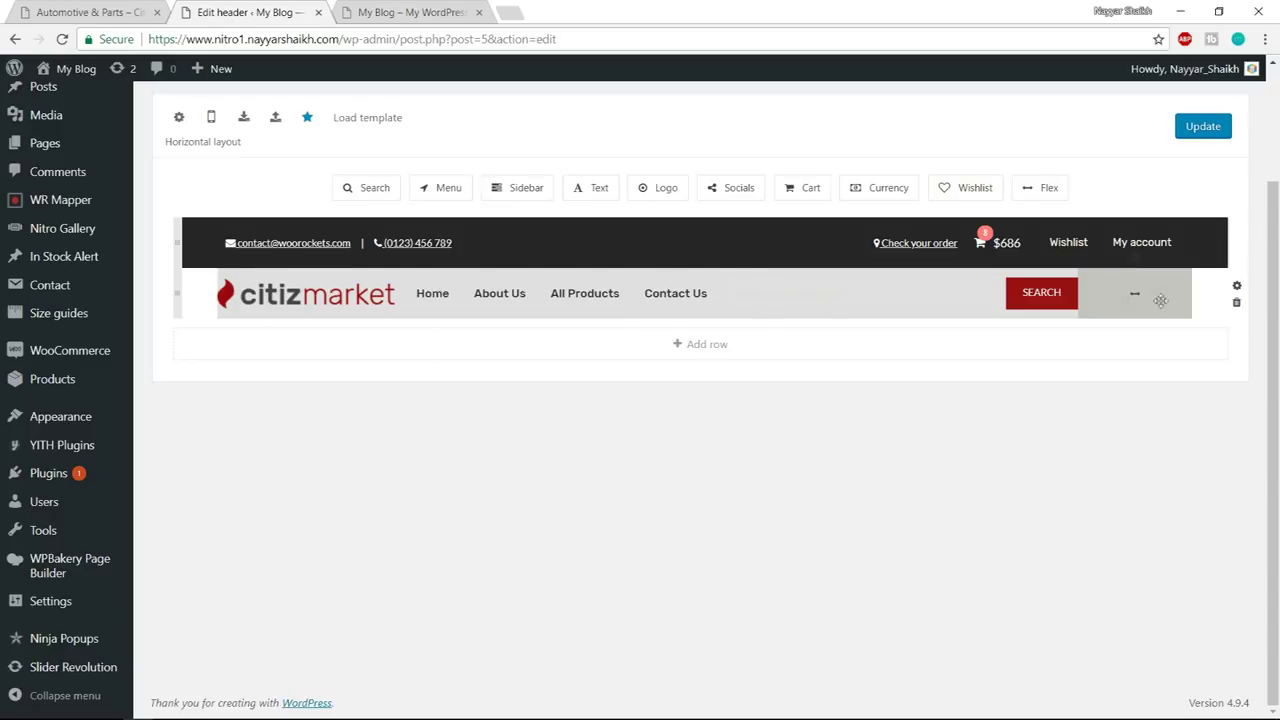
# - Drag the Flex spacer between the logo and Menu and save the header
pyautogui.moveTo(1169, 290); pyautogui.dragTo(469, 292)
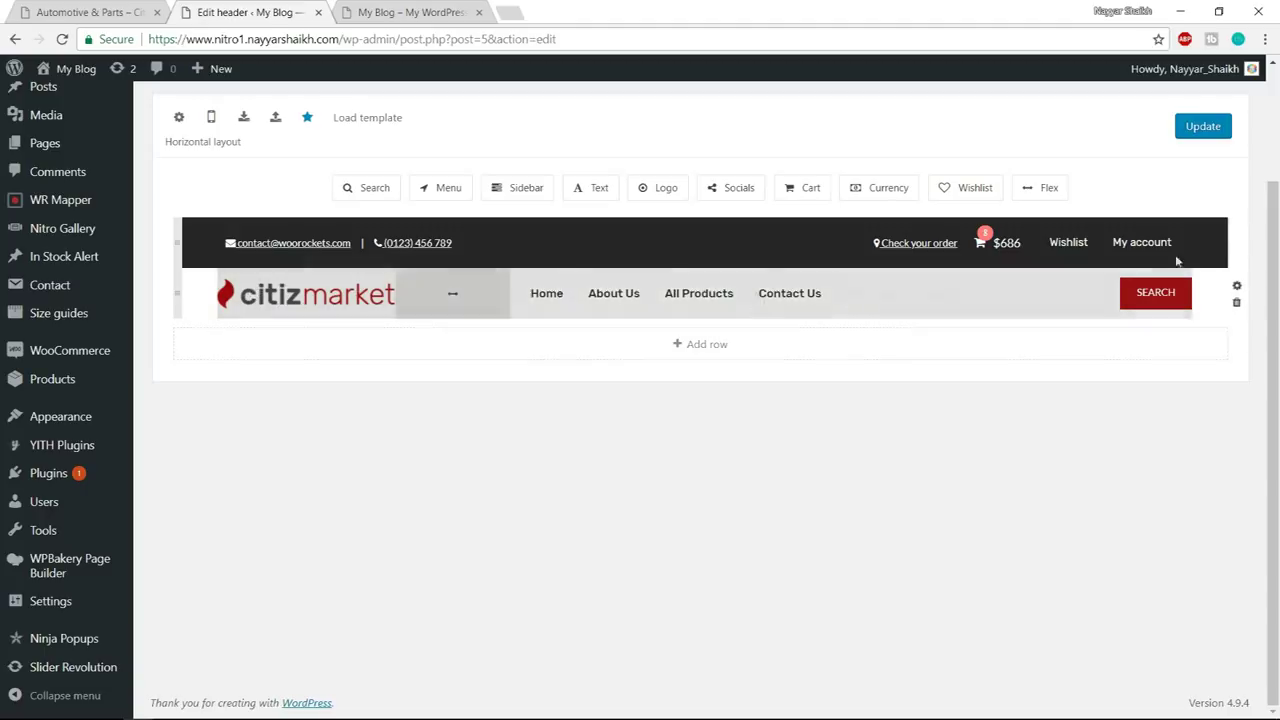
pyautogui.scroll(2, 1268, 190)
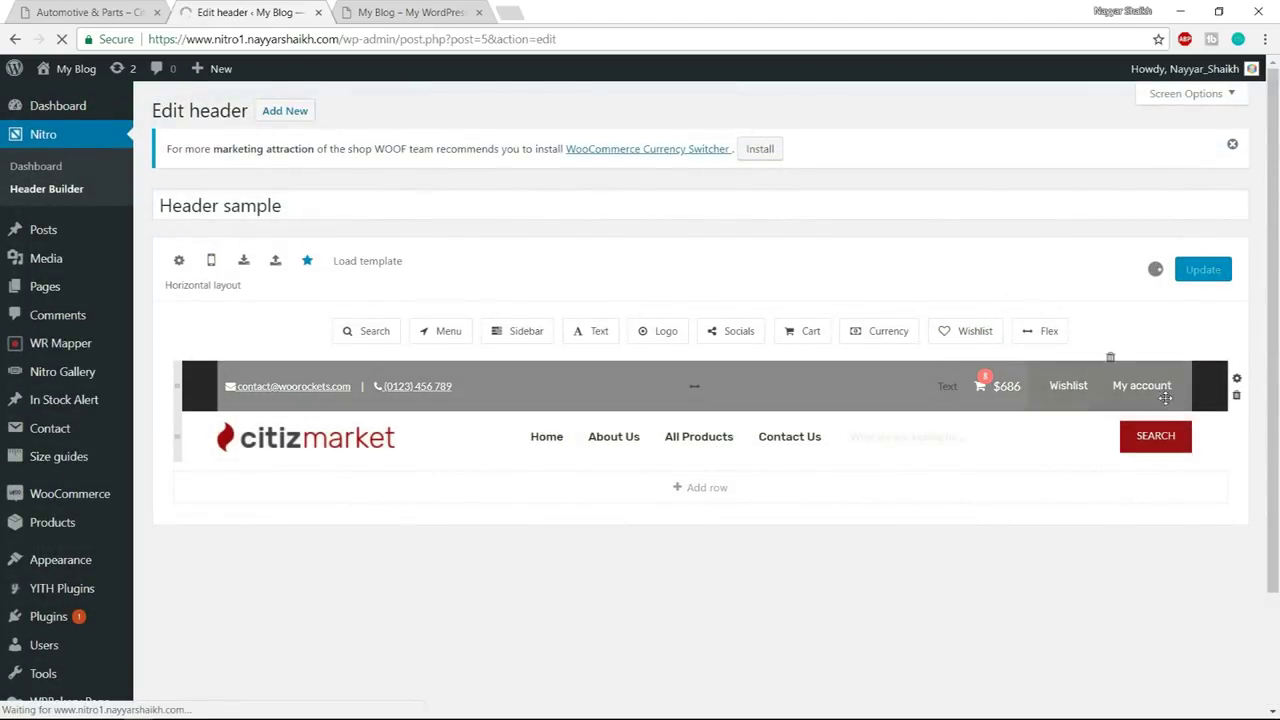
pyautogui.click(396, 12)
# - Reload the storefront to see the new header and compare it with the citizmarket demo
pyautogui.click(424, 39)
pyautogui.press('Return')
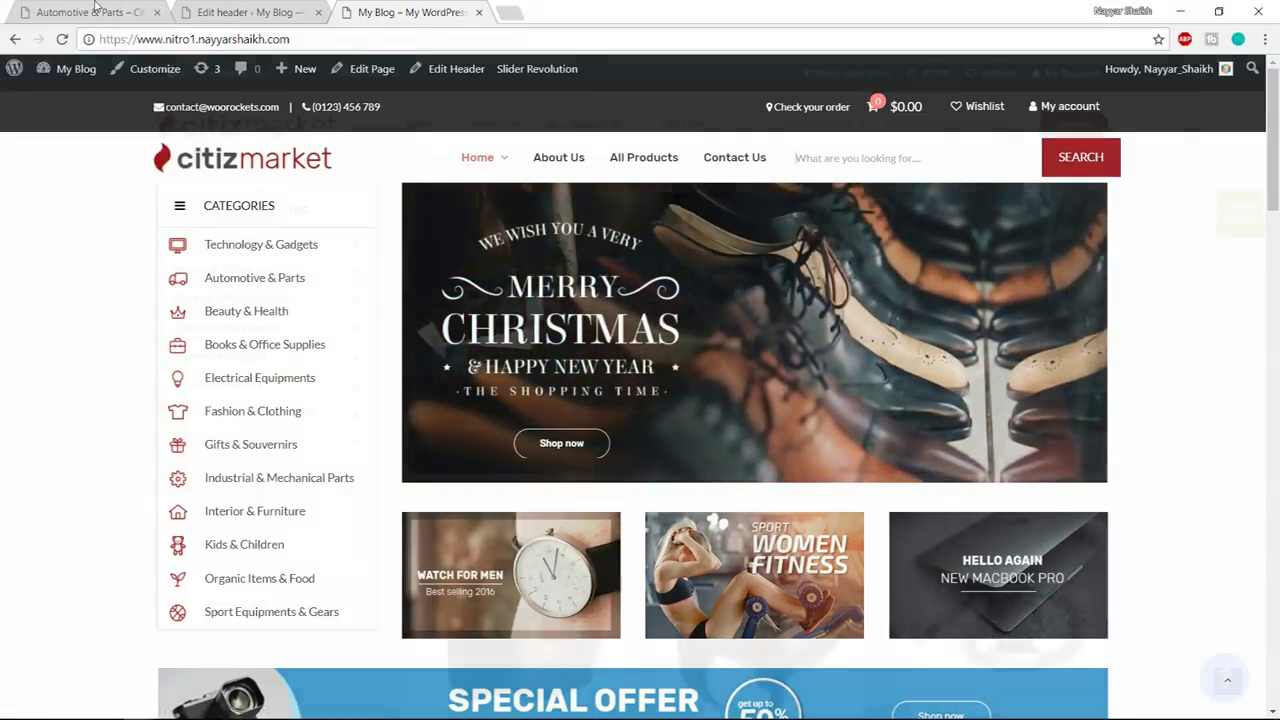
pyautogui.hotkey('ctrl', 'Tab')
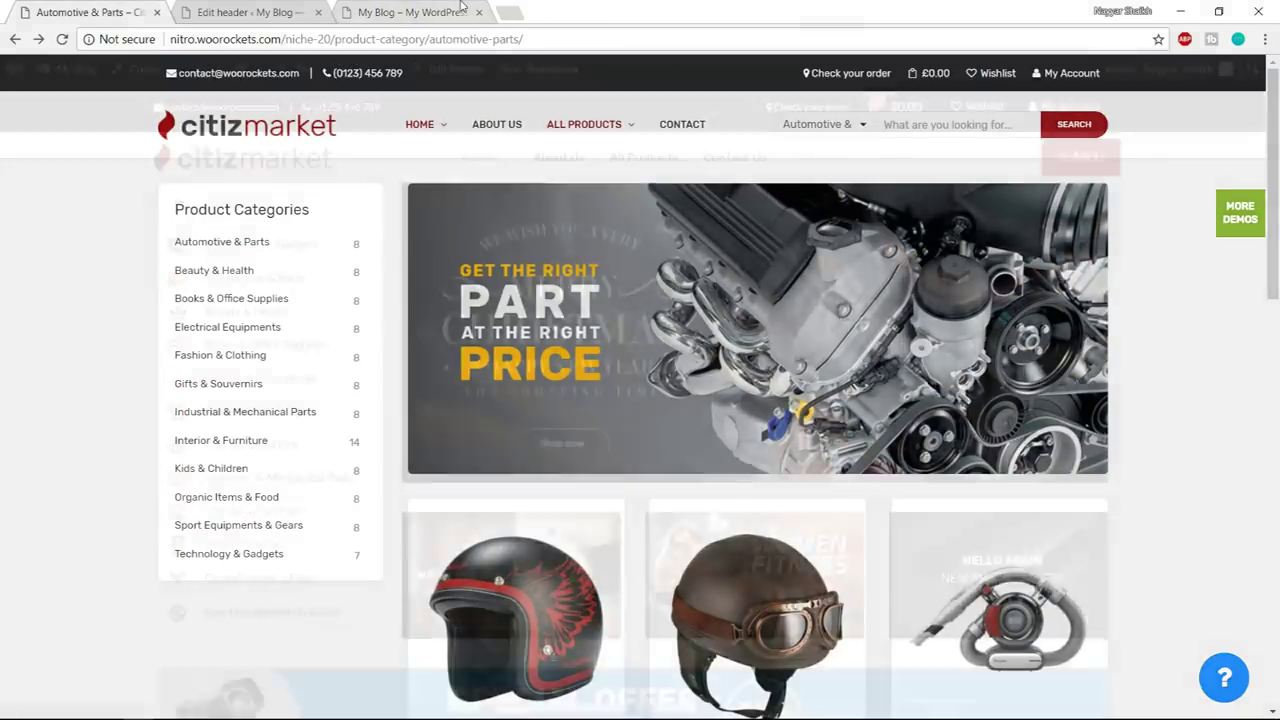
pyautogui.click(410, 12)
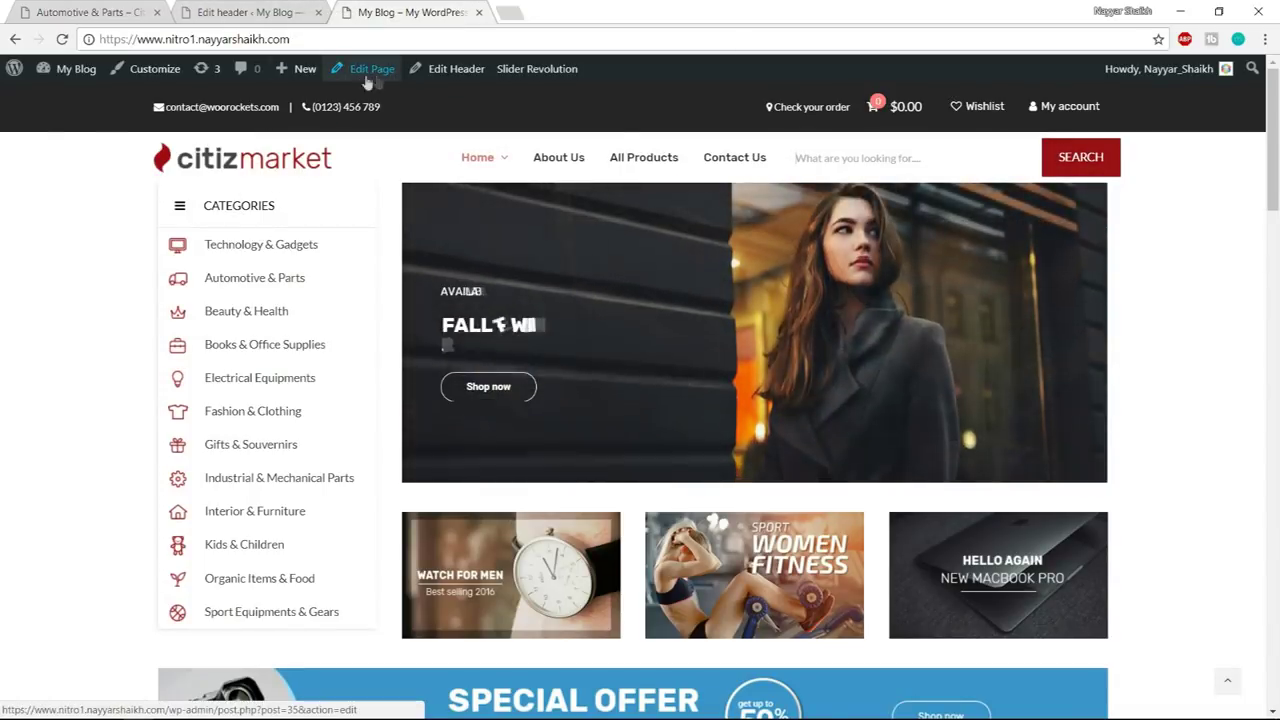
# - Give the home page's top row a top margin of 40 and update the page
pyautogui.click(370, 72)
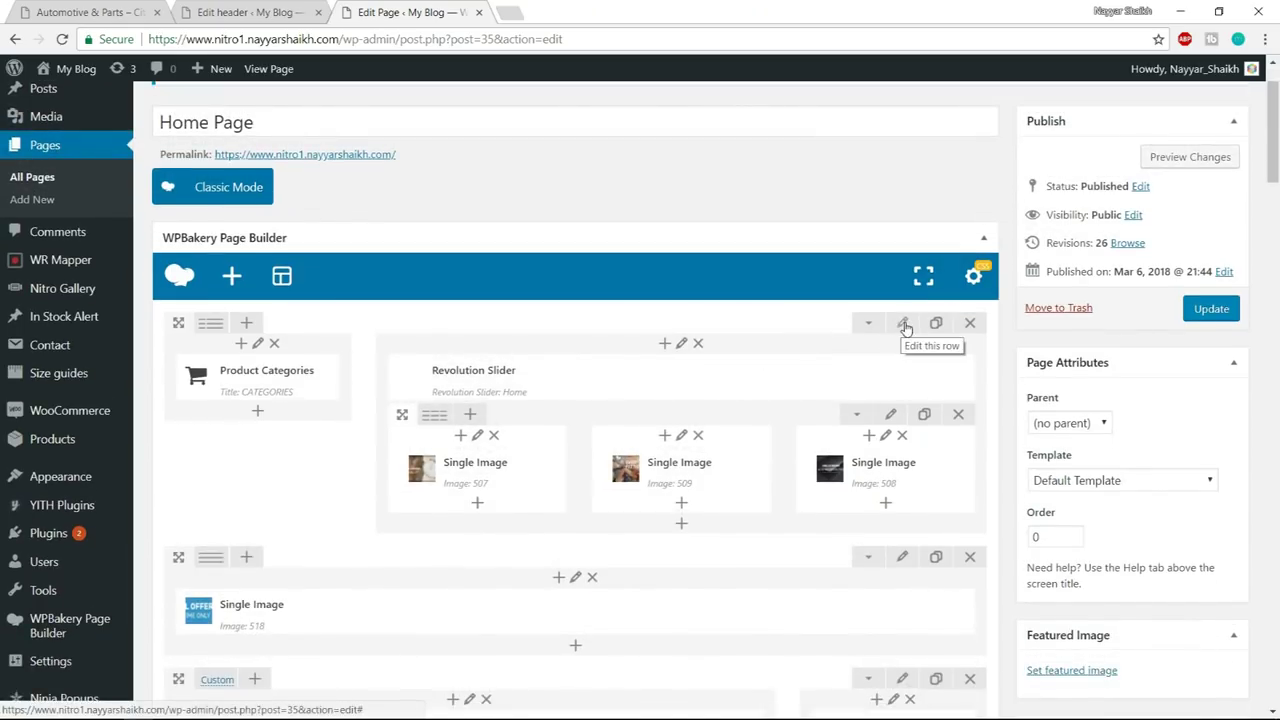
pyautogui.click(904, 326)
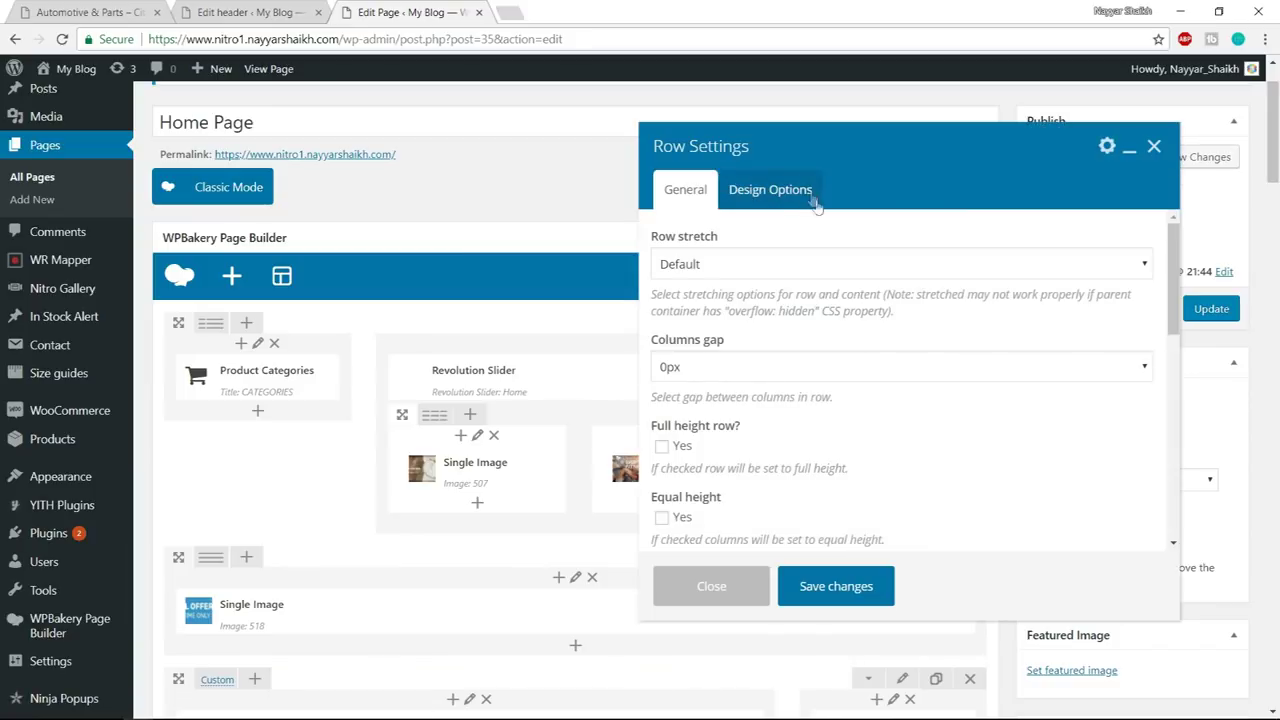
pyautogui.click(795, 200)
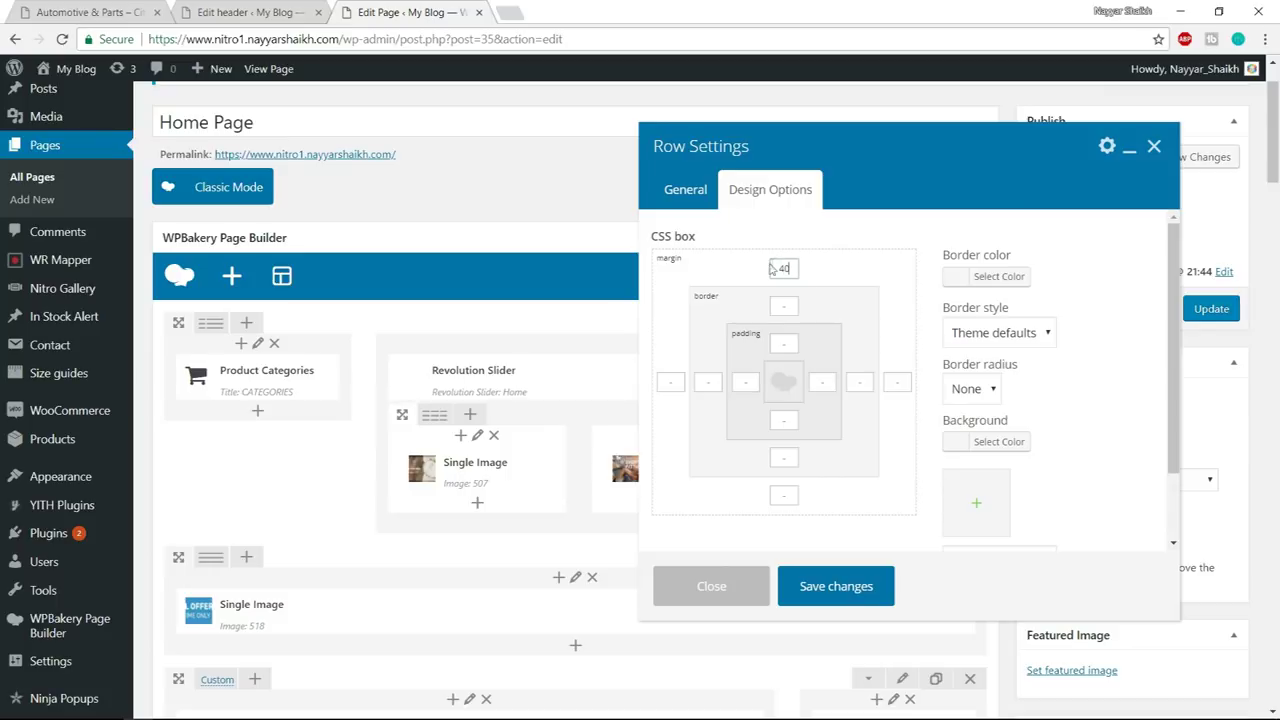
pyautogui.click(831, 594)
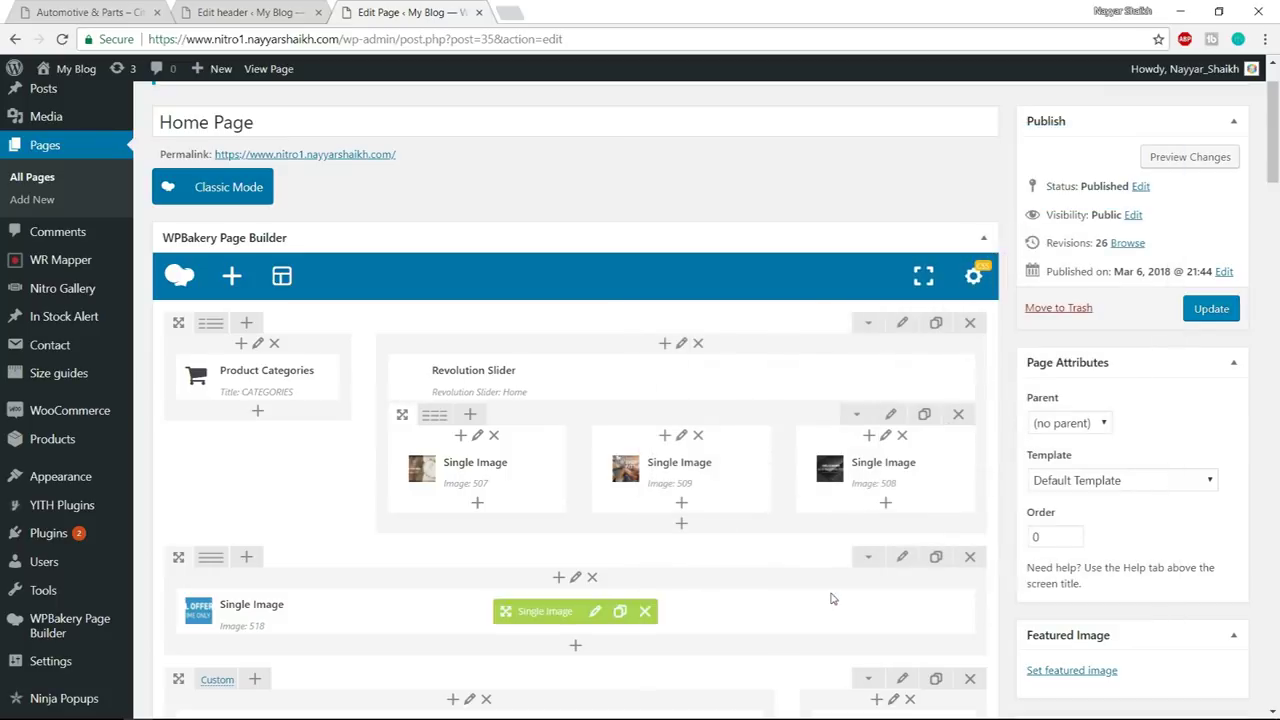
pyautogui.click(1213, 311)
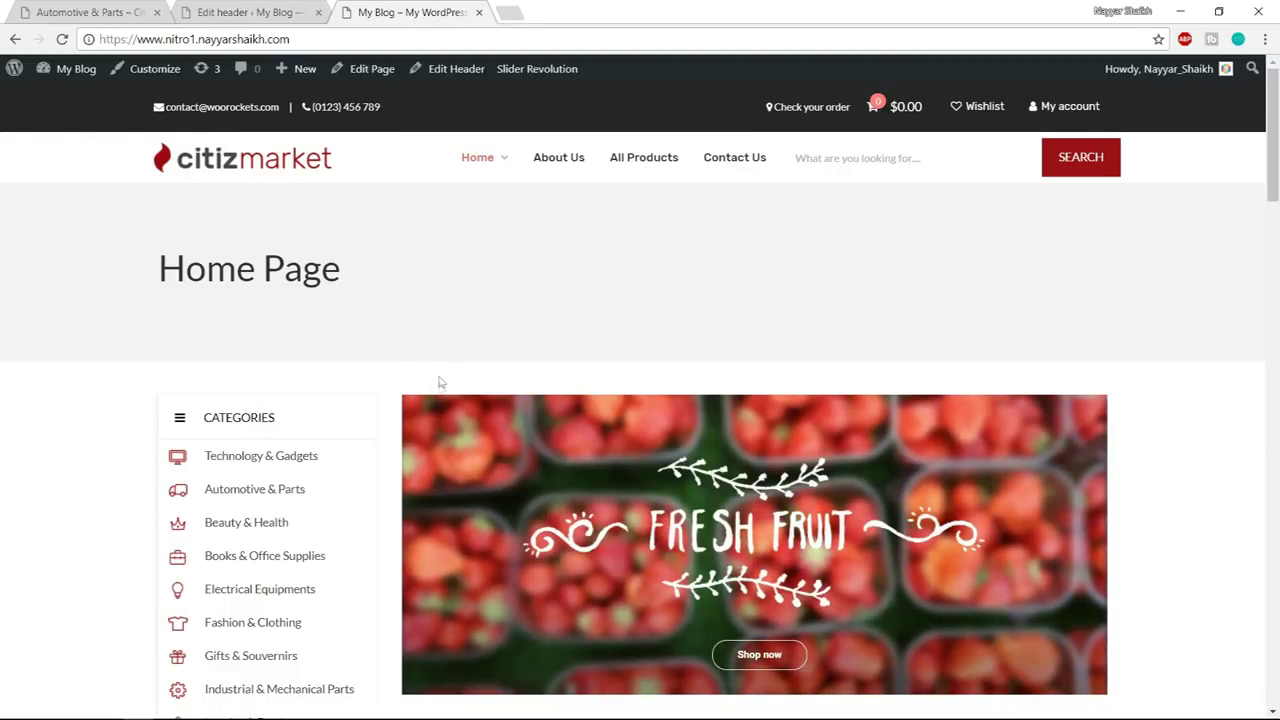
pyautogui.moveTo(323, 337); pyautogui.dragTo(419, 292)
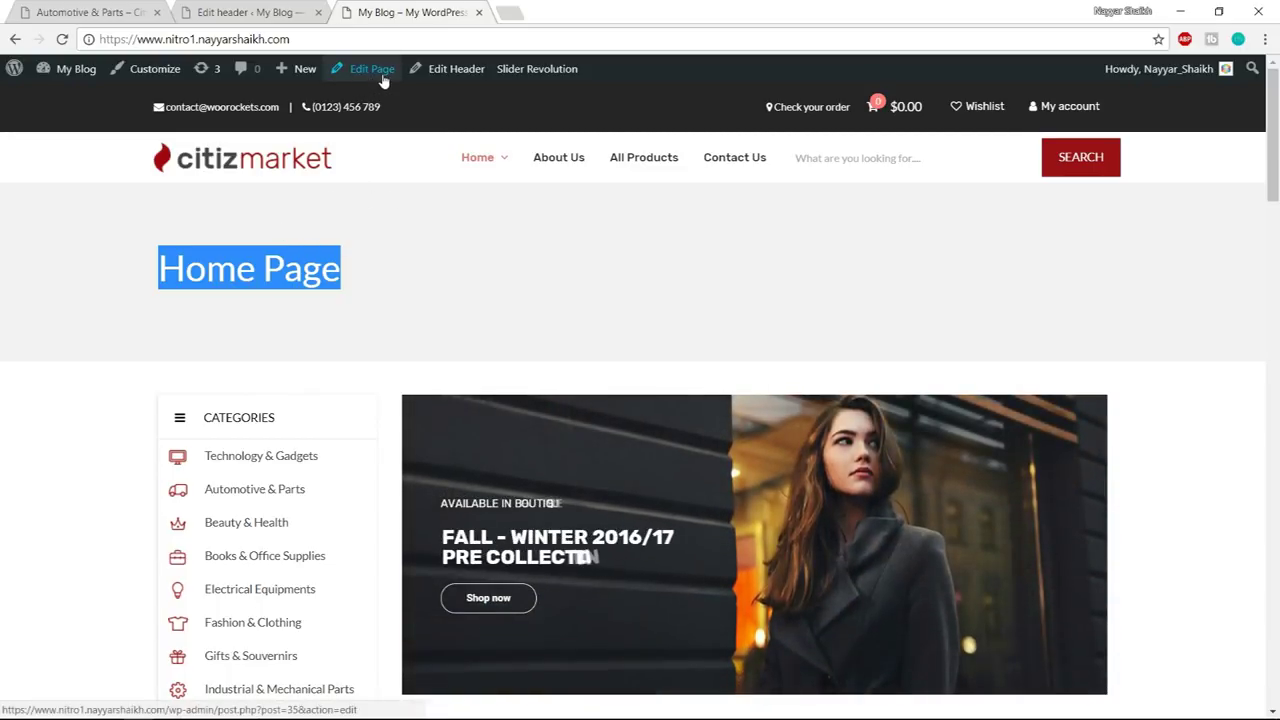
# - Set the home page's header to Header sample instead of the global setting
pyautogui.click(372, 69)
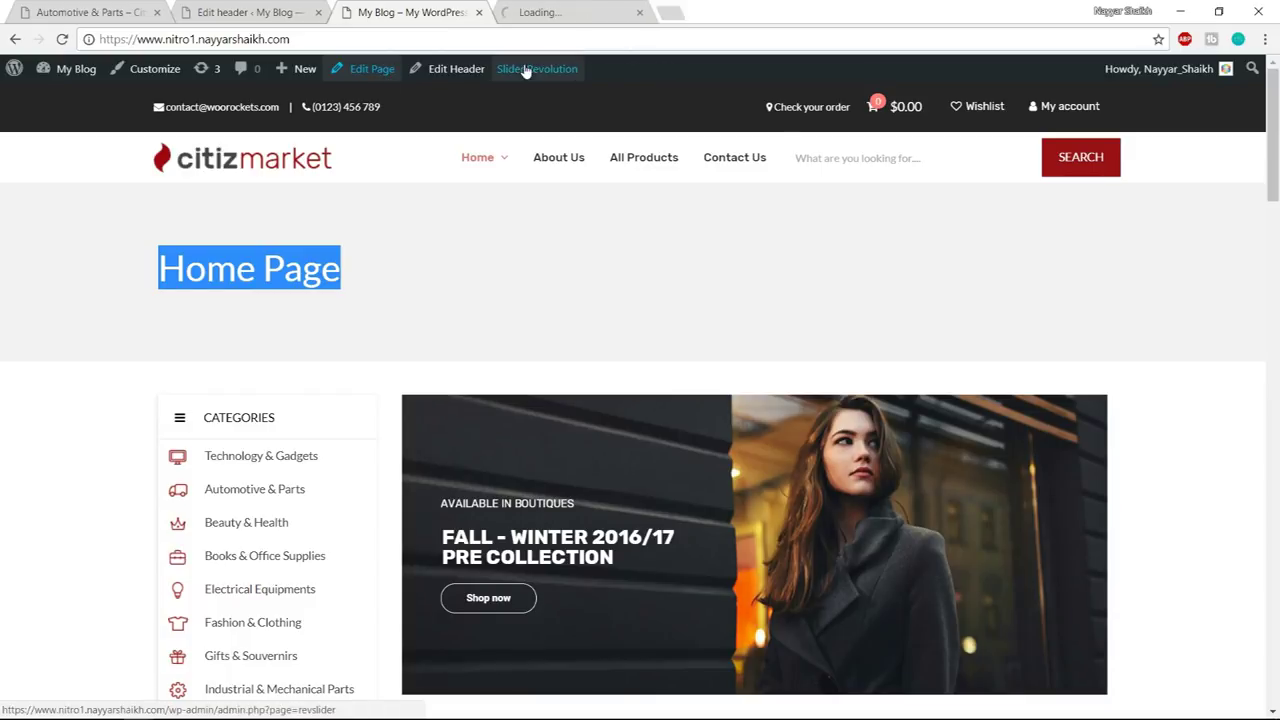
pyautogui.scroll(-15, 838, 319)
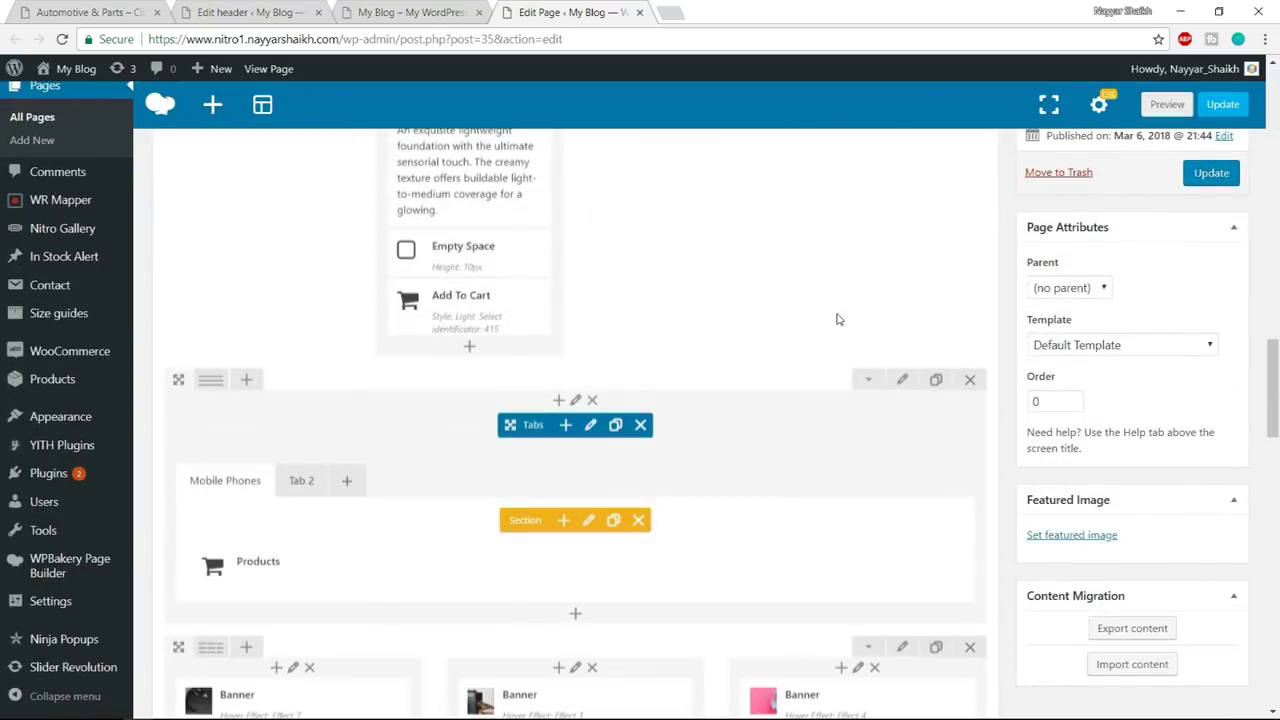
pyautogui.scroll(2, 505, 268)
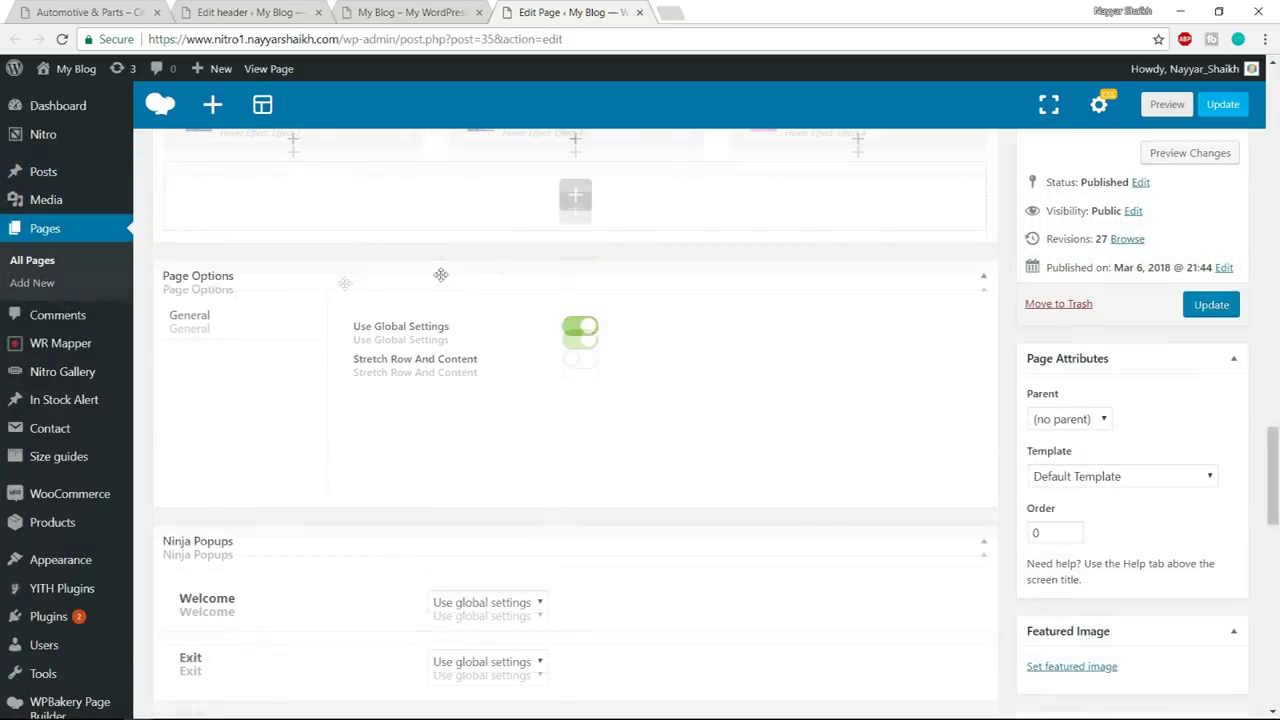
pyautogui.click(584, 343)
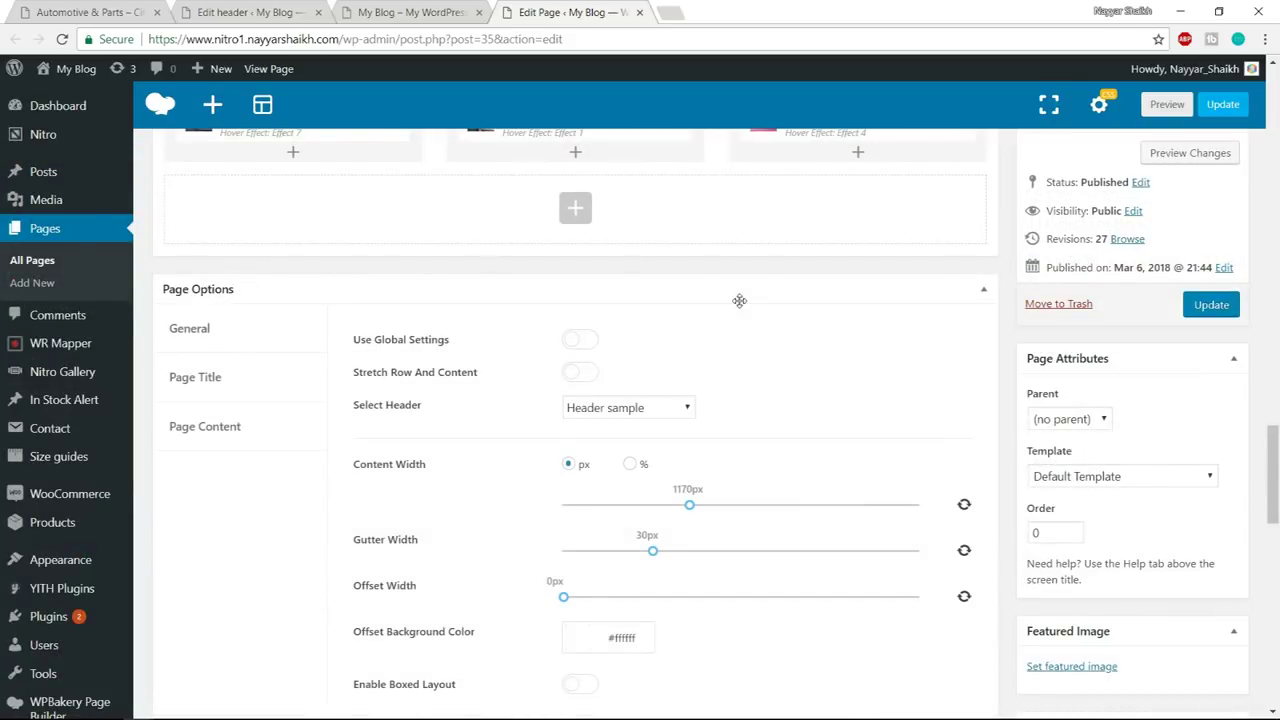
pyautogui.click(619, 408)
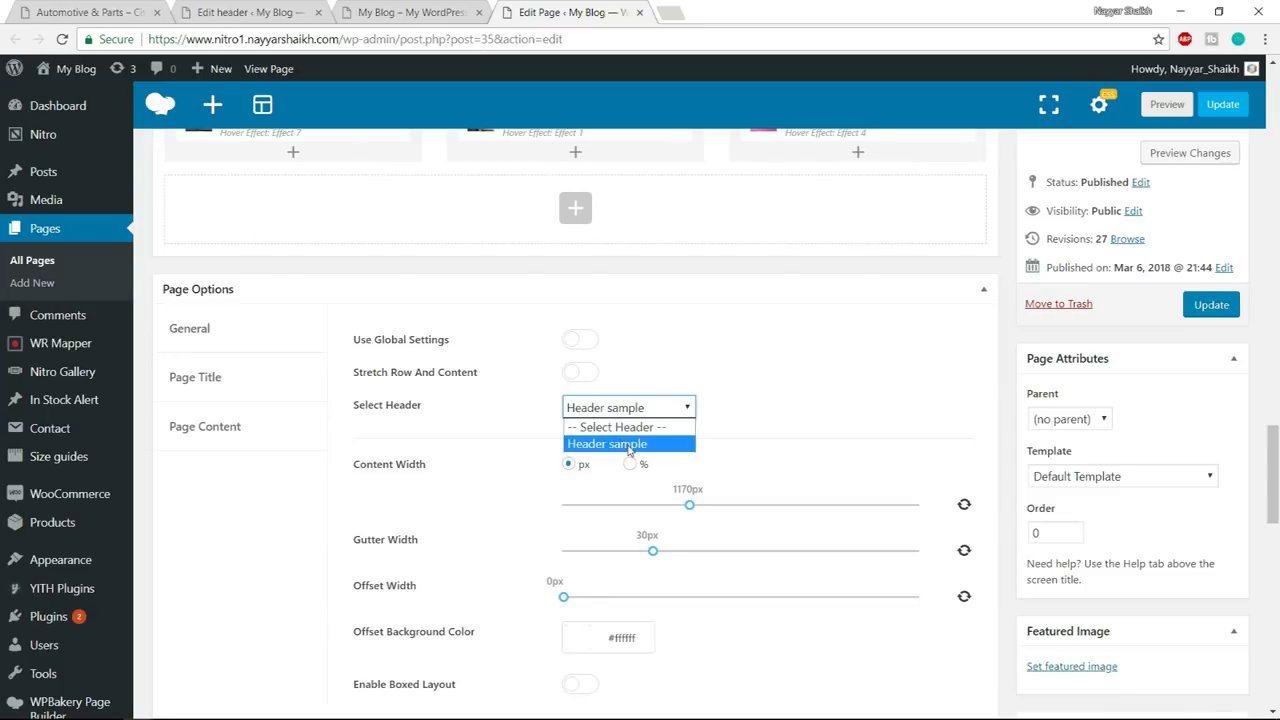
pyautogui.click(629, 445)
# - Turn off Show Page Title for the home page and reload the storefront
pyautogui.click(212, 388)
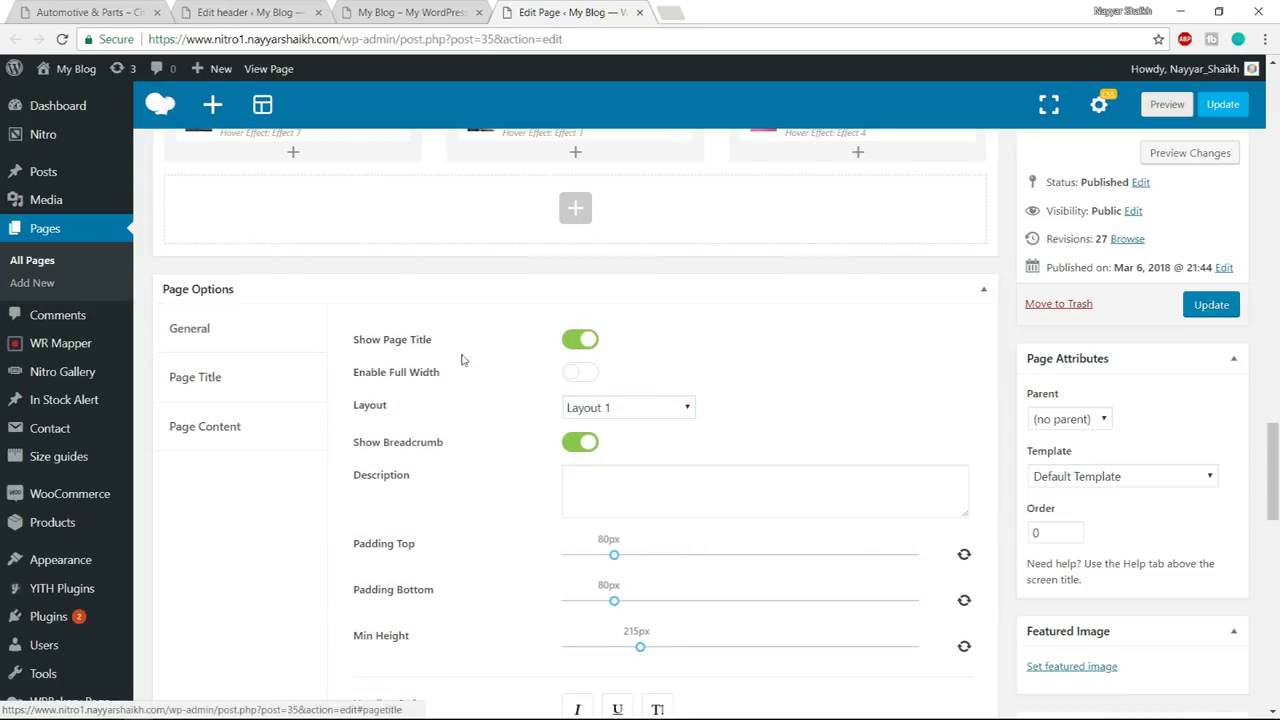
pyautogui.click(581, 341)
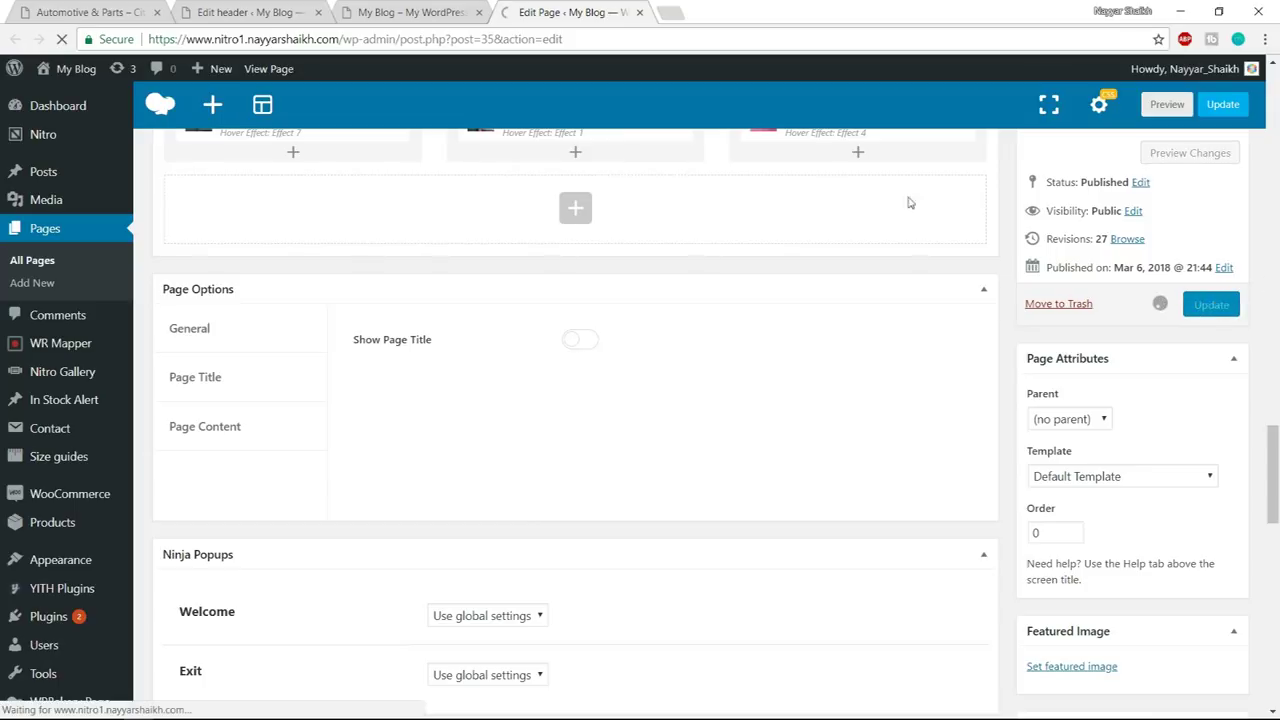
pyautogui.click(470, 11)
pyautogui.click(444, 36)
pyautogui.press('Return')
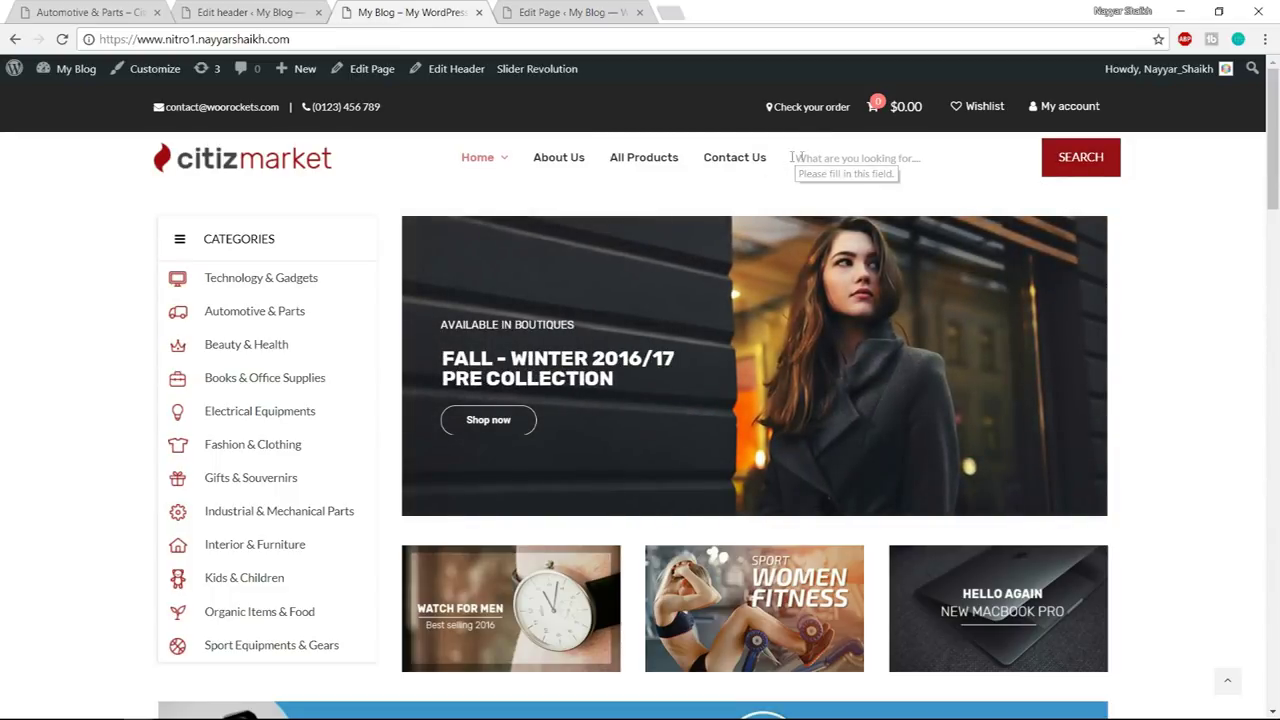
# - Inspect the citizmarket demo's search category dropdown and compare it with the own header
pyautogui.click(70, 12)
pyautogui.click(812, 127)
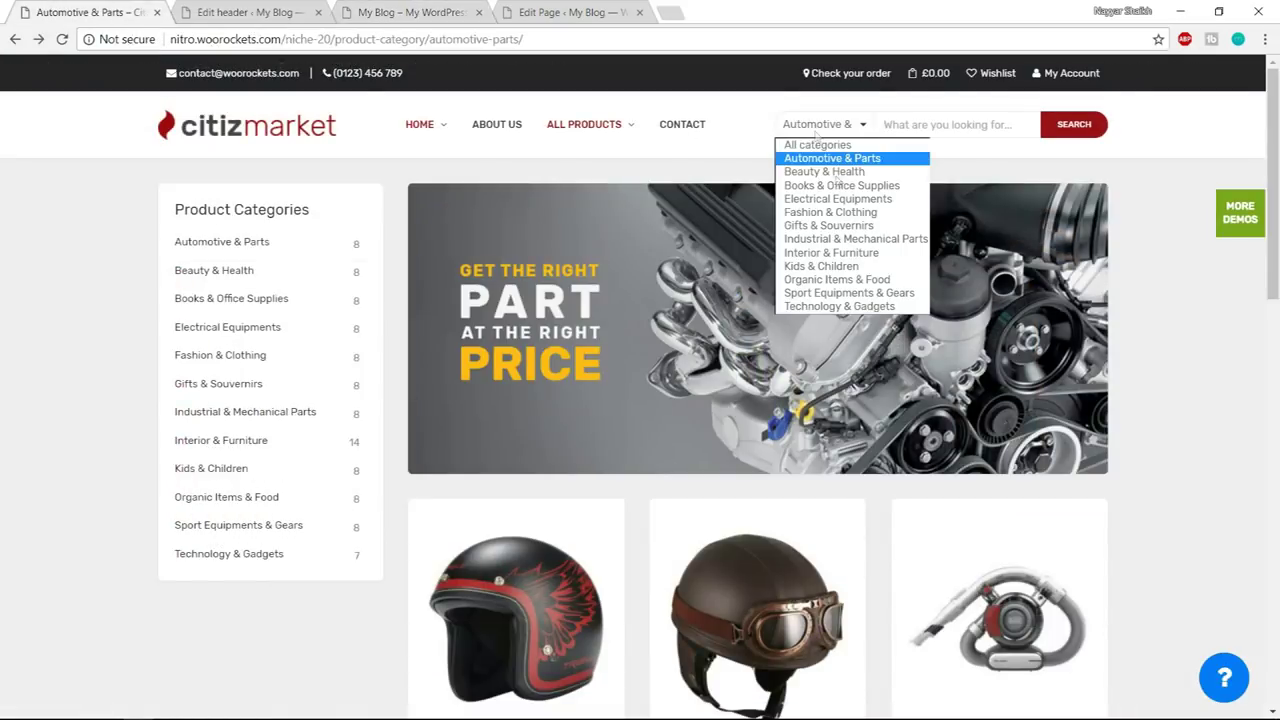
pyautogui.click(848, 128)
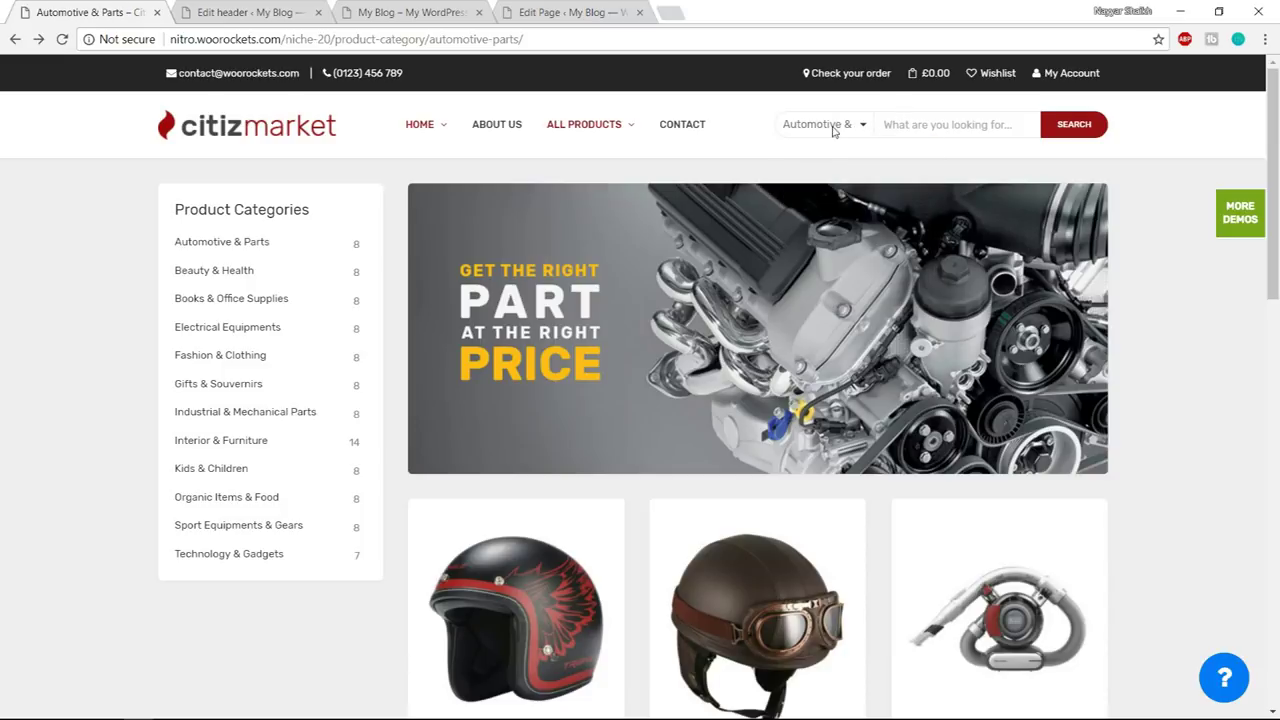
pyautogui.click(252, 10)
pyautogui.click(393, 7)
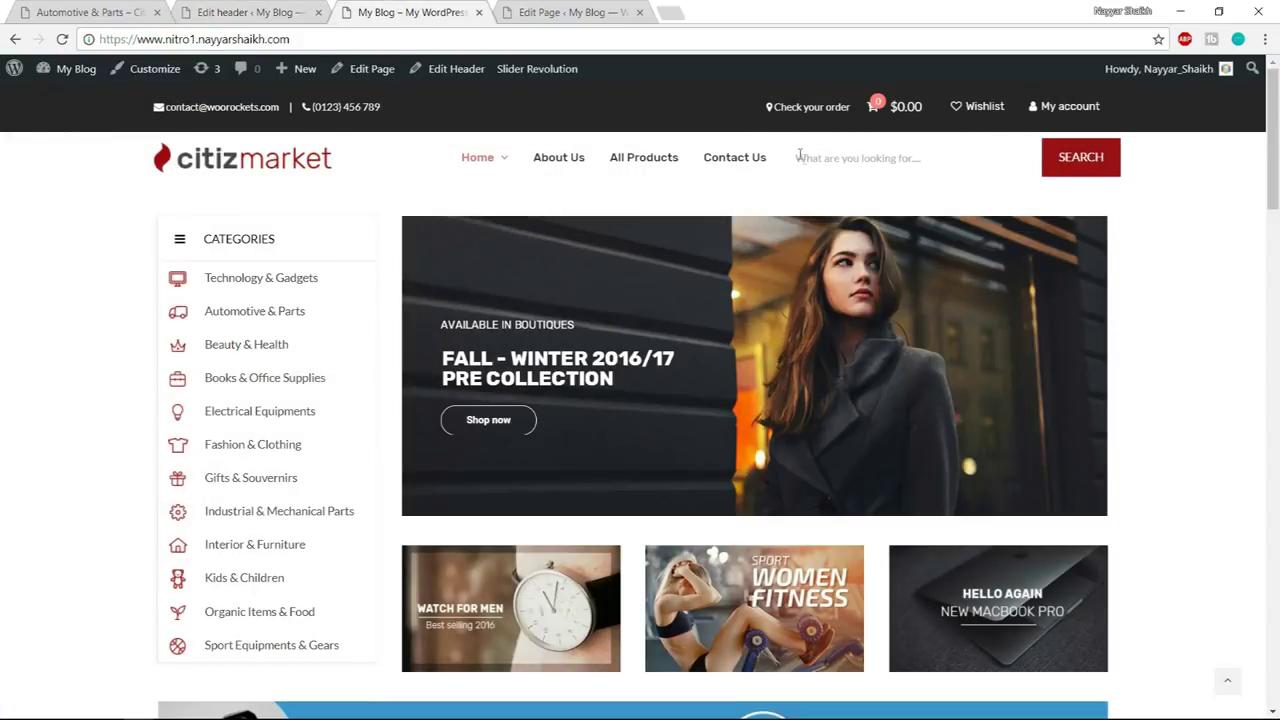
pyautogui.click(229, 8)
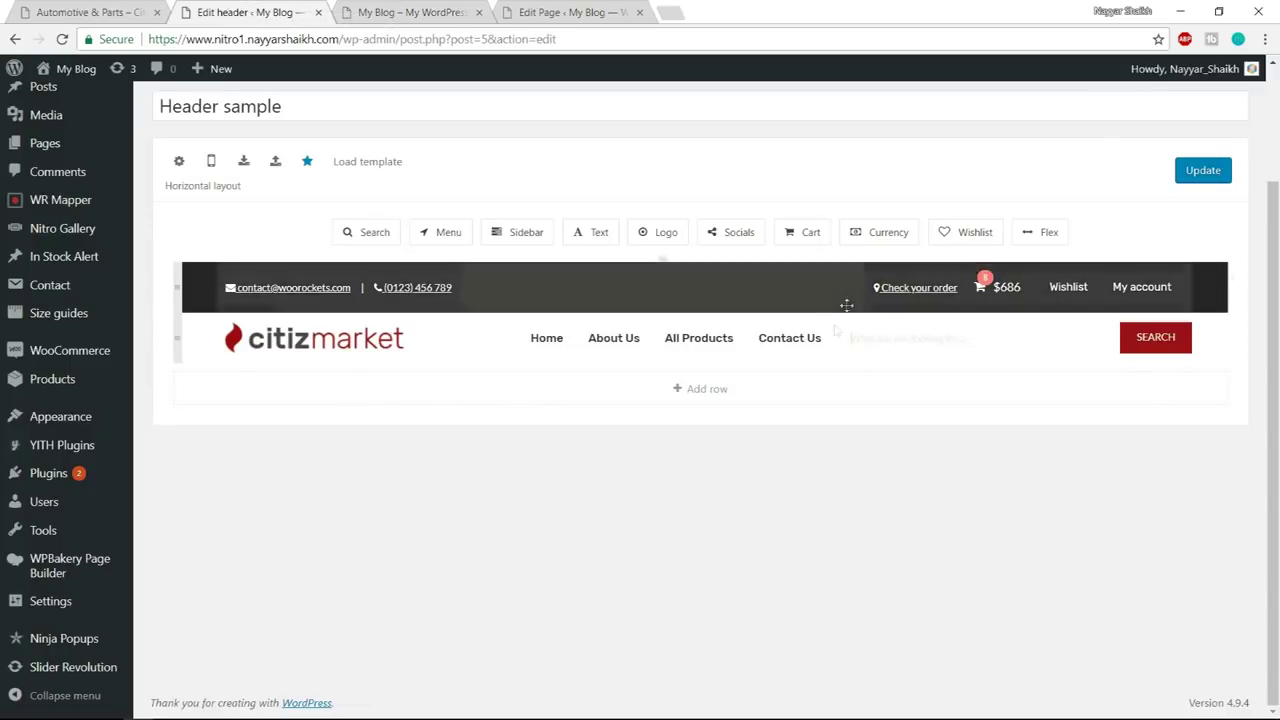
# - Enable Live search and Show category list on the header search, save, and view the storefront
pyautogui.click(927, 341)
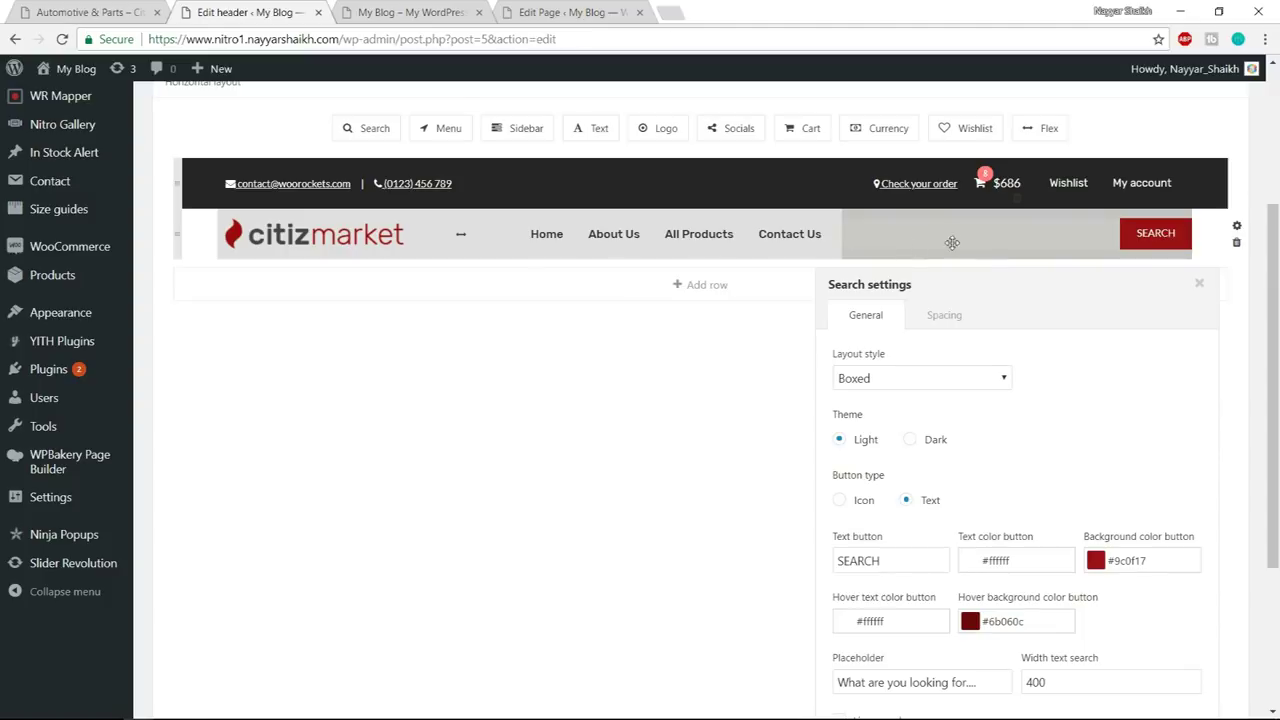
pyautogui.scroll(-3, 1057, 294)
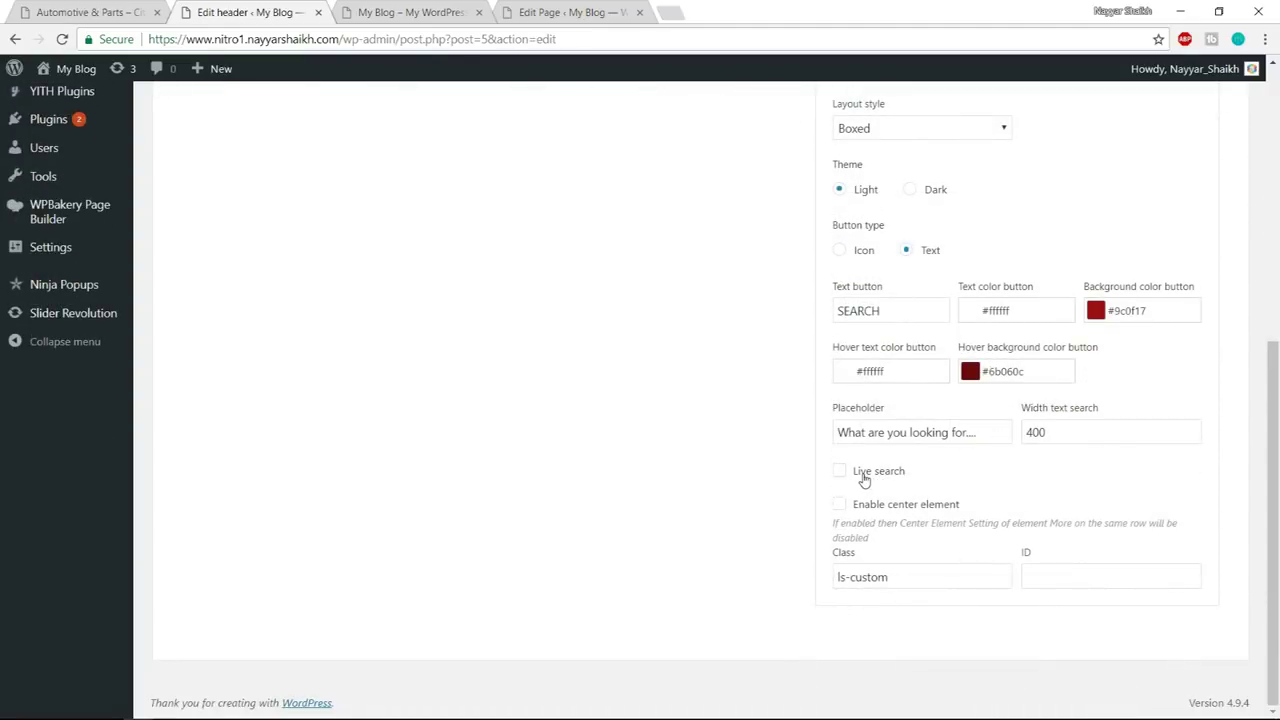
pyautogui.click(863, 476)
pyautogui.scroll(-1, 860, 470)
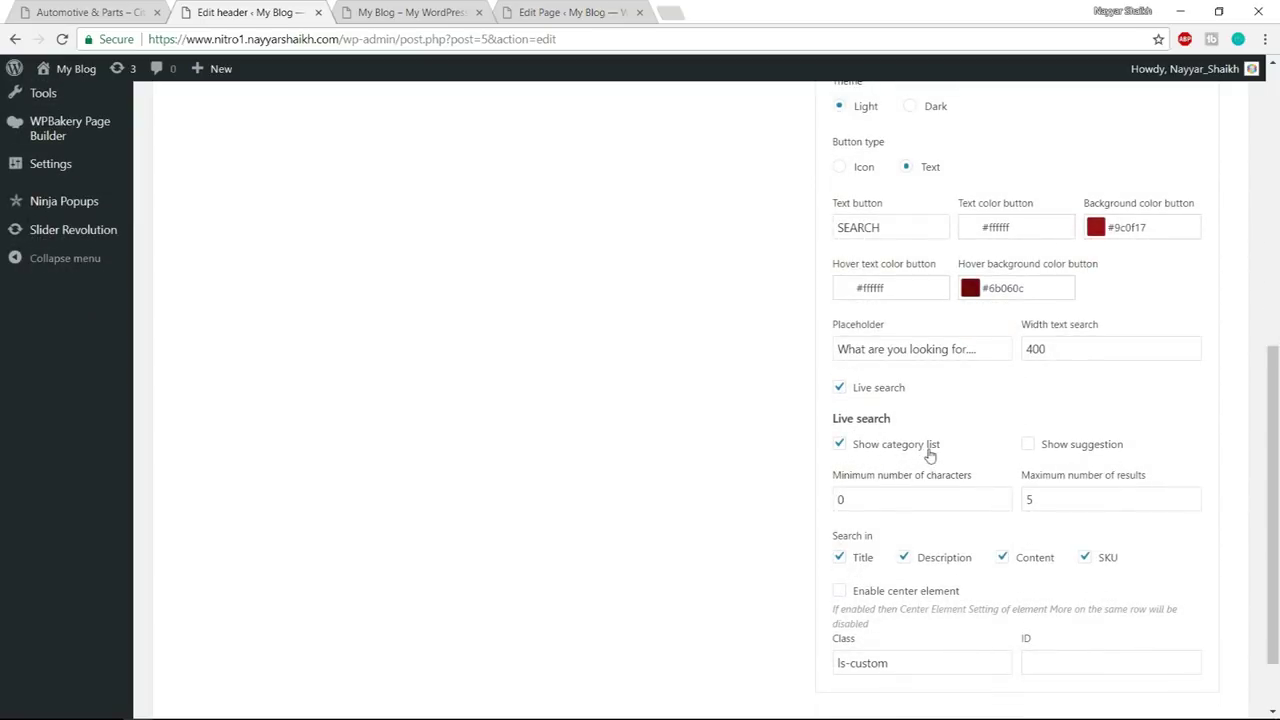
pyautogui.scroll(-1, 930, 455)
pyautogui.scroll(4, 1086, 470)
pyautogui.click(1197, 284)
pyautogui.click(1214, 179)
pyautogui.click(445, 10)
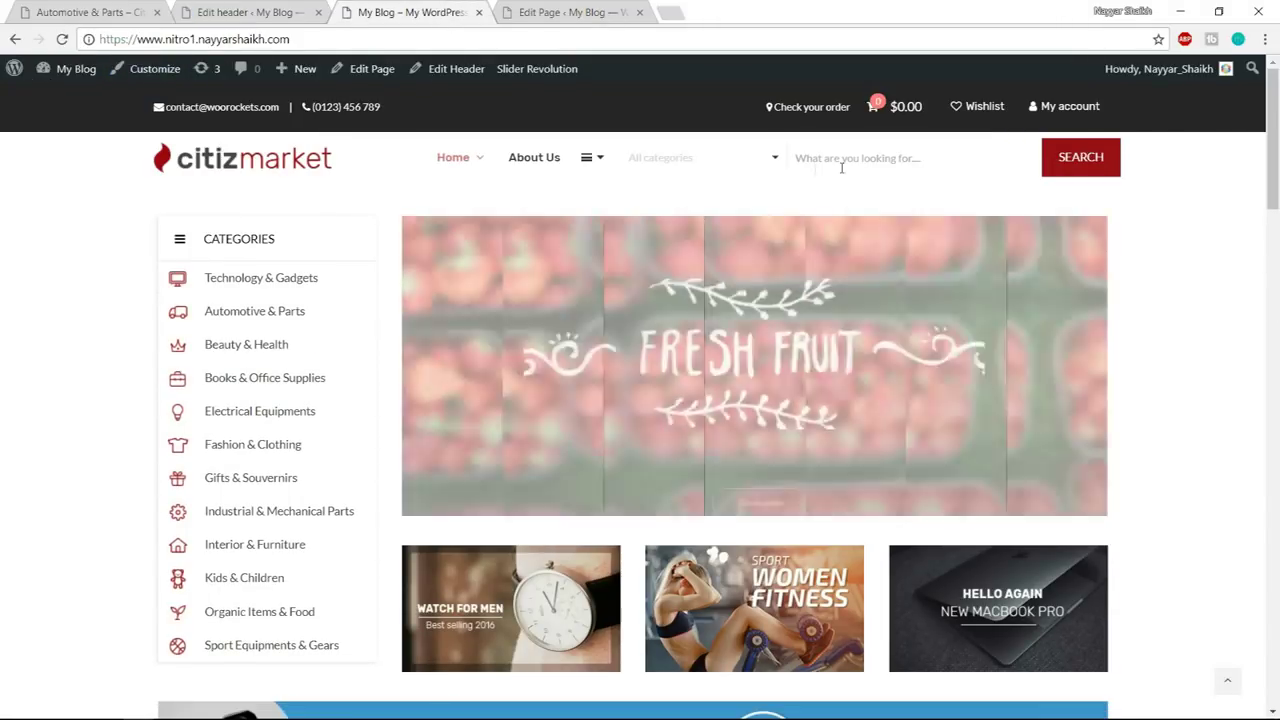
# - Open the Customizer's System > Custom CSS editor and select its placeholder comment
pyautogui.click(717, 160)
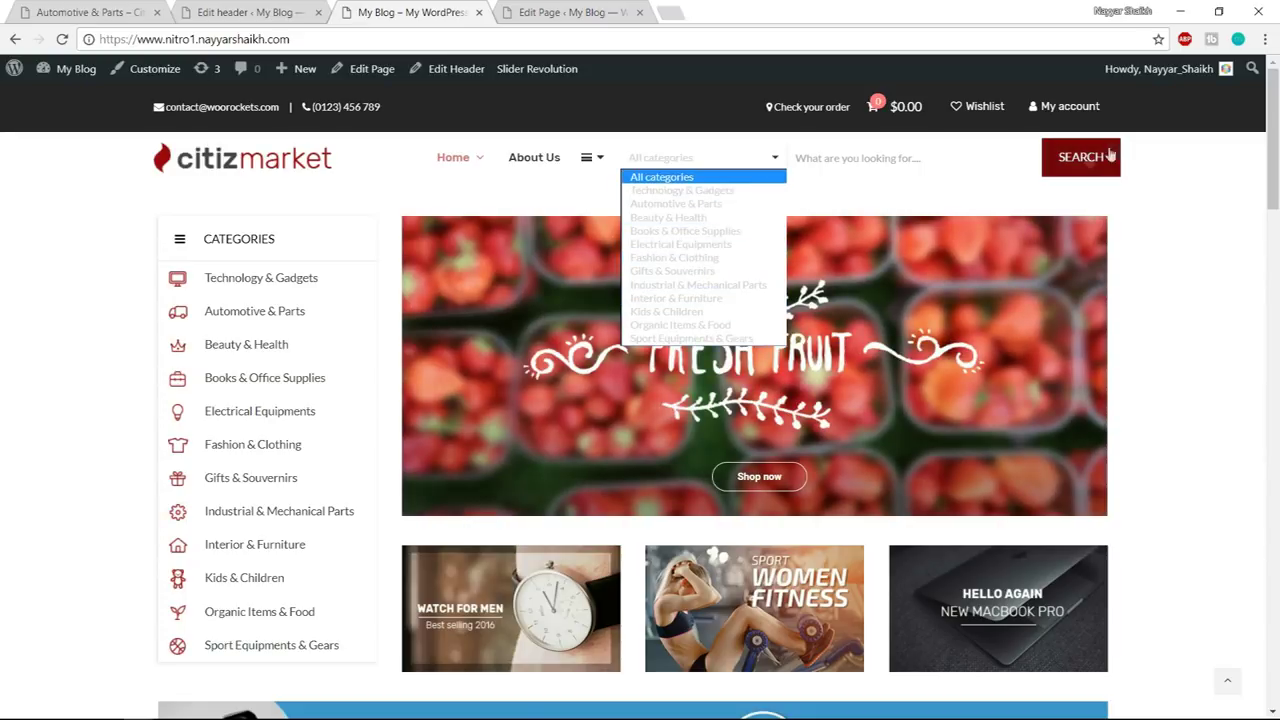
pyautogui.click(1139, 175)
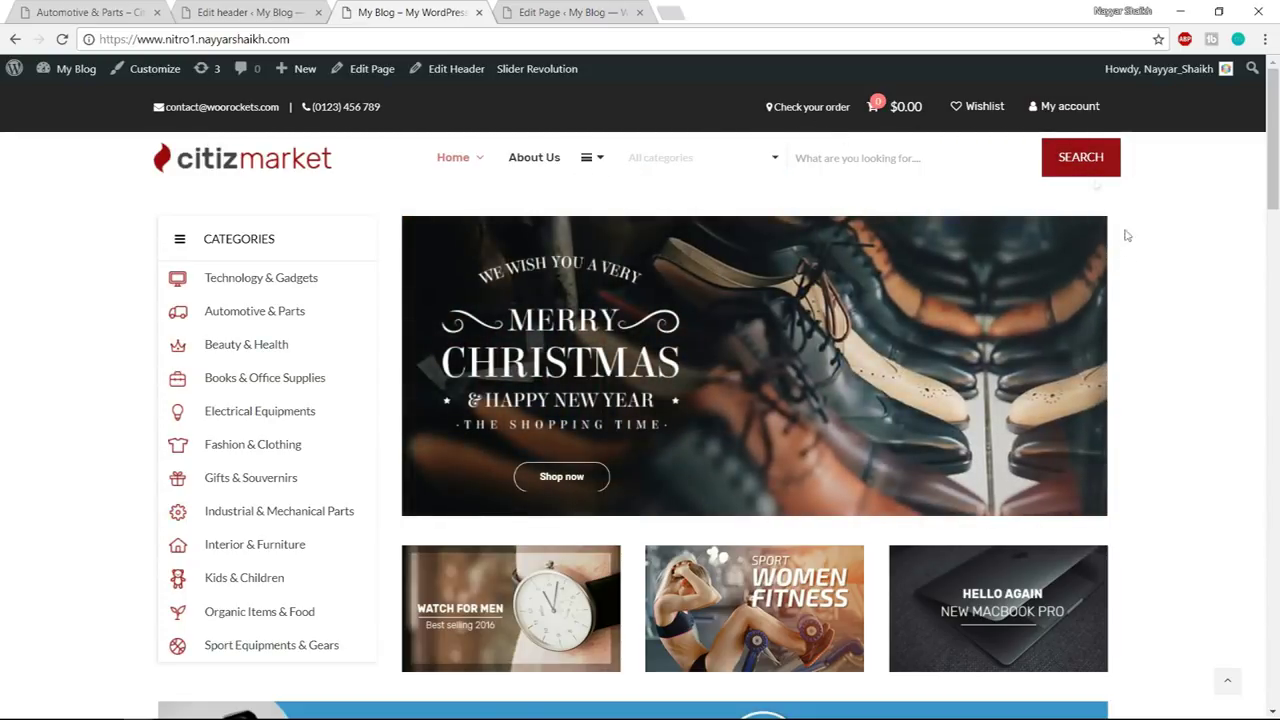
pyautogui.click(155, 72)
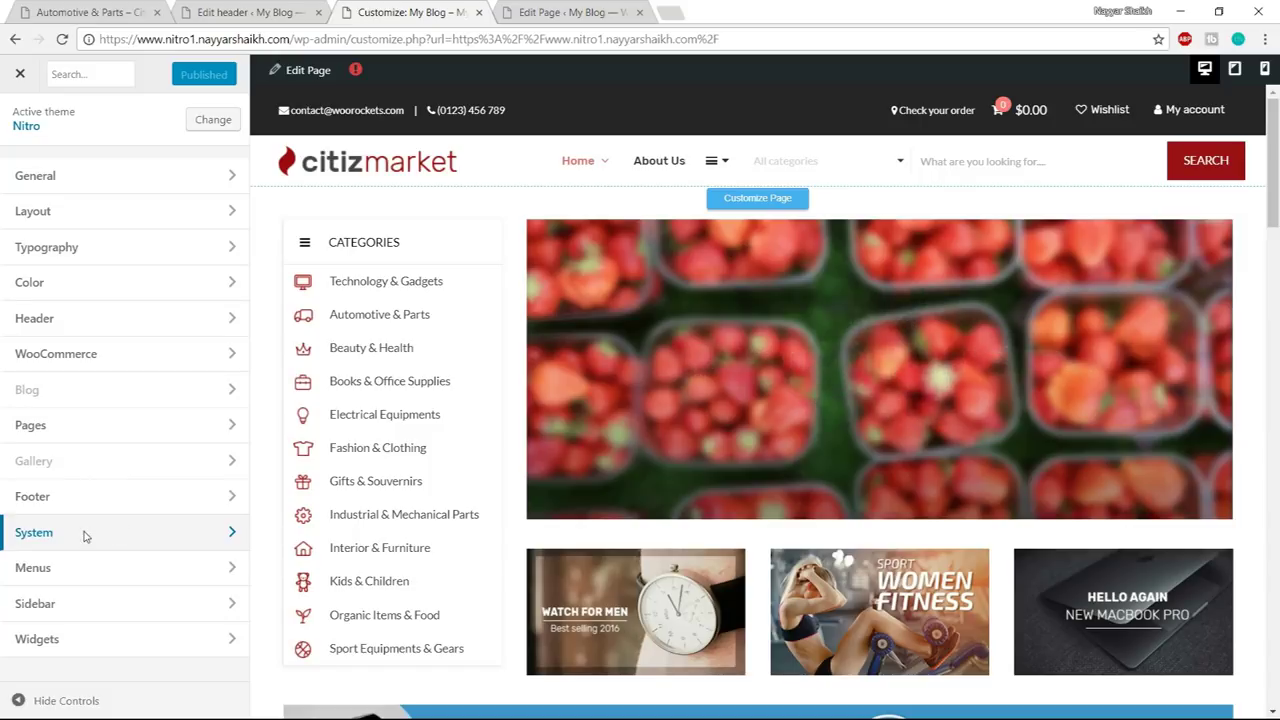
pyautogui.click(85, 535)
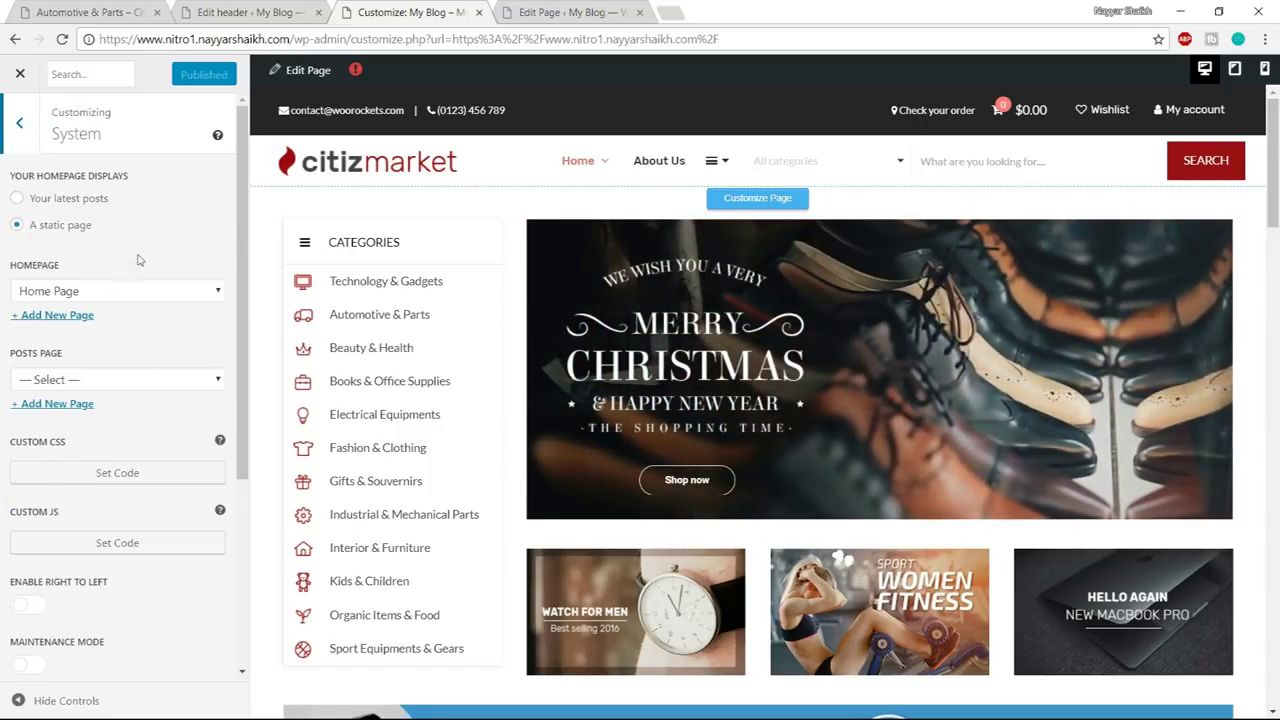
pyautogui.scroll(-3, 150, 263)
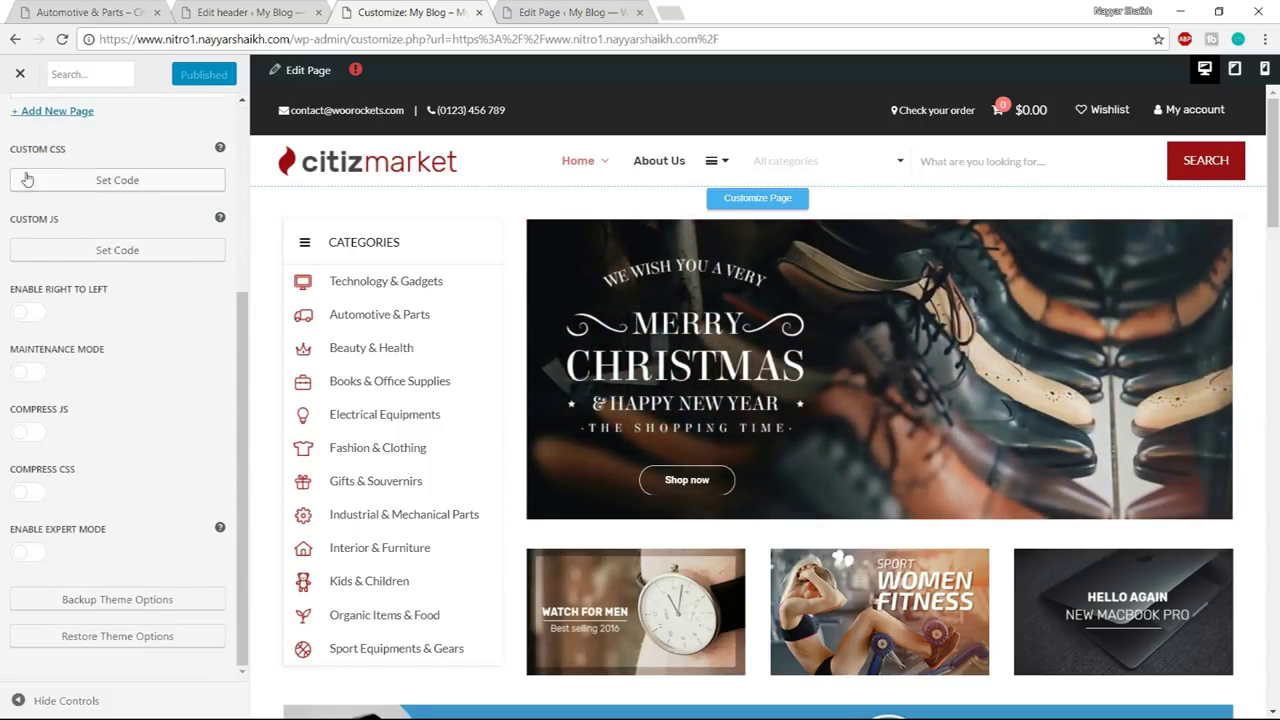
pyautogui.click(116, 181)
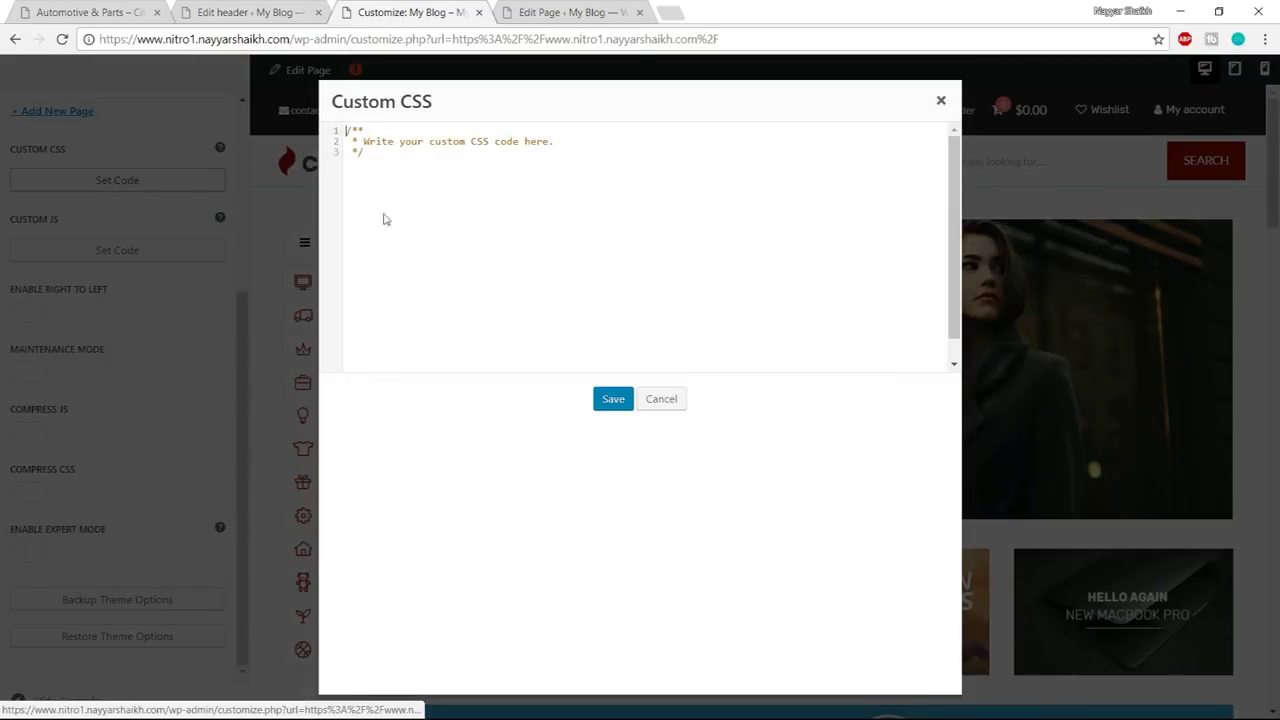
pyautogui.moveTo(460, 207); pyautogui.dragTo(346, 130)
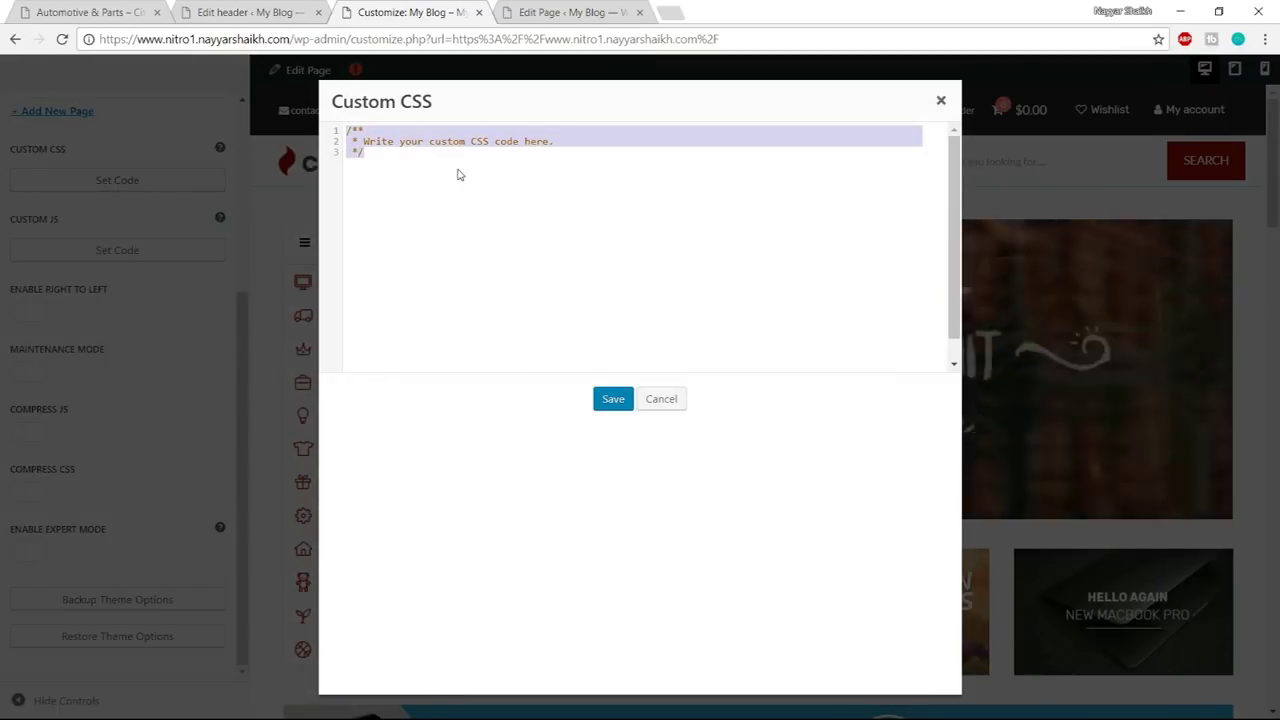
pyautogui.press('super')
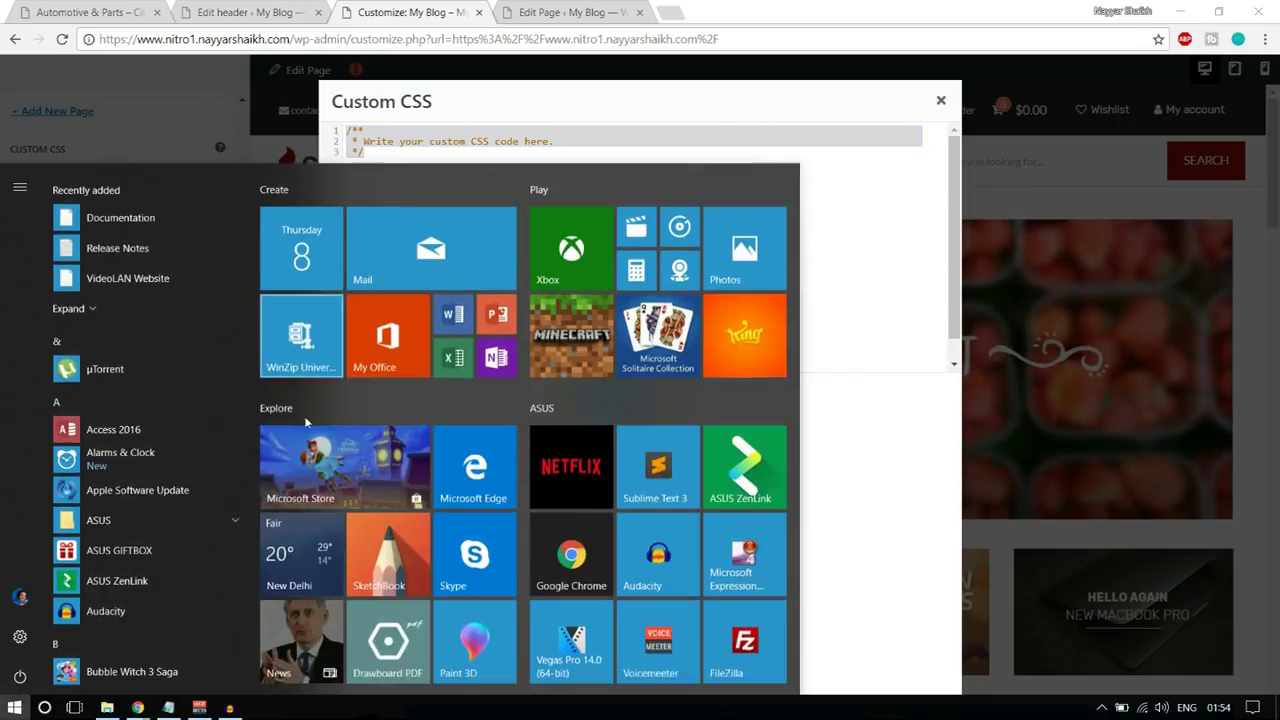
# - Copy all the text of the Customizer CSS file from the Nitro folder in Notepad
pyautogui.click(108, 707)
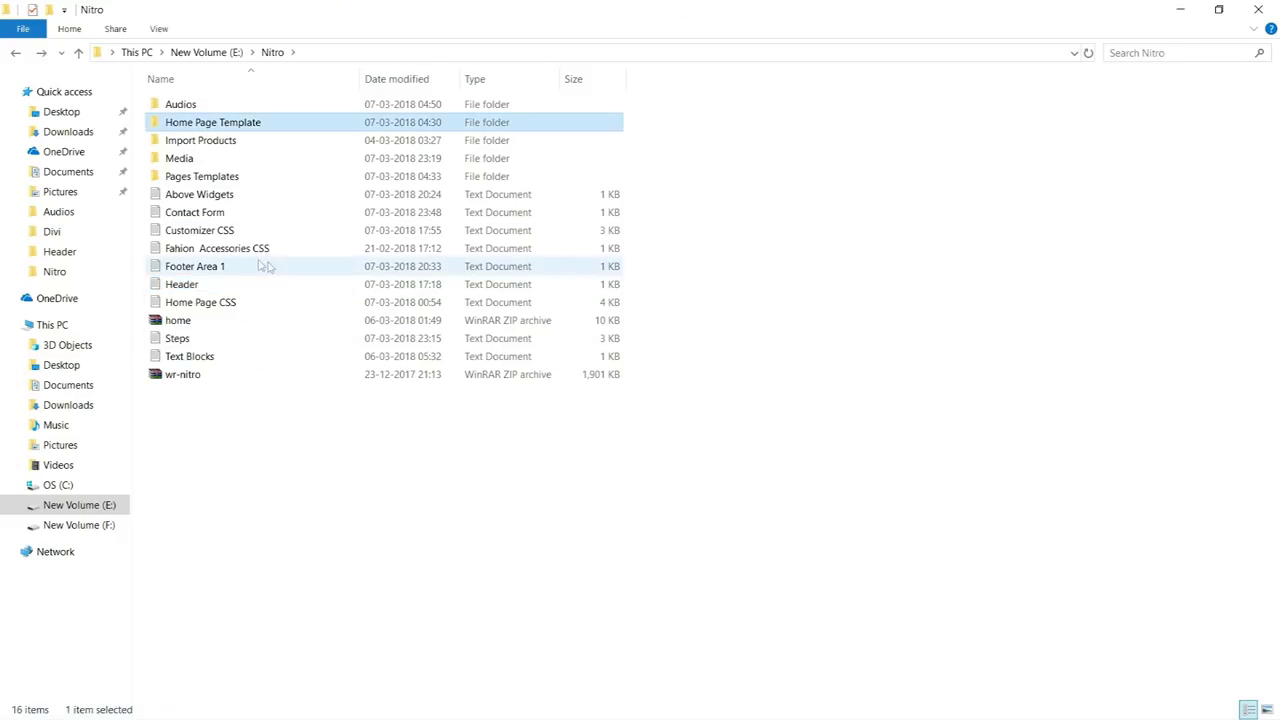
pyautogui.click(218, 231)
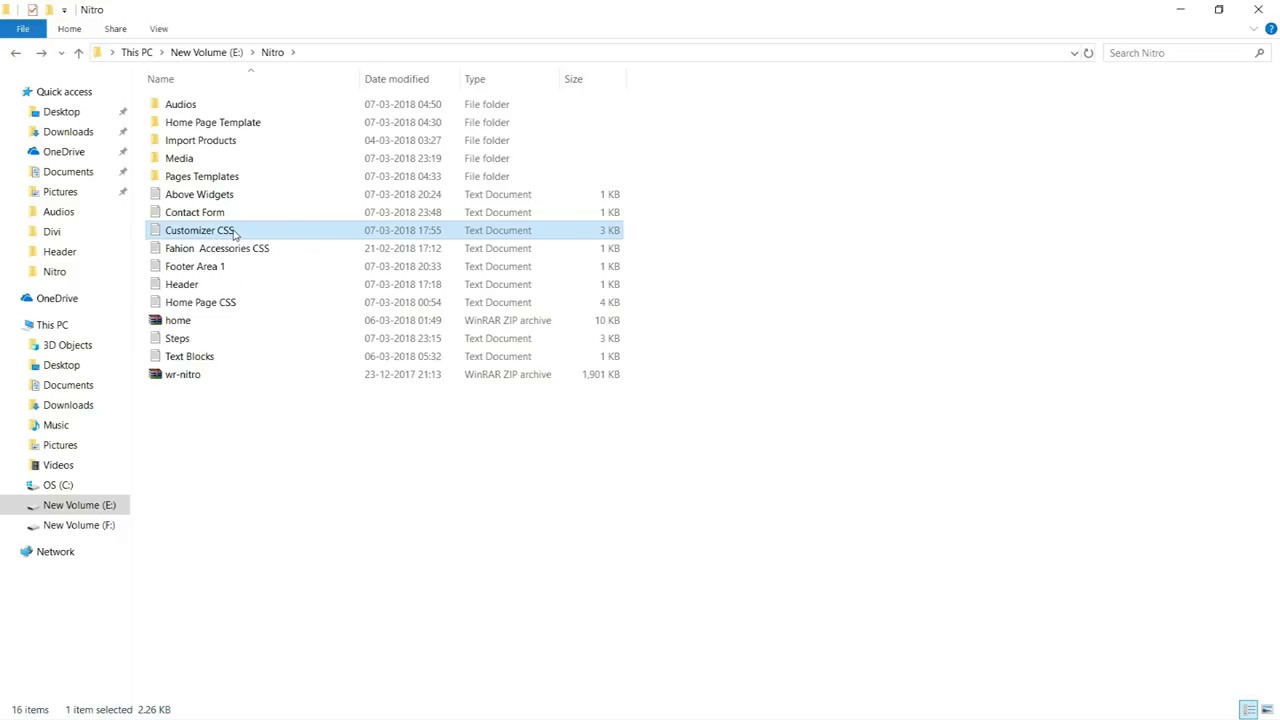
pyautogui.doubleClick(233, 231)
pyautogui.hotkey('ctrl', 'a')
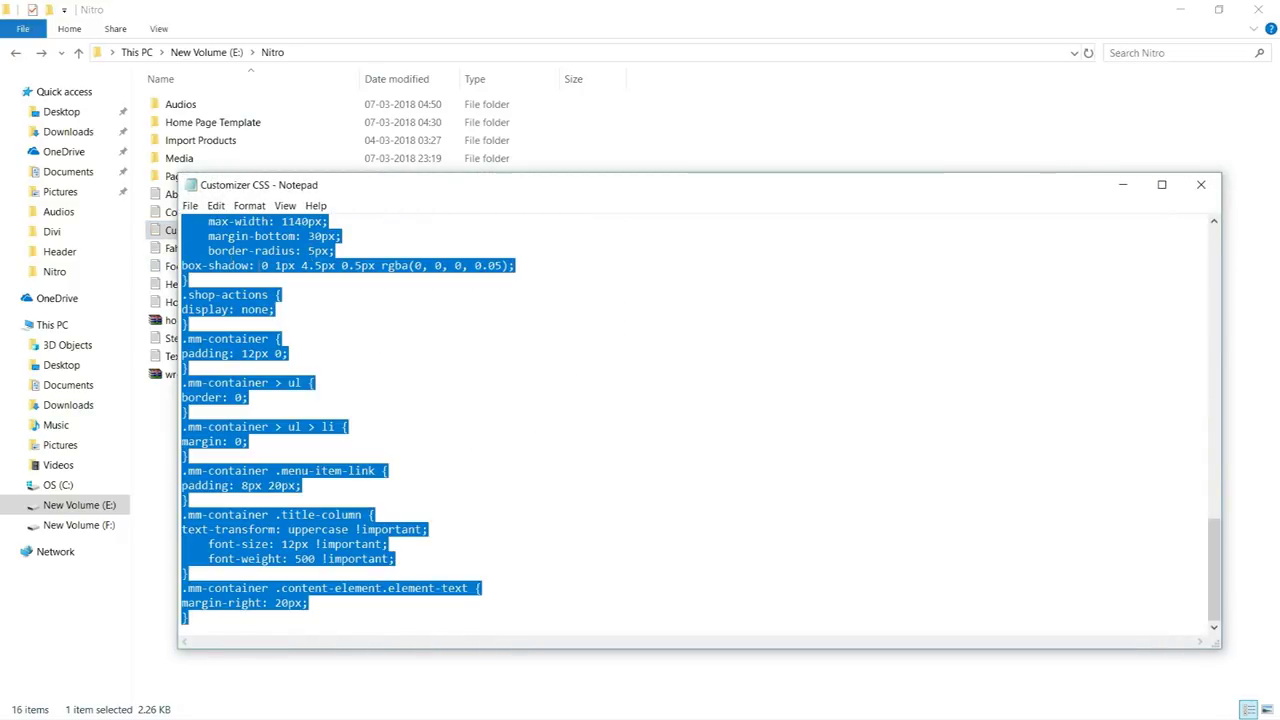
pyautogui.click(1210, 186)
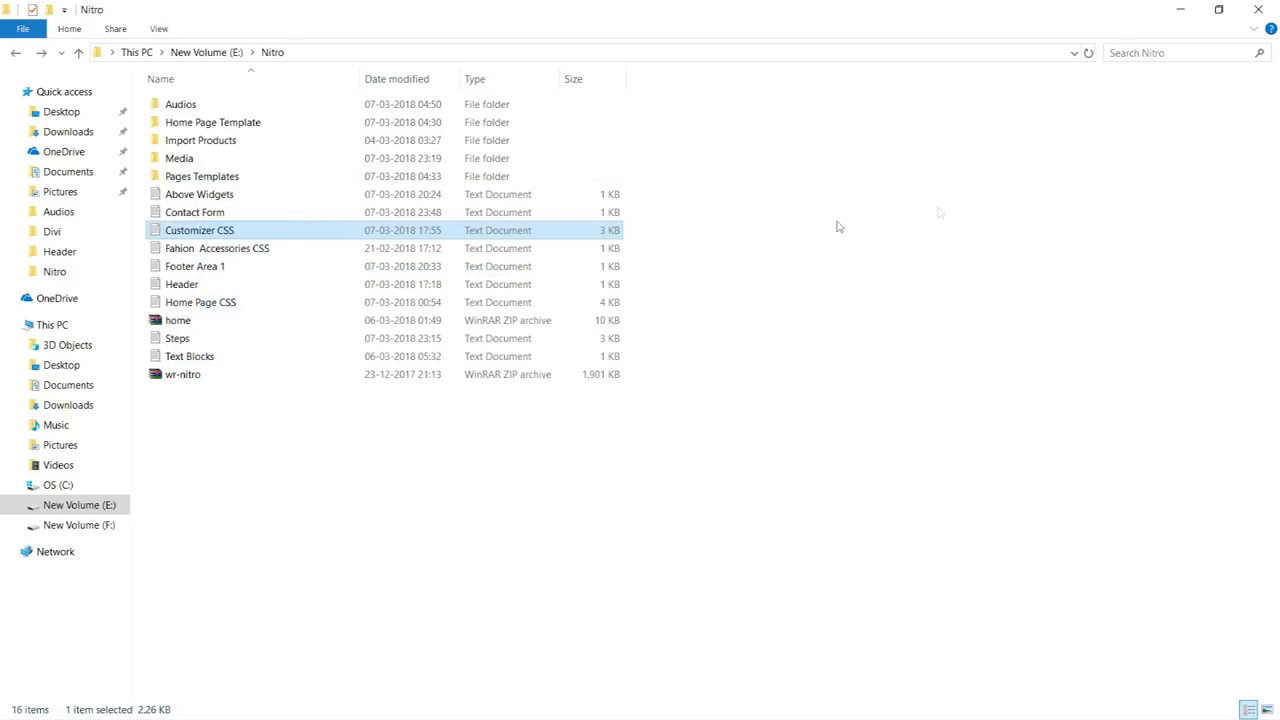
# - Paste the copied stylesheet into Custom CSS, save it, and close the Customizer
pyautogui.hotkey('alt', 'Tab')
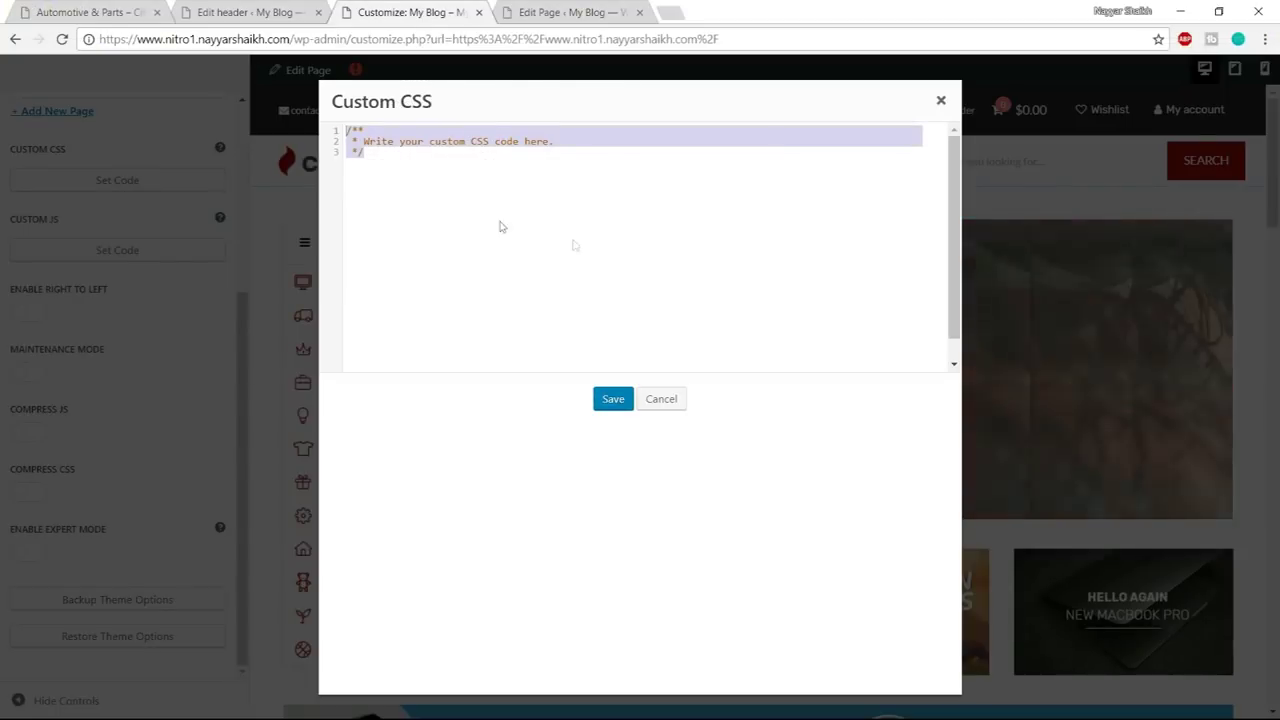
pyautogui.hotkey('ctrl', 'v')
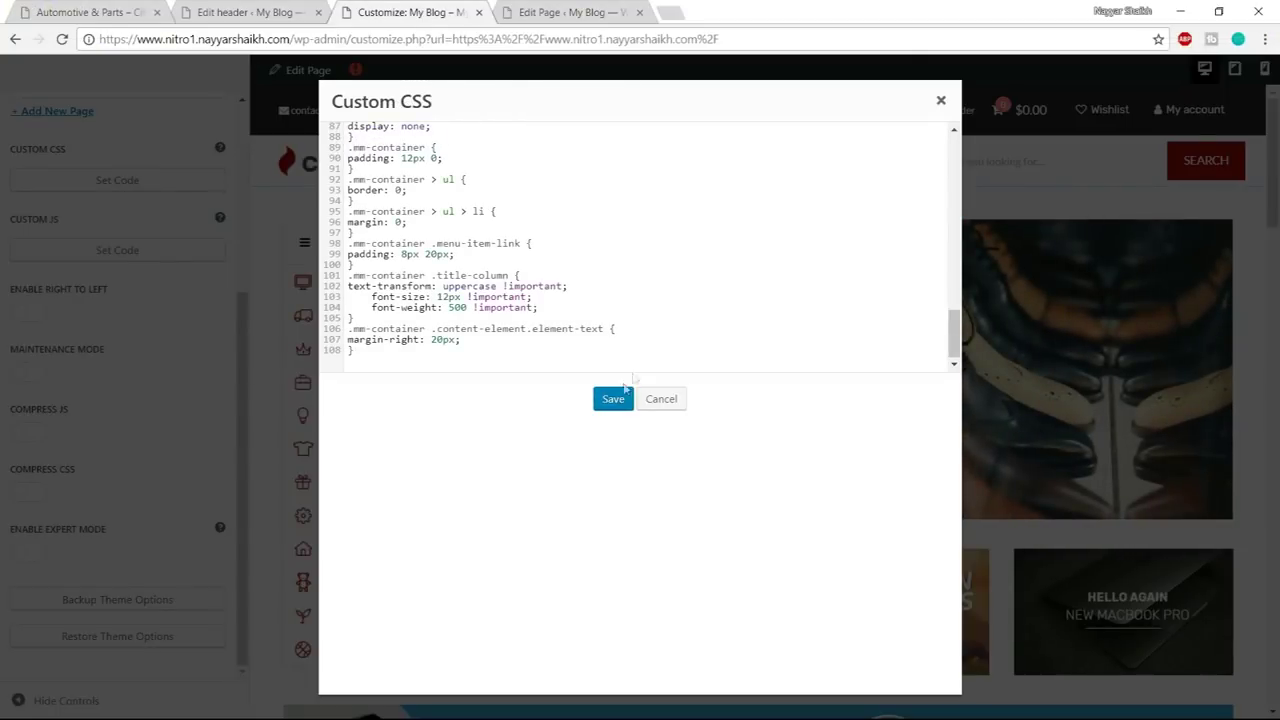
pyautogui.click(614, 399)
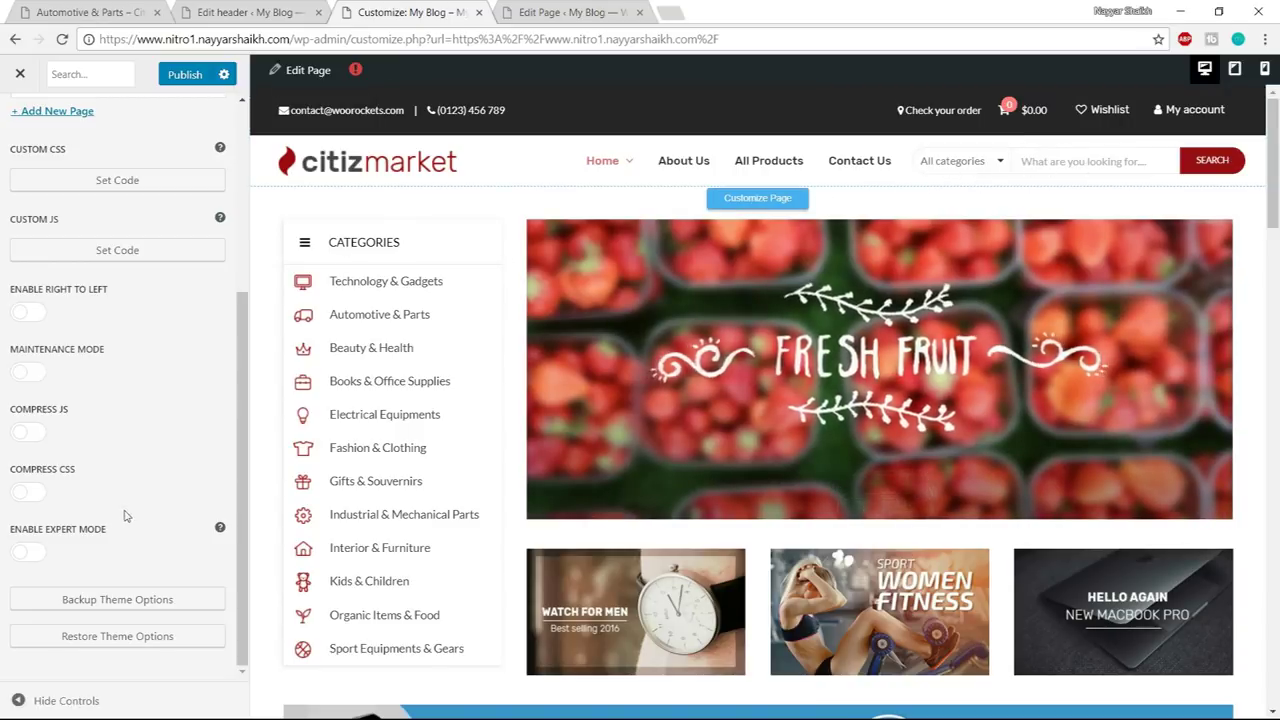
pyautogui.scroll(3, 221, 505)
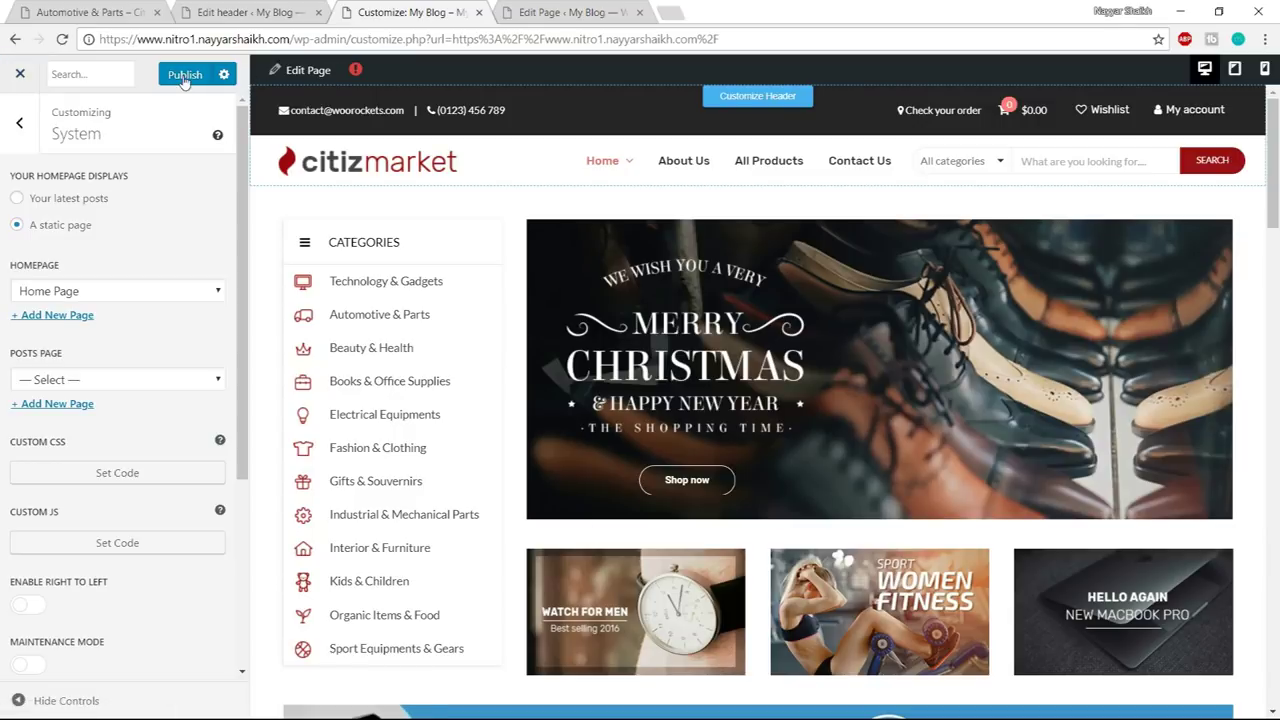
pyautogui.click(17, 75)
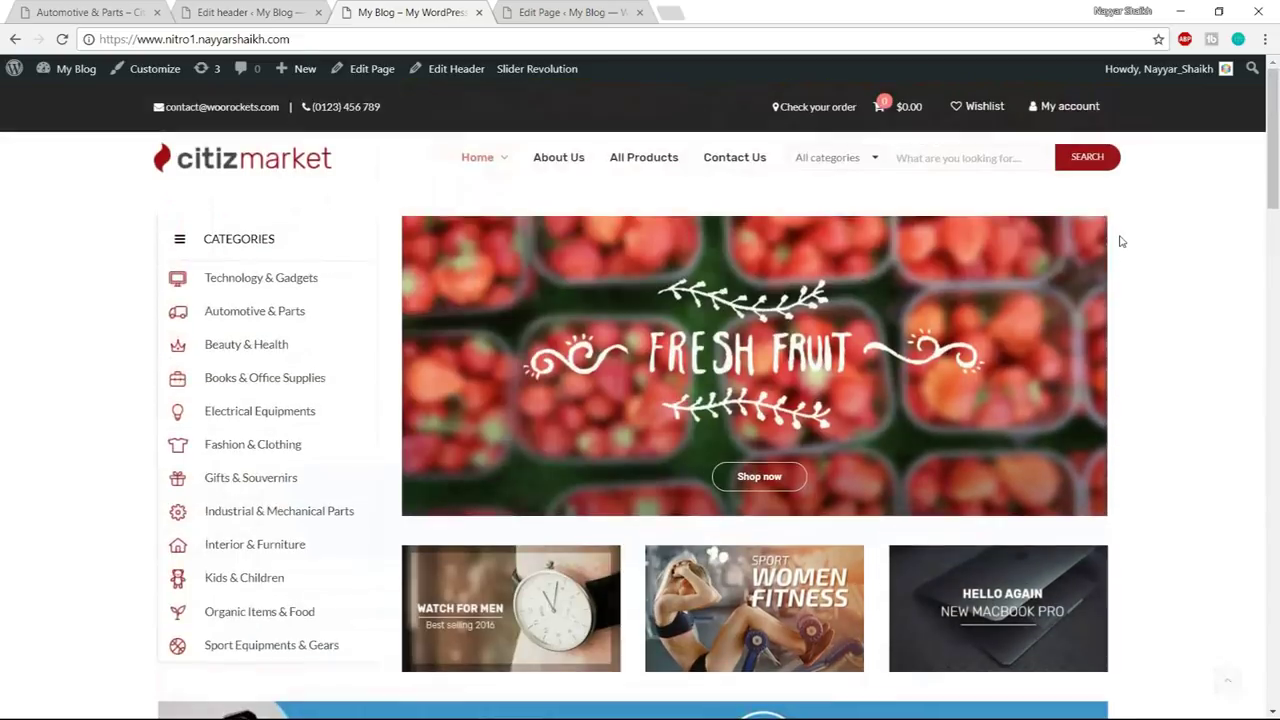
# - Browse the All Products shop page, then close the header editing tab
pyautogui.click(662, 160)
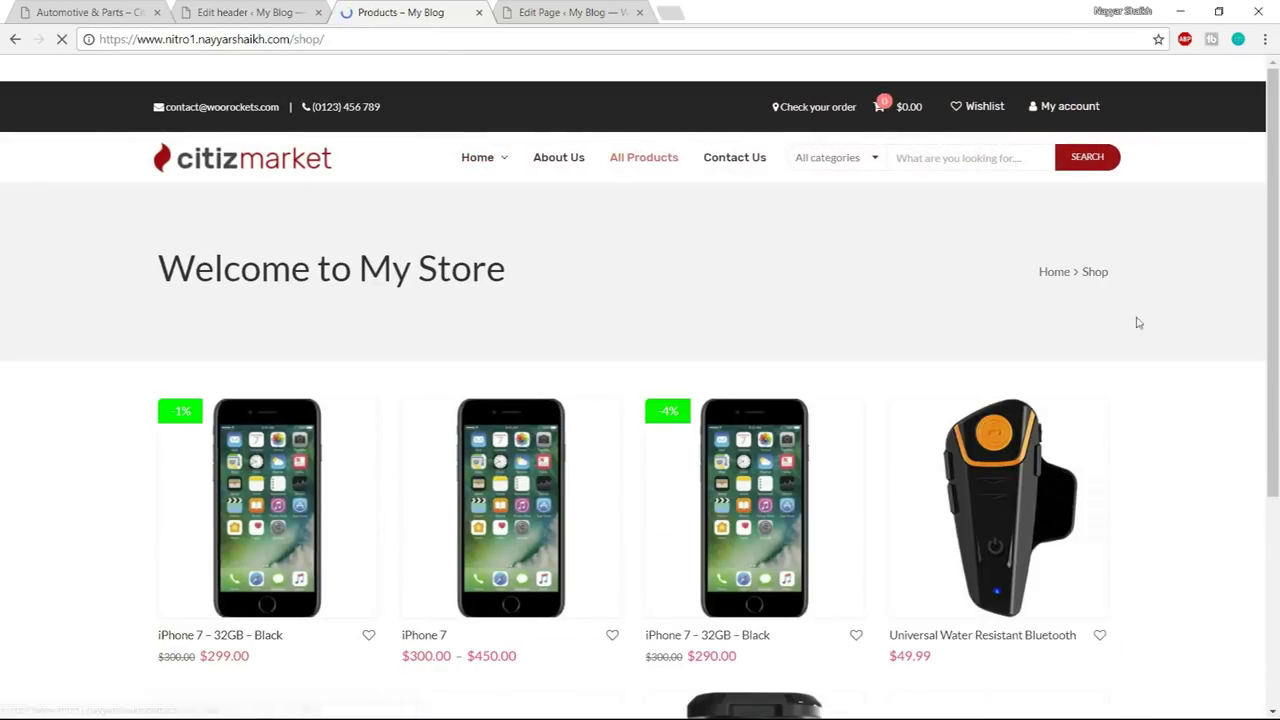
pyautogui.scroll(-5, 1150, 354)
pyautogui.scroll(5, 1149, 348)
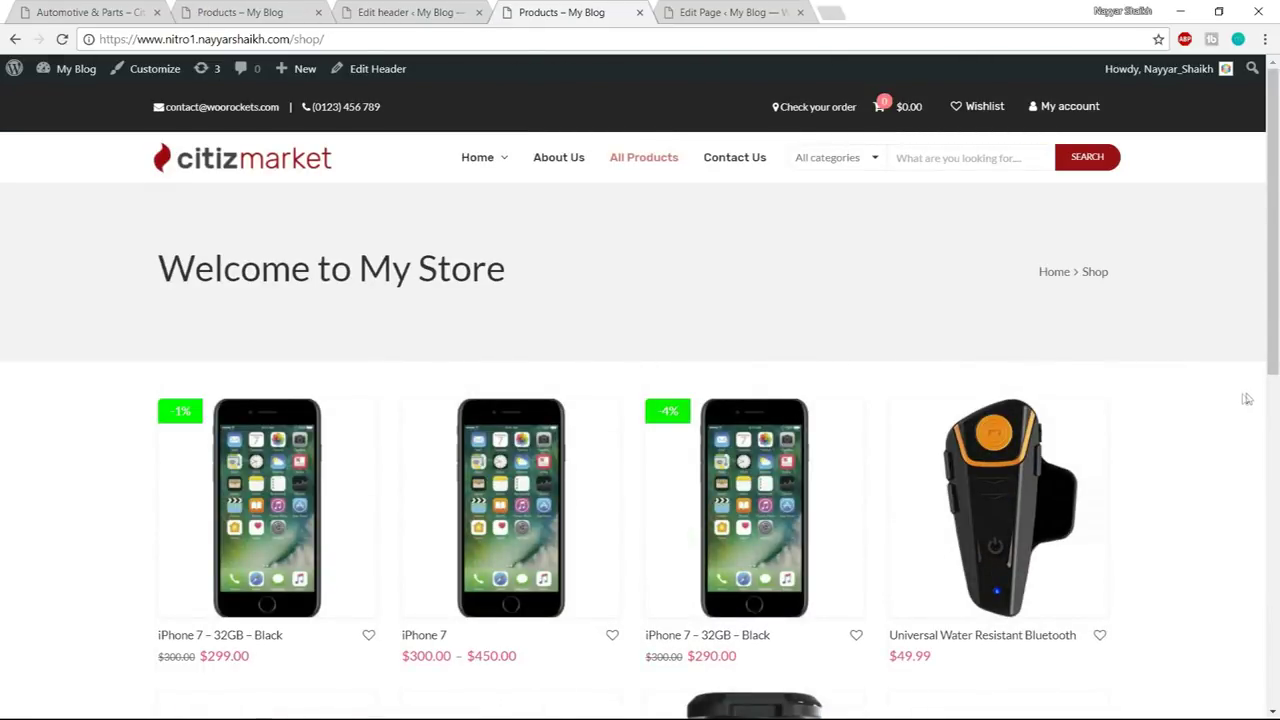
pyautogui.scroll(-10, 1212, 444)
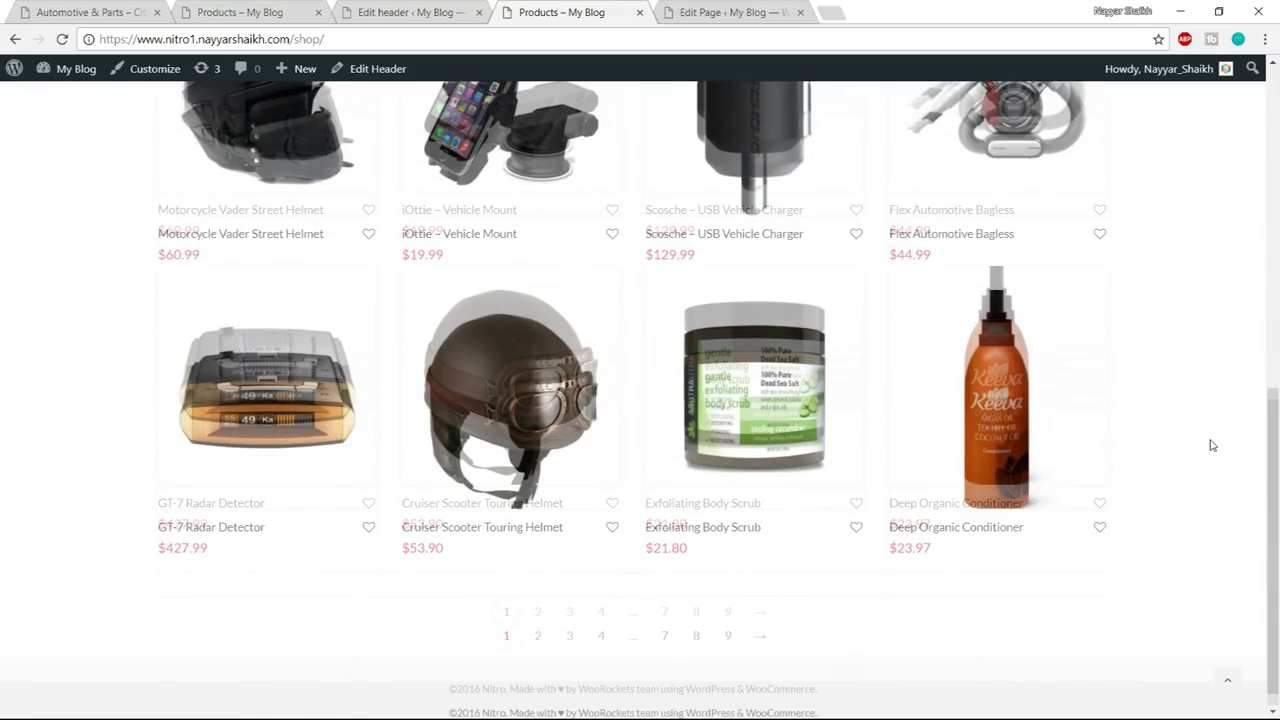
pyautogui.scroll(8, 1212, 444)
pyautogui.scroll(2, 1212, 444)
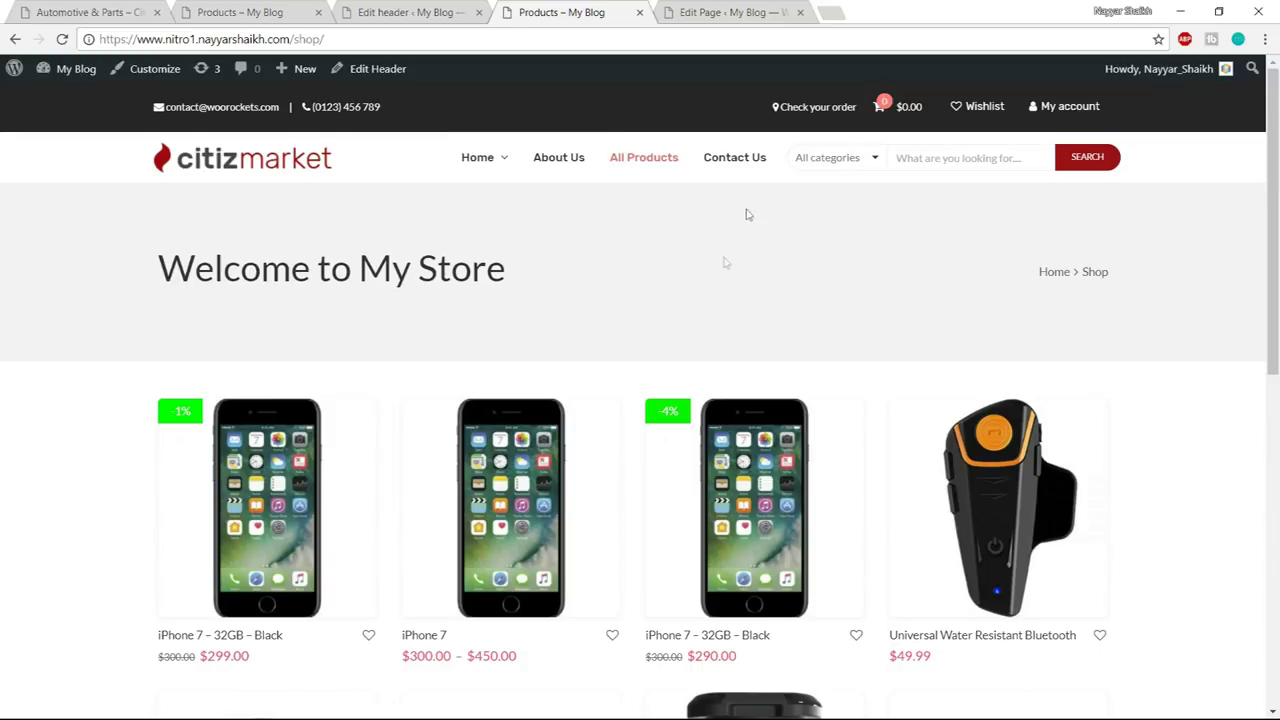
pyautogui.scroll(-1, 1123, 470)
pyautogui.scroll(-10, 1123, 470)
pyautogui.scroll(10, 1120, 514)
pyautogui.click(435, 6)
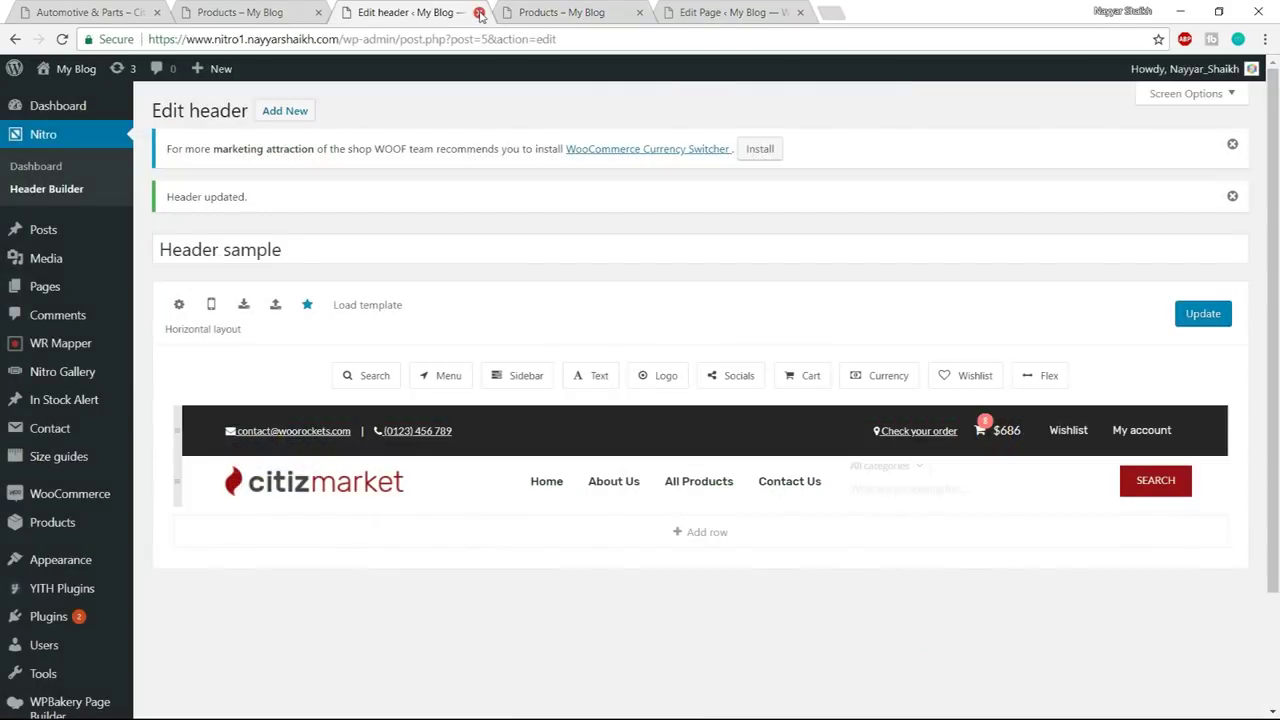
pyautogui.click(479, 12)
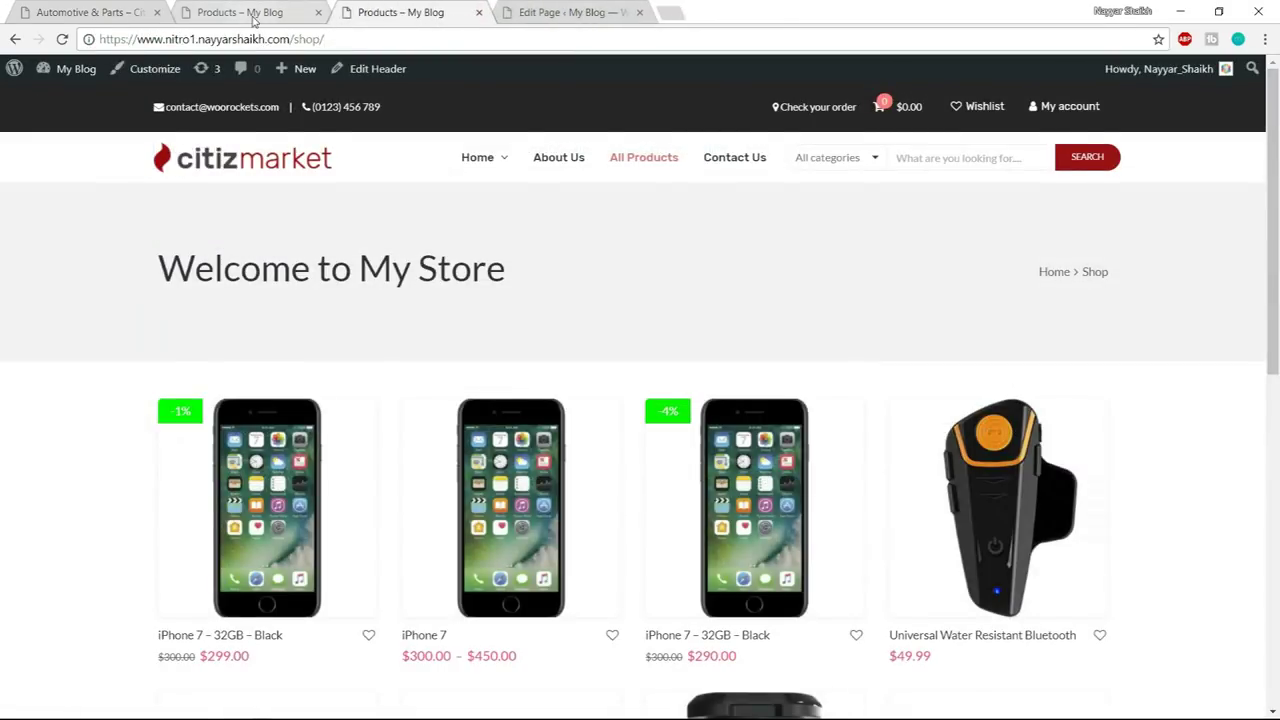
# - Lower the Nitro demo shop's maximum price filter to $1051
pyautogui.click(251, 8)
pyautogui.scroll(-10, 413, 468)
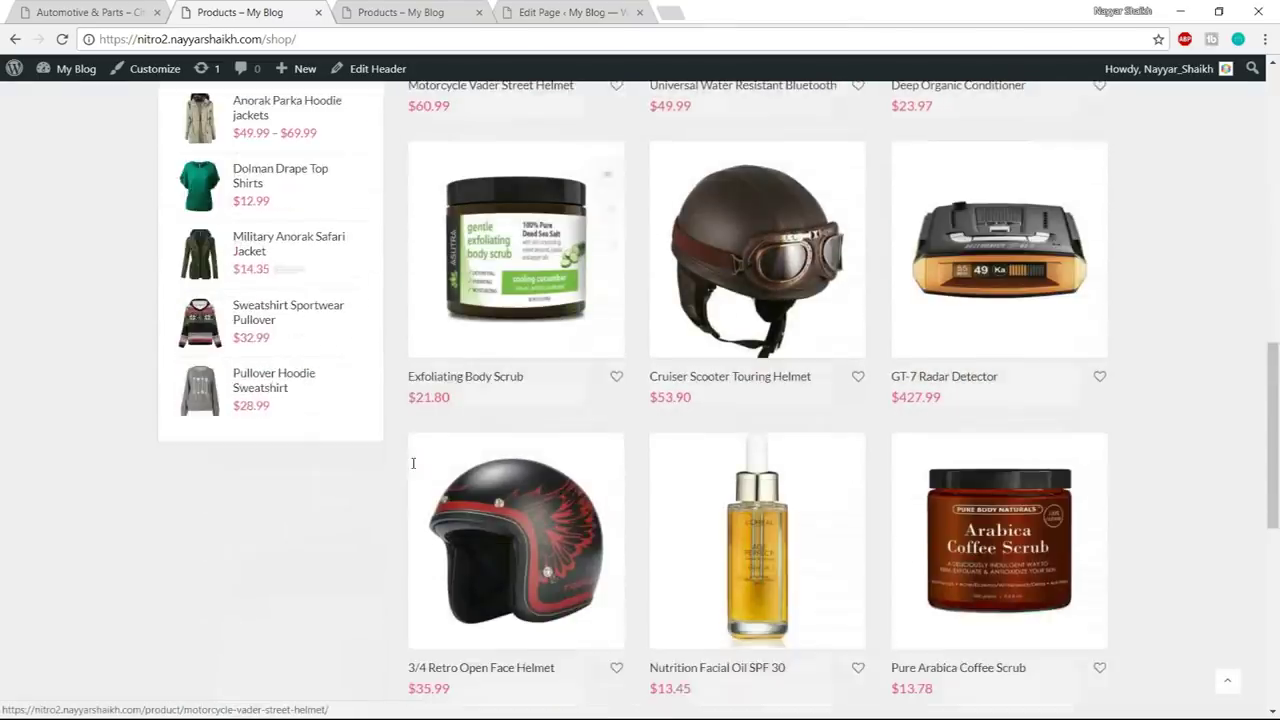
pyautogui.scroll(7, 413, 468)
pyautogui.scroll(3, 417, 517)
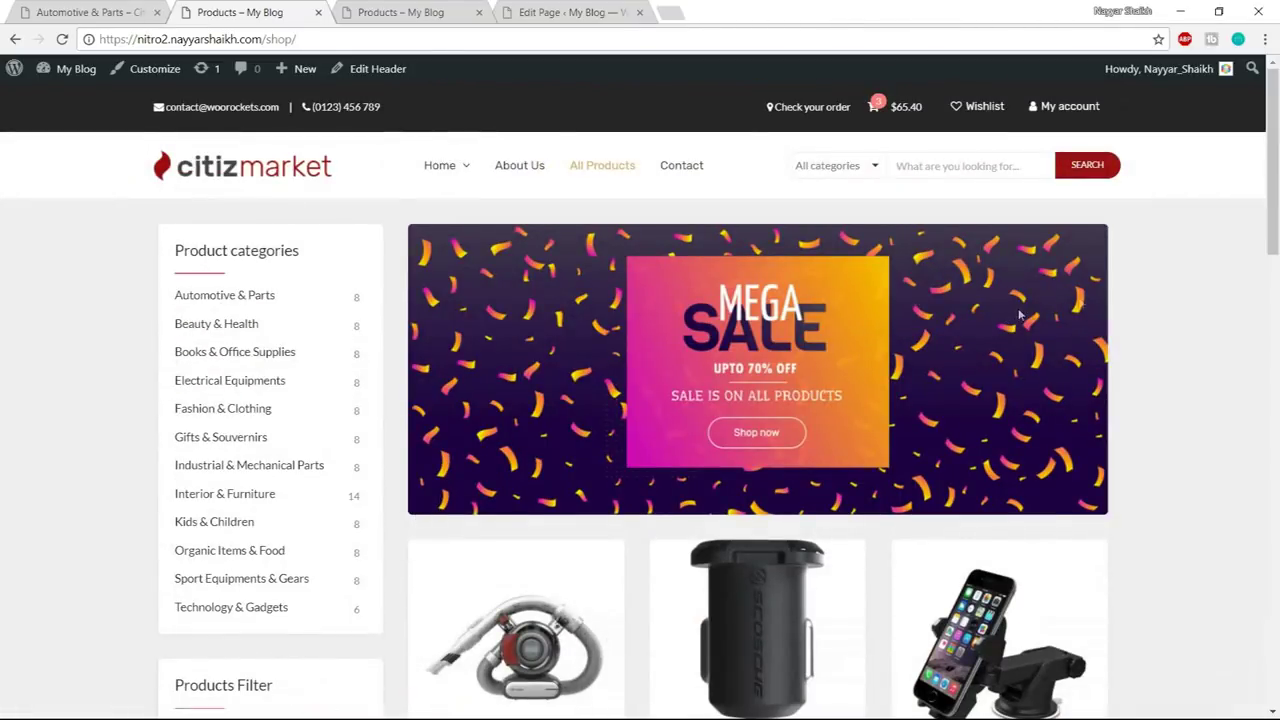
pyautogui.scroll(-1, 1221, 287)
pyautogui.scroll(-9, 1250, 409)
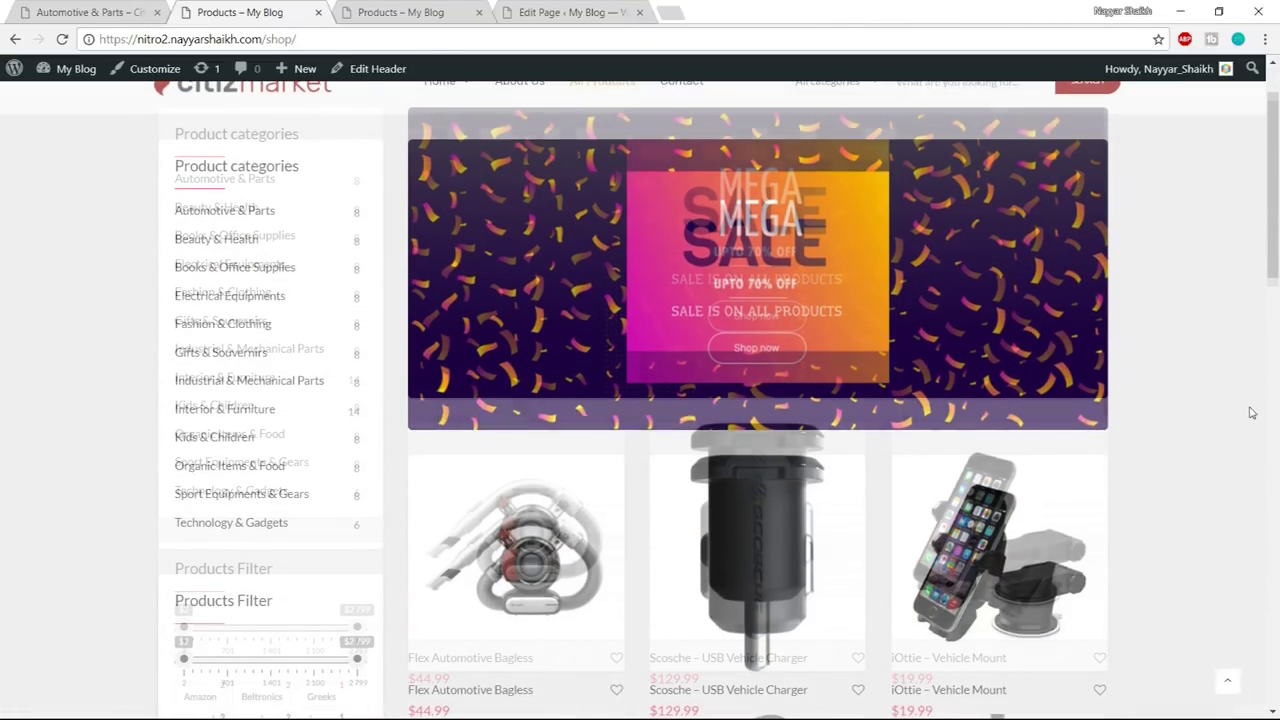
pyautogui.scroll(10, 1250, 410)
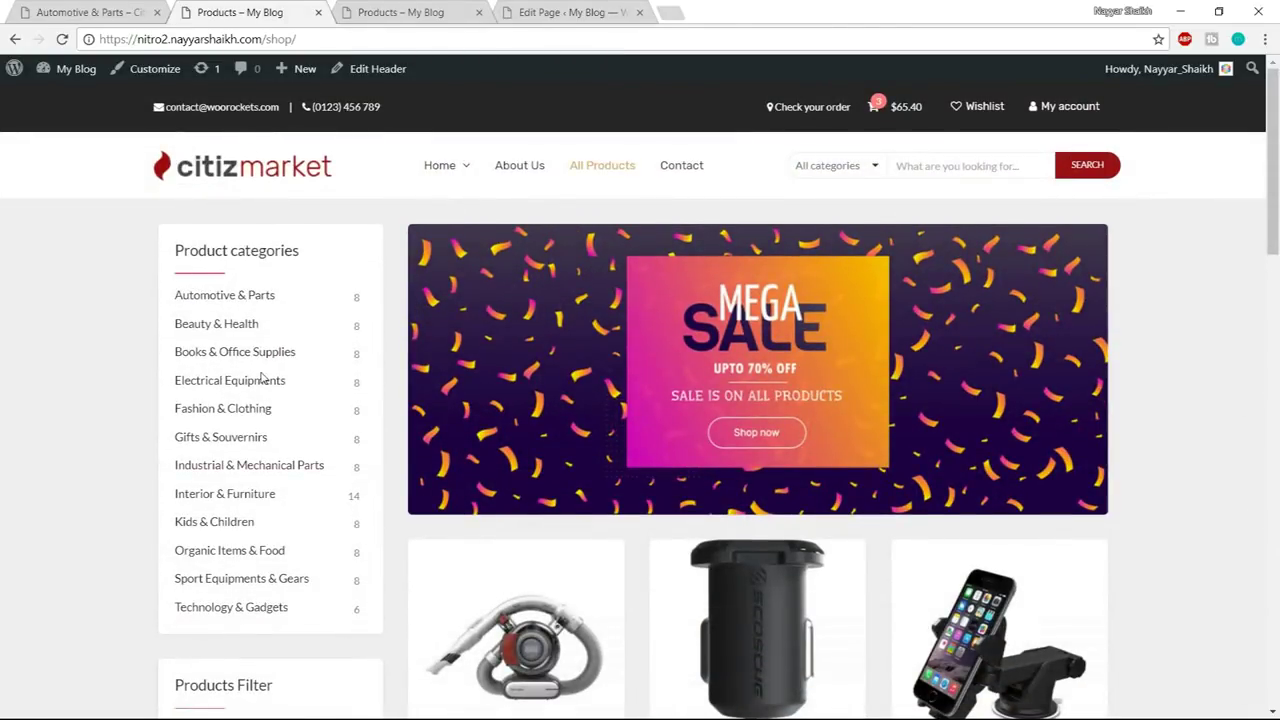
pyautogui.scroll(-1, 262, 377)
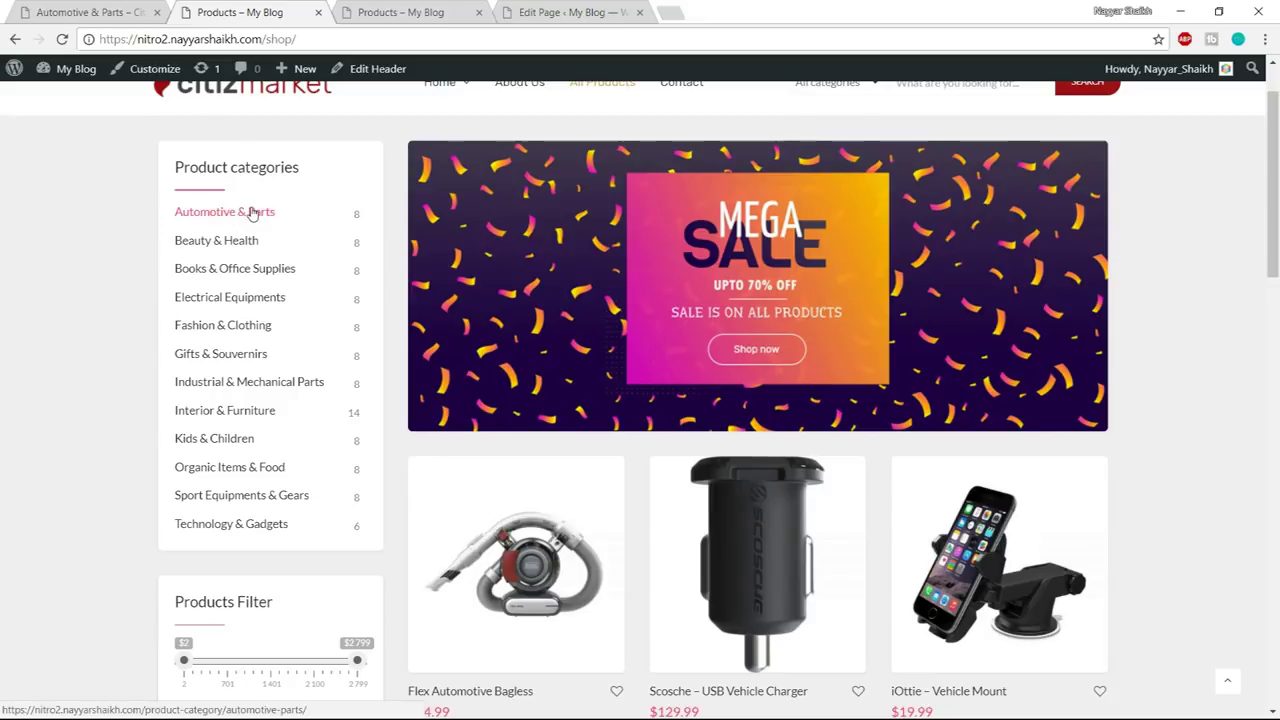
pyautogui.scroll(-4, 300, 345)
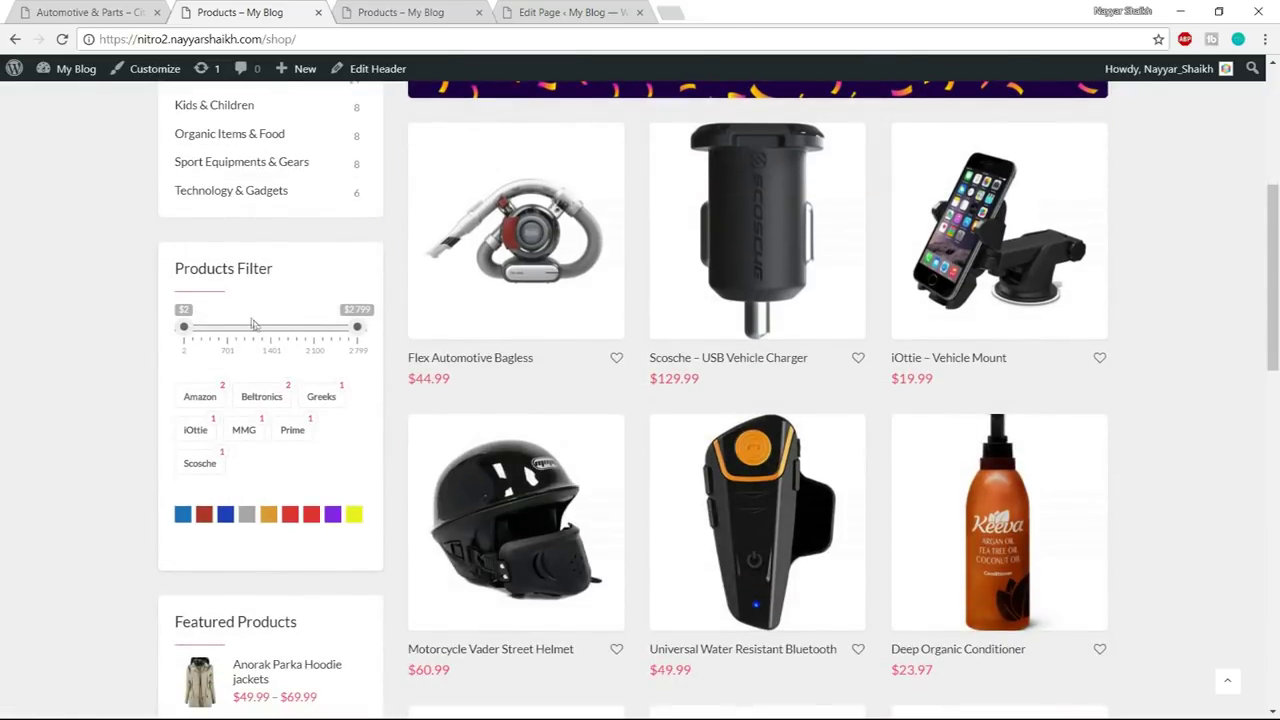
pyautogui.moveTo(356, 327); pyautogui.dragTo(250, 328)
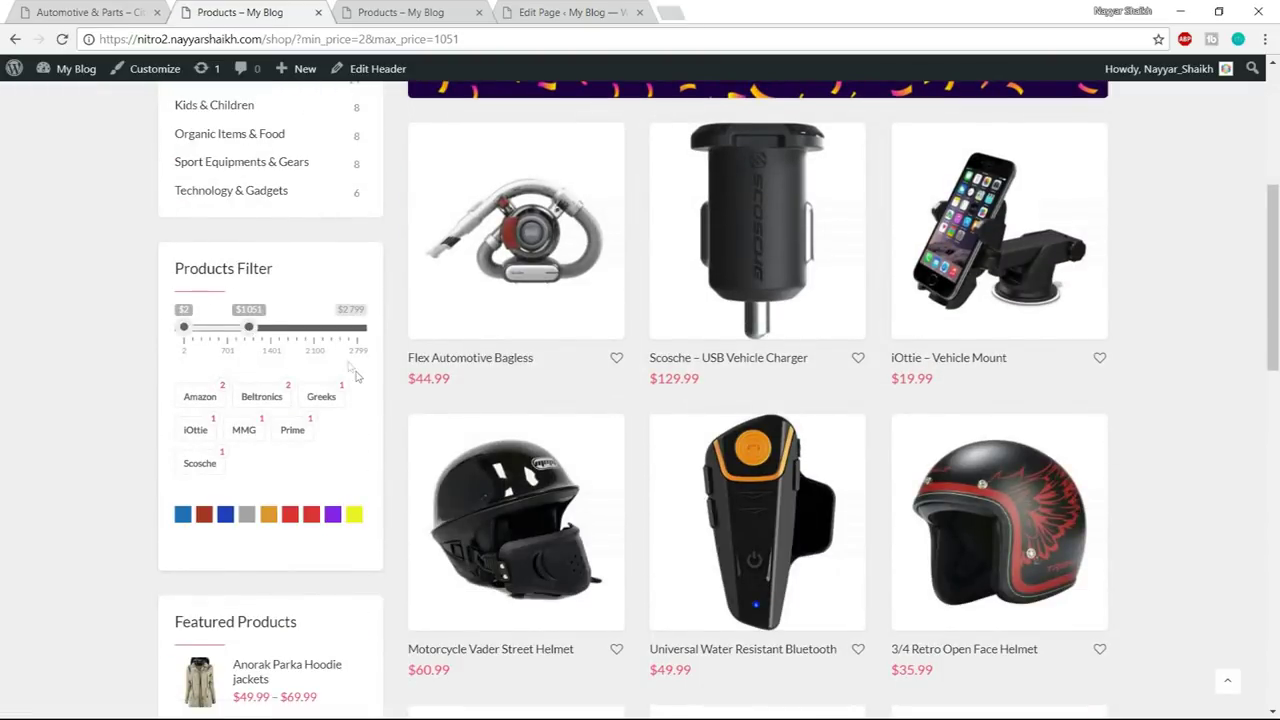
pyautogui.scroll(-2, 360, 390)
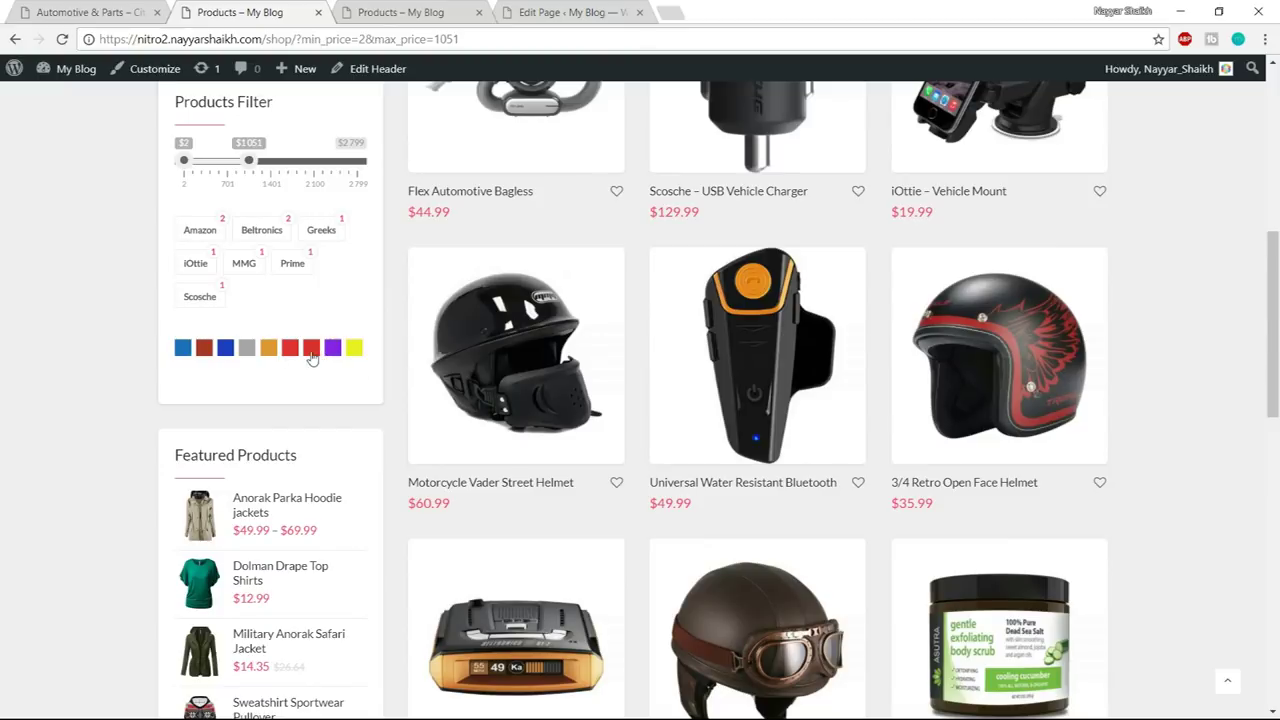
pyautogui.scroll(2, 456, 314)
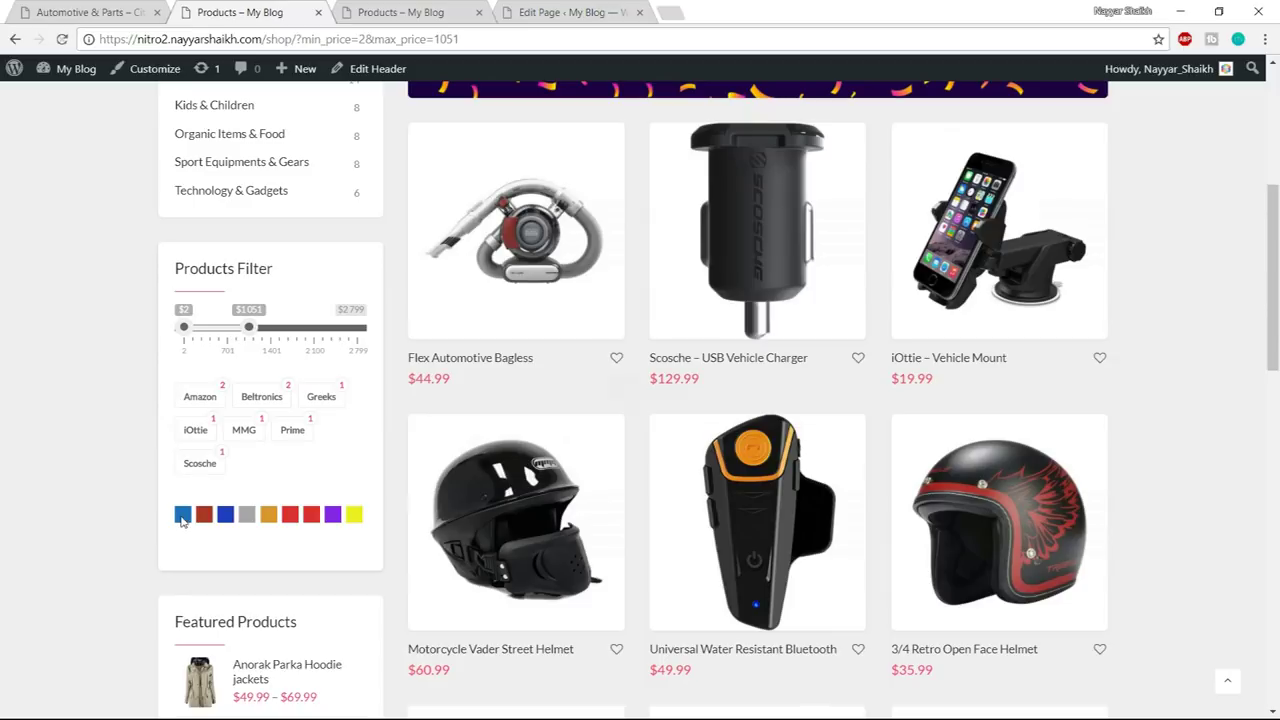
# - Filter the demo shop's products by the blue colour swatch
pyautogui.click(182, 516)
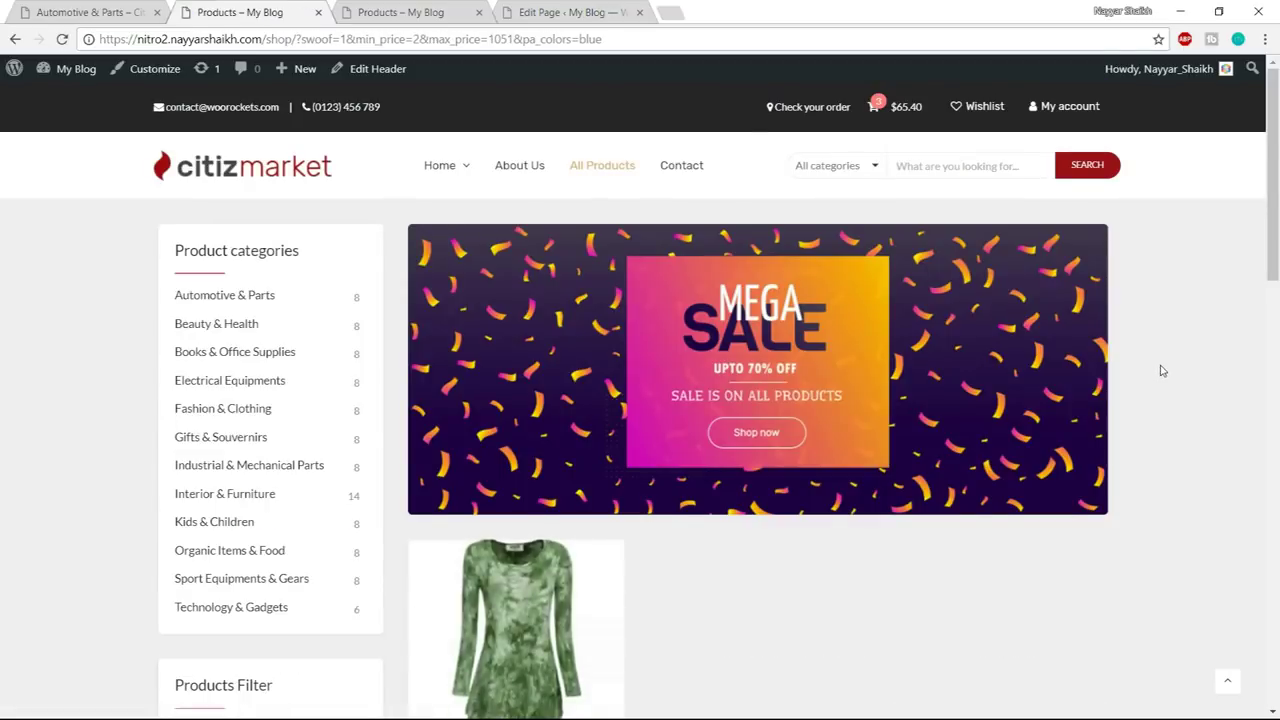
pyautogui.scroll(-3, 1161, 371)
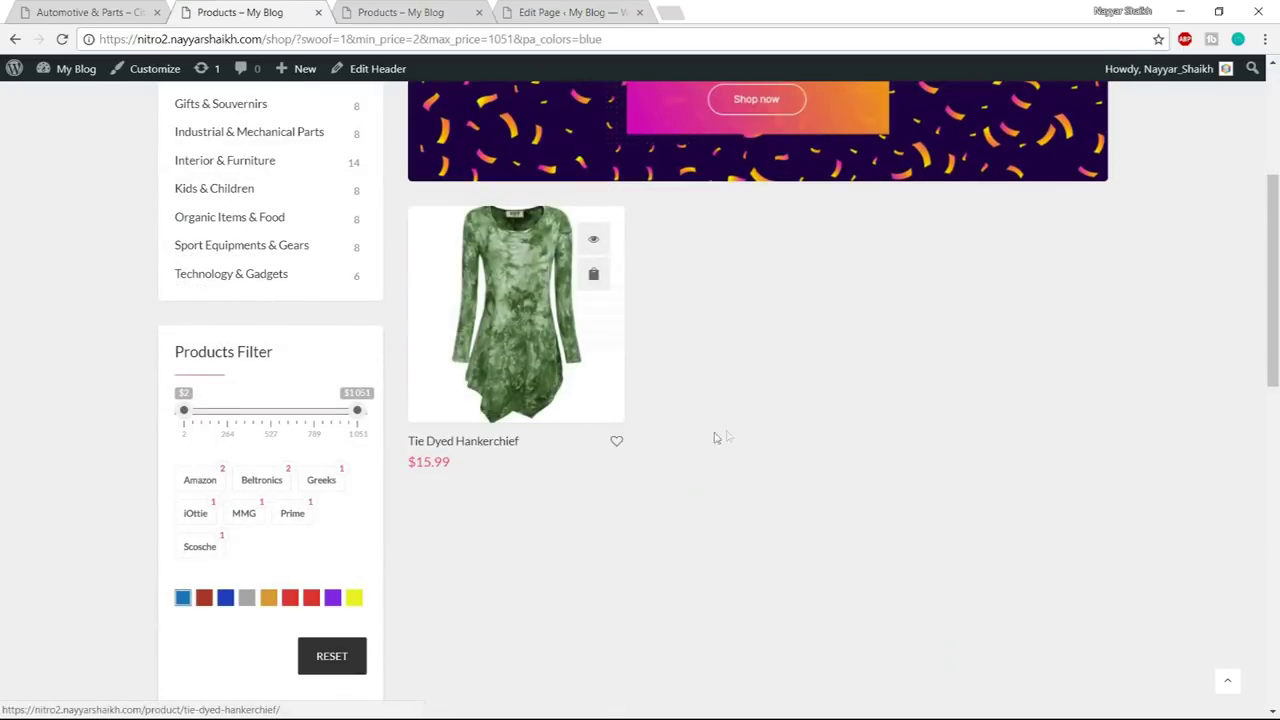
pyautogui.scroll(-2, 716, 437)
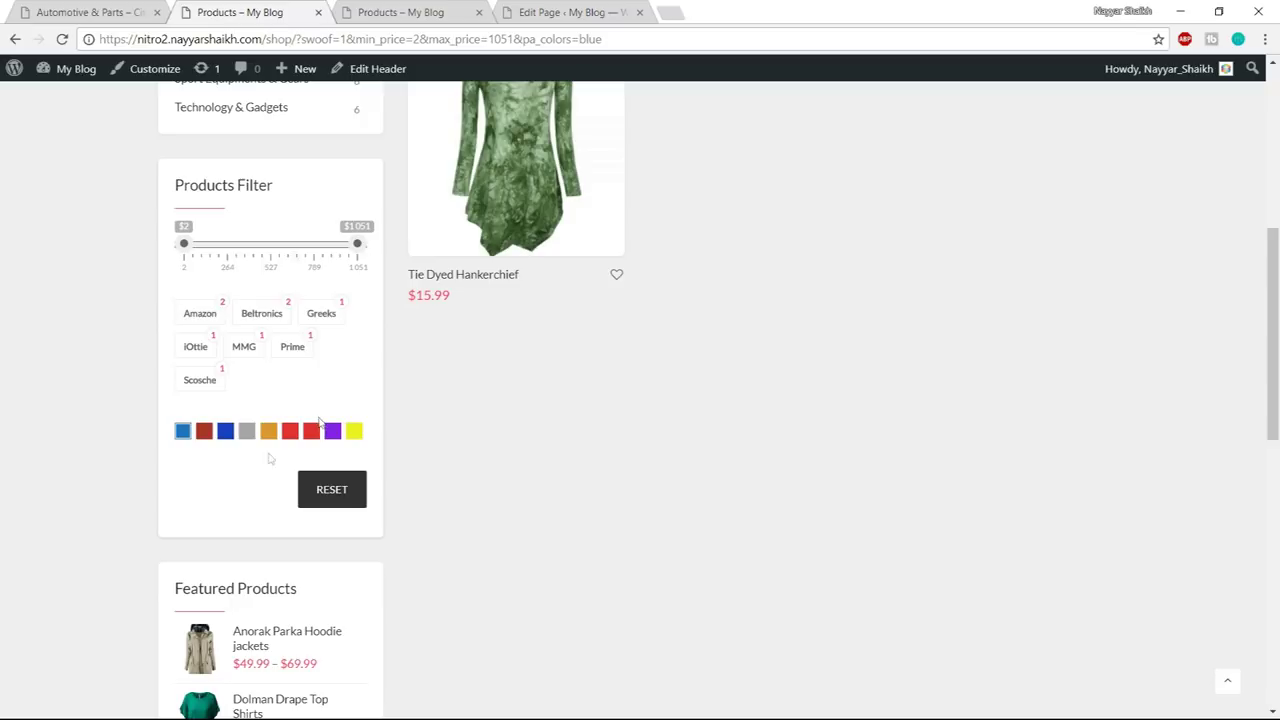
pyautogui.scroll(-3, 337, 354)
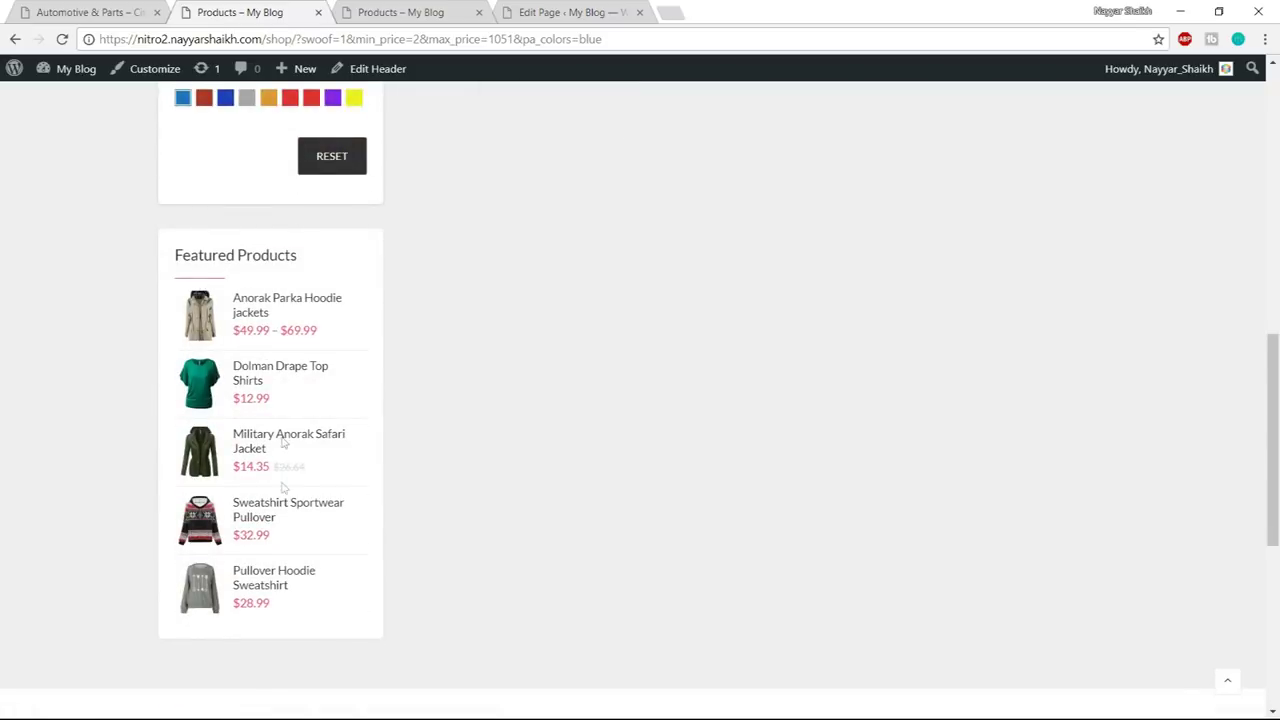
pyautogui.scroll(8, 300, 500)
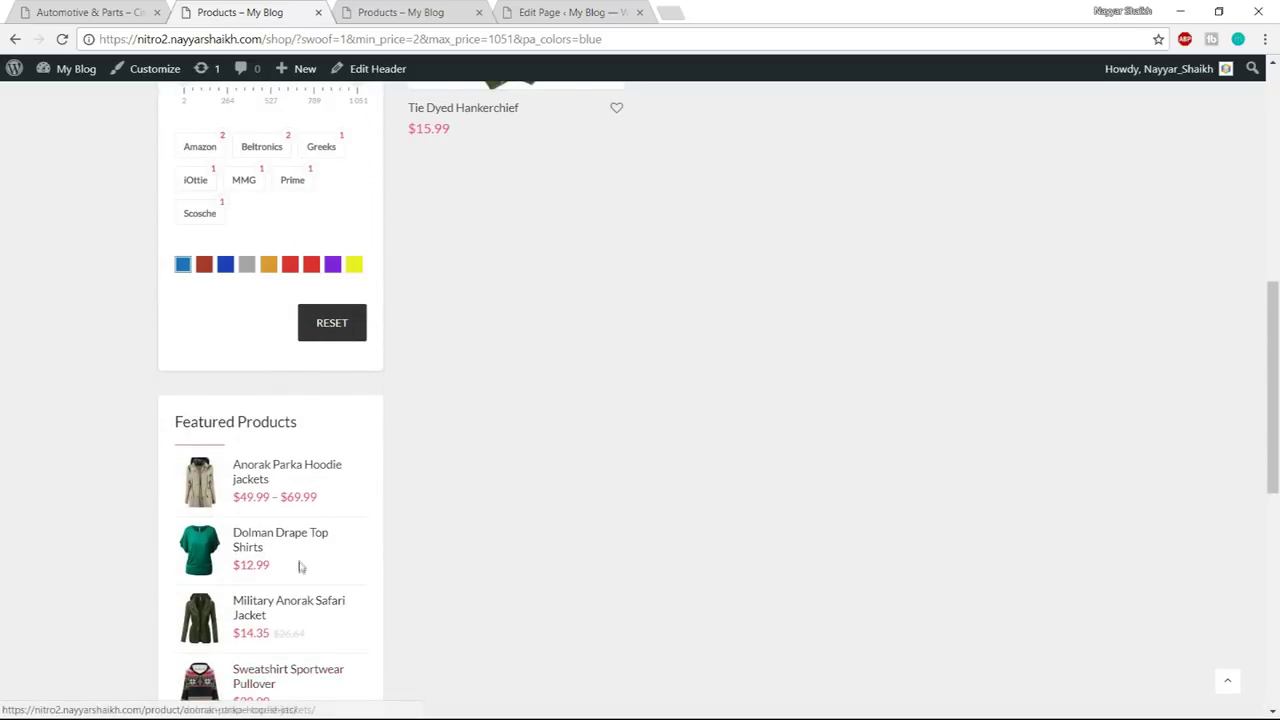
pyautogui.scroll(-3, 337, 565)
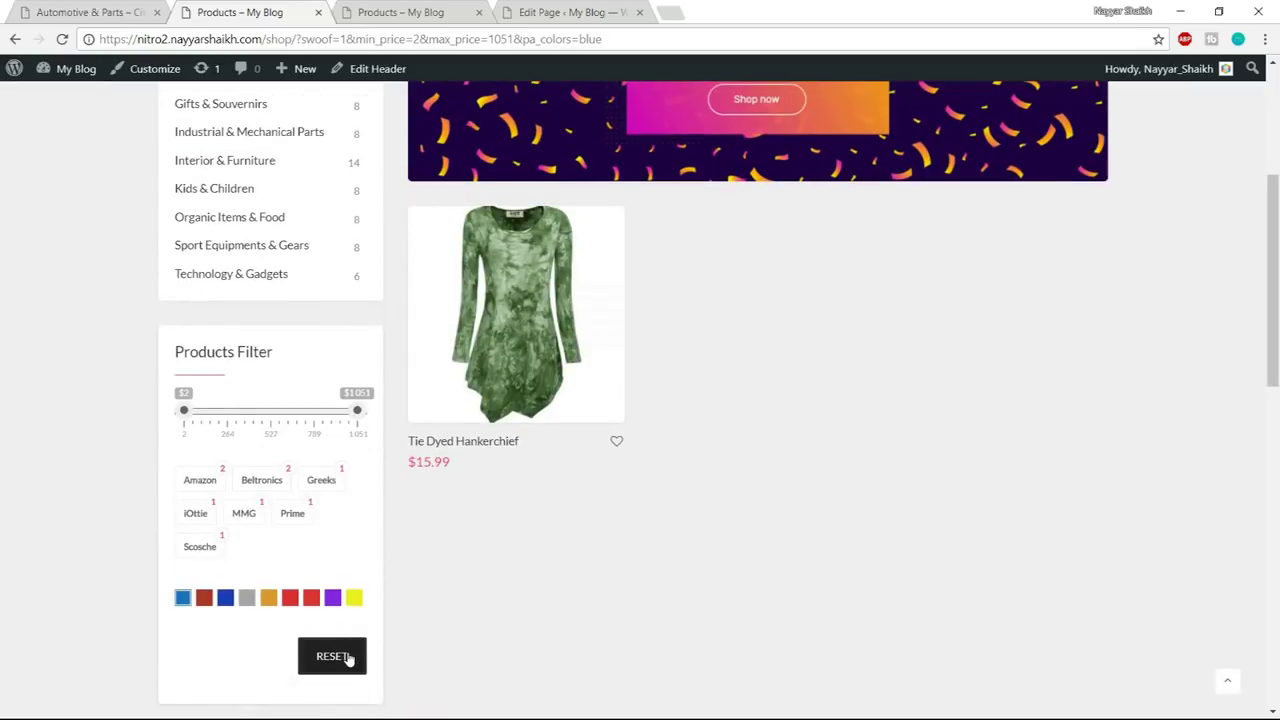
# - Reset the demo shop's filters and return to the own shop page
pyautogui.click(336, 655)
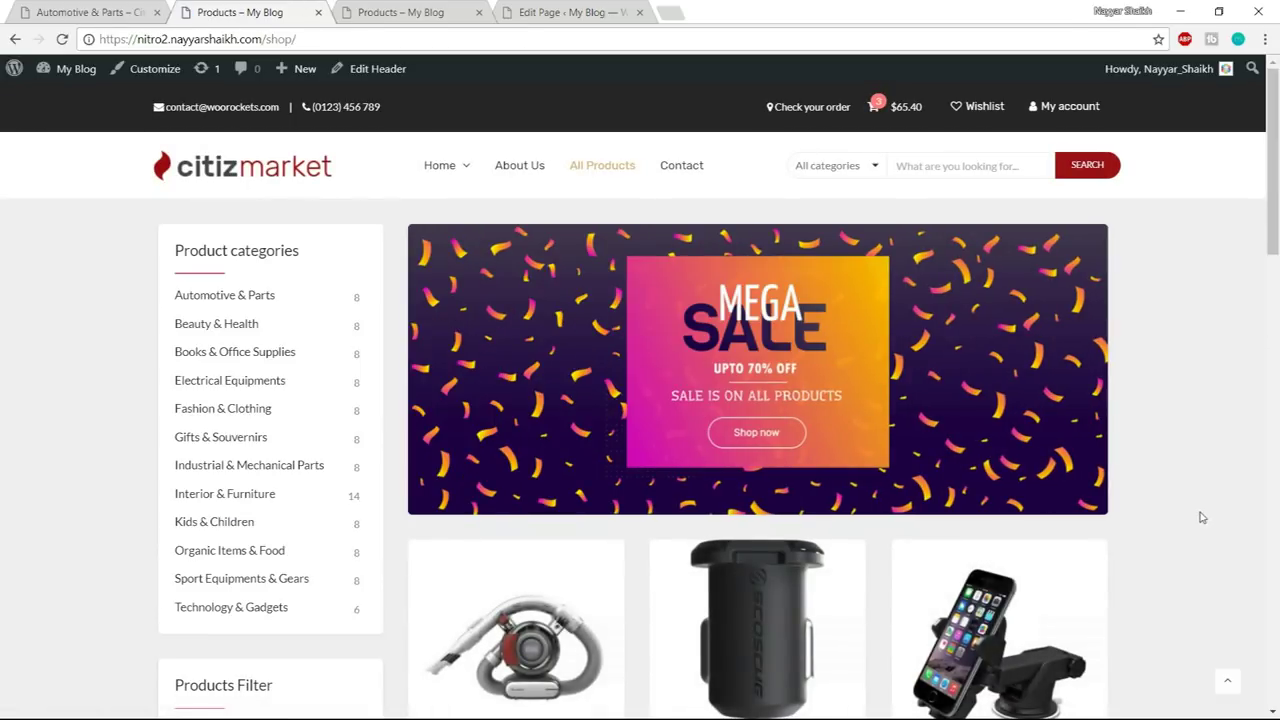
pyautogui.scroll(-10, 1198, 517)
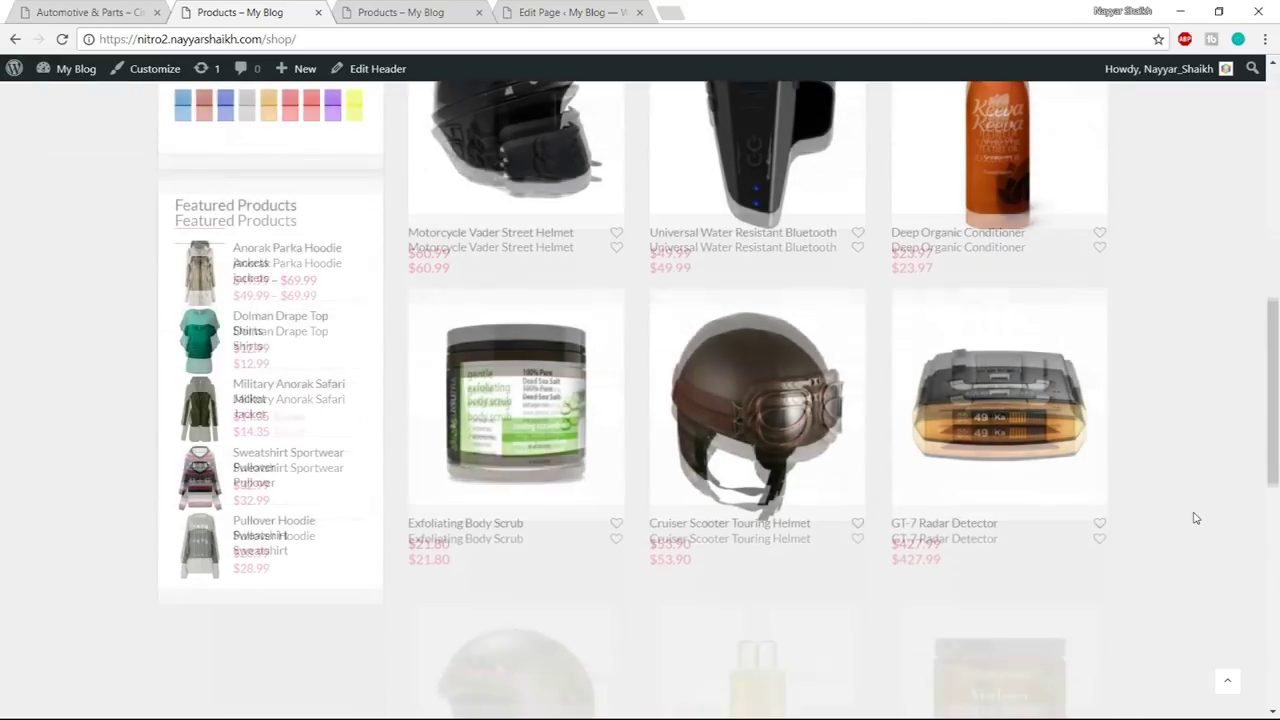
pyautogui.scroll(10, 1196, 519)
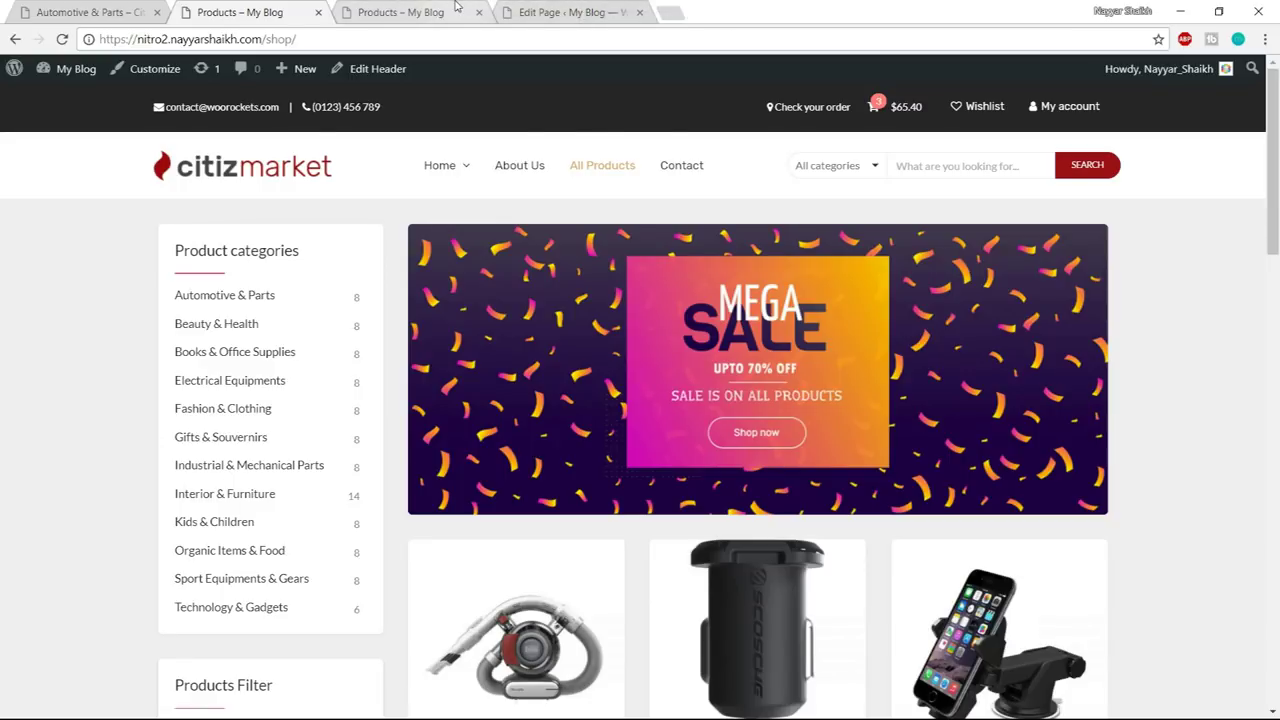
pyautogui.click(457, 9)
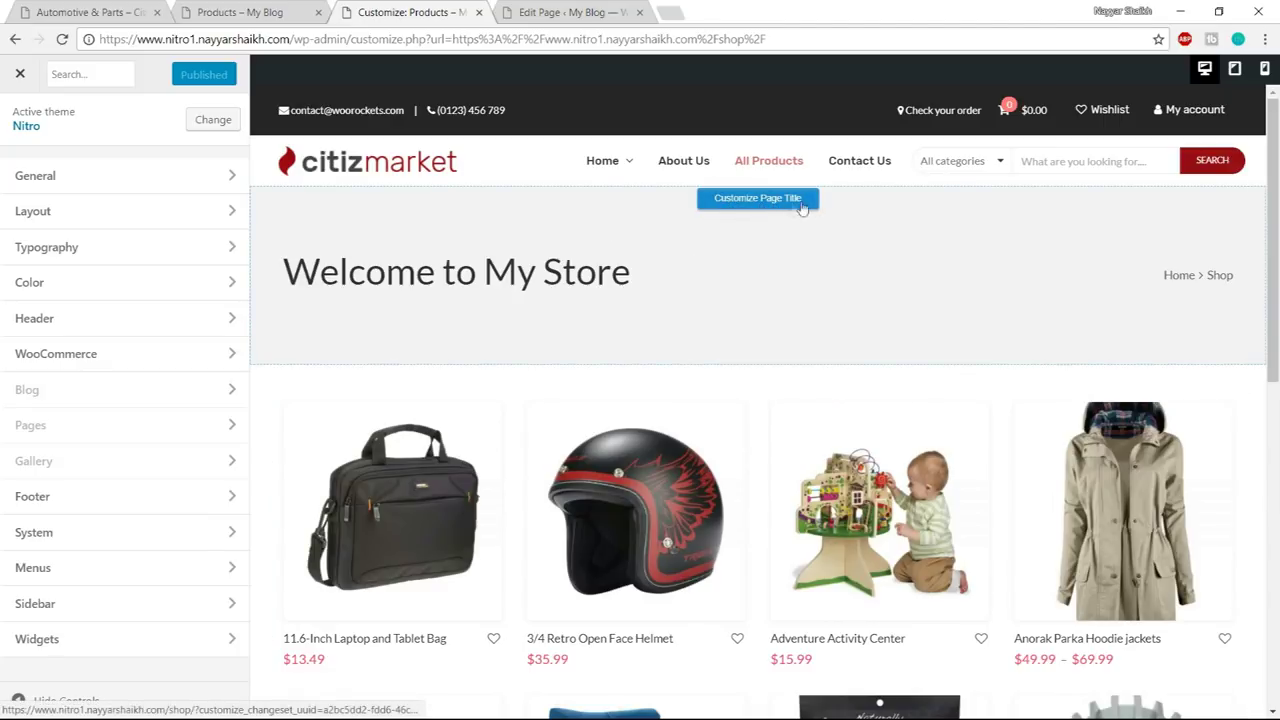
# - Switch off Show Page Title under Layout > Page Title, then go to WooCommerce Product Category settings
pyautogui.click(771, 205)
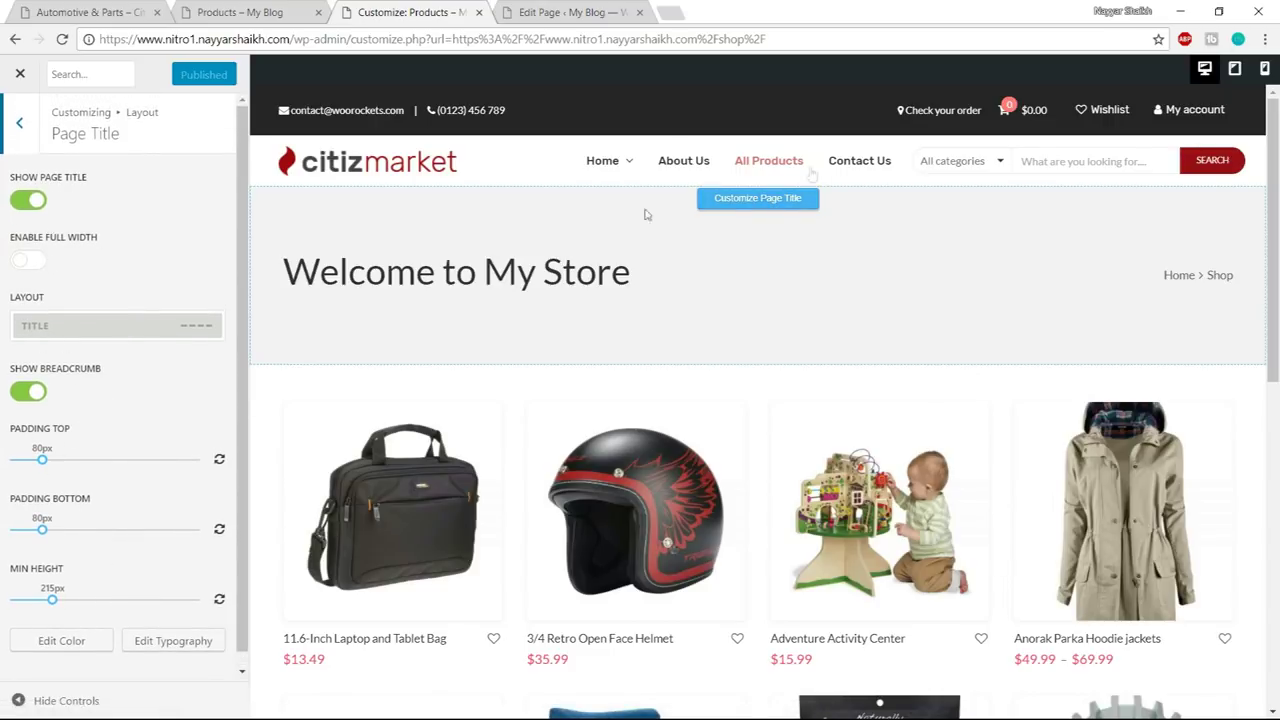
pyautogui.click(32, 206)
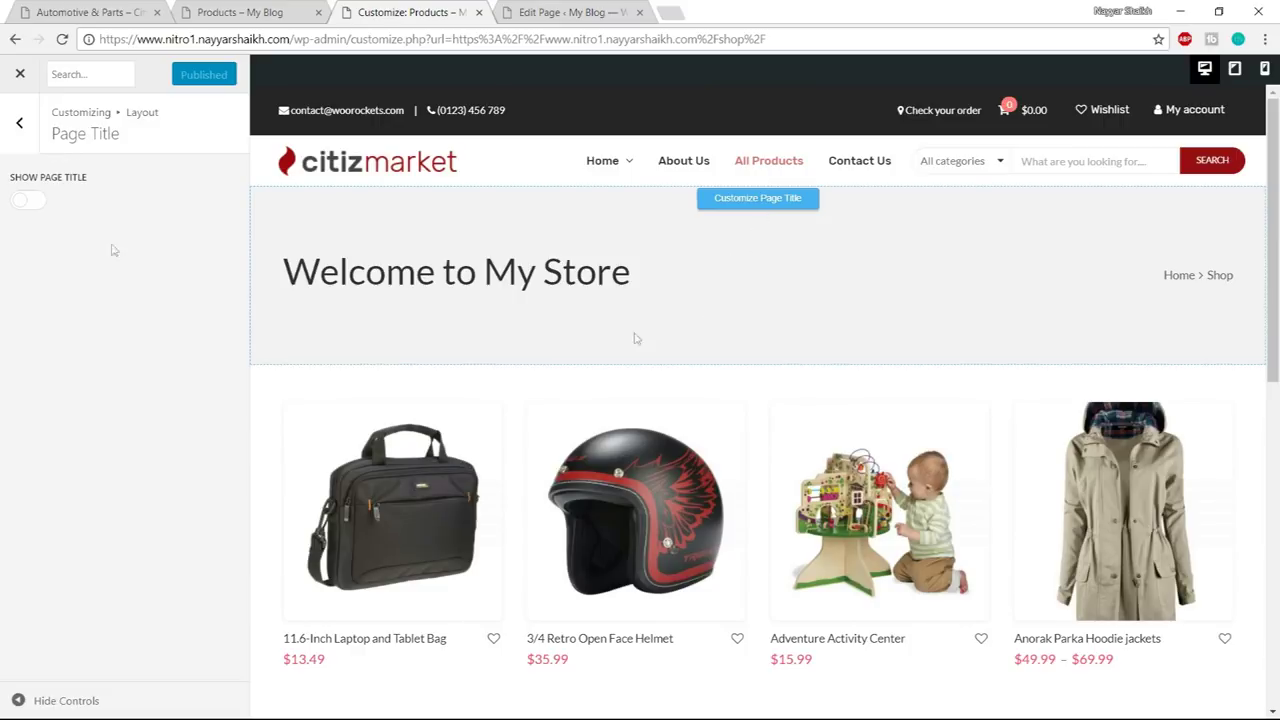
pyautogui.click(768, 408)
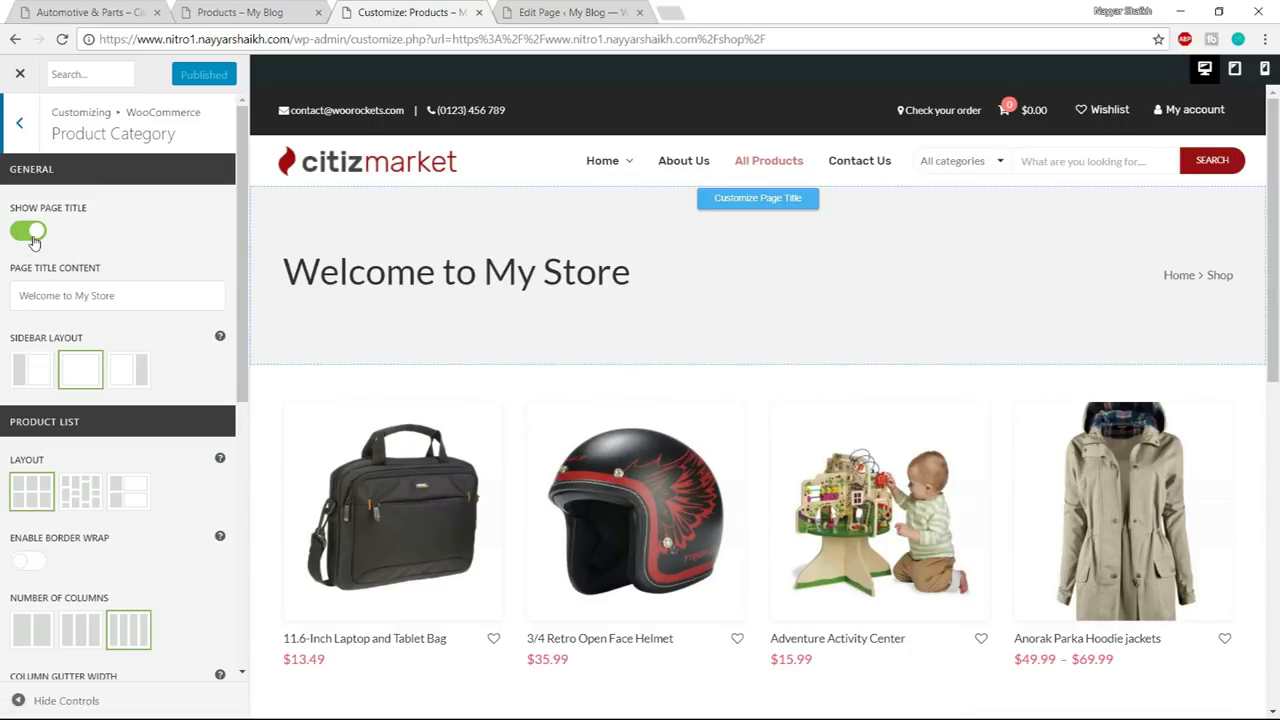
# - Hide the page title on shop pages and place the shop sidebar on the left
pyautogui.click(33, 240)
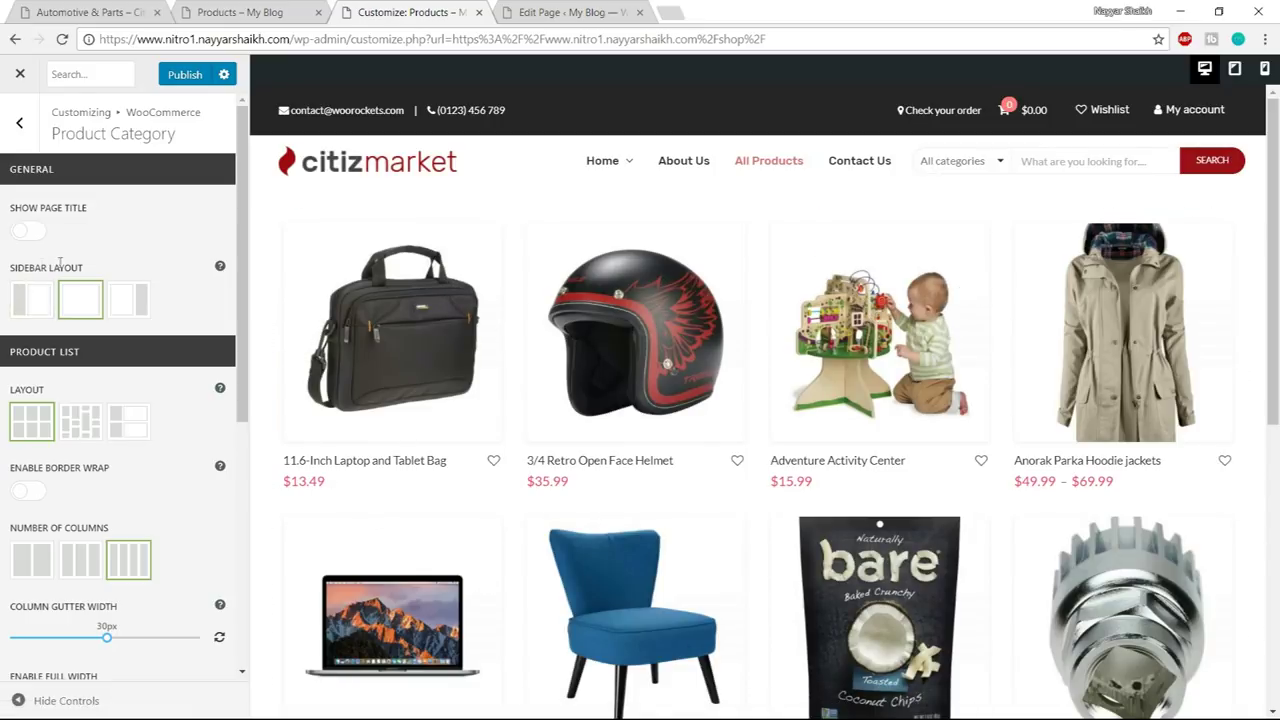
pyautogui.moveTo(18, 268); pyautogui.dragTo(90, 270)
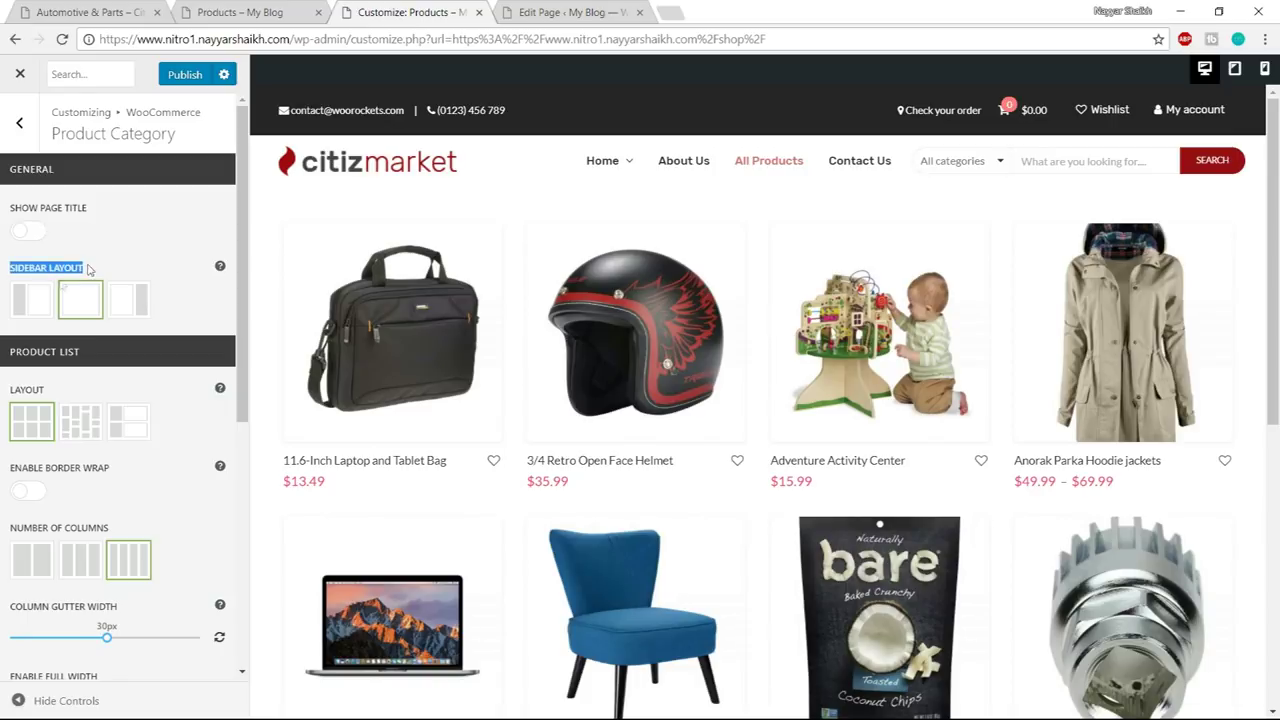
pyautogui.click(38, 312)
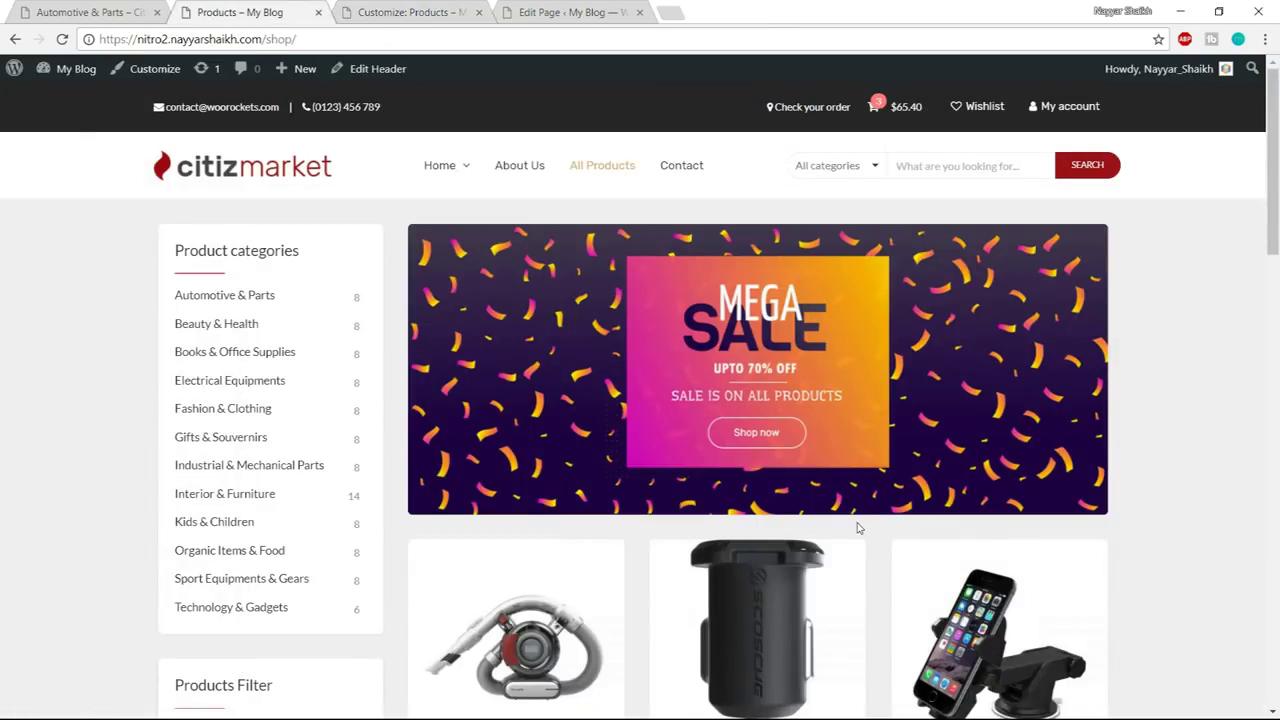
pyautogui.scroll(-3, 857, 528)
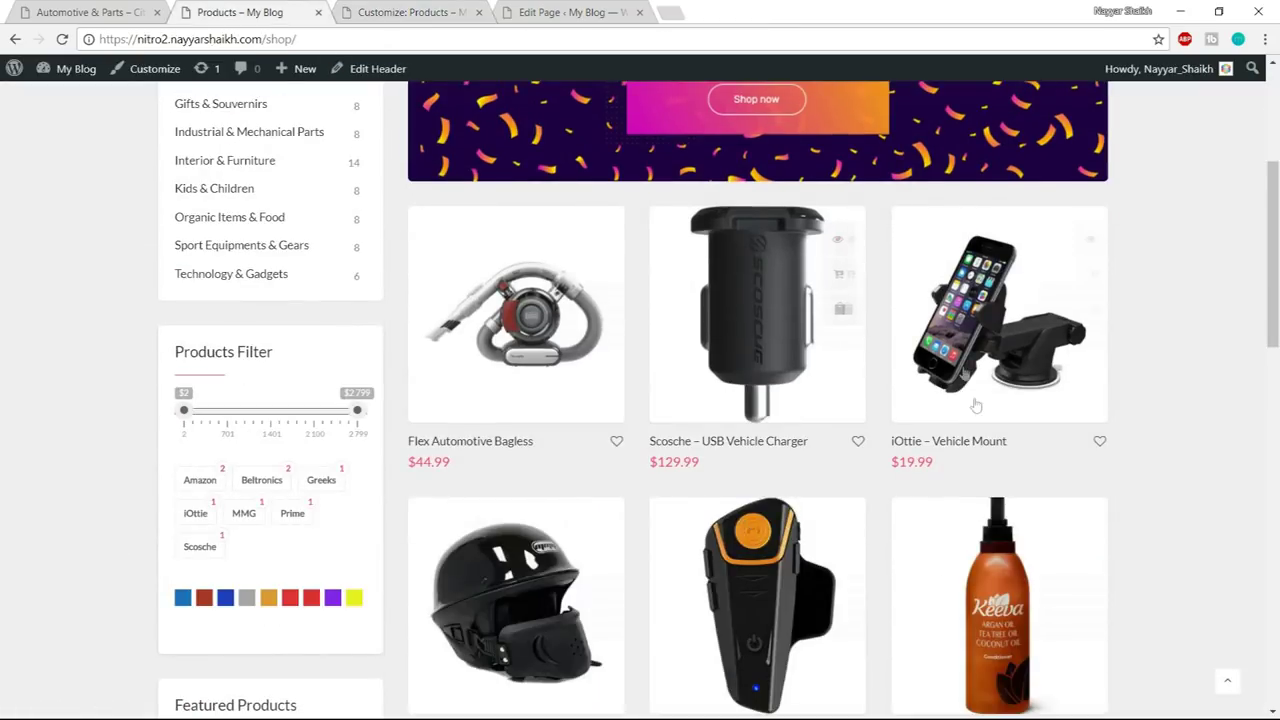
# - Show shop products in 3 columns using the second Product Item layout with centred titles
pyautogui.click(357, 6)
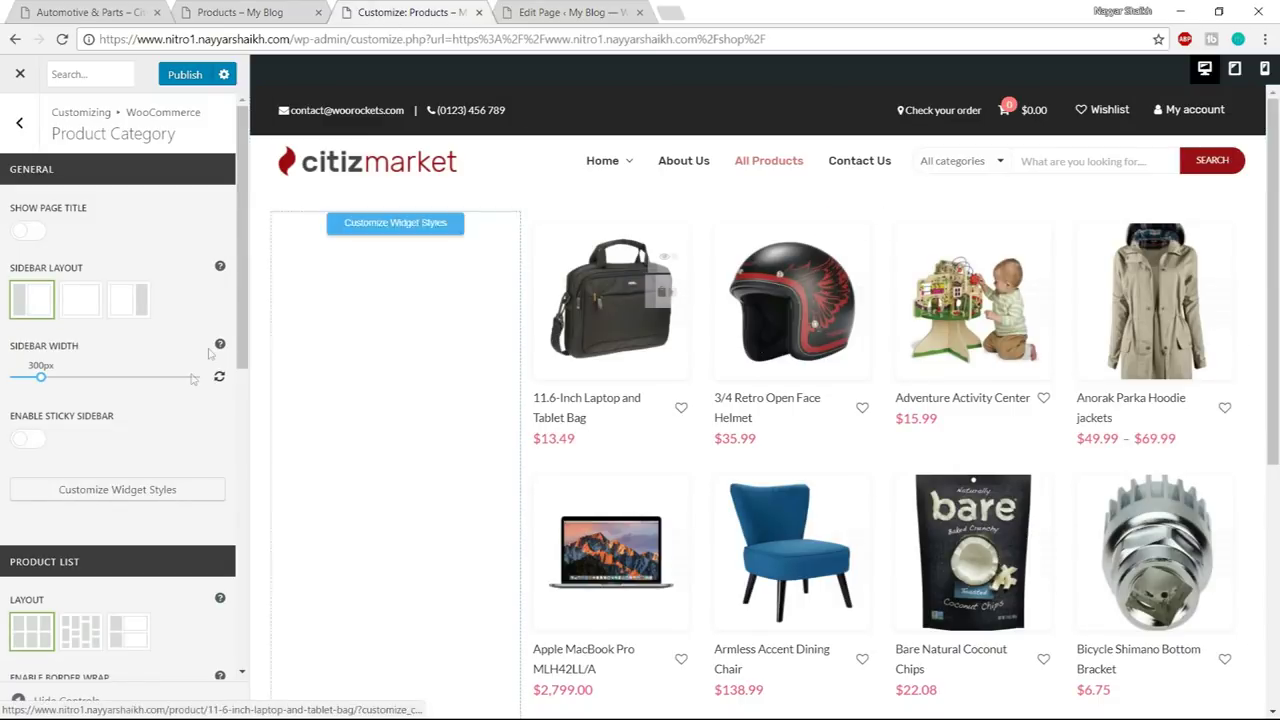
pyautogui.scroll(-5, 190, 385)
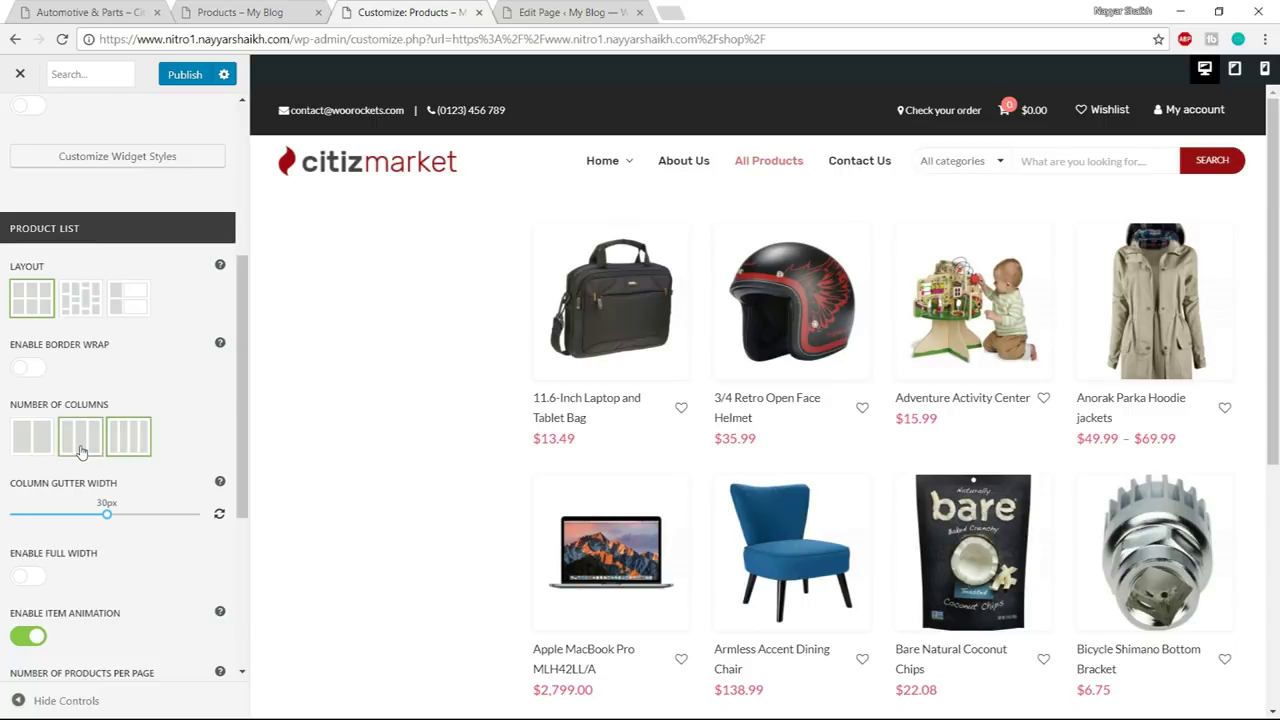
pyautogui.click(86, 443)
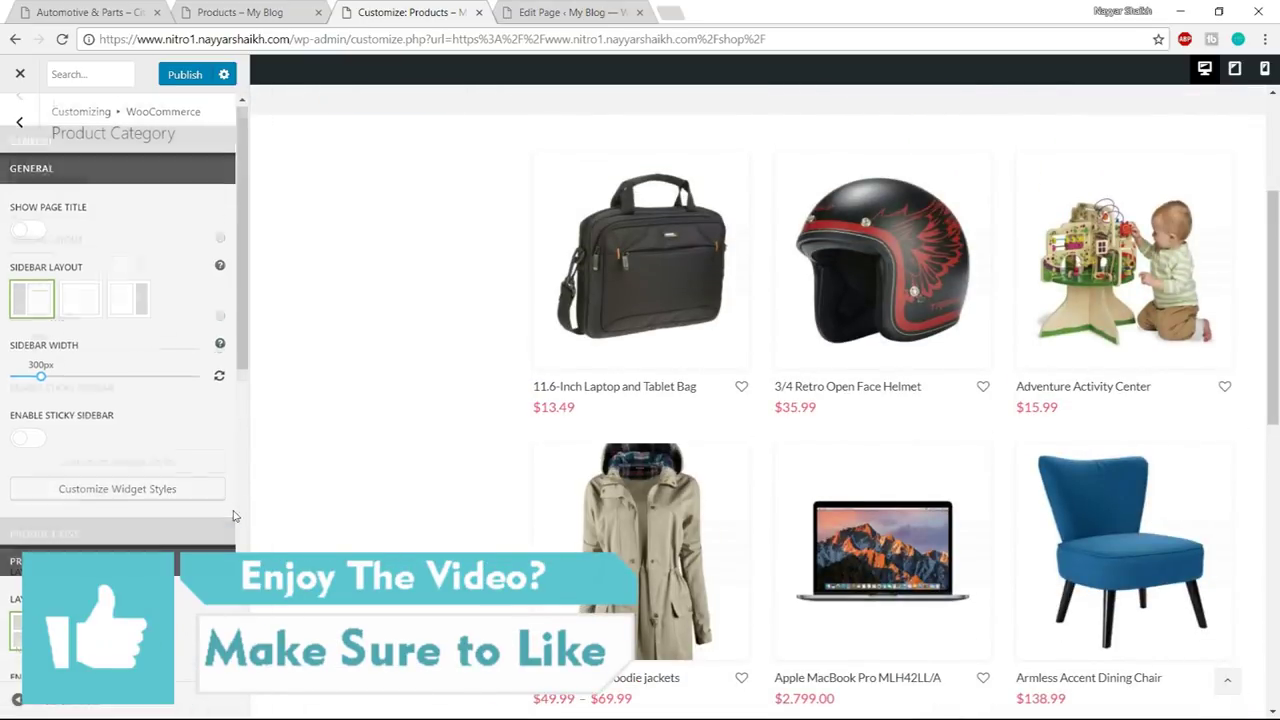
pyautogui.scroll(-6, 200, 480)
pyautogui.scroll(-2, 233, 515)
pyautogui.scroll(-1, 233, 512)
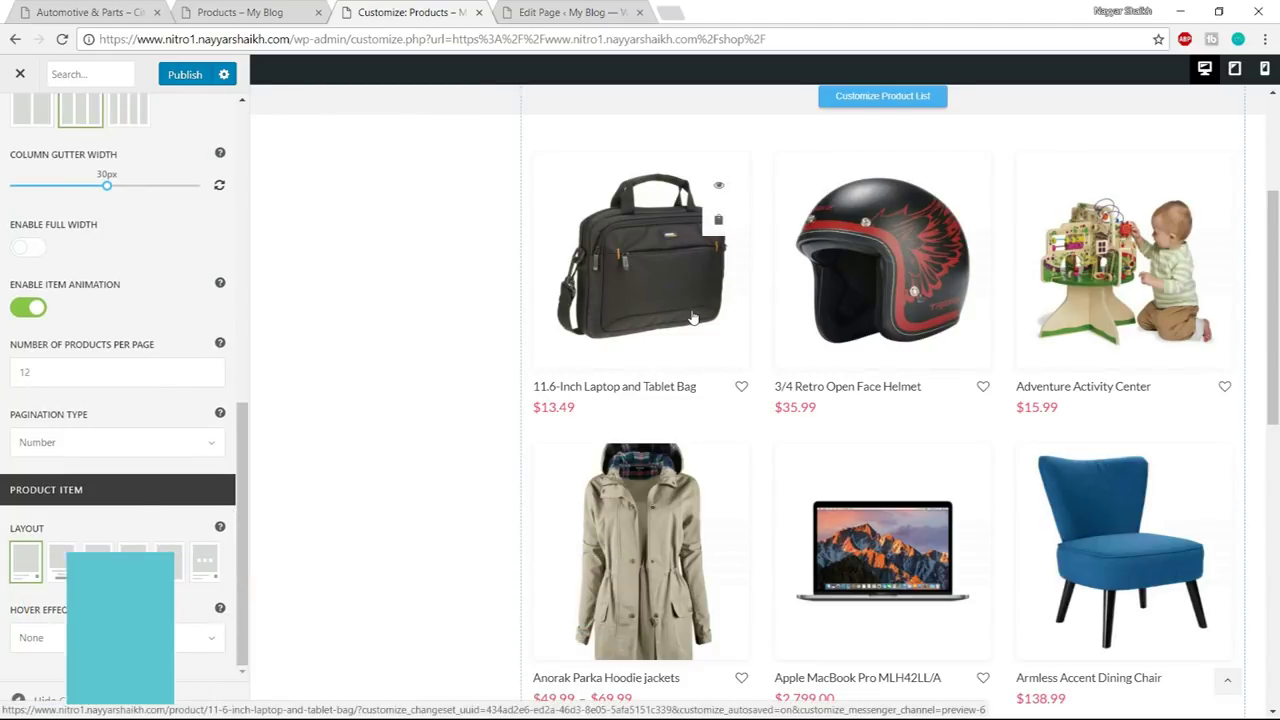
pyautogui.scroll(1, 660, 312)
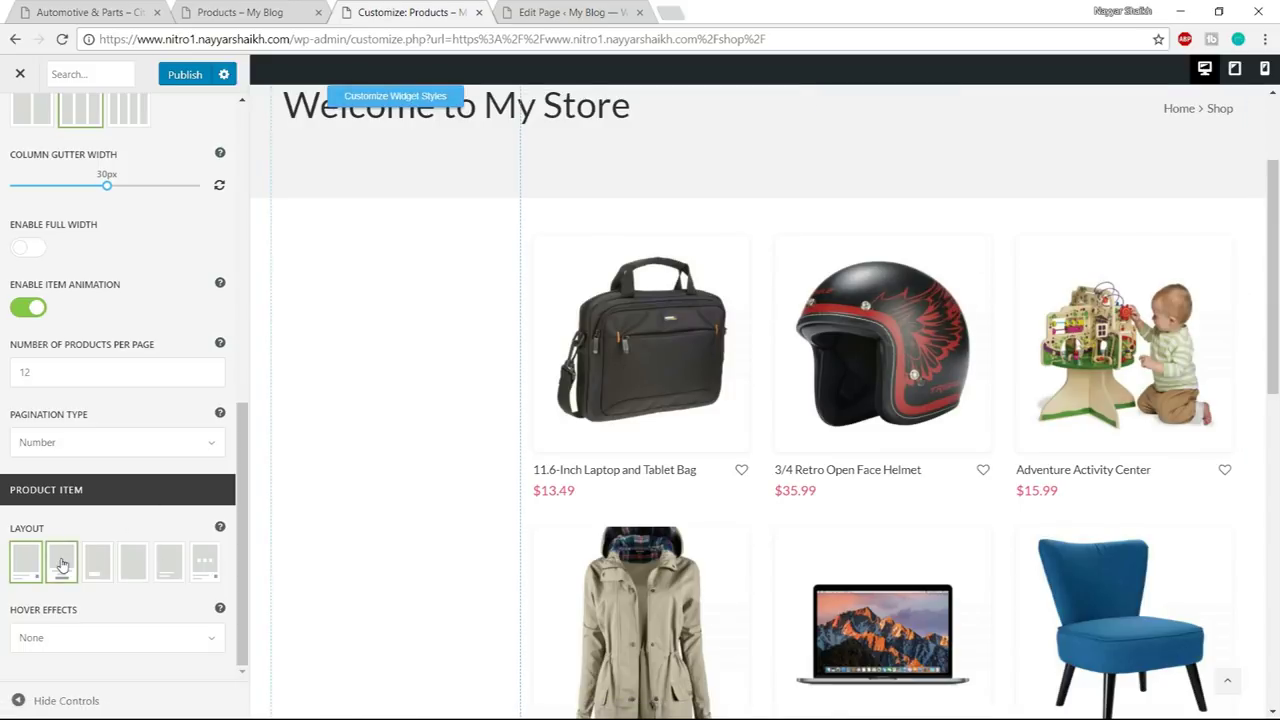
pyautogui.click(55, 572)
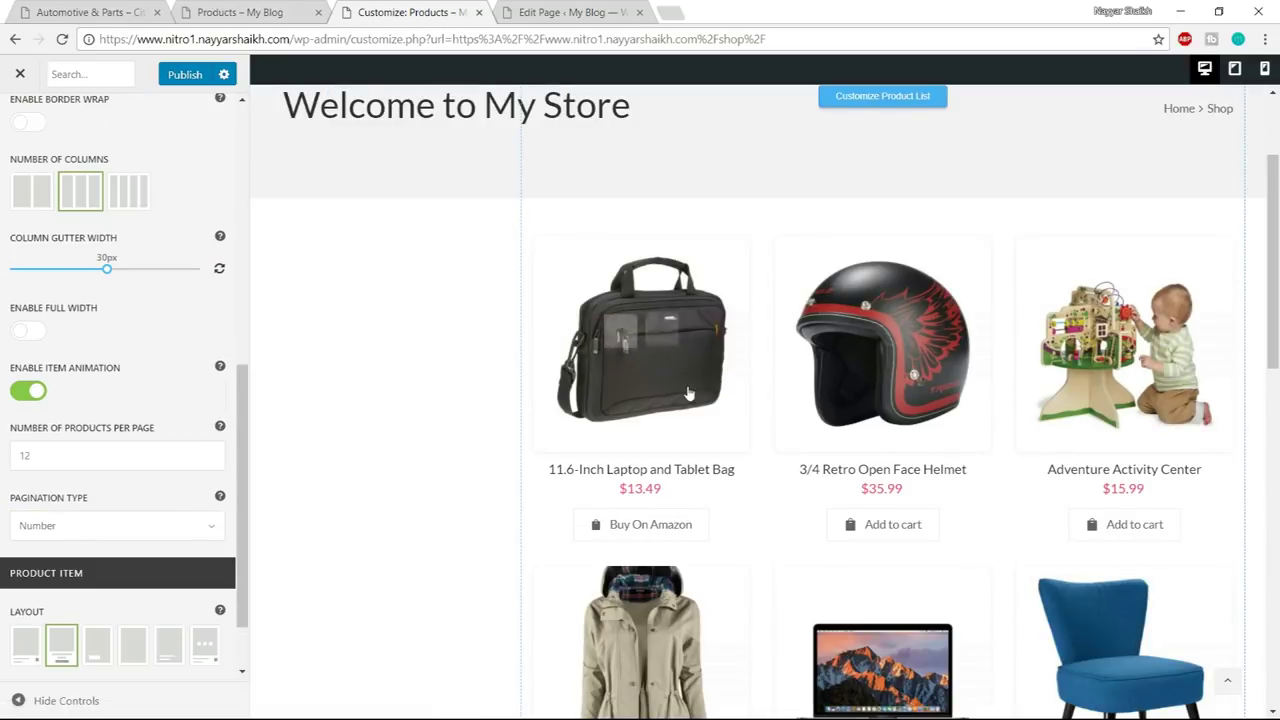
# - Revert product items to the first plain layout, publish the changes, and exit to the live shop
pyautogui.scroll(-1, 720, 390)
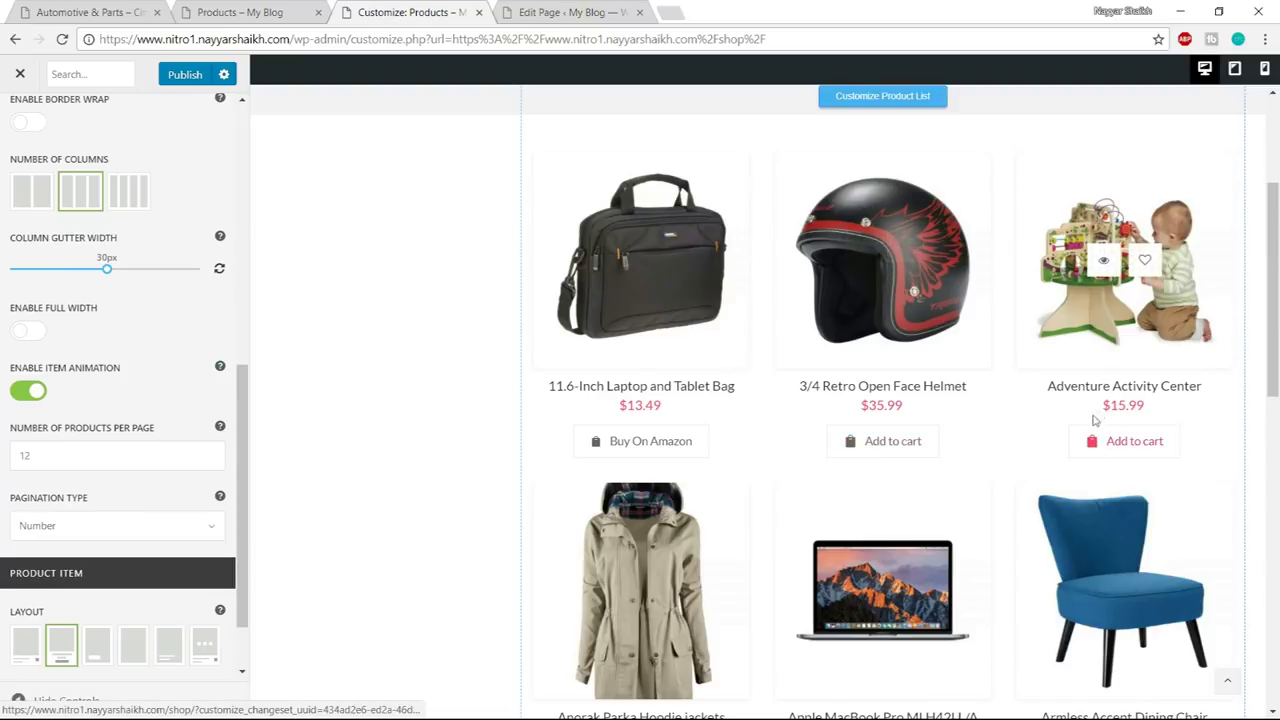
pyautogui.scroll(-1, 110, 570)
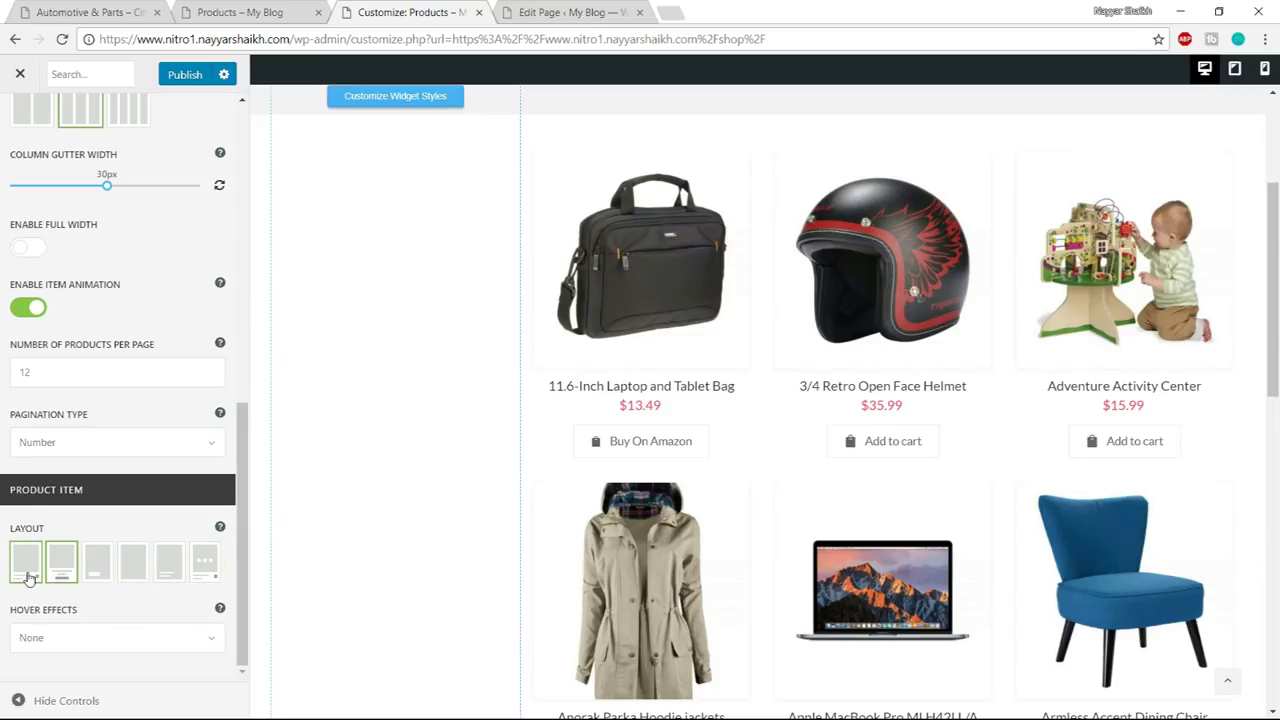
pyautogui.click(28, 576)
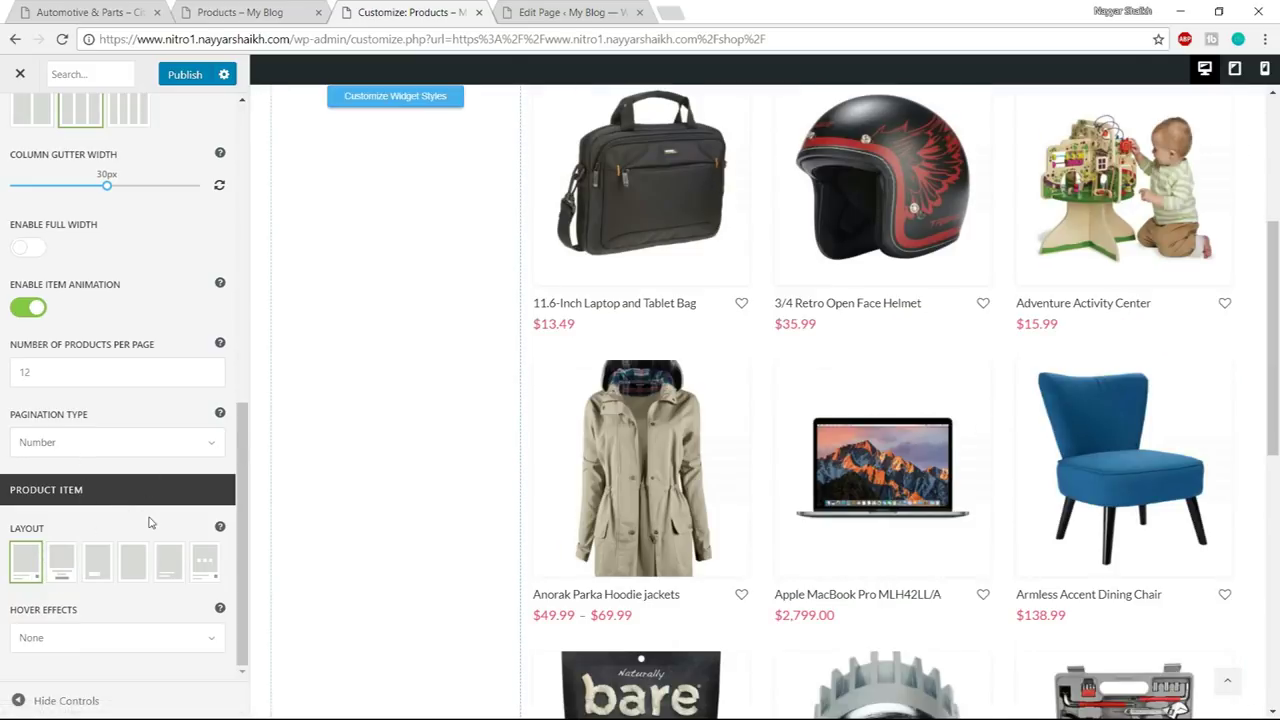
pyautogui.click(190, 78)
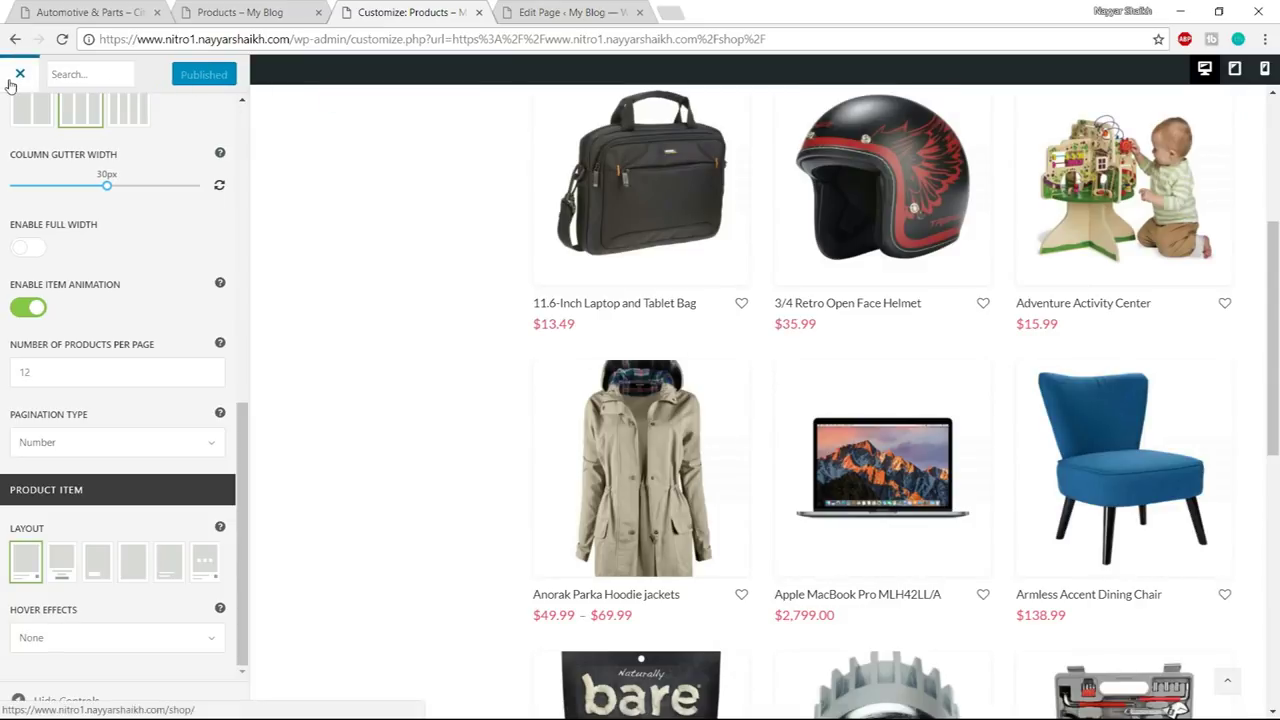
pyautogui.click(14, 78)
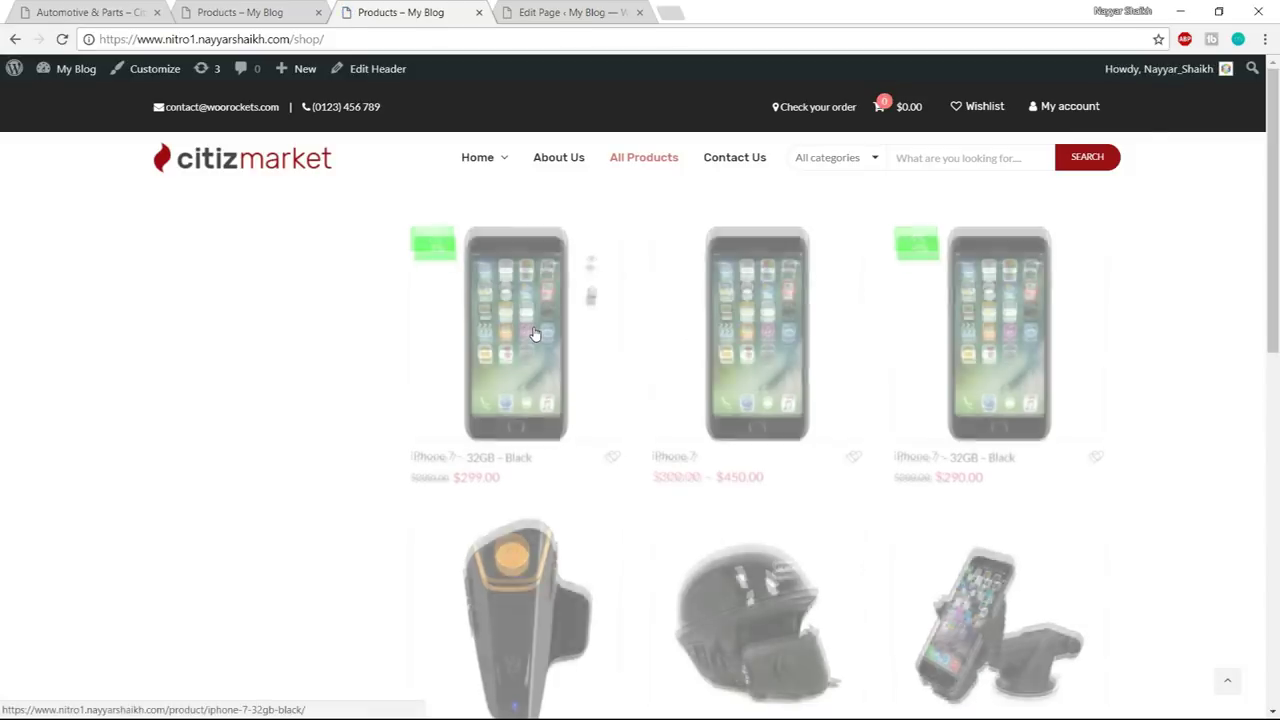
# - Compare the own shop page with the citizmarket demo shop
pyautogui.scroll(-7, 535, 355)
pyautogui.scroll(7, 520, 360)
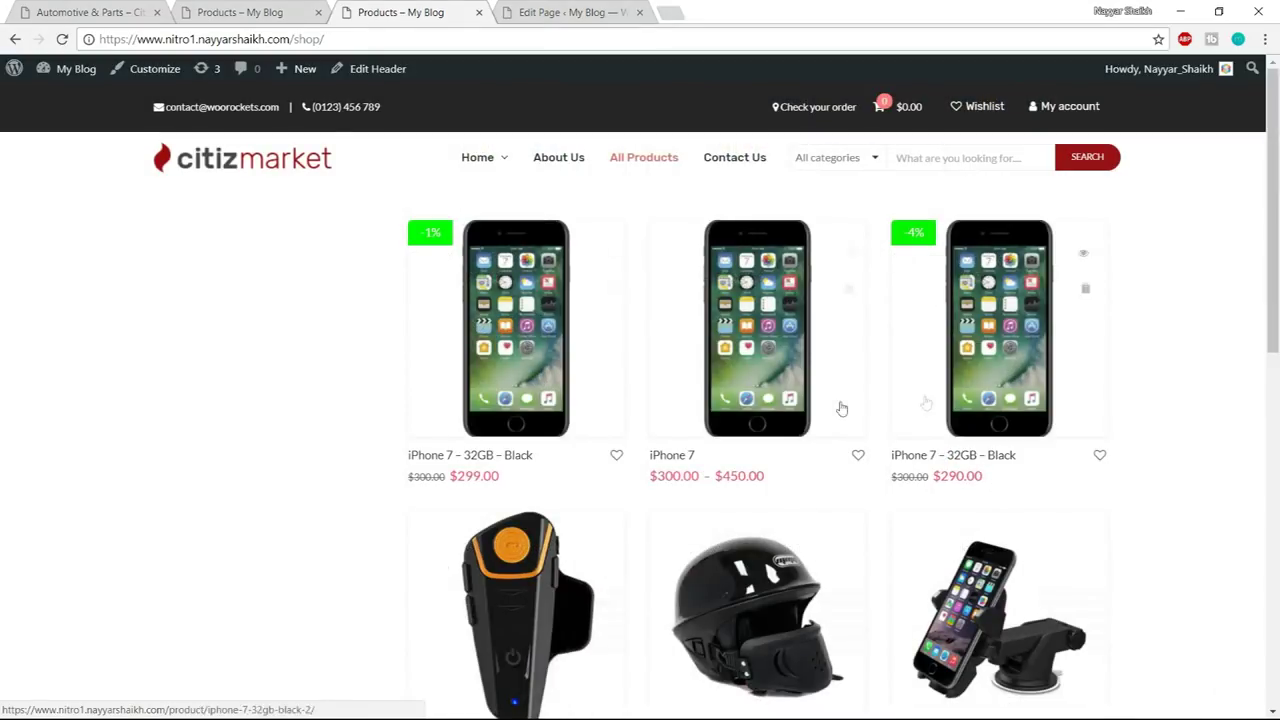
pyautogui.click(200, 12)
pyautogui.scroll(3, 228, 300)
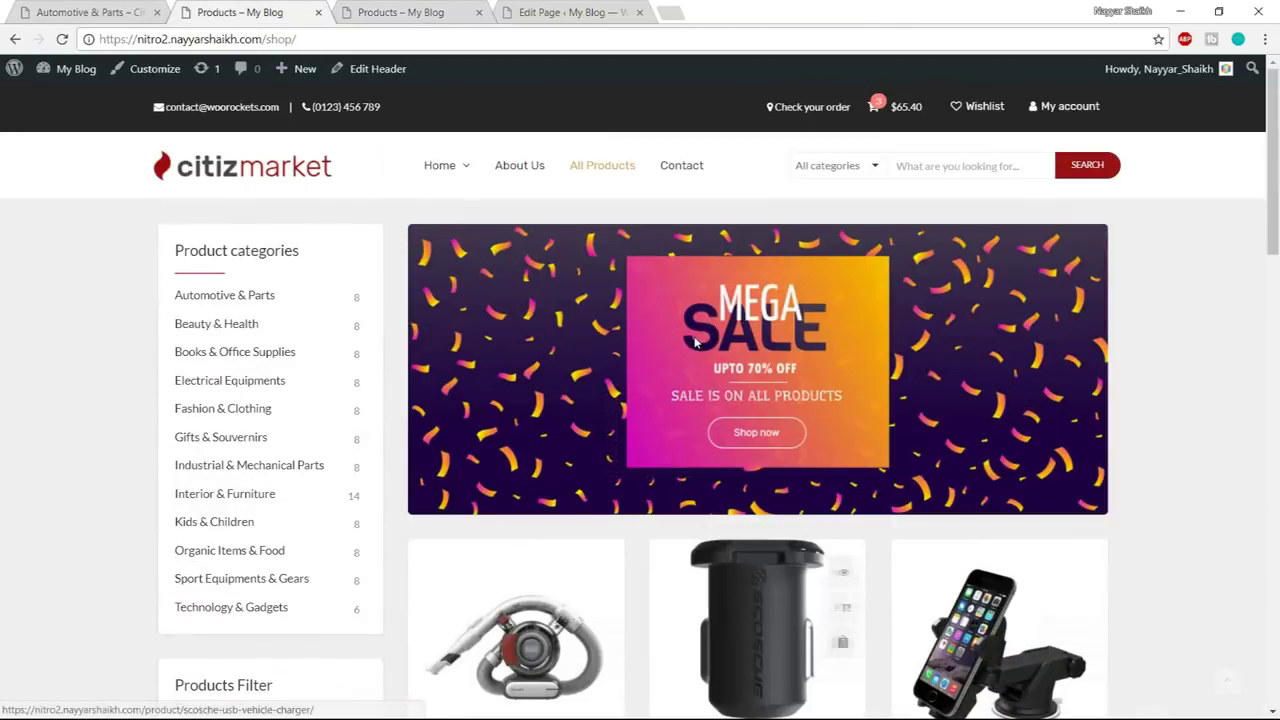
pyautogui.scroll(-8, 228, 300)
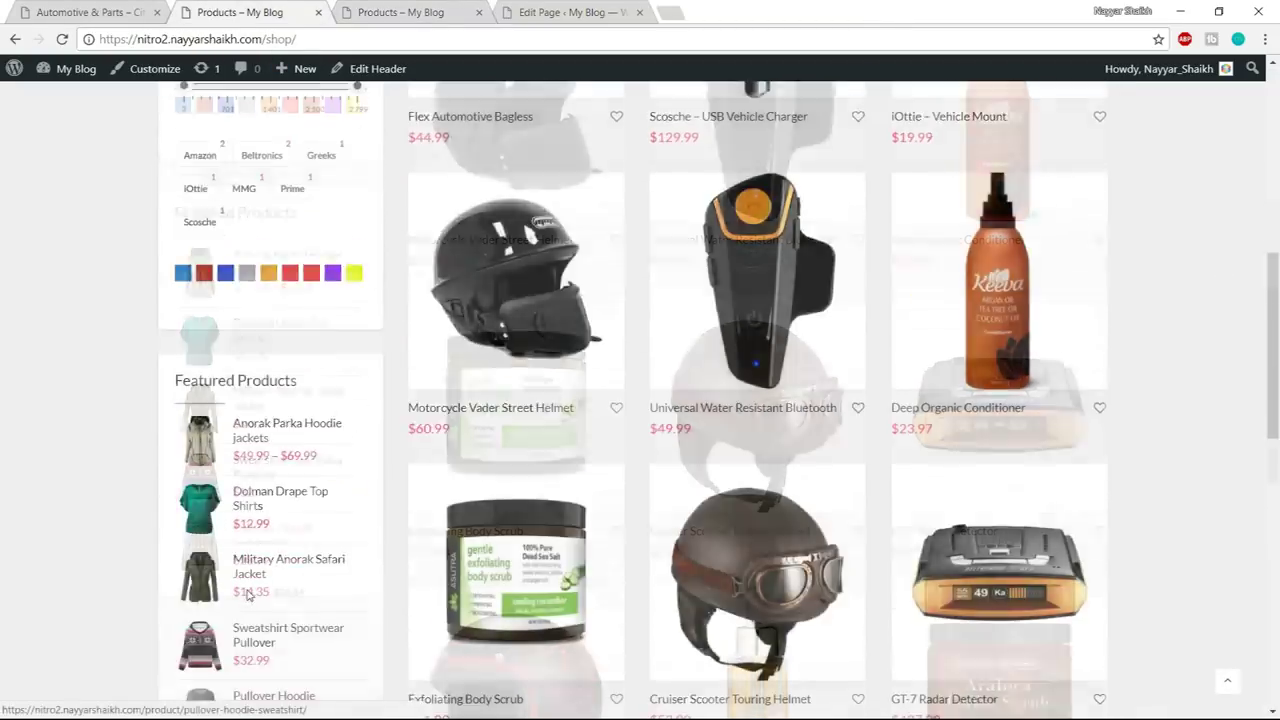
pyautogui.scroll(7, 248, 595)
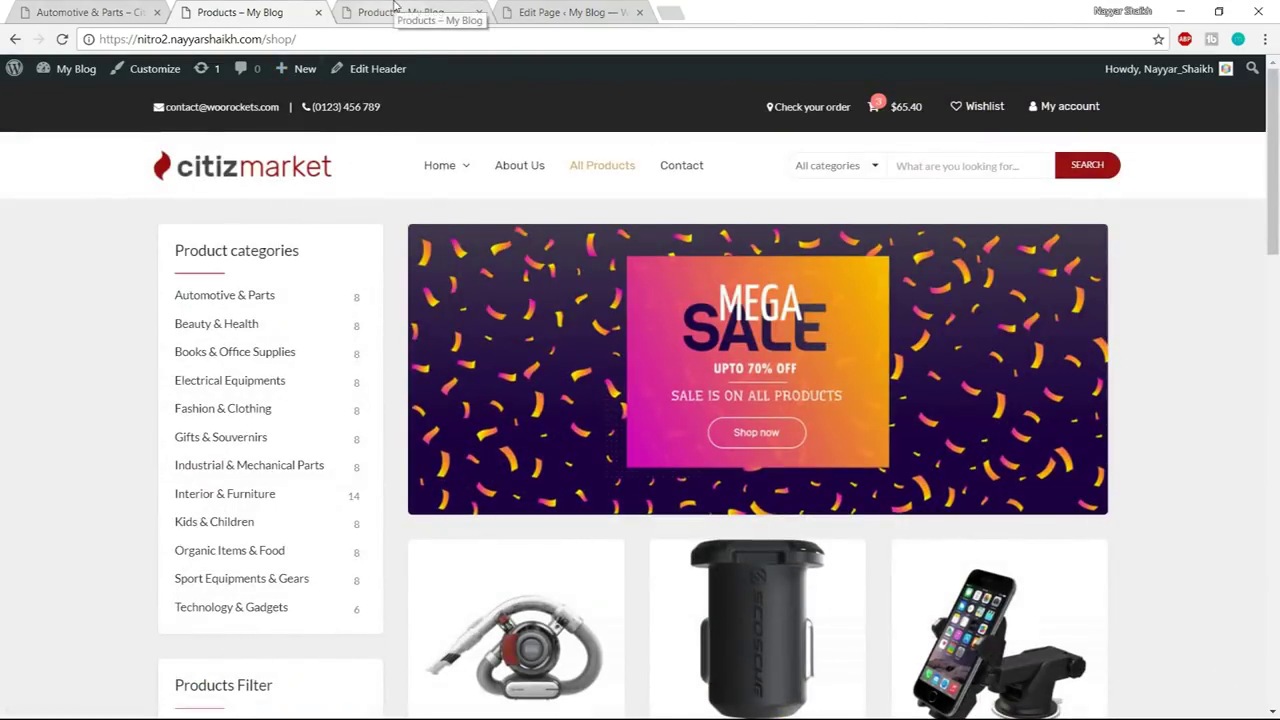
pyautogui.click(395, 10)
# - Open Widgets admin in a new tab, close the Edit Page tab, and note the demo's Product categories heading
pyautogui.moveTo(76, 84)
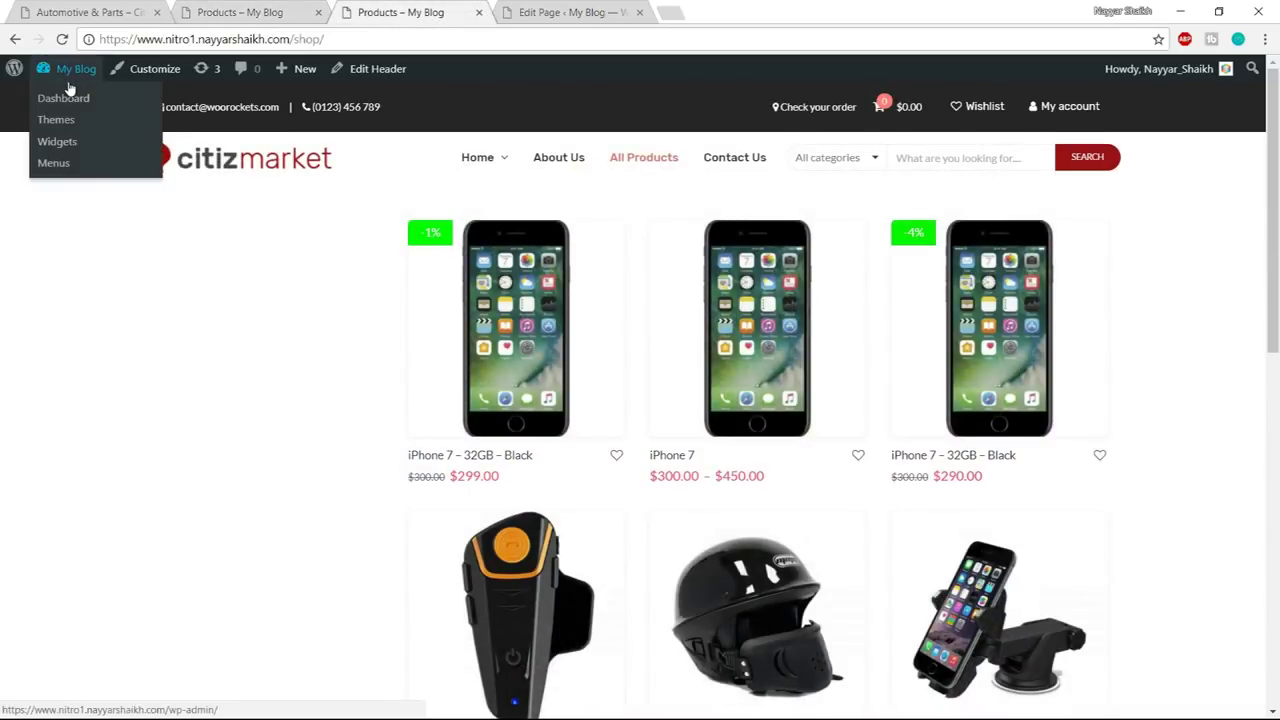
pyautogui.rightClick(67, 150)
pyautogui.click(110, 157)
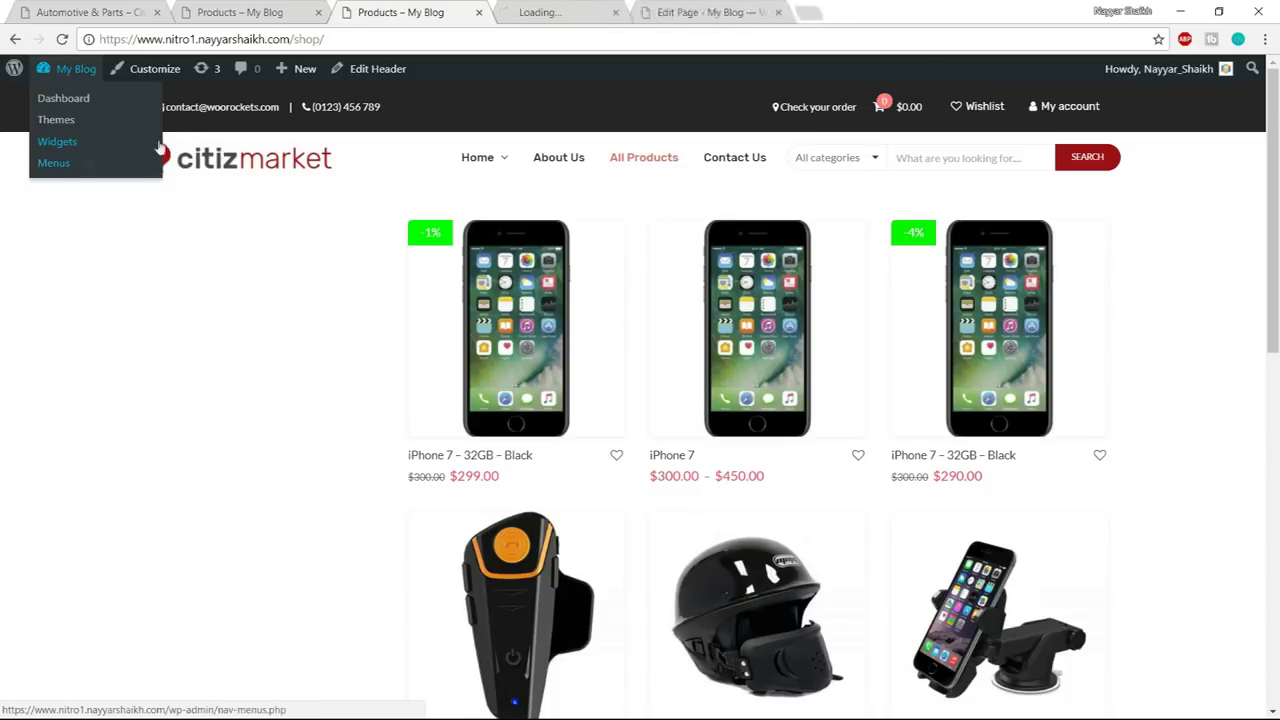
pyautogui.click(570, 12)
pyautogui.middleClick(733, 11)
pyautogui.click(255, 12)
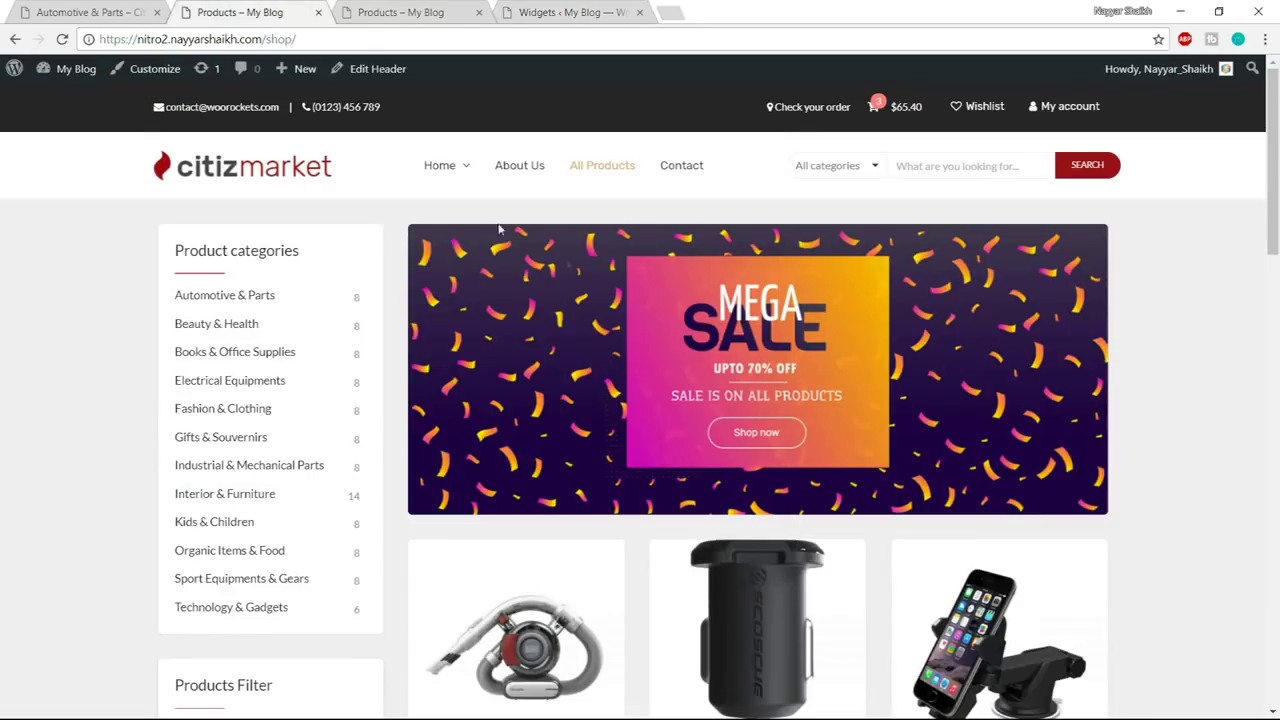
pyautogui.moveTo(176, 247); pyautogui.dragTo(351, 245)
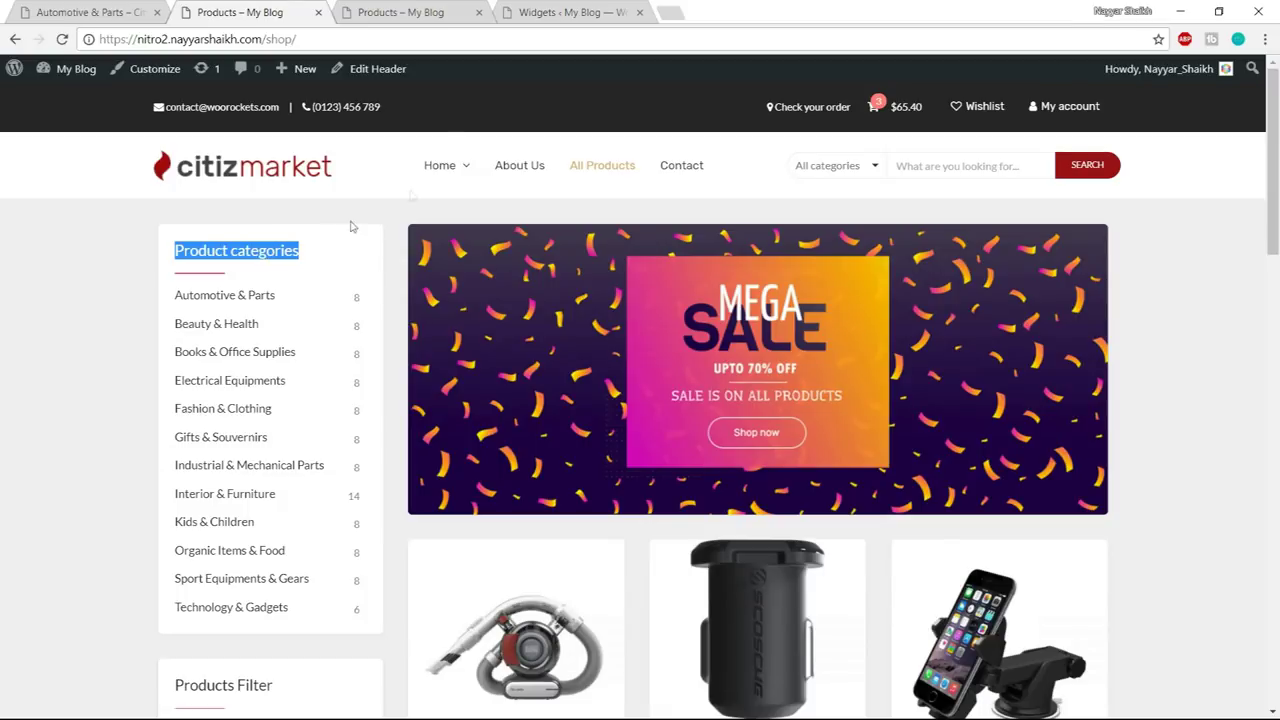
pyautogui.click(575, 12)
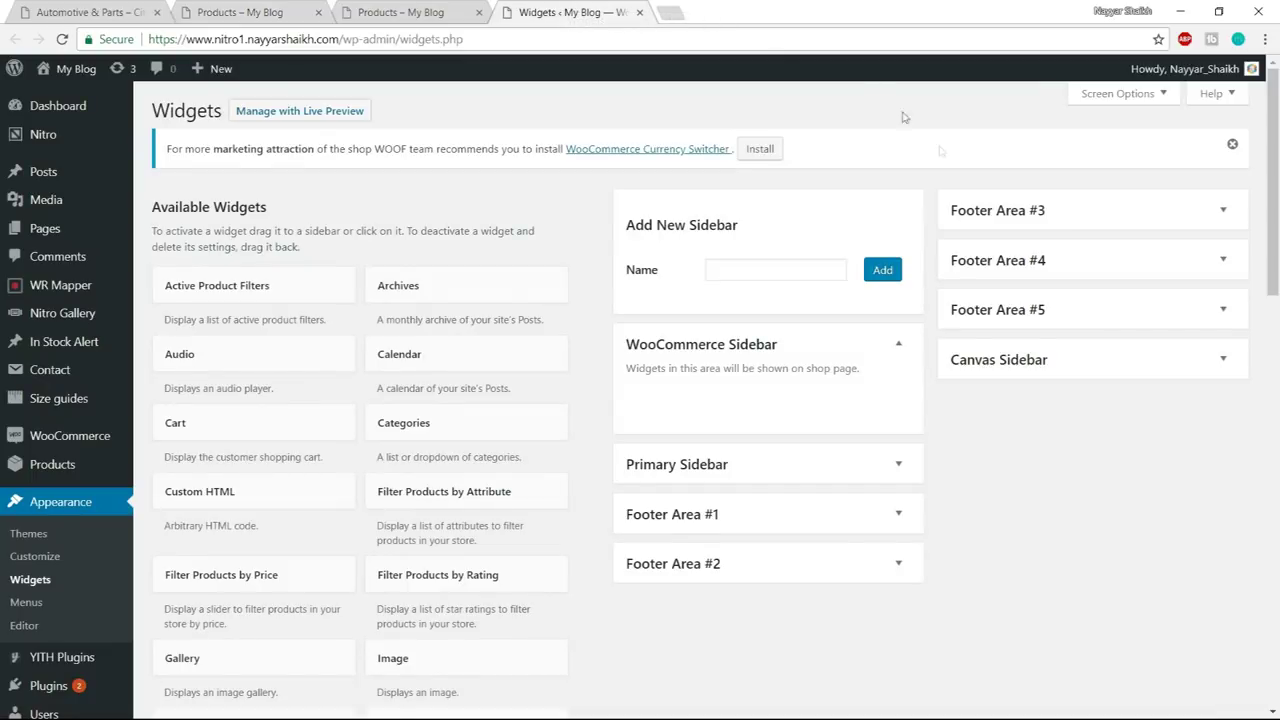
# - Add a Product Categories widget to the WooCommerce Sidebar, without hierarchy and with product counts
pyautogui.scroll(-4, 520, 448)
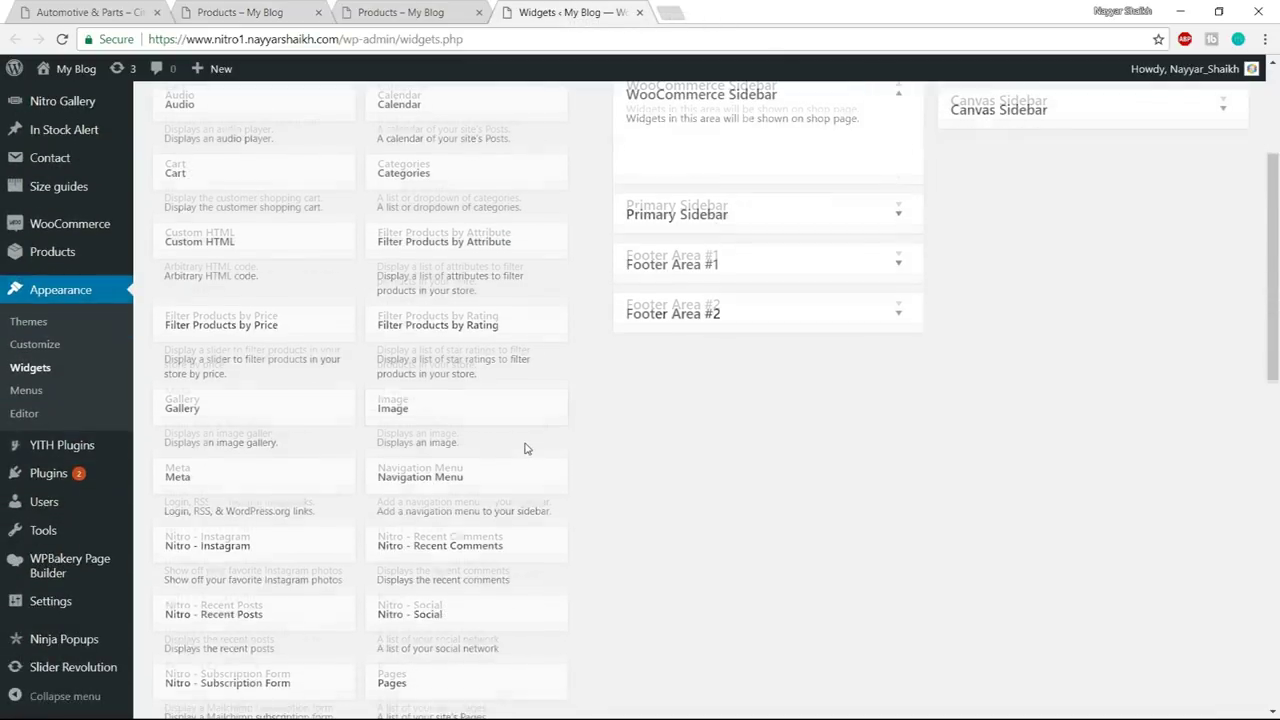
pyautogui.scroll(-3, 284, 427)
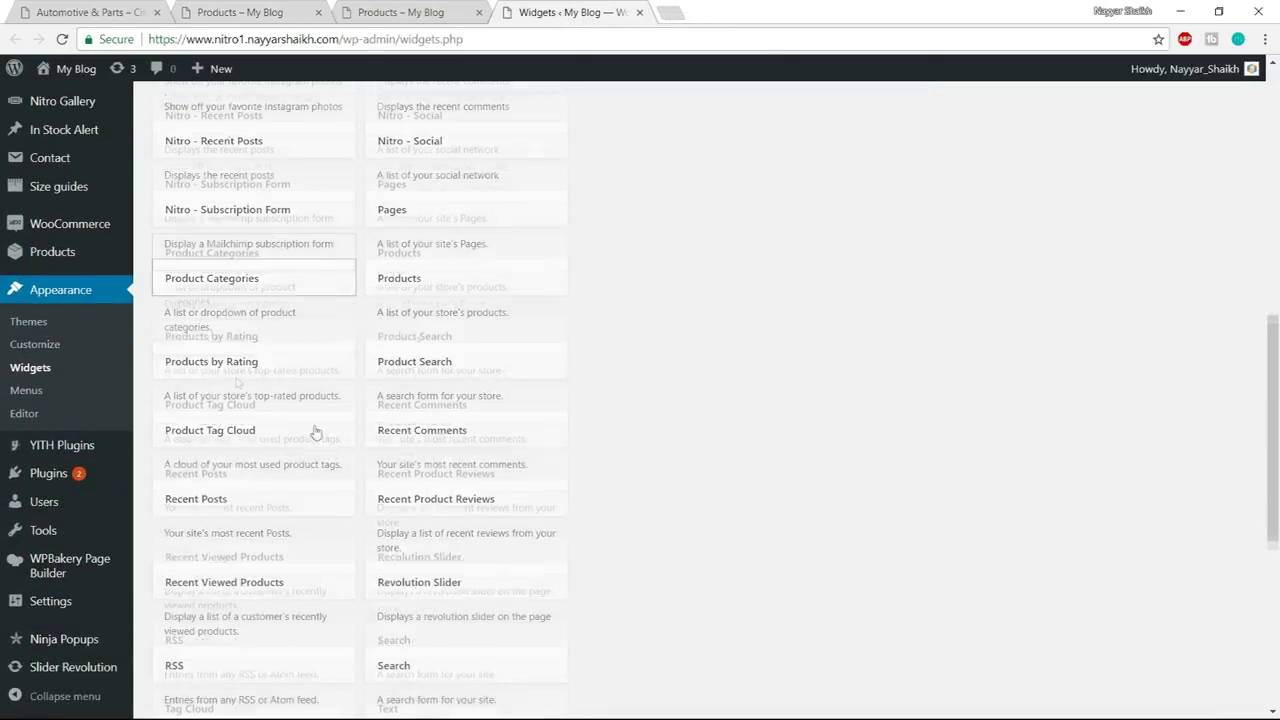
pyautogui.click(241, 255)
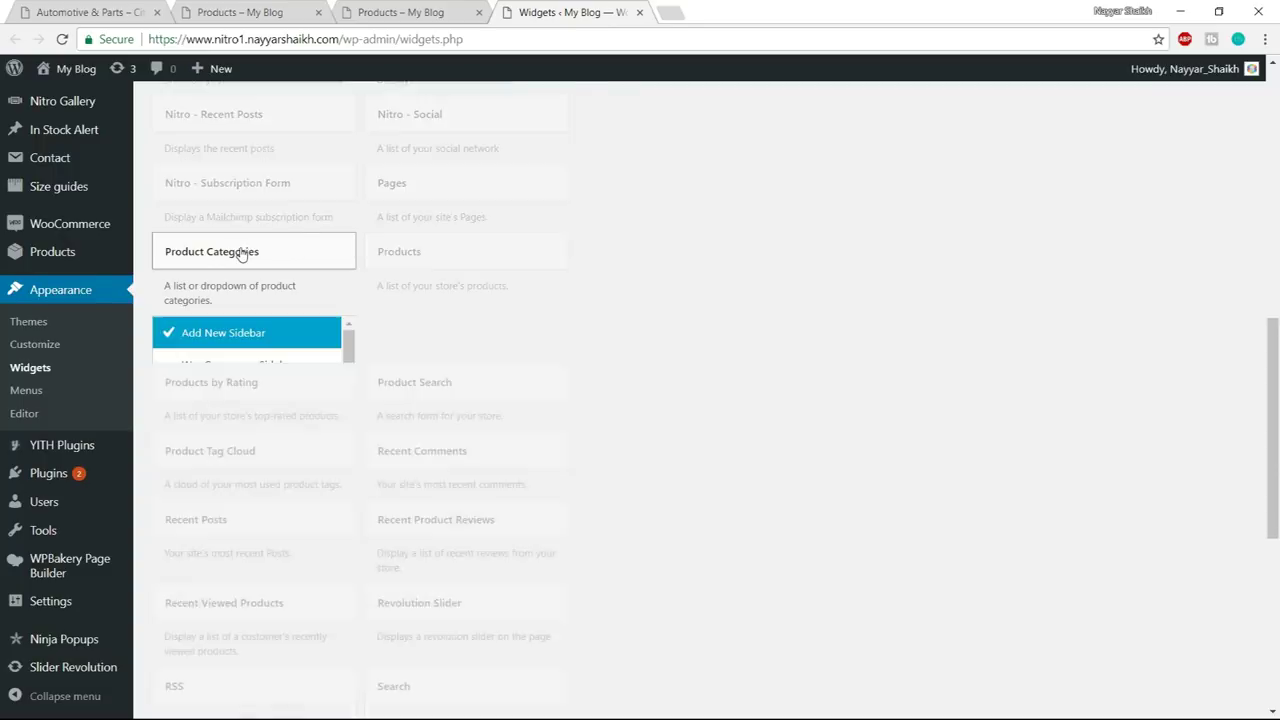
pyautogui.click(263, 377)
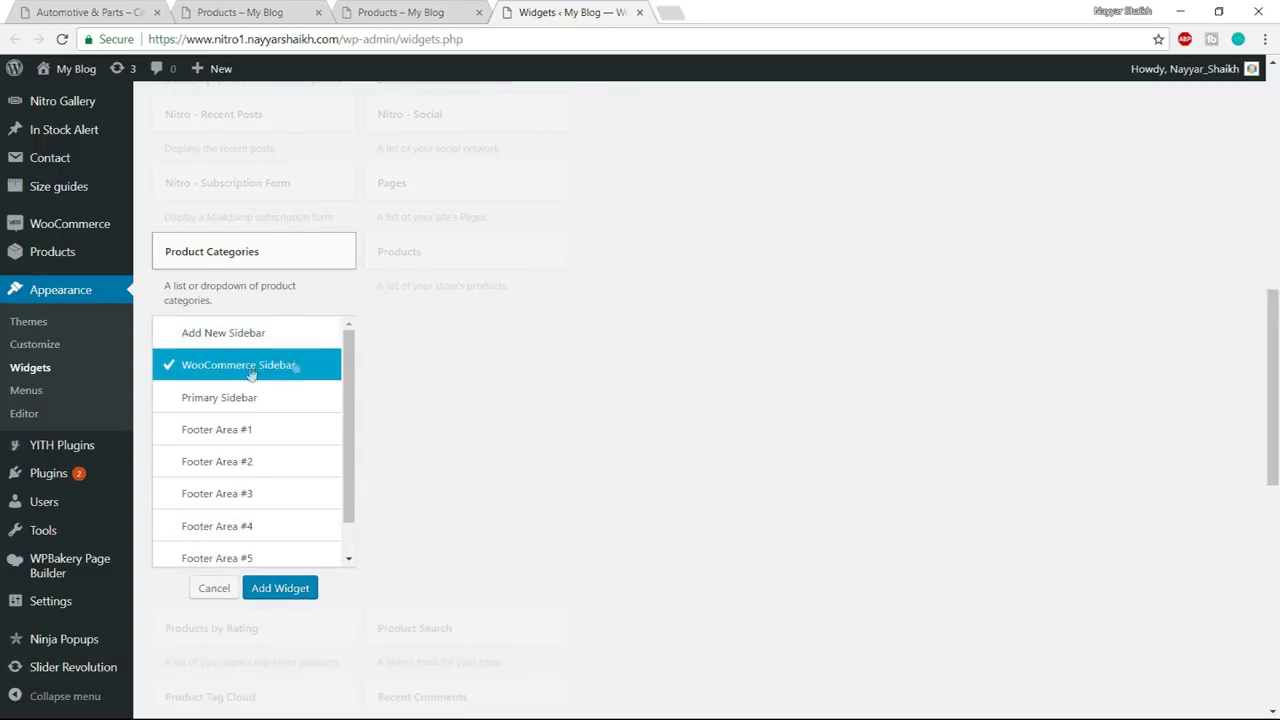
pyautogui.click(281, 592)
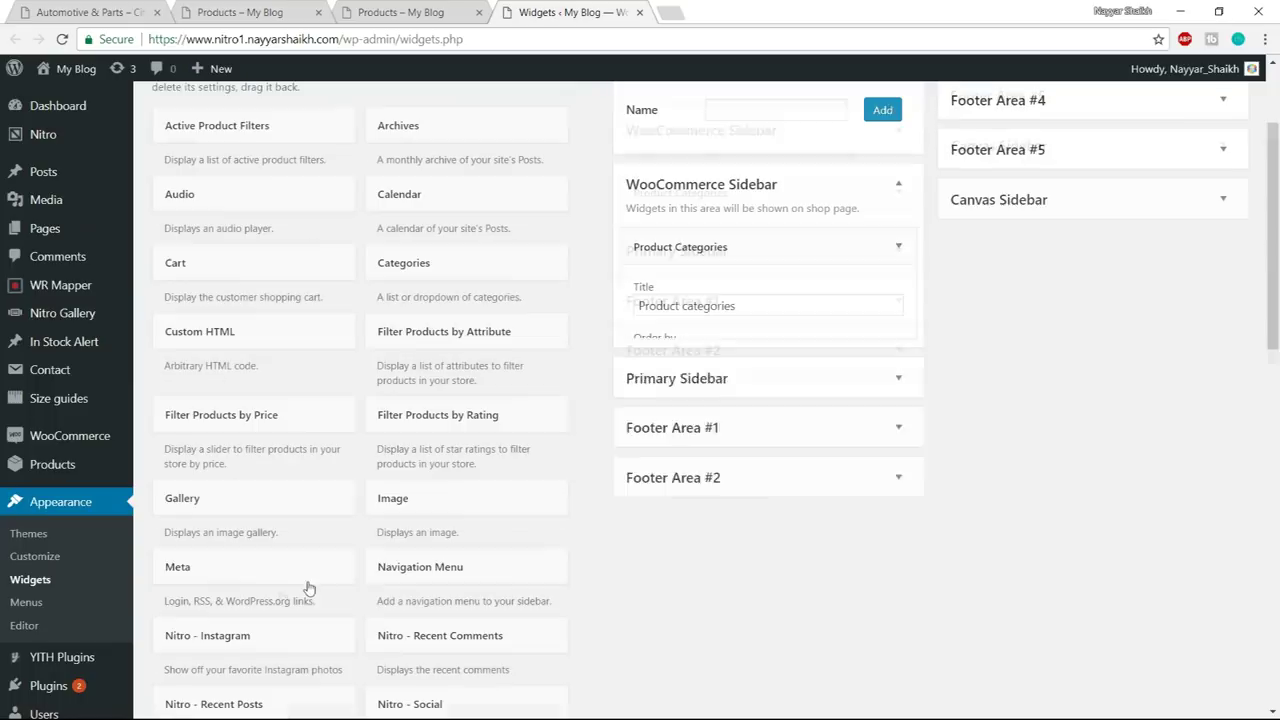
pyautogui.moveTo(749, 306); pyautogui.dragTo(637, 307)
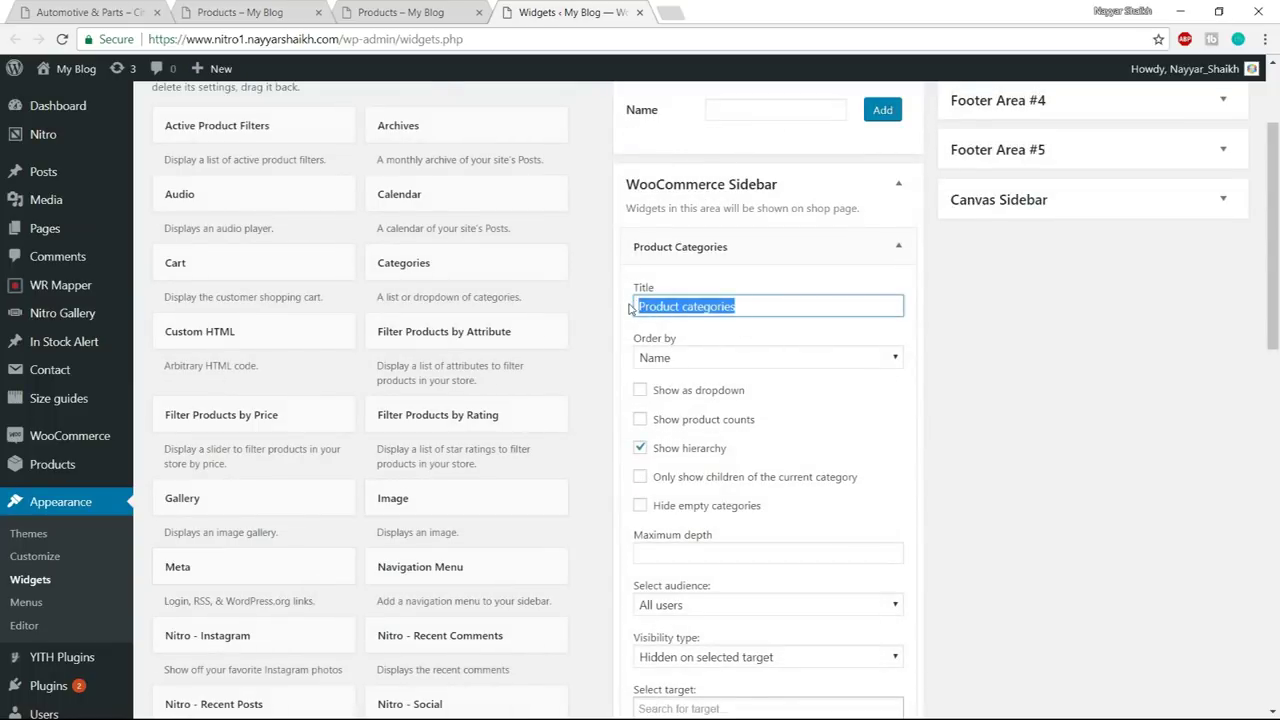
pyautogui.press('End')
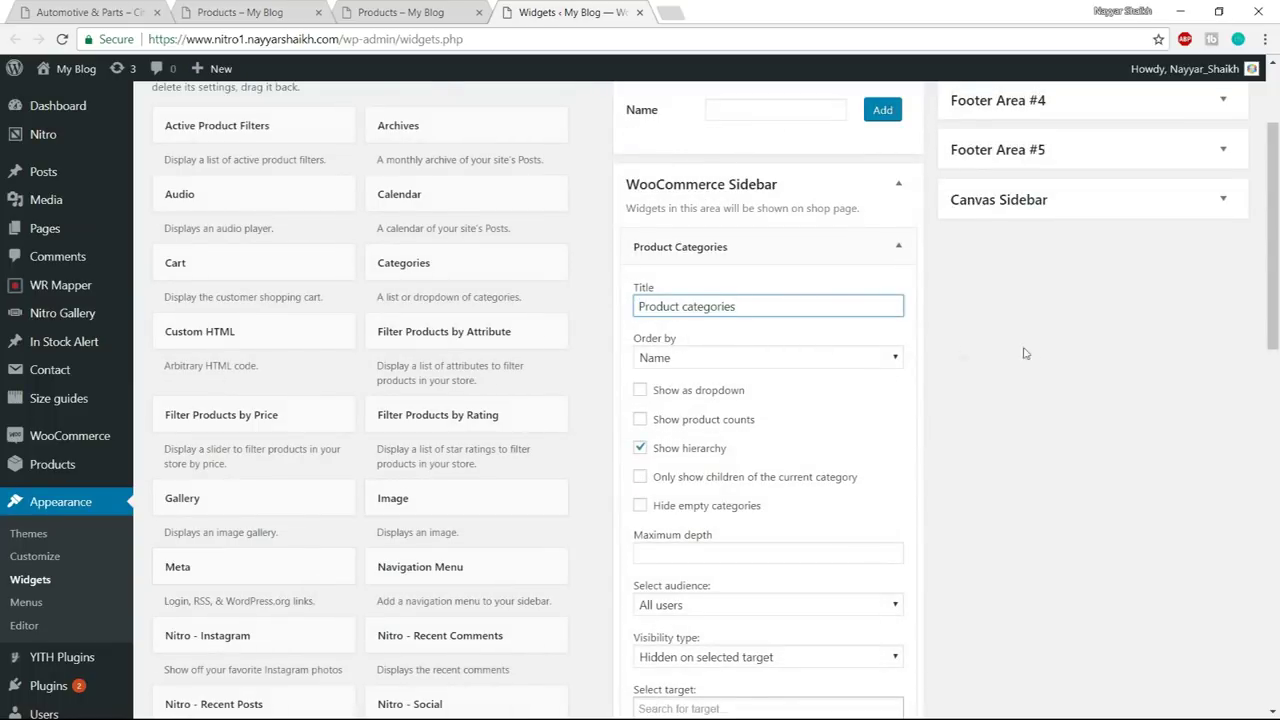
pyautogui.scroll(-1, 1024, 353)
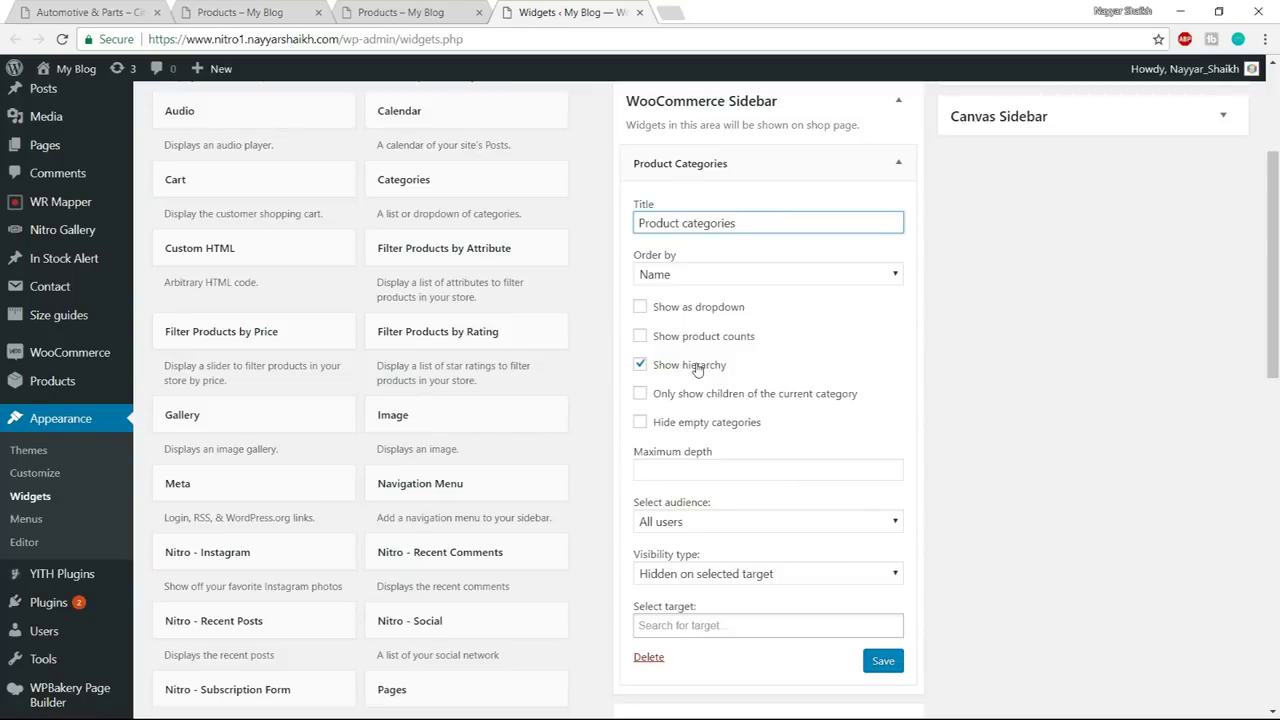
pyautogui.click(697, 369)
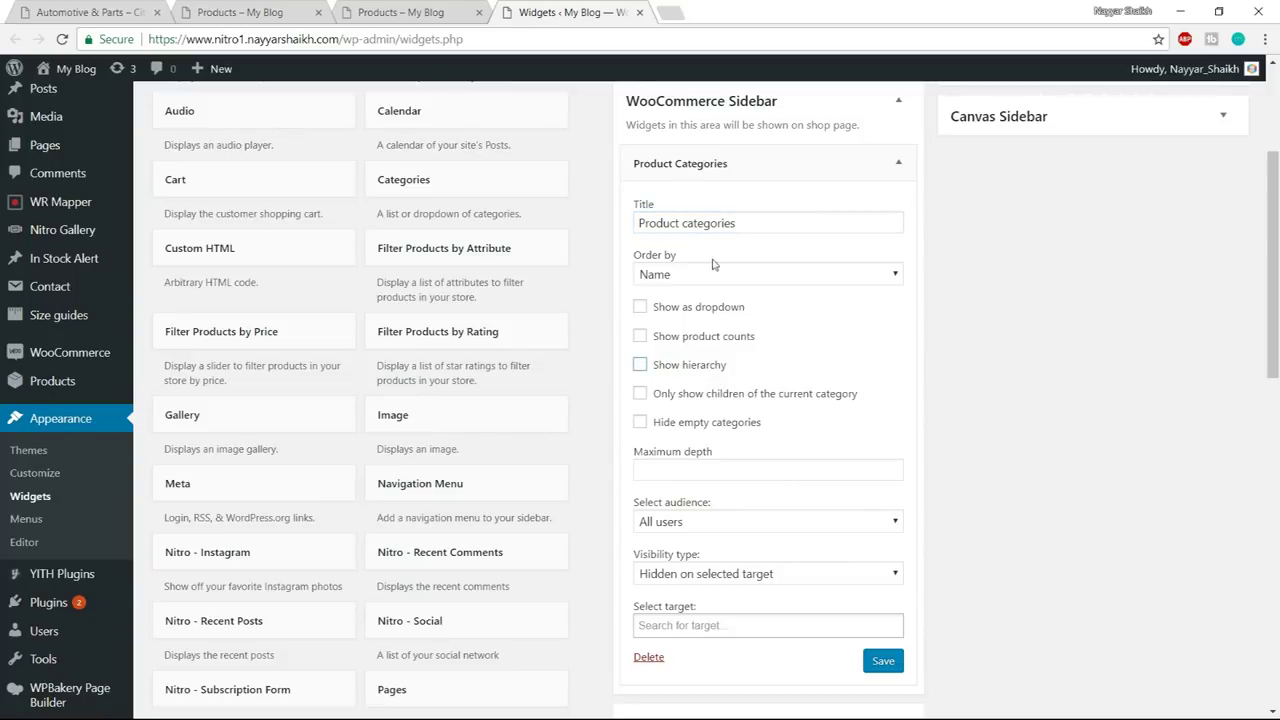
pyautogui.click(700, 338)
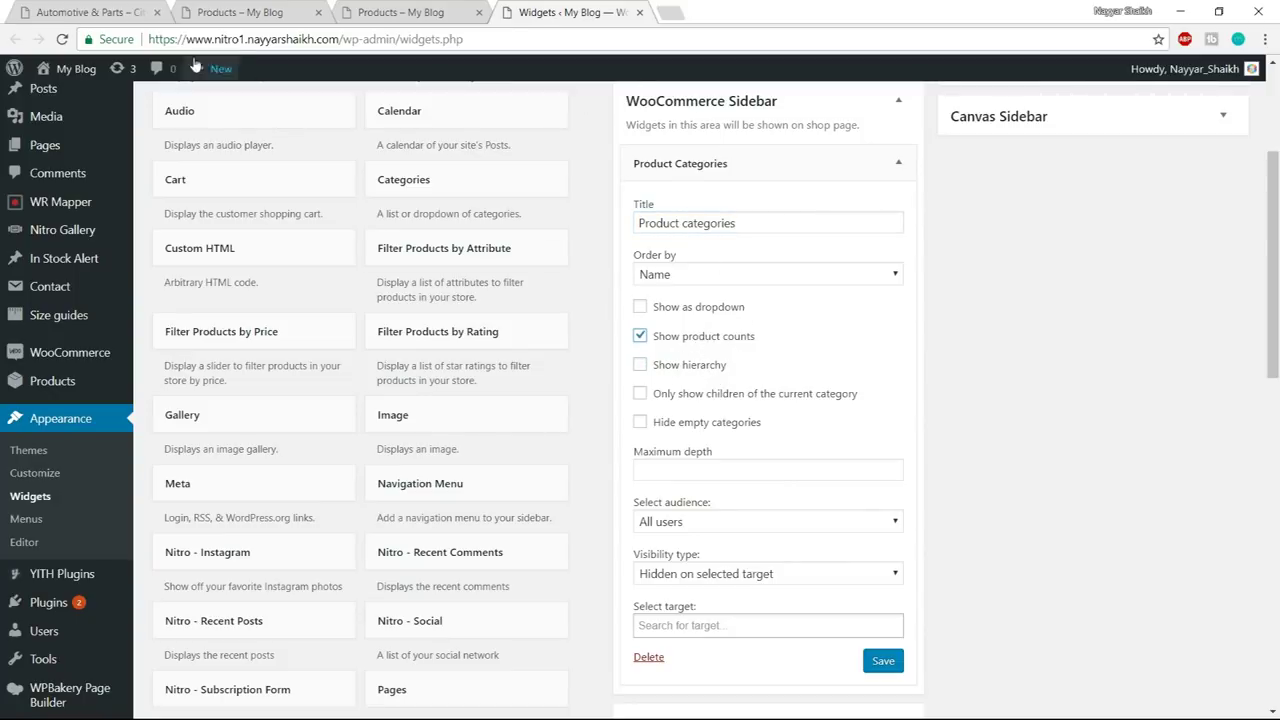
# - After checking the demo, save the widget, collapse the WooCommerce Sidebar, and return to the own shop
pyautogui.click(240, 12)
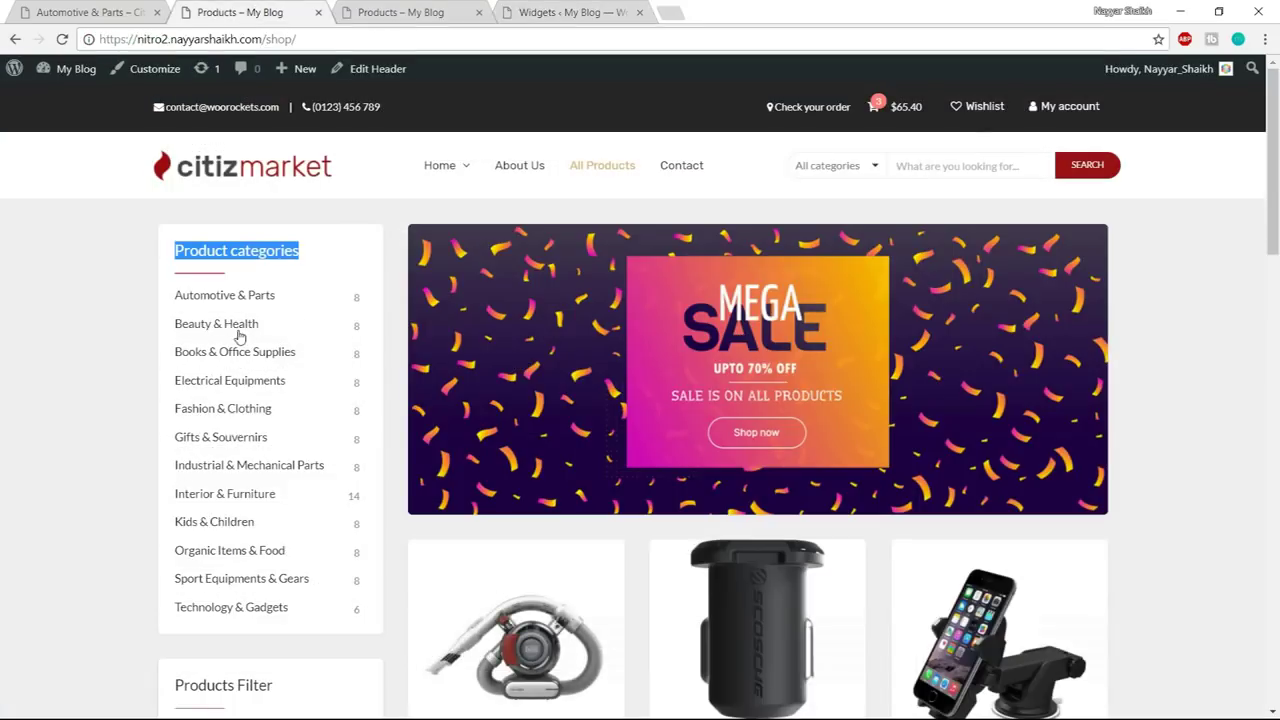
pyautogui.click(370, 301)
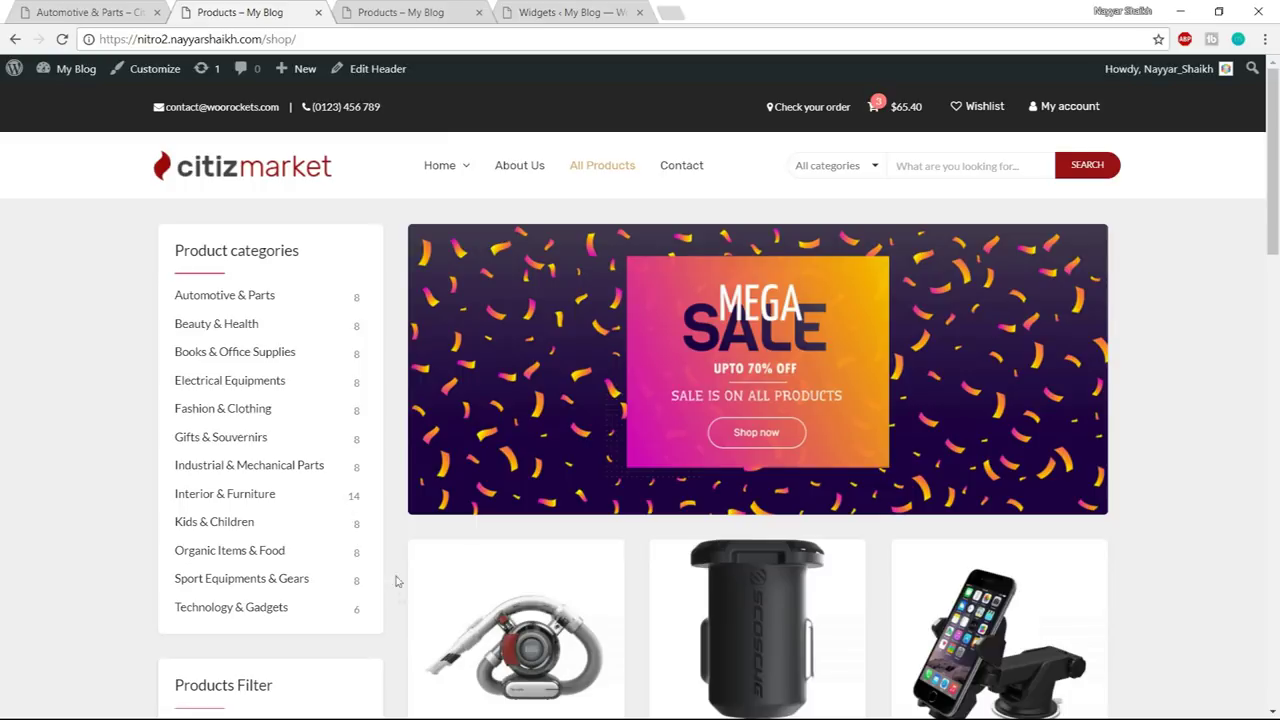
pyautogui.click(574, 8)
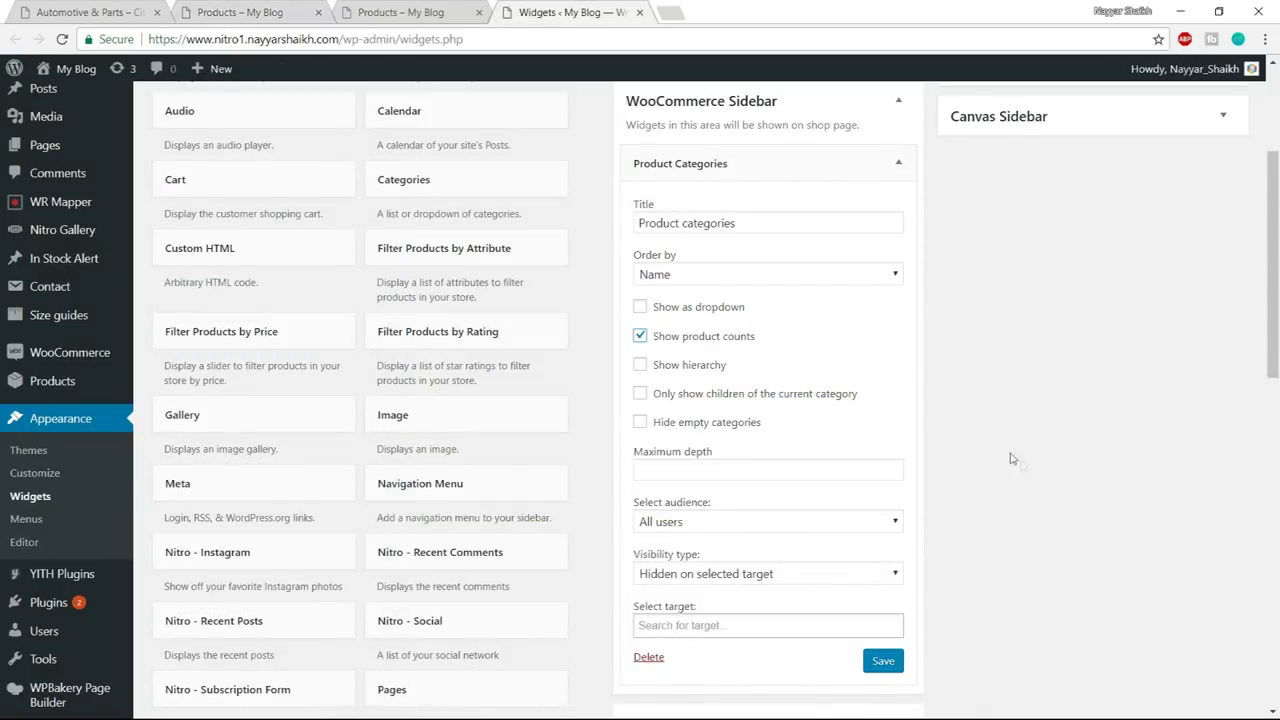
pyautogui.scroll(-1, 1036, 463)
pyautogui.click(883, 578)
pyautogui.scroll(3, 975, 571)
pyautogui.click(896, 270)
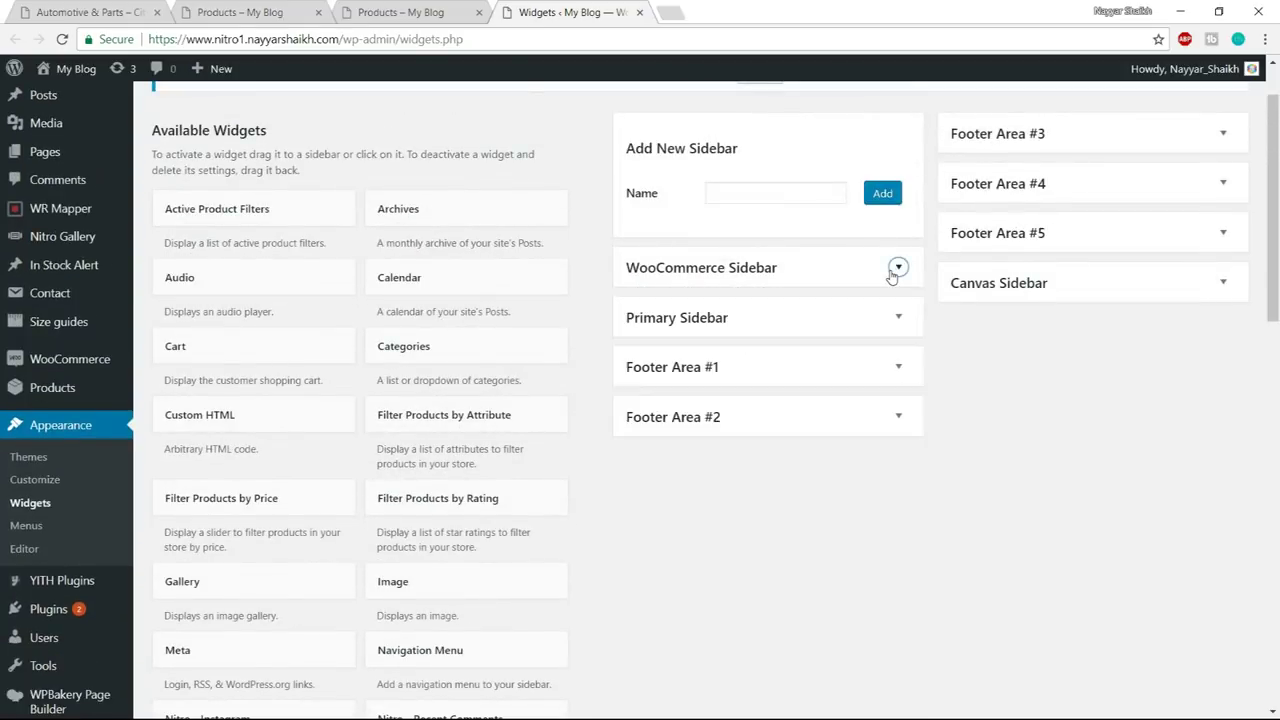
pyautogui.click(418, 8)
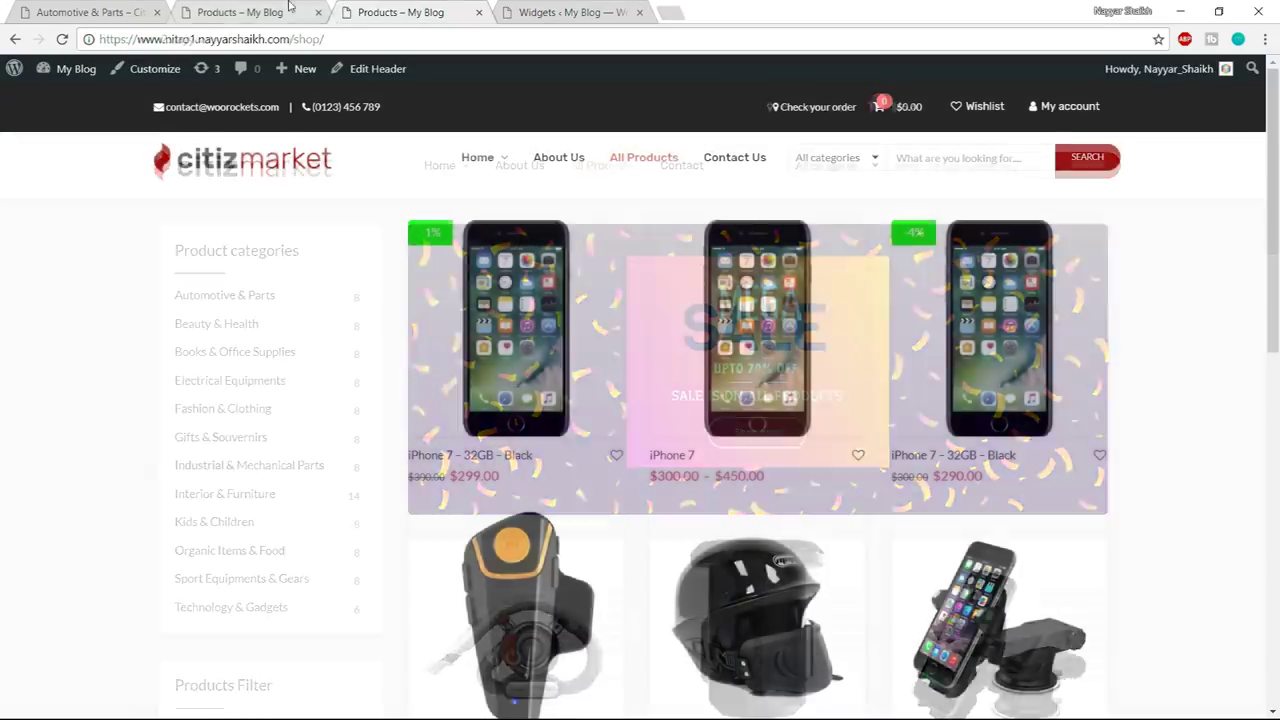
# - Check the demo shop's Featured Products heading for reference
pyautogui.click(288, 6)
pyautogui.scroll(-5, 306, 375)
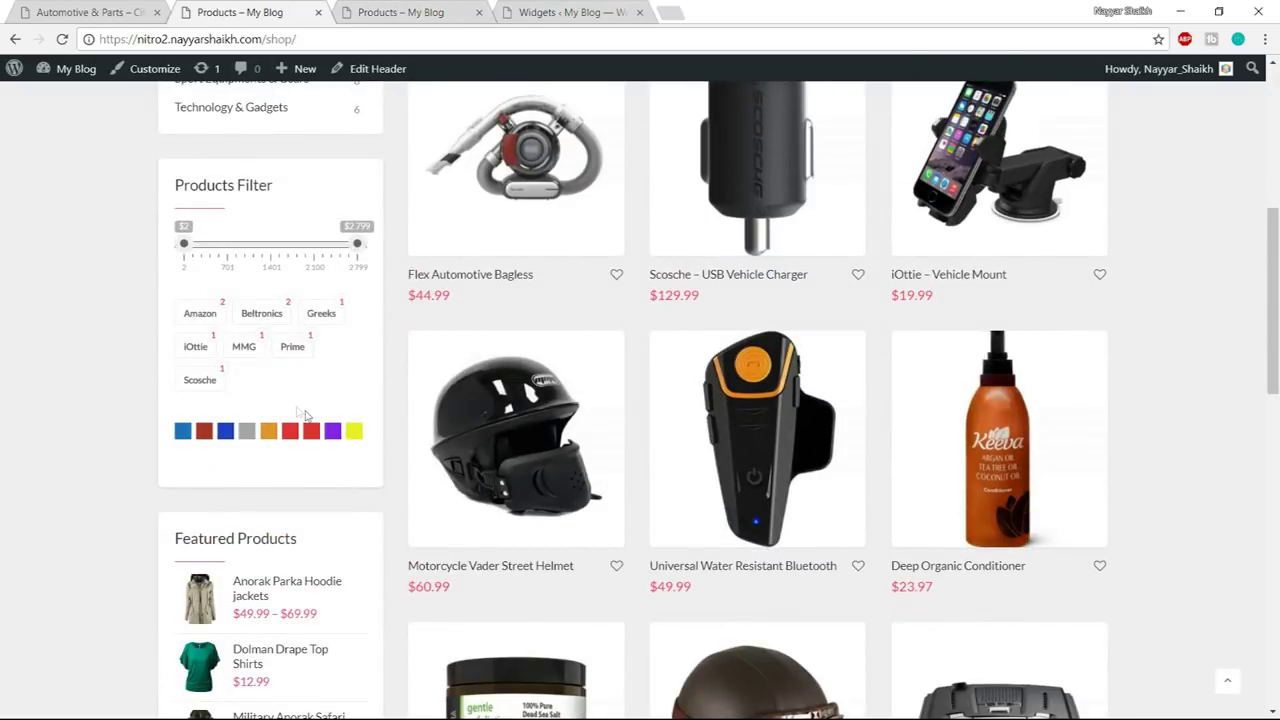
pyautogui.scroll(-3, 258, 430)
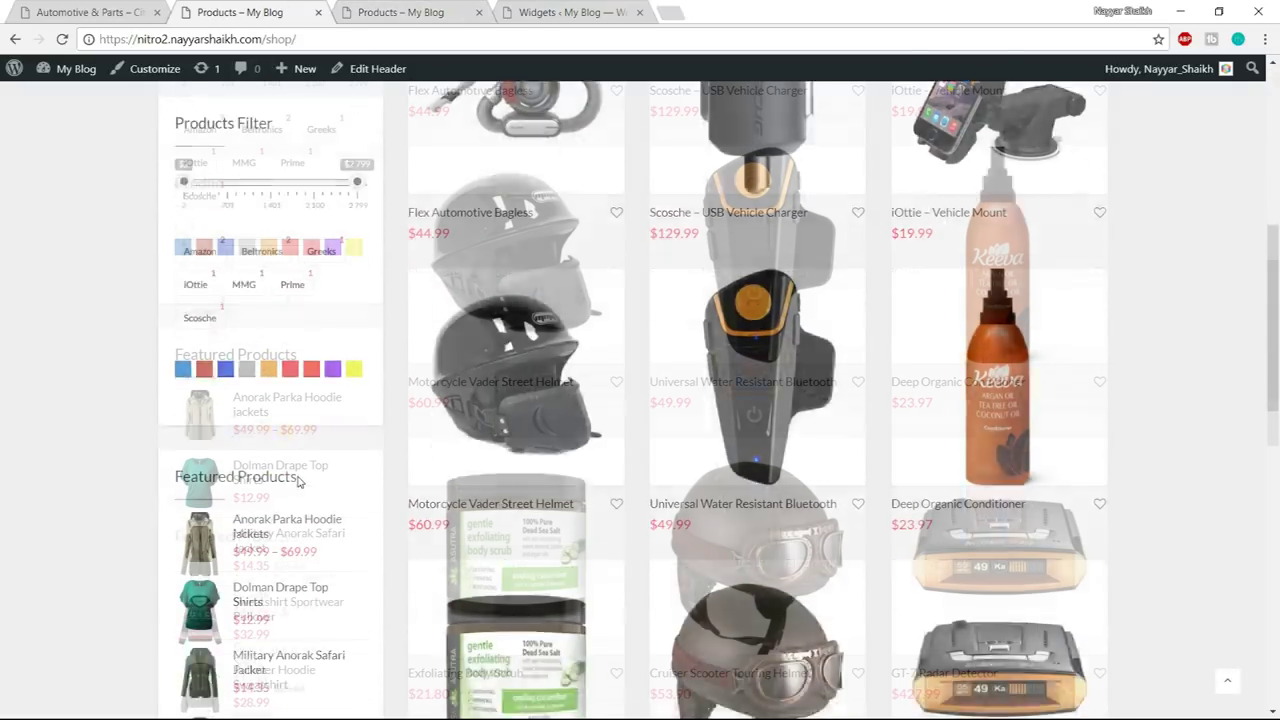
pyautogui.moveTo(172, 289); pyautogui.dragTo(299, 287)
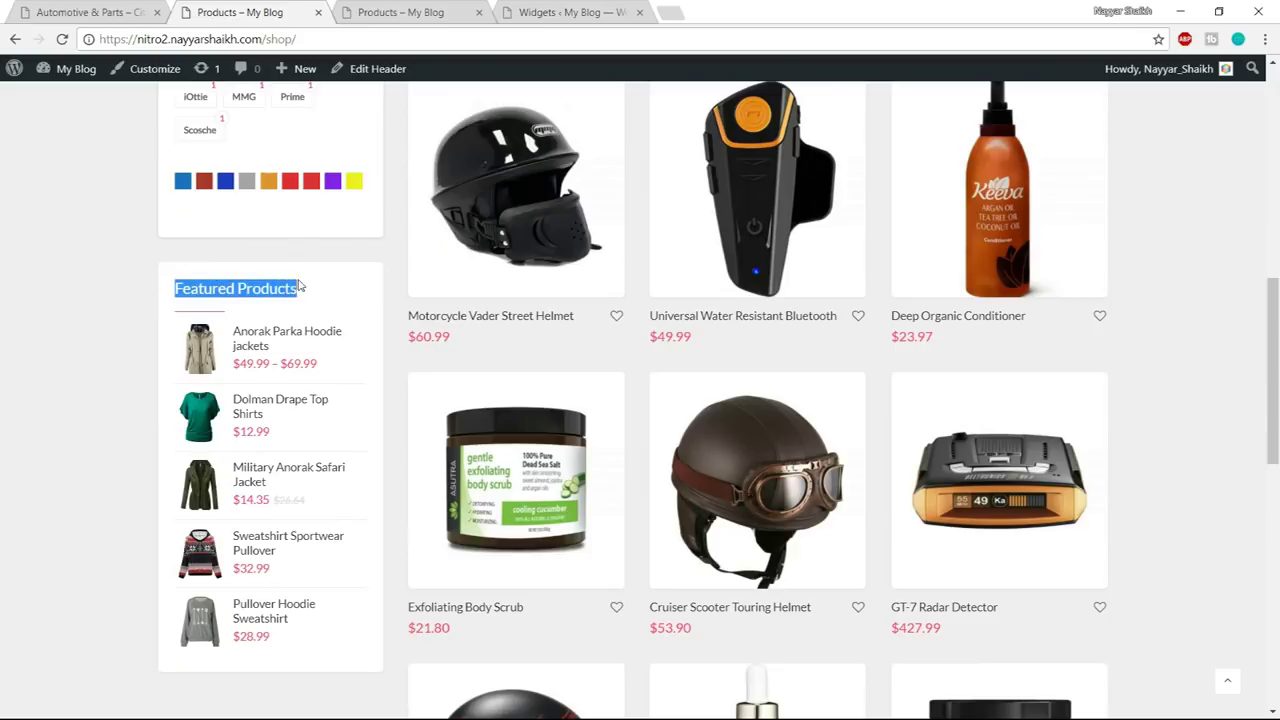
pyautogui.click(664, 10)
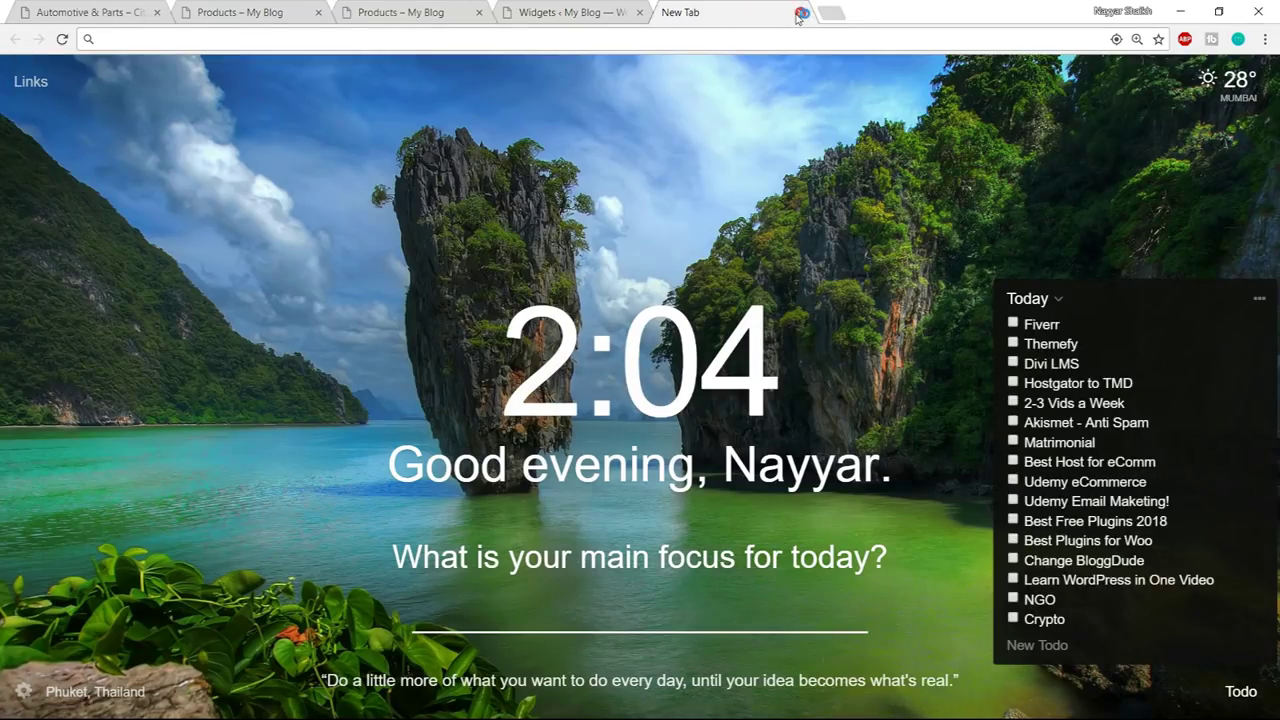
pyautogui.click(799, 12)
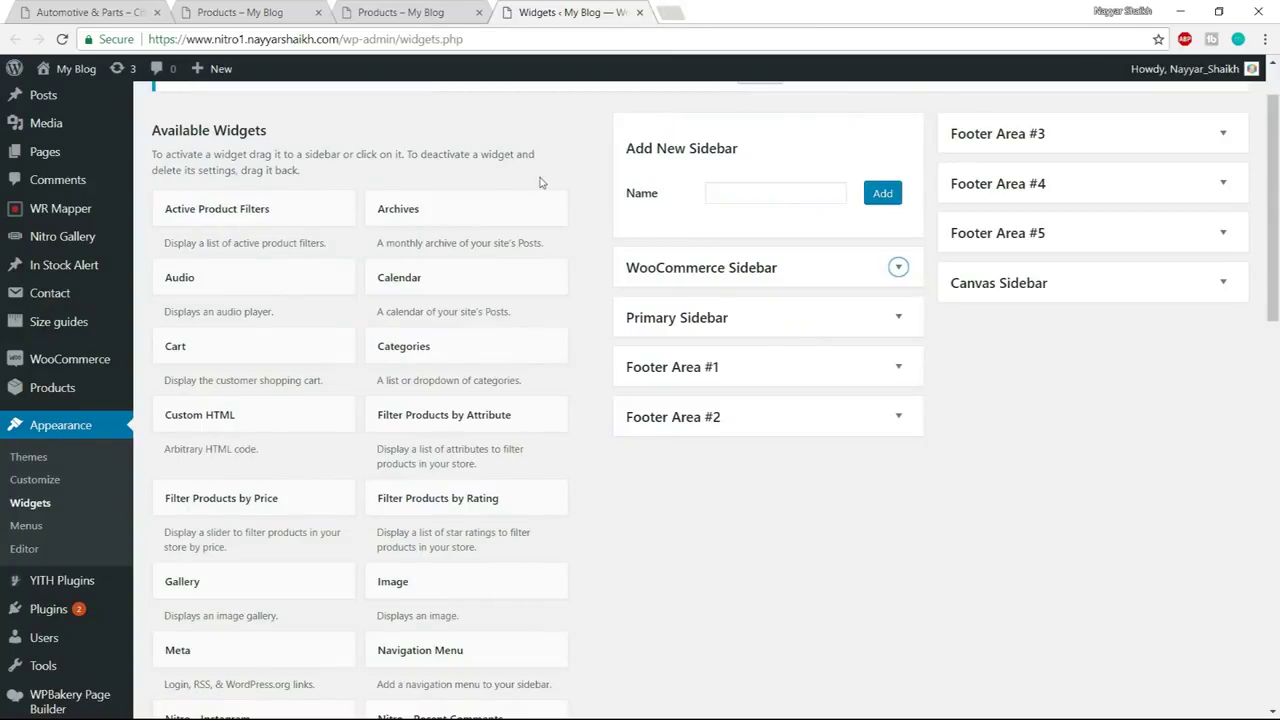
# - Add a Products widget to the WooCommerce Sidebar titled 'Featured Products'
pyautogui.scroll(-5, 586, 323)
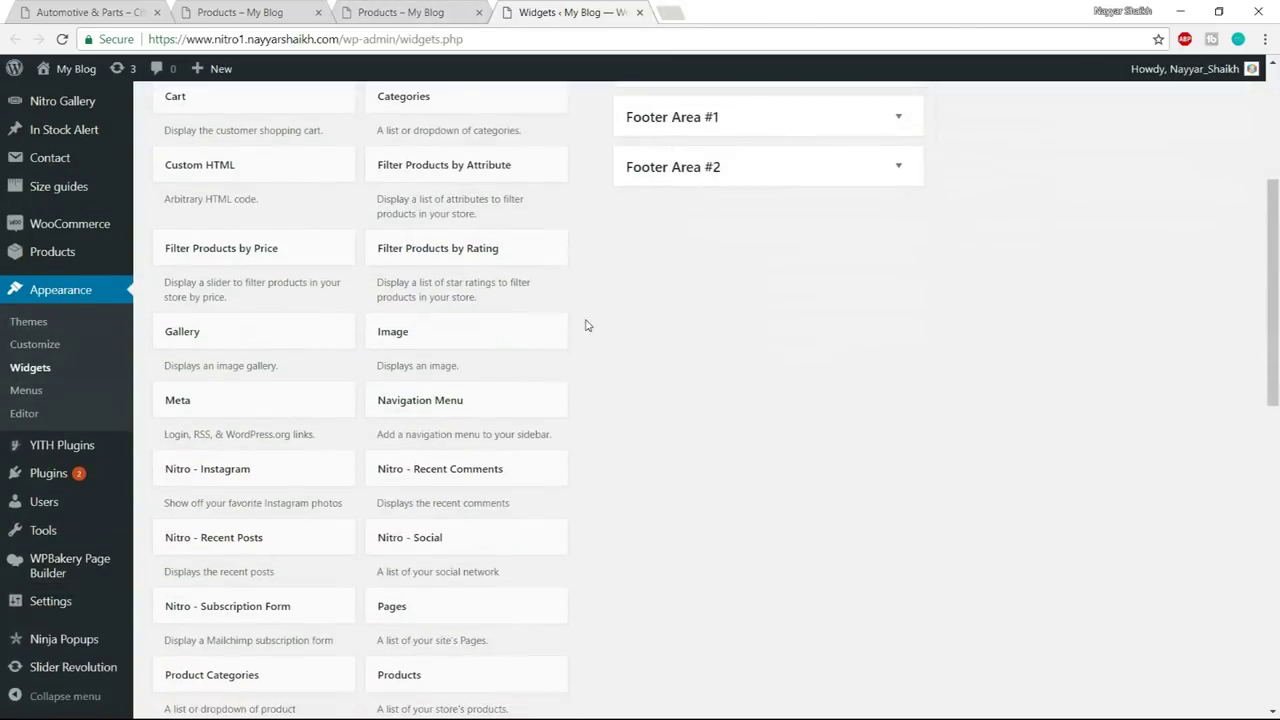
pyautogui.scroll(-2, 586, 325)
pyautogui.scroll(-2, 640, 405)
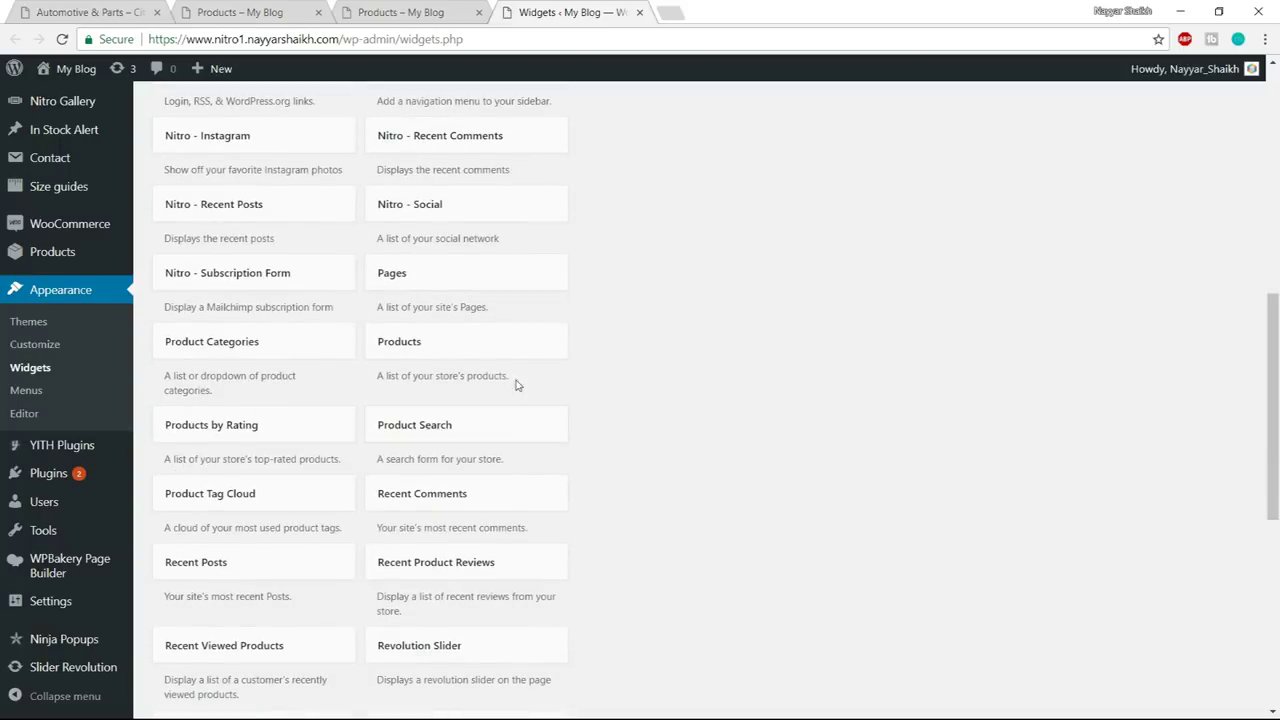
pyautogui.click(494, 343)
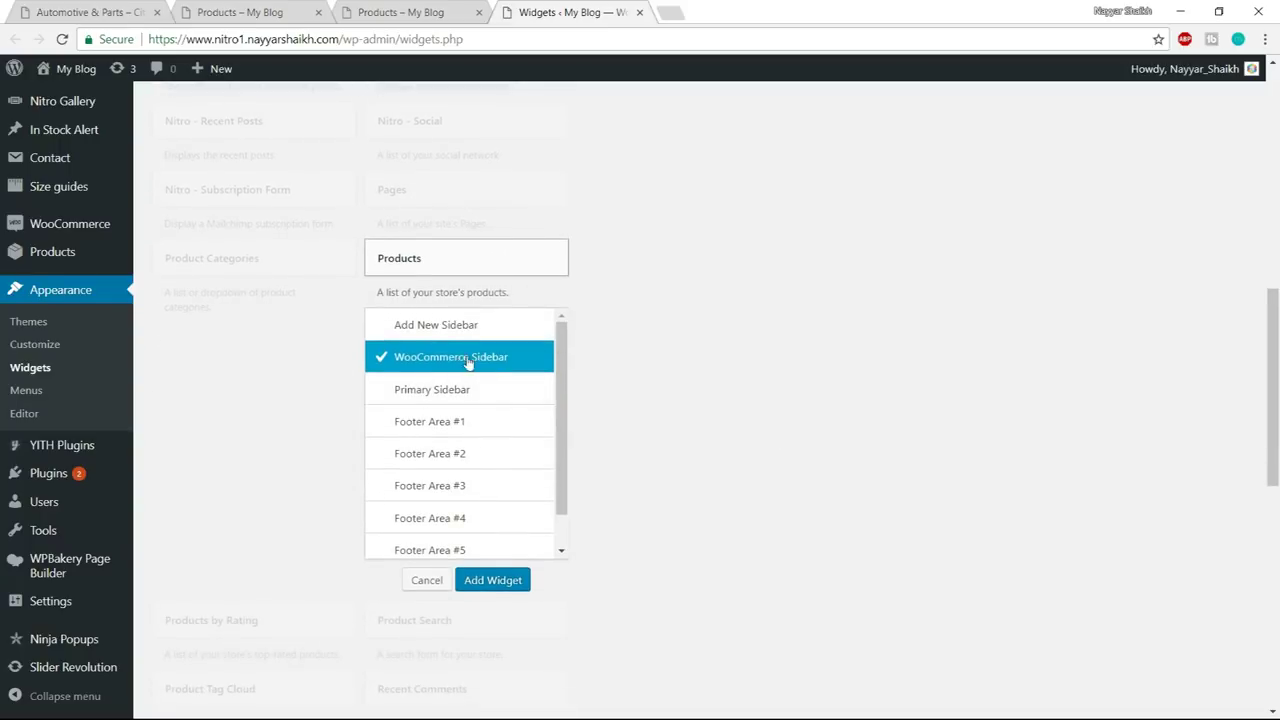
pyautogui.click(494, 580)
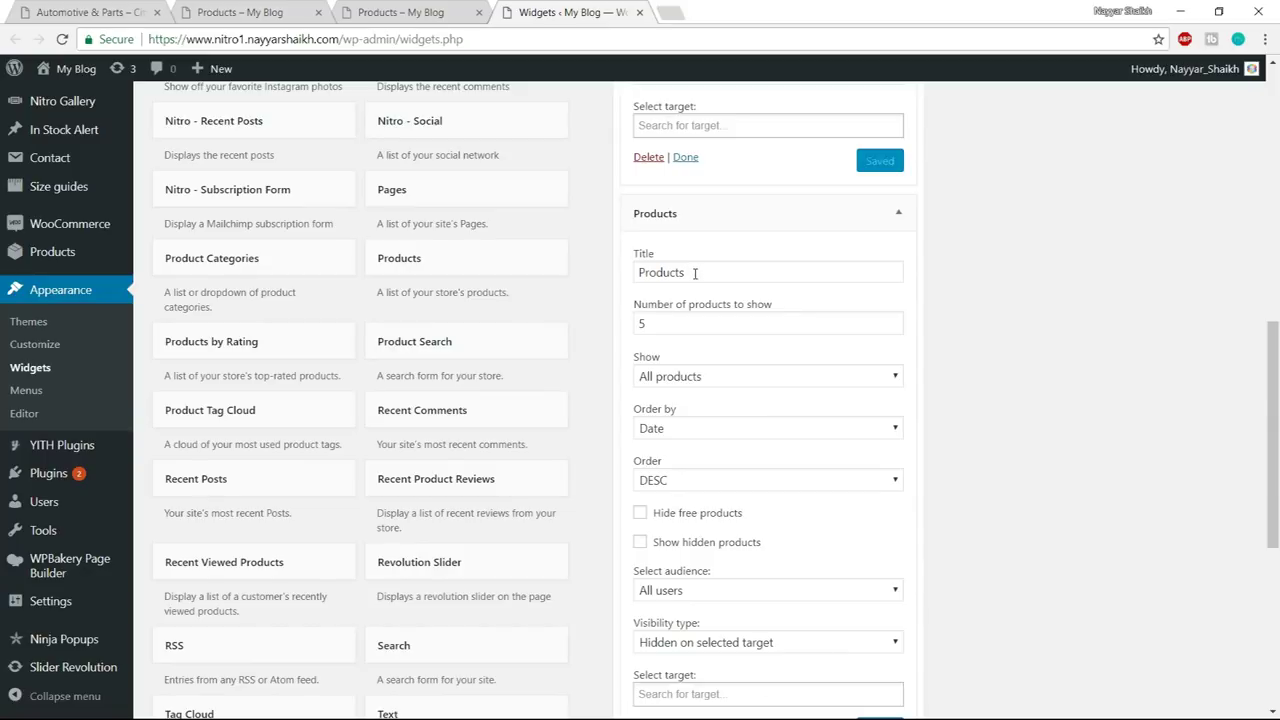
pyautogui.moveTo(695, 273); pyautogui.dragTo(634, 271)
pyautogui.click(668, 312)
pyautogui.write('Featured')
# - Set the widget to show featured products only, hide free products, and save it
pyautogui.scroll(-1, 777, 314)
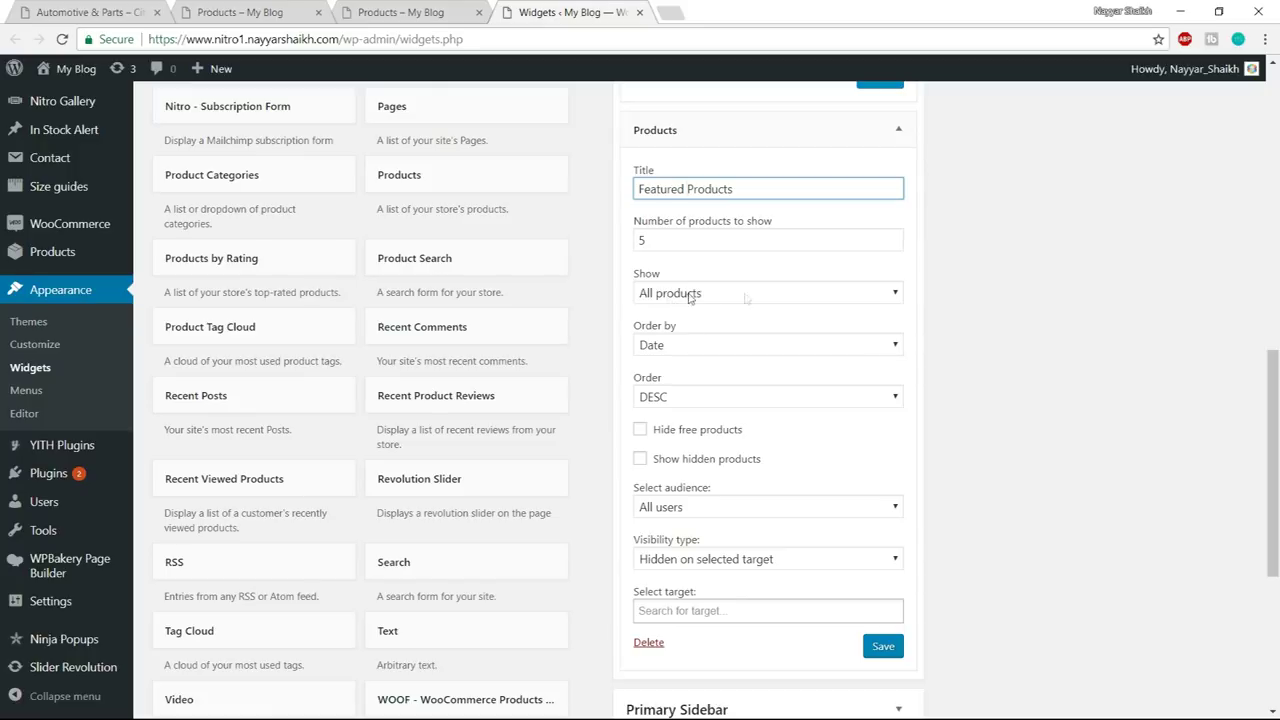
pyautogui.click(757, 295)
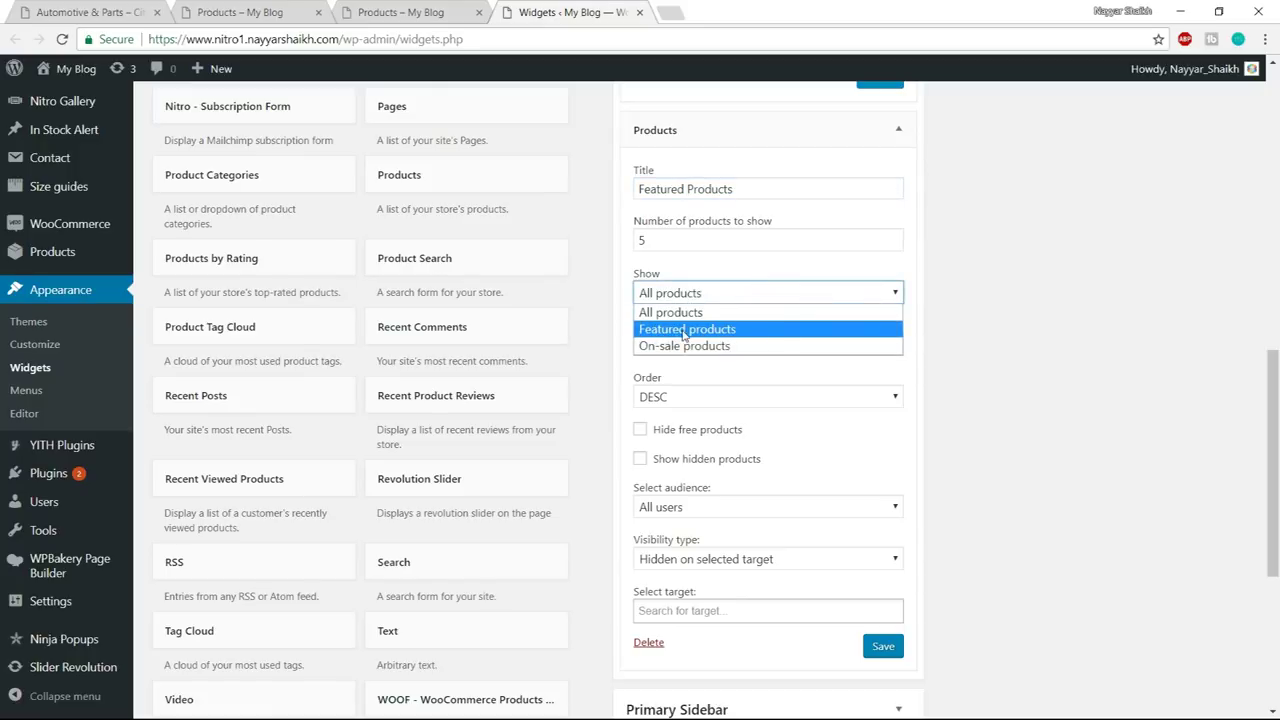
pyautogui.click(718, 330)
pyautogui.scroll(-2, 1090, 312)
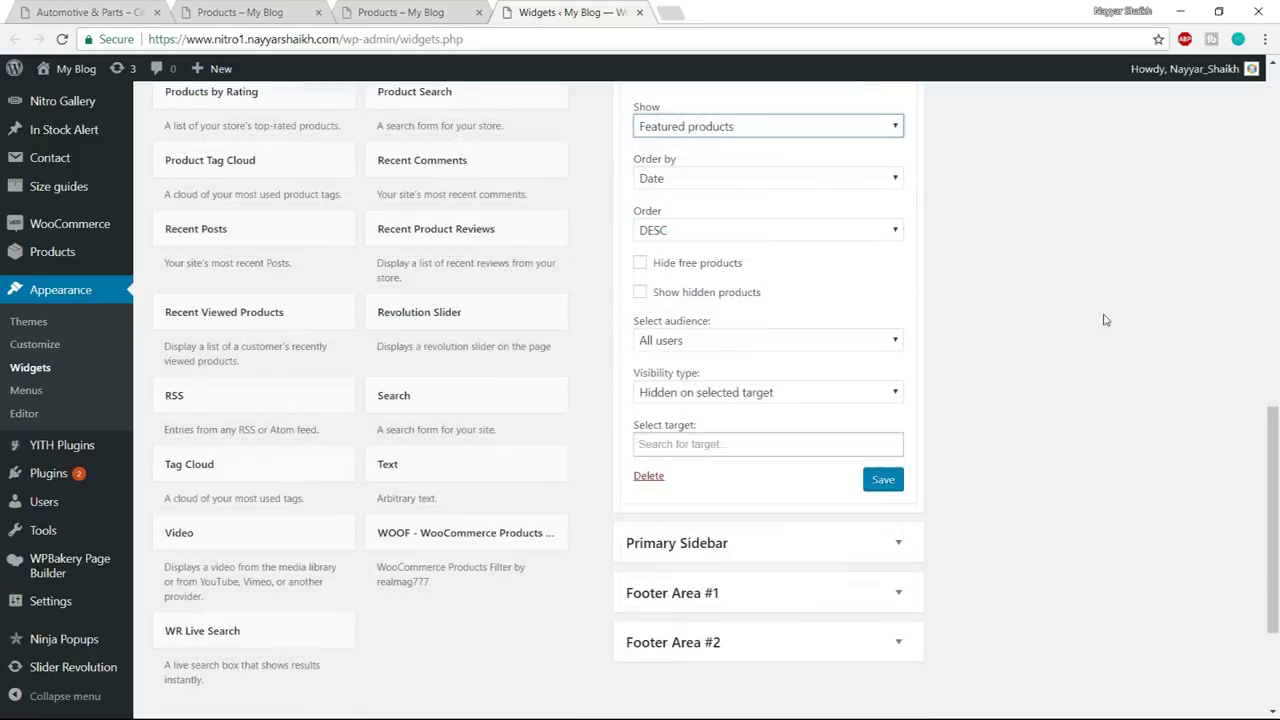
pyautogui.click(680, 265)
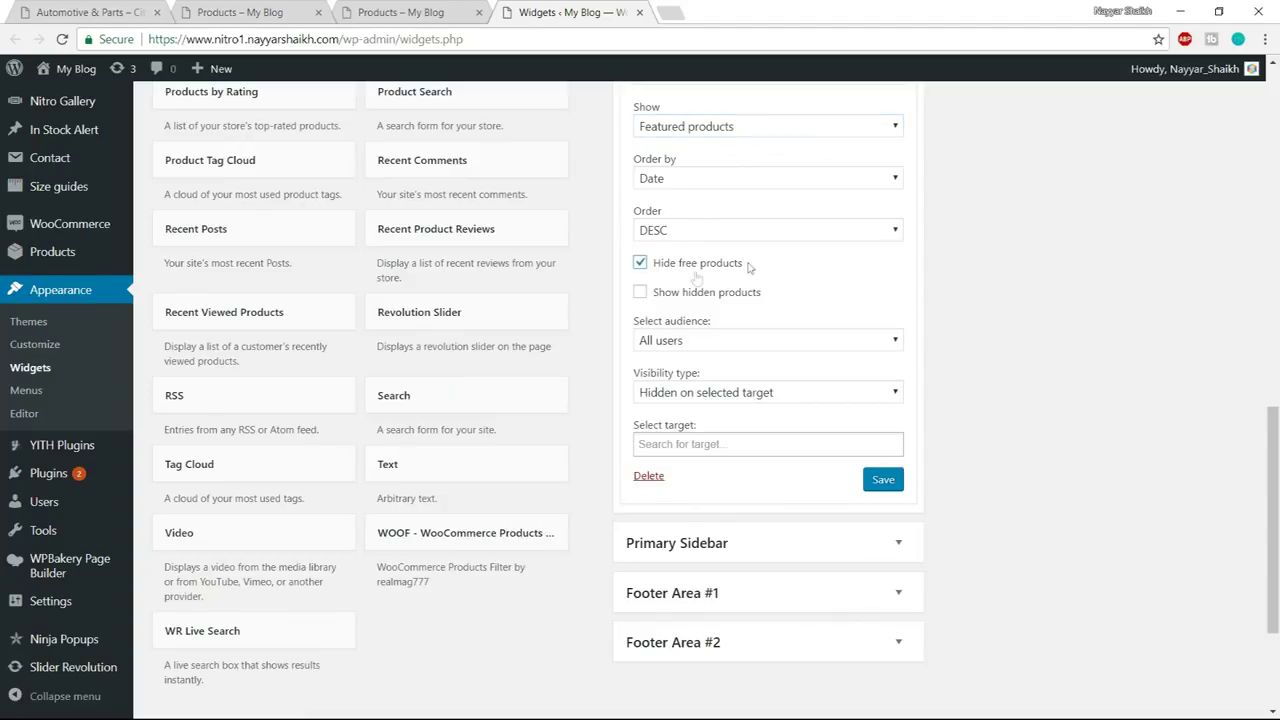
pyautogui.click(883, 480)
# - Collapse both widget panels and reload the own shop page
pyautogui.scroll(3, 1000, 485)
pyautogui.scroll(4, 920, 332)
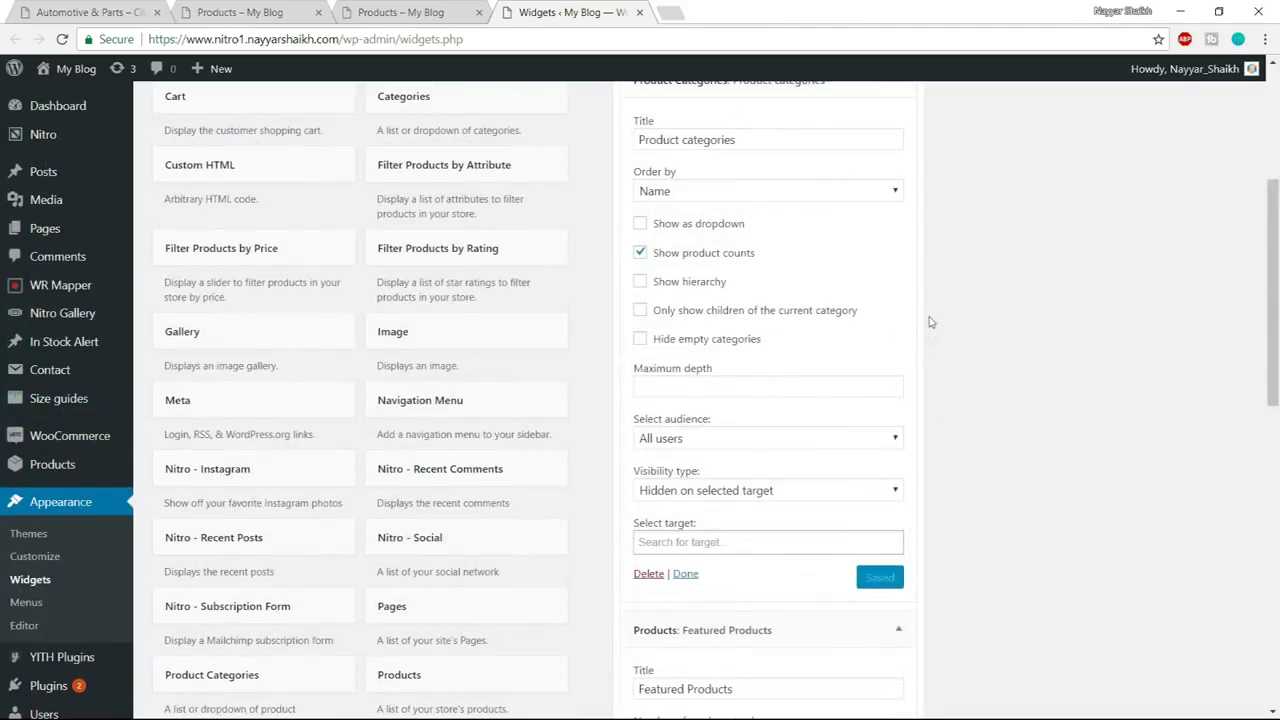
pyautogui.click(899, 330)
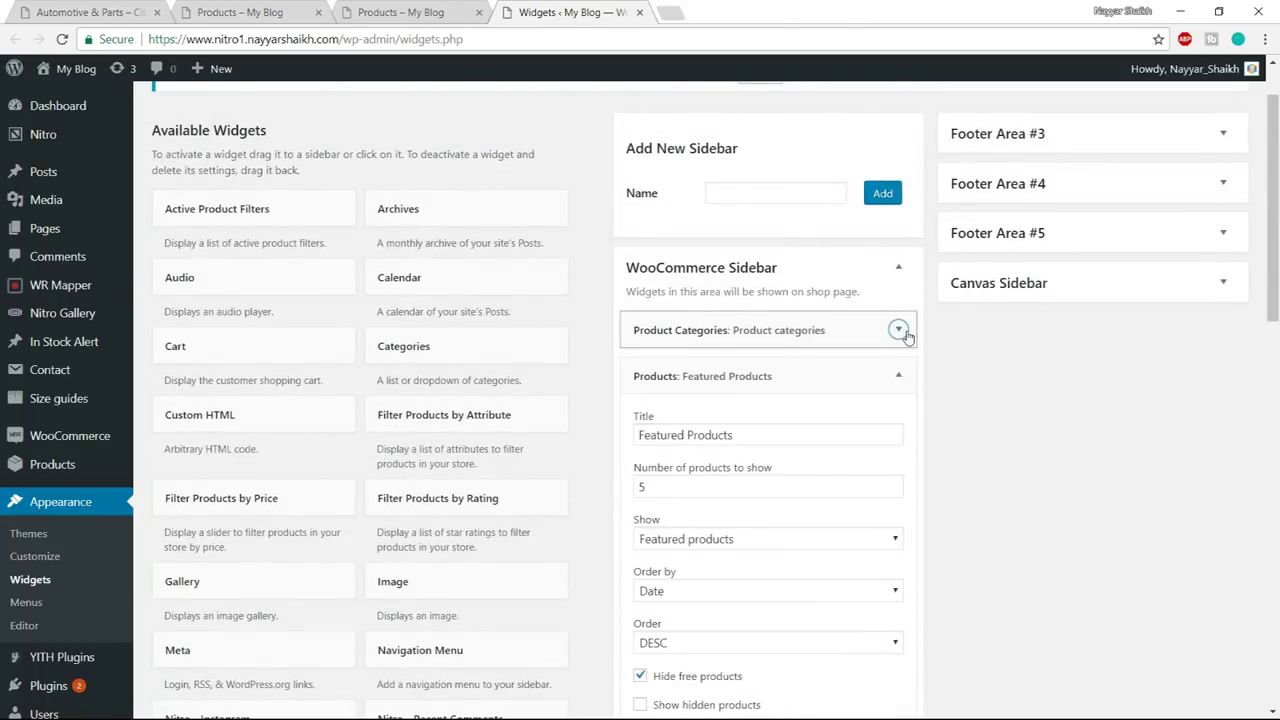
pyautogui.click(898, 375)
pyautogui.click(392, 13)
pyautogui.click(393, 38)
pyautogui.press('Return')
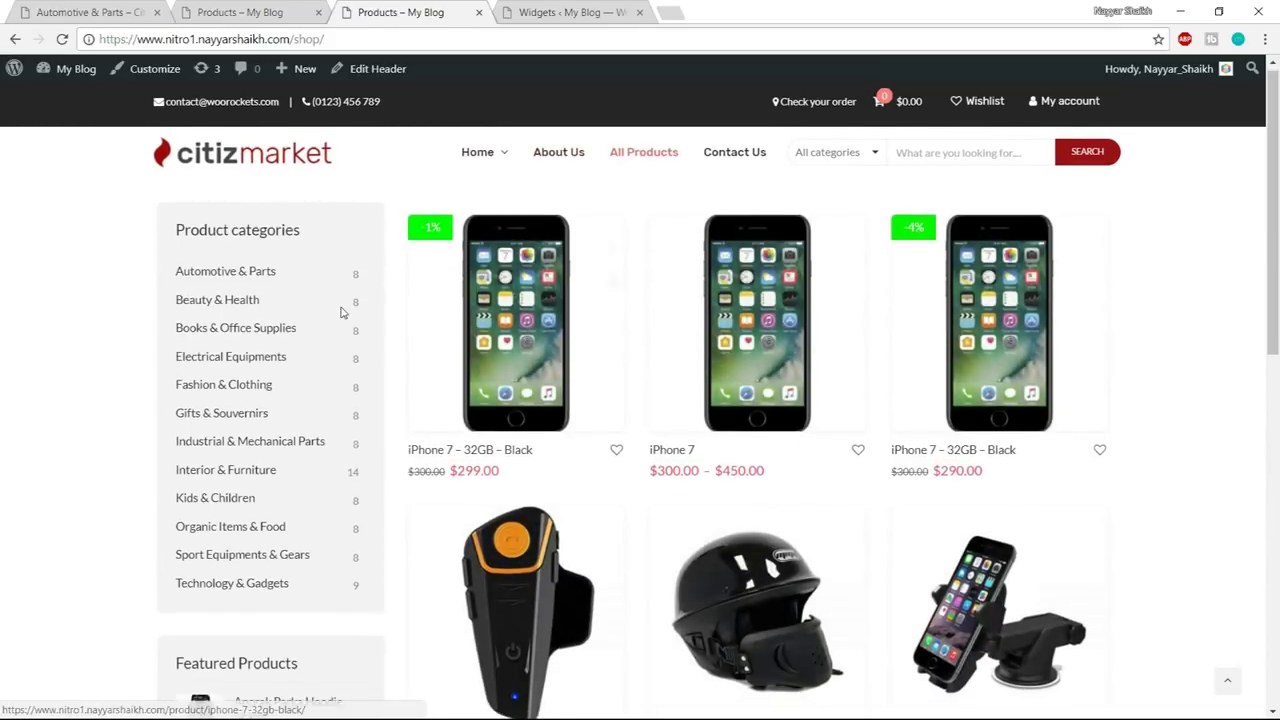
# - Check the reloaded shop sidebar's Product categories and Featured Products widgets
pyautogui.scroll(-5, 340, 312)
pyautogui.scroll(5, 306, 414)
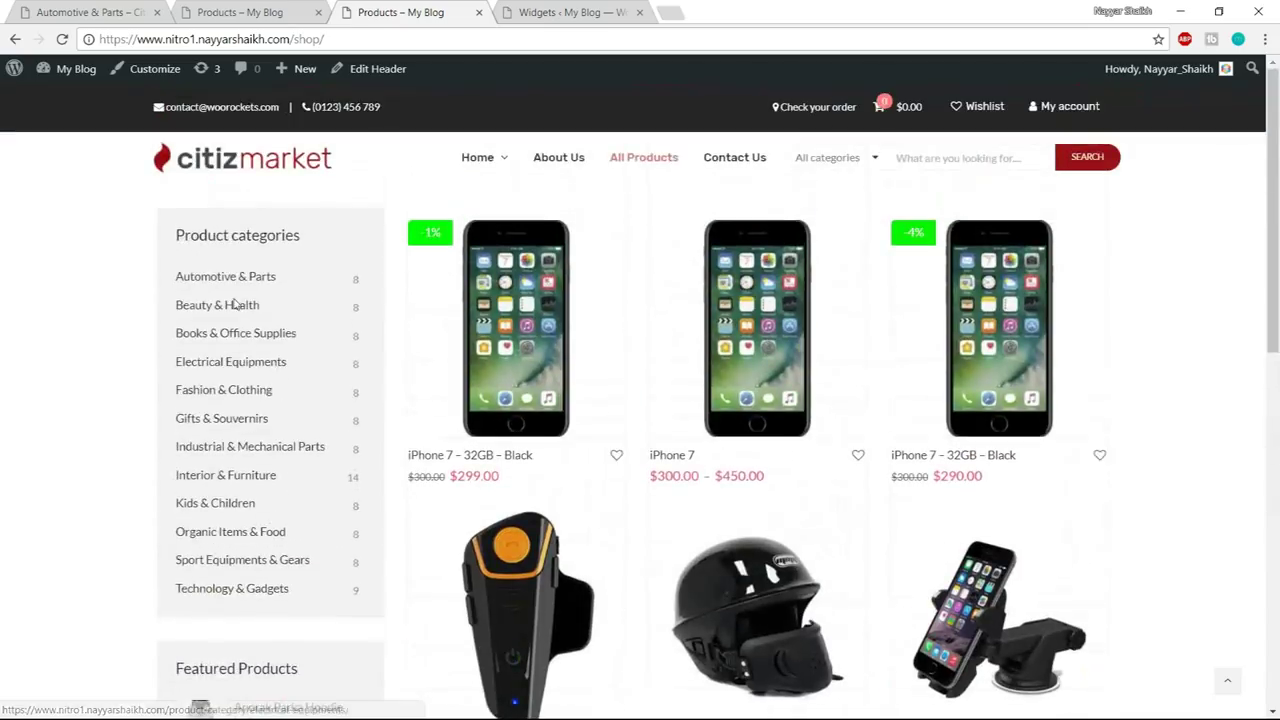
pyautogui.moveTo(176, 234); pyautogui.dragTo(316, 236)
pyautogui.click(338, 270)
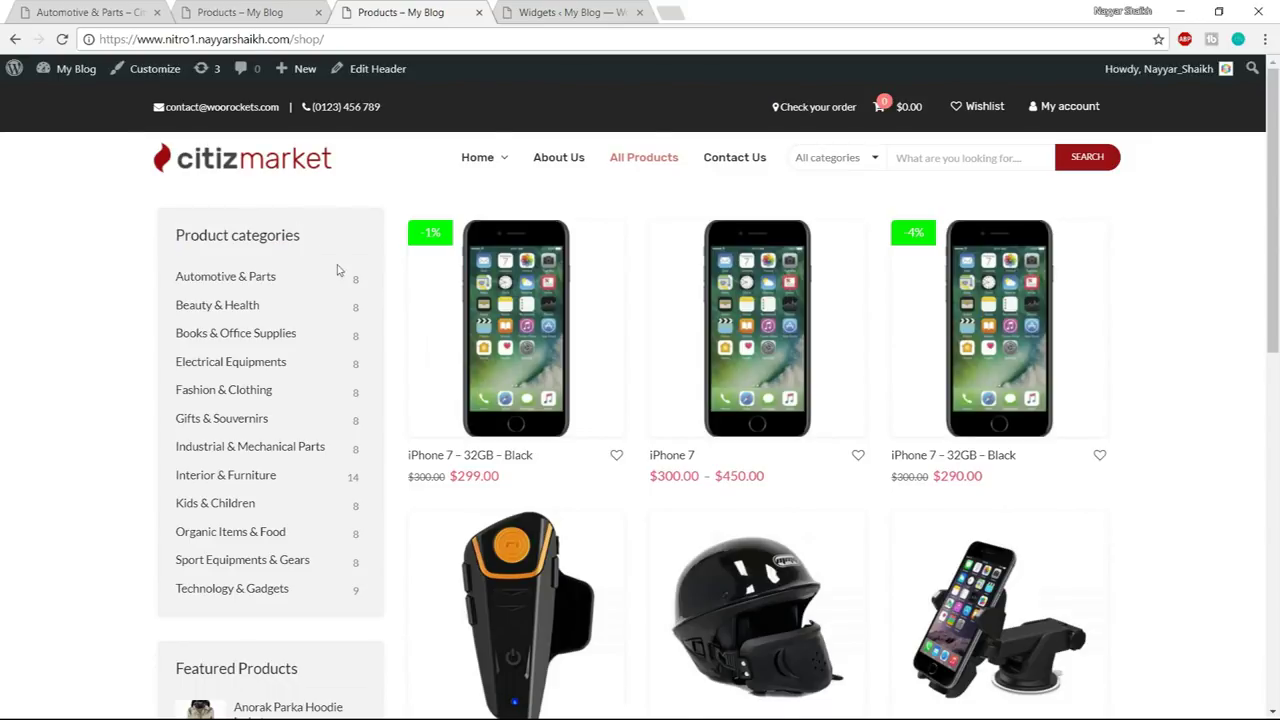
pyautogui.scroll(-4, 338, 270)
pyautogui.scroll(4, 297, 480)
# - Compare with the demo shop, then launch the Customizer from the own shop page
pyautogui.click(103, 12)
pyautogui.click(240, 12)
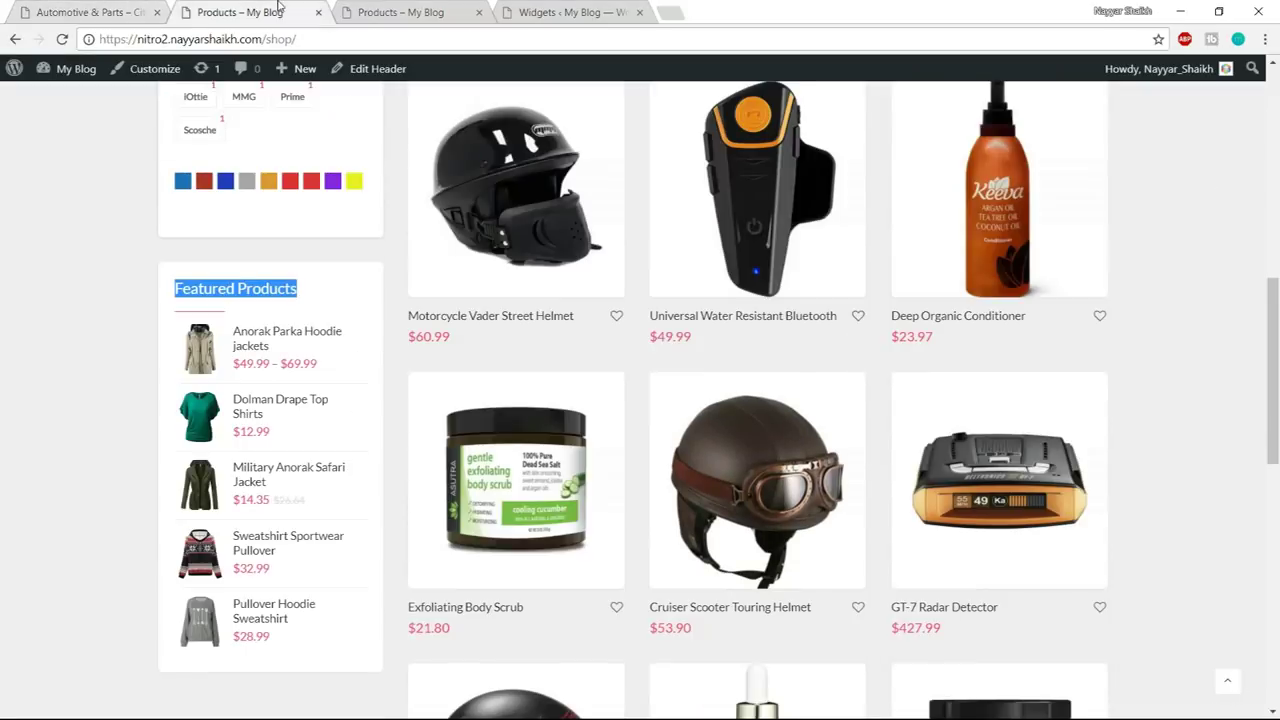
pyautogui.scroll(3, 450, 399)
pyautogui.scroll(4, 450, 399)
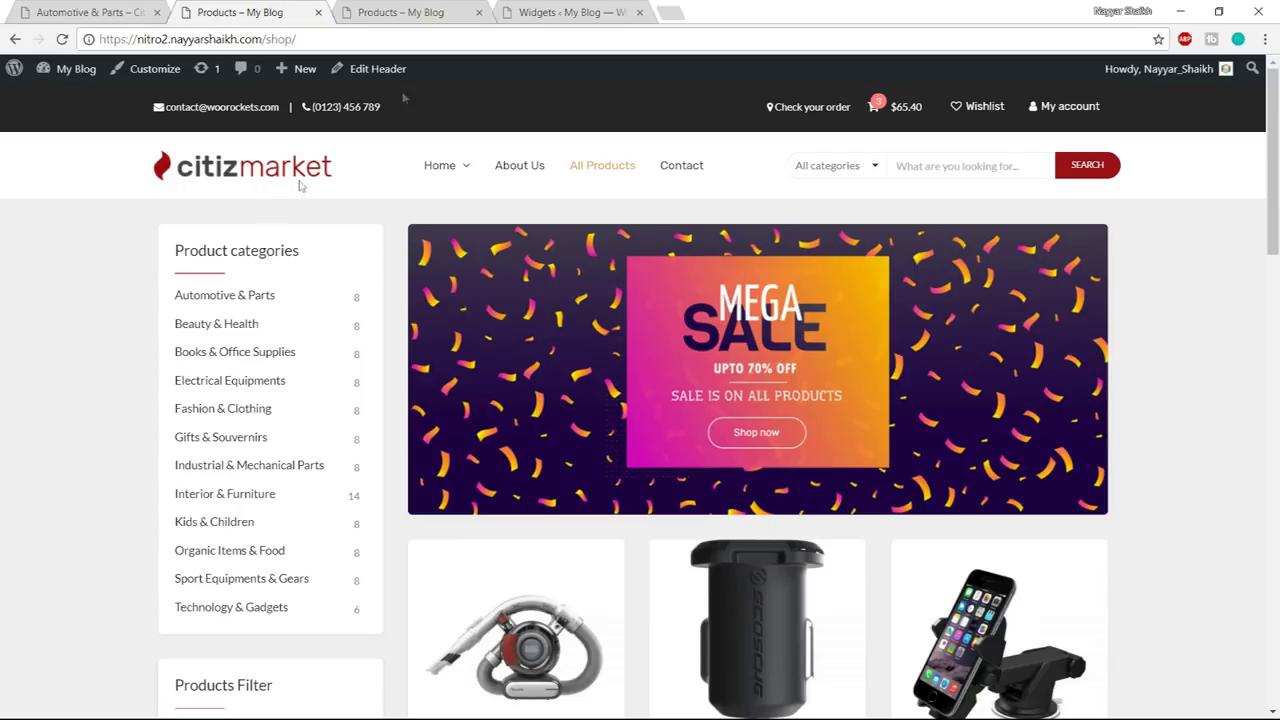
pyautogui.click(452, 6)
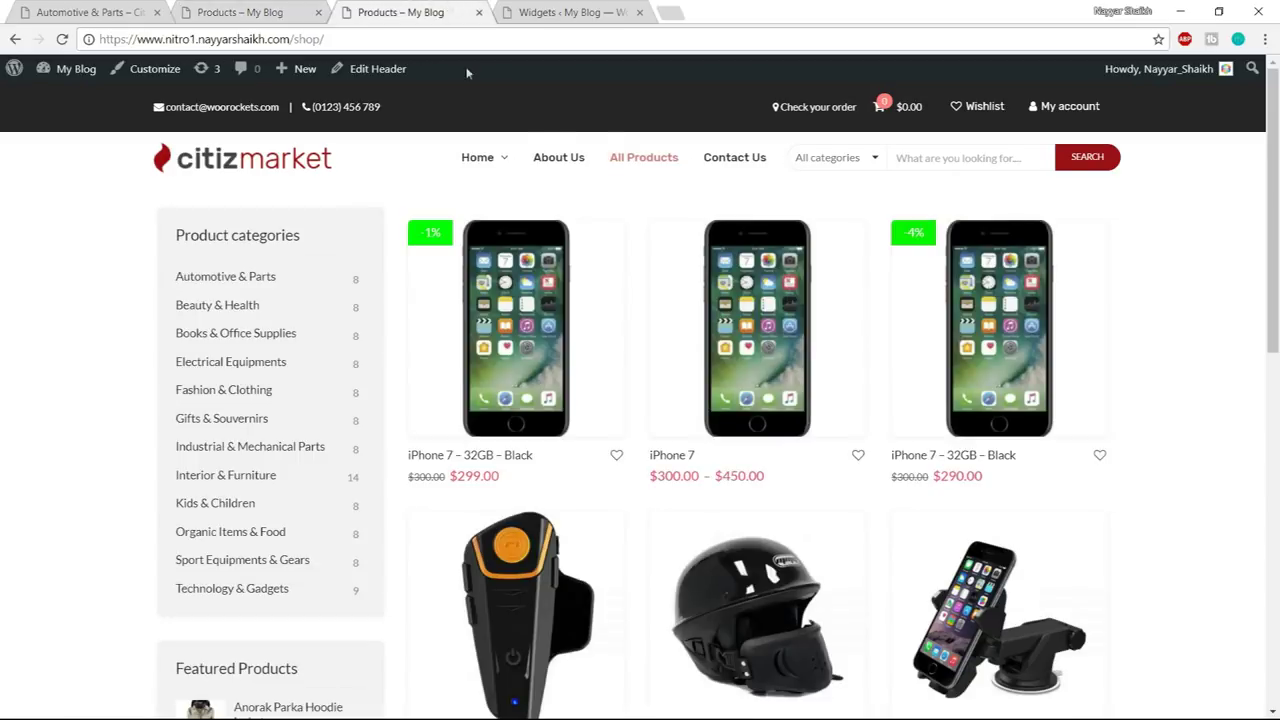
pyautogui.click(148, 75)
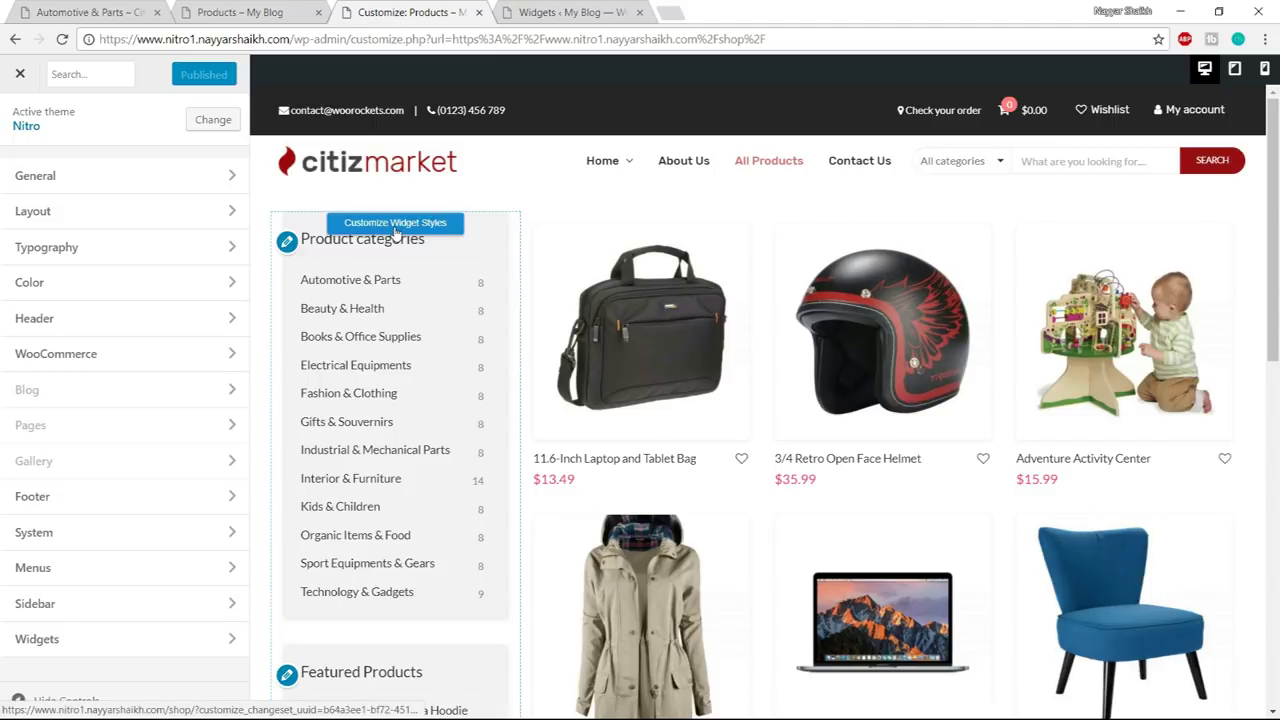
# - Turn off widget borders and title dividers and set Widget Styles to Style 2
pyautogui.click(416, 232)
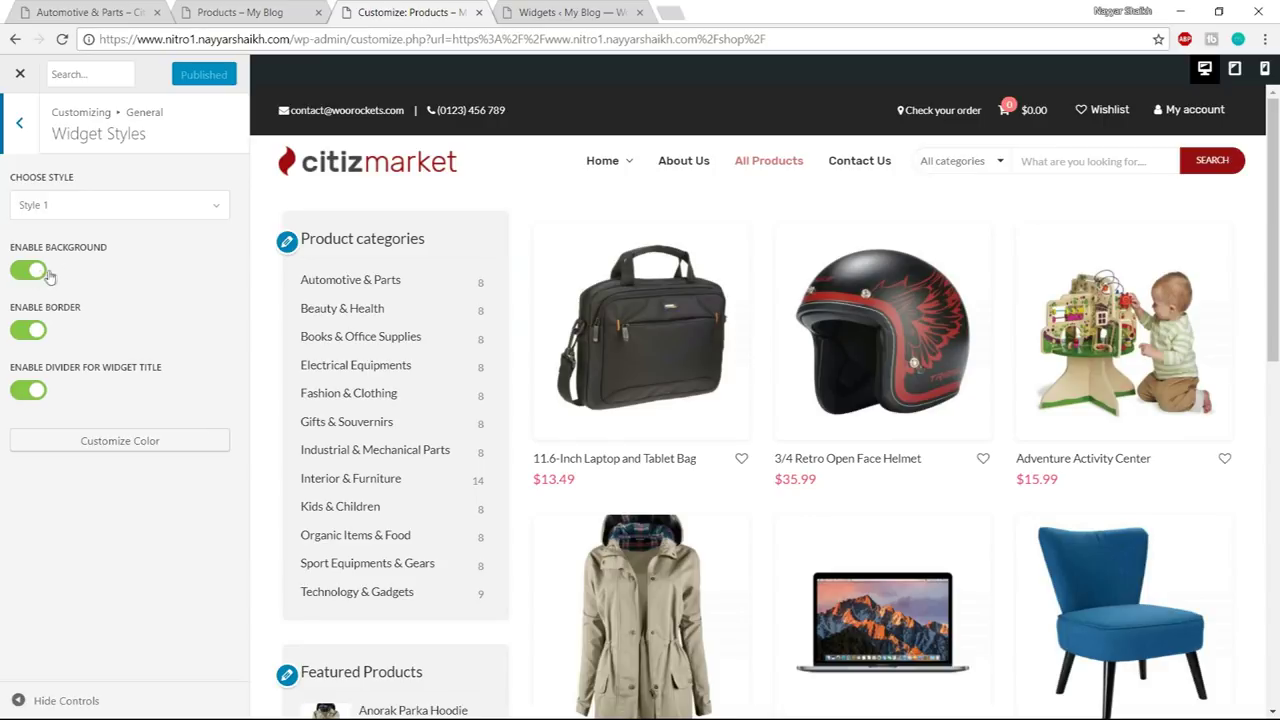
pyautogui.click(27, 332)
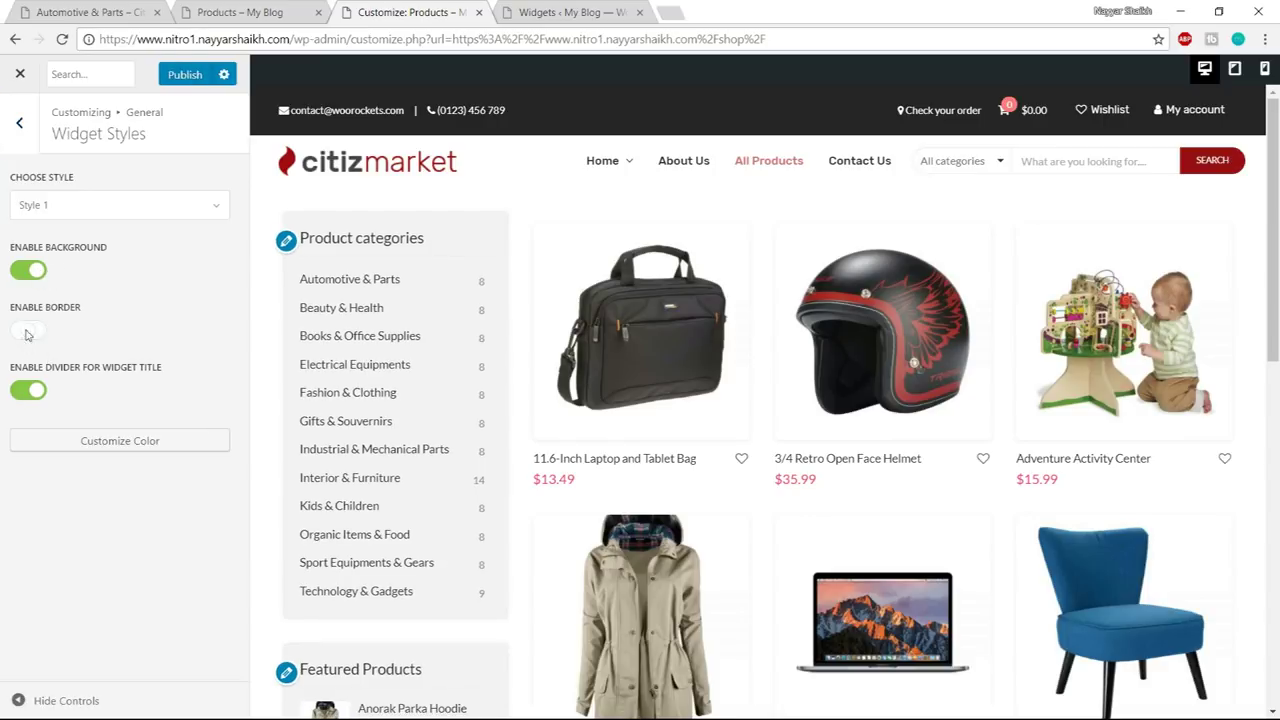
pyautogui.click(28, 393)
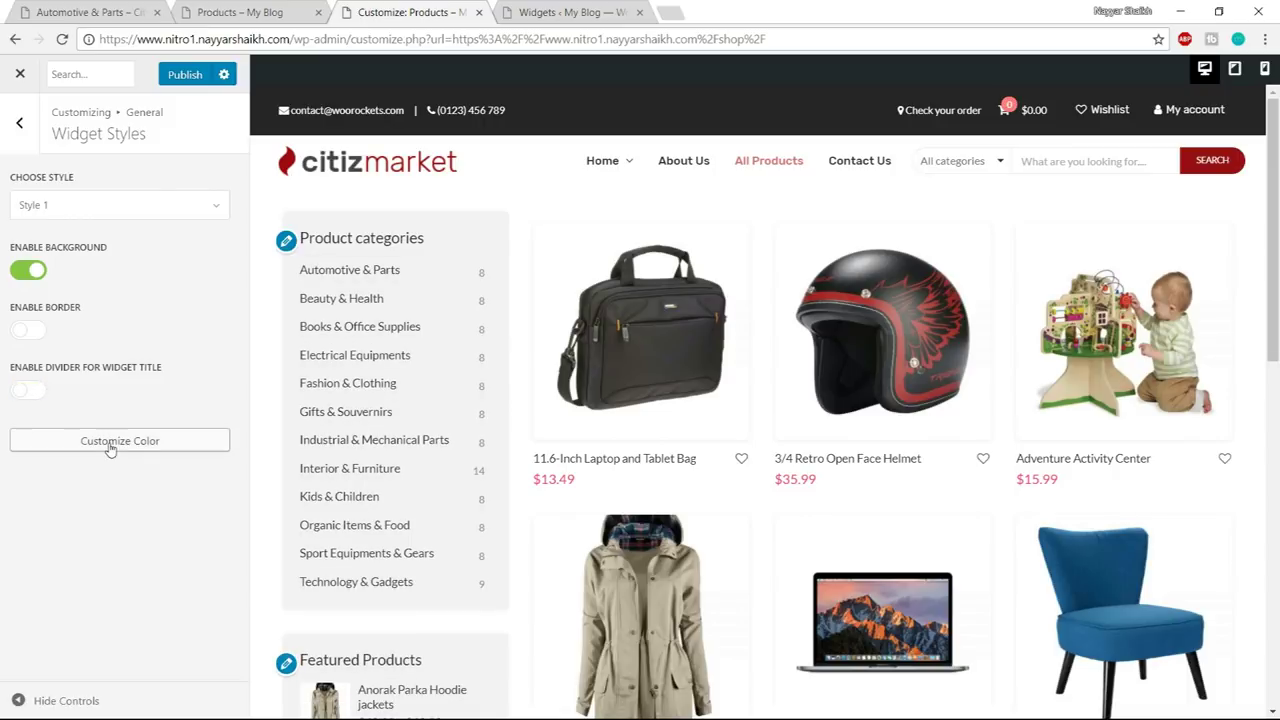
pyautogui.click(118, 208)
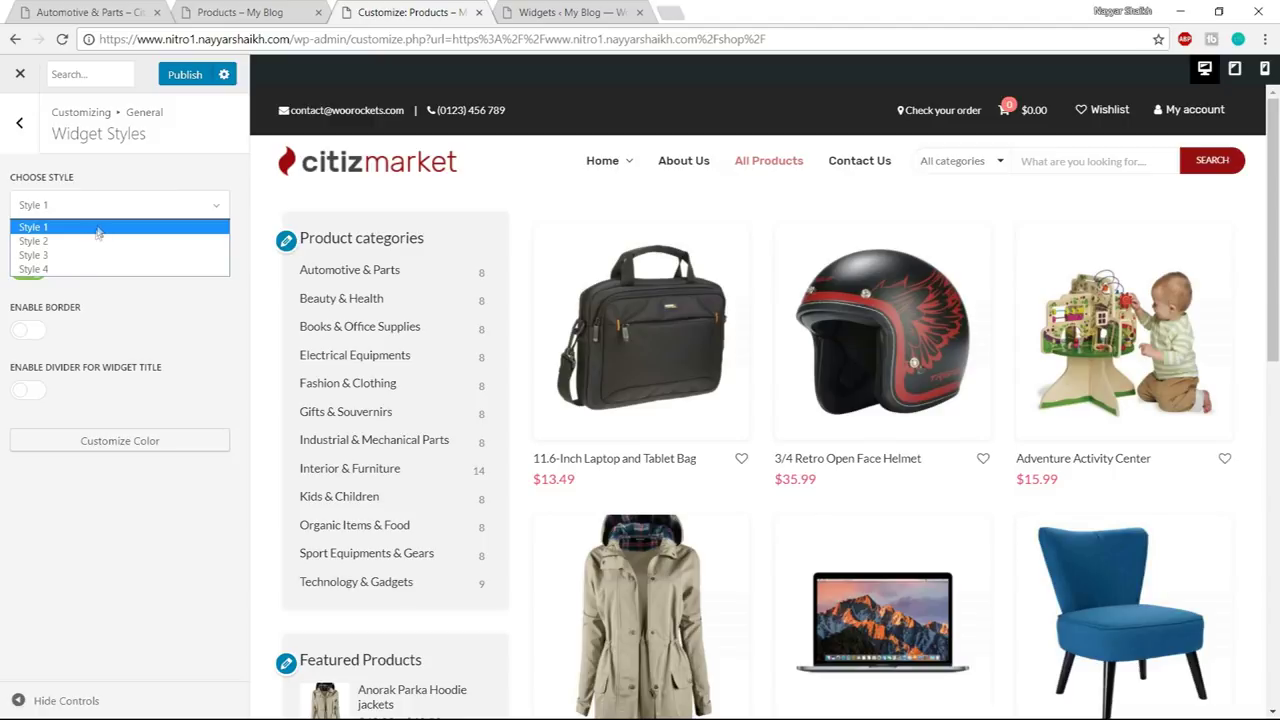
pyautogui.click(90, 241)
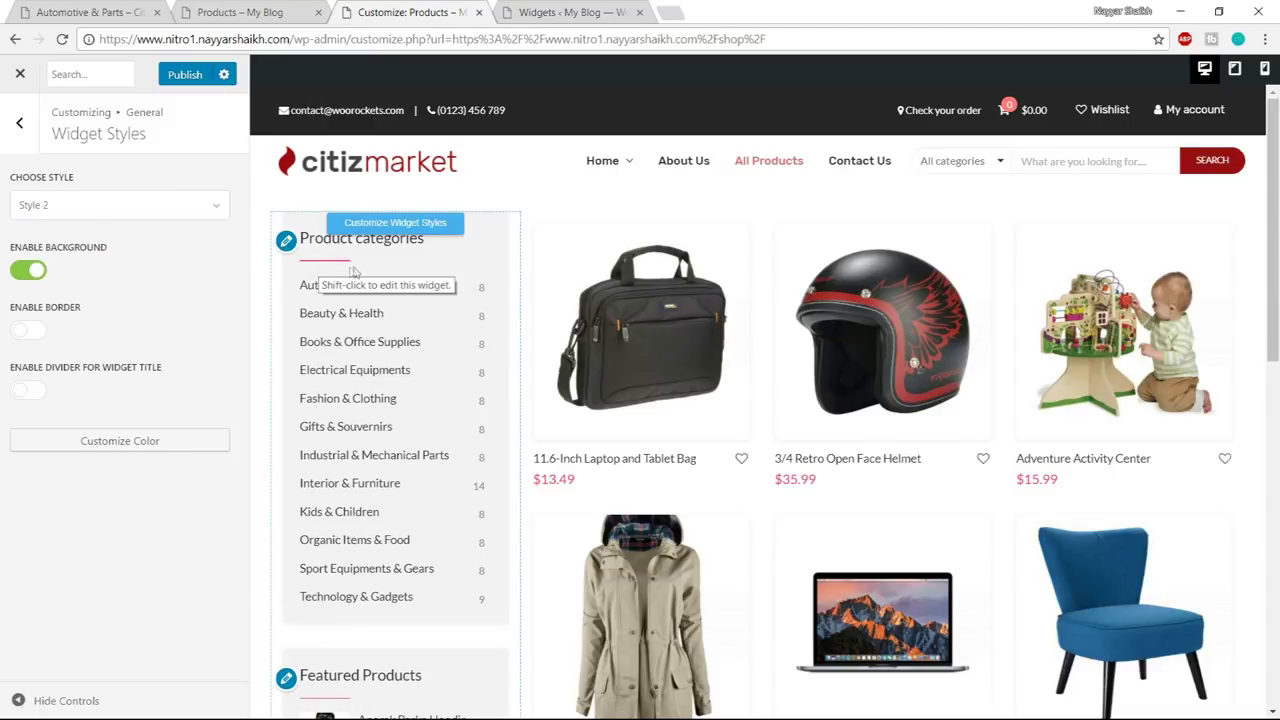
# - Set Secondary BG colour to white #ffffff, publish, and close the Customizer
pyautogui.click(160, 446)
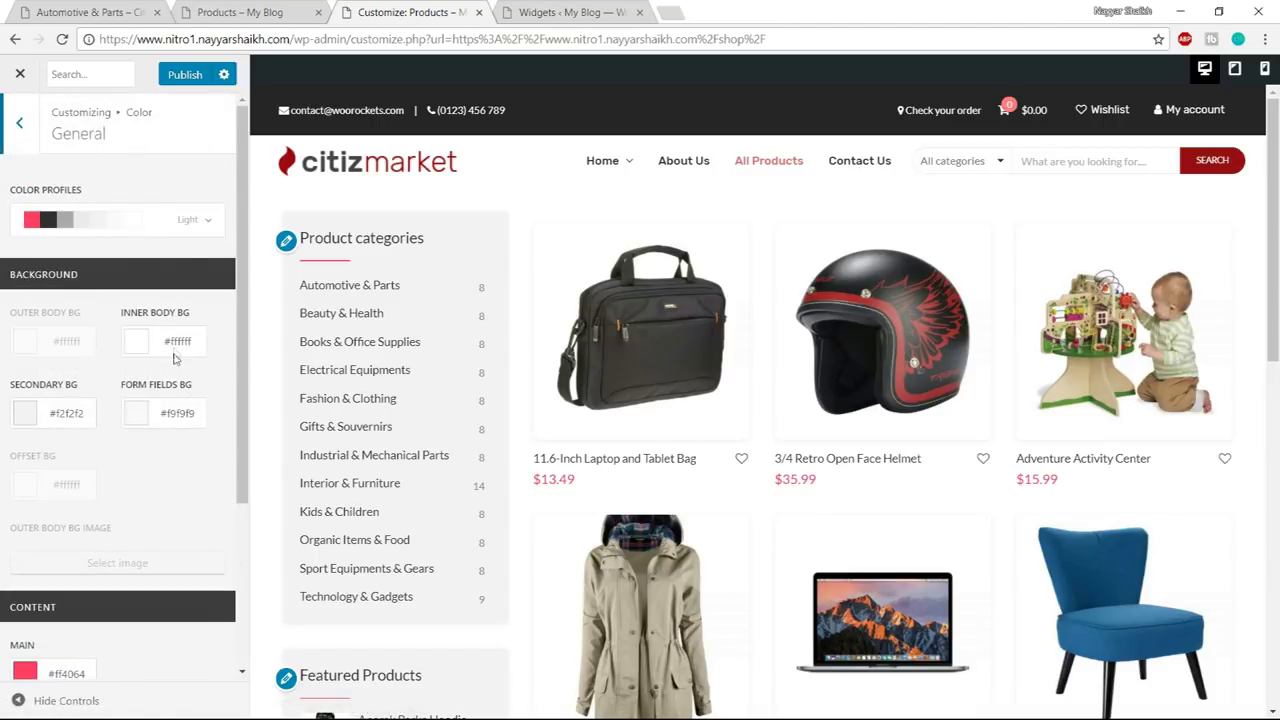
pyautogui.scroll(-1, 174, 352)
pyautogui.moveTo(8, 308); pyautogui.dragTo(87, 306)
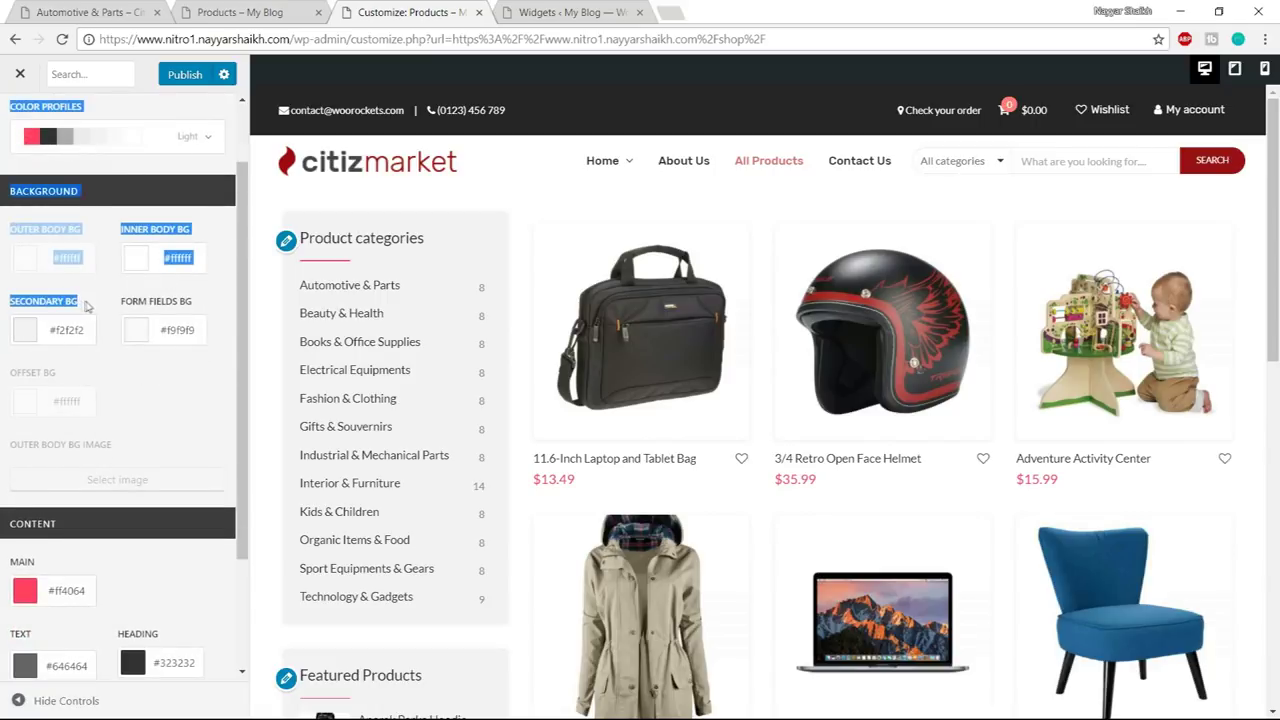
pyautogui.click(86, 314)
pyautogui.click(27, 331)
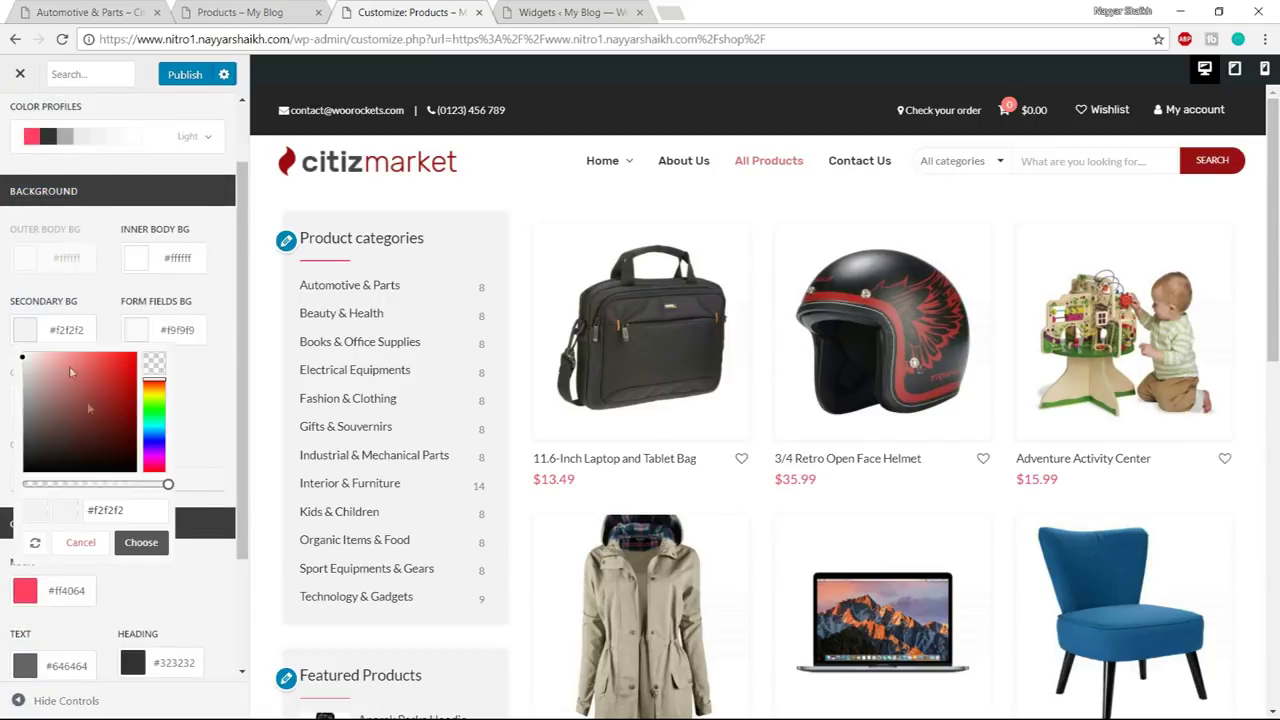
pyautogui.moveTo(93, 434); pyautogui.dragTo(22, 352)
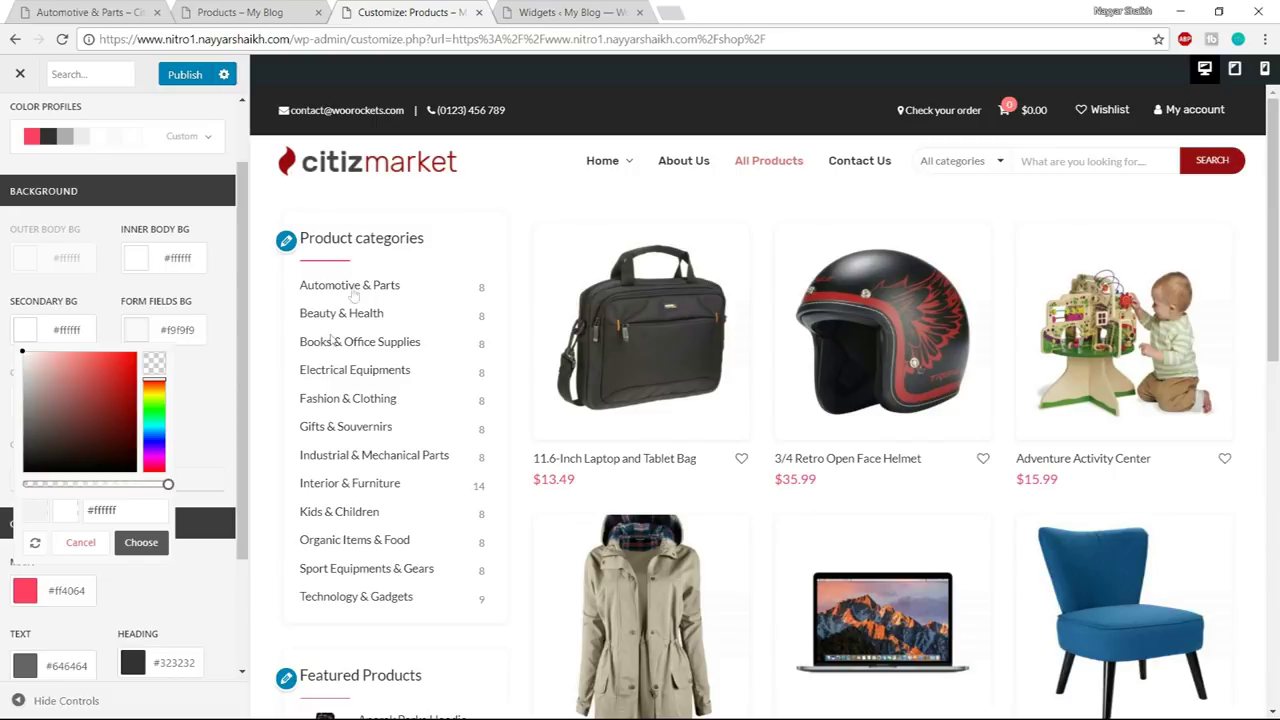
pyautogui.scroll(-1, 535, 335)
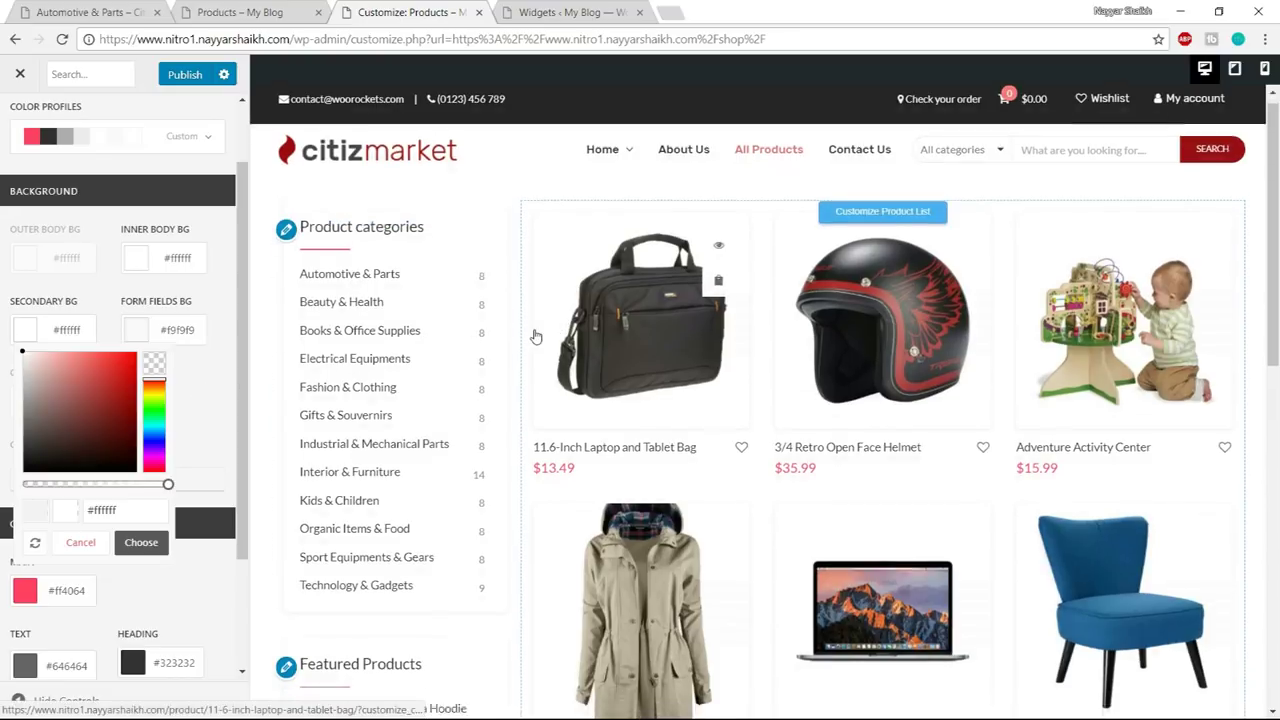
pyautogui.click(140, 543)
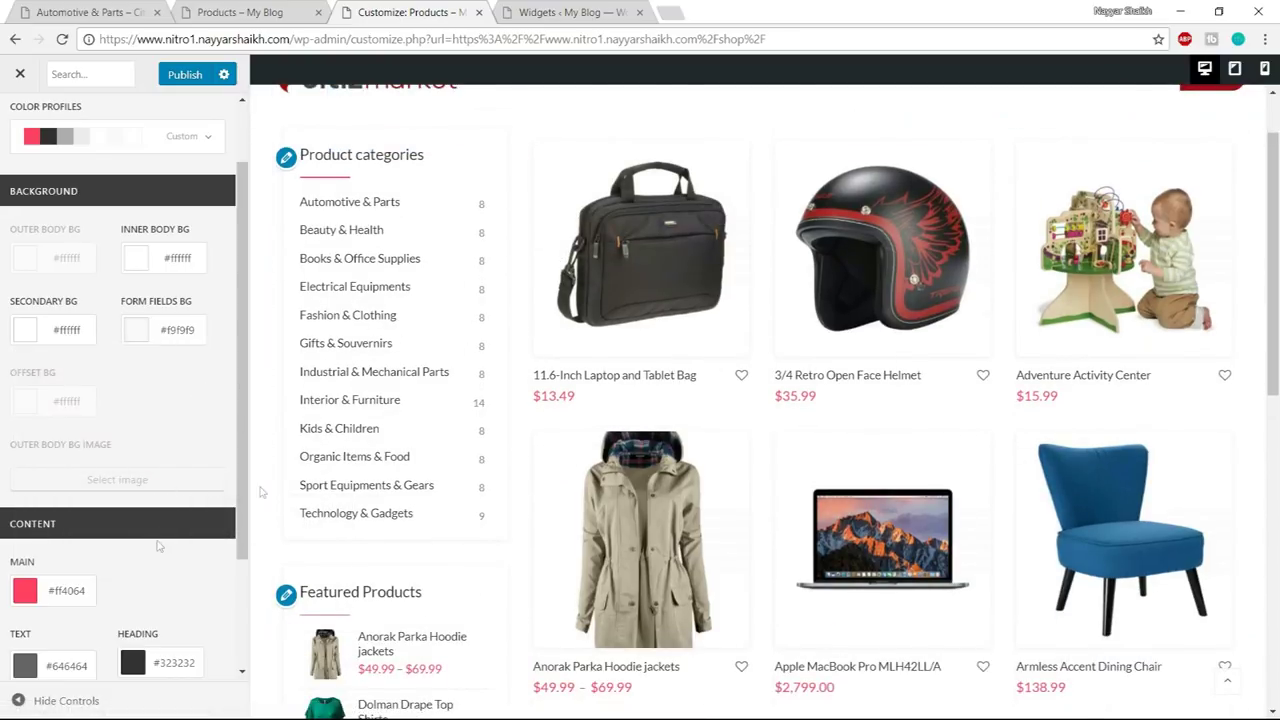
pyautogui.scroll(1, 360, 226)
pyautogui.click(188, 78)
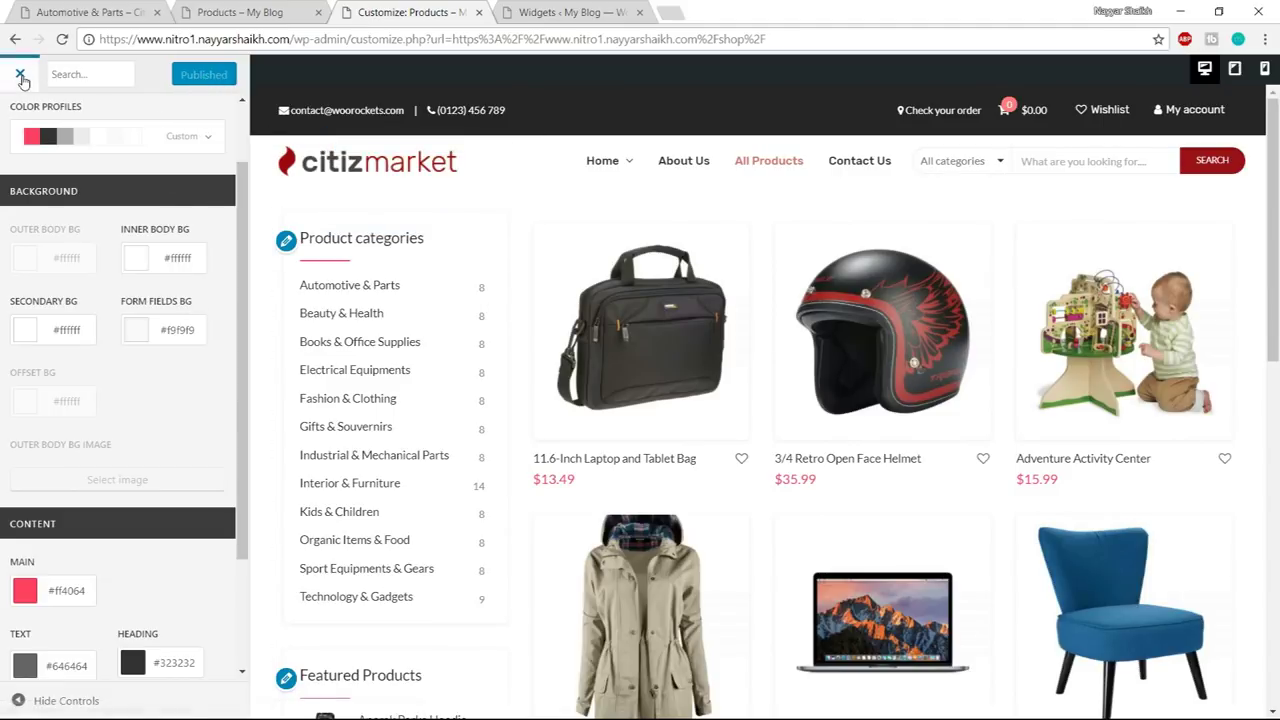
pyautogui.click(703, 202)
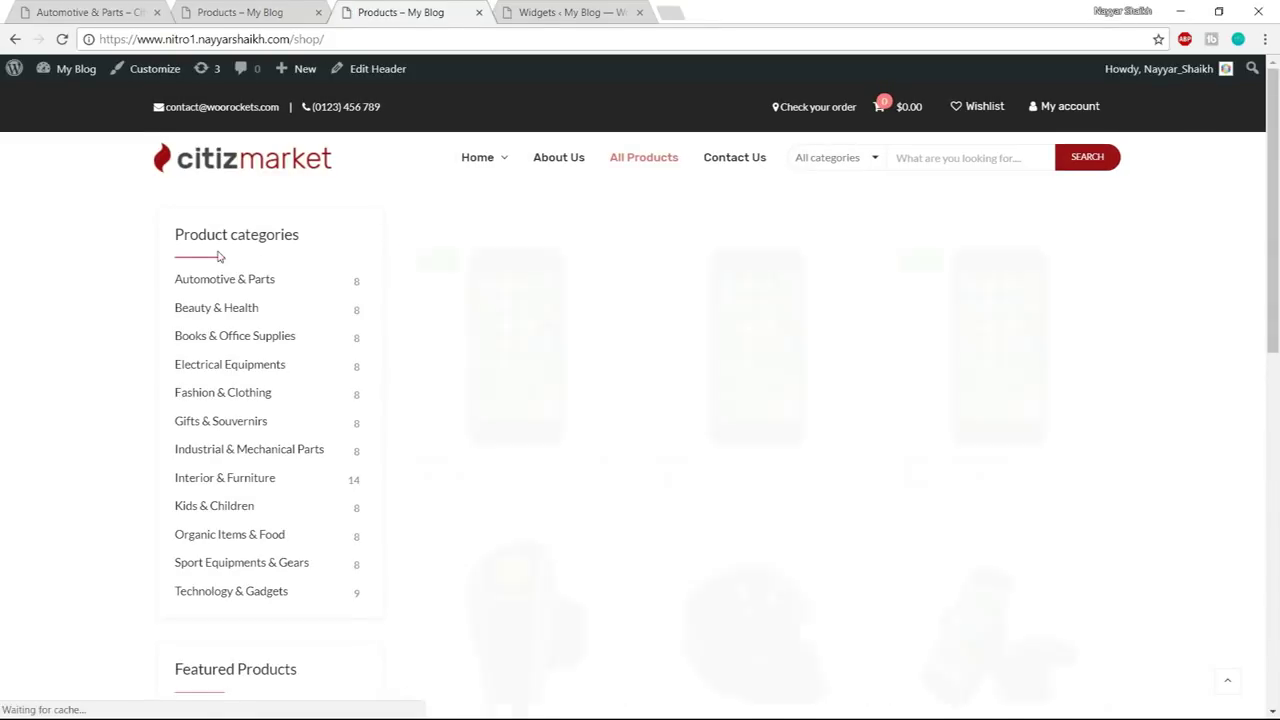
# - Compare the own shop with the demo shop, filtering the demo by the Beltronics brand
pyautogui.scroll(-3, 330, 470)
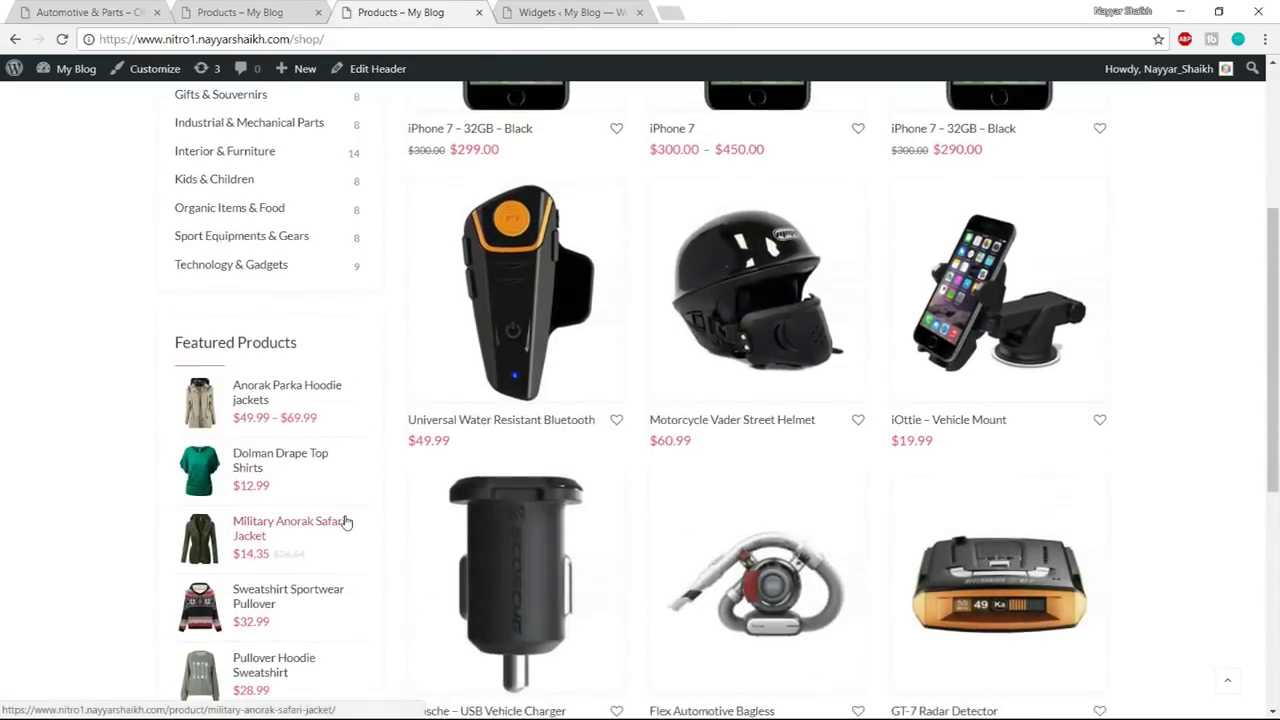
pyautogui.scroll(3, 345, 518)
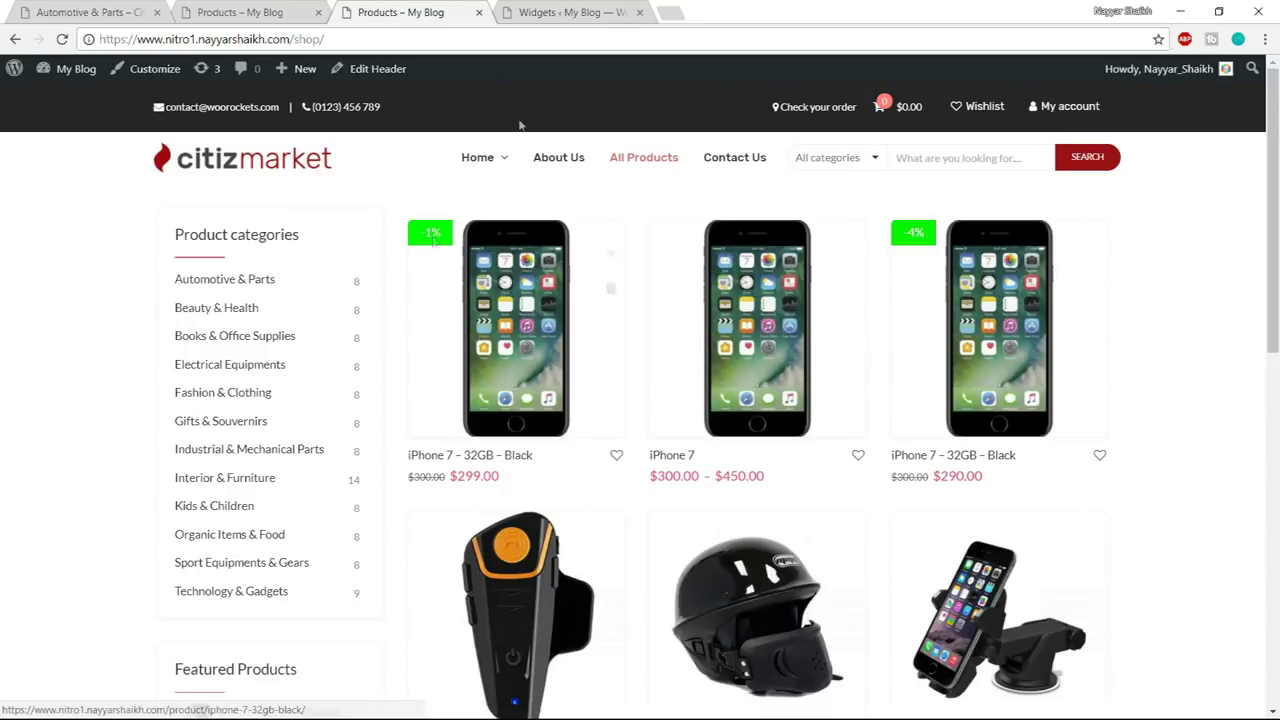
pyautogui.scroll(-2, 1263, 340)
pyautogui.scroll(-3, 1263, 340)
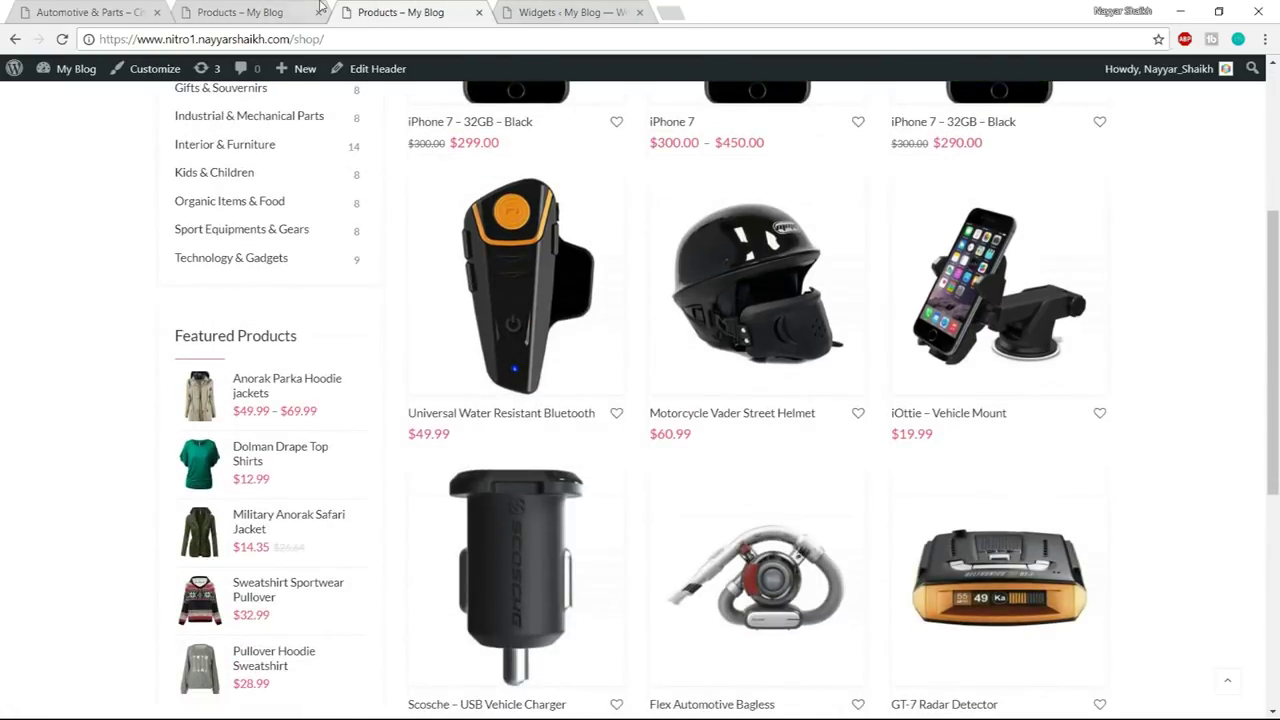
pyautogui.click(300, 12)
pyautogui.scroll(-5, 365, 411)
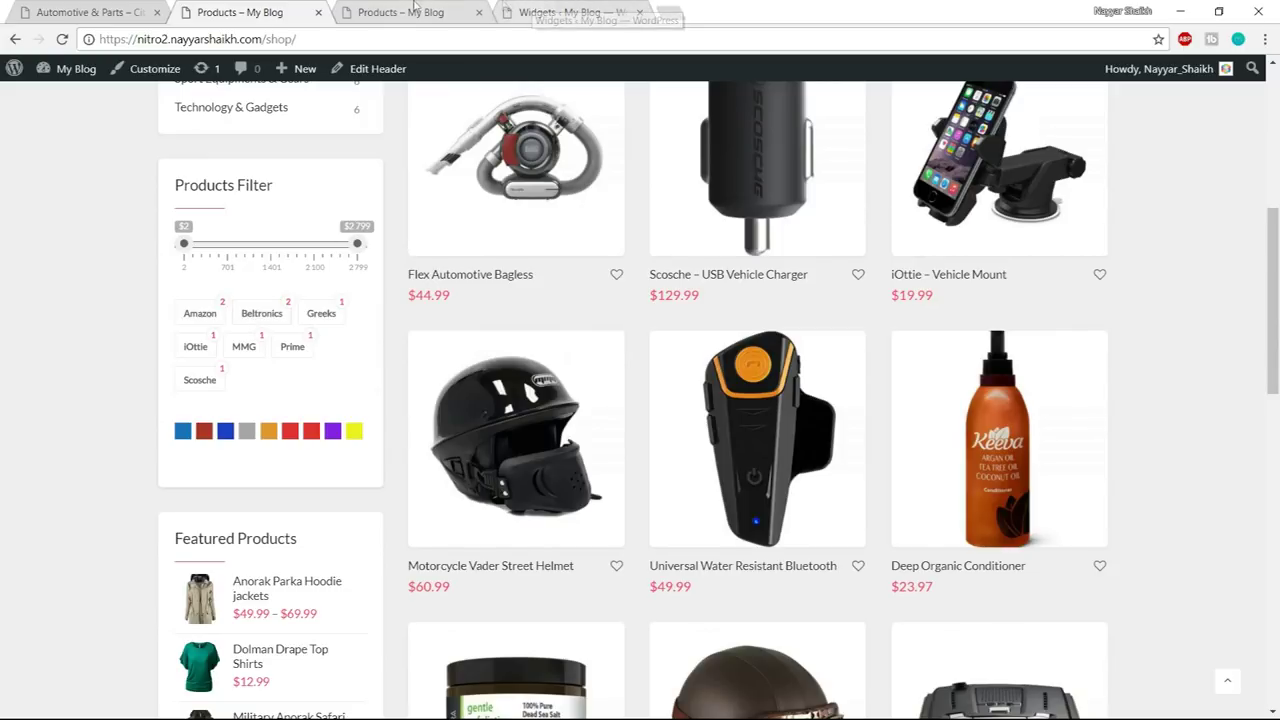
pyautogui.click(530, 11)
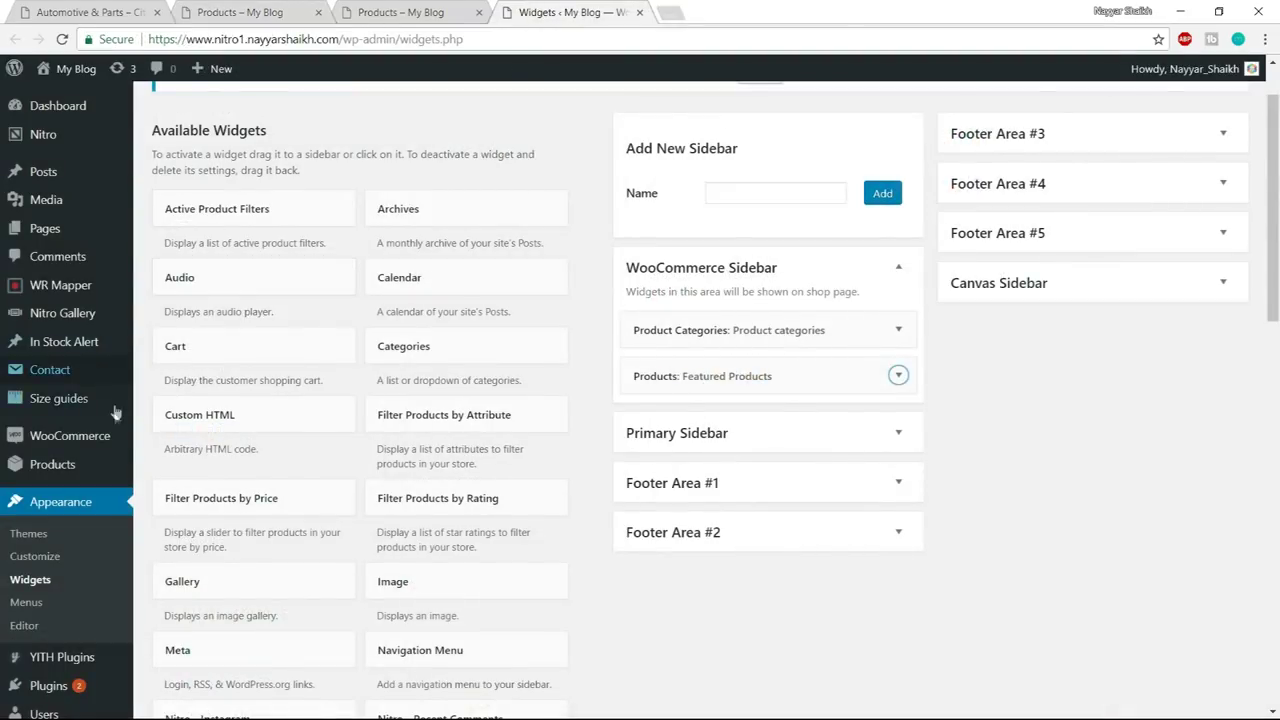
pyautogui.click(245, 11)
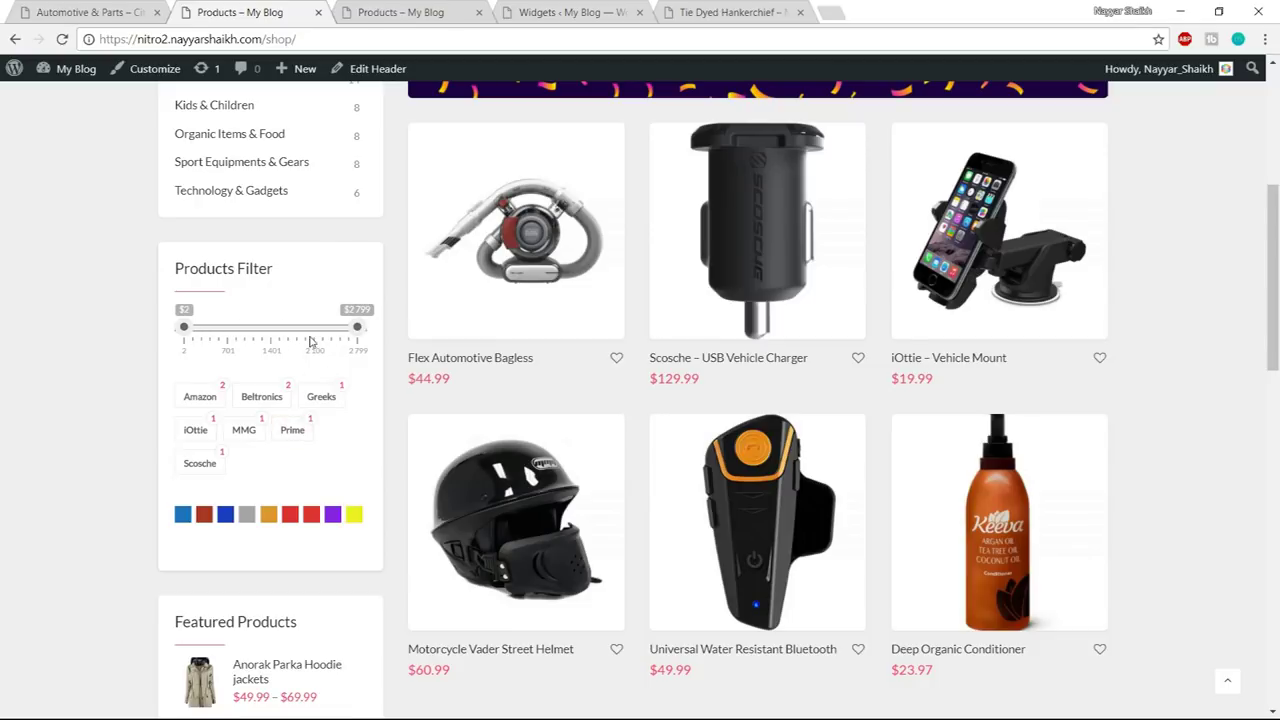
pyautogui.click(262, 404)
# - Try the blue and red swatches on the demo's Tie Dyed Hankerchief page, then close it
pyautogui.click(741, 8)
pyautogui.scroll(-2, 1072, 362)
pyautogui.scroll(1, 1030, 370)
pyautogui.scroll(1, 985, 280)
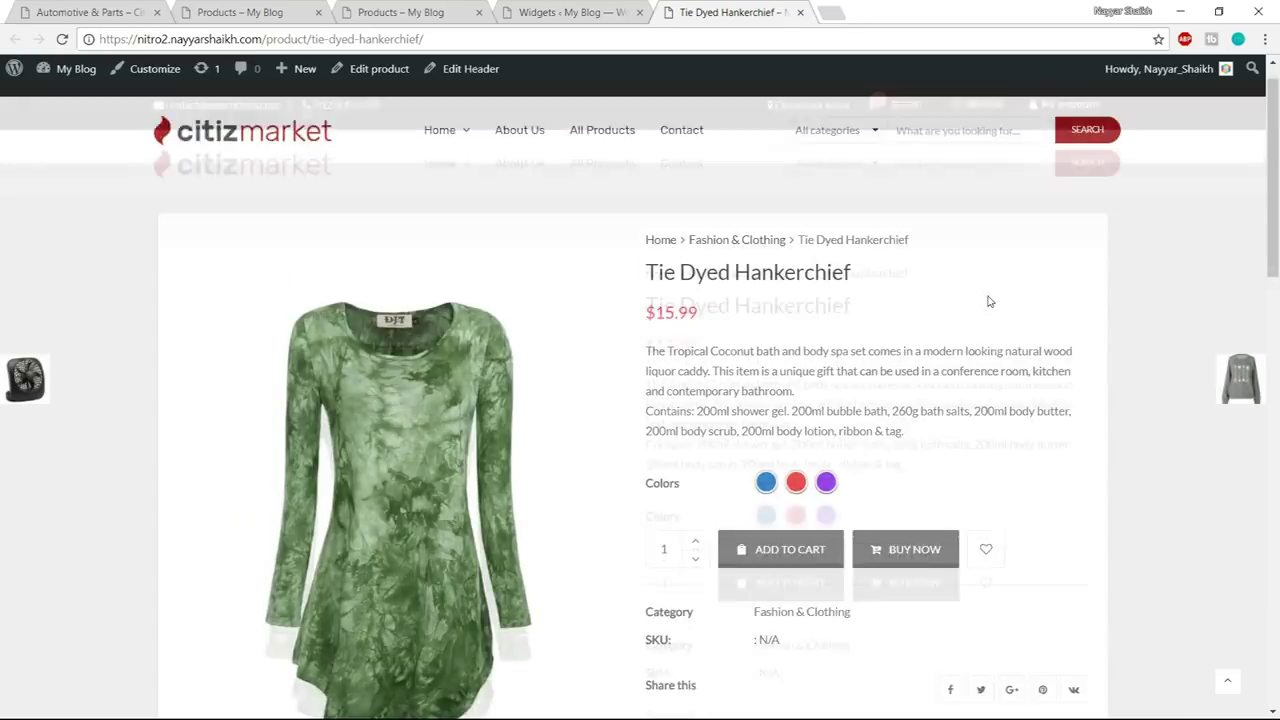
pyautogui.scroll(-1, 988, 297)
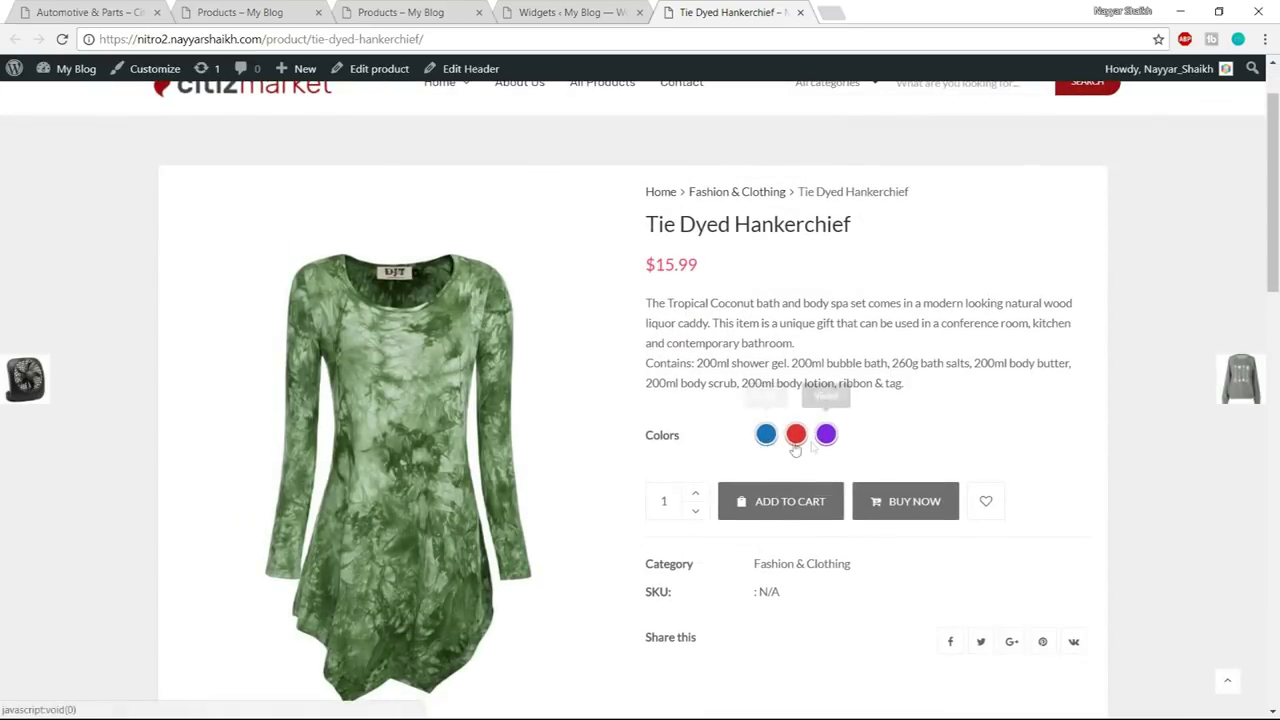
pyautogui.scroll(-1, 823, 418)
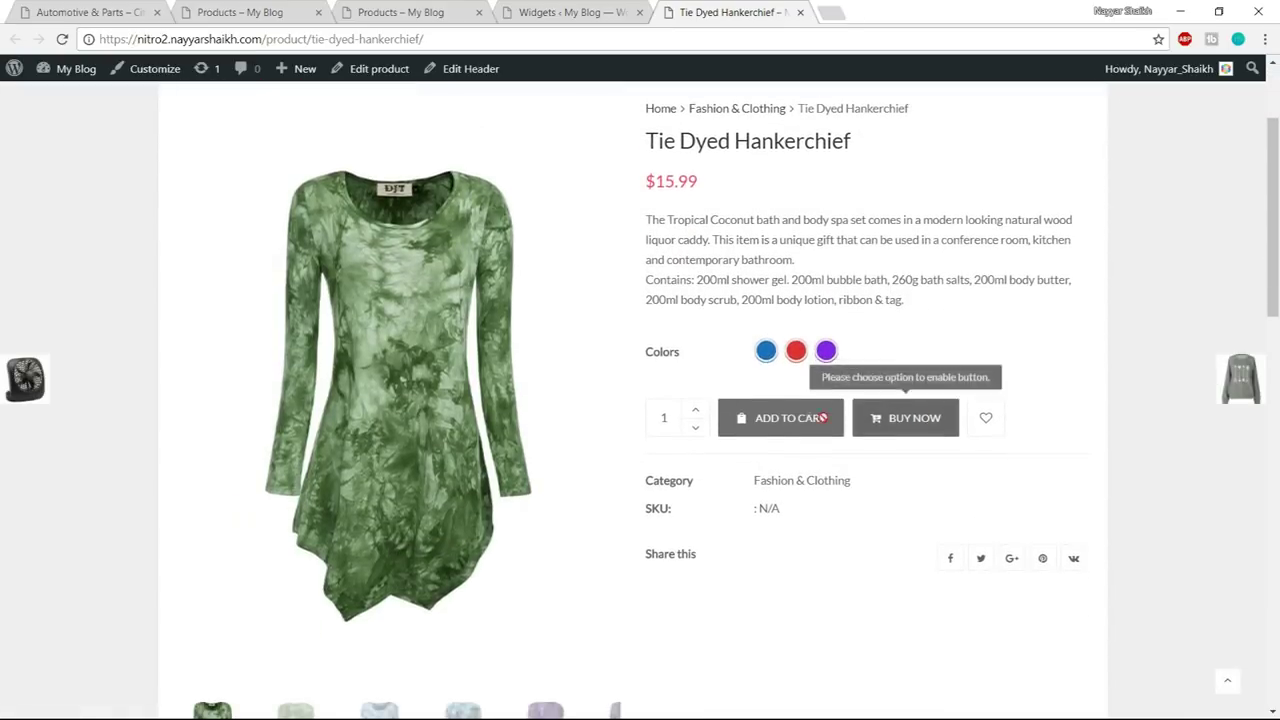
pyautogui.click(766, 351)
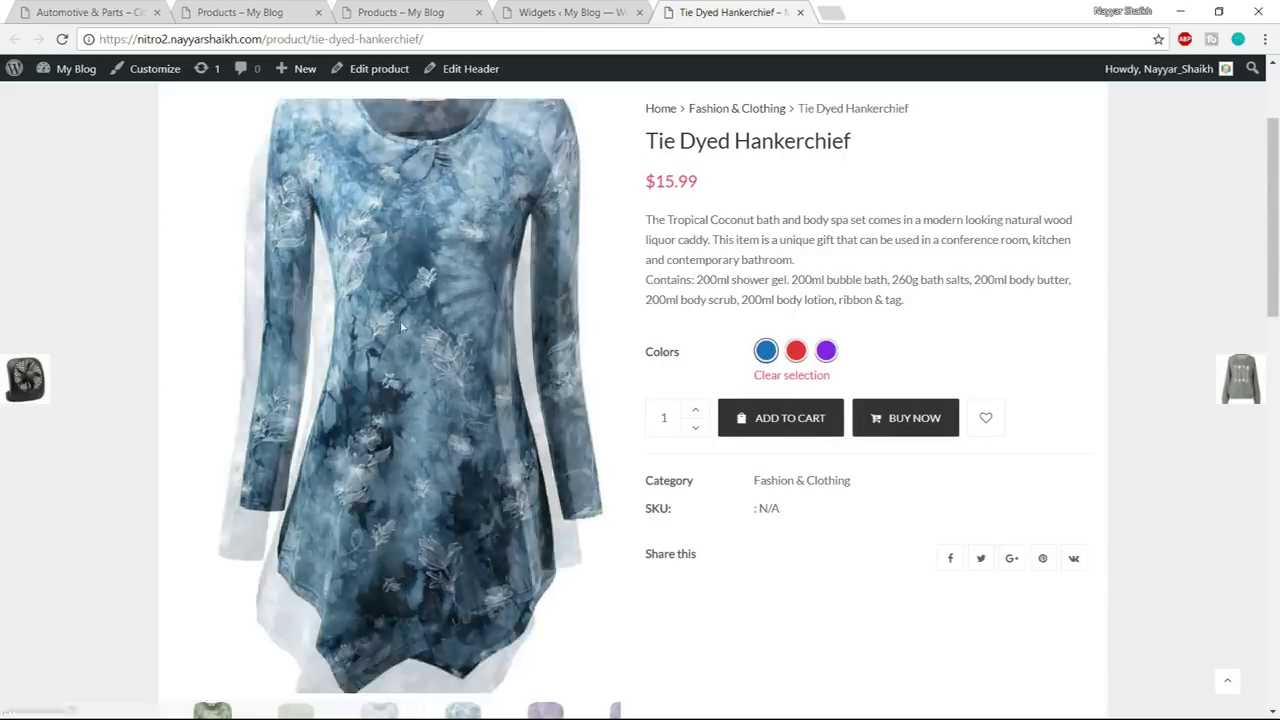
pyautogui.click(797, 352)
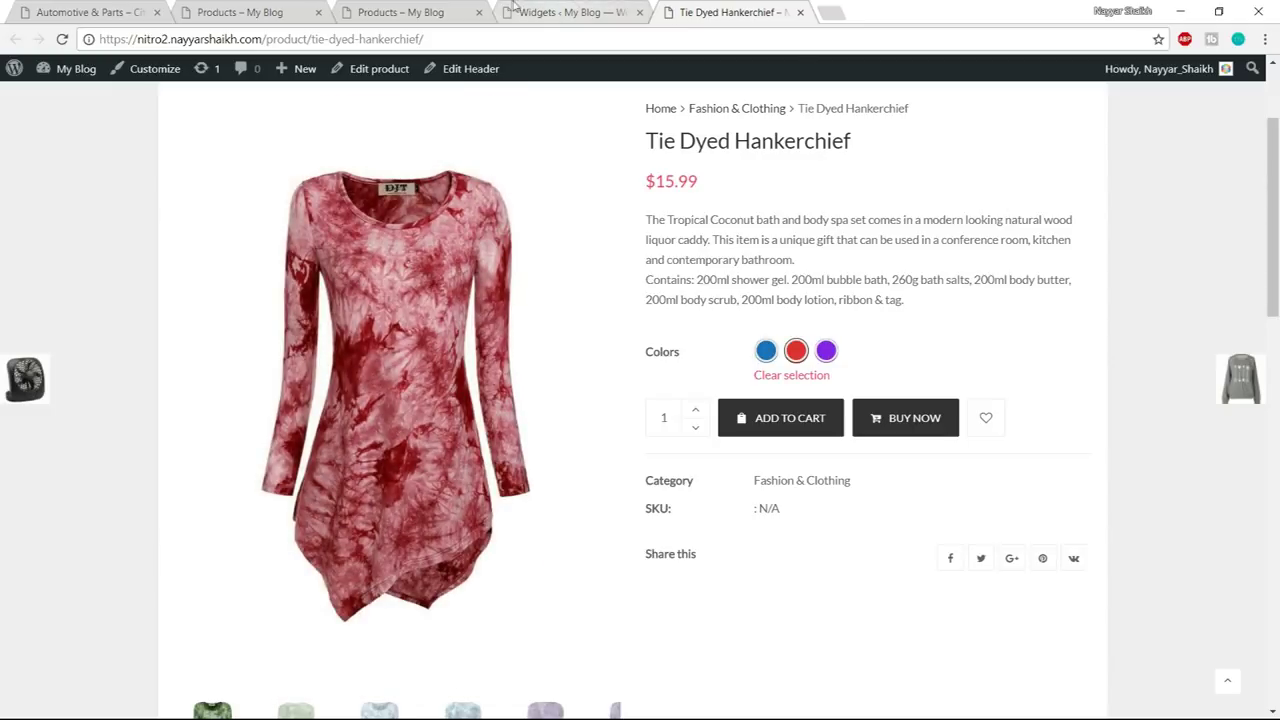
pyautogui.click(437, 8)
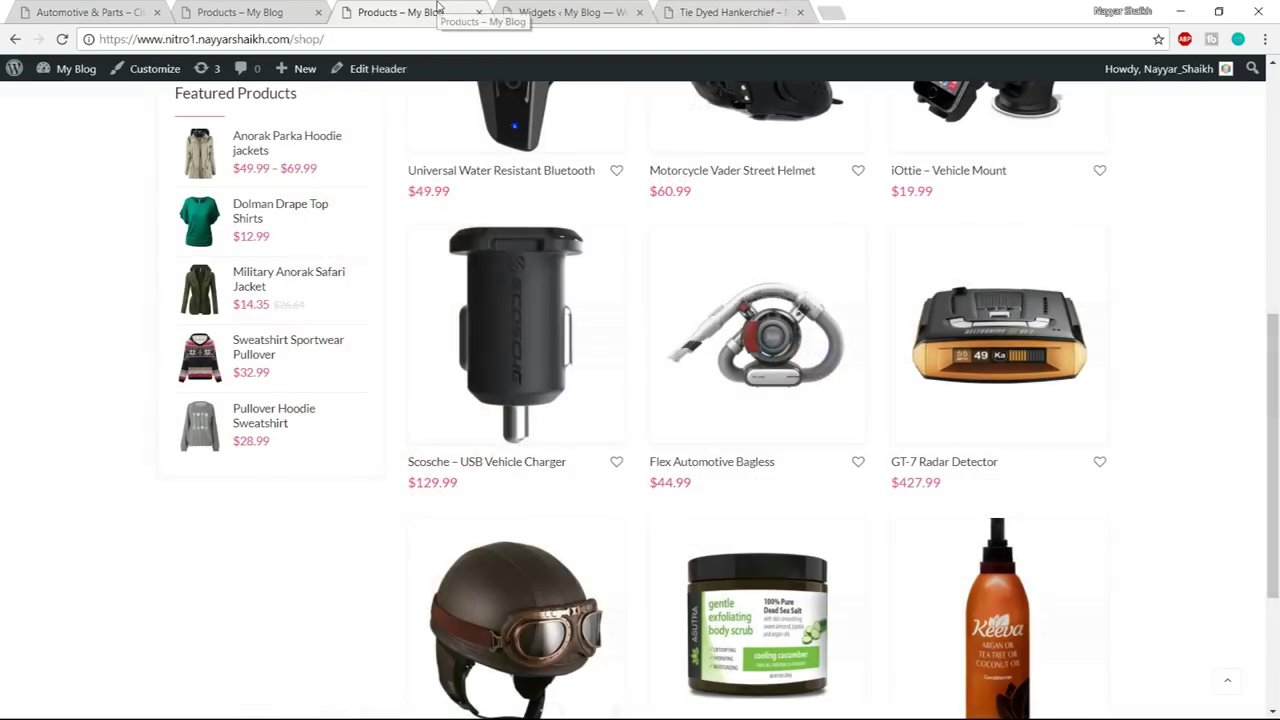
pyautogui.click(785, 8)
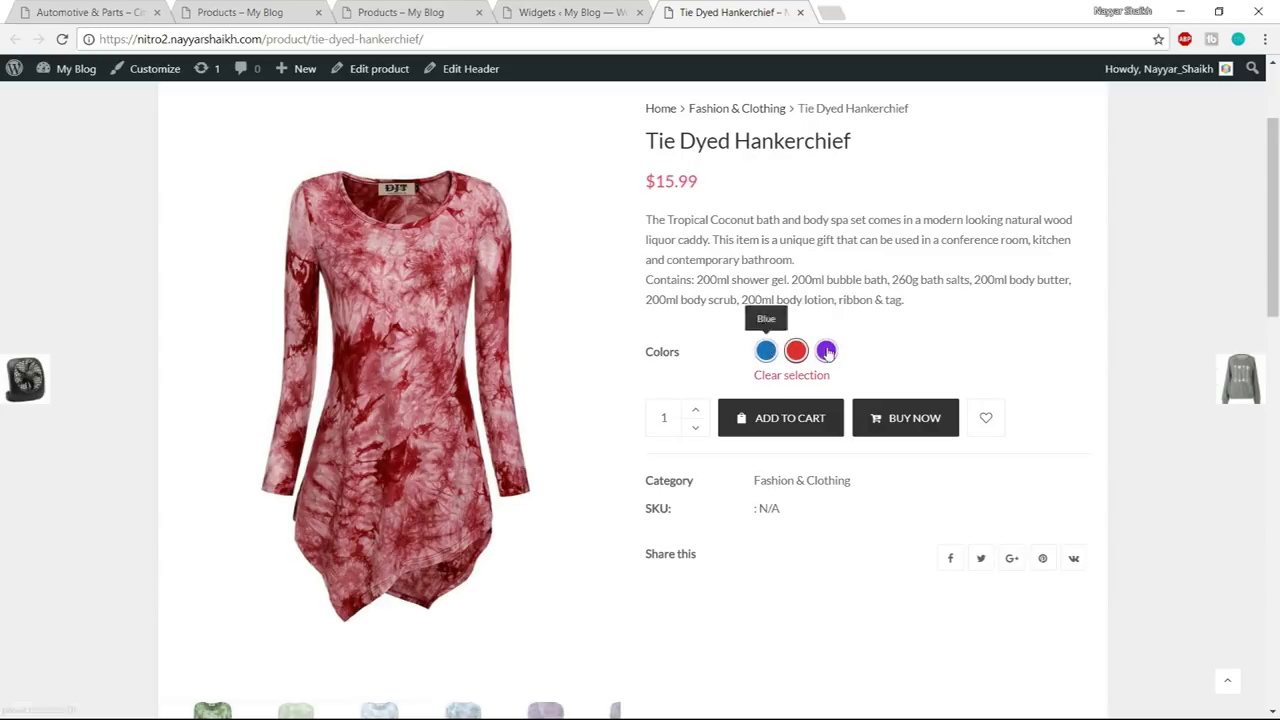
pyautogui.click(281, 8)
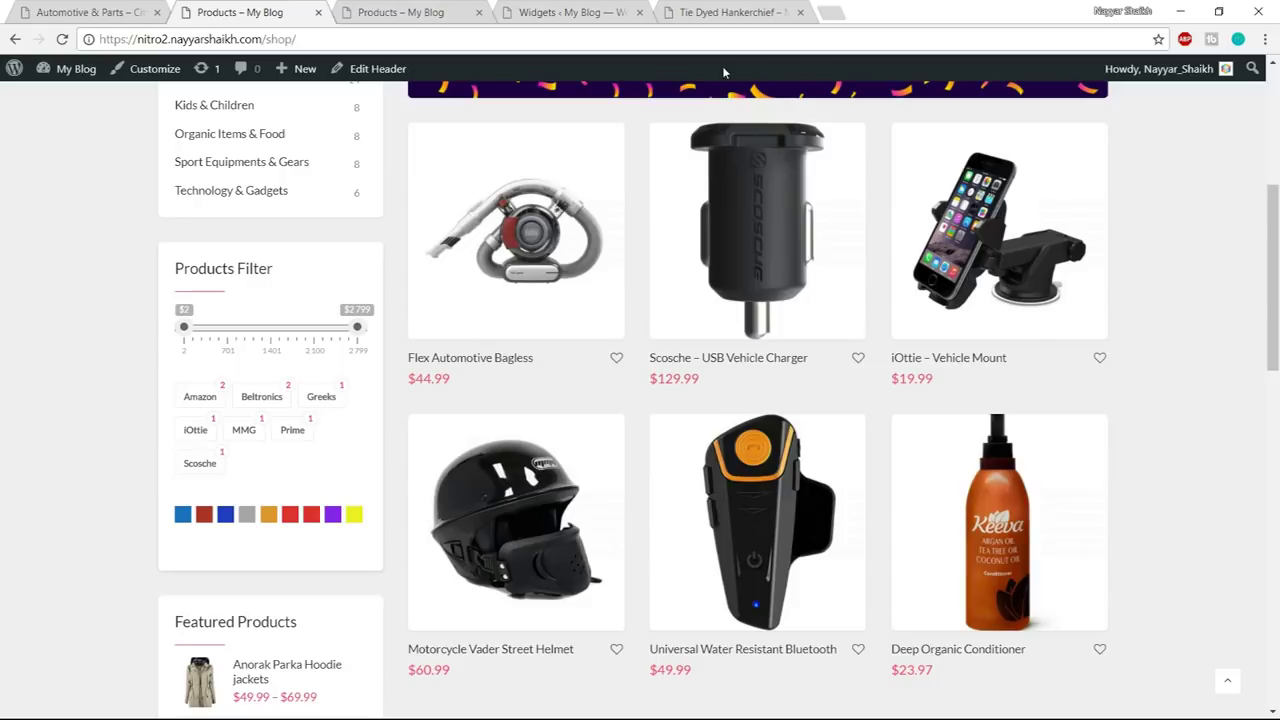
pyautogui.click(752, 8)
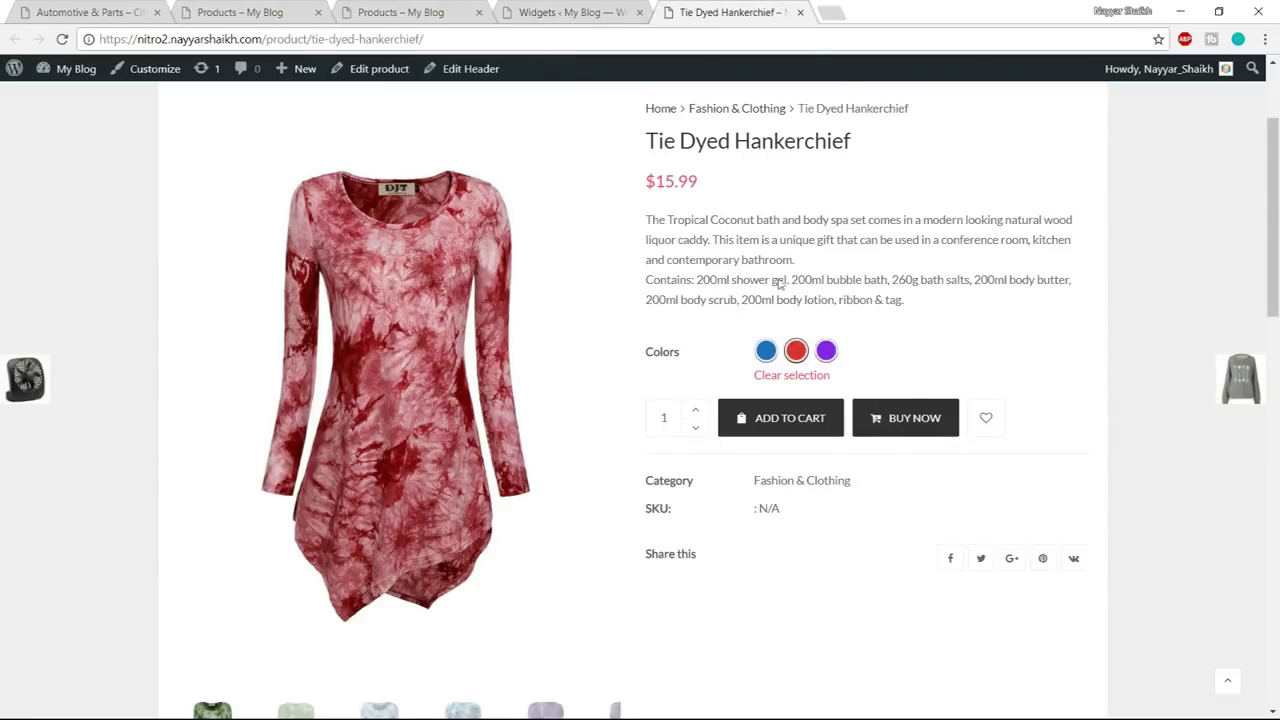
pyautogui.click(800, 13)
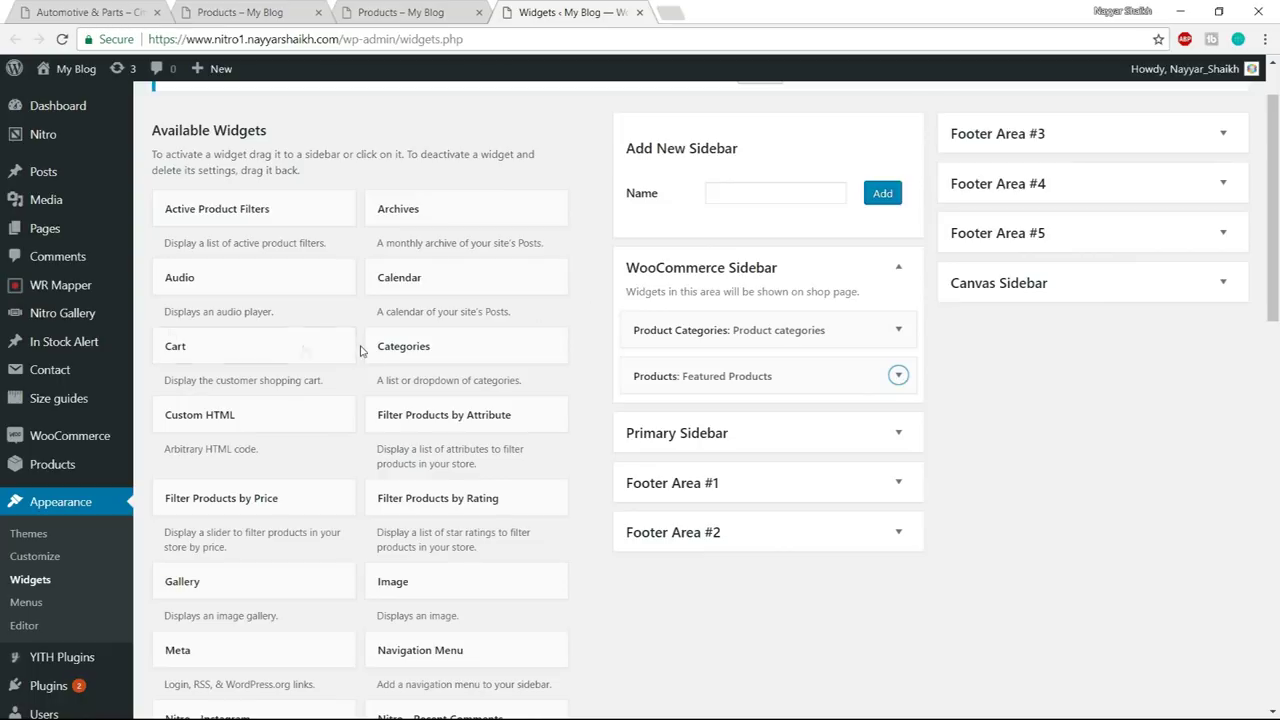
# - Go to Products > Attributes to list Brands, Colors, Model and Size
pyautogui.moveTo(69, 474)
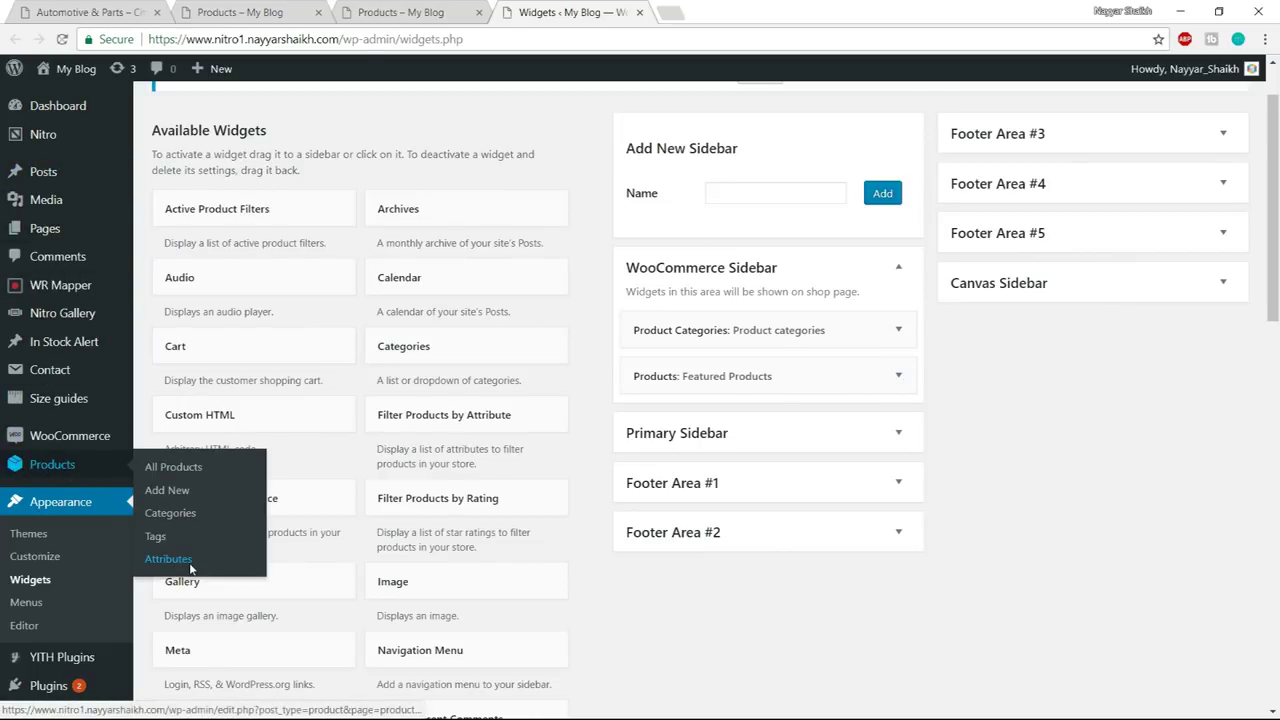
pyautogui.click(168, 559)
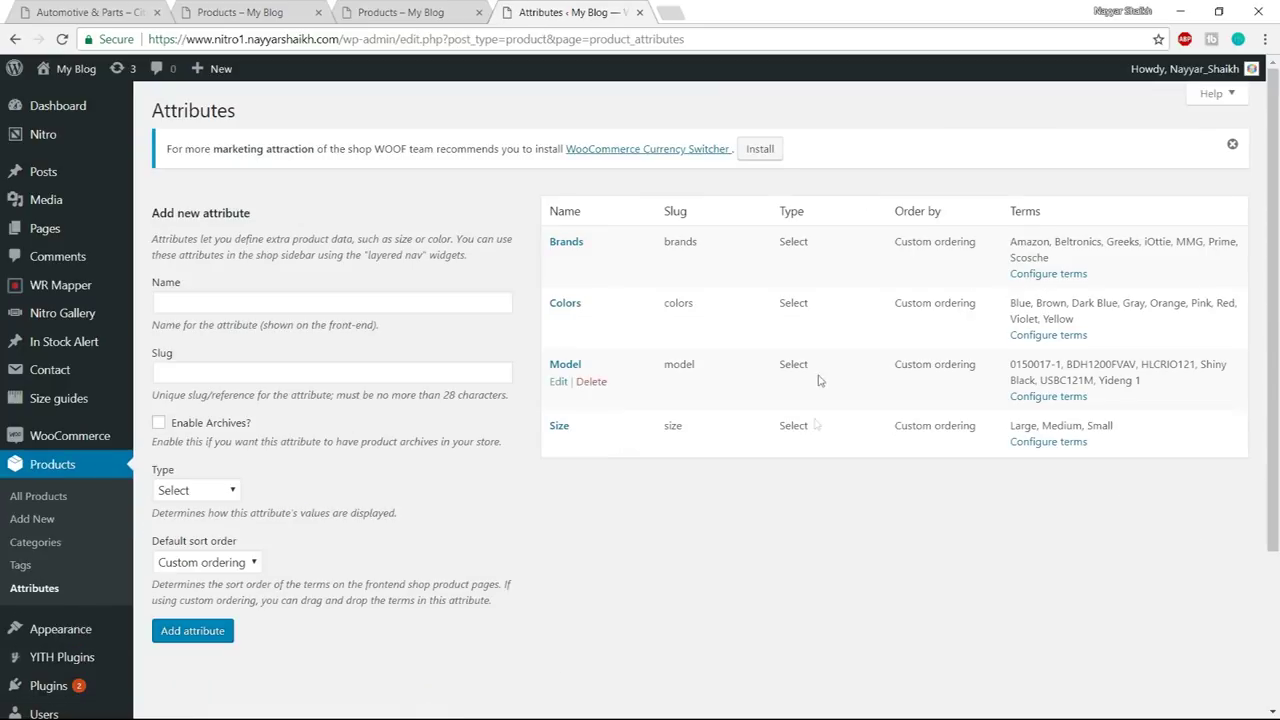
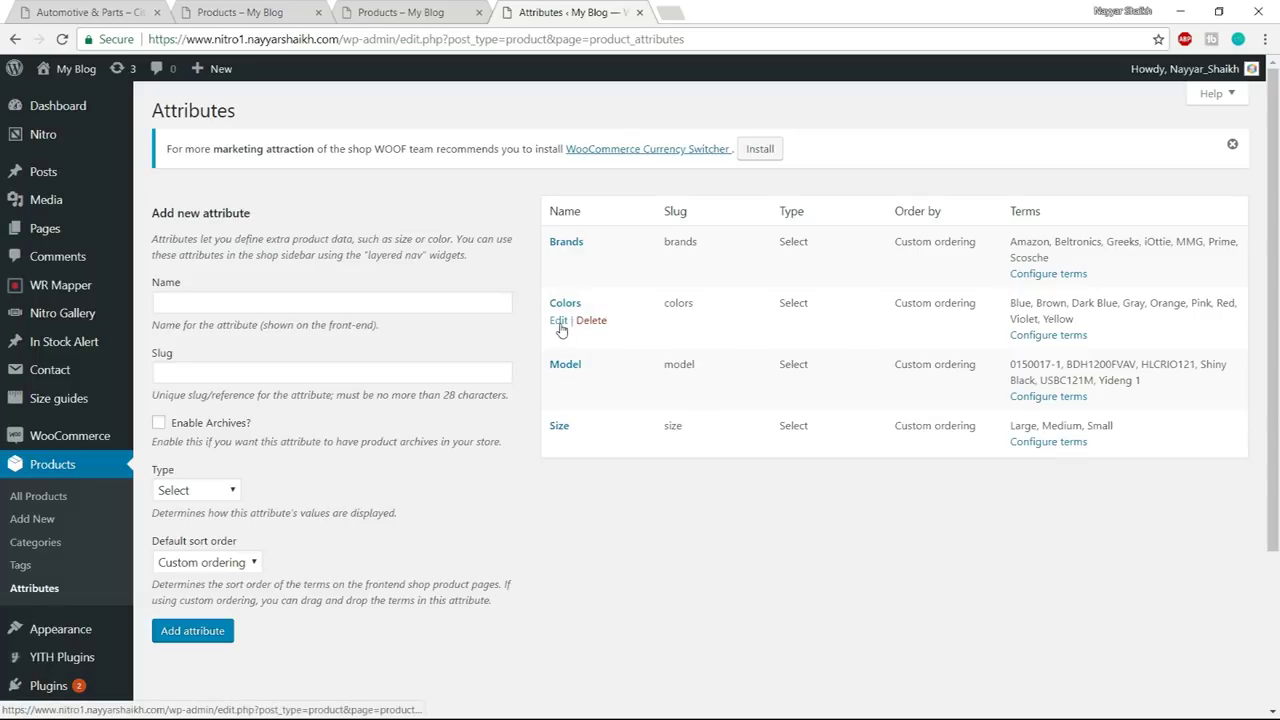
# - Change the Colors attribute's type to Color Picker, update it, and open its terms list
pyautogui.click(560, 325)
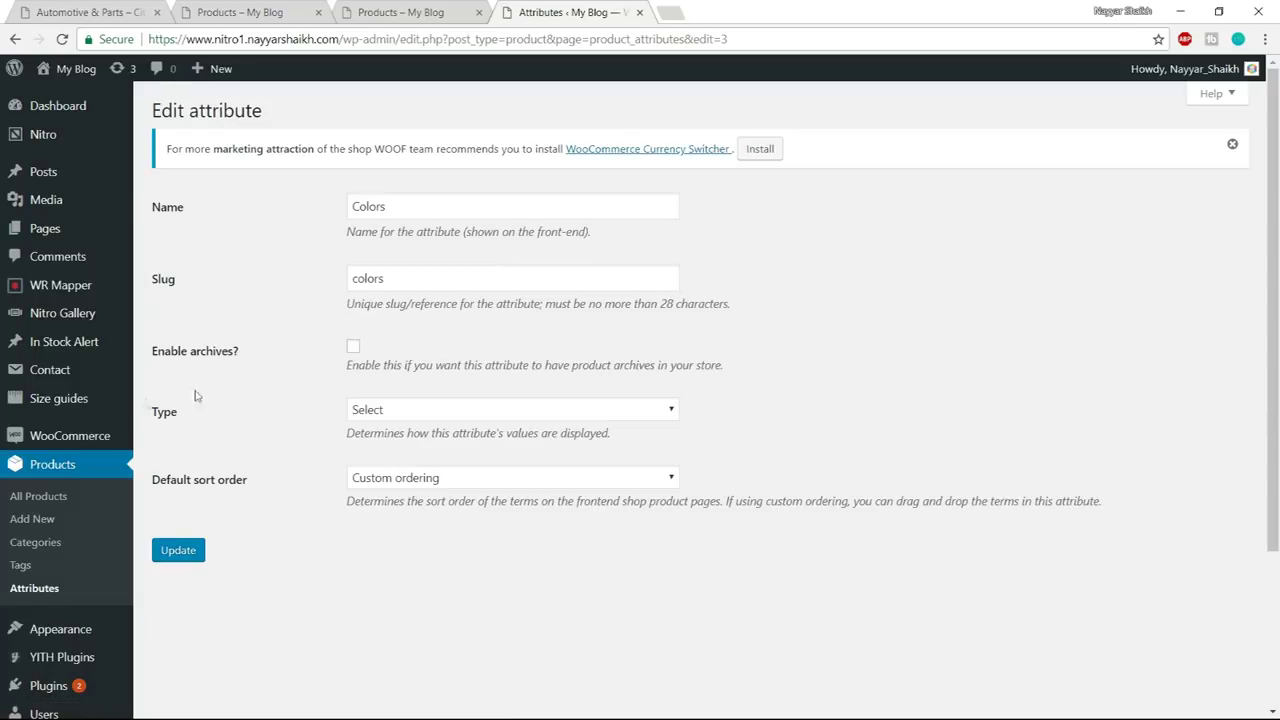
pyautogui.moveTo(155, 418); pyautogui.dragTo(189, 423)
pyautogui.click(192, 426)
pyautogui.click(416, 412)
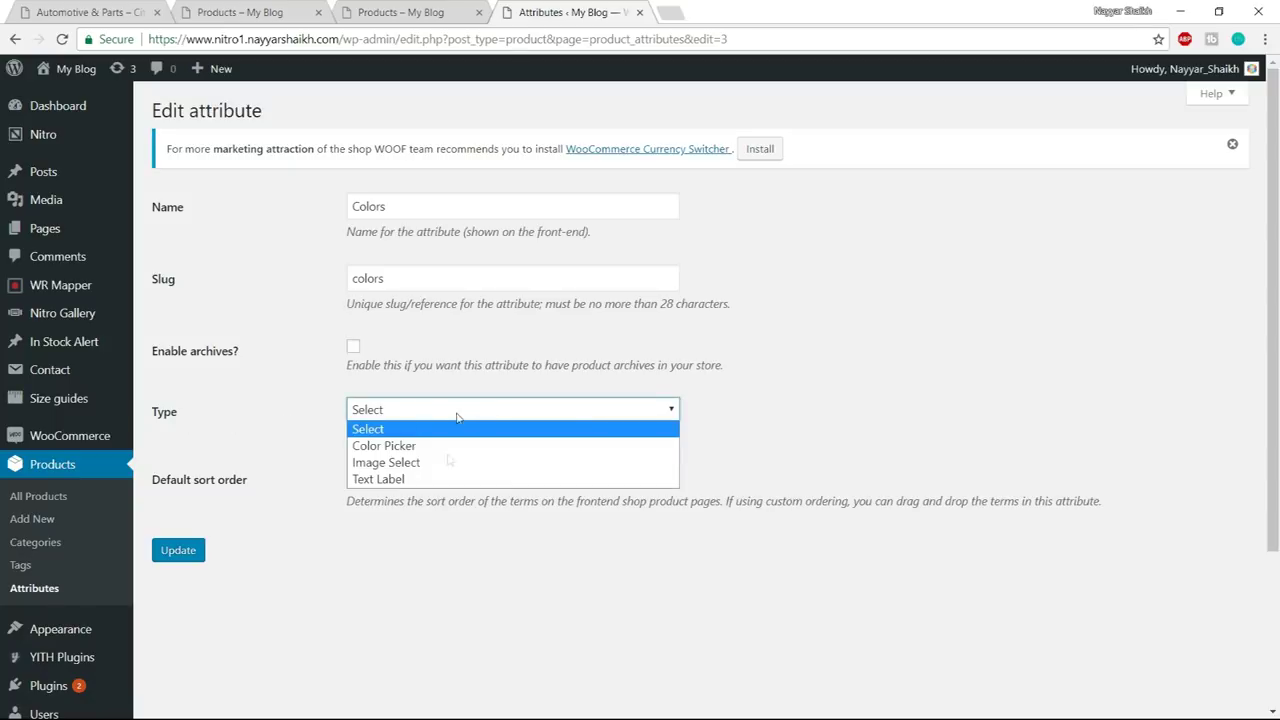
pyautogui.click(430, 446)
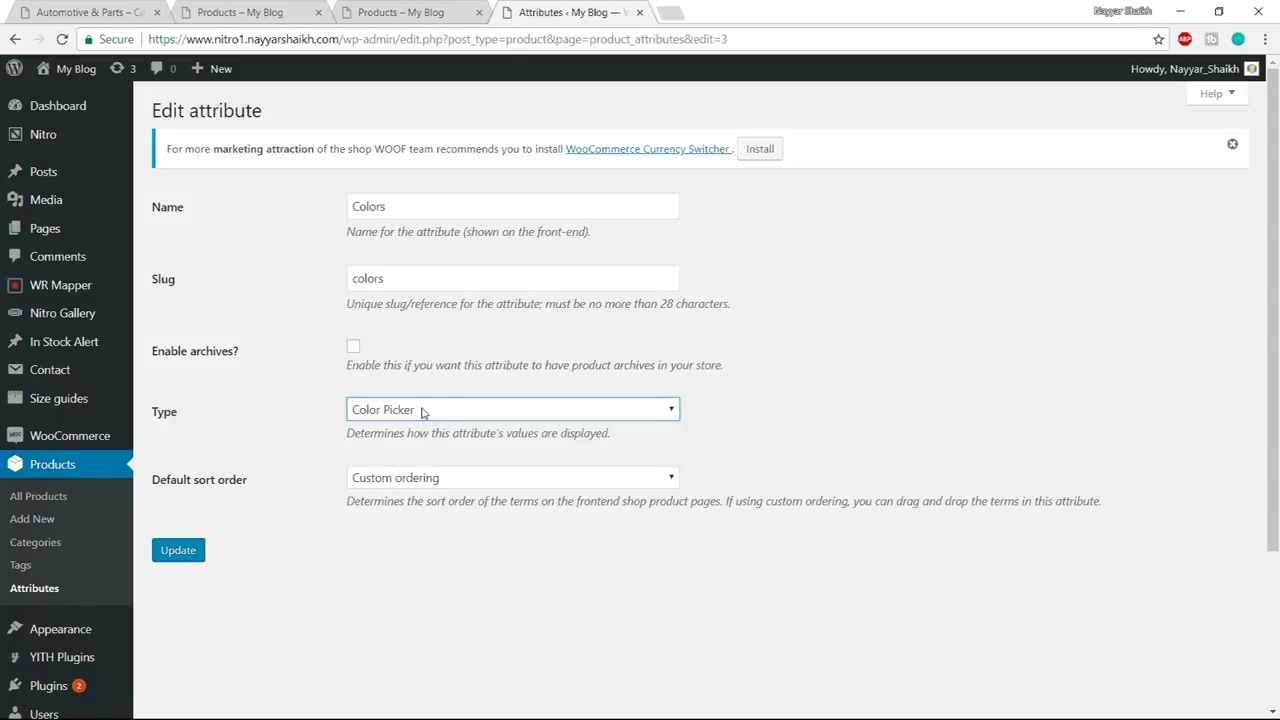
pyautogui.click(188, 555)
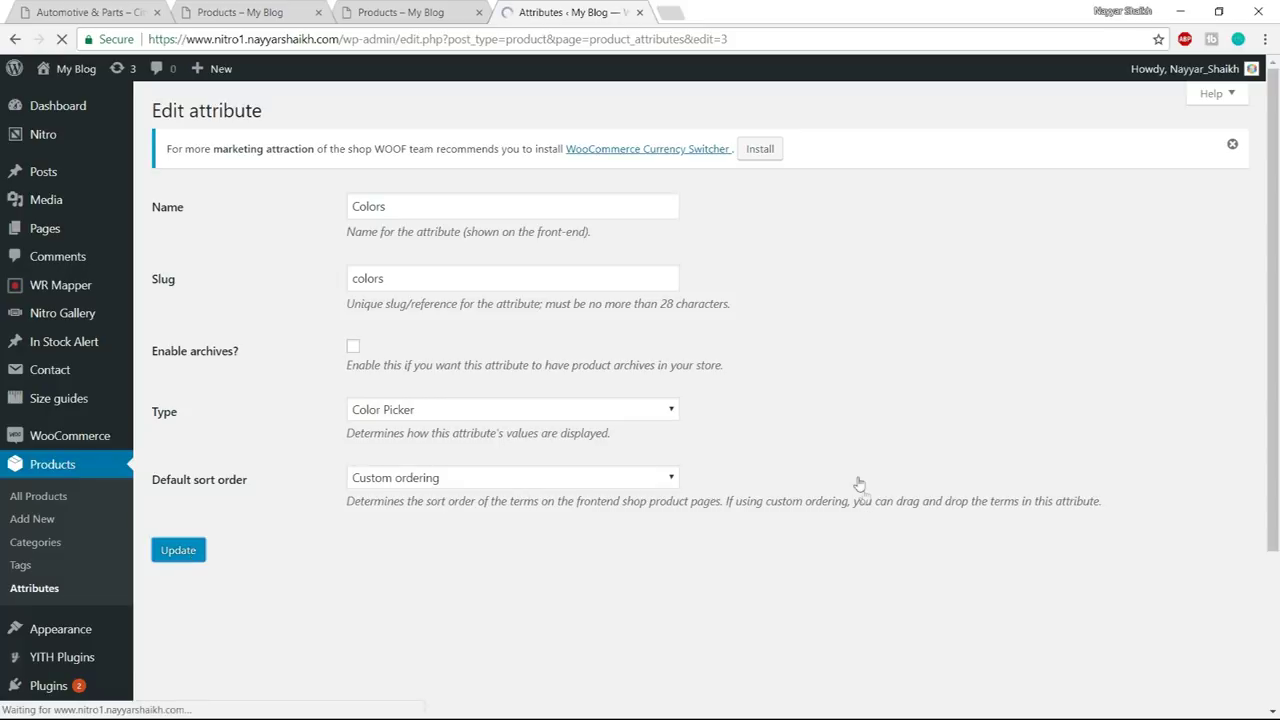
pyautogui.click(210, 222)
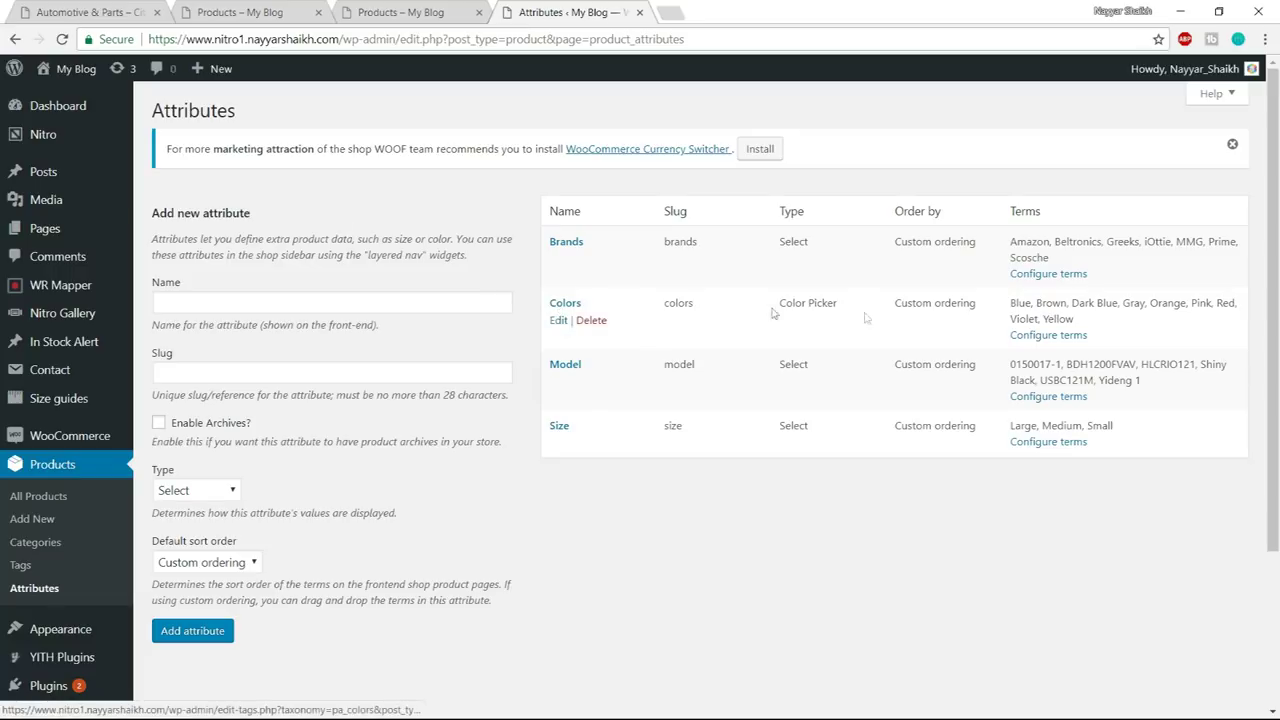
pyautogui.click(1049, 340)
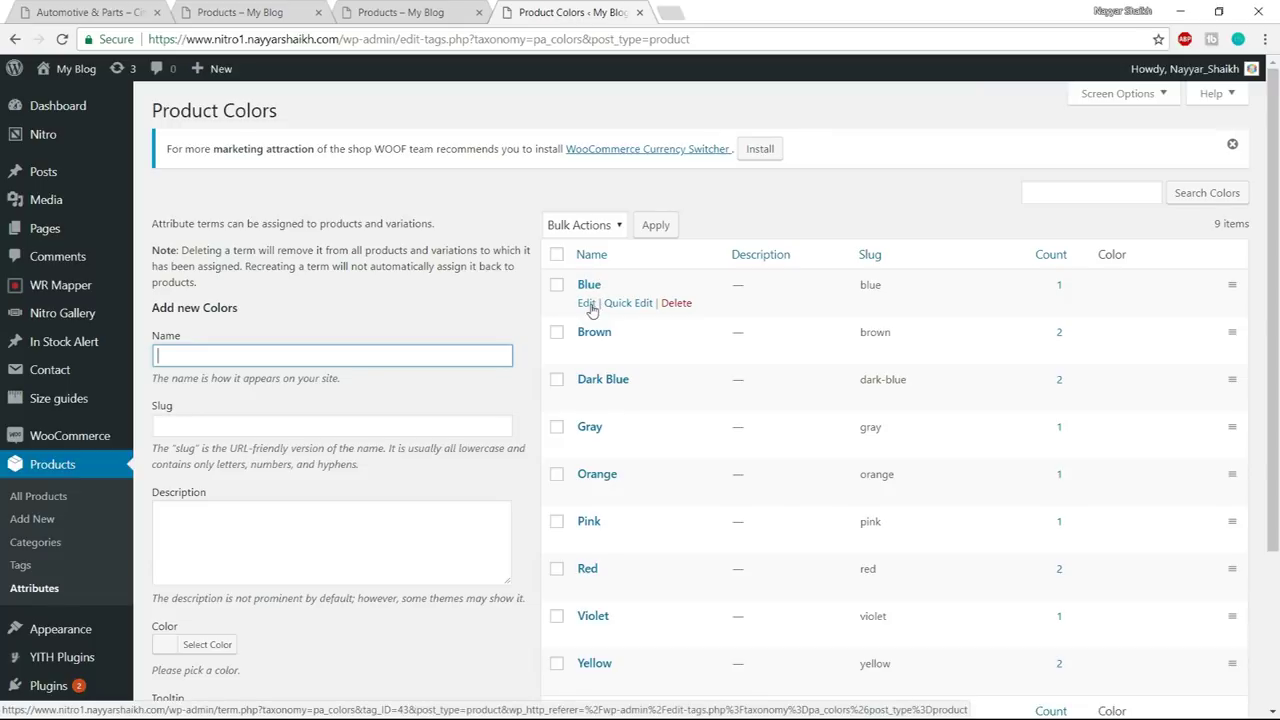
# - Give the Blue colour term the blue palette swatch and save it
pyautogui.click(589, 306)
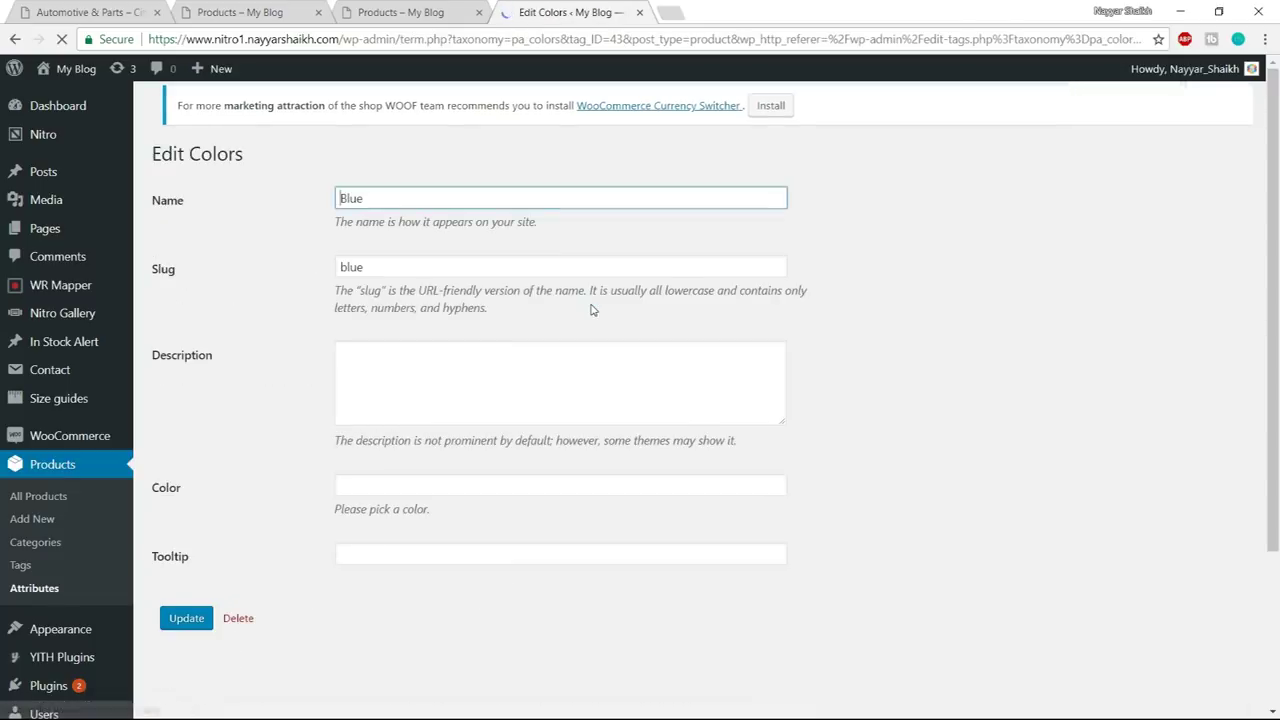
pyautogui.scroll(-2, 950, 345)
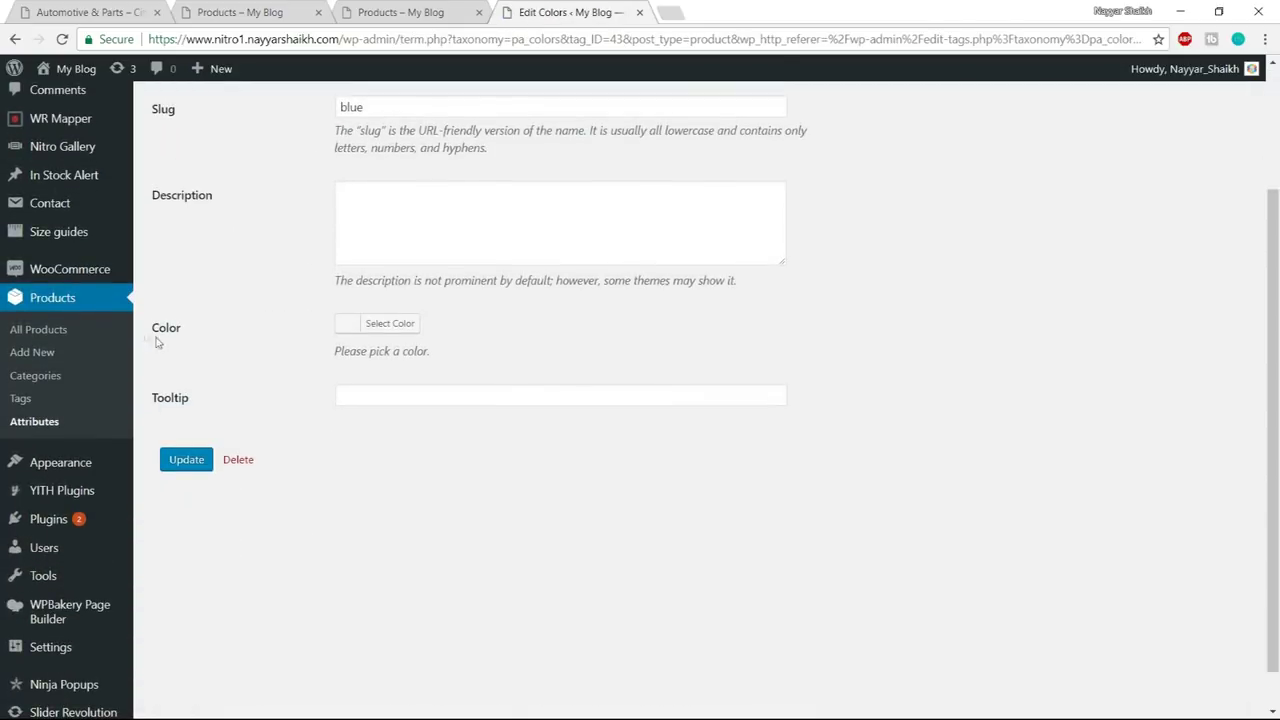
pyautogui.moveTo(153, 335); pyautogui.dragTo(268, 331)
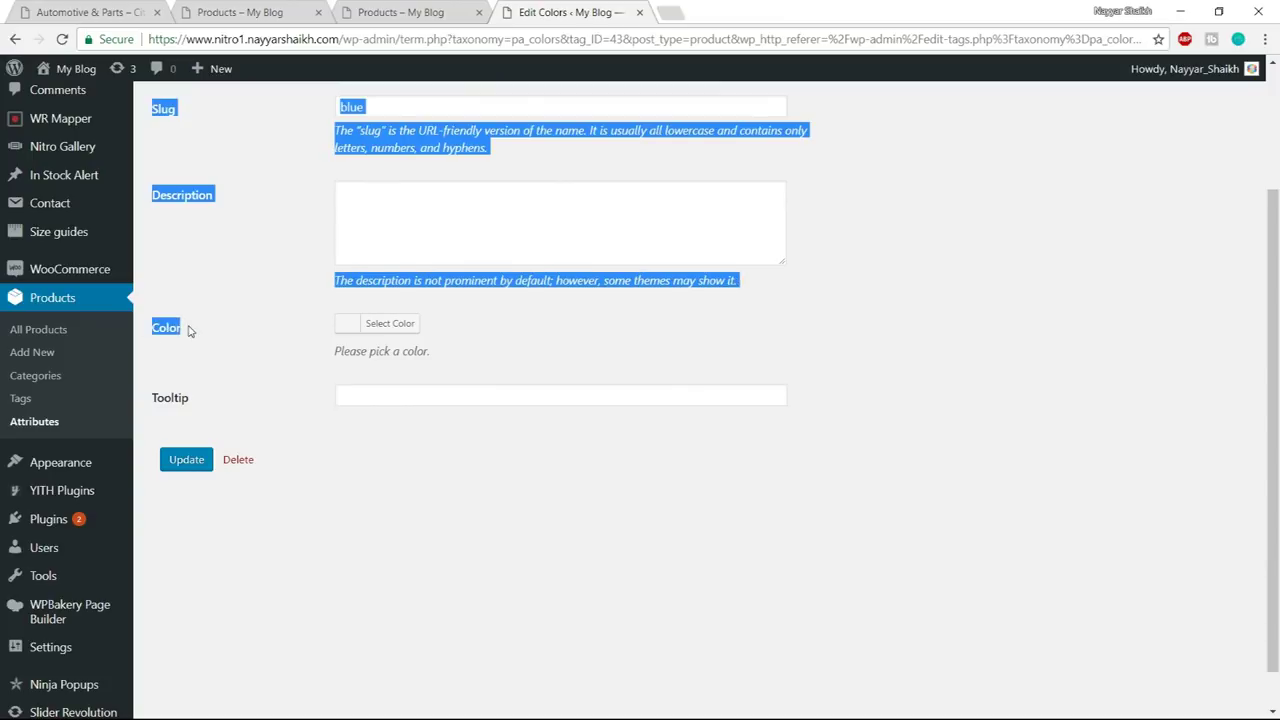
pyautogui.click(390, 330)
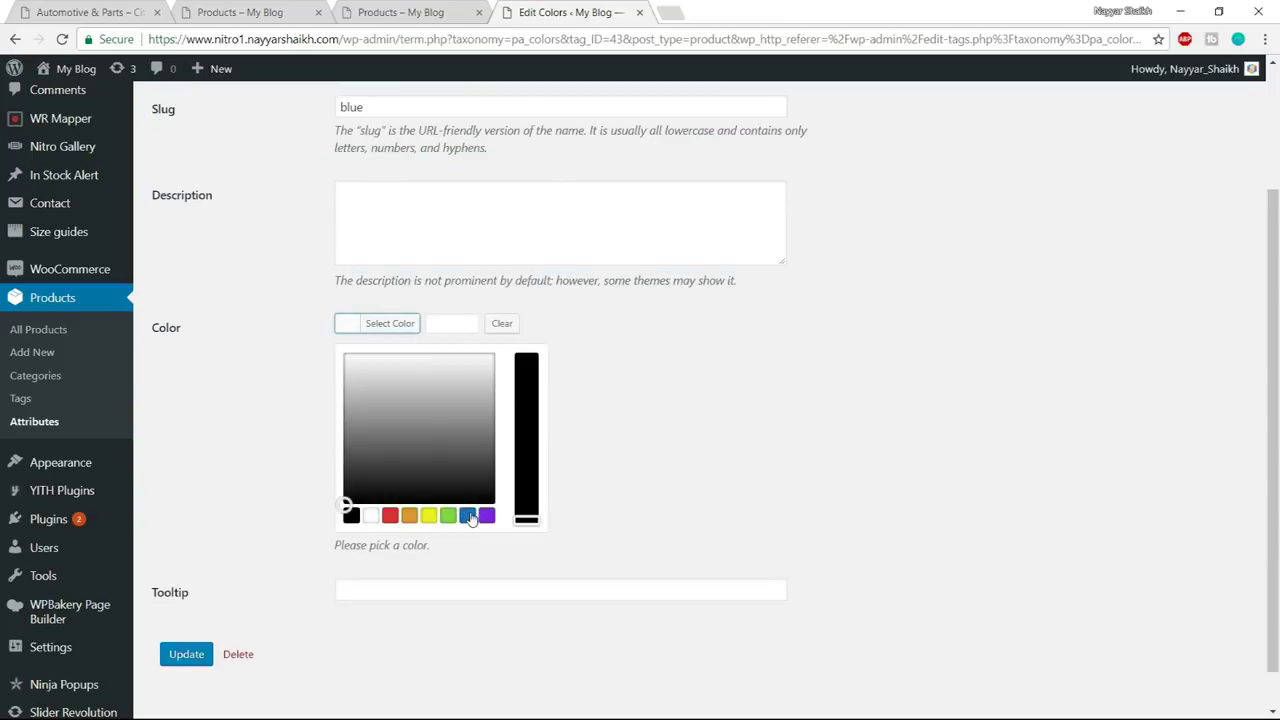
pyautogui.click(467, 515)
pyautogui.click(406, 324)
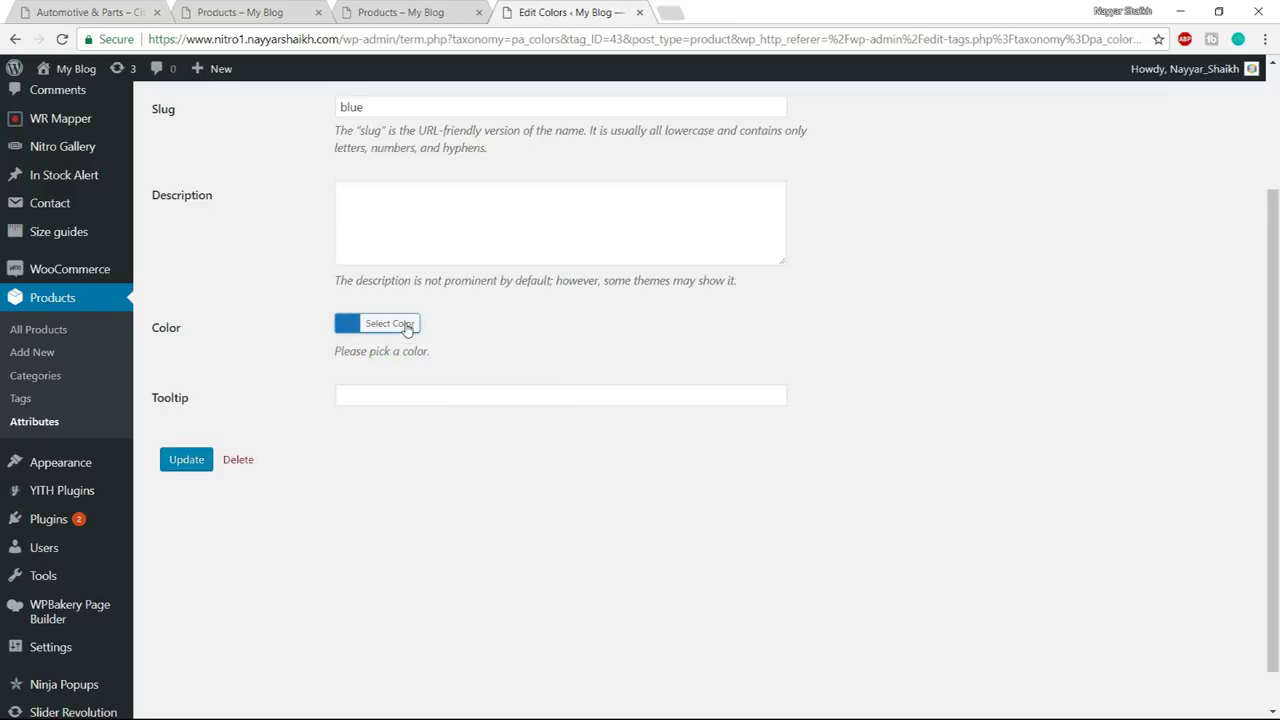
pyautogui.click(192, 462)
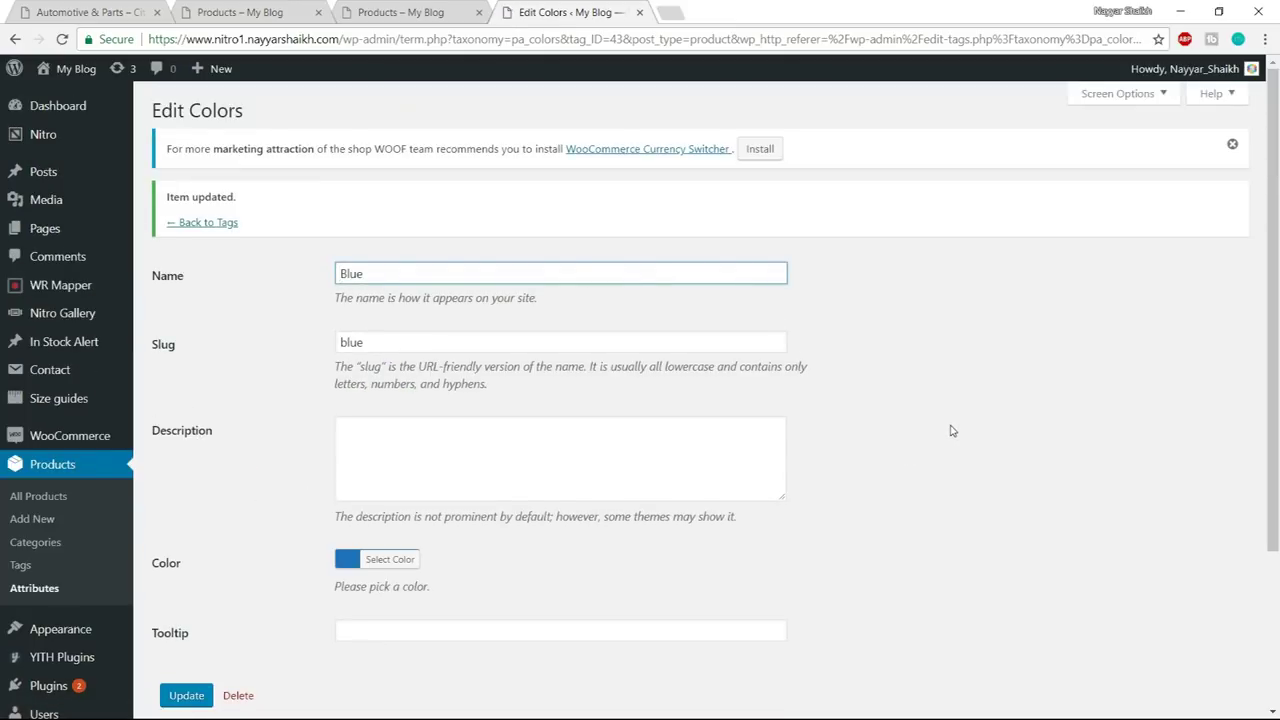
pyautogui.click(218, 229)
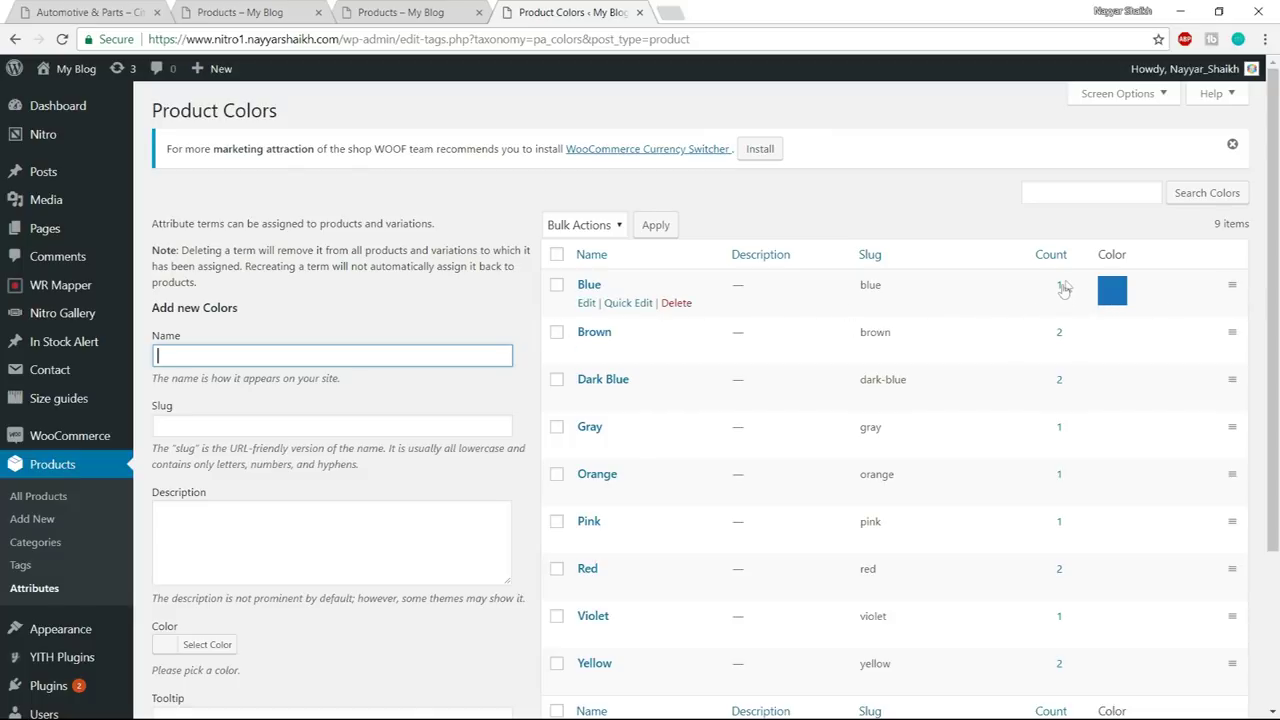
# - Open the Blue-filtered product list in a new tab and view Tie Dyed Hankerchief
pyautogui.rightClick(1061, 290)
pyautogui.click(1078, 292)
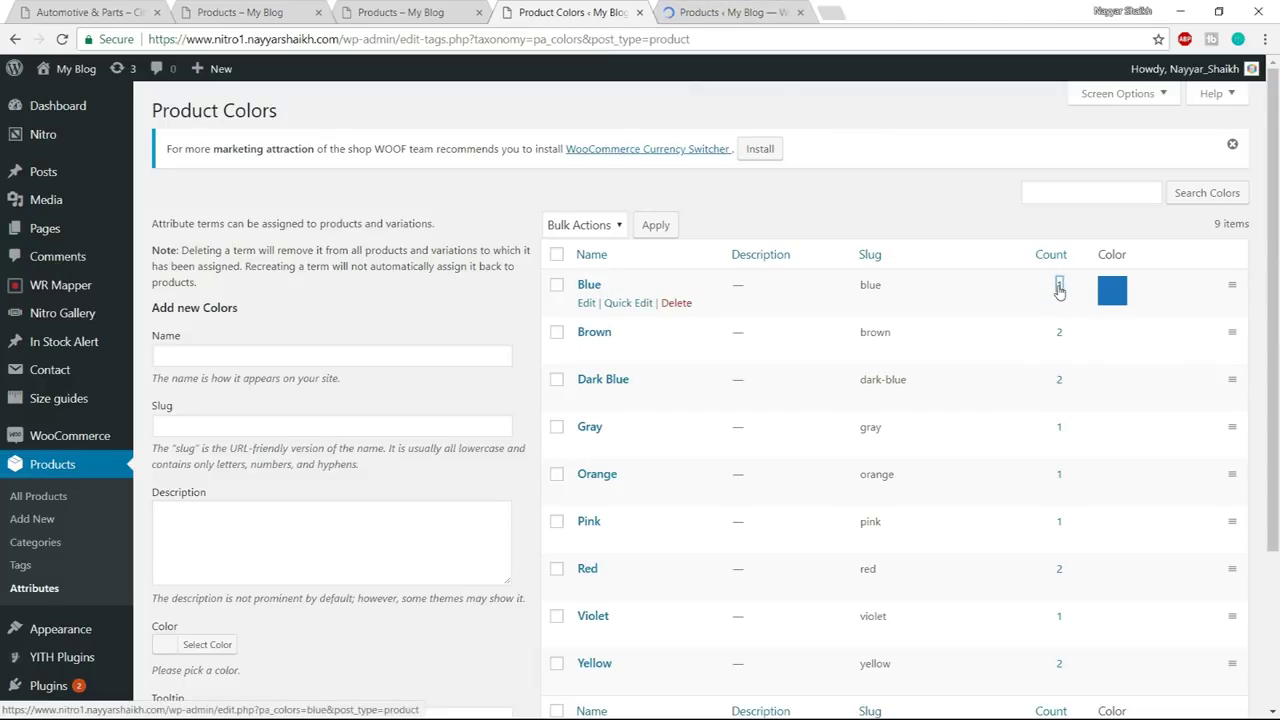
pyautogui.click(712, 11)
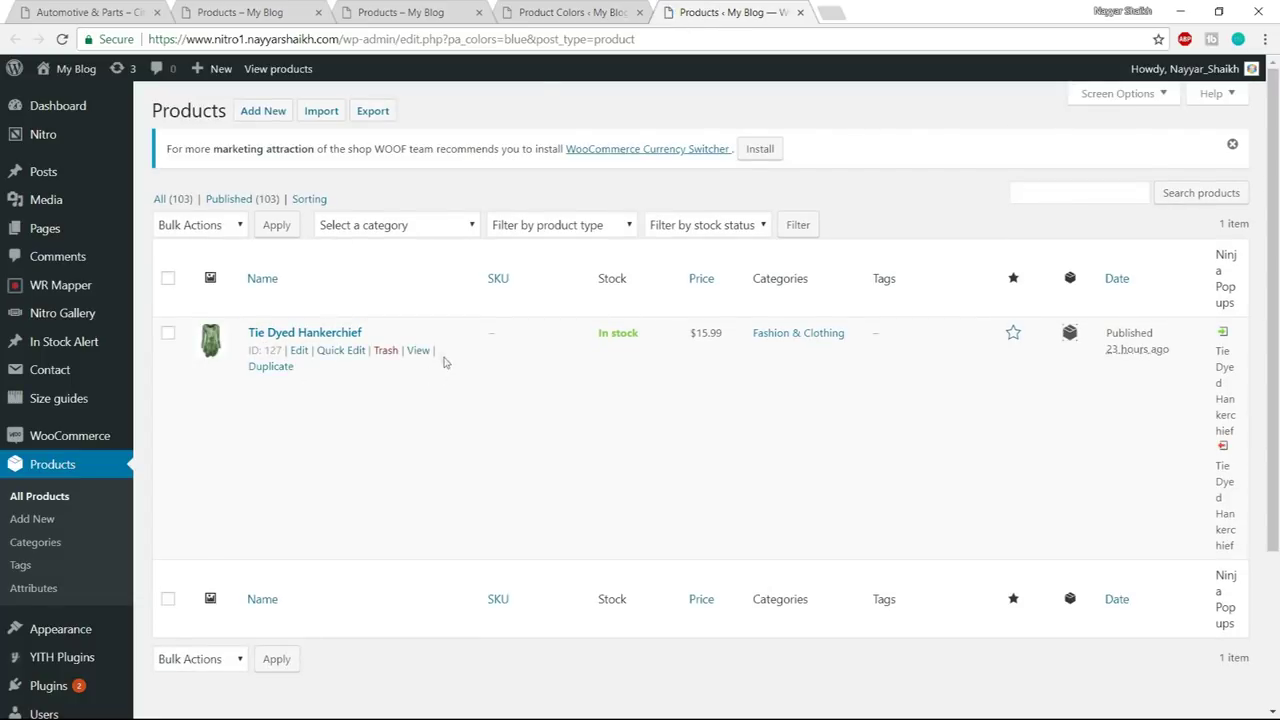
pyautogui.click(418, 350)
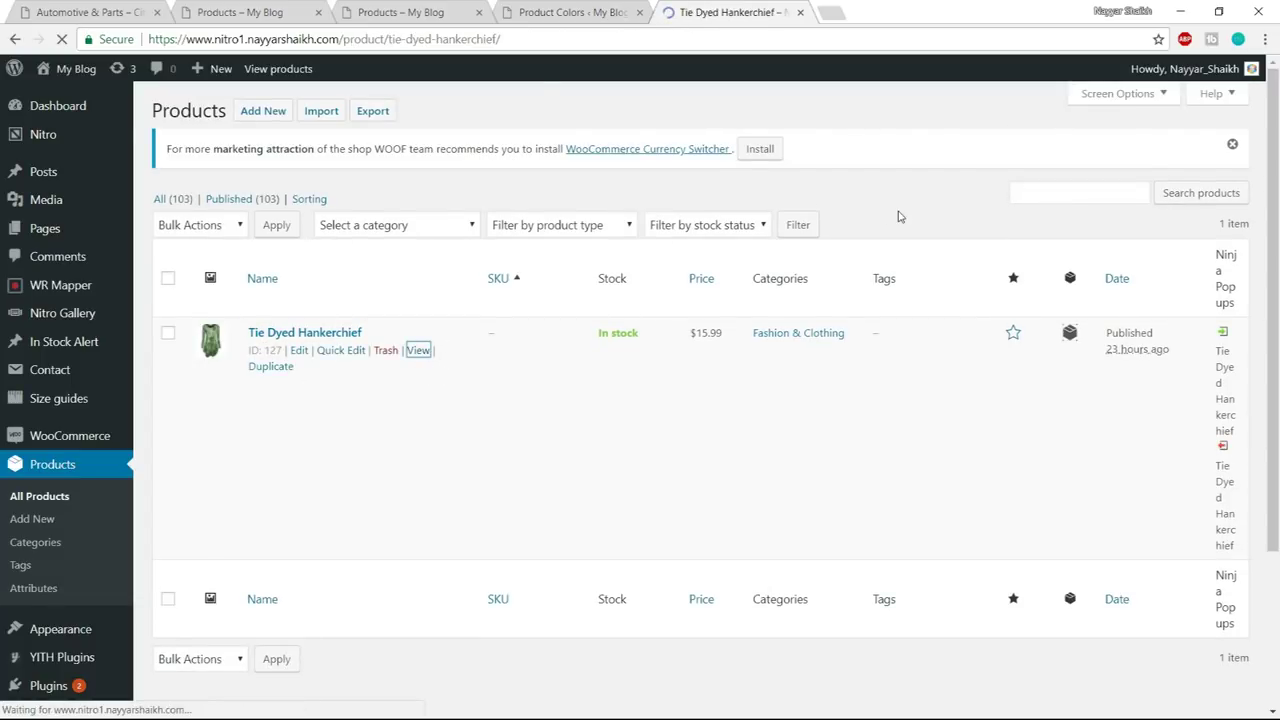
# - Try the product's colour swatches, selecting the blue one, then return to Product Colors
pyautogui.scroll(-3, 894, 211)
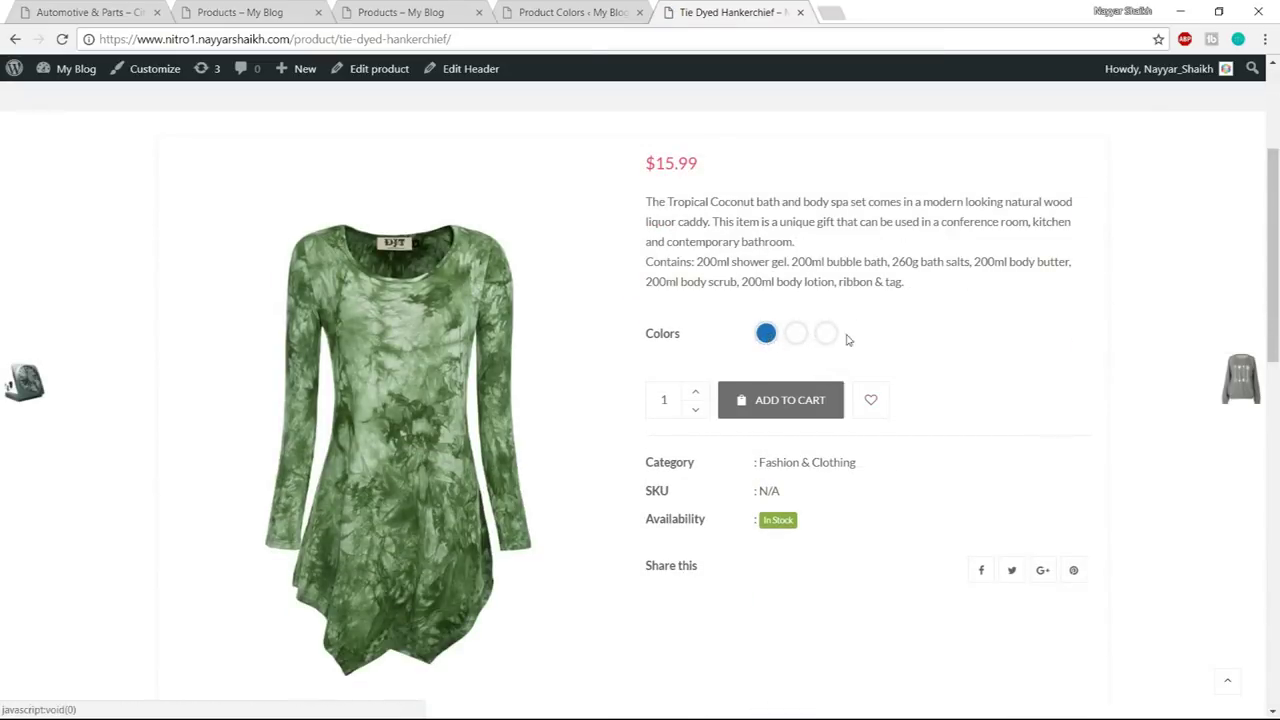
pyautogui.click(805, 340)
pyautogui.click(760, 336)
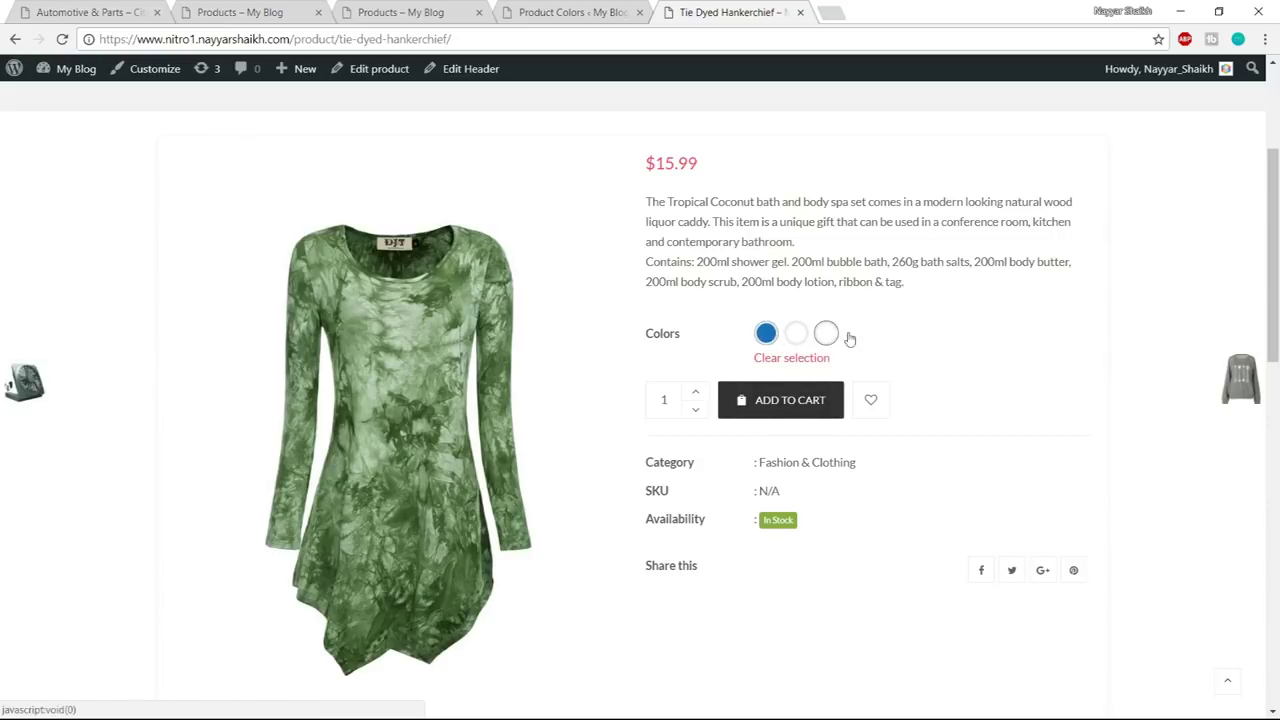
pyautogui.scroll(-1, 849, 339)
pyautogui.scroll(1, 897, 346)
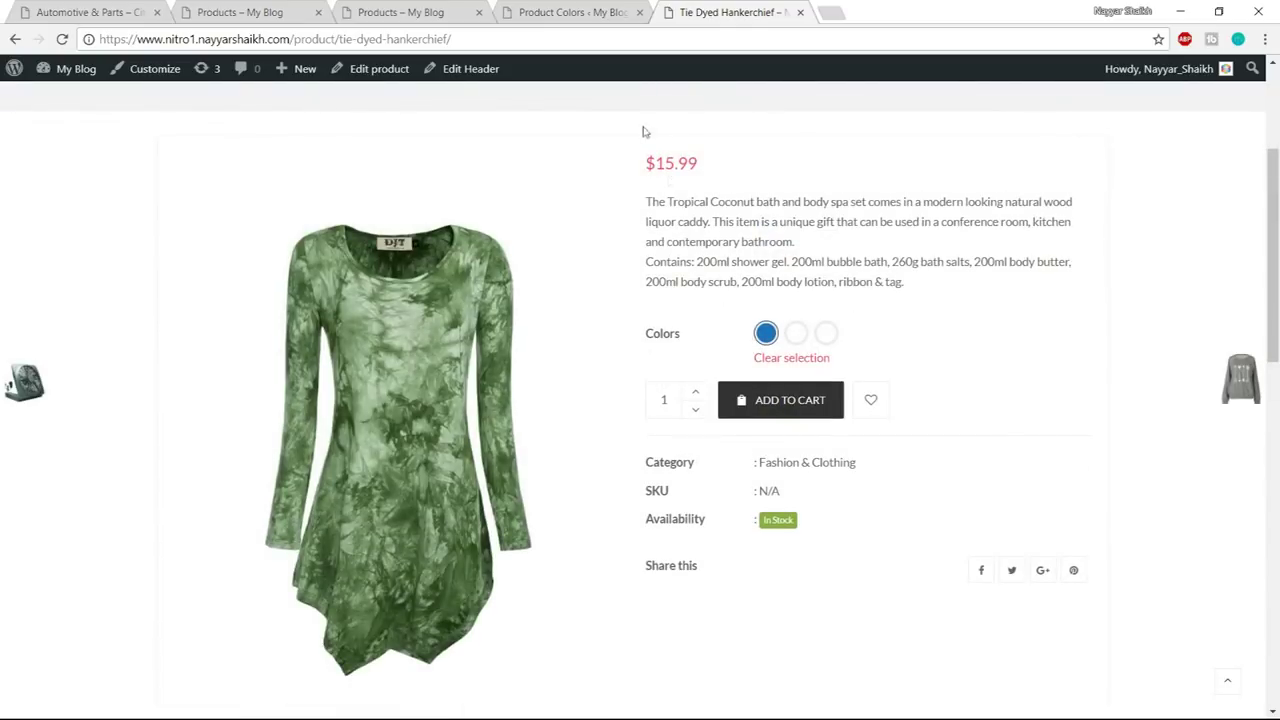
pyautogui.click(585, 5)
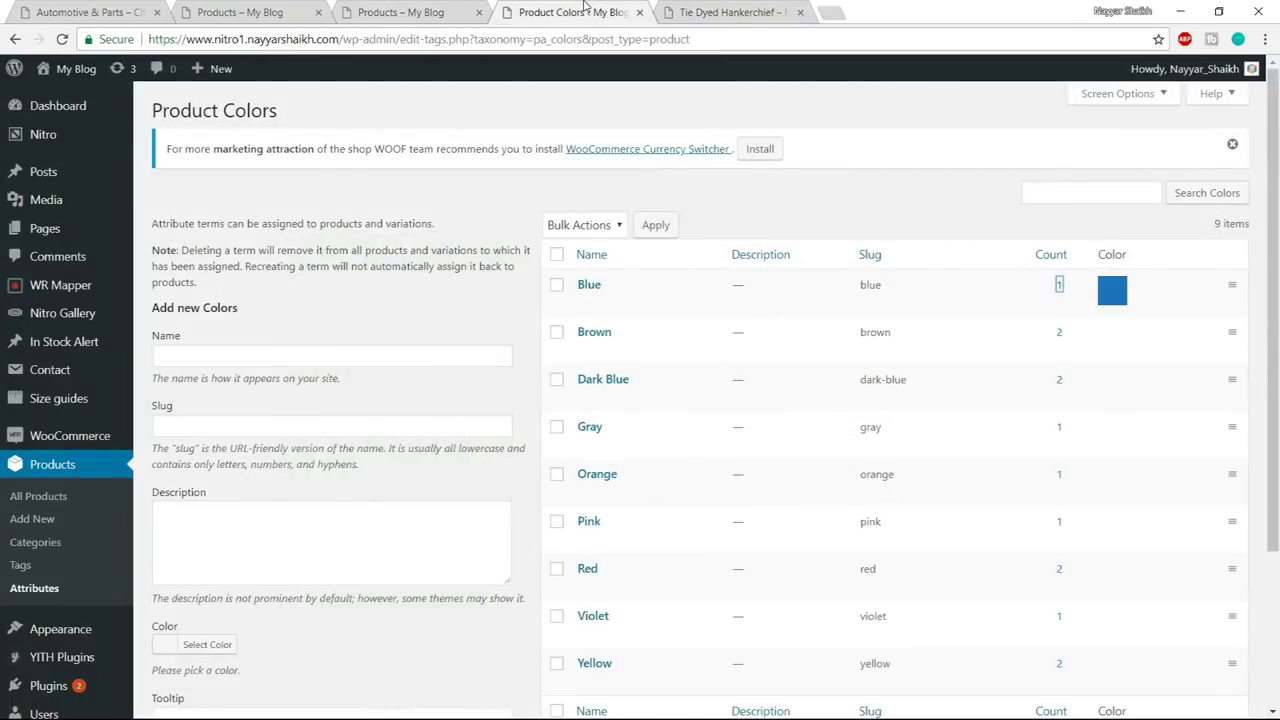
pyautogui.click(736, 12)
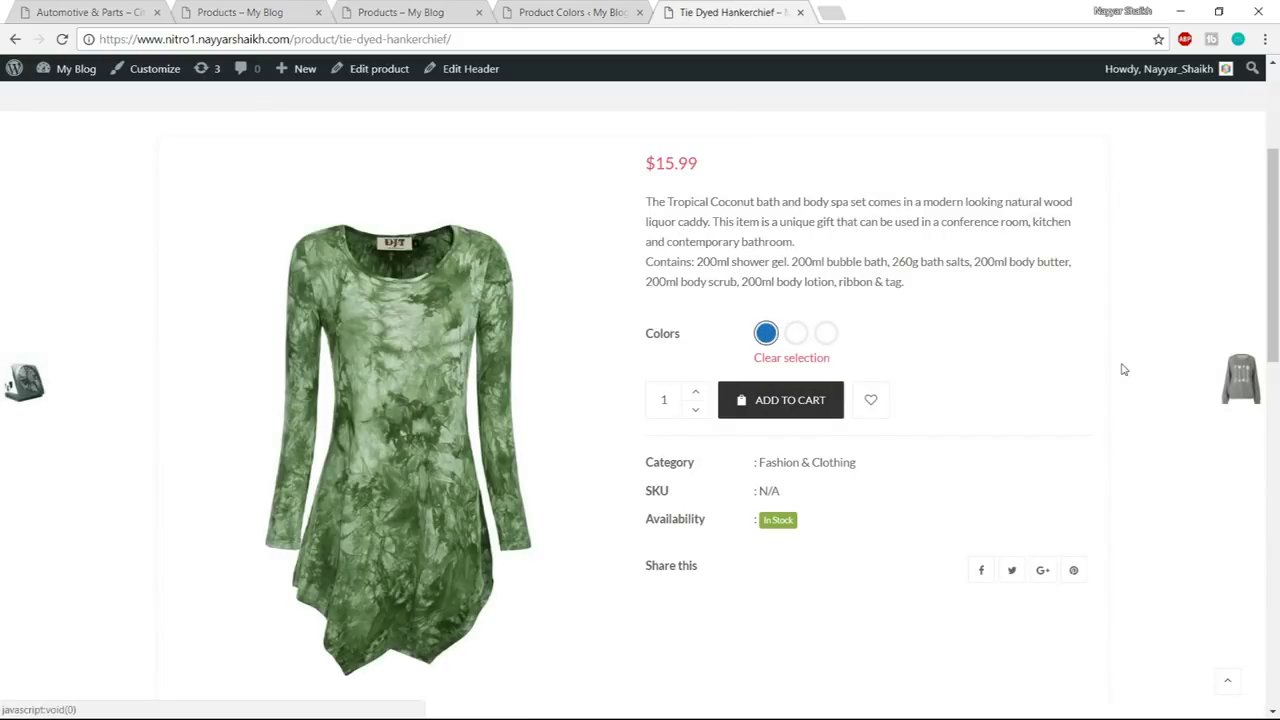
pyautogui.moveTo(1122, 369)
pyautogui.click(525, 8)
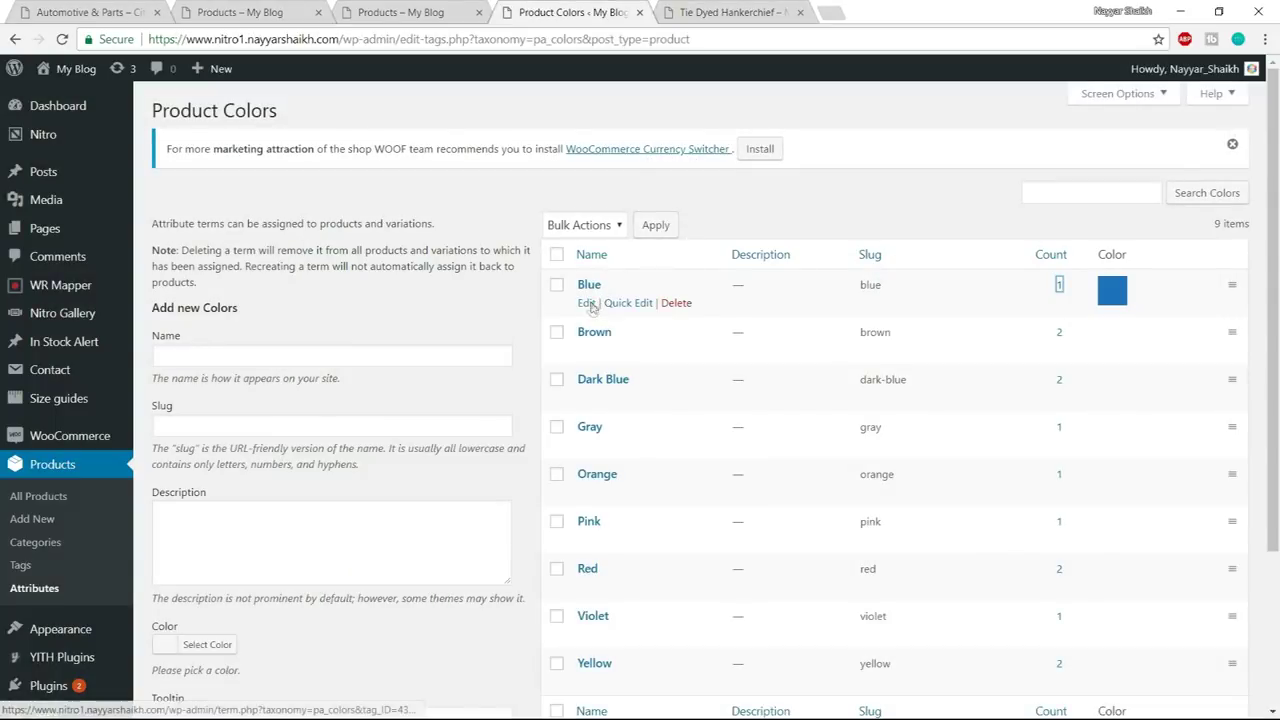
# - Set the Blue colour term's tooltip to 'Blue' and save it
pyautogui.click(586, 302)
pyautogui.scroll(-2, 994, 423)
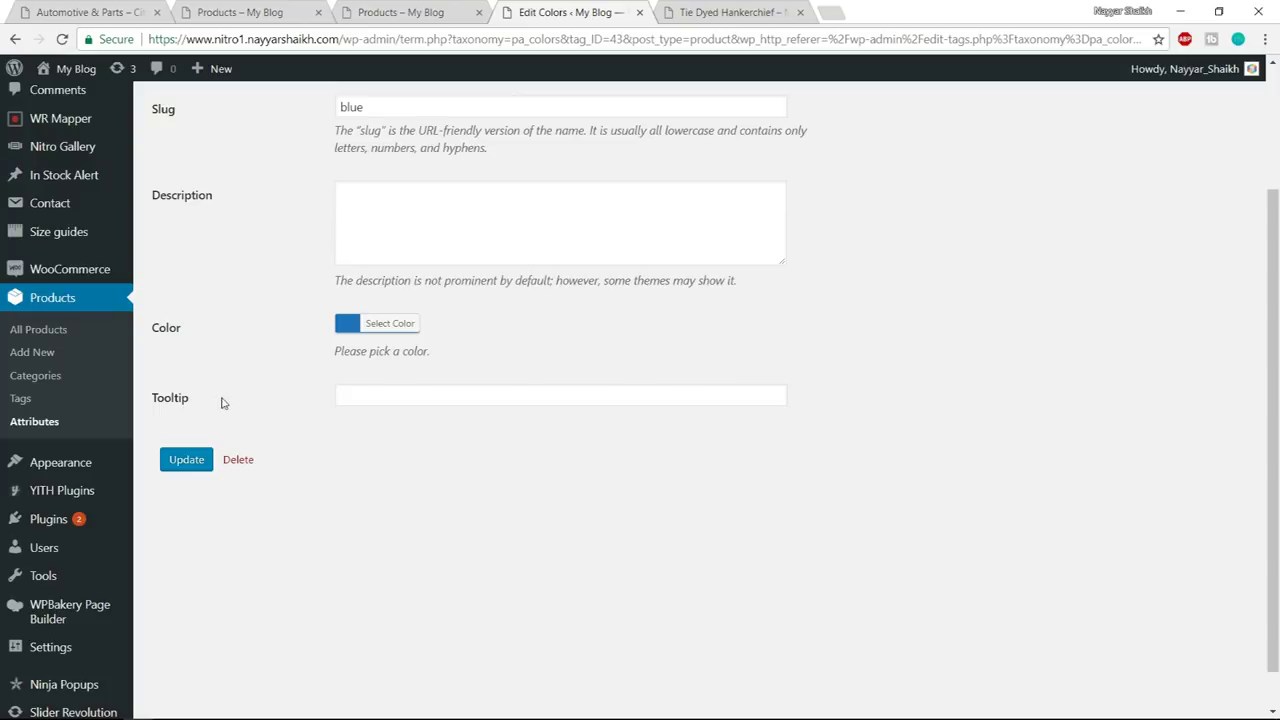
pyautogui.click(409, 398)
pyautogui.write('B')
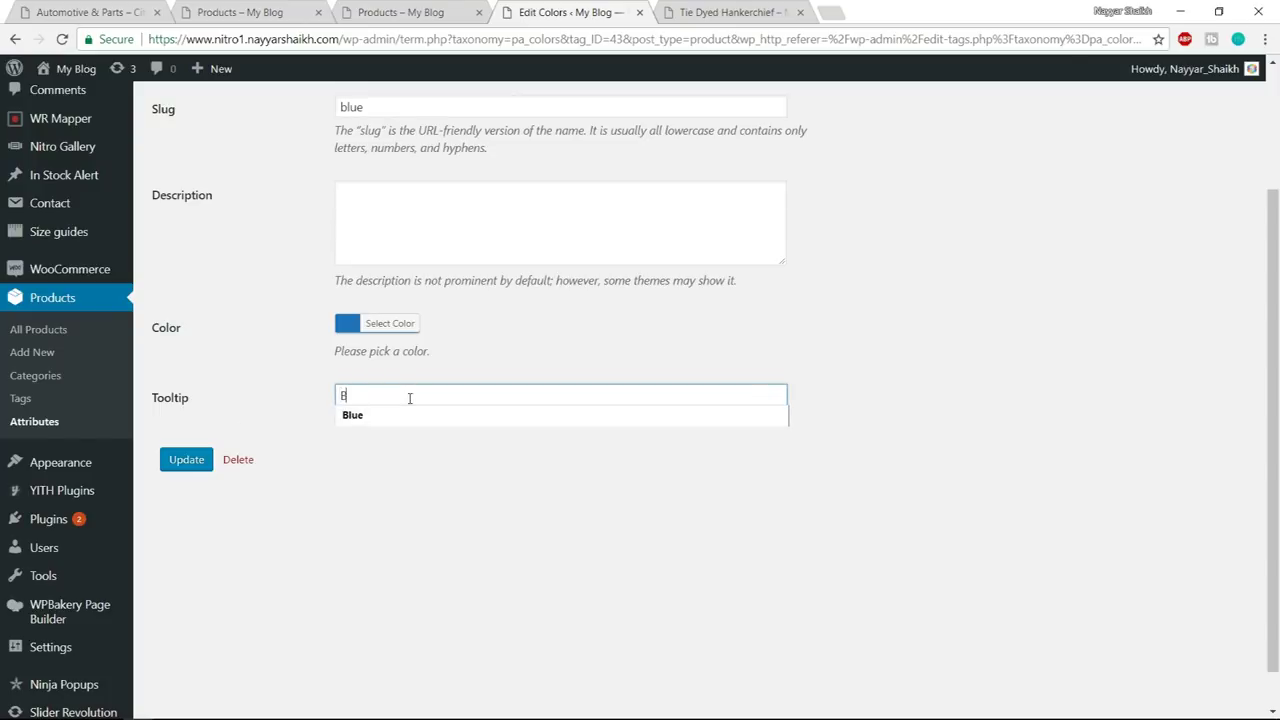
pyautogui.write('lue')
pyautogui.click(188, 462)
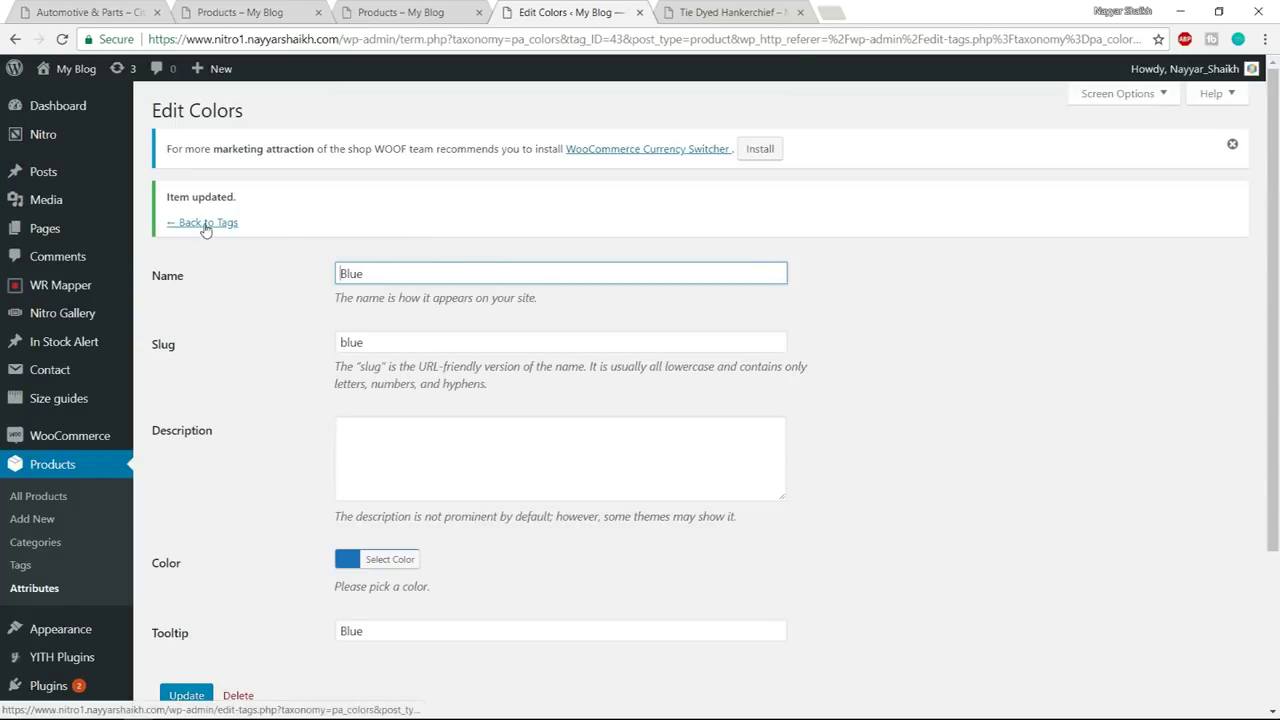
pyautogui.click(205, 224)
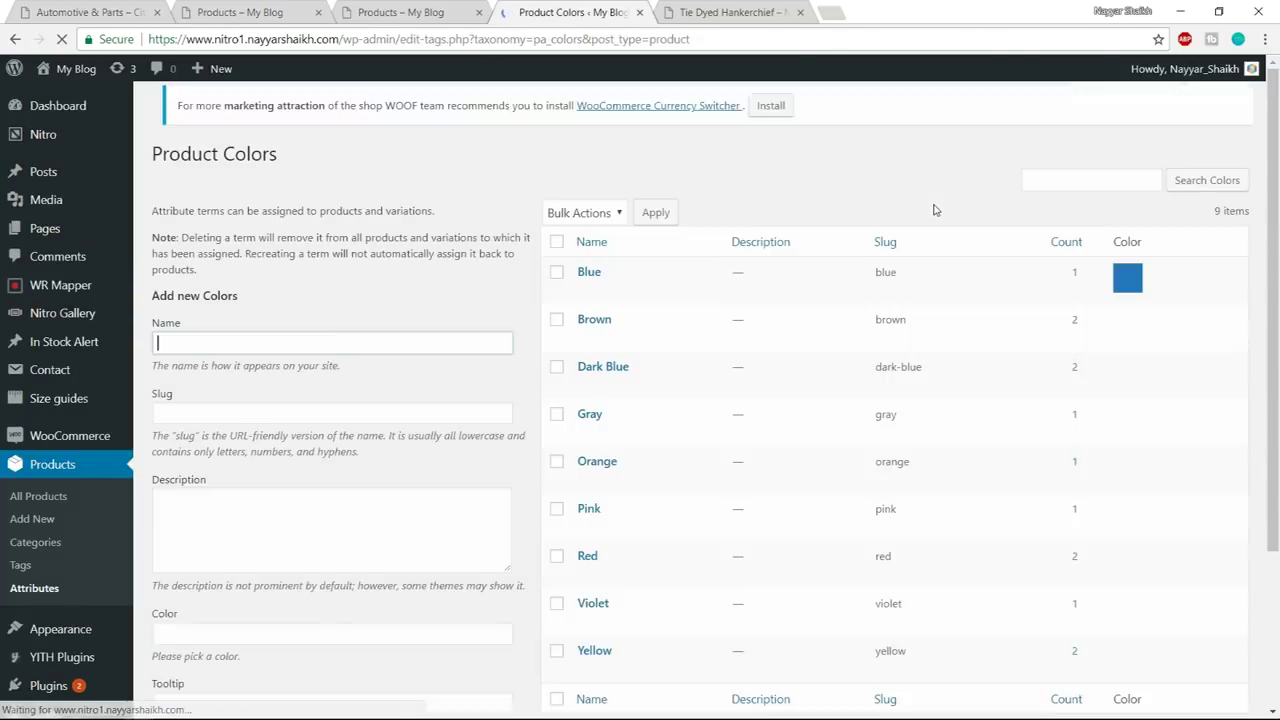
pyautogui.scroll(-3, 740, 390)
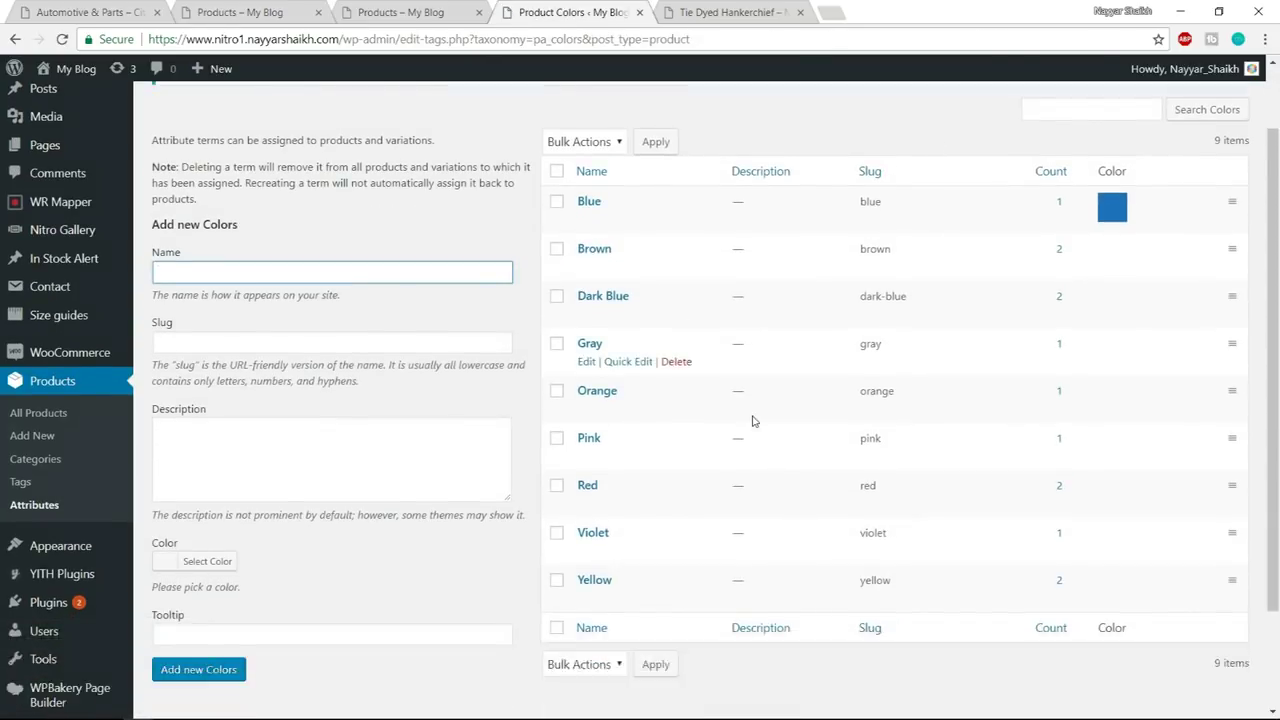
pyautogui.scroll(5, 752, 423)
pyautogui.scroll(-3, 623, 430)
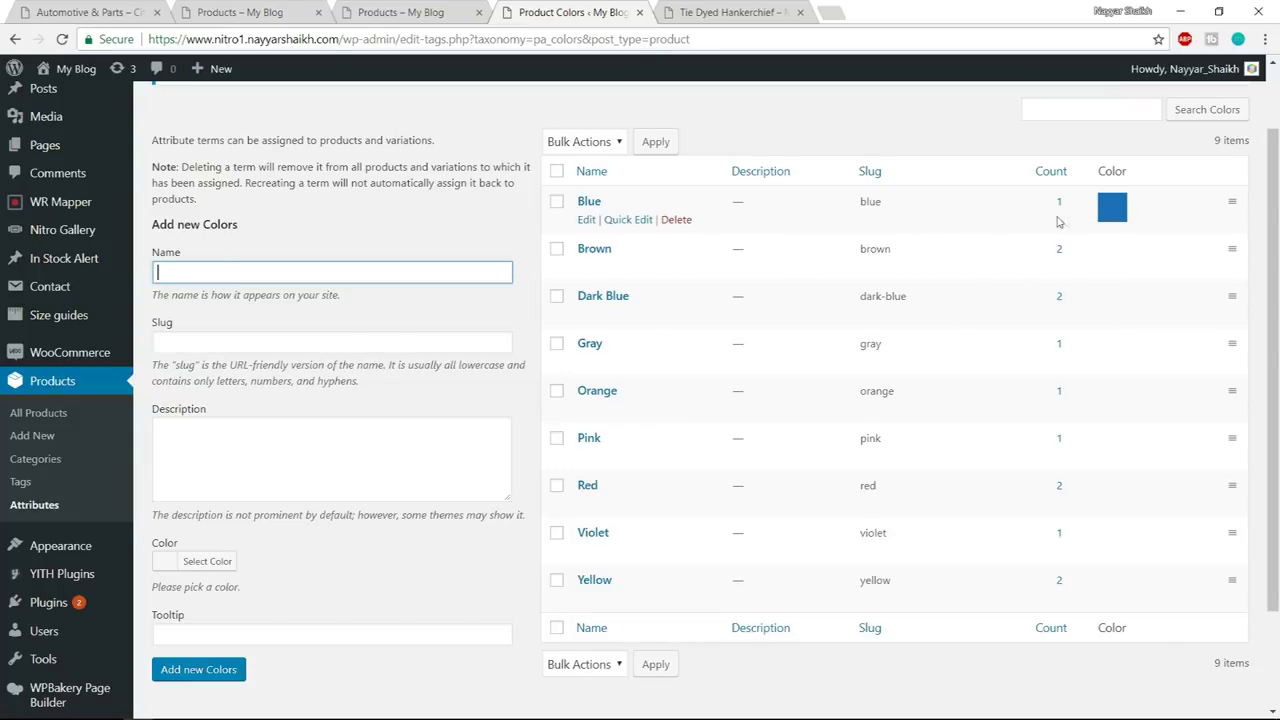
pyautogui.click(755, 8)
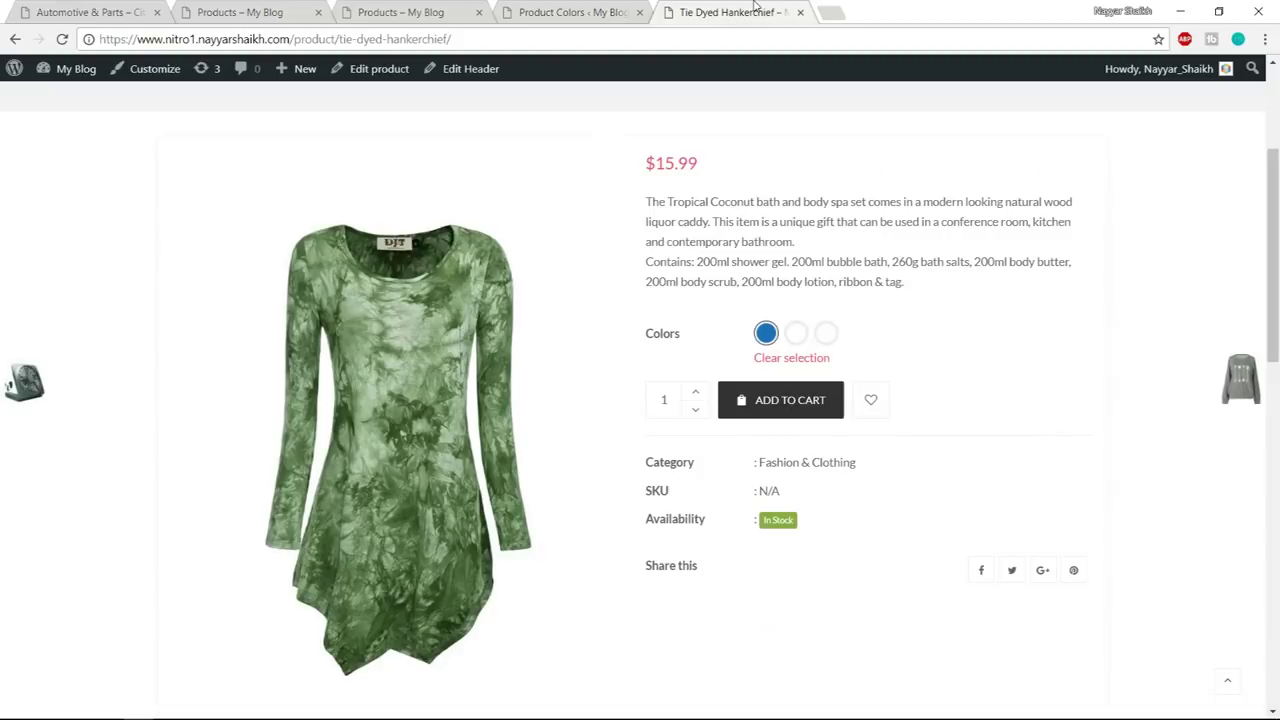
# - Reload the product page to check Blue's tooltip, then view the shop's filter swatches
pyautogui.click(747, 35)
pyautogui.press('Return')
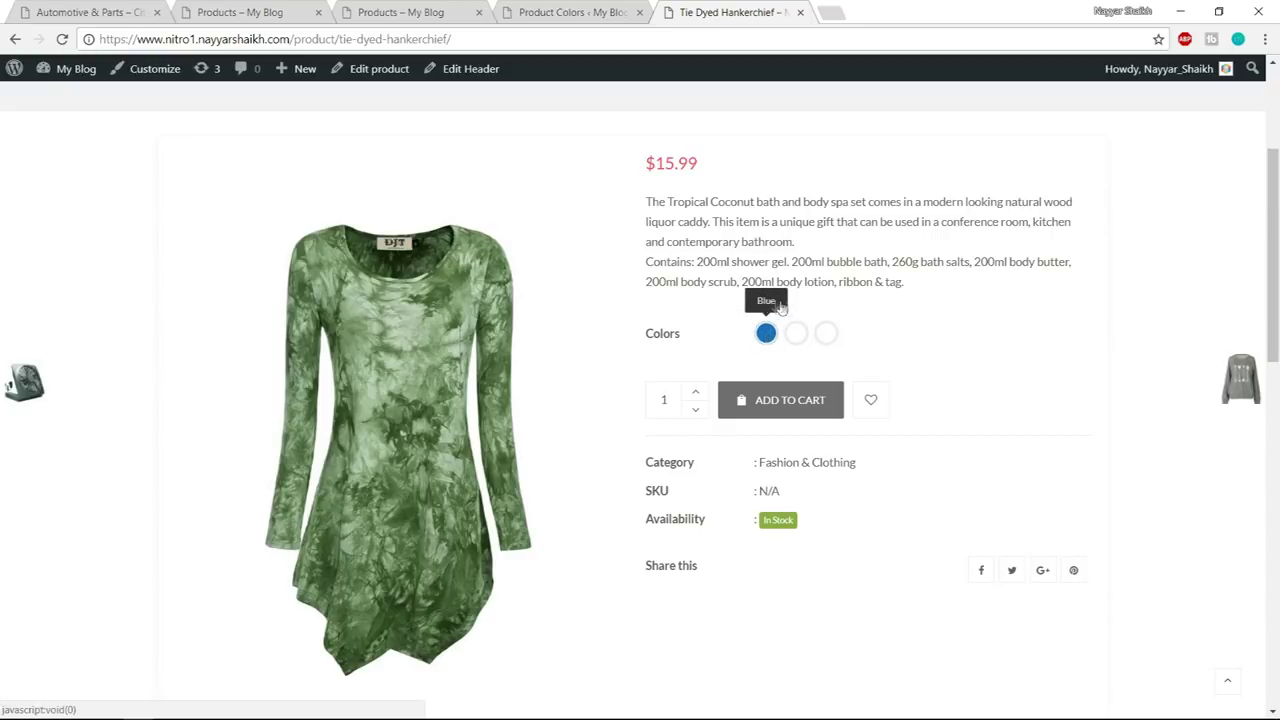
pyautogui.click(767, 336)
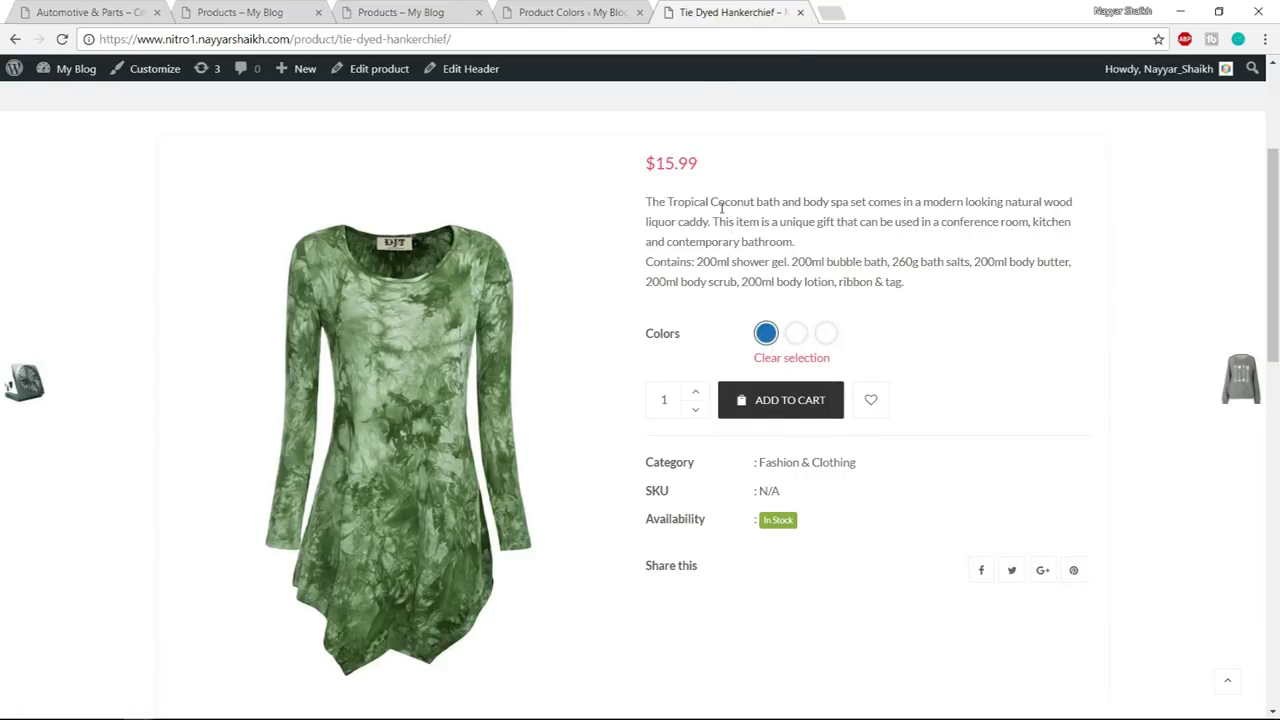
pyautogui.click(800, 13)
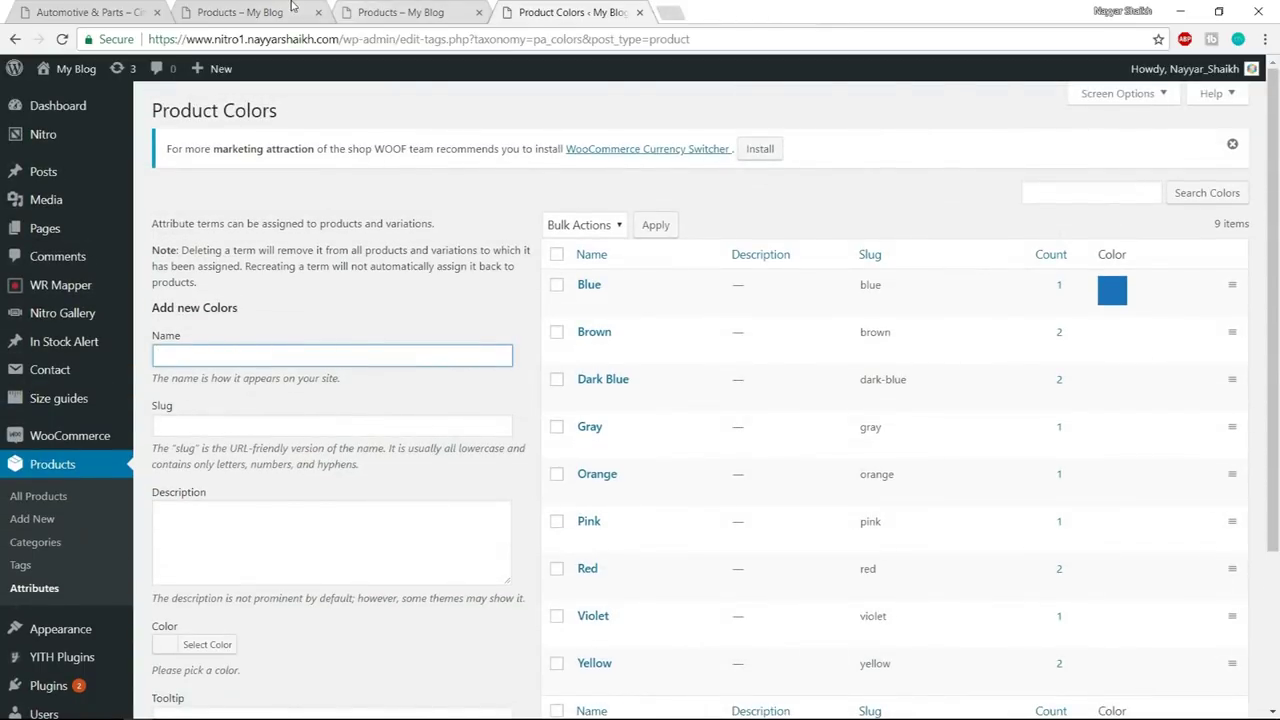
pyautogui.click(293, 7)
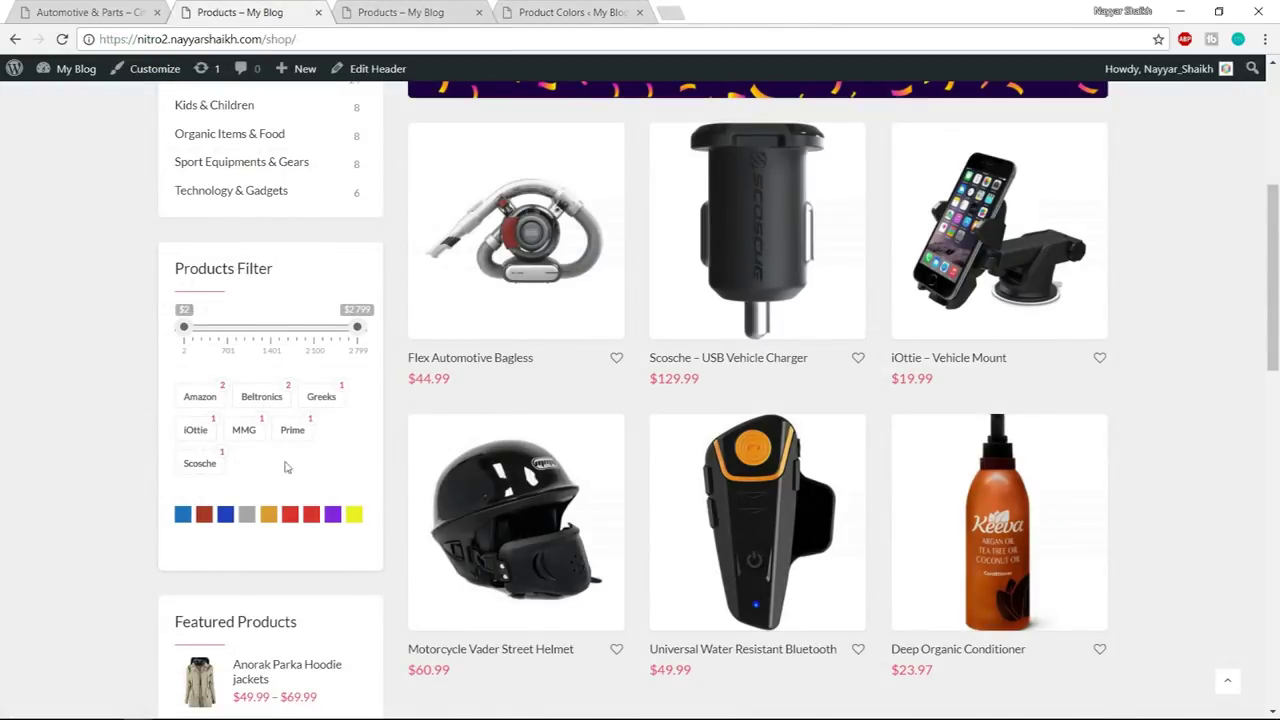
pyautogui.click(560, 12)
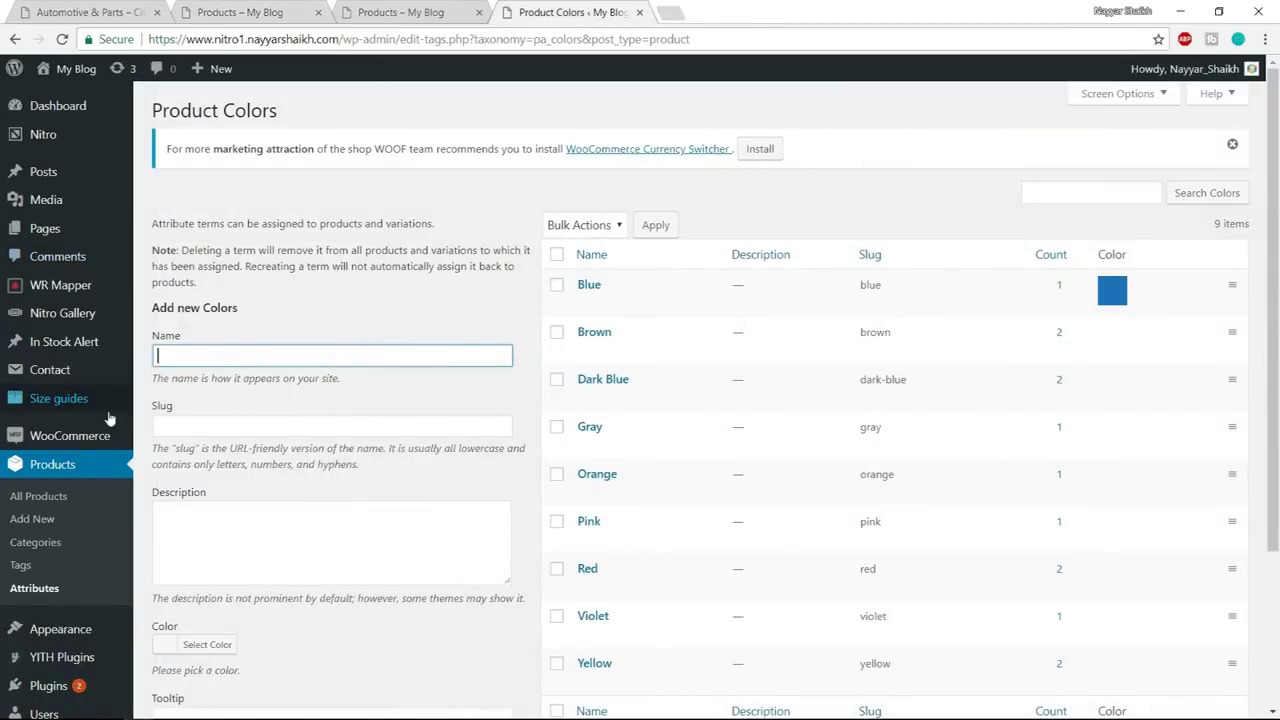
# - In Products Filter settings, show price search as an ion range-slider, enable Product Brands, and save
pyautogui.moveTo(67, 446)
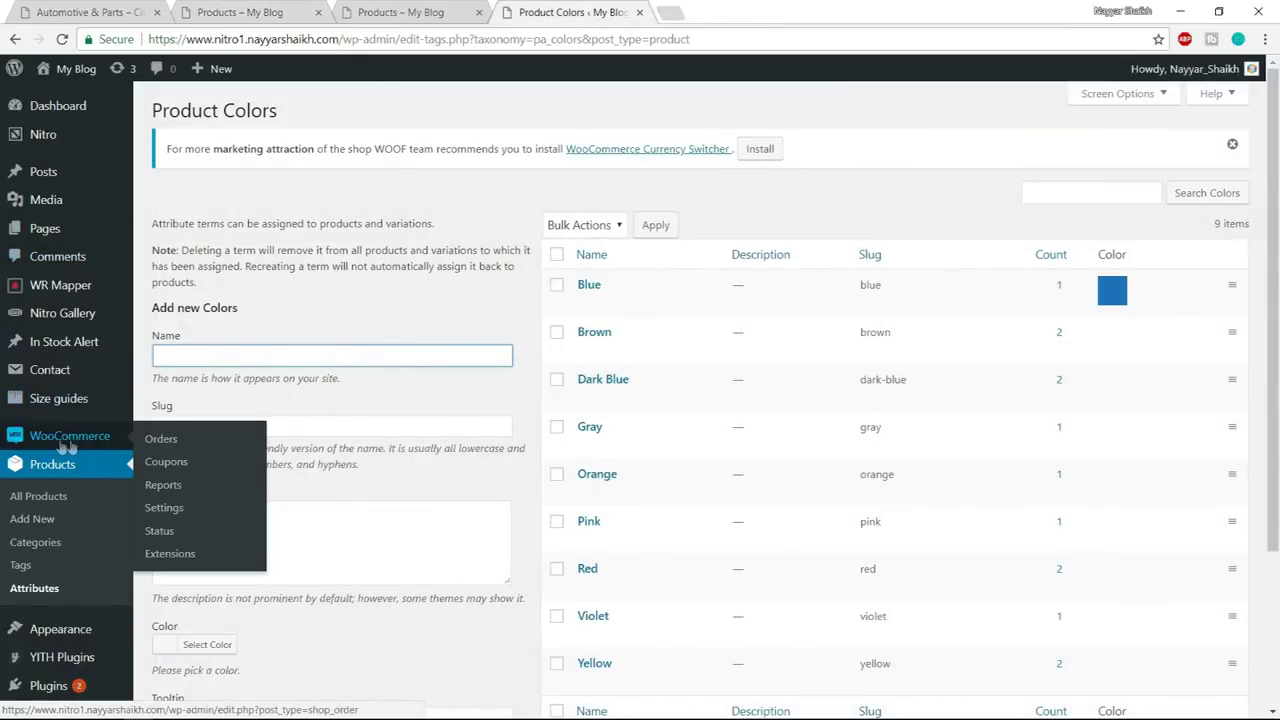
pyautogui.click(165, 510)
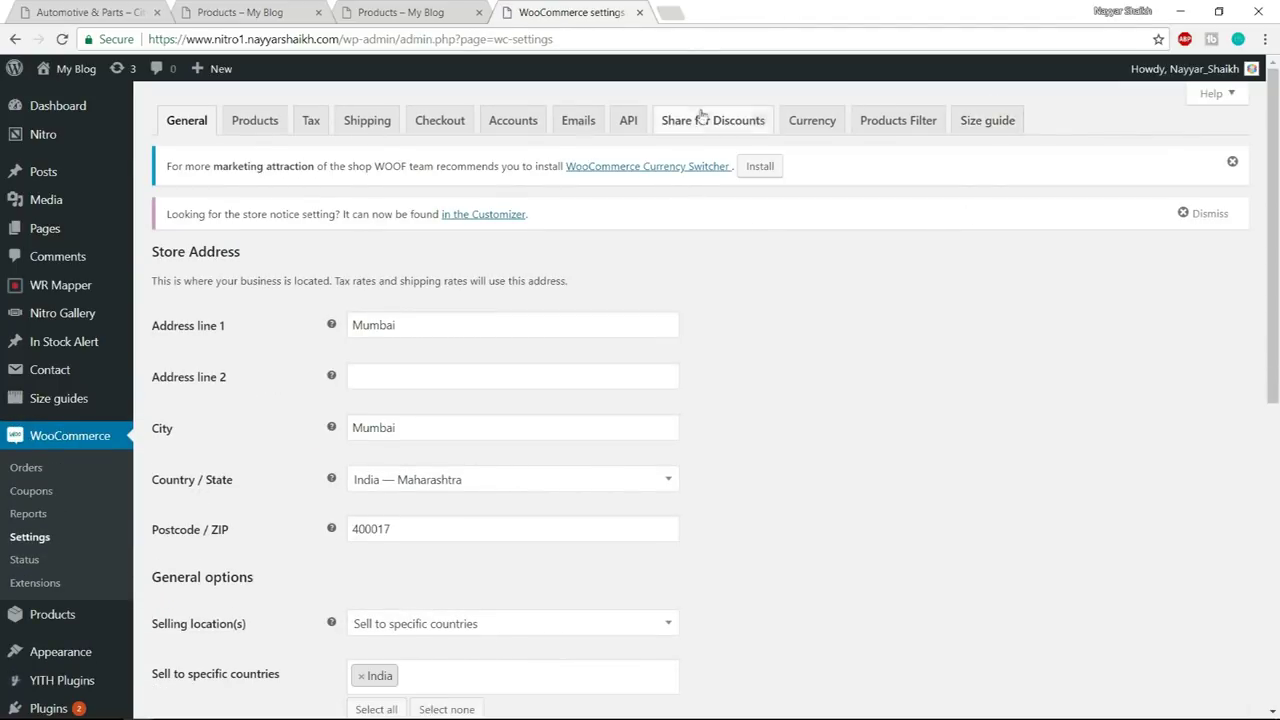
pyautogui.click(899, 132)
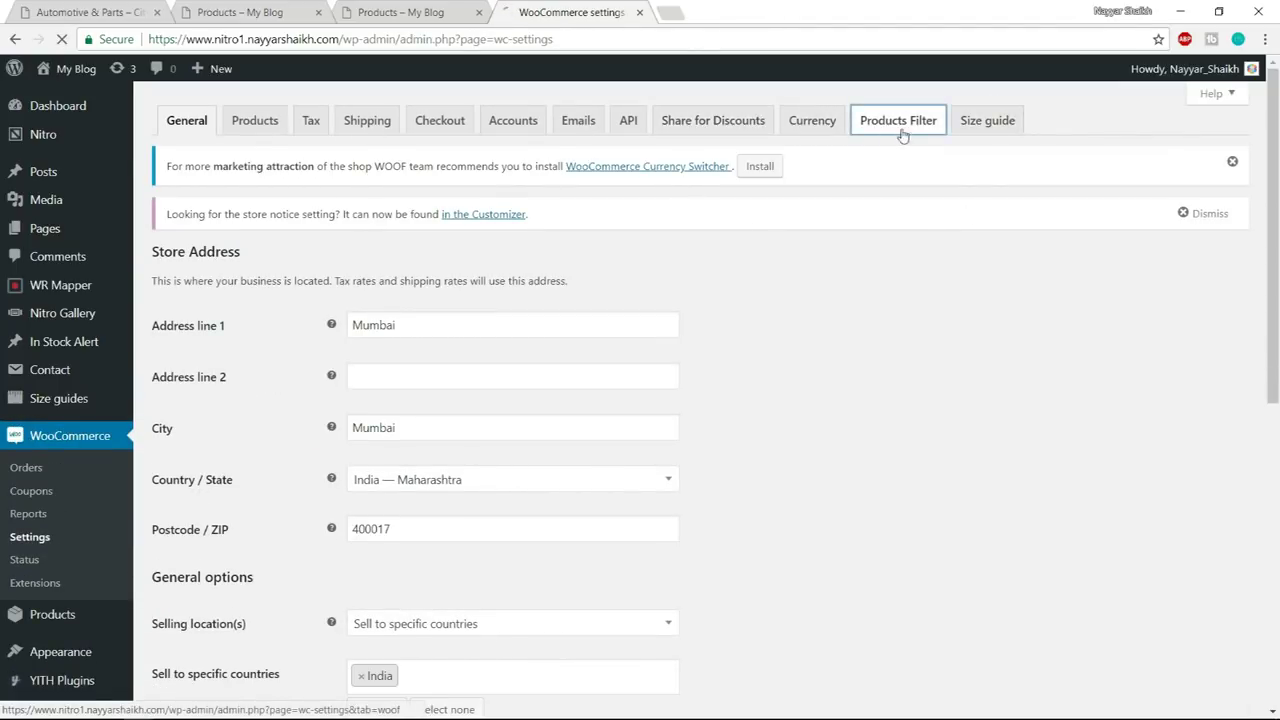
pyautogui.scroll(-1, 975, 220)
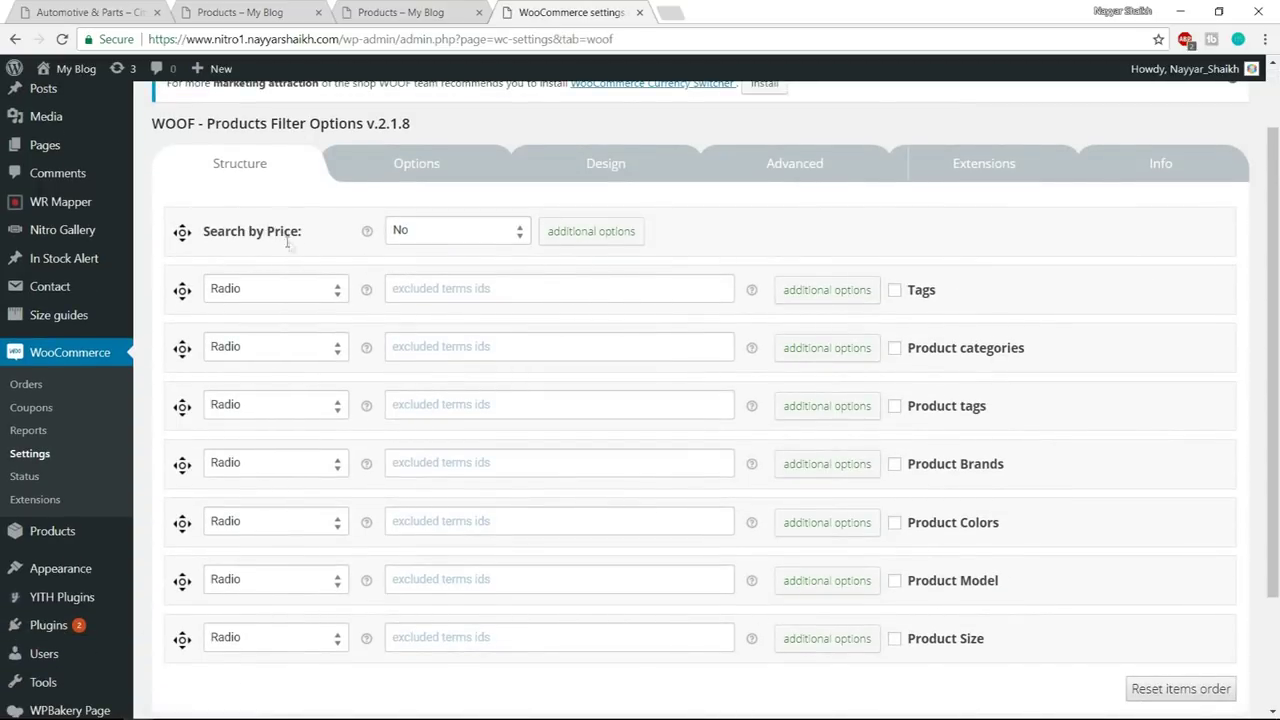
pyautogui.click(432, 238)
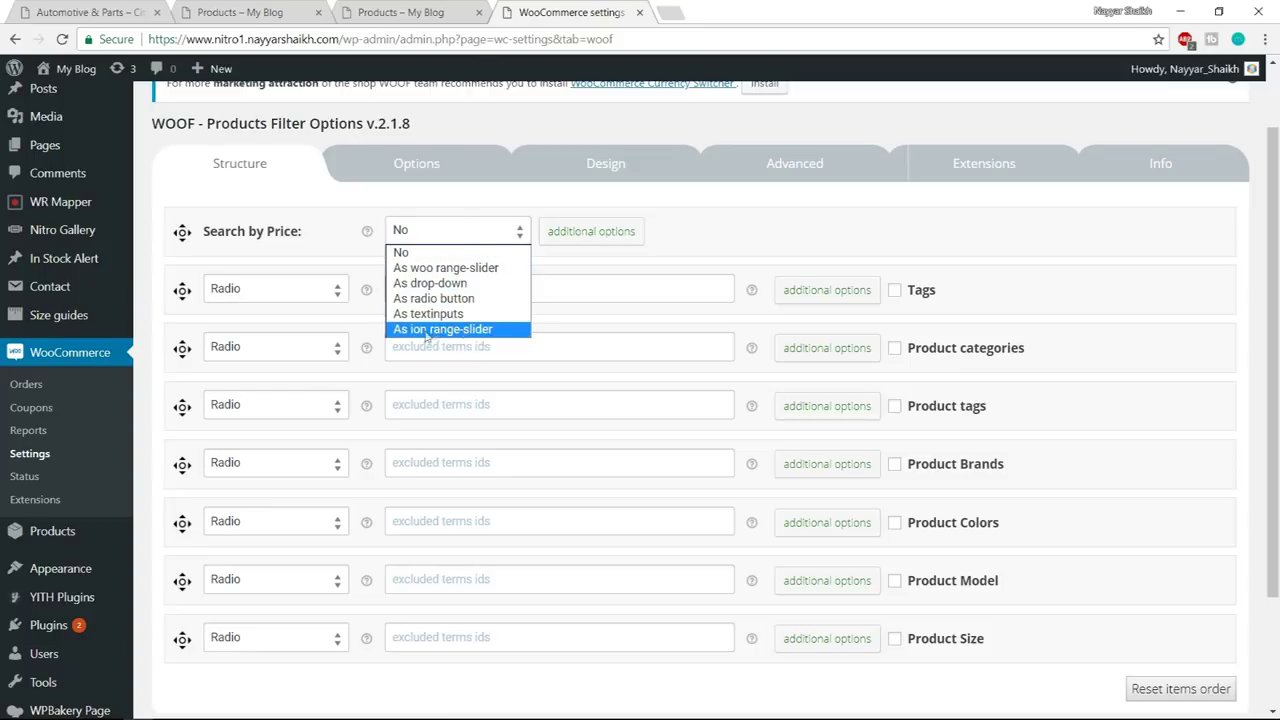
pyautogui.click(446, 330)
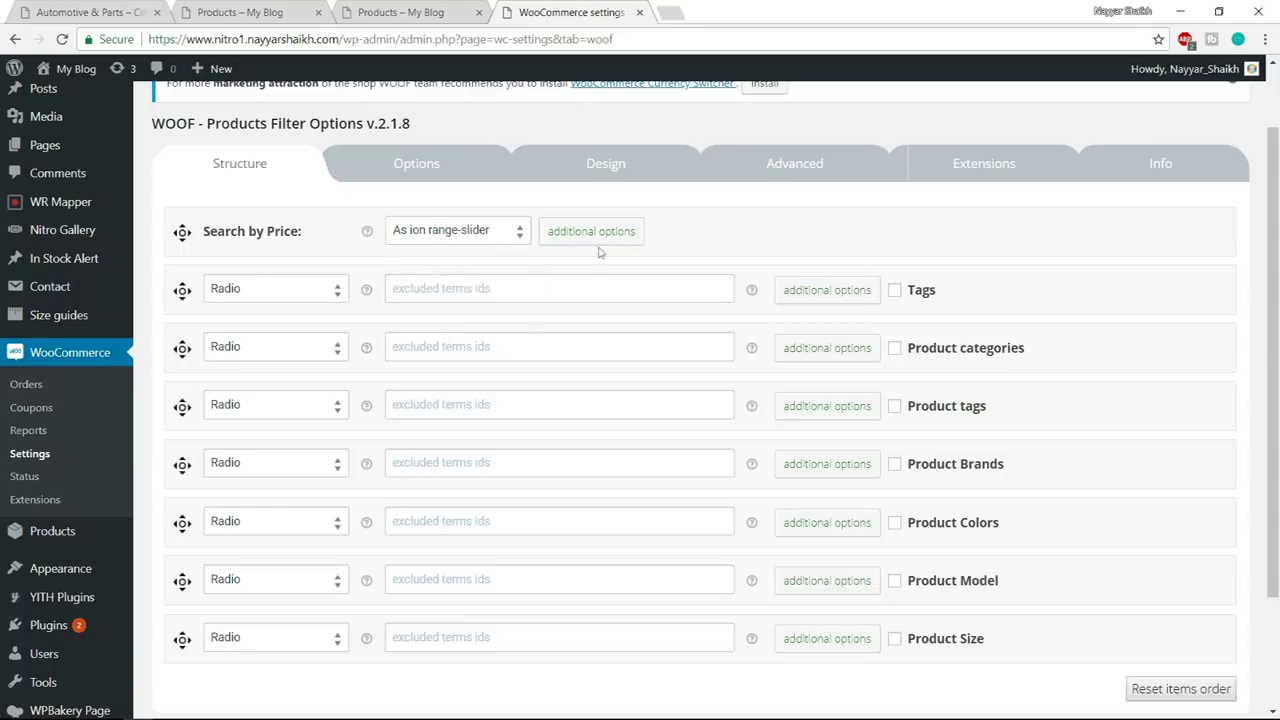
pyautogui.scroll(-1, 1000, 251)
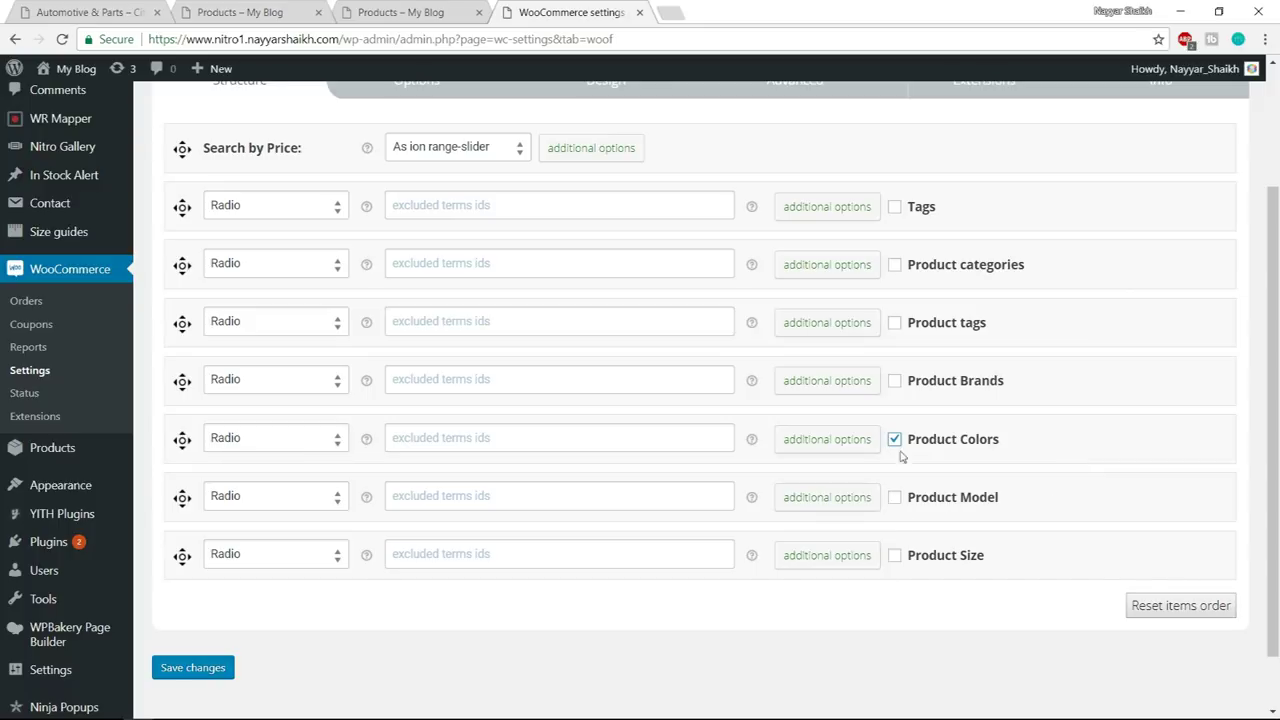
pyautogui.click(895, 384)
pyautogui.click(198, 668)
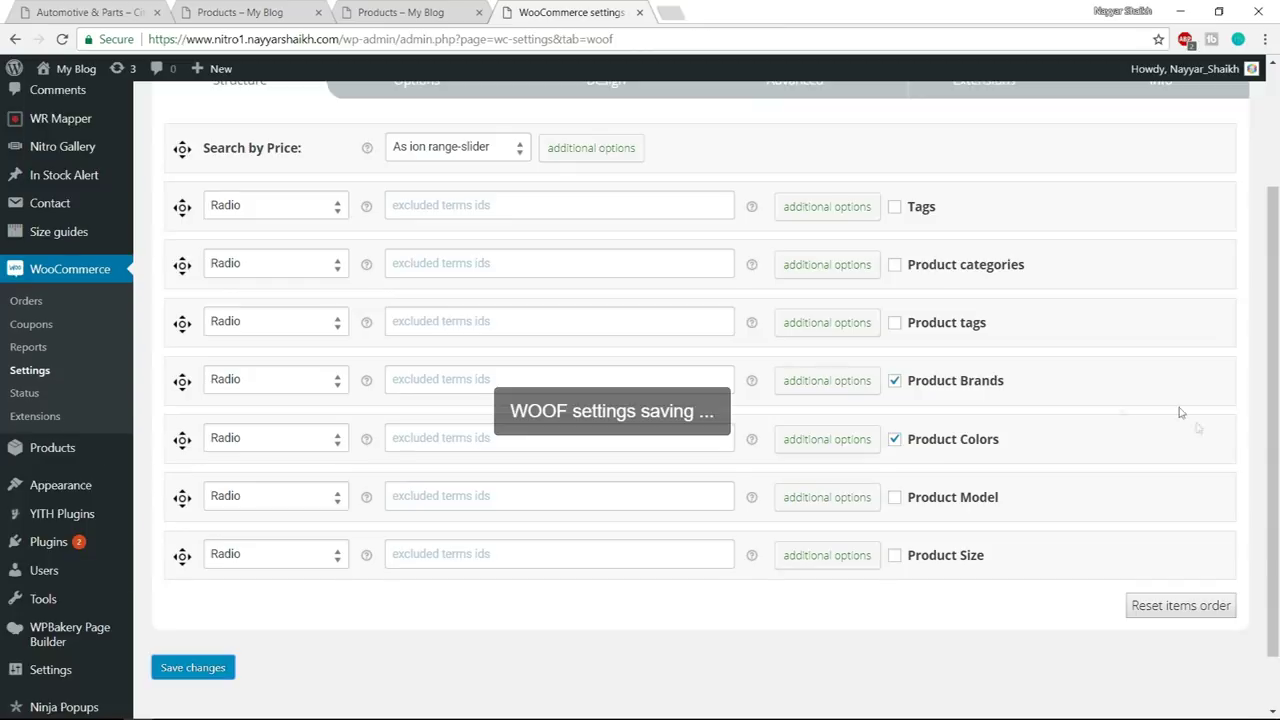
# - Review the Product Colors and Brands display types and check the filter on the shop page
pyautogui.scroll(-2, 1203, 414)
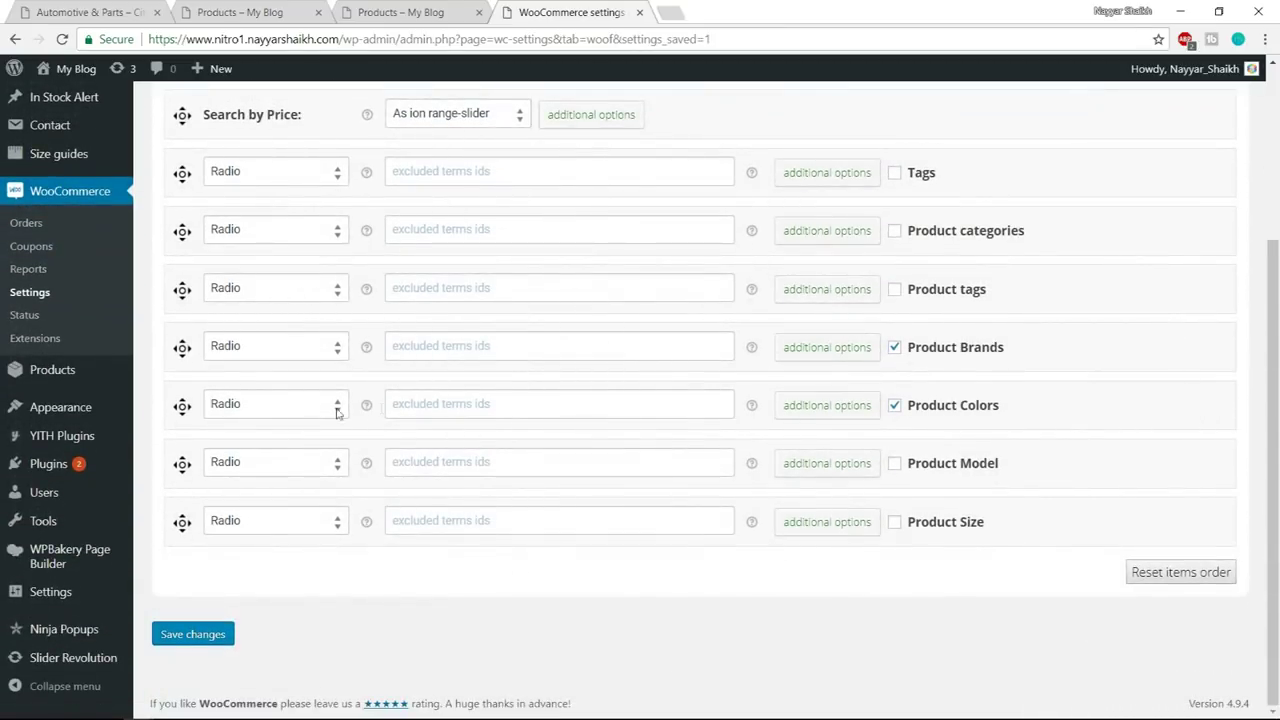
pyautogui.click(262, 408)
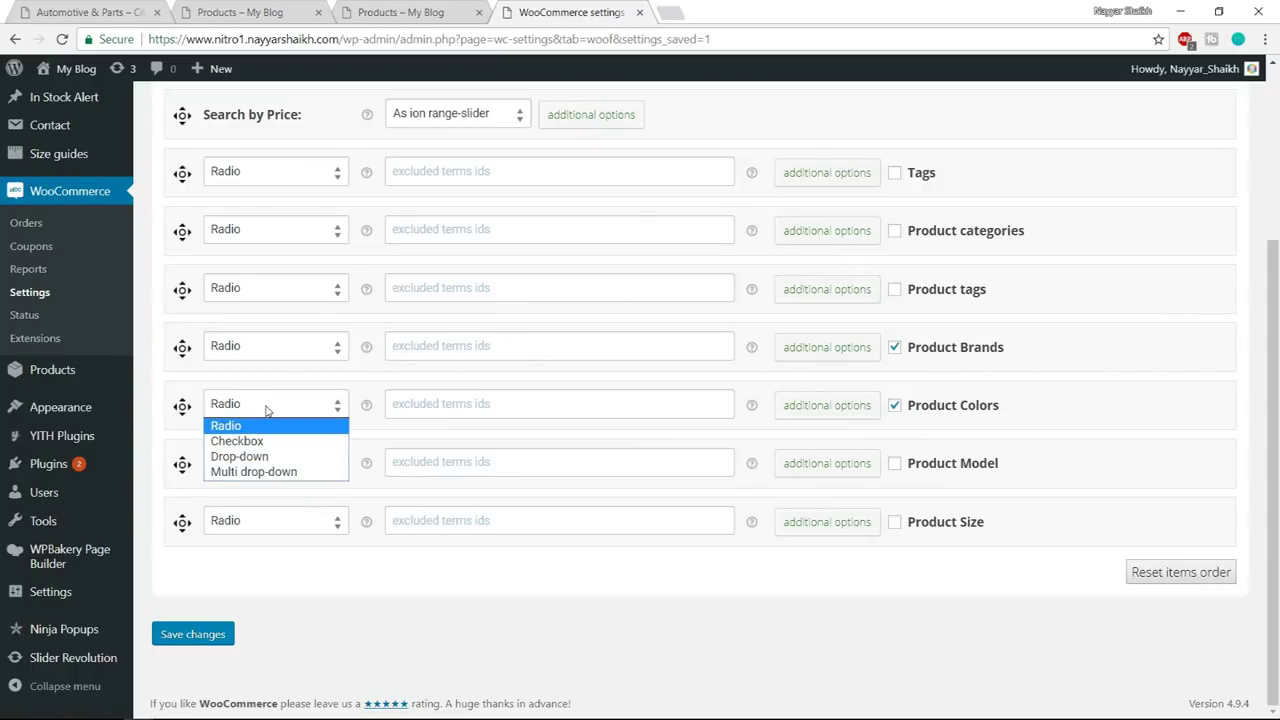
pyautogui.click(266, 410)
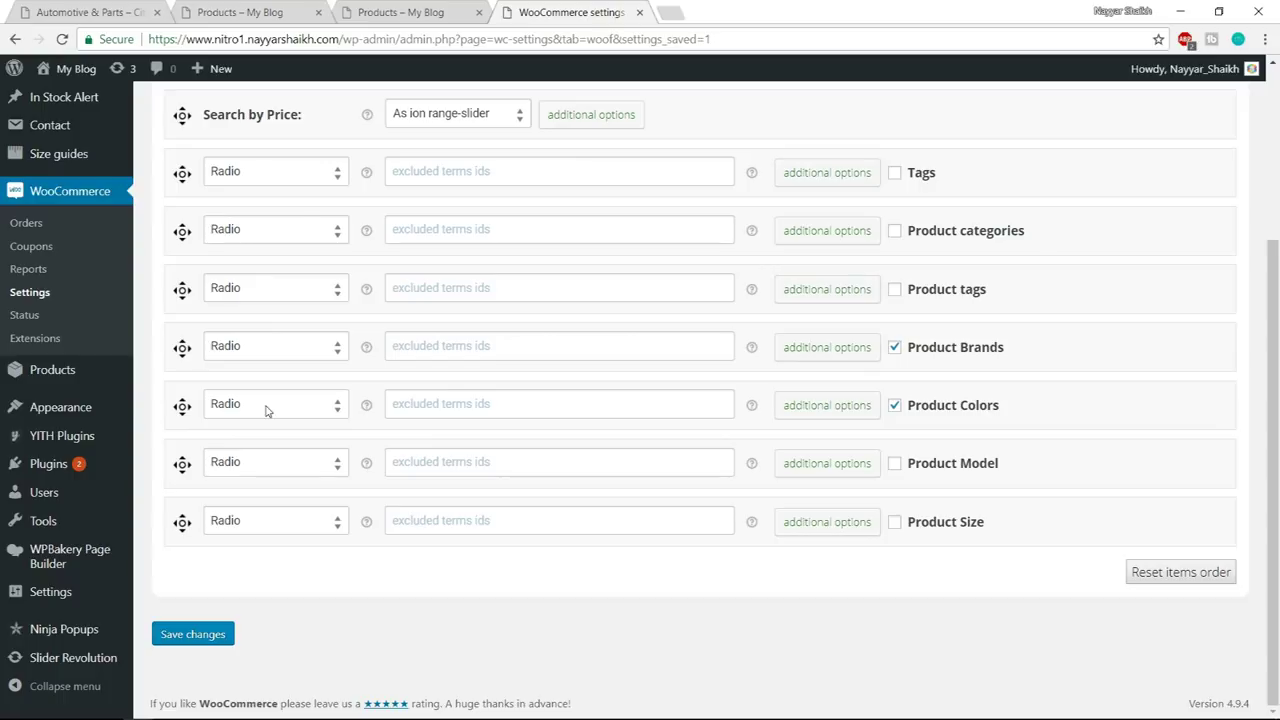
pyautogui.click(303, 352)
pyautogui.click(248, 13)
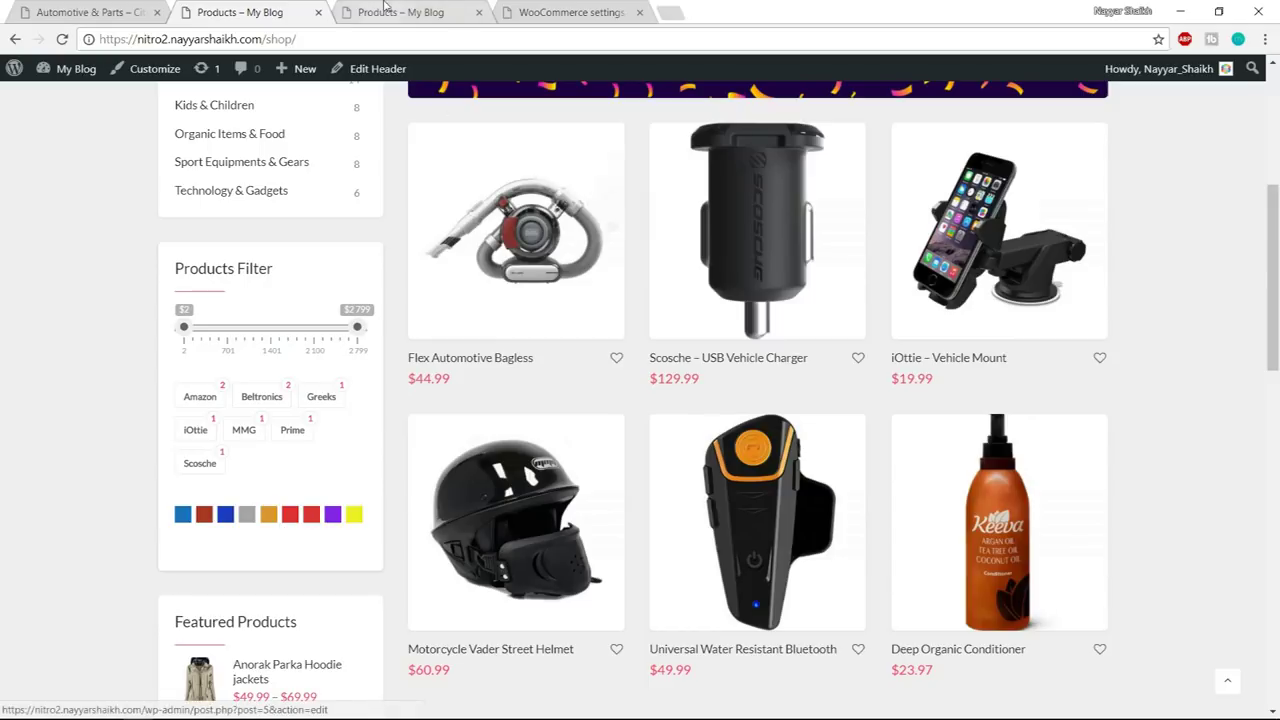
pyautogui.click(570, 12)
pyautogui.click(301, 414)
pyautogui.click(301, 418)
pyautogui.scroll(3, 651, 457)
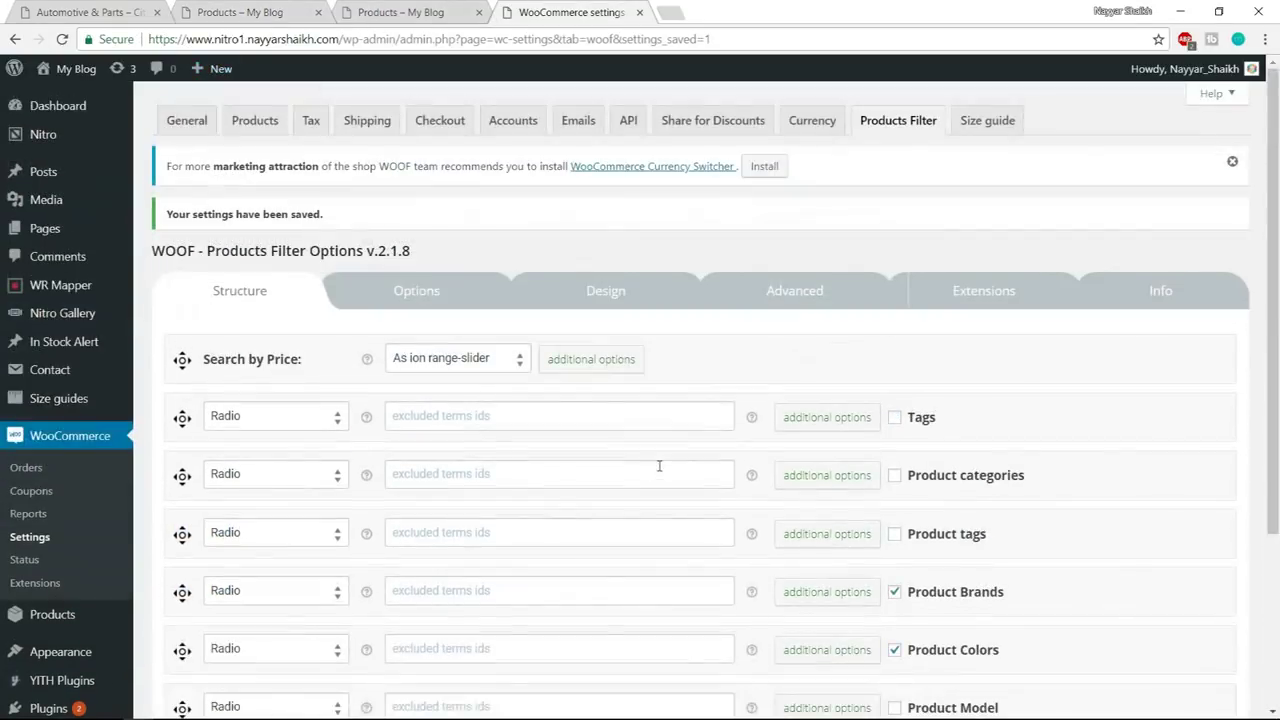
# - Turn on the Image and Labels filter extensions alongside Color and save
pyautogui.click(990, 297)
pyautogui.scroll(-1, 896, 393)
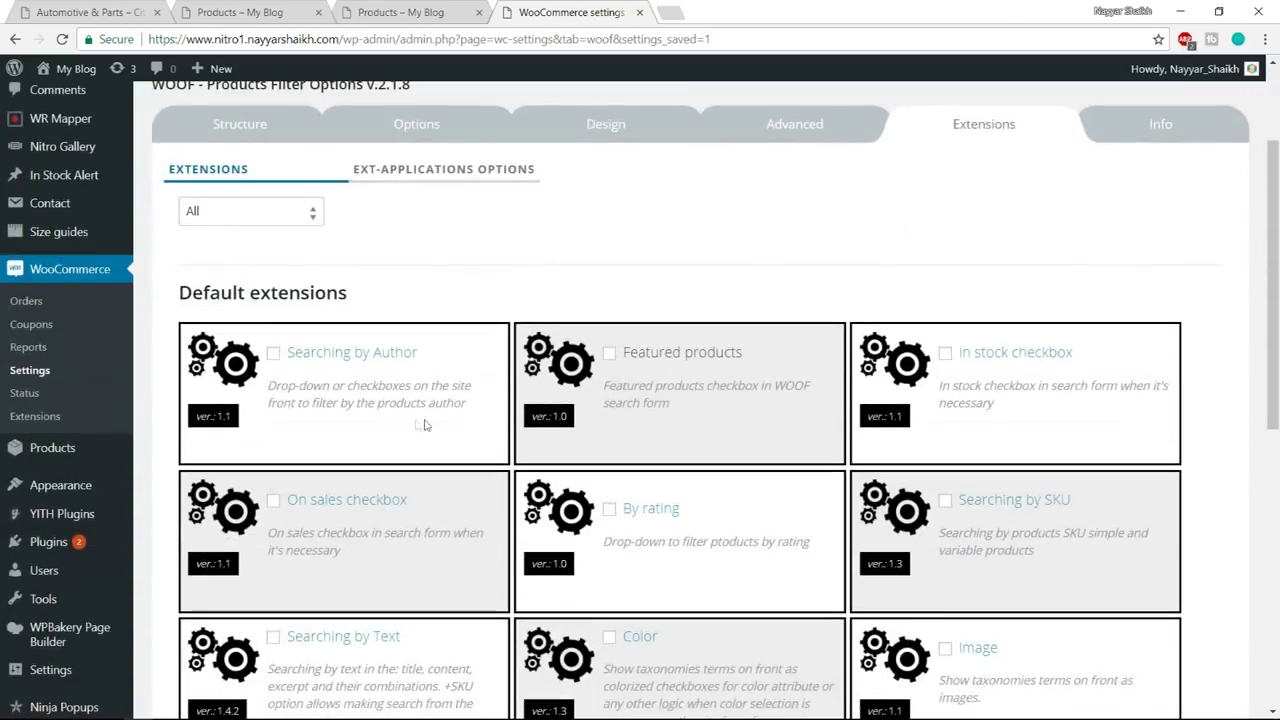
pyautogui.scroll(-4, 673, 393)
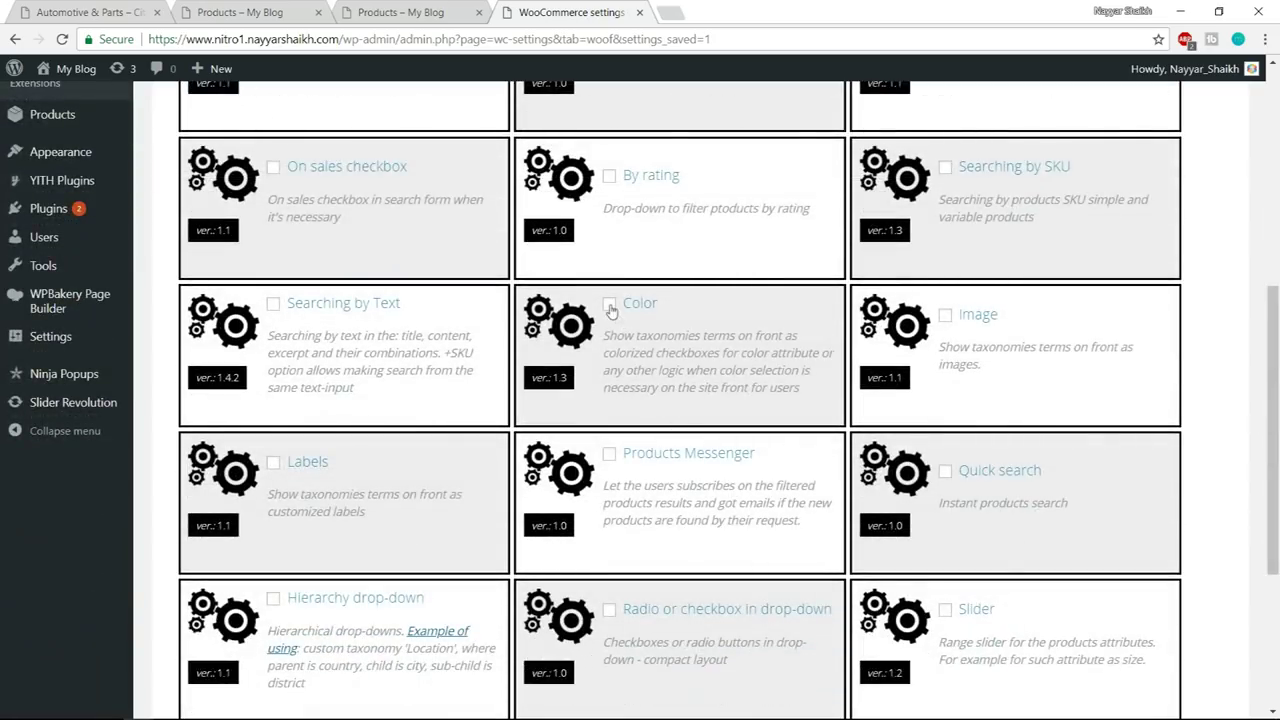
pyautogui.scroll(-1, 1272, 460)
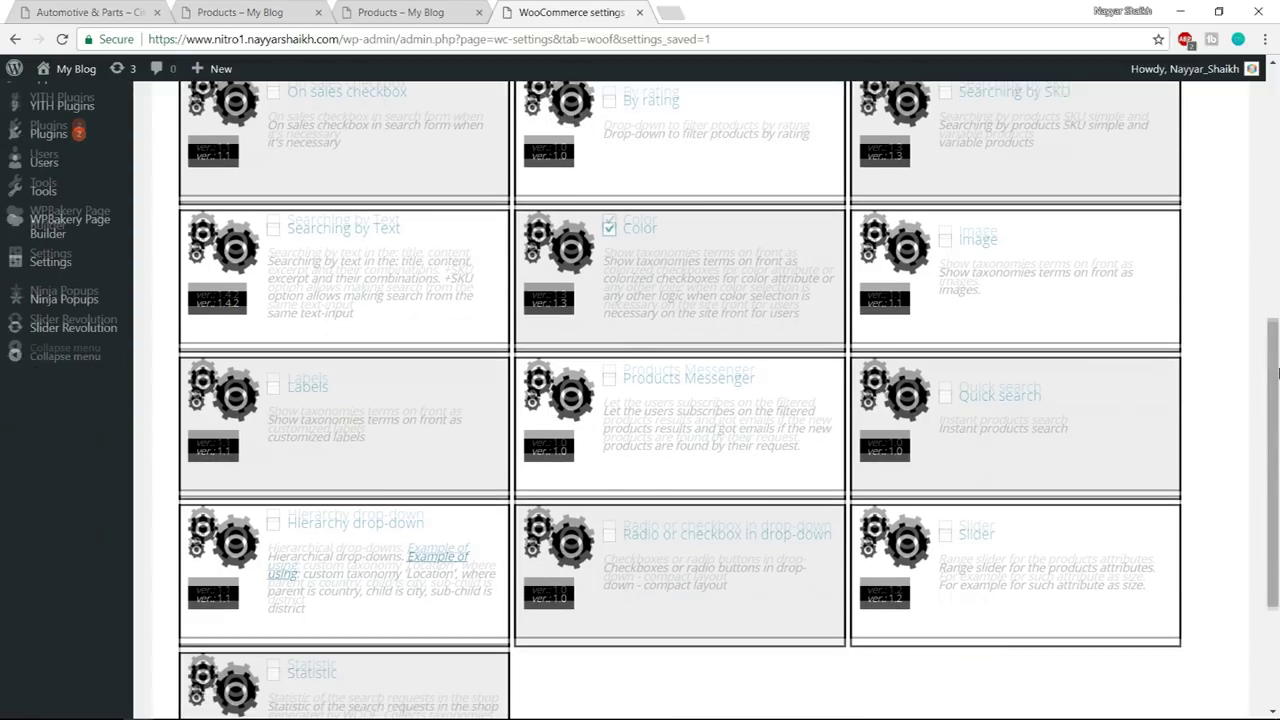
pyautogui.click(944, 236)
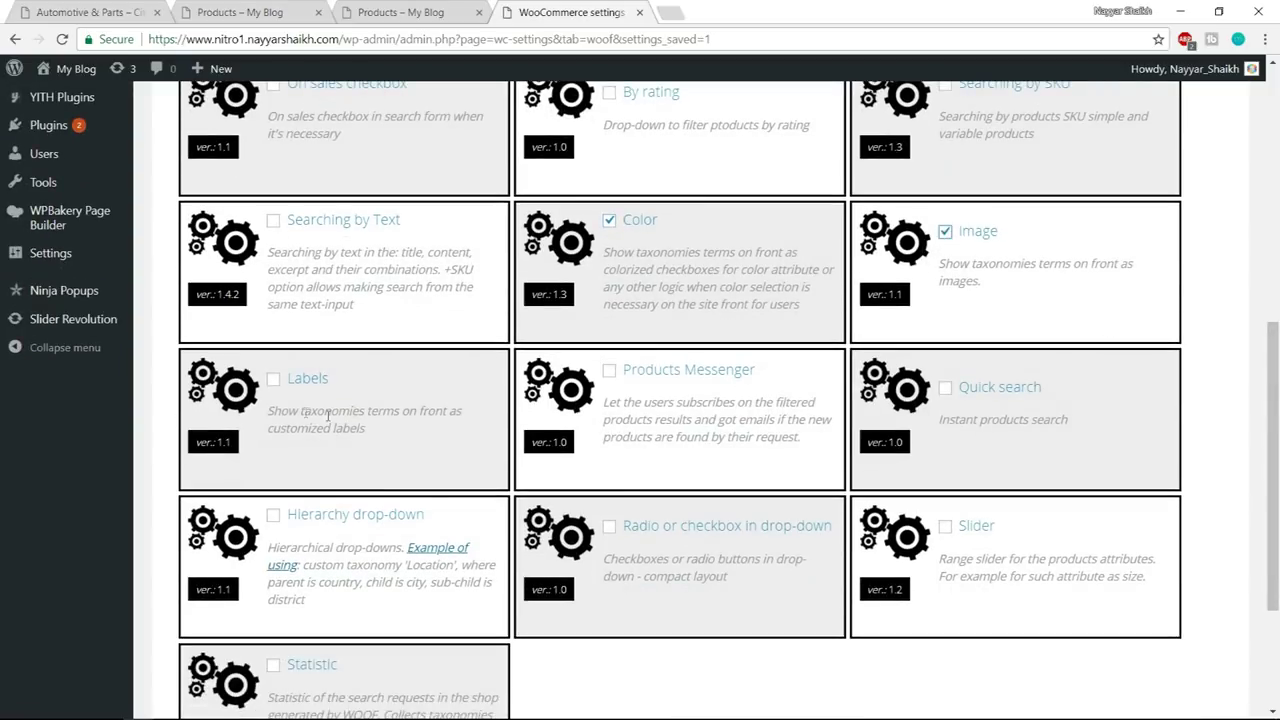
pyautogui.click(273, 380)
pyautogui.scroll(-3, 630, 416)
pyautogui.click(190, 634)
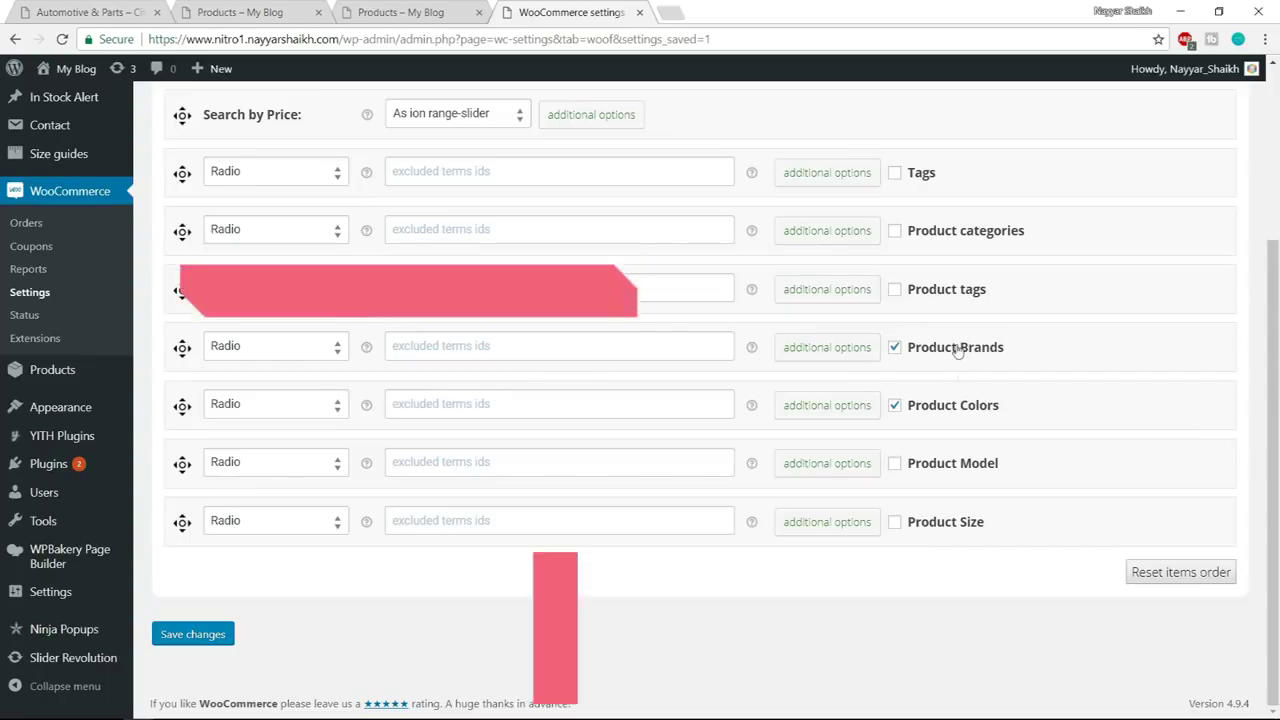
# - Display Product Colors as Color swatches and Product Brands as Label, then save
pyautogui.click(277, 406)
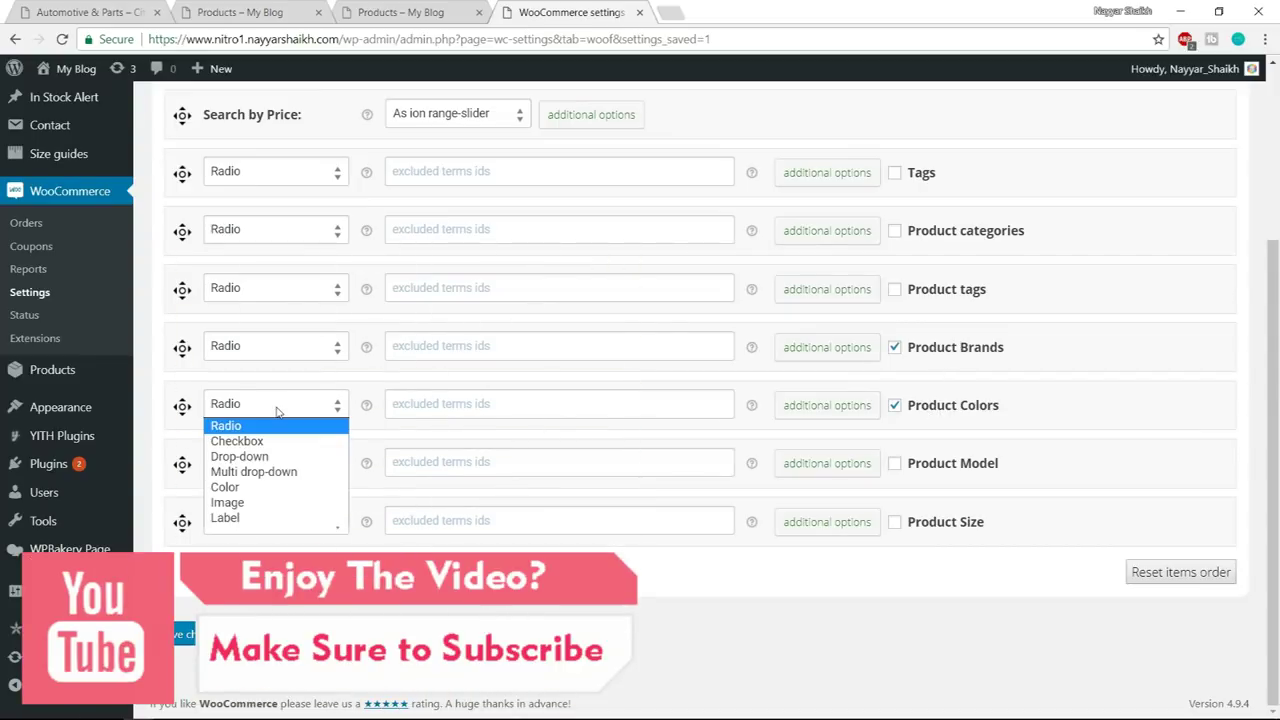
pyautogui.click(237, 489)
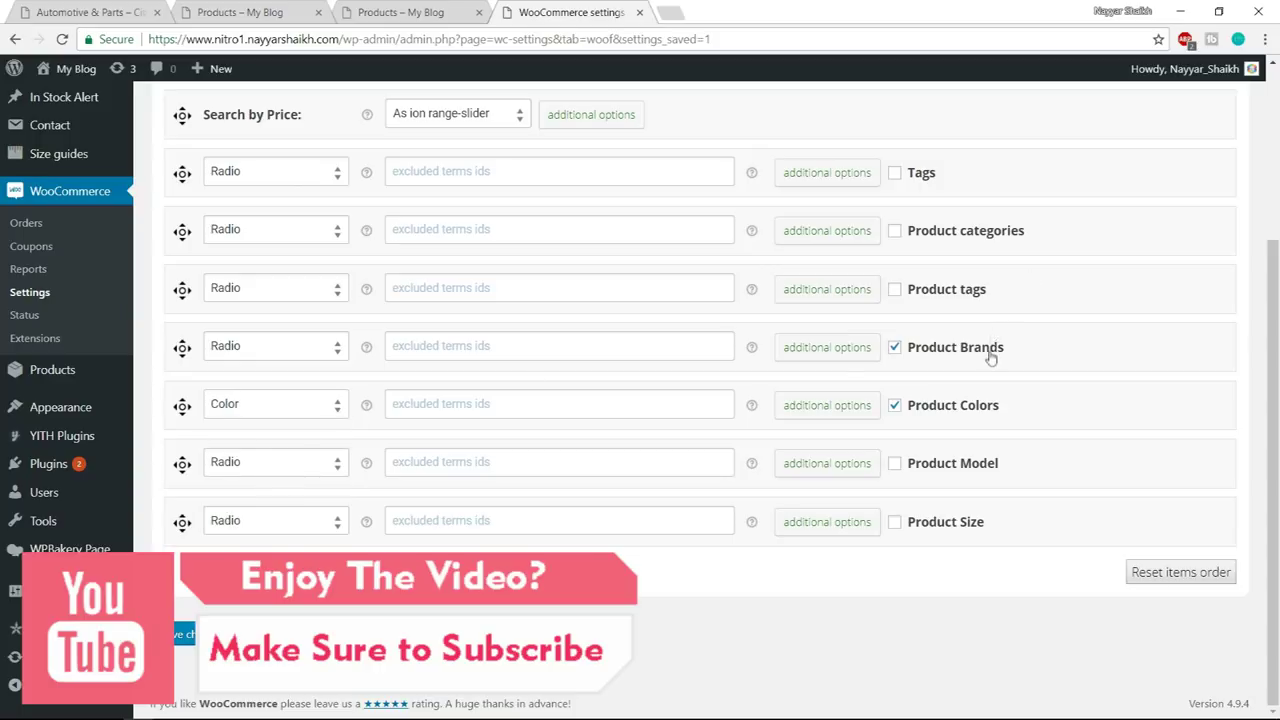
pyautogui.click(285, 355)
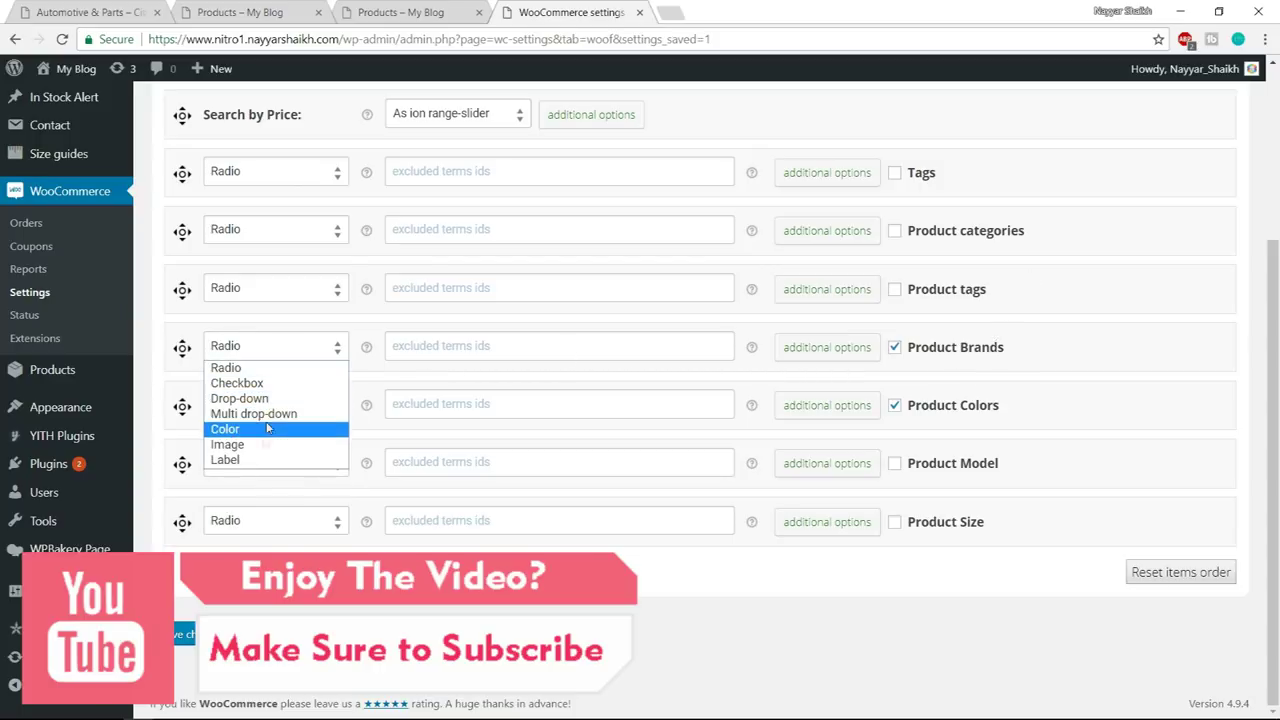
pyautogui.click(257, 461)
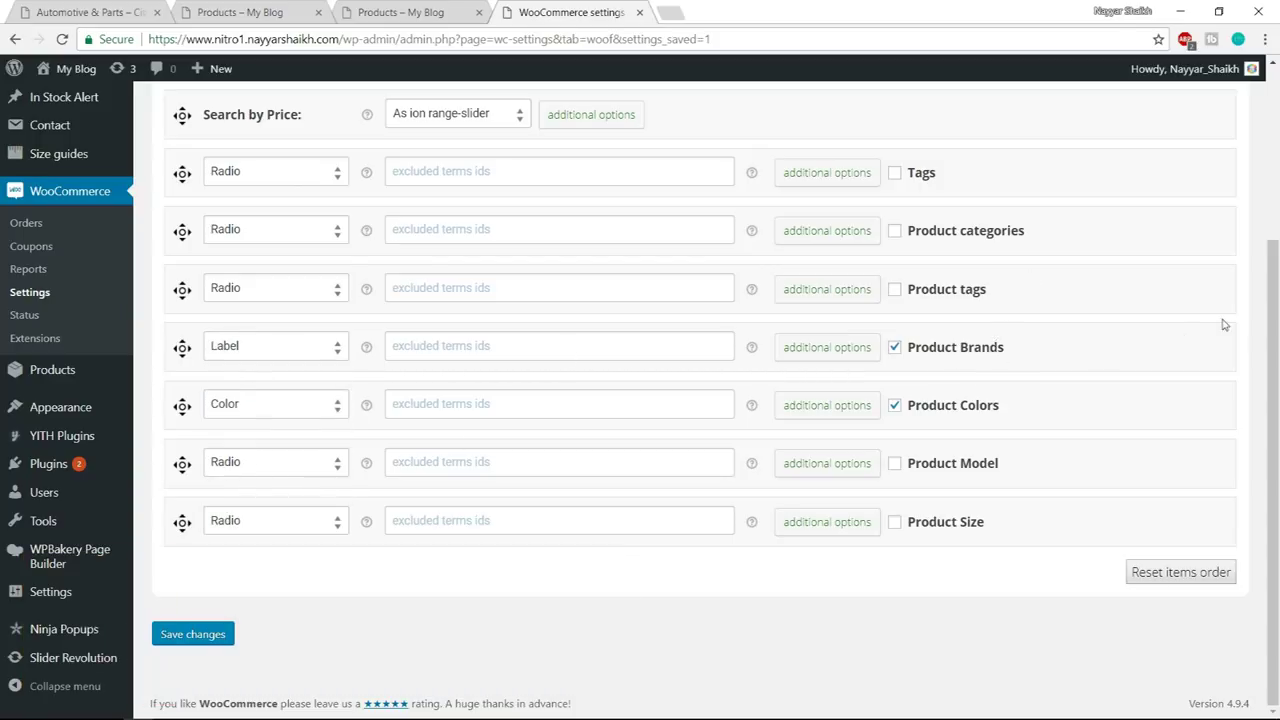
pyautogui.click(817, 415)
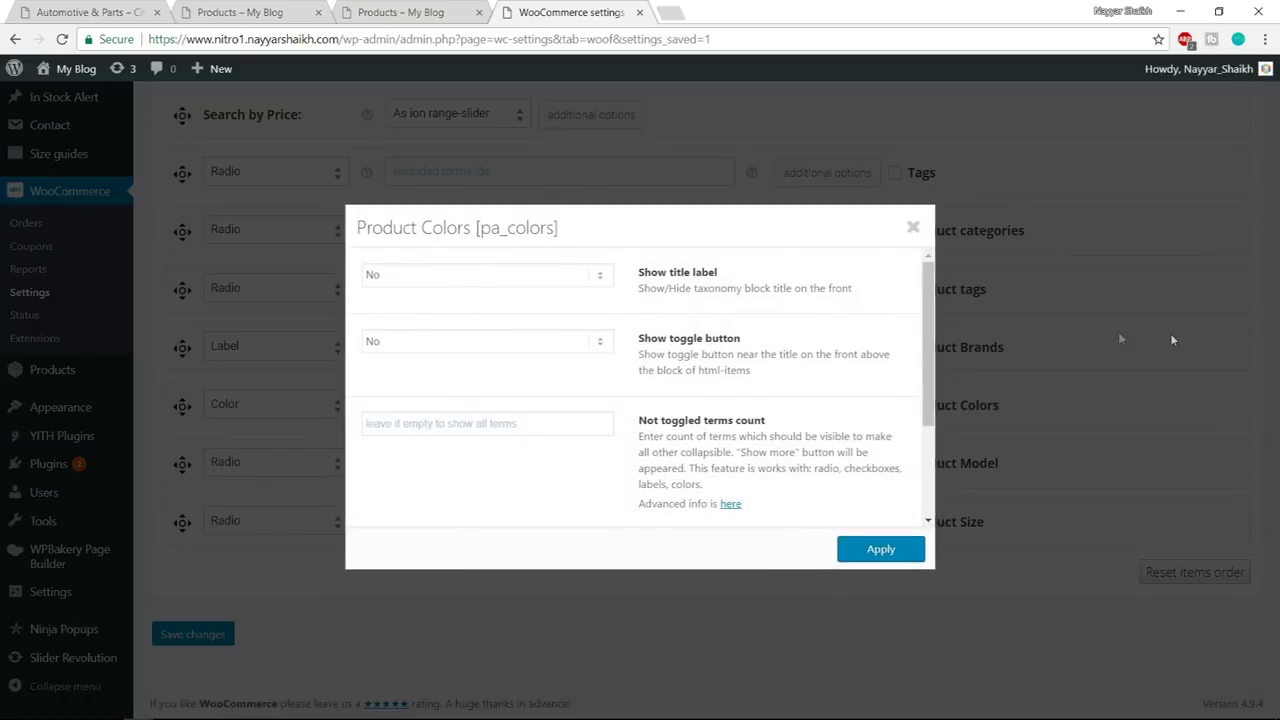
pyautogui.click(1170, 333)
pyautogui.click(191, 638)
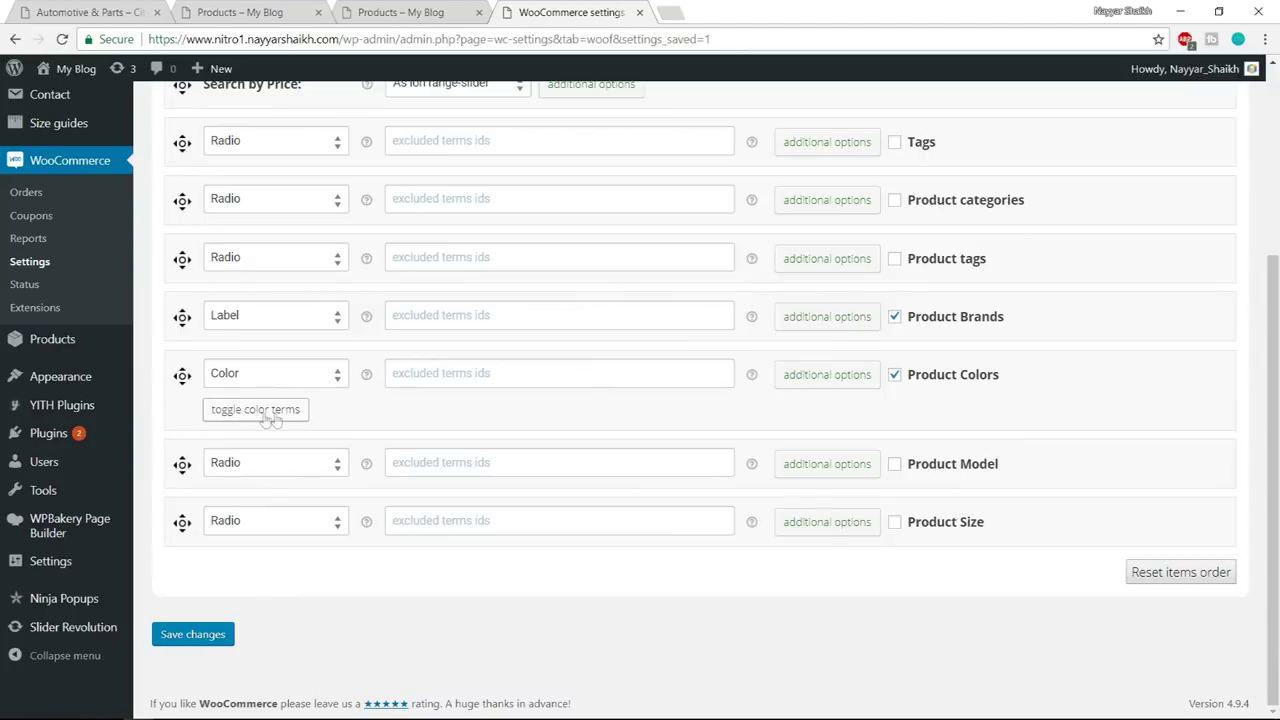
# - Give the blue term a blue swatch and the brown term colour #e06133
pyautogui.click(272, 415)
pyautogui.scroll(-3, 1056, 357)
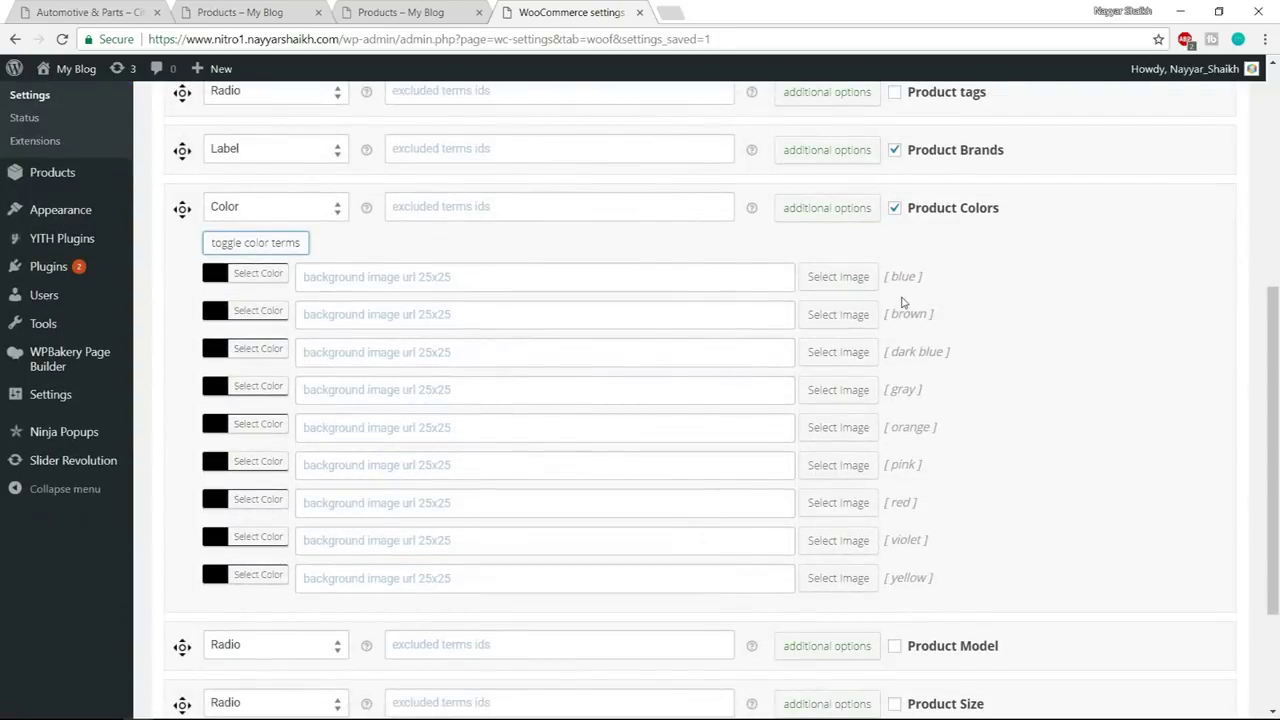
pyautogui.scroll(-1, 970, 308)
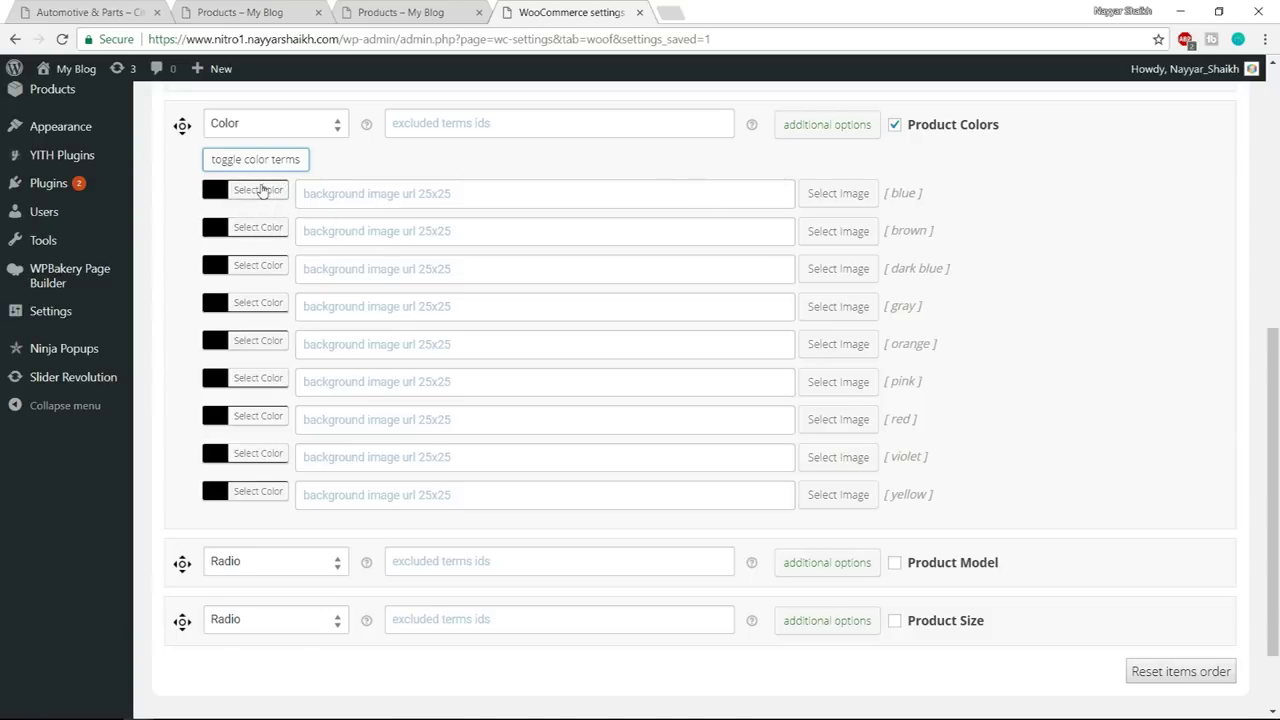
pyautogui.click(262, 190)
pyautogui.click(335, 381)
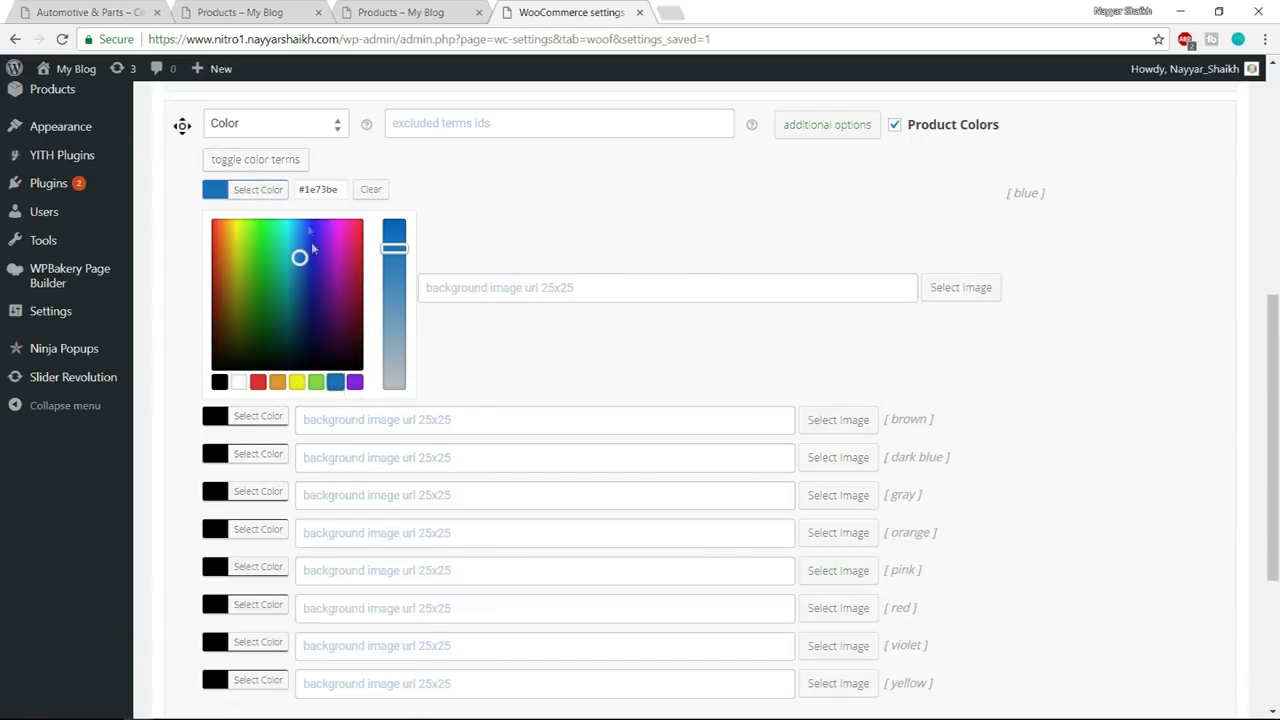
pyautogui.click(268, 191)
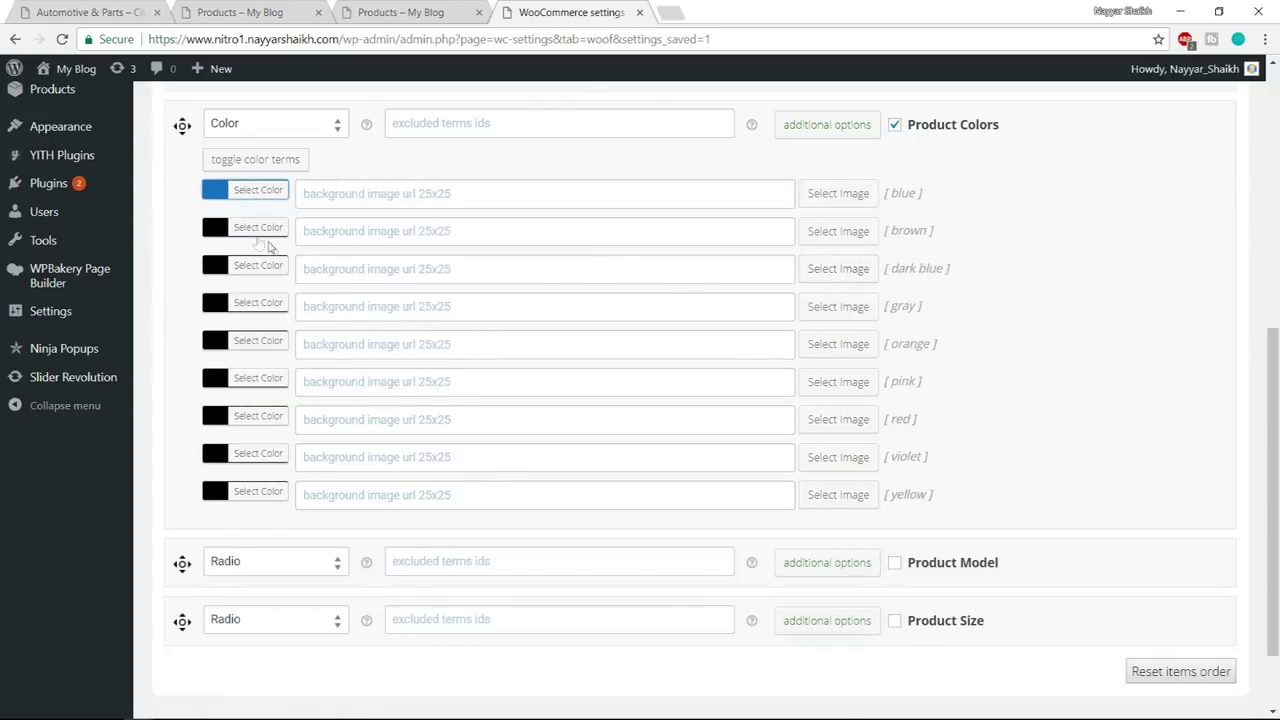
pyautogui.click(252, 229)
pyautogui.click(277, 420)
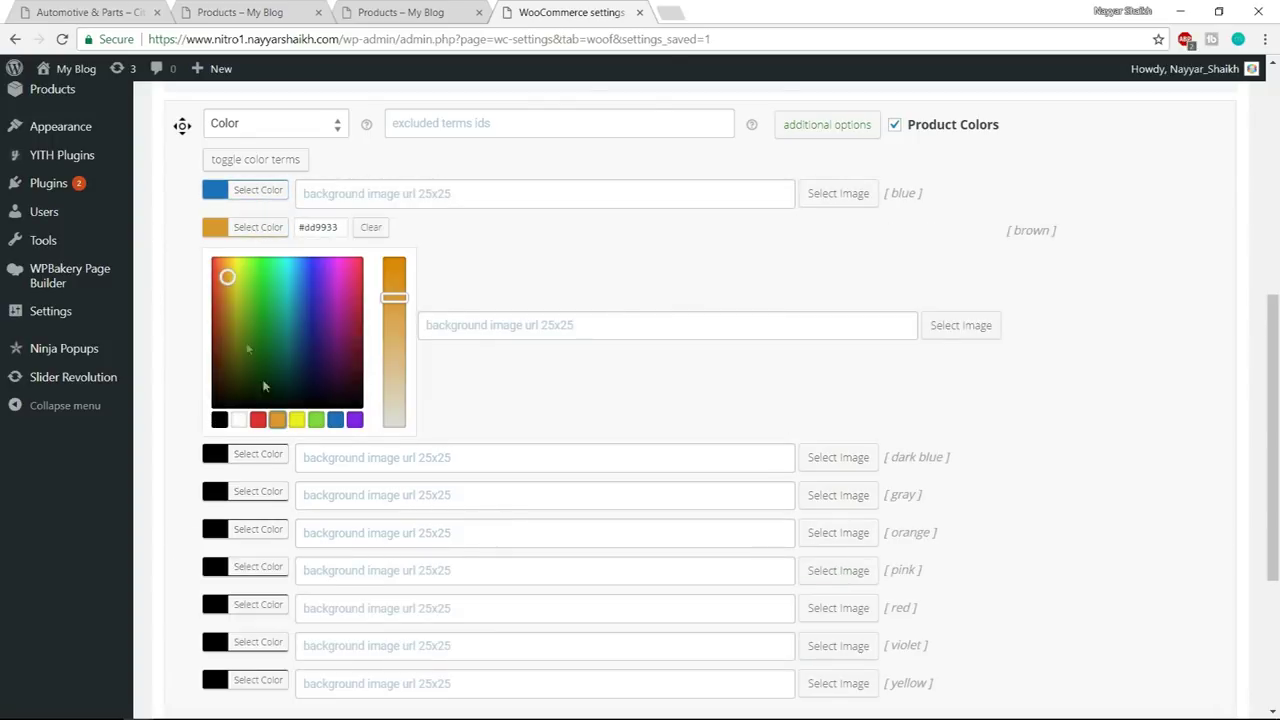
pyautogui.moveTo(227, 278); pyautogui.dragTo(221, 279)
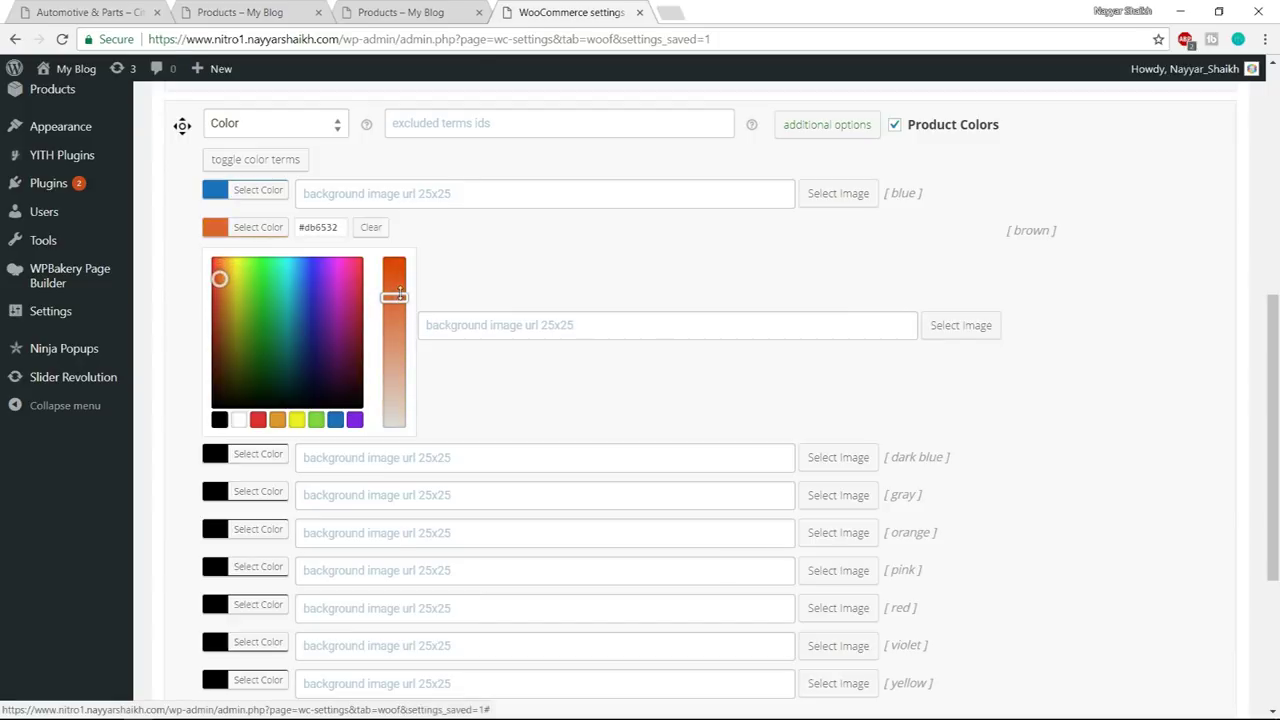
pyautogui.click(260, 229)
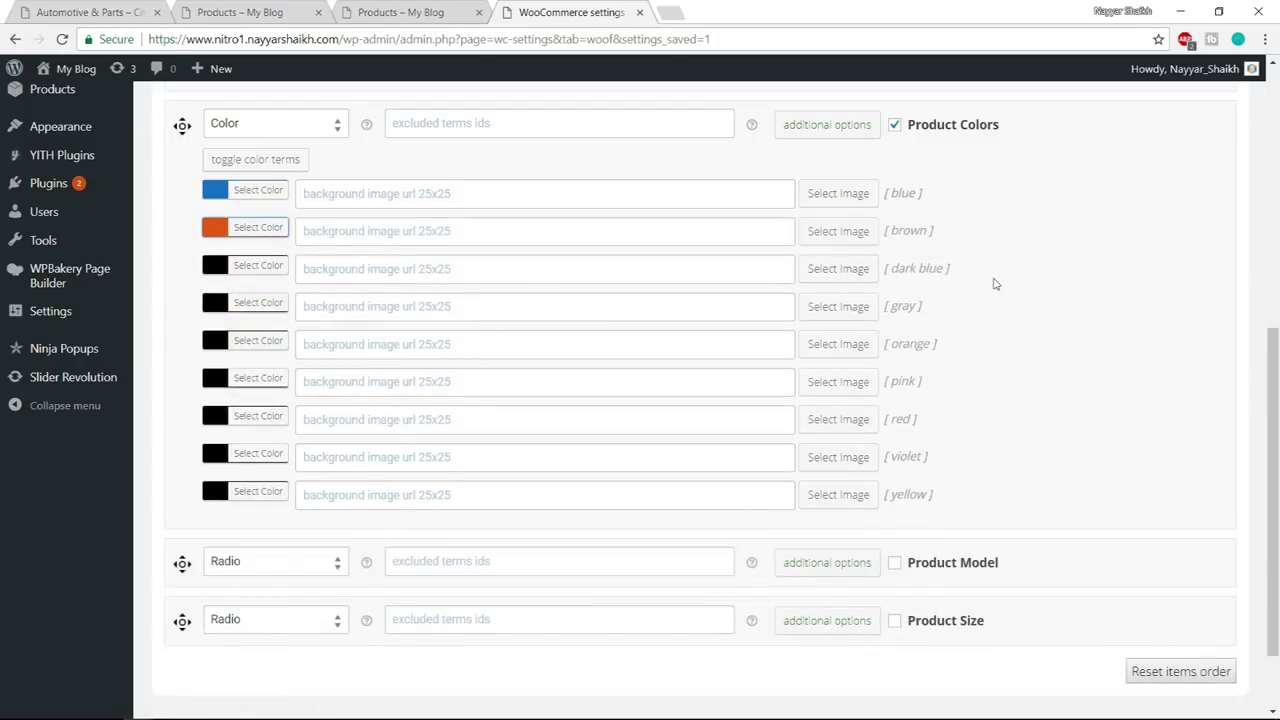
# - Set dark blue to a deeper blue, gray to #828282, and orange to orange
pyautogui.click(254, 266)
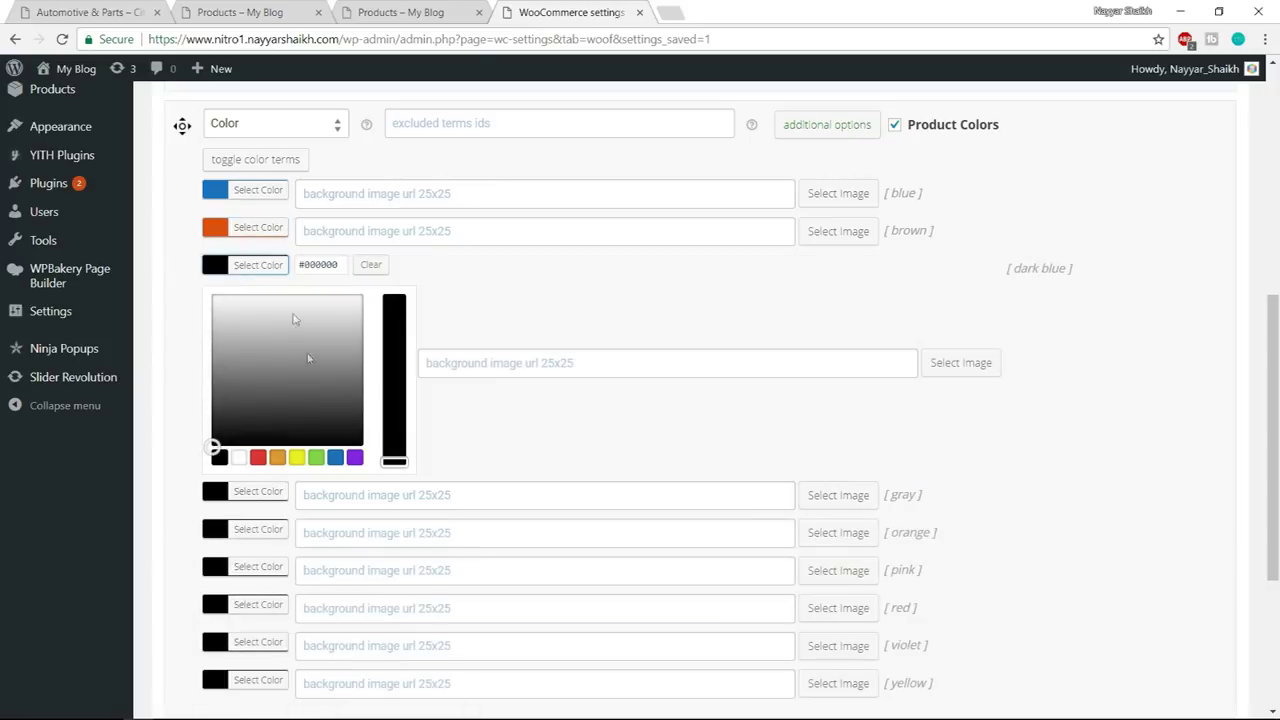
pyautogui.click(336, 458)
pyautogui.moveTo(299, 335); pyautogui.dragTo(305, 341)
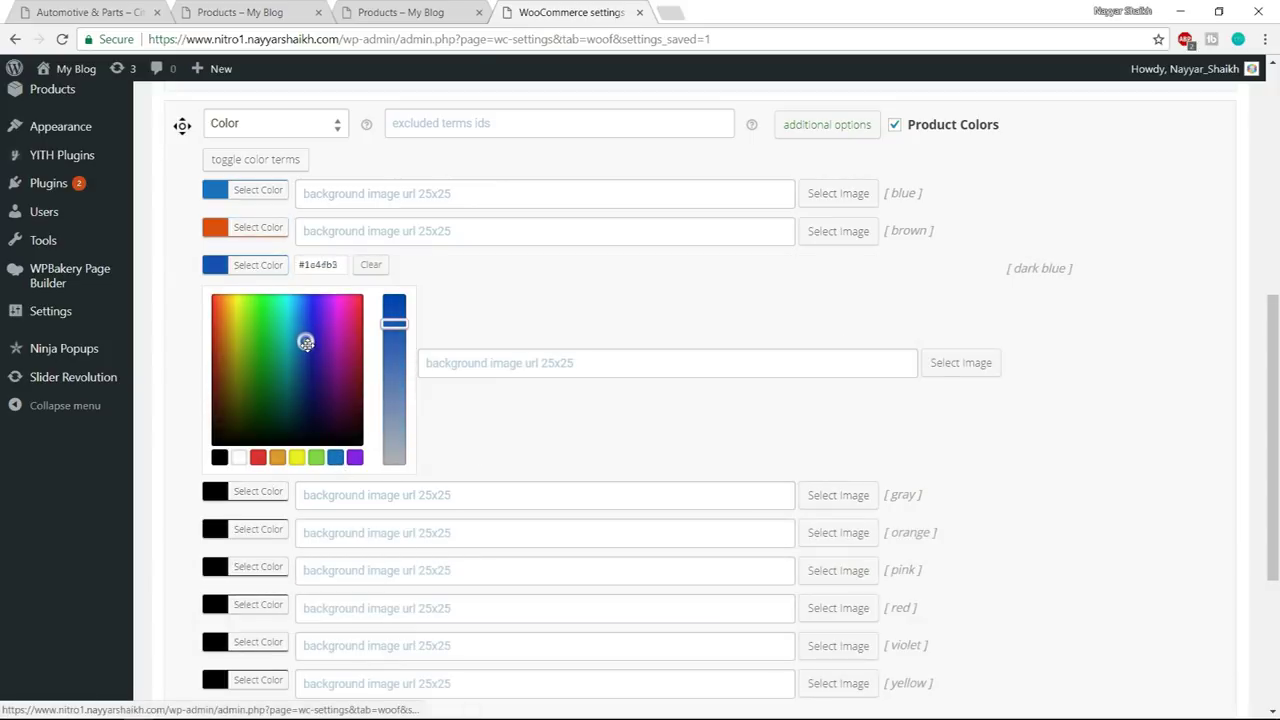
pyautogui.click(262, 267)
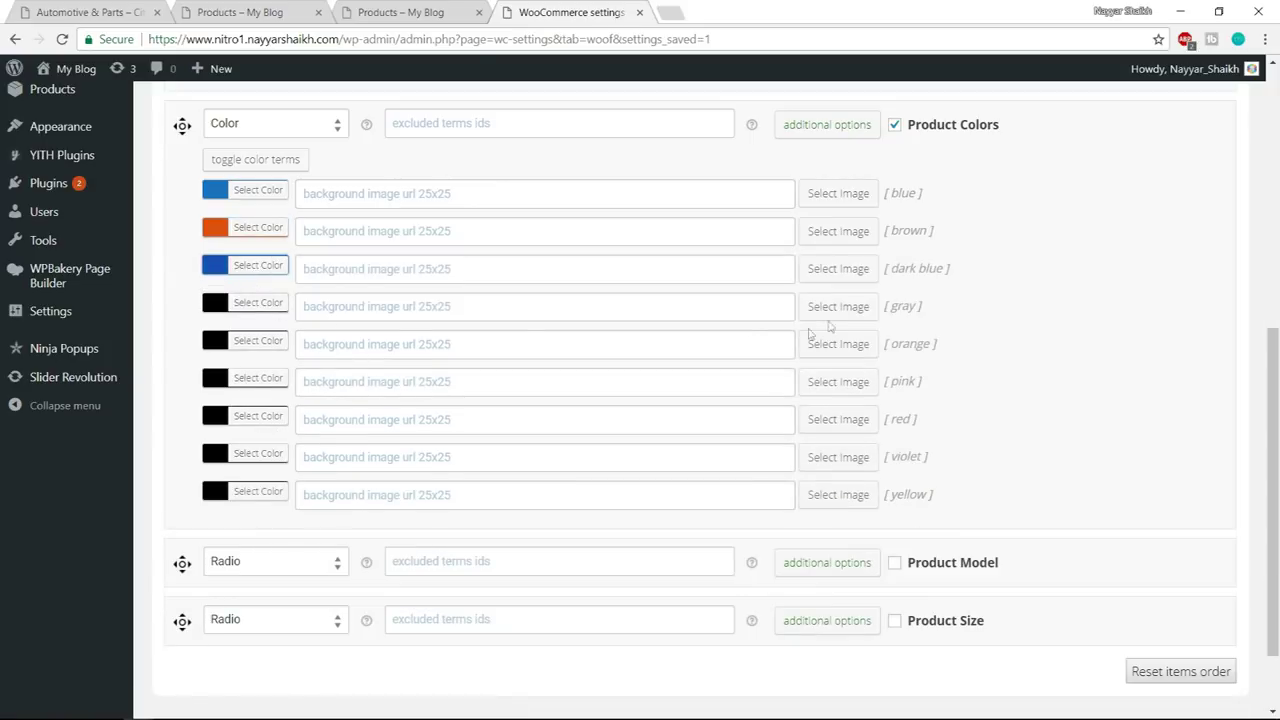
pyautogui.click(266, 311)
pyautogui.moveTo(218, 421)
pyautogui.mouseDown()
pyautogui.moveTo(194, 383)
pyautogui.moveTo(189, 407)
pyautogui.mouseUp()
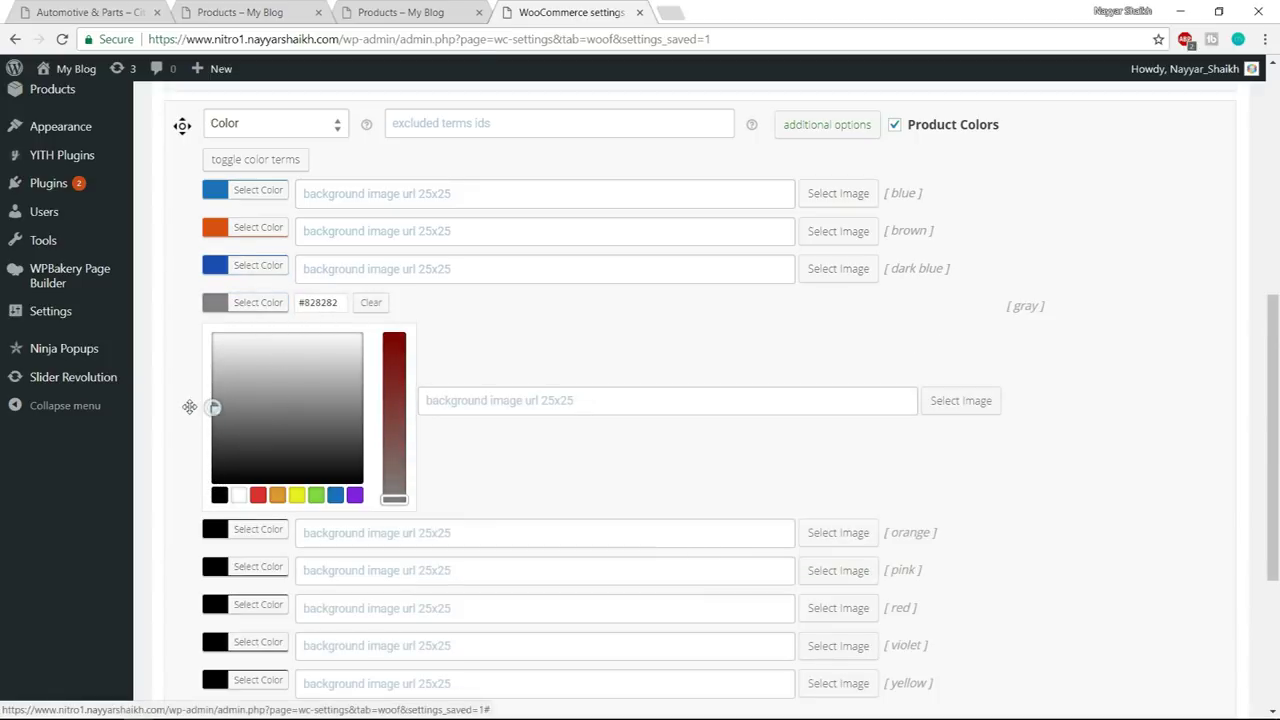
pyautogui.click(257, 303)
pyautogui.click(271, 346)
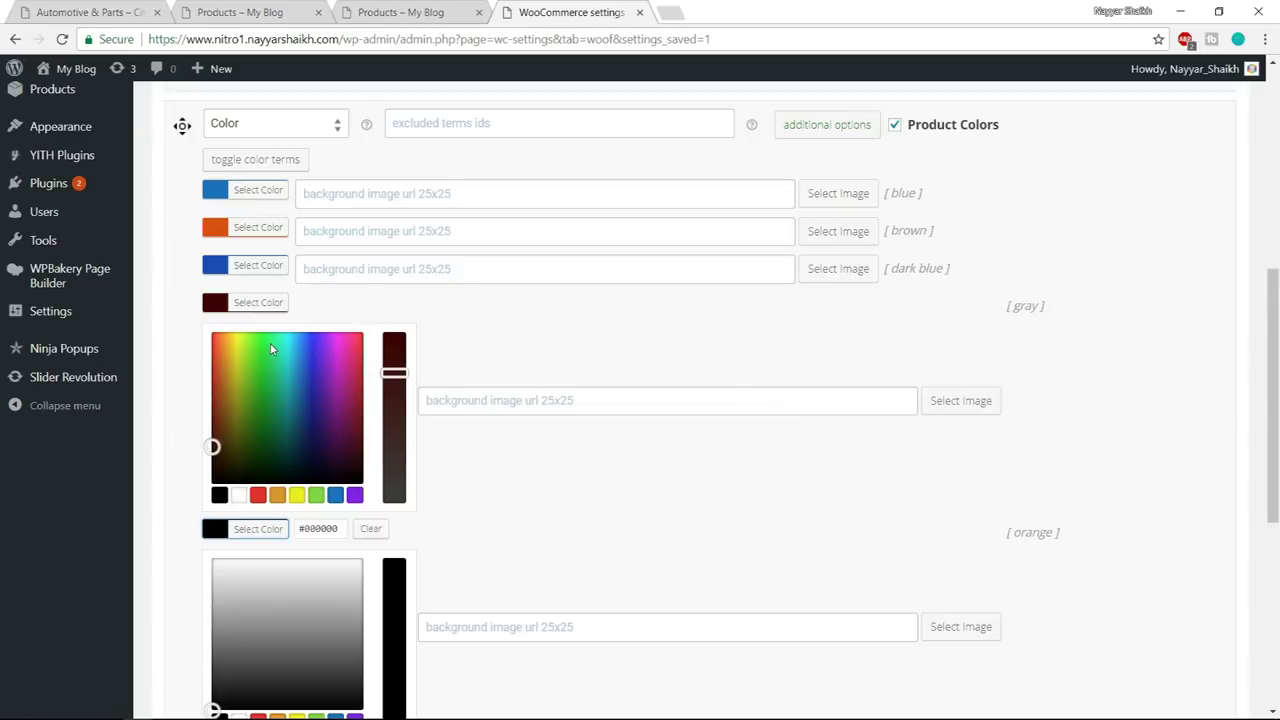
pyautogui.scroll(-3, 305, 517)
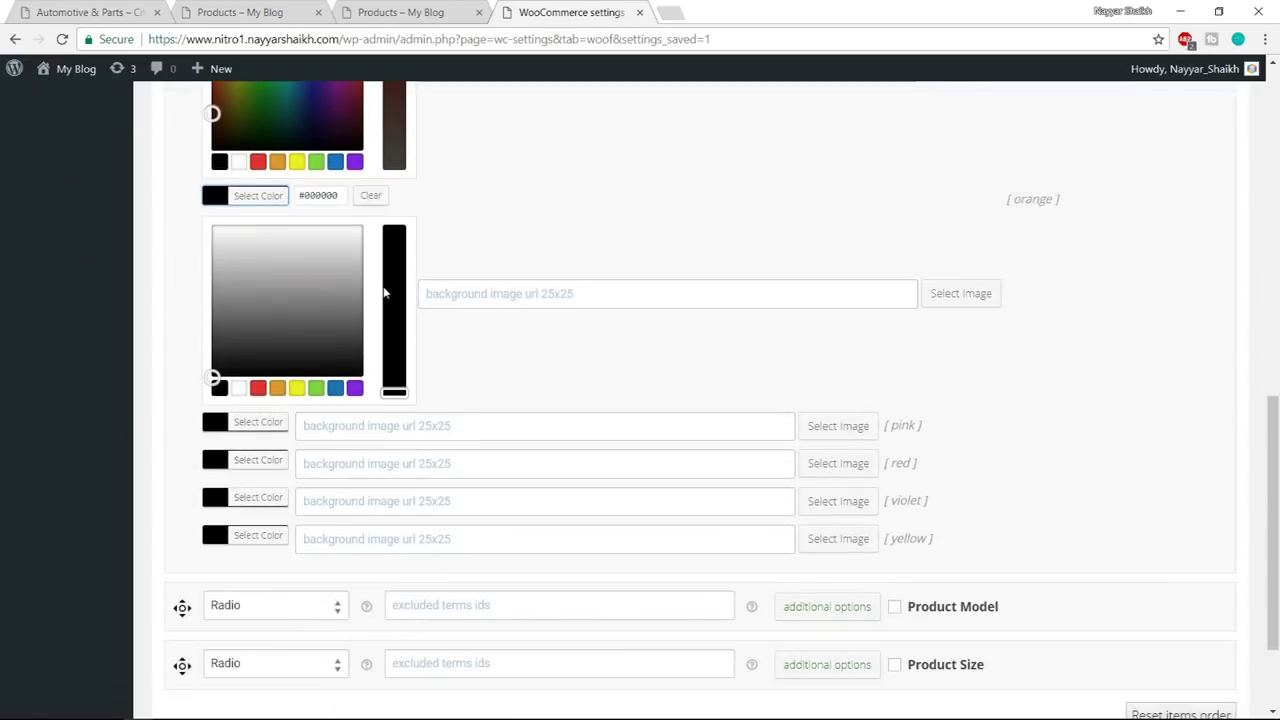
pyautogui.click(277, 388)
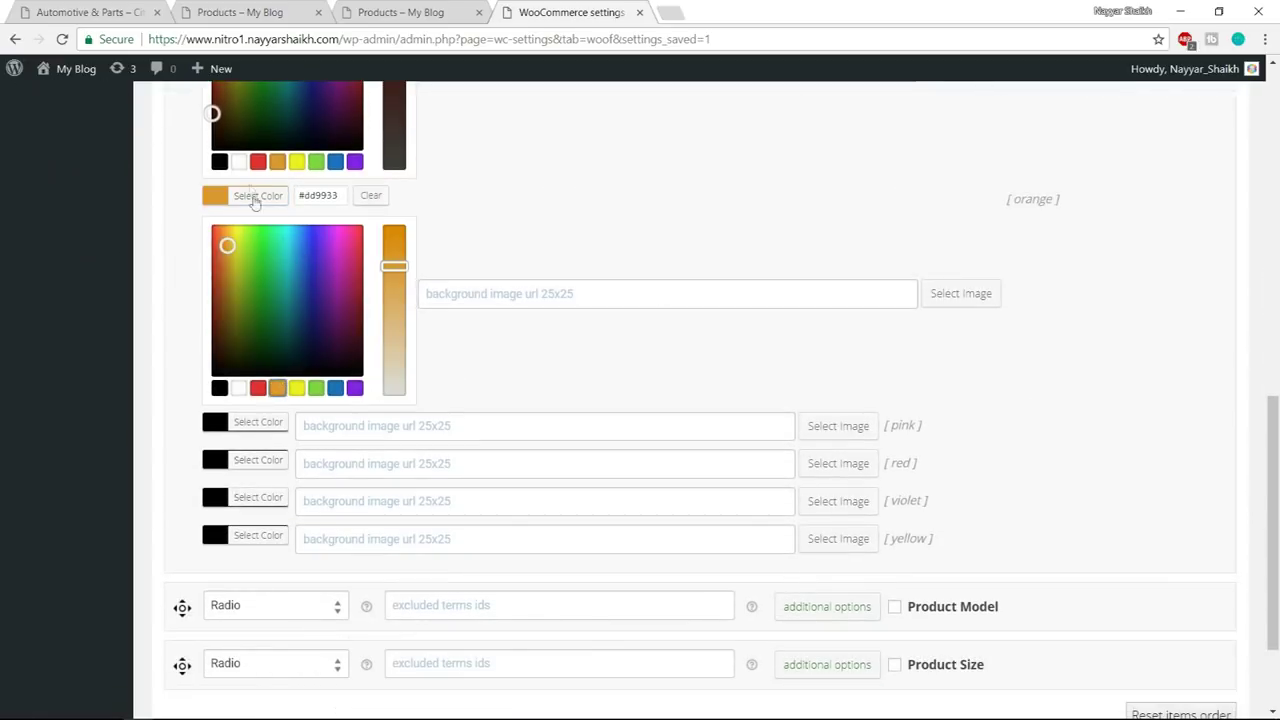
pyautogui.scroll(-2, 253, 208)
pyautogui.scroll(2, 971, 294)
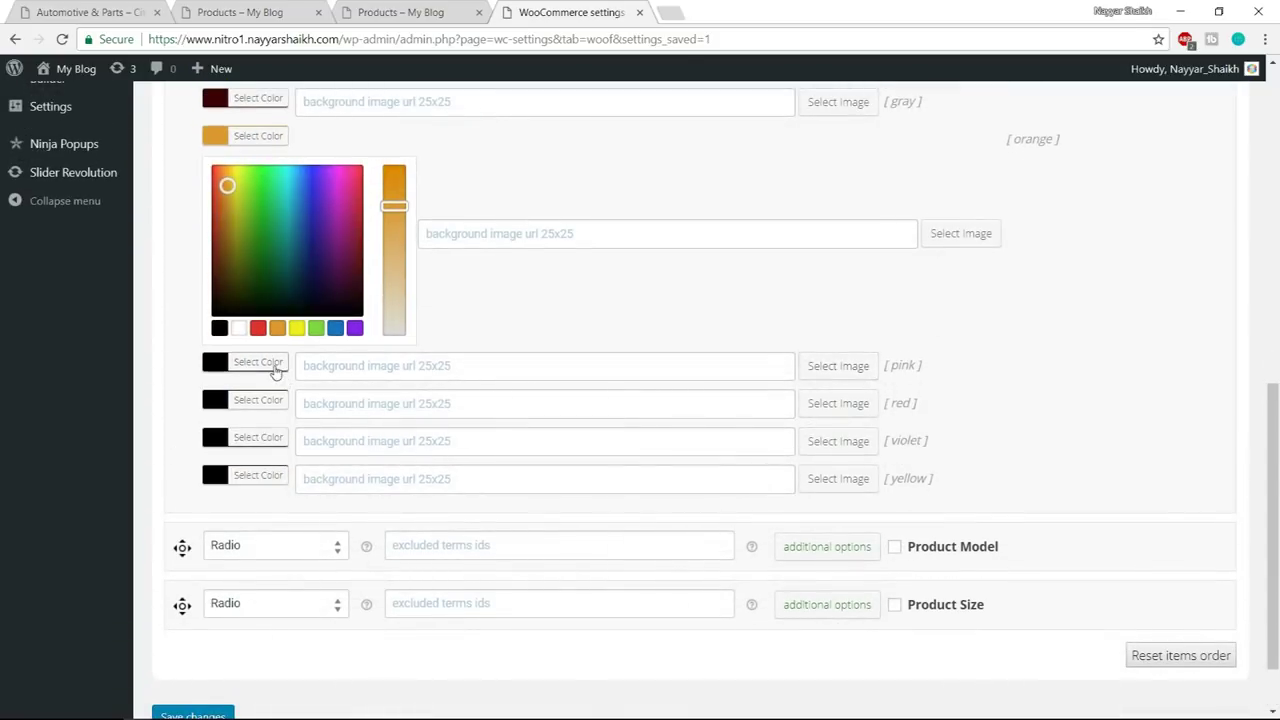
# - Give the pink term a lightened pink shade and the red term red
pyautogui.click(248, 362)
pyautogui.scroll(-1, 1189, 317)
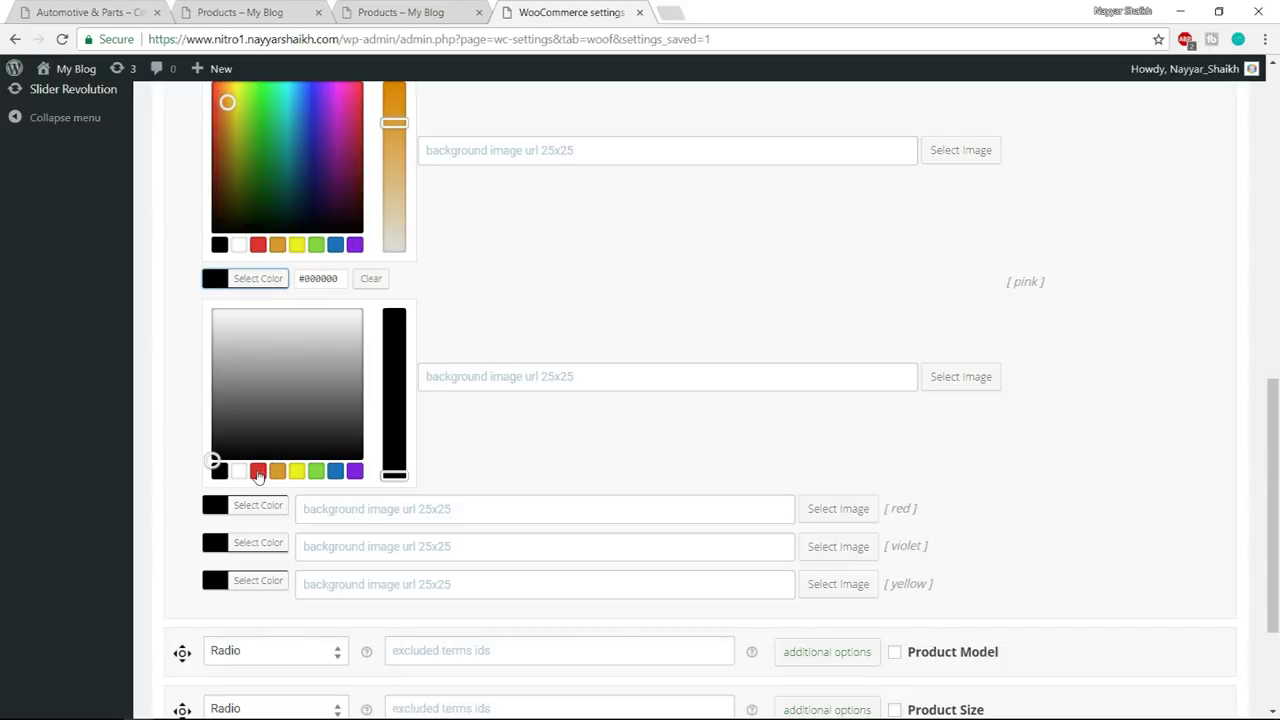
pyautogui.click(258, 471)
pyautogui.moveTo(393, 348); pyautogui.dragTo(396, 385)
pyautogui.click(260, 279)
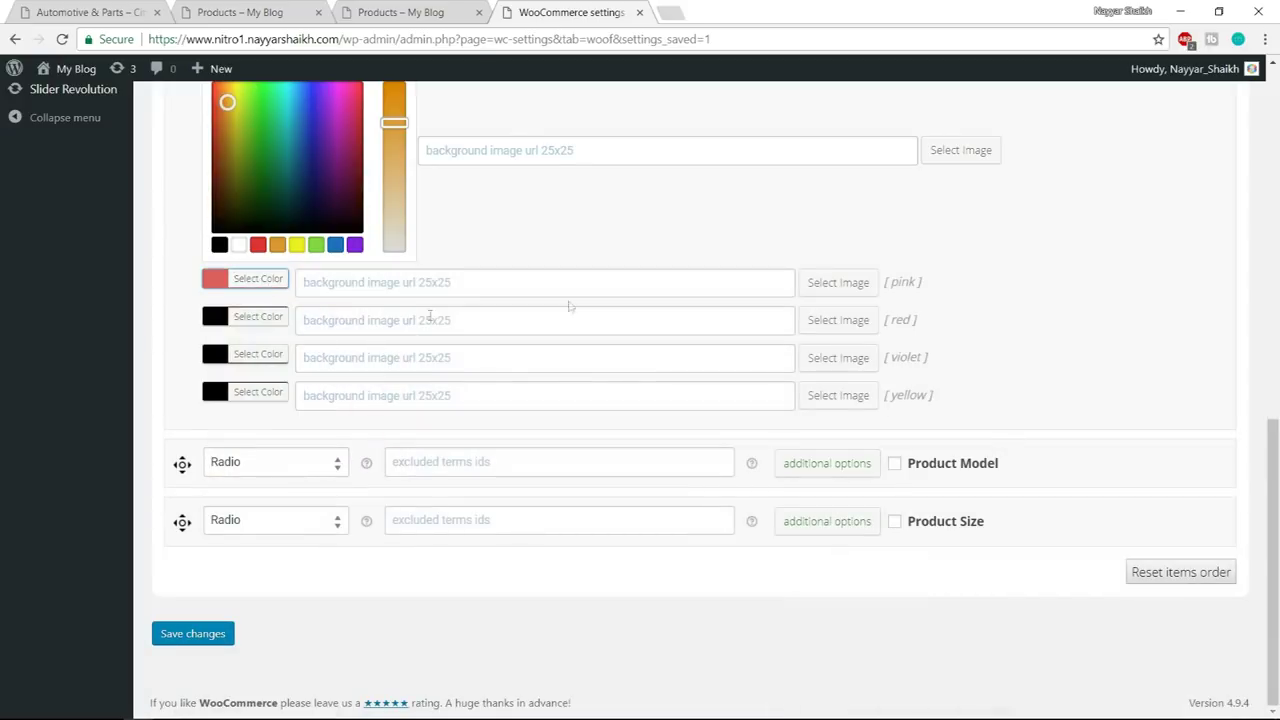
pyautogui.click(258, 318)
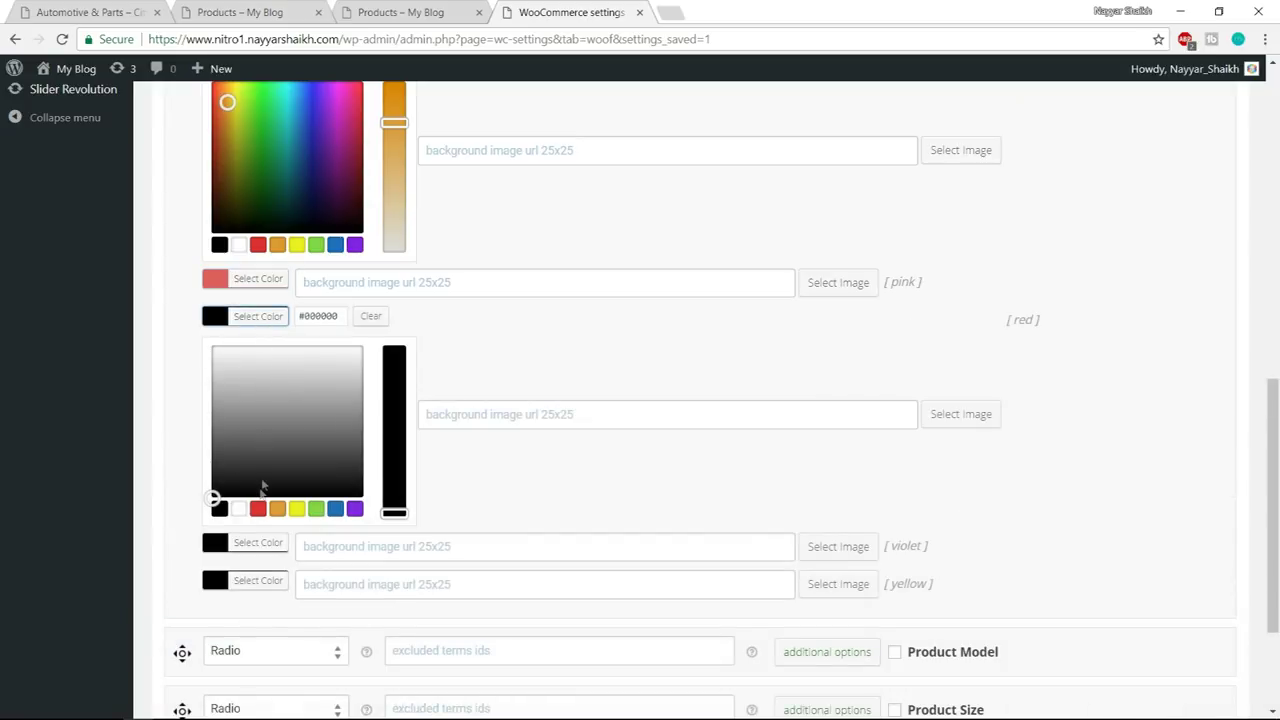
pyautogui.click(258, 510)
pyautogui.click(246, 317)
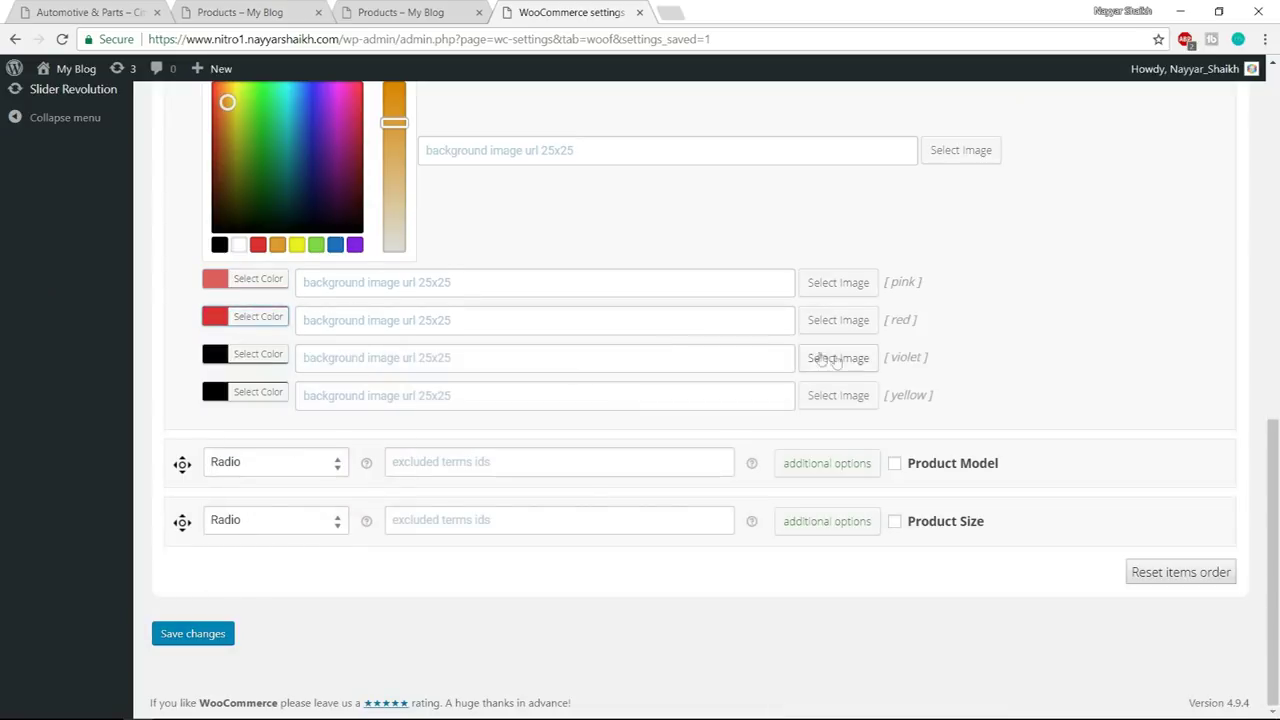
# - Set the violet and yellow term colours and save the filter settings
pyautogui.click(248, 355)
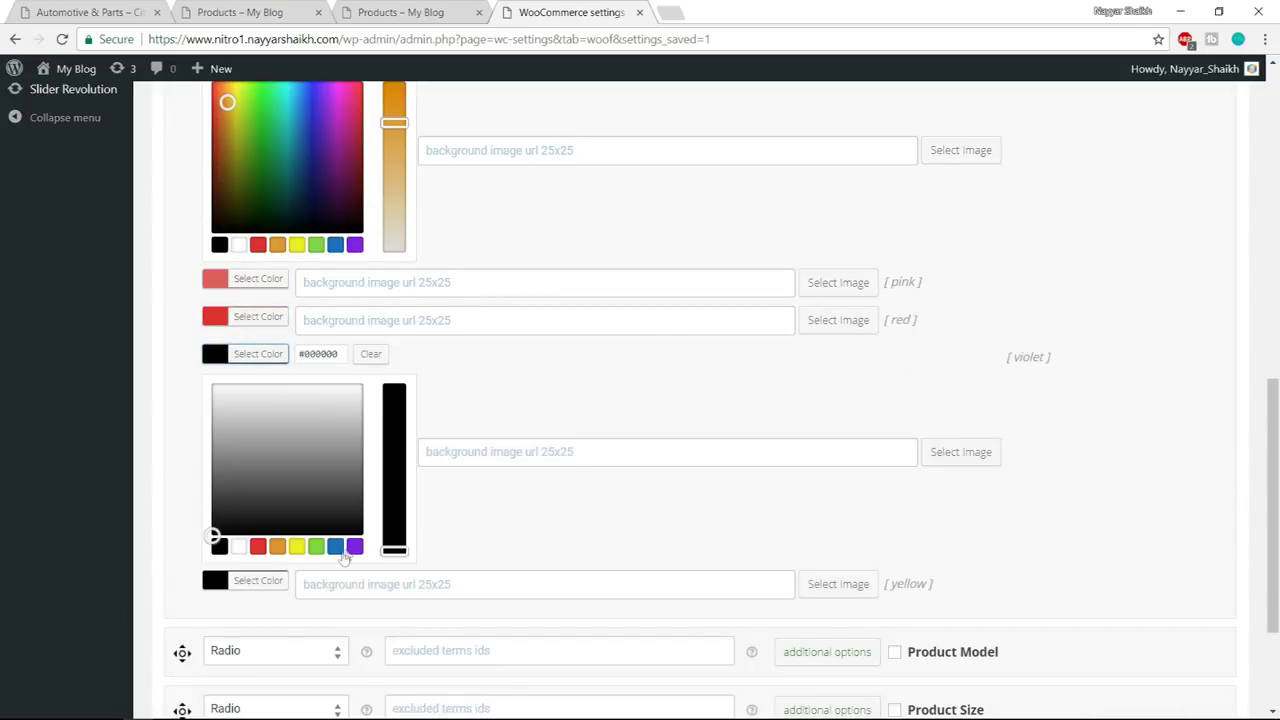
pyautogui.click(355, 545)
pyautogui.click(232, 358)
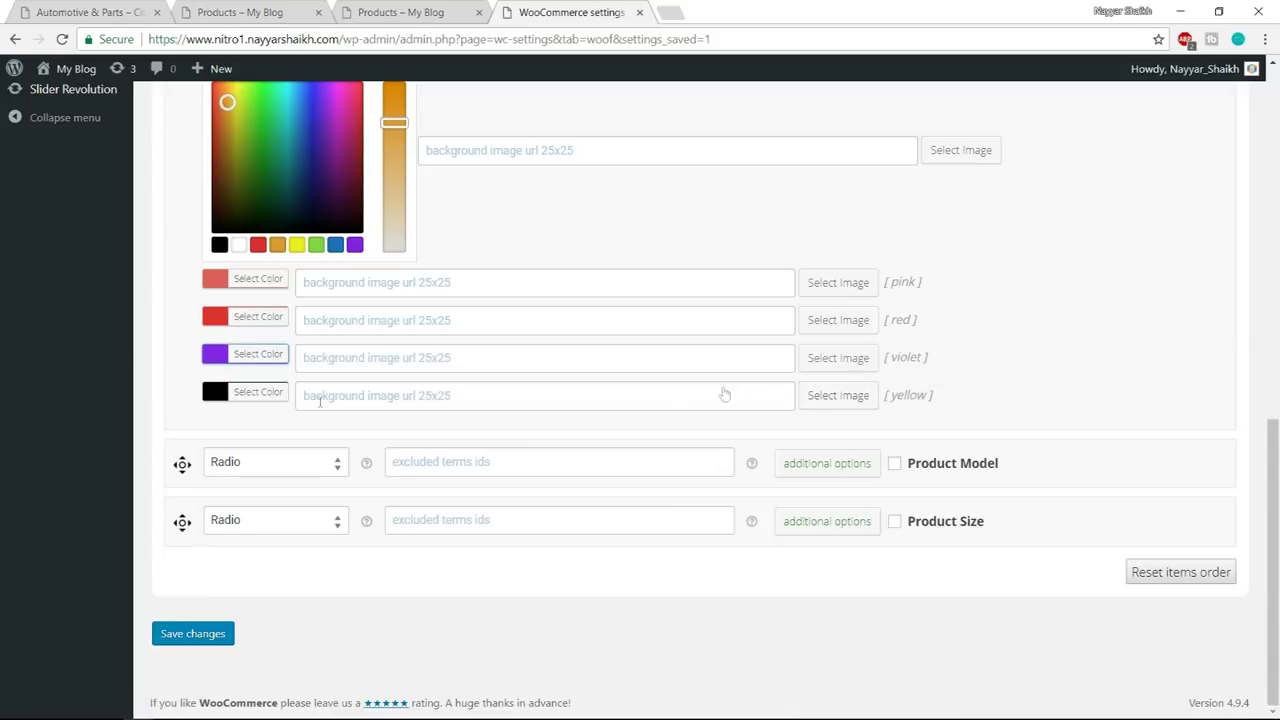
pyautogui.click(248, 394)
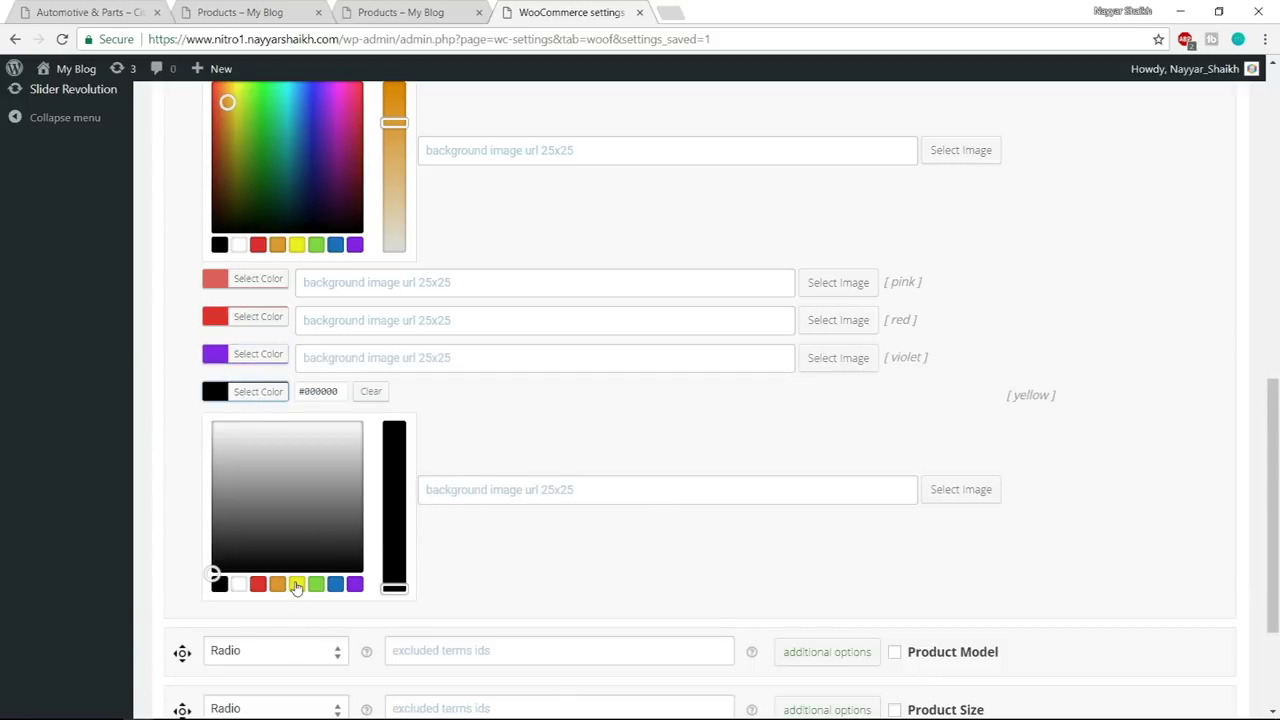
pyautogui.click(297, 584)
pyautogui.click(243, 392)
pyautogui.click(230, 634)
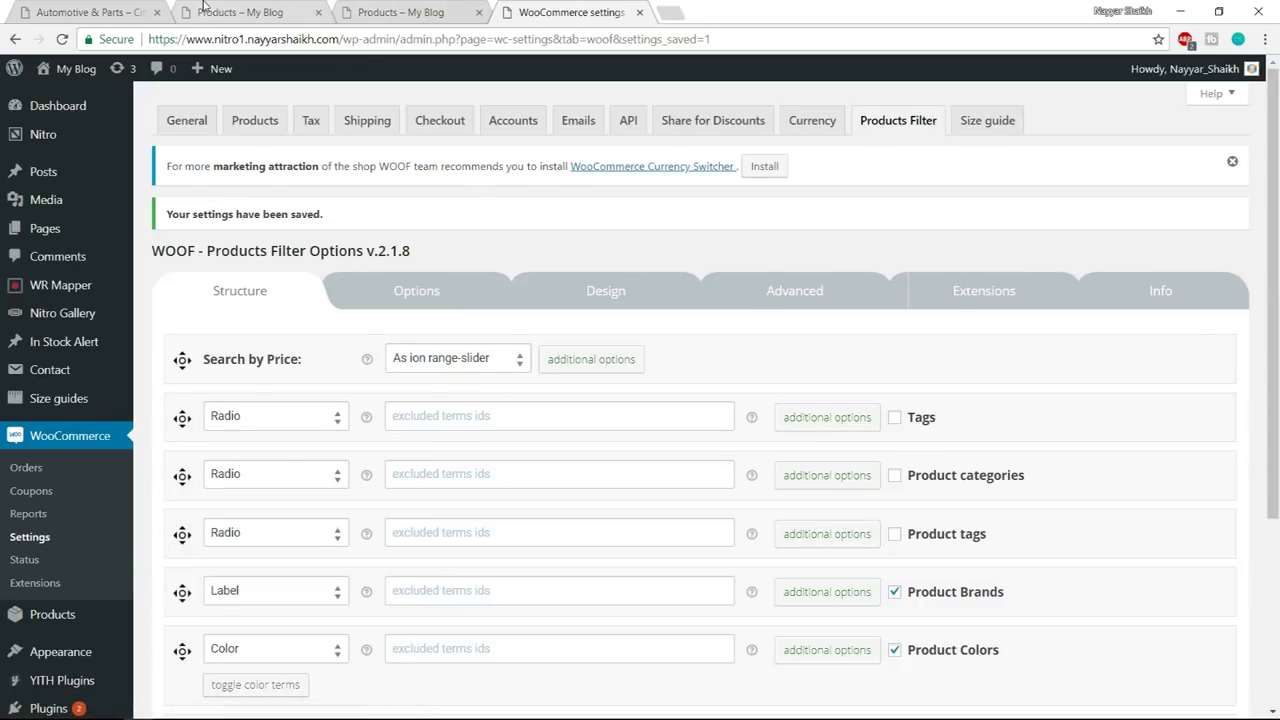
# - Check the new colour swatches on the shop page, then go to Appearance > Widgets
pyautogui.click(205, 12)
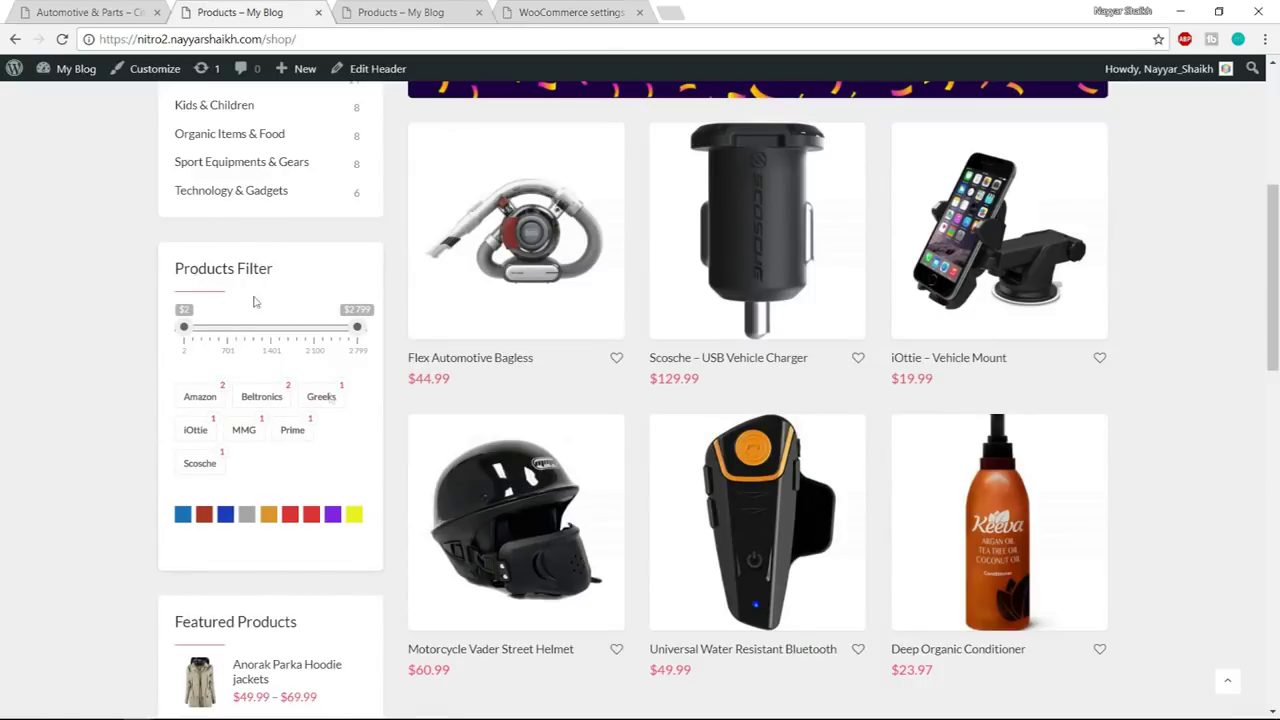
pyautogui.click(585, 10)
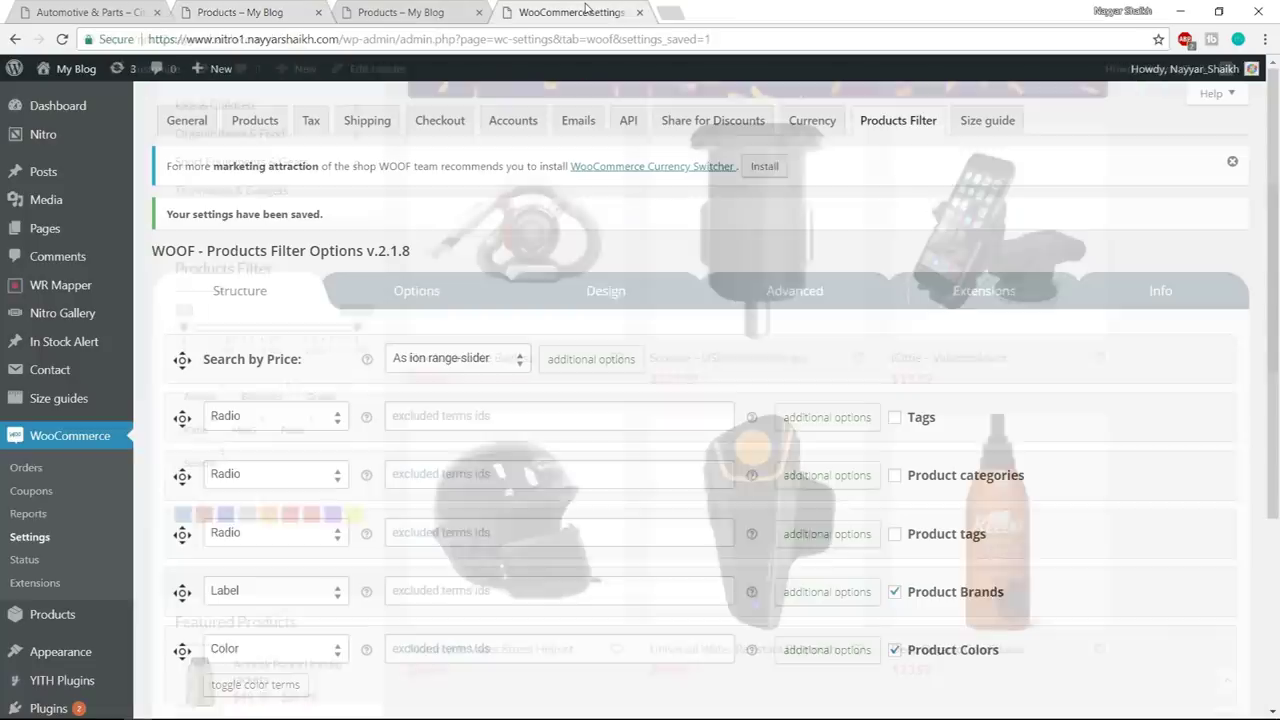
pyautogui.scroll(-2, 108, 472)
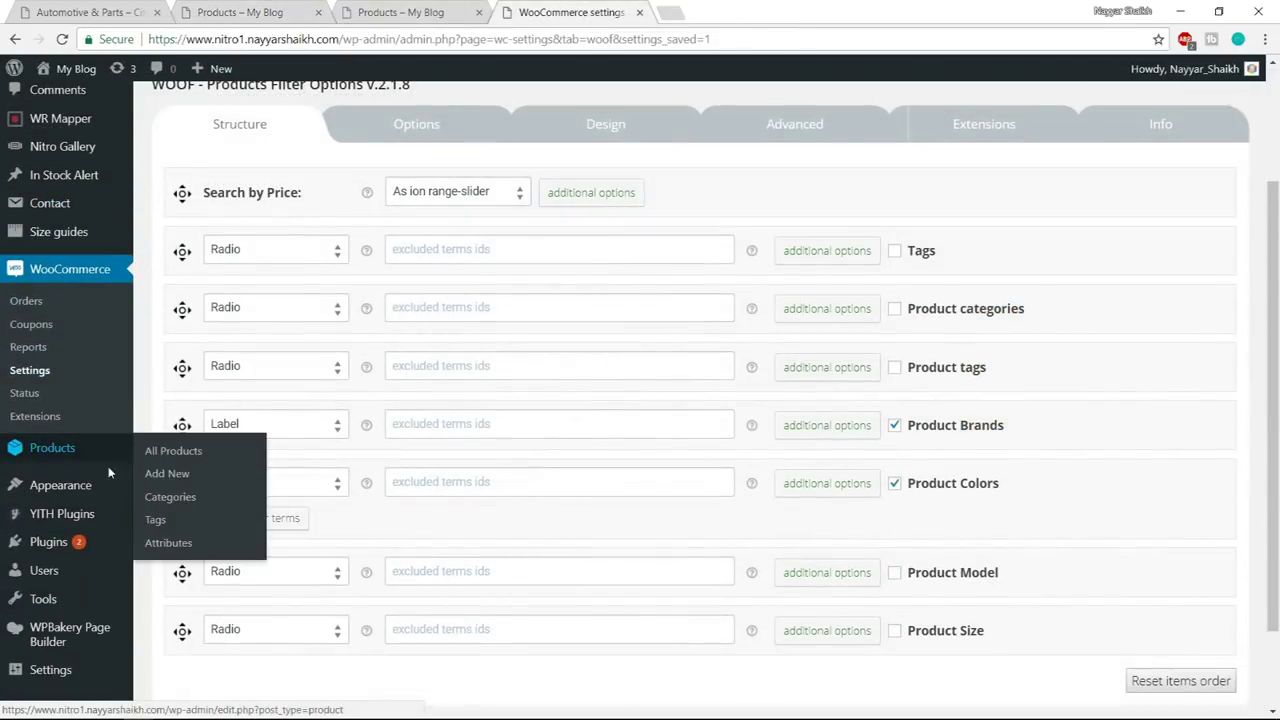
pyautogui.moveTo(84, 490)
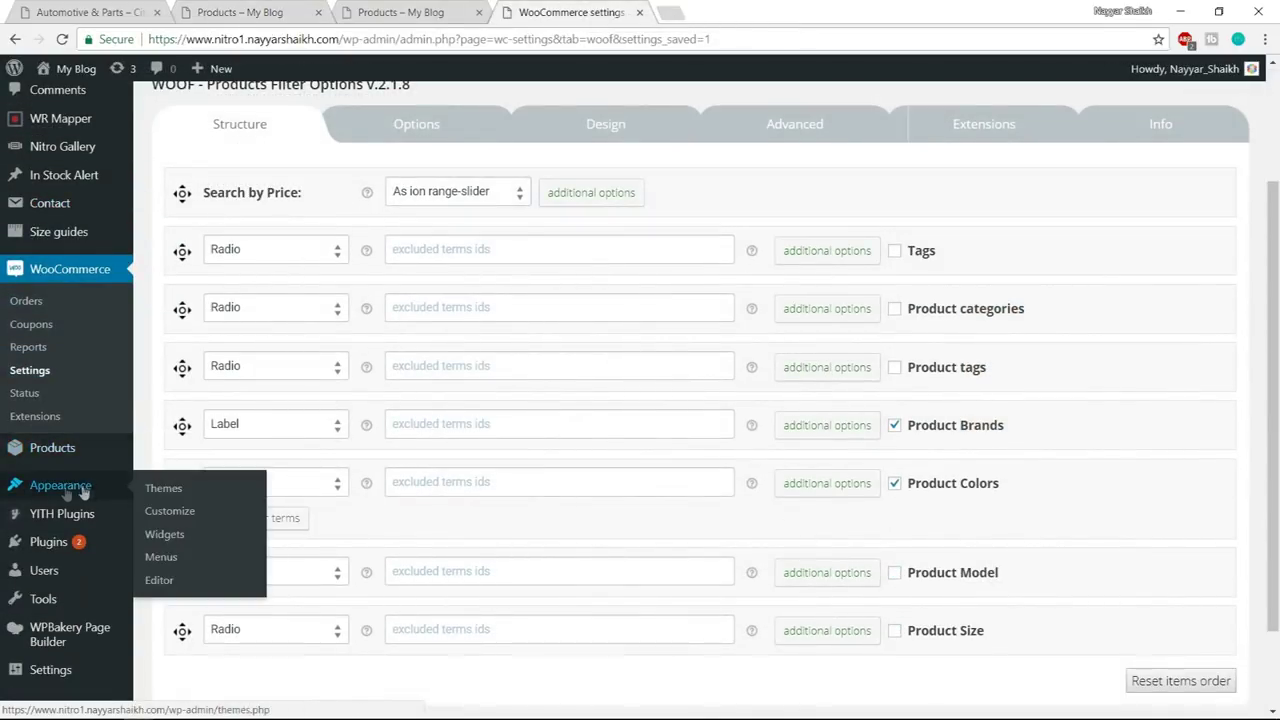
pyautogui.click(172, 544)
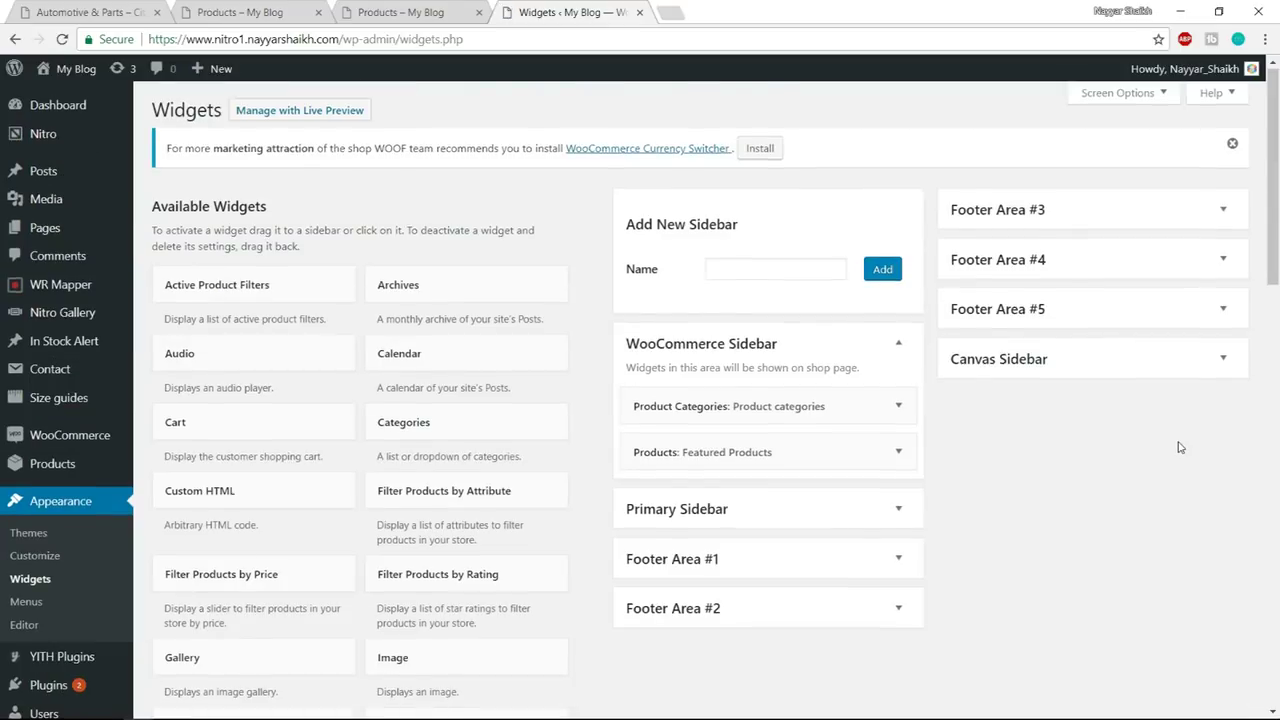
# - Add the WOOF filter widget to WooCommerce Sidebar, retitle it 'Products Filter', and save
pyautogui.scroll(-3, 1177, 450)
pyautogui.scroll(-5, 1177, 456)
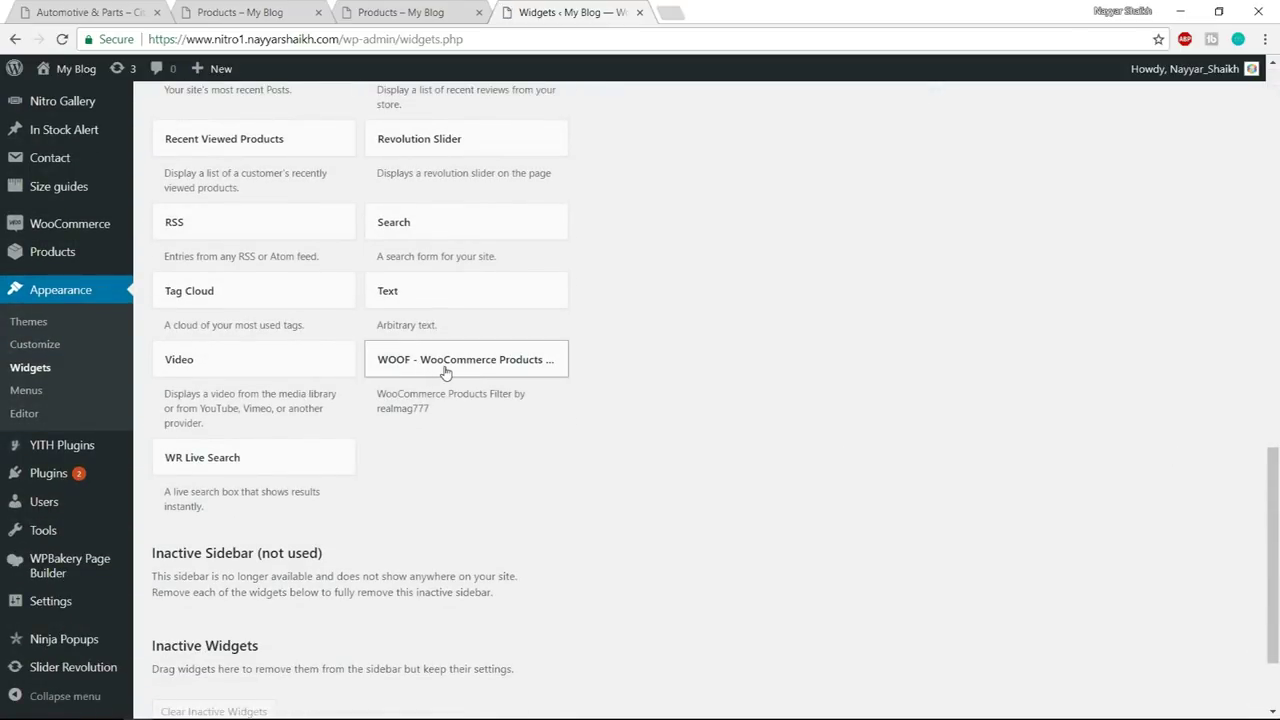
pyautogui.click(445, 372)
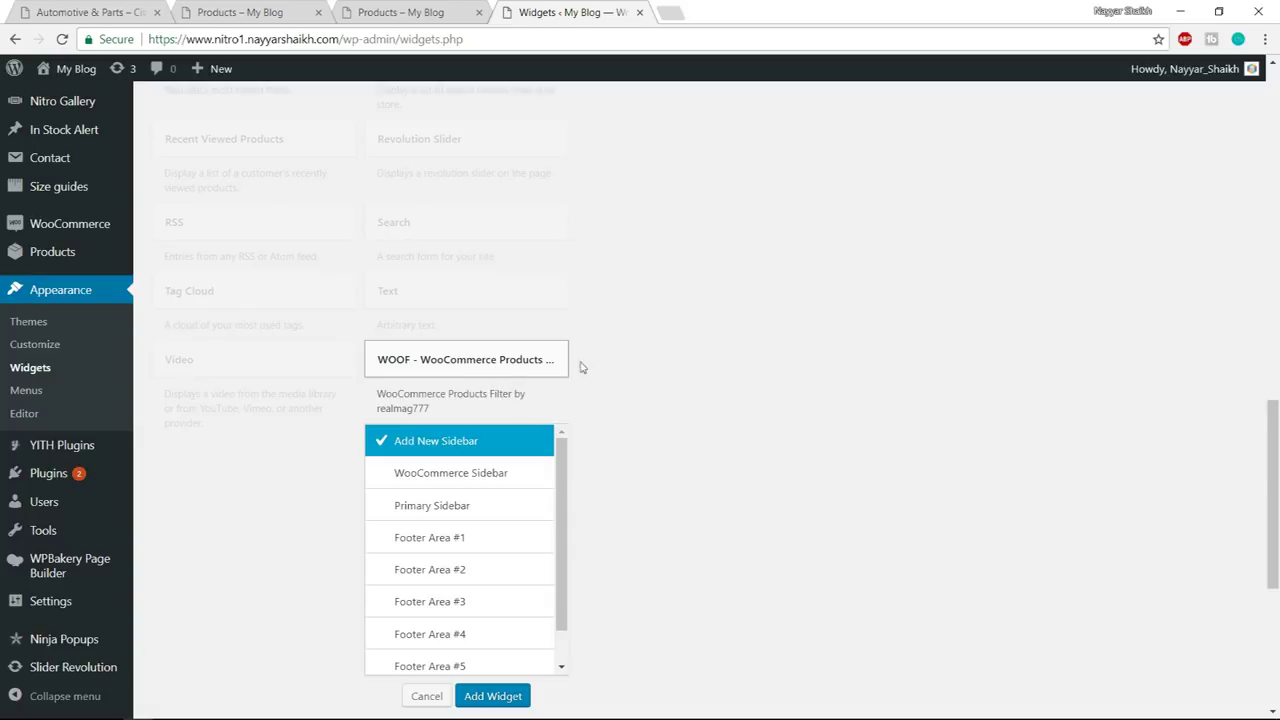
pyautogui.click(466, 476)
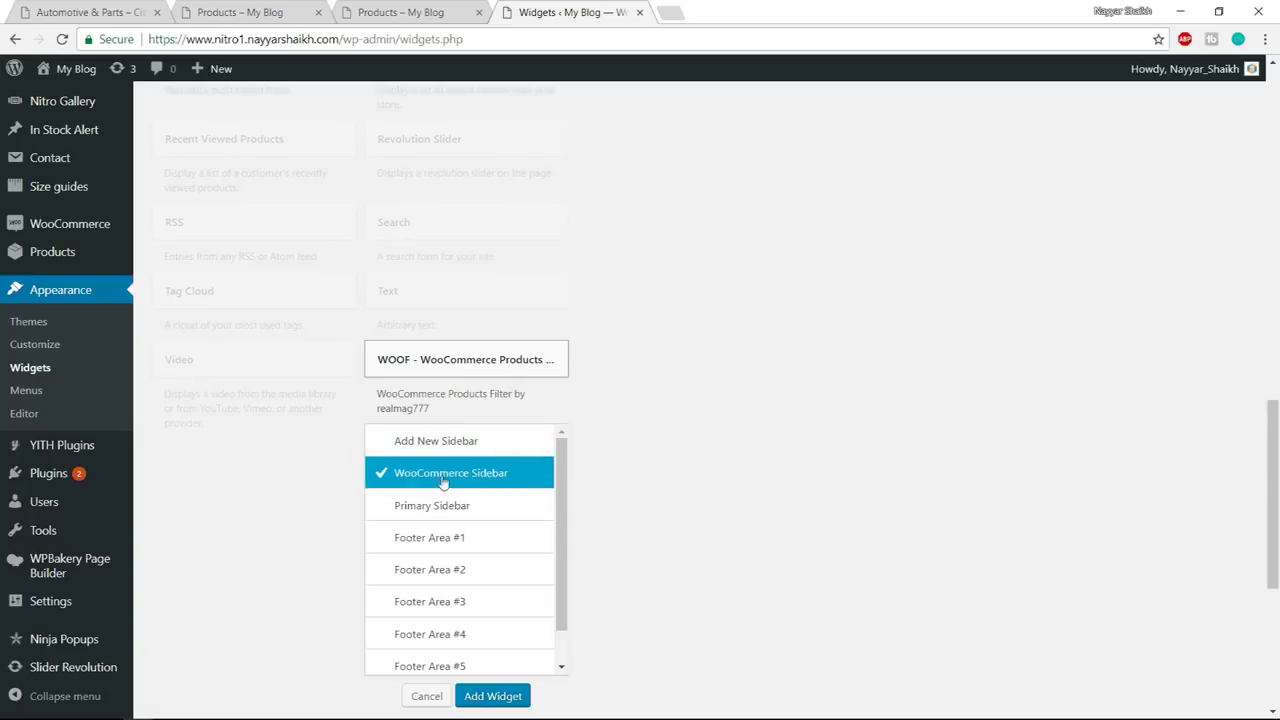
pyautogui.click(491, 696)
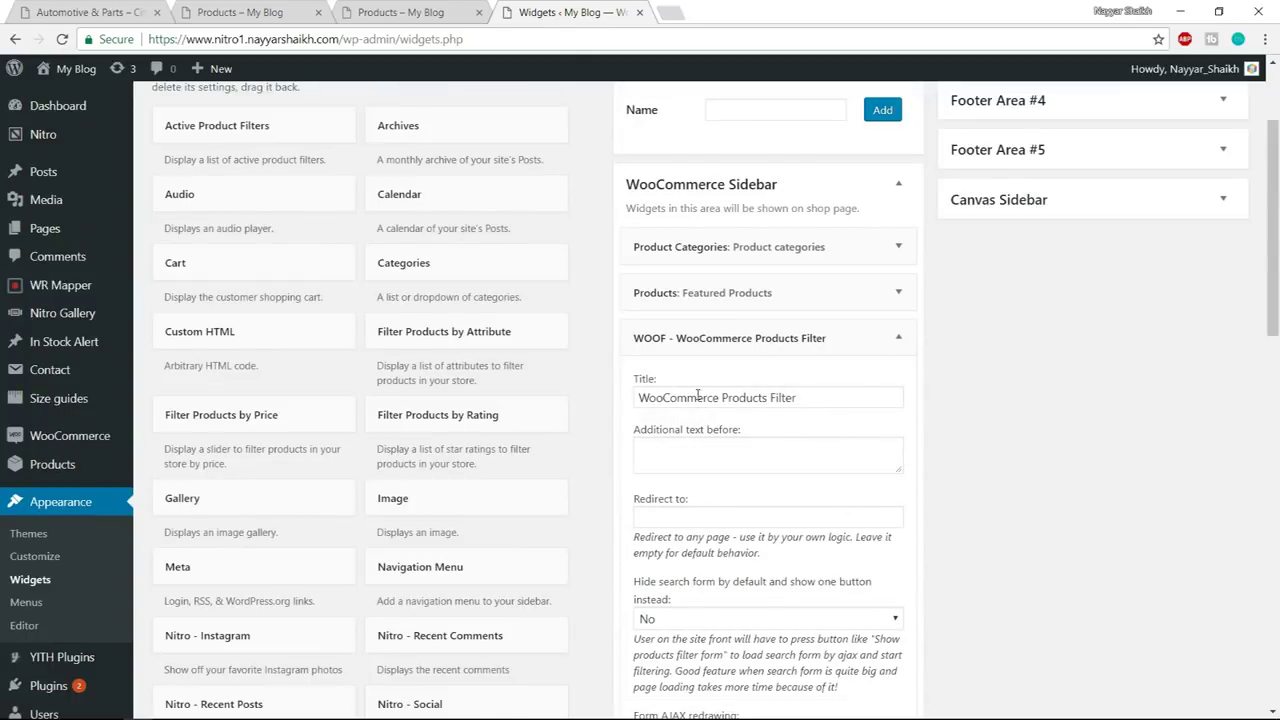
pyautogui.moveTo(723, 397); pyautogui.dragTo(614, 413)
pyautogui.press('BackSpace')
pyautogui.scroll(-6, 1006, 391)
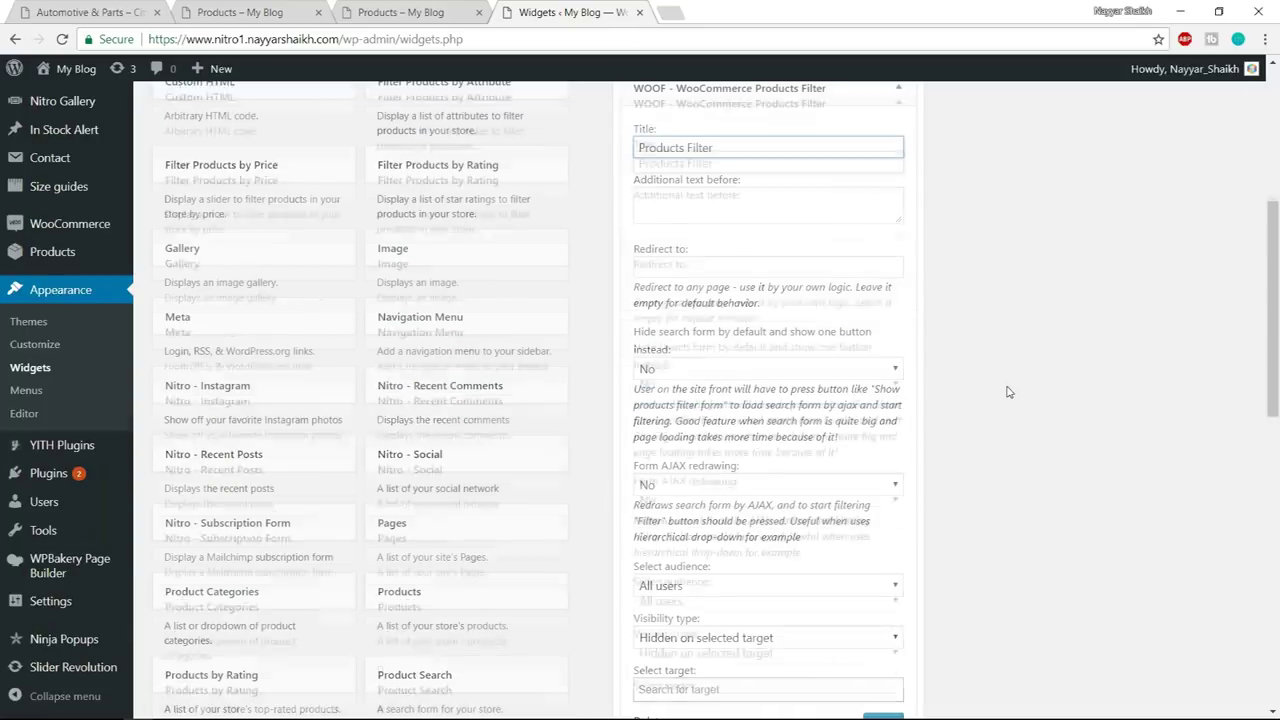
pyautogui.click(884, 391)
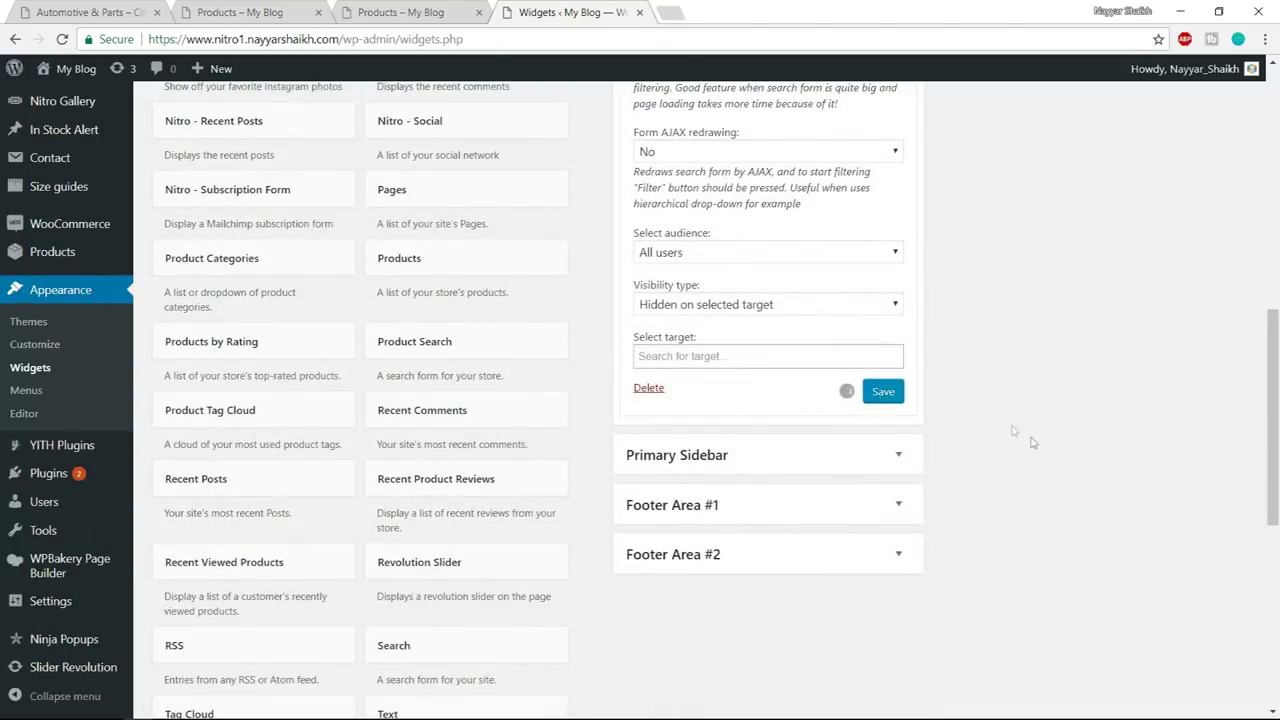
# - Move the Products Filter widget between Product Categories and Featured Products
pyautogui.scroll(6, 1031, 360)
pyautogui.click(899, 339)
pyautogui.moveTo(791, 337); pyautogui.dragTo(743, 298)
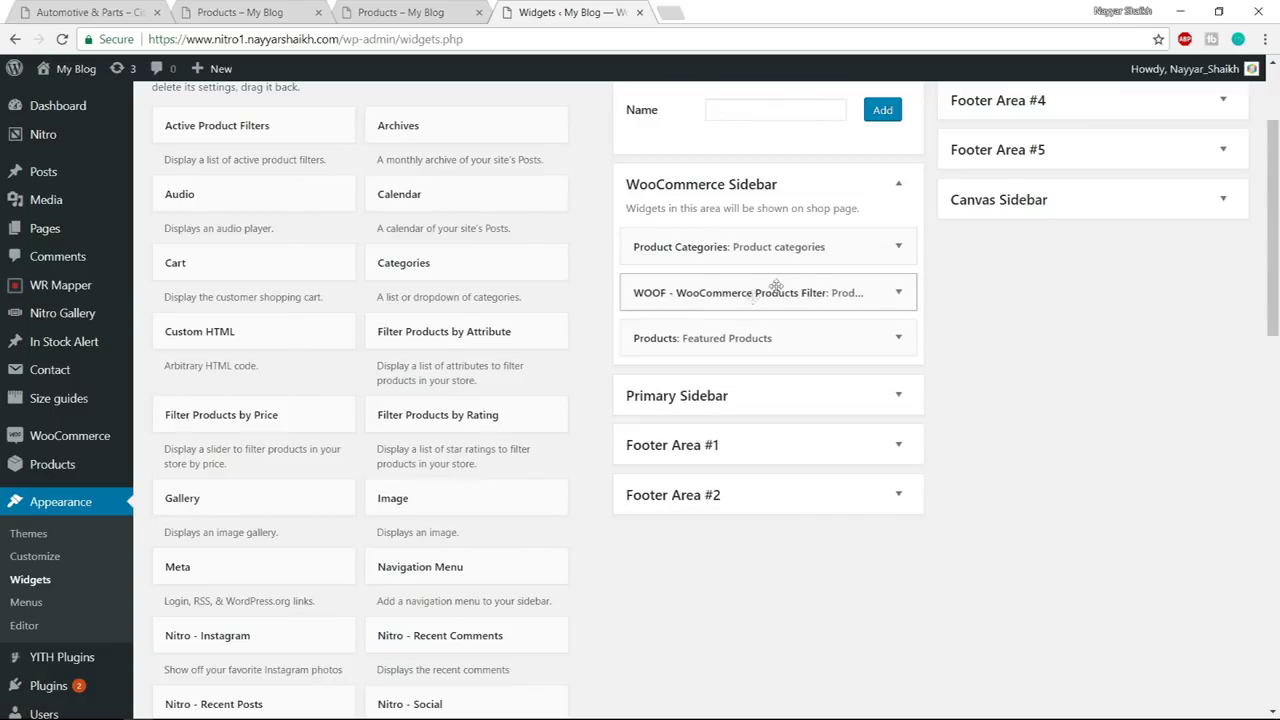
pyautogui.click(231, 12)
# - Reload the shop page to show the new Products Filter sidebar
pyautogui.scroll(1, 240, 400)
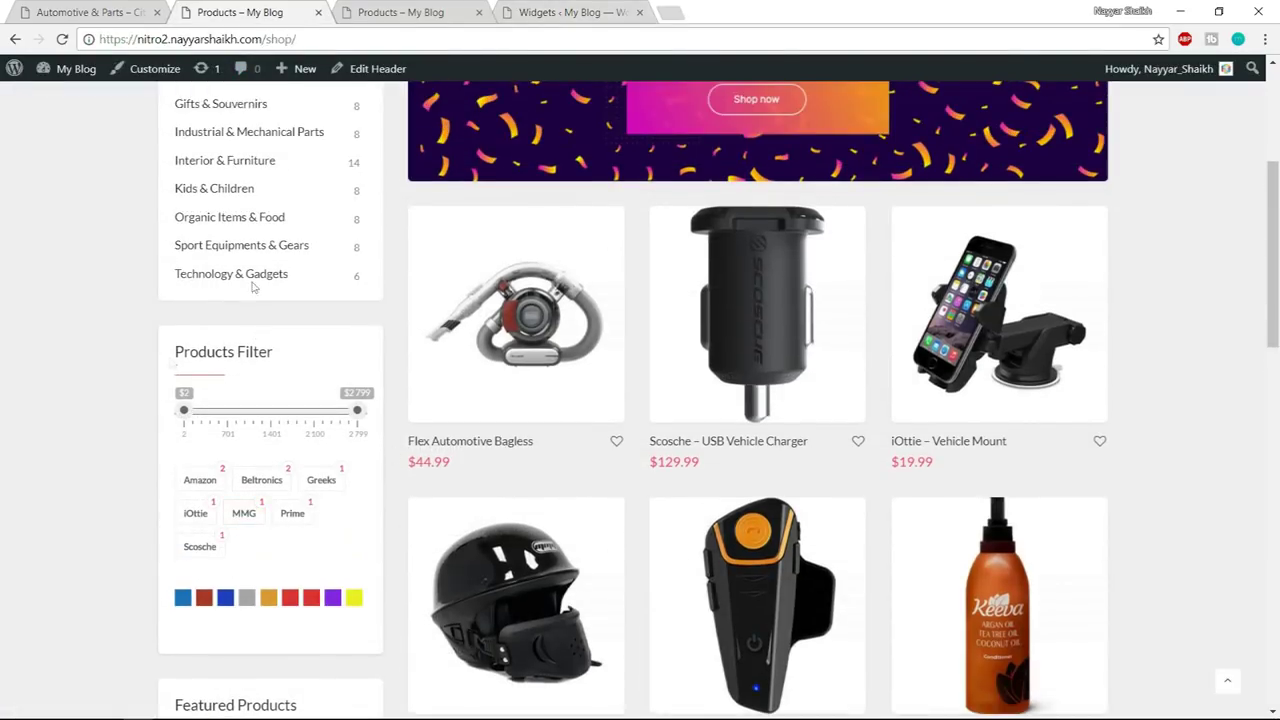
pyautogui.scroll(-1, 289, 289)
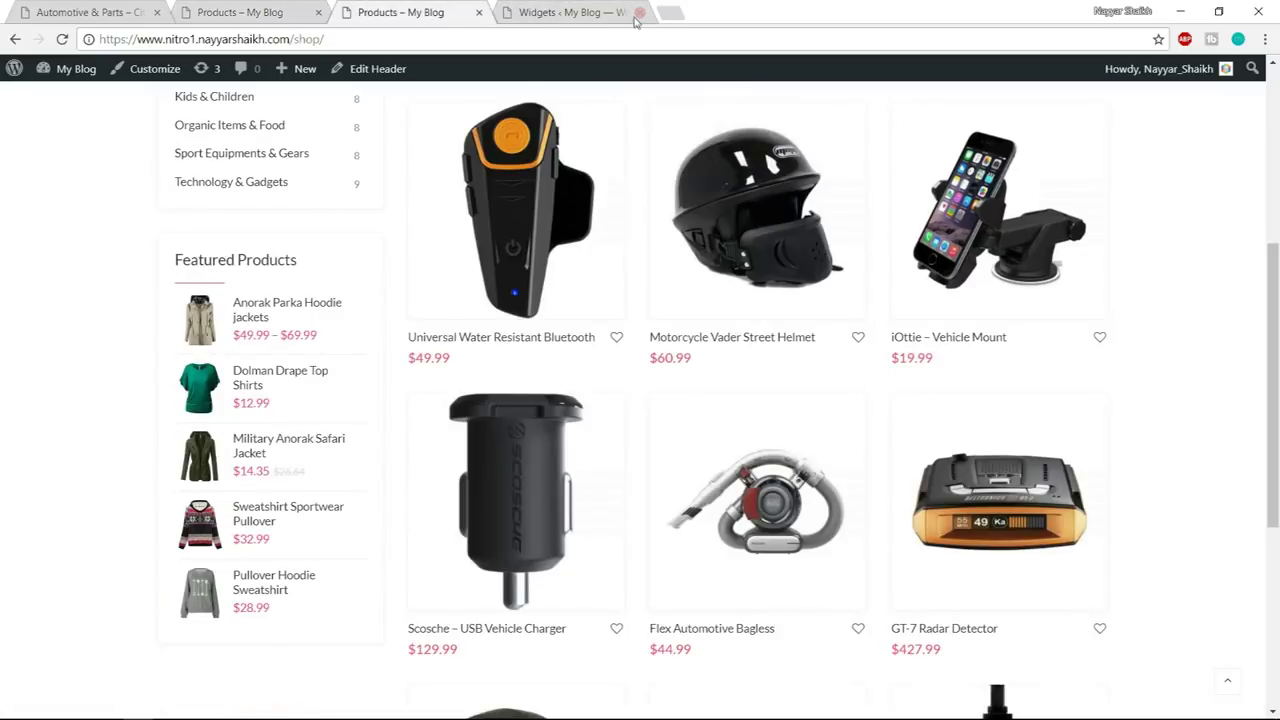
pyautogui.click(600, 12)
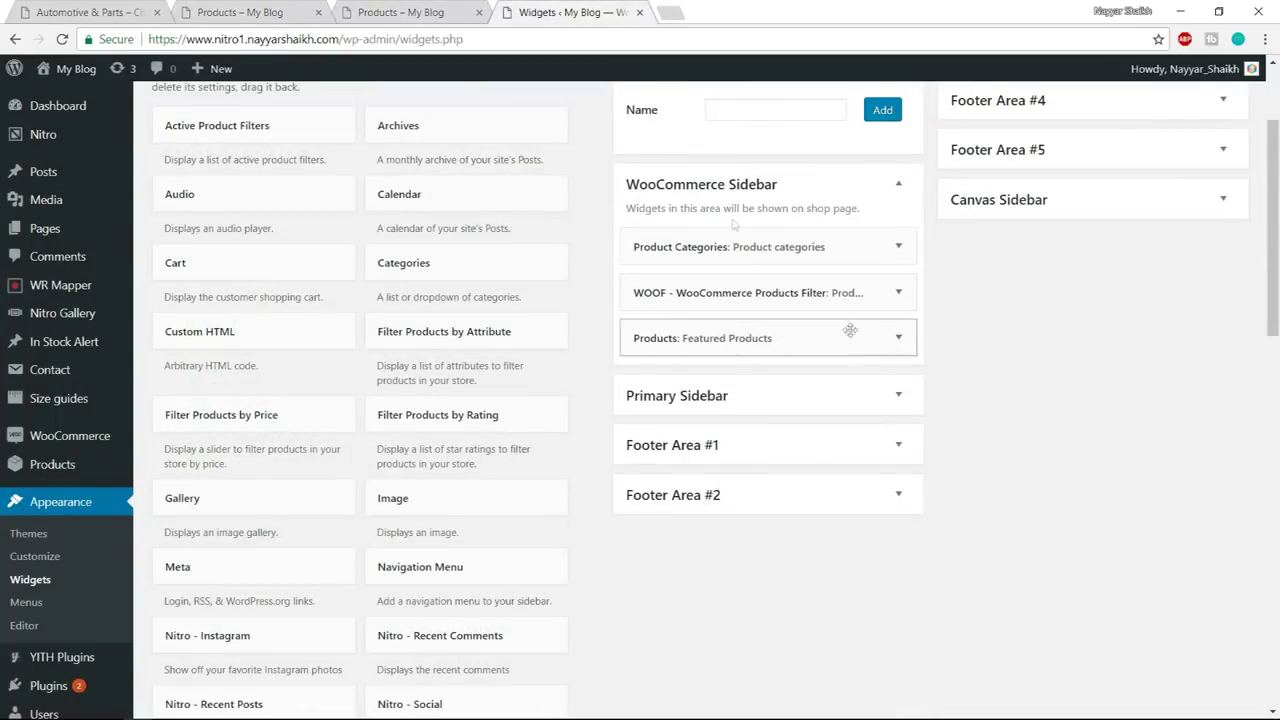
pyautogui.scroll(1, 905, 215)
pyautogui.scroll(2, 905, 215)
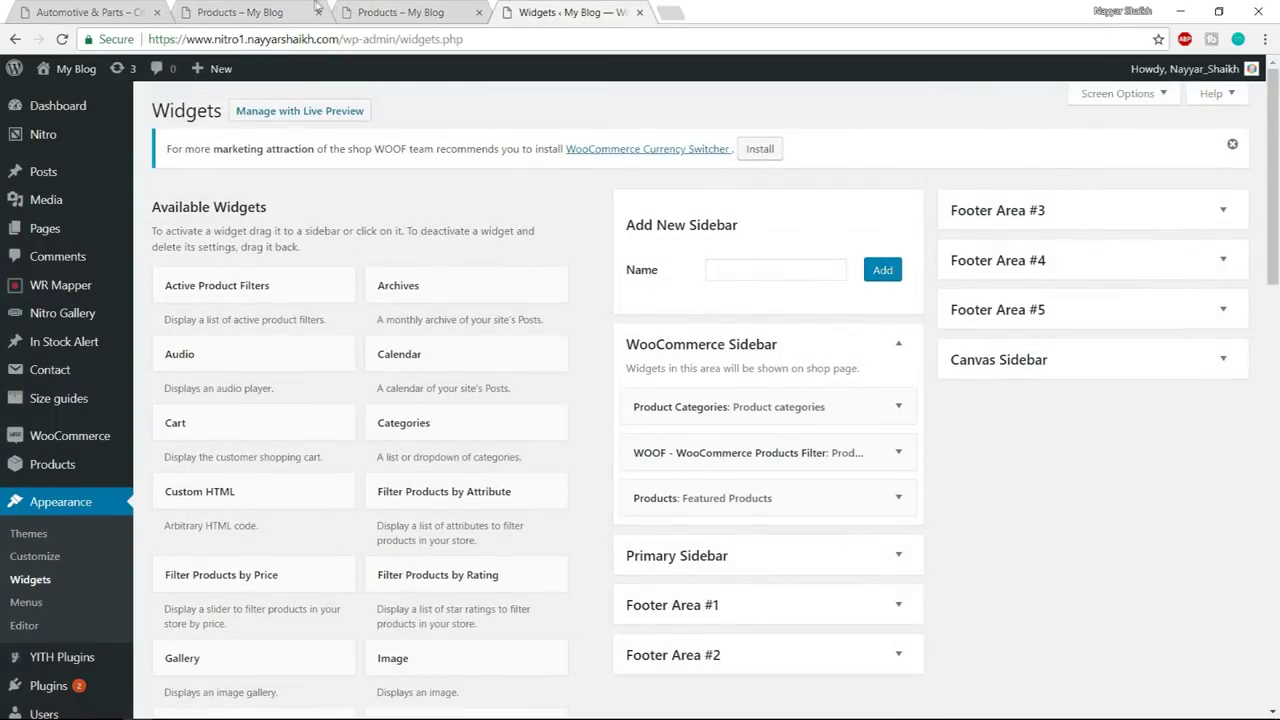
pyautogui.click(390, 11)
pyautogui.click(423, 40)
pyautogui.press('Return')
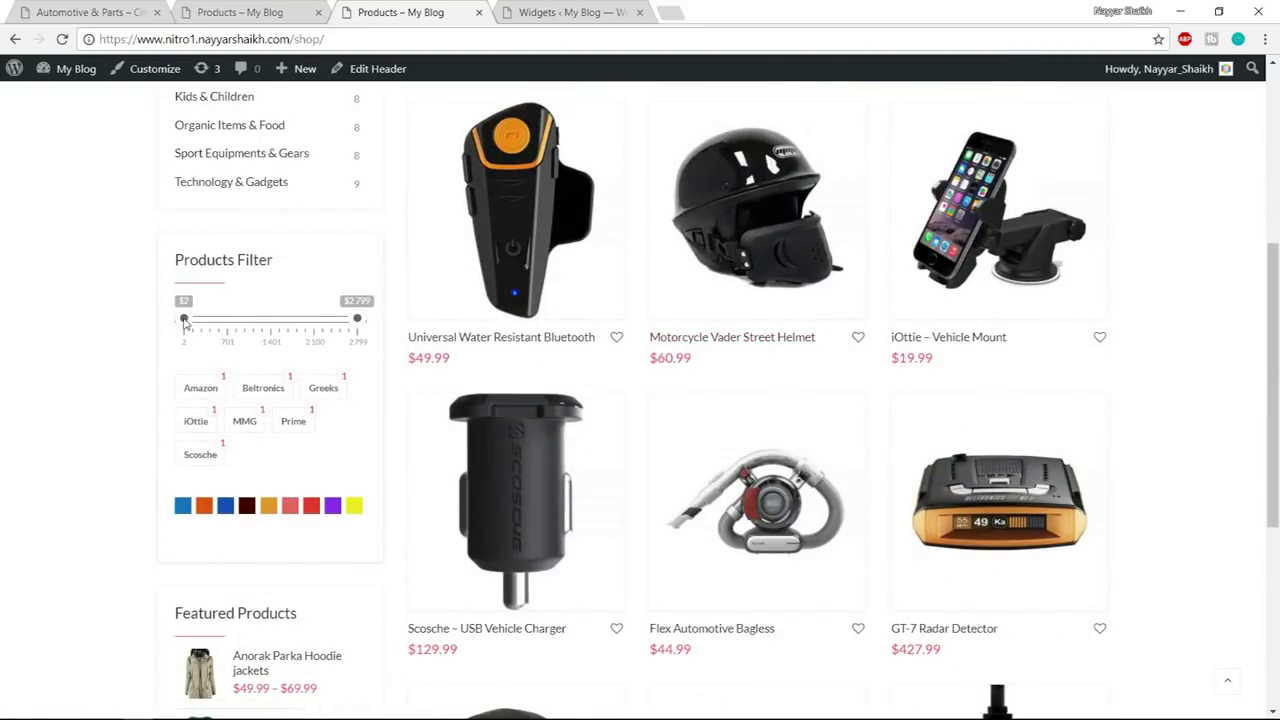
# - Filter the shop to products up to about $1495 in blue
pyautogui.moveTo(357, 320); pyautogui.dragTo(276, 342)
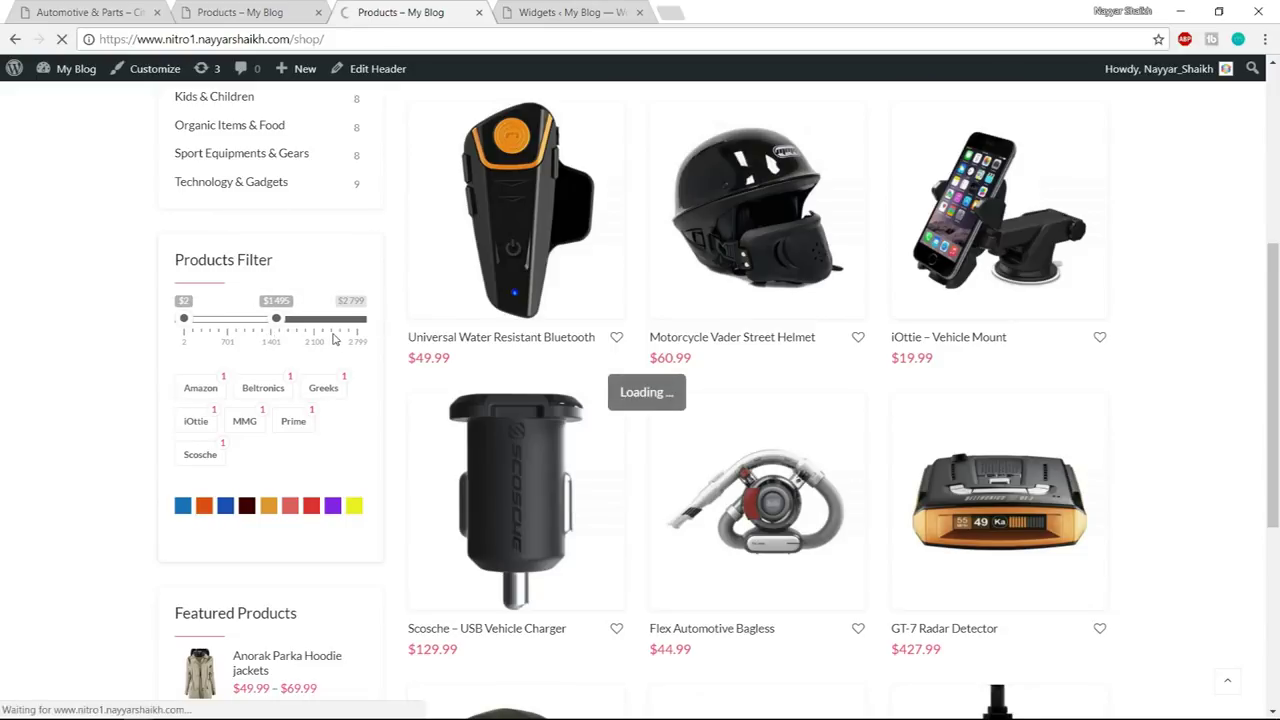
pyautogui.scroll(-8, 788, 365)
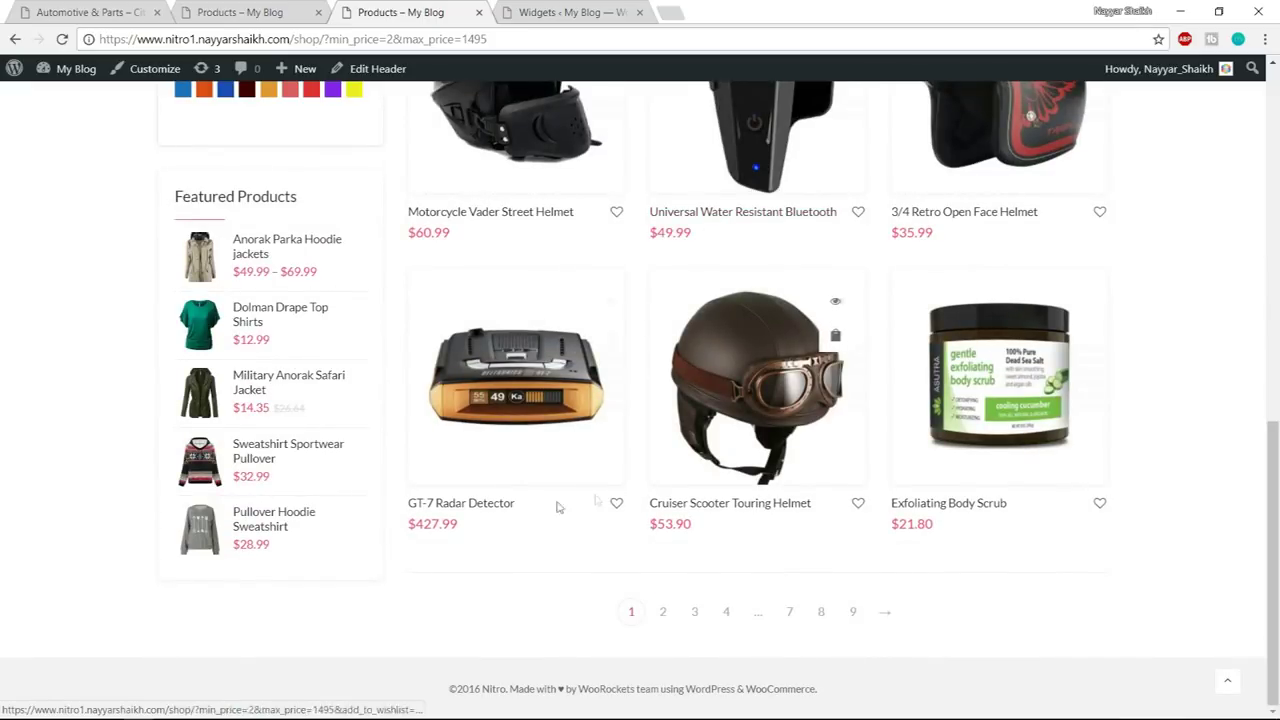
pyautogui.scroll(4, 985, 485)
pyautogui.scroll(2, 985, 485)
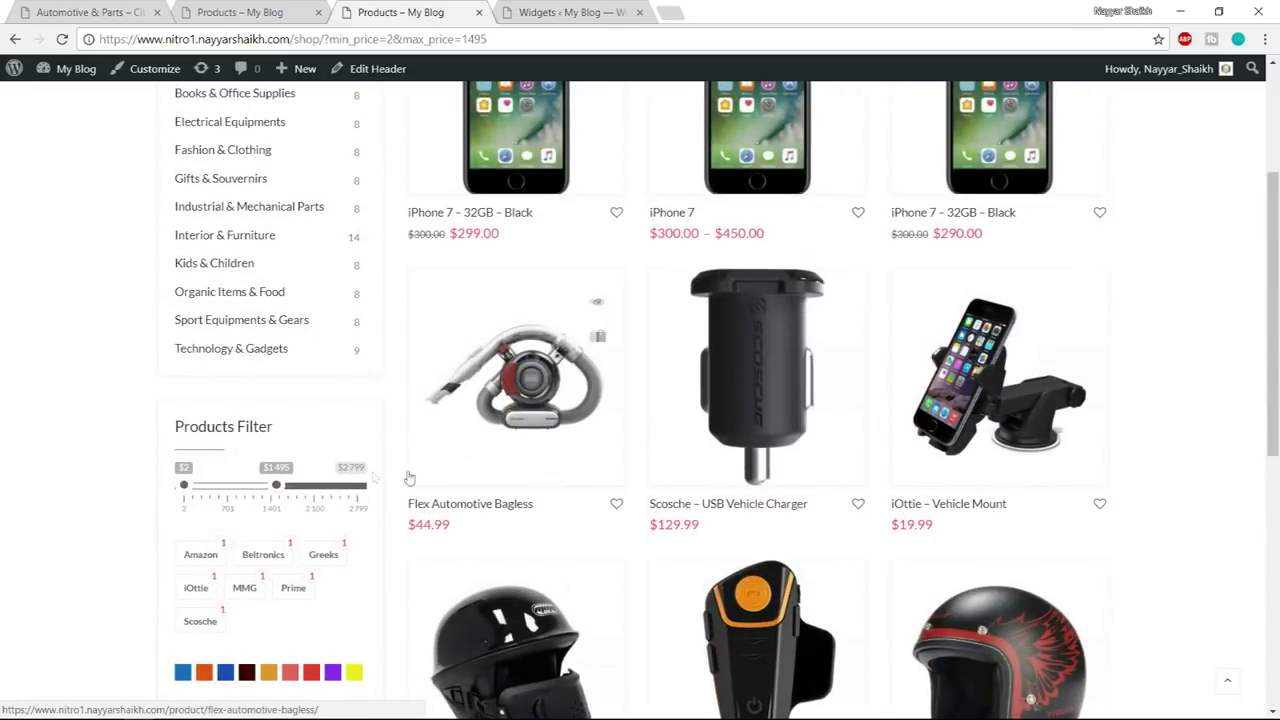
pyautogui.scroll(-2, 296, 487)
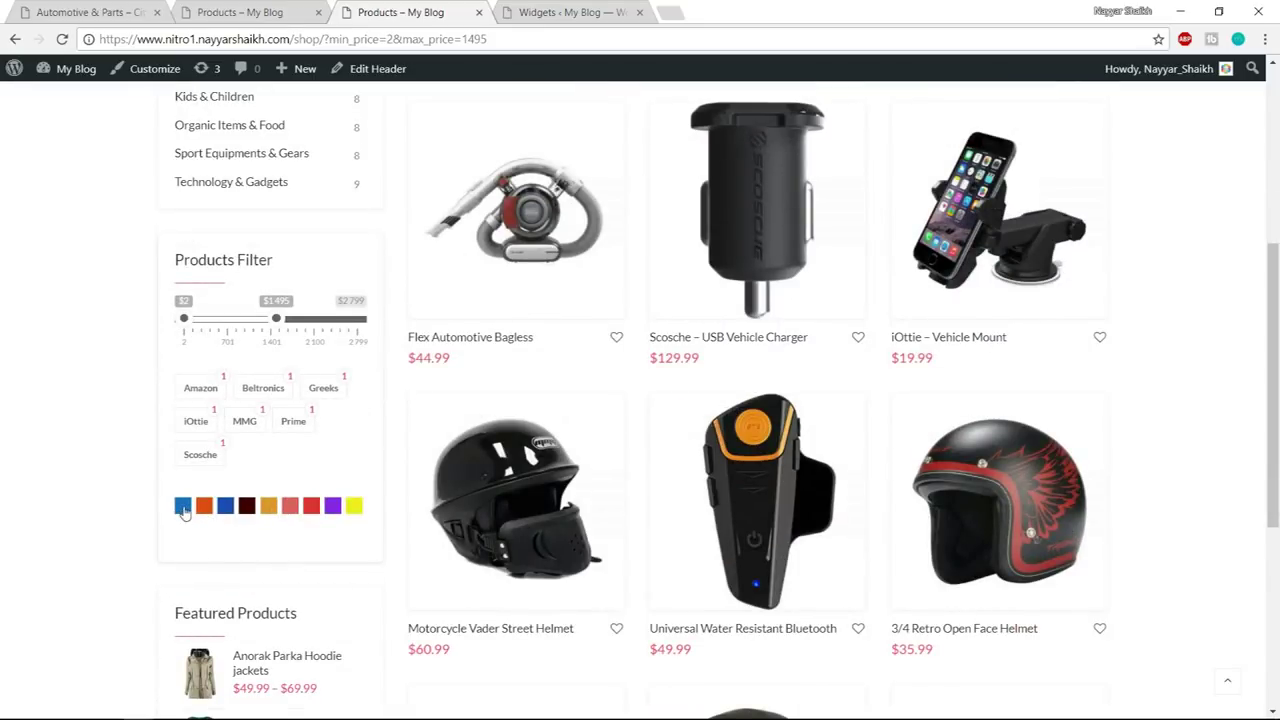
pyautogui.click(183, 507)
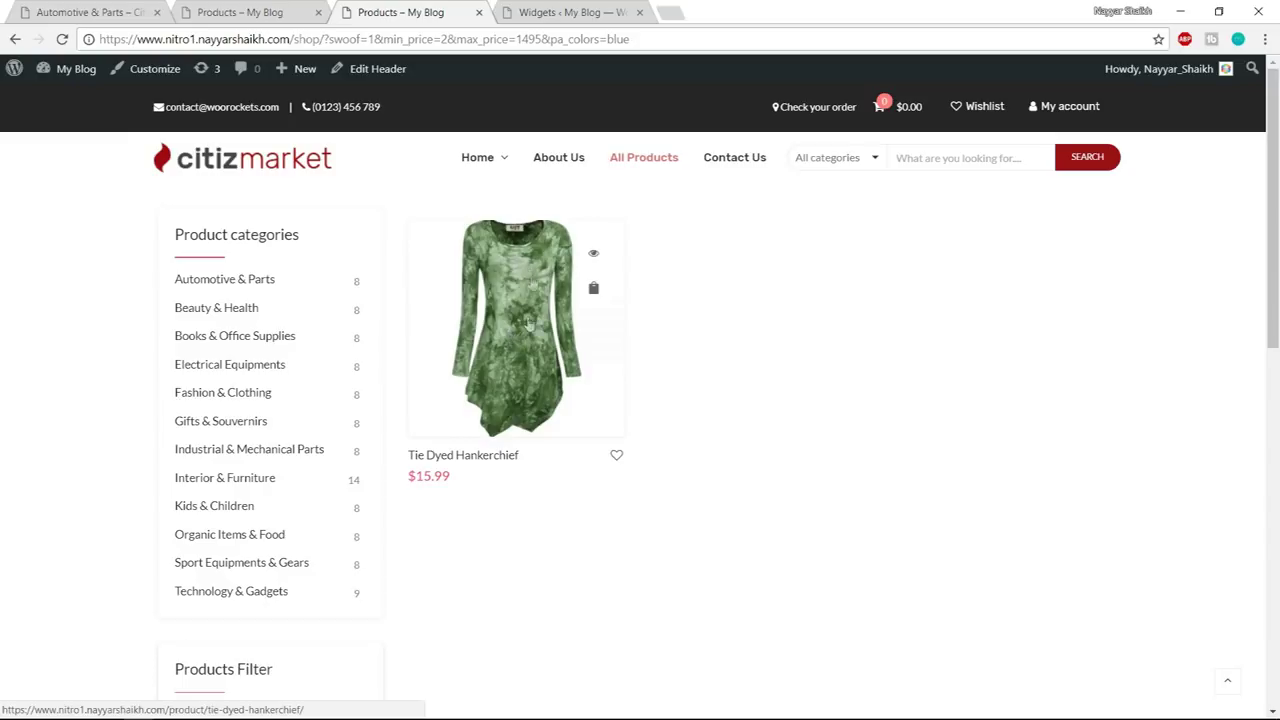
# - Reset all product filters, then bring up the second site's shop page
pyautogui.scroll(-3, 480, 350)
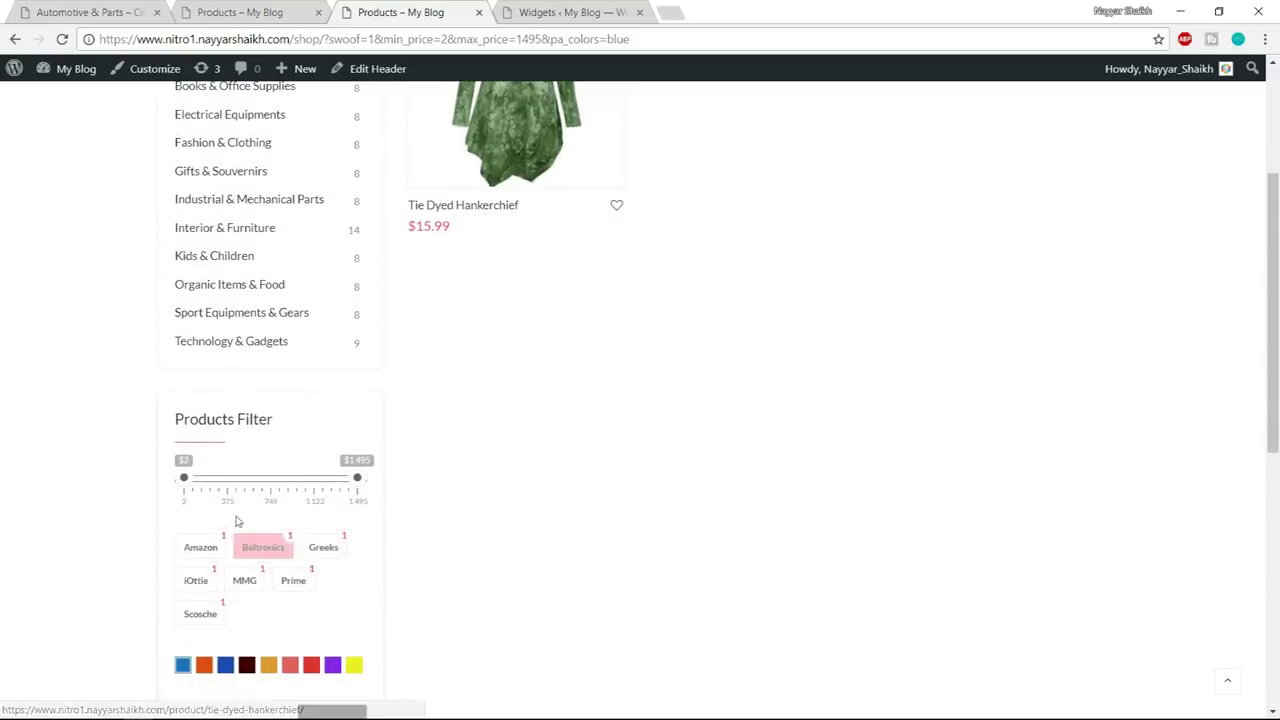
pyautogui.scroll(-1, 230, 640)
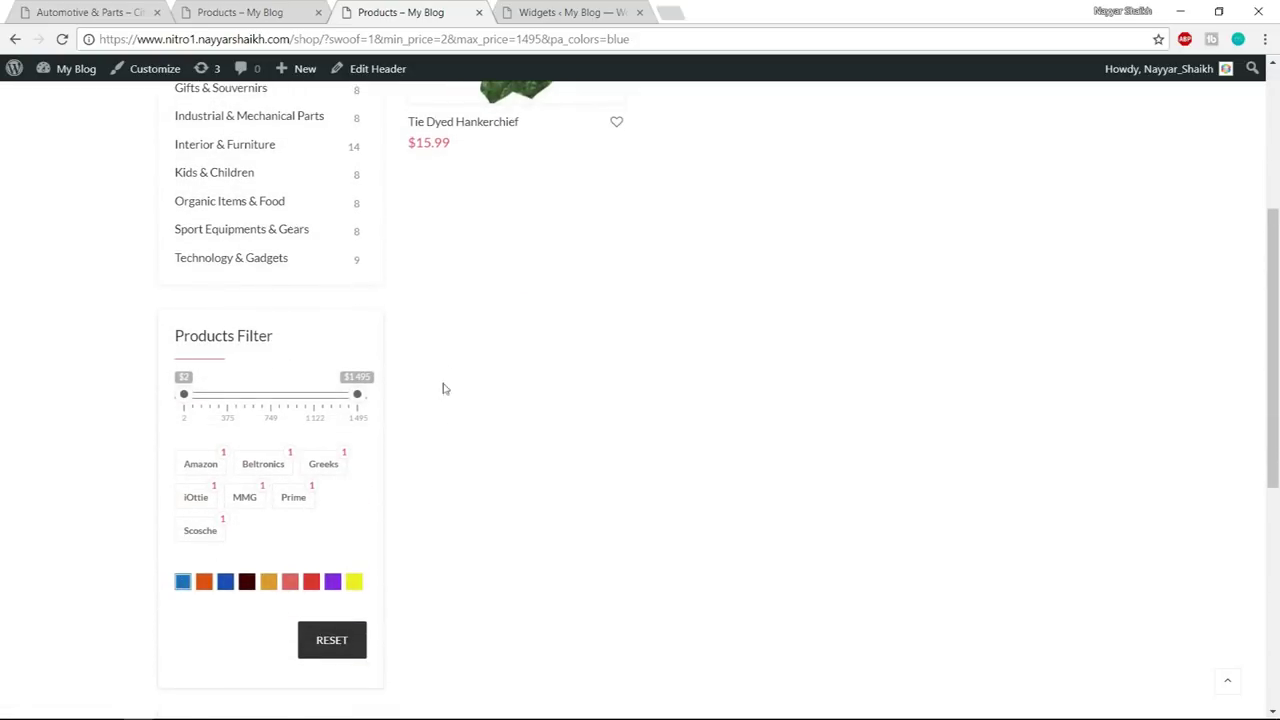
pyautogui.scroll(-1, 530, 335)
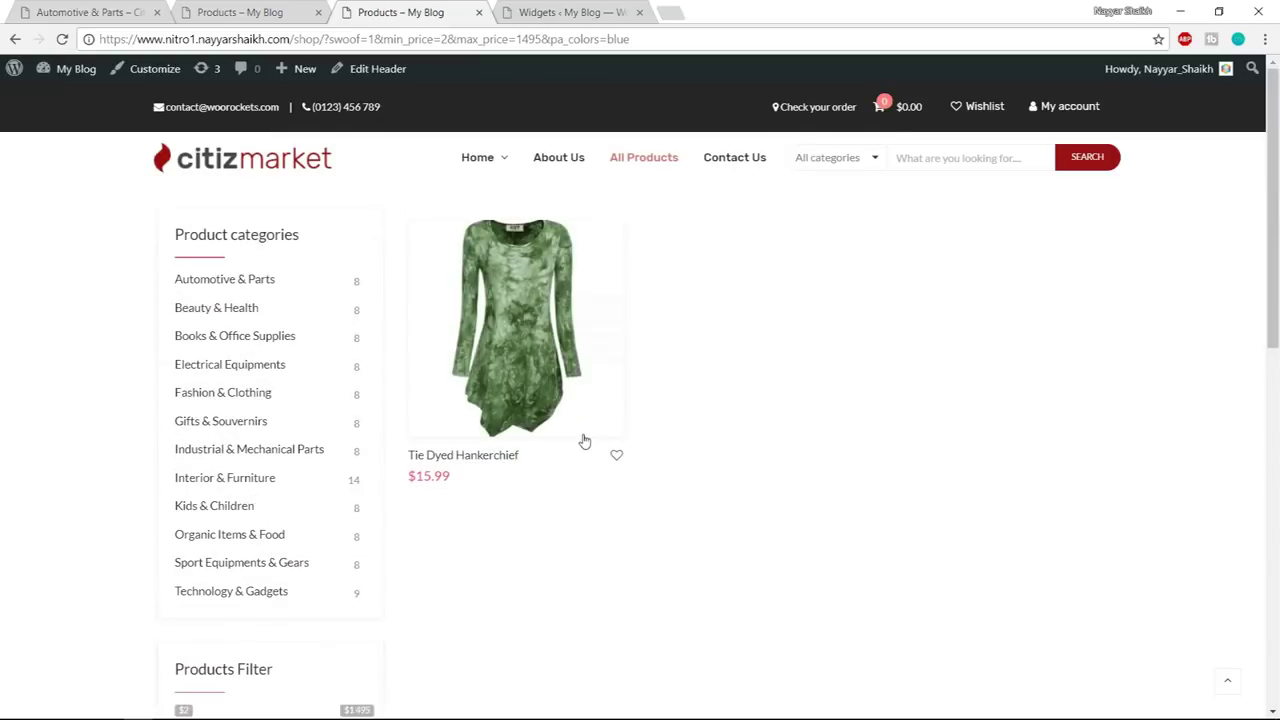
pyautogui.scroll(-3, 1131, 411)
pyautogui.scroll(-2, 345, 560)
pyautogui.click(331, 480)
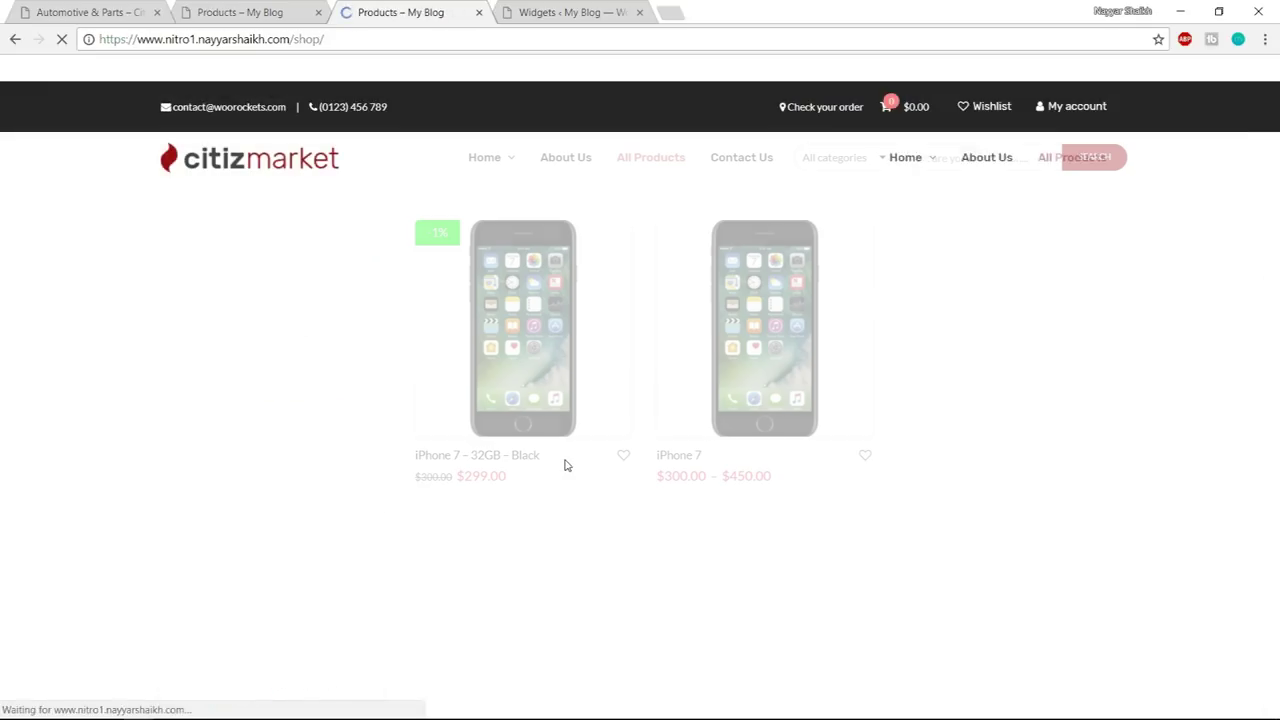
pyautogui.click(235, 12)
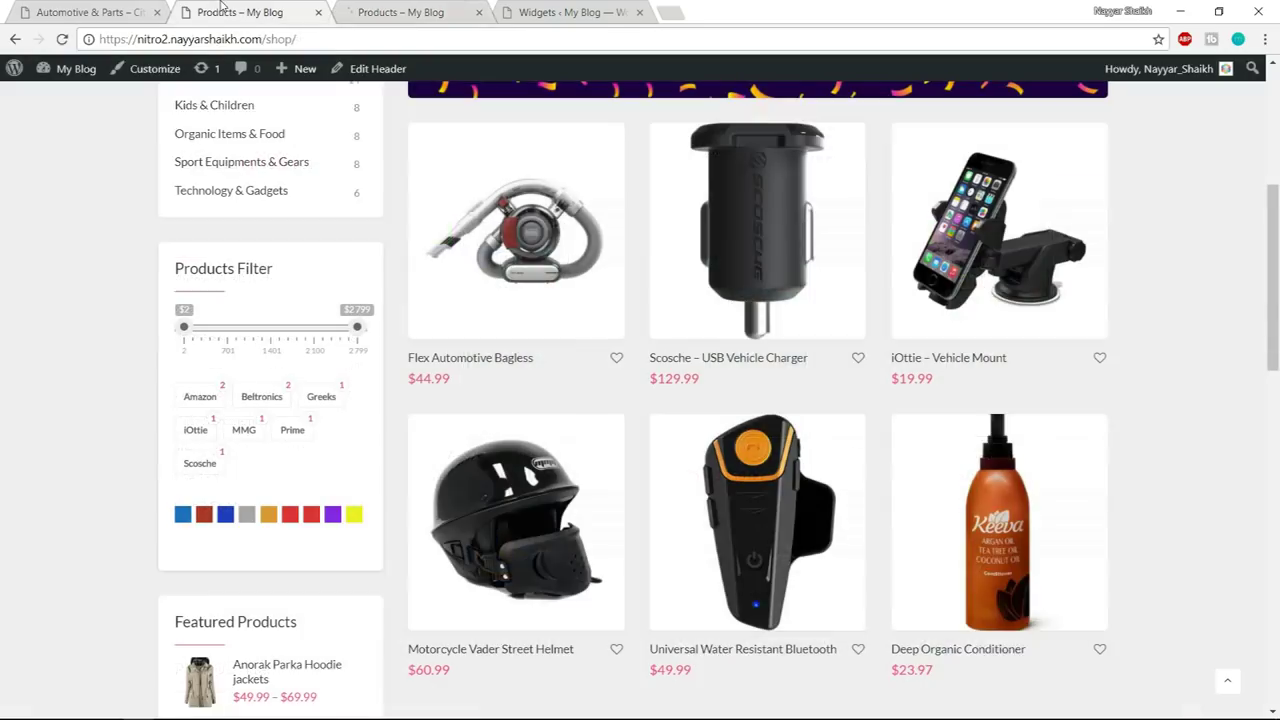
pyautogui.scroll(5, 607, 298)
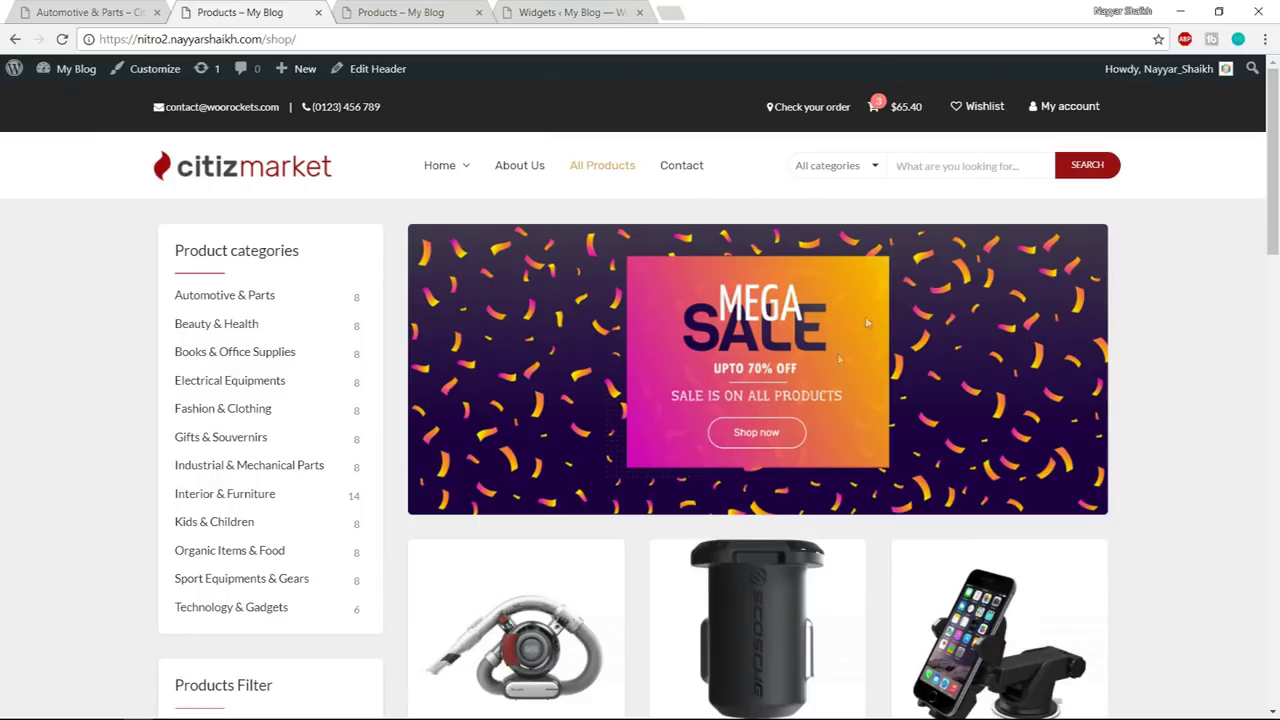
# - Collapse the WooCommerce Sidebar widget area on the Widgets page
pyautogui.click(565, 13)
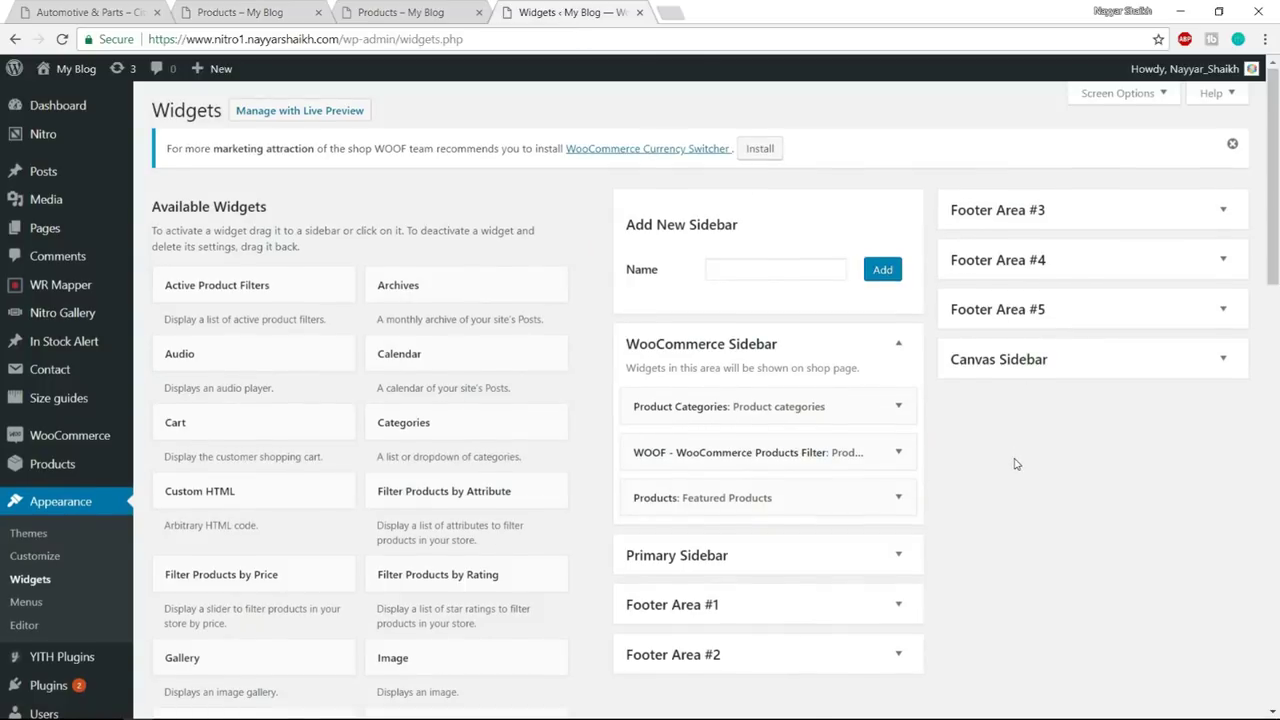
pyautogui.scroll(-2, 1014, 463)
pyautogui.scroll(2, 1040, 465)
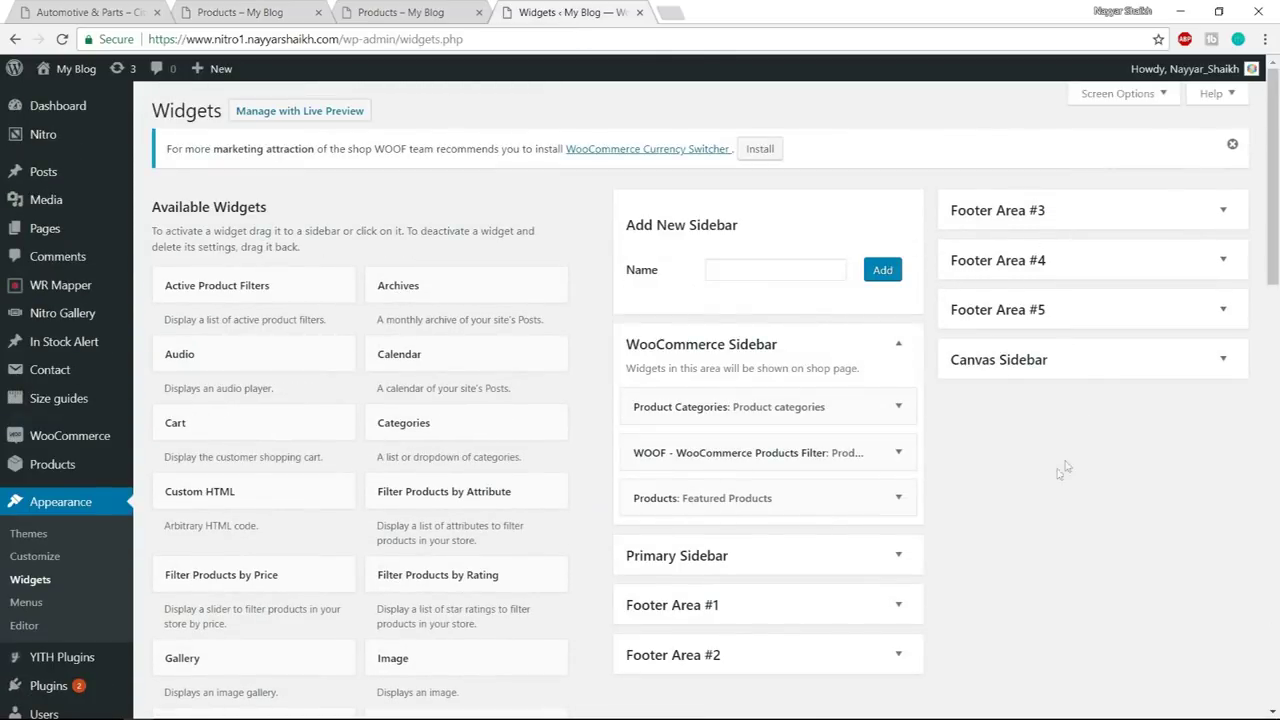
pyautogui.scroll(-1, 1000, 497)
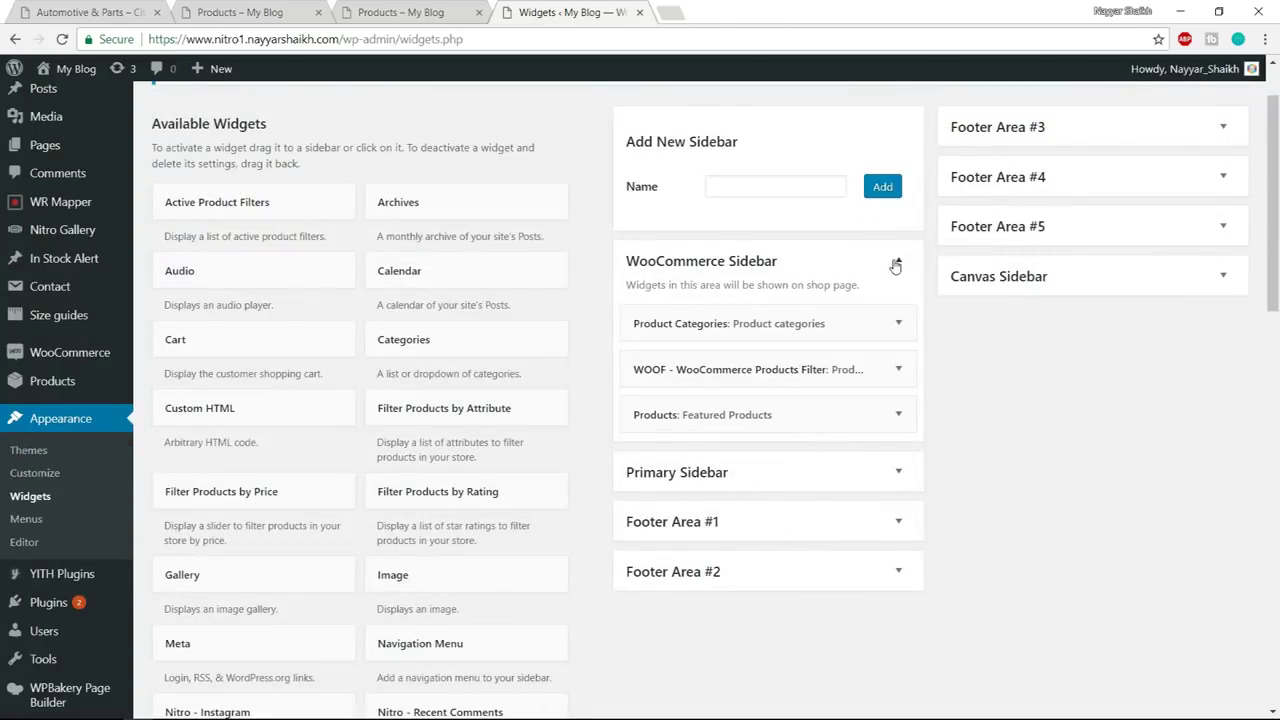
pyautogui.click(896, 264)
pyautogui.scroll(1, 1034, 434)
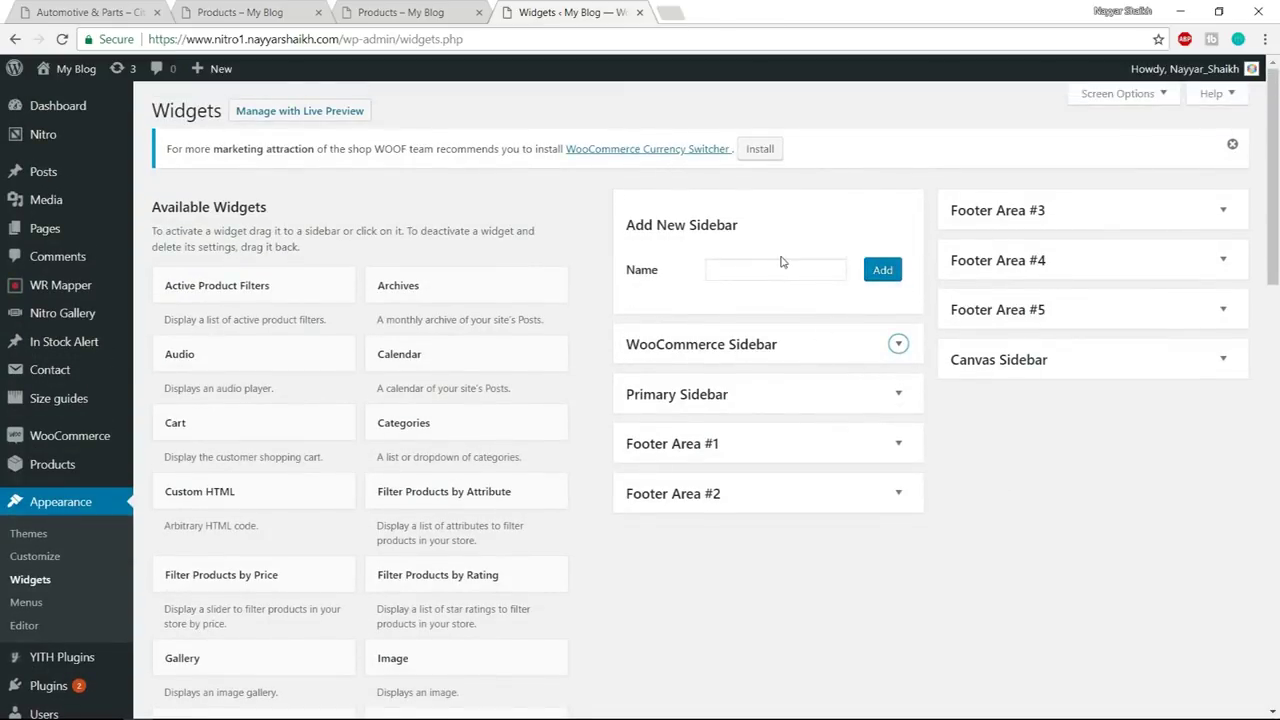
pyautogui.hotkey('ctrl', '2')
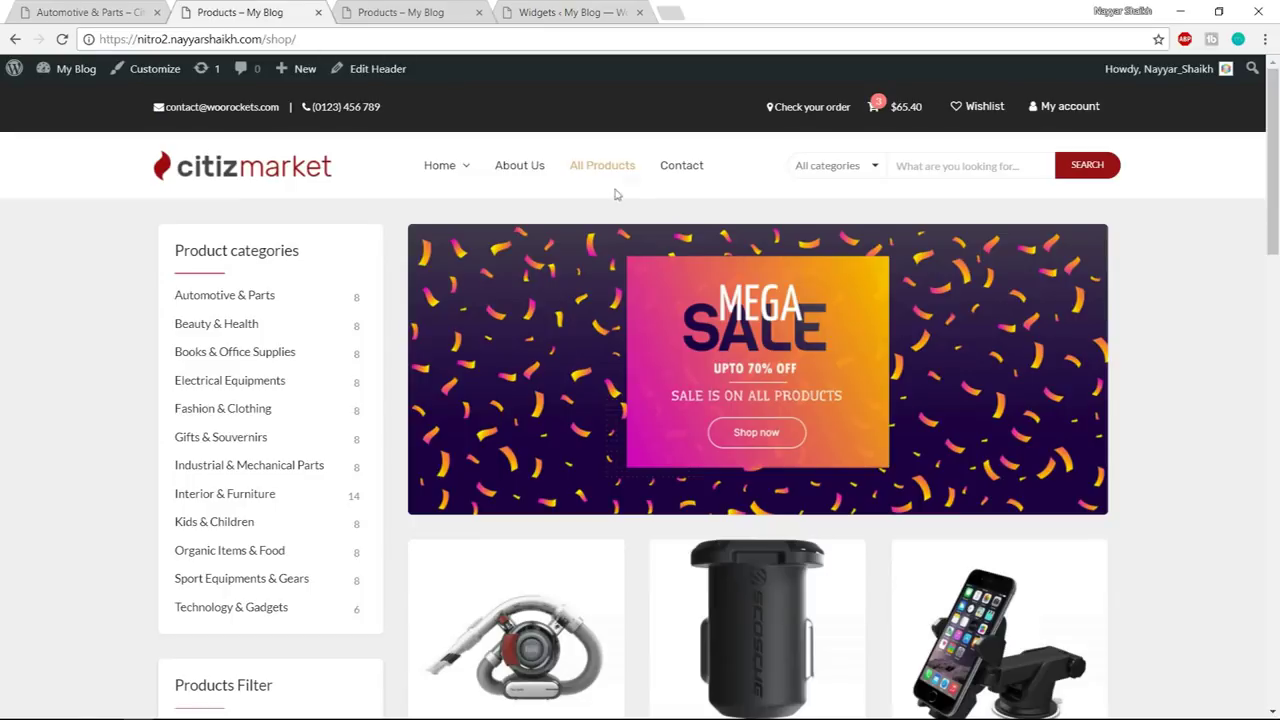
pyautogui.click(578, 16)
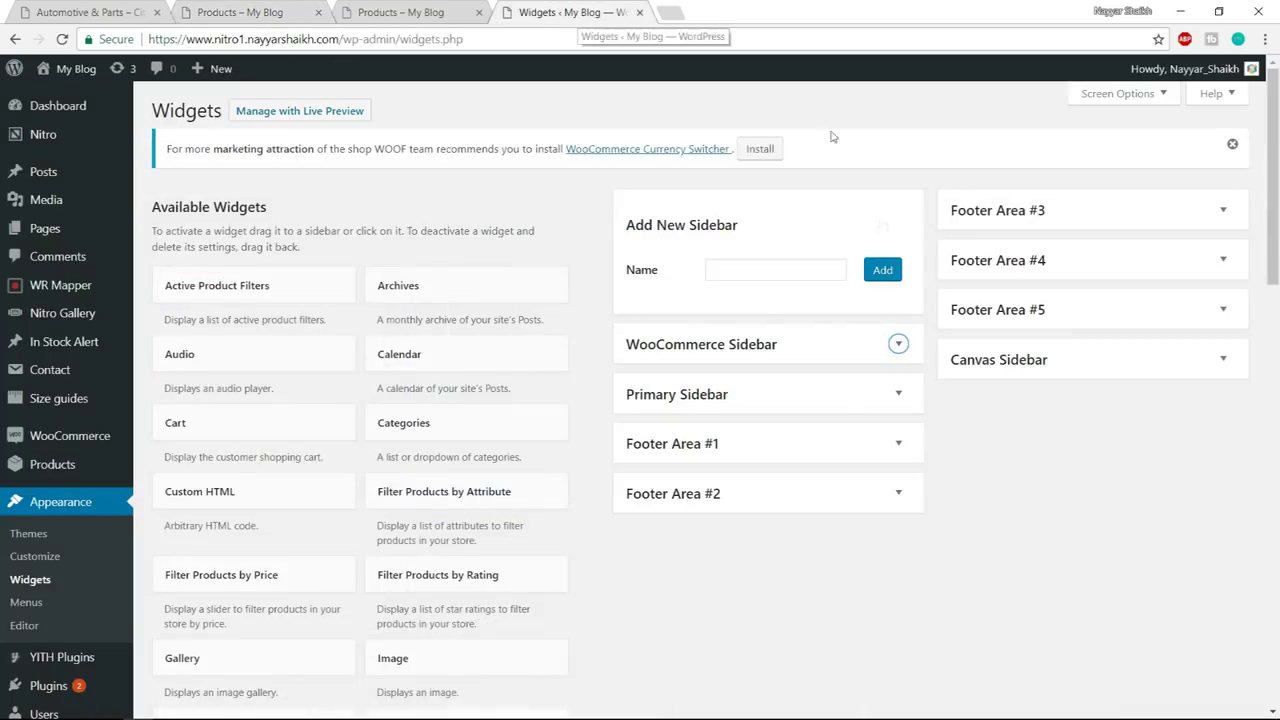
# - Add a new sidebar named 'Above Categories'
pyautogui.click(753, 265)
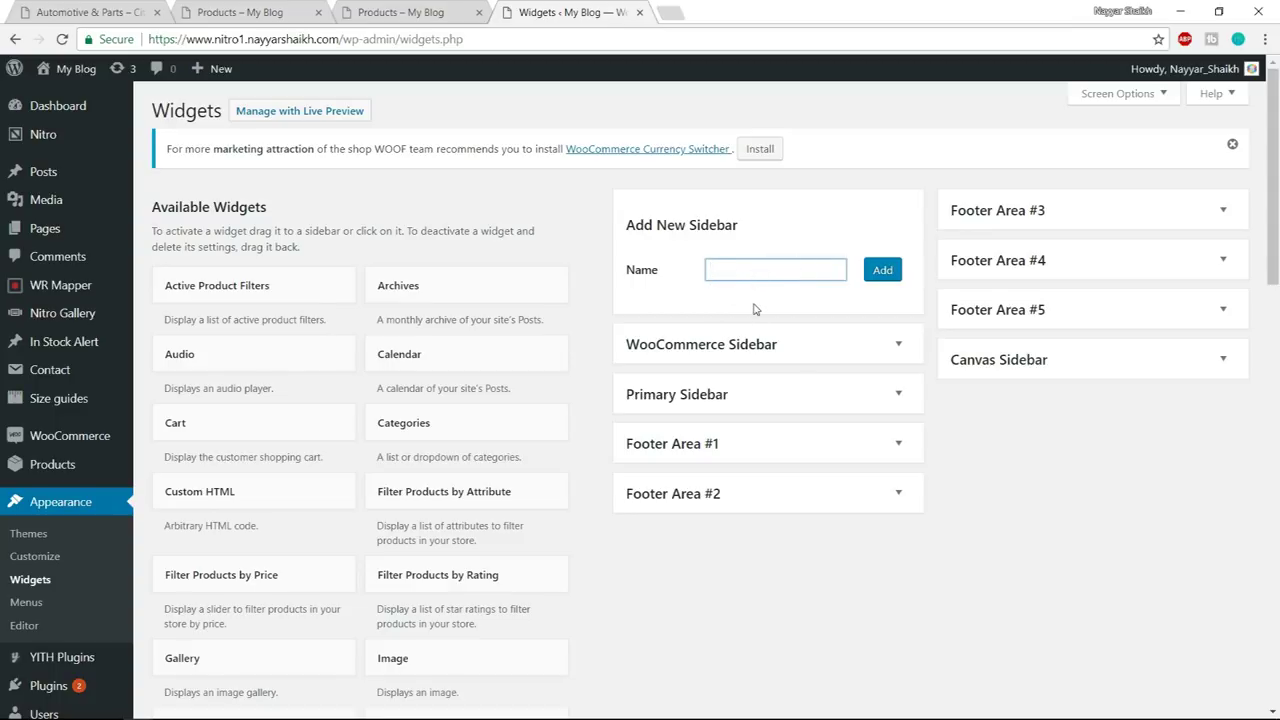
pyautogui.write('Top')
pyautogui.press('BackSpace')
pyautogui.write('Ab')
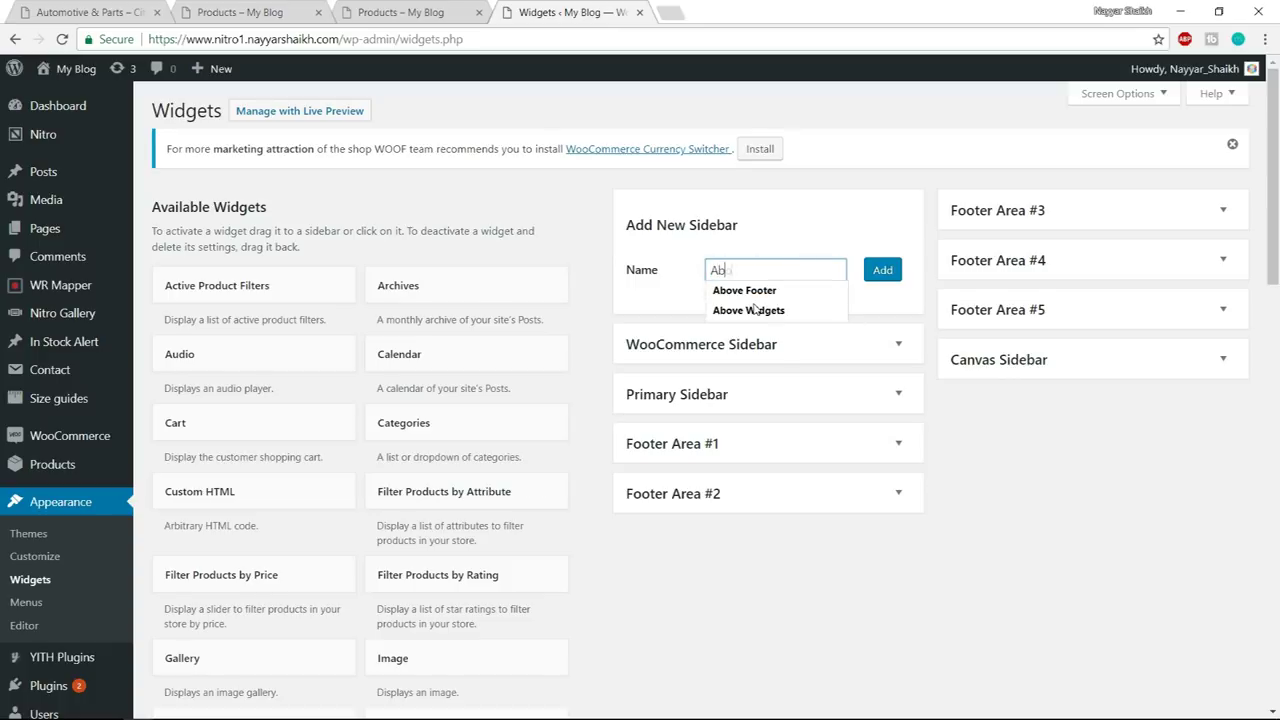
pyautogui.write('ove CAtegories')
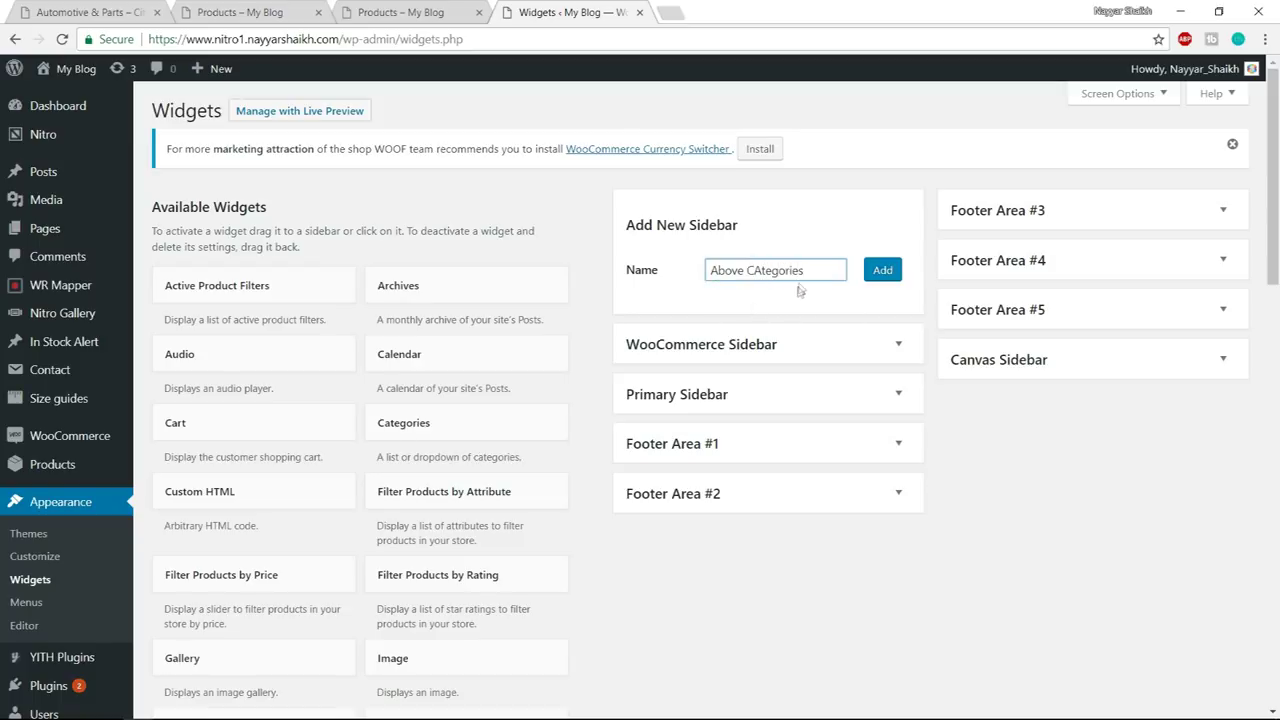
pyautogui.click(893, 269)
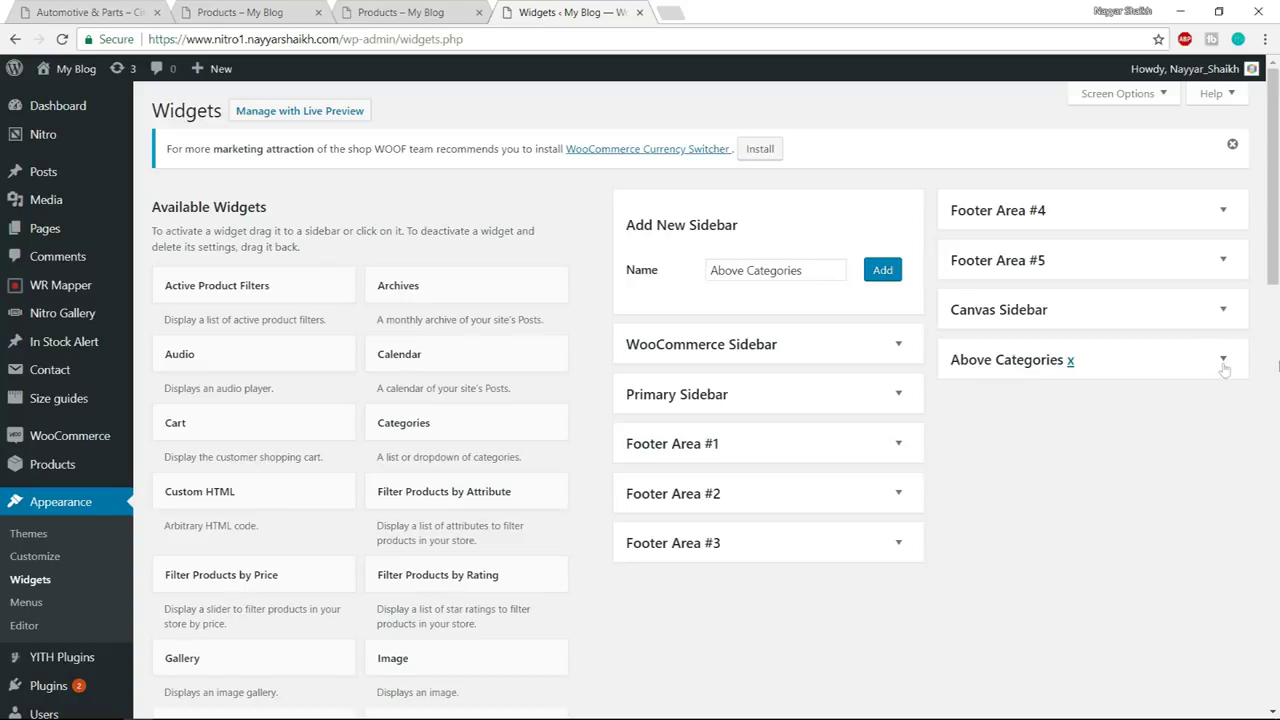
pyautogui.click(255, 12)
pyautogui.click(575, 8)
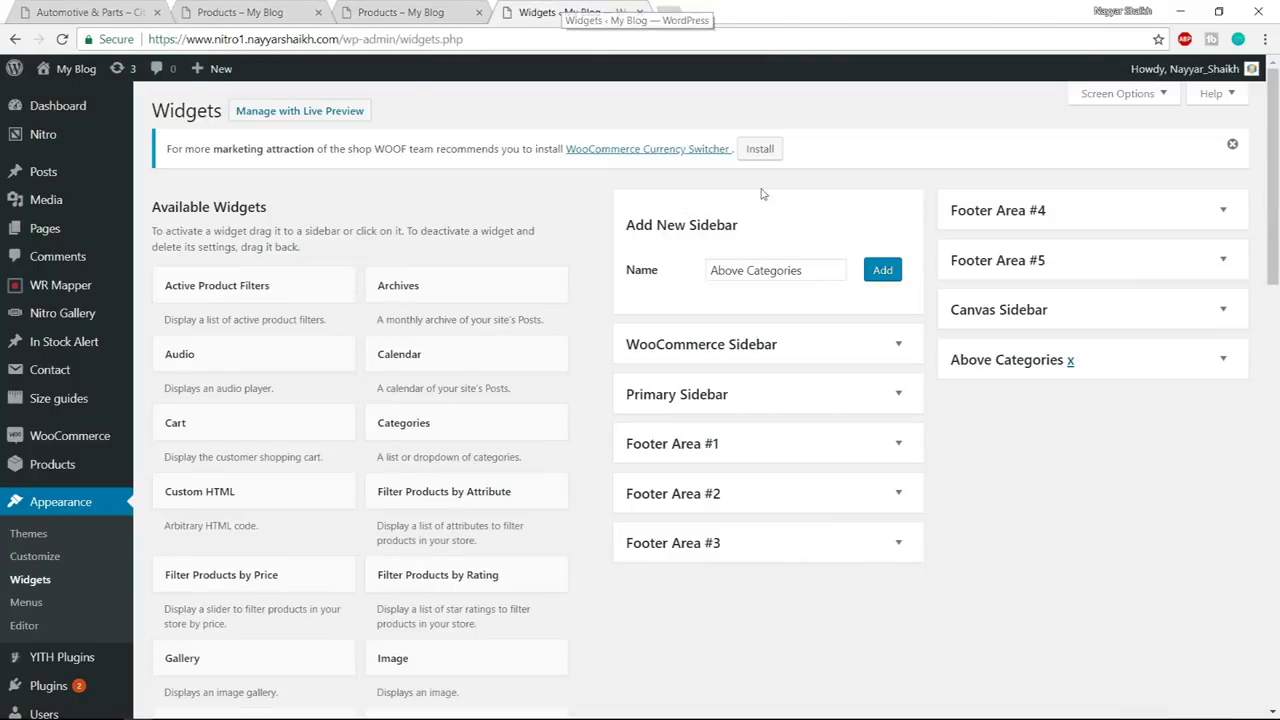
pyautogui.scroll(-3, 885, 441)
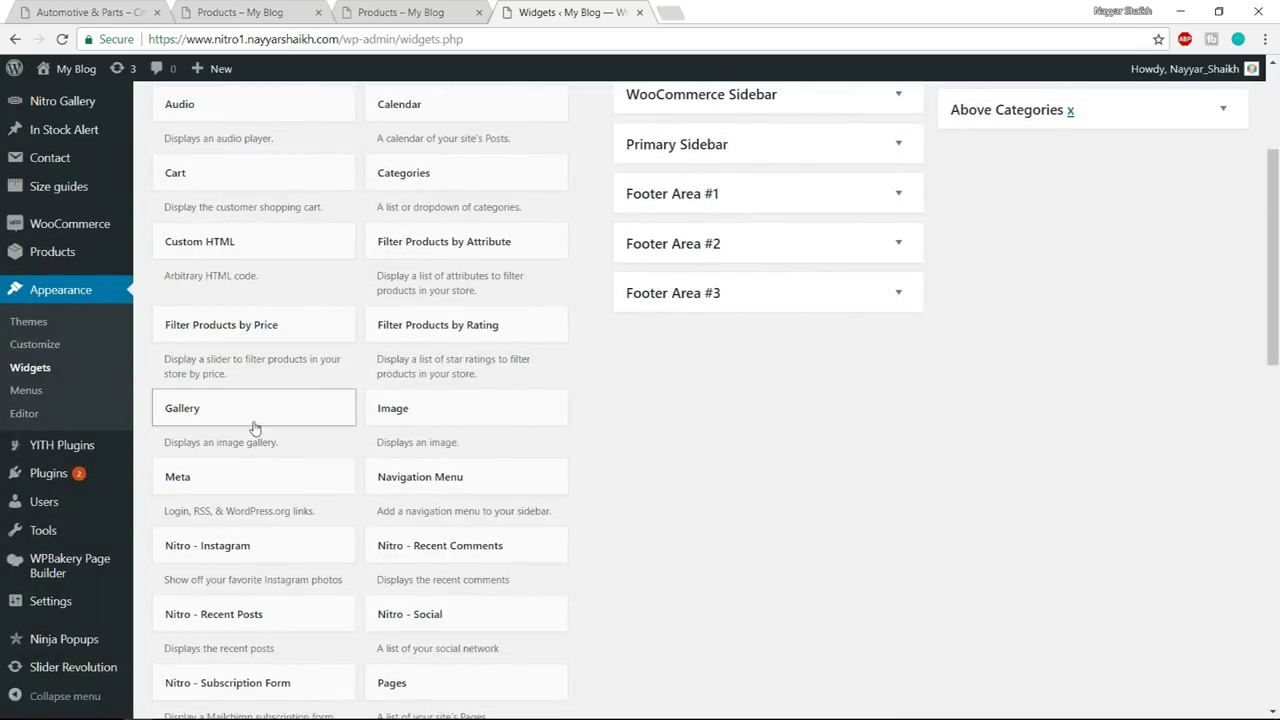
# - Add an Image widget to the Above Categories sidebar
pyautogui.click(489, 417)
pyautogui.scroll(-3, 493, 483)
pyautogui.click(464, 528)
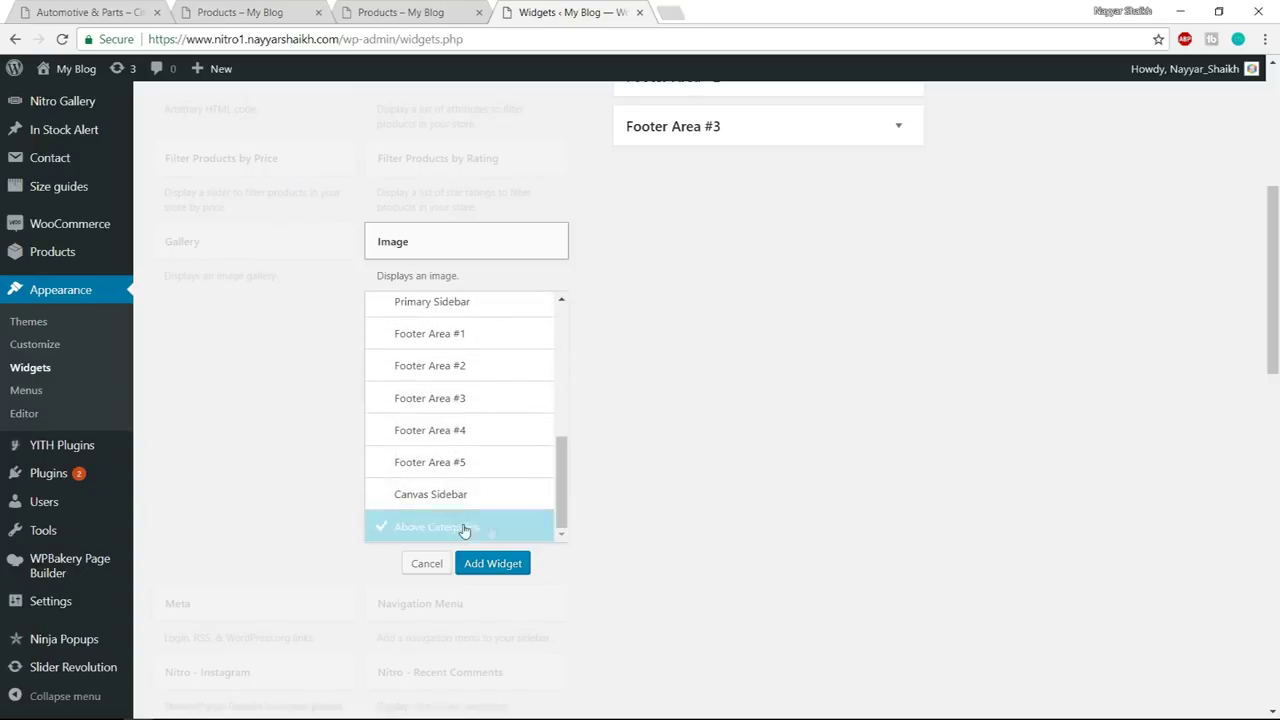
pyautogui.click(515, 563)
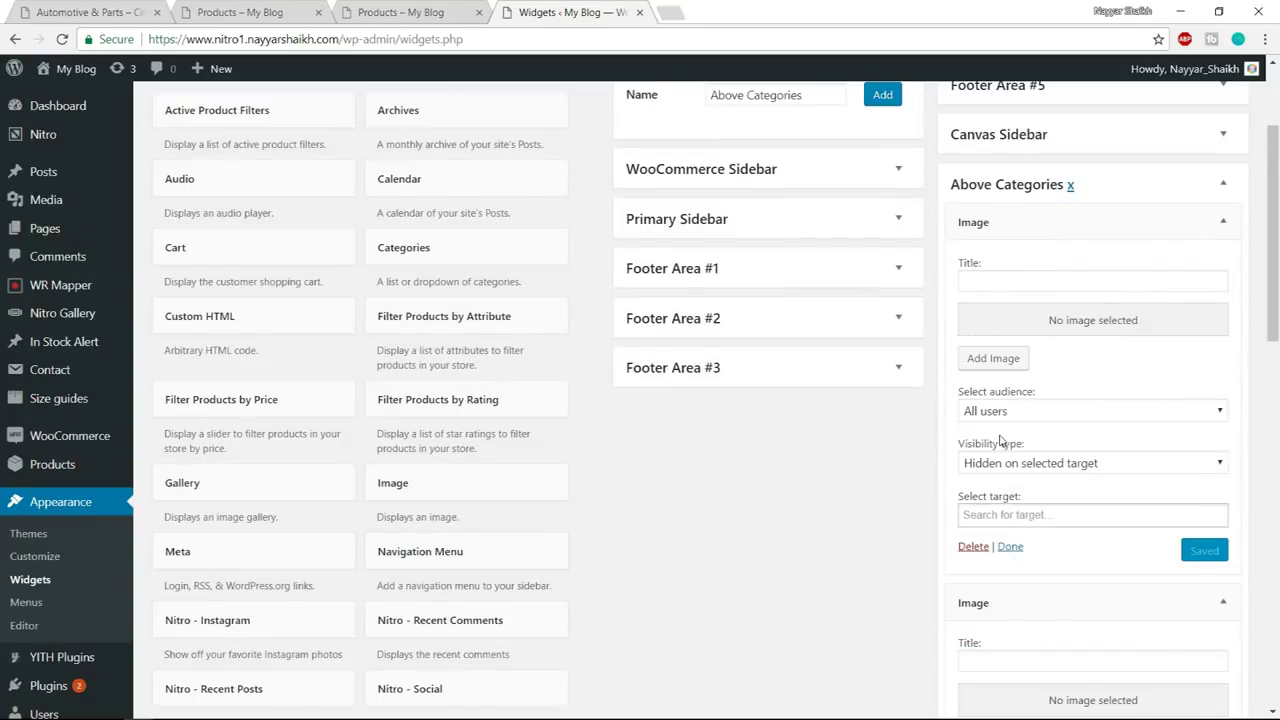
# - Upload banner_sale from the Media > Categories Top Images folder
pyautogui.click(987, 360)
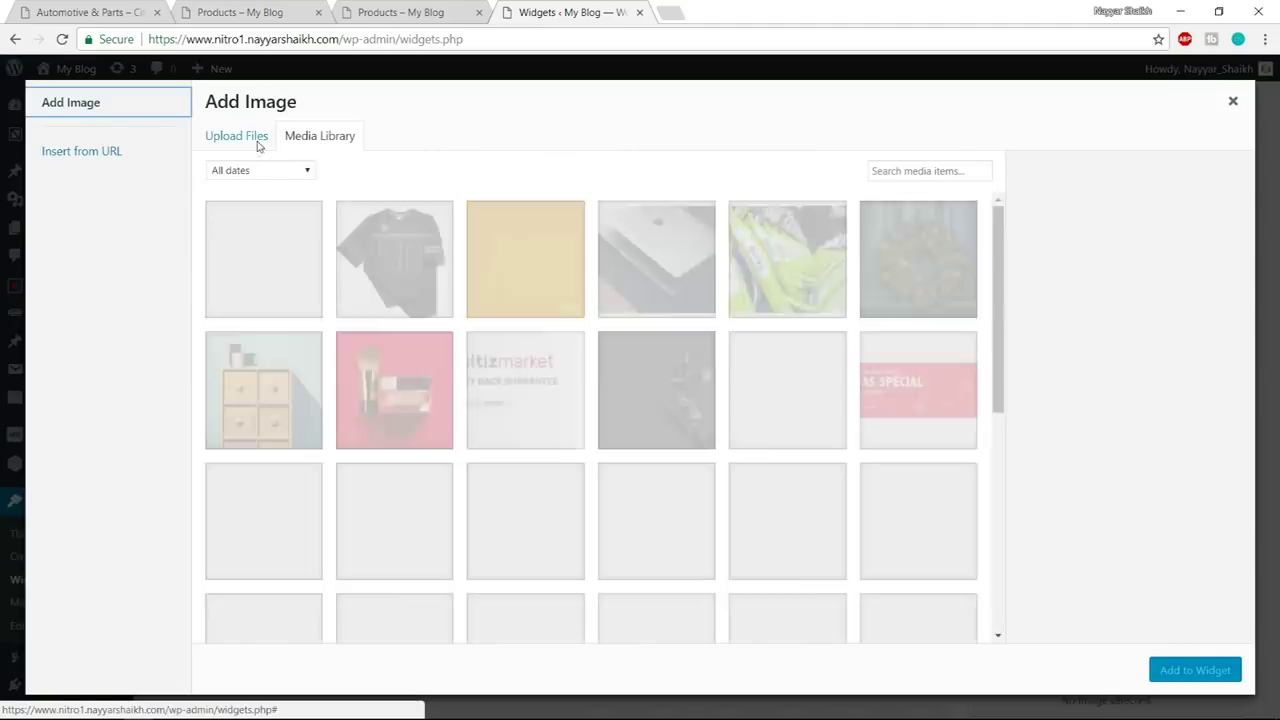
pyautogui.click(251, 136)
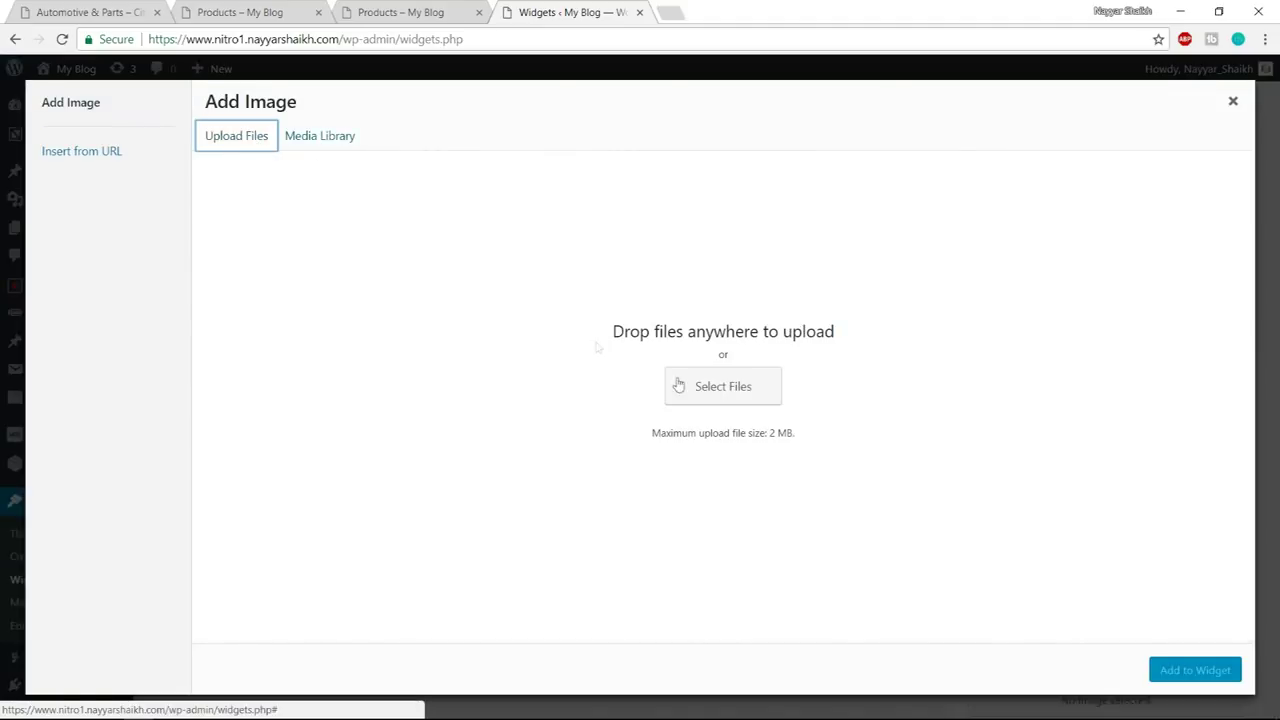
pyautogui.click(740, 386)
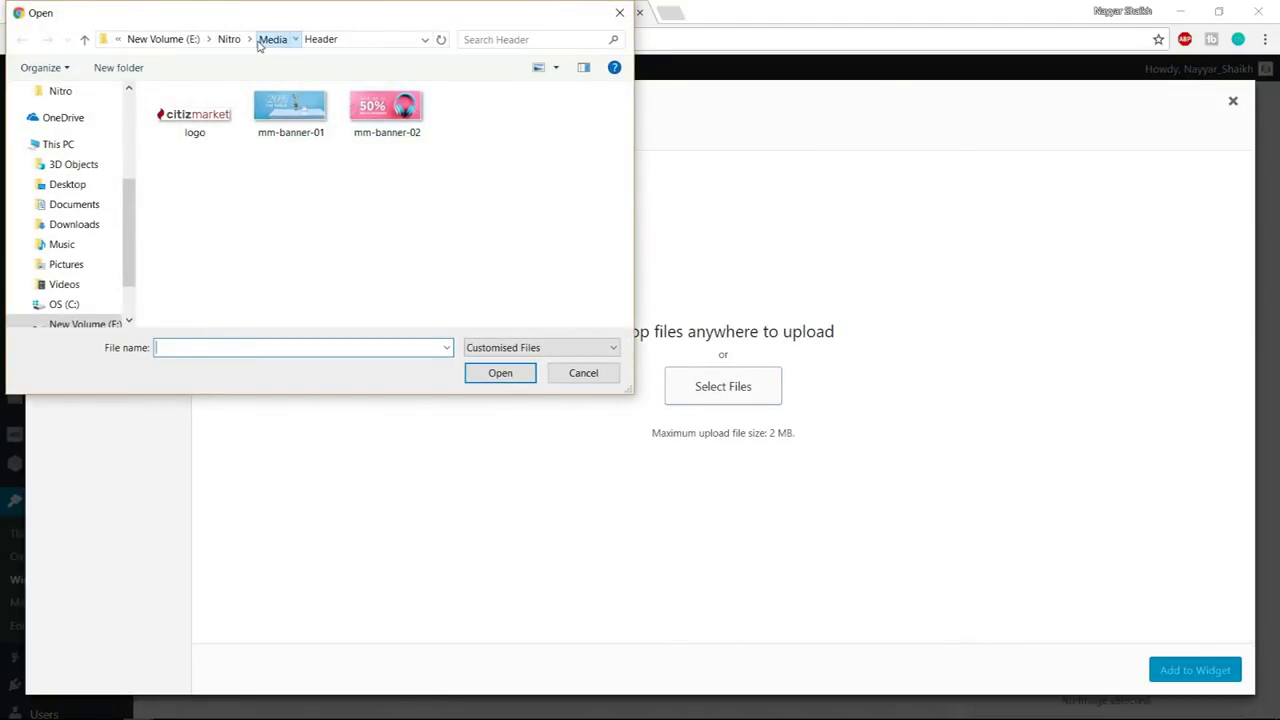
pyautogui.click(265, 40)
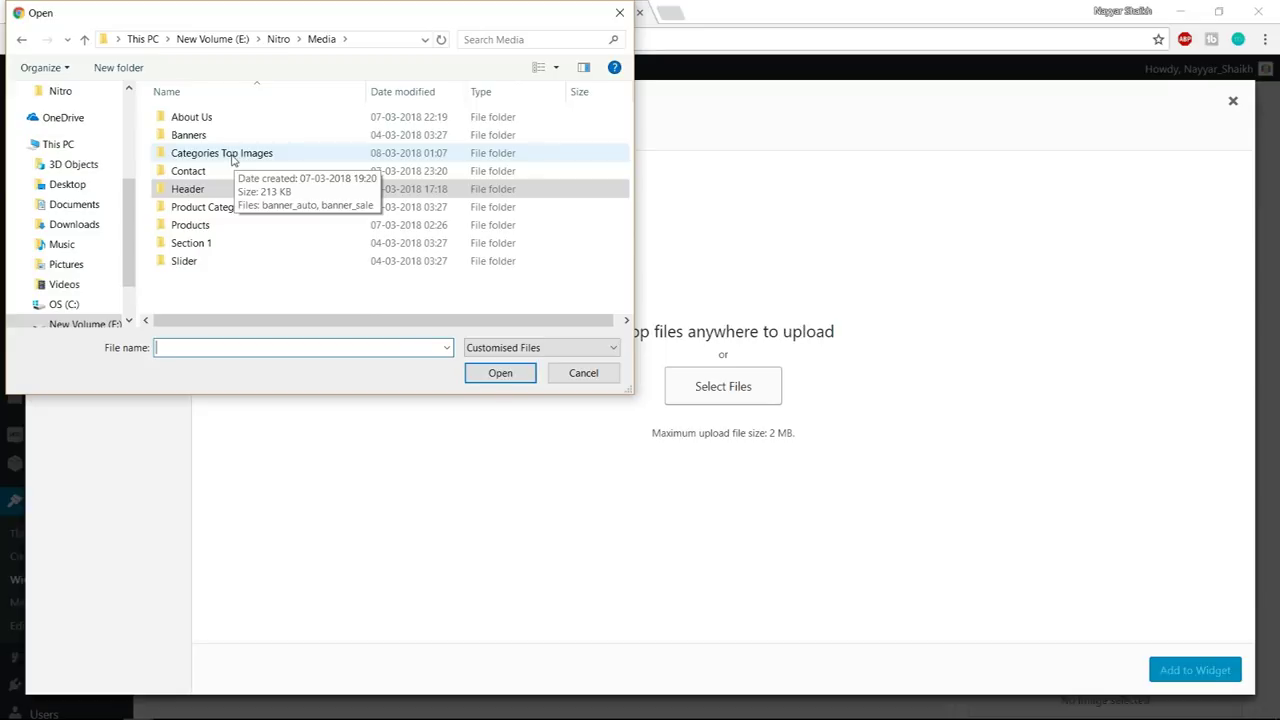
pyautogui.doubleClick(232, 155)
pyautogui.click(272, 118)
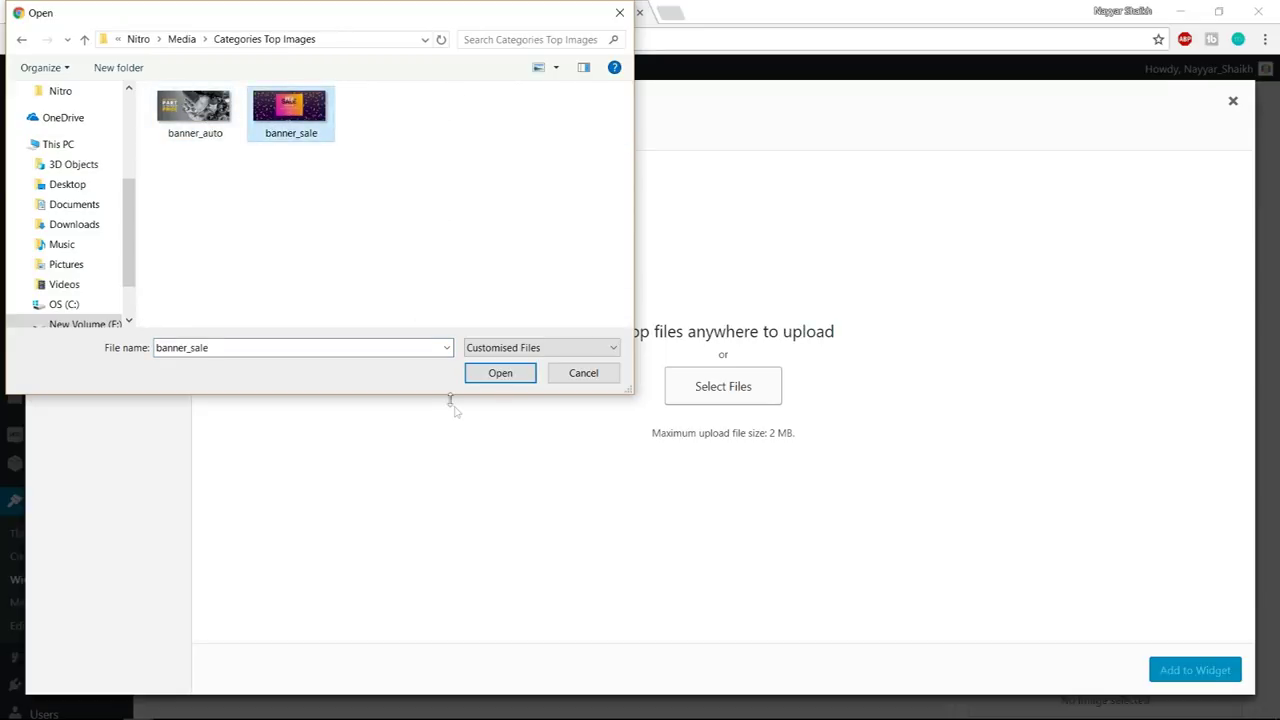
pyautogui.click(485, 373)
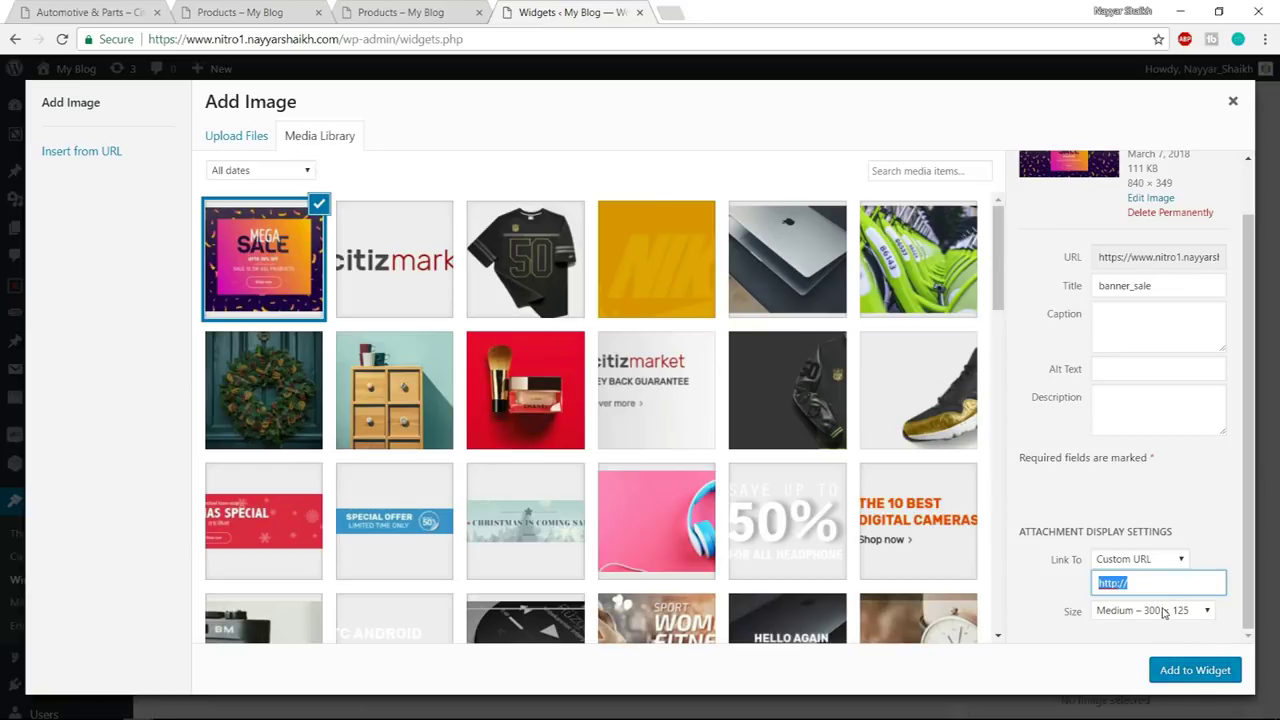
# - Insert the banner into the widget at Full Size, 840 × 349
pyautogui.click(1163, 613)
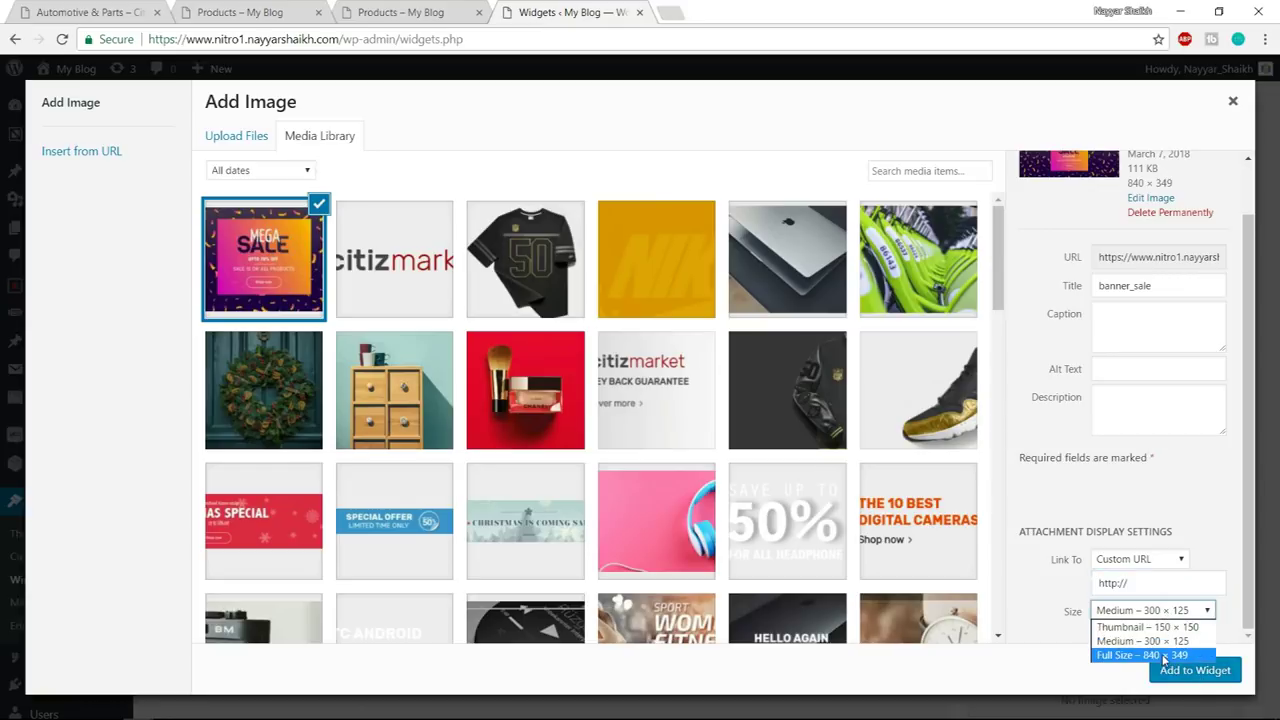
pyautogui.click(1164, 656)
pyautogui.click(1140, 655)
pyautogui.moveTo(1141, 581); pyautogui.dragTo(1096, 586)
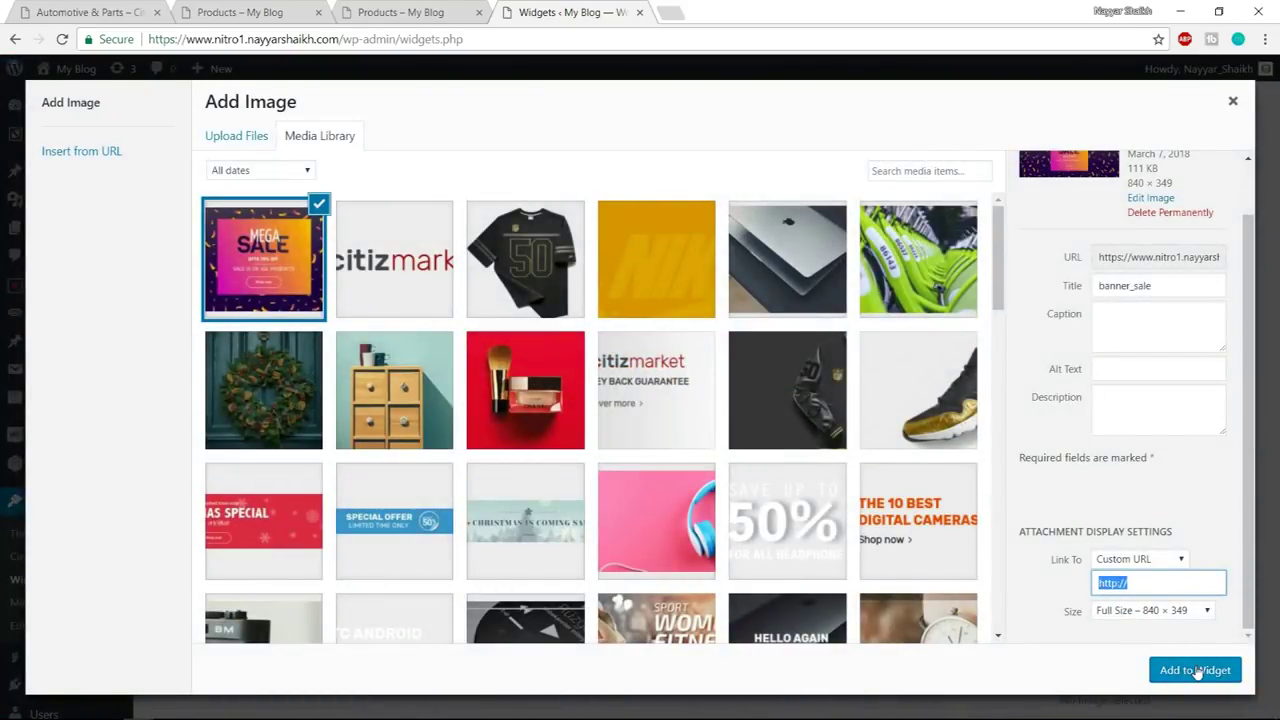
pyautogui.click(1195, 670)
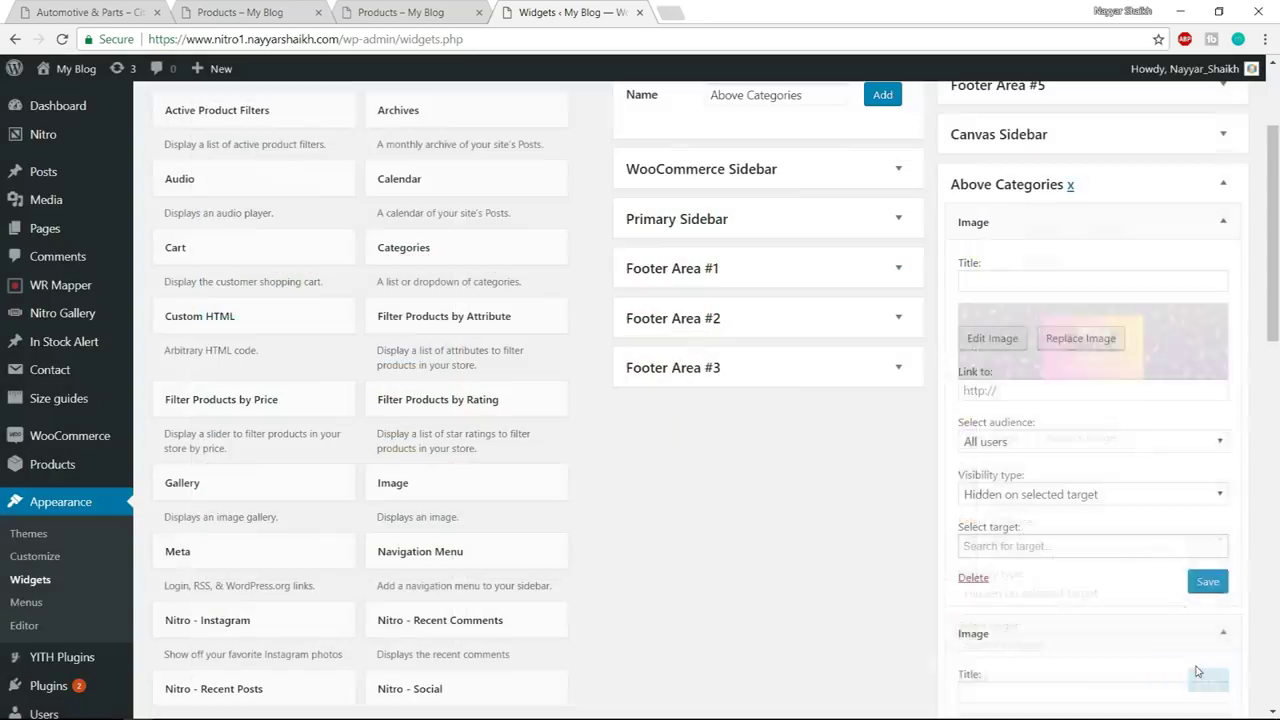
# - Set the banner widget to 'Visible on selected target' with both Shop pages, and save
pyautogui.scroll(-2, 1130, 530)
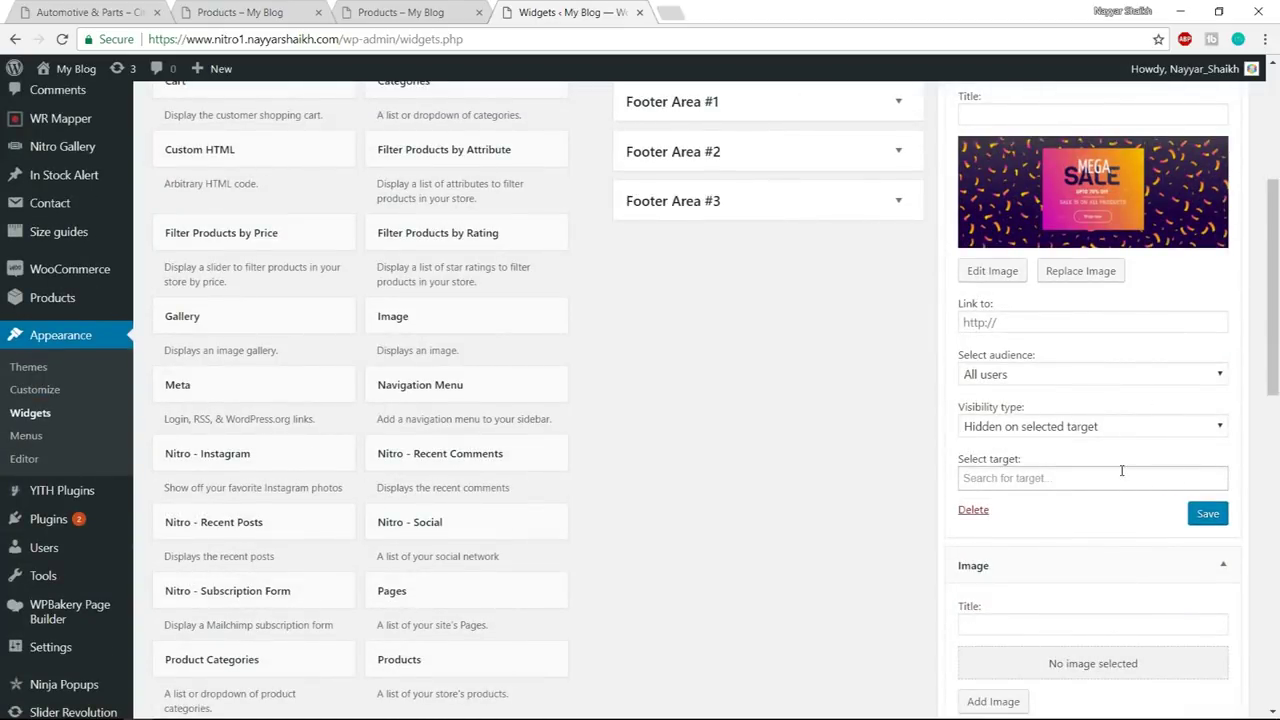
pyautogui.scroll(1, 1114, 480)
pyautogui.scroll(-1, 1114, 483)
pyautogui.click(1020, 430)
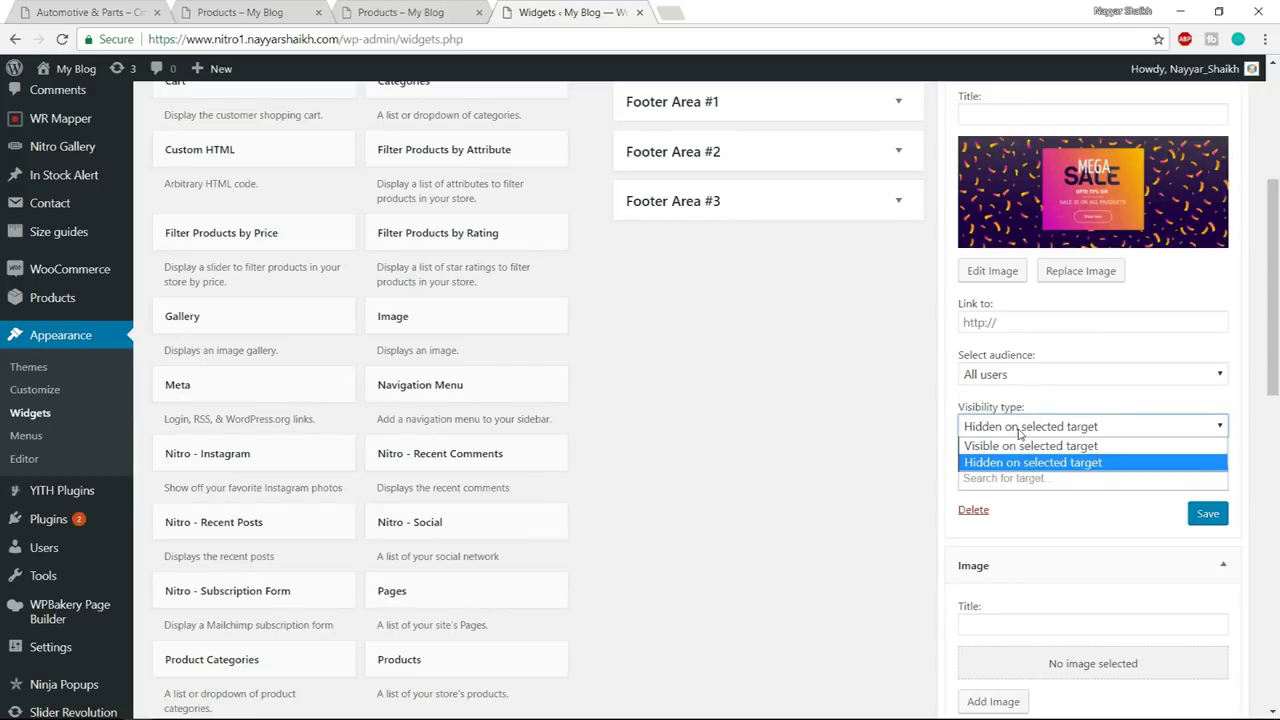
pyautogui.click(1036, 451)
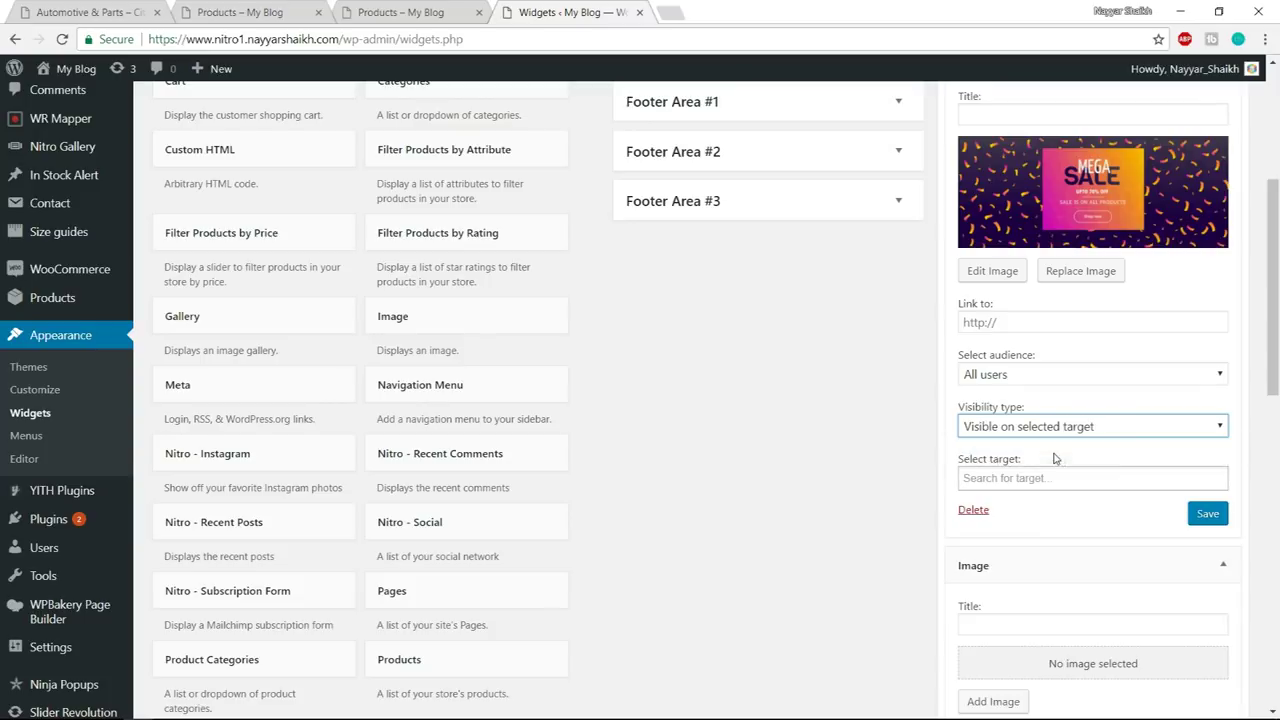
pyautogui.click(995, 481)
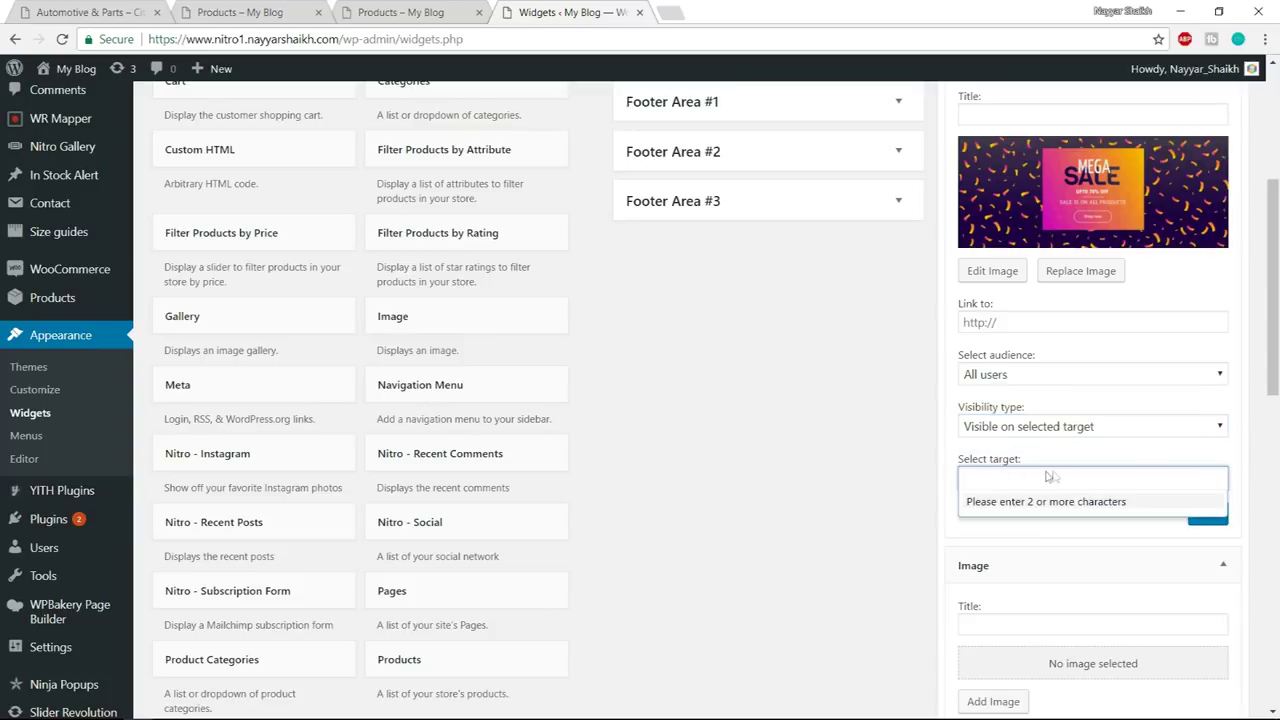
pyautogui.write('shop')
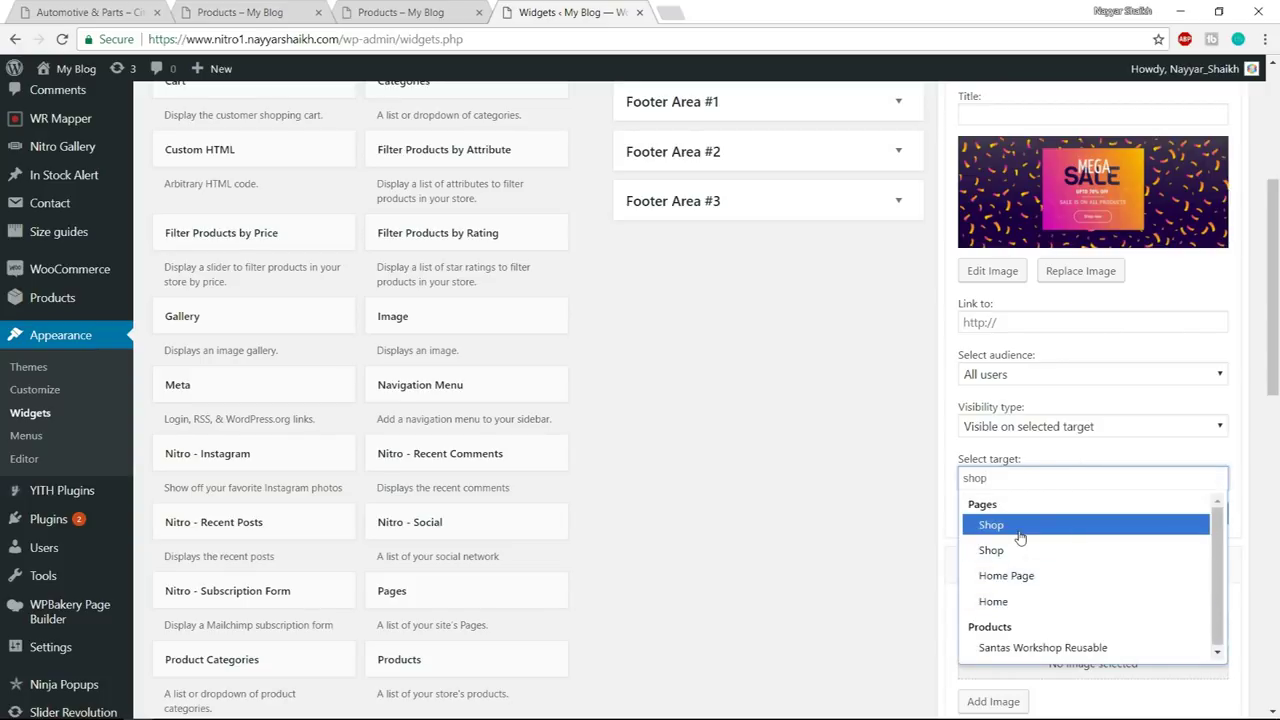
pyautogui.click(1019, 538)
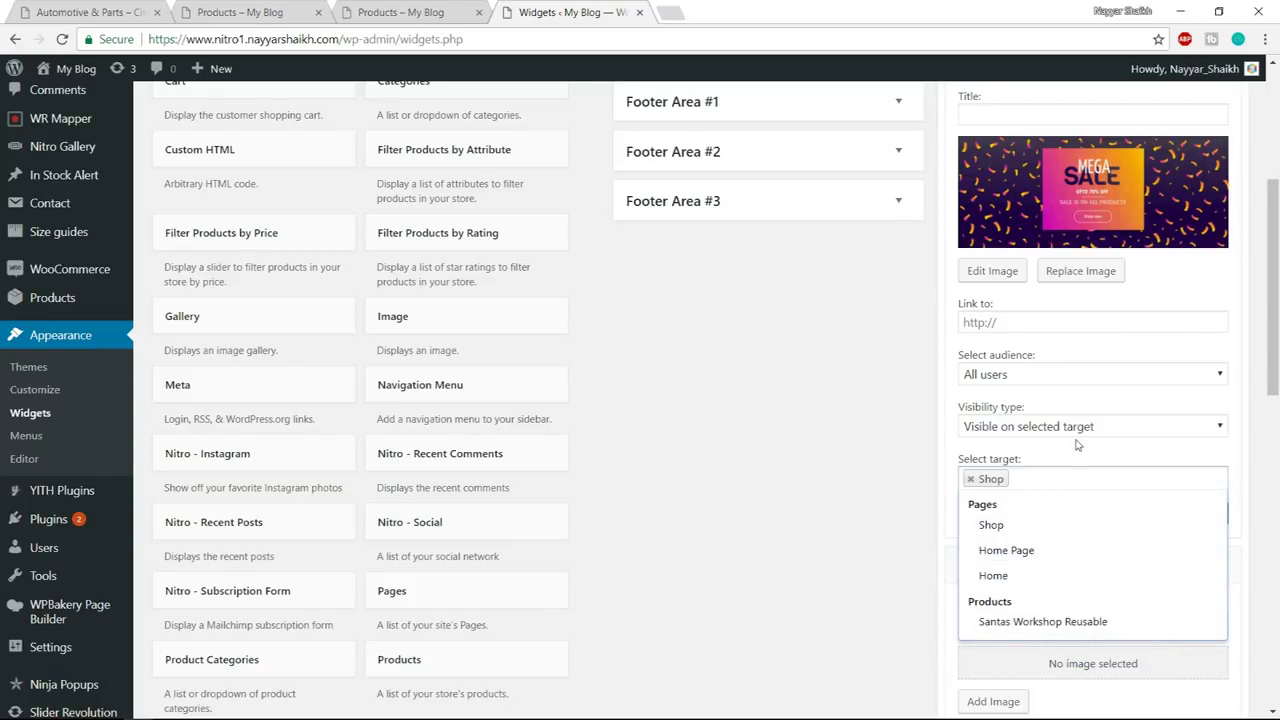
pyautogui.click(1022, 537)
pyautogui.click(1215, 455)
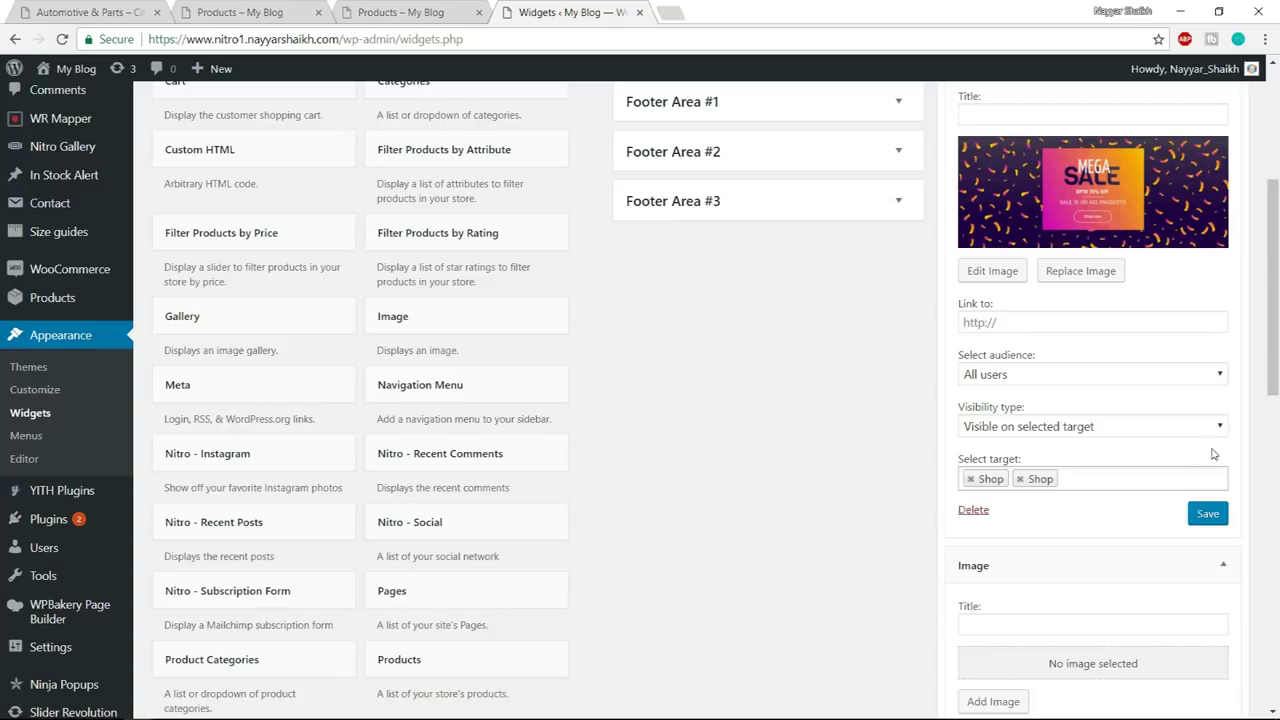
pyautogui.click(1220, 513)
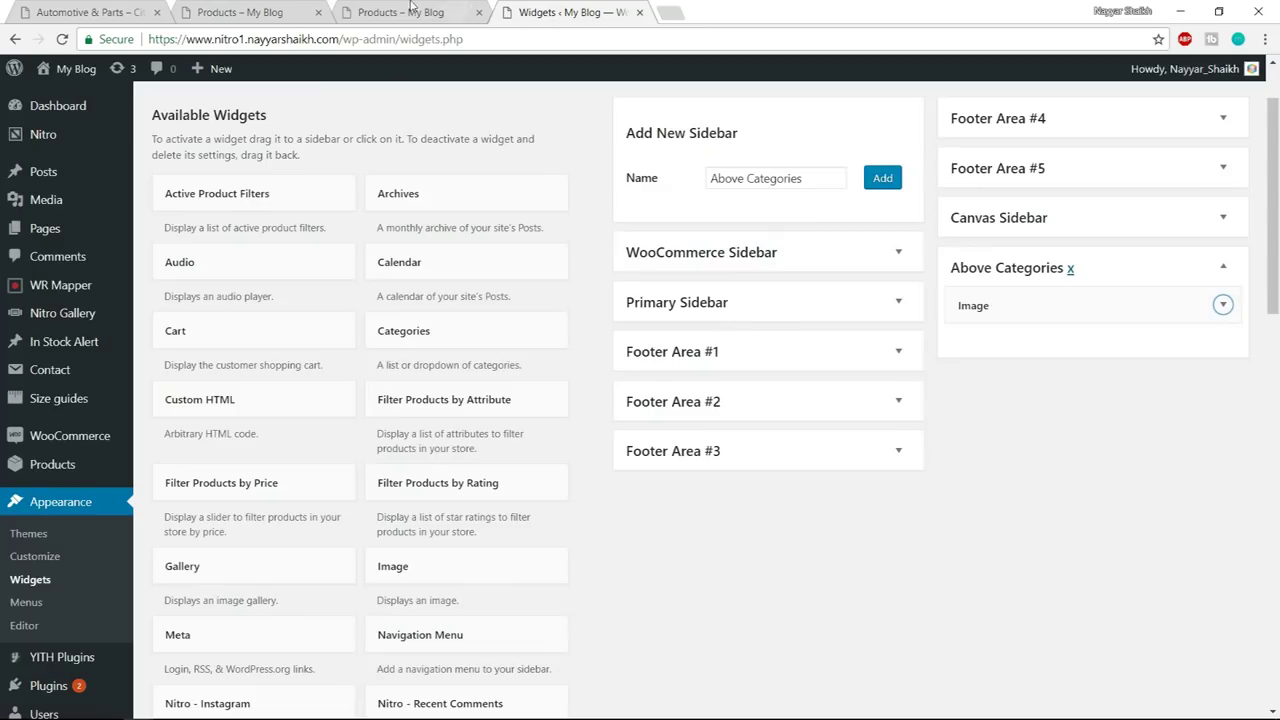
# - Reload the shop page to check the banner
pyautogui.click(400, 12)
pyautogui.click(411, 38)
pyautogui.press('Return')
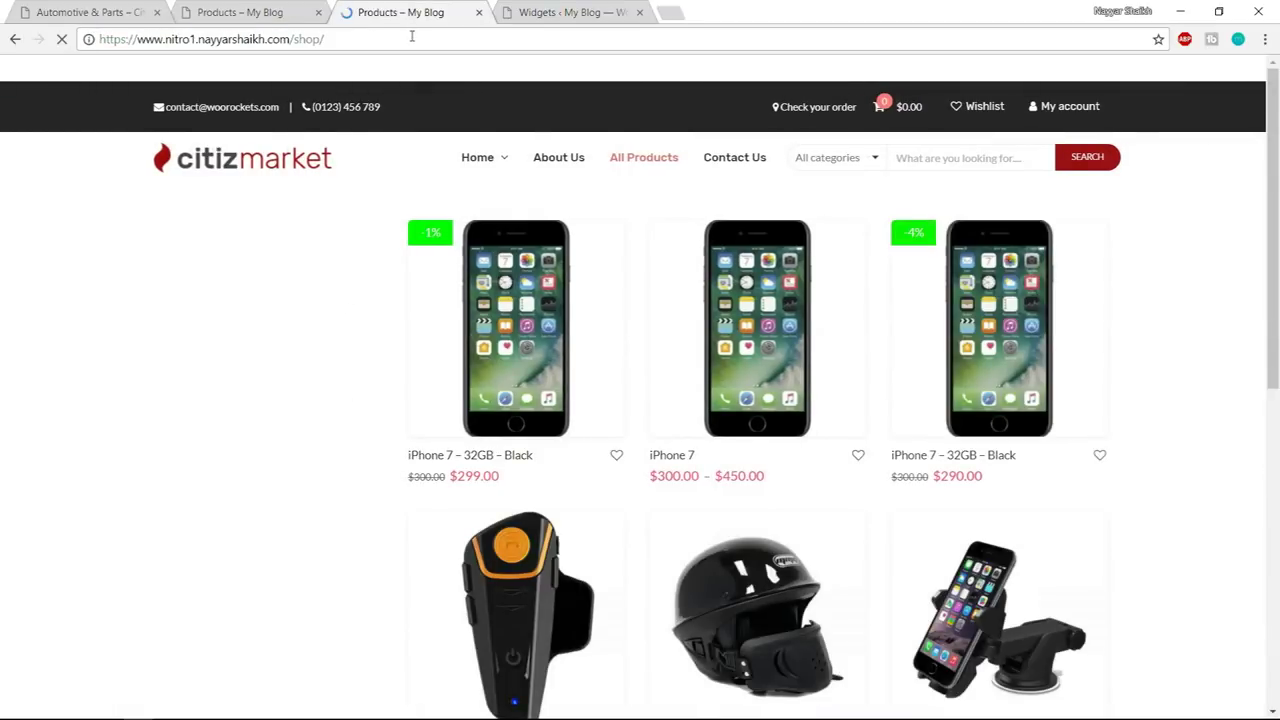
# - In Customize > Sidebar > WooCommerce, set Sidebar Above Product List to Above Categories and publish
pyautogui.scroll(-6, 446, 363)
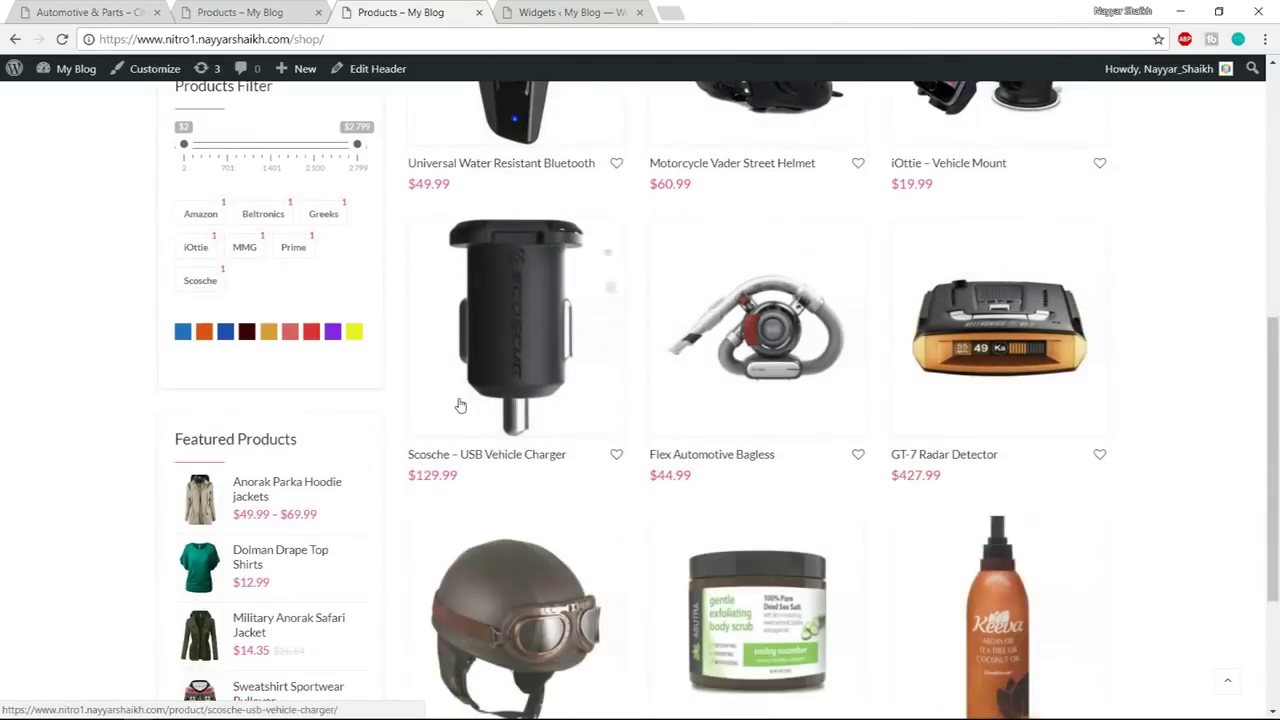
pyautogui.scroll(6, 460, 405)
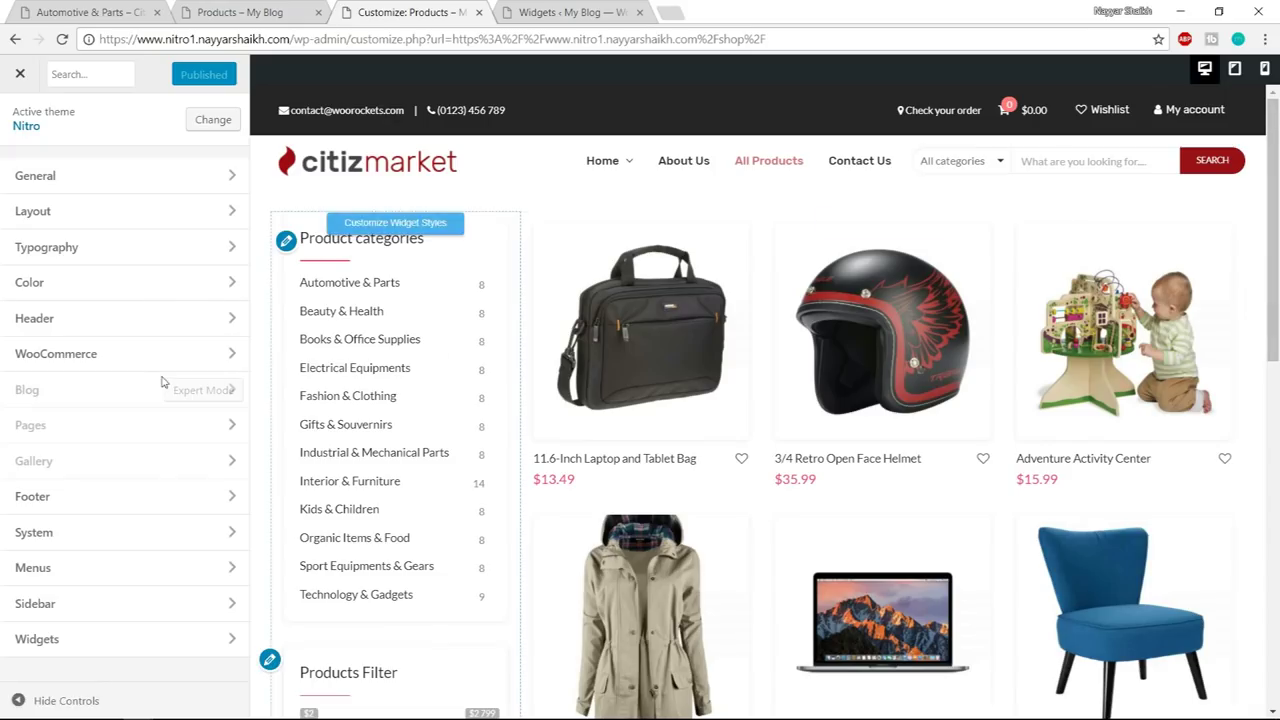
pyautogui.click(72, 605)
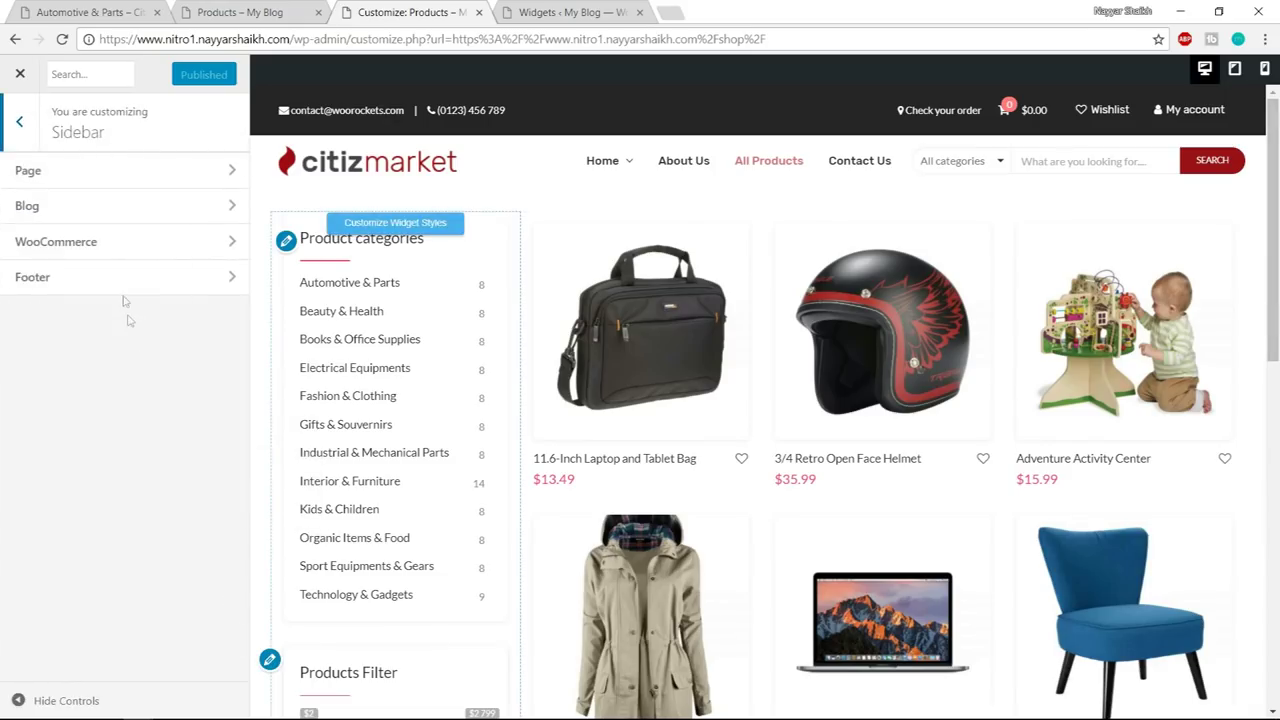
pyautogui.click(120, 250)
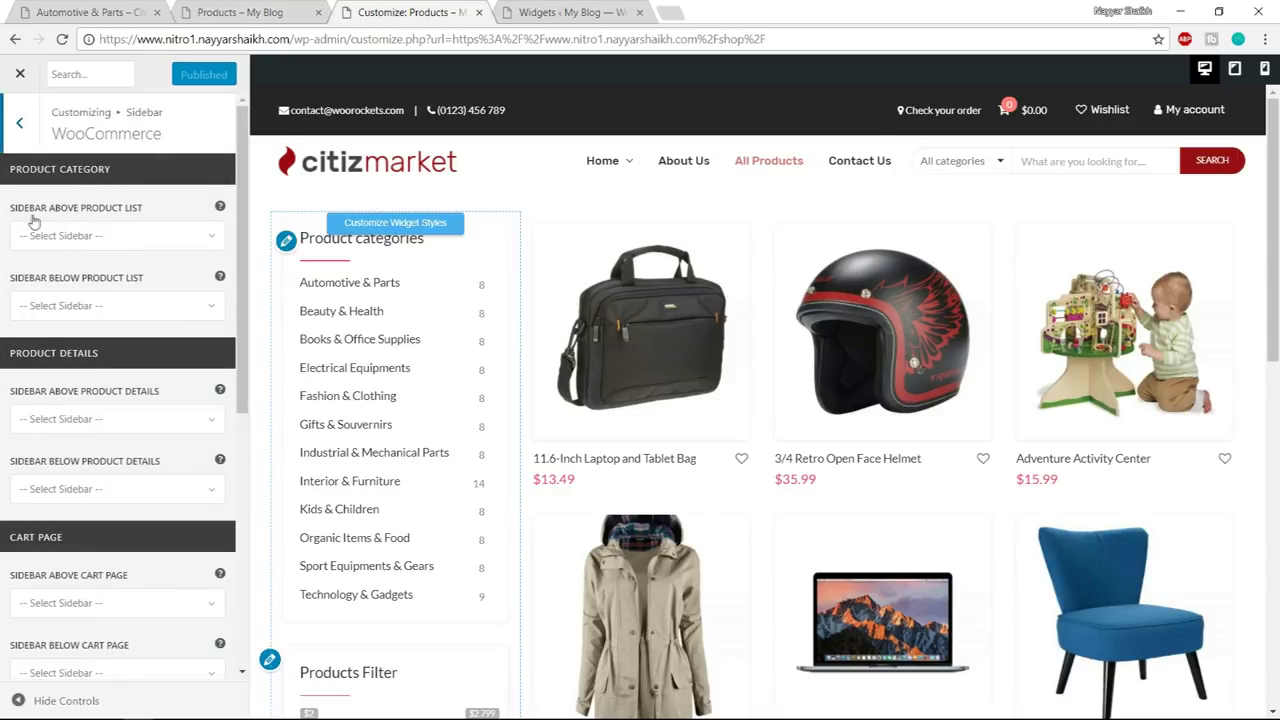
pyautogui.click(112, 237)
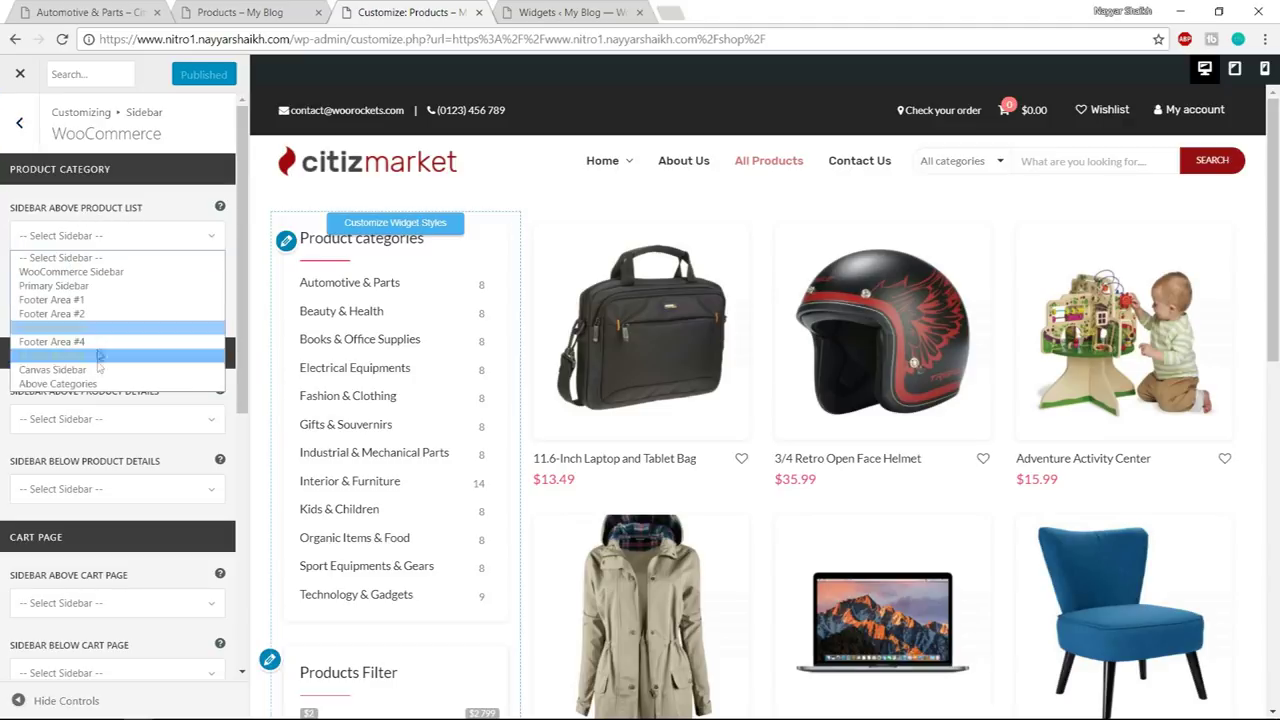
pyautogui.click(77, 385)
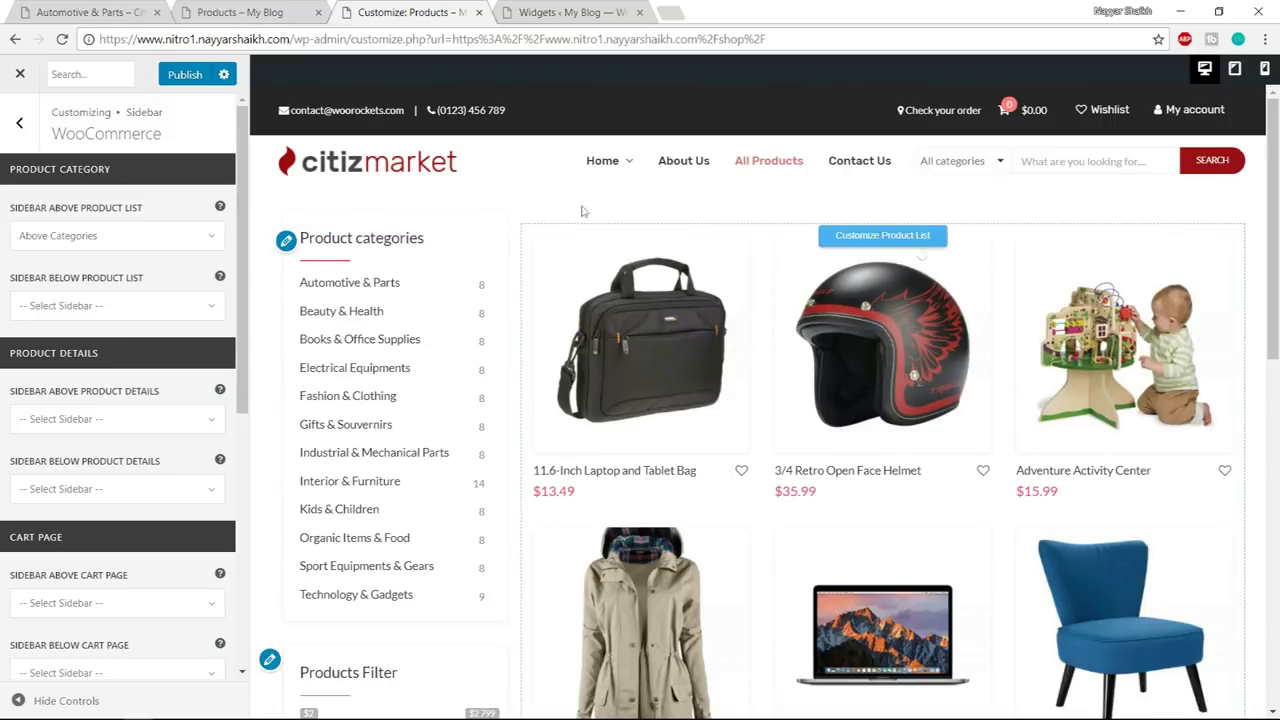
pyautogui.click(190, 78)
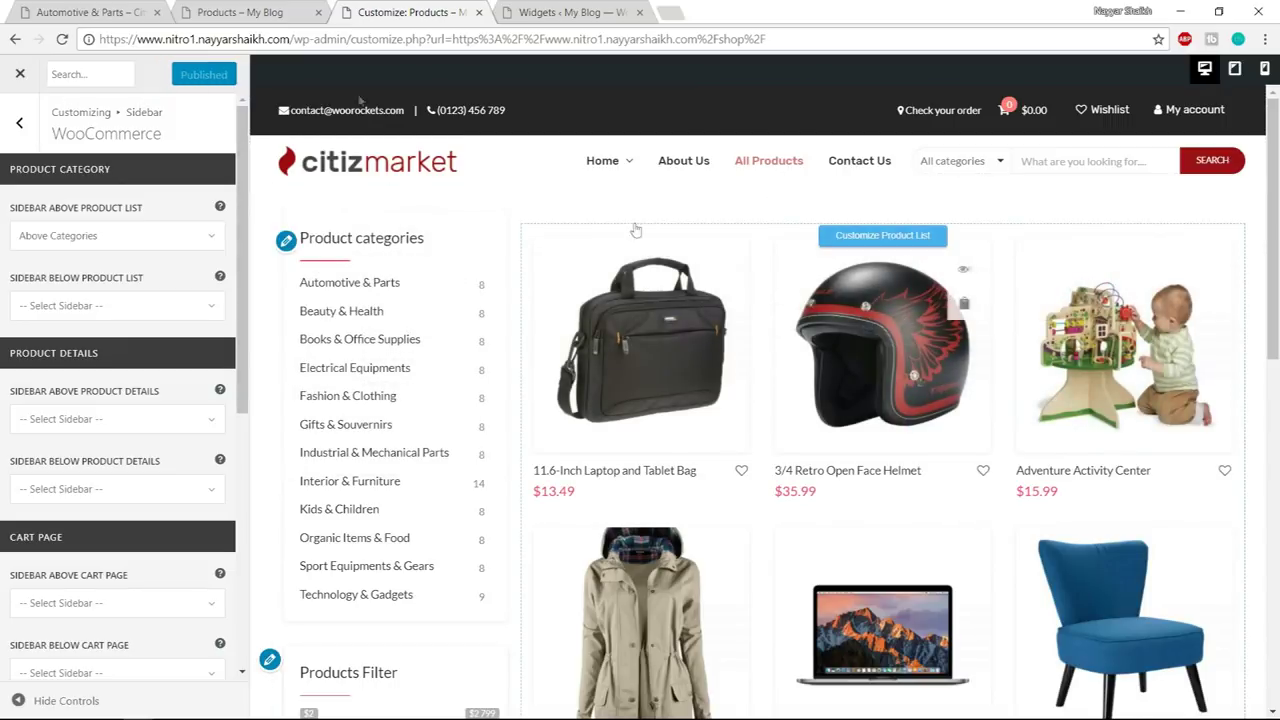
pyautogui.click(17, 76)
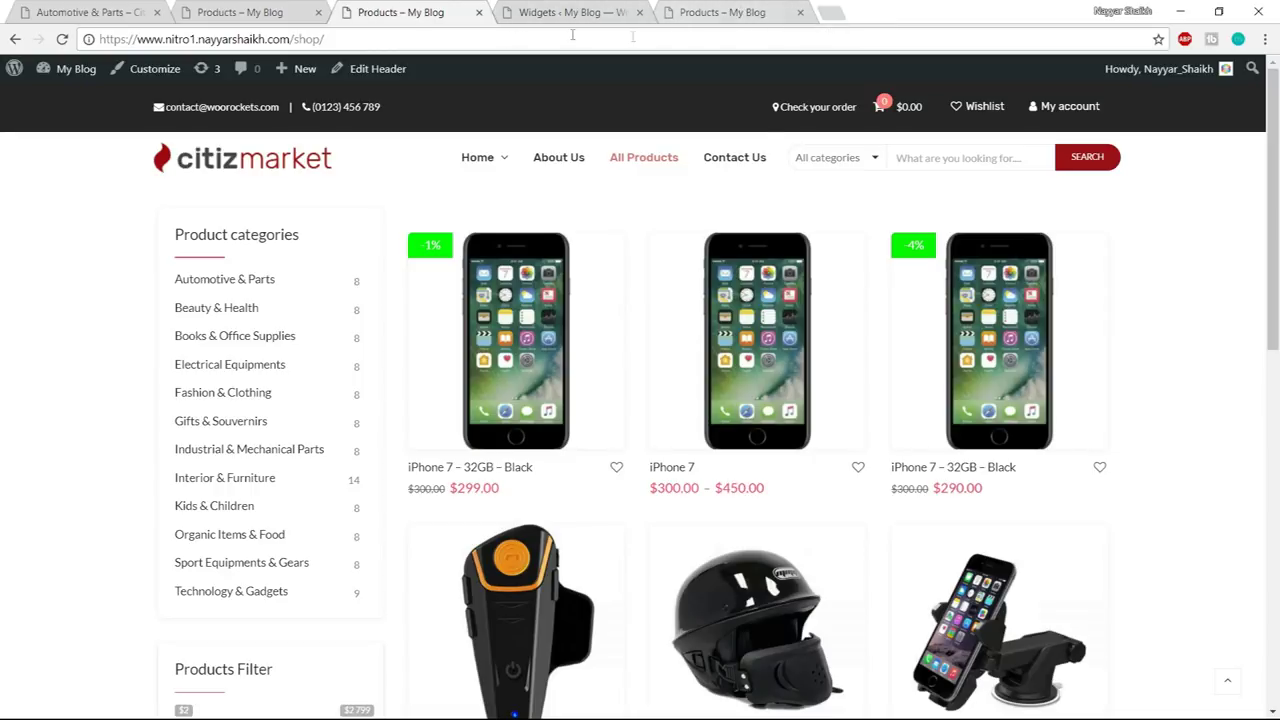
# - Scroll the reference shop page to its footer and try the newsletter email field
pyautogui.scroll(-10, 1160, 230)
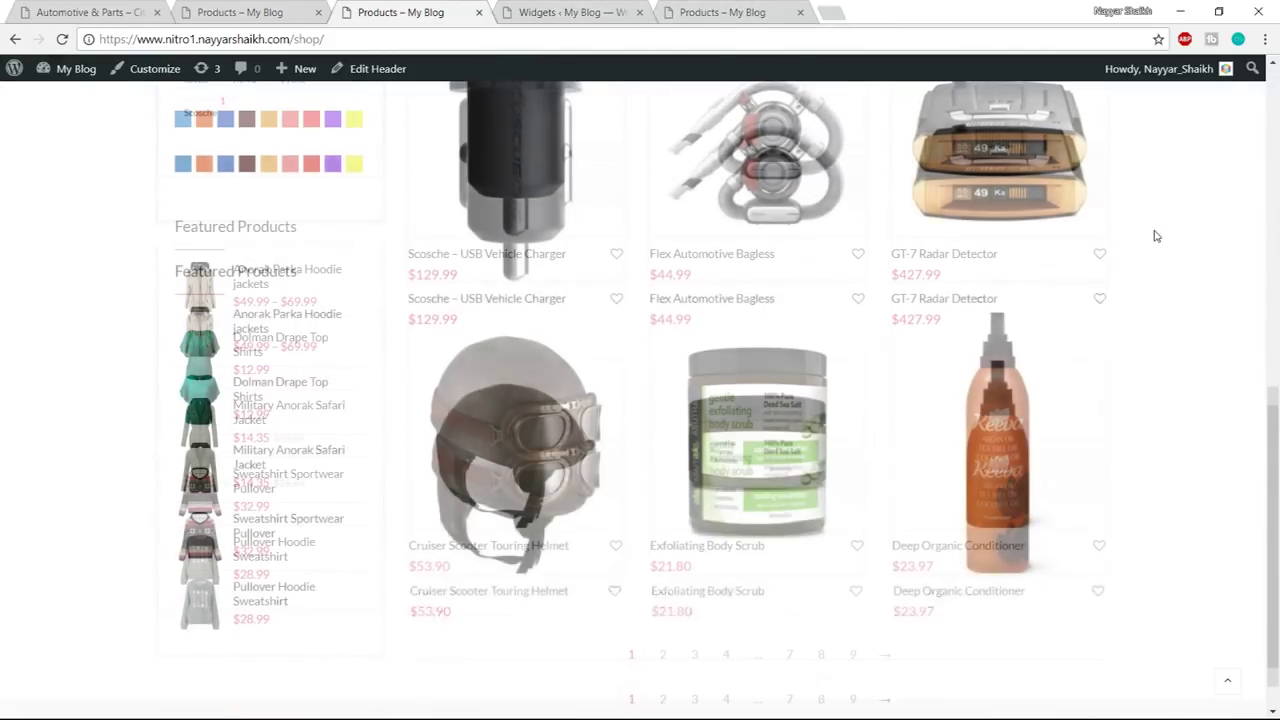
pyautogui.scroll(8, 1138, 280)
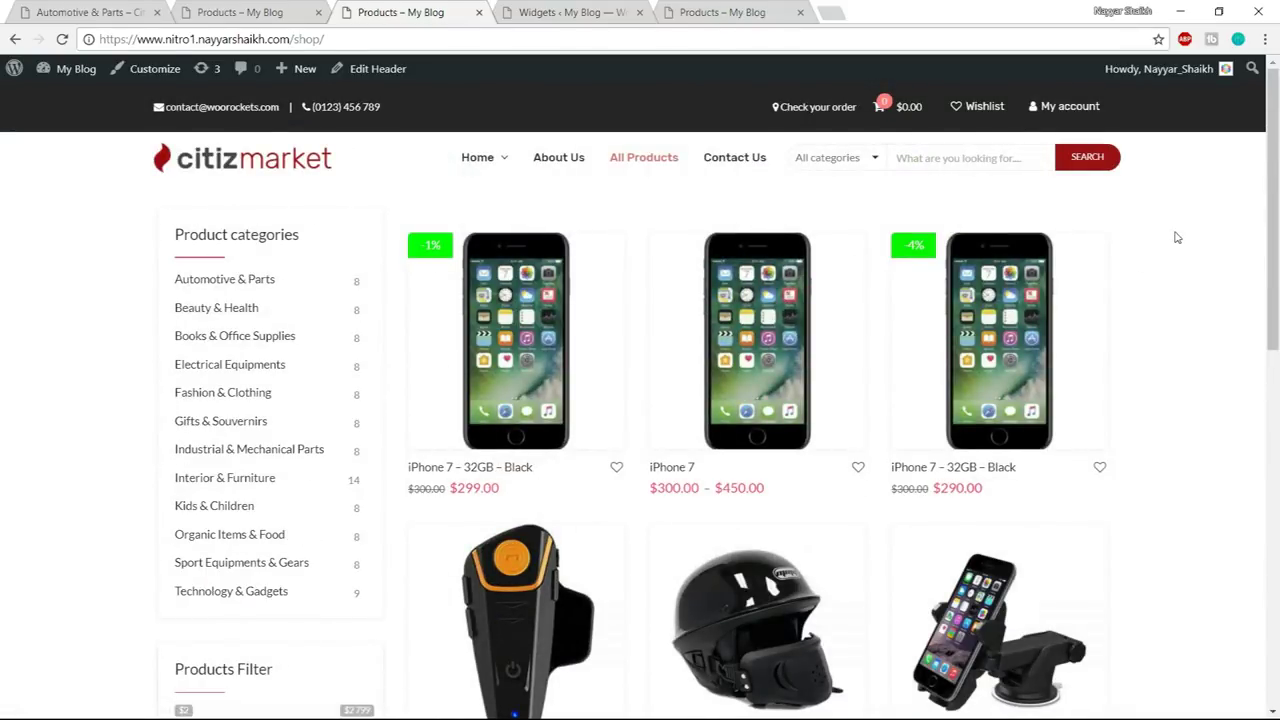
pyautogui.scroll(-10, 1183, 447)
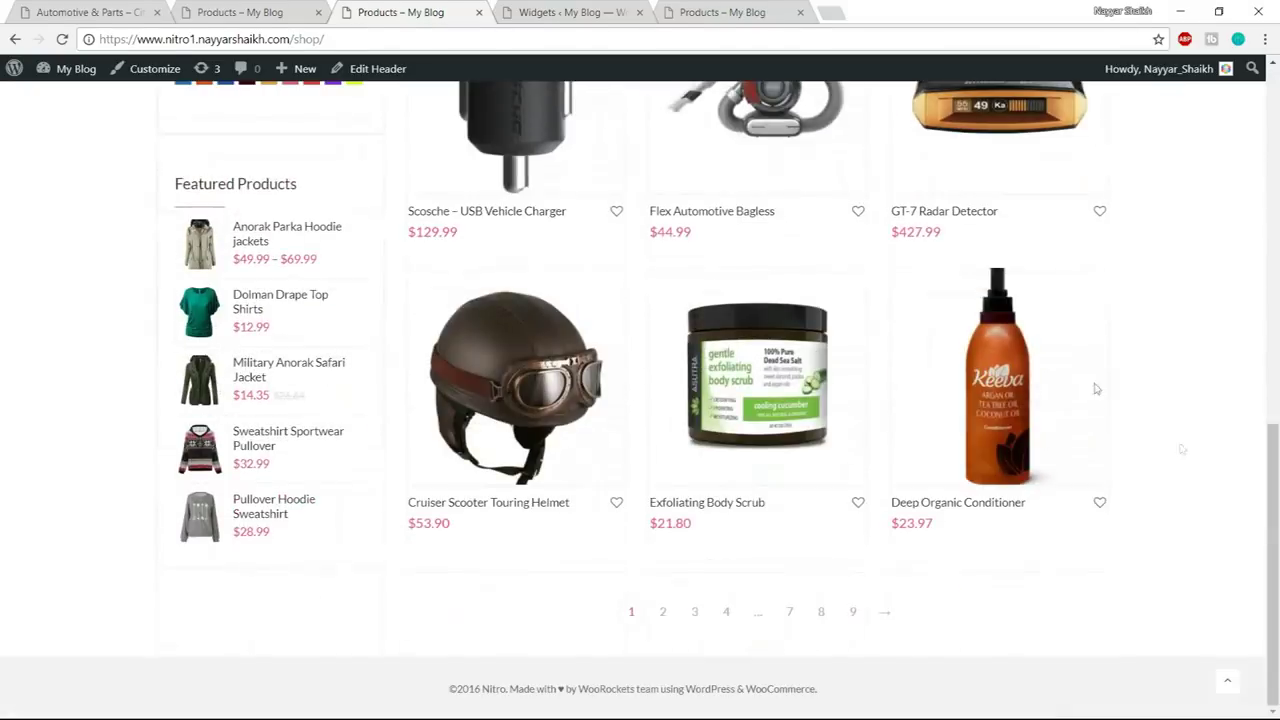
pyautogui.click(90, 12)
pyautogui.click(258, 10)
pyautogui.scroll(-10, 643, 329)
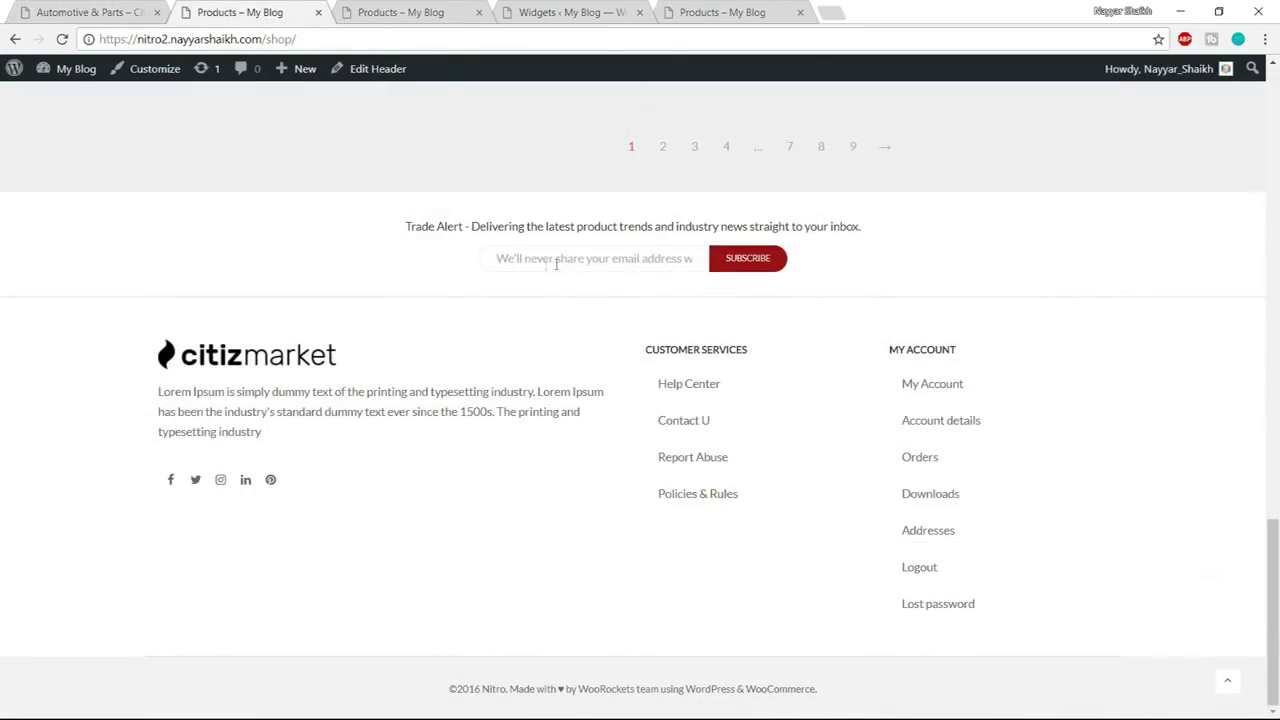
pyautogui.click(563, 255)
# - Collapse Above Categories and add a new sidebar named 'Above Footer'
pyautogui.click(575, 10)
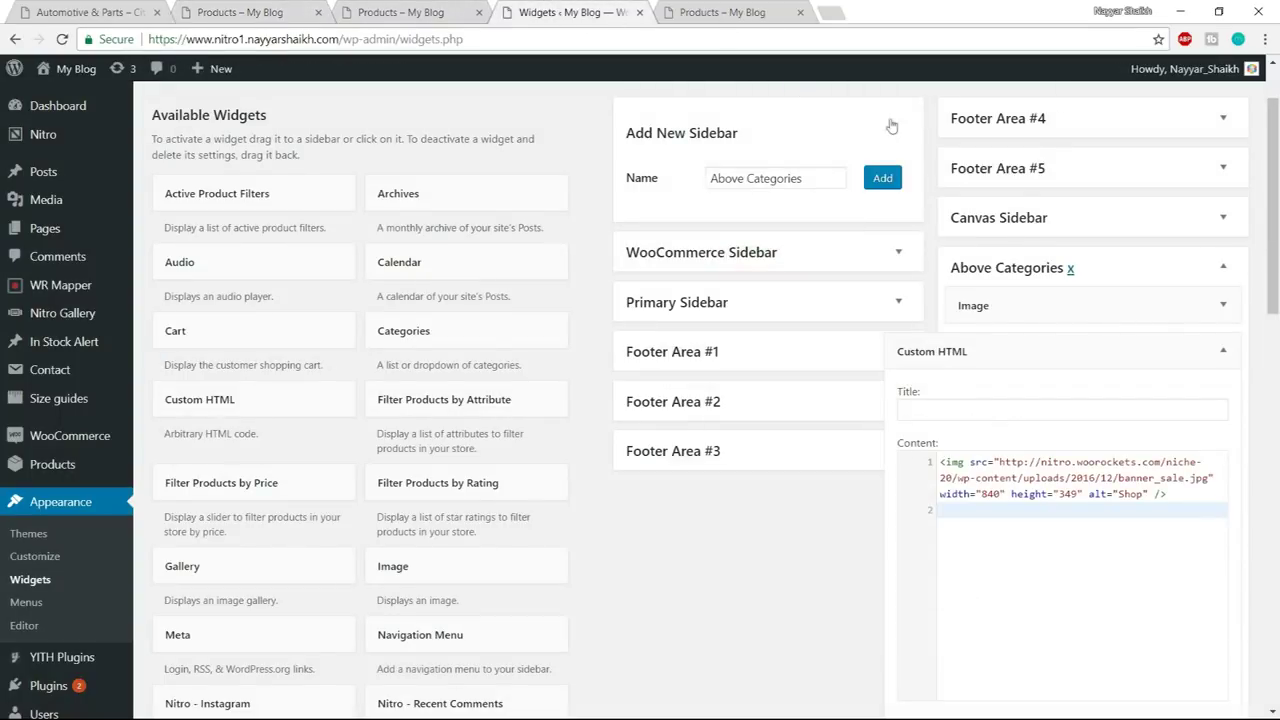
pyautogui.click(1225, 350)
pyautogui.click(1223, 267)
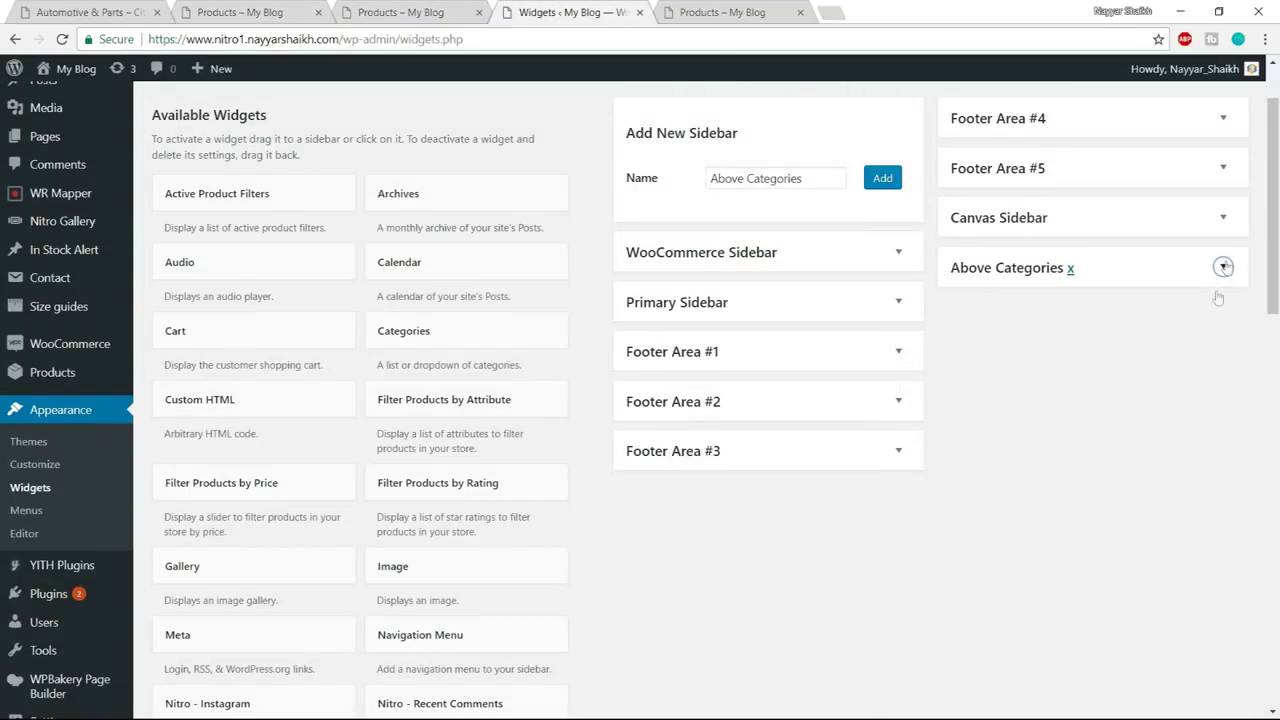
pyautogui.click(809, 264)
pyautogui.doubleClick(809, 266)
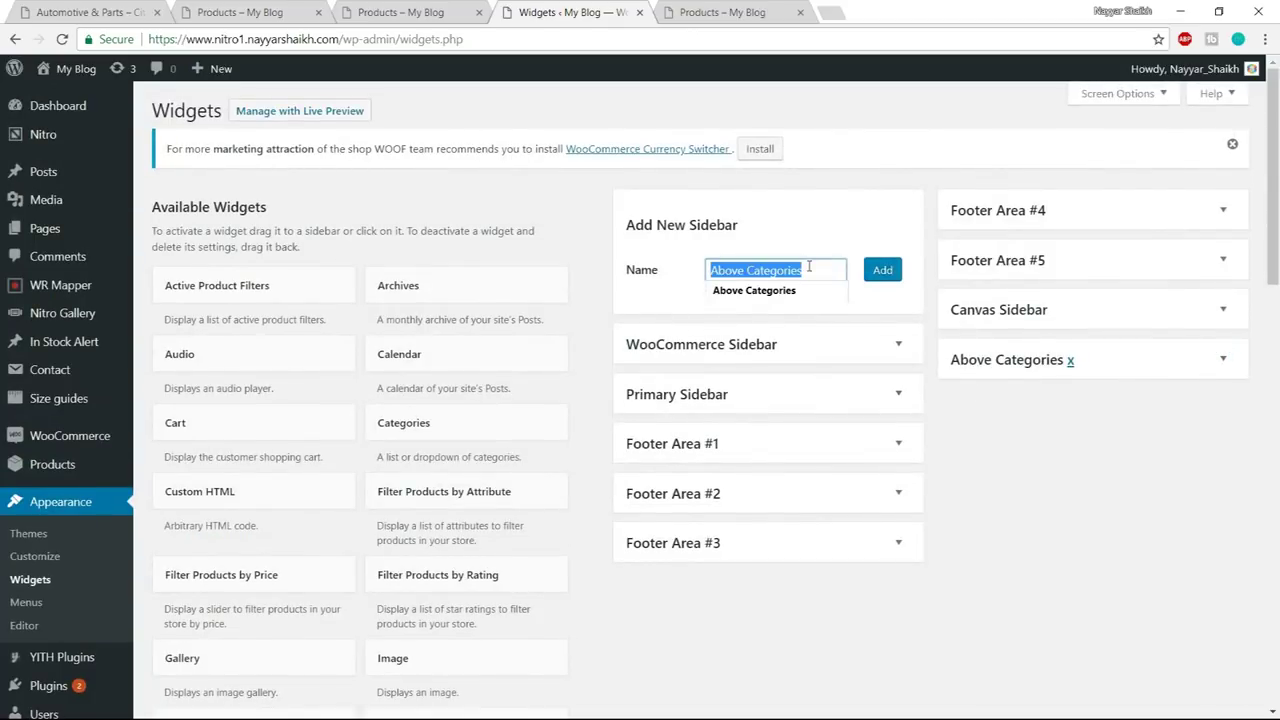
pyautogui.write('A')
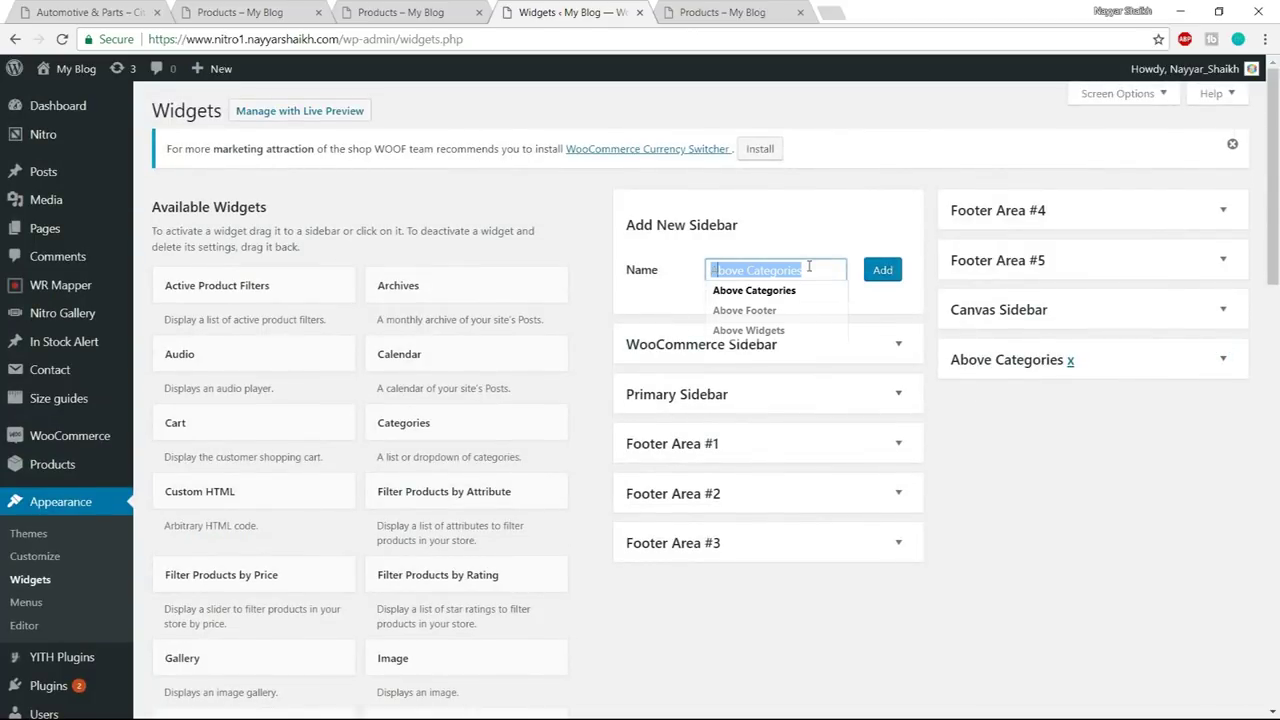
pyautogui.write('bove')
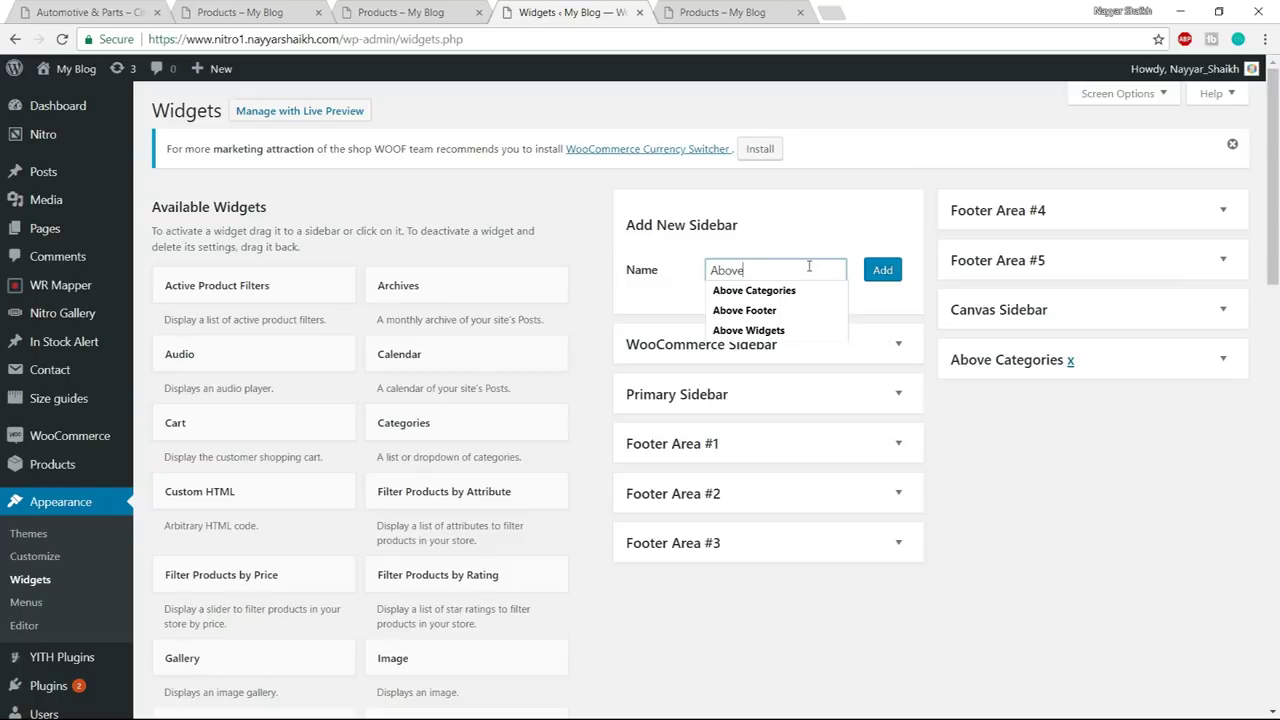
pyautogui.write(' Footer')
pyautogui.click(885, 275)
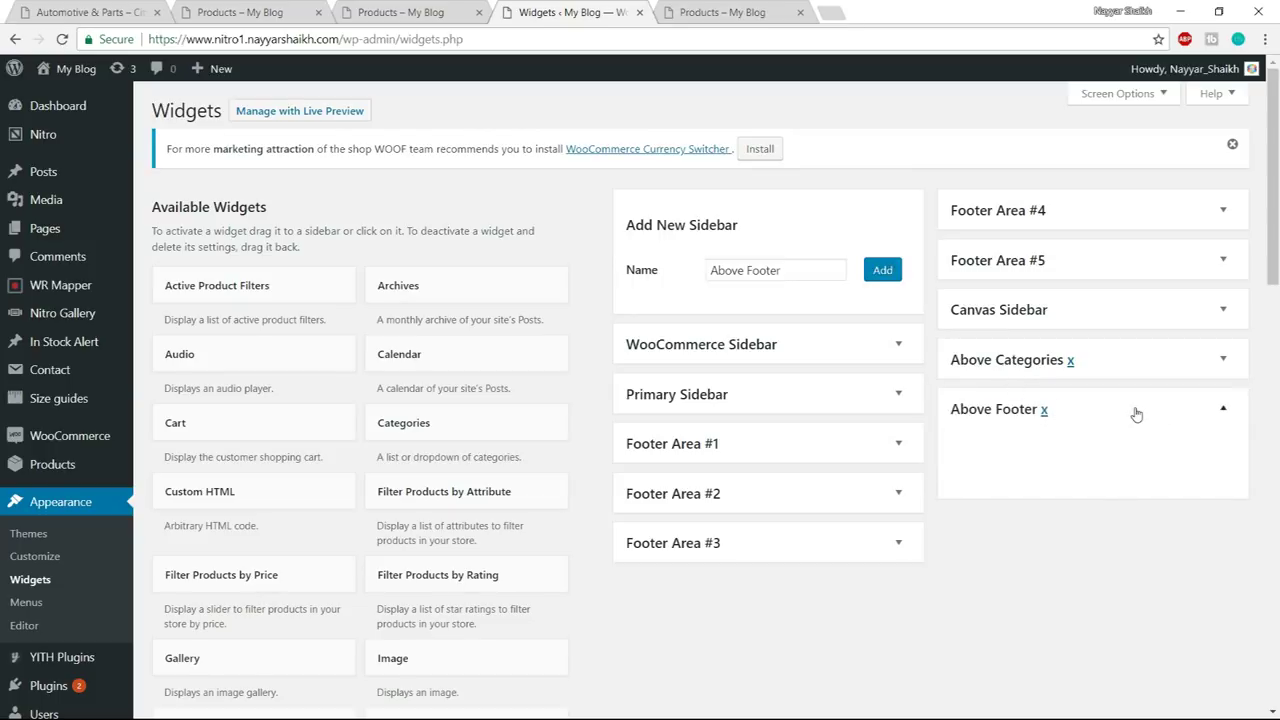
pyautogui.click(296, 8)
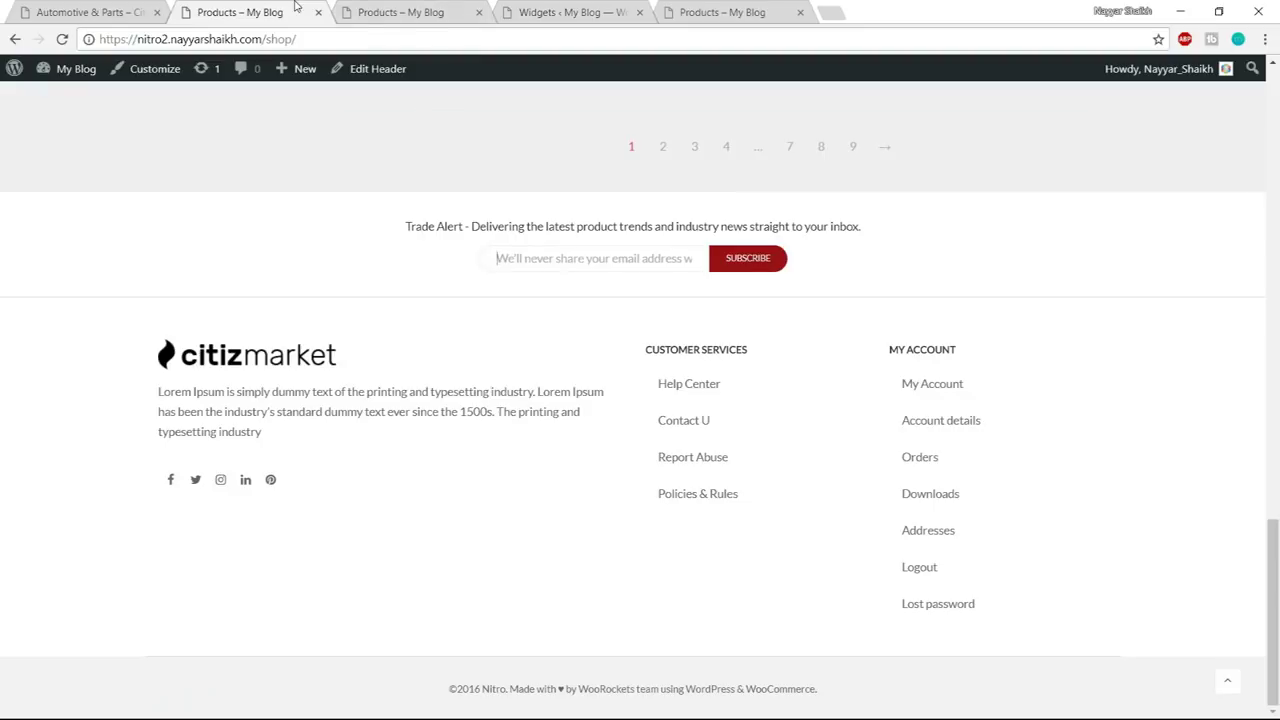
# - Drag a Custom HTML widget into the Above Footer sidebar
pyautogui.moveTo(405, 229); pyautogui.dragTo(918, 228)
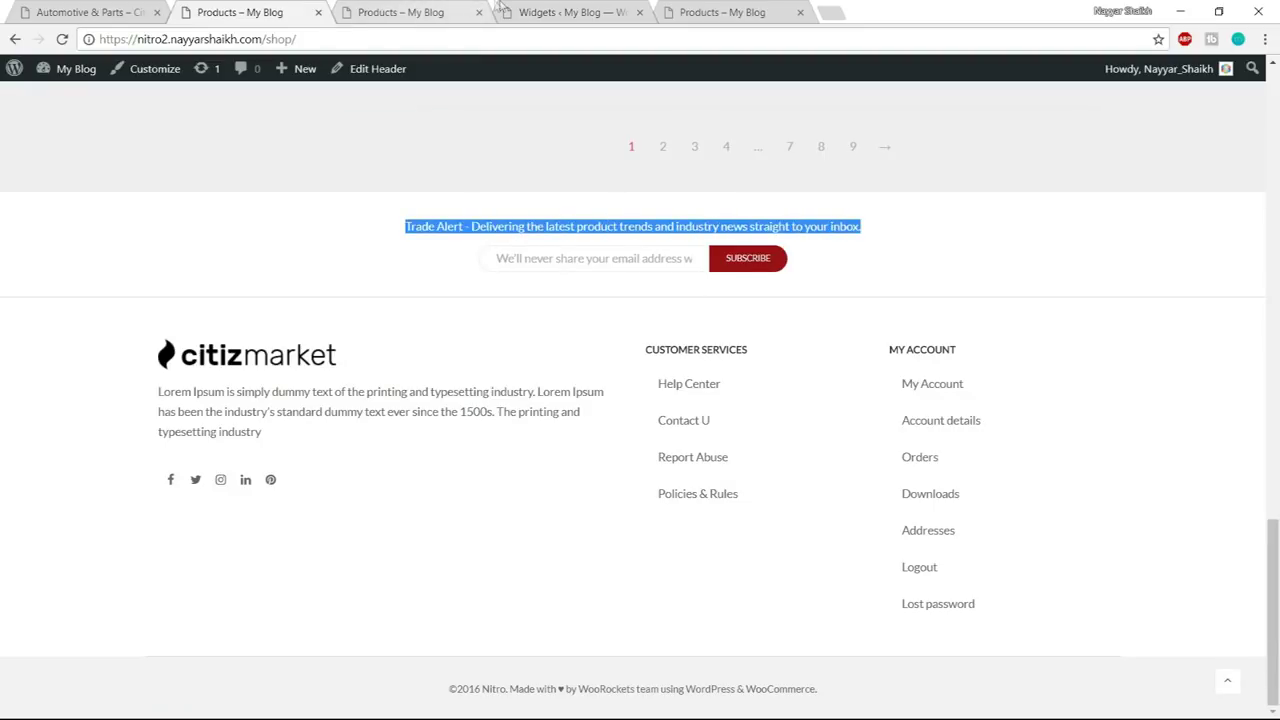
pyautogui.click(600, 8)
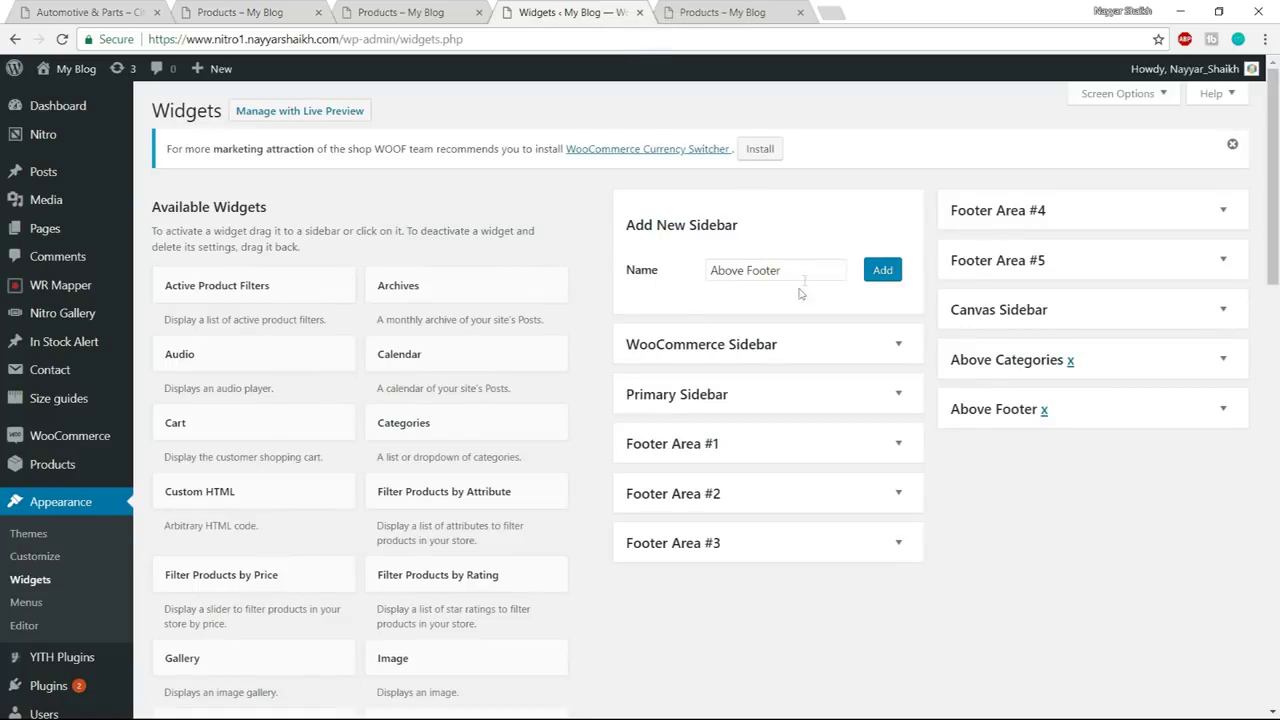
pyautogui.scroll(-3, 300, 420)
pyautogui.moveTo(208, 333); pyautogui.dragTo(1094, 266)
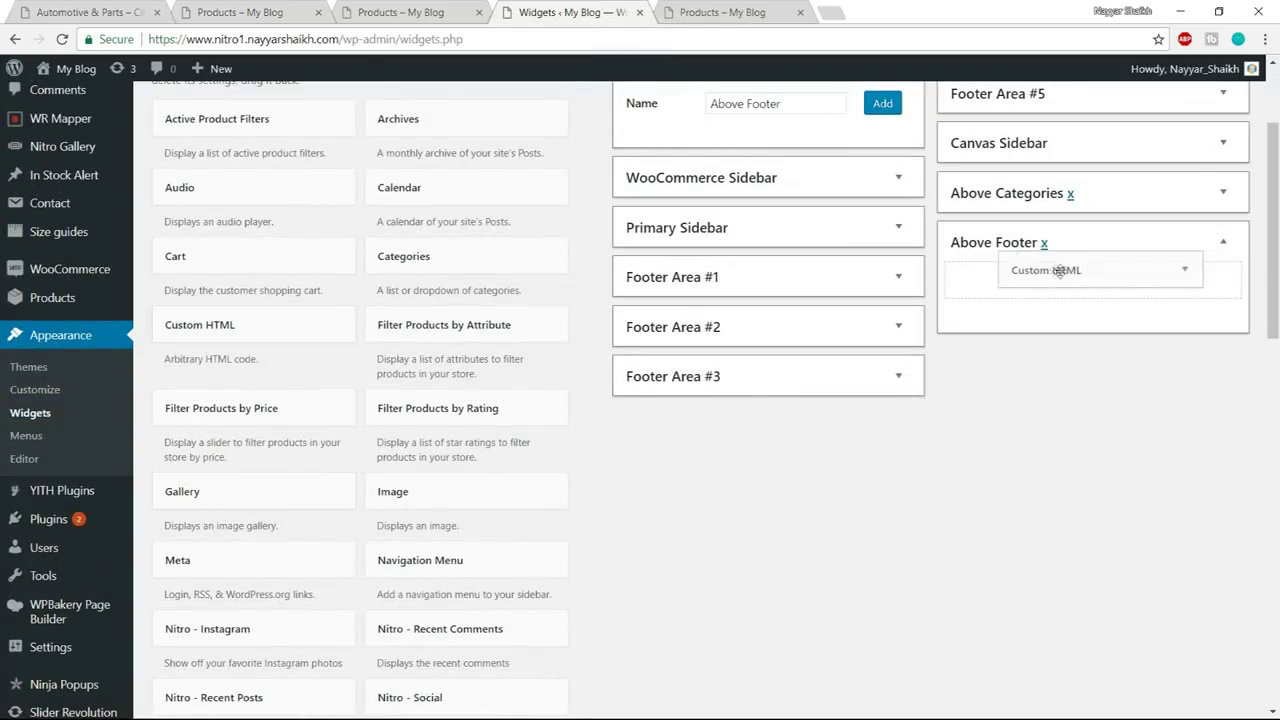
# - Paste the Trade Alert <p> code copied from Notepad into the widget
pyautogui.scroll(-1, 1068, 391)
pyautogui.scroll(1, 1068, 391)
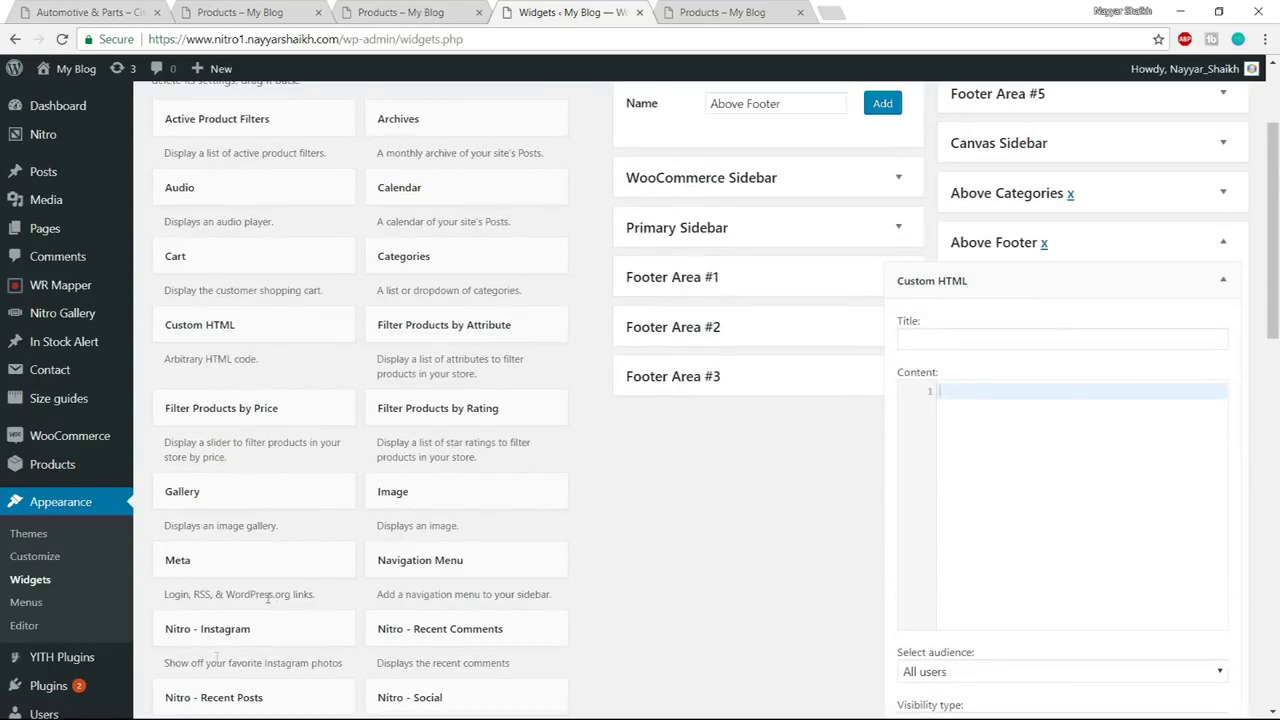
pyautogui.press('super')
pyautogui.moveTo(168, 707)
pyautogui.click(268, 636)
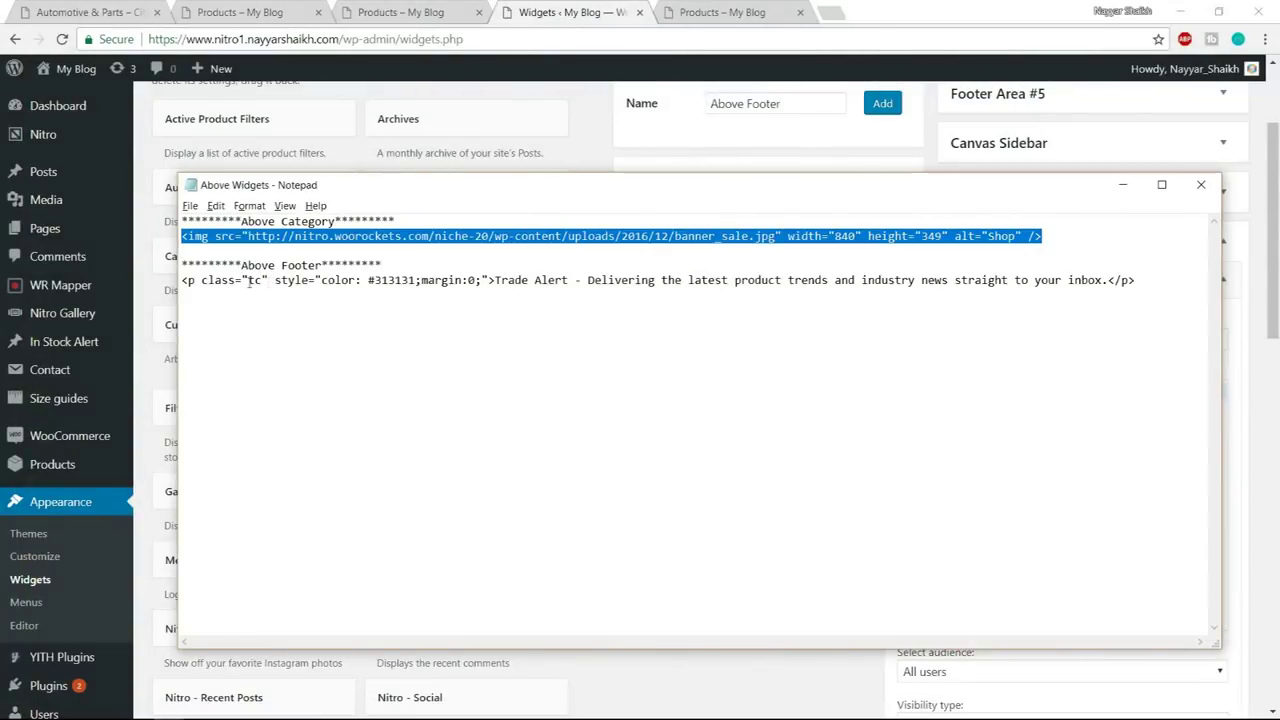
pyautogui.moveTo(183, 281); pyautogui.dragTo(604, 281)
pyautogui.click(1005, 270)
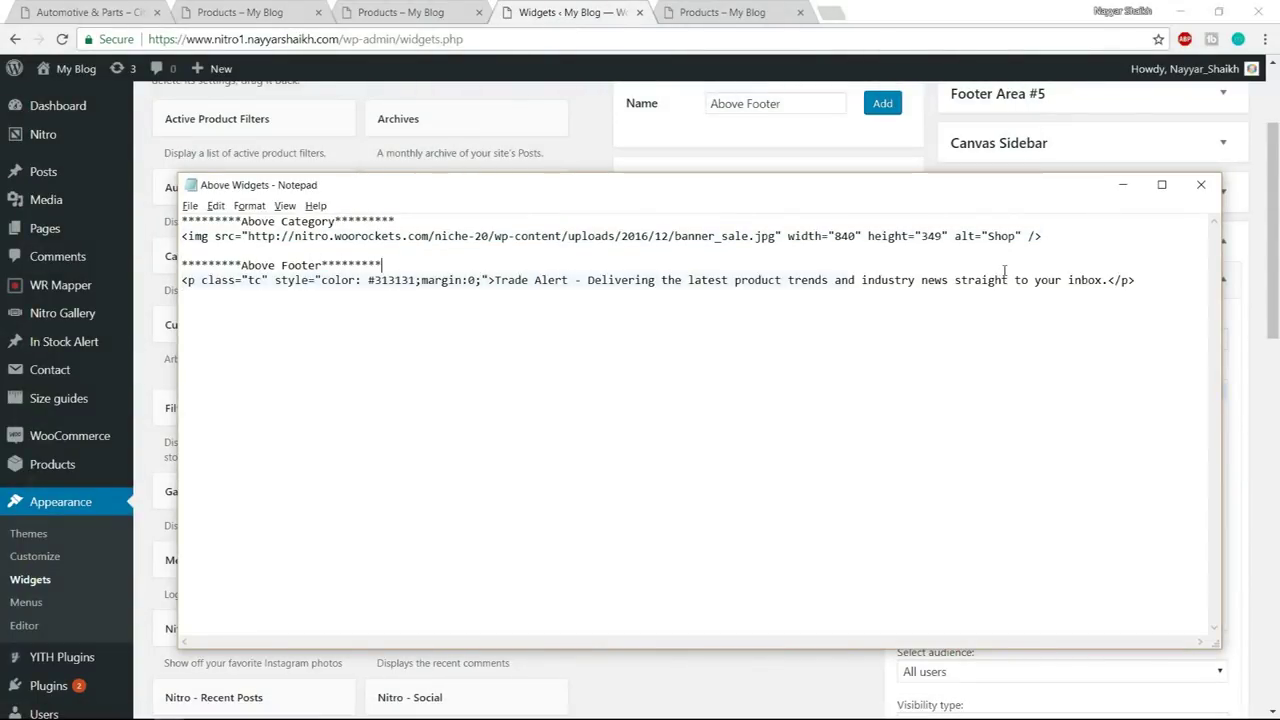
pyautogui.moveTo(1005, 270); pyautogui.dragTo(1171, 280)
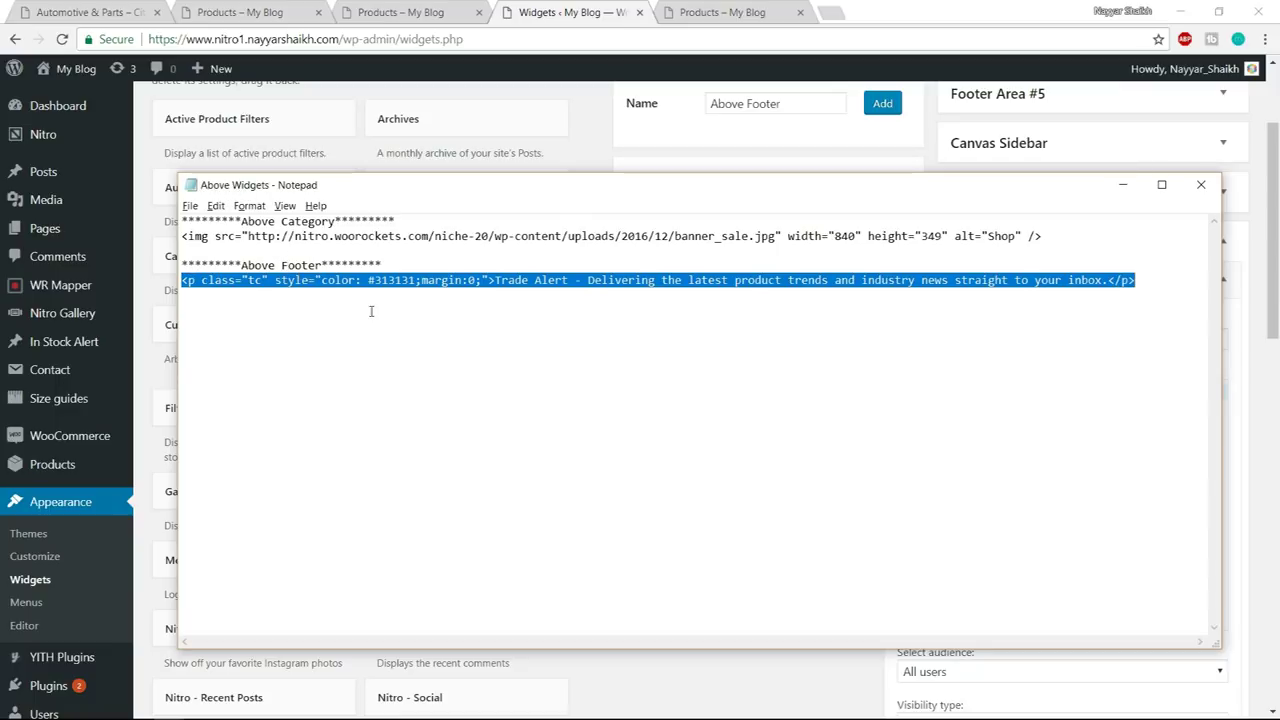
pyautogui.click(148, 143)
pyautogui.write('<p class="tc" style="color:#313131;margin:0;">Trade Alert - Delivering the latest product trends and industry news straight to your inbox.</p>')
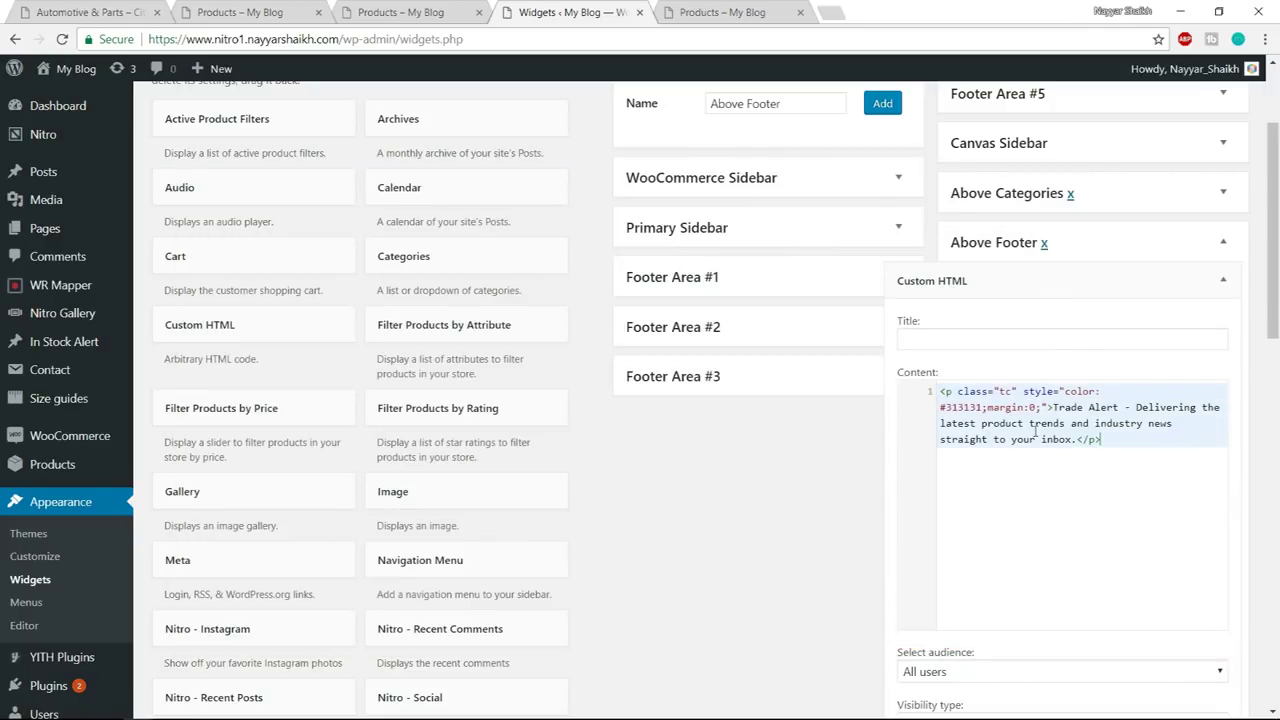
# - Compare the pasted Trade Alert sentence with the reference shop's footer
pyautogui.scroll(-3, 1036, 436)
pyautogui.scroll(1, 1059, 438)
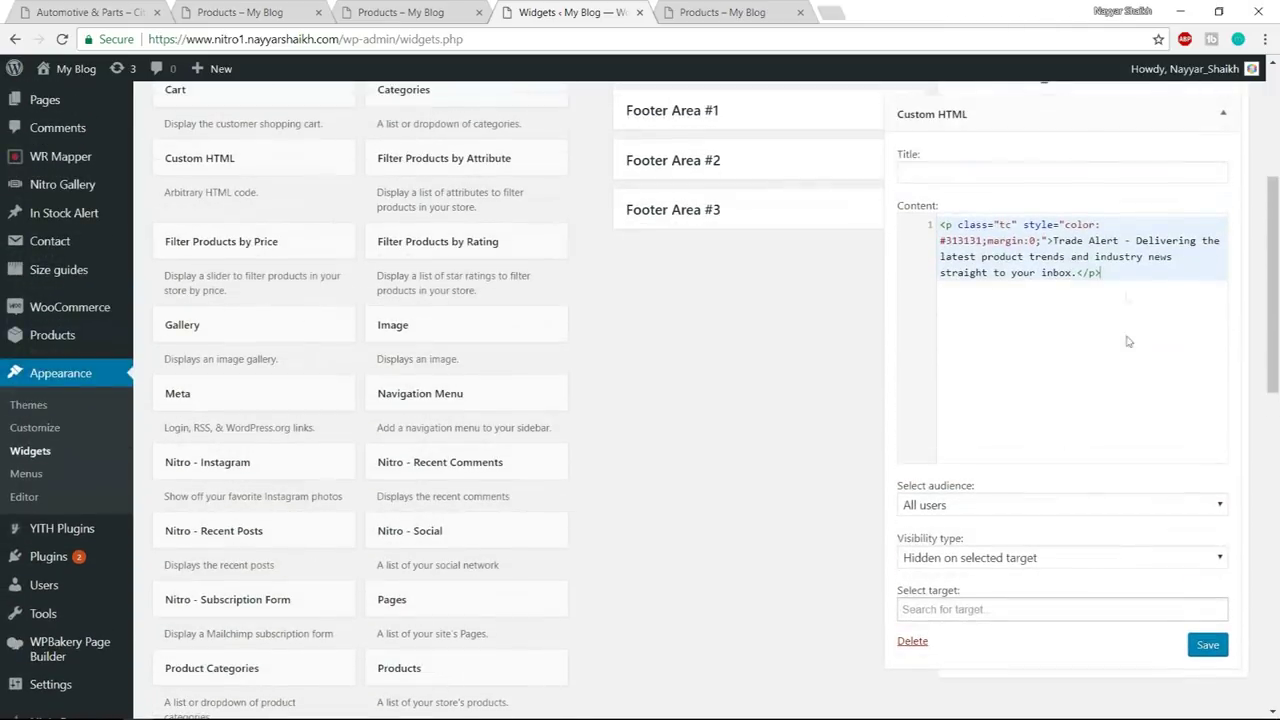
pyautogui.click(256, 8)
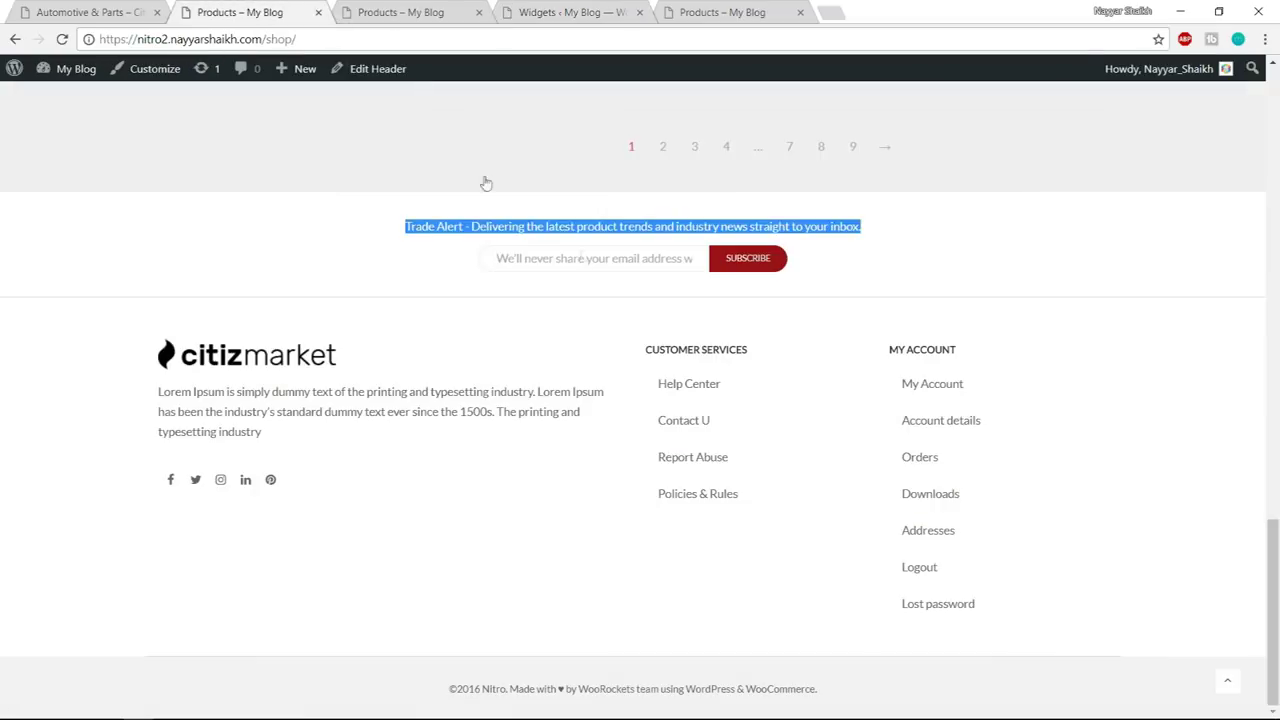
pyautogui.click(407, 228)
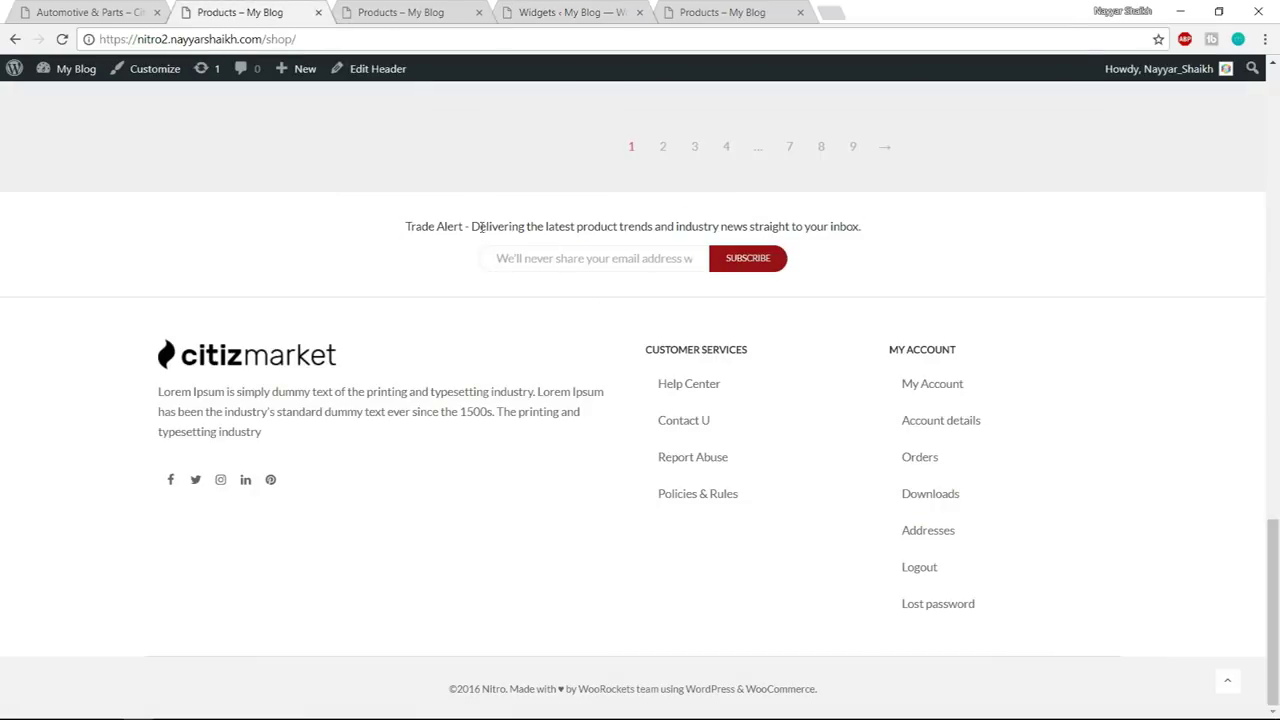
pyautogui.moveTo(472, 226); pyautogui.dragTo(752, 228)
pyautogui.click(740, 12)
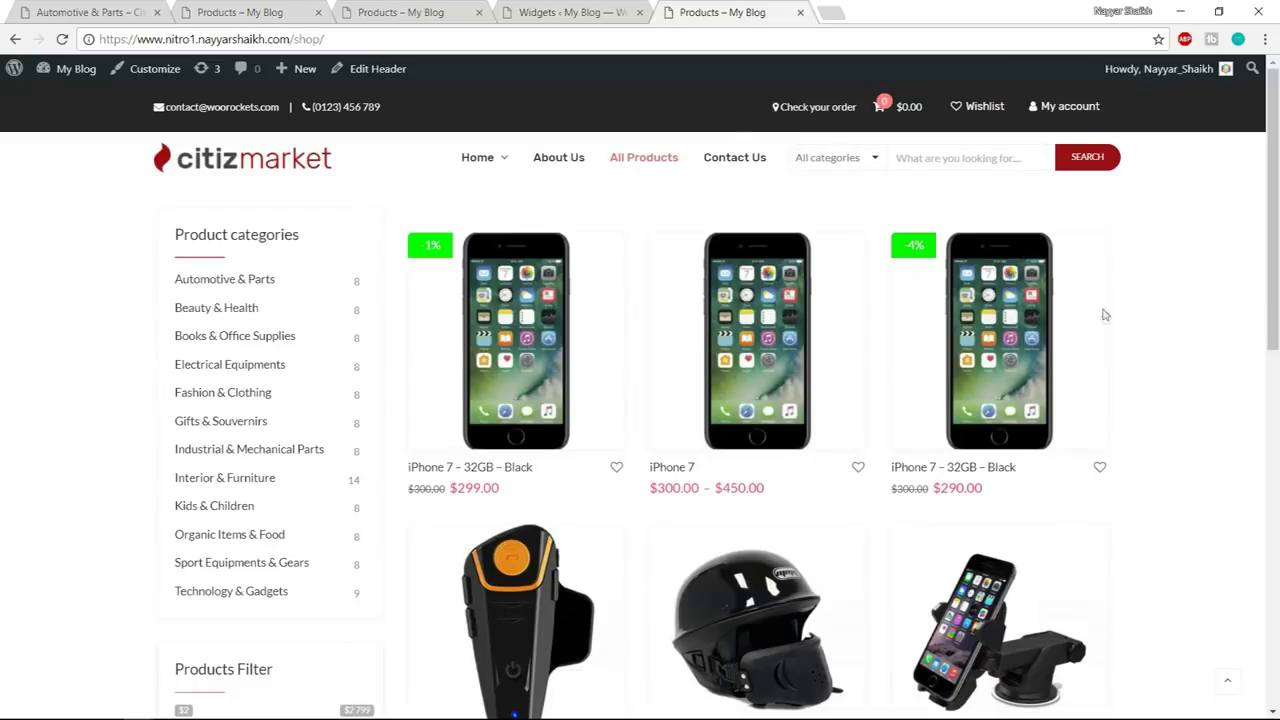
pyautogui.click(572, 10)
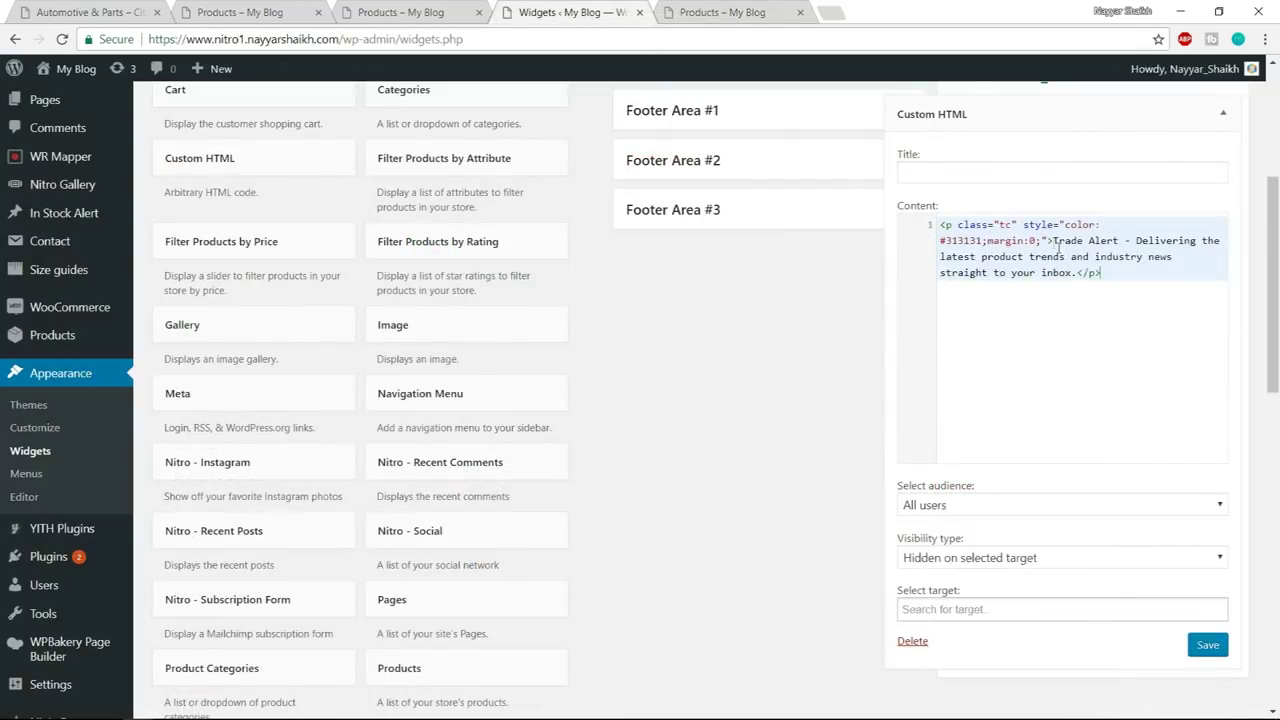
pyautogui.moveTo(1053, 241); pyautogui.dragTo(1080, 272)
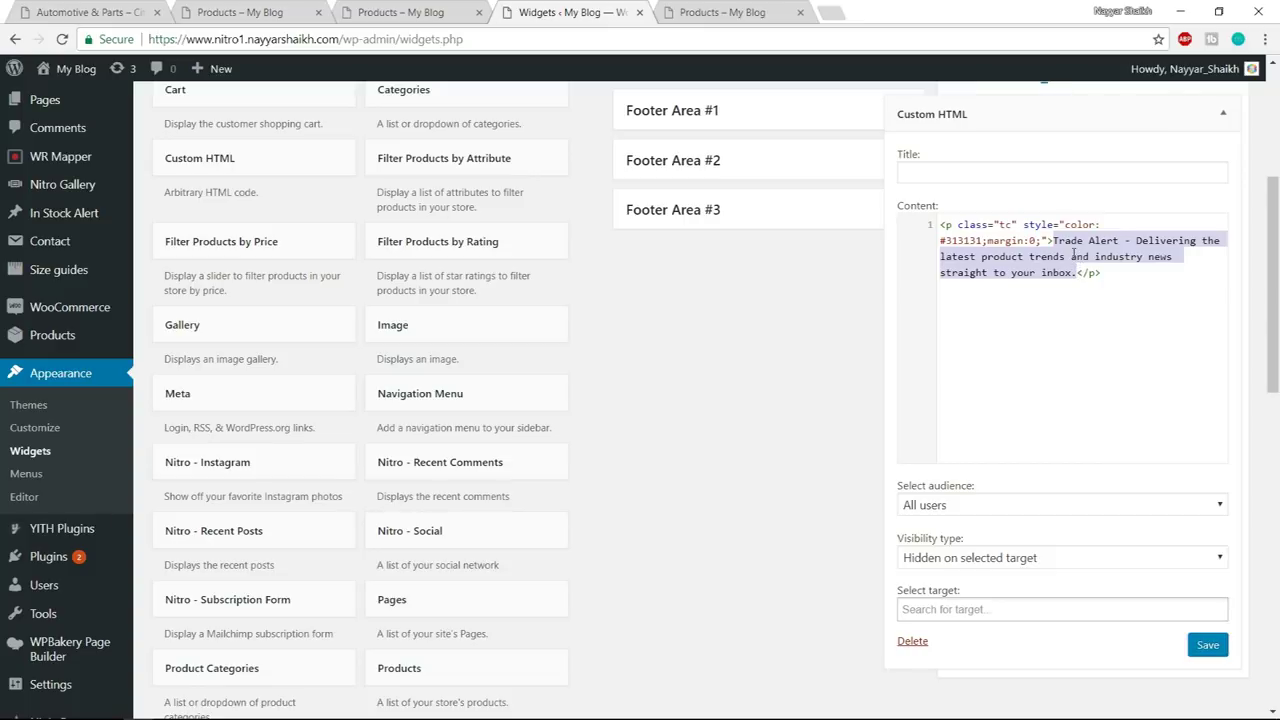
# - Save and collapse the Custom HTML widget, then view the shop page
pyautogui.click(1220, 646)
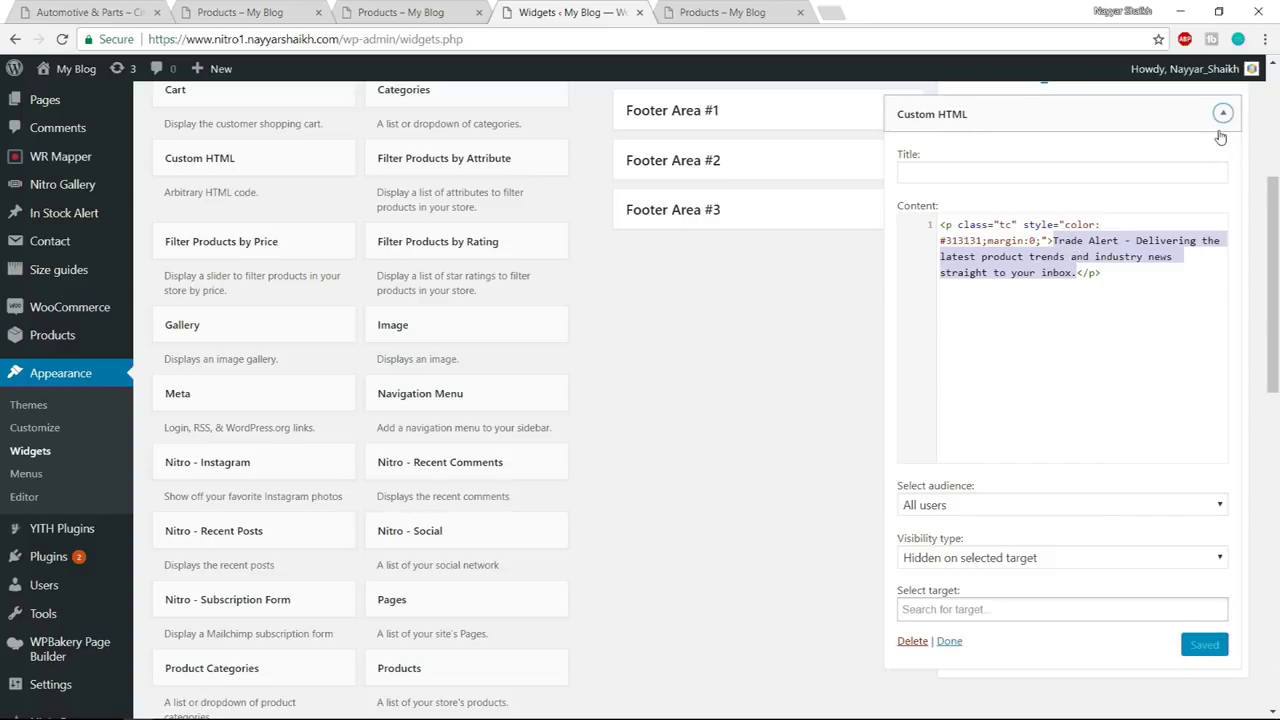
pyautogui.click(1222, 113)
pyautogui.scroll(2, 1063, 260)
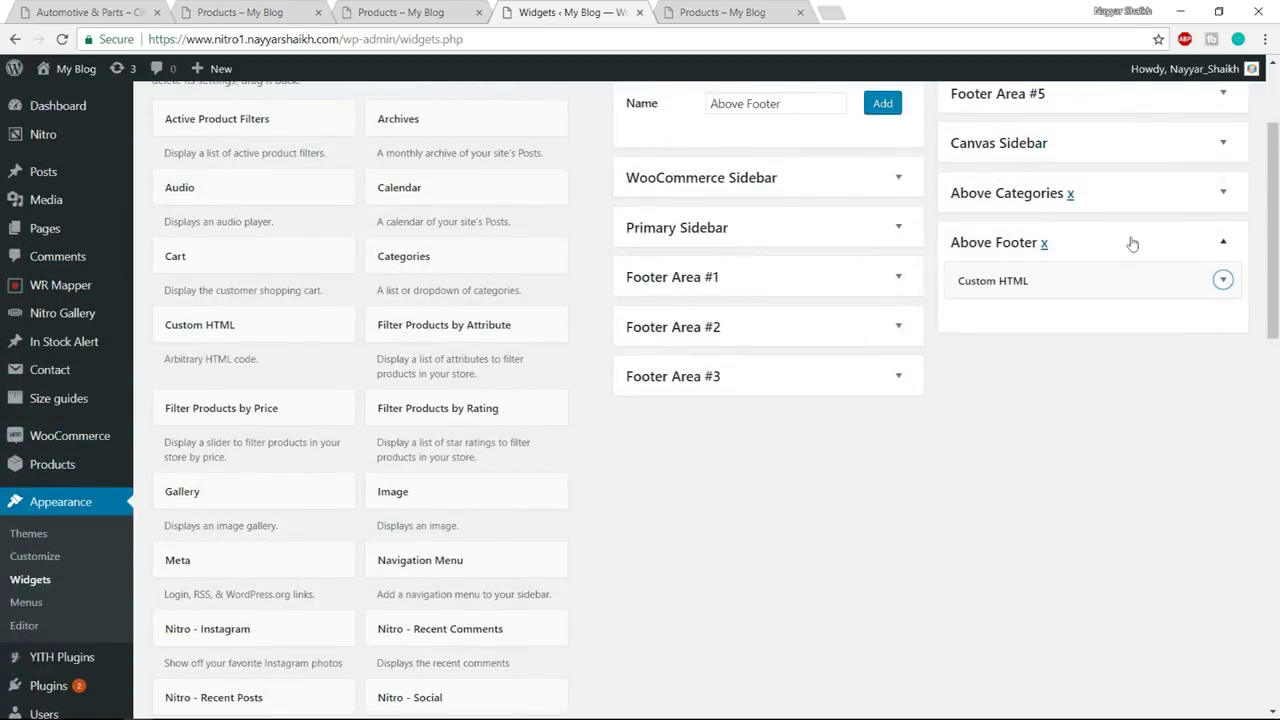
pyautogui.click(377, 10)
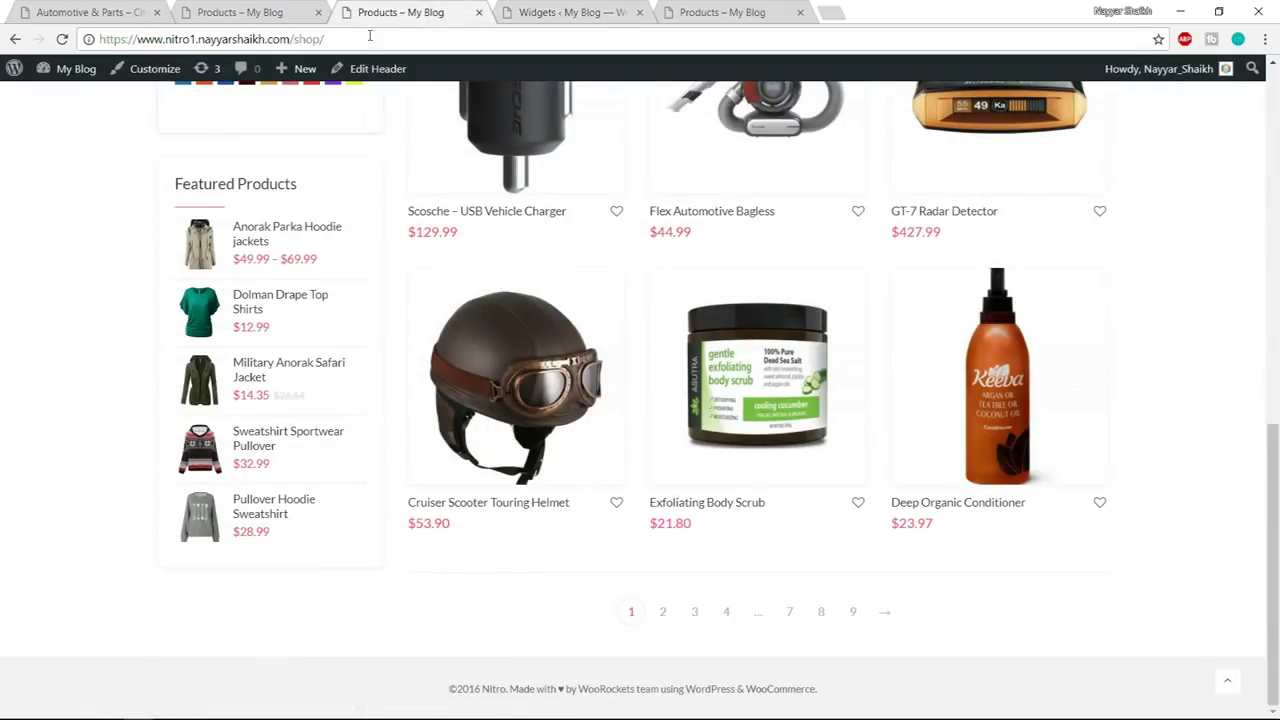
pyautogui.scroll(15, 384, 130)
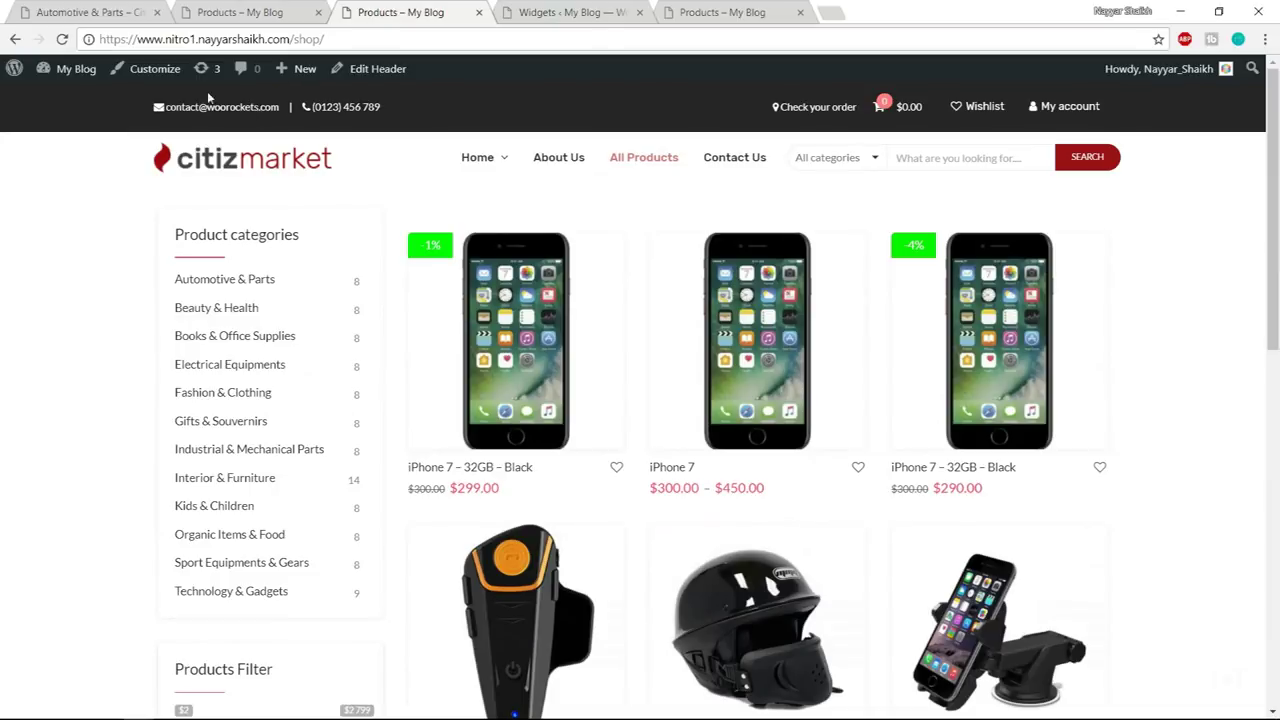
# - In the Customizer's Footer sidebar settings, set Sidebar Above Footer Widget to Above Footer
pyautogui.click(614, 8)
pyautogui.click(400, 8)
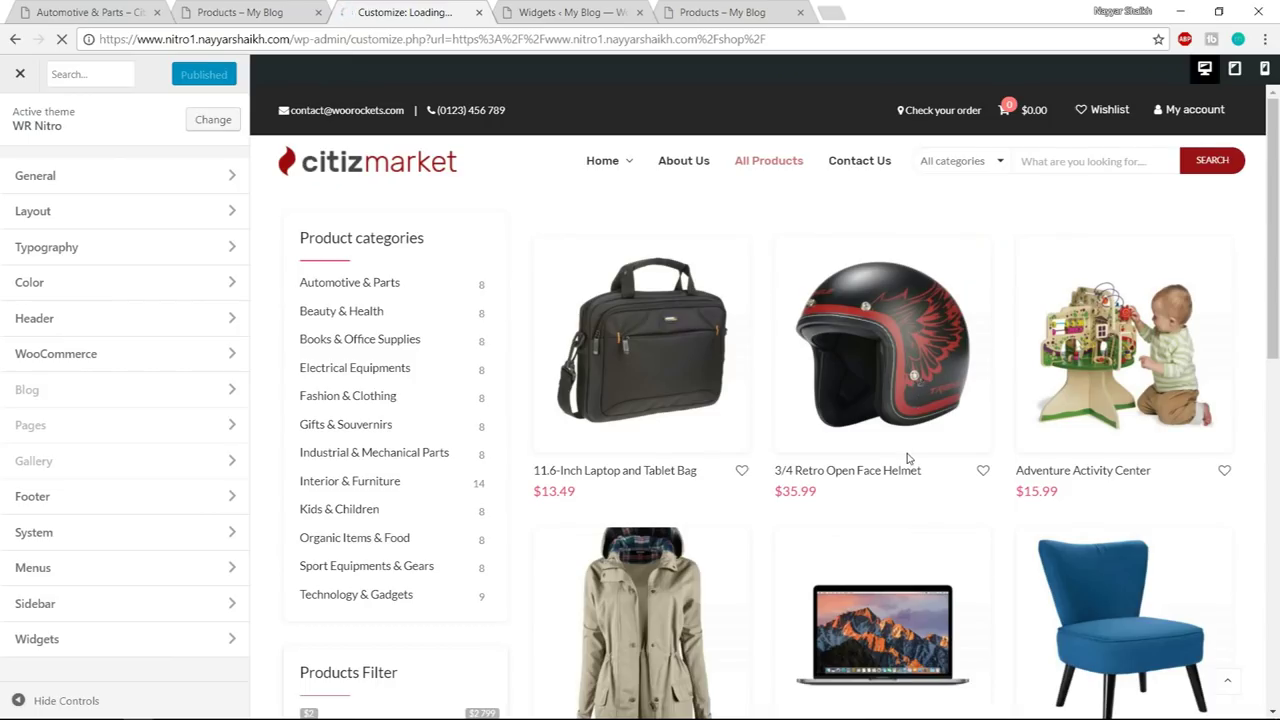
pyautogui.scroll(-12, 903, 455)
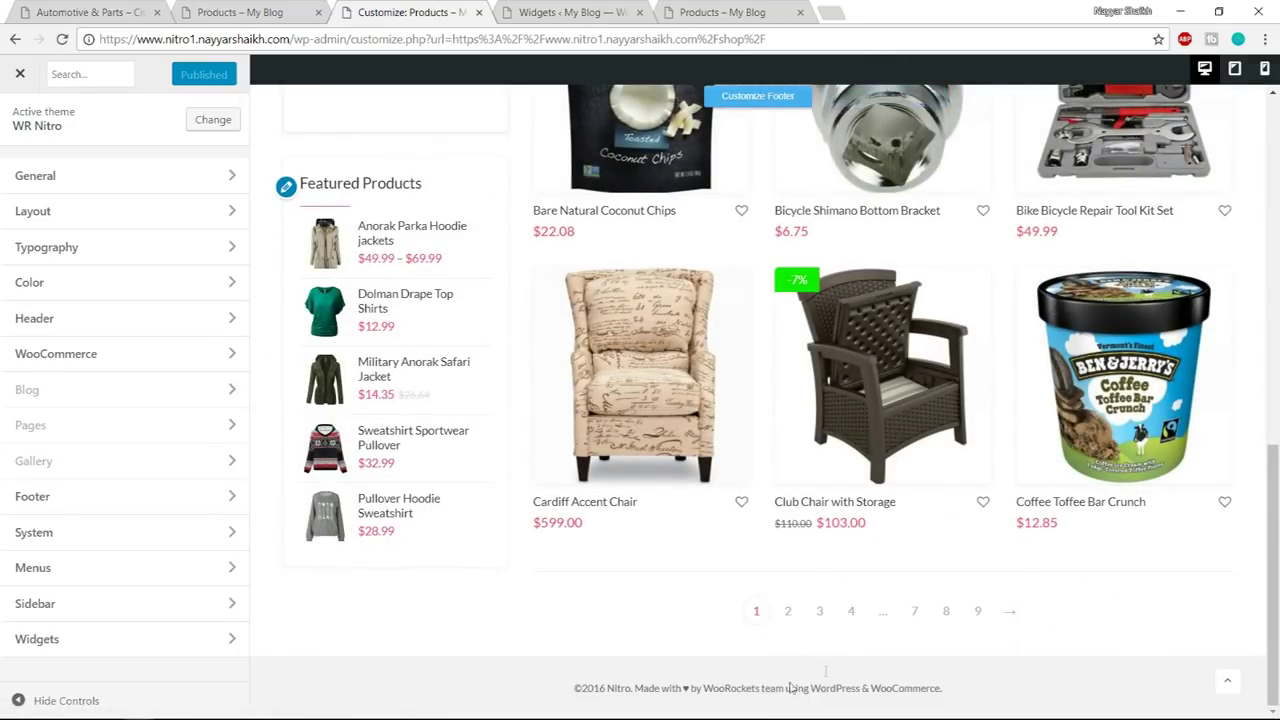
pyautogui.click(94, 604)
pyautogui.click(103, 287)
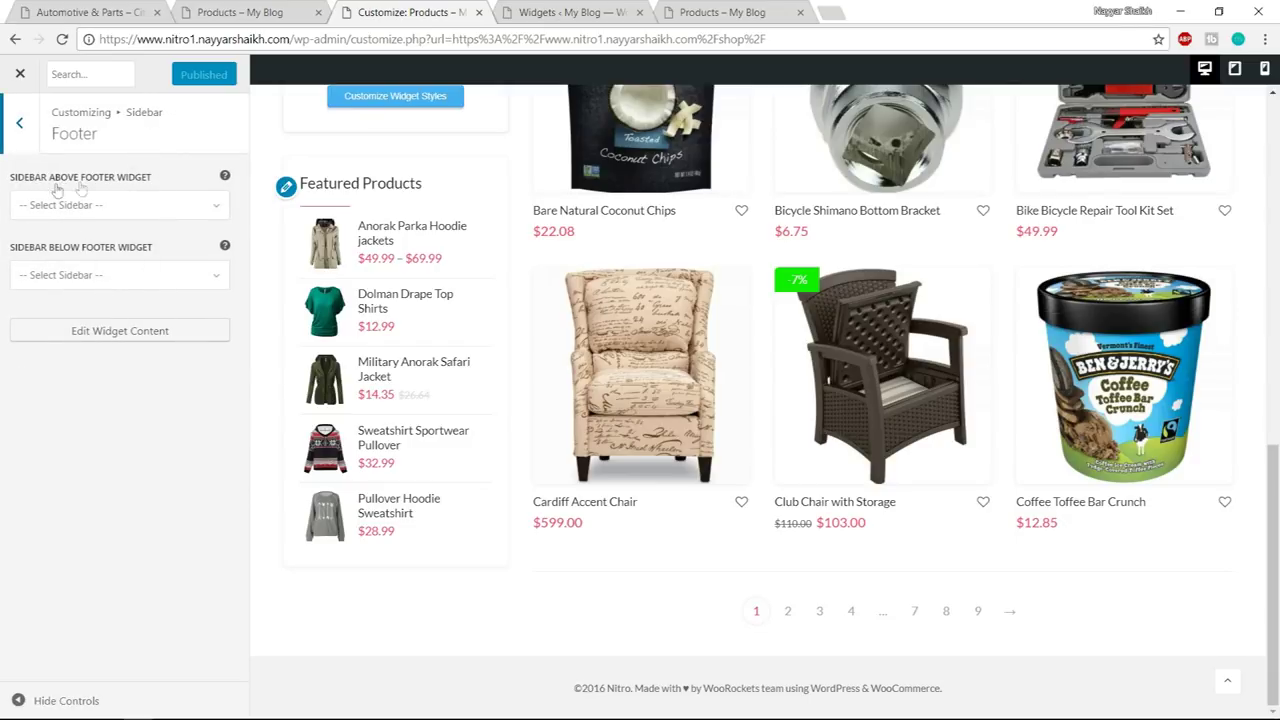
pyautogui.click(155, 208)
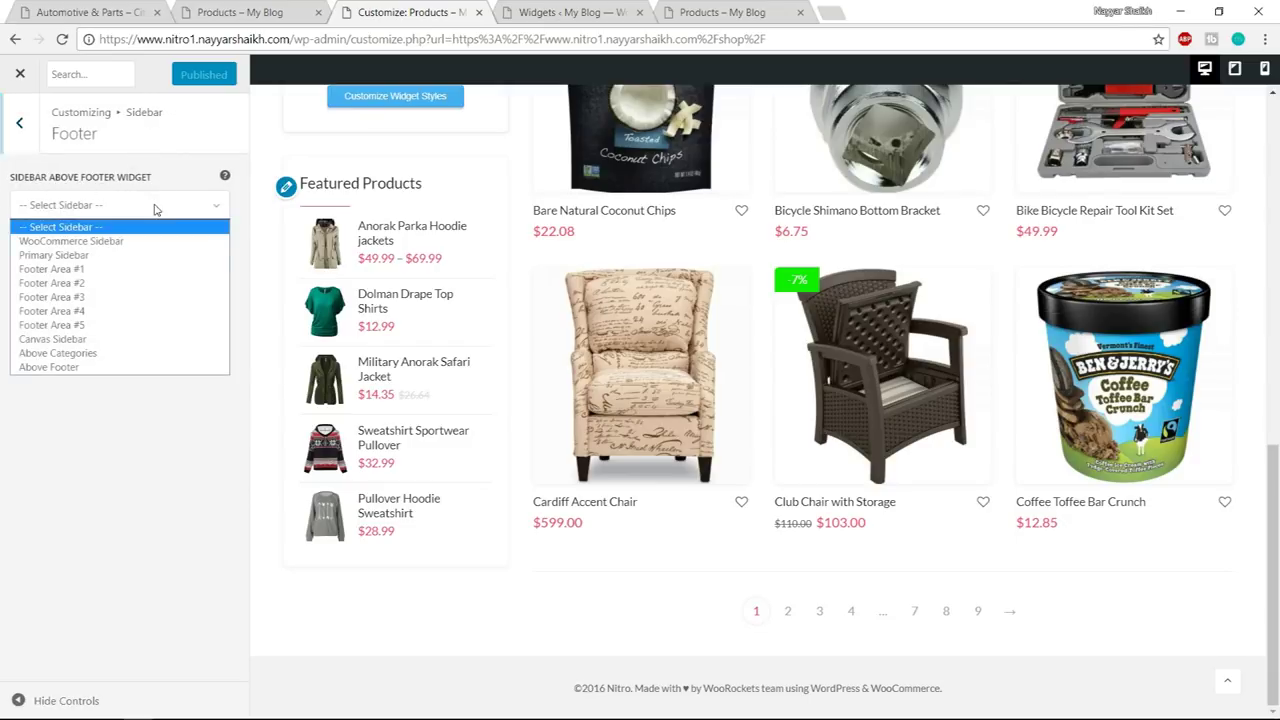
pyautogui.click(73, 368)
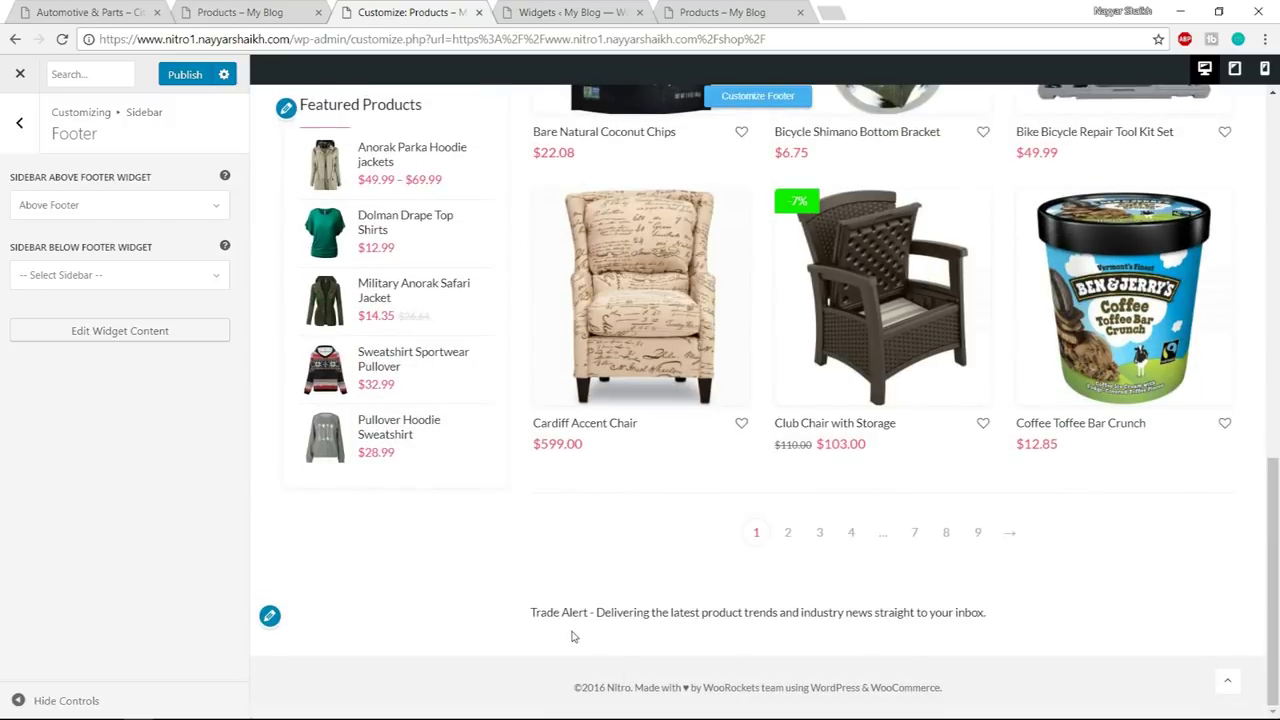
# - Publish the change so the Trade Alert line shows, then close the Customizer
pyautogui.moveTo(531, 613); pyautogui.dragTo(1000, 613)
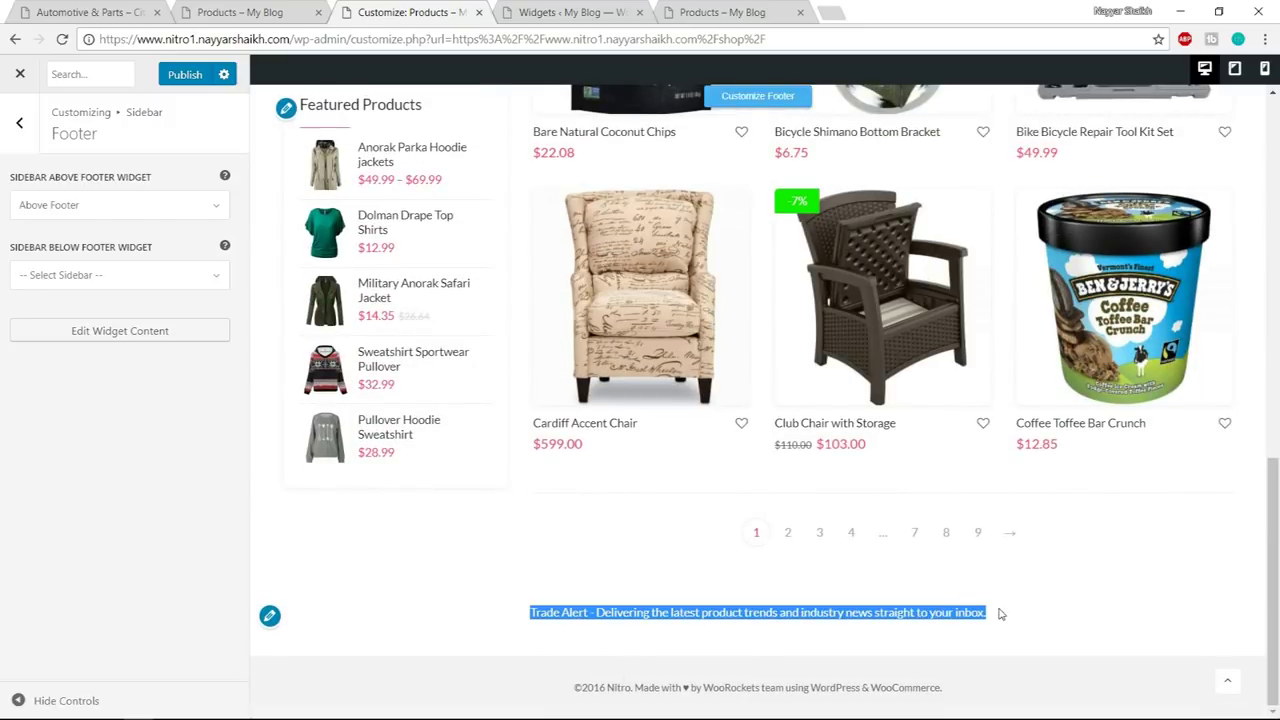
pyautogui.click(184, 76)
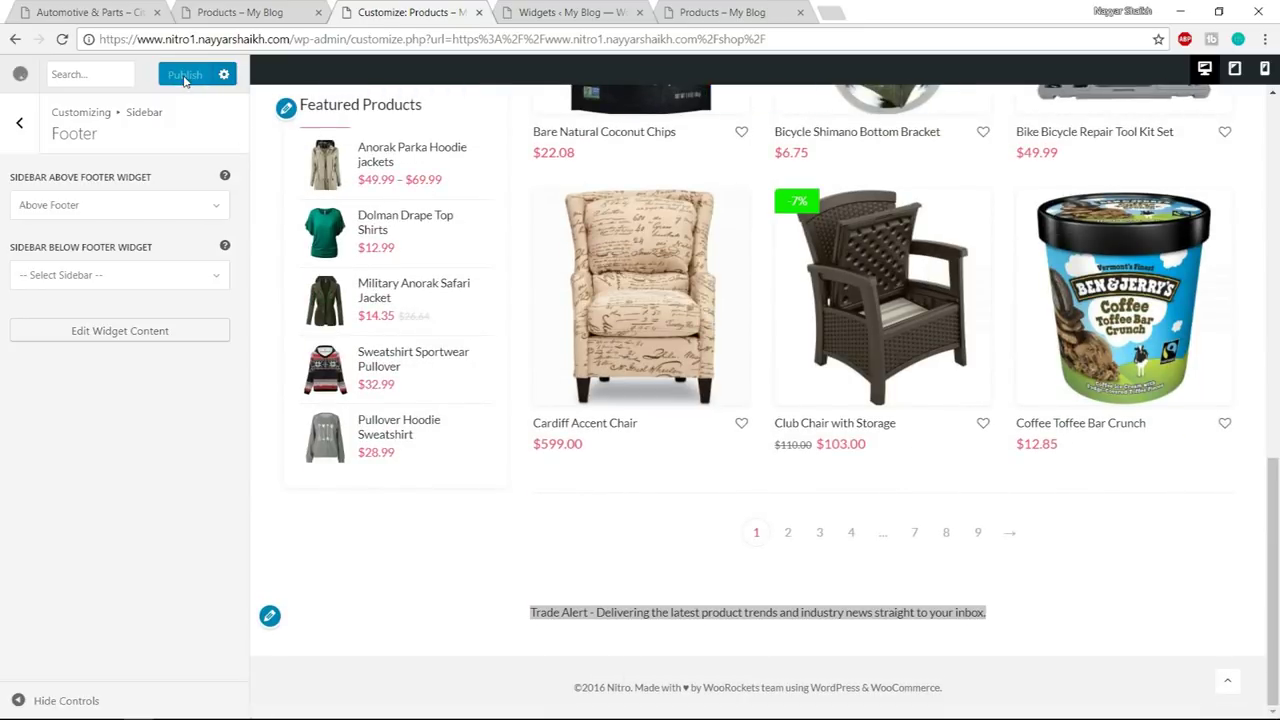
pyautogui.scroll(15, 930, 380)
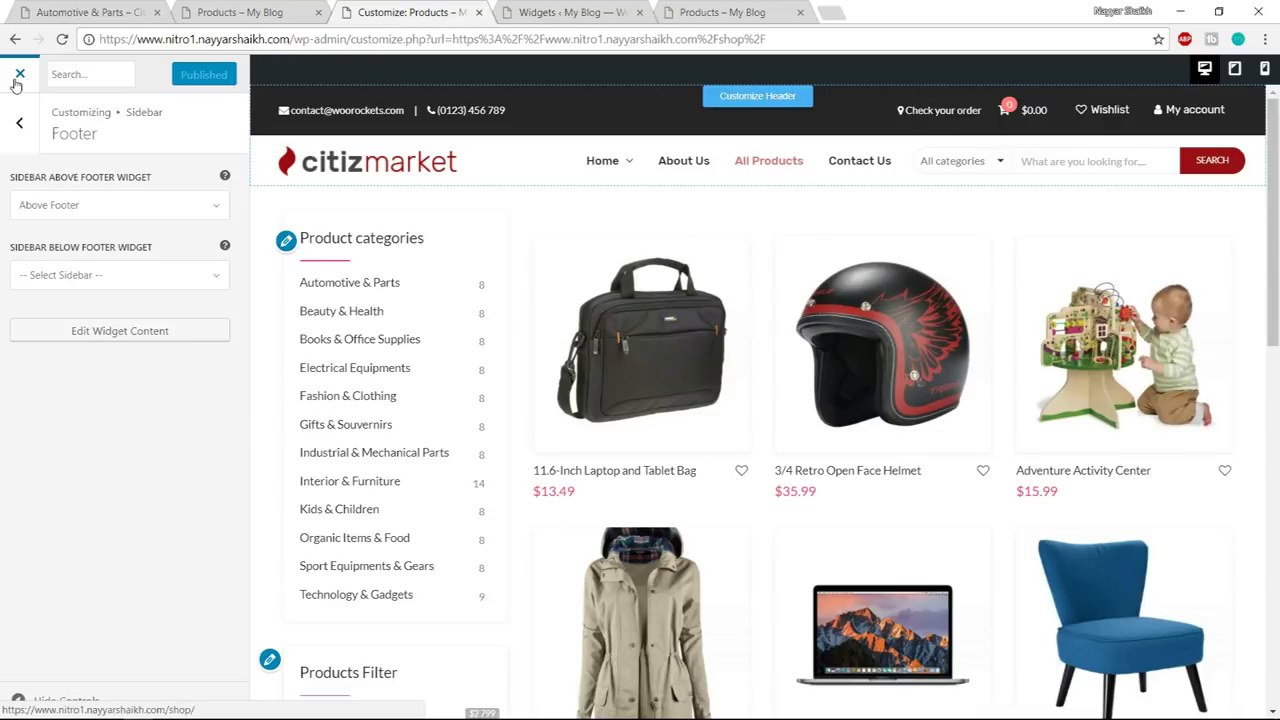
pyautogui.click(17, 79)
pyautogui.click(240, 12)
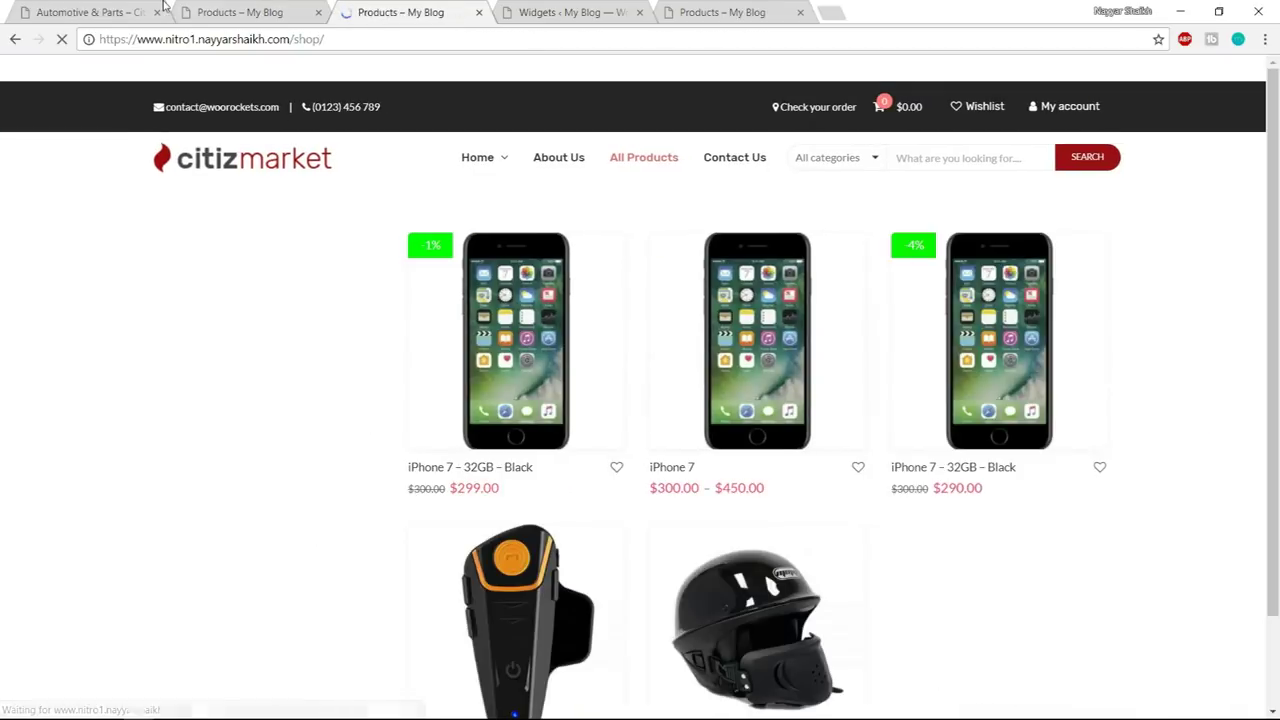
# - Check the reference shop's footer subscribe email field, then go back to the Widgets page
pyautogui.press('End')
pyautogui.click(656, 260)
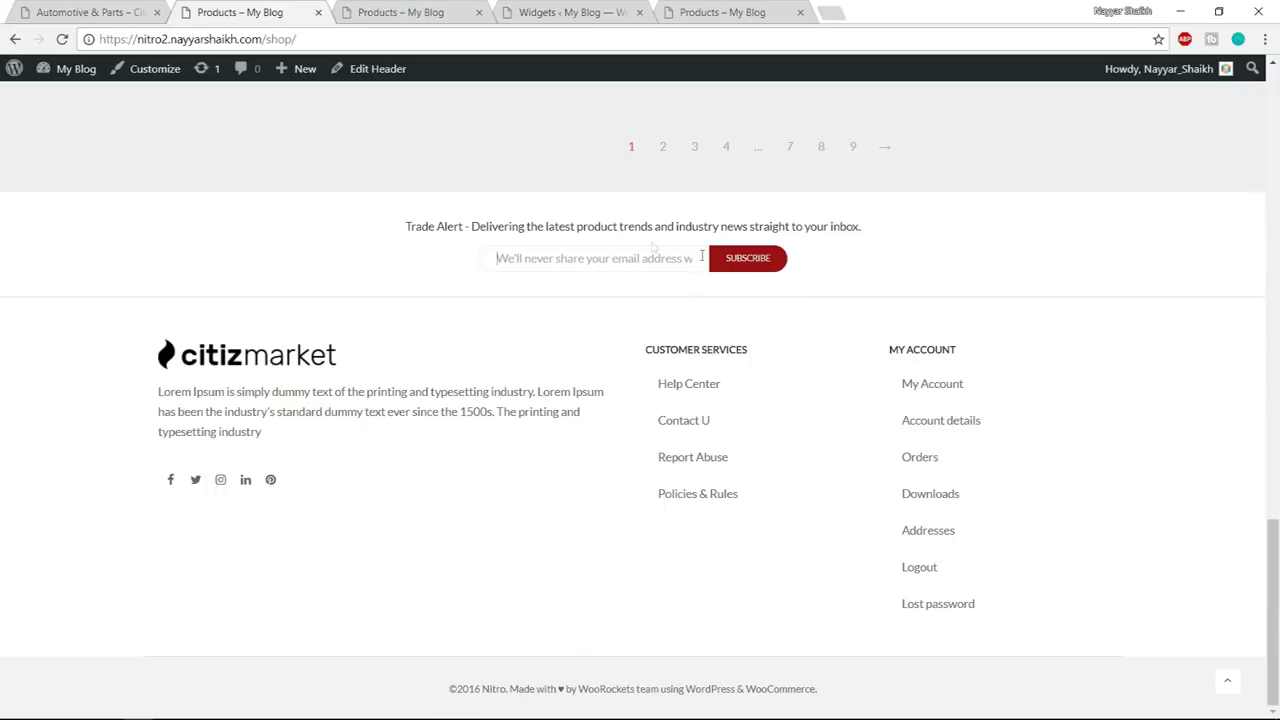
pyautogui.click(575, 12)
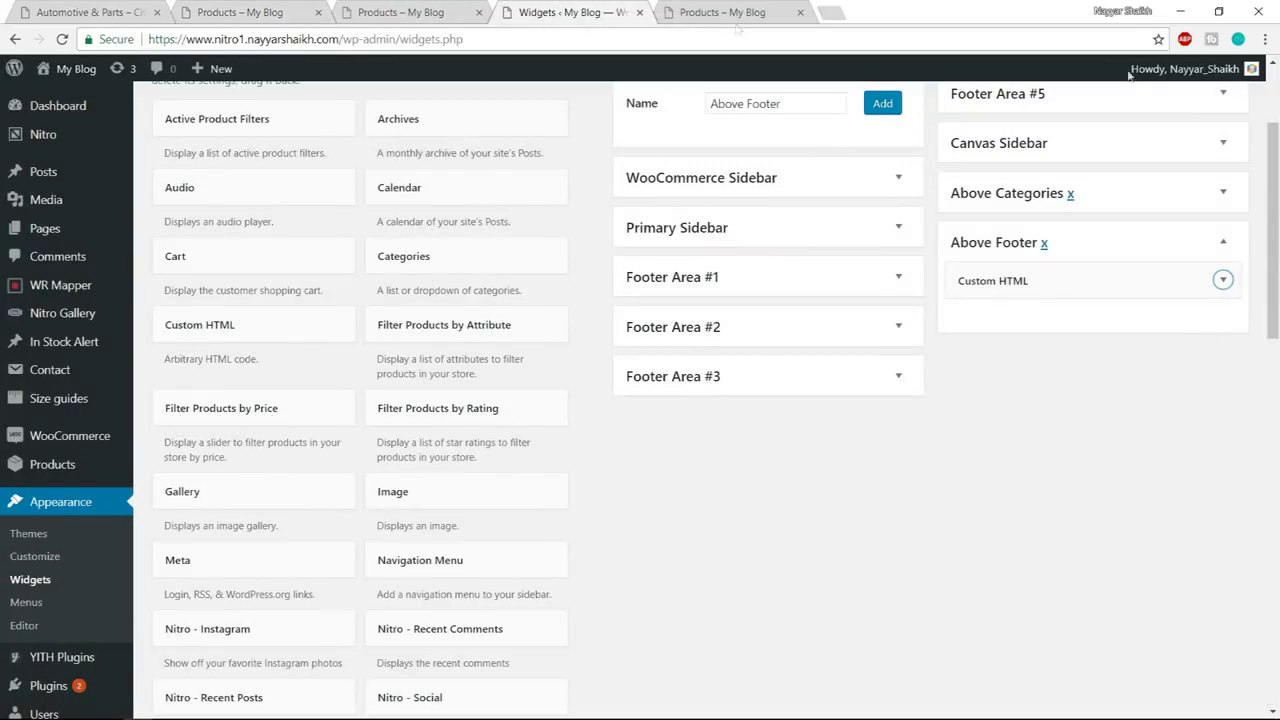
pyautogui.scroll(2, 1266, 371)
pyautogui.scroll(-2, 978, 369)
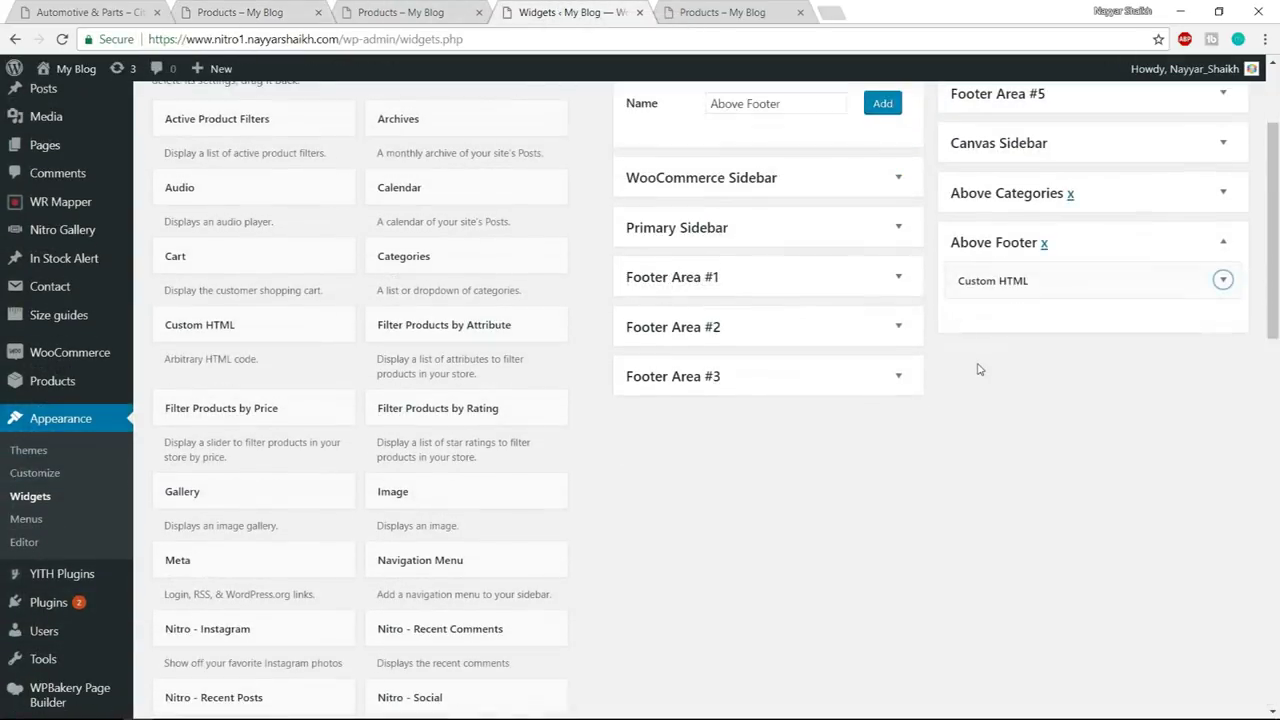
pyautogui.scroll(-8, 978, 369)
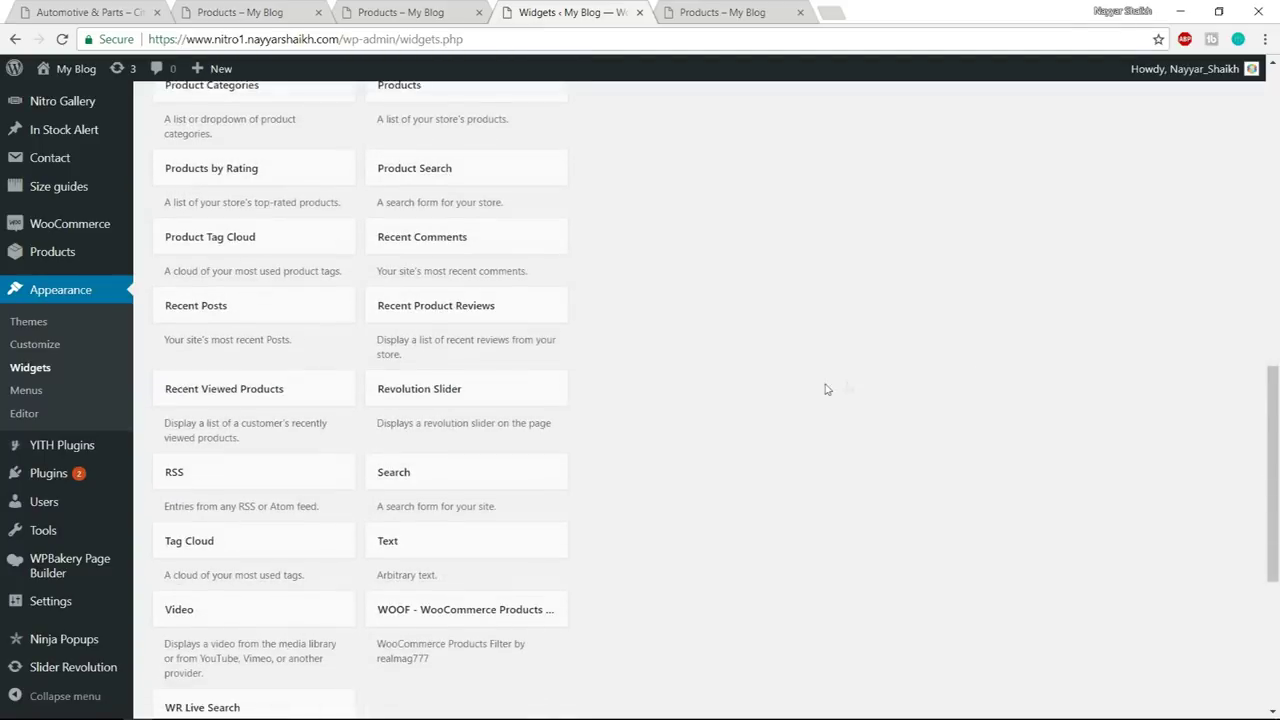
pyautogui.scroll(5, 823, 389)
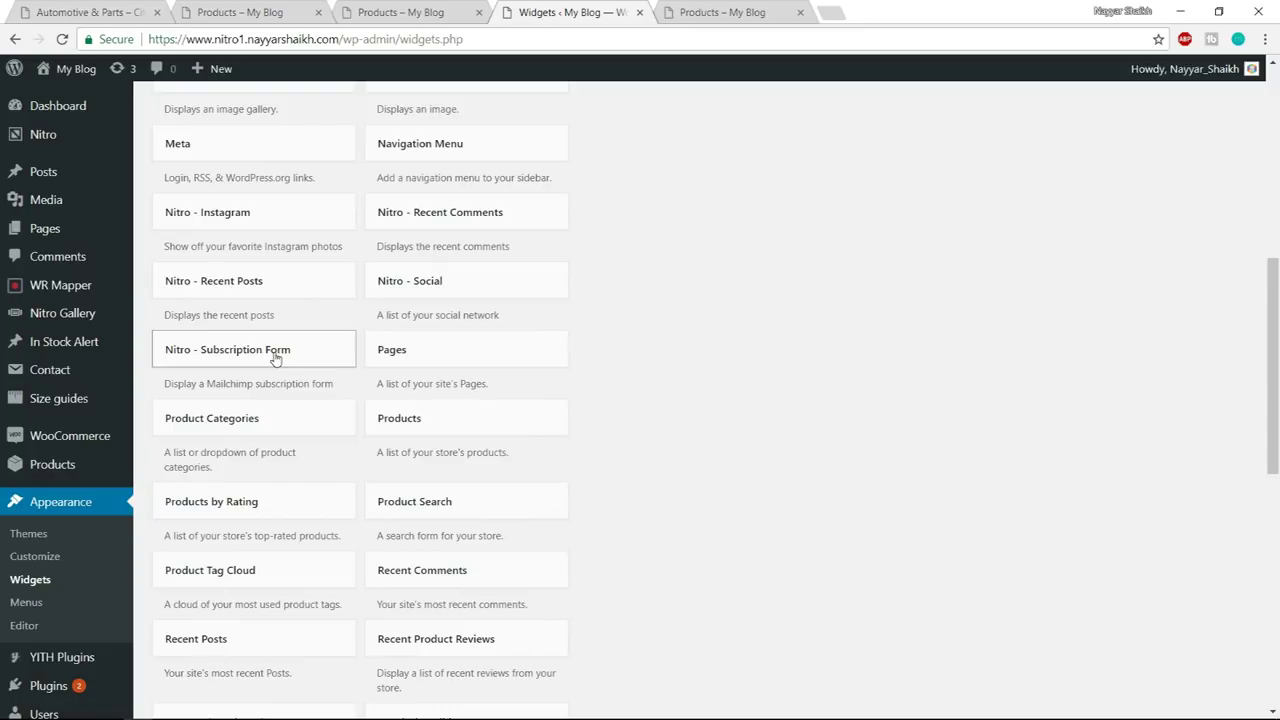
# - Add a Nitro - Subscription Form widget to the Above Footer sidebar
pyautogui.click(276, 352)
pyautogui.scroll(-5, 262, 500)
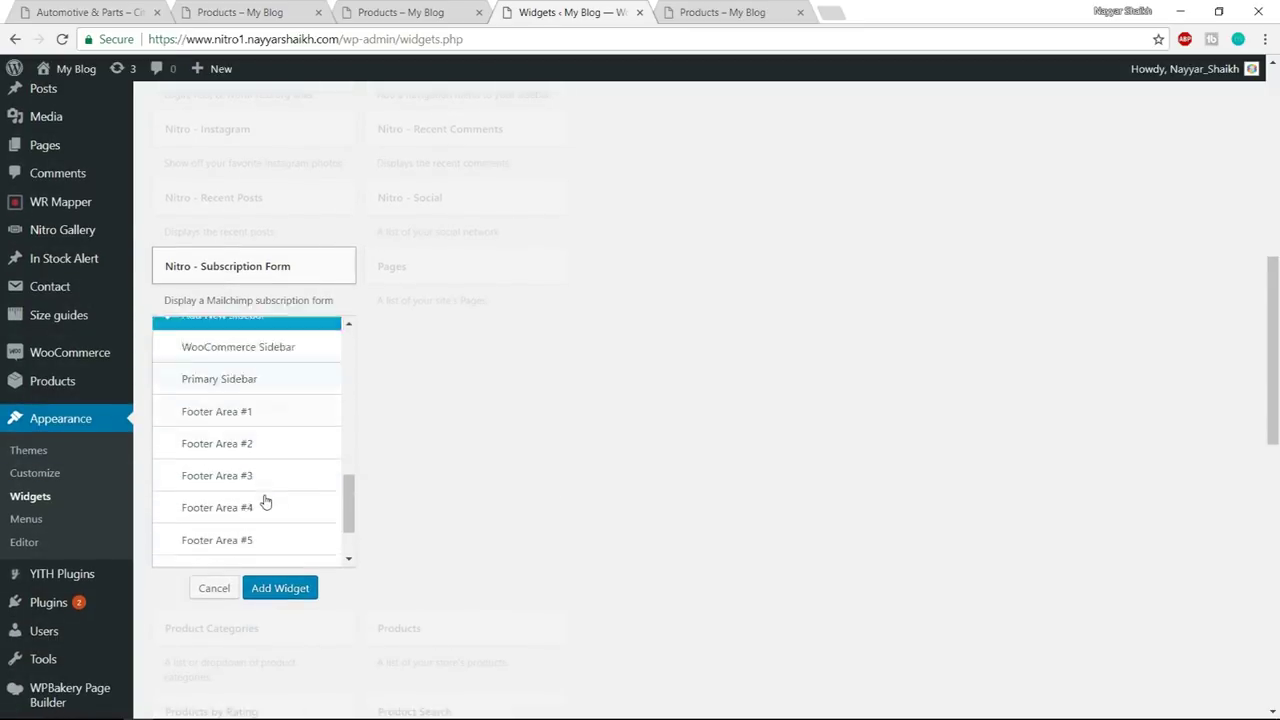
pyautogui.scroll(-2, 250, 480)
pyautogui.click(227, 390)
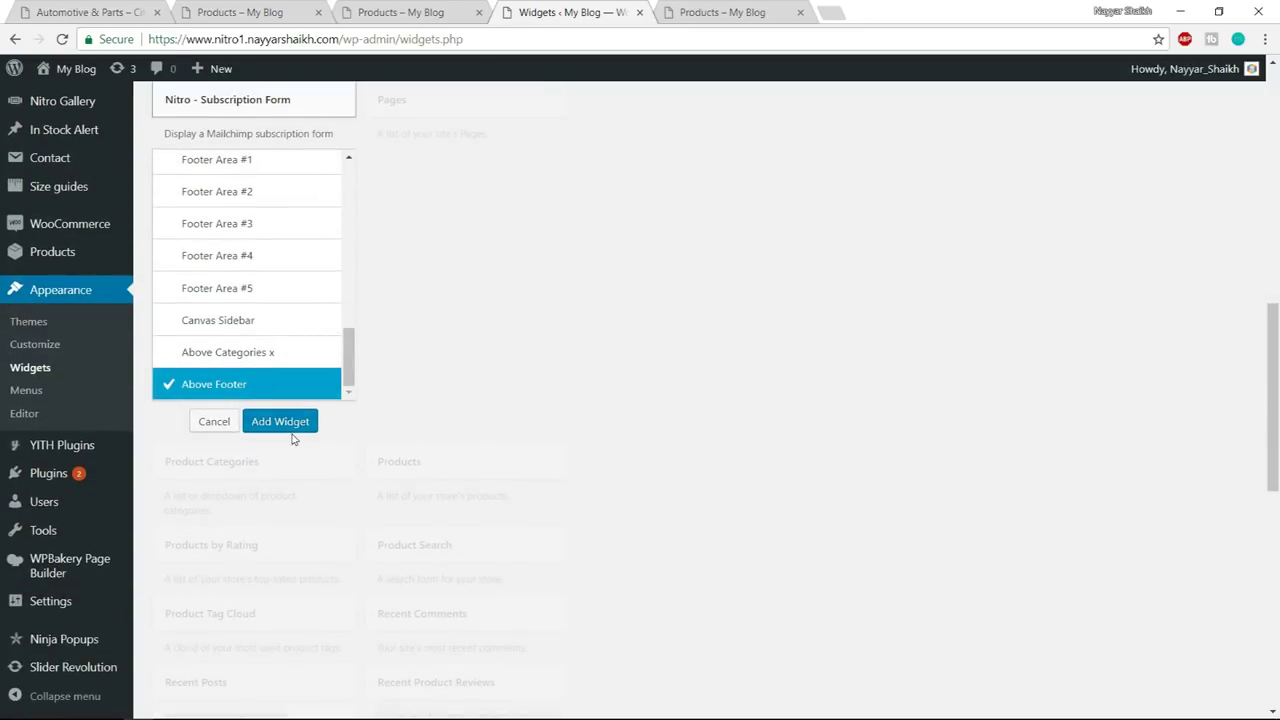
pyautogui.click(290, 423)
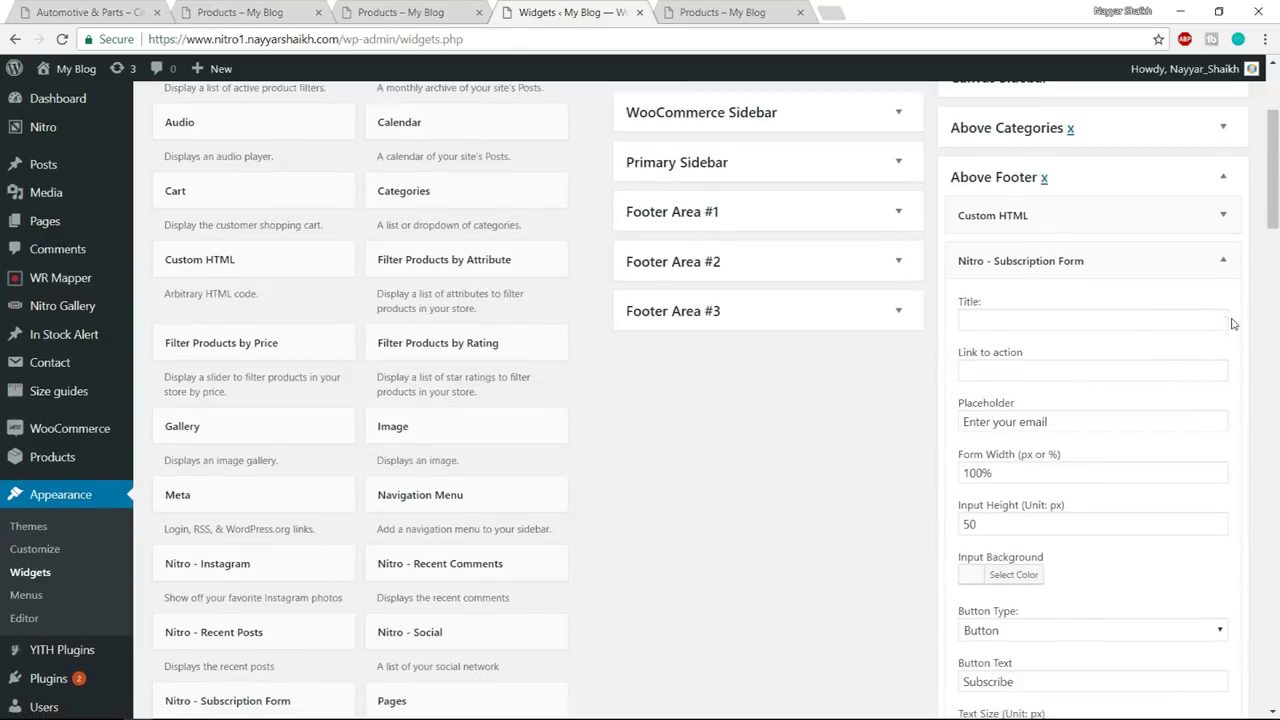
# - Begin editing the widget's Title and Link to action fields, comparing with the shop footer form
pyautogui.click(1021, 240)
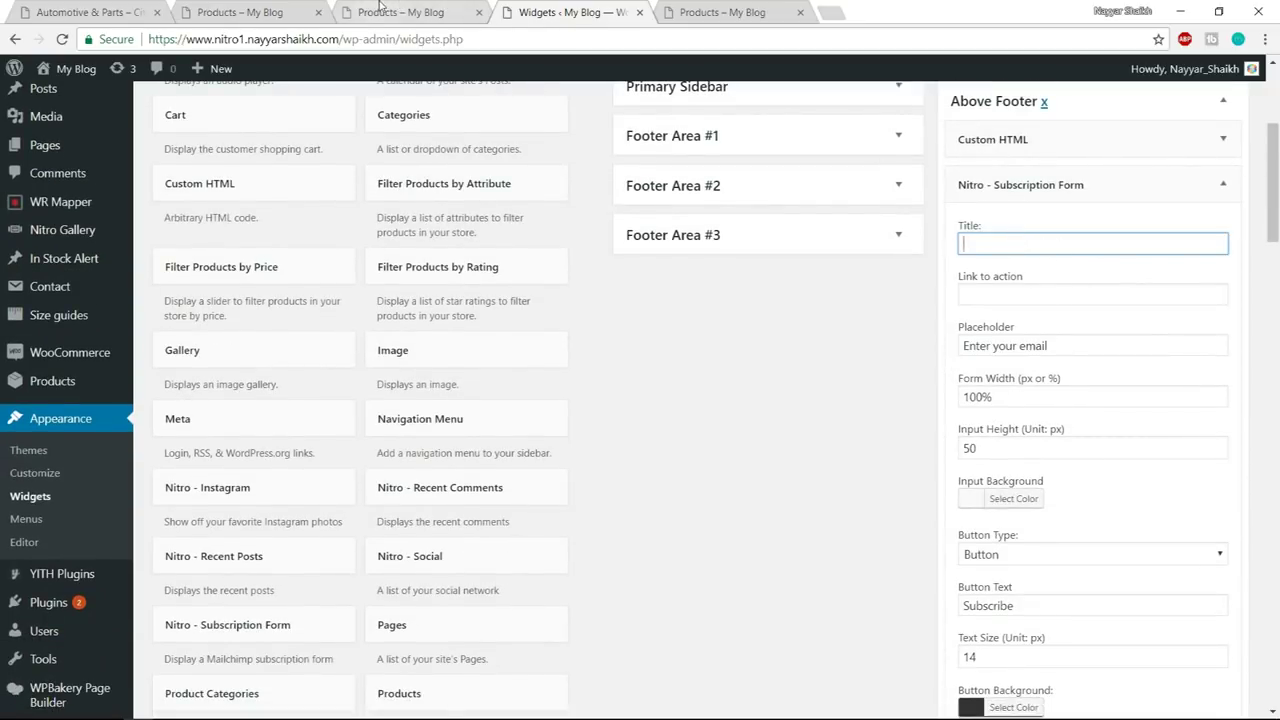
pyautogui.click(240, 12)
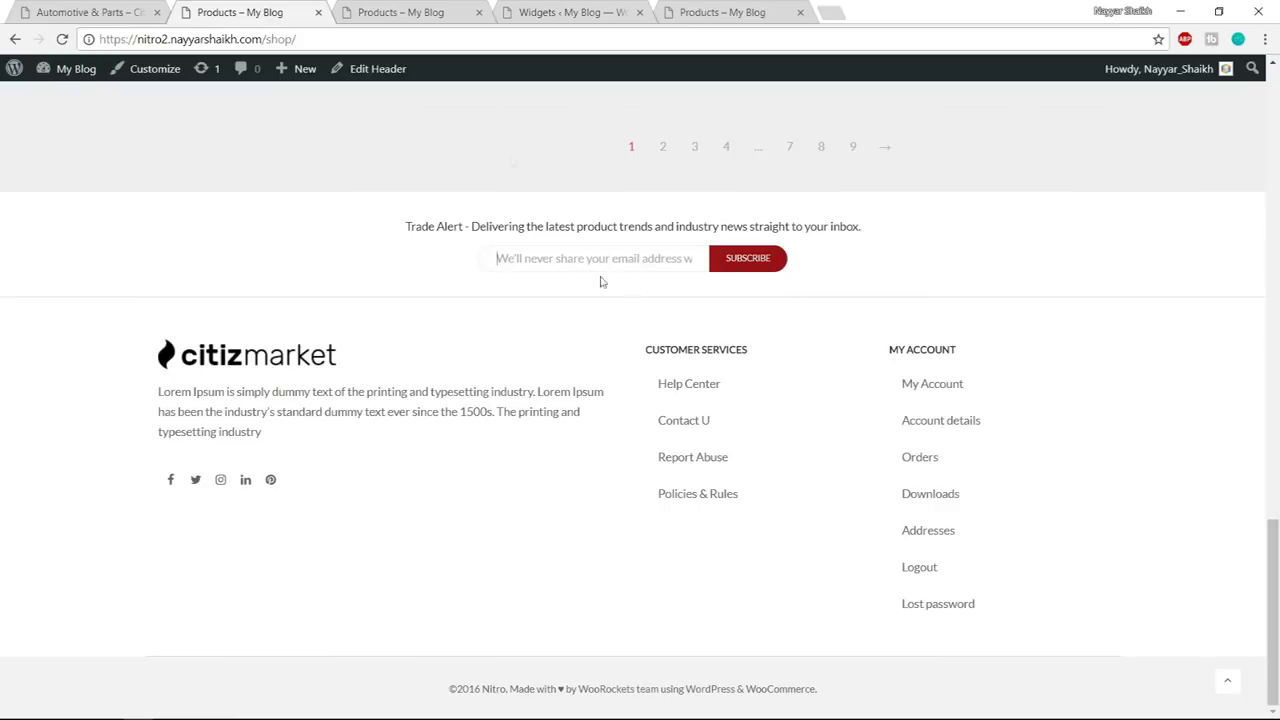
pyautogui.click(593, 8)
pyautogui.click(972, 293)
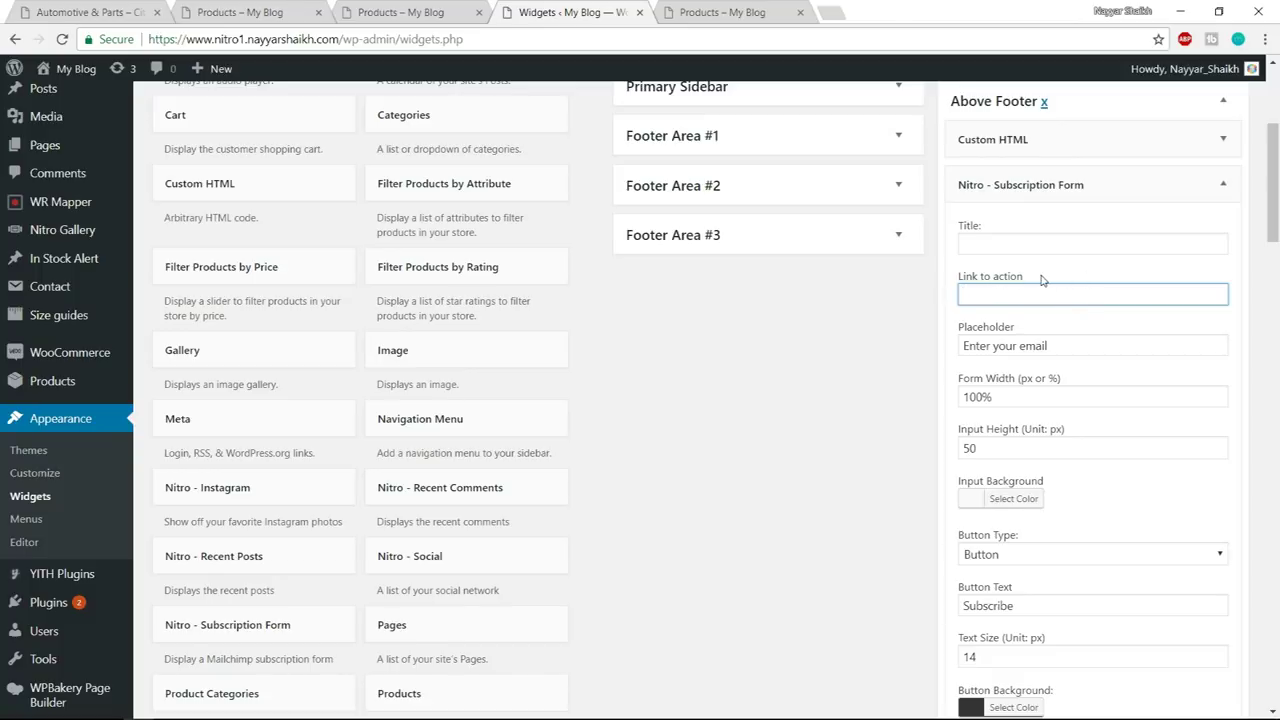
# - In a new tab, go to mailchimp.com and log in
pyautogui.click(831, 12)
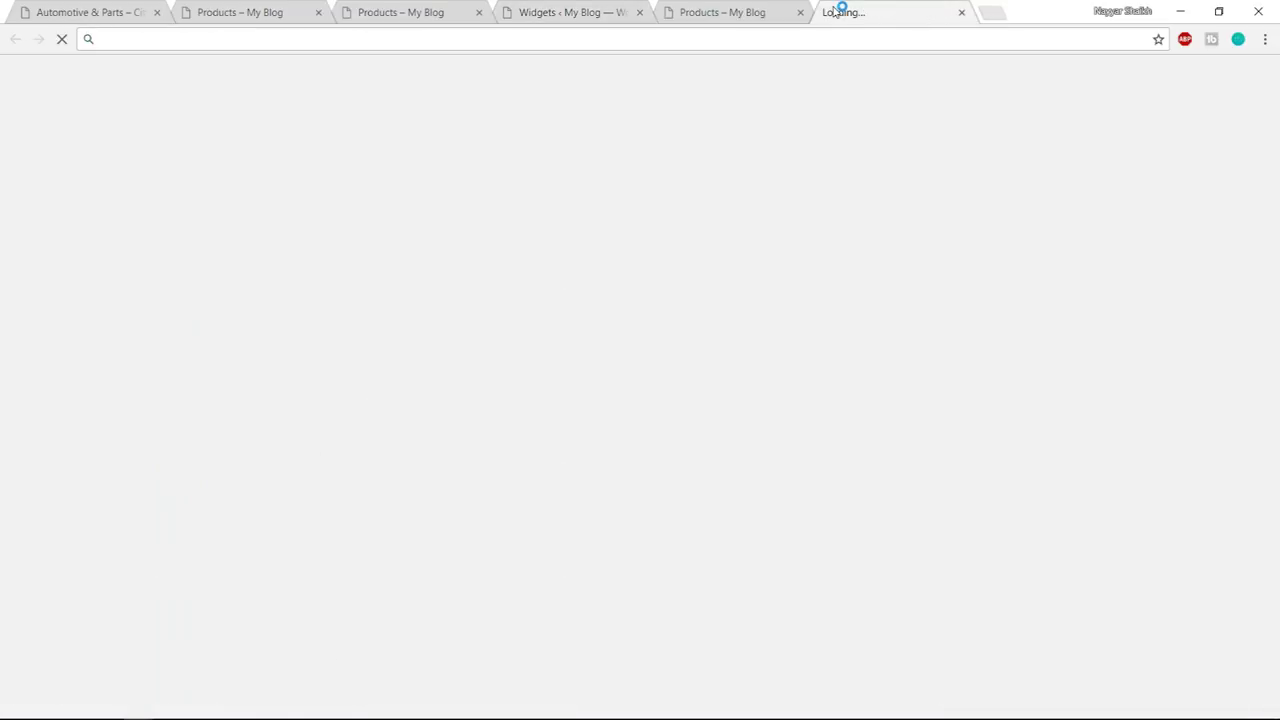
pyautogui.write('mailc')
pyautogui.press('Return')
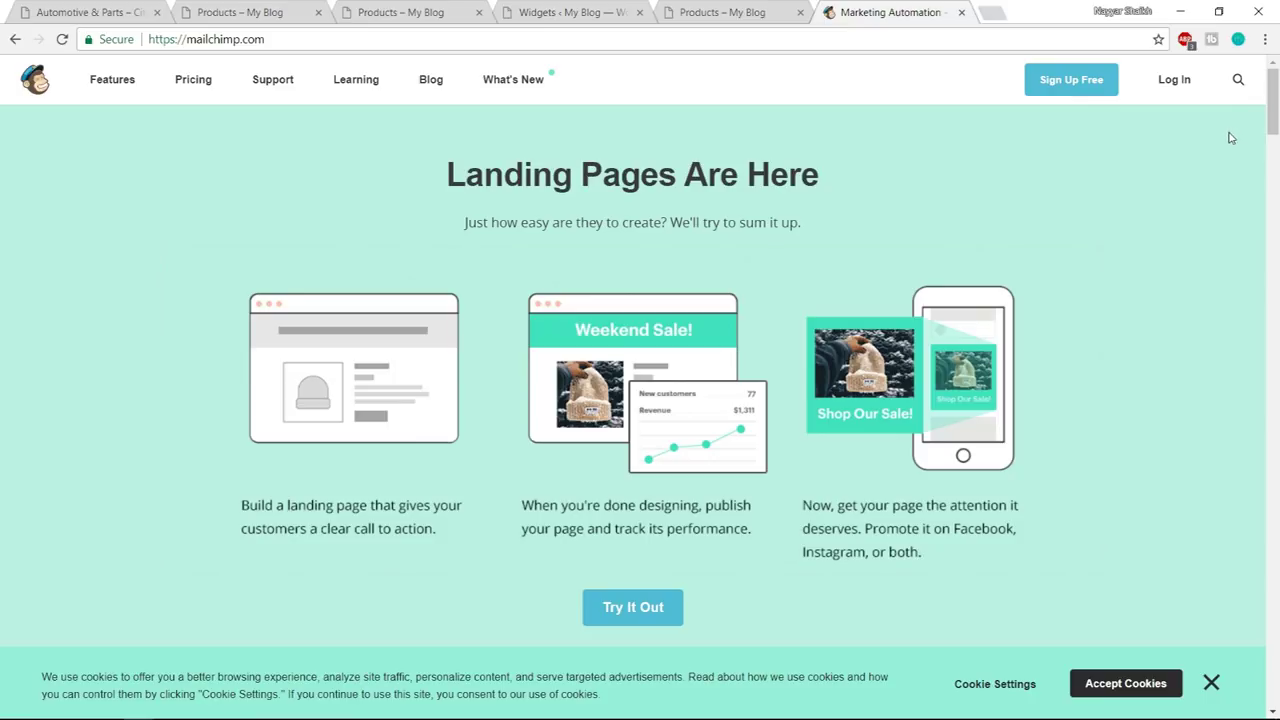
pyautogui.click(1176, 88)
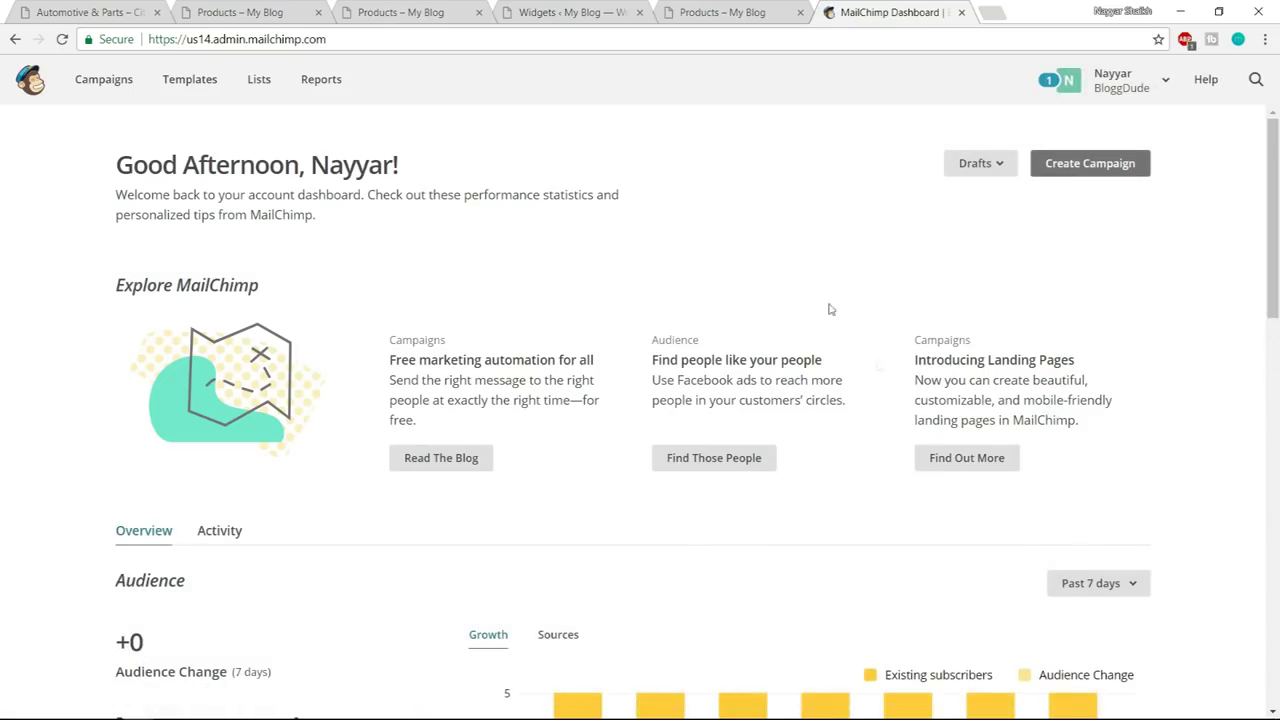
# - Open the 5-subscriber list's Signup forms > Embedded forms code page
pyautogui.click(266, 93)
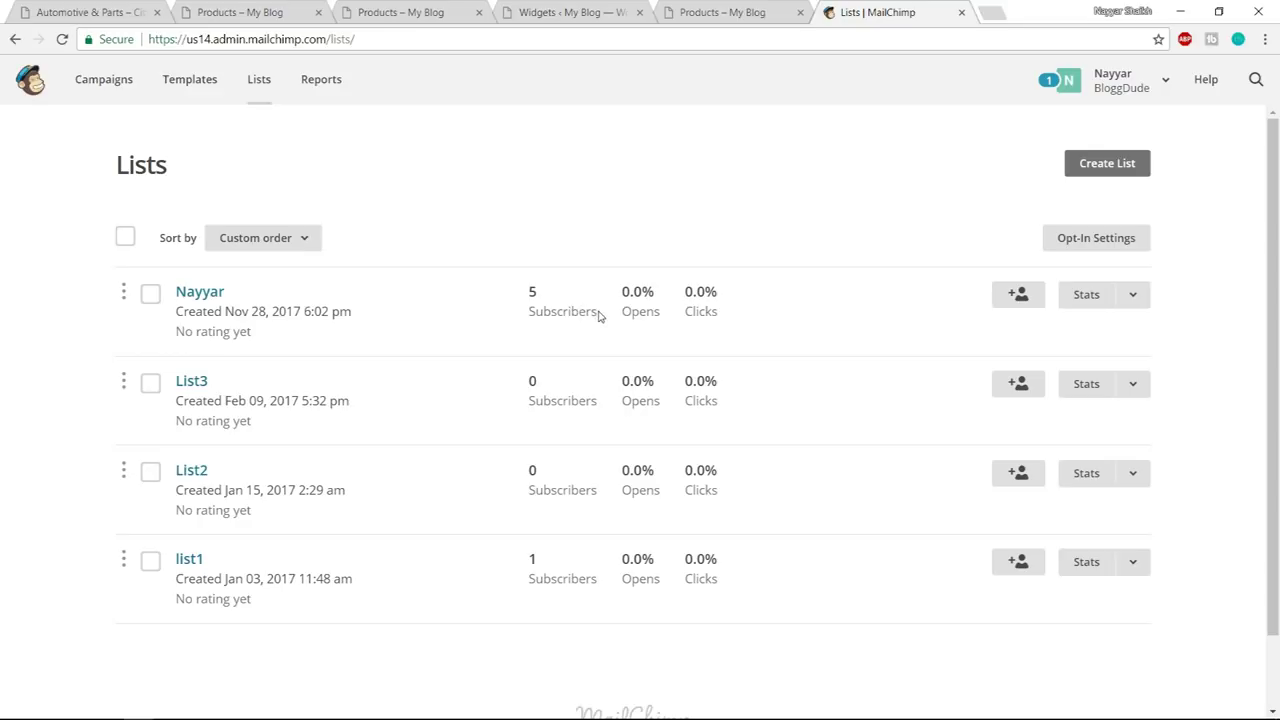
pyautogui.click(187, 292)
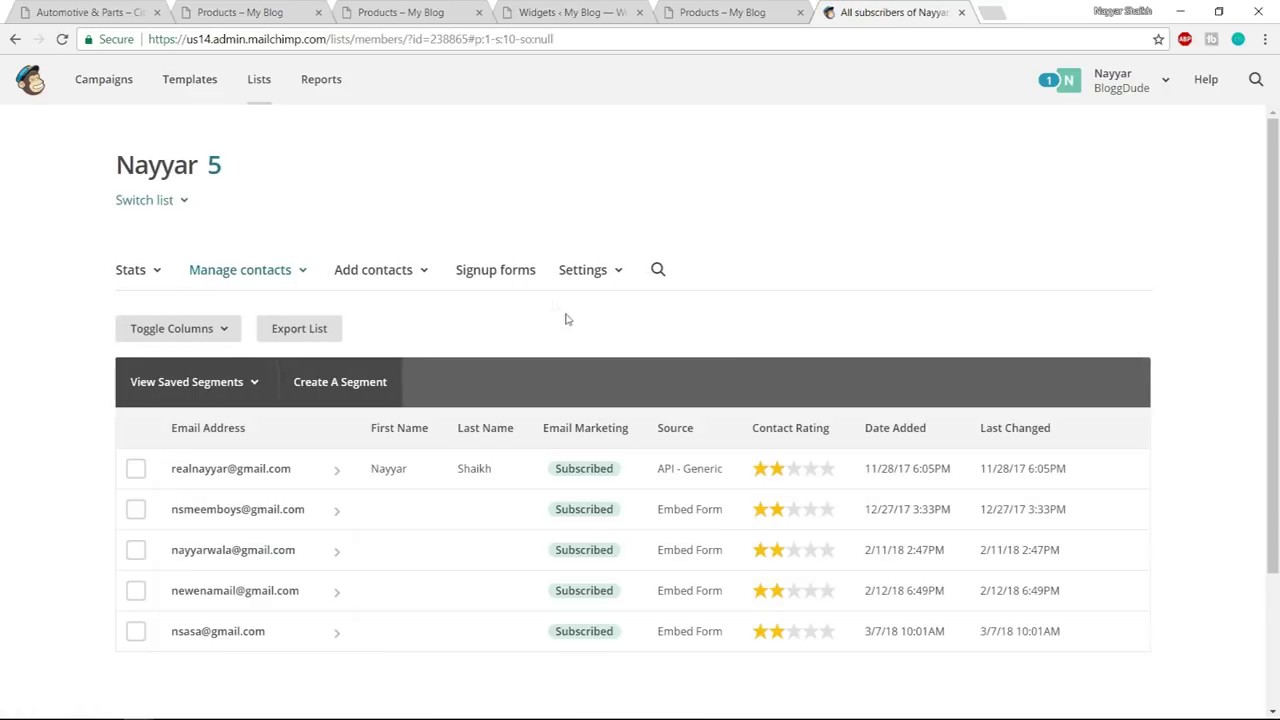
pyautogui.click(502, 286)
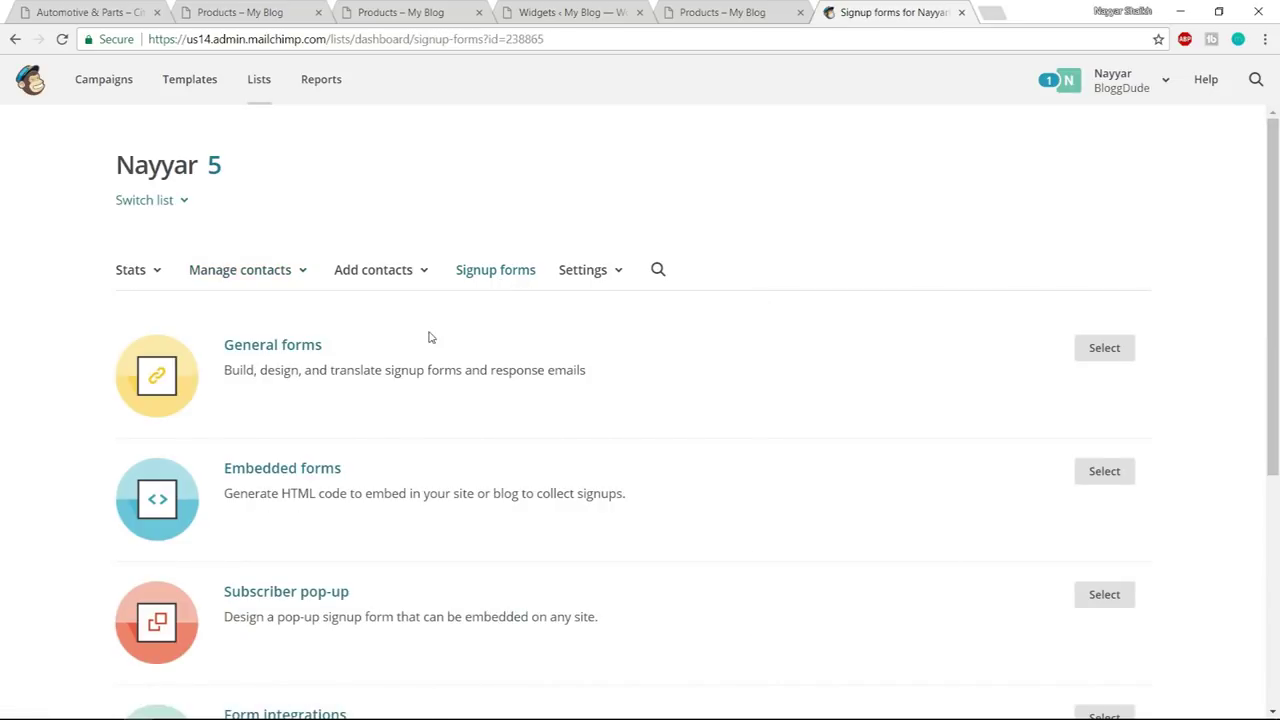
pyautogui.scroll(-3, 614, 394)
pyautogui.click(308, 310)
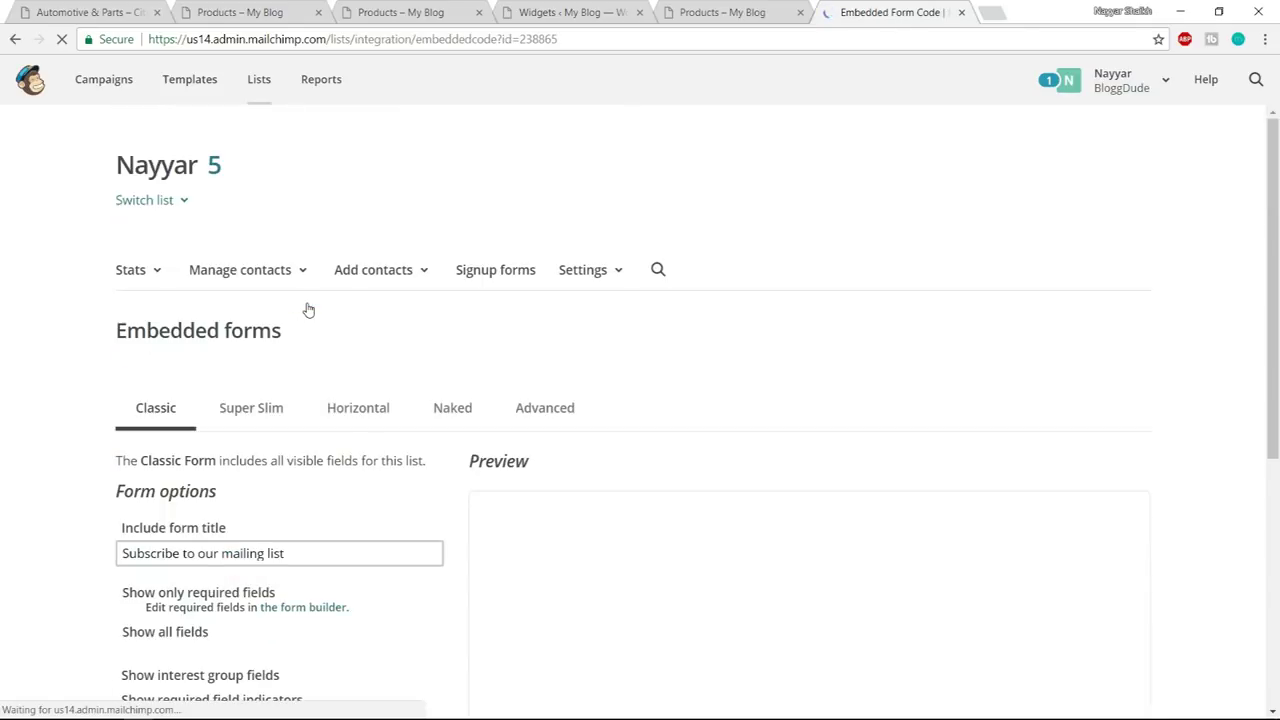
# - Try selecting the form action line in the embedded form's Copy/paste code box
pyautogui.scroll(-1, 897, 418)
pyautogui.scroll(-8, 897, 418)
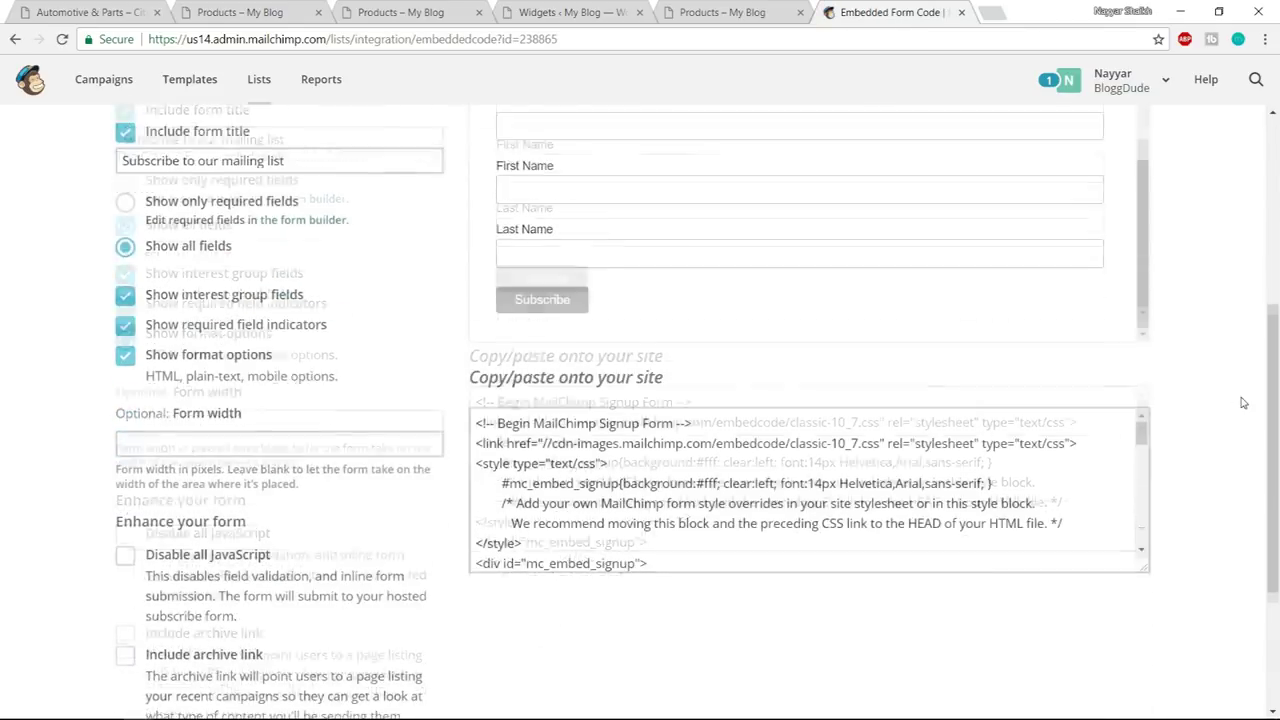
pyautogui.click(666, 298)
pyautogui.scroll(-3, 678, 311)
pyautogui.scroll(1, 678, 311)
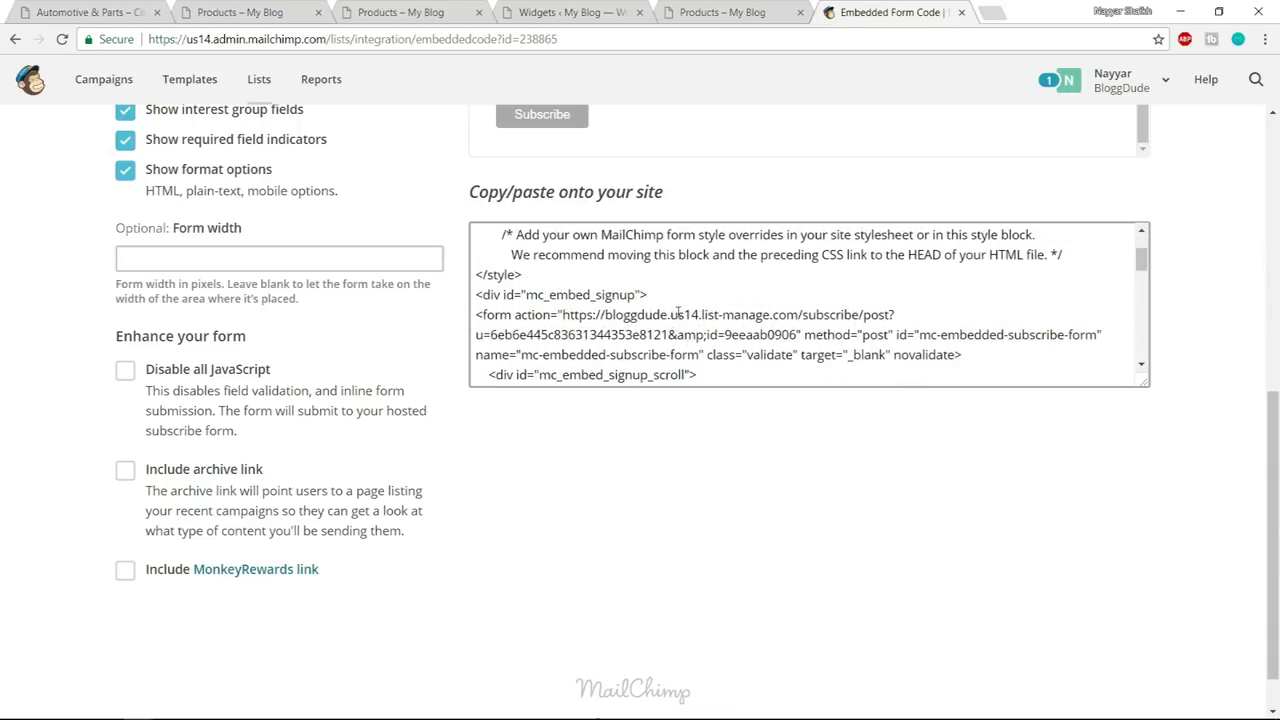
pyautogui.moveTo(477, 318); pyautogui.dragTo(760, 336)
pyautogui.hotkey('ctrl', 'a')
pyautogui.click(741, 333)
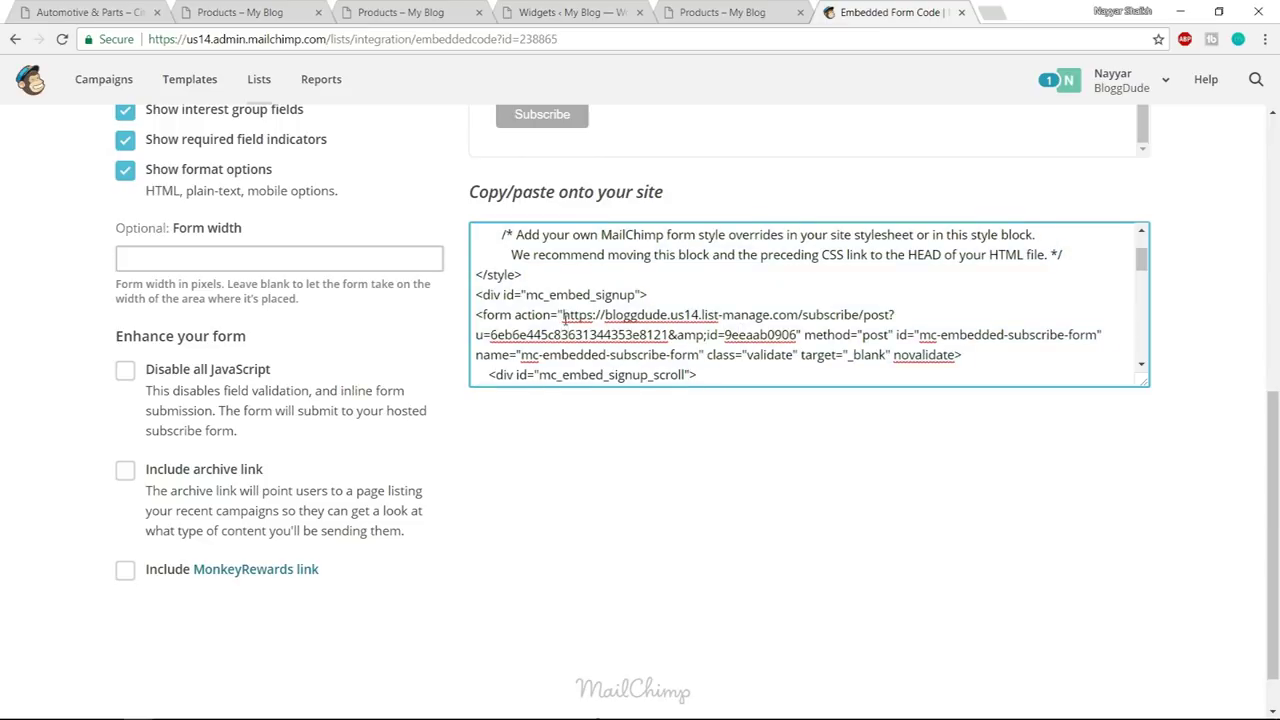
pyautogui.hotkey('ctrl', 'a')
pyautogui.moveTo(528, 316); pyautogui.dragTo(665, 355)
pyautogui.hotkey('ctrl', 'a')
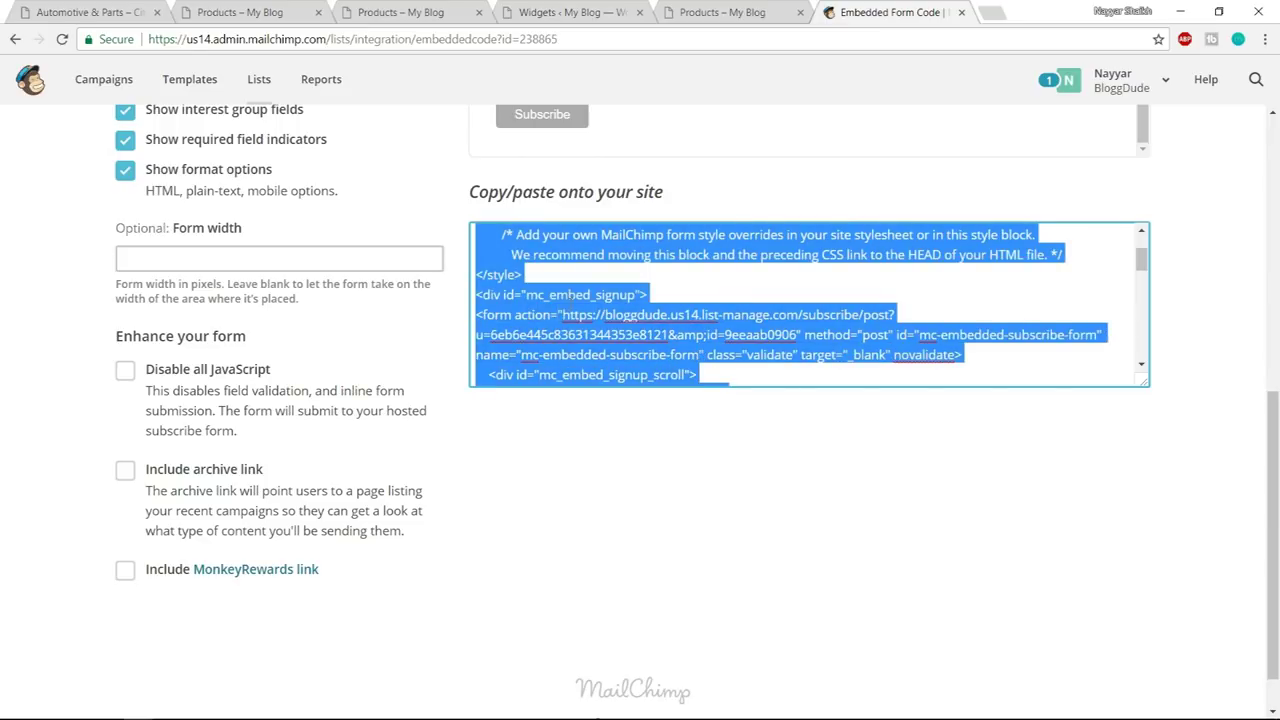
pyautogui.moveTo(560, 314); pyautogui.dragTo(720, 335)
pyautogui.hotkey('ctrl', 'a')
pyautogui.click(668, 335)
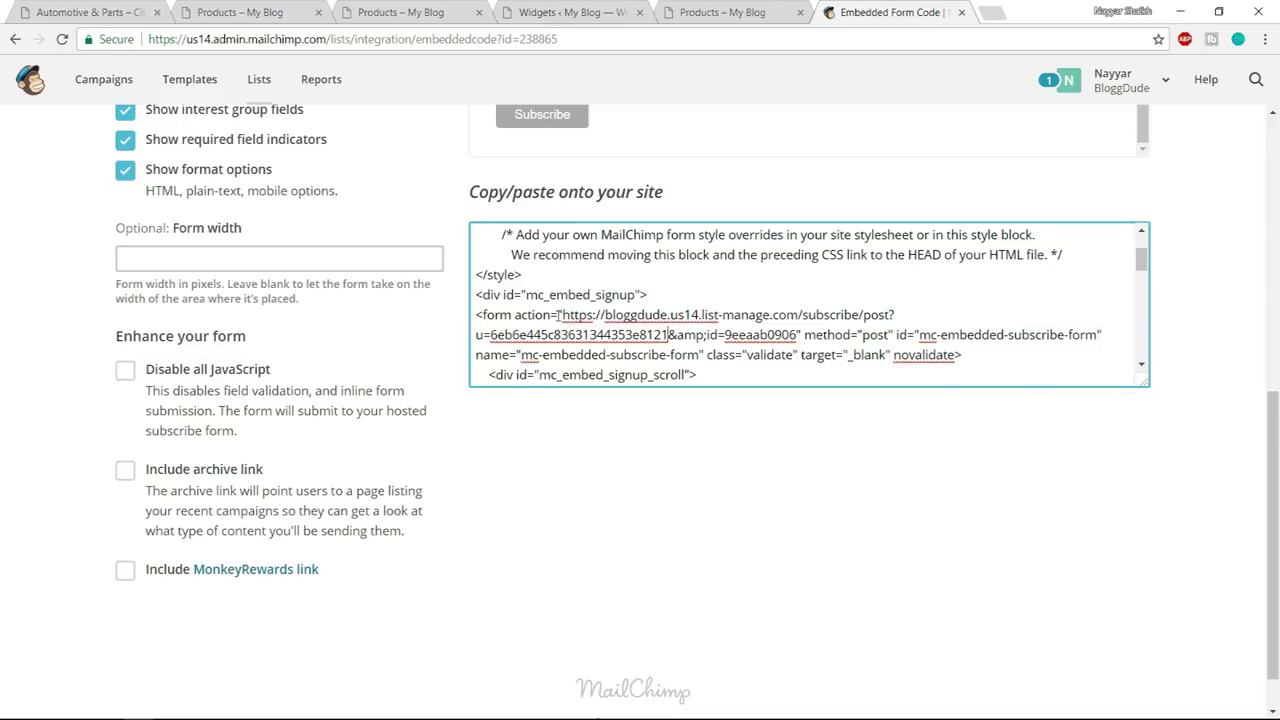
# - Select just the form action URL and paste it into the widget's Link to action field
pyautogui.moveTo(560, 314); pyautogui.dragTo(799, 336)
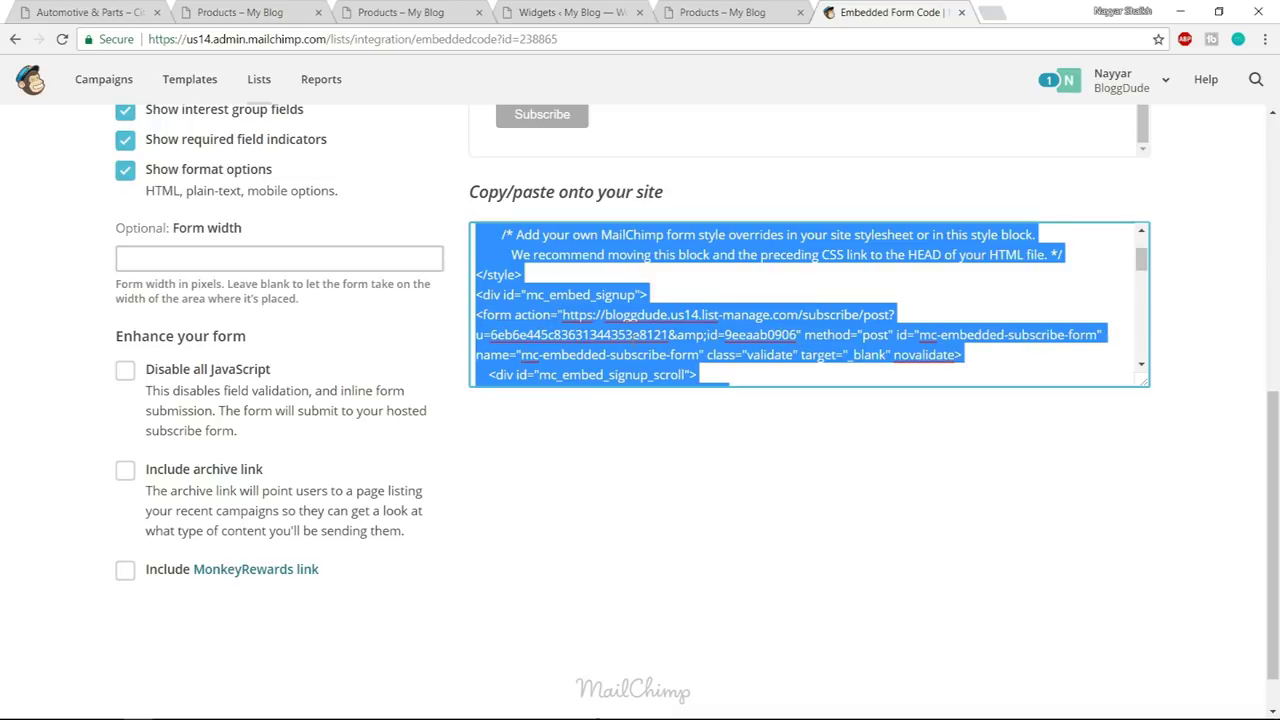
pyautogui.click(565, 315)
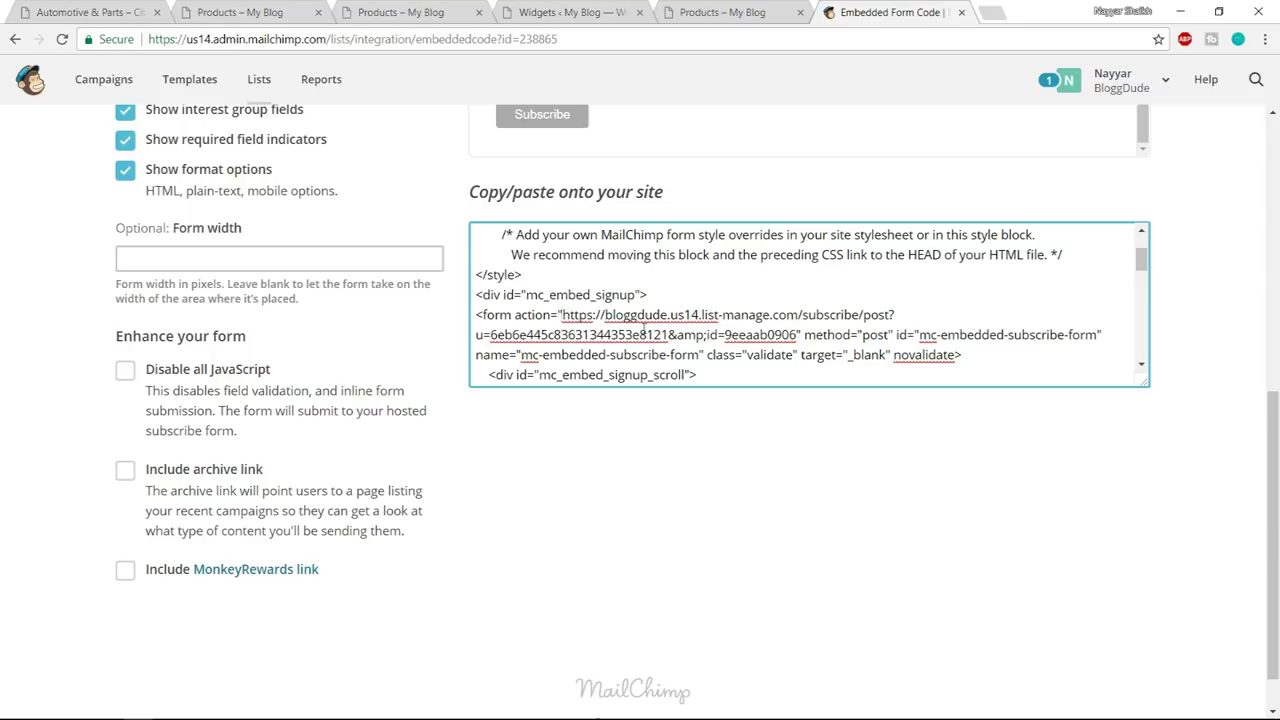
pyautogui.hotkey('shift', 'Down')
pyautogui.hotkey('shift', 'Right')
pyautogui.hotkey('shift', 'Right')
pyautogui.hotkey('shift', 'Right')
pyautogui.hotkey('shift', 'Right')
pyautogui.hotkey('shift', 'Right')
pyautogui.hotkey('shift', 'Right')
pyautogui.hotkey('shift', 'Right')
pyautogui.hotkey('shift', 'Right')
pyautogui.hotkey('shift', 'Right')
pyautogui.hotkey('shift', 'Right')
pyautogui.hotkey('shift', 'Right')
pyautogui.hotkey('shift', 'Right')
pyautogui.hotkey('shift', 'Right')
pyautogui.hotkey('shift', 'Right')
pyautogui.hotkey('shift', 'Right')
pyautogui.hotkey('shift', 'Right')
pyautogui.hotkey('shift', 'Right')
pyautogui.hotkey('shift', 'Right')
pyautogui.hotkey('shift', 'Right')
pyautogui.hotkey('shift', 'Right')
pyautogui.hotkey('shift', 'Right')
pyautogui.hotkey('shift', 'Right')
pyautogui.hotkey('shift', 'Right')
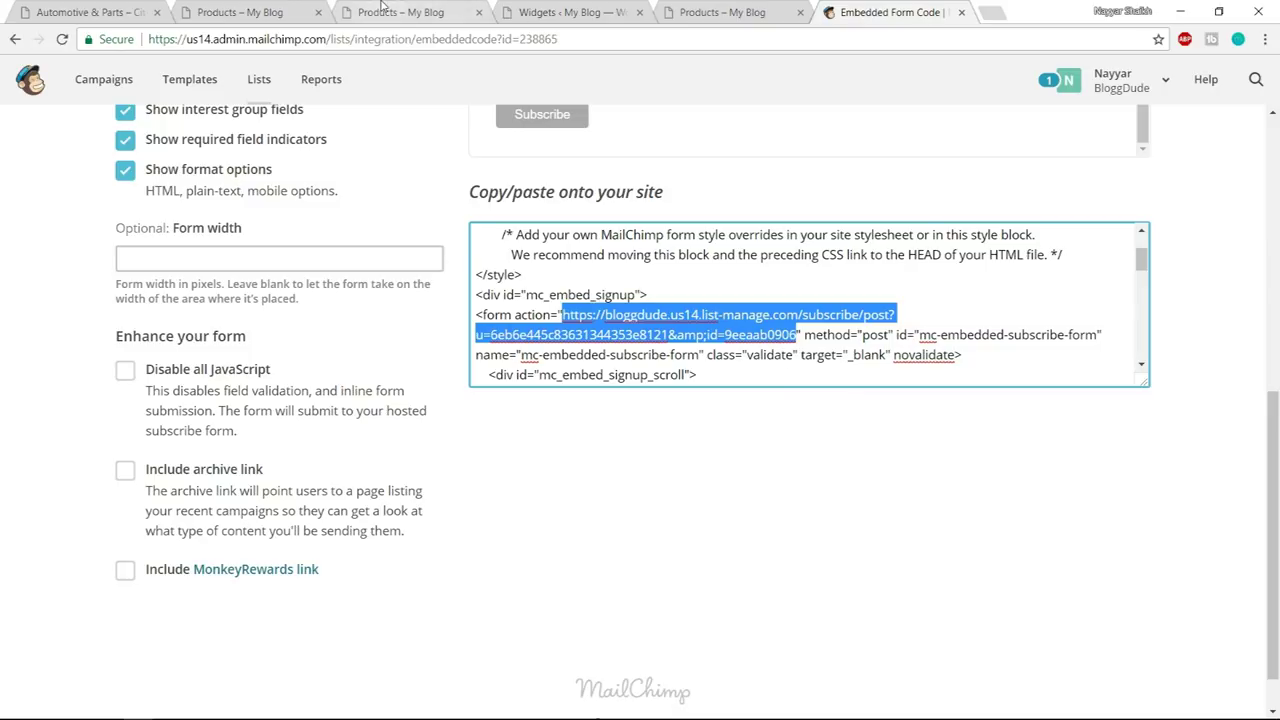
pyautogui.click(584, 12)
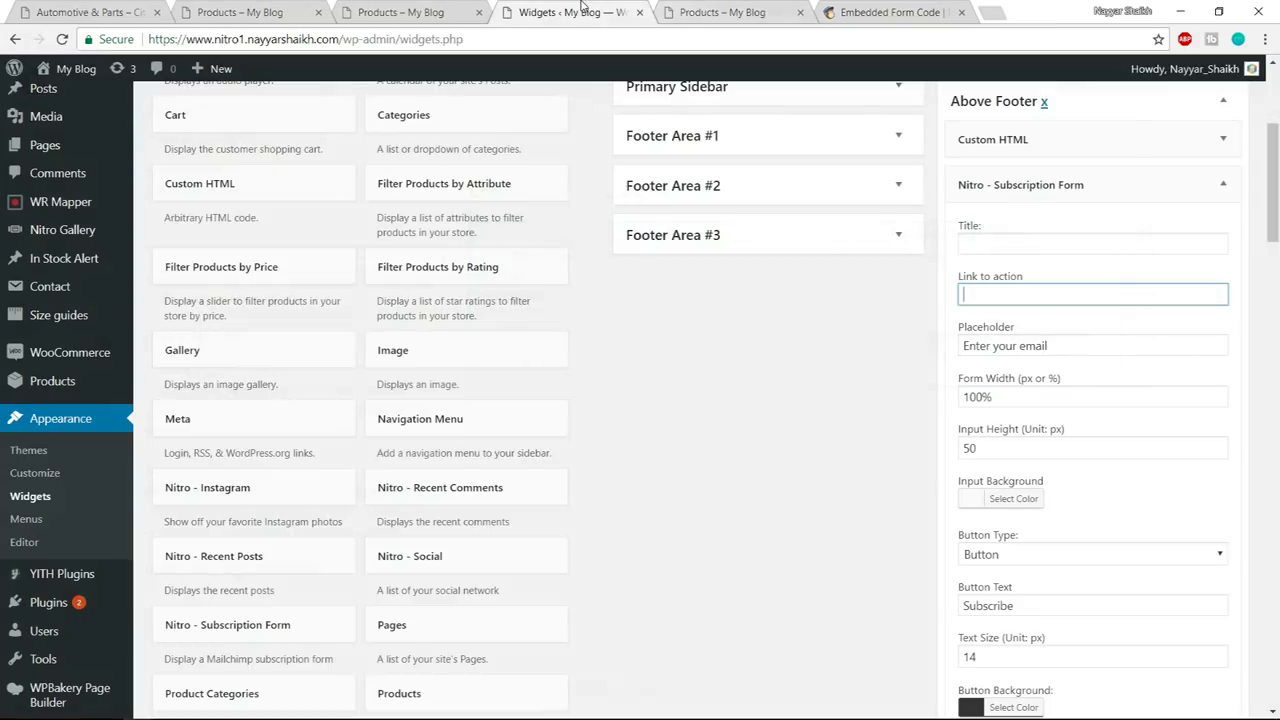
pyautogui.hotkey('ctrl', 'v')
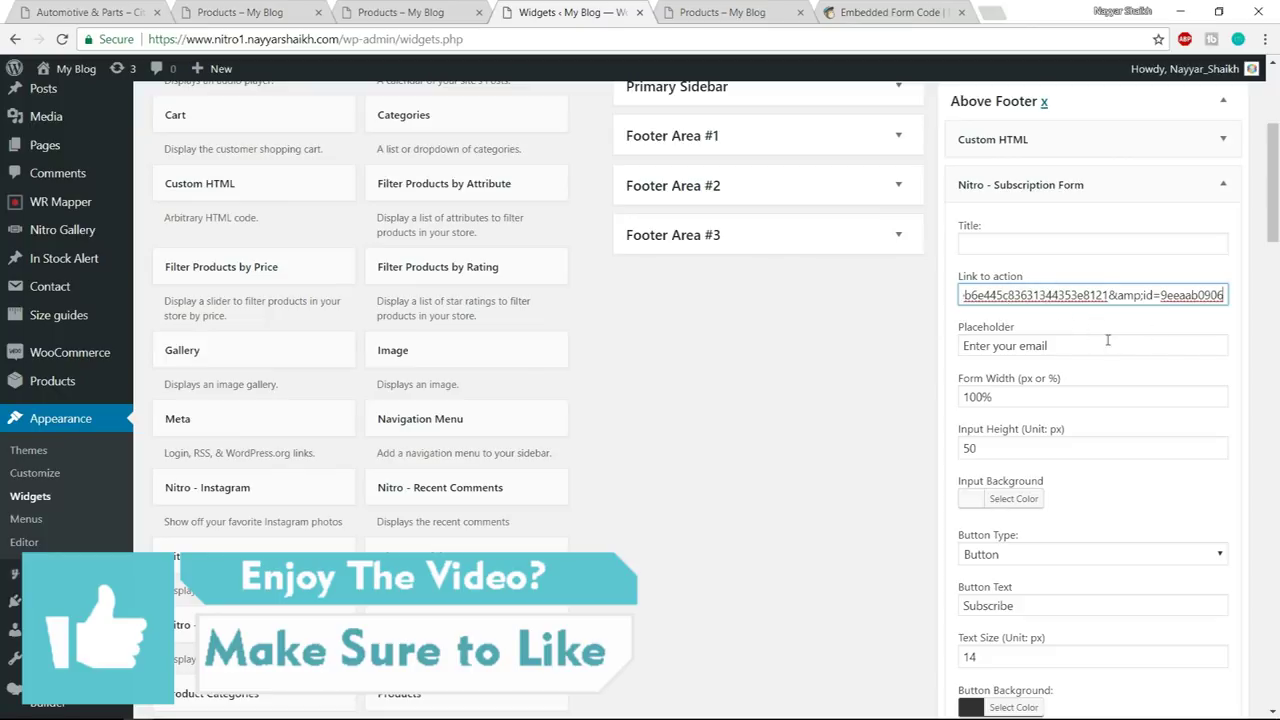
# - Compare the shop footer's Trade Alert line and email field against the Widgets settings
pyautogui.click(265, 12)
pyautogui.click(590, 260)
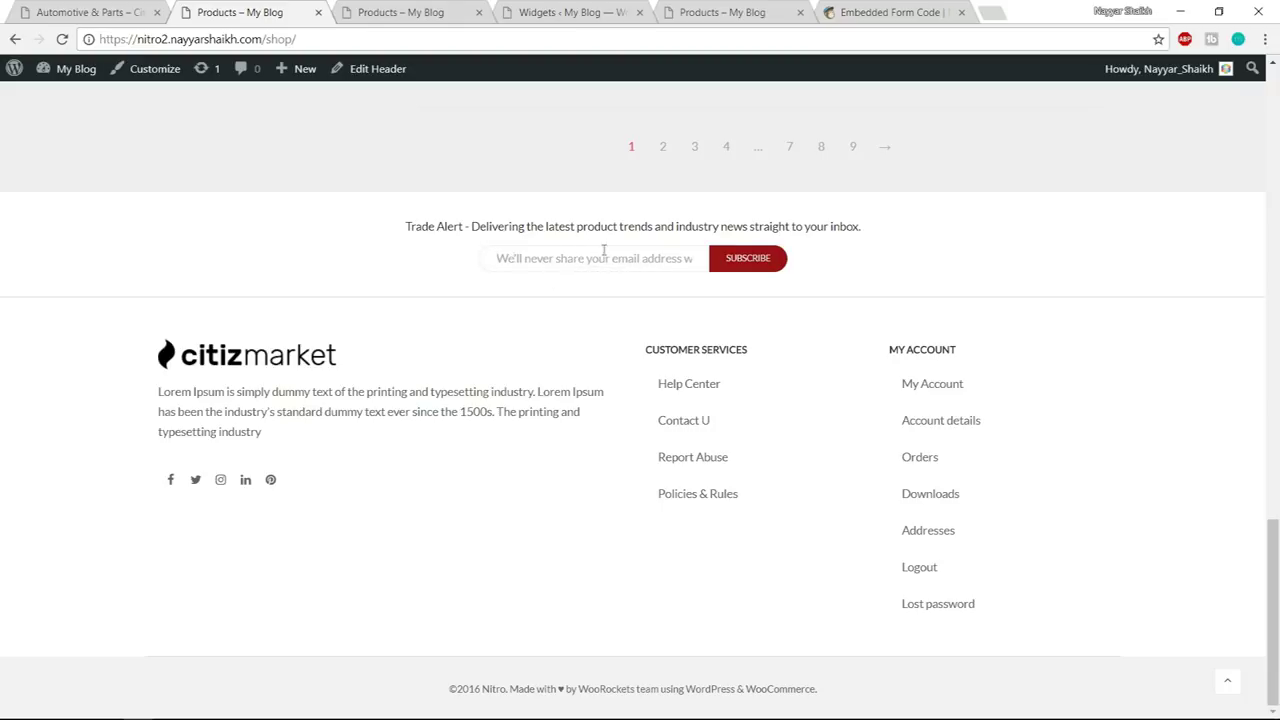
pyautogui.click(734, 7)
pyautogui.click(620, 8)
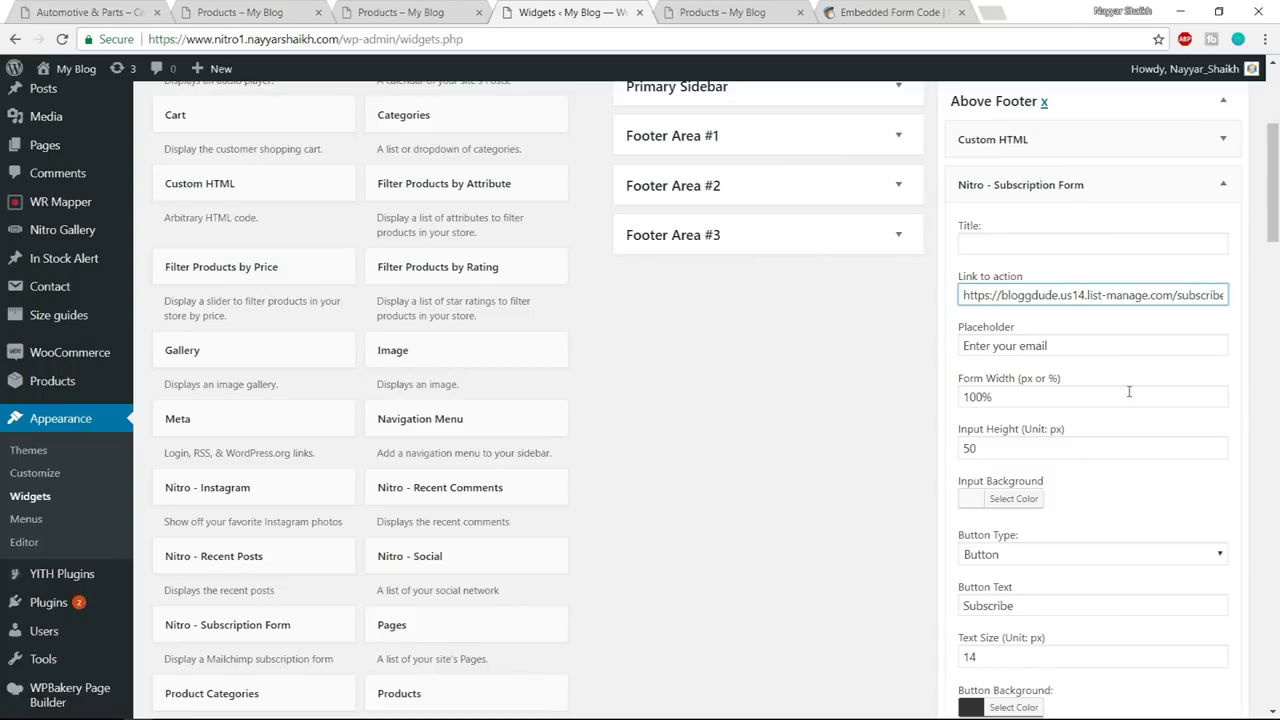
pyautogui.scroll(-2, 1129, 433)
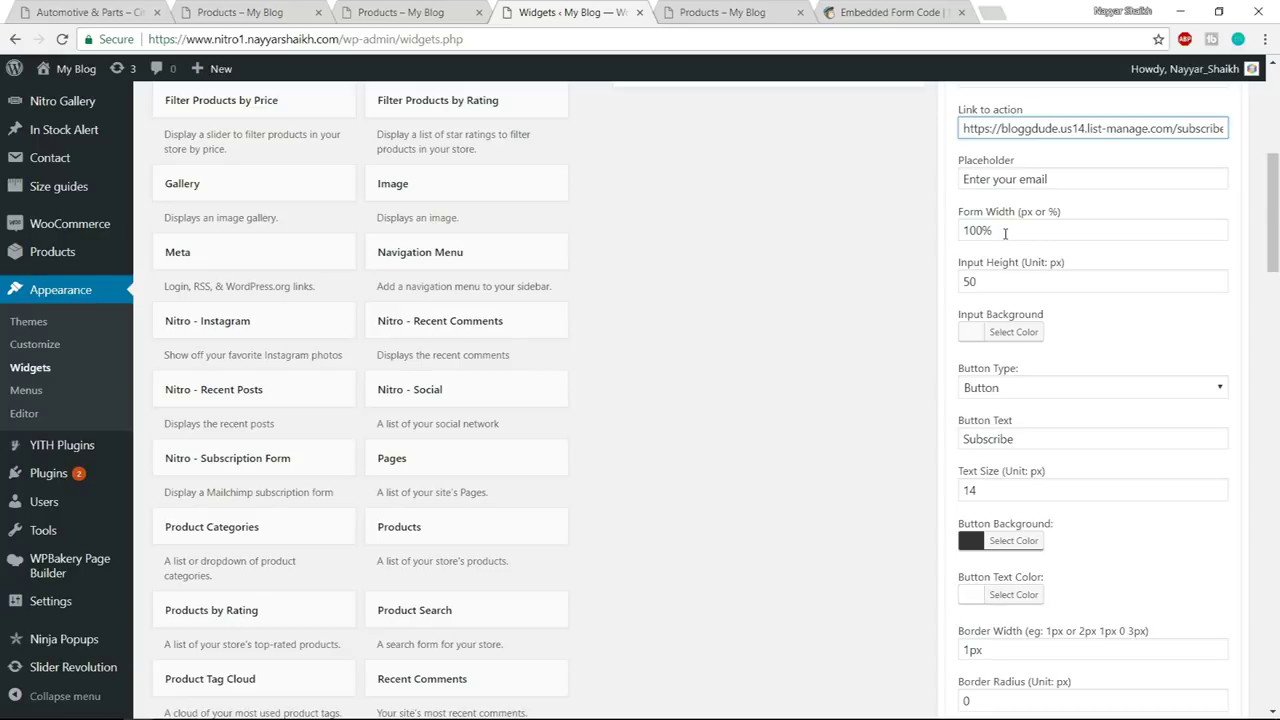
pyautogui.click(212, 9)
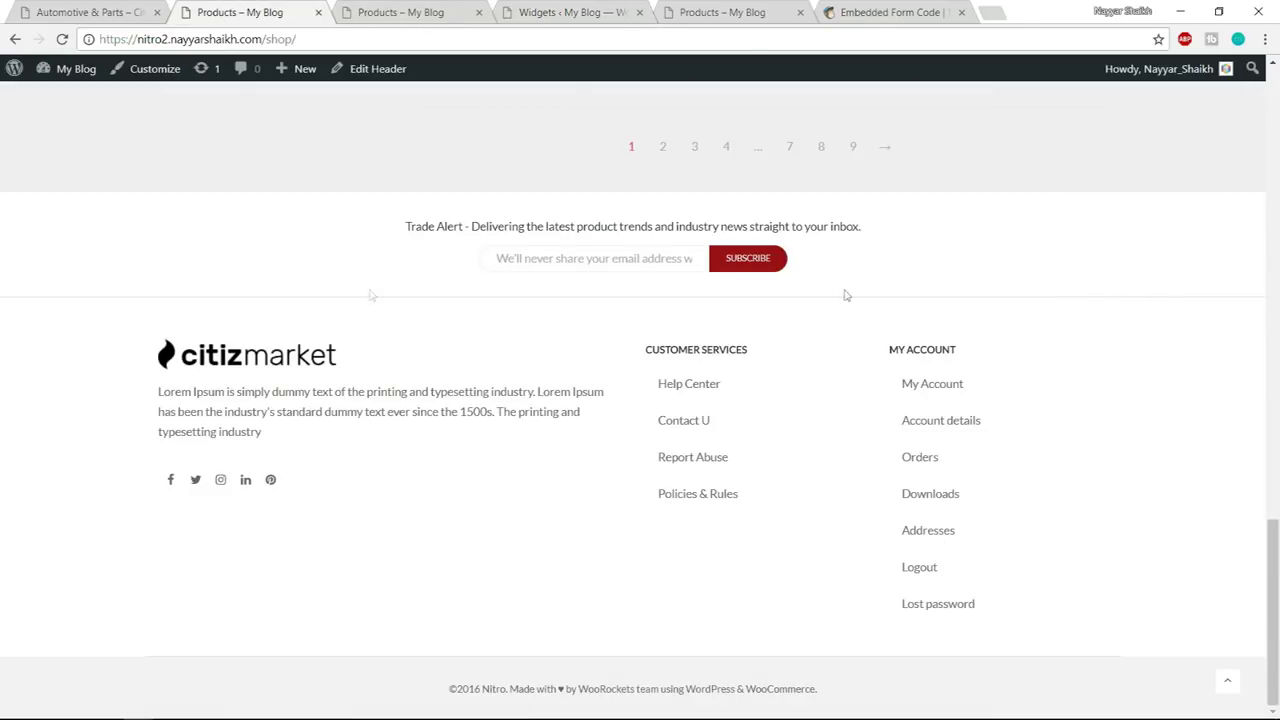
pyautogui.click(590, 9)
pyautogui.tripleClick(1006, 229)
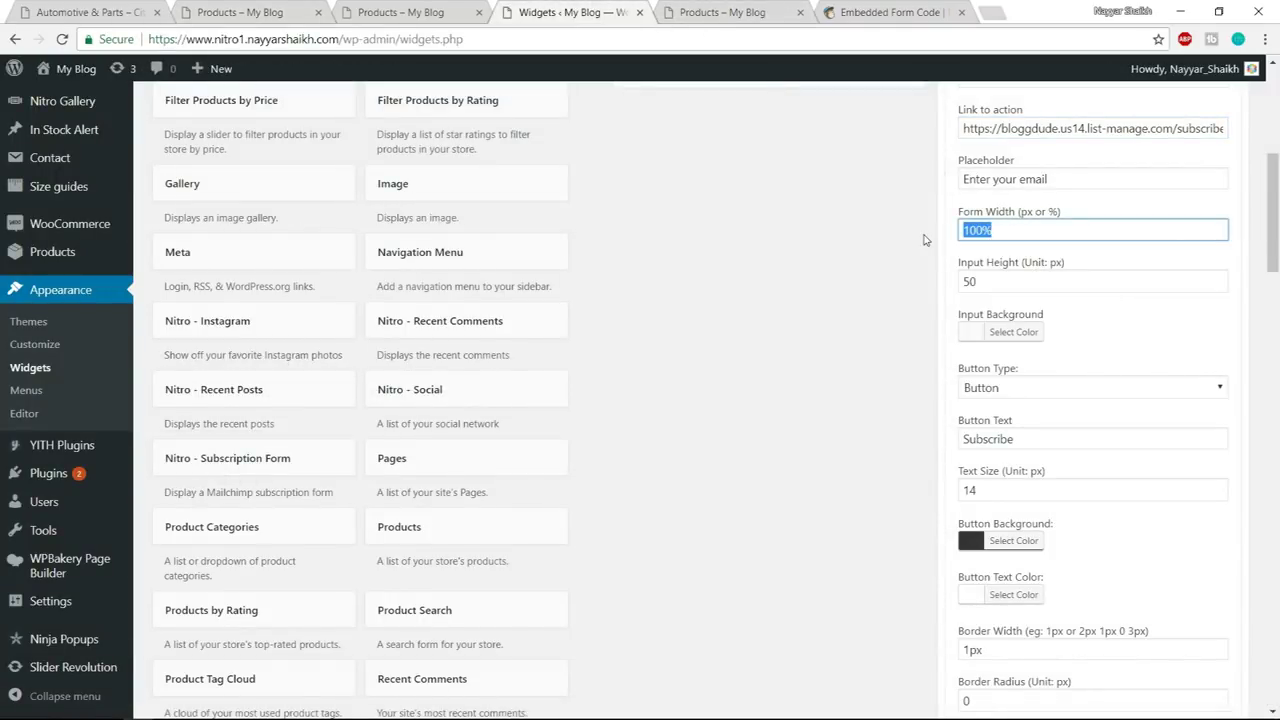
pyautogui.write('370')
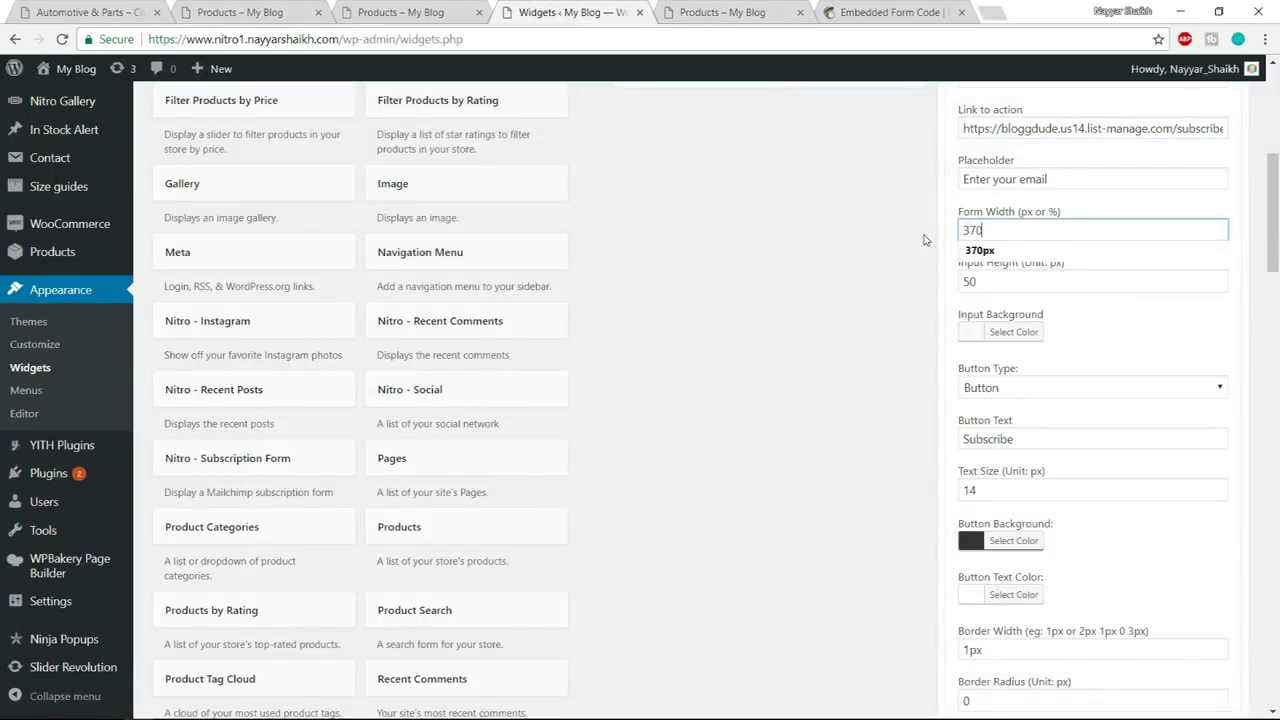
pyautogui.click(1040, 280)
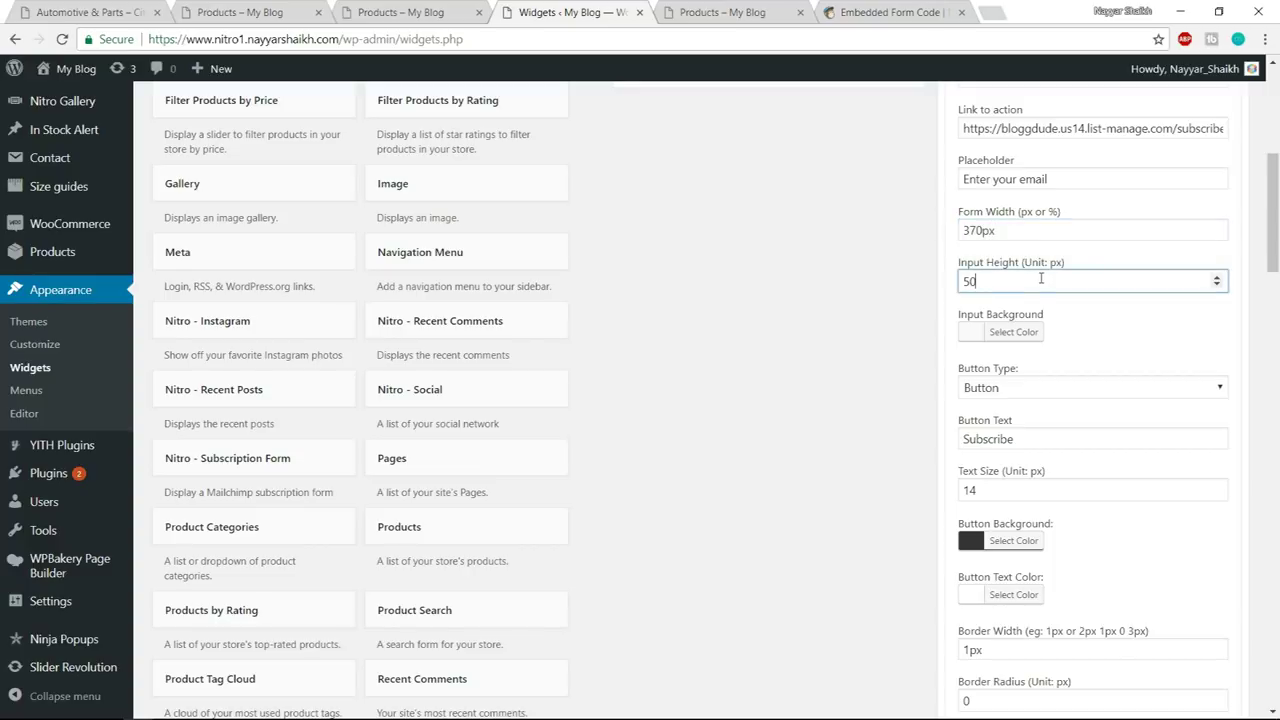
pyautogui.moveTo(1015, 279); pyautogui.dragTo(918, 291)
pyautogui.write('32')
pyautogui.click(1085, 325)
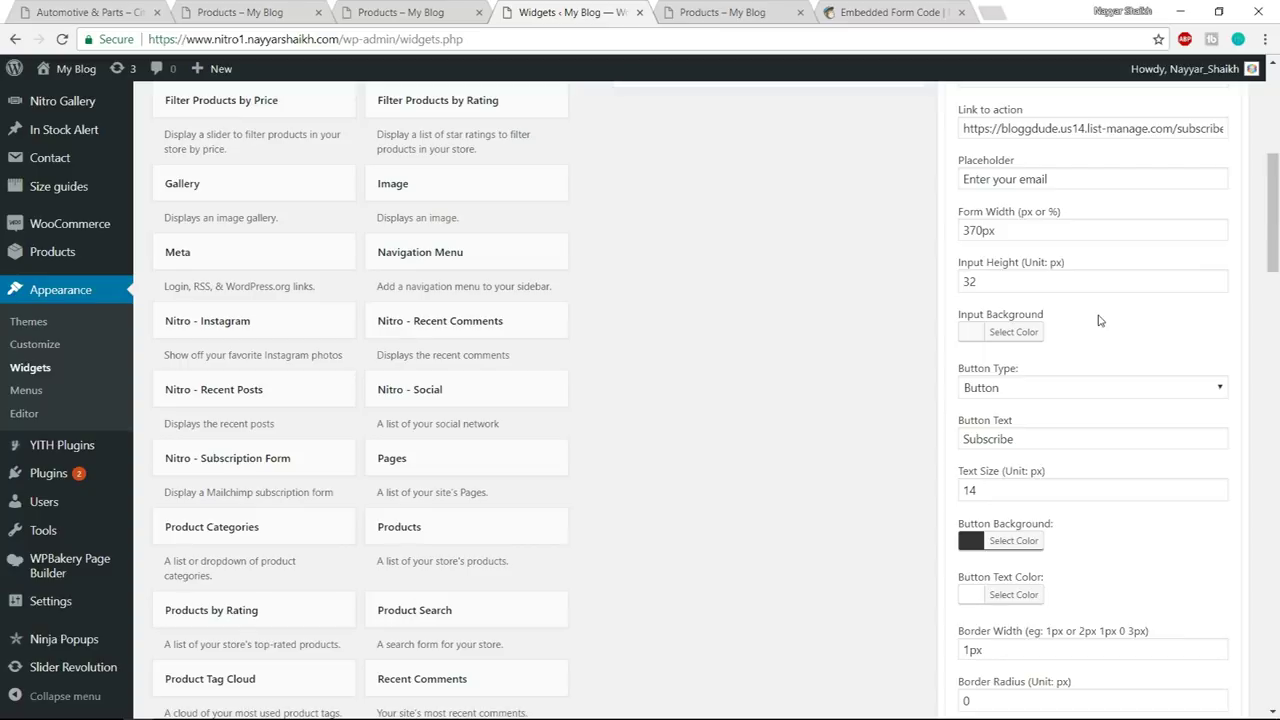
pyautogui.scroll(-2, 1112, 345)
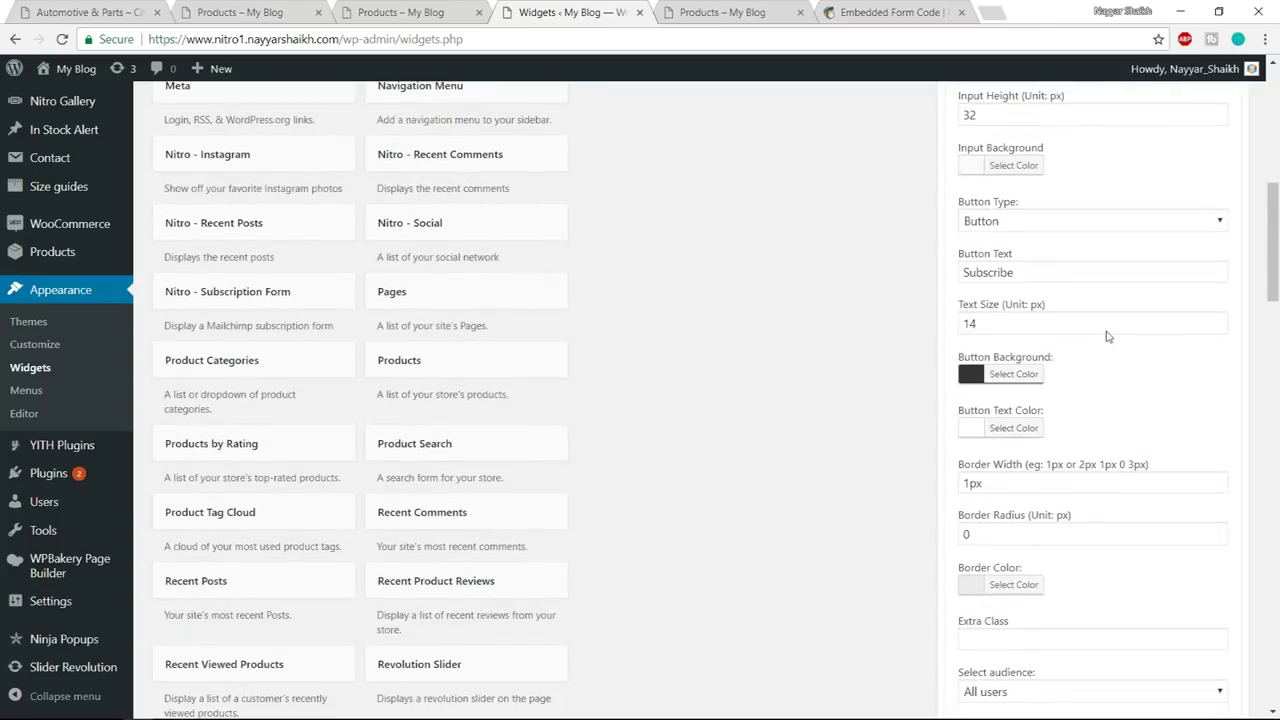
pyautogui.click(1043, 220)
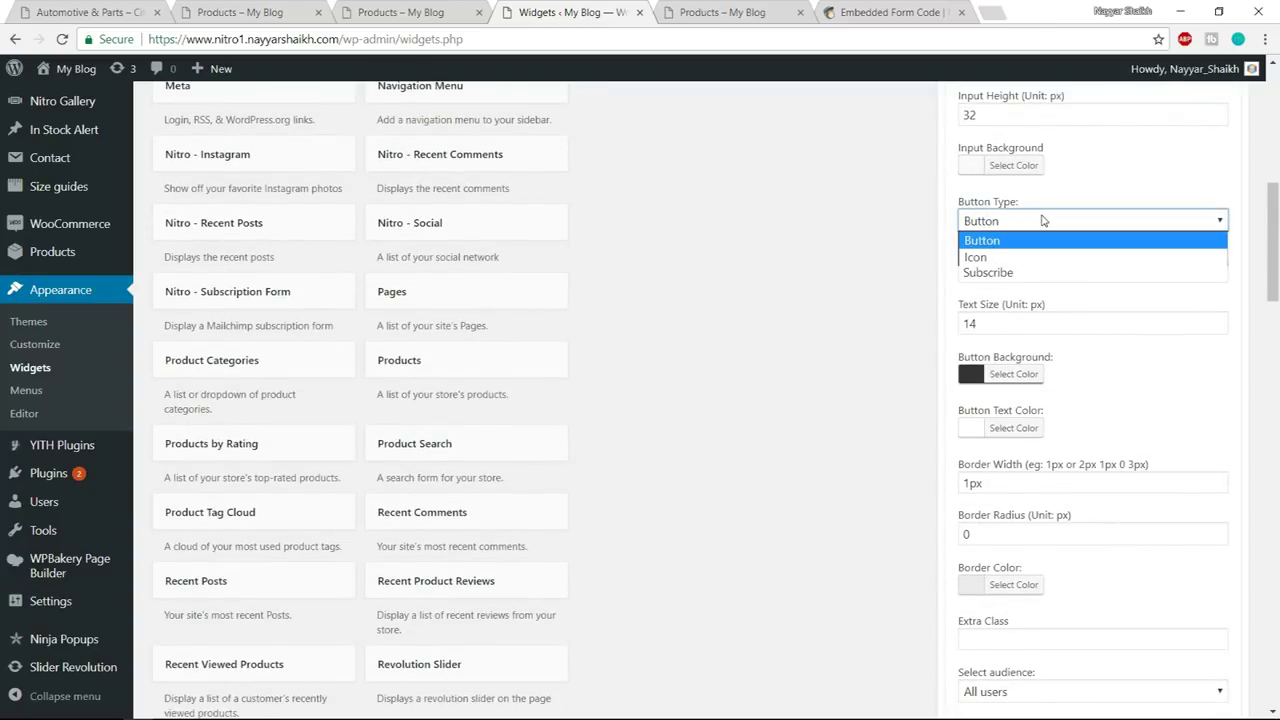
pyautogui.click(1039, 228)
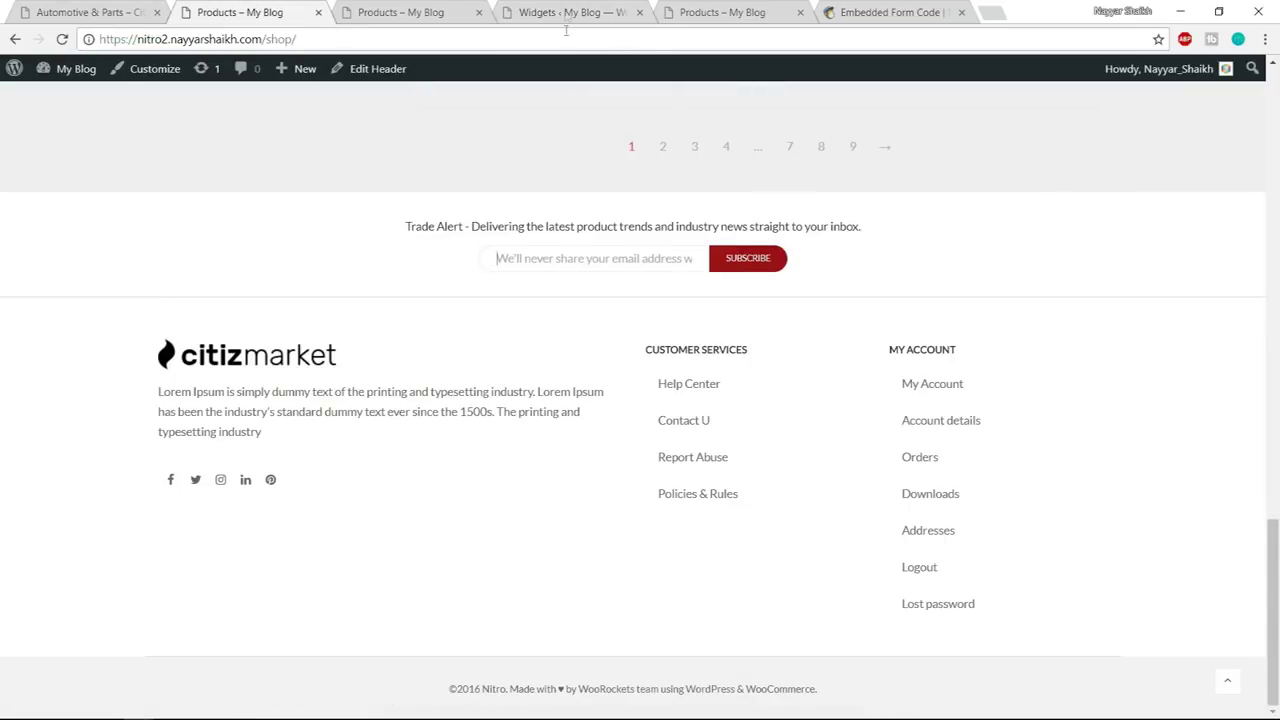
pyautogui.click(566, 12)
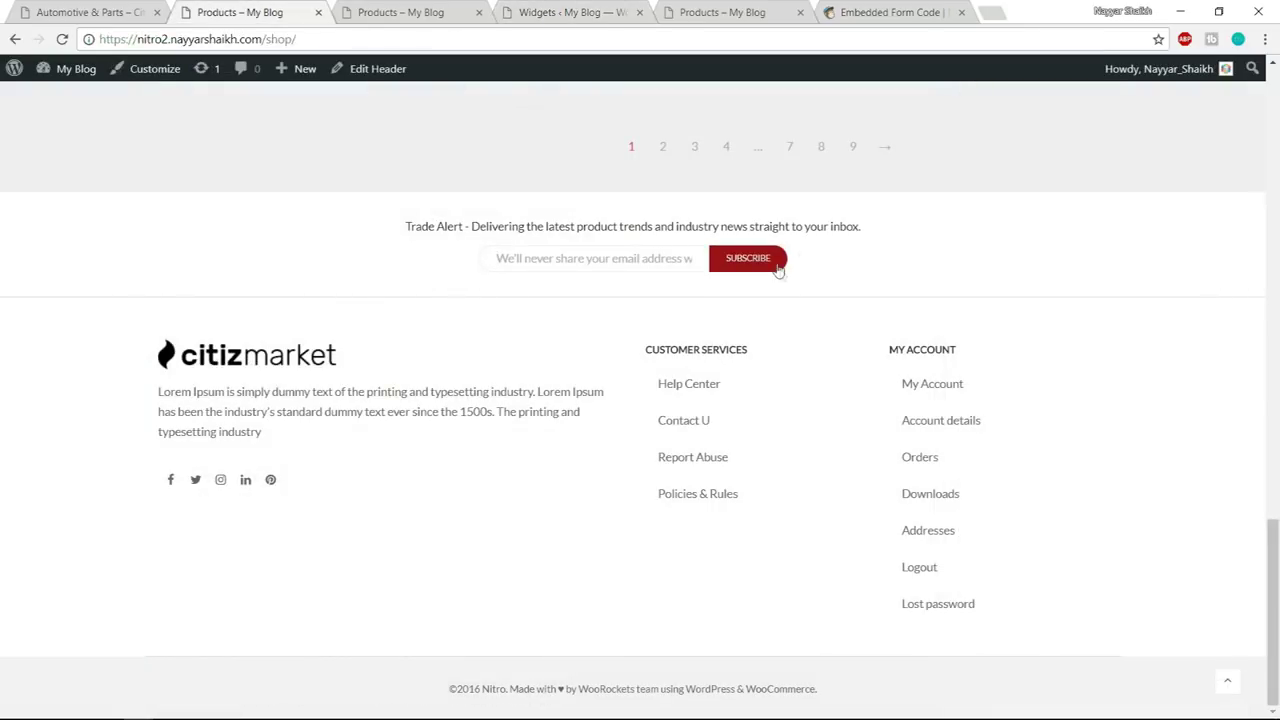
# - Inspect the demo Subscribe button in DevTools to find its #9c0f17 background, then return to the widget
pyautogui.rightClick(778, 270)
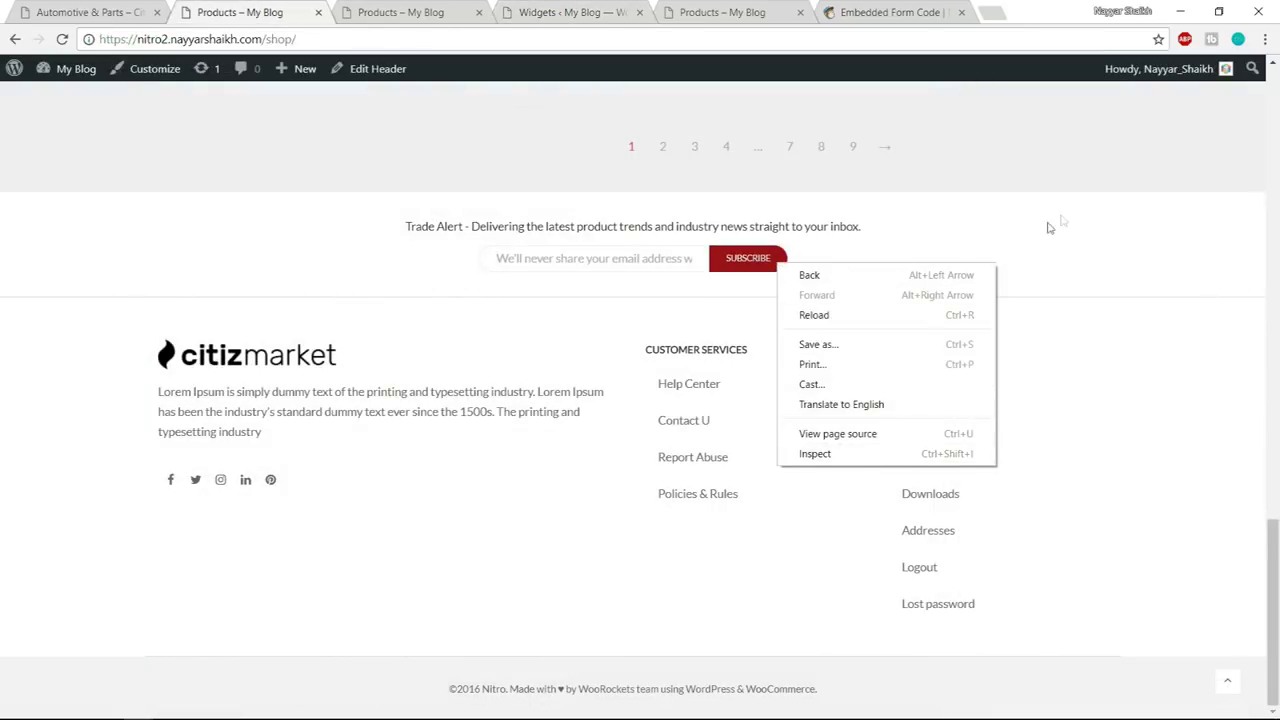
pyautogui.click(830, 453)
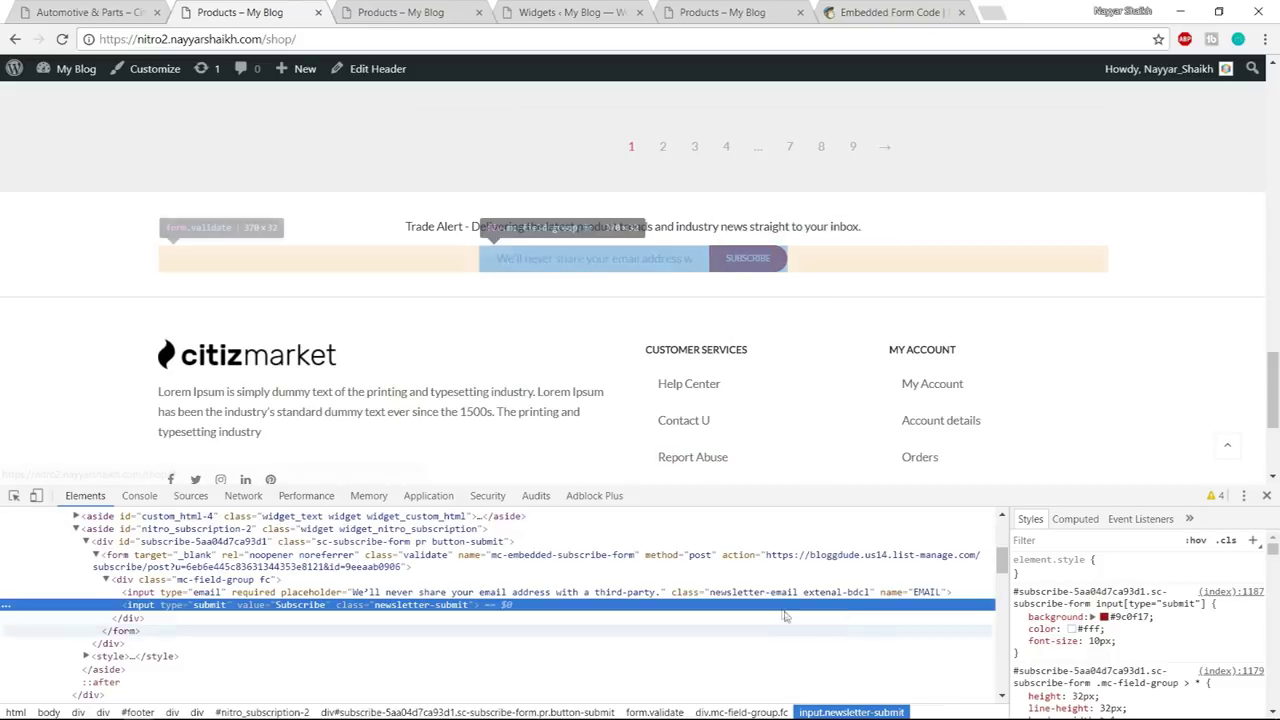
pyautogui.click(1116, 617)
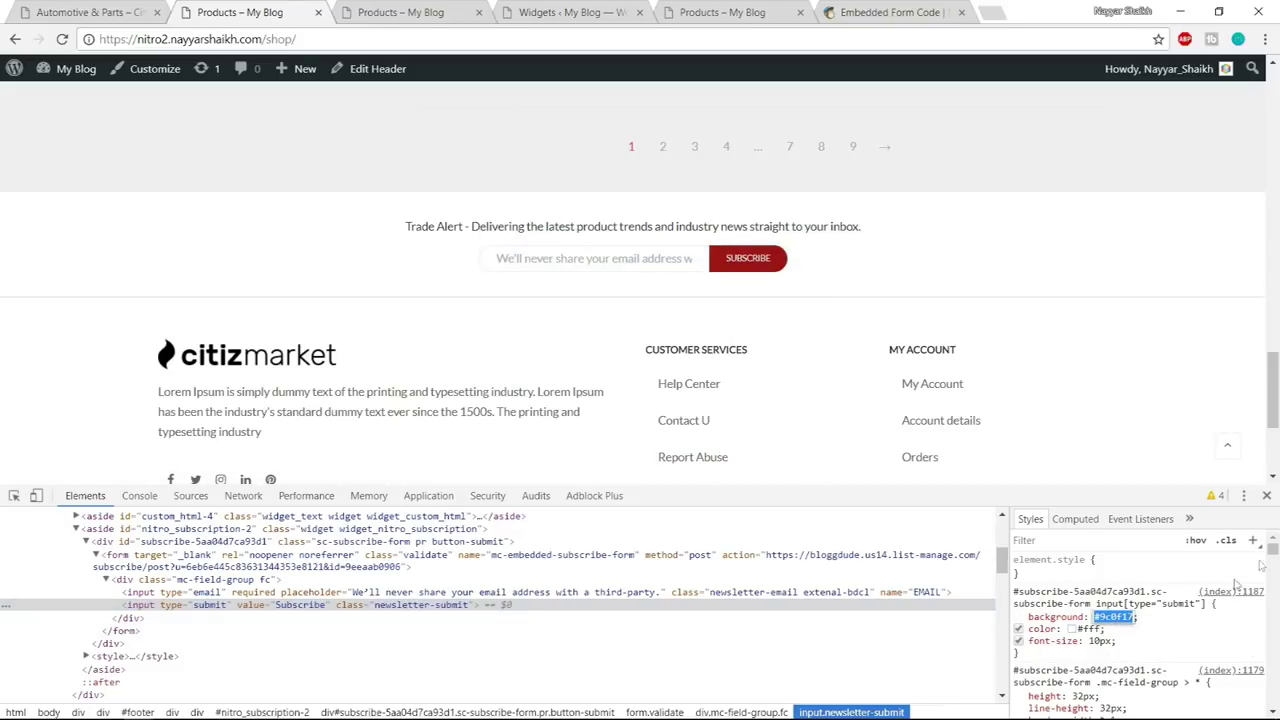
pyautogui.click(1267, 496)
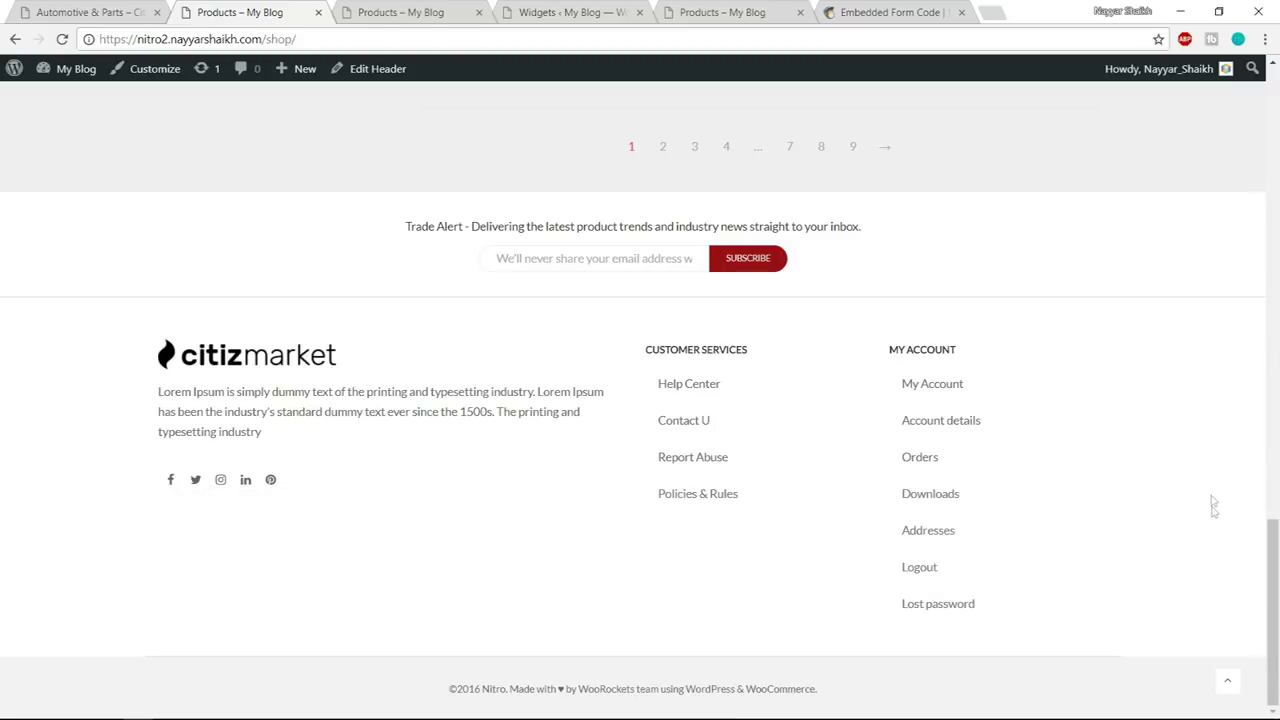
pyautogui.rightClick(781, 266)
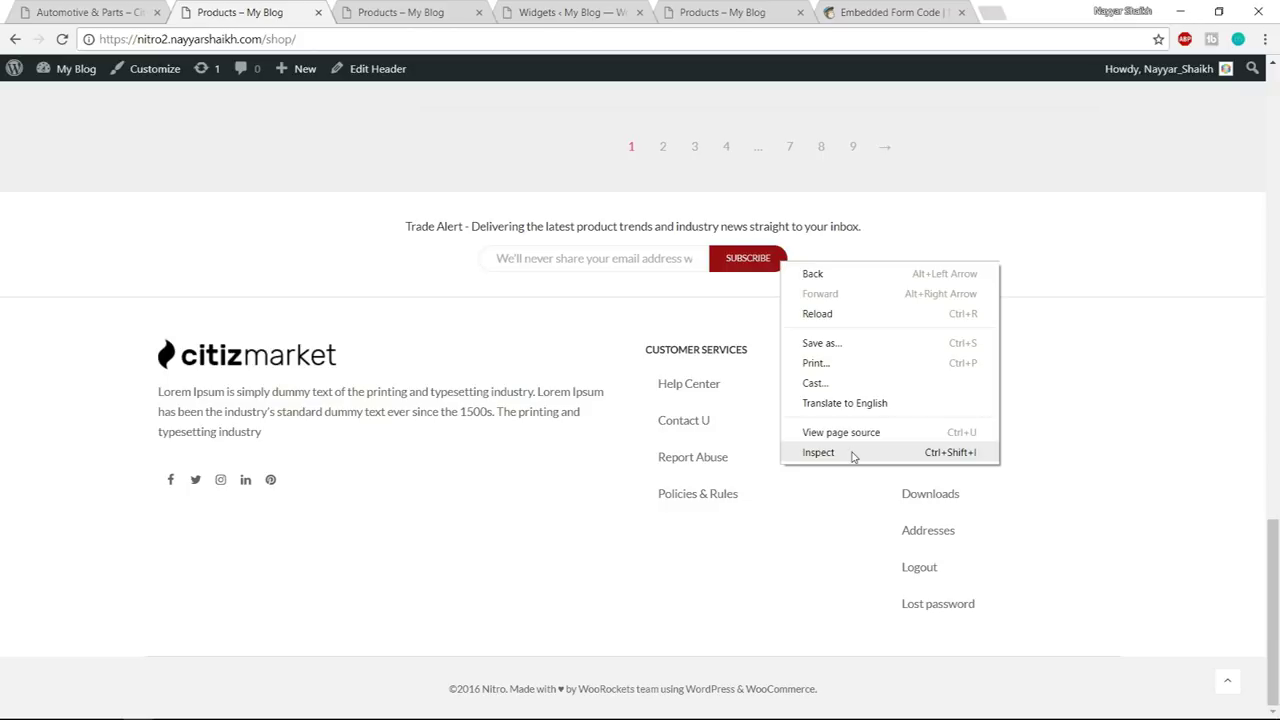
pyautogui.click(818, 452)
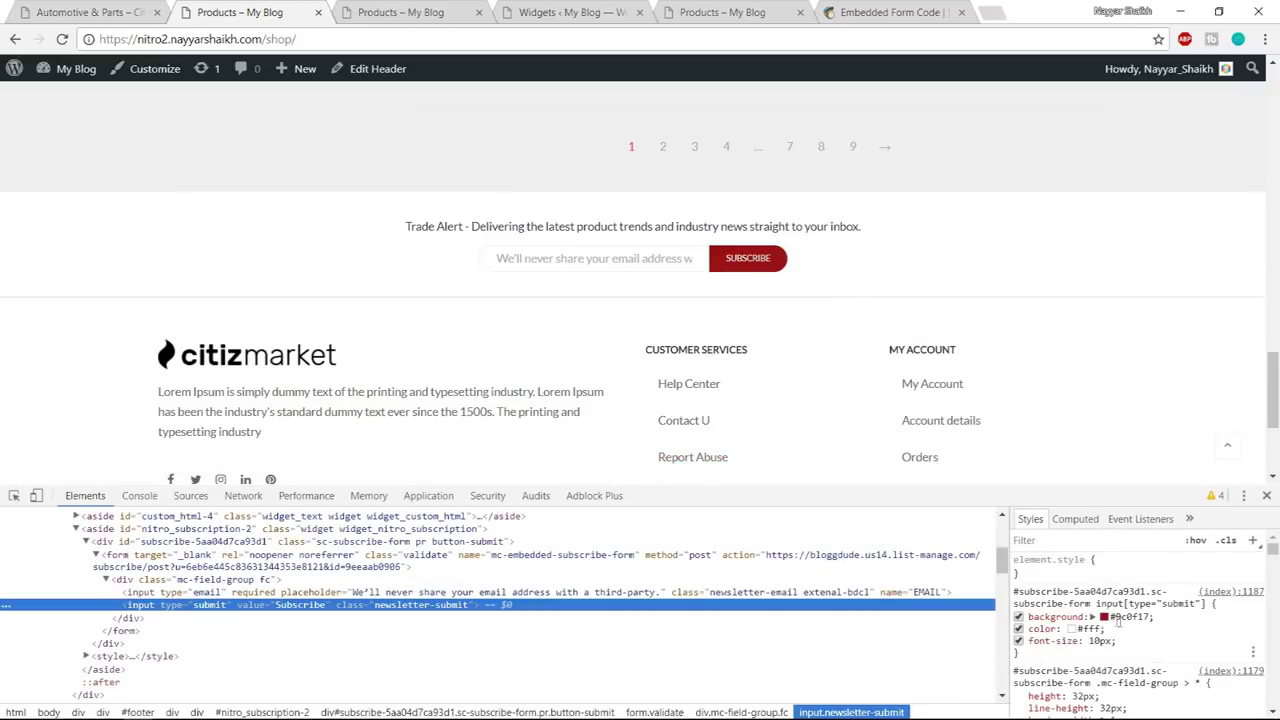
pyautogui.click(1266, 495)
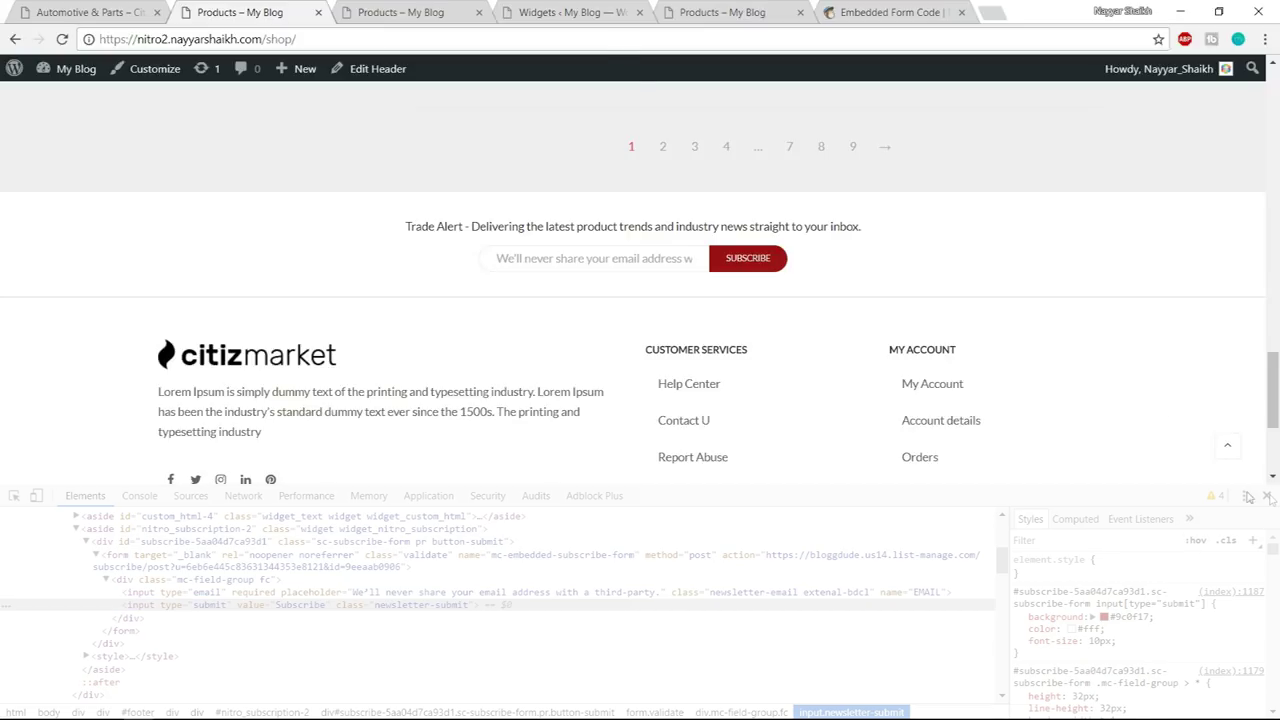
pyautogui.click(563, 10)
pyautogui.click(1014, 374)
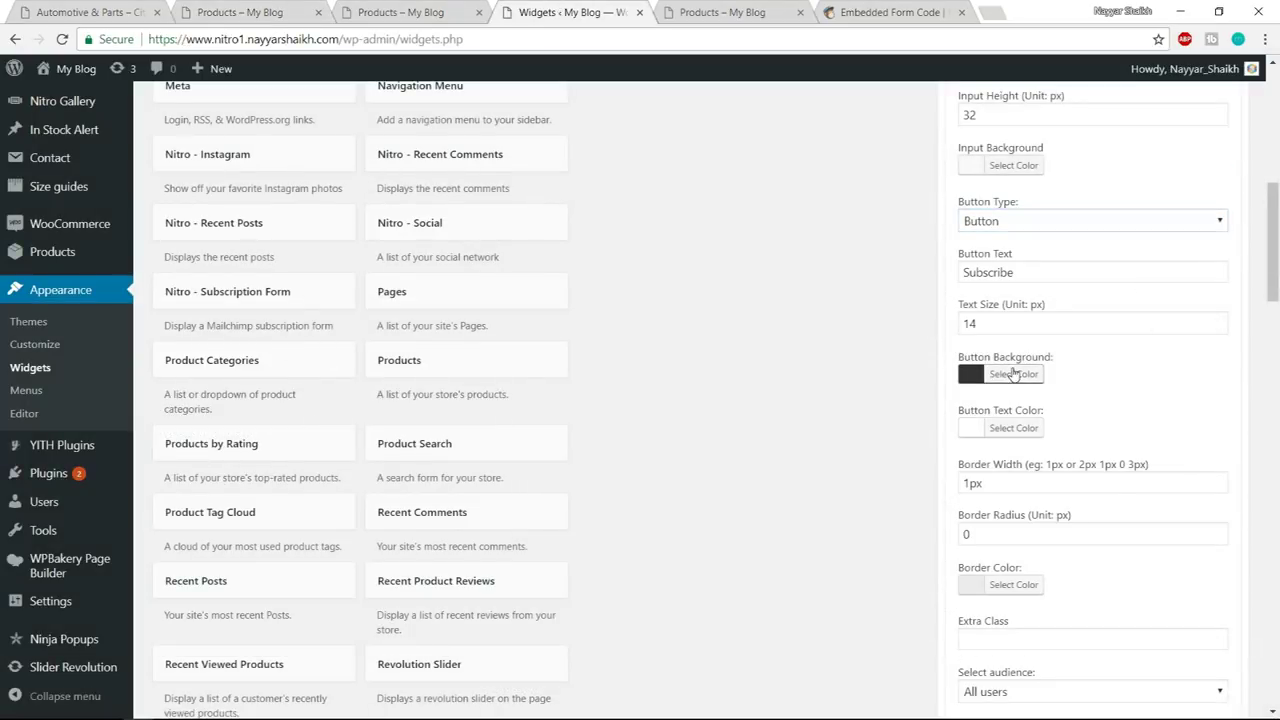
# - Give the widget button background #9c0f17, text size 10 and border width 0
pyautogui.click(1059, 372)
pyautogui.click(1072, 397)
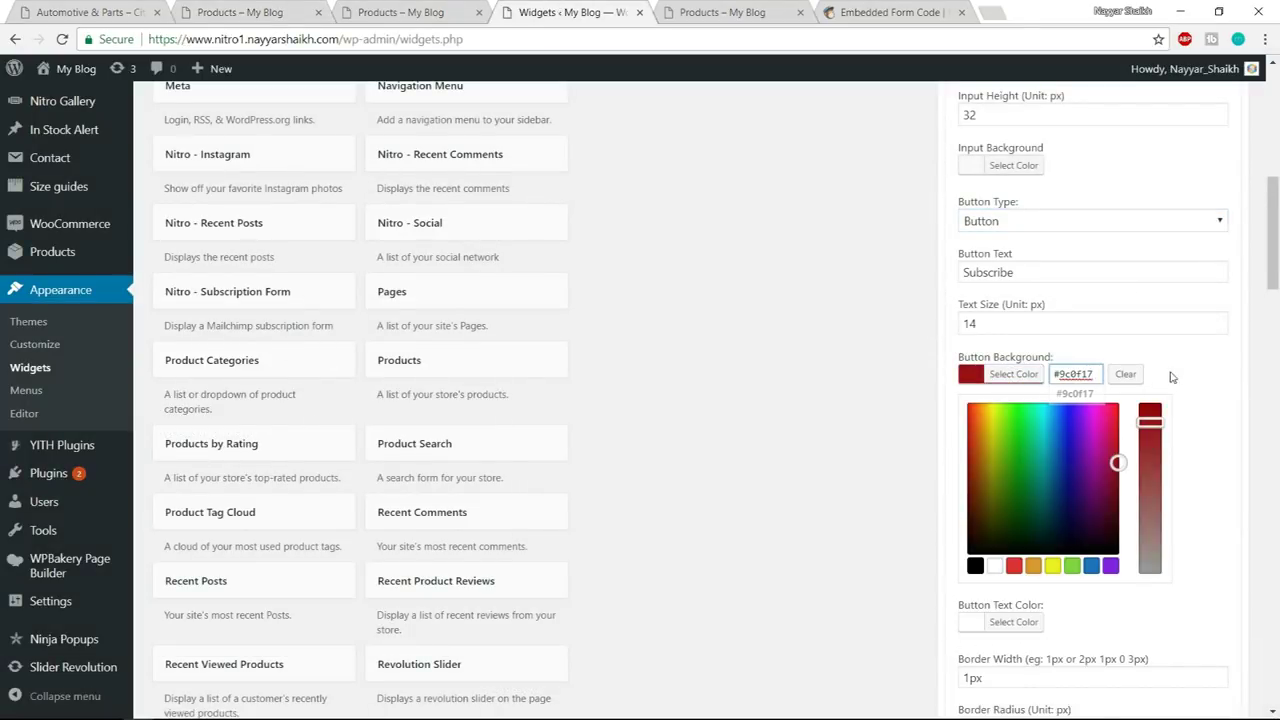
pyautogui.moveTo(985, 322); pyautogui.dragTo(941, 327)
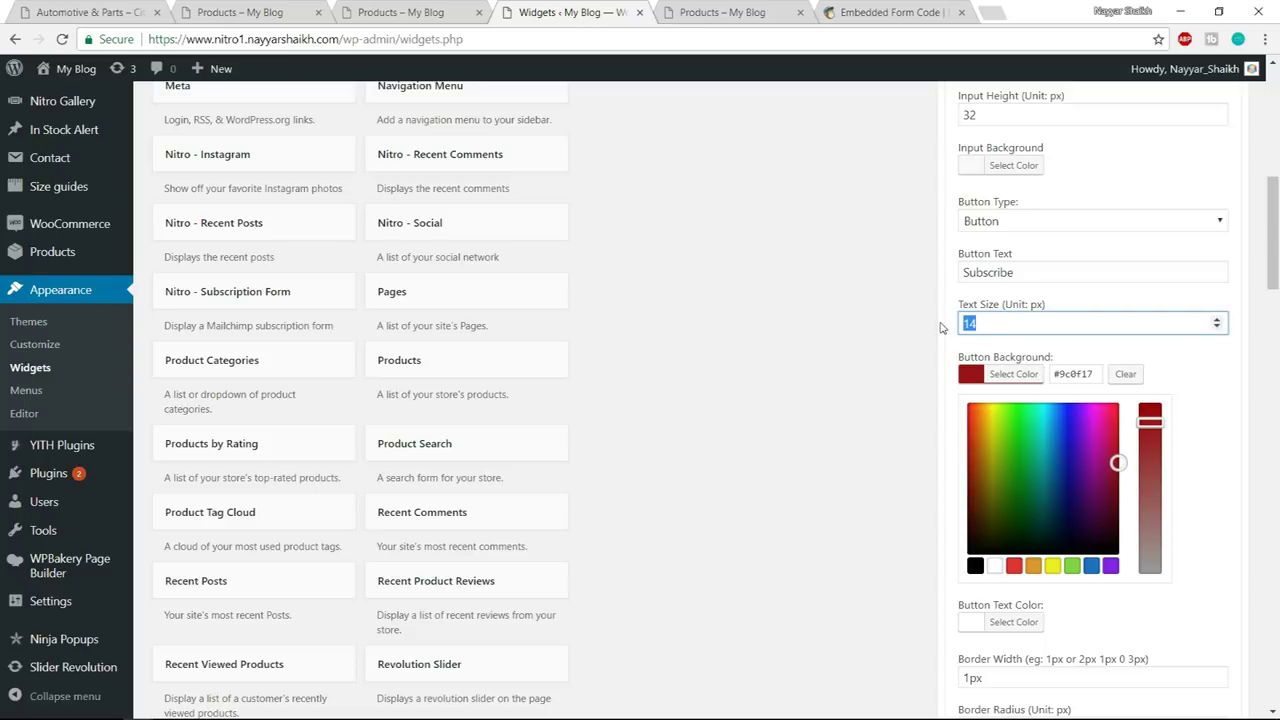
pyautogui.click(1018, 373)
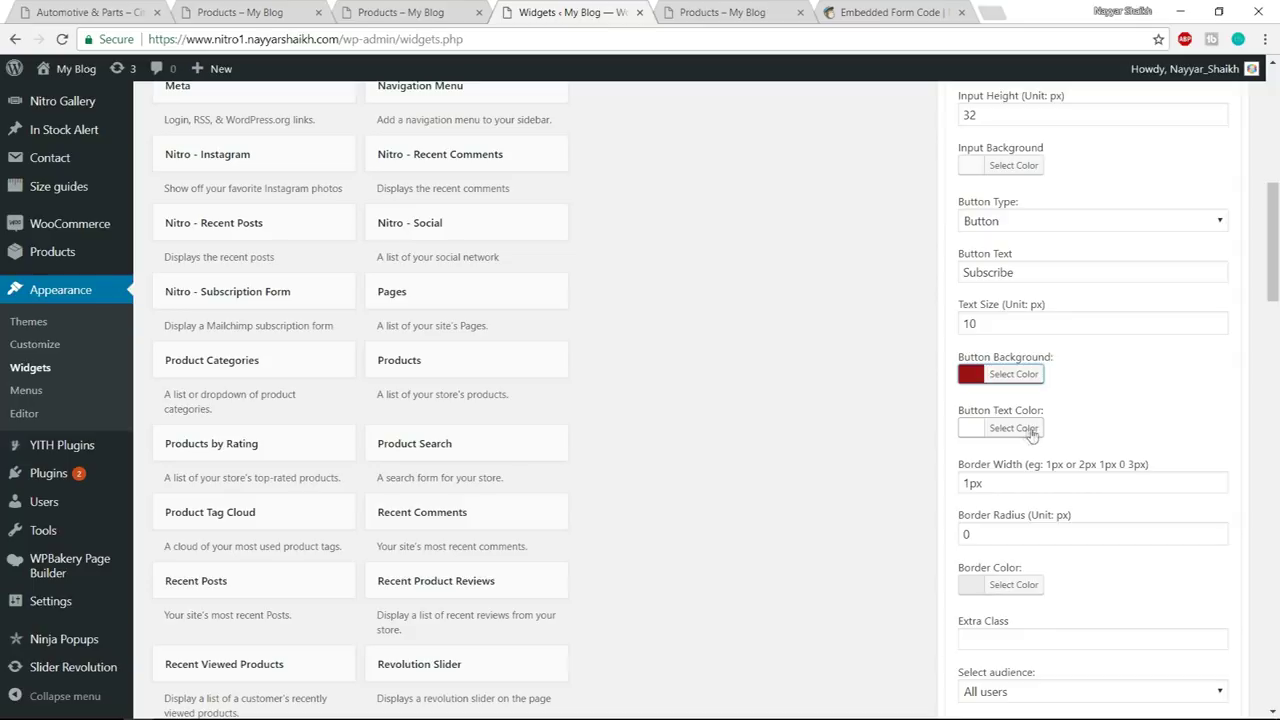
pyautogui.scroll(-1, 1137, 424)
pyautogui.moveTo(1006, 402); pyautogui.dragTo(937, 405)
pyautogui.write('0')
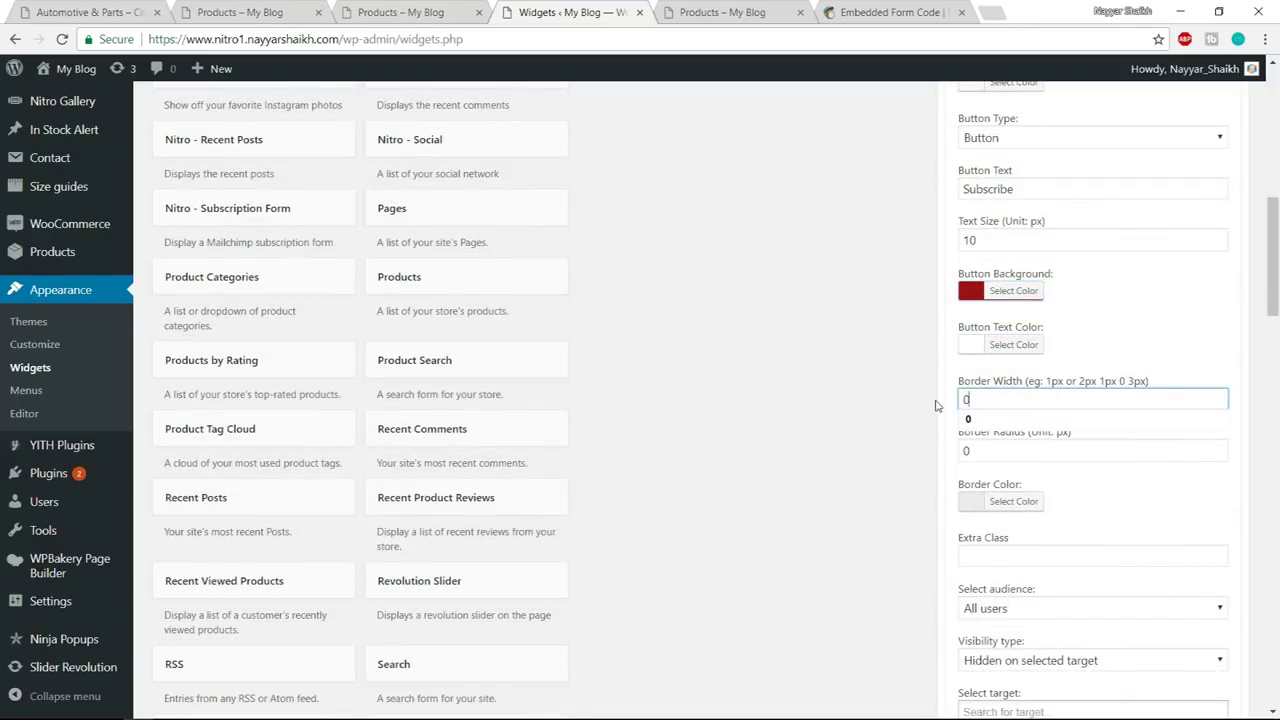
pyautogui.click(1086, 346)
# - Save the Nitro - Subscription Form widget and collapse it under Above Footer
pyautogui.scroll(-3, 1123, 453)
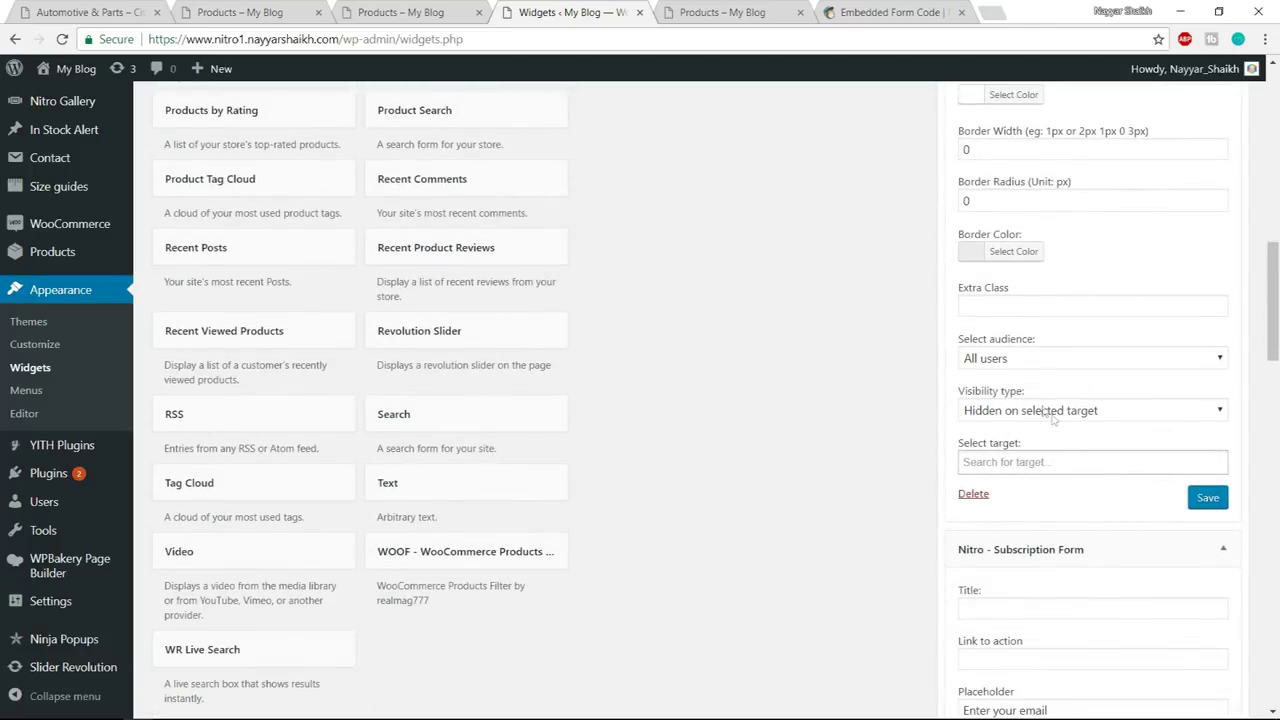
pyautogui.click(1207, 500)
pyautogui.scroll(-6, 1207, 505)
pyautogui.scroll(11, 1212, 412)
pyautogui.scroll(2, 1212, 412)
pyautogui.scroll(1, 1217, 560)
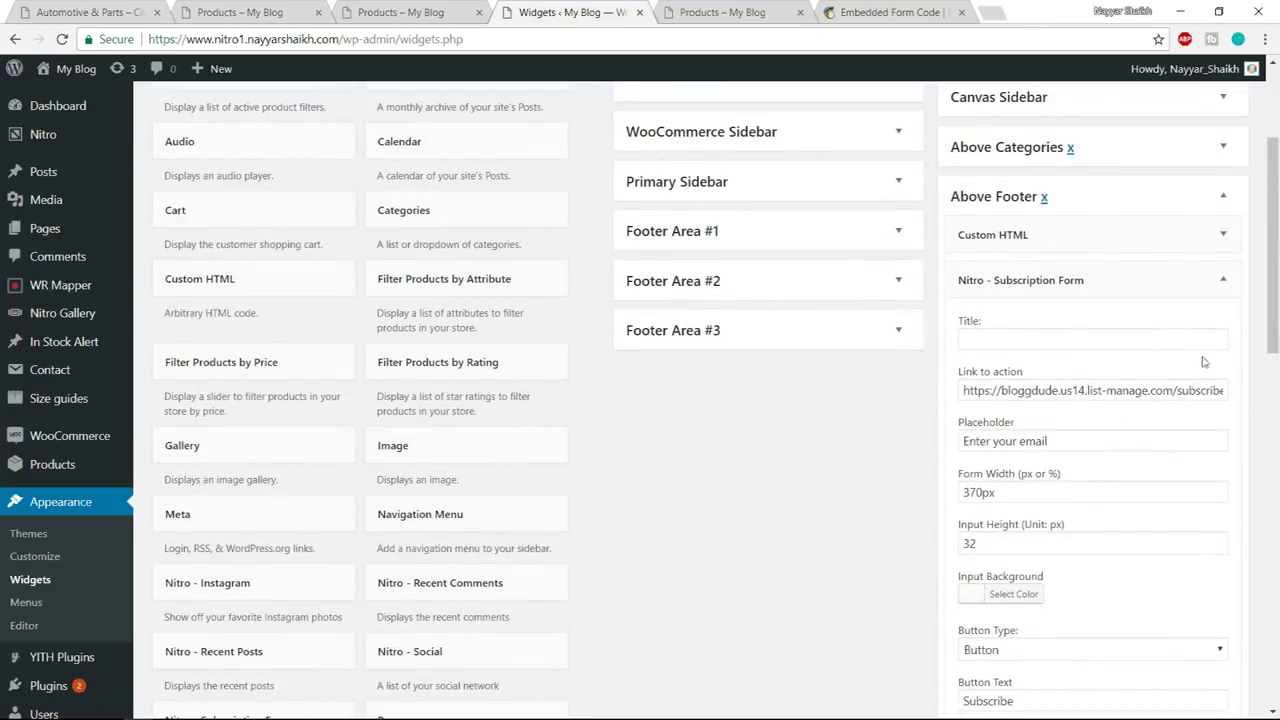
pyautogui.click(1222, 280)
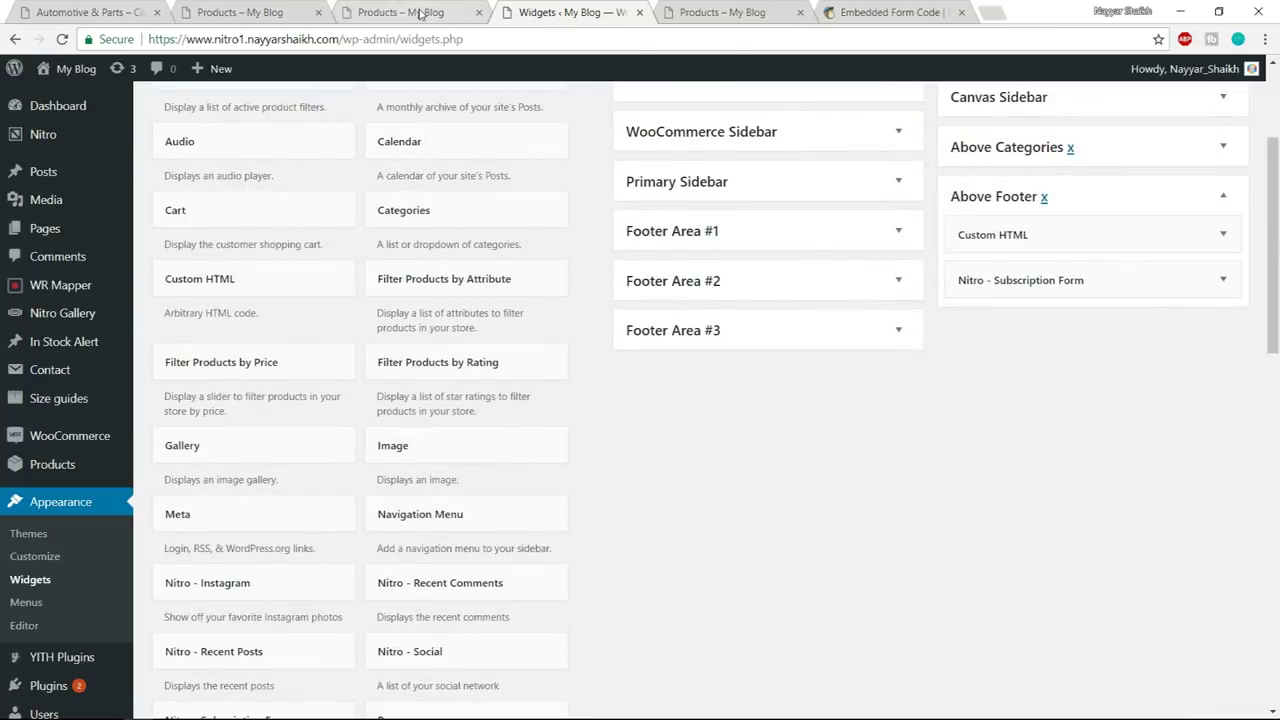
# - Reload the live shop page to see the Trade Alert line and the red-buttoned signup form
pyautogui.click(410, 12)
pyautogui.scroll(-15, 594, 400)
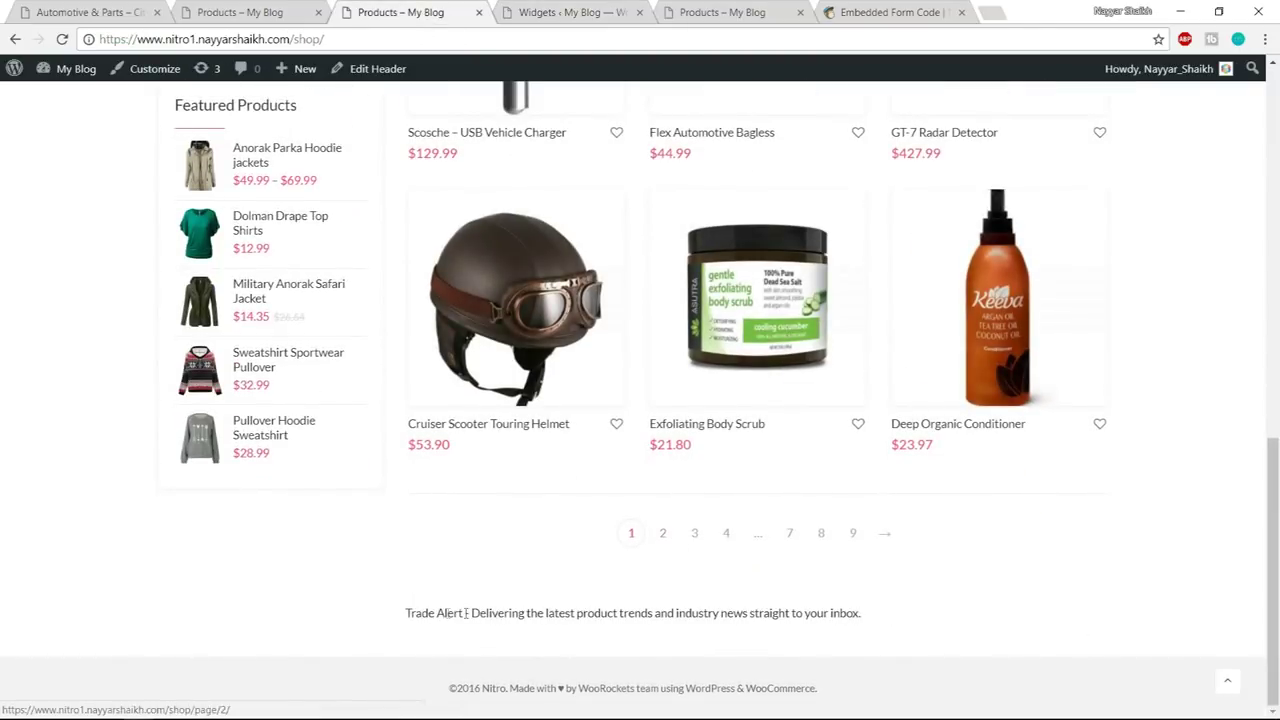
pyautogui.moveTo(400, 614); pyautogui.dragTo(982, 612)
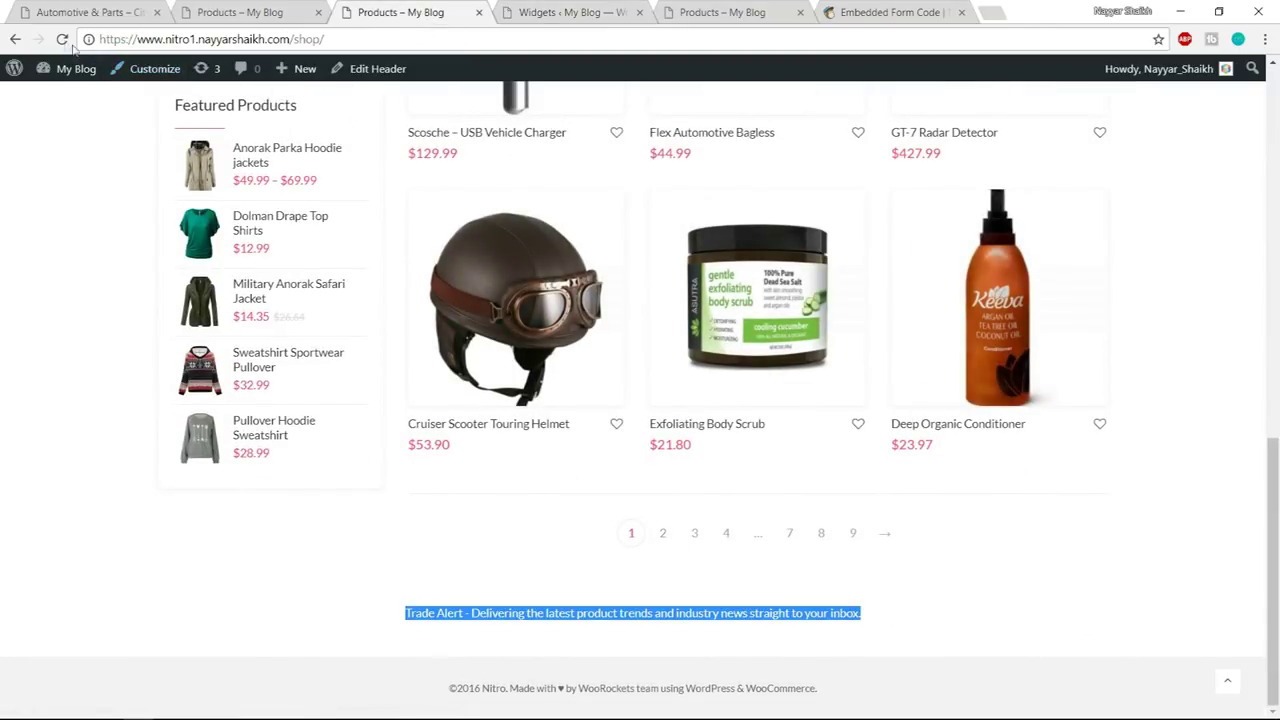
pyautogui.click(62, 40)
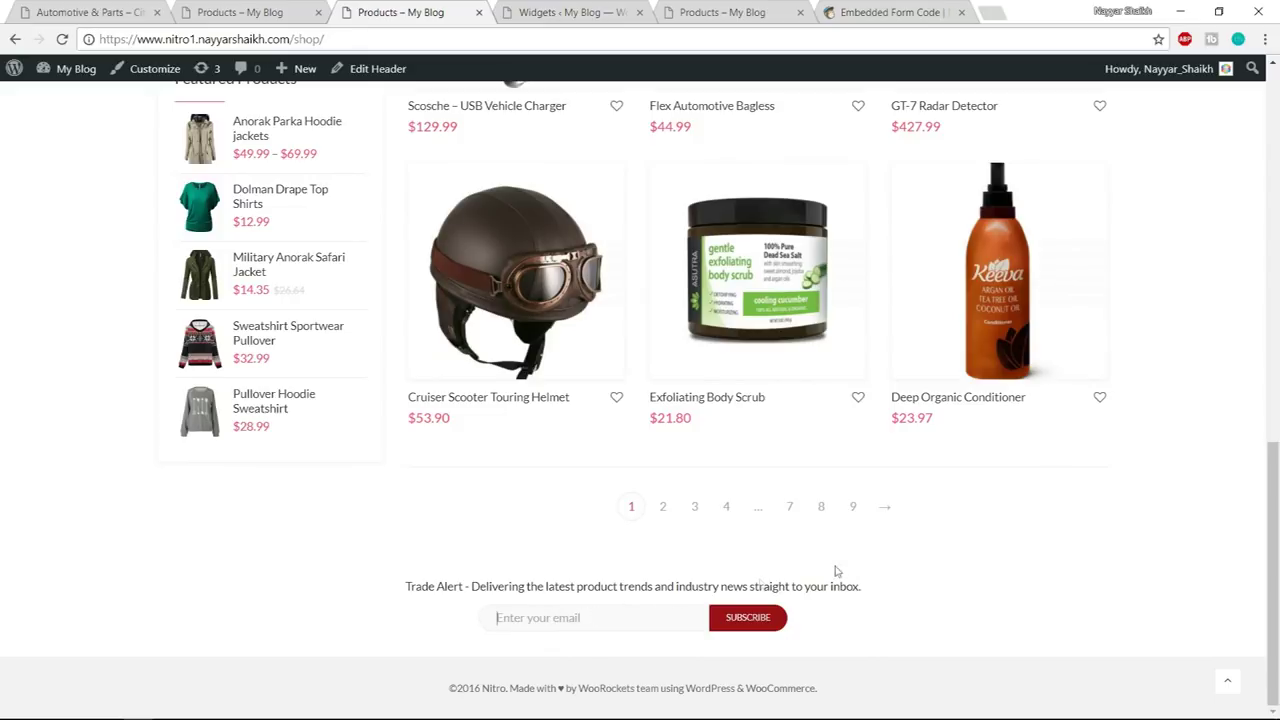
# - Open MailChimp's Lists overview showing the top list with 5 subscribers
pyautogui.click(888, 10)
pyautogui.scroll(3, 394, 286)
pyautogui.click(258, 84)
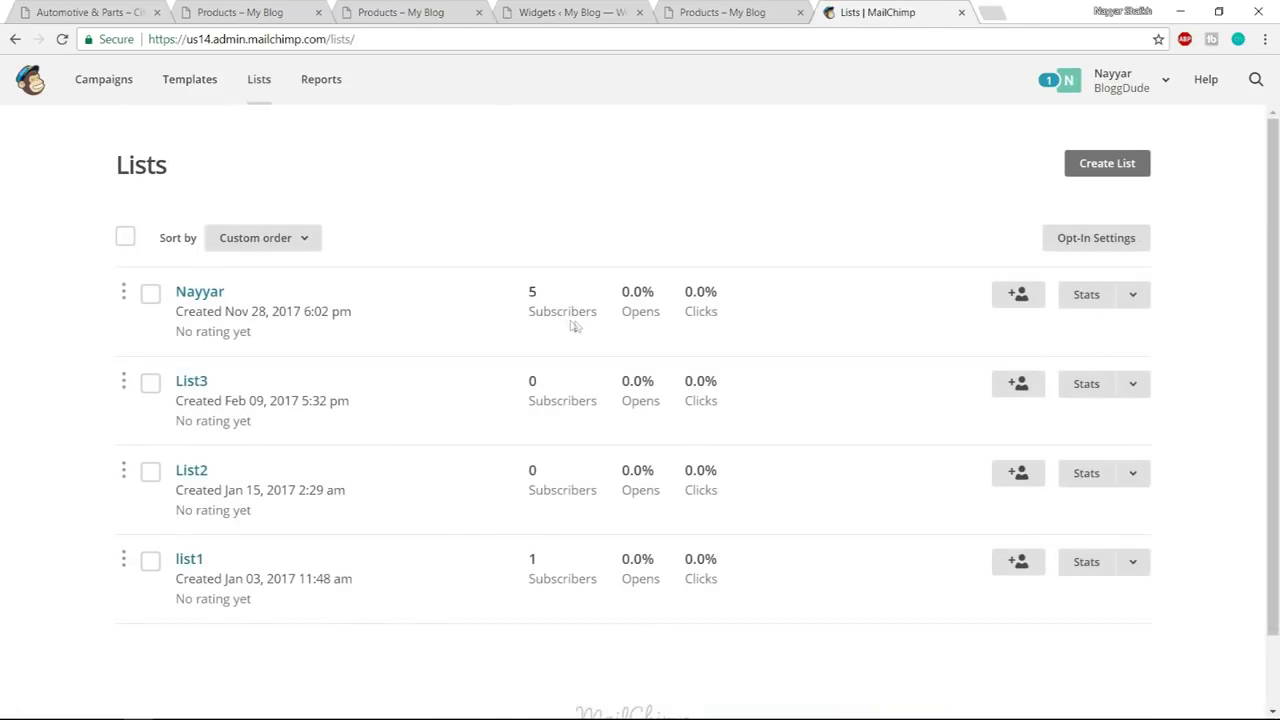
# - Subscribe a test email address through the shop footer form
pyautogui.click(430, 10)
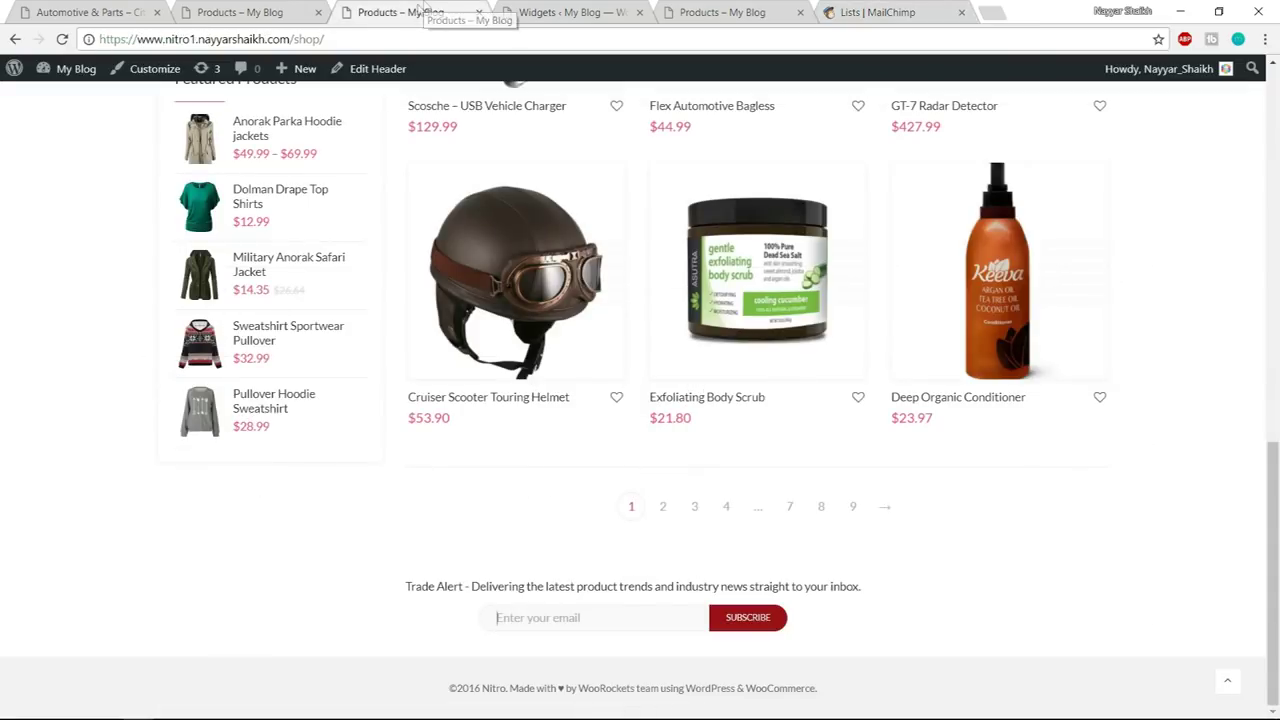
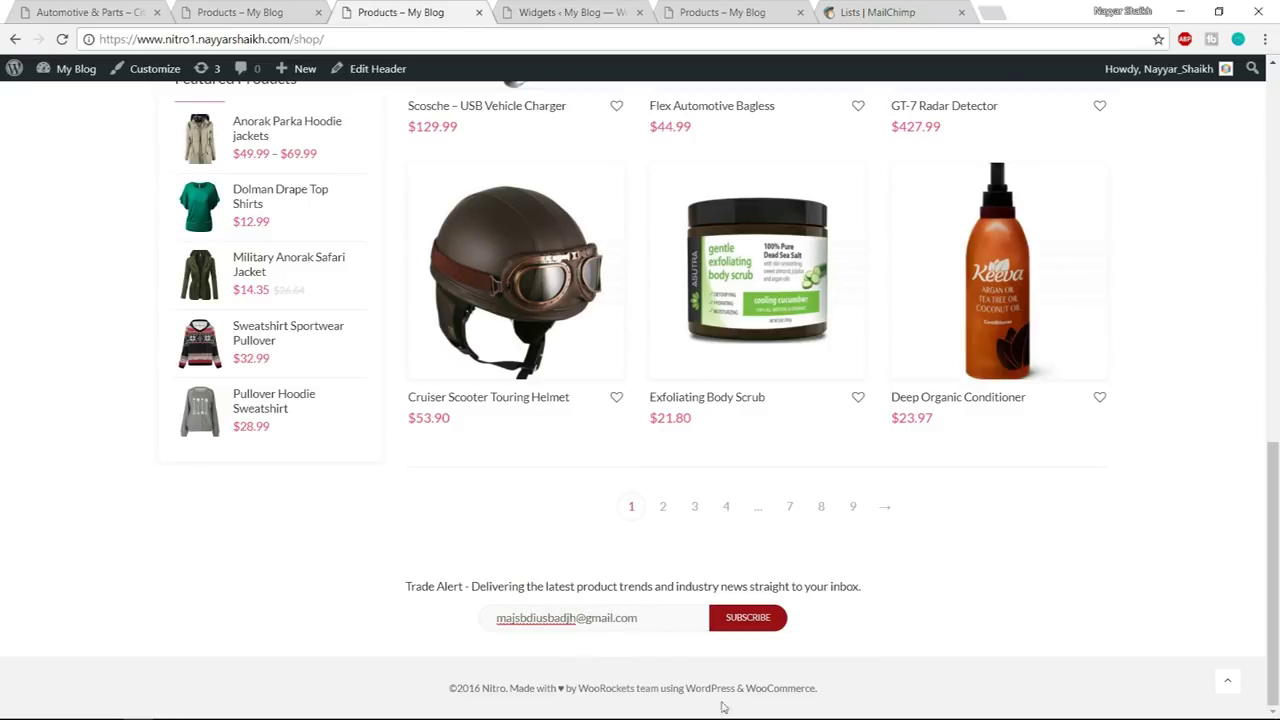
pyautogui.click(750, 620)
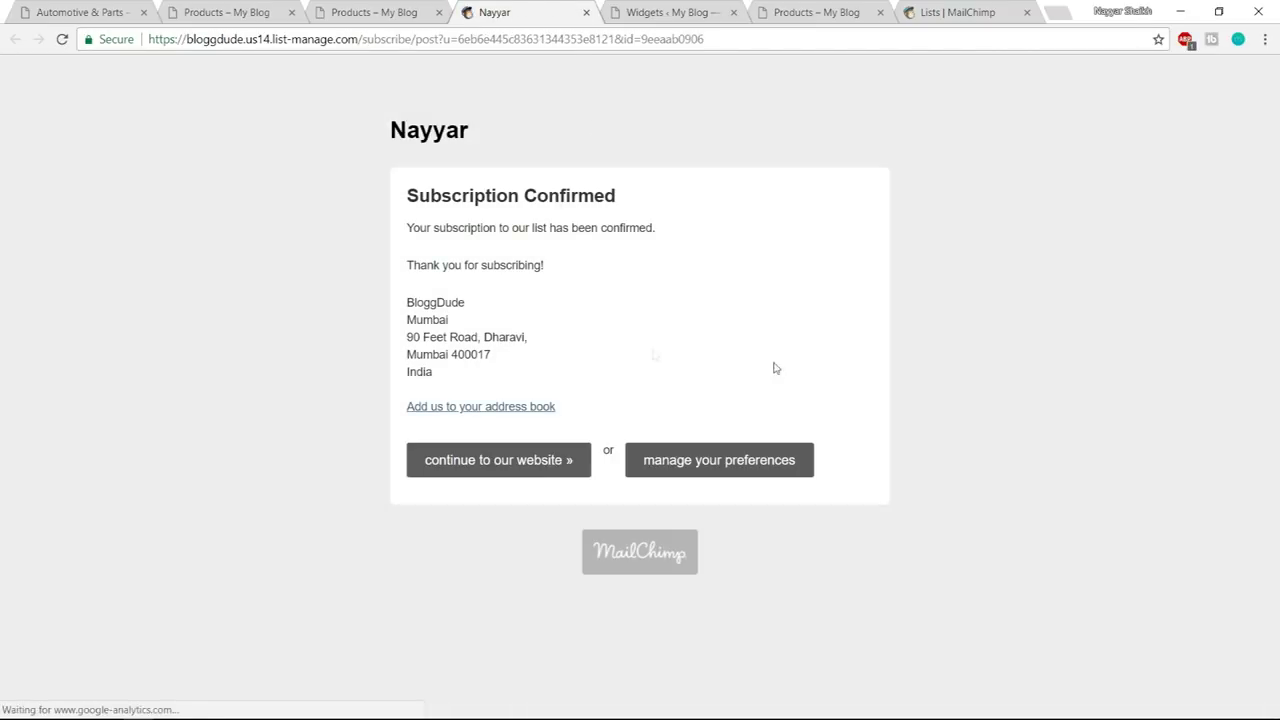
# - Refresh MailChimp Lists to confirm 6 subscribers, then compare the live and demo shop footers
pyautogui.click(587, 13)
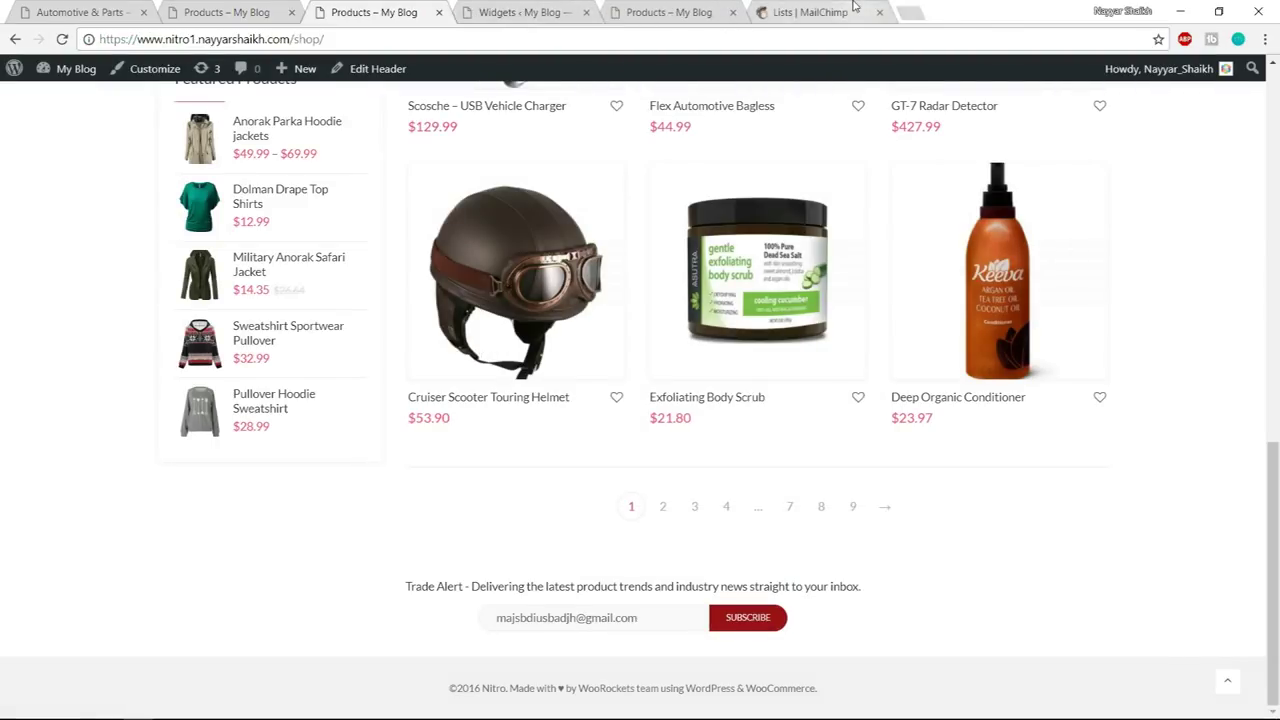
pyautogui.click(815, 16)
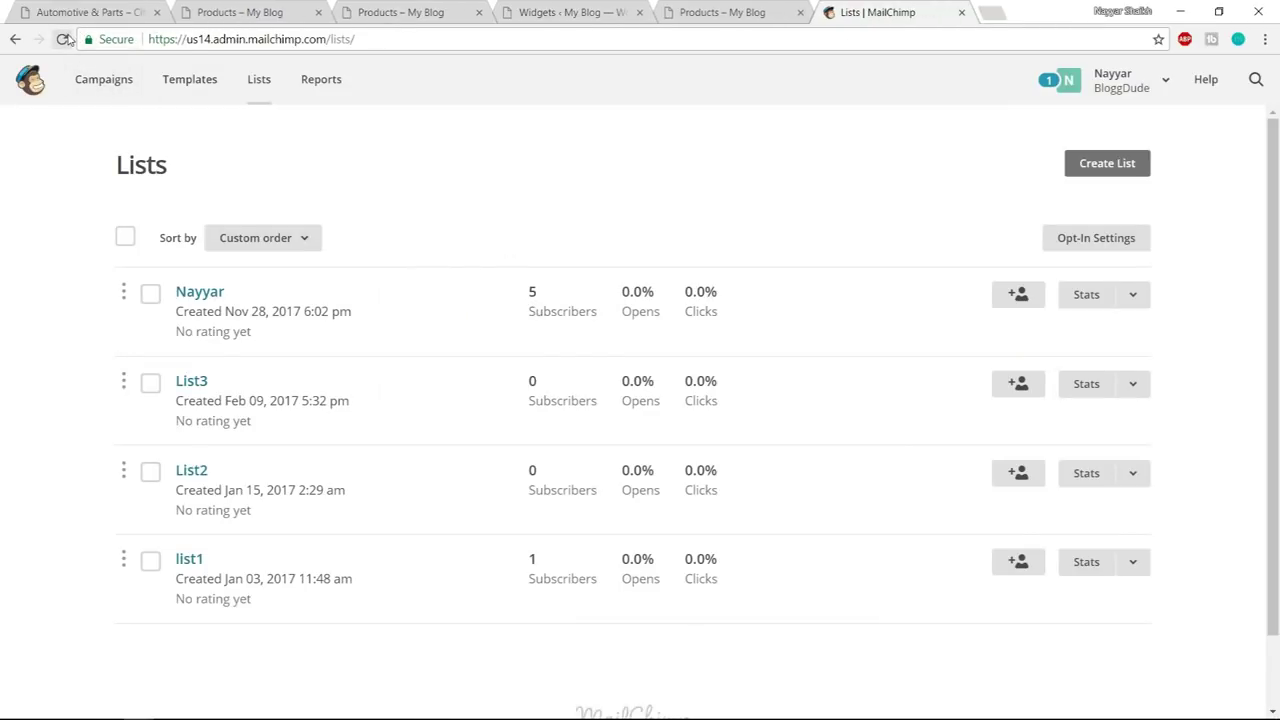
pyautogui.click(64, 39)
pyautogui.click(290, 12)
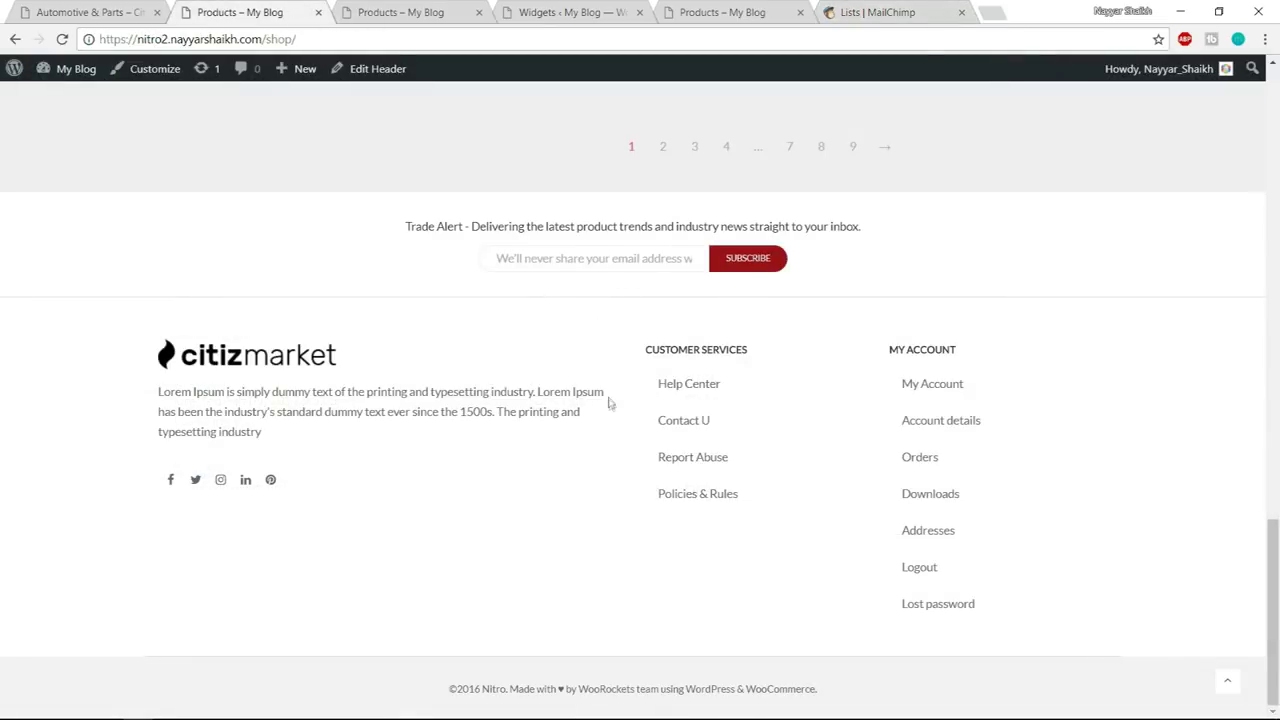
pyautogui.click(470, 14)
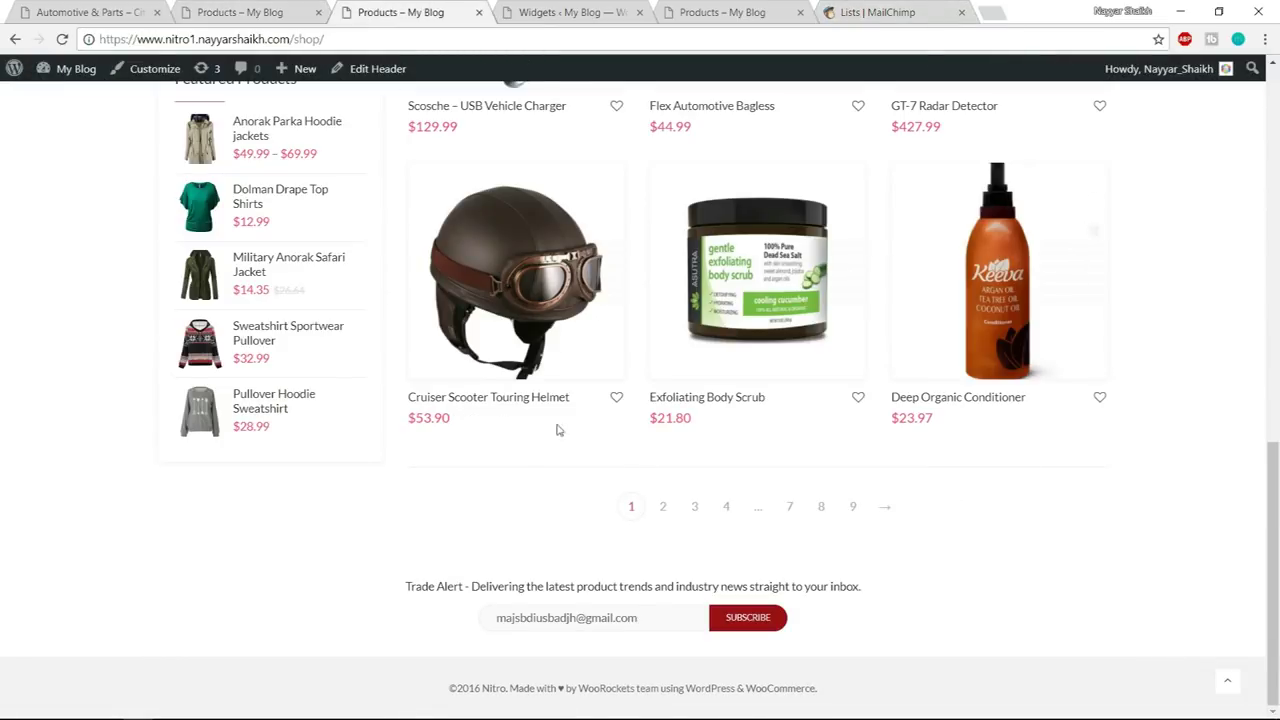
pyautogui.click(240, 12)
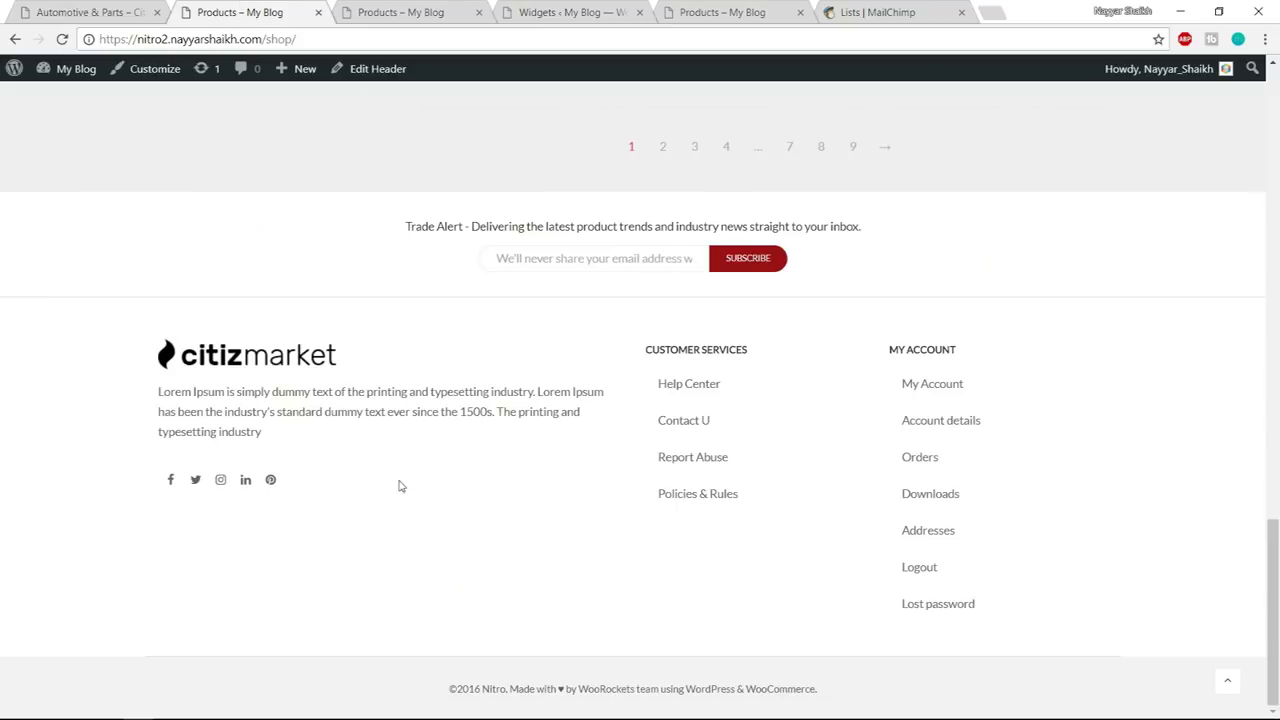
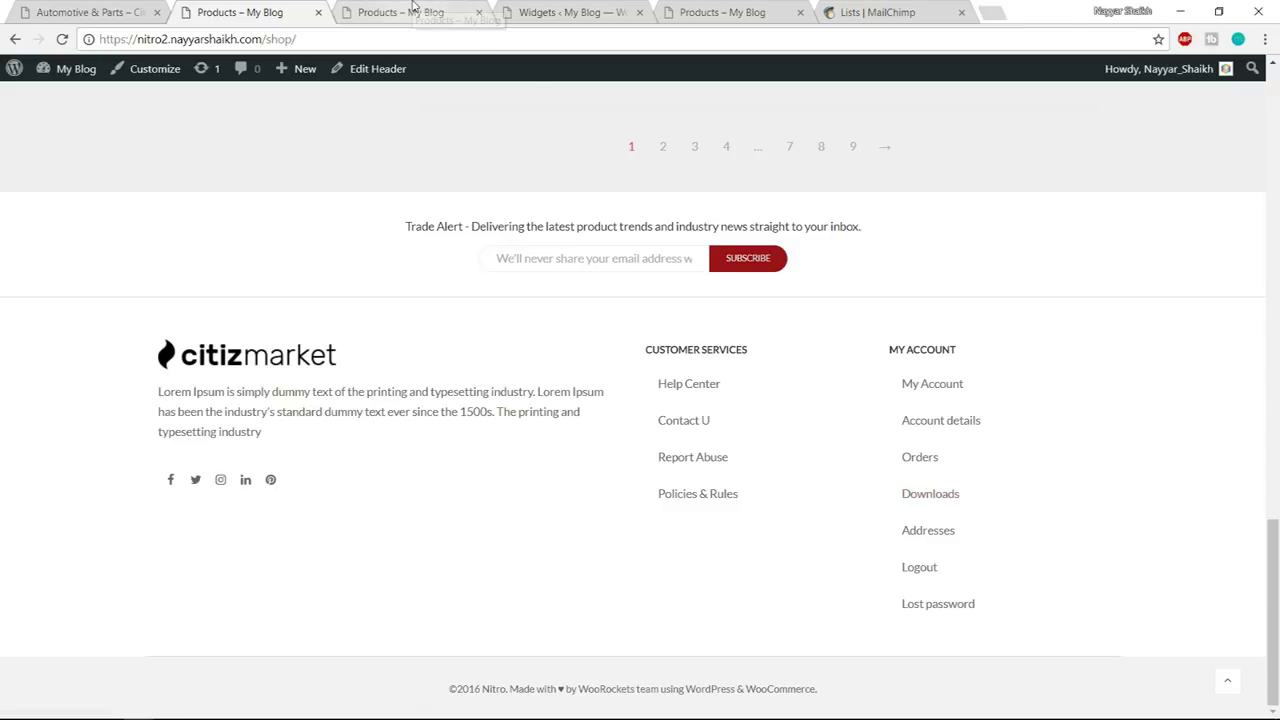
# - Switch the footer Sidebar Layout to the 1|2|3 three-column layout and publish it
pyautogui.click(604, 6)
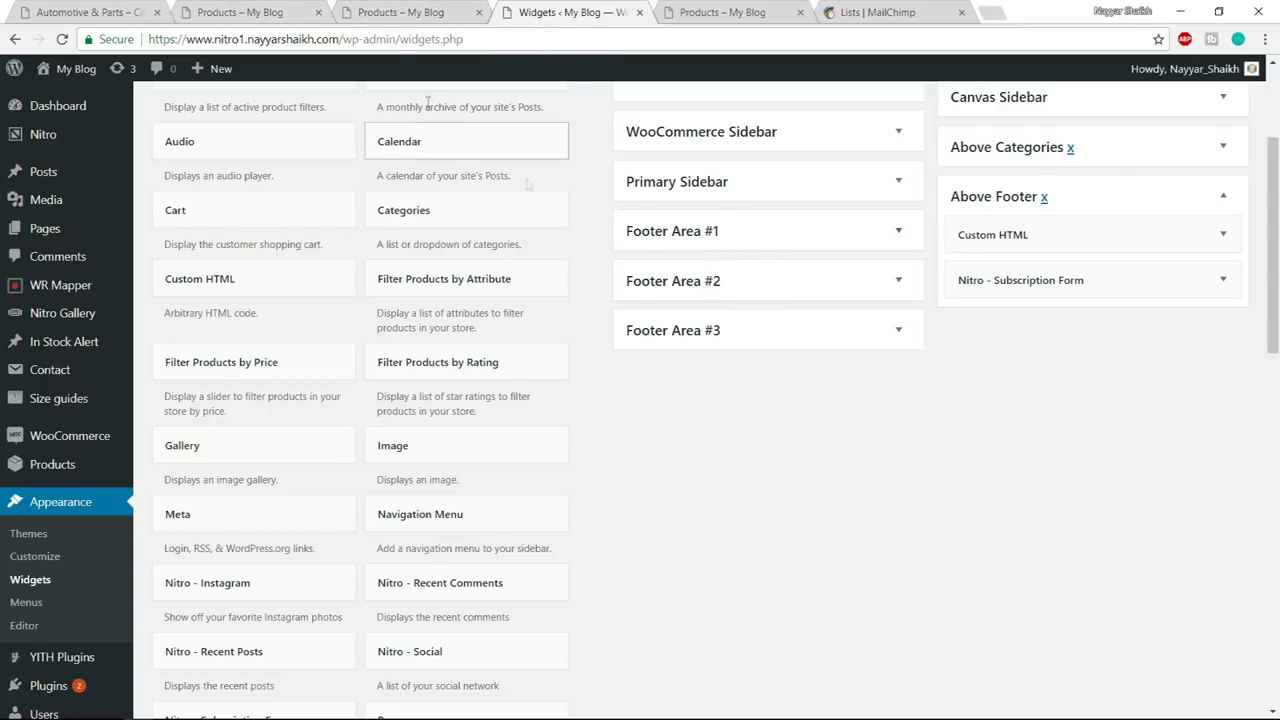
pyautogui.click(415, 10)
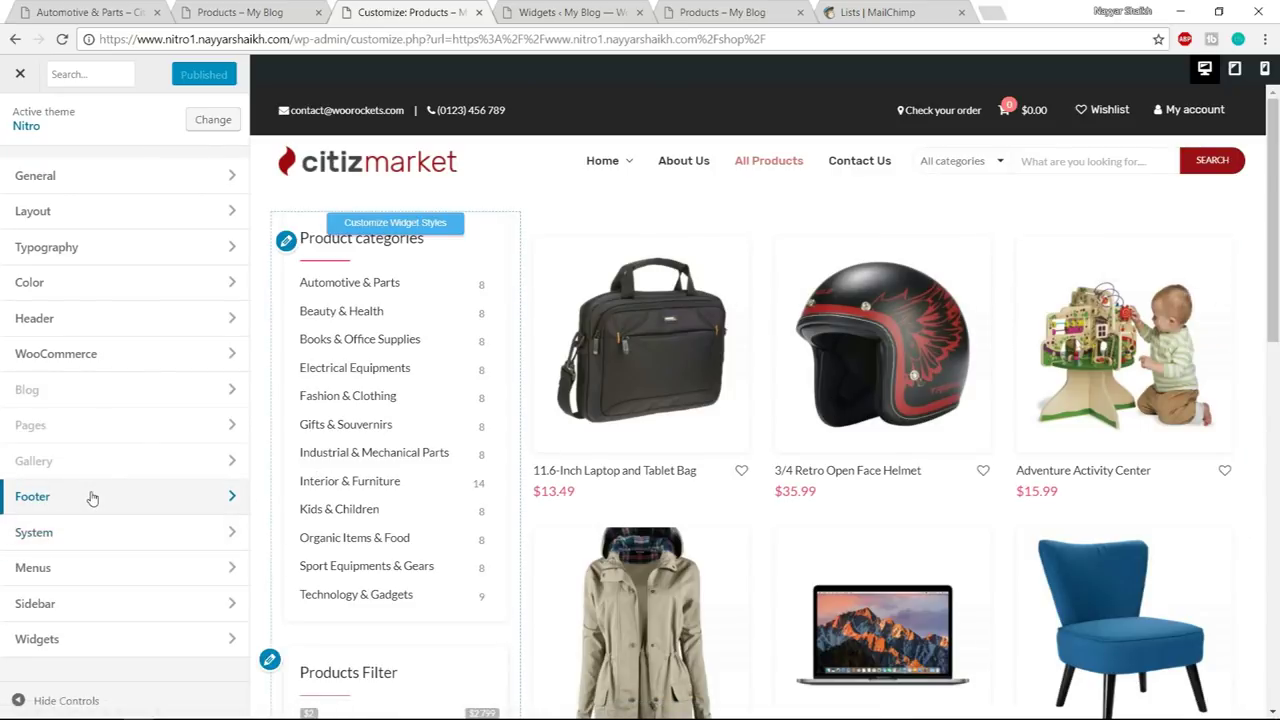
pyautogui.click(89, 496)
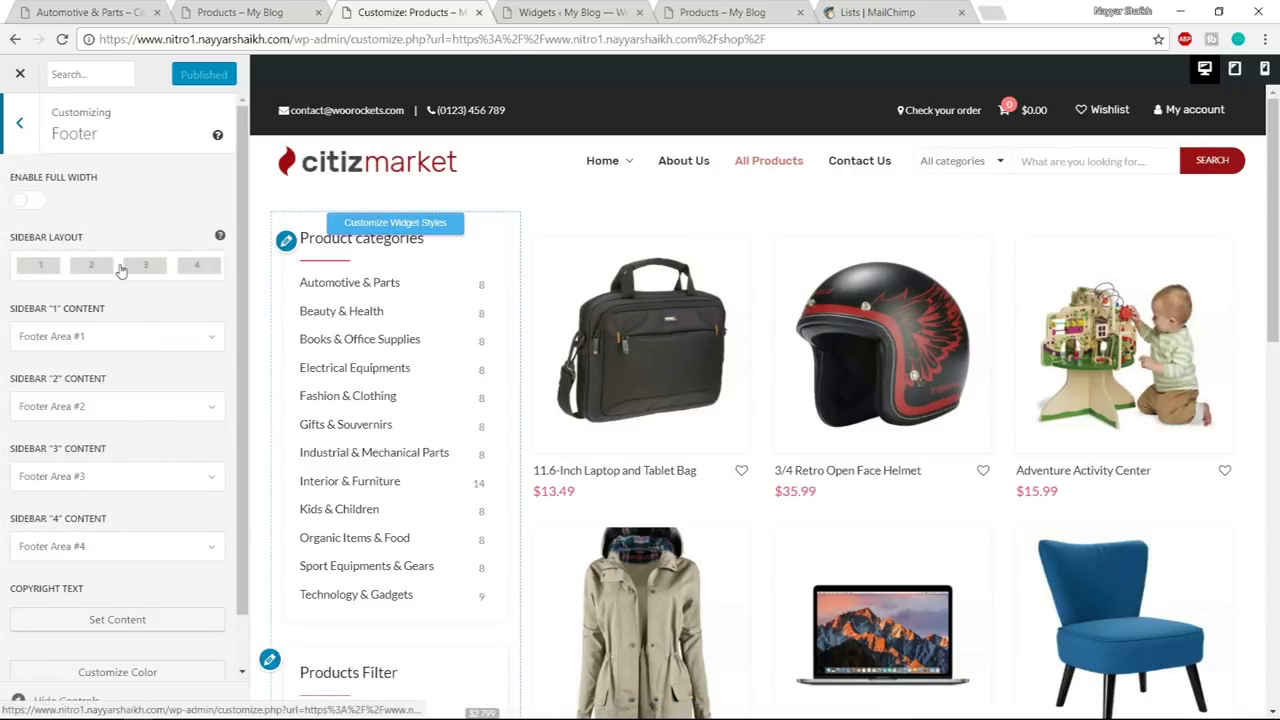
pyautogui.click(120, 282)
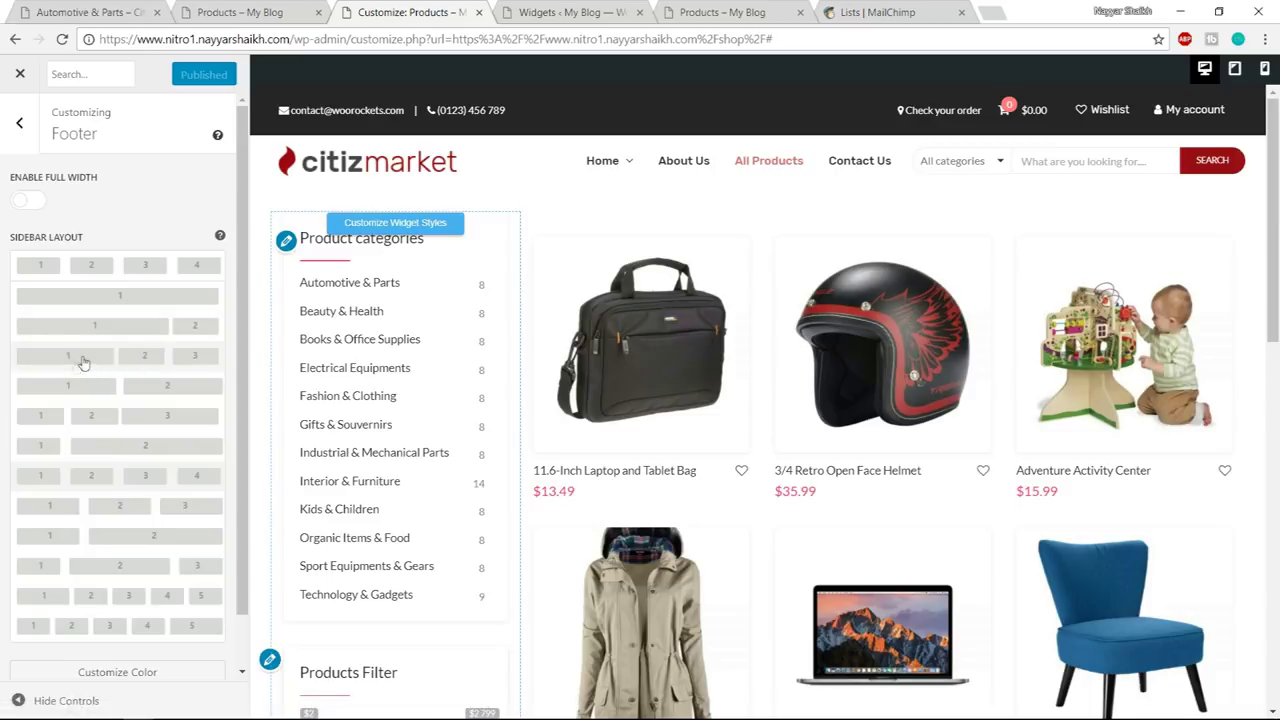
pyautogui.click(100, 362)
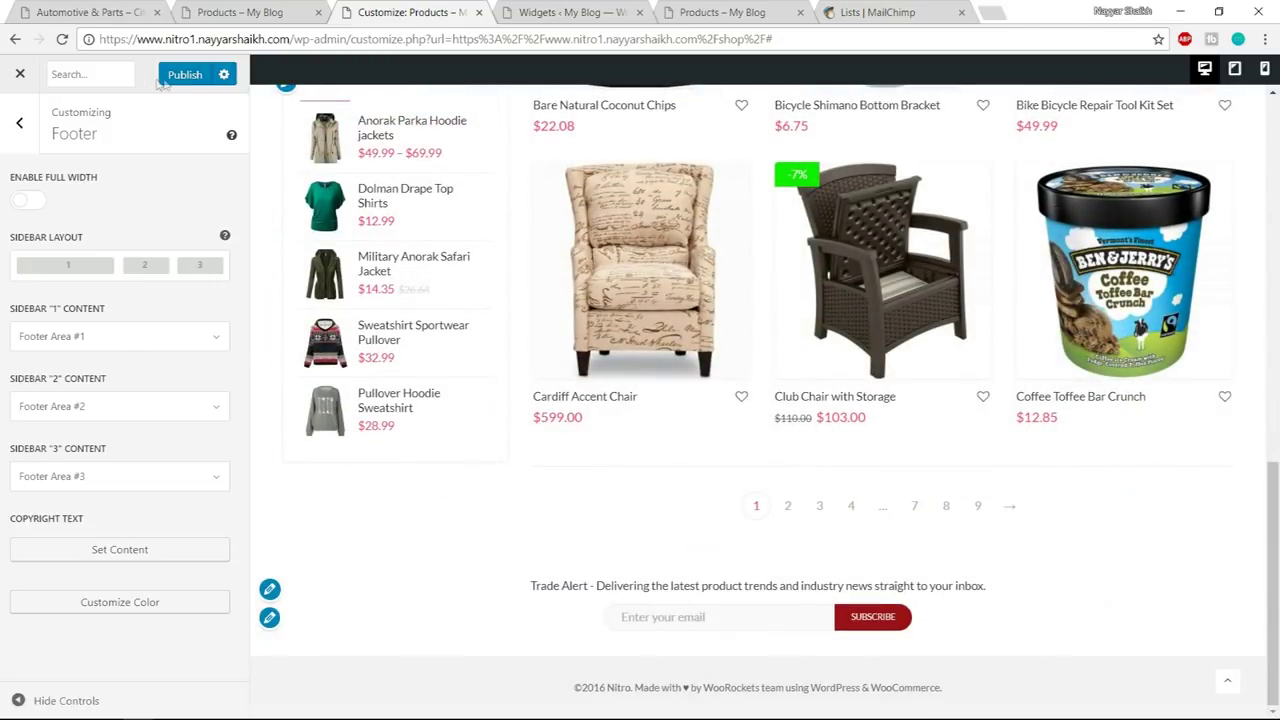
pyautogui.click(174, 78)
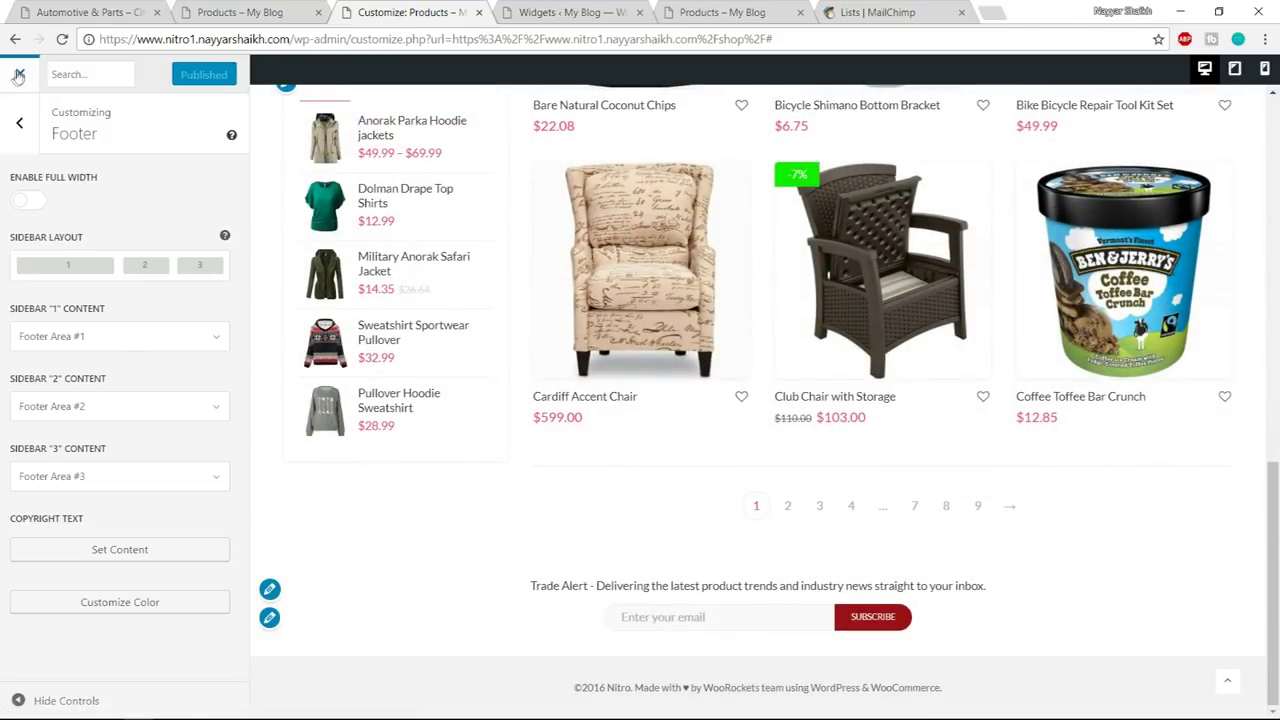
pyautogui.click(17, 77)
pyautogui.click(570, 12)
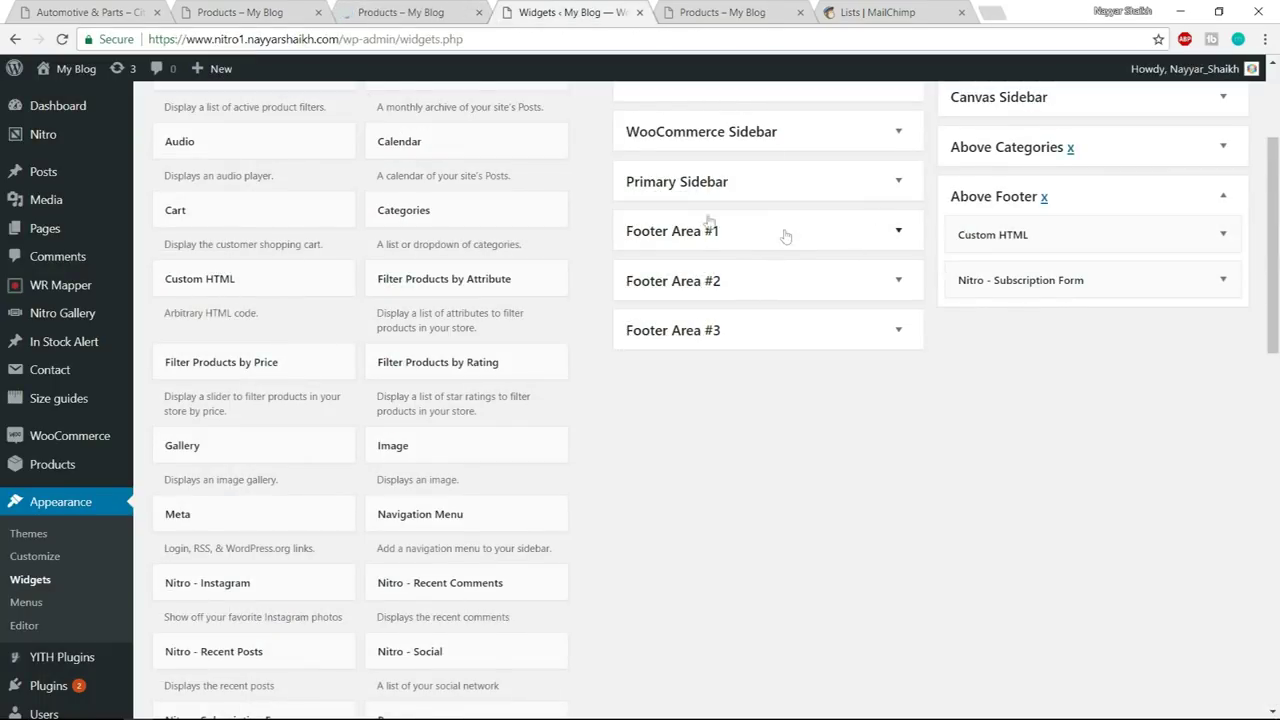
pyautogui.click(240, 12)
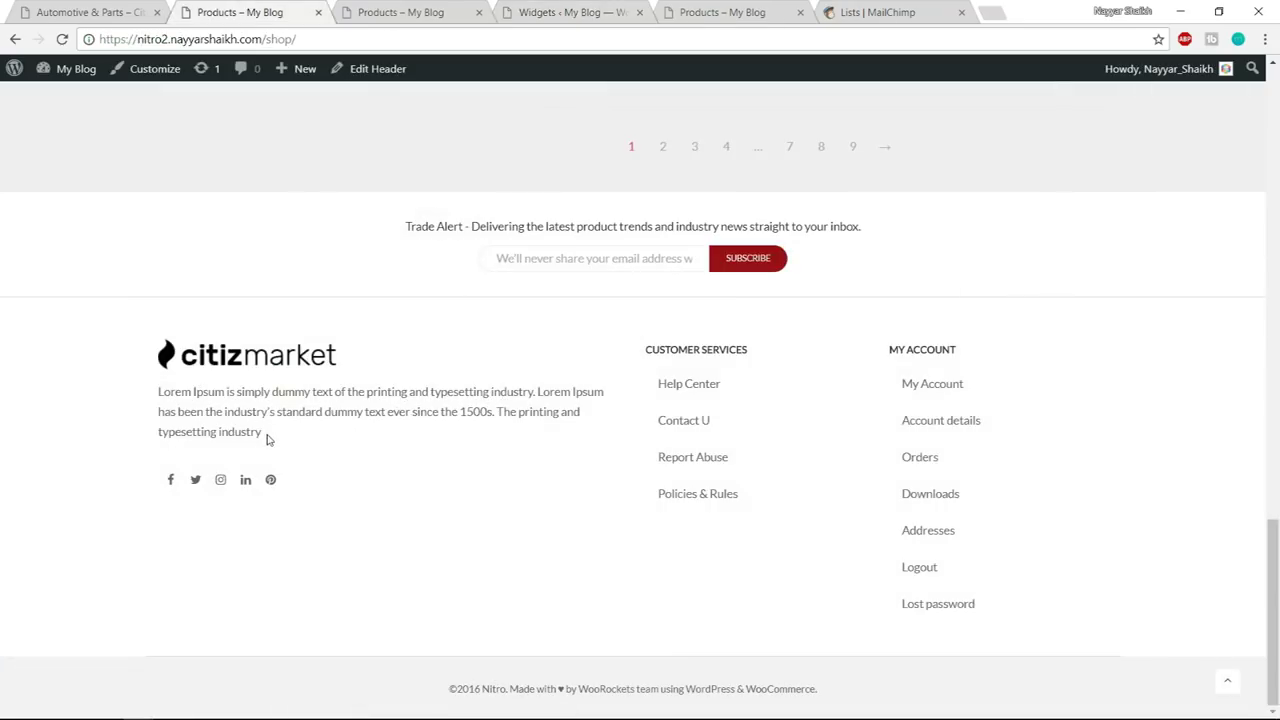
# - Paste the copied demo footer logo and paragraph into a new Text widget in Footer Area #1 and save
pyautogui.moveTo(277, 440); pyautogui.dragTo(170, 366)
pyautogui.hotkey('ctrl', 'c')
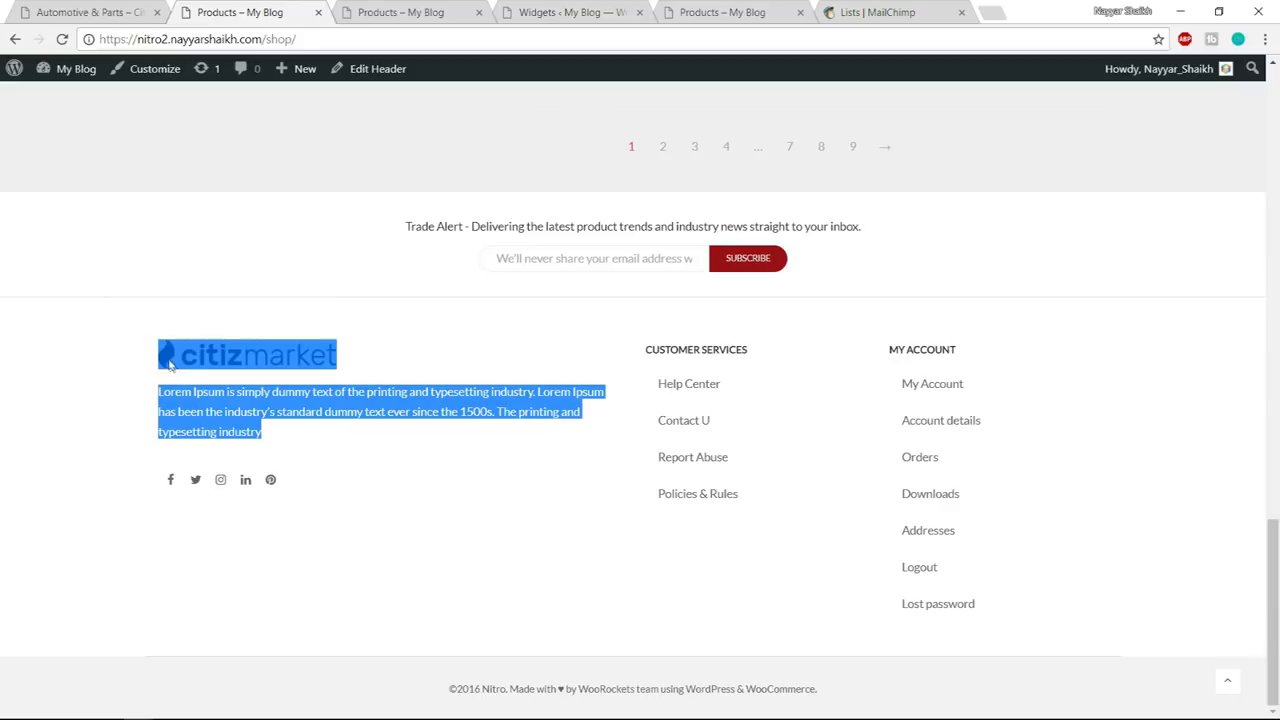
pyautogui.click(575, 11)
pyautogui.scroll(-5, 428, 400)
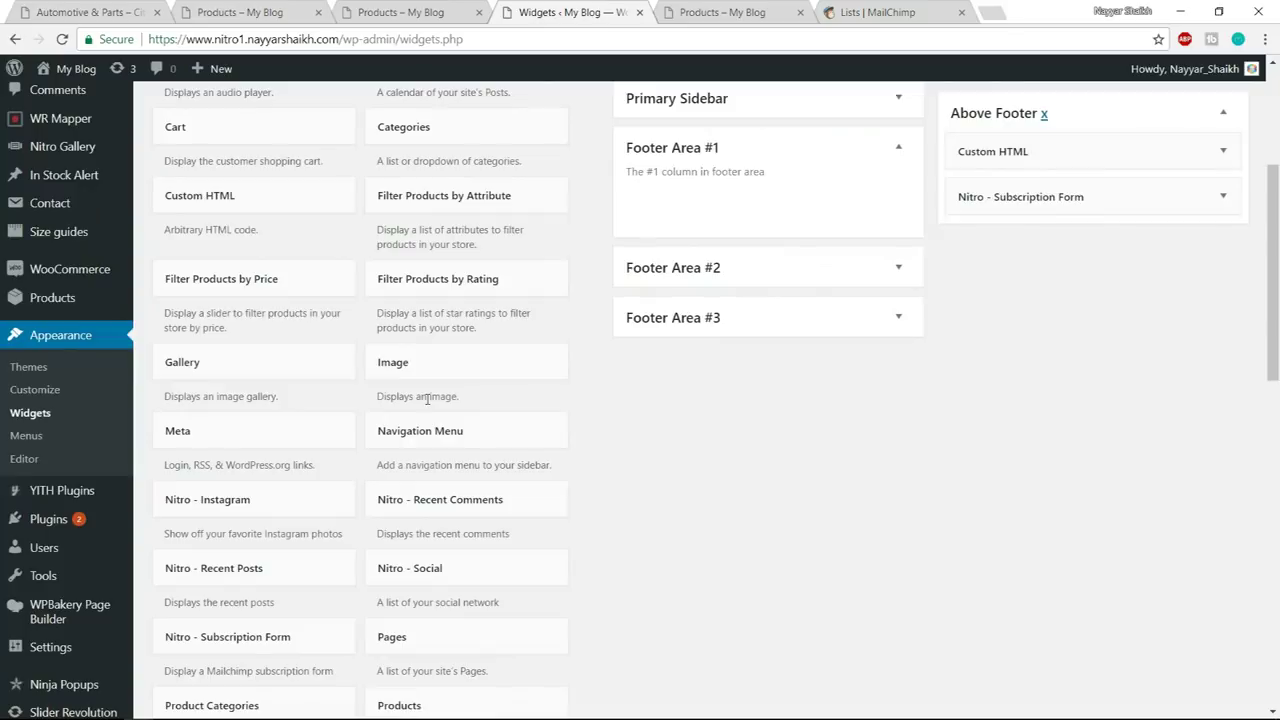
pyautogui.scroll(-5, 645, 457)
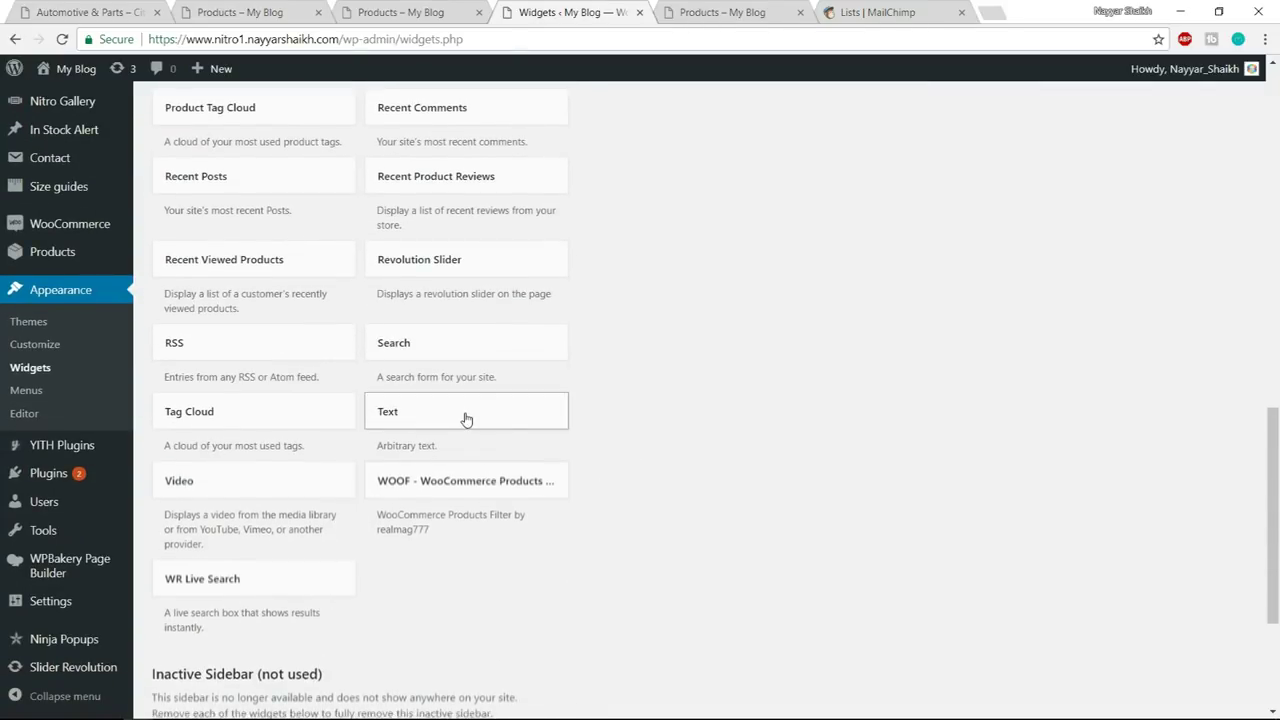
pyautogui.click(466, 420)
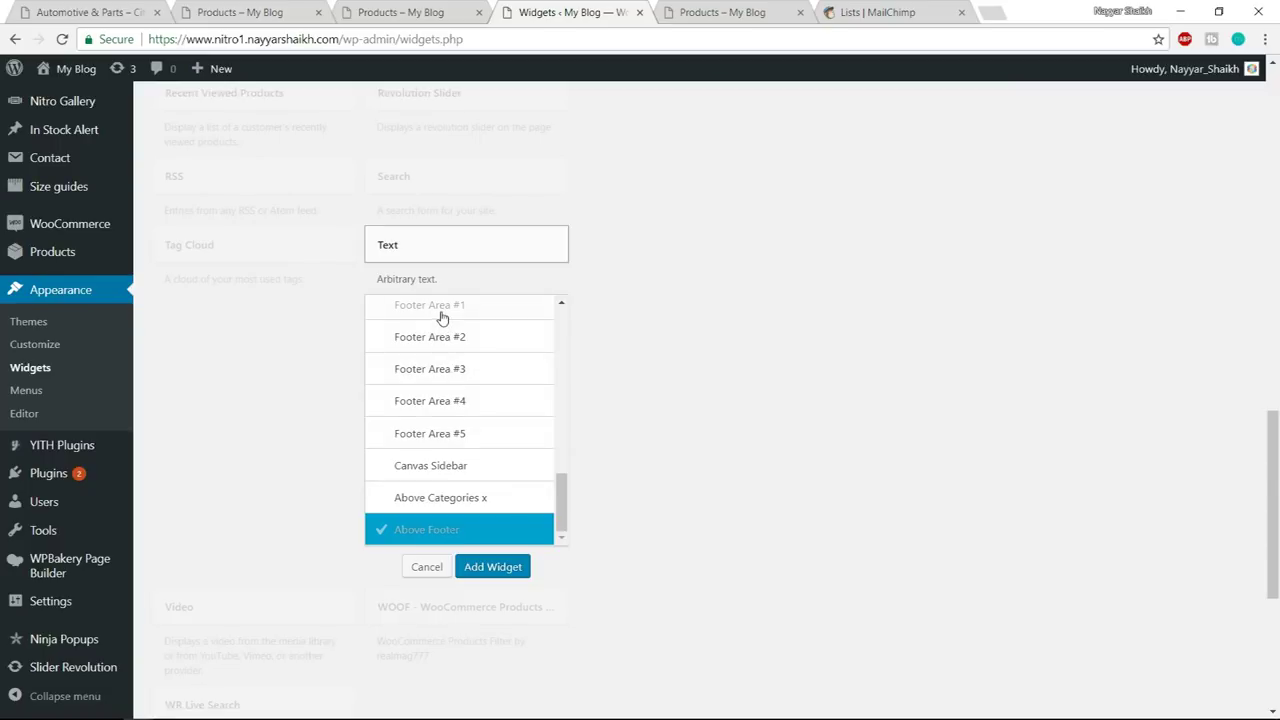
pyautogui.click(444, 310)
pyautogui.click(500, 568)
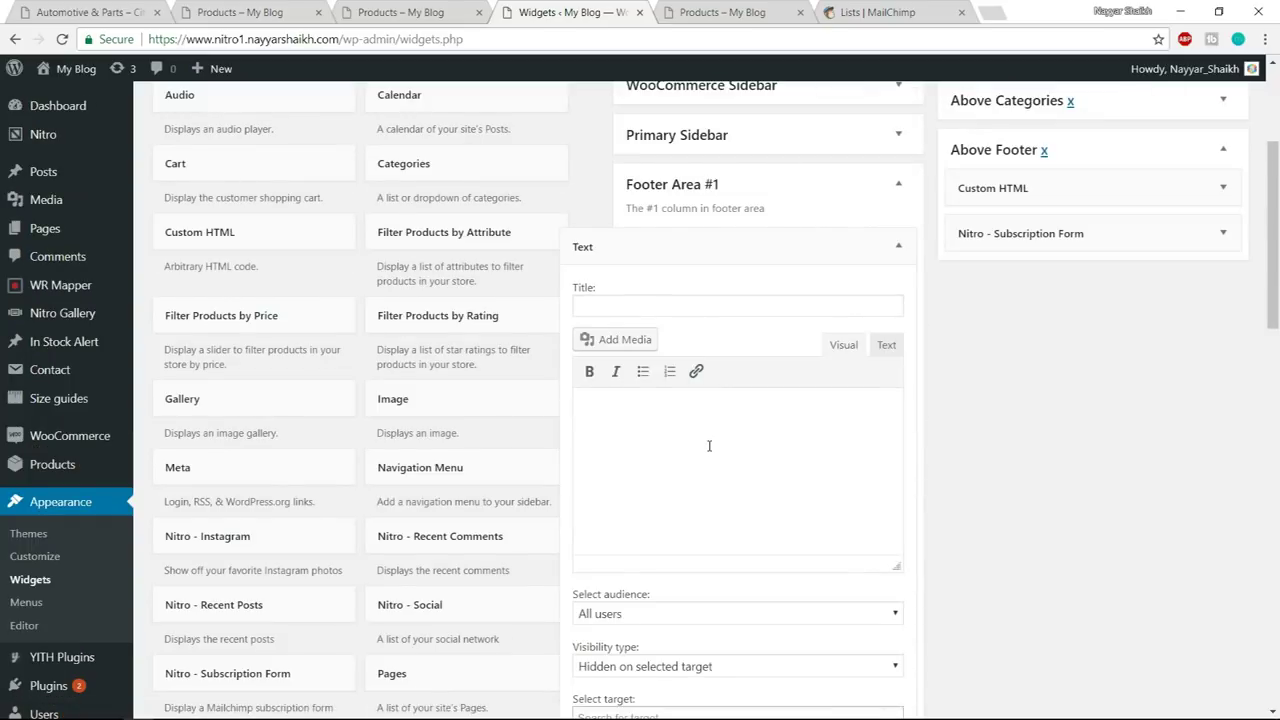
pyautogui.hotkey('ctrl', 'v')
pyautogui.scroll(-1, 812, 477)
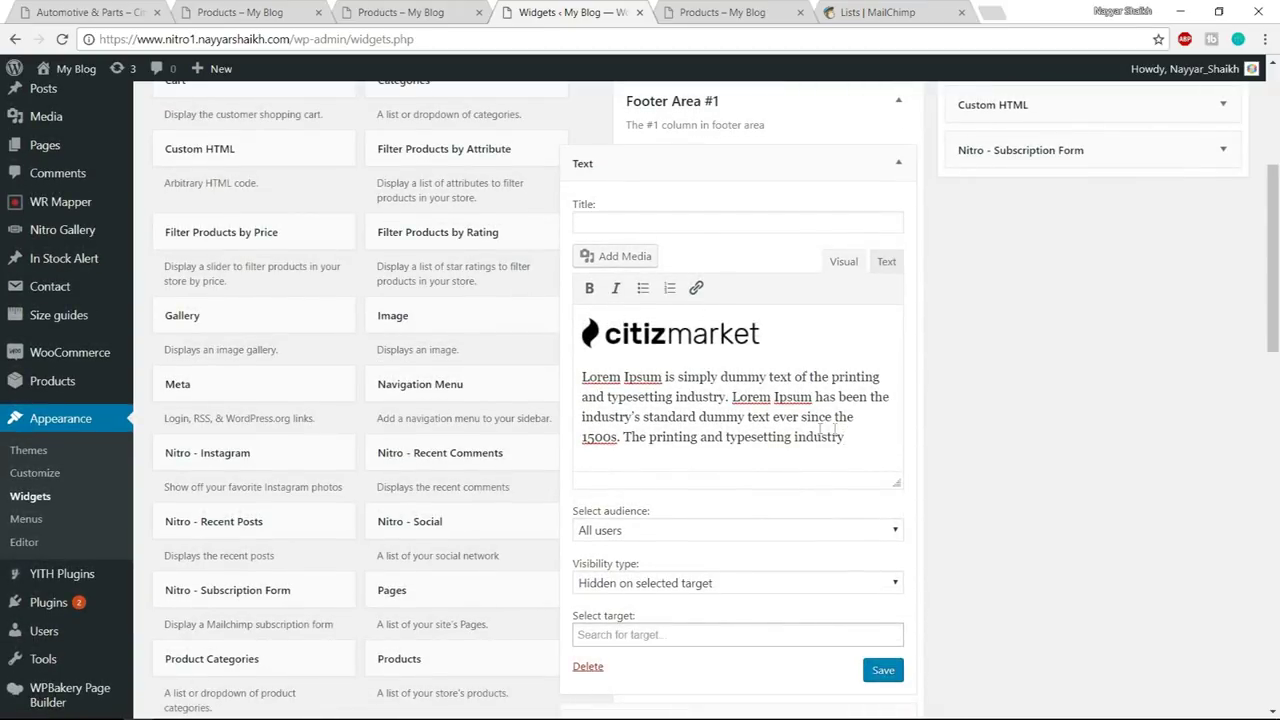
pyautogui.click(880, 671)
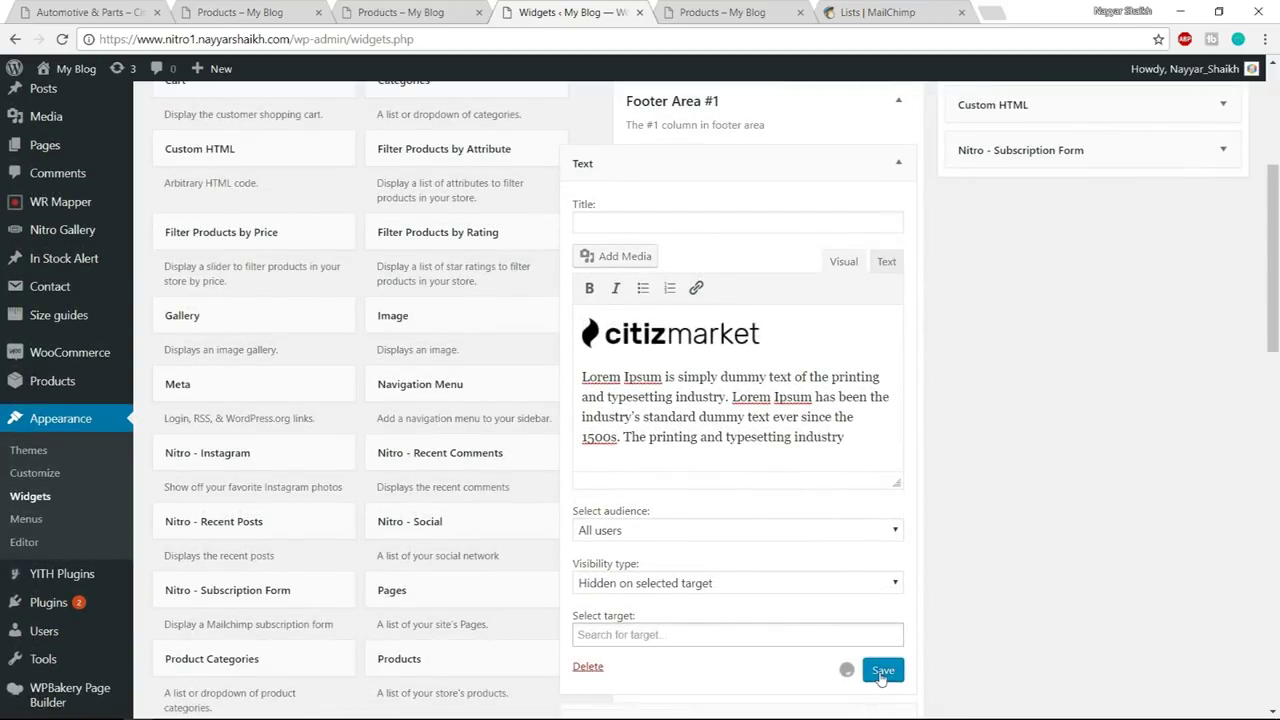
pyautogui.click(898, 162)
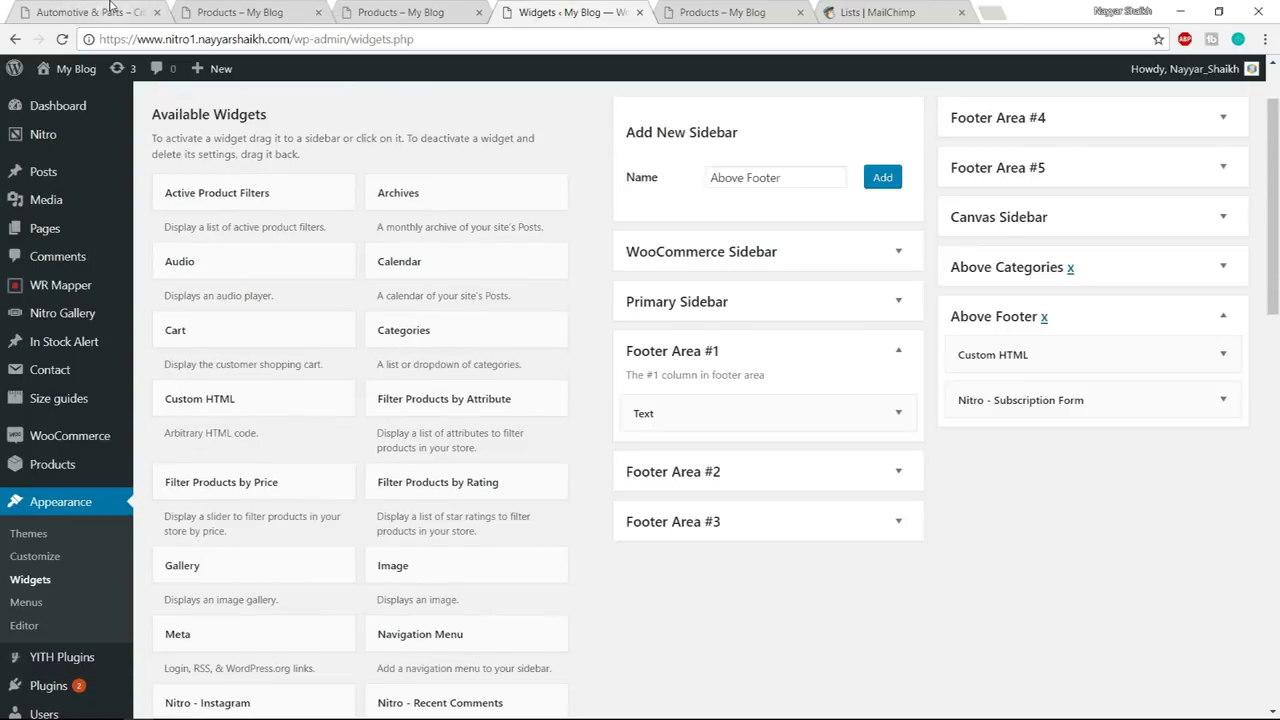
# - Compare the demo footer with the live shop page, then return to the Widgets list
pyautogui.click(140, 11)
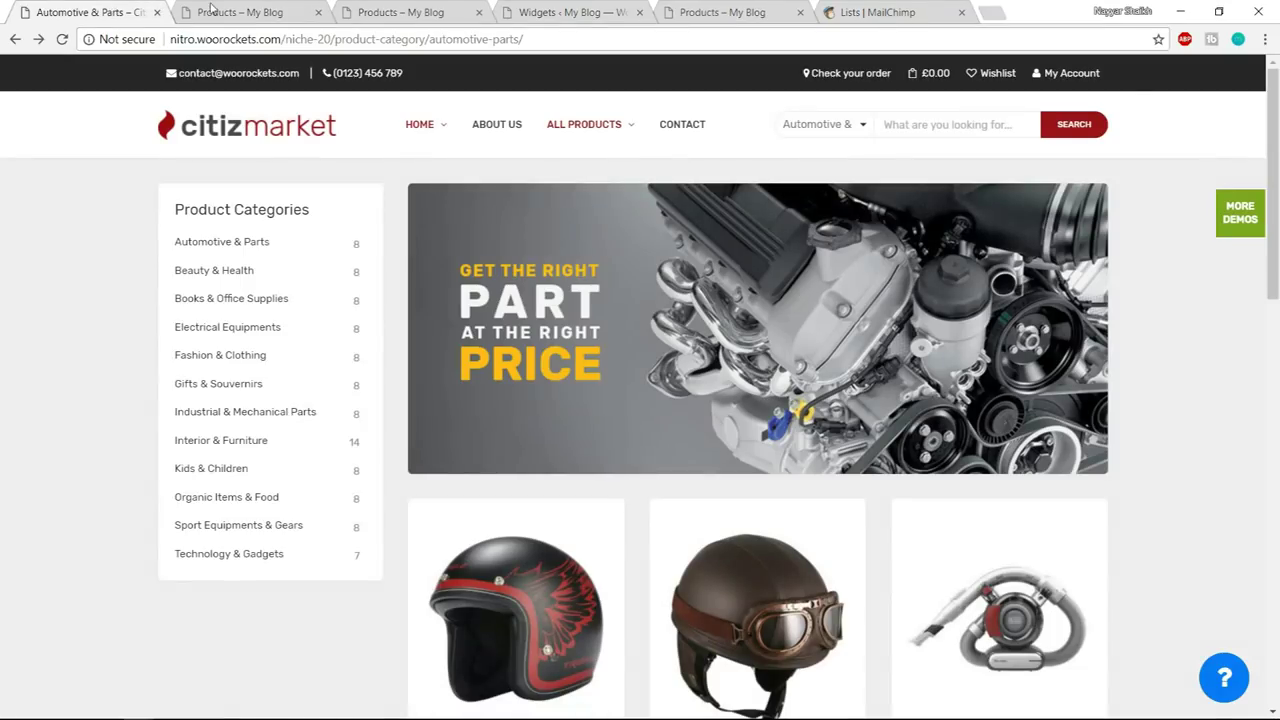
pyautogui.click(211, 9)
pyautogui.click(349, 551)
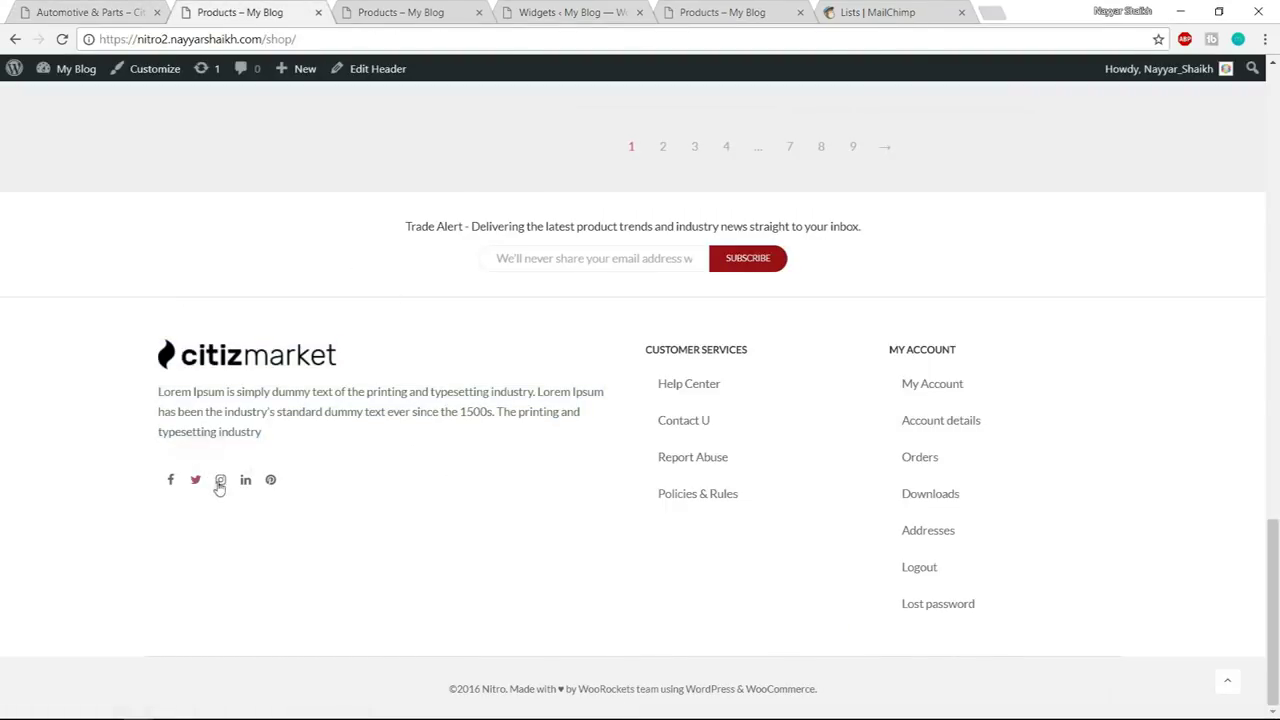
pyautogui.click(430, 12)
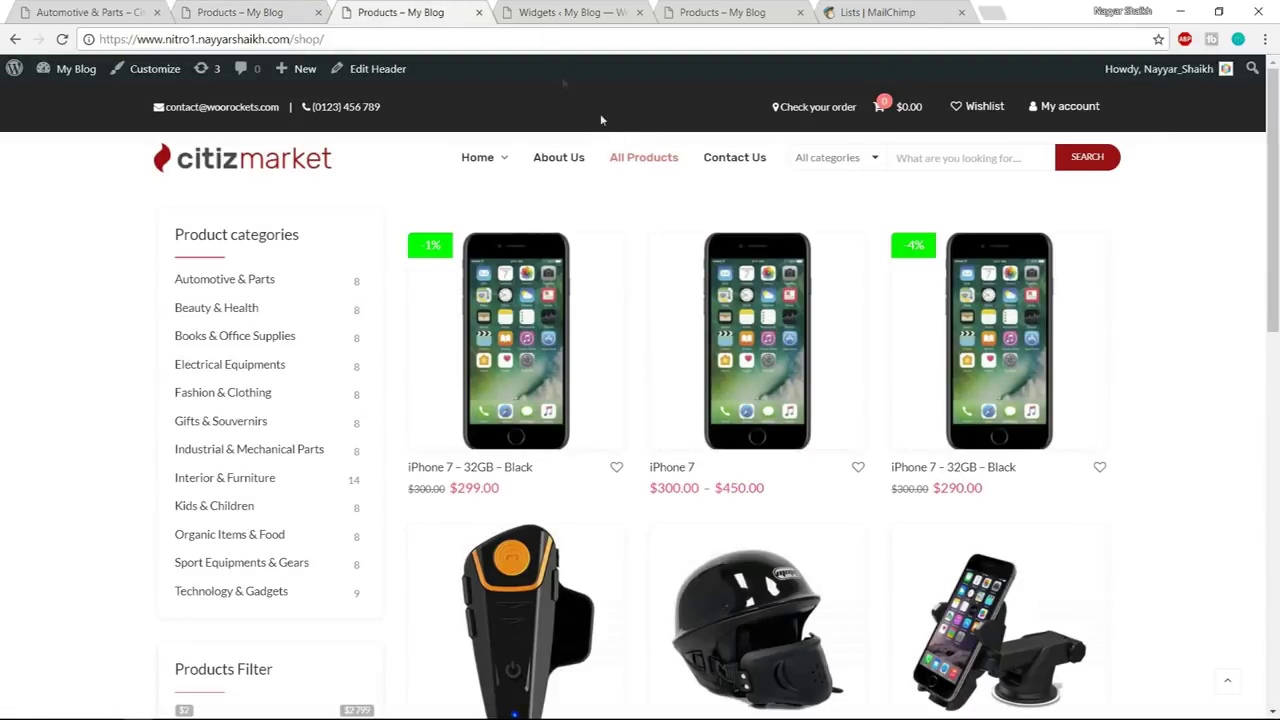
pyautogui.click(600, 11)
pyautogui.scroll(-4, 992, 482)
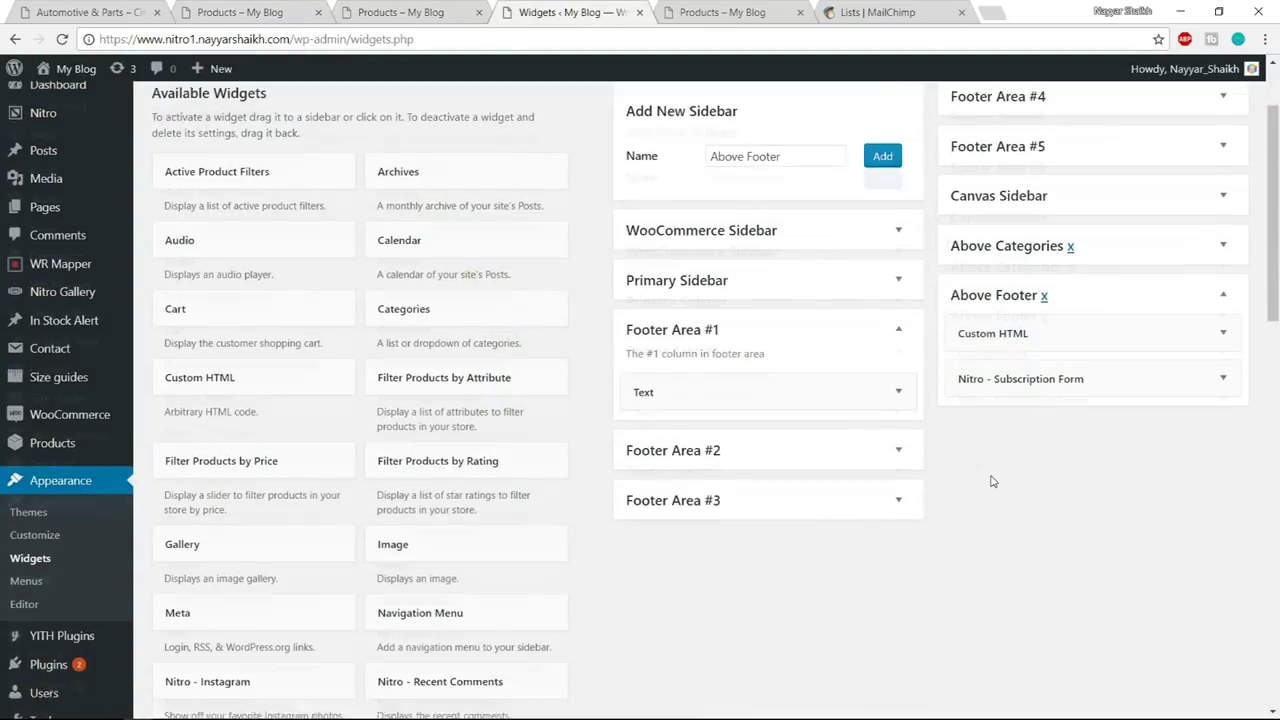
pyautogui.scroll(-1, 262, 449)
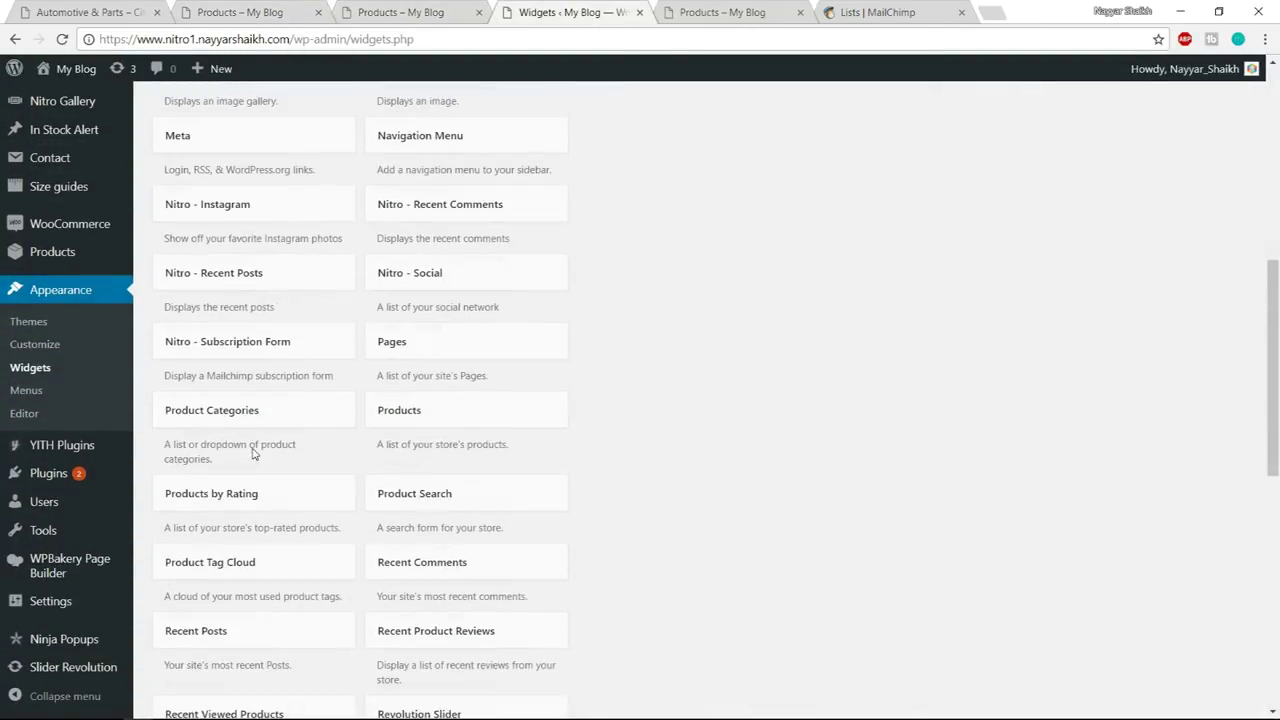
# - Add the Nitro – Social widget to Footer Area #1 and open its social link settings
pyautogui.click(436, 277)
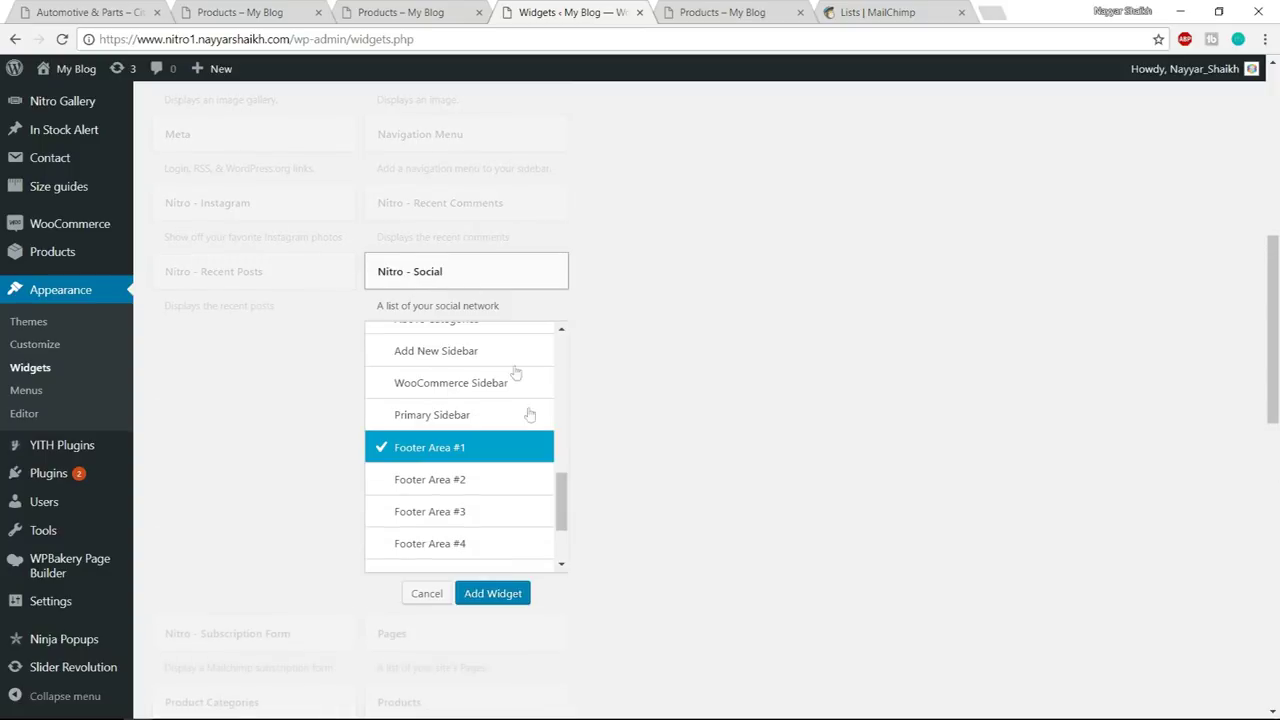
pyautogui.click(493, 594)
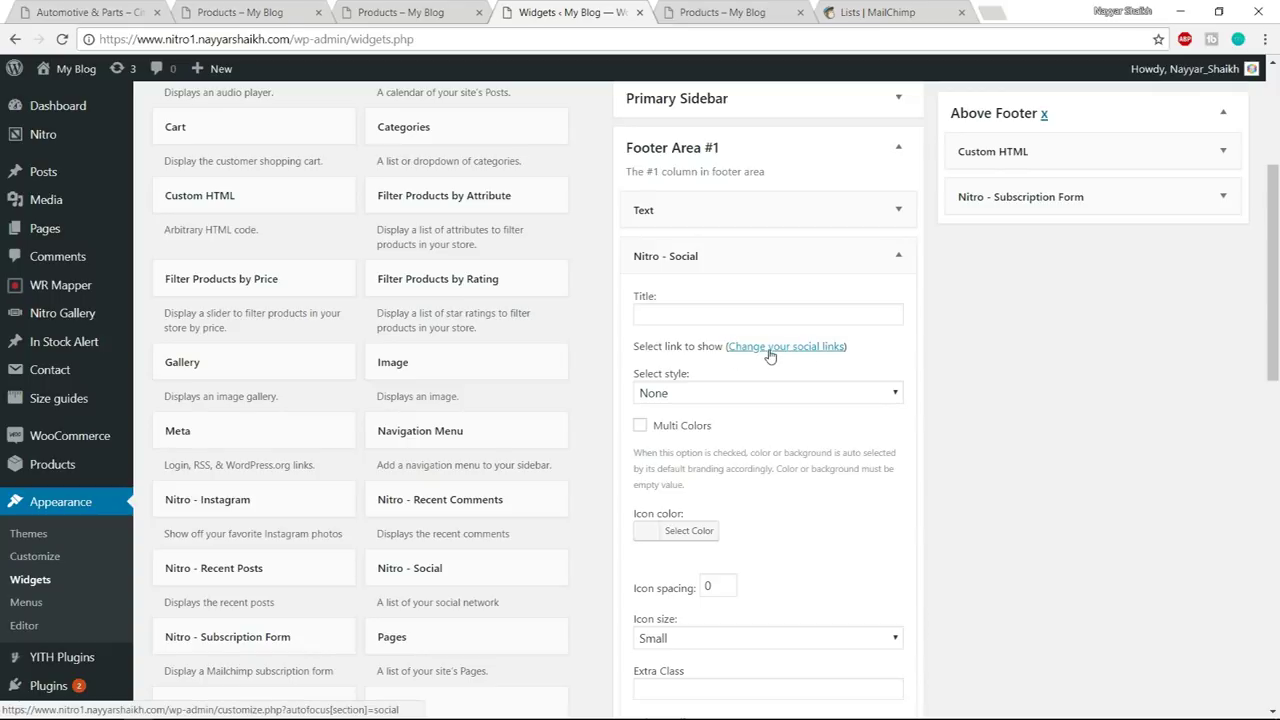
pyautogui.click(770, 350)
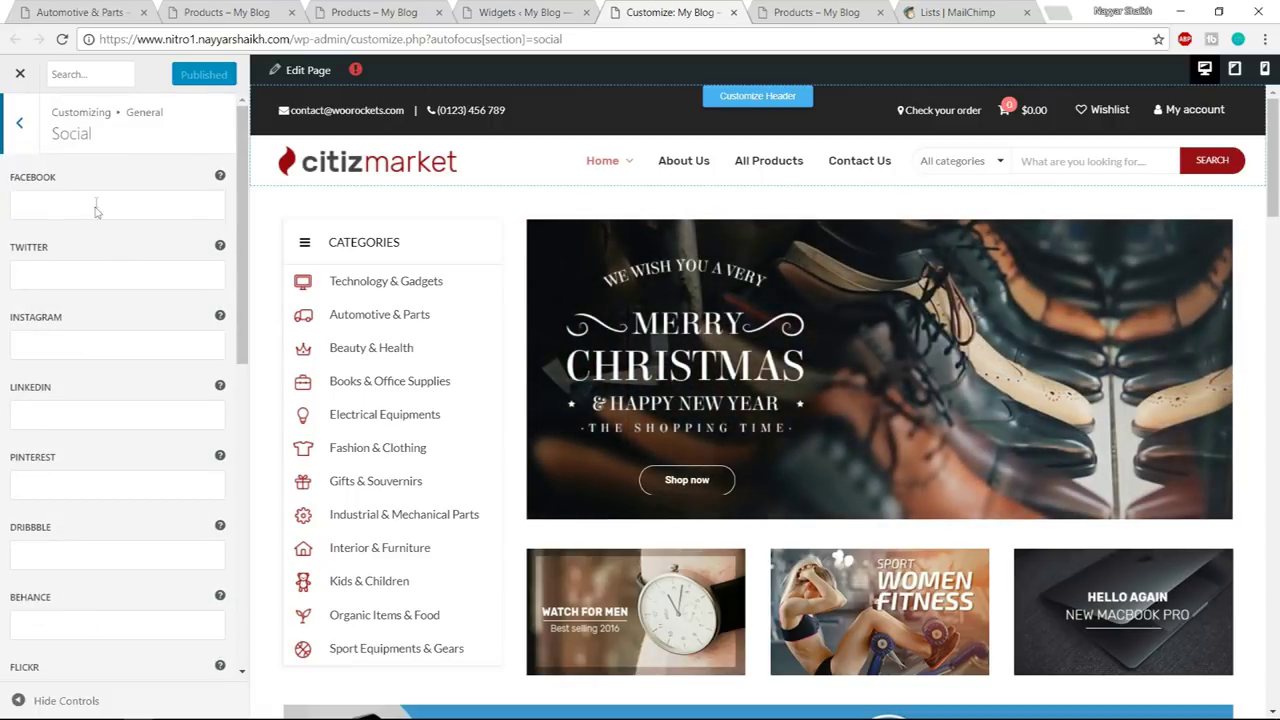
# - Set the social network links to # and publish the settings
pyautogui.click(97, 205)
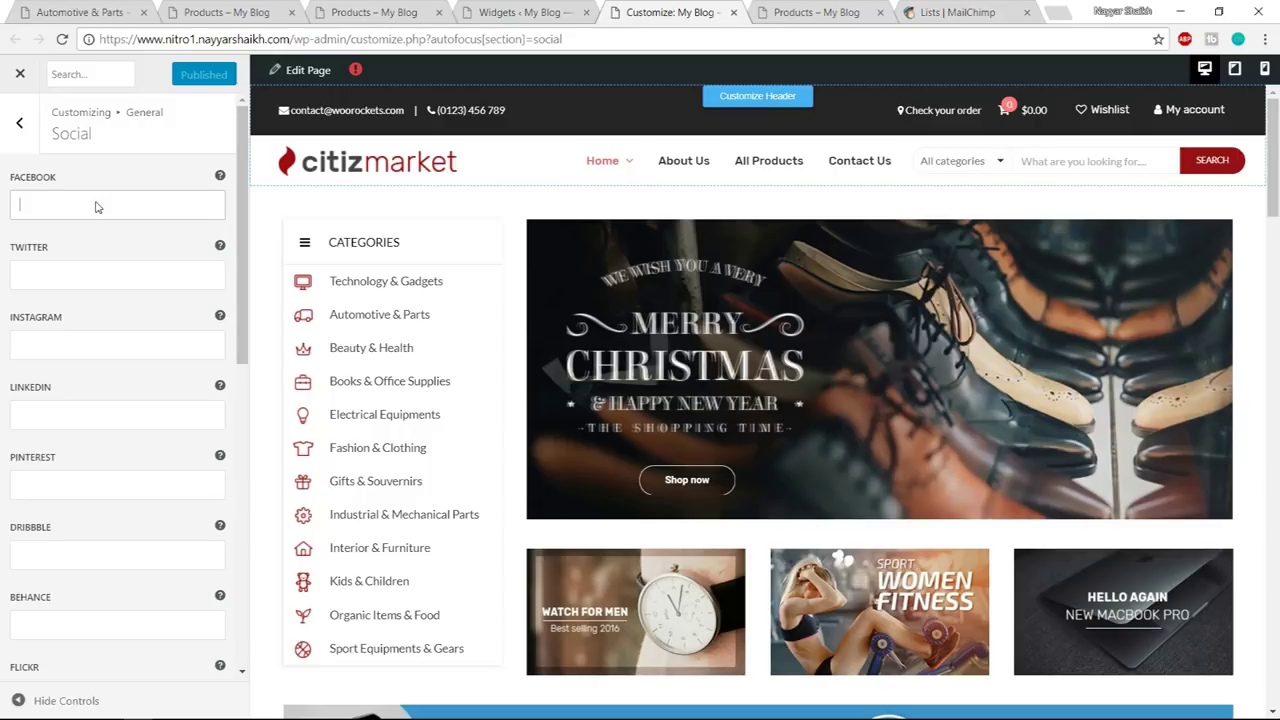
pyautogui.click(62, 274)
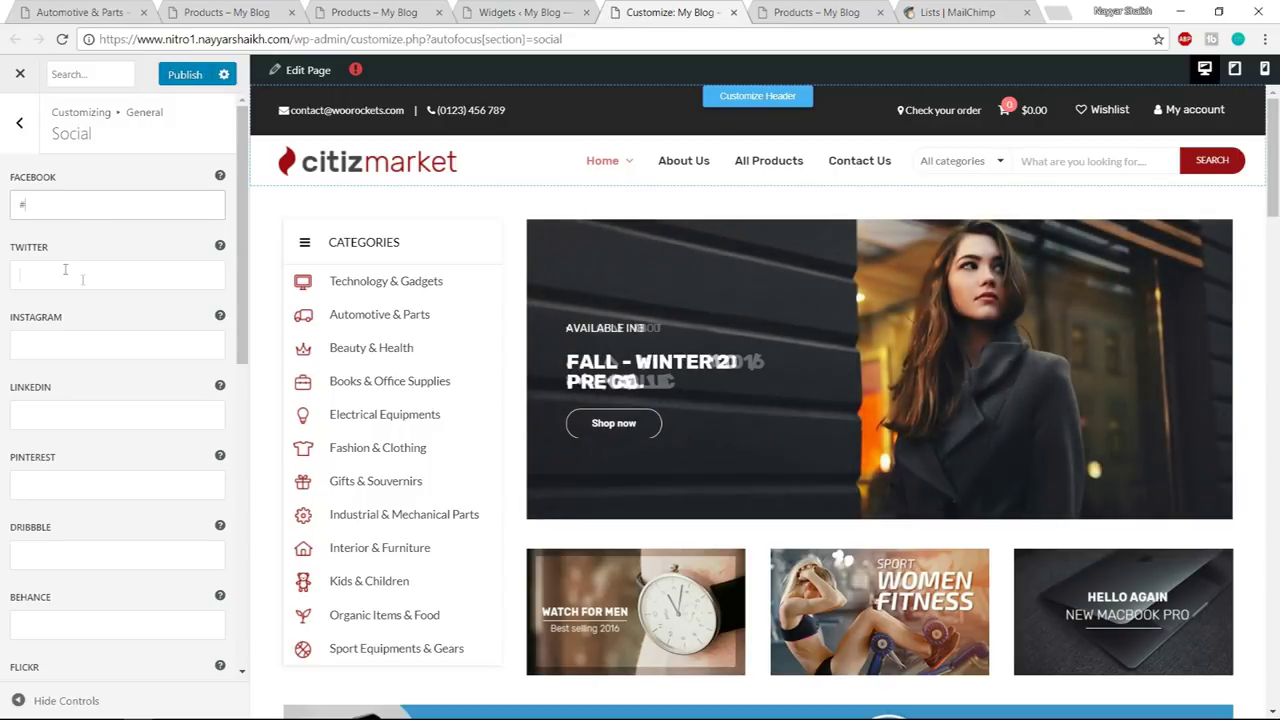
pyautogui.write('#')
pyautogui.click(83, 350)
pyautogui.write('#')
pyautogui.click(76, 415)
pyautogui.write('#')
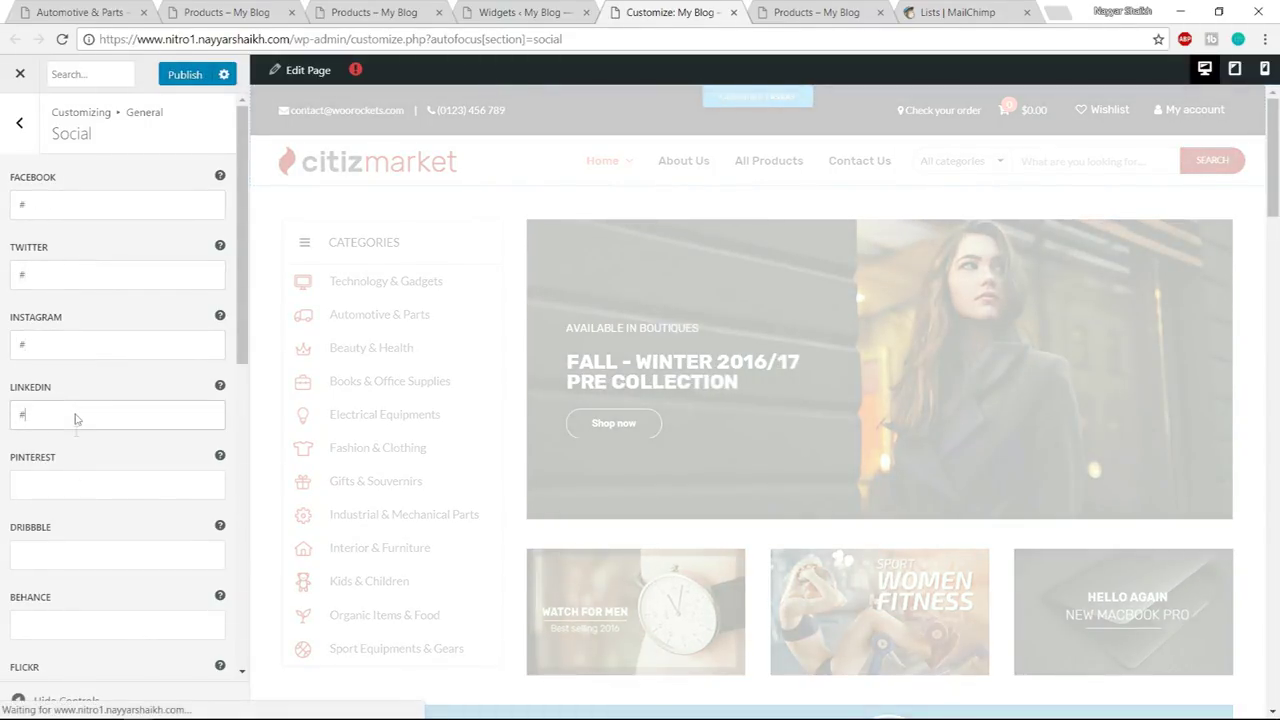
pyautogui.write('#')
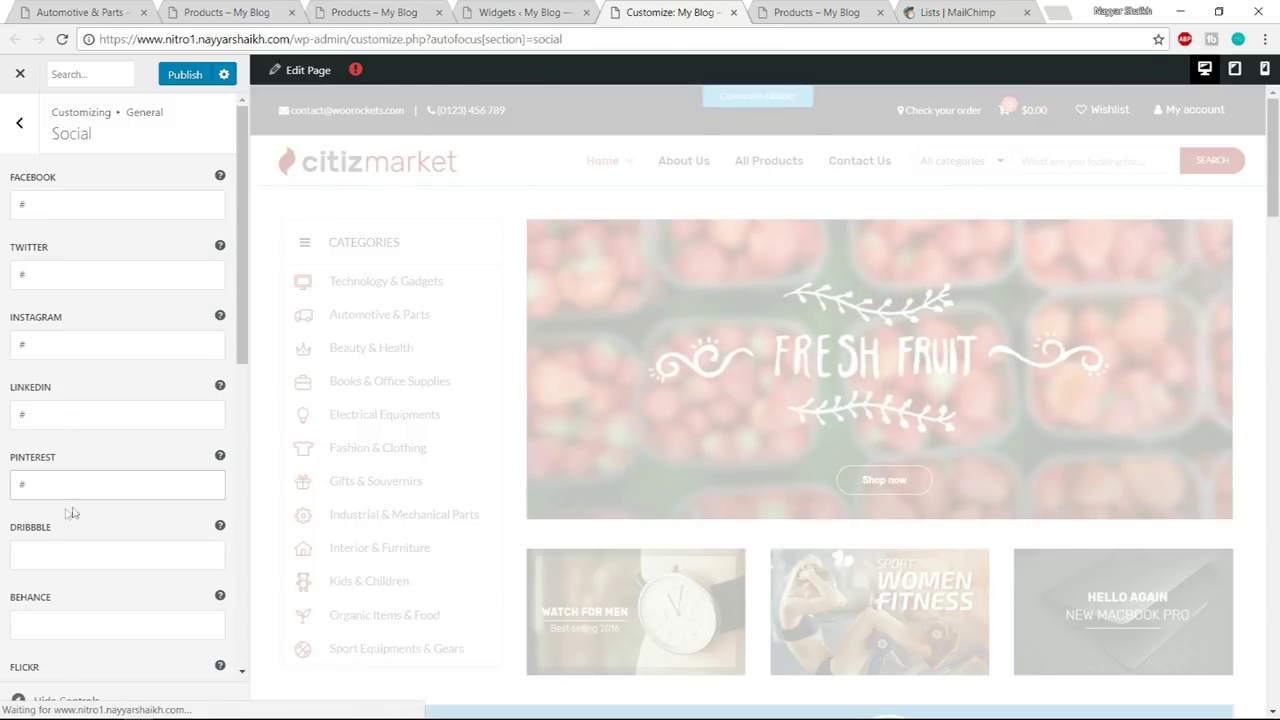
pyautogui.click(181, 77)
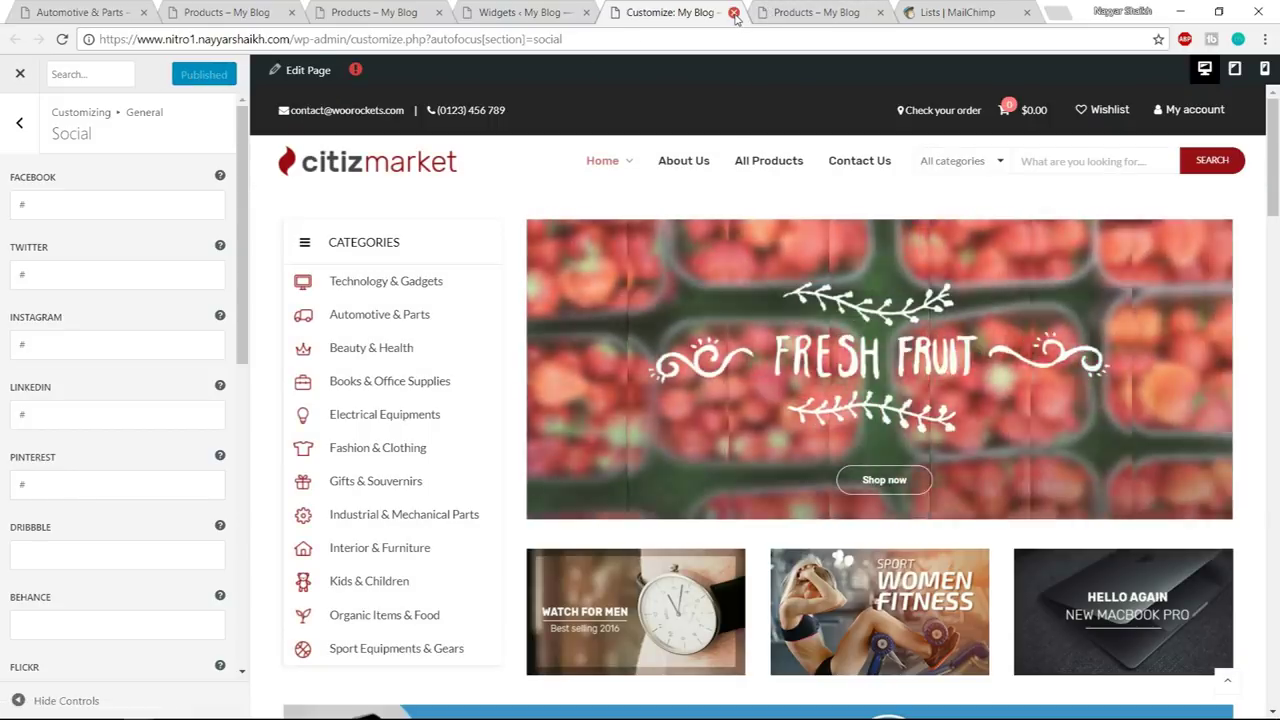
pyautogui.click(734, 13)
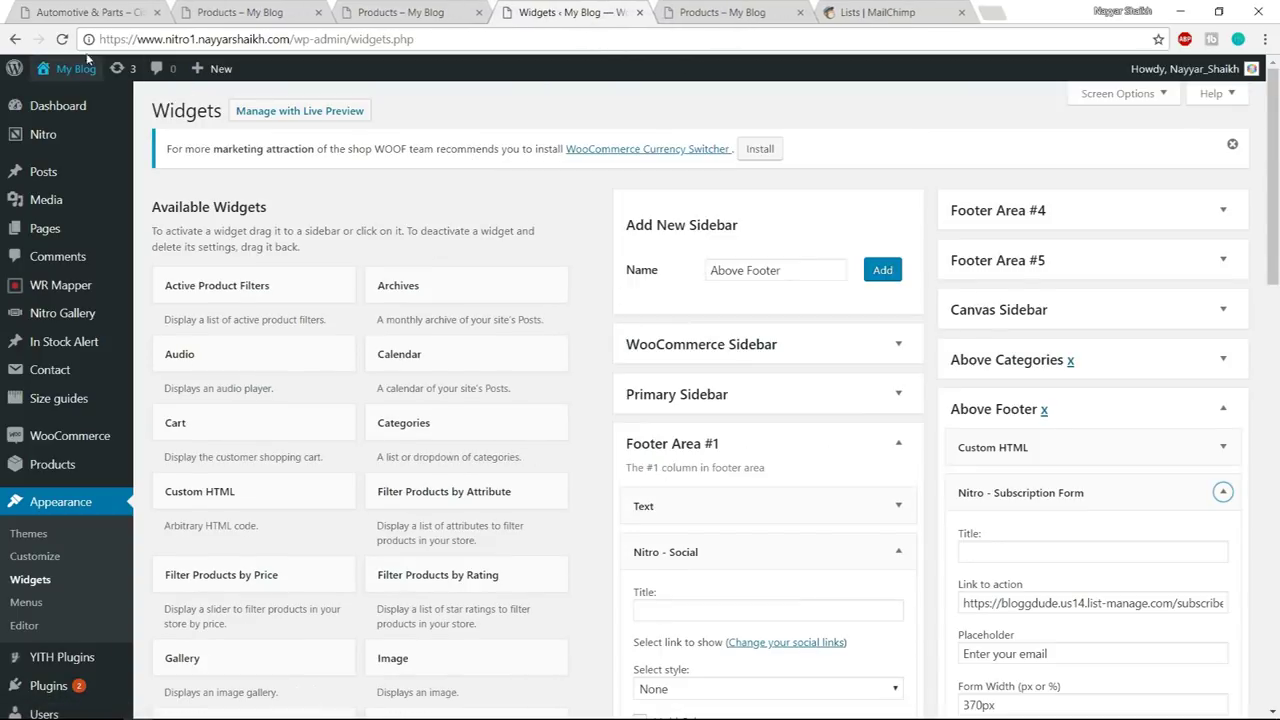
pyautogui.click(61, 39)
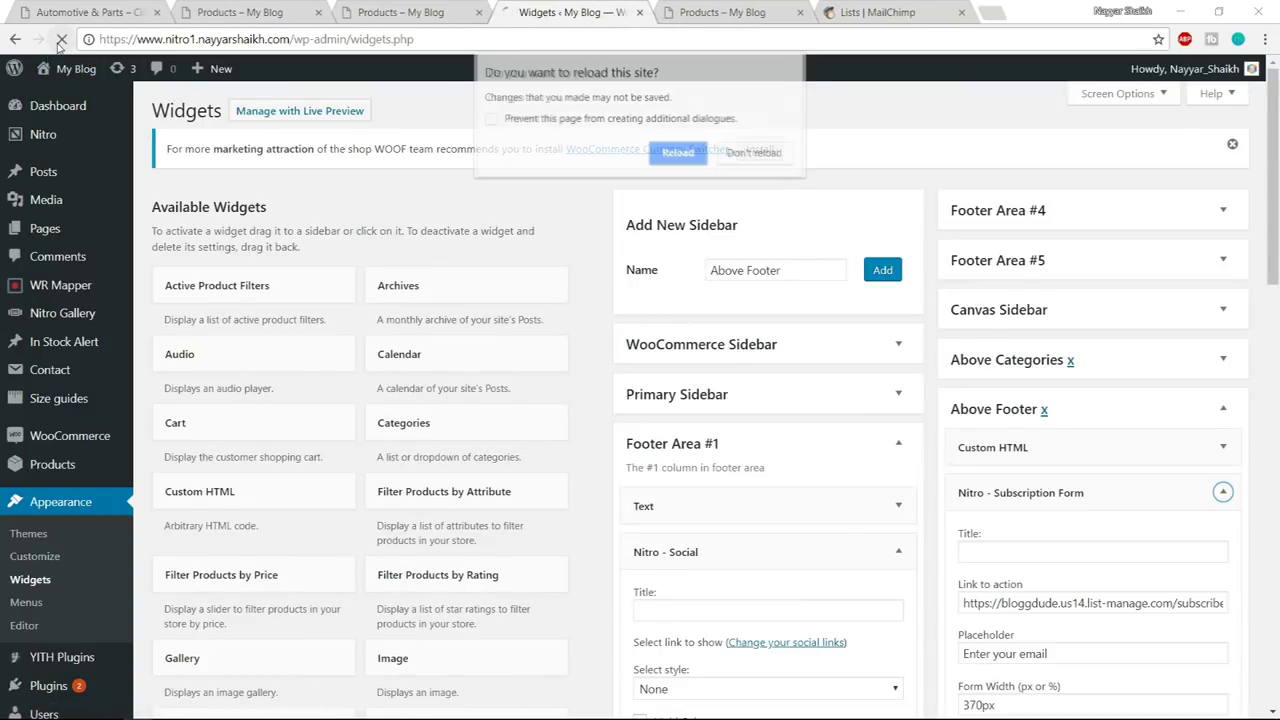
# - Reload the Widgets page and place Nitro - Social below the Text widget in Footer Area #1
pyautogui.click(700, 152)
pyautogui.click(873, 352)
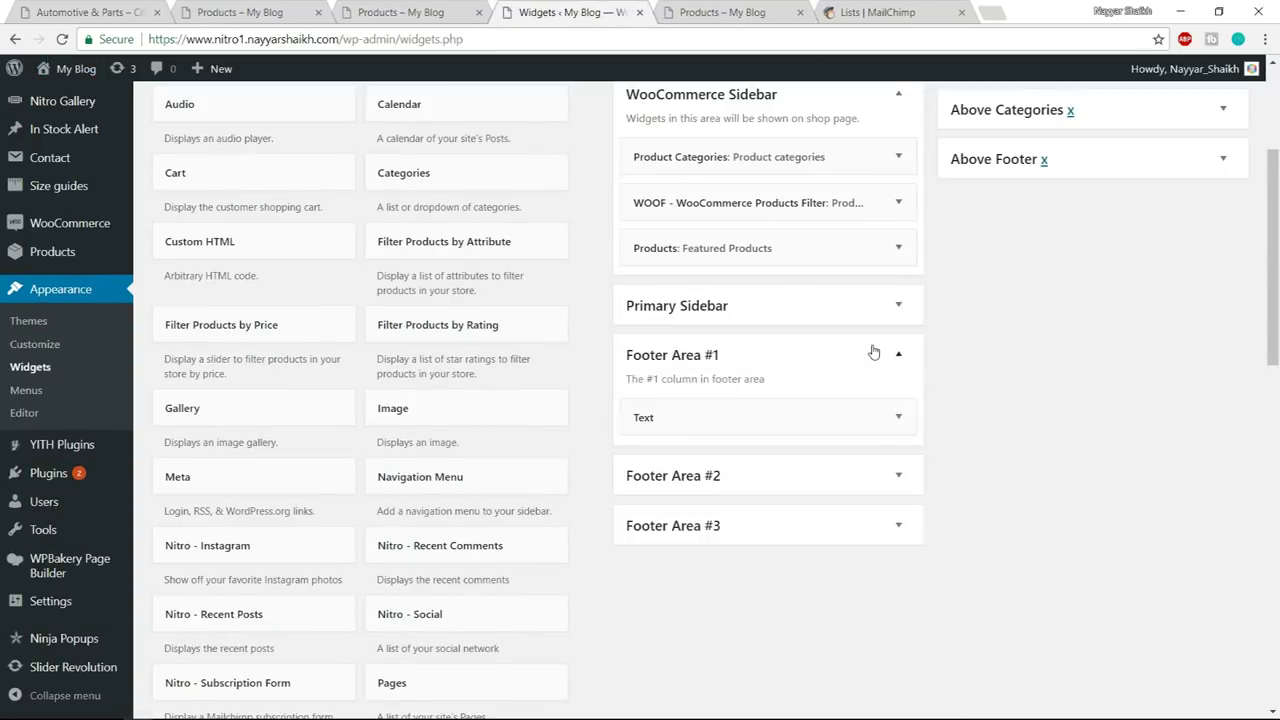
pyautogui.scroll(-1, 1000, 340)
pyautogui.click(898, 336)
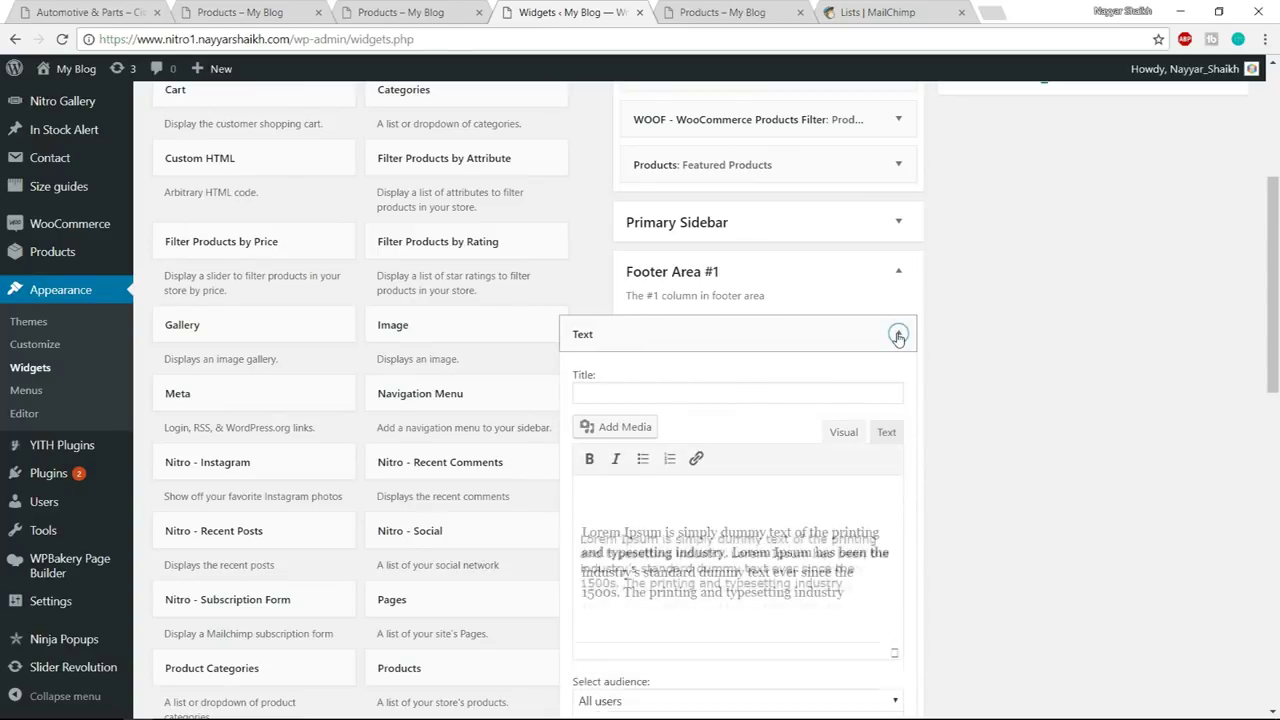
pyautogui.click(898, 336)
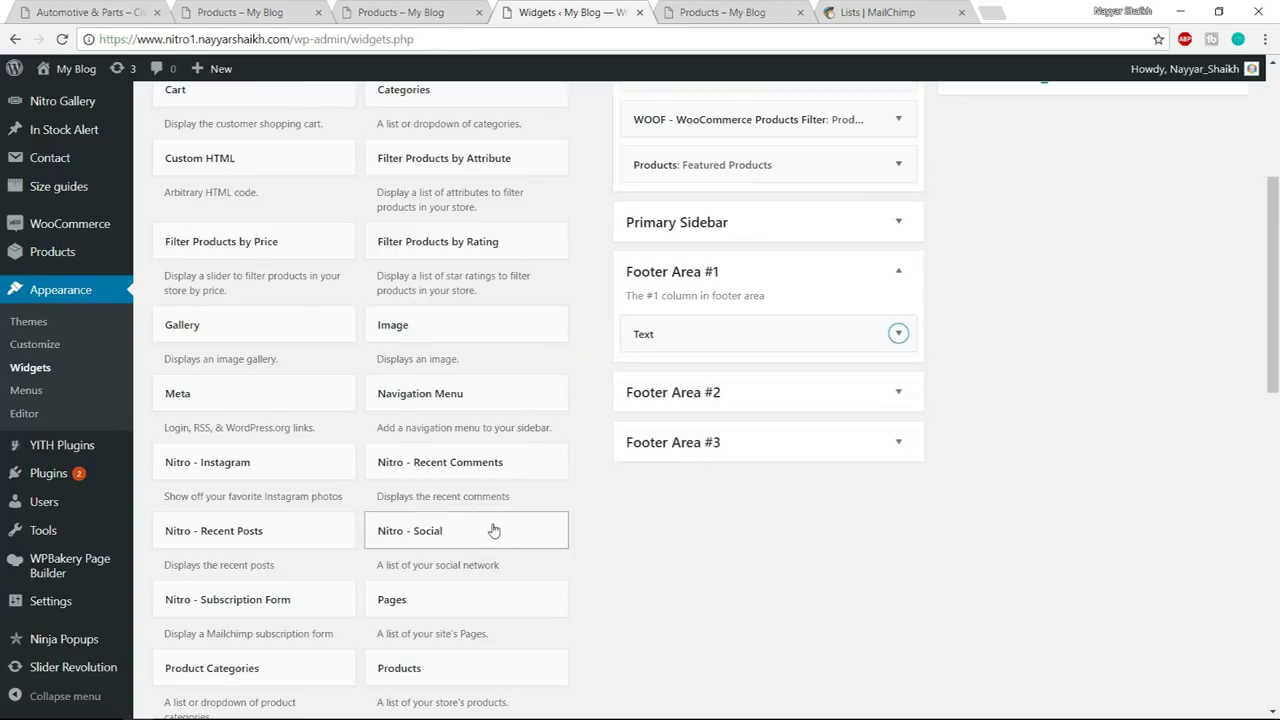
pyautogui.moveTo(465, 537); pyautogui.dragTo(720, 385)
pyautogui.scroll(-2, 980, 382)
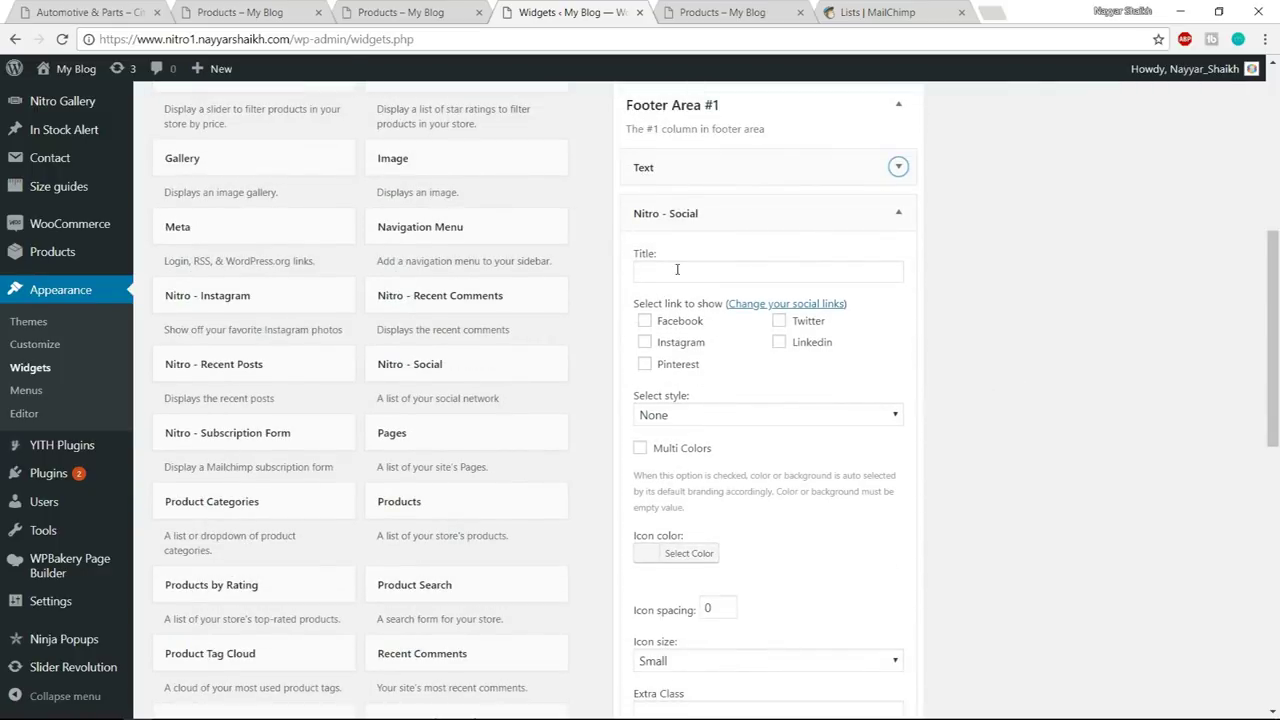
# - Enable Facebook, Instagram, Pinterest and Linkedin in the social widget, save, and view the shop page
pyautogui.click(680, 322)
pyautogui.click(677, 345)
pyautogui.click(700, 366)
pyautogui.click(822, 345)
pyautogui.scroll(-1, 765, 330)
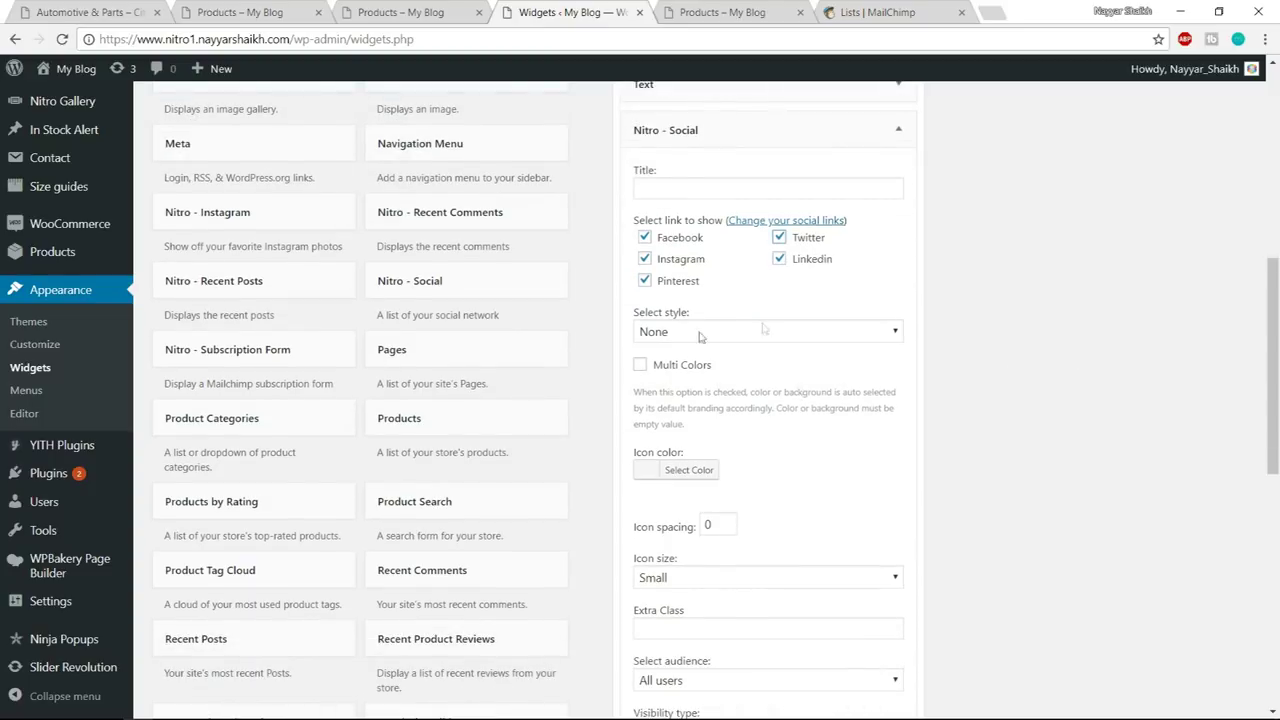
pyautogui.scroll(-3, 803, 391)
pyautogui.click(883, 571)
pyautogui.click(421, 12)
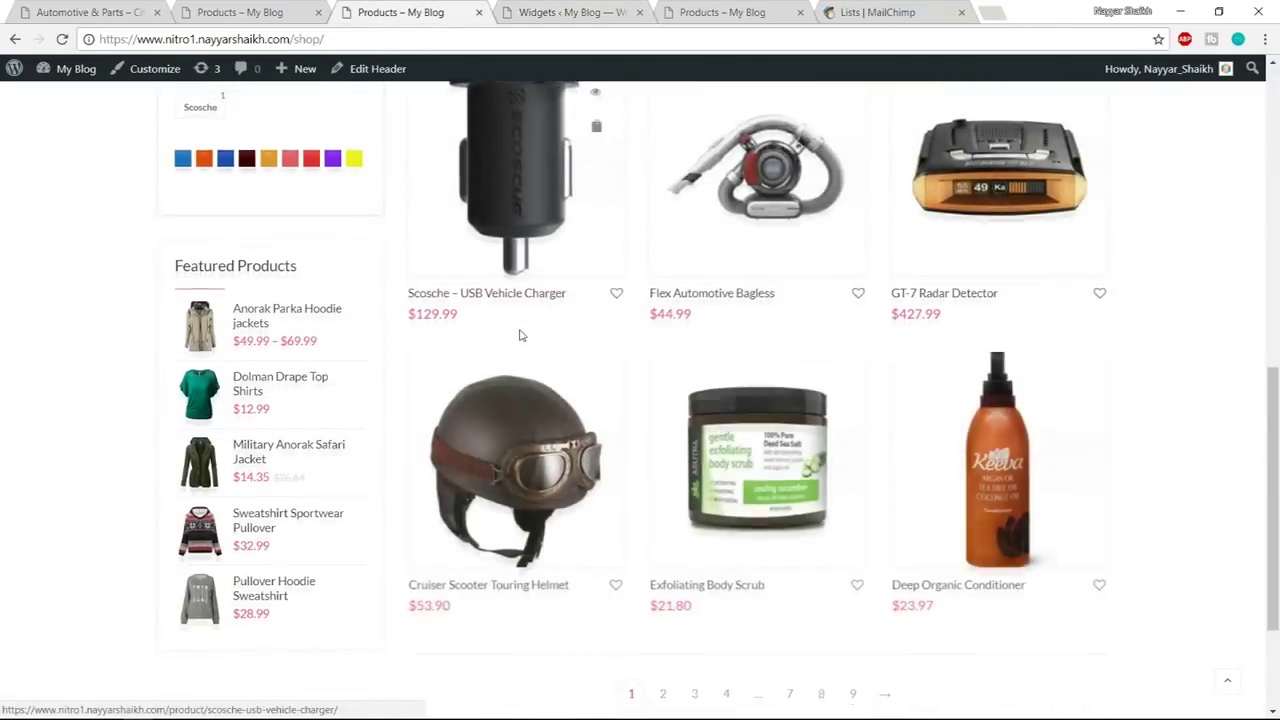
pyautogui.scroll(-3, 519, 335)
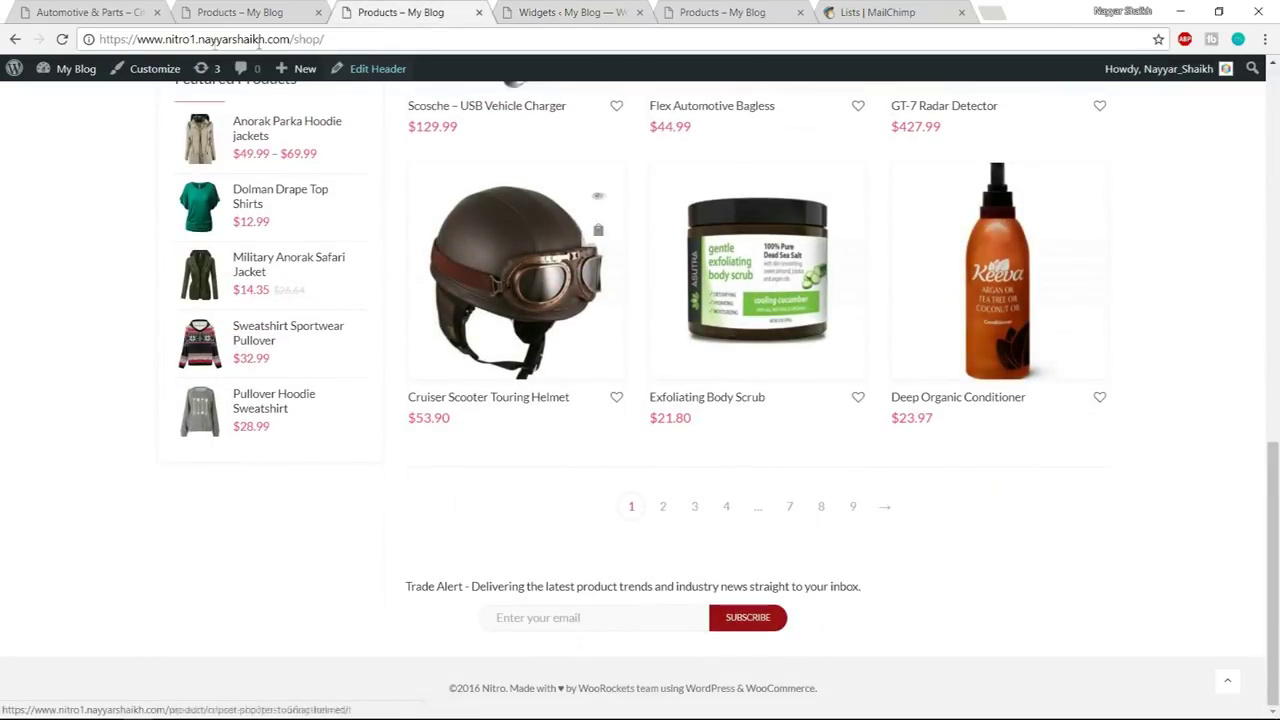
# - Reload the shop page to check the new footer logo text and social icons
pyautogui.click(62, 39)
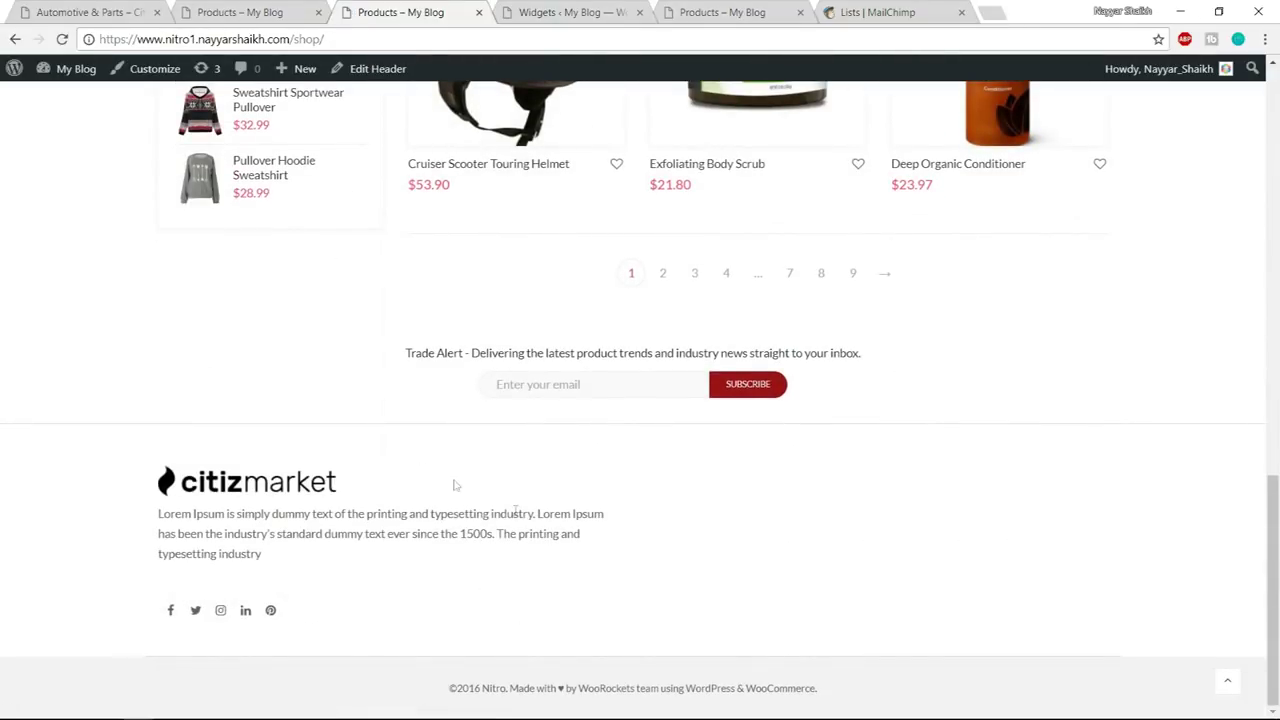
pyautogui.moveTo(152, 478); pyautogui.dragTo(346, 589)
pyautogui.click(346, 592)
# - Examine the reference shop footer's CUSTOMER SERVICES link column
pyautogui.click(566, 10)
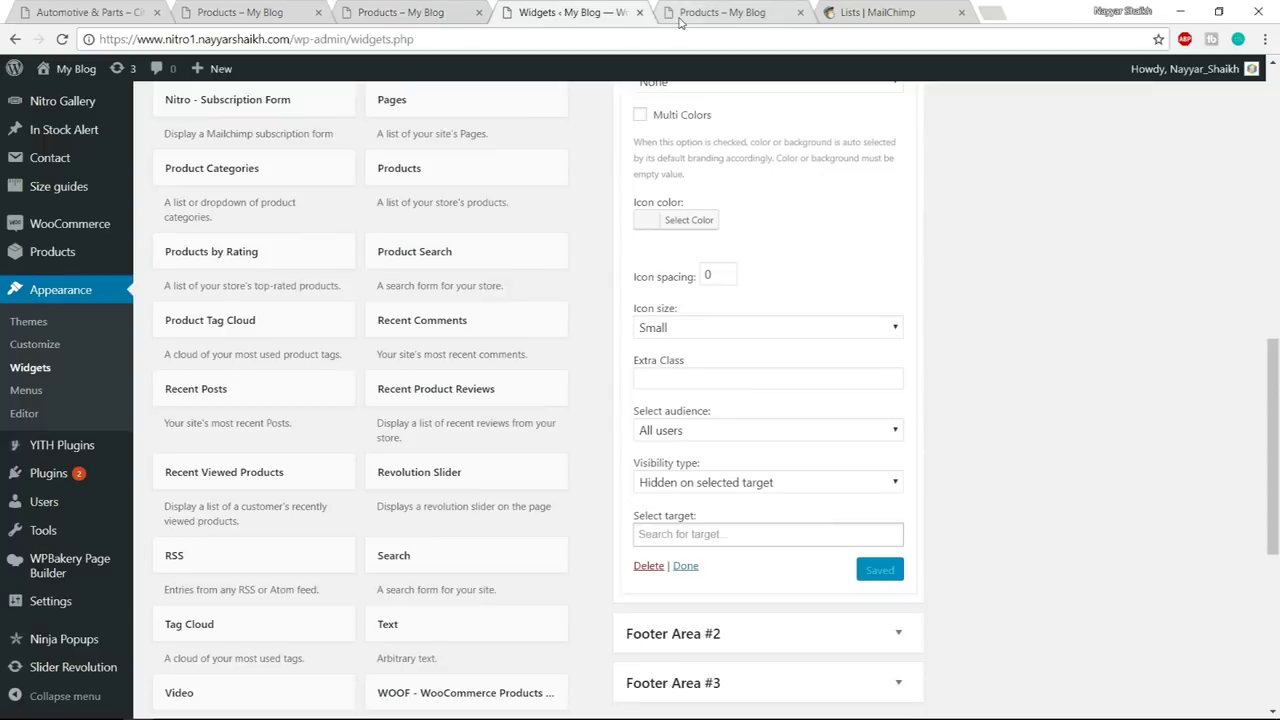
pyautogui.click(185, 12)
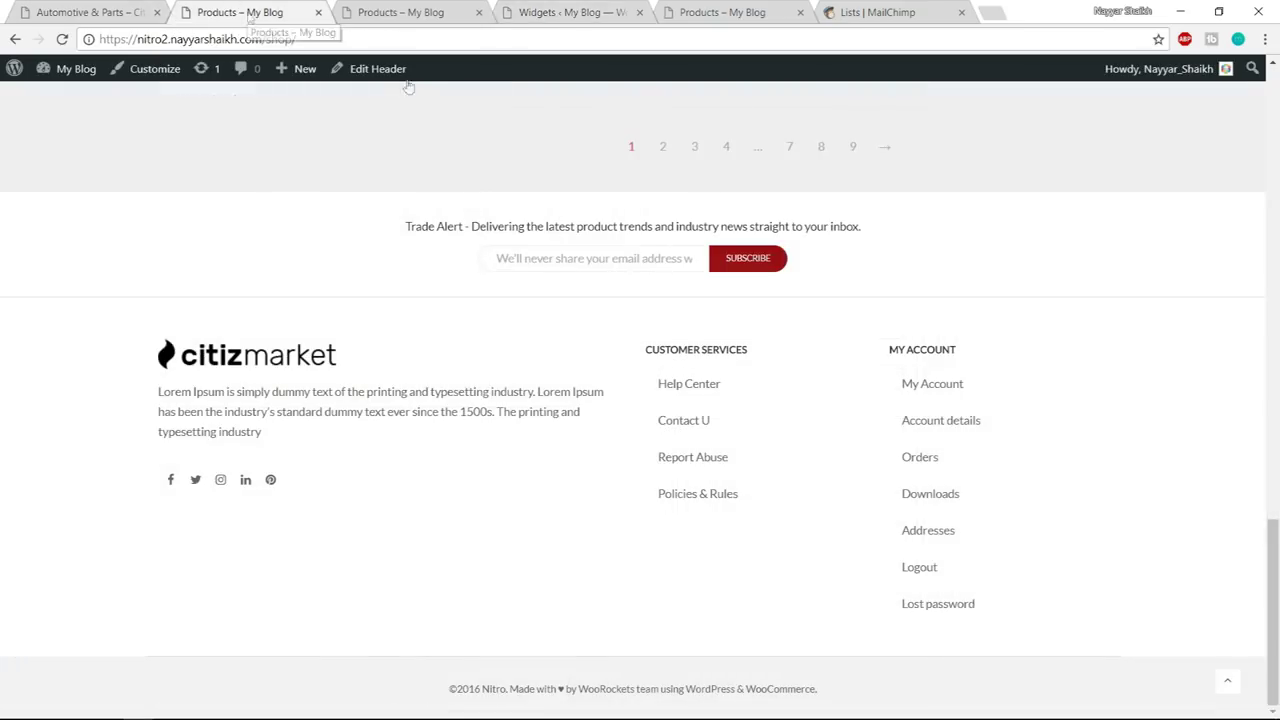
pyautogui.moveTo(645, 349); pyautogui.dragTo(760, 358)
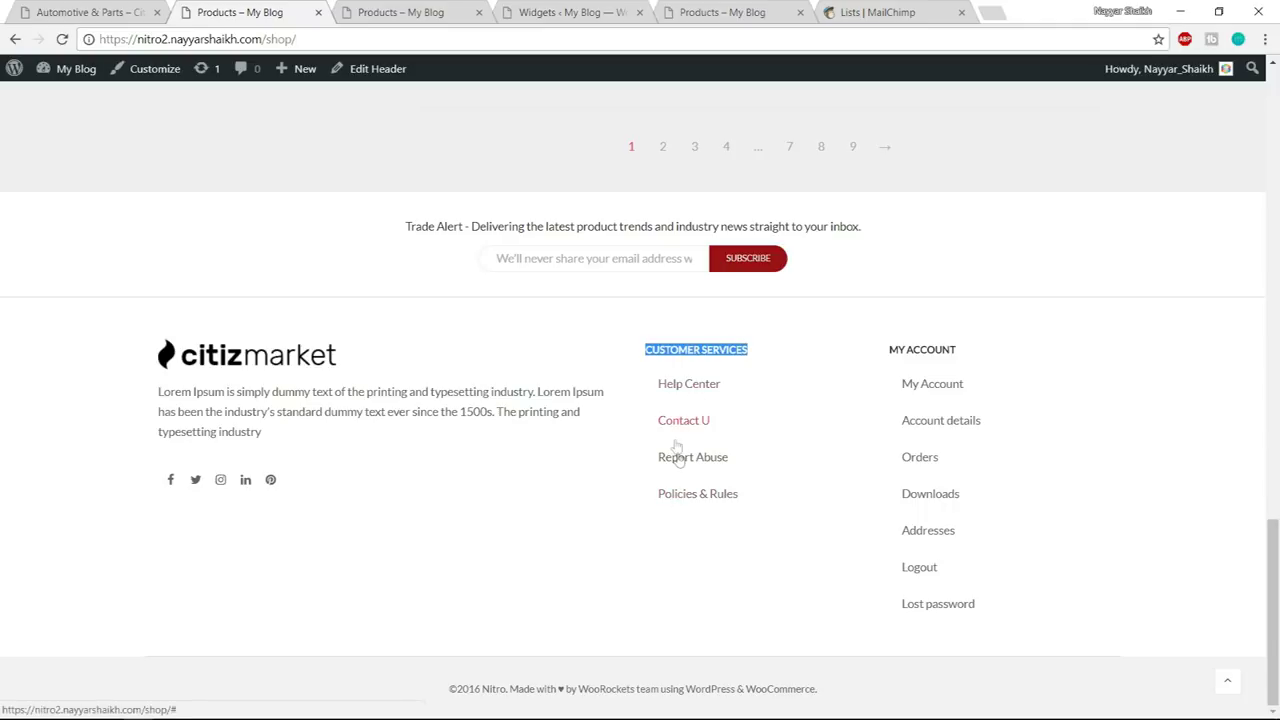
pyautogui.click(566, 12)
pyautogui.click(226, 10)
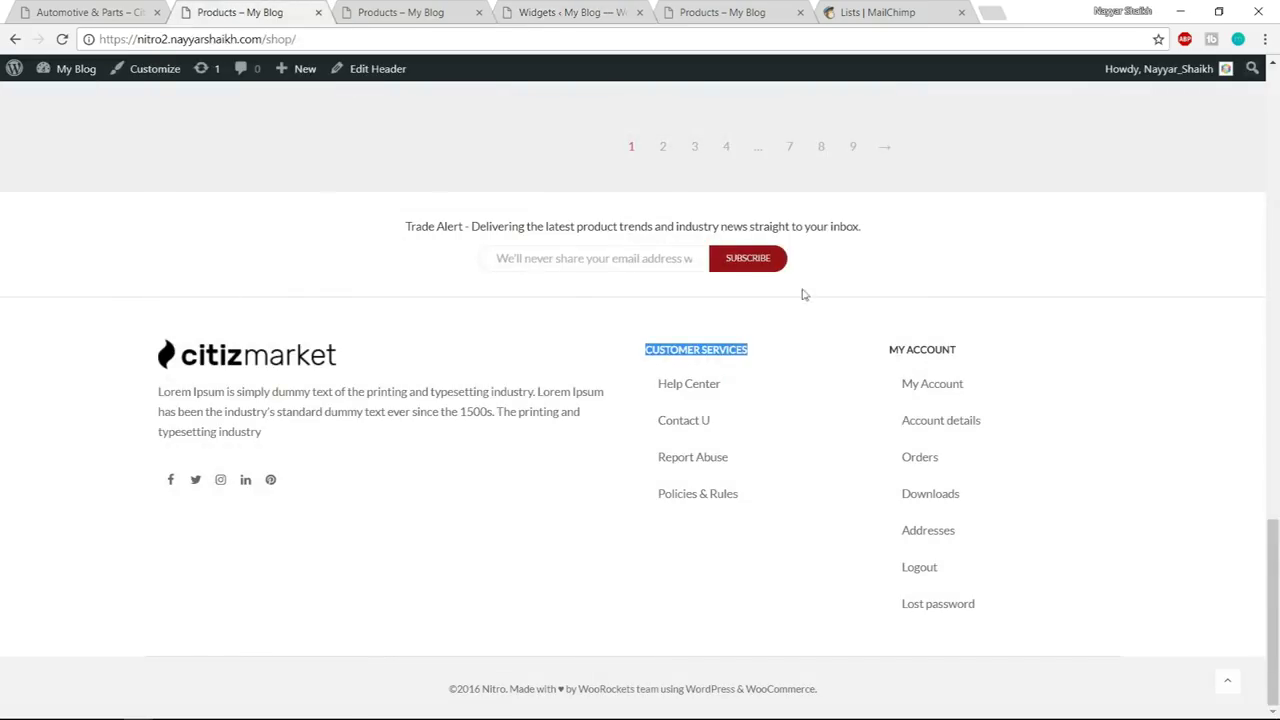
pyautogui.click(780, 393)
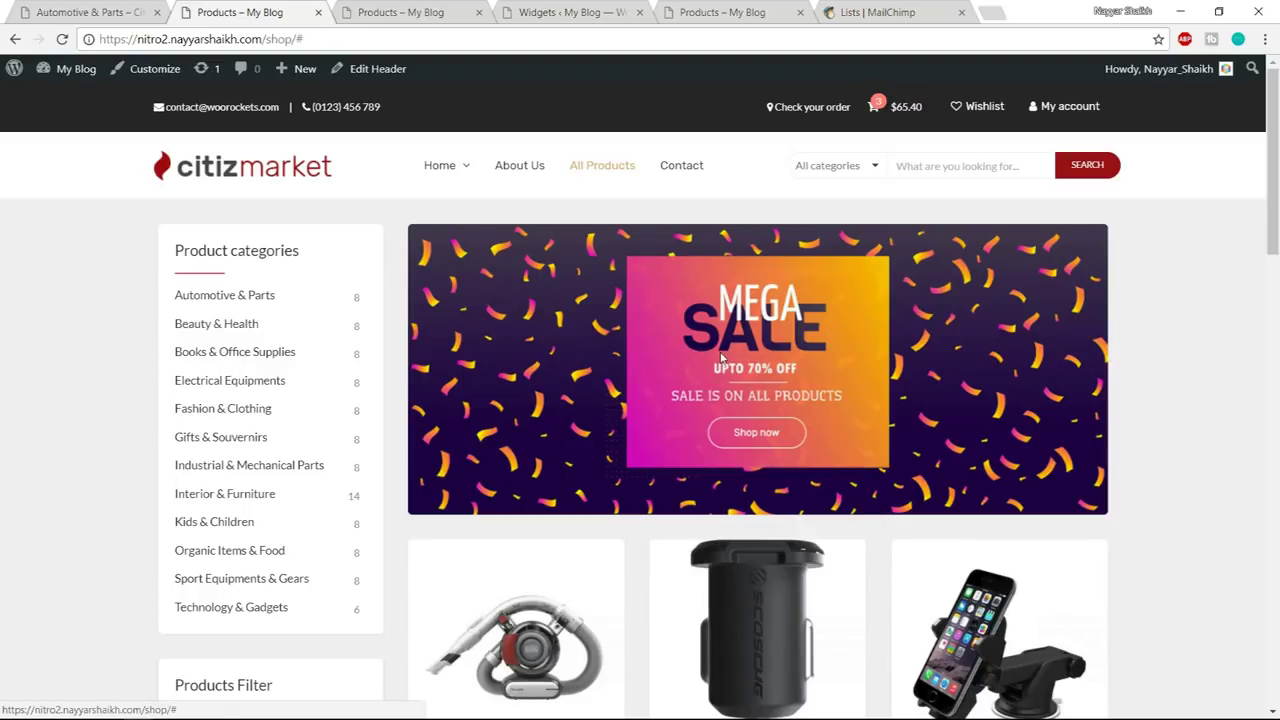
pyautogui.scroll(-15, 920, 457)
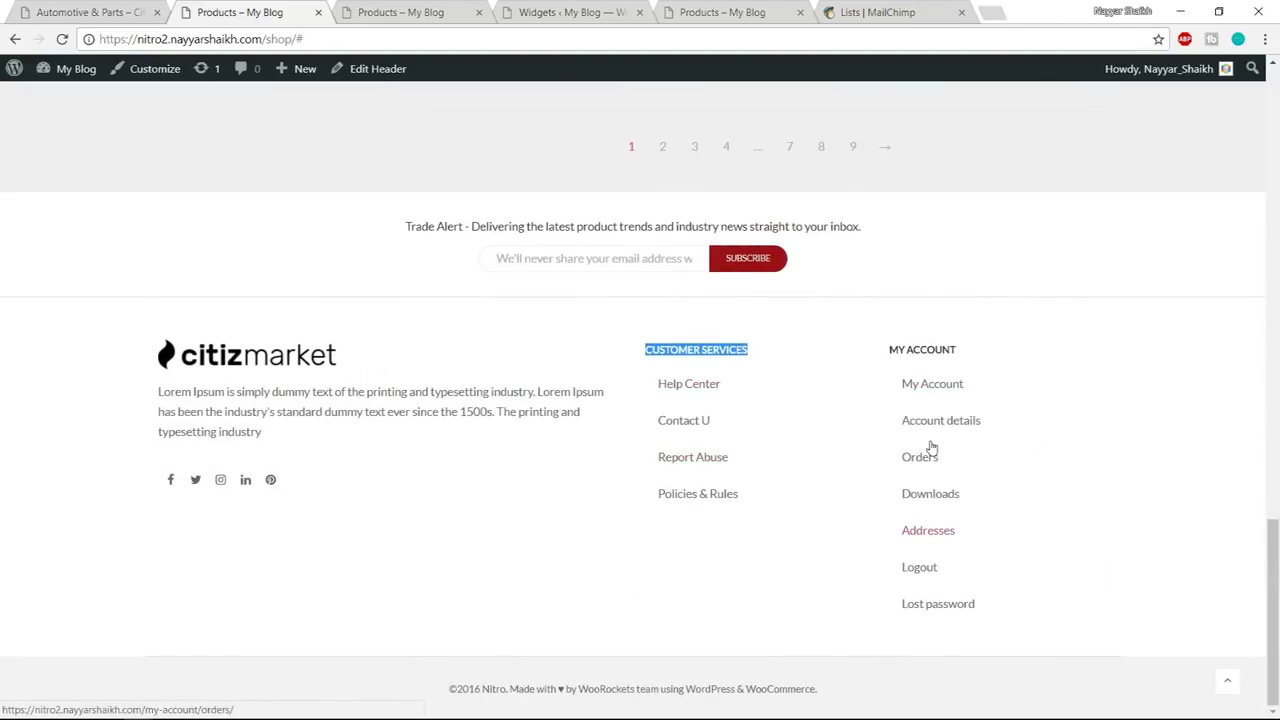
pyautogui.click(808, 547)
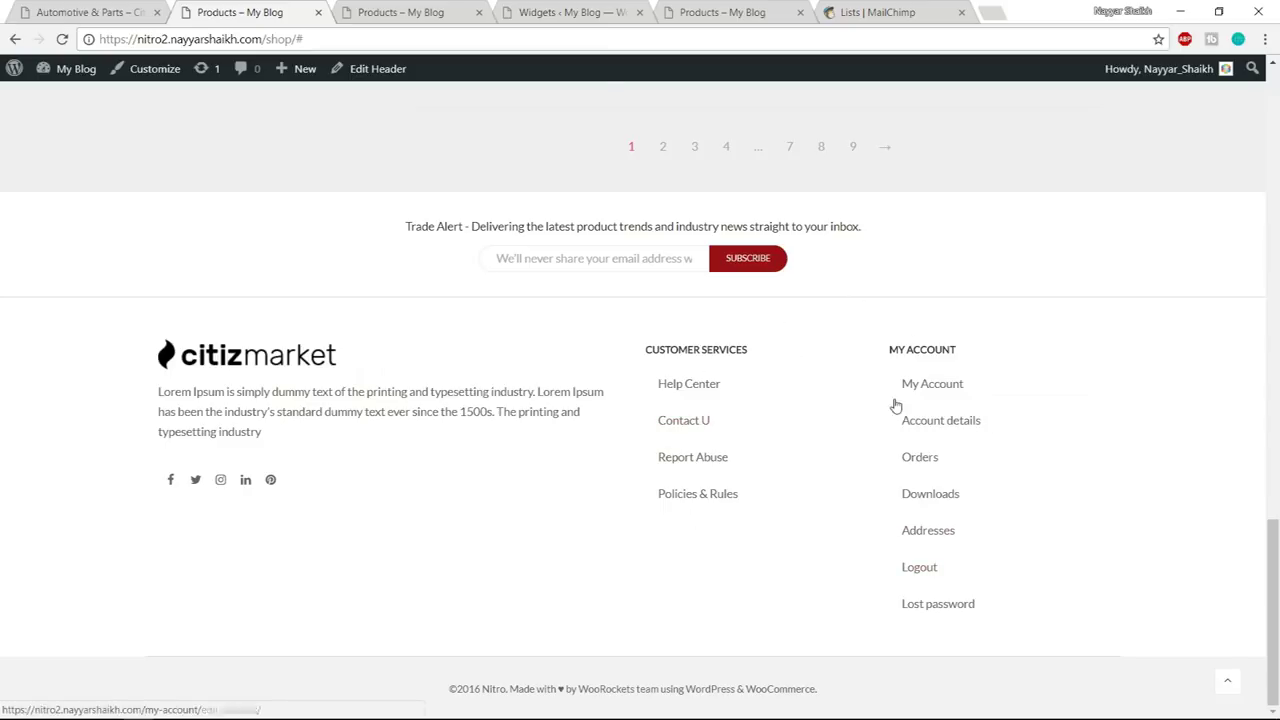
# - Open Appearance > Menus in a new tab and switch to it
pyautogui.click(585, 8)
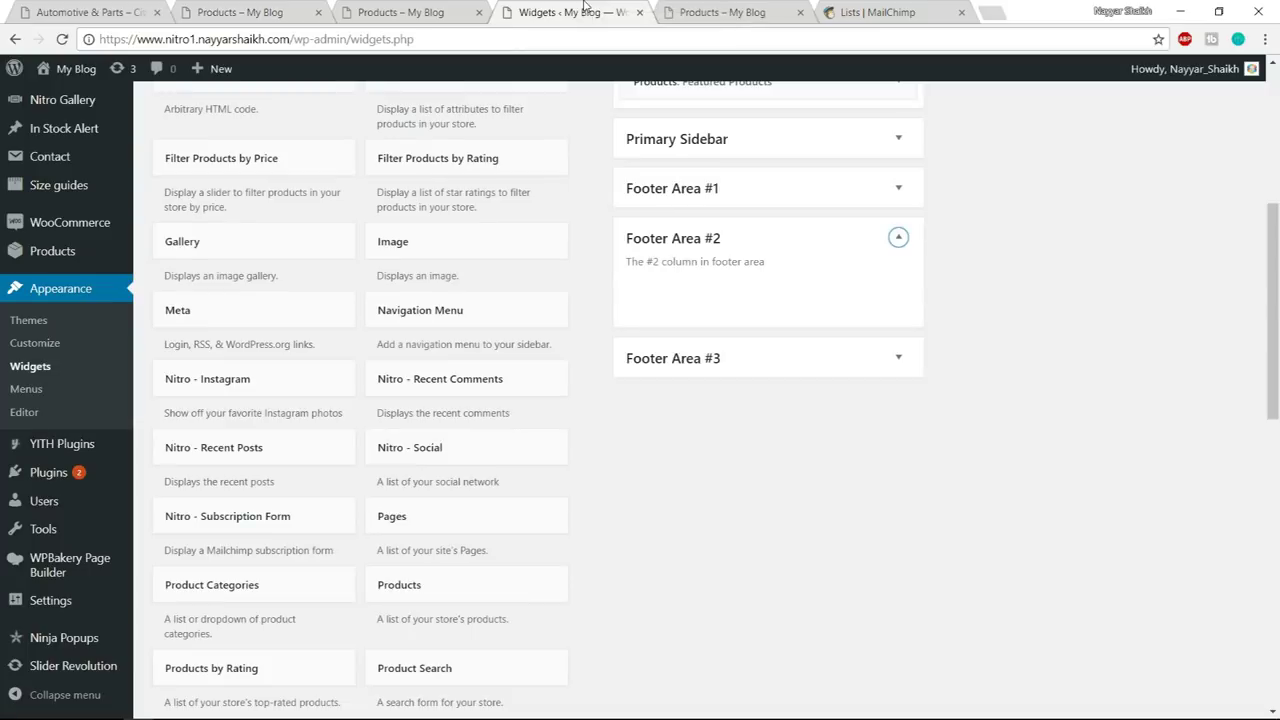
pyautogui.middleClick(33, 402)
pyautogui.click(660, 14)
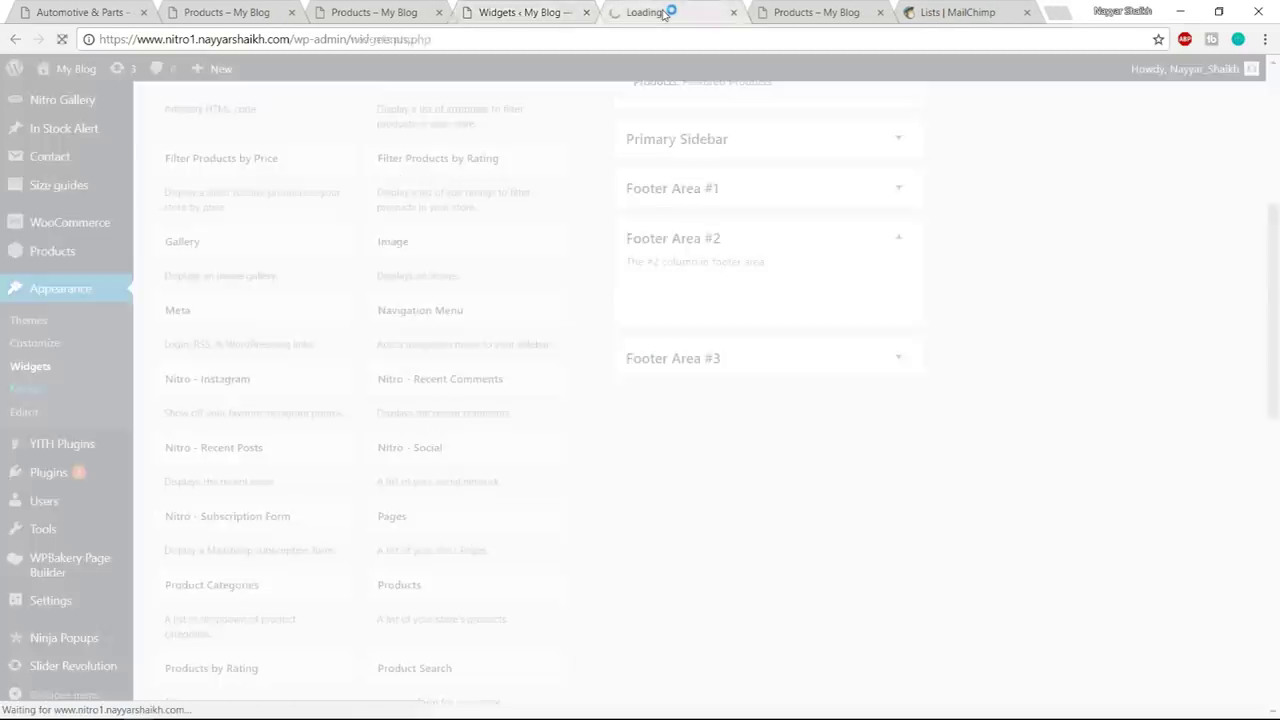
# - Create a new menu named CUSTOMER SERVICES
pyautogui.click(281, 8)
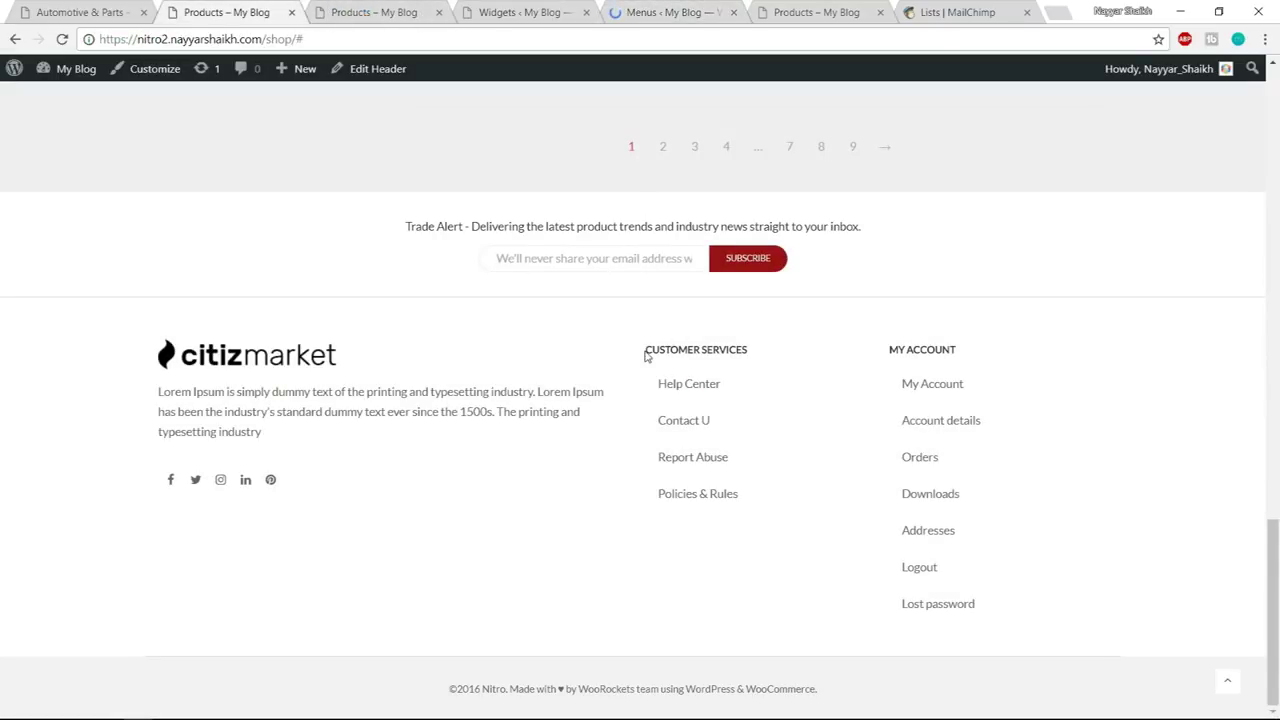
pyautogui.click(702, 18)
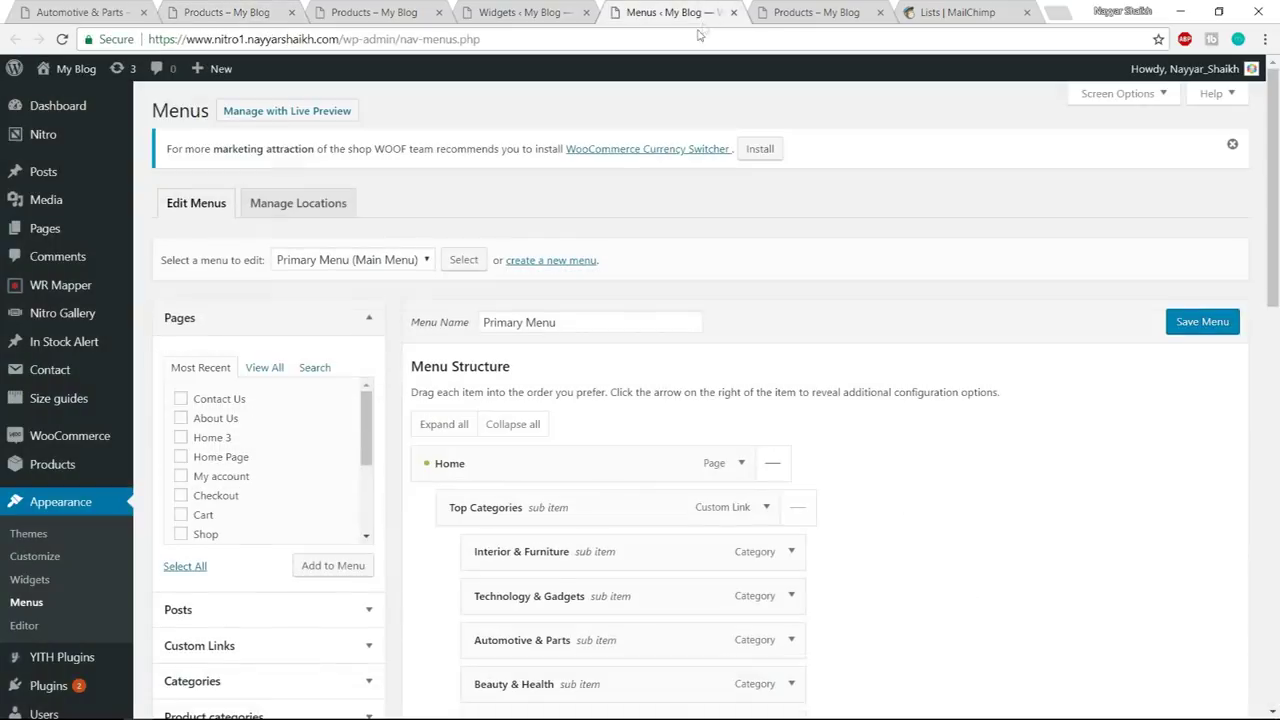
pyautogui.click(550, 260)
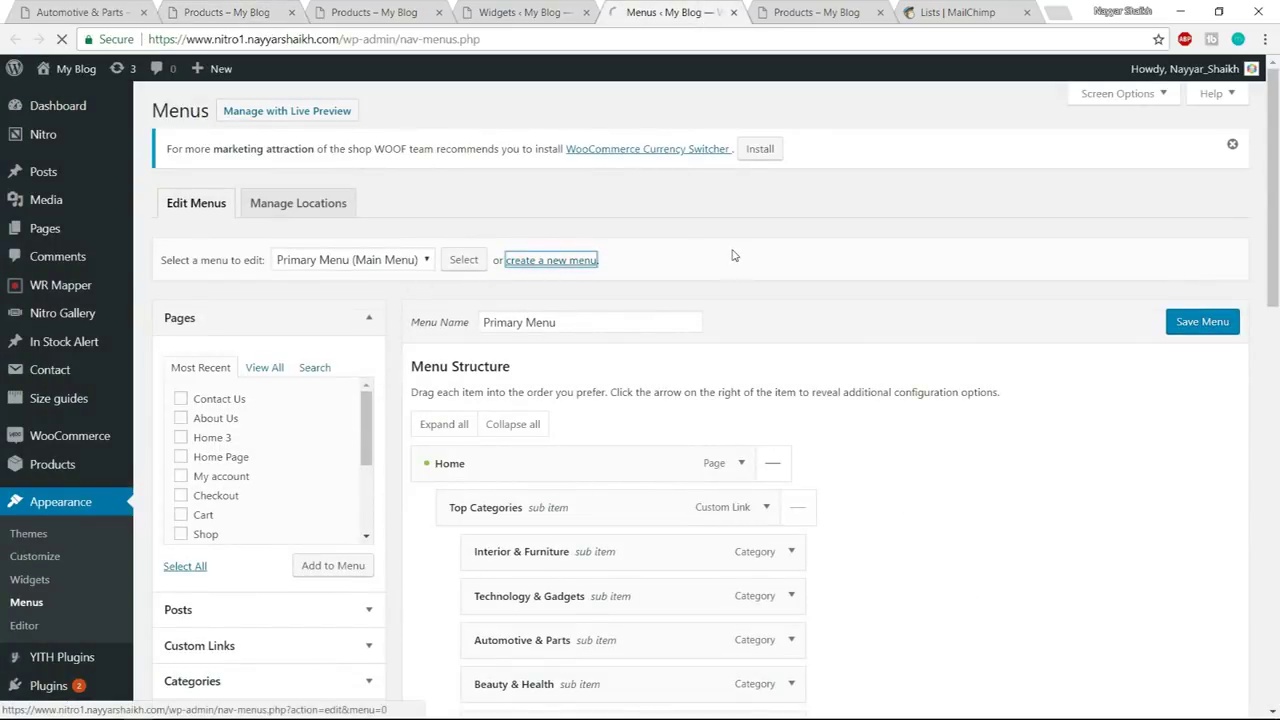
pyautogui.write('CUSTOMER SERVICES')
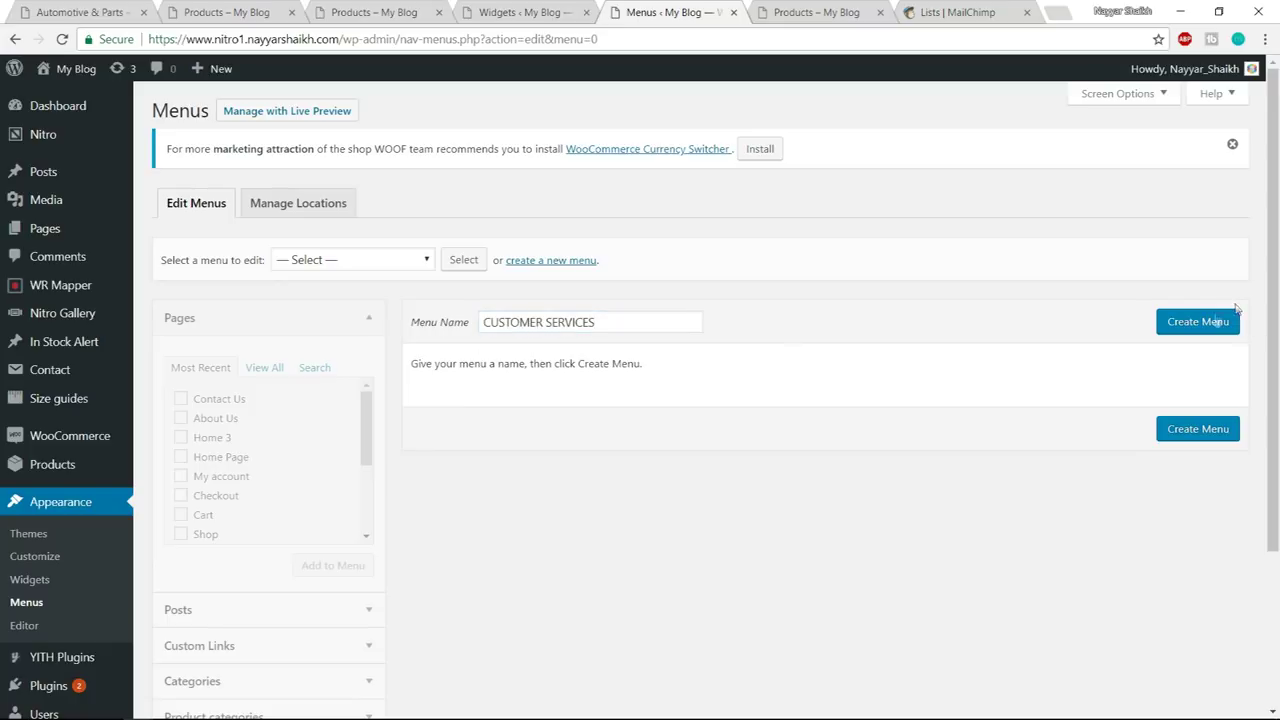
pyautogui.click(1212, 322)
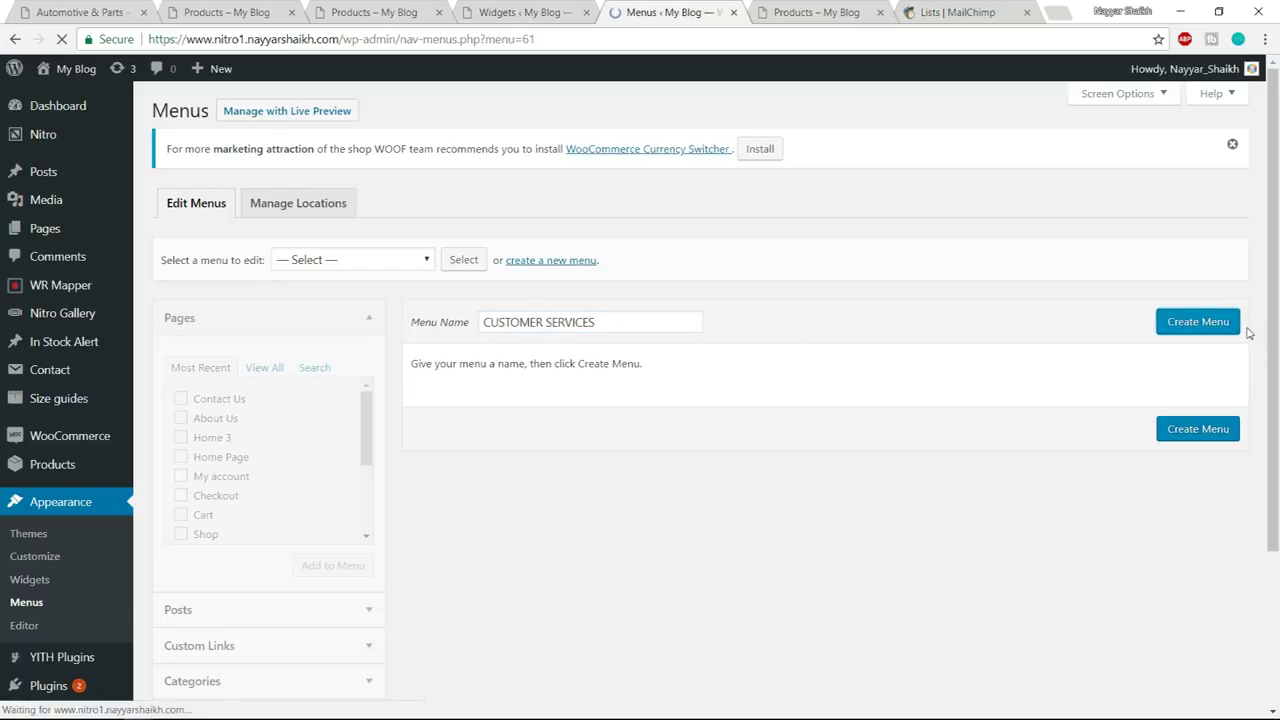
# - Add Contact Us and Refund Policies as custom links with URL #
pyautogui.click(286, 10)
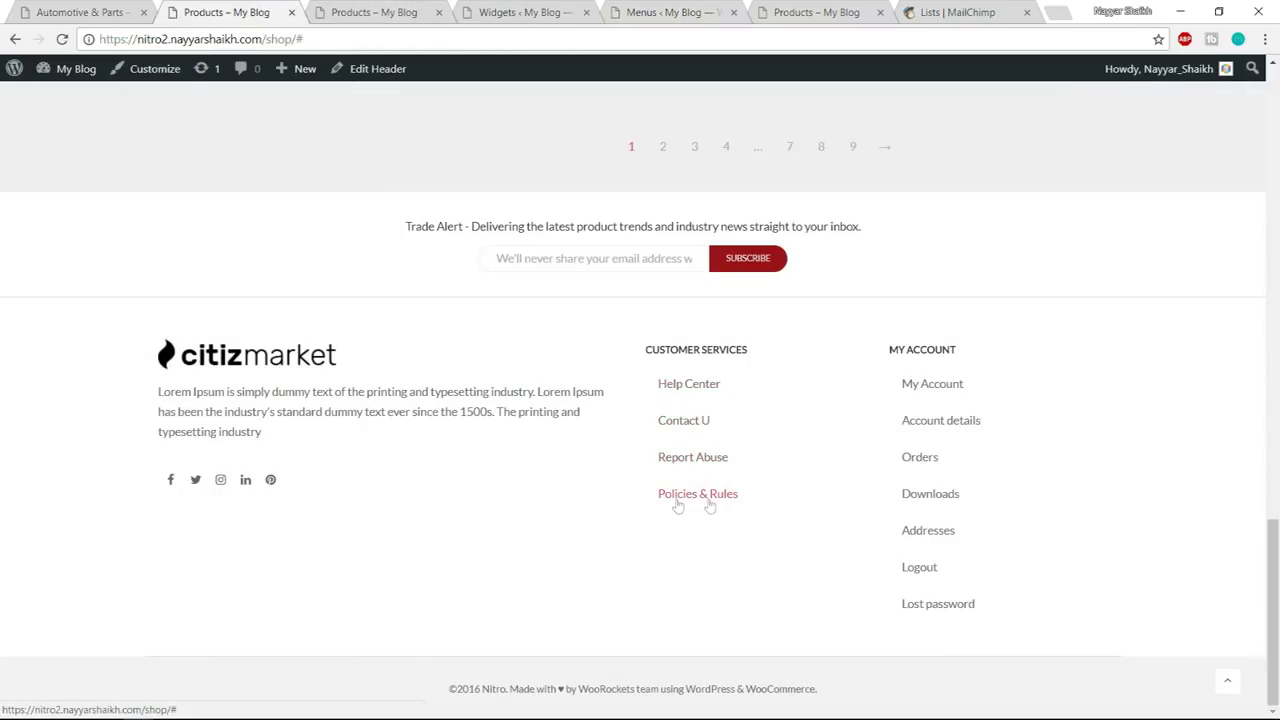
pyautogui.click(690, 12)
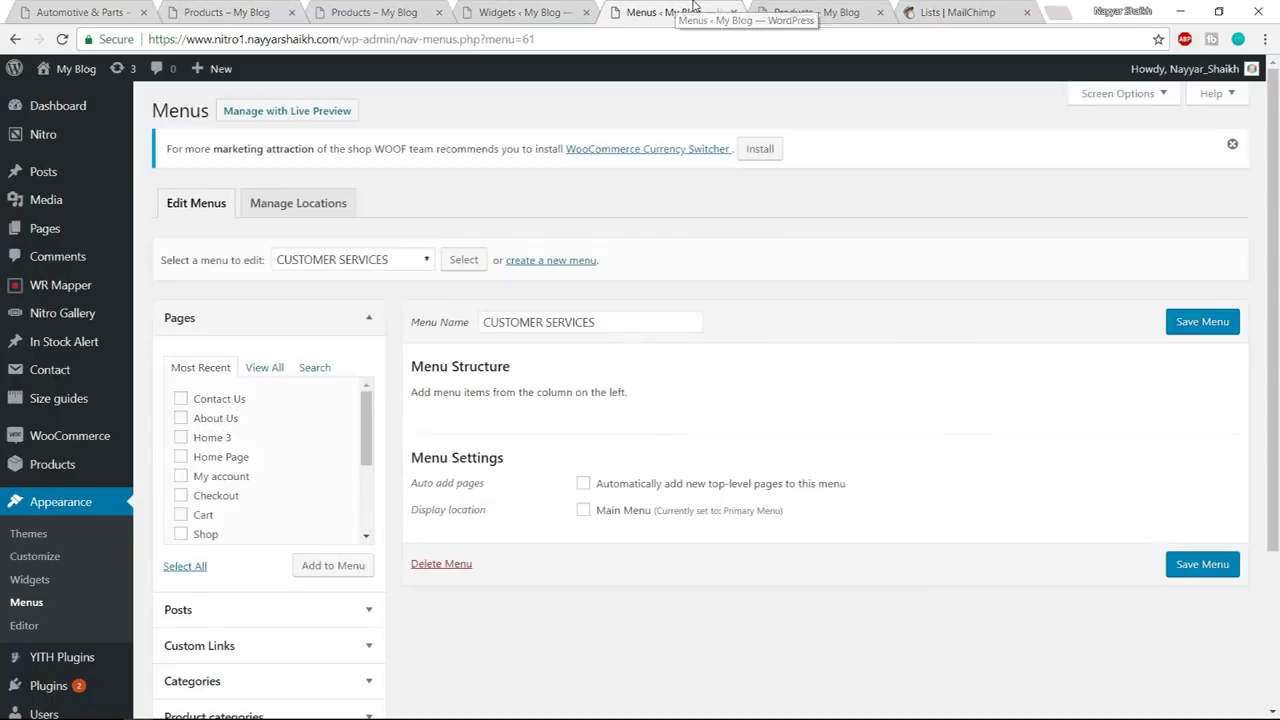
pyautogui.scroll(-2, 661, 424)
pyautogui.click(277, 474)
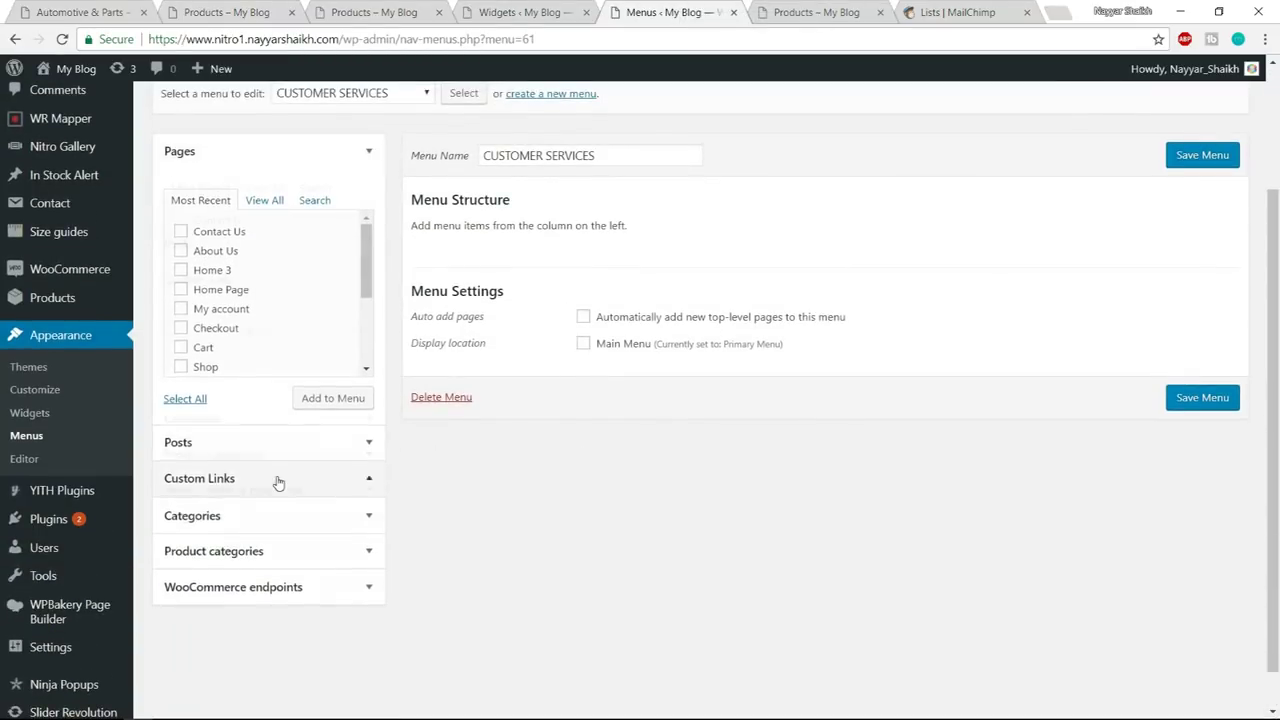
pyautogui.moveTo(281, 274); pyautogui.dragTo(199, 276)
pyautogui.write('#')
pyautogui.press('Tab')
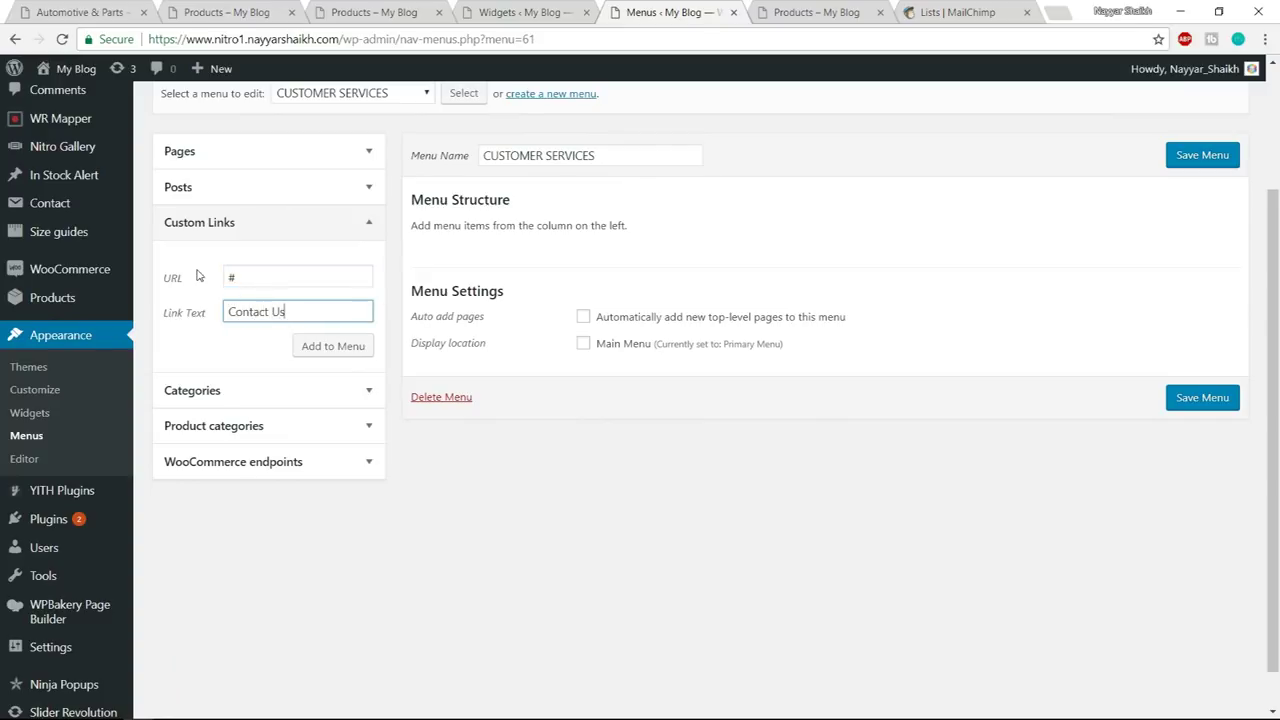
pyautogui.click(313, 346)
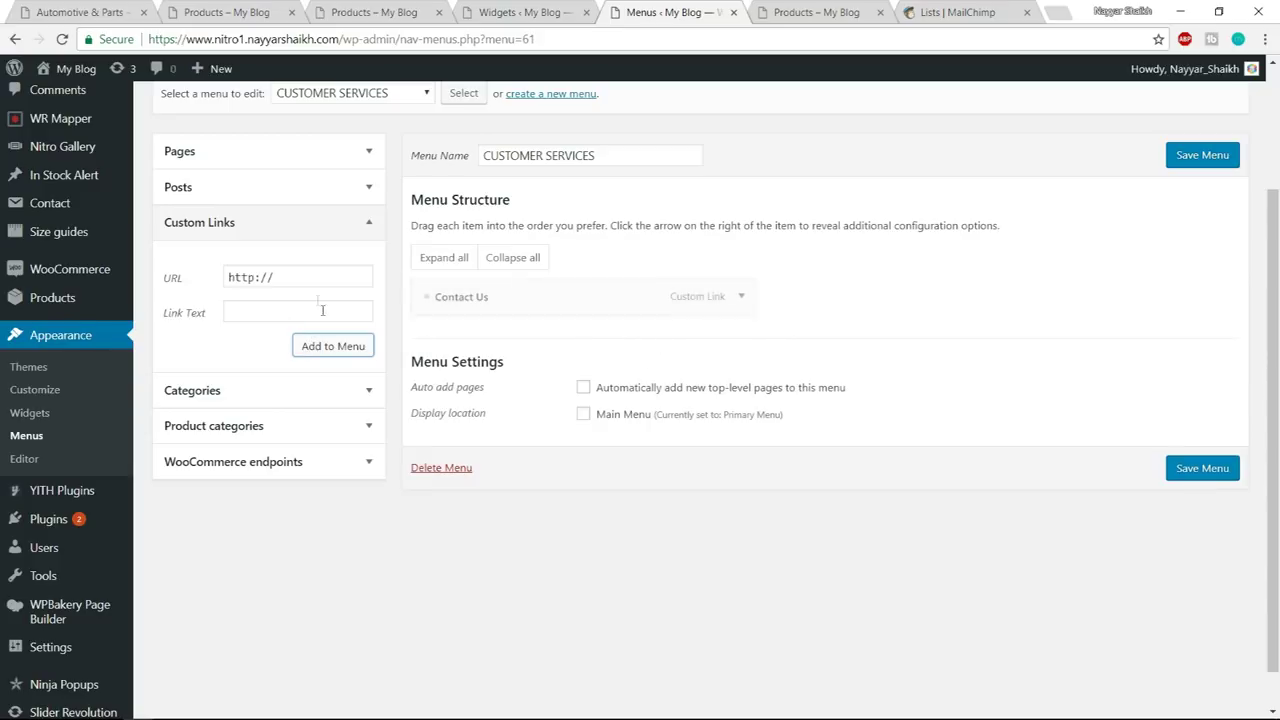
pyautogui.moveTo(302, 281); pyautogui.dragTo(137, 287)
pyautogui.write('#')
pyautogui.press('Tab')
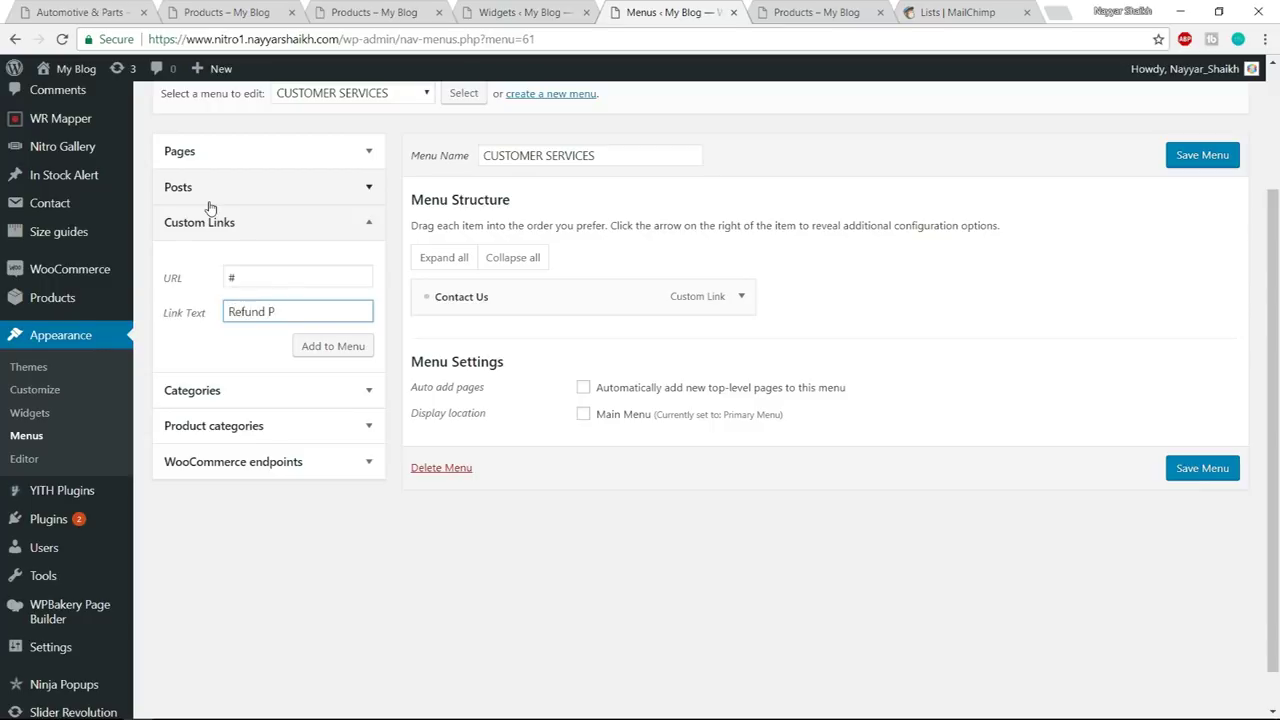
pyautogui.write('Refund Policies')
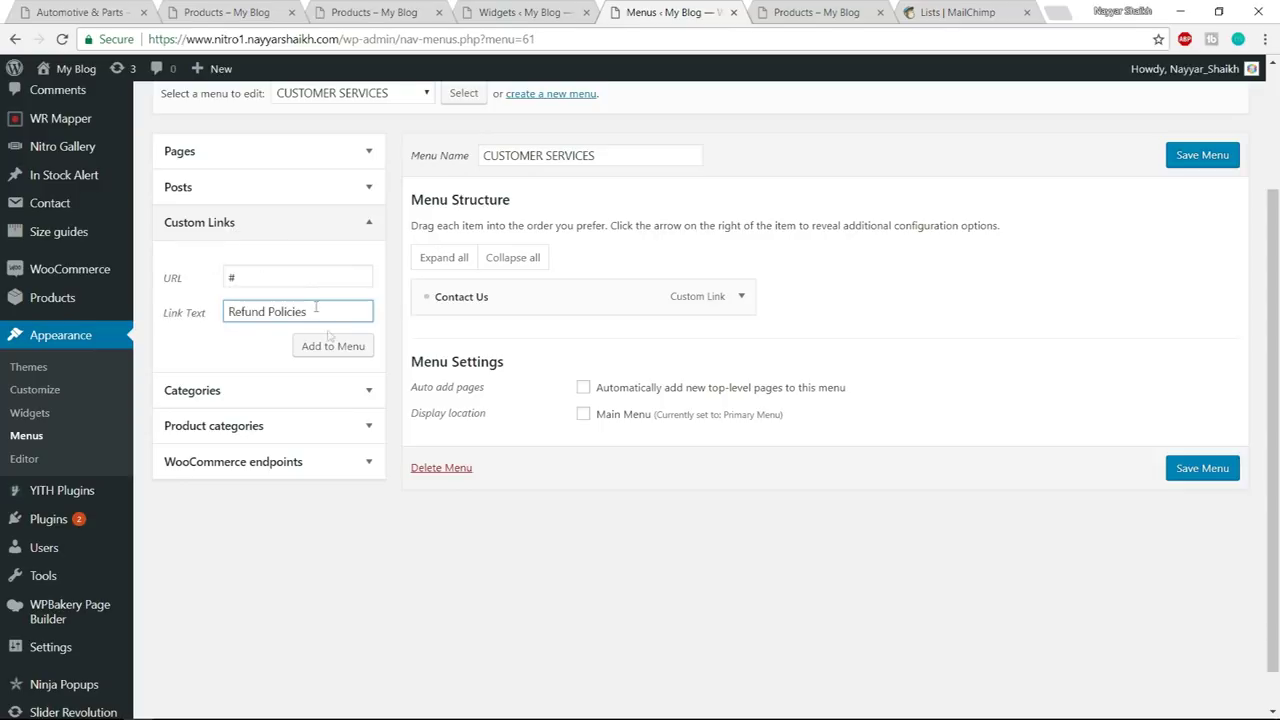
pyautogui.click(331, 347)
# - Add Report Abuse and Help Center as custom links with URL #
pyautogui.click(228, 10)
pyautogui.hotkey('ctrl', '5')
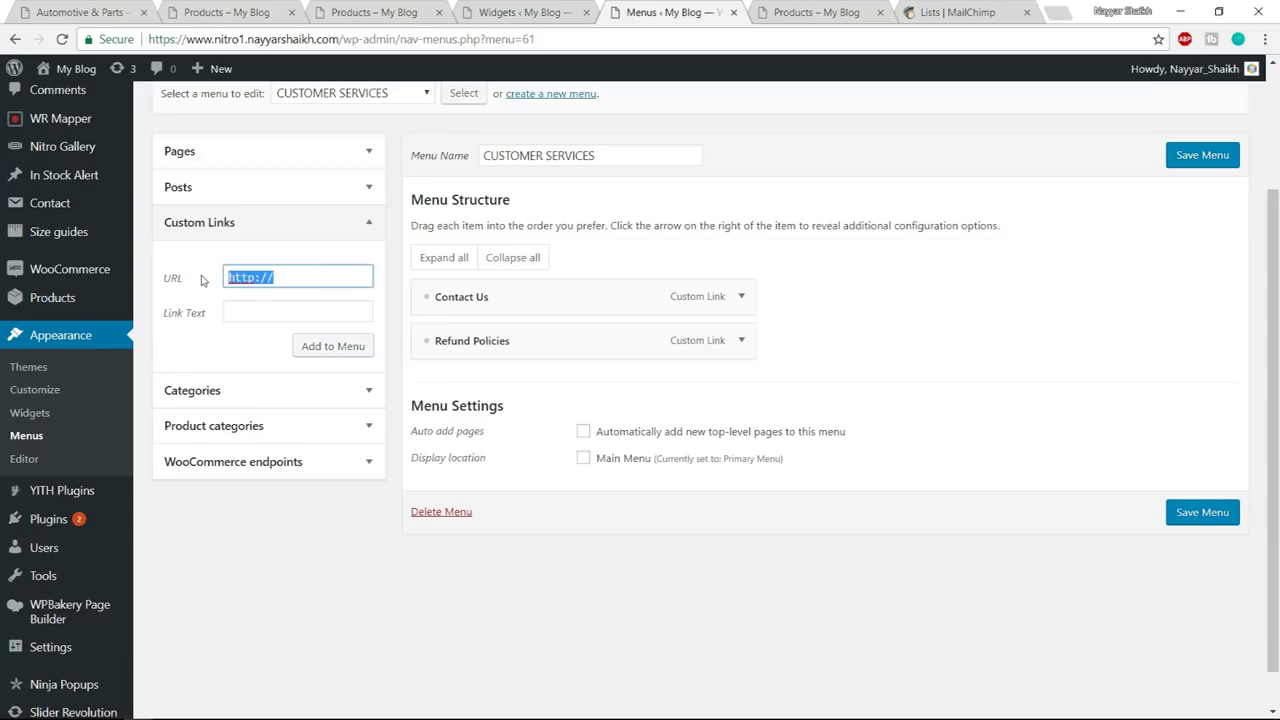
pyautogui.write('#')
pyautogui.press('Tab')
pyautogui.write('R')
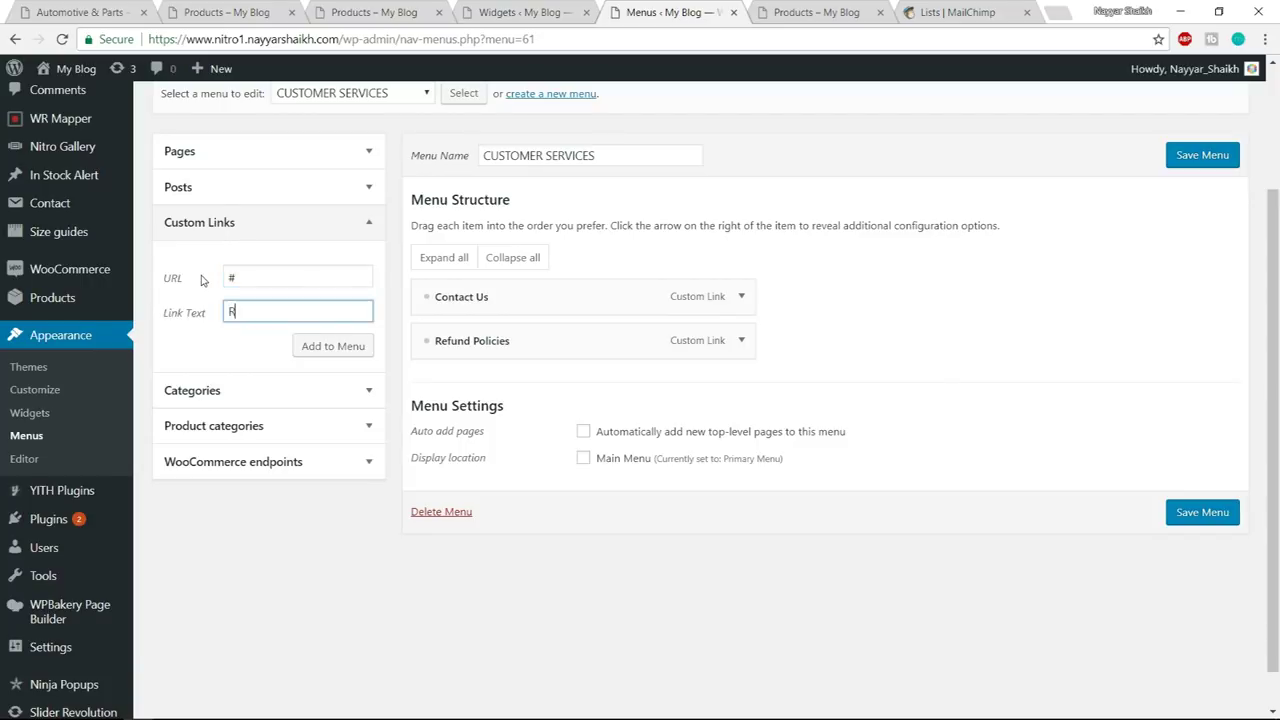
pyautogui.write('se')
pyautogui.press('Return')
pyautogui.click(266, 276)
pyautogui.hotkey('ctrl', 'a')
pyautogui.write('#')
pyautogui.press('Tab')
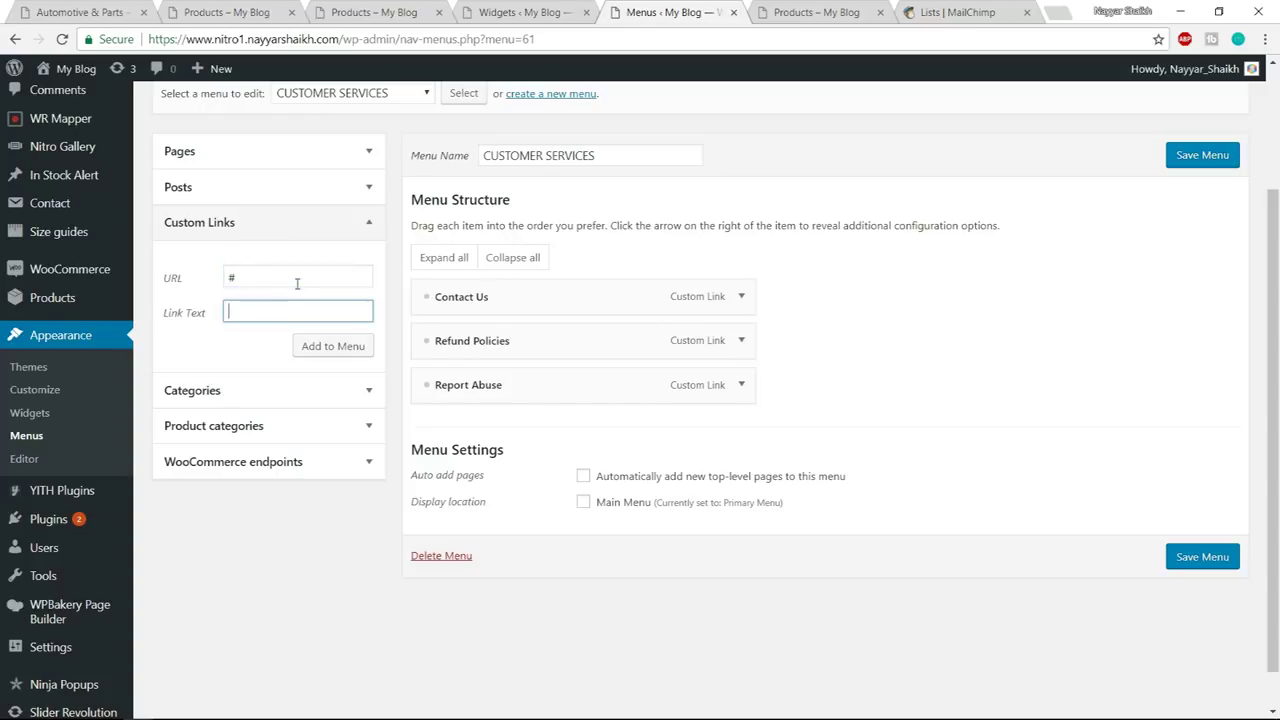
pyautogui.click(255, 10)
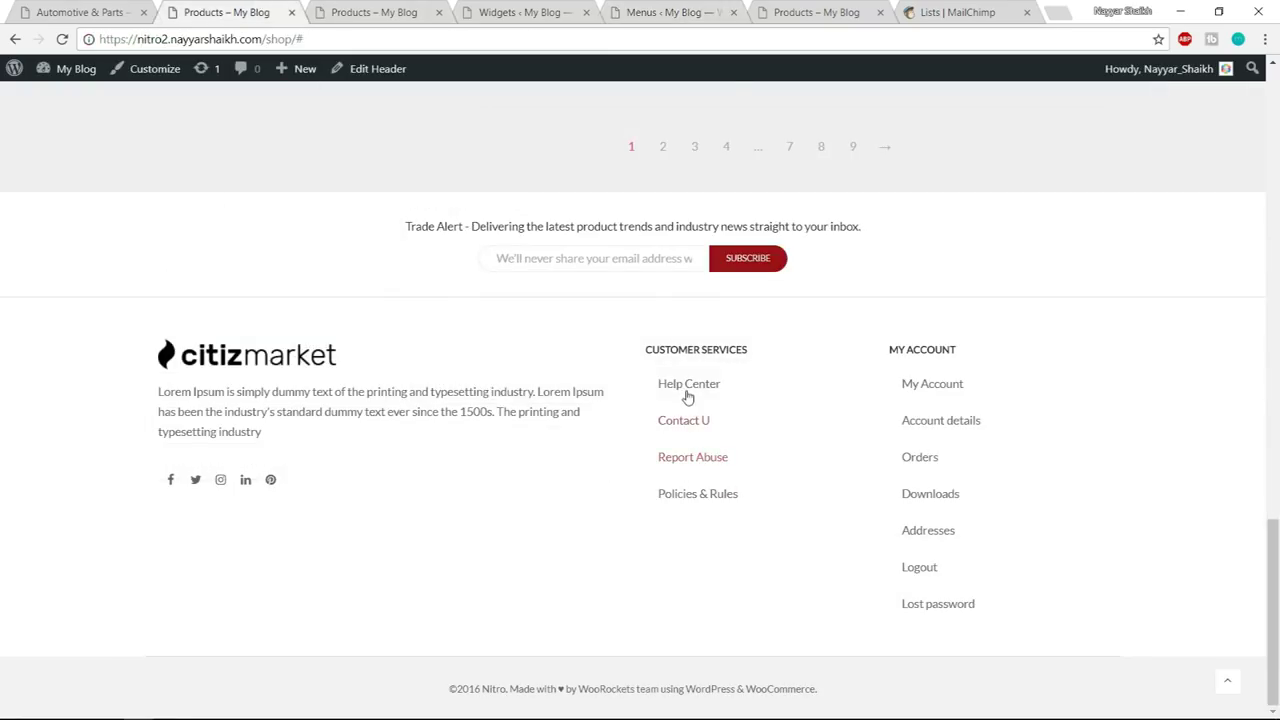
pyautogui.click(810, 12)
pyautogui.click(665, 12)
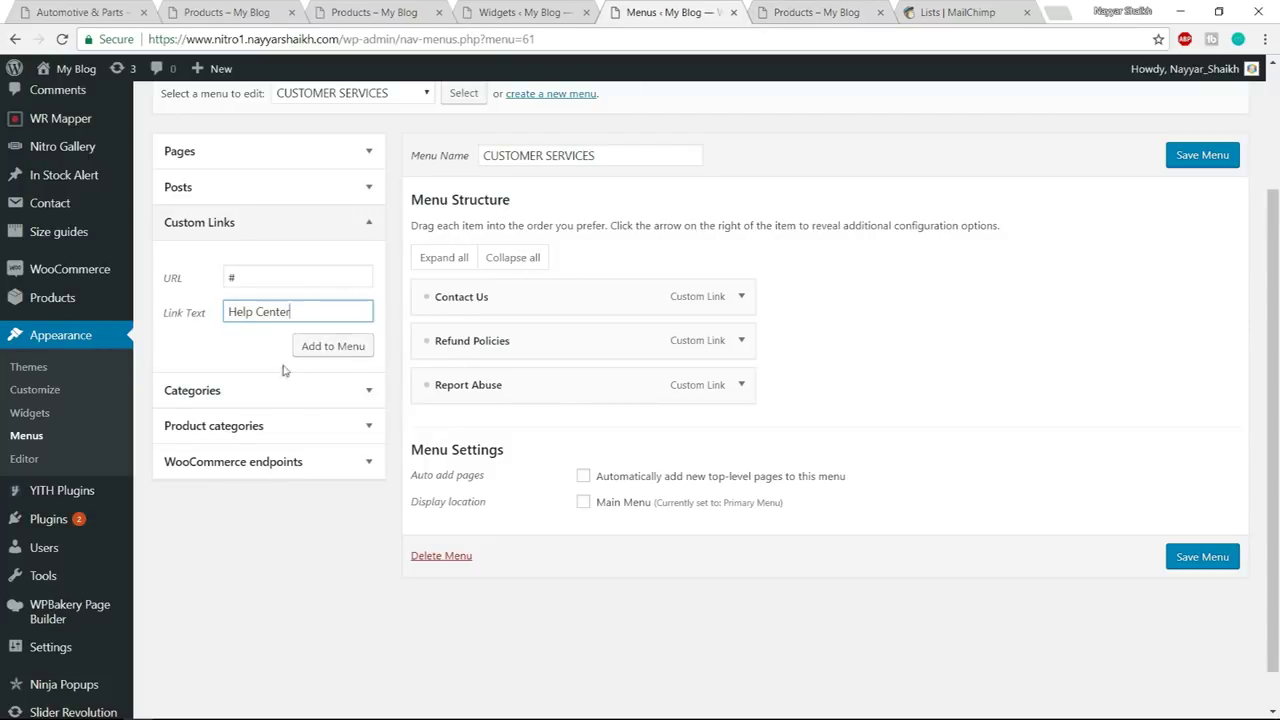
pyautogui.click(318, 346)
# - Save the CUSTOMER SERVICES menu and look at the shop footer's MY ACCOUNT column
pyautogui.click(1186, 601)
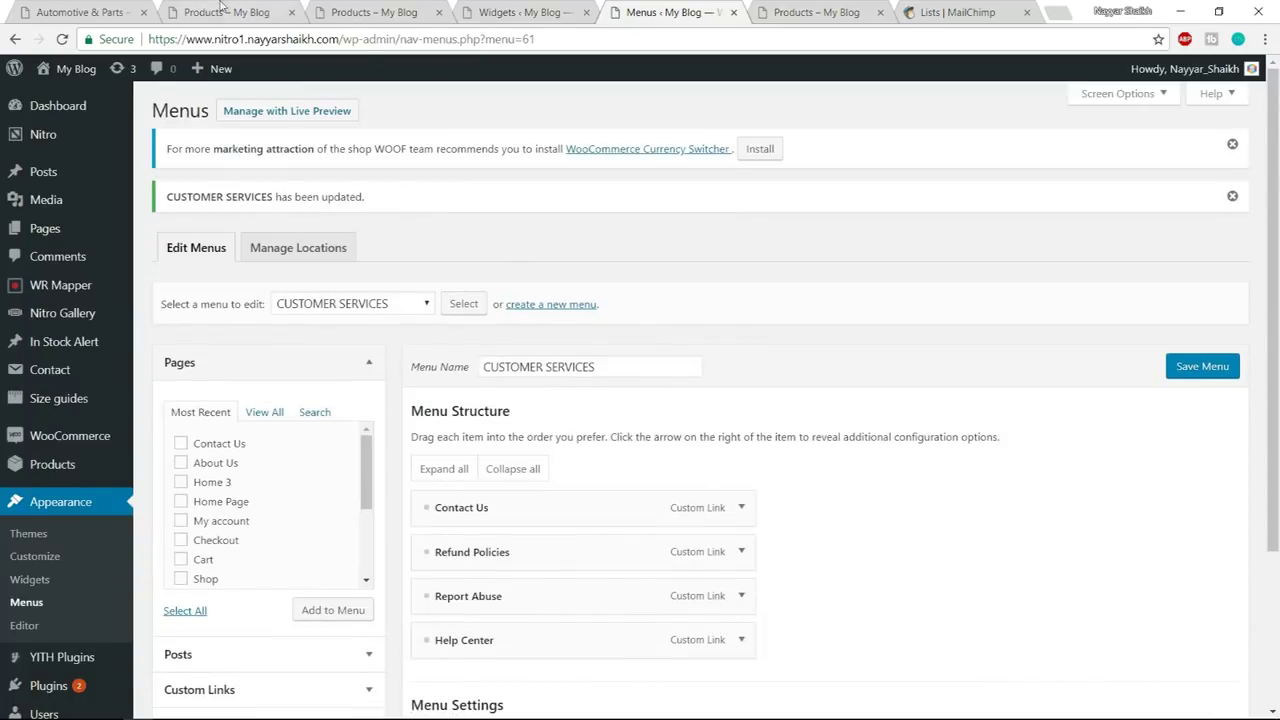
pyautogui.hotkey('ctrl', '2')
pyautogui.moveTo(890, 352); pyautogui.dragTo(965, 344)
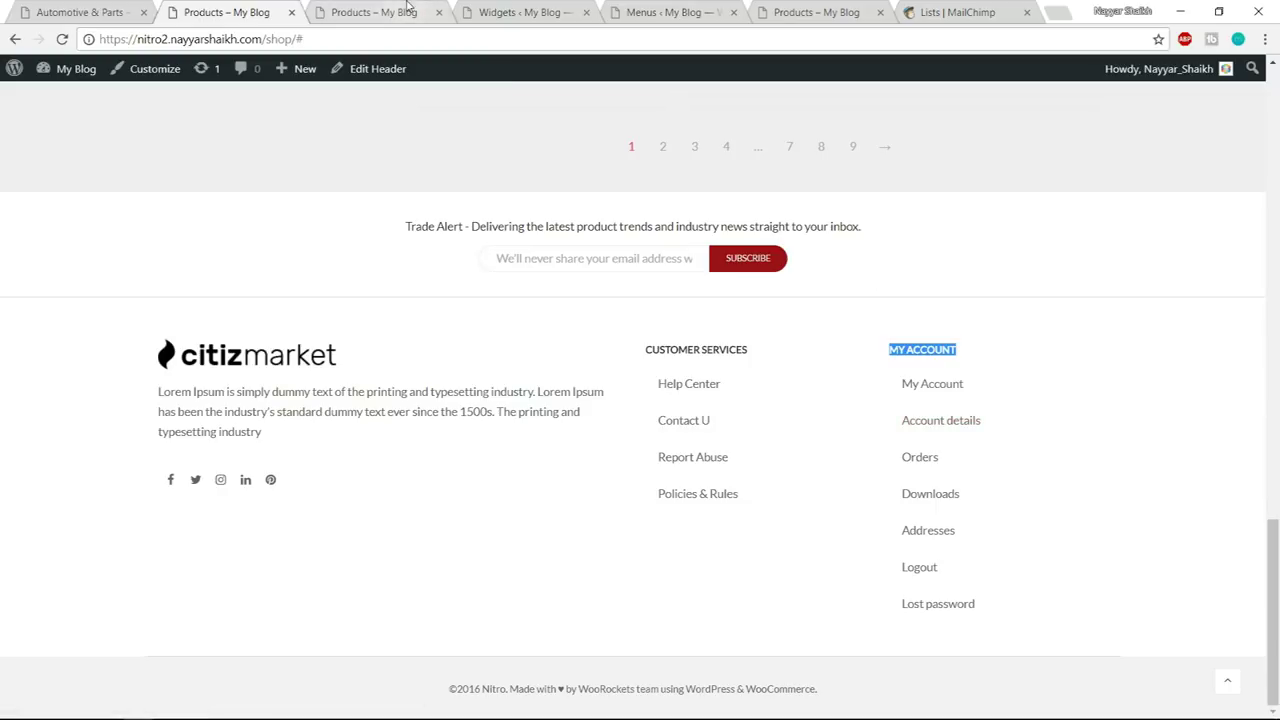
# - Create a new menu named MY ACCOUNT
pyautogui.click(686, 12)
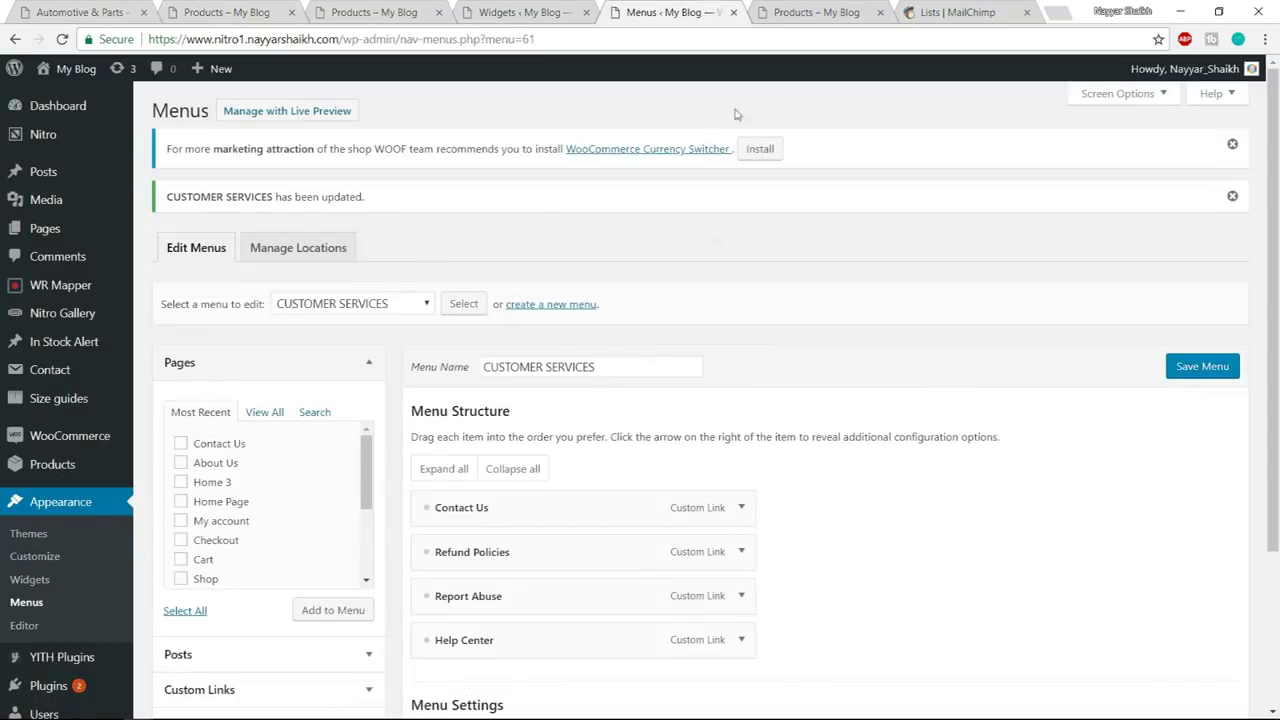
pyautogui.click(545, 305)
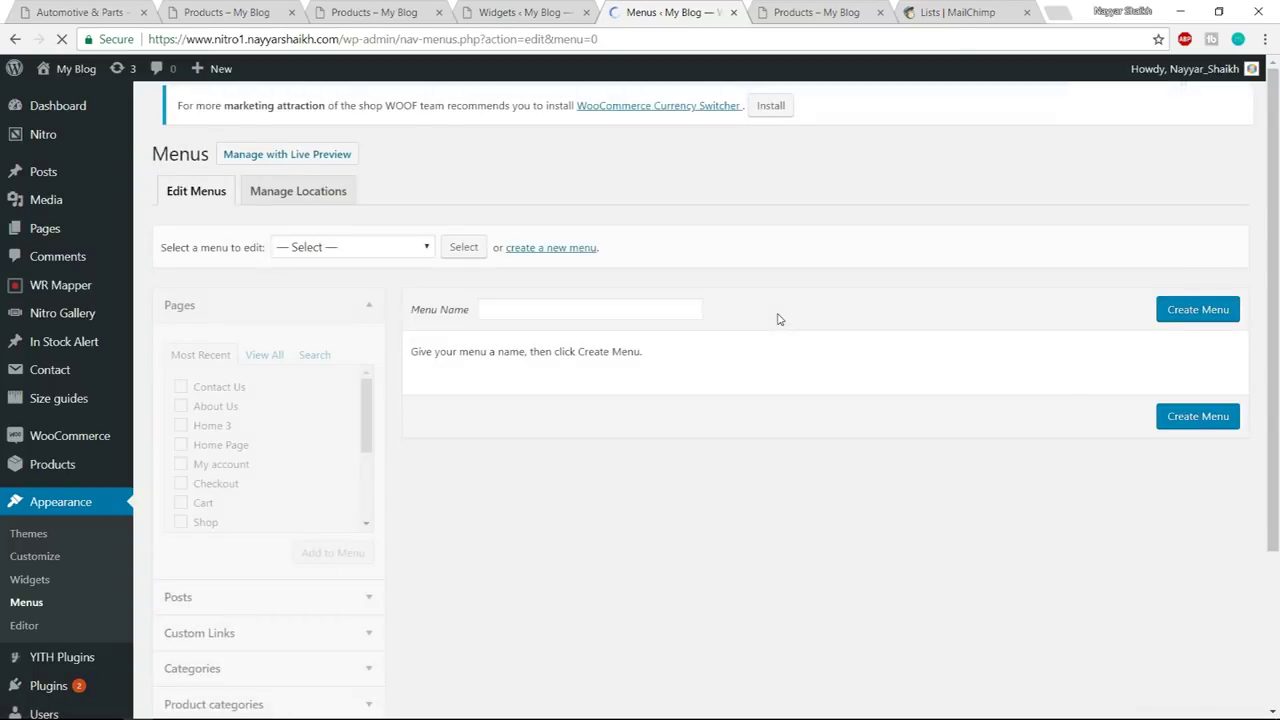
pyautogui.click(554, 324)
pyautogui.write('MY ACCOUNT')
pyautogui.click(1192, 322)
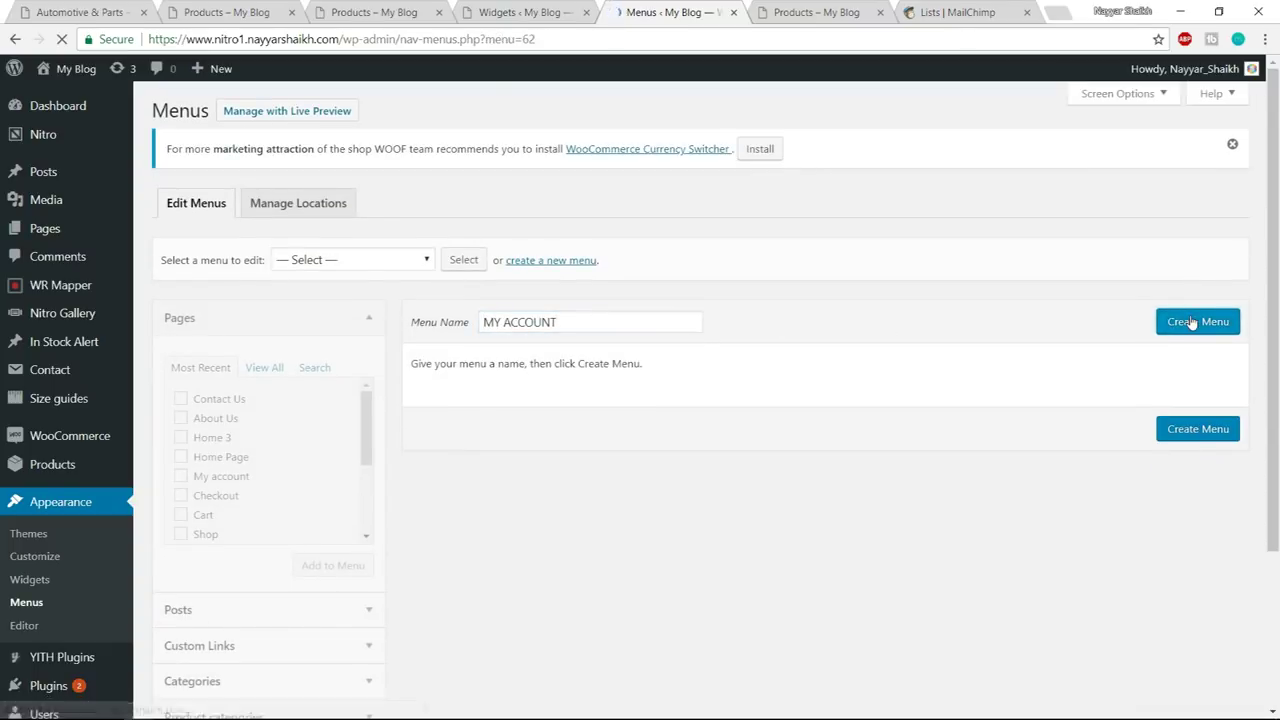
# - Add the WooCommerce endpoints Orders, Downloads, Addresses, Account details and Logout to the menu
pyautogui.scroll(-2, 507, 387)
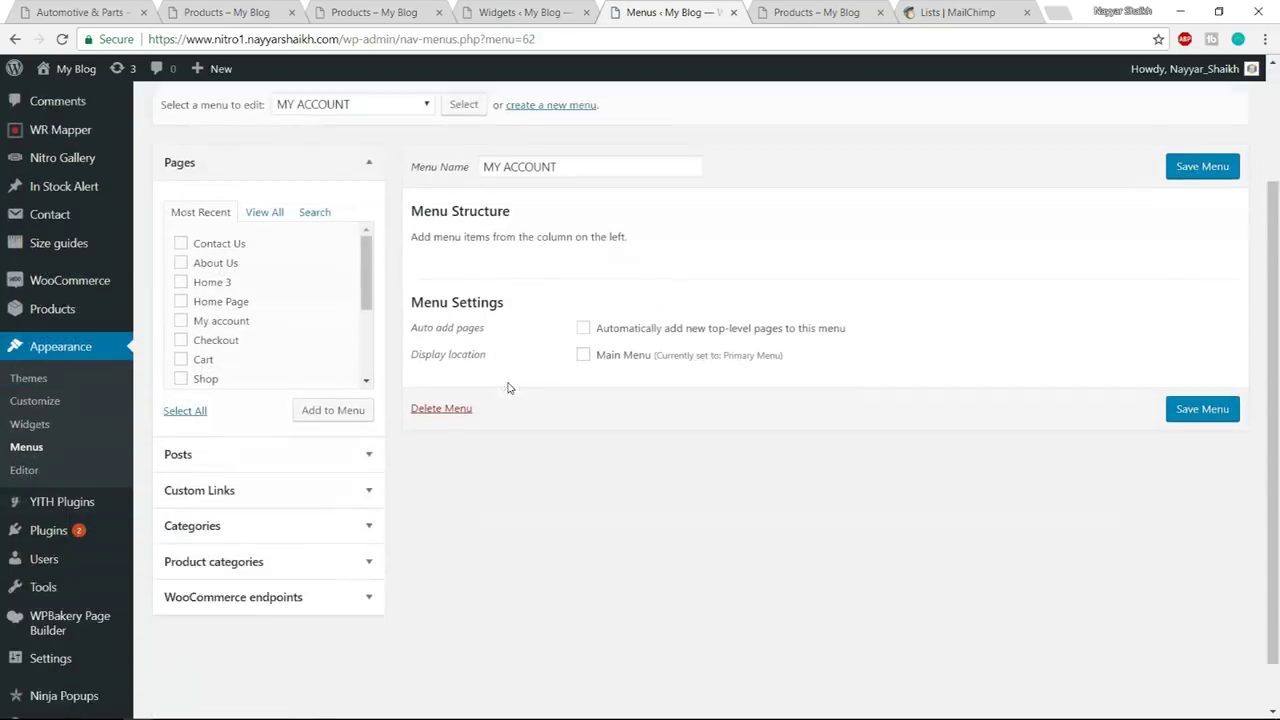
pyautogui.scroll(-1, 507, 387)
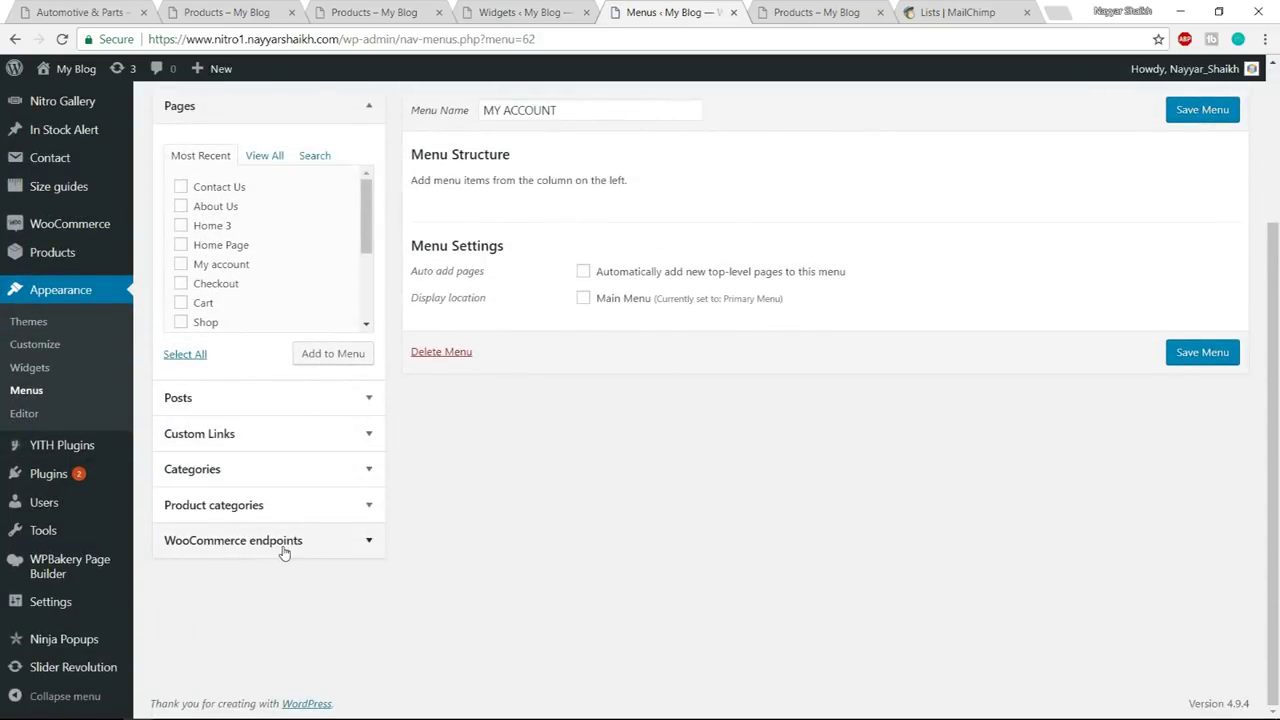
pyautogui.click(311, 541)
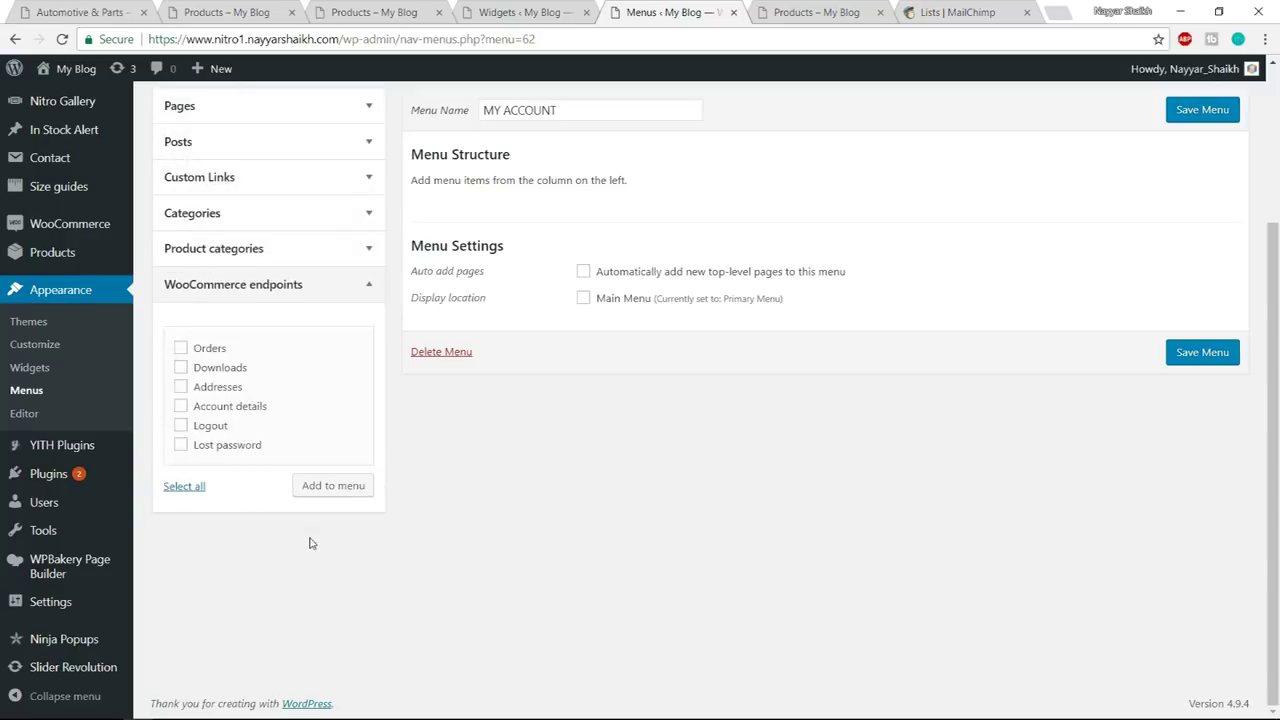
pyautogui.click(197, 350)
pyautogui.click(205, 390)
pyautogui.click(180, 367)
pyautogui.click(181, 405)
pyautogui.click(181, 425)
pyautogui.click(341, 485)
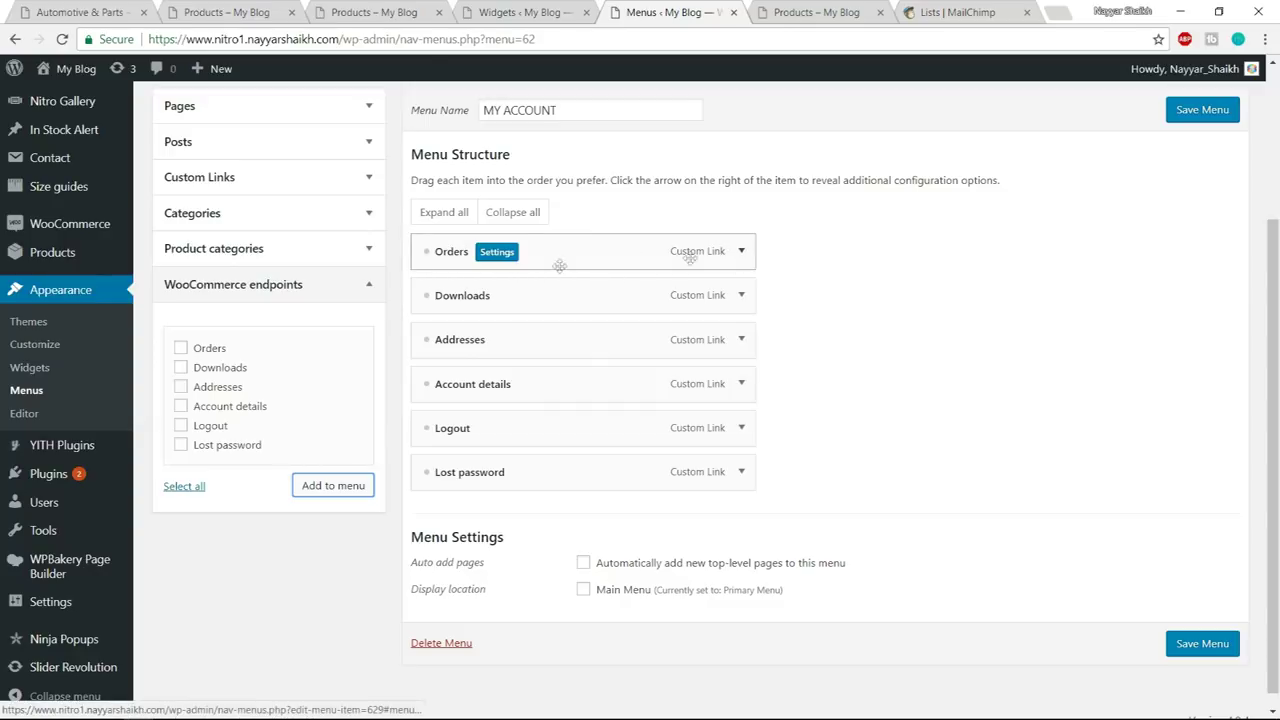
# - Add a My Account custom link using the my-account URL copied from the Orders item
pyautogui.click(742, 253)
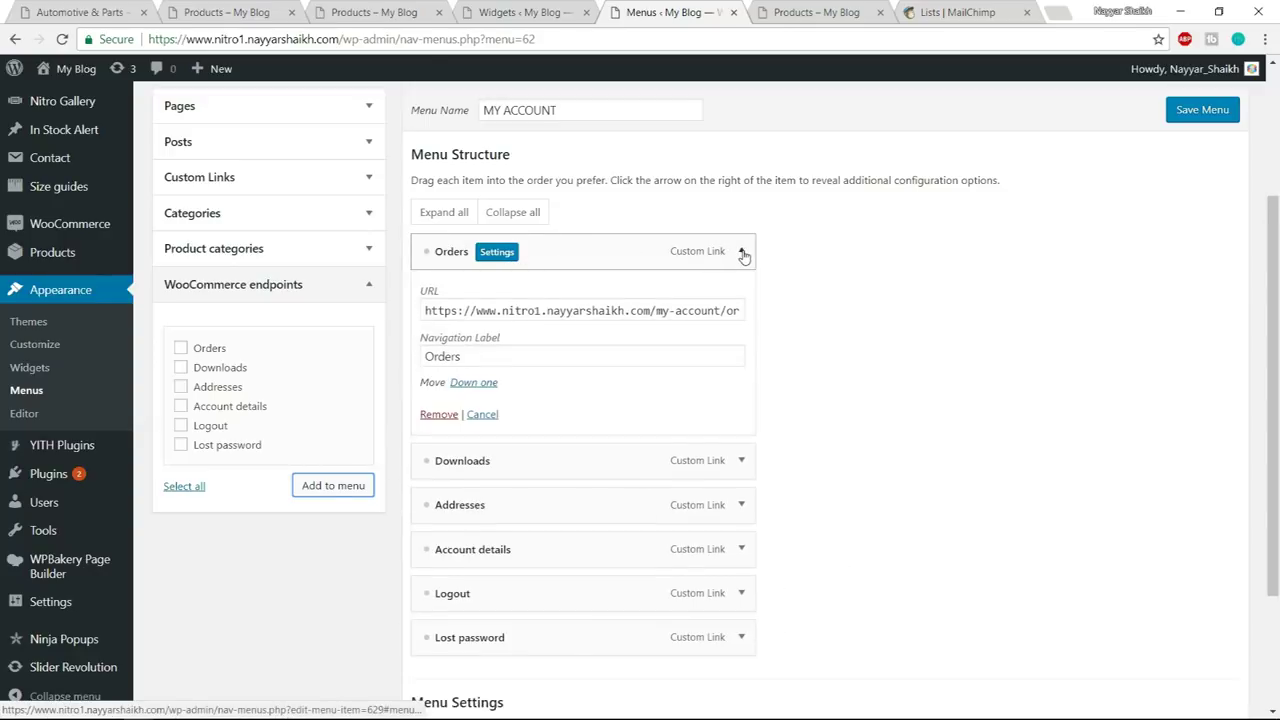
pyautogui.moveTo(427, 310); pyautogui.dragTo(718, 314)
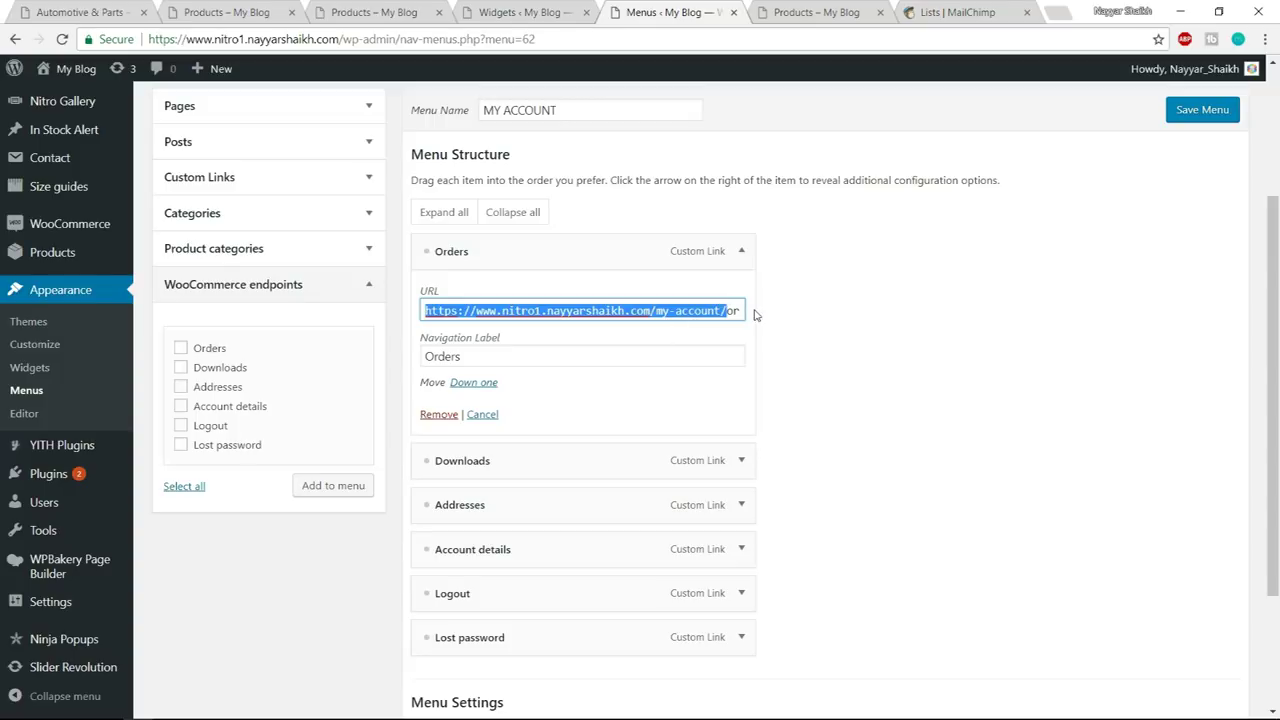
pyautogui.click(741, 251)
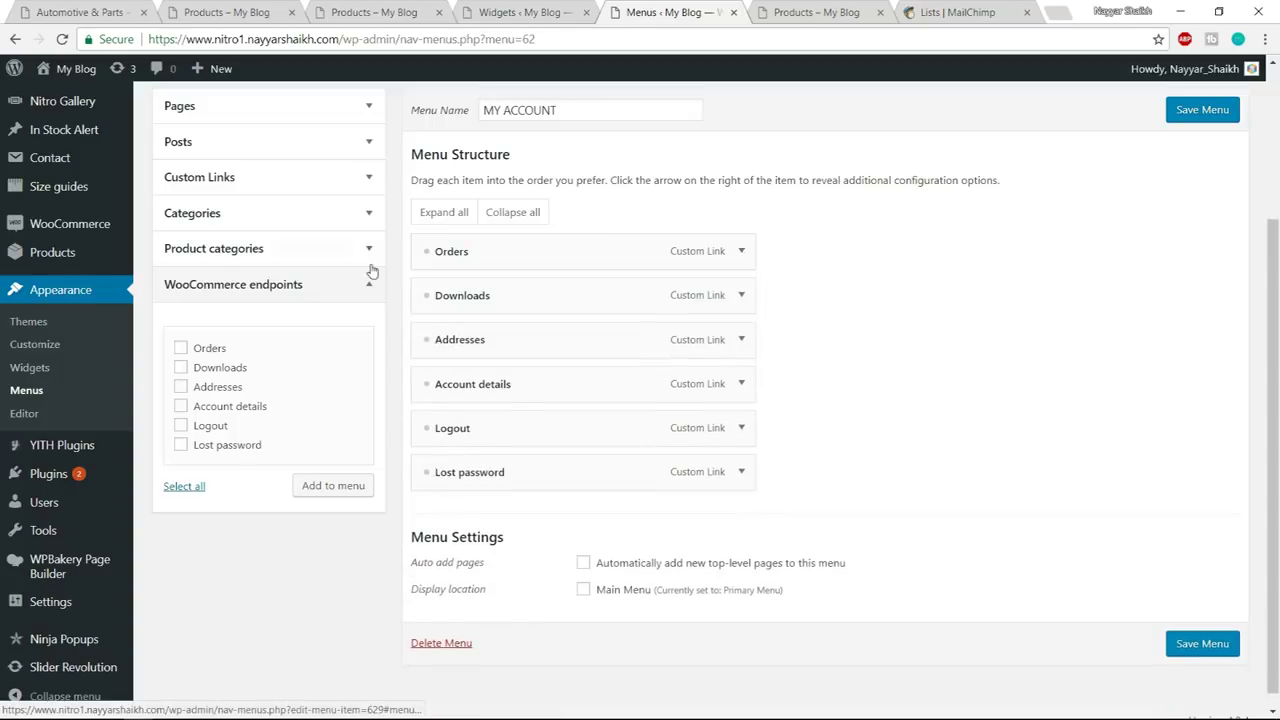
pyautogui.click(291, 185)
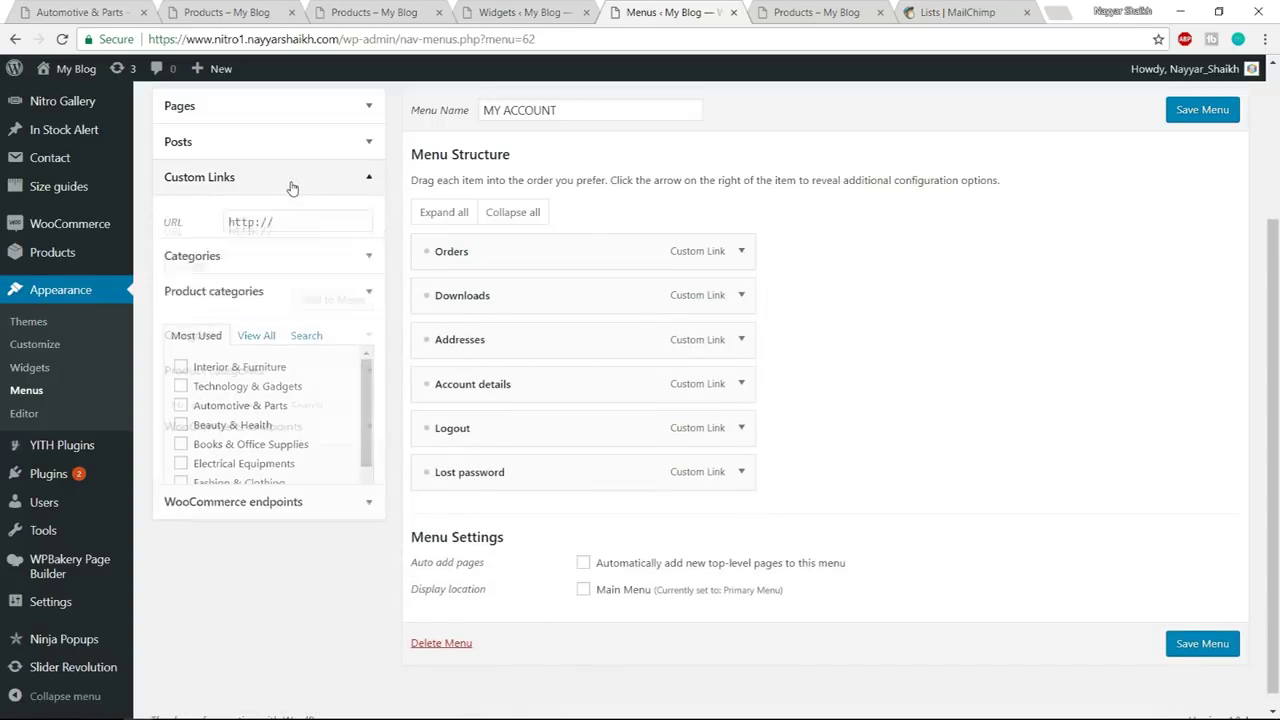
pyautogui.moveTo(298, 232); pyautogui.dragTo(222, 234)
pyautogui.write('https://www.nitro1.nayyarshaikh.com/my-account/')
pyautogui.click(278, 266)
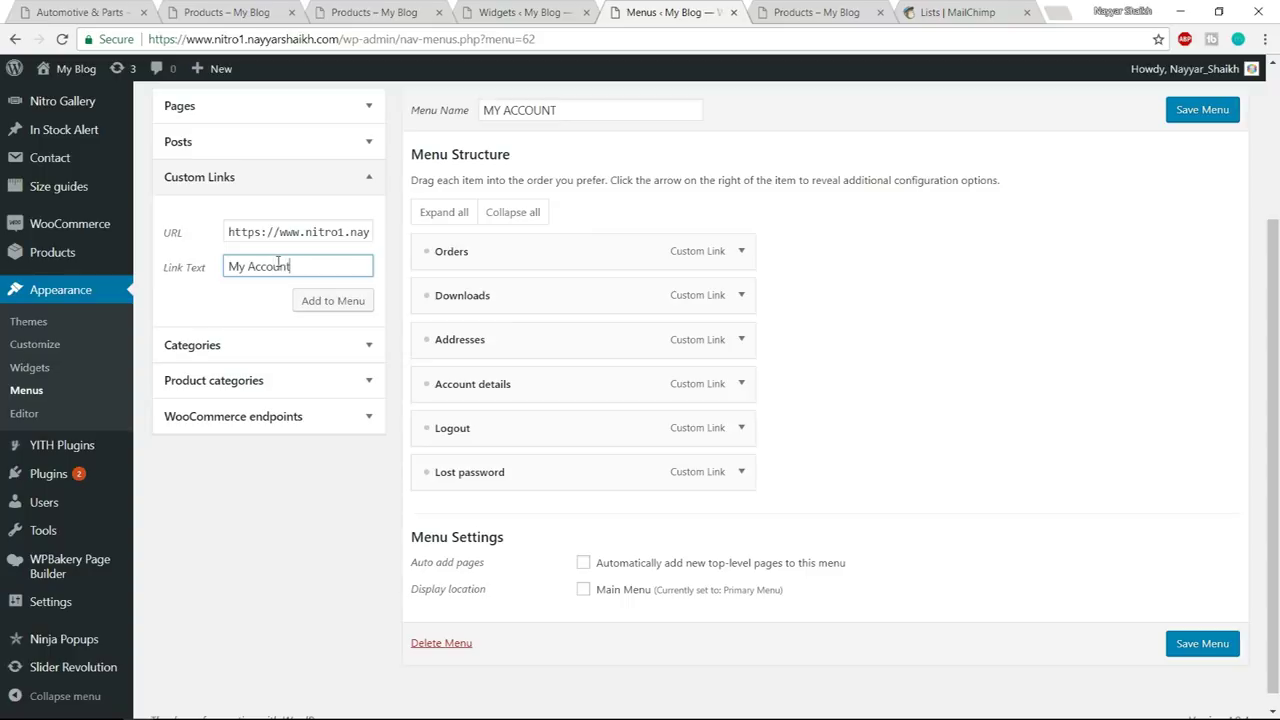
pyautogui.click(324, 303)
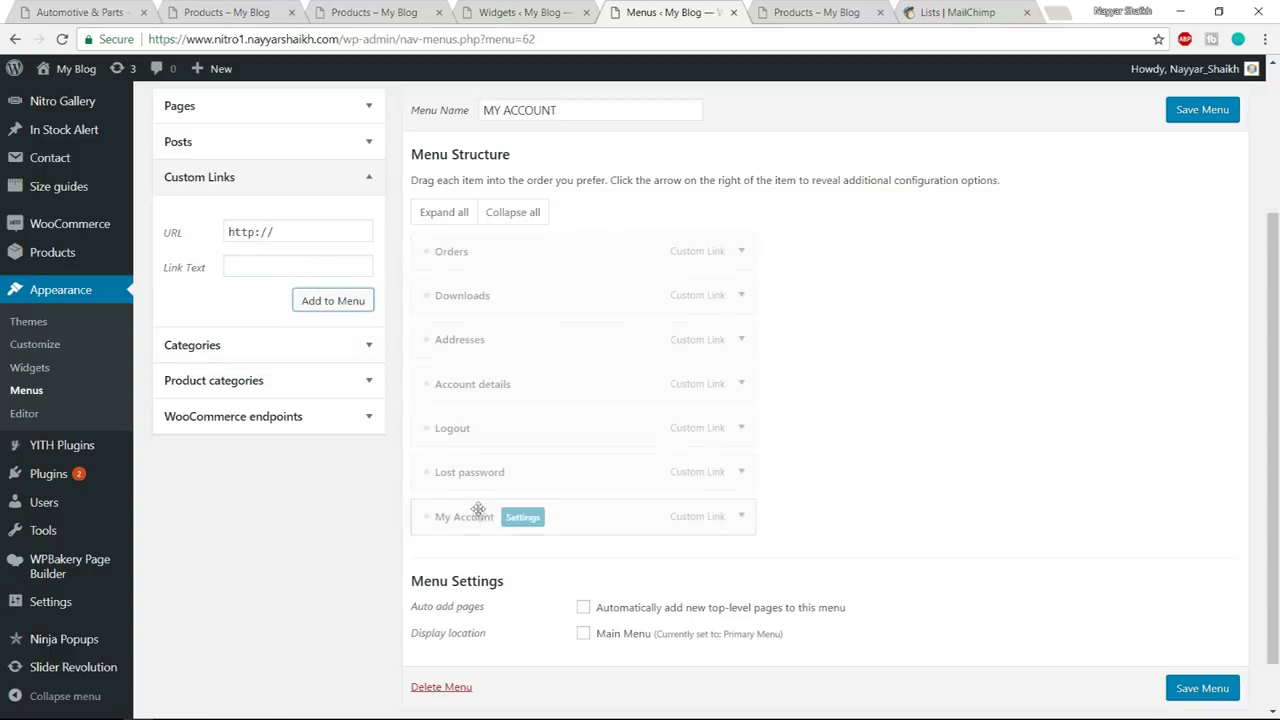
# - Move My Account to the top of the menu and save it
pyautogui.moveTo(441, 531); pyautogui.dragTo(440, 255)
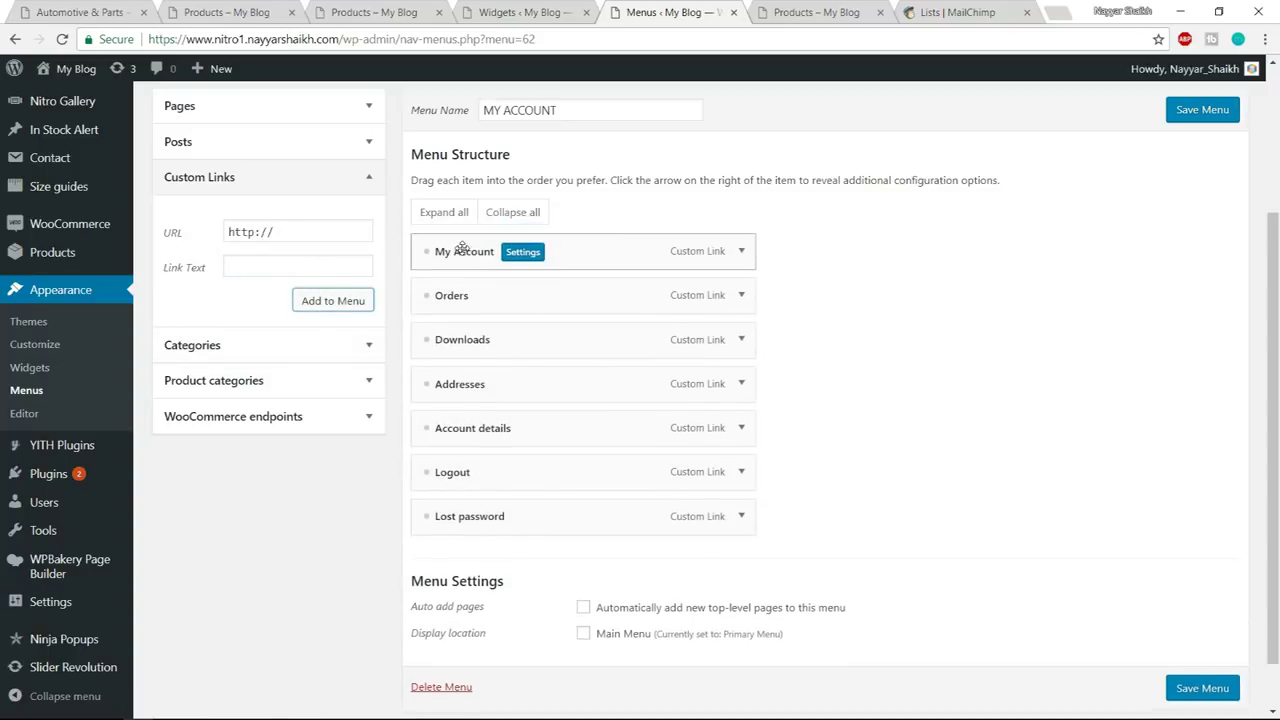
pyautogui.click(1218, 690)
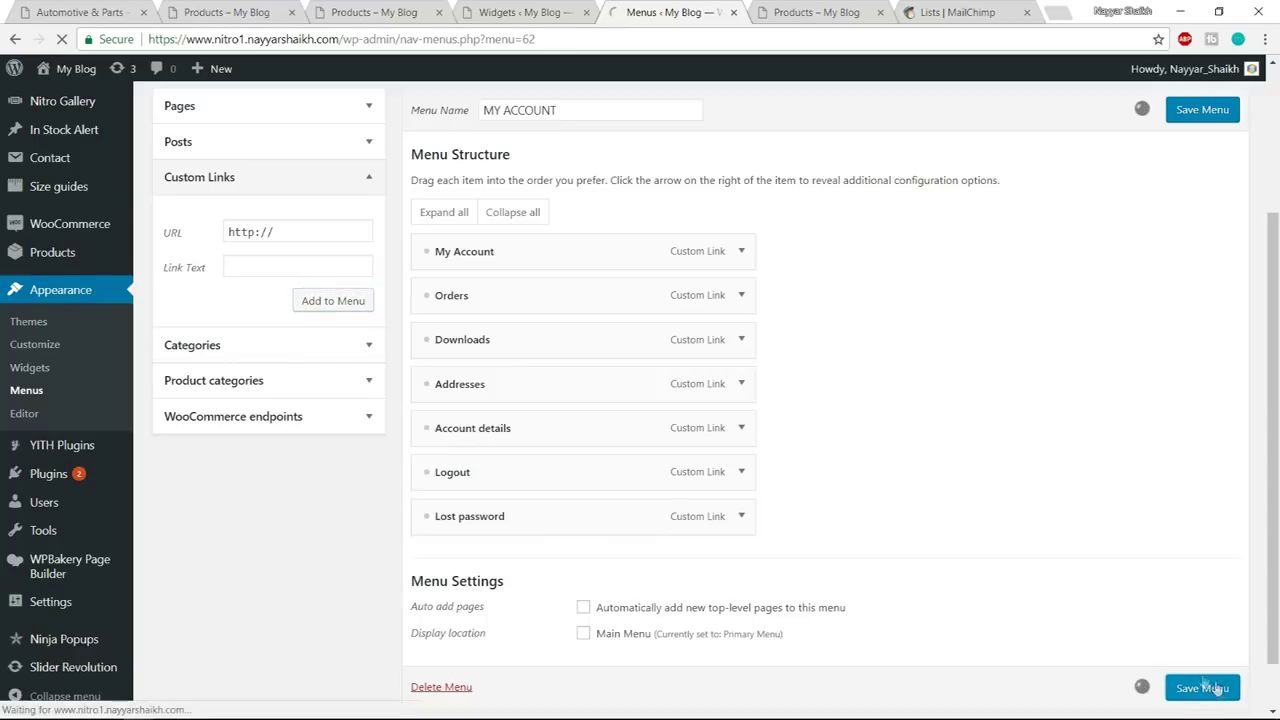
pyautogui.click(540, 10)
# - Close the extra browser tabs and reload the Widgets page
pyautogui.click(733, 12)
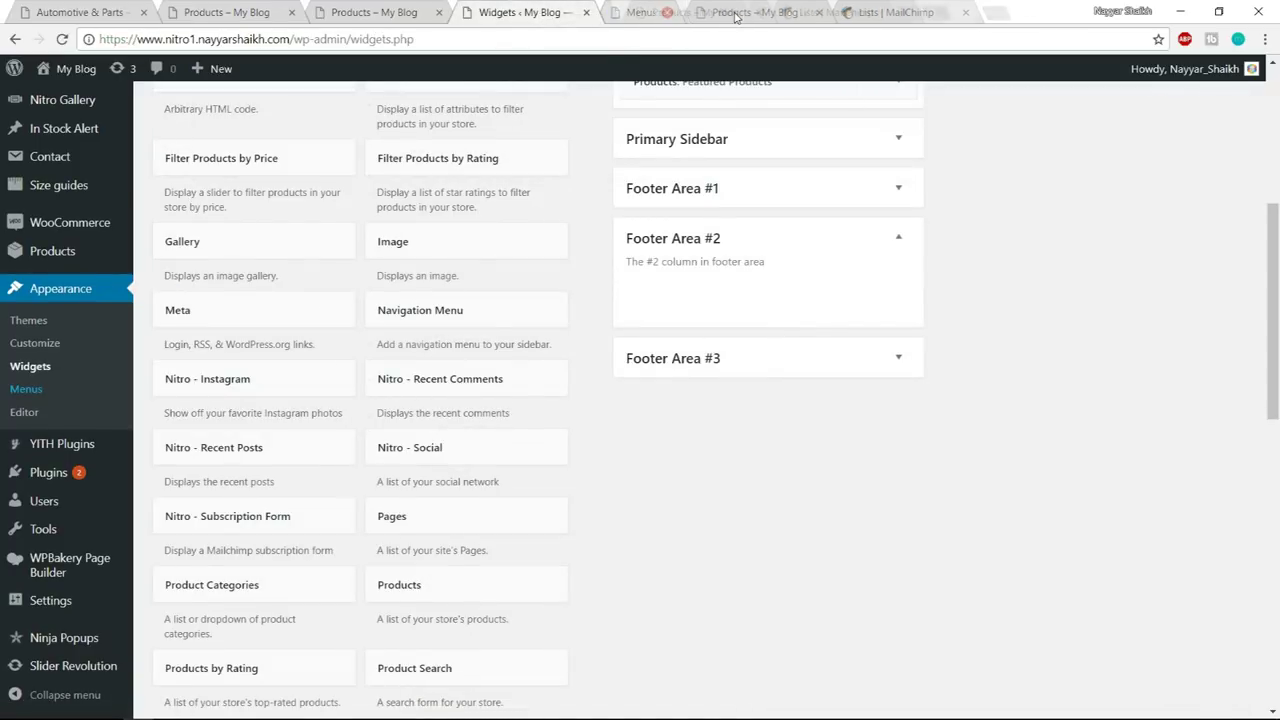
pyautogui.middleClick(733, 12)
pyautogui.middleClick(733, 12)
pyautogui.click(61, 39)
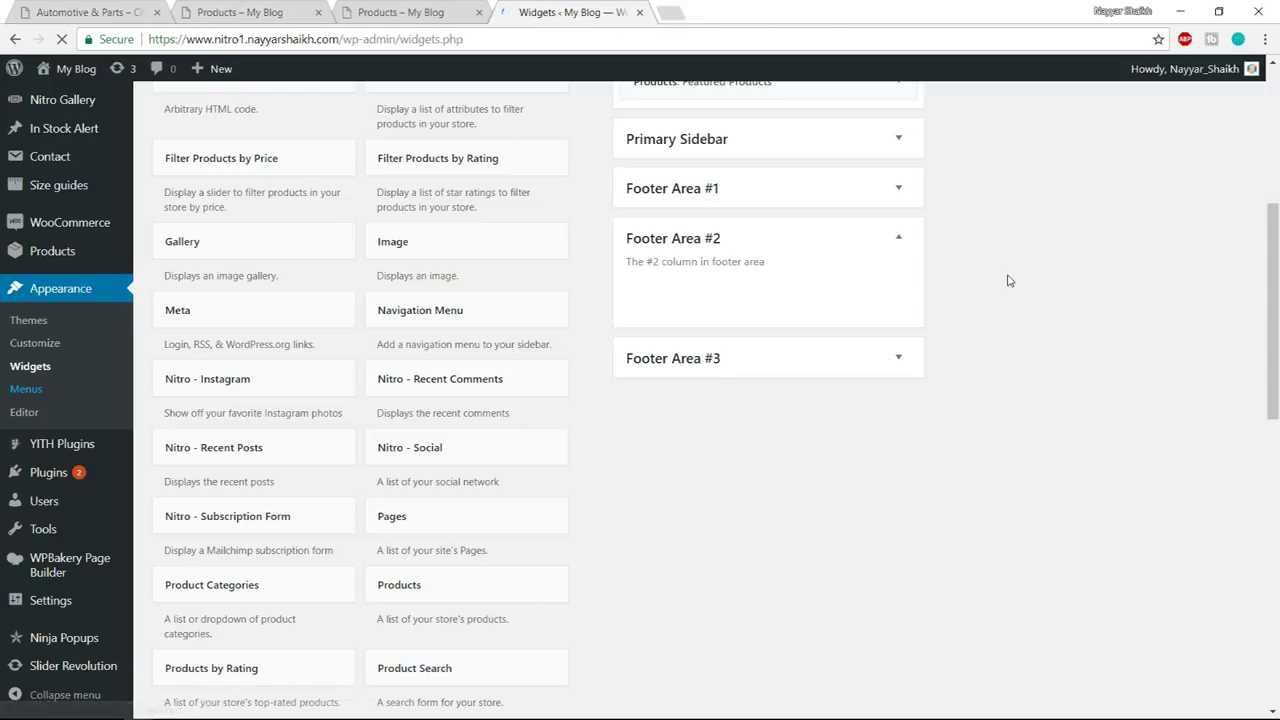
pyautogui.scroll(-1, 1024, 447)
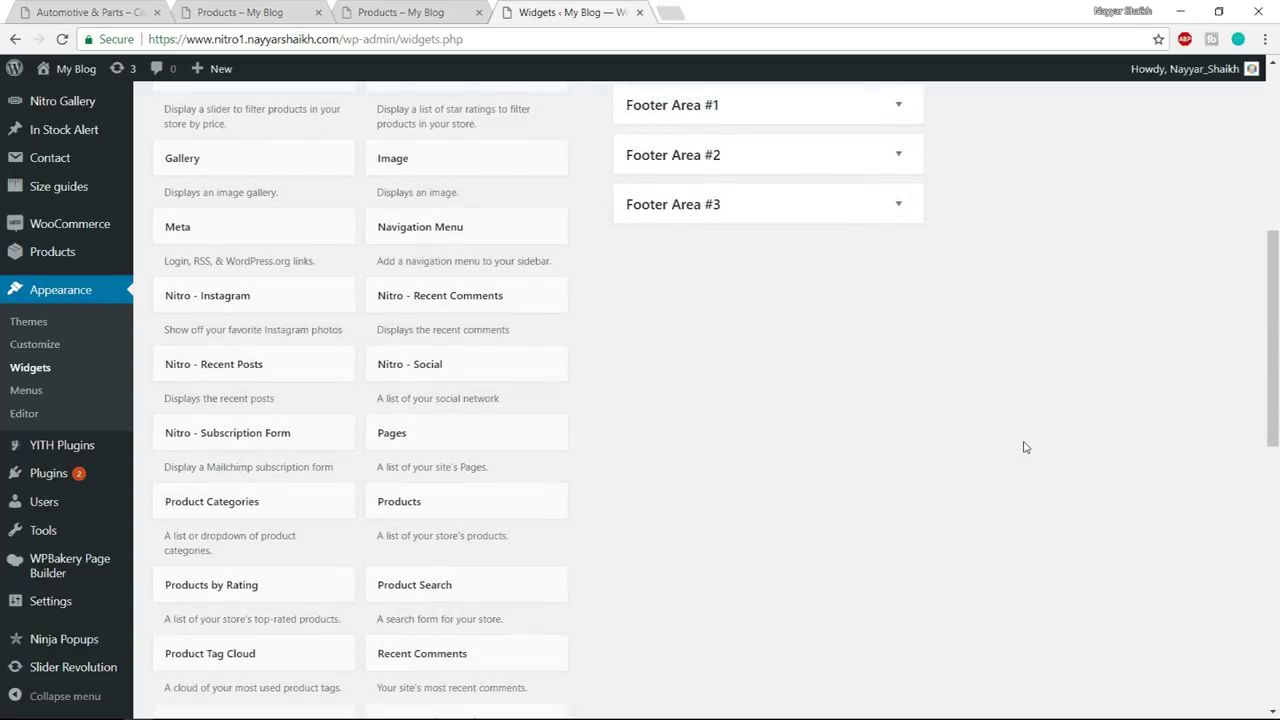
pyautogui.scroll(-2, 651, 426)
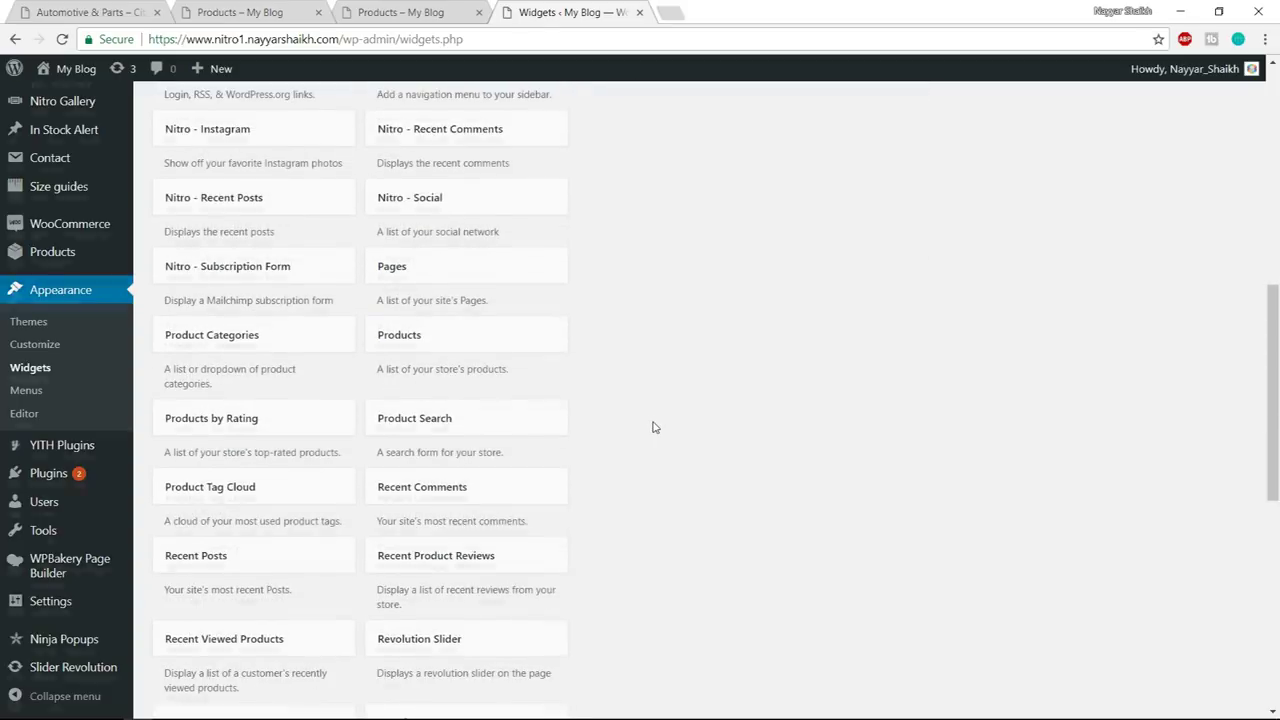
pyautogui.scroll(2, 600, 400)
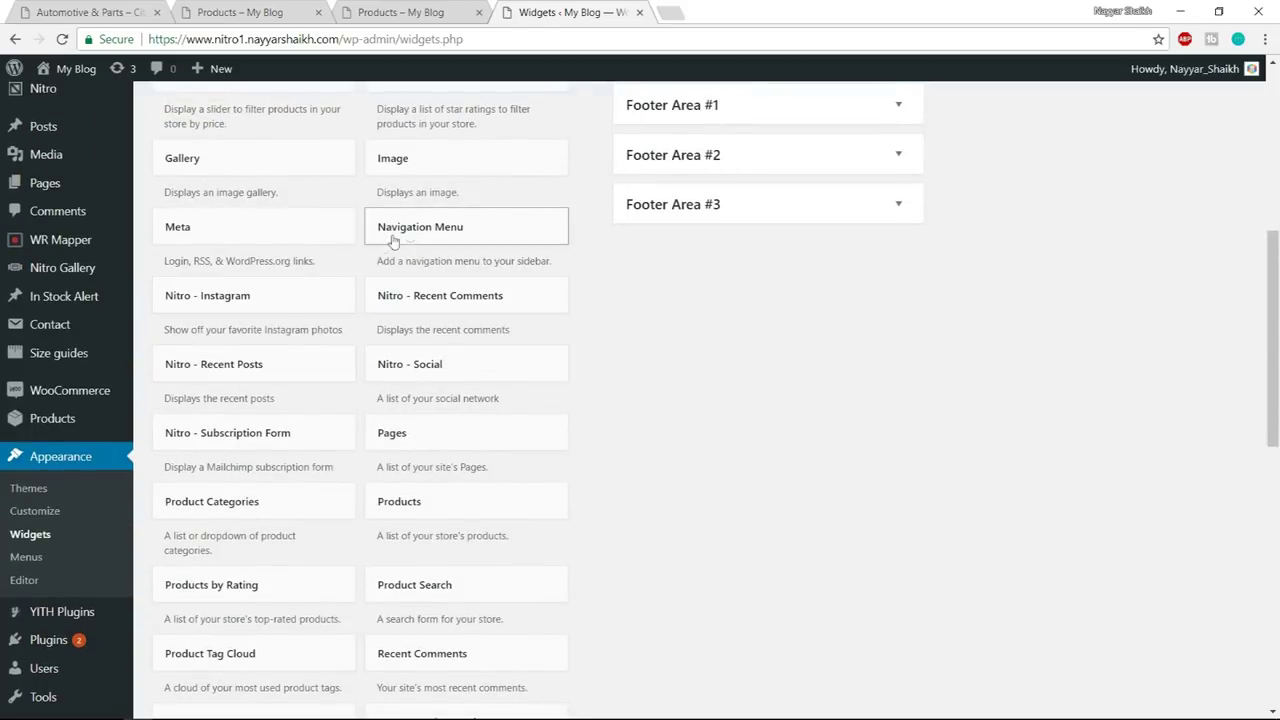
# - Add a CUSTOMER SERVICES Navigation Menu widget to Footer Area #2, with the same title, and save it
pyautogui.moveTo(414, 234); pyautogui.dragTo(850, 170)
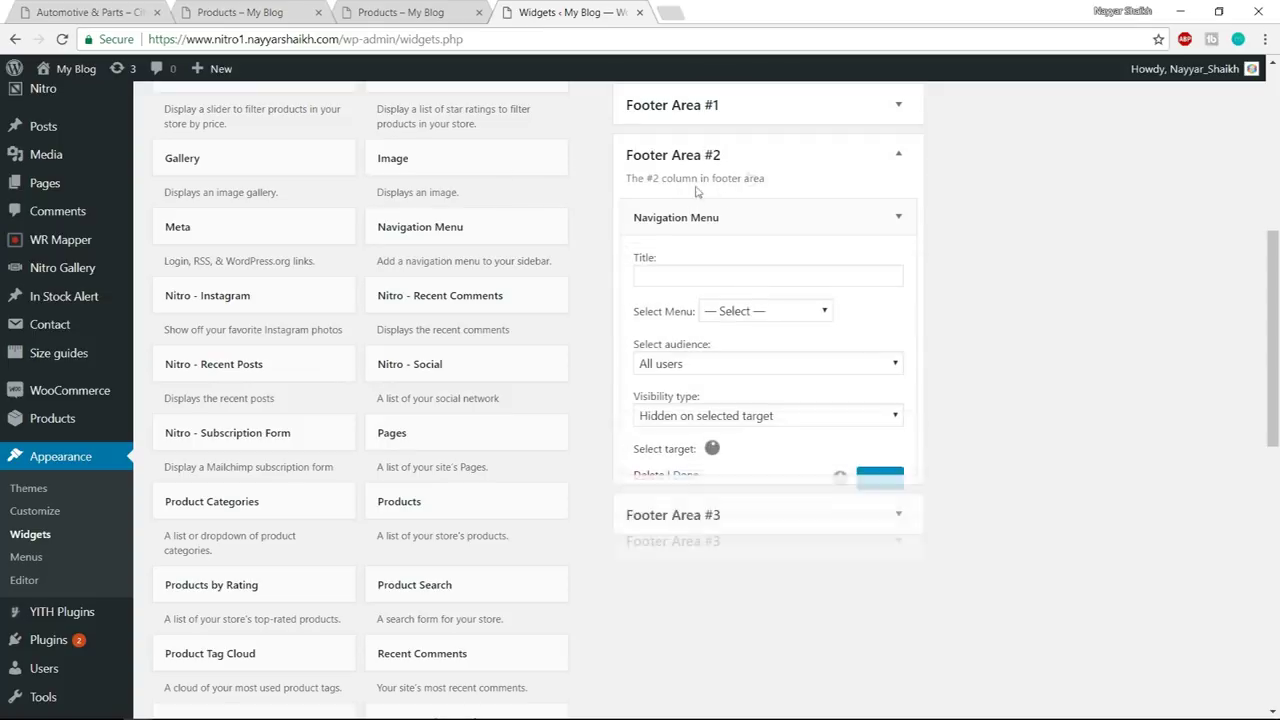
pyautogui.click(770, 313)
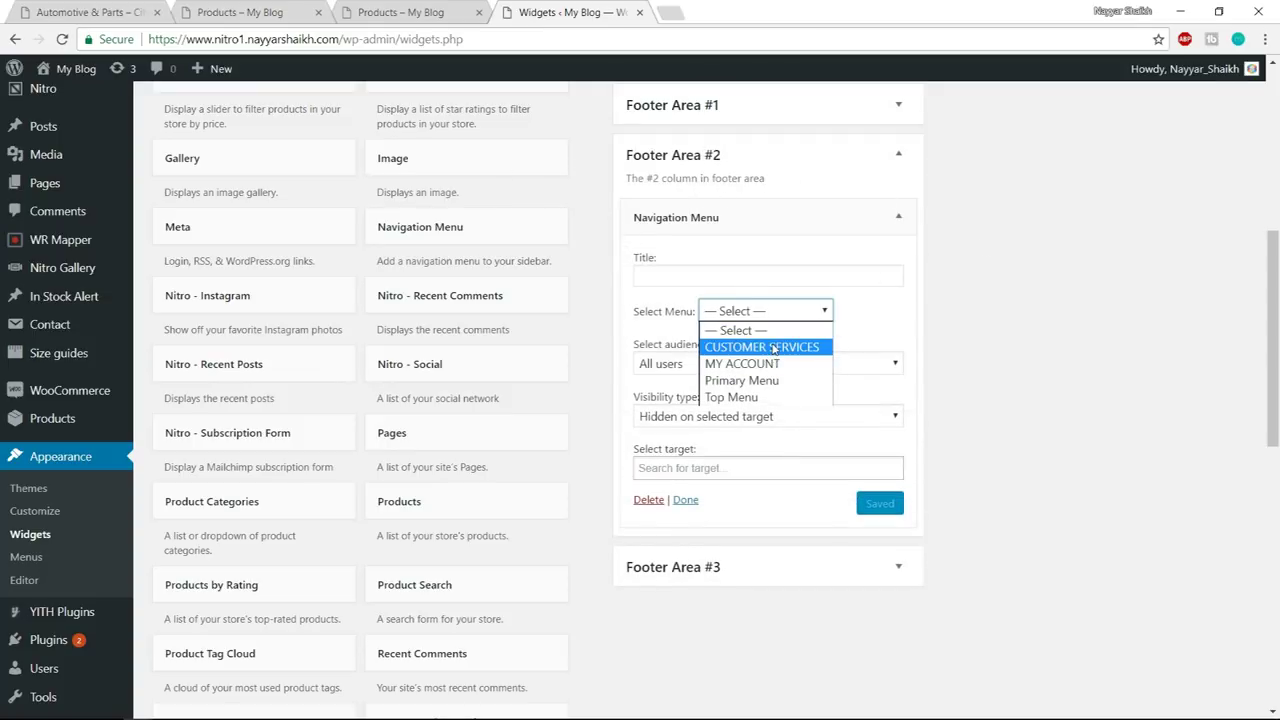
pyautogui.click(773, 347)
pyautogui.click(287, 12)
pyautogui.doubleClick(717, 348)
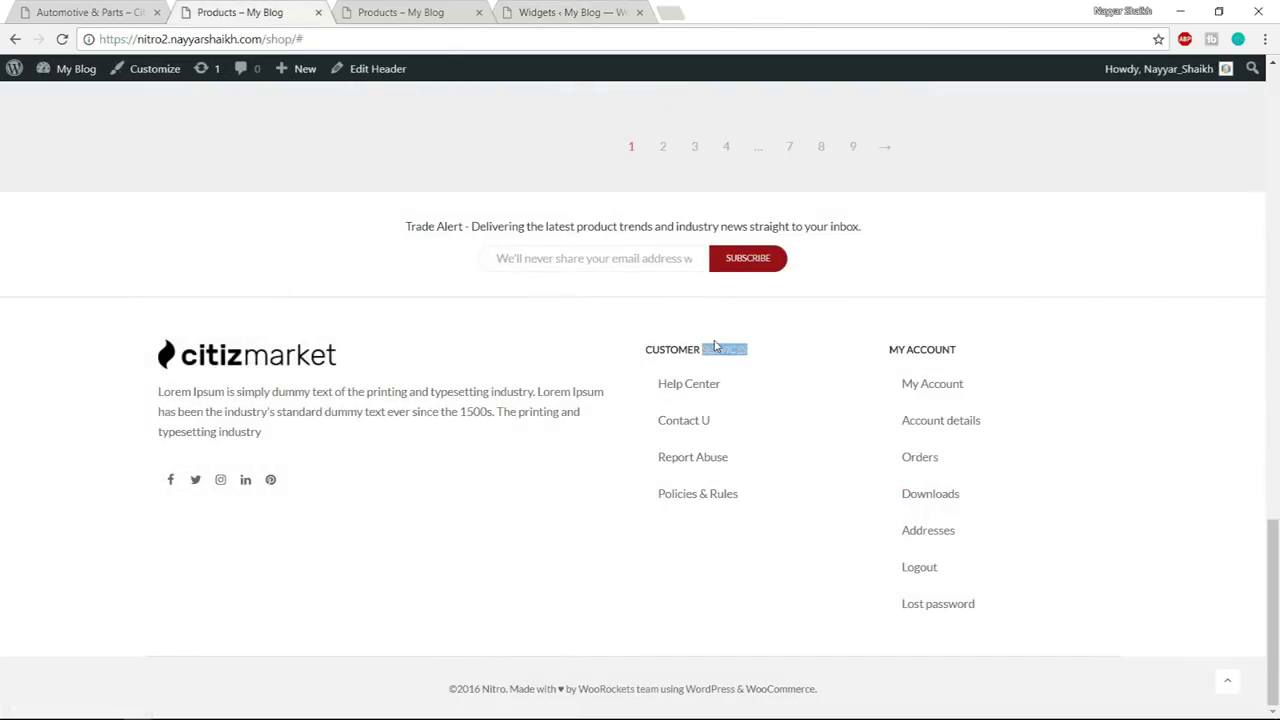
pyautogui.tripleClick(716, 346)
pyautogui.click(575, 12)
pyautogui.click(740, 276)
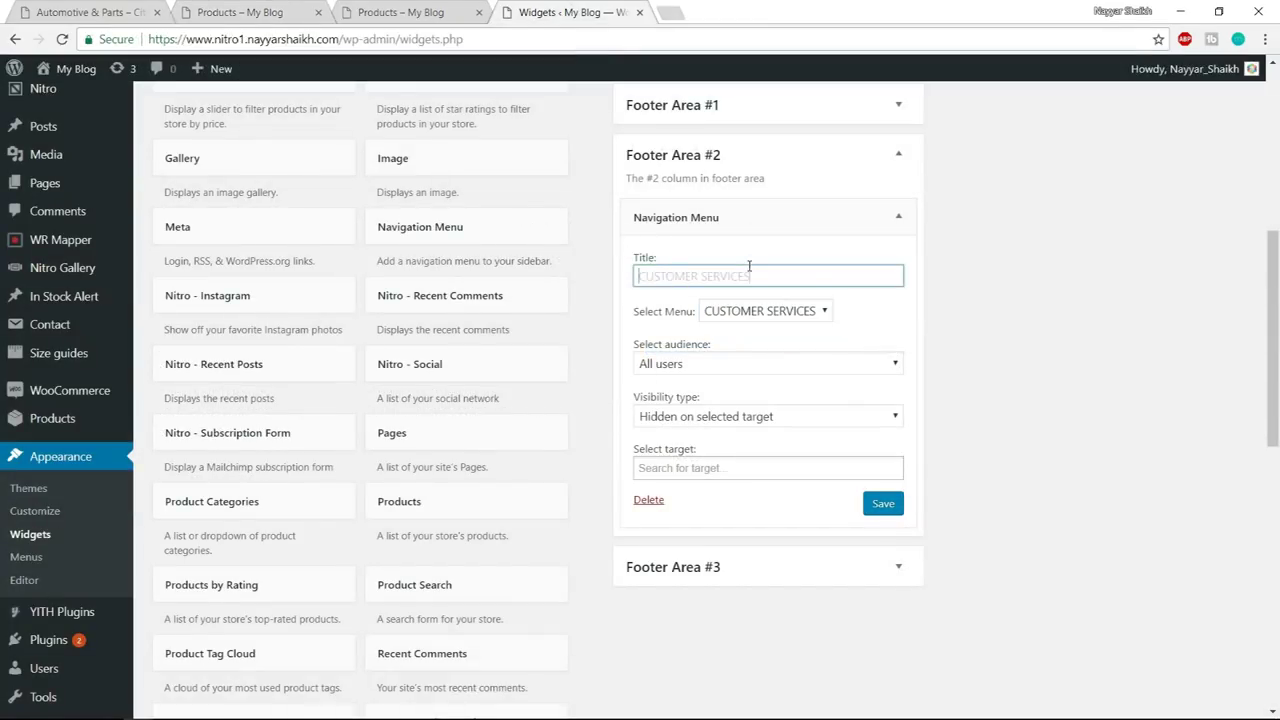
pyautogui.click(883, 514)
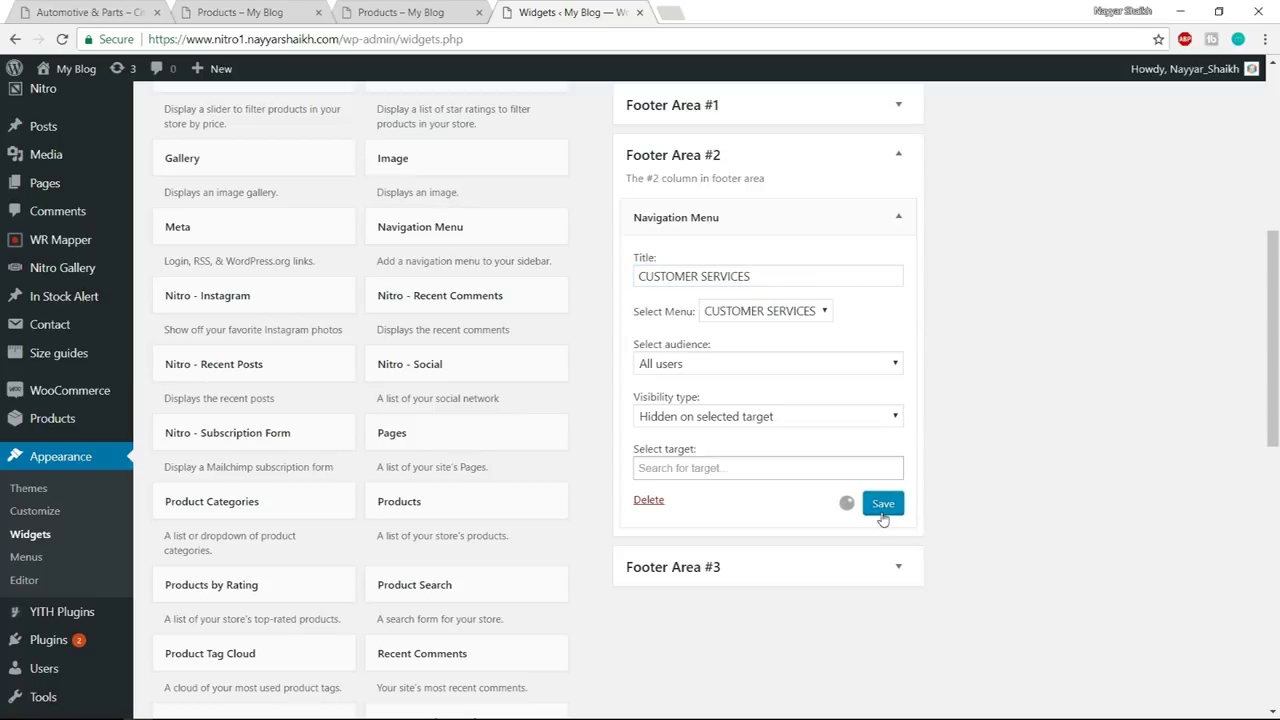
pyautogui.click(897, 218)
# - Add a Navigation Menu widget to Footer Area #3 showing the MY ACCOUNT menu, titled MY ACCOUNT, and save it
pyautogui.moveTo(450, 228); pyautogui.dragTo(752, 327)
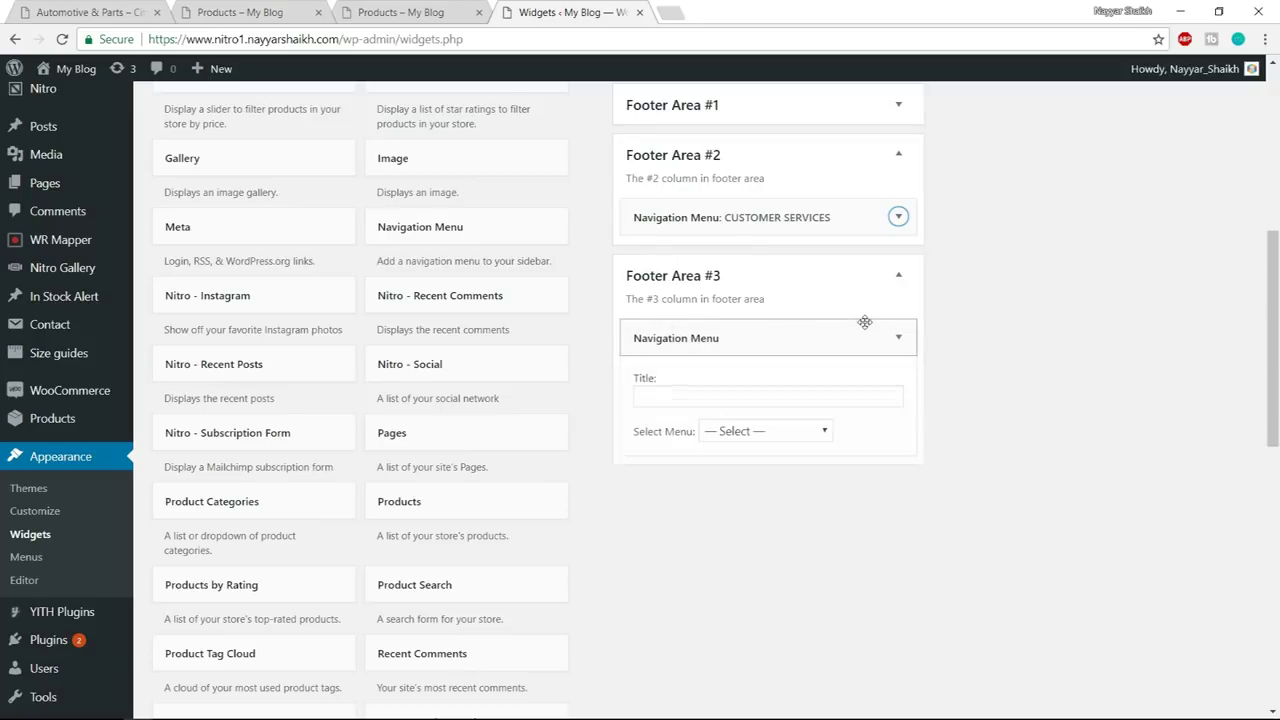
pyautogui.click(775, 430)
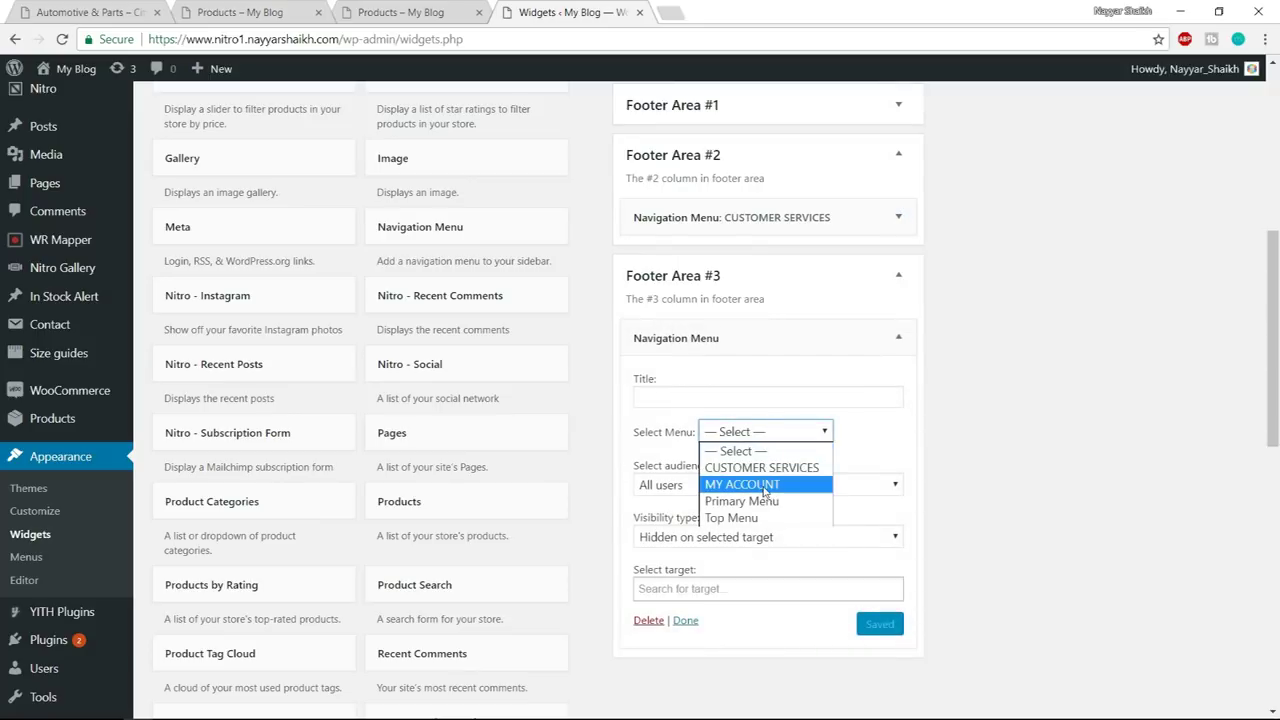
pyautogui.click(766, 486)
pyautogui.click(718, 400)
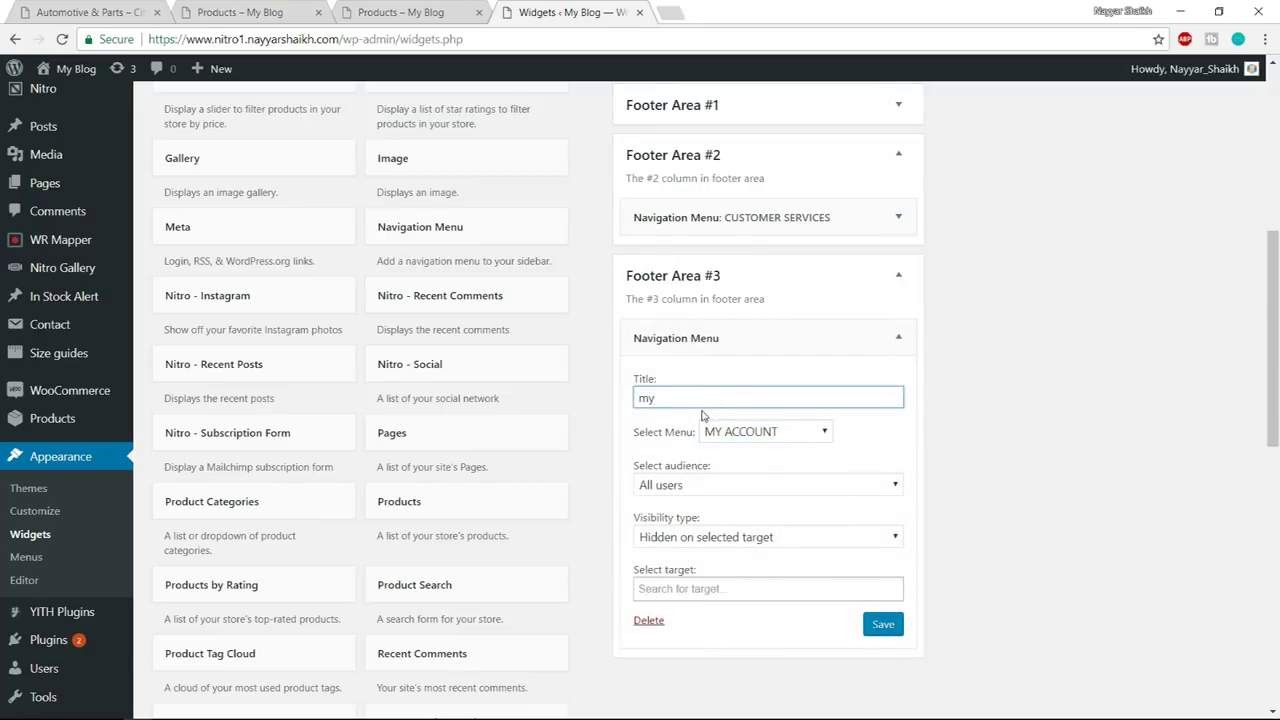
pyautogui.moveTo(700, 401); pyautogui.dragTo(590, 407)
pyautogui.write('MY ACCOUNT')
pyautogui.click(893, 626)
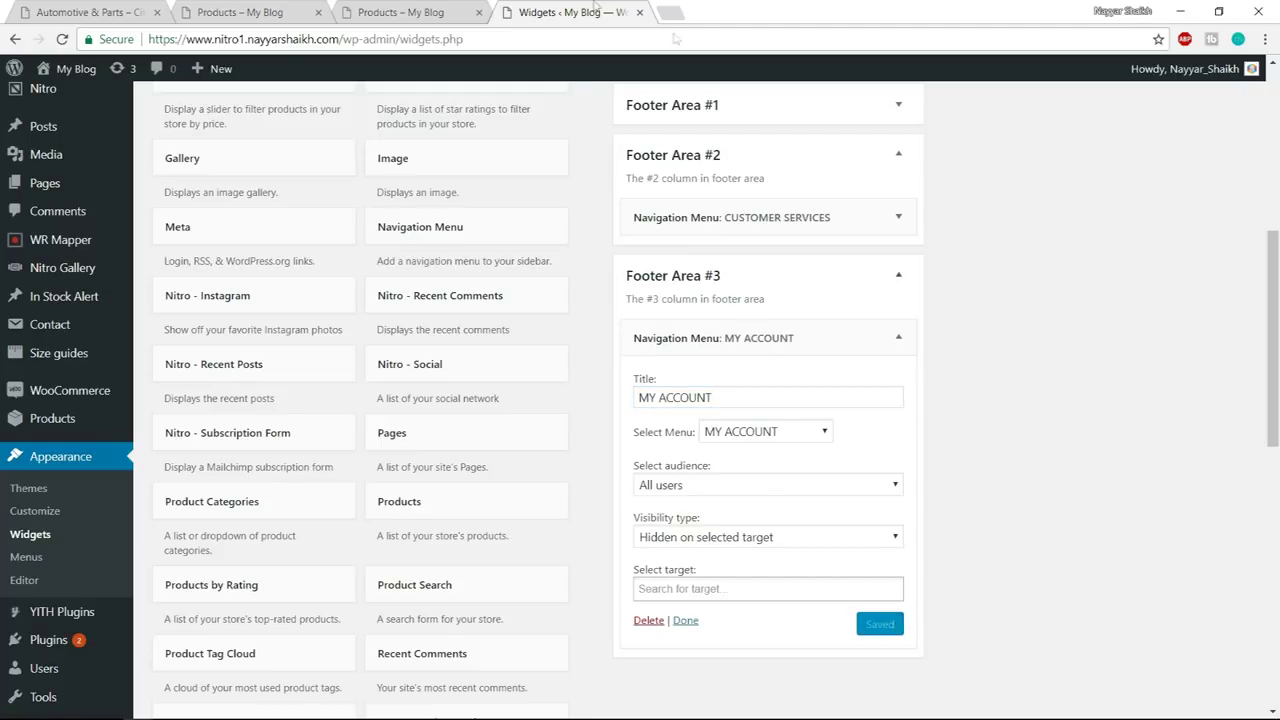
# - Reload the shop page to see the updated footer
pyautogui.click(430, 12)
pyautogui.click(443, 33)
pyautogui.press('Return')
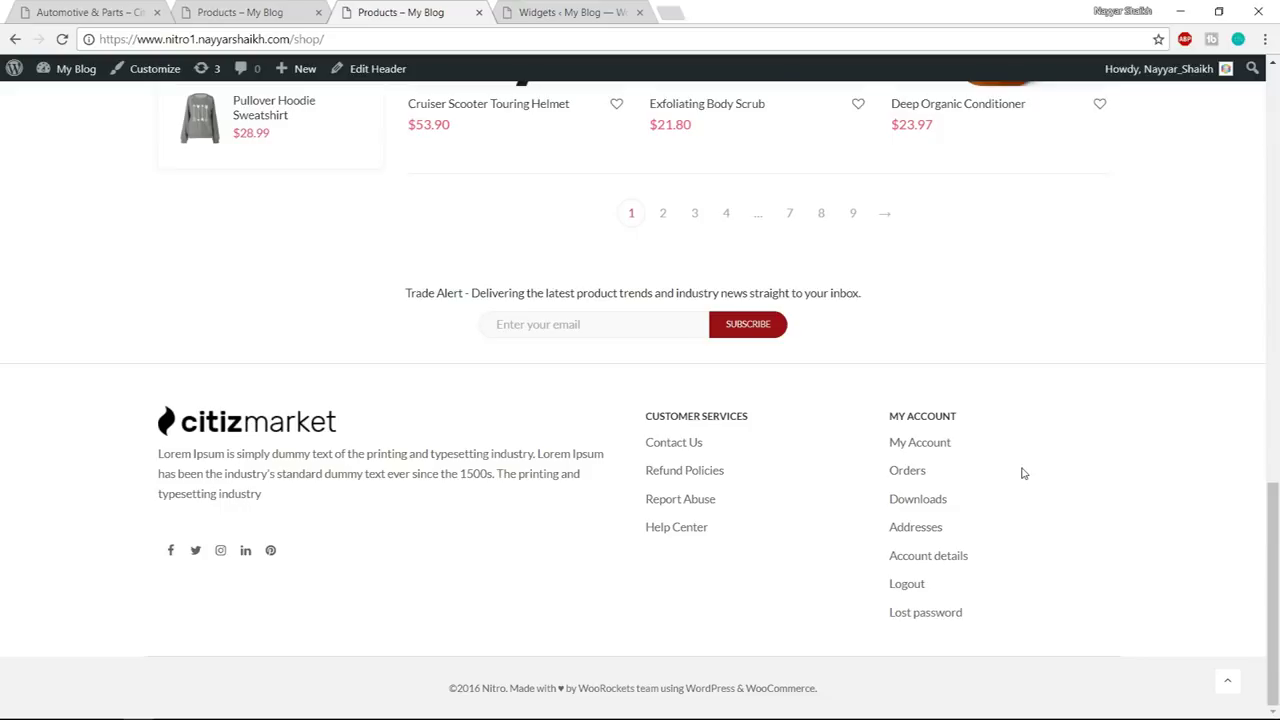
# - Select the footer copyright line and open the Customizer for the shop page
pyautogui.moveTo(451, 687); pyautogui.dragTo(830, 708)
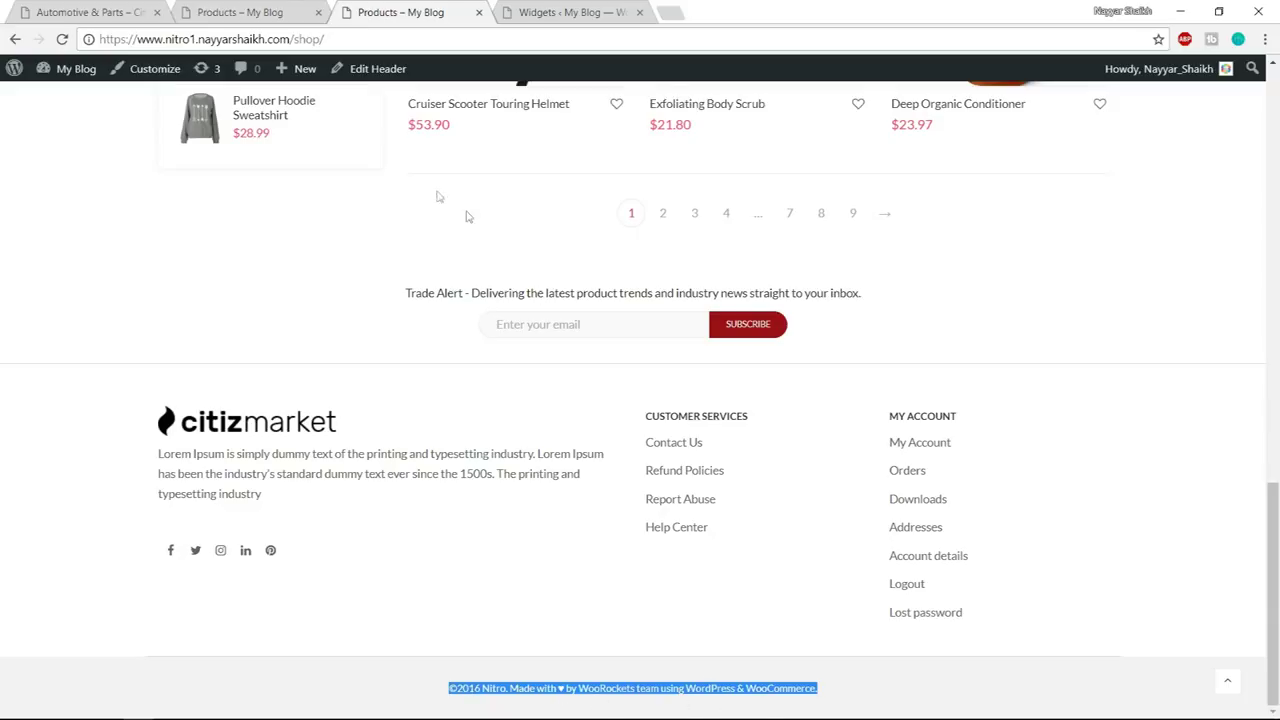
pyautogui.click(154, 80)
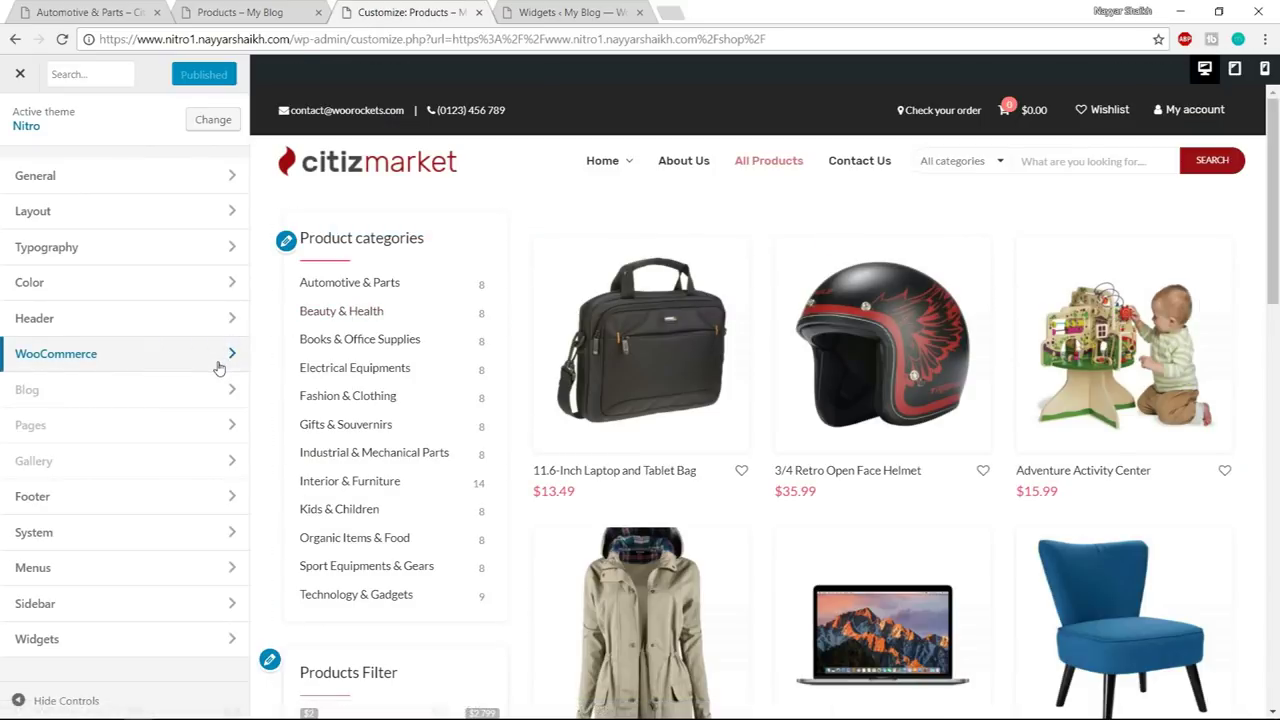
# - In Footer > Copyright Text, replace Nitro with BloggDude
pyautogui.click(110, 505)
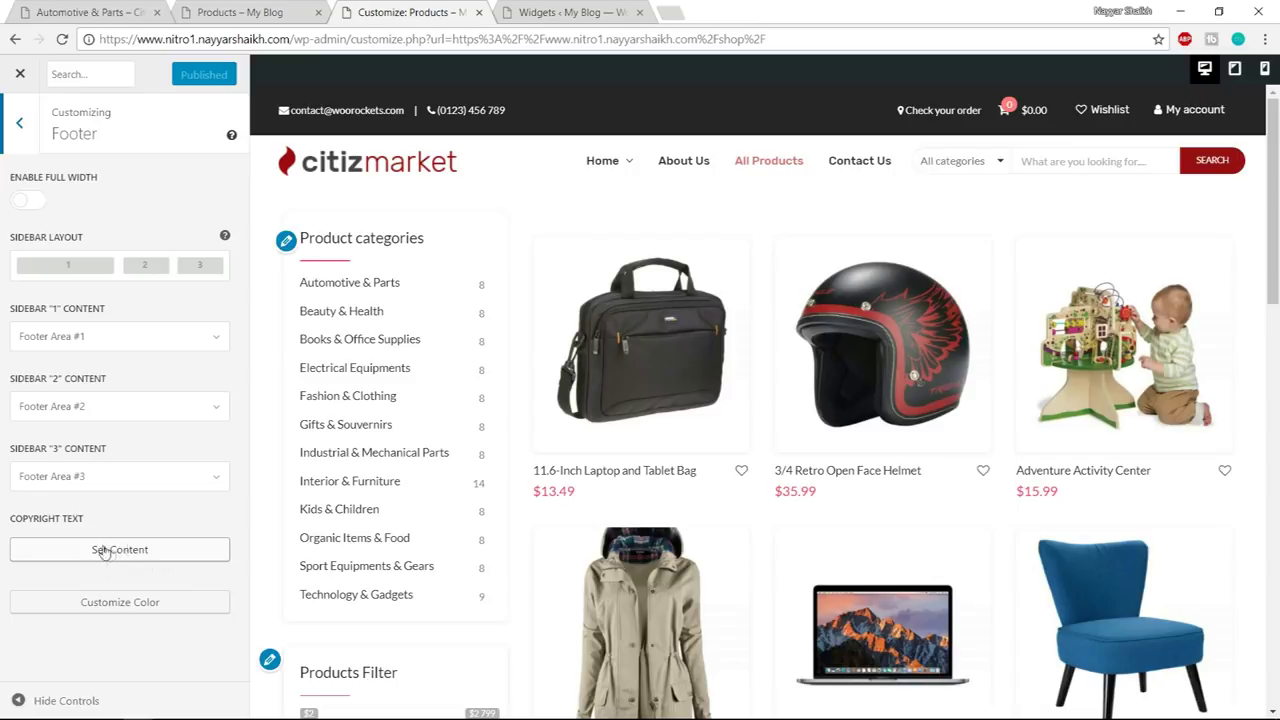
pyautogui.click(135, 552)
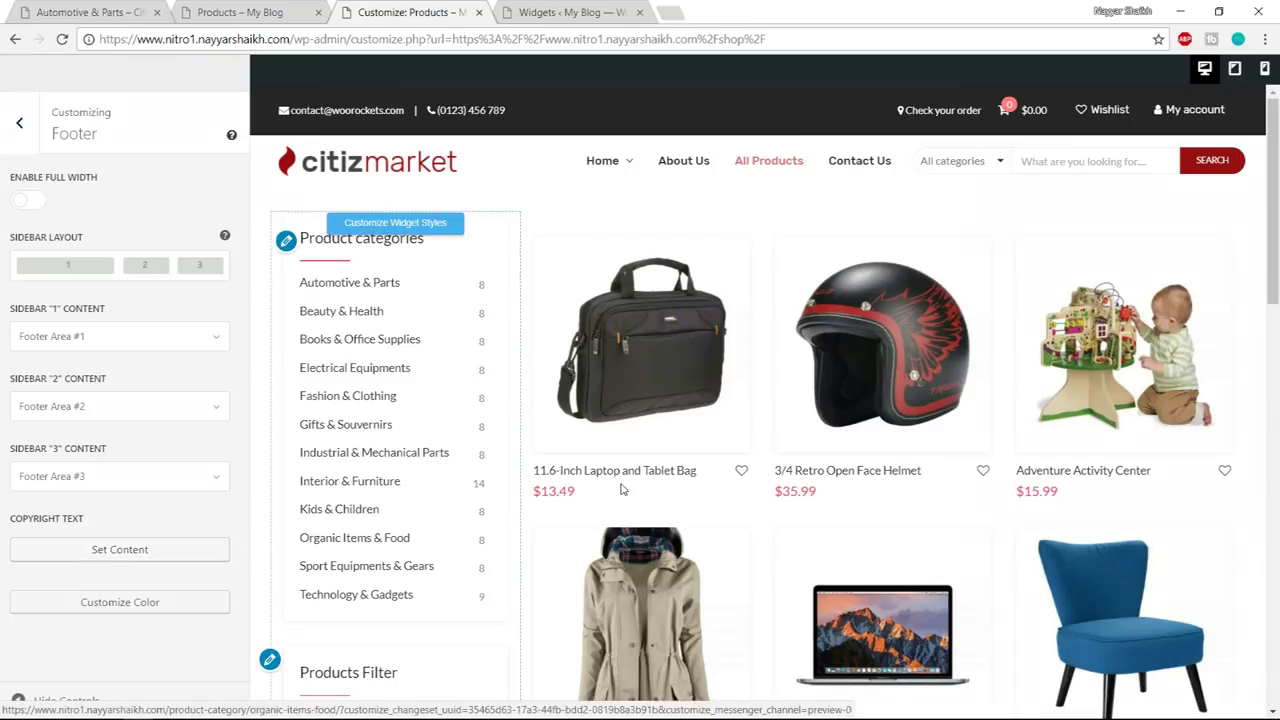
pyautogui.scroll(-4, 1044, 428)
pyautogui.scroll(-3, 1044, 428)
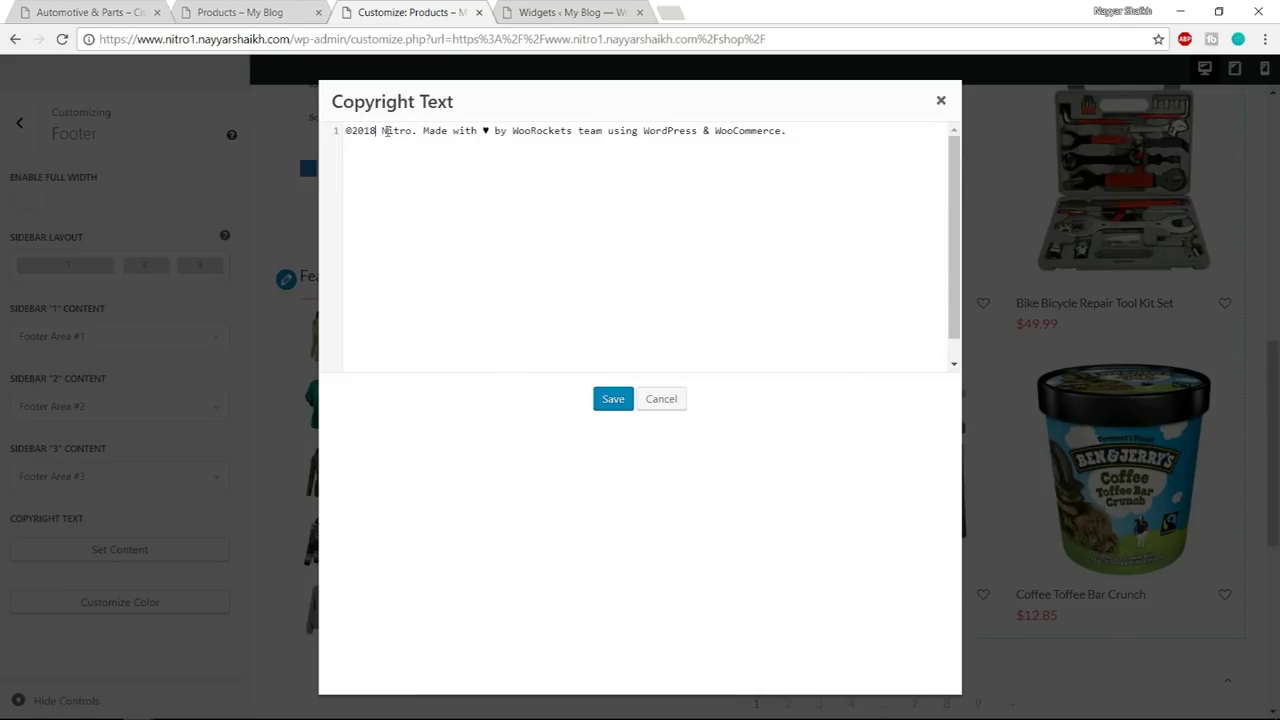
pyautogui.moveTo(382, 131); pyautogui.dragTo(410, 131)
pyautogui.write('Blogg')
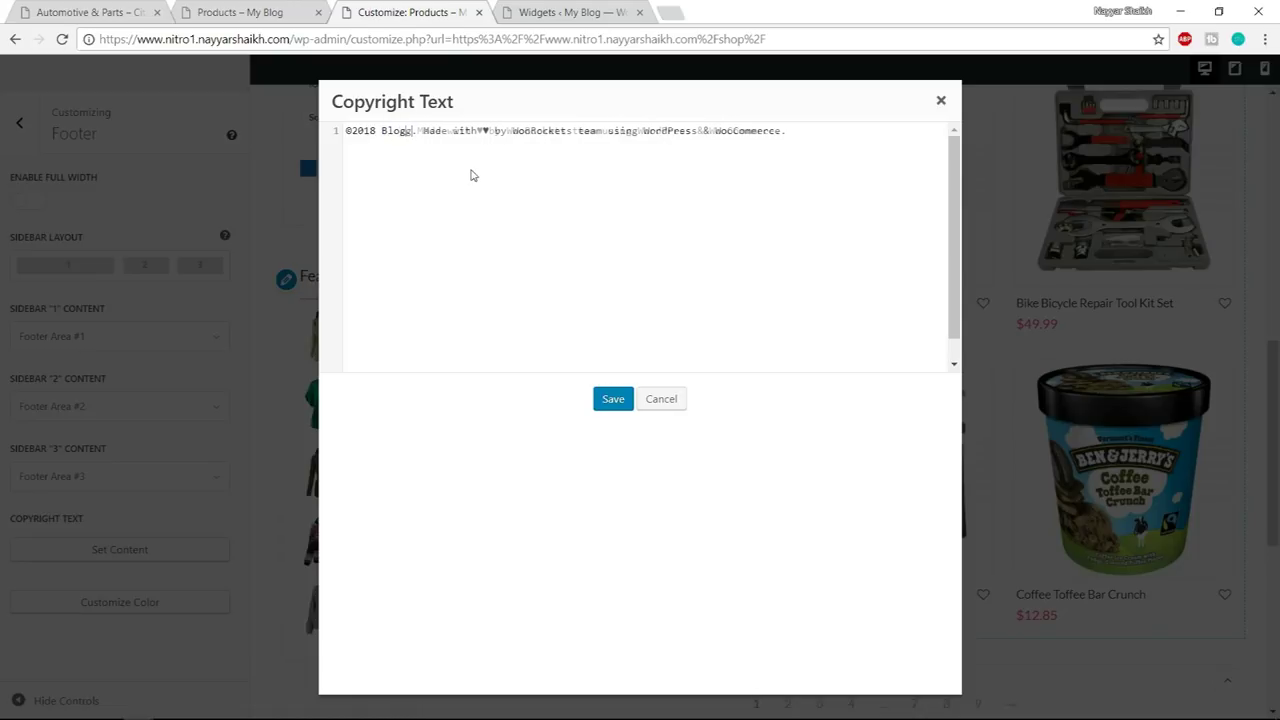
pyautogui.write('Dude')
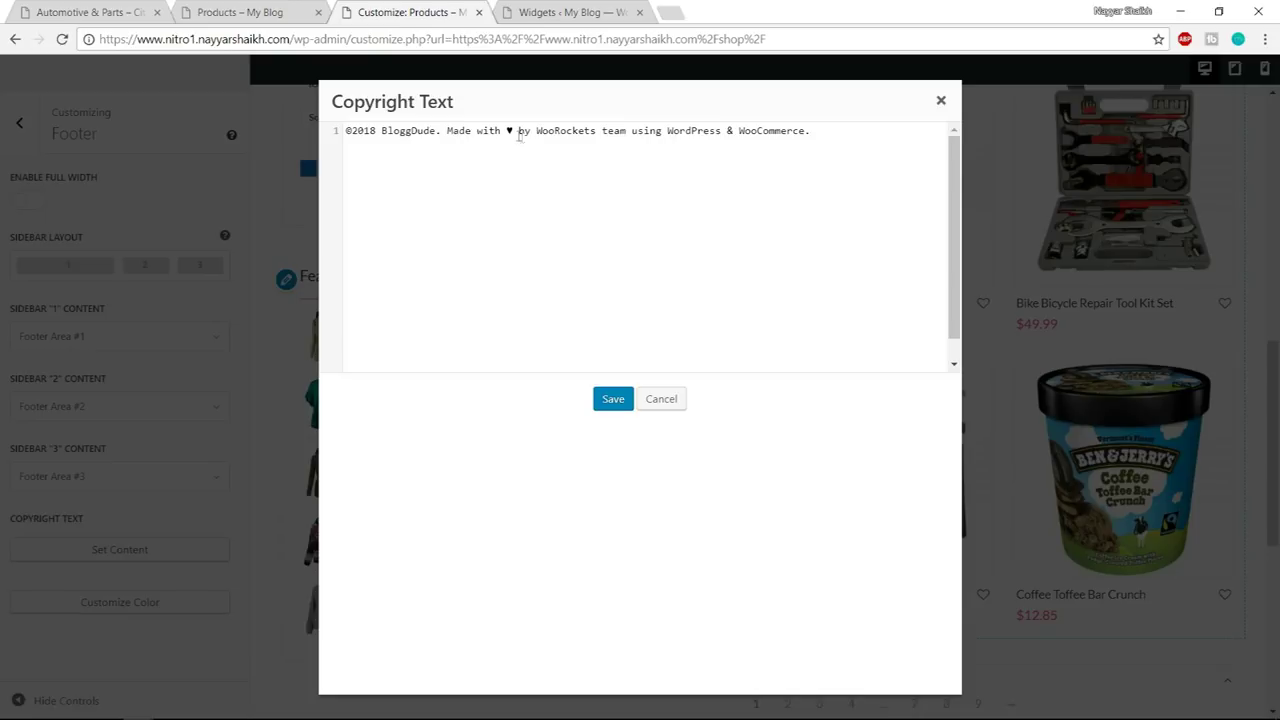
# - Replace the credit after 'by' with the site owner's name, save, and publish
pyautogui.moveTo(536, 131); pyautogui.dragTo(730, 131)
pyautogui.hotkey('shift', 'Home')
pyautogui.hotkey('shift', 'End')
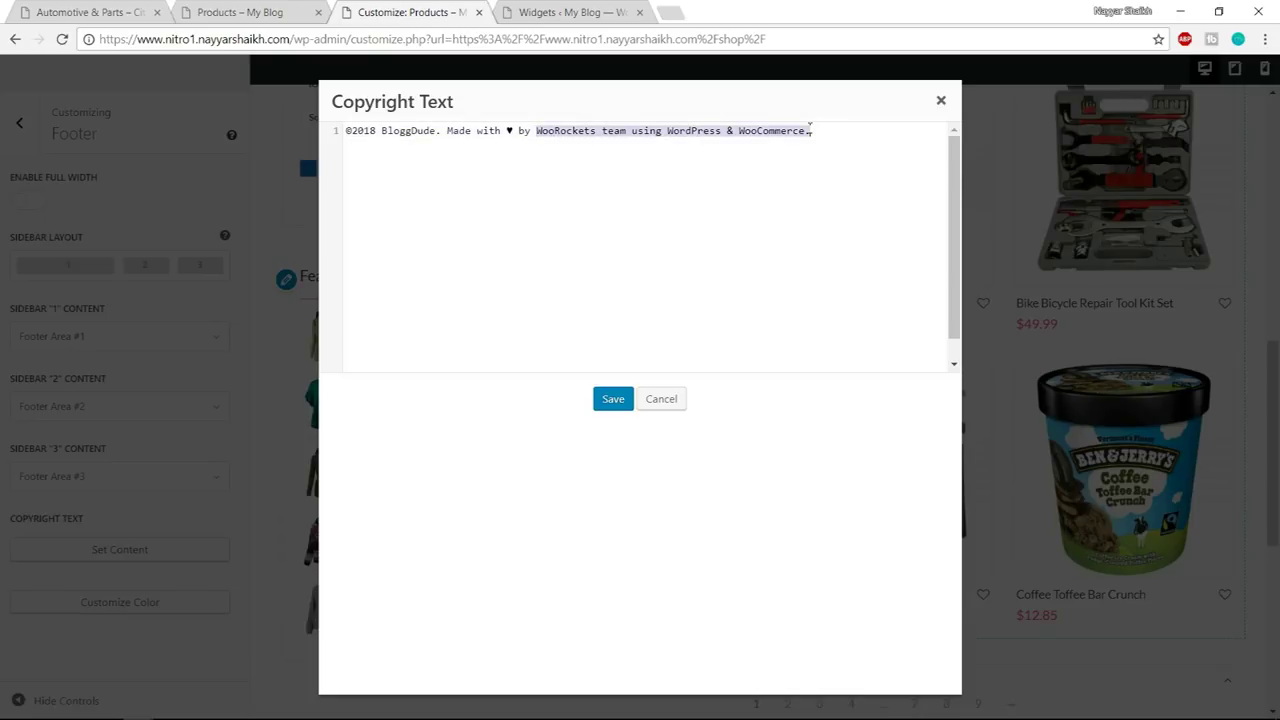
pyautogui.write('Nayyar Shaikh.')
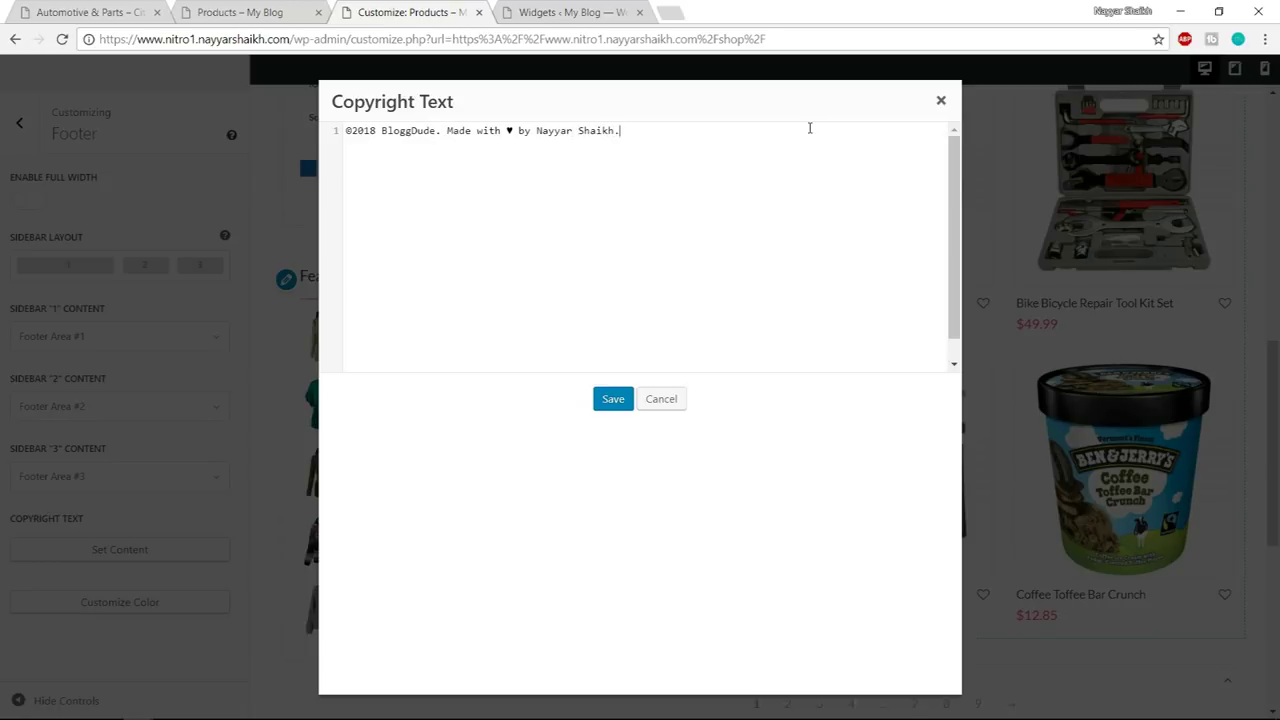
pyautogui.click(613, 399)
pyautogui.scroll(-1, 669, 474)
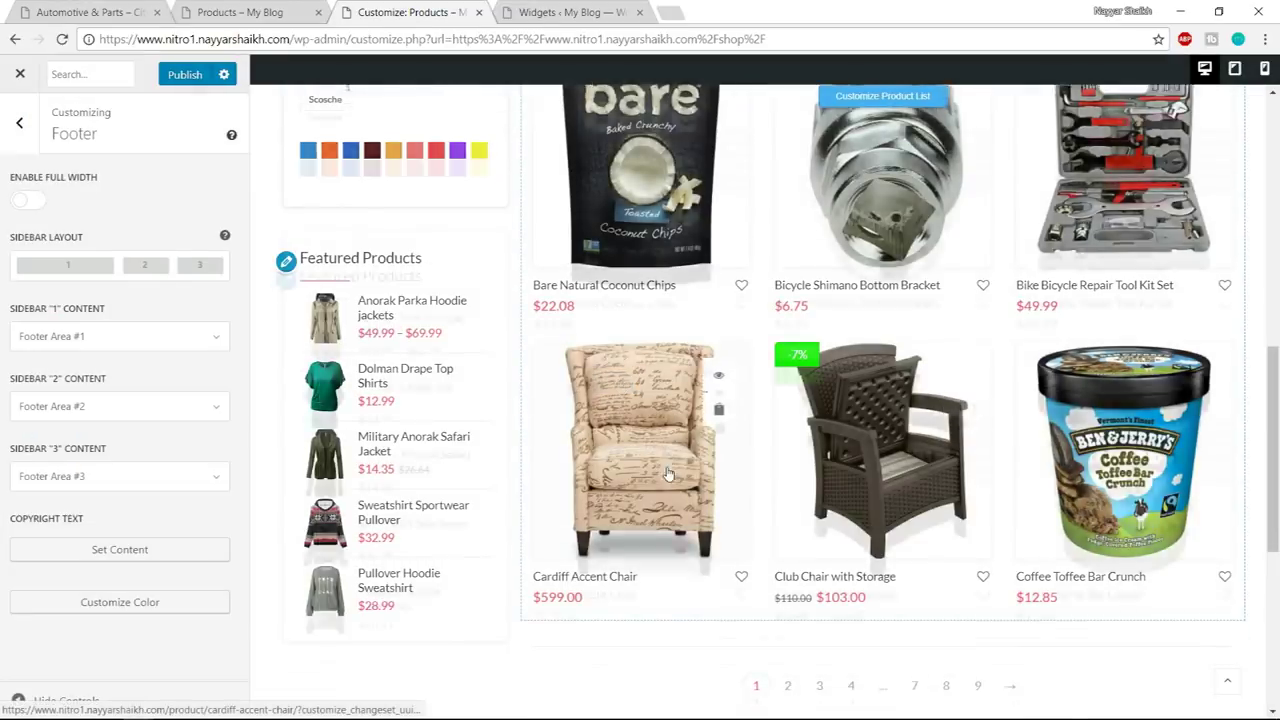
pyautogui.scroll(-4, 669, 474)
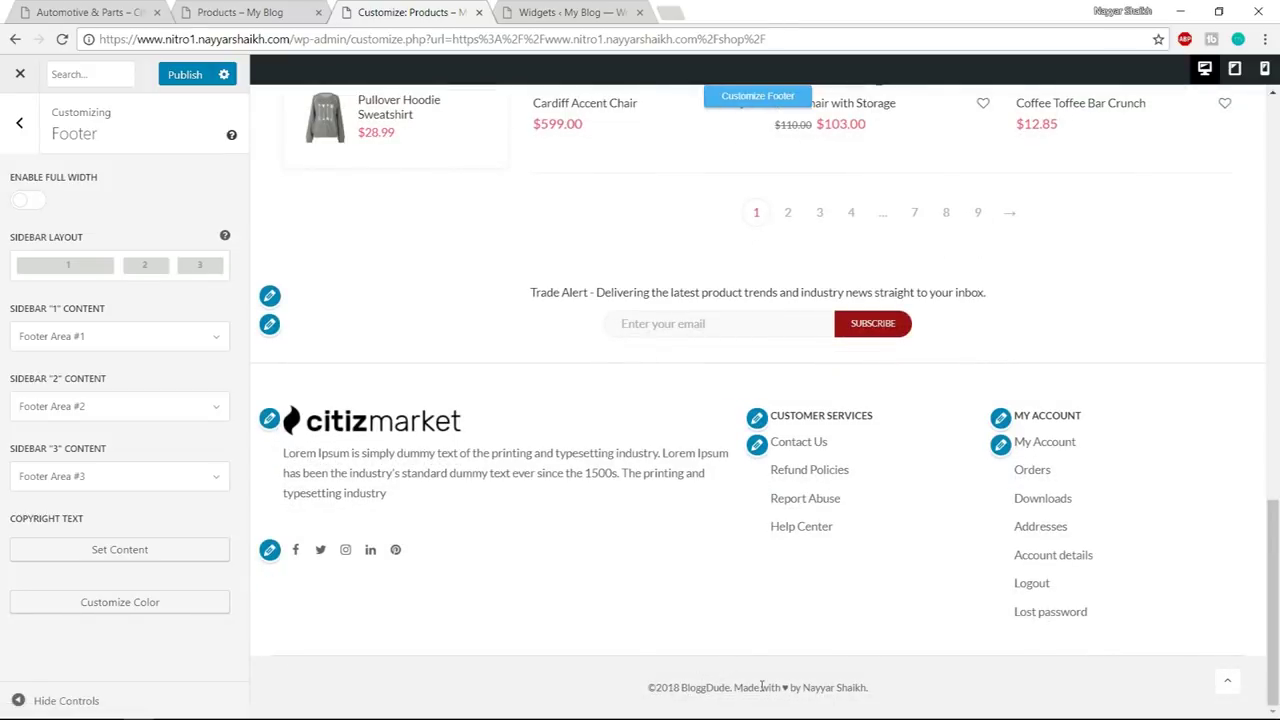
pyautogui.click(196, 76)
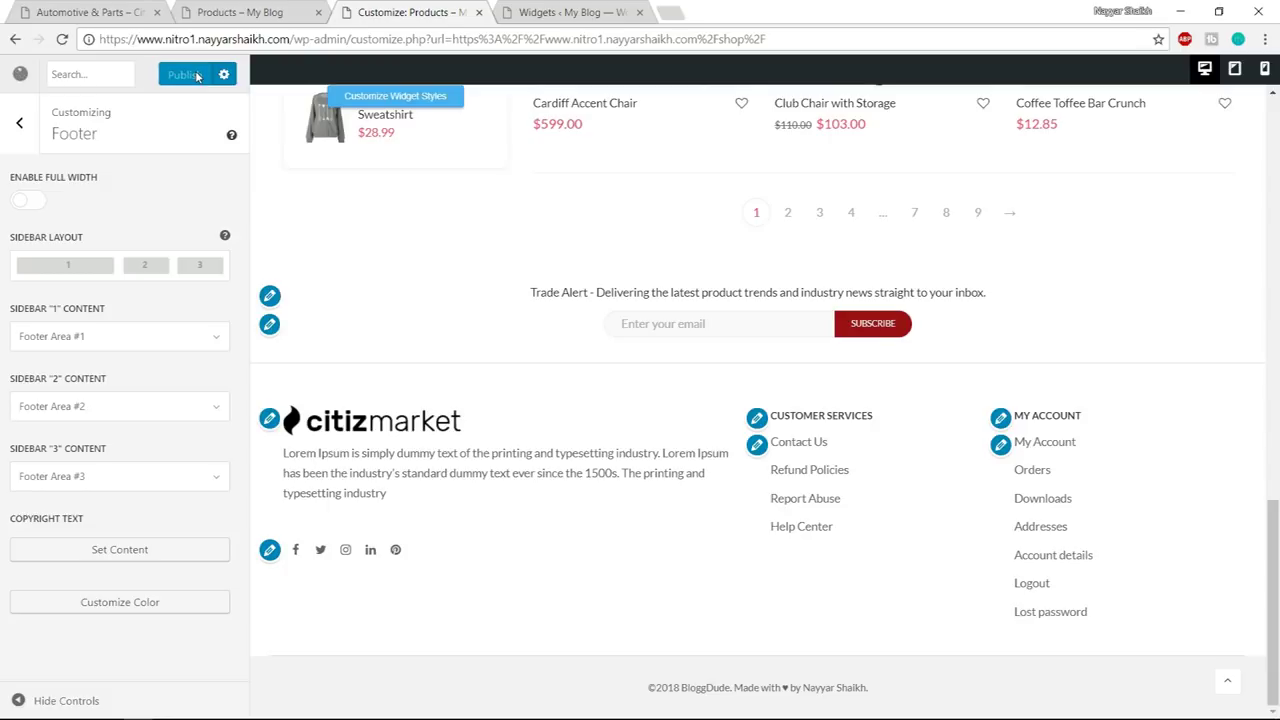
# - Close the Customizer and go to the site's About Us page
pyautogui.click(7, 78)
pyautogui.scroll(-8, 1200, 326)
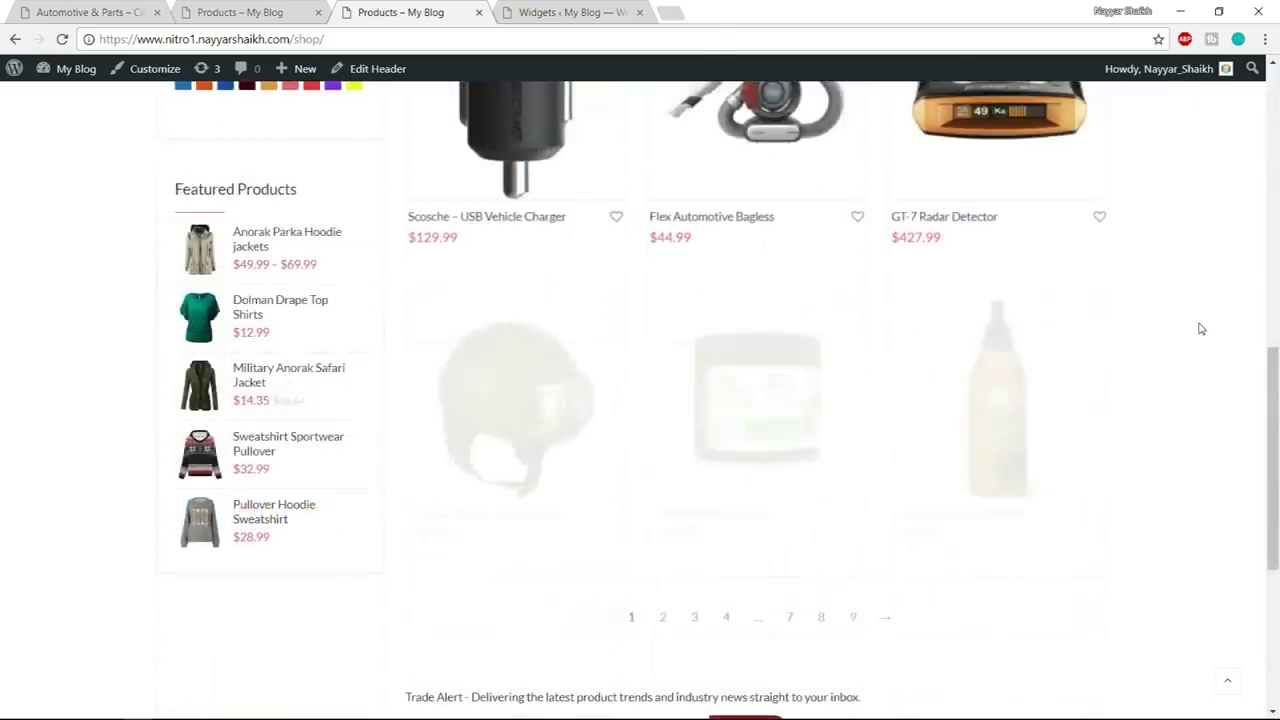
pyautogui.scroll(-4, 1200, 328)
pyautogui.scroll(12, 1200, 328)
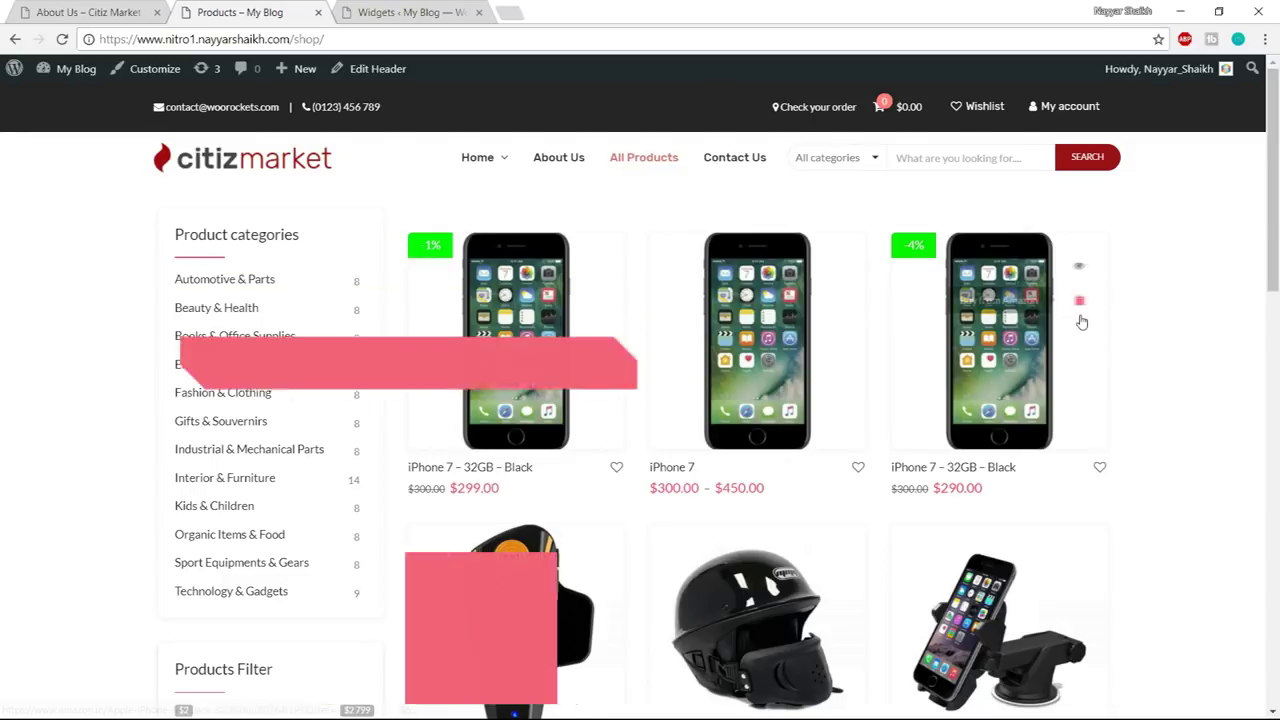
pyautogui.moveTo(302, 77)
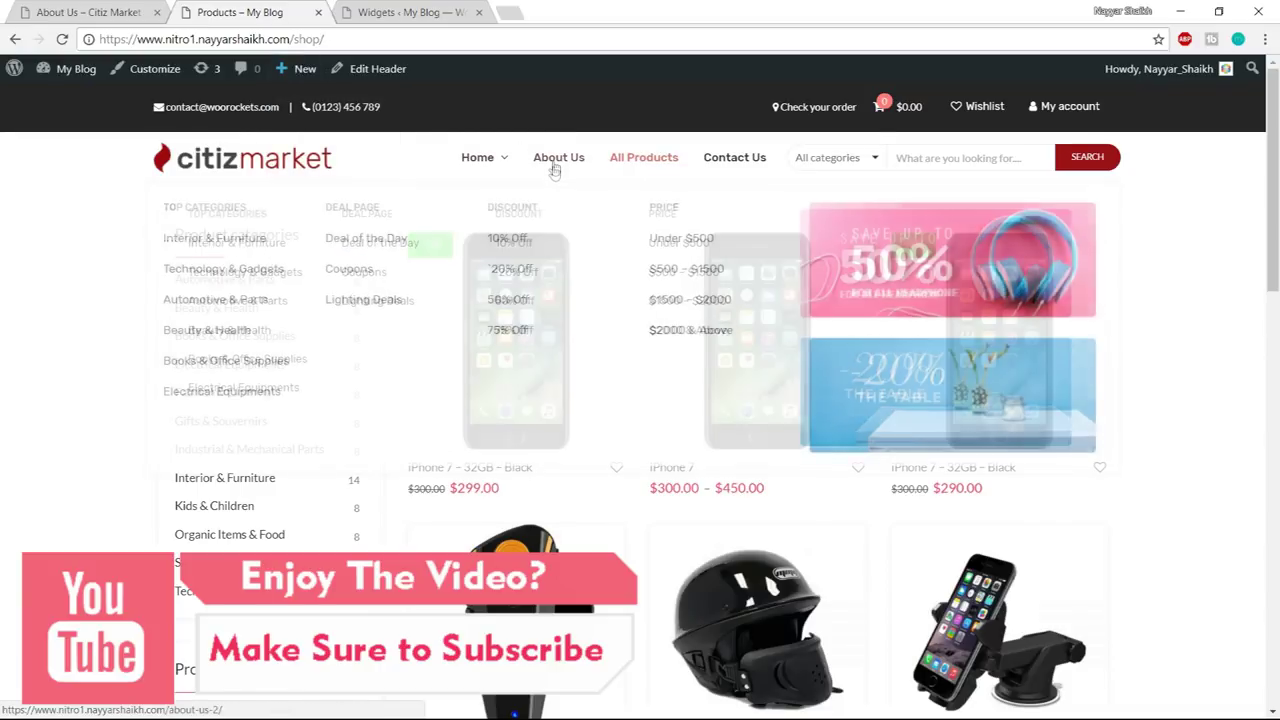
pyautogui.moveTo(556, 170)
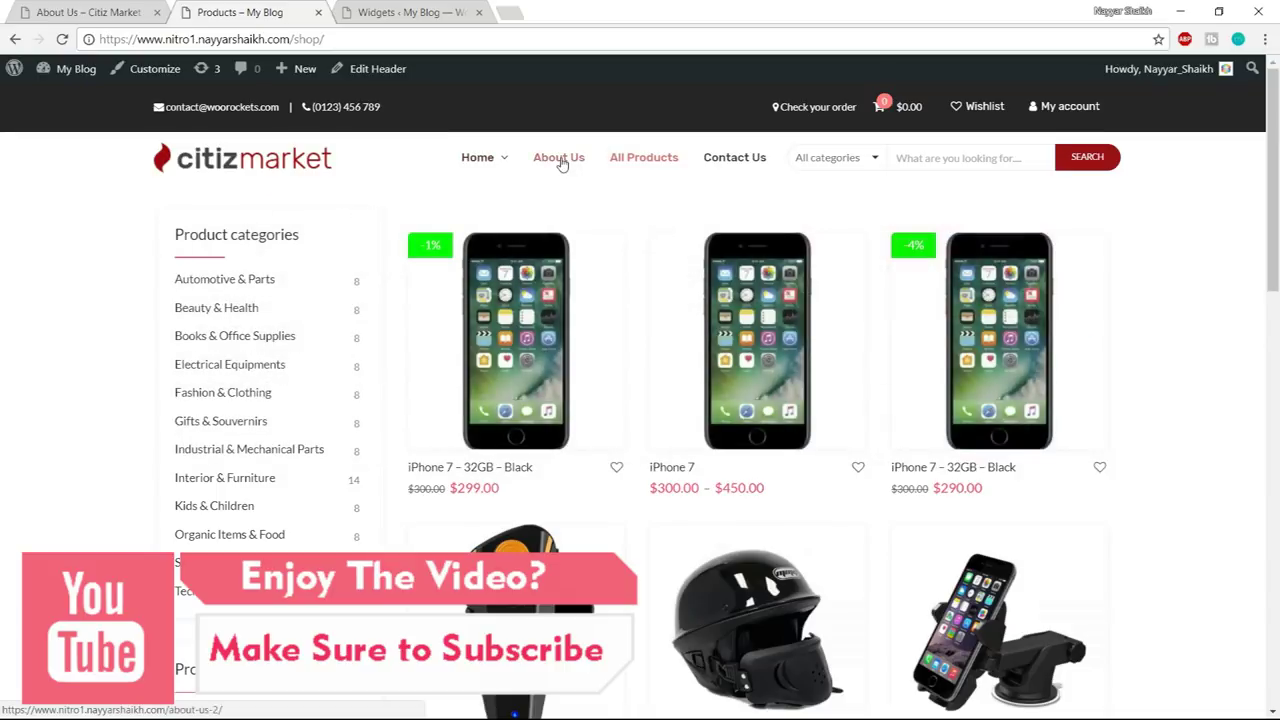
pyautogui.click(576, 167)
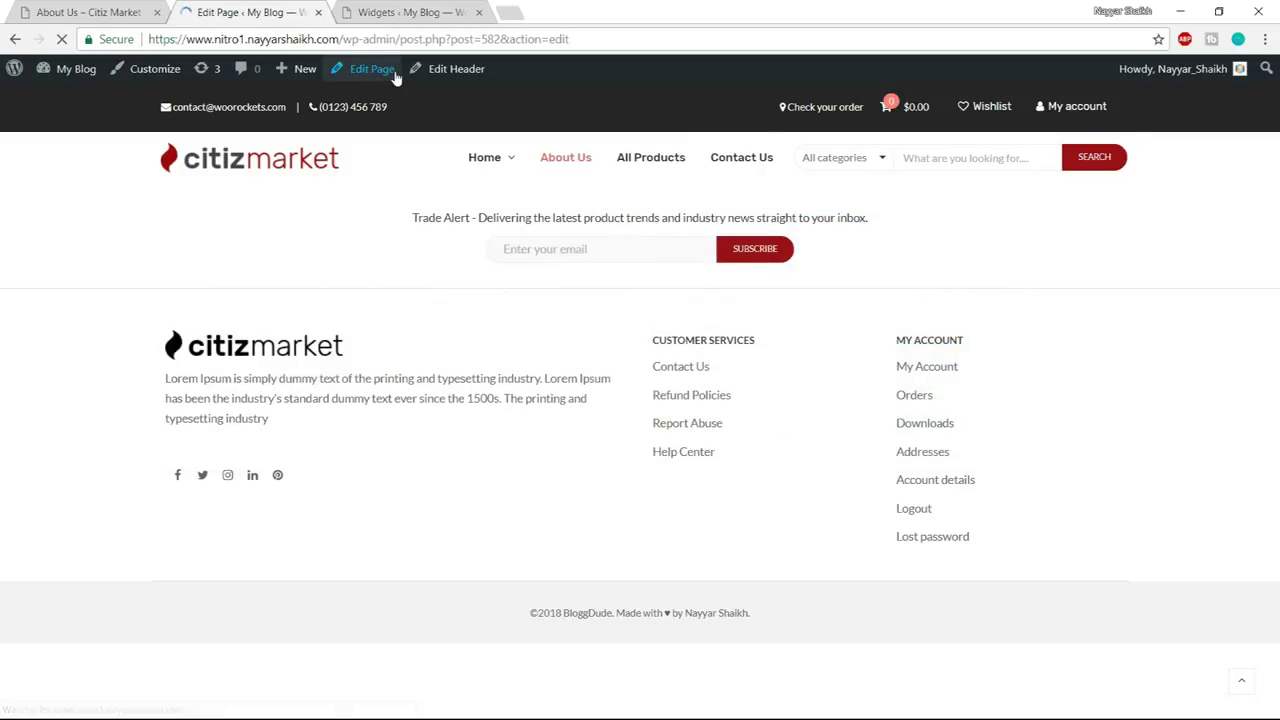
# - Review the demo About Us page for reference
pyautogui.click(85, 12)
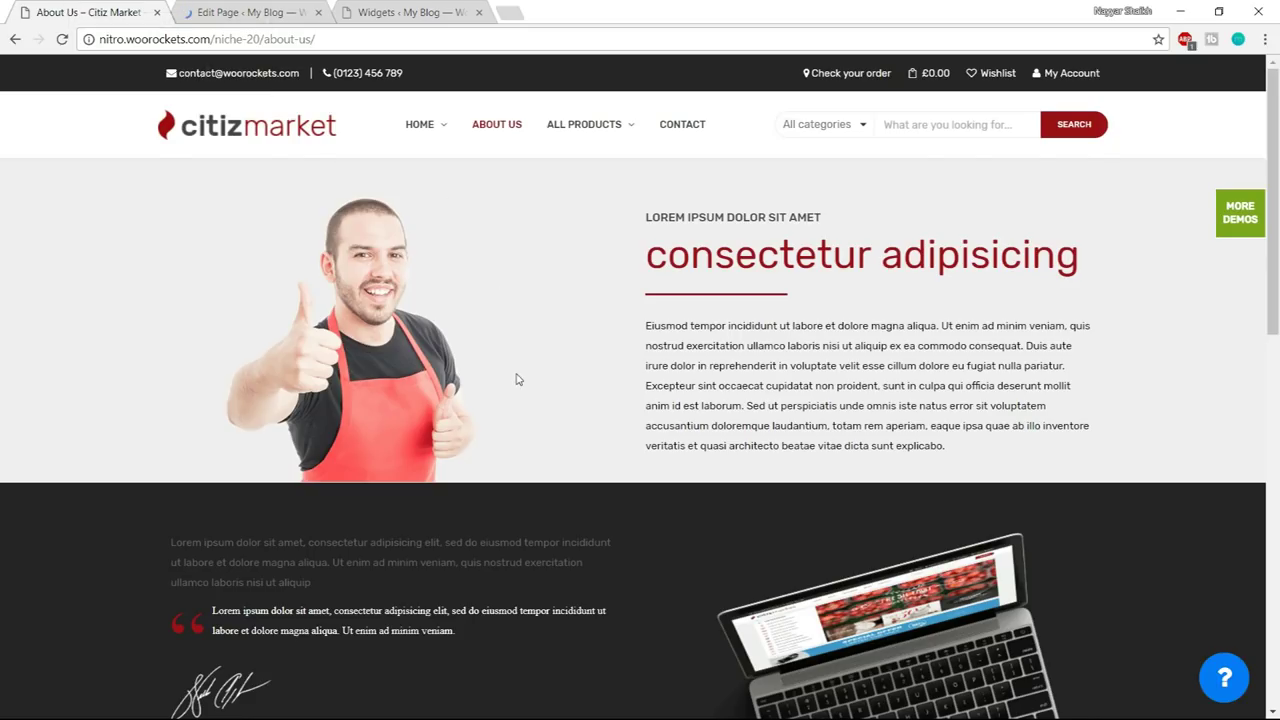
pyautogui.scroll(-4, 517, 380)
pyautogui.scroll(-5, 517, 380)
pyautogui.scroll(10, 540, 450)
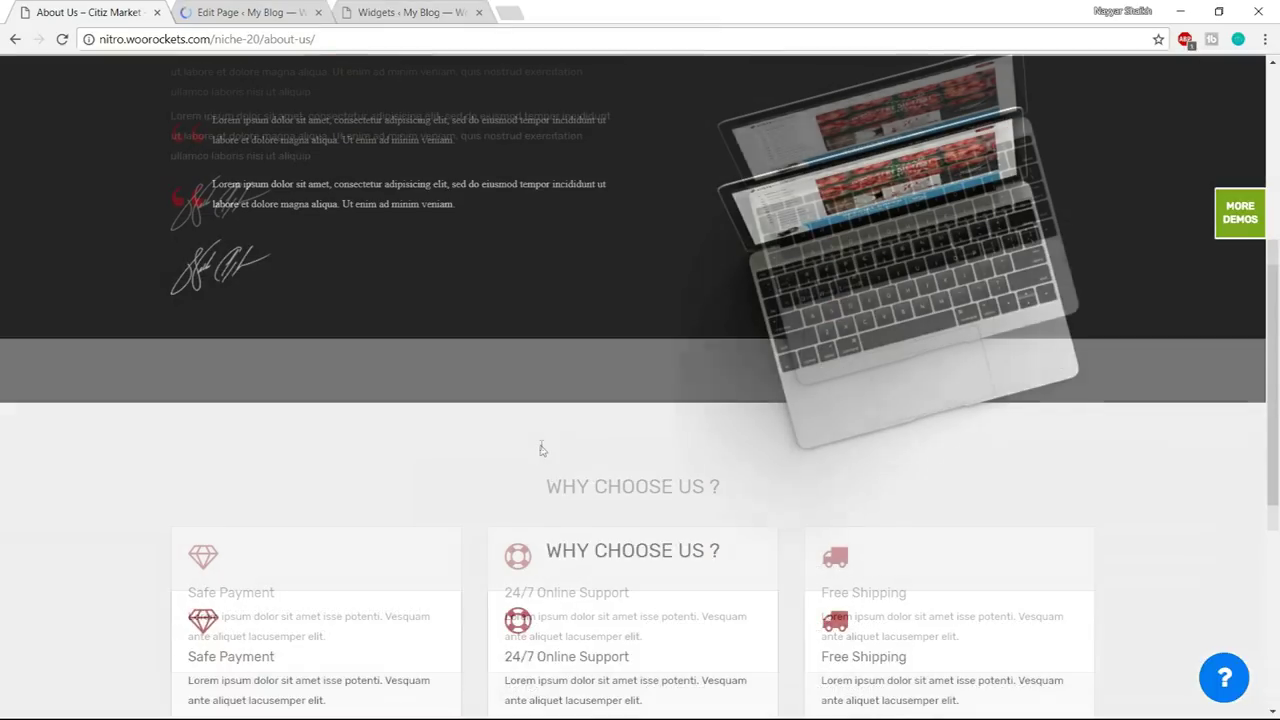
# - Add a Single Image element to the About Us page in the page builder
pyautogui.click(224, 9)
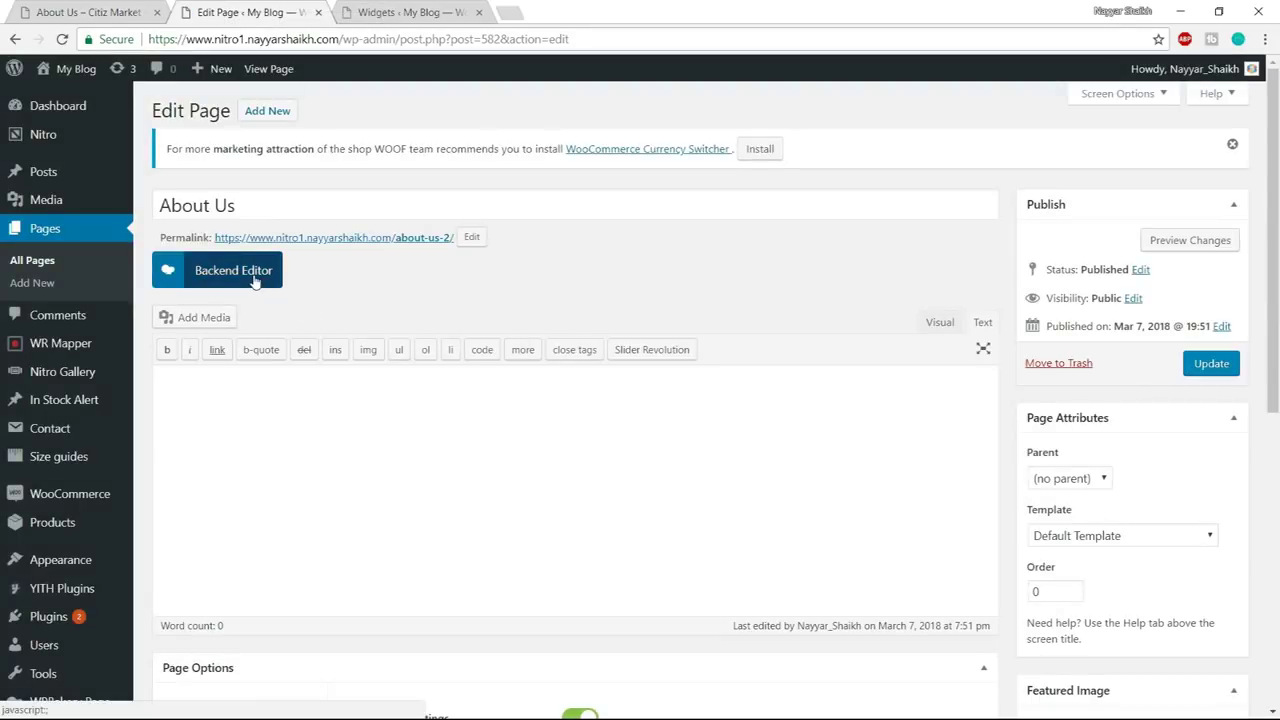
pyautogui.click(255, 278)
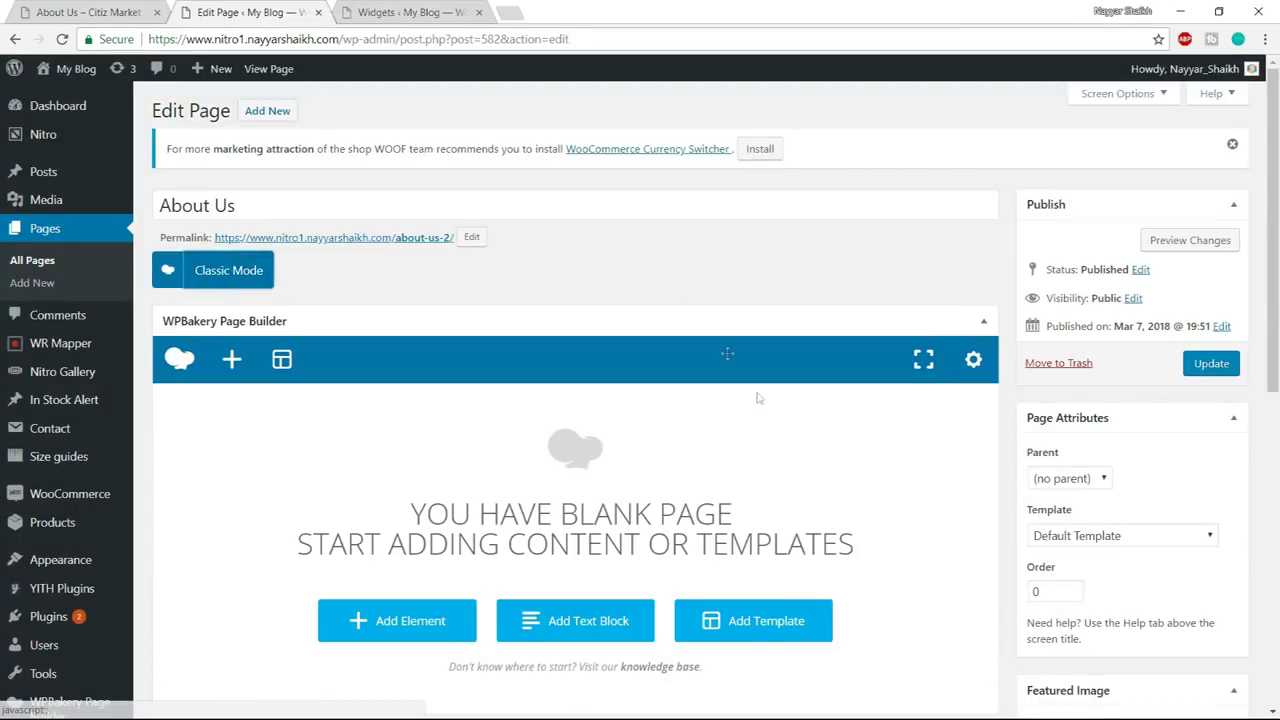
pyautogui.scroll(-3, 727, 353)
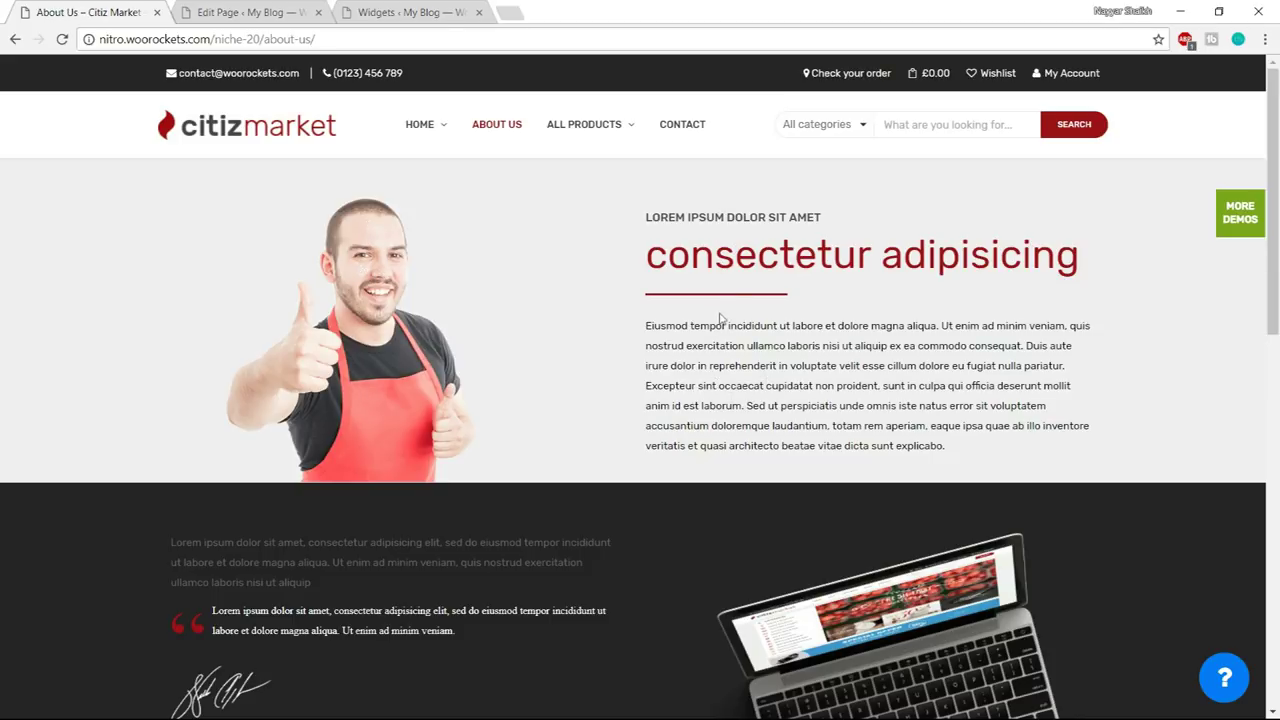
pyautogui.click(240, 12)
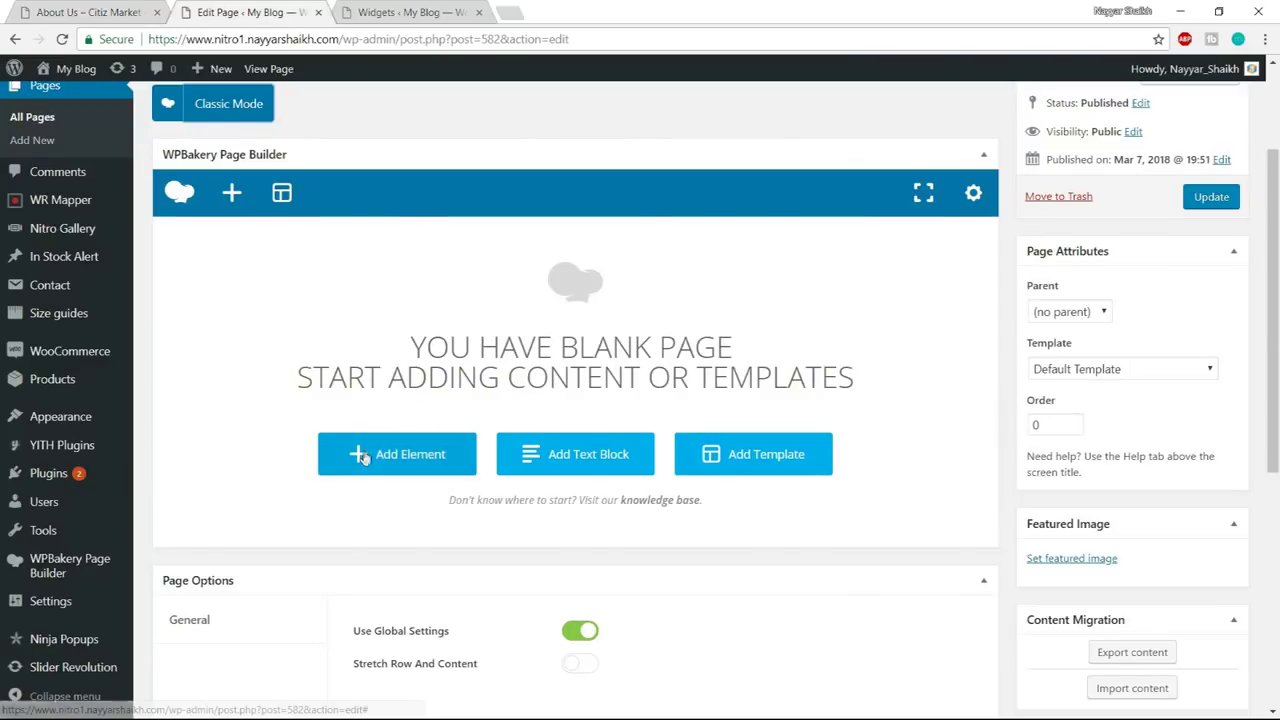
pyautogui.click(365, 455)
pyautogui.write('sing')
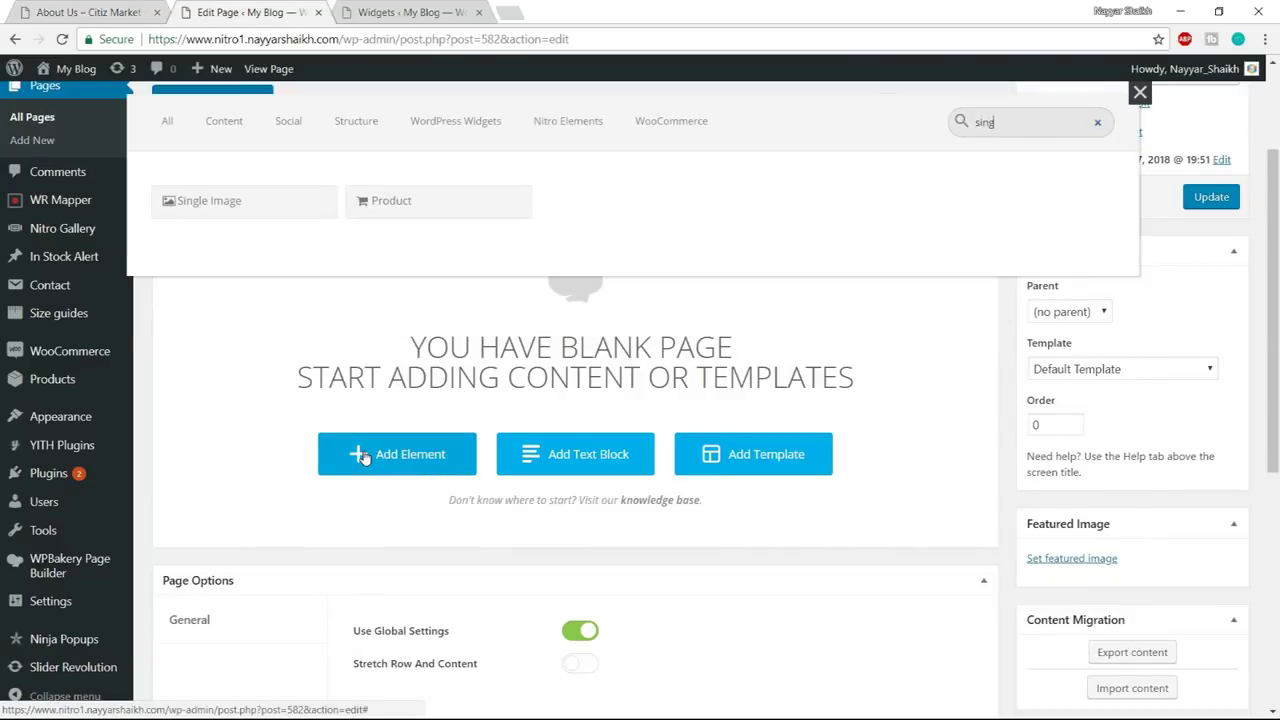
pyautogui.click(244, 202)
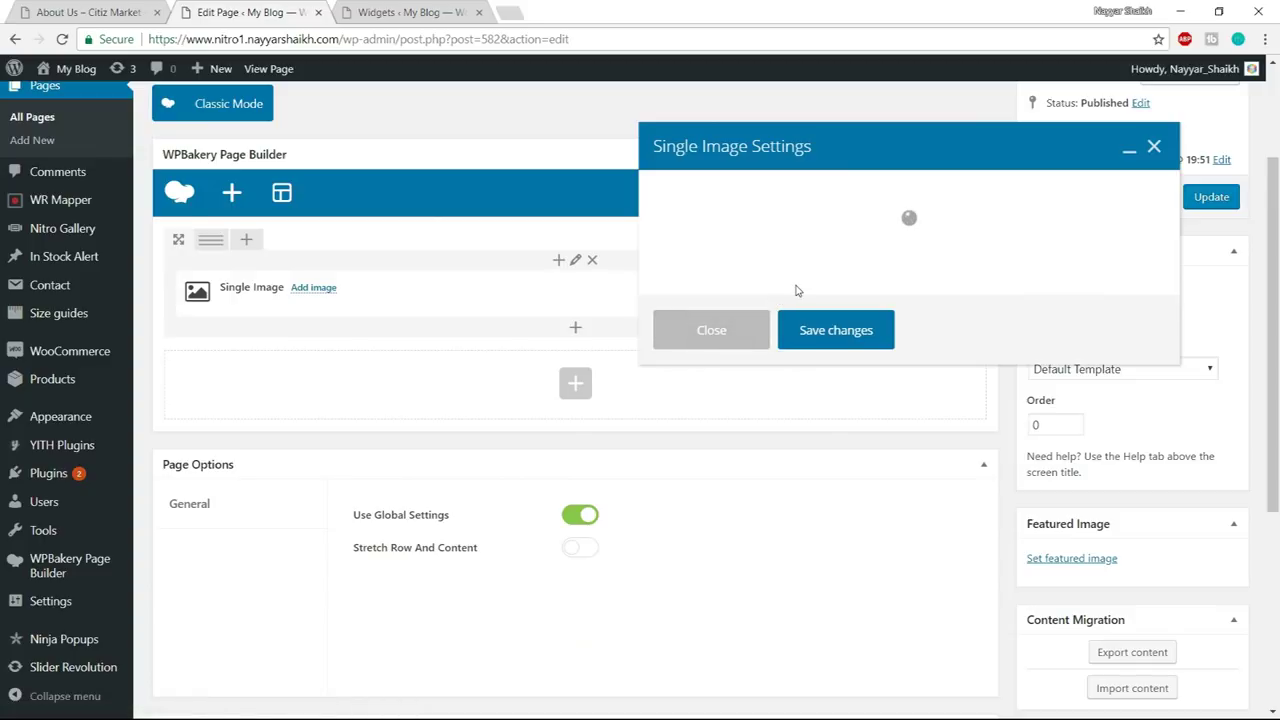
# - Upload about.png from the About Us media folder and set it as the element's image
pyautogui.scroll(-2, 743, 372)
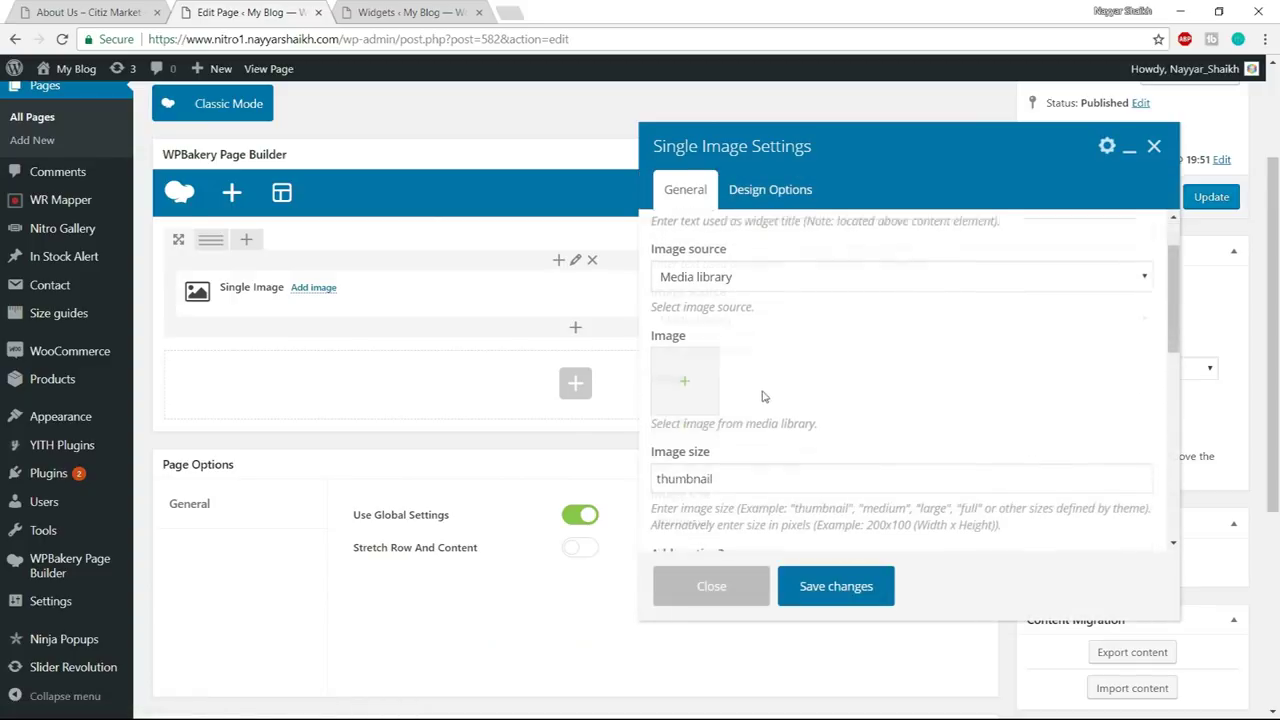
pyautogui.click(685, 380)
pyautogui.click(83, 141)
pyautogui.click(692, 381)
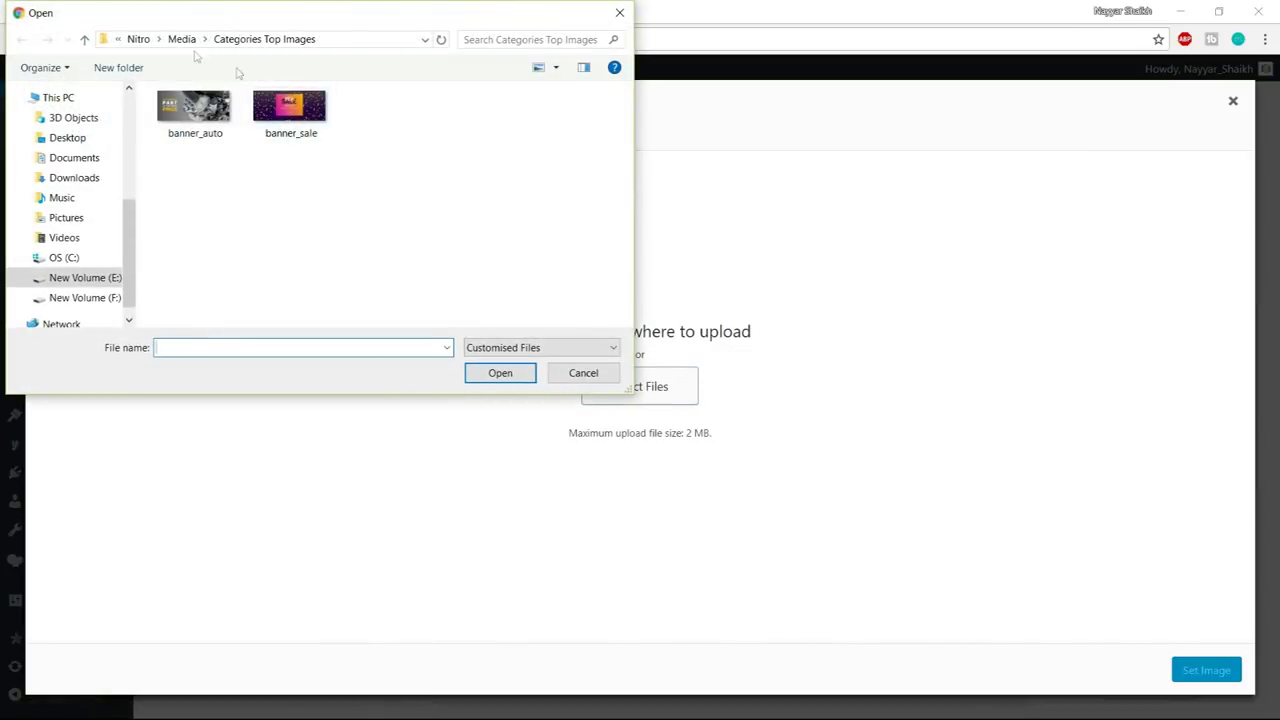
pyautogui.click(184, 40)
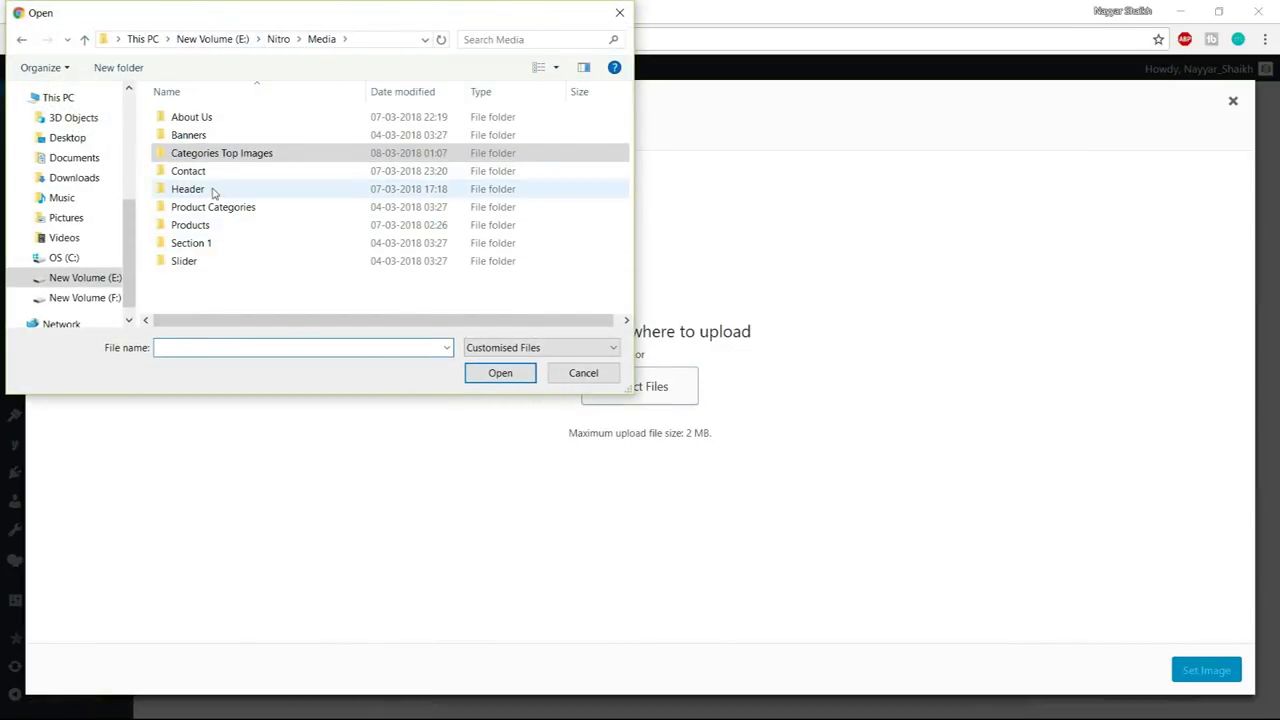
pyautogui.doubleClick(228, 118)
pyautogui.click(192, 132)
pyautogui.click(498, 374)
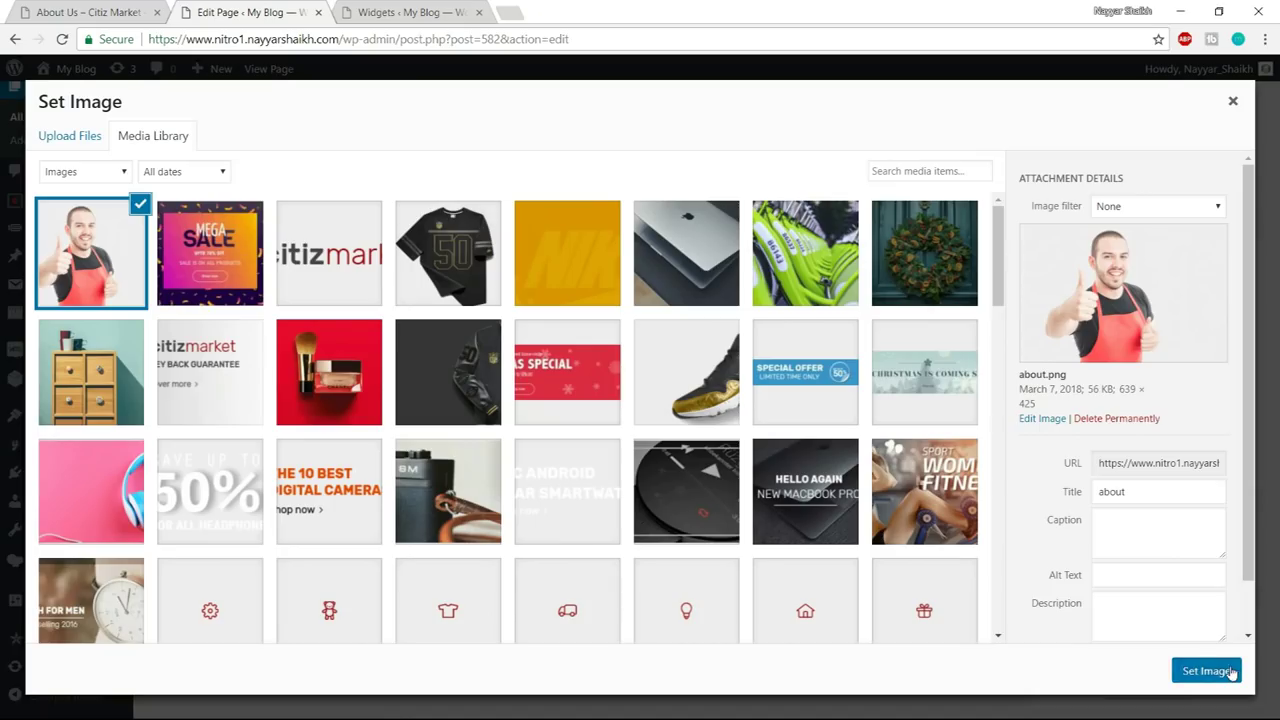
pyautogui.click(1226, 672)
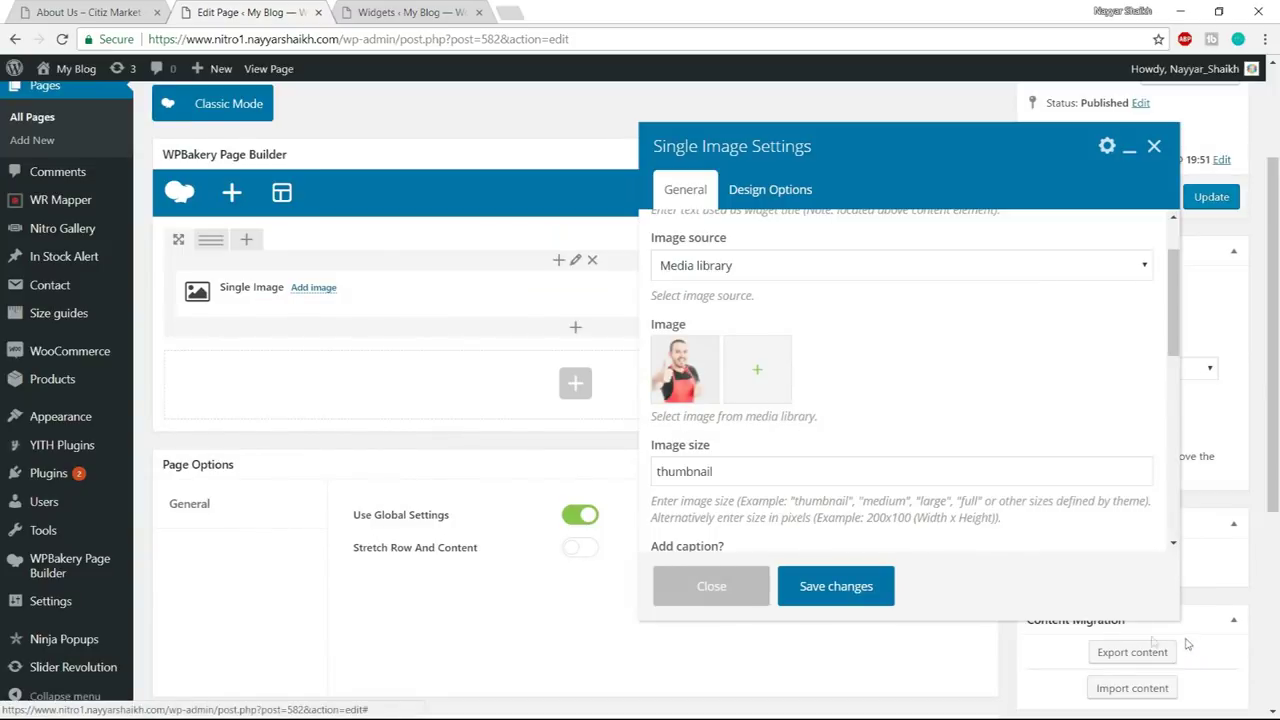
# - Set image size to full, adjust the bottom margin, save, and split the row 1/2+1/2
pyautogui.click(767, 465)
pyautogui.moveTo(767, 465); pyautogui.dragTo(633, 464)
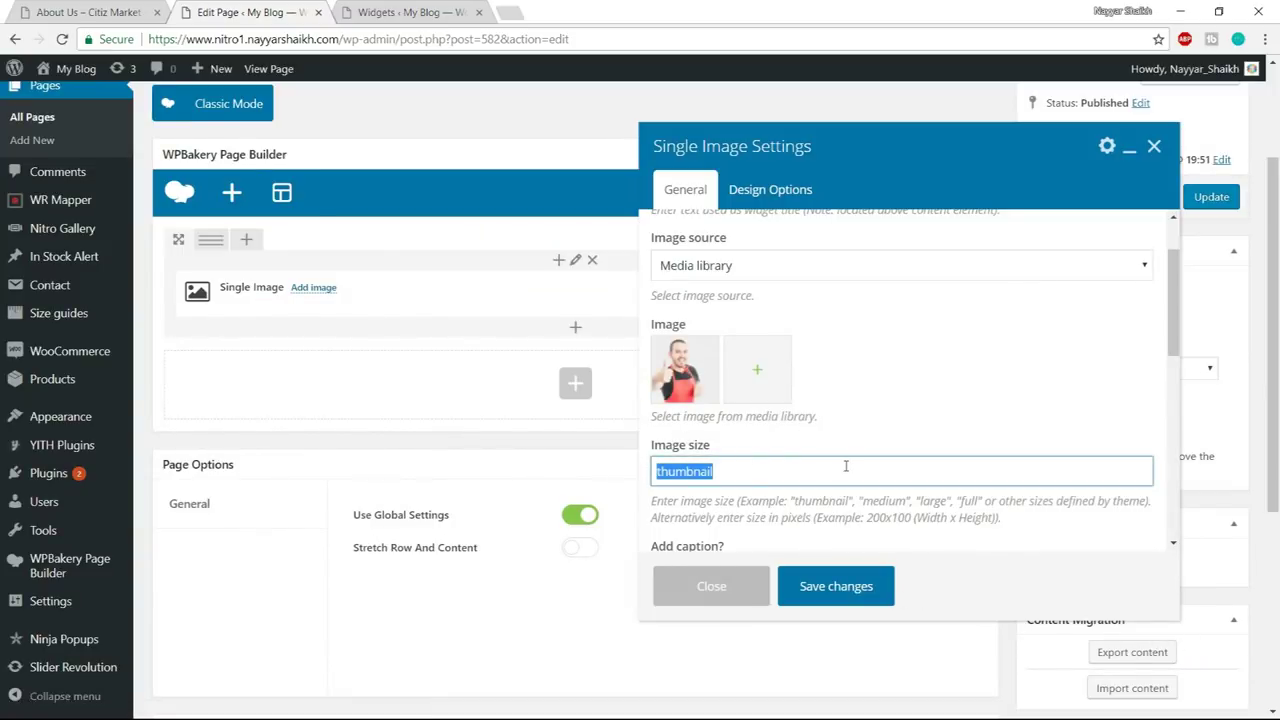
pyautogui.write('full')
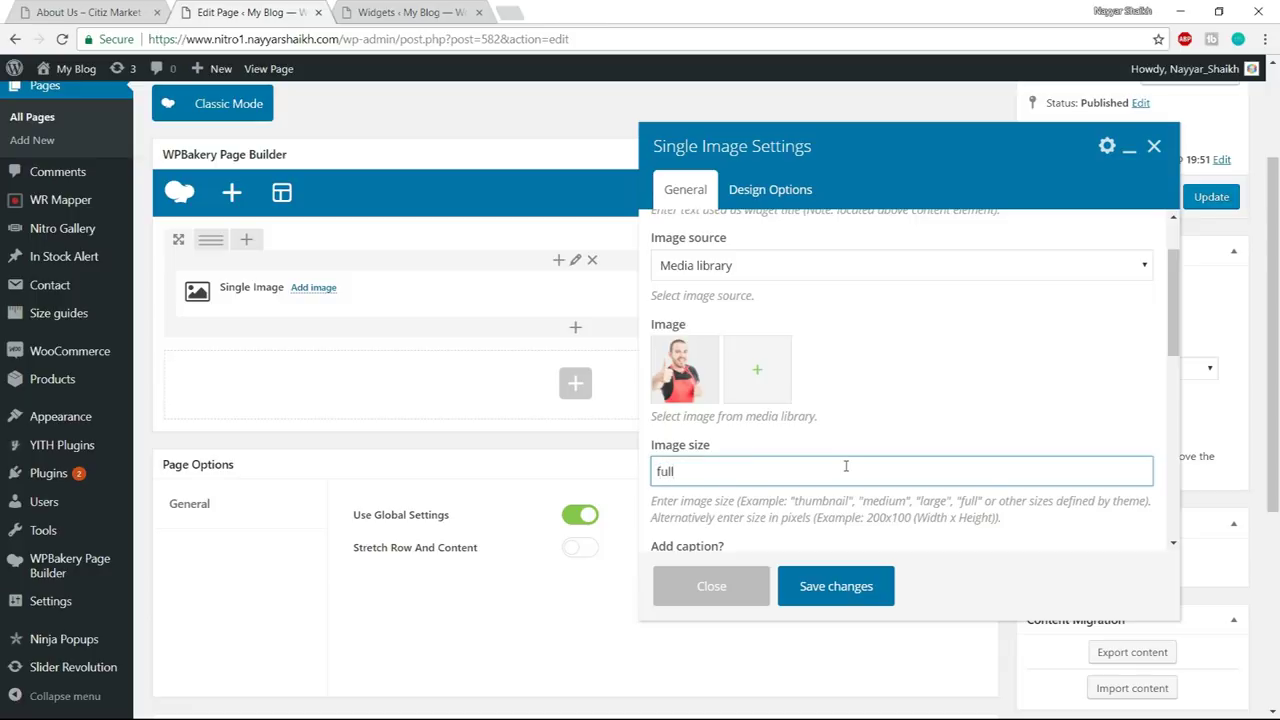
pyautogui.click(783, 189)
pyautogui.scroll(-2, 811, 474)
pyautogui.scroll(3, 811, 474)
pyautogui.click(784, 495)
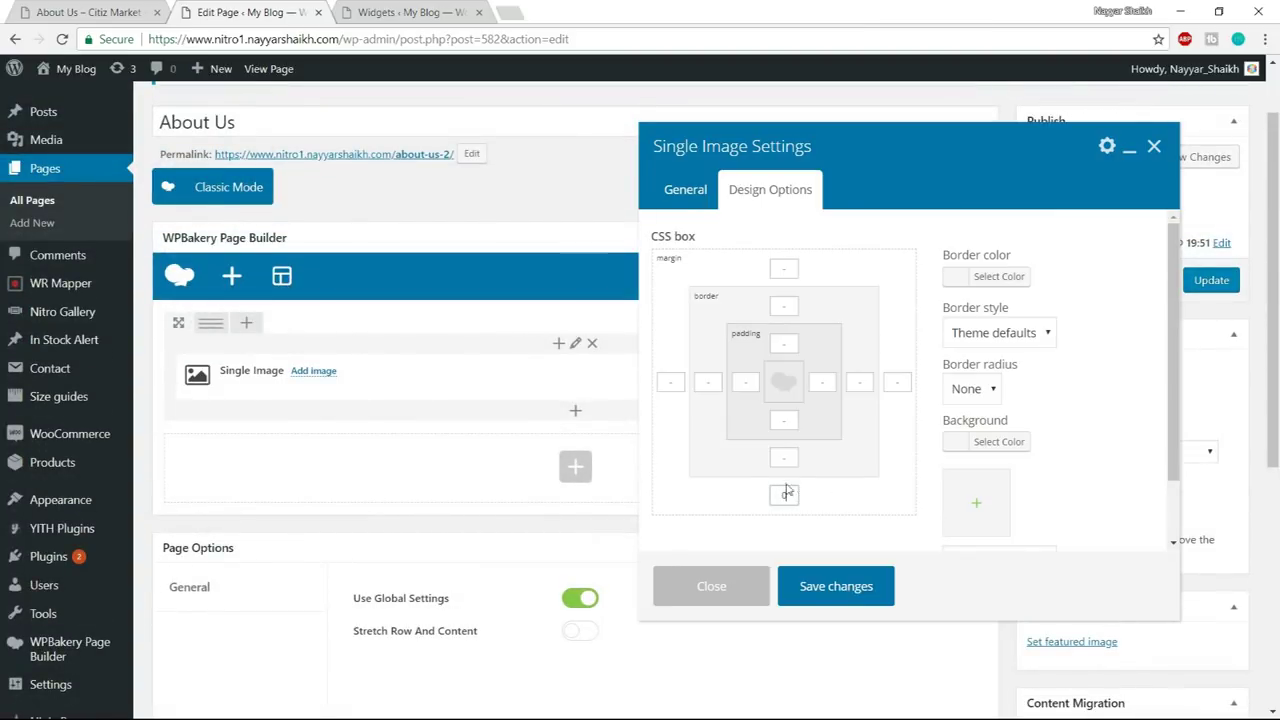
pyautogui.click(859, 592)
pyautogui.moveTo(214, 327)
pyautogui.click(241, 323)
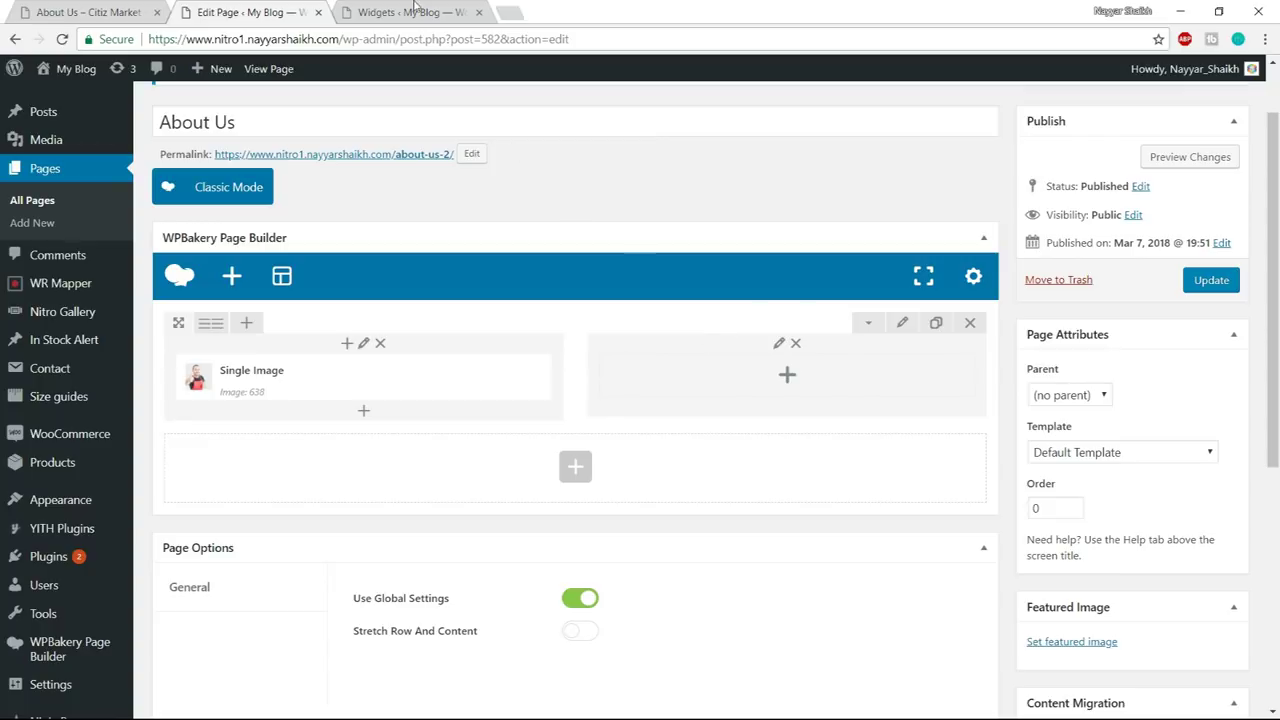
# - Check the reference heading, then add a Nitro Custom Heading to the right column
pyautogui.click(100, 6)
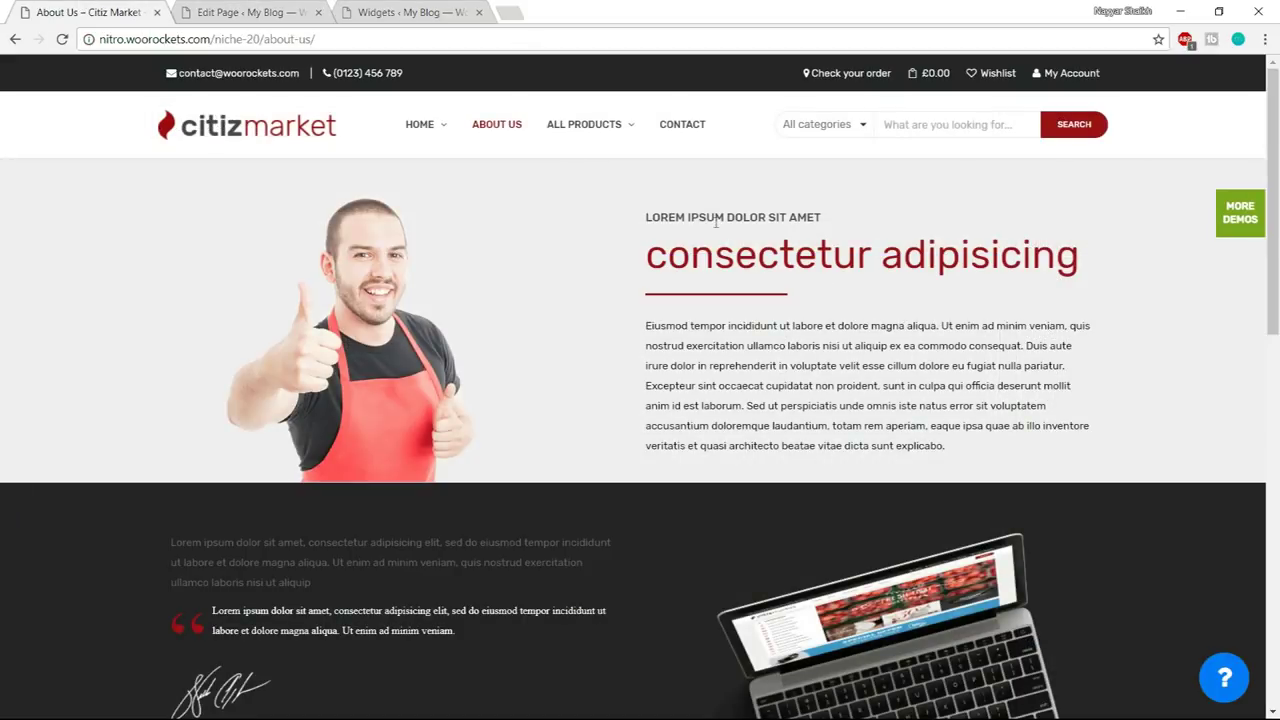
pyautogui.moveTo(636, 215); pyautogui.dragTo(854, 211)
pyautogui.click(749, 297)
pyautogui.click(250, 11)
pyautogui.click(788, 376)
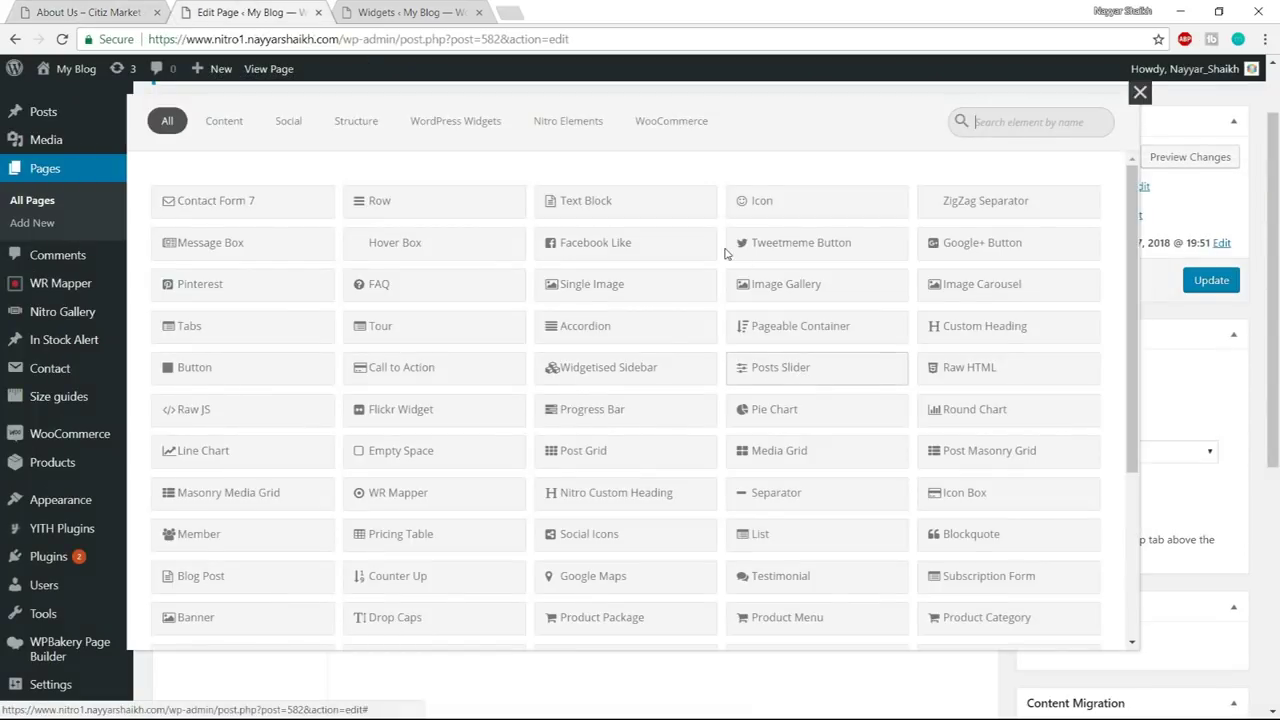
pyautogui.write('cust')
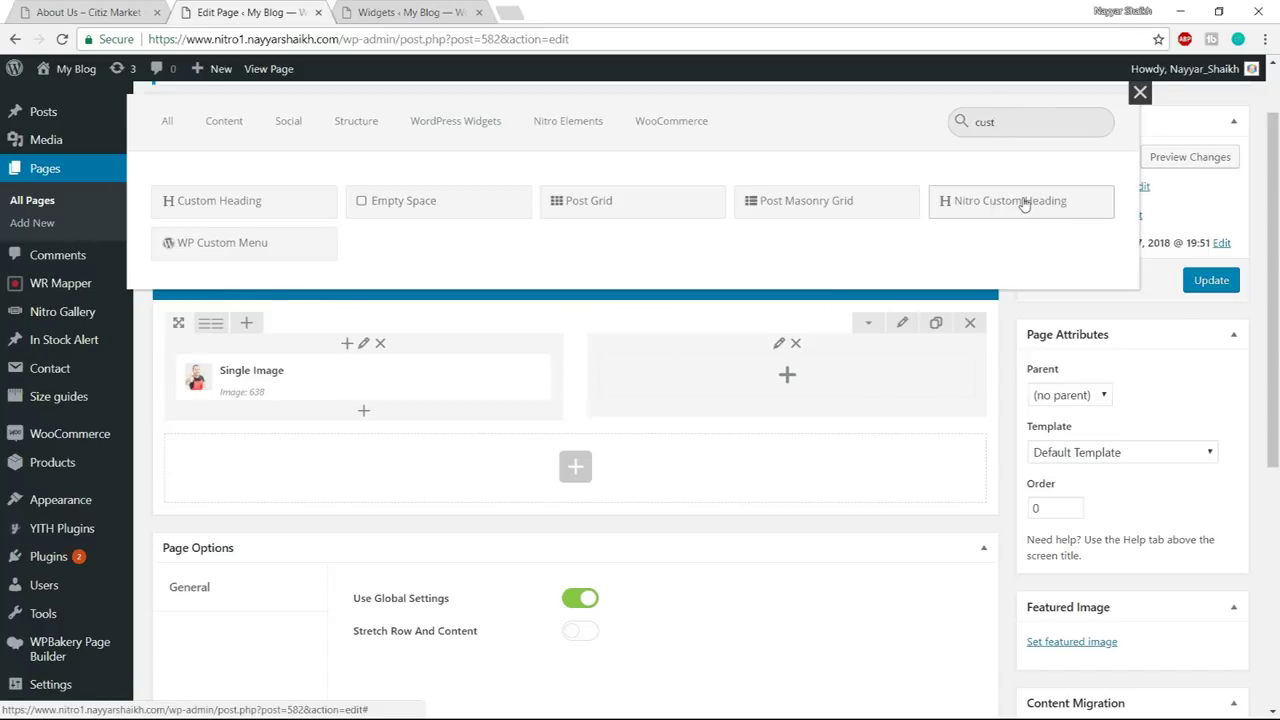
pyautogui.click(1010, 203)
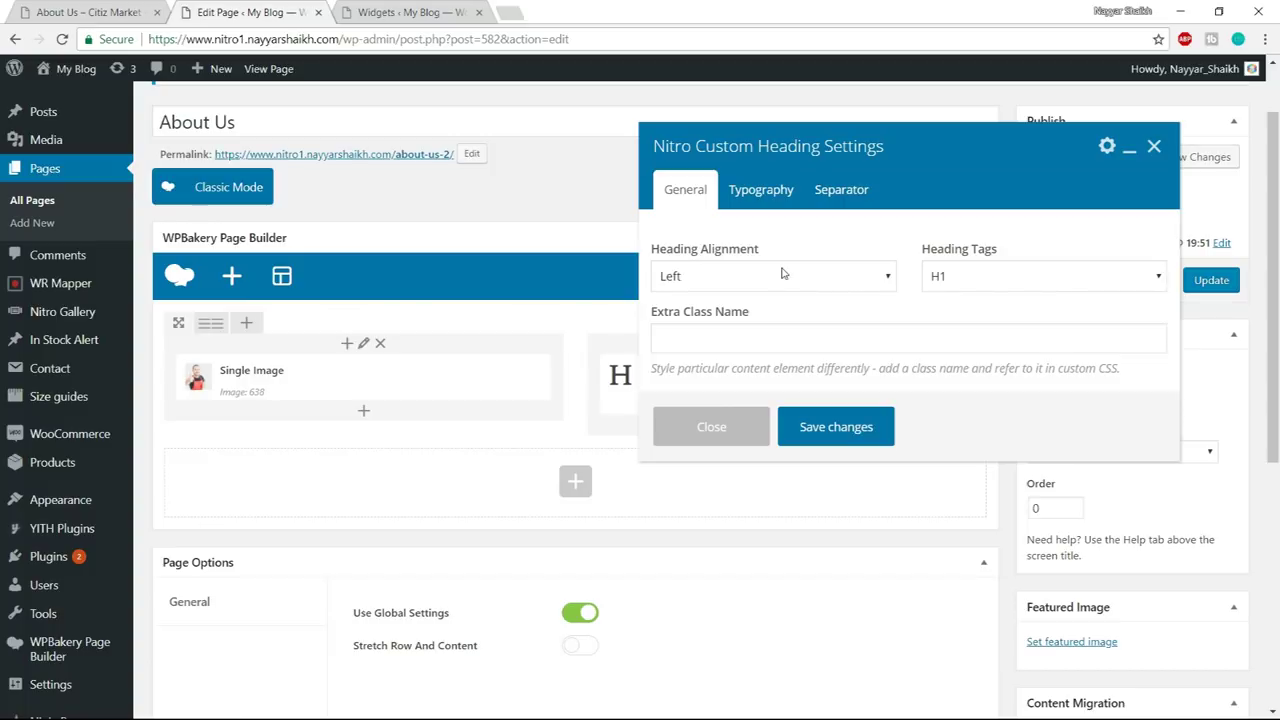
# - Make the heading H3 and set its sub heading to LOREM IPSUM DOLOR SIT AMET
pyautogui.click(966, 285)
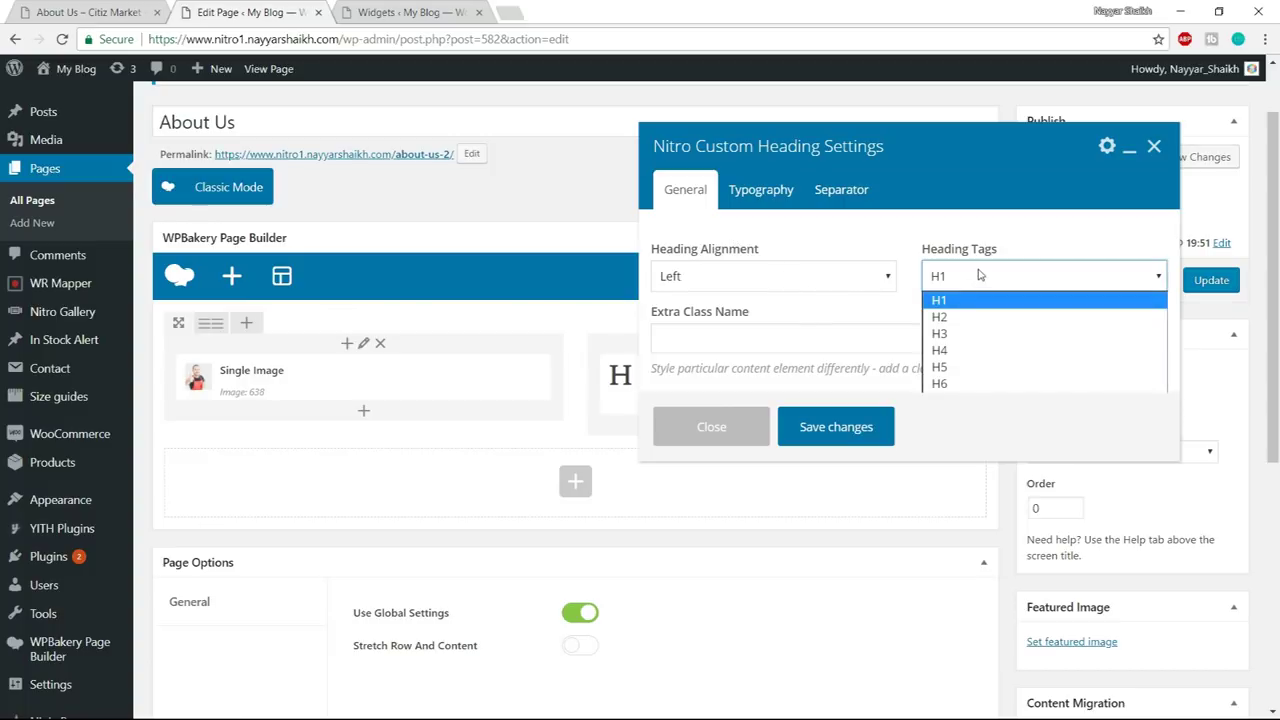
pyautogui.click(977, 333)
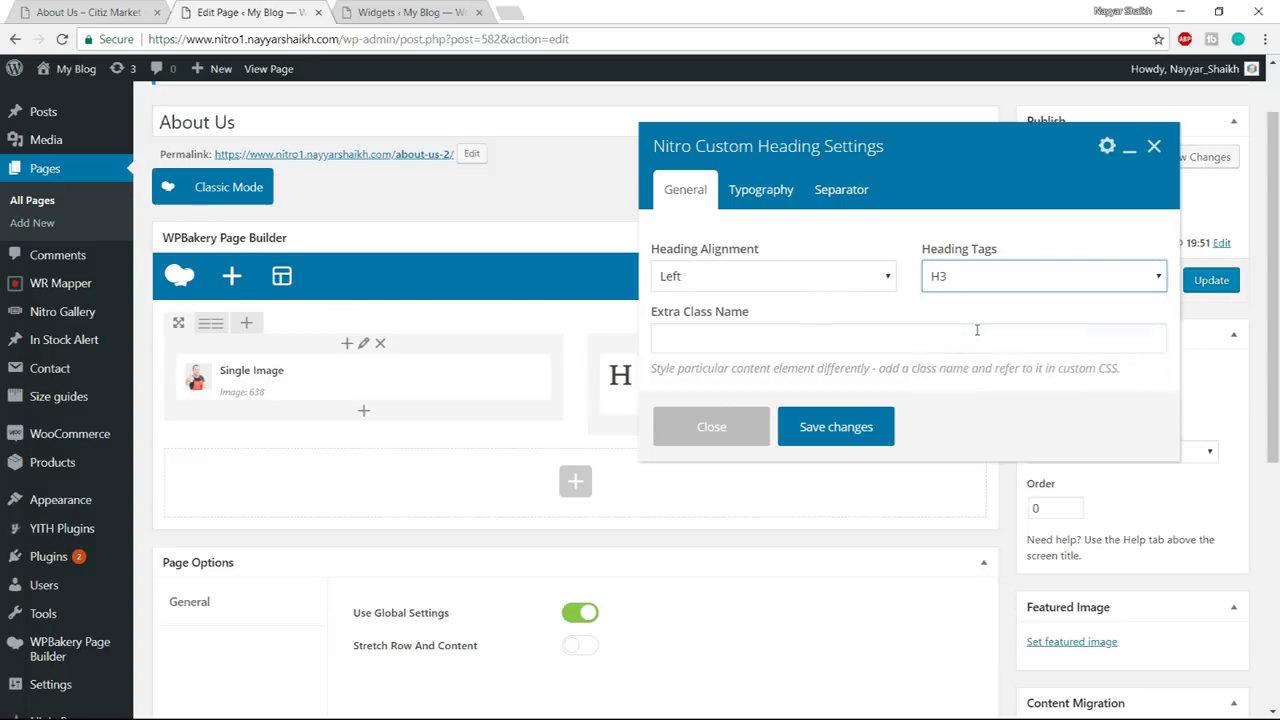
pyautogui.click(785, 192)
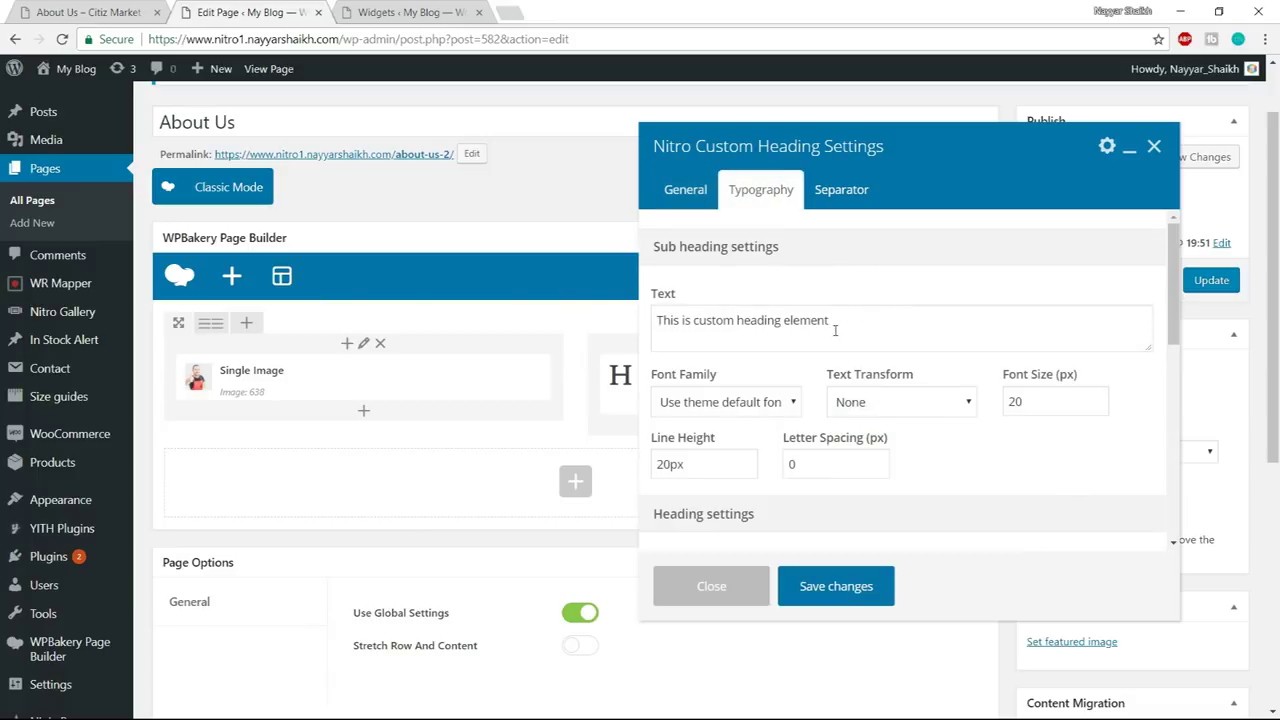
pyautogui.moveTo(835, 330); pyautogui.dragTo(652, 318)
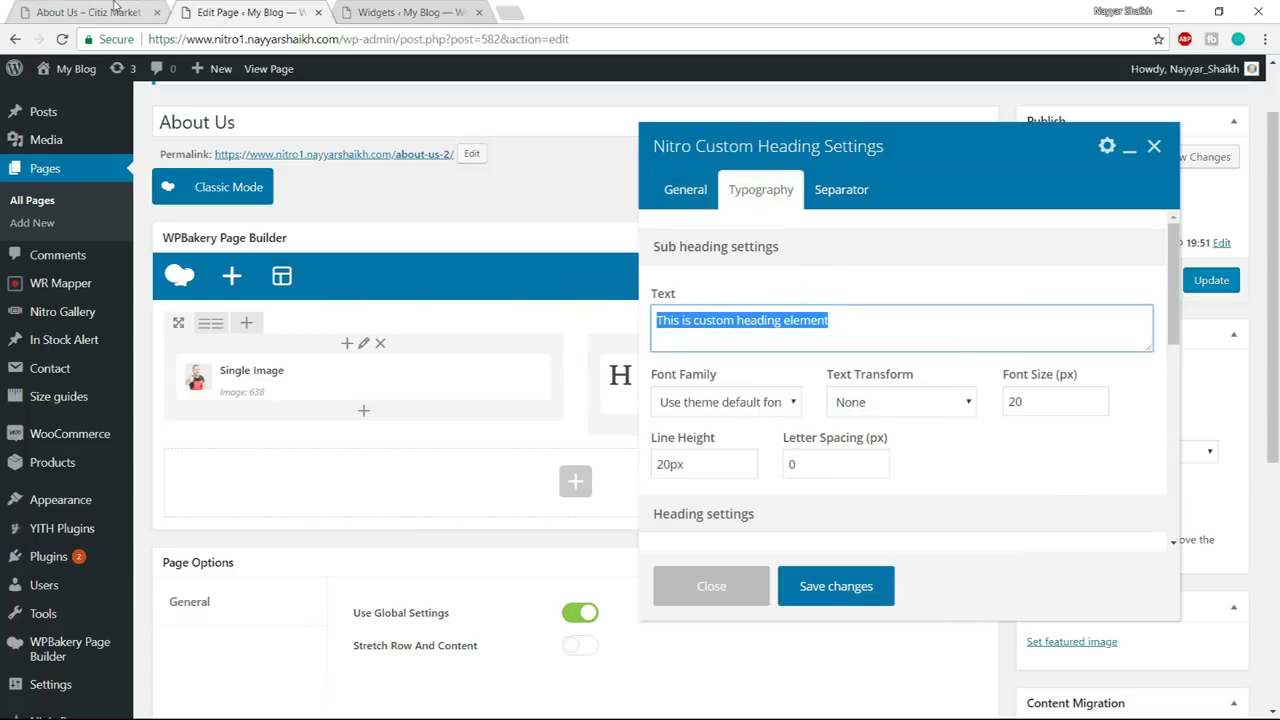
pyautogui.click(113, 9)
pyautogui.moveTo(645, 224); pyautogui.dragTo(847, 223)
pyautogui.hotkey('ctrl', 'c')
pyautogui.click(245, 12)
pyautogui.hotkey('ctrl', 'v')
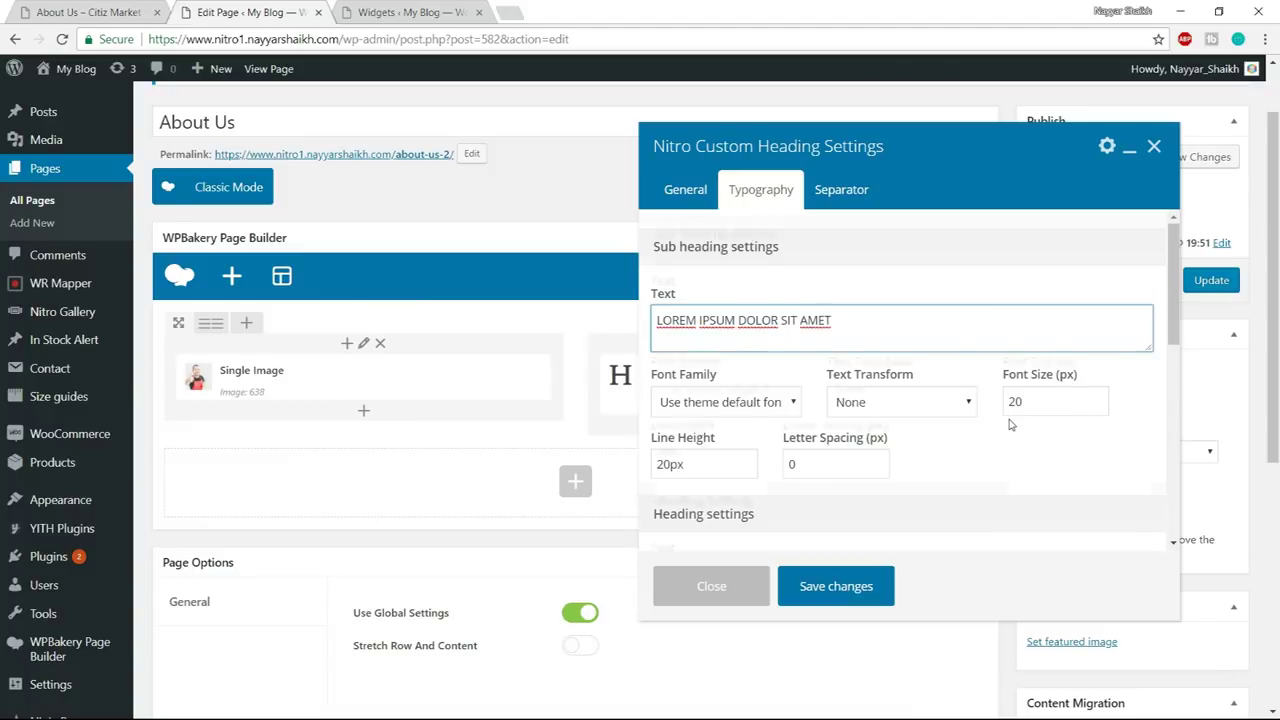
# - Style the sub heading in Rubik, weight 500, uppercase, at 14 px
pyautogui.scroll(-1, 734, 320)
pyautogui.click(726, 320)
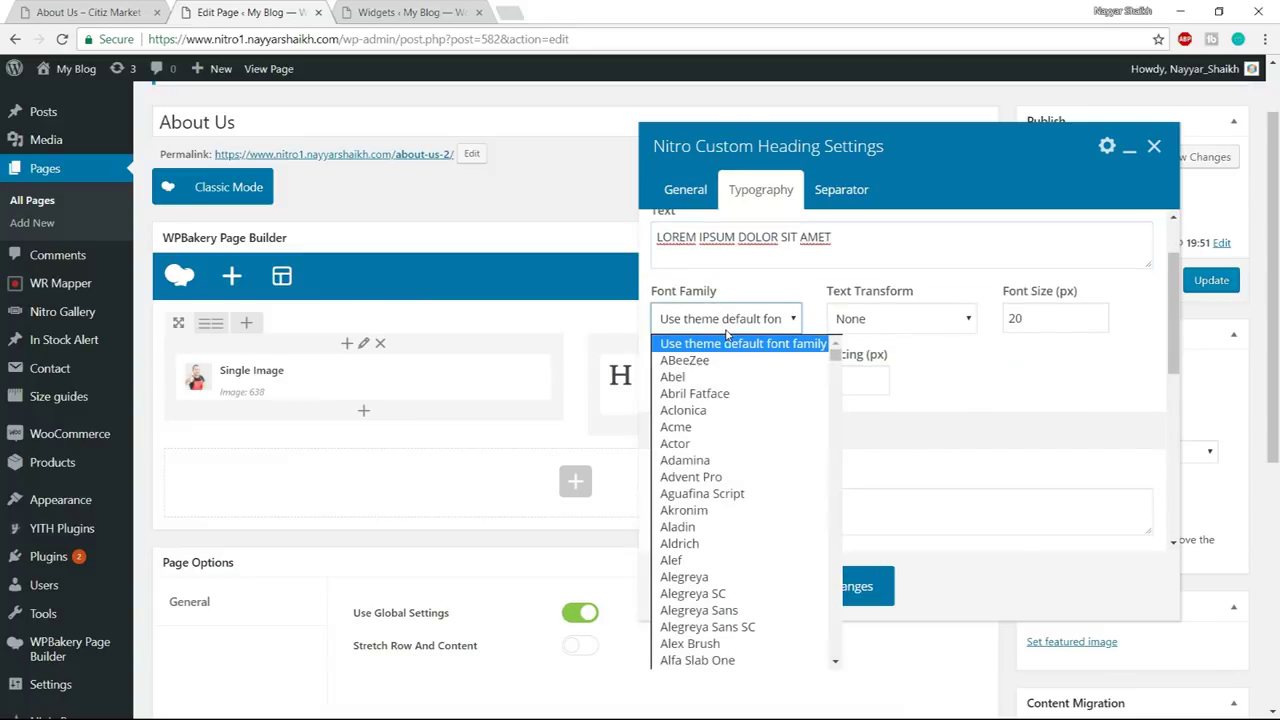
pyautogui.press('r')
pyautogui.press('u')
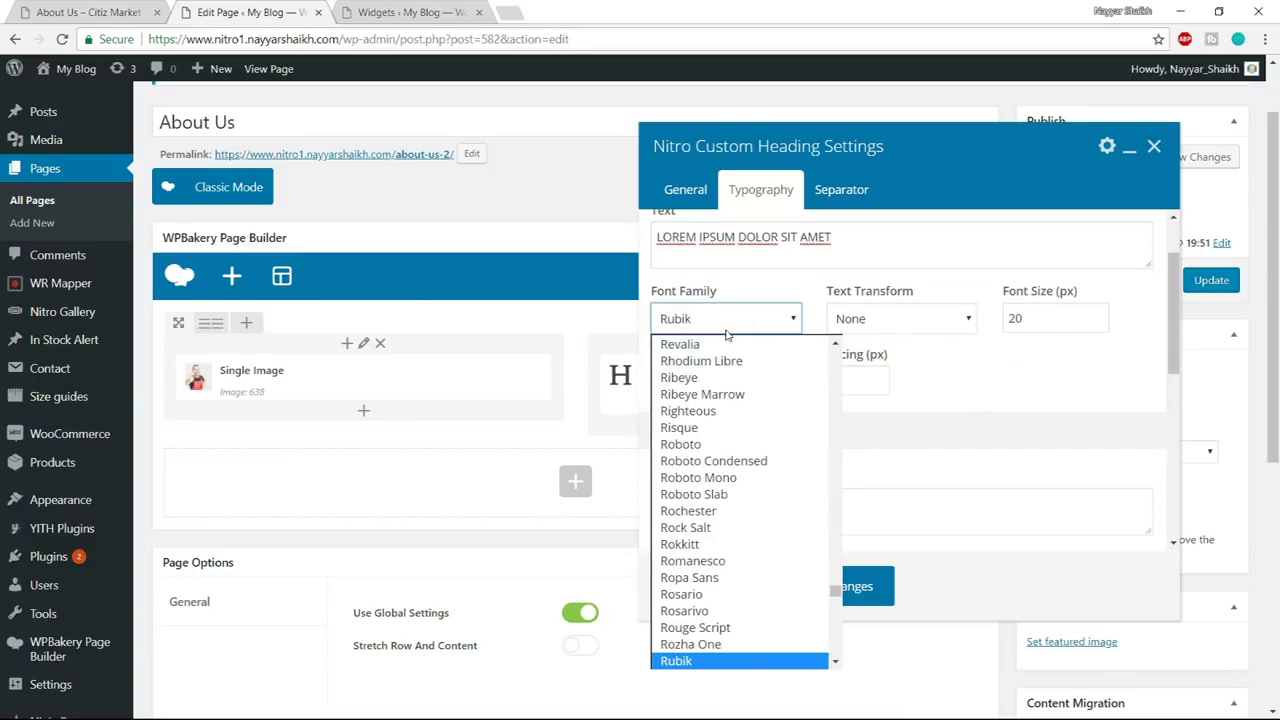
pyautogui.click(748, 662)
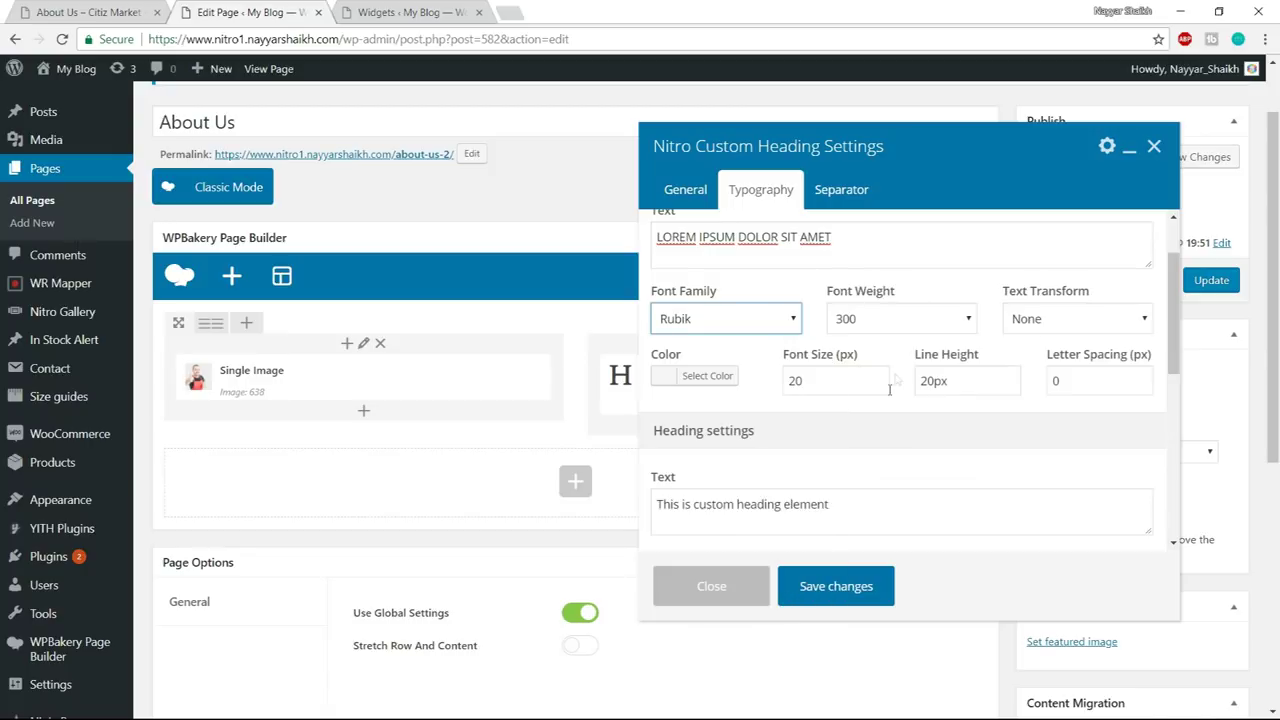
pyautogui.click(900, 319)
pyautogui.click(890, 369)
pyautogui.click(1048, 320)
pyautogui.click(1058, 362)
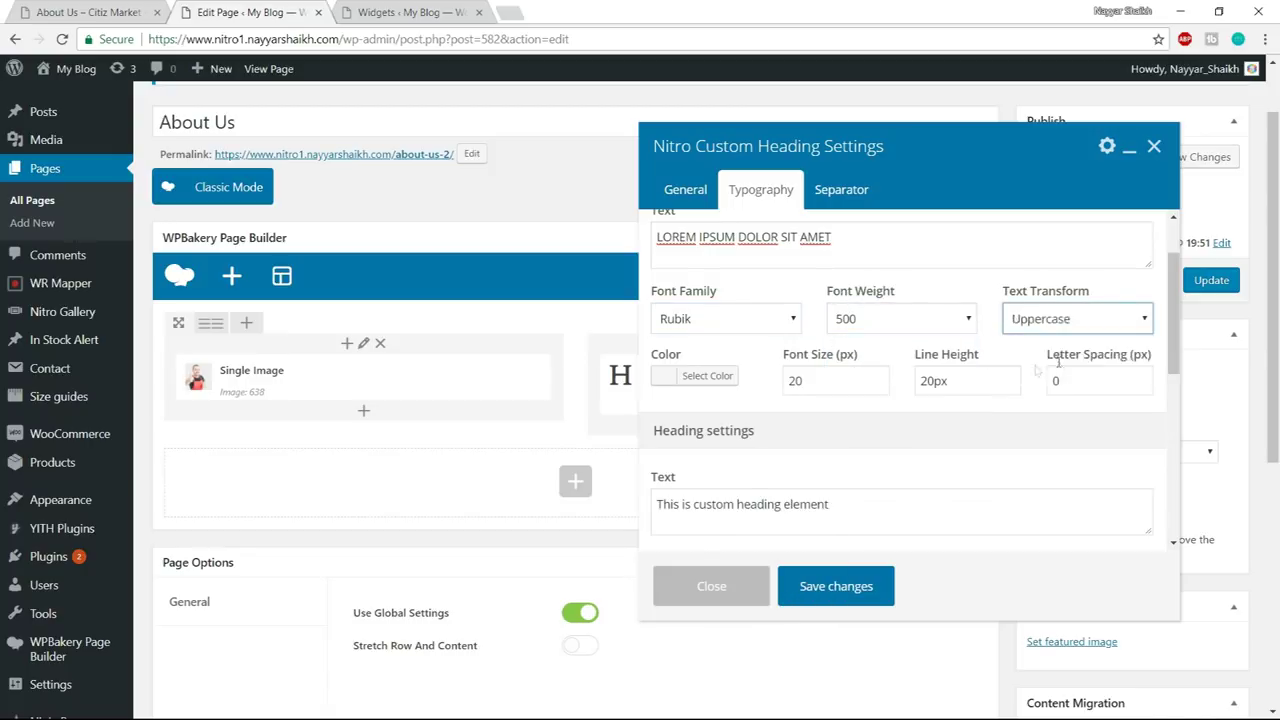
pyautogui.click(815, 385)
pyautogui.moveTo(815, 385); pyautogui.dragTo(750, 388)
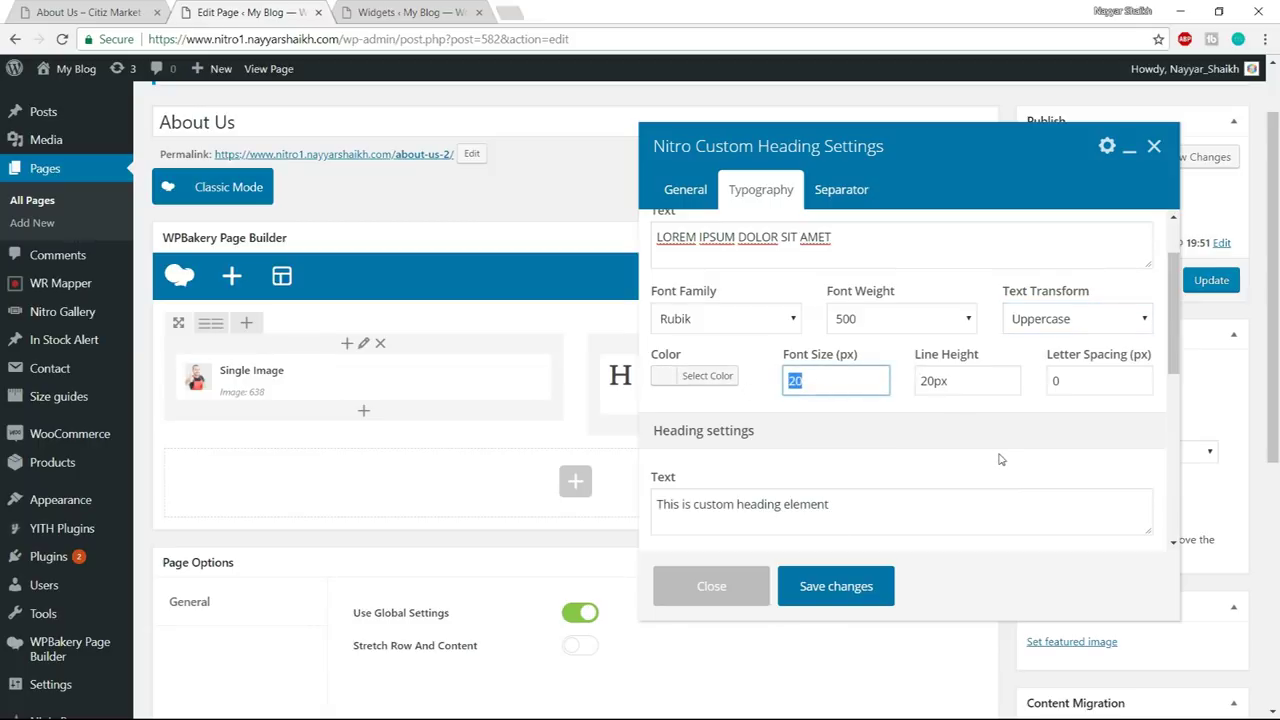
pyautogui.write('14')
pyautogui.scroll(-2, 981, 440)
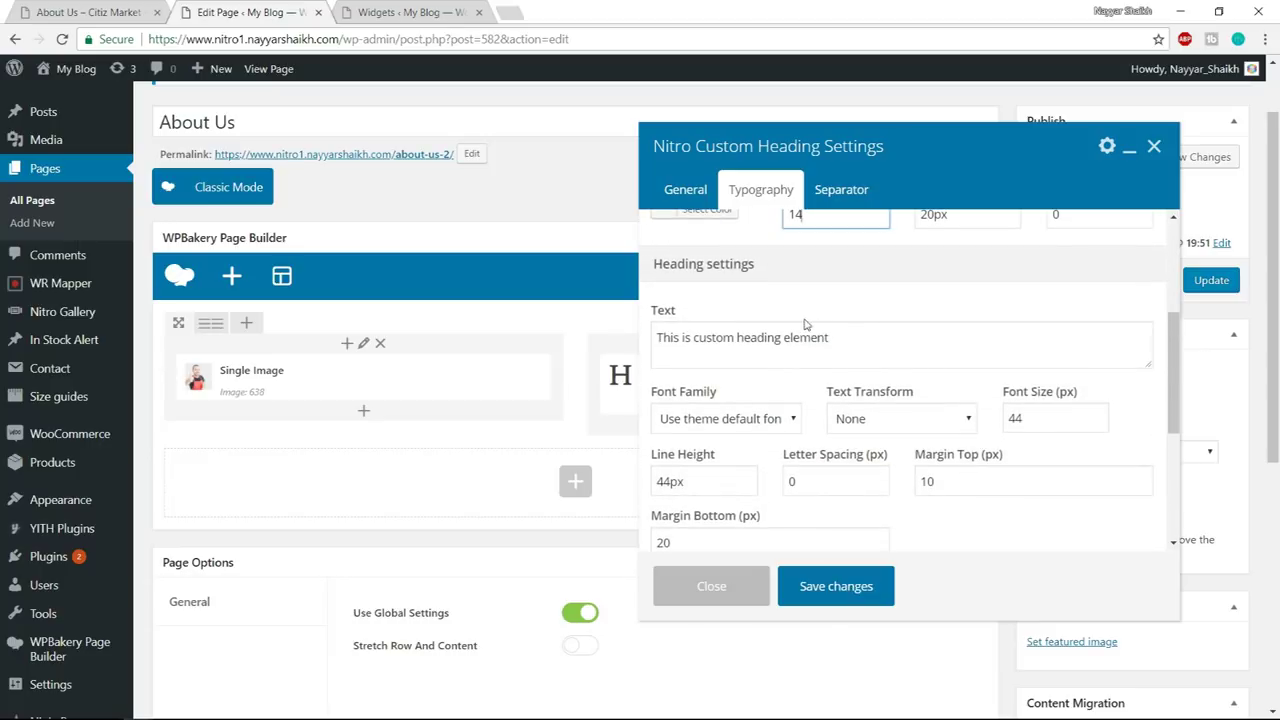
pyautogui.click(88, 12)
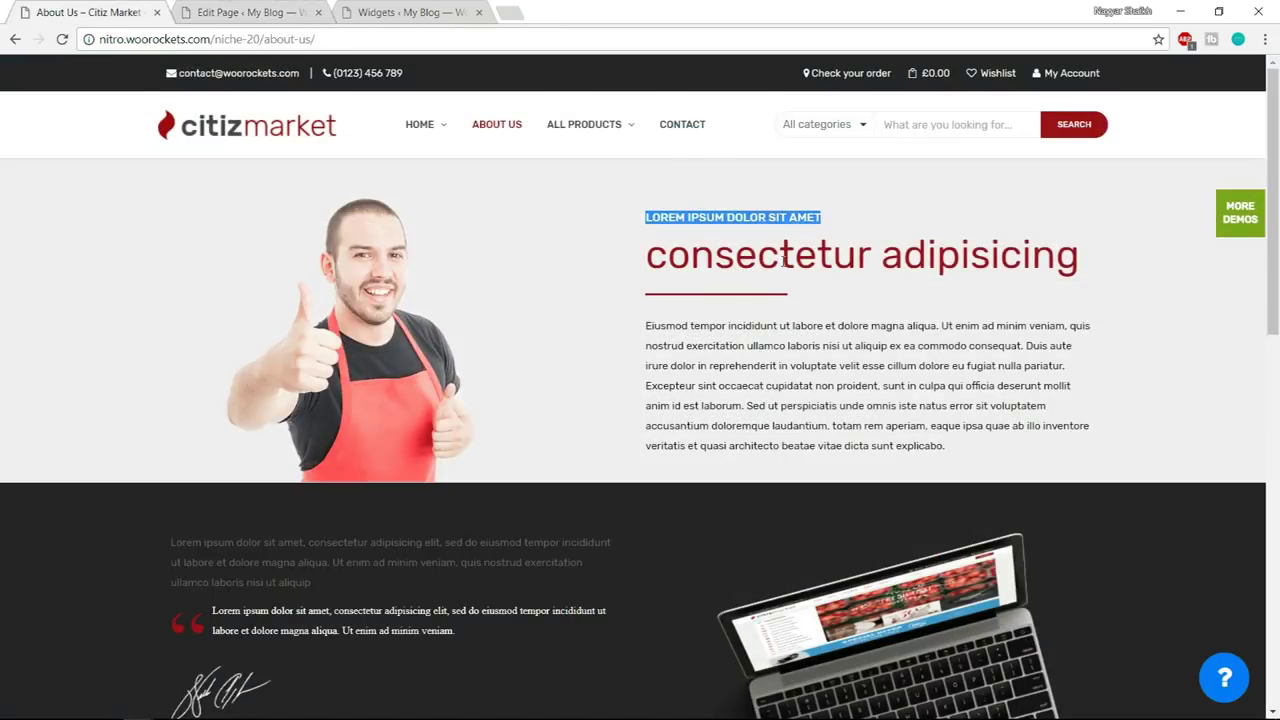
# - Set the main heading text to 'consectetur adipisicing' in Rubik, weight 400
pyautogui.moveTo(637, 261); pyautogui.dragTo(1151, 253)
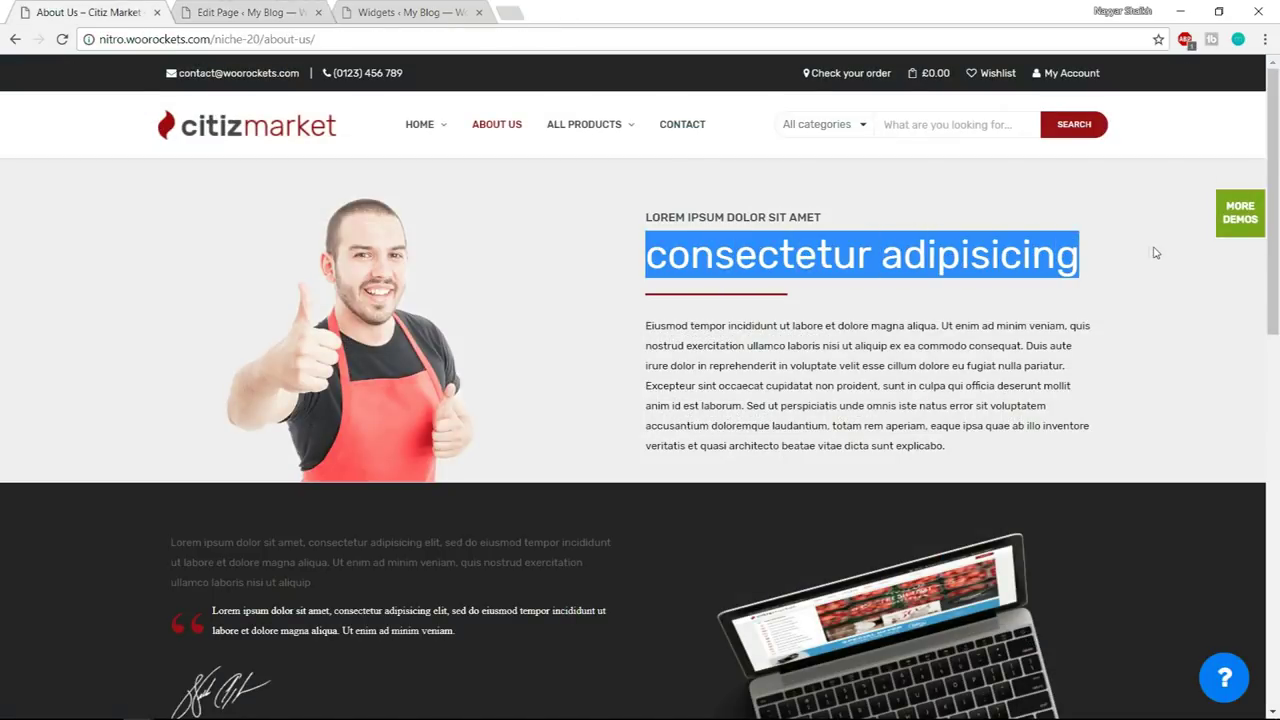
pyautogui.click(270, 12)
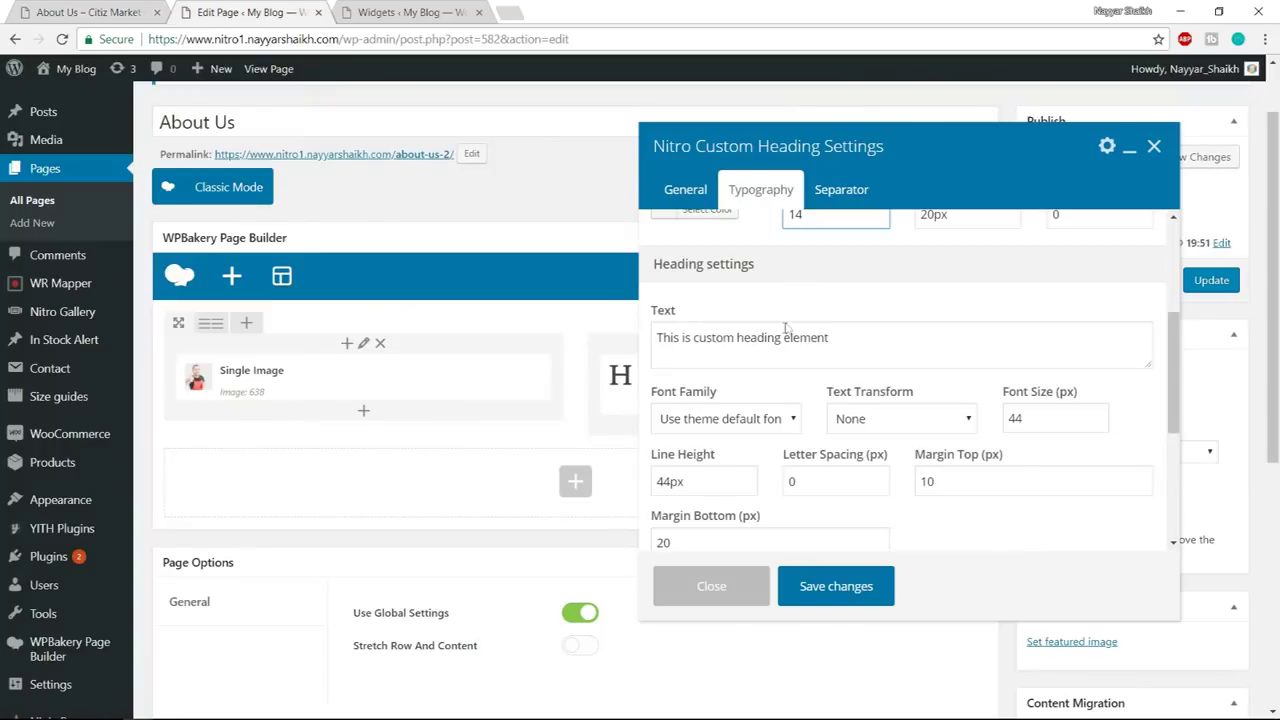
pyautogui.click(785, 337)
pyautogui.hotkey('ctrl', 'a')
pyautogui.hotkey('ctrl', 'v')
pyautogui.click(743, 420)
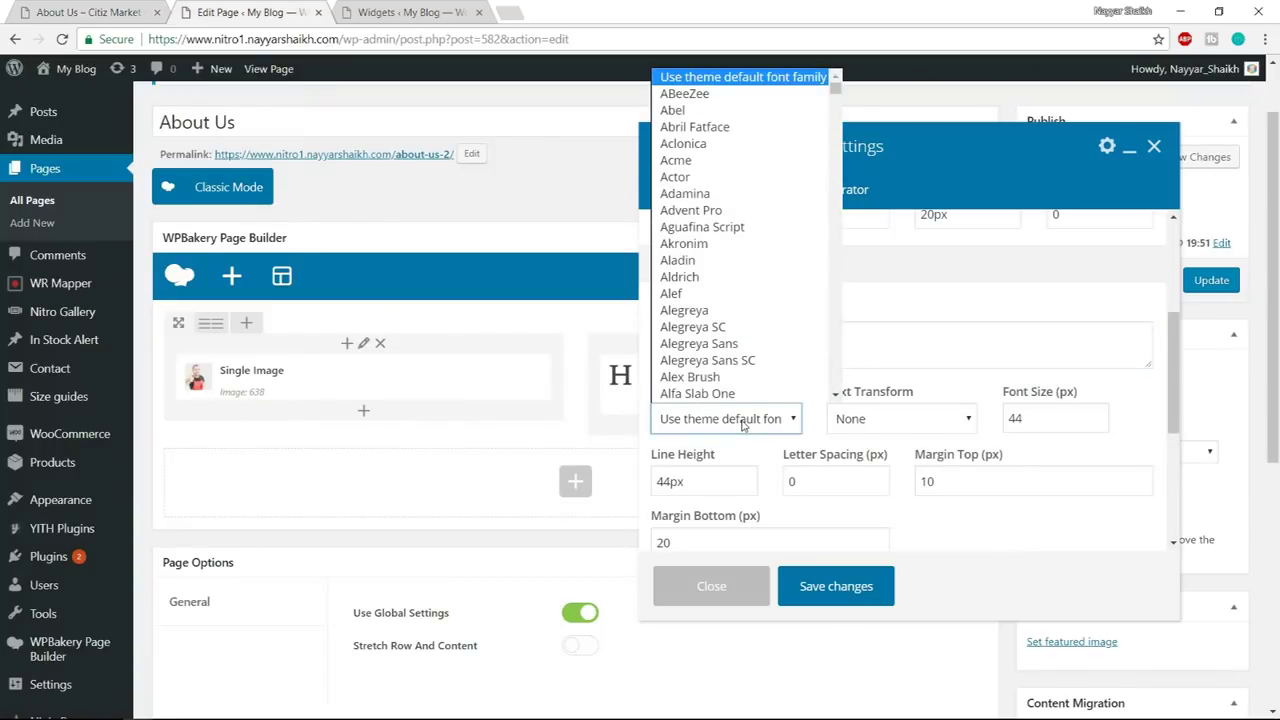
pyautogui.write('ru')
pyautogui.click(733, 398)
pyautogui.click(890, 420)
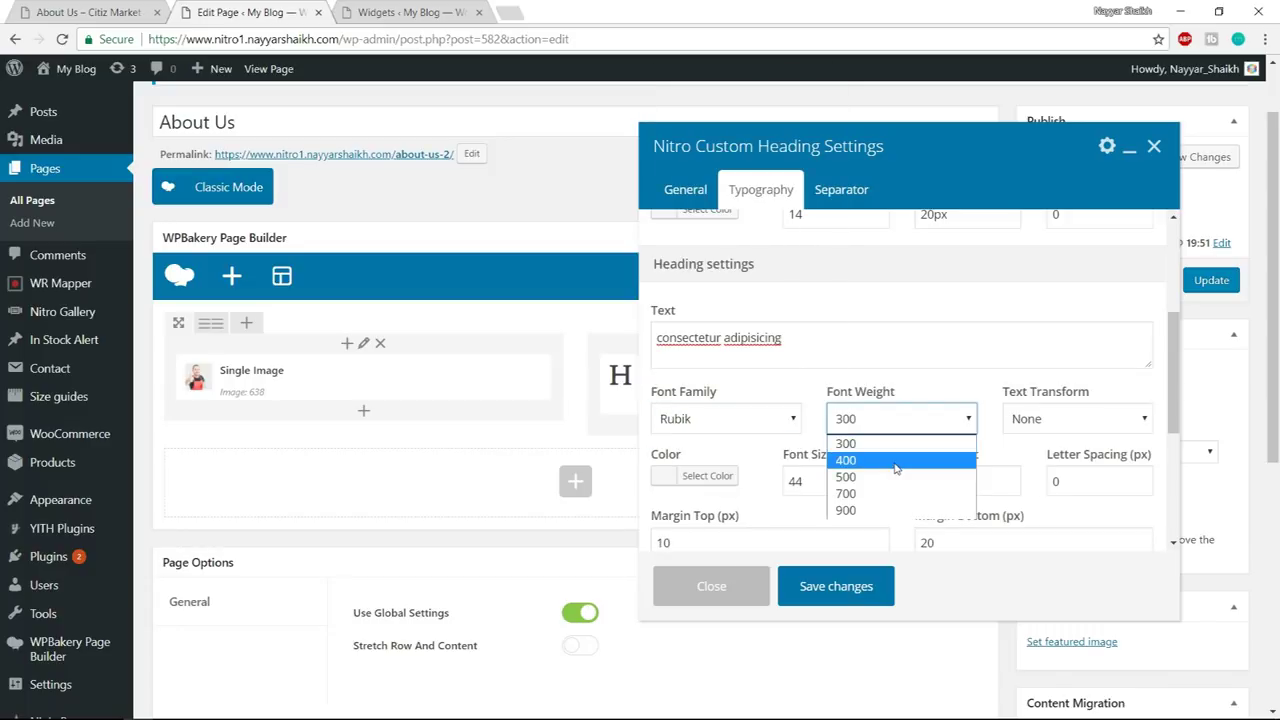
pyautogui.click(896, 461)
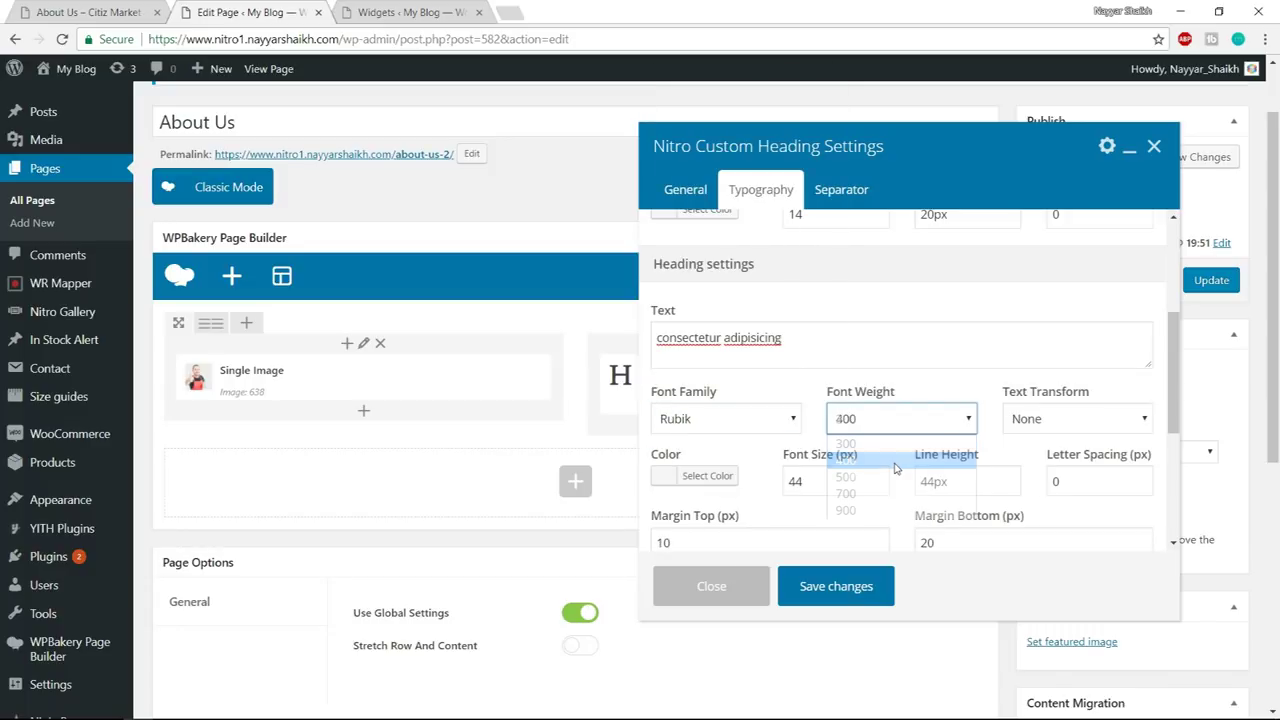
# - Copy the reference heading colour #9c0f17 via DevTools and apply it to the main heading
pyautogui.click(707, 477)
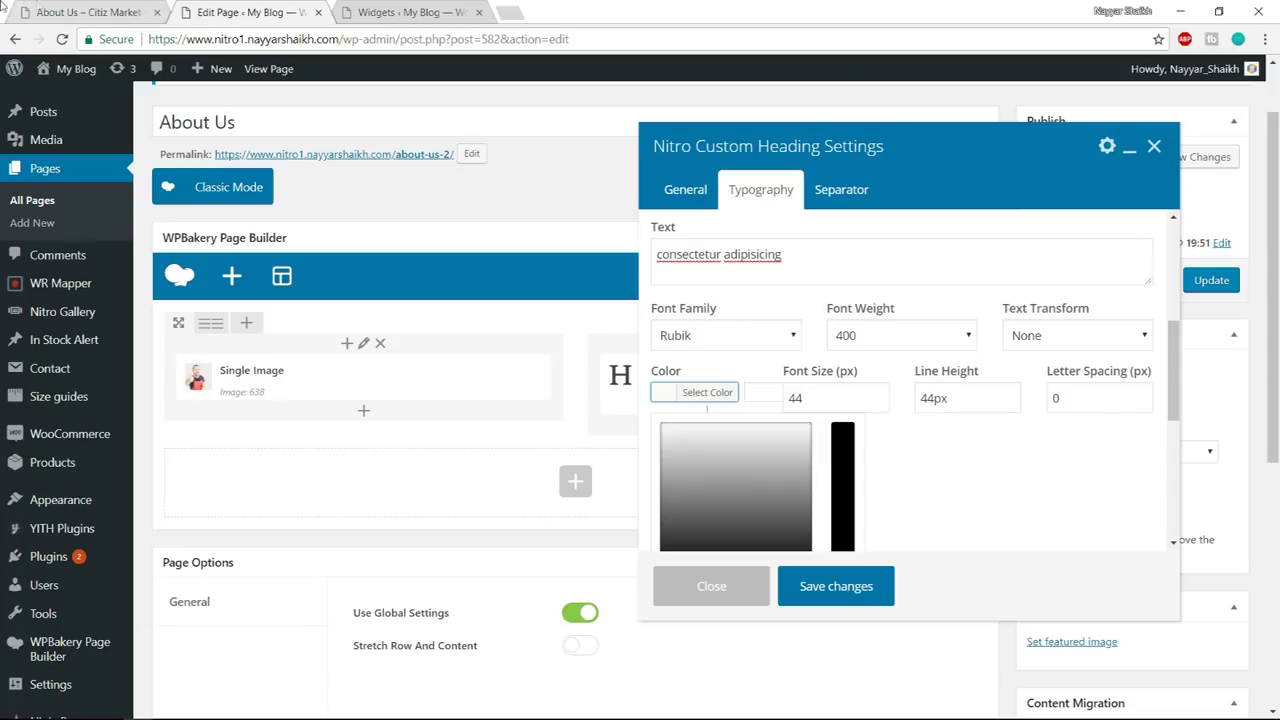
pyautogui.click(88, 12)
pyautogui.rightClick(651, 258)
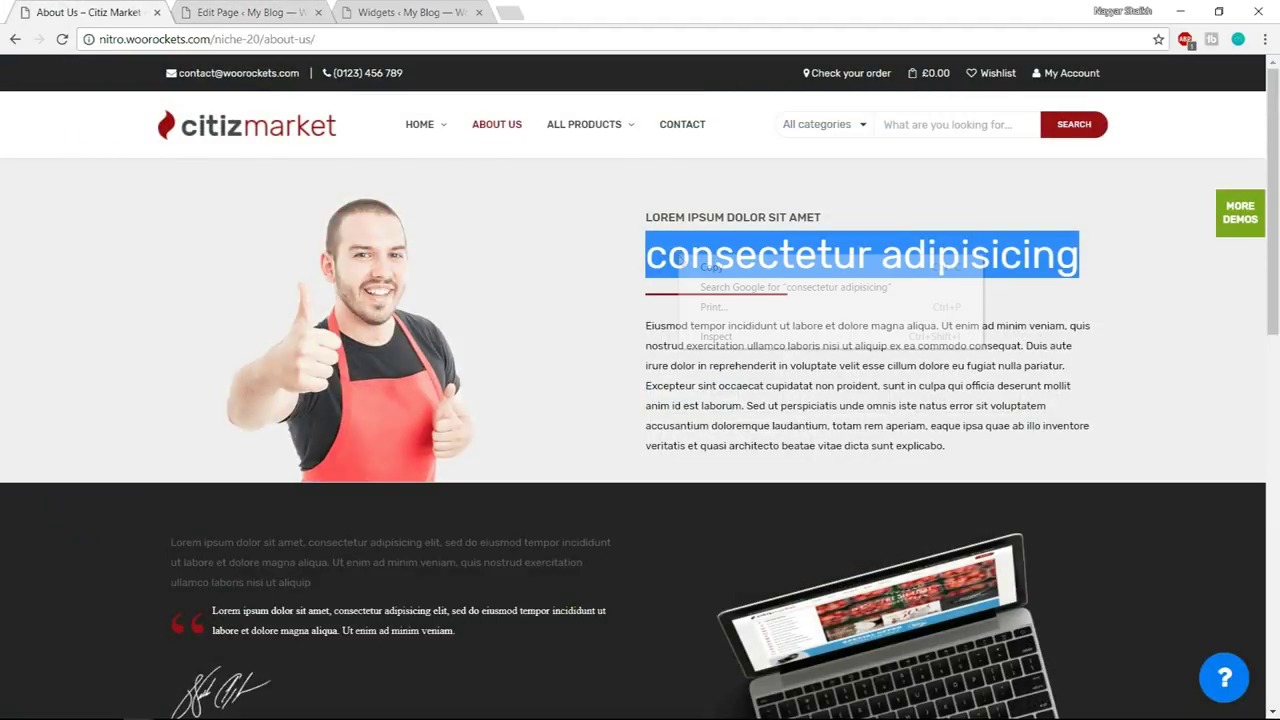
pyautogui.click(734, 334)
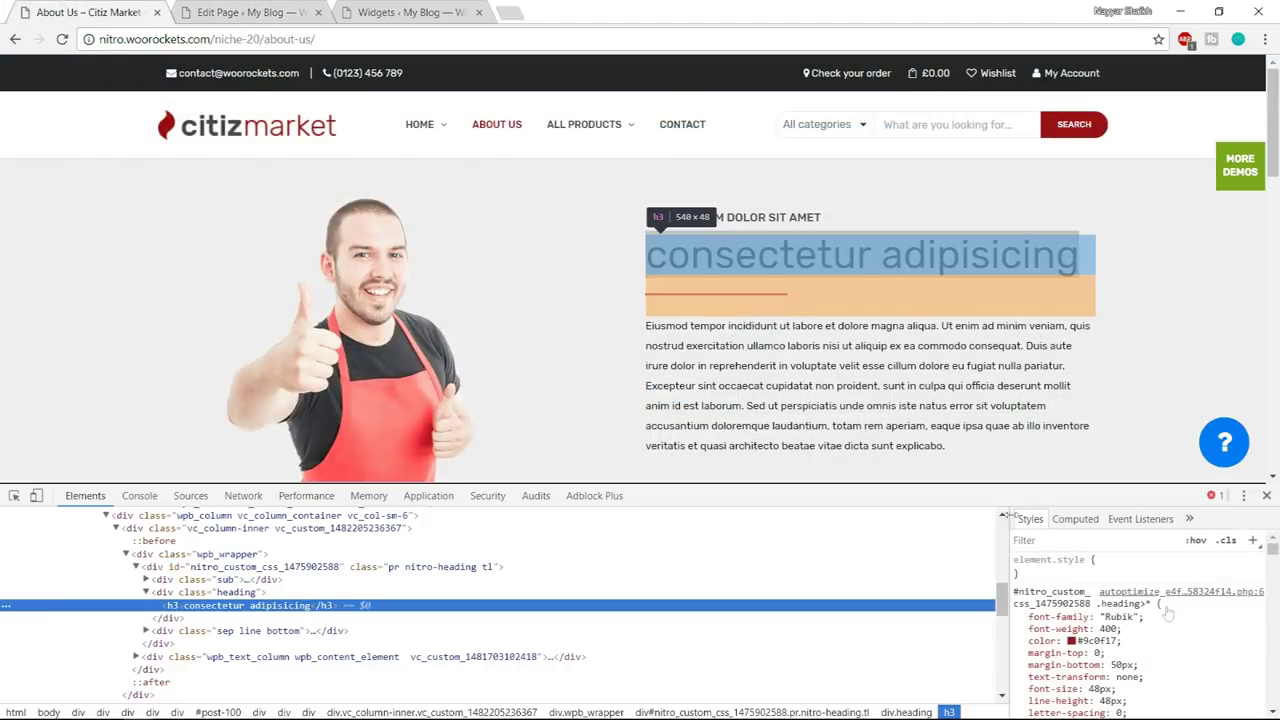
pyautogui.click(1100, 640)
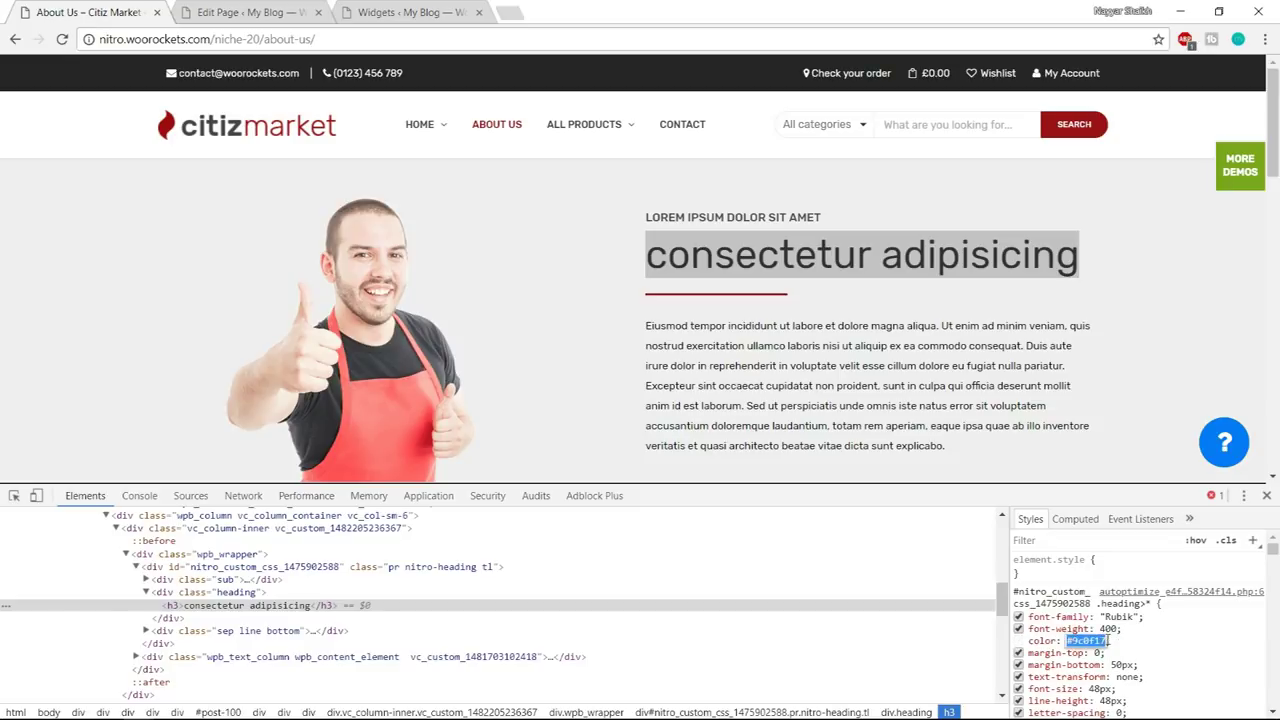
pyautogui.click(1266, 496)
pyautogui.click(280, 12)
pyautogui.click(678, 392)
pyautogui.click(696, 400)
pyautogui.click(768, 400)
pyautogui.hotkey('ctrl', 'v')
pyautogui.press('Return')
# - Give the heading font size 48 with matching line height, top margin 0 and bottom margin 50
pyautogui.doubleClick(815, 397)
pyautogui.write('48')
pyautogui.press('Tab')
pyautogui.write('4')
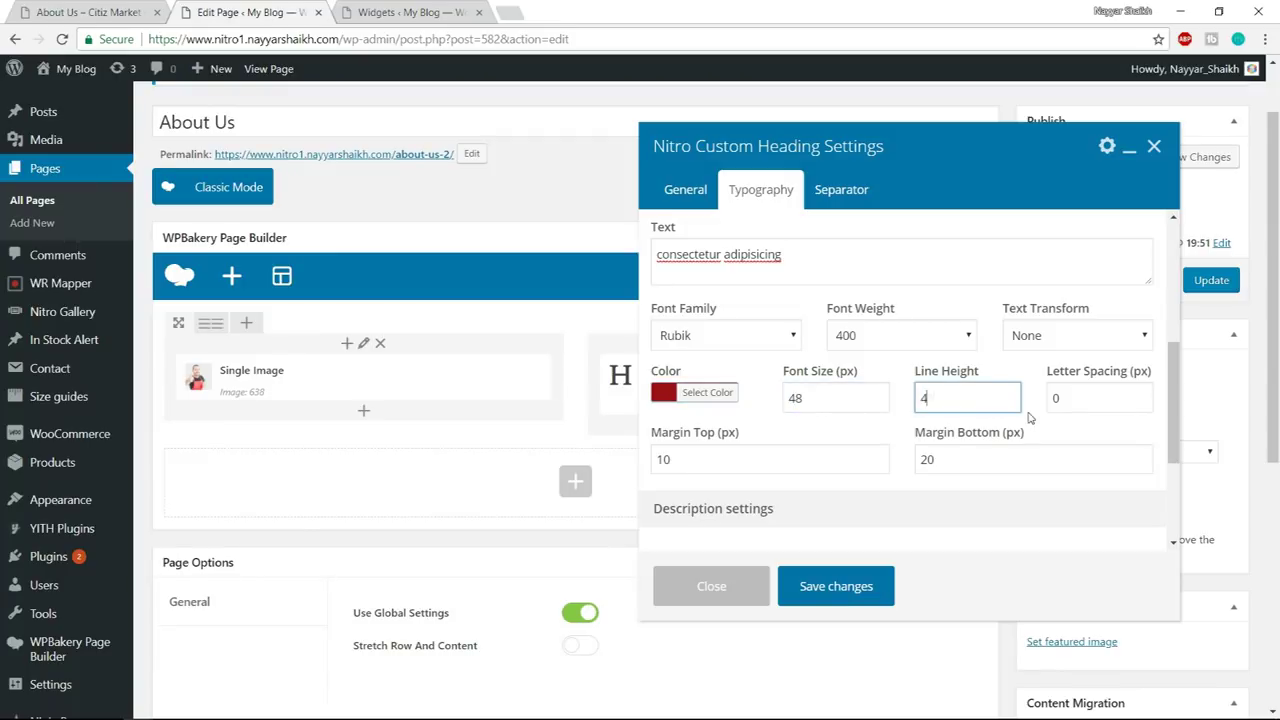
pyautogui.click(751, 456)
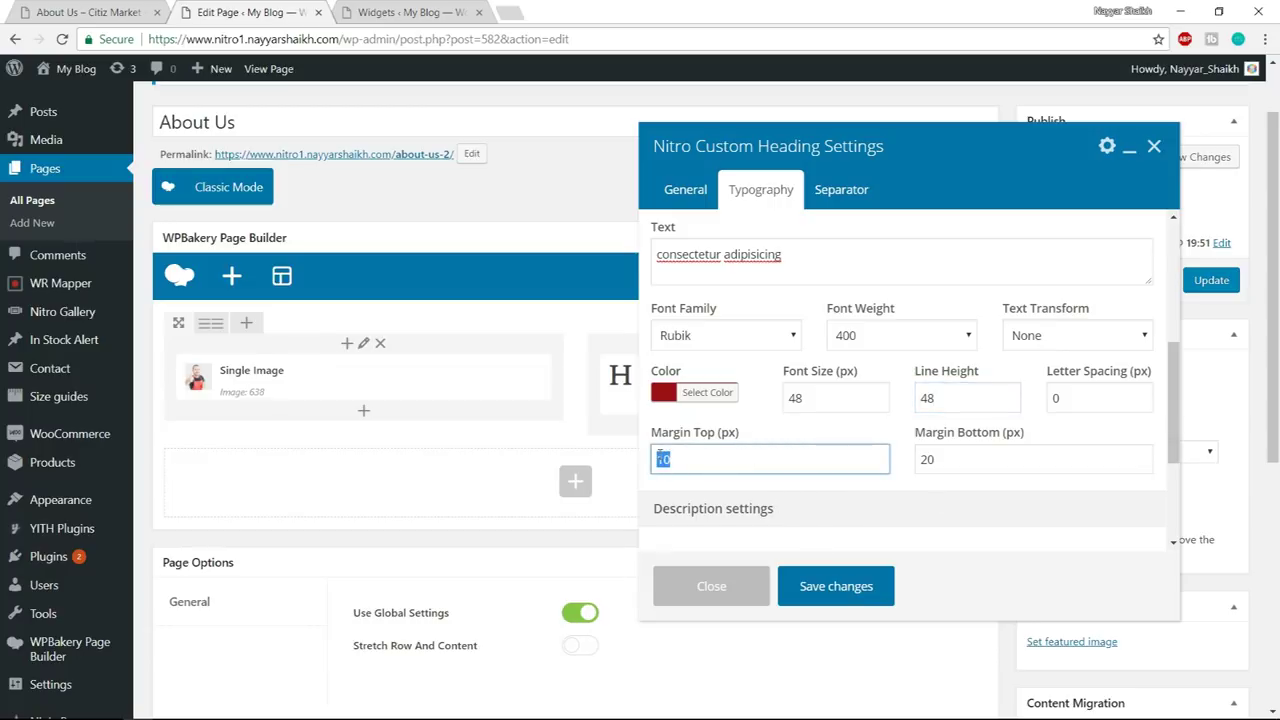
pyautogui.write('0')
pyautogui.press('Tab')
pyautogui.write('5')
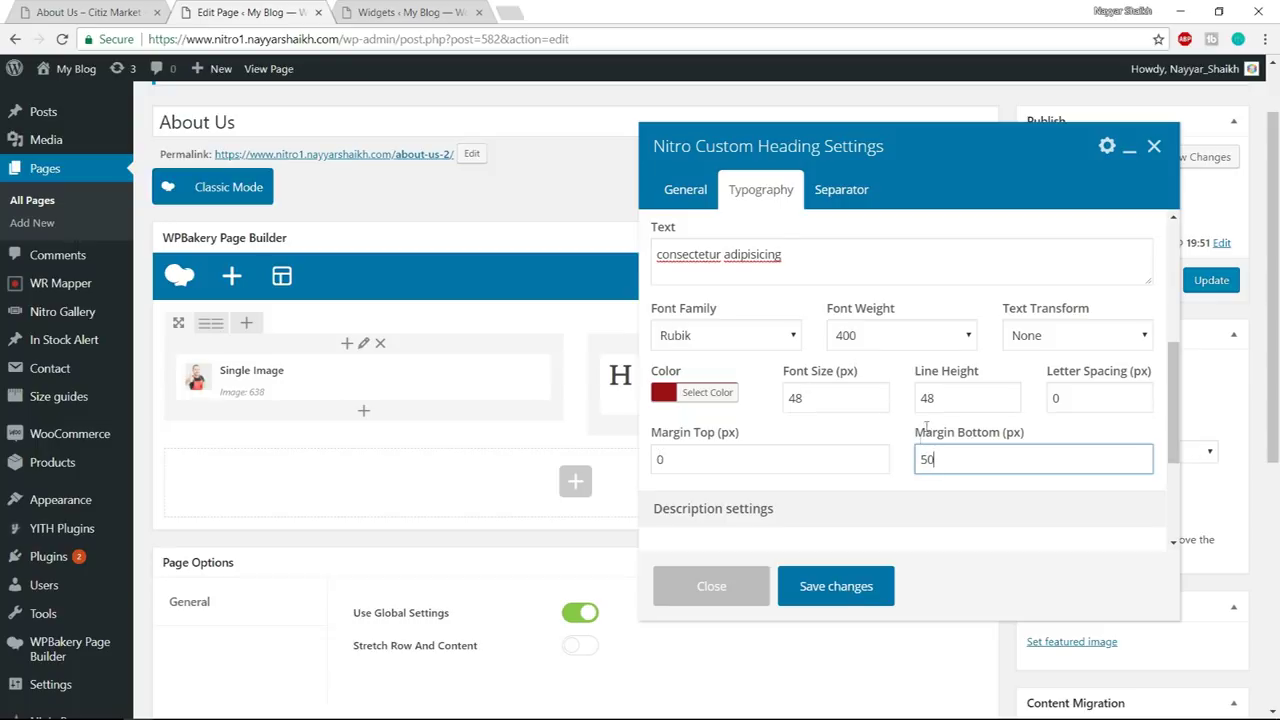
pyautogui.click(845, 190)
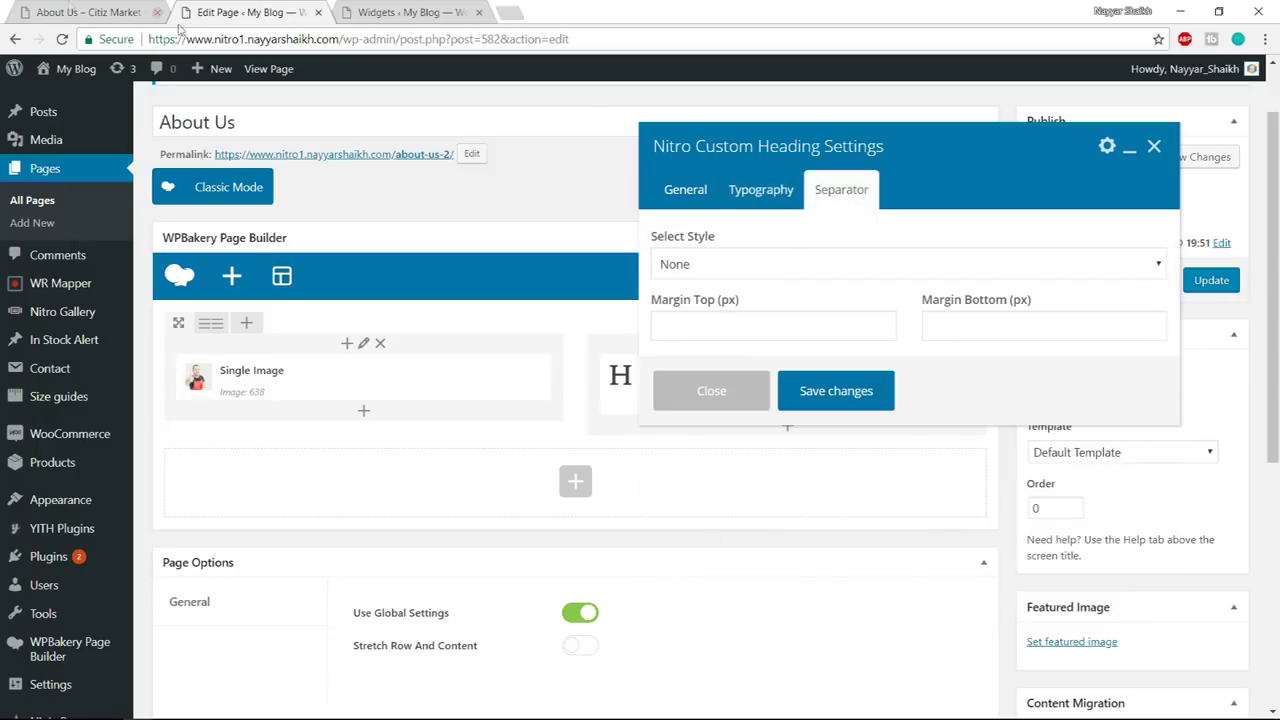
# - Give the heading a short-line separator 170 px wide and 2 px high
pyautogui.click(72, 12)
pyautogui.click(657, 307)
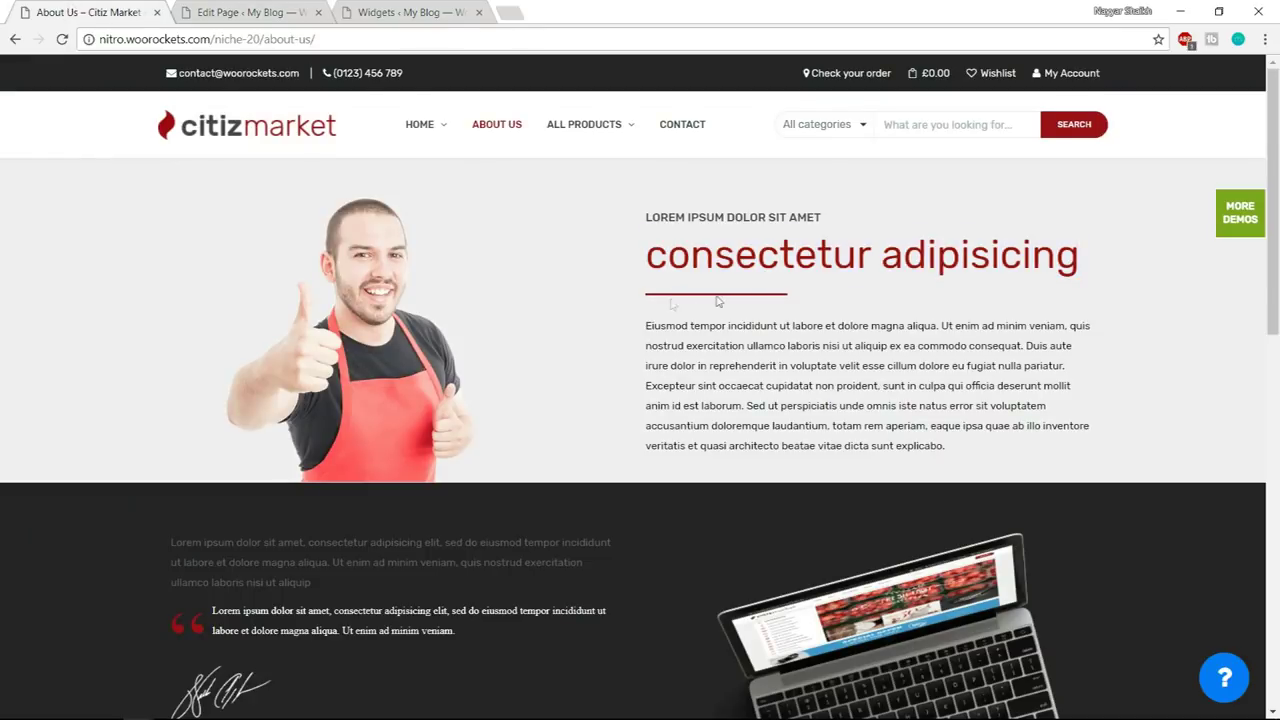
pyautogui.click(243, 12)
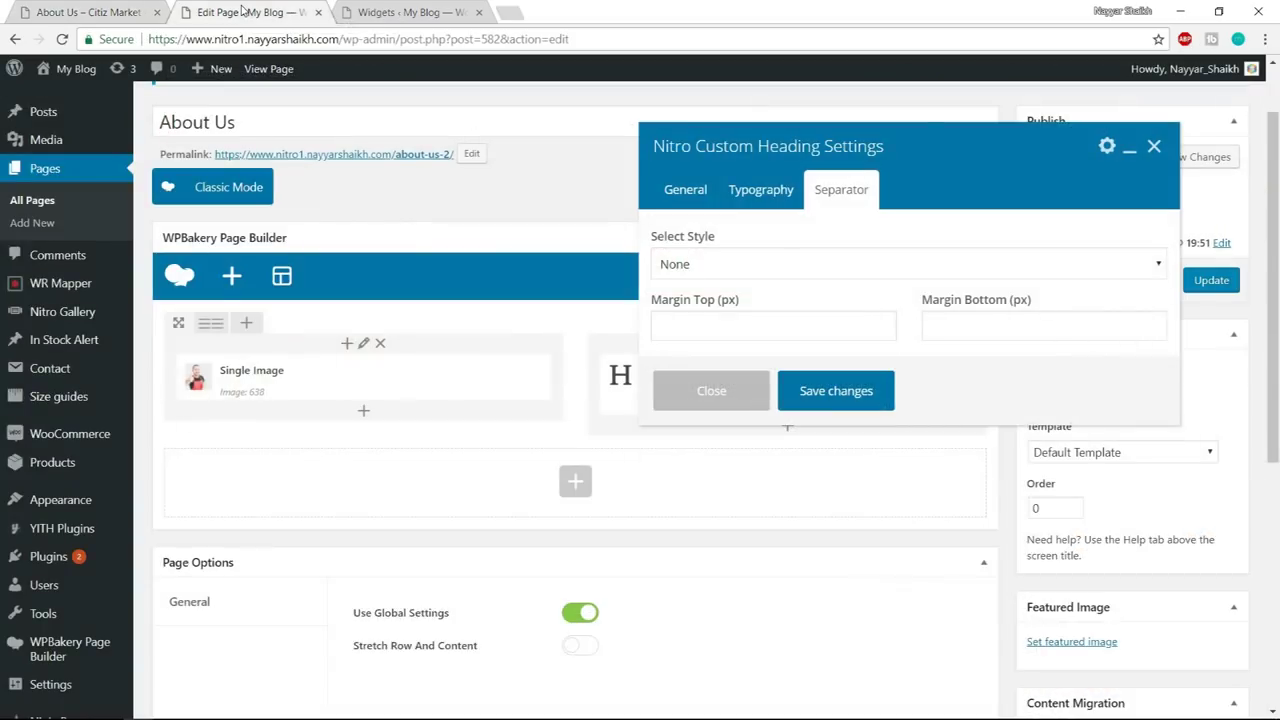
pyautogui.click(735, 265)
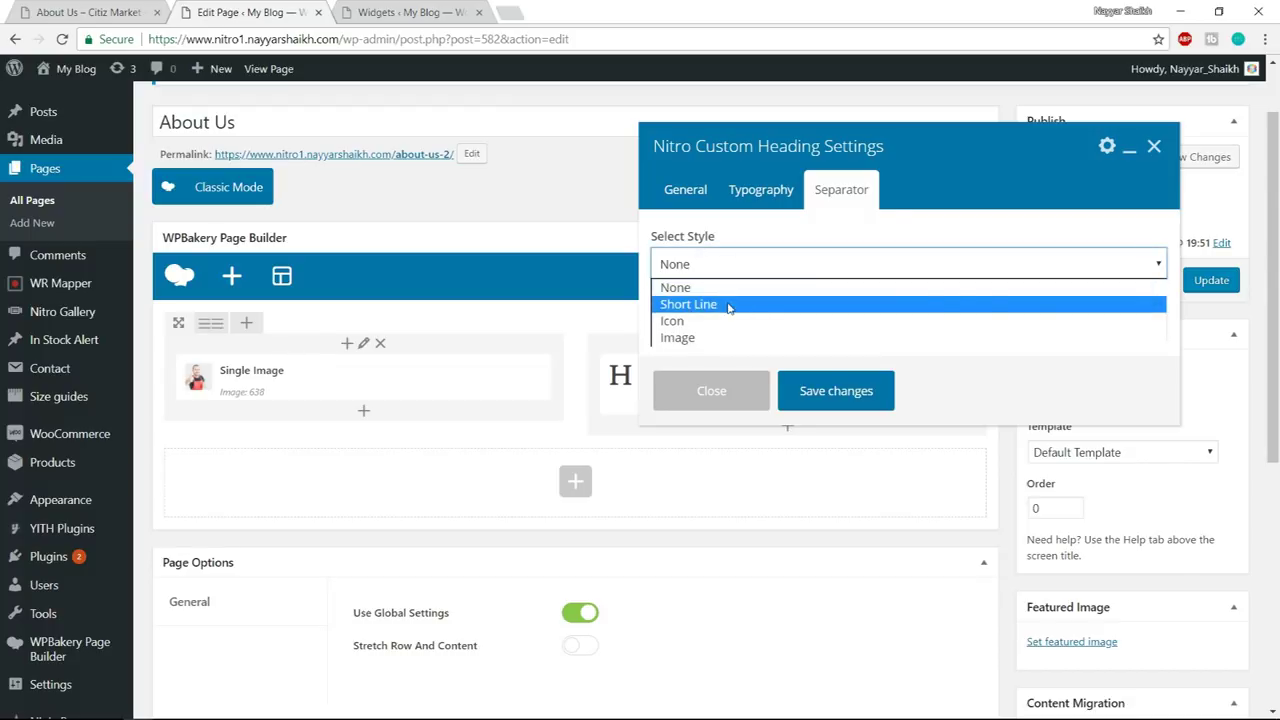
pyautogui.click(729, 305)
pyautogui.click(758, 322)
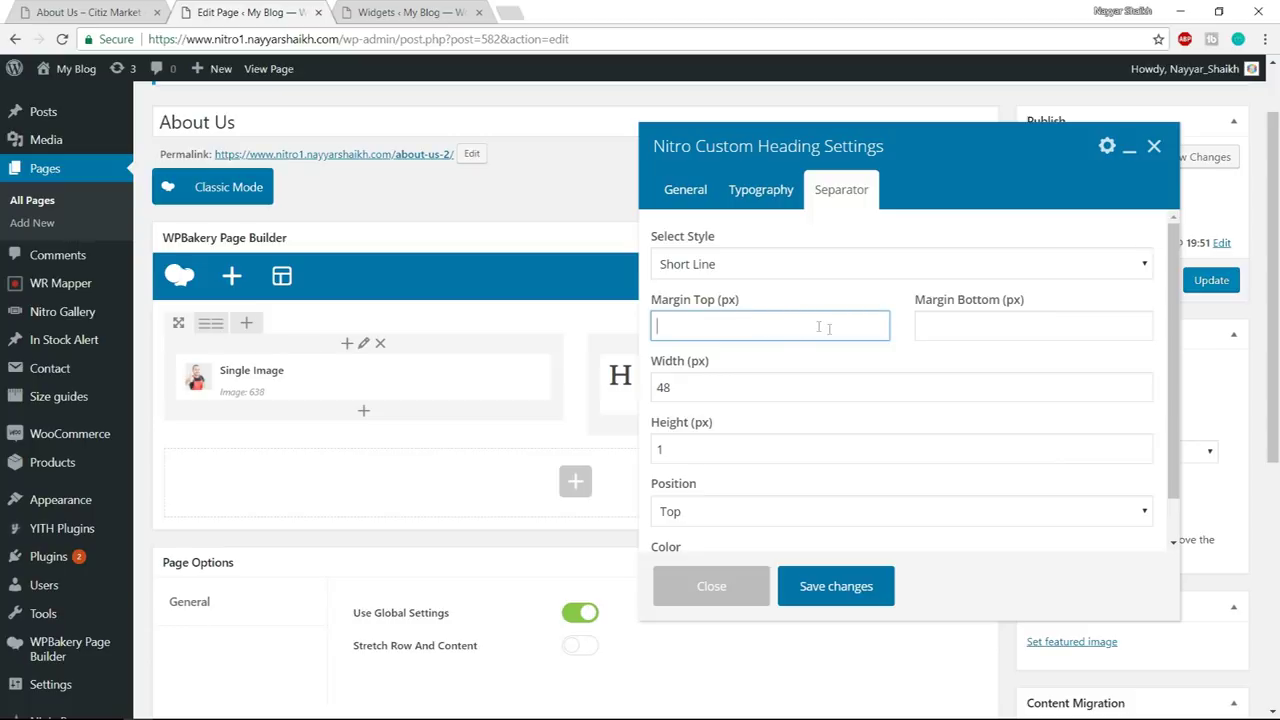
pyautogui.moveTo(805, 387); pyautogui.dragTo(651, 391)
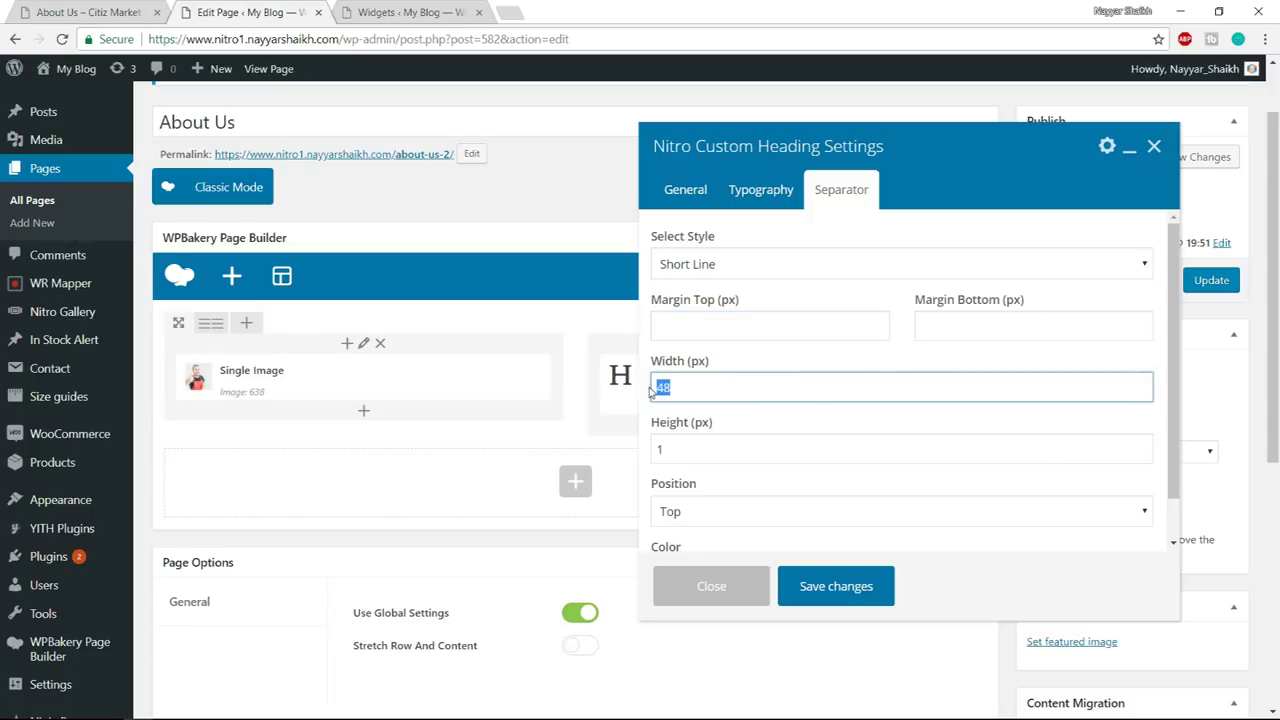
pyautogui.write('170')
pyautogui.moveTo(790, 458); pyautogui.dragTo(643, 453)
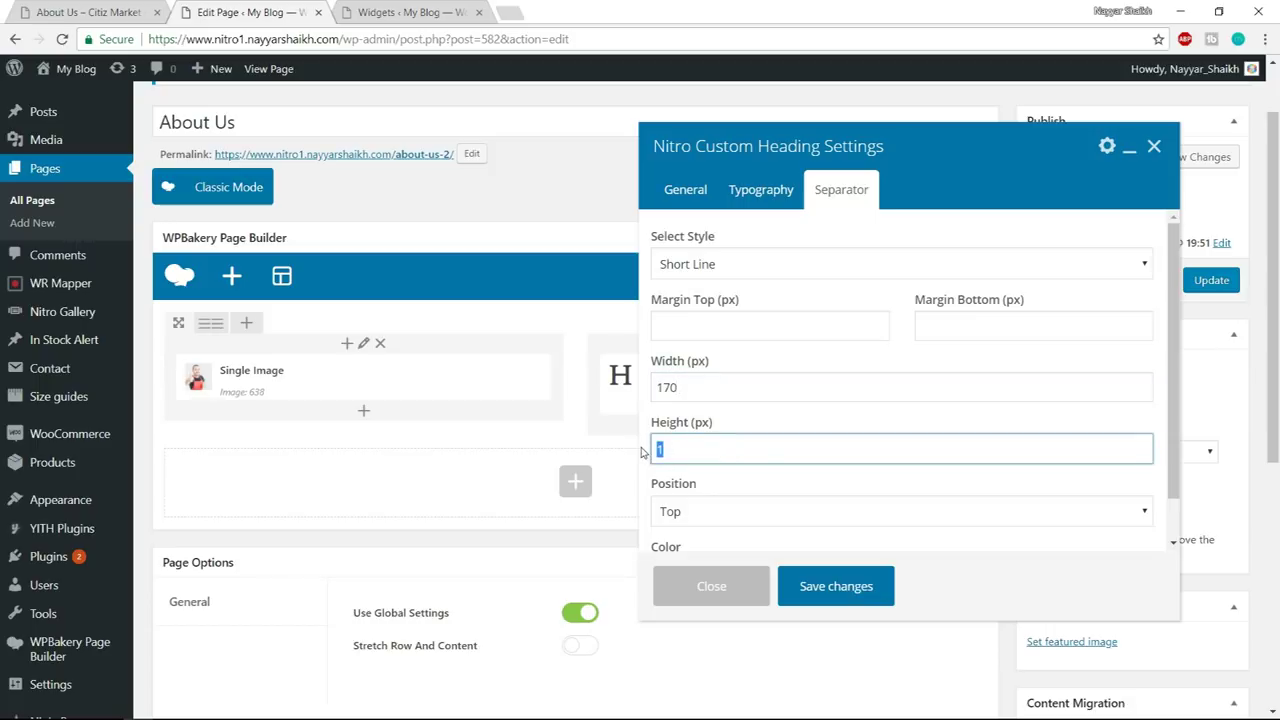
# - Place the separator at the bottom, colour it red #9c0f17, and save the heading
pyautogui.scroll(-1, 972, 366)
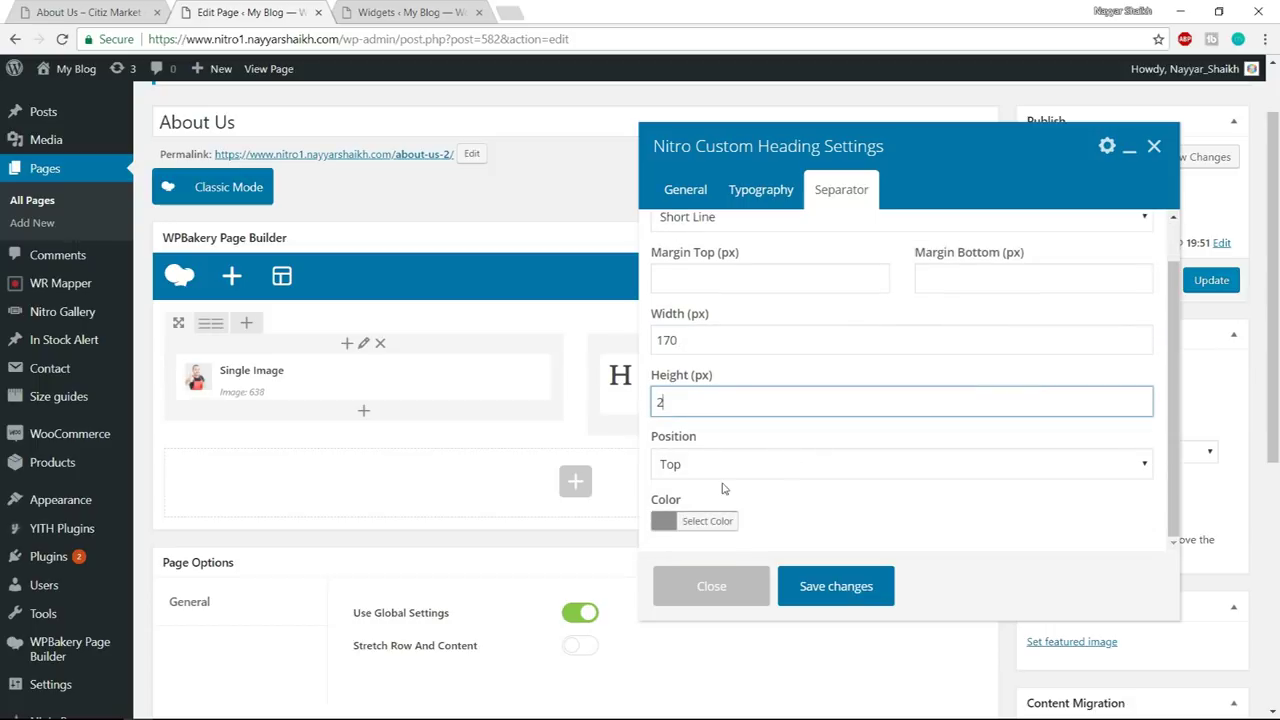
pyautogui.click(731, 468)
pyautogui.click(715, 502)
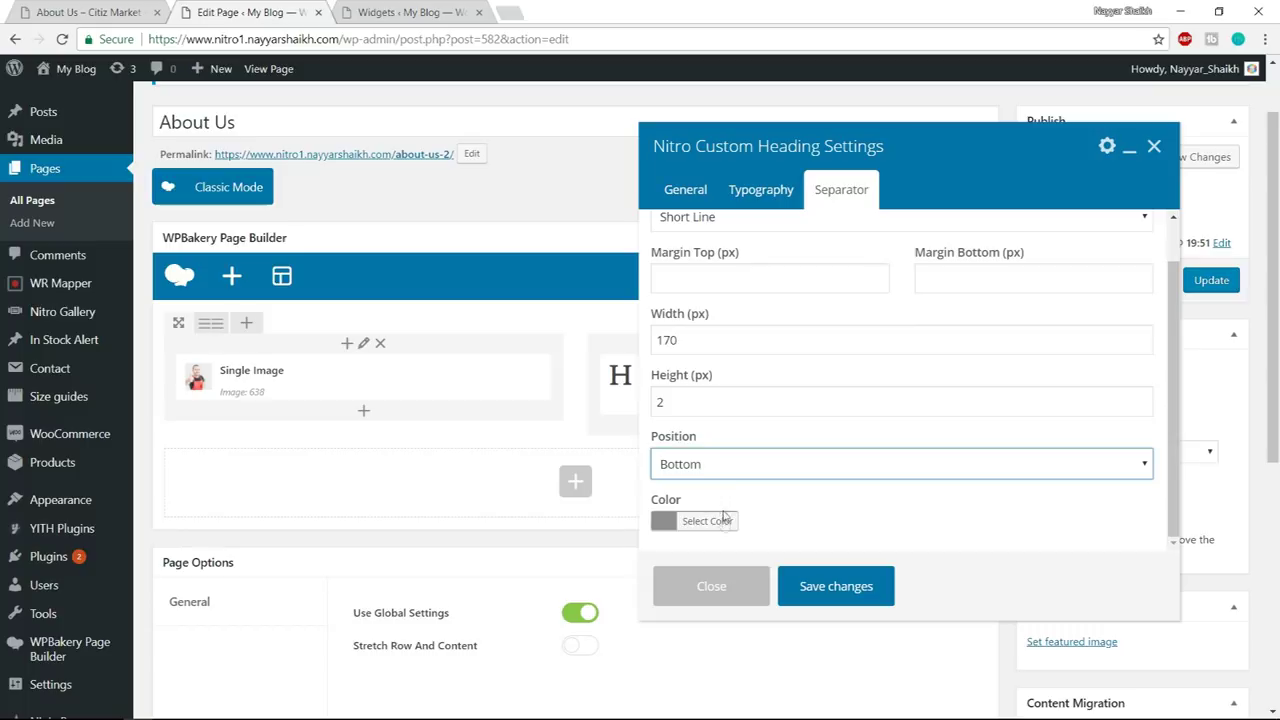
pyautogui.click(724, 521)
pyautogui.scroll(-2, 735, 470)
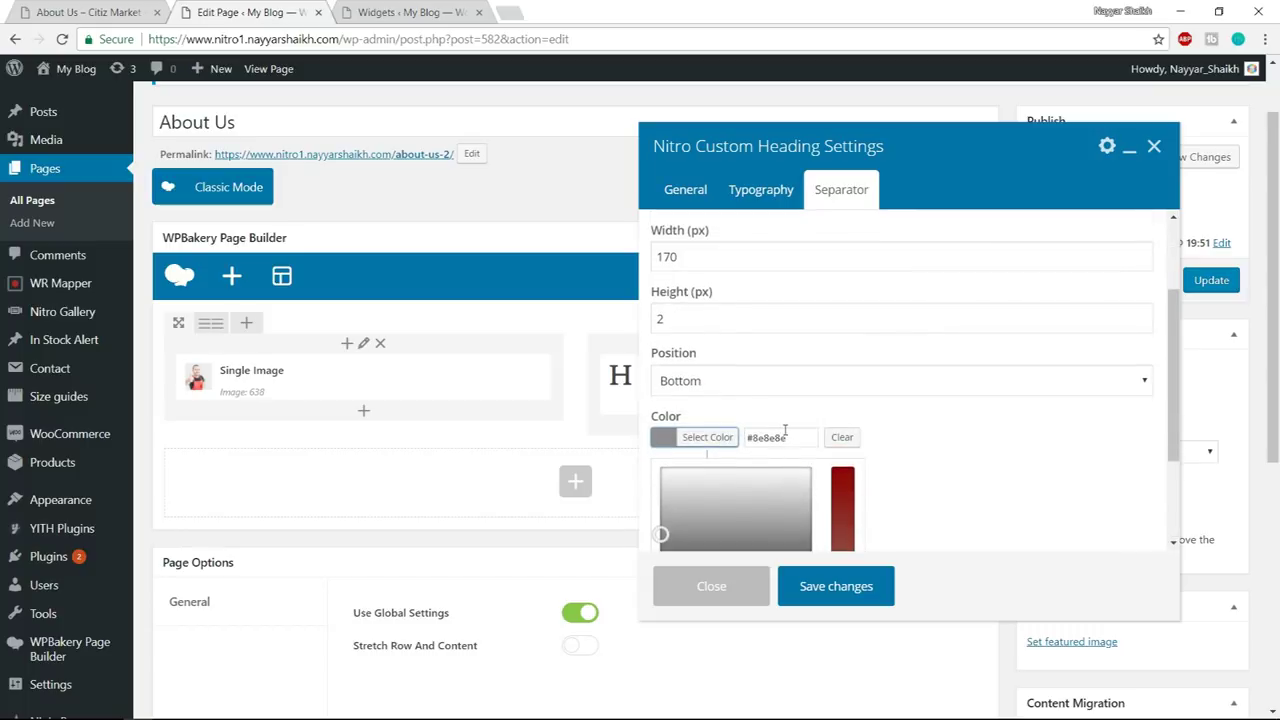
pyautogui.hotkey('ctrl', 'v')
pyautogui.click(918, 441)
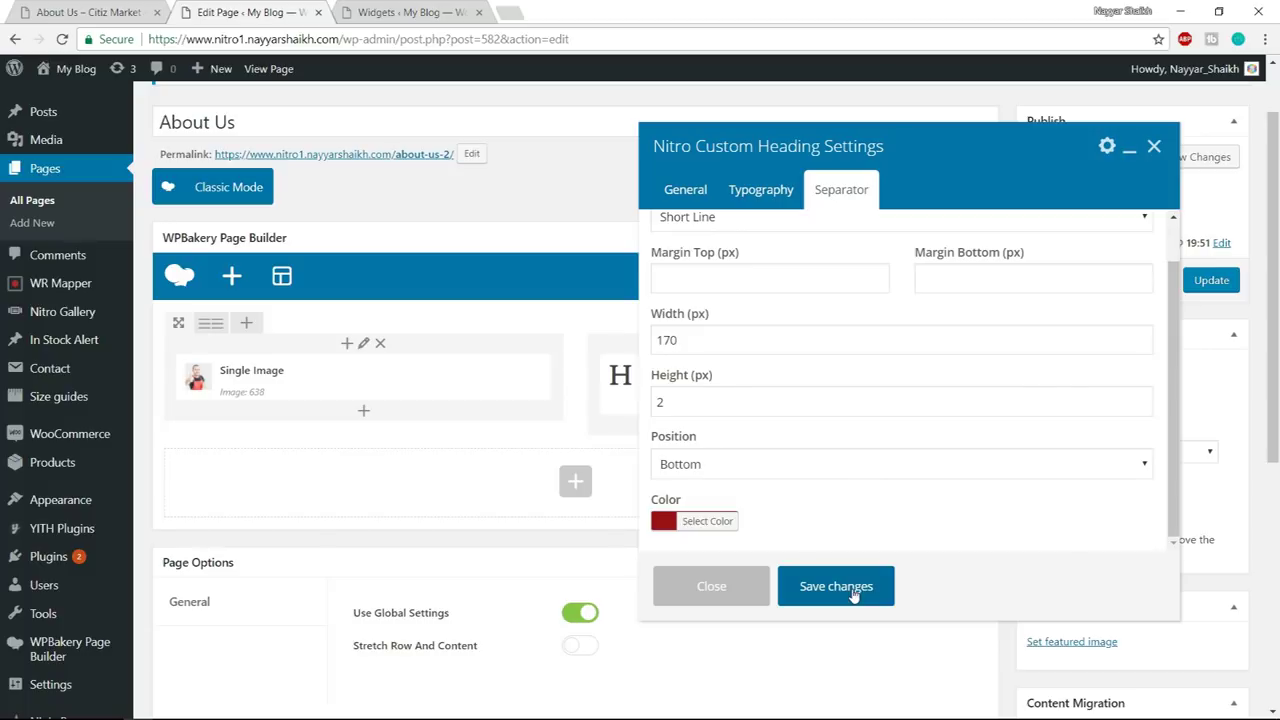
pyautogui.click(836, 586)
pyautogui.click(88, 12)
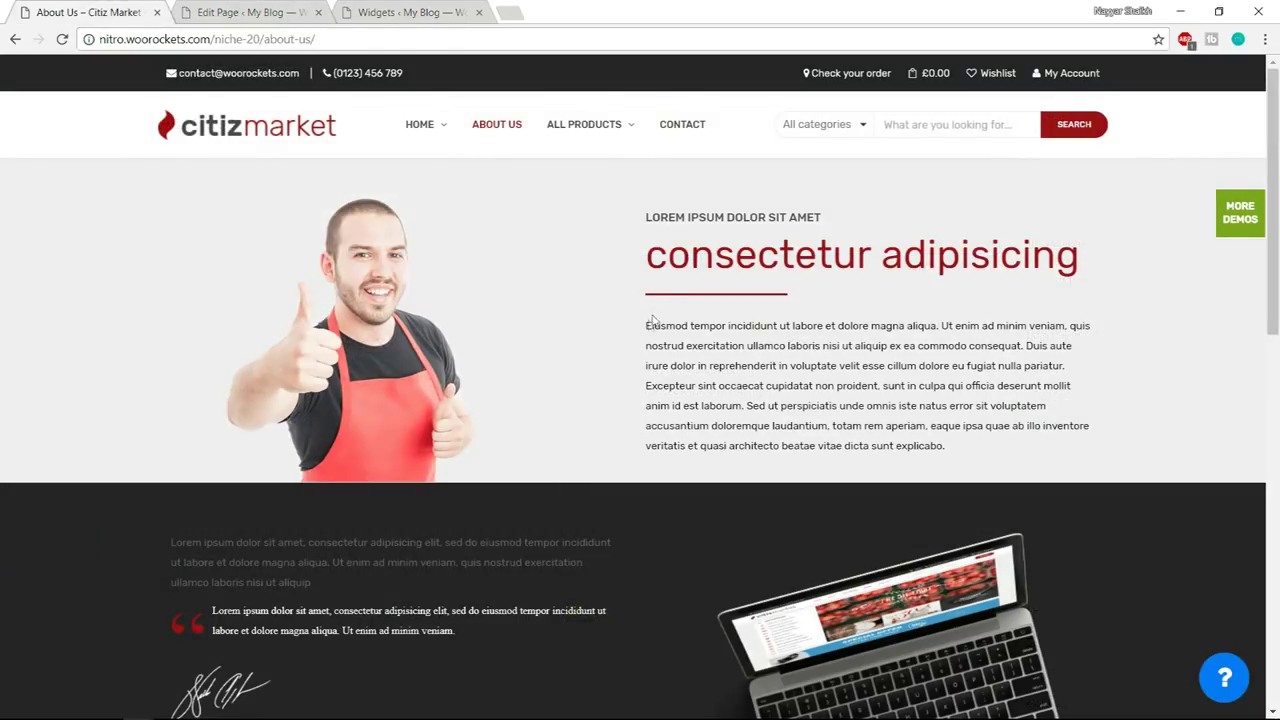
# - Add a Text Block with the reference lorem-ipsum paragraph under the heading and update the page
pyautogui.moveTo(645, 330); pyautogui.dragTo(1076, 472)
pyautogui.hotkey('ctrl', 'c')
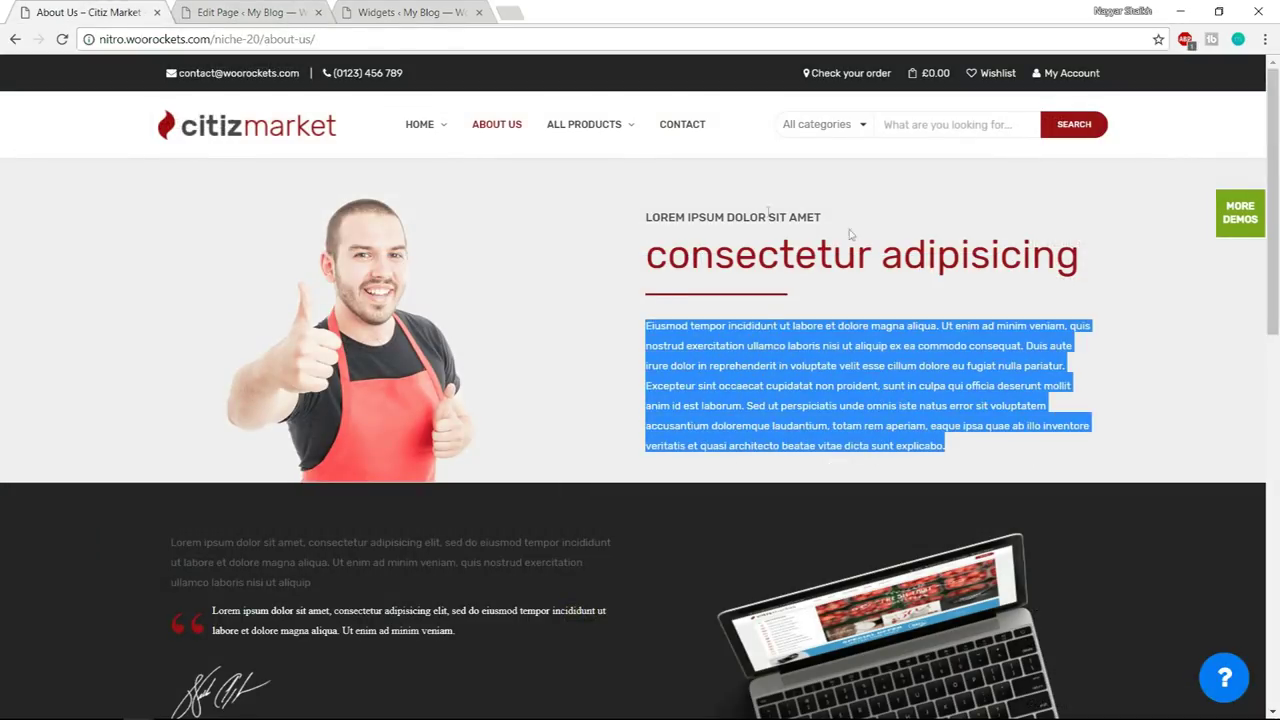
pyautogui.click(272, 10)
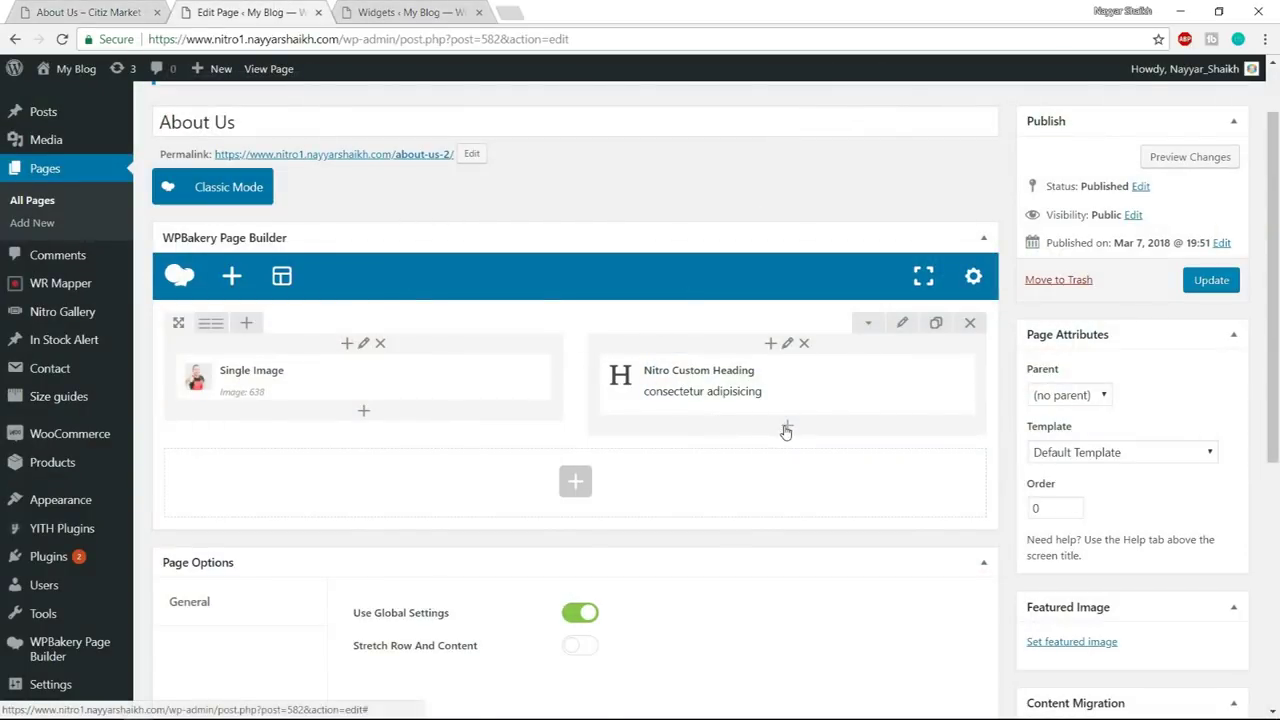
pyautogui.click(786, 429)
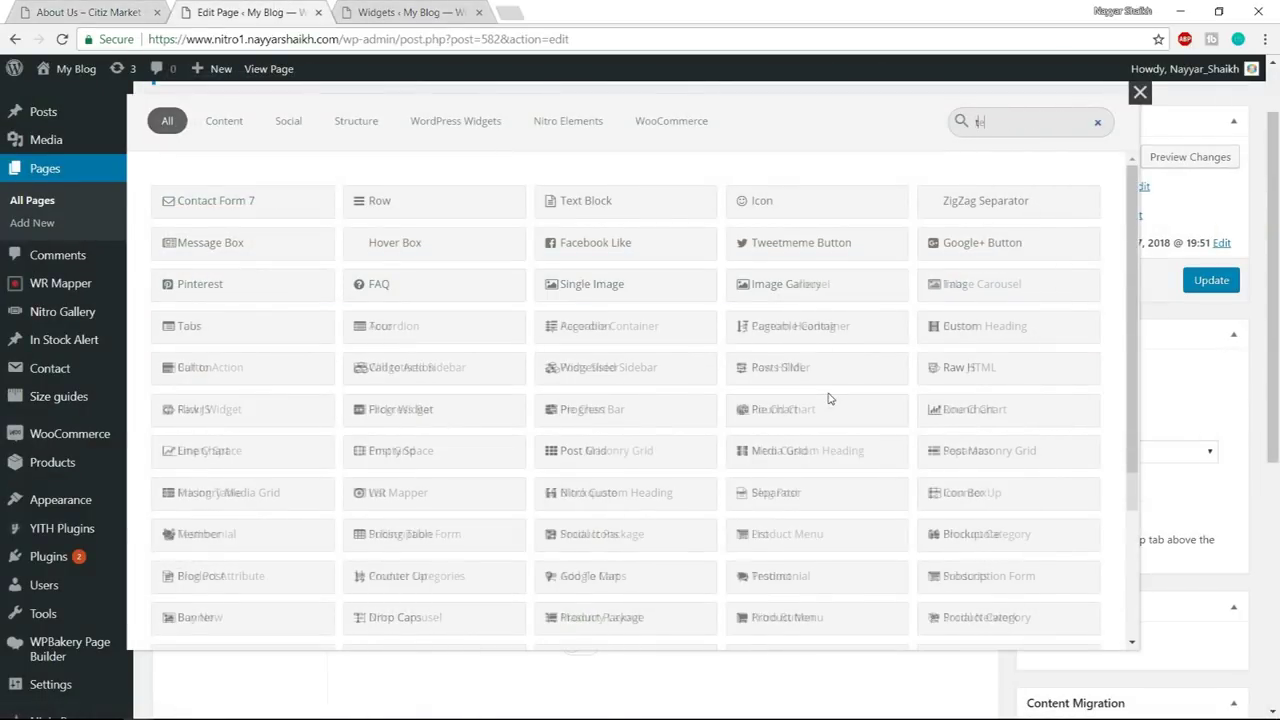
pyautogui.write('text')
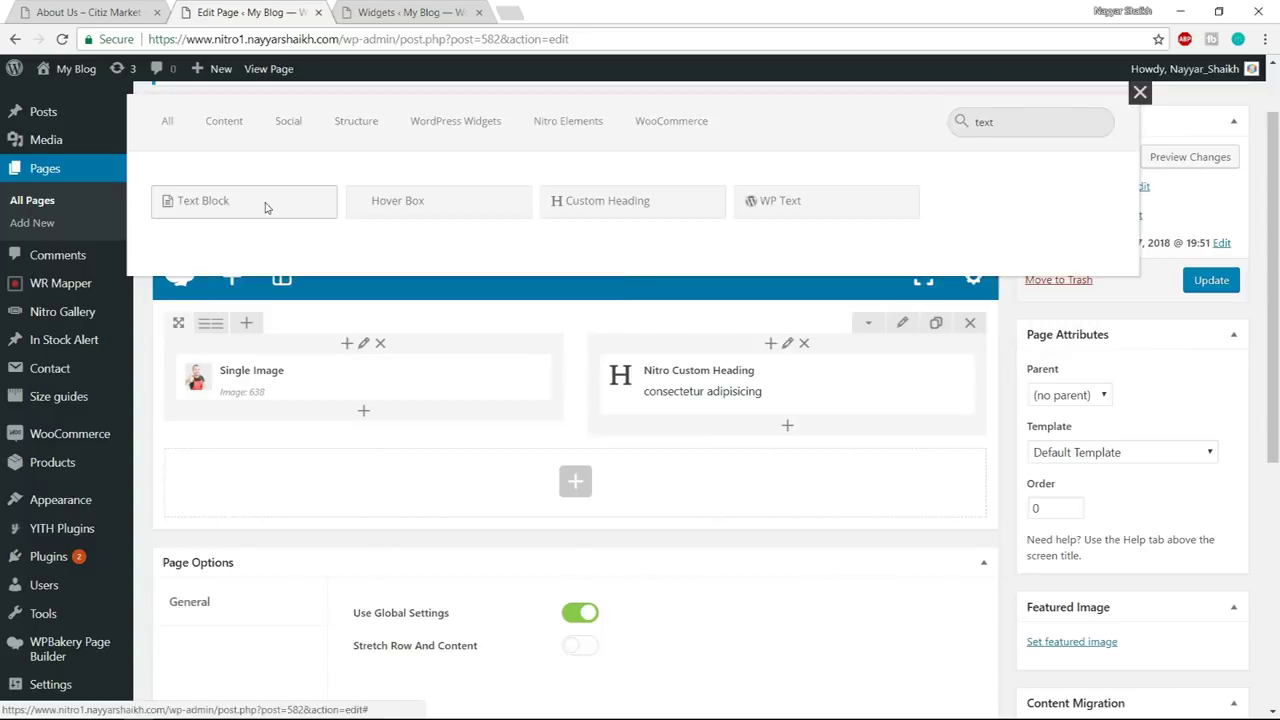
pyautogui.click(266, 203)
pyautogui.click(1137, 264)
pyautogui.hotkey('ctrl', 'a')
pyautogui.hotkey('ctrl', 'v')
pyautogui.click(866, 605)
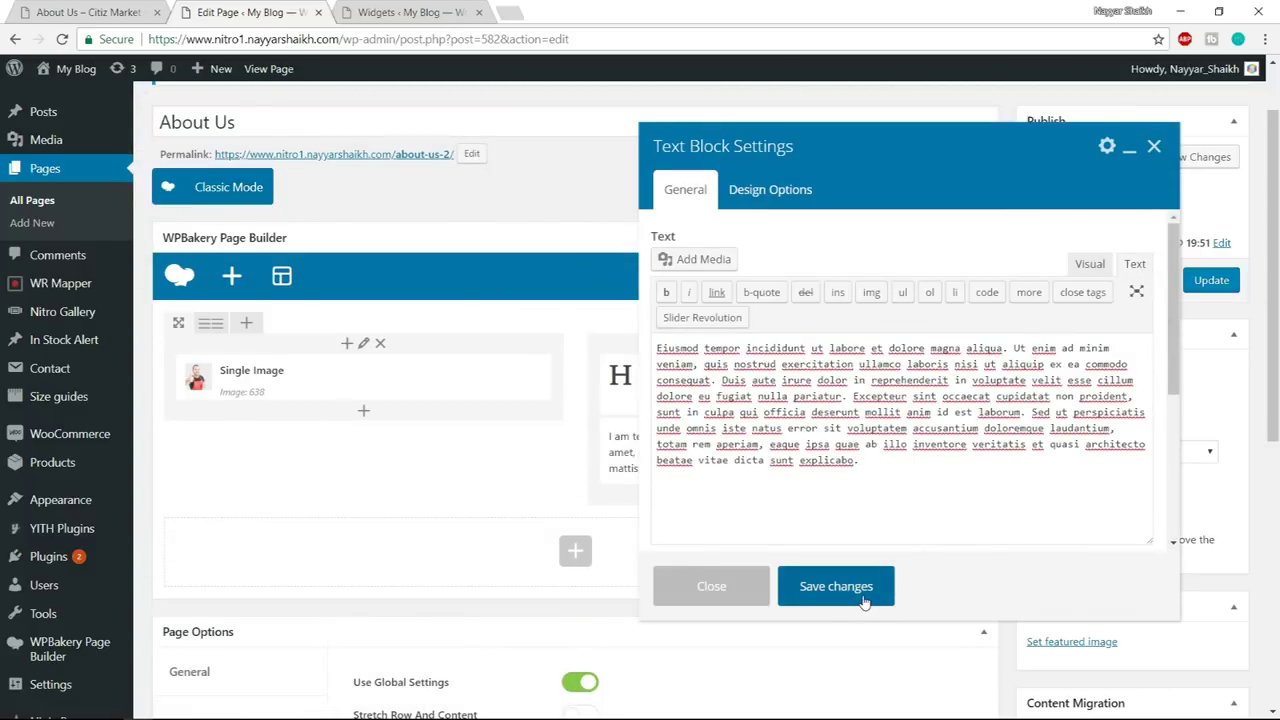
pyautogui.click(1211, 280)
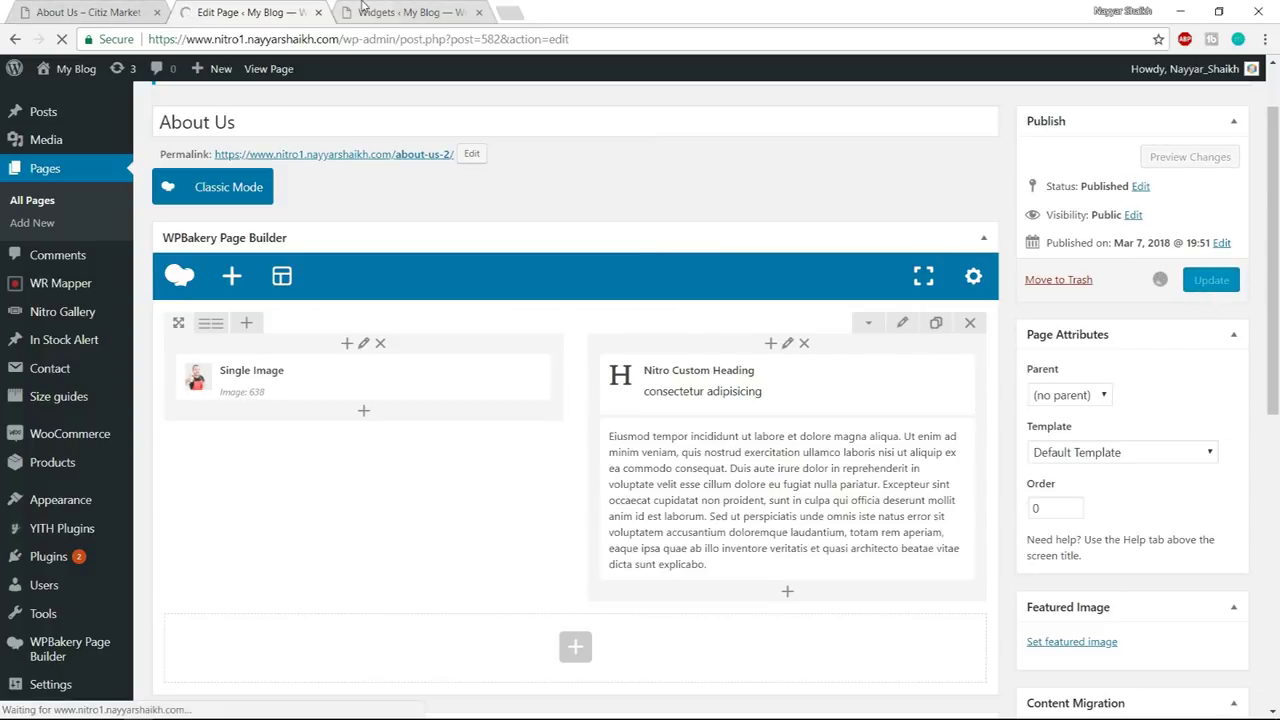
# - Open the updated About Us page in a new tab to check the result
pyautogui.click(462, 14)
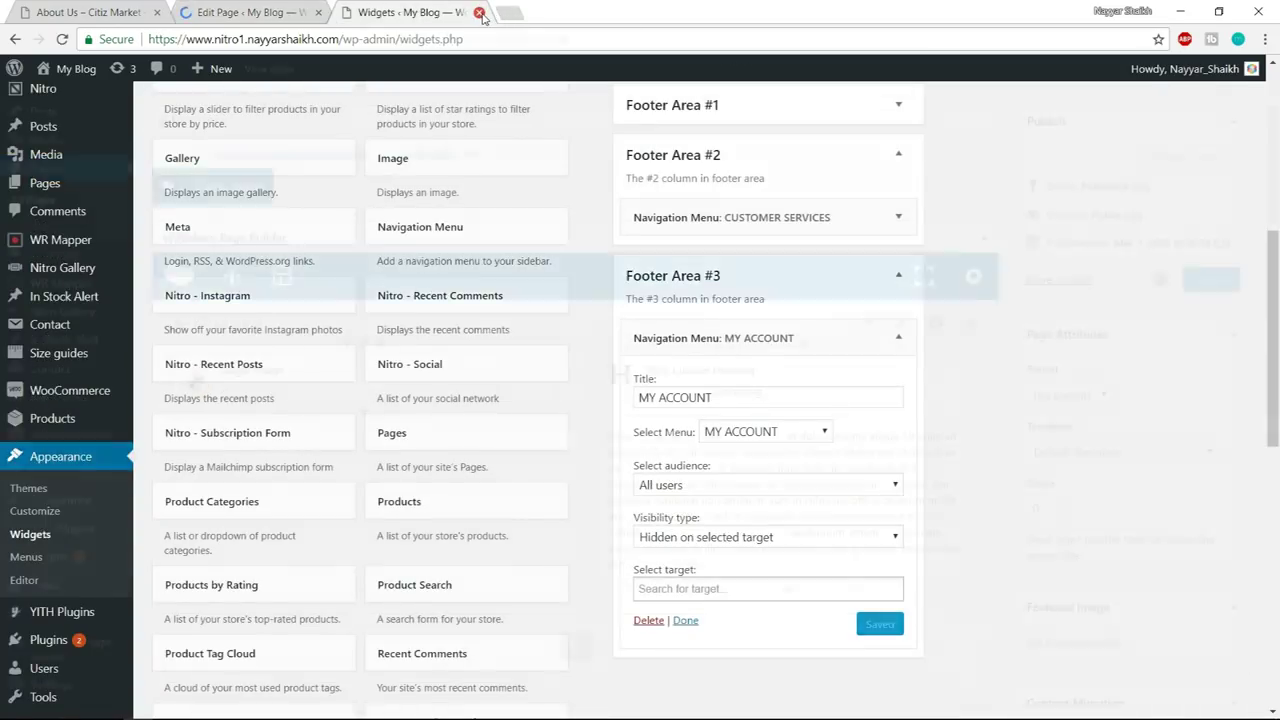
pyautogui.click(480, 13)
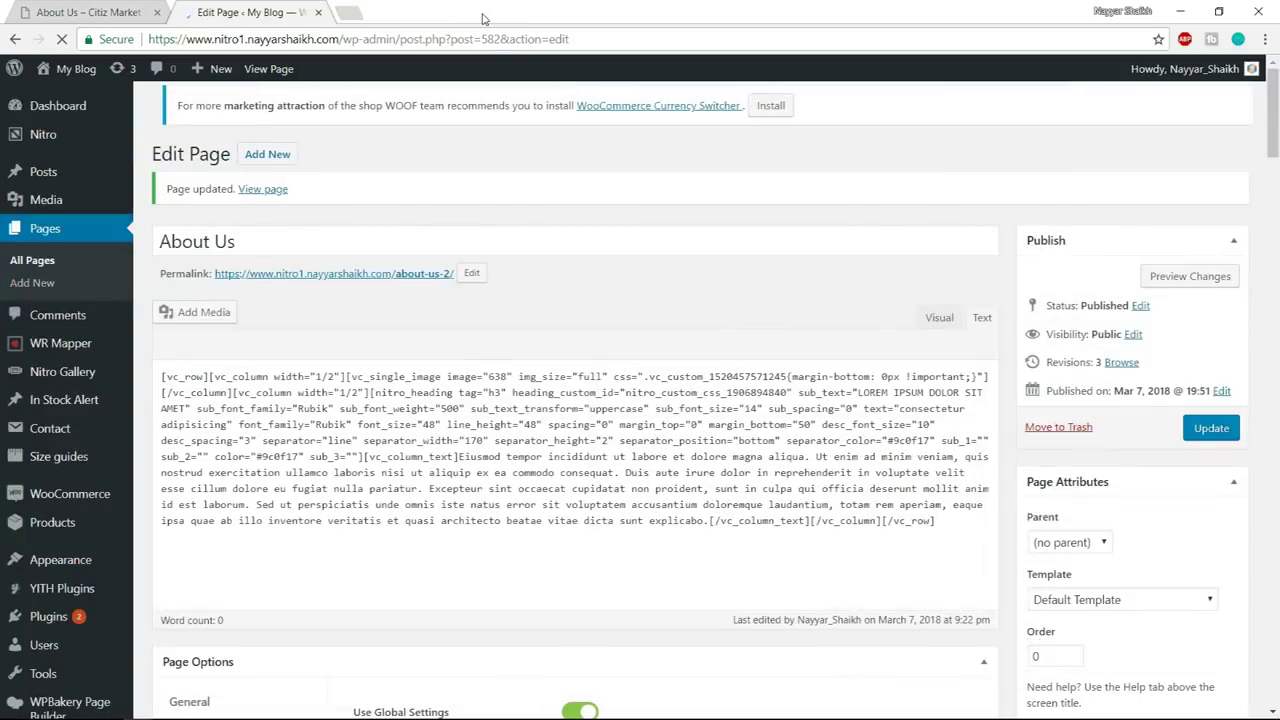
pyautogui.rightClick(277, 72)
pyautogui.click(340, 84)
pyautogui.click(410, 12)
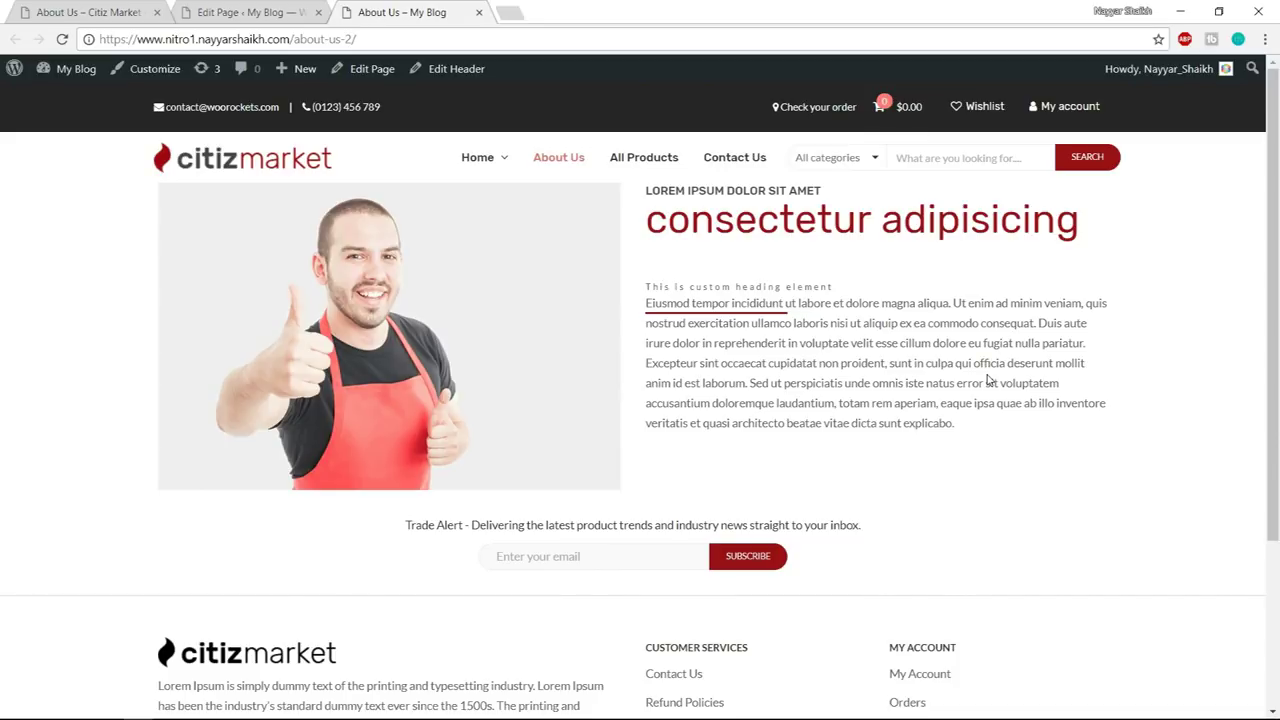
pyautogui.tripleClick(740, 287)
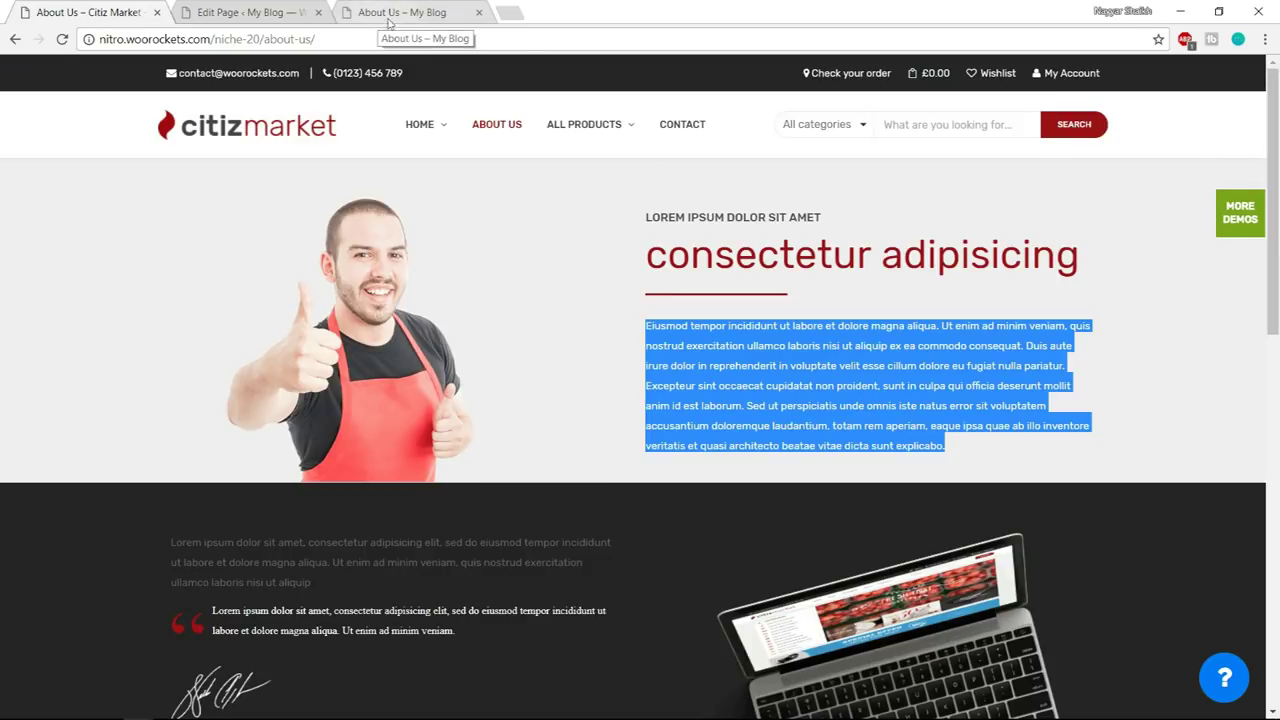
pyautogui.click(295, 12)
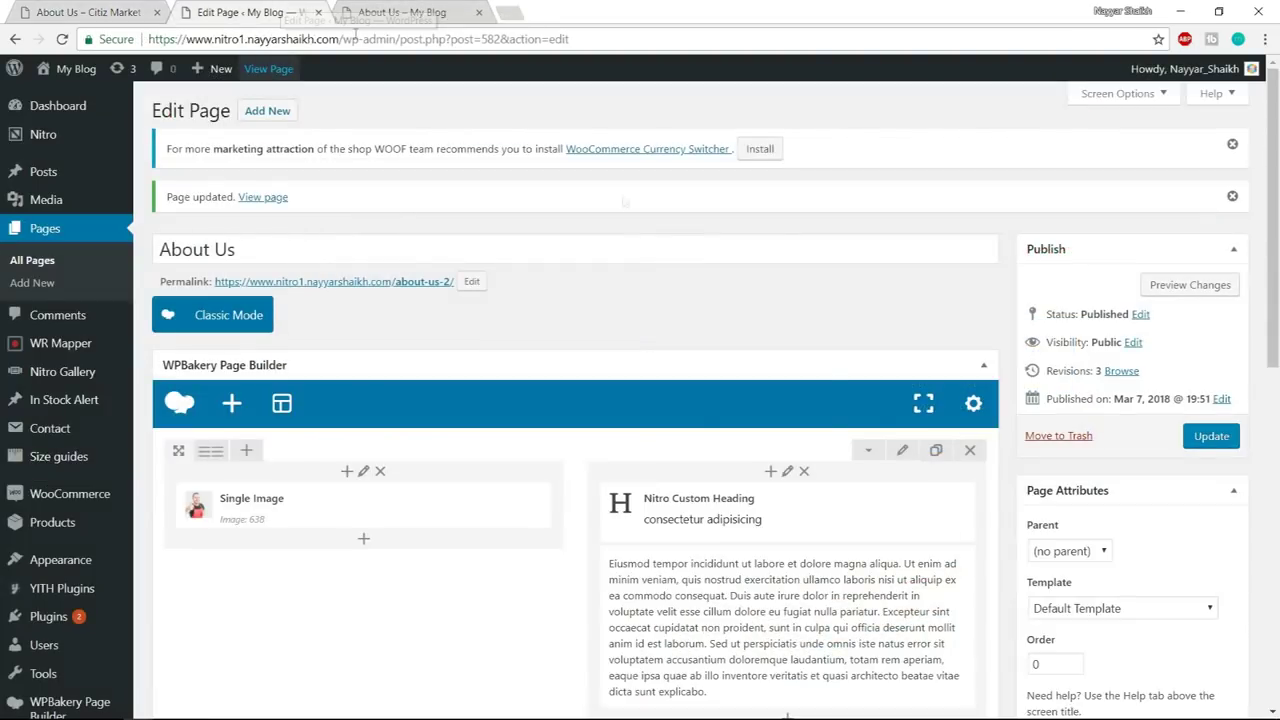
pyautogui.scroll(-2, 905, 455)
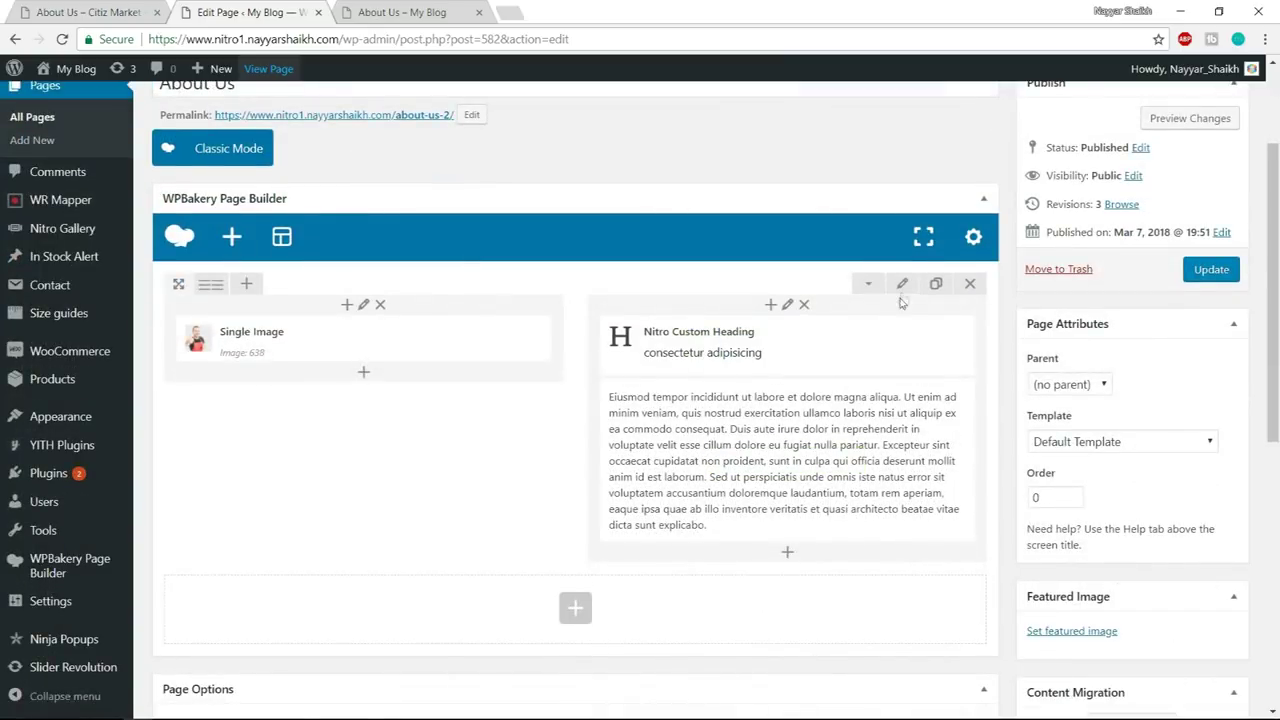
pyautogui.click(902, 288)
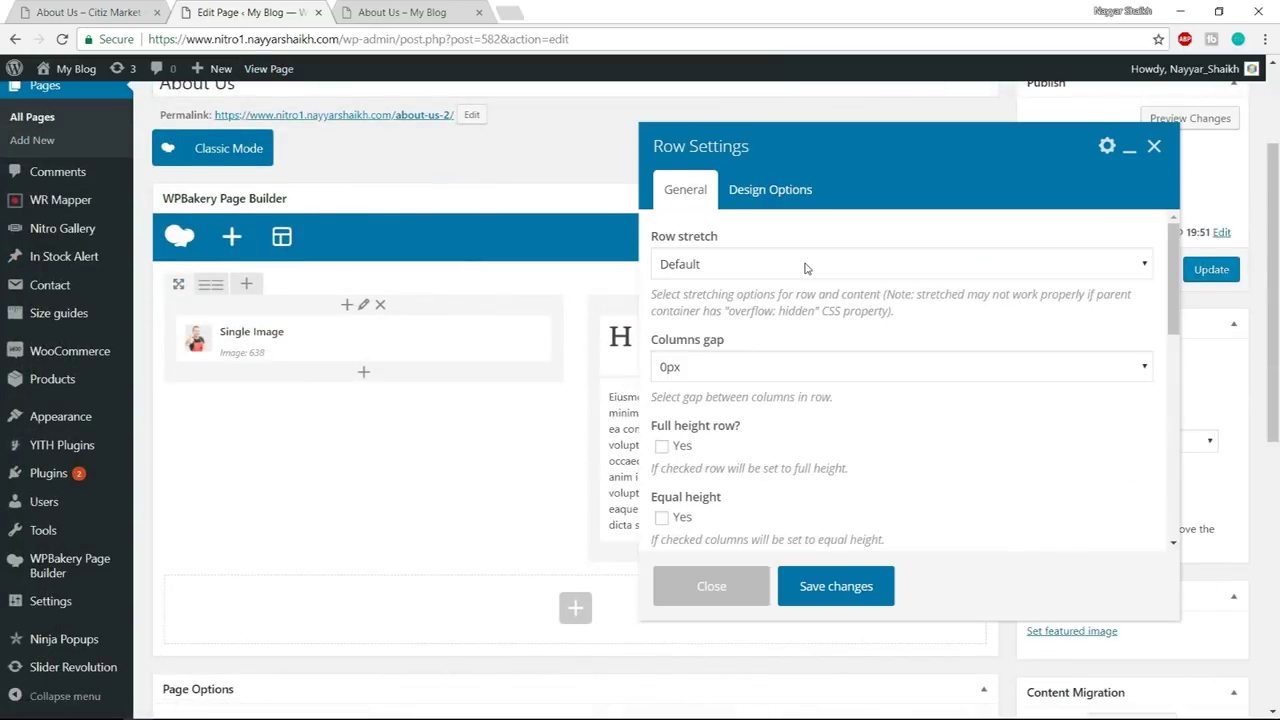
# - Make the row stretch full width and give it background colour #f2f5f7
pyautogui.click(806, 264)
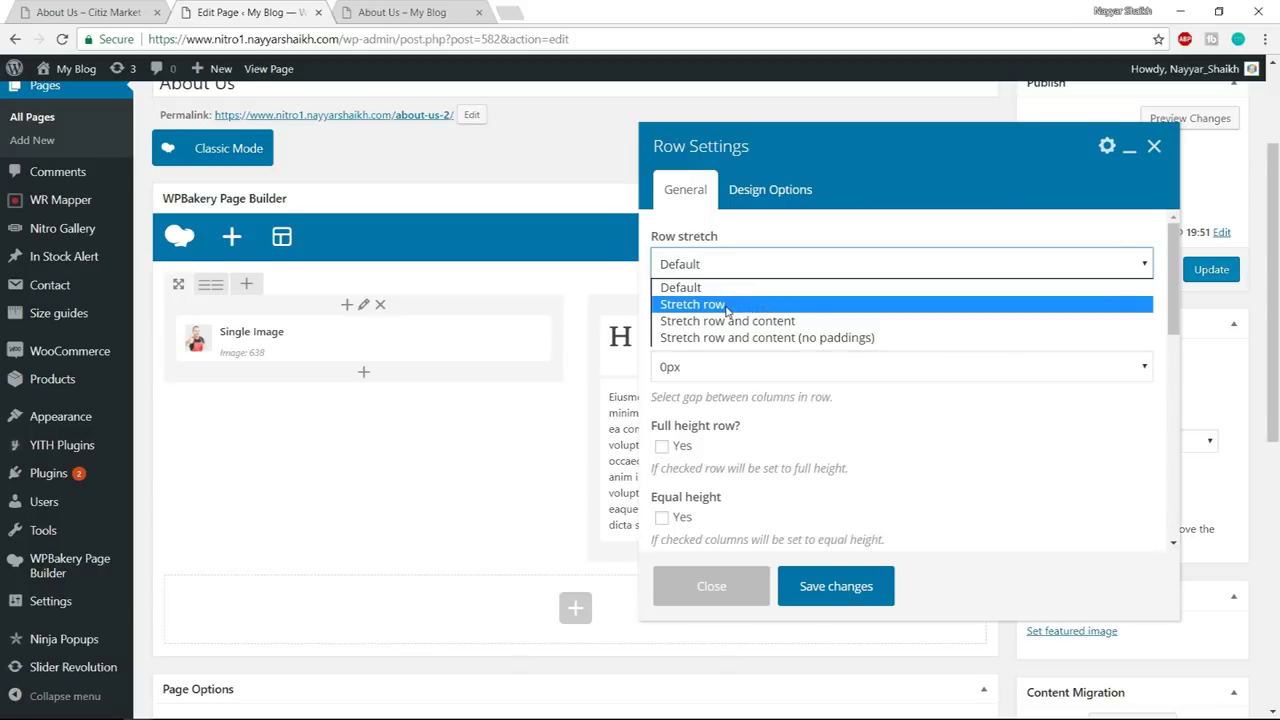
pyautogui.click(727, 305)
pyautogui.click(770, 190)
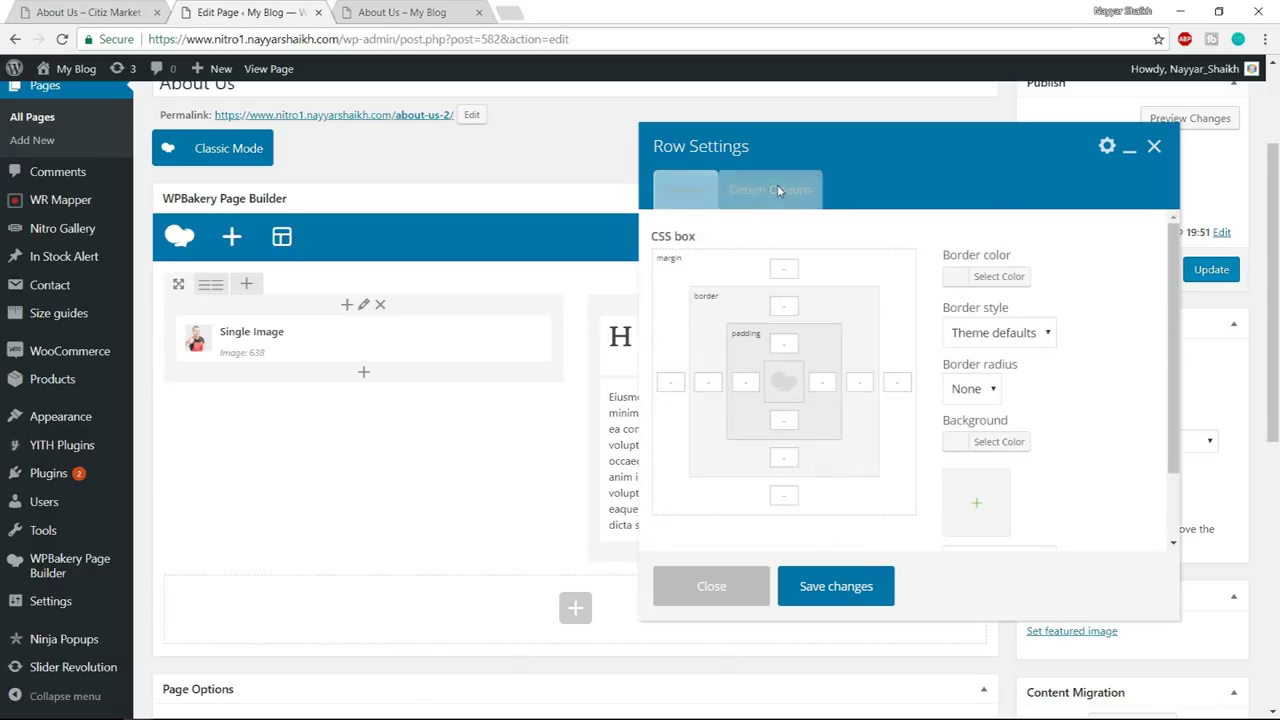
pyautogui.click(997, 443)
pyautogui.scroll(-1, 1010, 445)
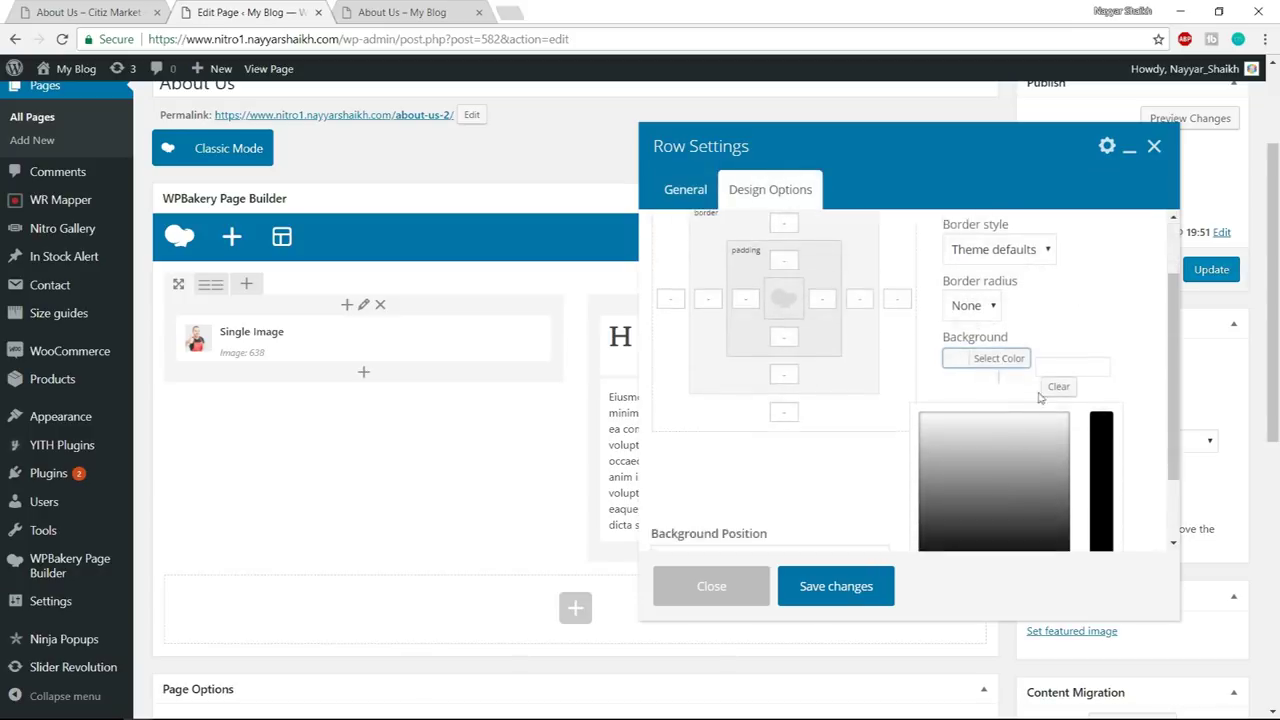
pyautogui.click(1059, 362)
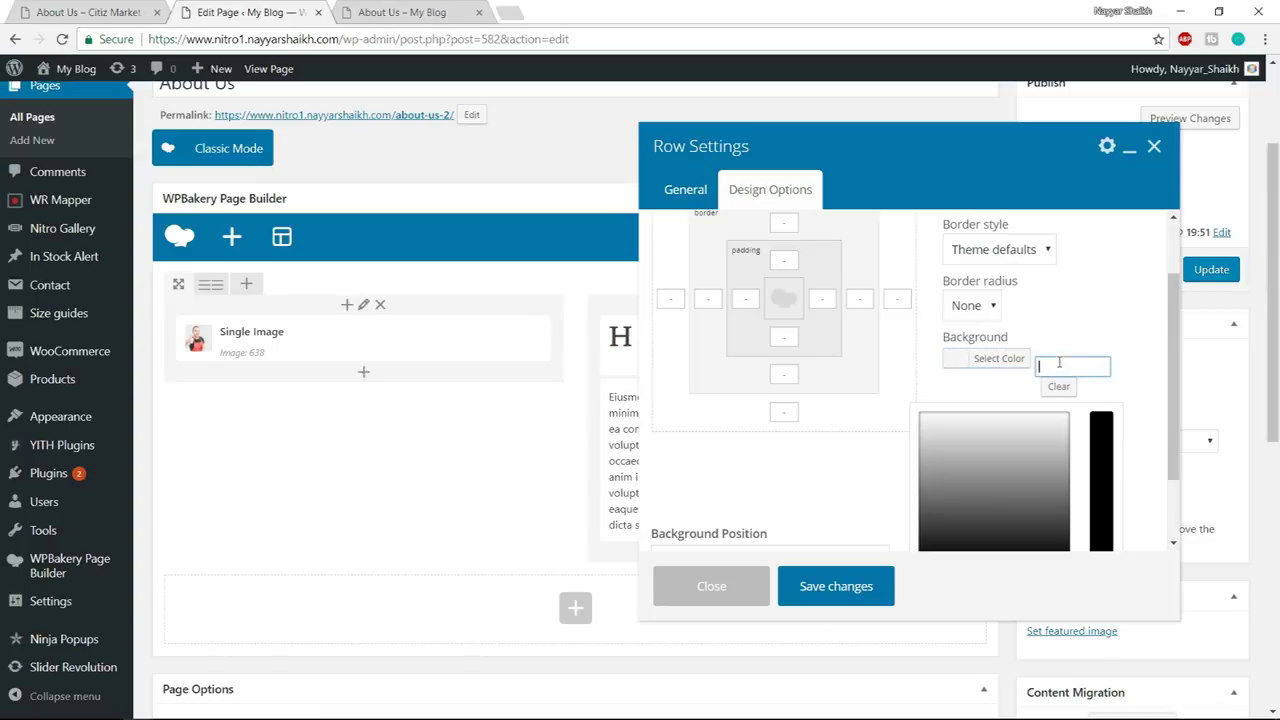
pyautogui.write('#f2f5')
pyautogui.write('f7')
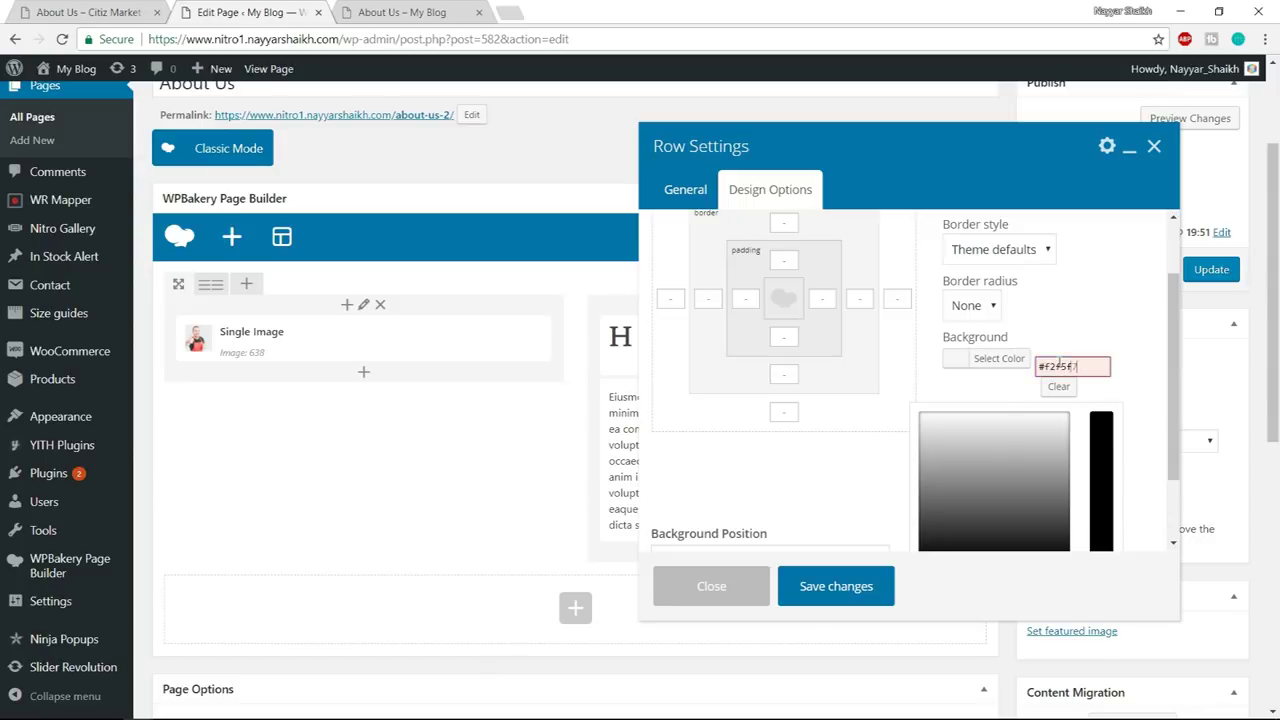
pyautogui.click(1113, 322)
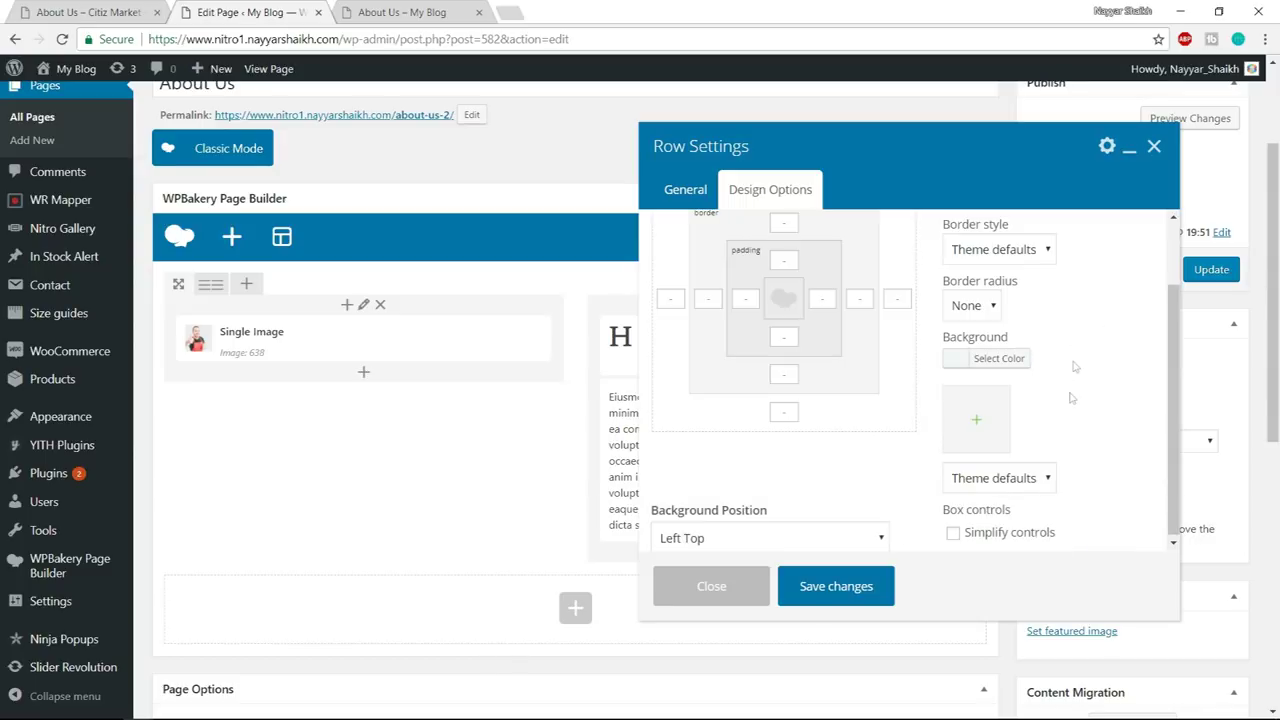
pyautogui.click(400, 12)
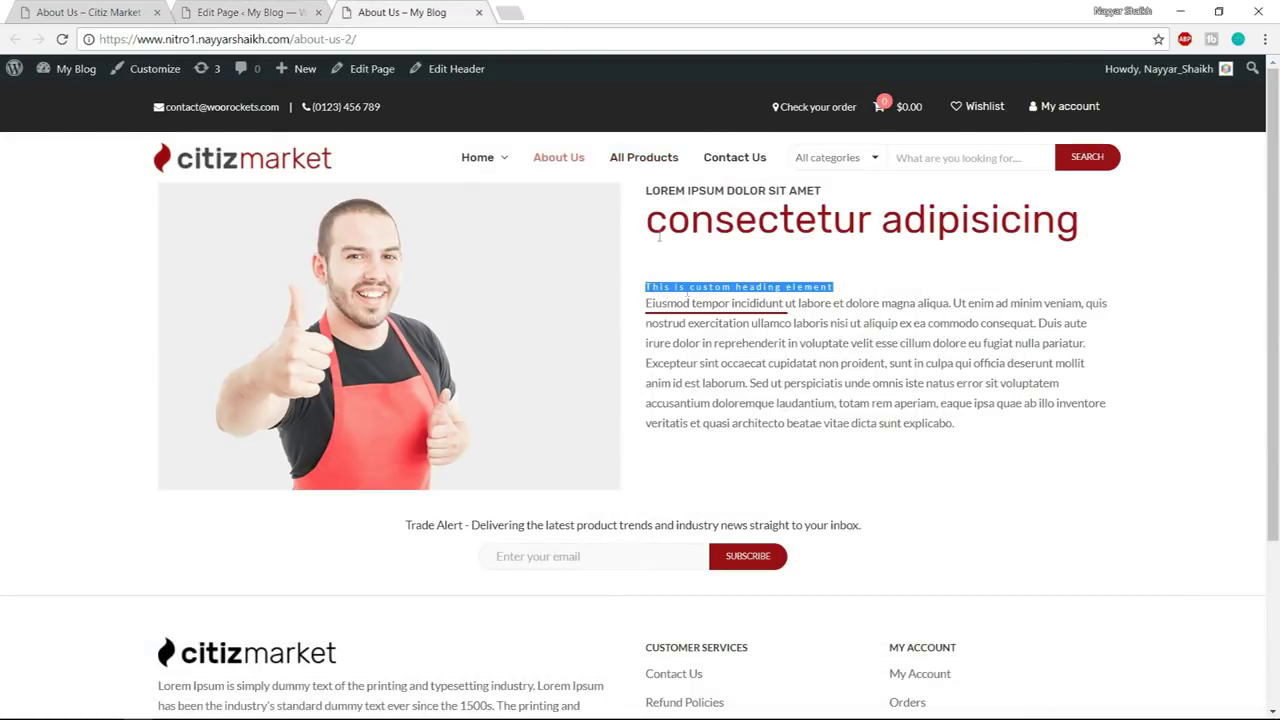
# - Save the row settings, update the page, and reload the live About Us page
pyautogui.click(165, 8)
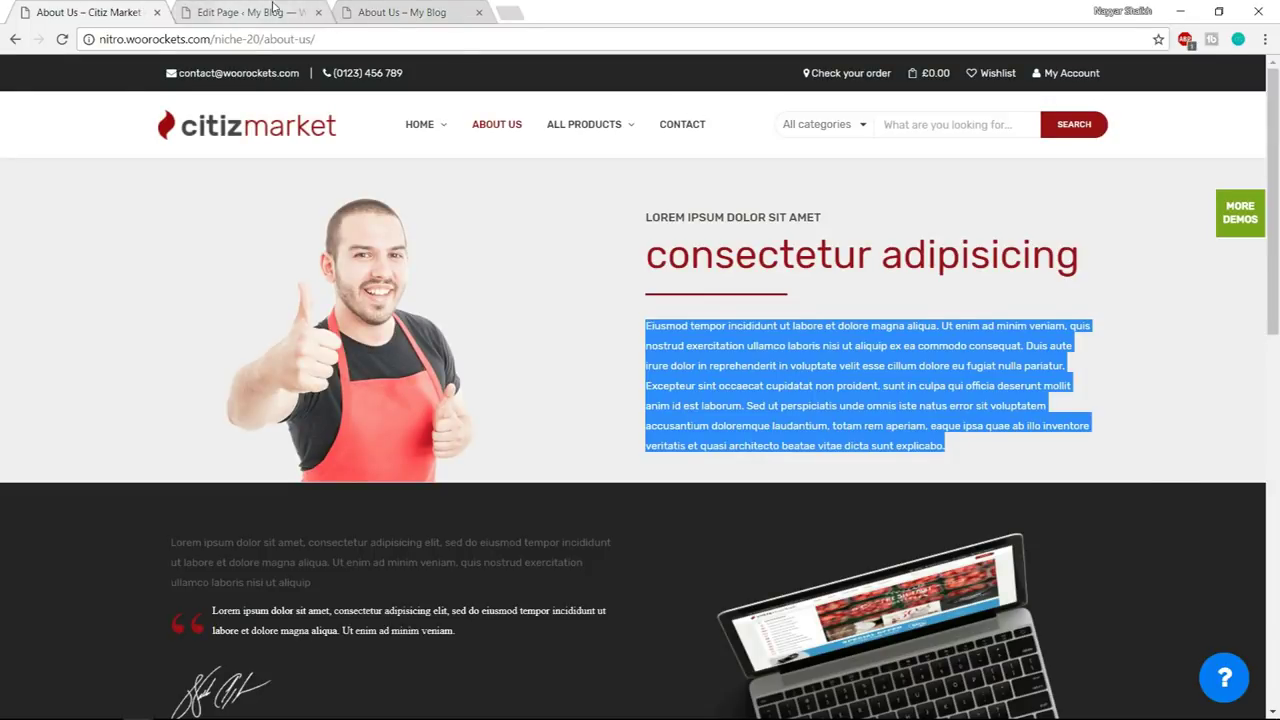
pyautogui.click(273, 7)
pyautogui.scroll(2, 800, 300)
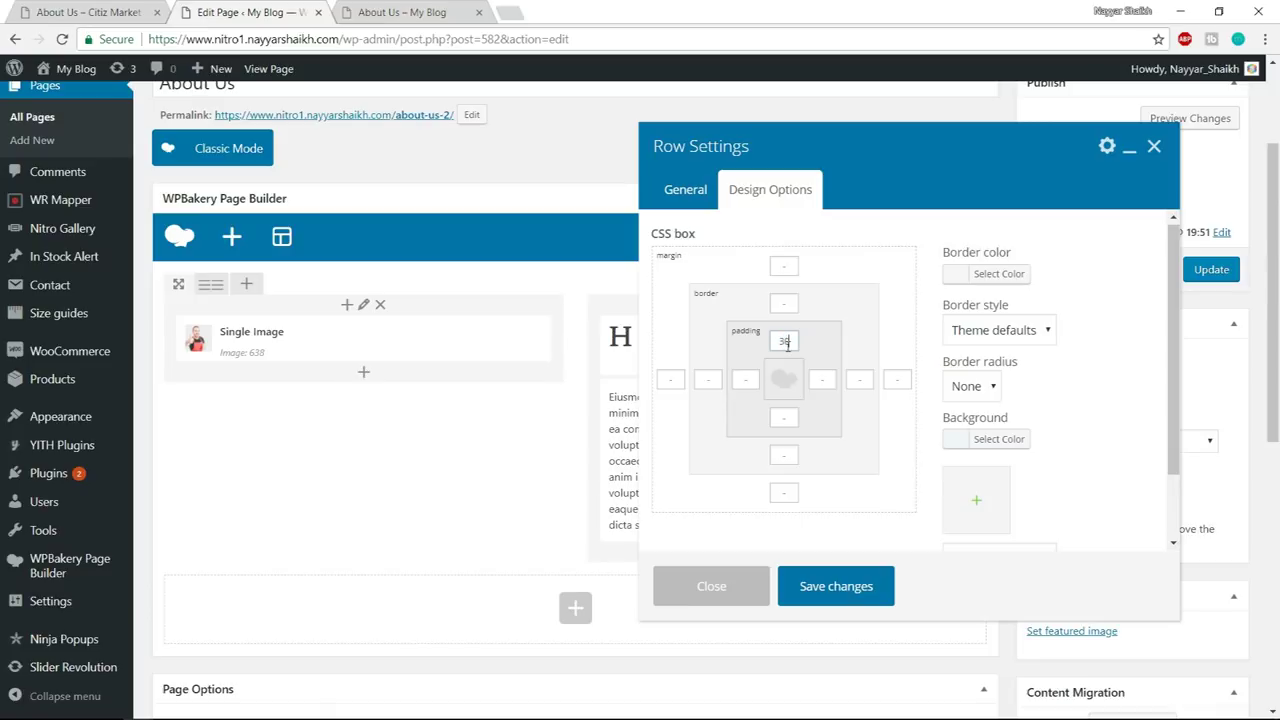
pyautogui.click(836, 587)
pyautogui.click(836, 587)
pyautogui.click(1207, 283)
pyautogui.click(445, 11)
pyautogui.click(444, 38)
pyautogui.press('Return')
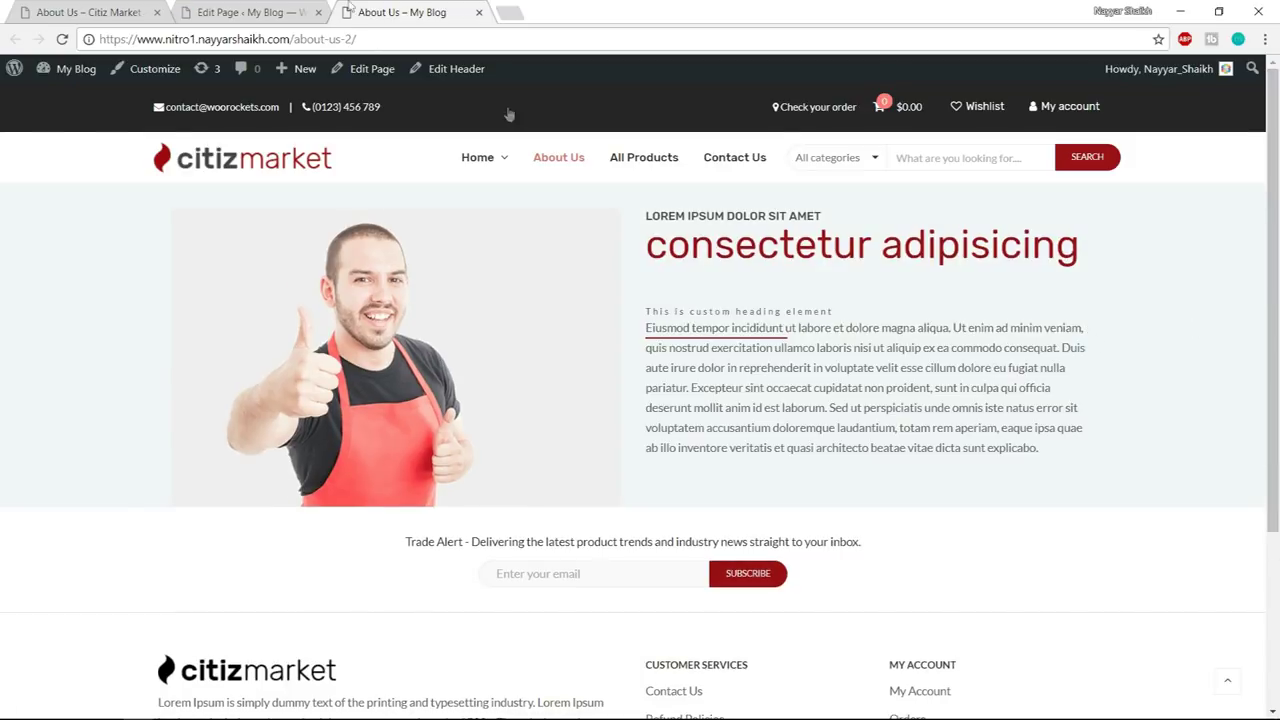
pyautogui.click(70, 12)
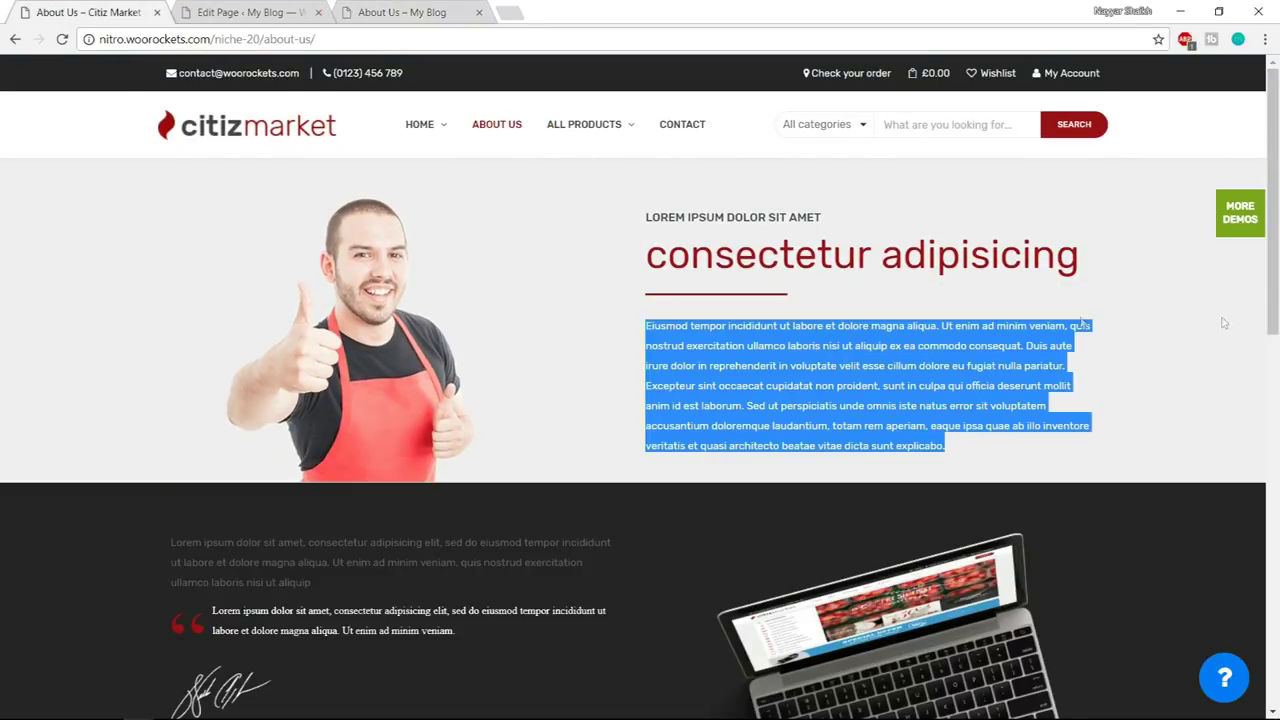
# - Inspect the demo's top row in DevTools, test a red background, then revert to #f0f0f0
pyautogui.rightClick(17, 181)
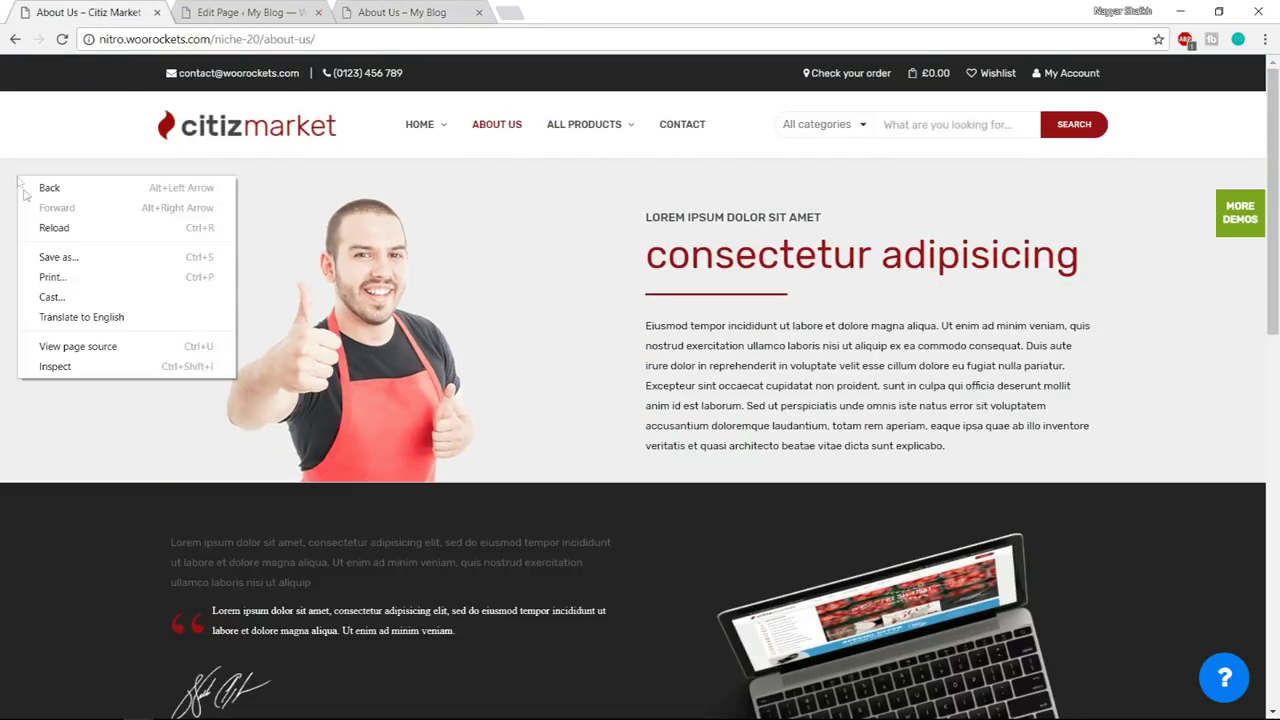
pyautogui.click(86, 369)
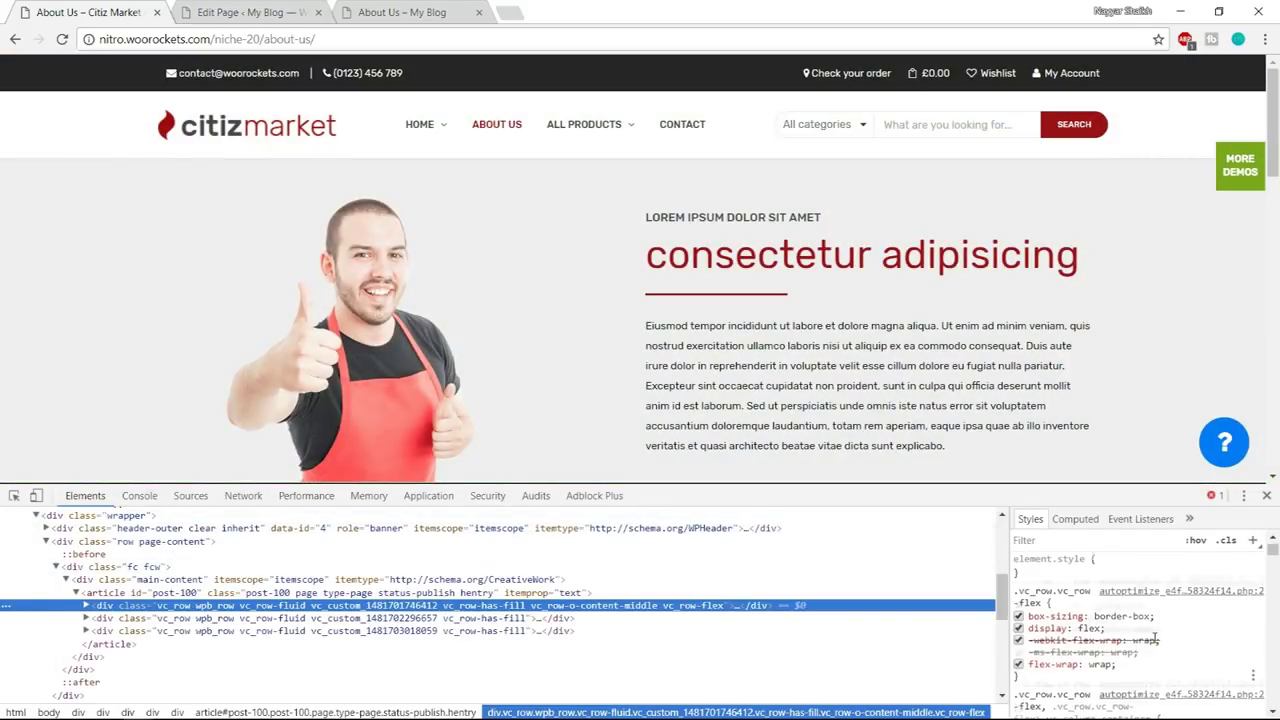
pyautogui.scroll(-3, 1154, 637)
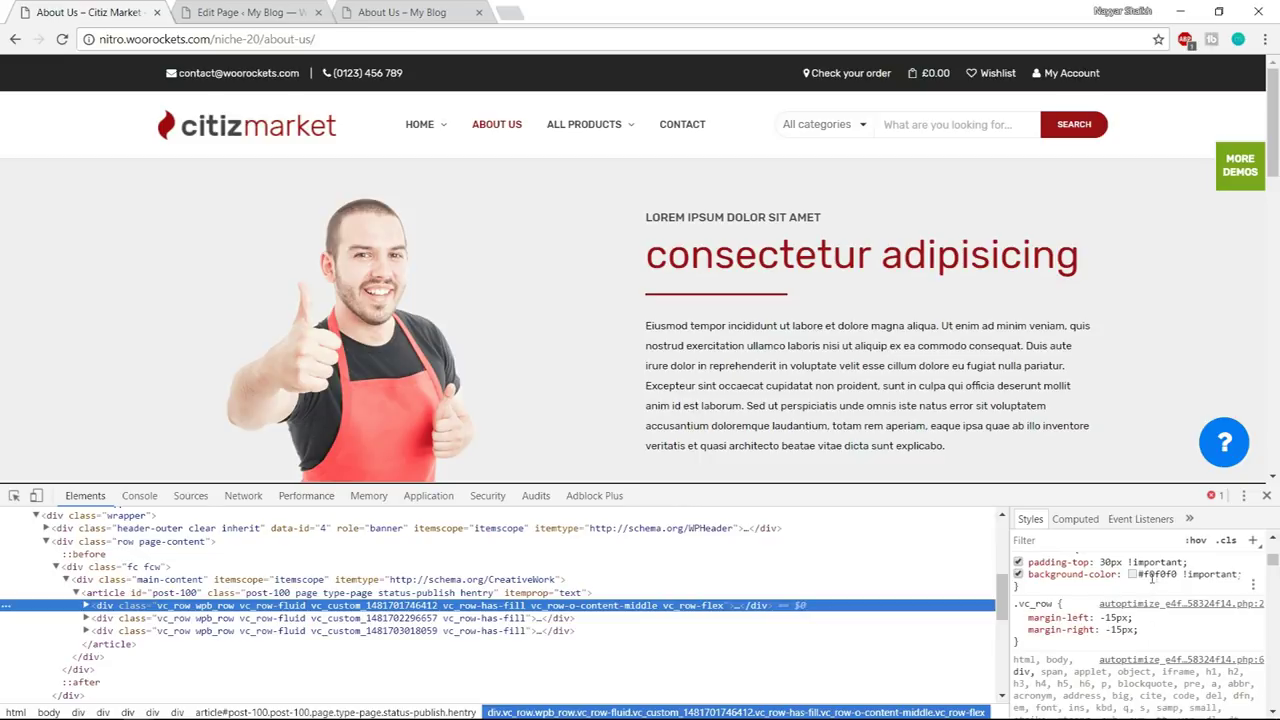
pyautogui.click(1018, 575)
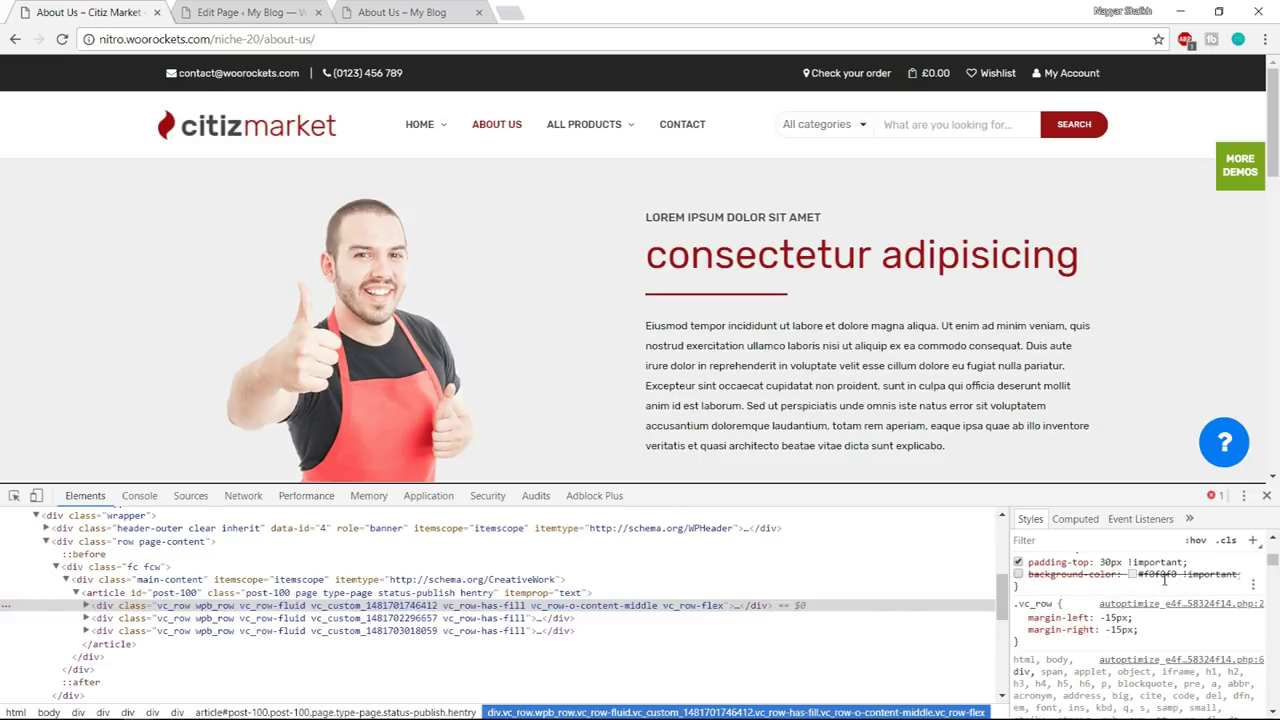
pyautogui.click(1018, 575)
pyautogui.click(1165, 575)
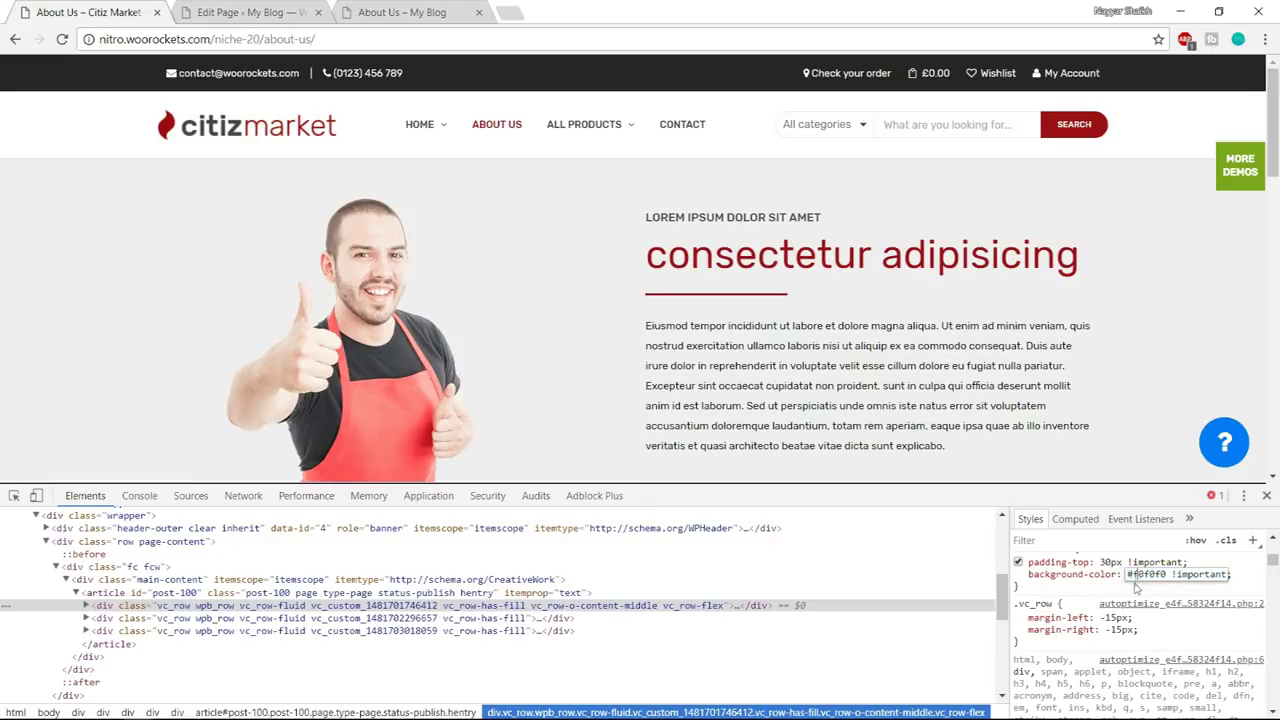
pyautogui.click(1143, 605)
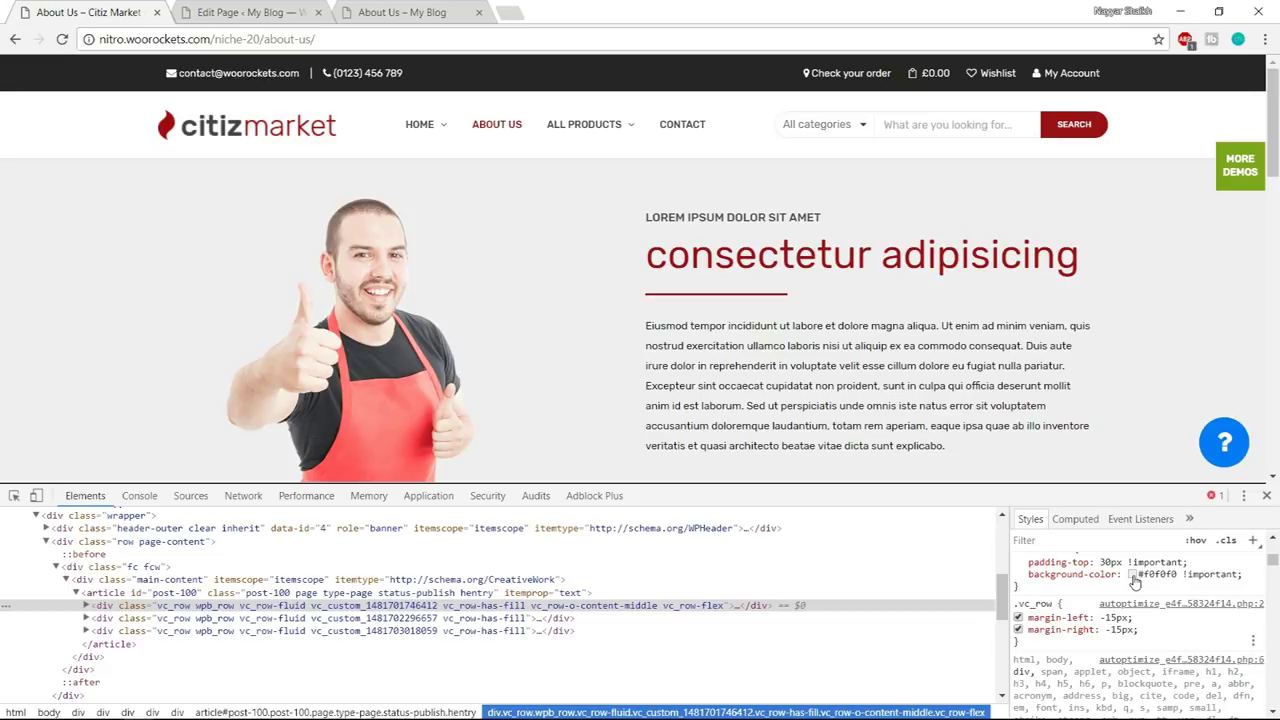
pyautogui.click(1140, 576)
pyautogui.write('red')
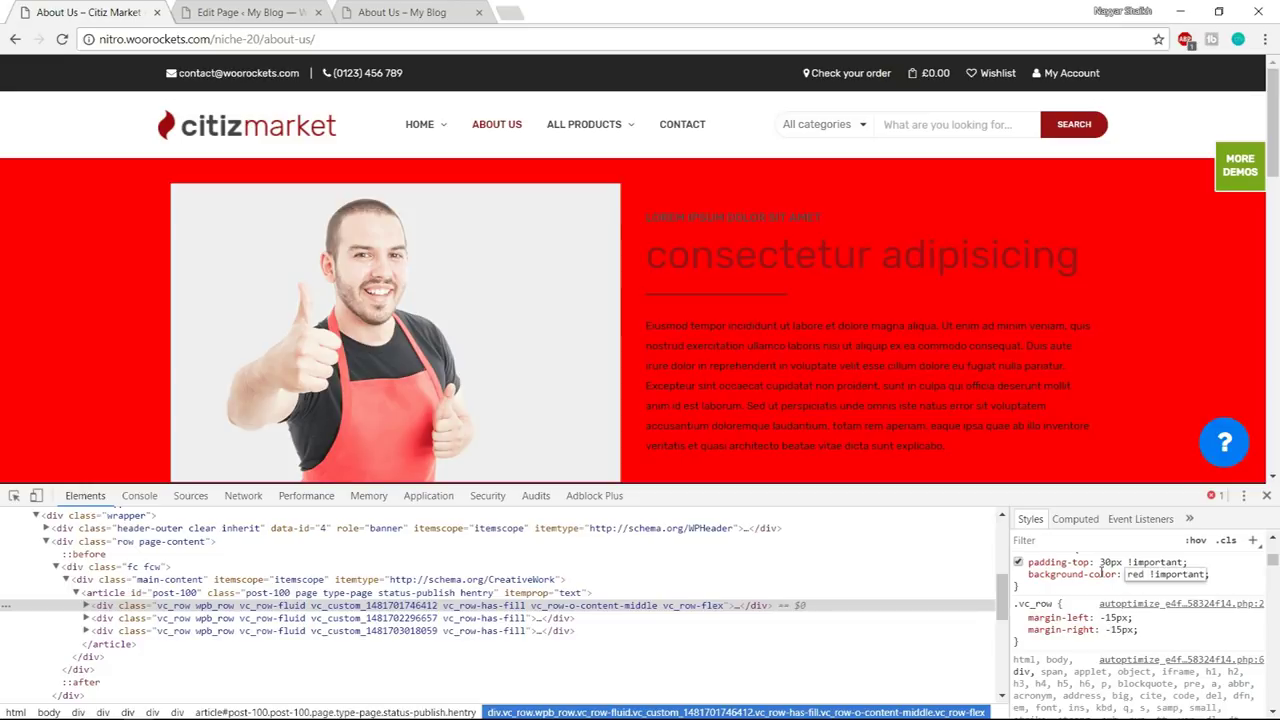
pyautogui.click(1118, 597)
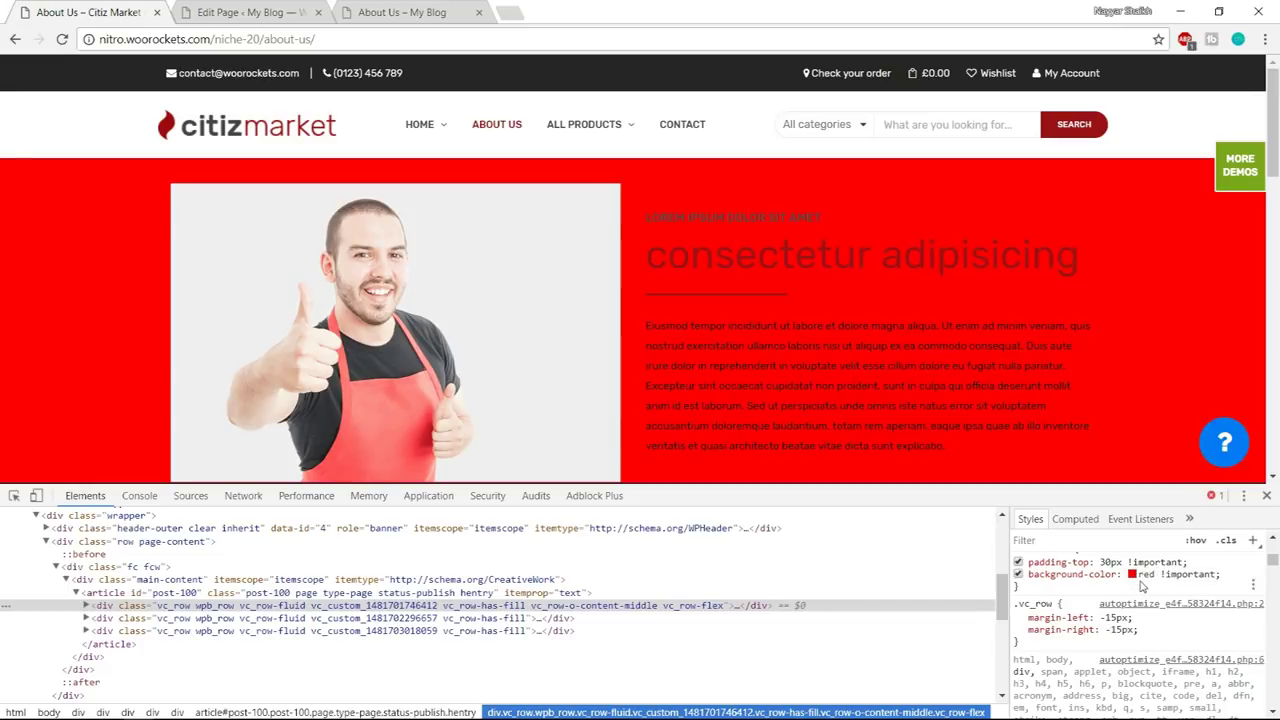
pyautogui.hotkey('ctrl', 'z')
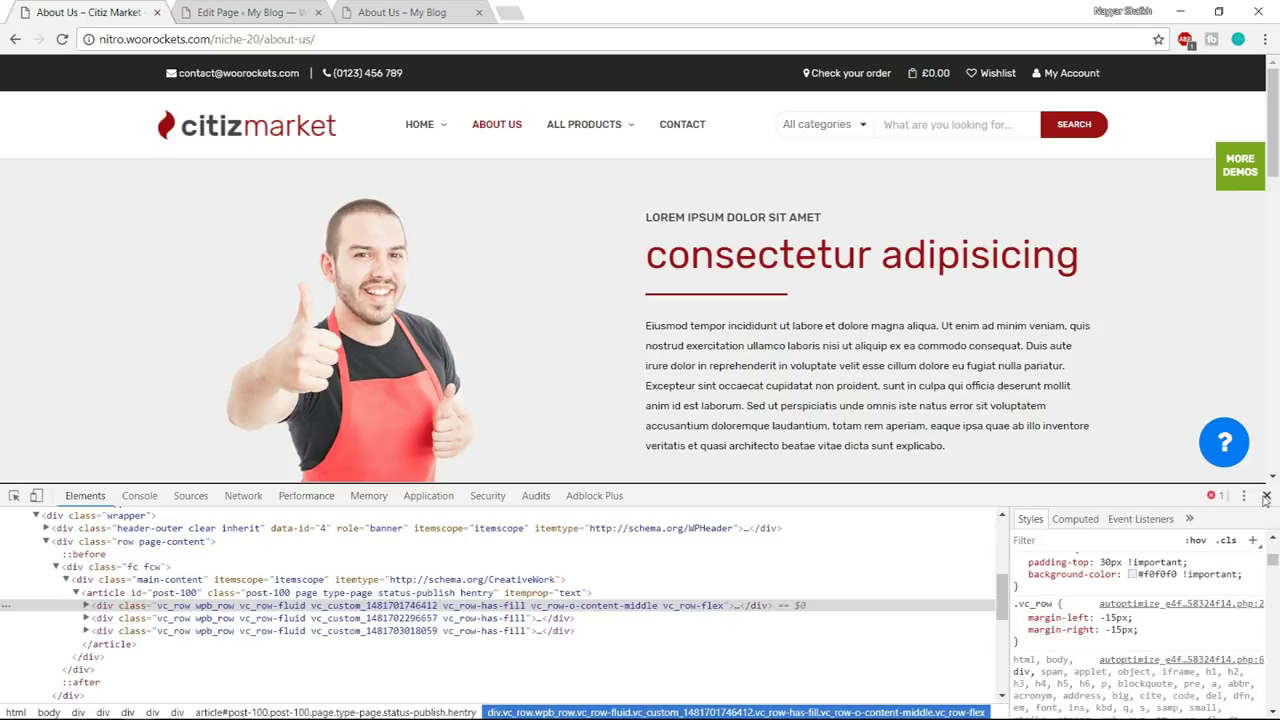
pyautogui.click(1266, 496)
# - Delete the heading's description 'This is custom heading element' in Typography and save the heading
pyautogui.click(427, 8)
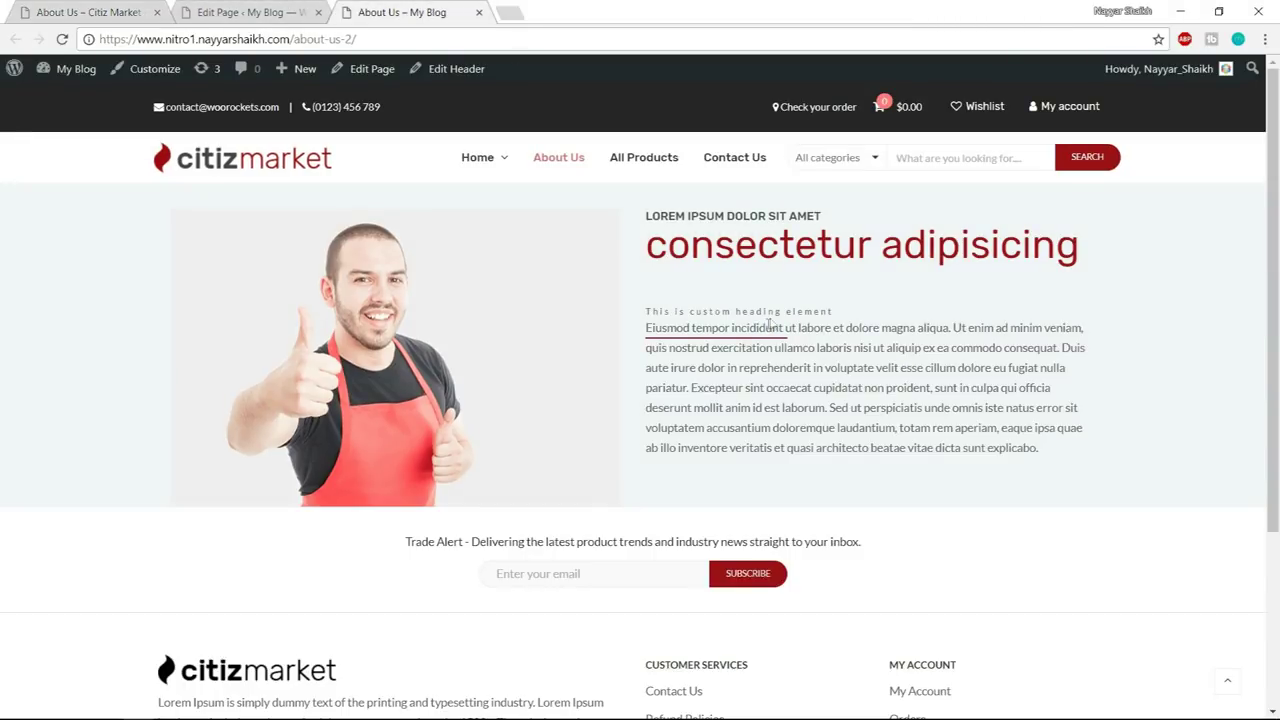
pyautogui.moveTo(645, 312); pyautogui.dragTo(838, 316)
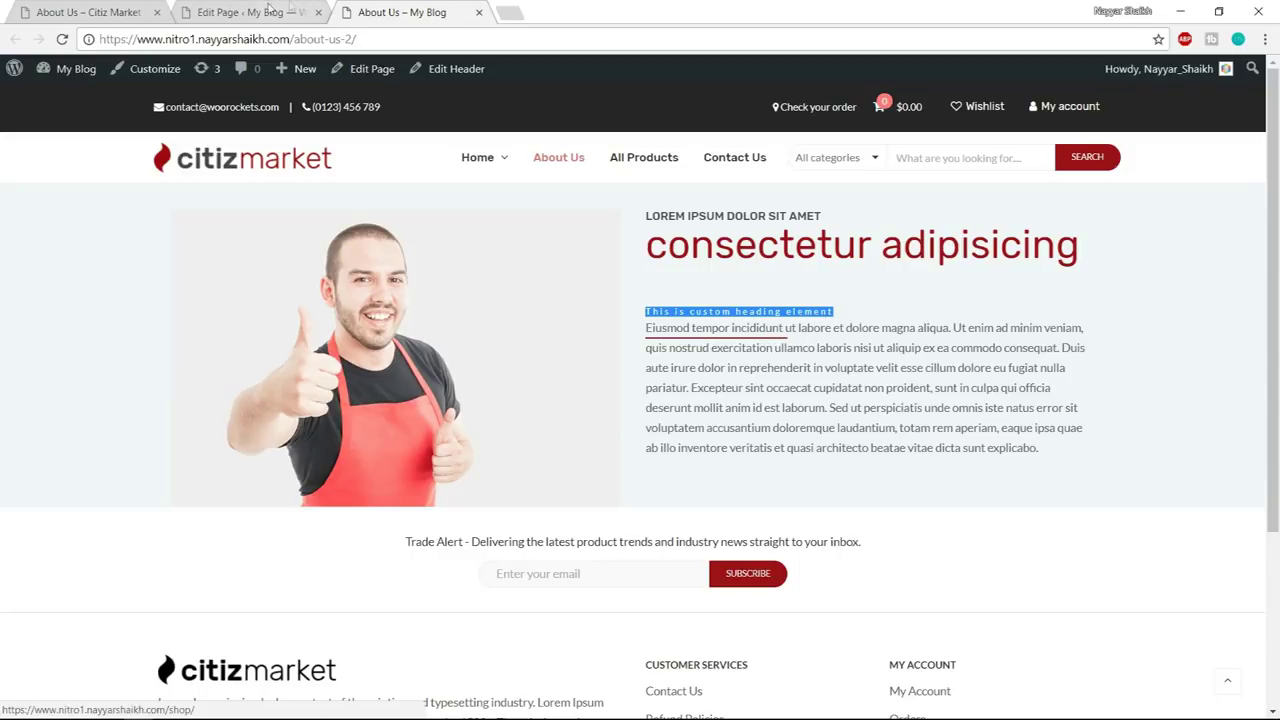
pyautogui.click(290, 6)
pyautogui.moveTo(805, 458)
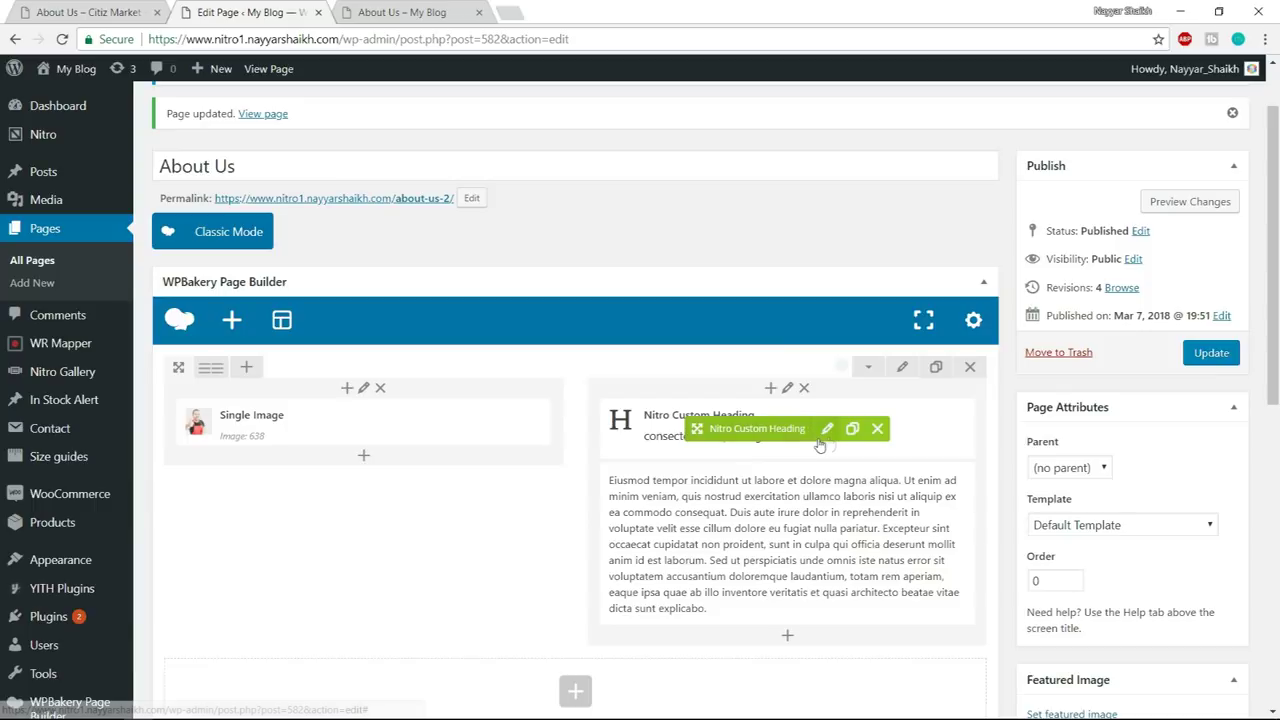
pyautogui.click(822, 438)
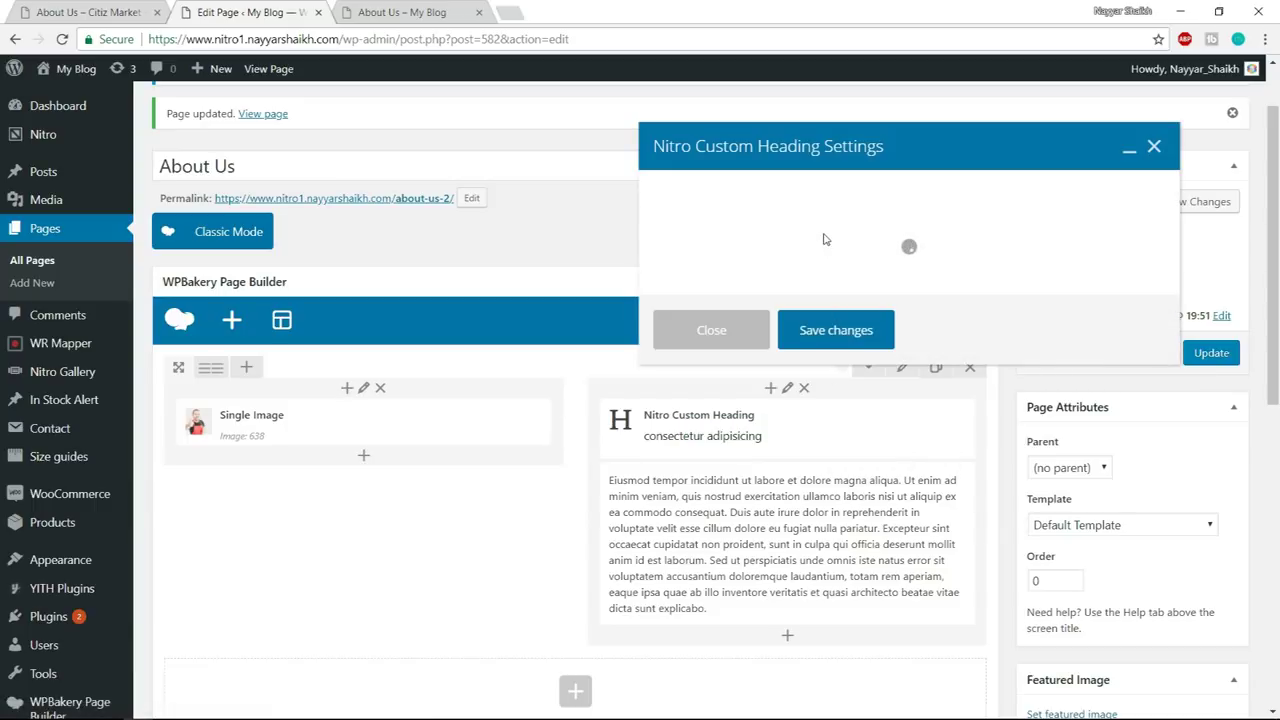
pyautogui.click(760, 189)
pyautogui.scroll(-5, 940, 345)
pyautogui.scroll(-2, 949, 363)
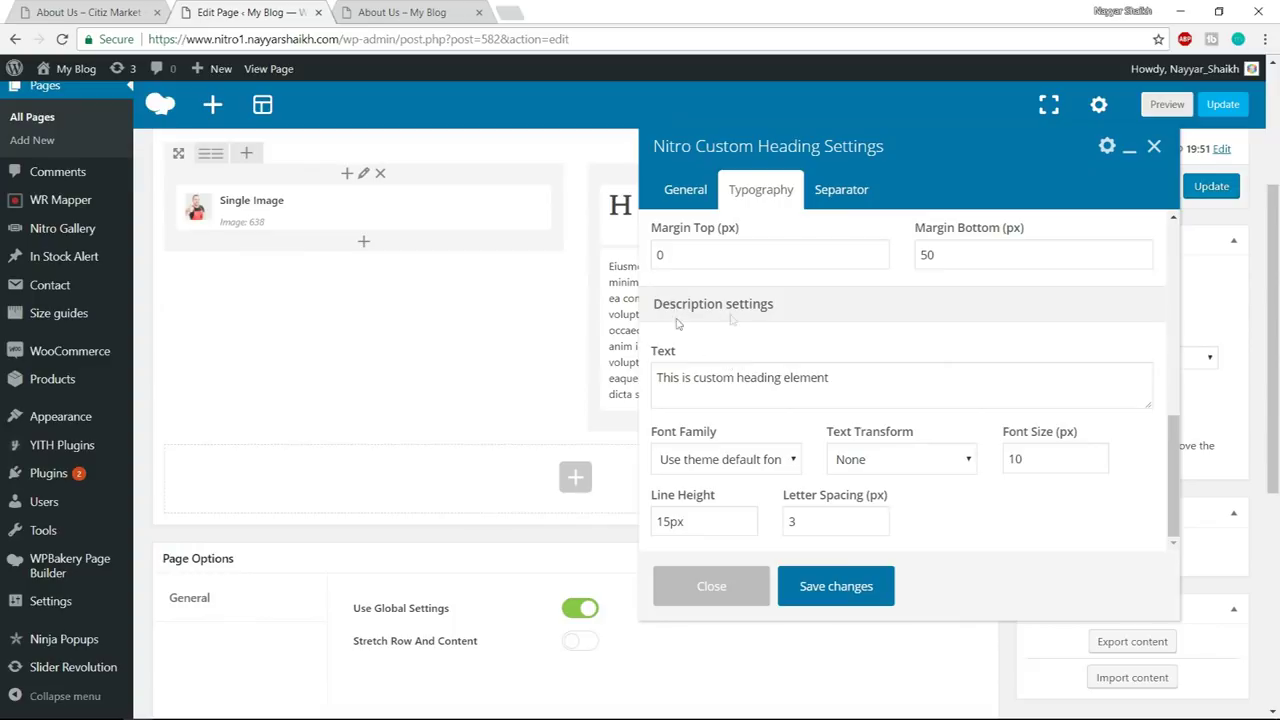
pyautogui.moveTo(876, 378); pyautogui.dragTo(656, 376)
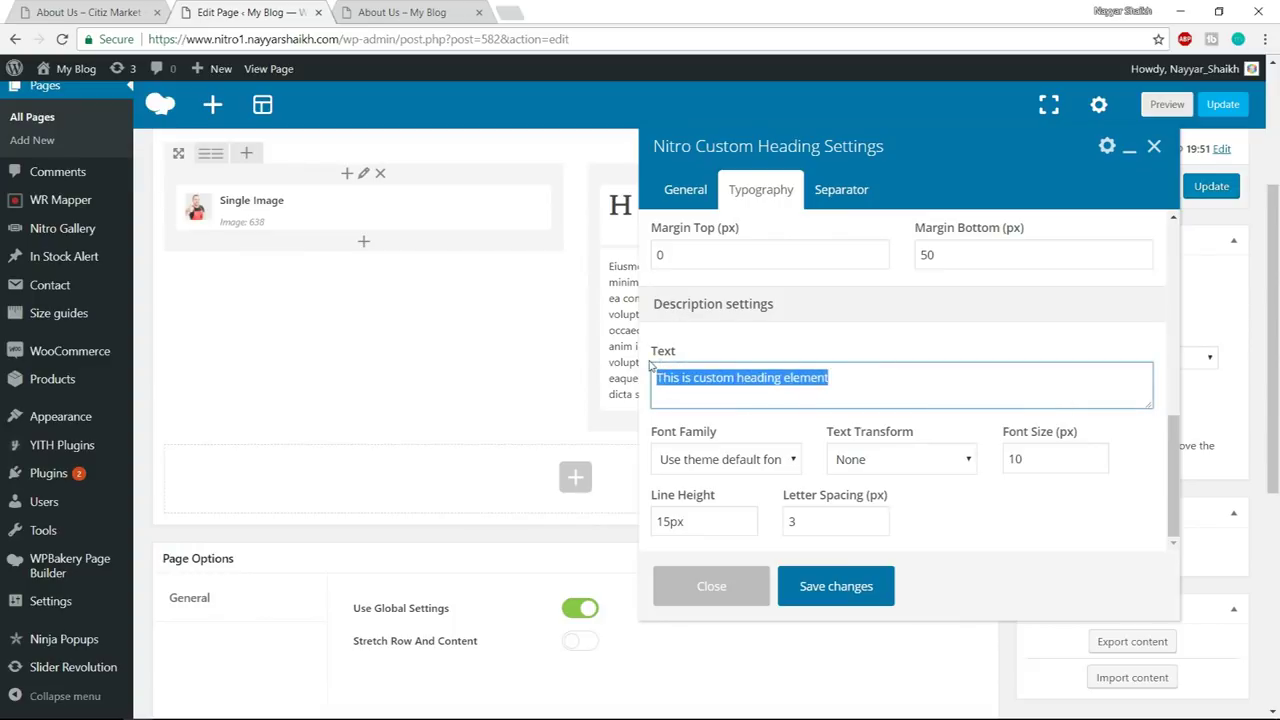
pyautogui.press('BackSpace')
pyautogui.click(888, 584)
pyautogui.scroll(3, 880, 523)
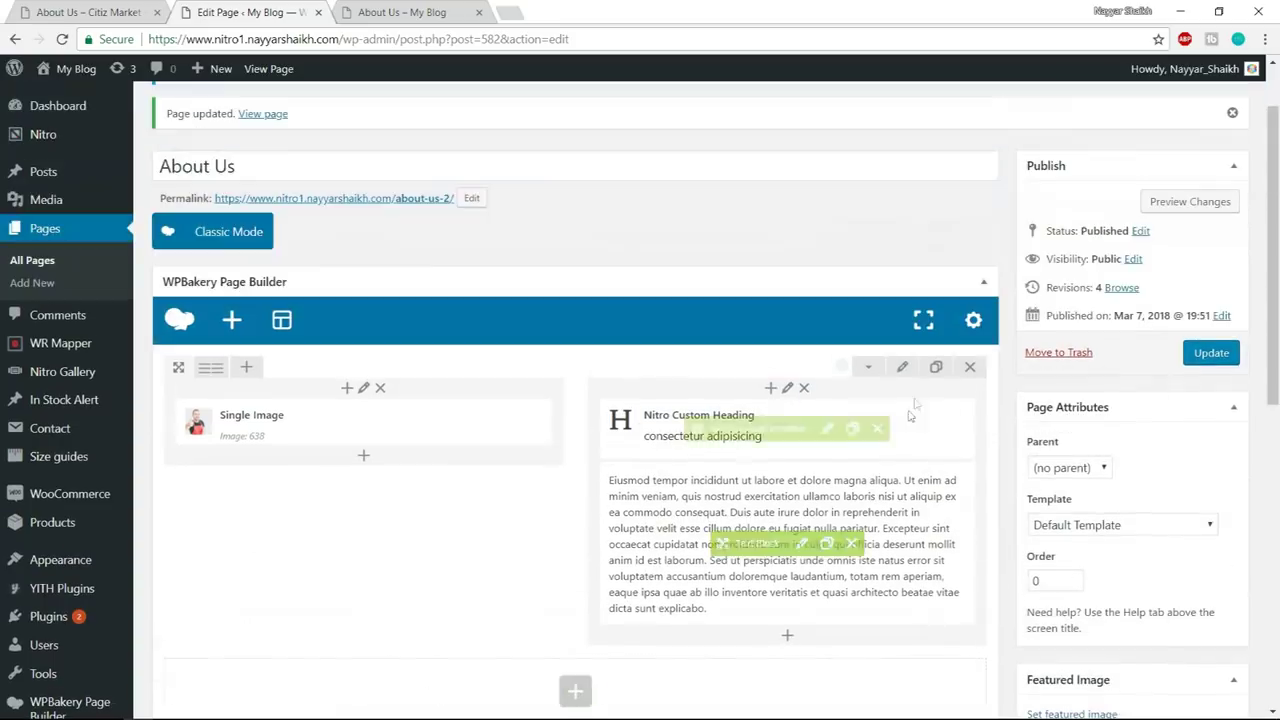
# - Set the top row's background colour to #f0f0f0 and save the row
pyautogui.click(902, 367)
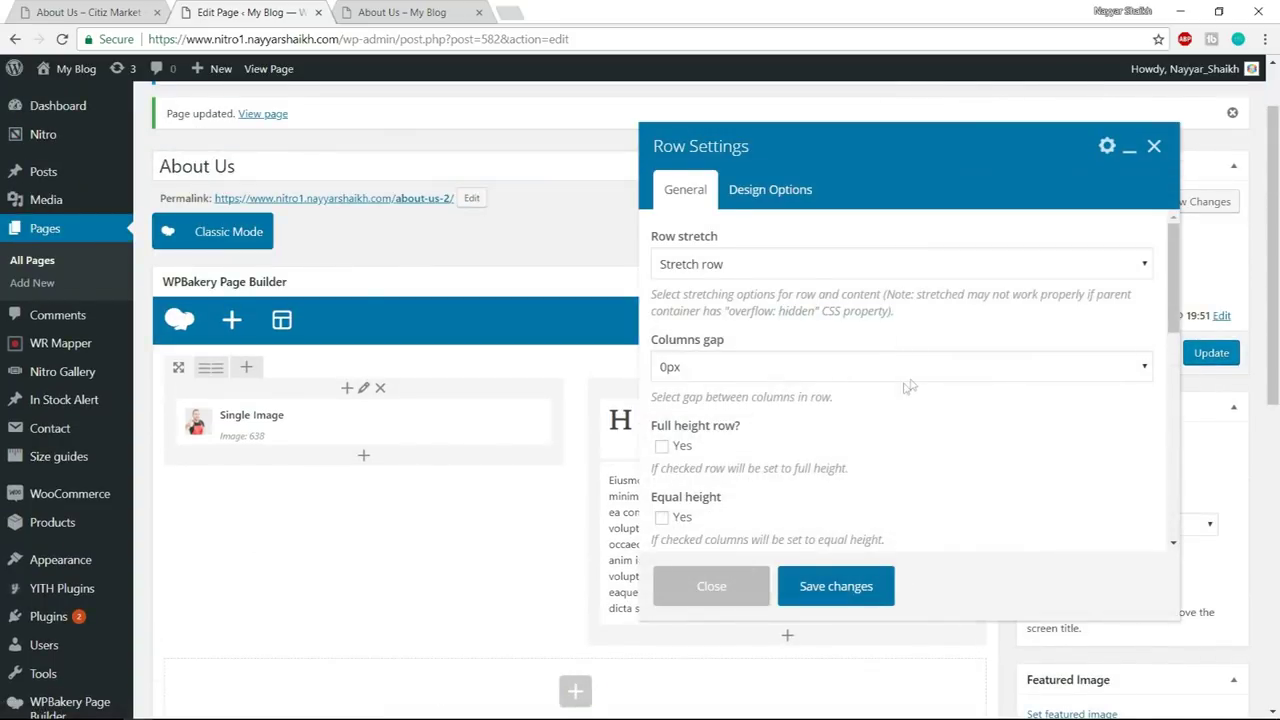
pyautogui.click(775, 189)
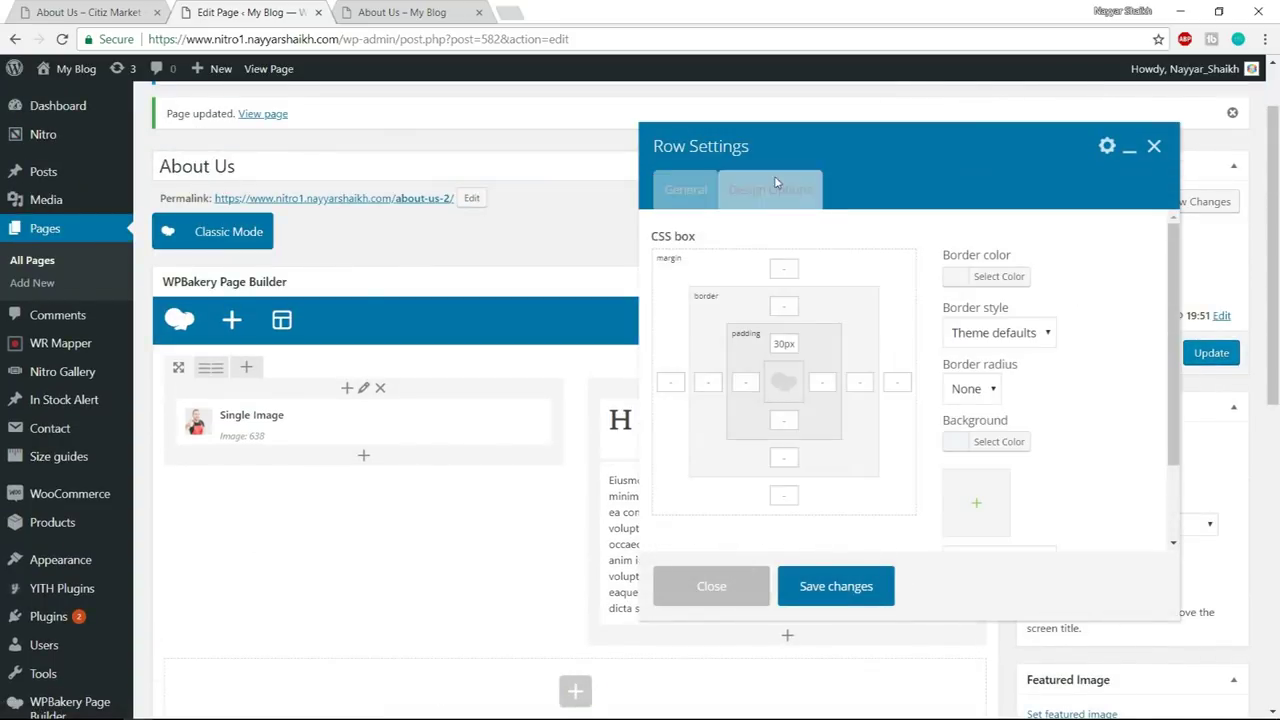
pyautogui.click(1000, 444)
pyautogui.press('Tab')
pyautogui.hotkey('ctrl', 'v')
pyautogui.hotkey('ctrl', 'a')
pyautogui.write('#f0f0f0')
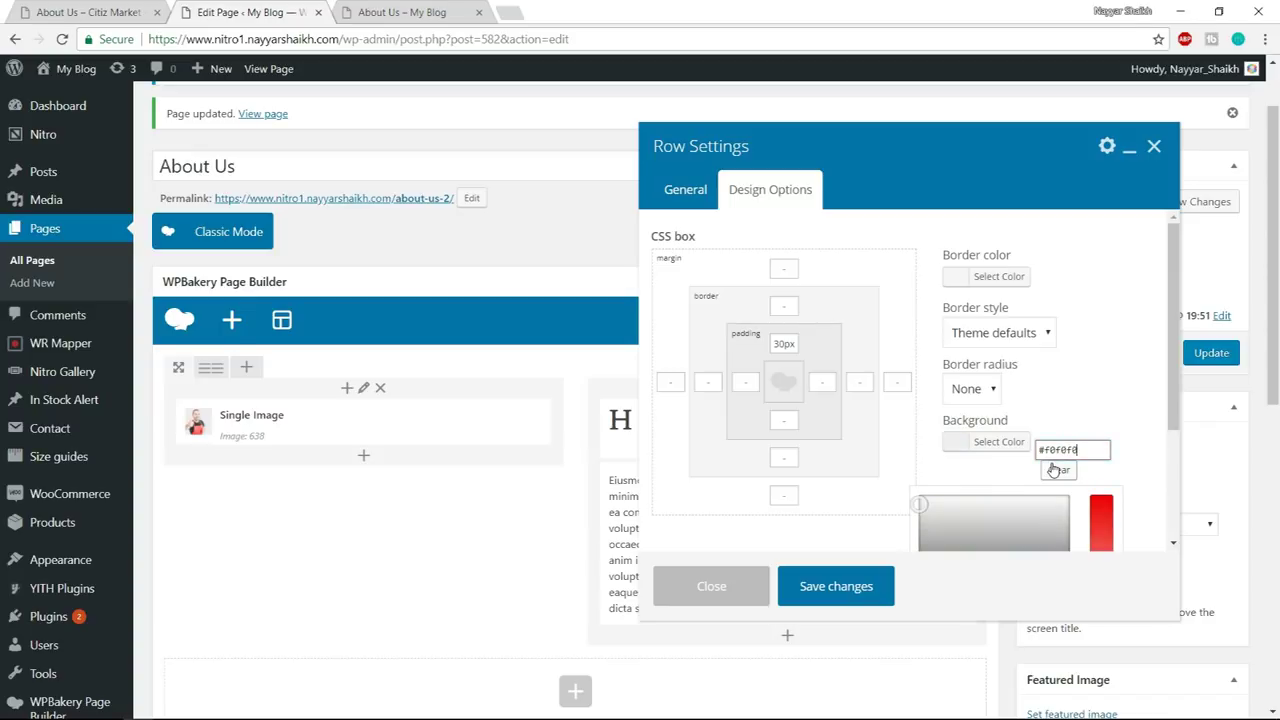
pyautogui.click(840, 588)
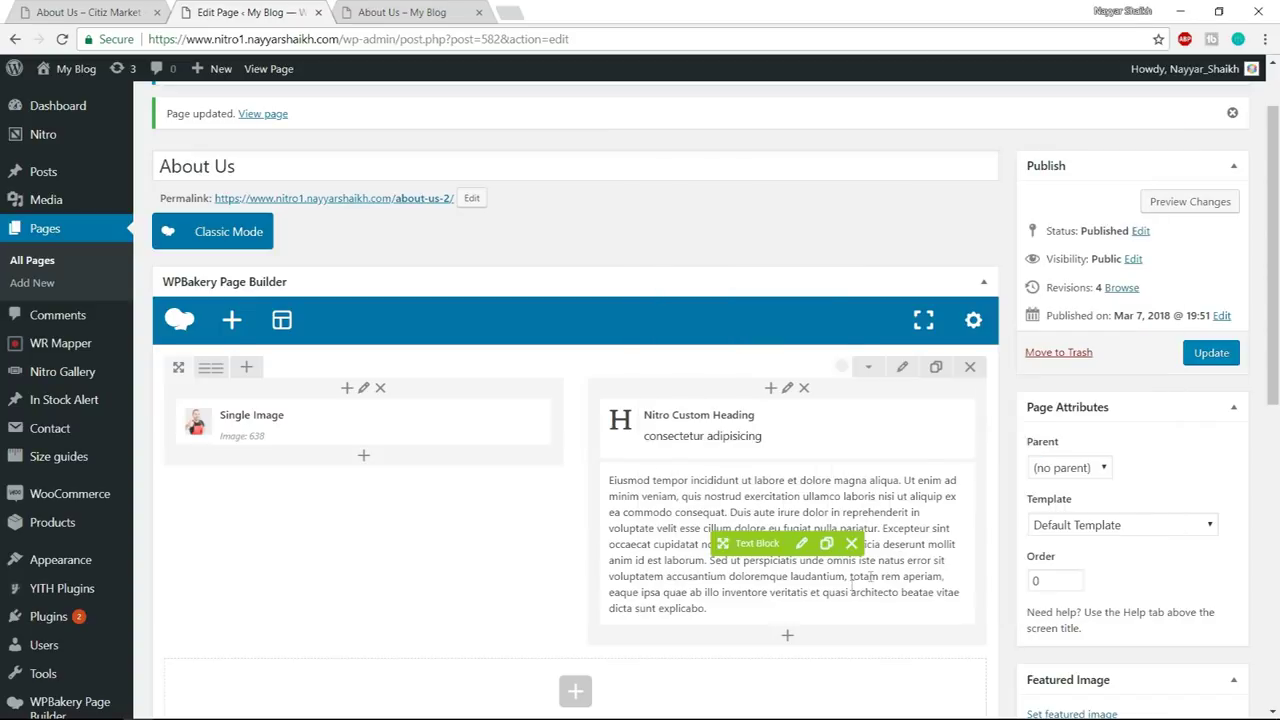
# - Update the page and reload the live About Us page
pyautogui.click(1211, 353)
pyautogui.click(401, 12)
pyautogui.click(441, 39)
pyautogui.press('Return')
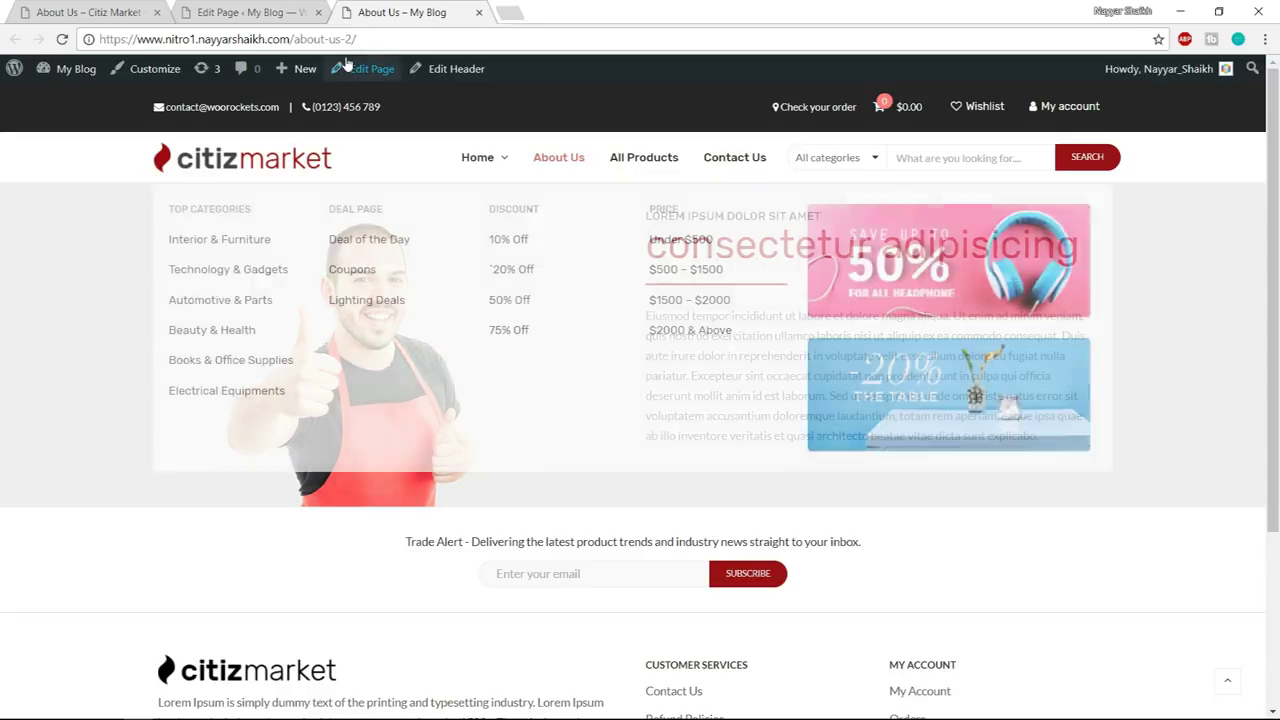
# - Scroll the demo page down to the dark section with the quote, signature and laptop image
pyautogui.click(43, 7)
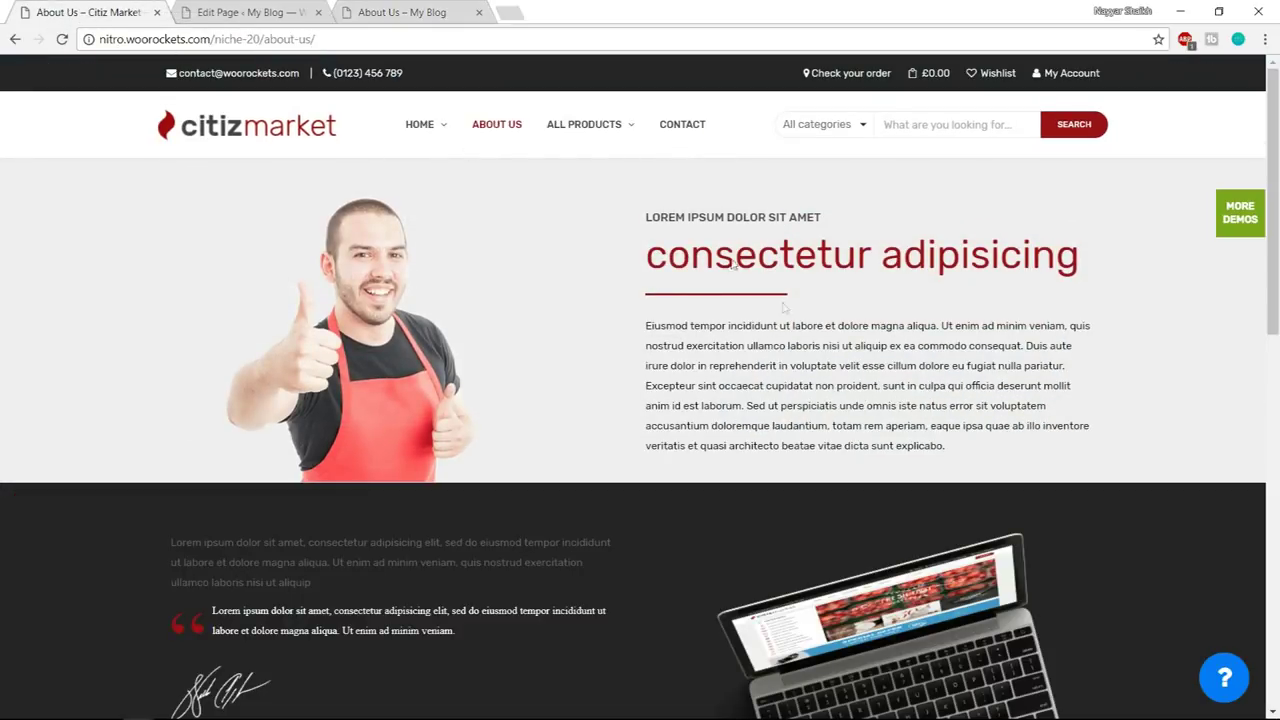
pyautogui.scroll(-3, 222, 340)
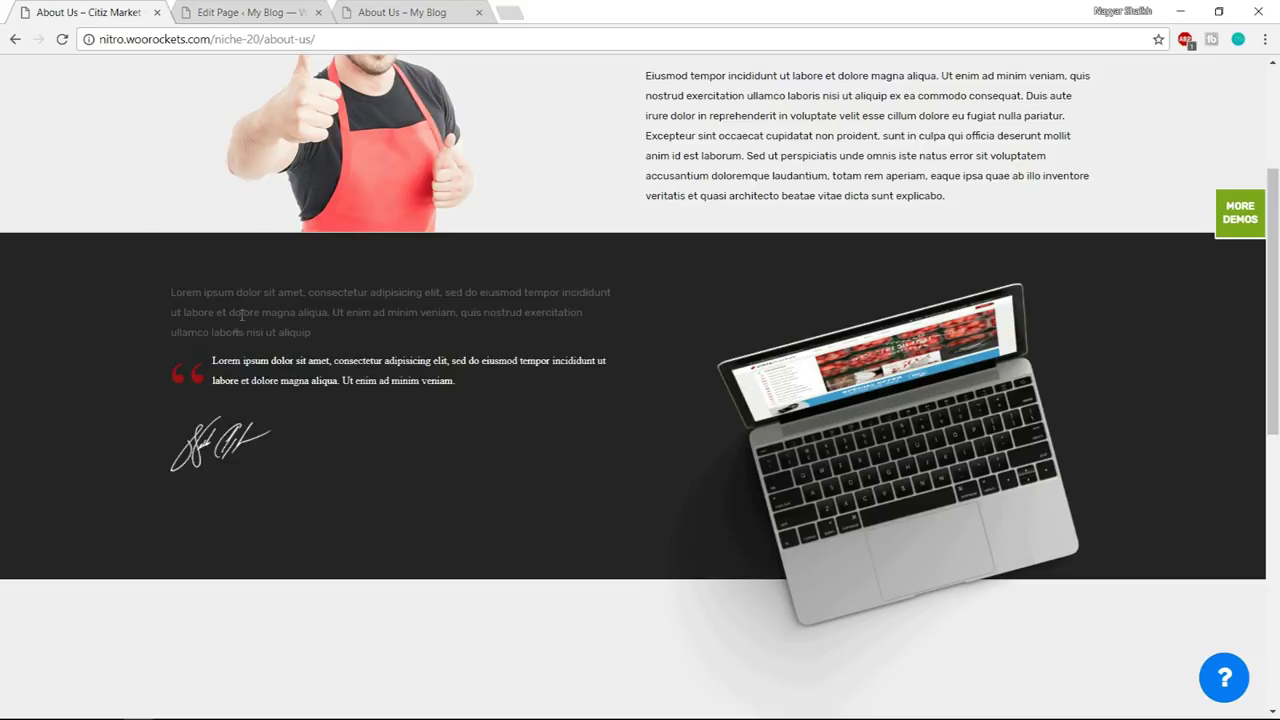
pyautogui.click(270, 12)
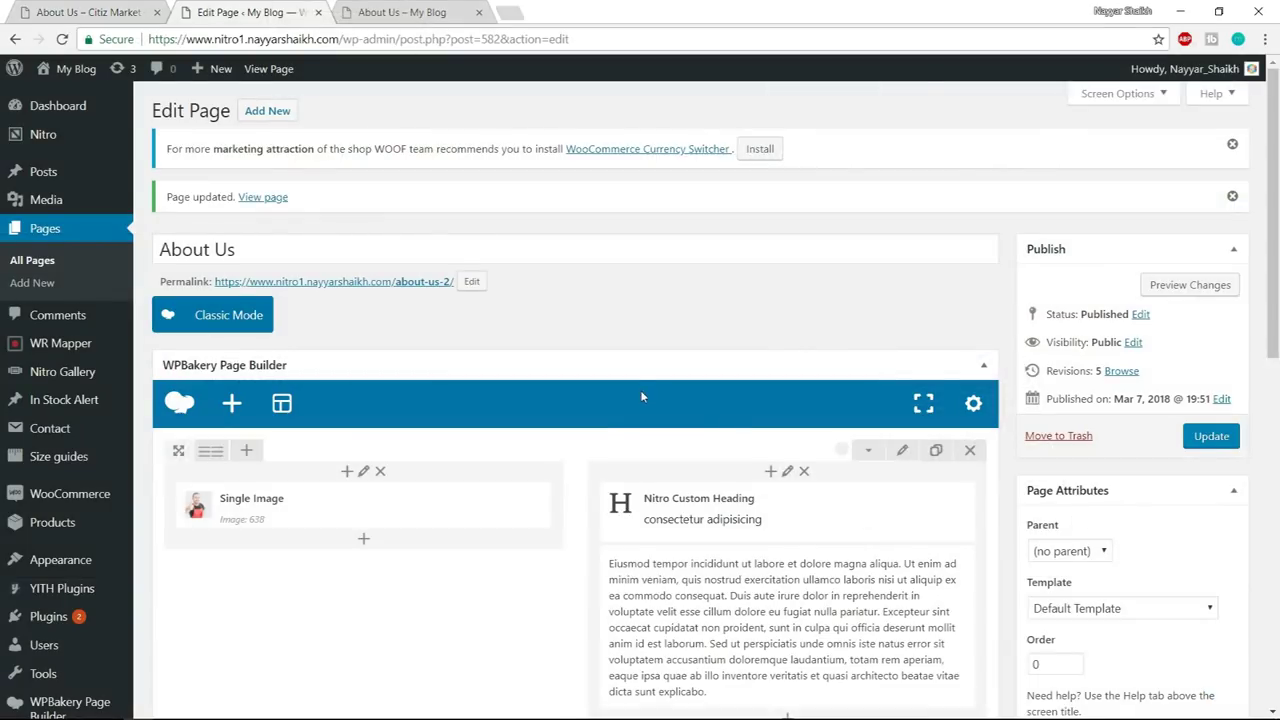
# - Add a Text Block containing the demo page's Lorem ipsum intro paragraph
pyautogui.scroll(-4, 642, 397)
pyautogui.click(576, 397)
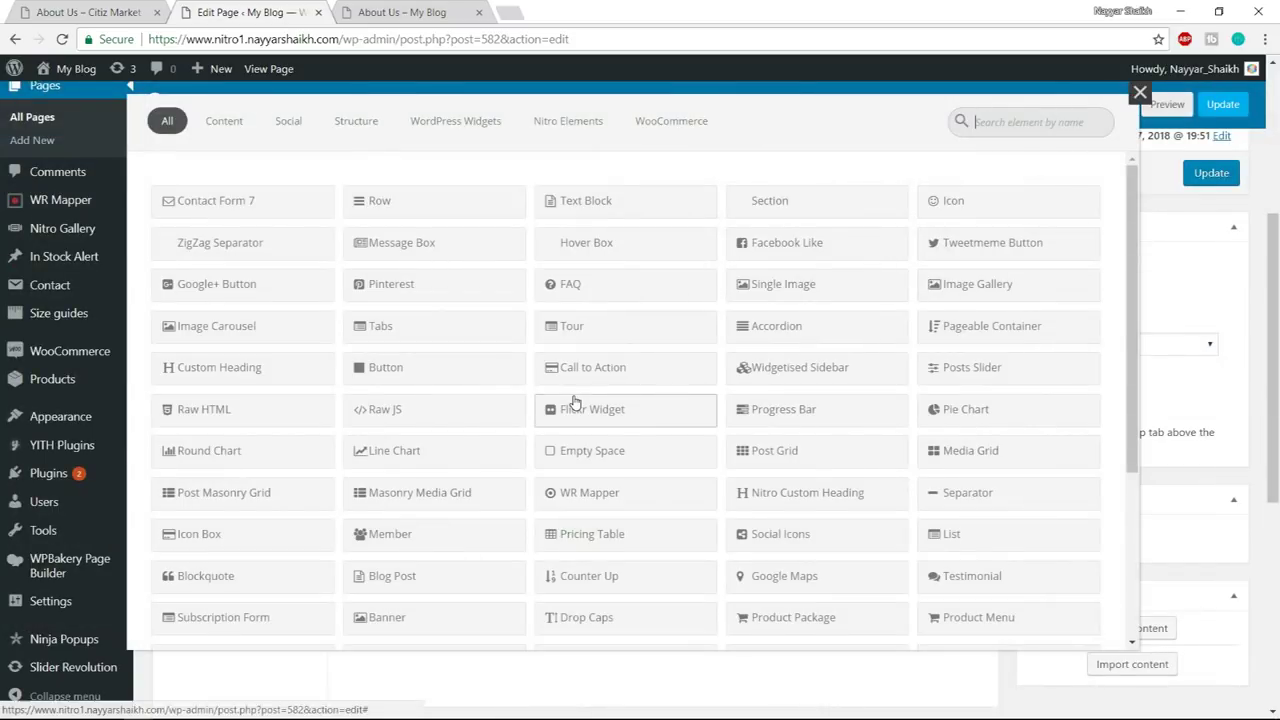
pyautogui.click(90, 12)
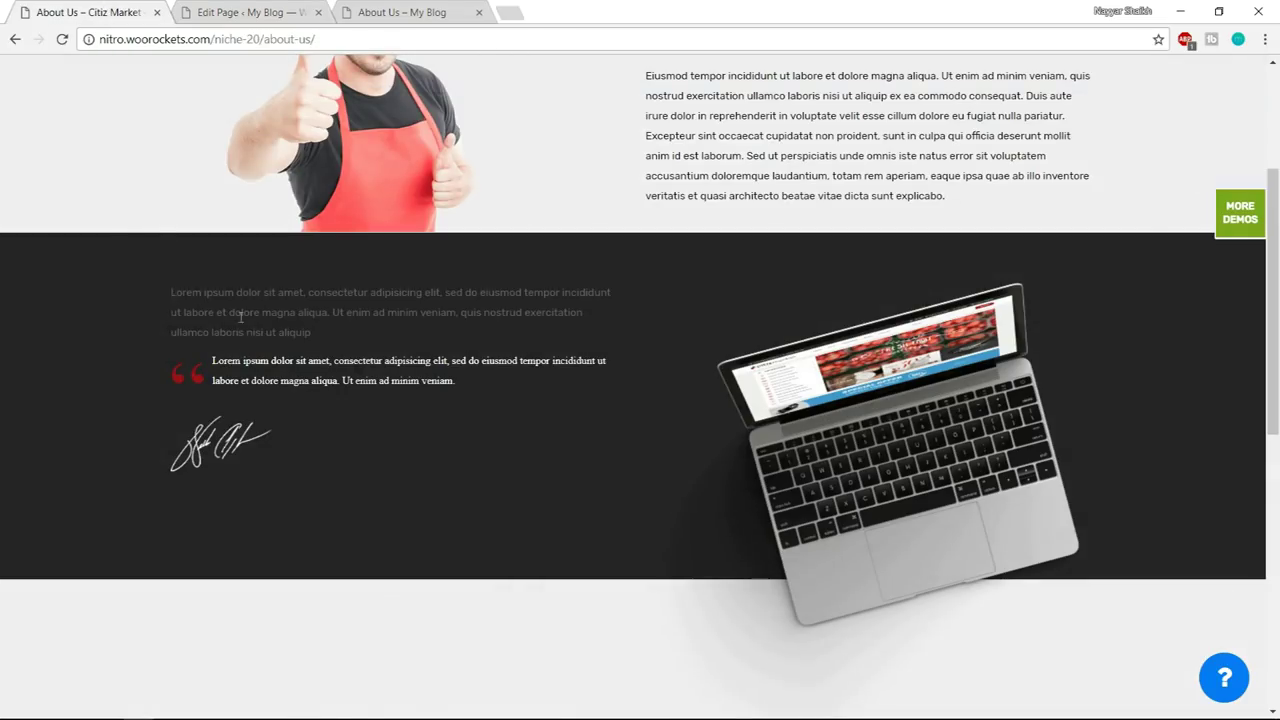
pyautogui.moveTo(171, 292); pyautogui.dragTo(308, 339)
pyautogui.hotkey('ctrl', 'c')
pyautogui.click(258, 12)
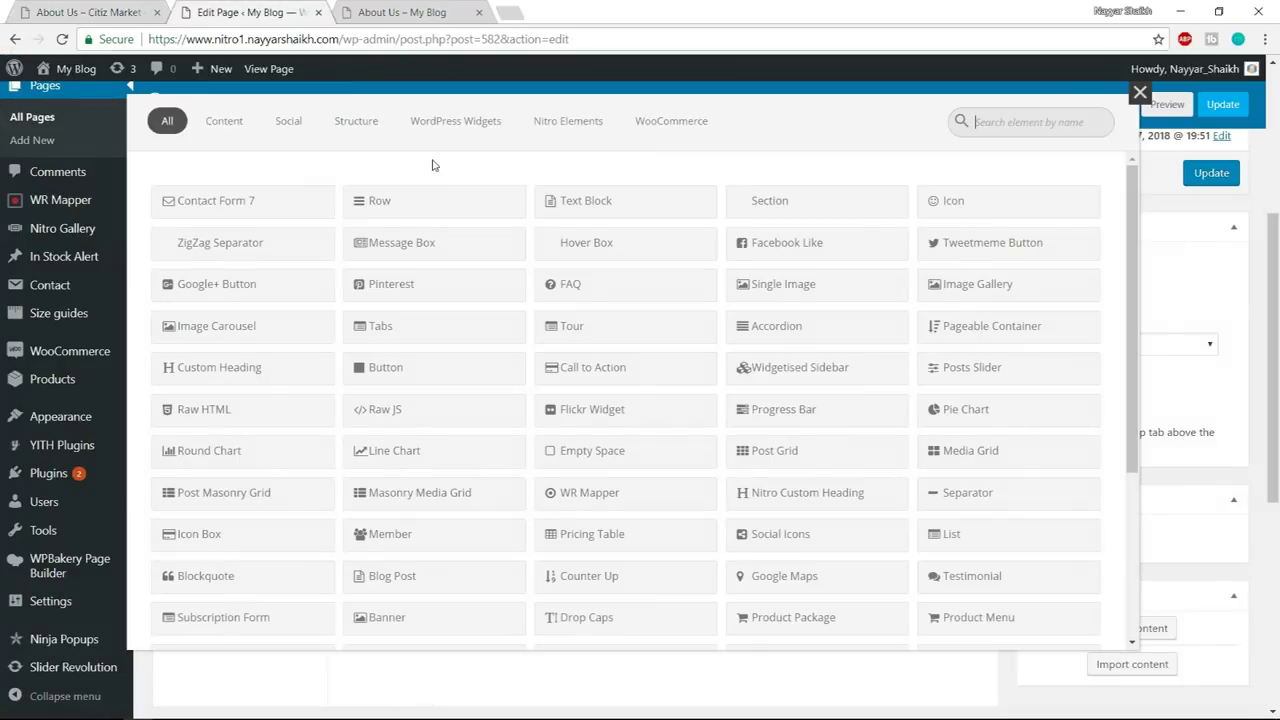
pyautogui.write('text')
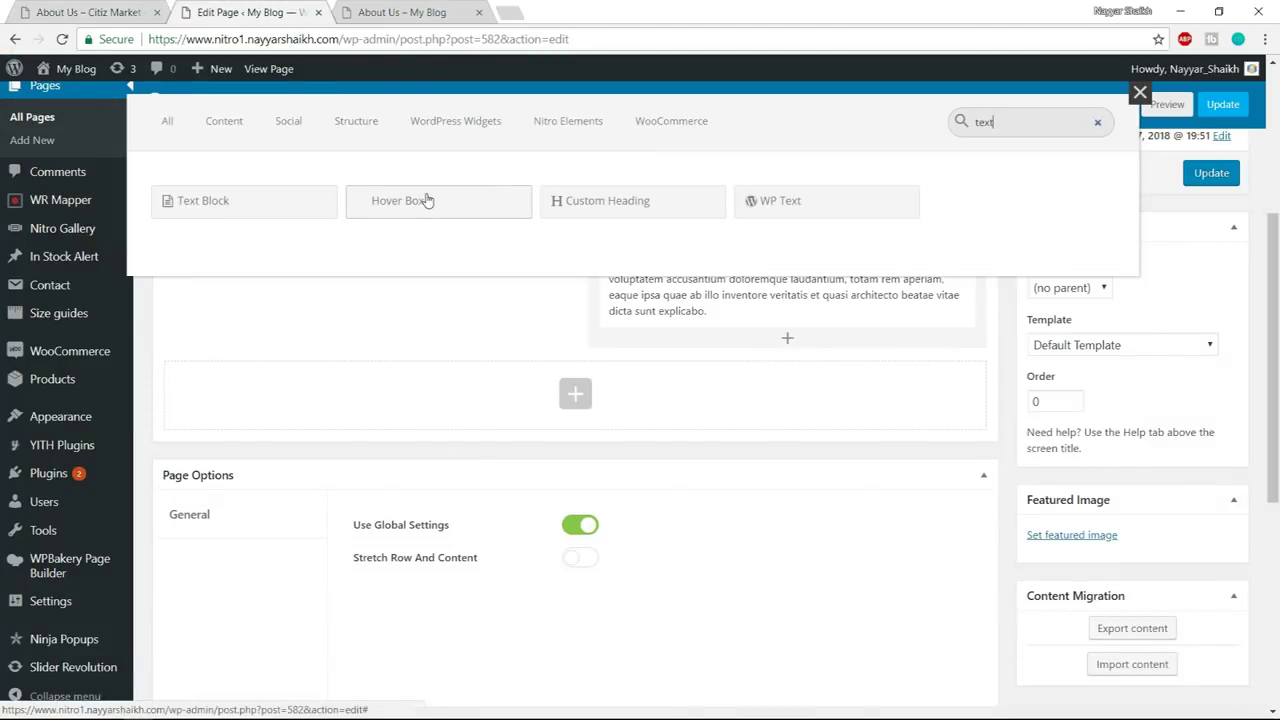
pyautogui.click(263, 204)
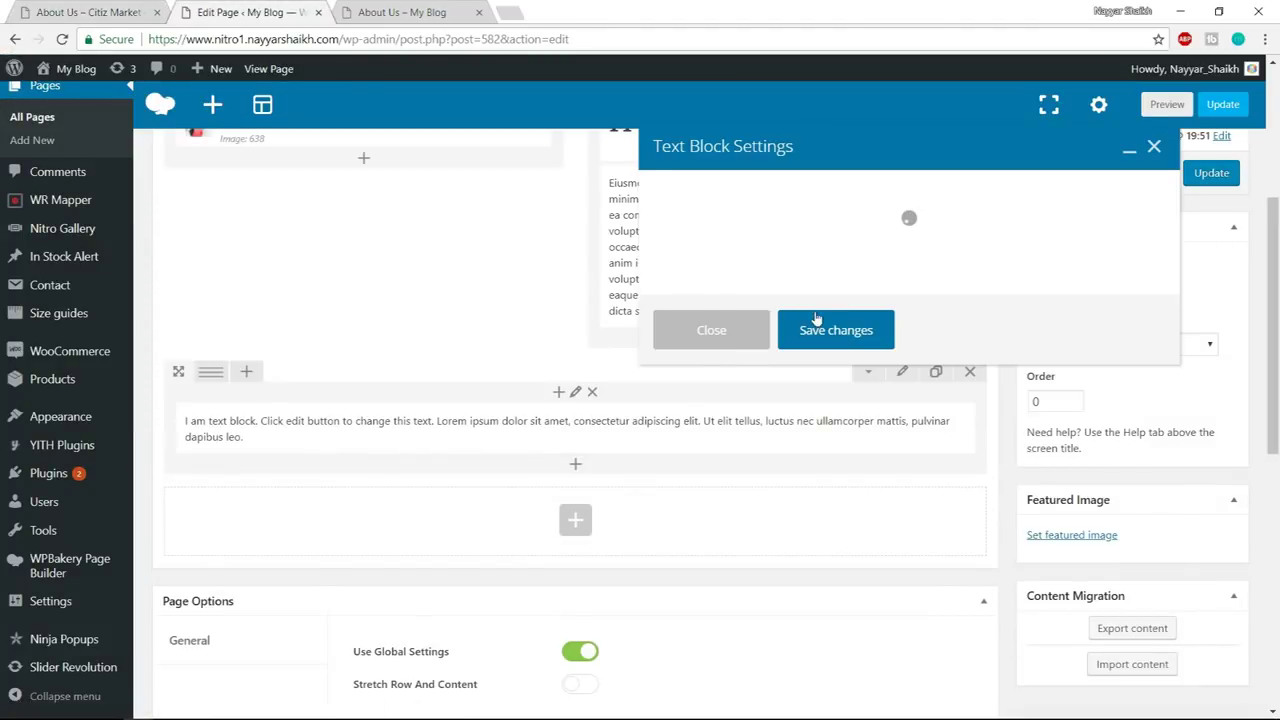
pyautogui.click(1127, 265)
pyautogui.click(1045, 364)
pyautogui.hotkey('ctrl', 'a')
pyautogui.hotkey('ctrl', 'v')
pyautogui.click(1089, 265)
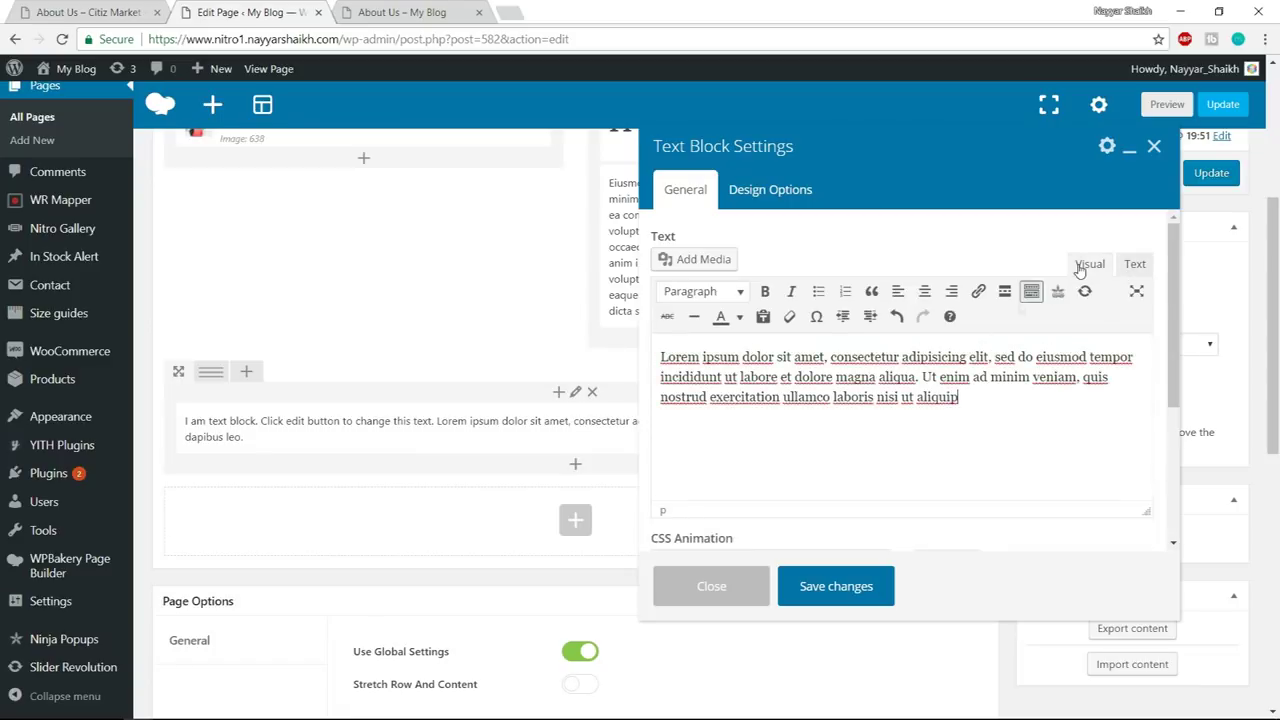
# - Colour the pasted paragraph medium grey and save the text block
pyautogui.click(125, 8)
pyautogui.click(318, 333)
pyautogui.moveTo(307, 330); pyautogui.dragTo(300, 312)
pyautogui.click(325, 352)
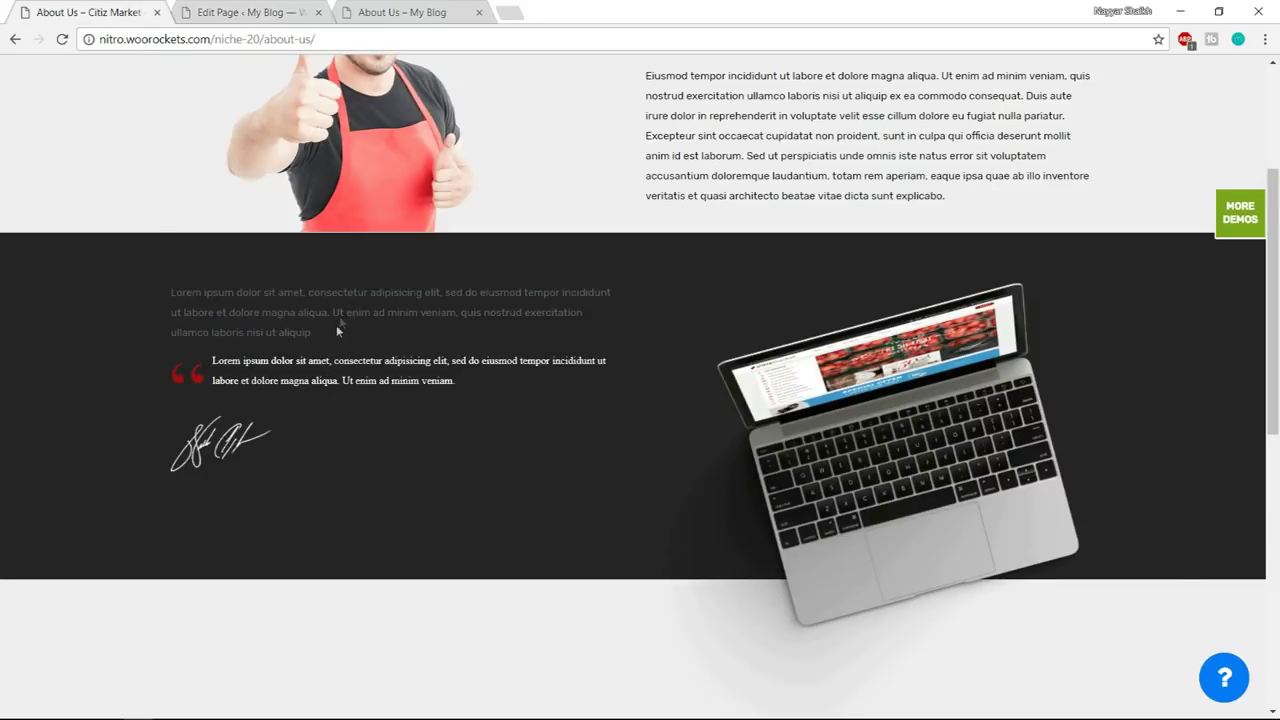
pyautogui.click(216, 8)
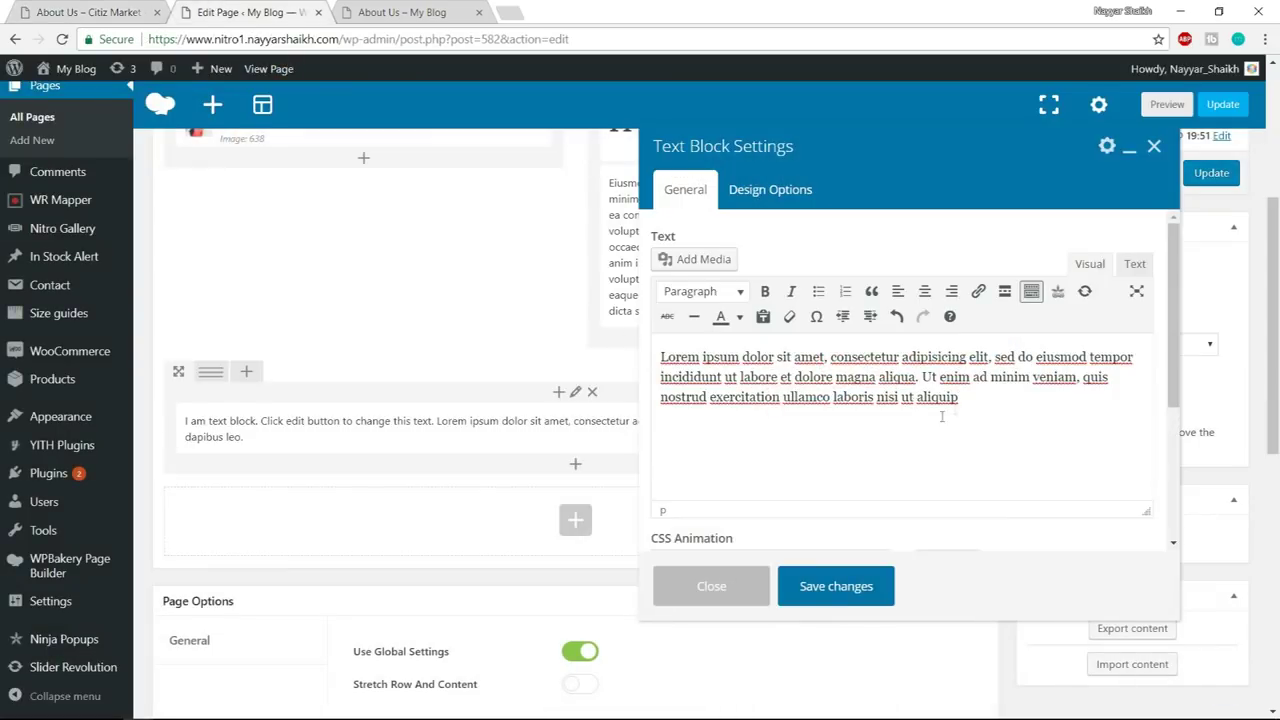
pyautogui.moveTo(968, 400); pyautogui.dragTo(662, 352)
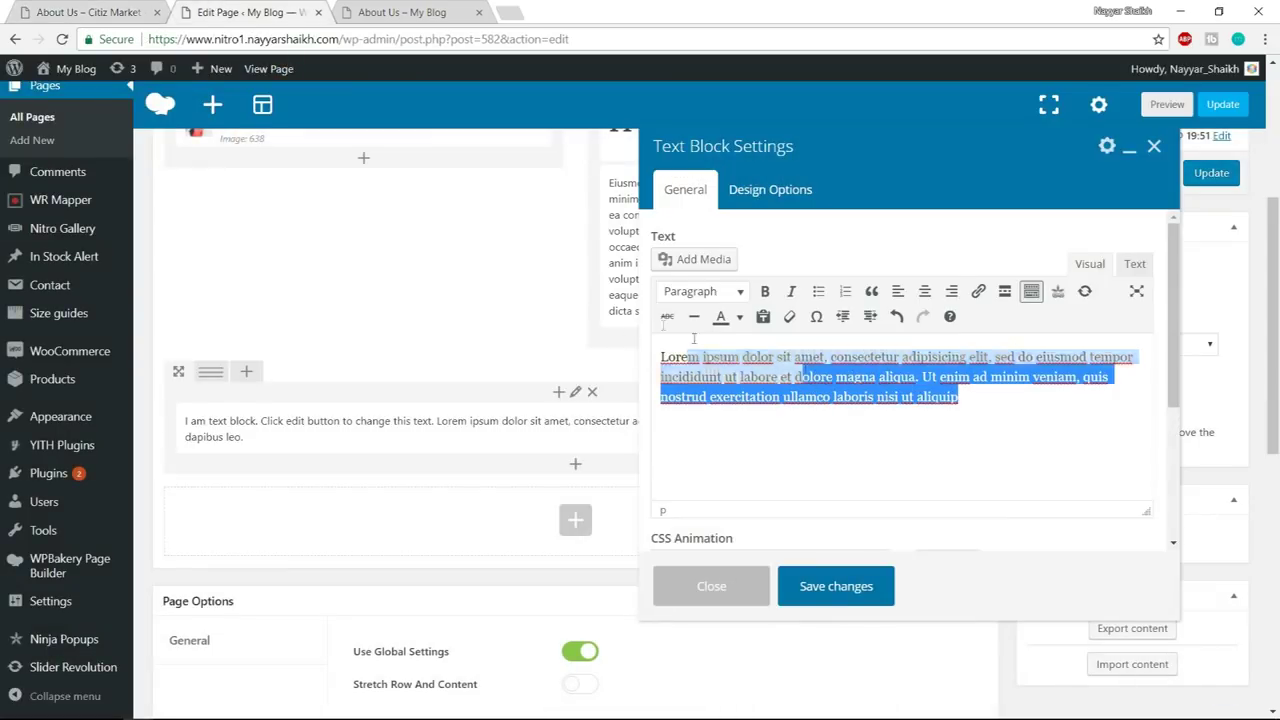
pyautogui.click(741, 318)
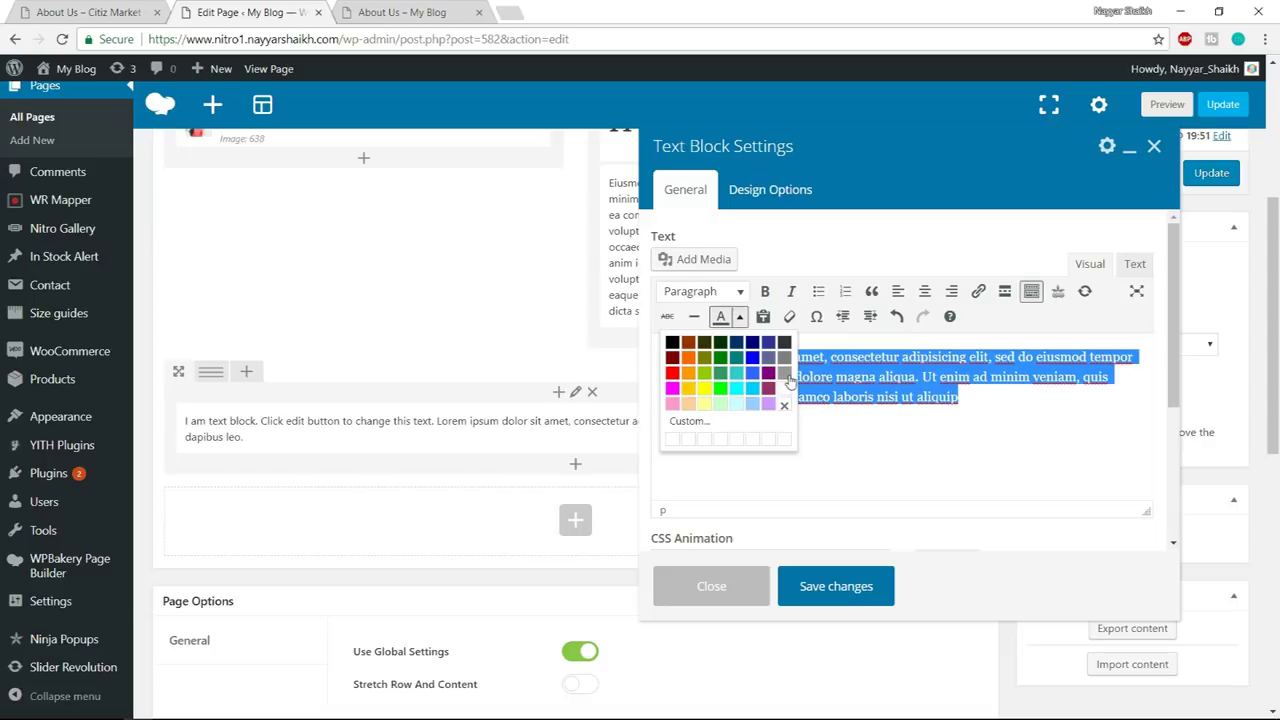
pyautogui.click(786, 374)
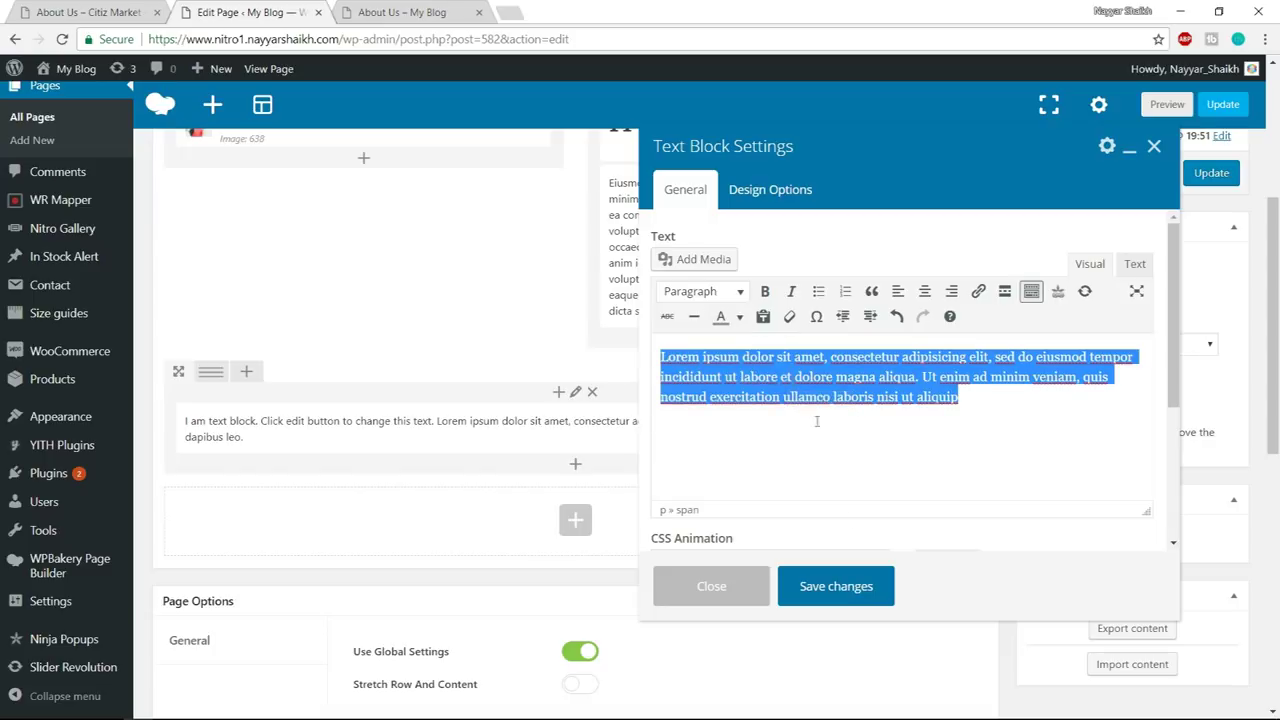
pyautogui.click(835, 587)
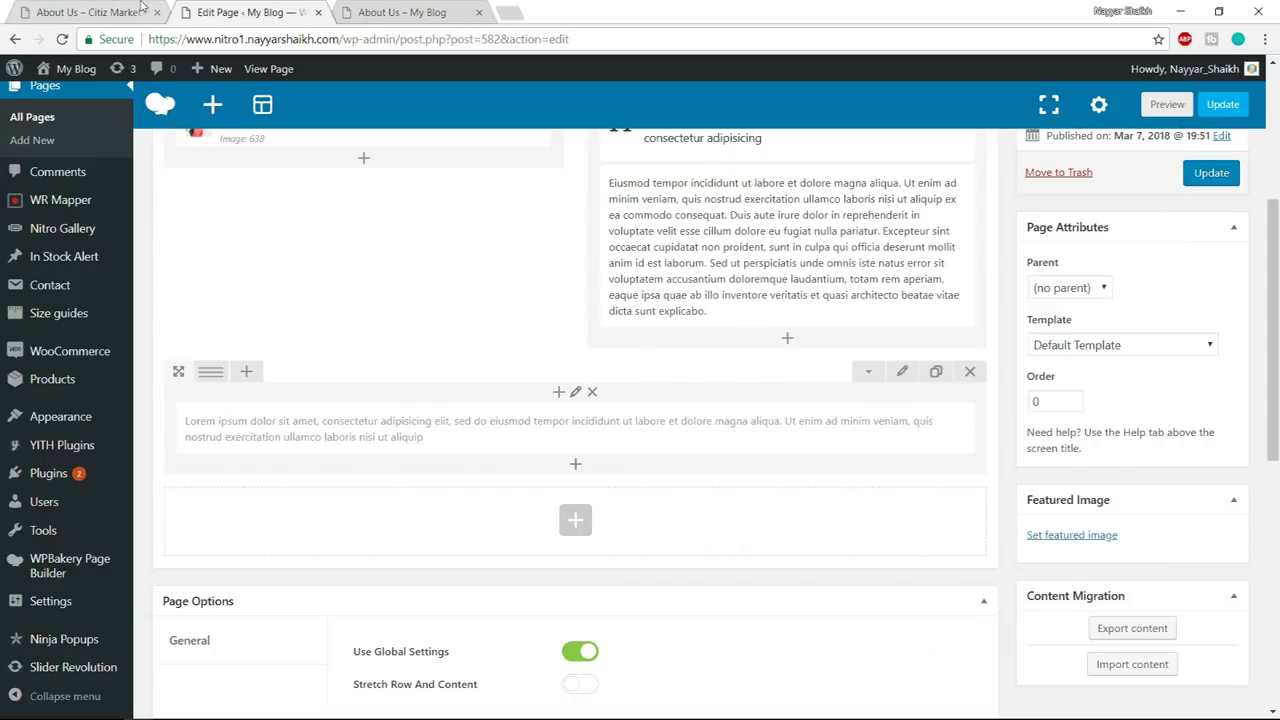
pyautogui.click(110, 12)
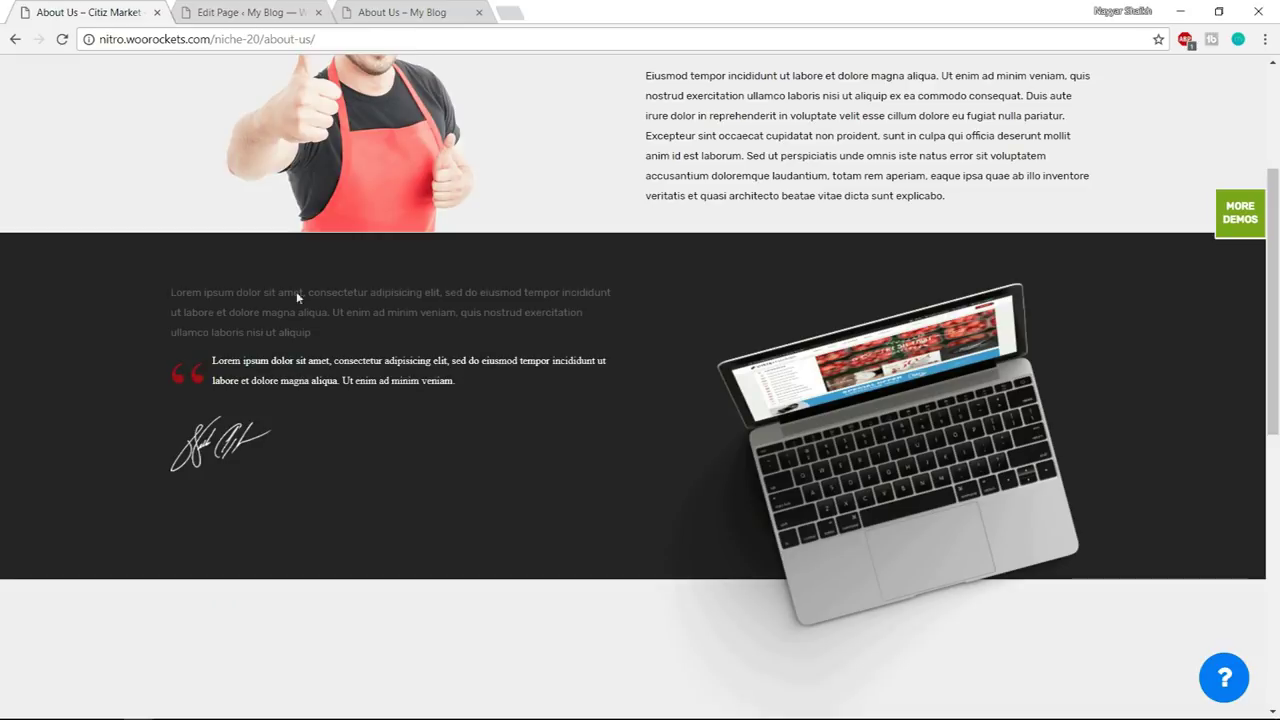
# - Add a Blockquote element below the text block with the Quote With Icon style
pyautogui.hotkey('ctrl', 'Tab')
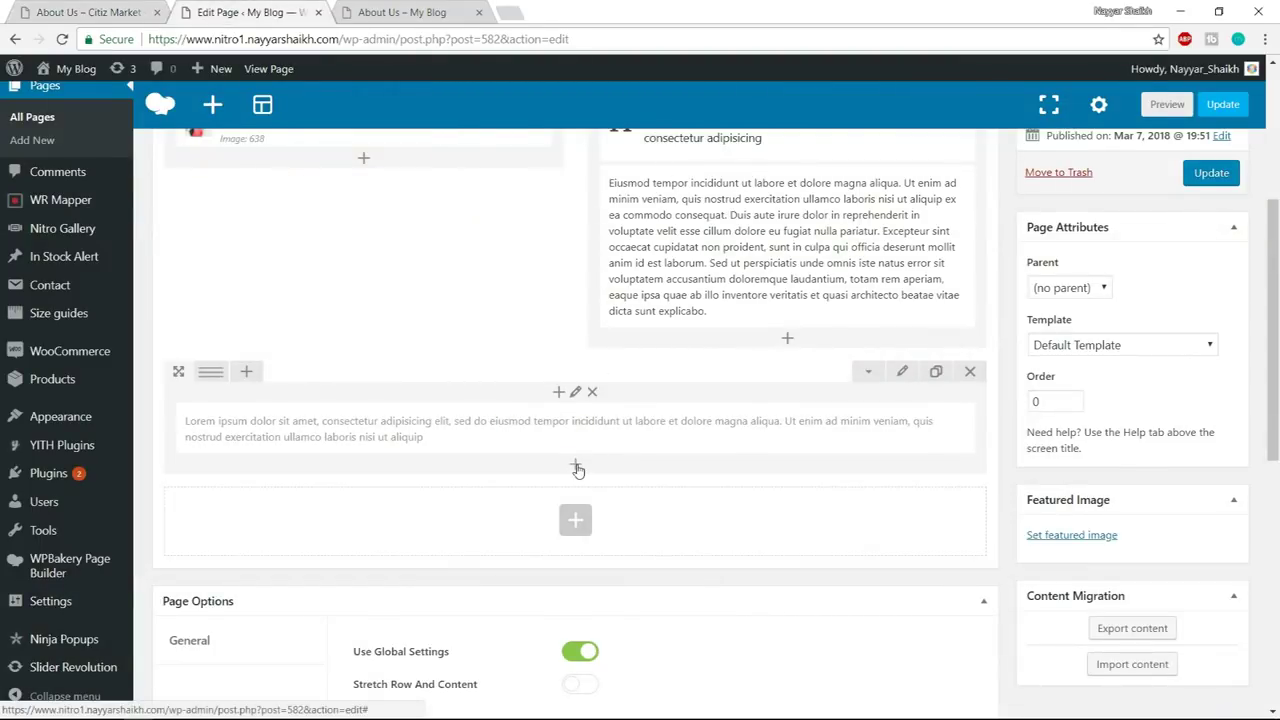
pyautogui.click(576, 468)
pyautogui.write('block')
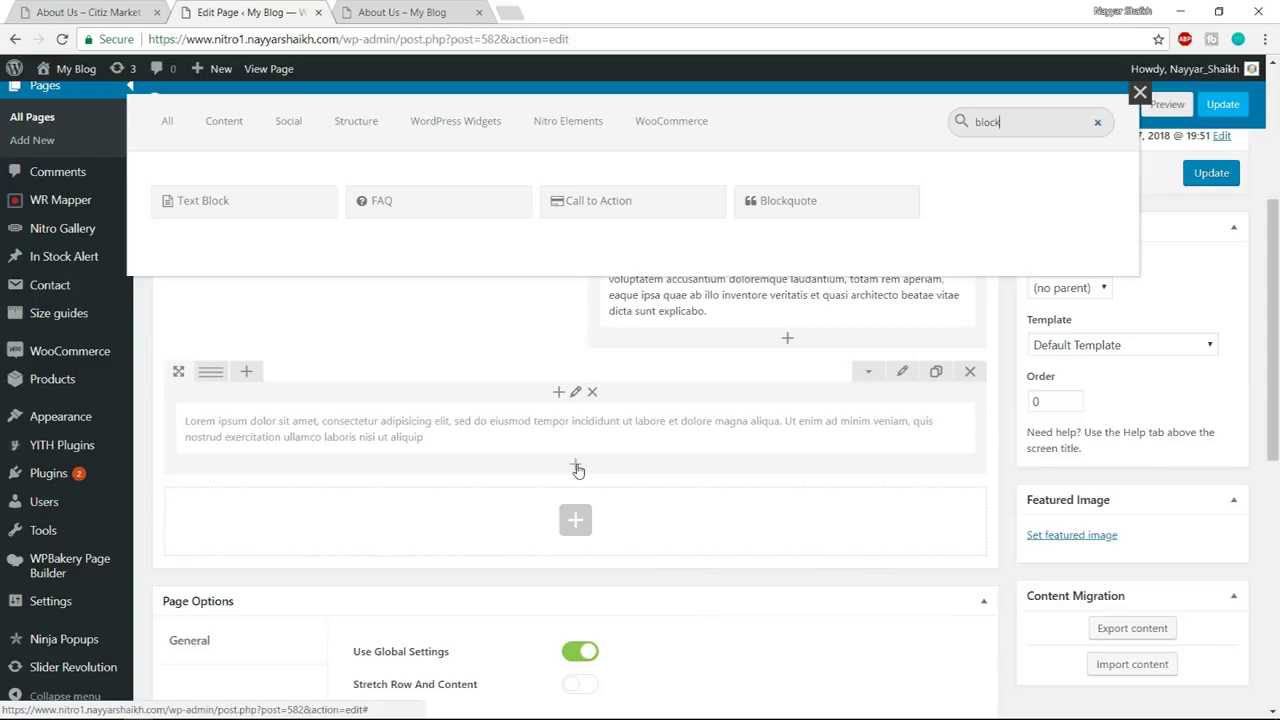
pyautogui.click(821, 207)
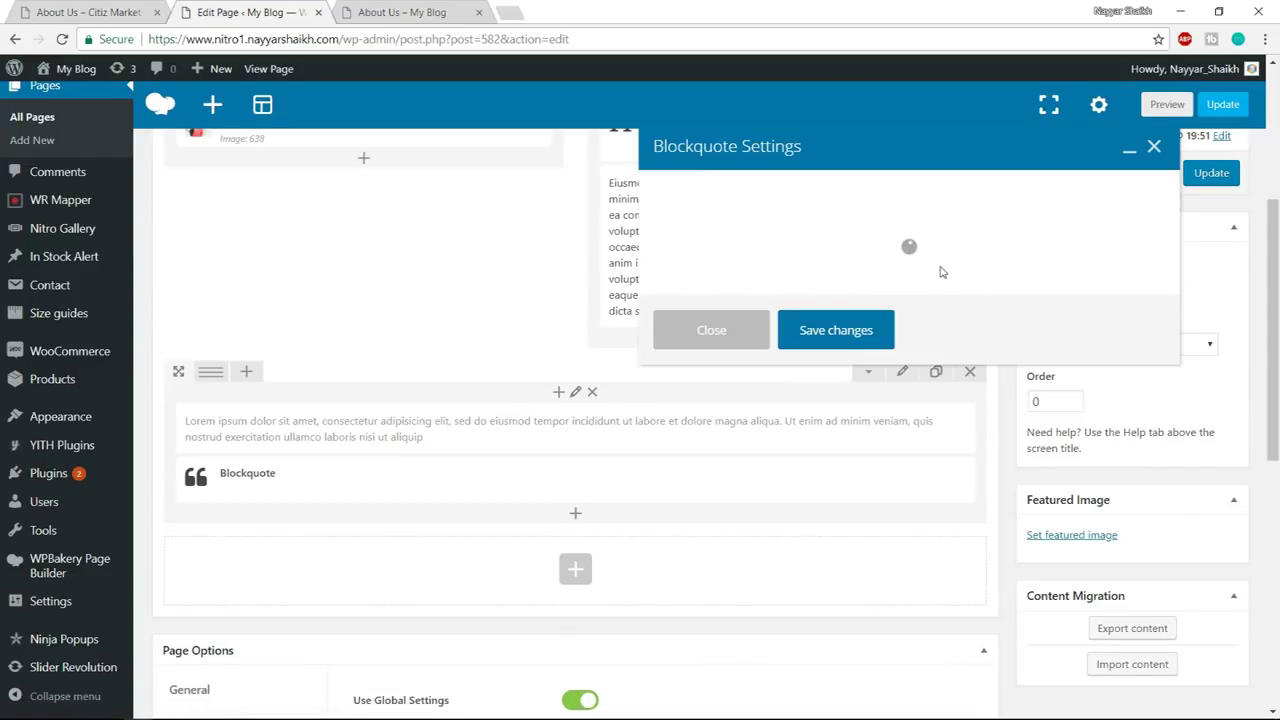
pyautogui.click(815, 223)
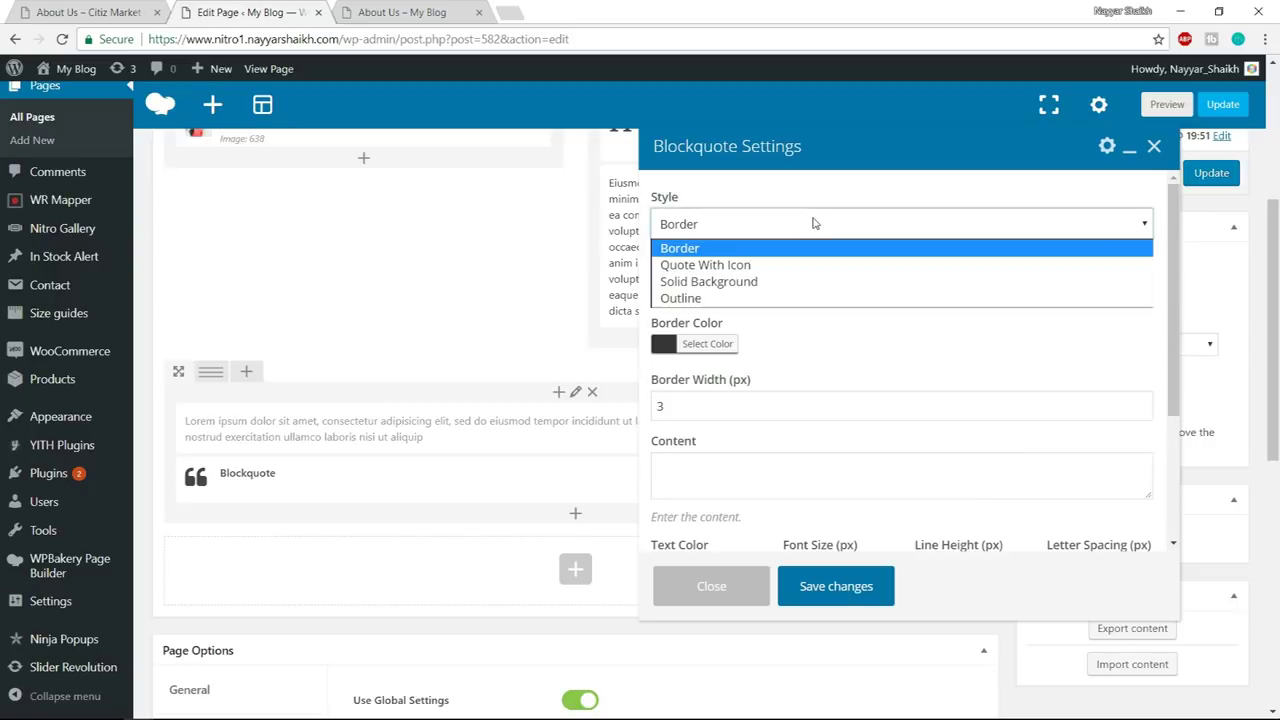
pyautogui.click(743, 267)
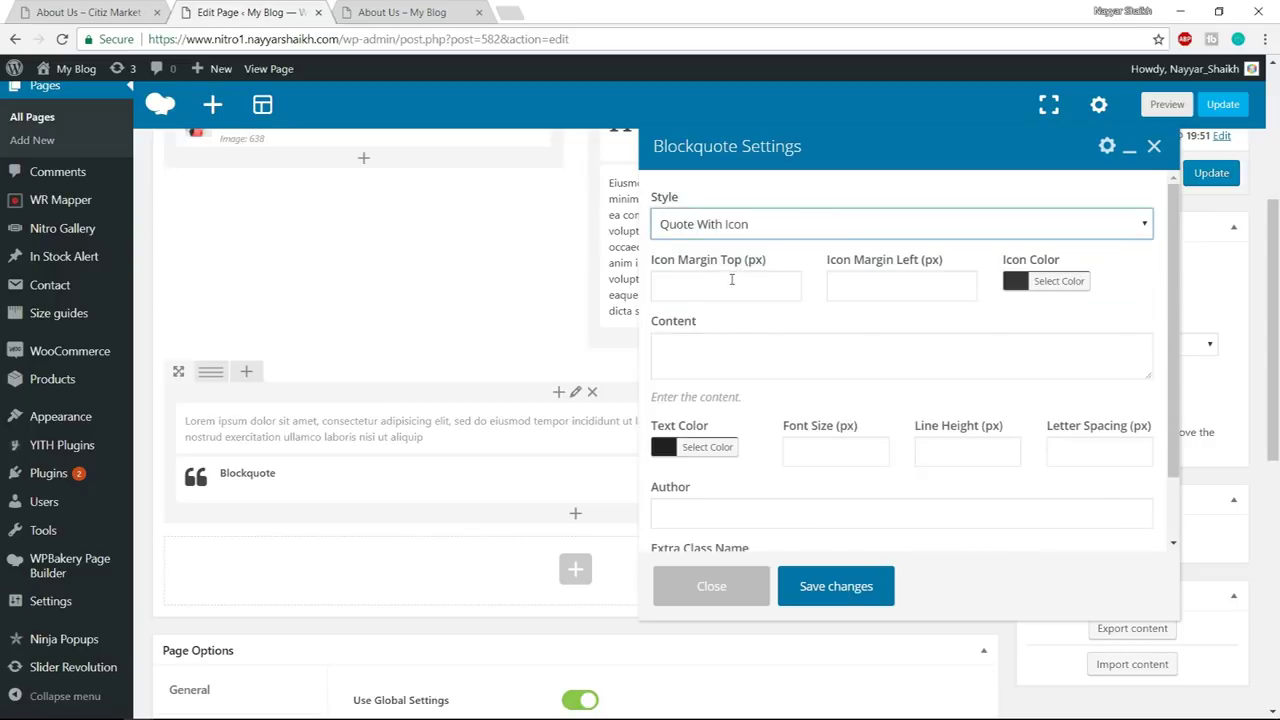
# - Set the blockquote icon colour to rgb(156, 15, 23), copied from the demo's quote icon
pyautogui.click(1062, 282)
pyautogui.click(60, 8)
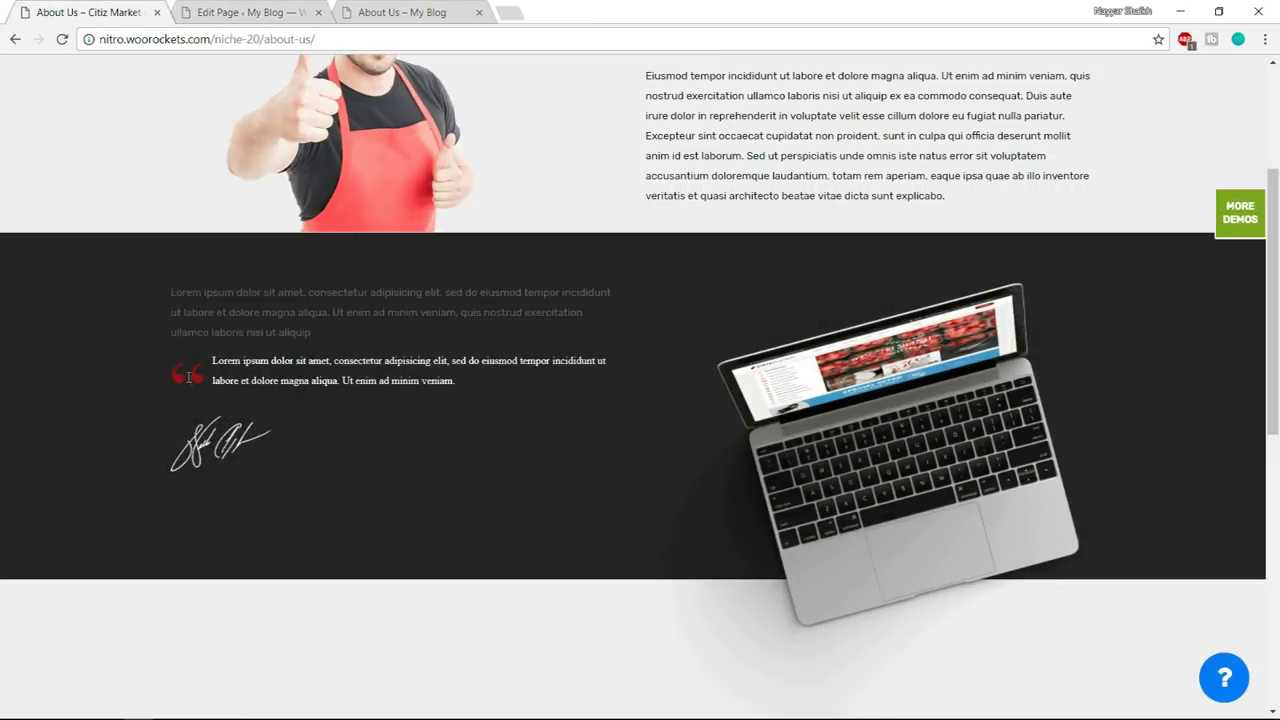
pyautogui.rightClick(195, 373)
pyautogui.click(291, 564)
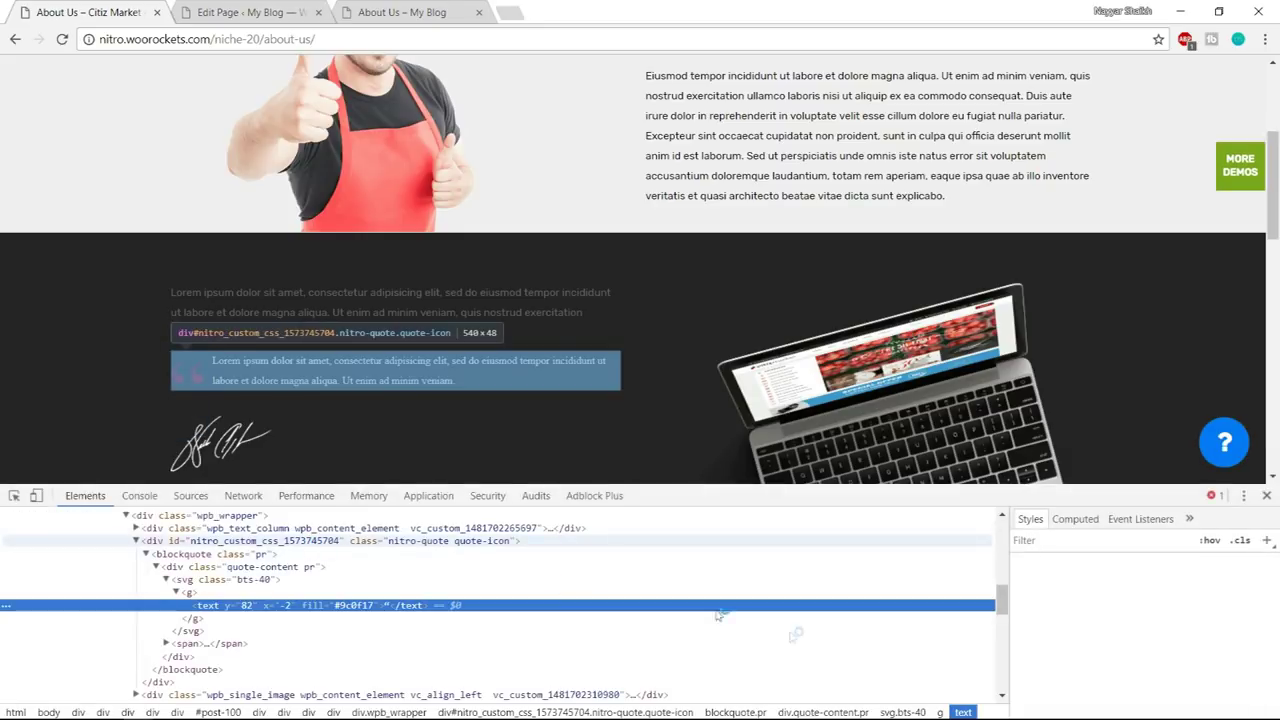
pyautogui.scroll(-4, 1188, 636)
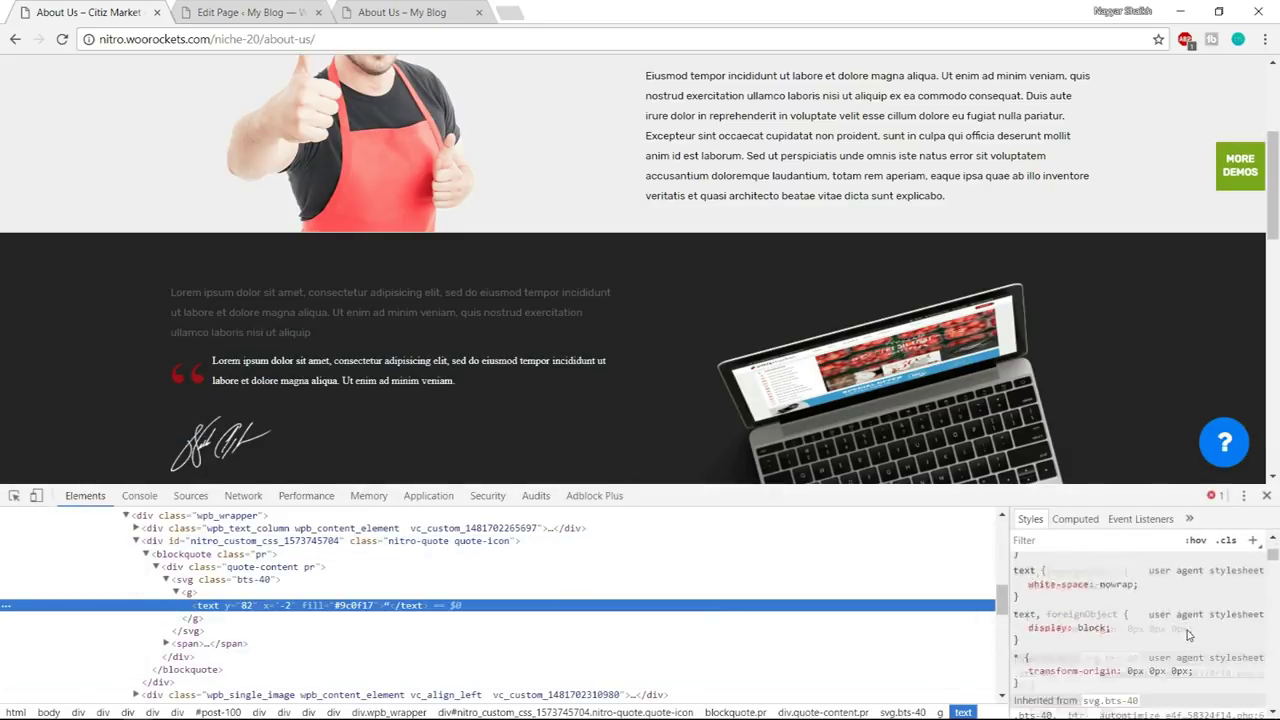
pyautogui.click(1114, 662)
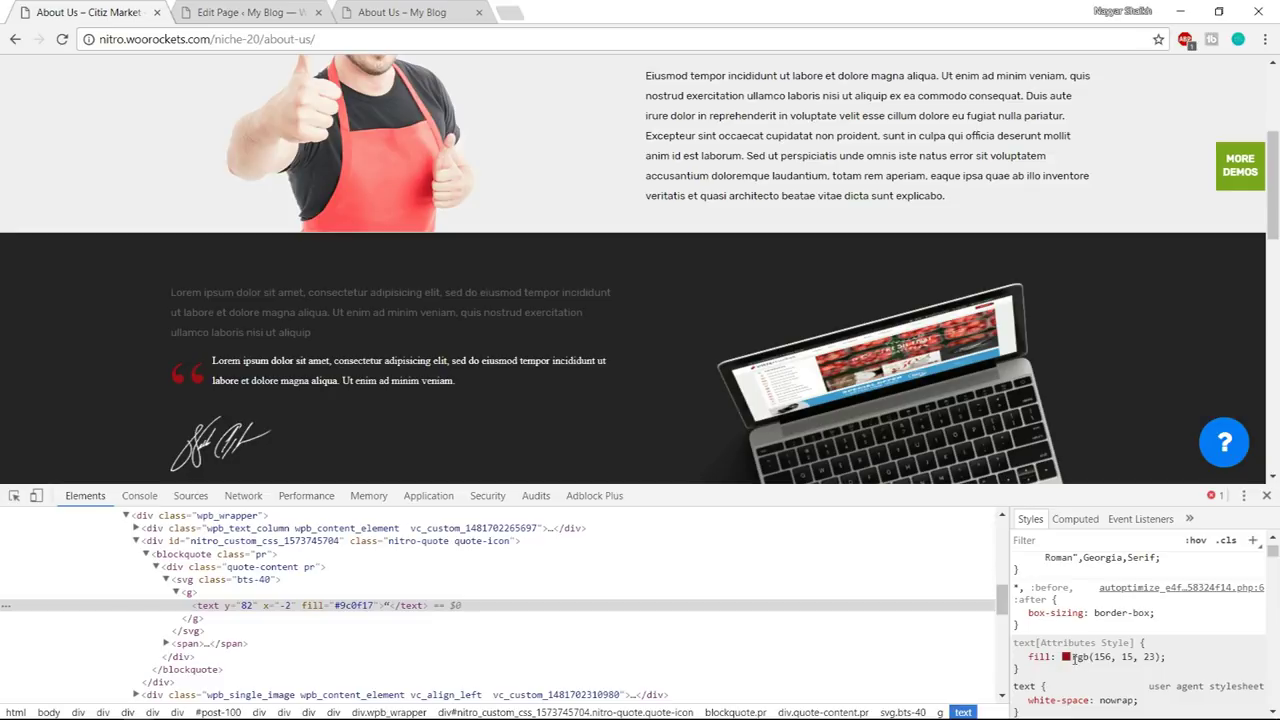
pyautogui.moveTo(1072, 657); pyautogui.dragTo(1152, 657)
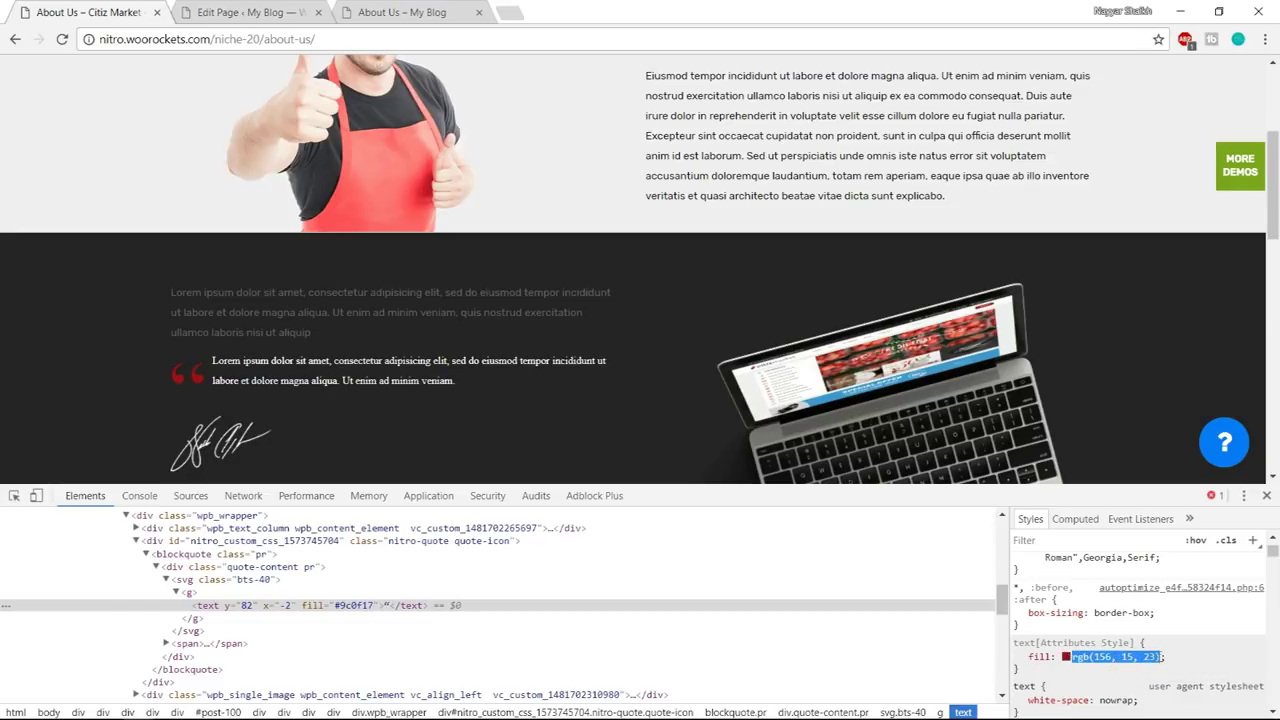
pyautogui.click(244, 8)
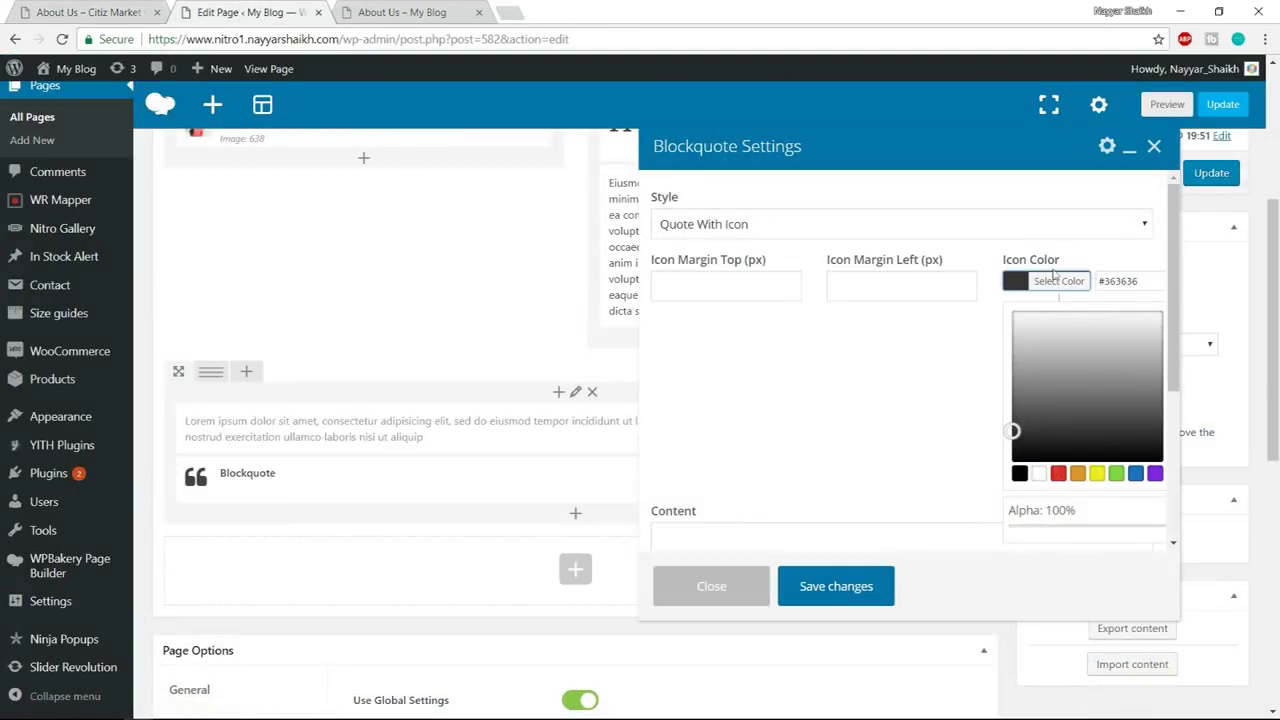
pyautogui.tripleClick(1139, 283)
pyautogui.hotkey('ctrl', 'v')
pyautogui.click(1101, 268)
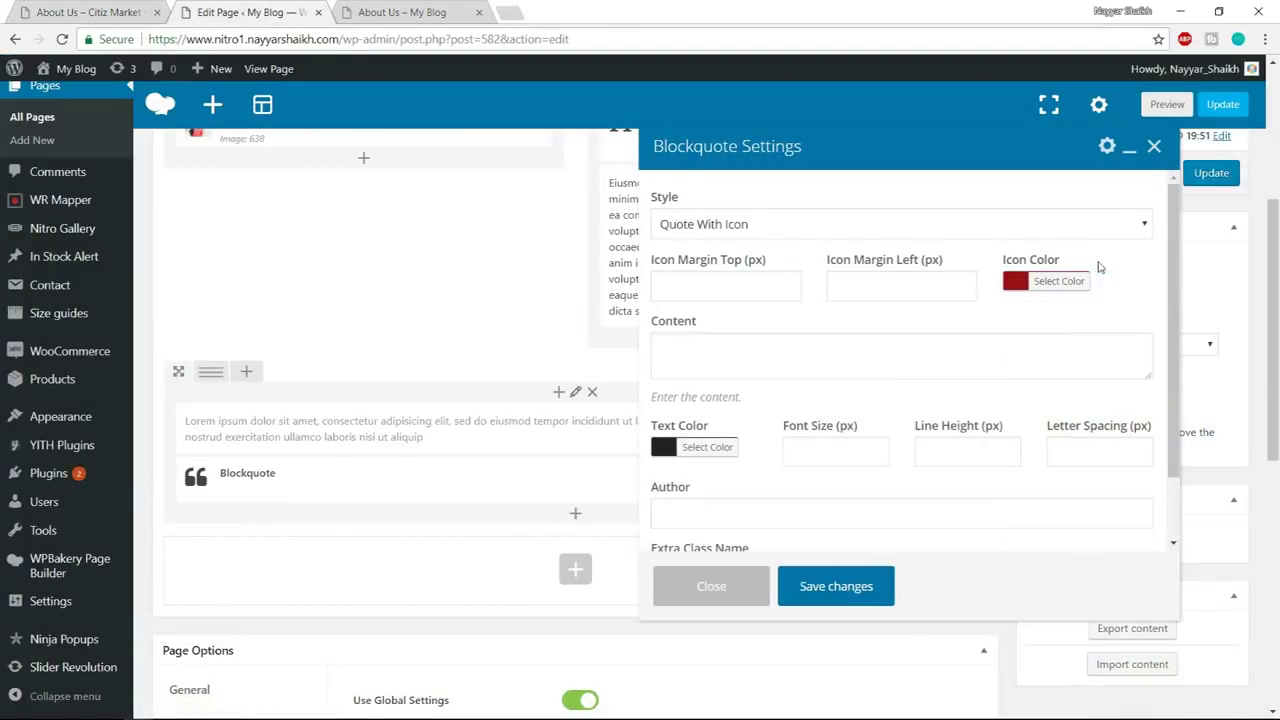
# - Make the quote text white and save the blockquote settings
pyautogui.scroll(-1, 1062, 337)
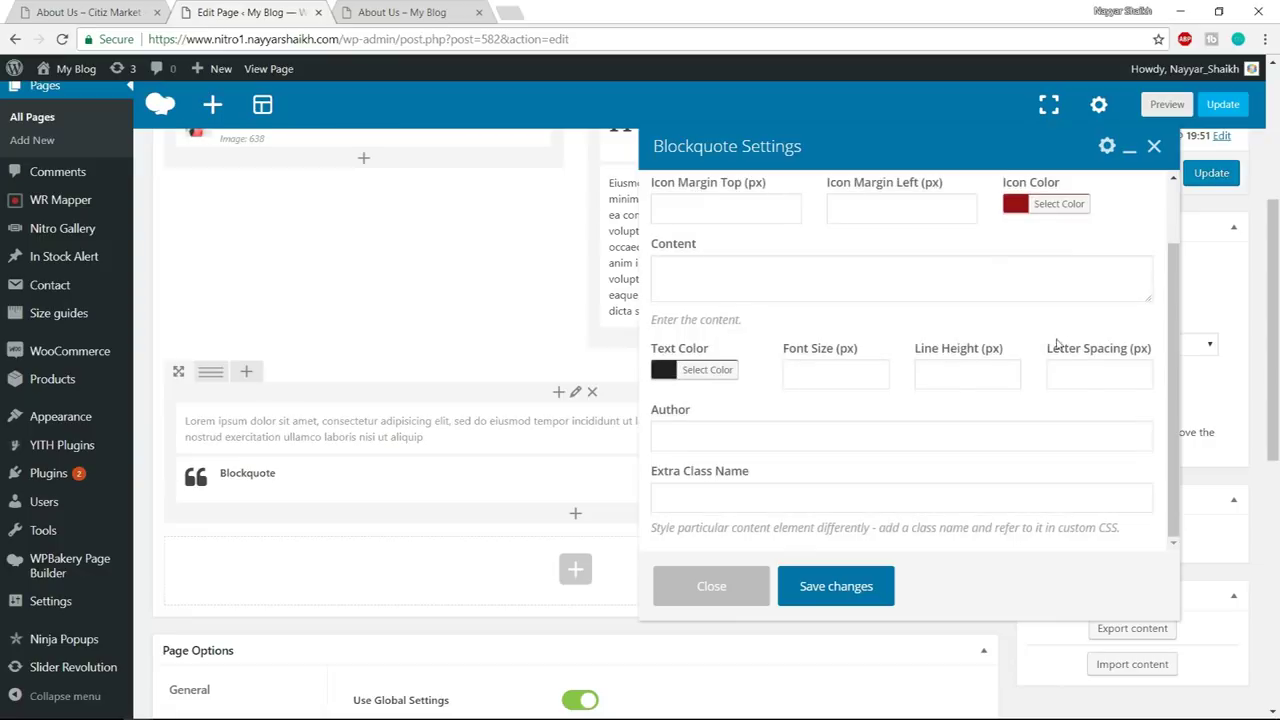
pyautogui.click(714, 370)
pyautogui.click(662, 400)
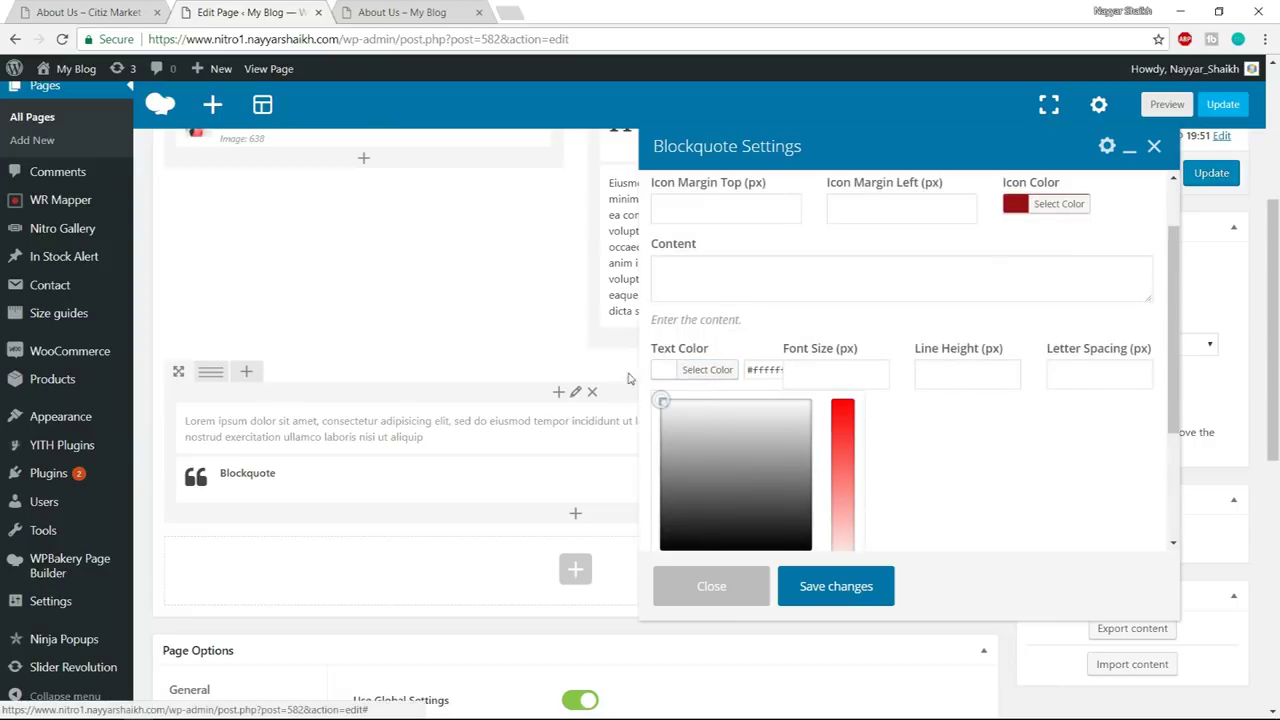
pyautogui.click(802, 324)
pyautogui.scroll(-2, 863, 512)
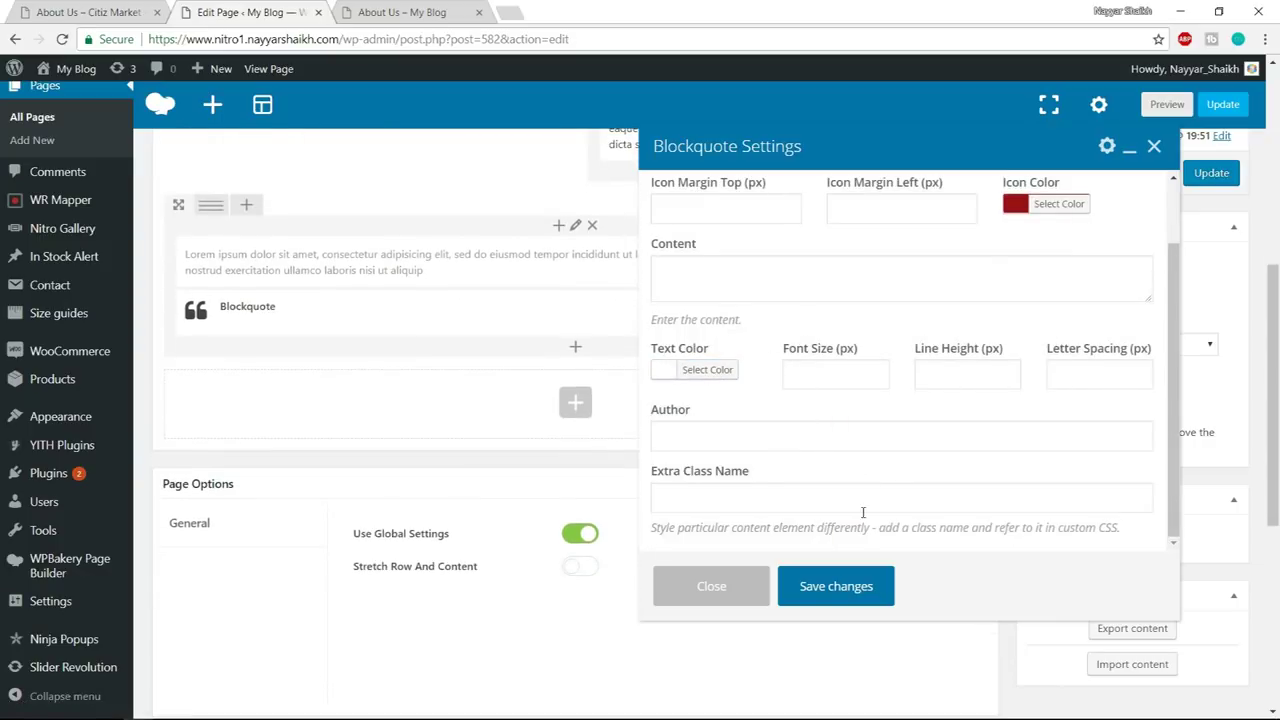
pyautogui.click(857, 608)
pyautogui.click(120, 10)
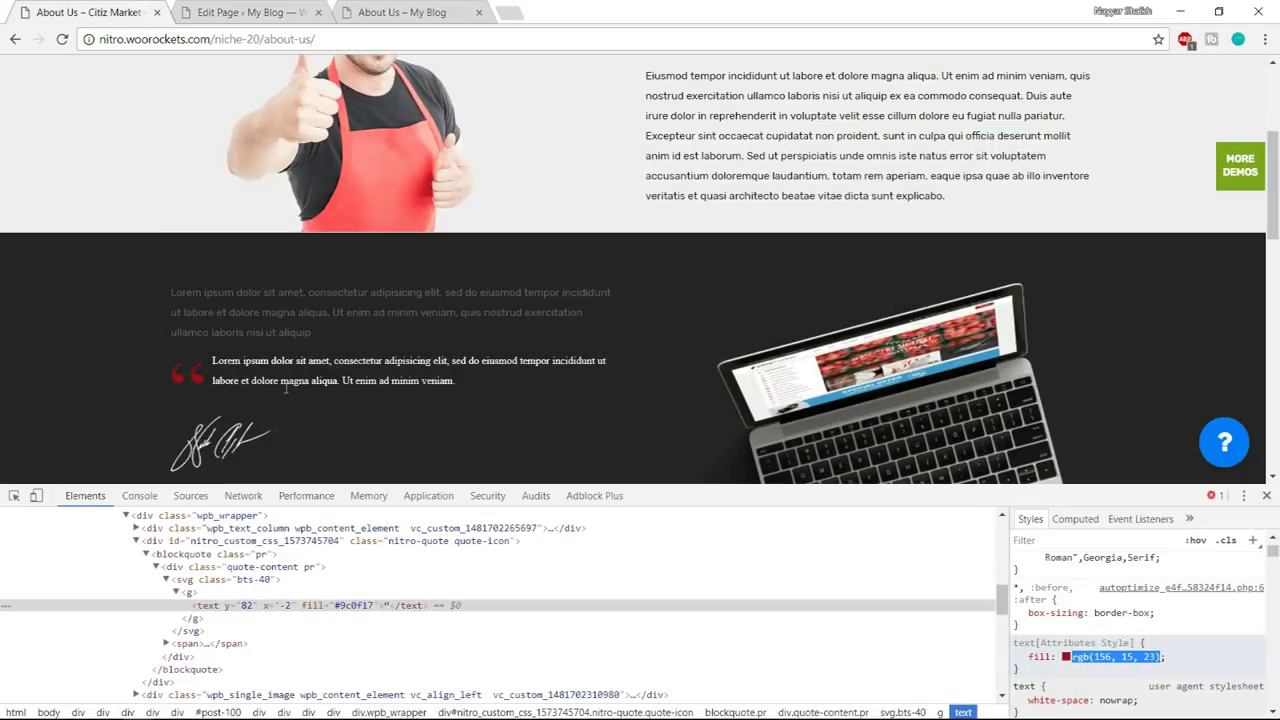
pyautogui.click(1266, 496)
pyautogui.click(300, 39)
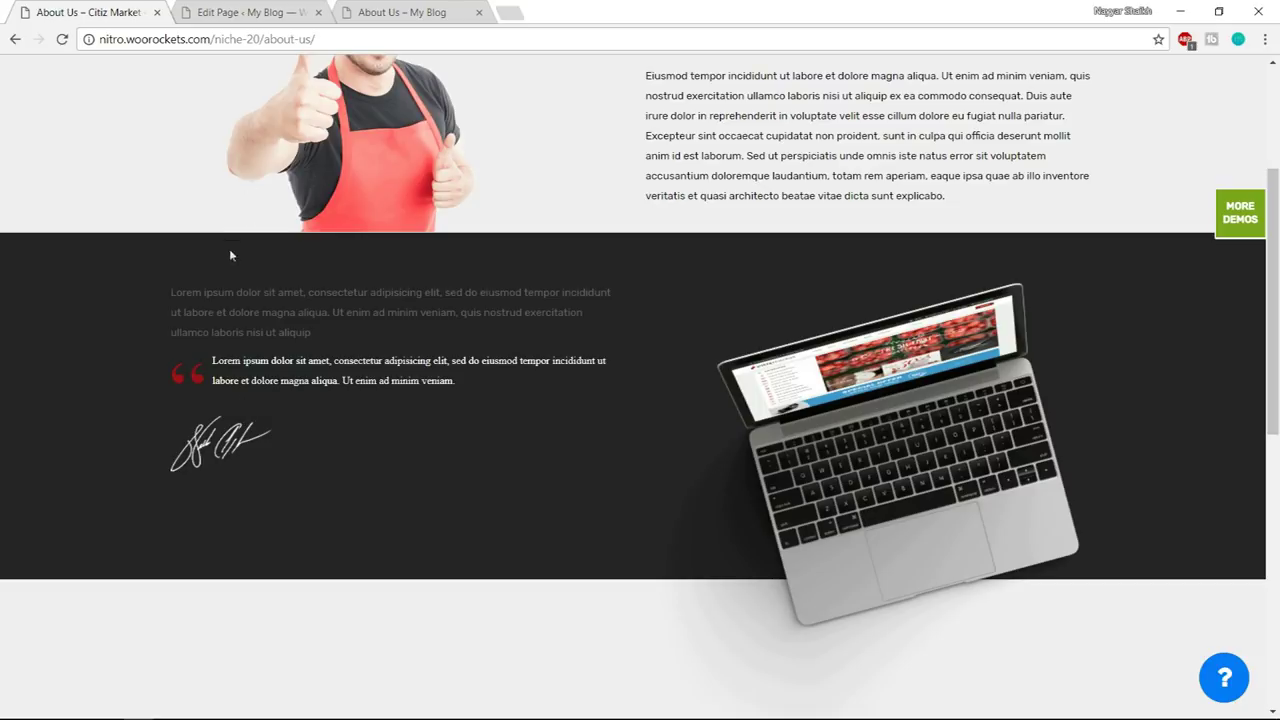
pyautogui.click(271, 6)
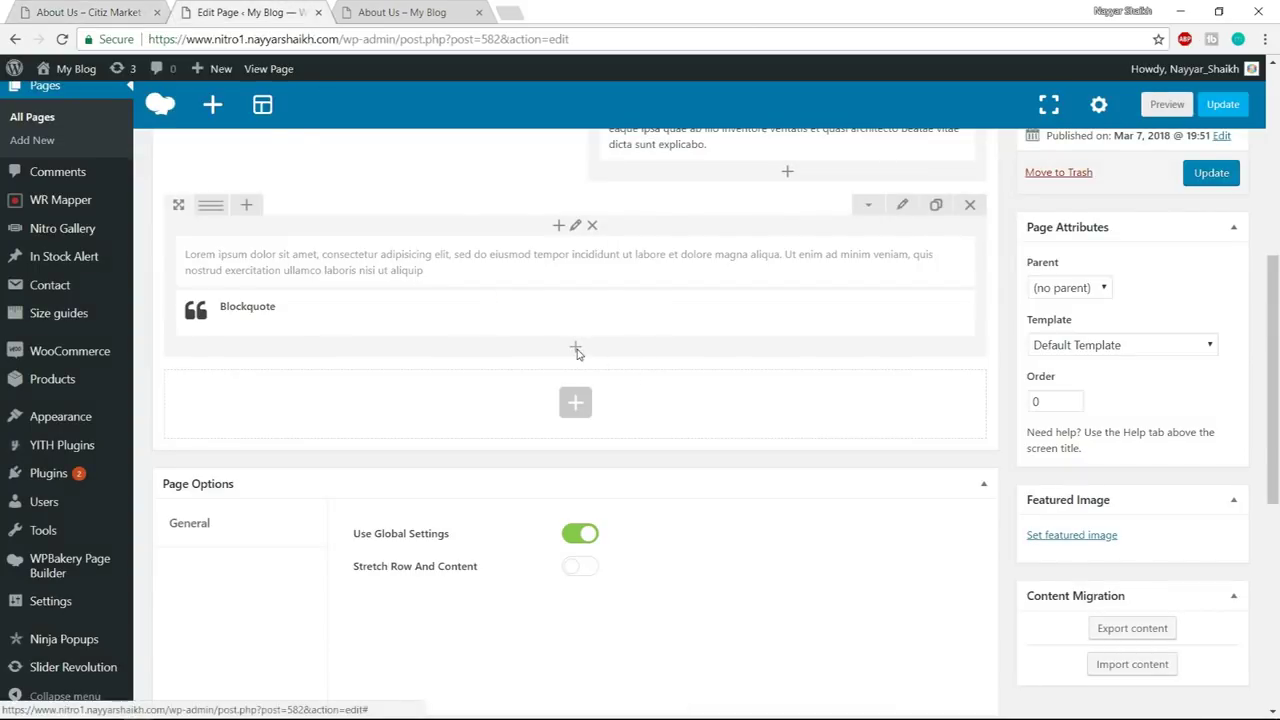
# - Add a Single Image below the Blockquote using the newly uploaded sign signature image
pyautogui.click(576, 350)
pyautogui.write('sin')
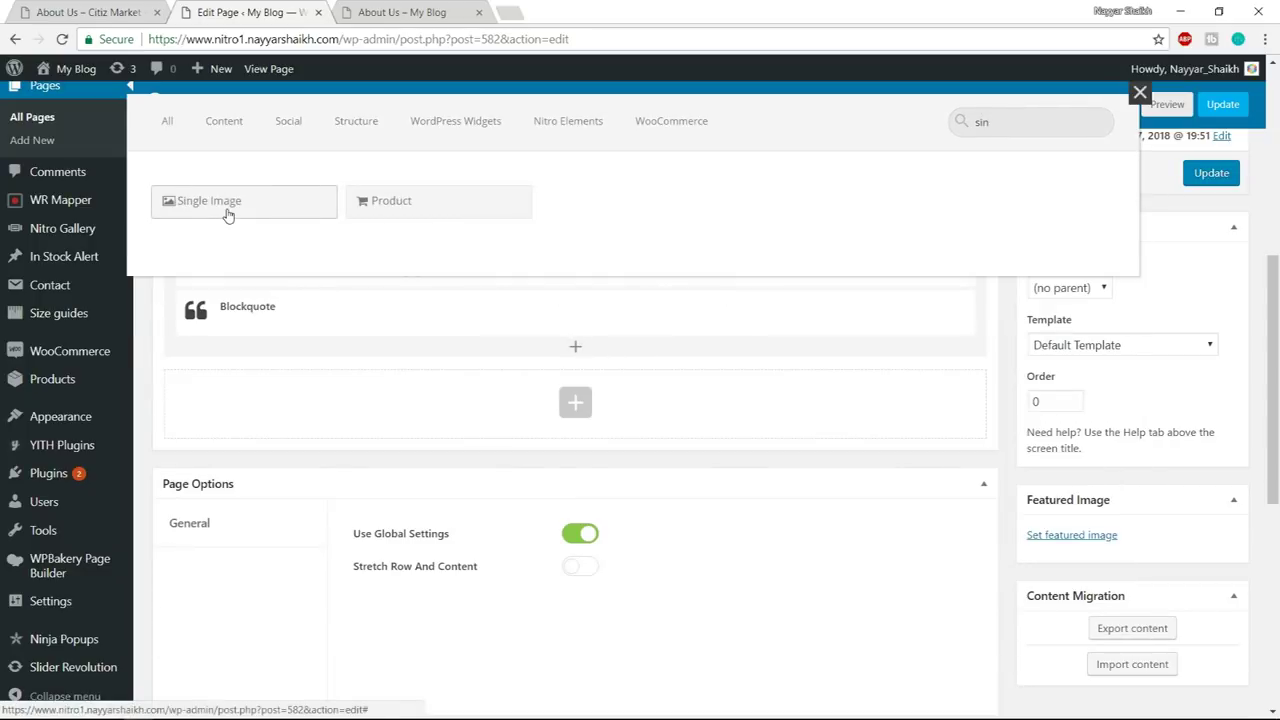
pyautogui.click(225, 210)
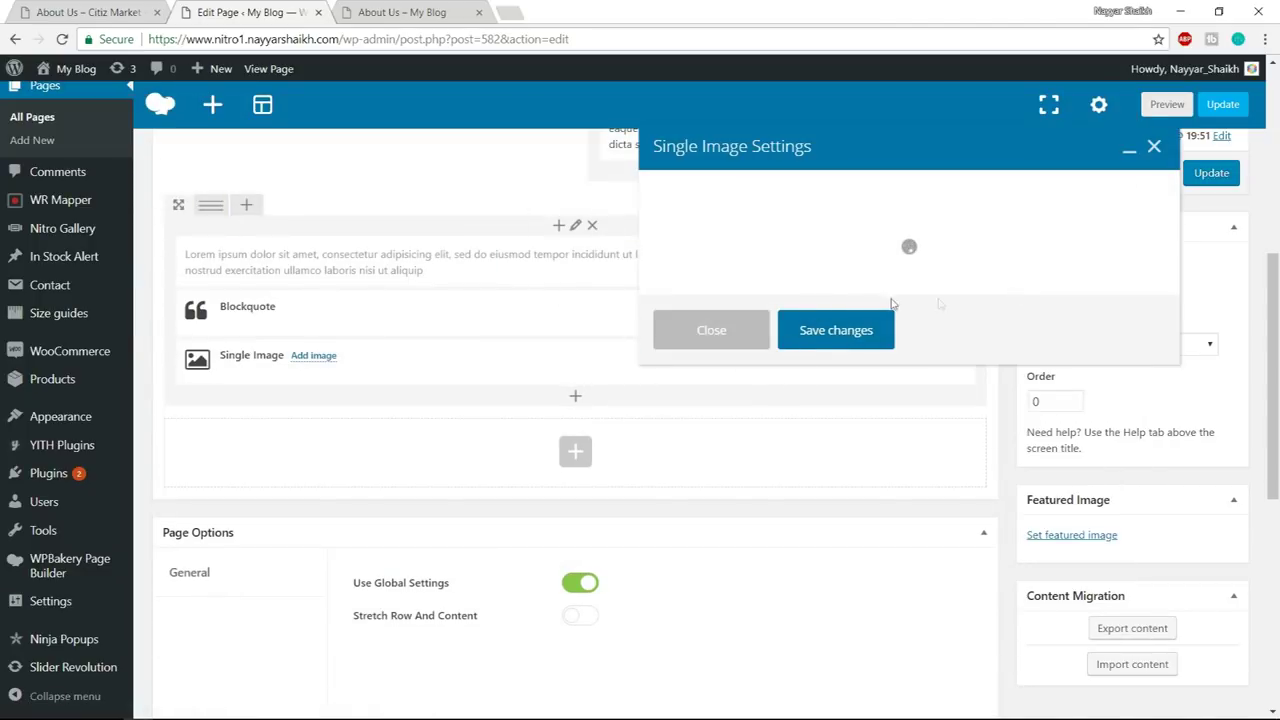
pyautogui.scroll(-3, 755, 440)
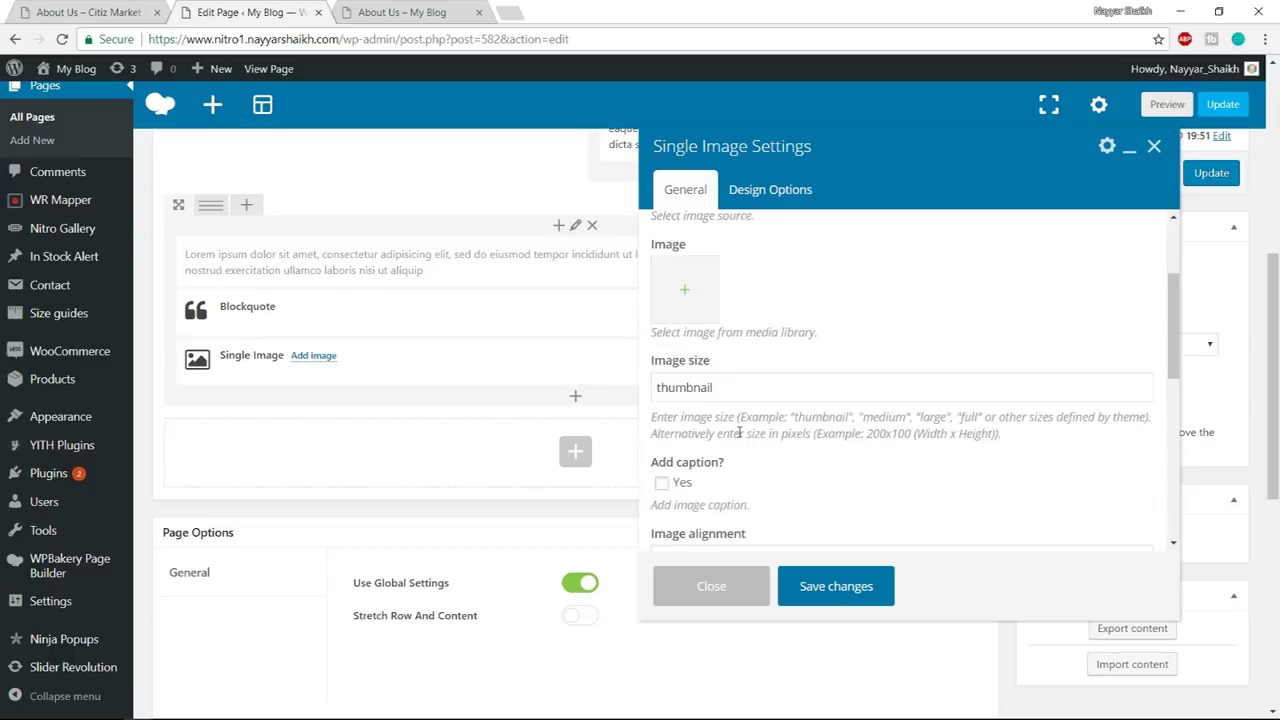
pyautogui.click(690, 293)
pyautogui.click(87, 135)
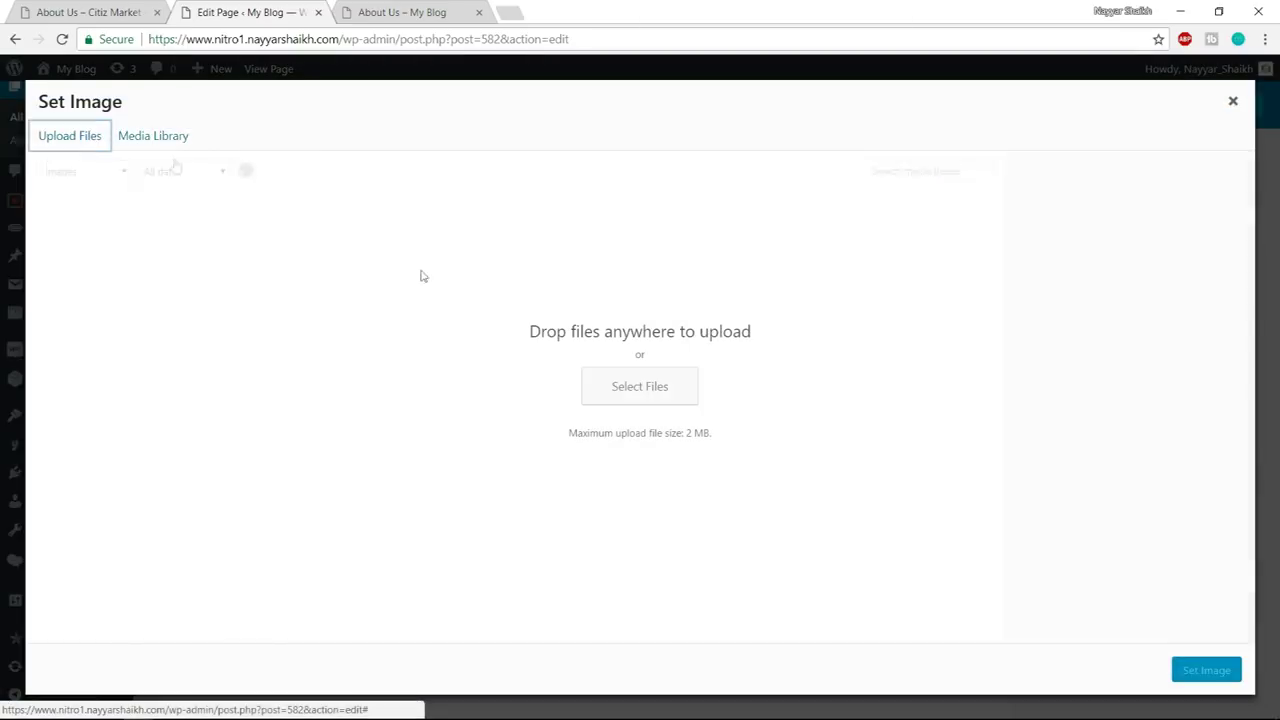
pyautogui.click(652, 384)
pyautogui.click(360, 168)
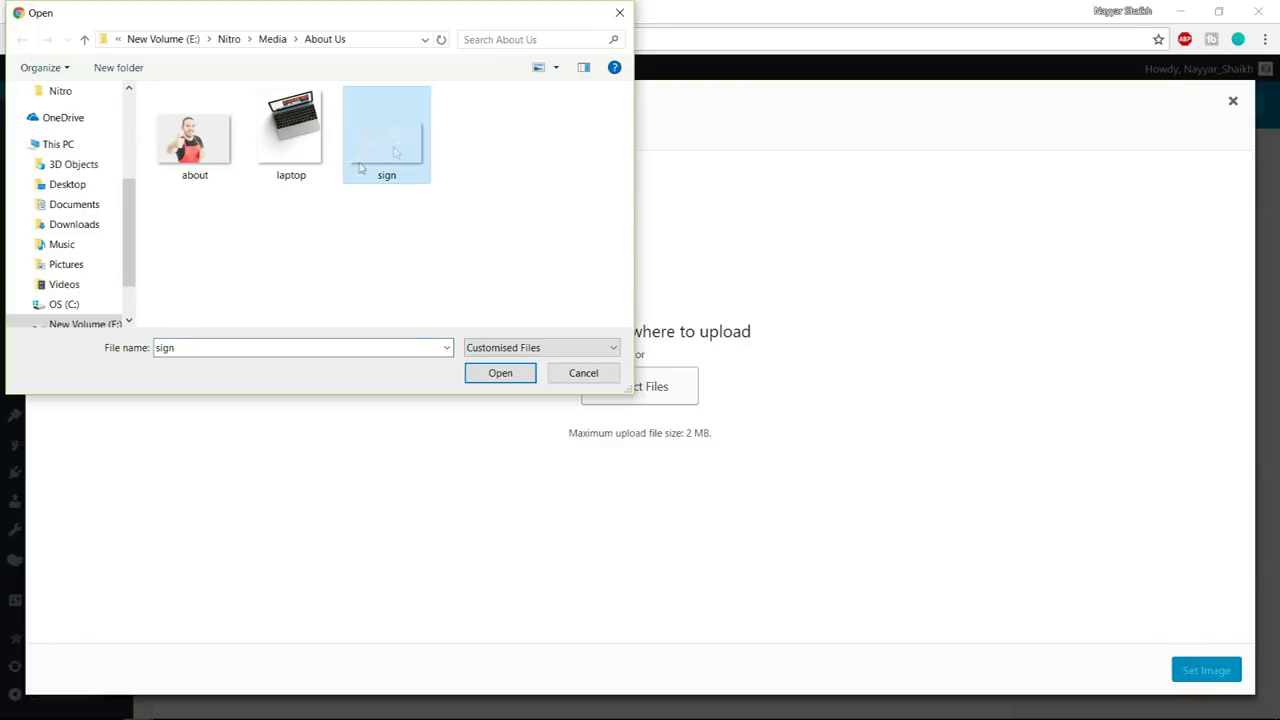
pyautogui.click(503, 376)
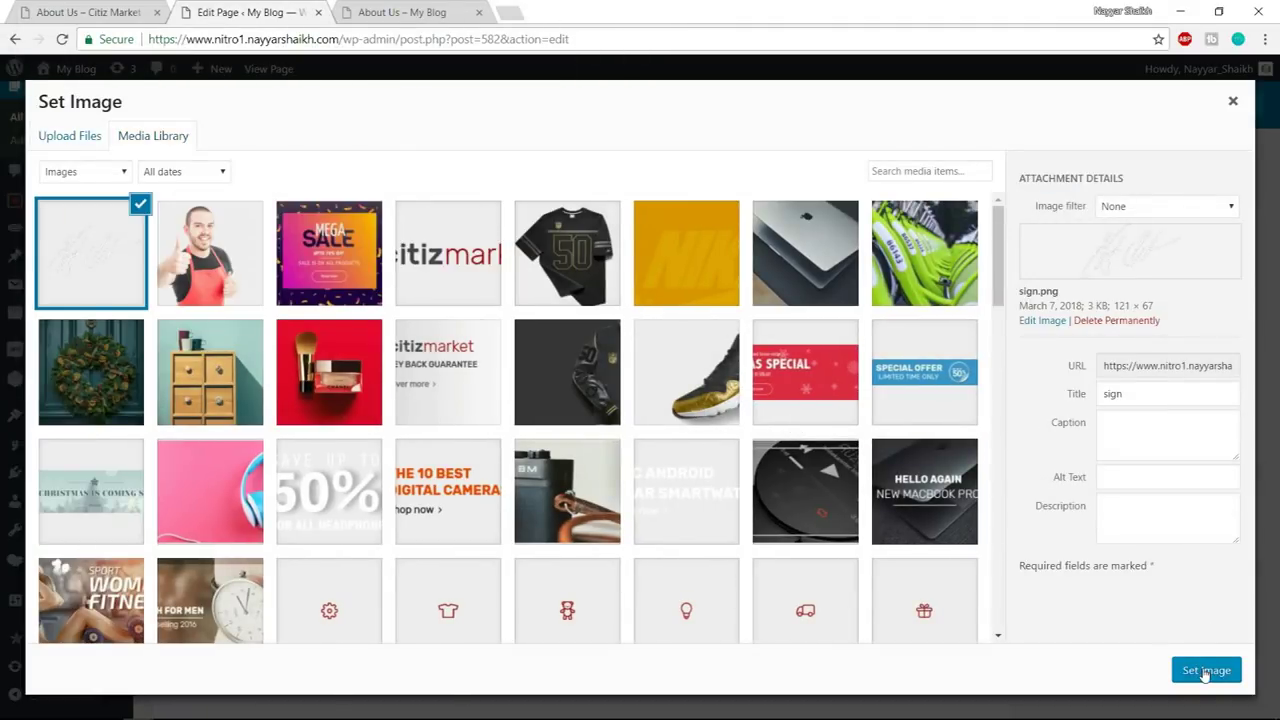
pyautogui.click(1205, 669)
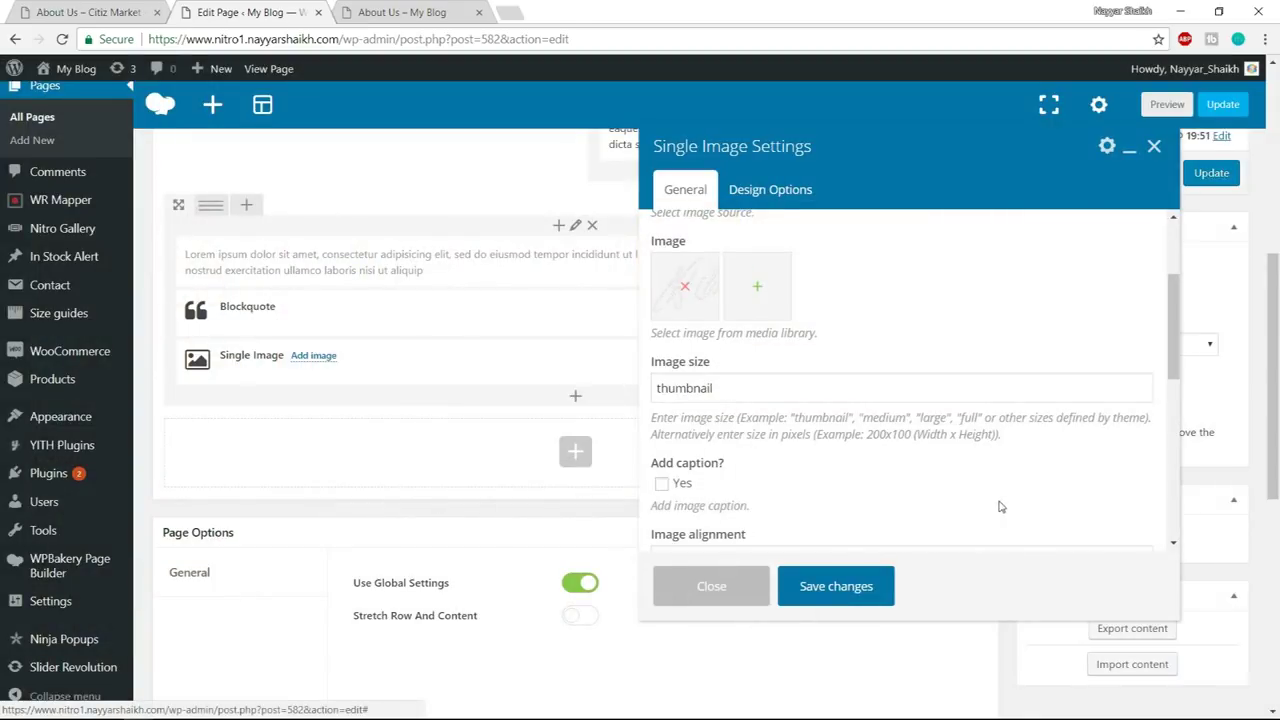
# - Change the image size value and save the Single Image settings
pyautogui.doubleClick(737, 384)
pyautogui.write('full')
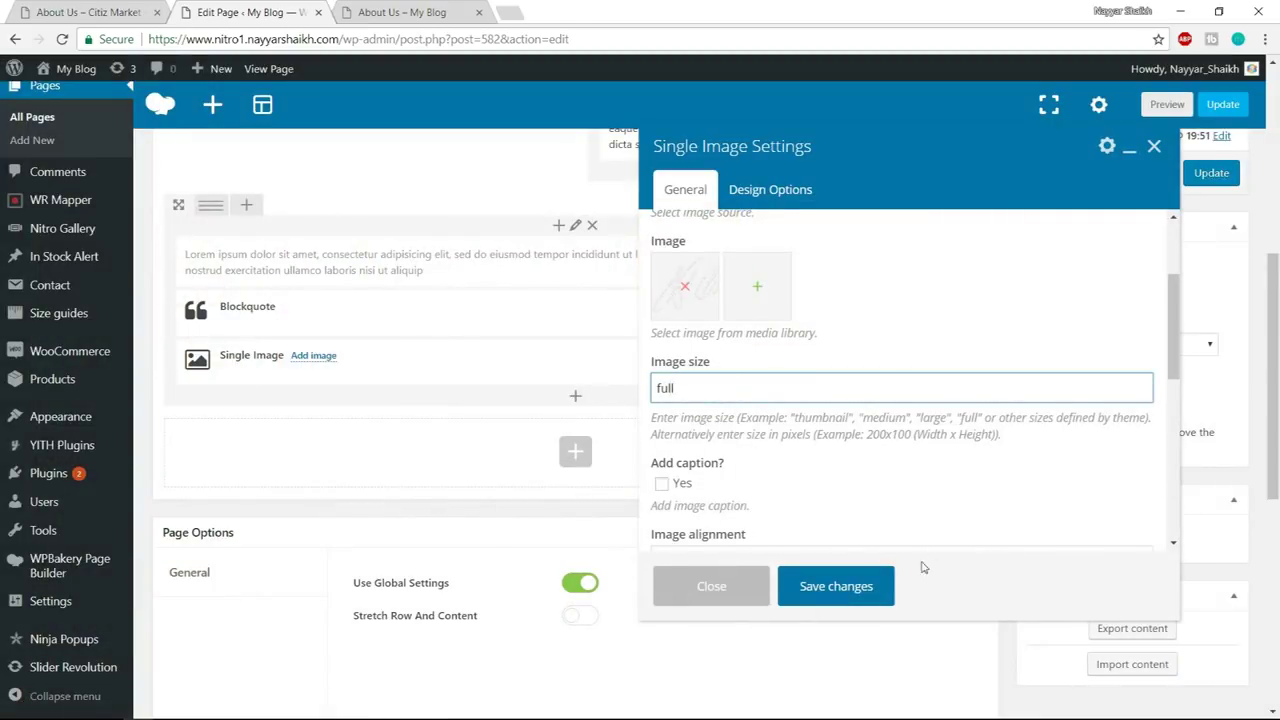
pyautogui.click(805, 587)
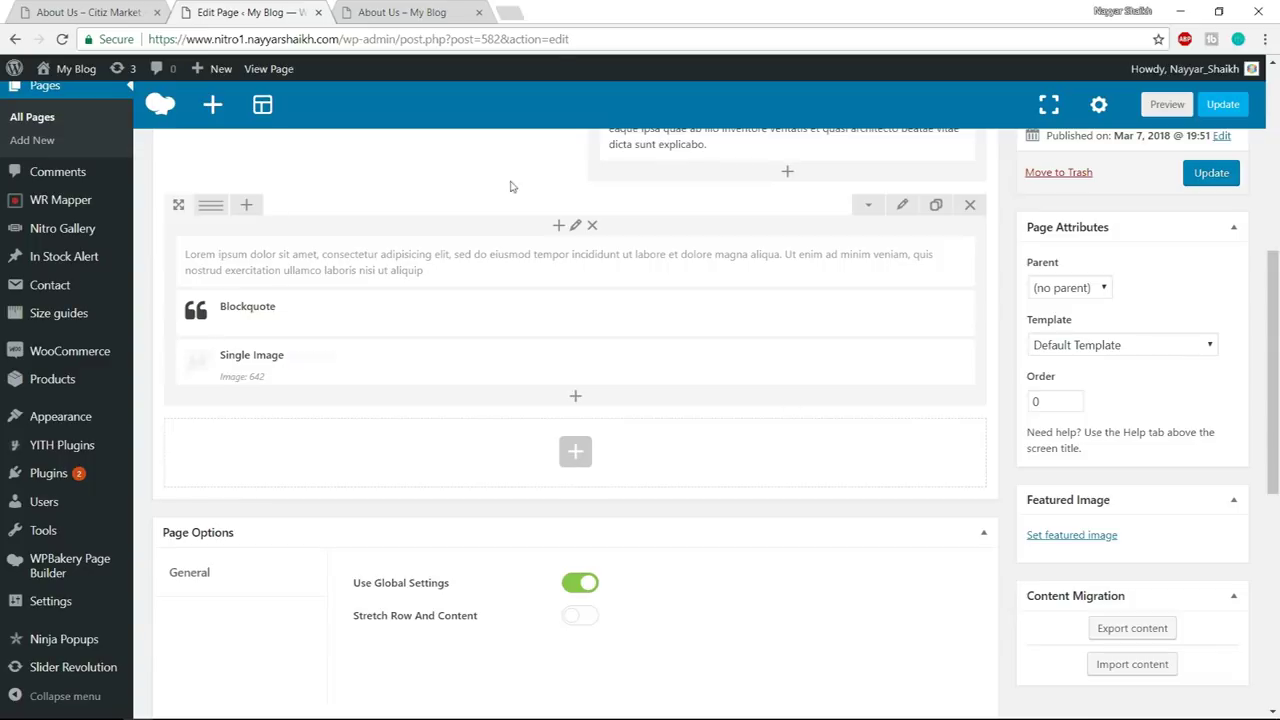
pyautogui.click(130, 7)
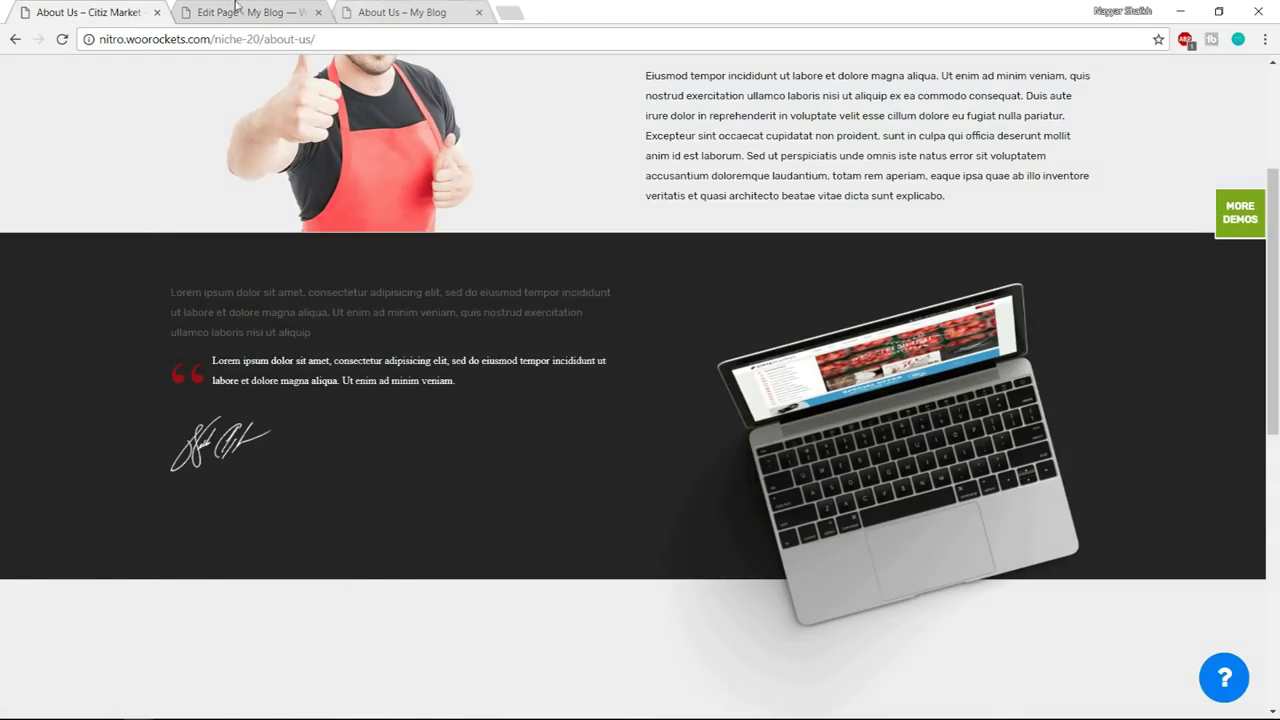
# - Change the row layout to two columns, matching the reference page
pyautogui.click(290, 12)
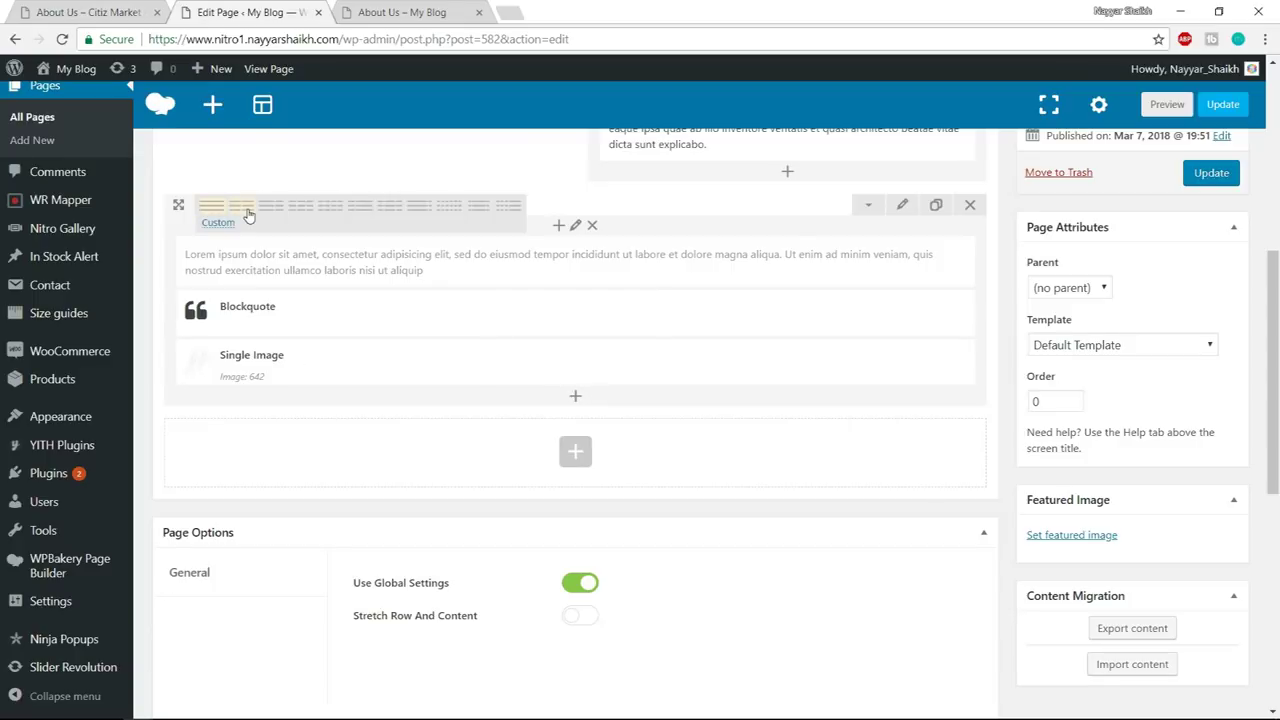
pyautogui.click(249, 211)
pyautogui.click(130, 7)
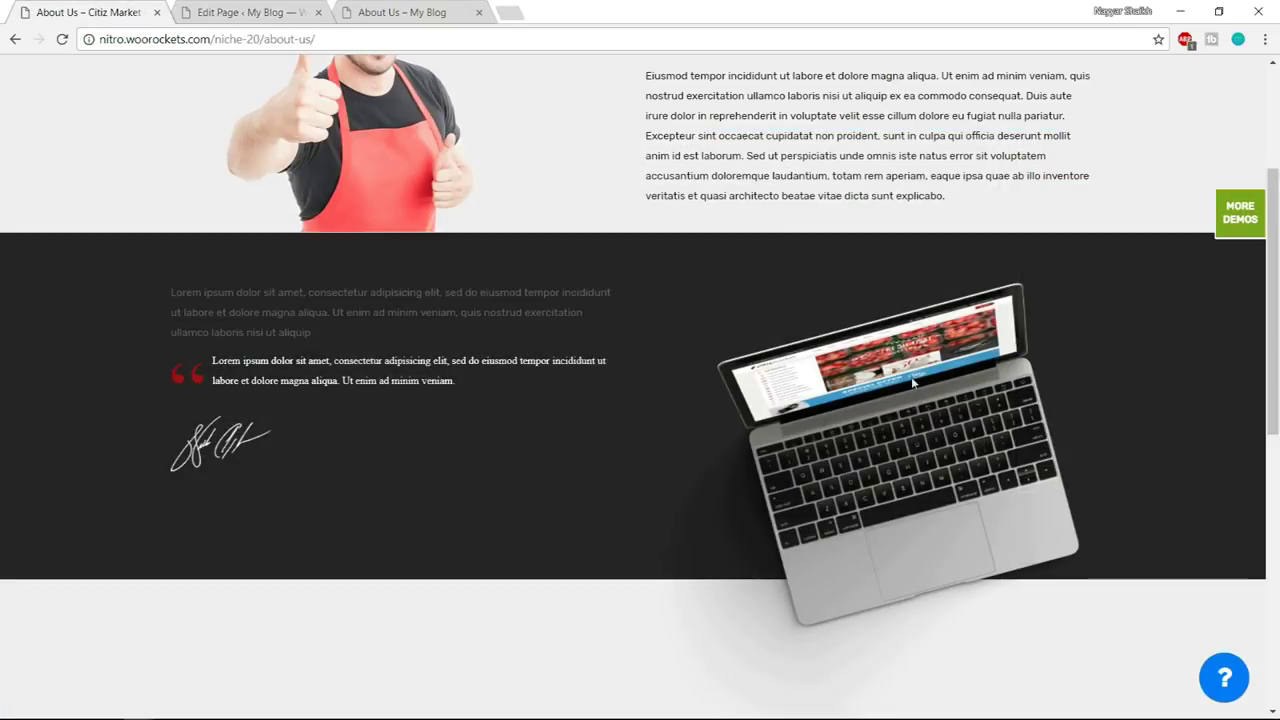
pyautogui.click(285, 10)
# - Add a Single Image to the right column with laptop.png uploaded as its picture
pyautogui.click(786, 255)
pyautogui.write('single')
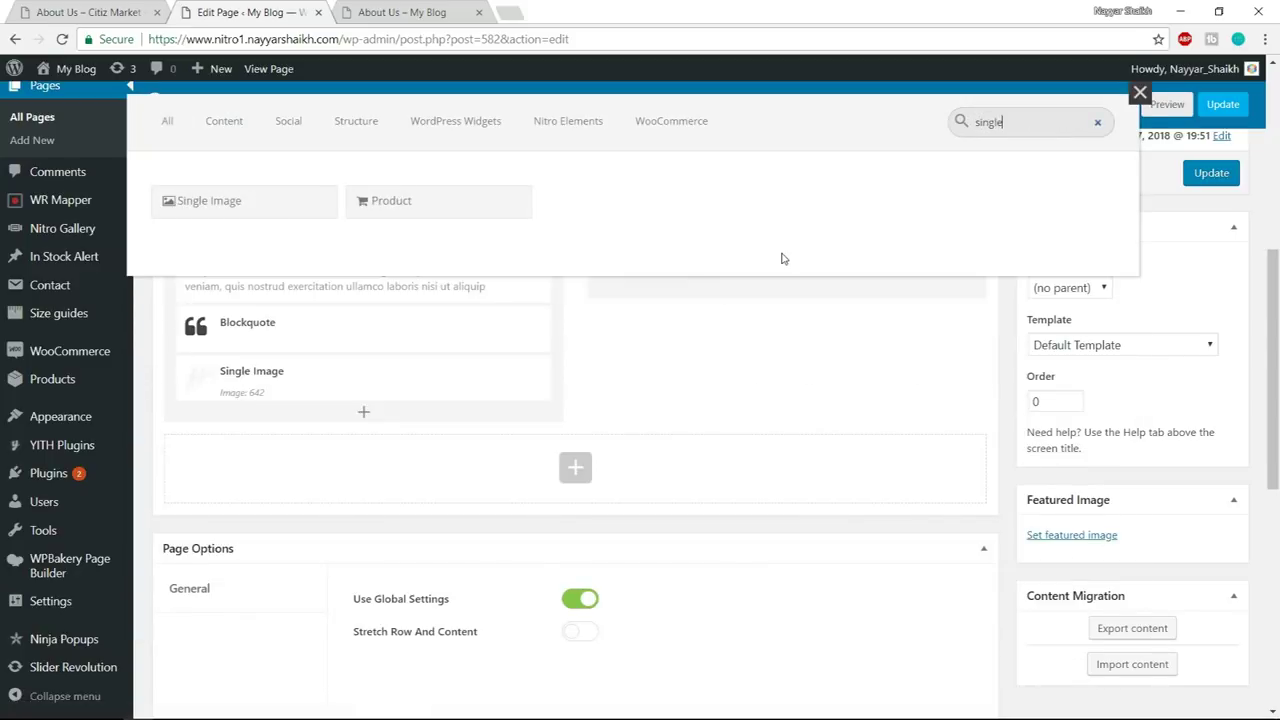
pyautogui.click(262, 205)
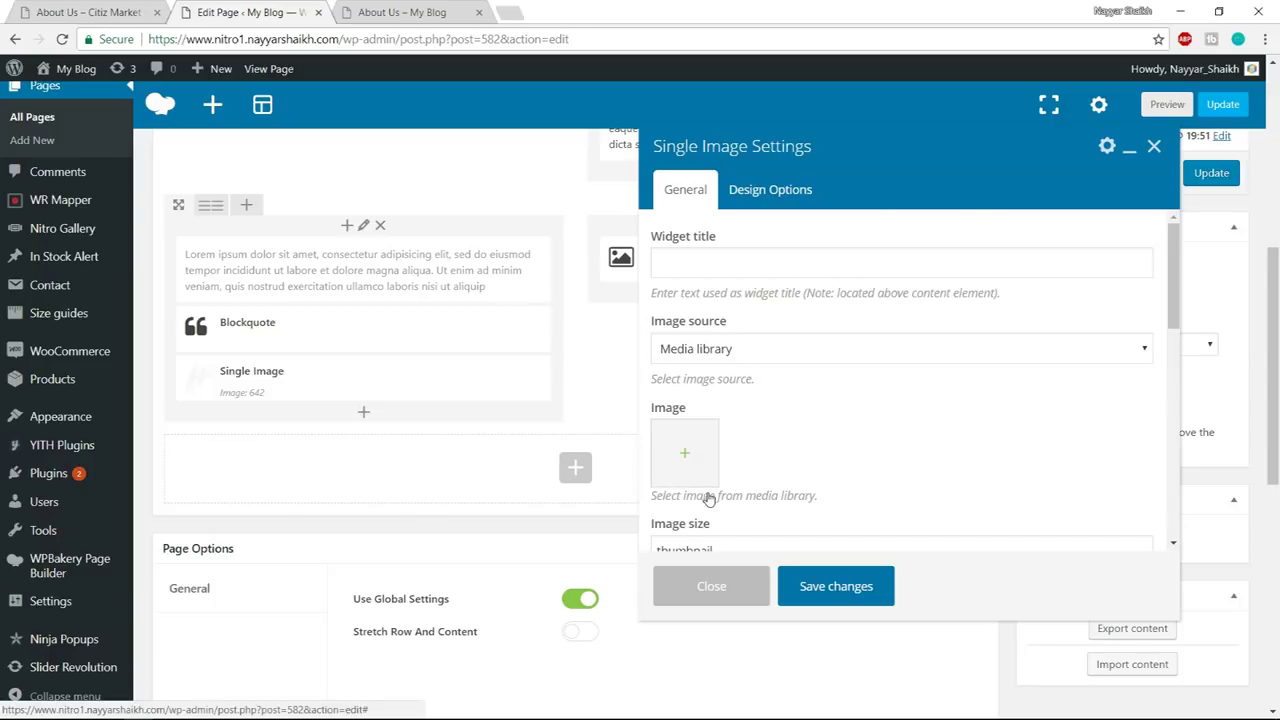
pyautogui.click(700, 484)
pyautogui.click(65, 138)
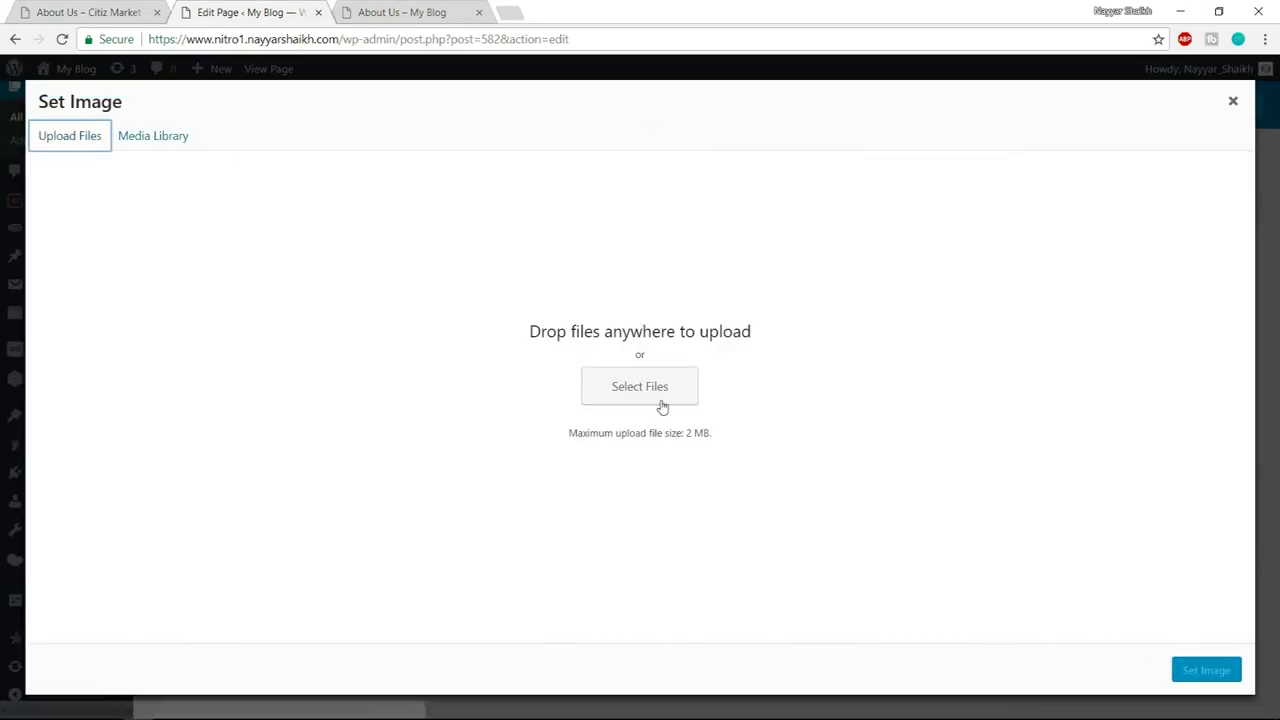
pyautogui.click(660, 400)
pyautogui.click(291, 132)
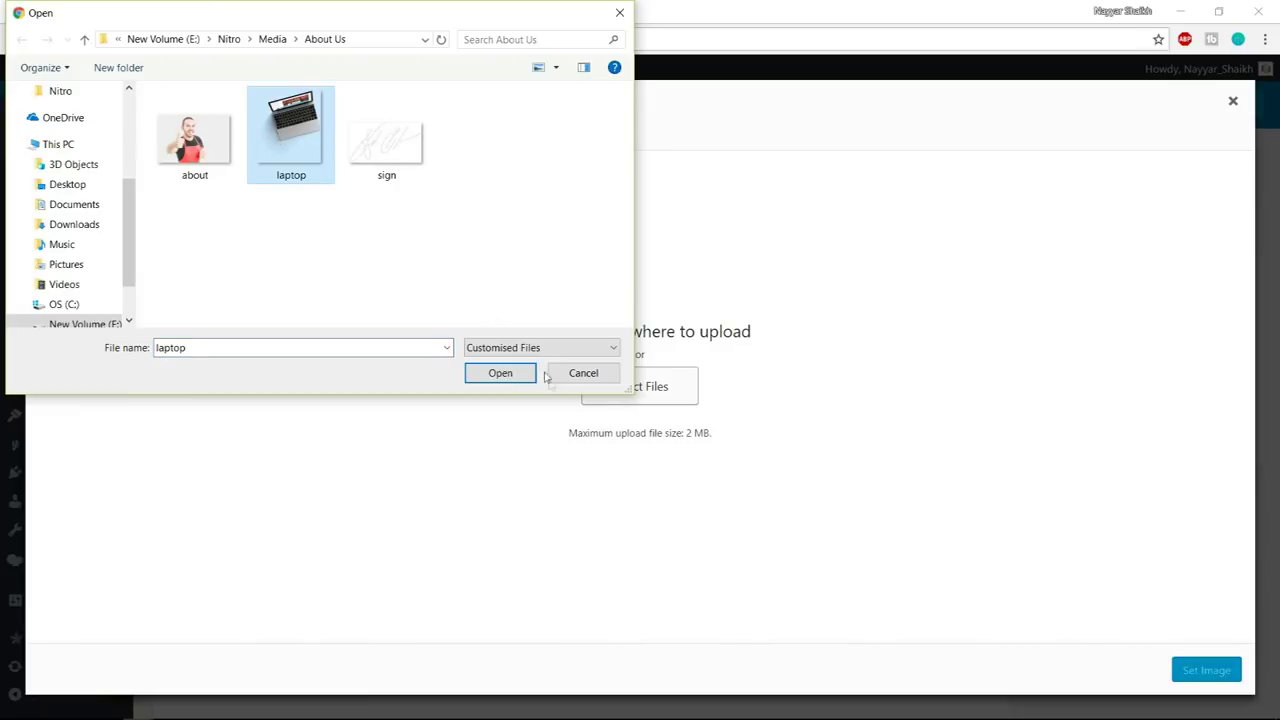
pyautogui.click(500, 374)
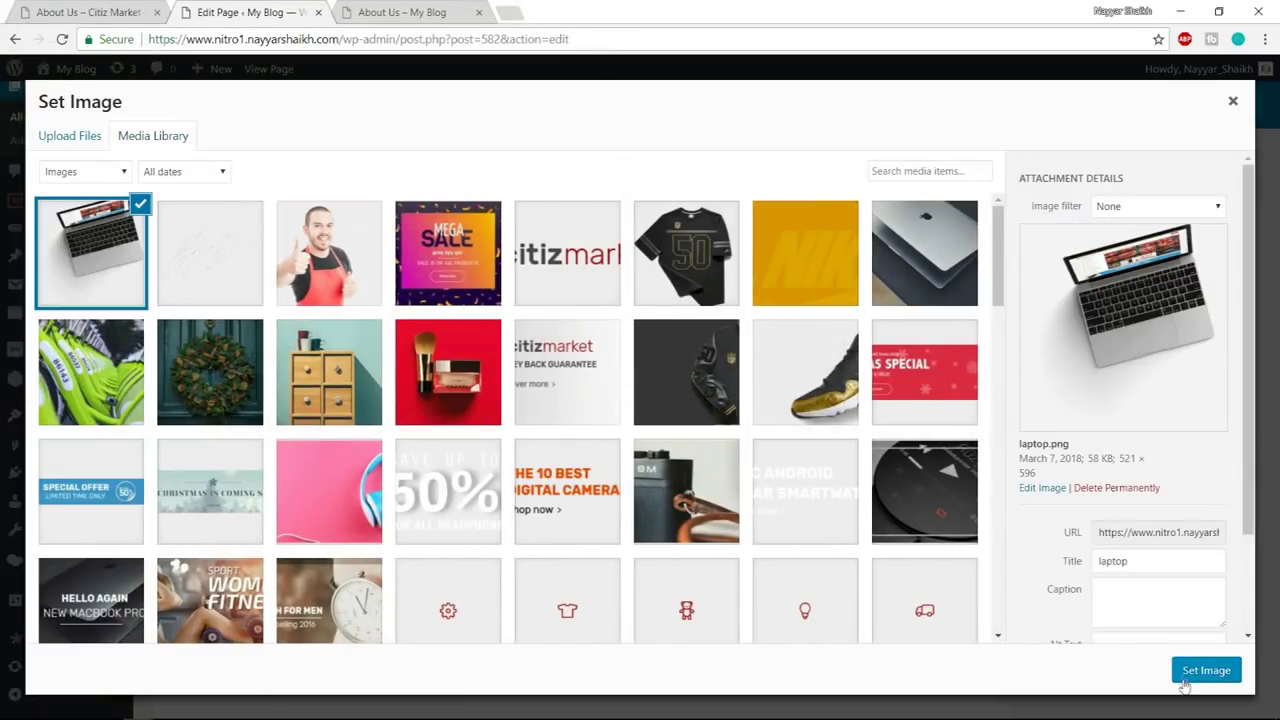
pyautogui.click(1188, 676)
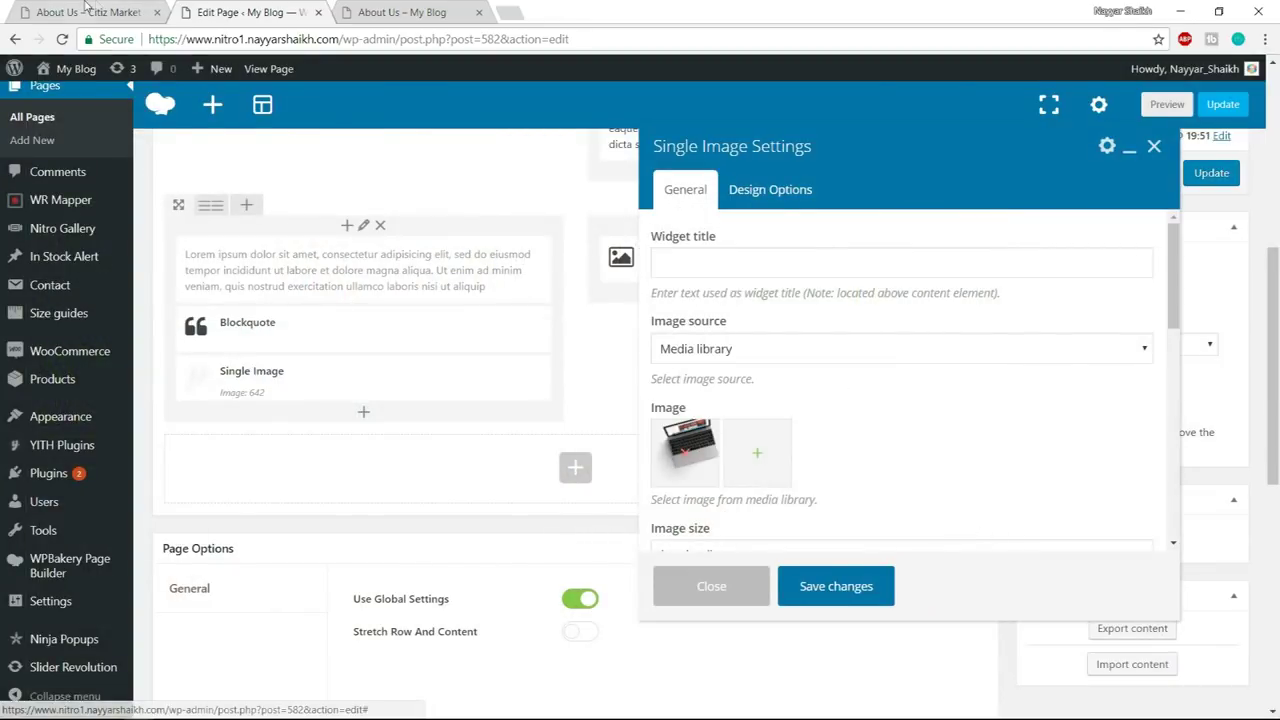
pyautogui.hotkey('ctrl', 'shift', 'Tab')
pyautogui.scroll(-2, 855, 397)
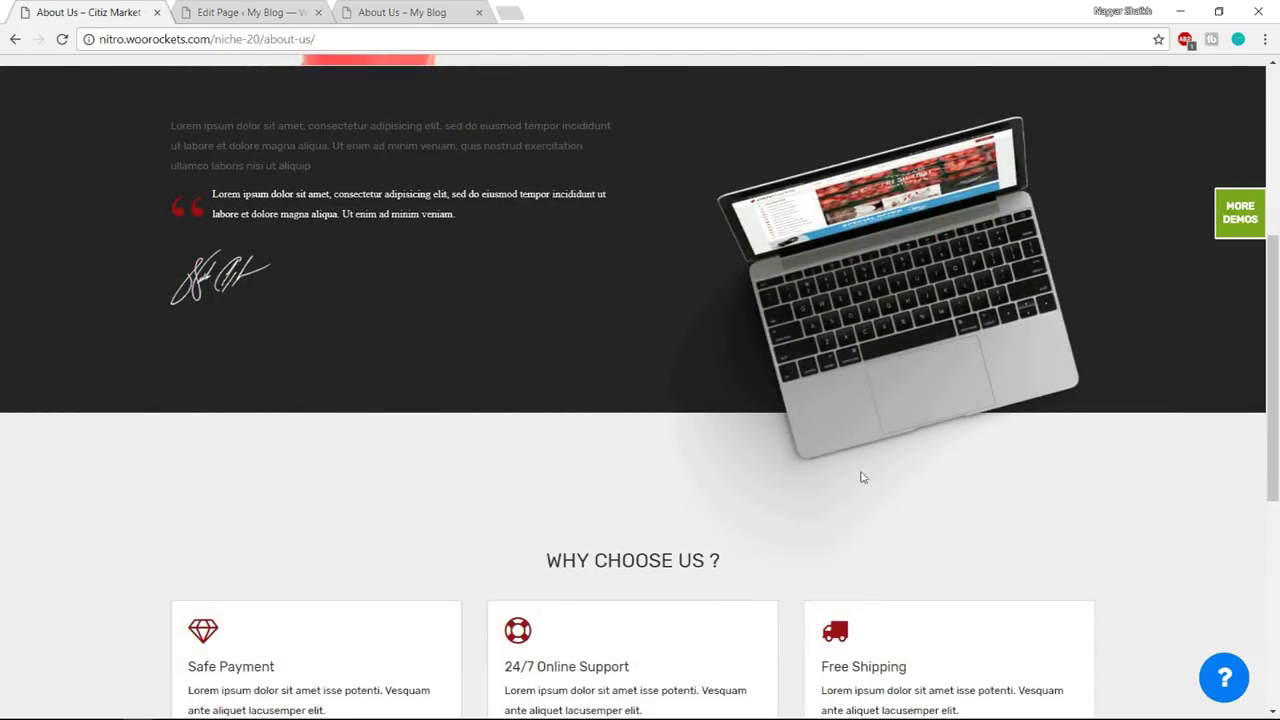
# - Review the live About Us page, then open the laptop image's Design Options
pyautogui.scroll(-1, 1100, 449)
pyautogui.scroll(2, 964, 348)
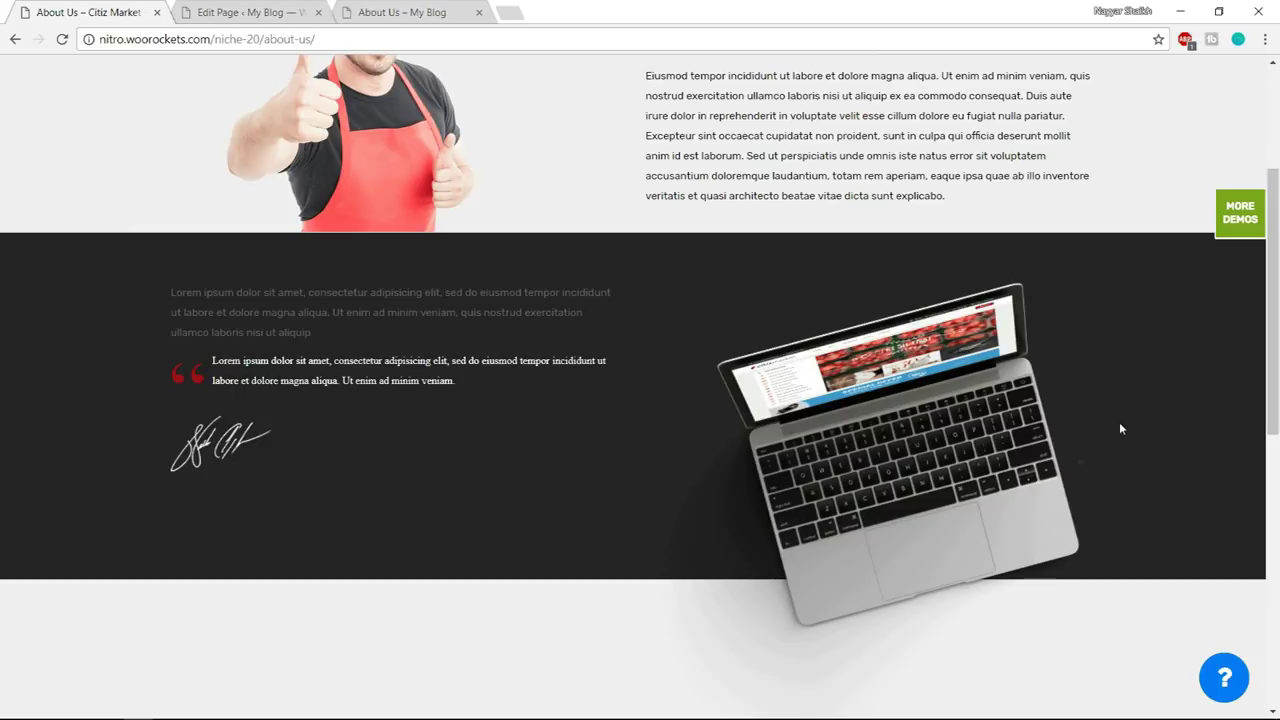
pyautogui.scroll(-2, 1050, 430)
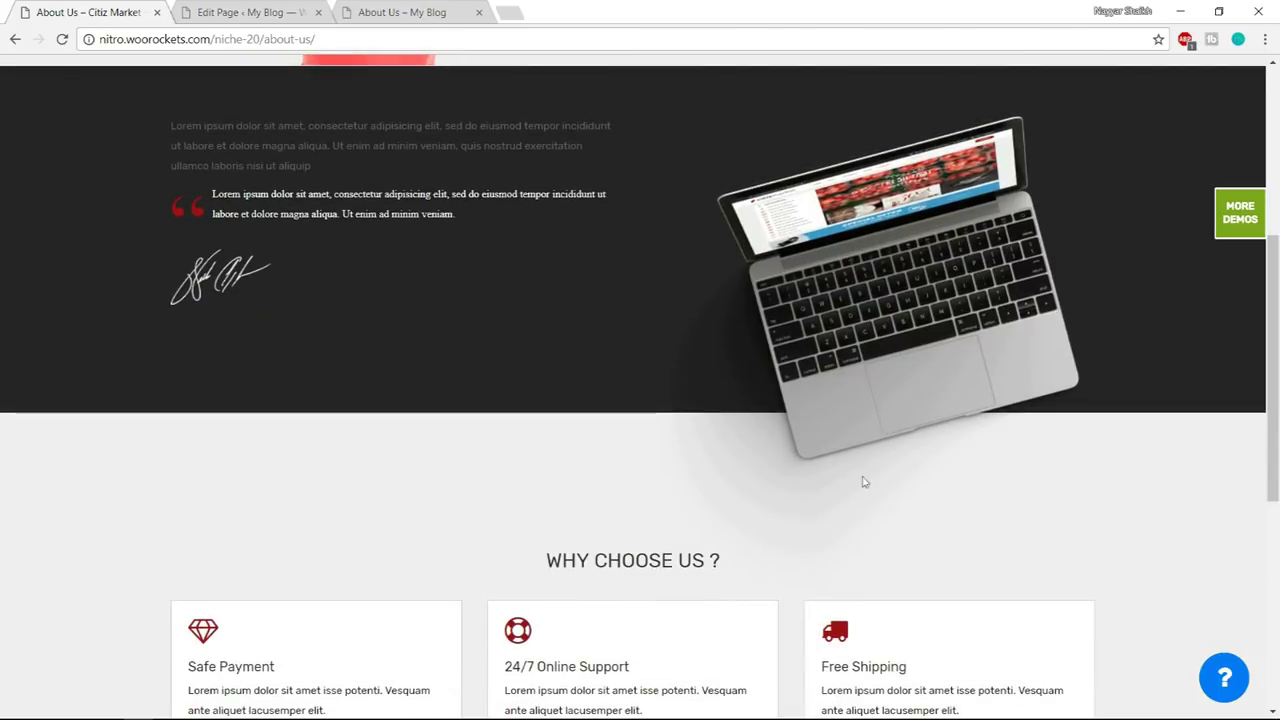
pyautogui.scroll(-1, 812, 470)
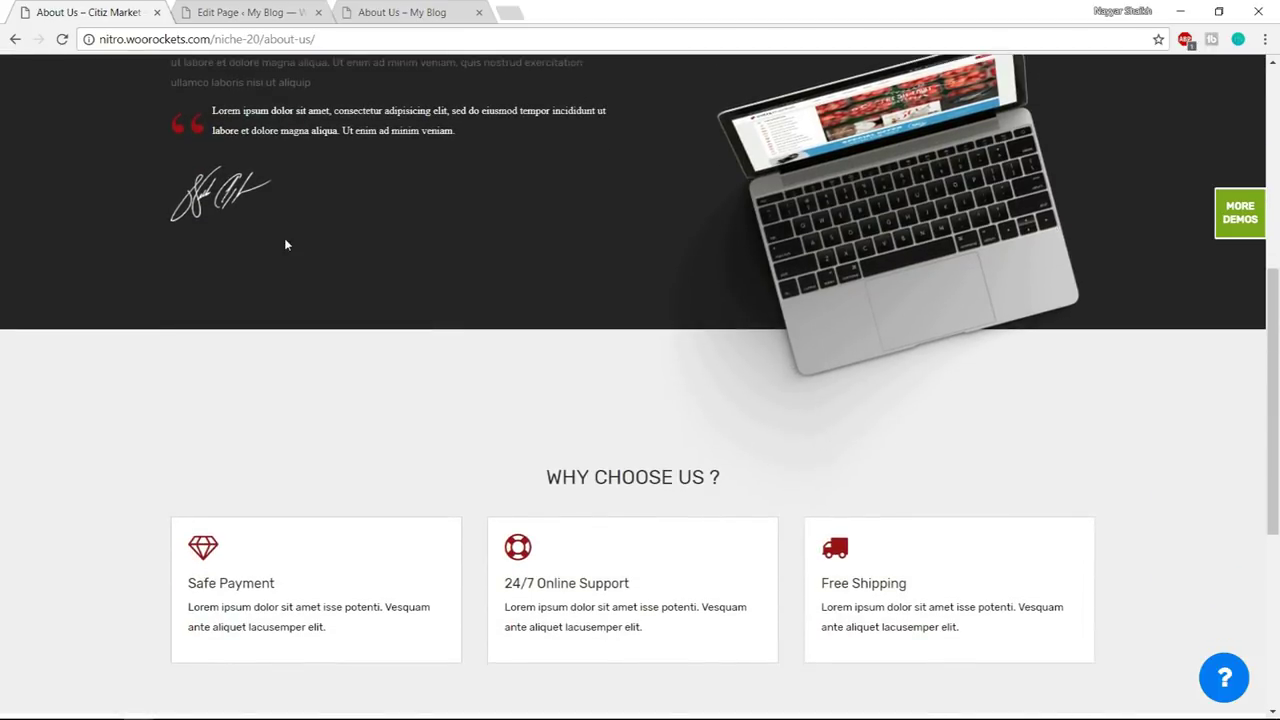
pyautogui.click(245, 12)
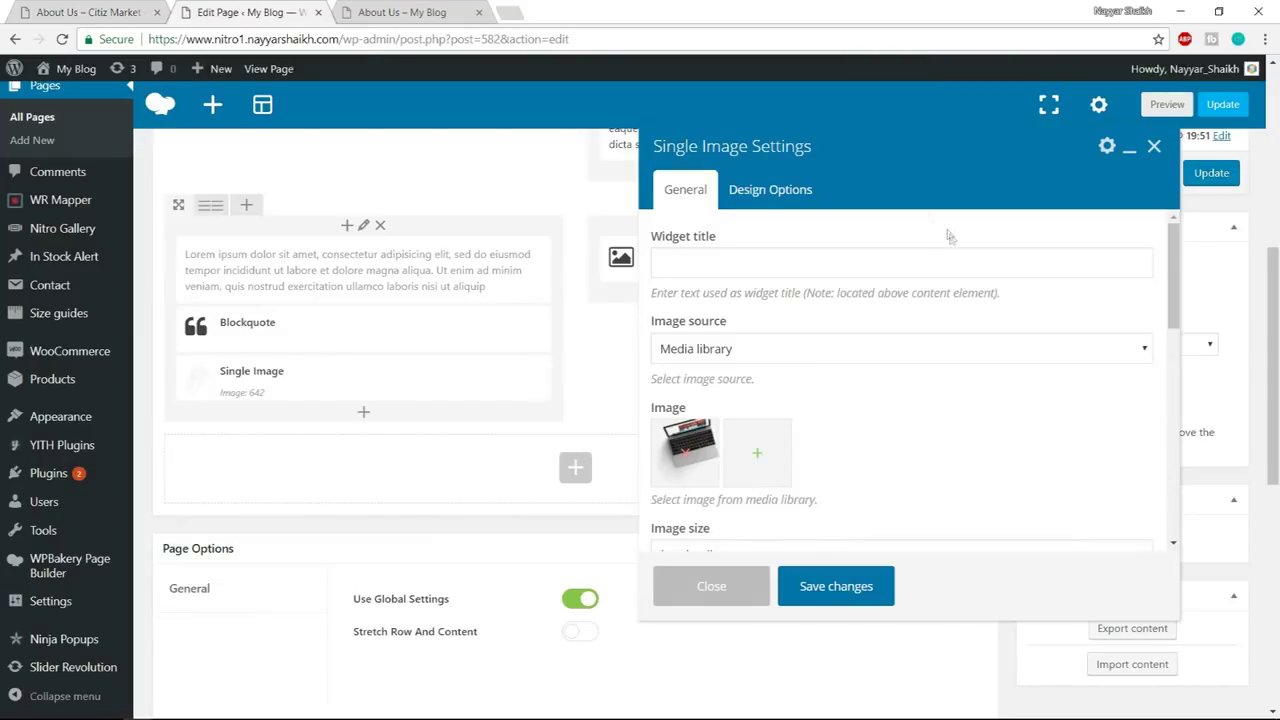
pyautogui.click(767, 192)
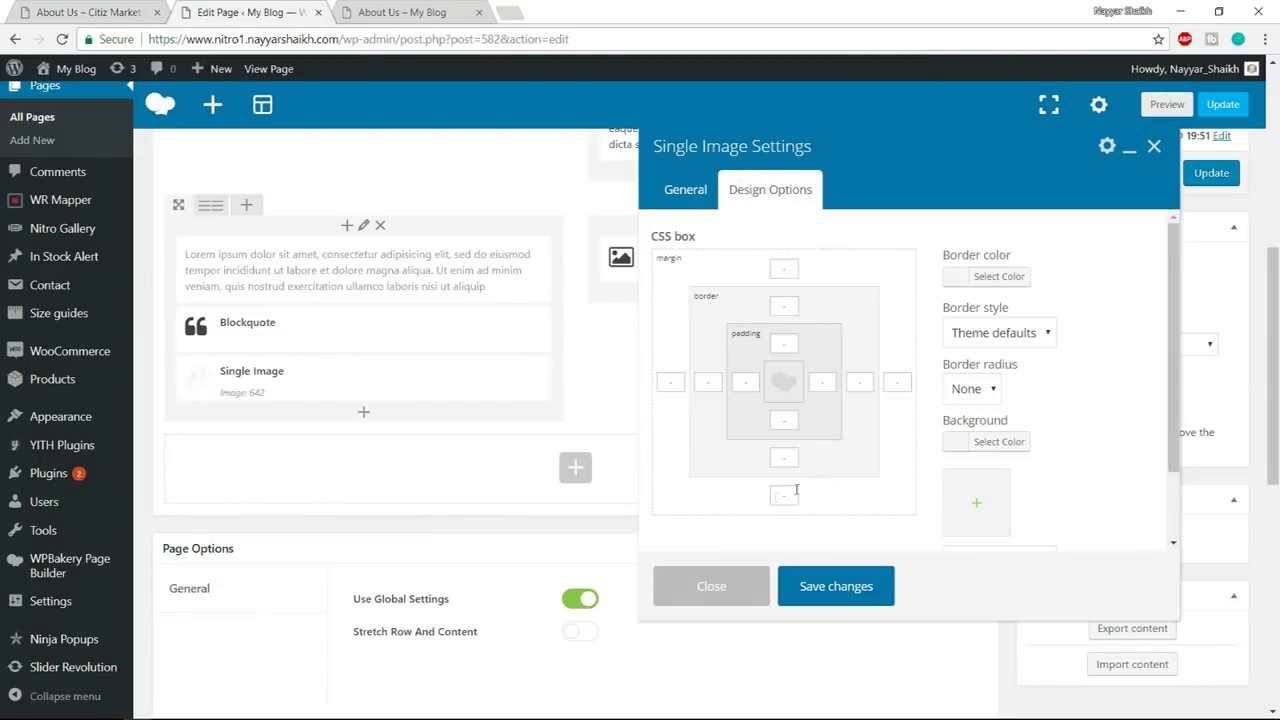
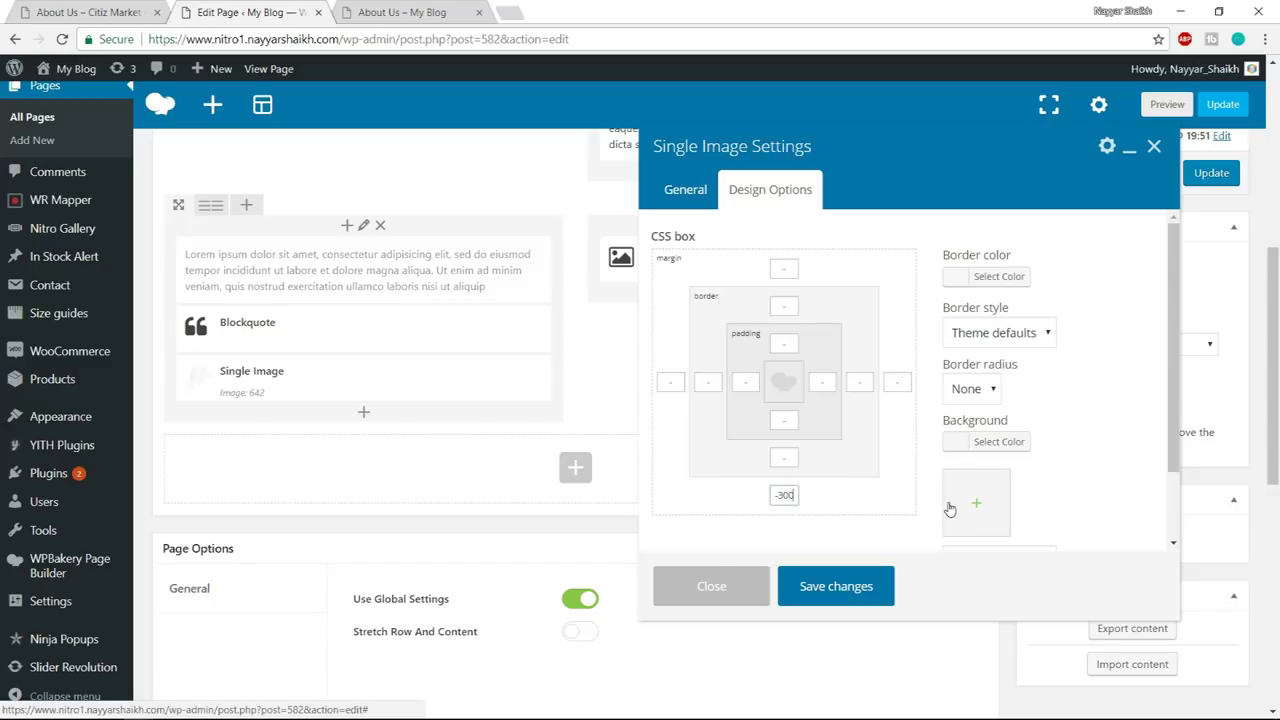
# - Save the image settings and check the Citiz Market demo page for reference
pyautogui.click(857, 588)
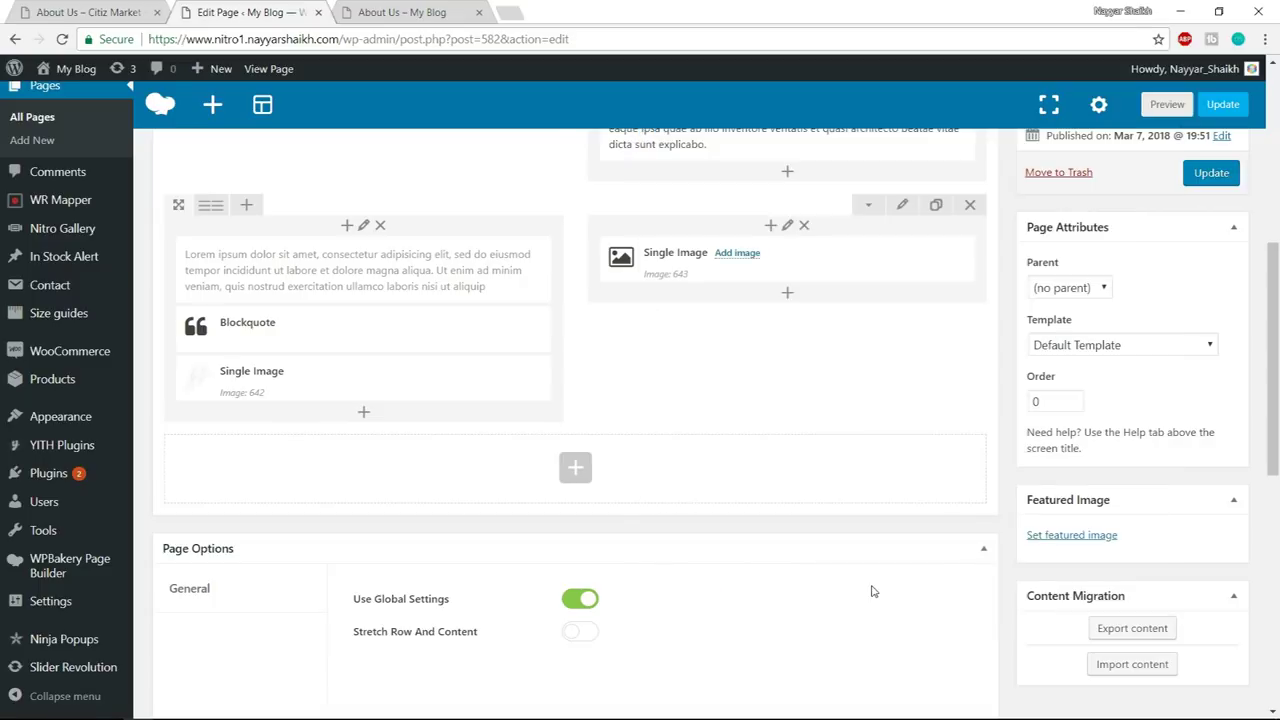
pyautogui.click(90, 12)
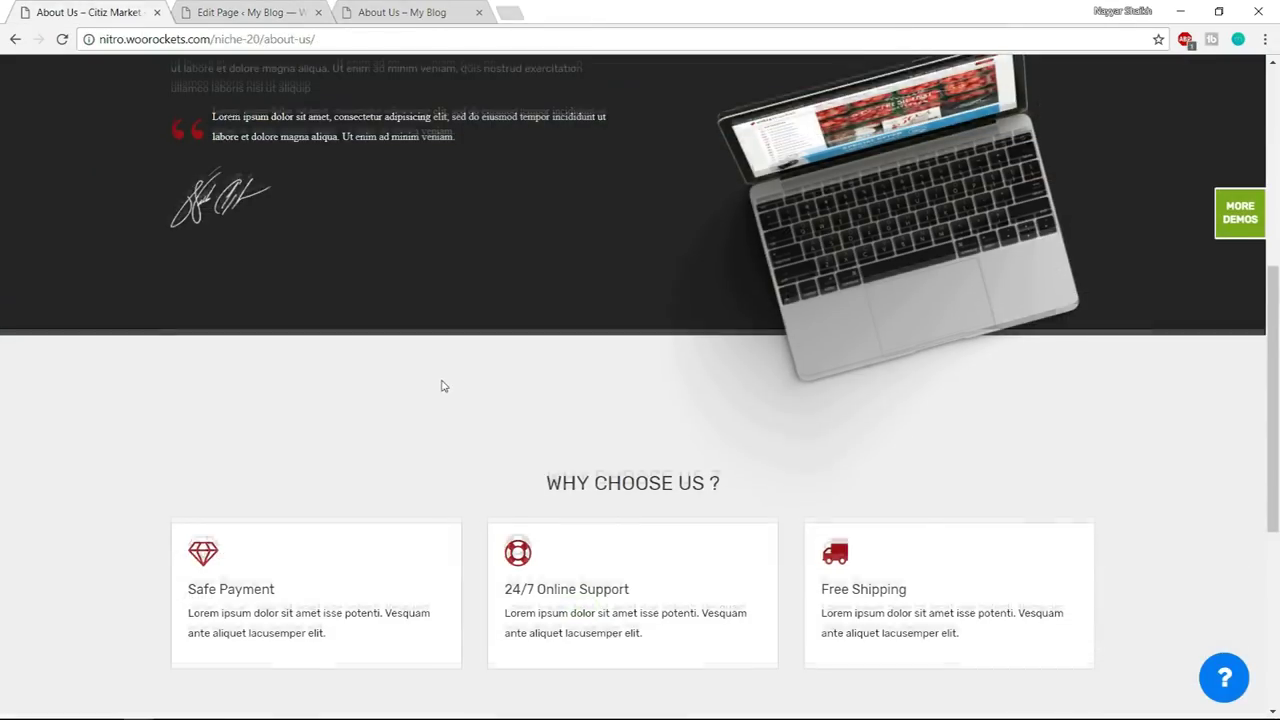
pyautogui.scroll(3, 443, 383)
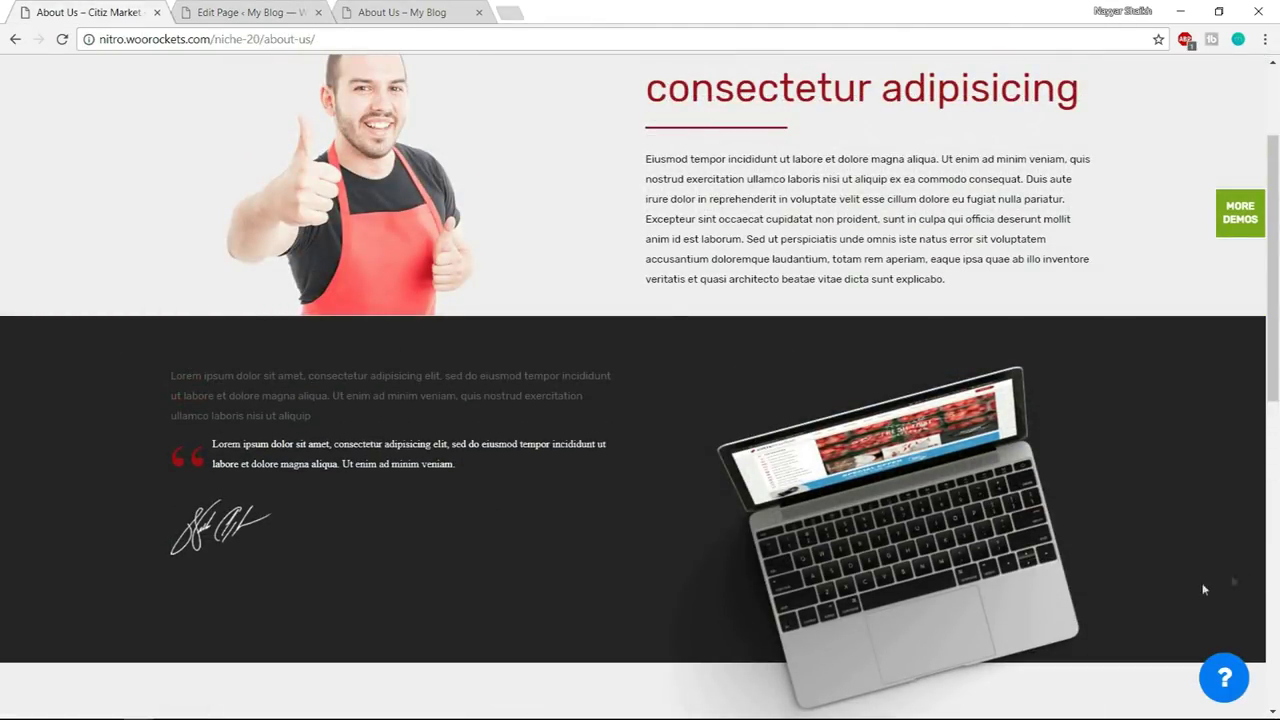
pyautogui.click(232, 13)
# - Stretch the laptop row full width and give it a #242424 background
pyautogui.click(903, 206)
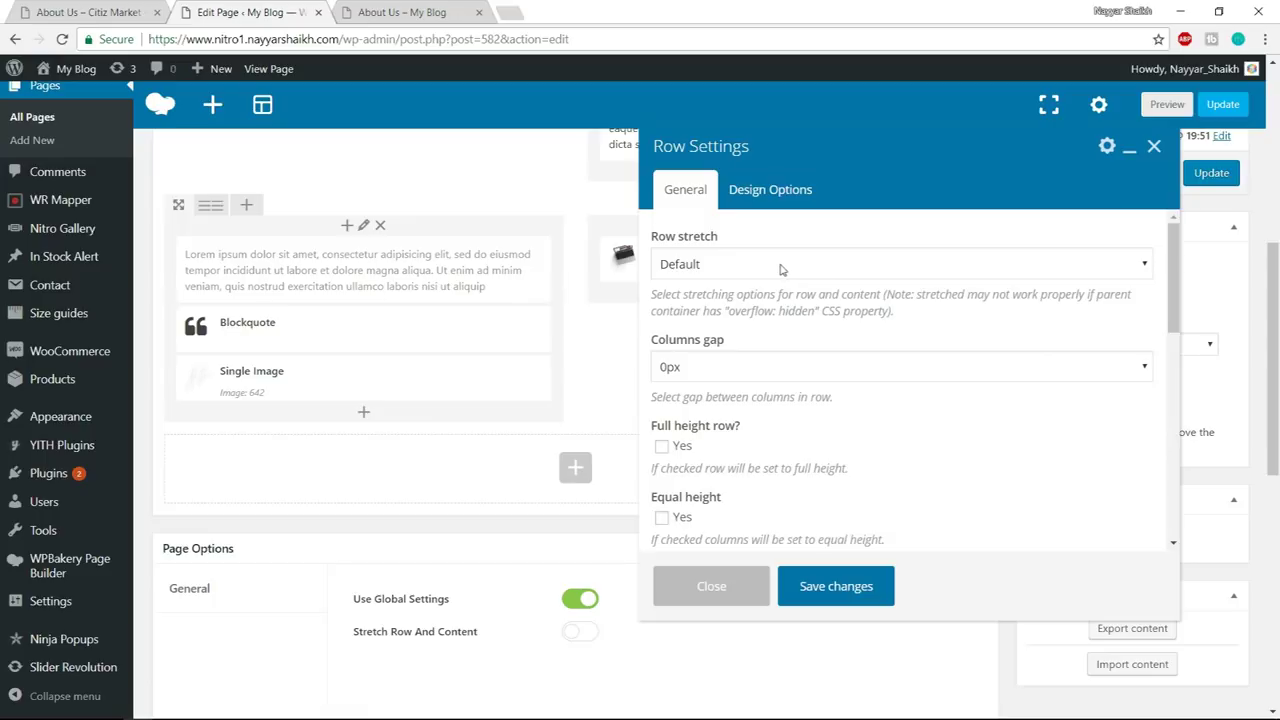
pyautogui.click(757, 265)
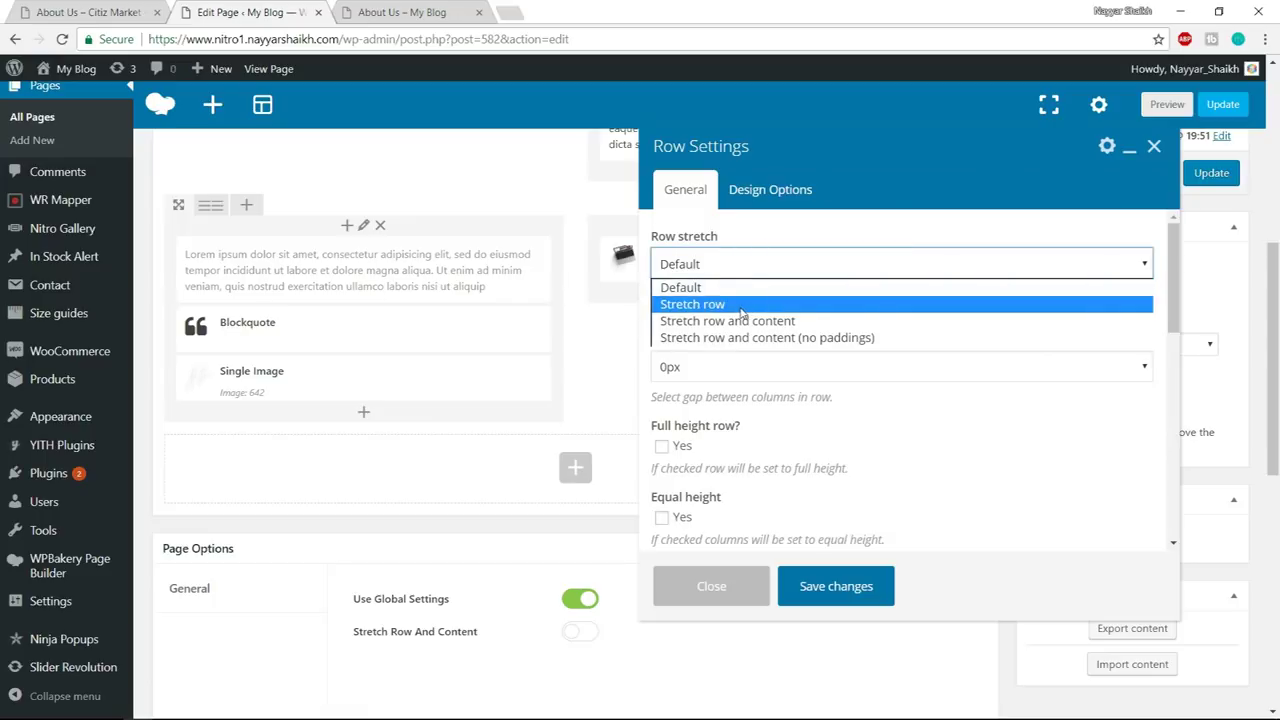
pyautogui.click(745, 308)
pyautogui.click(770, 189)
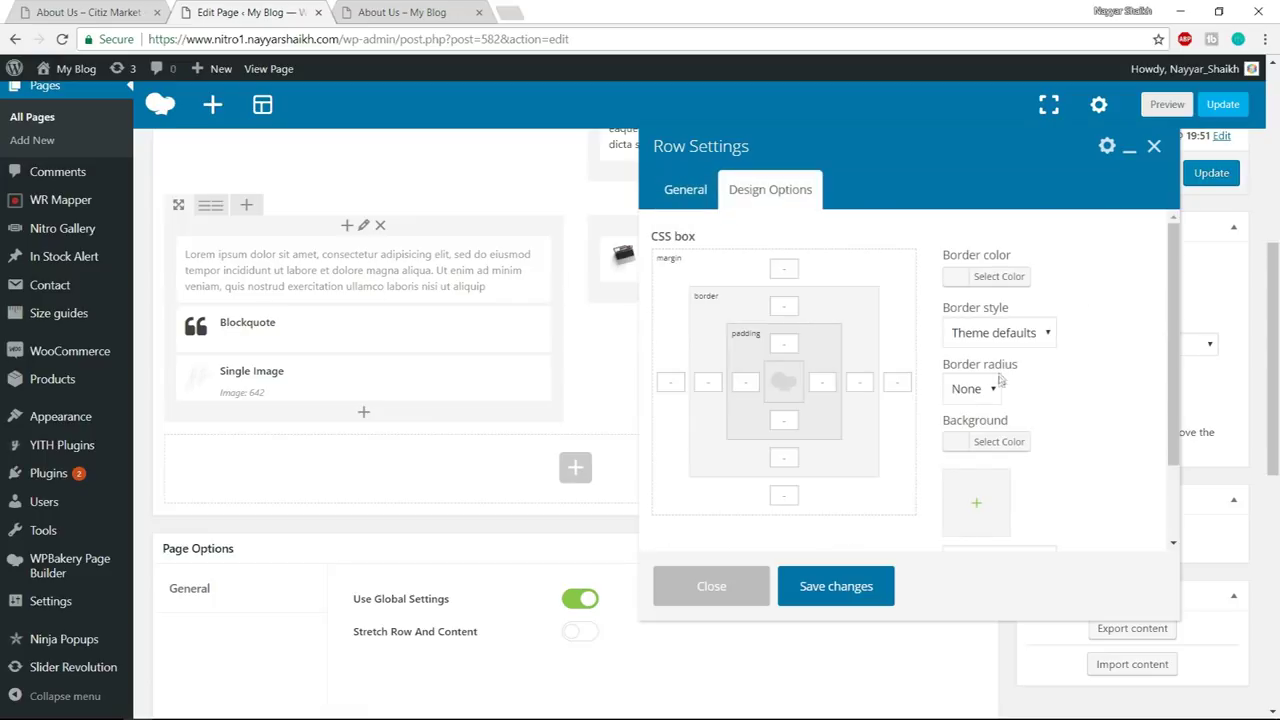
pyautogui.click(985, 441)
pyautogui.click(1072, 449)
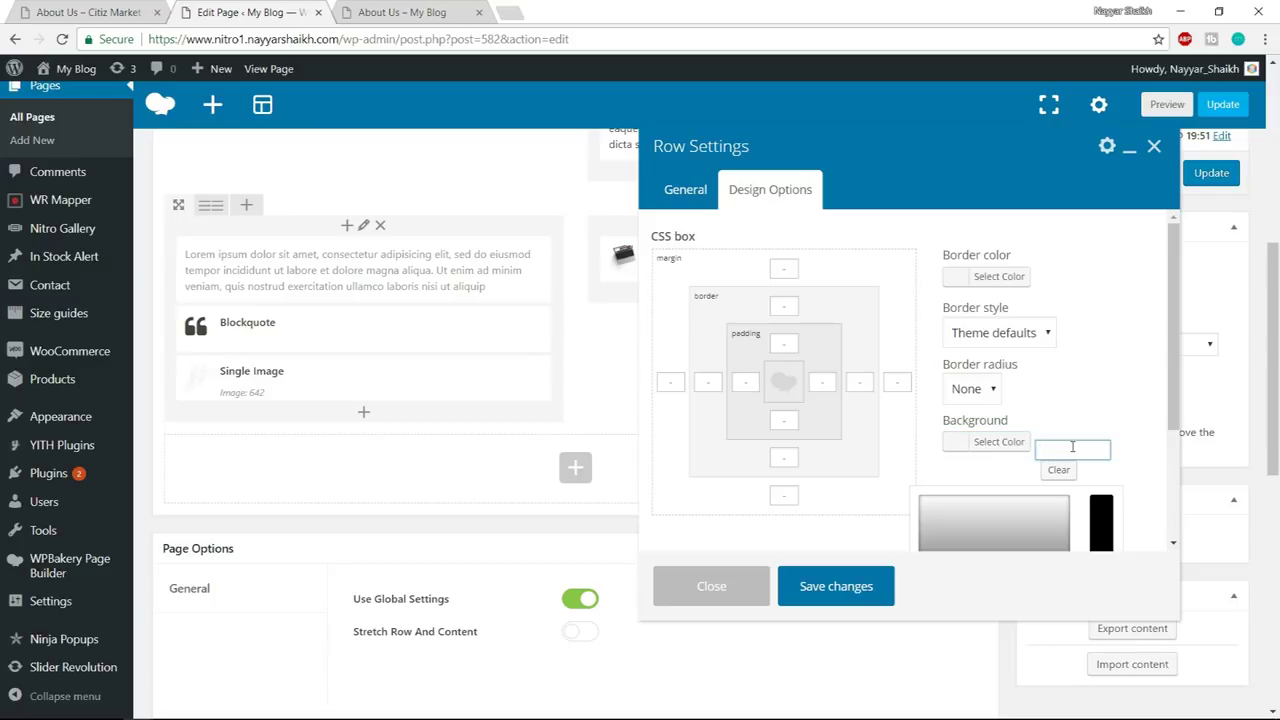
pyautogui.write('#242424')
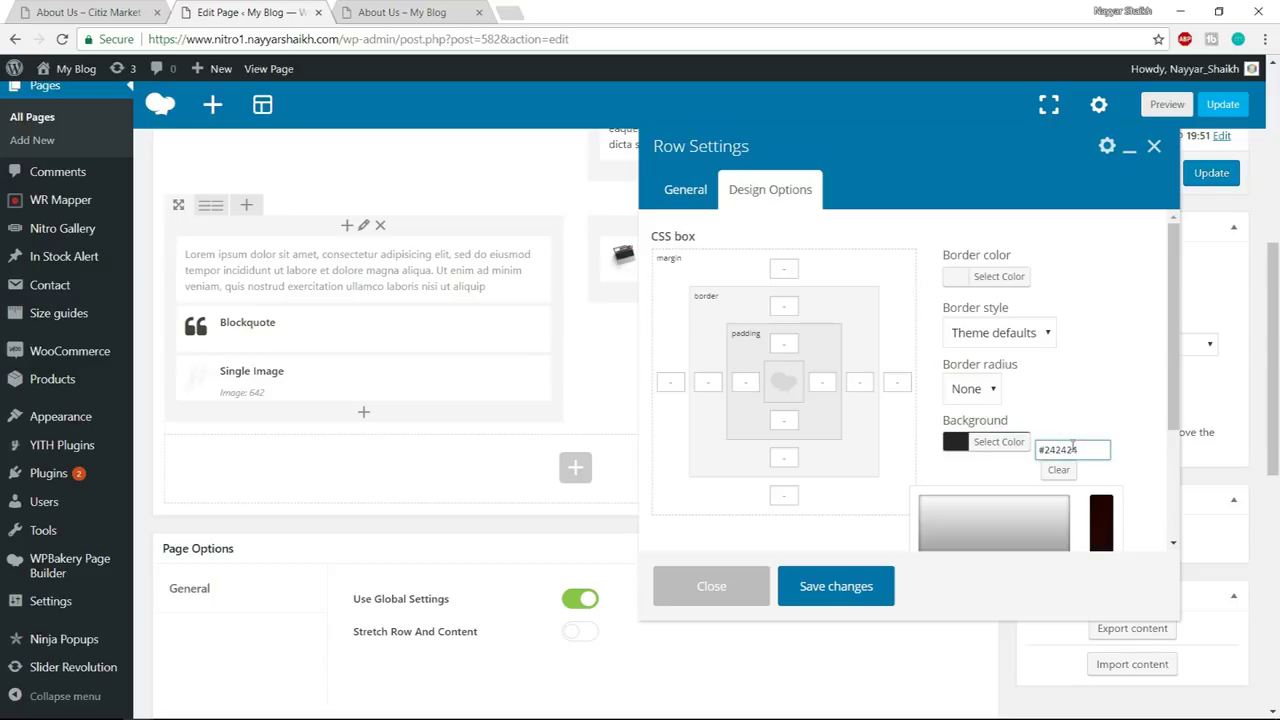
pyautogui.click(1093, 400)
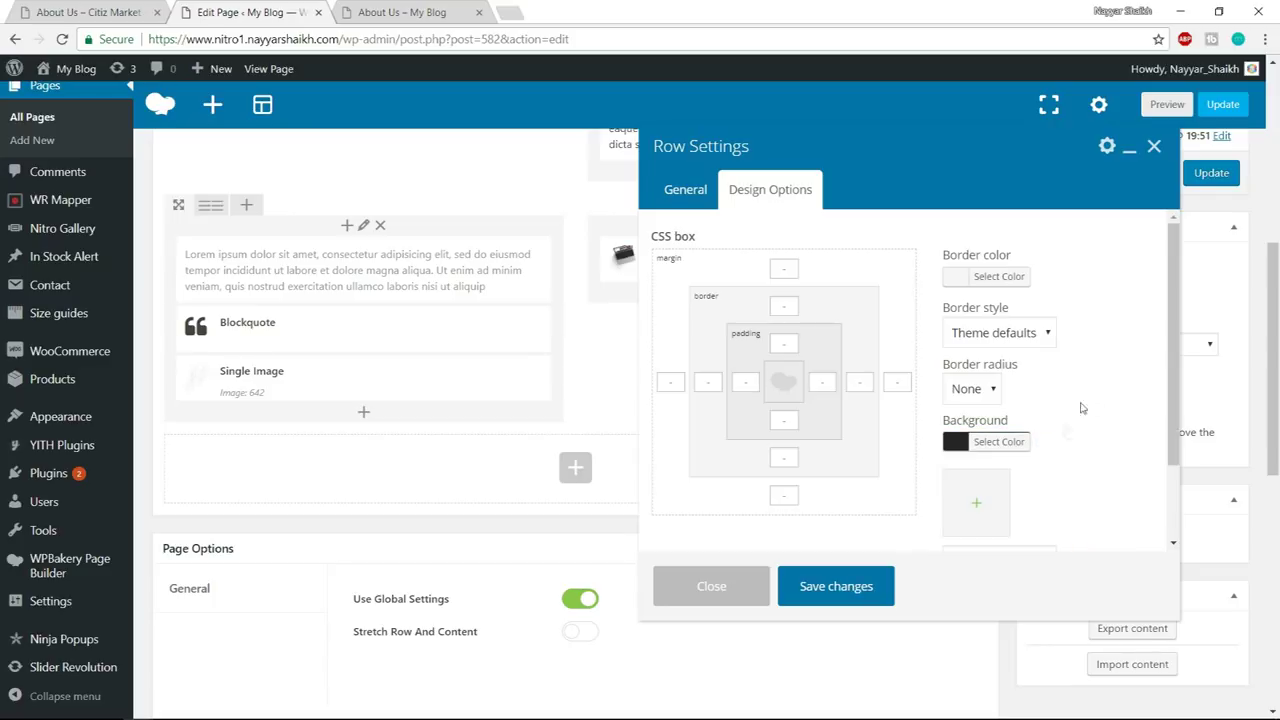
# - Give the laptop row 50 px top padding and save the row settings
pyautogui.click(92, 8)
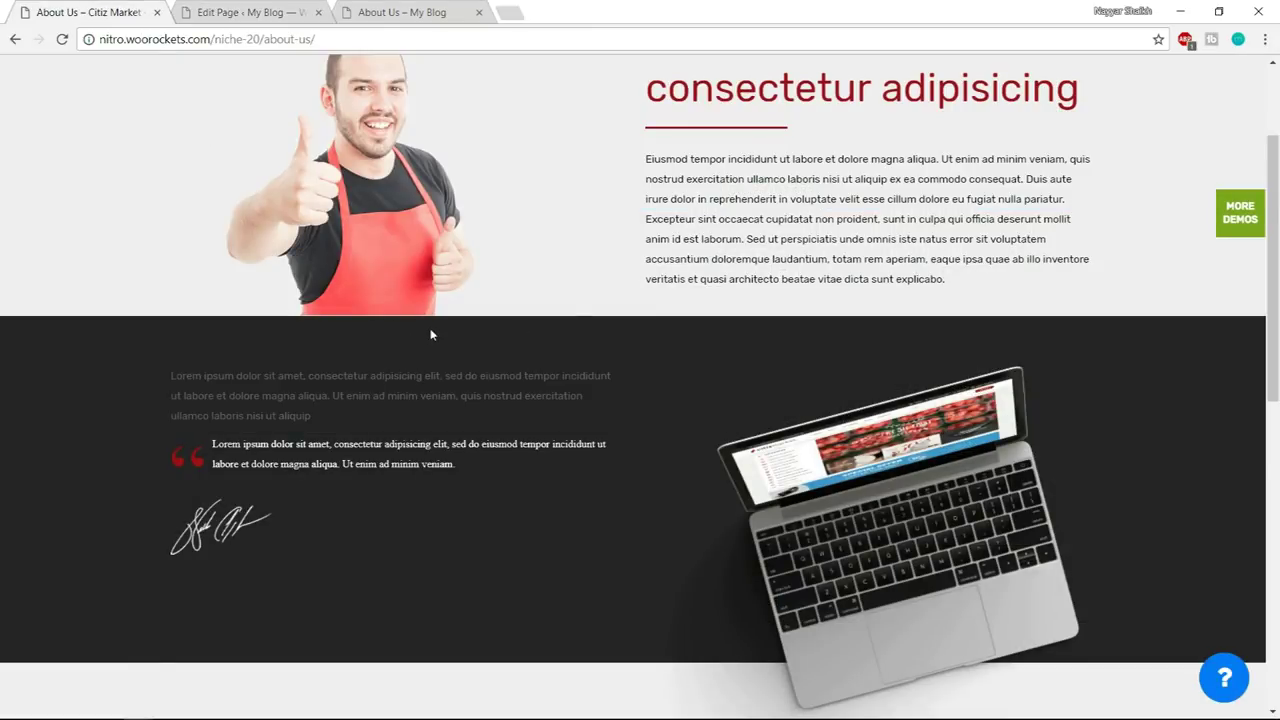
pyautogui.click(295, 10)
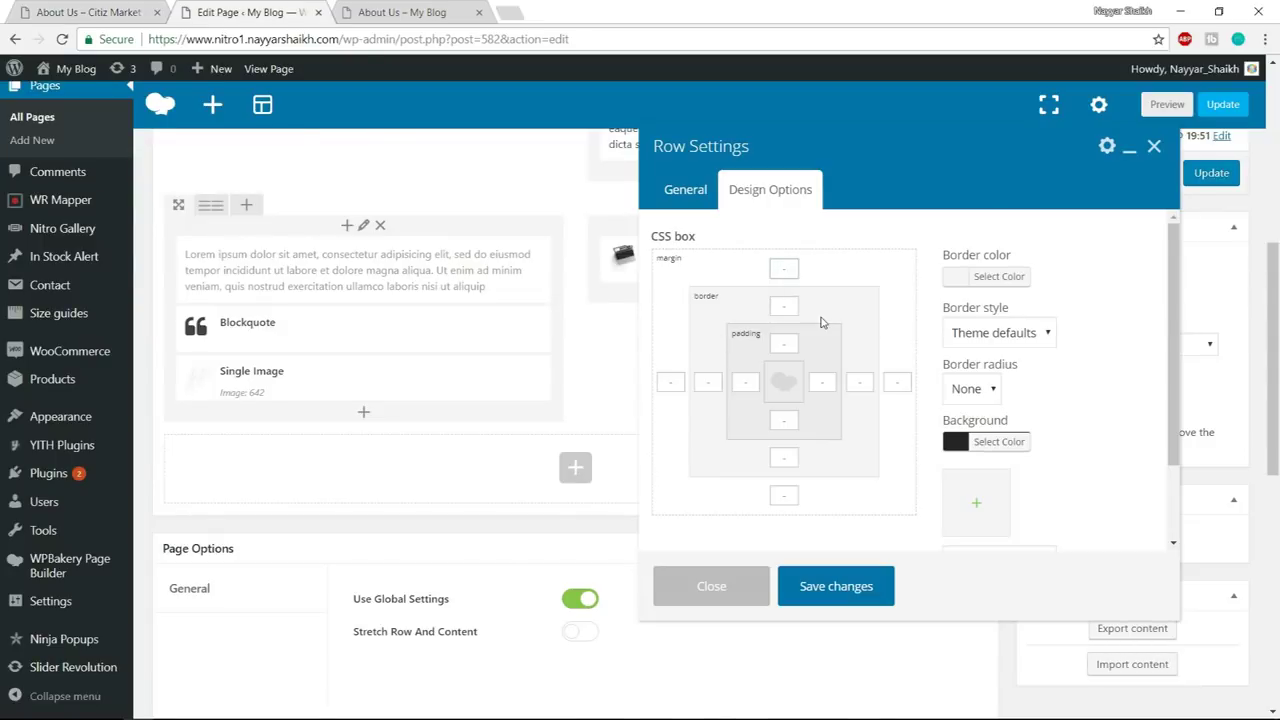
pyautogui.click(785, 344)
pyautogui.write('50')
pyautogui.click(860, 590)
# - Update the page and bring up the live About Us page for reloading
pyautogui.click(1210, 178)
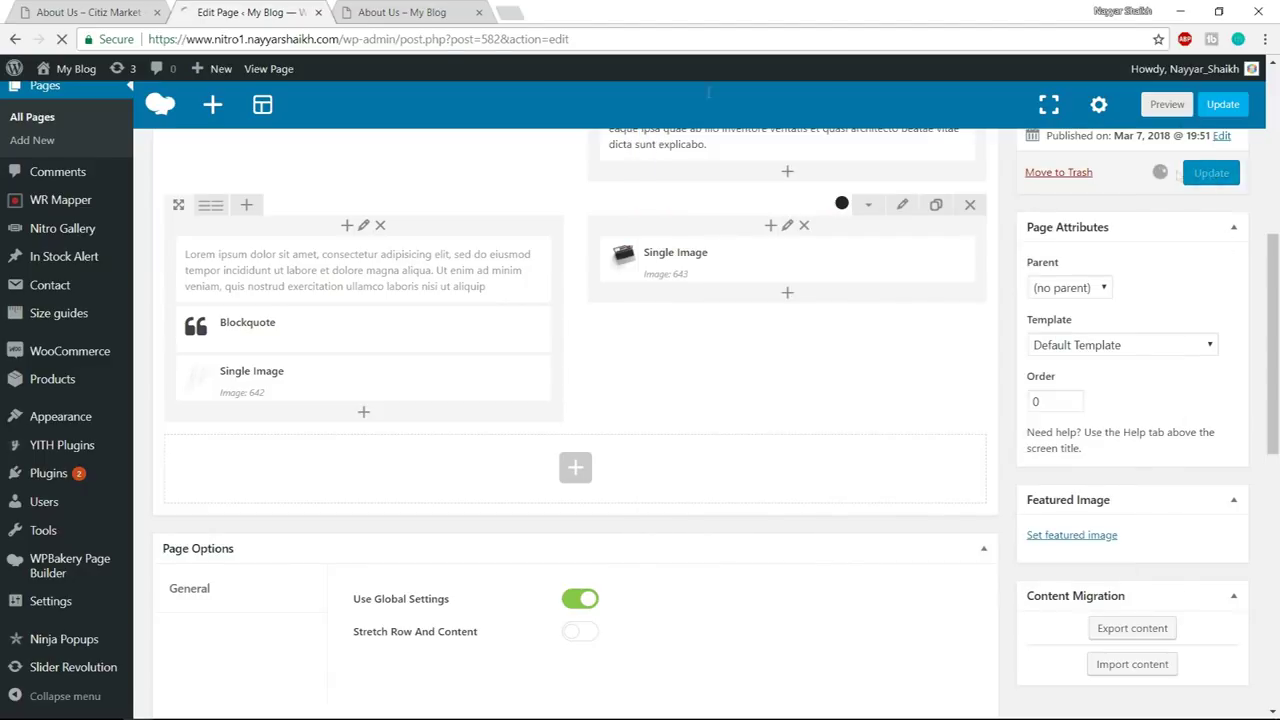
pyautogui.click(402, 12)
pyautogui.click(425, 38)
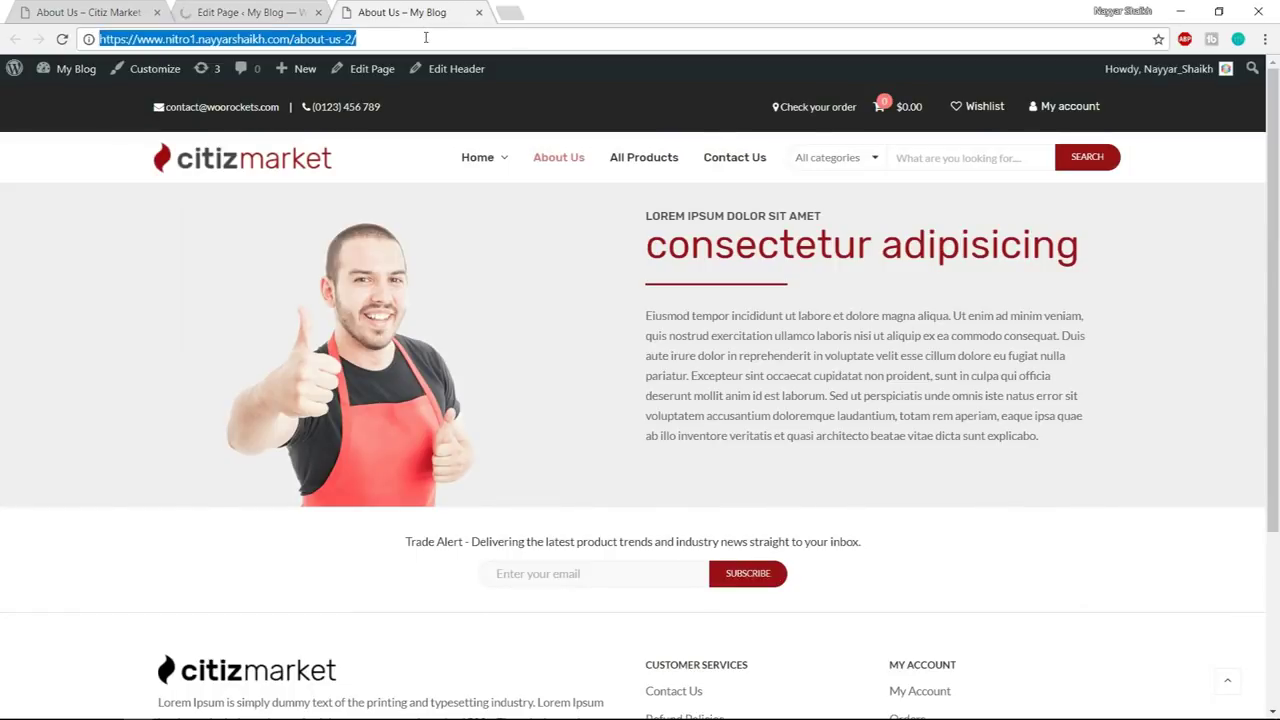
# - Review the dark laptop row on the live About Us page
pyautogui.click(1133, 273)
pyautogui.scroll(-5, 1160, 330)
pyautogui.scroll(3, 1190, 400)
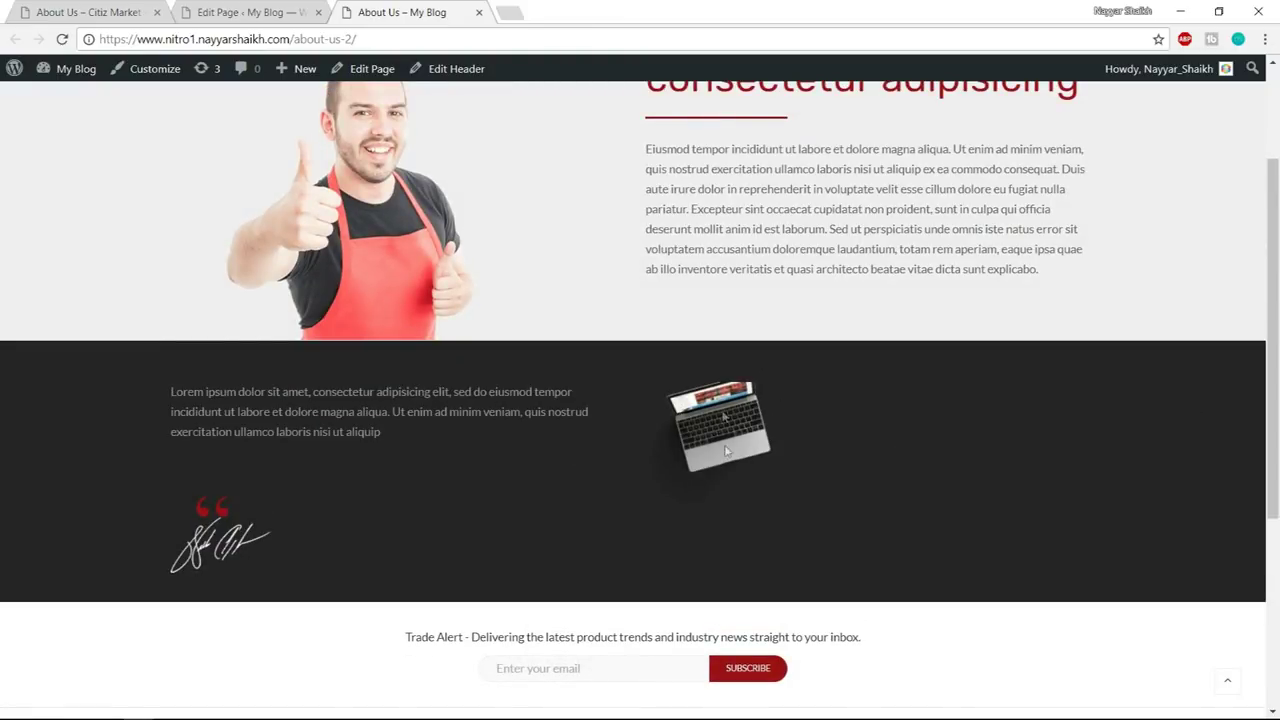
# - Change the laptop Single Image size from thumbnail to full and save it
pyautogui.click(260, 12)
pyautogui.scroll(-5, 864, 376)
pyautogui.scroll(1, 840, 360)
pyautogui.click(810, 342)
pyautogui.scroll(-2, 928, 338)
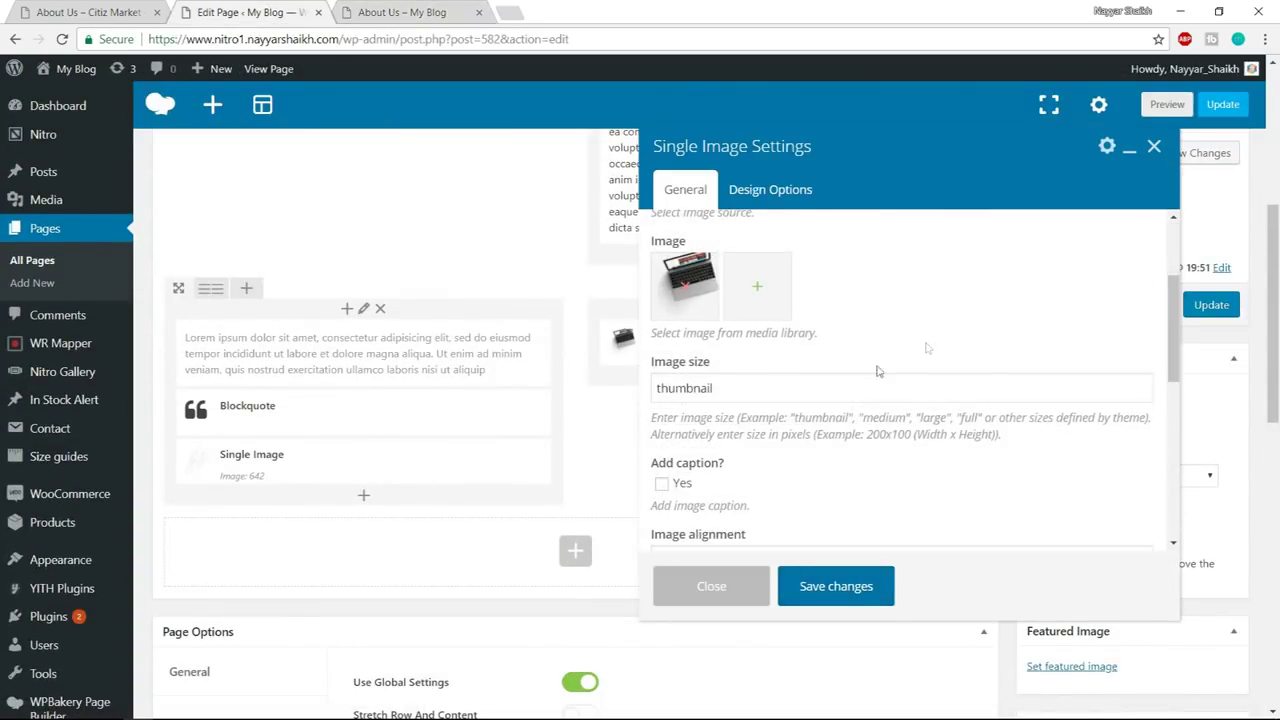
pyautogui.doubleClick(760, 393)
pyautogui.write('fu')
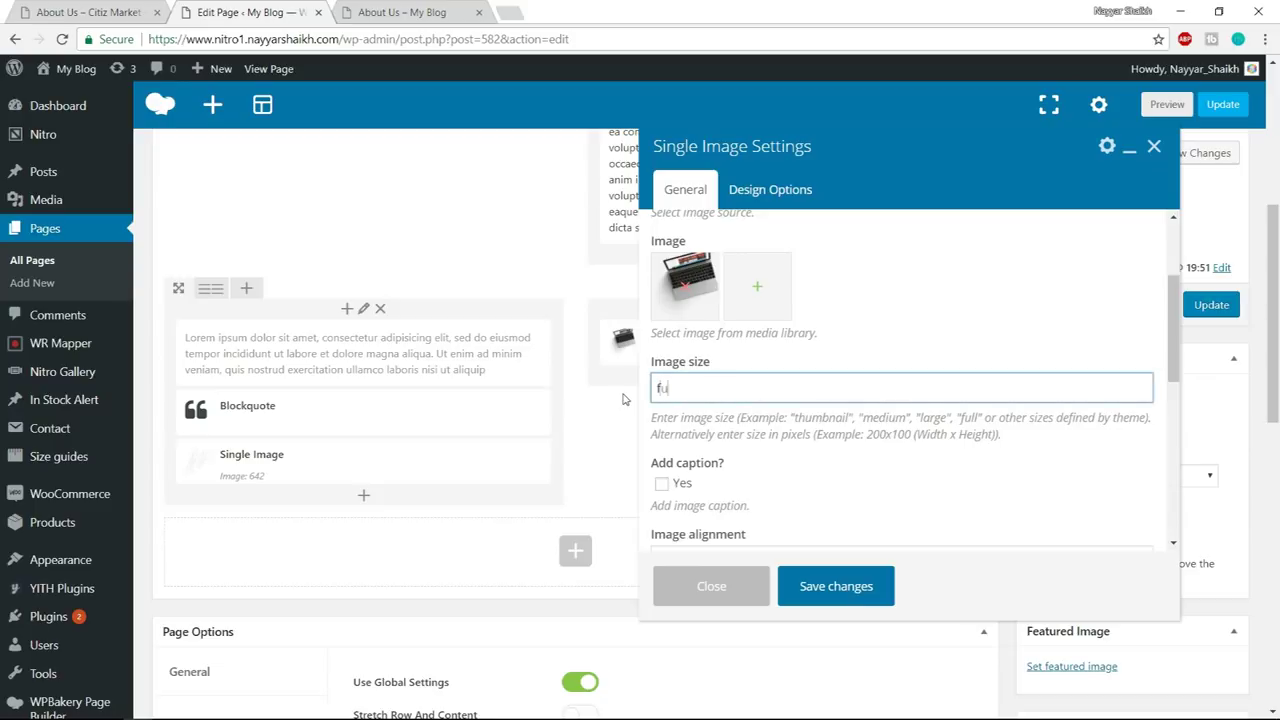
pyautogui.write('ll')
pyautogui.click(850, 588)
# - Update the page, reload the live view, then switch to the Citiz Market demo
pyautogui.click(1211, 305)
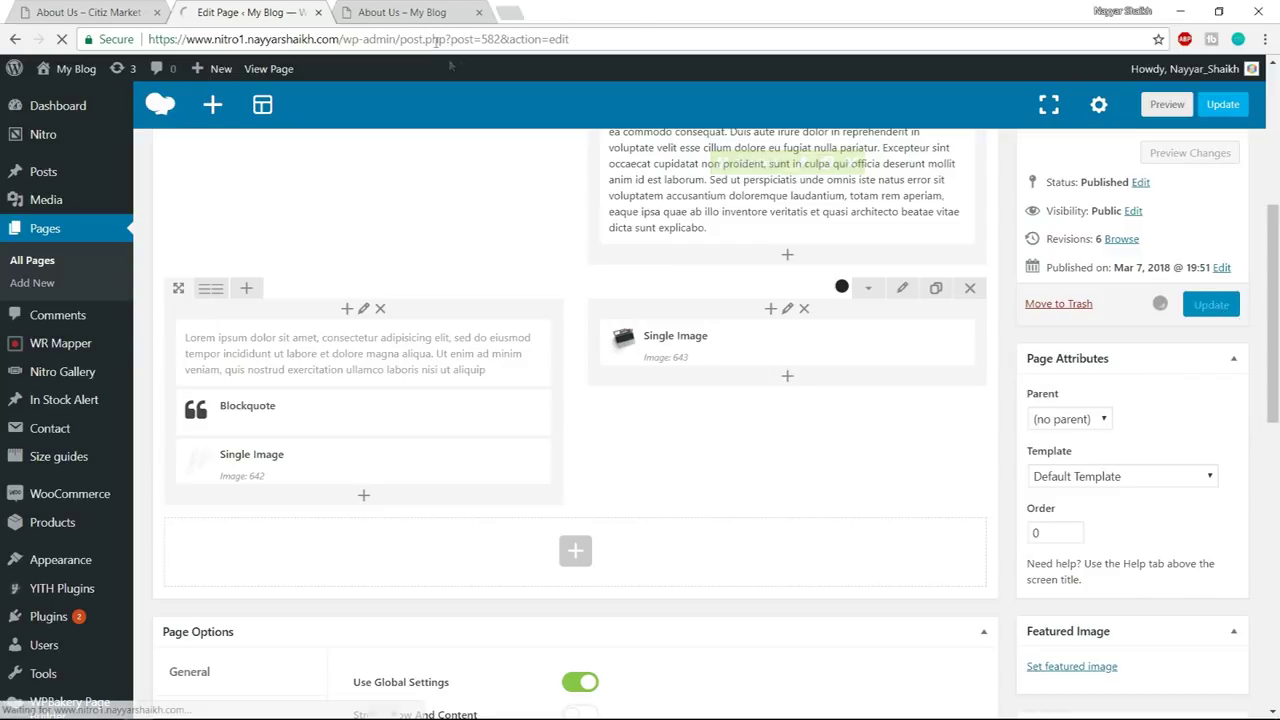
pyautogui.click(402, 12)
pyautogui.click(404, 36)
pyautogui.press('Return')
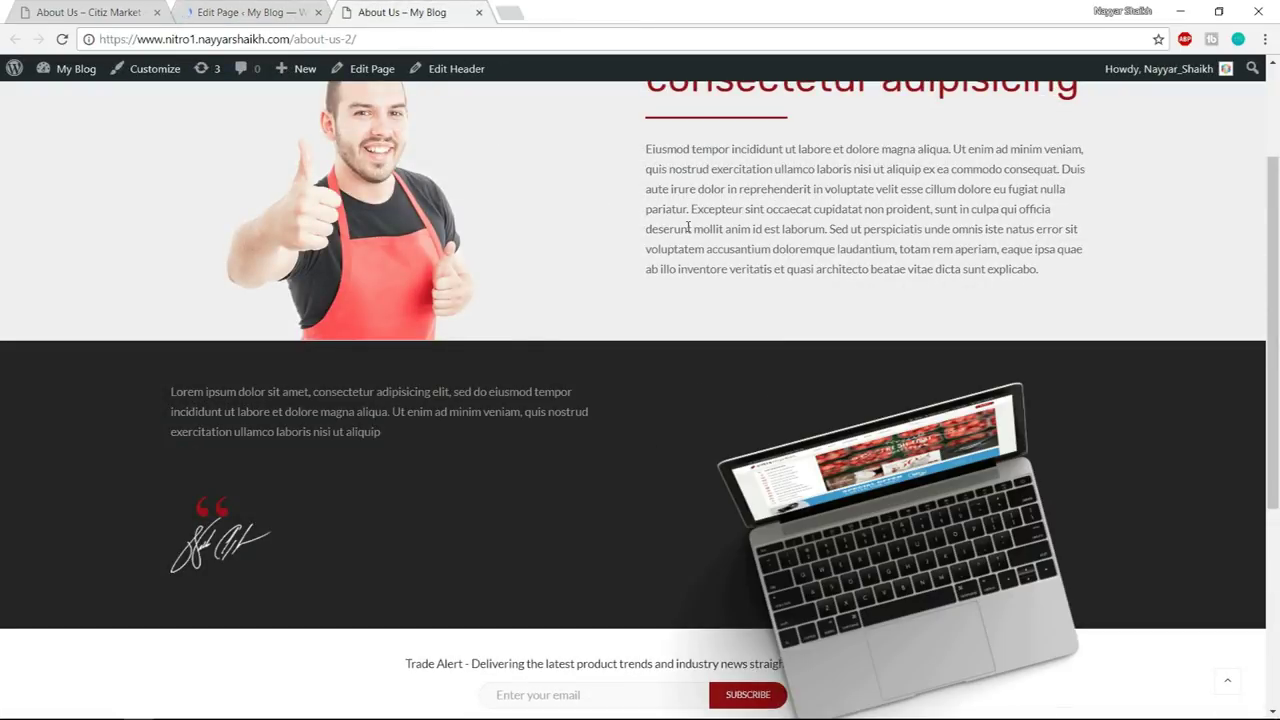
pyautogui.scroll(-3, 1019, 357)
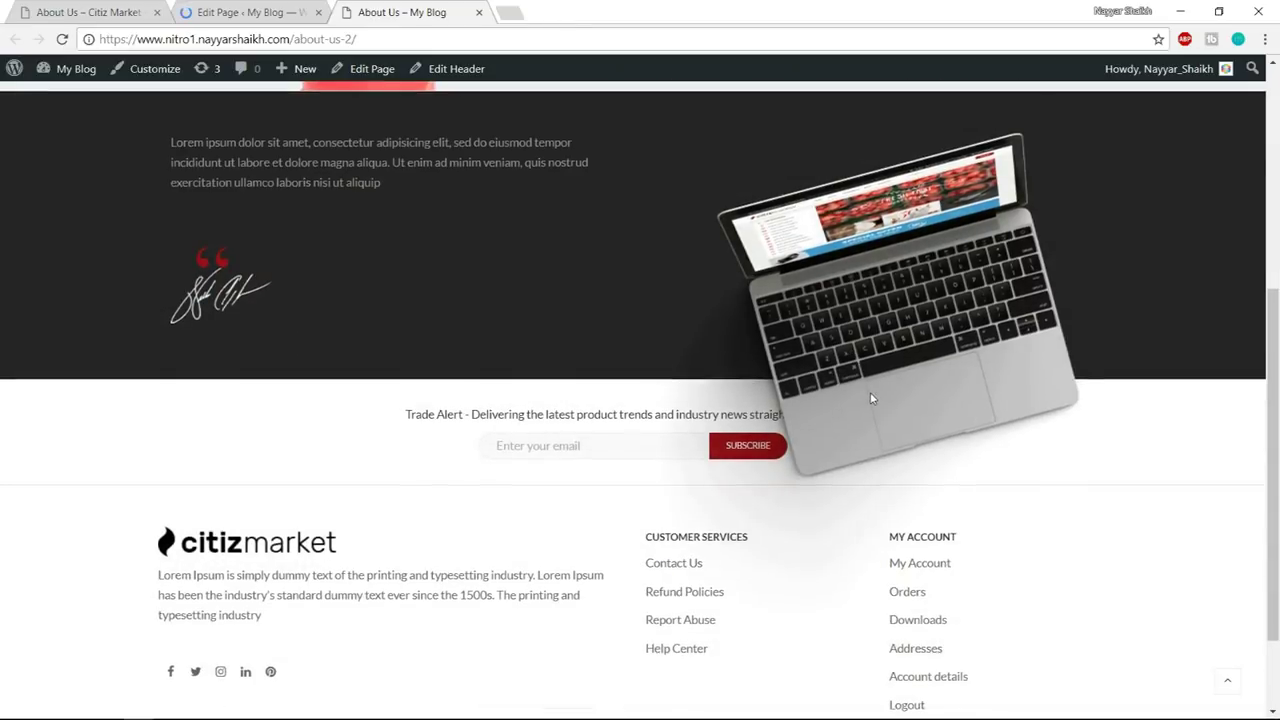
pyautogui.scroll(3, 944, 451)
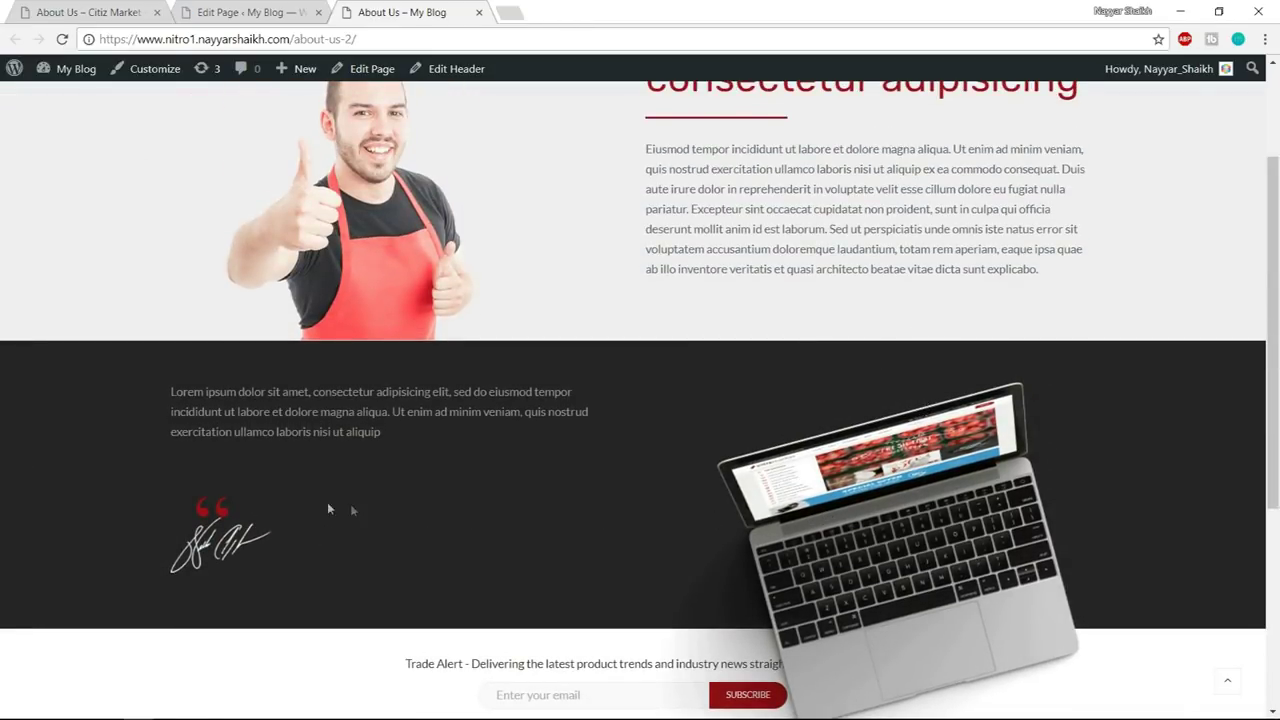
pyautogui.hotkey('ctrl', 'Tab')
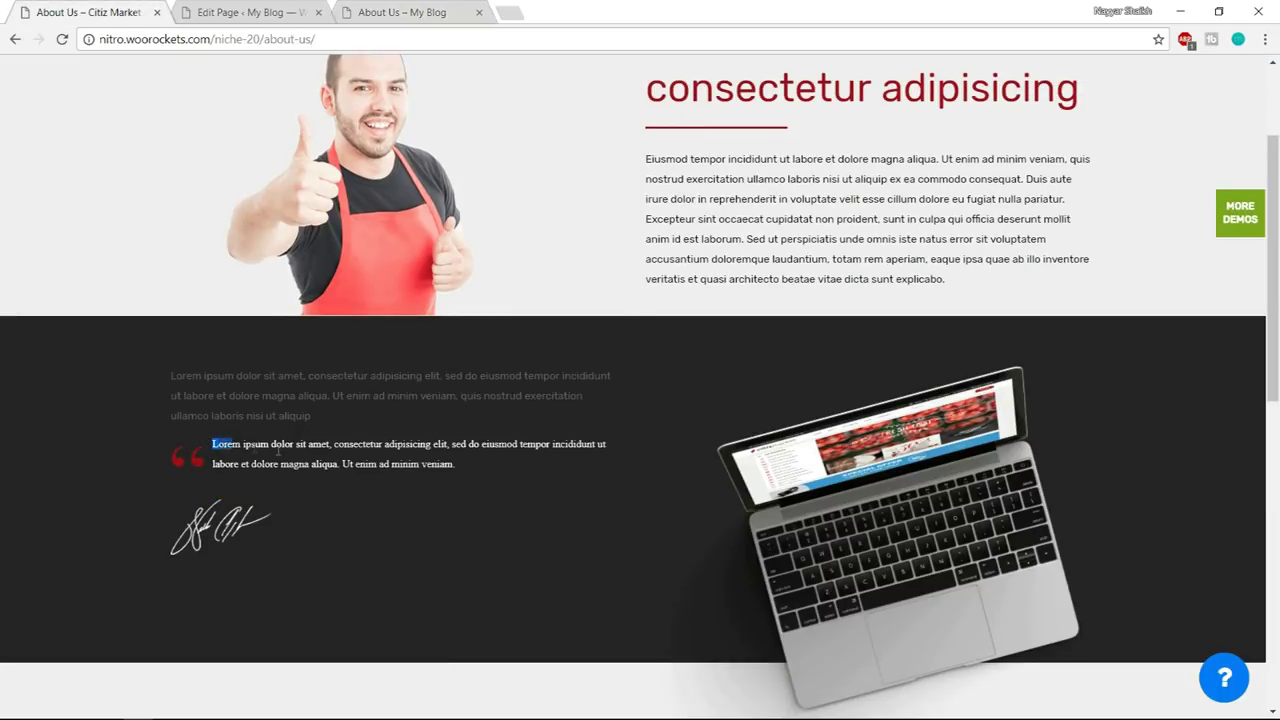
# - Paste the demo's quote paragraph into the Blockquote content and save it
pyautogui.moveTo(278, 451); pyautogui.dragTo(482, 461)
pyautogui.hotkey('ctrl', 'c')
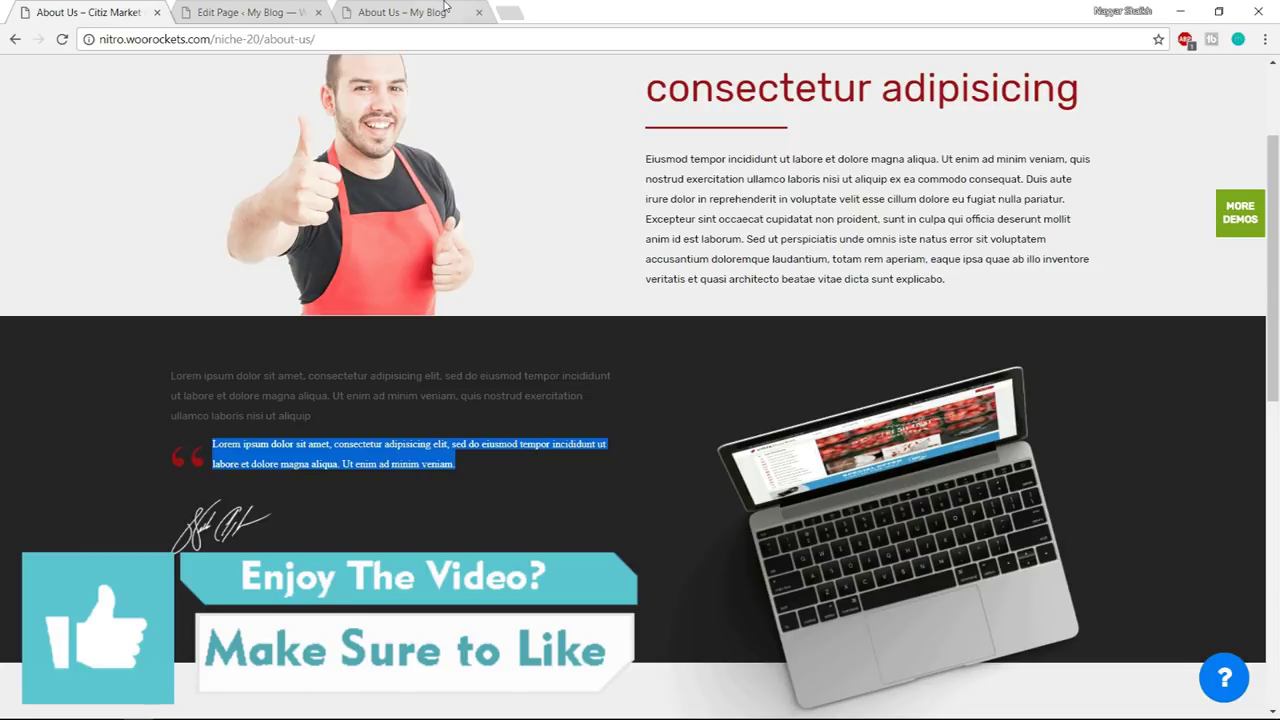
pyautogui.click(445, 7)
pyautogui.click(262, 12)
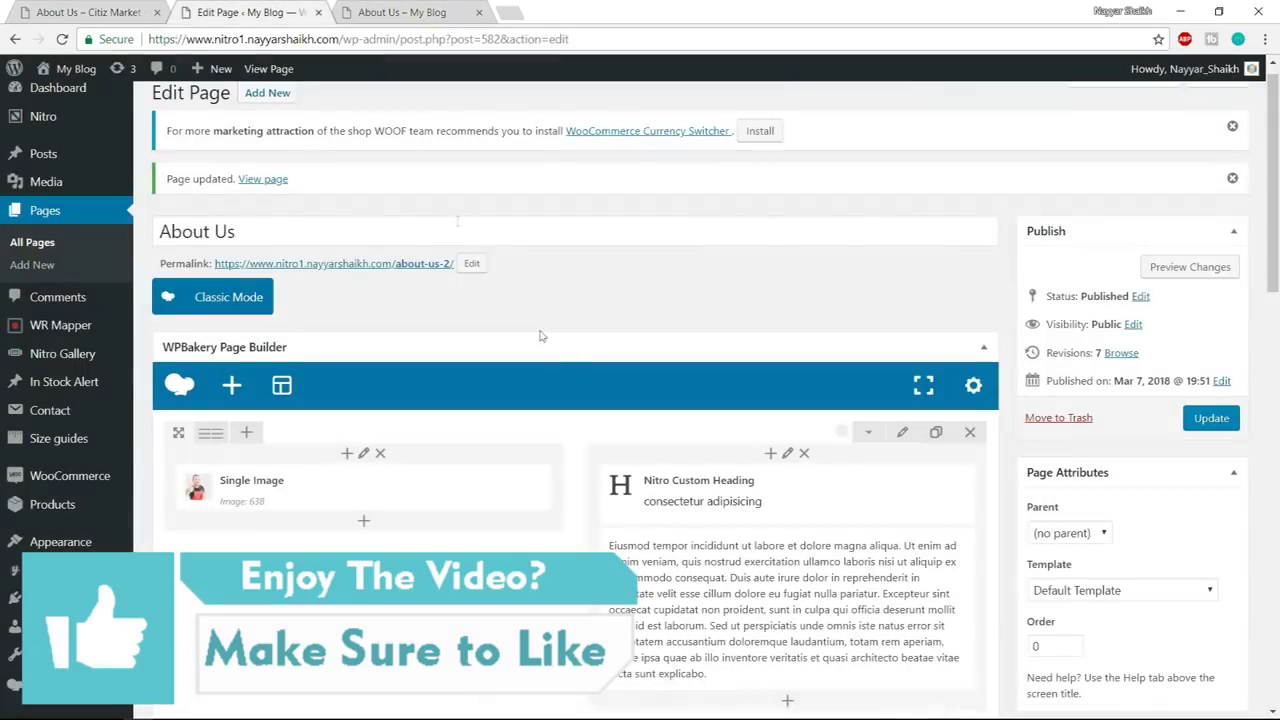
pyautogui.scroll(-5, 519, 444)
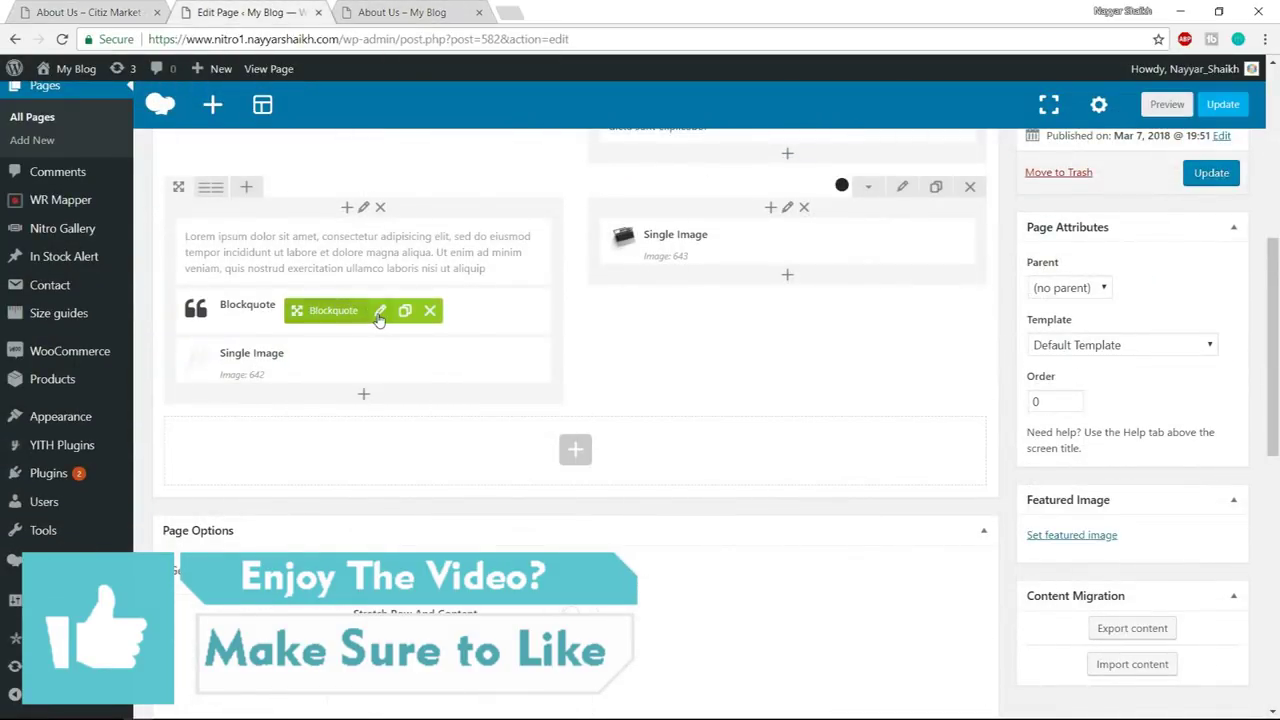
pyautogui.click(368, 310)
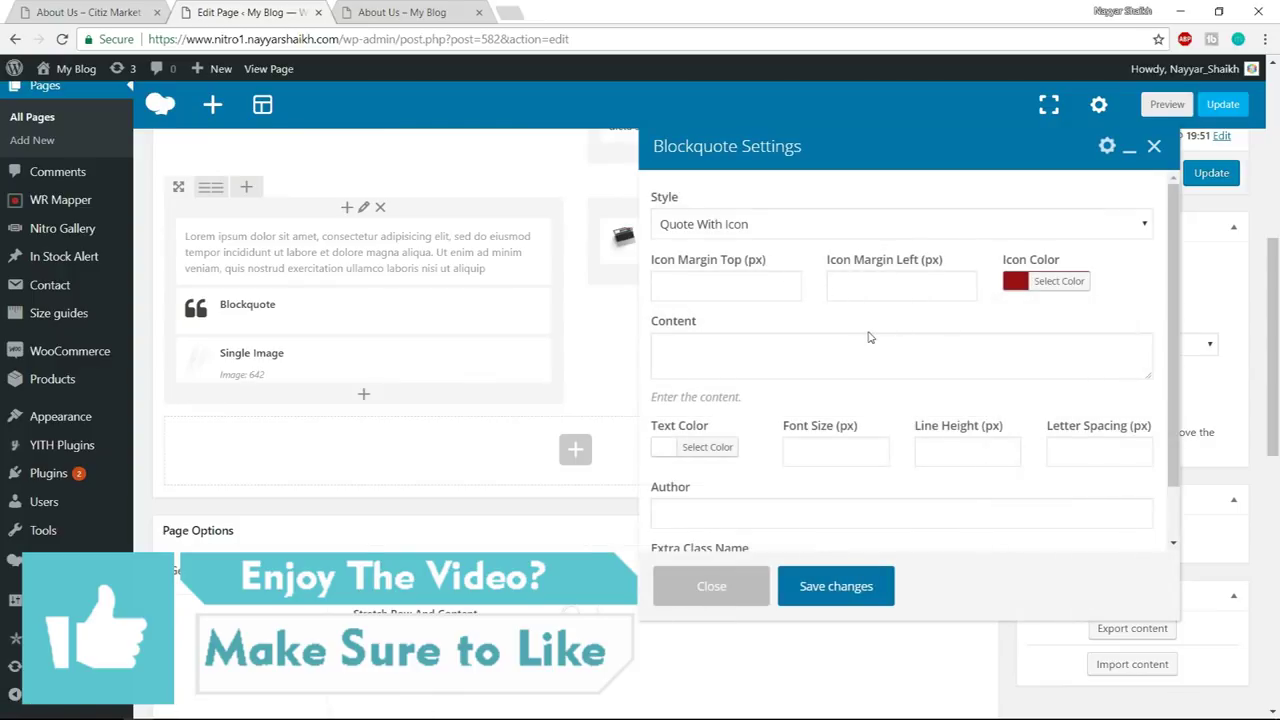
pyautogui.scroll(-1, 869, 338)
pyautogui.click(752, 286)
pyautogui.hotkey('ctrl', 'v')
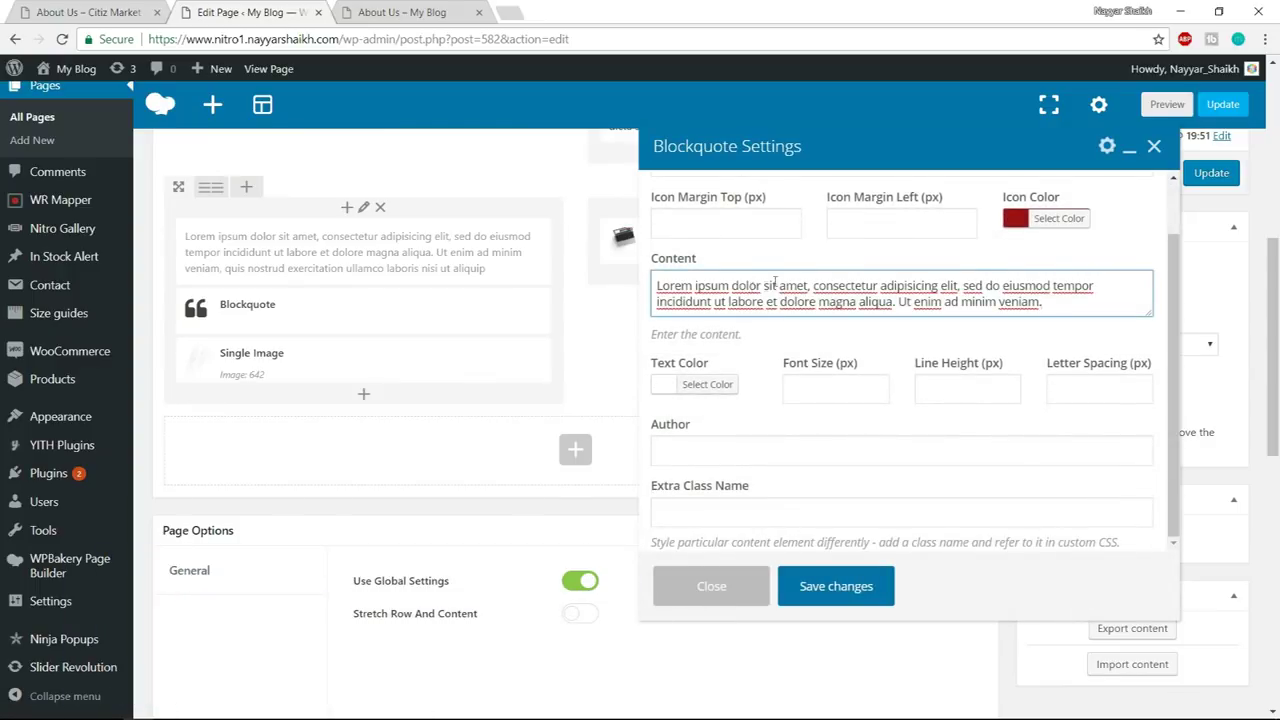
pyautogui.scroll(2, 857, 352)
pyautogui.click(876, 586)
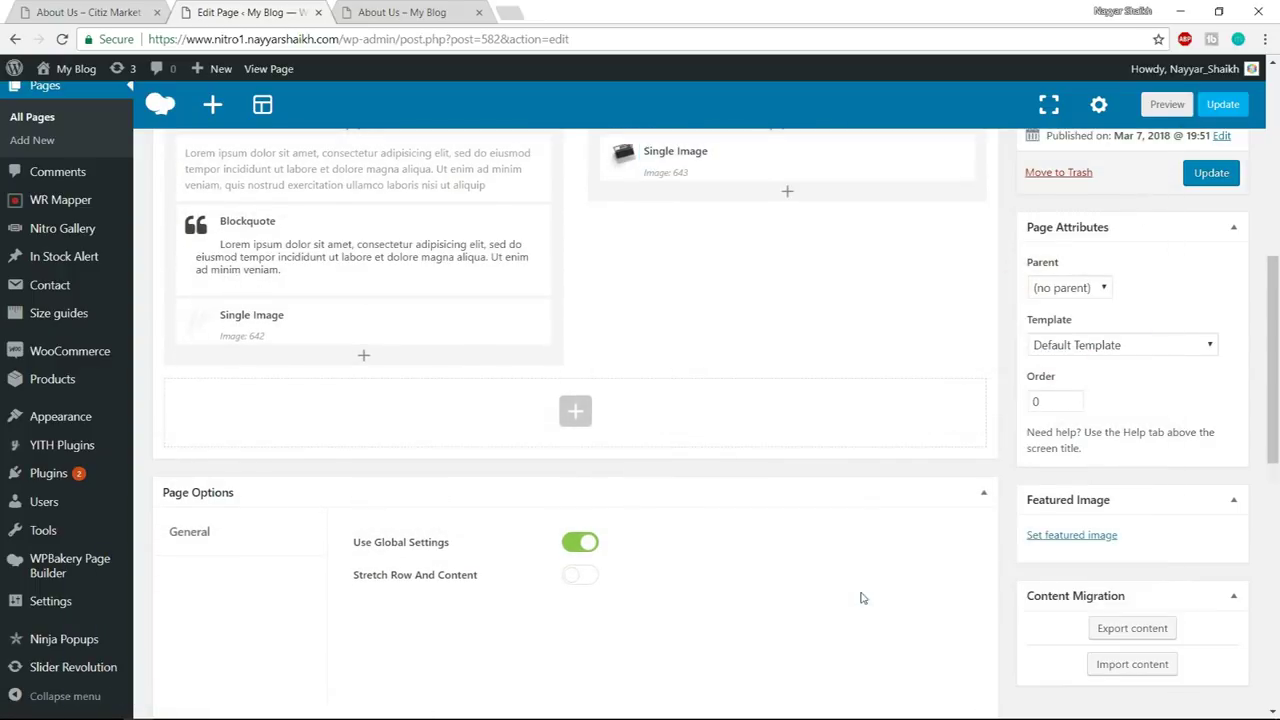
# - Update the page, review the reloaded live page, and select the WHY CHOOSE US ? heading
pyautogui.click(1228, 176)
pyautogui.click(445, 10)
pyautogui.click(436, 40)
pyautogui.press('Return')
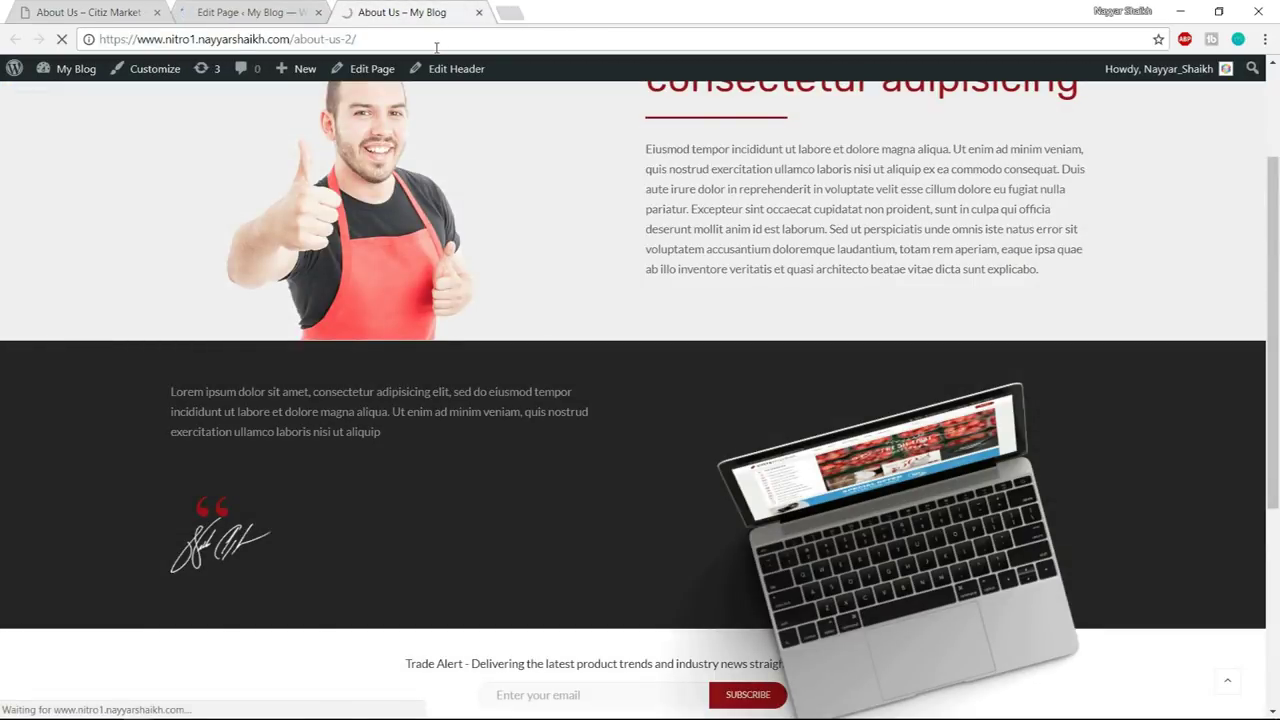
pyautogui.scroll(-1, 497, 445)
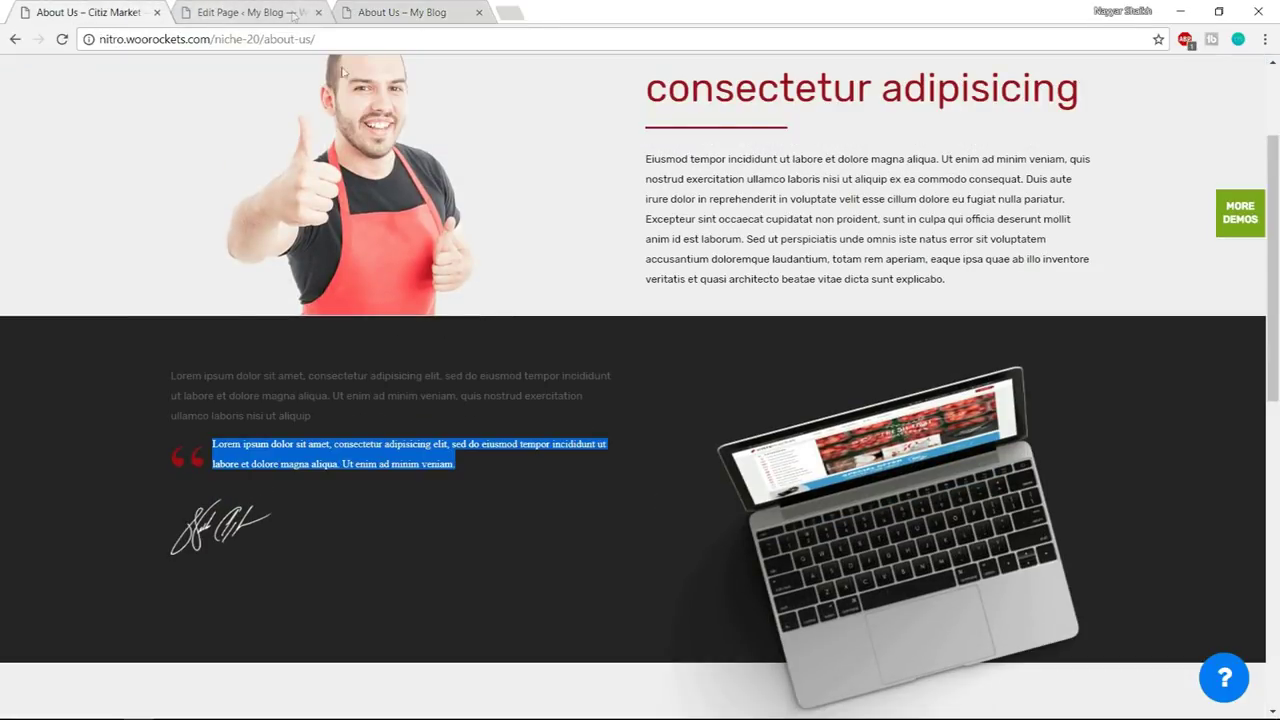
pyautogui.scroll(-6, 446, 300)
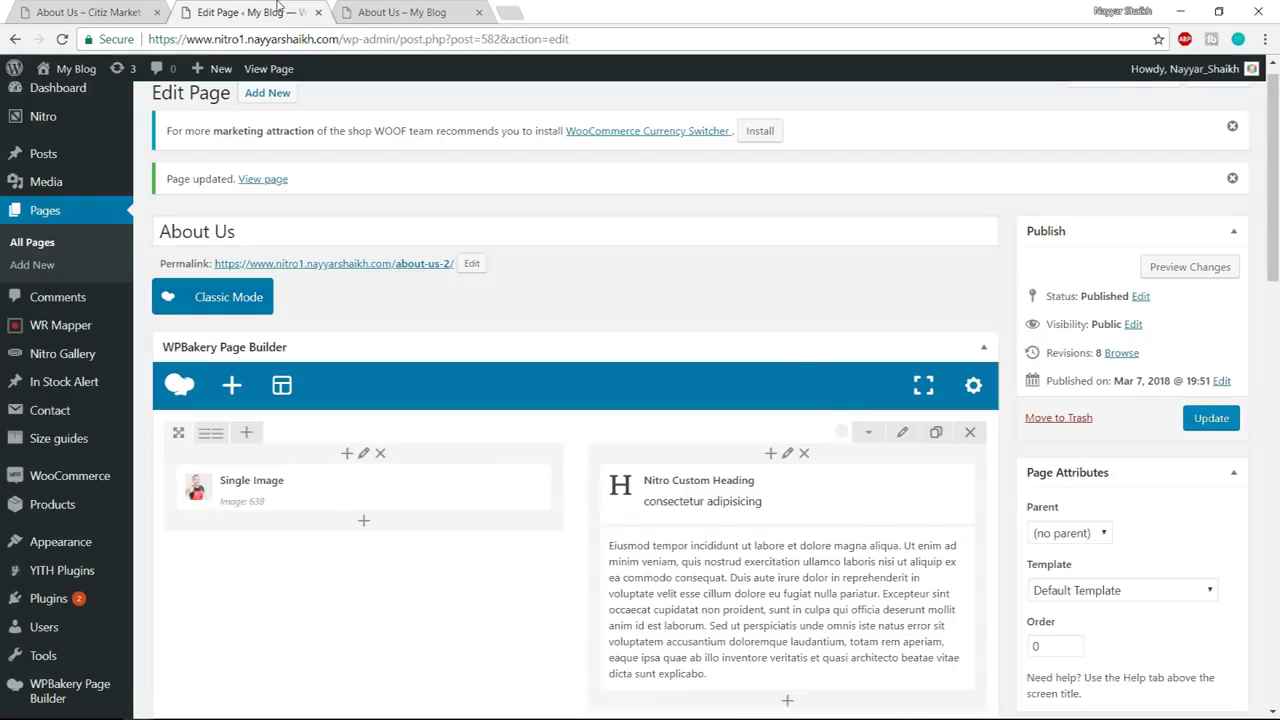
pyautogui.click(280, 12)
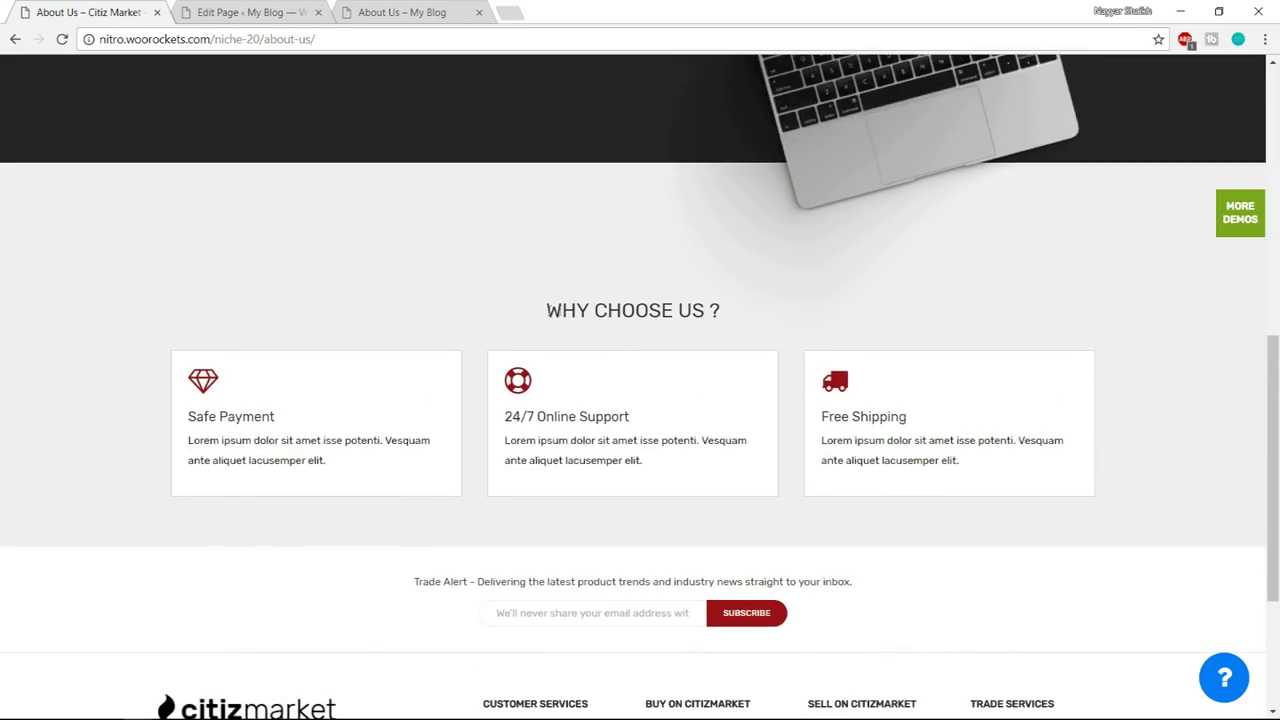
pyautogui.moveTo(546, 310); pyautogui.dragTo(745, 316)
pyautogui.hotkey('ctrl', 'c')
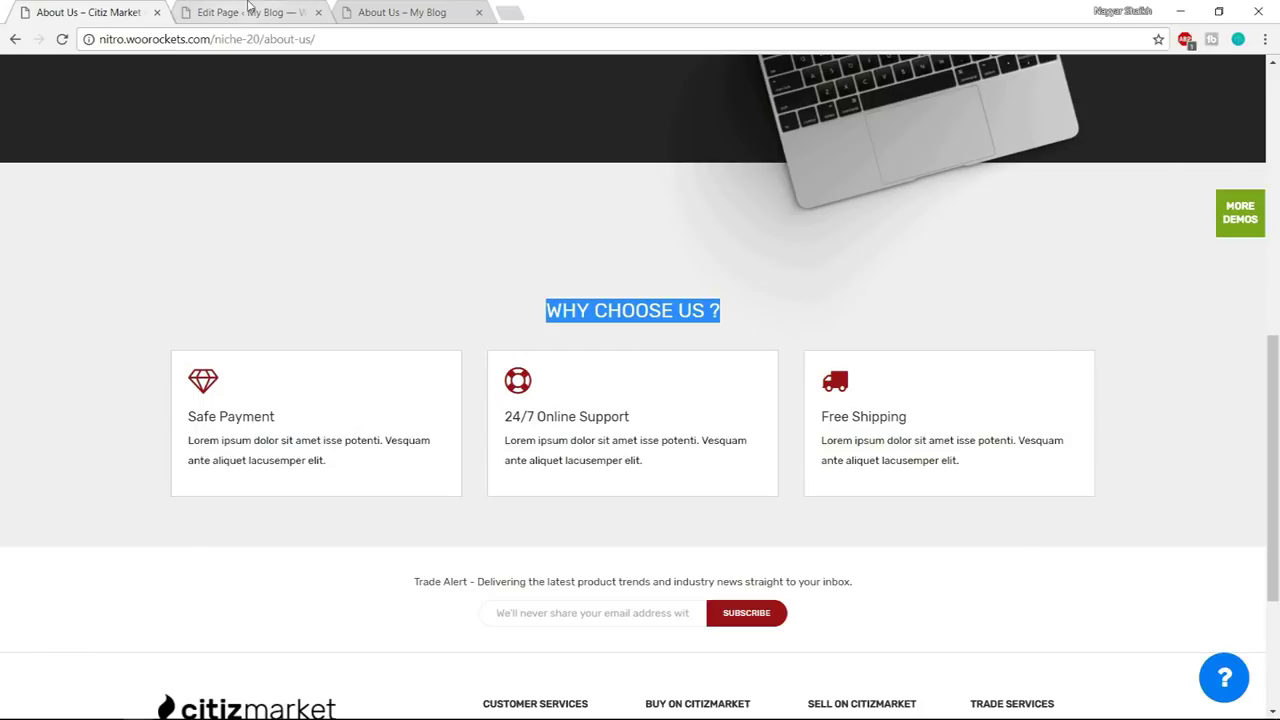
# - Add a Custom Heading element and paste the WHY CHOOSE US ? text into it
pyautogui.click(240, 10)
pyautogui.click(577, 330)
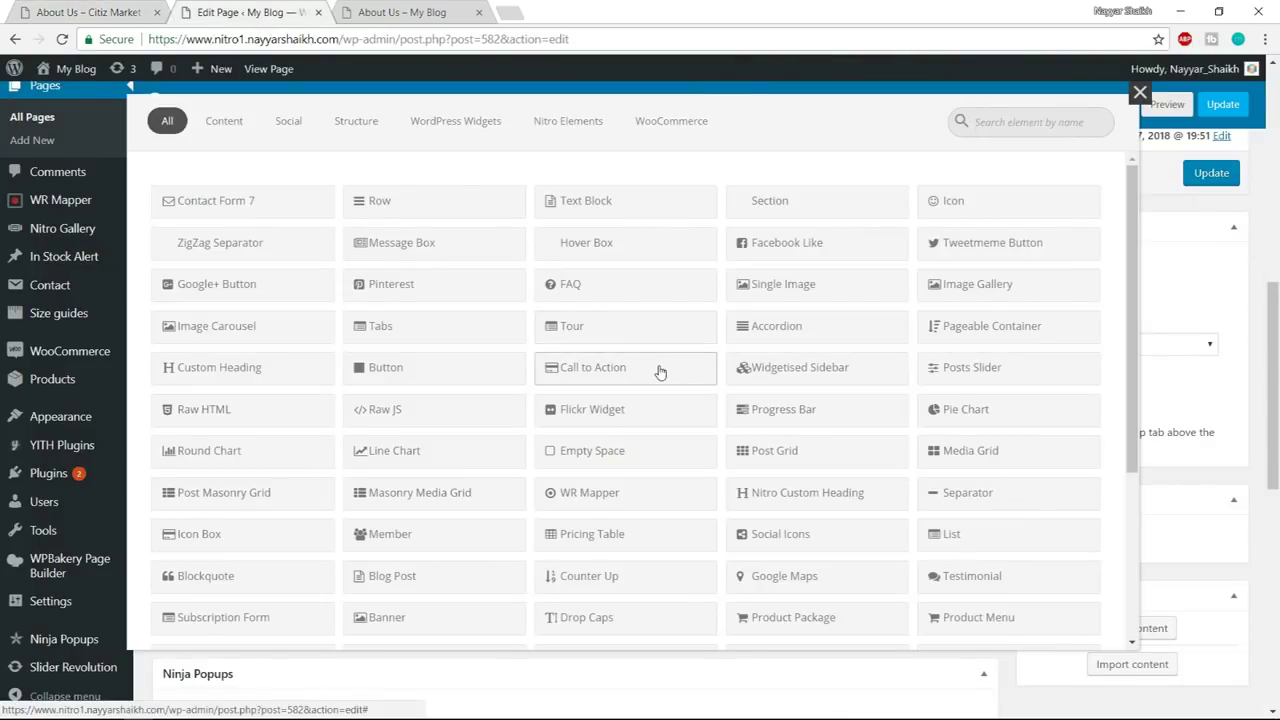
pyautogui.write('cust')
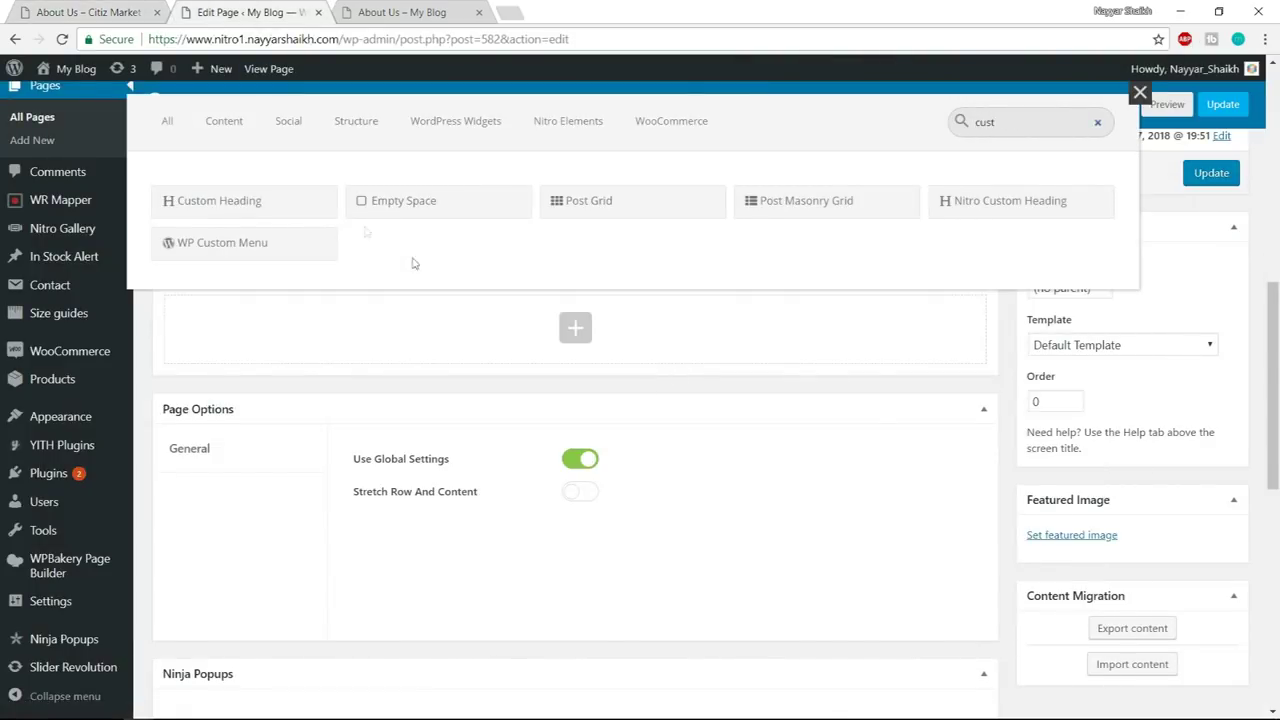
pyautogui.click(243, 201)
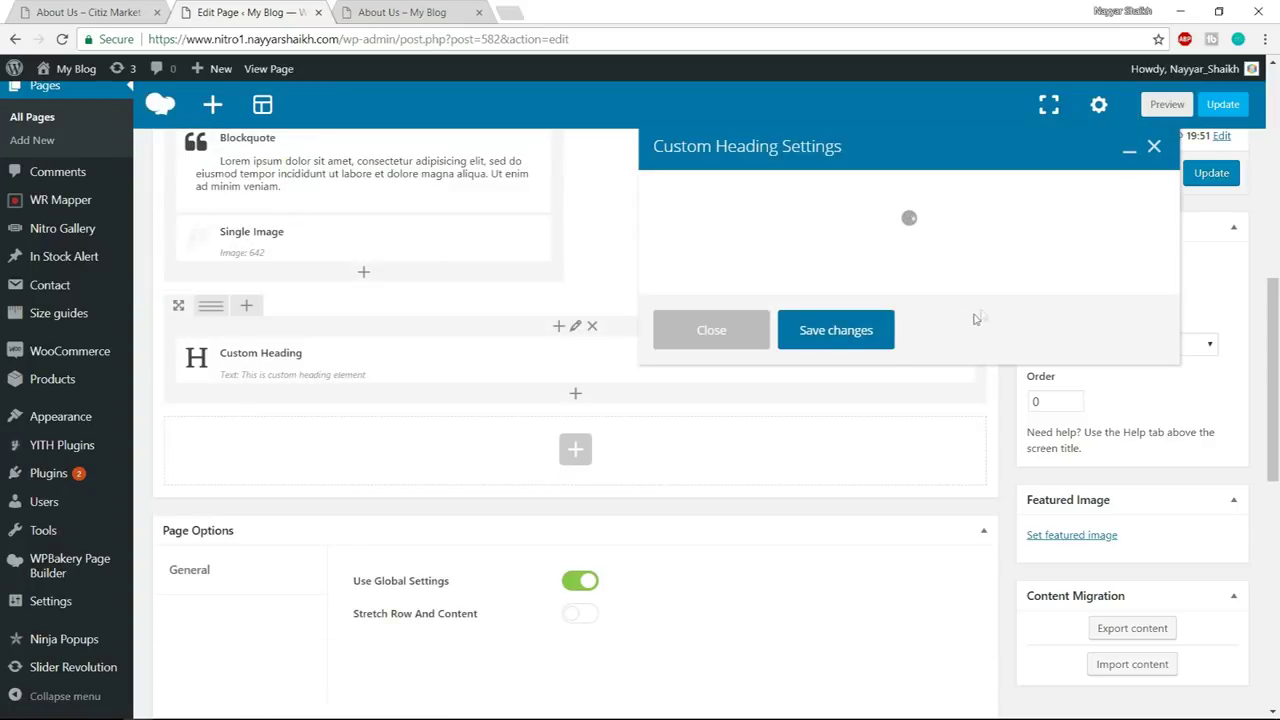
pyautogui.moveTo(830, 350); pyautogui.dragTo(718, 350)
pyautogui.hotkey('ctrl', 'v')
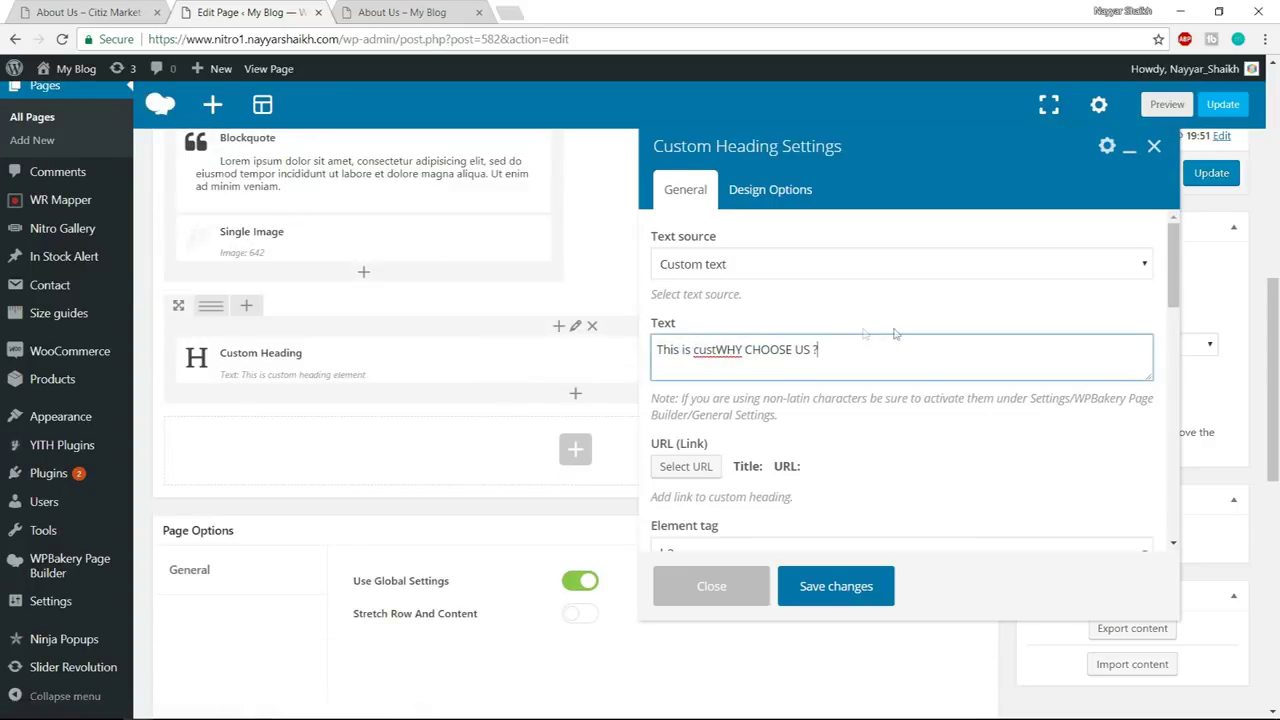
# - Make the heading an h3, centre-aligned, with font size 24
pyautogui.scroll(-2, 938, 388)
pyautogui.click(700, 387)
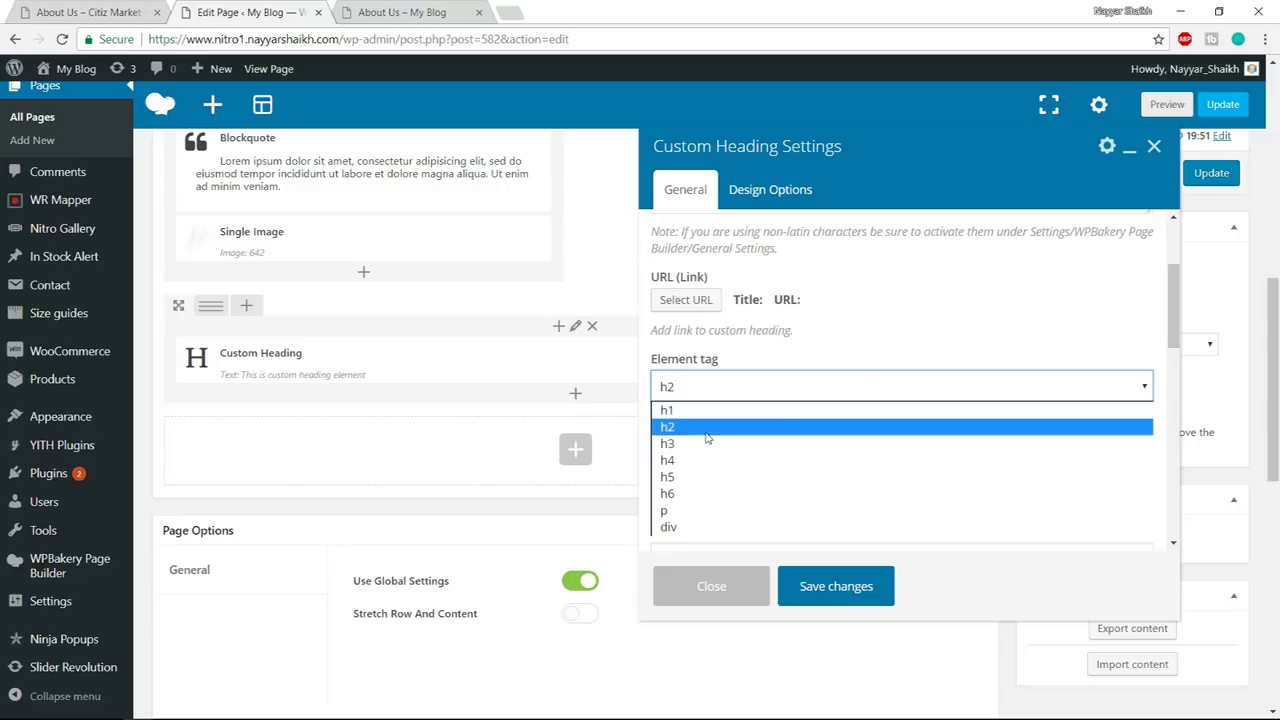
pyautogui.click(703, 444)
pyautogui.scroll(-2, 703, 444)
pyautogui.click(701, 304)
pyautogui.click(720, 363)
pyautogui.scroll(-2, 750, 390)
pyautogui.click(727, 310)
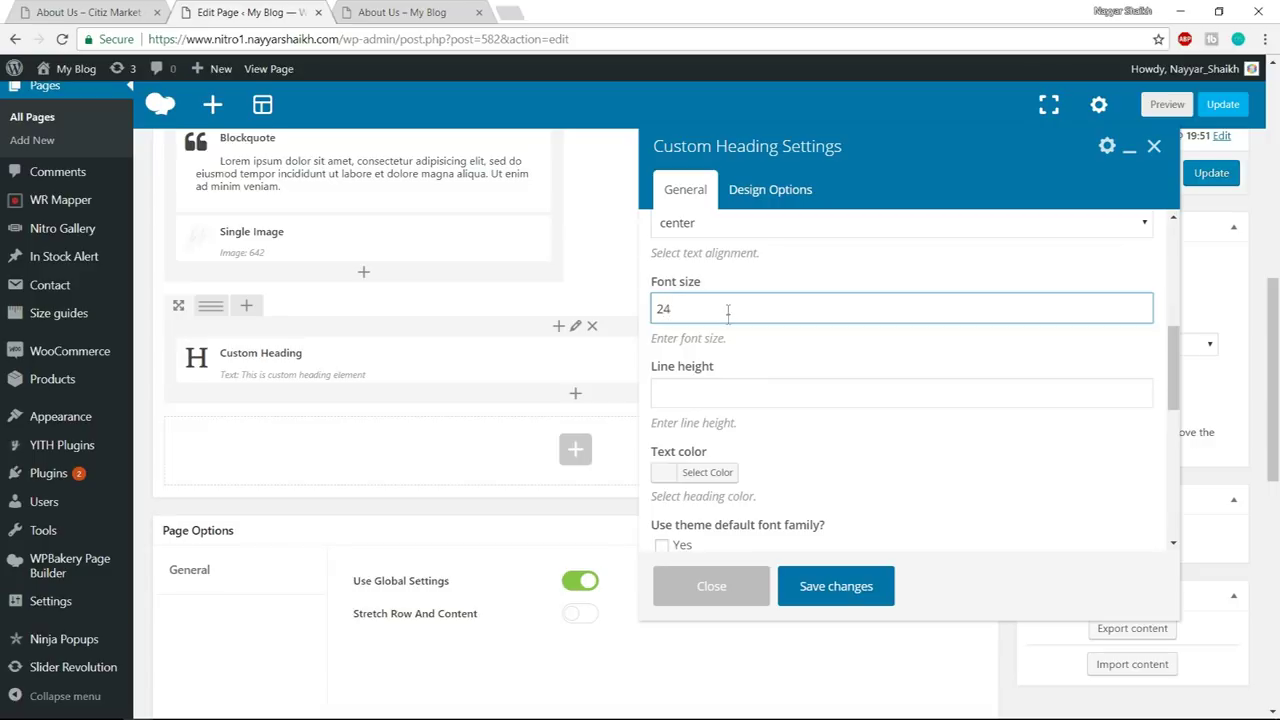
pyautogui.scroll(-1, 727, 309)
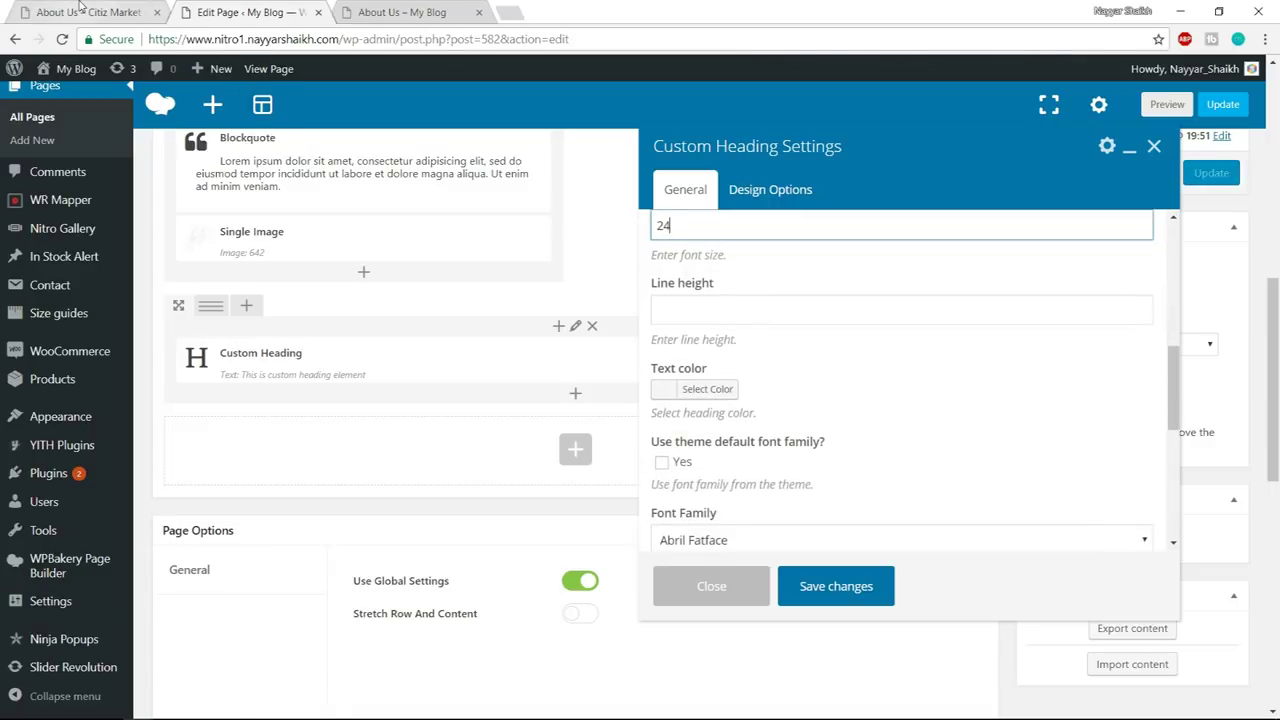
# - Set the heading's font family to Roboto, matching the demo heading
pyautogui.click(82, 10)
pyautogui.click(834, 323)
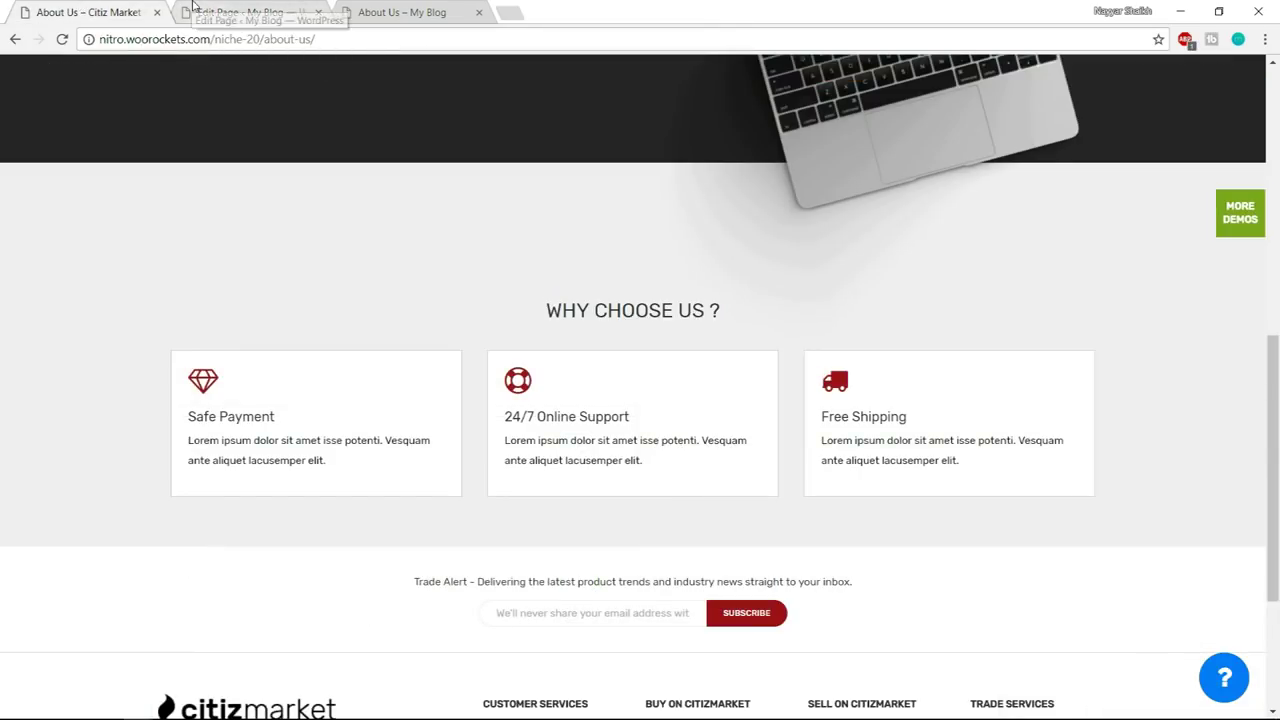
pyautogui.click(193, 6)
pyautogui.scroll(-3, 934, 350)
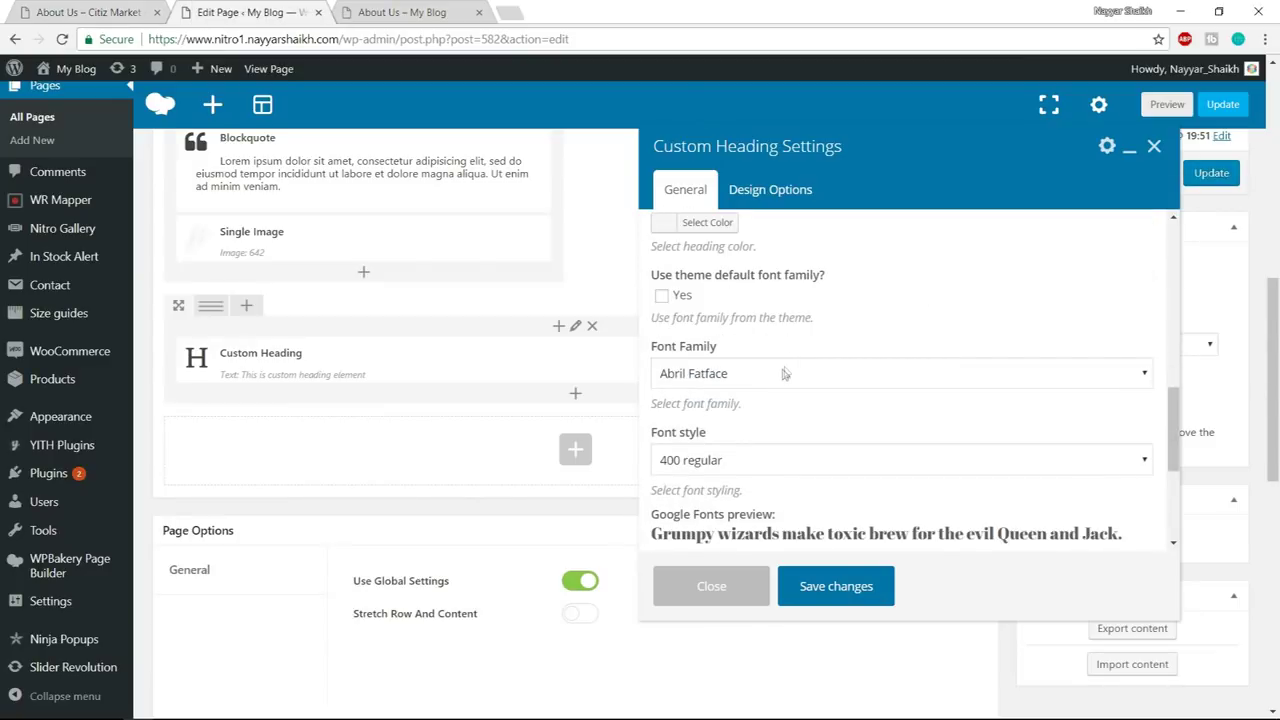
pyautogui.click(782, 374)
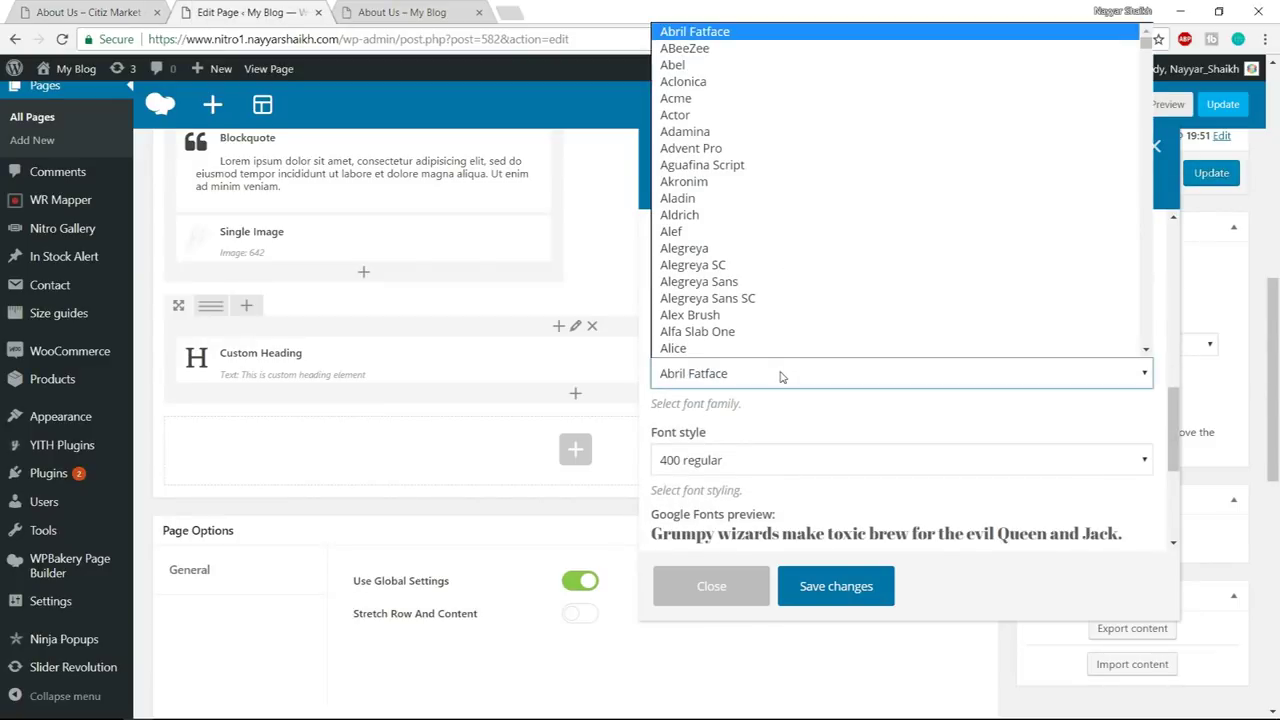
pyautogui.write('roboto')
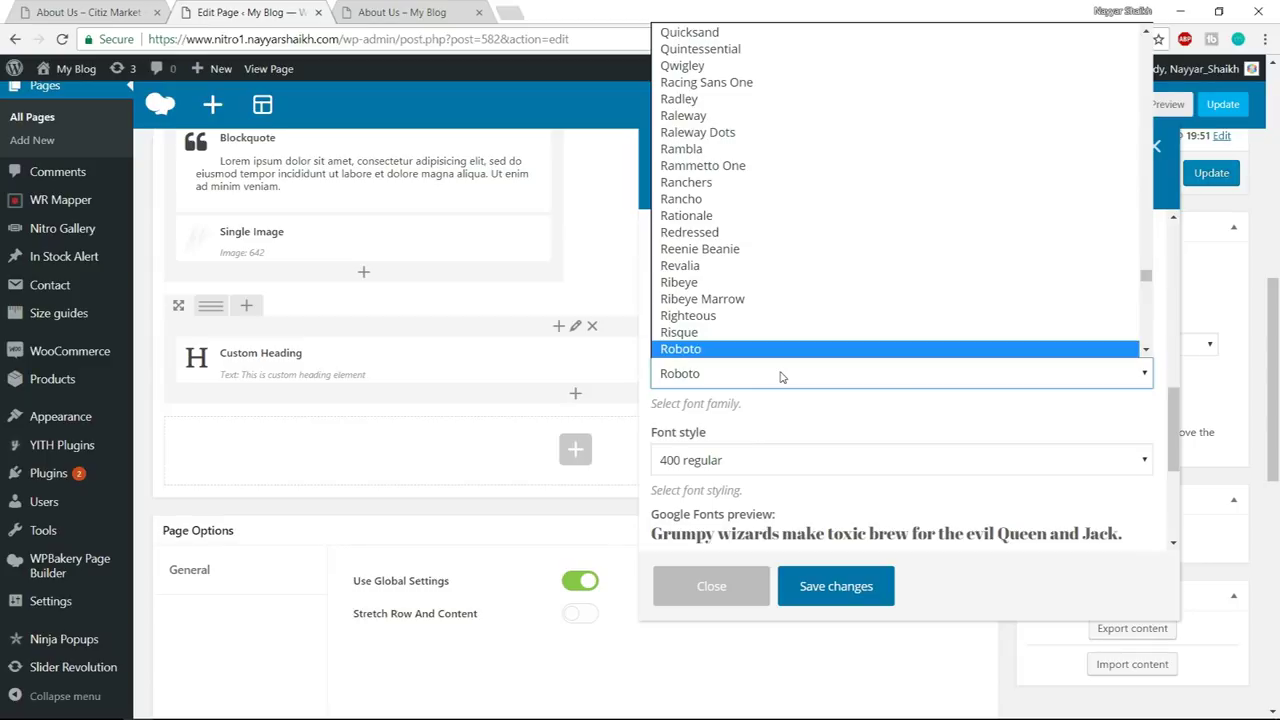
pyautogui.press('Return')
pyautogui.scroll(-3, 785, 380)
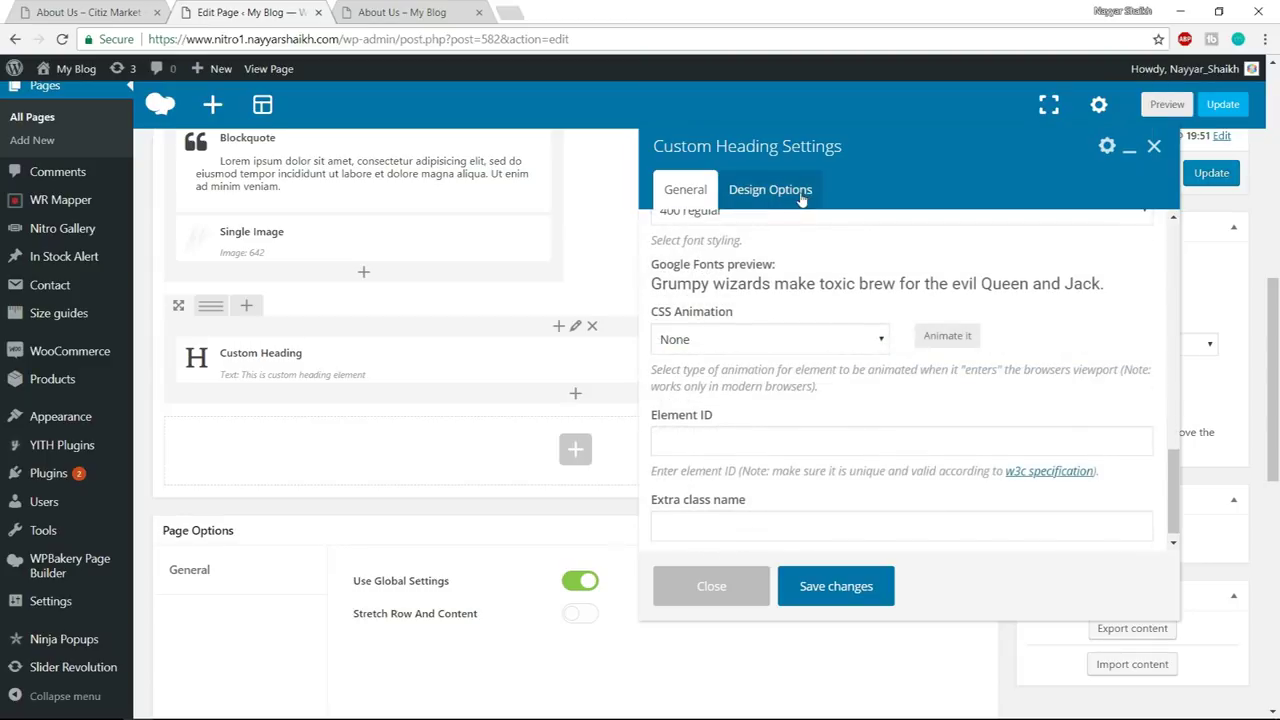
# - Give the heading a 30 bottom margin and save the Custom Heading
pyautogui.click(801, 195)
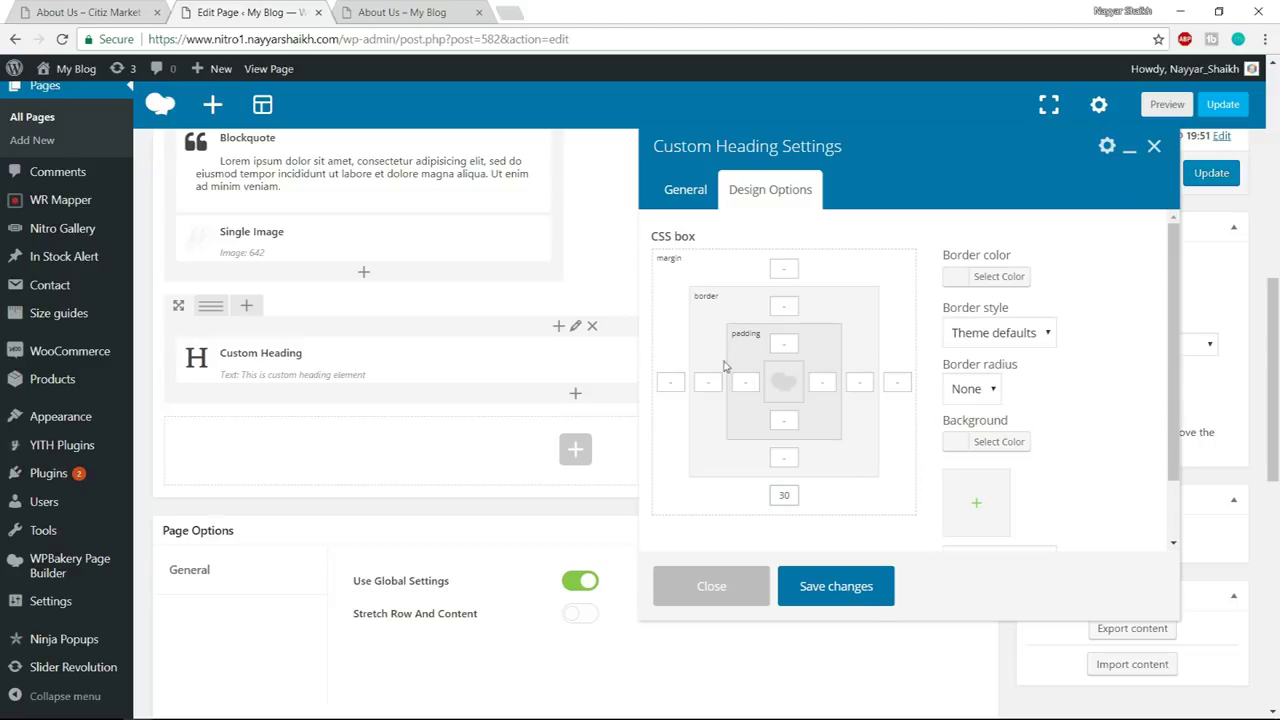
pyautogui.click(855, 597)
pyautogui.click(100, 12)
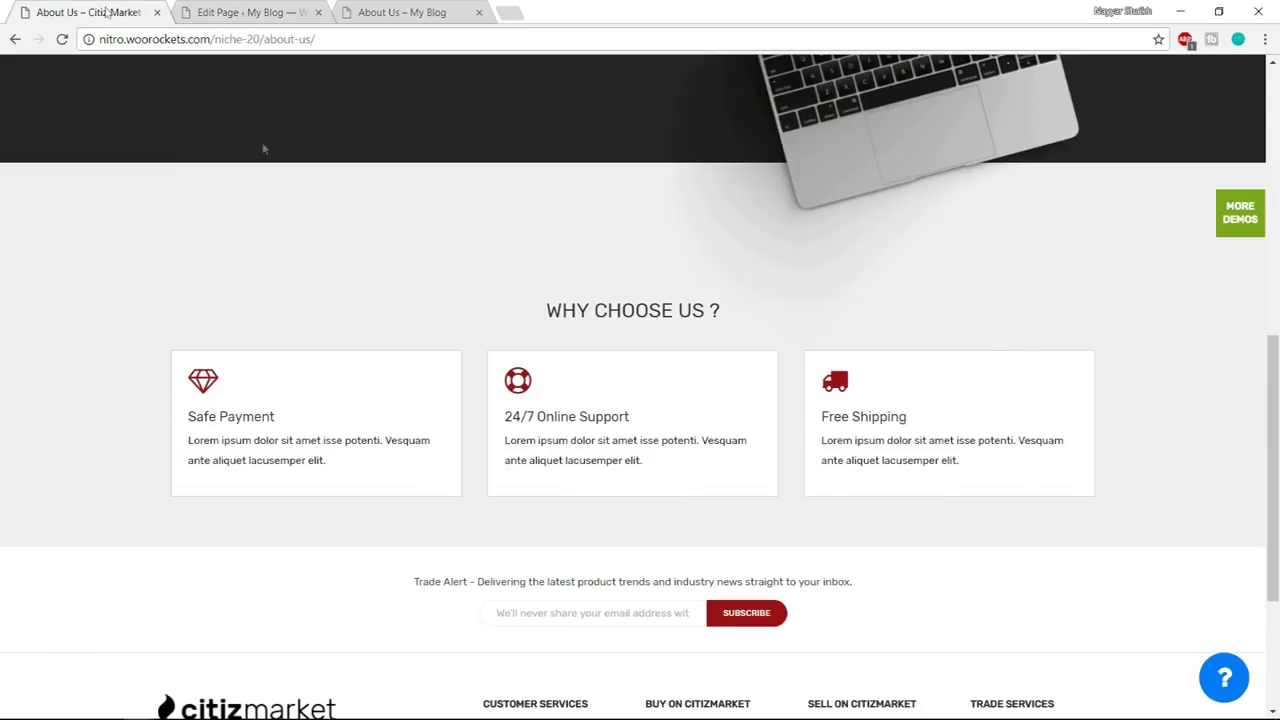
pyautogui.scroll(2, 489, 381)
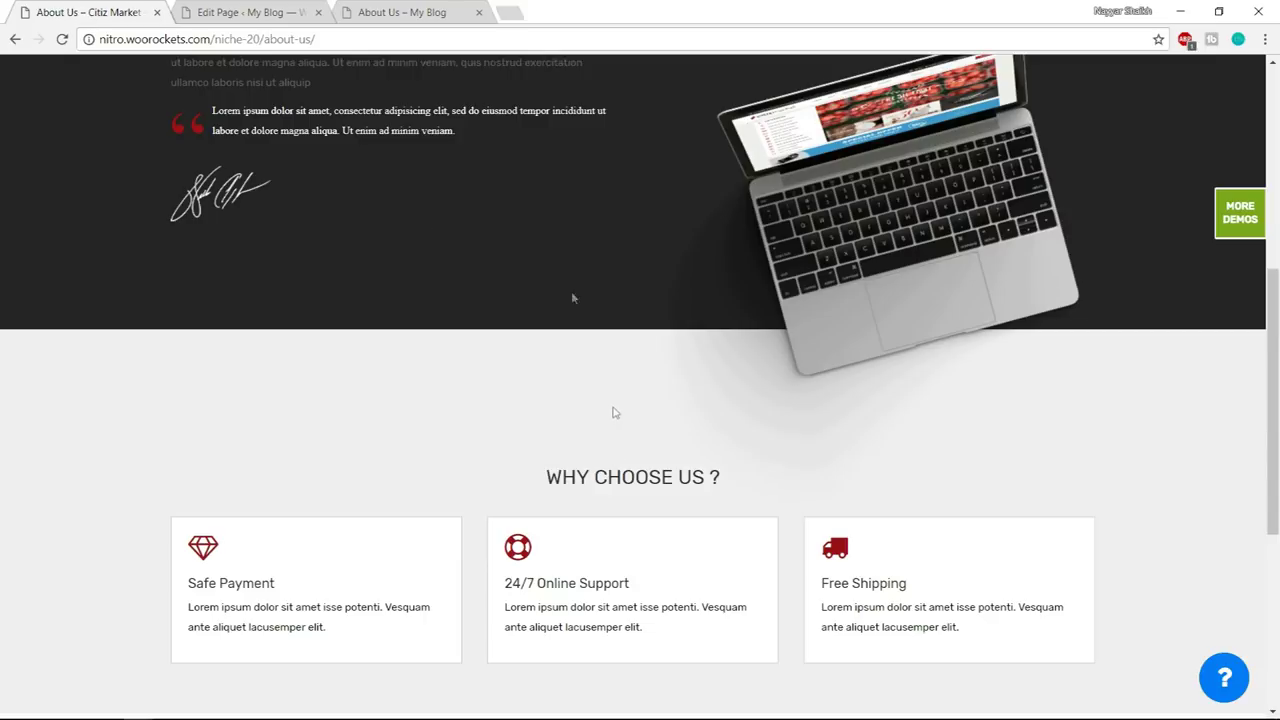
pyautogui.click(262, 11)
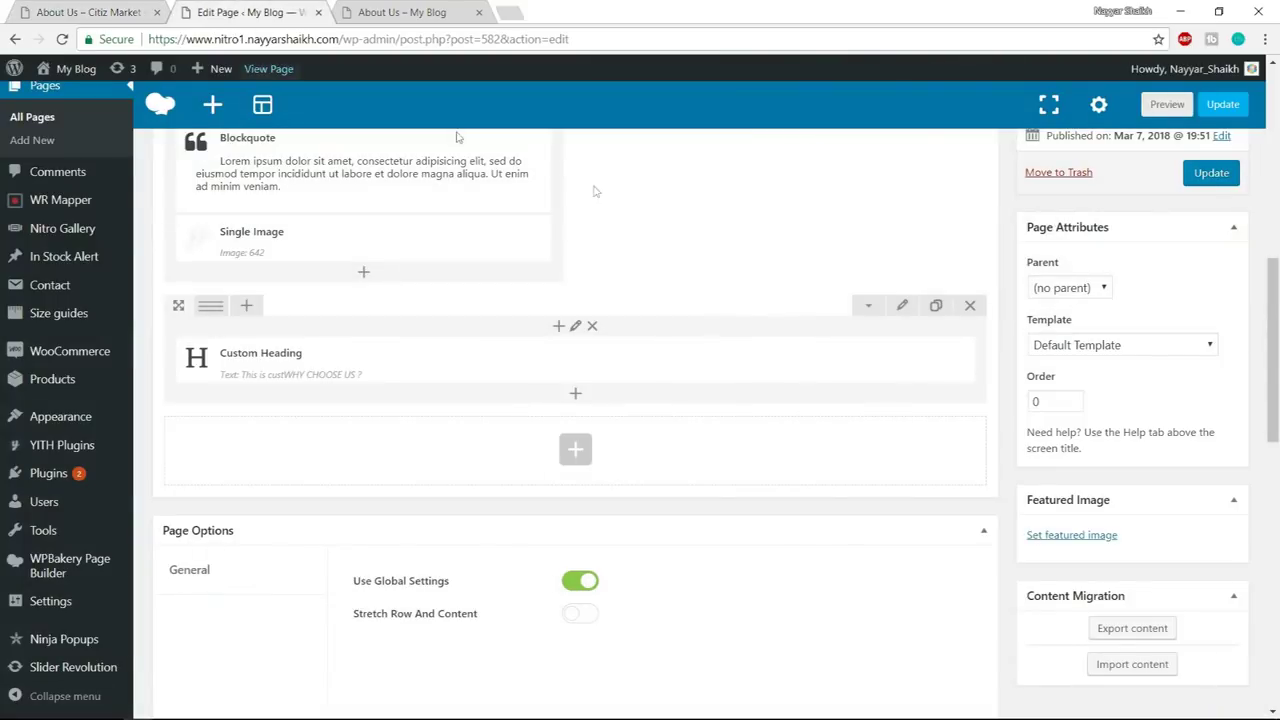
# - Stretch the heading's row full width with 150 top and 60 bottom padding
pyautogui.click(906, 307)
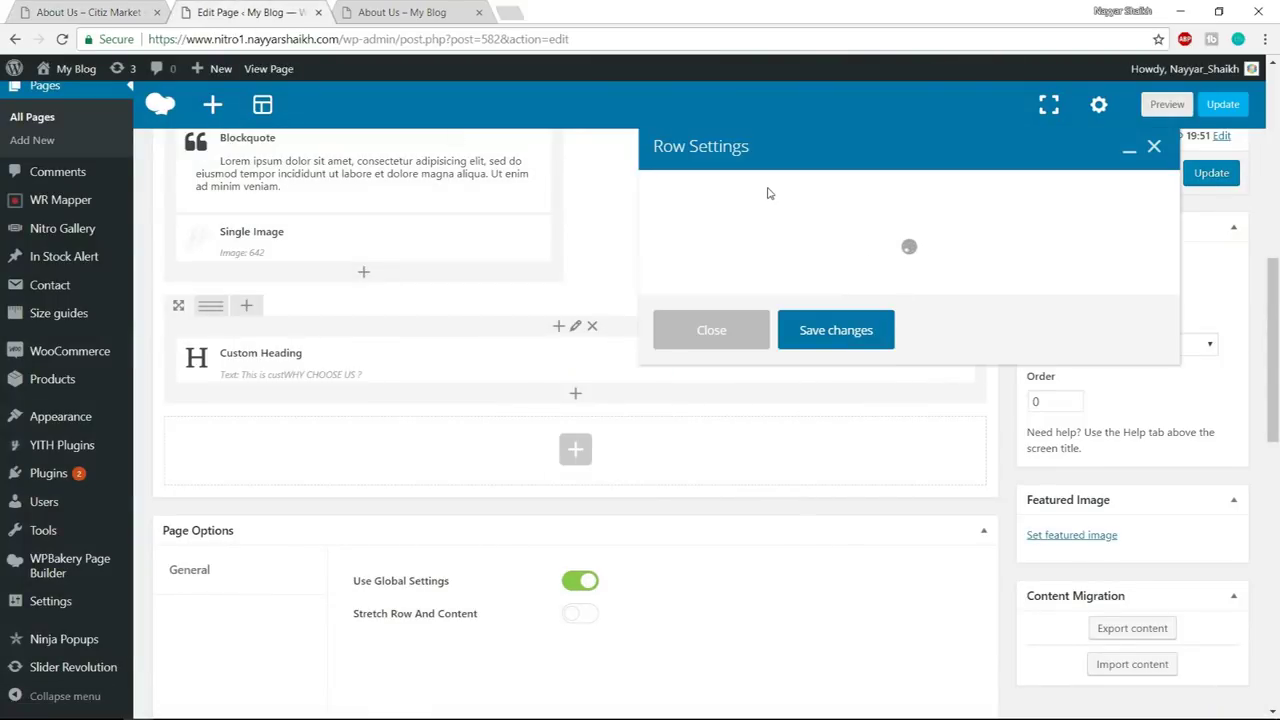
pyautogui.click(714, 266)
pyautogui.click(712, 304)
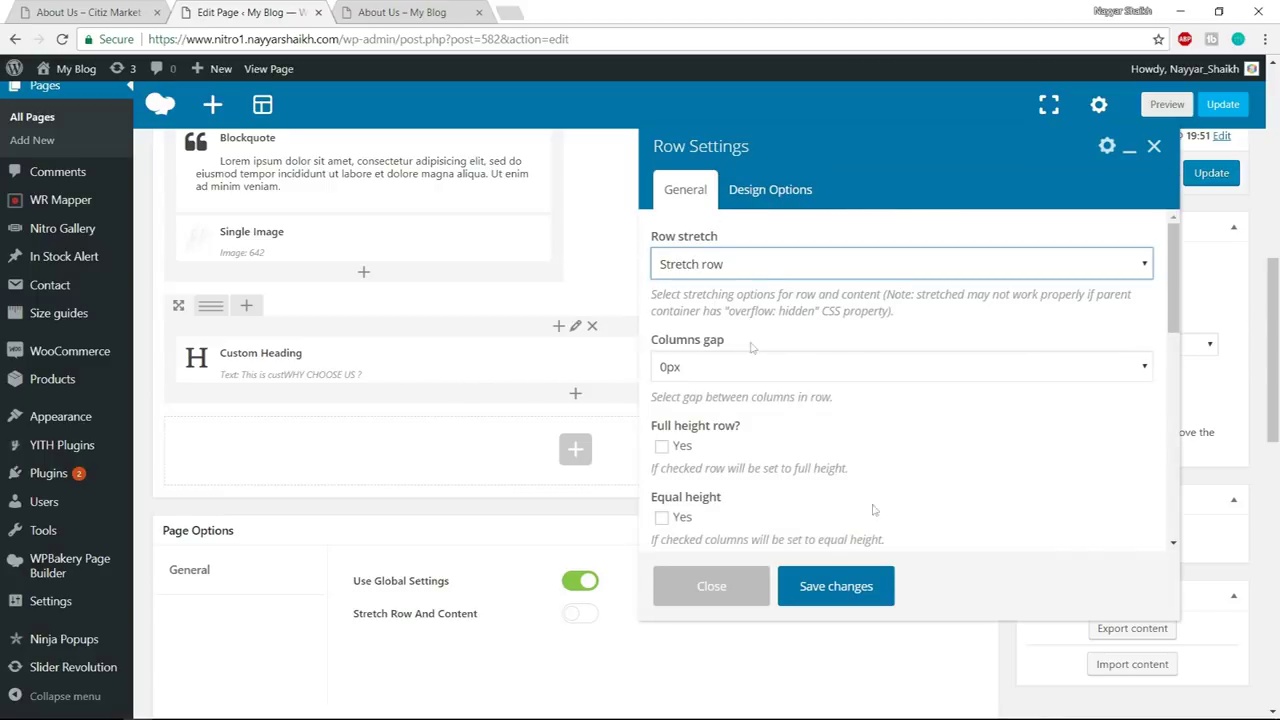
pyautogui.click(768, 200)
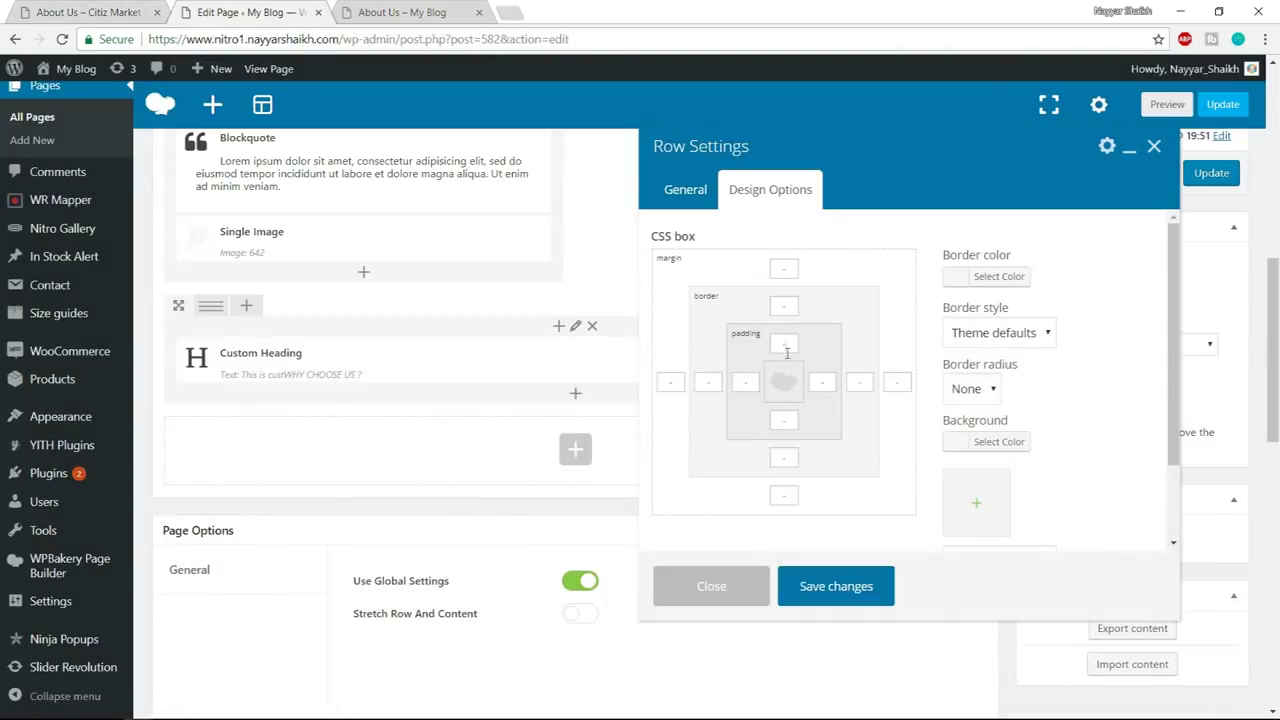
pyautogui.click(786, 346)
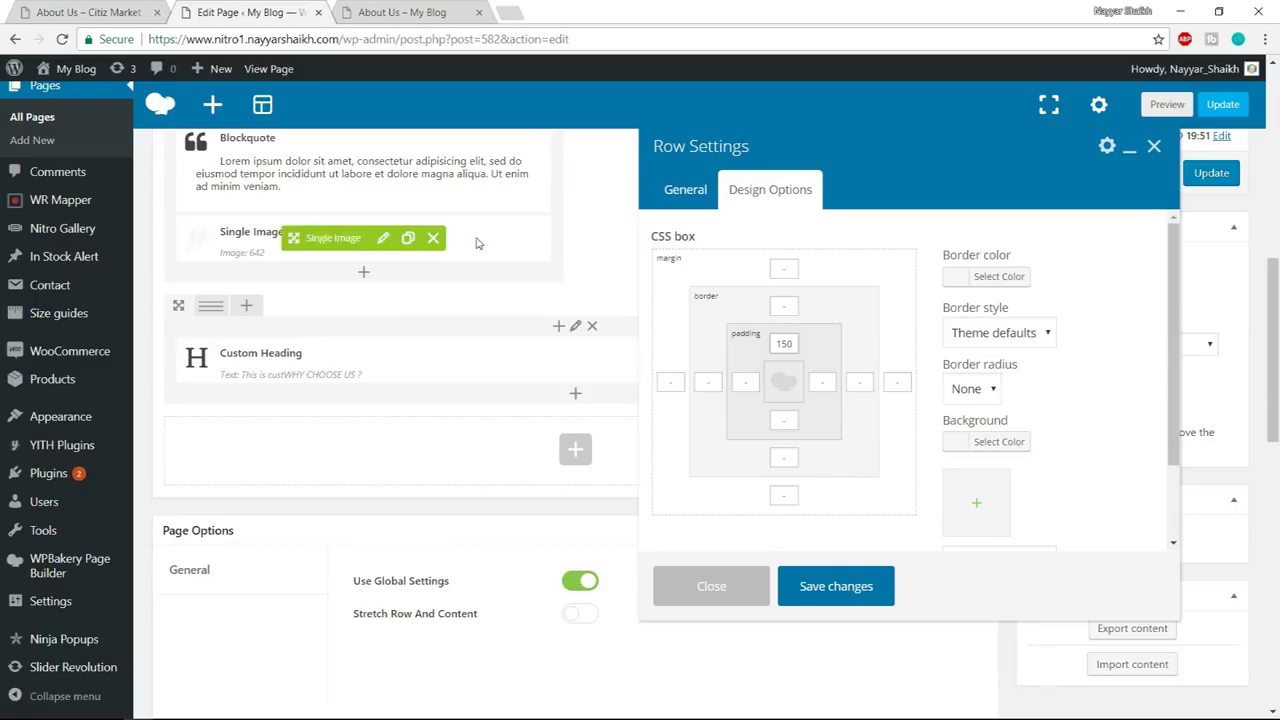
pyautogui.click(789, 421)
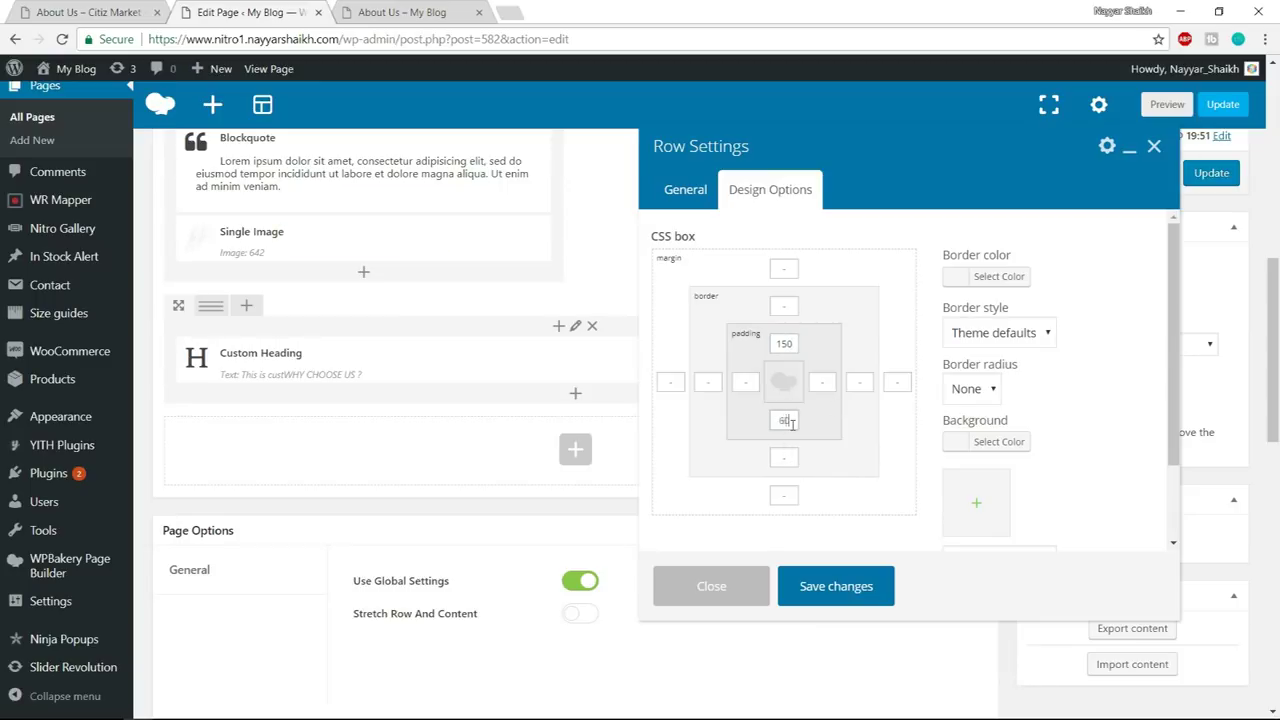
# - Give the row a light grey background (#f0e0f0 entered) and save the row settings
pyautogui.click(990, 443)
pyautogui.click(1061, 448)
pyautogui.write('#f0e')
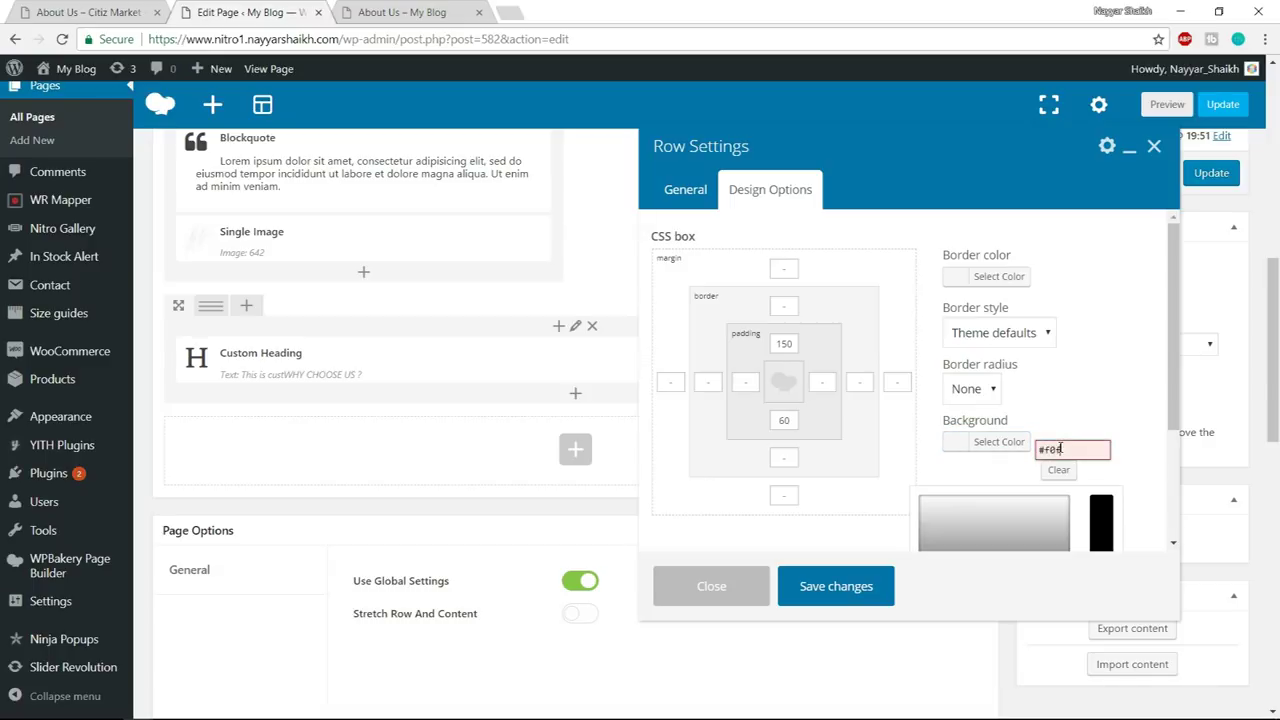
pyautogui.write('0f0')
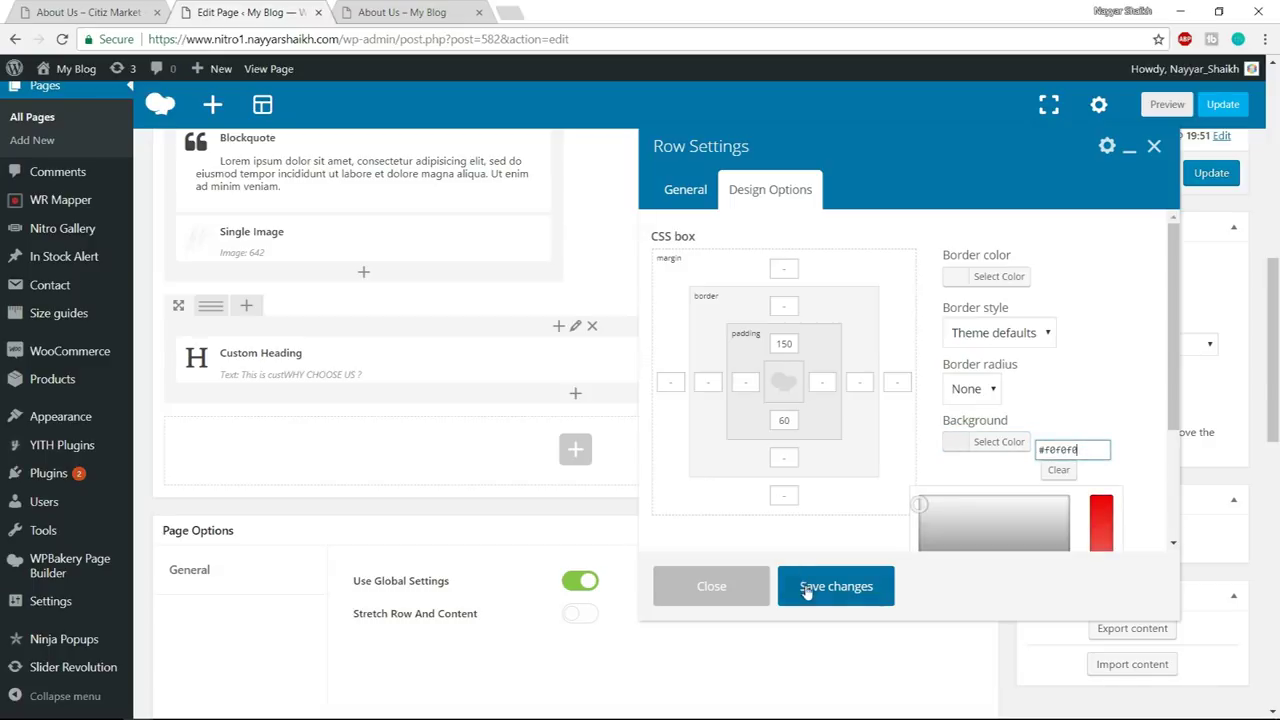
pyautogui.click(808, 584)
pyautogui.click(107, 7)
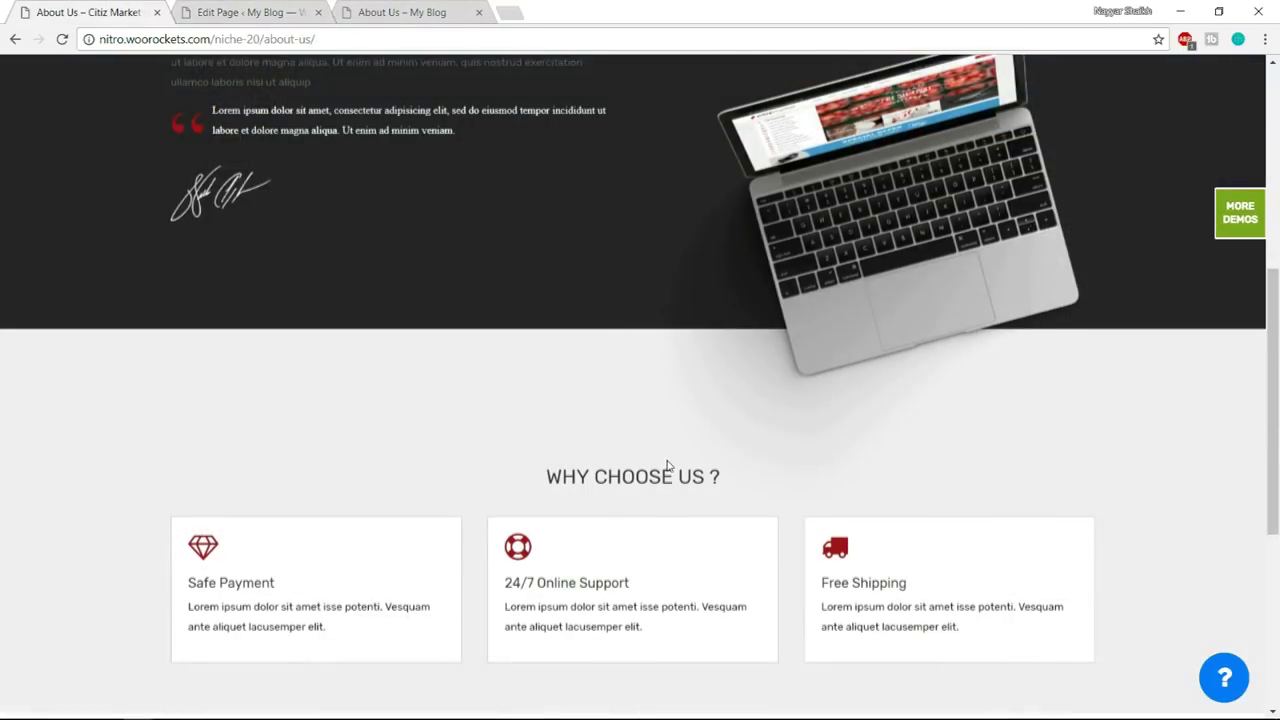
pyautogui.scroll(-2, 660, 460)
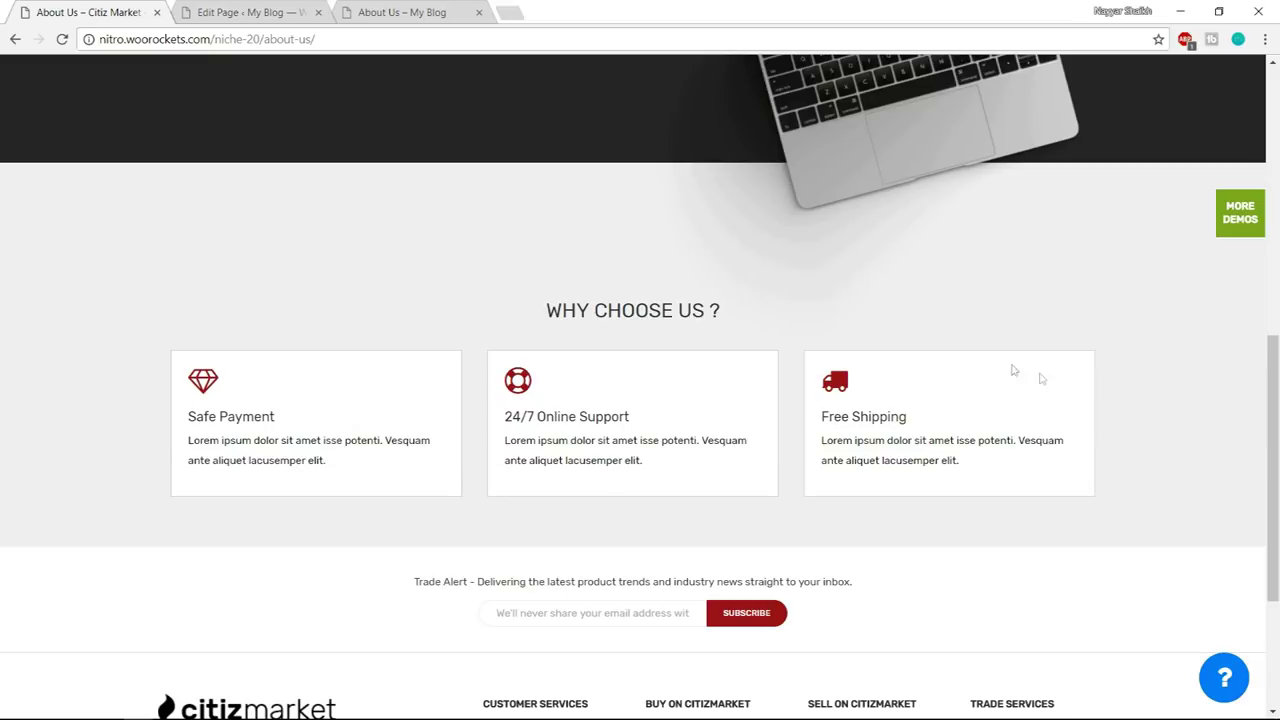
pyautogui.click(245, 12)
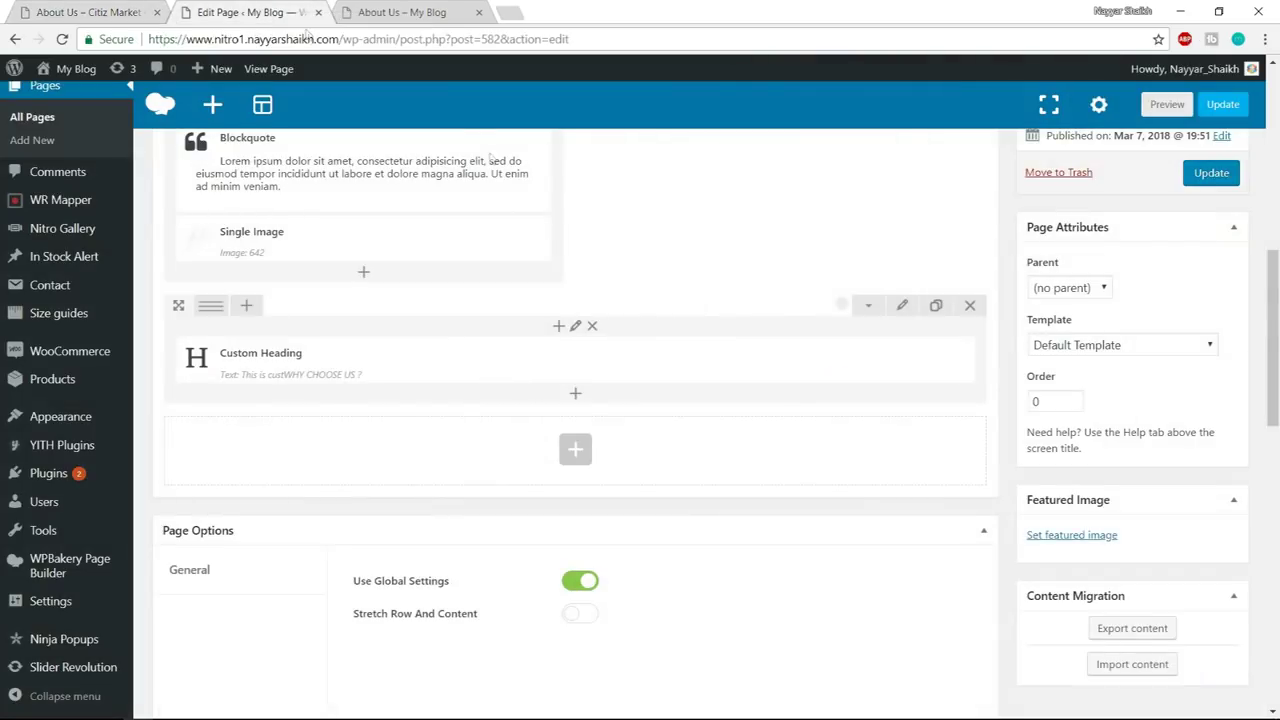
# - Add an inner row below the heading and split it into three equal columns
pyautogui.click(577, 401)
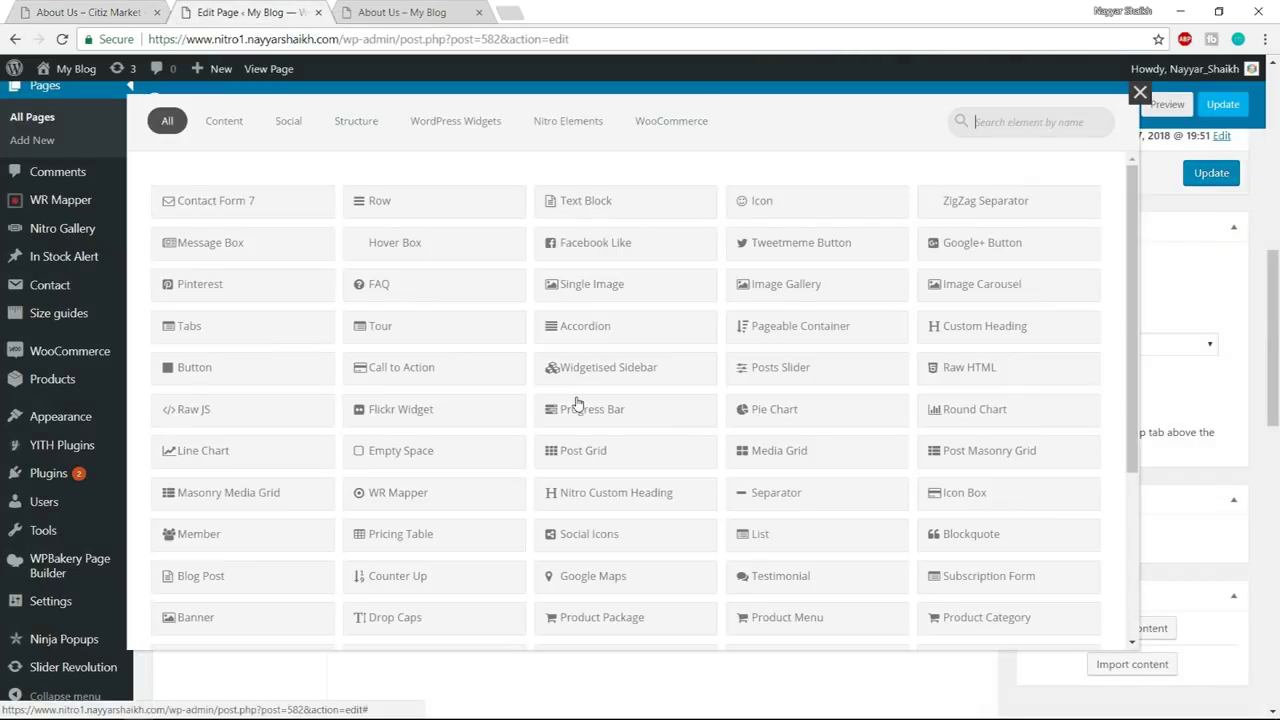
pyautogui.click(421, 211)
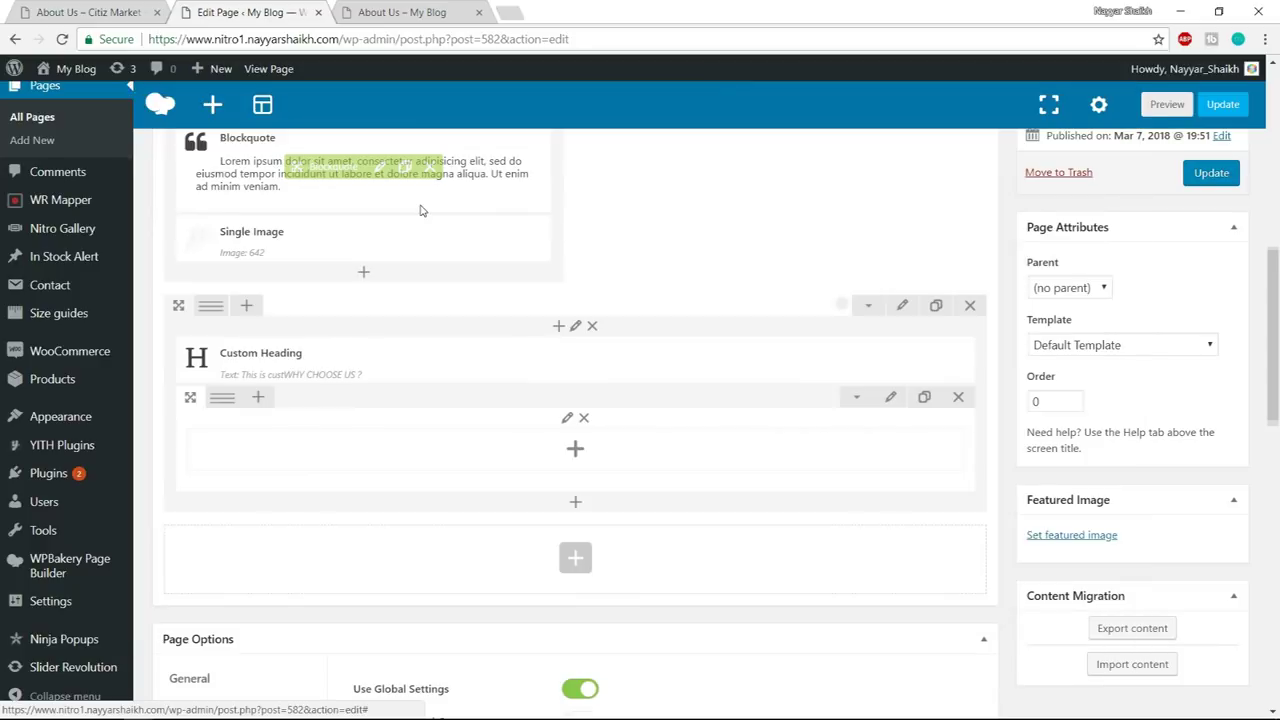
pyautogui.click(80, 12)
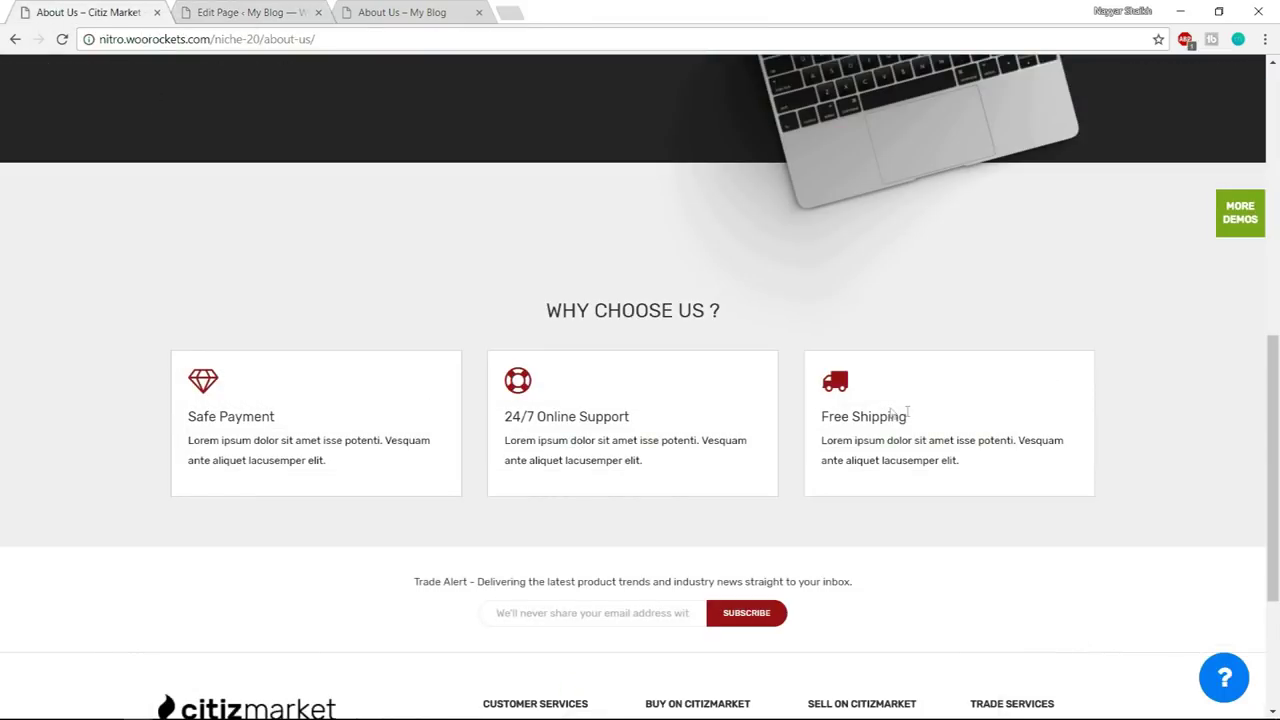
pyautogui.click(213, 8)
pyautogui.moveTo(230, 410)
pyautogui.click(310, 408)
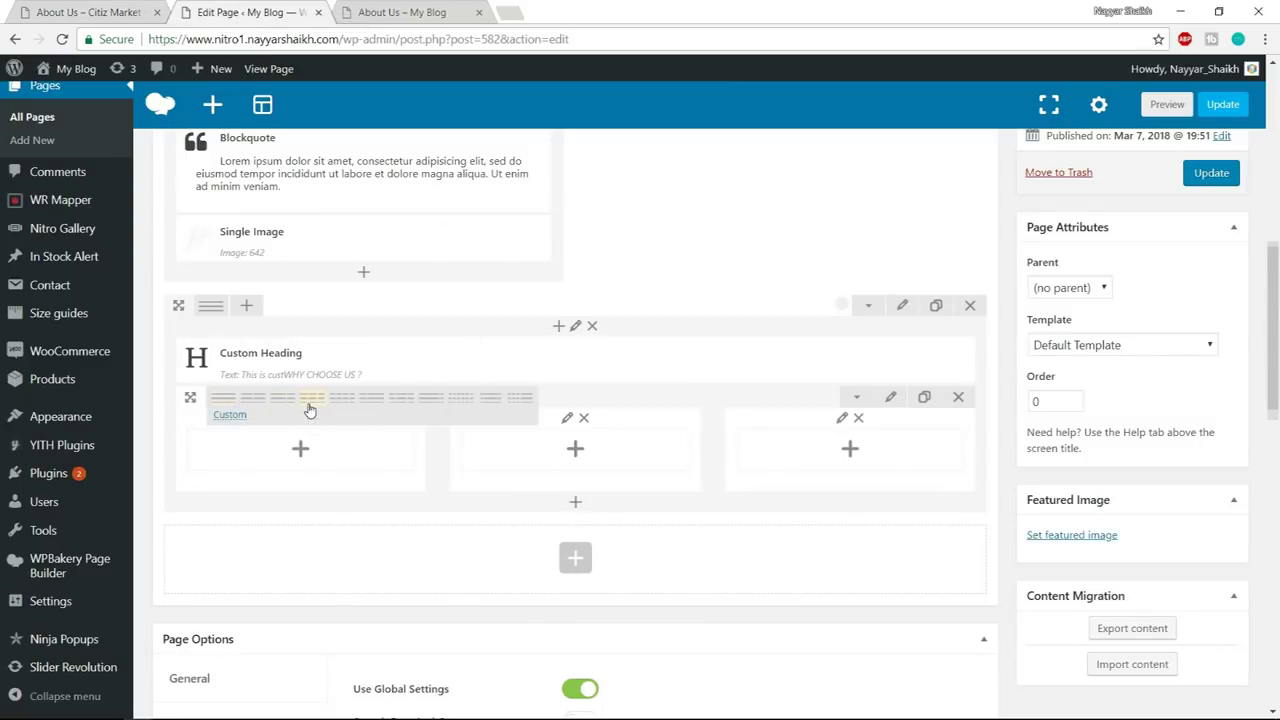
# - Add an Icon Box to the first column with its style set to Icon
pyautogui.click(299, 448)
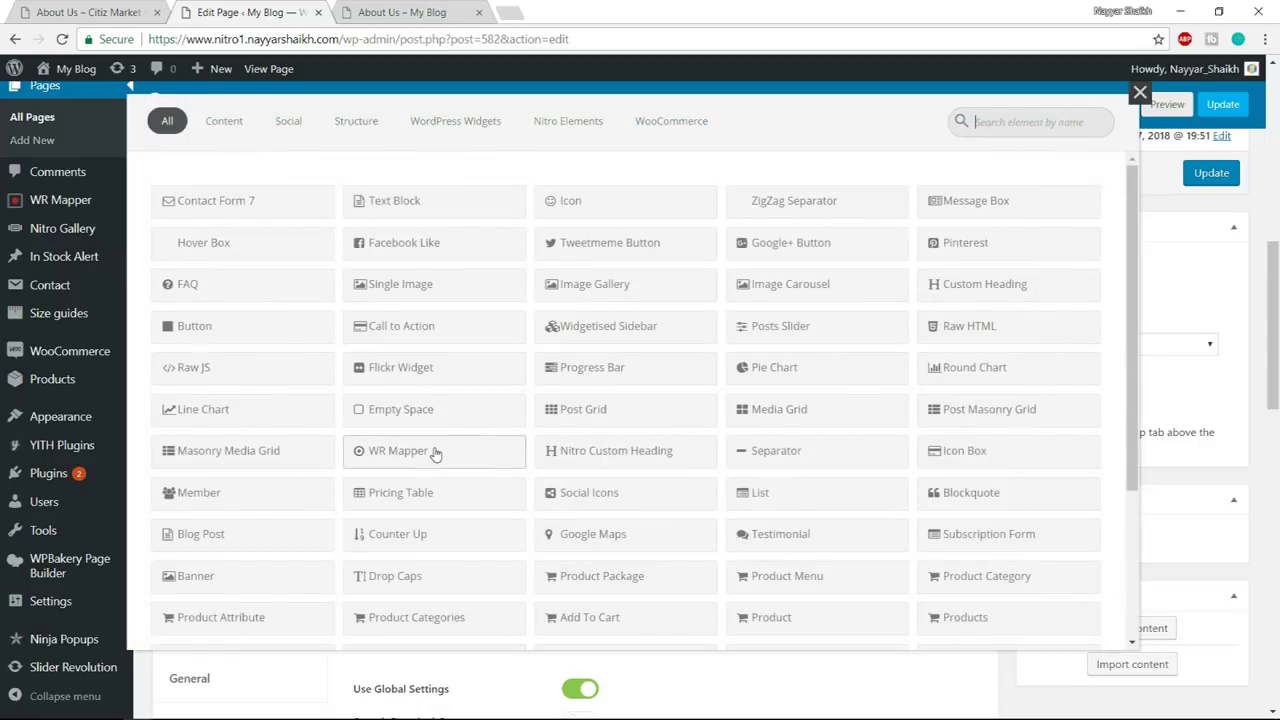
pyautogui.write('icon')
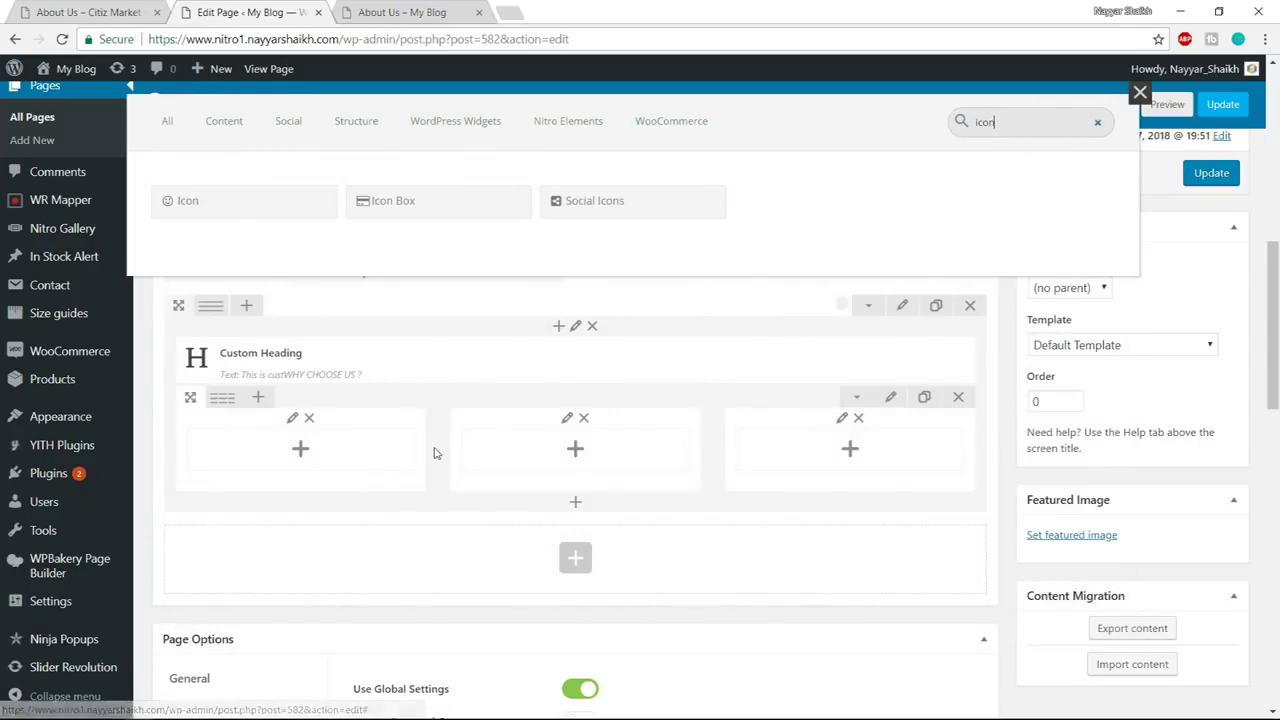
pyautogui.click(396, 203)
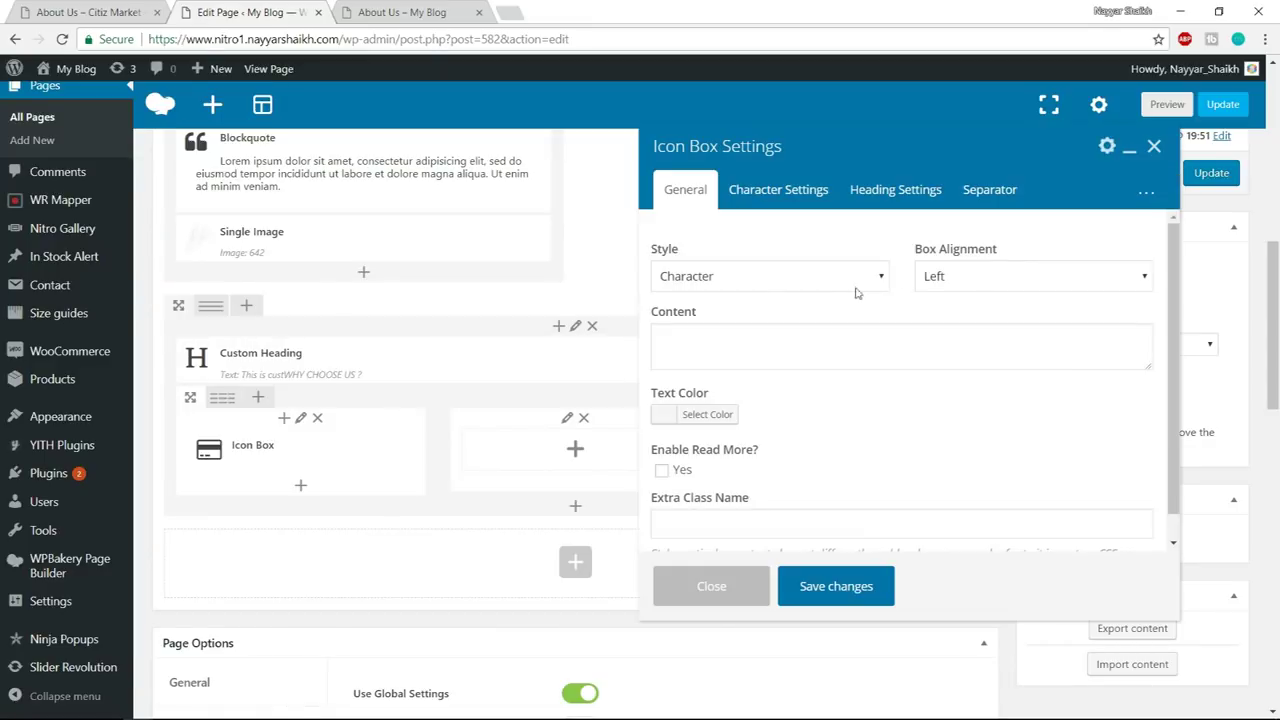
pyautogui.click(752, 278)
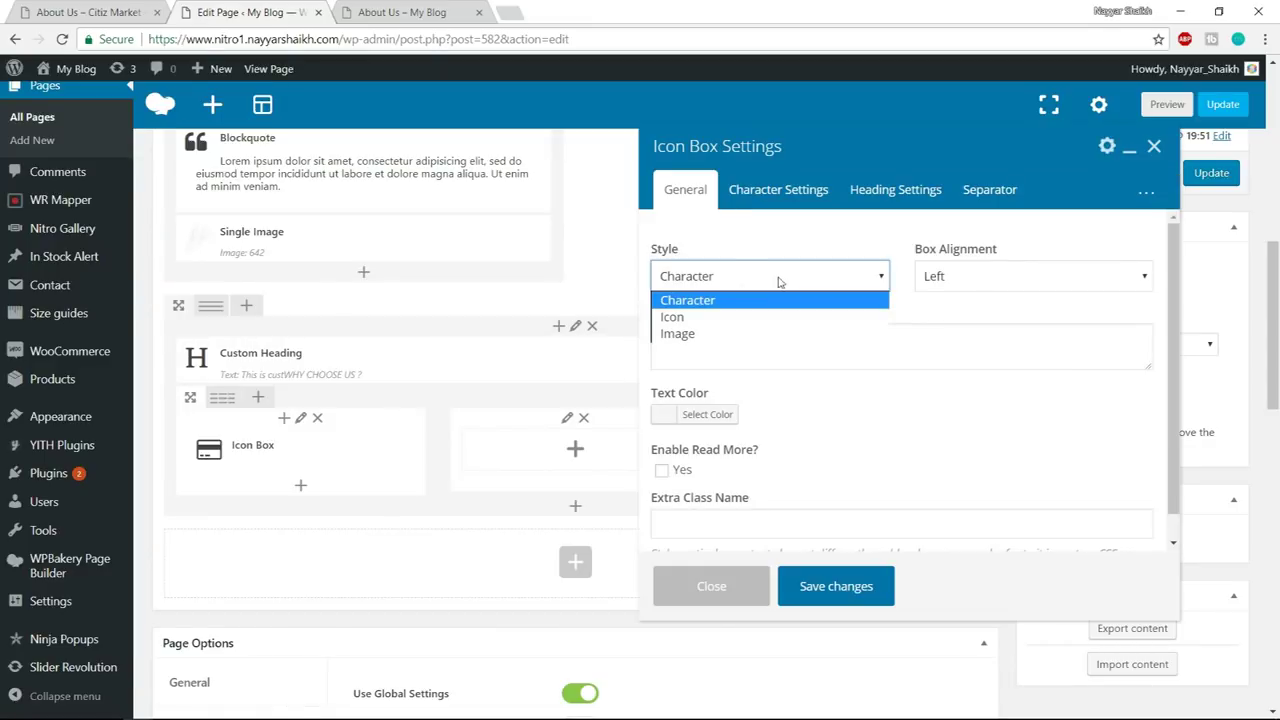
pyautogui.click(707, 322)
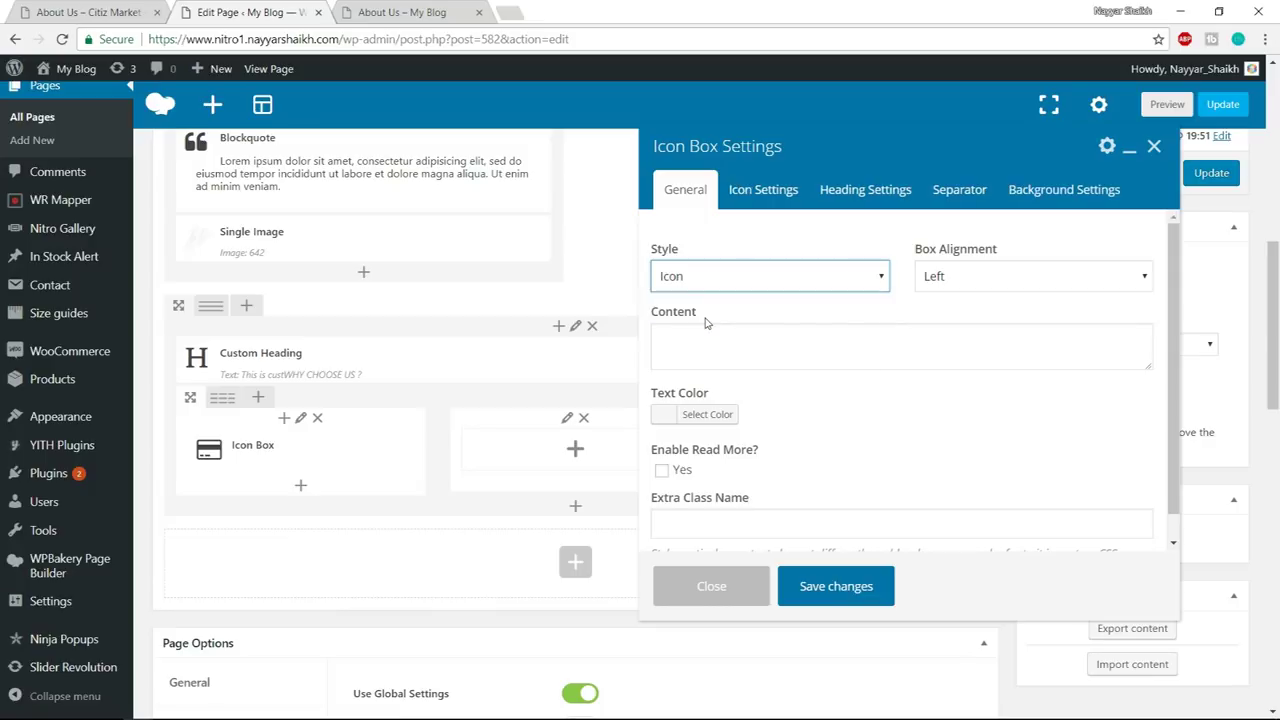
# - Paste the demo's Safe Payment description into the Icon Box content
pyautogui.click(735, 340)
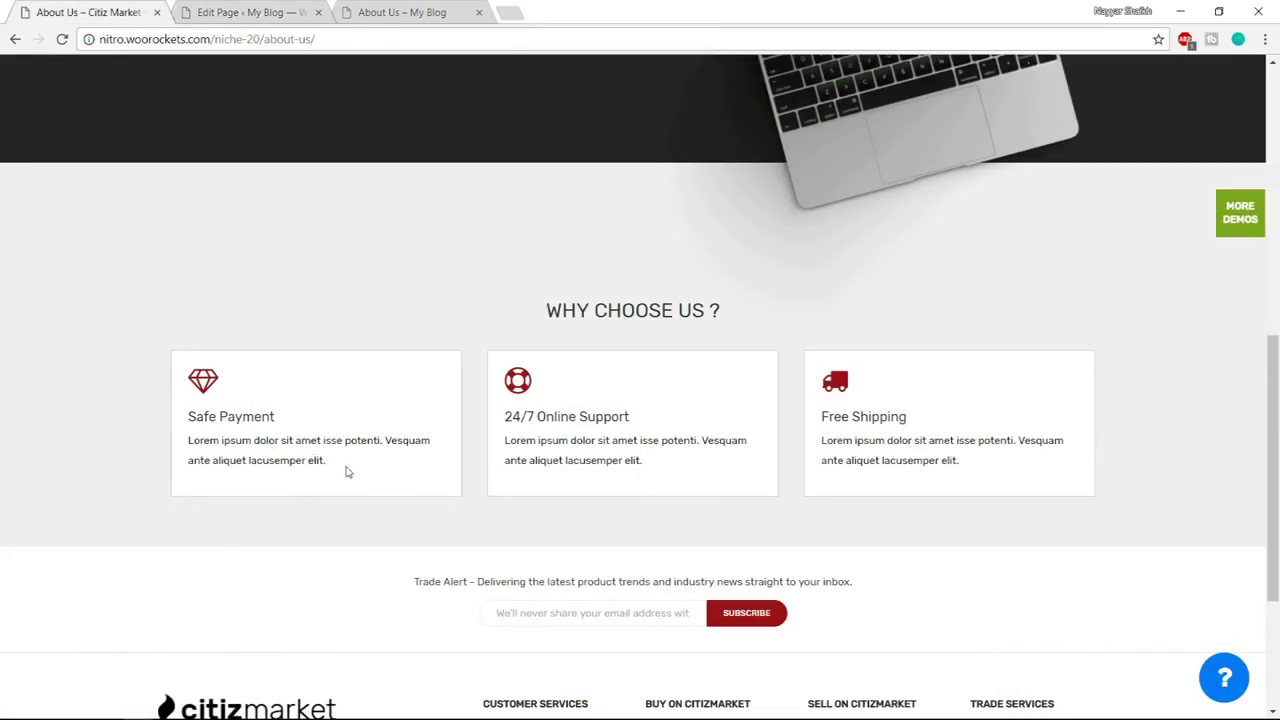
pyautogui.moveTo(347, 472); pyautogui.dragTo(182, 442)
pyautogui.hotkey('ctrl', 'c')
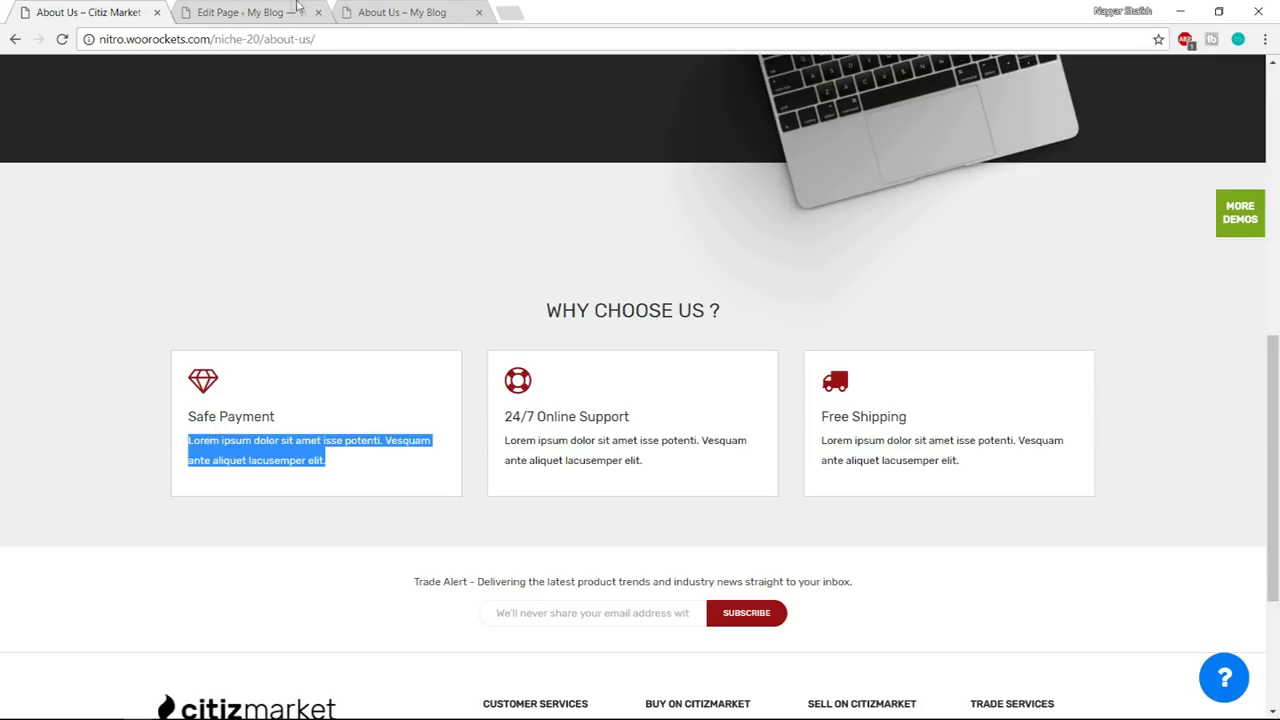
pyautogui.click(260, 12)
pyautogui.hotkey('ctrl', 'v')
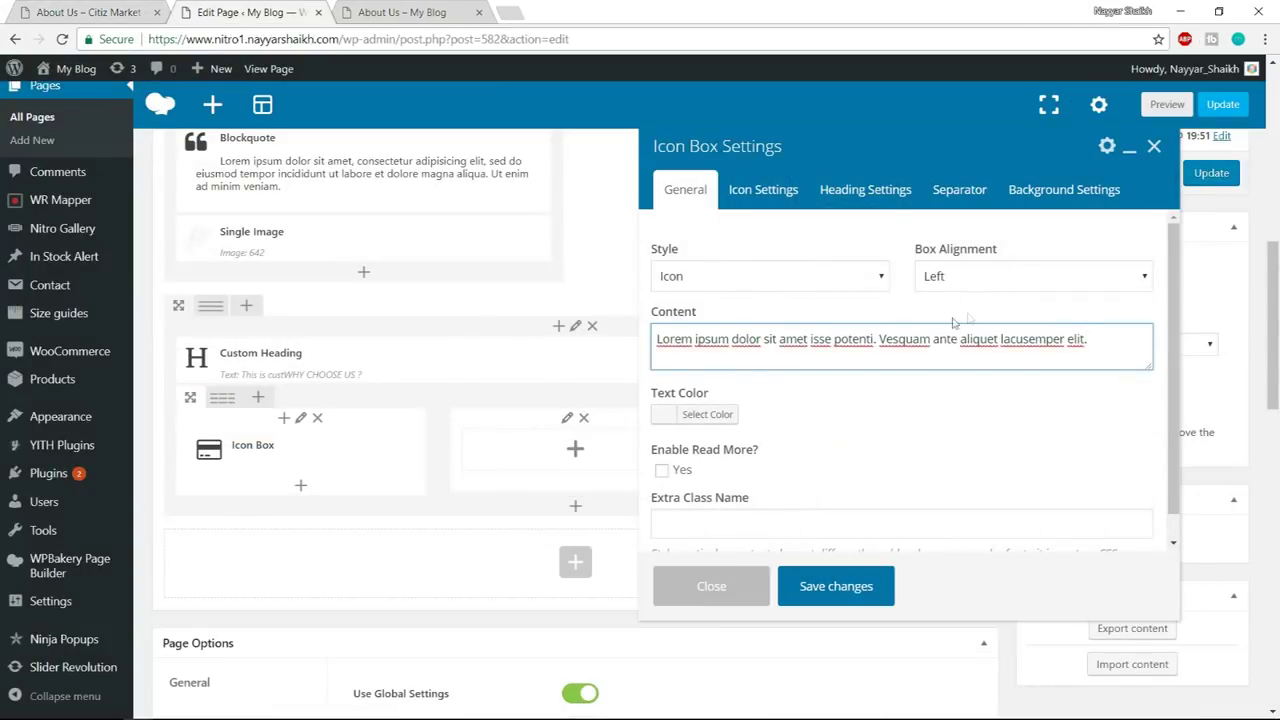
pyautogui.scroll(-1, 1057, 363)
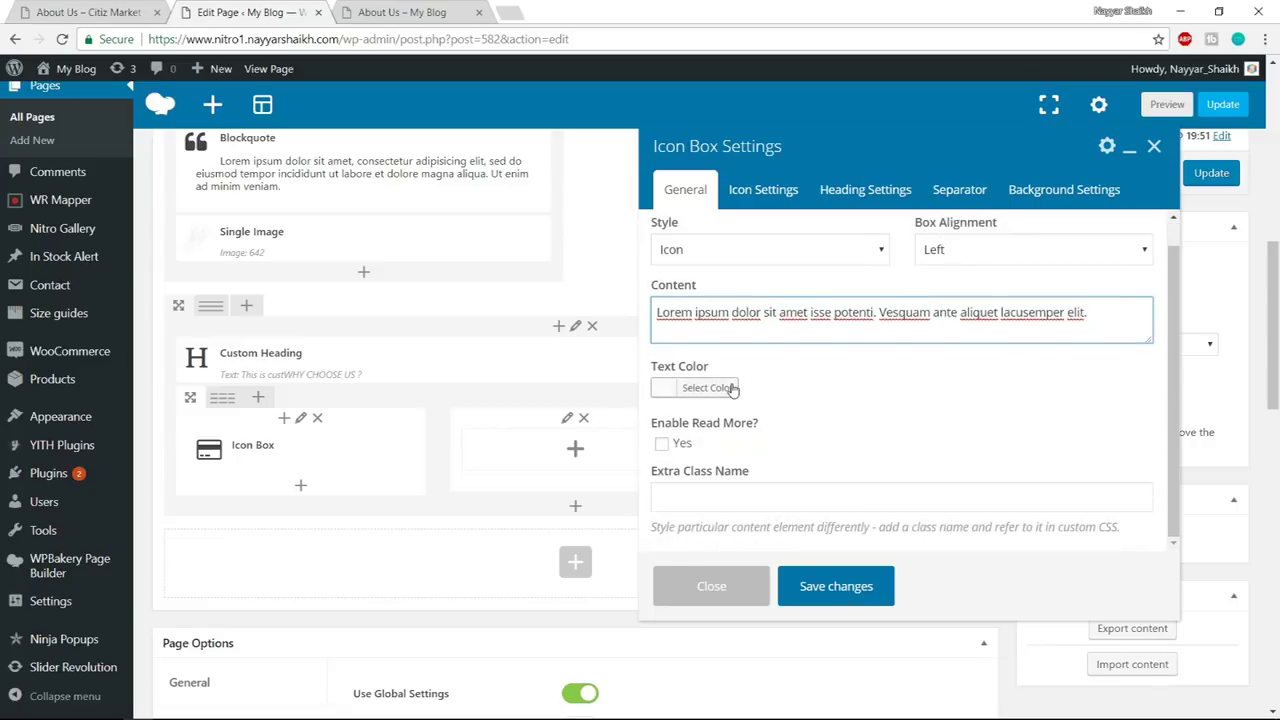
pyautogui.click(115, 8)
pyautogui.click(336, 412)
pyautogui.click(238, 18)
pyautogui.scroll(-1, 925, 403)
pyautogui.scroll(1, 925, 403)
pyautogui.click(763, 189)
pyautogui.scroll(2, 330, 372)
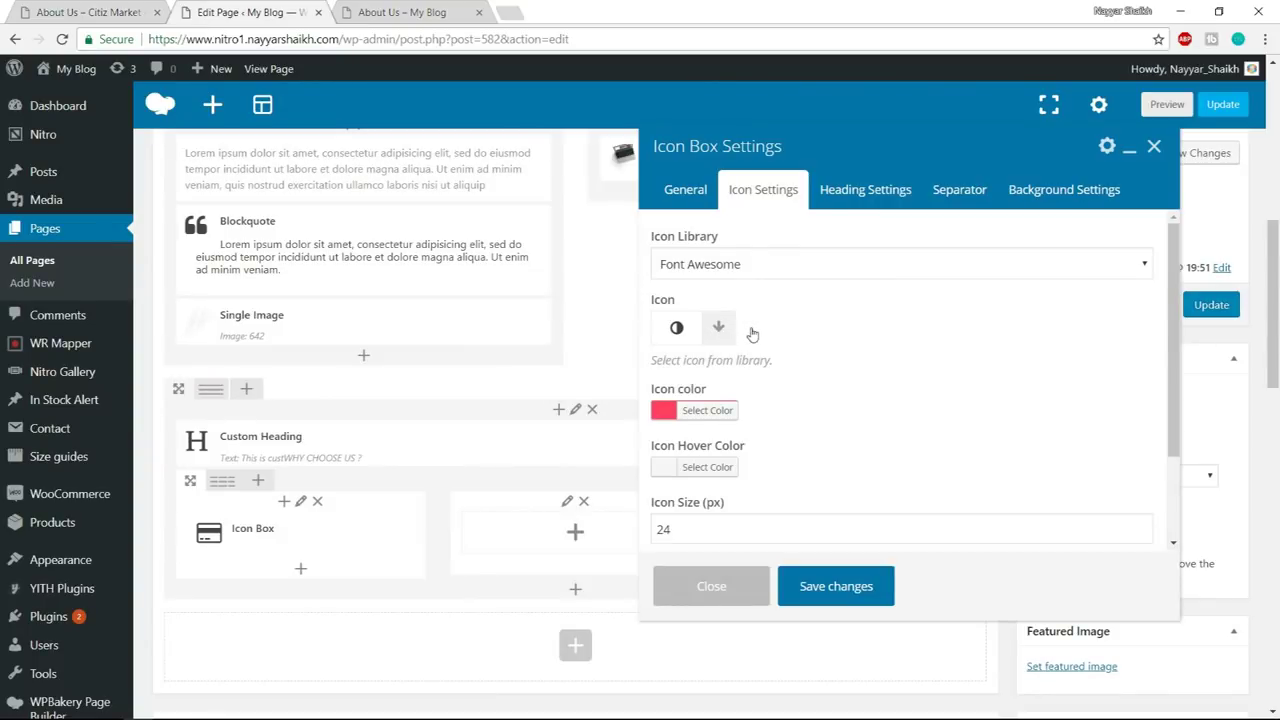
# - Choose the diamond icon, adjust its colour, and set the icon size to 32
pyautogui.click(718, 327)
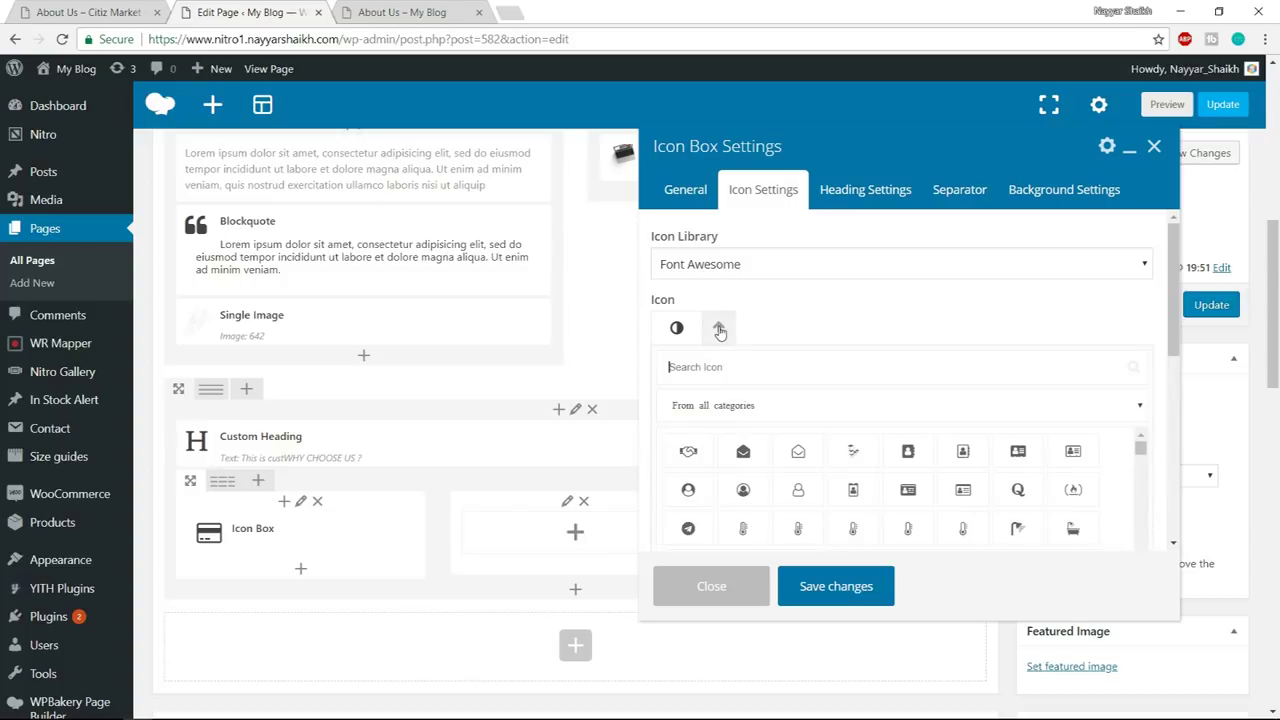
pyautogui.click(778, 356)
pyautogui.write('diam')
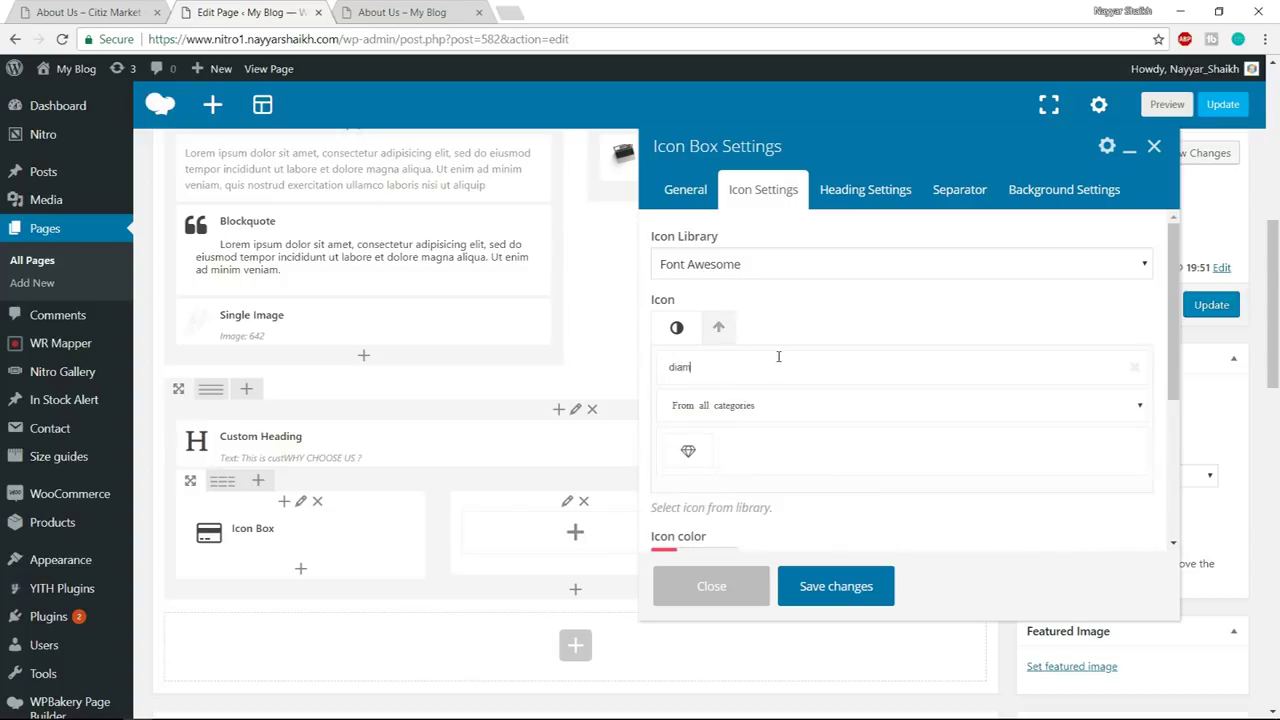
pyautogui.click(688, 451)
pyautogui.click(705, 415)
pyautogui.scroll(-1, 879, 407)
pyautogui.moveTo(807, 359); pyautogui.dragTo(832, 412)
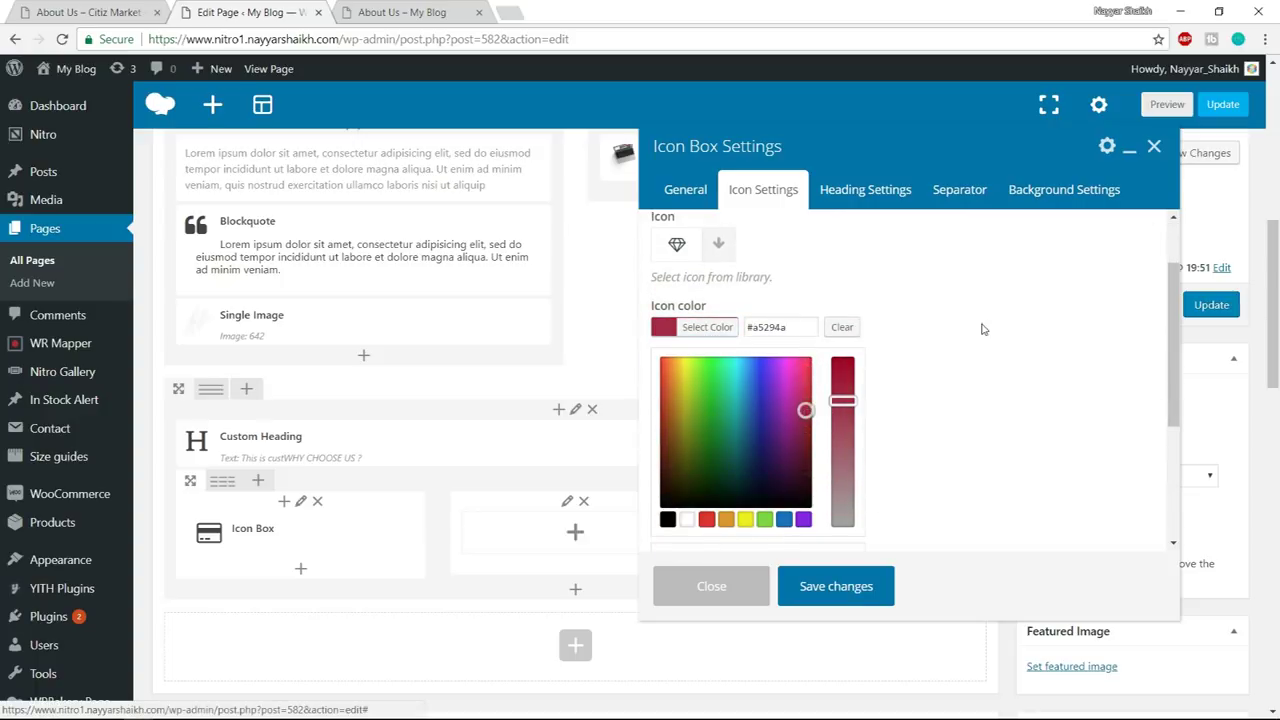
pyautogui.click(715, 328)
pyautogui.scroll(-1, 1020, 344)
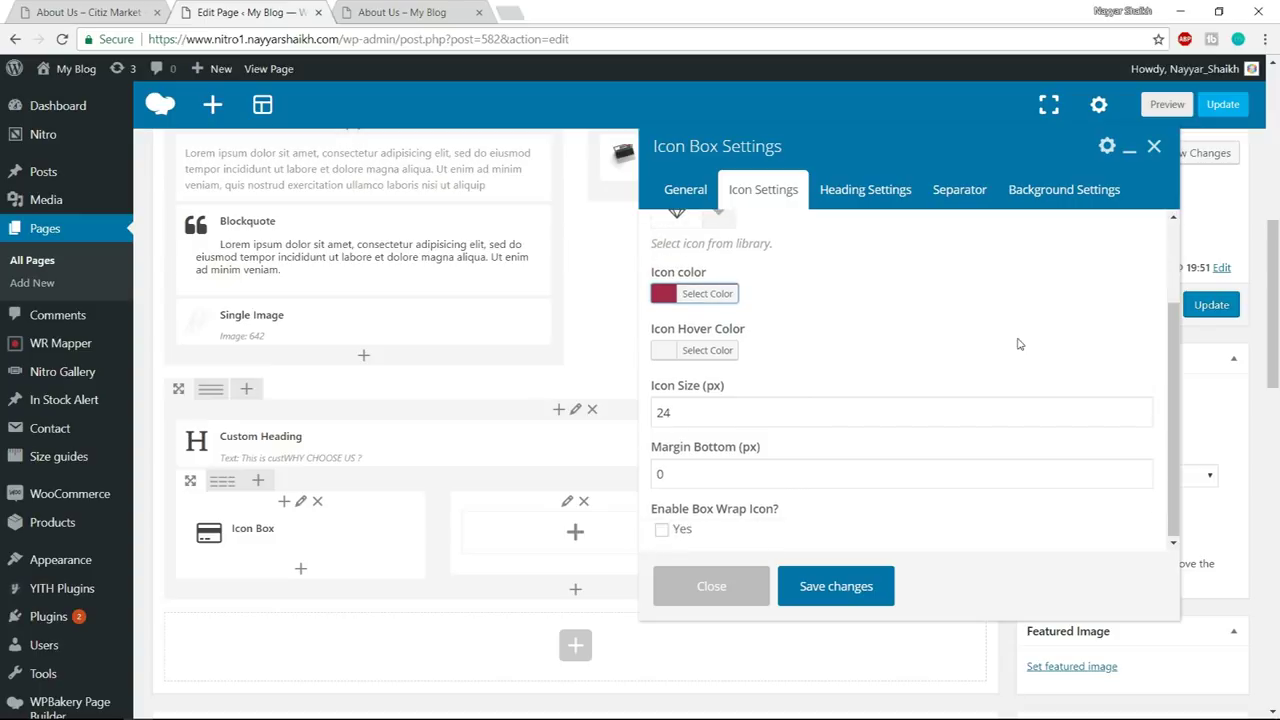
pyautogui.doubleClick(685, 413)
pyautogui.write('32')
pyautogui.press('Tab')
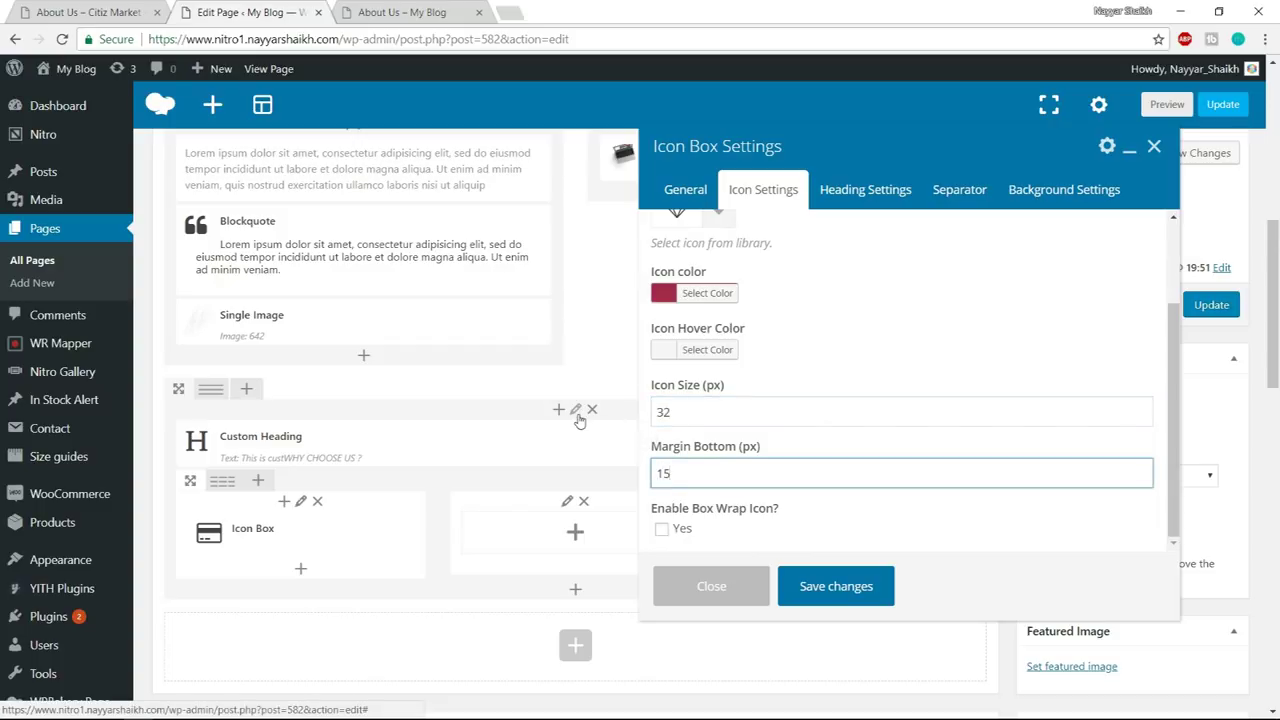
# - Copy the 'Safe Payment' heading from the demo About Us page into the box heading
pyautogui.click(884, 197)
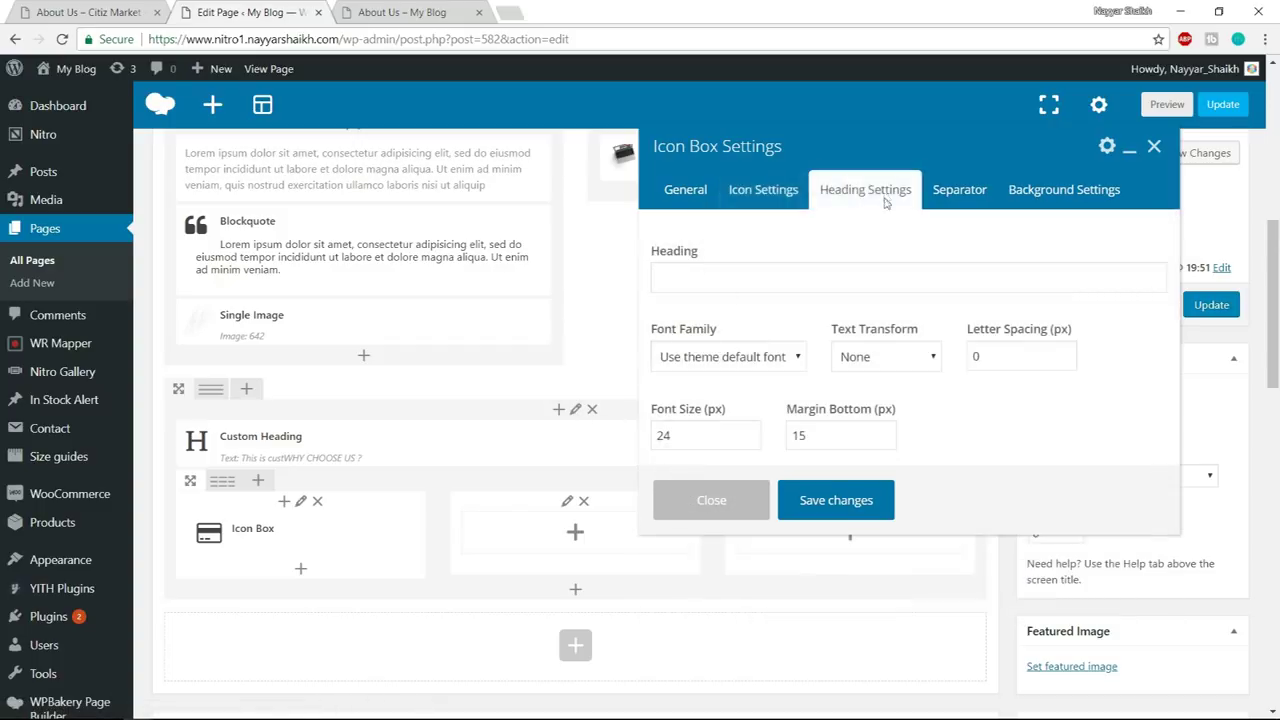
pyautogui.click(110, 13)
pyautogui.moveTo(286, 422); pyautogui.dragTo(172, 422)
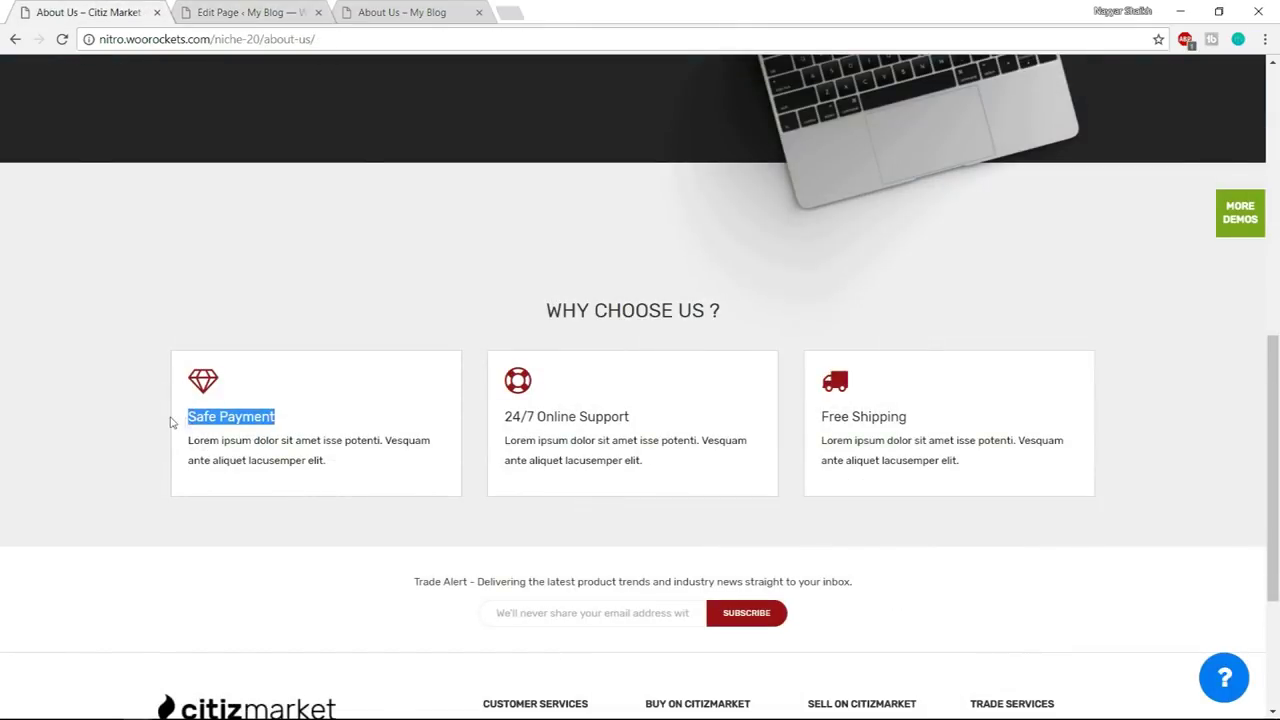
pyautogui.hotkey('ctrl', 'c')
pyautogui.click(255, 12)
pyautogui.click(783, 291)
pyautogui.hotkey('ctrl', 'v')
# - Set the heading font to Rubik with a margin bottom of 10
pyautogui.click(733, 358)
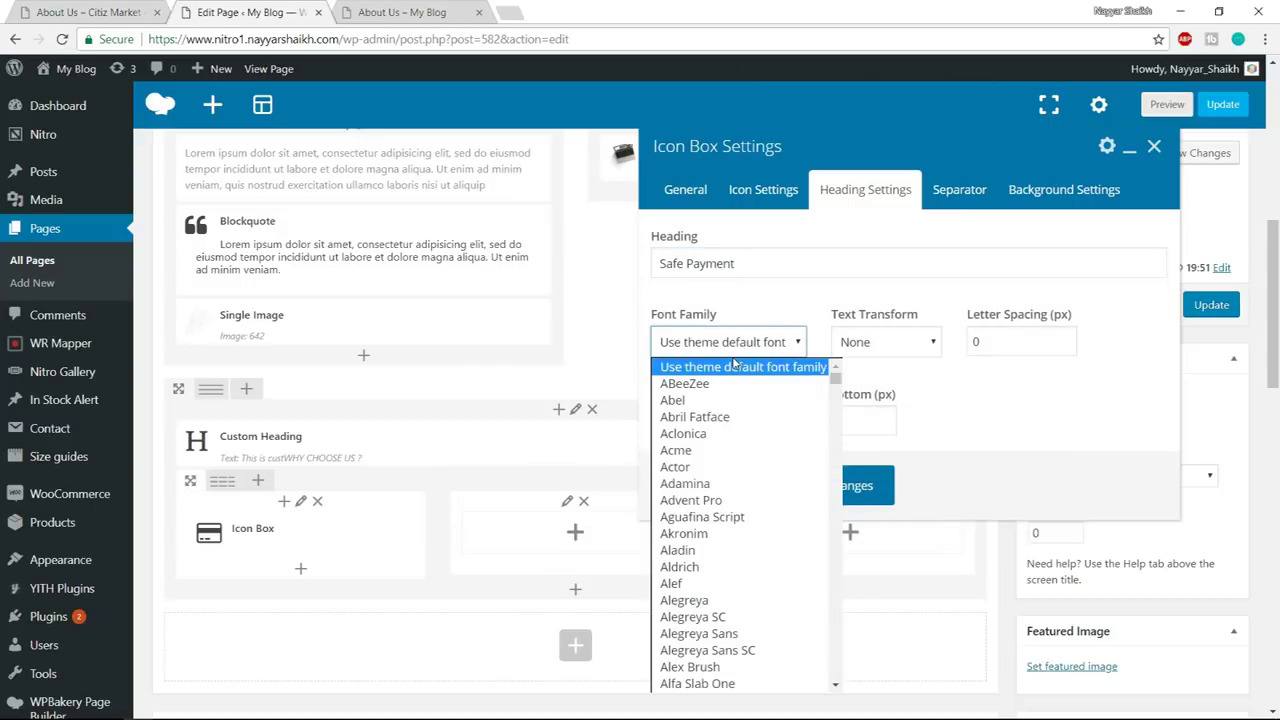
pyautogui.write('rubik')
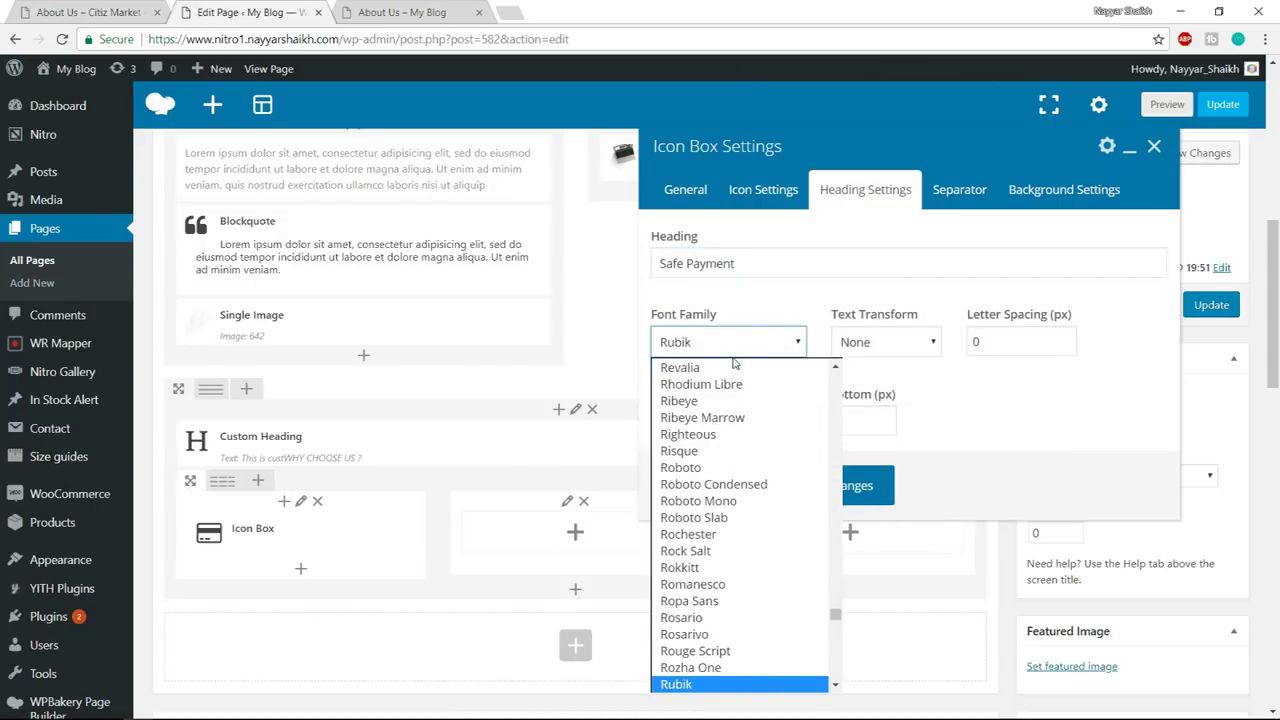
pyautogui.click(721, 686)
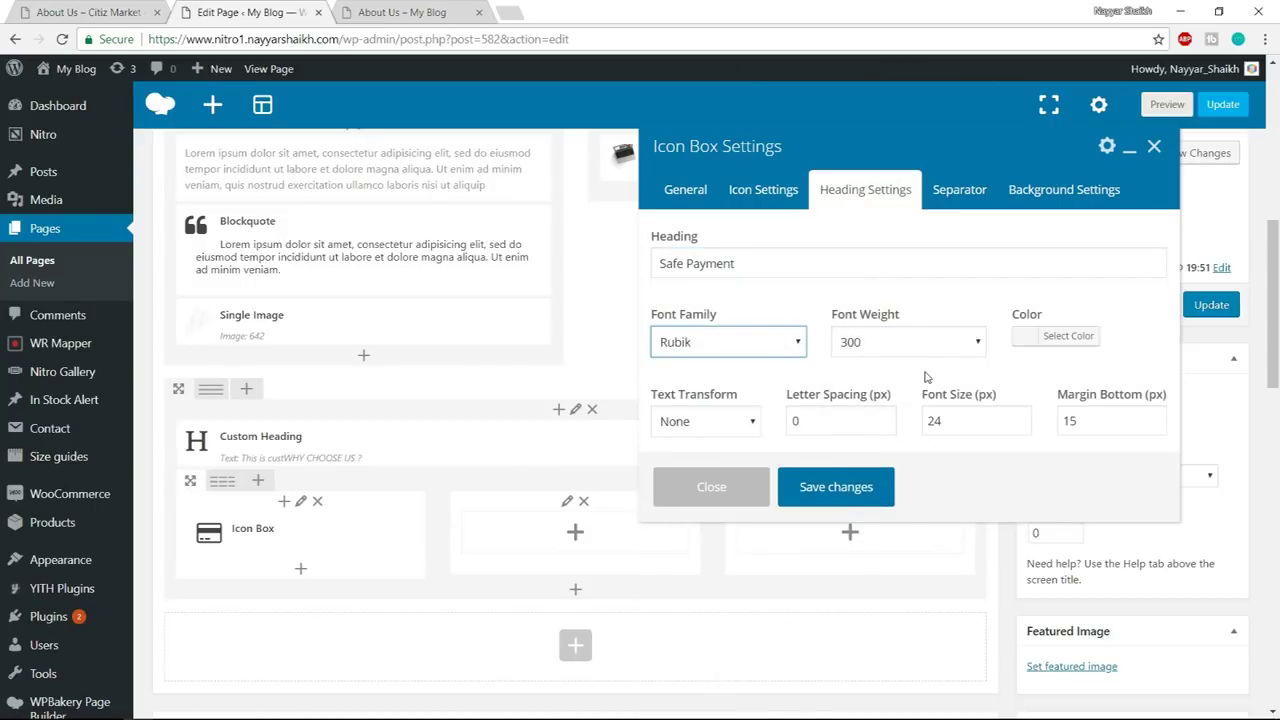
pyautogui.moveTo(958, 425); pyautogui.dragTo(894, 421)
pyautogui.moveTo(1097, 425); pyautogui.dragTo(1052, 425)
pyautogui.write('1')
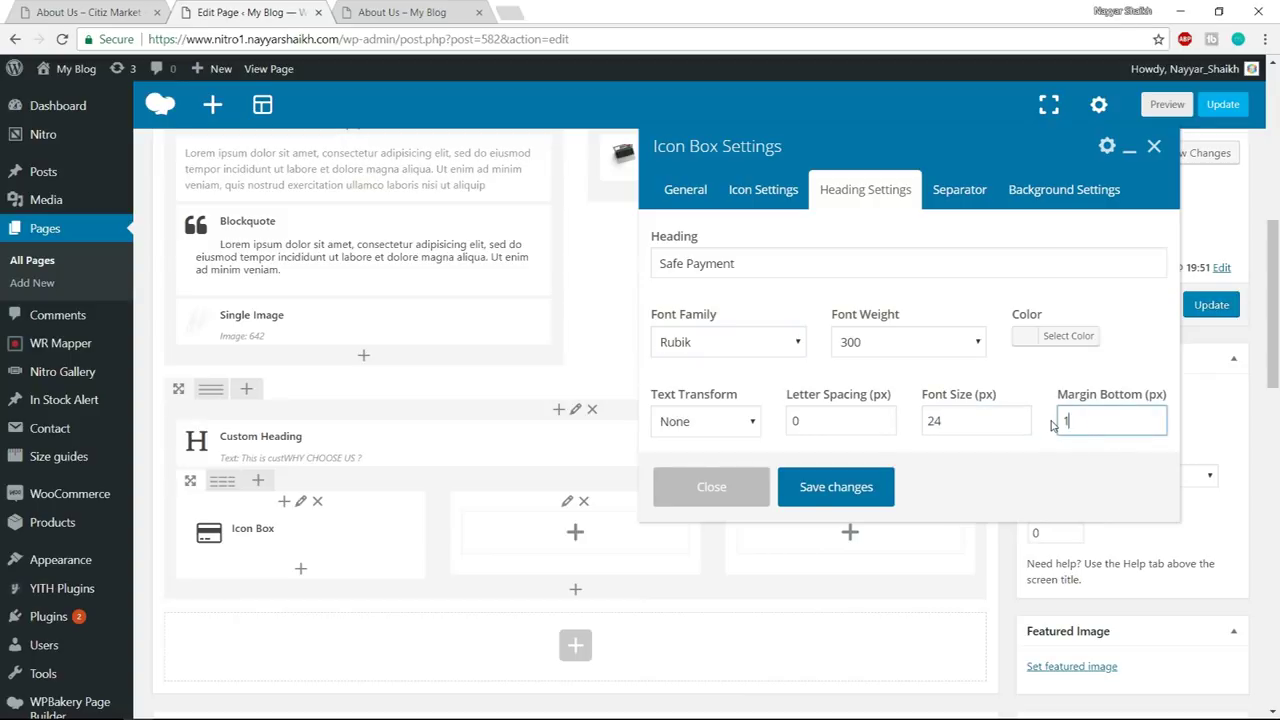
pyautogui.click(1003, 441)
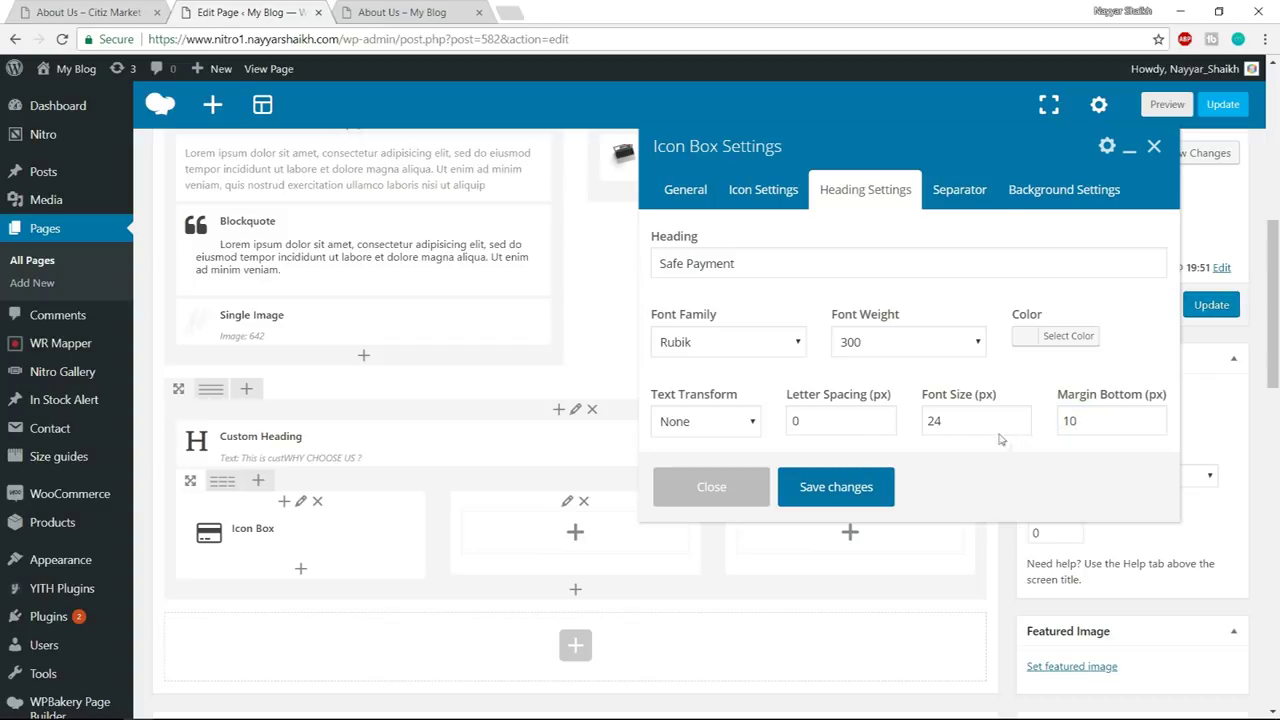
# - In the background settings, set the box padding to 20 on every side
pyautogui.click(993, 197)
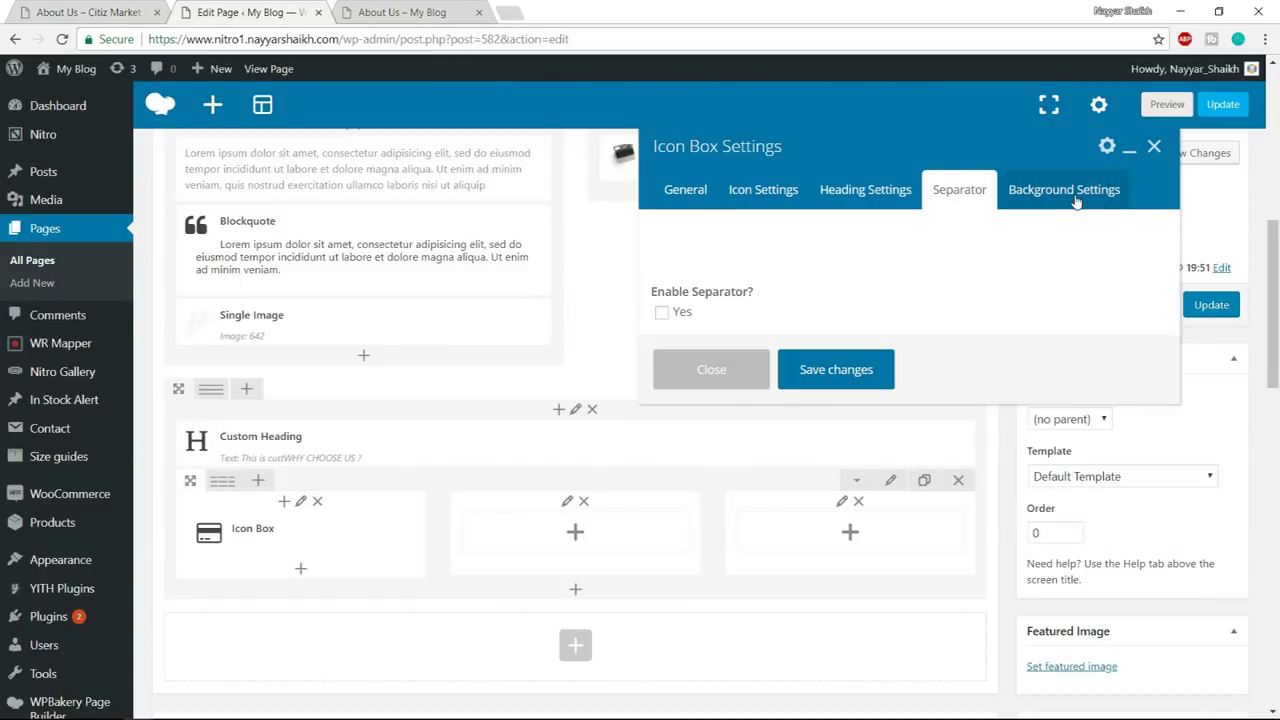
pyautogui.click(1076, 202)
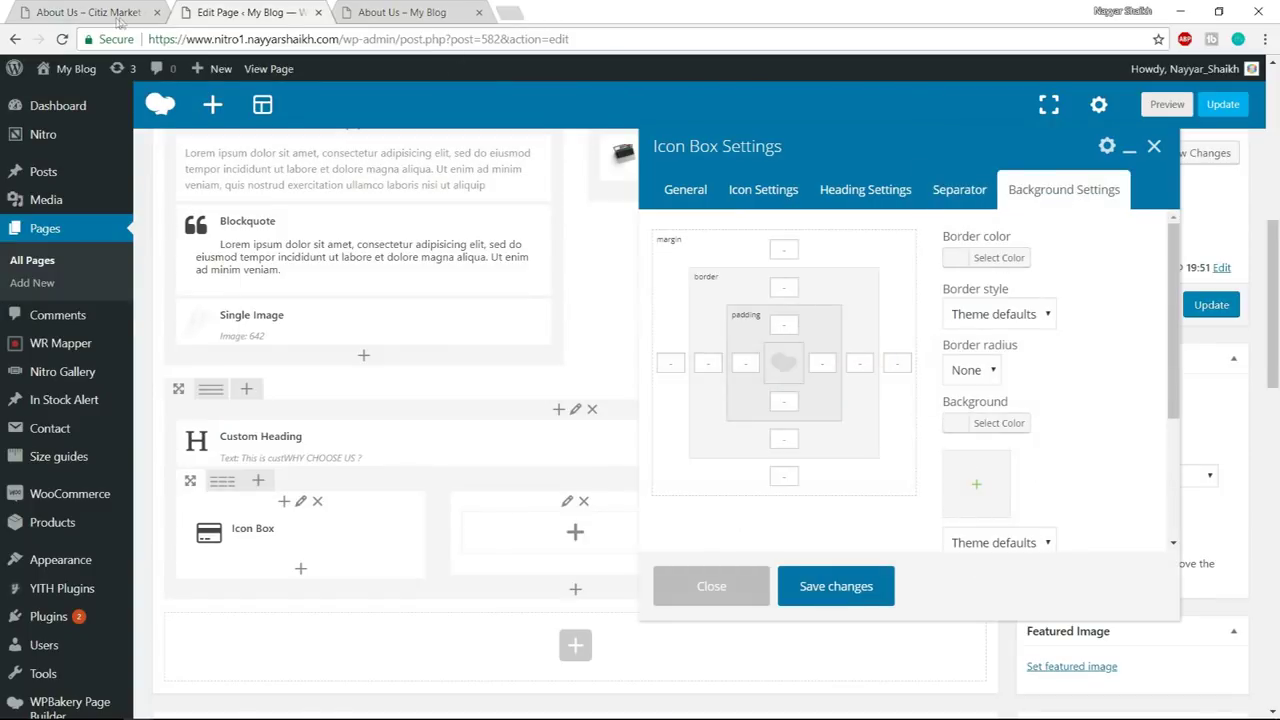
pyautogui.click(118, 14)
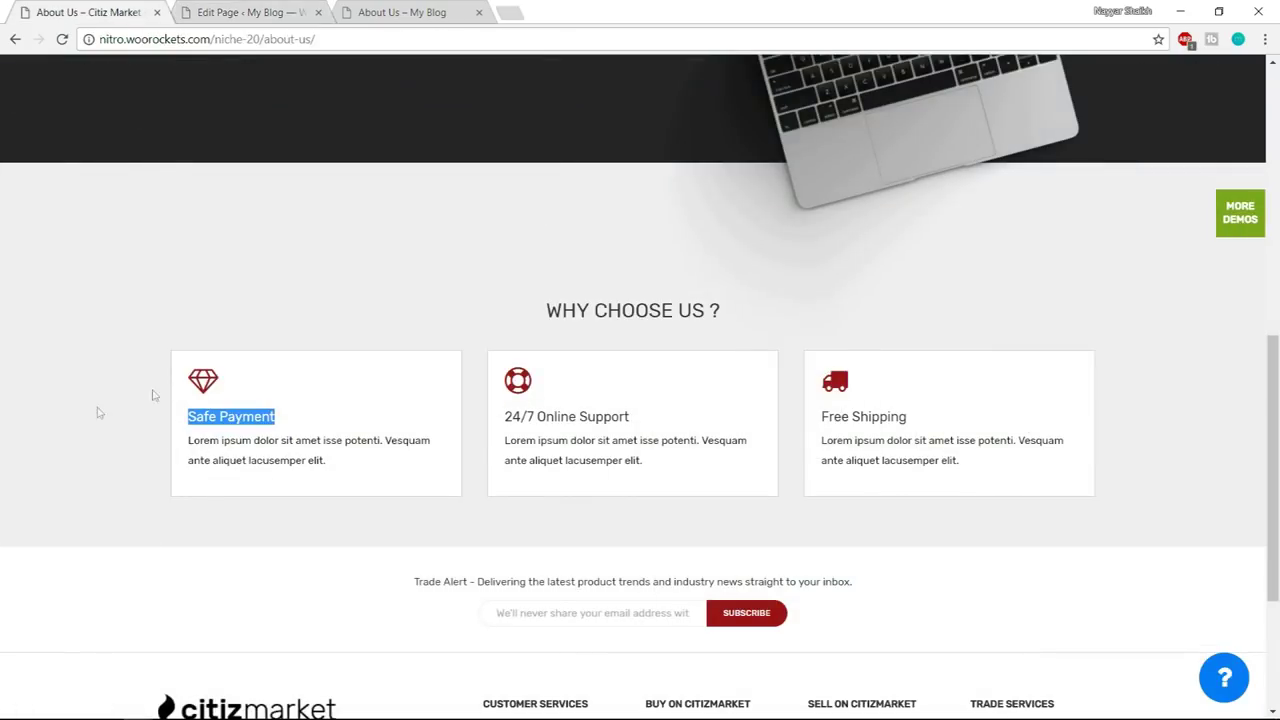
pyautogui.click(204, 388)
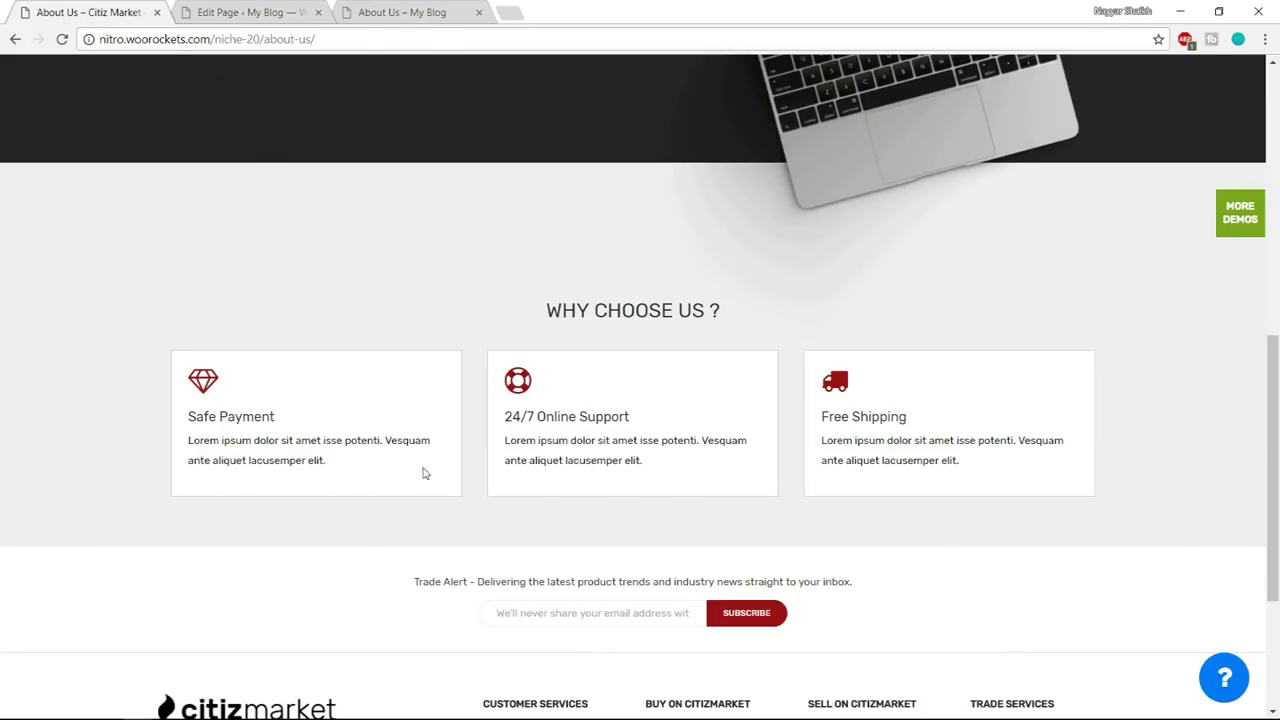
pyautogui.click(219, 10)
pyautogui.click(1008, 427)
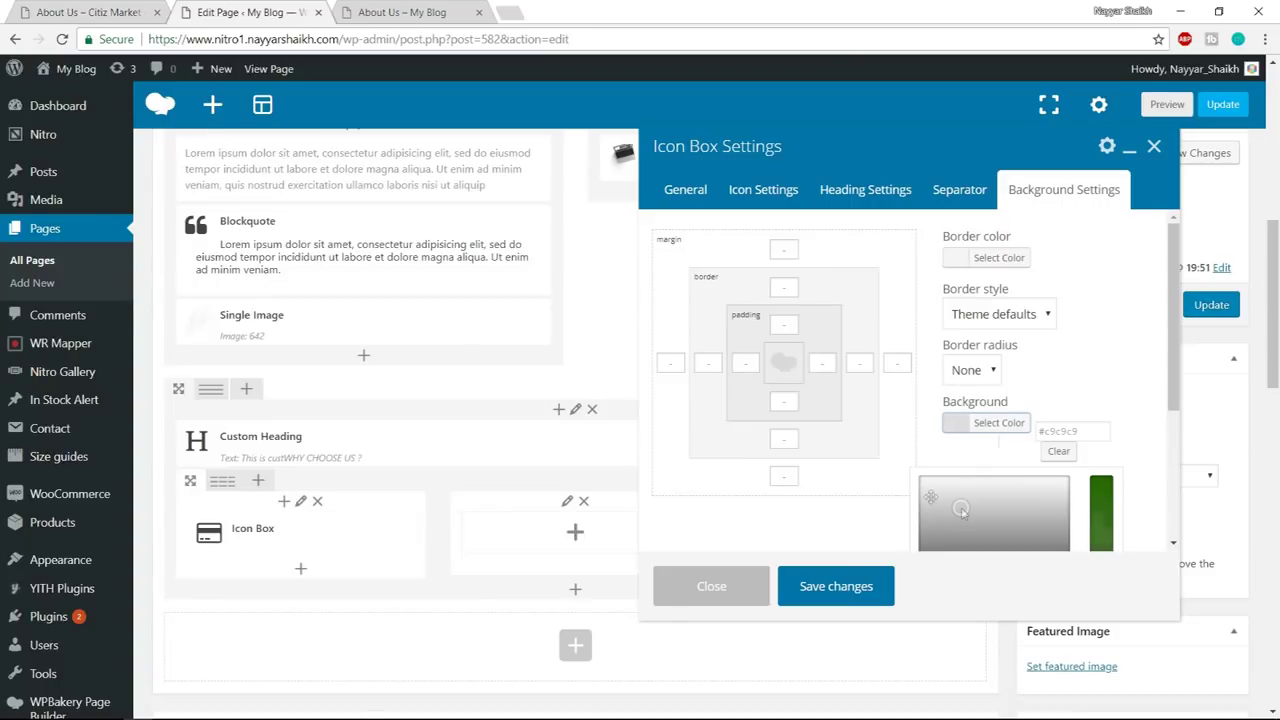
pyautogui.click(900, 468)
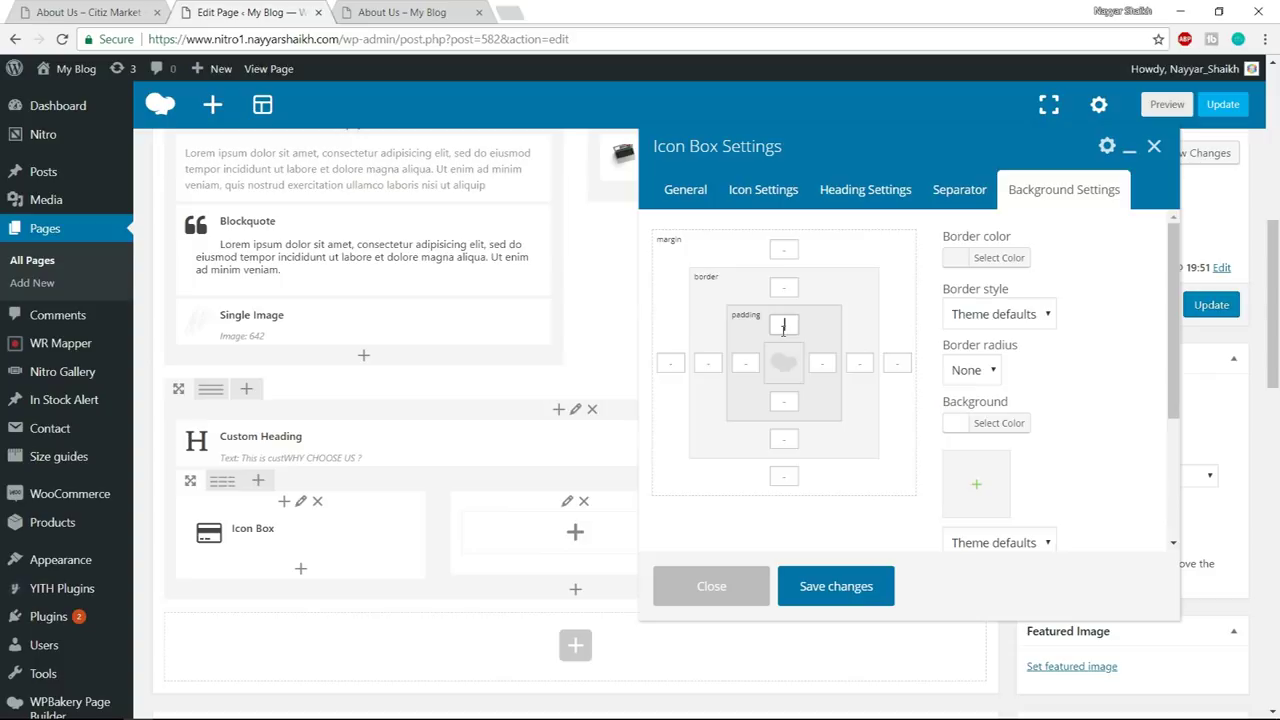
pyautogui.write('20')
pyautogui.click(745, 362)
pyautogui.write('20')
pyautogui.click(784, 401)
pyautogui.write('20')
# - Give the Icon Box a solid border 1 wide on each side
pyautogui.click(88, 12)
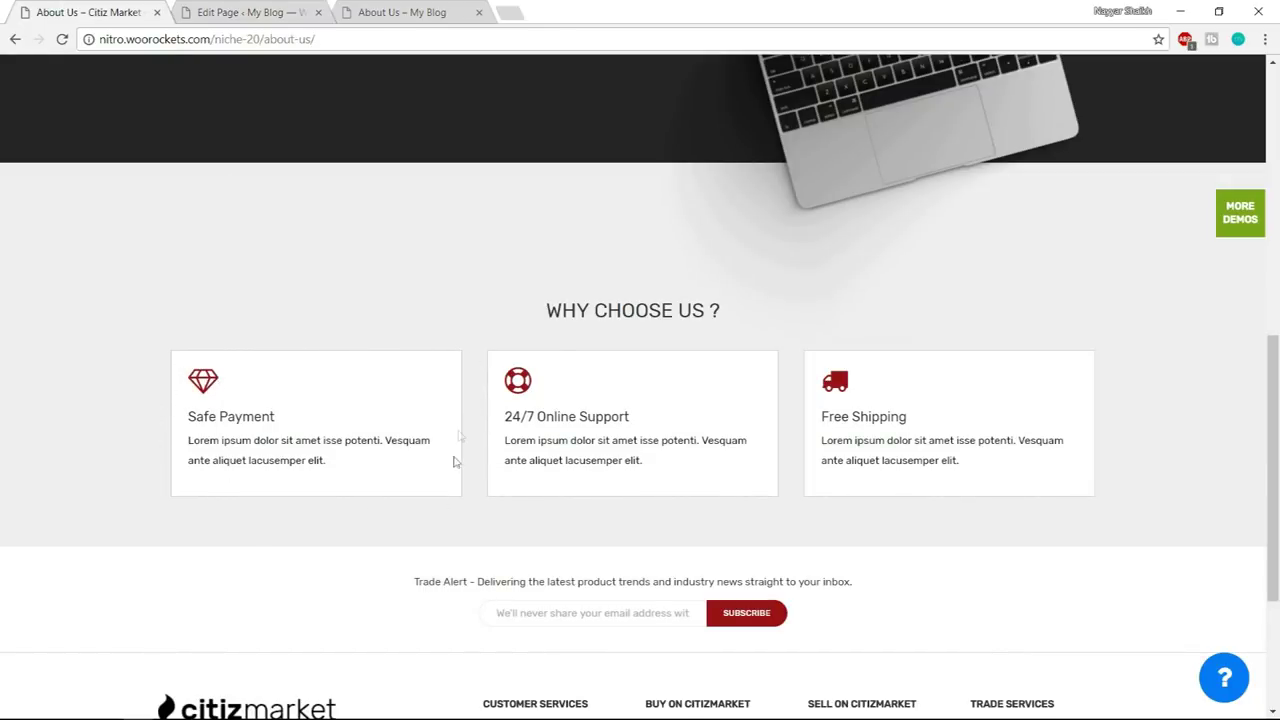
pyautogui.click(245, 8)
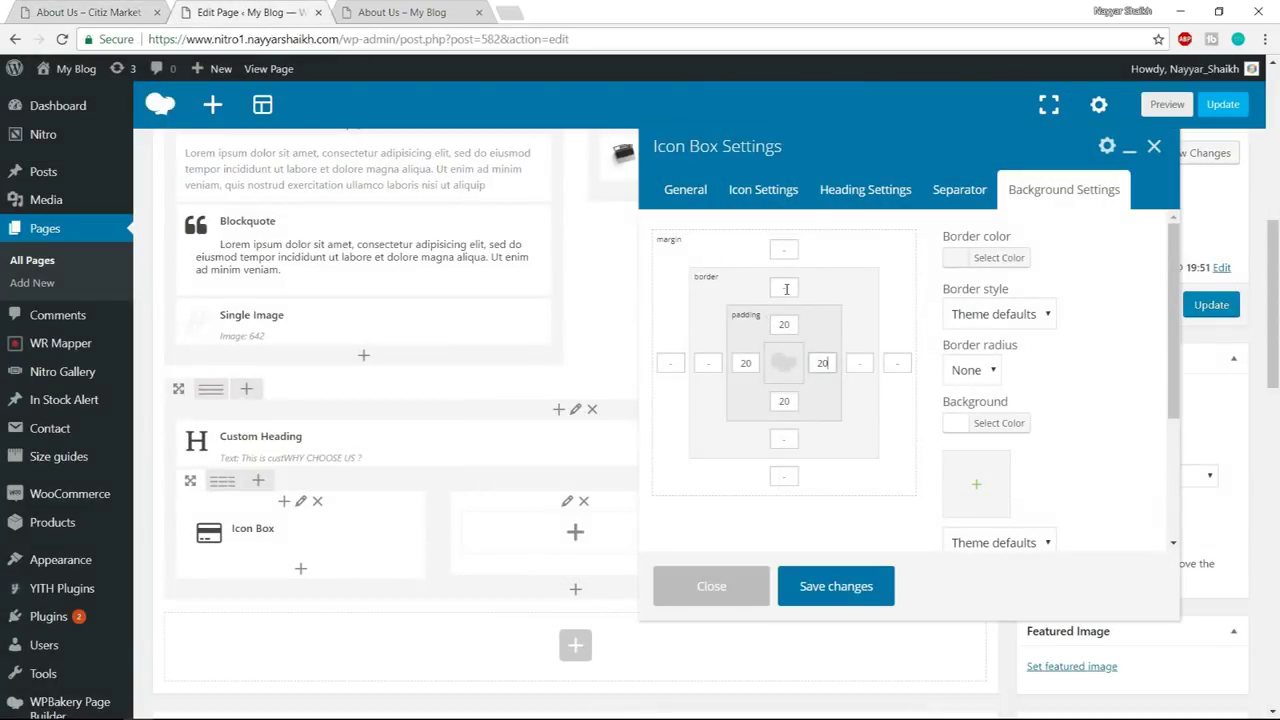
pyautogui.click(1012, 314)
pyautogui.click(1004, 352)
pyautogui.click(795, 291)
pyautogui.write('1')
pyautogui.press('Tab')
pyautogui.write('1')
pyautogui.press('Tab')
pyautogui.write('1')
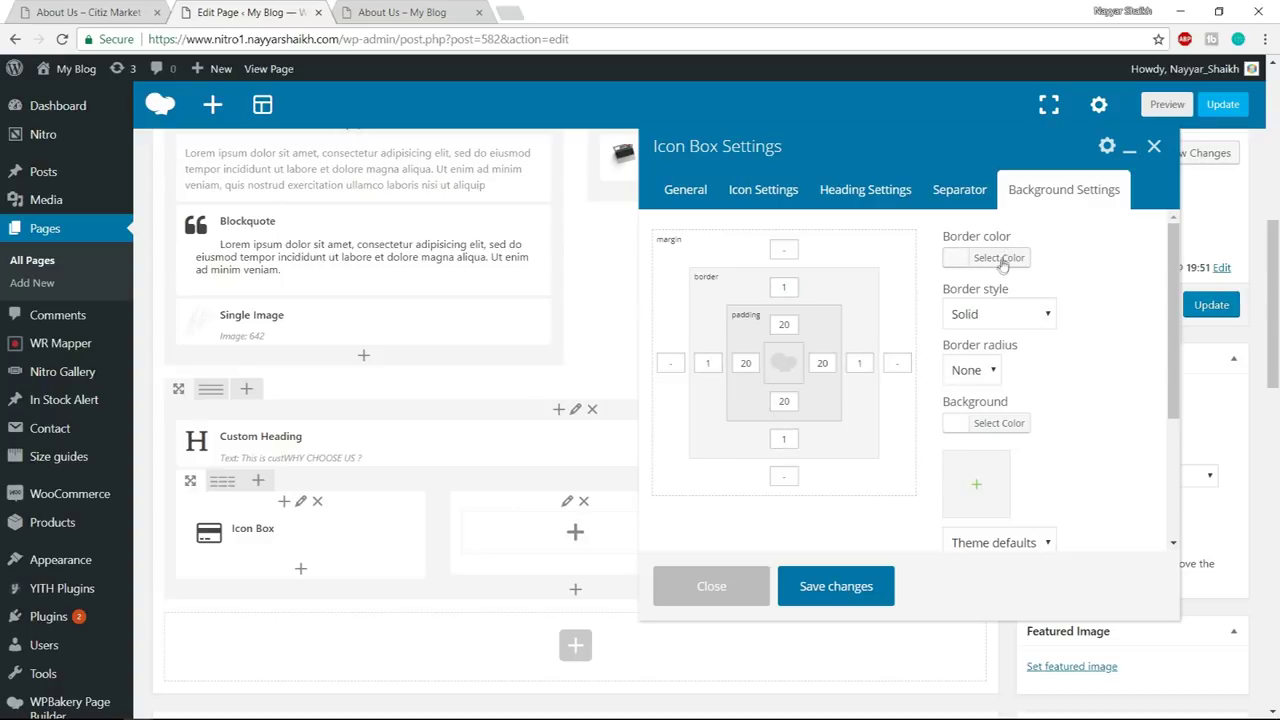
# - Make the border grey, save the Icon Box settings, and update the page
pyautogui.click(1000, 259)
pyautogui.moveTo(932, 415); pyautogui.dragTo(889, 398)
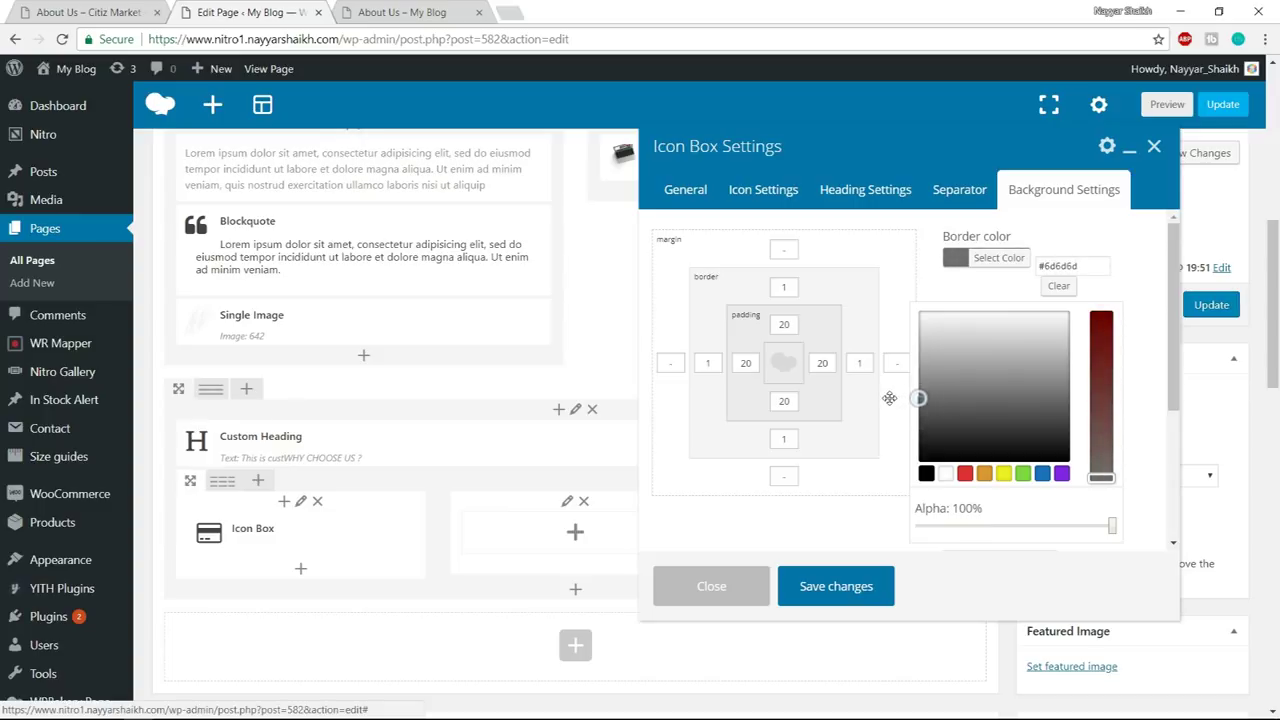
pyautogui.click(1000, 258)
pyautogui.click(1015, 258)
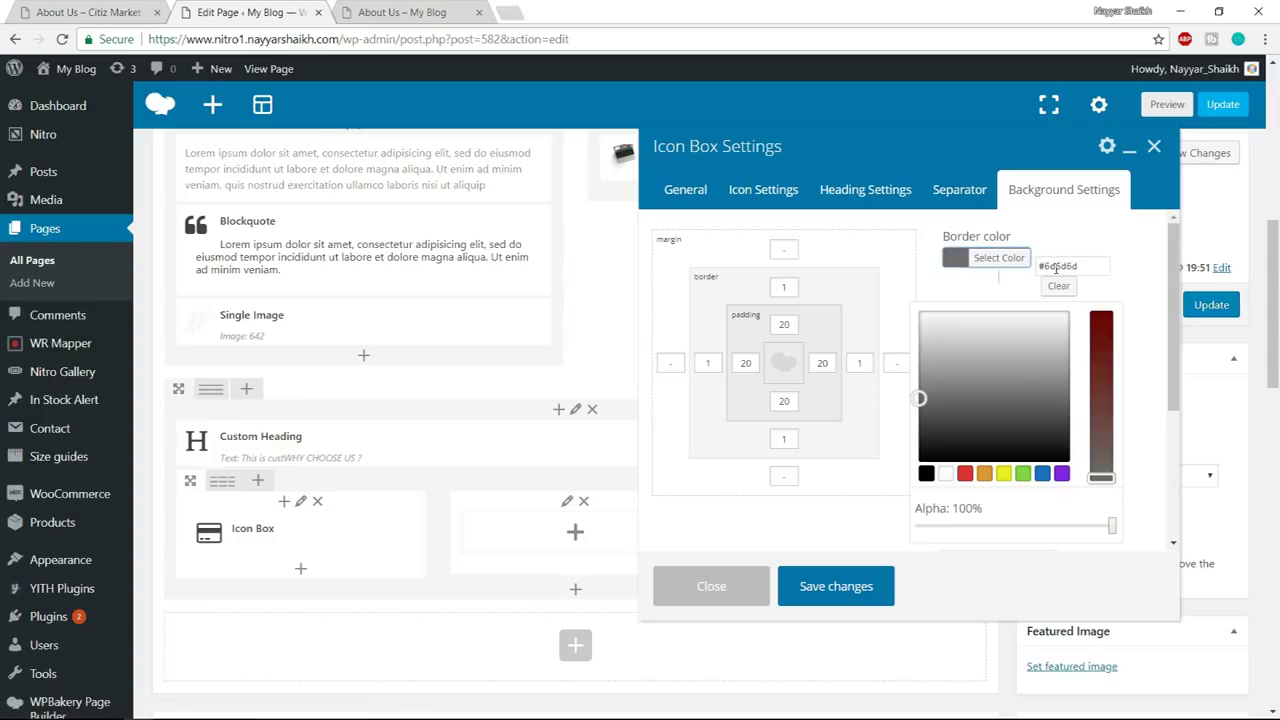
pyautogui.click(853, 585)
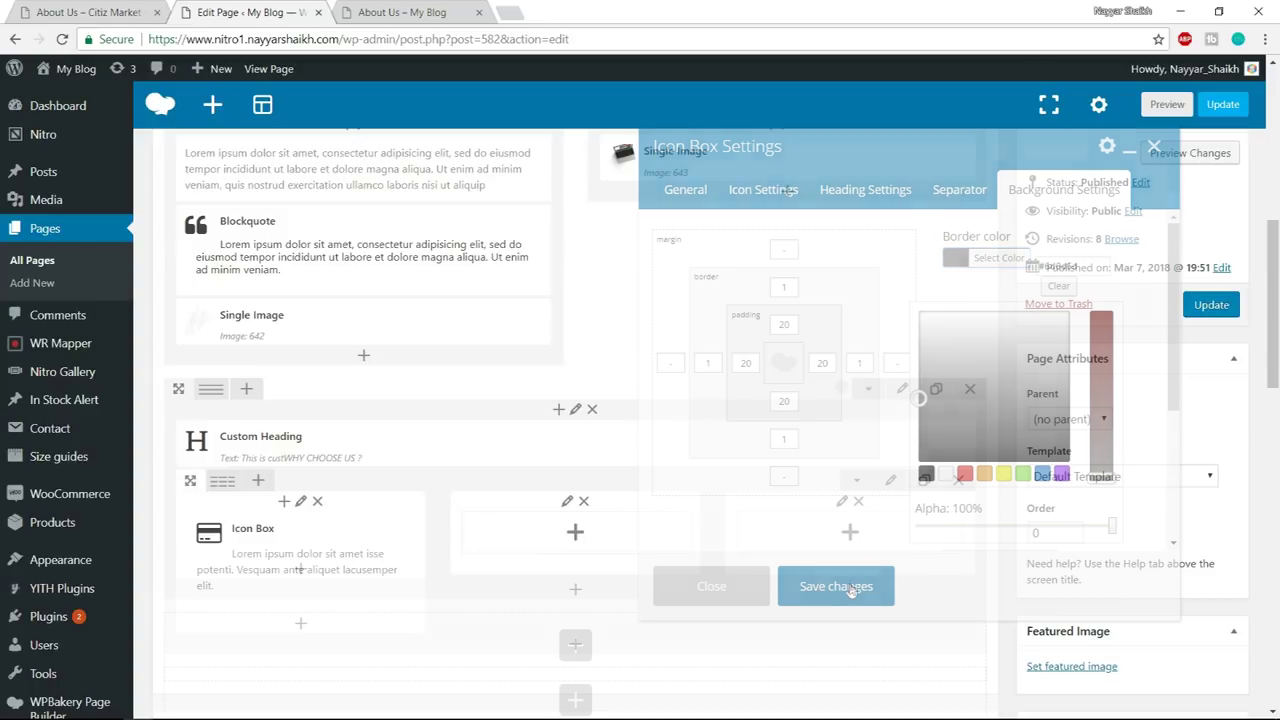
pyautogui.click(1196, 306)
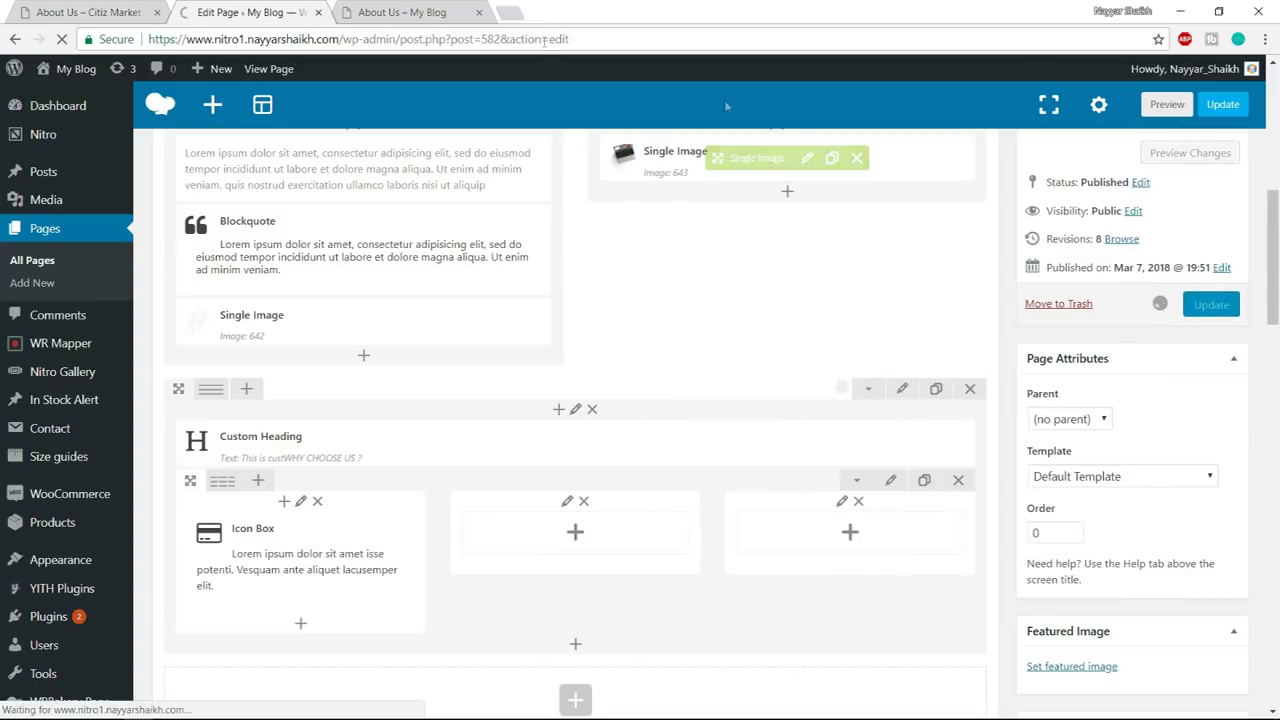
# - Reload the live About Us page and review the new Icon Box
pyautogui.click(451, 10)
pyautogui.click(455, 46)
pyautogui.press('Return')
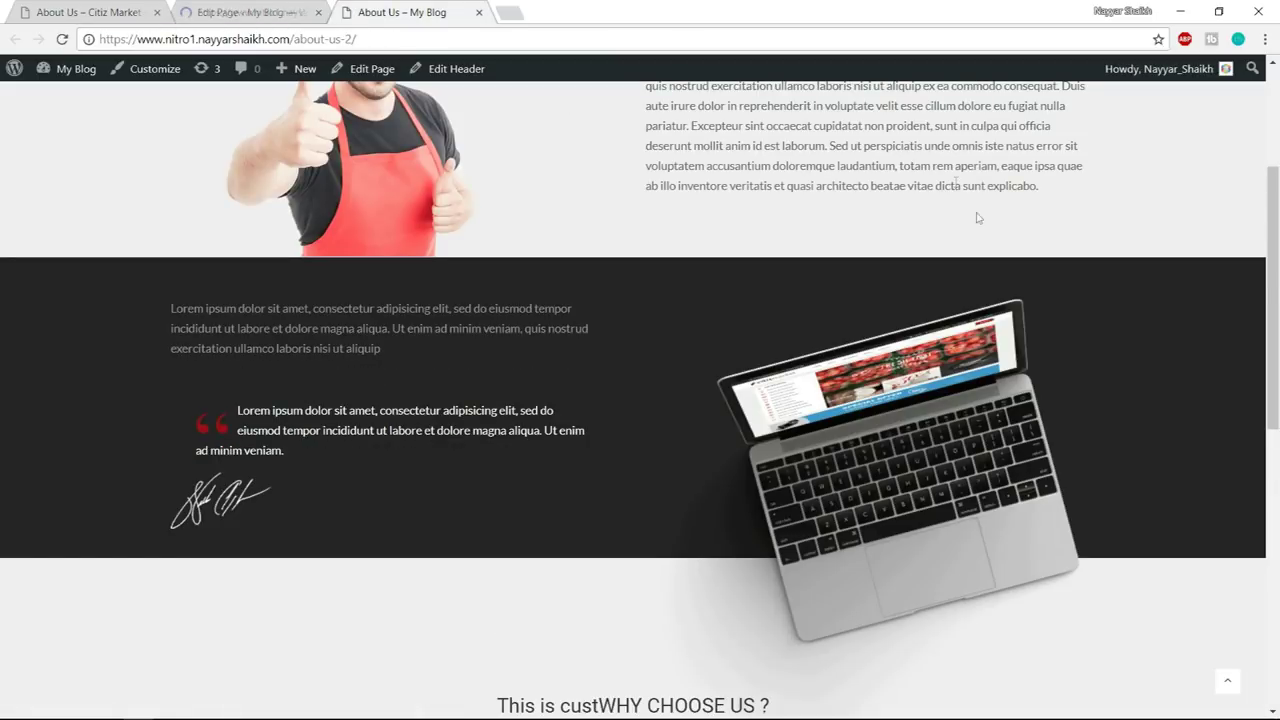
pyautogui.scroll(-6, 1043, 314)
pyautogui.scroll(1, 1043, 328)
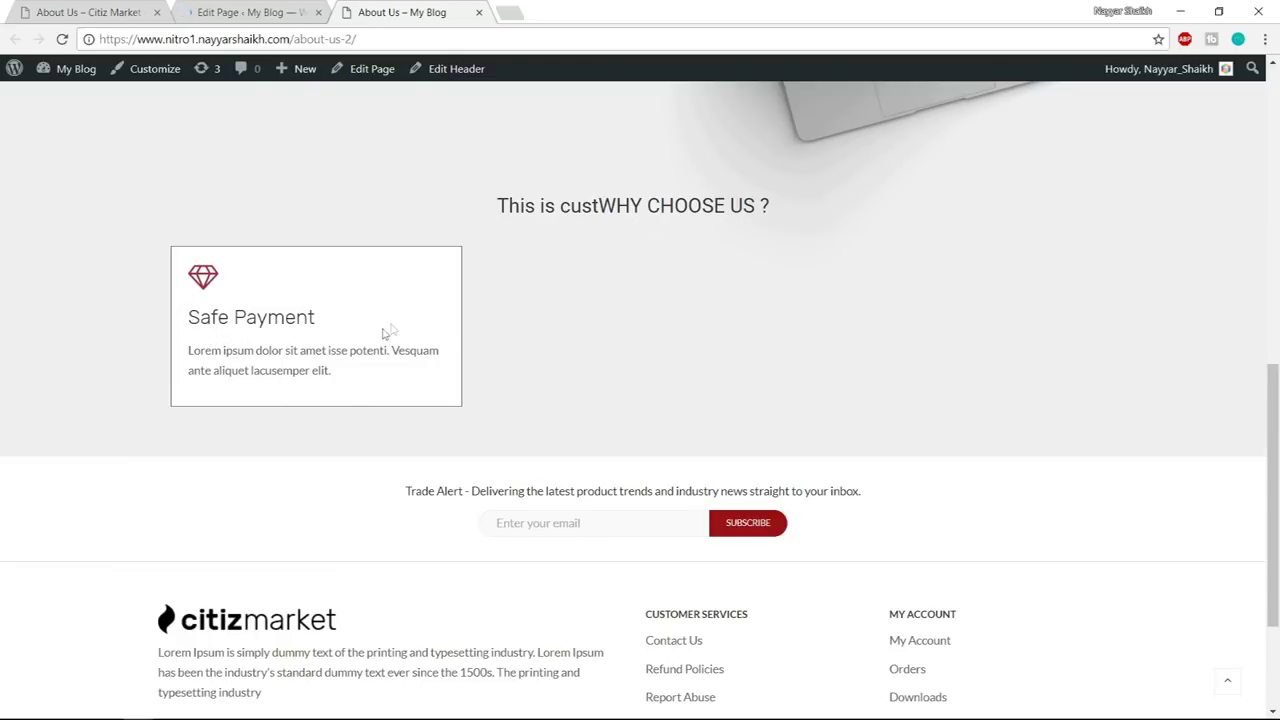
pyautogui.click(245, 12)
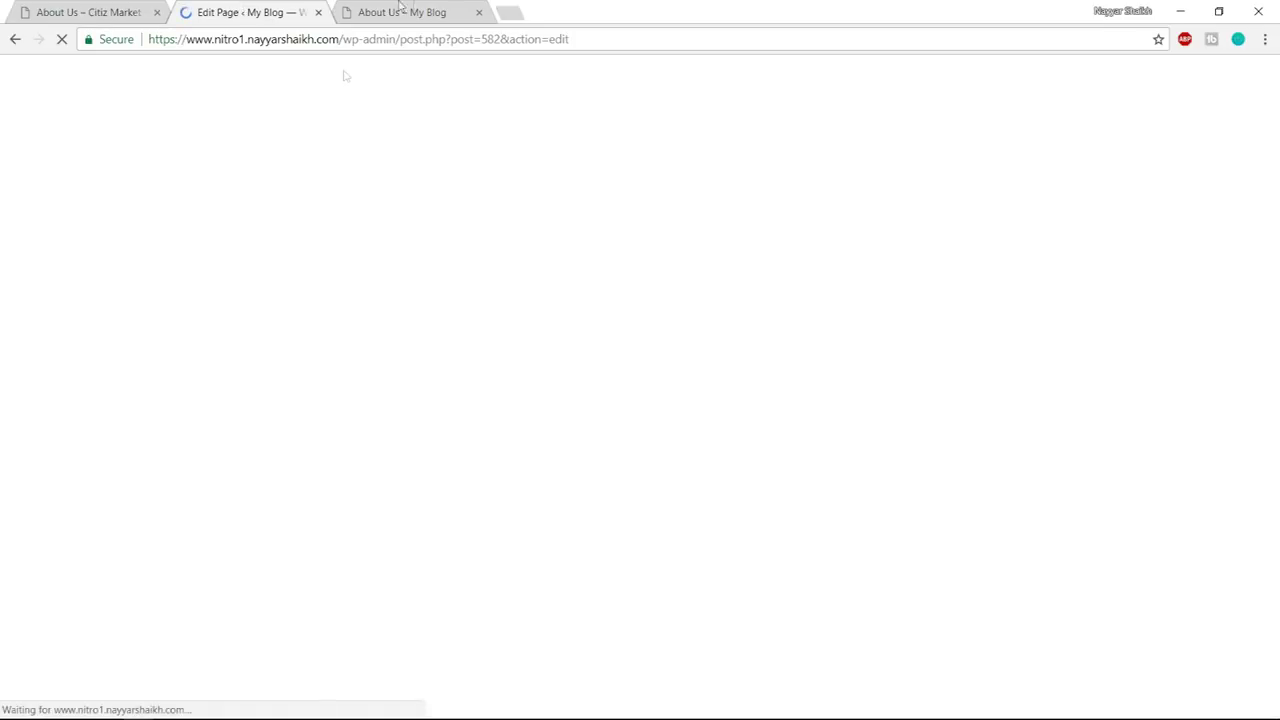
pyautogui.click(401, 12)
pyautogui.moveTo(507, 206); pyautogui.dragTo(600, 210)
pyautogui.scroll(3, 871, 308)
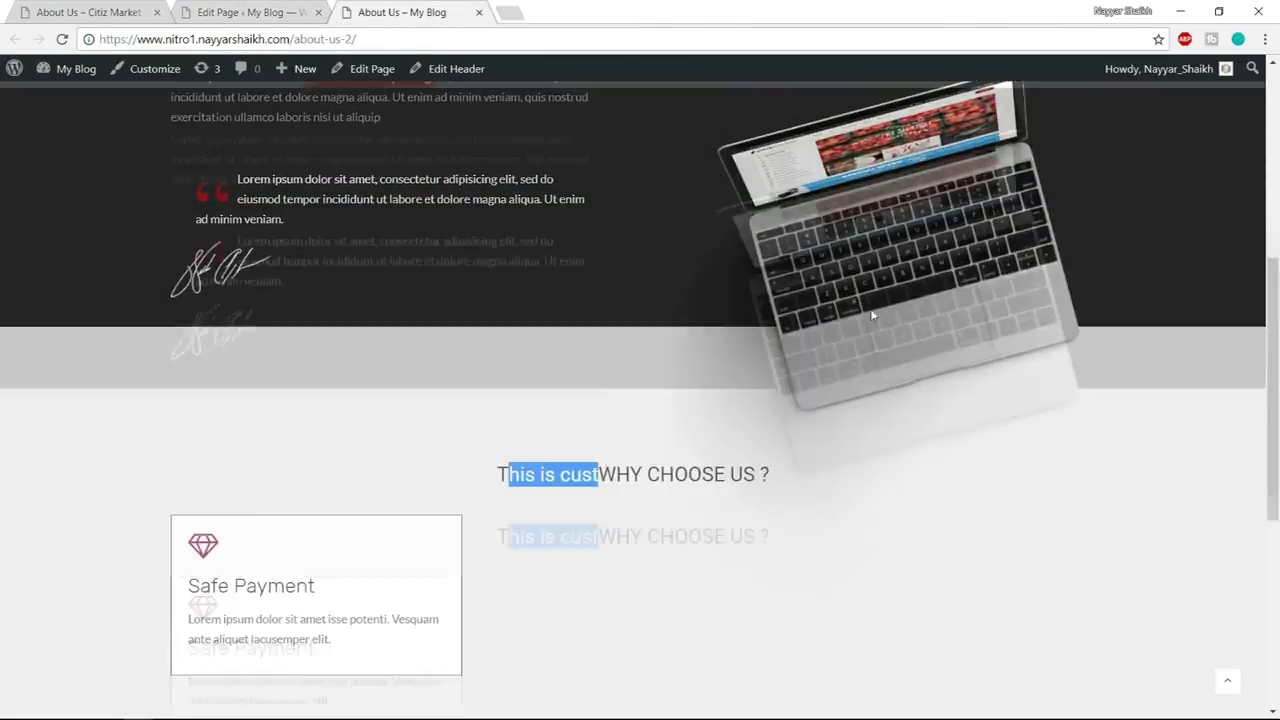
pyautogui.scroll(-2, 871, 308)
# - Clone the Icon Box twice, place the copies in the middle and third columns, and update
pyautogui.click(245, 12)
pyautogui.scroll(-10, 337, 175)
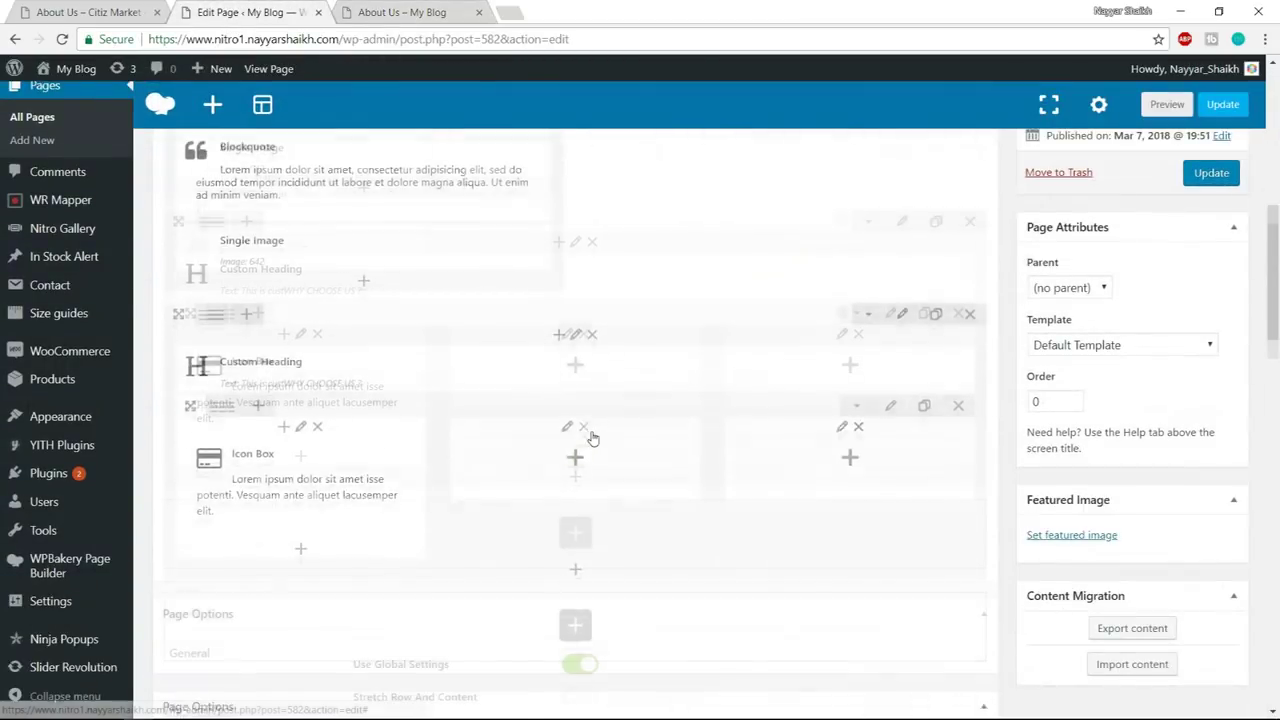
pyautogui.click(338, 247)
pyautogui.click(338, 247)
pyautogui.moveTo(240, 247); pyautogui.dragTo(597, 229)
pyautogui.moveTo(422, 241); pyautogui.dragTo(850, 240)
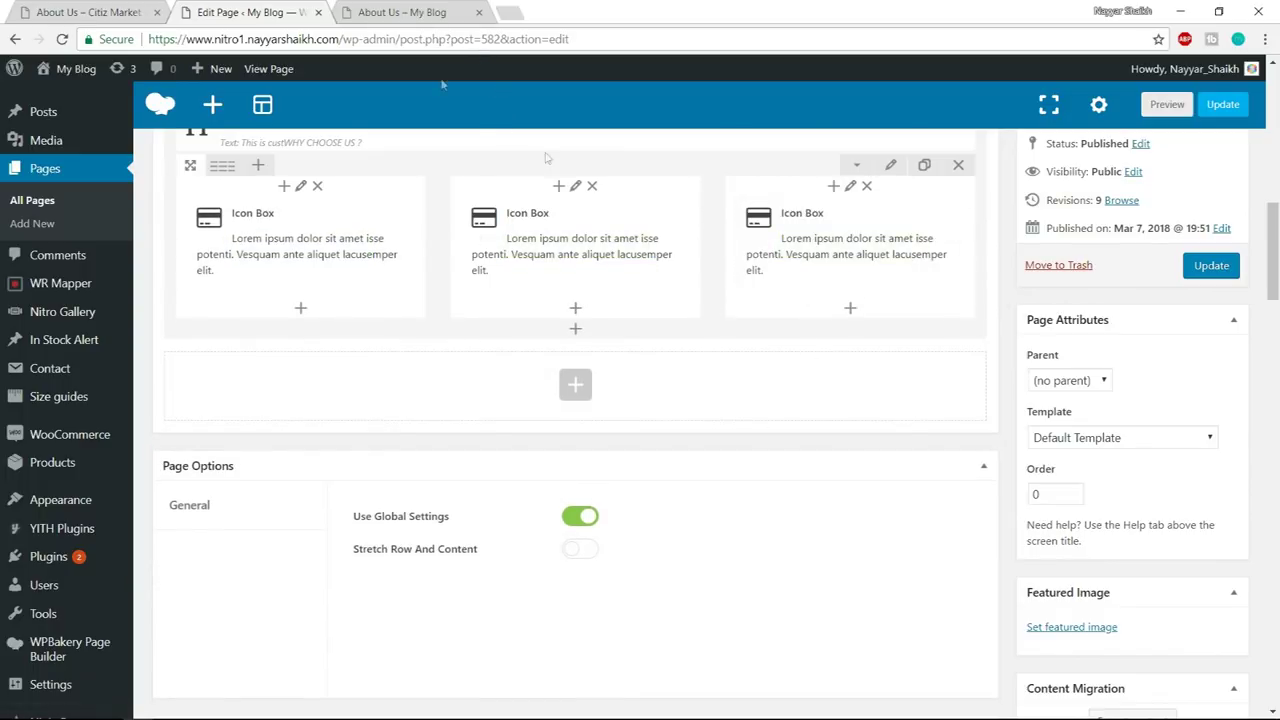
pyautogui.click(1211, 266)
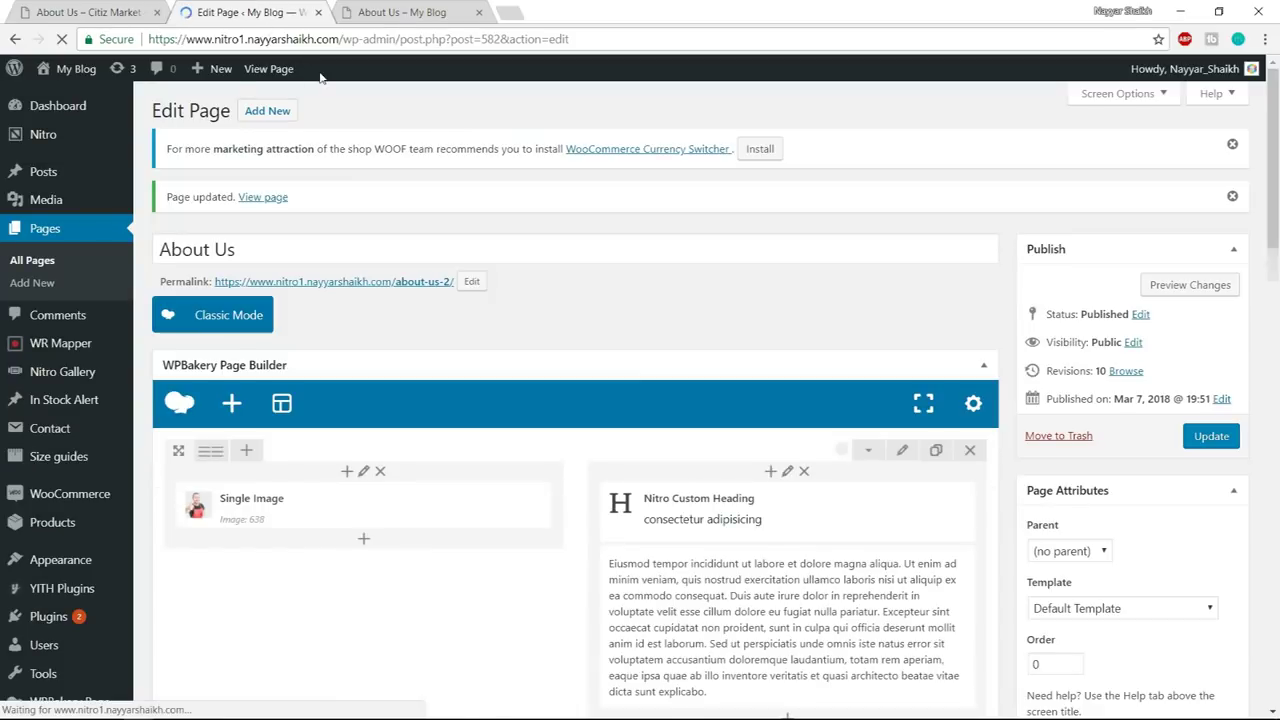
pyautogui.click(77, 10)
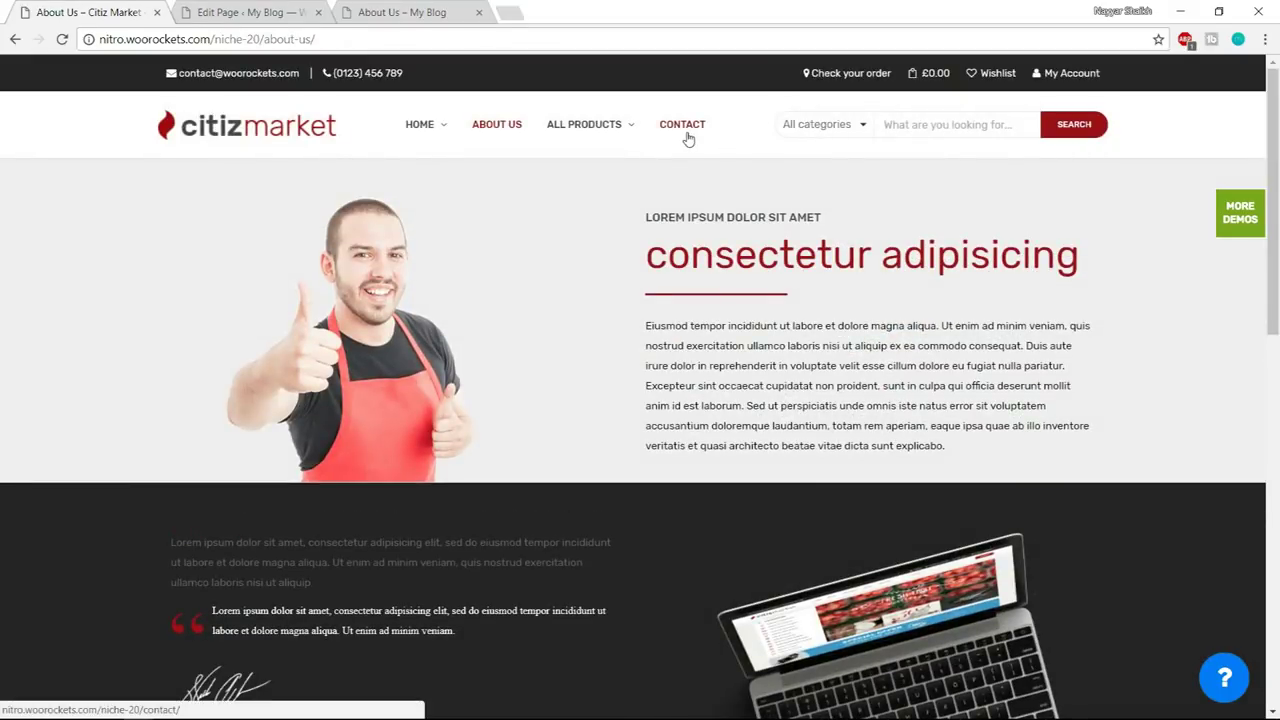
# - Look over the demo Contact page's map and contact form, then go back to WordPress
pyautogui.click(686, 130)
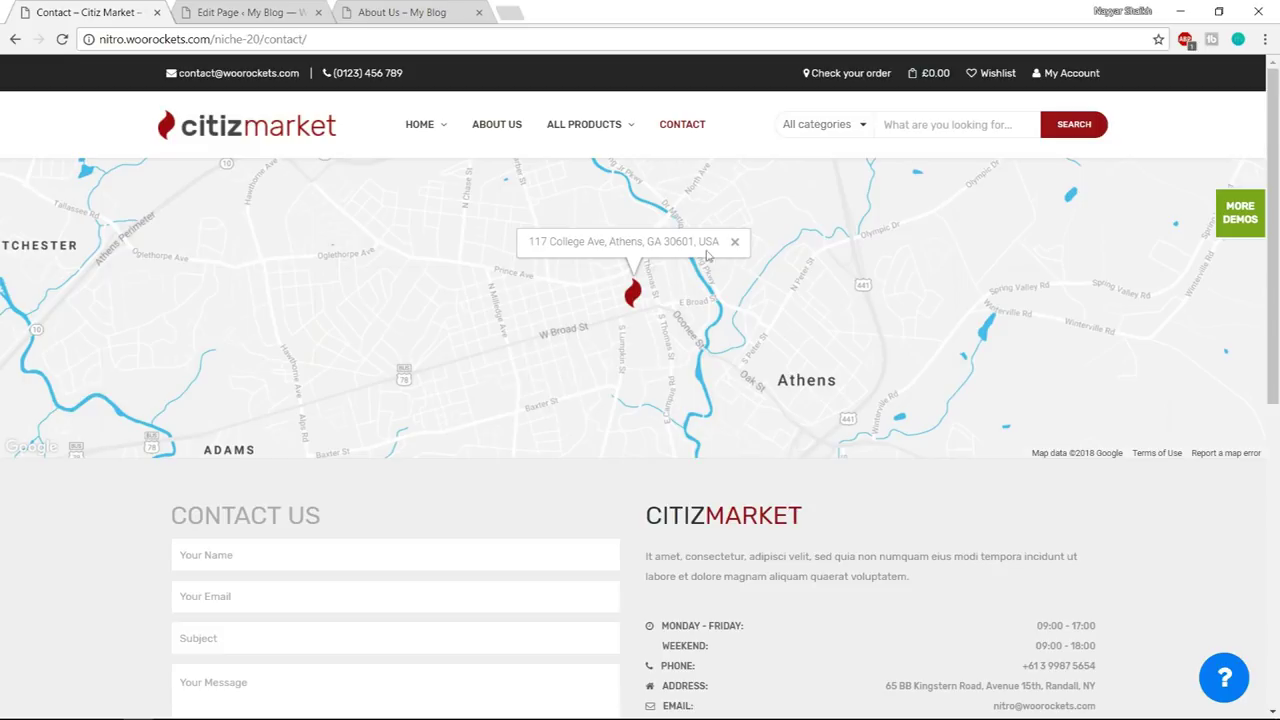
pyautogui.scroll(-3, 904, 341)
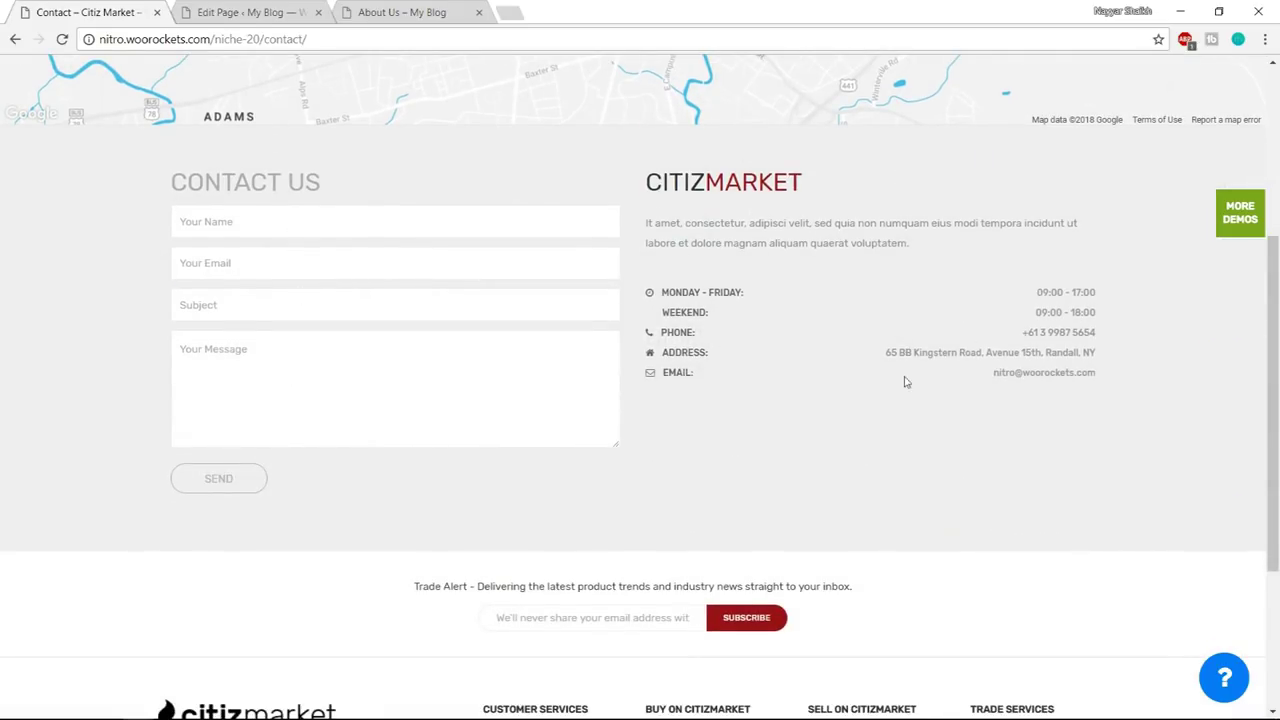
pyautogui.scroll(5, 857, 394)
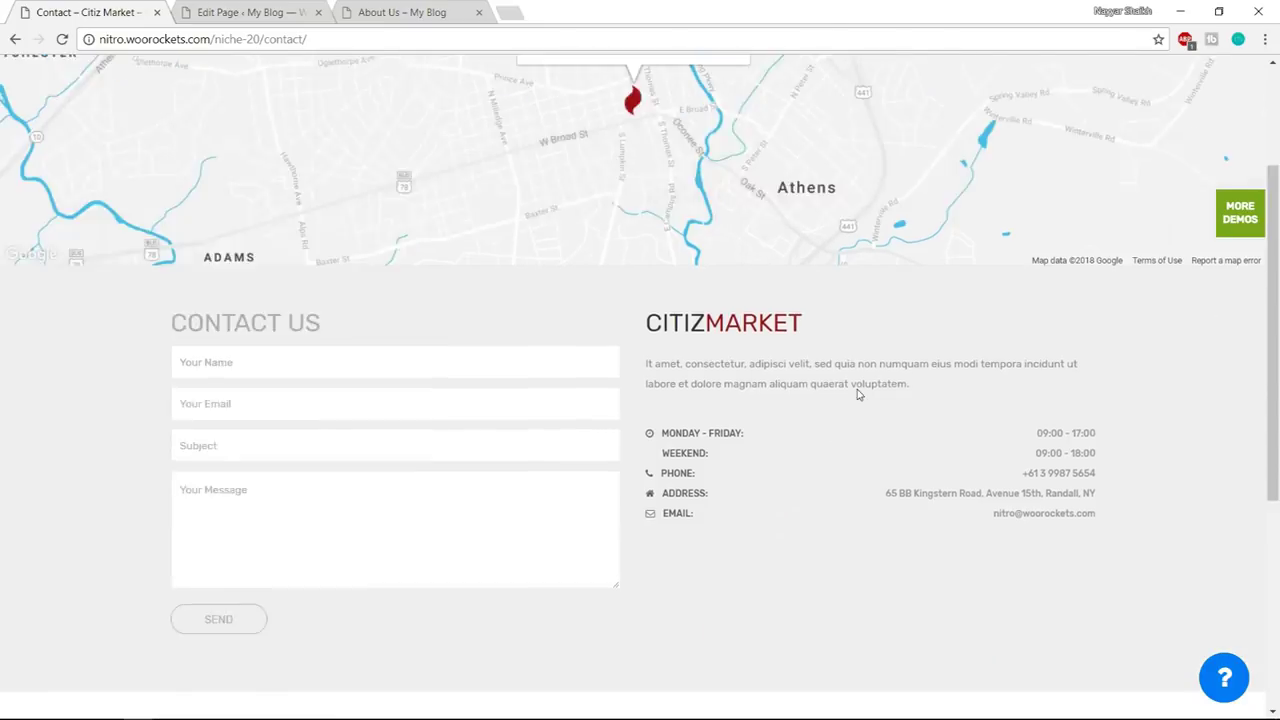
pyautogui.click(242, 12)
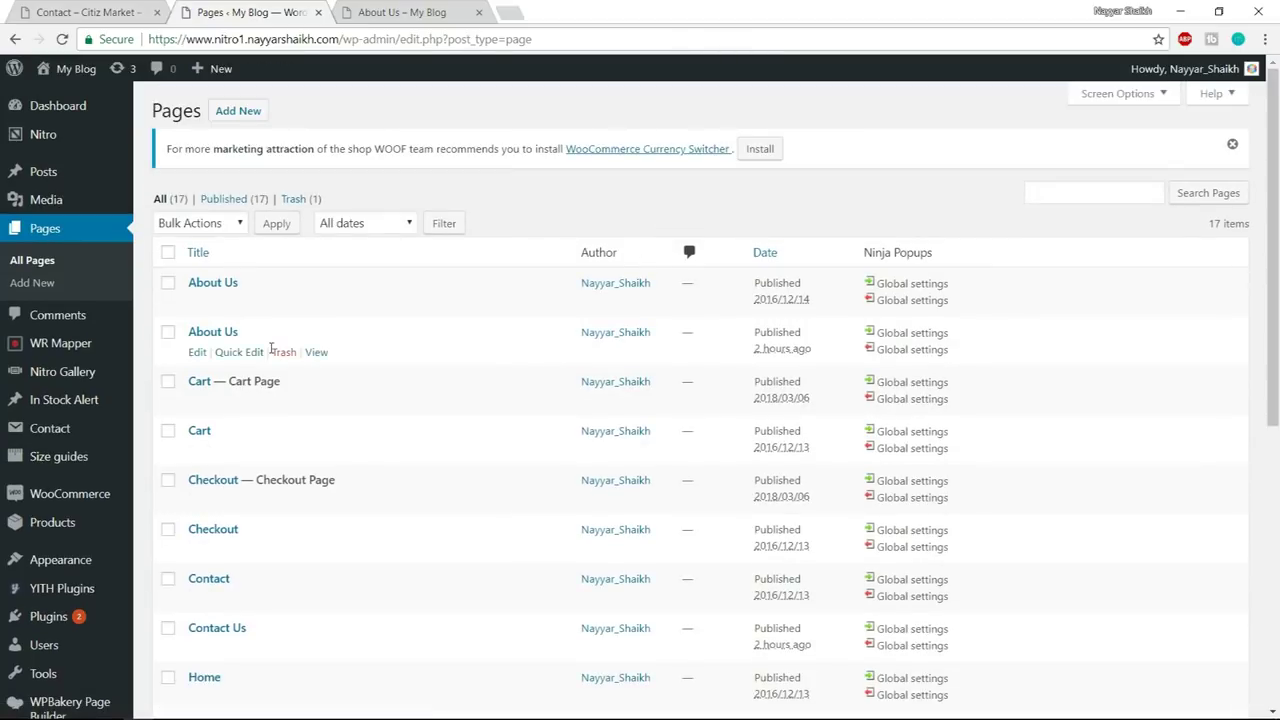
# - Edit the Contact Us page and add a Google Maps element found by searching 'map'
pyautogui.scroll(-3, 403, 383)
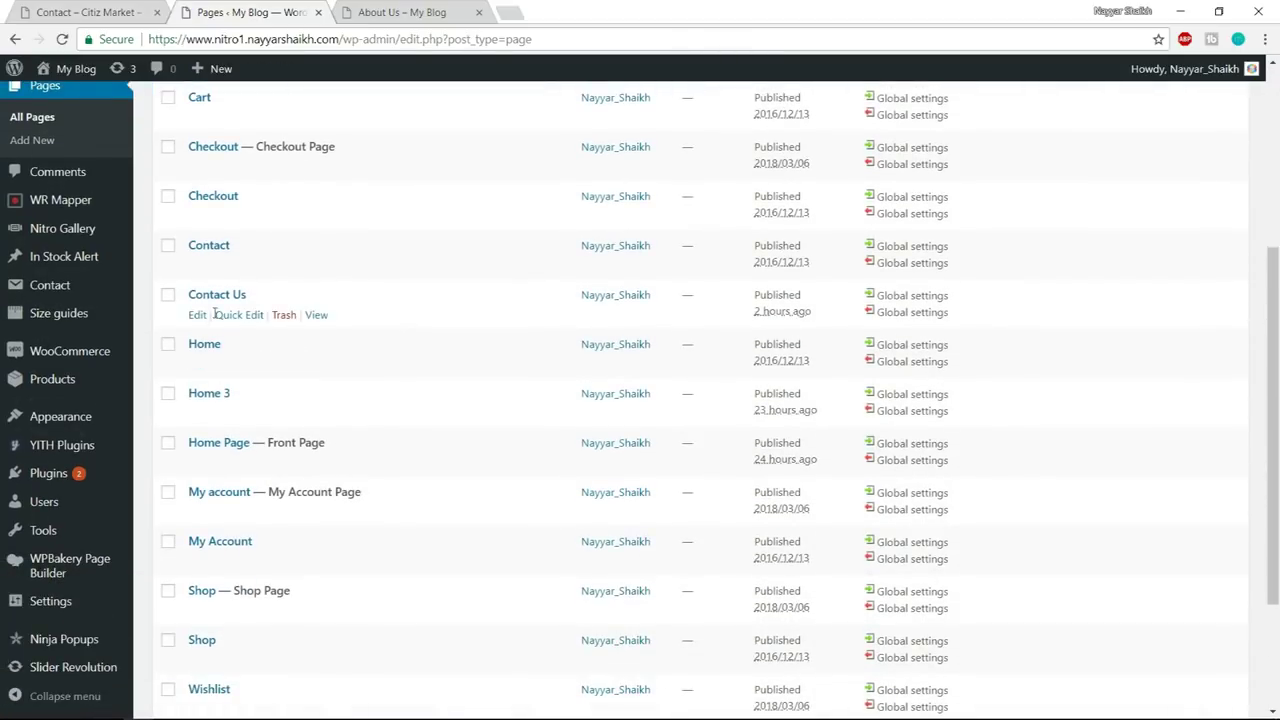
pyautogui.click(198, 316)
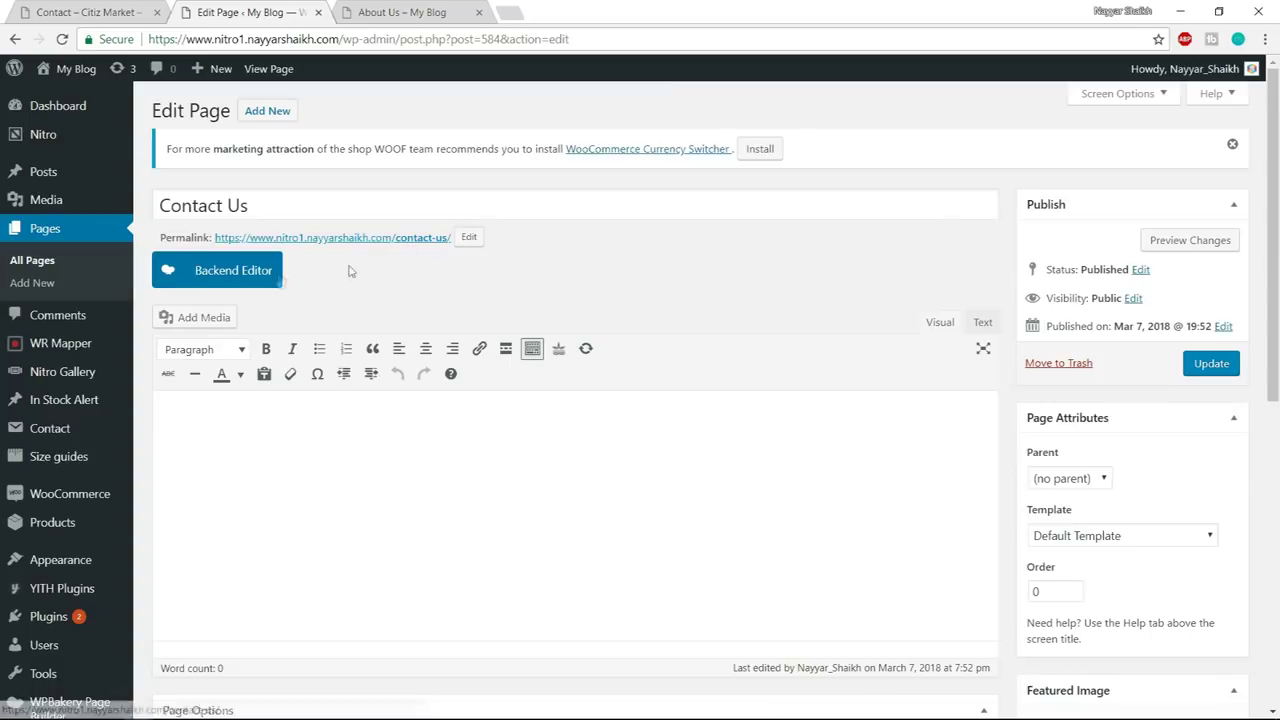
pyautogui.click(262, 277)
pyautogui.scroll(-1, 715, 352)
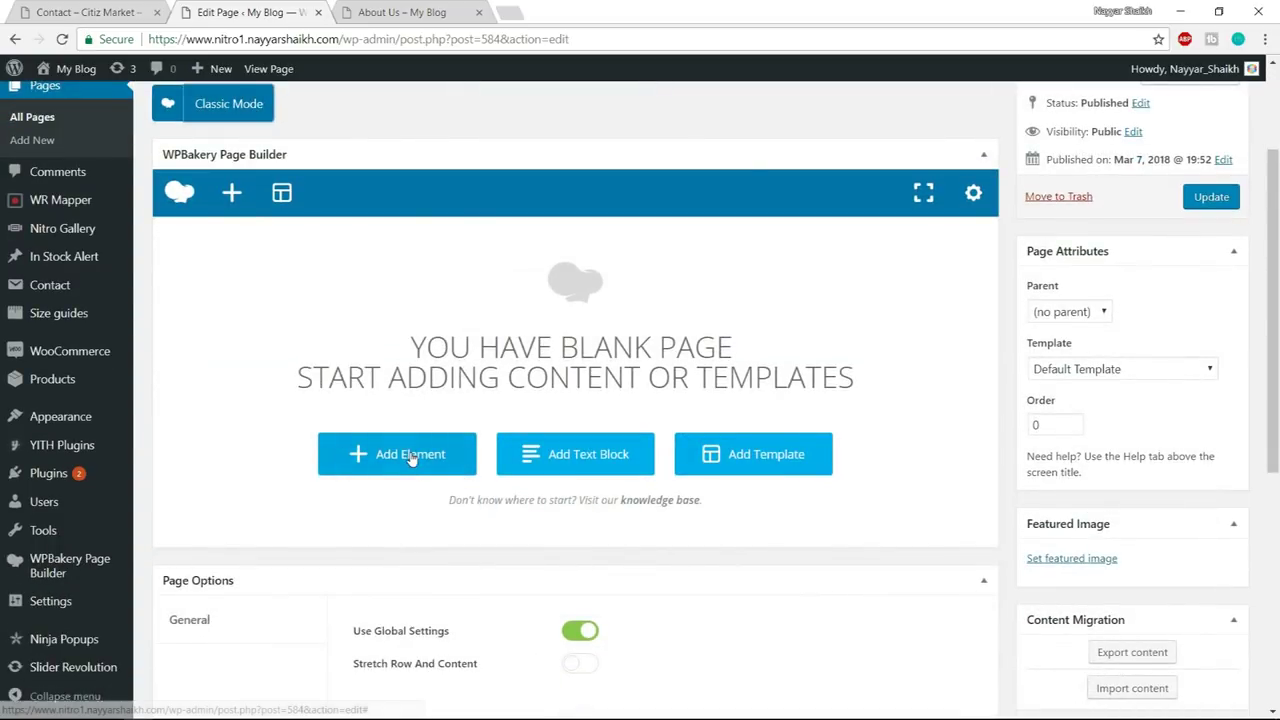
pyautogui.click(411, 454)
pyautogui.write('map')
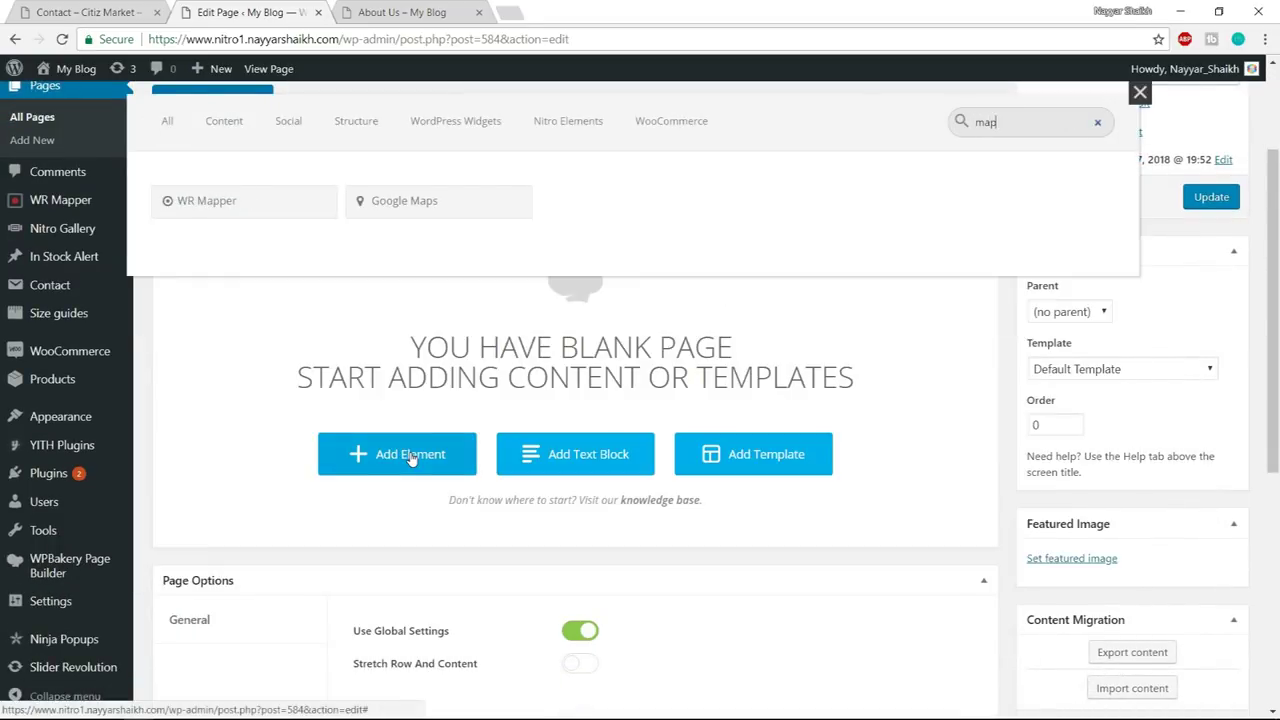
pyautogui.click(473, 197)
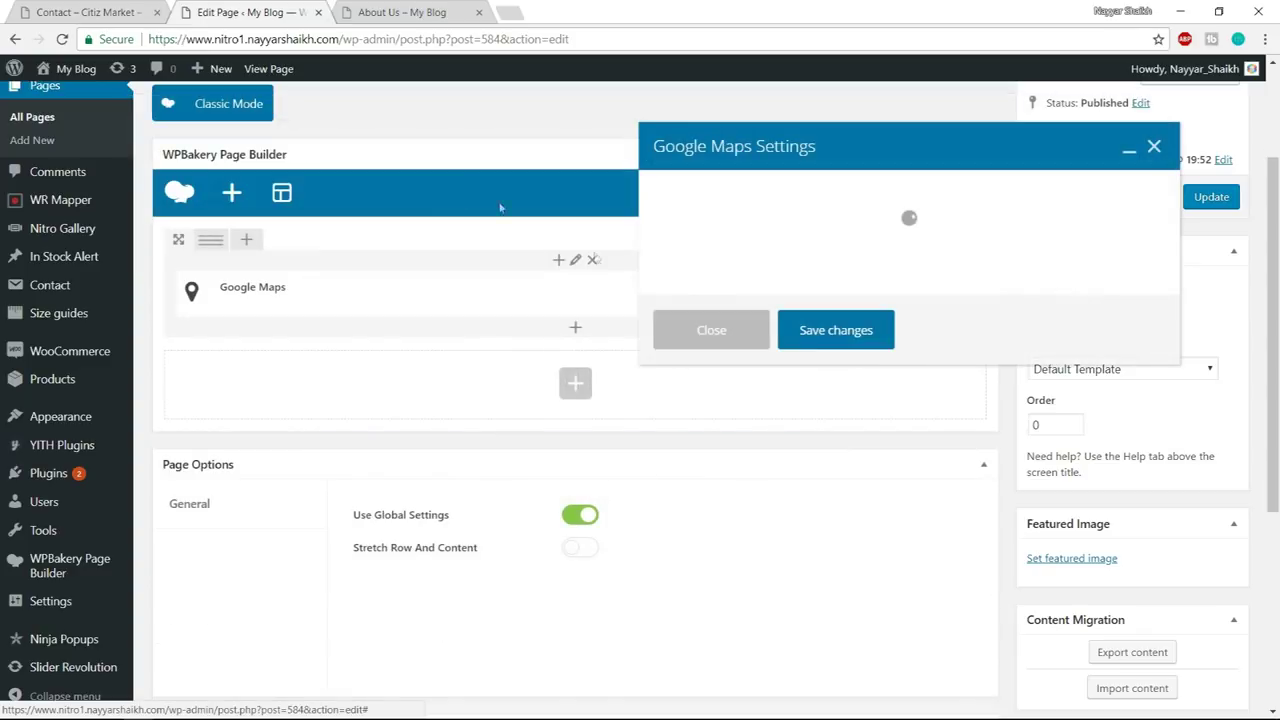
pyautogui.click(742, 239)
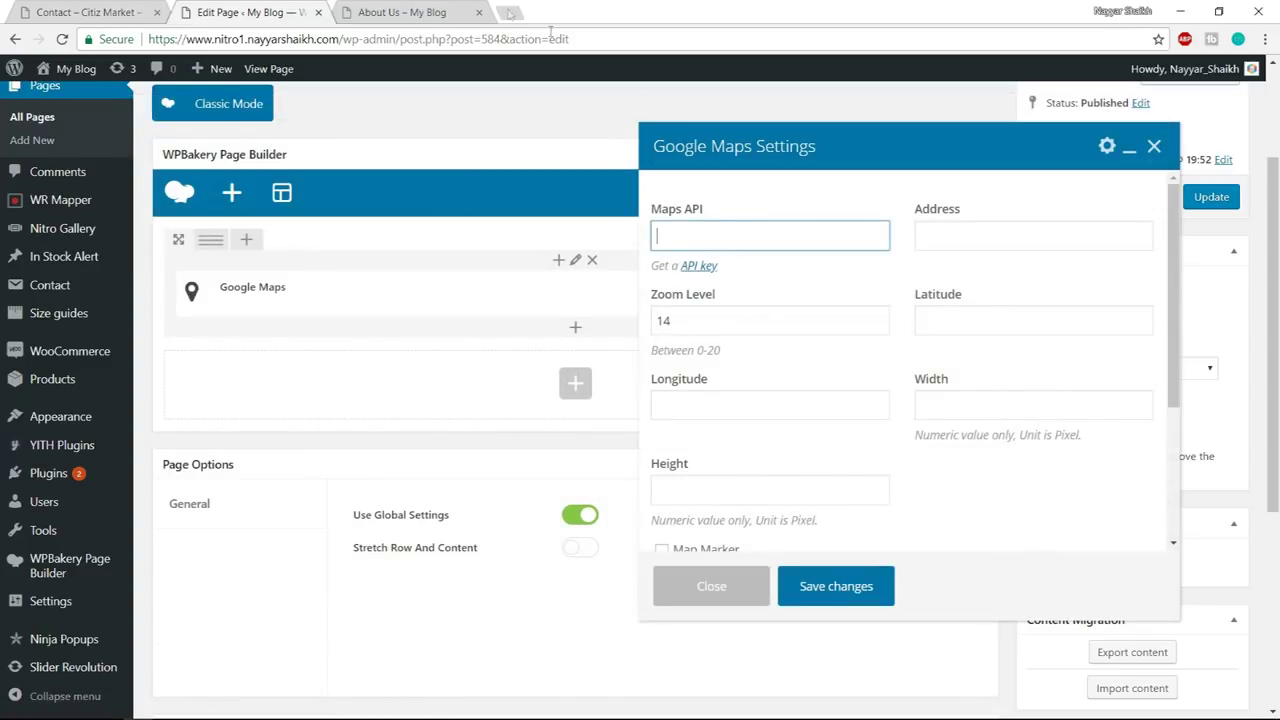
pyautogui.click(517, 9)
# - Go to the Google API Console from the address bar
pyautogui.write('cao')
pyautogui.press('BackSpace')
pyautogui.write('non')
pyautogui.press('BackSpace')
pyautogui.press('BackSpace')
pyautogui.press('BackSpace')
pyautogui.press('BackSpace')
pyautogui.press('BackSpace')
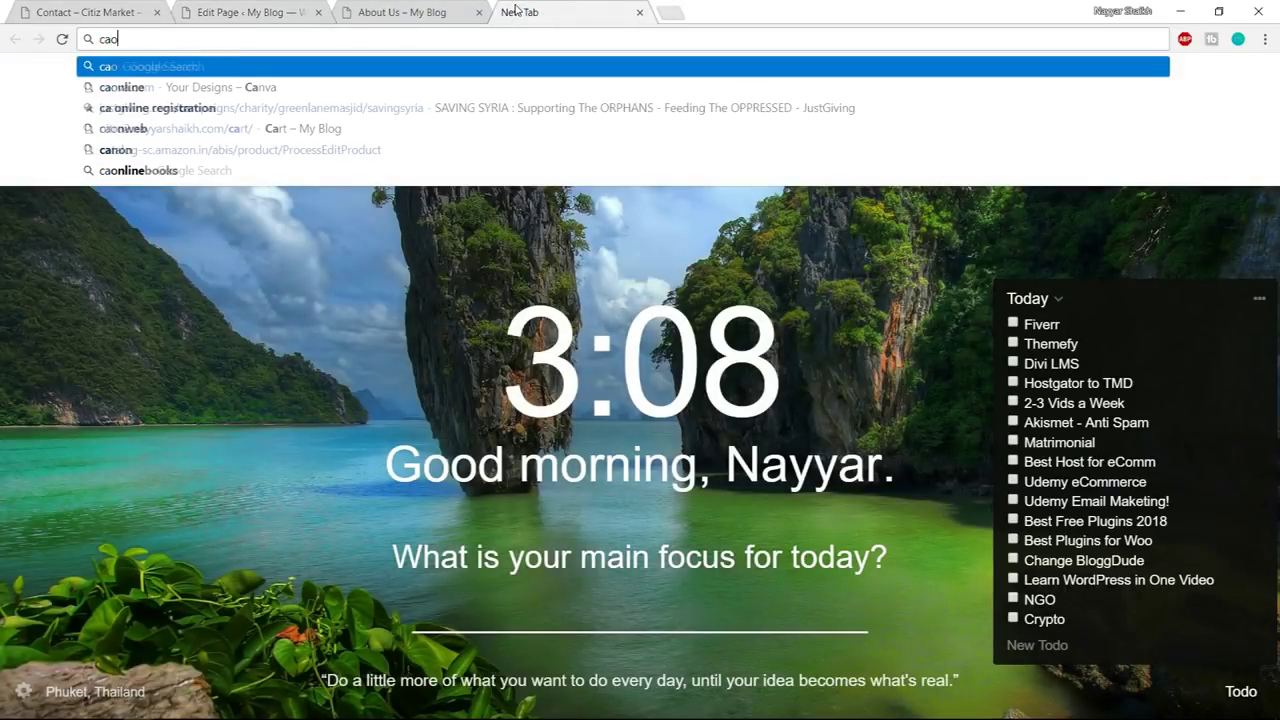
pyautogui.write('com')
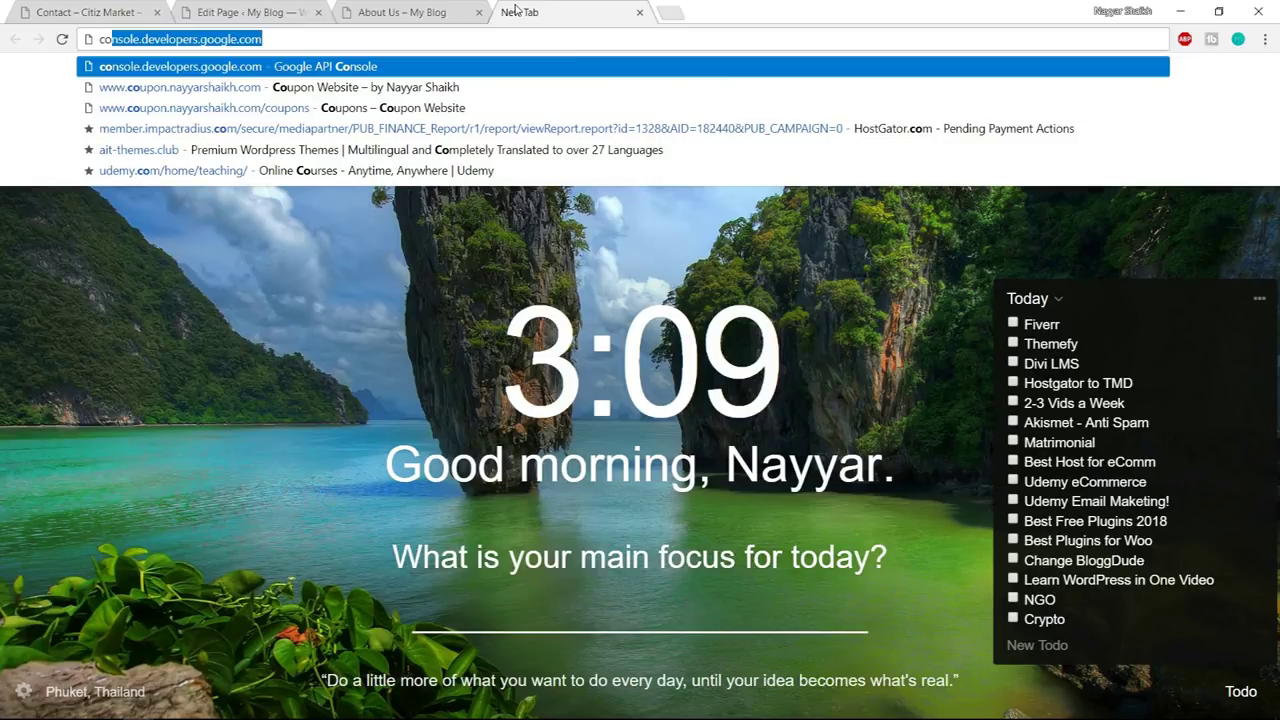
pyautogui.press('Return')
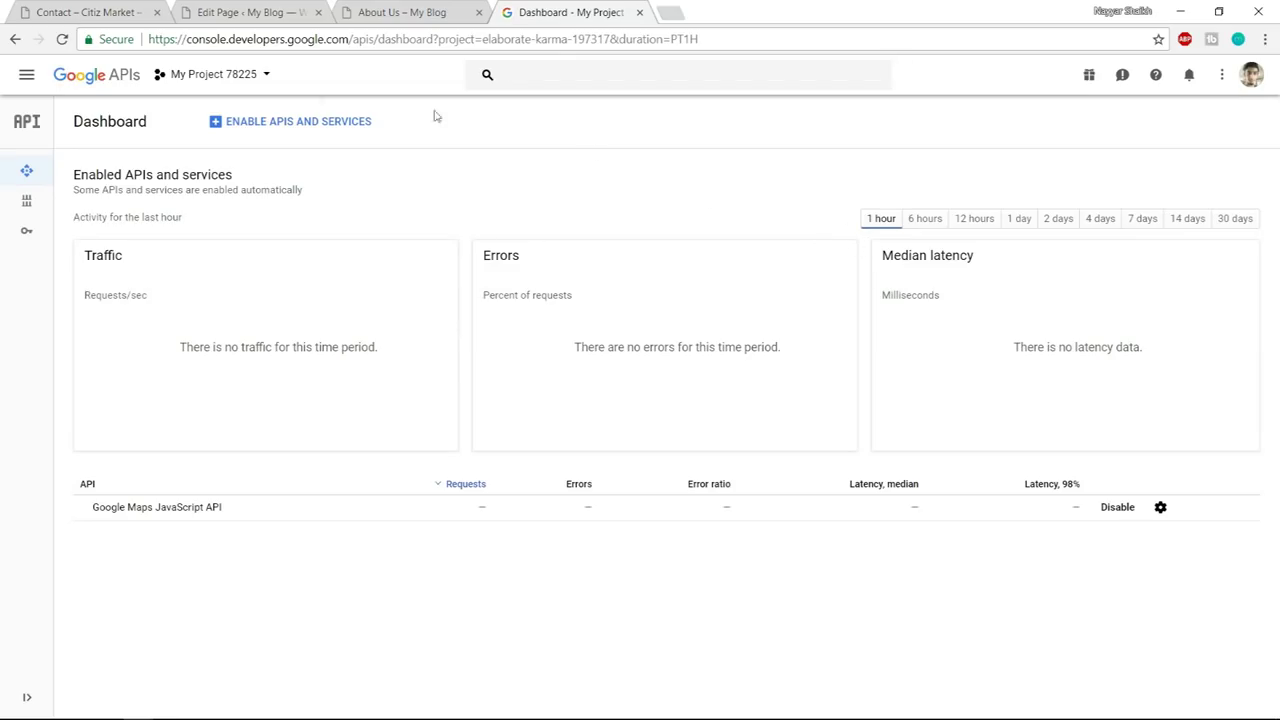
# - Create a new project named NitroProject
pyautogui.click(258, 76)
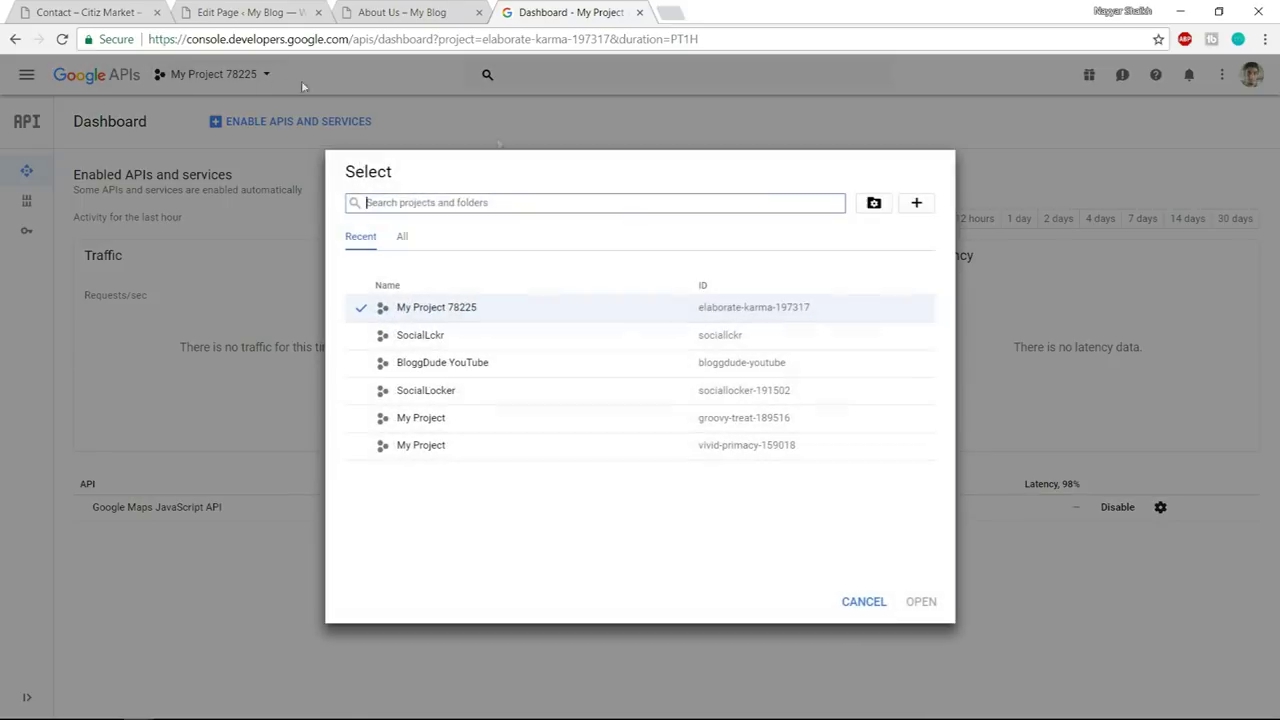
pyautogui.click(915, 205)
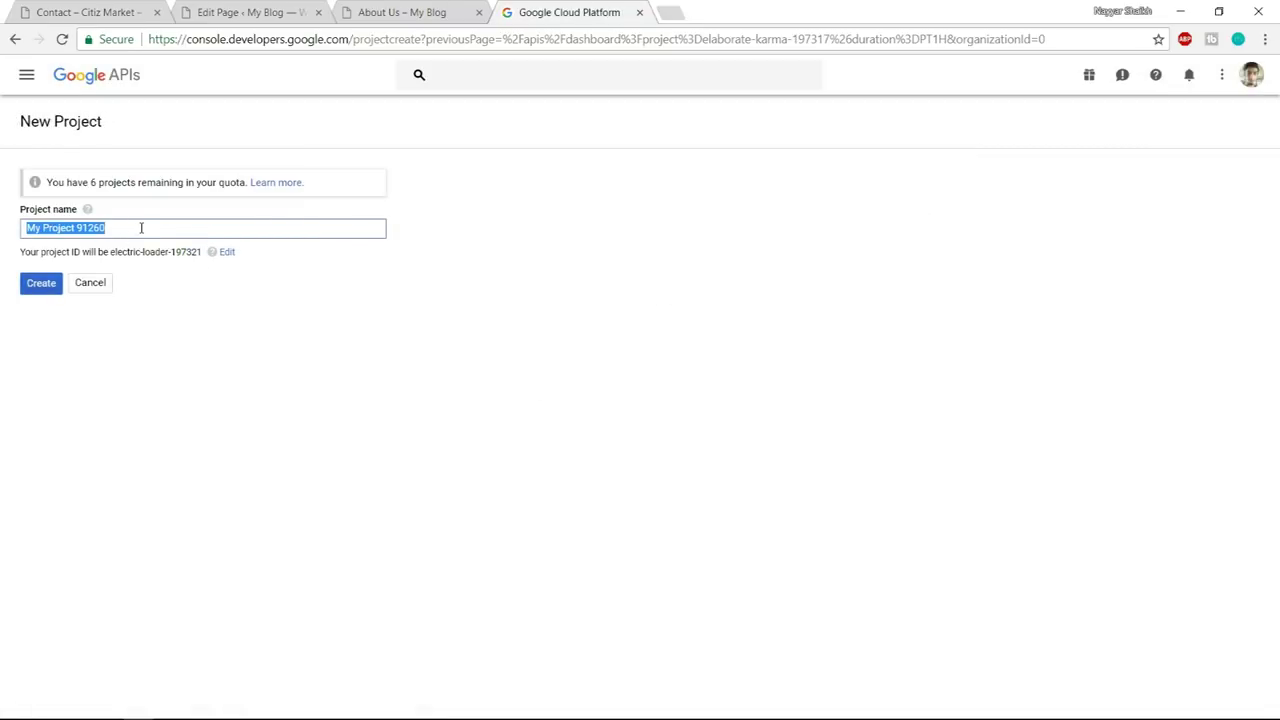
pyautogui.write('NitroProject')
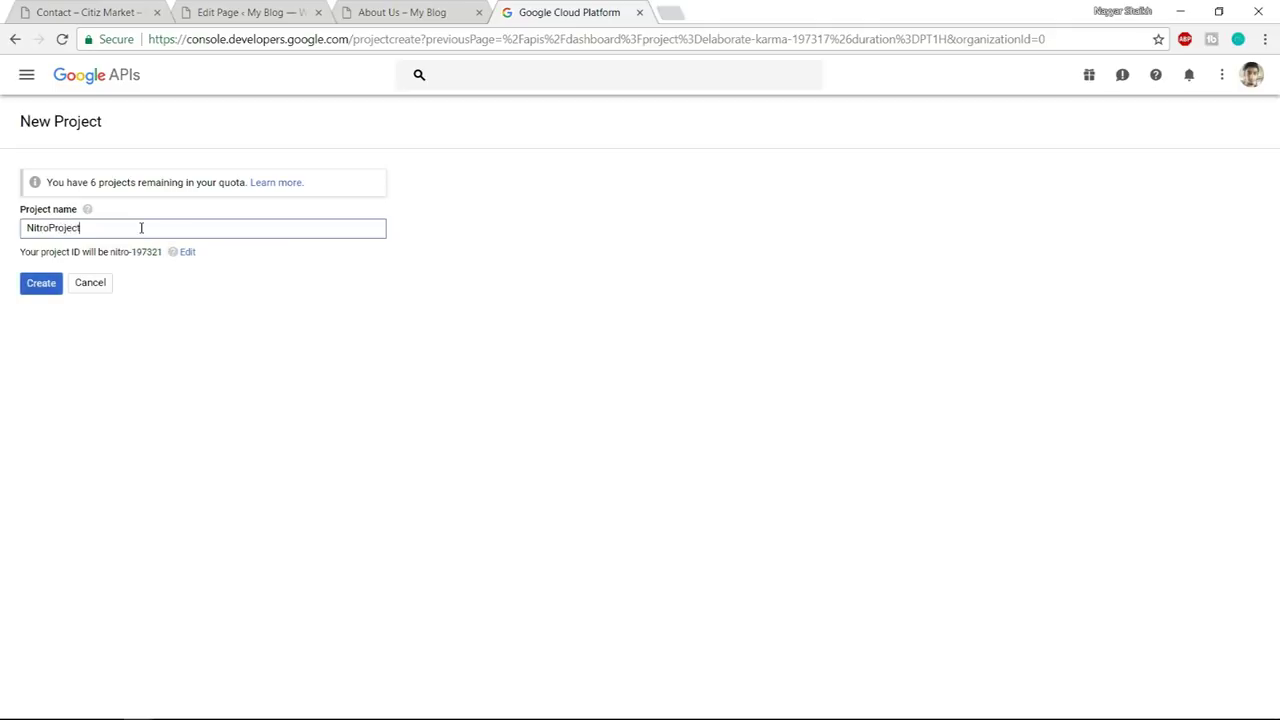
pyautogui.click(45, 289)
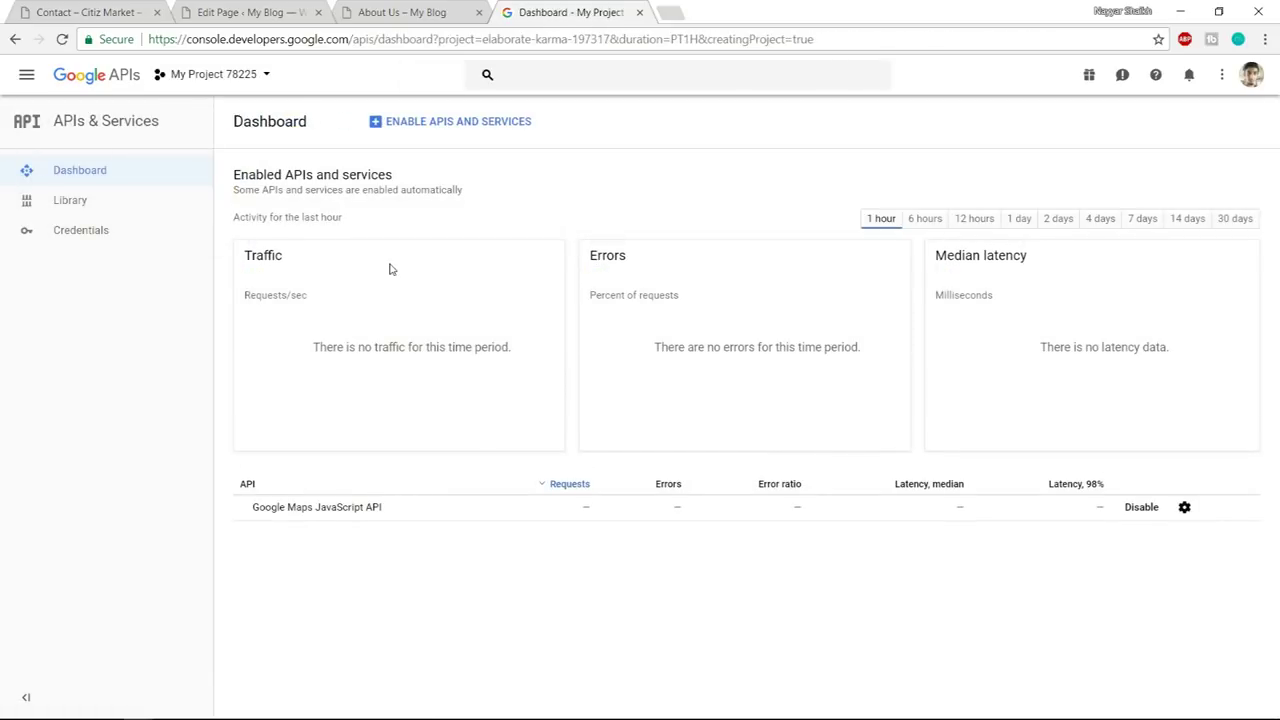
# - From the API library, enable the Google Maps JavaScript API under the NitroProject project
pyautogui.click(428, 124)
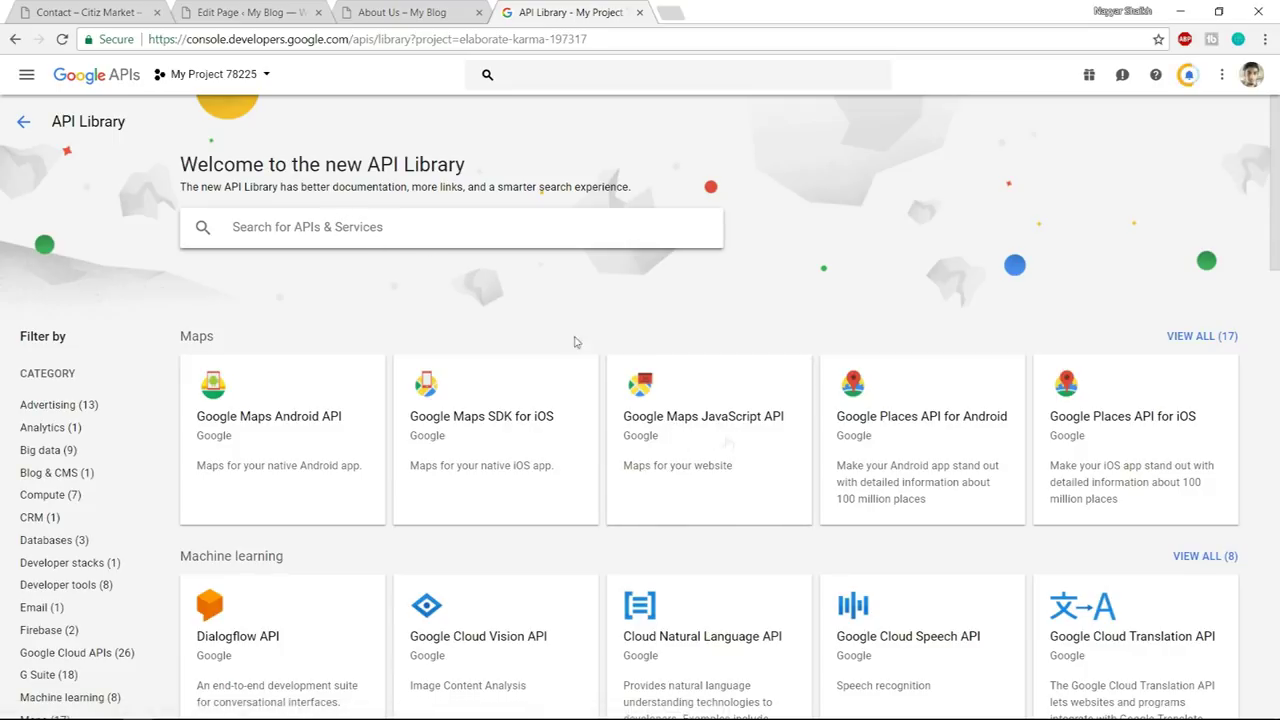
pyautogui.click(681, 425)
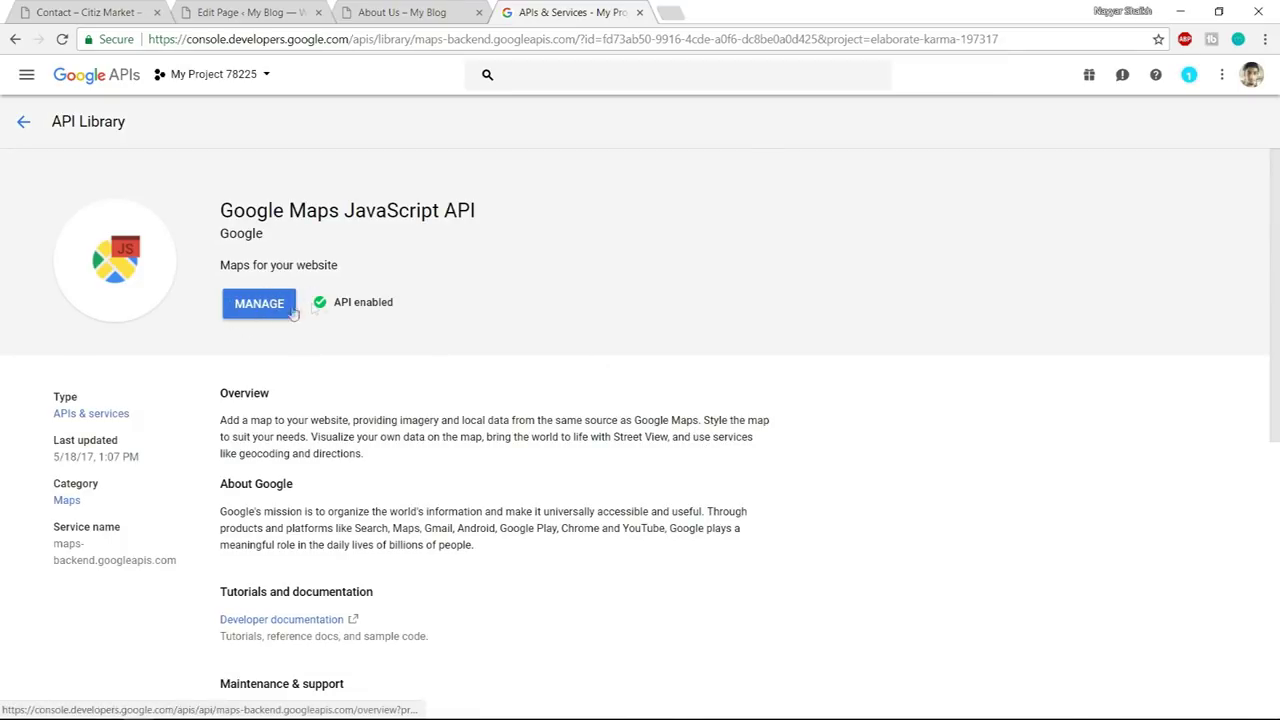
pyautogui.click(234, 84)
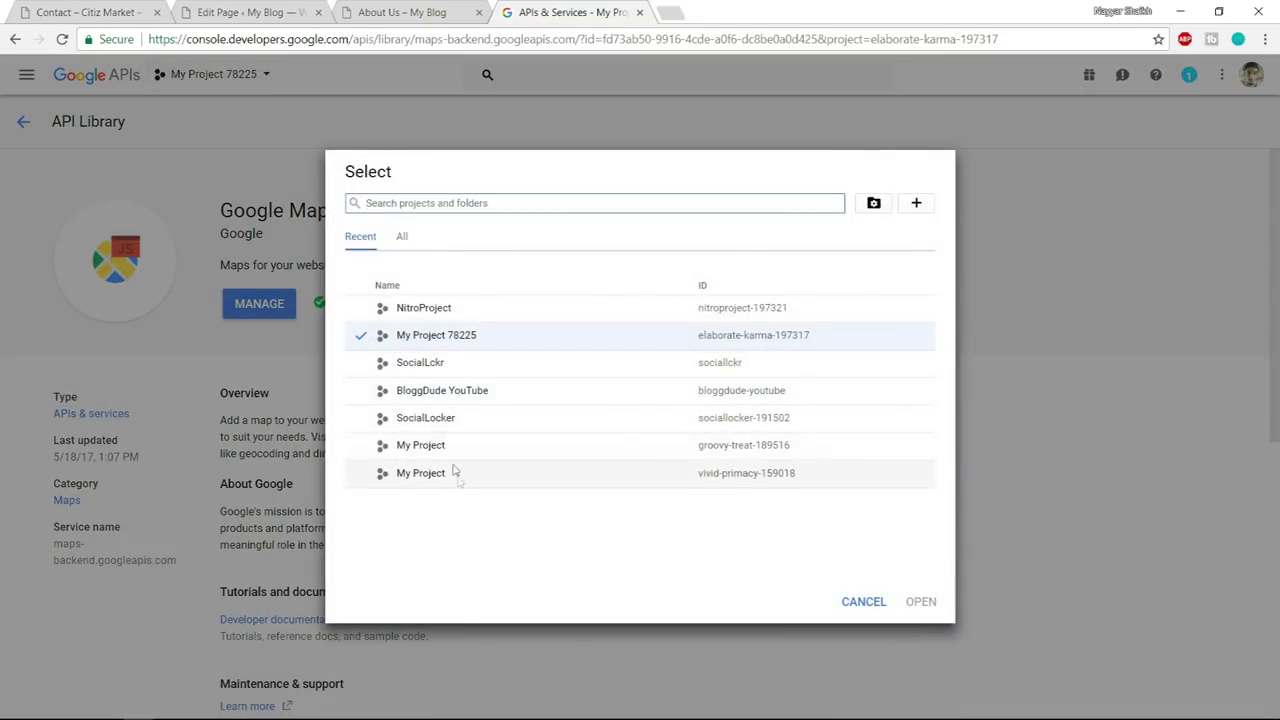
pyautogui.click(437, 310)
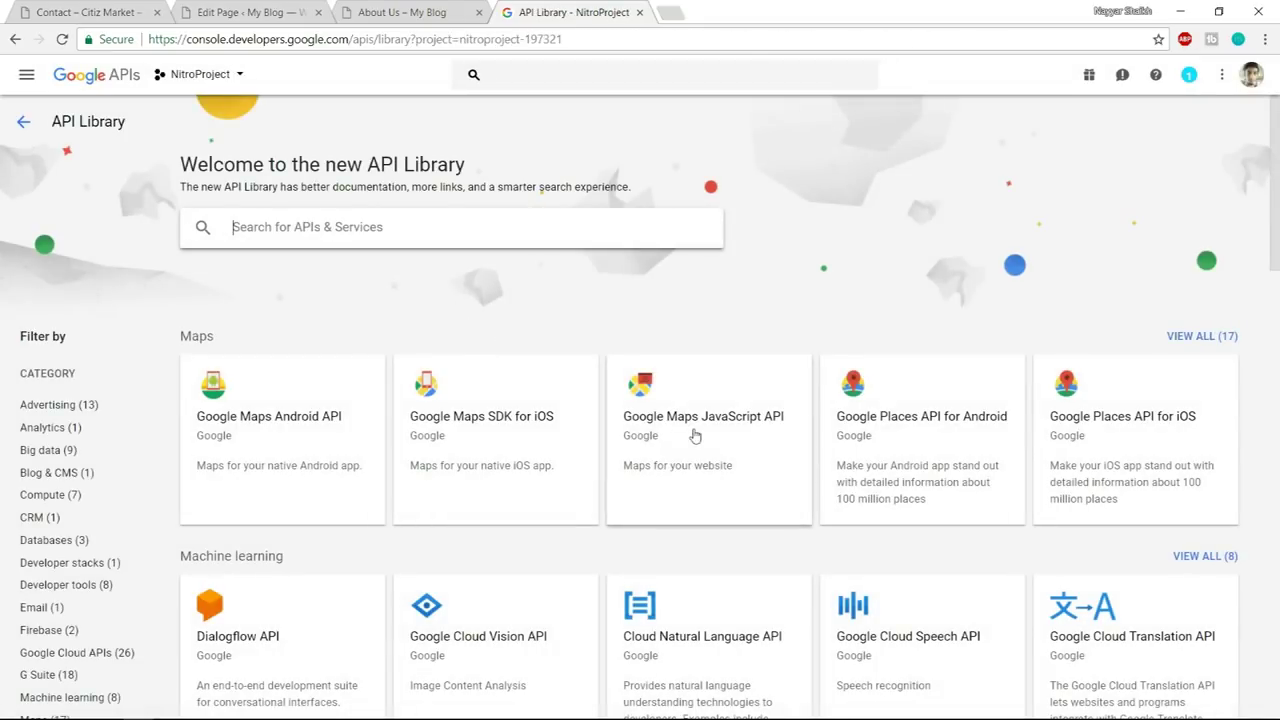
pyautogui.click(690, 428)
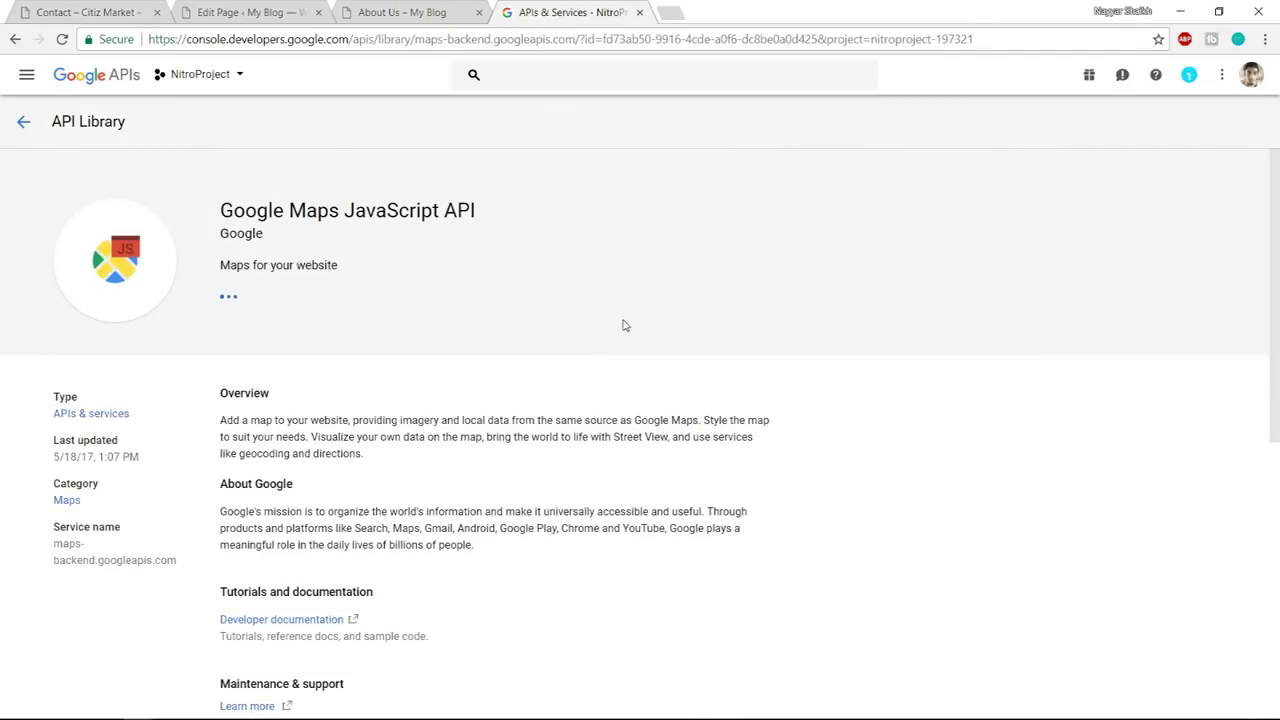
pyautogui.click(262, 312)
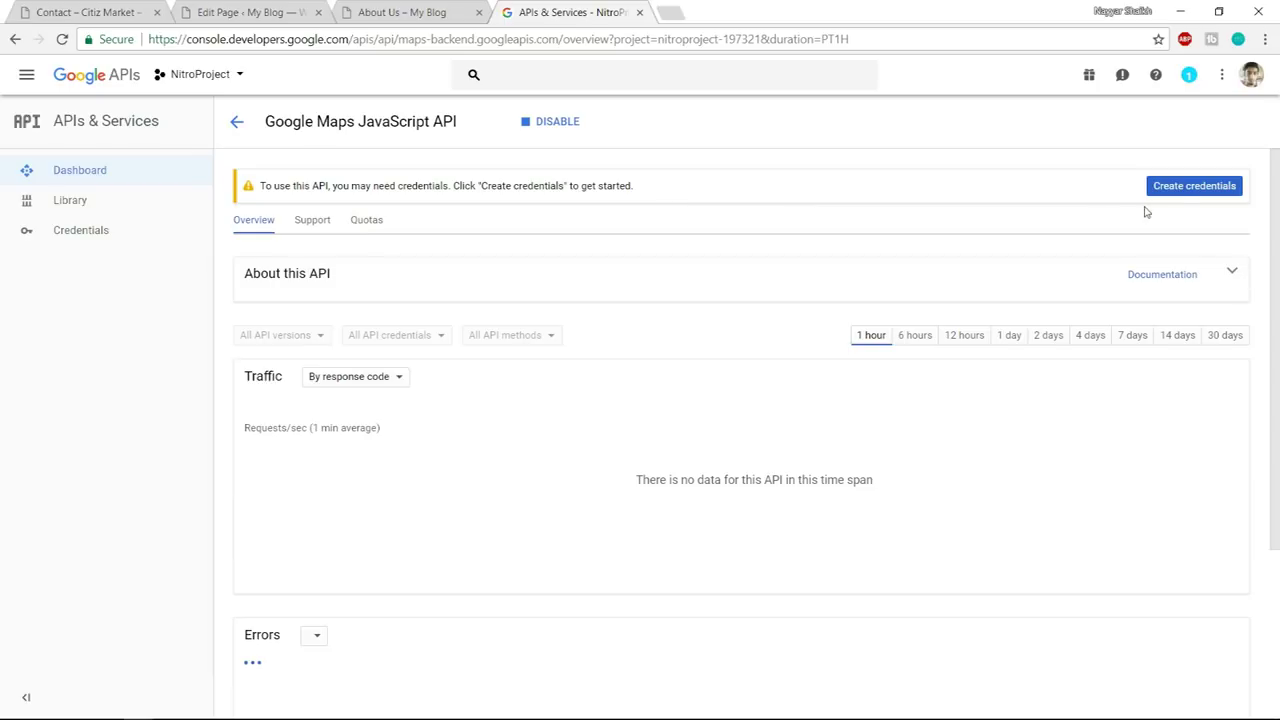
# - Create an API key for the Google Maps JavaScript API and copy it
pyautogui.click(1187, 192)
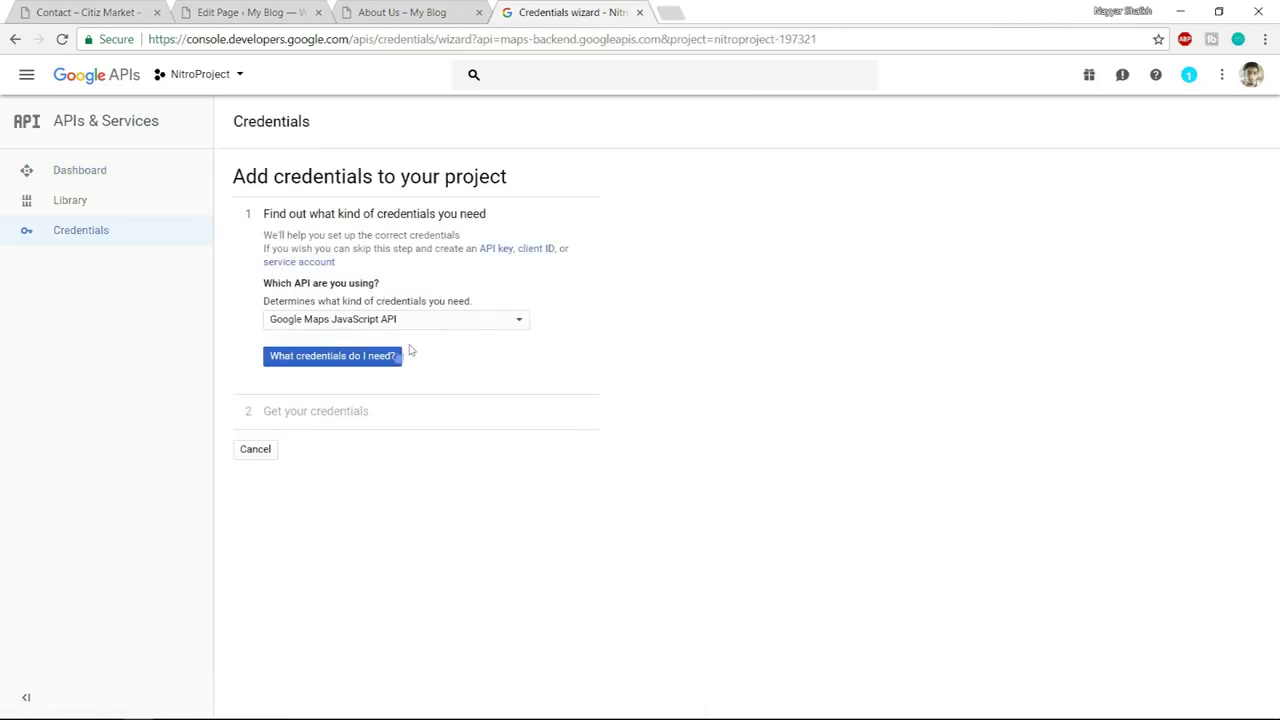
pyautogui.click(367, 325)
pyautogui.click(366, 325)
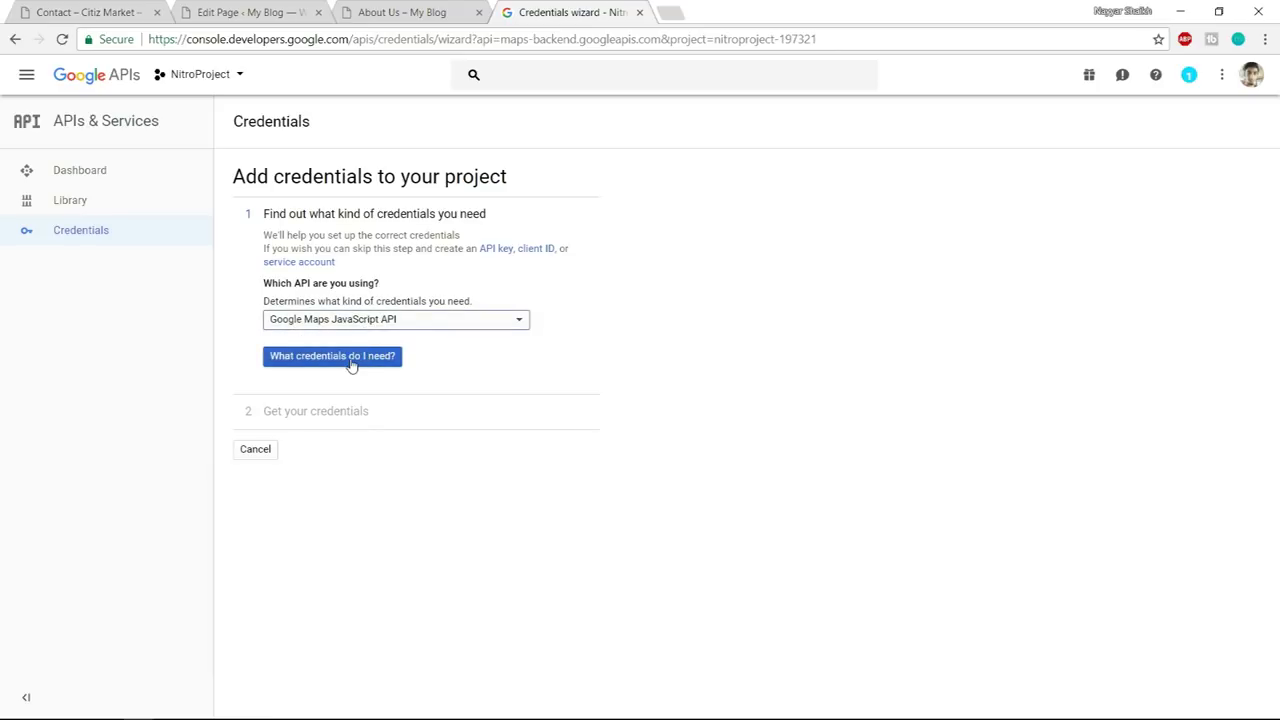
pyautogui.click(345, 367)
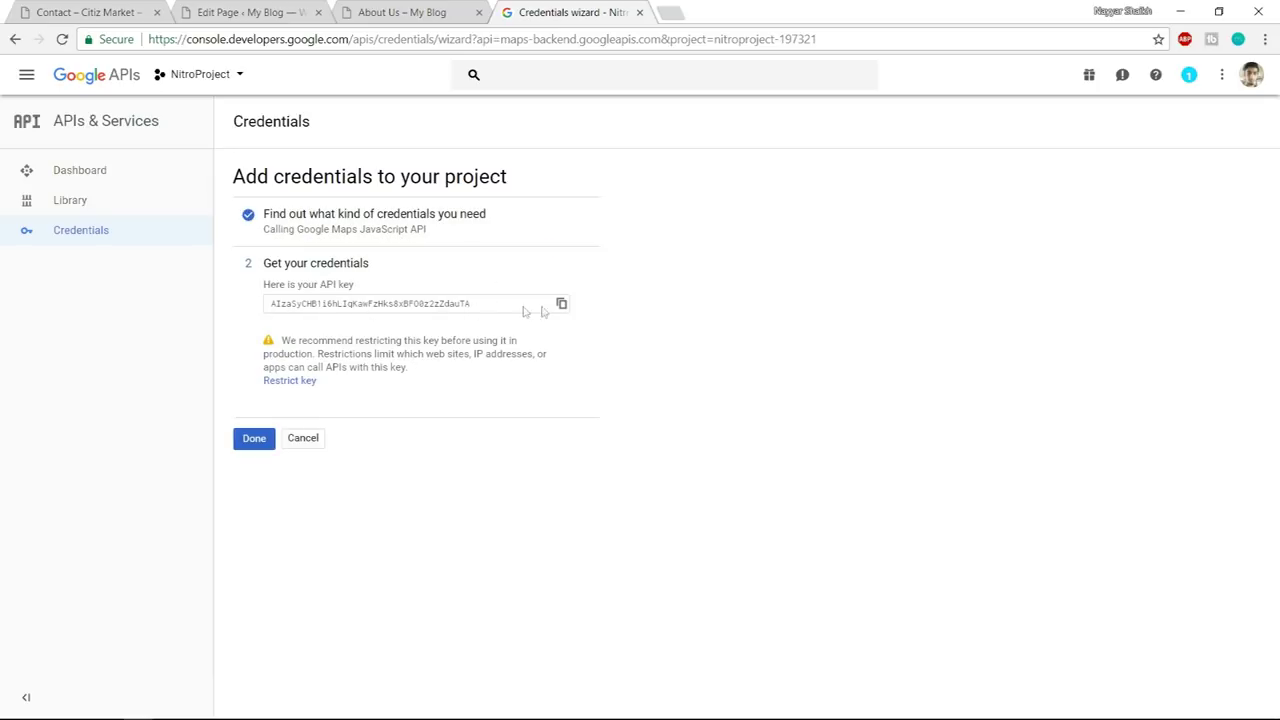
pyautogui.click(256, 441)
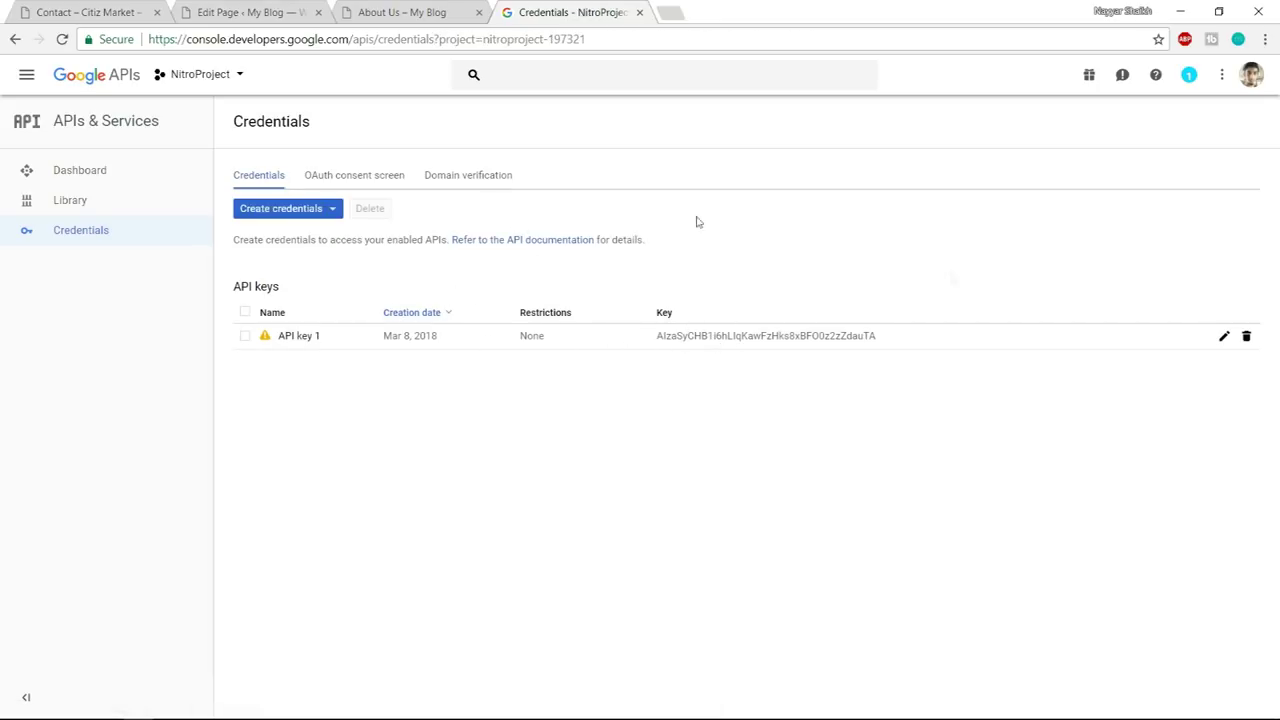
# - Open the domain verification settings and bring up the site's About Us page
pyautogui.click(486, 180)
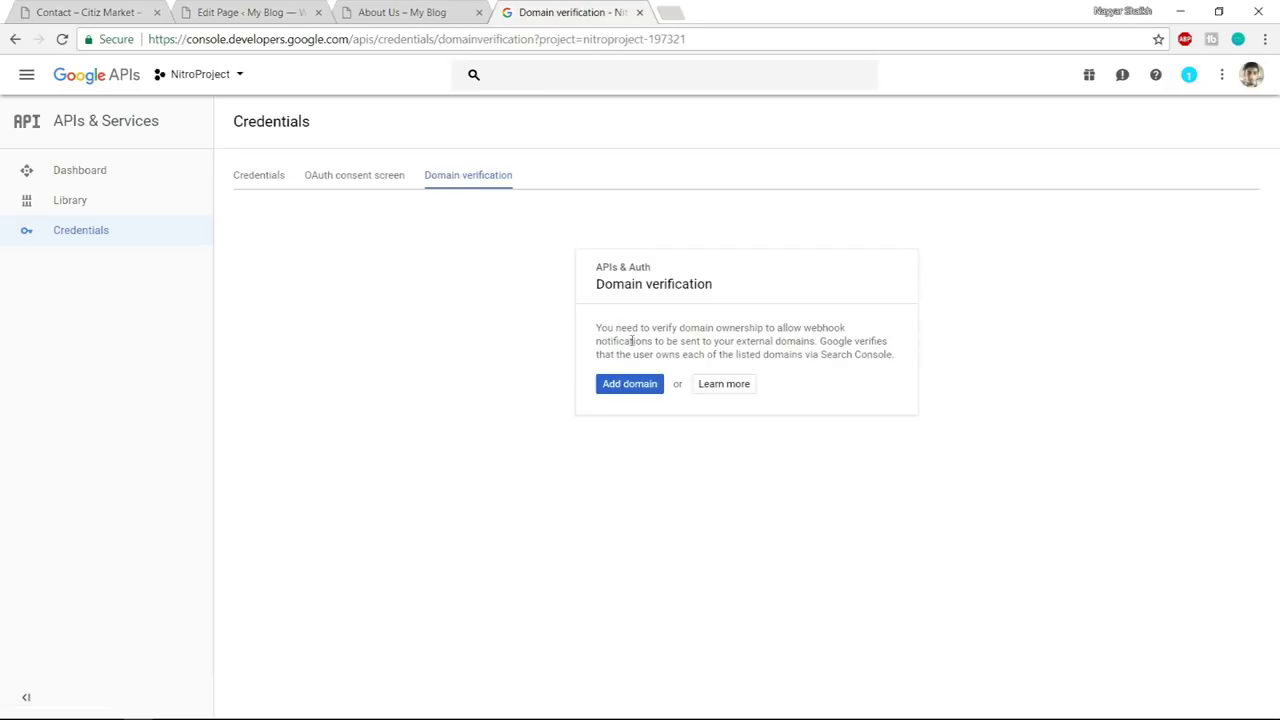
pyautogui.click(295, 11)
pyautogui.click(397, 10)
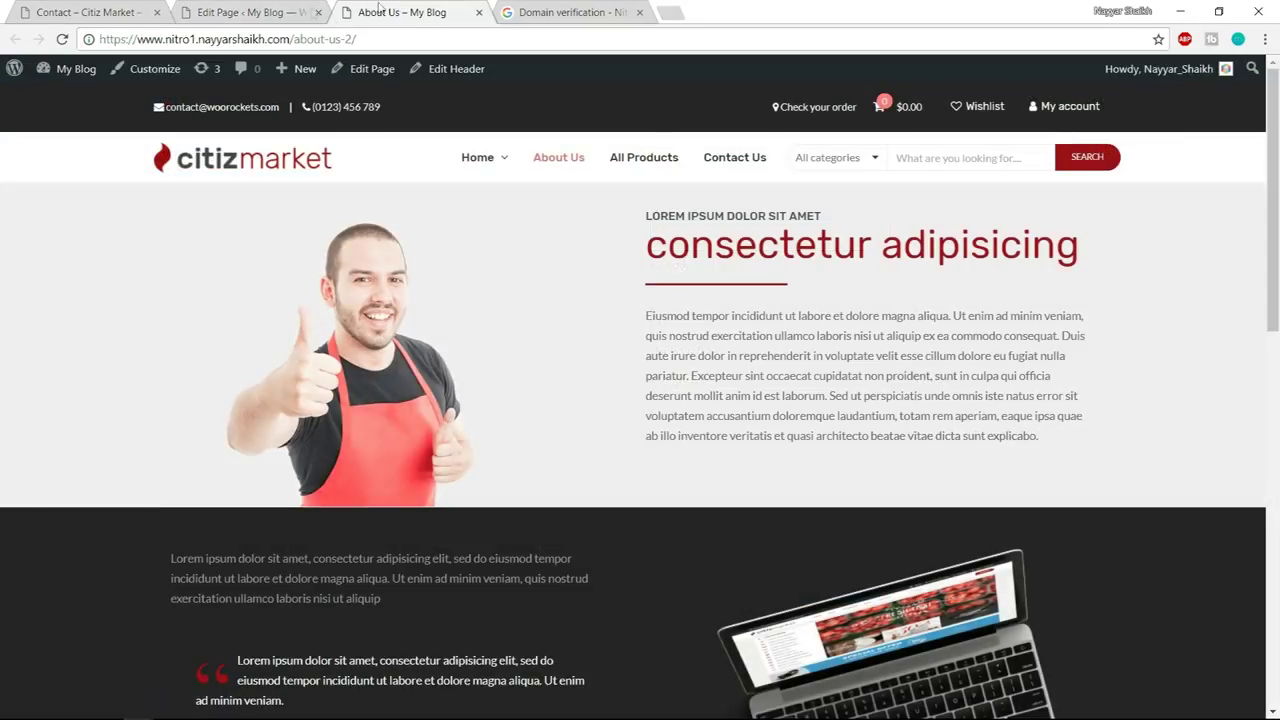
# - Copy the site's address and add it as a domain under Domain verification
pyautogui.moveTo(292, 38); pyautogui.dragTo(86, 45)
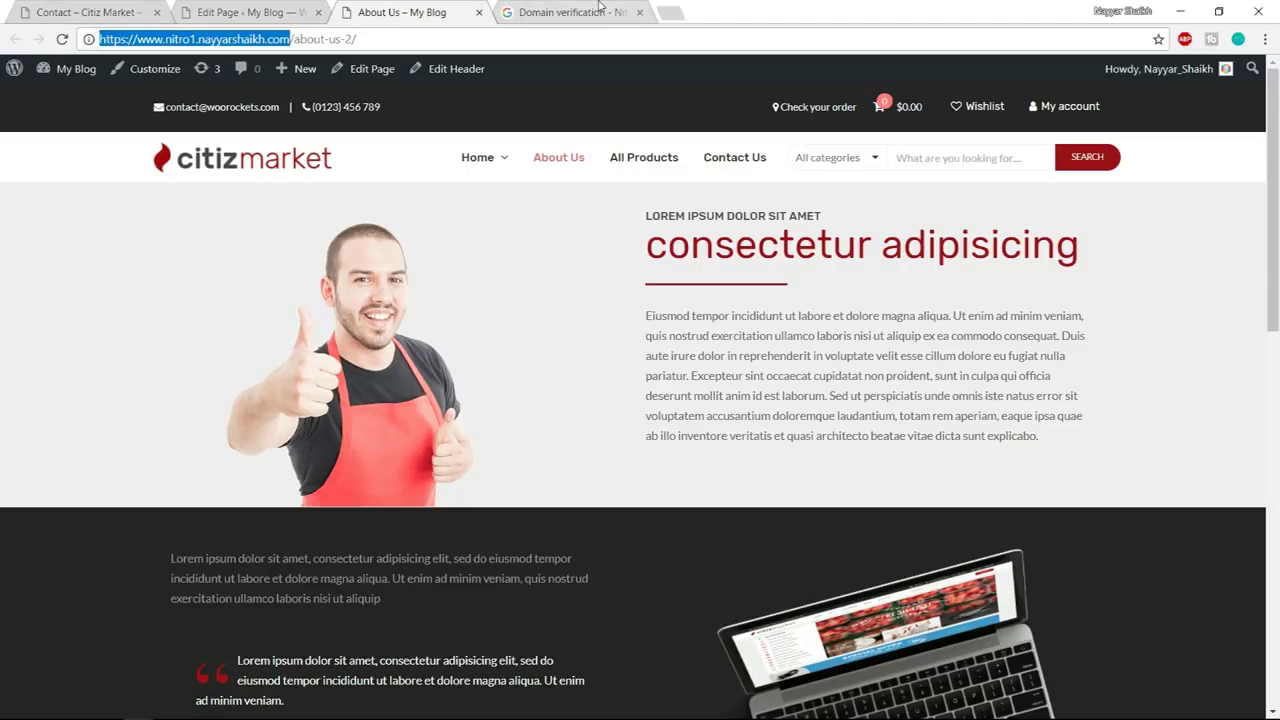
pyautogui.click(599, 6)
pyautogui.click(632, 388)
pyautogui.hotkey('ctrl', 'v')
pyautogui.click(838, 498)
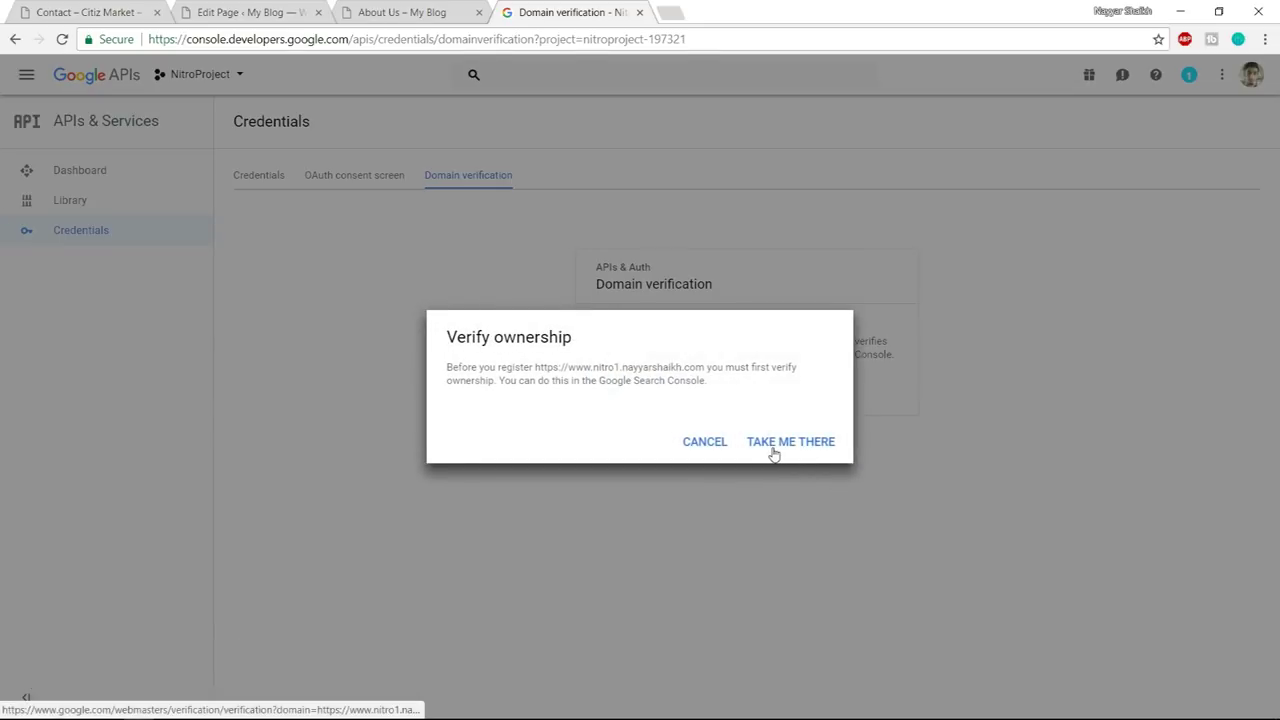
pyautogui.click(773, 443)
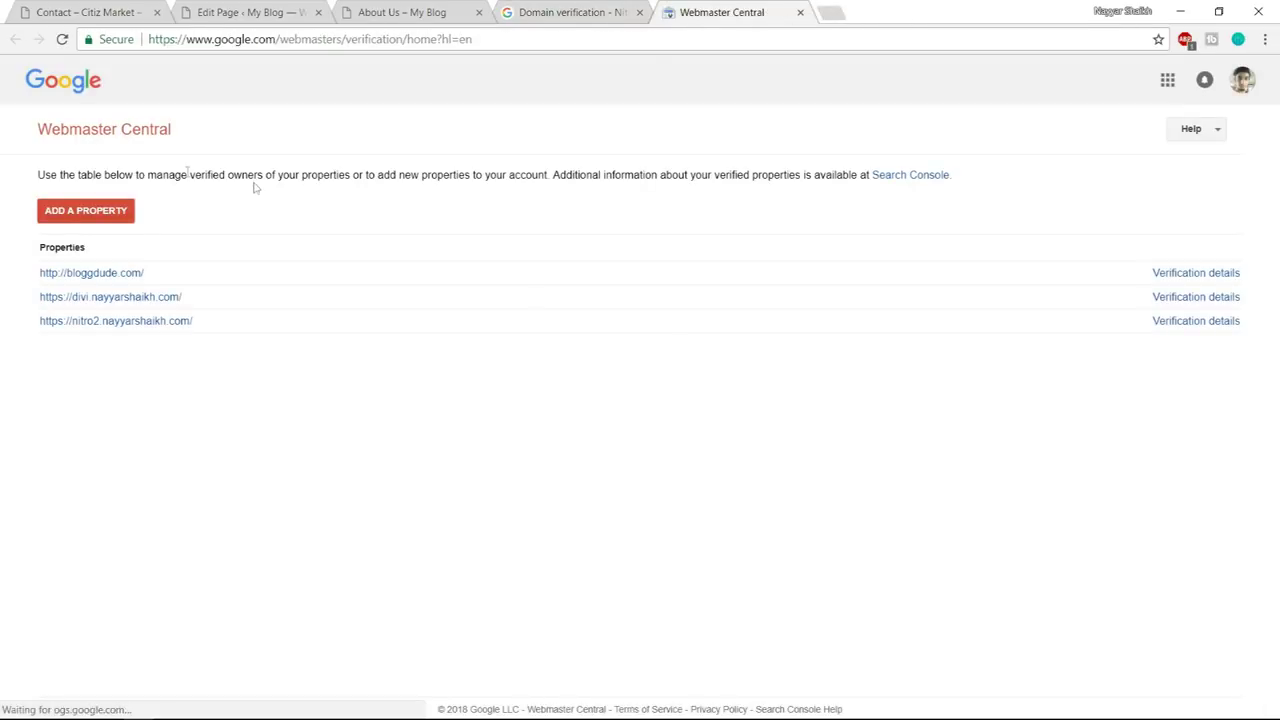
# - Add the site as a Webmaster Central property and download google42ff9a70f36e5fab.html
pyautogui.click(88, 218)
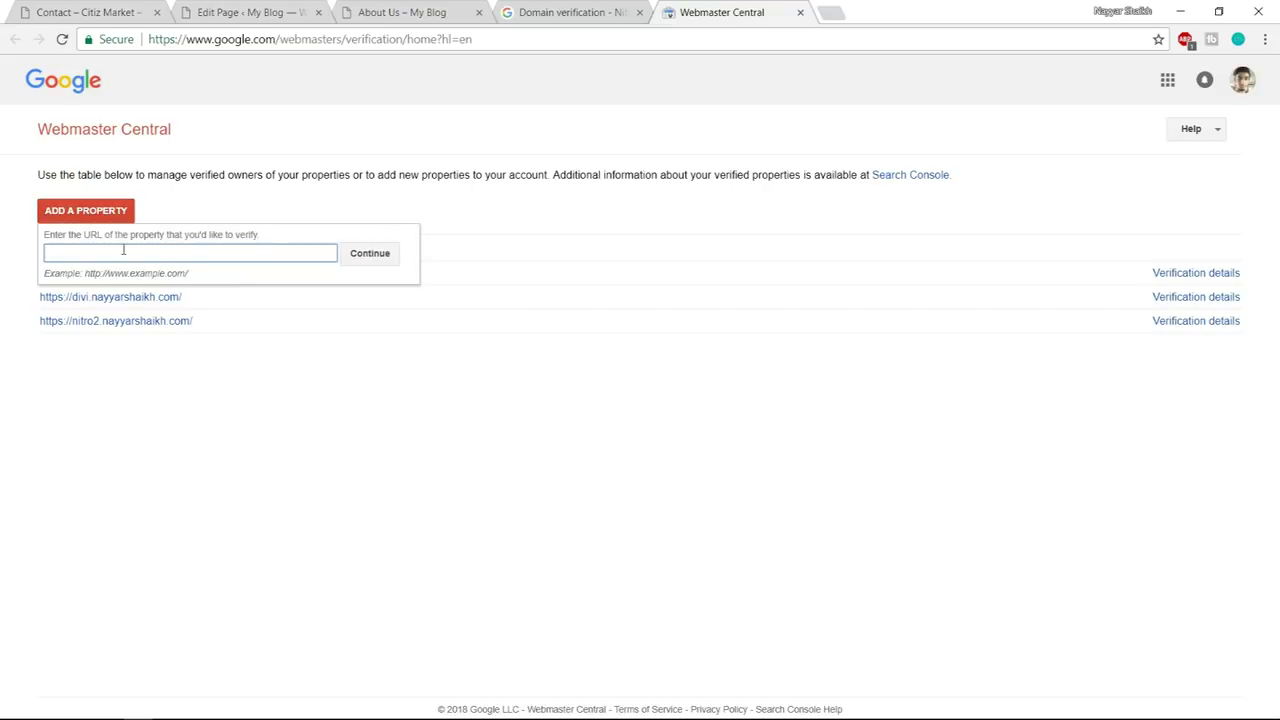
pyautogui.hotkey('ctrl', 'v')
pyautogui.click(383, 262)
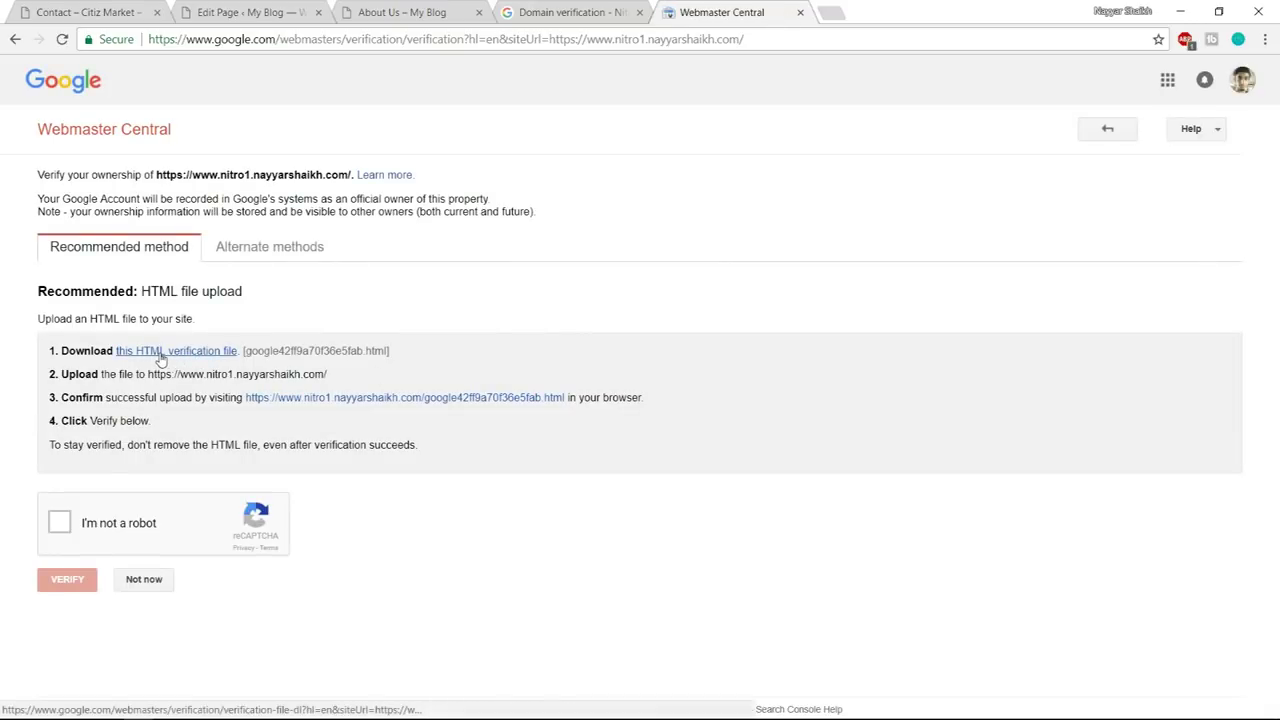
pyautogui.click(160, 352)
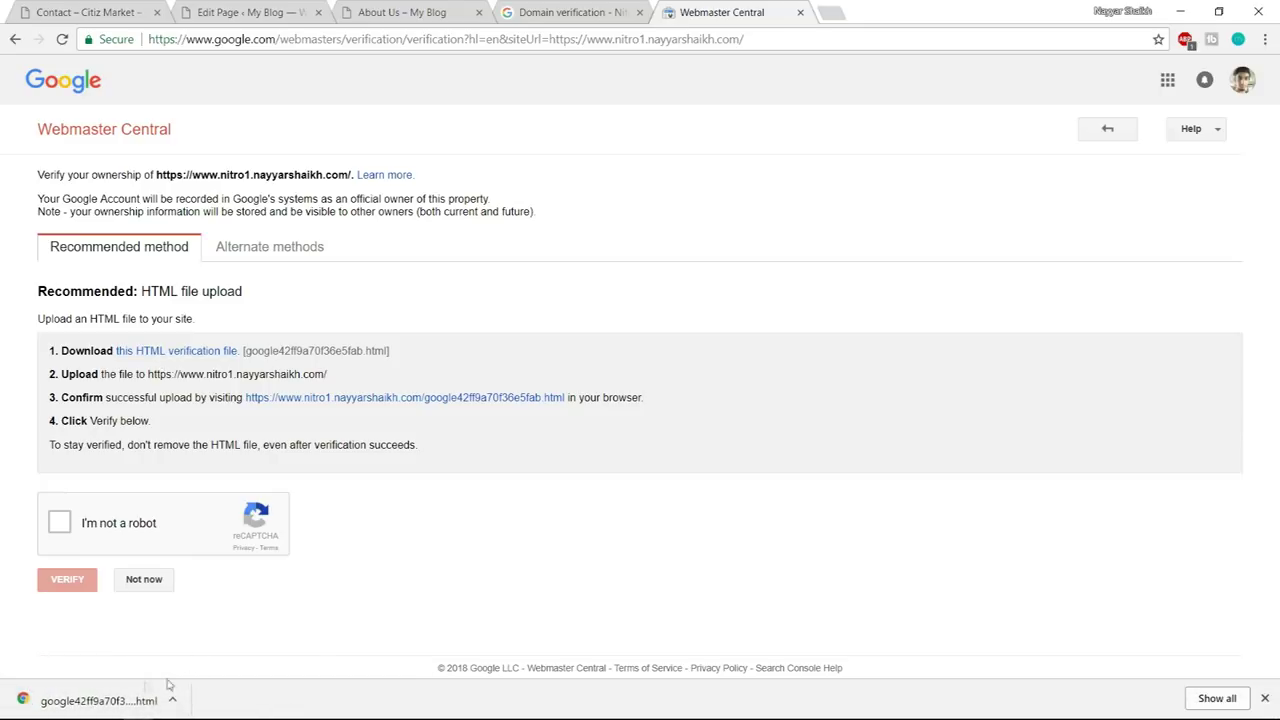
pyautogui.click(1265, 700)
pyautogui.moveTo(267, 705)
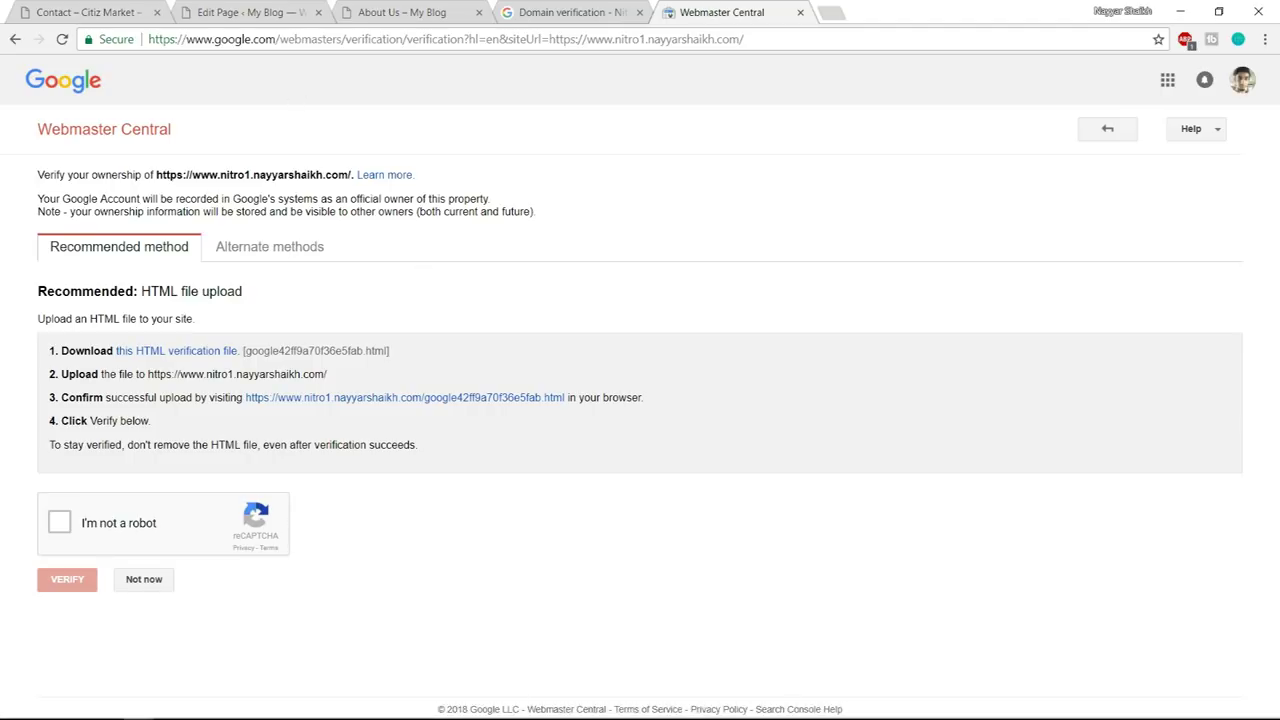
pyautogui.moveTo(181, 715)
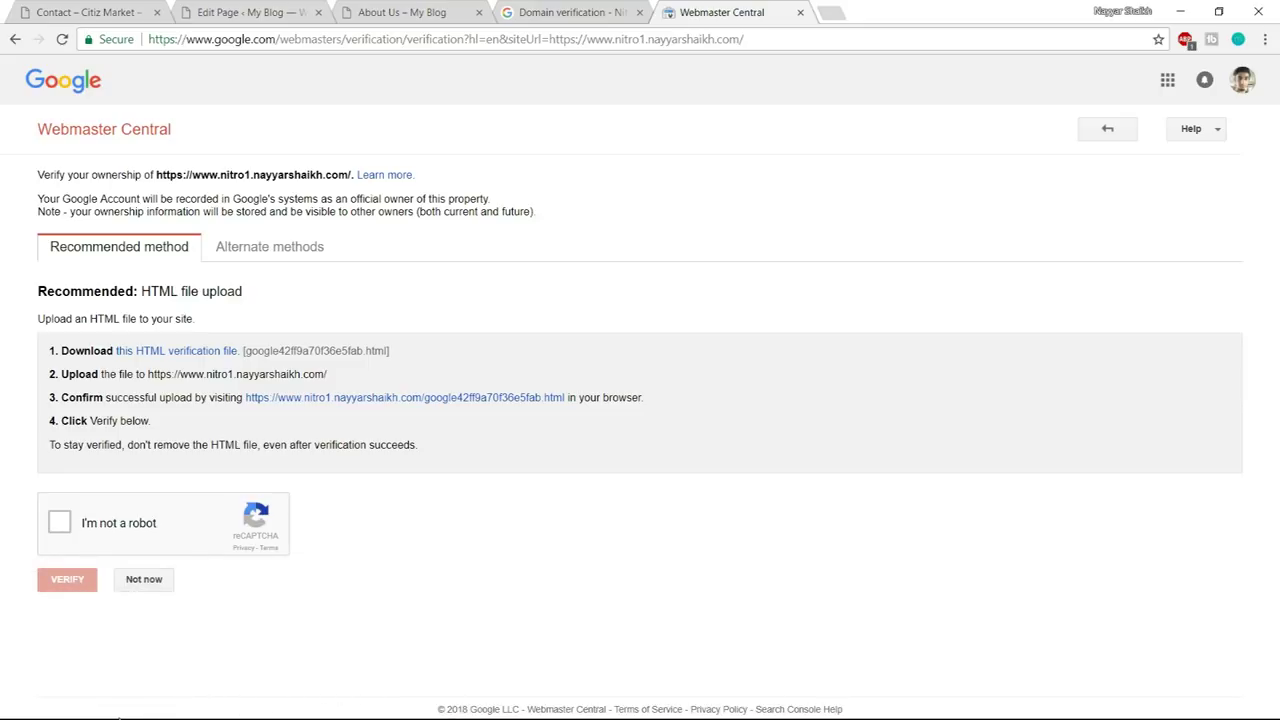
pyautogui.press('super')
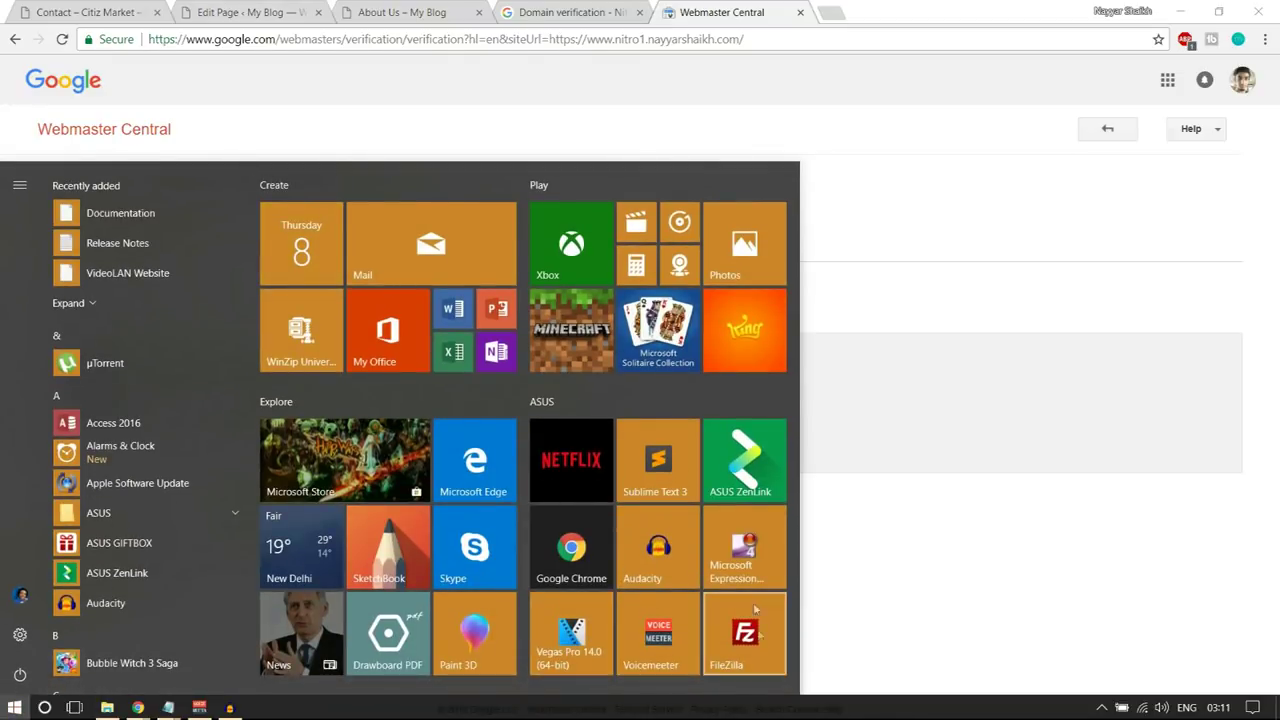
# - In FileZilla, upload google42ff9a70f36e5fab.html into the remote nitro1 site folder
pyautogui.click(761, 644)
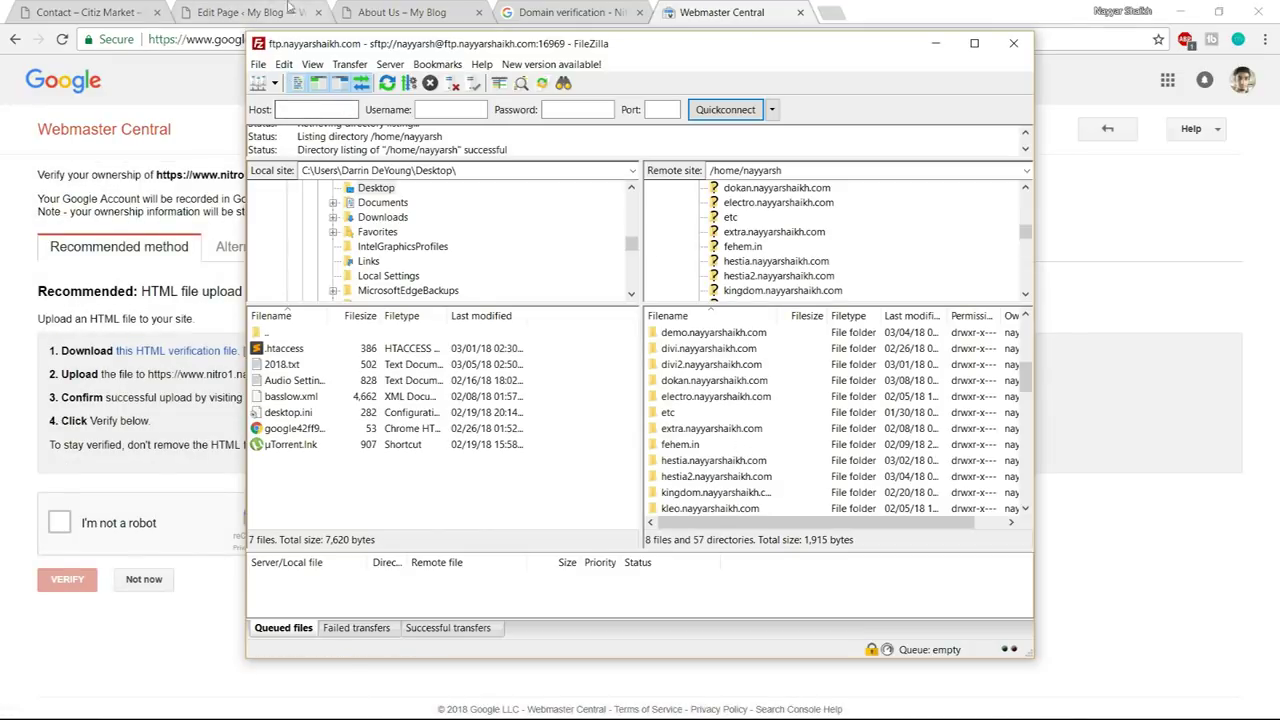
pyautogui.click(268, 10)
pyautogui.moveTo(196, 38); pyautogui.dragTo(342, 38)
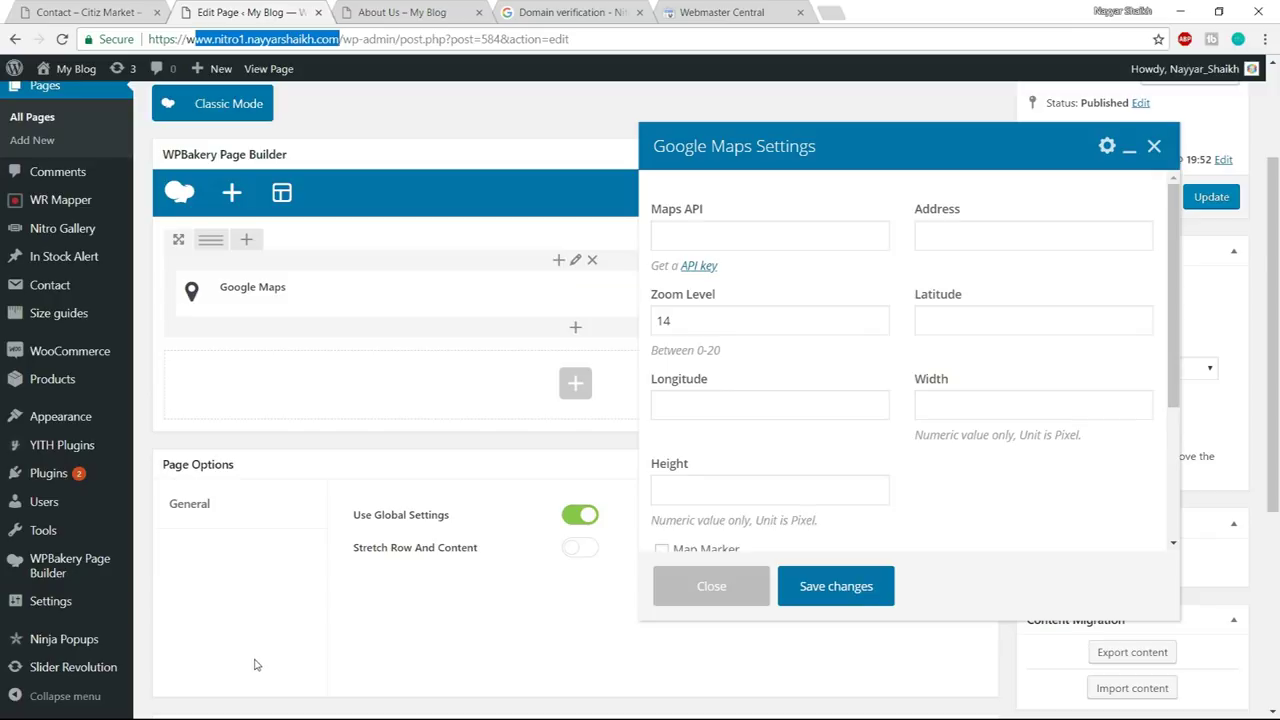
pyautogui.press('super')
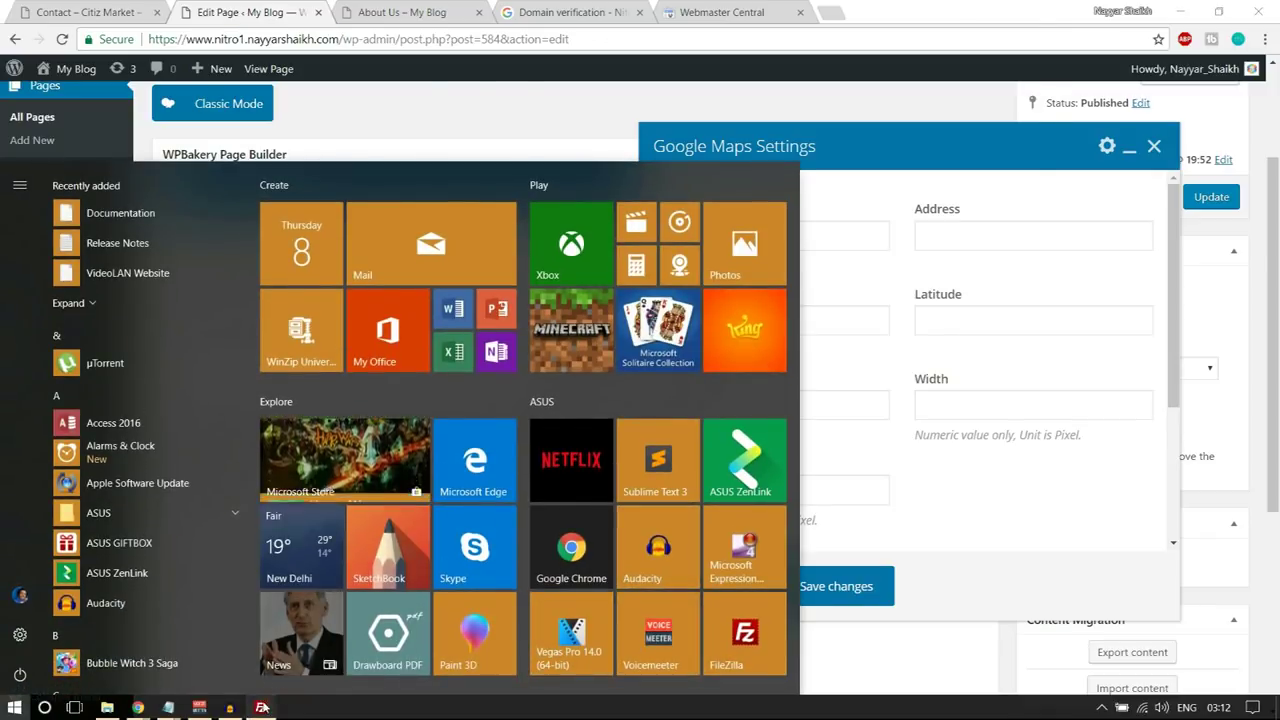
pyautogui.click(262, 707)
pyautogui.scroll(-4, 749, 441)
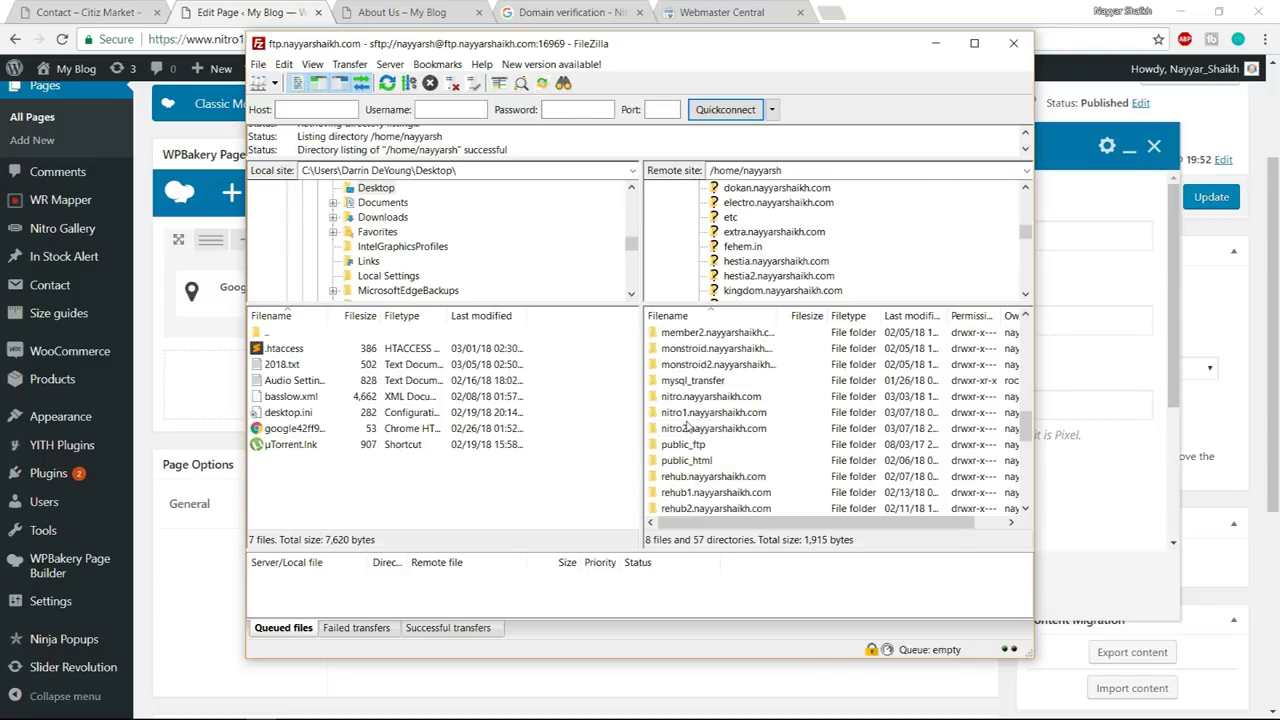
pyautogui.doubleClick(724, 416)
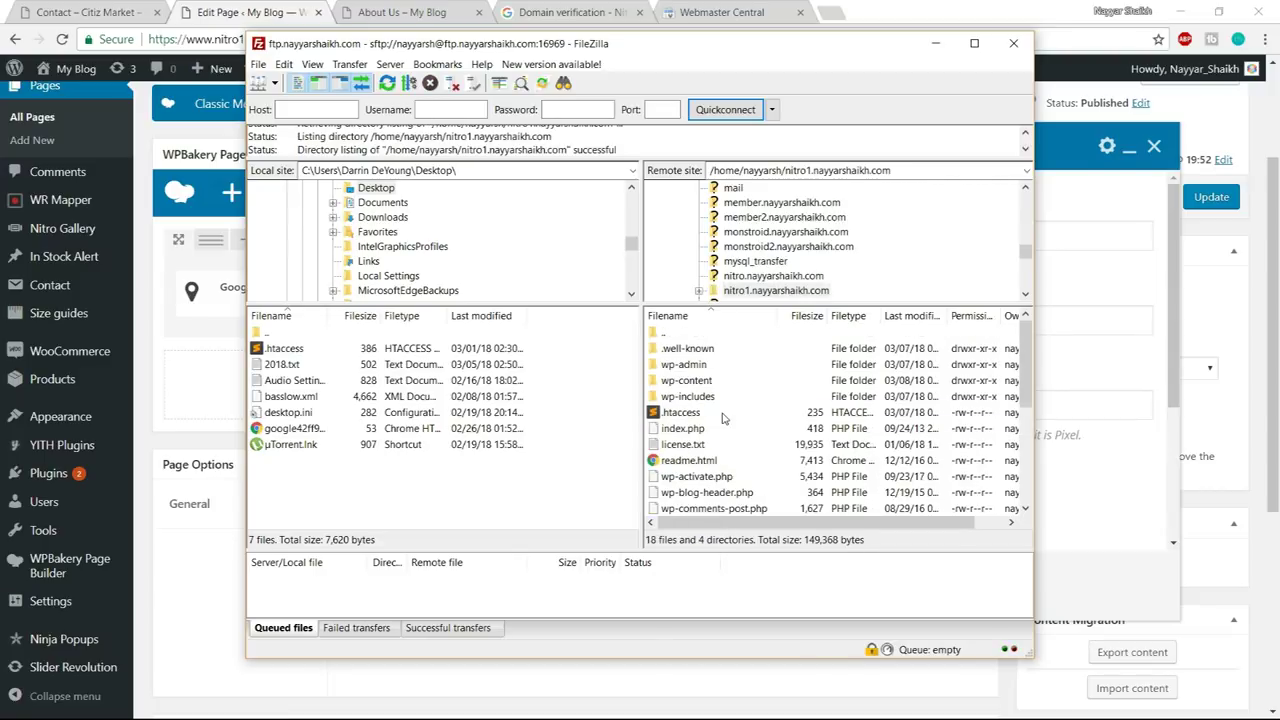
pyautogui.click(288, 429)
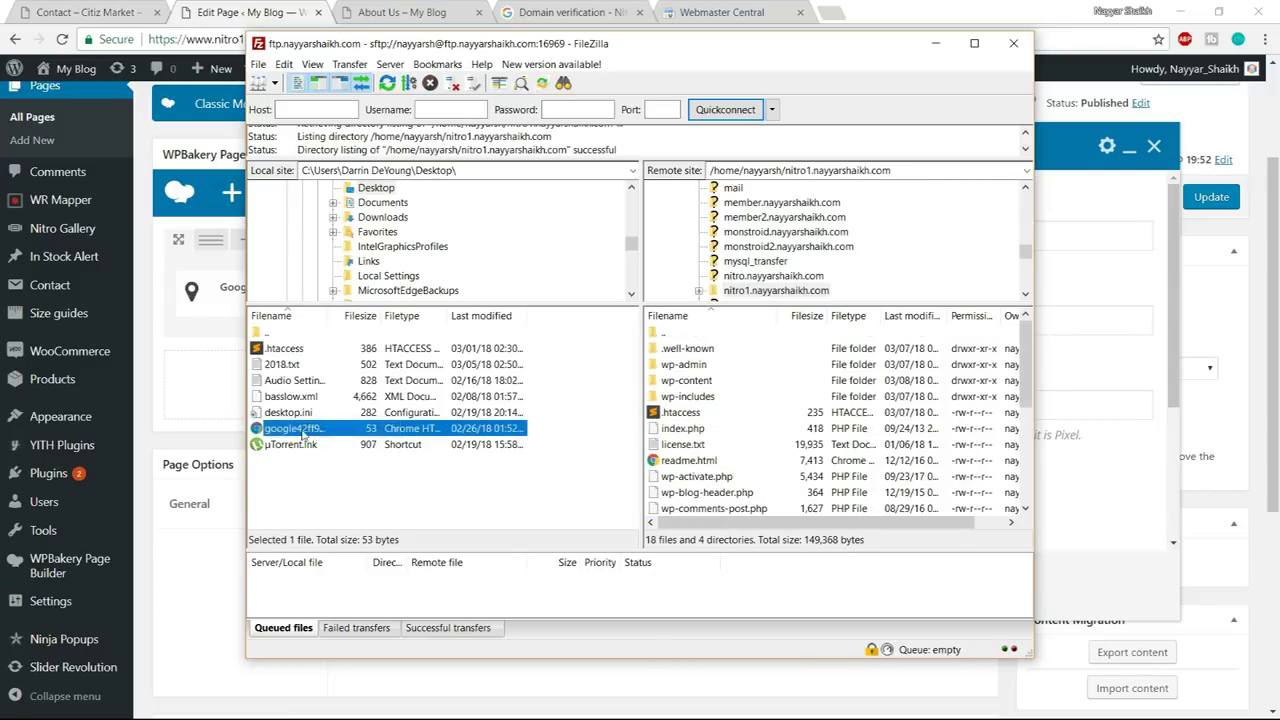
pyautogui.moveTo(284, 432); pyautogui.dragTo(732, 460)
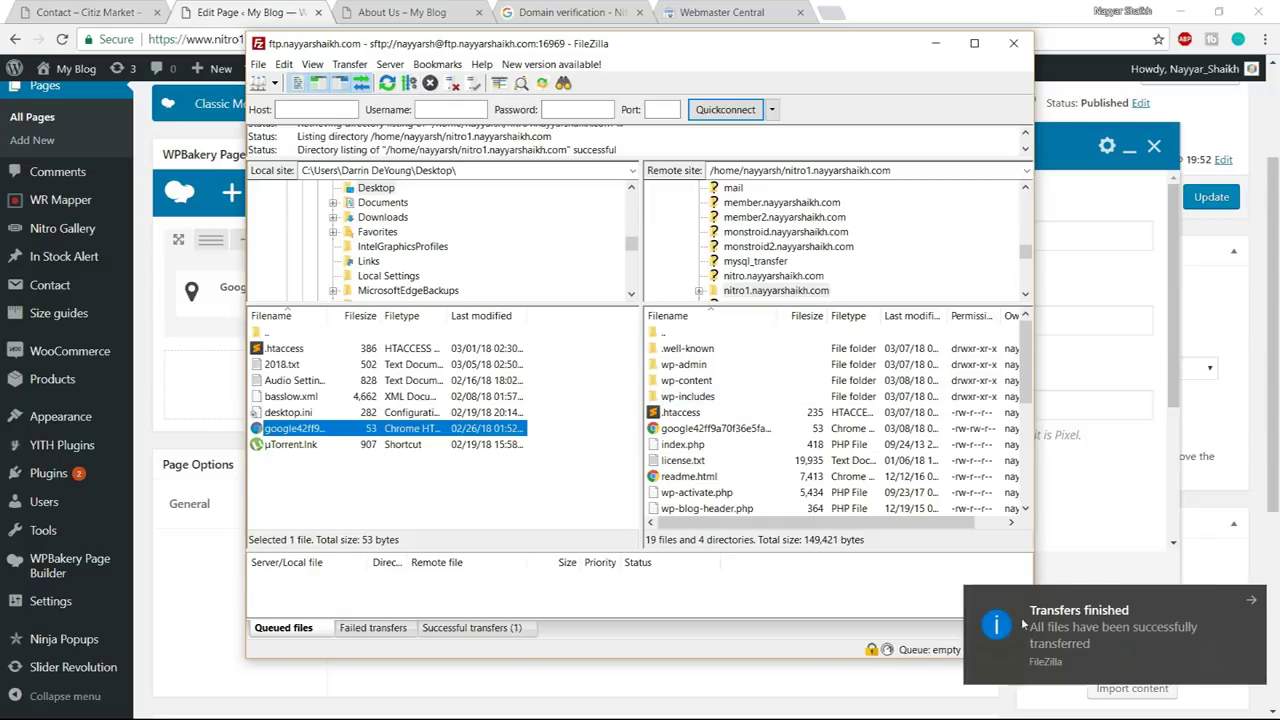
pyautogui.click(1000, 627)
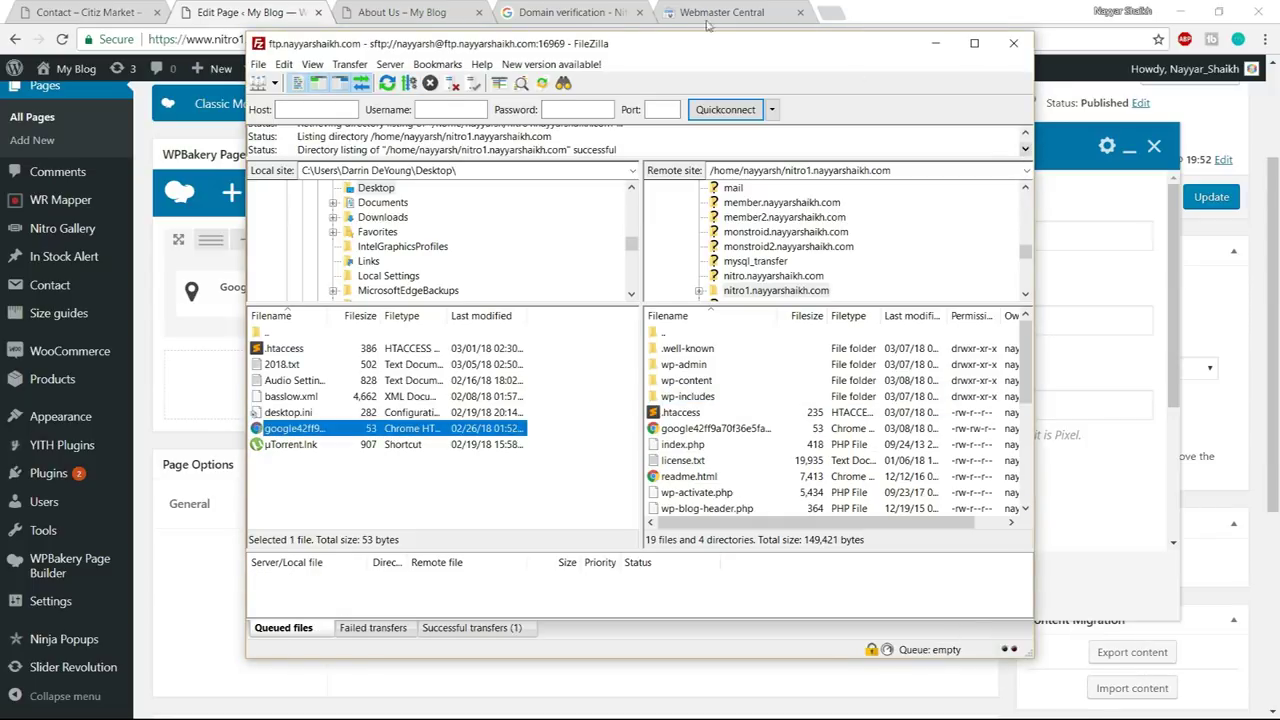
# - Verify ownership of the site in Webmaster Central, passing the not-a-robot check
pyautogui.click(623, 7)
pyautogui.click(626, 380)
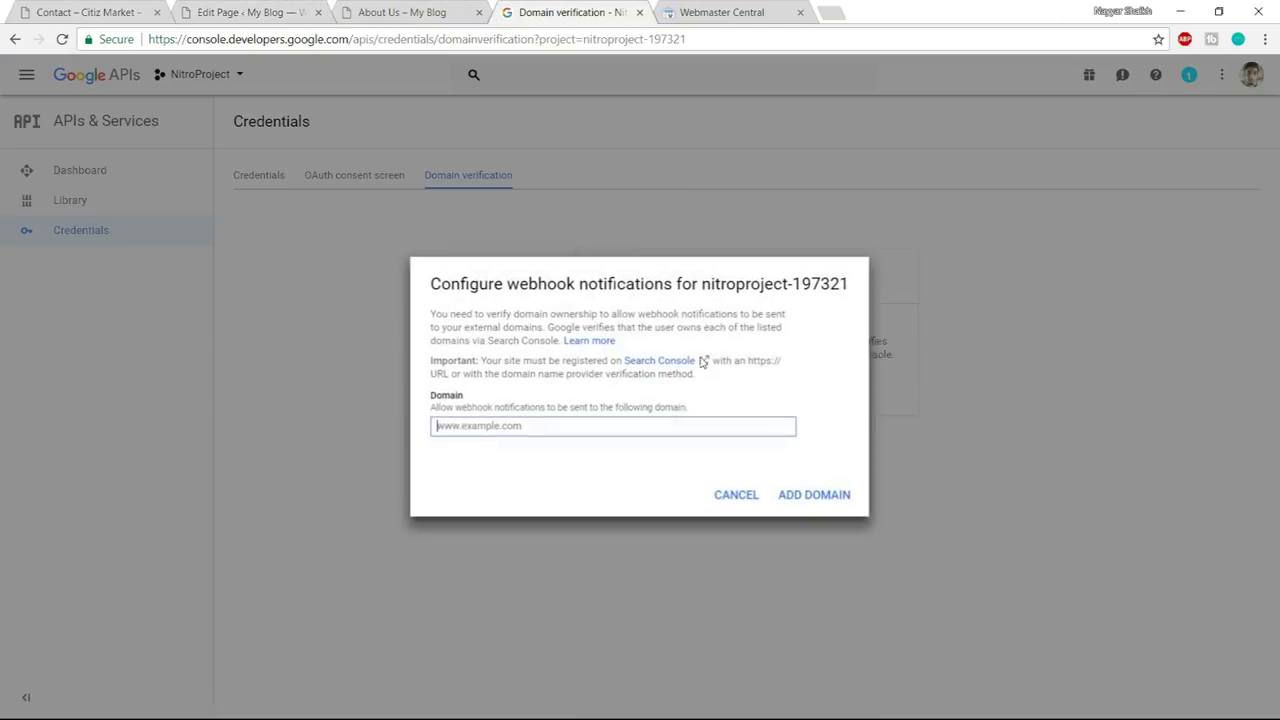
pyautogui.click(690, 8)
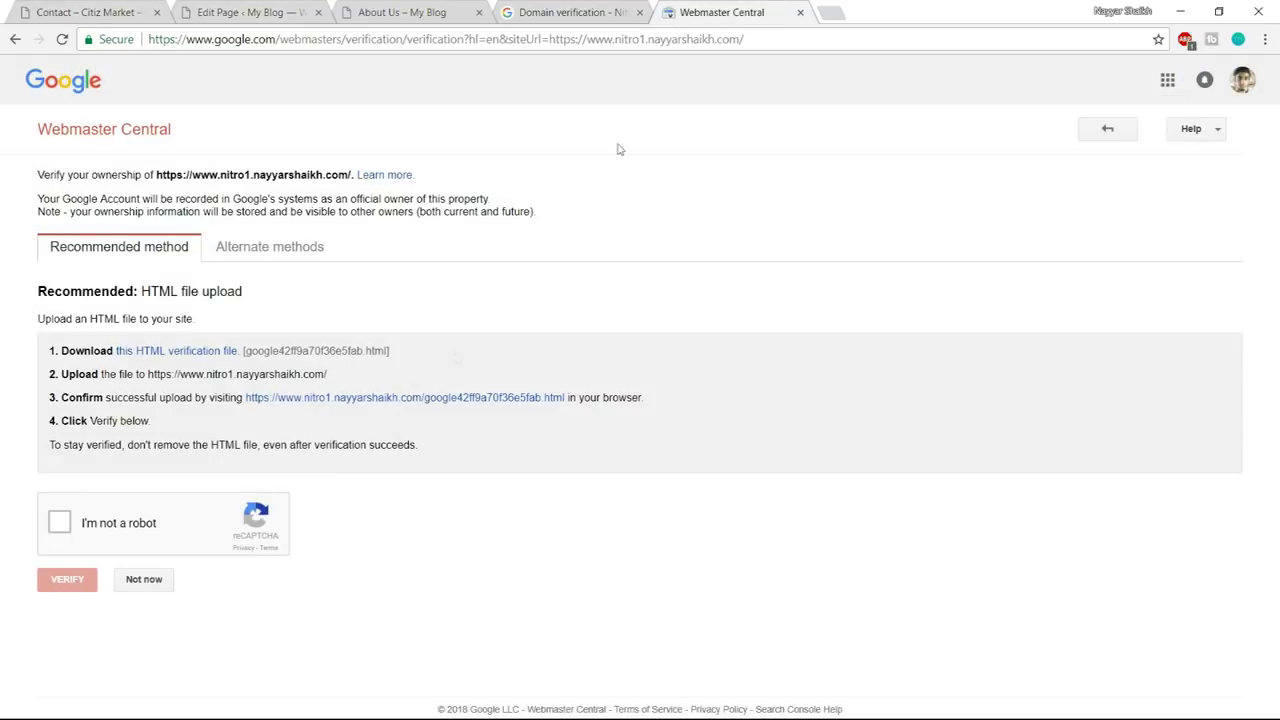
pyautogui.click(61, 524)
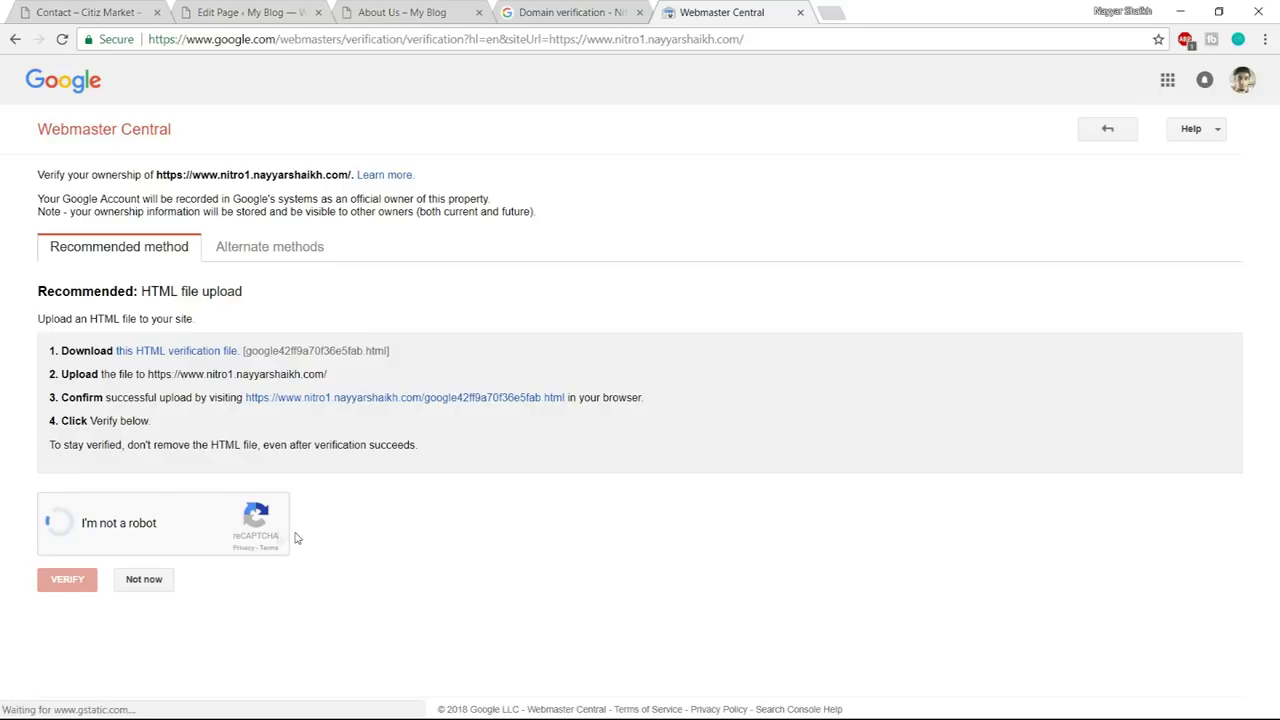
pyautogui.click(62, 589)
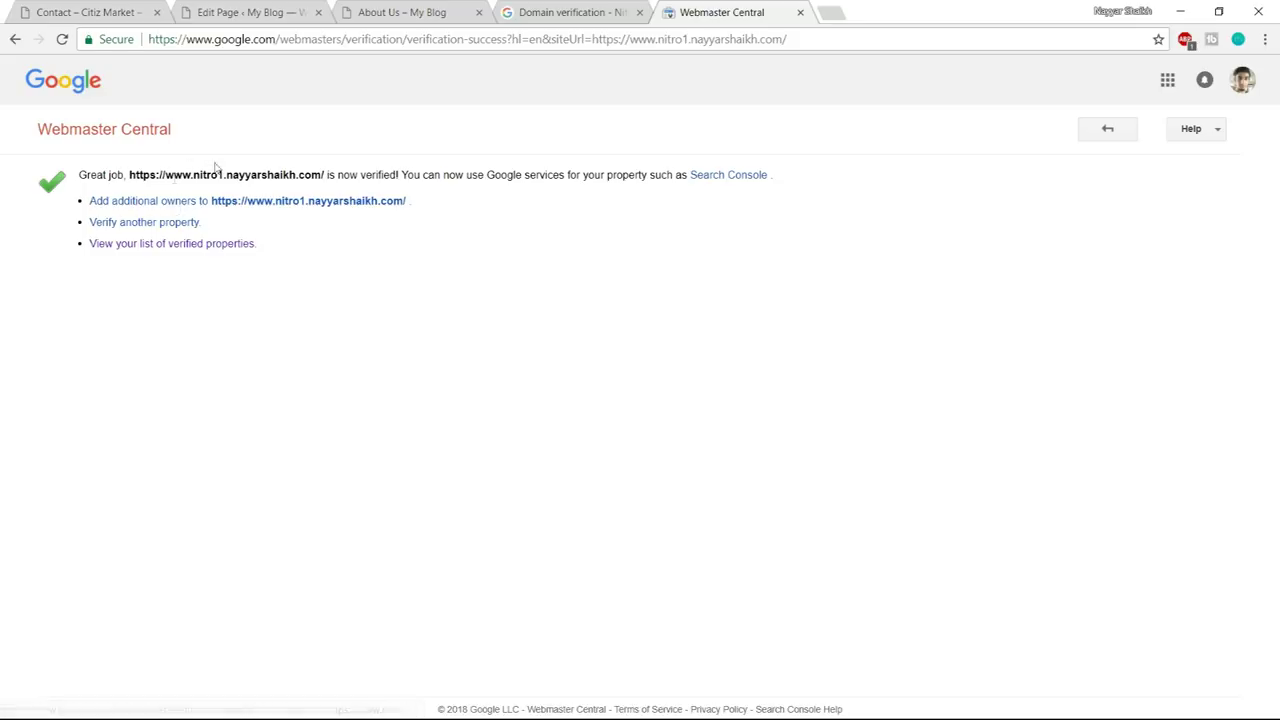
# - Paste the site's domain into Domain verification and add it as an allowed domain
pyautogui.click(577, 17)
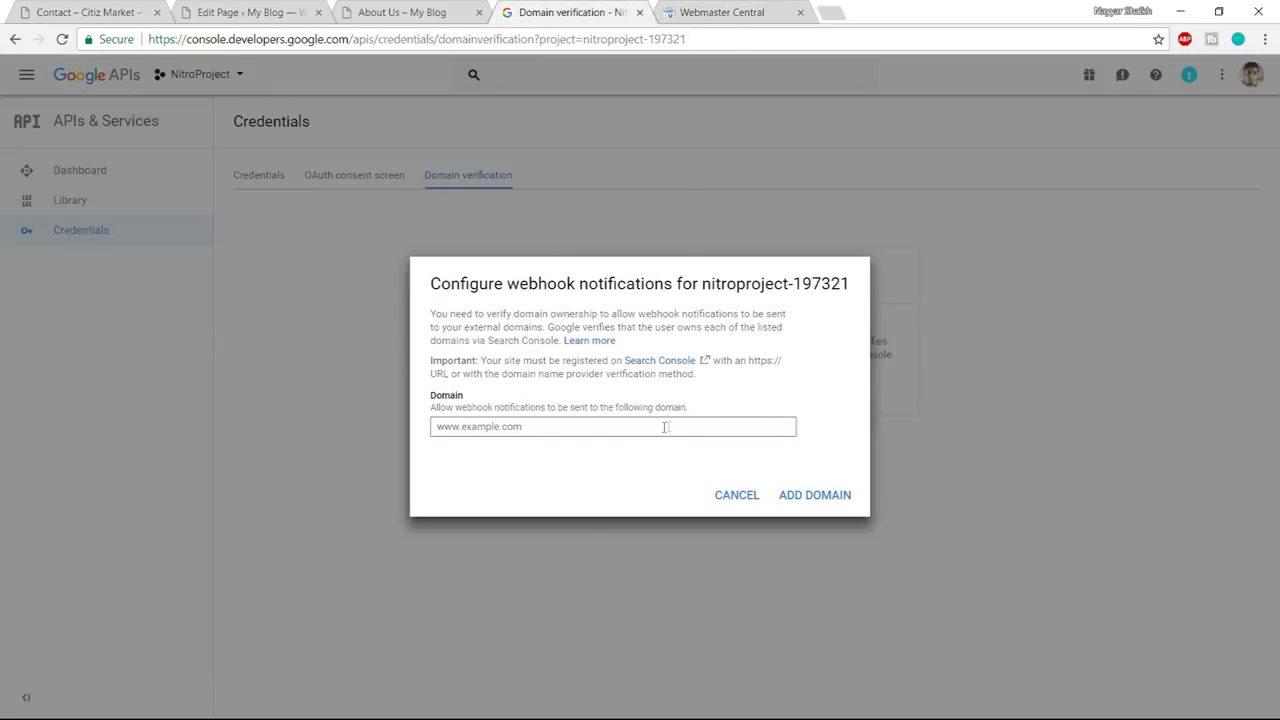
pyautogui.write('https://www.nitro1.nayyarshaikh.com')
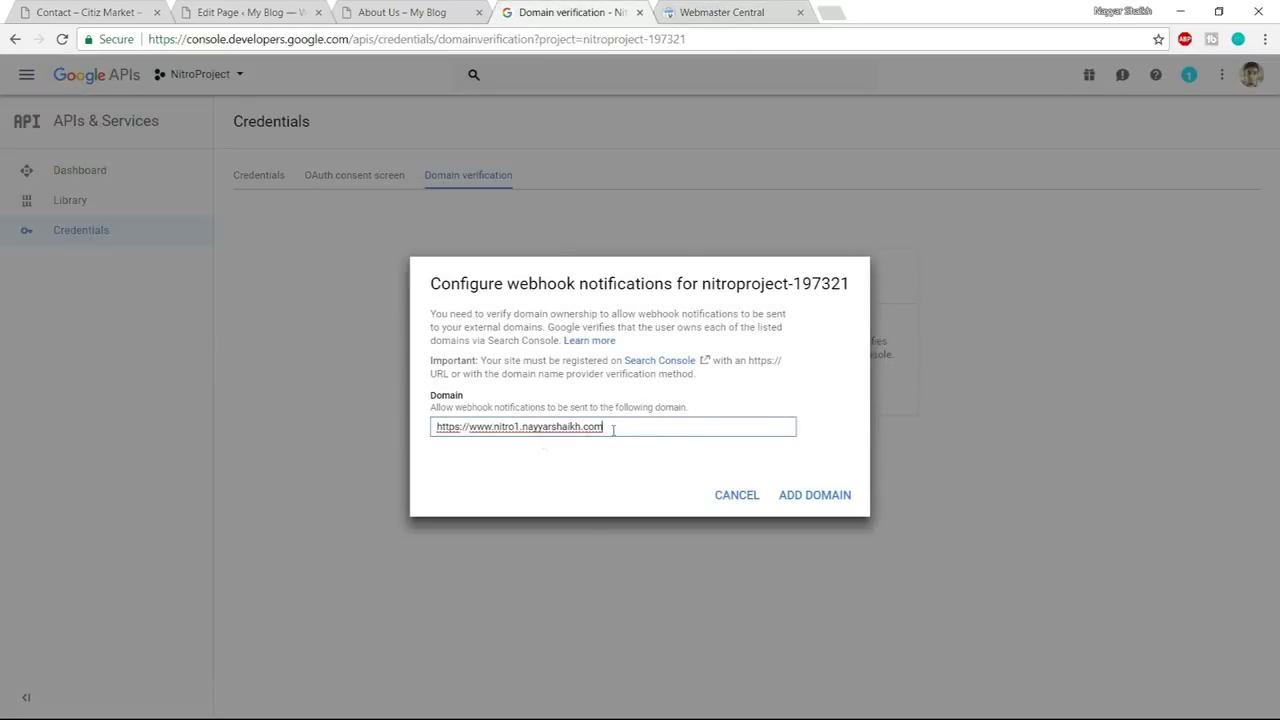
pyautogui.click(800, 495)
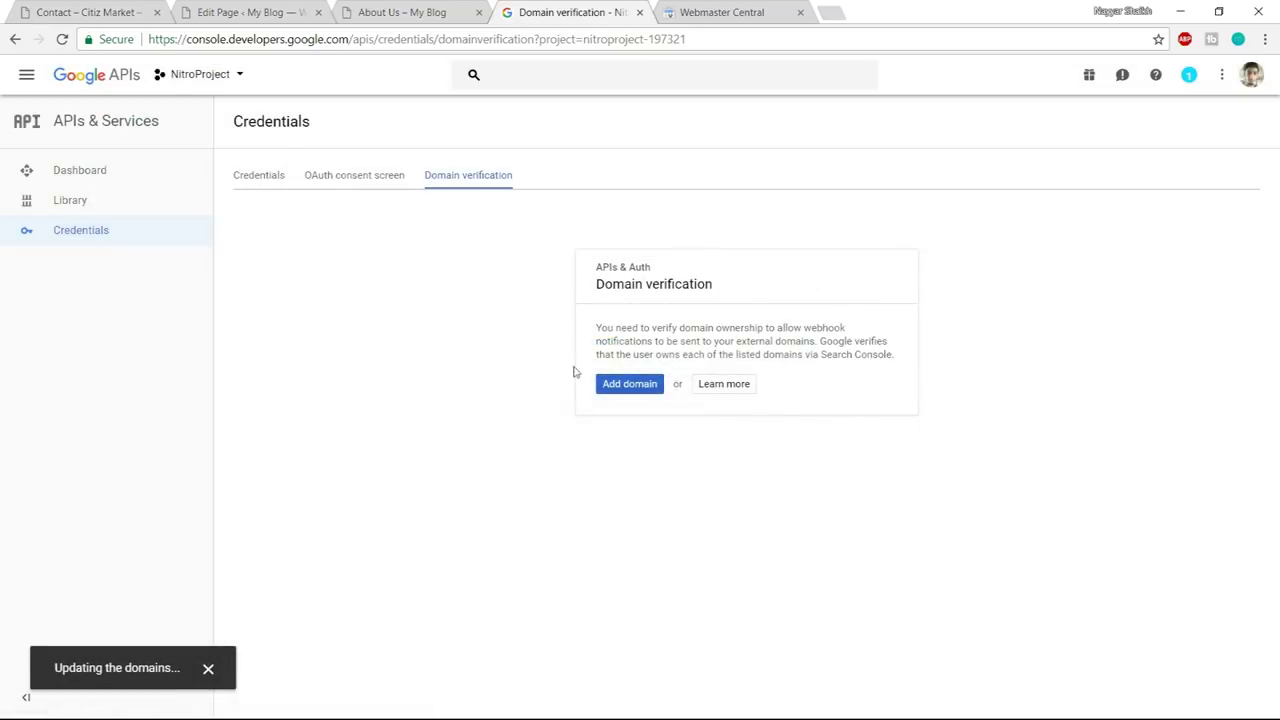
pyautogui.moveTo(479, 268); pyautogui.dragTo(261, 274)
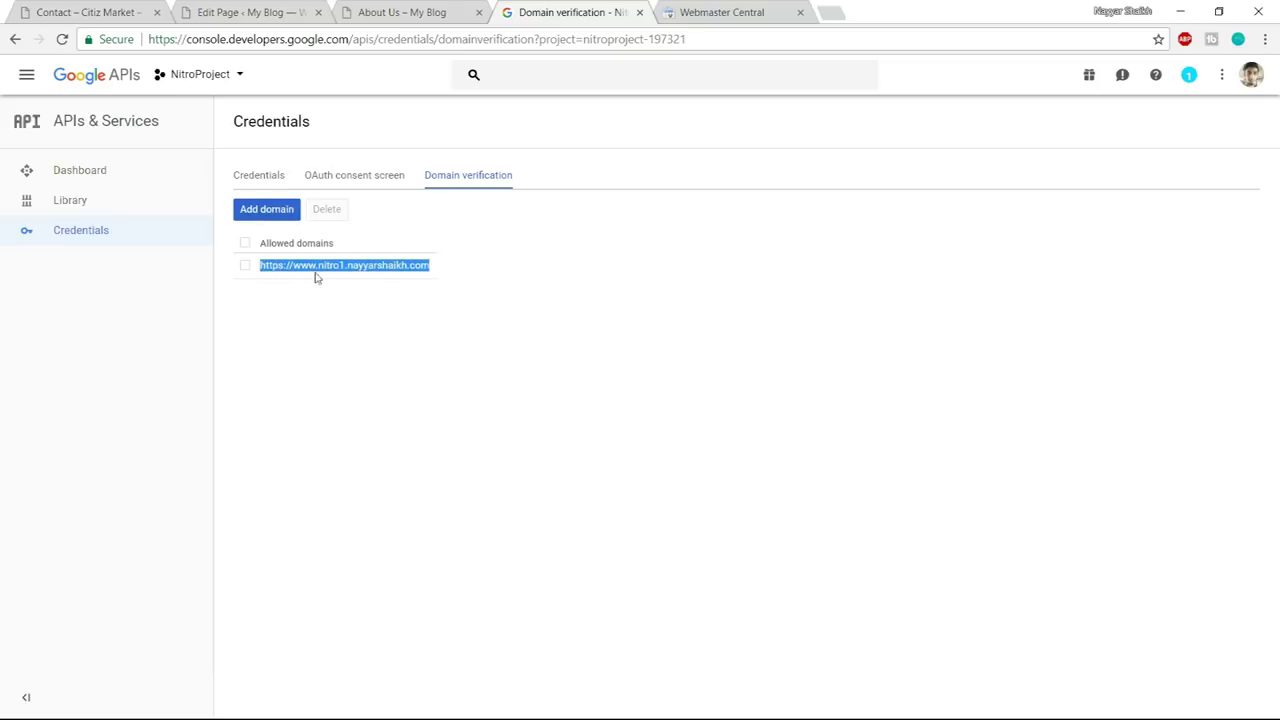
# - Copy API key 1 from the project's Credentials tab
pyautogui.click(239, 179)
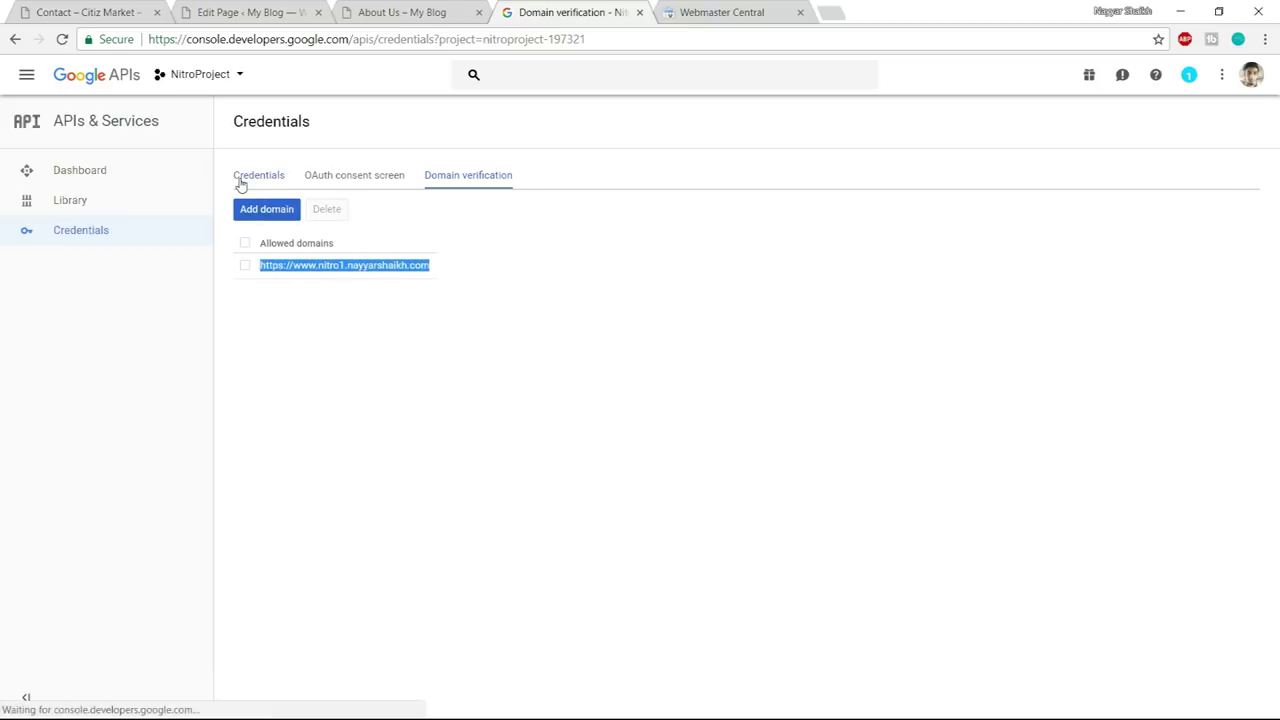
pyautogui.moveTo(893, 342); pyautogui.dragTo(651, 347)
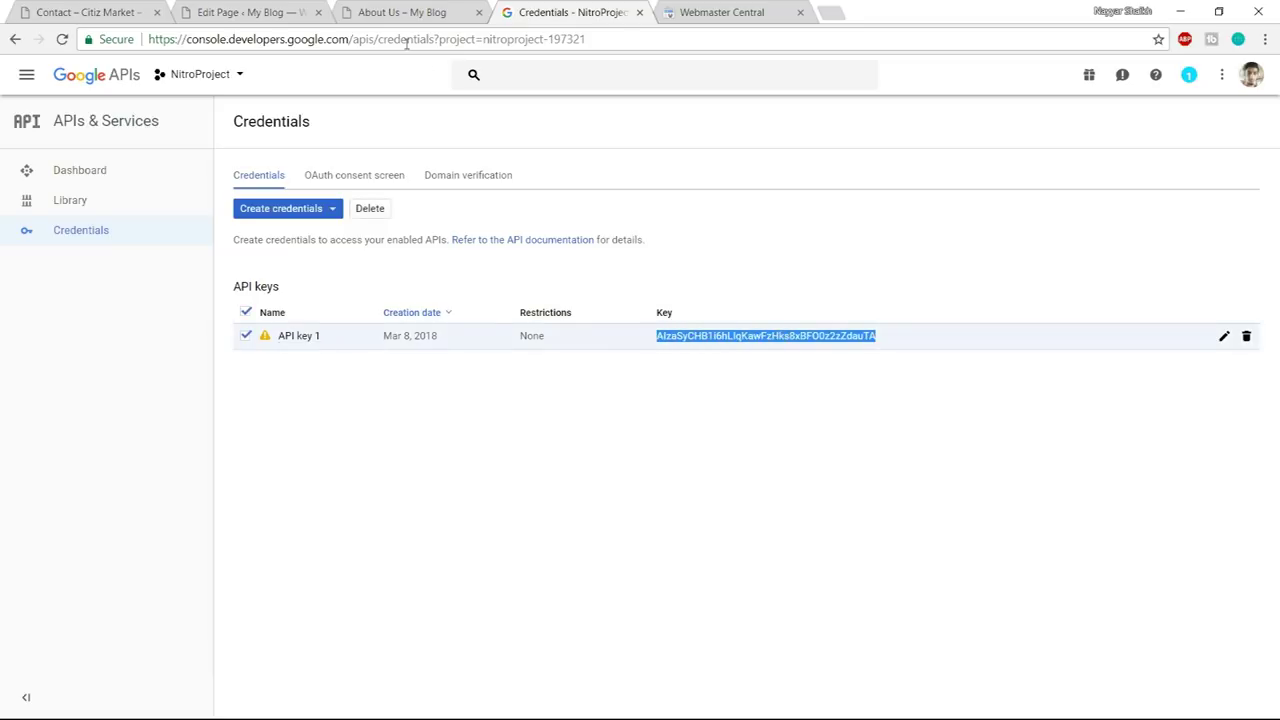
pyautogui.click(255, 12)
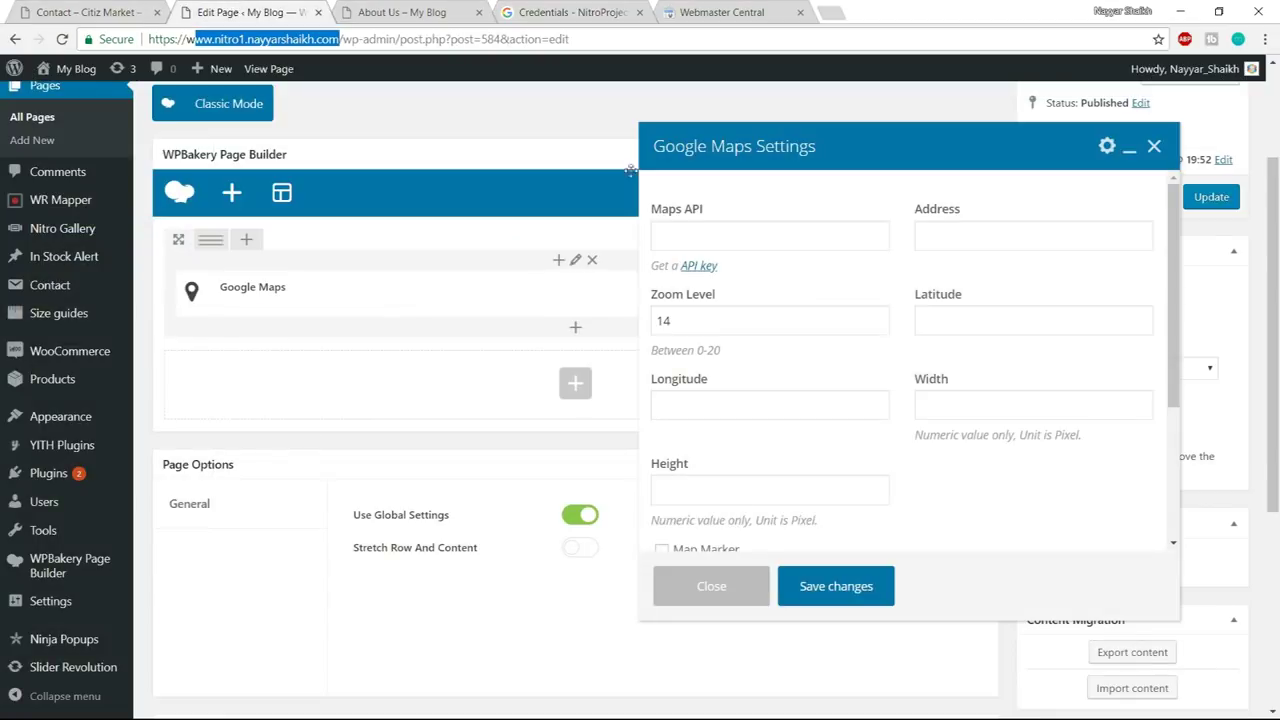
# - Paste the API key into Maps API and enter Mumbai as the map address
pyautogui.click(781, 228)
pyautogui.hotkey('ctrl', 'v')
pyautogui.click(1013, 231)
pyautogui.write('Mum')
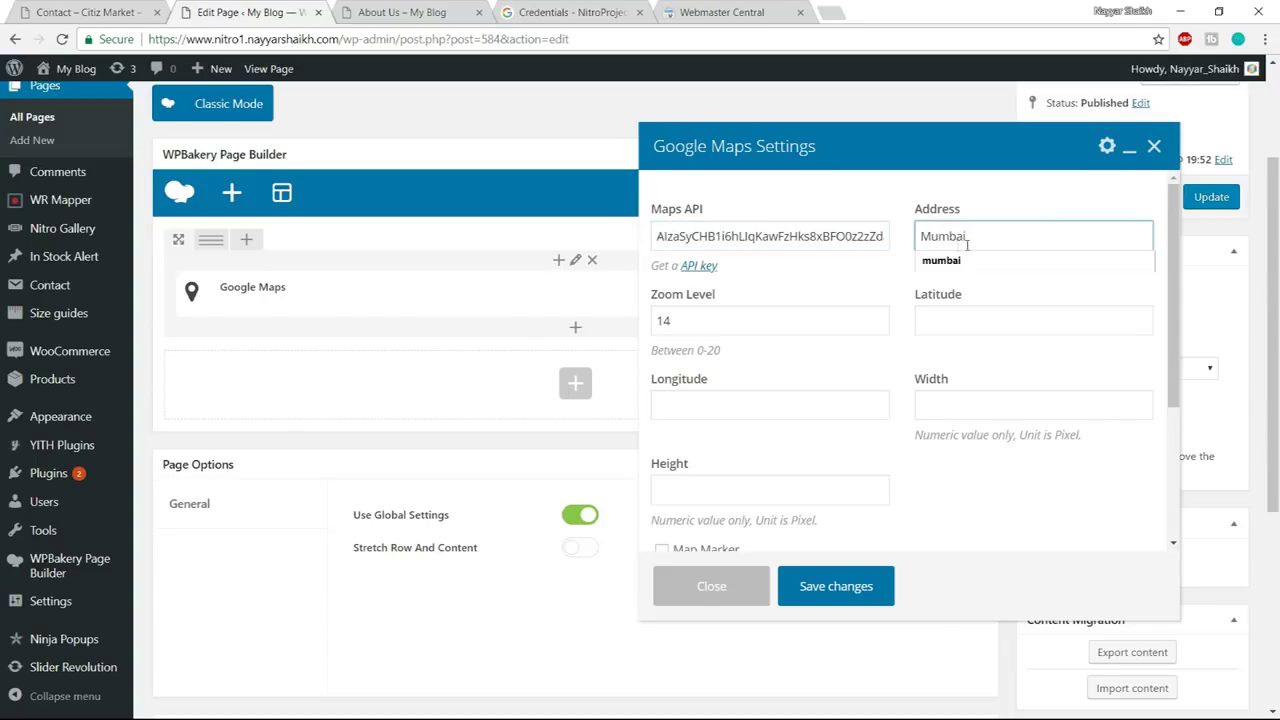
pyautogui.click(784, 316)
pyautogui.click(916, 320)
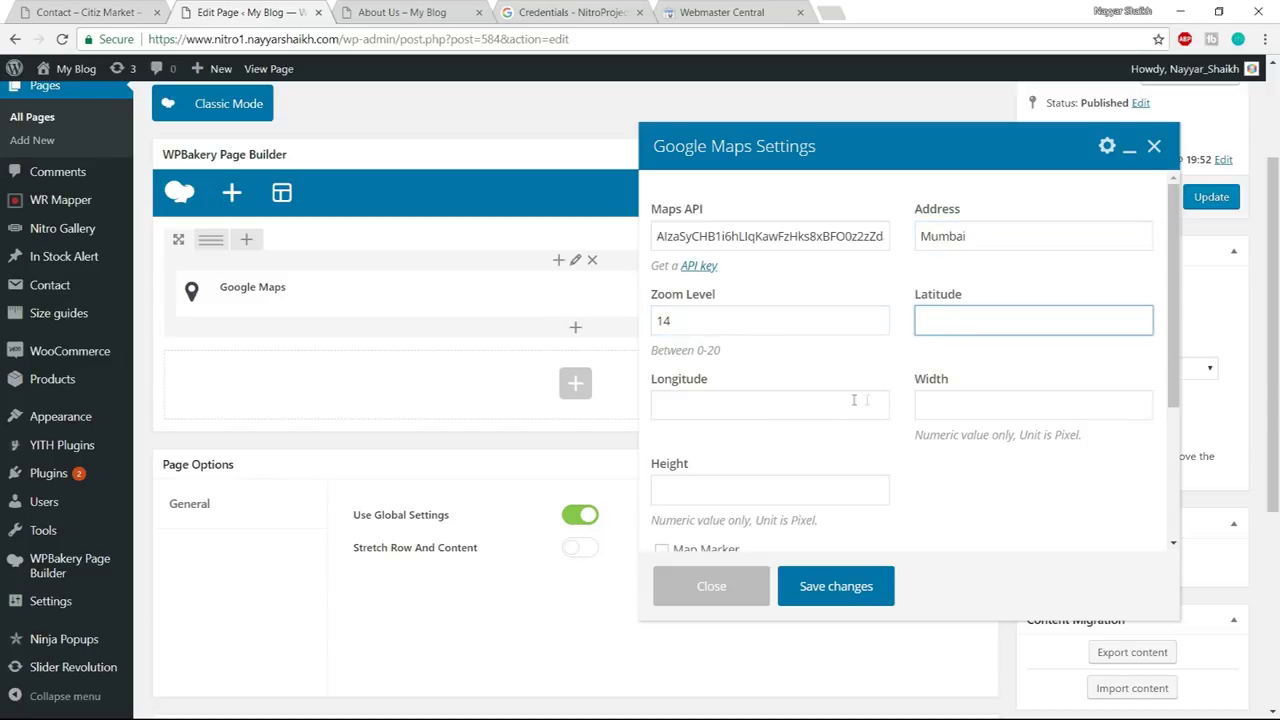
# - Close the Credentials and Webmaster Central browser tabs
pyautogui.click(617, 12)
pyautogui.click(639, 12)
pyautogui.click(639, 12)
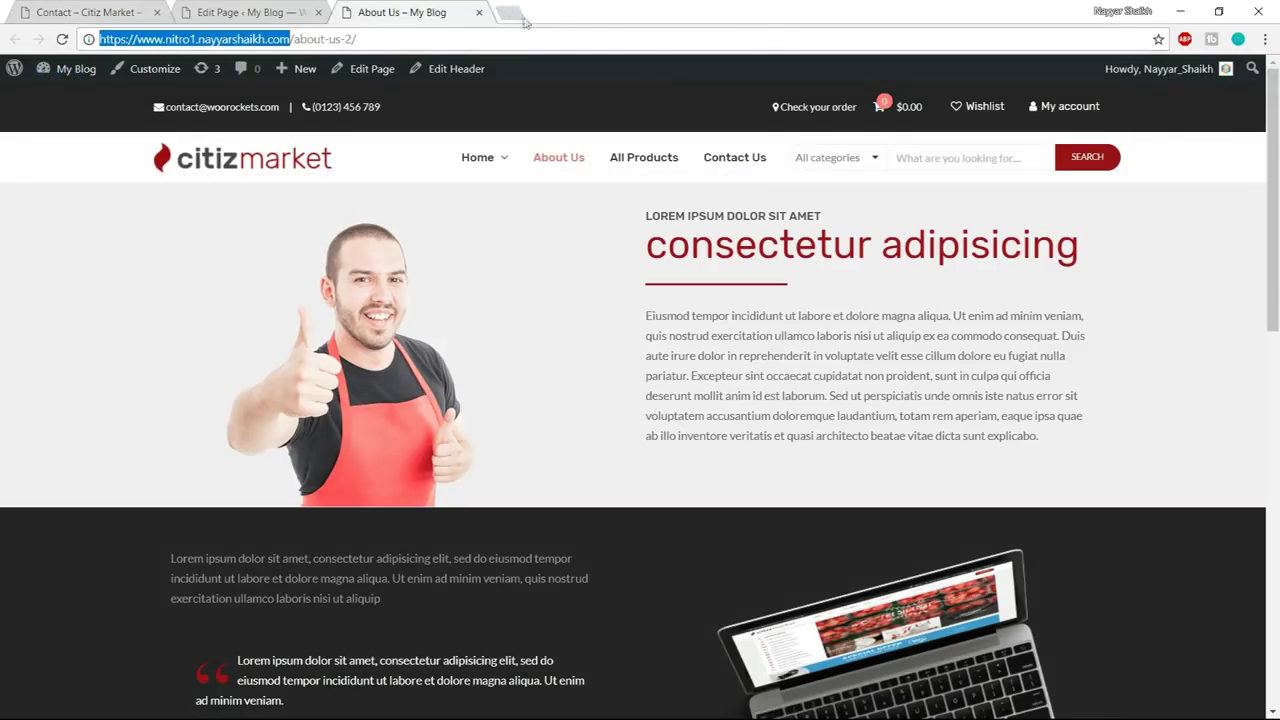
pyautogui.click(519, 10)
# - Look up Mumbai on latlong.net and paste latitude 19.075984 into the map's Latitude field
pyautogui.write('lat')
pyautogui.press('Return')
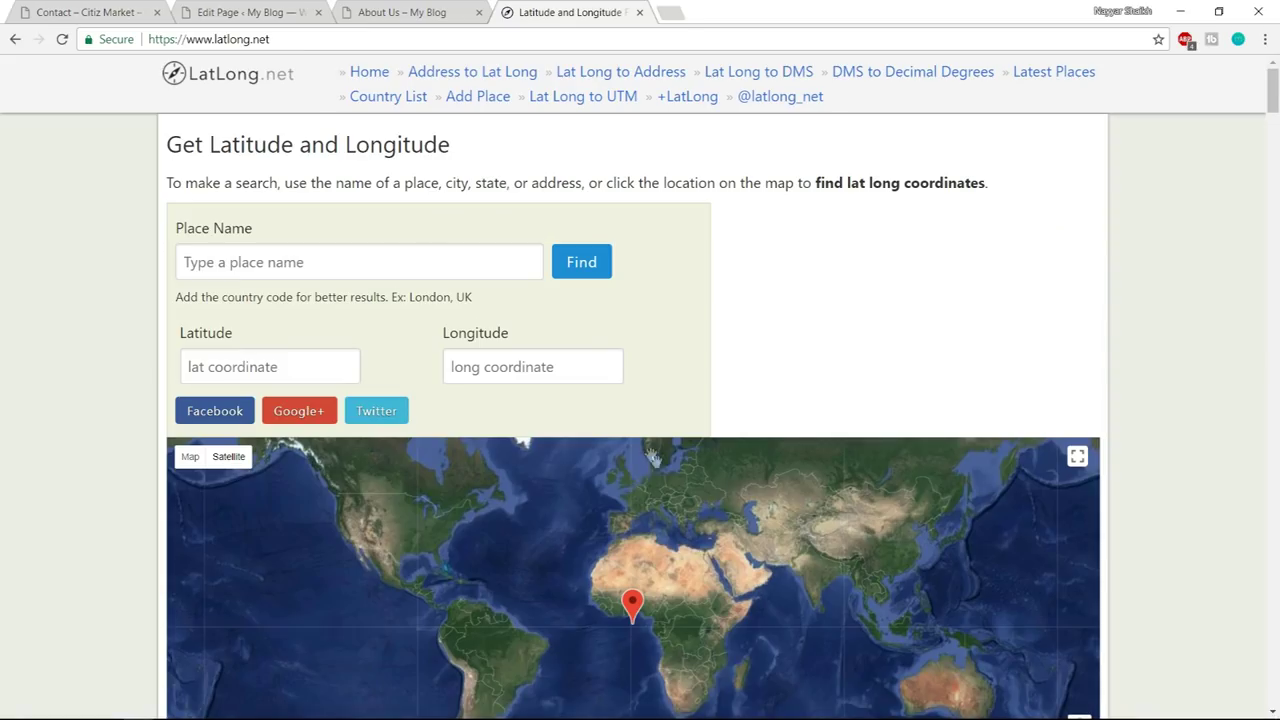
pyautogui.click(396, 253)
pyautogui.write('mum')
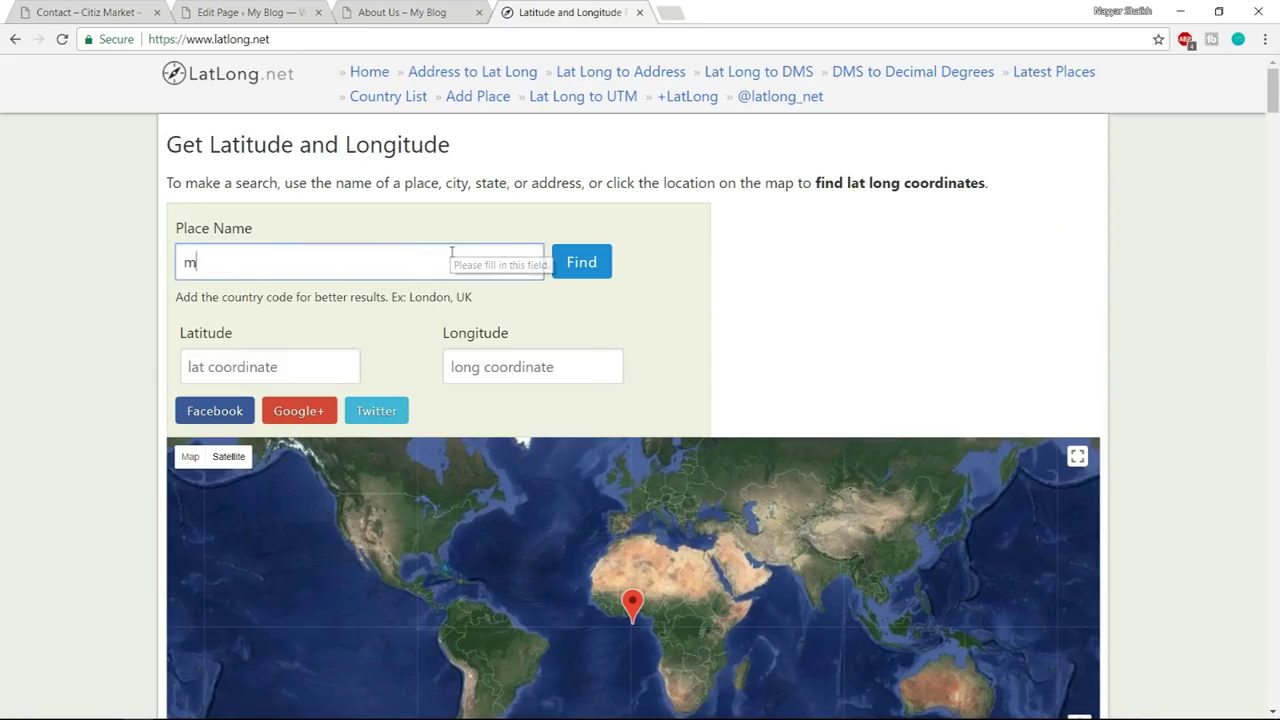
pyautogui.click(581, 261)
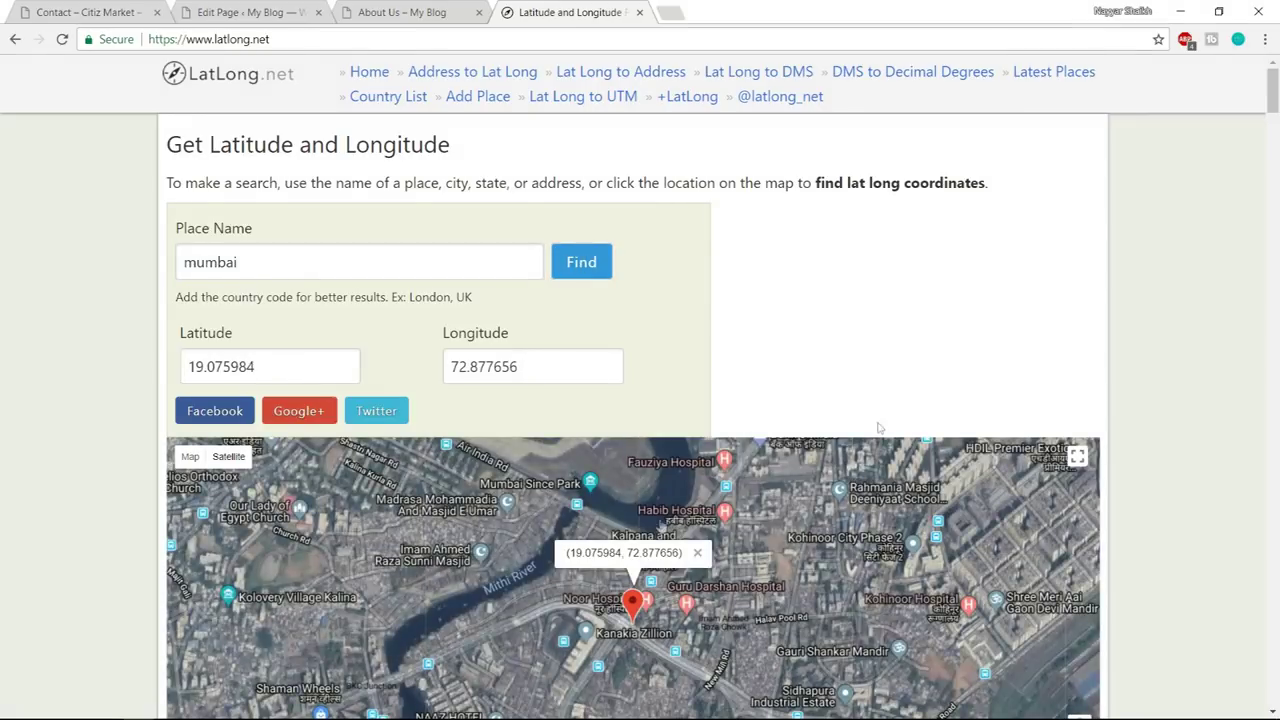
pyautogui.scroll(-1, 879, 428)
pyautogui.moveTo(349, 283); pyautogui.dragTo(165, 287)
pyautogui.hotkey('ctrl', 'c')
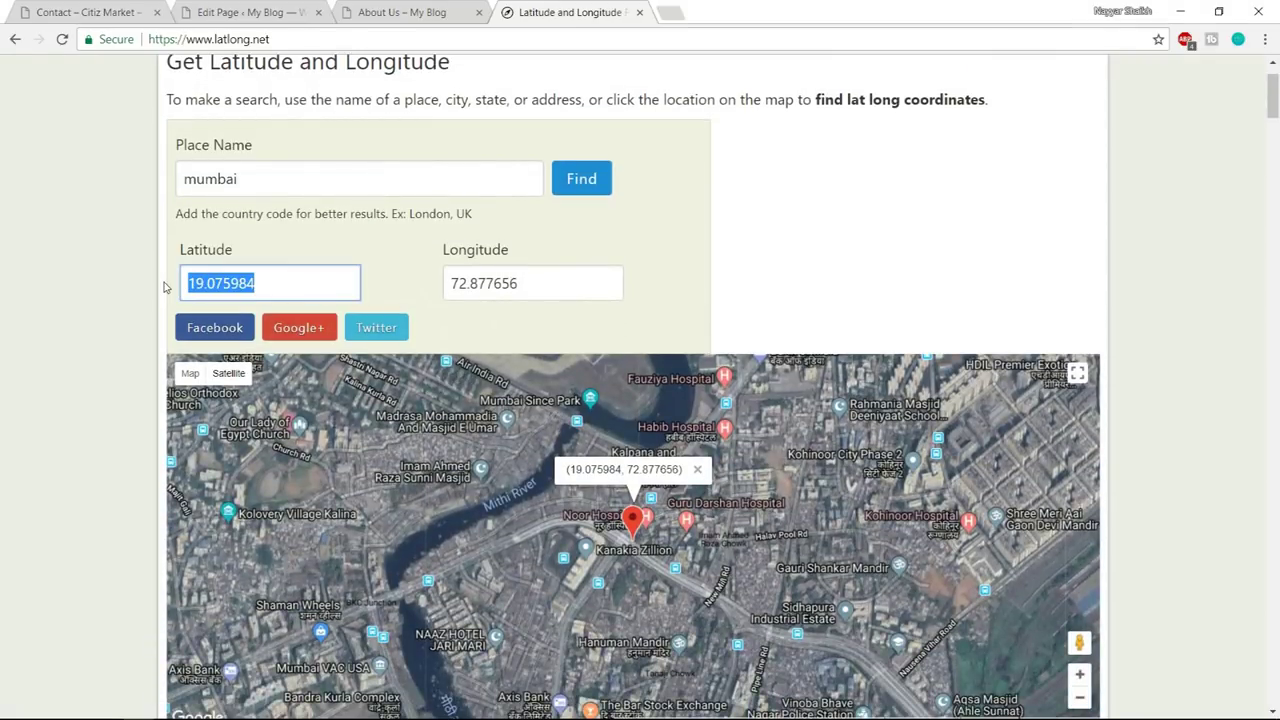
pyautogui.click(285, 12)
pyautogui.hotkey('ctrl', 'v')
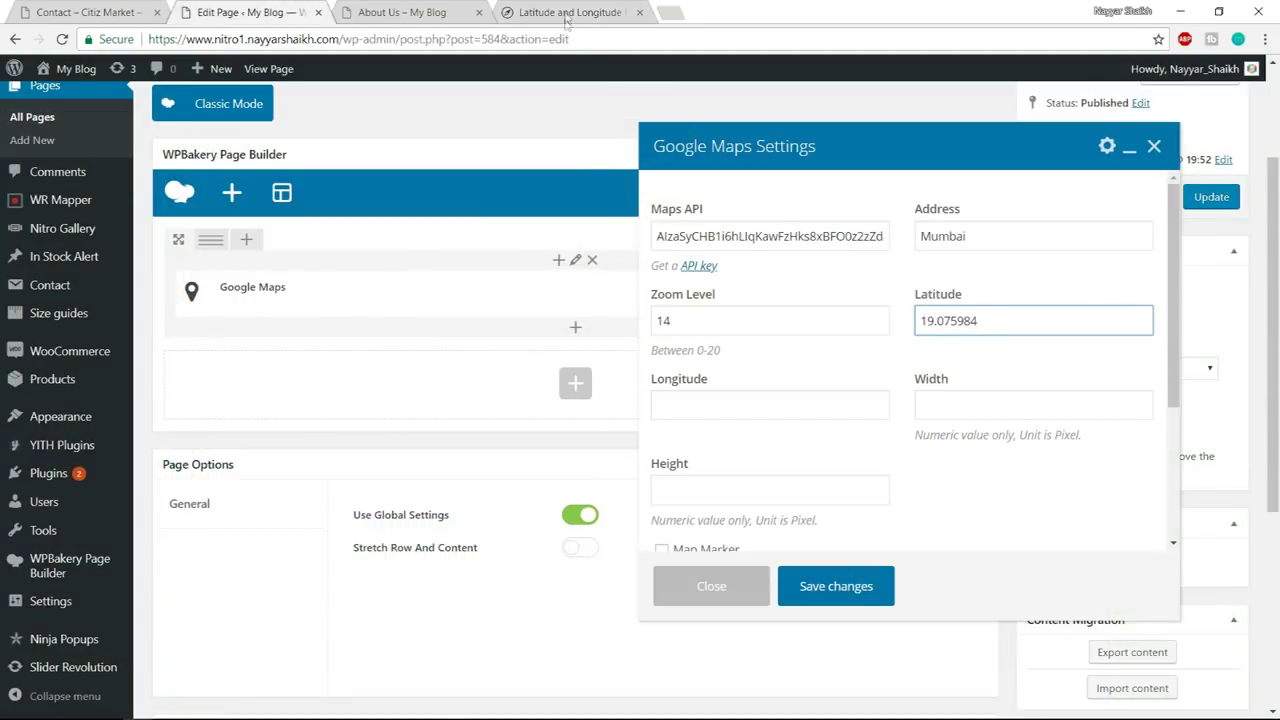
# - Paste longitude 72.877656 into the map settings and turn on a map marker
pyautogui.click(566, 14)
pyautogui.moveTo(551, 288); pyautogui.dragTo(445, 285)
pyautogui.hotkey('ctrl', 'c')
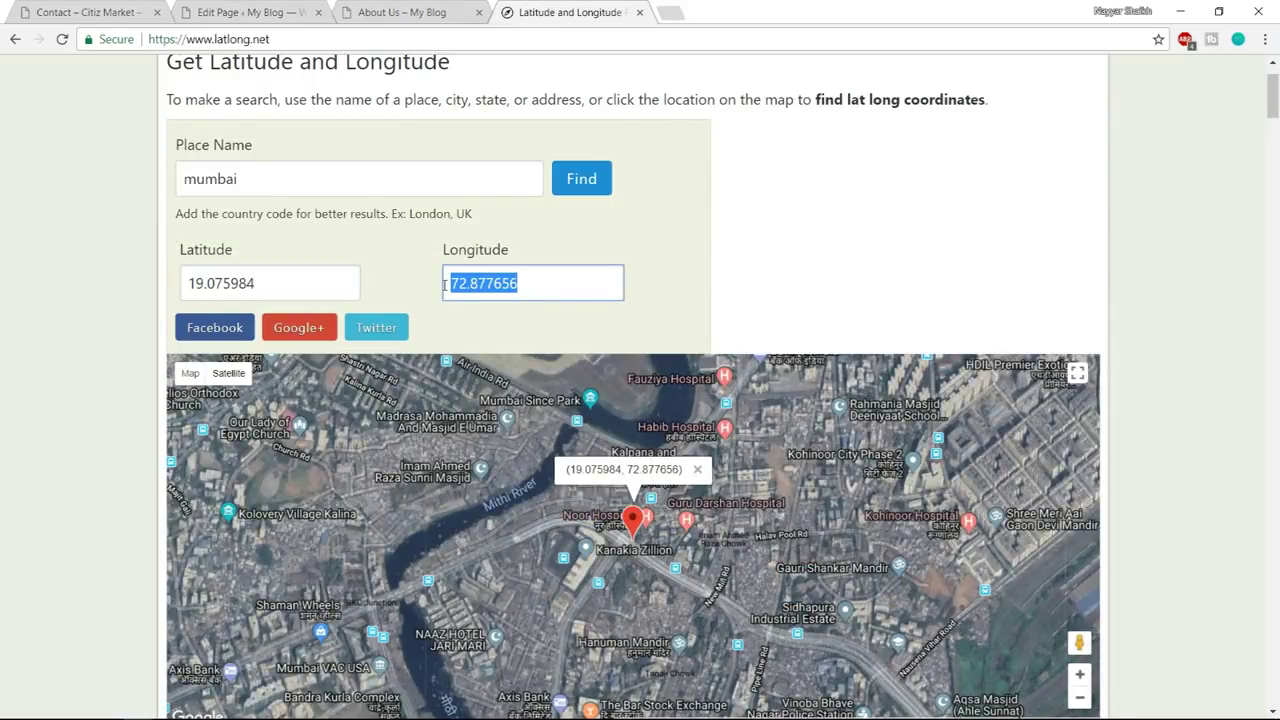
pyautogui.click(233, 18)
pyautogui.click(770, 405)
pyautogui.hotkey('ctrl', 'v')
pyautogui.click(959, 412)
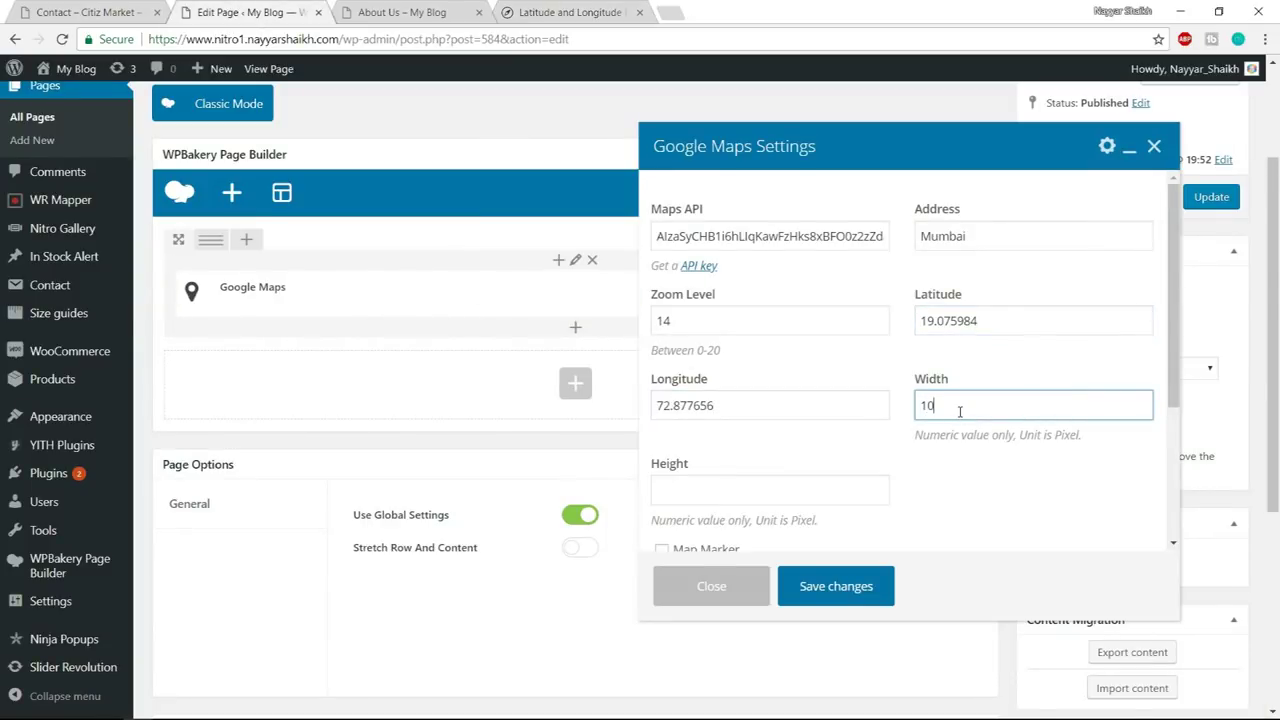
pyautogui.click(803, 500)
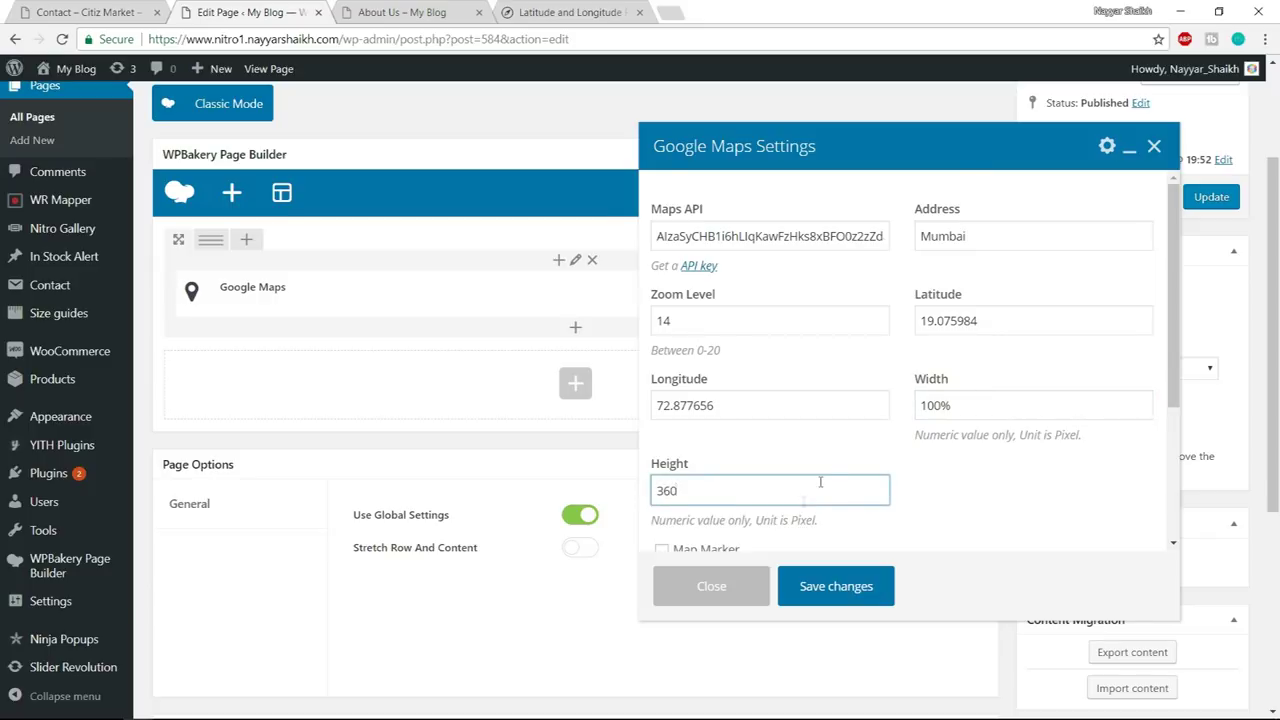
pyautogui.scroll(-3, 803, 500)
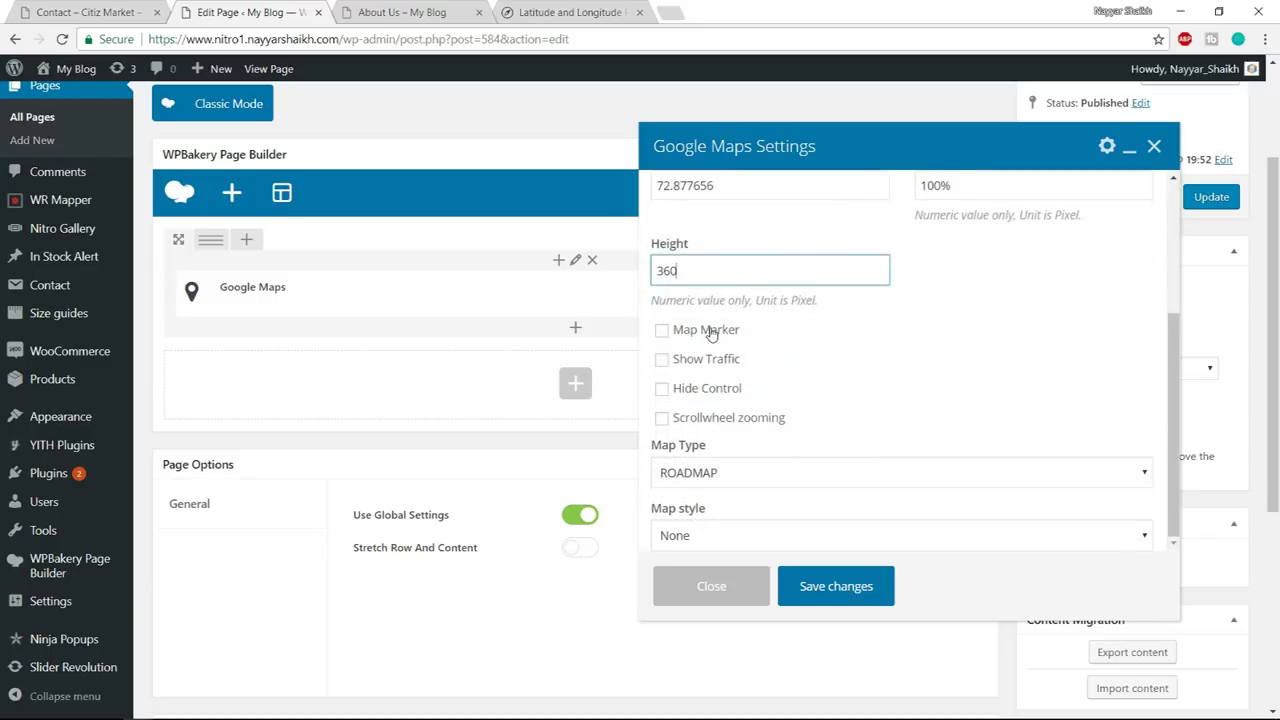
pyautogui.click(706, 330)
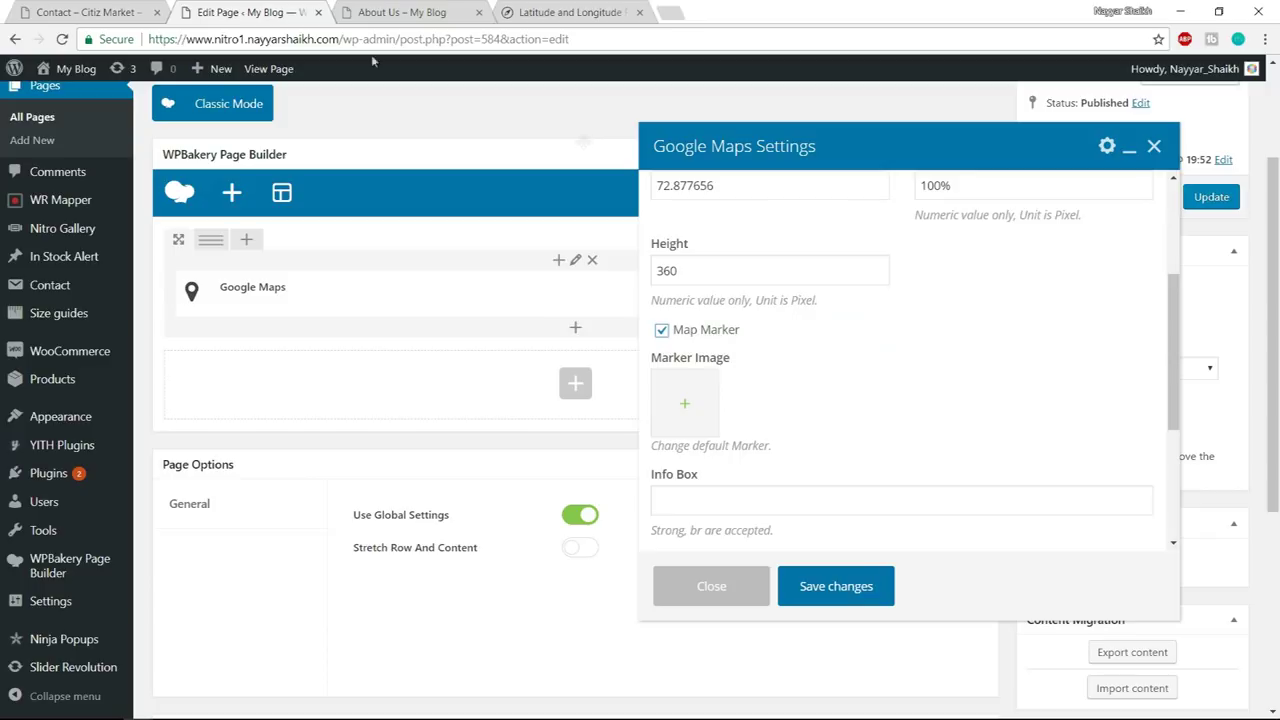
# - Upload map-maker.png from the Media/Contact folder as the custom marker image
pyautogui.click(95, 12)
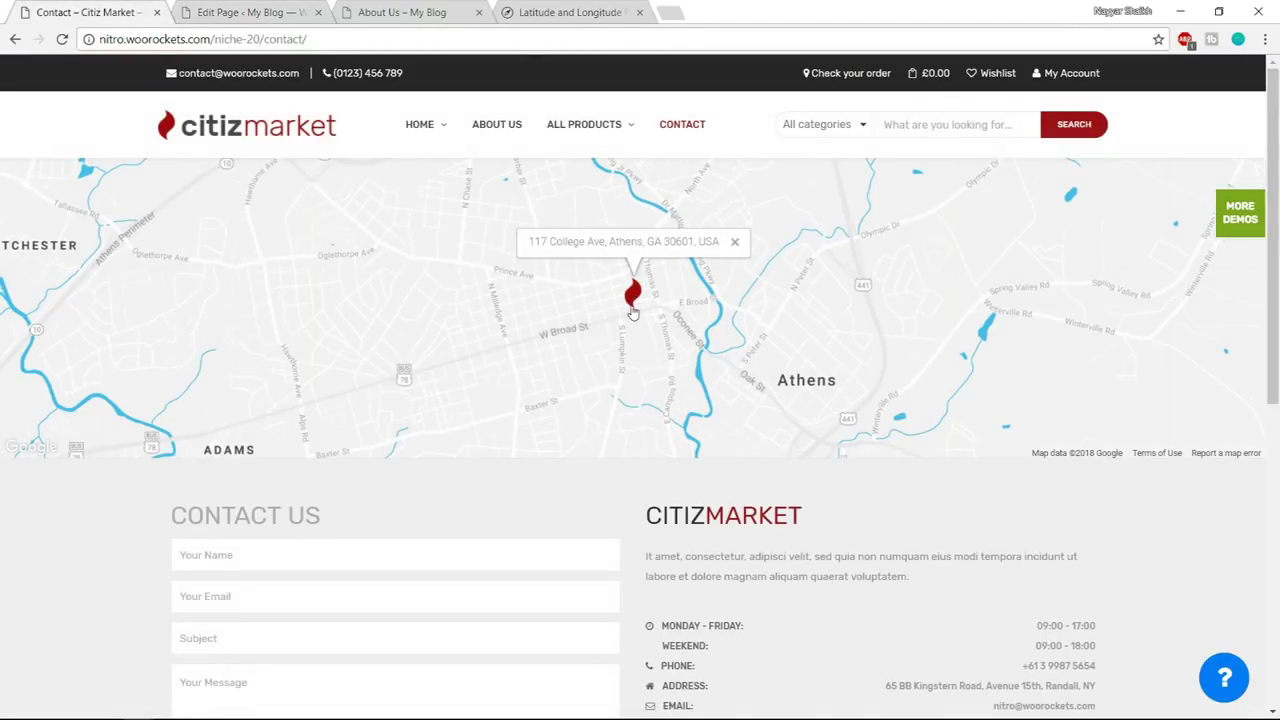
pyautogui.click(250, 12)
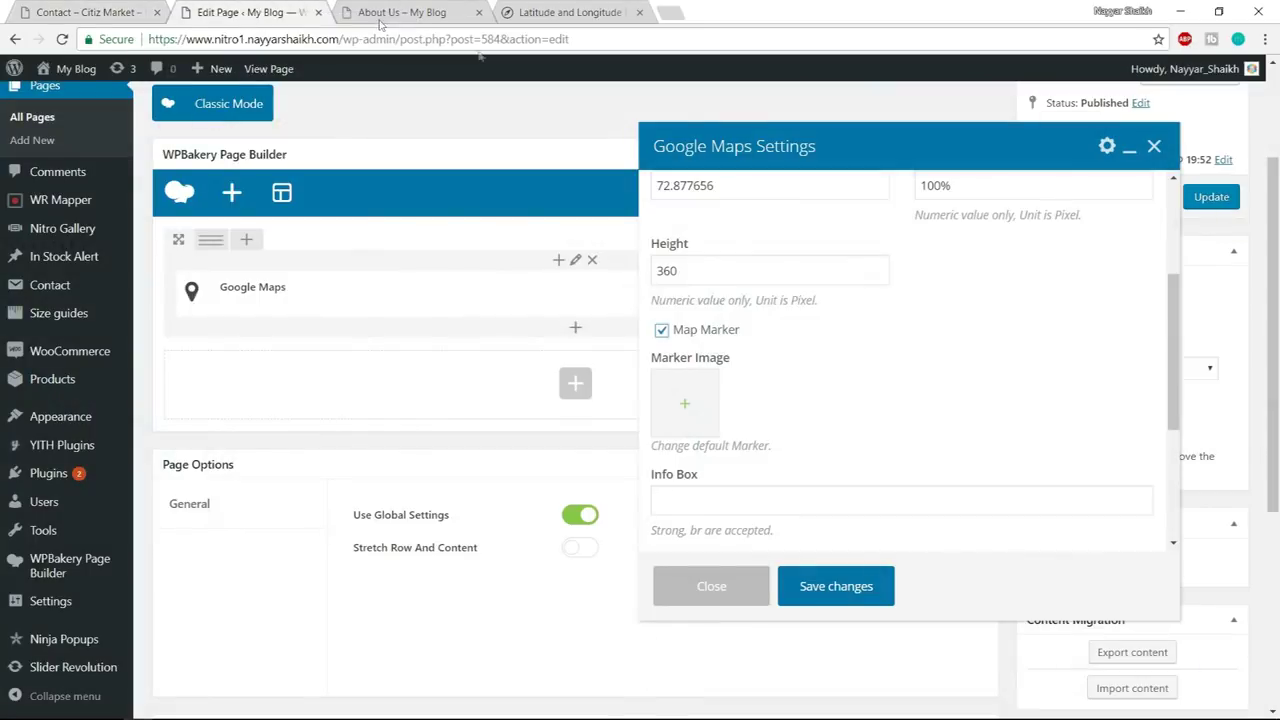
pyautogui.scroll(-1, 870, 372)
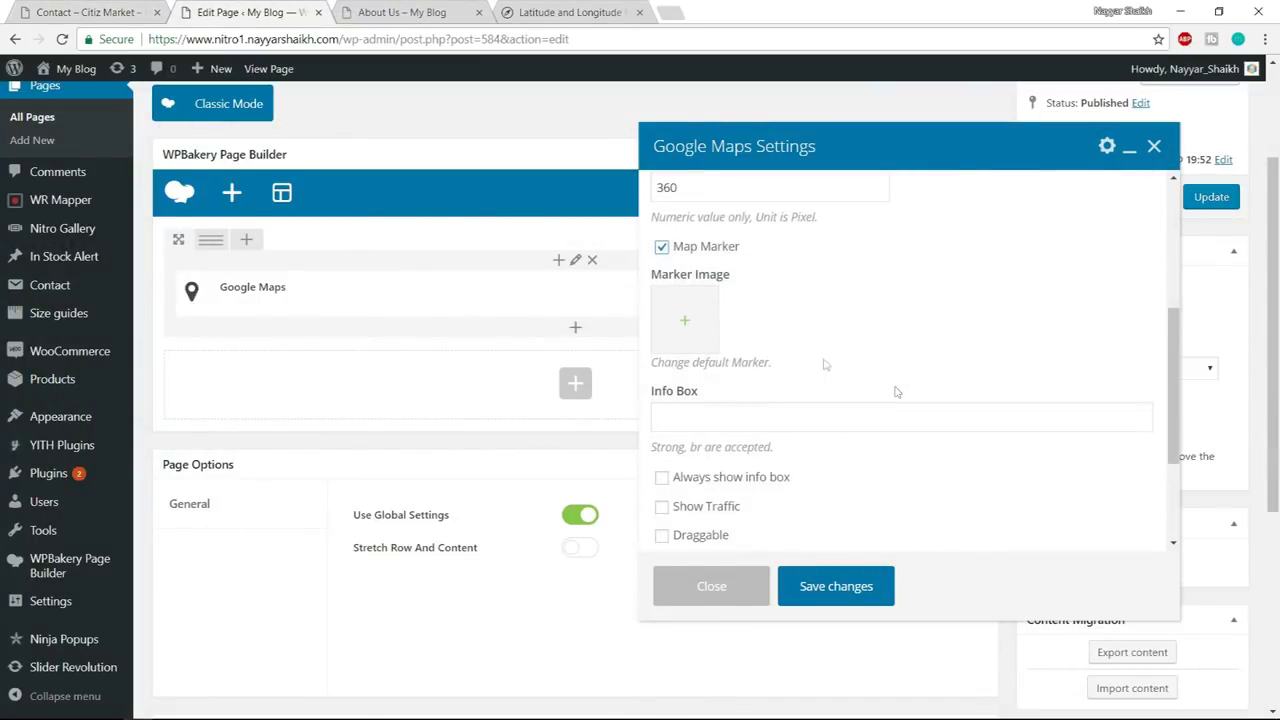
pyautogui.click(689, 322)
pyautogui.click(85, 136)
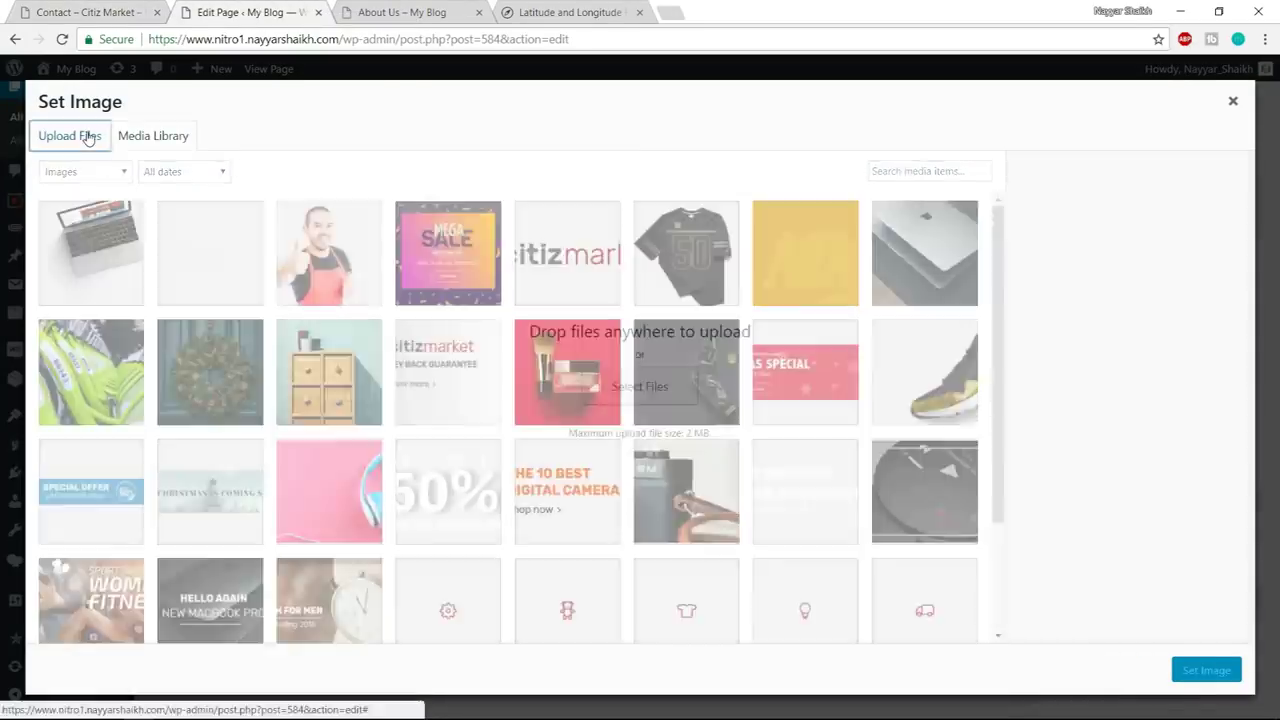
pyautogui.click(632, 393)
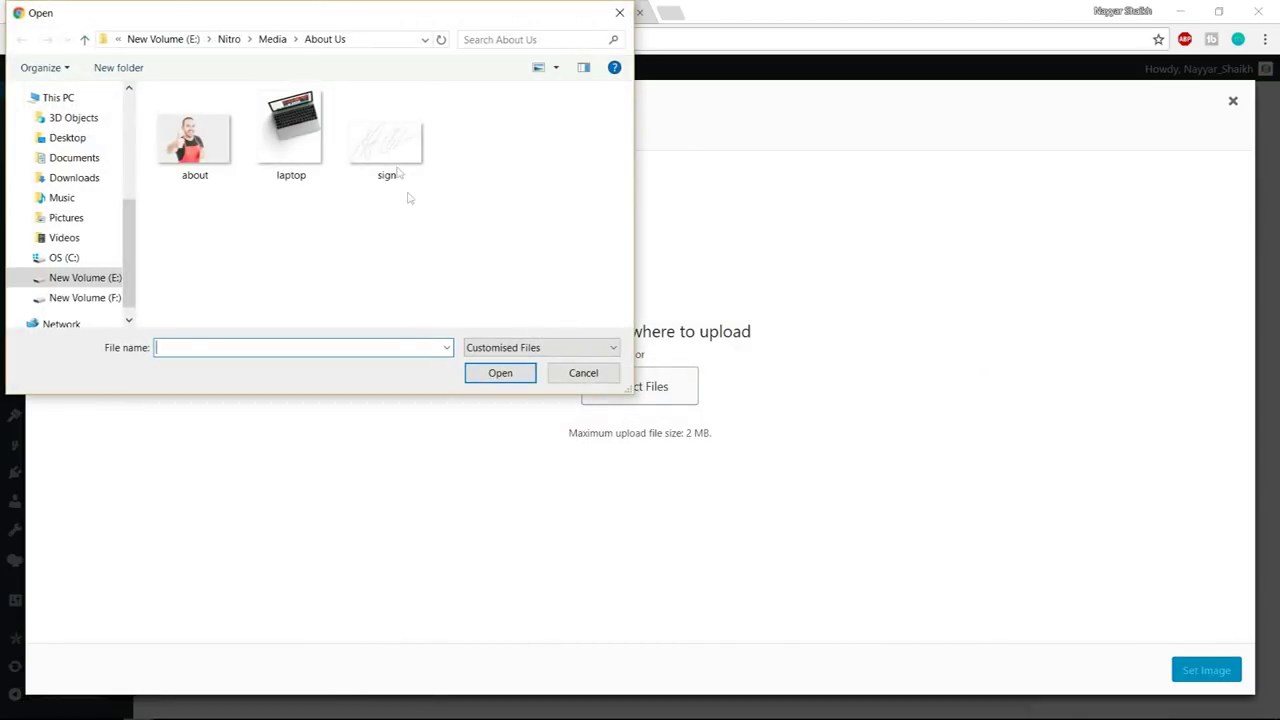
pyautogui.click(294, 37)
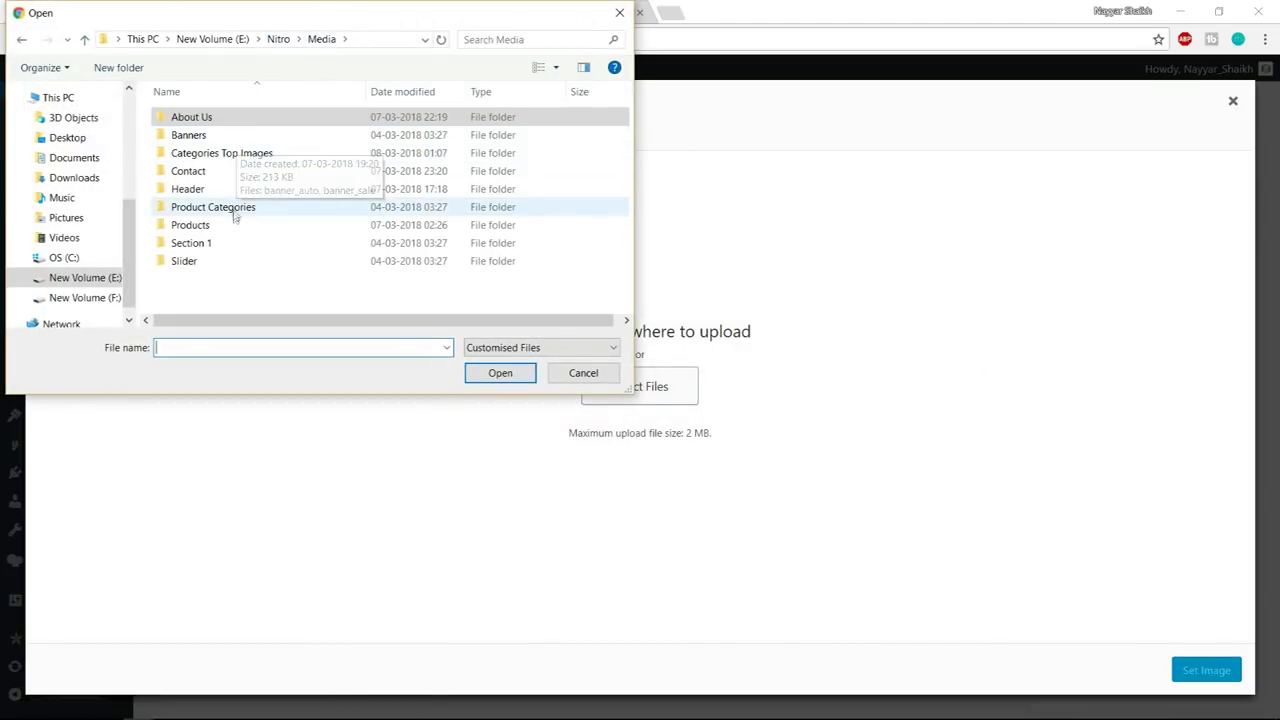
pyautogui.doubleClick(213, 173)
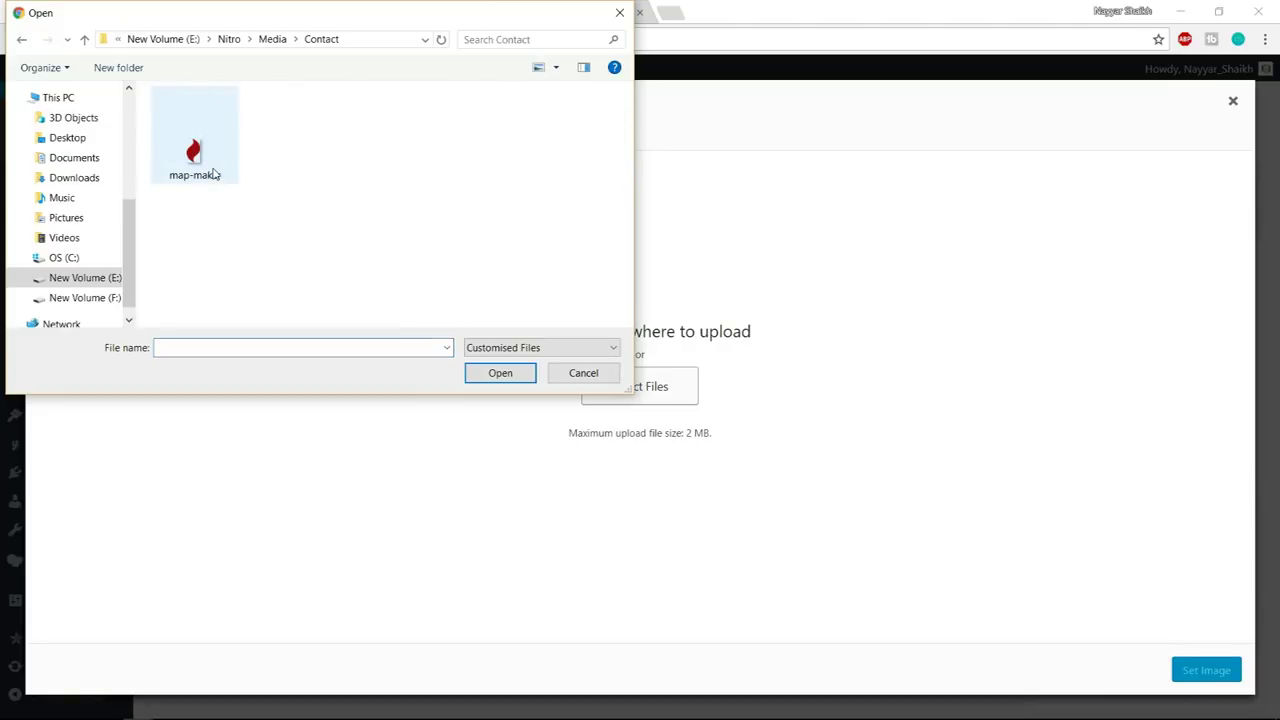
pyautogui.click(190, 168)
pyautogui.click(498, 373)
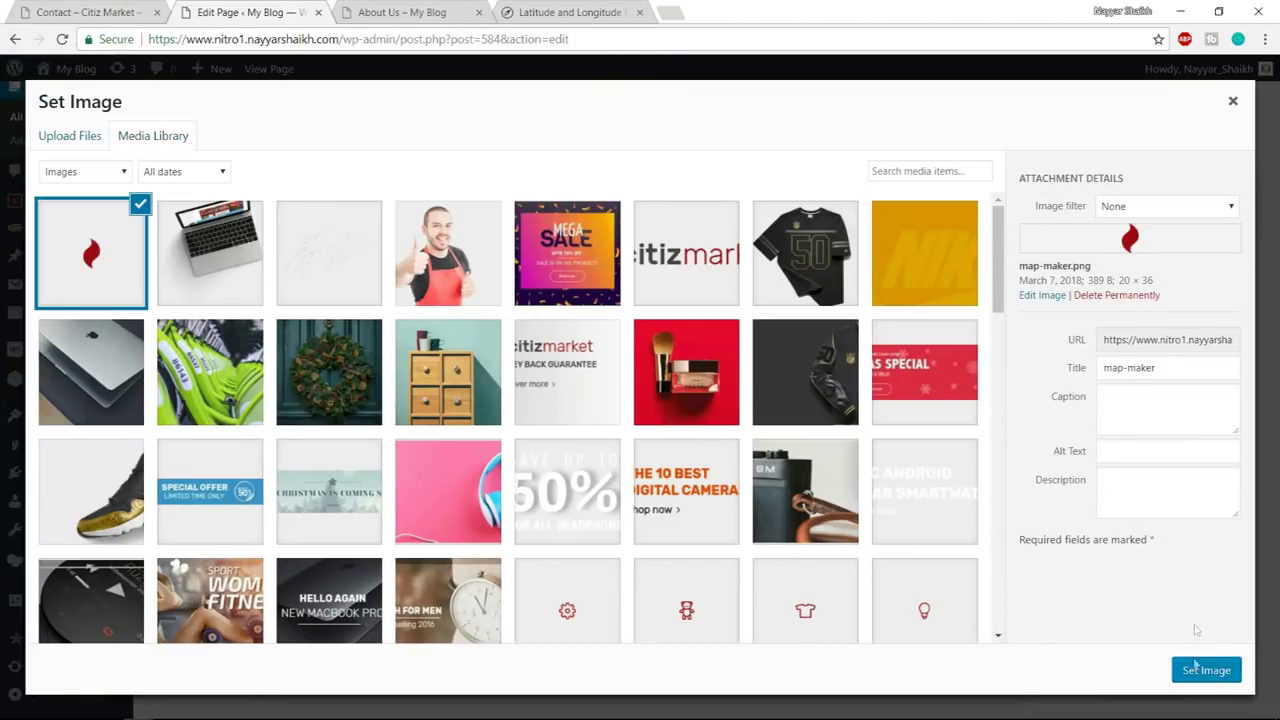
pyautogui.click(1197, 674)
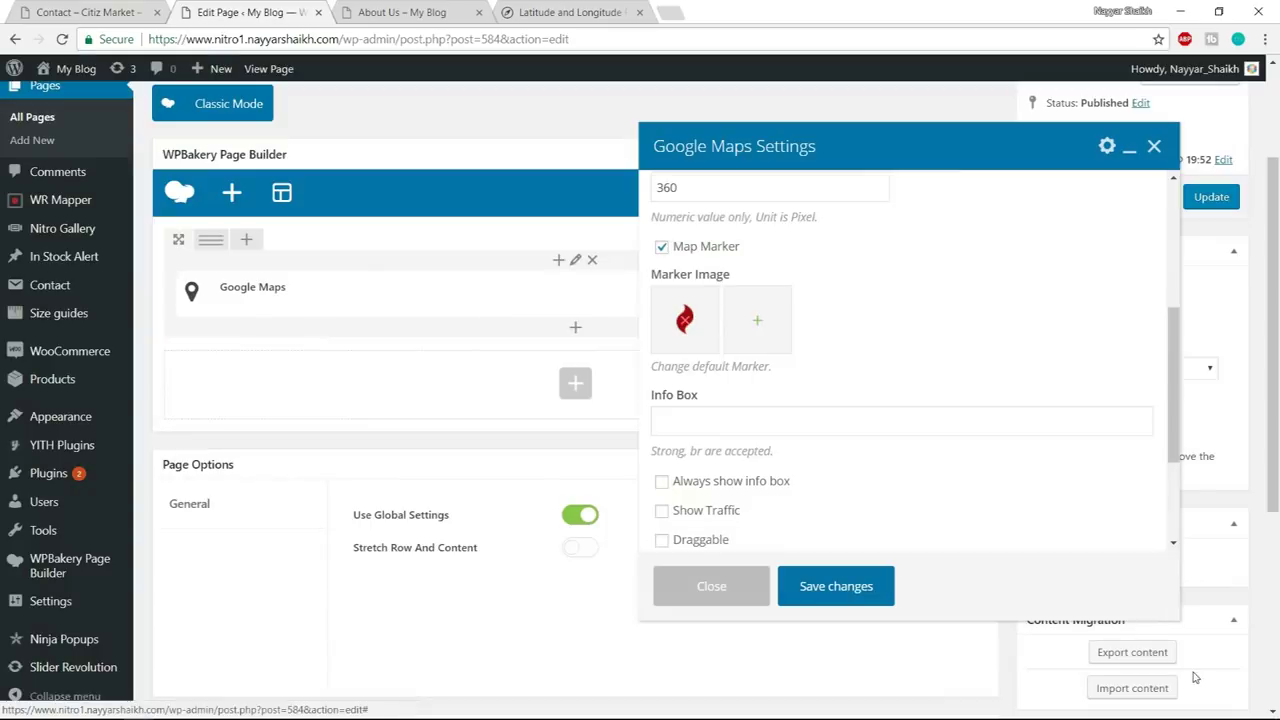
# - Copy the demo page's address into the map's Info Box
pyautogui.scroll(-1, 909, 357)
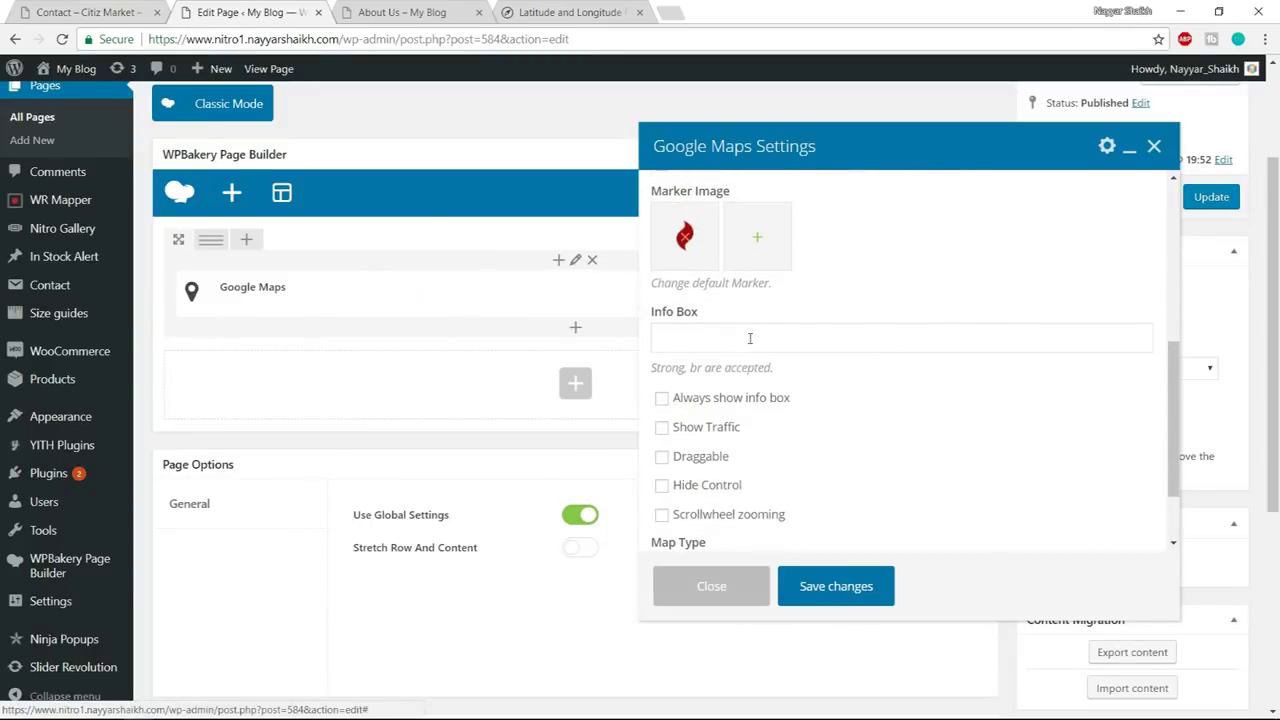
pyautogui.click(86, 10)
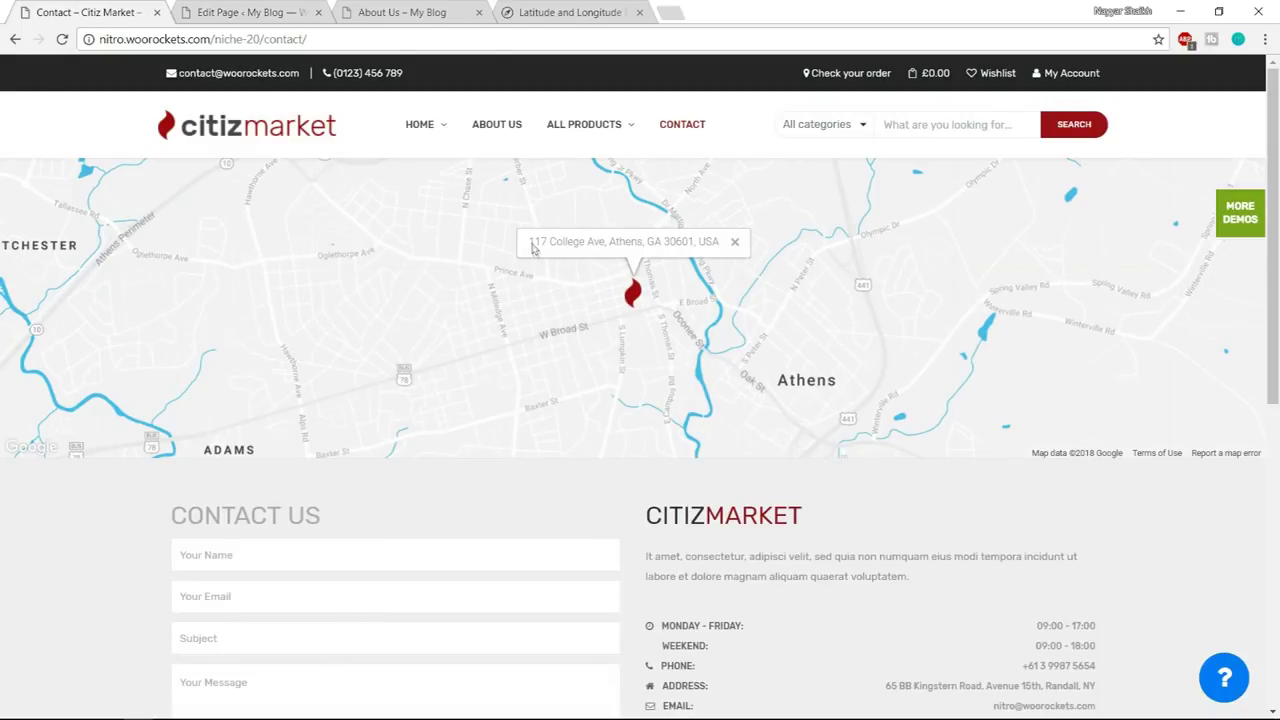
pyautogui.moveTo(530, 247); pyautogui.dragTo(732, 247)
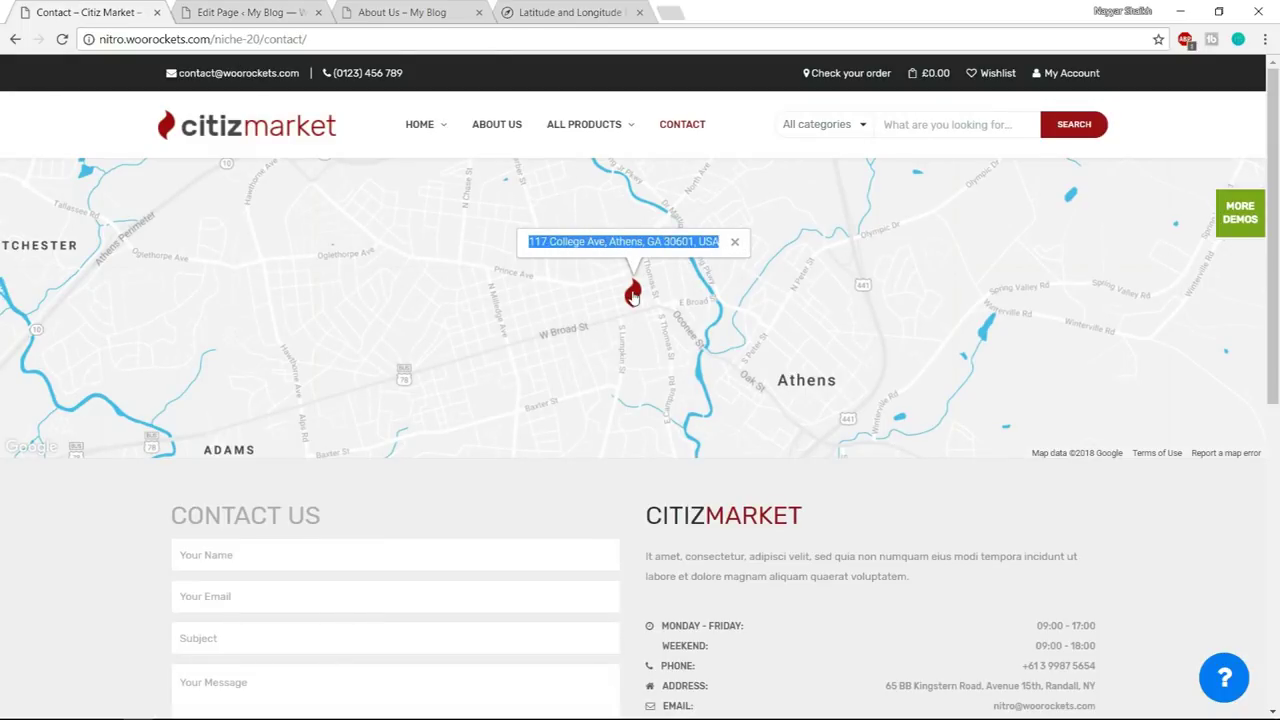
pyautogui.click(290, 10)
pyautogui.click(780, 338)
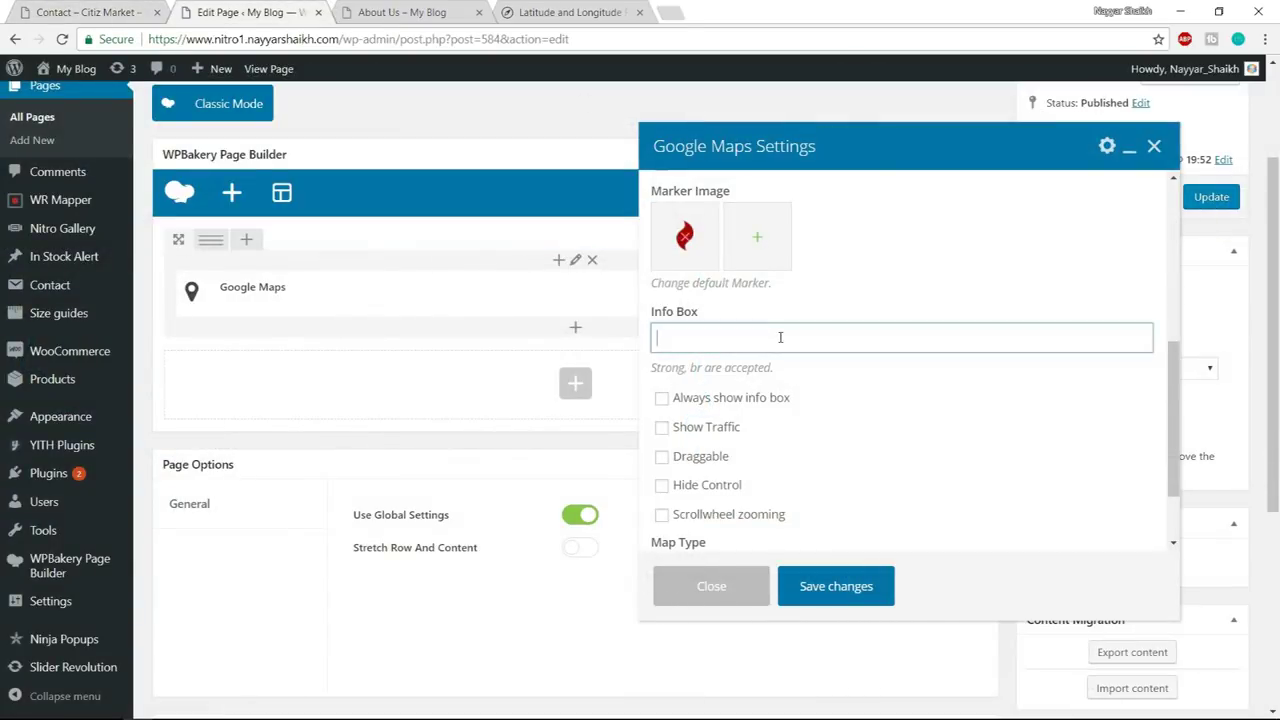
# - Tick Always show info box and Hide Control, choose Blue water style, and save
pyautogui.scroll(-1, 940, 387)
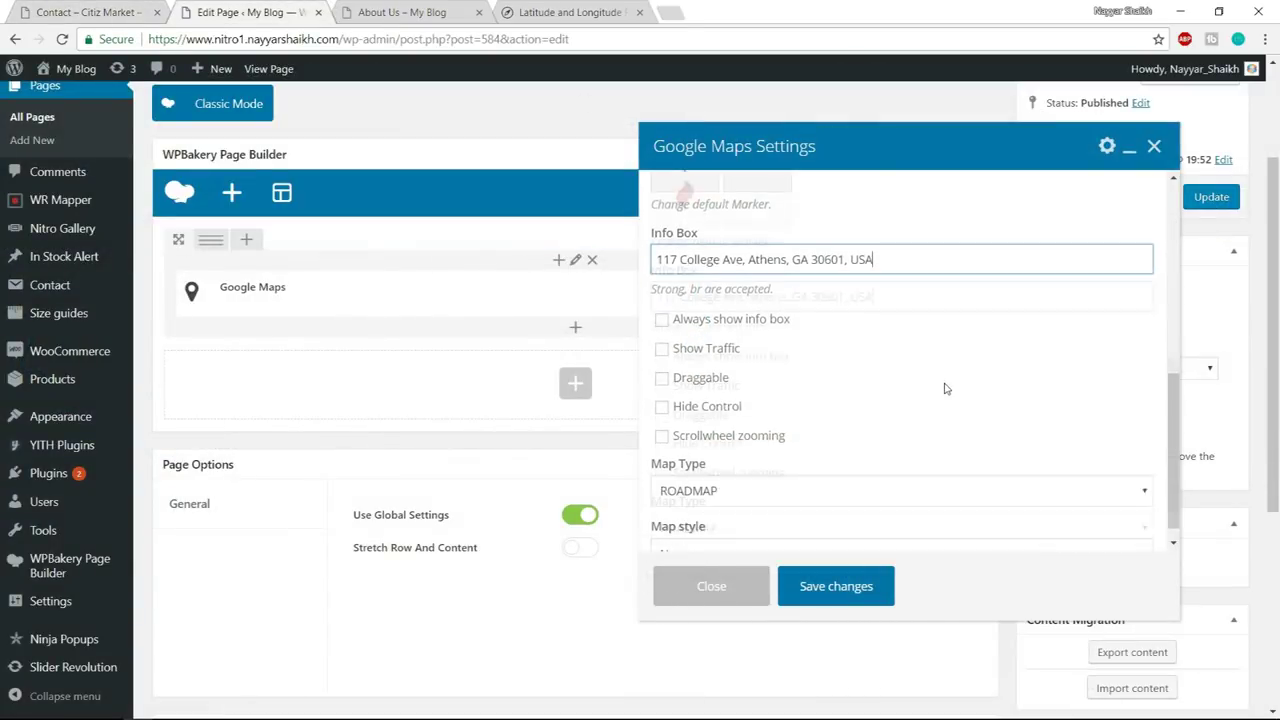
pyautogui.click(686, 320)
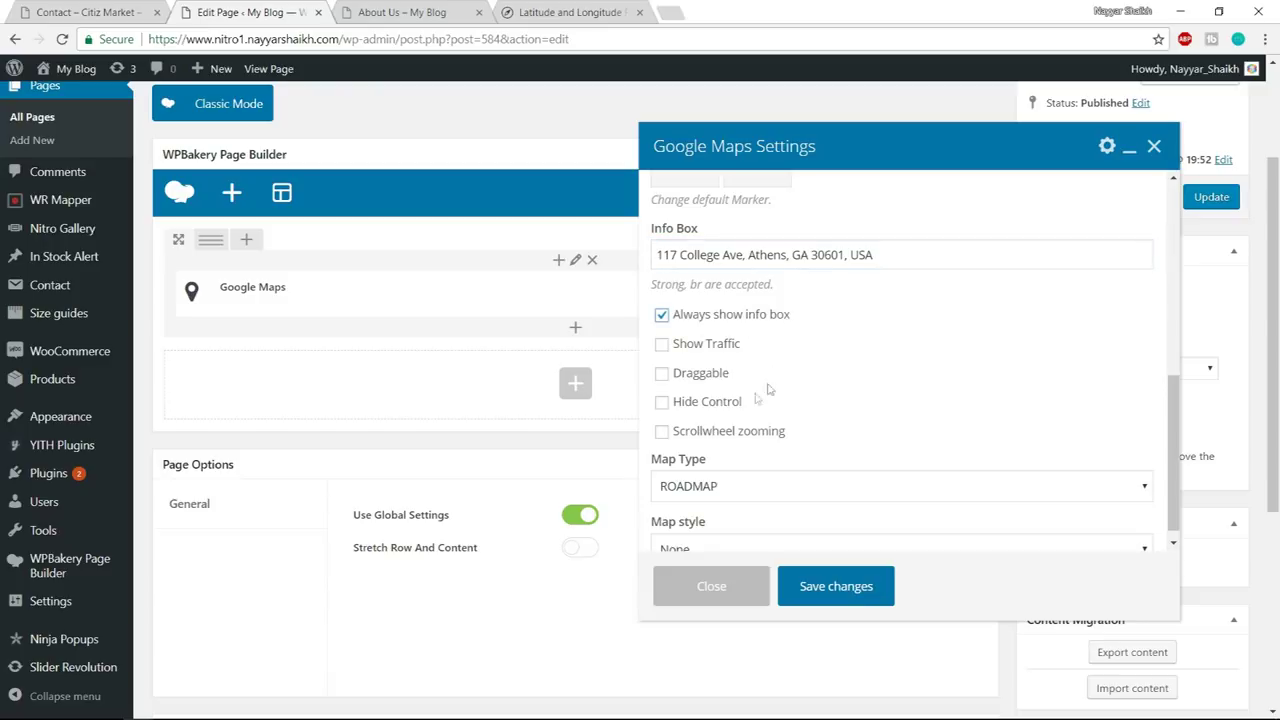
pyautogui.click(692, 410)
pyautogui.scroll(-1, 1010, 360)
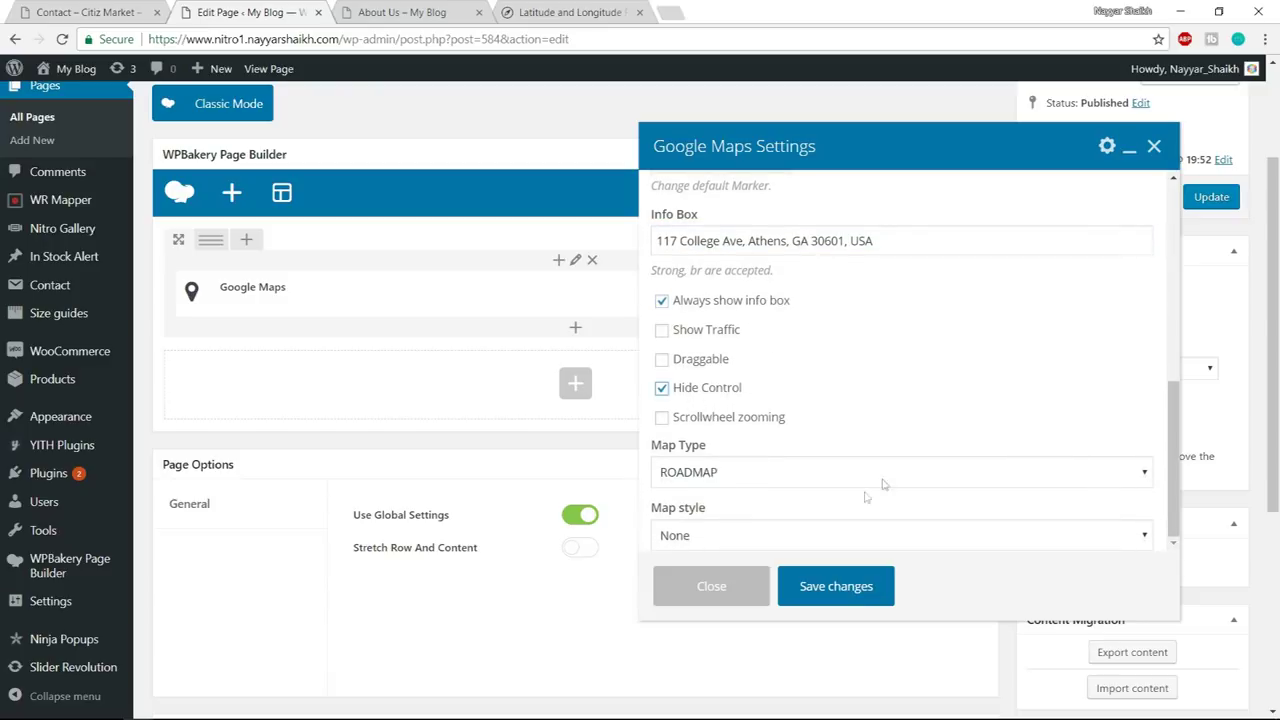
pyautogui.click(769, 530)
pyautogui.click(700, 594)
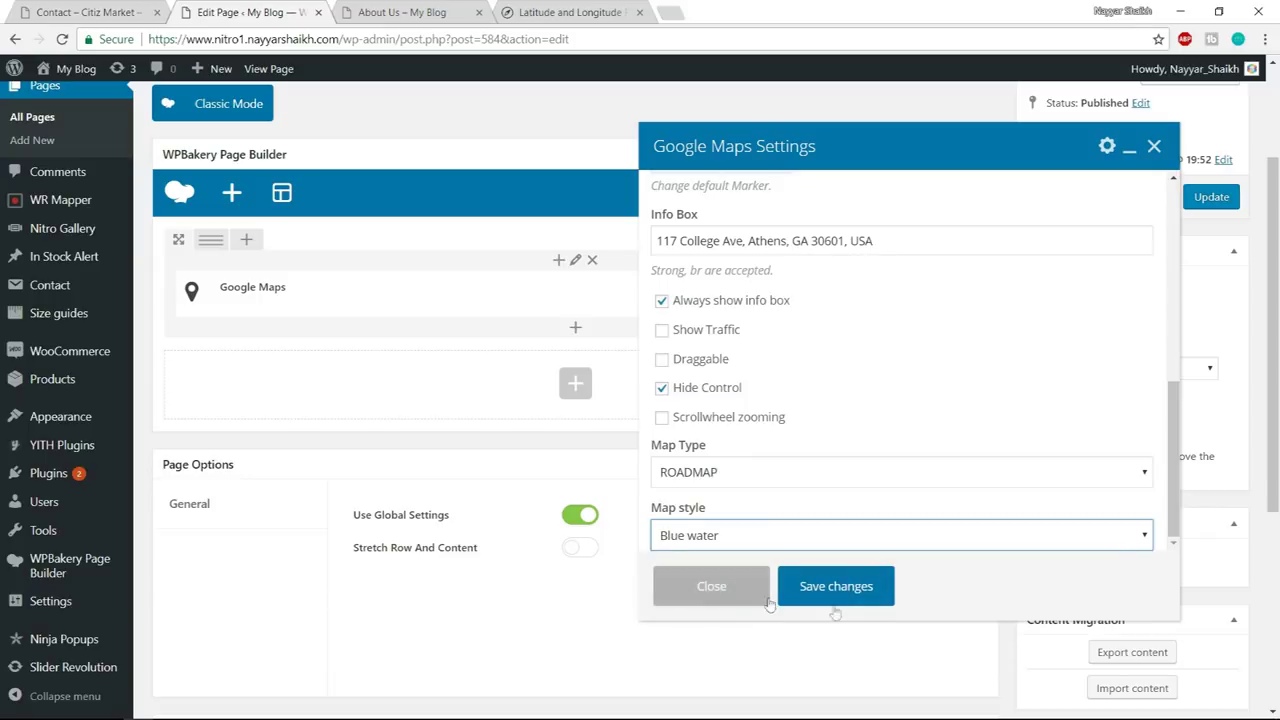
pyautogui.click(130, 12)
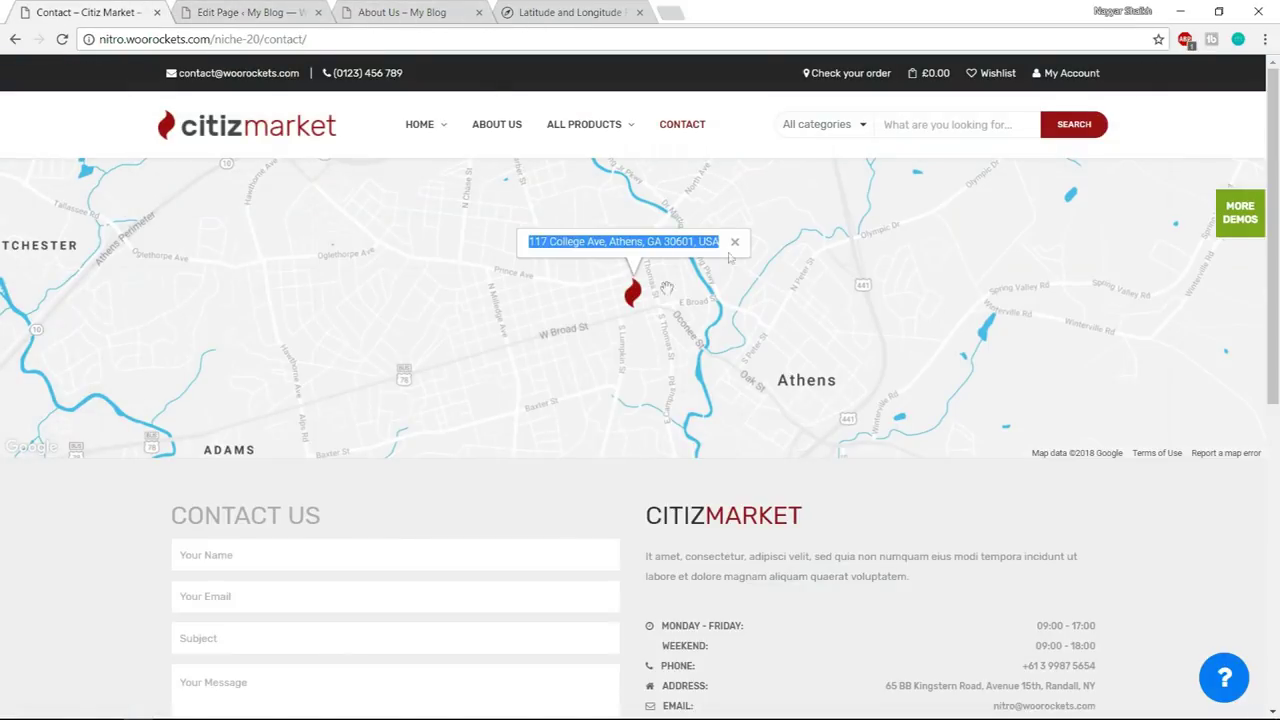
pyautogui.click(286, 8)
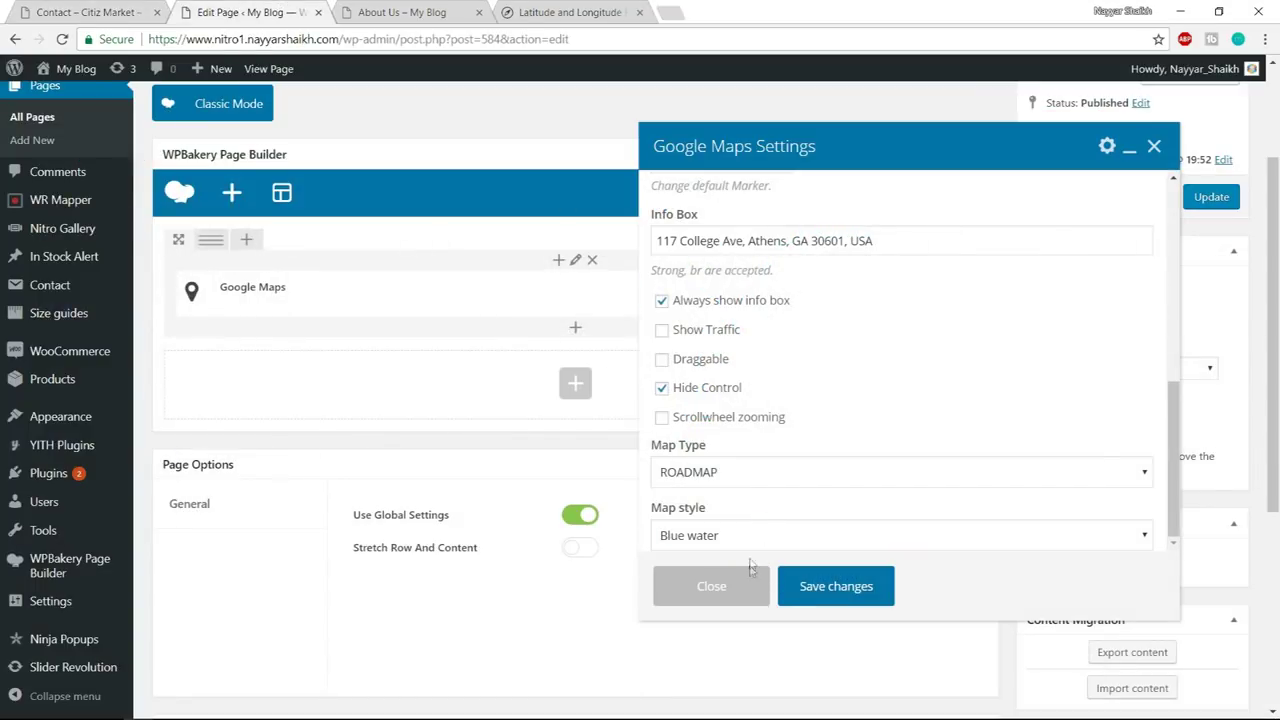
pyautogui.click(836, 588)
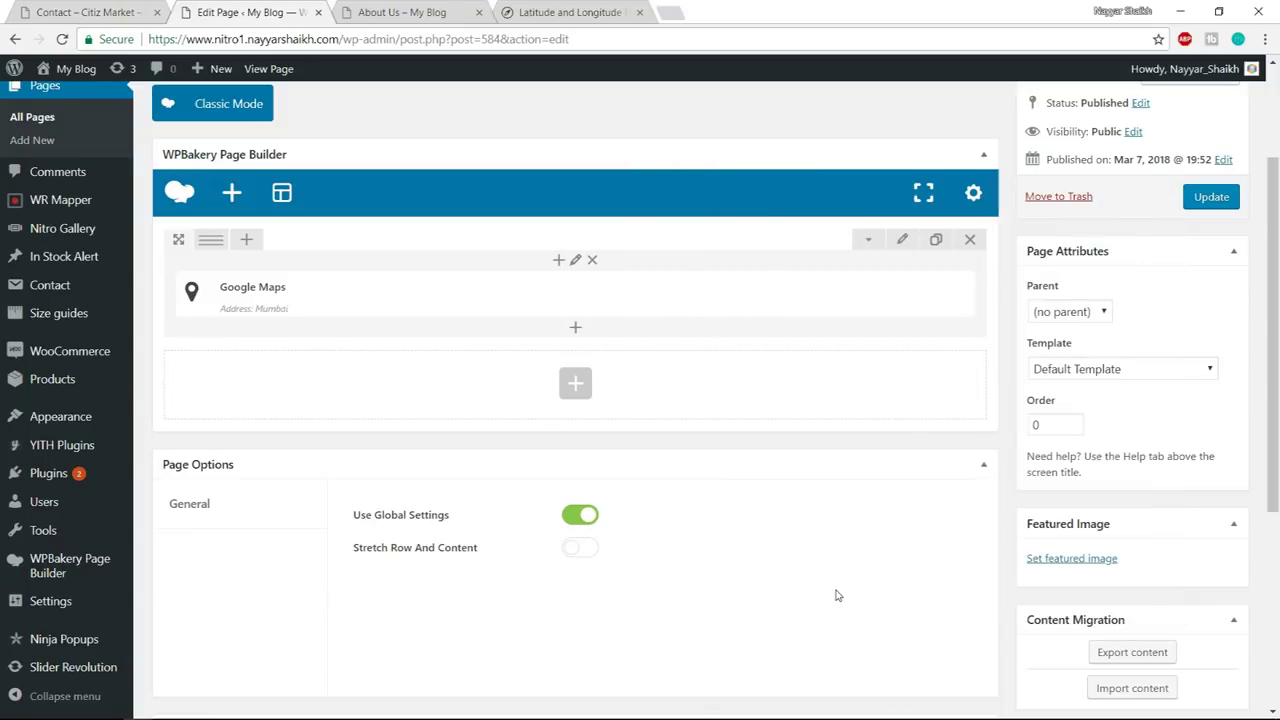
# - Set the map row to 'Stretch row and content (no paddings)' and update the page
pyautogui.click(90, 12)
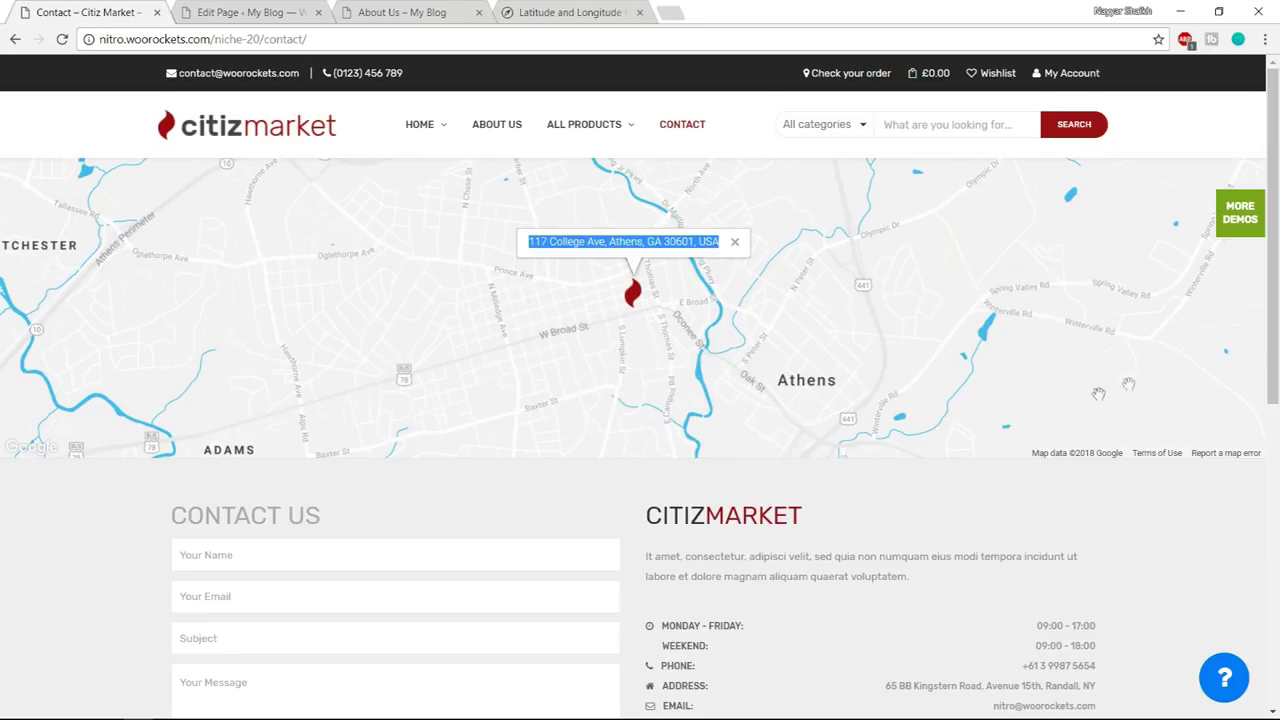
pyautogui.click(276, 11)
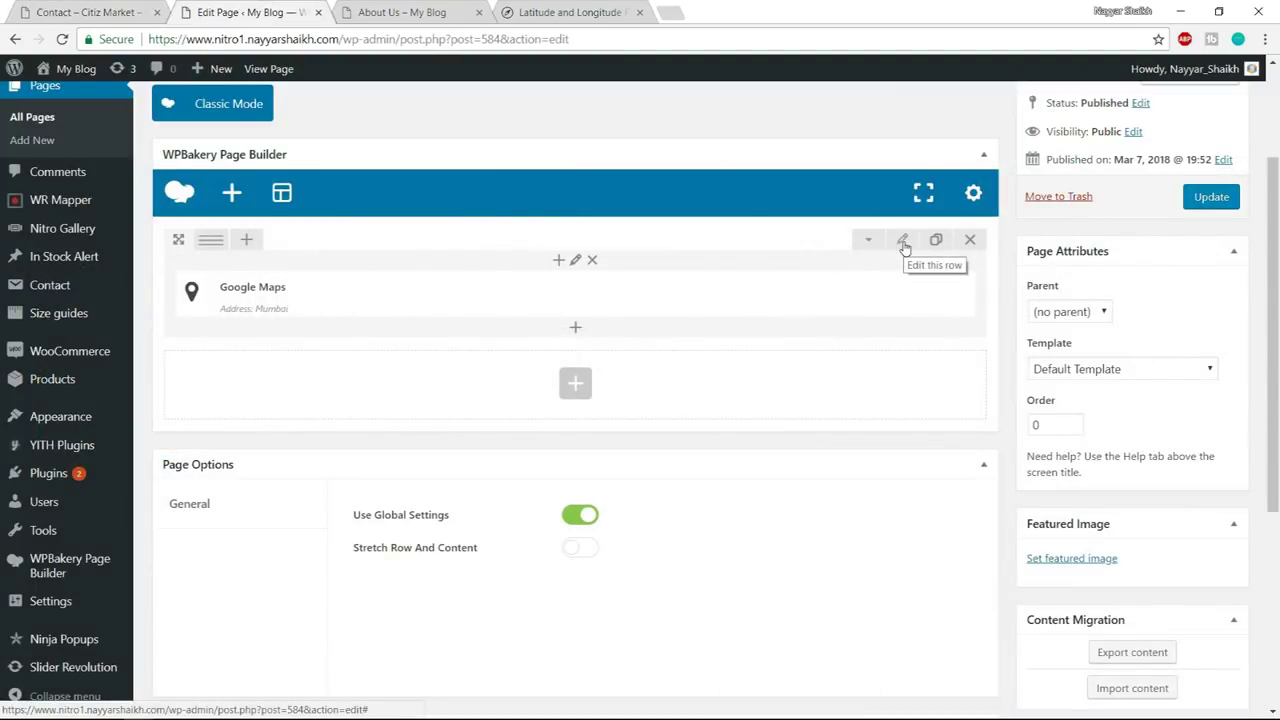
pyautogui.click(903, 243)
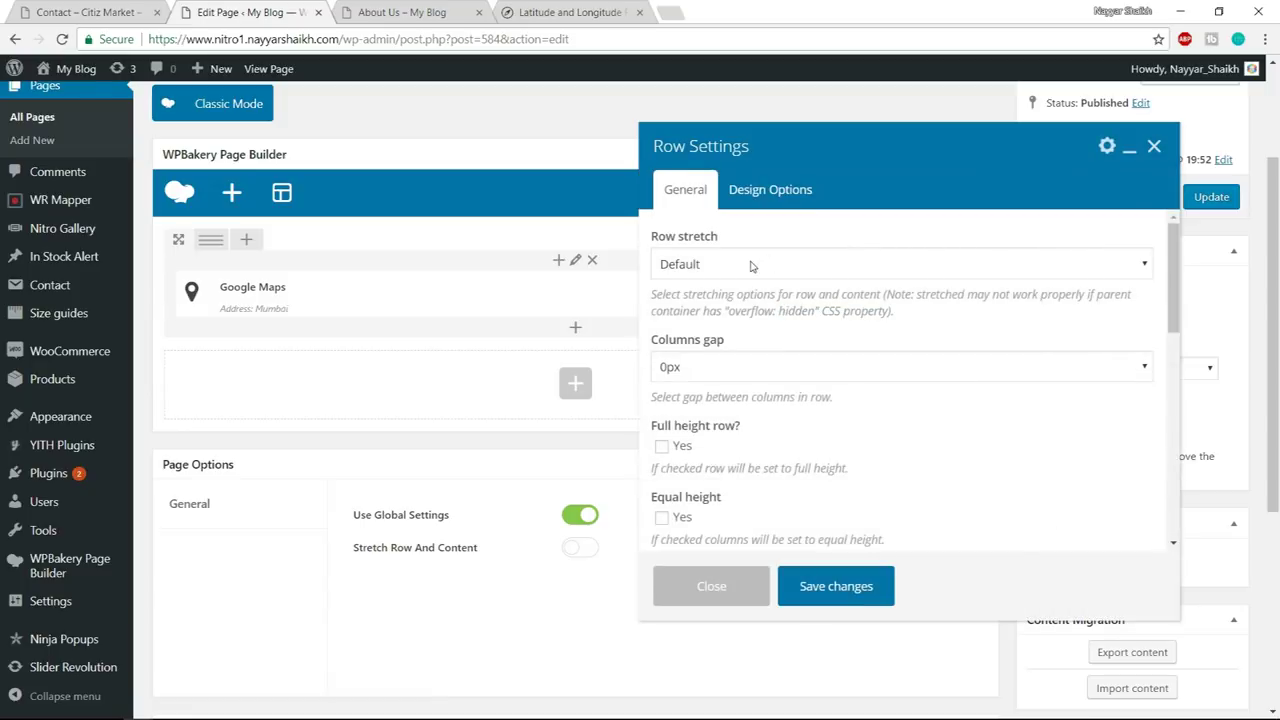
pyautogui.click(752, 266)
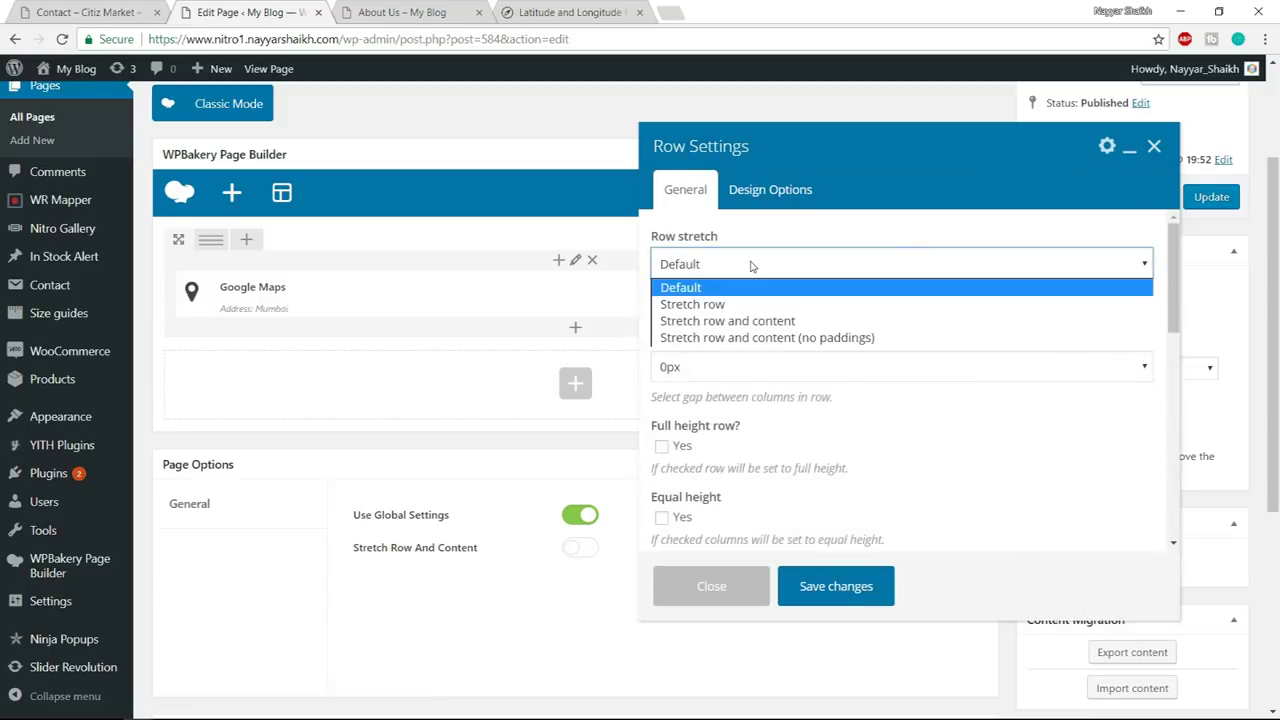
pyautogui.click(806, 339)
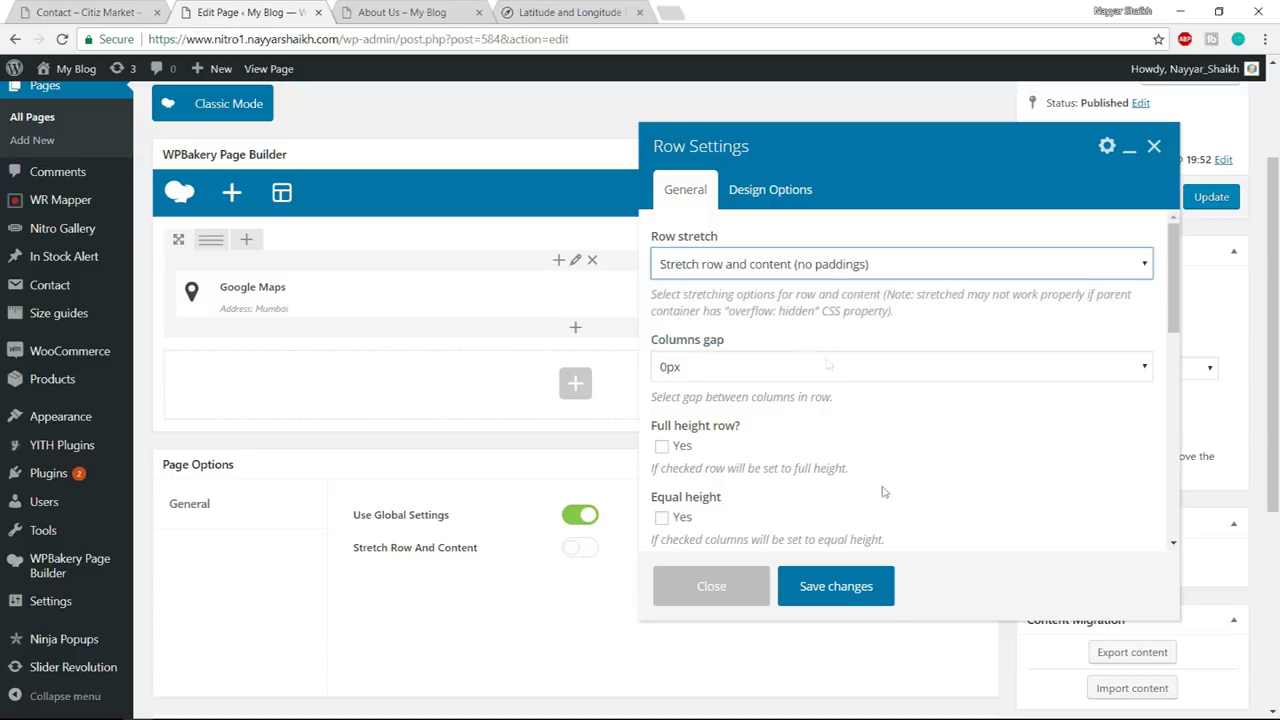
pyautogui.click(870, 598)
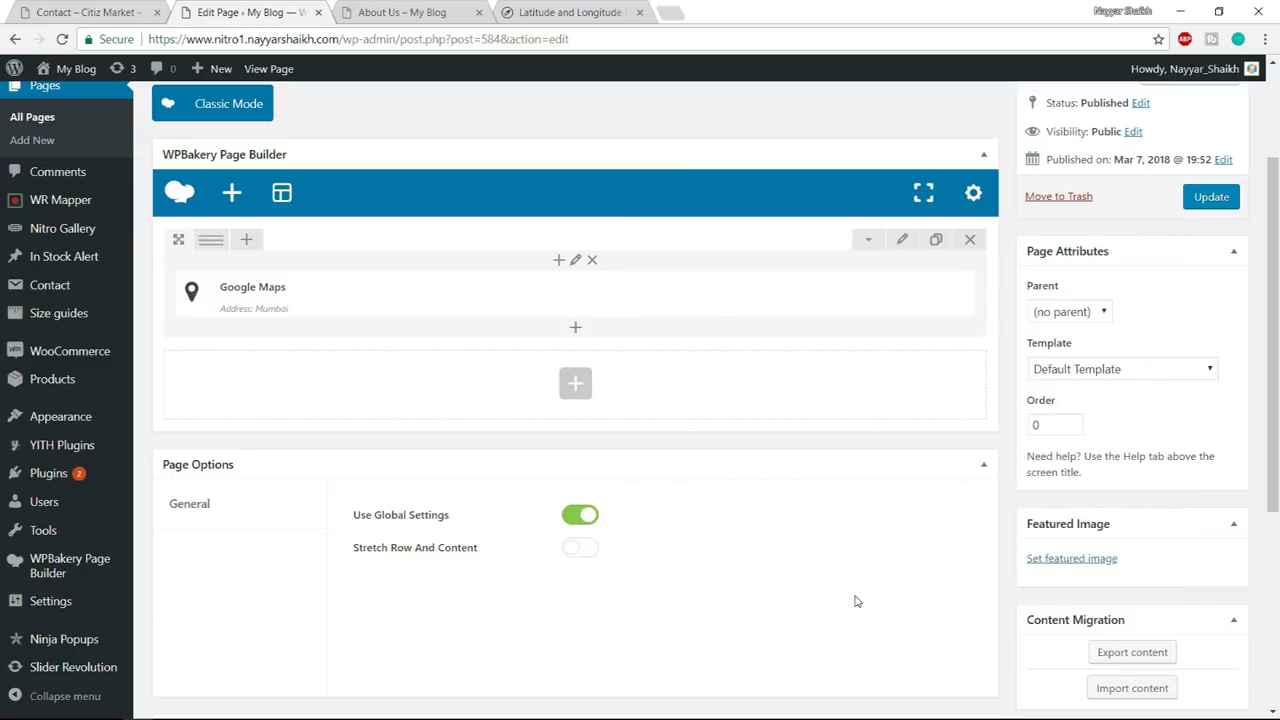
pyautogui.click(1206, 201)
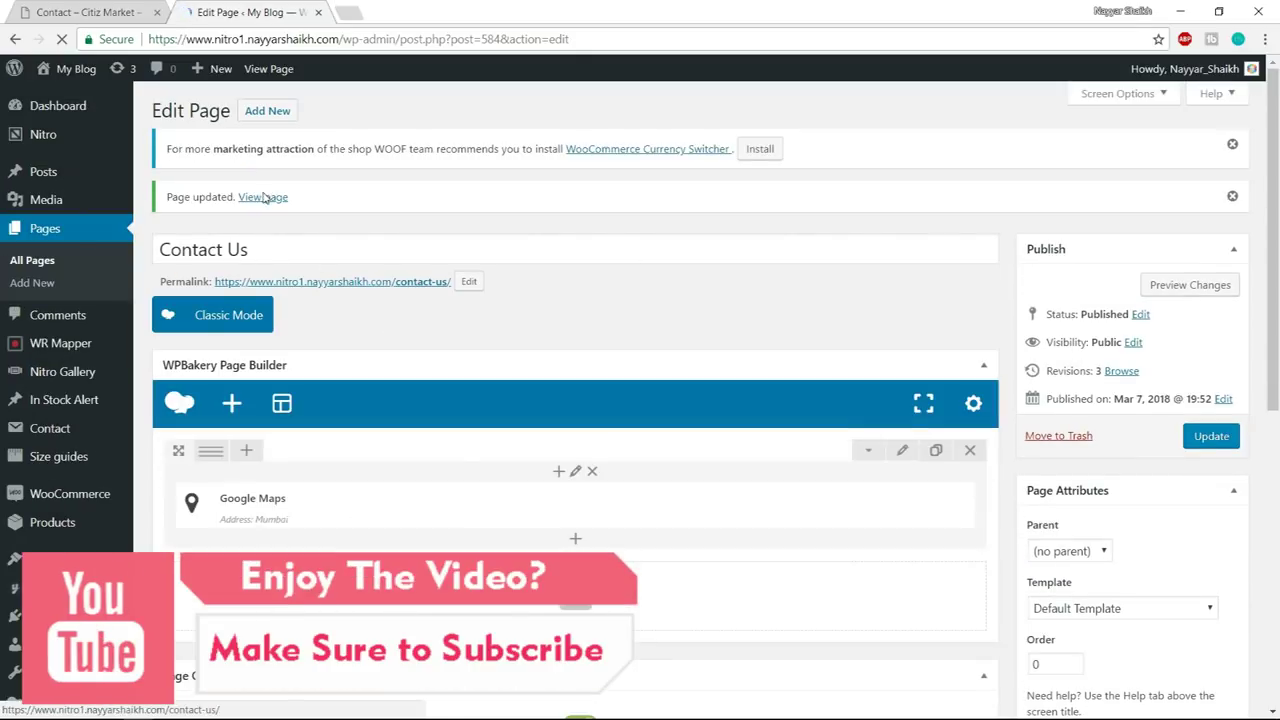
# - Open the published Contact Us page in a new tab, dismiss its alert, and compare with the demo
pyautogui.rightClick(265, 197)
pyautogui.click(310, 204)
pyautogui.click(395, 12)
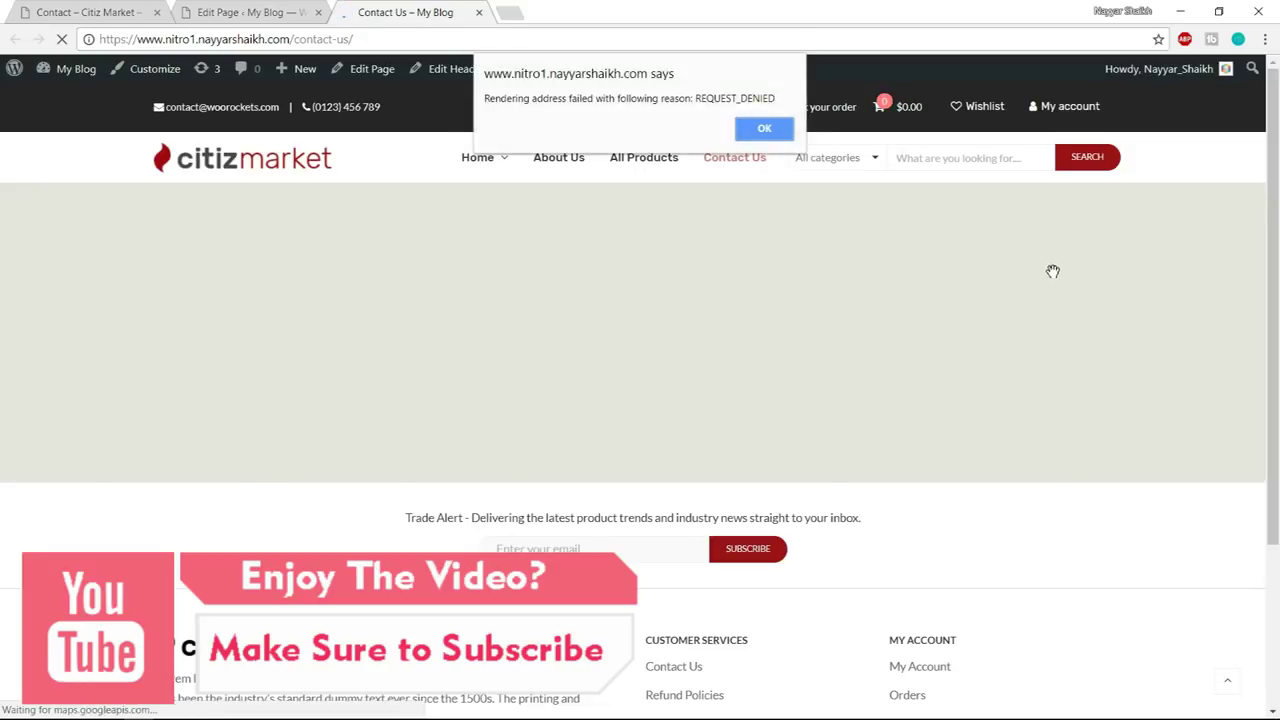
pyautogui.press('Return')
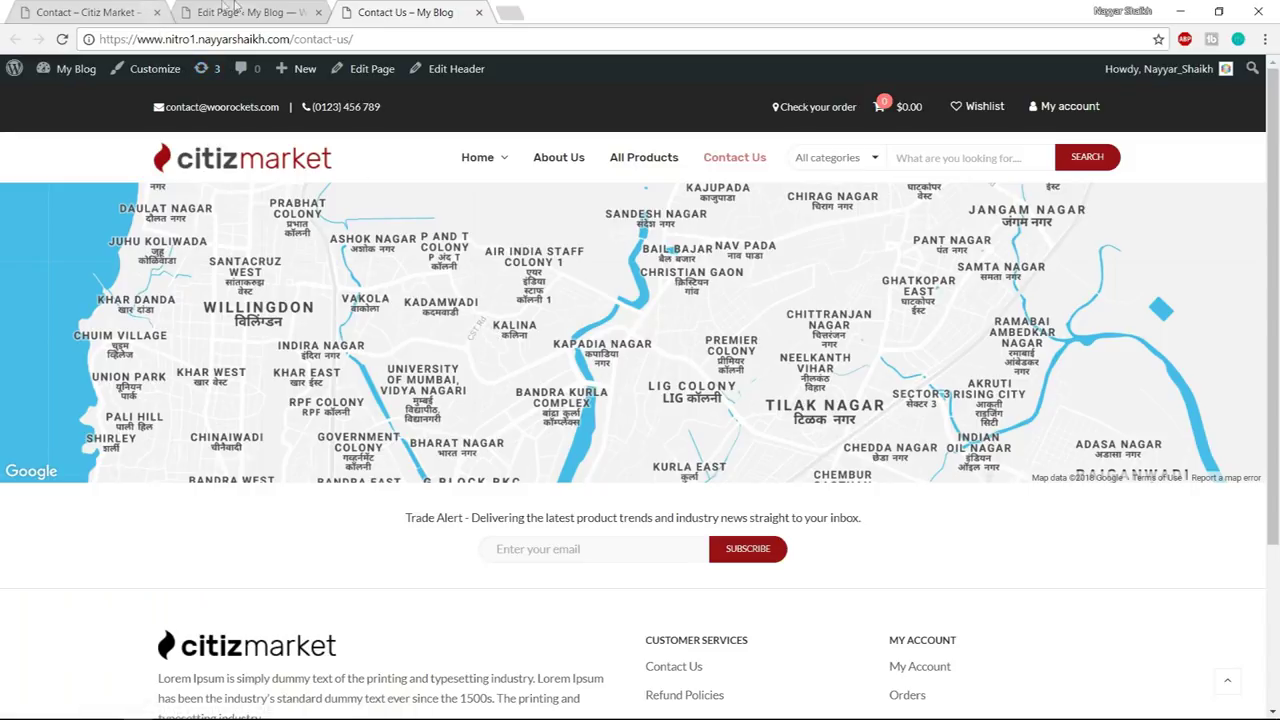
pyautogui.click(130, 12)
pyautogui.scroll(-3, 529, 400)
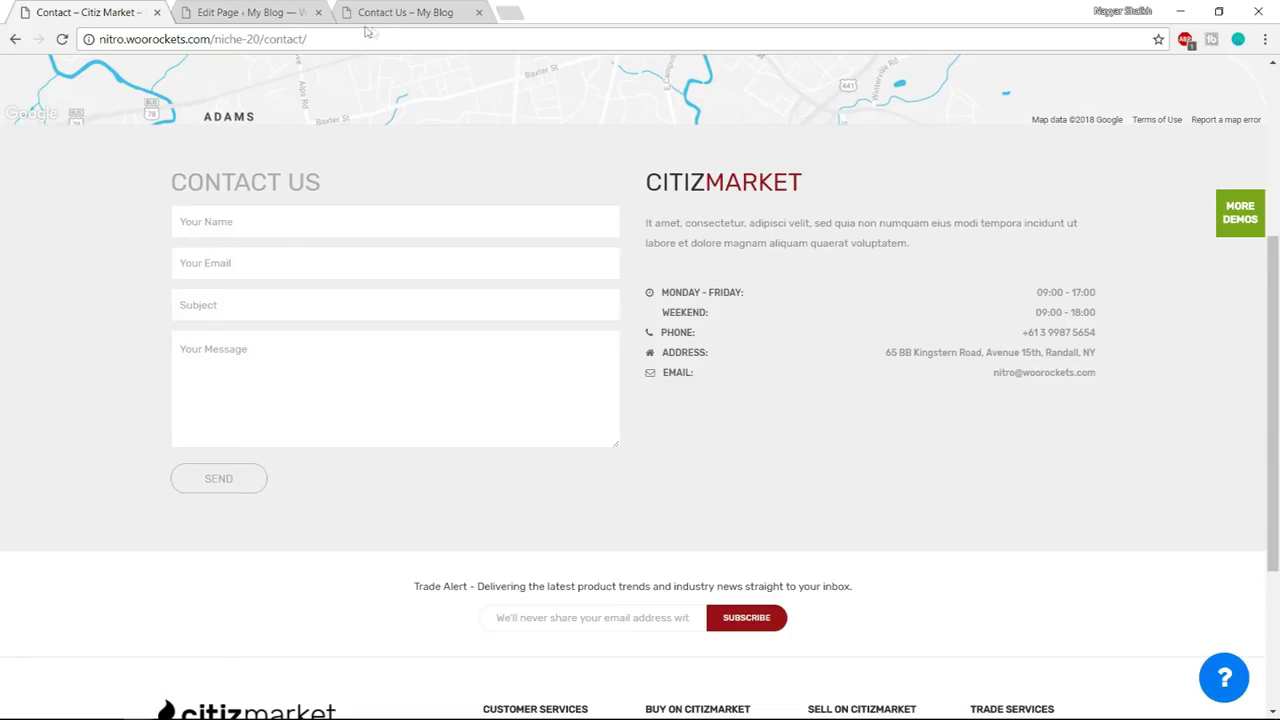
pyautogui.click(285, 14)
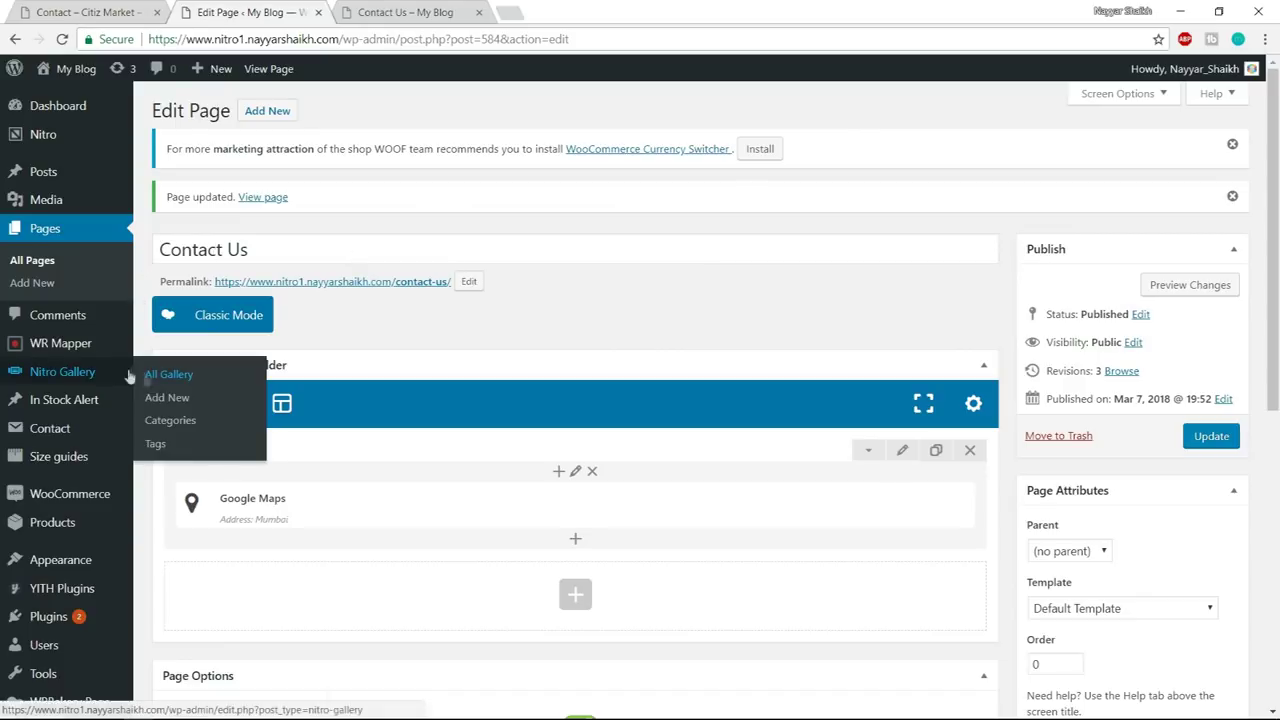
# - Open a new Contact Form 7 form in another tab, titled Contact Form 1
pyautogui.moveTo(62, 429)
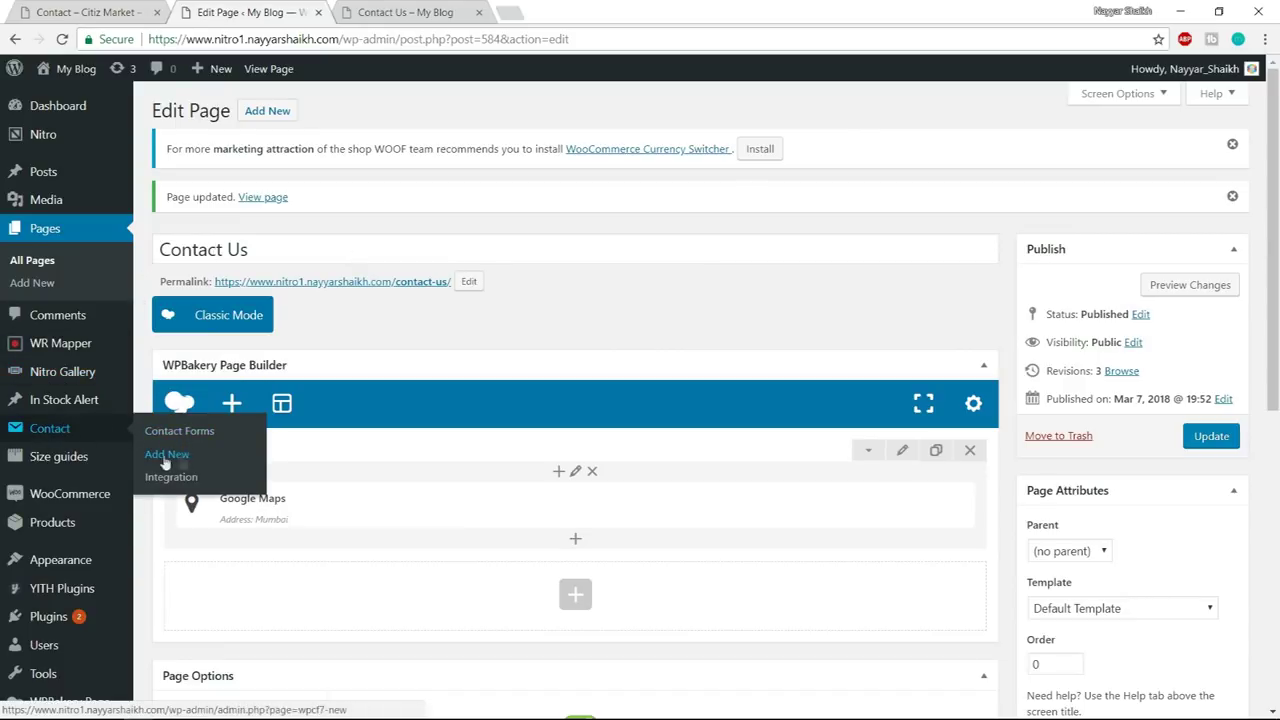
pyautogui.middleClick(179, 458)
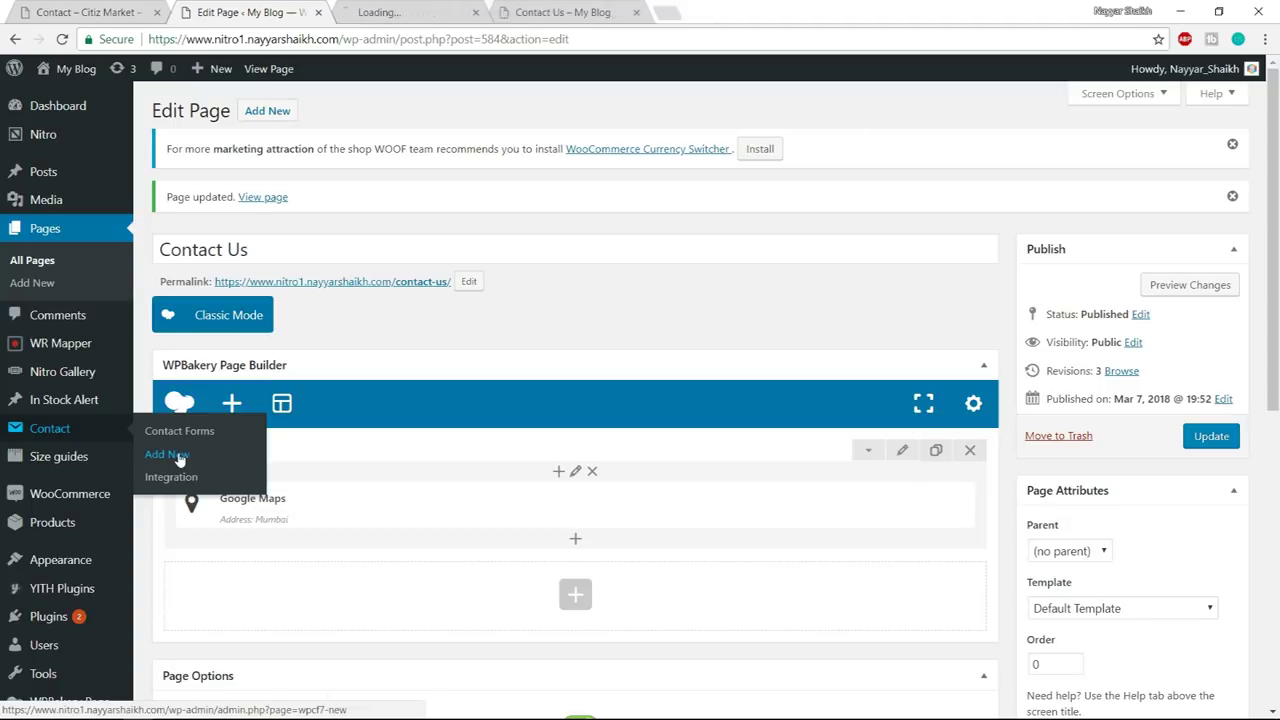
pyautogui.click(400, 10)
pyautogui.click(283, 205)
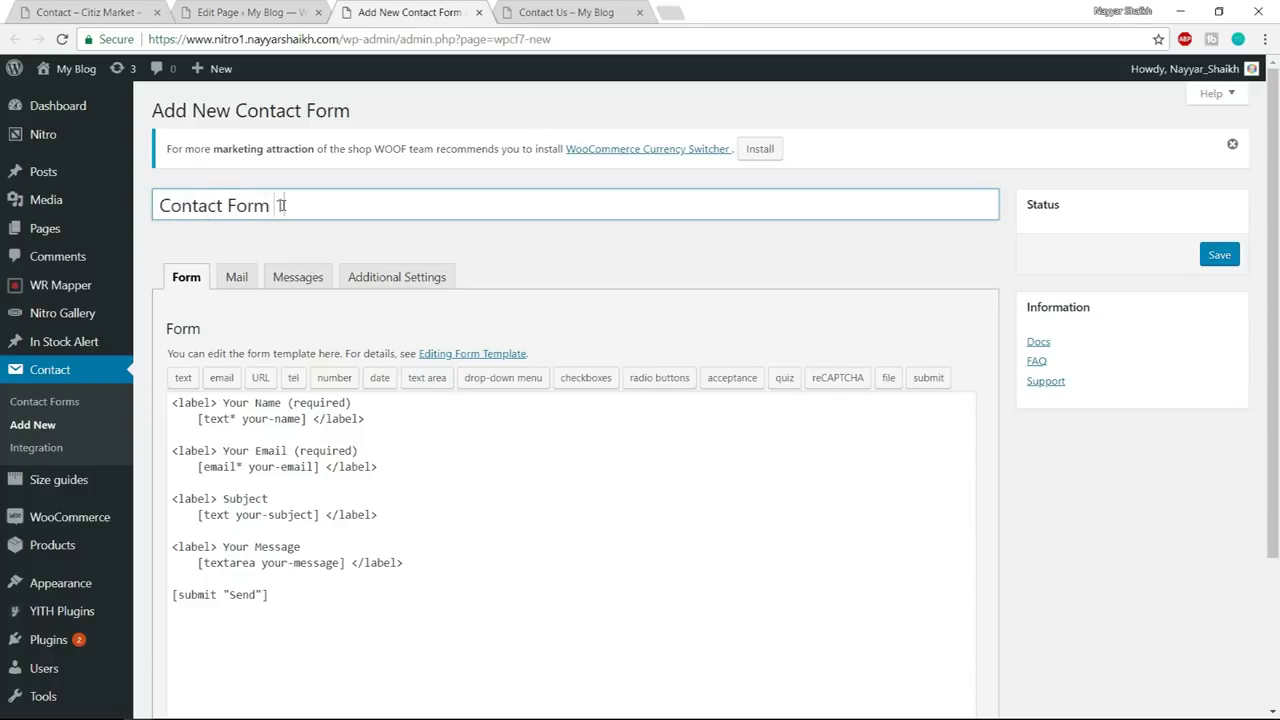
# - Open File Explorer on the Nitro folder of drive E
pyautogui.scroll(-1, 313, 247)
pyautogui.moveTo(403, 482); pyautogui.dragTo(138, 315)
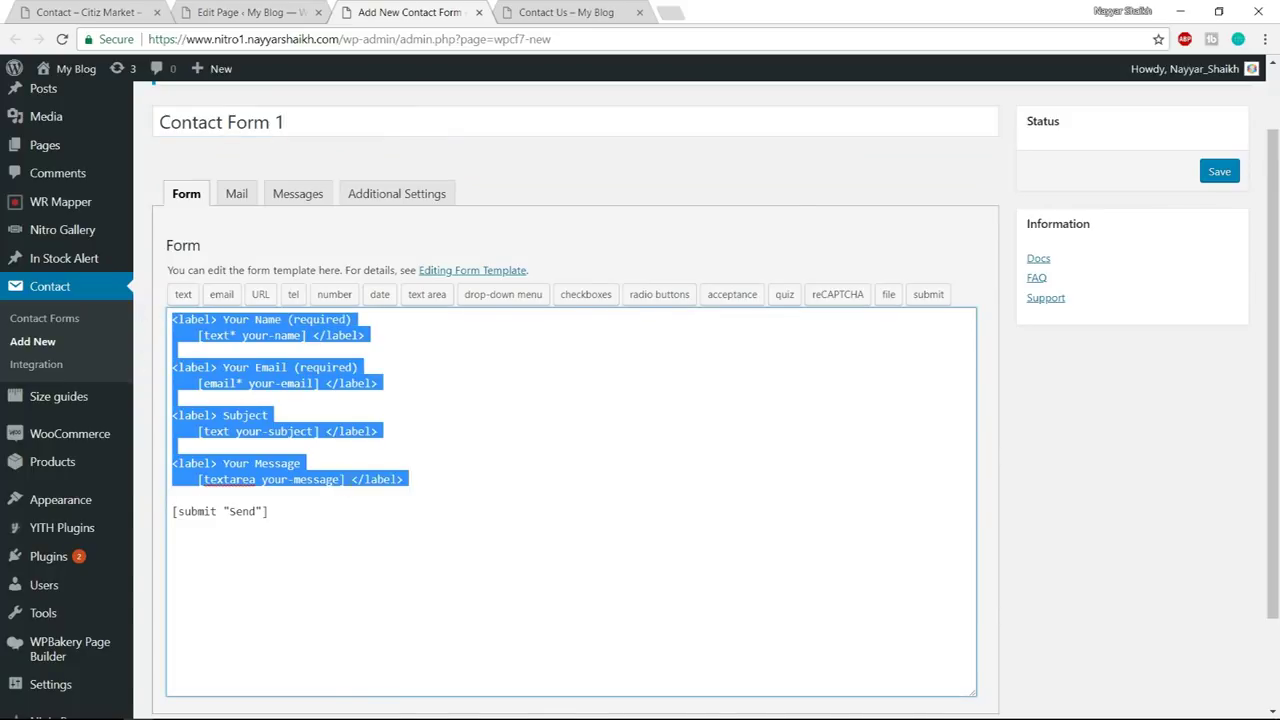
pyautogui.press('super')
pyautogui.click(124, 708)
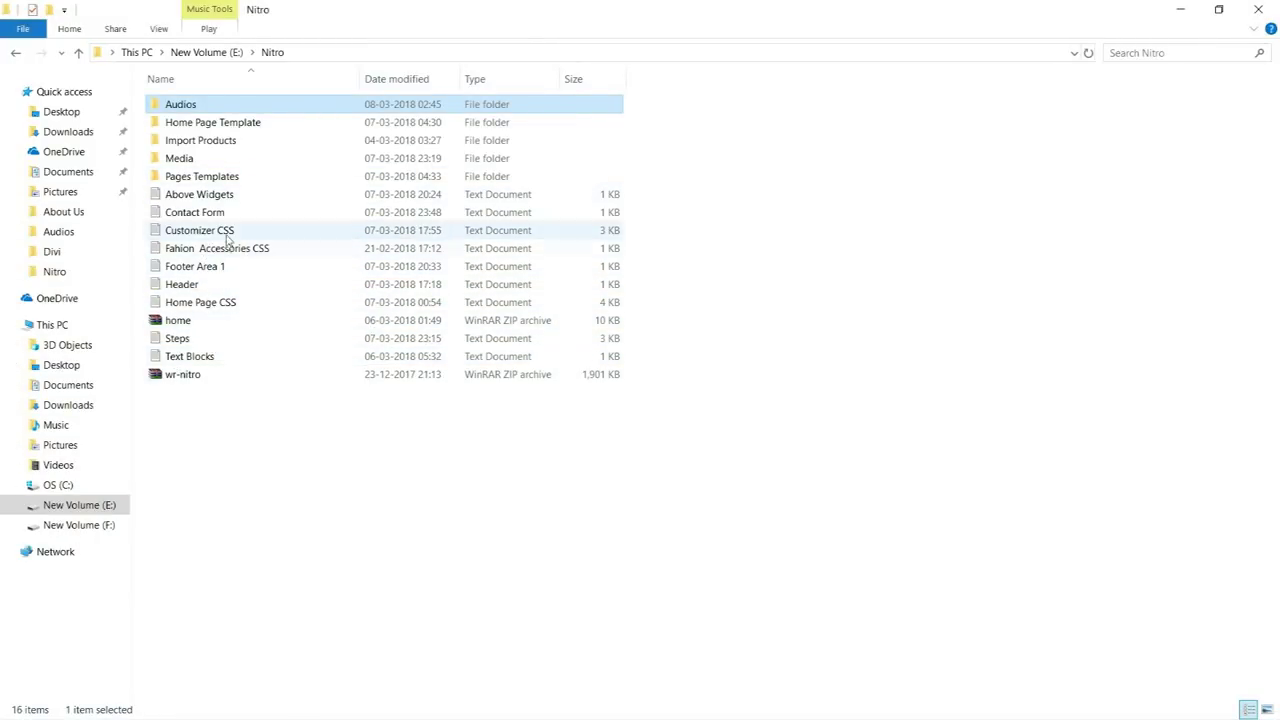
# - Open Contact Form.txt in Notepad and select its five placeholder form lines
pyautogui.doubleClick(198, 213)
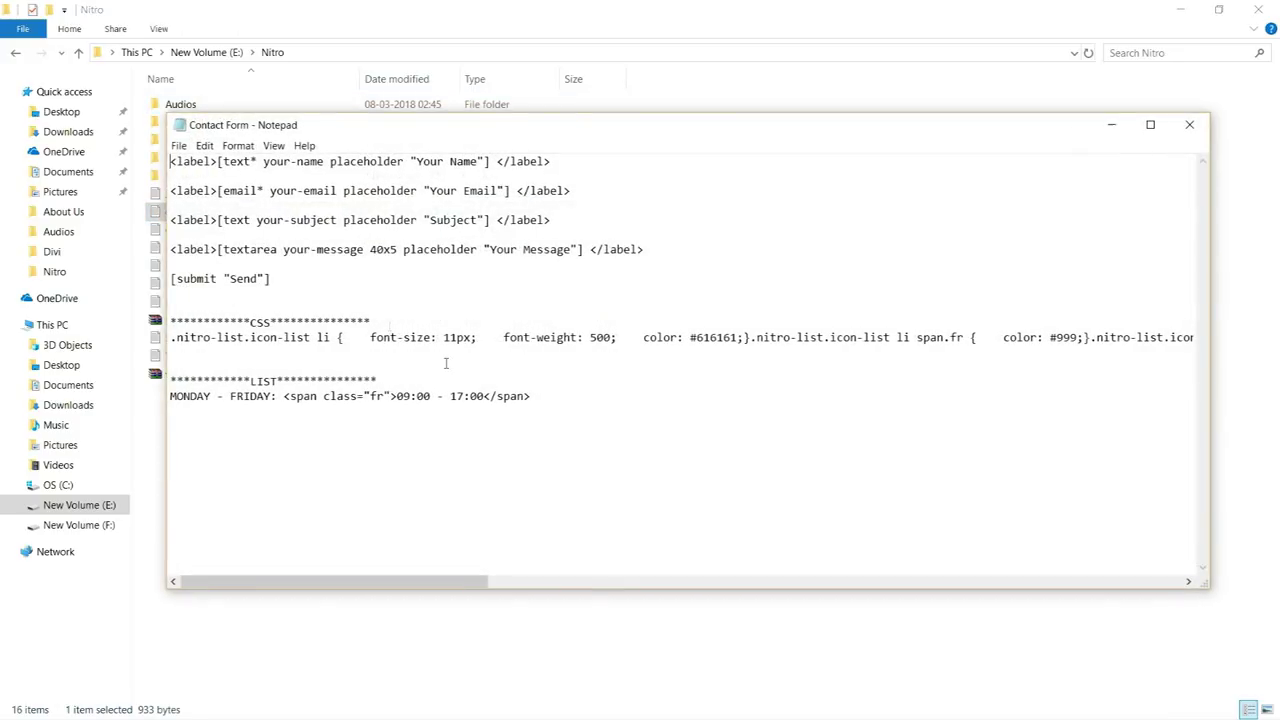
pyautogui.moveTo(283, 280); pyautogui.dragTo(141, 137)
pyautogui.hotkey('ctrl', 'c')
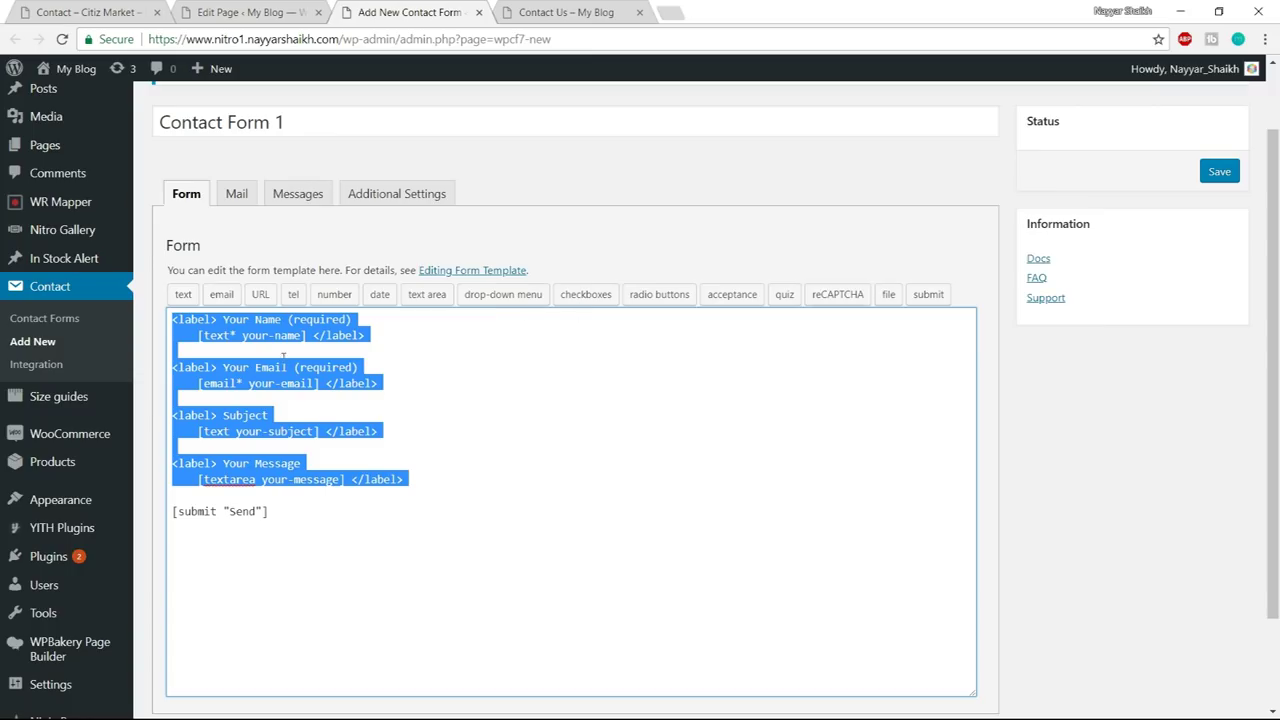
# - Replace the default template with the placeholder markup, check the Mail recipient, and save Contact Form 1
pyautogui.hotkey('ctrl', 'a')
pyautogui.hotkey('ctrl', 'v')
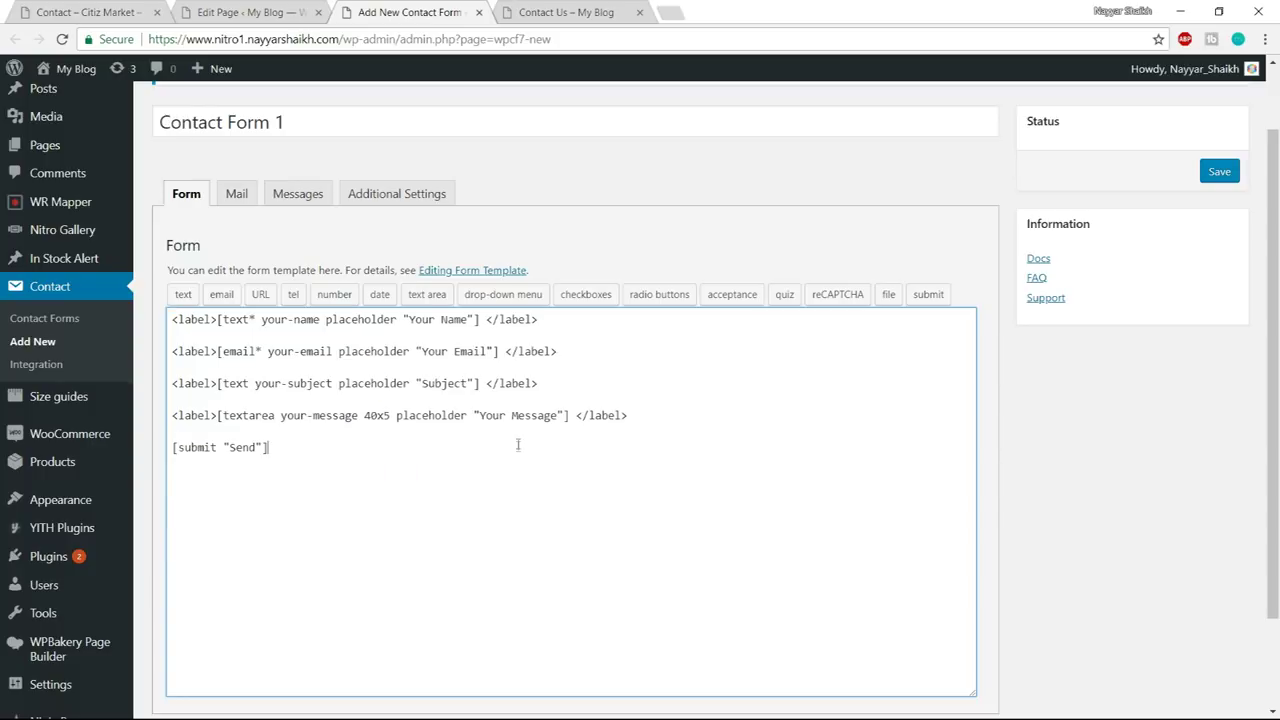
pyautogui.click(236, 193)
pyautogui.scroll(-1, 363, 301)
pyautogui.moveTo(424, 265); pyautogui.dragTo(270, 267)
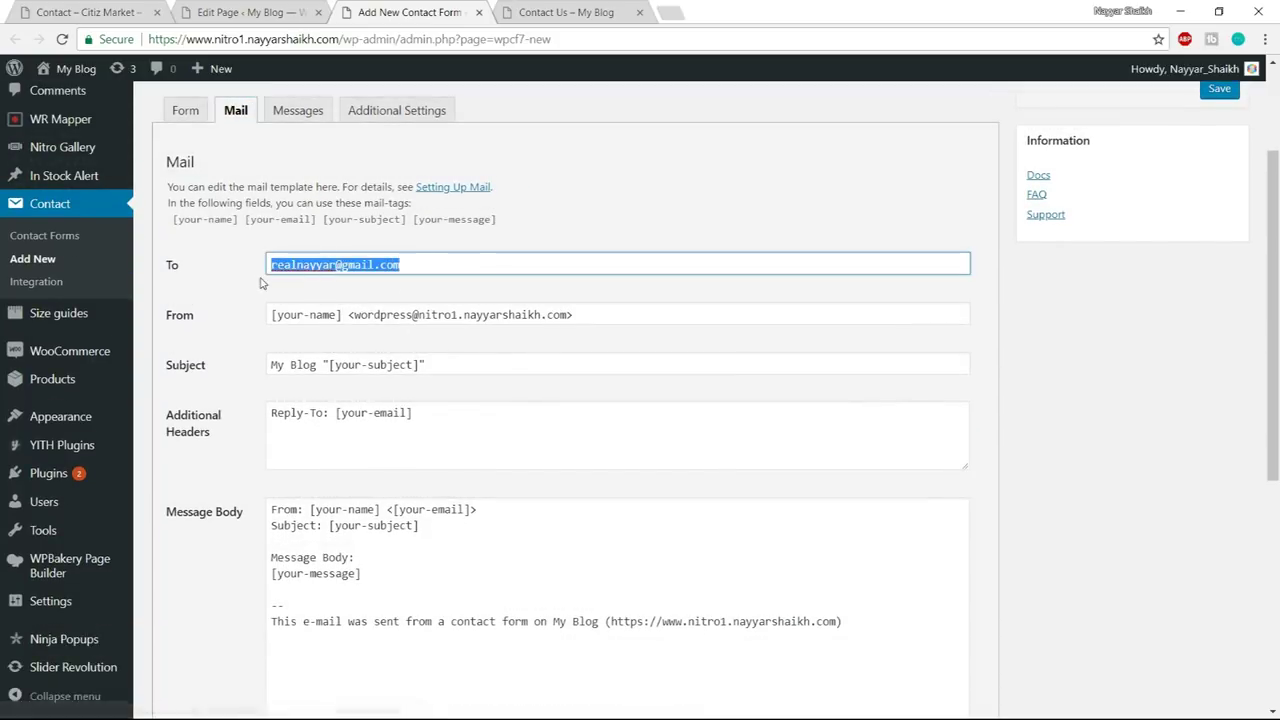
pyautogui.scroll(-2, 488, 345)
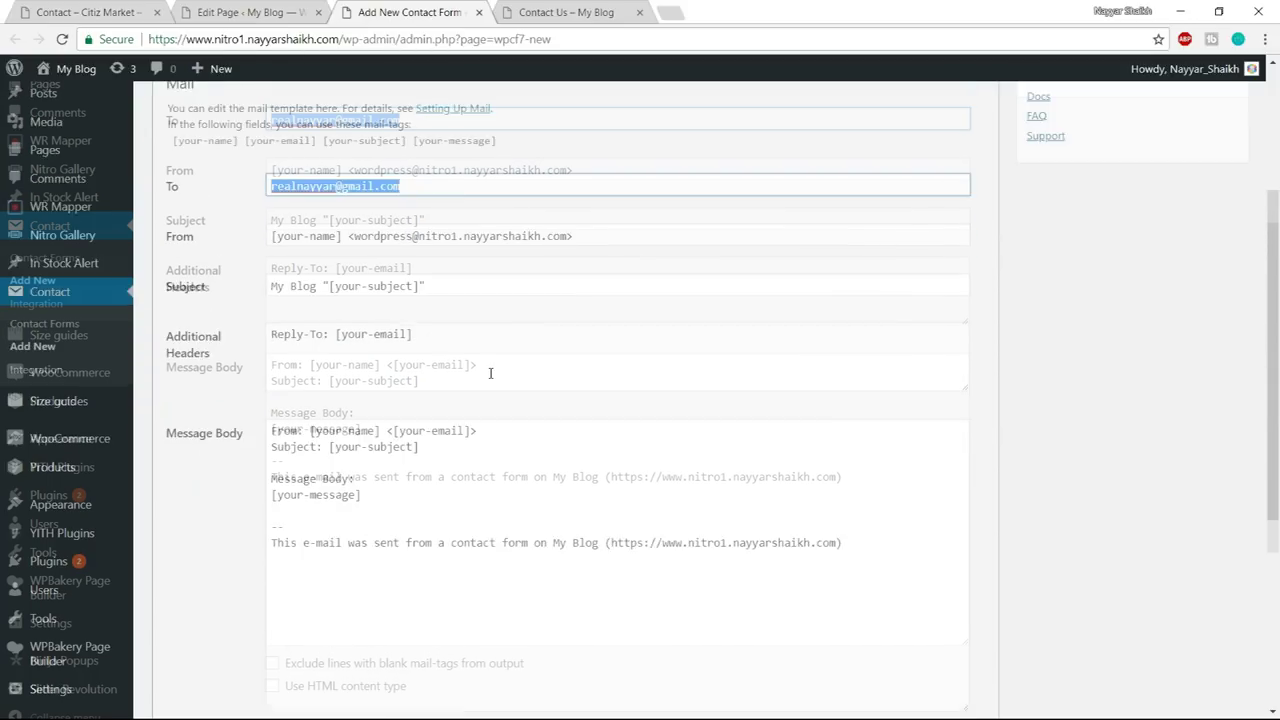
pyautogui.scroll(4, 500, 370)
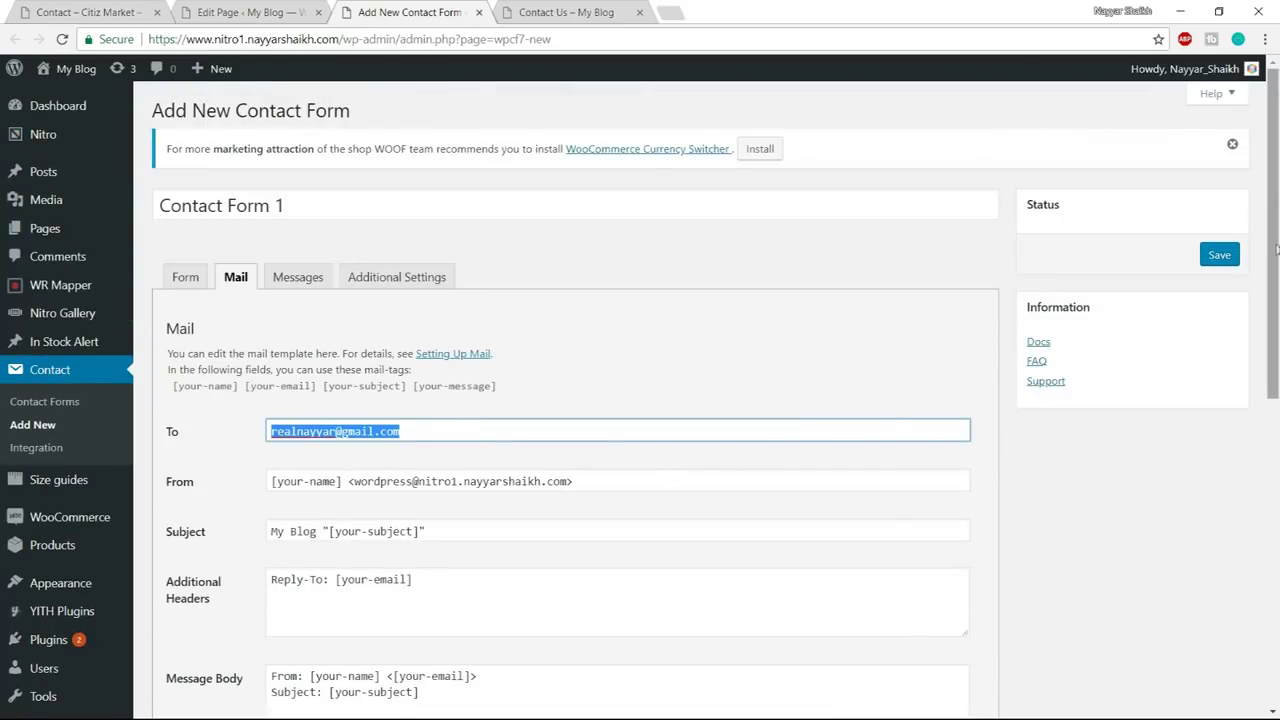
pyautogui.click(1224, 256)
pyautogui.click(478, 12)
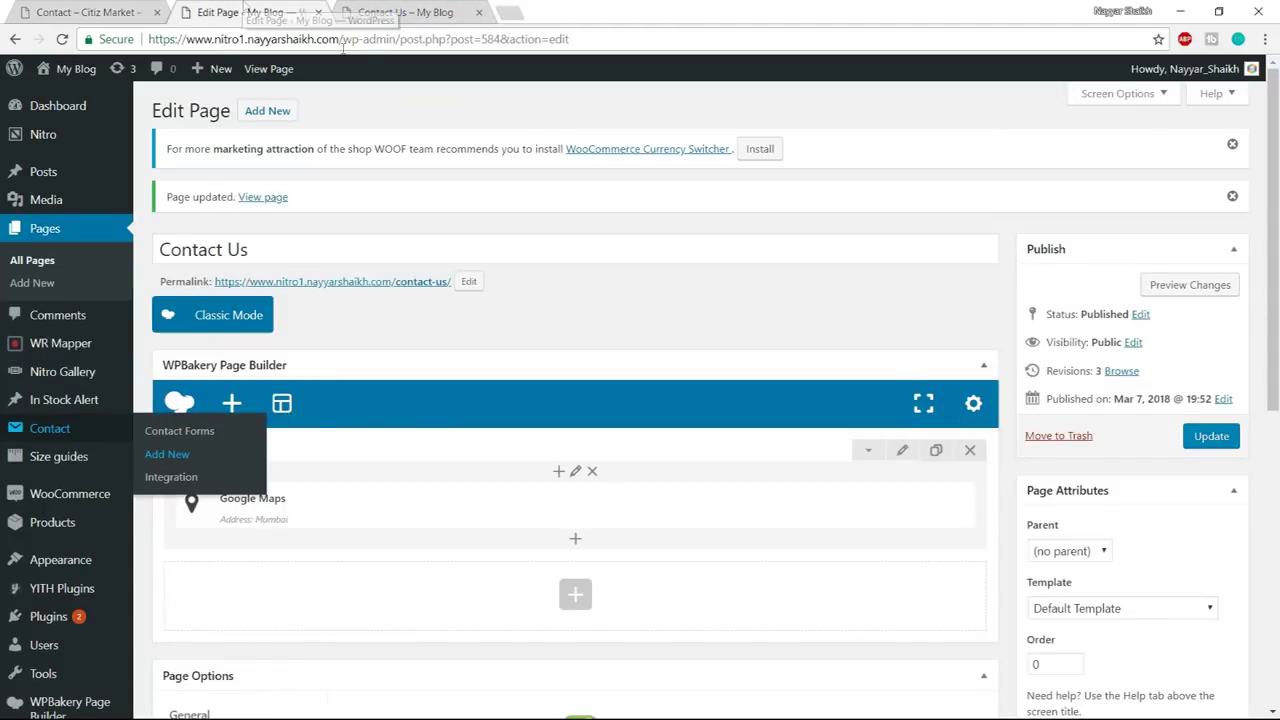
# - Add a Contact Form 7 element showing Contact Form 1 to the empty row below the map
pyautogui.scroll(-1, 600, 440)
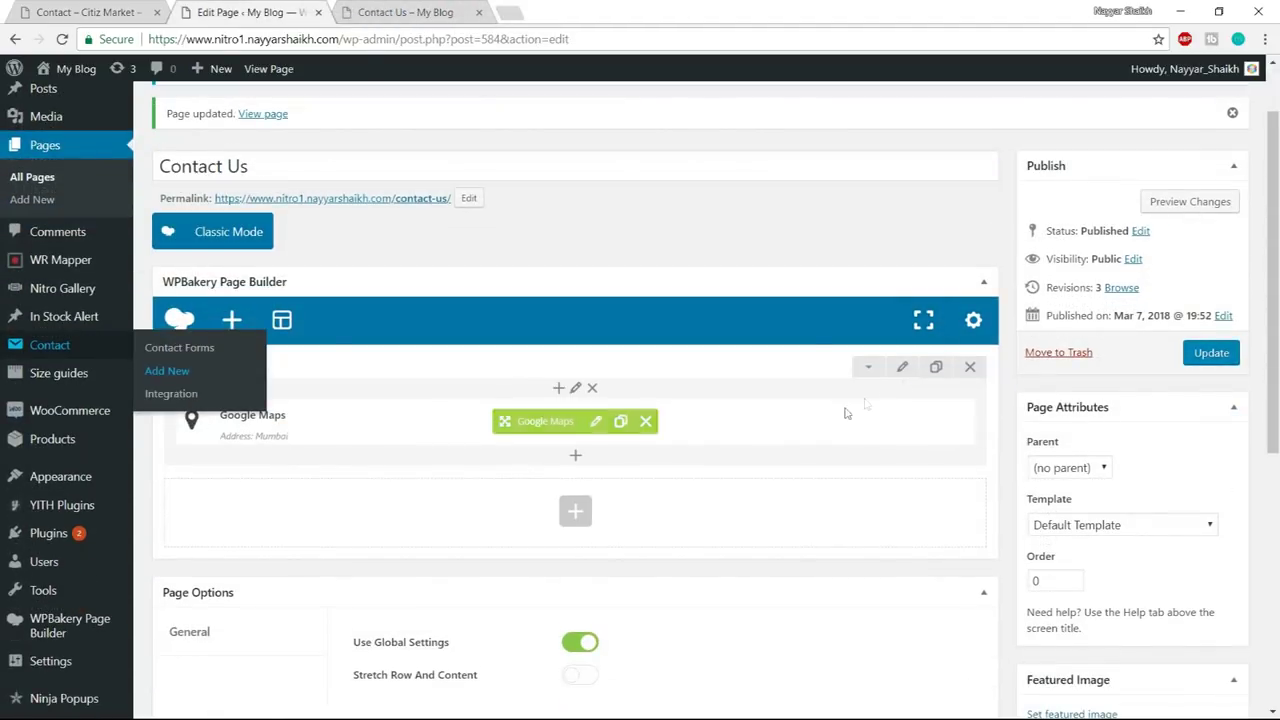
pyautogui.click(569, 510)
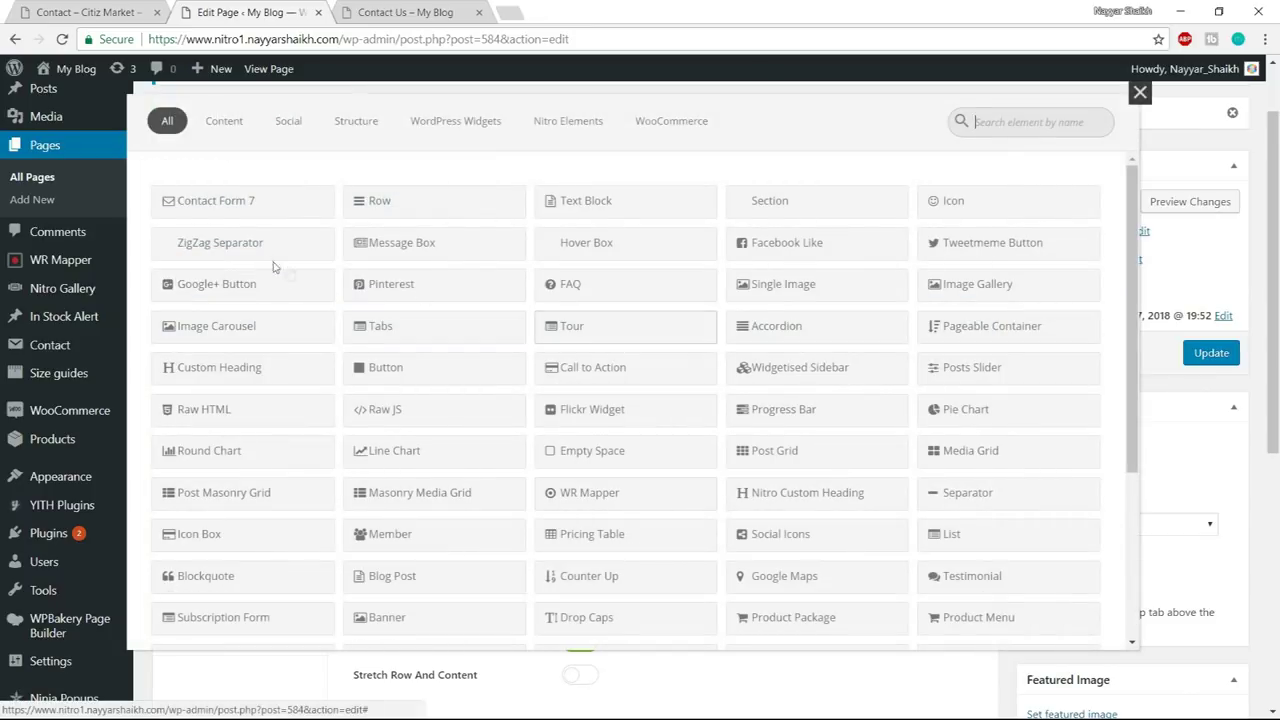
pyautogui.click(259, 201)
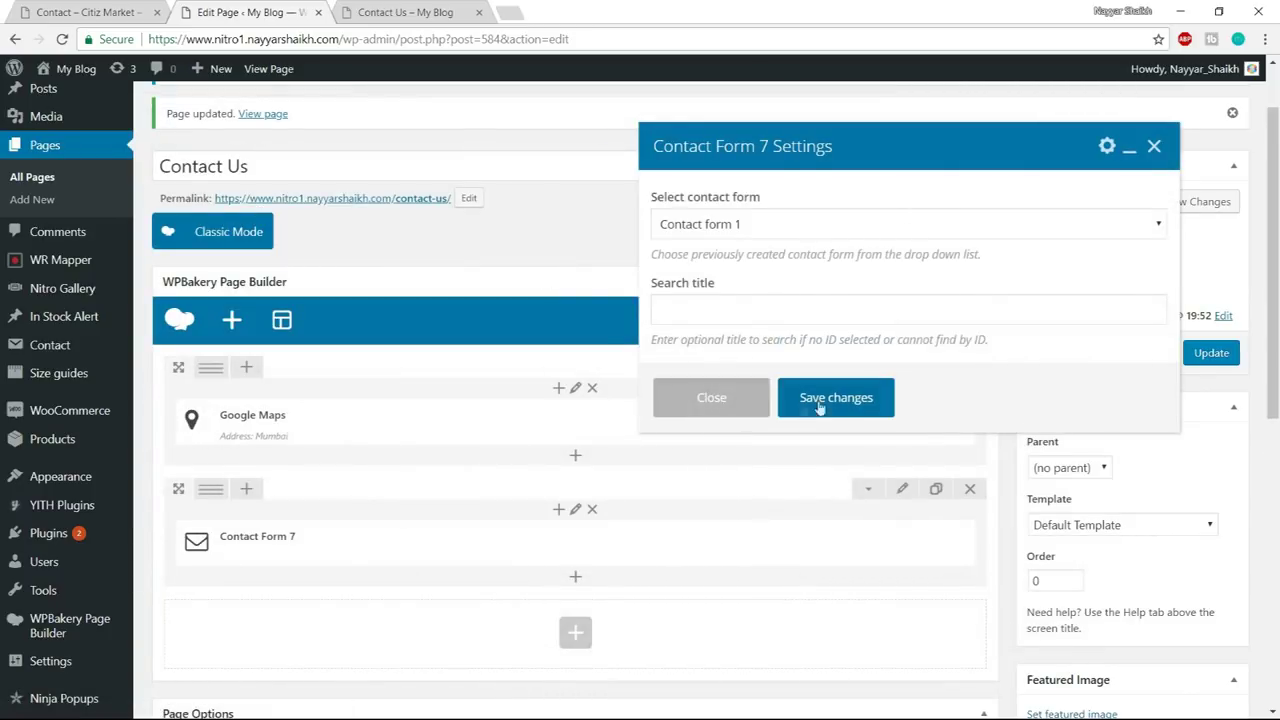
pyautogui.click(789, 224)
pyautogui.click(789, 248)
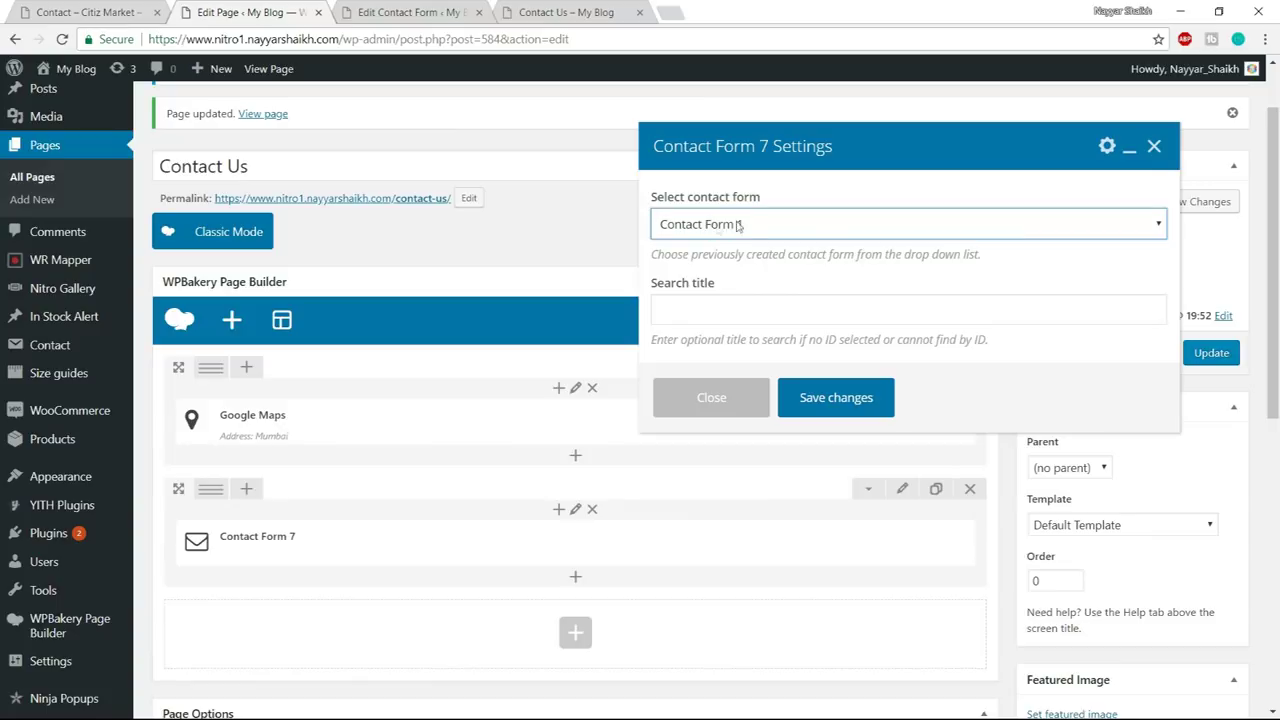
pyautogui.click(846, 397)
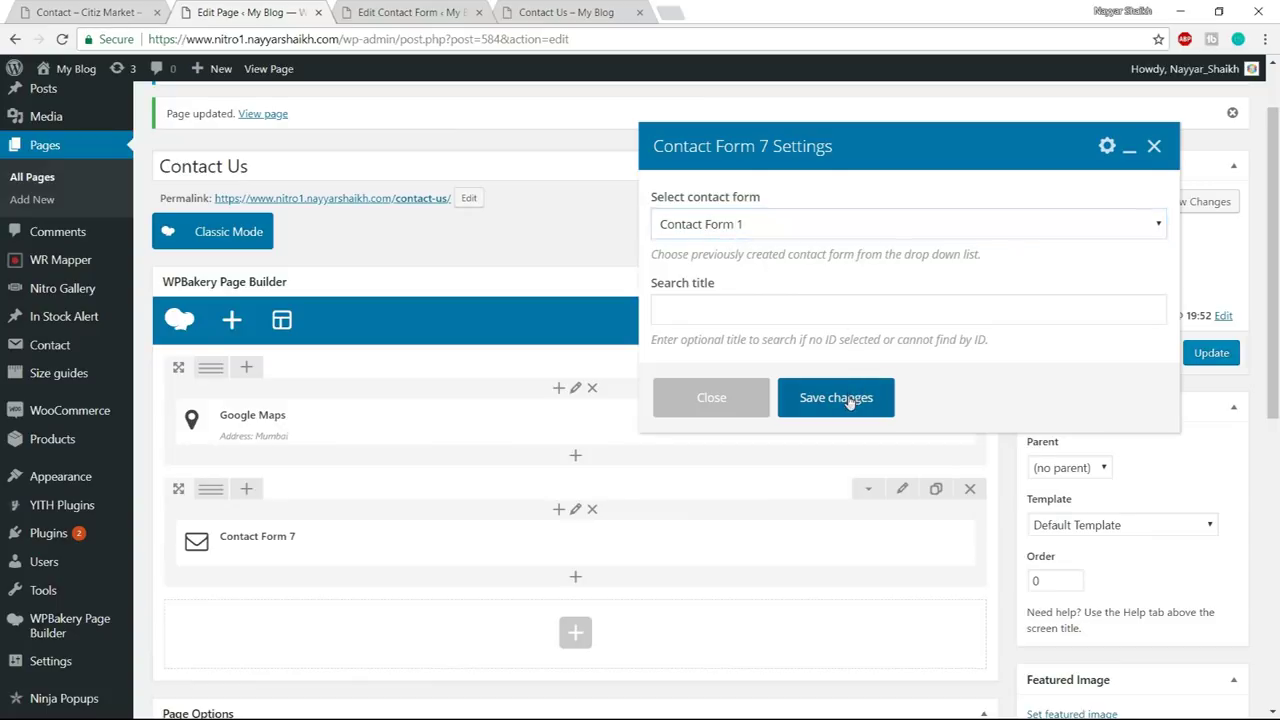
pyautogui.click(395, 10)
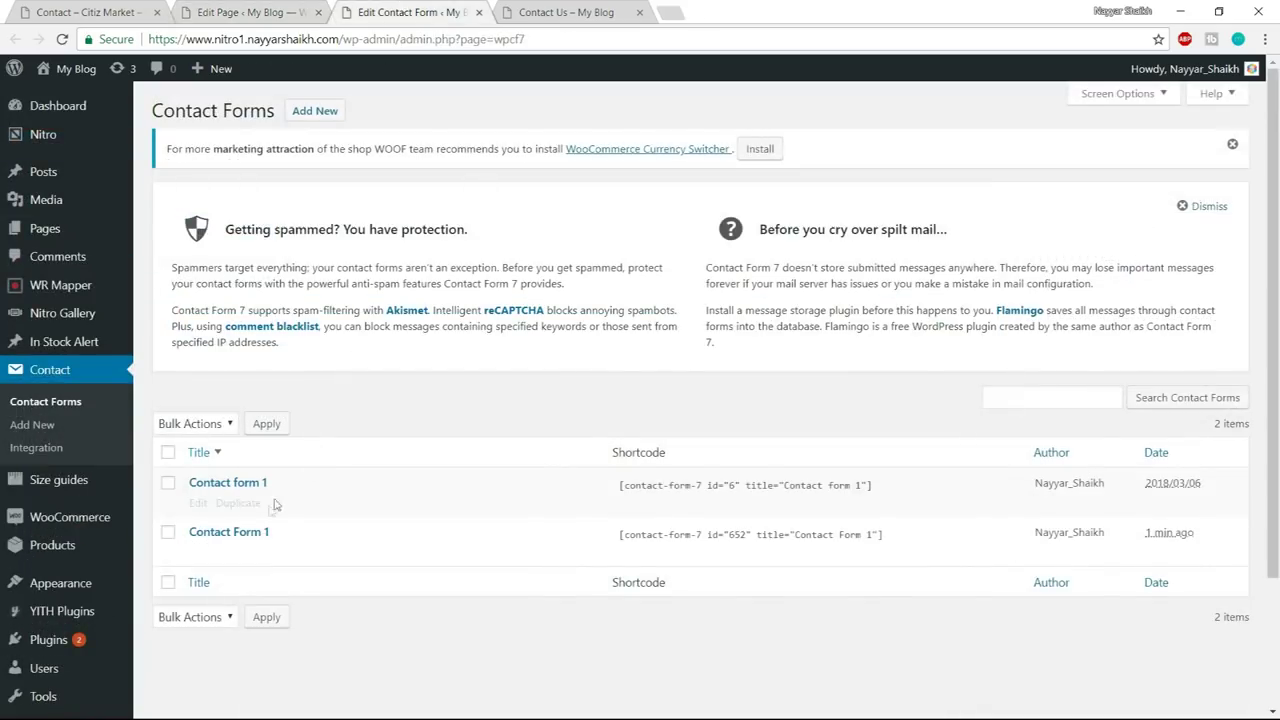
# - Look at the demo contact page's CONTACT US heading for reference
pyautogui.click(480, 13)
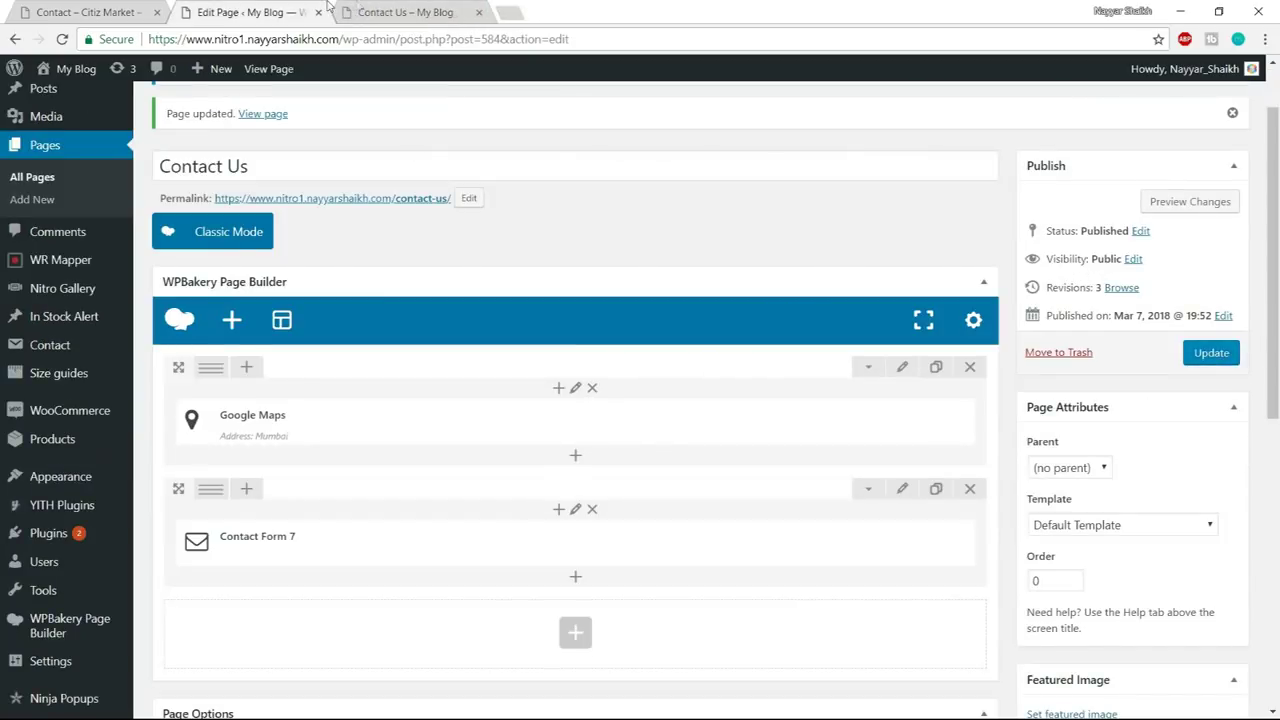
pyautogui.click(130, 12)
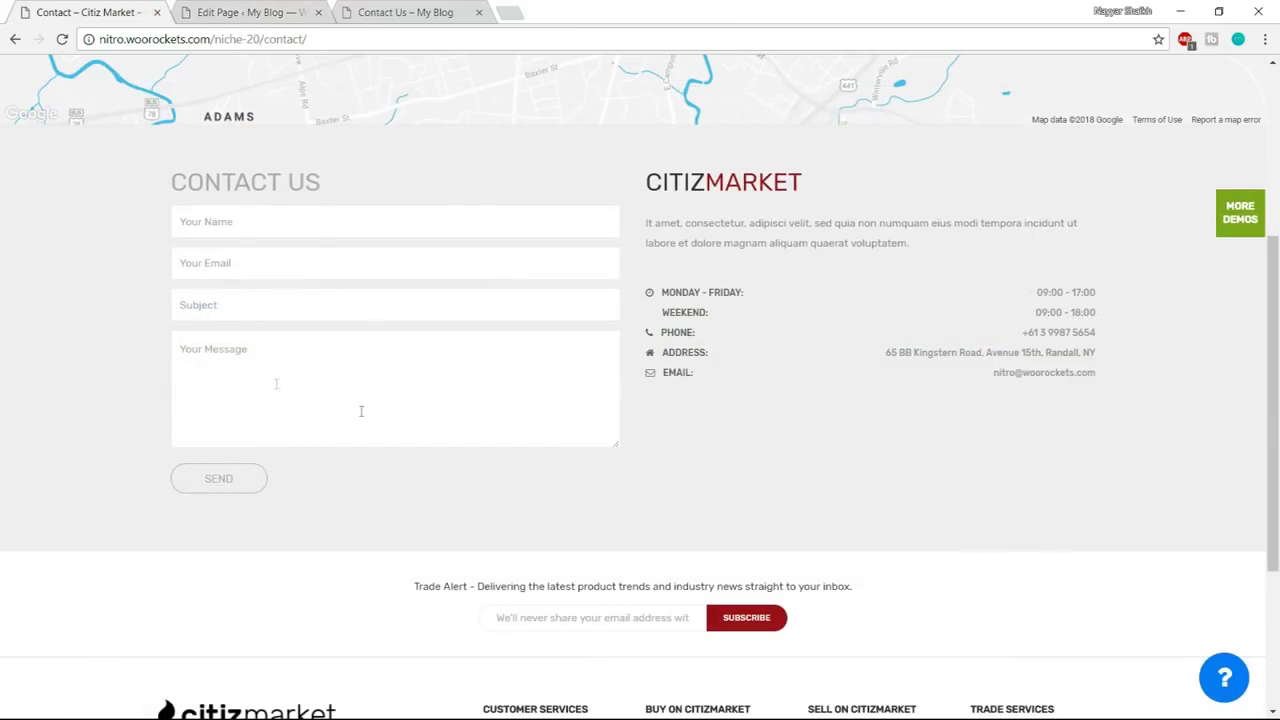
pyautogui.scroll(1, 186, 258)
pyautogui.moveTo(174, 265); pyautogui.dragTo(330, 265)
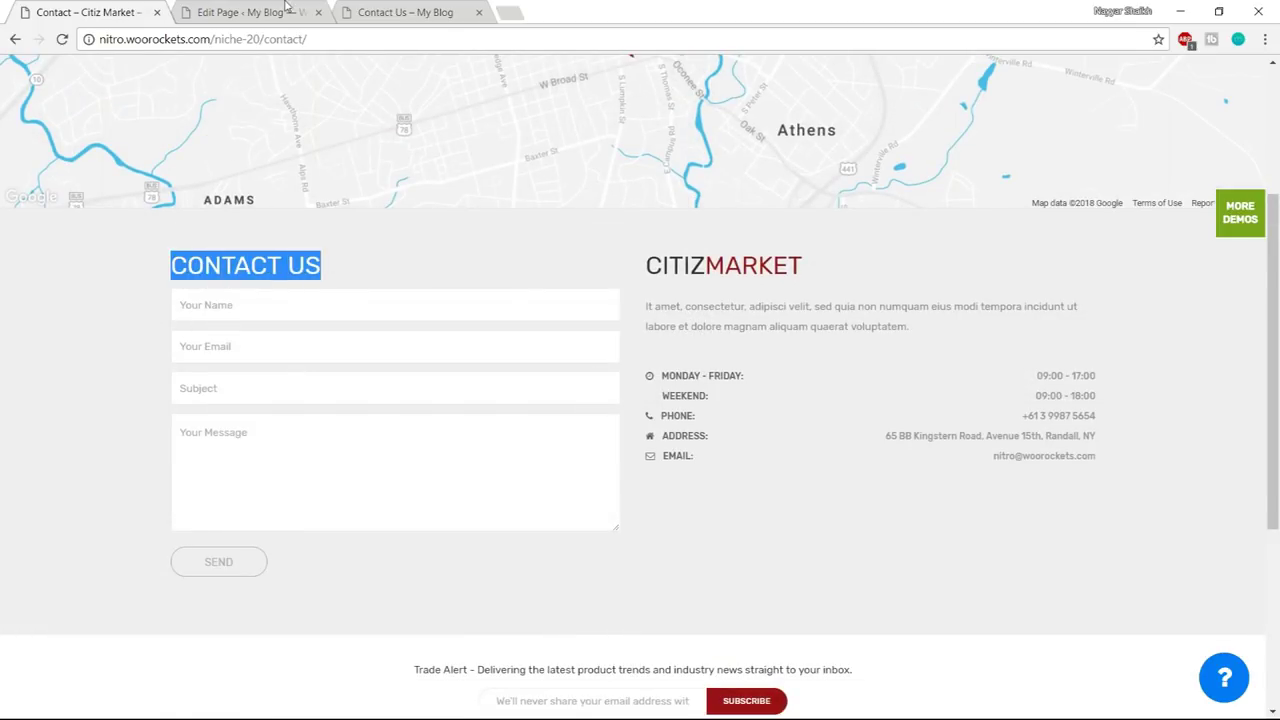
pyautogui.click(287, 10)
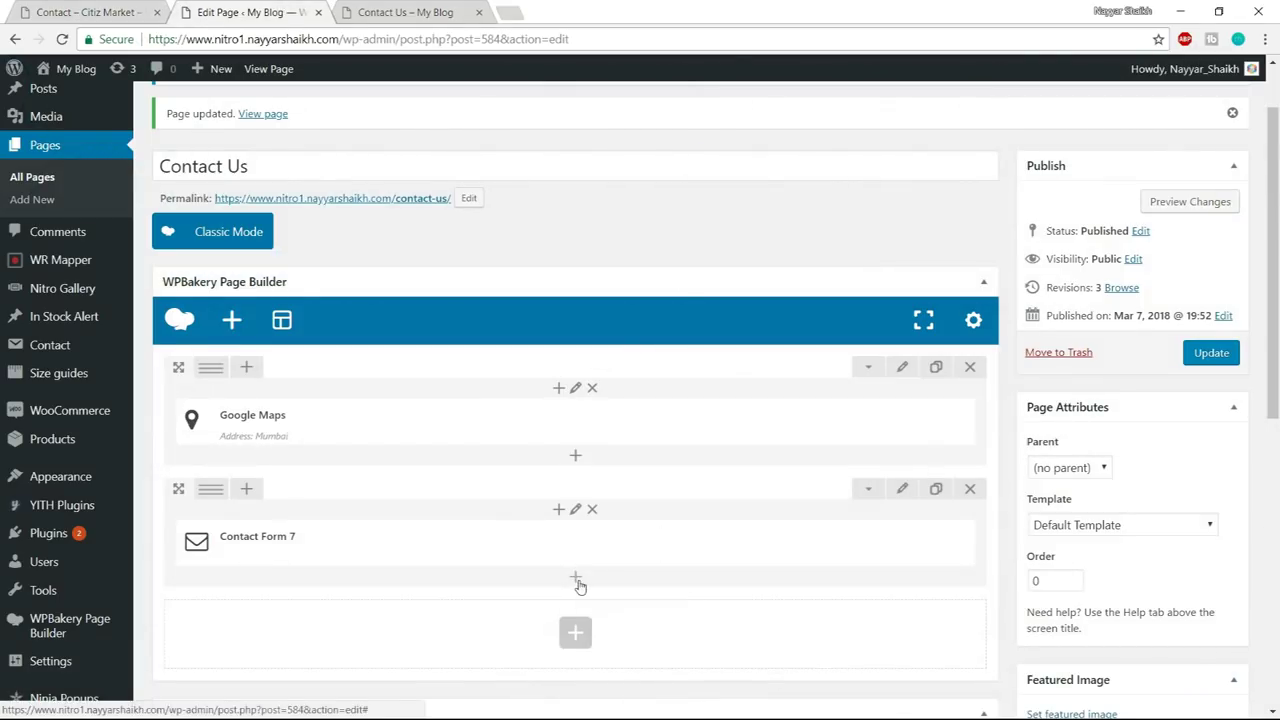
# - Add a Custom Heading to the contact form row with the text CONTACT US
pyautogui.click(577, 580)
pyautogui.write('cust')
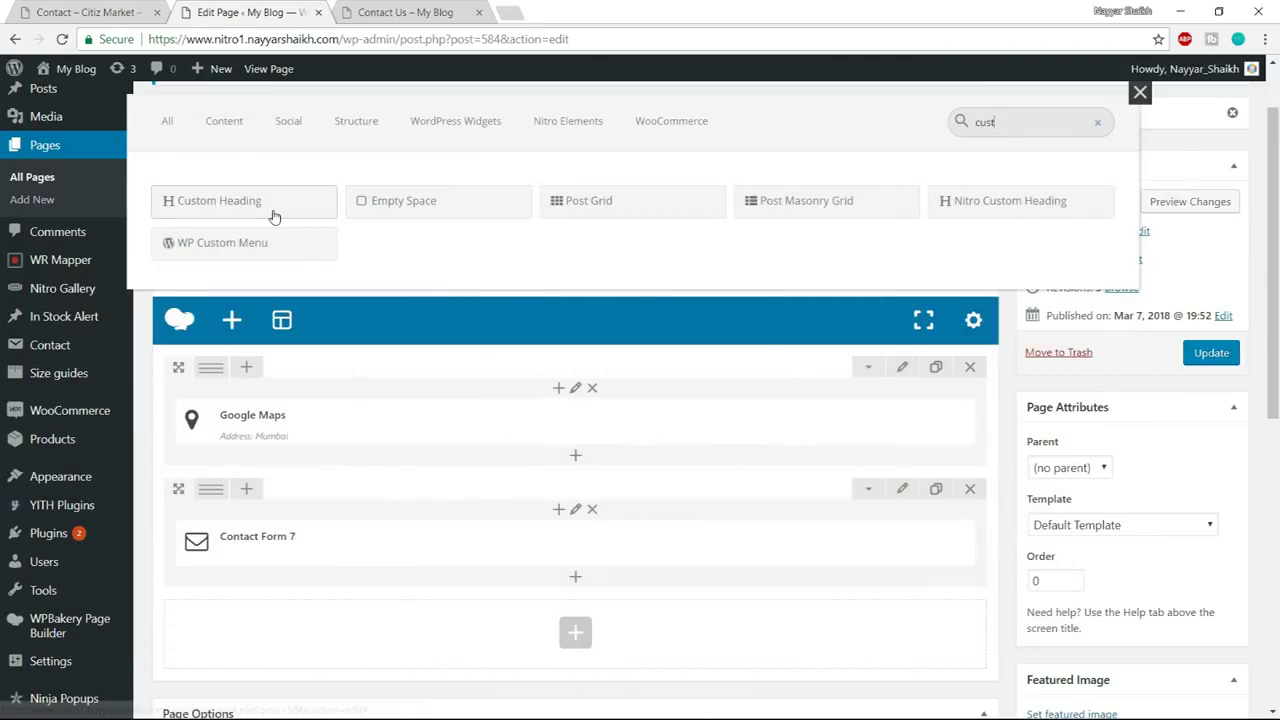
pyautogui.click(276, 216)
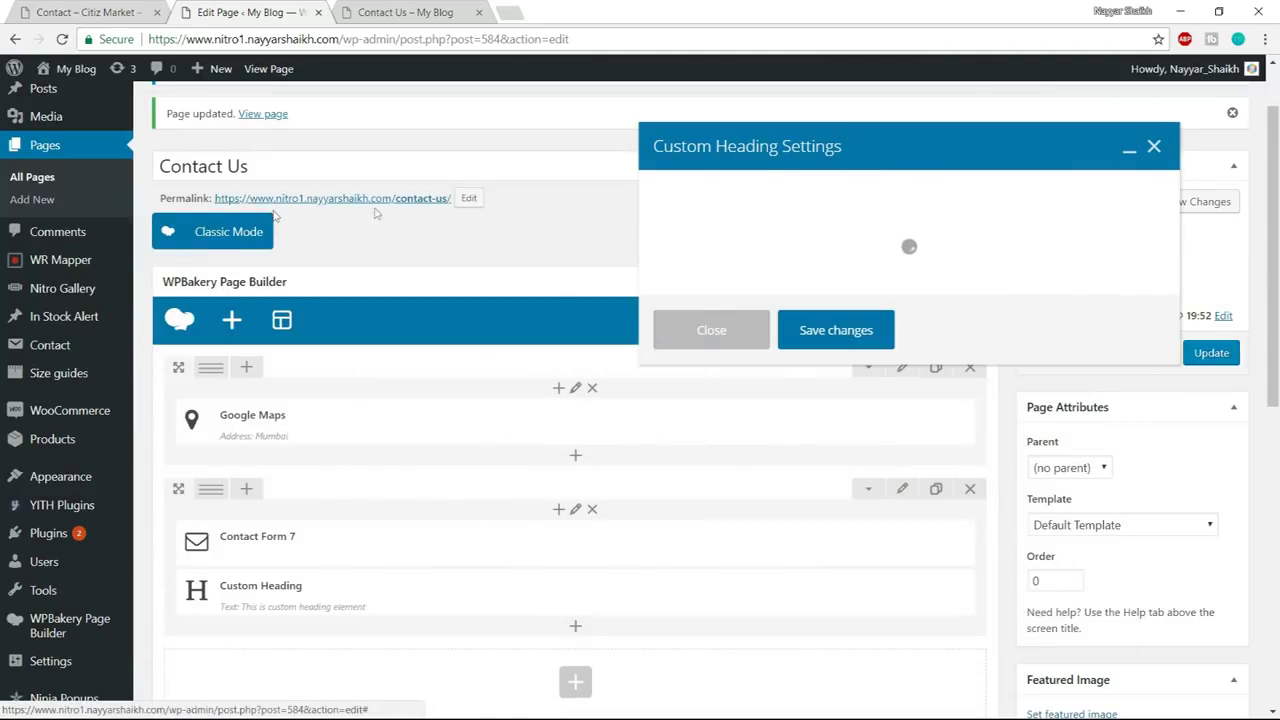
pyautogui.click(780, 350)
pyautogui.hotkey('ctrl', 'a')
pyautogui.write('CONTACT US')
# - Make the heading an h3 with font size 24 in Roboto, and save it
pyautogui.scroll(-1, 942, 347)
pyautogui.scroll(-1, 942, 347)
pyautogui.click(720, 387)
pyautogui.click(716, 440)
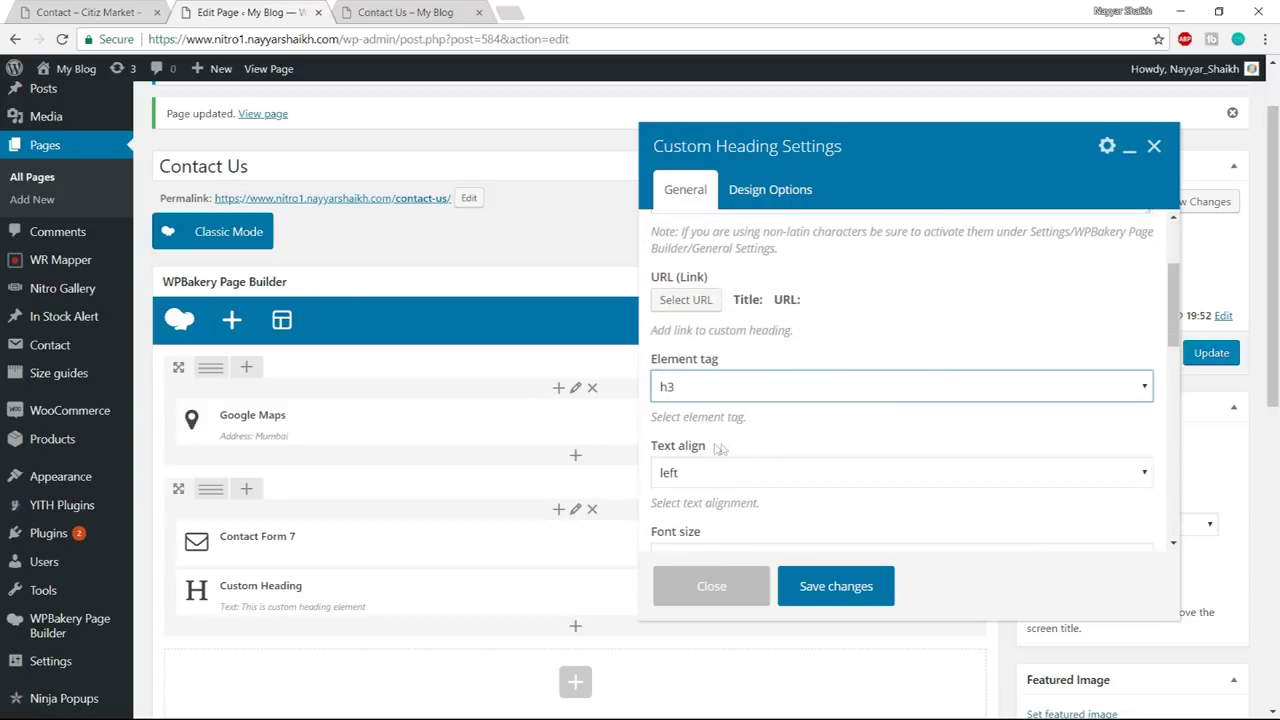
pyautogui.scroll(-2, 868, 428)
pyautogui.click(817, 388)
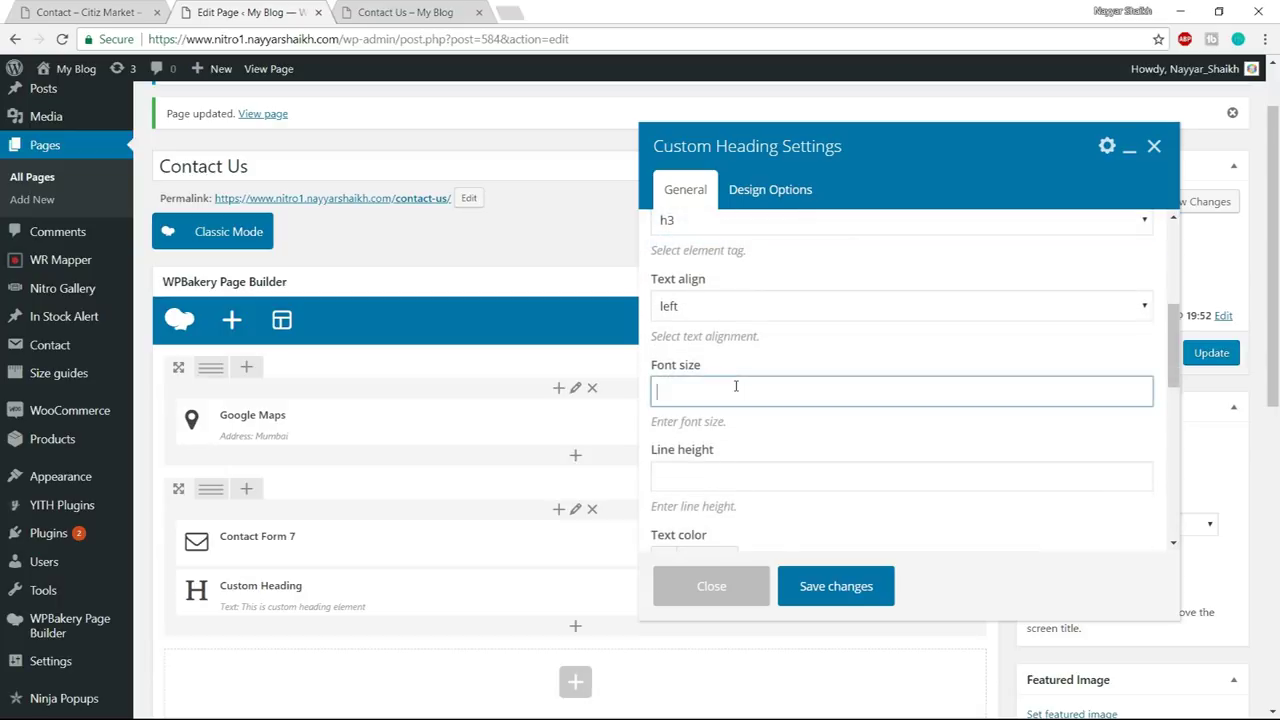
pyautogui.scroll(-2, 736, 386)
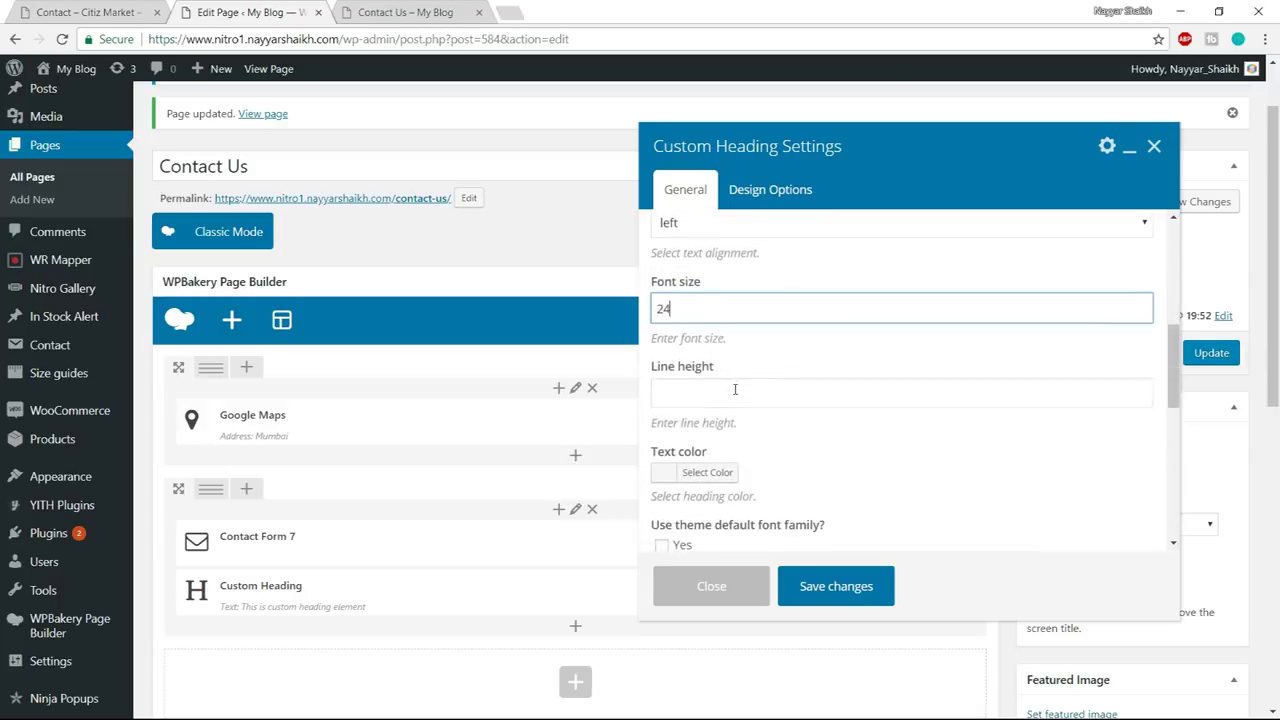
pyautogui.scroll(-1, 734, 340)
pyautogui.scroll(-2, 880, 326)
pyautogui.click(763, 290)
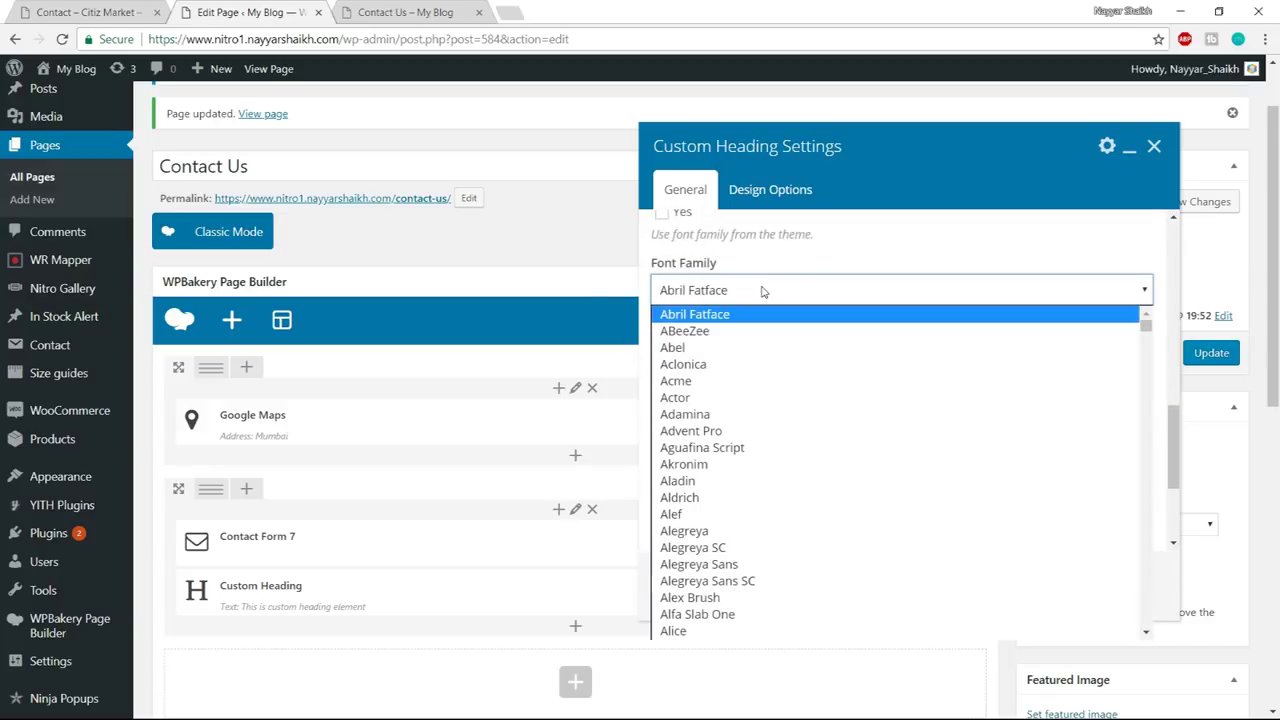
pyautogui.write('ro')
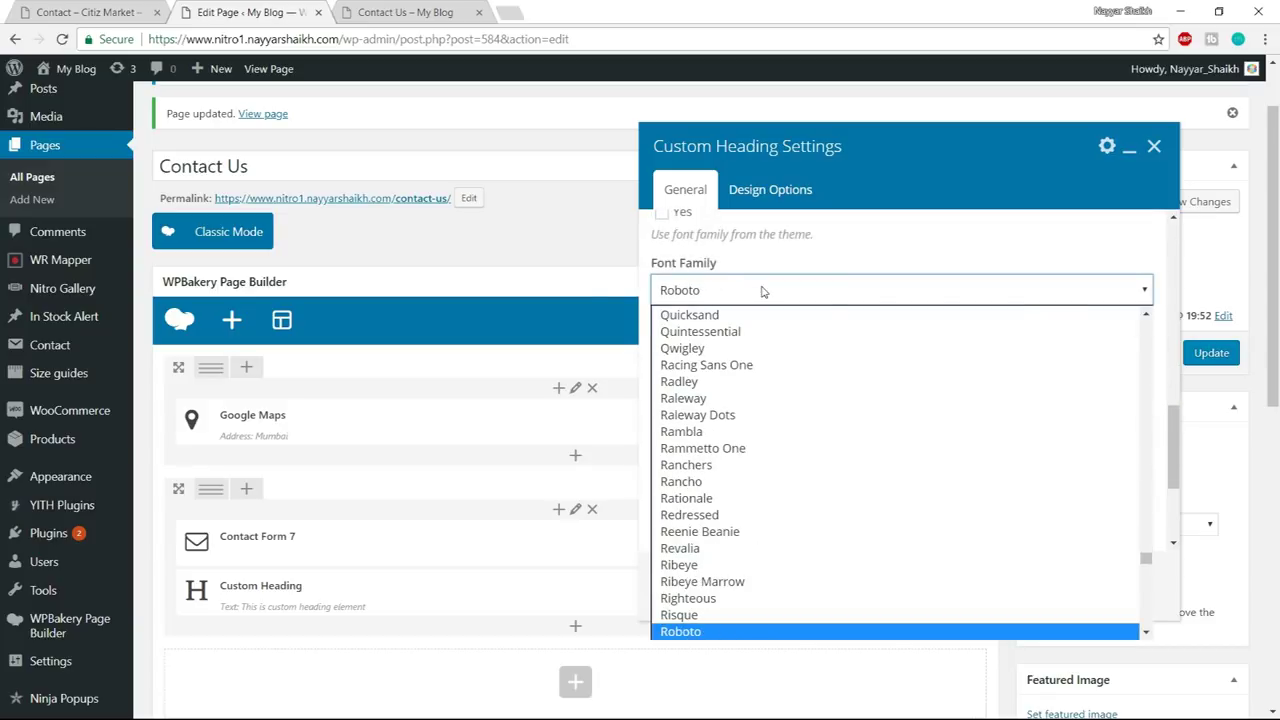
pyautogui.press('Return')
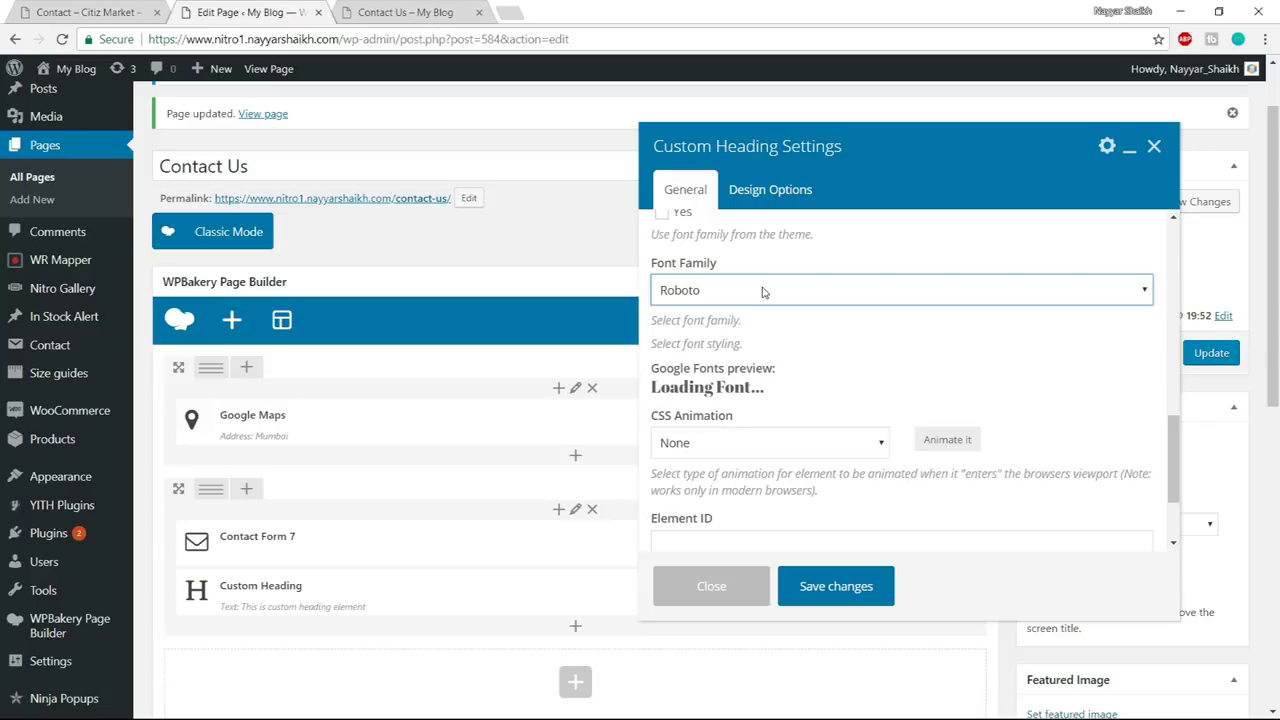
pyautogui.click(836, 590)
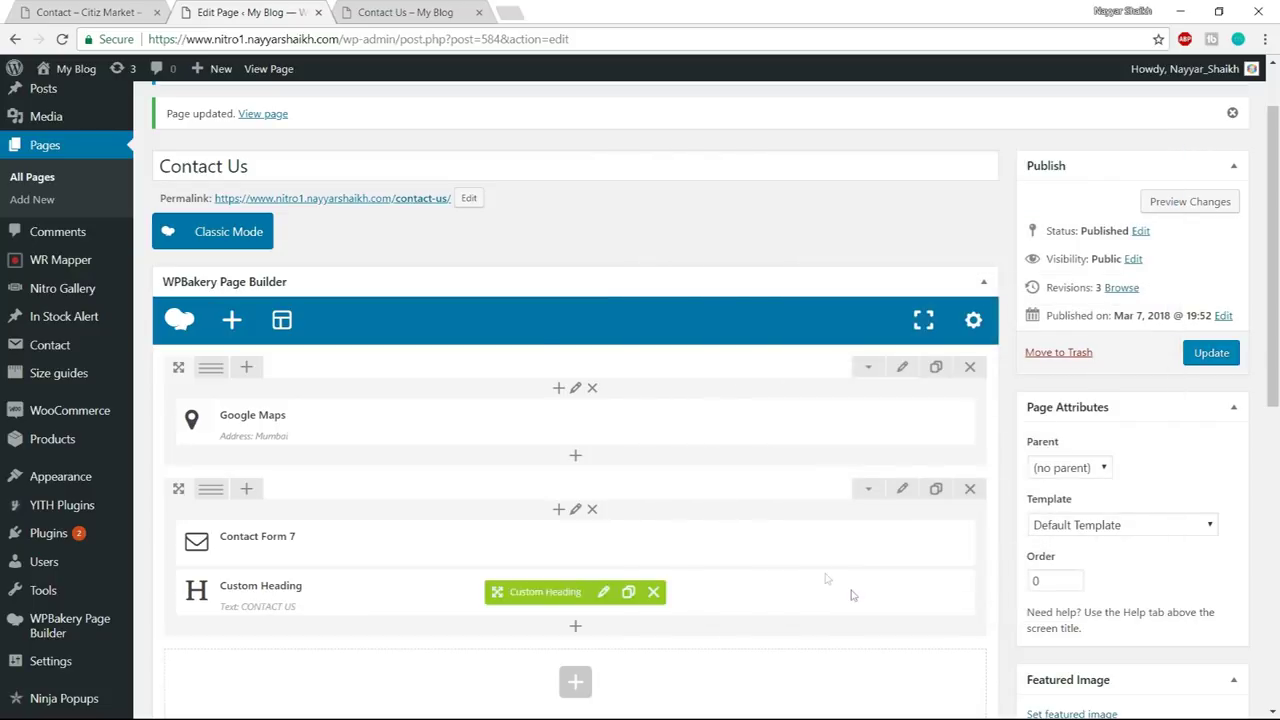
pyautogui.moveTo(526, 596)
pyautogui.moveTo(526, 596); pyautogui.dragTo(360, 574)
pyautogui.scroll(-1, 337, 569)
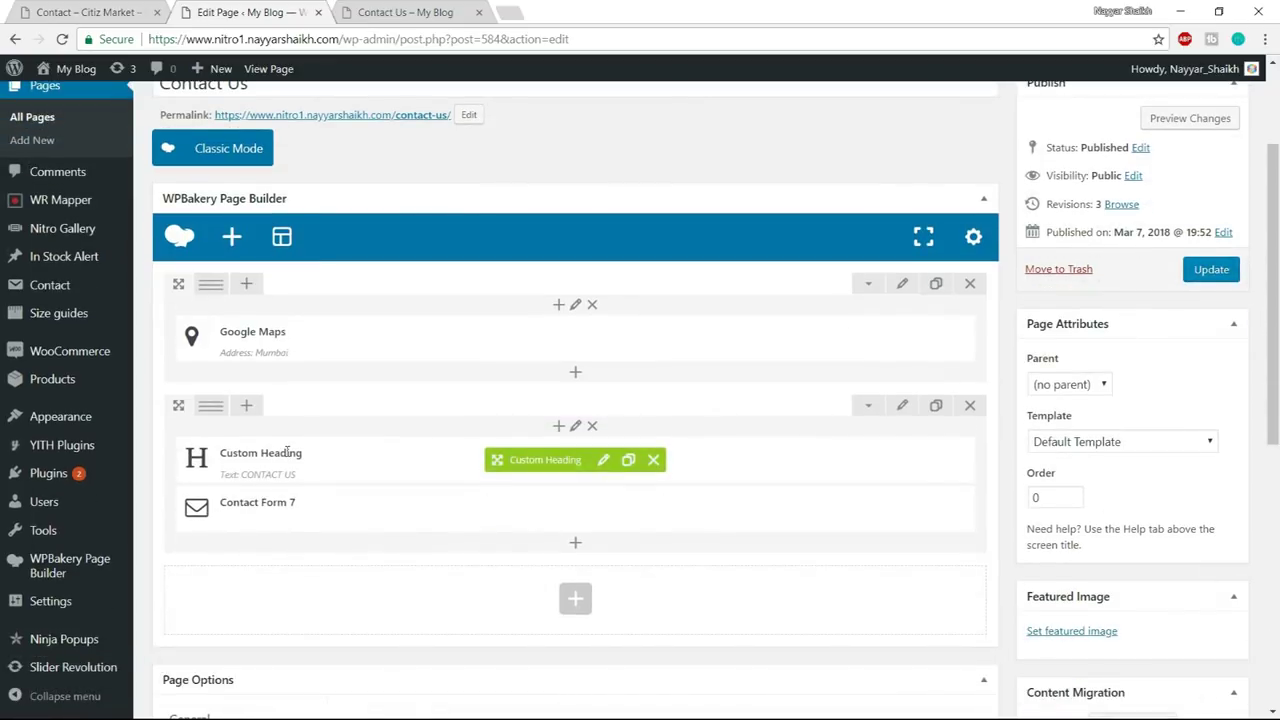
pyautogui.moveTo(213, 412)
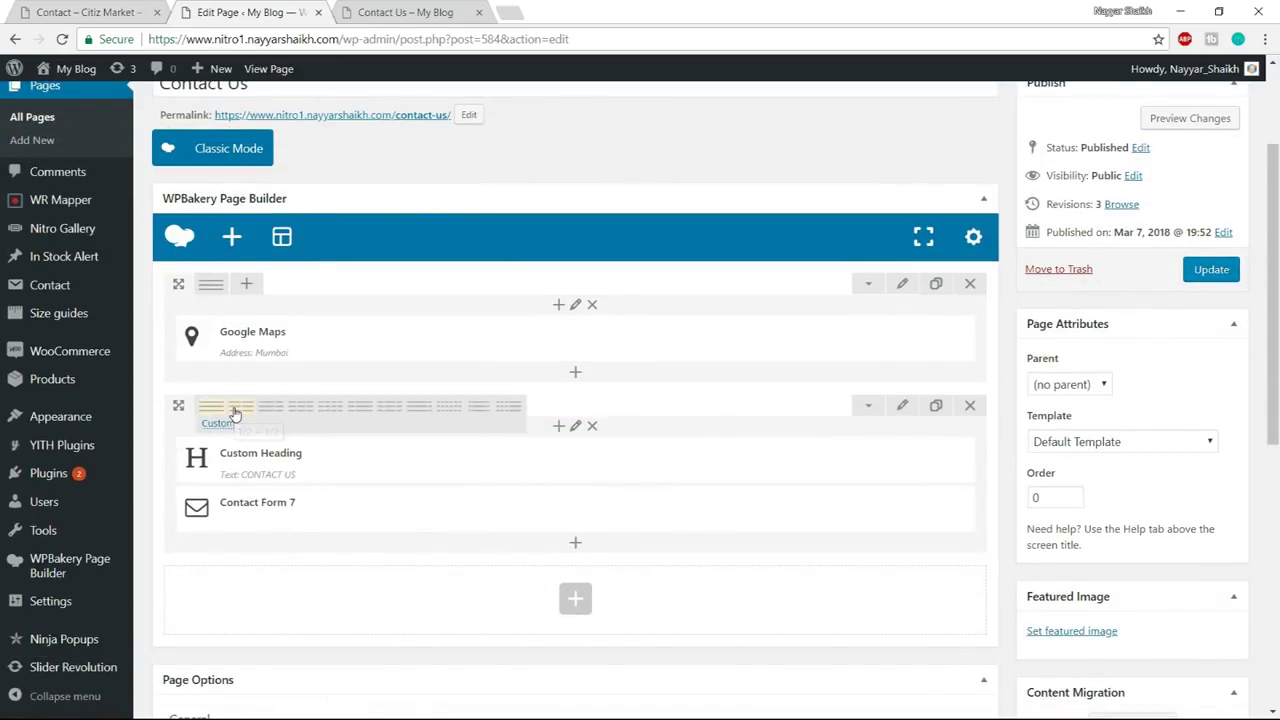
pyautogui.click(234, 413)
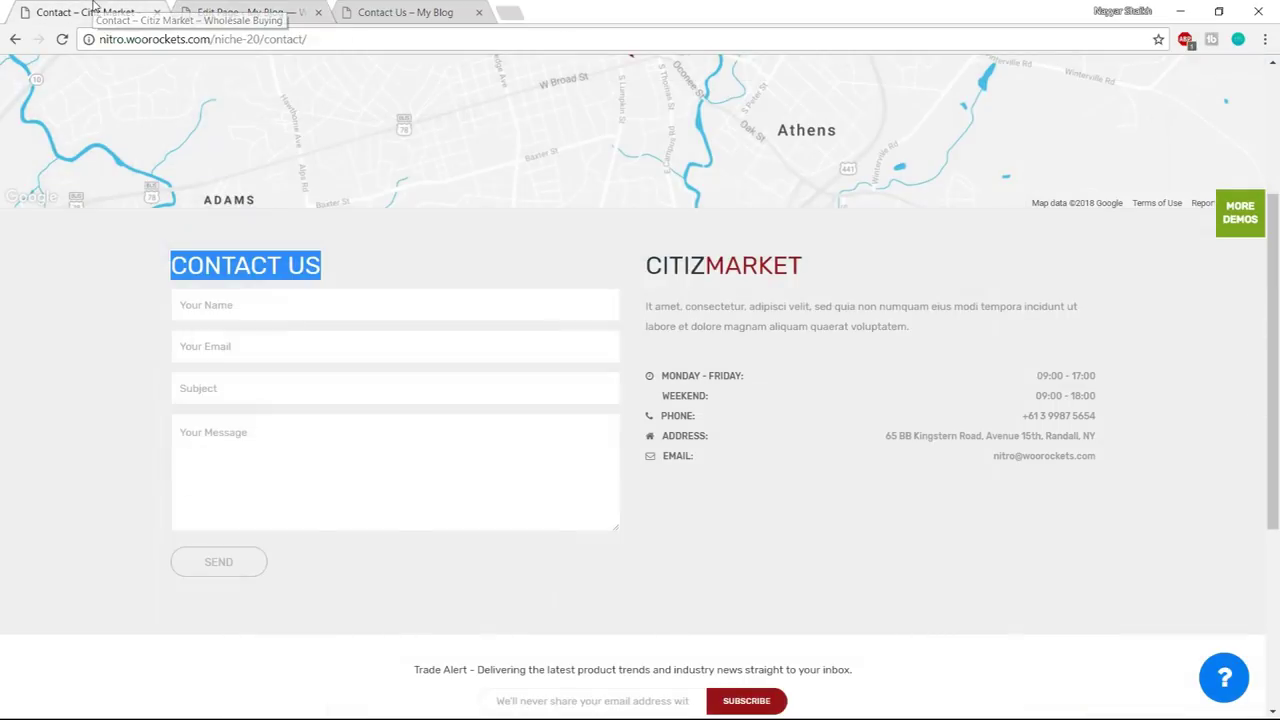
pyautogui.click(88, 12)
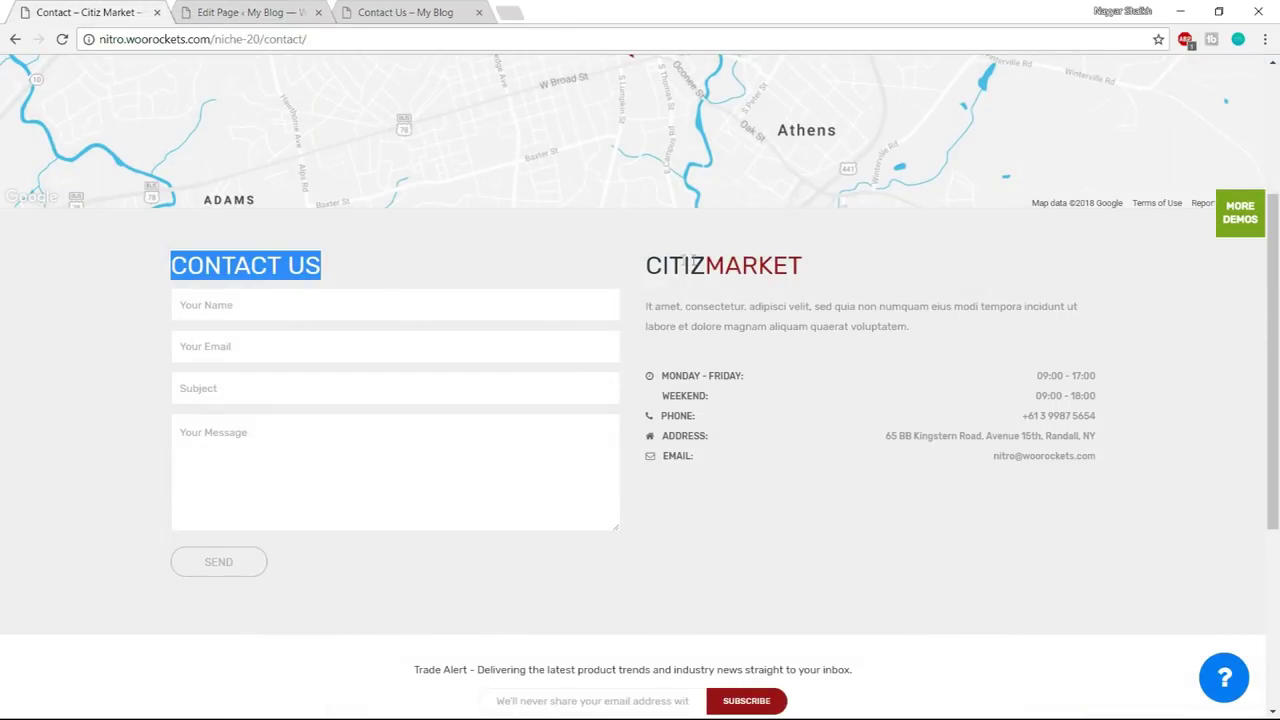
pyautogui.moveTo(910, 328); pyautogui.dragTo(648, 262)
pyautogui.hotkey('ctrl', 'c')
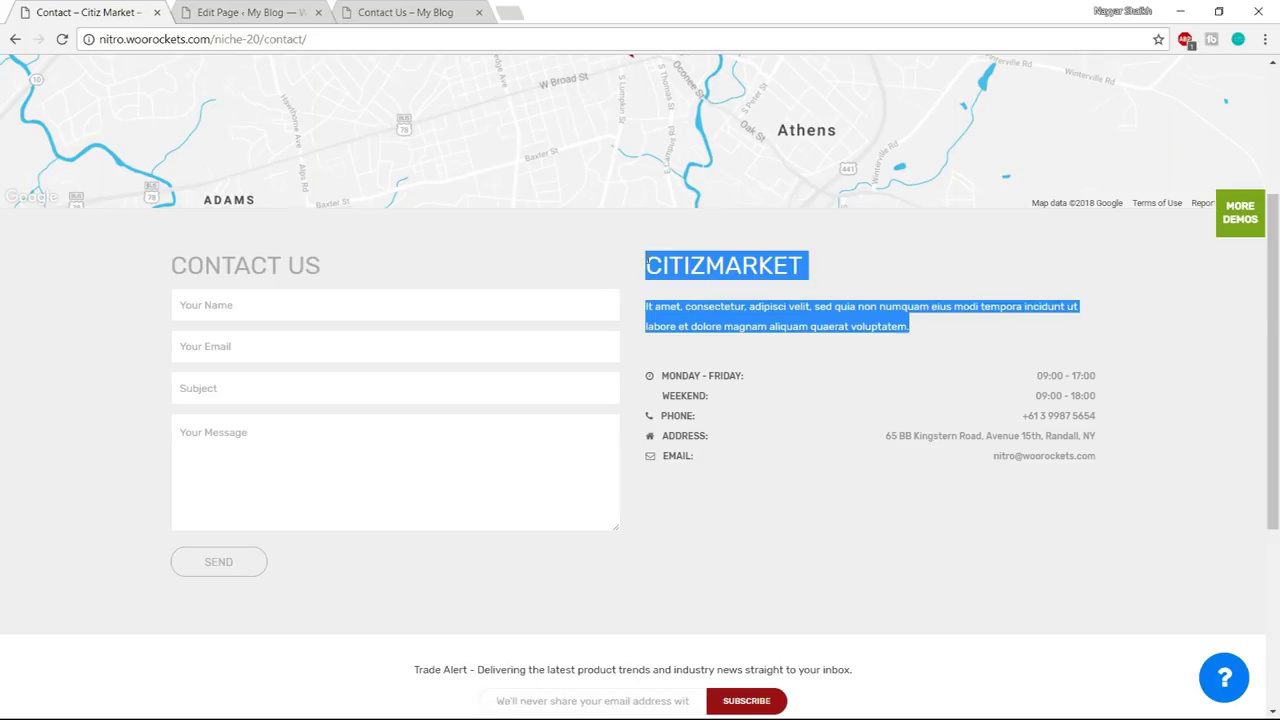
pyautogui.click(323, 8)
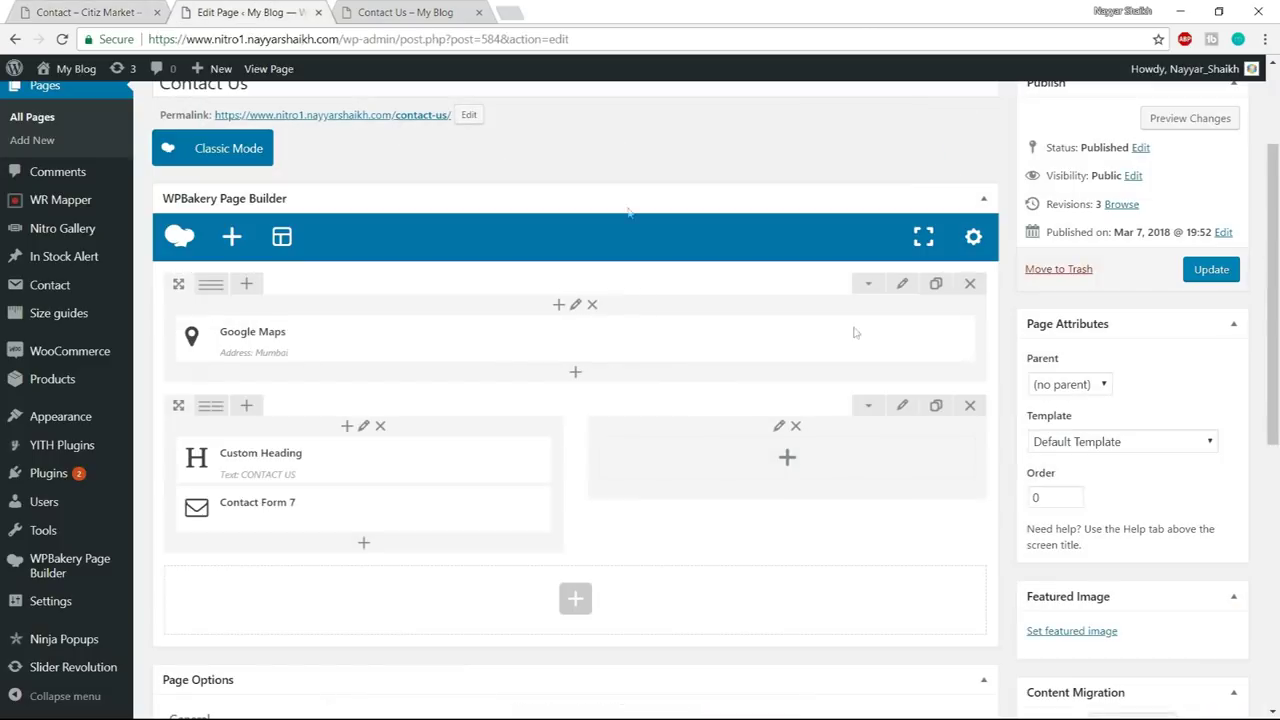
# - Add a Text Block to the empty right column with the pasted CITIZMARKET heading and paragraph
pyautogui.click(793, 466)
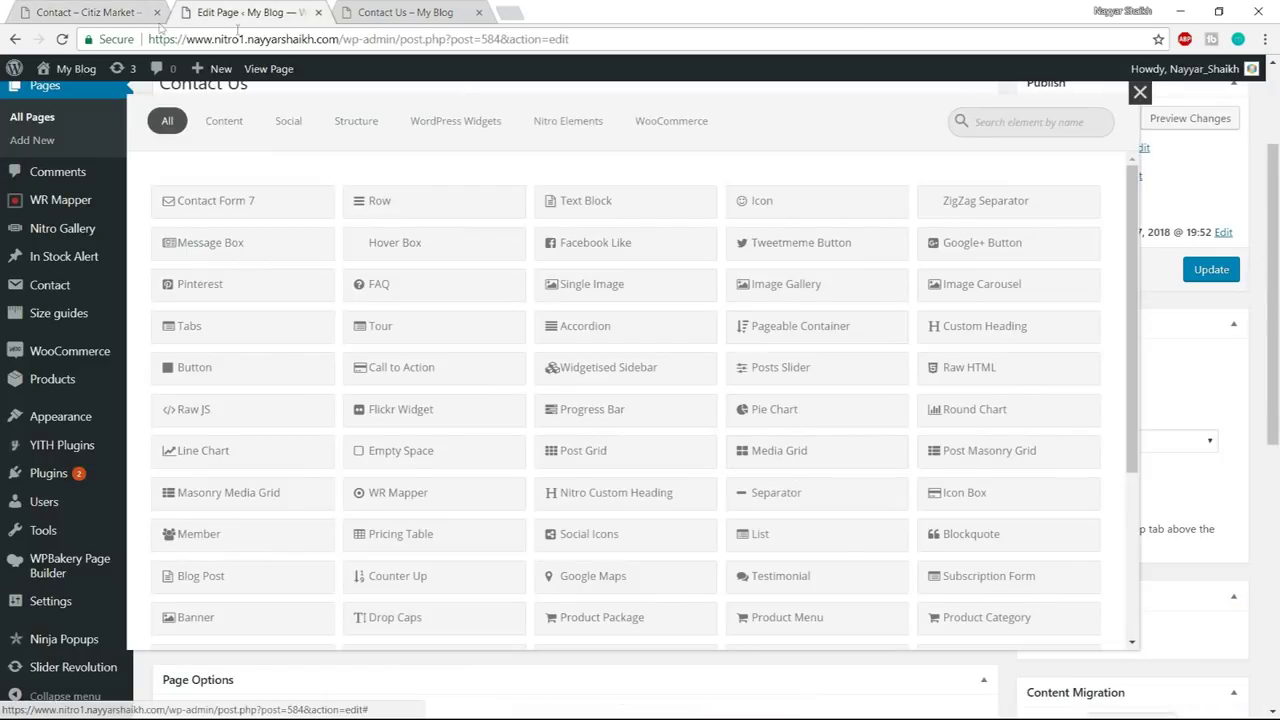
pyautogui.click(135, 12)
pyautogui.click(229, 8)
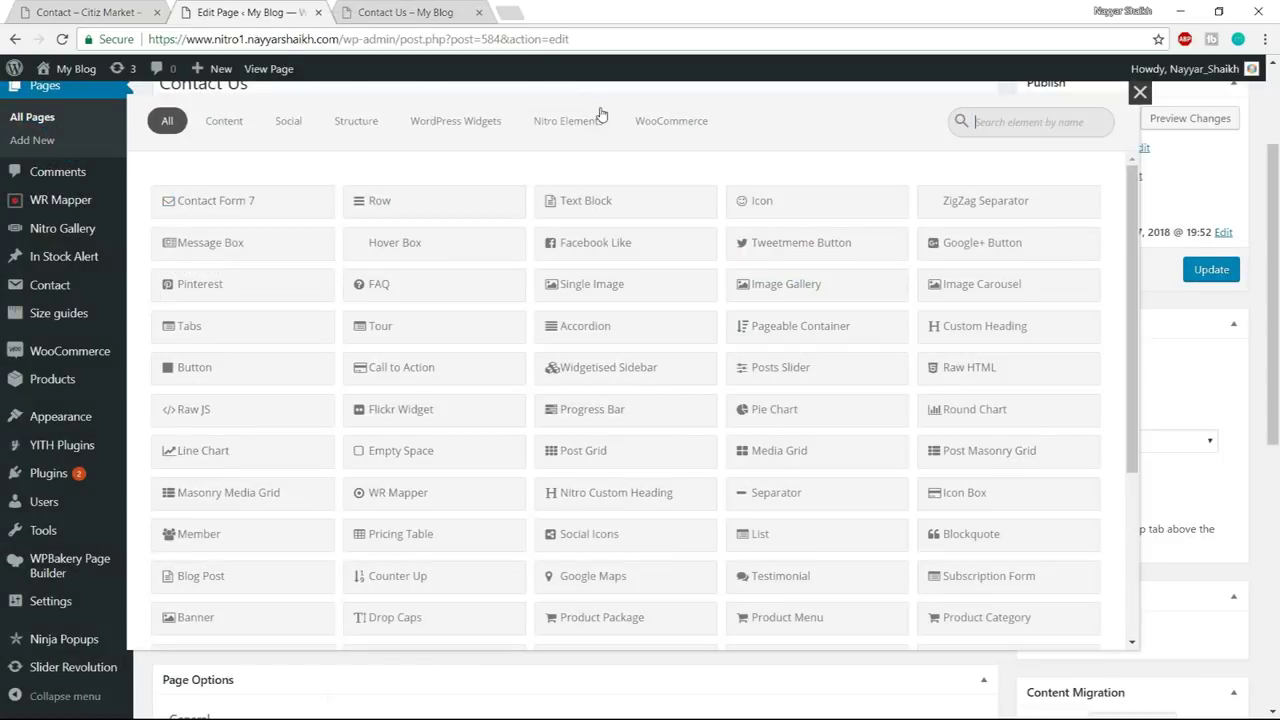
pyautogui.write('text')
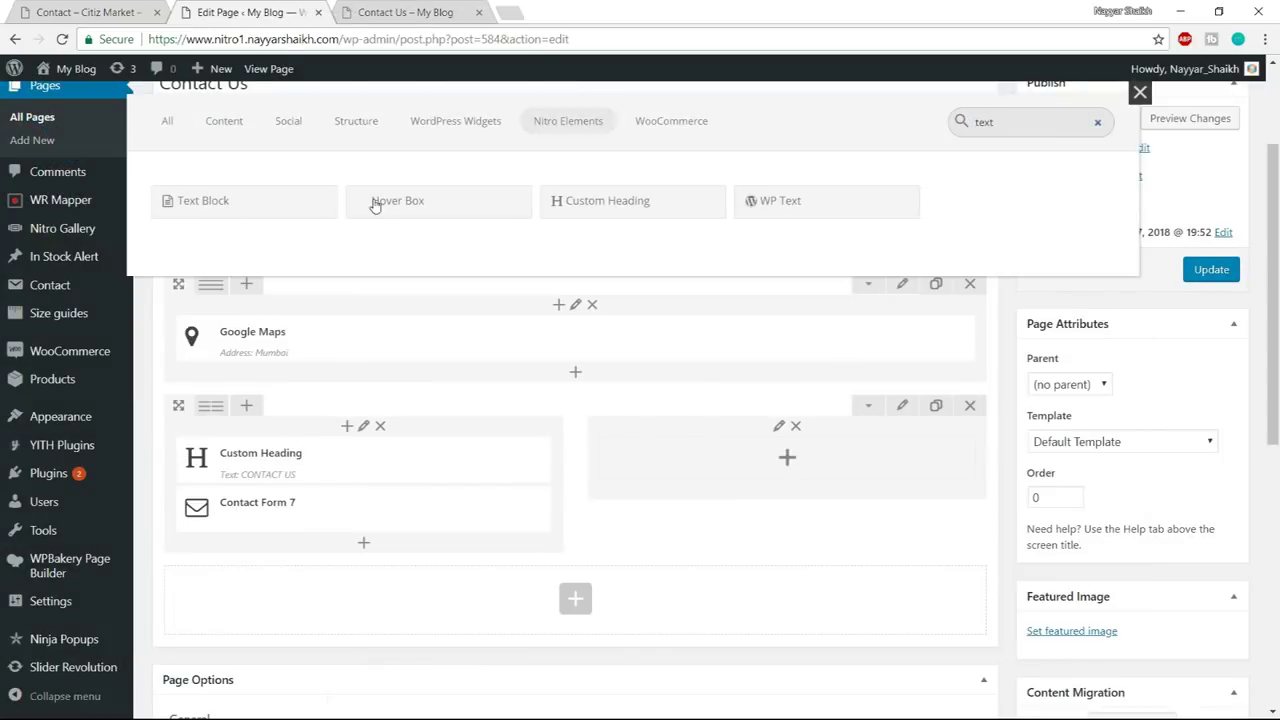
pyautogui.click(222, 200)
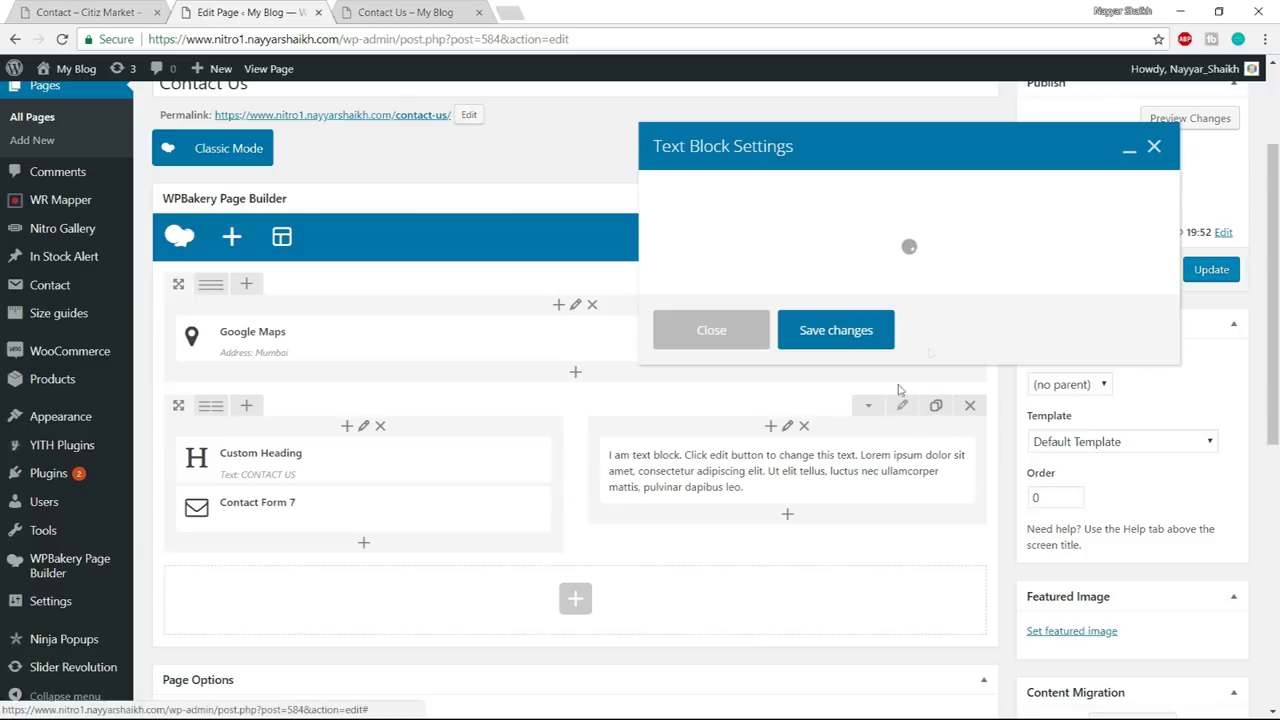
pyautogui.hotkey('ctrl', 'a')
pyautogui.hotkey('ctrl', 'v')
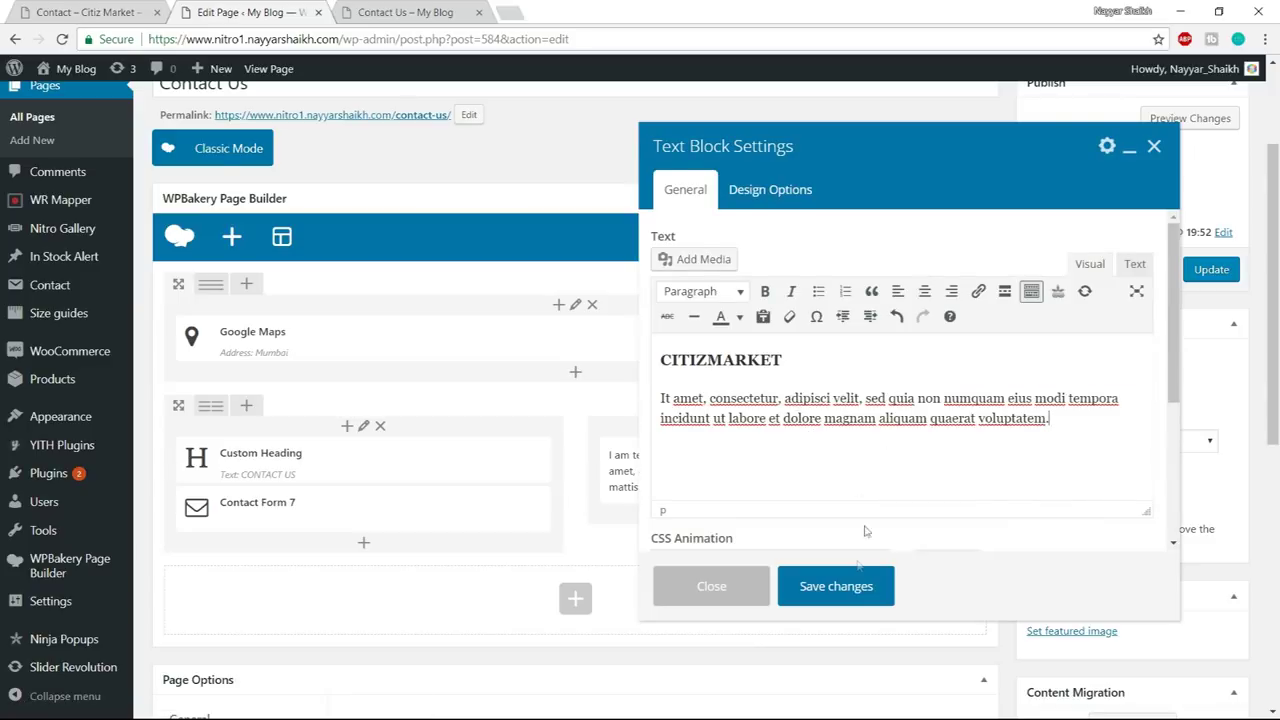
pyautogui.click(838, 587)
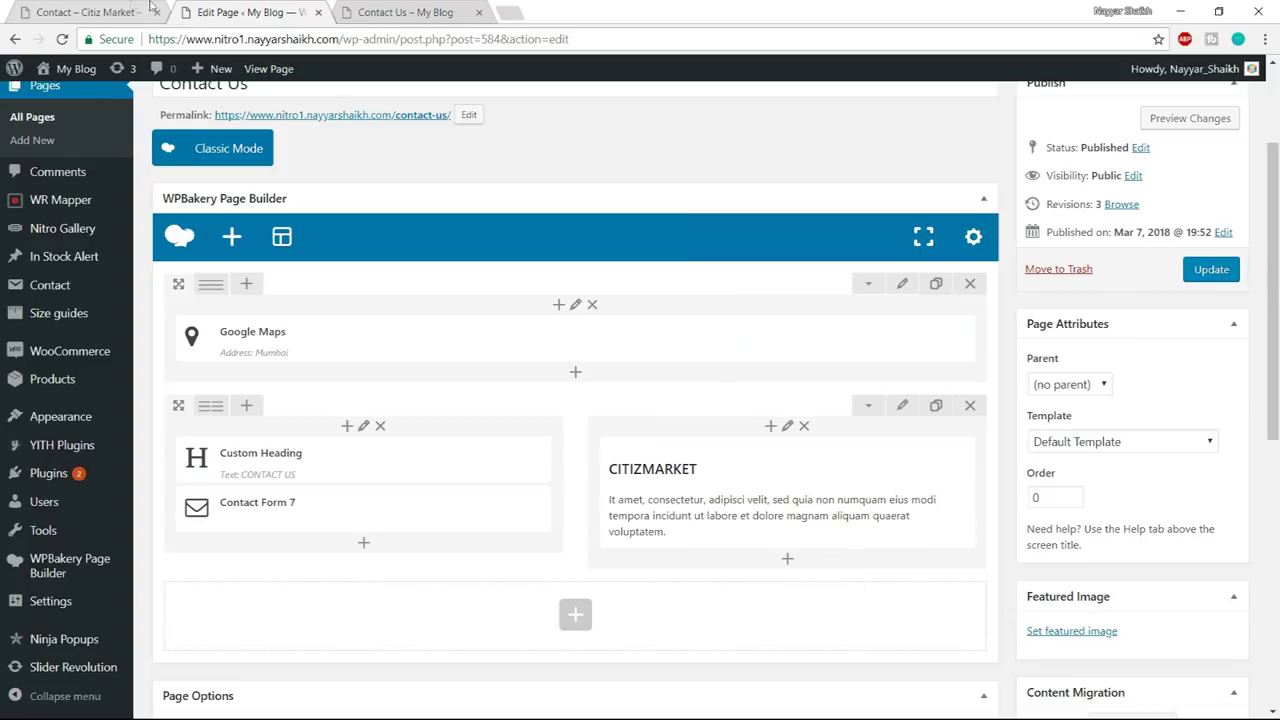
# - Compare with the live demo, then search 'list' for an element below the CITIZMARKET text
pyautogui.click(146, 11)
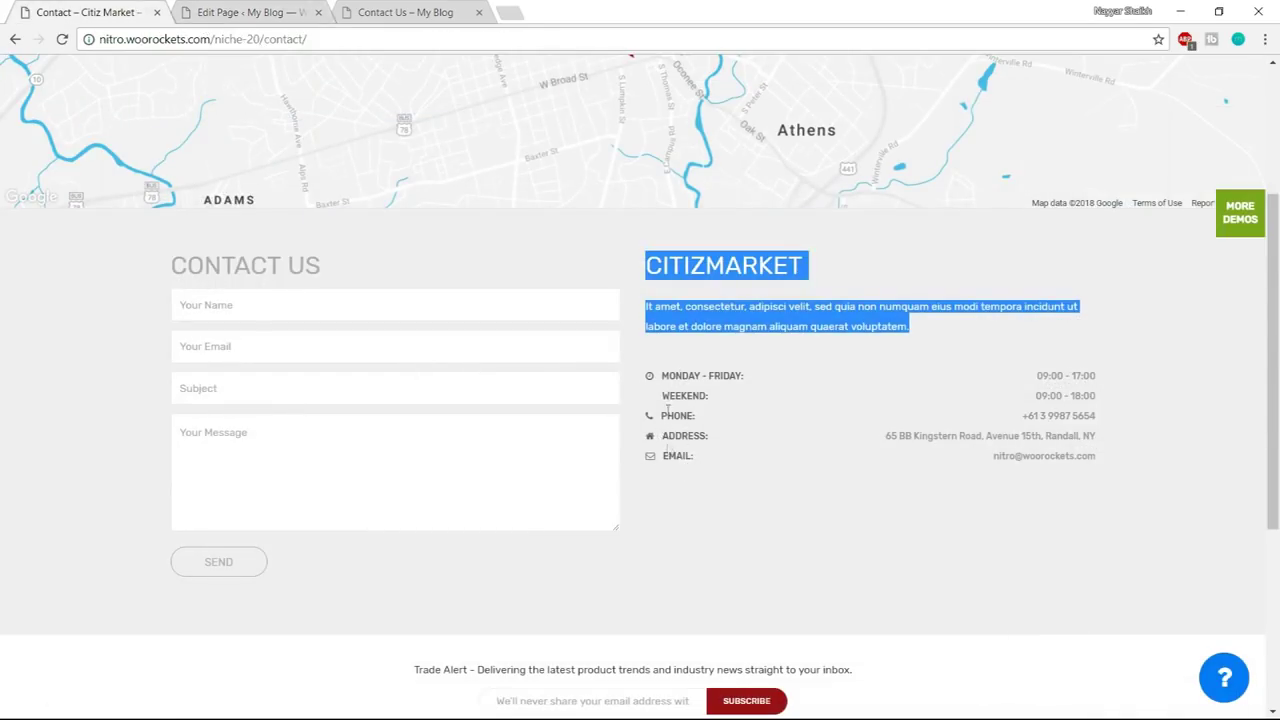
pyautogui.click(262, 14)
pyautogui.hotkey('ctrl', 'shift', 'Tab')
pyautogui.click(265, 14)
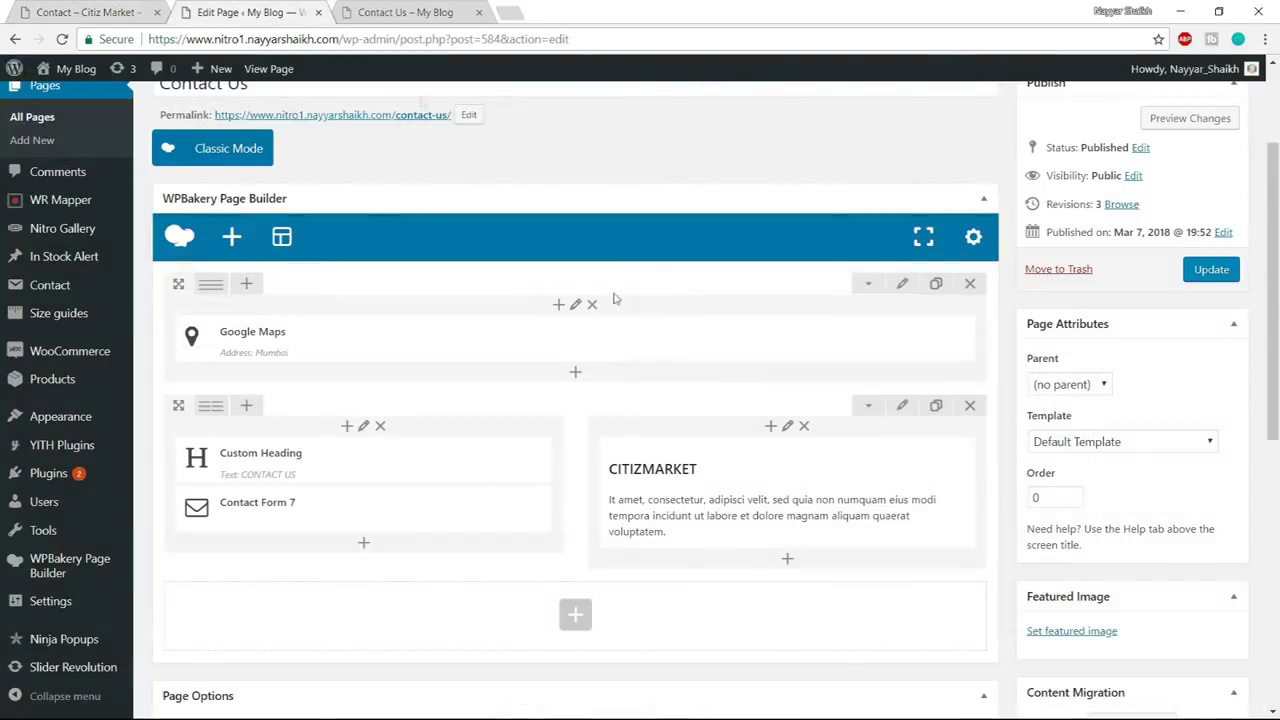
pyautogui.click(789, 556)
pyautogui.write('list')
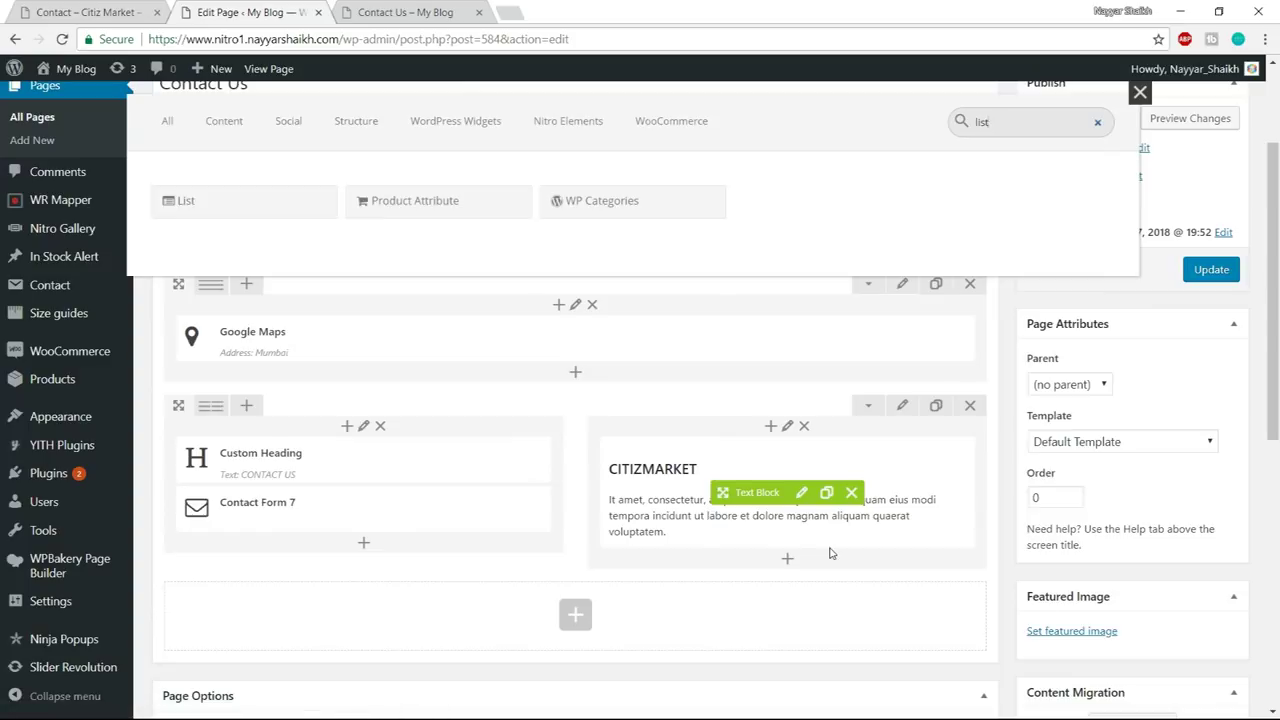
# - Add an Icon-style List element whose first item uses the clock icon
pyautogui.click(274, 205)
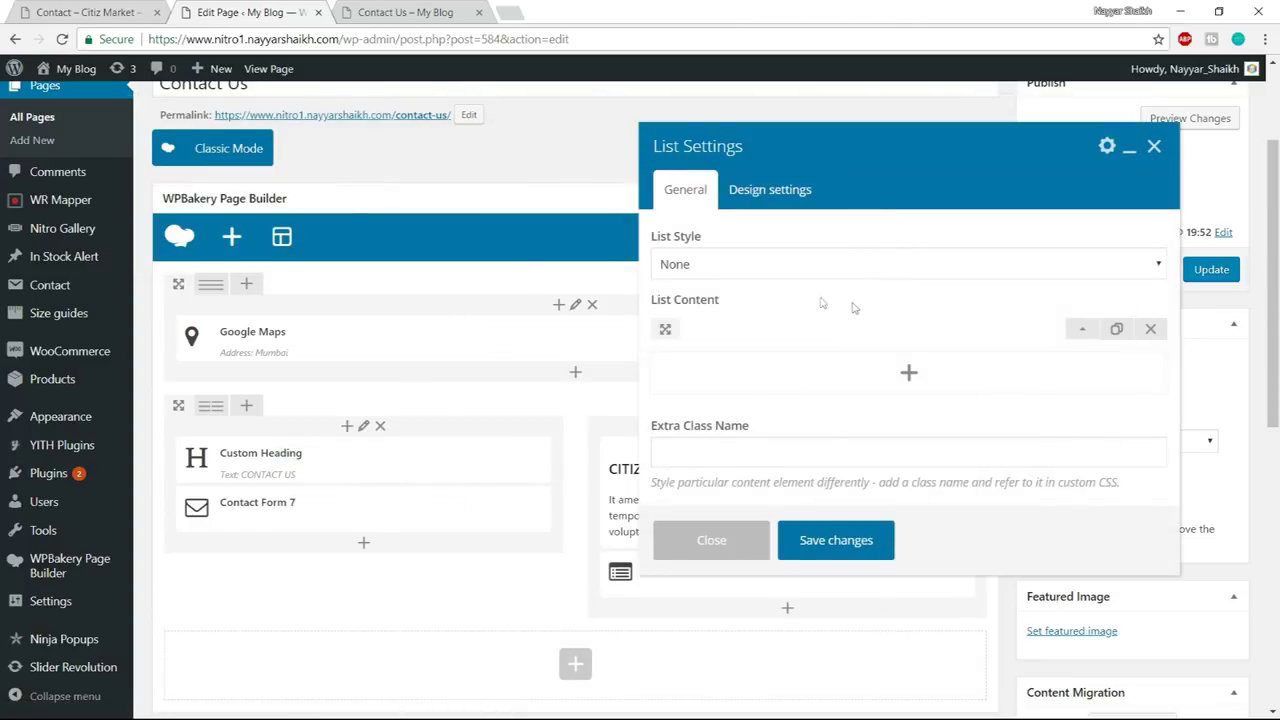
pyautogui.click(721, 264)
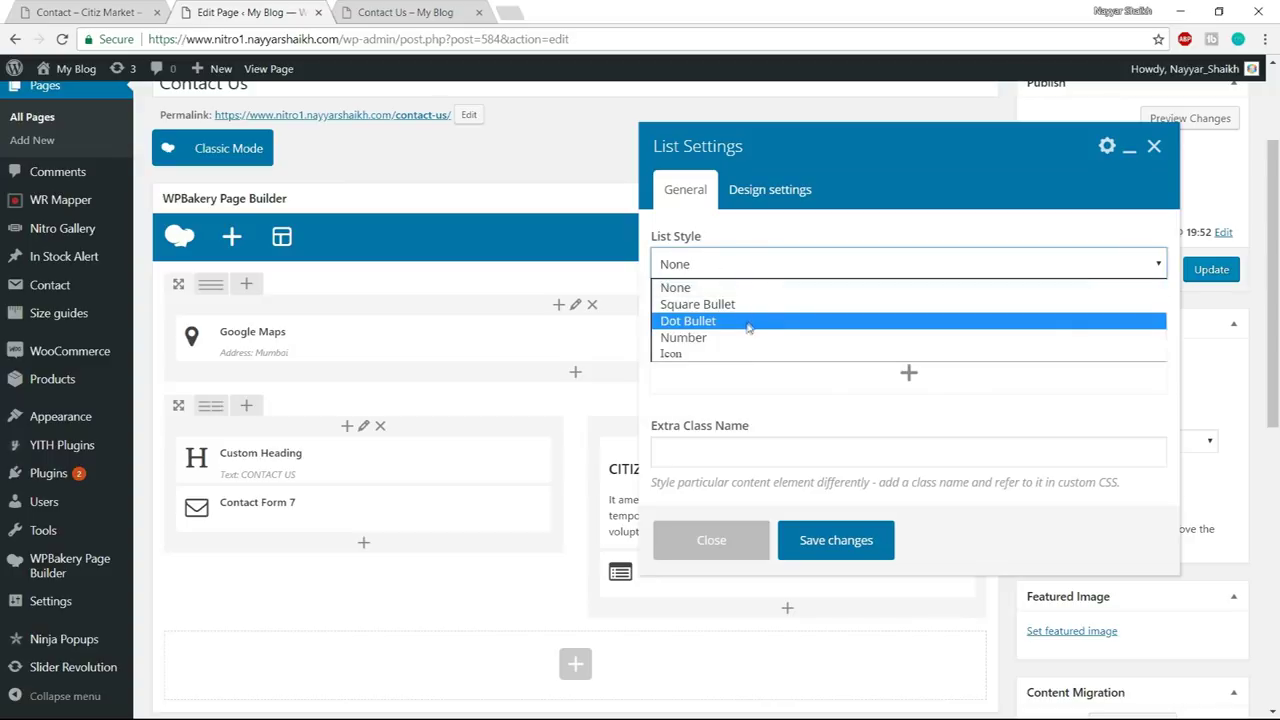
pyautogui.click(745, 354)
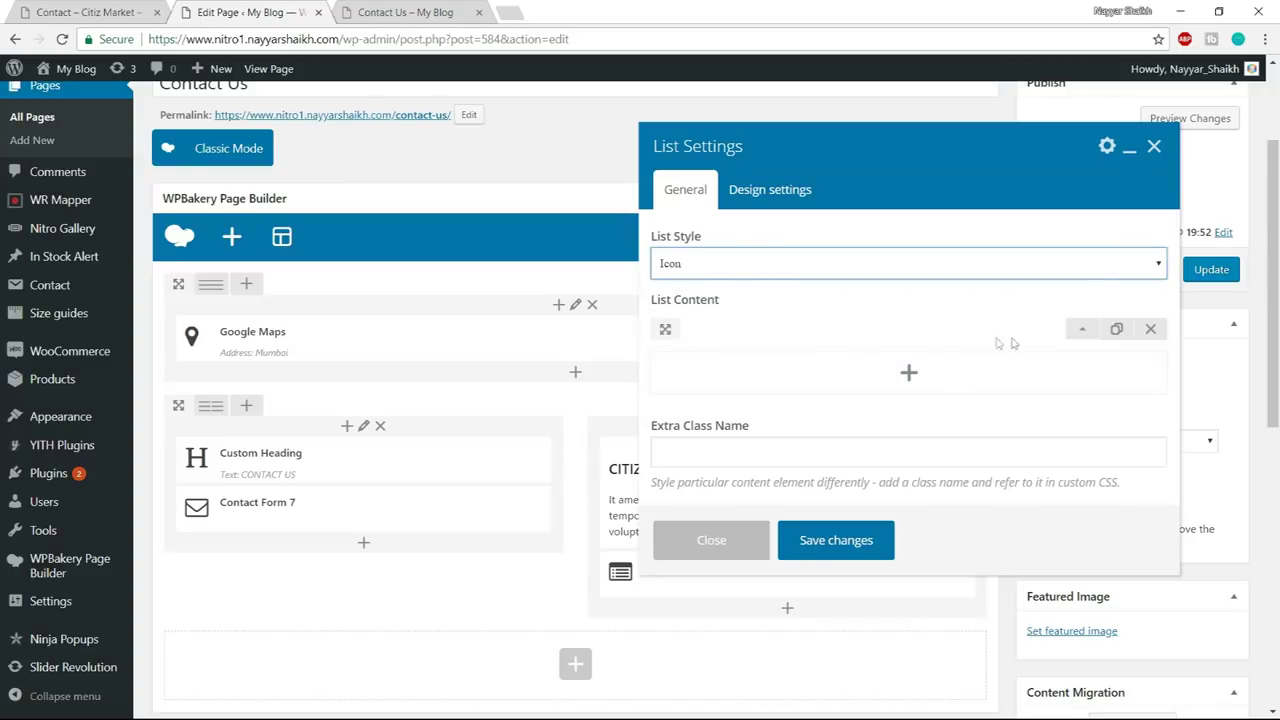
pyautogui.click(1084, 334)
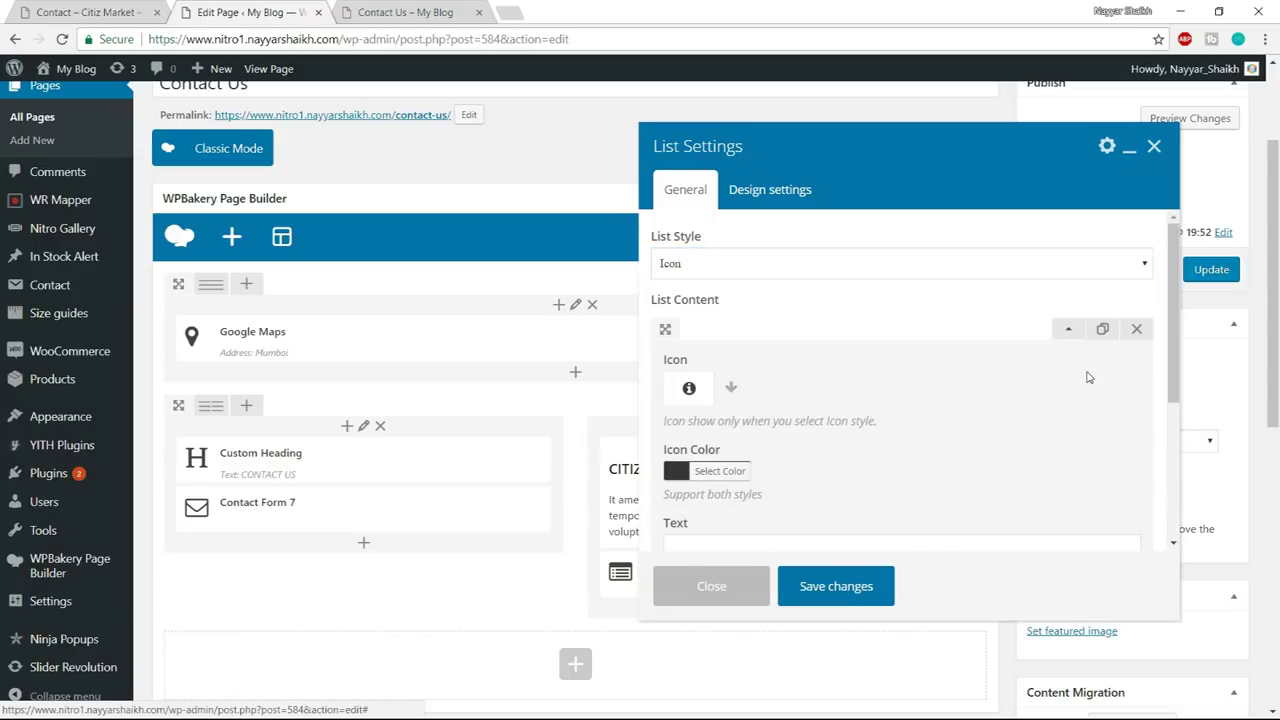
pyautogui.scroll(-1, 1006, 374)
pyautogui.click(127, 10)
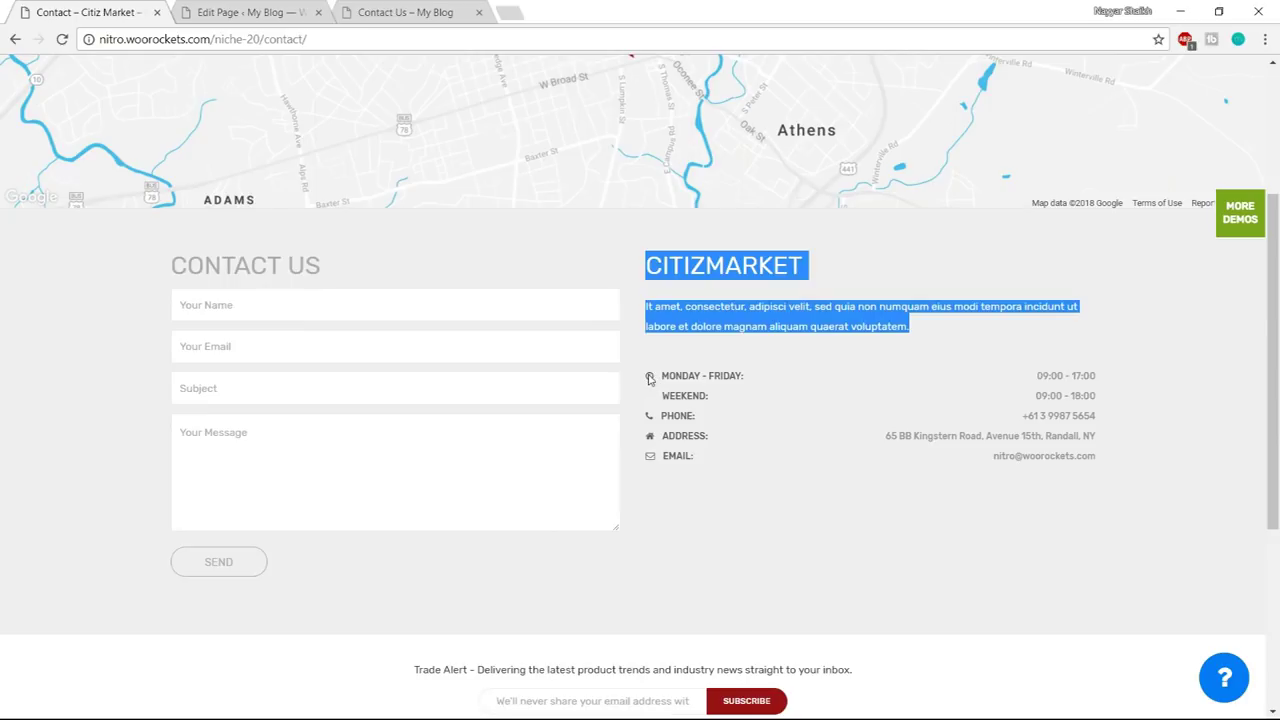
pyautogui.click(245, 12)
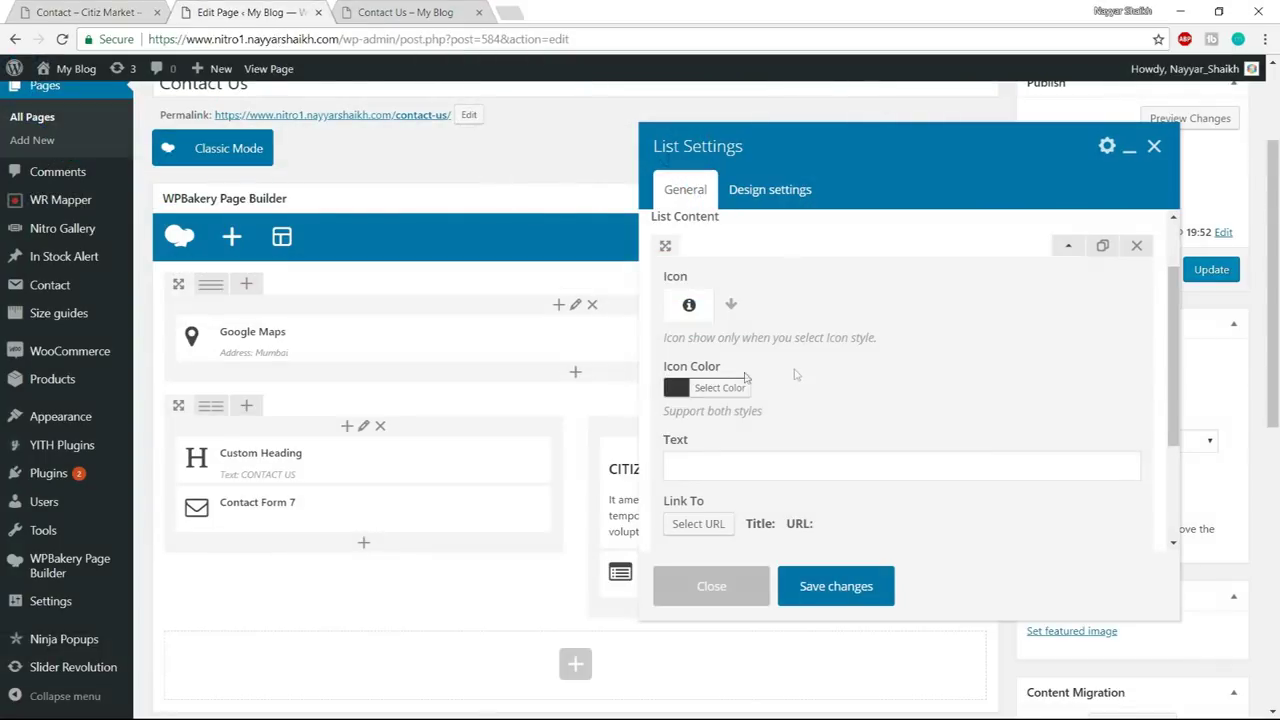
pyautogui.click(731, 306)
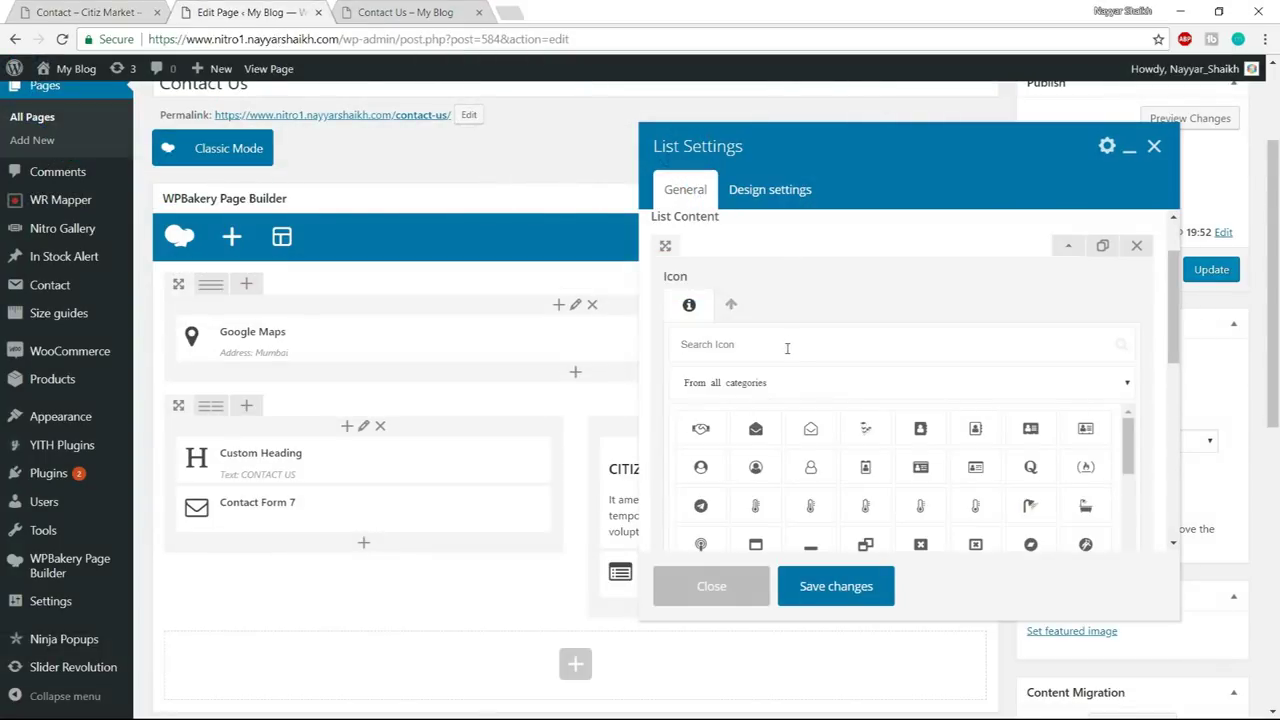
pyautogui.write('clock')
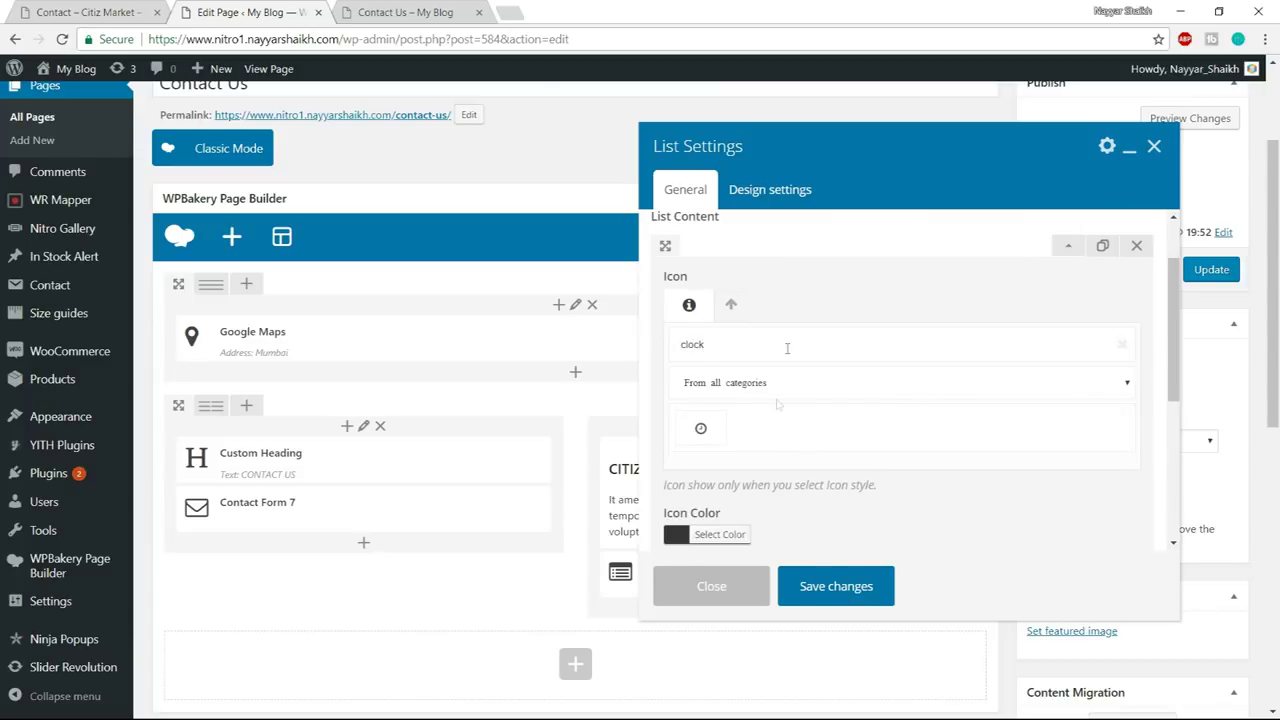
pyautogui.click(702, 429)
# - Check the demo list's first entry and go find the Contact Form notes file
pyautogui.scroll(-1, 868, 420)
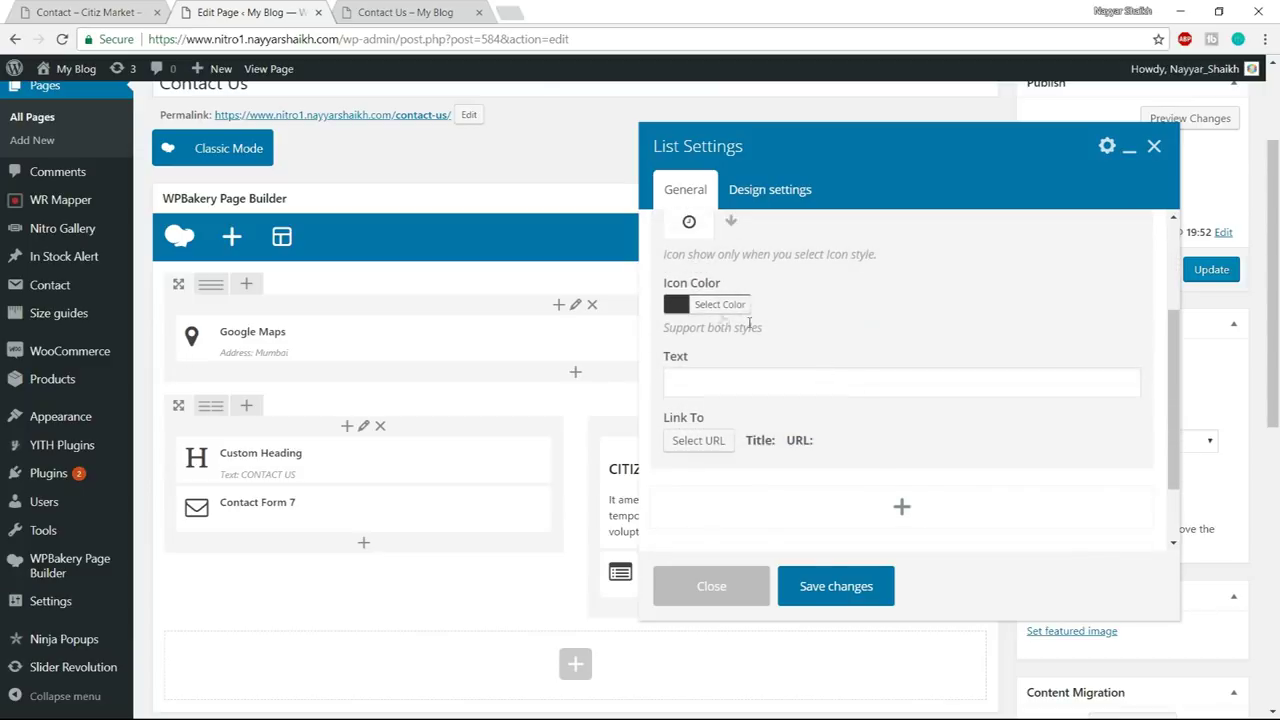
pyautogui.click(100, 12)
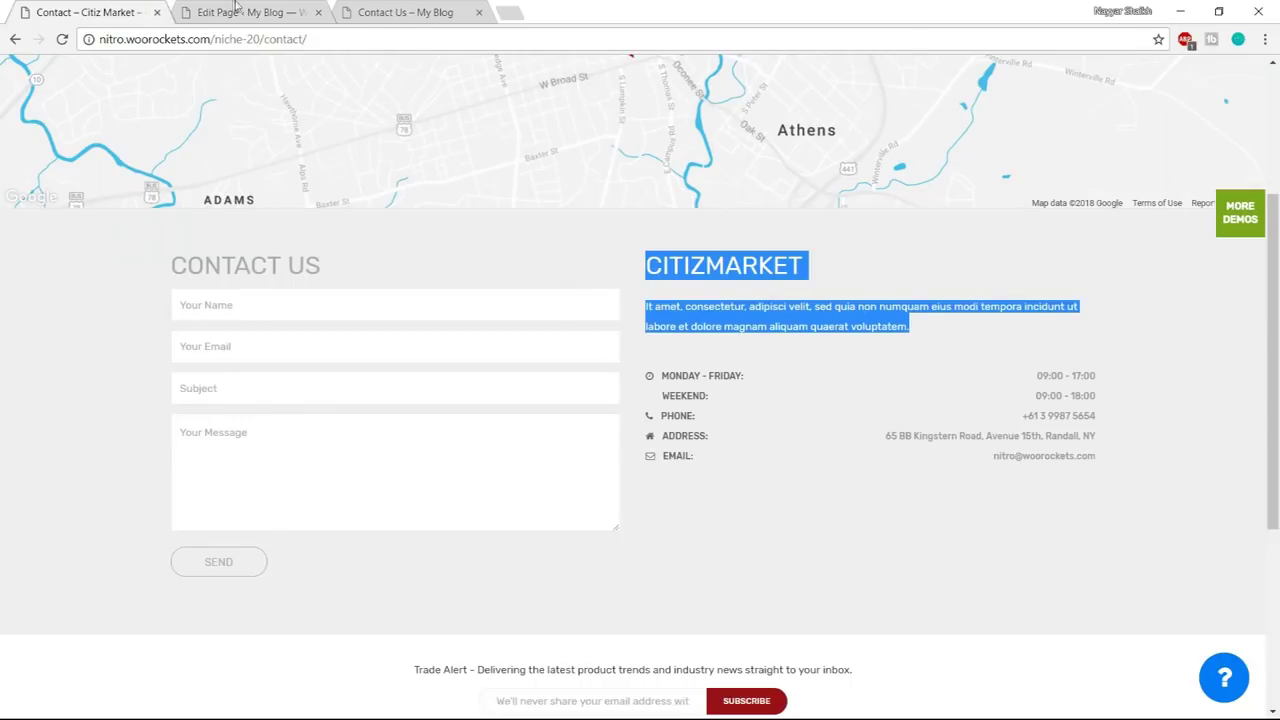
pyautogui.click(237, 9)
pyautogui.click(829, 387)
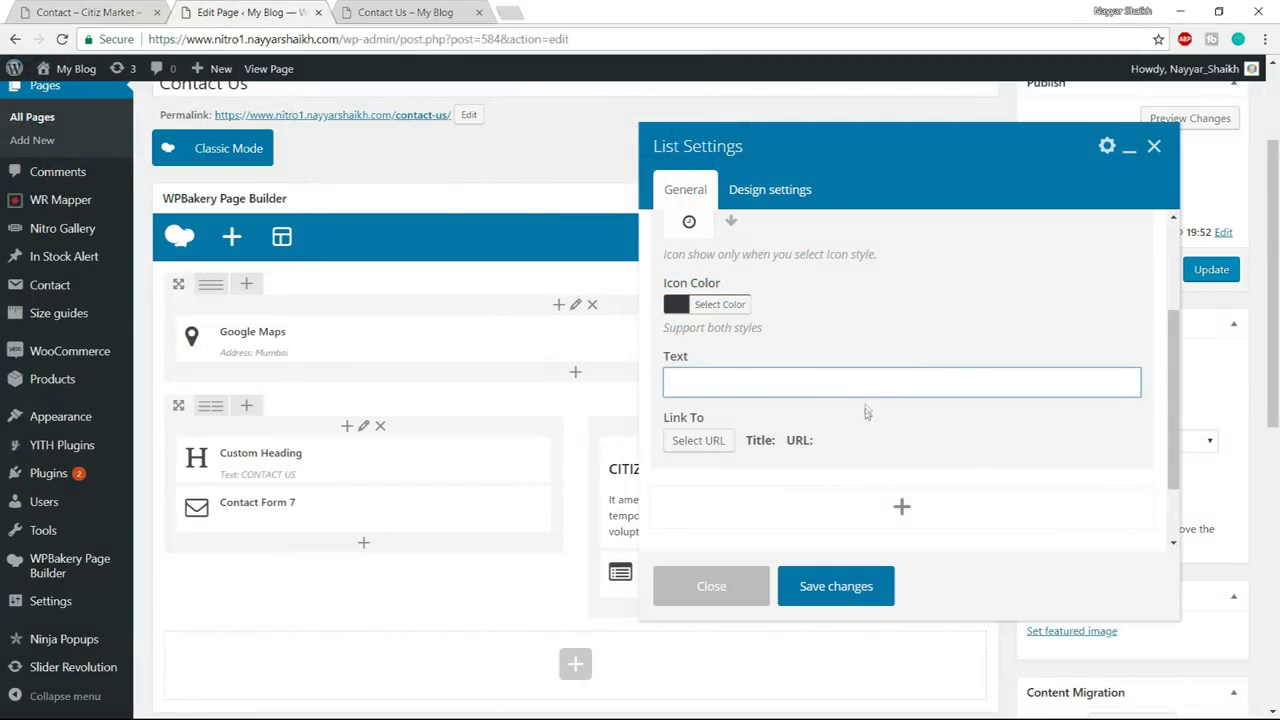
pyautogui.press('super')
pyautogui.click(115, 714)
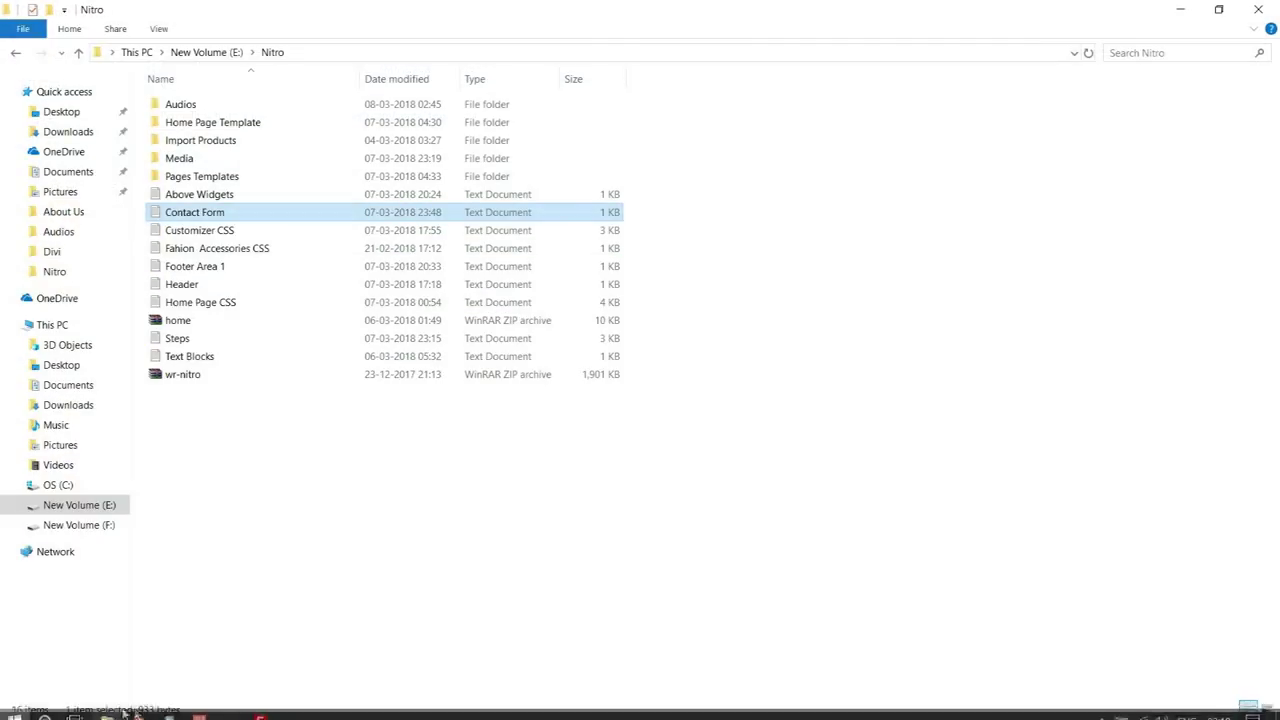
# - Open the Contact Form notes and select the MONDAY - FRIDAY 09:00 - 17:00 line
pyautogui.doubleClick(220, 213)
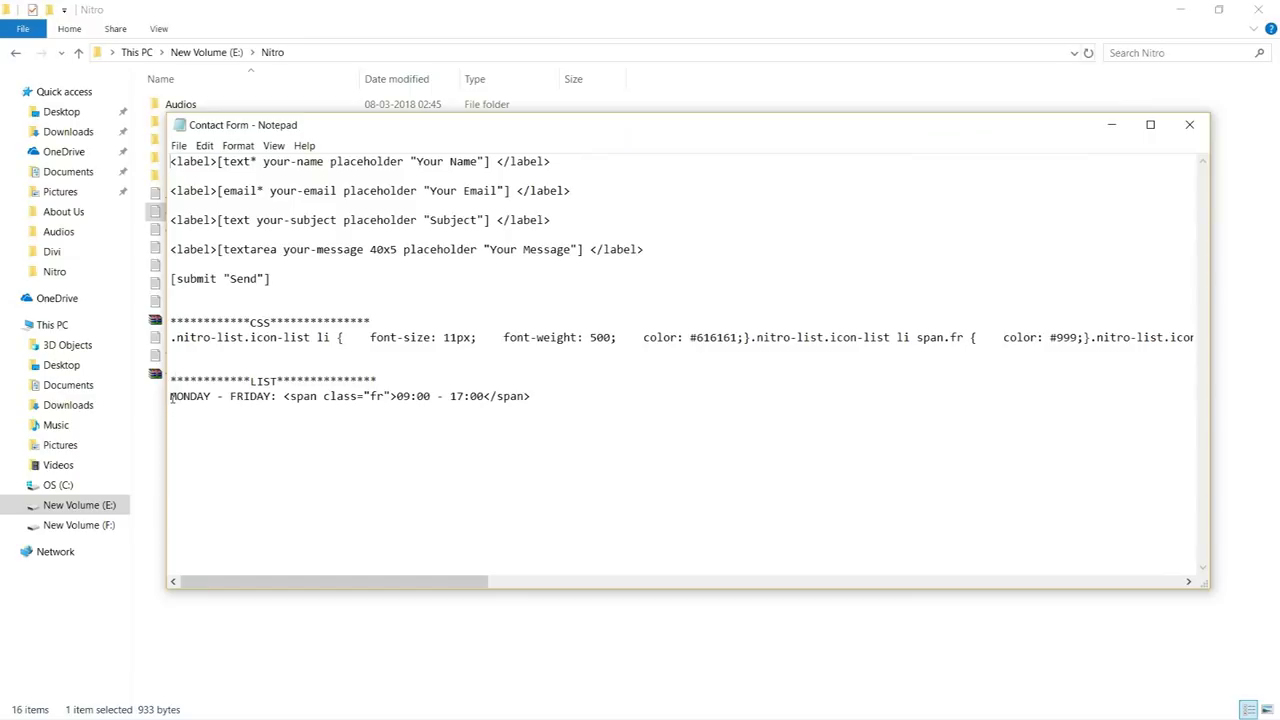
pyautogui.moveTo(170, 396); pyautogui.dragTo(550, 399)
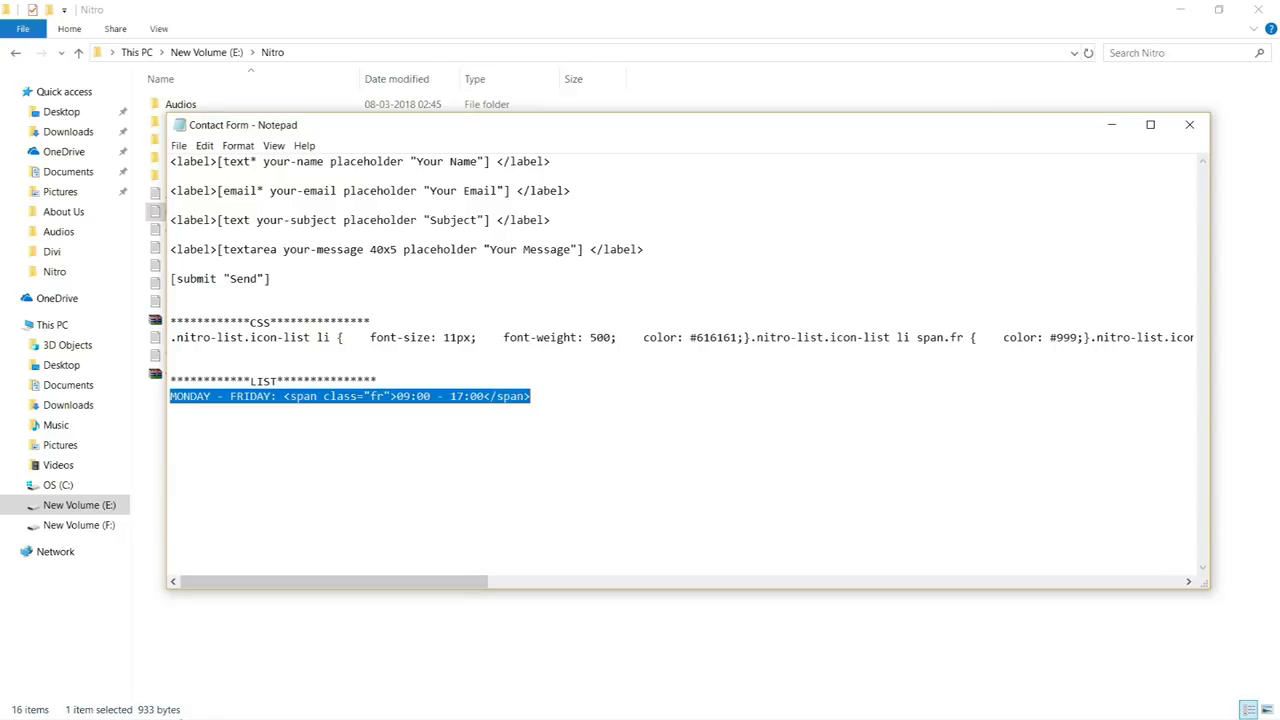
# - Paste the MONDAY - FRIDAY: 09:00 - 17:00 line into the first list item's Text field and collapse it
pyautogui.press('super')
pyautogui.click(153, 708)
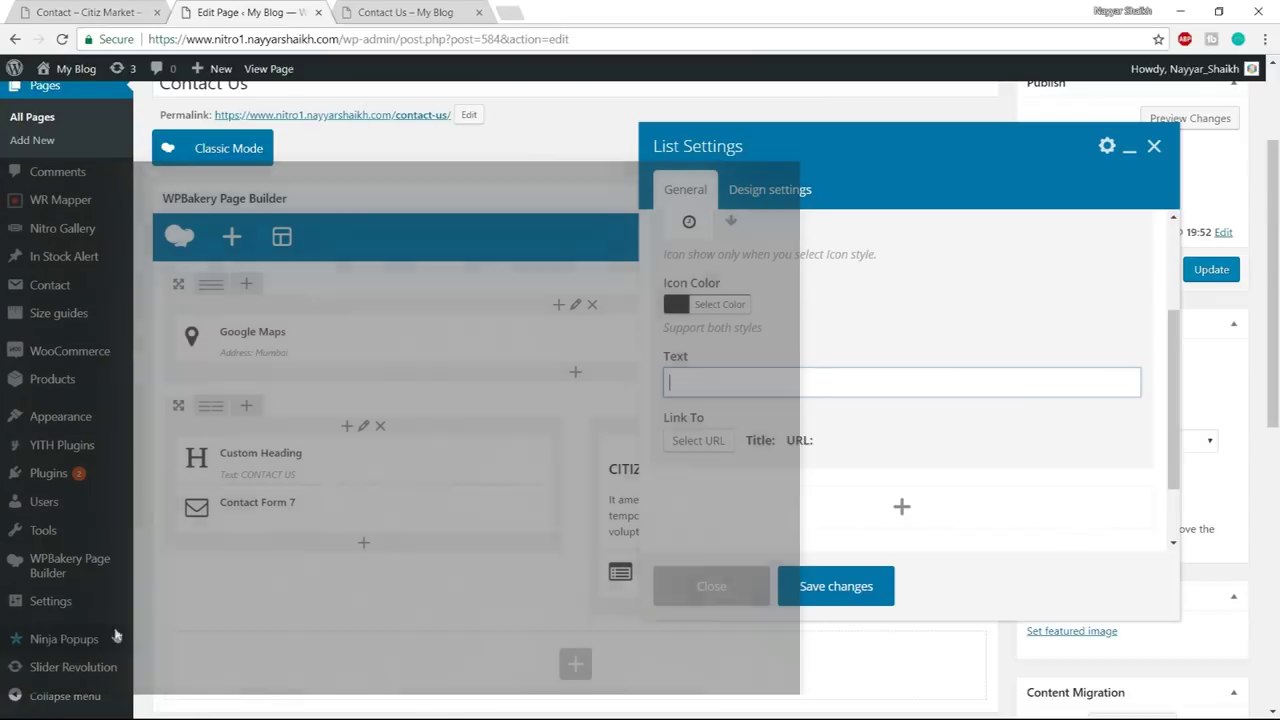
pyautogui.write('MONDAY - FRIDAY: <span class="fr">09:00 - 17:00</span>')
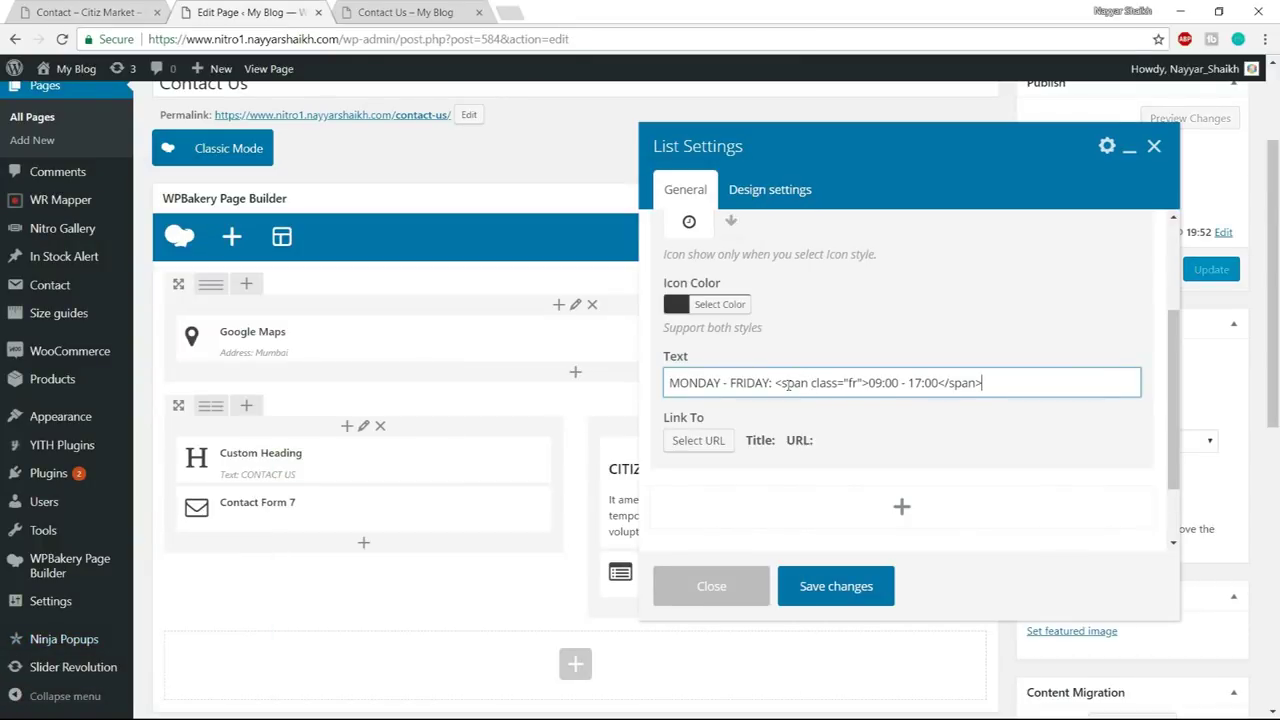
pyautogui.moveTo(886, 385); pyautogui.dragTo(926, 385)
pyautogui.click(933, 385)
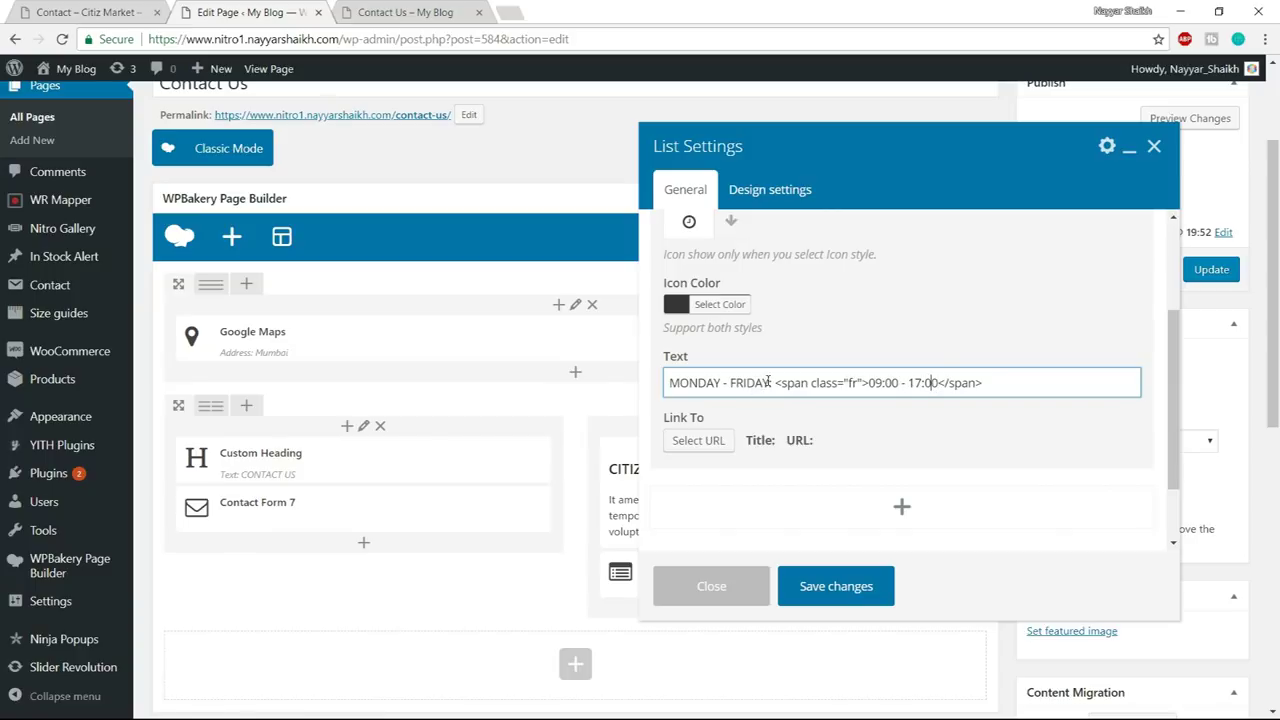
pyautogui.moveTo(769, 382); pyautogui.dragTo(723, 383)
pyautogui.scroll(3, 813, 372)
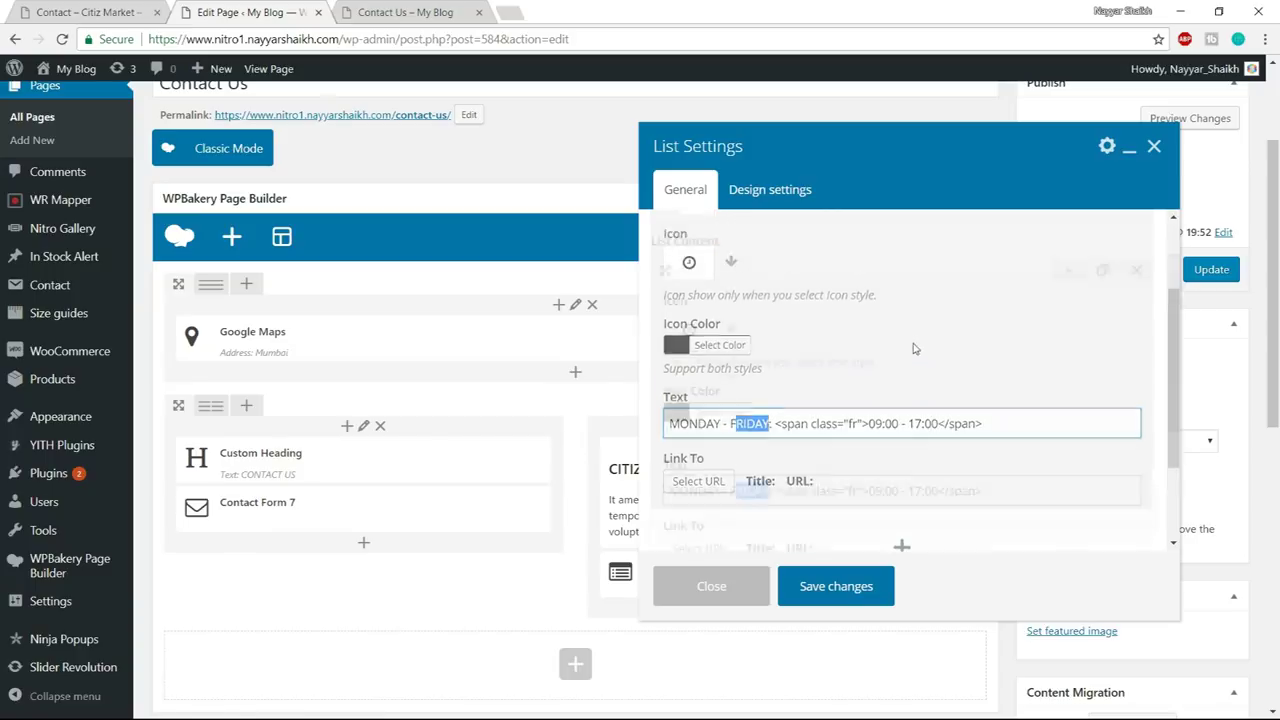
pyautogui.click(1082, 330)
pyautogui.scroll(-1, 1083, 360)
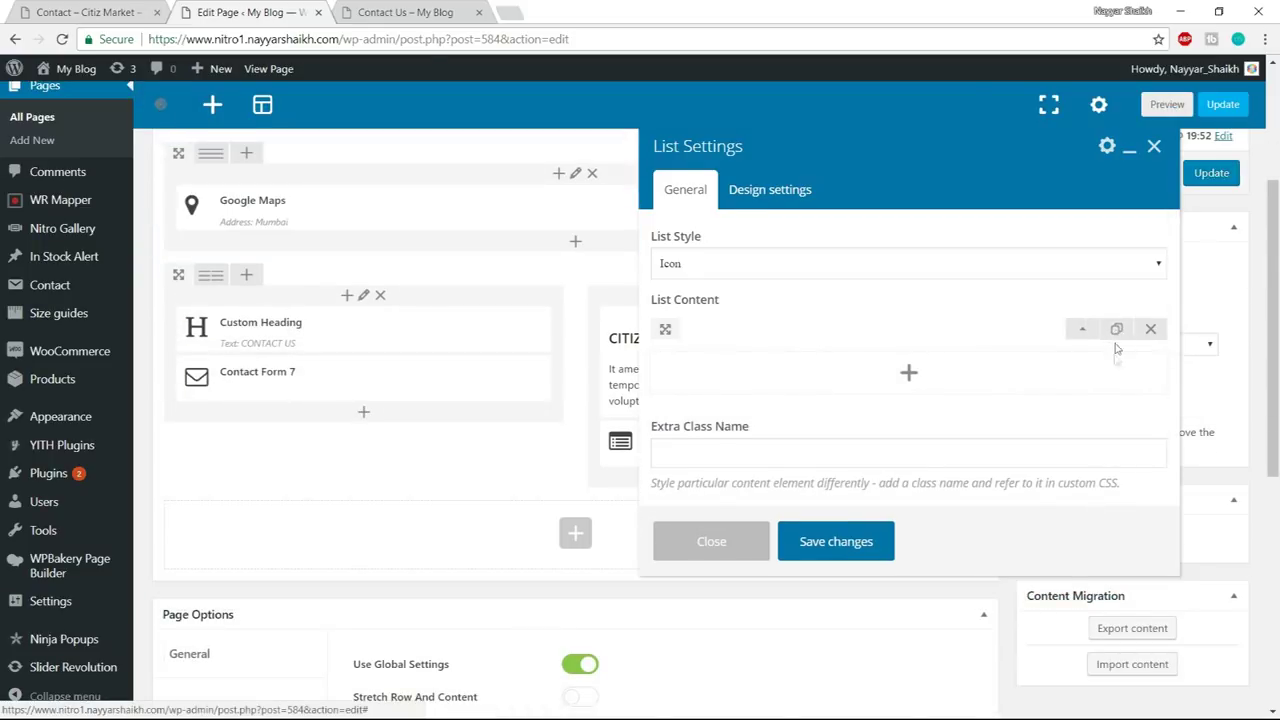
# - Duplicate the first list item and give the copy the phone icon found by searching 'phone'
pyautogui.click(1117, 332)
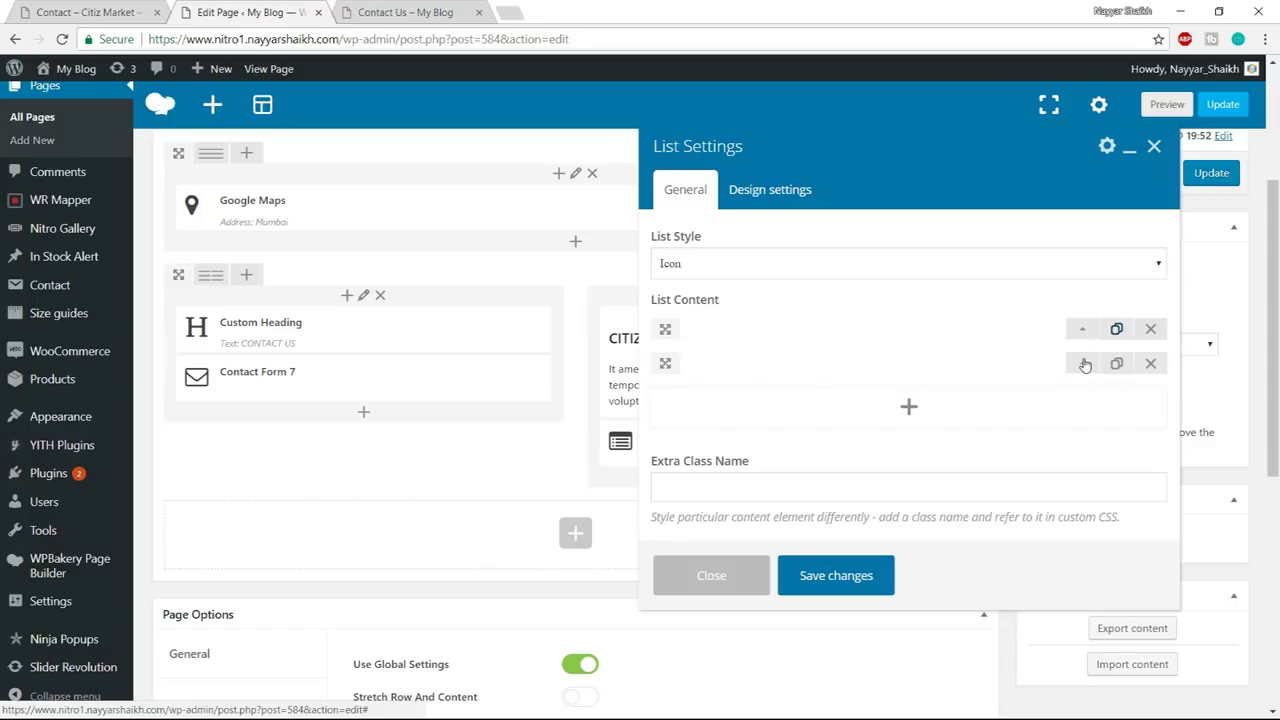
pyautogui.click(1082, 364)
pyautogui.scroll(-2, 1032, 387)
pyautogui.hotkey('ctrl', 'shift', 'Tab')
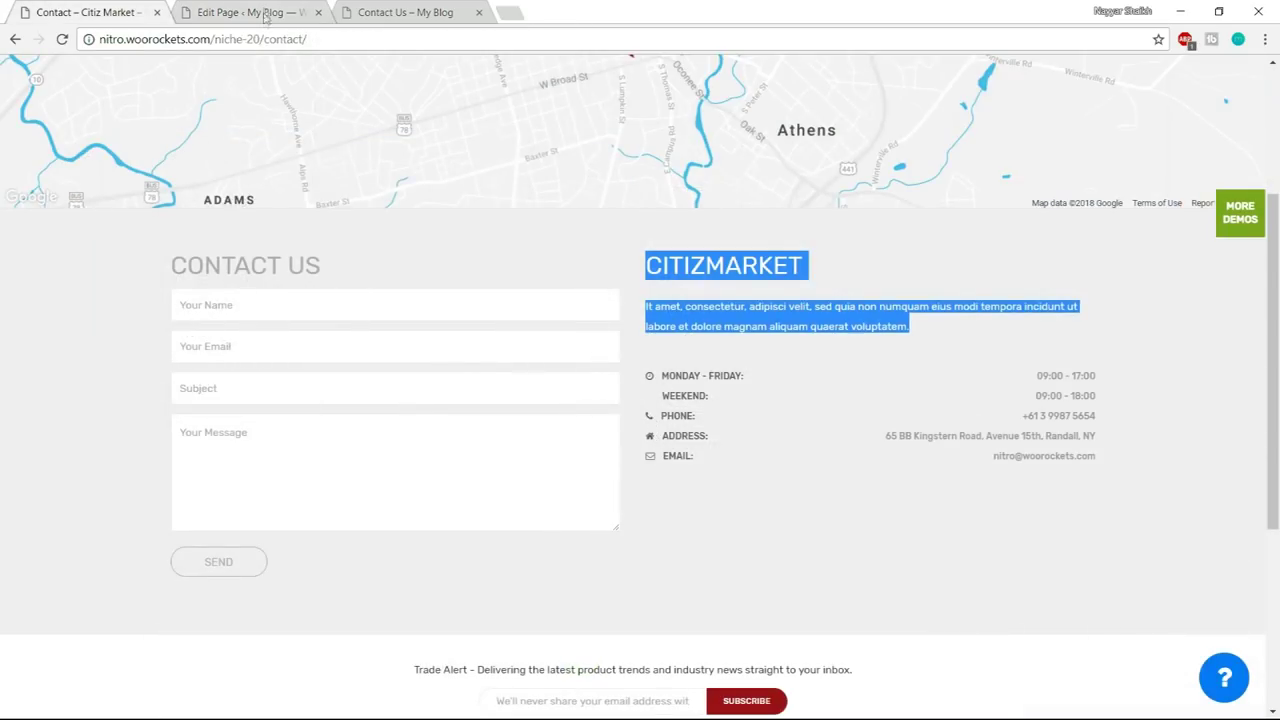
pyautogui.click(265, 16)
pyautogui.click(731, 341)
pyautogui.click(766, 372)
pyautogui.write('phone')
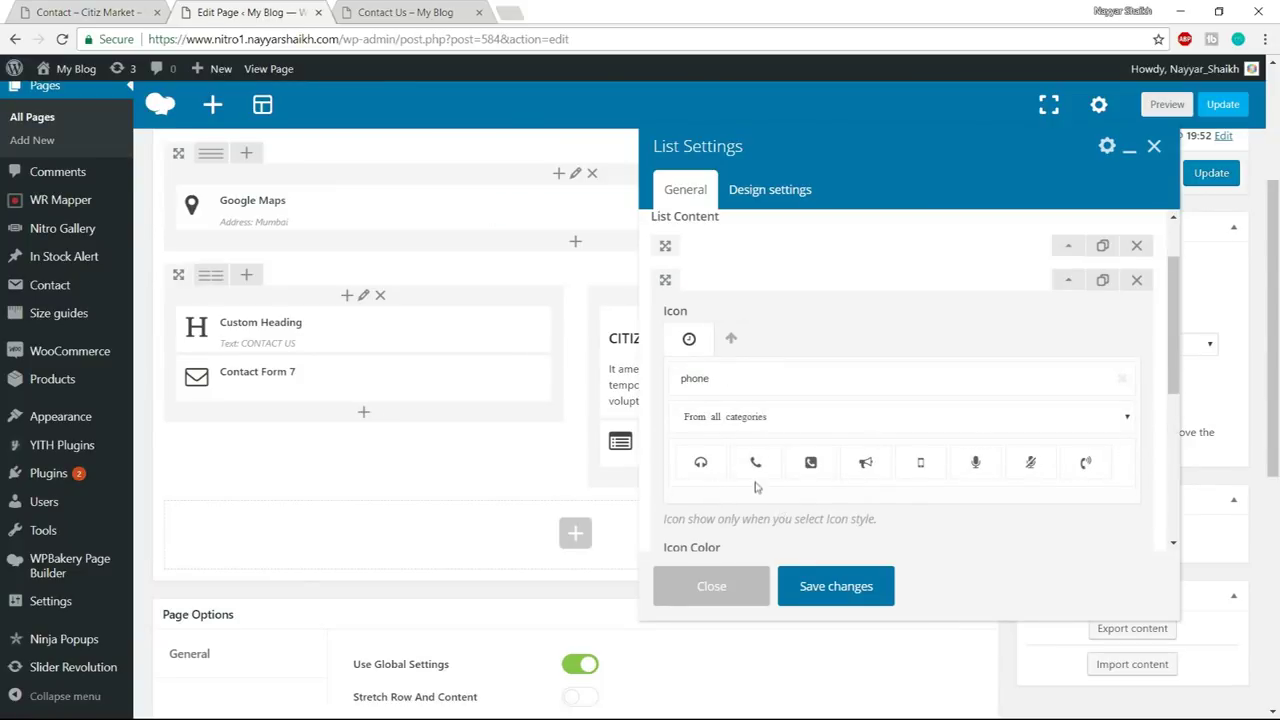
pyautogui.click(755, 462)
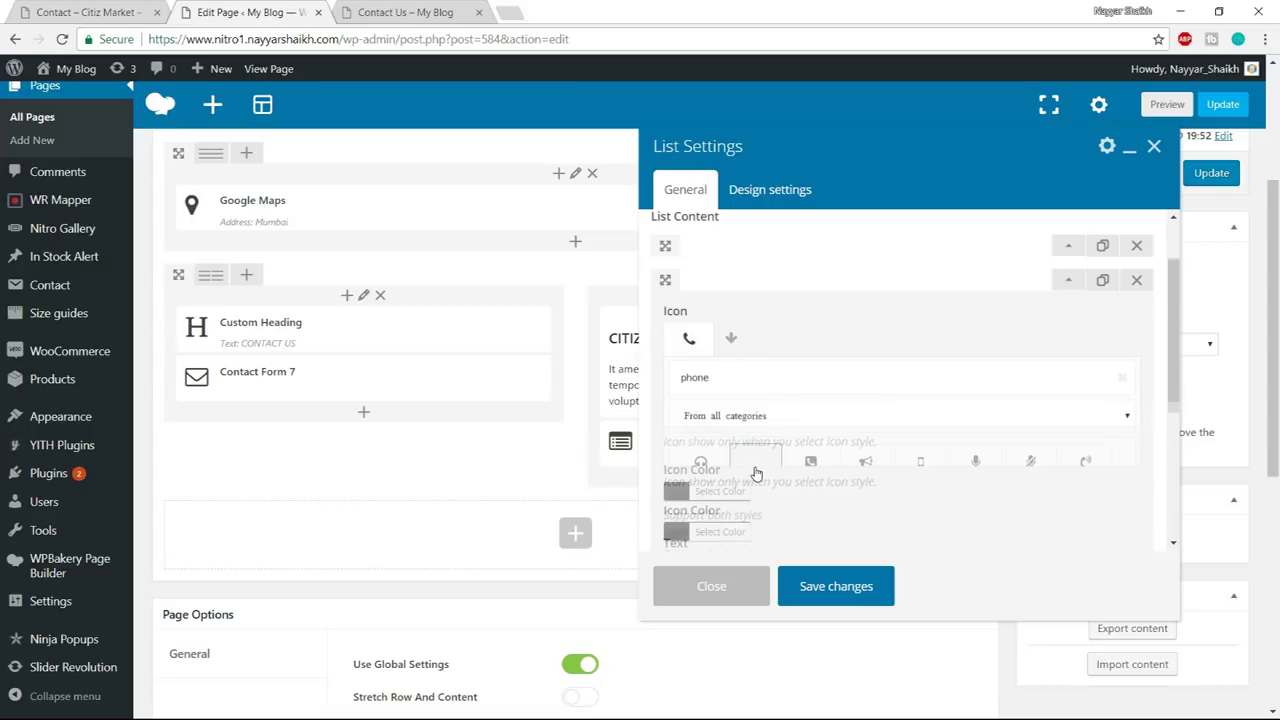
pyautogui.scroll(-1, 835, 413)
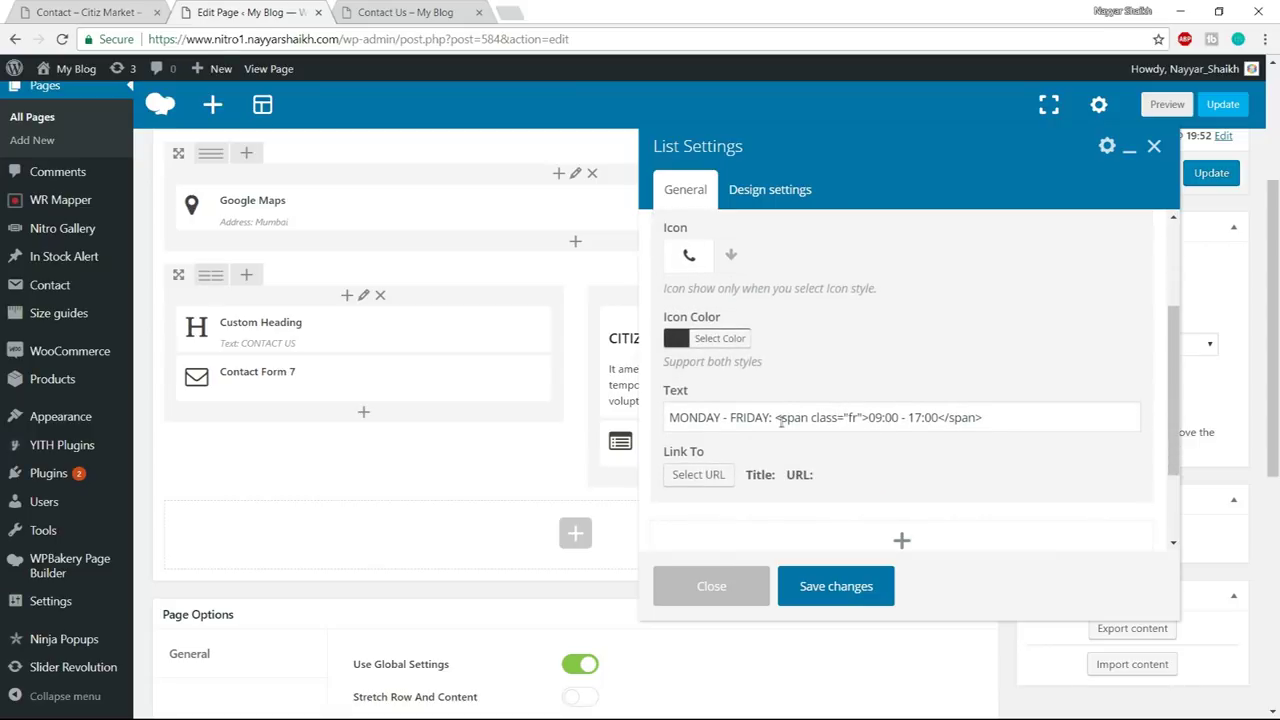
# - Replace the copied item's MONDAY - FRIDAY label with the demo's PHONE: label
pyautogui.click(92, 11)
pyautogui.moveTo(696, 416); pyautogui.dragTo(664, 416)
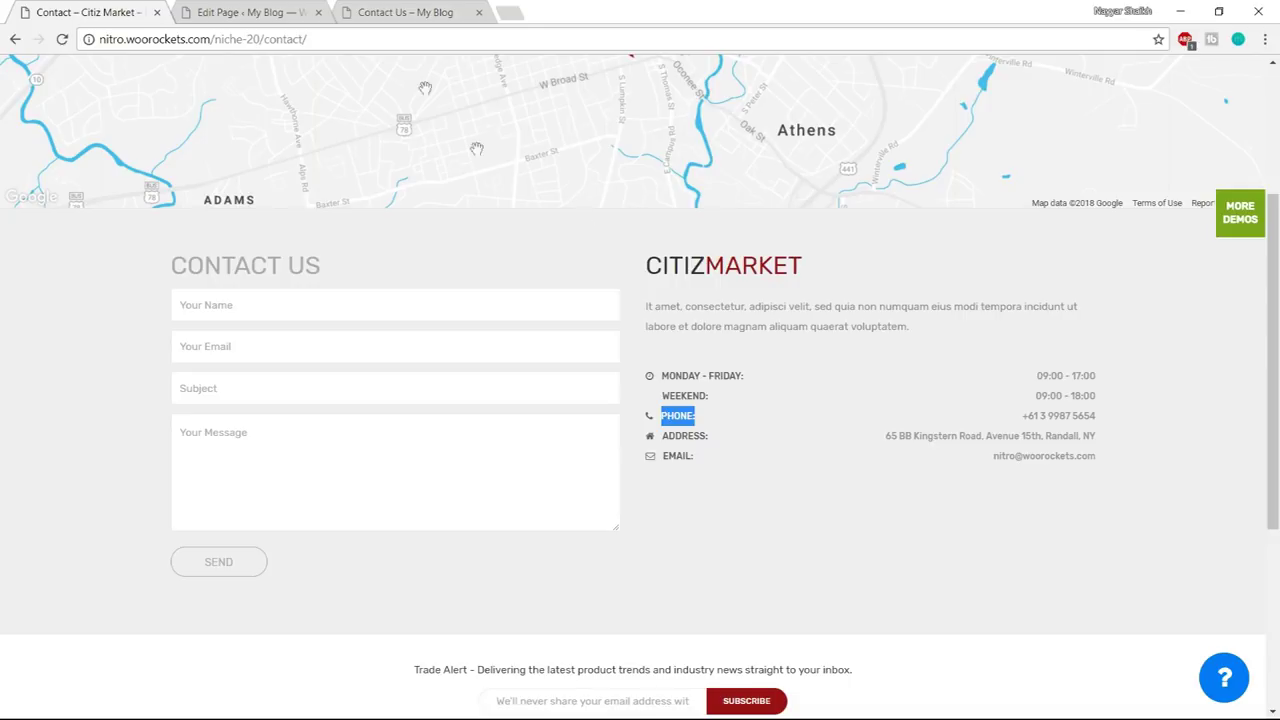
pyautogui.click(258, 10)
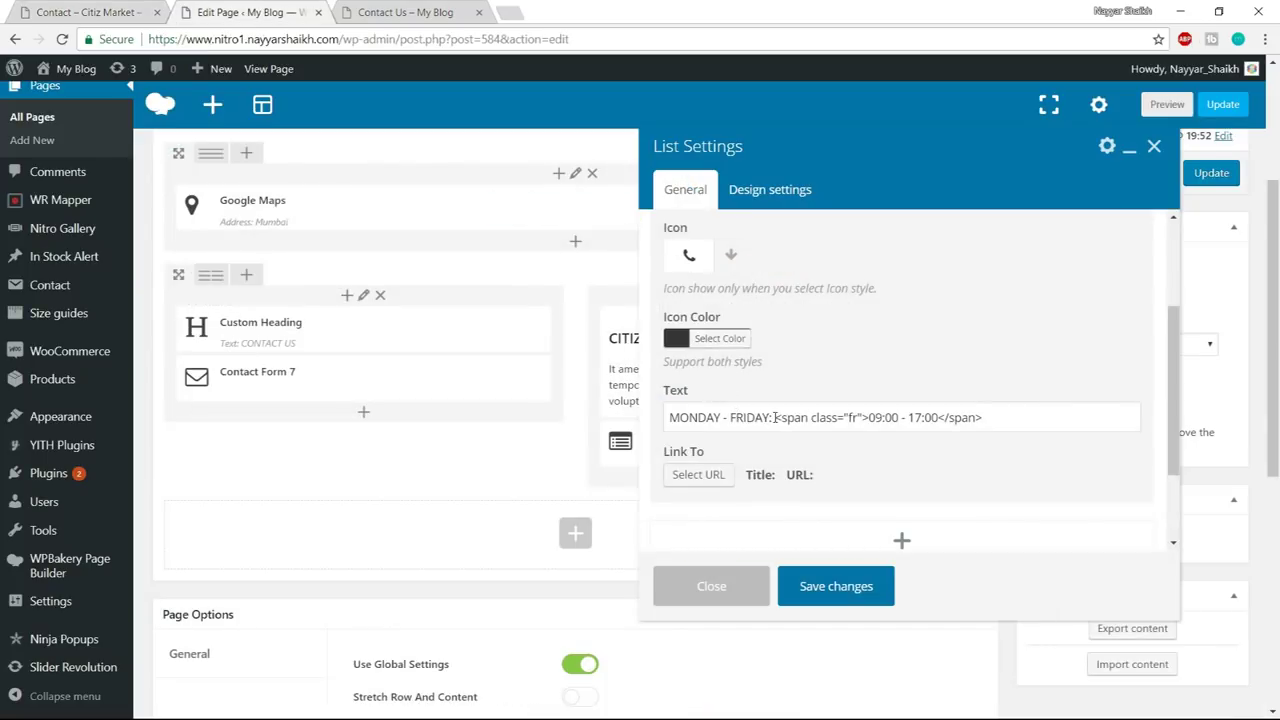
pyautogui.moveTo(771, 417); pyautogui.dragTo(620, 415)
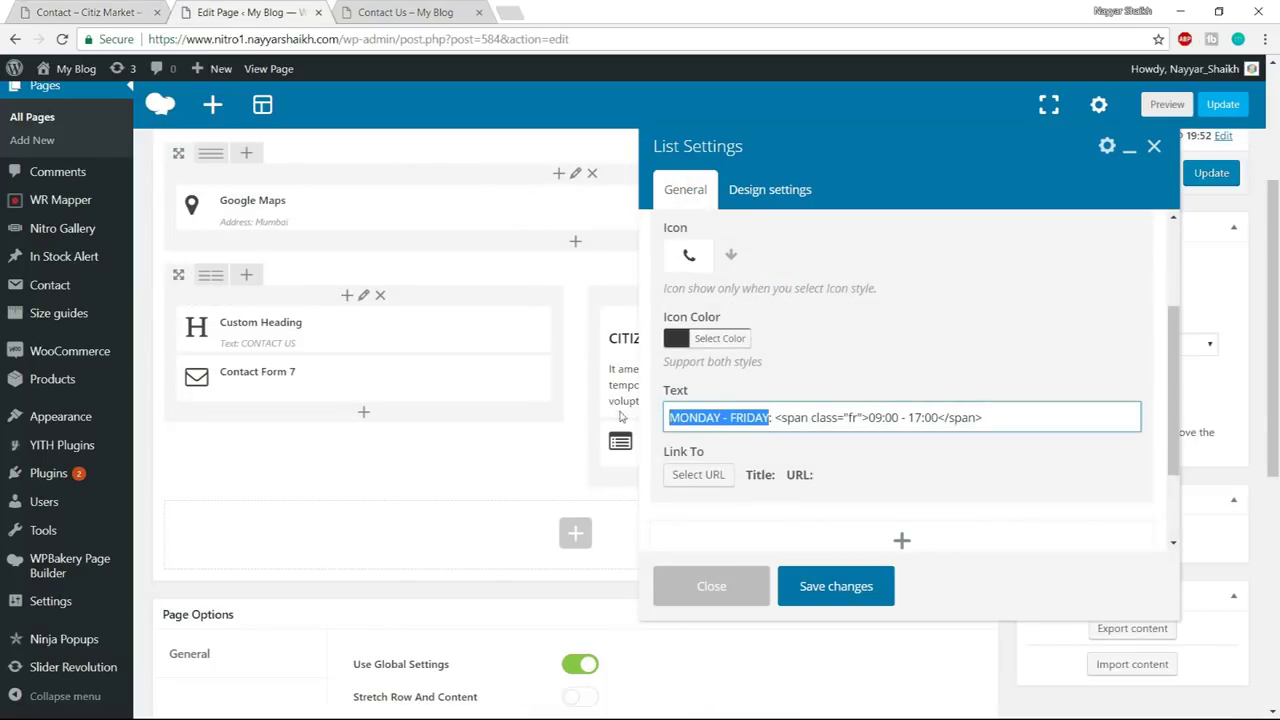
pyautogui.press('BackSpace')
pyautogui.write('PHONE:')
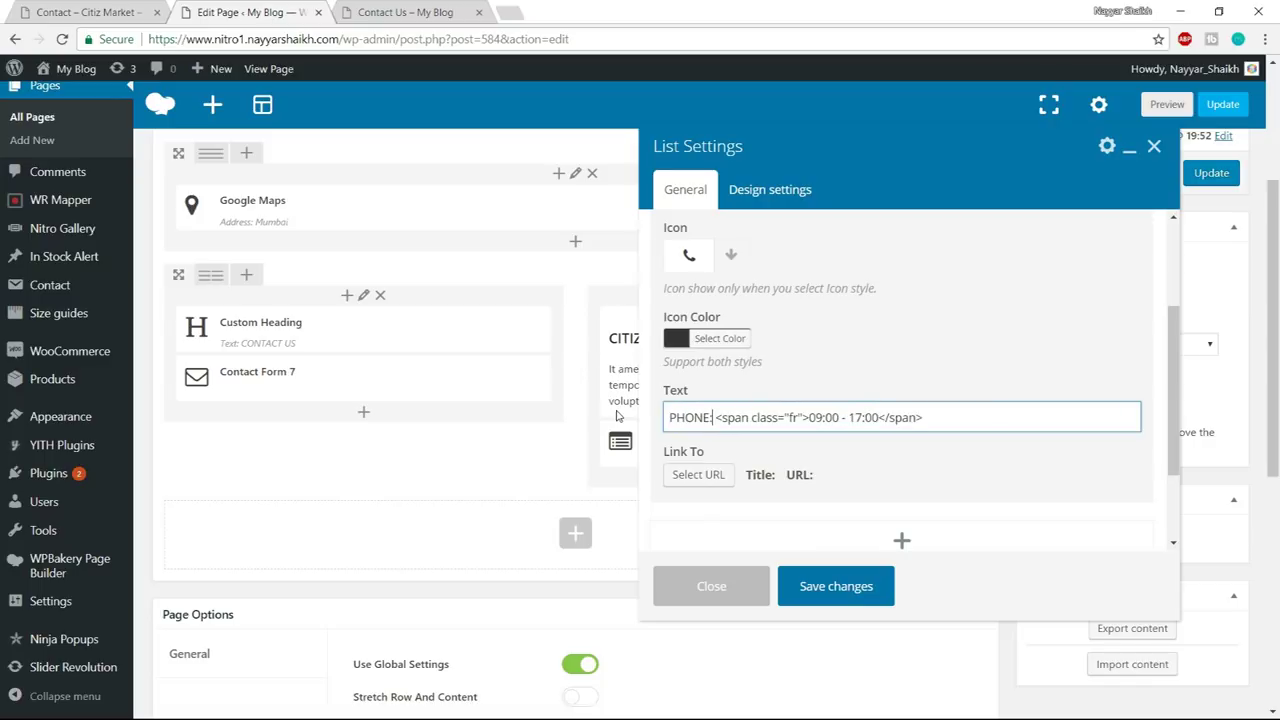
# - Replace the 09:00 - 17:00 hours in the span with the demo's phone number
pyautogui.click(60, 12)
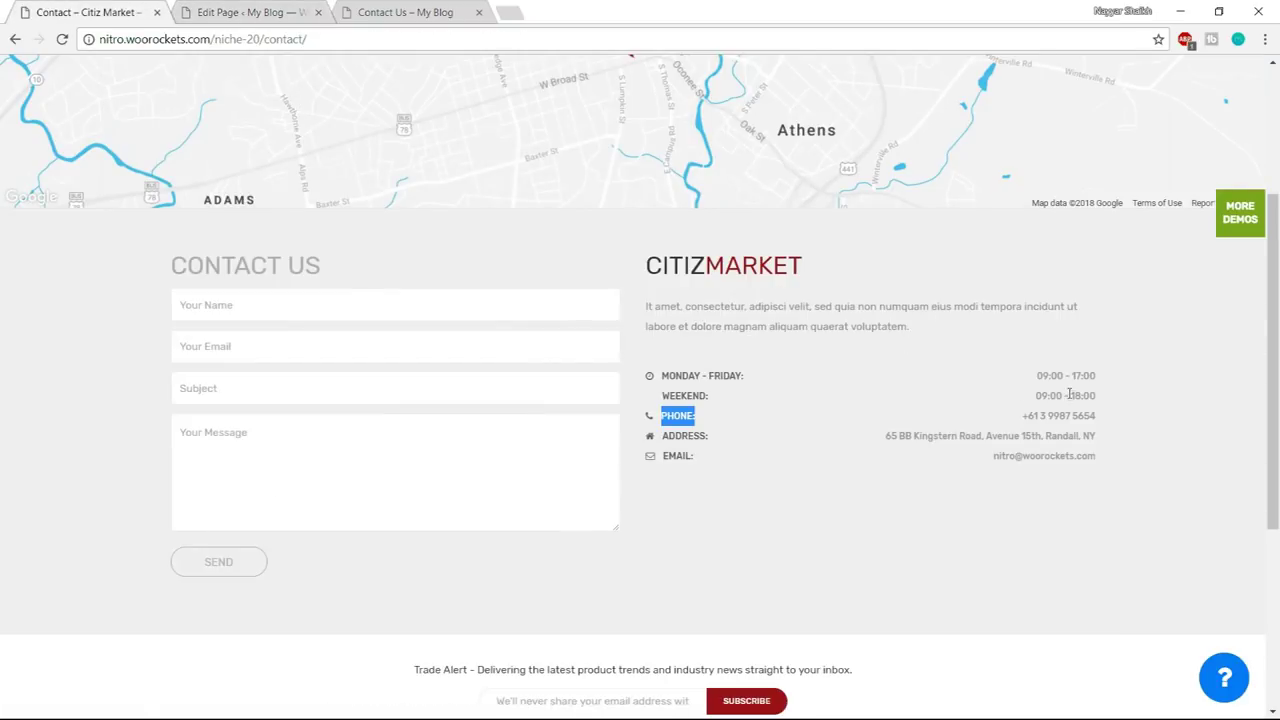
pyautogui.click(1105, 421)
pyautogui.moveTo(1020, 420); pyautogui.dragTo(1098, 418)
pyautogui.click(1098, 418)
pyautogui.tripleClick(1084, 418)
pyautogui.hotkey('ctrl', 'c')
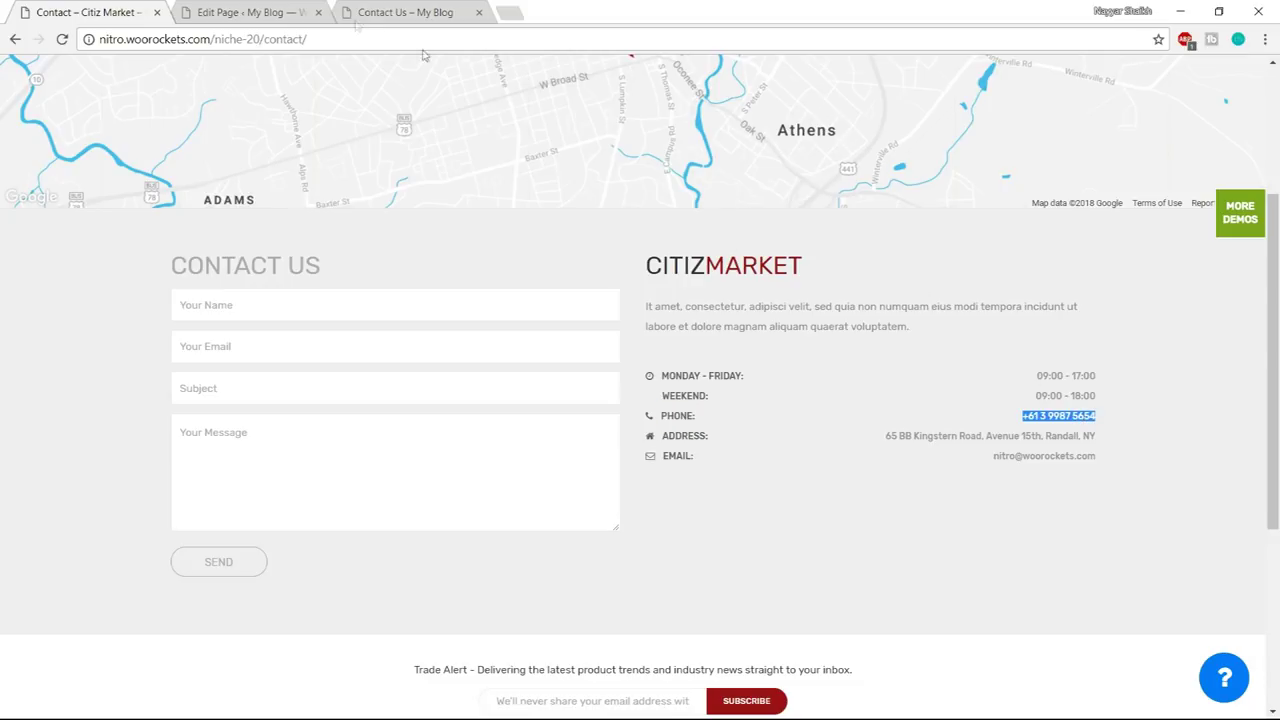
pyautogui.click(322, 8)
pyautogui.moveTo(810, 418); pyautogui.dragTo(880, 418)
pyautogui.press('BackSpace')
pyautogui.hotkey('ctrl', 'v')
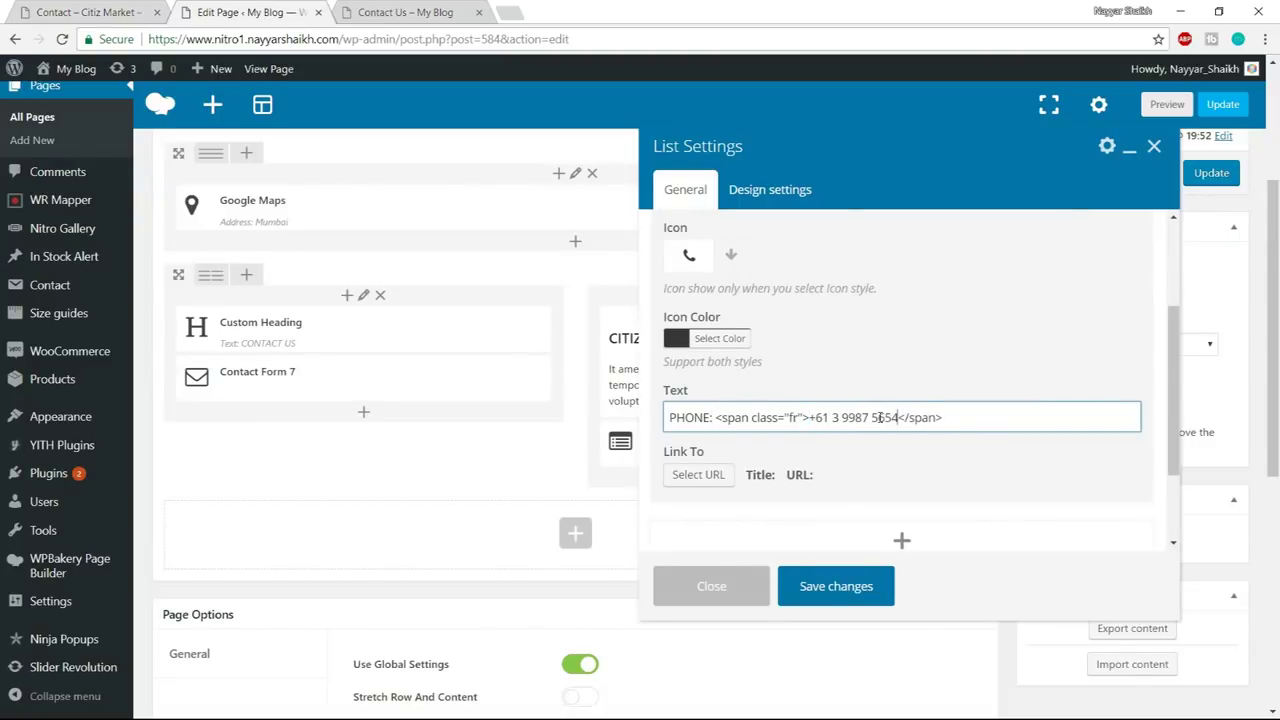
pyautogui.scroll(2, 960, 390)
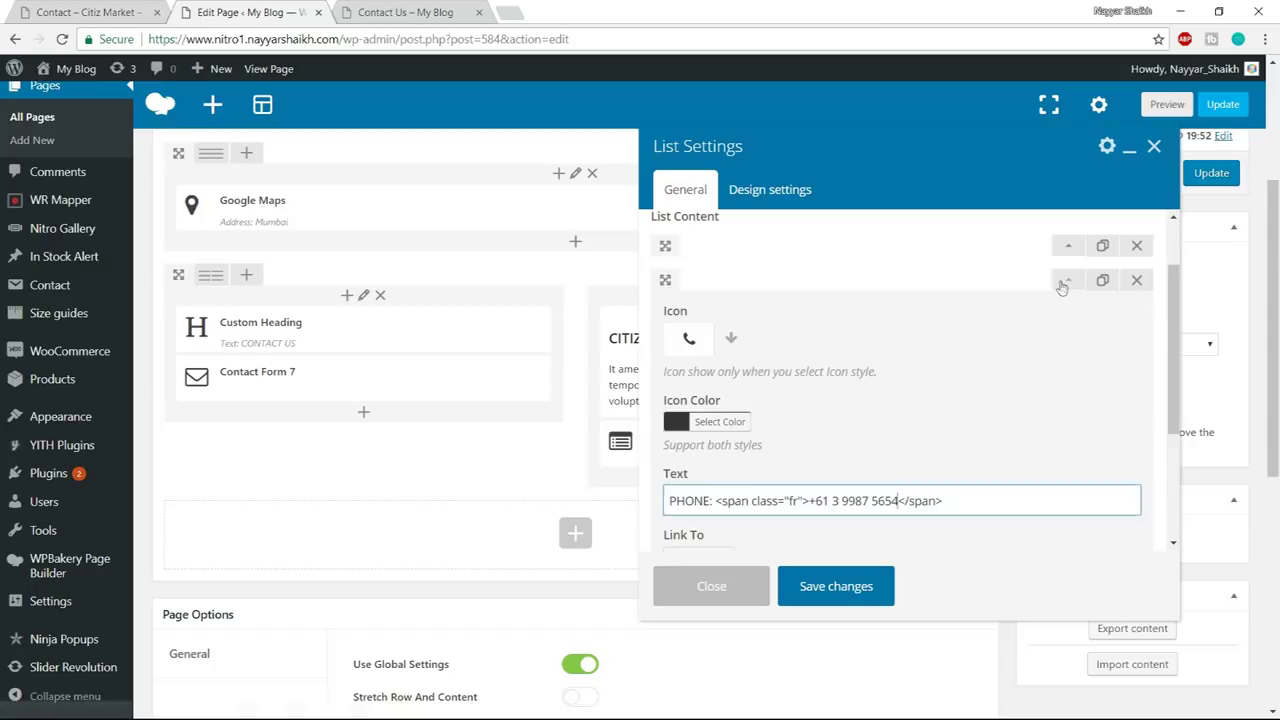
pyautogui.click(88, 12)
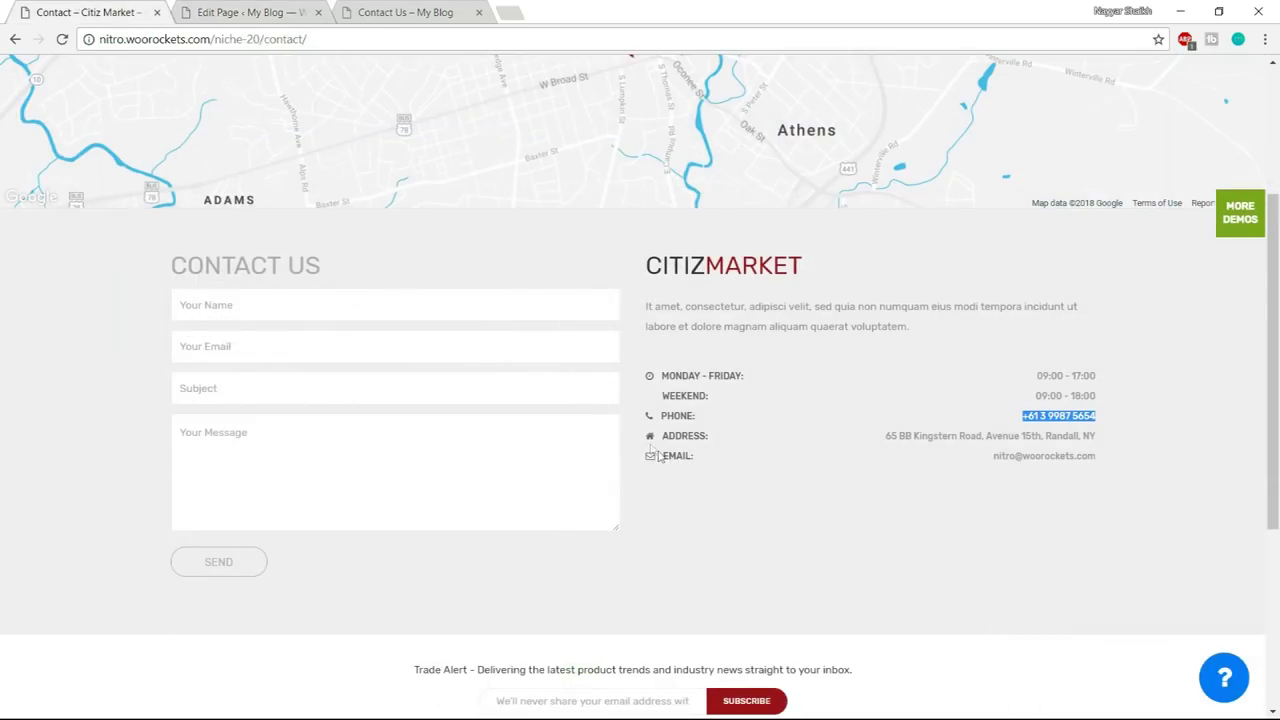
# - Give the third list item the home icon found by searching 'home'
pyautogui.moveTo(666, 438); pyautogui.dragTo(737, 438)
pyautogui.click(289, 18)
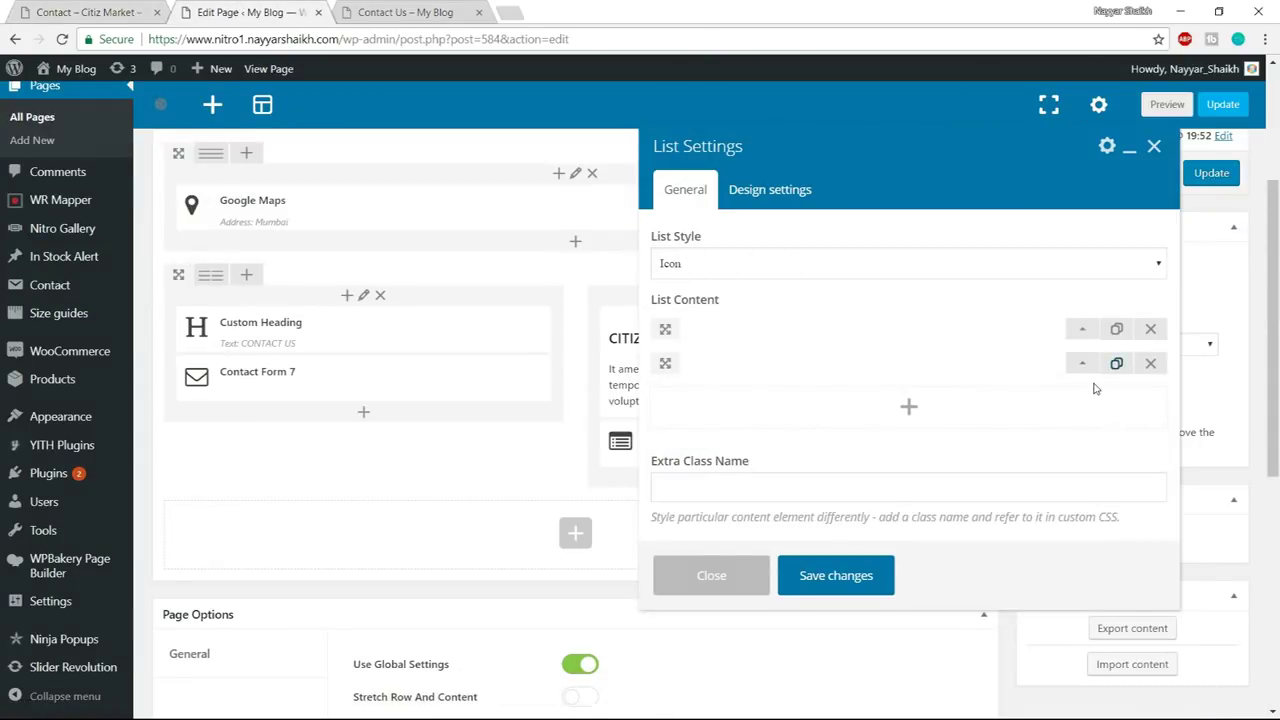
pyautogui.click(1060, 399)
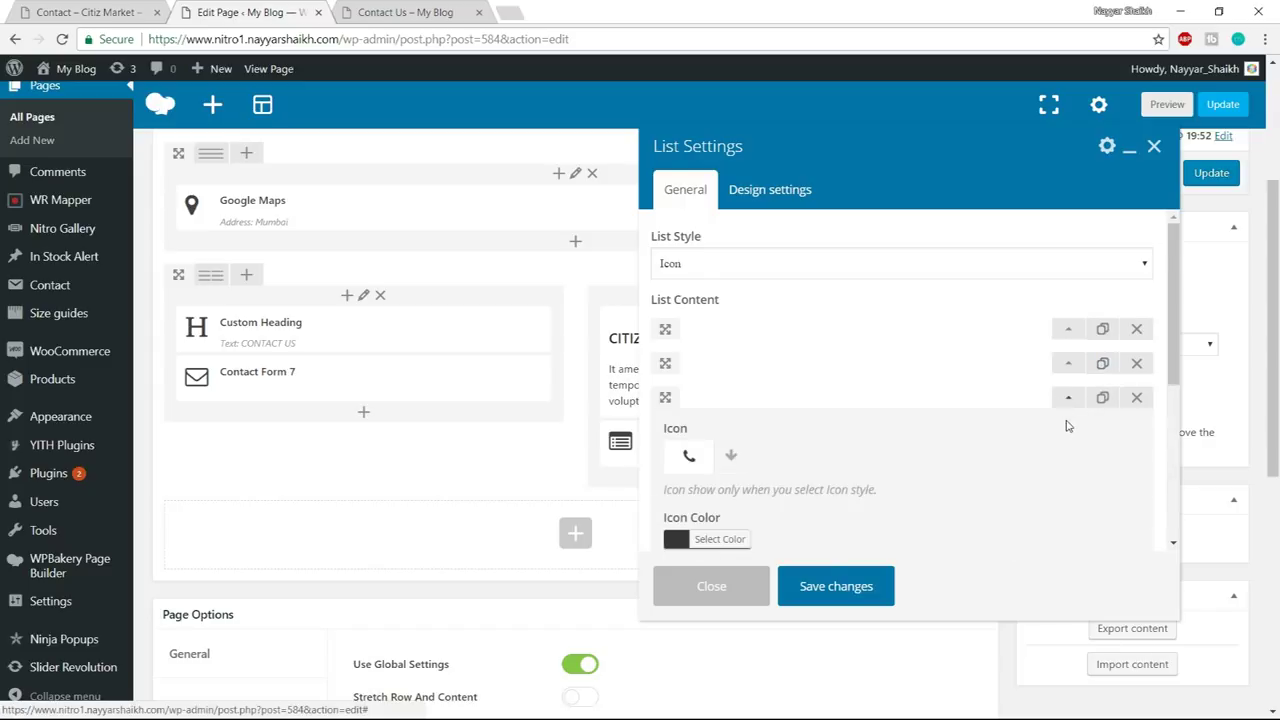
pyautogui.click(727, 374)
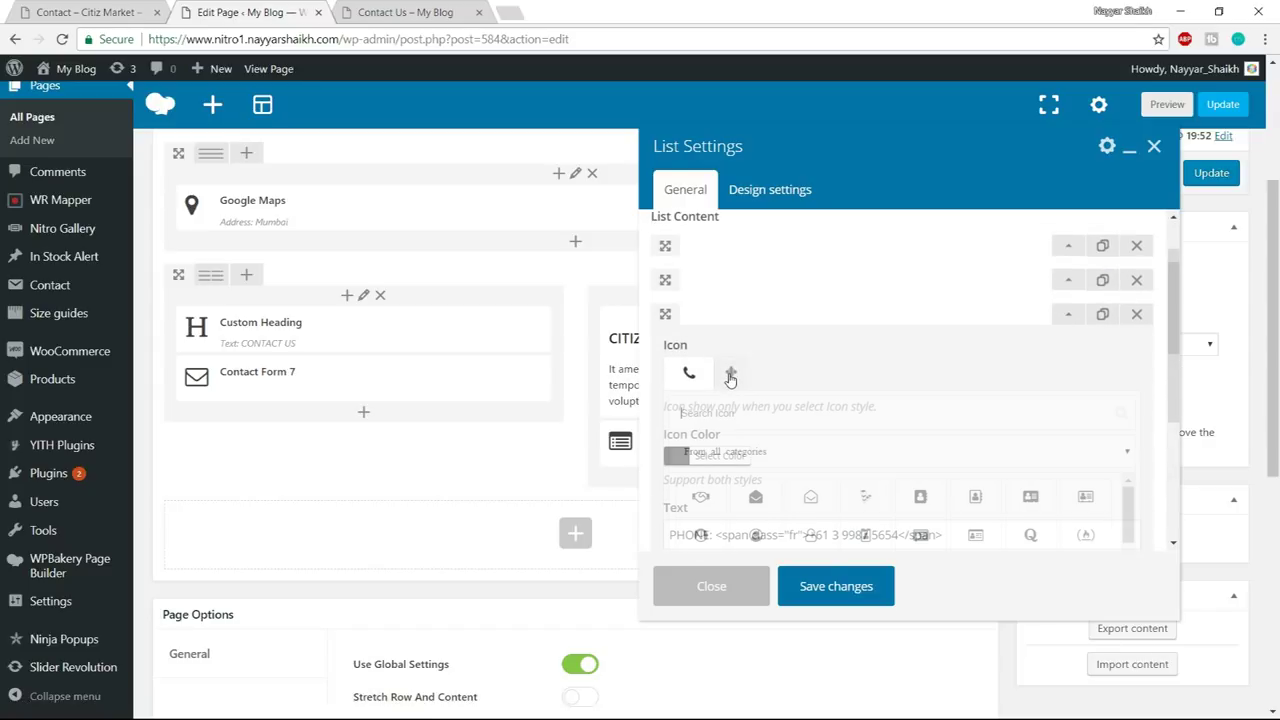
pyautogui.write('h')
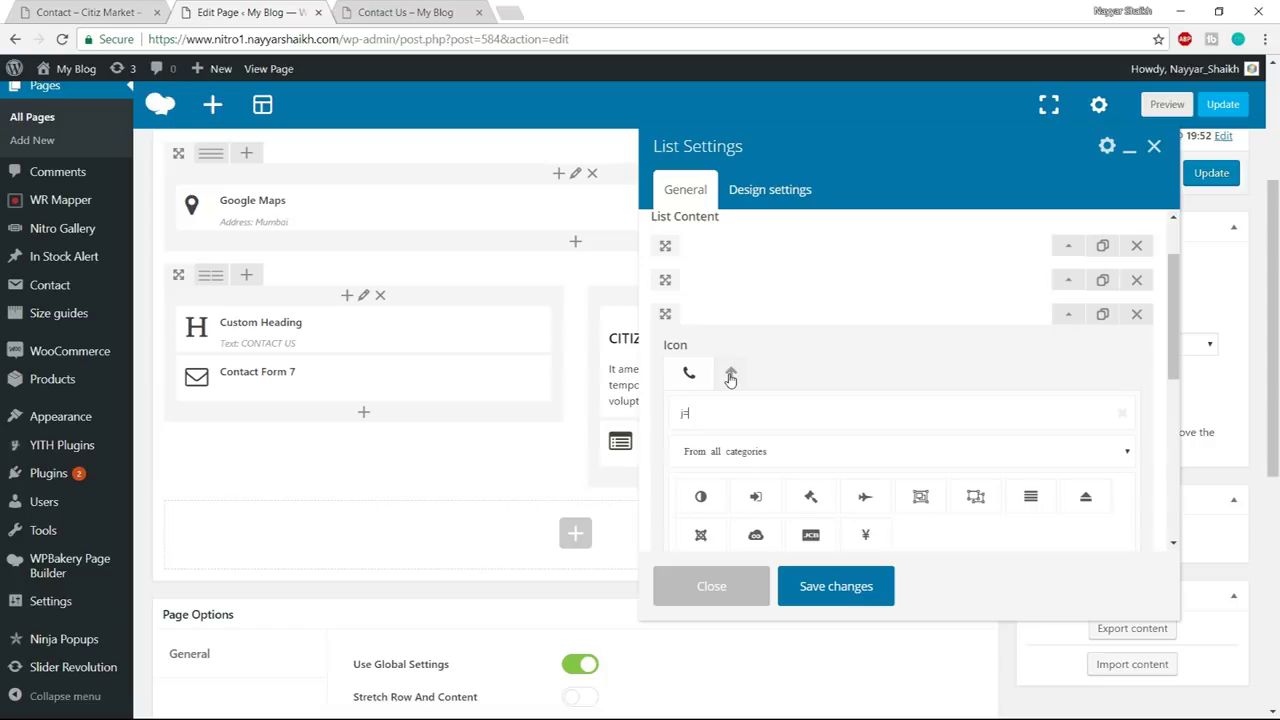
pyautogui.write('ome')
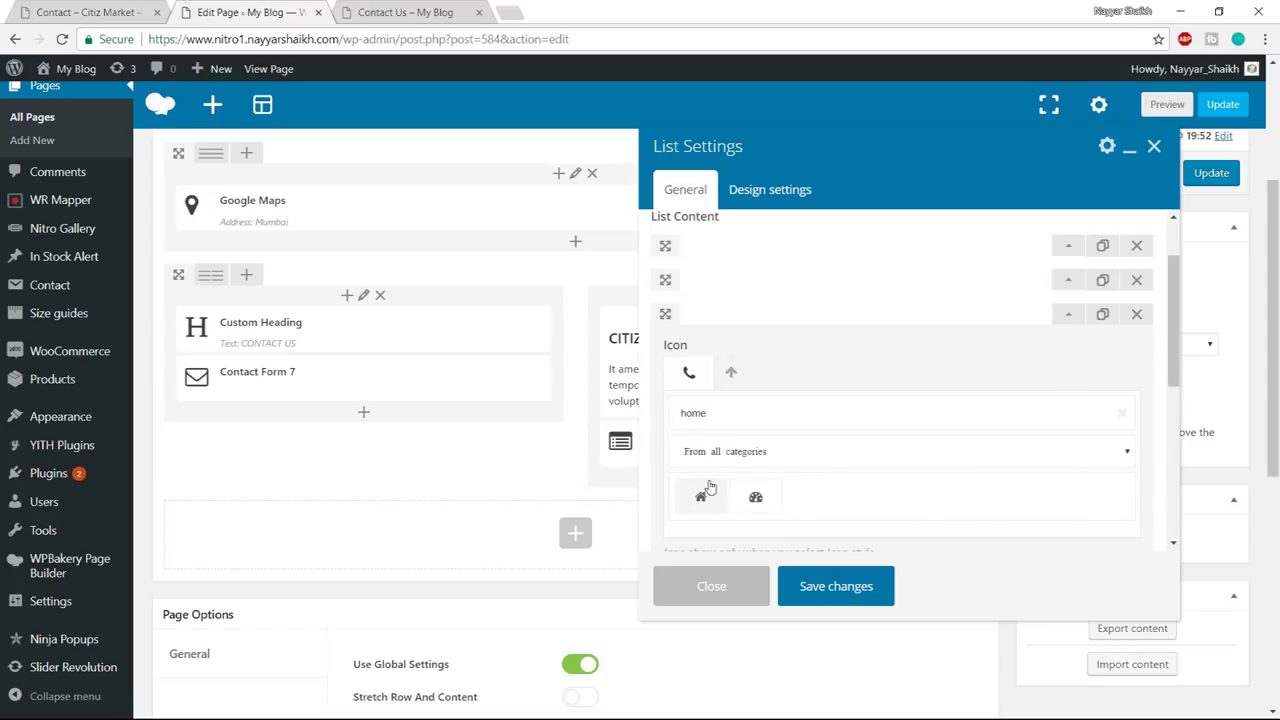
pyautogui.click(700, 494)
# - Relabel the third item ADDRESS:, empty its span value, and collapse the item
pyautogui.scroll(-2, 991, 444)
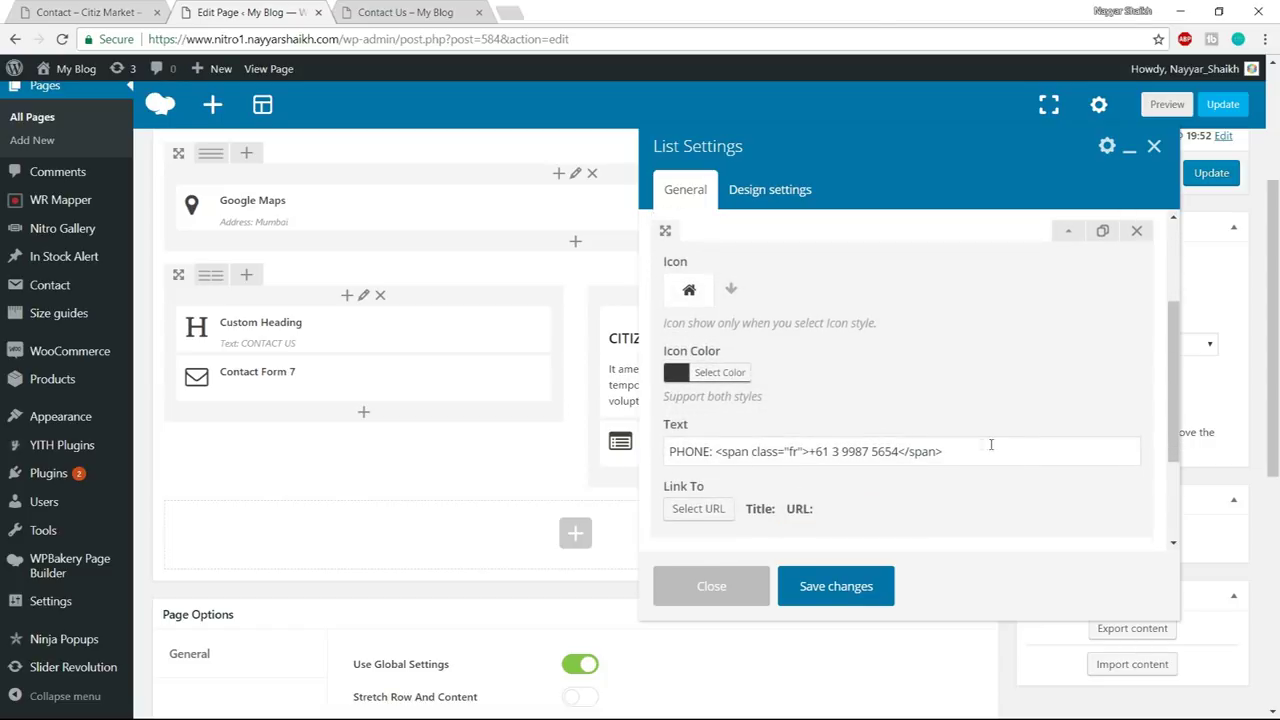
pyautogui.moveTo(713, 452); pyautogui.dragTo(660, 455)
pyautogui.write('ADDRESS:')
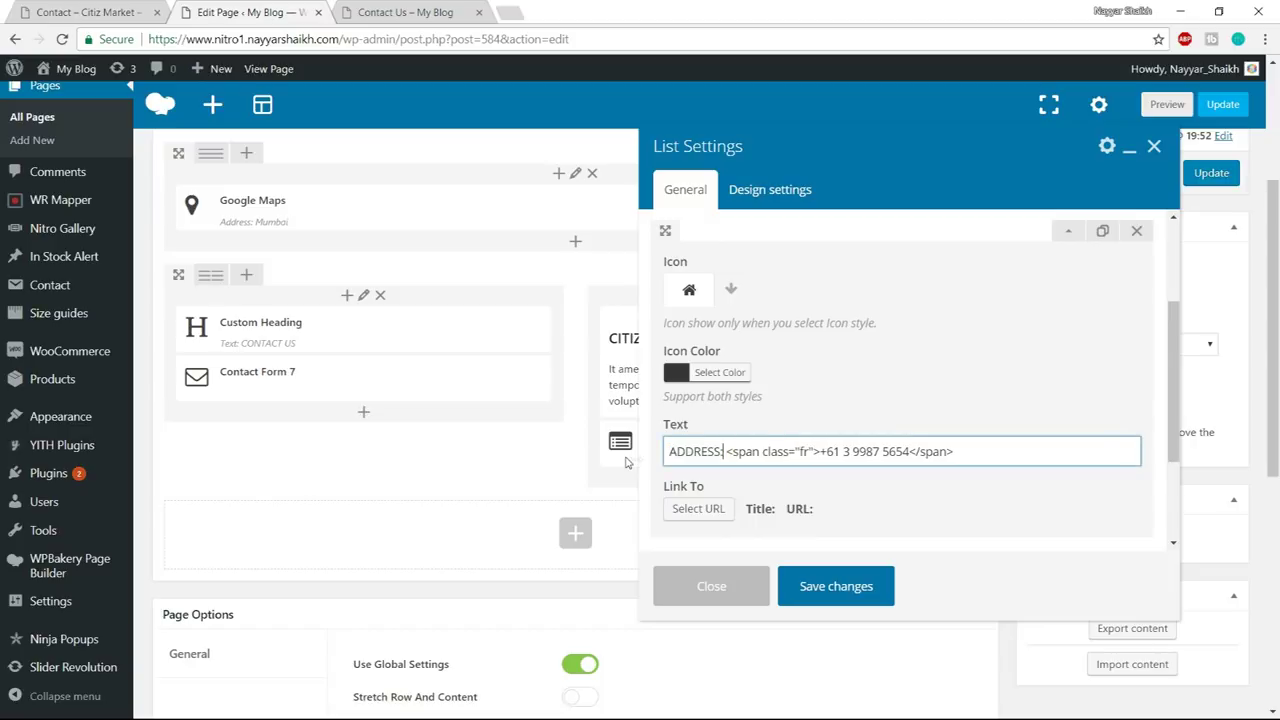
pyautogui.click(88, 12)
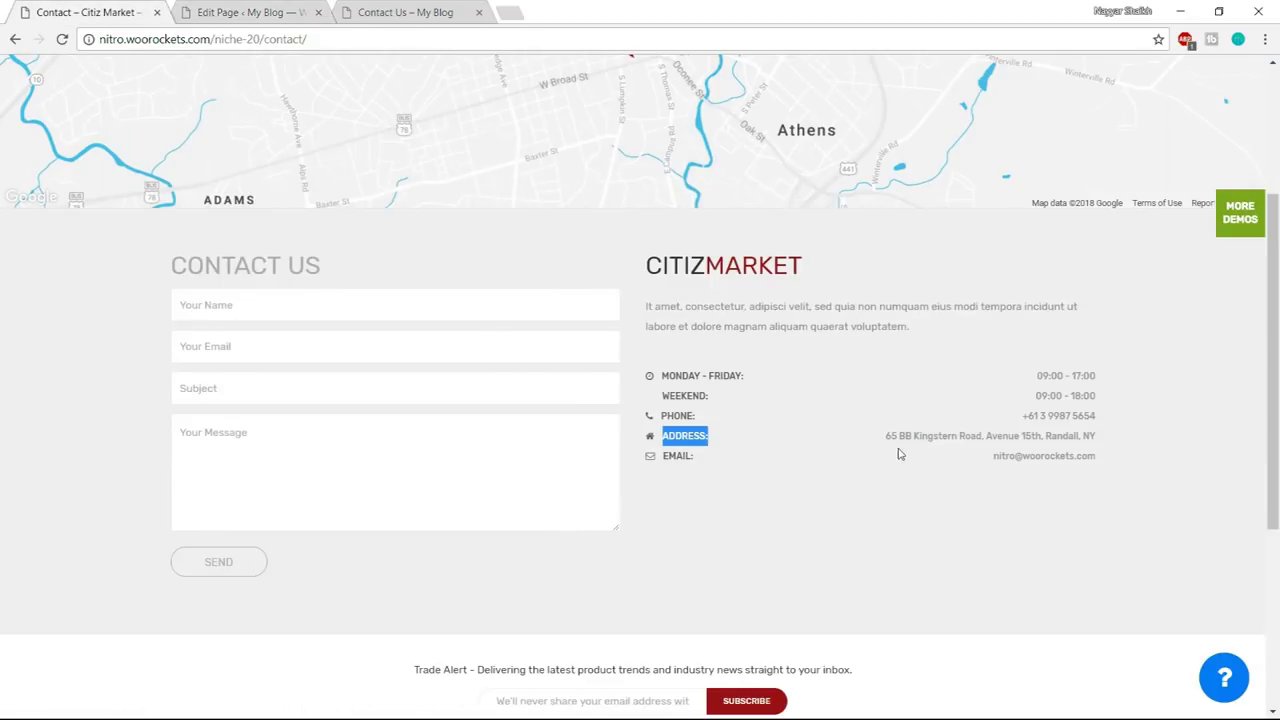
pyautogui.moveTo(886, 437); pyautogui.dragTo(1113, 440)
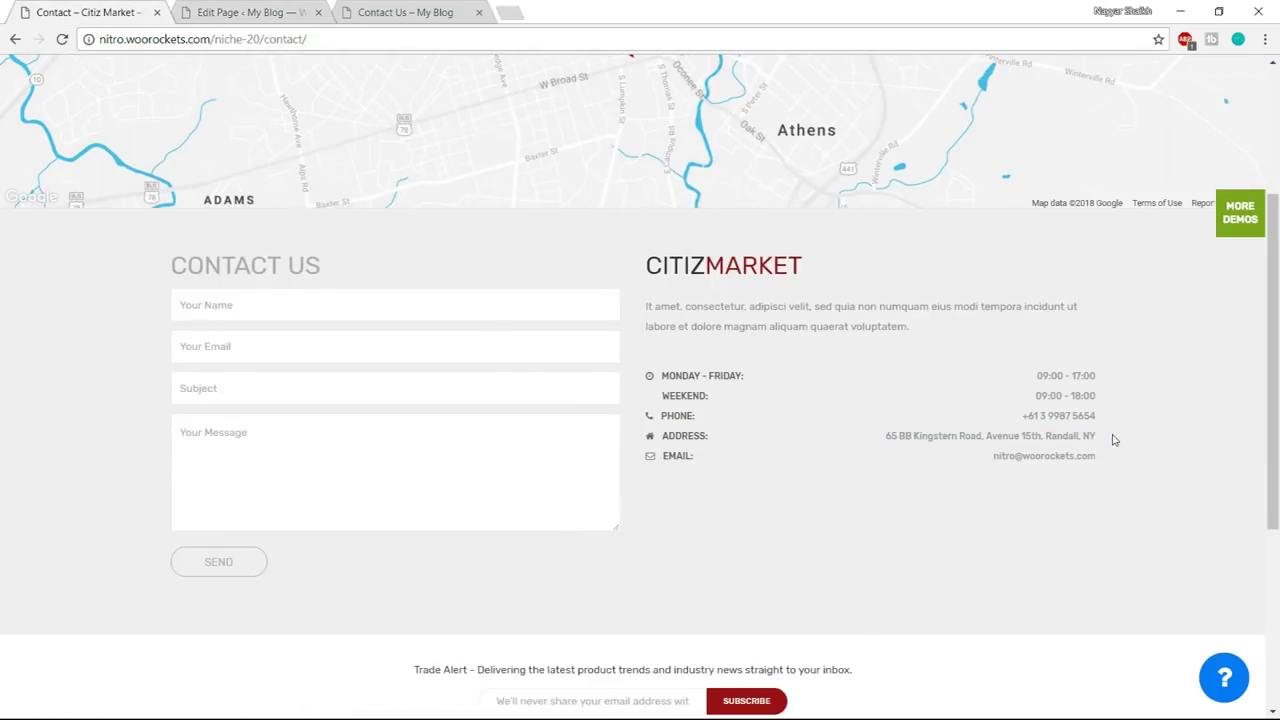
pyautogui.click(245, 12)
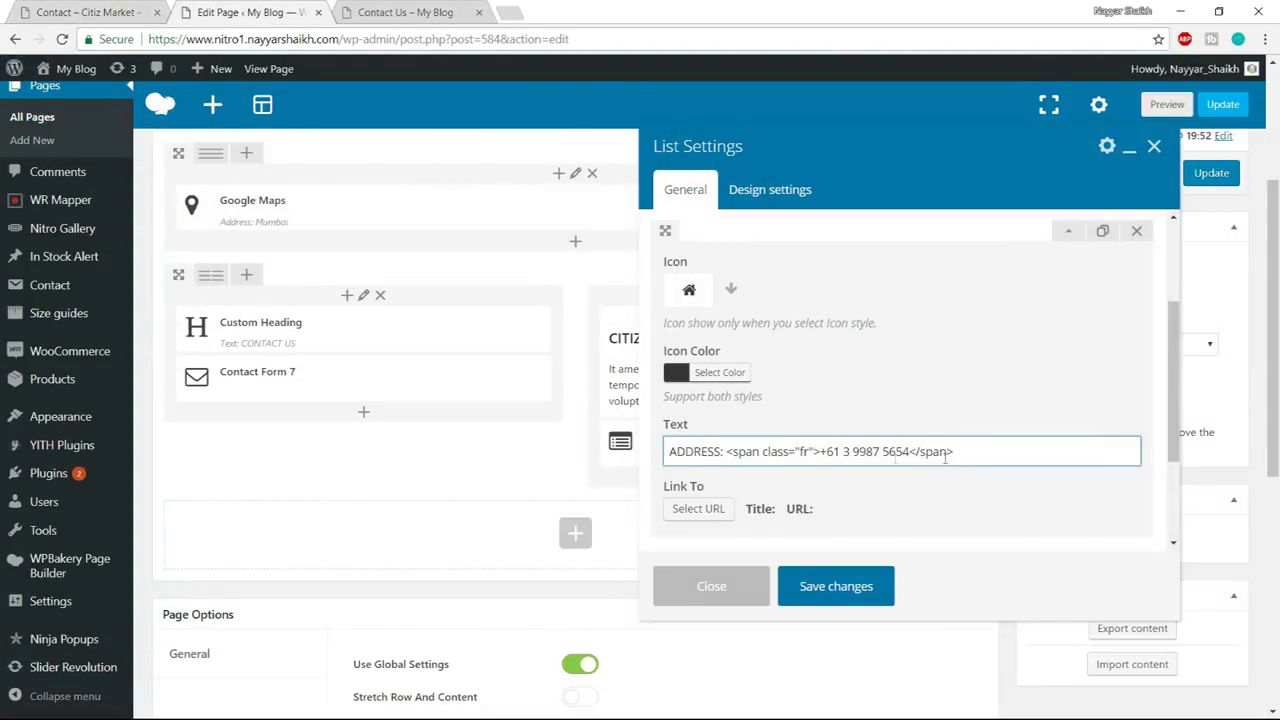
pyautogui.moveTo(820, 452); pyautogui.dragTo(909, 452)
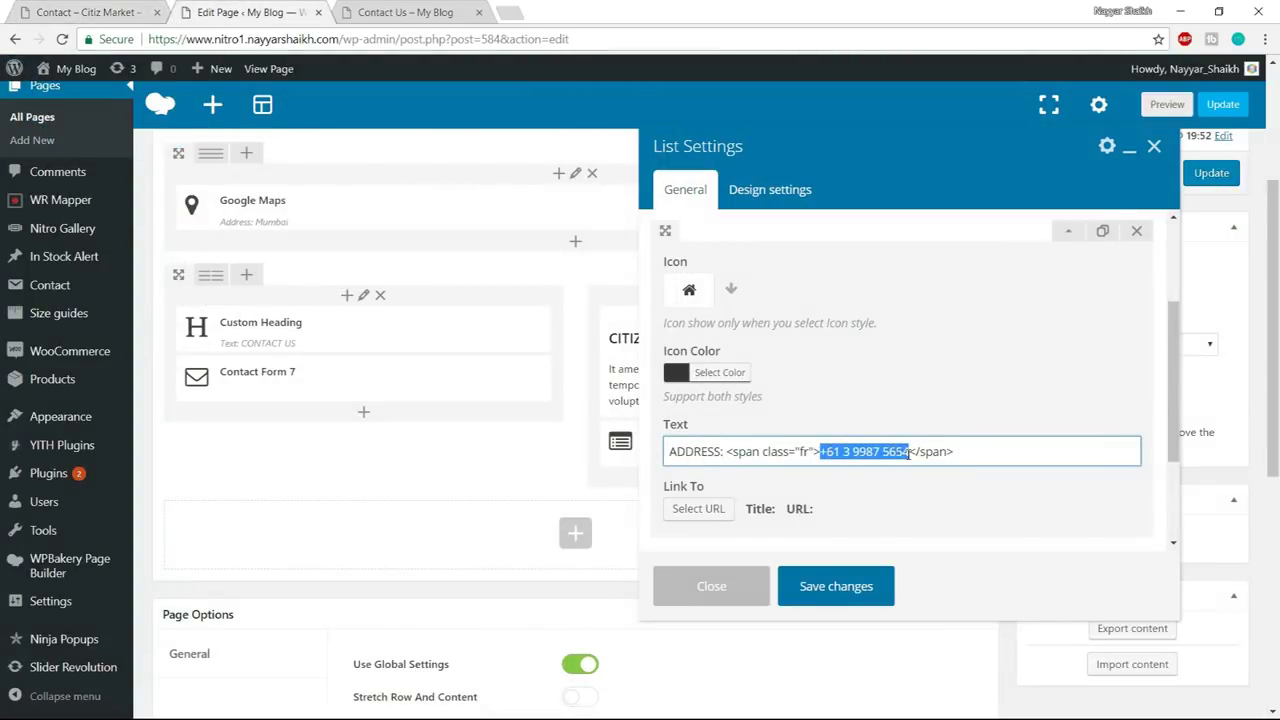
pyautogui.press('BackSpace')
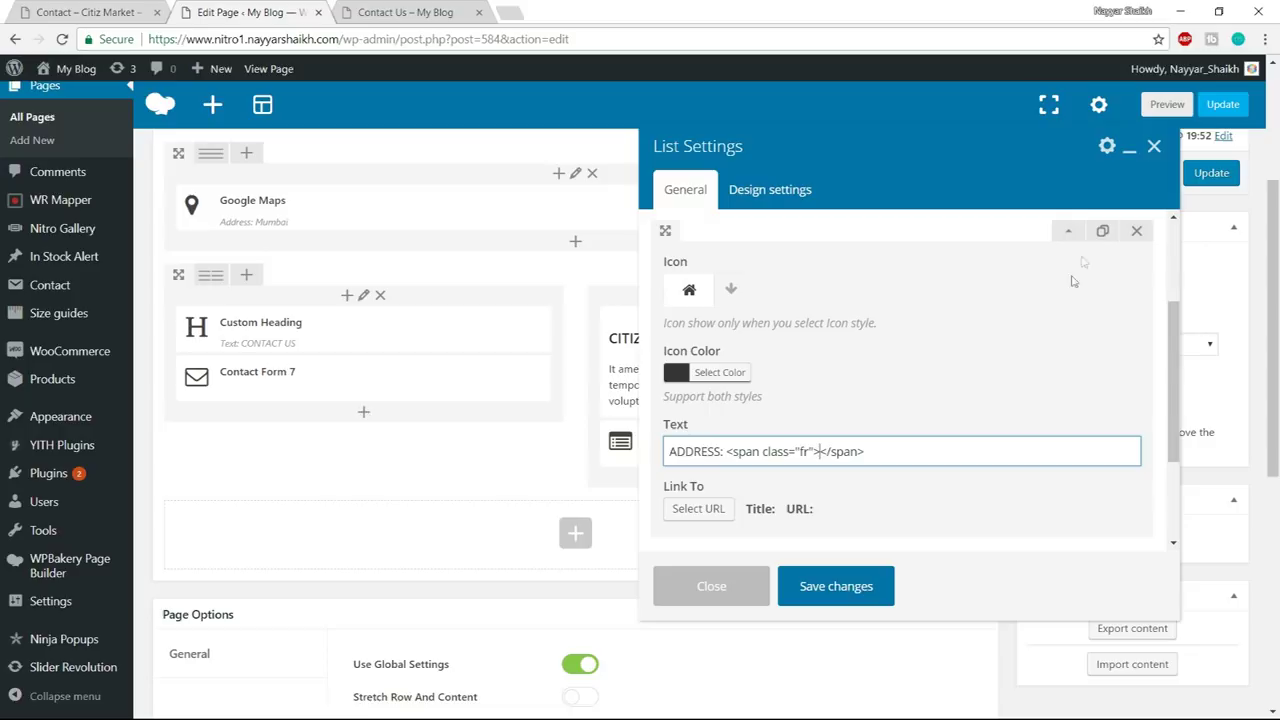
pyautogui.click(1068, 231)
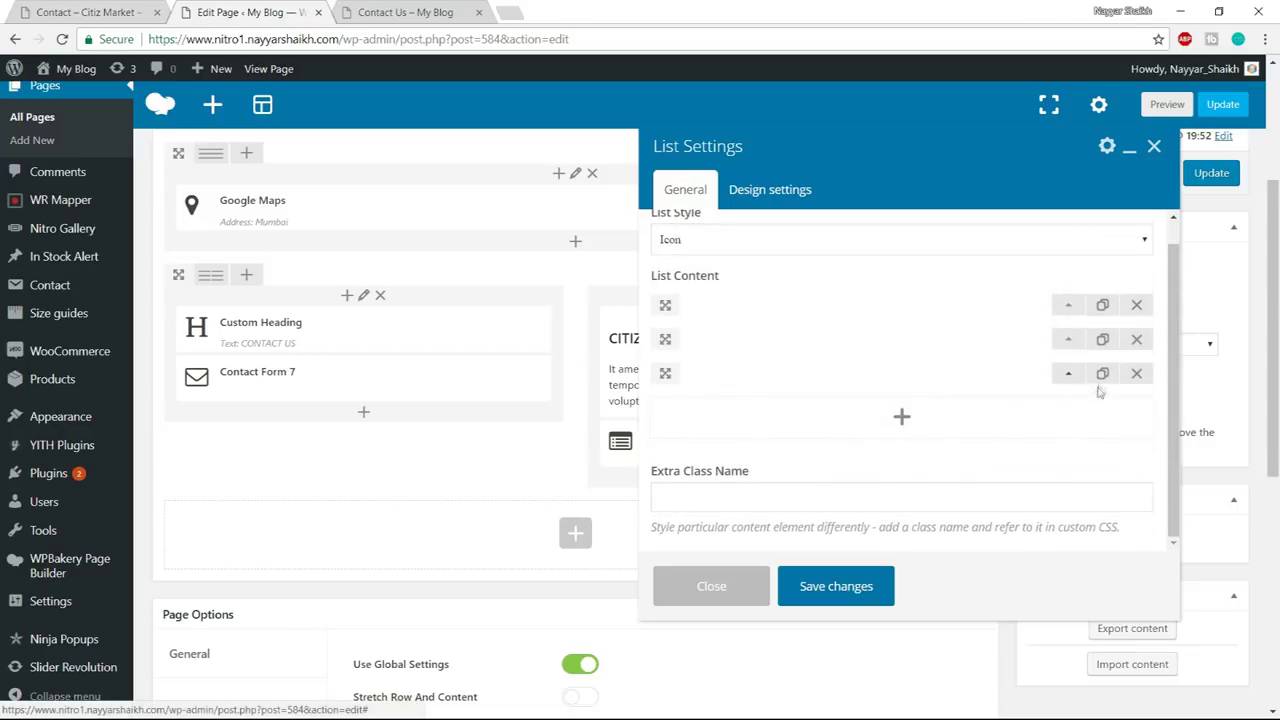
# - Duplicate the third list item and give the copy the filled envelope icon
pyautogui.click(1102, 374)
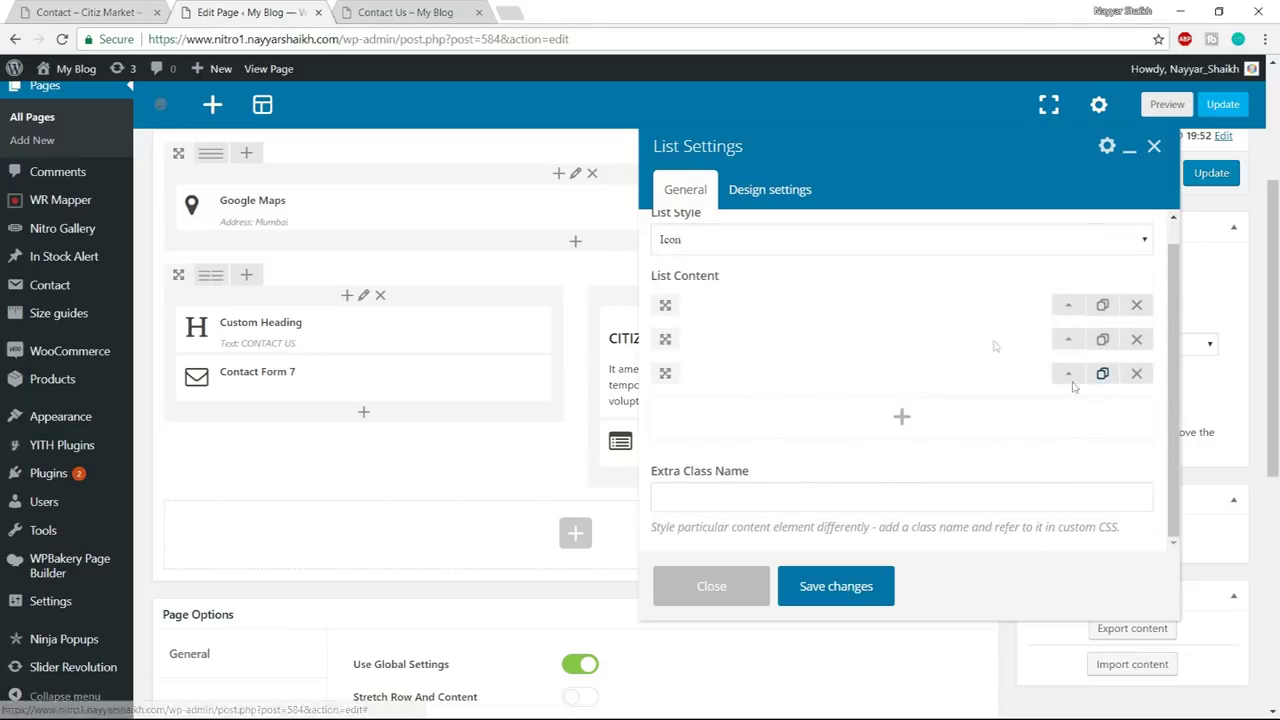
pyautogui.hotkey('ctrl', 'shift', 'Tab')
pyautogui.moveTo(704, 459); pyautogui.dragTo(660, 459)
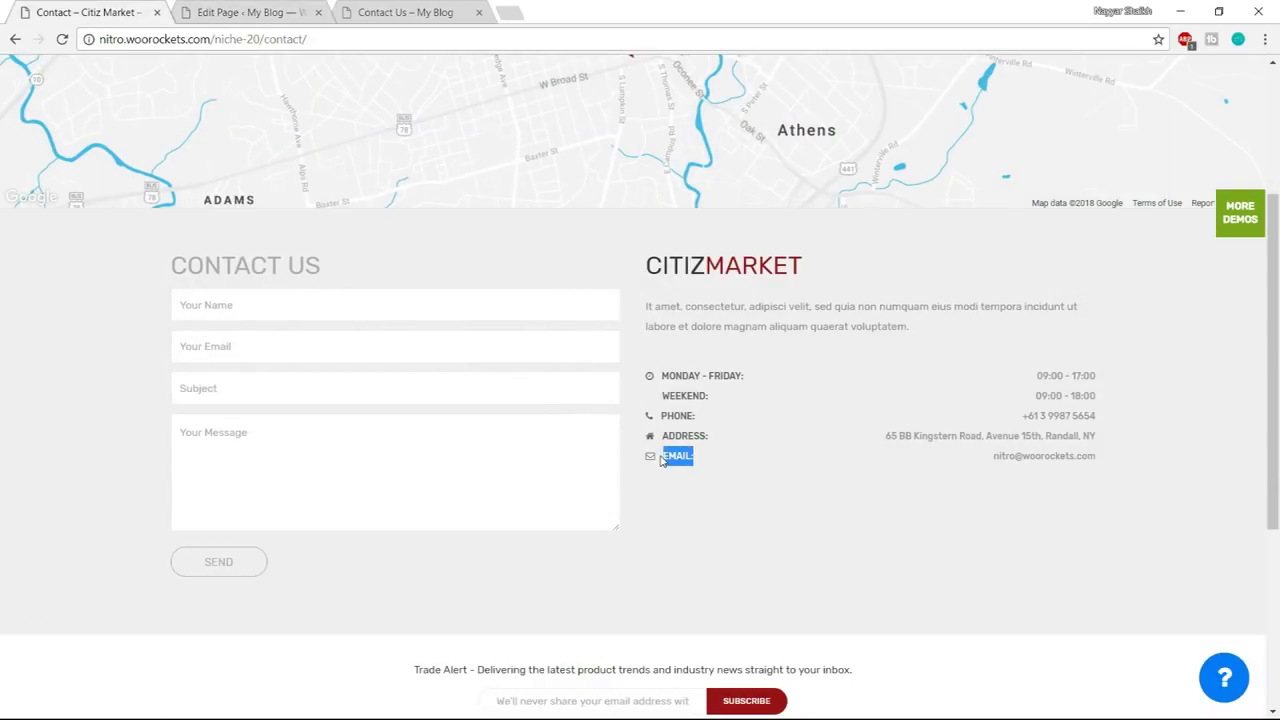
pyautogui.click(236, 12)
pyautogui.click(1068, 373)
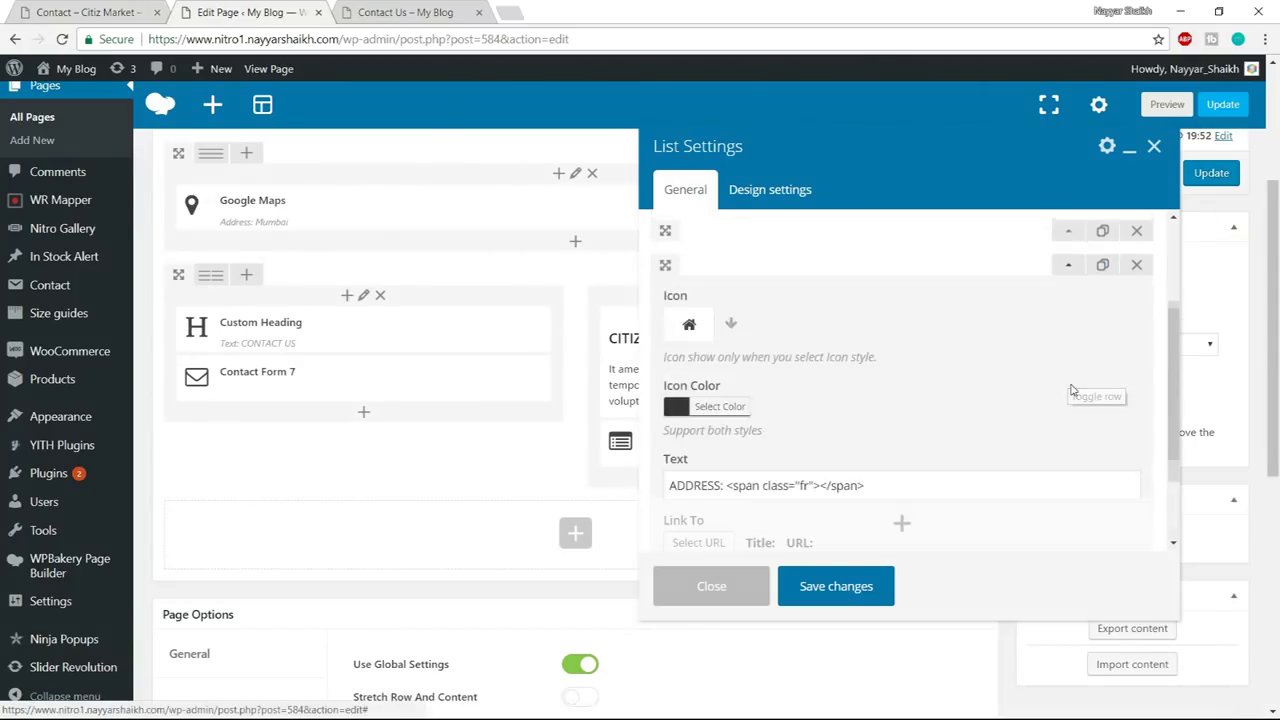
pyautogui.click(726, 325)
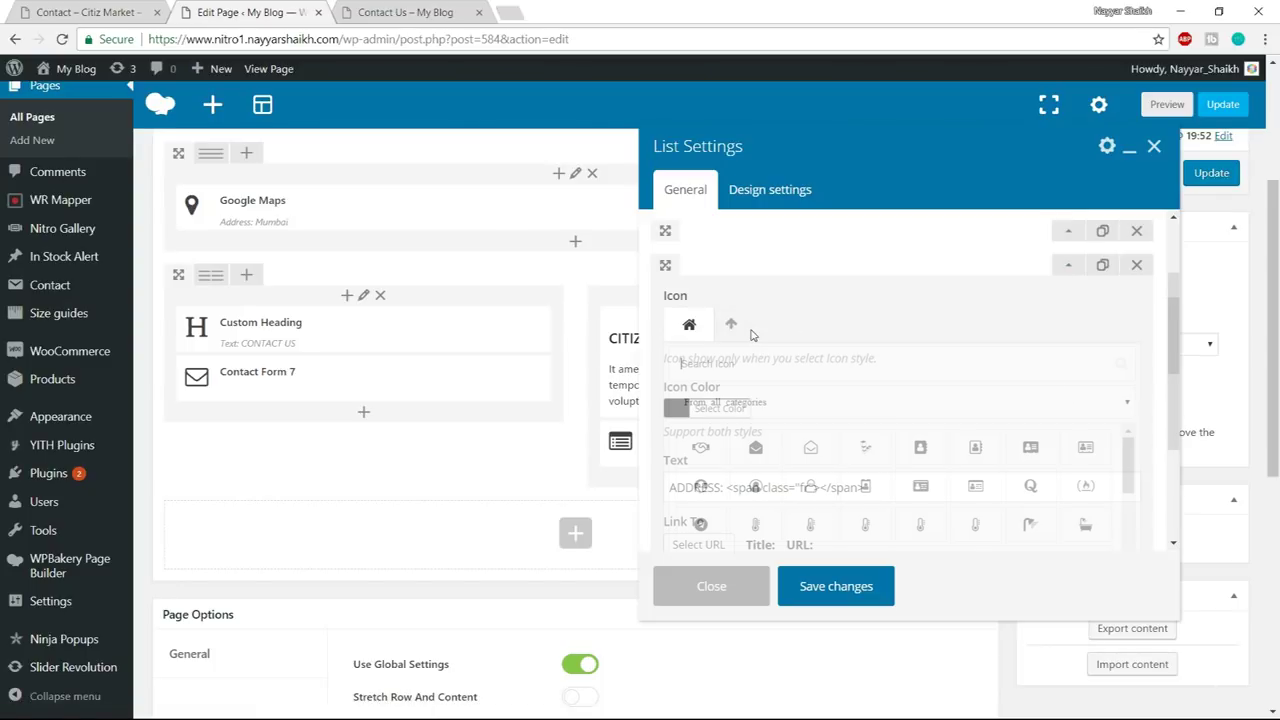
pyautogui.write('env')
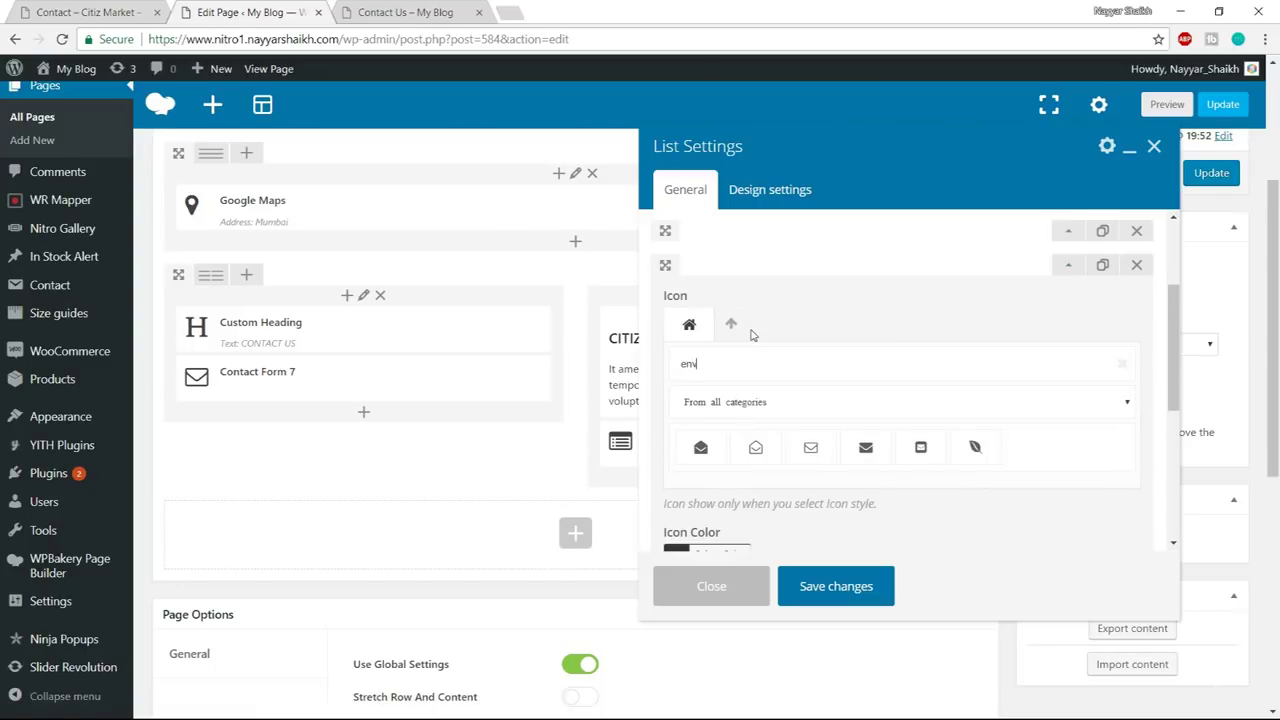
pyautogui.click(862, 450)
pyautogui.scroll(-1, 800, 440)
# - Change the fourth item's label to EMAIL: and paste the demo's email address into the span
pyautogui.click(725, 398)
pyautogui.moveTo(725, 398); pyautogui.dragTo(669, 401)
pyautogui.write('EMAIL: <span class="fr"></span>')
pyautogui.click(107, 10)
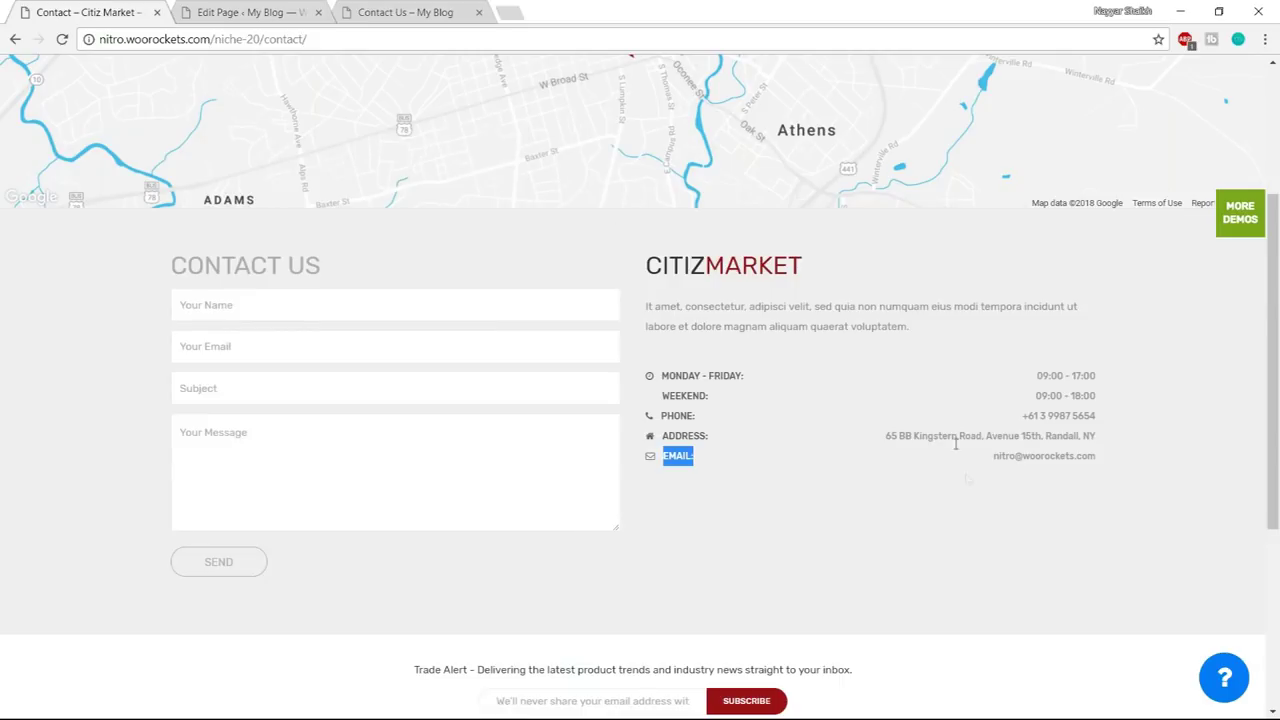
pyautogui.moveTo(996, 464); pyautogui.dragTo(1105, 462)
pyautogui.click(1105, 462)
pyautogui.tripleClick(1097, 460)
pyautogui.hotkey('ctrl', 'c')
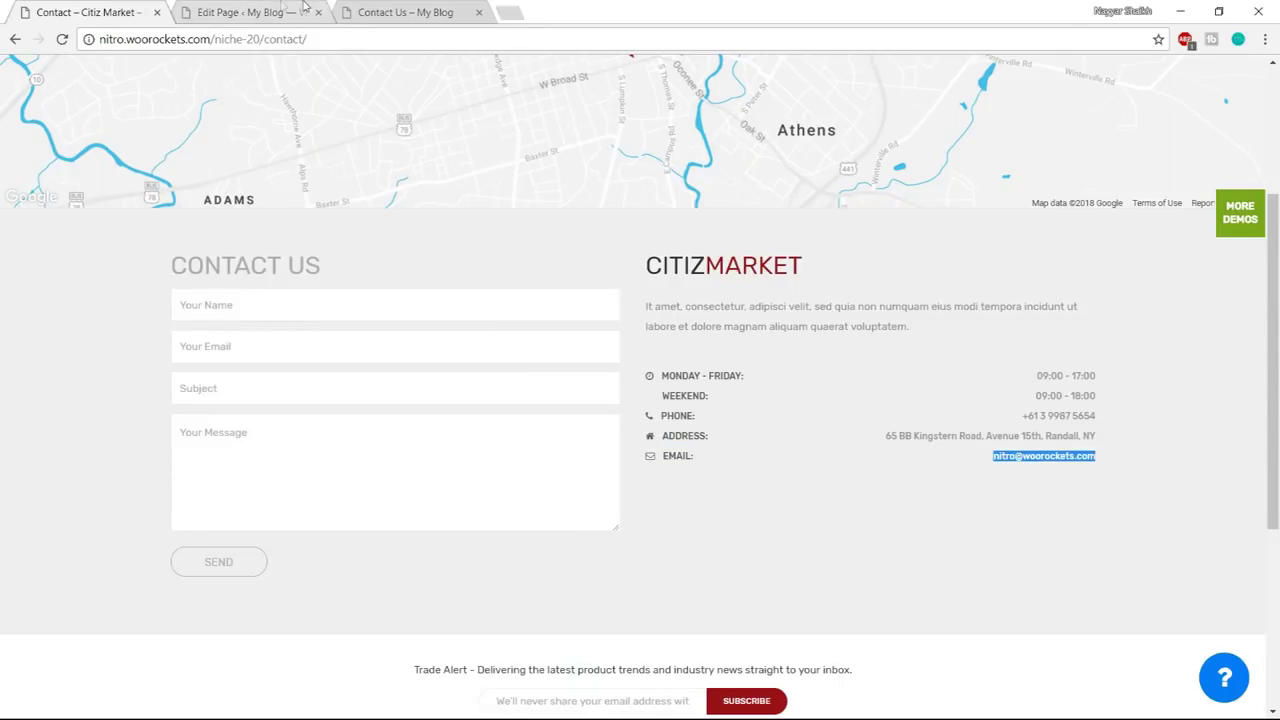
pyautogui.click(280, 10)
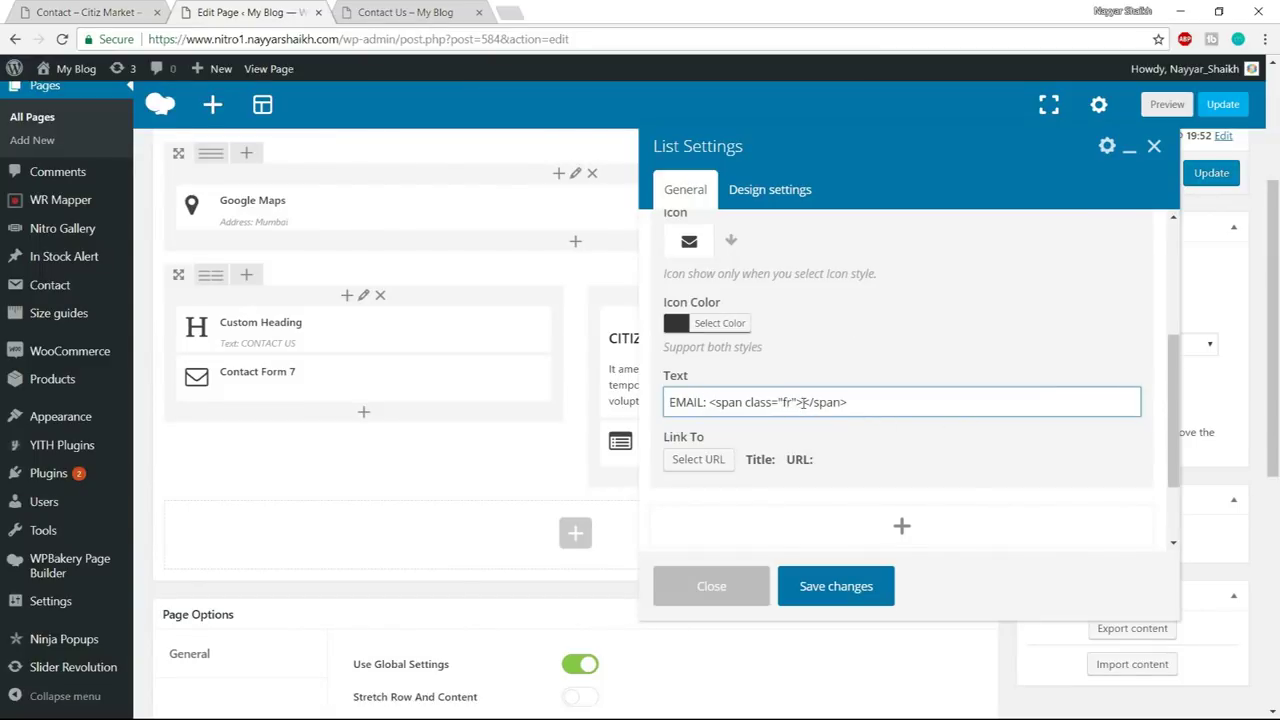
pyautogui.hotkey('ctrl', 'v')
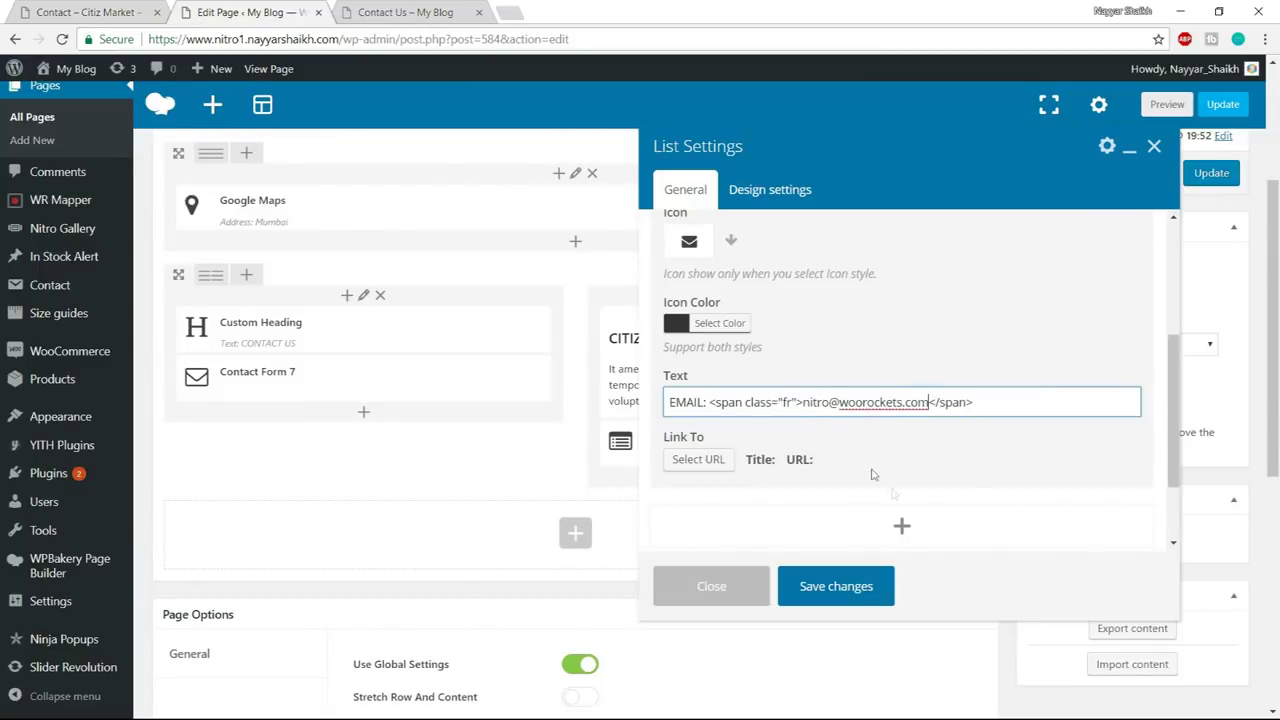
# - Collapse the fourth item and save the List settings
pyautogui.scroll(2, 1000, 420)
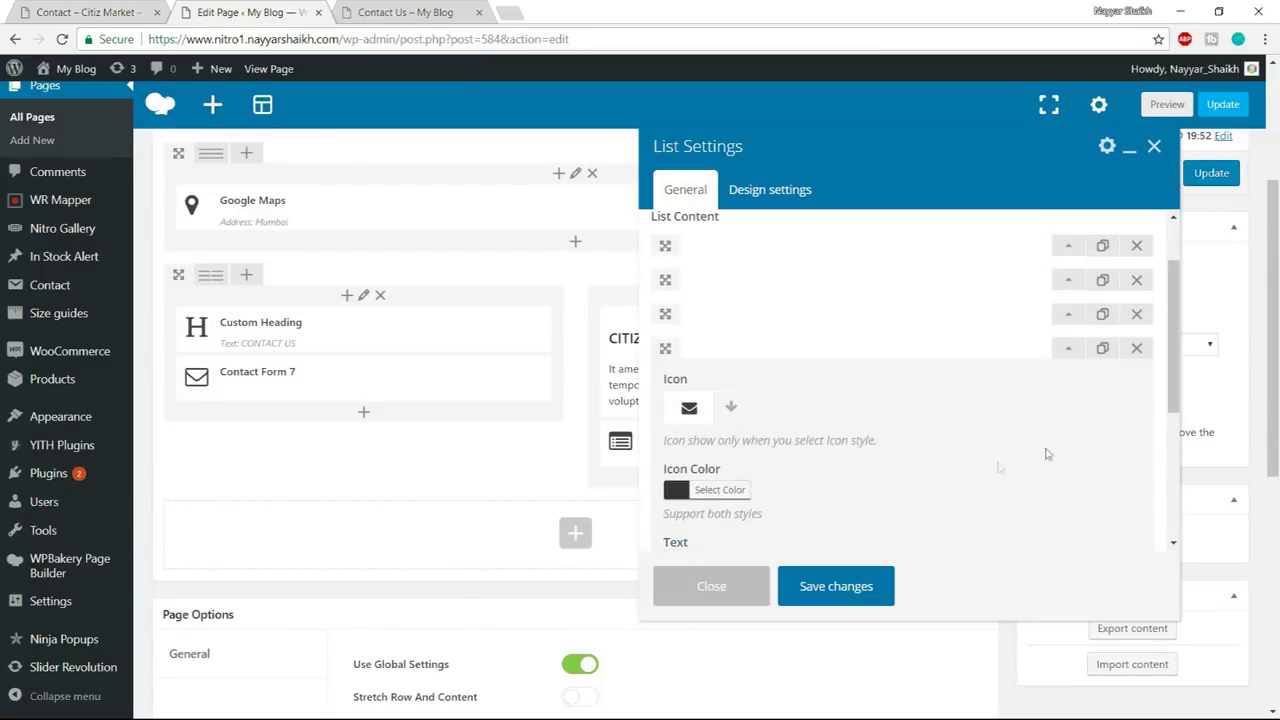
pyautogui.click(1072, 348)
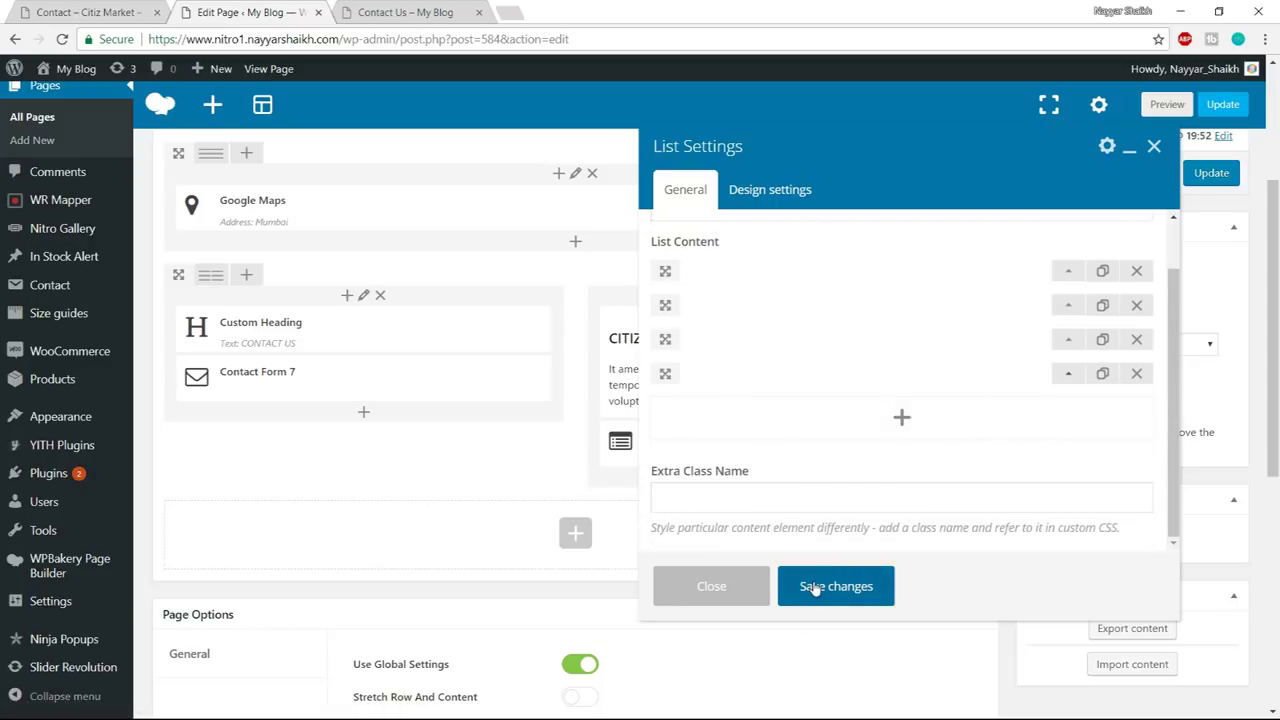
pyautogui.click(812, 588)
pyautogui.click(62, 12)
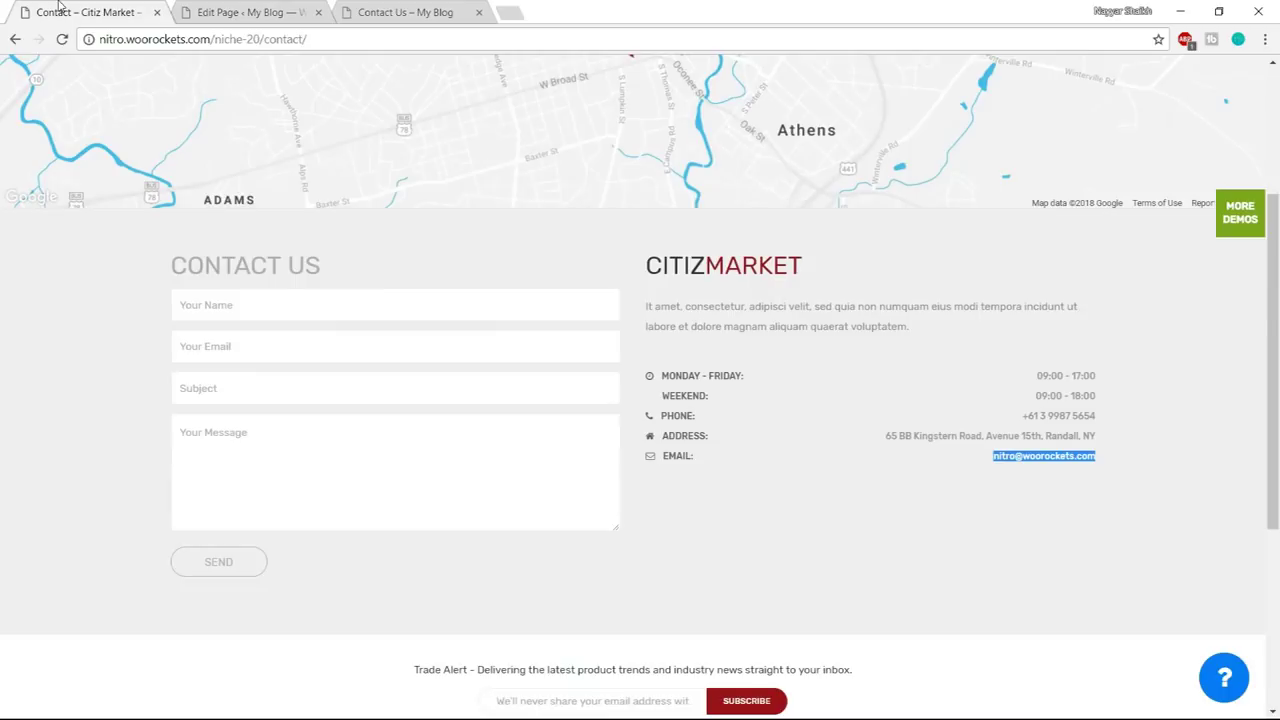
# - Make the contact row stretch full width with background colour #f0f0f0
pyautogui.scroll(-1, 485, 408)
pyautogui.scroll(-2, 505, 435)
pyautogui.click(263, 8)
pyautogui.click(904, 286)
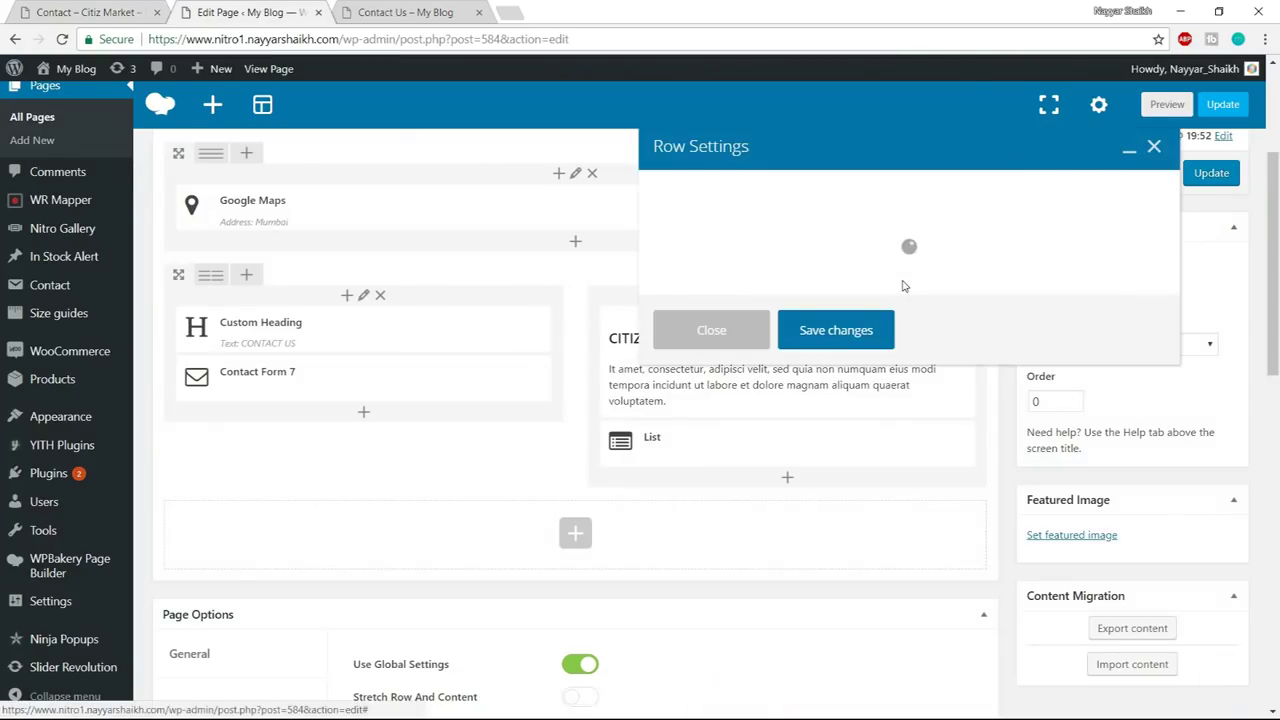
pyautogui.click(755, 265)
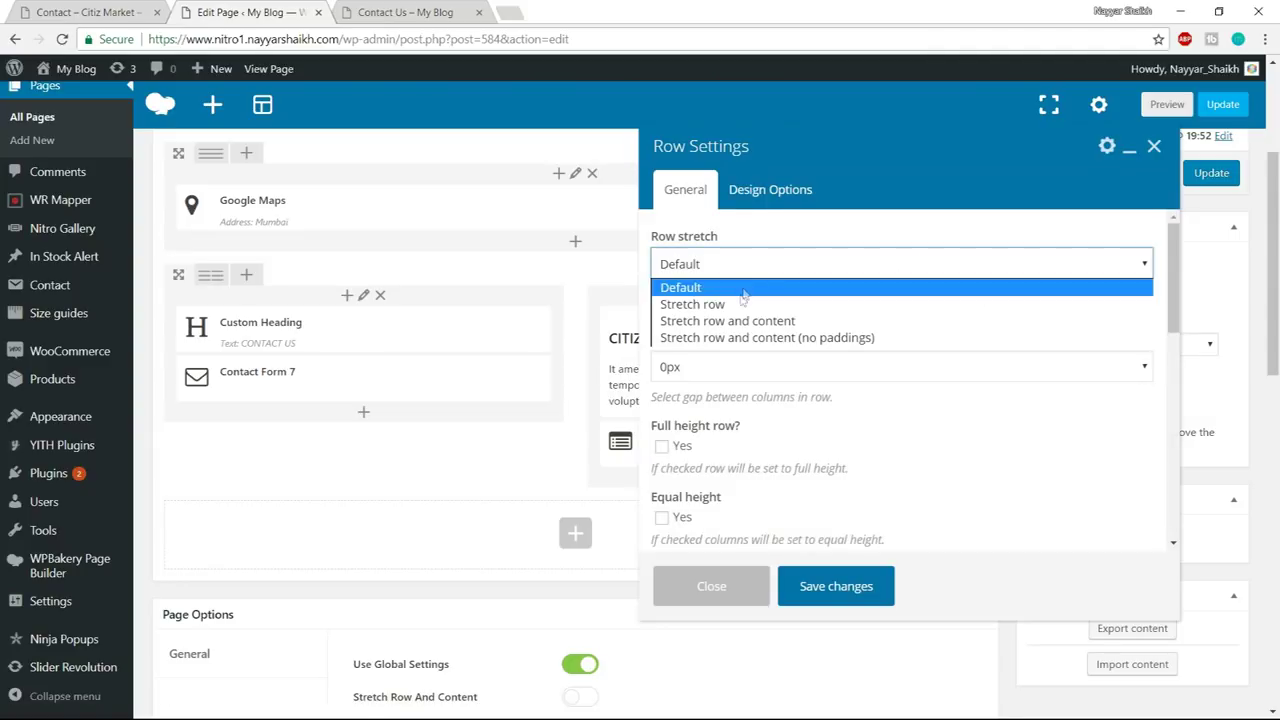
pyautogui.click(740, 305)
pyautogui.click(772, 194)
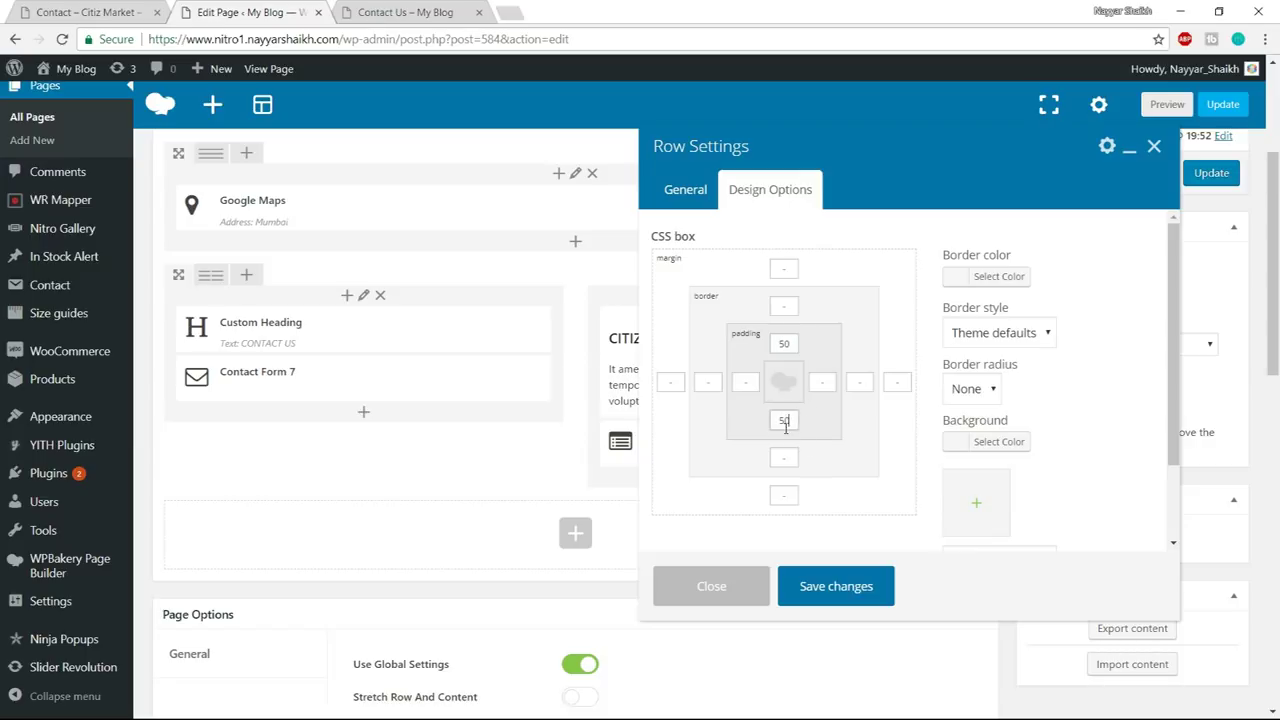
pyautogui.click(1000, 442)
pyautogui.click(1077, 447)
pyautogui.write('#')
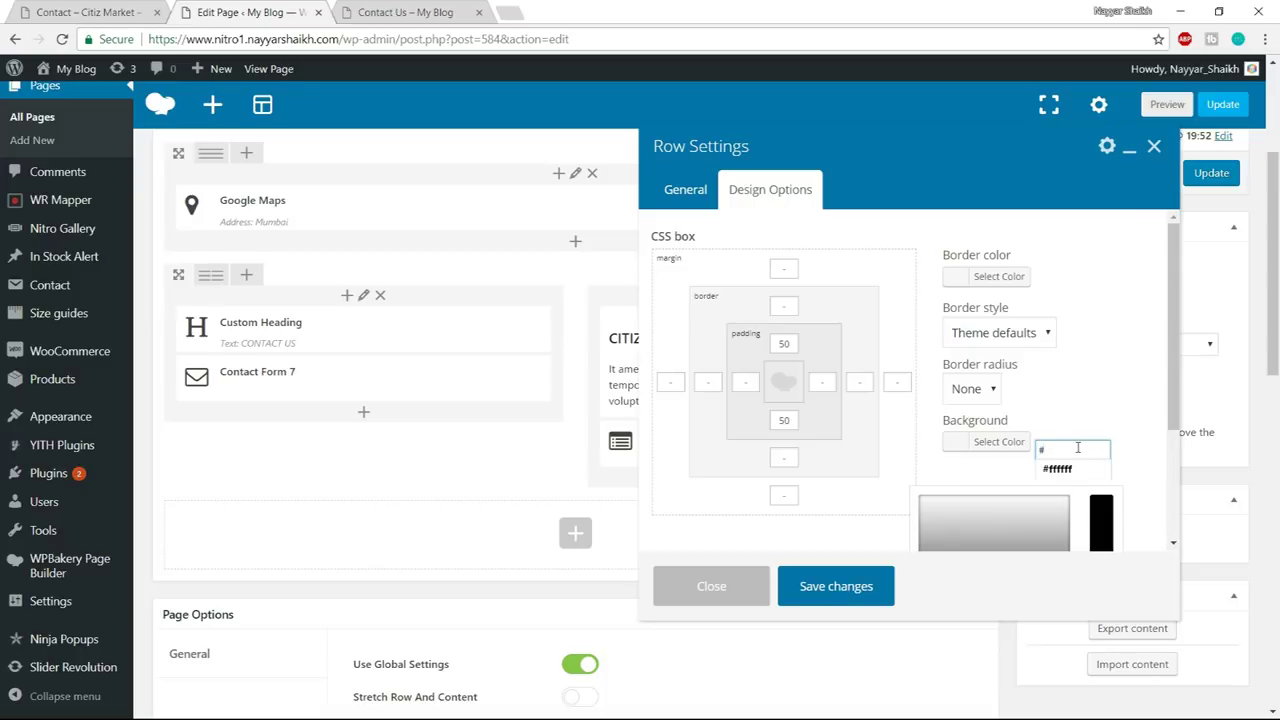
pyautogui.write('f0f0f')
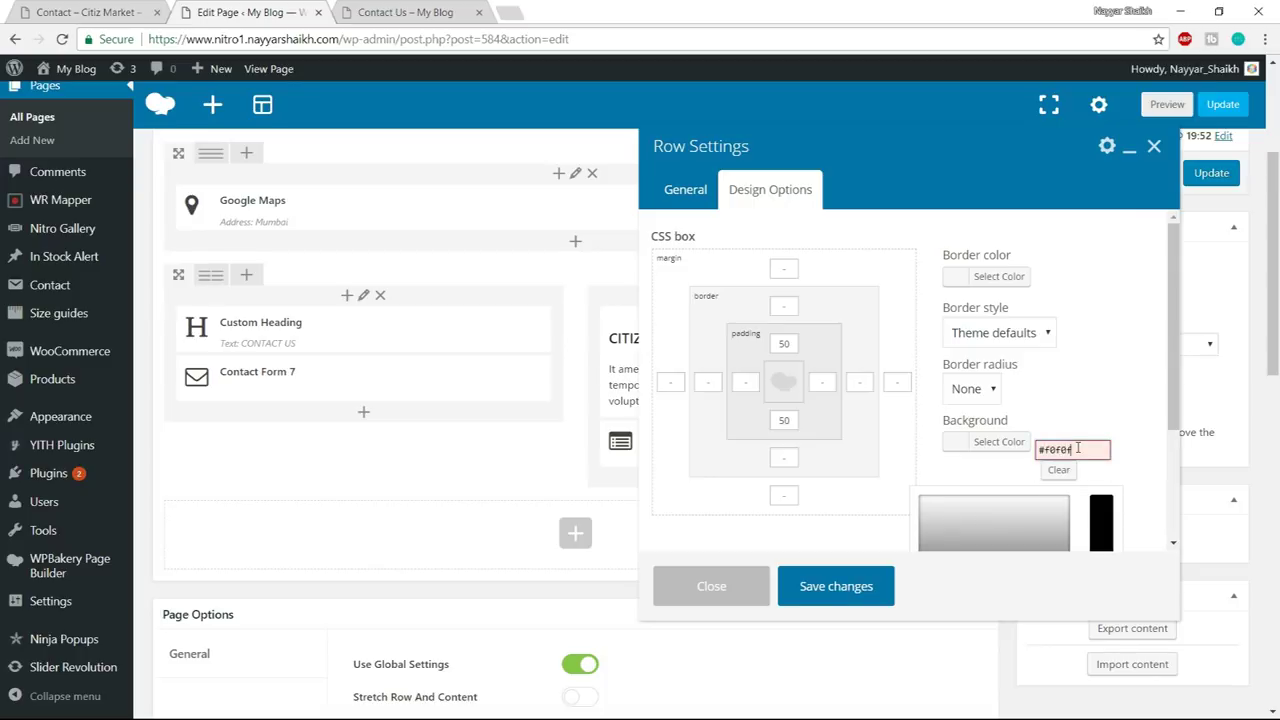
pyautogui.write('0')
pyautogui.click(855, 597)
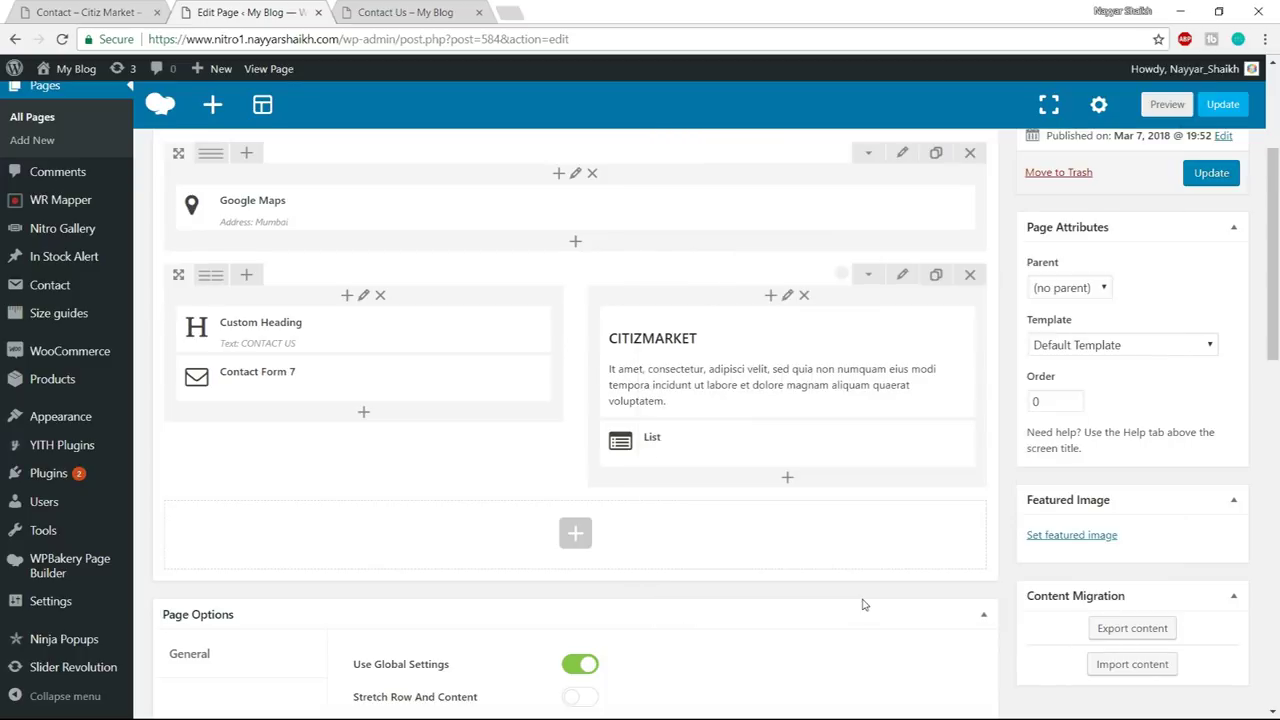
# - Update the Contact Us page and reload its live version
pyautogui.click(1203, 180)
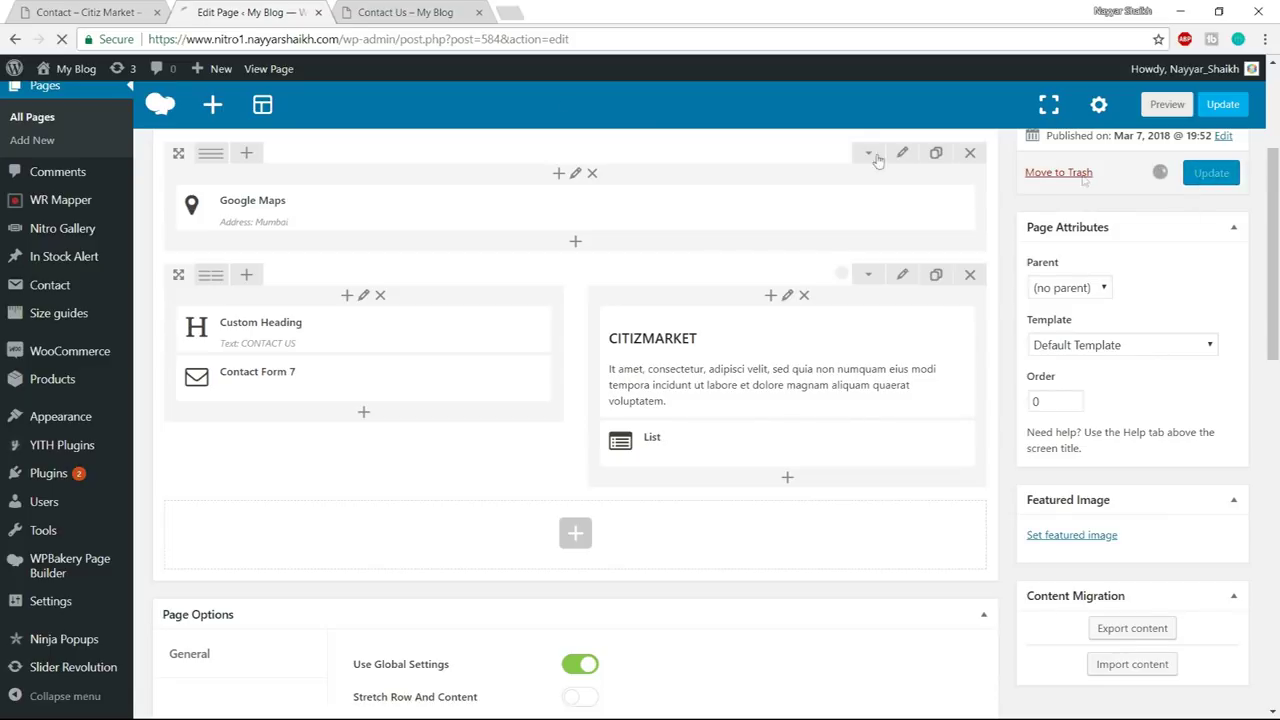
pyautogui.click(400, 12)
pyautogui.click(409, 40)
pyautogui.press('Return')
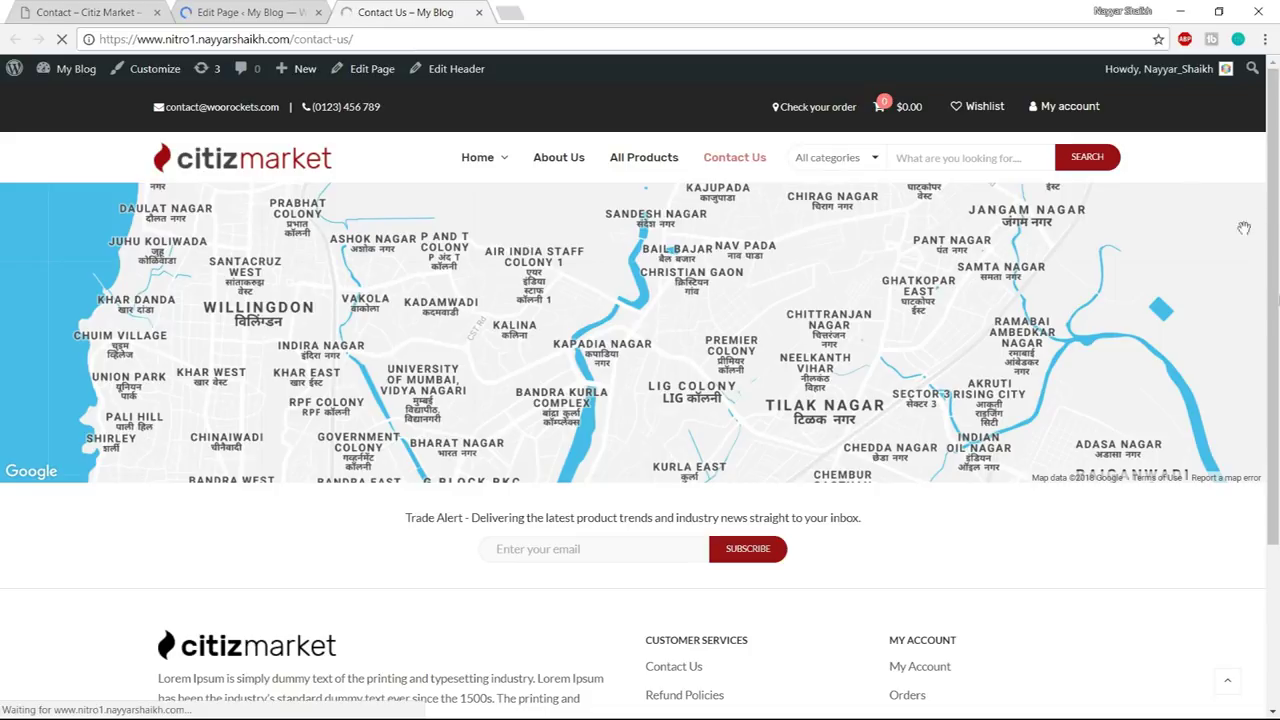
pyautogui.scroll(-3, 103, 400)
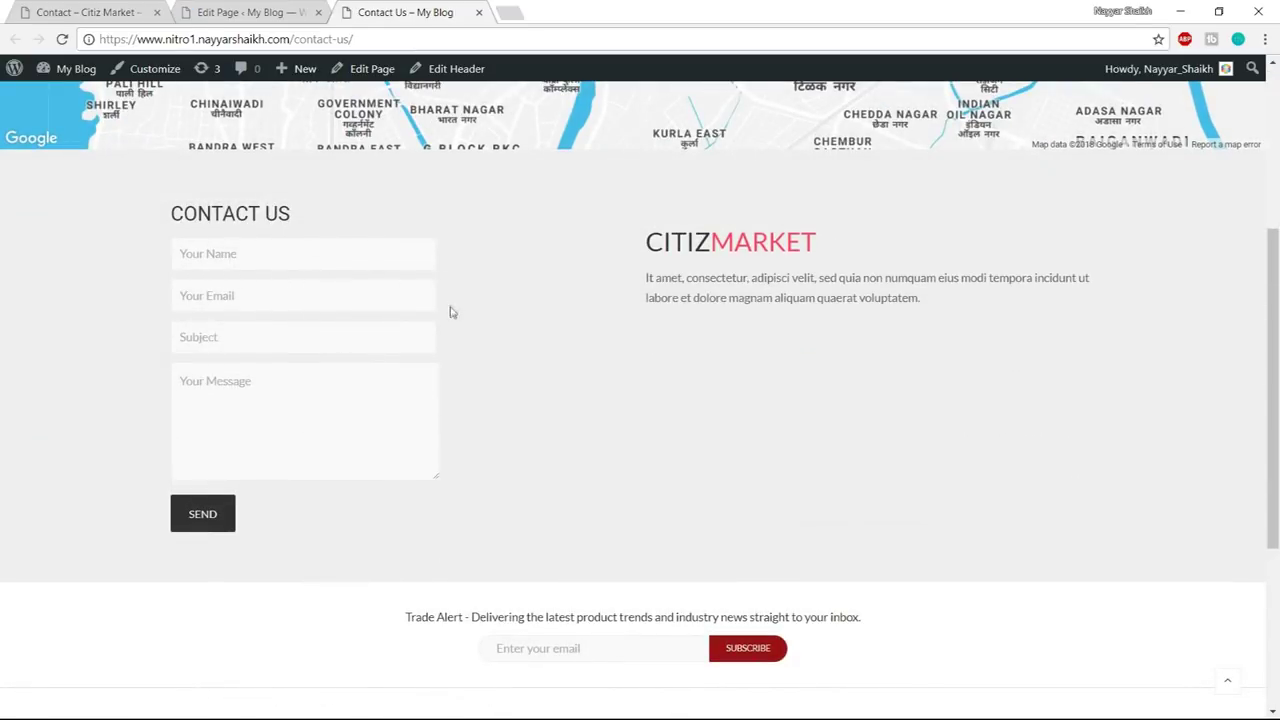
# - Compare the live Contact Us page with the demo contact page, then return to the editor
pyautogui.click(128, 10)
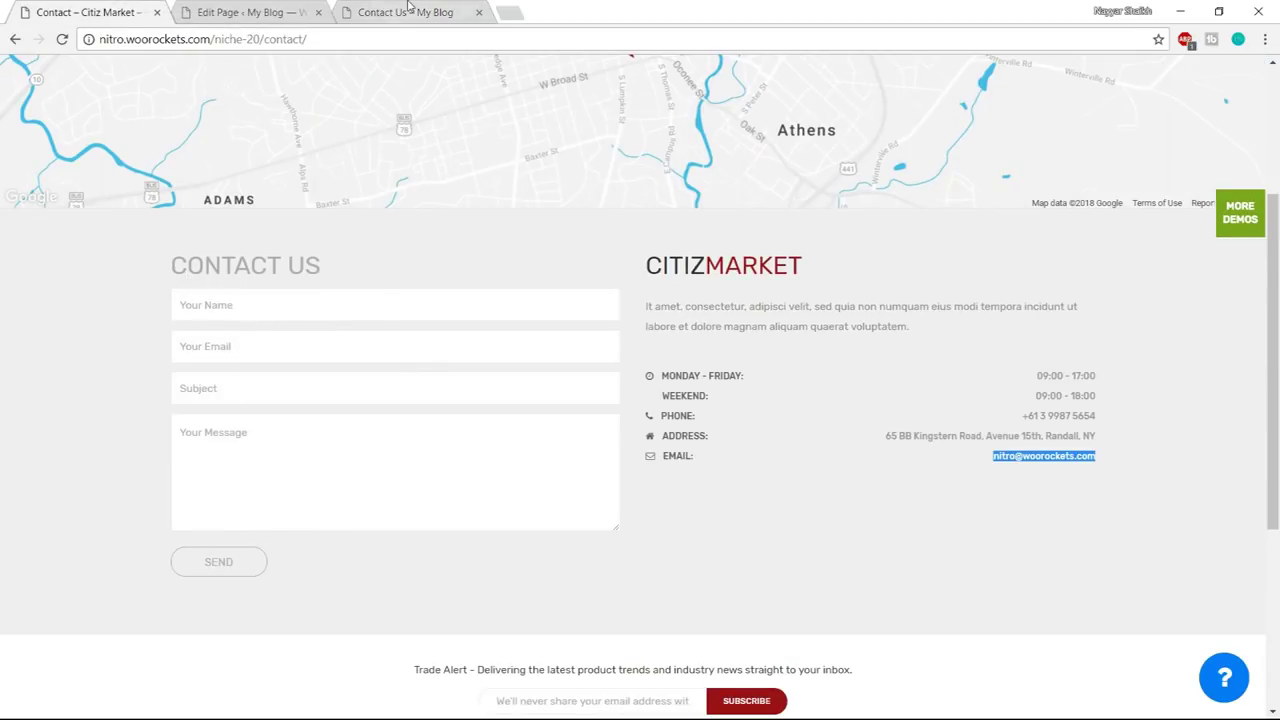
pyautogui.hotkey('ctrl', 'shift', 'Tab')
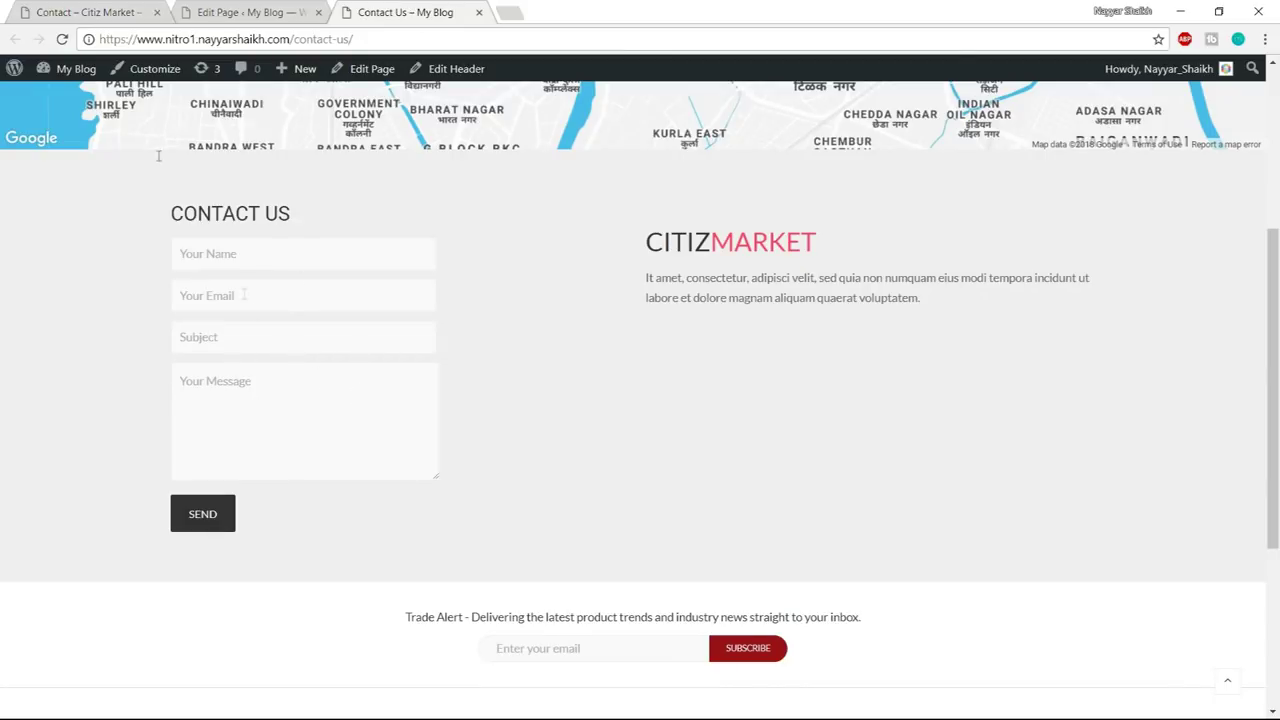
pyautogui.hotkey('ctrl', 'Tab')
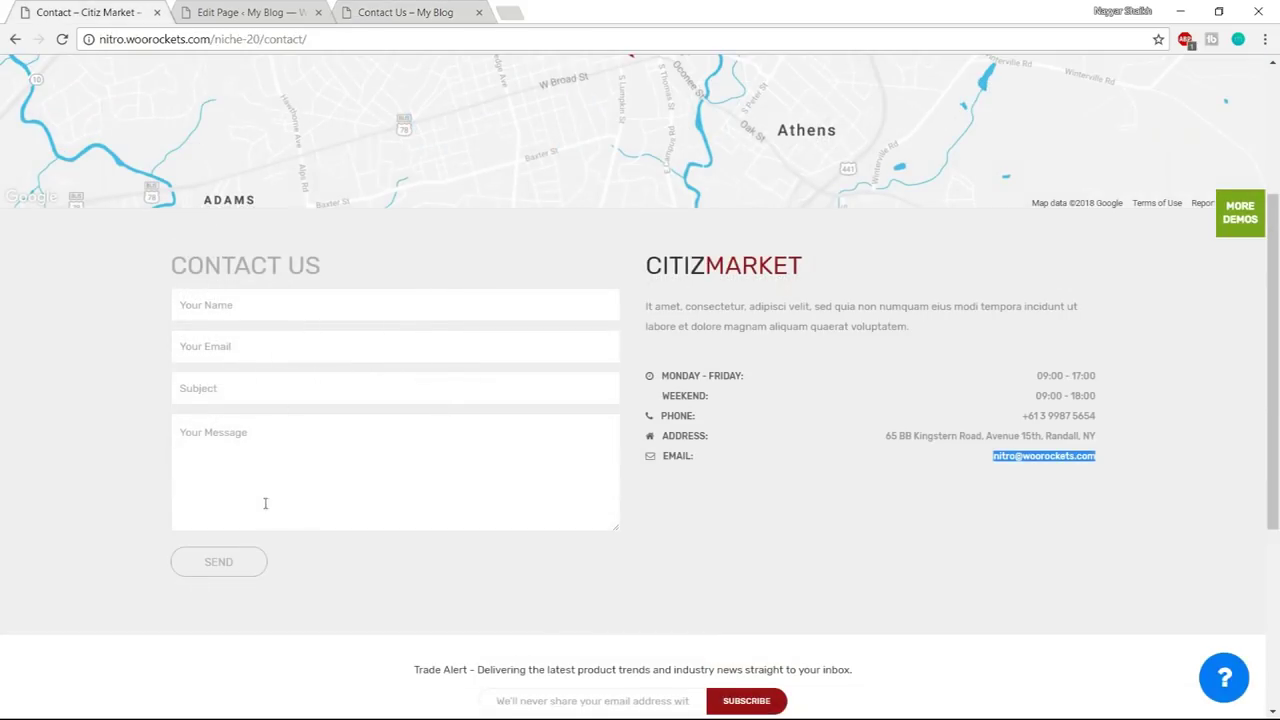
pyautogui.click(382, 14)
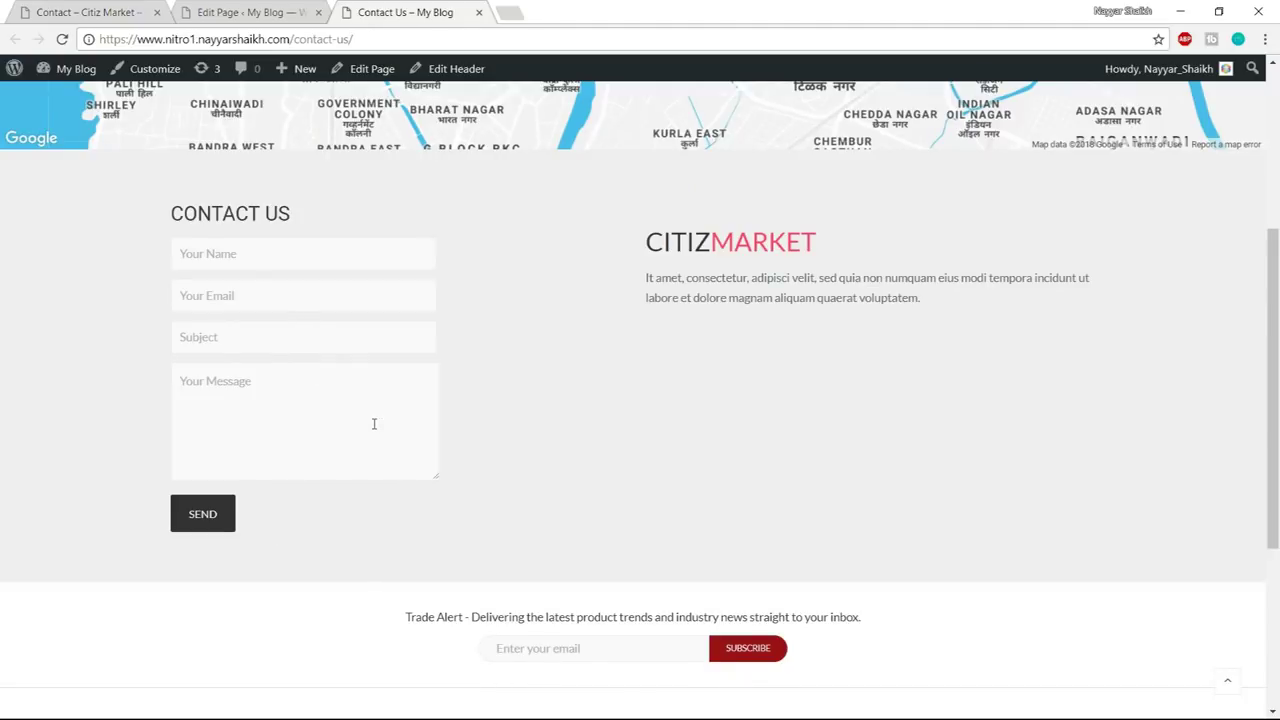
pyautogui.click(112, 10)
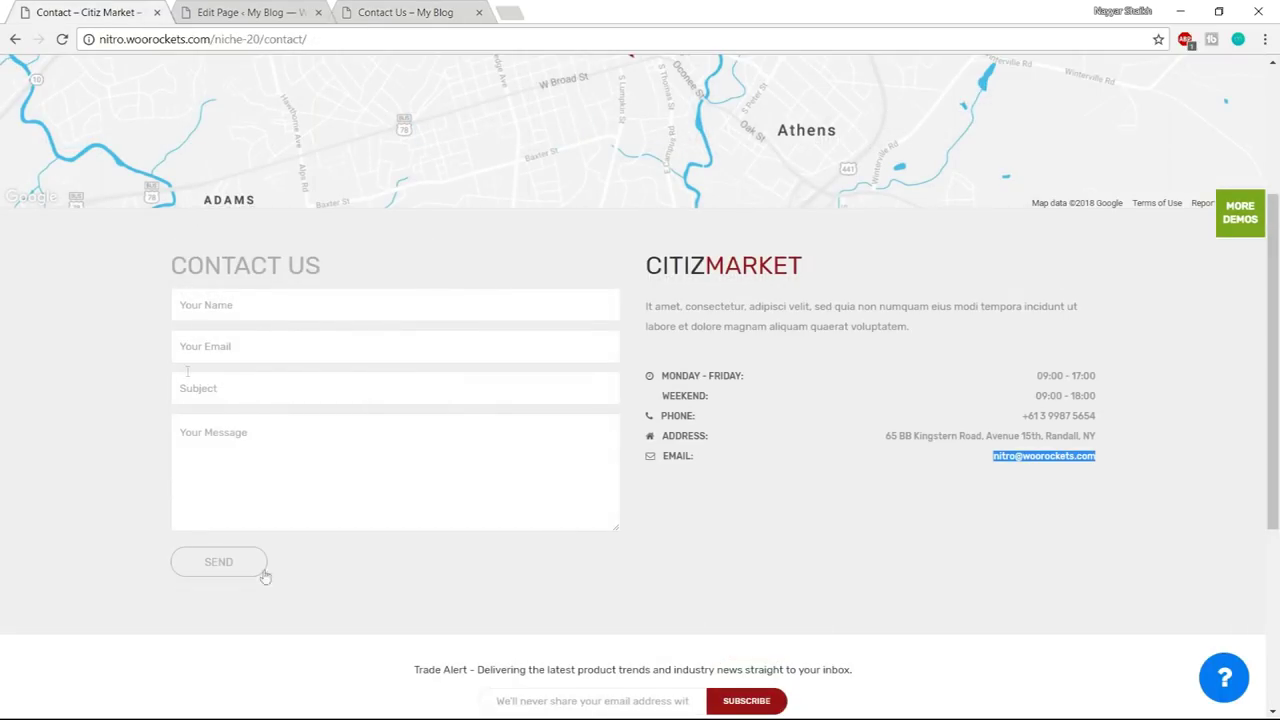
pyautogui.click(295, 8)
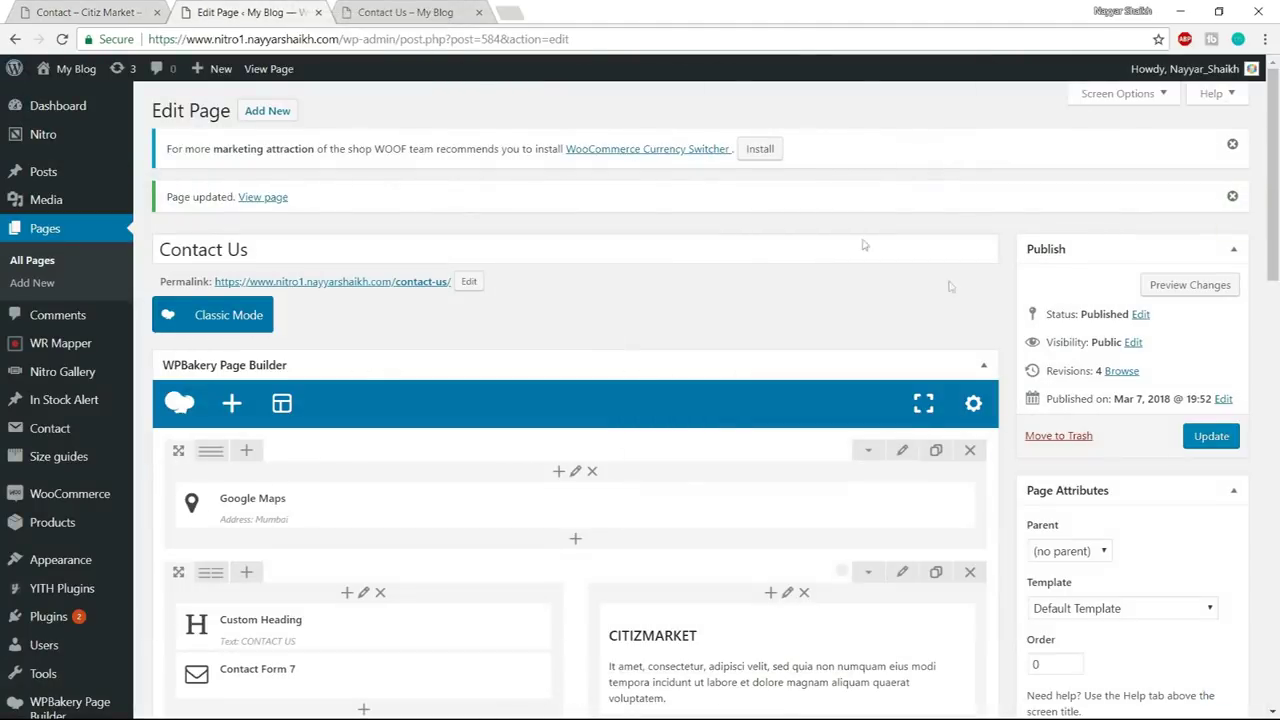
# - Copy the whole CSS line from the Contact Form notes
pyautogui.scroll(-1, 945, 395)
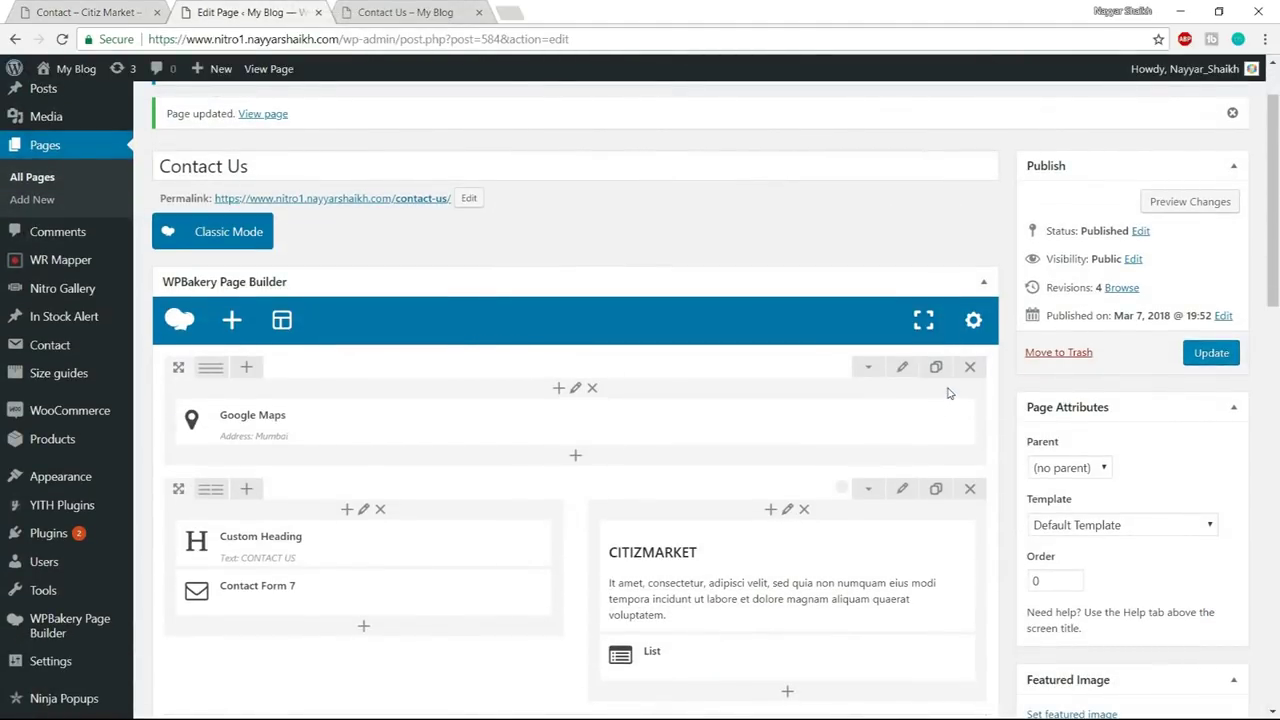
pyautogui.press('super')
pyautogui.moveTo(168, 707)
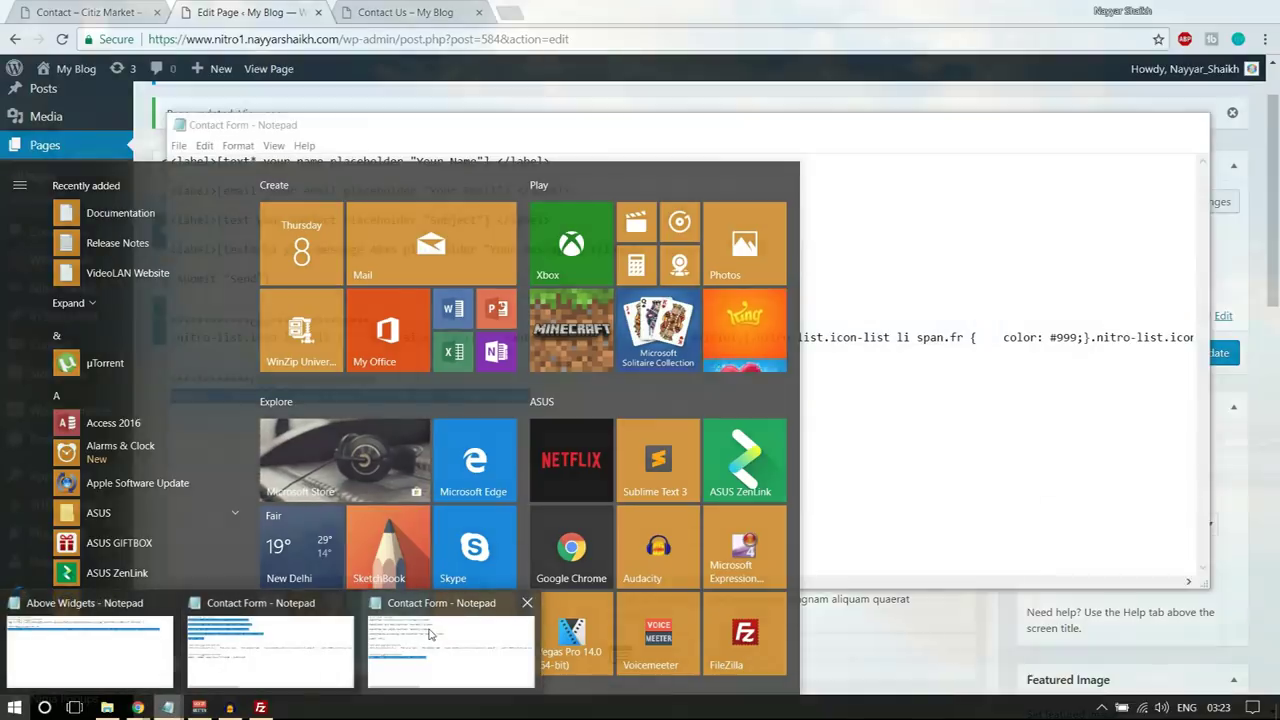
pyautogui.click(381, 635)
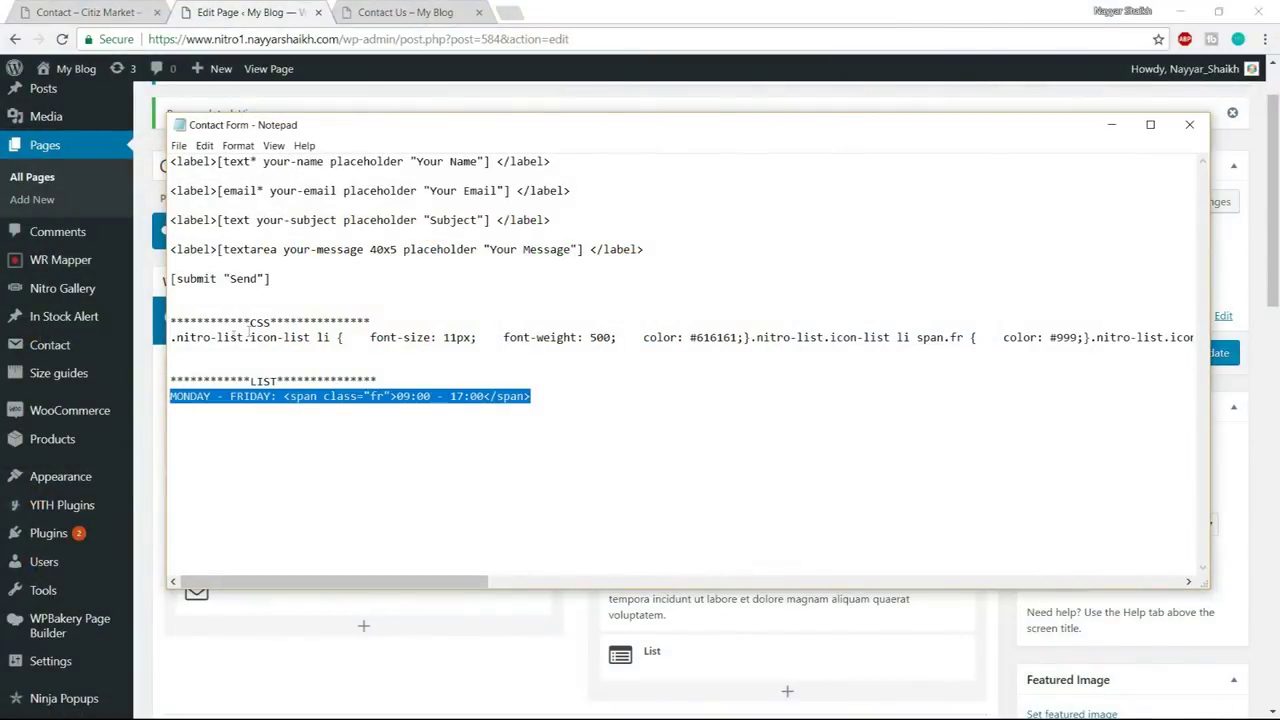
pyautogui.moveTo(170, 338); pyautogui.dragTo(1200, 362)
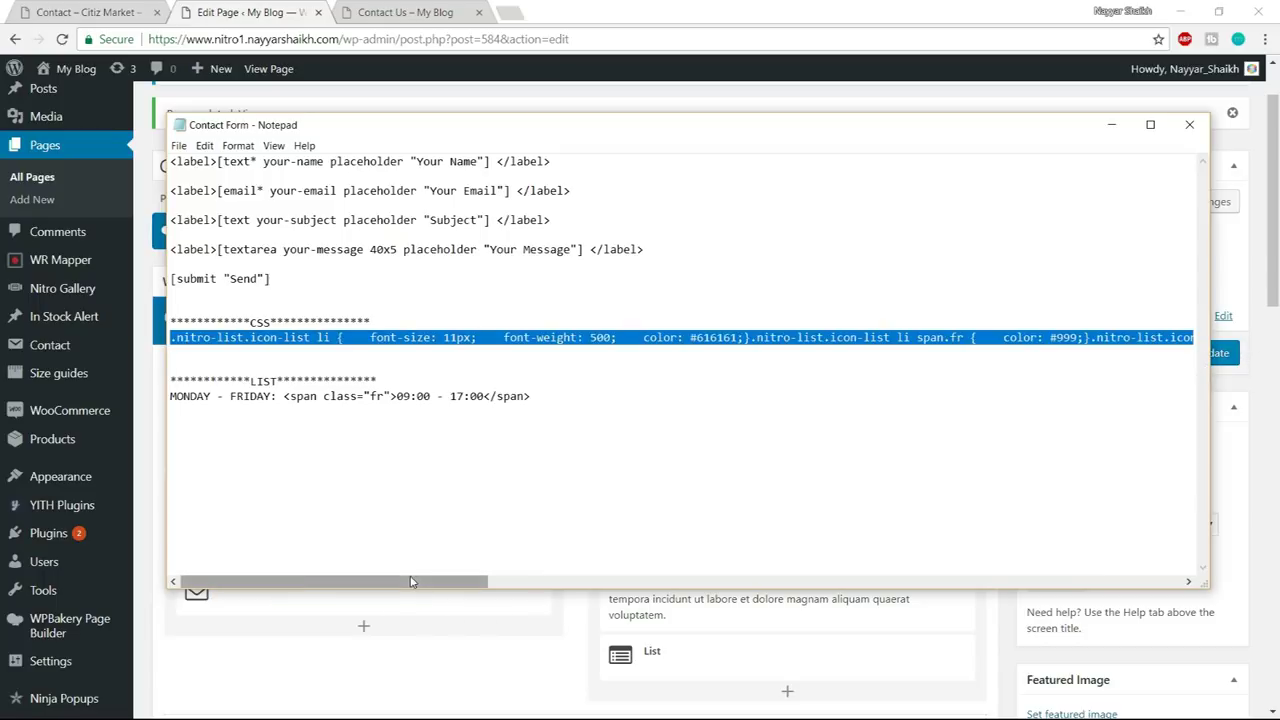
pyautogui.hscroll(5, 1126, 503)
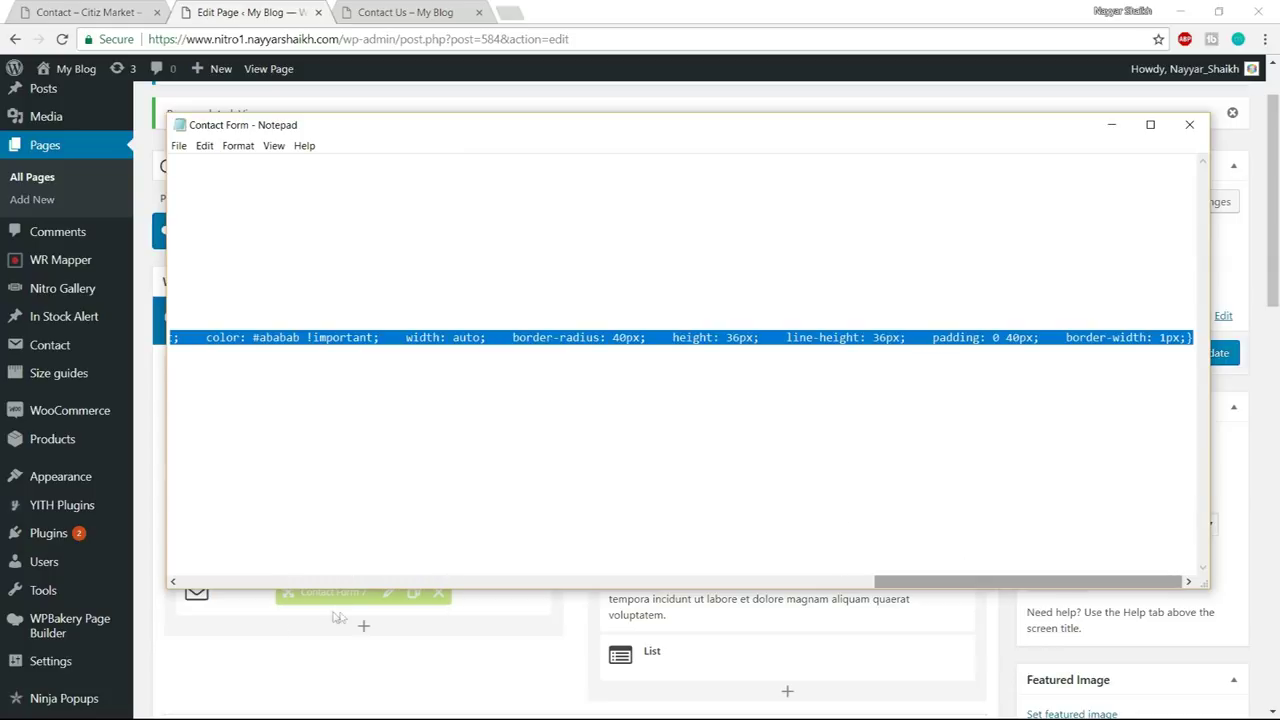
pyautogui.click(219, 655)
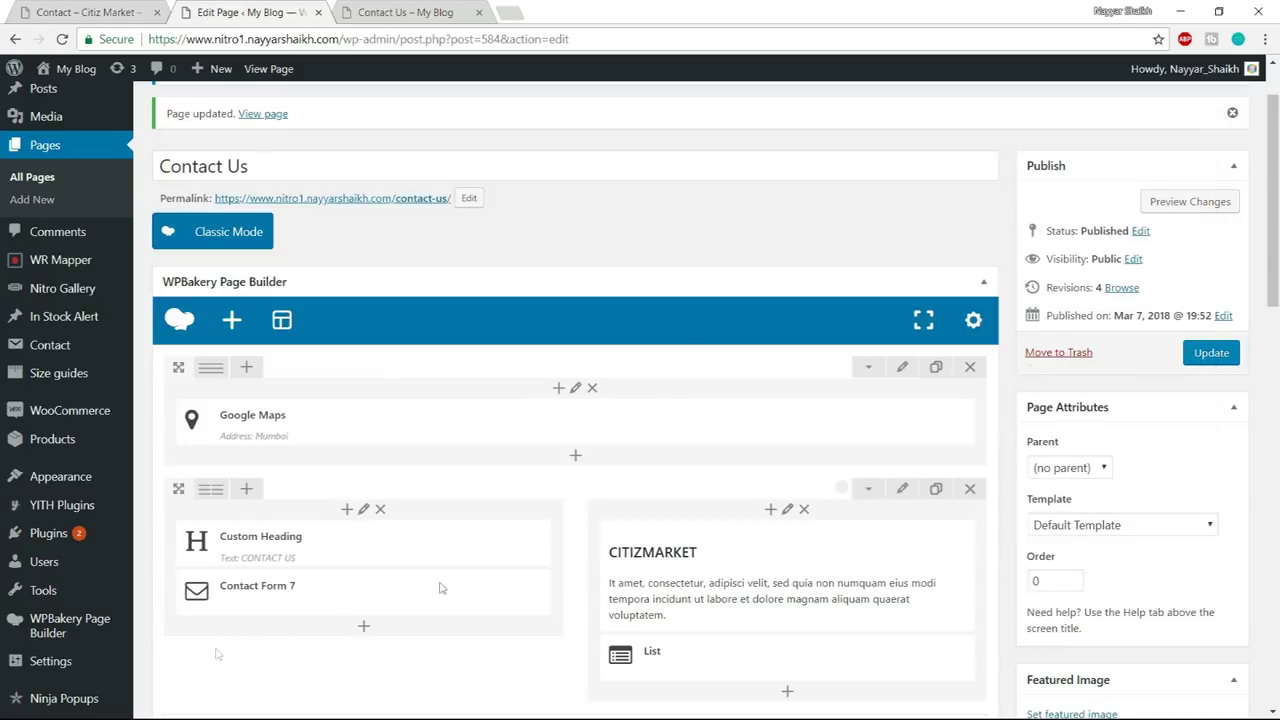
# - Paste the CSS into the page's Custom CSS settings, save it, and update the page
pyautogui.click(973, 321)
pyautogui.hotkey('ctrl', 'v')
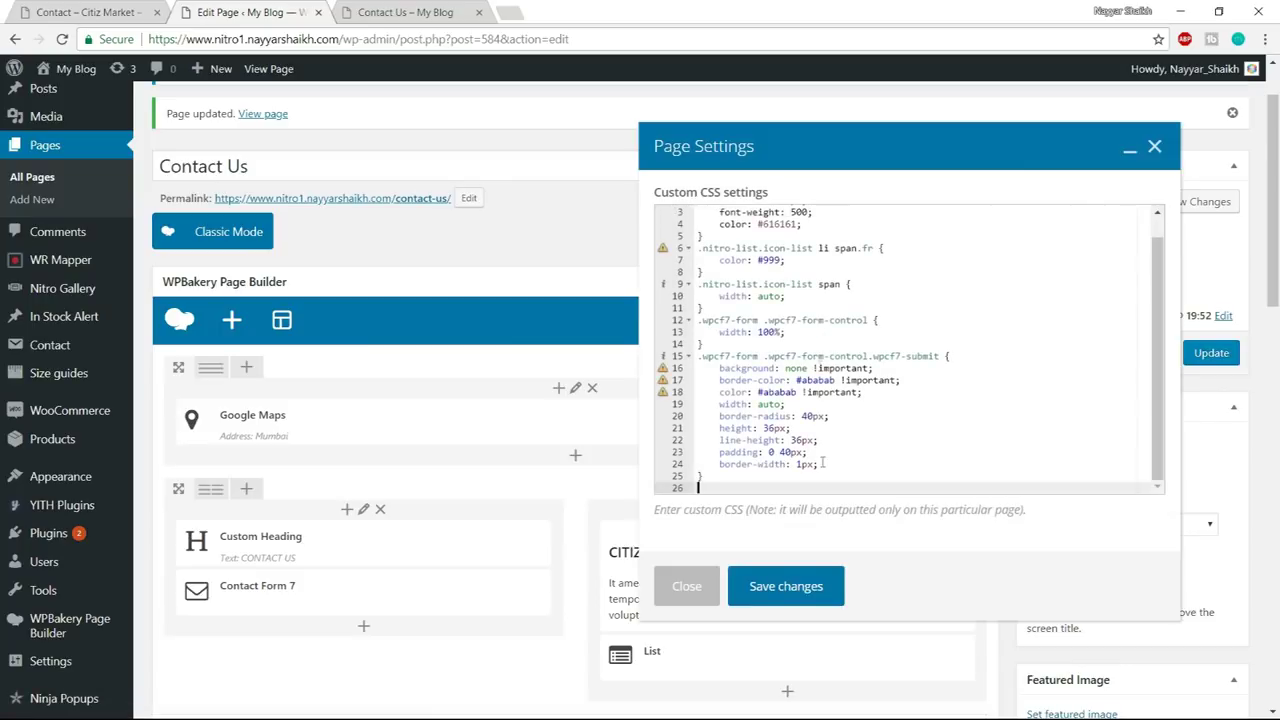
pyautogui.click(808, 588)
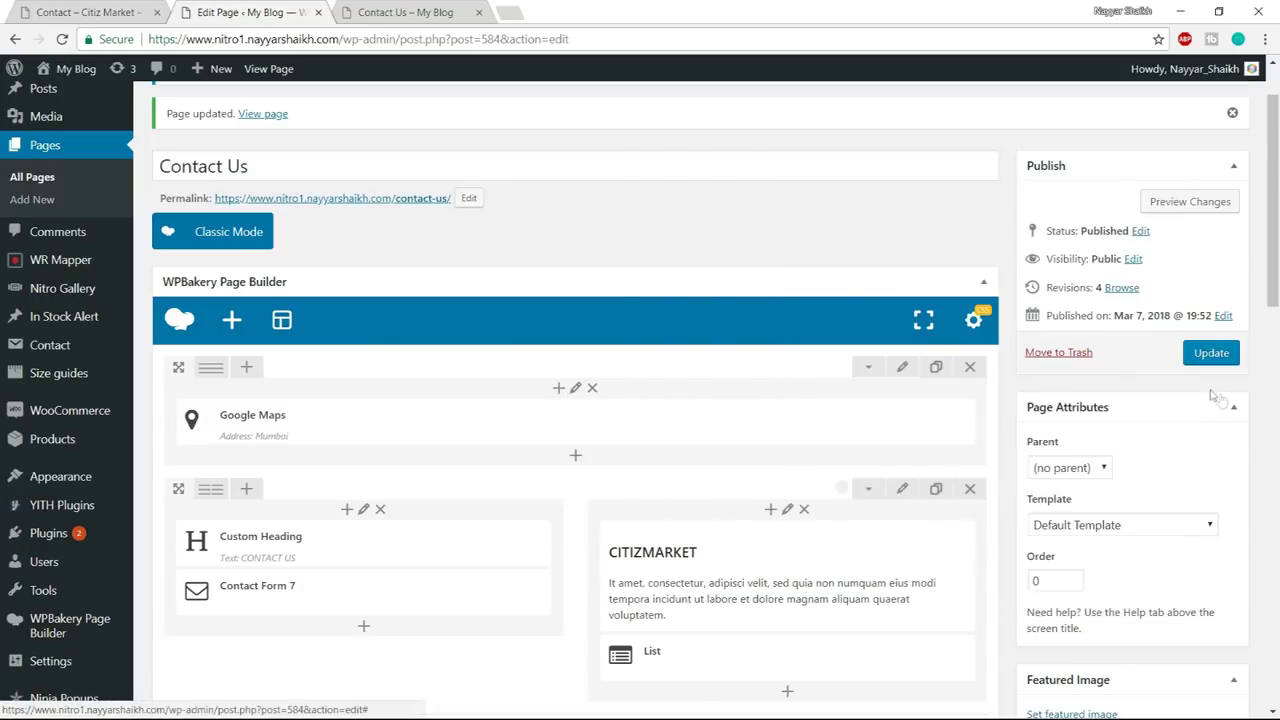
pyautogui.click(1212, 355)
# - Reload the live Contact Us page, dismiss the map alert, and view the demo page from the top
pyautogui.click(415, 12)
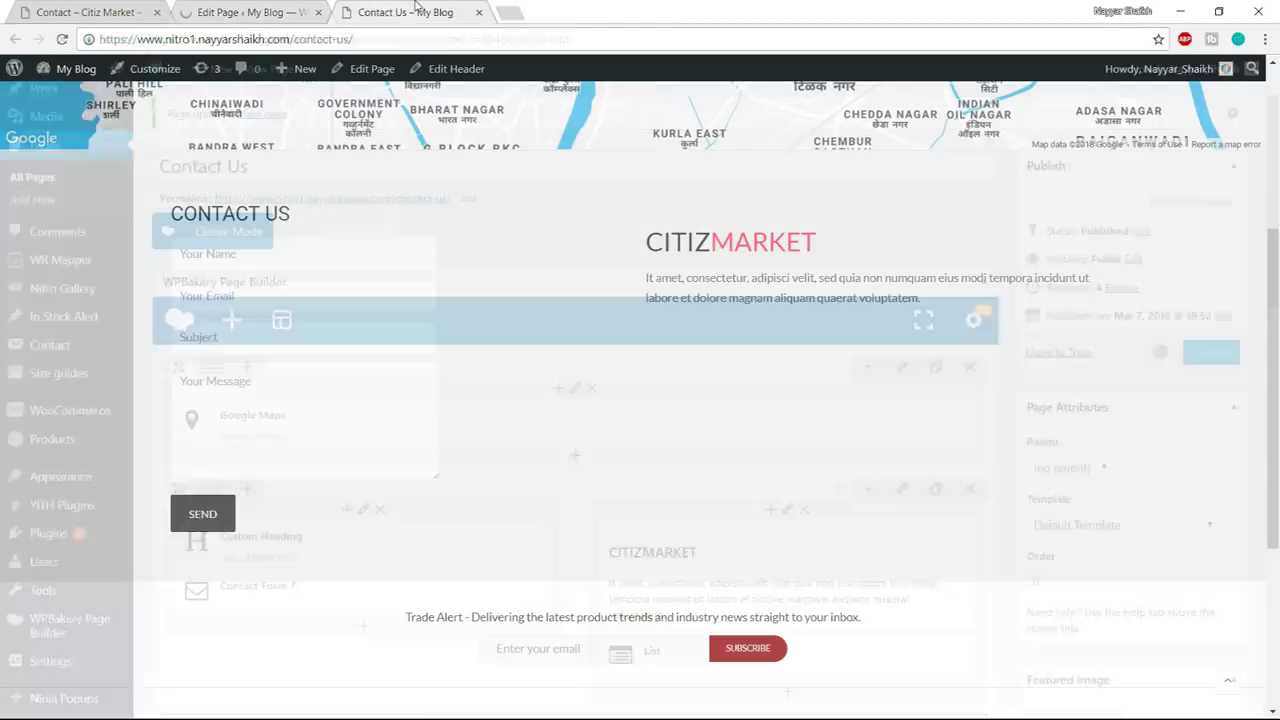
pyautogui.click(419, 31)
pyautogui.press('Return')
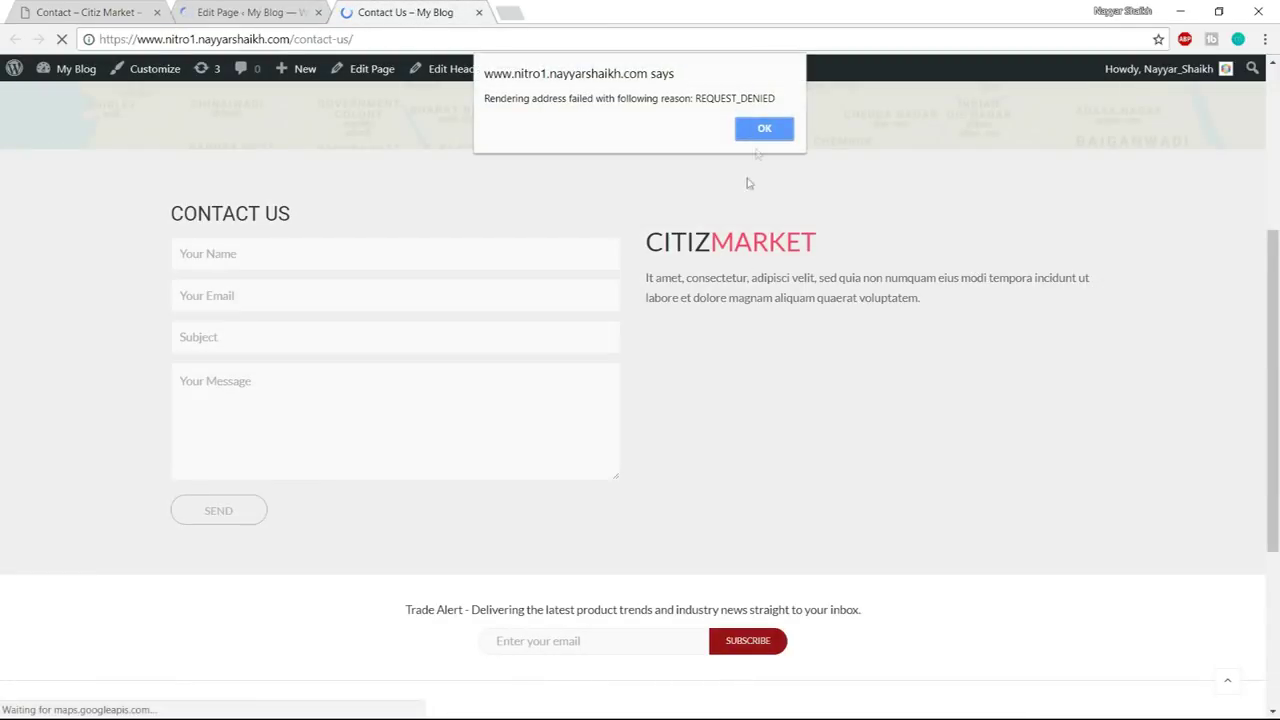
pyautogui.click(765, 127)
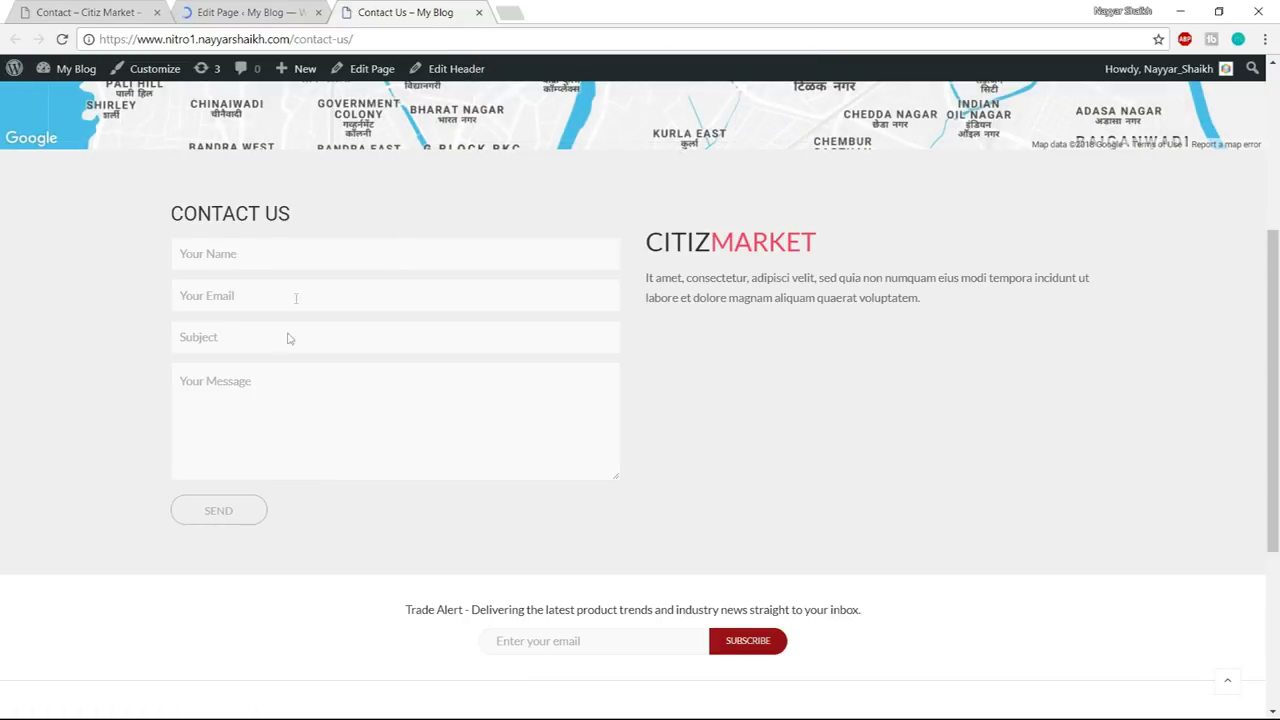
pyautogui.hotkey('ctrl', 'Tab')
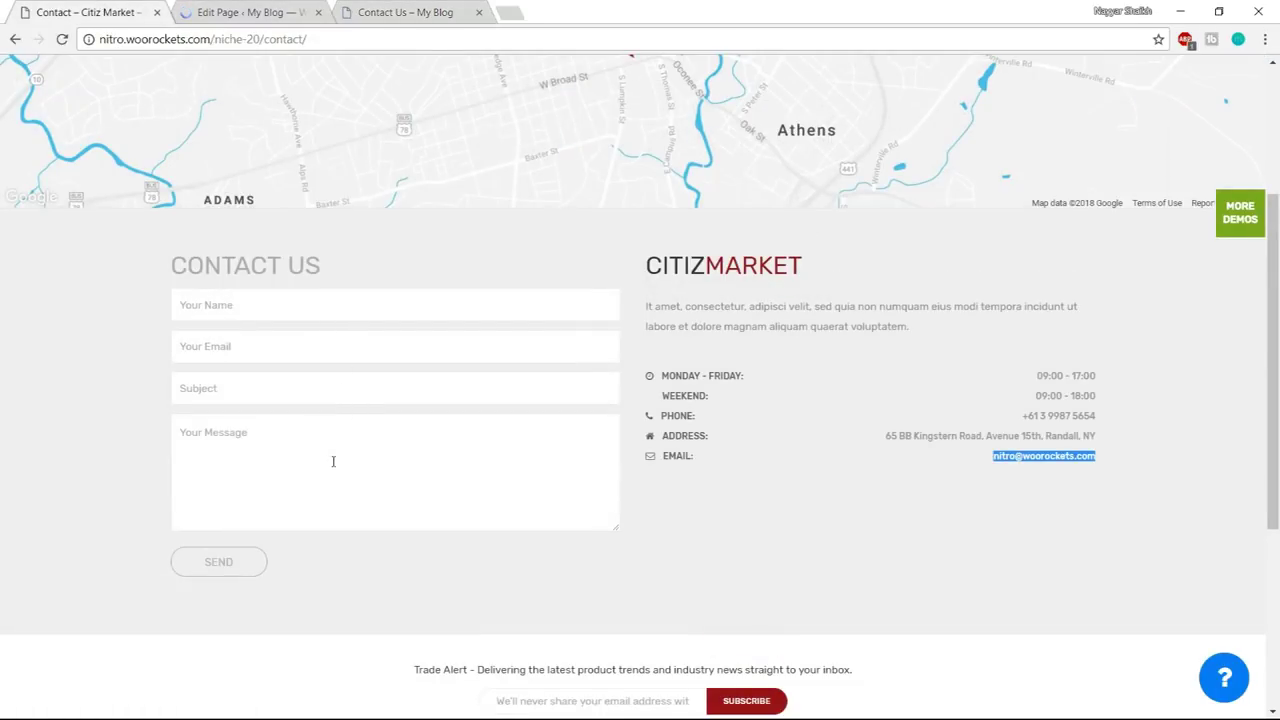
pyautogui.scroll(1, 386, 463)
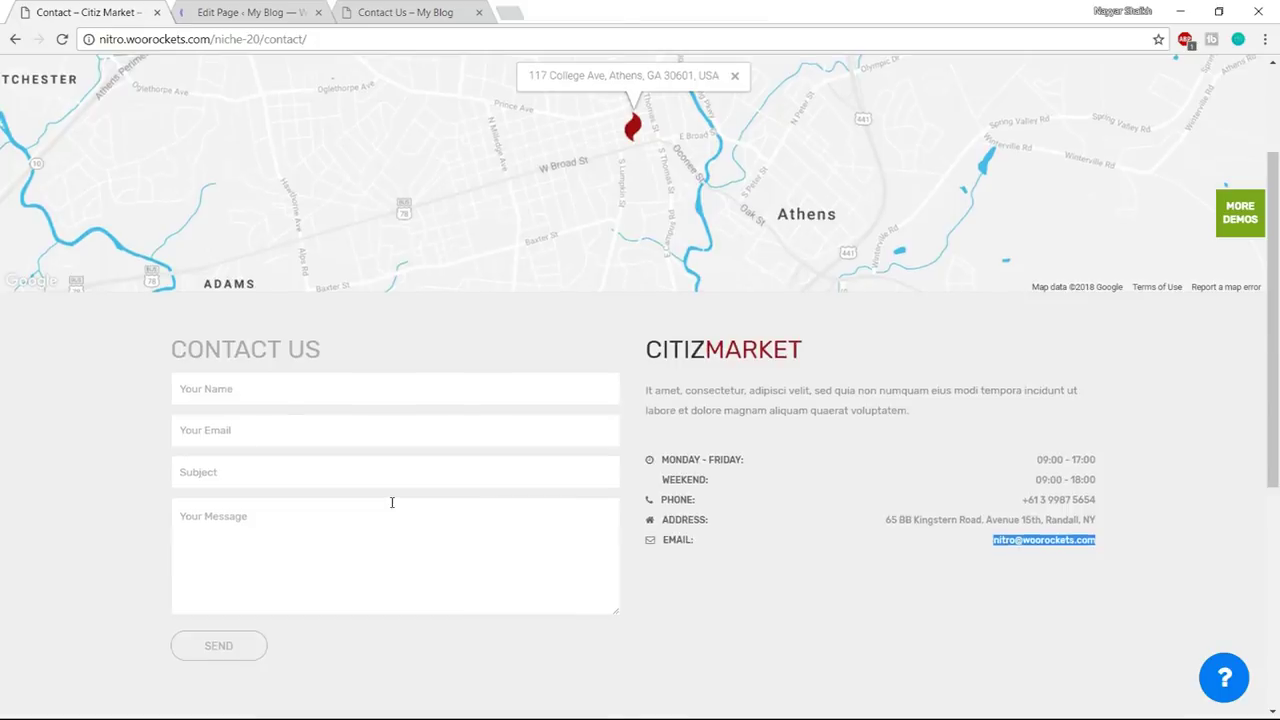
pyautogui.scroll(2, 391, 503)
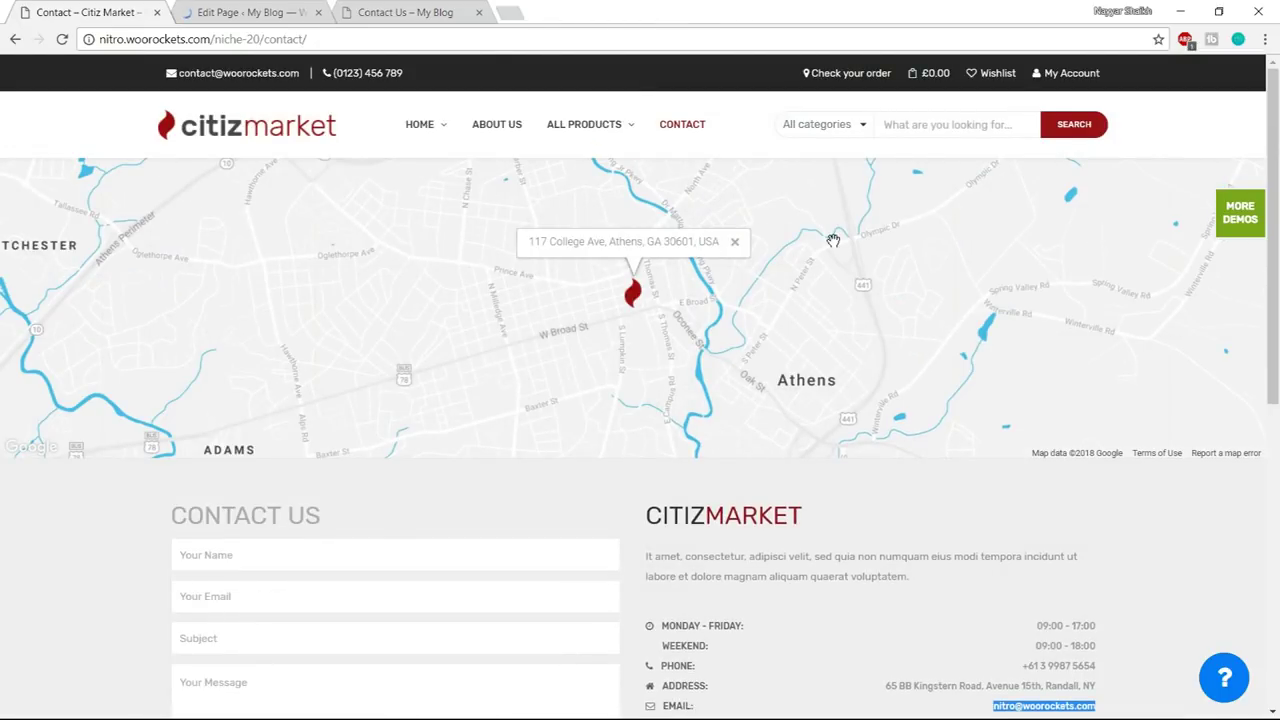